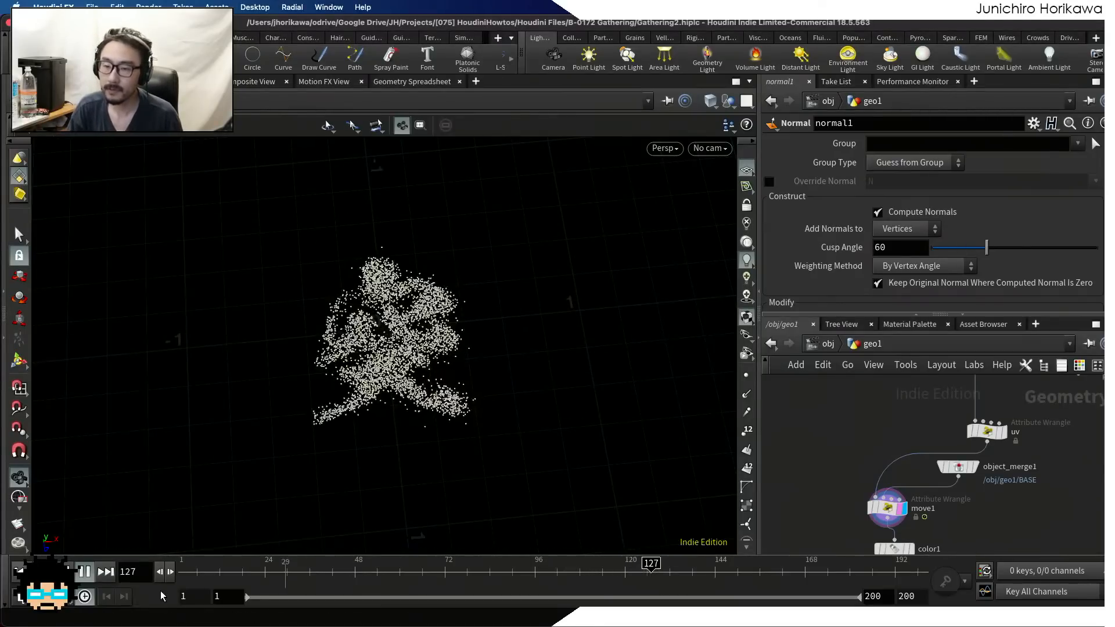
# Play the particle animation from frame 1 and watch the points gather into a shape and scatter again
pyautogui.click(84, 571)
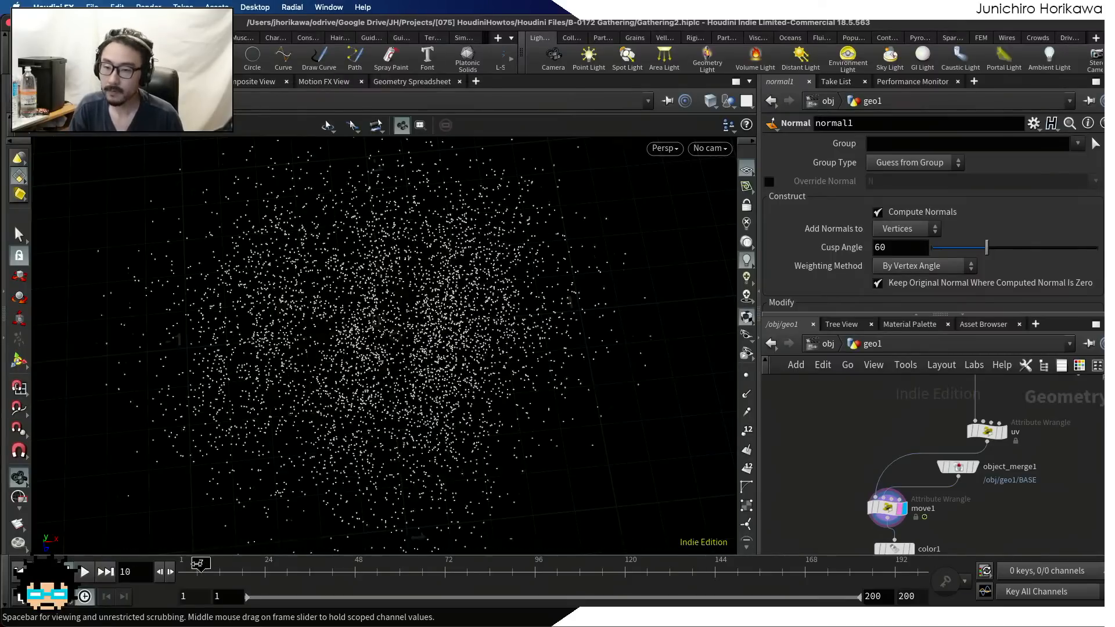
pyautogui.moveTo(186, 566)
pyautogui.mouseDown()
pyautogui.moveTo(756, 565)
pyautogui.moveTo(442, 580)
pyautogui.moveTo(187, 574)
pyautogui.mouseUp()
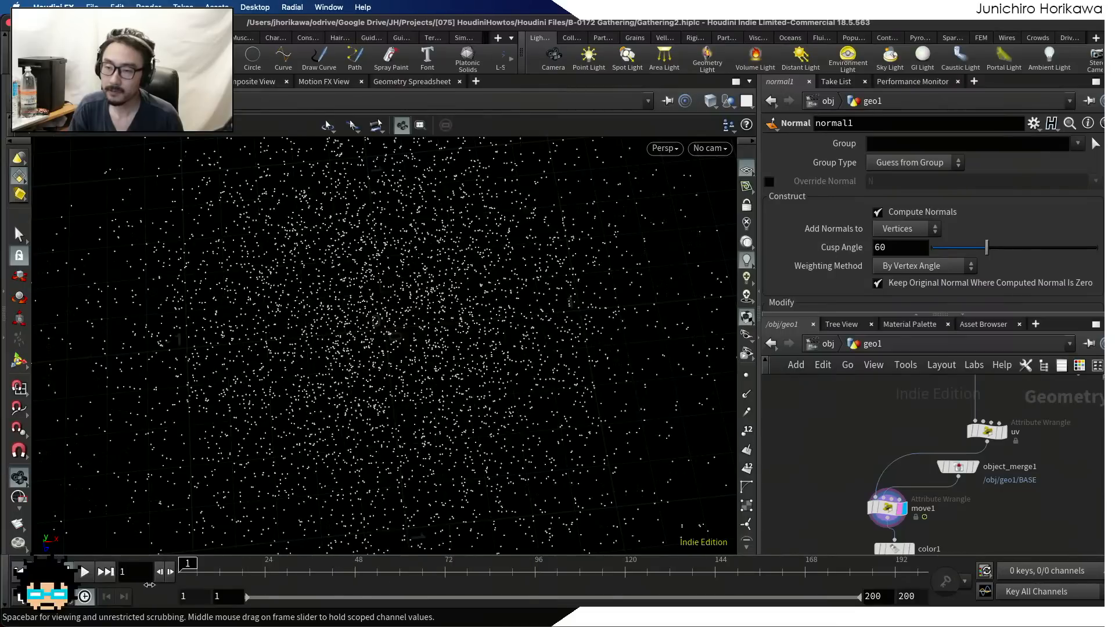
pyautogui.click(83, 572)
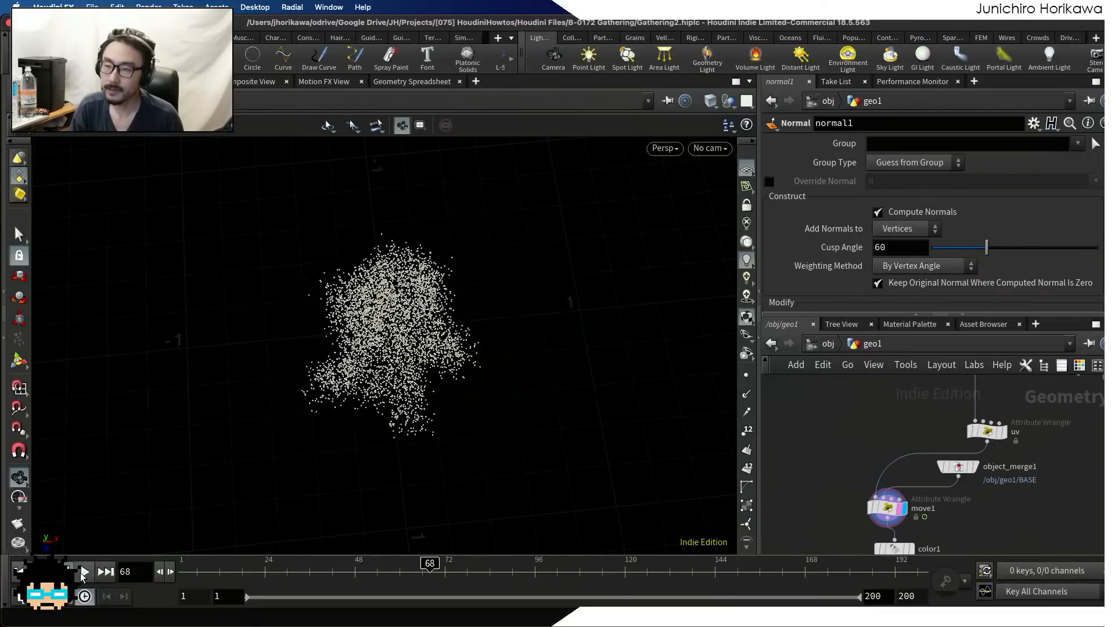
pyautogui.click(83, 571)
pyautogui.click(83, 572)
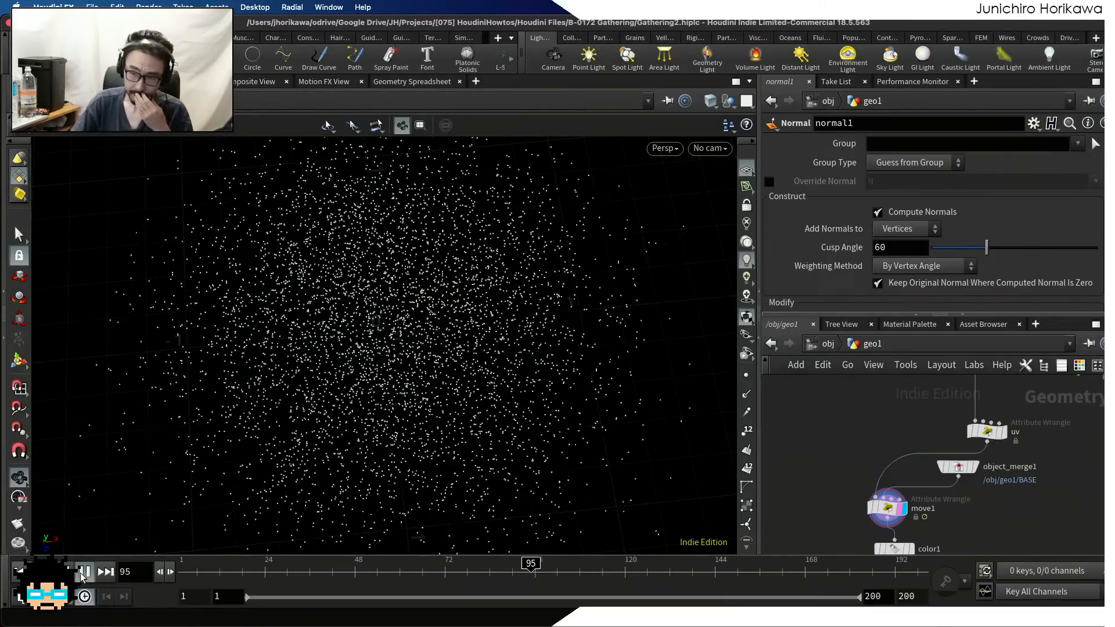
pyautogui.click(83, 571)
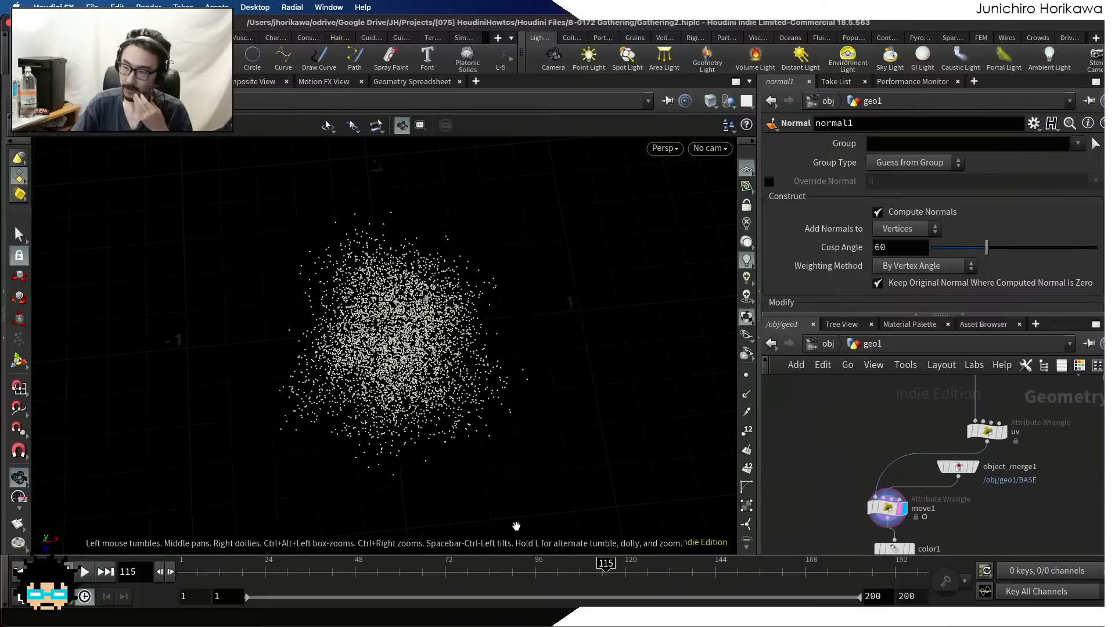
# Examine the geo1 node network around the move1 wrangle and the nodes above and below it
pyautogui.scroll(-5, 832, 479)
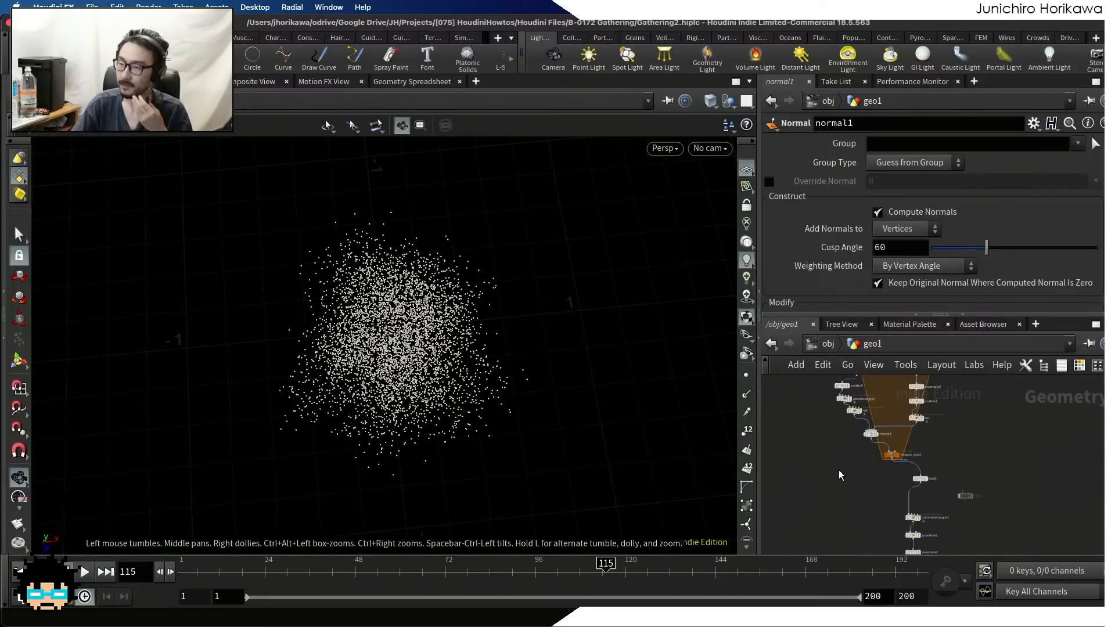
pyautogui.scroll(-3, 839, 475)
pyautogui.moveTo(840, 504); pyautogui.dragTo(834, 438, button='middle')
pyautogui.scroll(4, 851, 513)
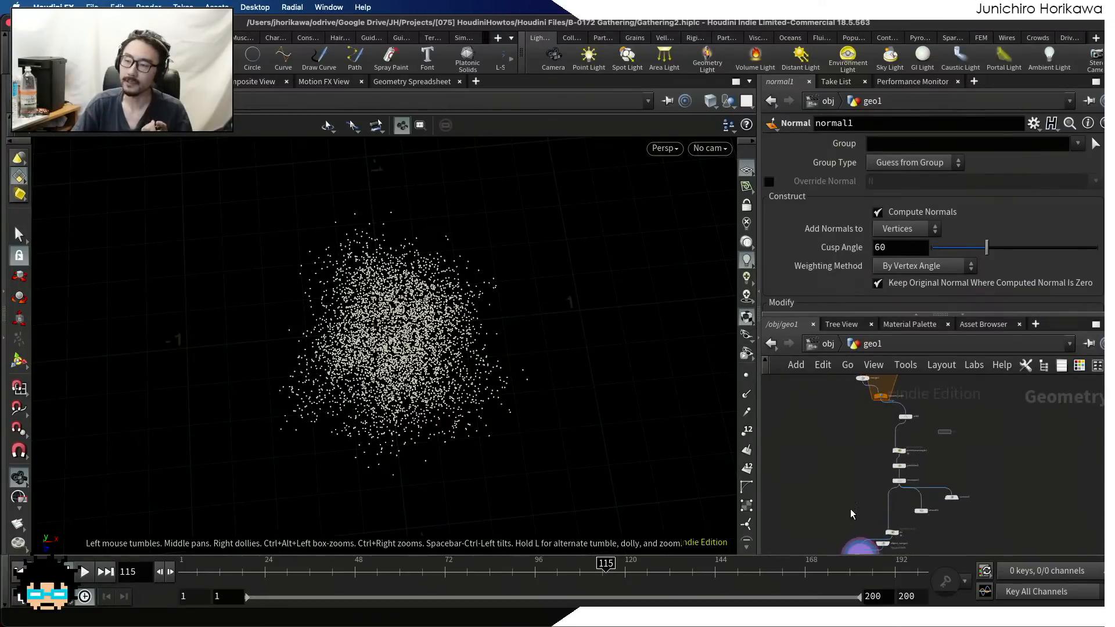
pyautogui.moveTo(856, 497); pyautogui.dragTo(858, 403, button='middle')
pyautogui.scroll(6, 869, 471)
pyautogui.moveTo(834, 479)
pyautogui.mouseDown()
pyautogui.moveTo(879, 484)
pyautogui.moveTo(845, 478)
pyautogui.mouseUp()
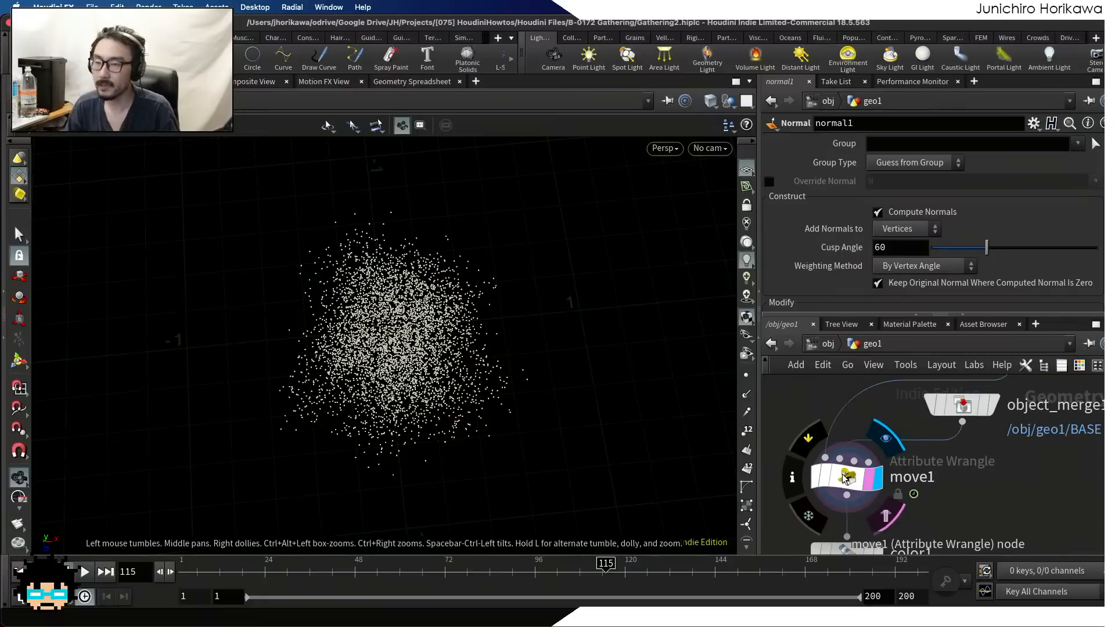
pyautogui.scroll(-2, 846, 476)
pyautogui.scroll(-3, 857, 473)
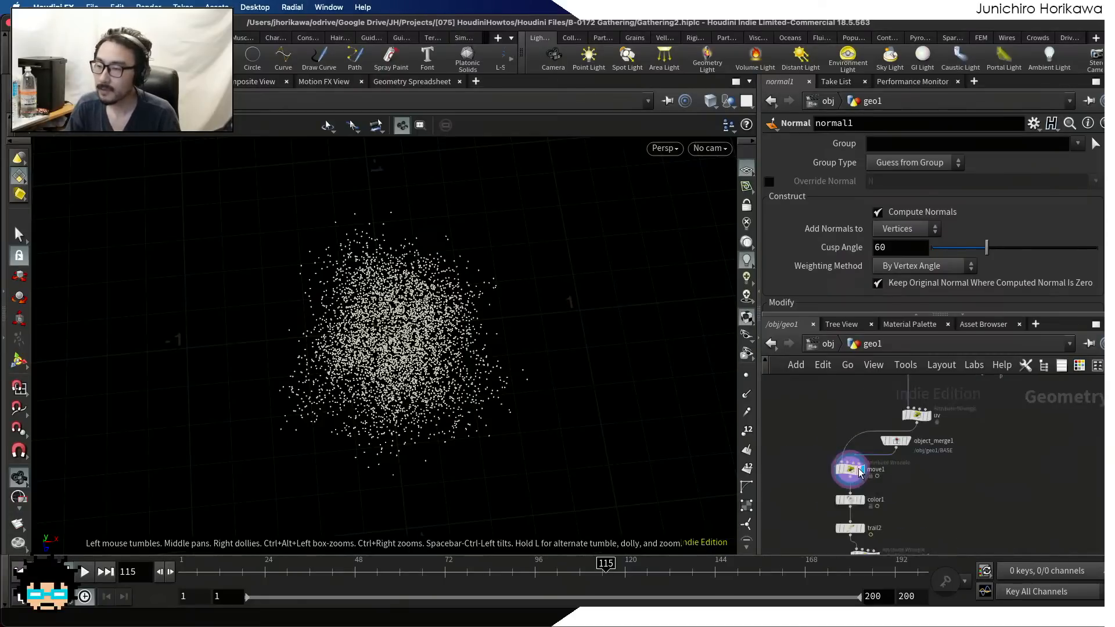
pyautogui.scroll(-2, 858, 471)
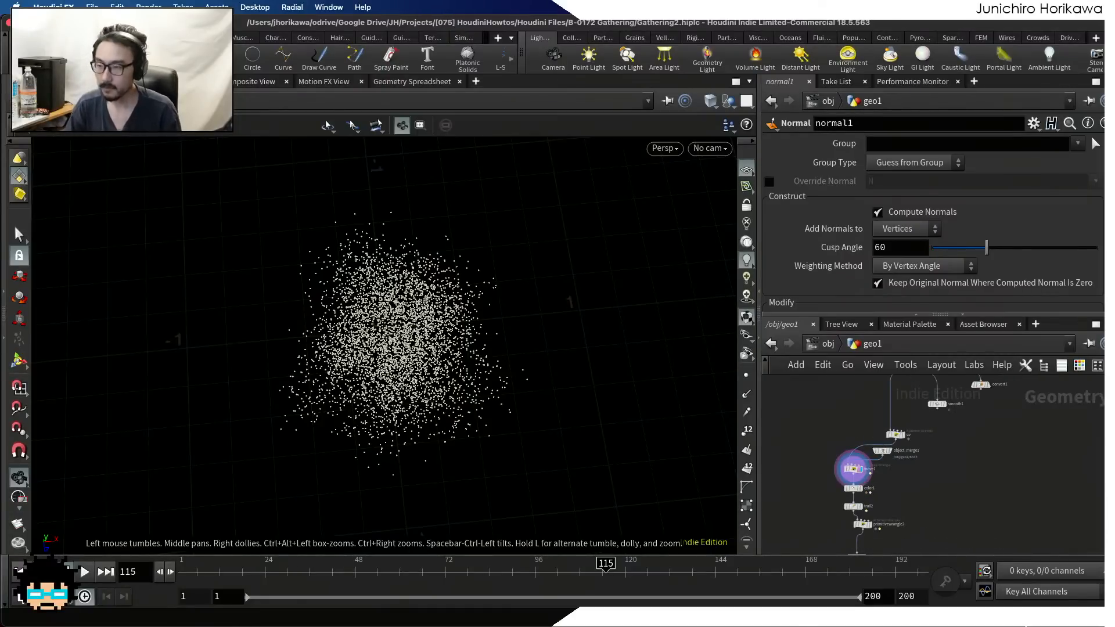
# Switch to the blank illustration canvas in Clip Studio Paint
pyautogui.hotkey('ctrl', 'Up')
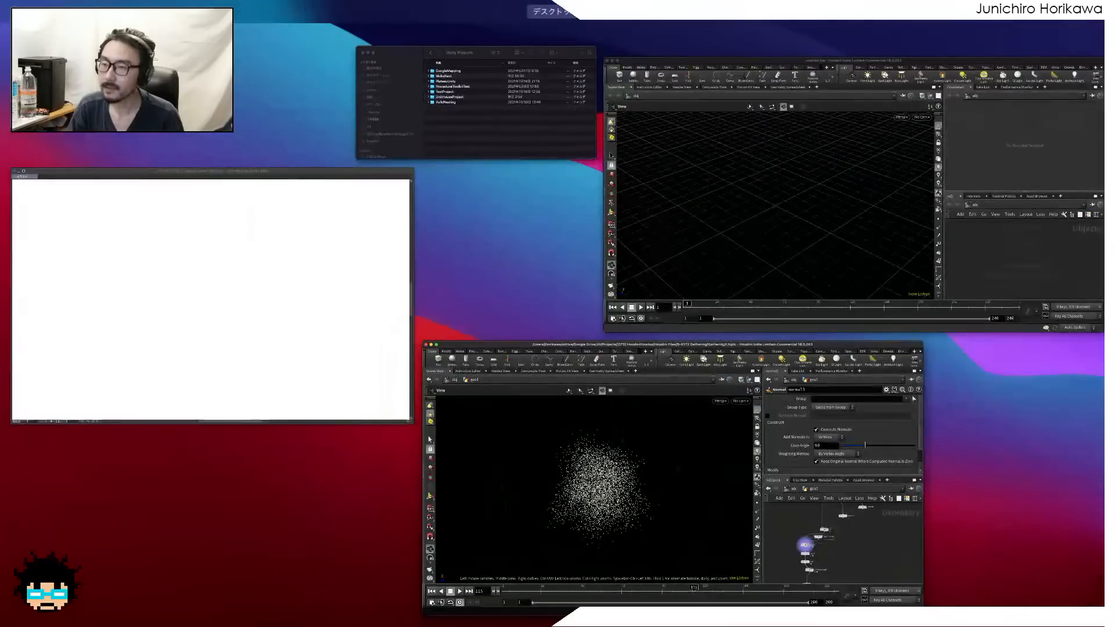
pyautogui.click(299, 276)
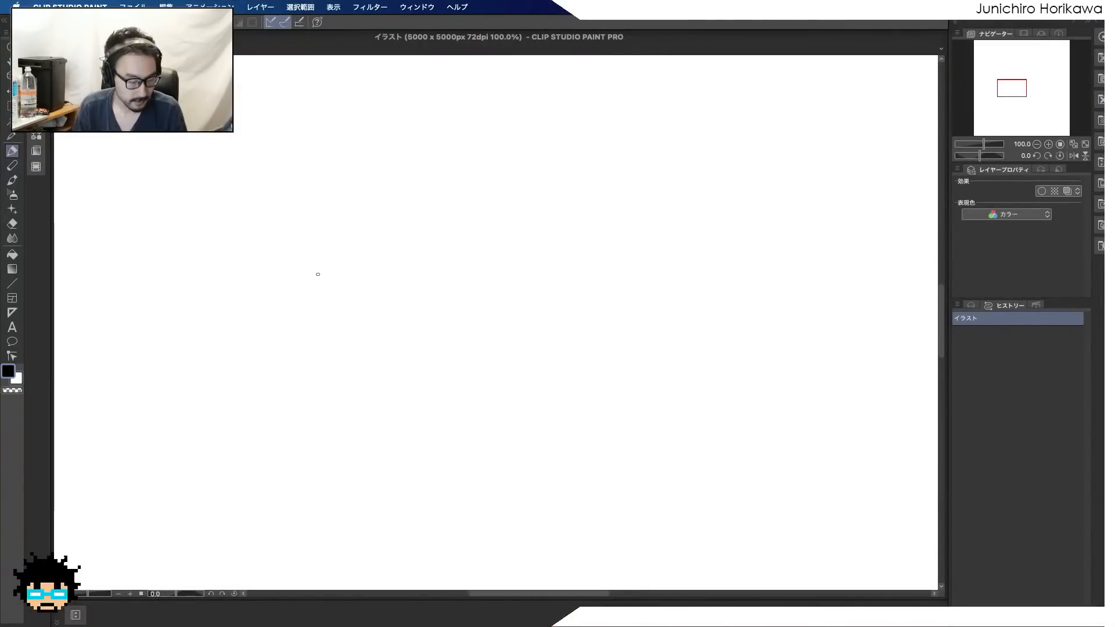
pyautogui.moveTo(444, 254); pyautogui.dragTo(445, 257)
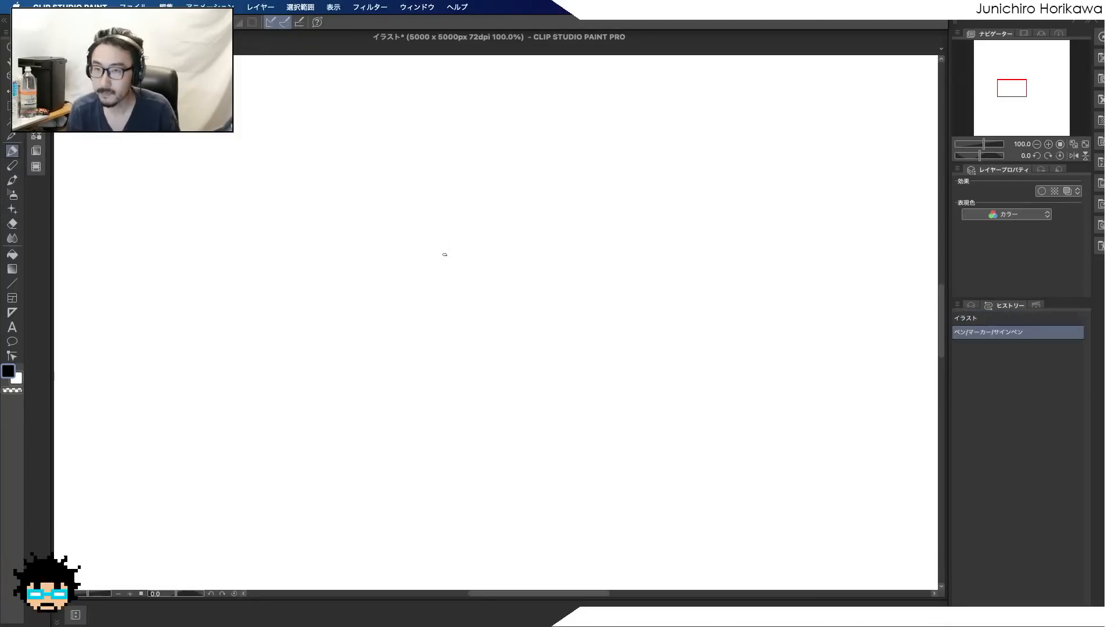
pyautogui.moveTo(363, 271); pyautogui.dragTo(385, 259)
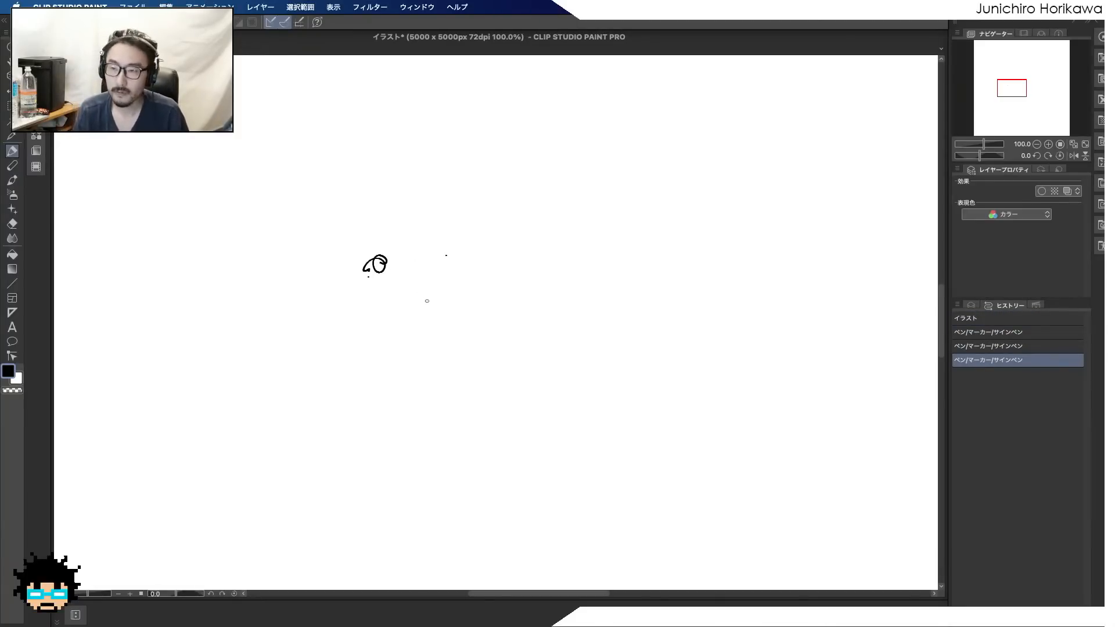
pyautogui.moveTo(385, 255); pyautogui.dragTo(374, 262)
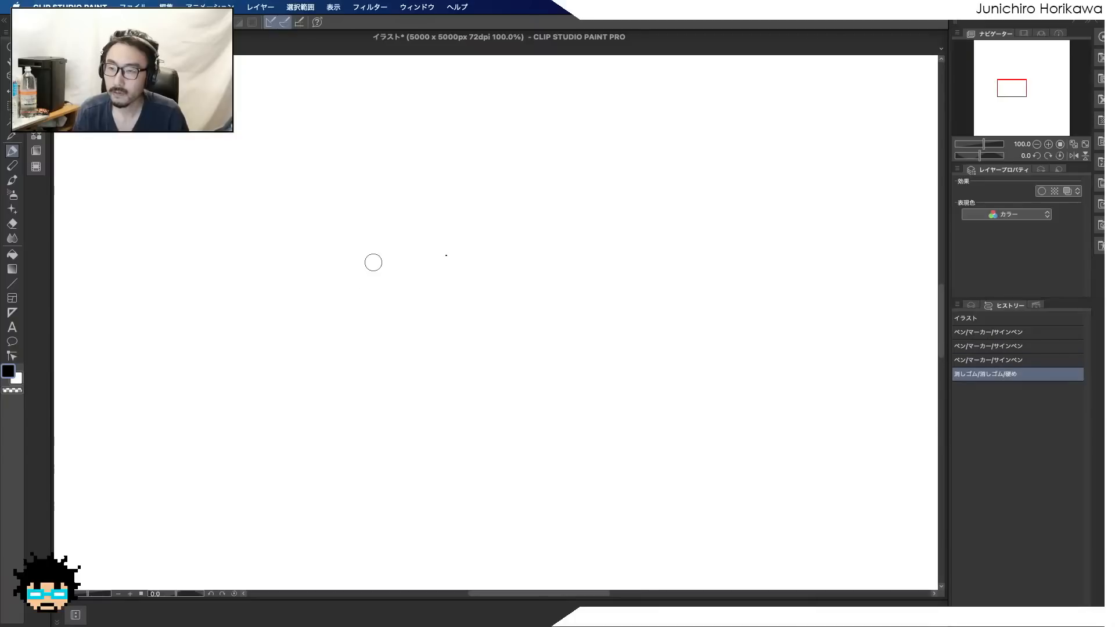
# Sketch a black block-letter A outline with a small triangular hole on the canvas
pyautogui.moveTo(304, 235); pyautogui.dragTo(307, 239)
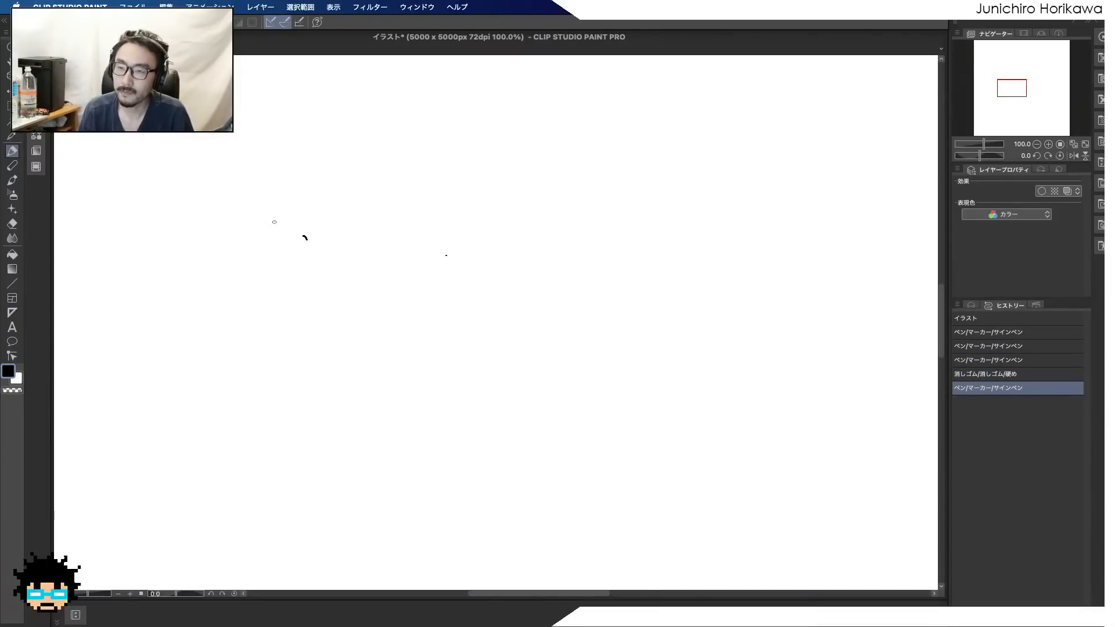
pyautogui.moveTo(276, 192)
pyautogui.mouseDown()
pyautogui.moveTo(267, 336)
pyautogui.moveTo(373, 298)
pyautogui.moveTo(325, 266)
pyautogui.moveTo(294, 317)
pyautogui.moveTo(277, 322)
pyautogui.mouseUp()
pyautogui.moveTo(307, 223)
pyautogui.mouseDown()
pyautogui.moveTo(300, 251)
pyautogui.moveTo(308, 227)
pyautogui.mouseUp()
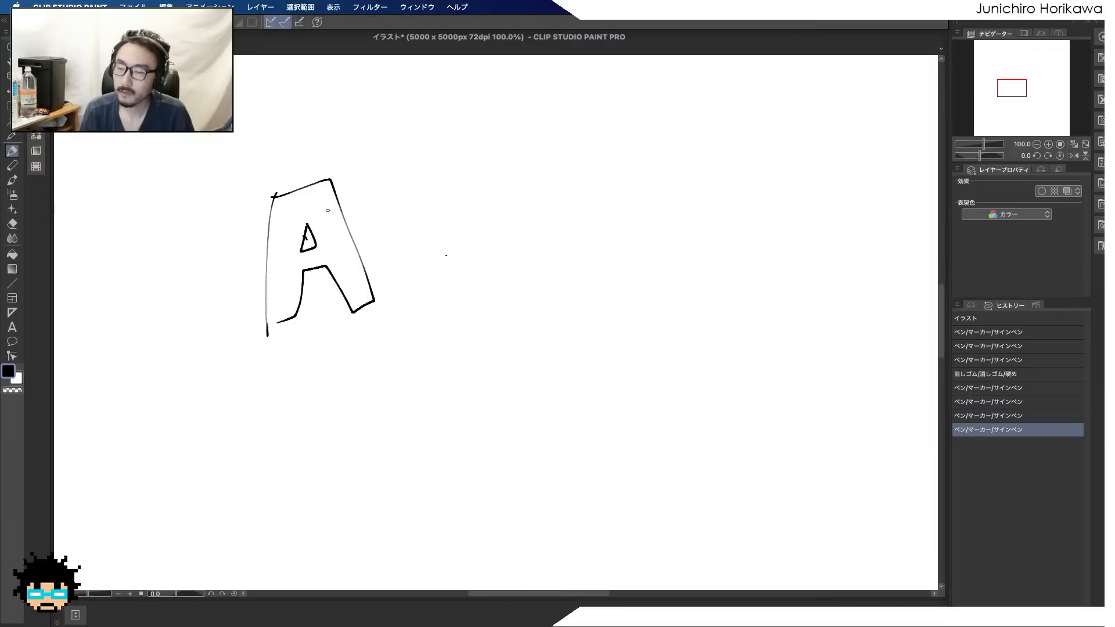
# Sketch a block-letter B outline with two holes beside the A, and an arrow leading from A to B
pyautogui.moveTo(565, 175); pyautogui.dragTo(547, 290)
pyautogui.moveTo(586, 153)
pyautogui.mouseDown()
pyautogui.moveTo(629, 199)
pyautogui.moveTo(626, 267)
pyautogui.moveTo(563, 282)
pyautogui.mouseUp()
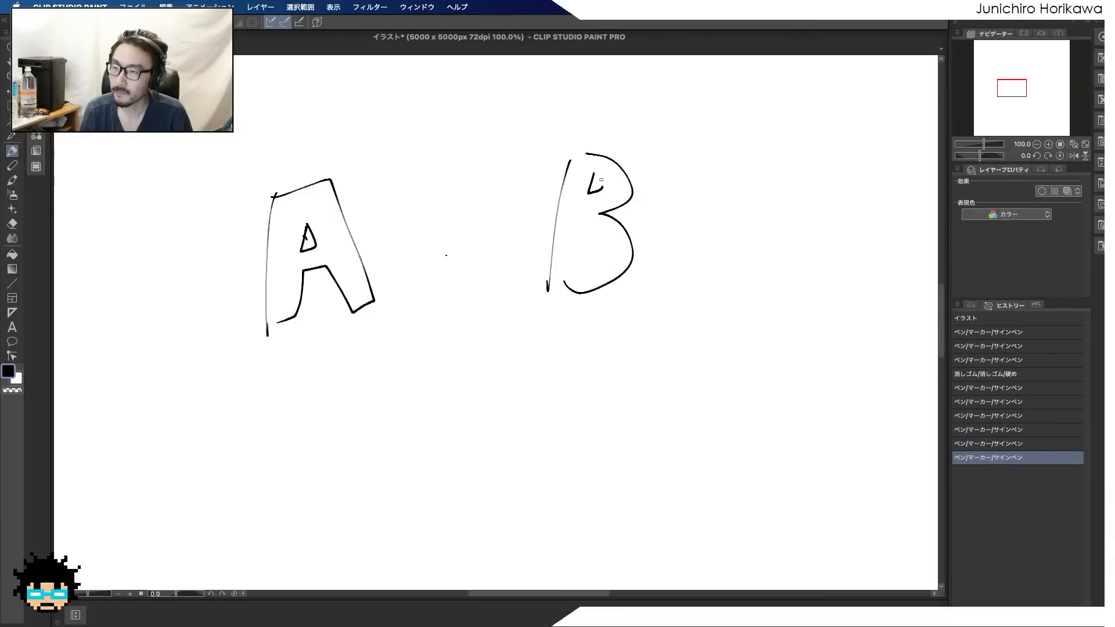
pyautogui.moveTo(600, 180); pyautogui.dragTo(593, 173)
pyautogui.moveTo(579, 275); pyautogui.dragTo(599, 237)
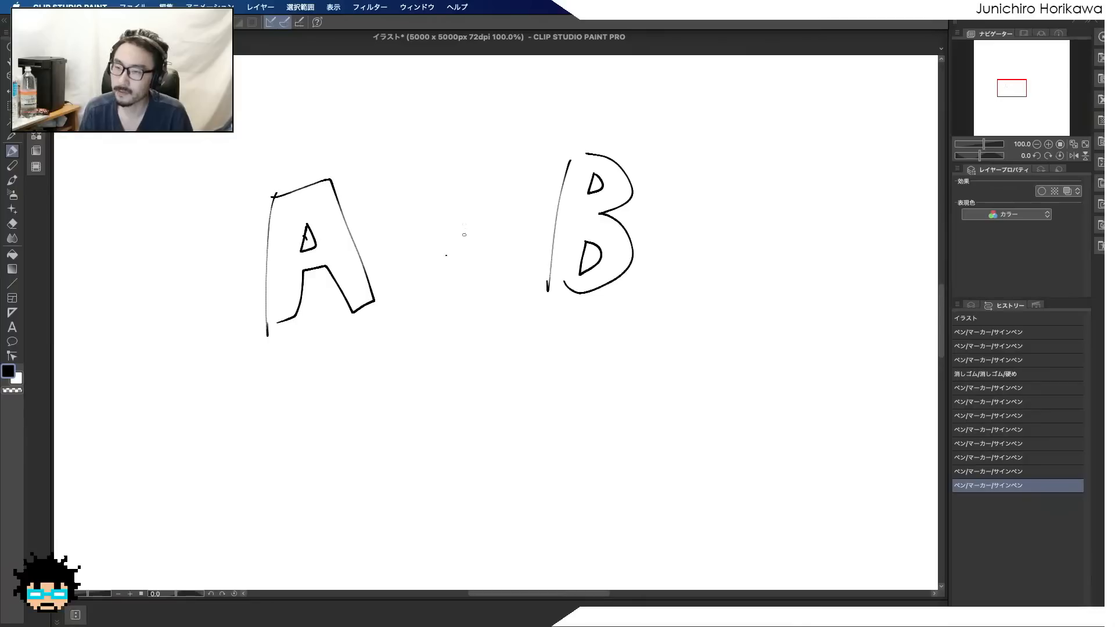
pyautogui.moveTo(425, 249)
pyautogui.mouseDown()
pyautogui.moveTo(481, 235)
pyautogui.moveTo(477, 246)
pyautogui.mouseUp()
pyautogui.click(490, 257)
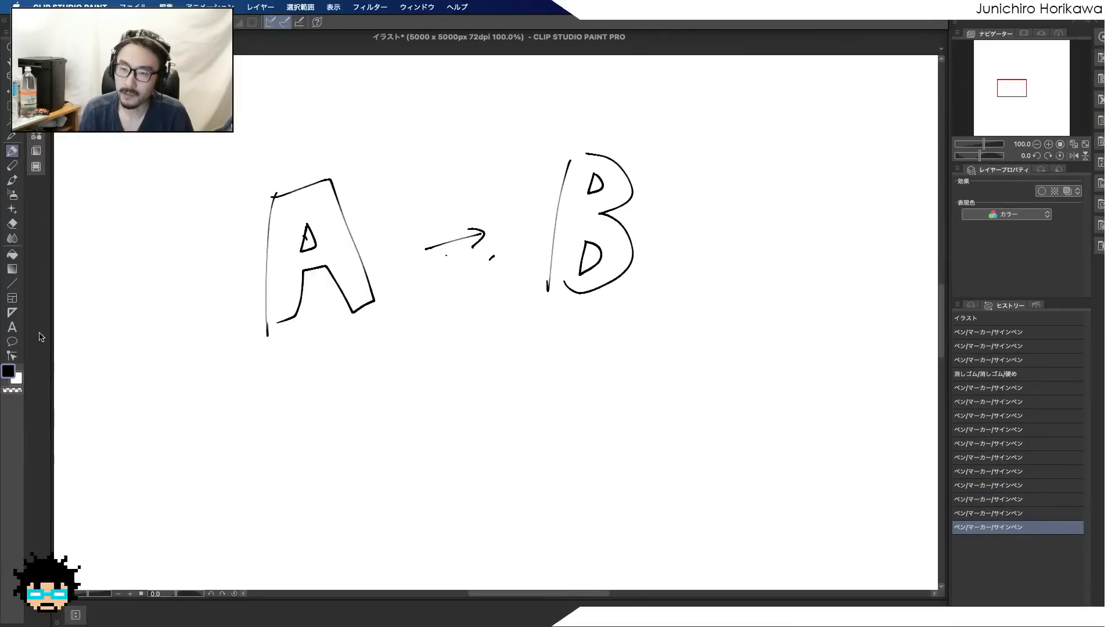
# Set the drawing colour to pure red (FF0000) and scatter dots throughout the inside of the letter A
pyautogui.click(7, 373)
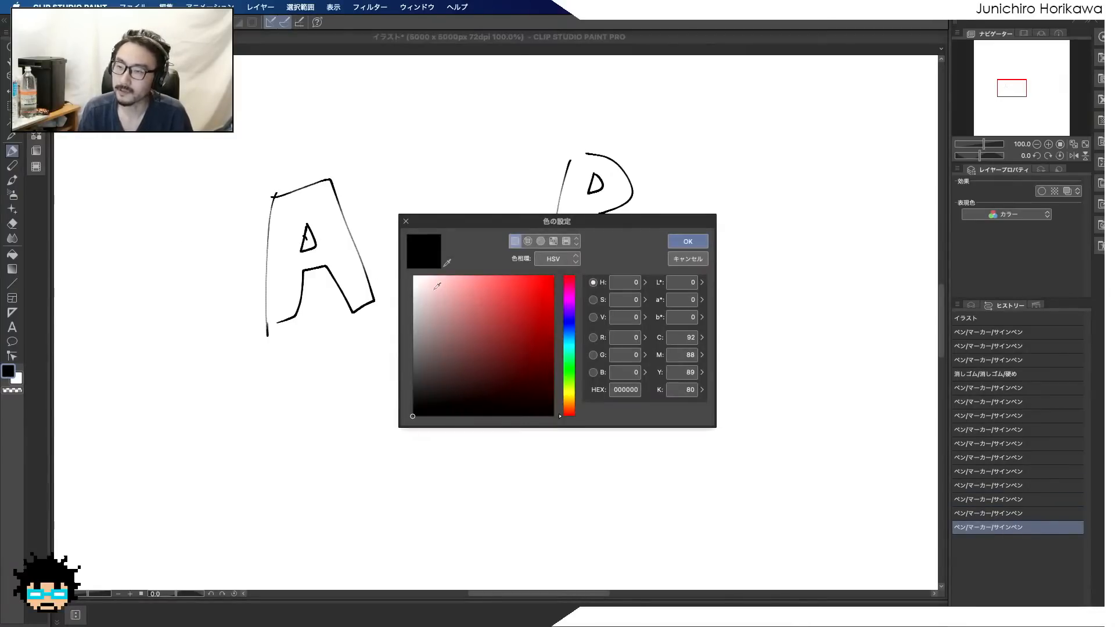
pyautogui.moveTo(522, 297); pyautogui.dragTo(558, 274)
pyautogui.click(685, 242)
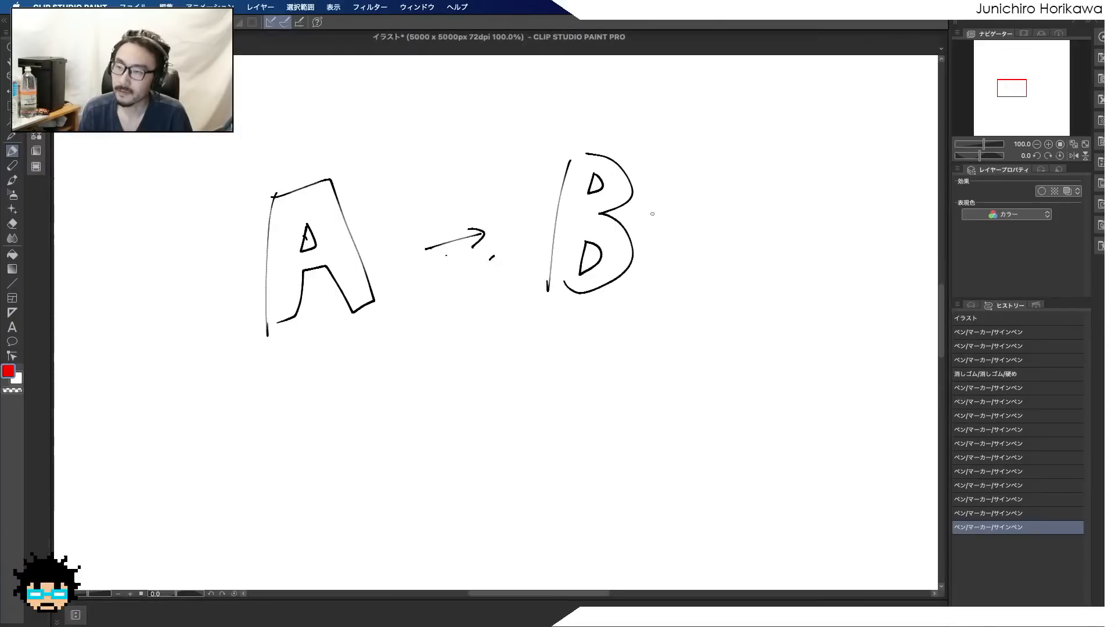
pyautogui.click(291, 205)
pyautogui.click(307, 202)
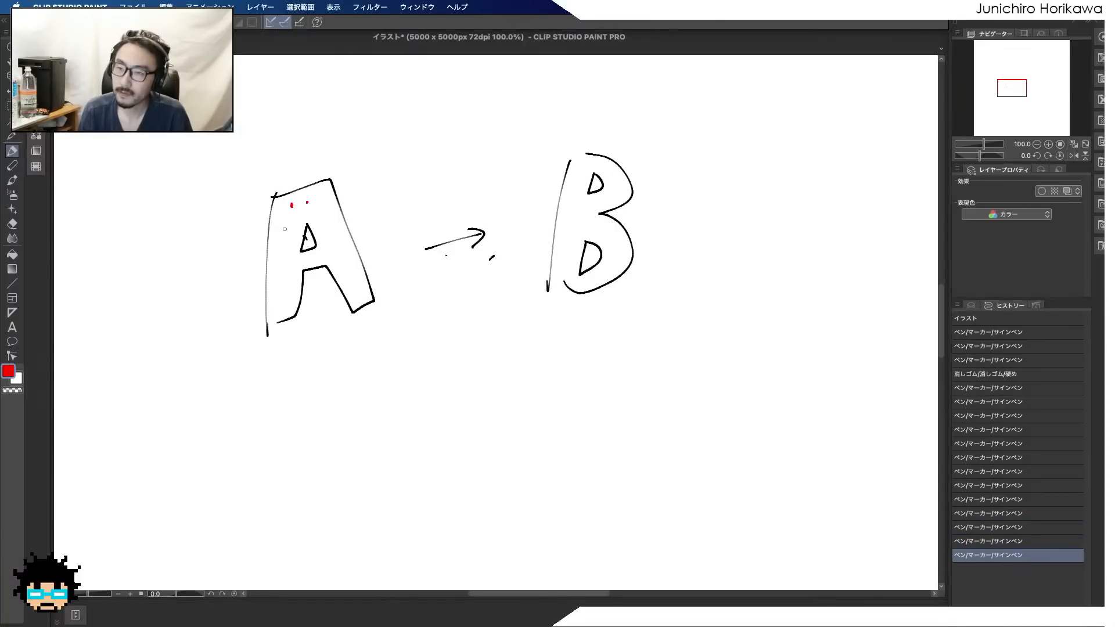
pyautogui.click(284, 228)
pyautogui.click(285, 249)
pyautogui.click(283, 265)
pyautogui.click(305, 258)
pyautogui.click(327, 222)
pyautogui.click(330, 251)
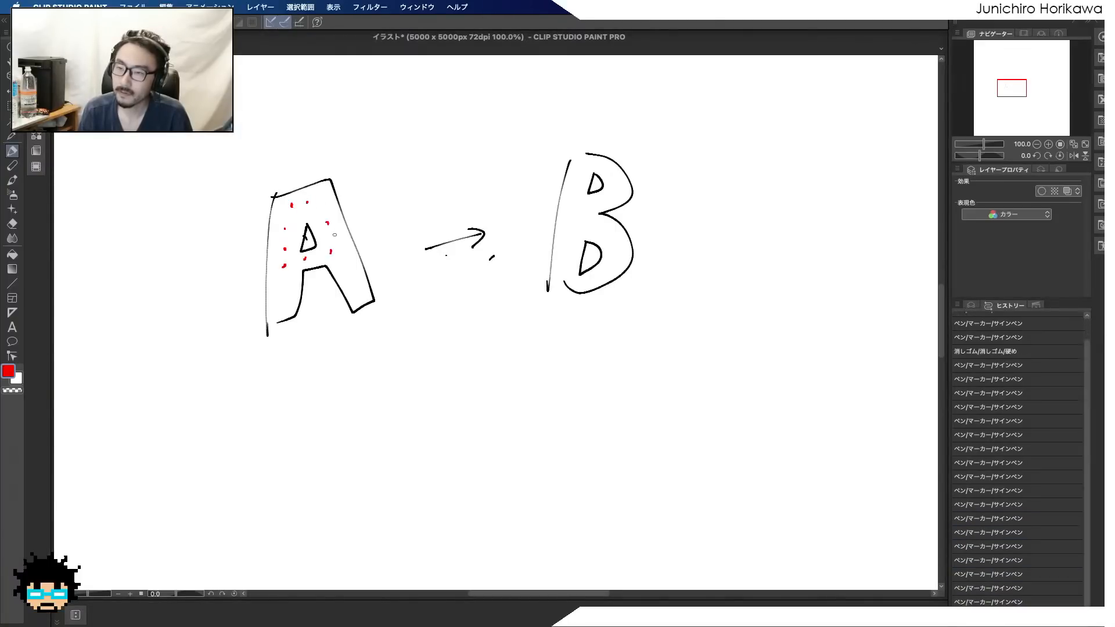
pyautogui.click(345, 263)
pyautogui.click(286, 291)
pyautogui.click(277, 309)
pyautogui.click(341, 292)
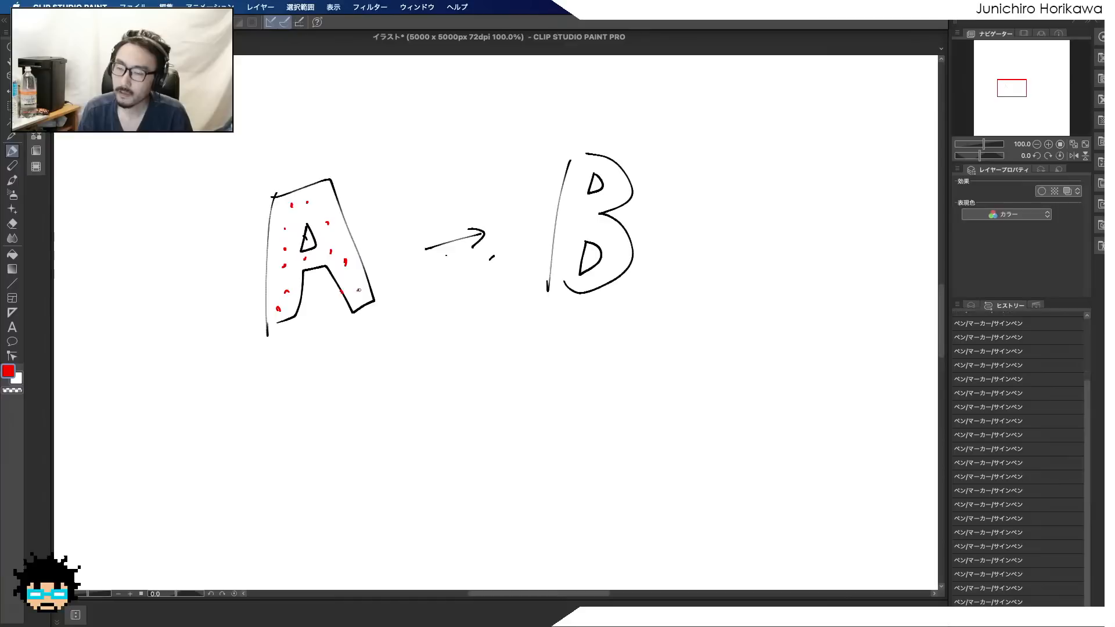
# Add a red leader line above the letter A and handwrite the label "num = N" beside it
pyautogui.moveTo(304, 194); pyautogui.dragTo(312, 162)
pyautogui.moveTo(309, 142); pyautogui.dragTo(314, 151)
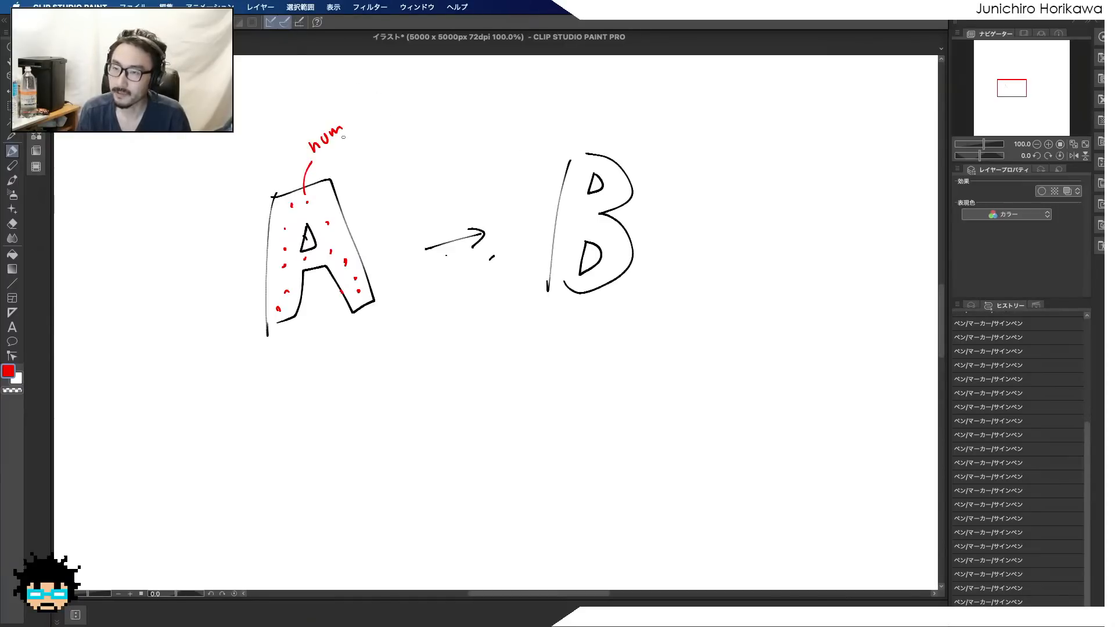
pyautogui.moveTo(332, 147); pyautogui.dragTo(337, 147)
pyautogui.moveTo(334, 151); pyautogui.dragTo(353, 137)
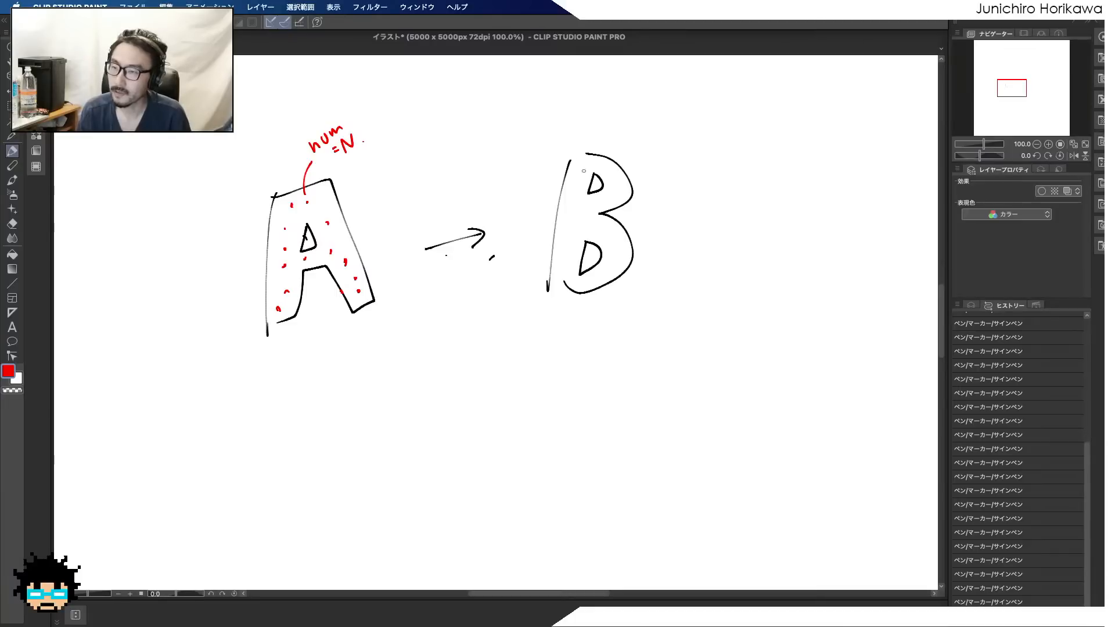
# Scatter red dots throughout the letter B and label them "N" with a short leader line
pyautogui.click(583, 218)
pyautogui.click(590, 202)
pyautogui.click(602, 205)
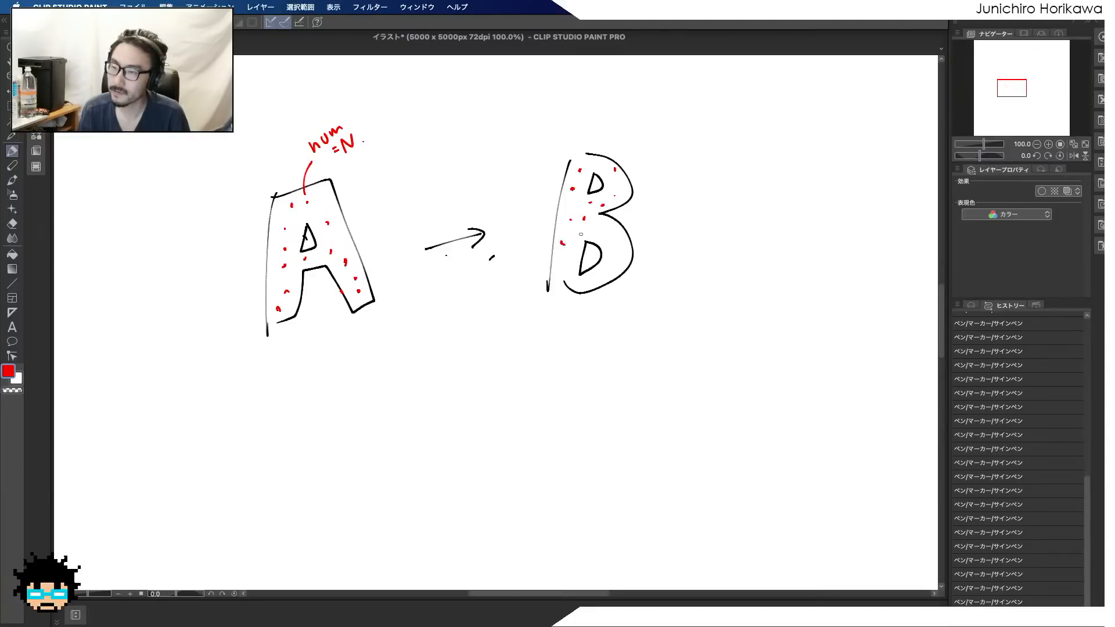
pyautogui.click(612, 270)
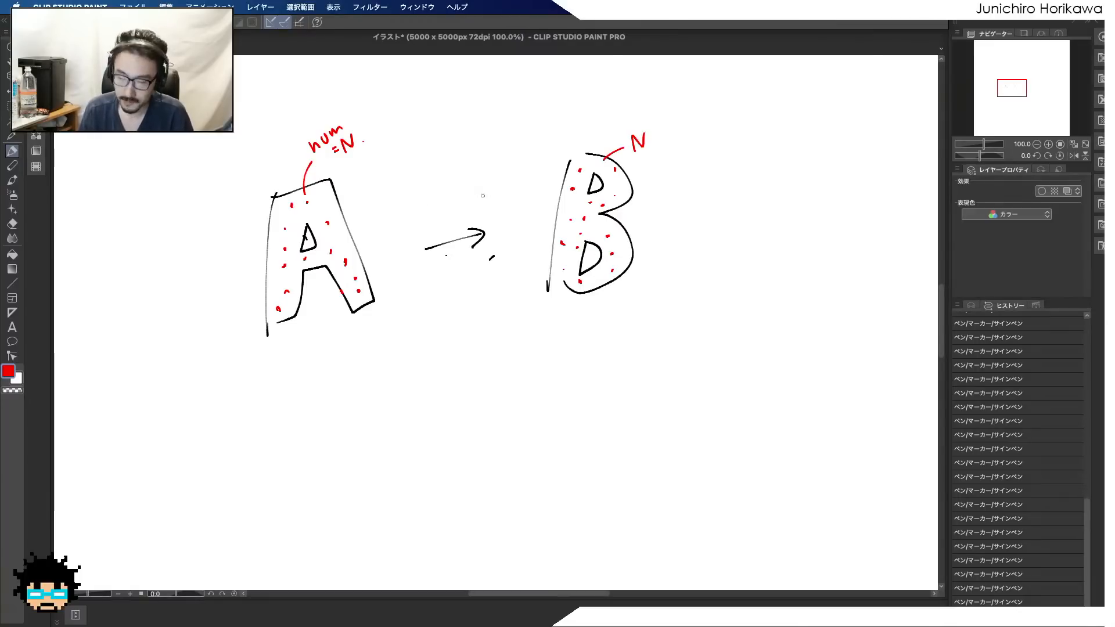
# Emphasise one red dot in A and draw a curved red arrow from it to a dot in B
pyautogui.click(331, 221)
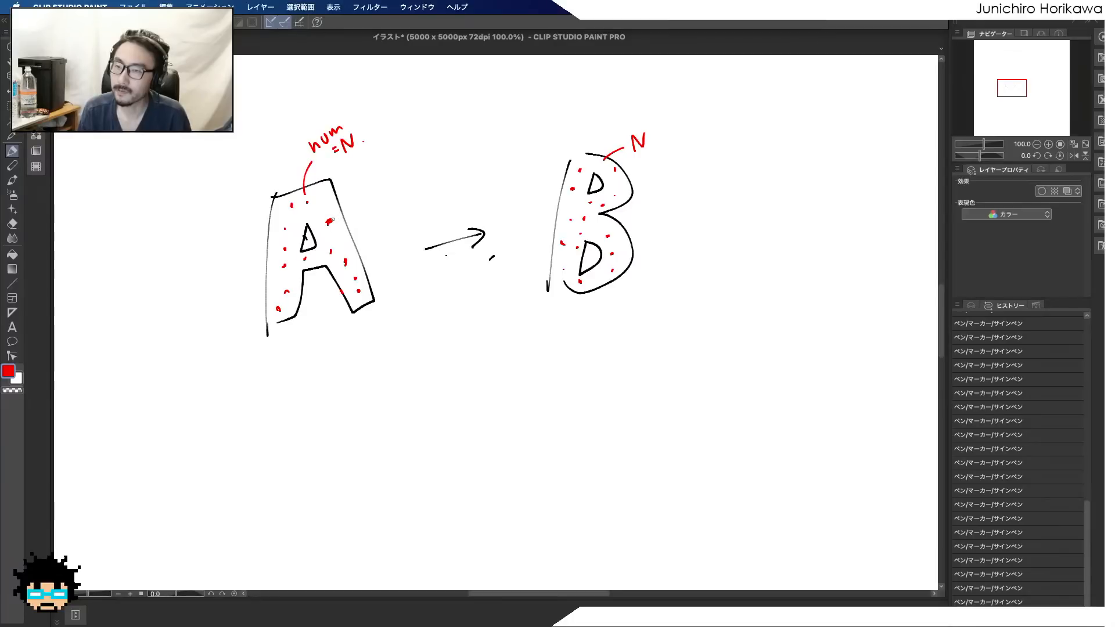
pyautogui.moveTo(329, 222)
pyautogui.mouseDown()
pyautogui.moveTo(373, 194)
pyautogui.moveTo(499, 175)
pyautogui.moveTo(568, 183)
pyautogui.mouseUp()
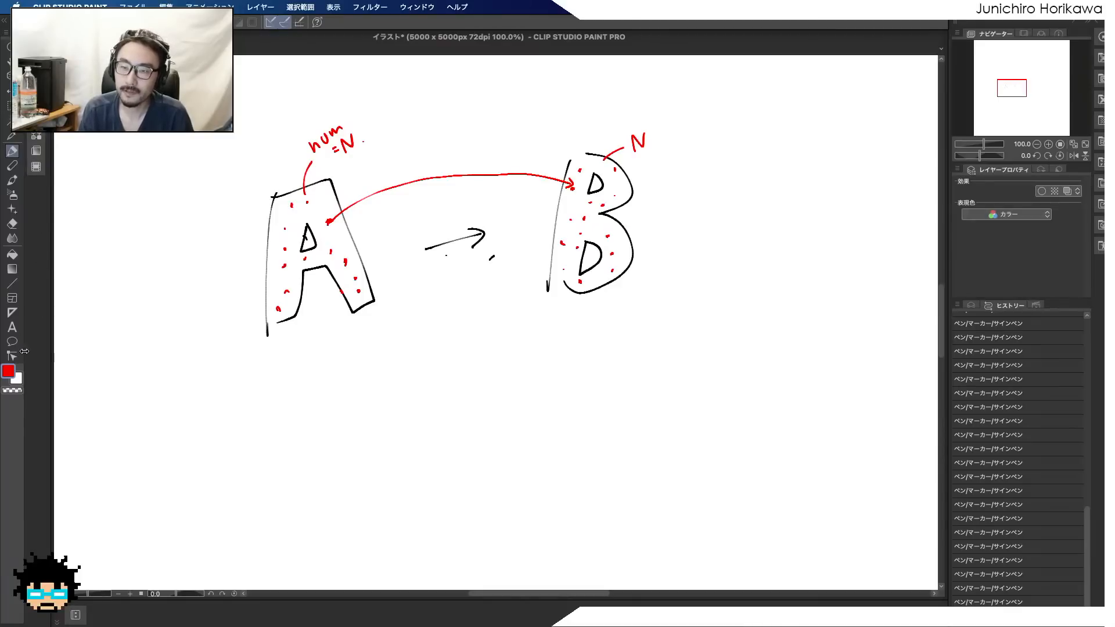
# Set the drawing colour to blue (0003FF) and draw a nearly straight arrow from the same dot in A to the one in B
pyautogui.click(9, 371)
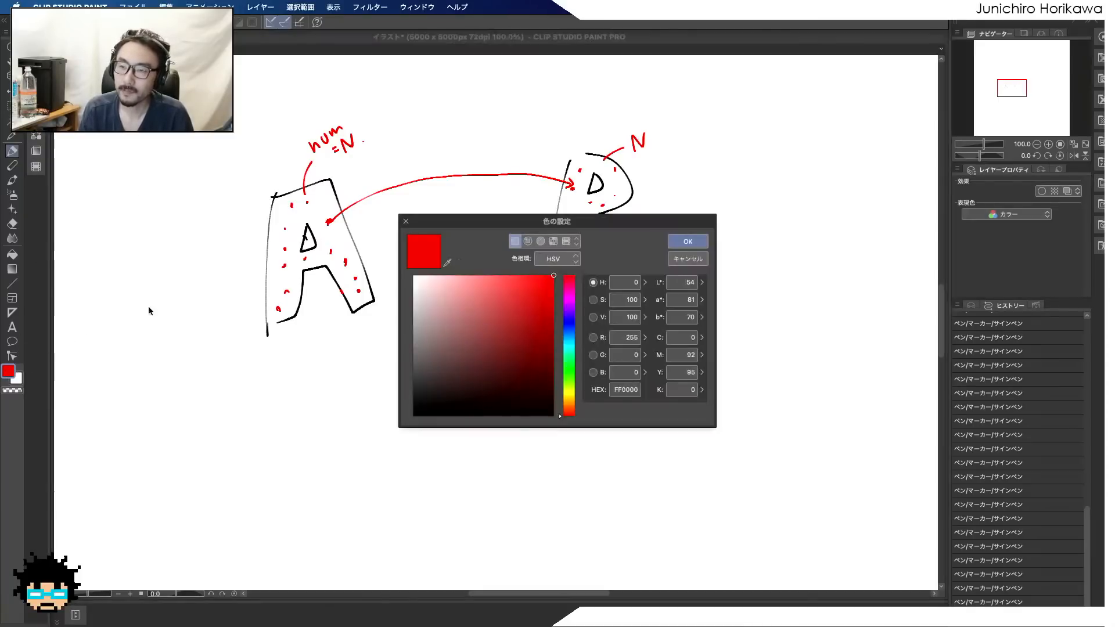
pyautogui.click(568, 321)
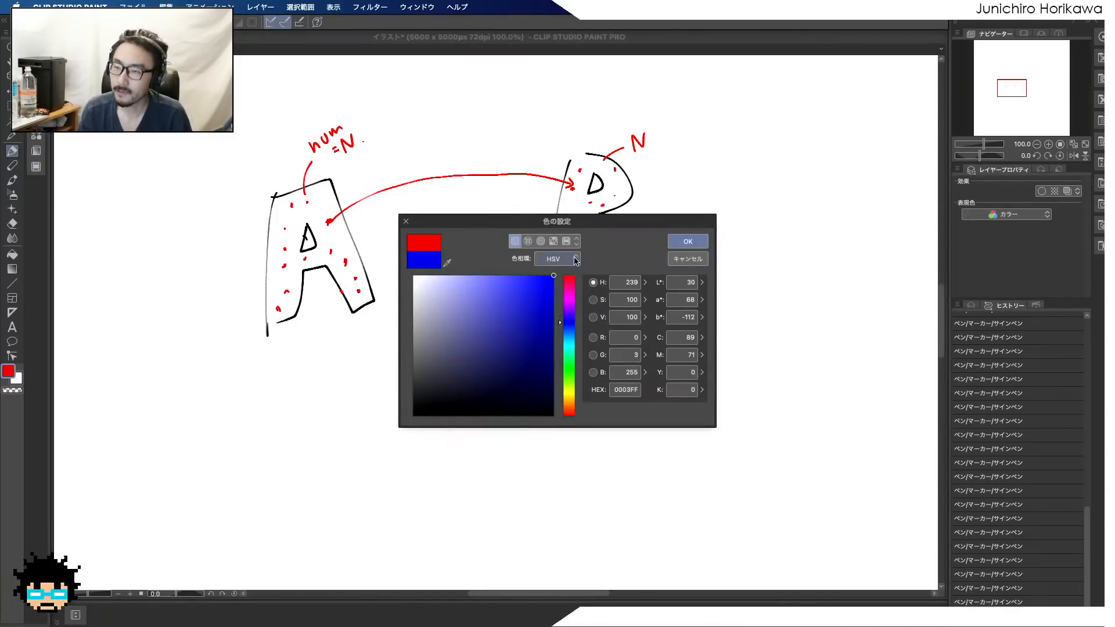
pyautogui.click(688, 241)
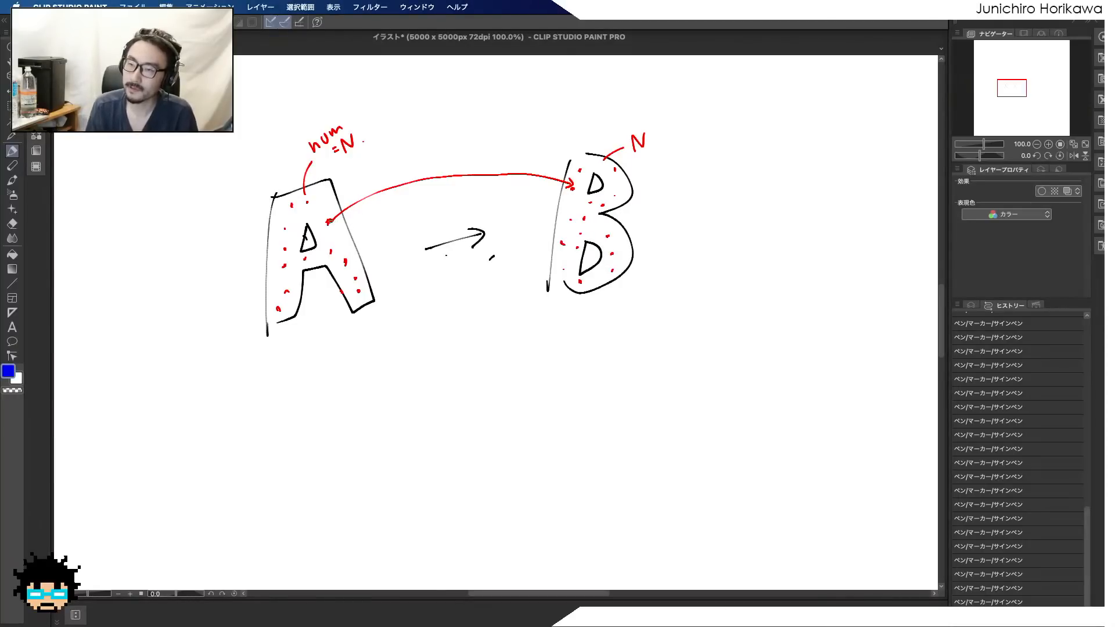
pyautogui.moveTo(328, 221); pyautogui.dragTo(503, 196)
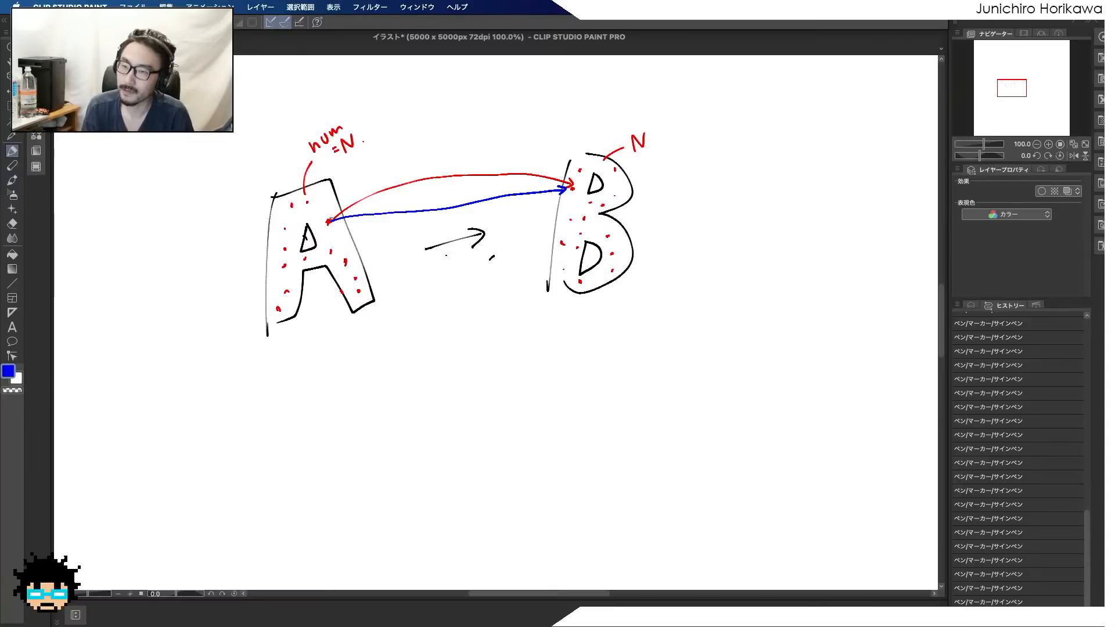
# Draw four curved blue arrows from dots in A to dots in B, and handwrite a double-underlined "F" beneath them
pyautogui.moveTo(335, 206)
pyautogui.mouseDown()
pyautogui.moveTo(406, 146)
pyautogui.moveTo(488, 138)
pyautogui.mouseUp()
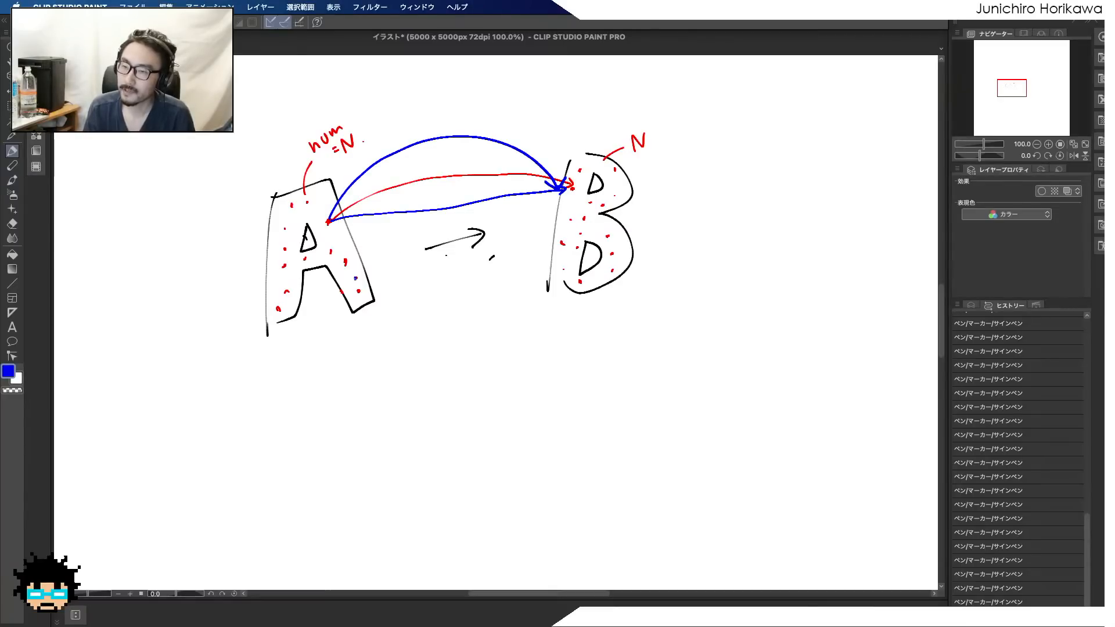
pyautogui.moveTo(365, 294)
pyautogui.mouseDown()
pyautogui.moveTo(461, 314)
pyautogui.moveTo(539, 279)
pyautogui.moveTo(560, 242)
pyautogui.mouseUp()
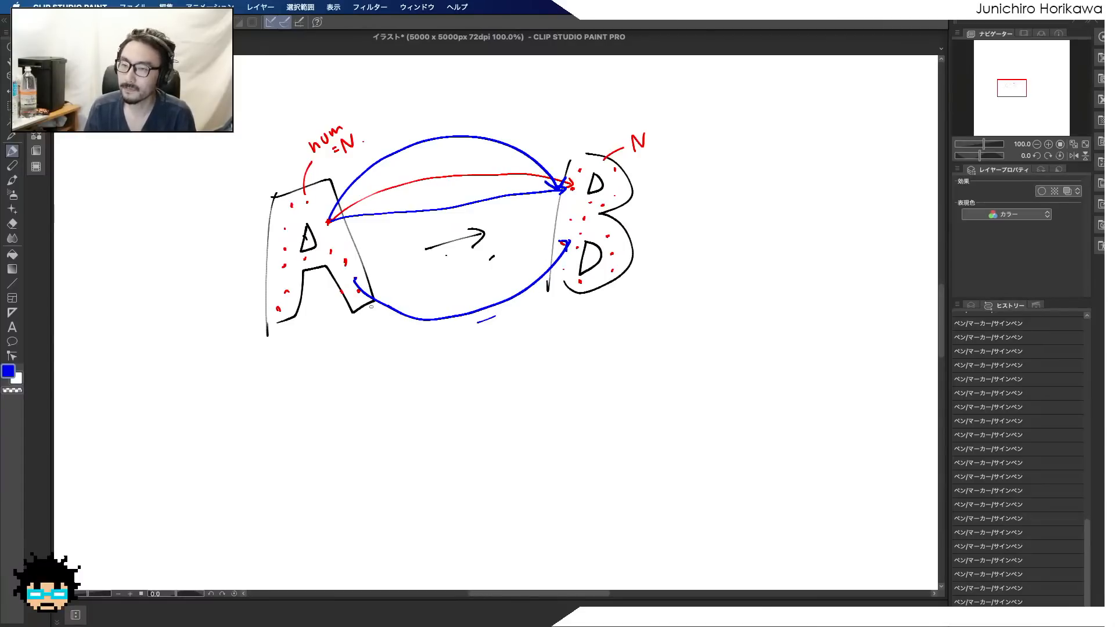
pyautogui.moveTo(340, 290); pyautogui.dragTo(346, 338)
pyautogui.moveTo(469, 370); pyautogui.dragTo(569, 283)
pyautogui.moveTo(330, 251)
pyautogui.mouseDown()
pyautogui.moveTo(317, 266)
pyautogui.moveTo(418, 334)
pyautogui.moveTo(572, 220)
pyautogui.mouseUp()
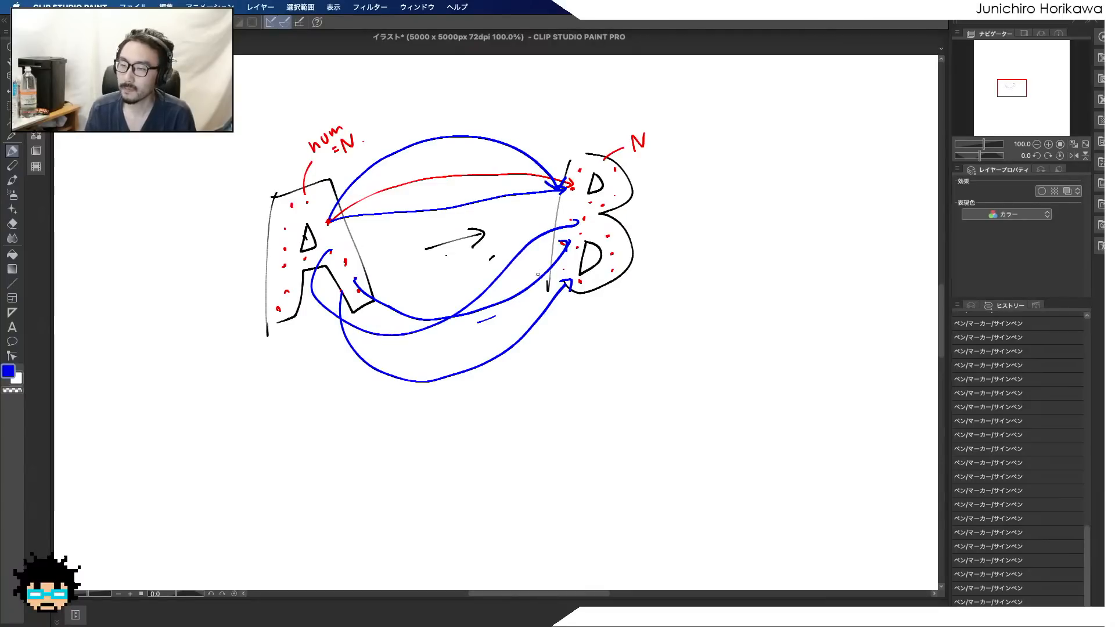
pyautogui.moveTo(524, 376)
pyautogui.mouseDown()
pyautogui.moveTo(529, 402)
pyautogui.moveTo(542, 376)
pyautogui.mouseUp()
pyautogui.moveTo(526, 388)
pyautogui.mouseDown()
pyautogui.moveTo(539, 383)
pyautogui.moveTo(546, 402)
pyautogui.mouseUp()
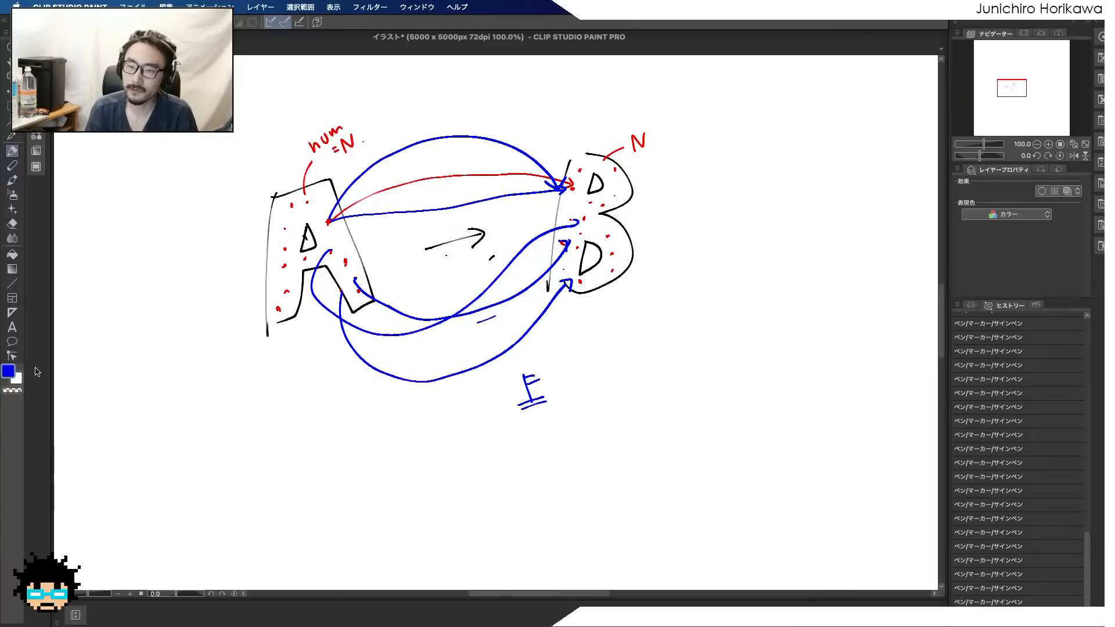
# Set the drawing colour to yellow (FFFF00) and mark small dots along the start of one blue curve leaving A
pyautogui.doubleClick(8, 371)
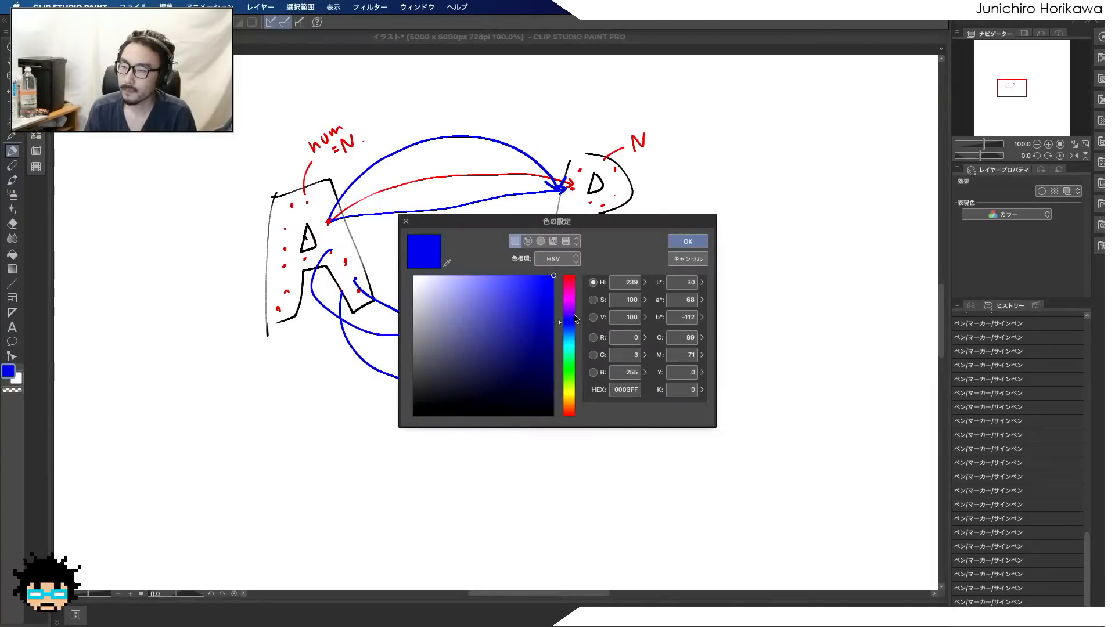
pyautogui.click(570, 392)
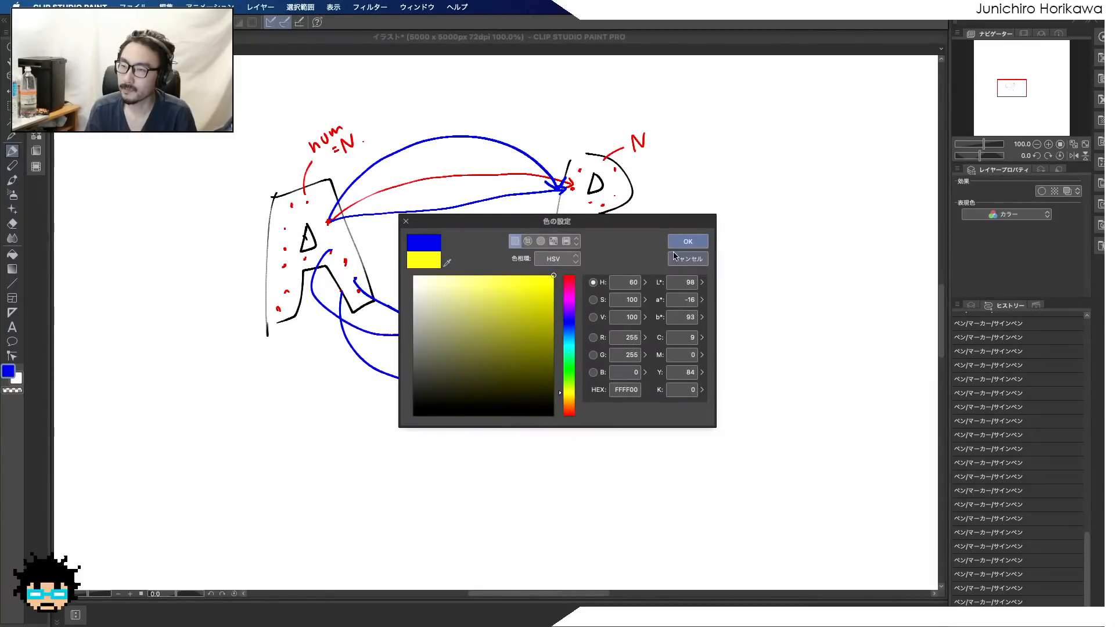
pyautogui.click(687, 241)
pyautogui.click(329, 250)
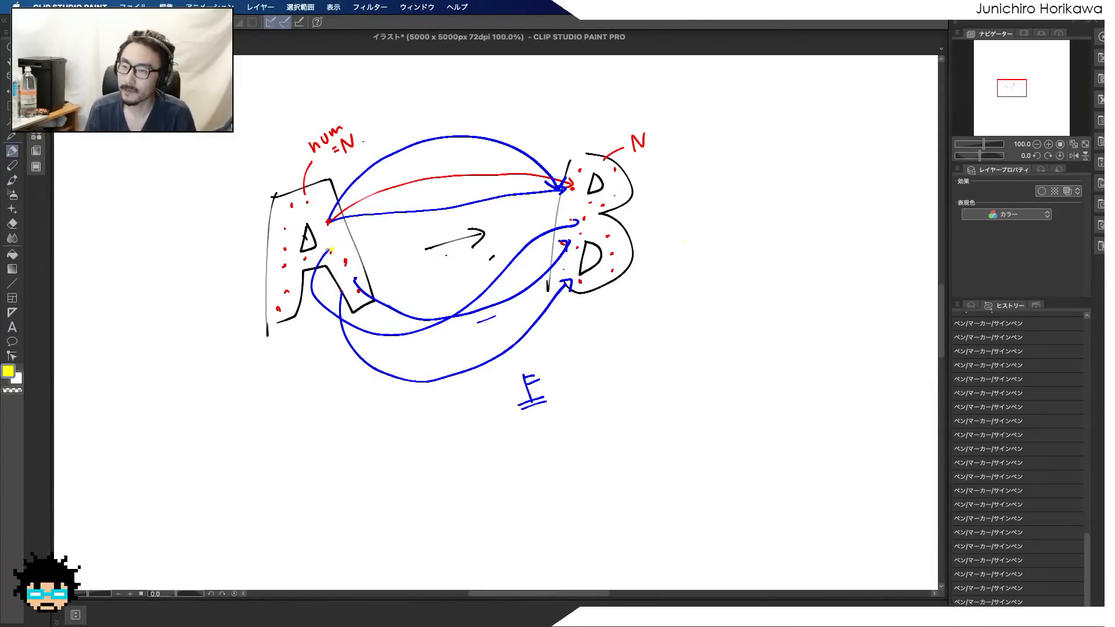
pyautogui.click(315, 266)
pyautogui.click(314, 296)
pyautogui.click(324, 304)
# Set the drawing colour to cyan (00FFF9), enlarge the curve's starting dot in A, and mark dots along that curve to its end in B
pyautogui.click(12, 371)
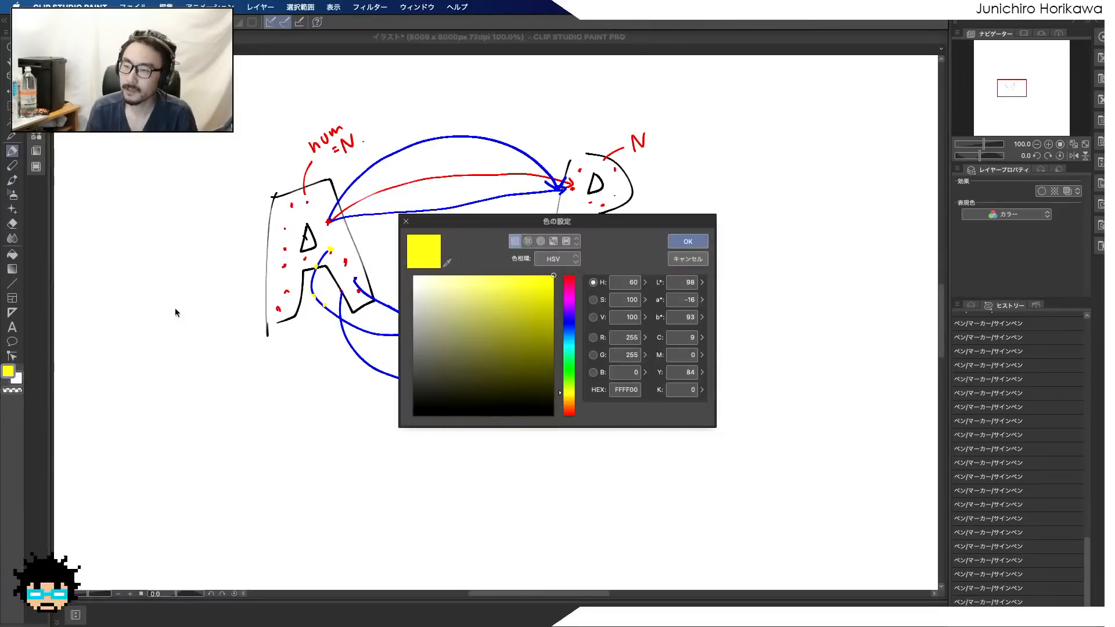
pyautogui.click(568, 346)
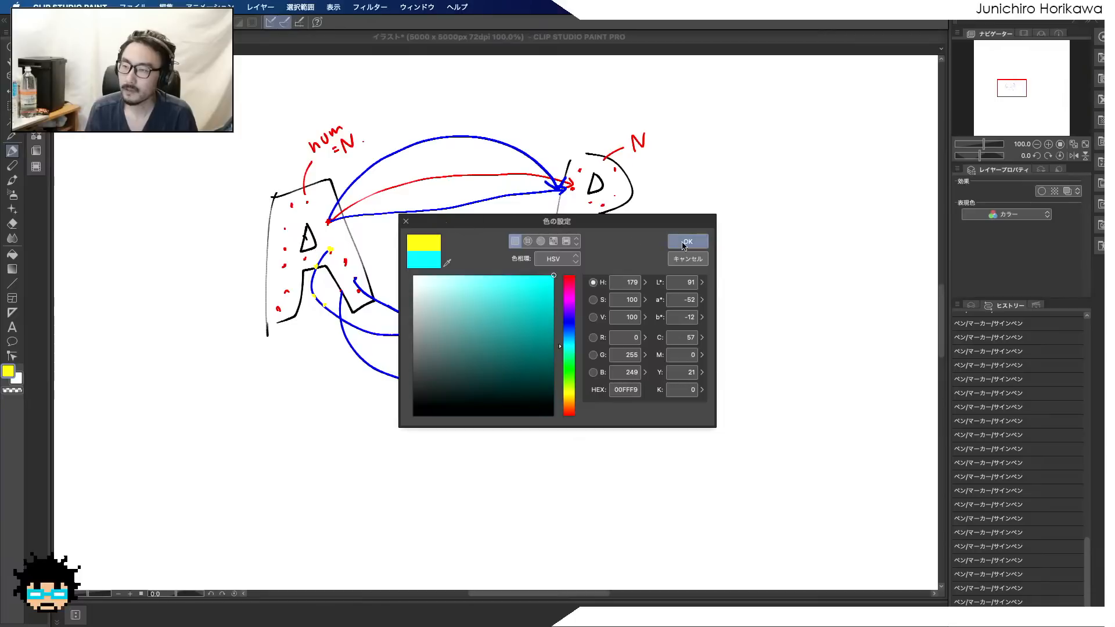
pyautogui.click(685, 242)
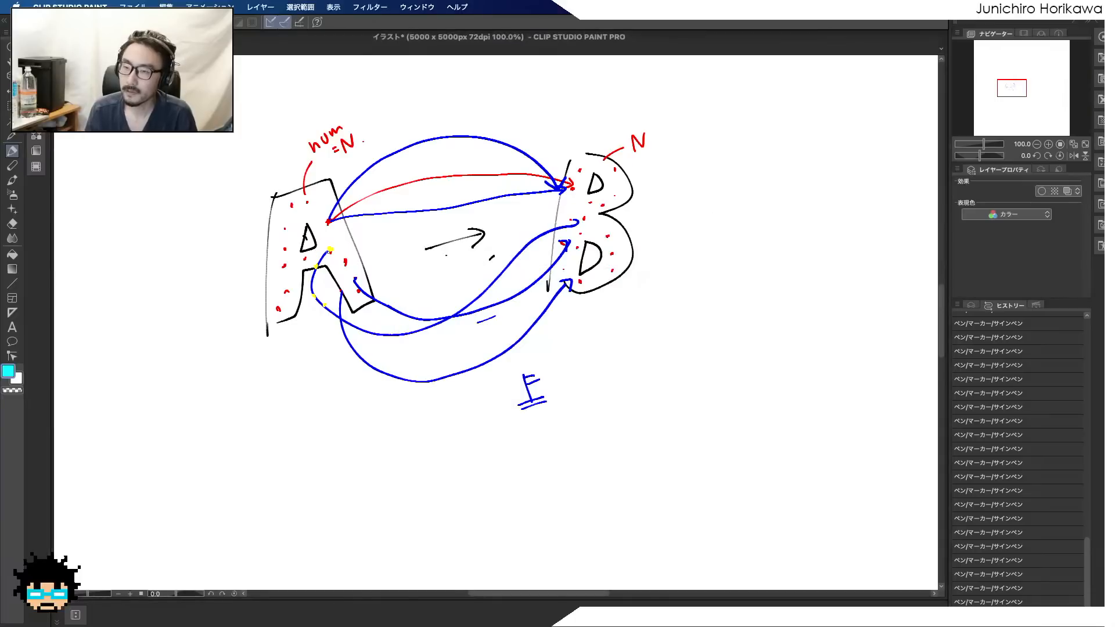
pyautogui.click(328, 249)
pyautogui.moveTo(325, 245); pyautogui.dragTo(330, 251)
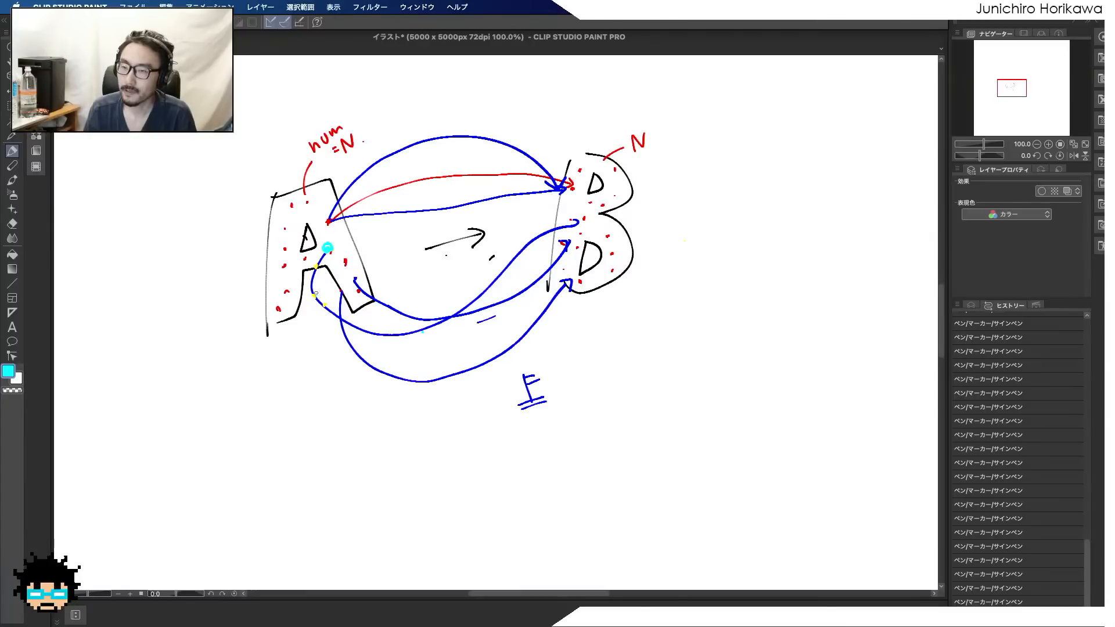
pyautogui.click(314, 296)
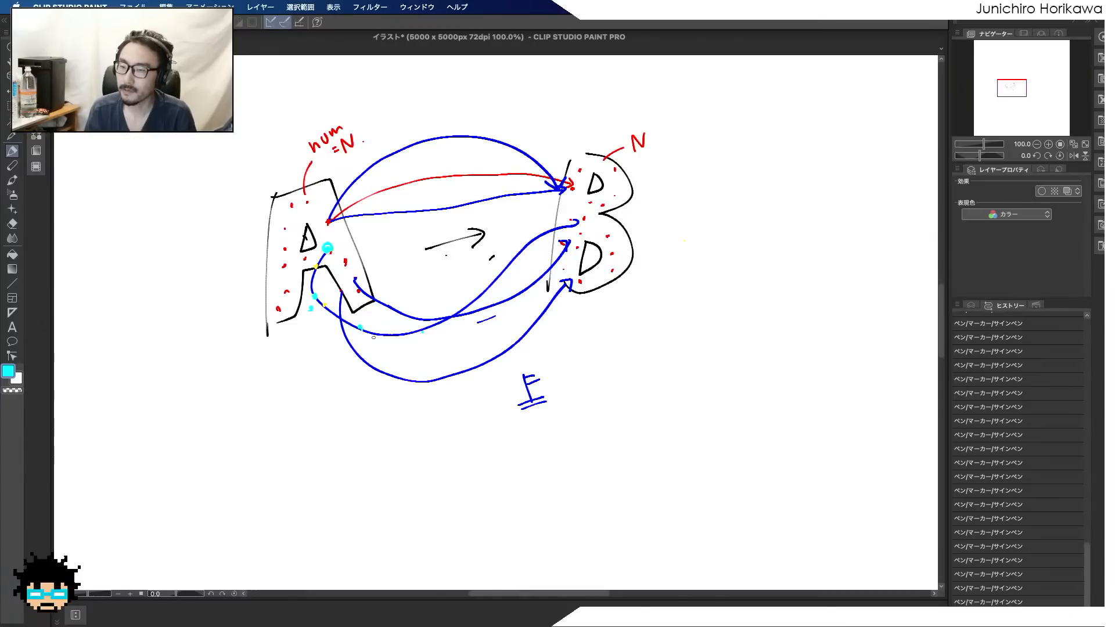
pyautogui.click(479, 296)
pyautogui.click(514, 268)
pyautogui.click(533, 255)
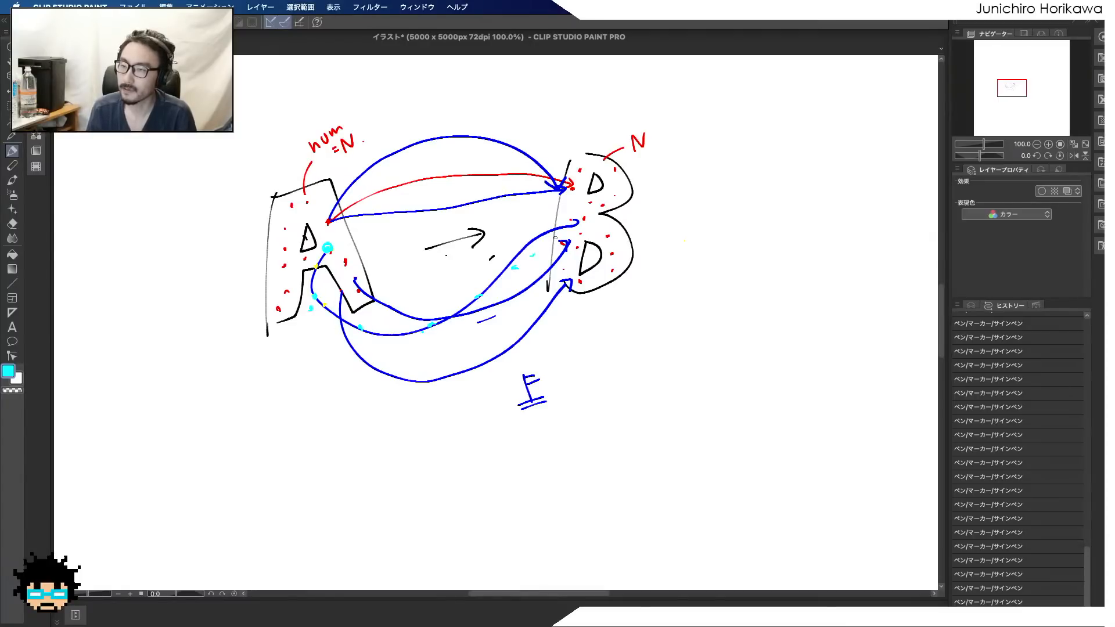
pyautogui.click(577, 223)
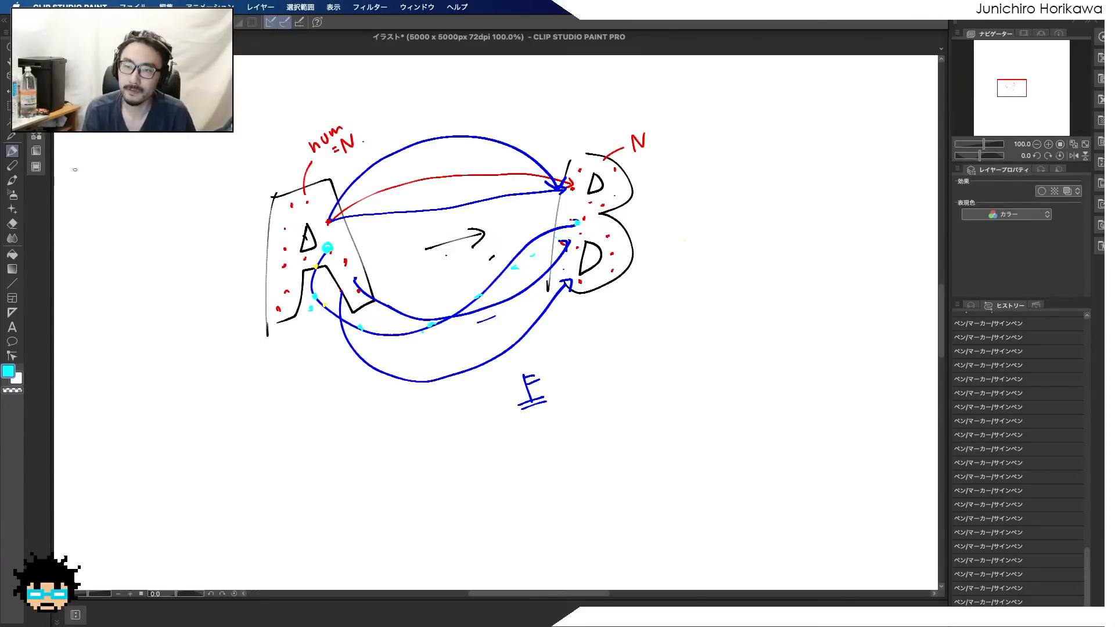
# Set the drawing colour to black (000000) and draw an outlined letter C beyond the letter B
pyautogui.click(8, 371)
pyautogui.click(414, 356)
pyautogui.moveTo(414, 355); pyautogui.dragTo(381, 450)
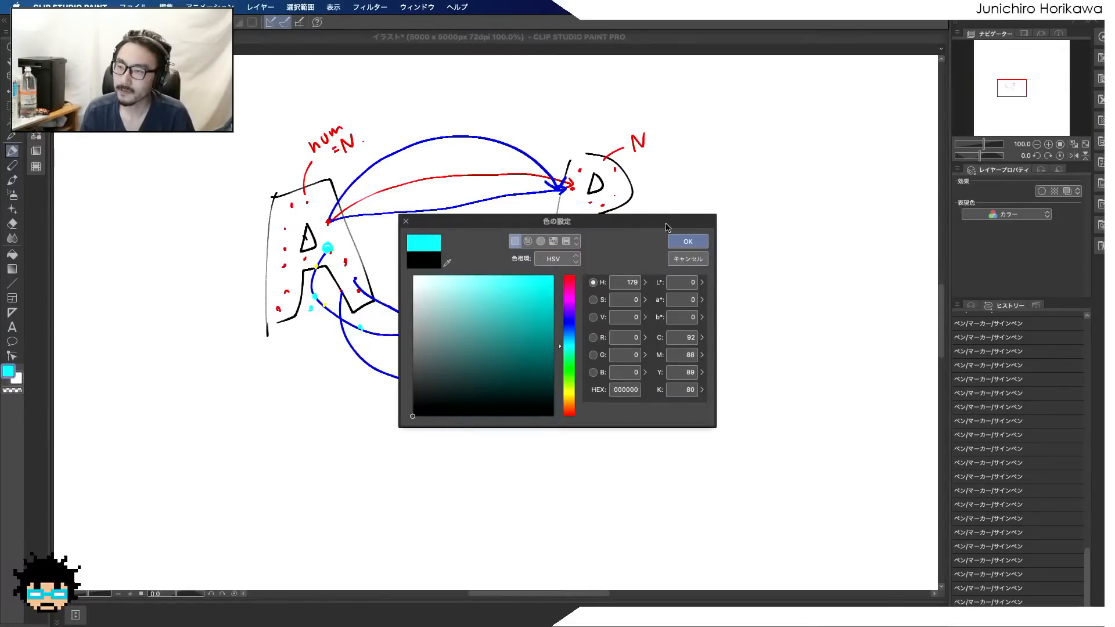
pyautogui.click(687, 241)
pyautogui.moveTo(825, 180)
pyautogui.mouseDown()
pyautogui.moveTo(733, 239)
pyautogui.moveTo(830, 290)
pyautogui.moveTo(823, 262)
pyautogui.moveTo(766, 257)
pyautogui.moveTo(814, 216)
pyautogui.moveTo(829, 183)
pyautogui.mouseUp()
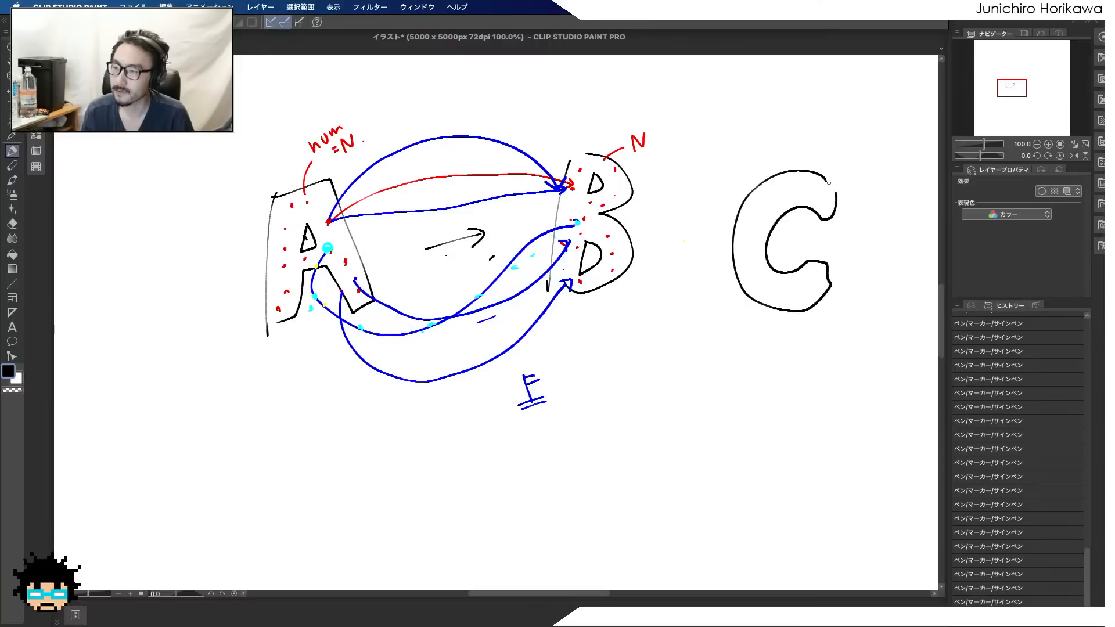
# Draw three curved black arrows from the letter B to the letter C
pyautogui.click(13, 373)
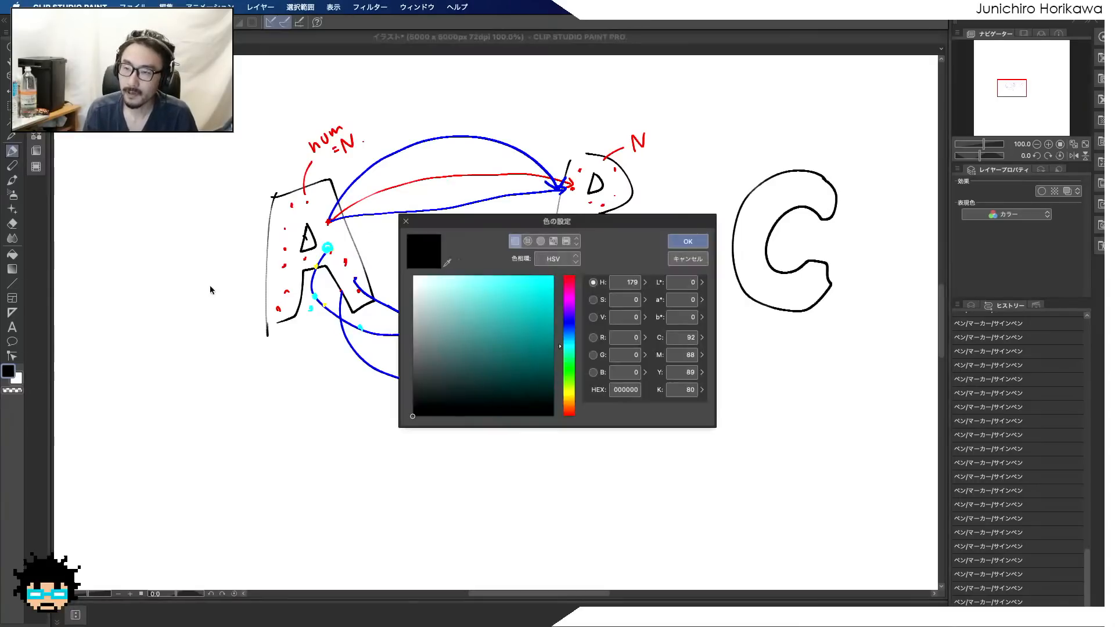
pyautogui.click(571, 285)
pyautogui.moveTo(571, 284); pyautogui.dragTo(571, 278)
pyautogui.click(687, 241)
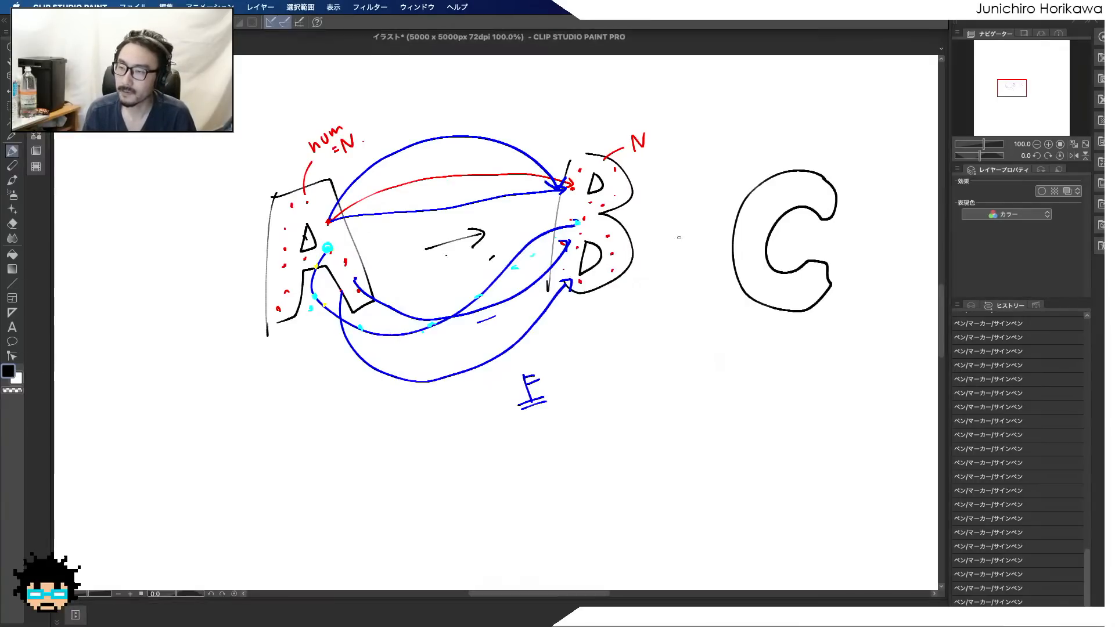
pyautogui.moveTo(618, 174)
pyautogui.mouseDown()
pyautogui.moveTo(735, 191)
pyautogui.moveTo(755, 203)
pyautogui.moveTo(744, 210)
pyautogui.mouseUp()
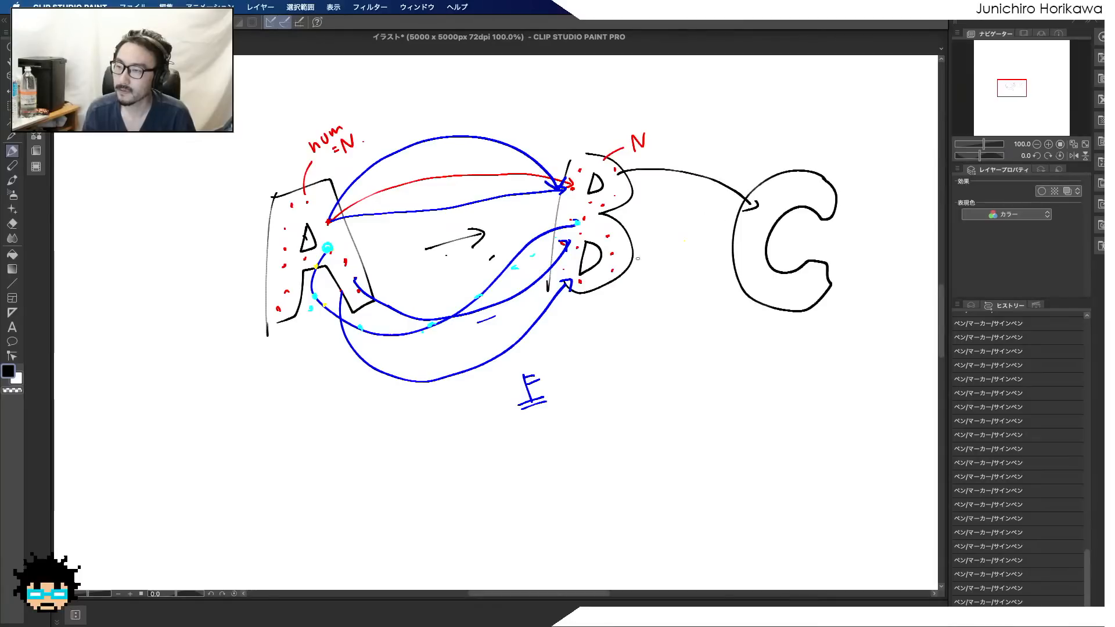
pyautogui.moveTo(617, 264)
pyautogui.mouseDown()
pyautogui.moveTo(718, 284)
pyautogui.moveTo(748, 270)
pyautogui.mouseUp()
pyautogui.moveTo(633, 219)
pyautogui.mouseDown()
pyautogui.moveTo(624, 223)
pyautogui.moveTo(747, 238)
pyautogui.mouseUp()
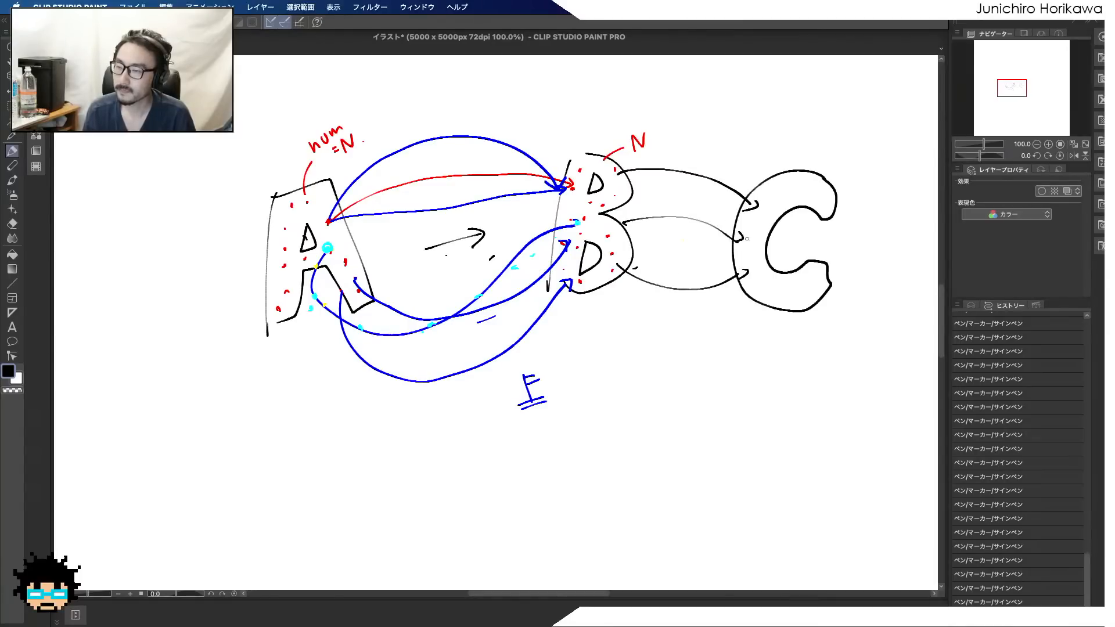
# Set the drawing colour to red (F70004) and scatter four dots inside the letter C
pyautogui.click(8, 371)
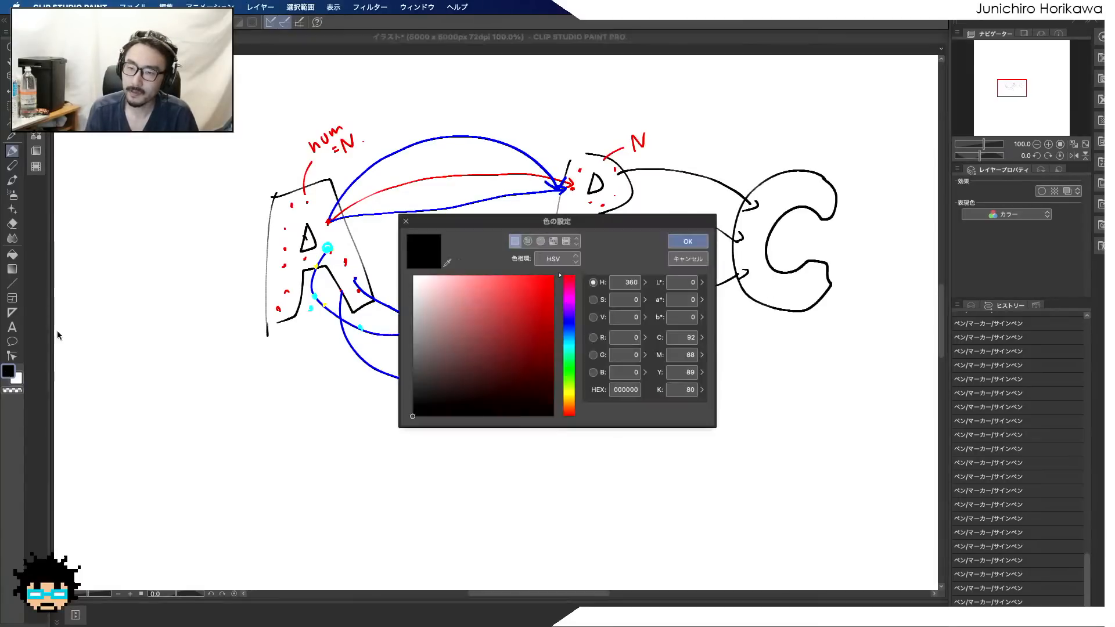
pyautogui.click(687, 241)
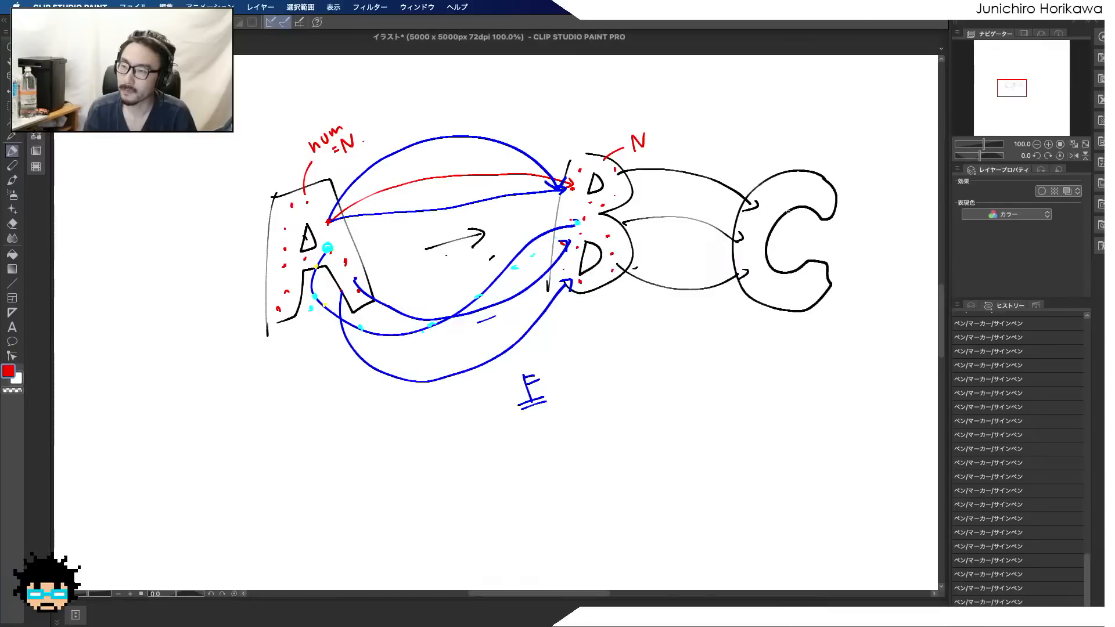
pyautogui.click(772, 282)
pyautogui.click(792, 297)
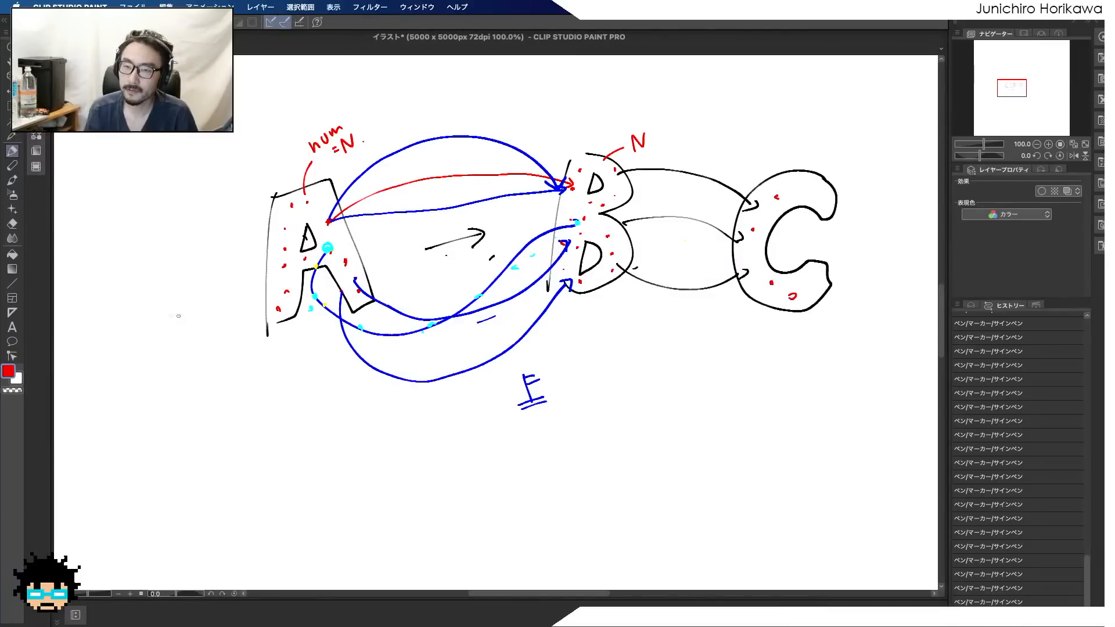
# Set the drawing colour to blue and draw three long curved arrows looping beneath the diagram from C back to A
pyautogui.click(8, 371)
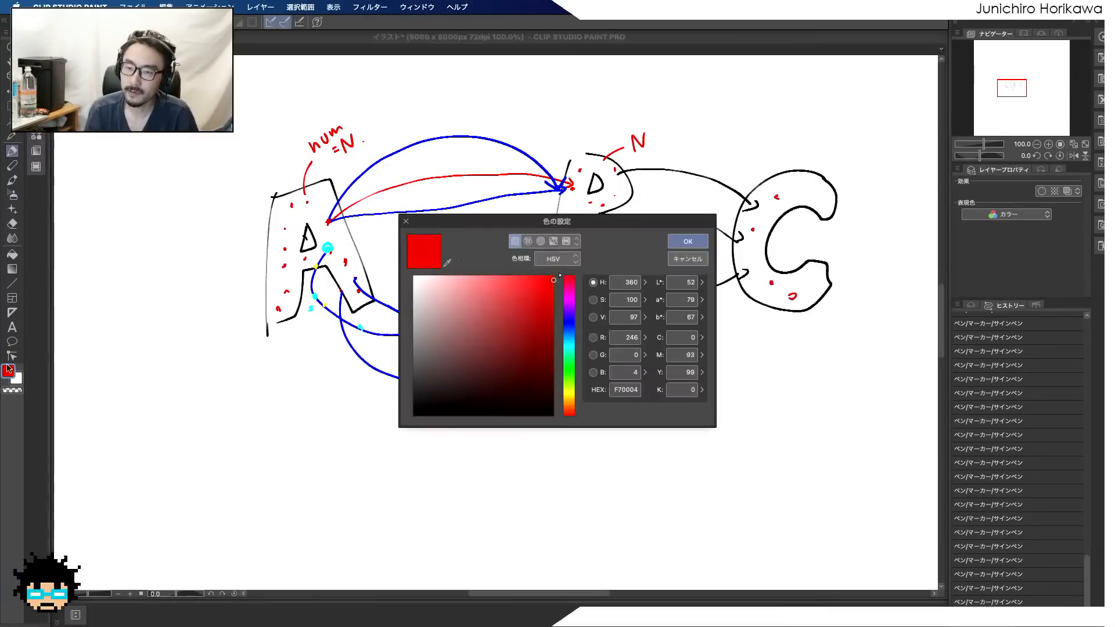
pyautogui.click(566, 322)
pyautogui.click(687, 241)
pyautogui.moveTo(772, 300)
pyautogui.mouseDown()
pyautogui.moveTo(700, 380)
pyautogui.moveTo(347, 365)
pyautogui.moveTo(308, 289)
pyautogui.mouseUp()
pyautogui.moveTo(772, 284)
pyautogui.mouseDown()
pyautogui.moveTo(791, 319)
pyautogui.moveTo(467, 496)
pyautogui.moveTo(293, 264)
pyautogui.mouseUp()
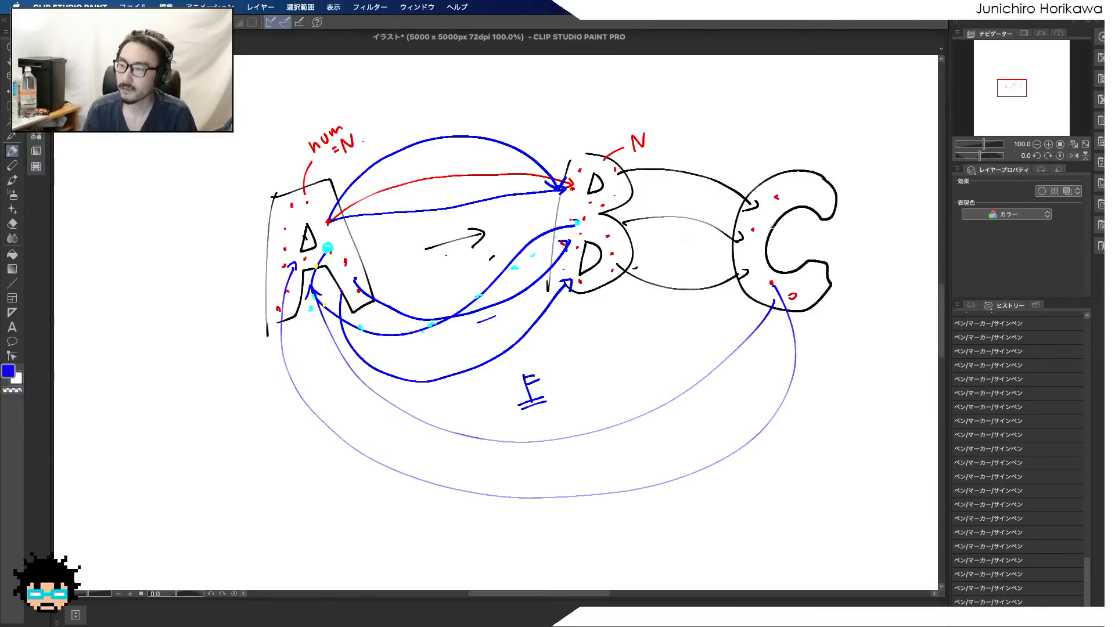
pyautogui.moveTo(781, 208)
pyautogui.mouseDown()
pyautogui.moveTo(827, 325)
pyautogui.moveTo(459, 503)
pyautogui.moveTo(244, 273)
pyautogui.moveTo(286, 232)
pyautogui.mouseUp()
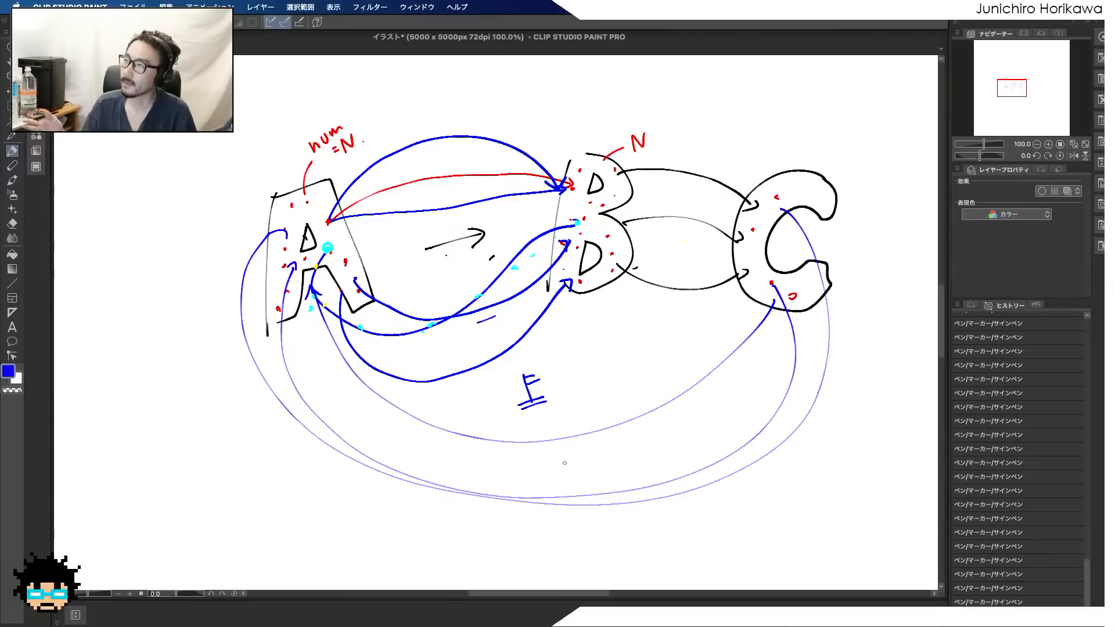
# Handwrite "0 ~ FEND" with a double underline below the looping arrows, and add a short blue stroke beneath A
pyautogui.moveTo(419, 508)
pyautogui.mouseDown()
pyautogui.moveTo(409, 523)
pyautogui.moveTo(422, 501)
pyautogui.mouseUp()
pyautogui.moveTo(437, 512)
pyautogui.mouseDown()
pyautogui.moveTo(471, 501)
pyautogui.moveTo(507, 515)
pyautogui.moveTo(516, 499)
pyautogui.mouseUp()
pyautogui.moveTo(522, 490)
pyautogui.mouseDown()
pyautogui.moveTo(524, 502)
pyautogui.moveTo(533, 489)
pyautogui.mouseUp()
pyautogui.moveTo(524, 506)
pyautogui.mouseDown()
pyautogui.moveTo(555, 483)
pyautogui.moveTo(561, 501)
pyautogui.mouseUp()
pyautogui.moveTo(409, 545); pyautogui.dragTo(571, 505)
pyautogui.moveTo(437, 547); pyautogui.dragTo(572, 513)
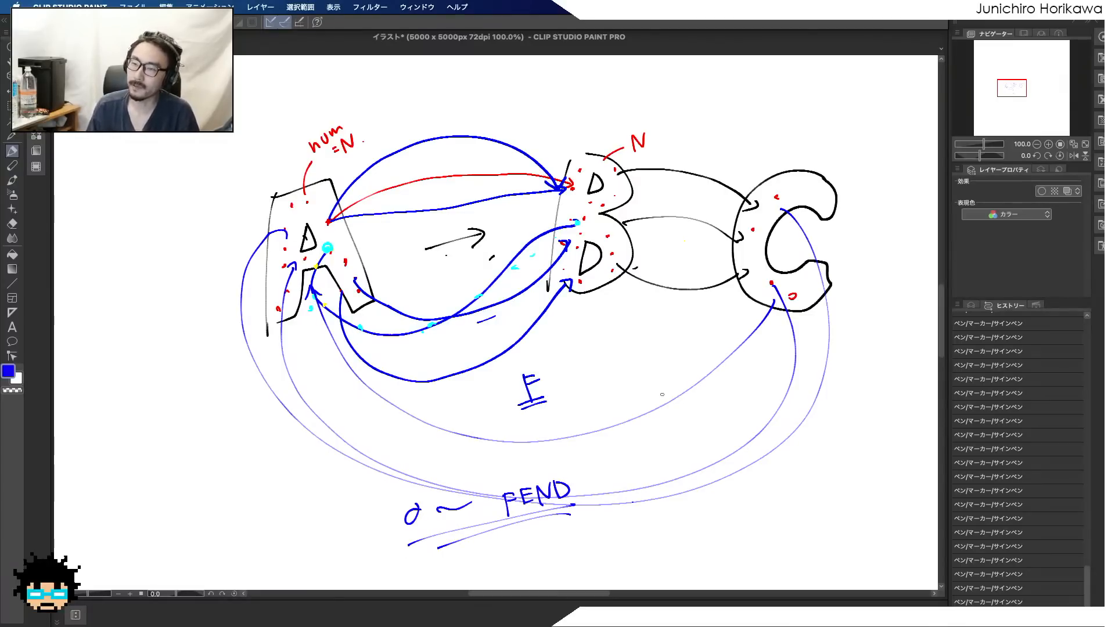
pyautogui.moveTo(312, 300); pyautogui.dragTo(306, 341)
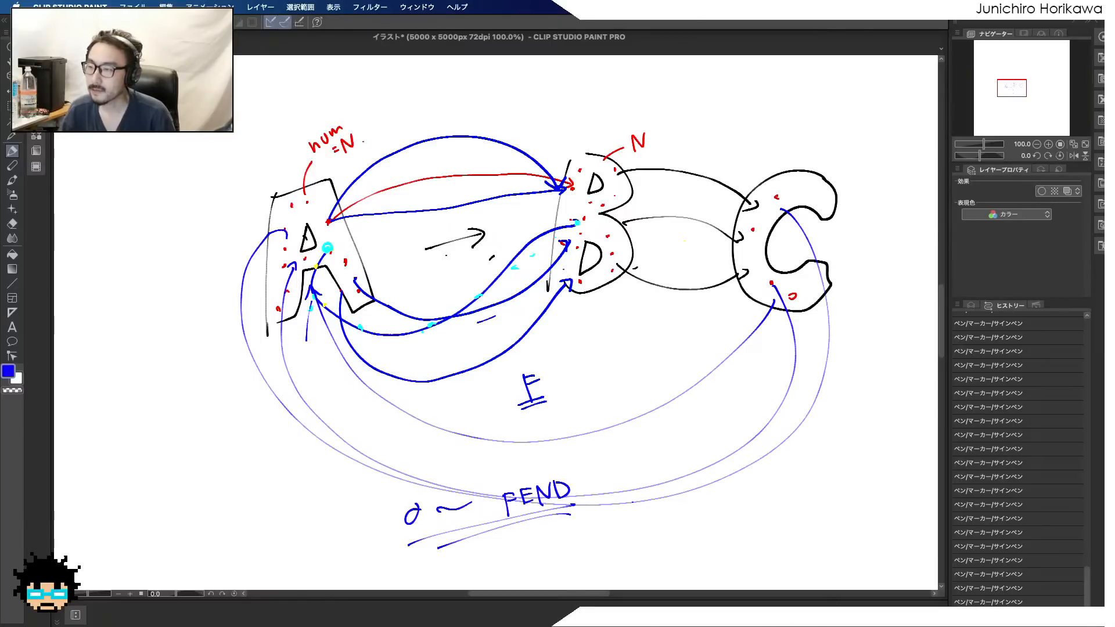
# Switch to the Gathering2.hiplc scene in Houdini and play back the particle gathering animation
pyautogui.hotkey('ctrl', 'Up')
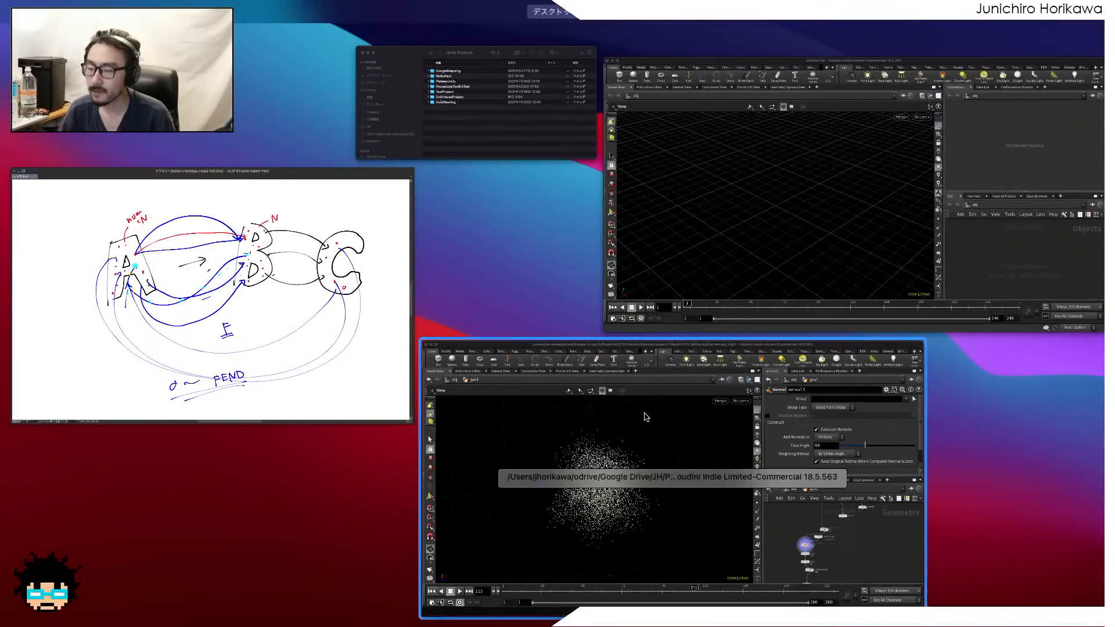
pyautogui.click(644, 416)
pyautogui.click(85, 572)
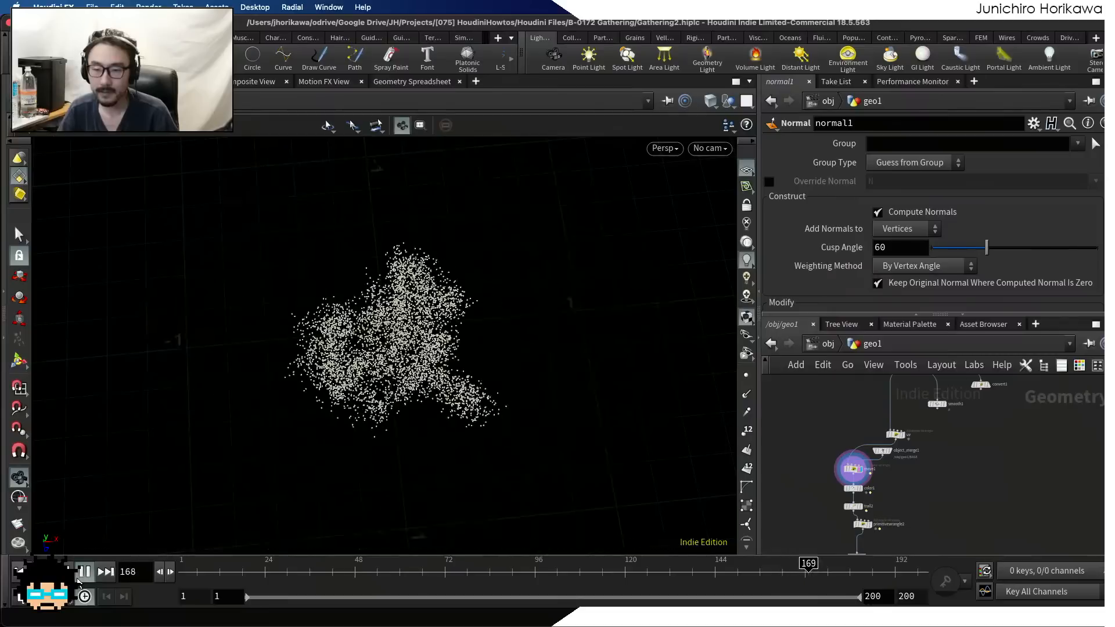
pyautogui.click(84, 575)
pyautogui.click(187, 568)
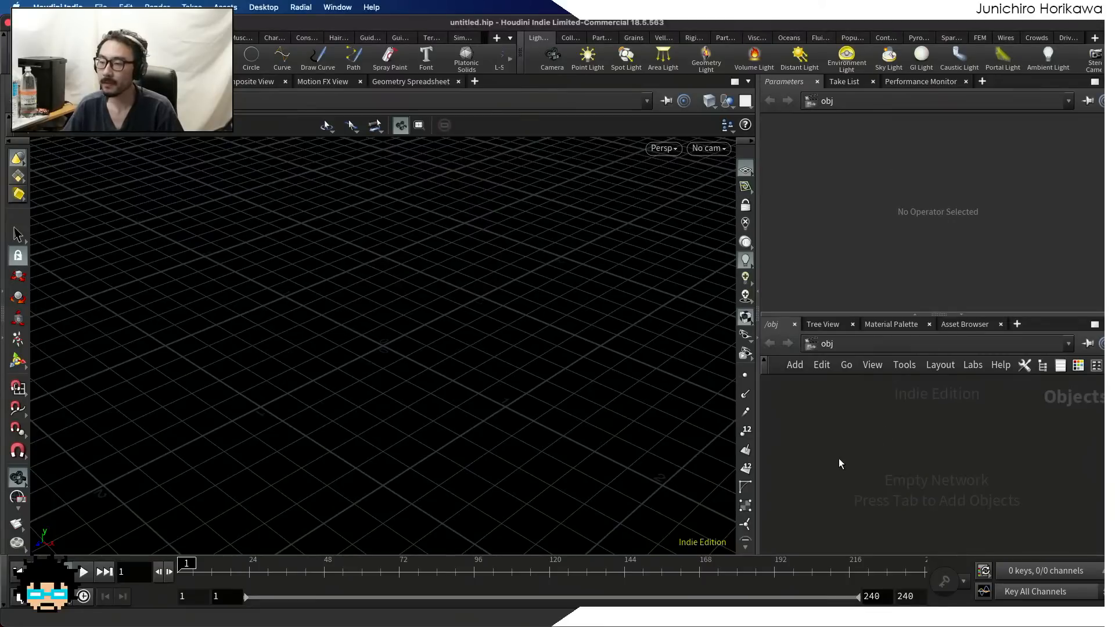
pyautogui.press('Tab')
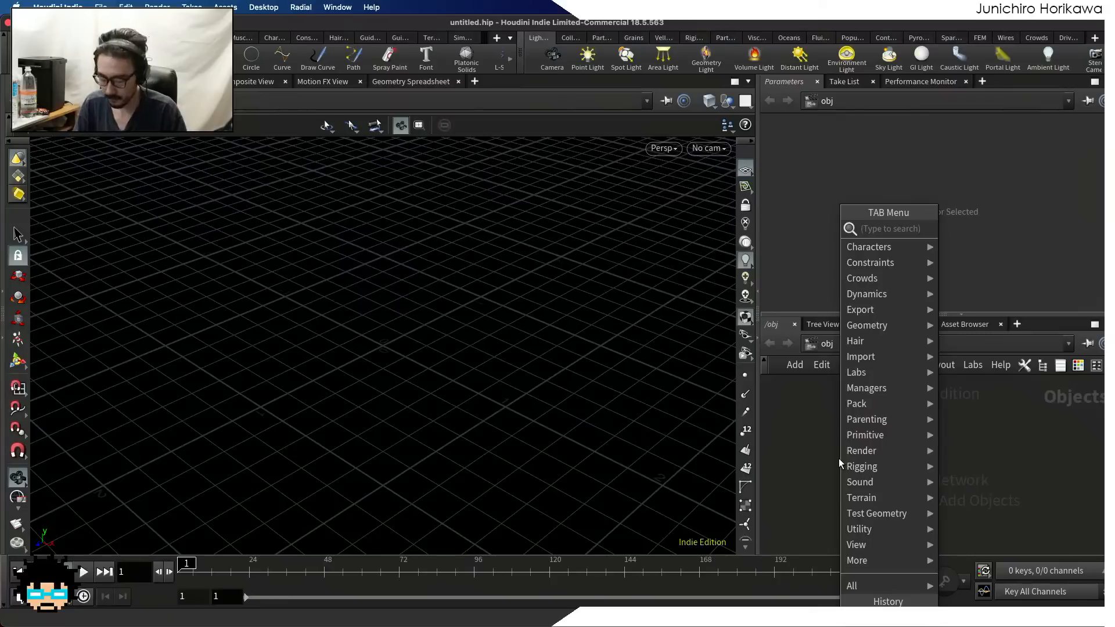
pyautogui.write('null')
pyautogui.press('Return')
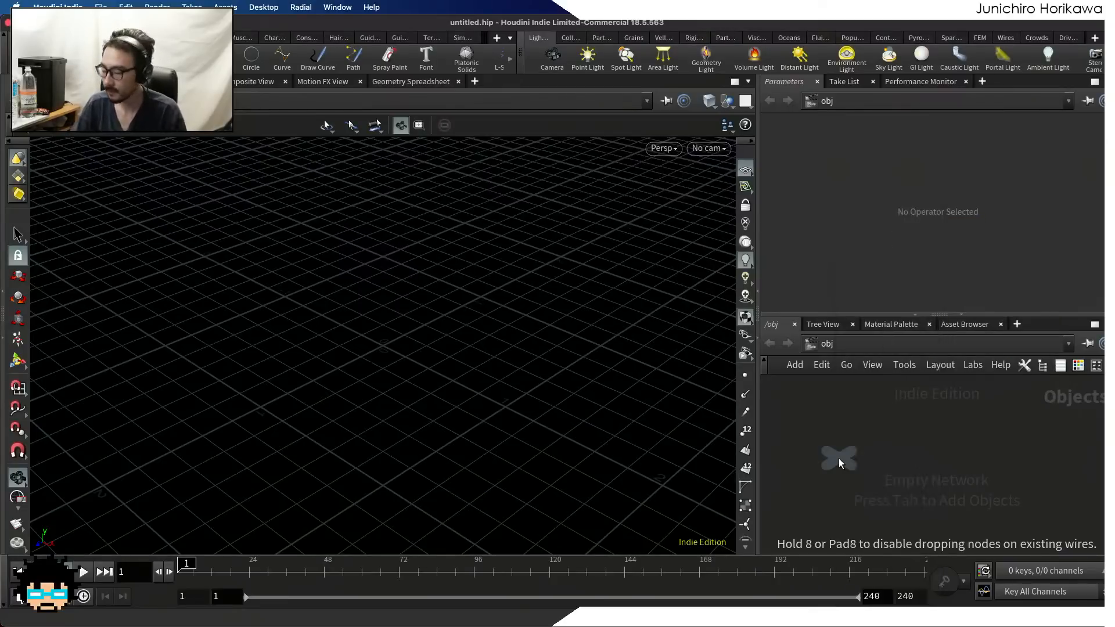
# Create a Geometry object in the empty object network and go inside it
pyautogui.press('Tab')
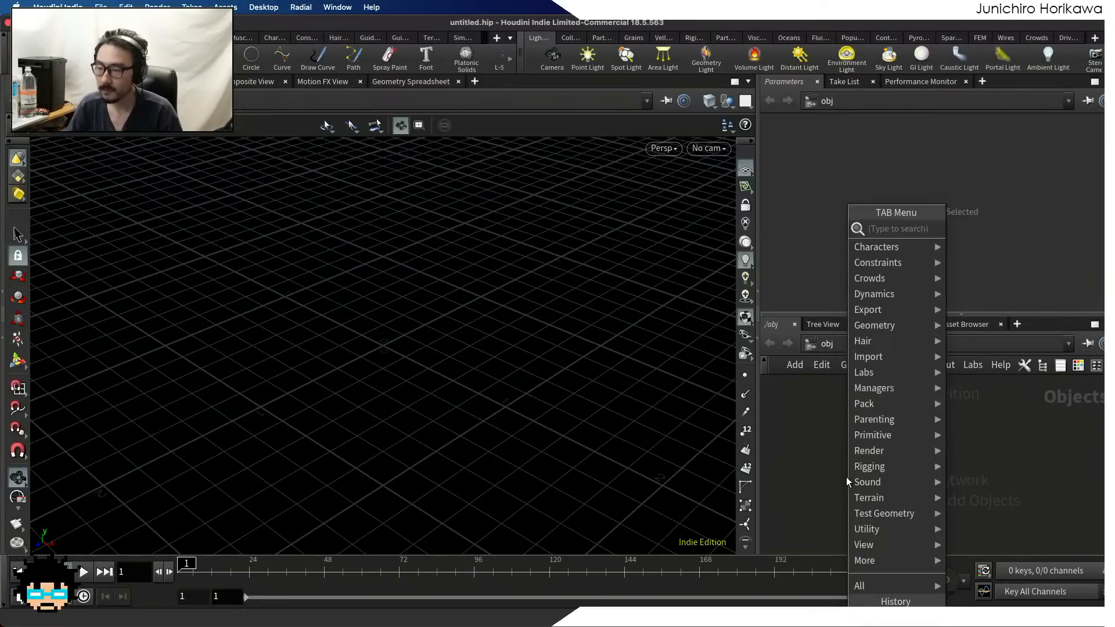
pyautogui.write('geo')
pyautogui.press('Return')
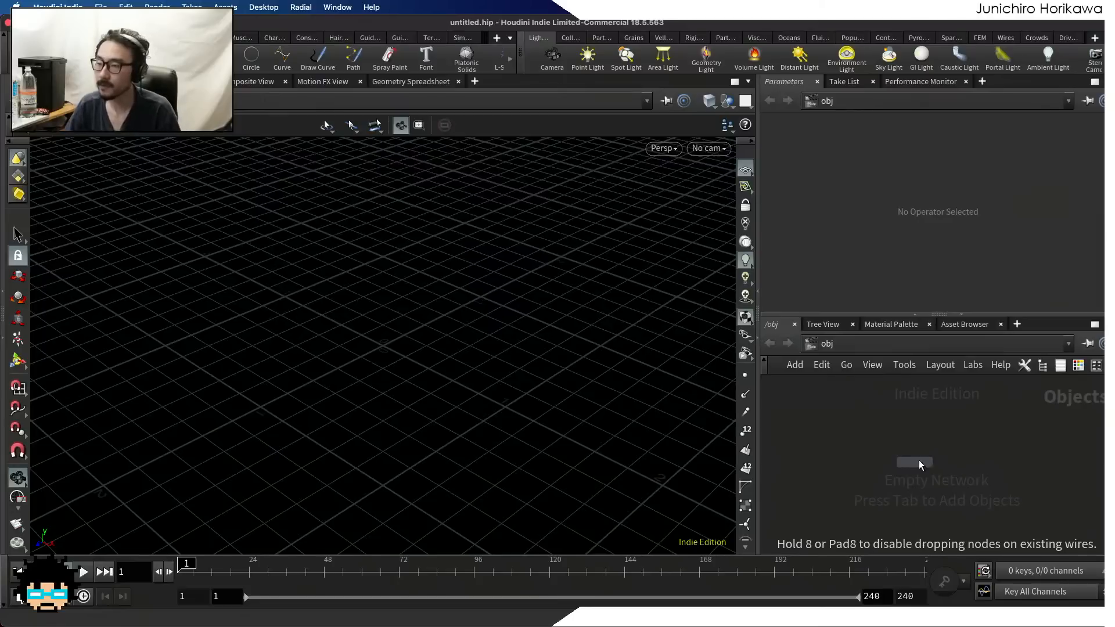
pyautogui.click(915, 456)
pyautogui.doubleClick(918, 454)
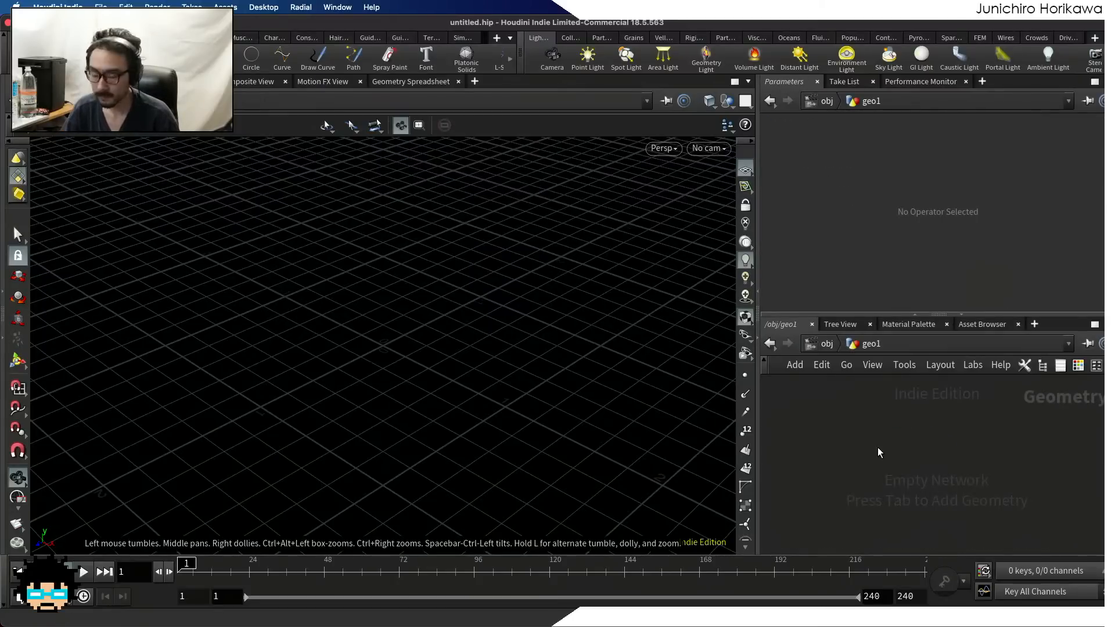
# Save the scene to the Desktop under the name Text Morphing
pyautogui.hotkey('ctrl', 's')
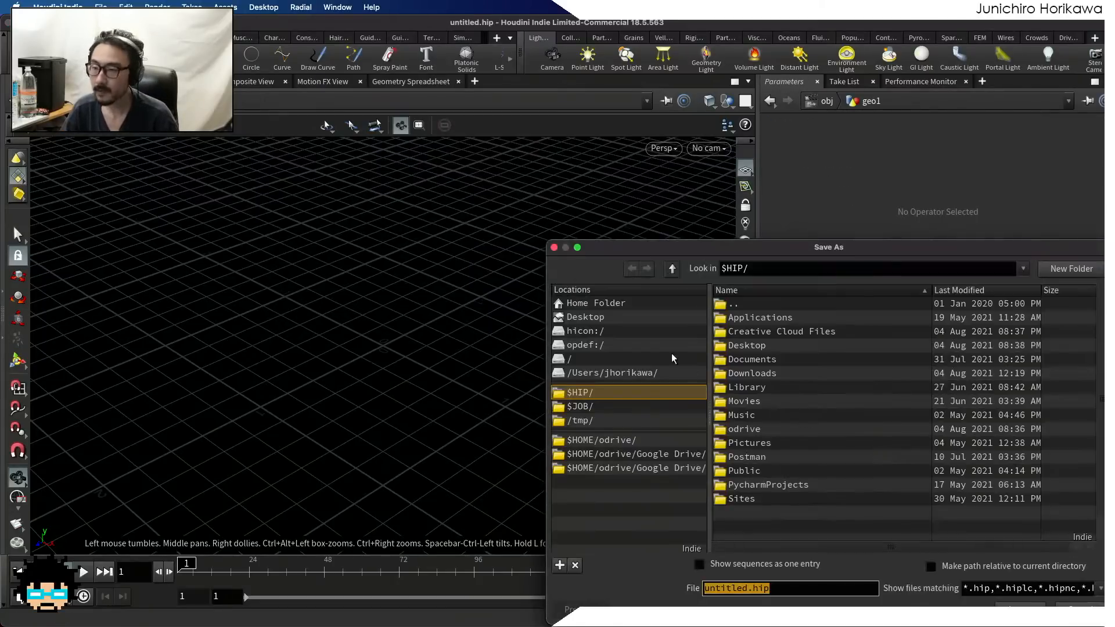
pyautogui.click(587, 319)
pyautogui.moveTo(748, 588); pyautogui.dragTo(666, 588)
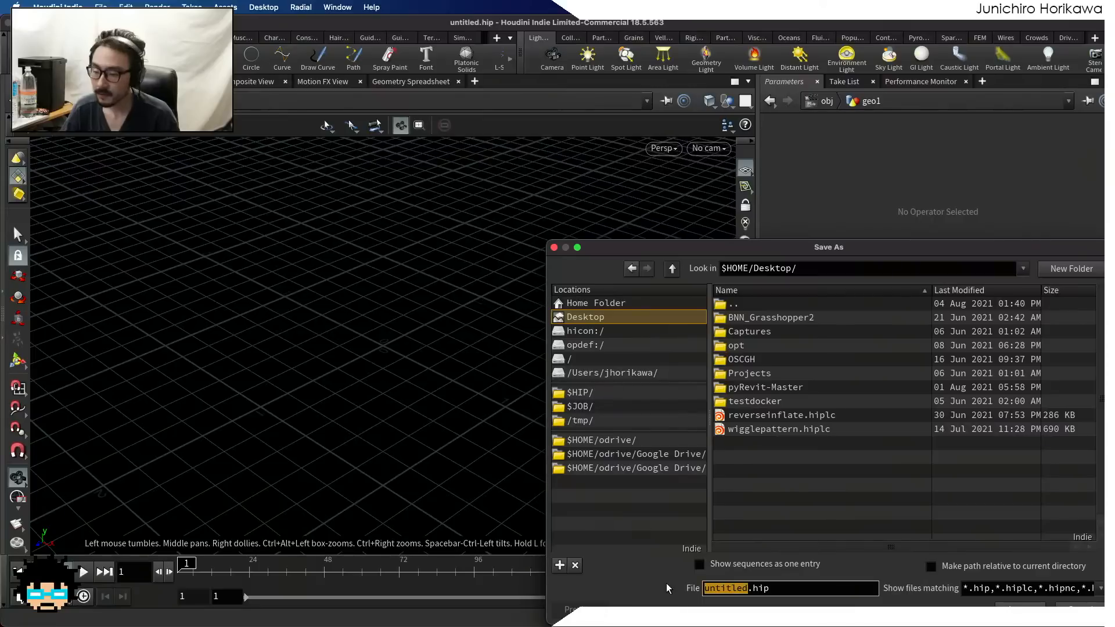
pyautogui.write('Text Mor')
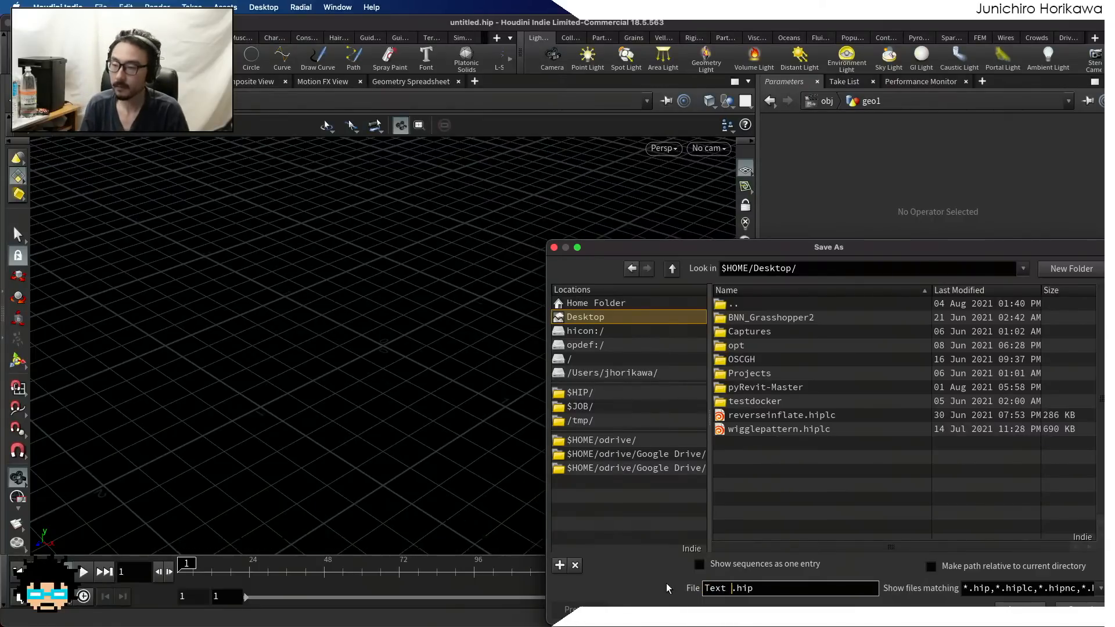
pyautogui.write('phing')
pyautogui.press('Return')
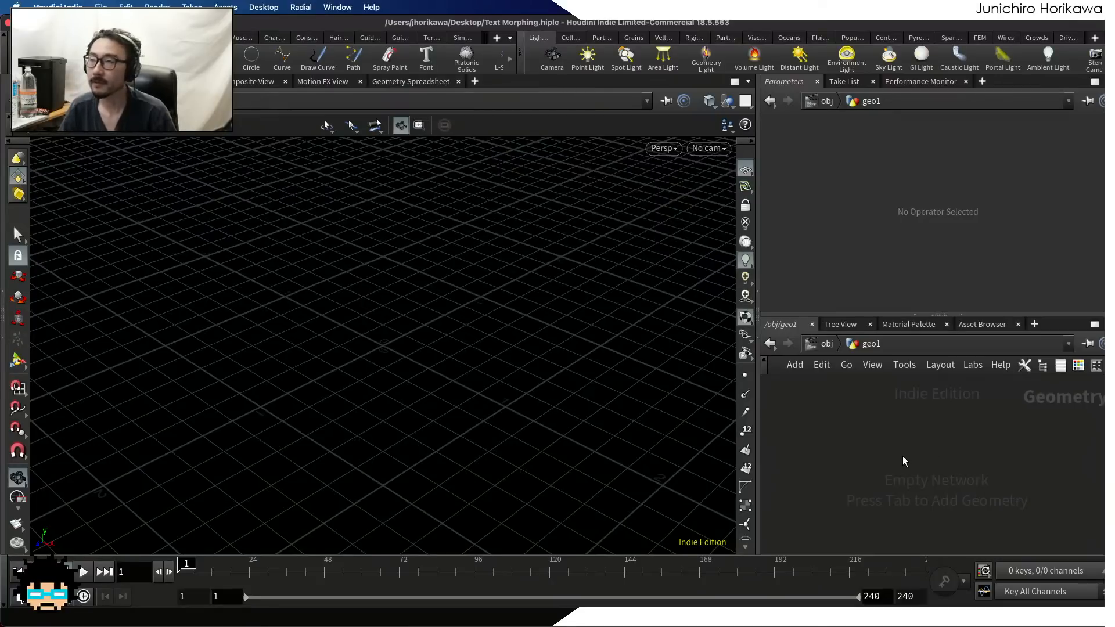
# Add a Null node inside geo1 and rename it CONTROLLER
pyautogui.press('Tab')
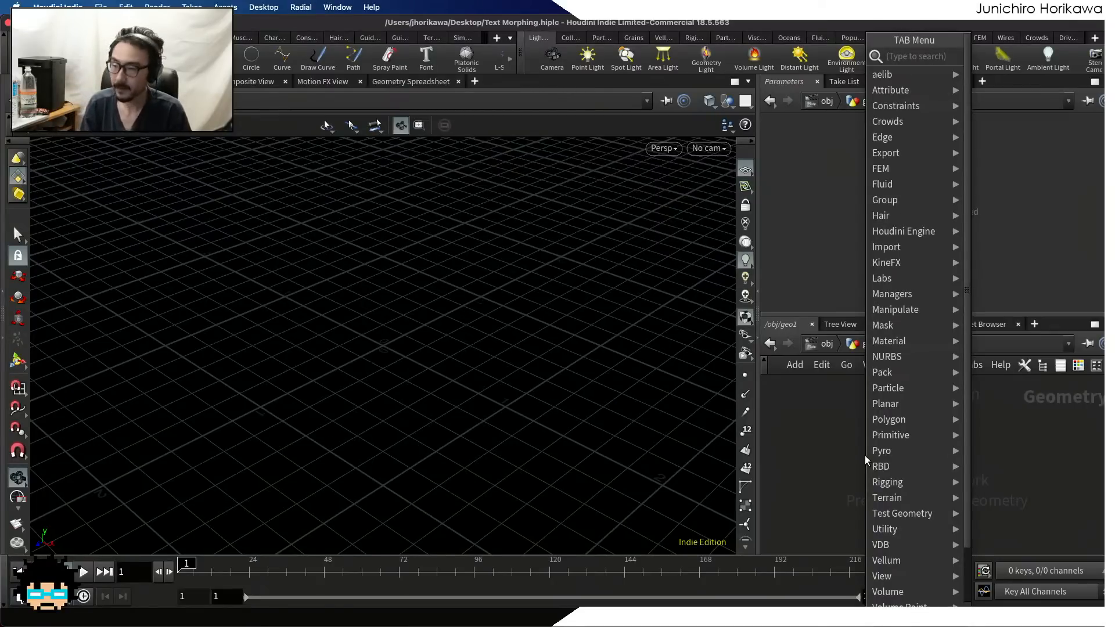
pyautogui.write('null')
pyautogui.press('Return')
pyautogui.click(842, 440)
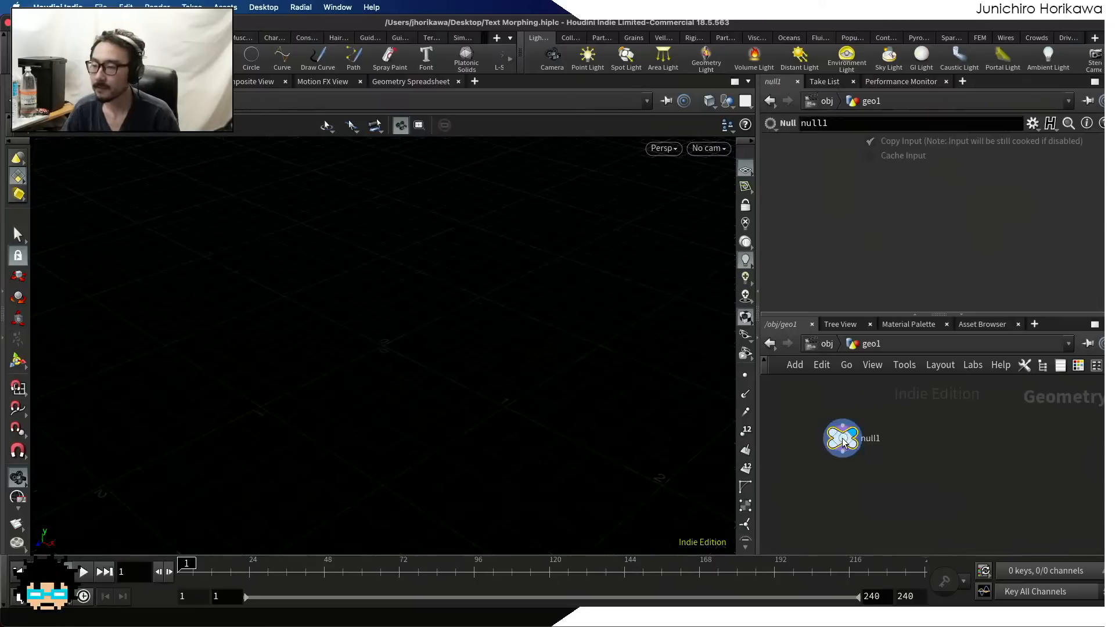
pyautogui.doubleClick(871, 438)
pyautogui.write('CONTROLE')
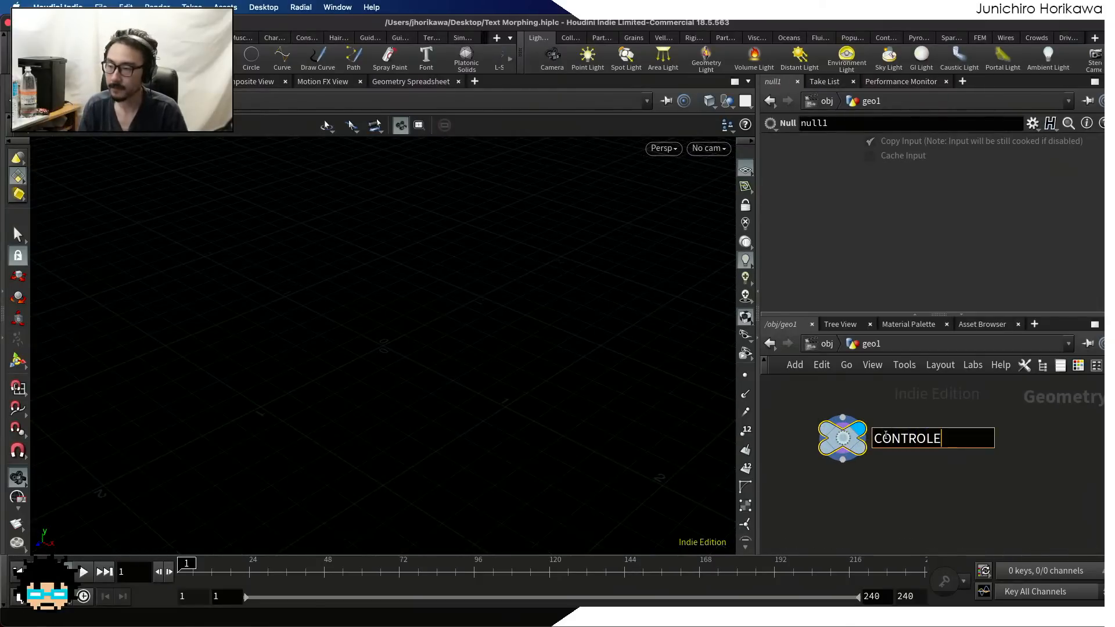
pyautogui.press('BackSpace')
pyautogui.write('LER')
pyautogui.press('Return')
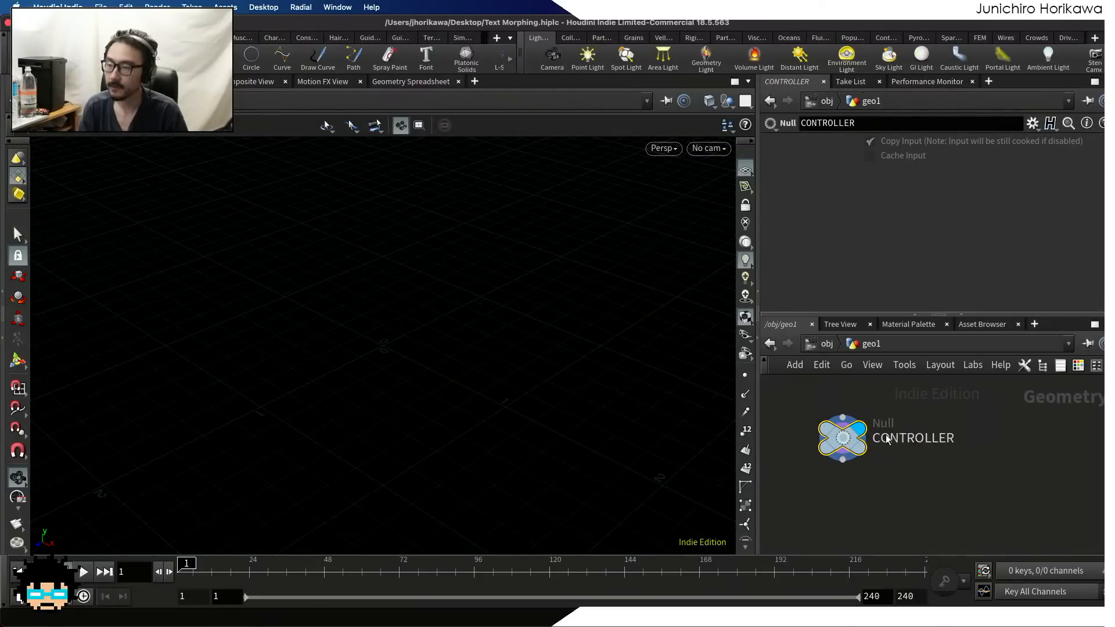
# Colour the CONTROLLER node blue and save the scene
pyautogui.press('c')
pyautogui.click(1035, 518)
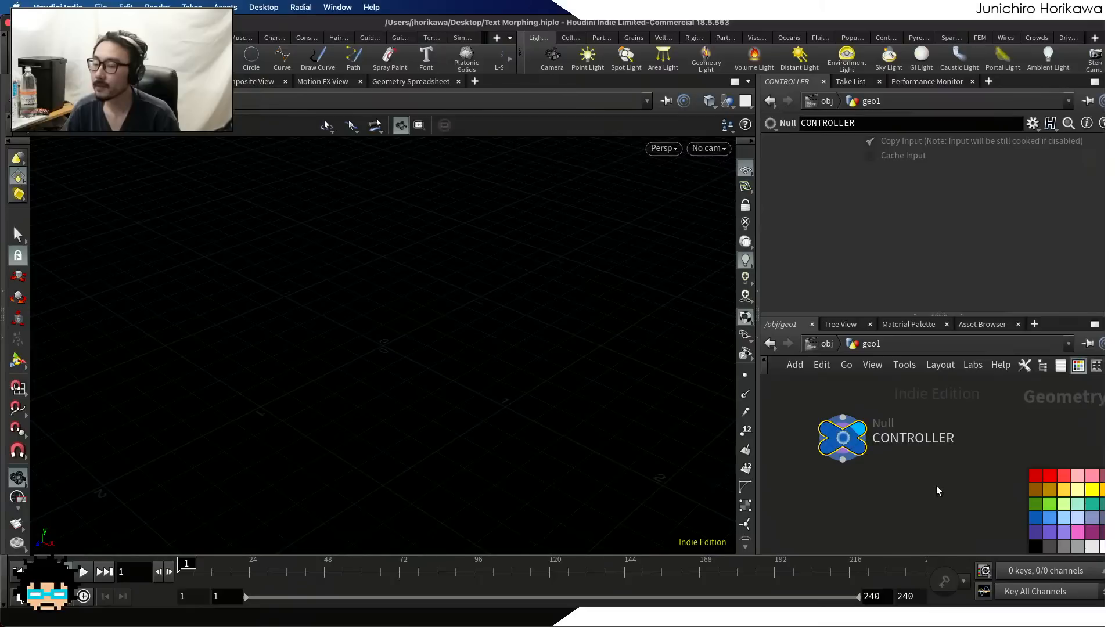
pyautogui.press('c')
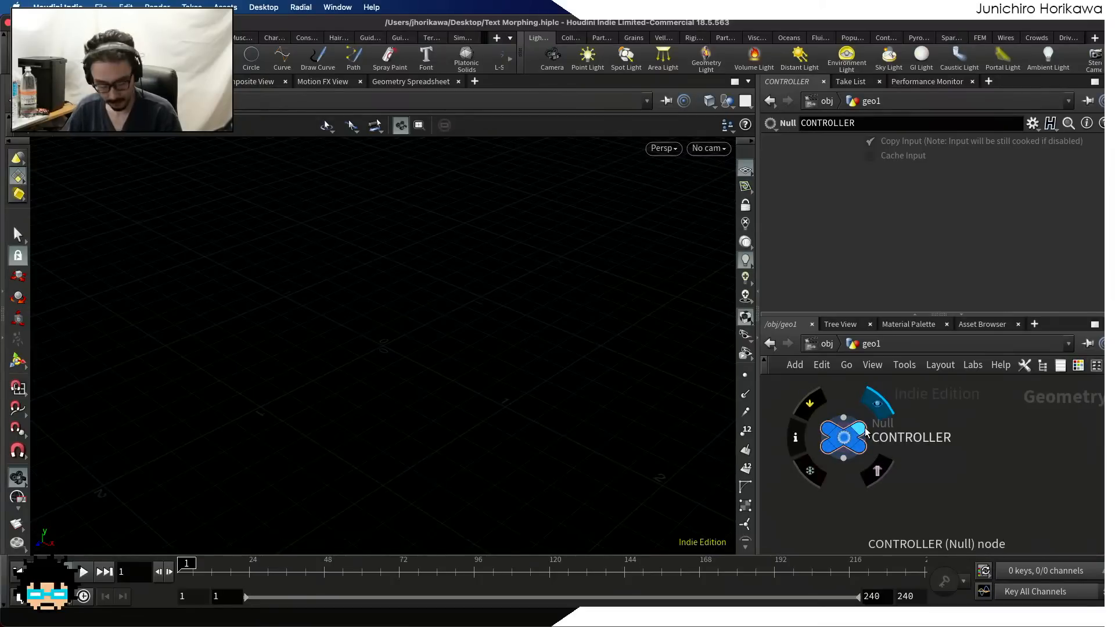
pyautogui.press('super+s')
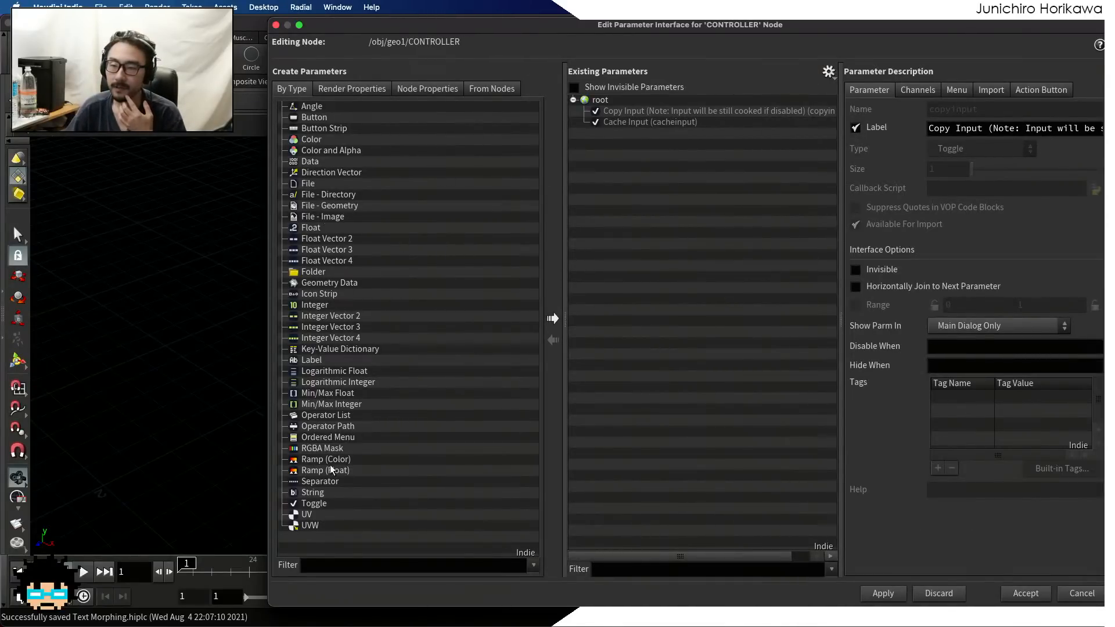
# Add a String parameter to the CONTROLLER node's parameter interface, with both name and label set to texts
pyautogui.moveTo(313, 492); pyautogui.dragTo(656, 306)
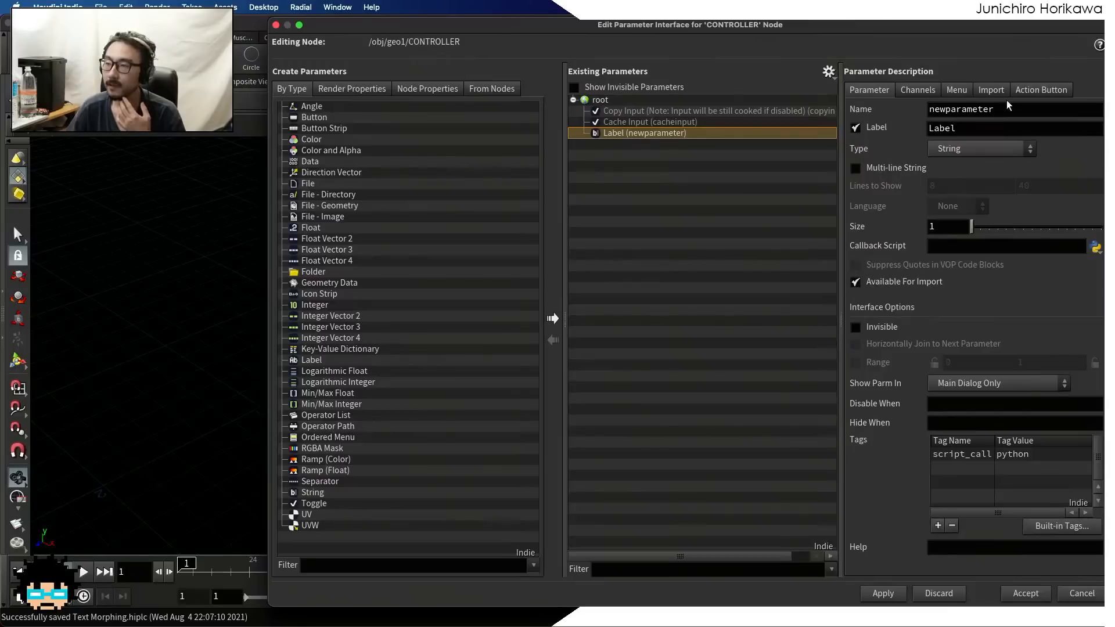
pyautogui.moveTo(1008, 106); pyautogui.dragTo(814, 102)
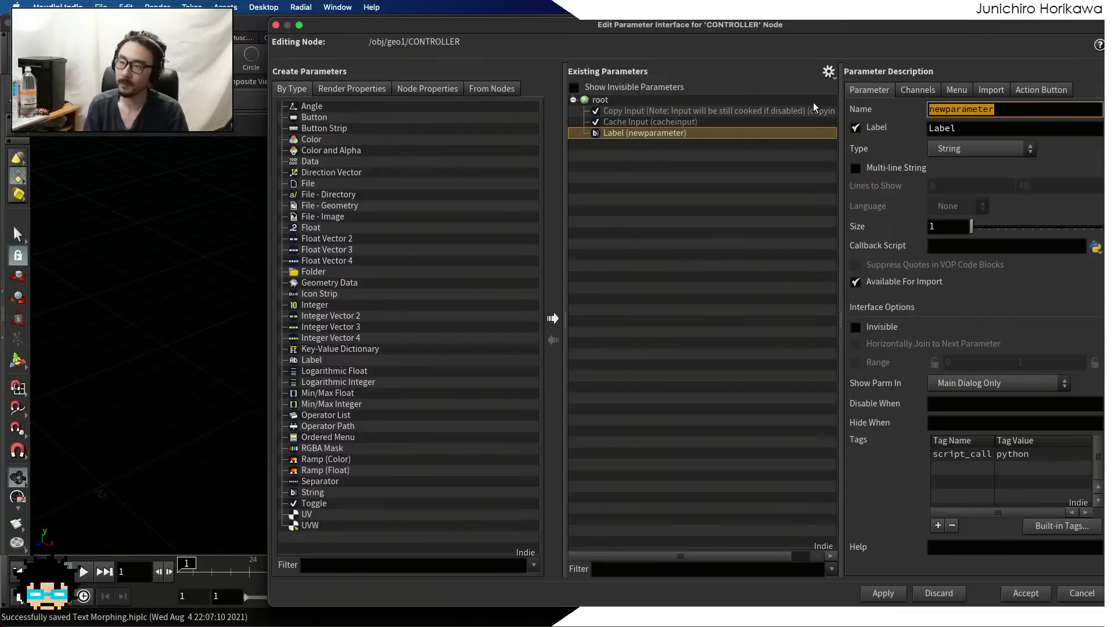
pyautogui.press('BackSpace')
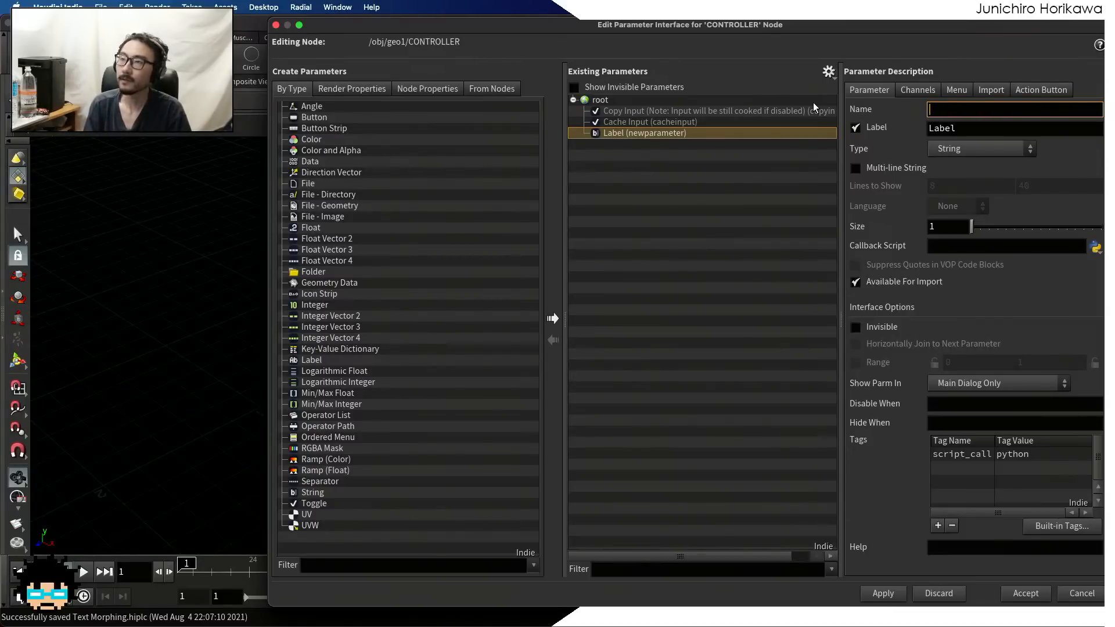
pyautogui.write('texts')
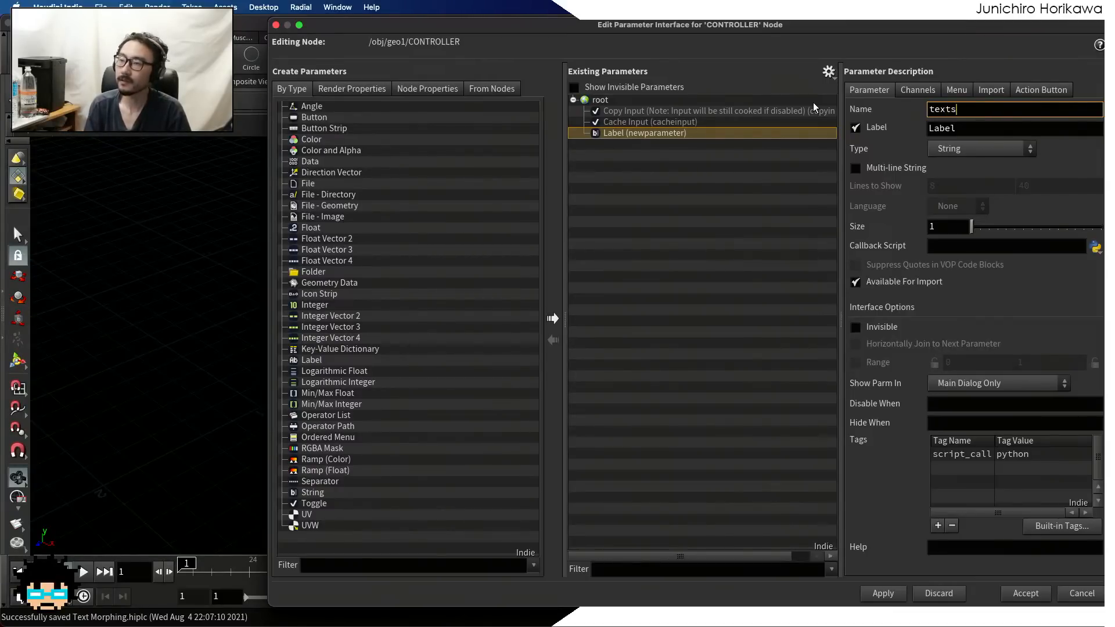
pyautogui.press('Tab')
pyautogui.write('texts')
pyautogui.press('Return')
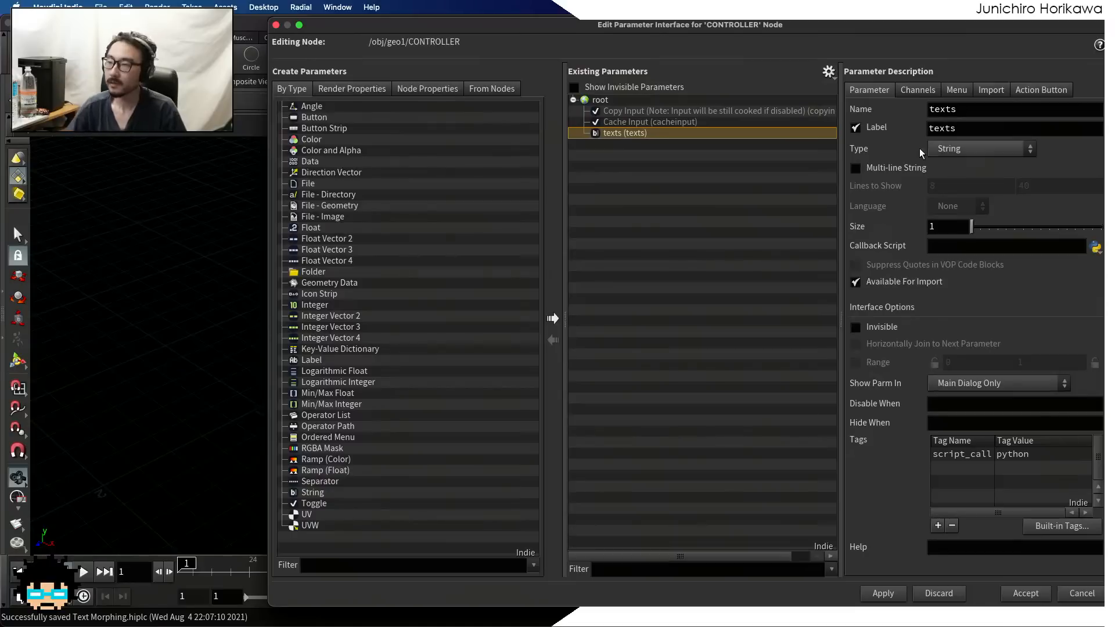
# Make the texts parameter a multi-line string showing 5 to 15 lines and accept the interface changes
pyautogui.click(856, 169)
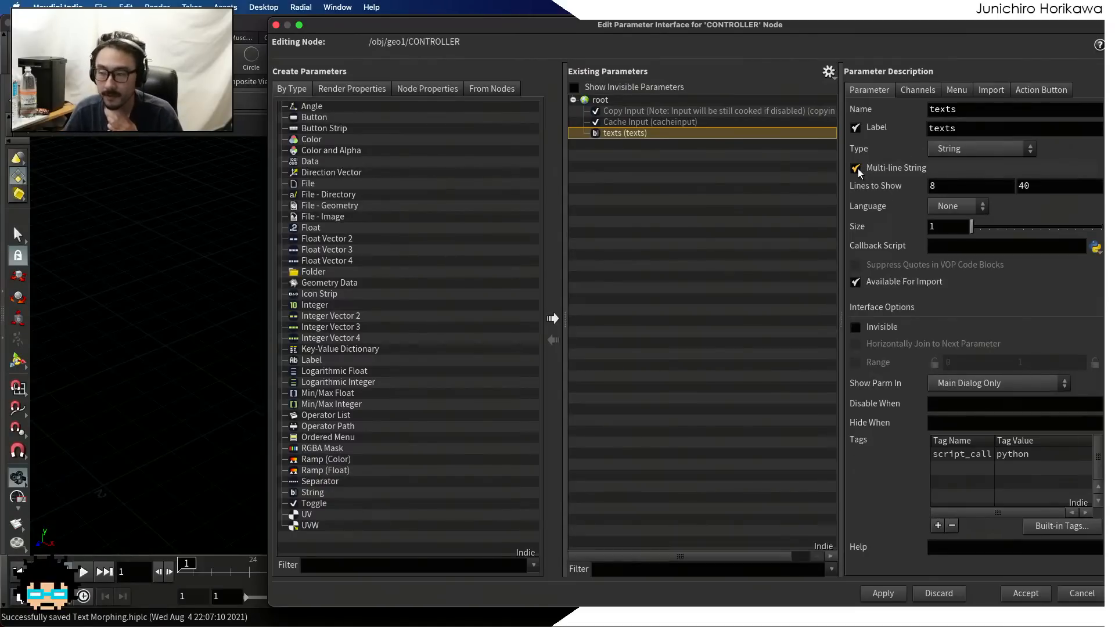
pyautogui.press('Tab')
pyautogui.write('5')
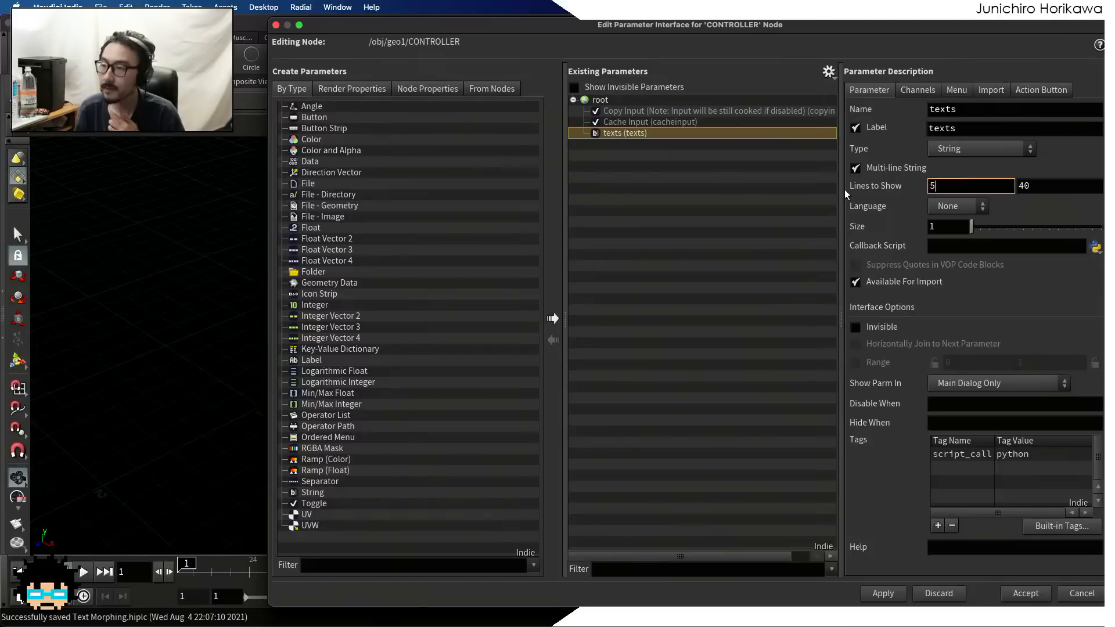
pyautogui.press('Tab')
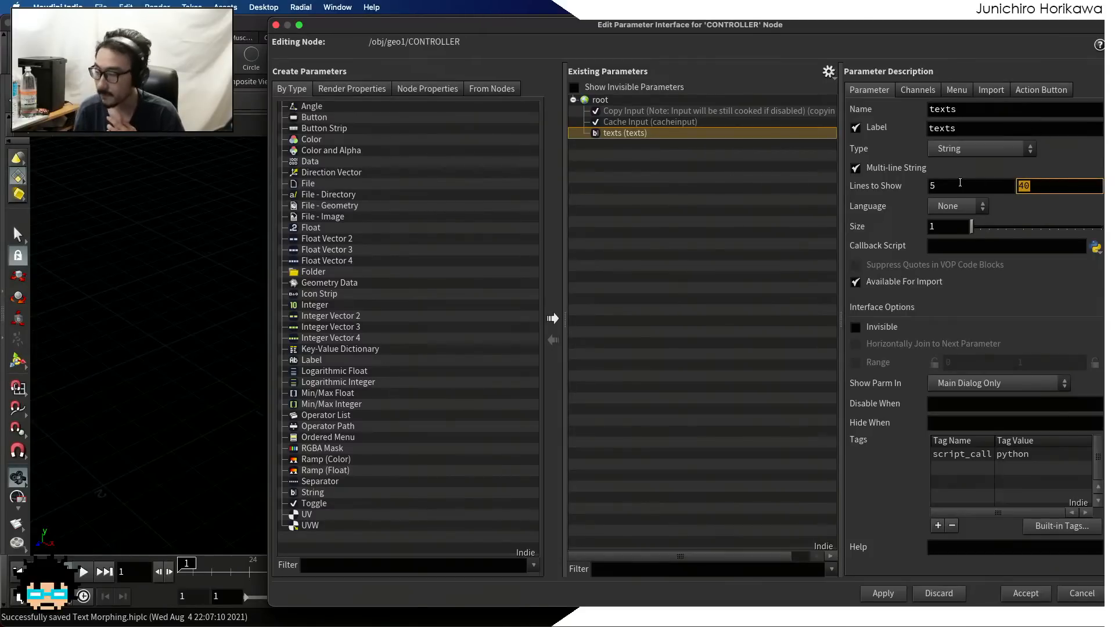
pyautogui.write('15')
pyautogui.press('Tab')
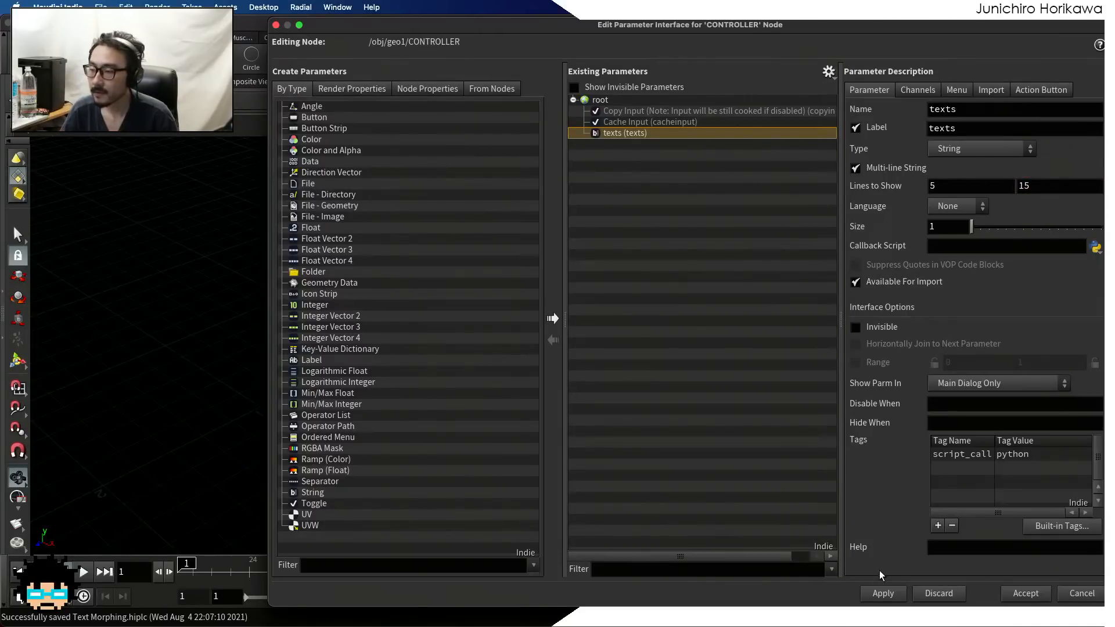
pyautogui.click(1025, 592)
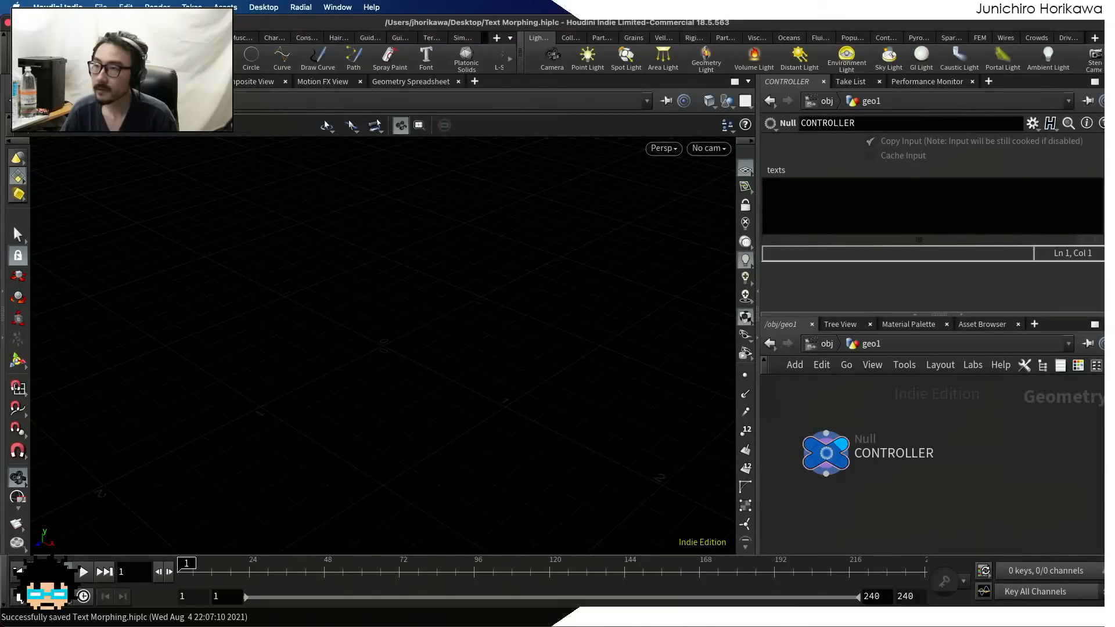
# Fill the CONTROLLER's texts parameter with Hello, Houdini and Users on three separate lines
pyautogui.click(798, 203)
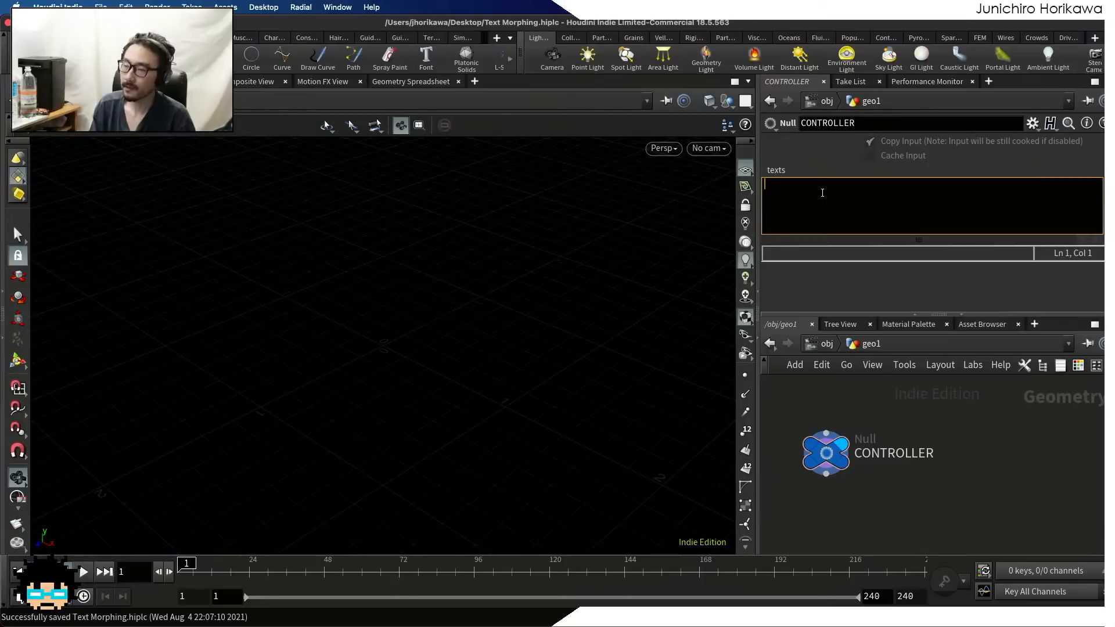
pyautogui.write('Hello')
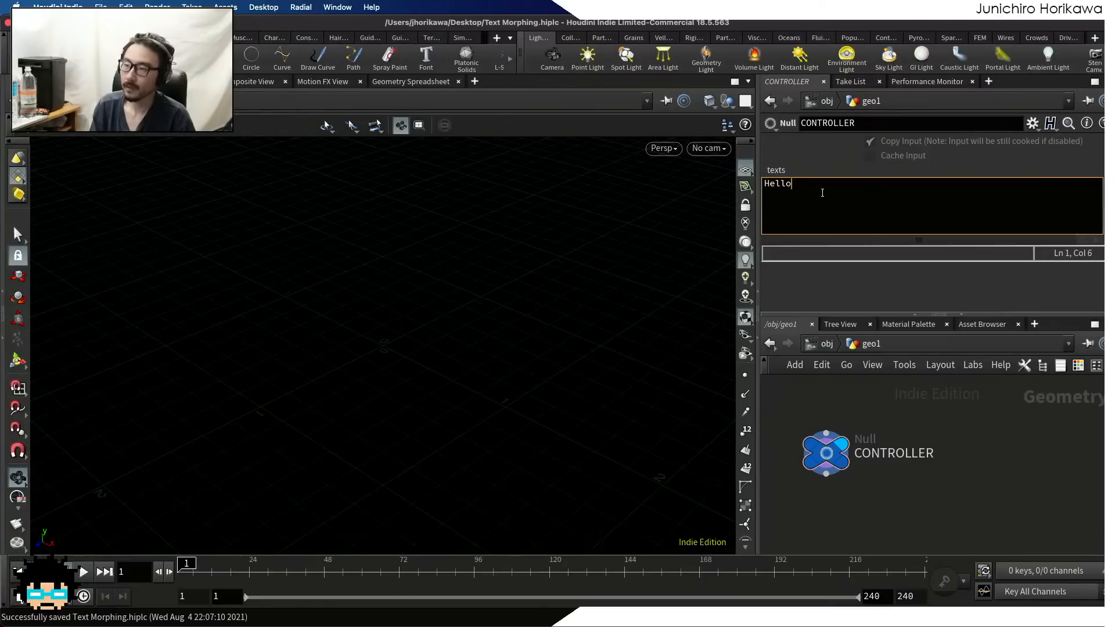
pyautogui.press('Return')
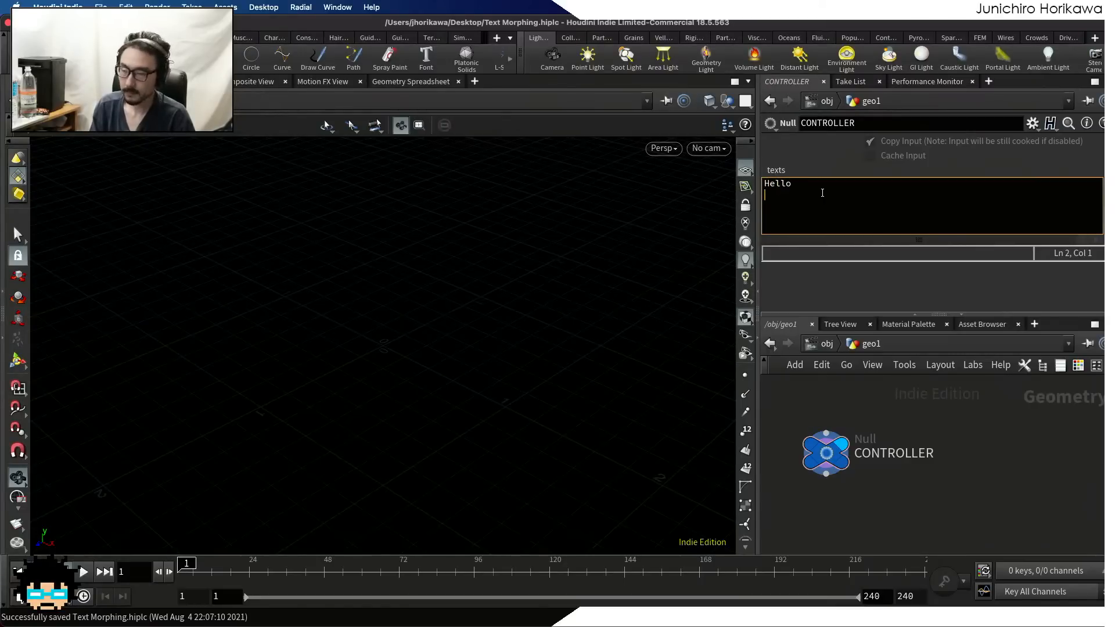
pyautogui.write('Houdini')
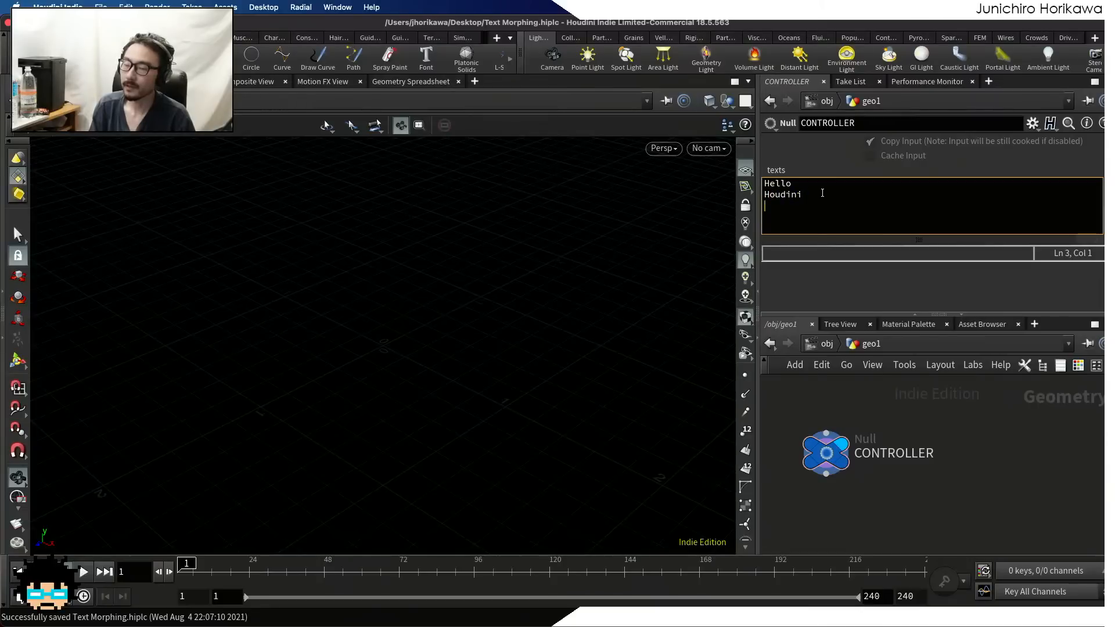
pyautogui.press('Return')
pyautogui.write('Users')
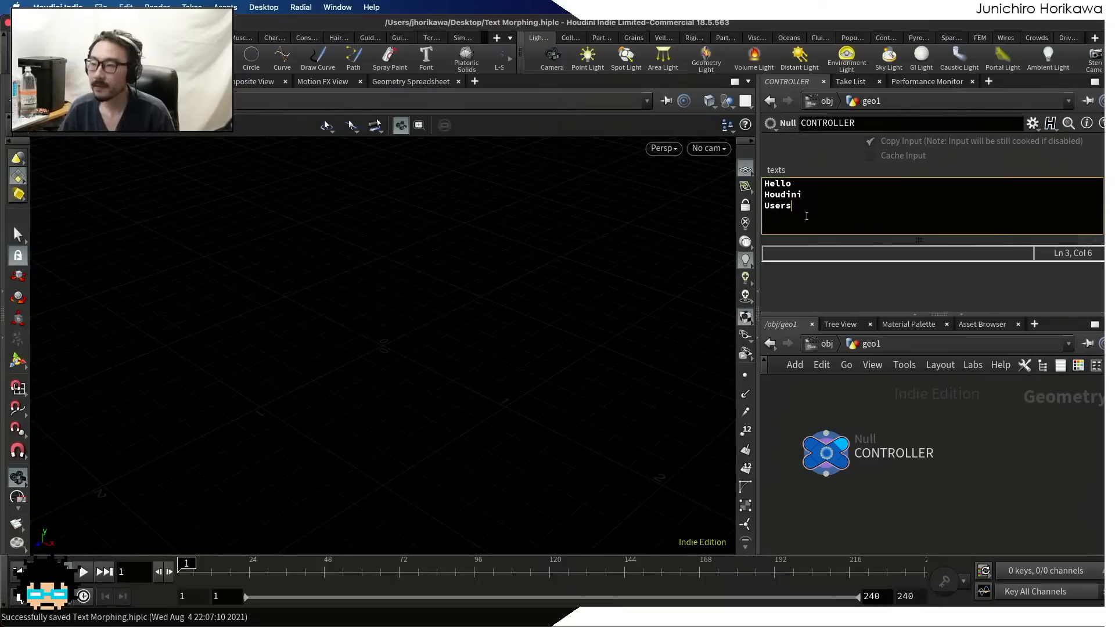
pyautogui.click(808, 194)
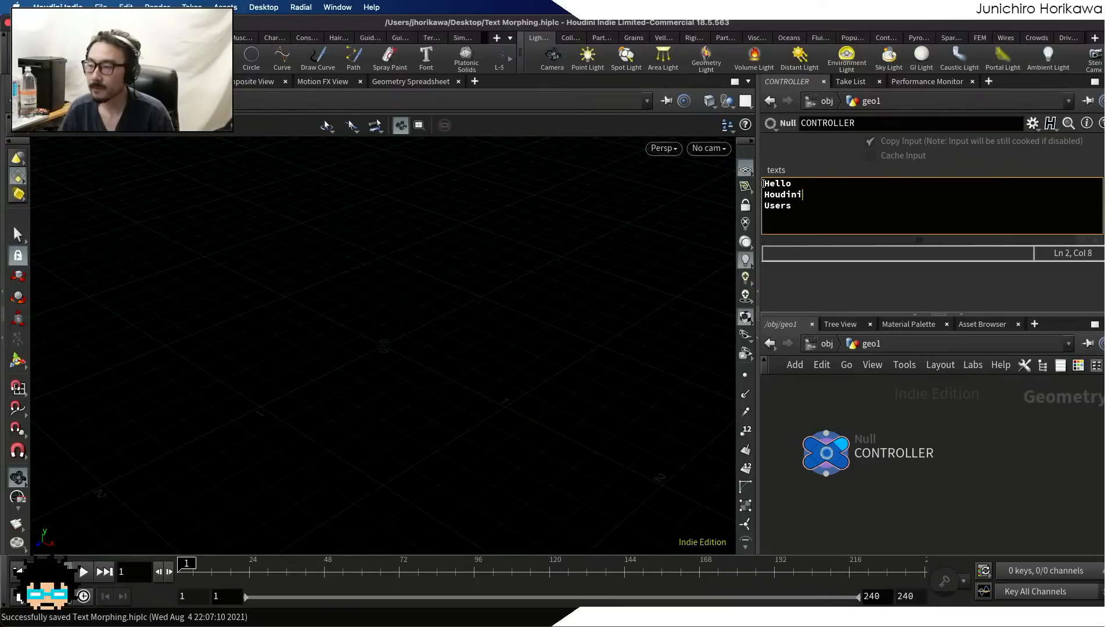
pyautogui.moveTo(763, 184); pyautogui.dragTo(737, 170)
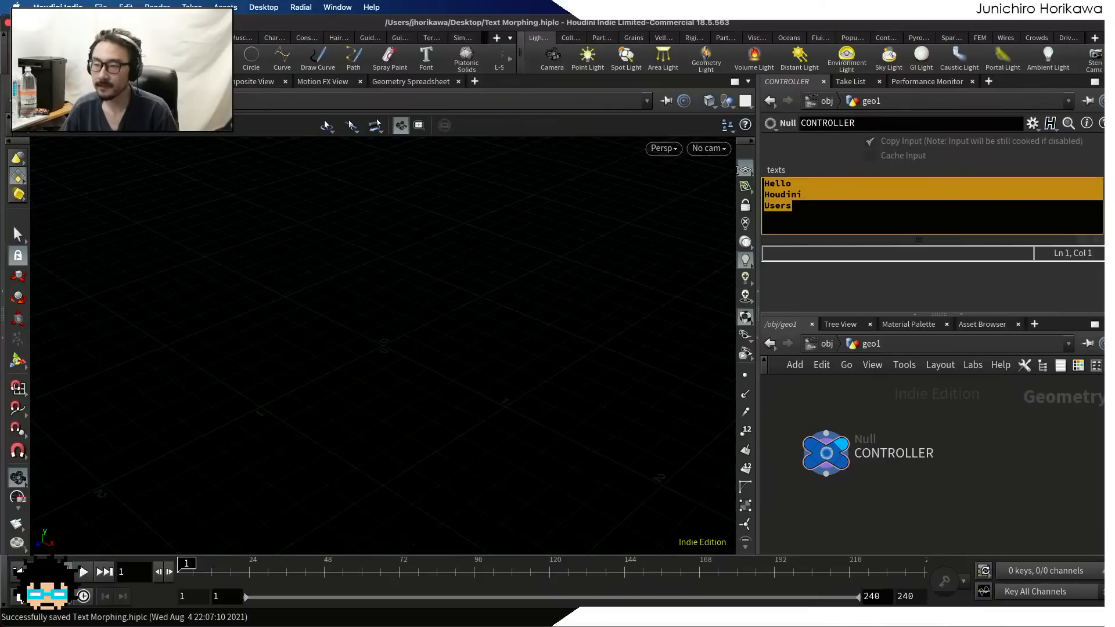
pyautogui.scroll(-5, 885, 420)
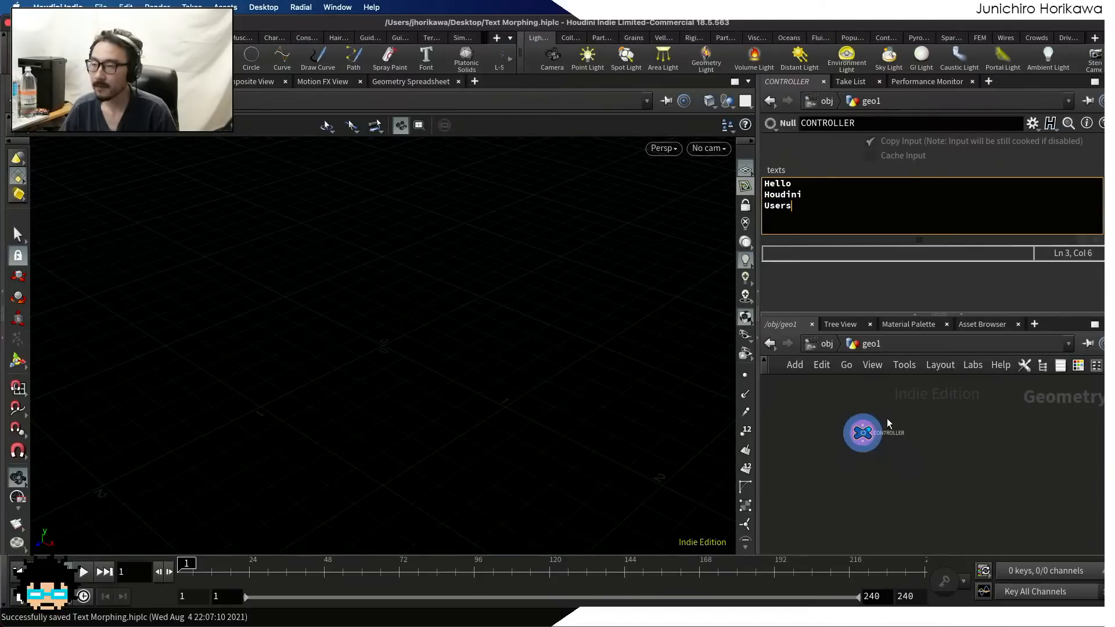
pyautogui.scroll(1, 886, 418)
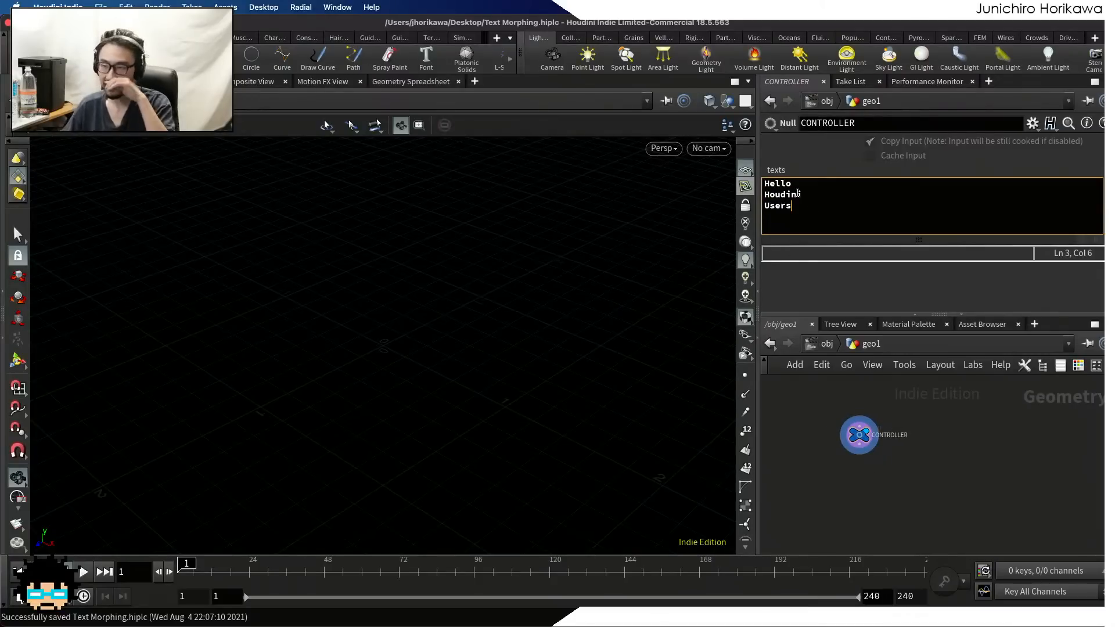
pyautogui.moveTo(792, 183); pyautogui.dragTo(732, 178)
pyautogui.click(803, 189)
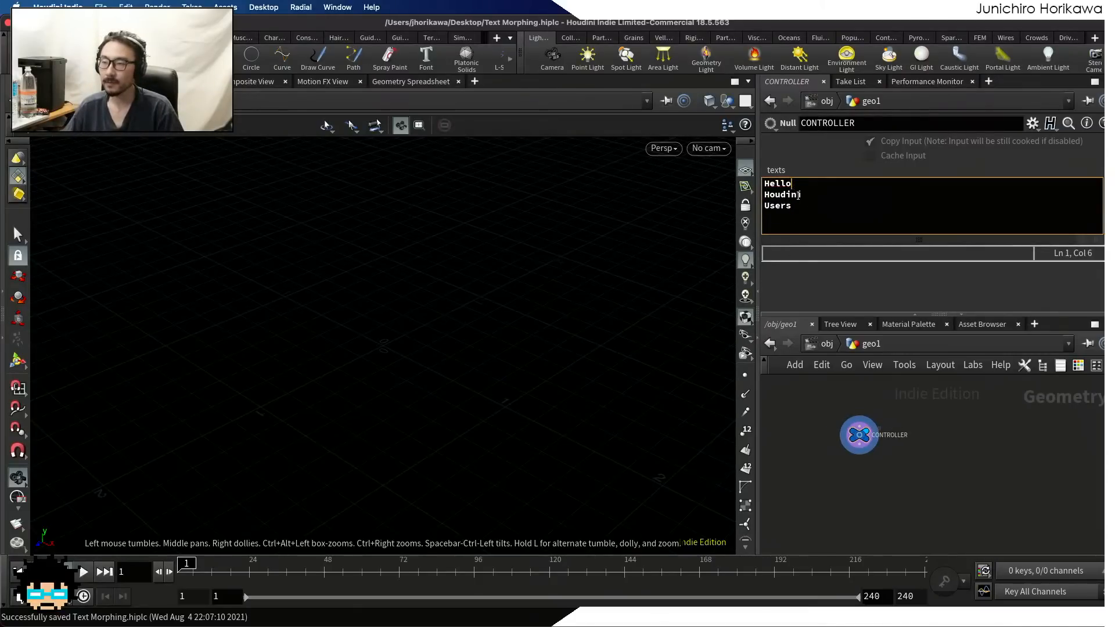
pyautogui.moveTo(803, 189); pyautogui.dragTo(737, 182)
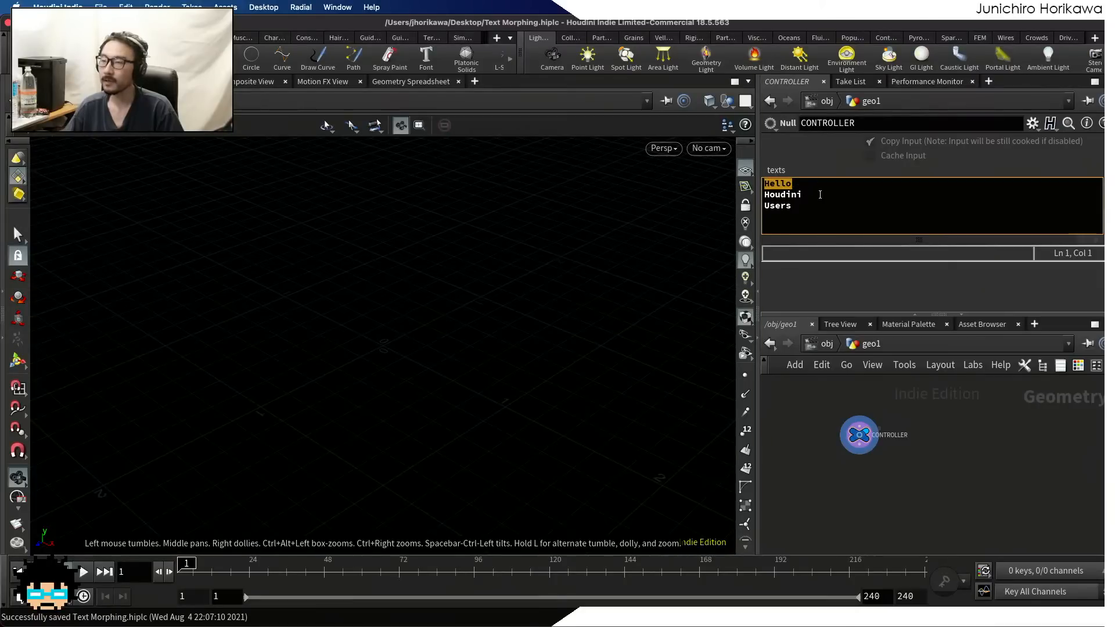
pyautogui.moveTo(820, 195); pyautogui.dragTo(744, 206)
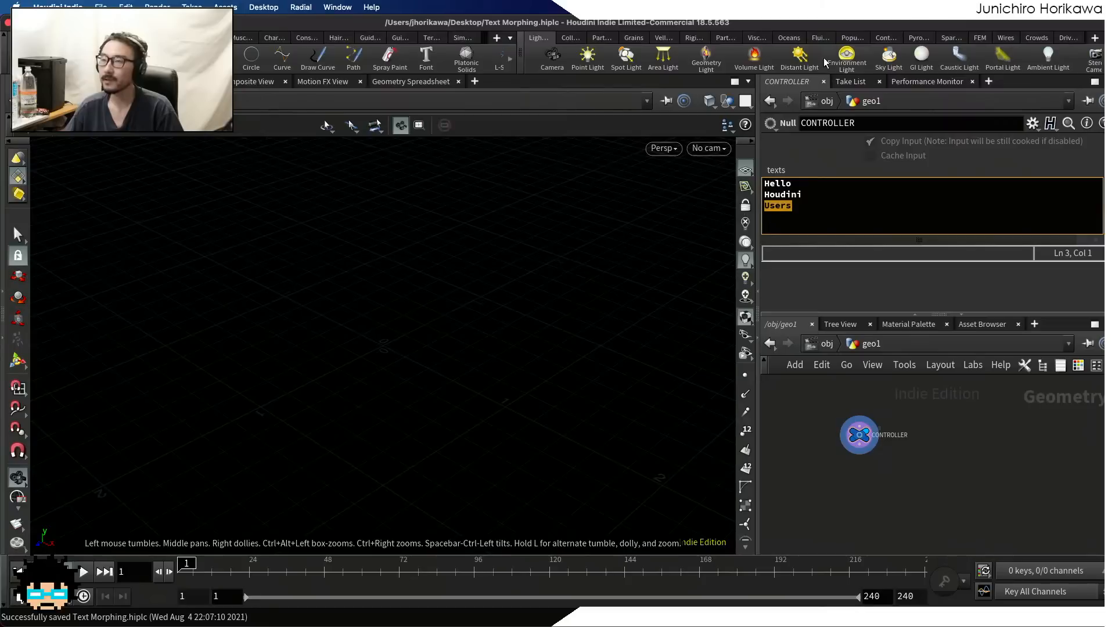
pyautogui.moveTo(803, 184); pyautogui.dragTo(745, 185)
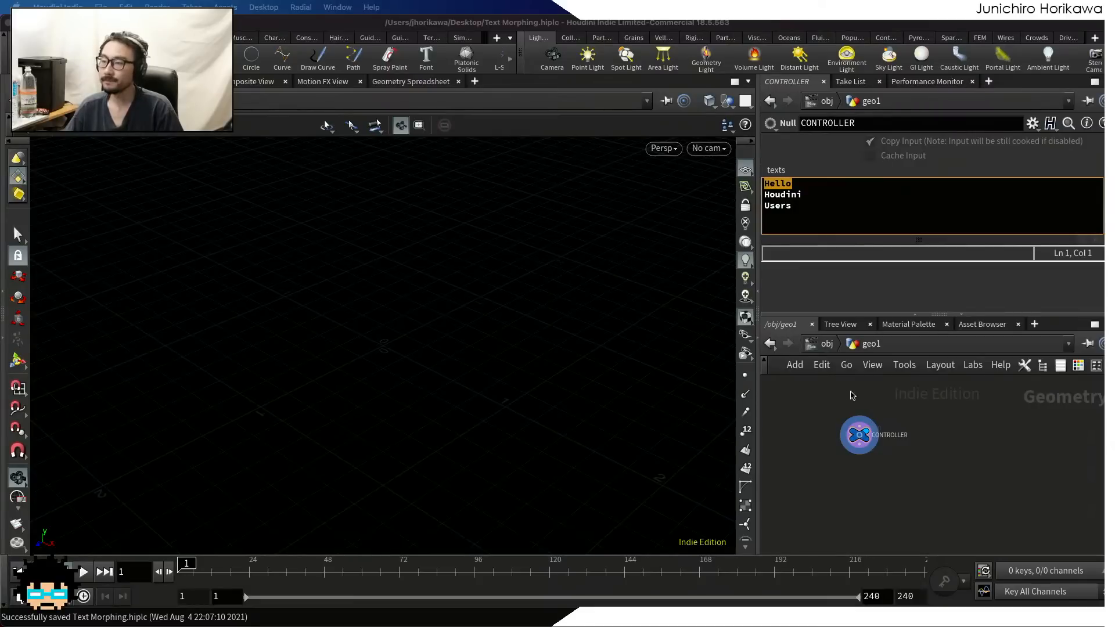
pyautogui.click(924, 485)
pyautogui.scroll(2, 928, 484)
pyautogui.moveTo(943, 454); pyautogui.dragTo(900, 470, button='middle')
pyautogui.press('Tab')
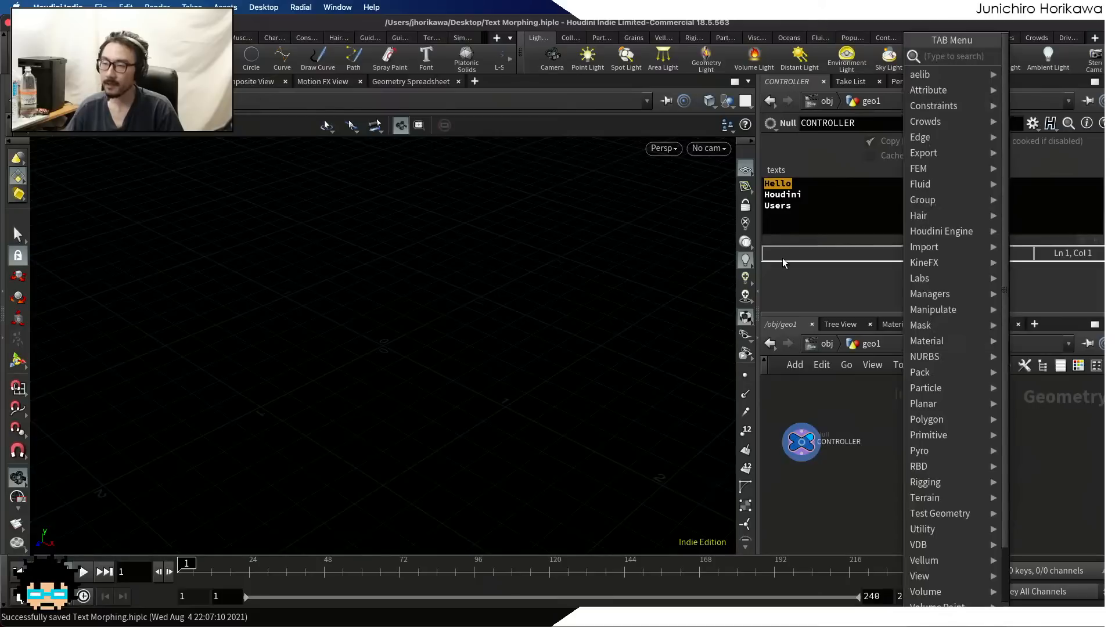
pyautogui.press('Escape')
pyautogui.hotkey('ctrl', 'a')
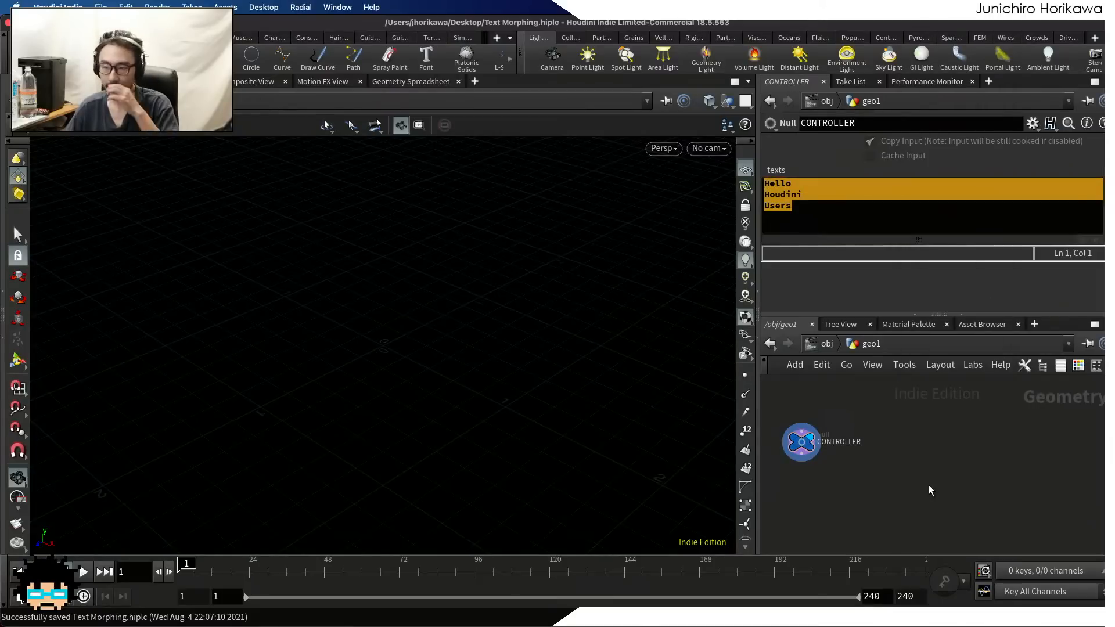
# Add an Attribute Wrangle node beside CONTROLLER and set it to run over Detail (only once)
pyautogui.press('Tab')
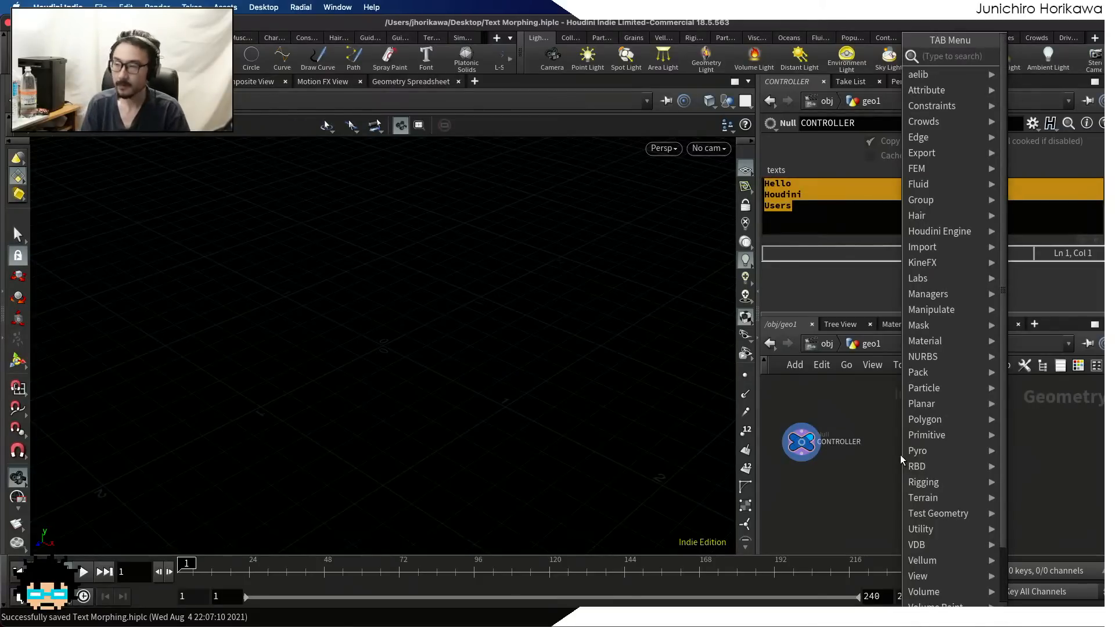
pyautogui.write('attribute')
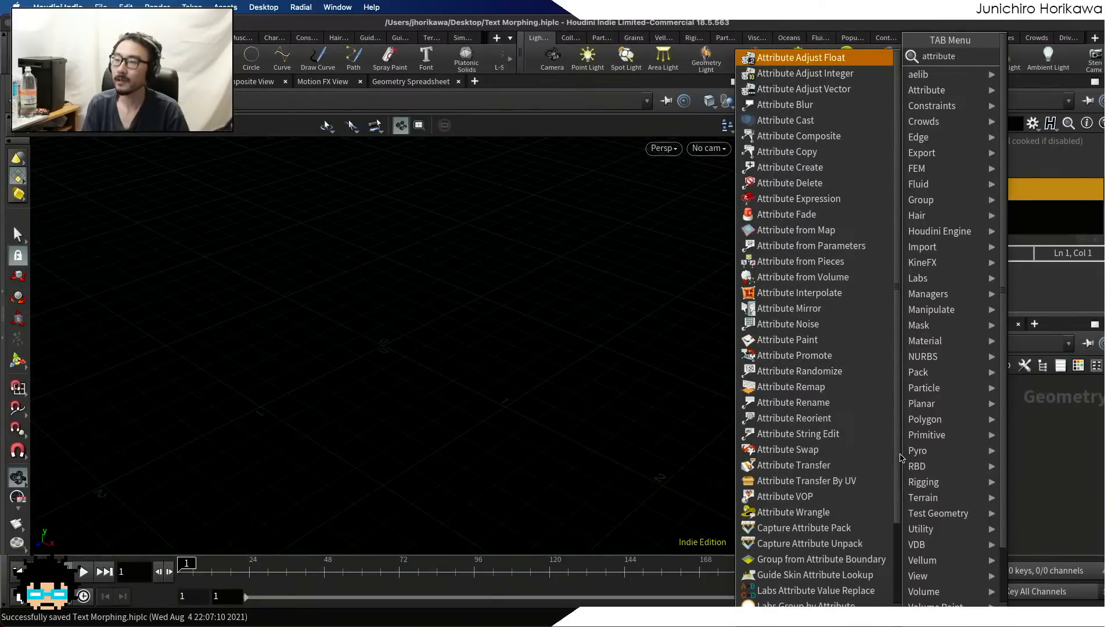
pyautogui.press('Return')
pyautogui.click(905, 456)
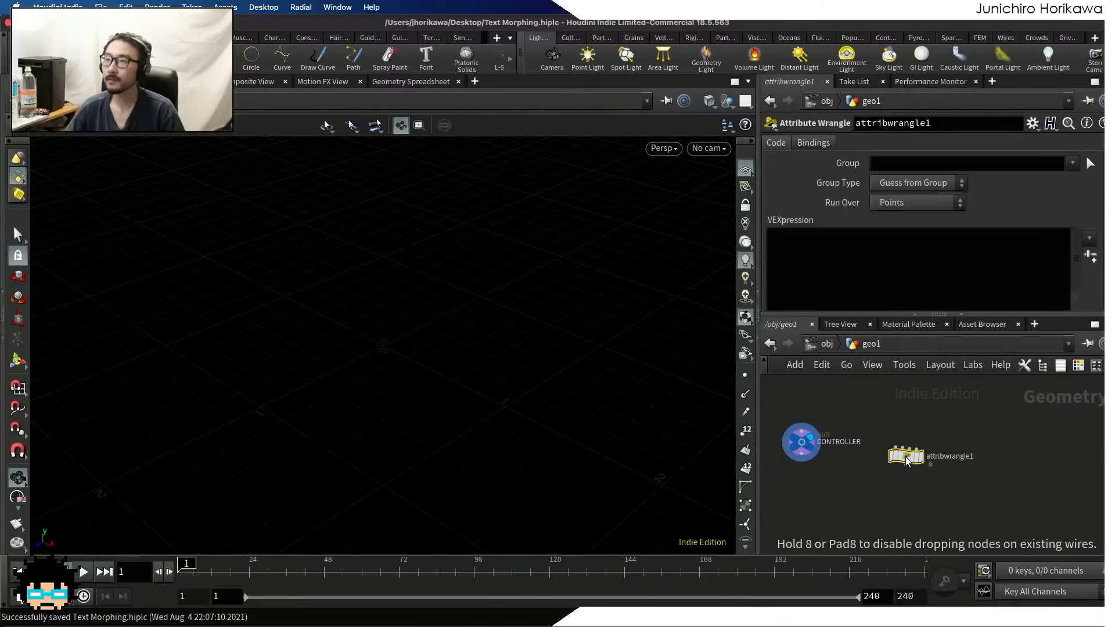
pyautogui.click(890, 203)
pyautogui.click(890, 218)
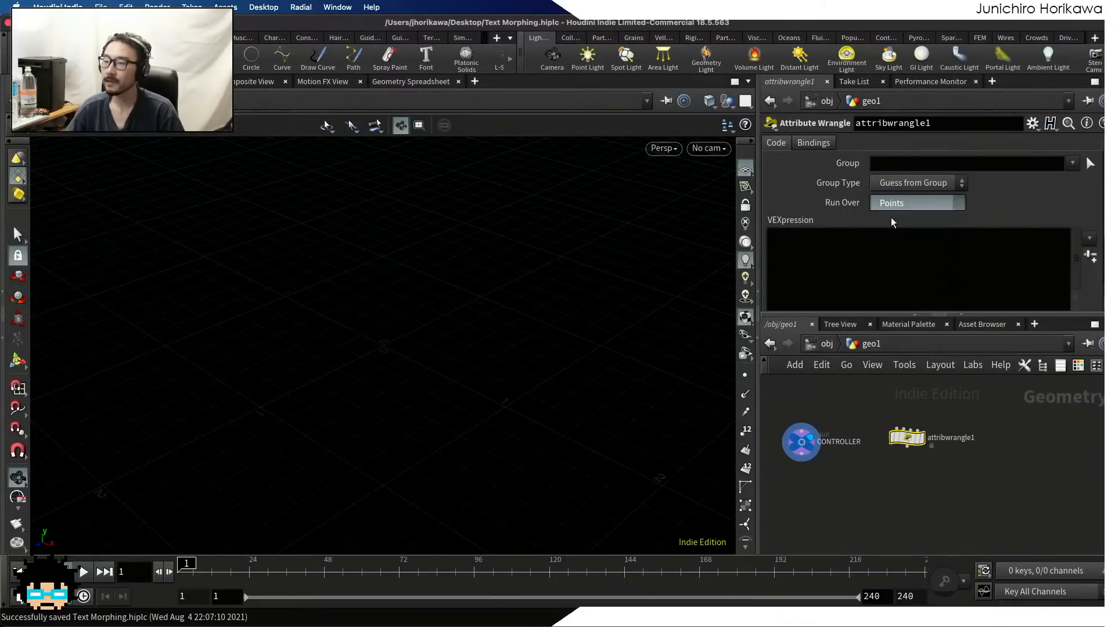
pyautogui.click(882, 248)
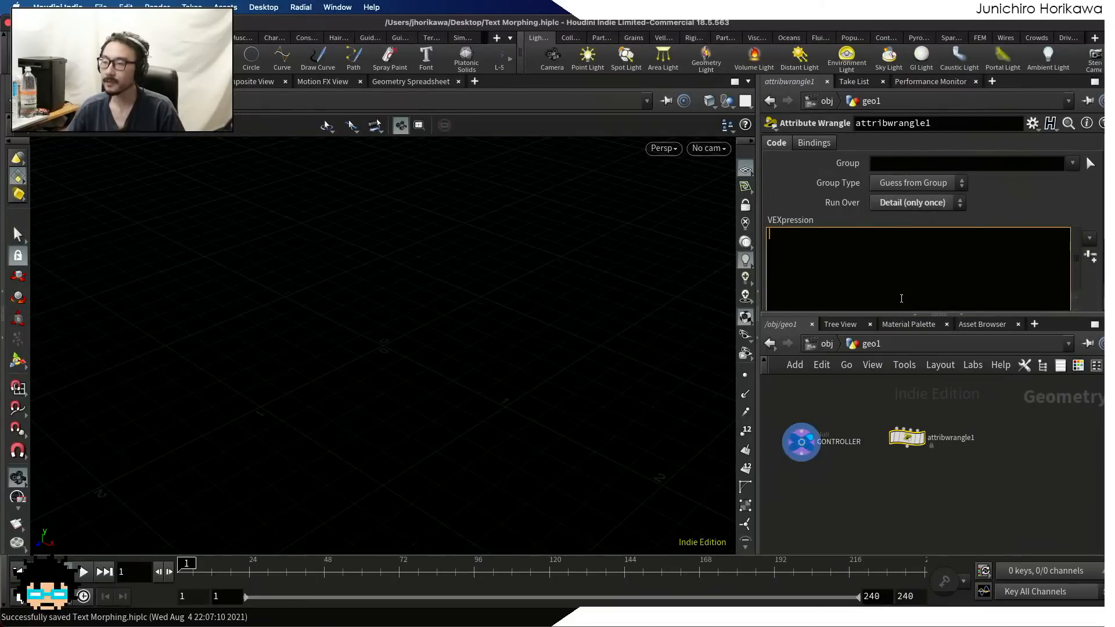
# Write the VEX line string text = chs("text"); in the wrangle and create the Text parameter it references
pyautogui.moveTo(911, 314); pyautogui.dragTo(910, 332)
pyautogui.click(854, 251)
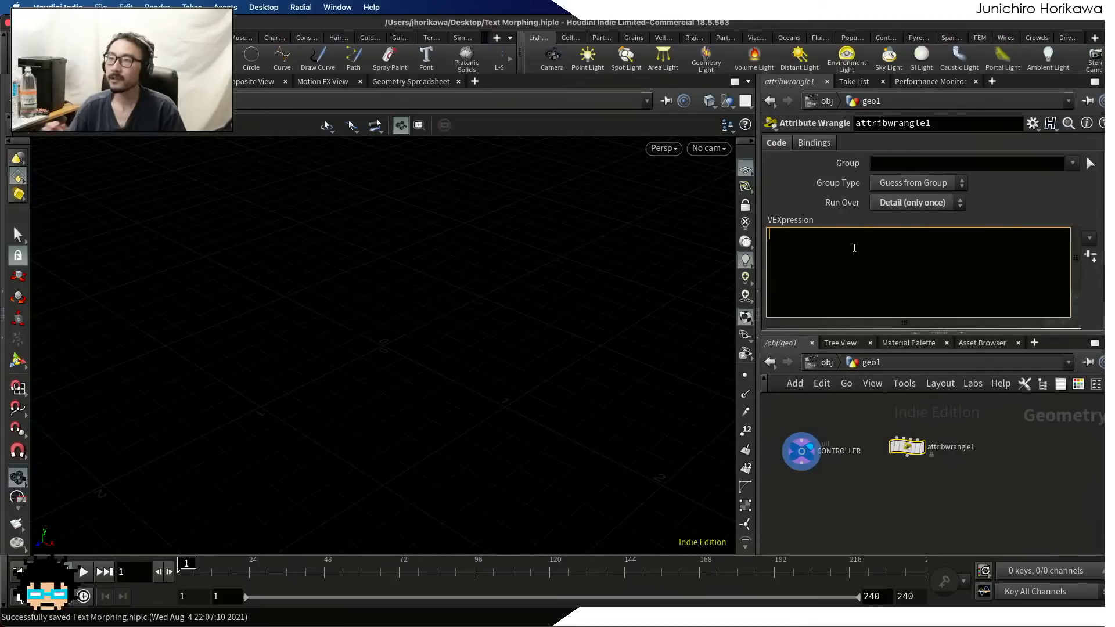
pyautogui.write('string ')
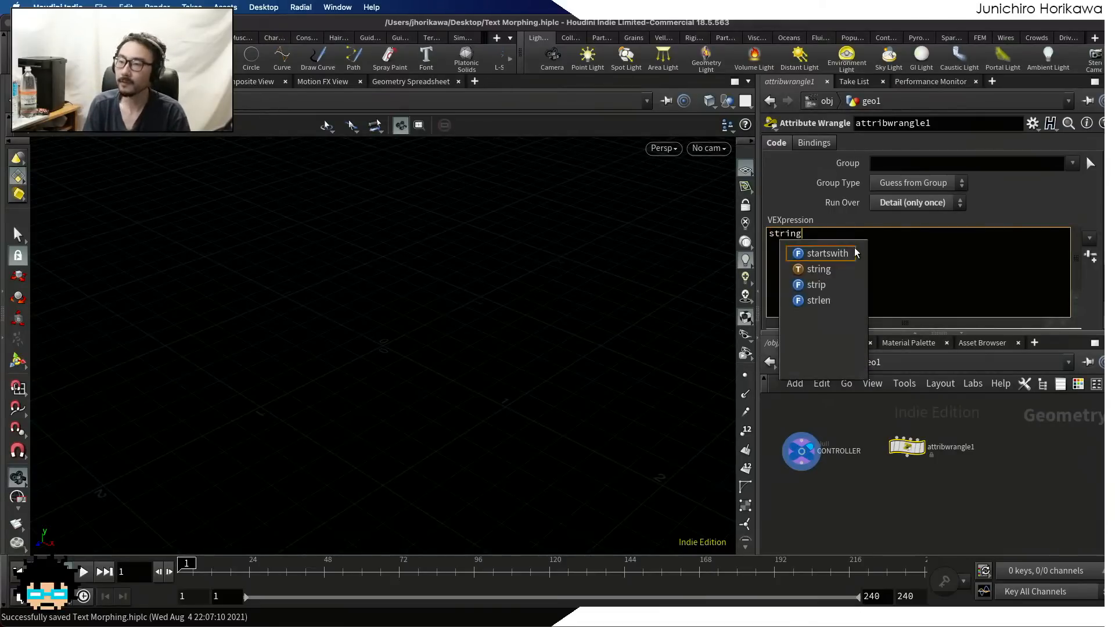
pyautogui.write('text ')
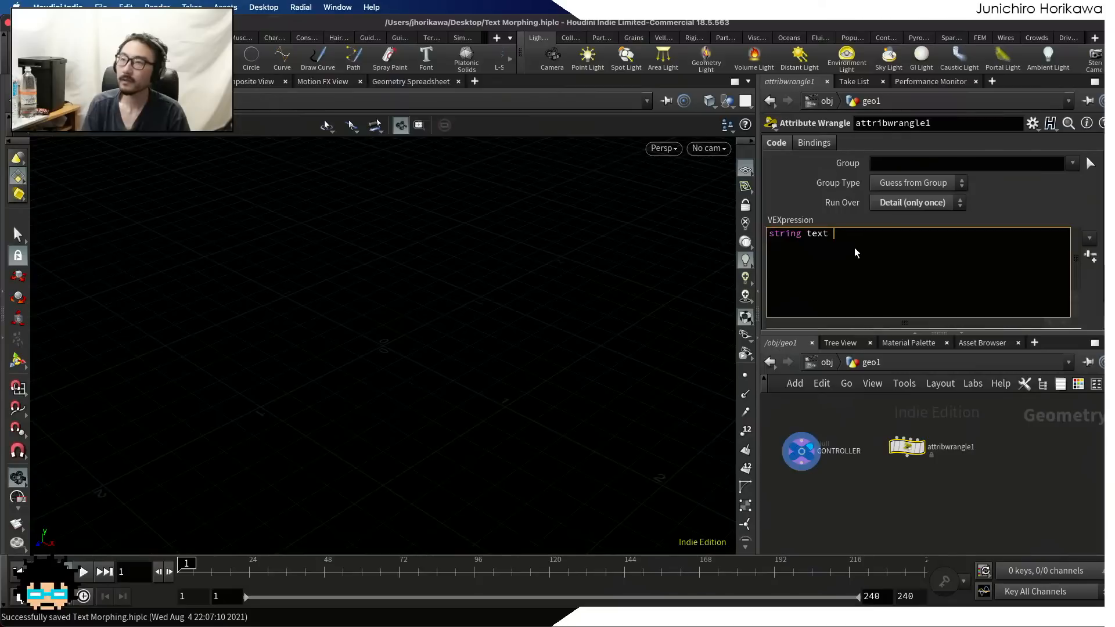
pyautogui.write('= chs(')
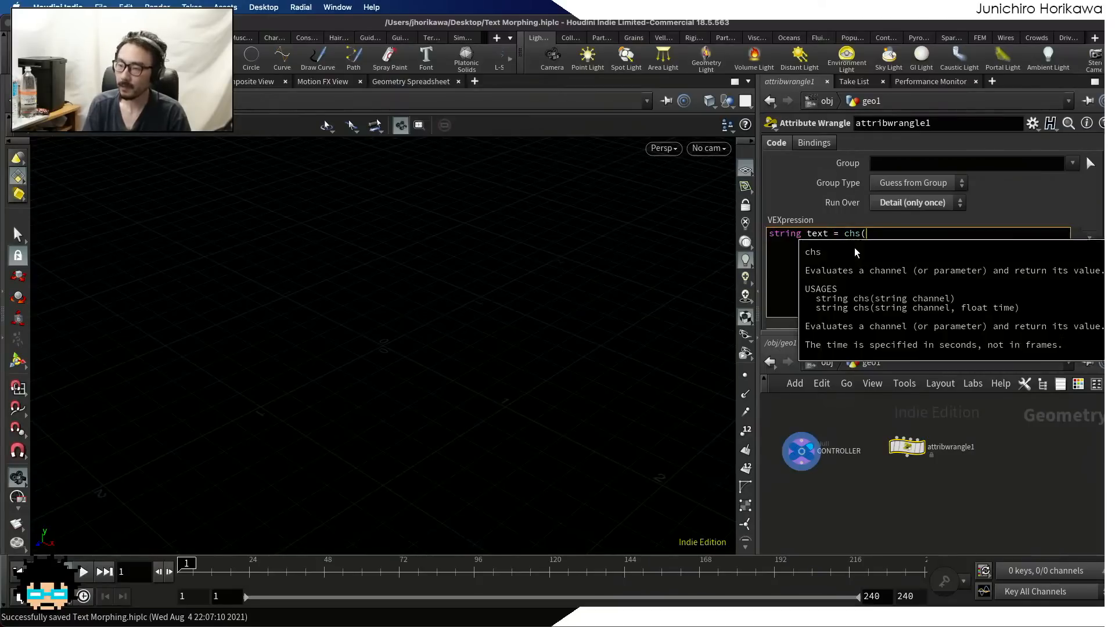
pyautogui.write('"')
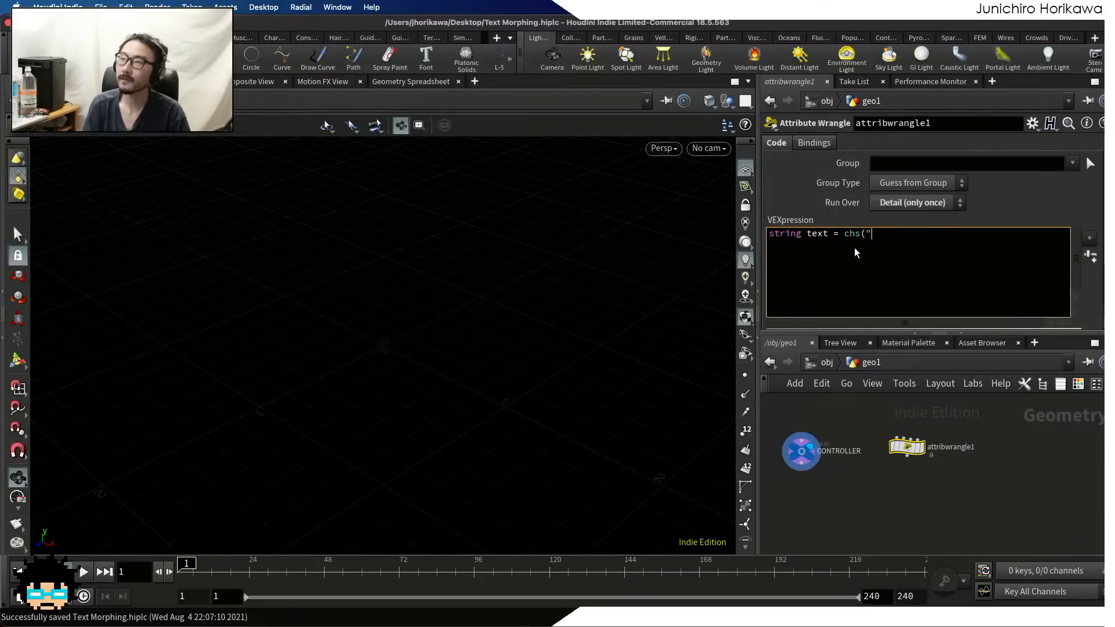
pyautogui.write('text')
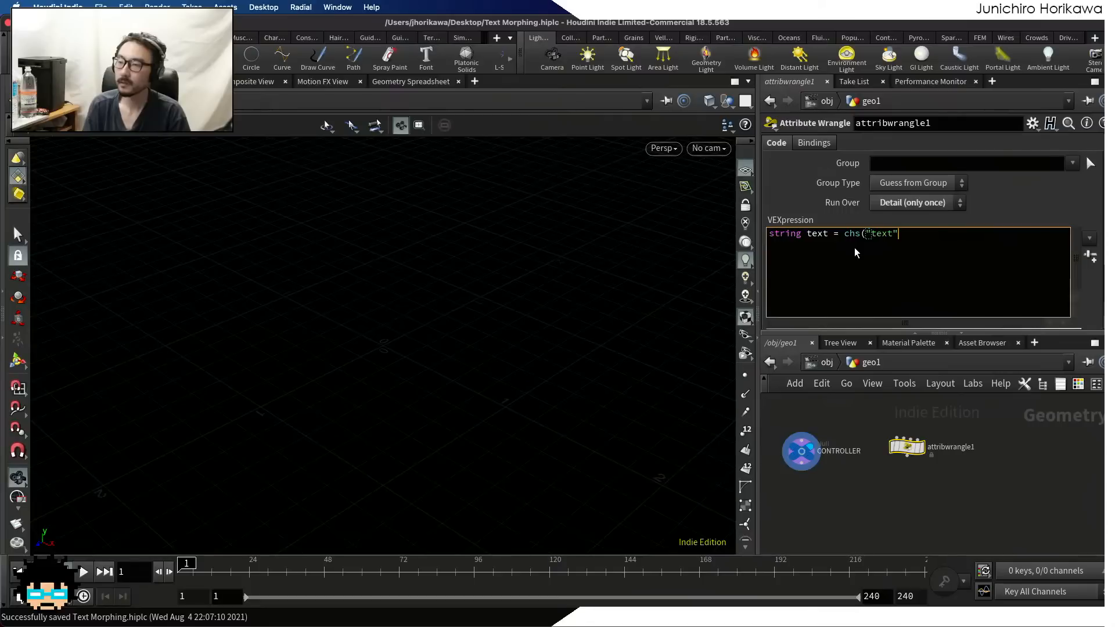
pyautogui.write('")')
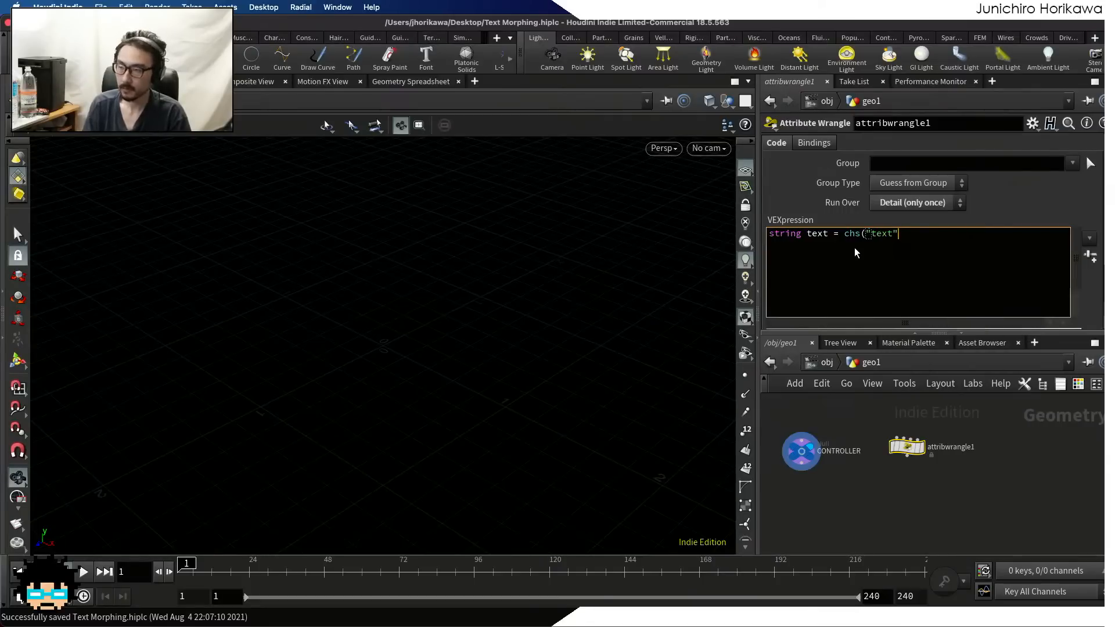
pyautogui.write(';')
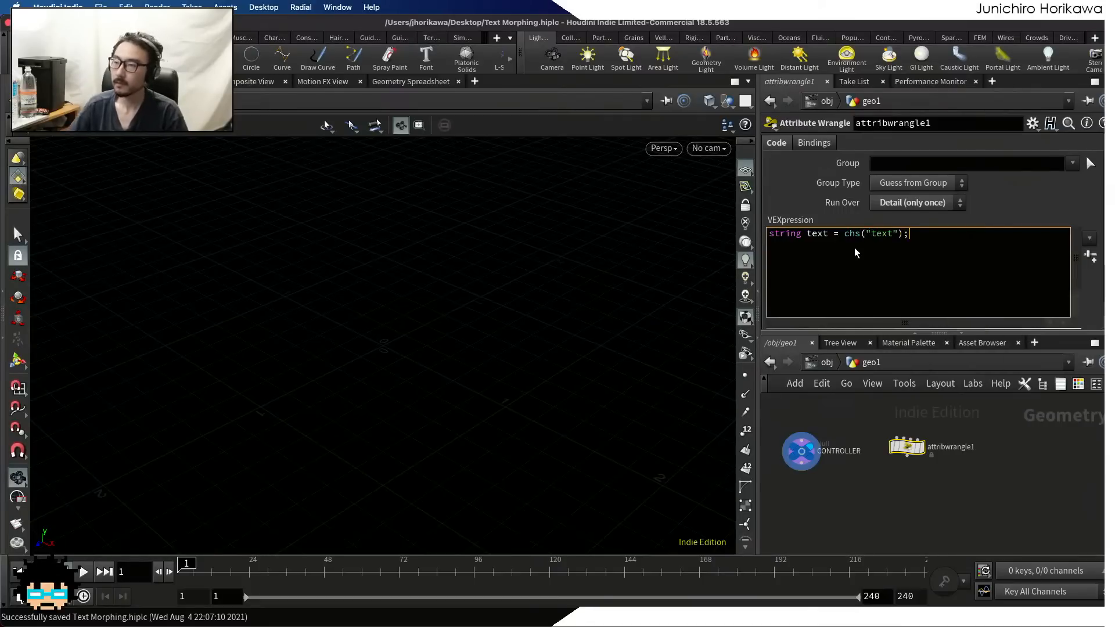
pyautogui.click(1089, 256)
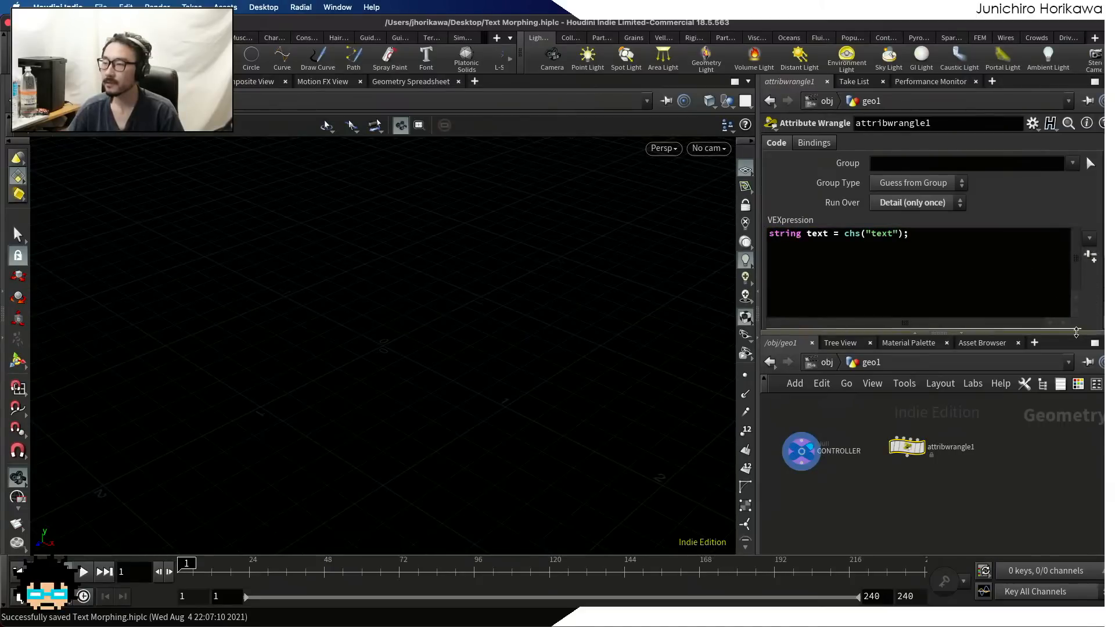
# Copy the CONTROLLER's texts parameter and paste it as a relative reference into the wrangle's Text parameter
pyautogui.moveTo(1079, 332); pyautogui.dragTo(1074, 406)
pyautogui.click(804, 492)
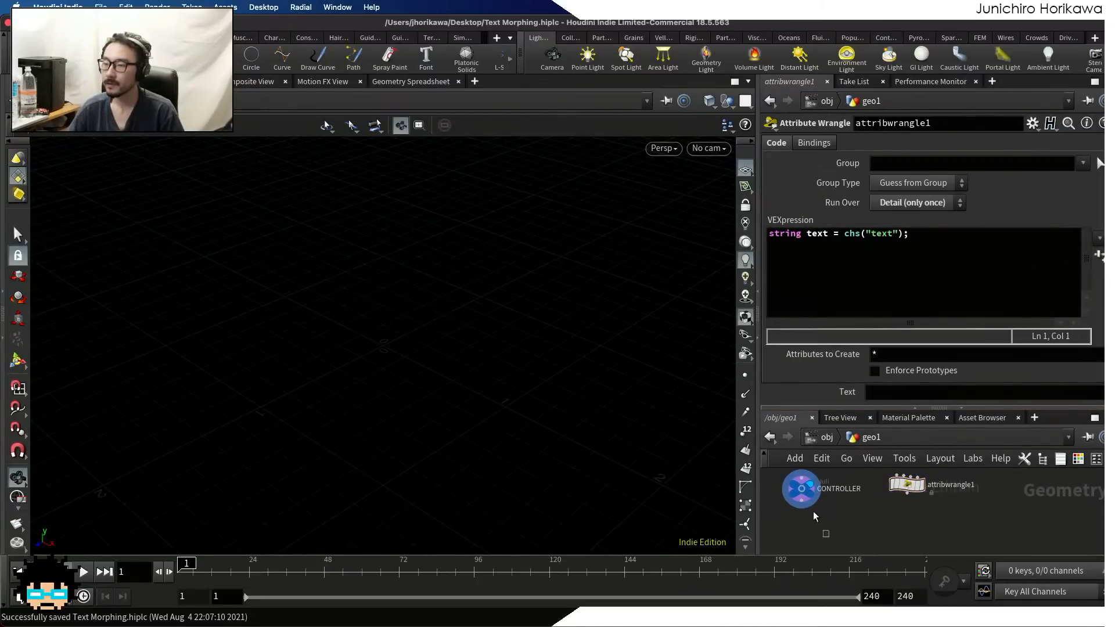
pyautogui.rightClick(804, 196)
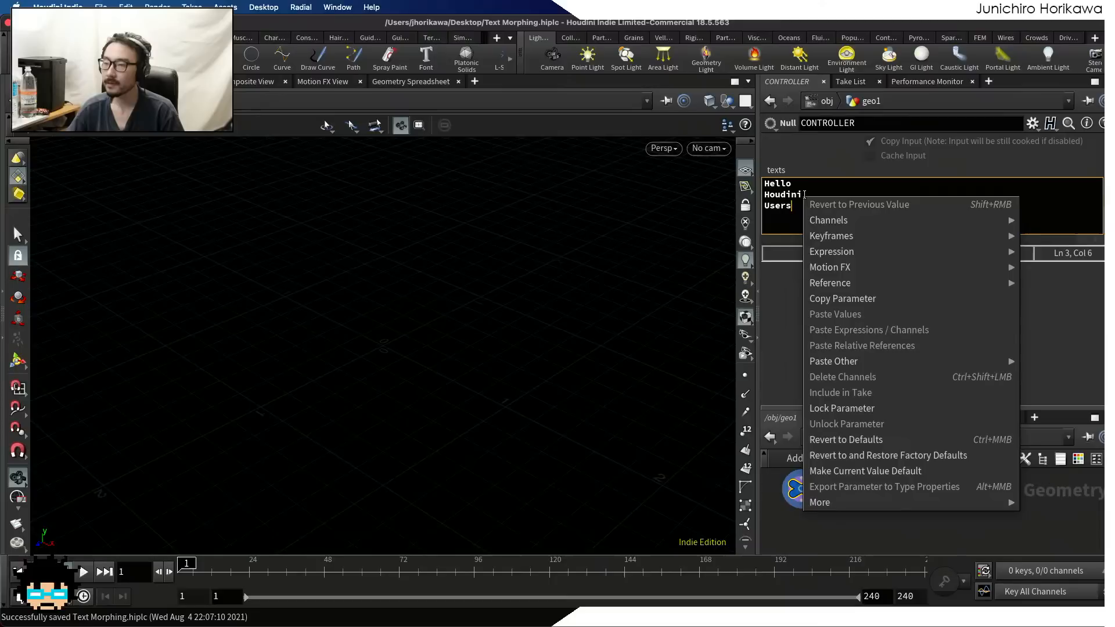
pyautogui.click(835, 300)
pyautogui.click(900, 486)
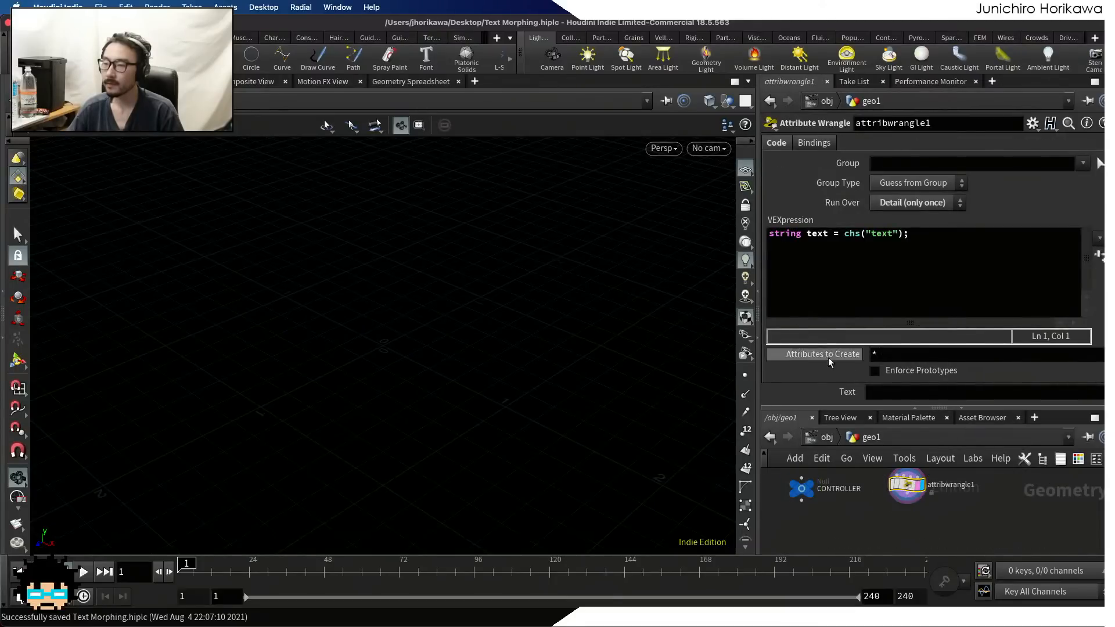
pyautogui.rightClick(874, 393)
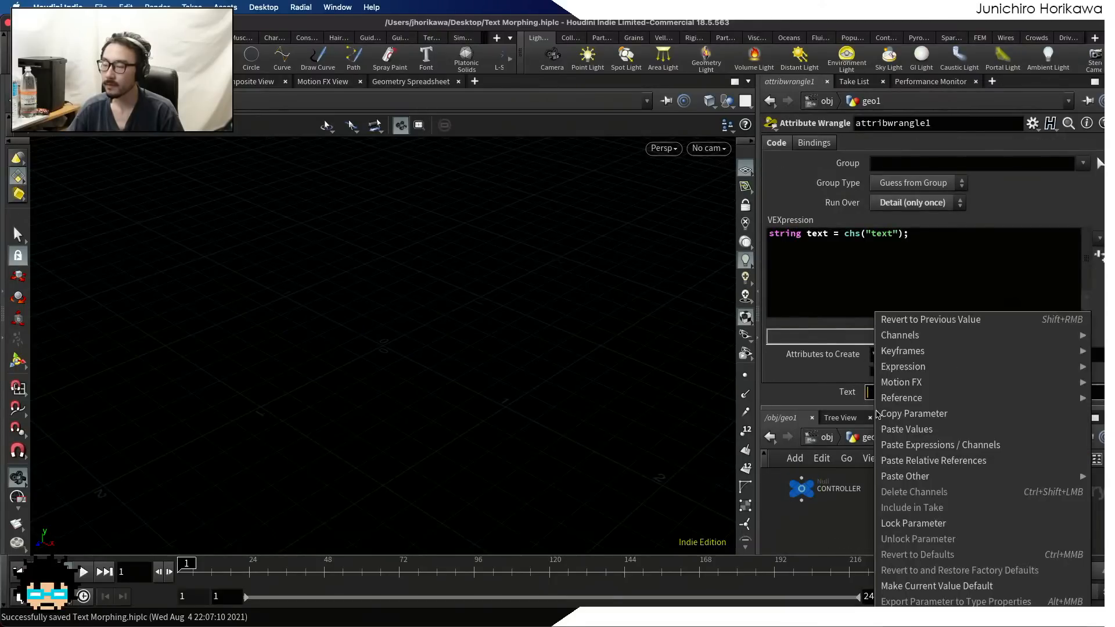
pyautogui.click(915, 460)
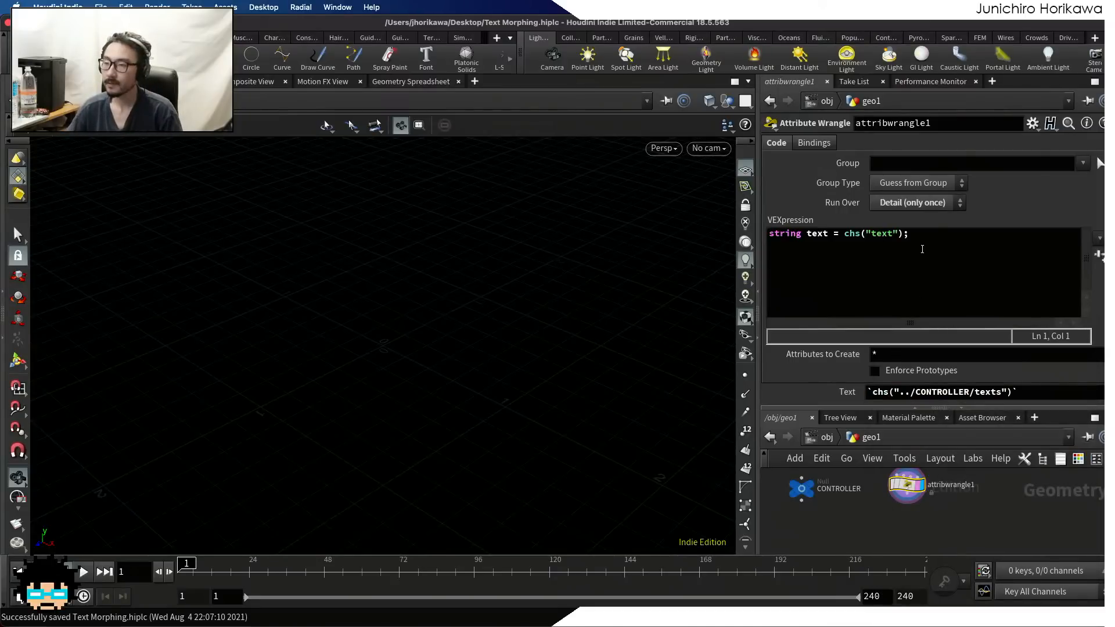
# Rename the Attribute Wrangle node to base
pyautogui.click(868, 302)
pyautogui.hotkey('ctrl', 'a')
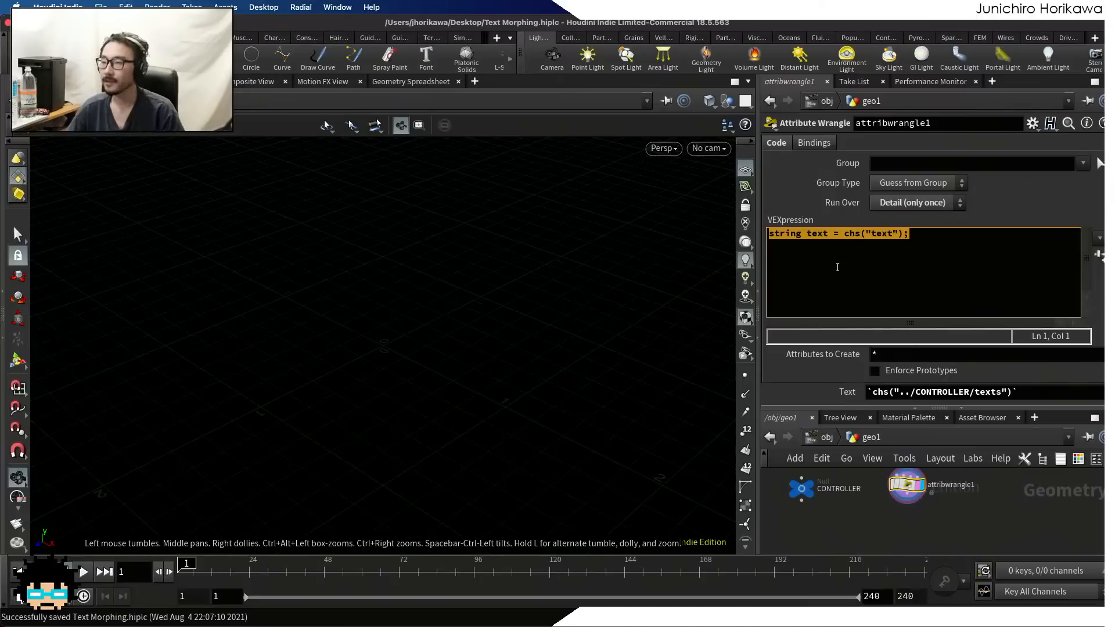
pyautogui.doubleClick(952, 487)
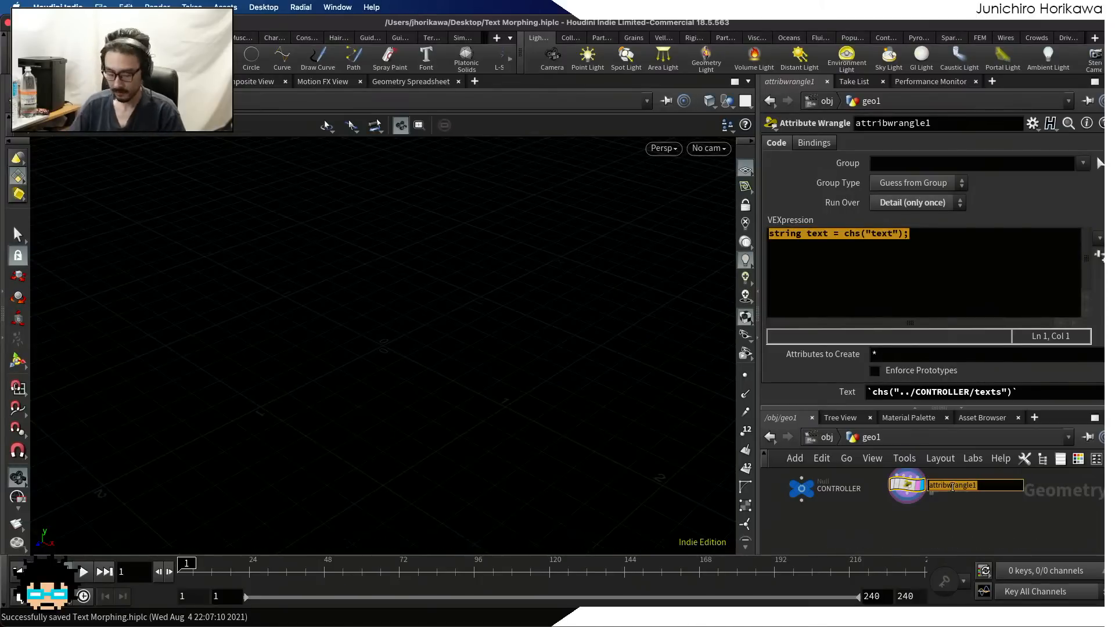
pyautogui.write('base')
pyautogui.press('Return')
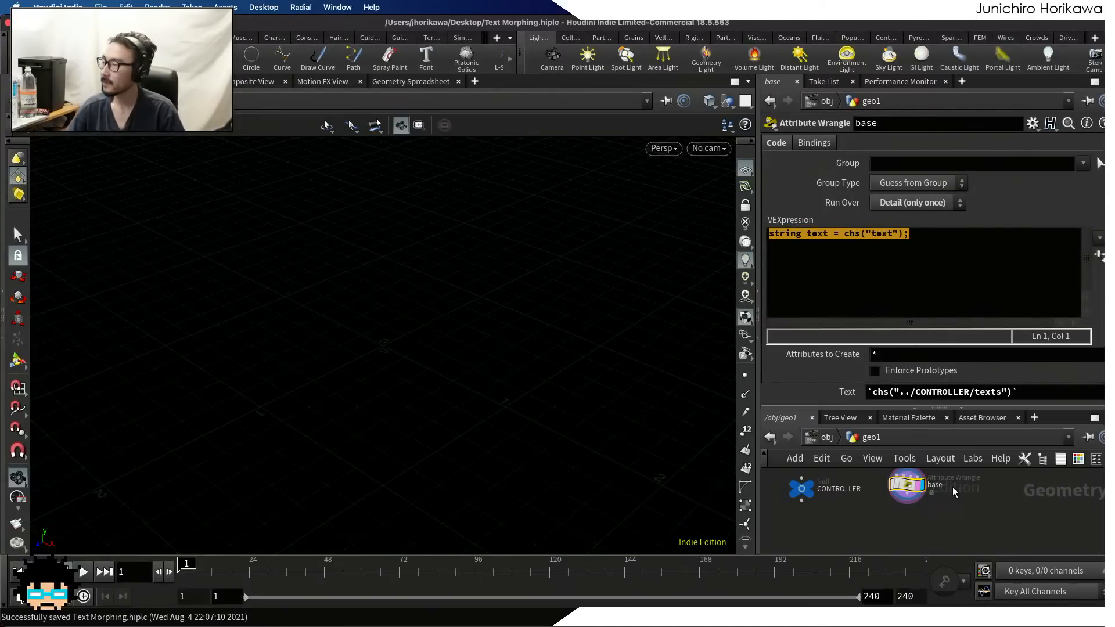
pyautogui.scroll(5, 900, 500)
pyautogui.click(922, 274)
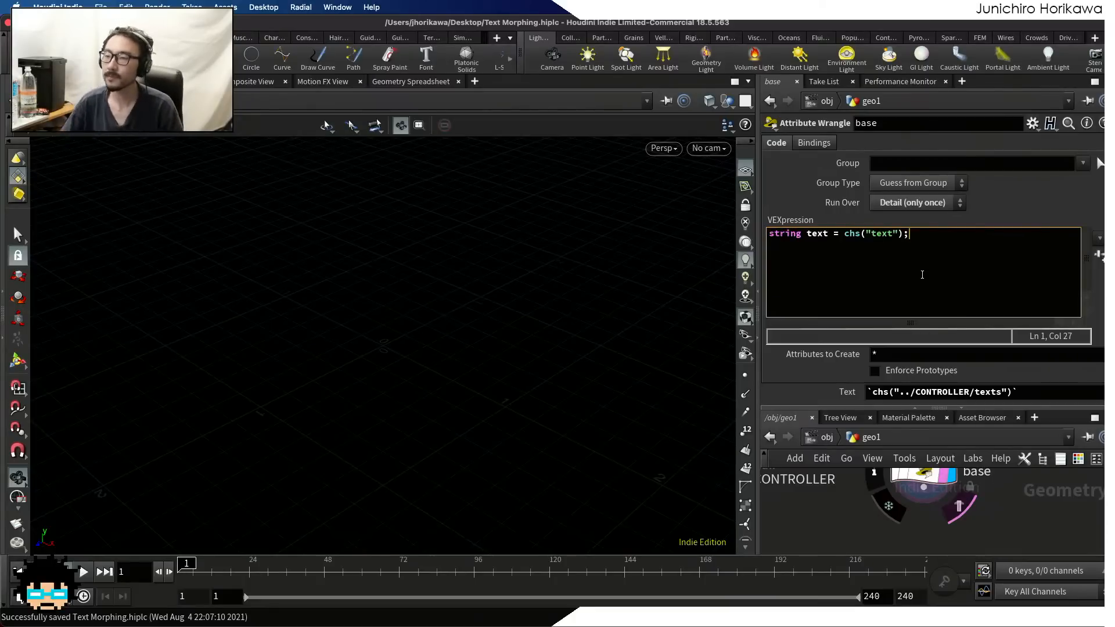
pyautogui.scroll(-3, 863, 484)
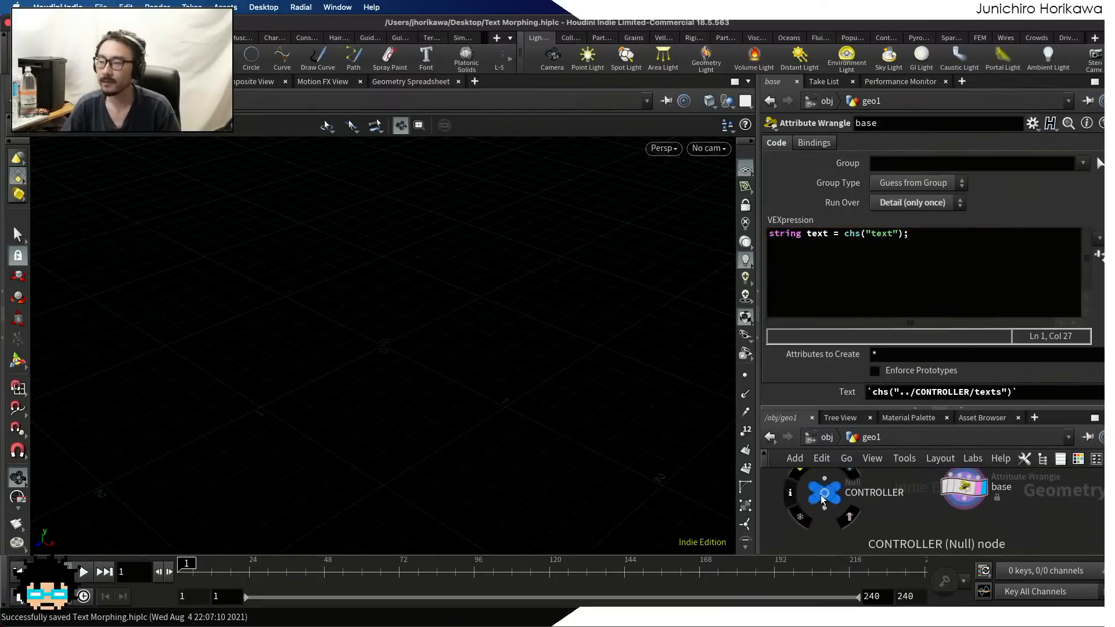
pyautogui.click(824, 492)
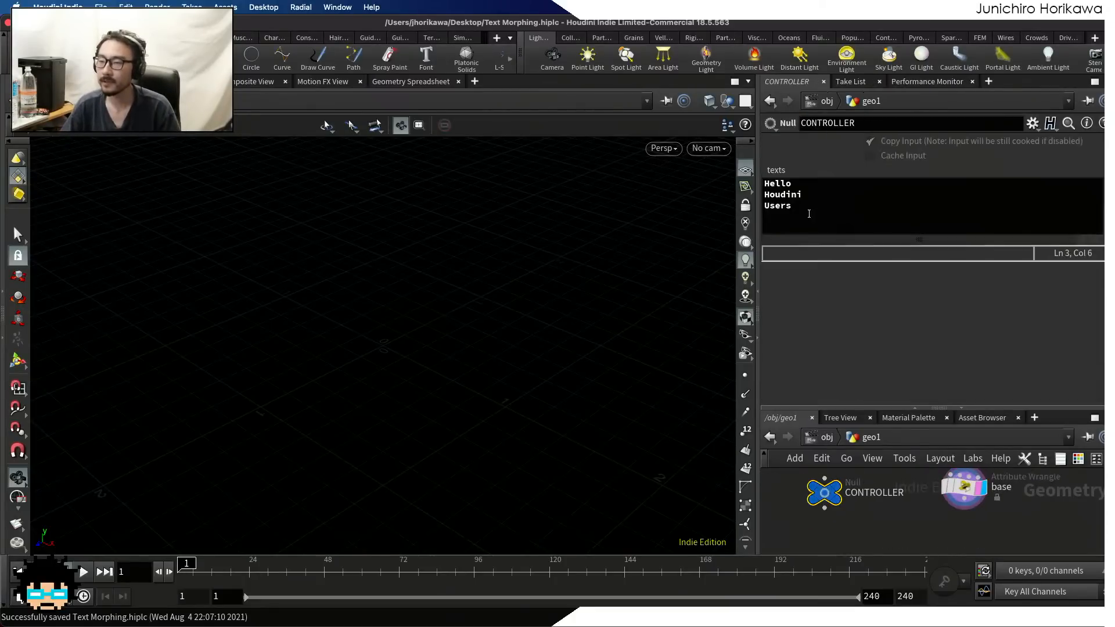
pyautogui.moveTo(797, 184); pyautogui.dragTo(763, 206)
pyautogui.click(793, 183)
# Add the VEX line string lines[] = split(text, "\n"); to the base wrangle, below the text declaration
pyautogui.click(963, 487)
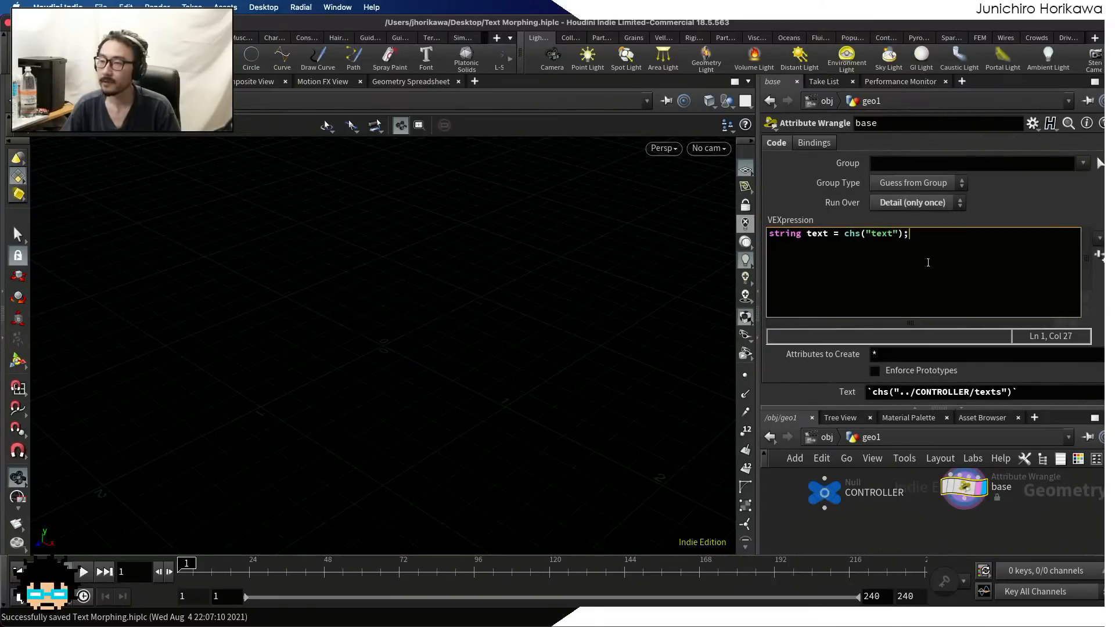
pyautogui.press('Return')
pyautogui.press('Return')
pyautogui.write('strin')
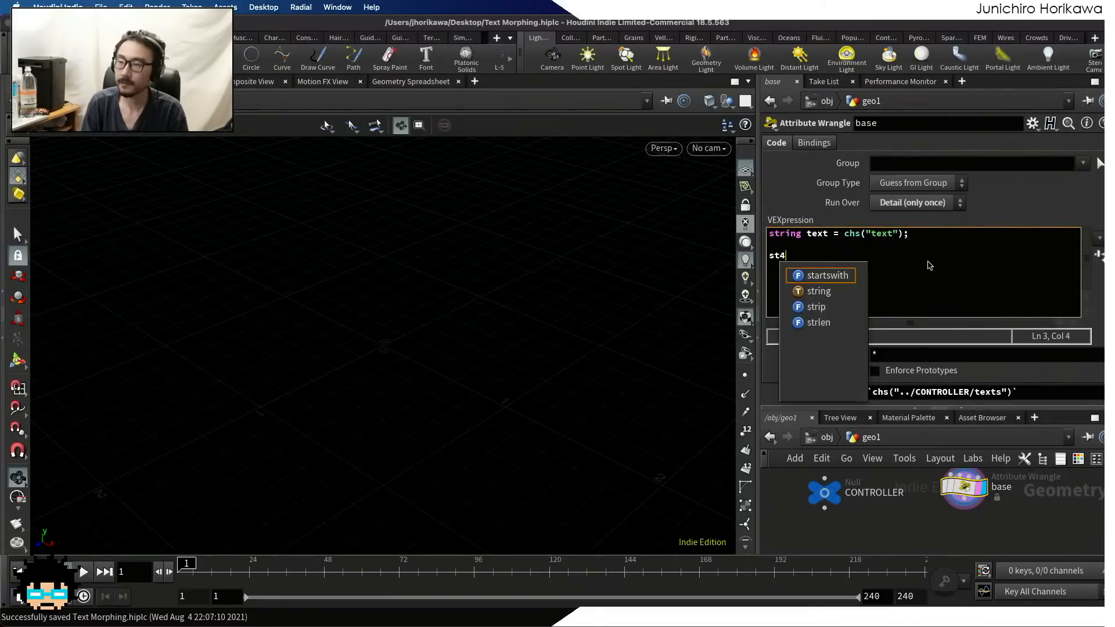
pyautogui.write('g lines')
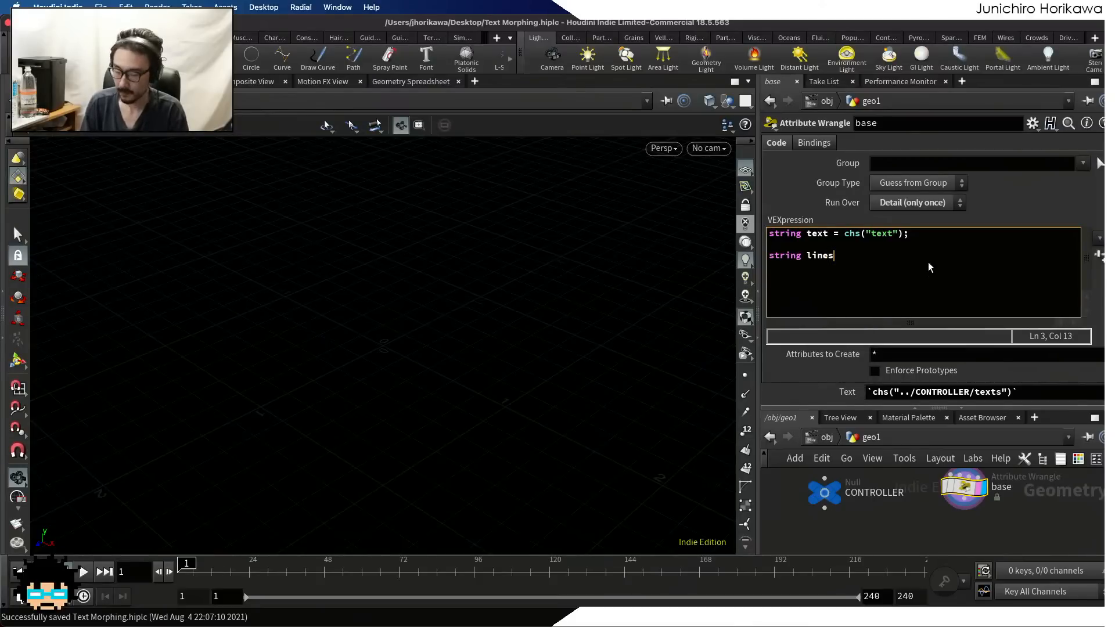
pyautogui.write('[] = ')
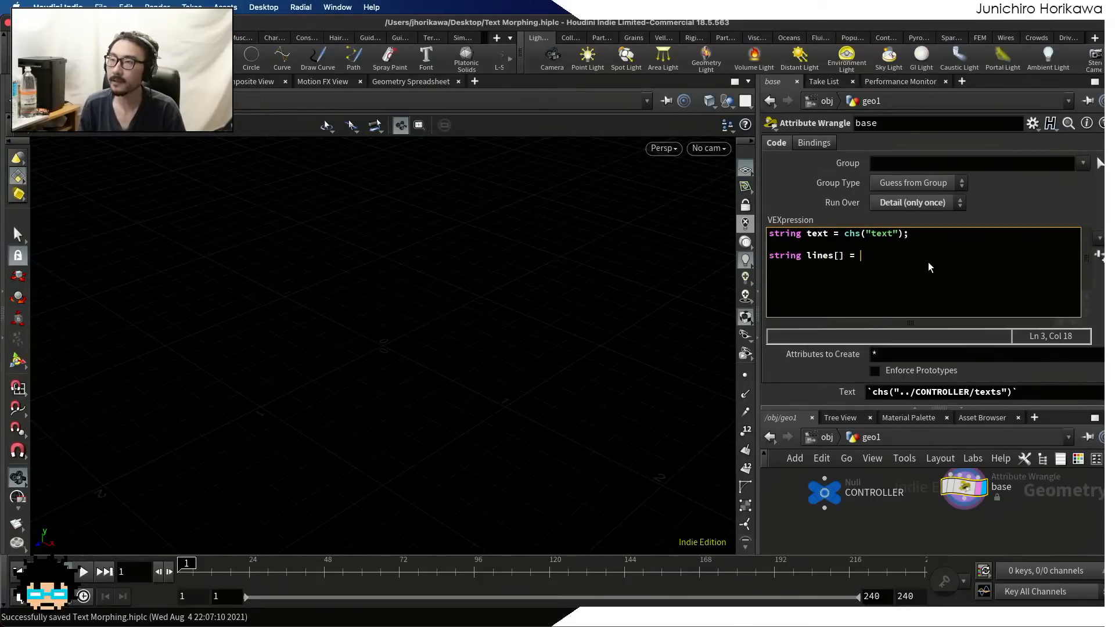
pyautogui.write('split')
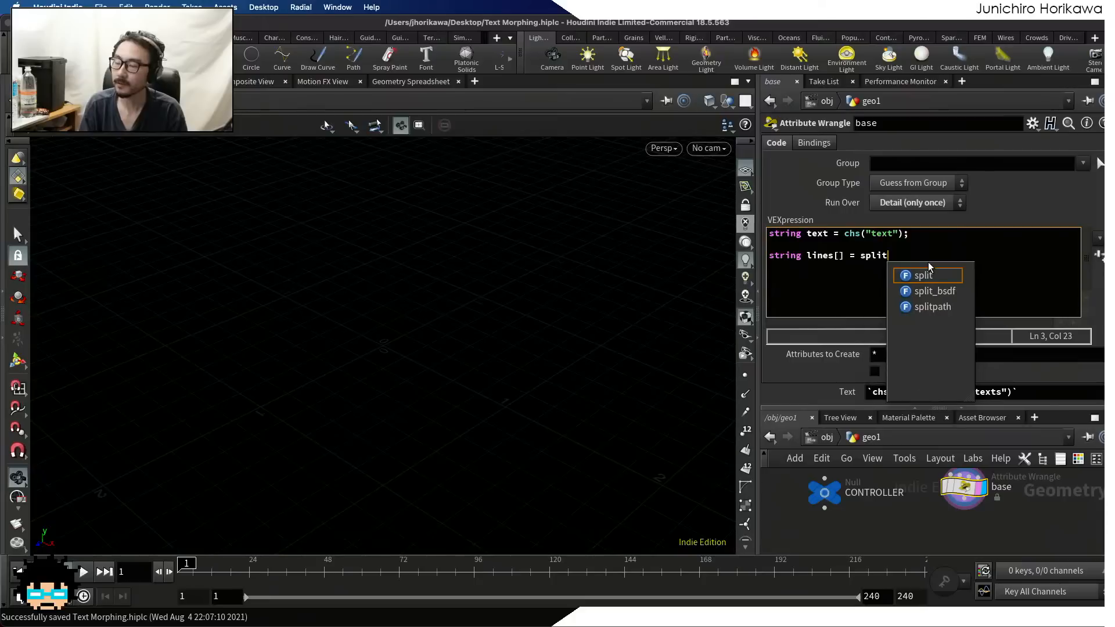
pyautogui.write('(')
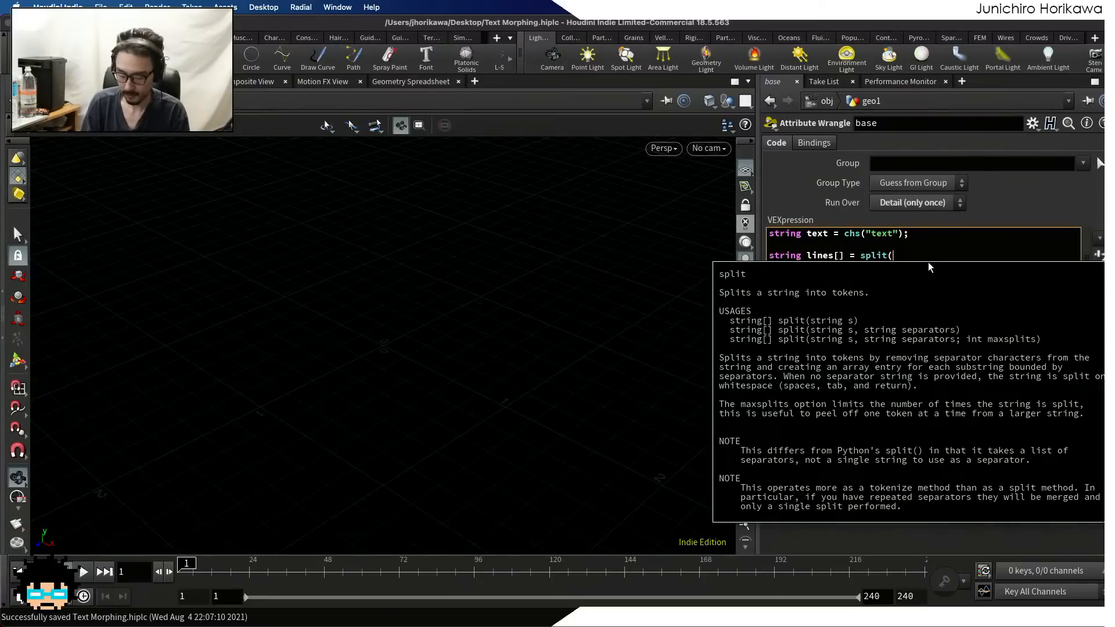
pyautogui.write('text,')
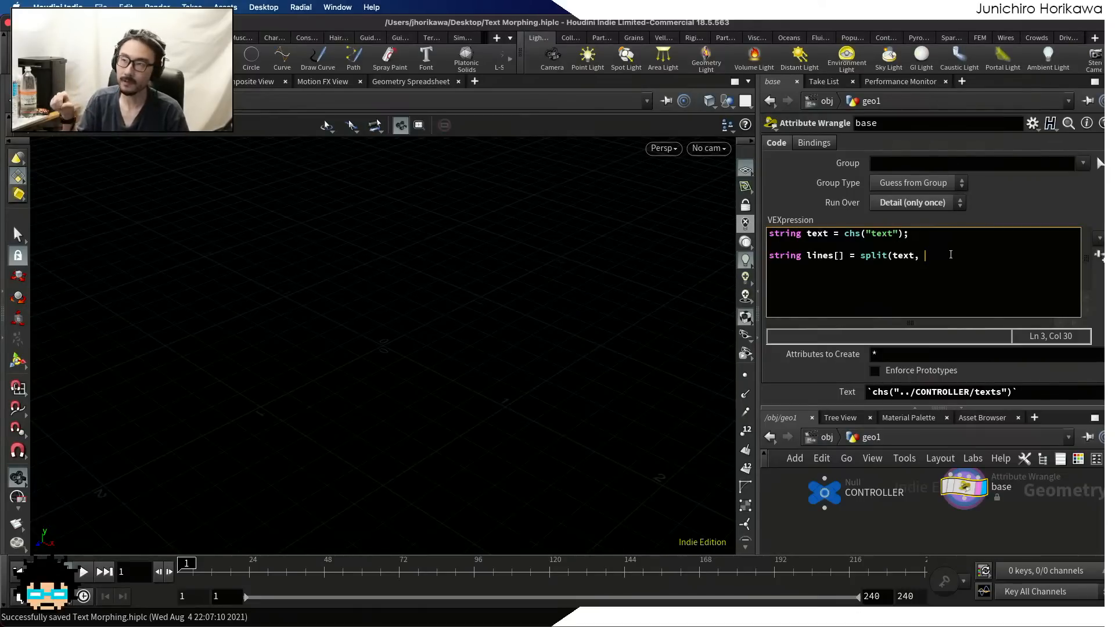
pyautogui.write('"')
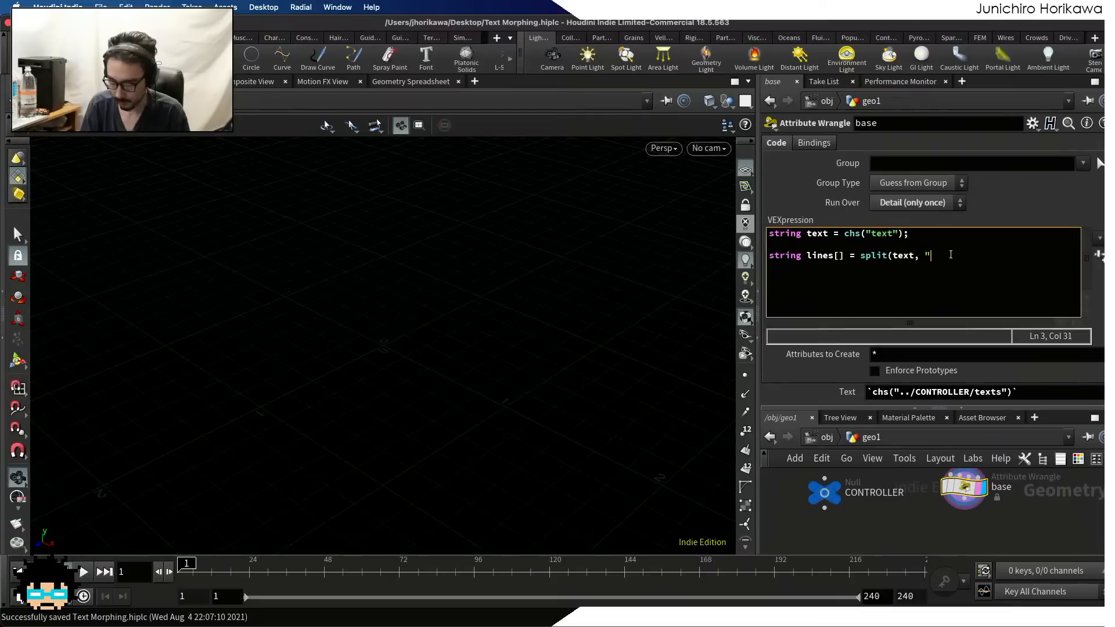
pyautogui.write('\\')
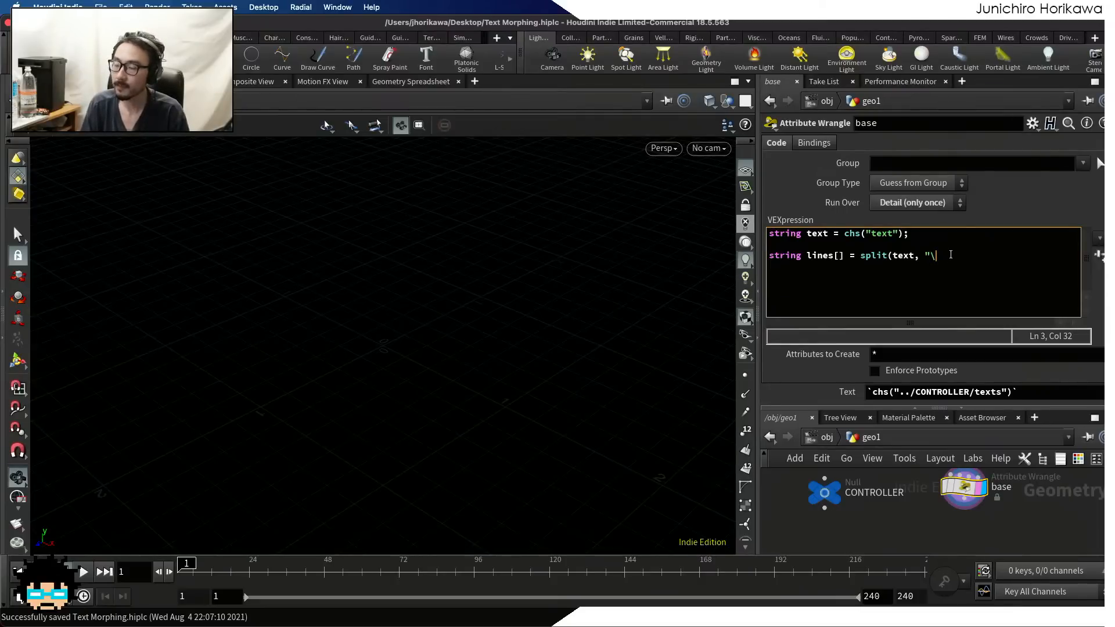
pyautogui.write('n"')
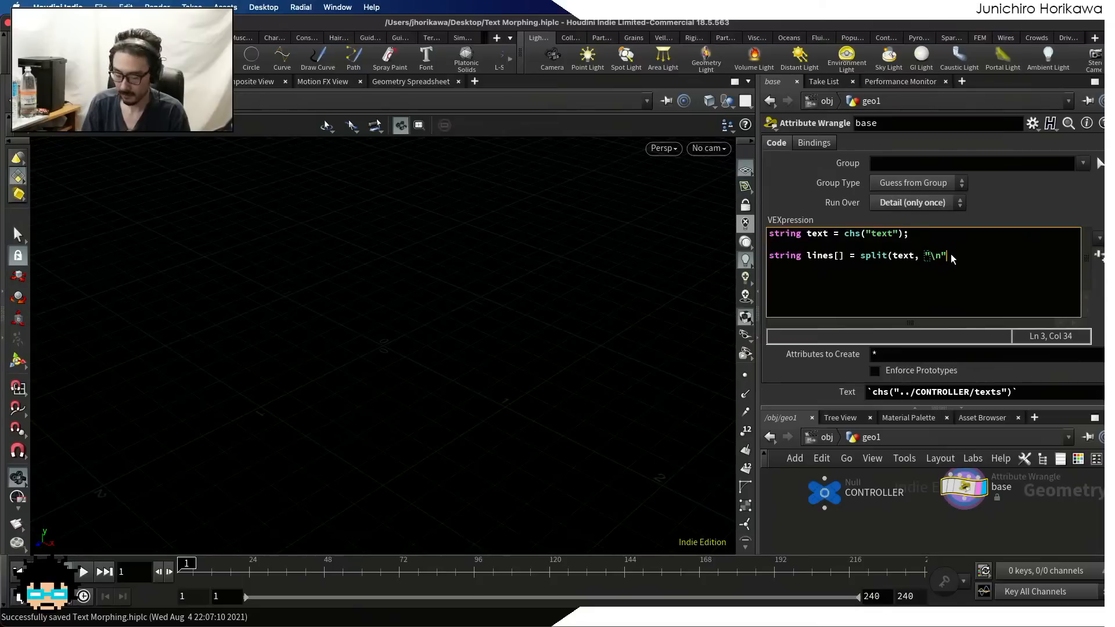
pyautogui.write(');')
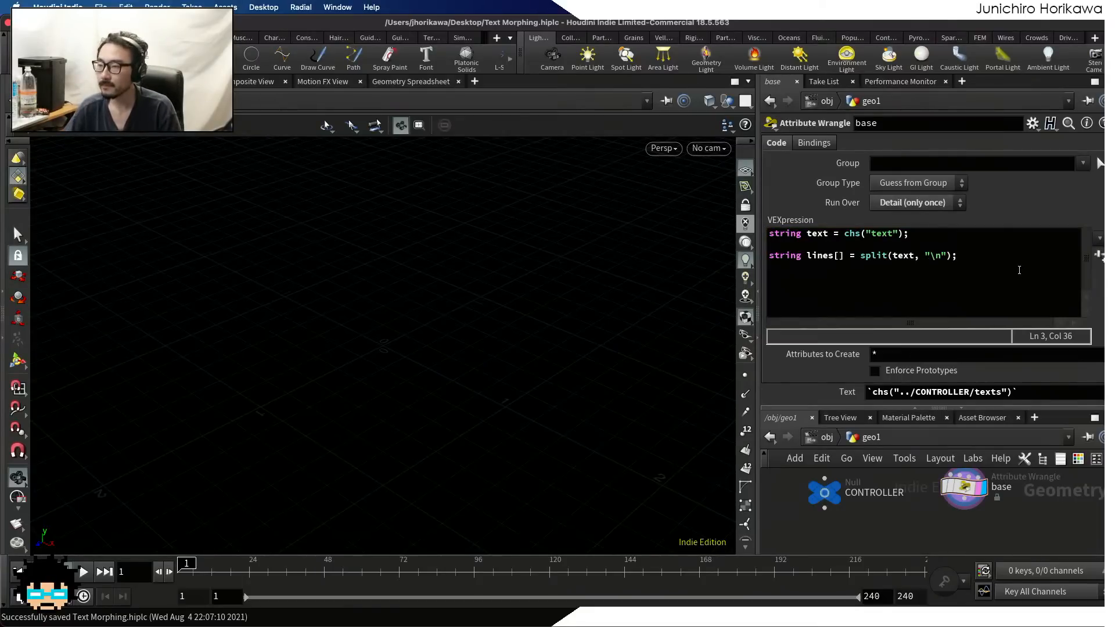
pyautogui.press('Return')
pyautogui.press('Return')
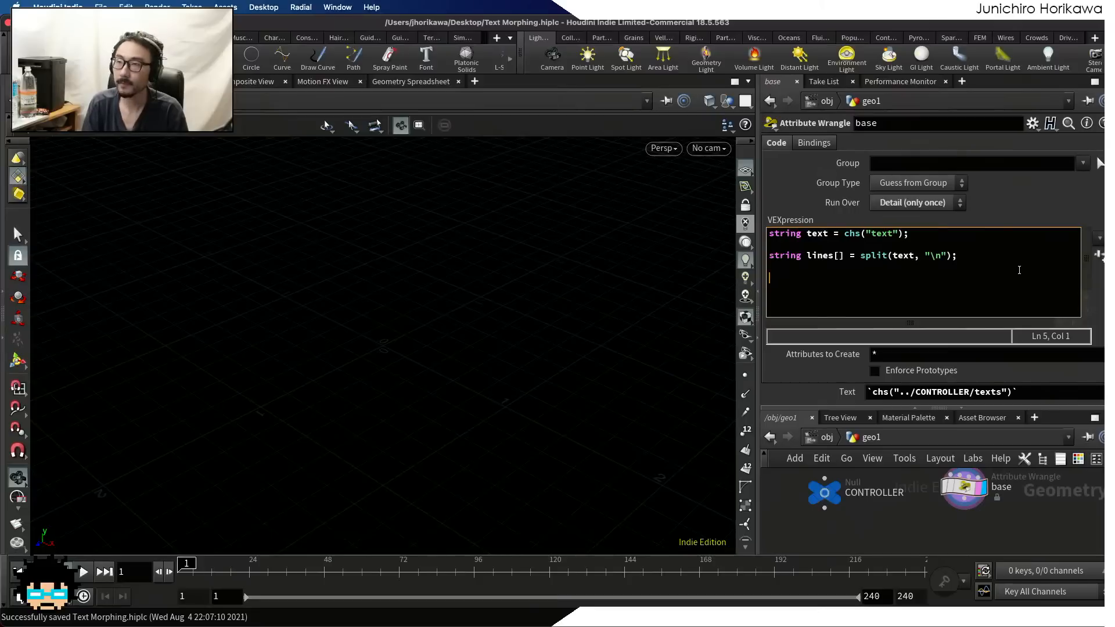
pyautogui.write('s')
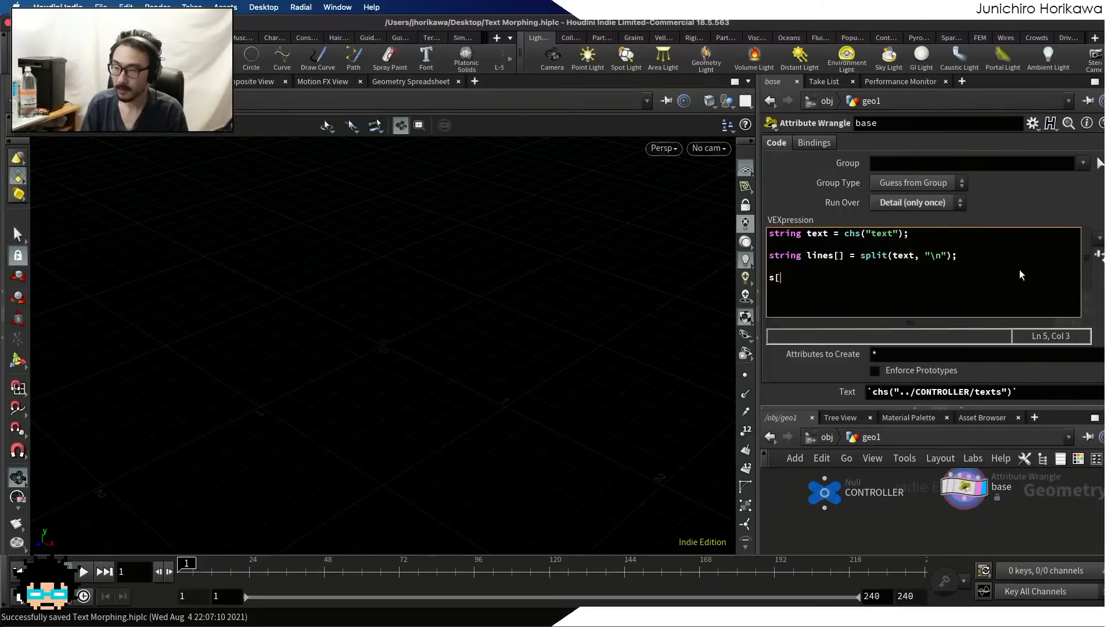
pyautogui.write('[]')
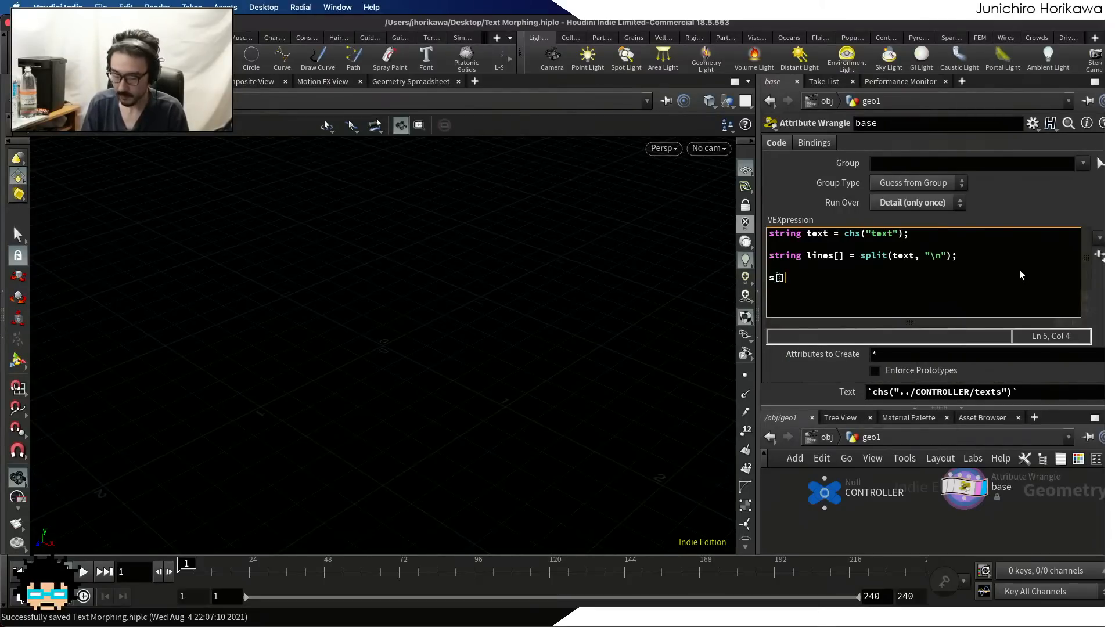
pyautogui.write('@')
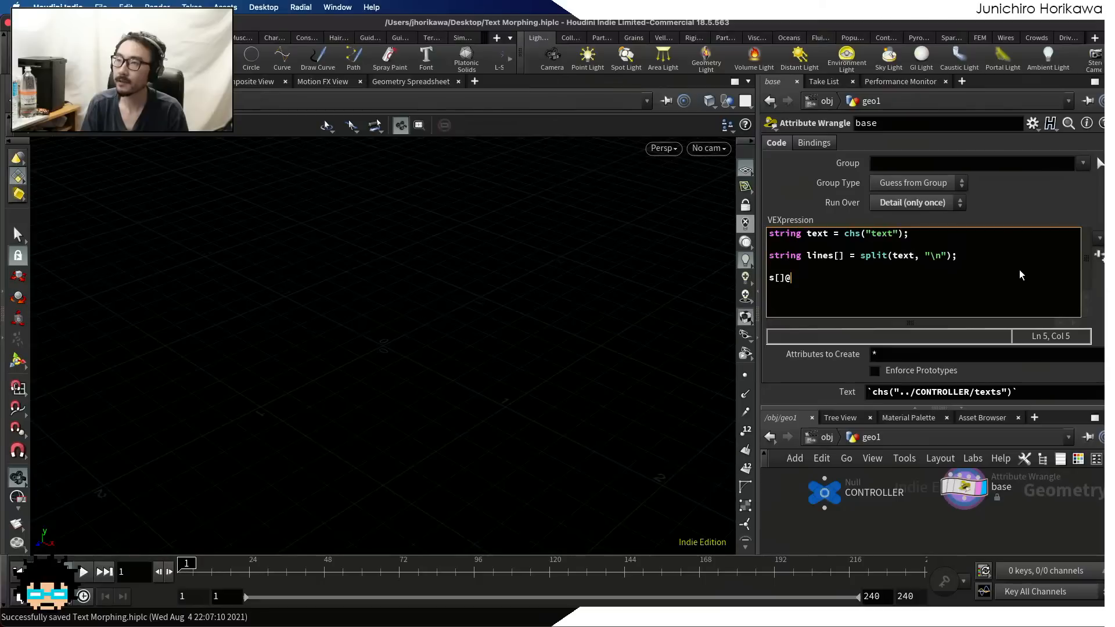
pyautogui.write('lines = li ne')
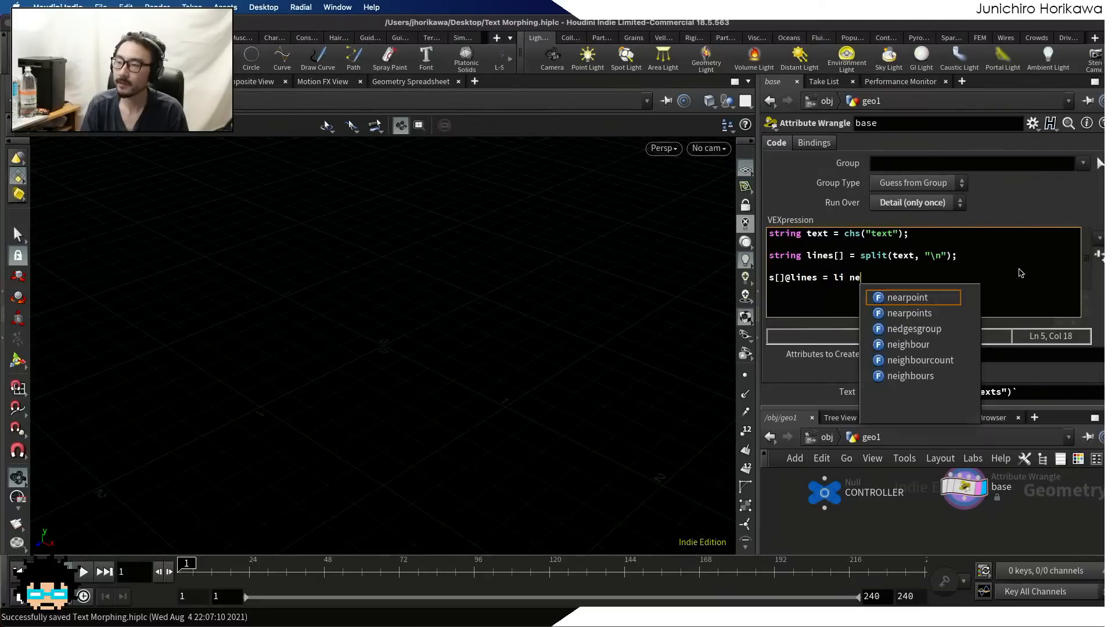
pyautogui.press('BackSpace')
pyautogui.press('BackSpace')
pyautogui.press('BackSpace')
pyautogui.write('nes;')
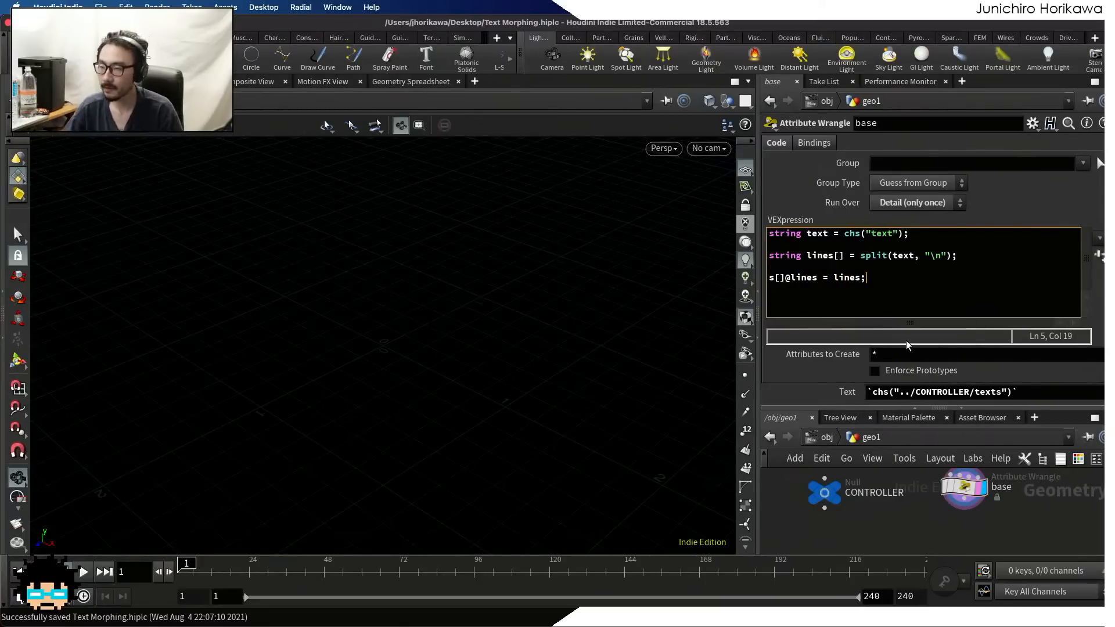
pyautogui.press('super+s')
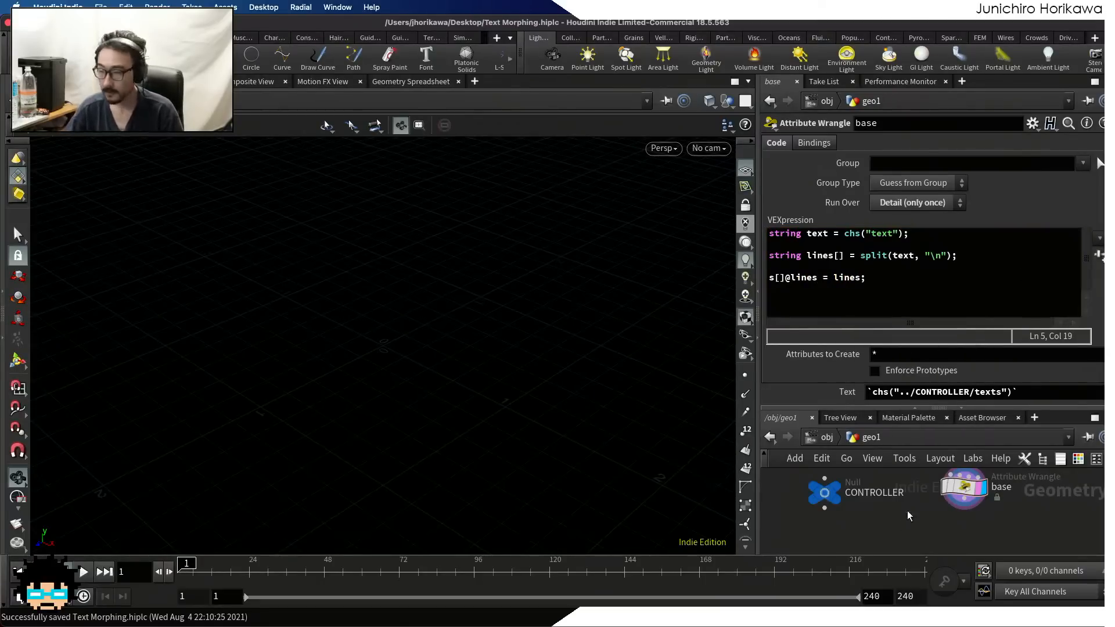
# Add a Geometry Spreadsheet beside the base node's parameters and show its detail attributes, with the pane and value column widened
pyautogui.click(964, 488)
pyautogui.click(961, 82)
pyautogui.moveTo(1010, 112)
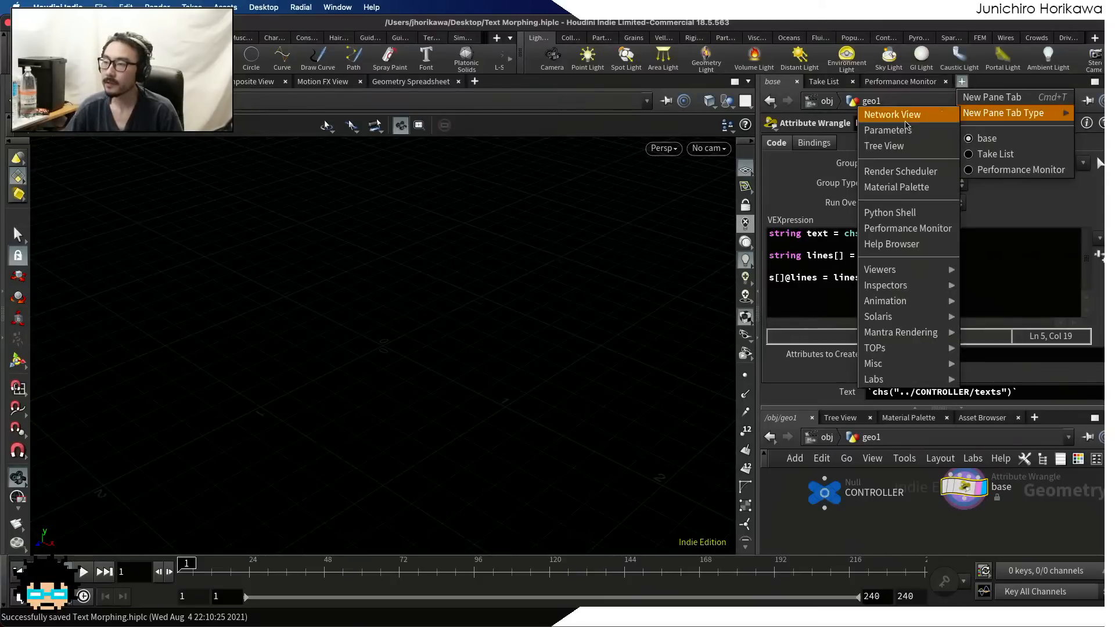
pyautogui.moveTo(929, 285)
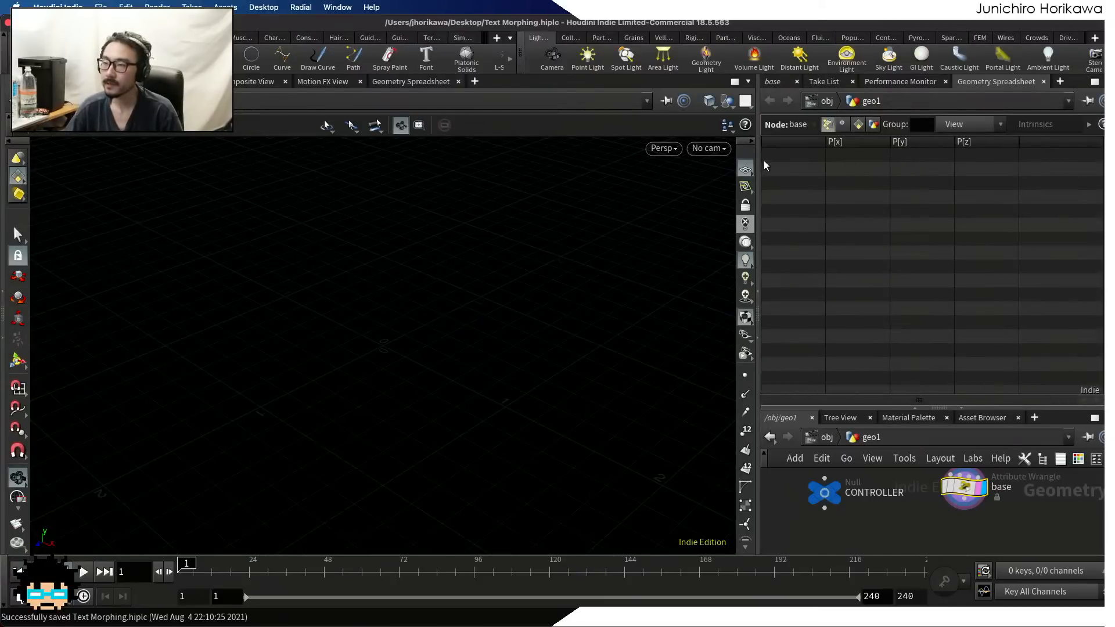
pyautogui.moveTo(758, 166); pyautogui.dragTo(673, 156)
pyautogui.click(777, 124)
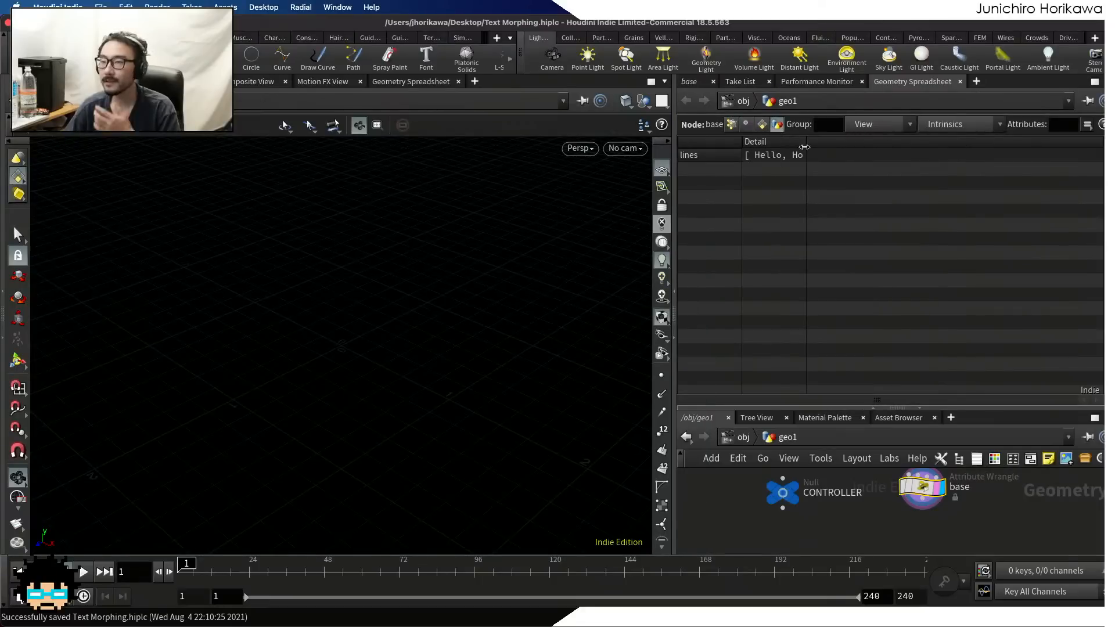
pyautogui.moveTo(804, 147); pyautogui.dragTo(903, 147)
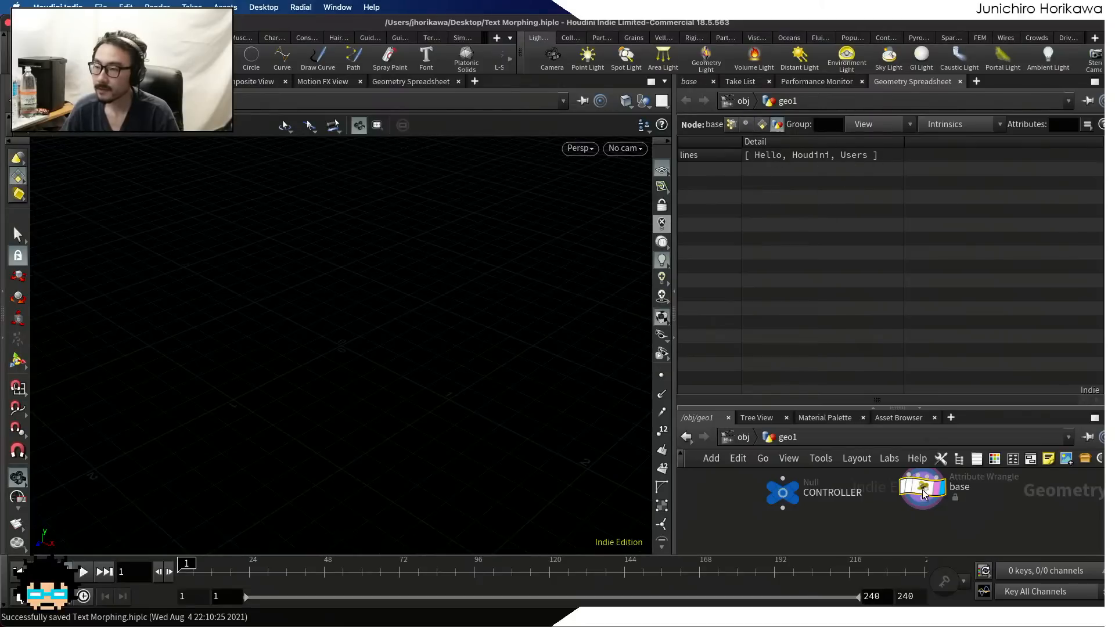
# Add the line i@num = len(lines); at the end of the base wrangle's VEX code
pyautogui.click(703, 84)
pyautogui.click(843, 281)
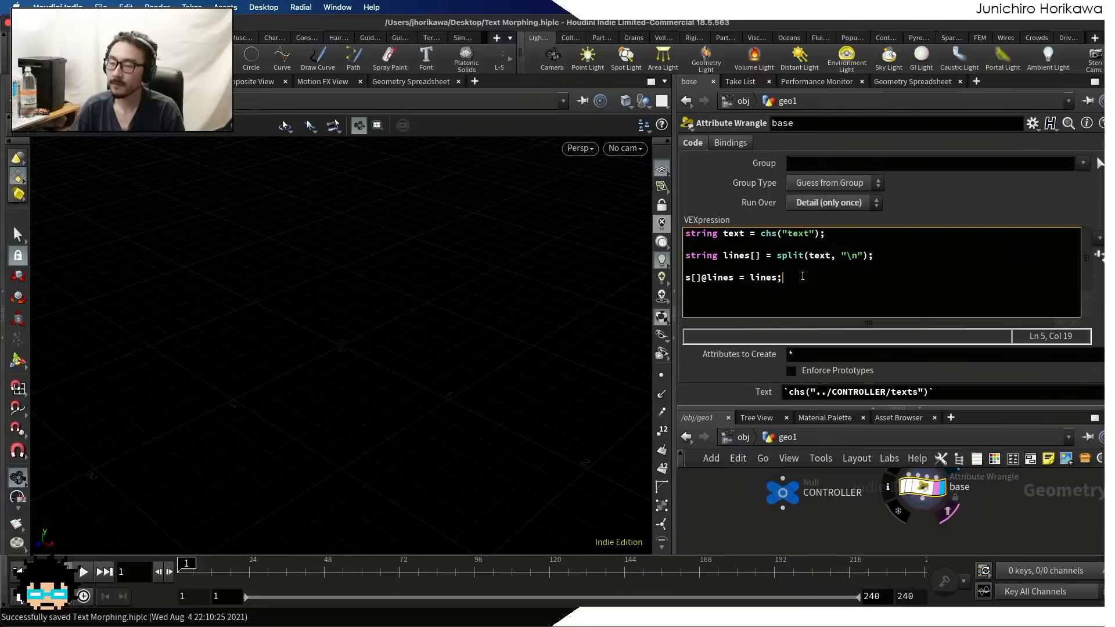
pyautogui.moveTo(784, 277); pyautogui.dragTo(654, 277)
pyautogui.click(715, 280)
pyautogui.moveTo(785, 279); pyautogui.dragTo(679, 274)
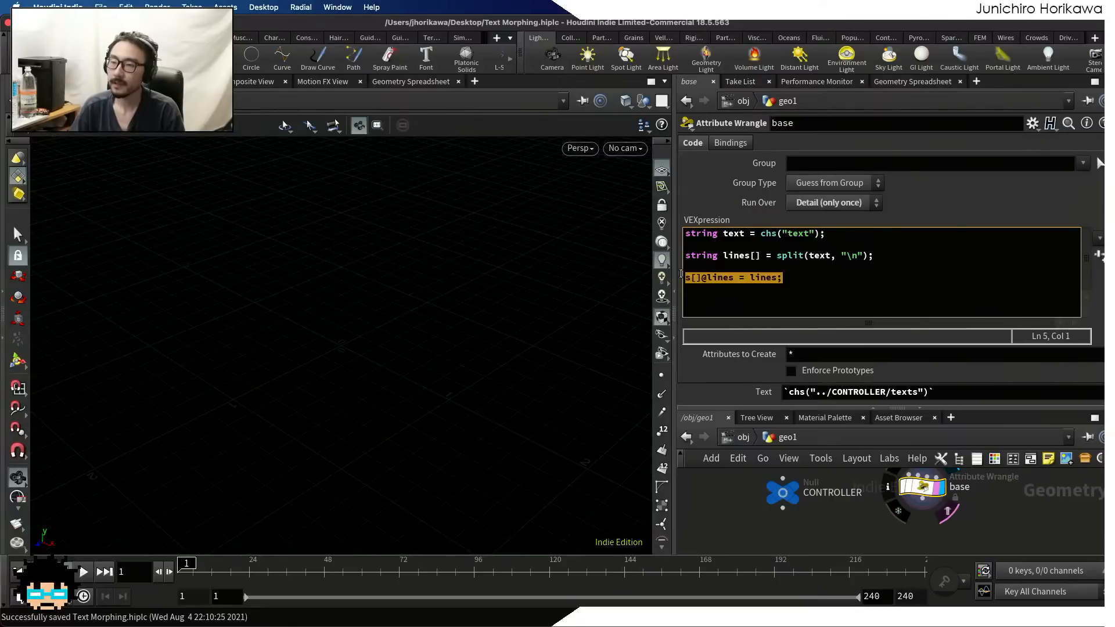
pyautogui.click(787, 279)
pyautogui.press('Return')
pyautogui.press('Return')
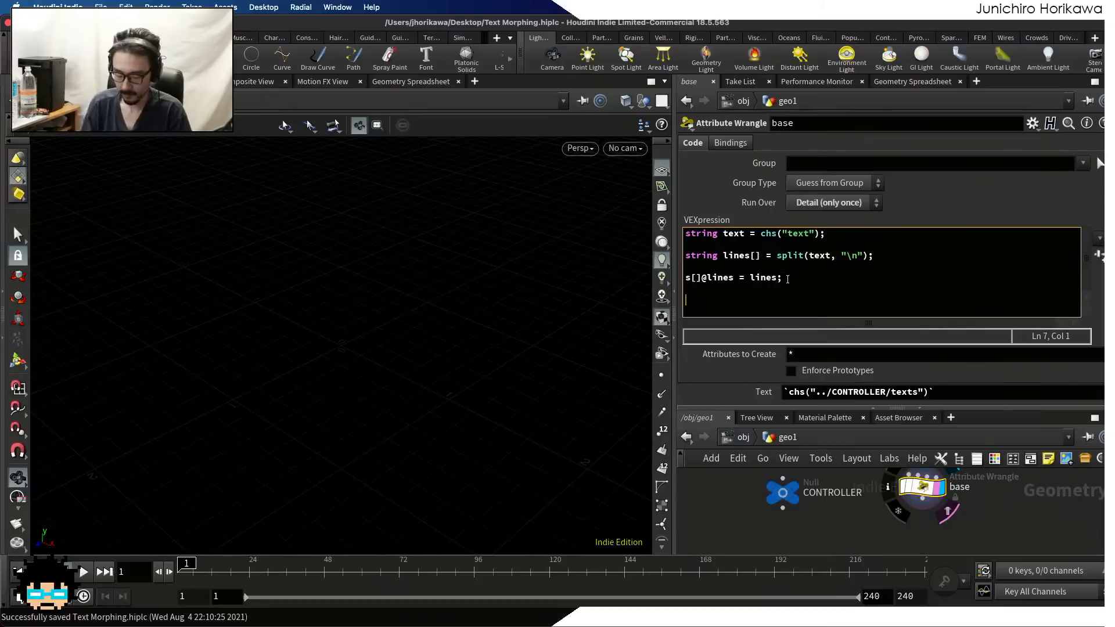
pyautogui.write('i@')
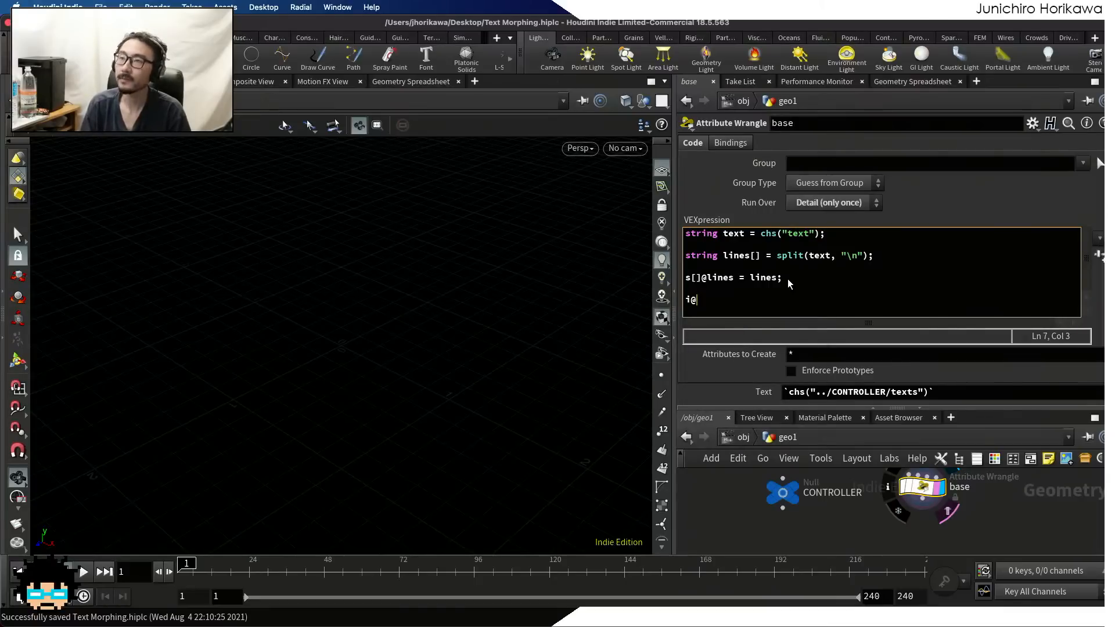
pyautogui.write('num = le')
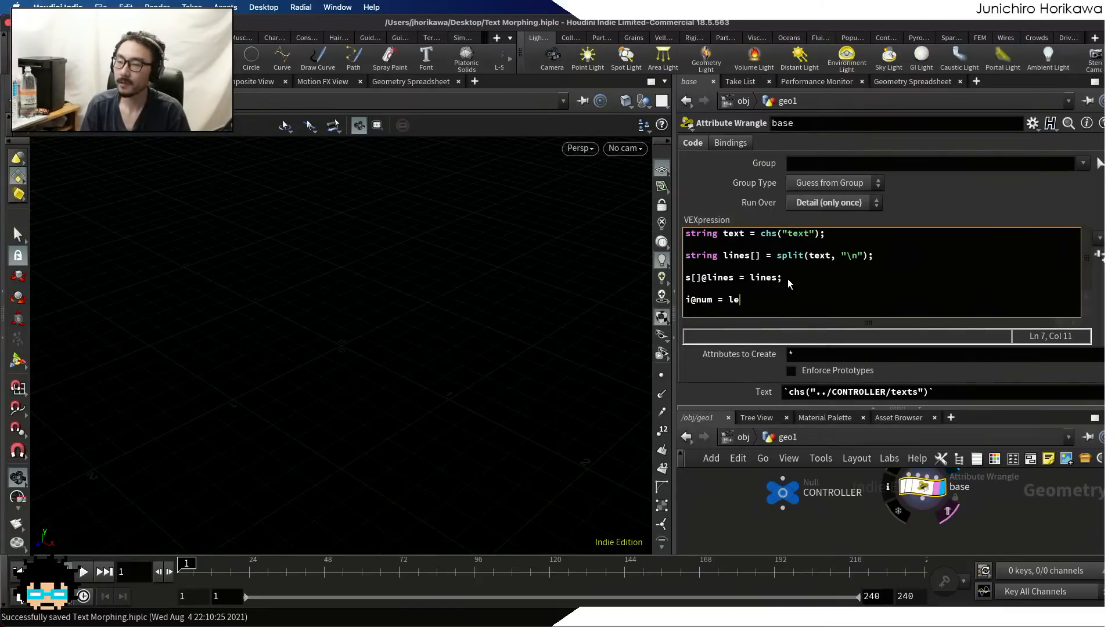
pyautogui.write('n(lines);')
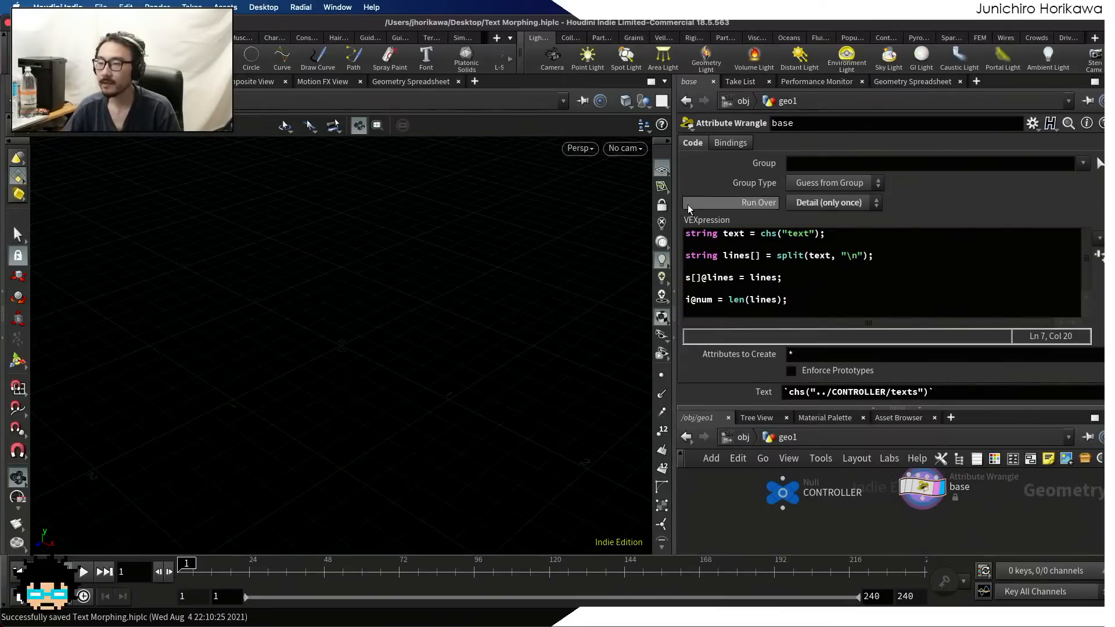
# Check the base wrangle's num detail attribute in the Geometry Spreadsheet and return to its VEX code
pyautogui.click(918, 82)
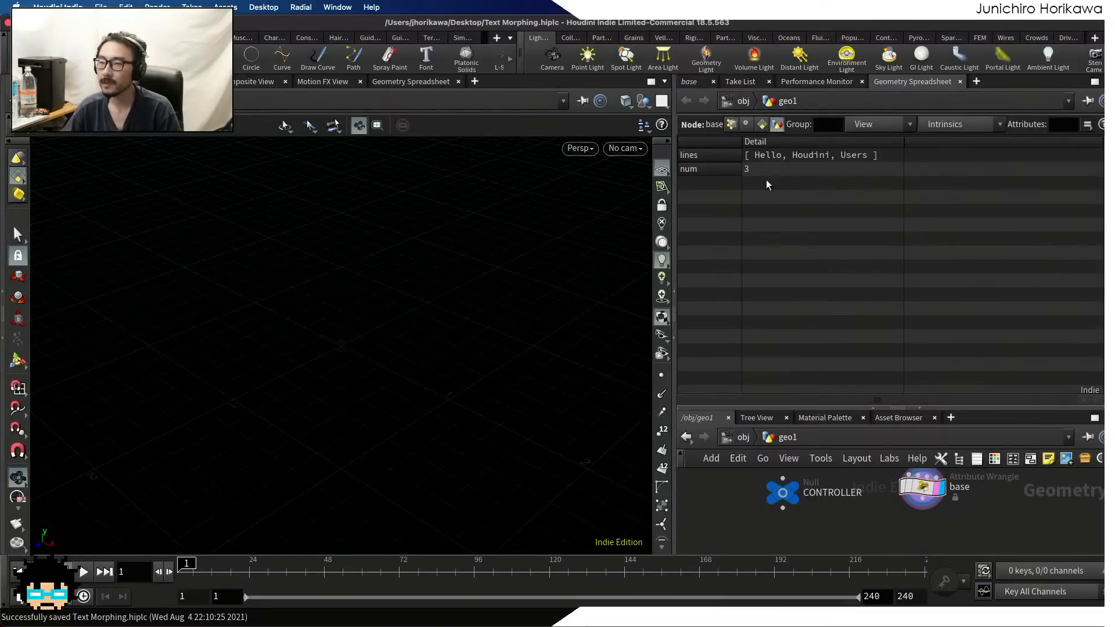
pyautogui.click(691, 81)
pyautogui.click(813, 304)
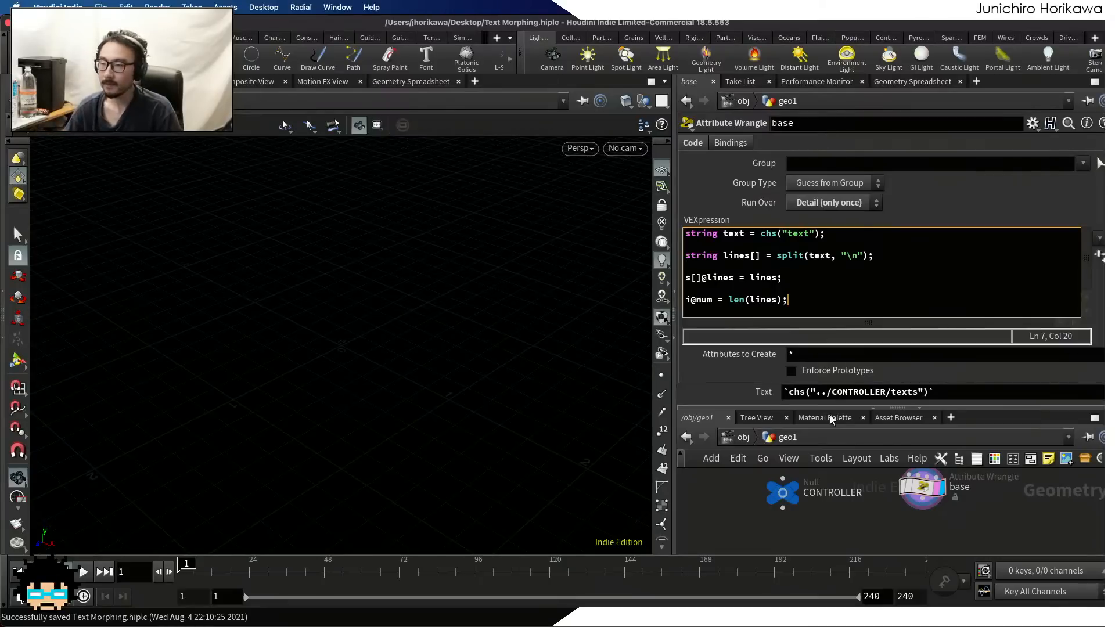
# Enlarge the network editor while keeping the full VEX code in view, and review the lines and num attributes in the Geometry Spreadsheet
pyautogui.moveTo(830, 410); pyautogui.dragTo(830, 346)
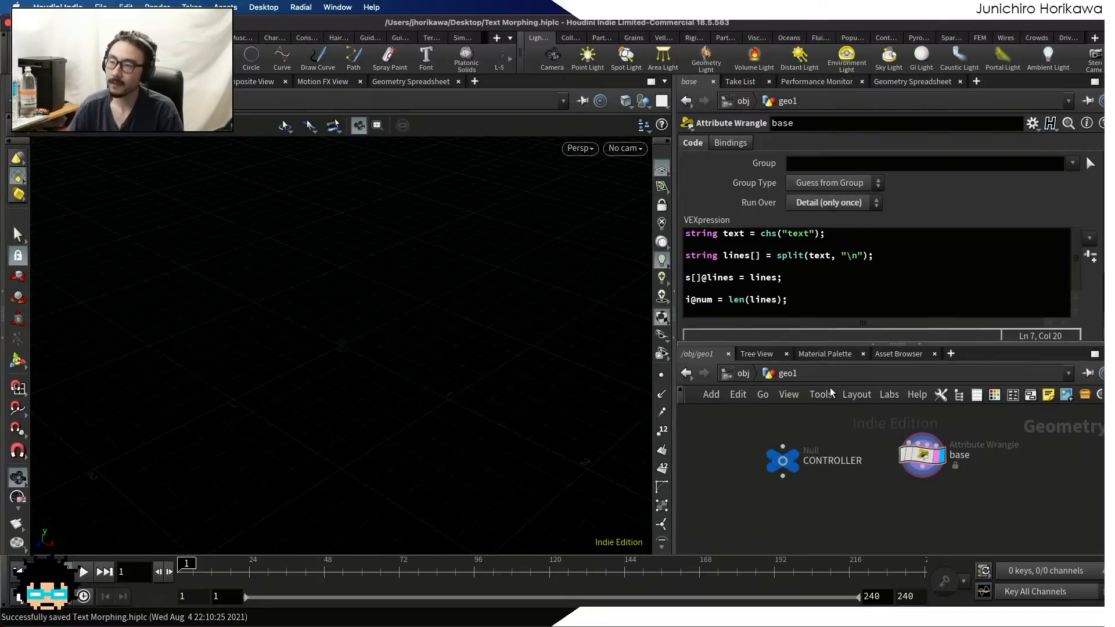
pyautogui.click(800, 304)
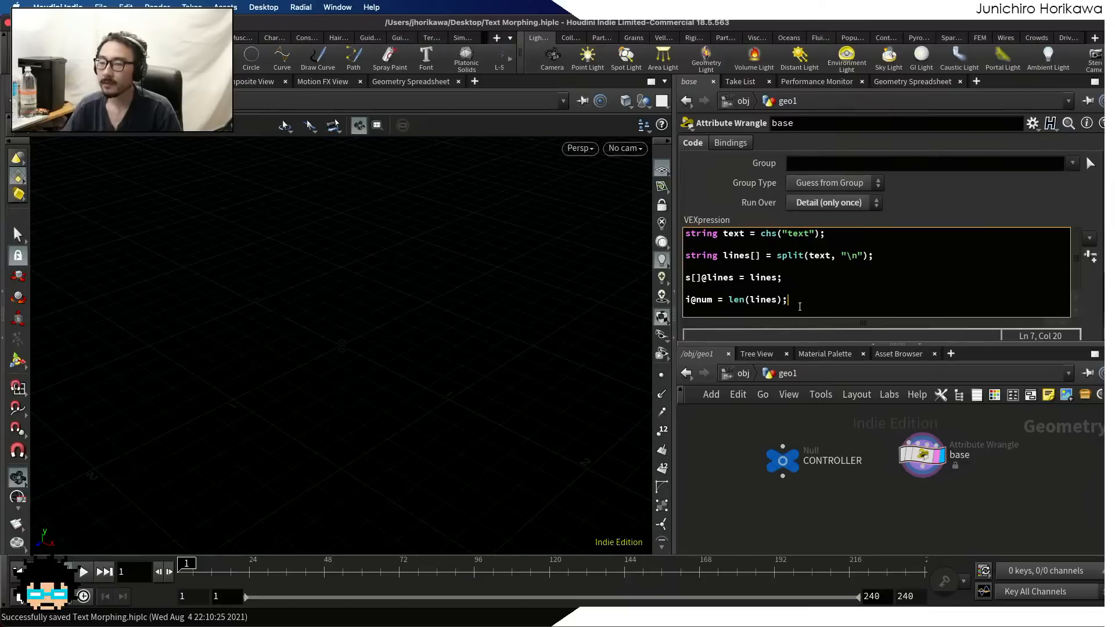
pyautogui.moveTo(796, 344); pyautogui.dragTo(796, 381)
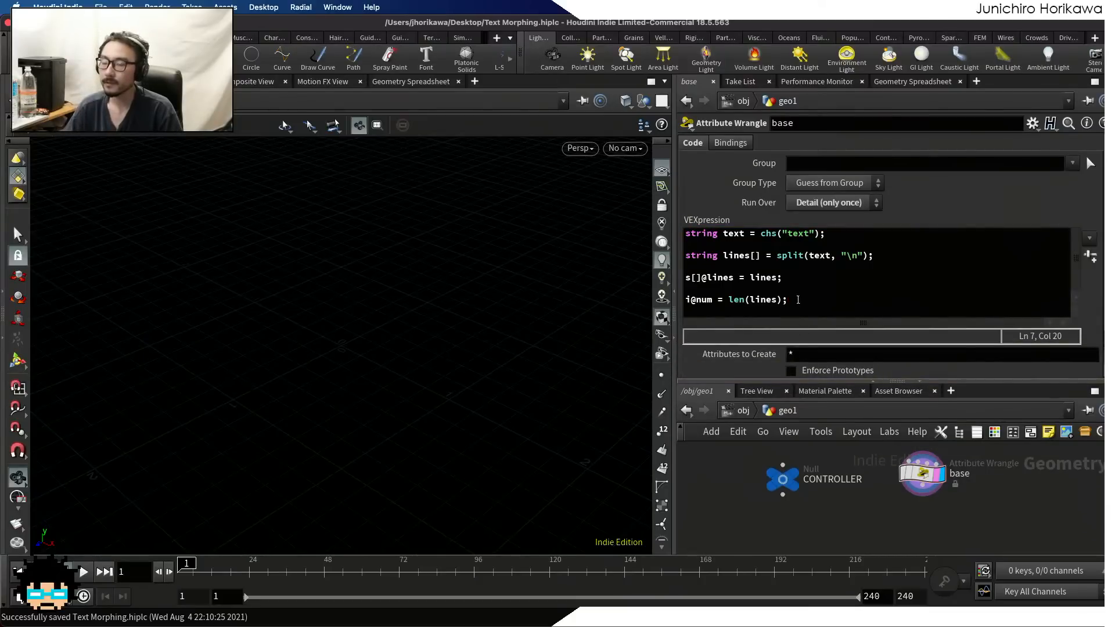
pyautogui.click(923, 82)
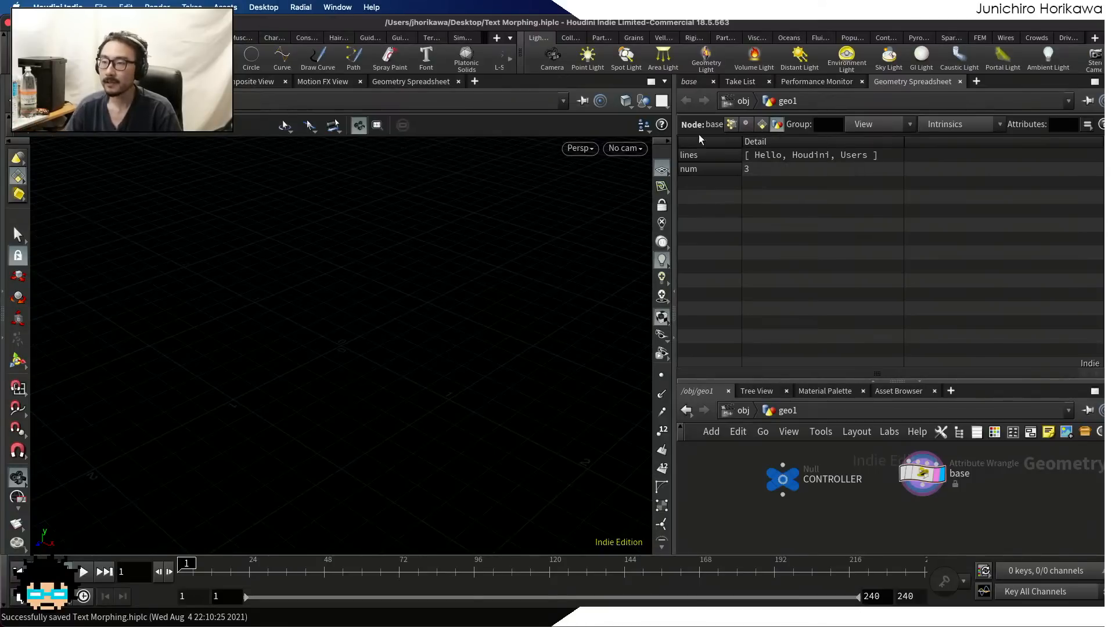
pyautogui.click(690, 81)
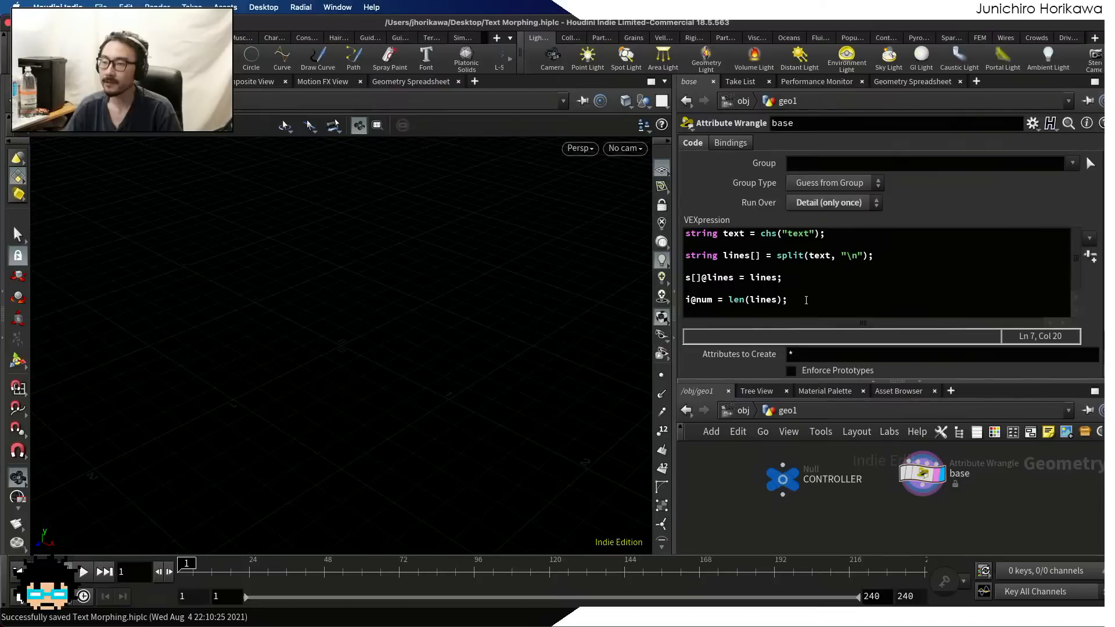
# Recheck the base wrangle's detail attributes in the Geometry Spreadsheet before returning to its code
pyautogui.click(792, 293)
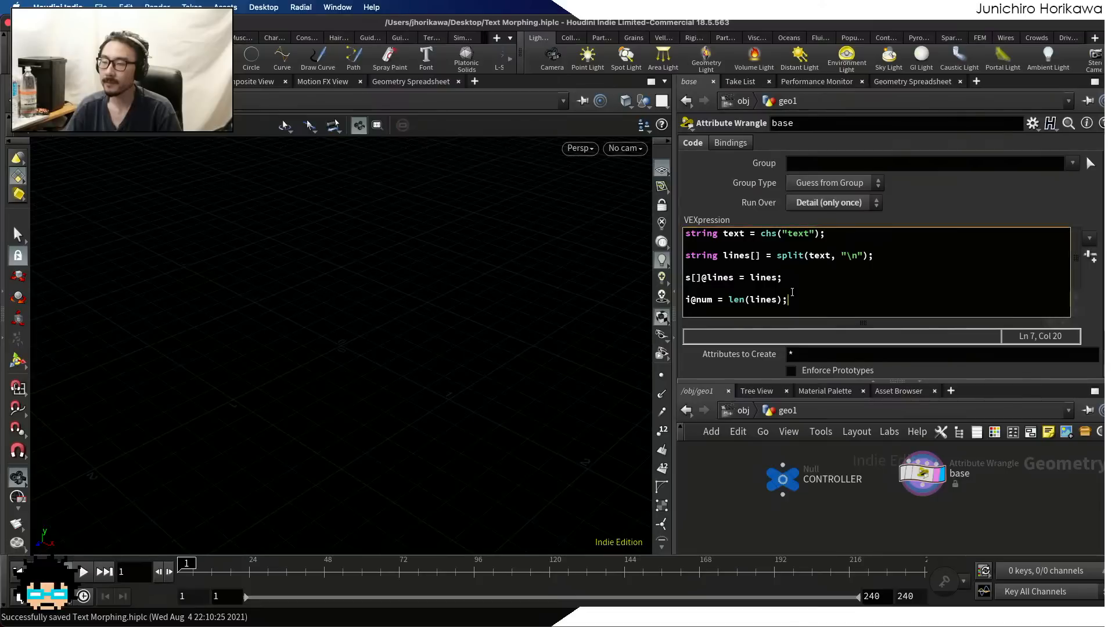
pyautogui.click(909, 84)
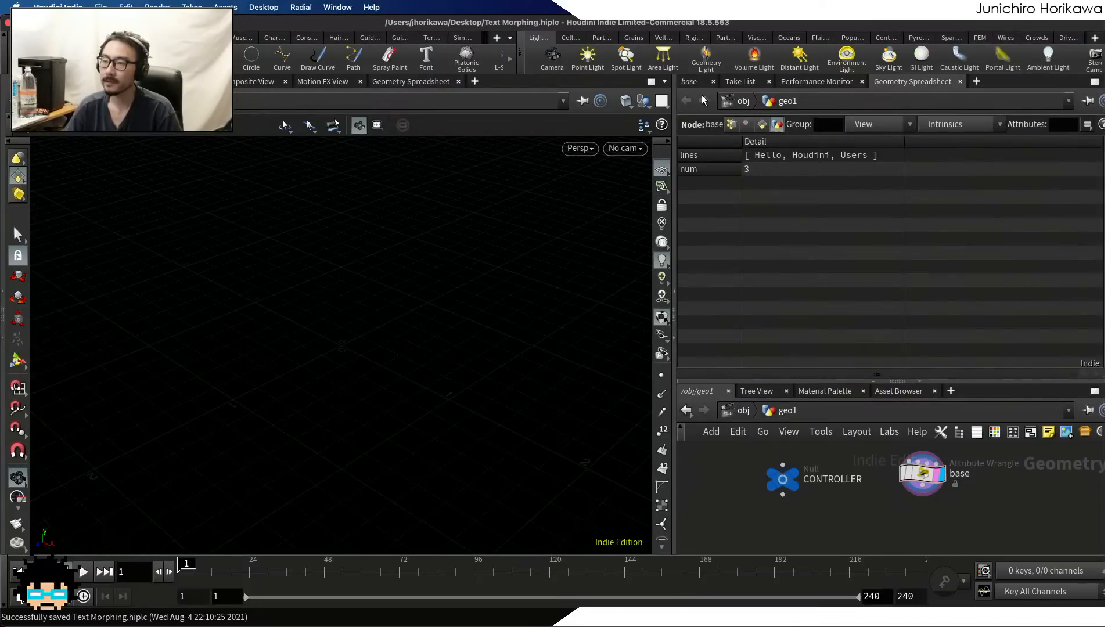
pyautogui.click(695, 81)
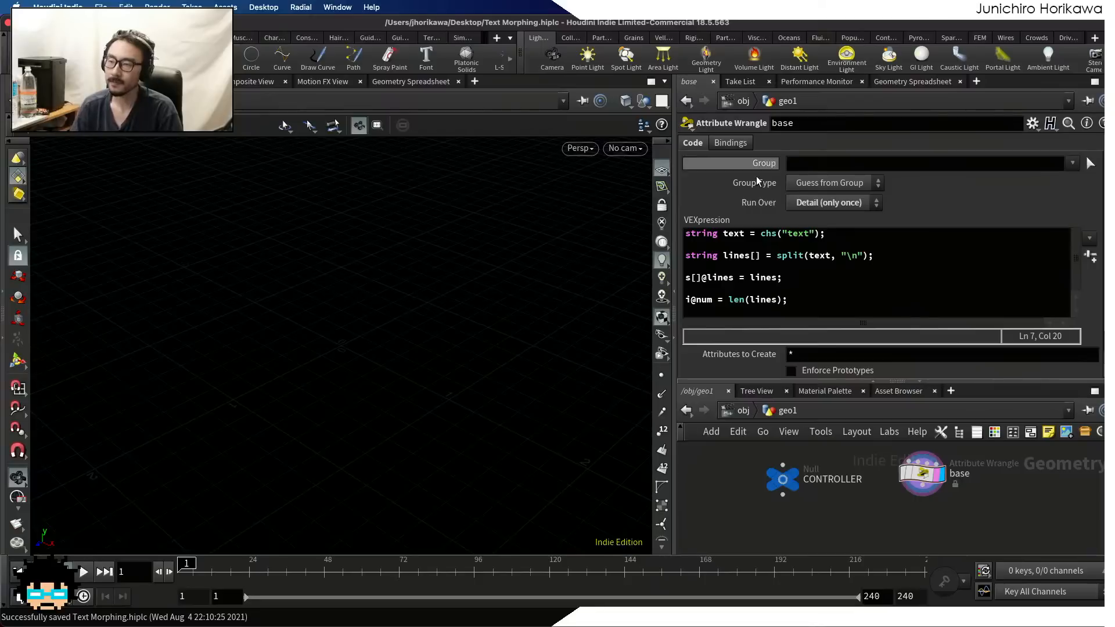
# Below the num line in the base wrangle, add a loop block for(int i=0; i<len(lines); i++){ }
pyautogui.click(820, 290)
pyautogui.press('Return')
pyautogui.press('Return')
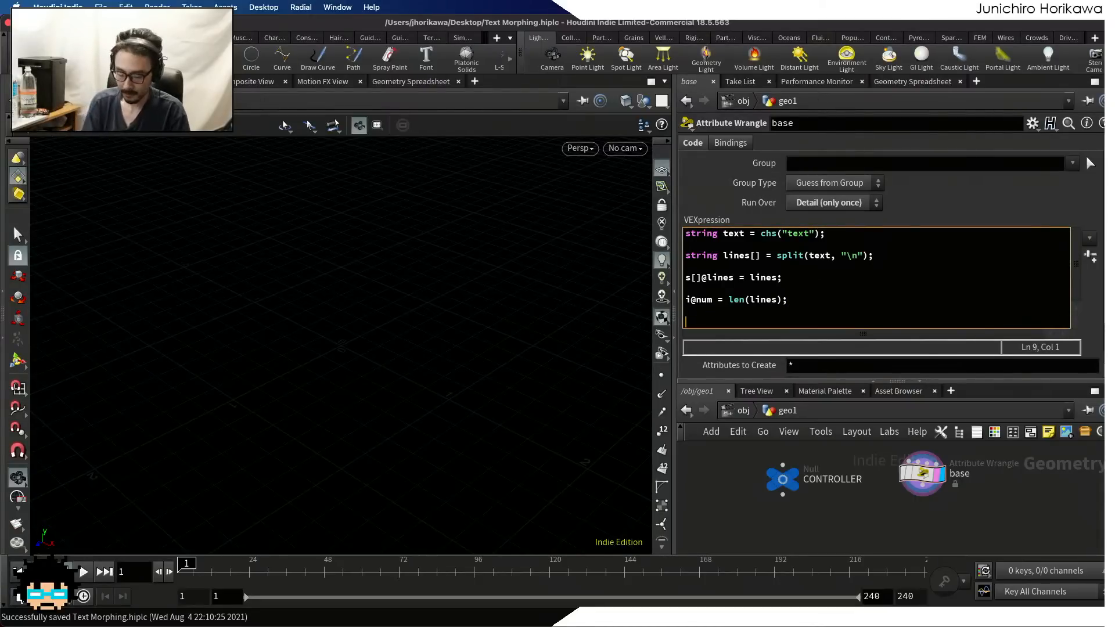
pyautogui.write('for(int i')
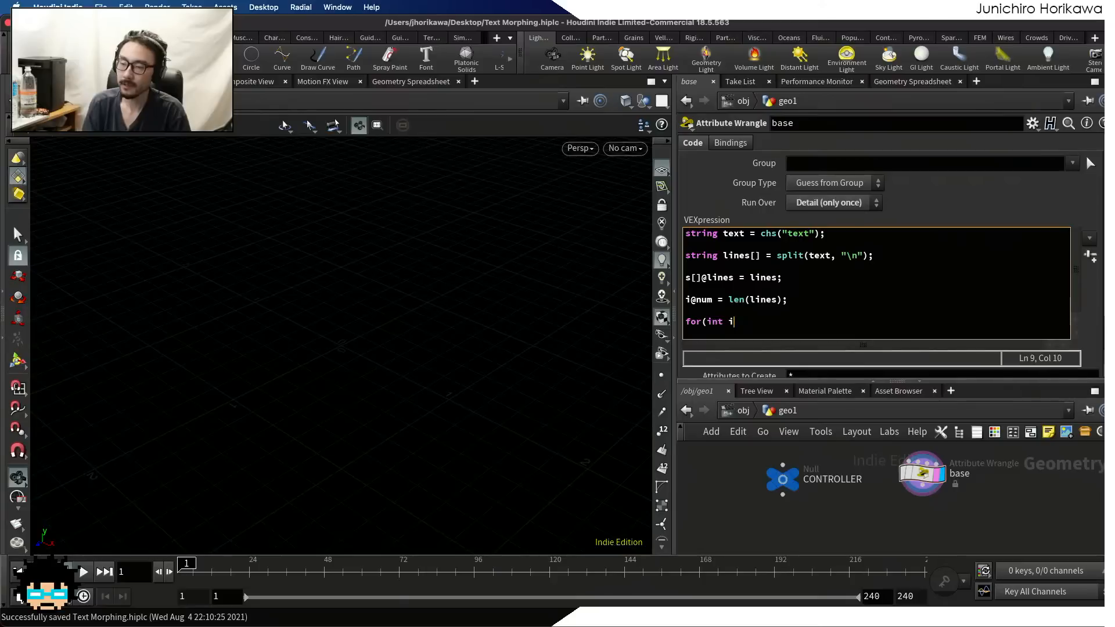
pyautogui.write('=0;')
pyautogui.press('BackSpace')
pyautogui.press('BackSpace')
pyautogui.press('BackSpace')
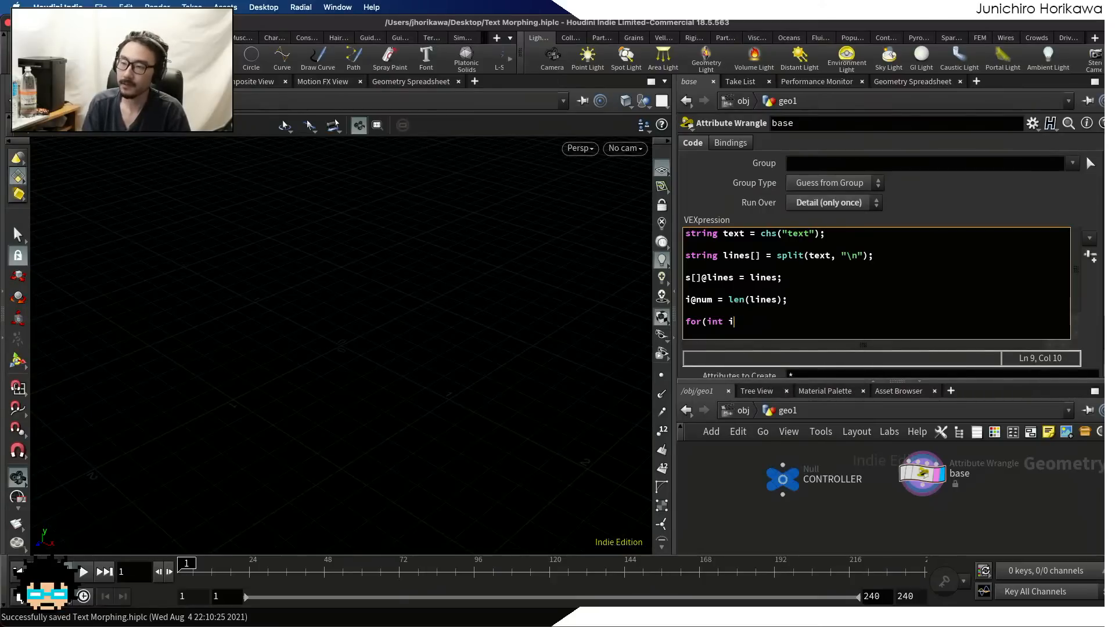
pyautogui.write('=0; i')
pyautogui.press('BackSpace')
pyautogui.press('BackSpace')
pyautogui.press('BackSpace')
pyautogui.press('BackSpace')
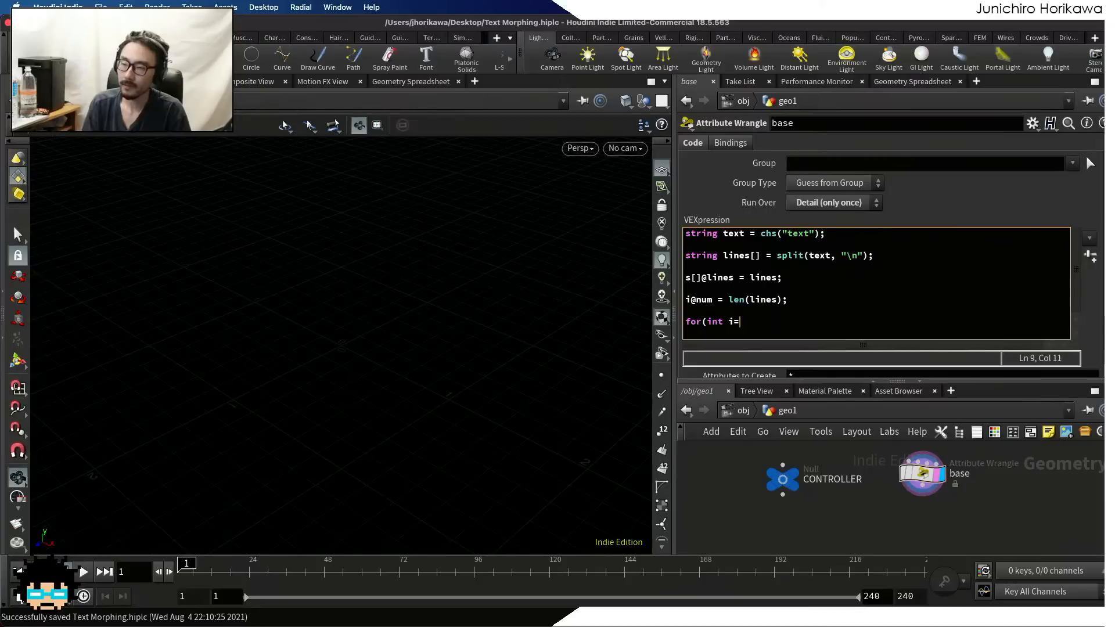
pyautogui.write('0; i<')
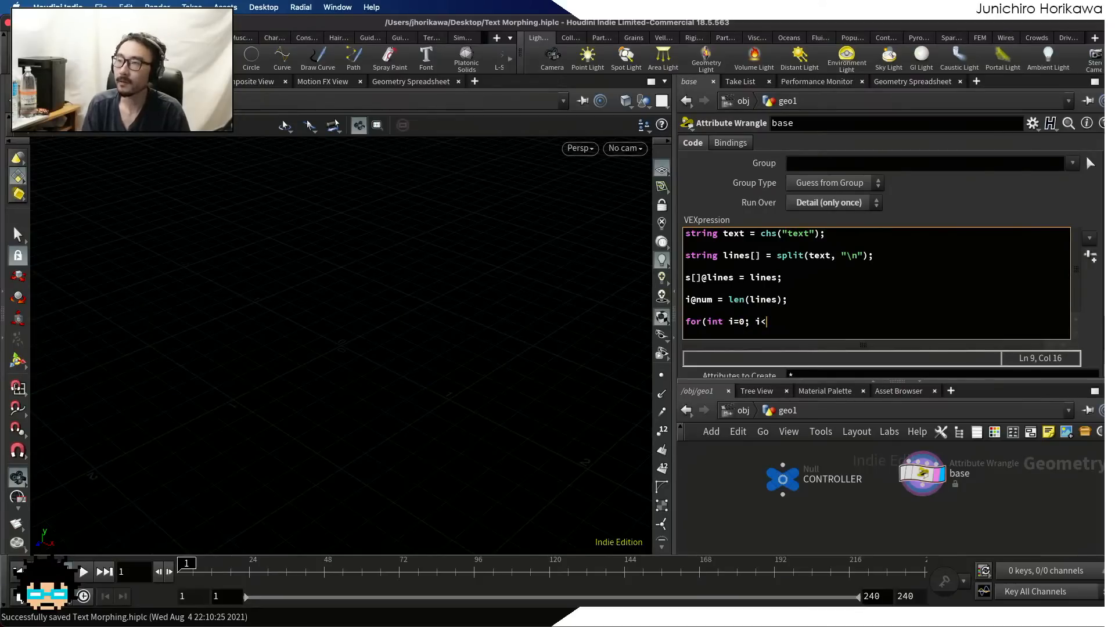
pyautogui.write('len(')
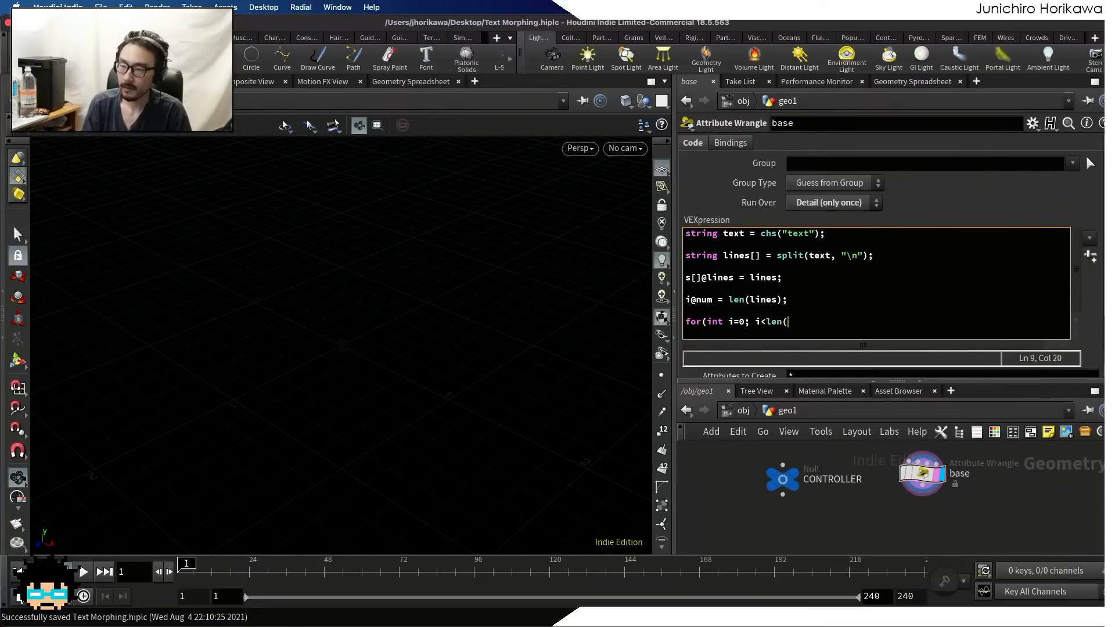
pyautogui.write('lines); i++)')
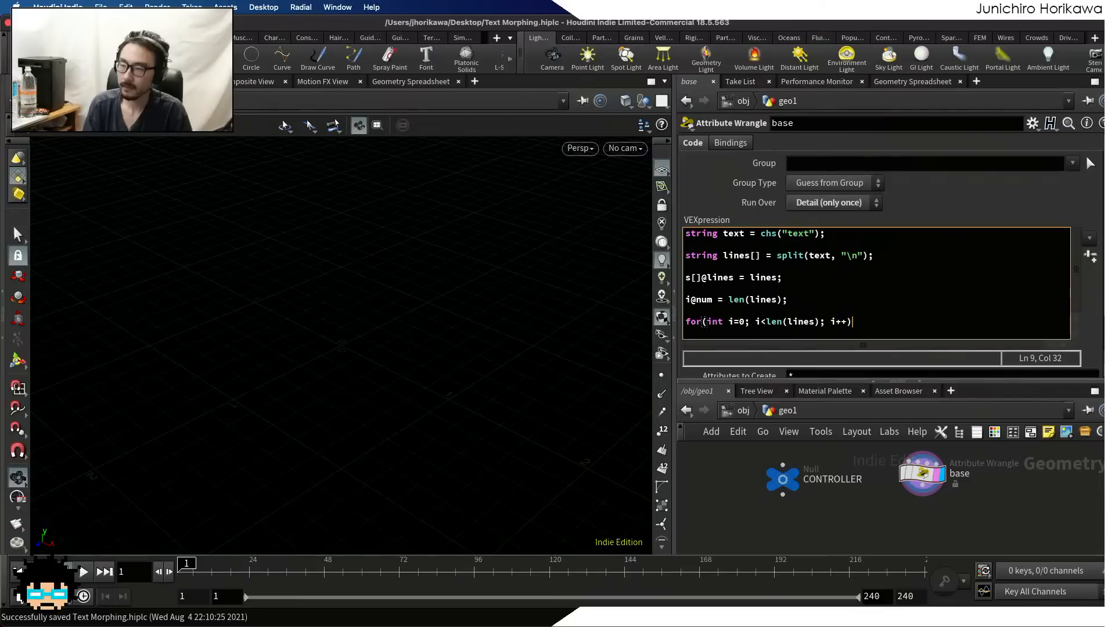
pyautogui.write('{')
pyautogui.press('Return')
# Inside the loop, store the current word with string line = lines[i]; and start a new line
pyautogui.write('st')
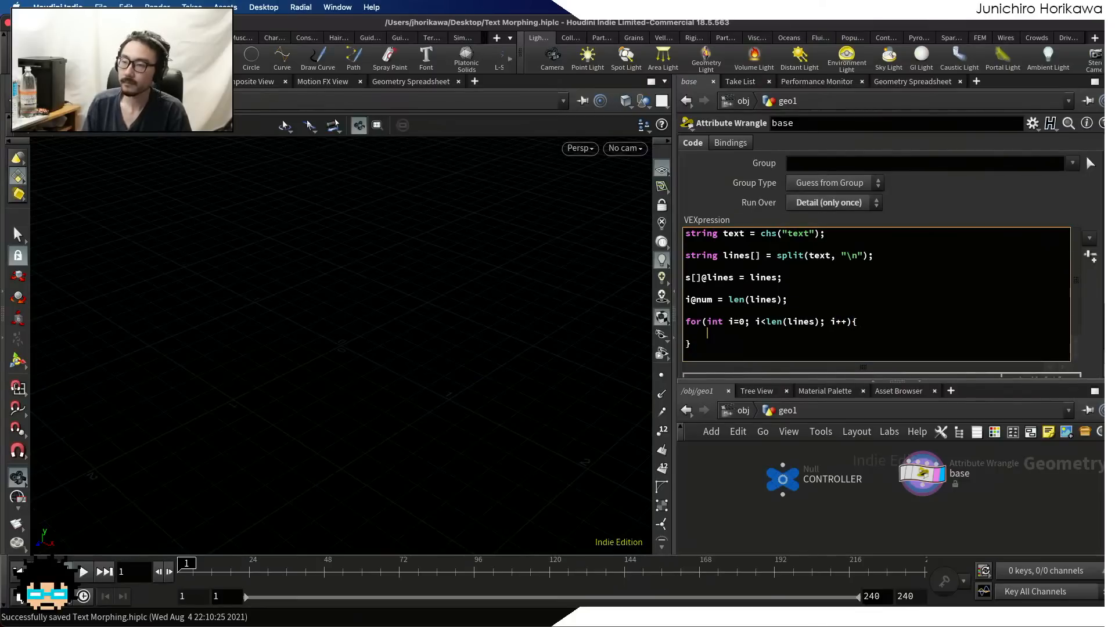
pyautogui.write('ring line = lints')
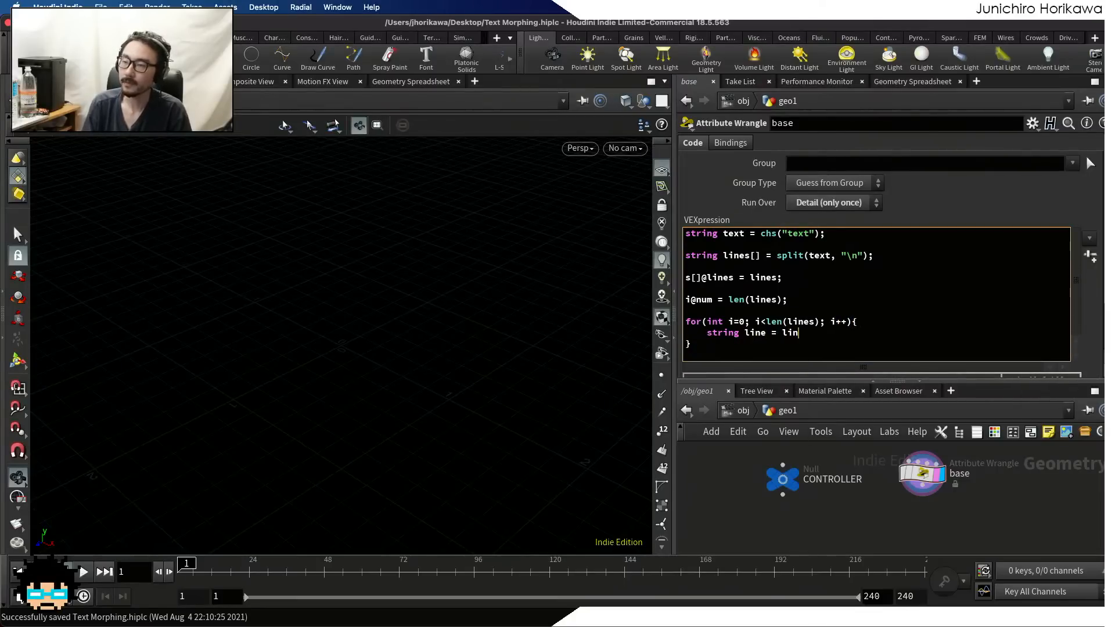
pyautogui.press('BackSpace')
pyautogui.press('BackSpace')
pyautogui.write('es[')
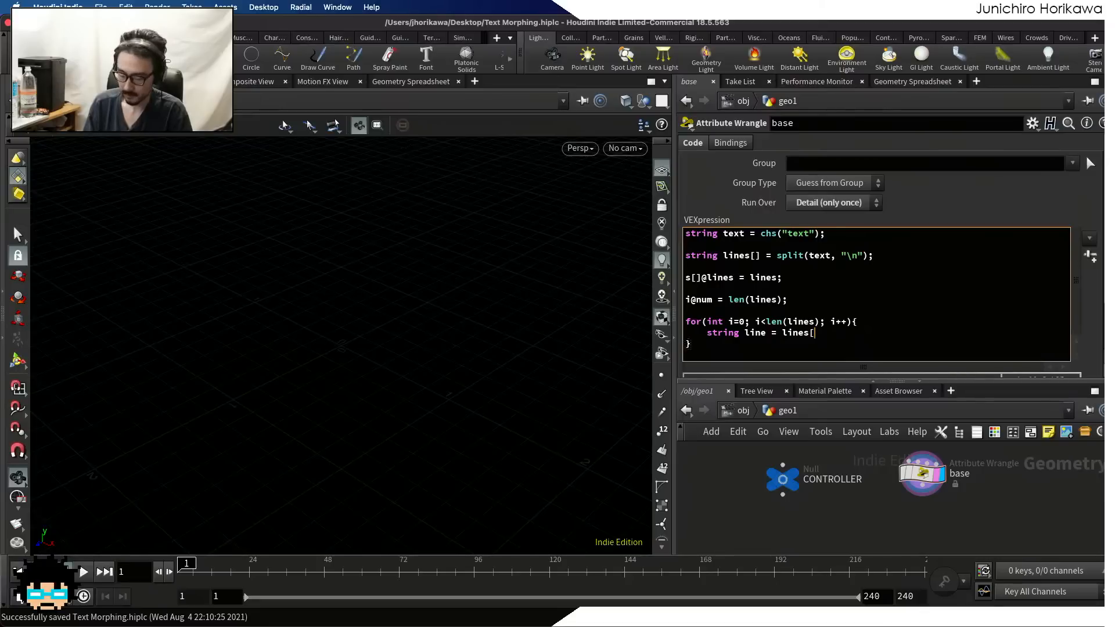
pyautogui.write('i];')
pyautogui.press('Return')
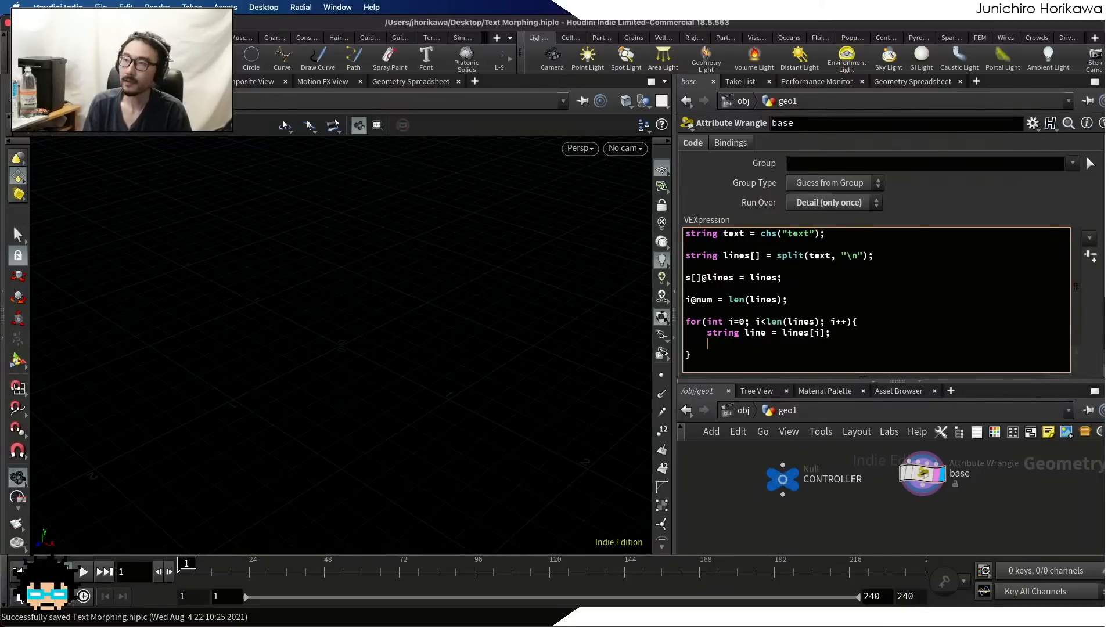
# Begin a setdetailattrib call in the loop on geometry 0, with "text" + itoa(i) as the attribute name
pyautogui.write('set')
pyautogui.press('BackSpace')
pyautogui.press('BackSpace')
pyautogui.press('BackSpace')
pyautogui.press('BackSpace')
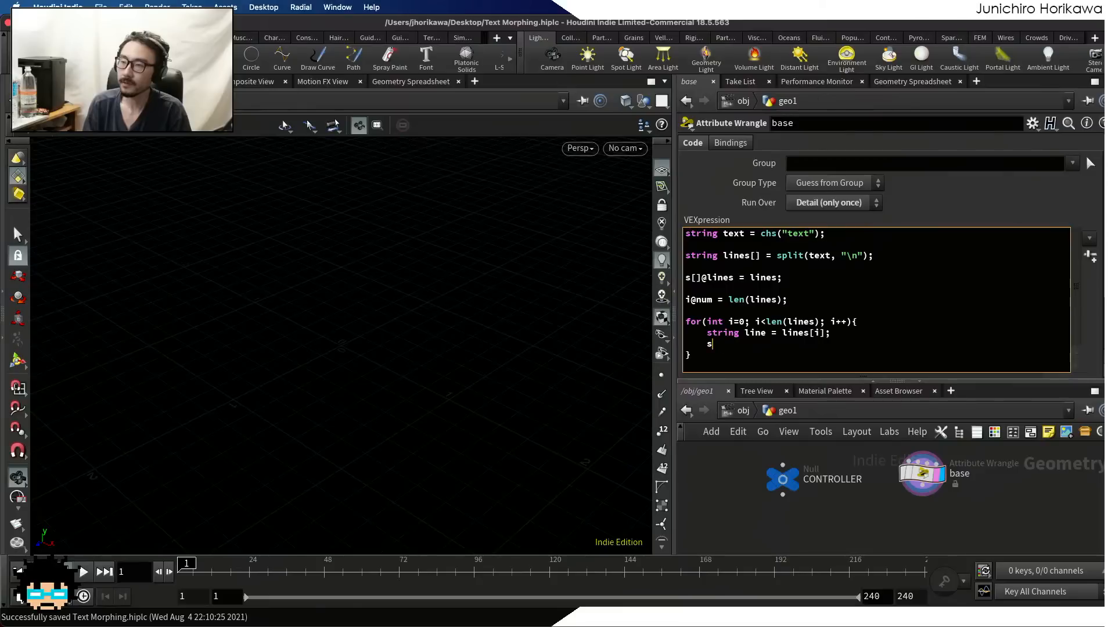
pyautogui.write('setde')
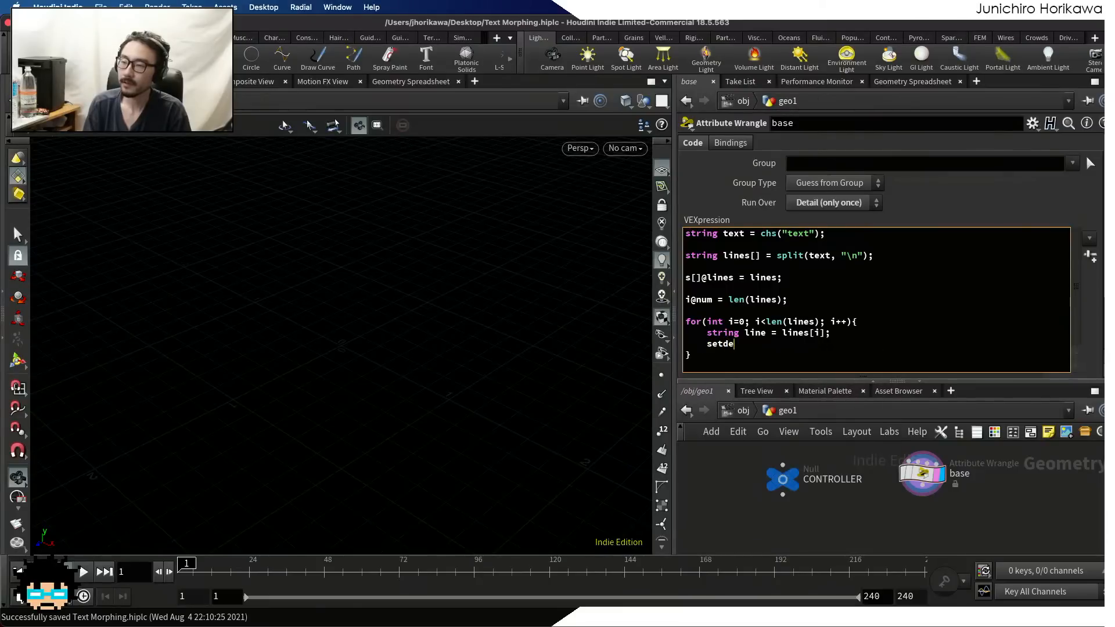
pyautogui.write('tailattrib(0, ')
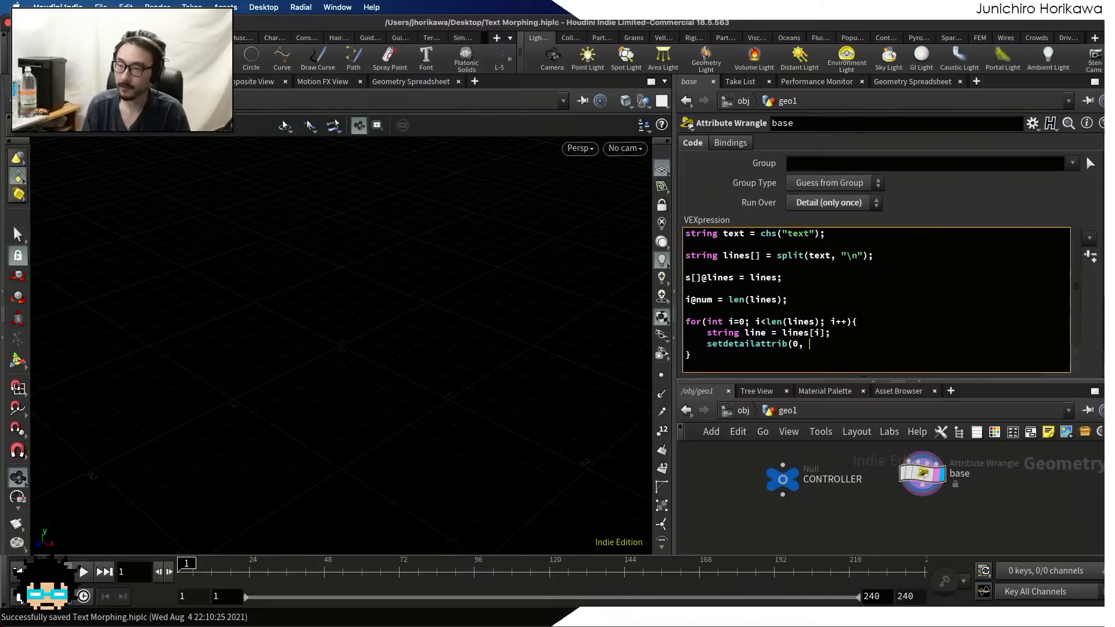
pyautogui.write('"t')
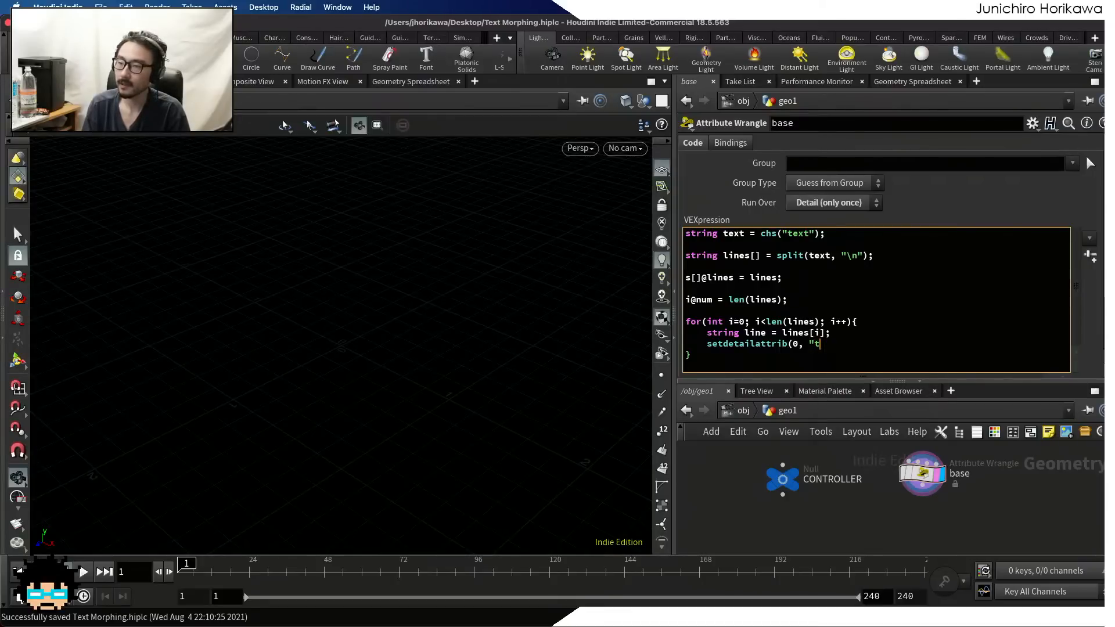
pyautogui.write('ext" + ')
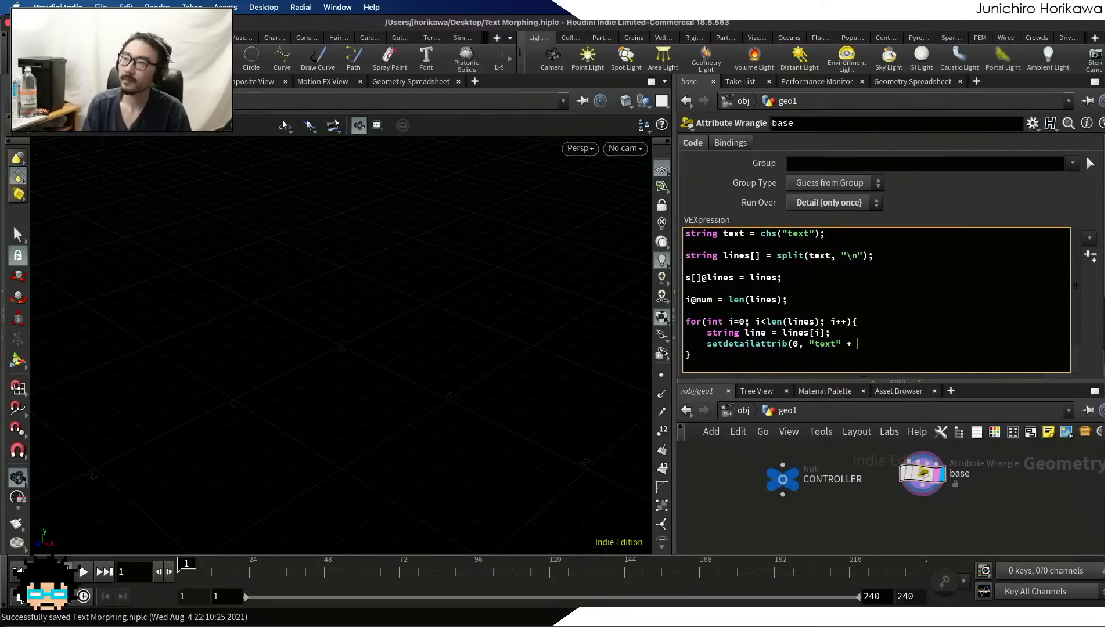
pyautogui.write('itoa(i¥')
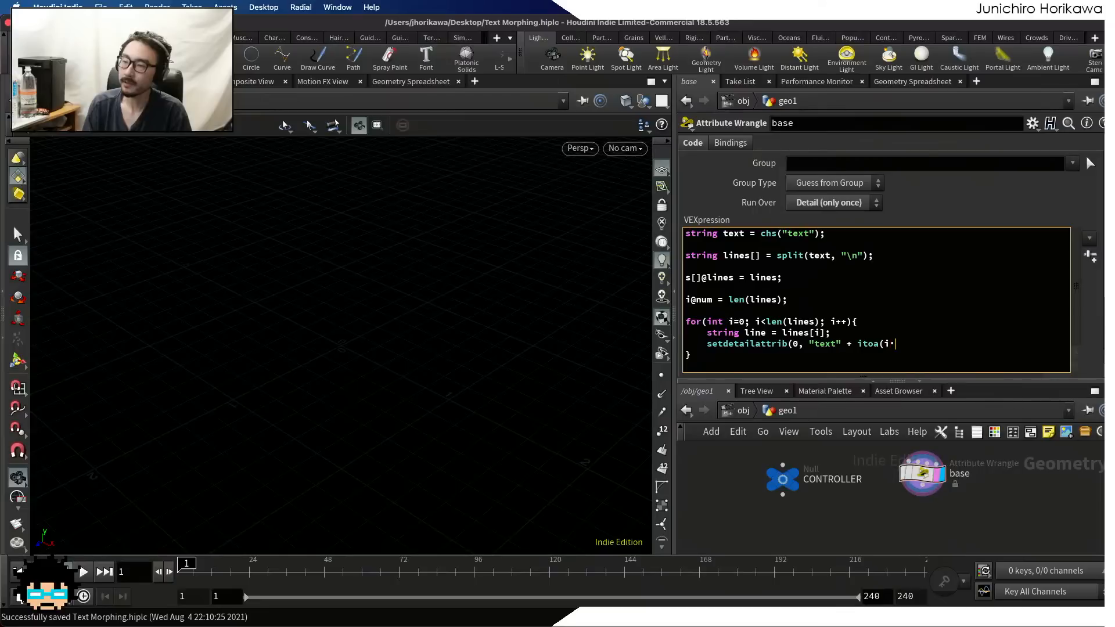
pyautogui.press('BackSpace')
pyautogui.write(');')
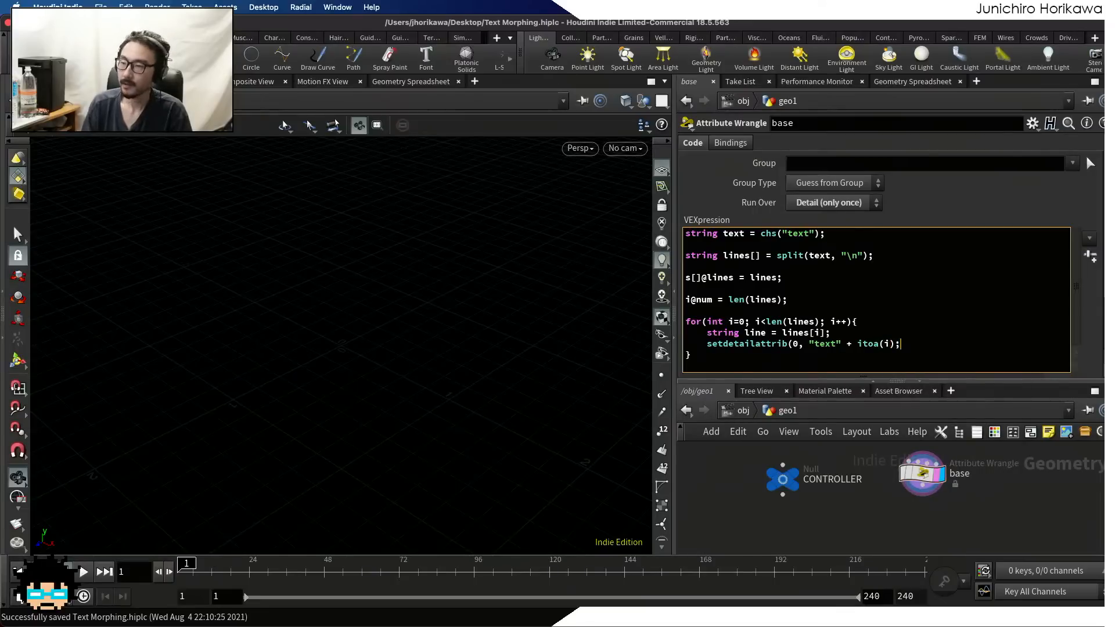
pyautogui.press('BackSpace')
pyautogui.write(',')
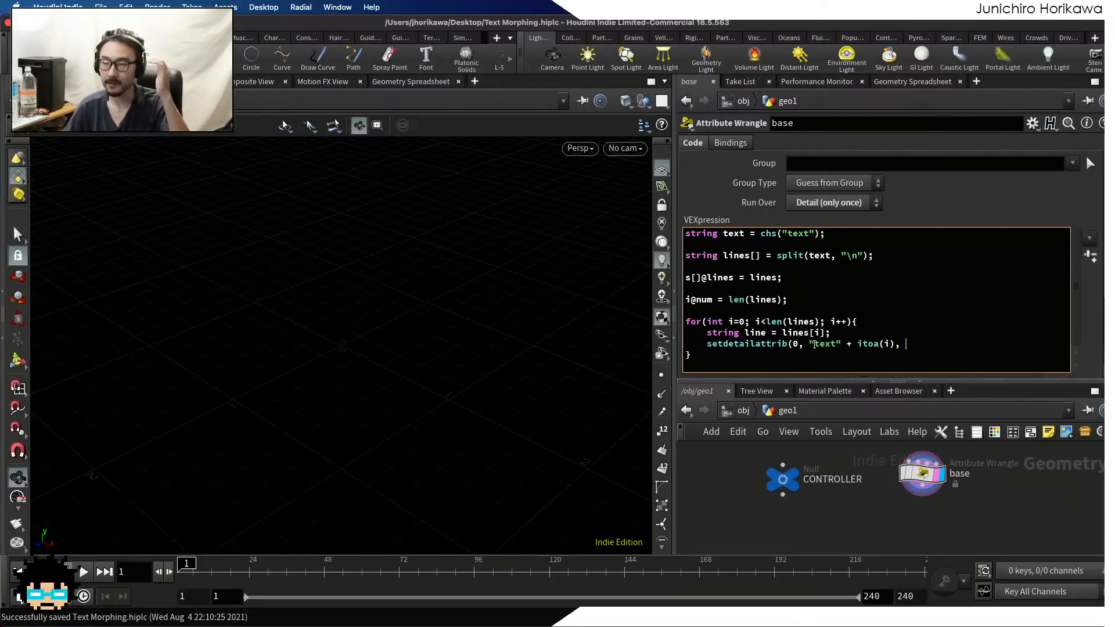
# Complete the setdetailattrib call with line as its value, apply the code and save the scene
pyautogui.moveTo(812, 343); pyautogui.dragTo(896, 341)
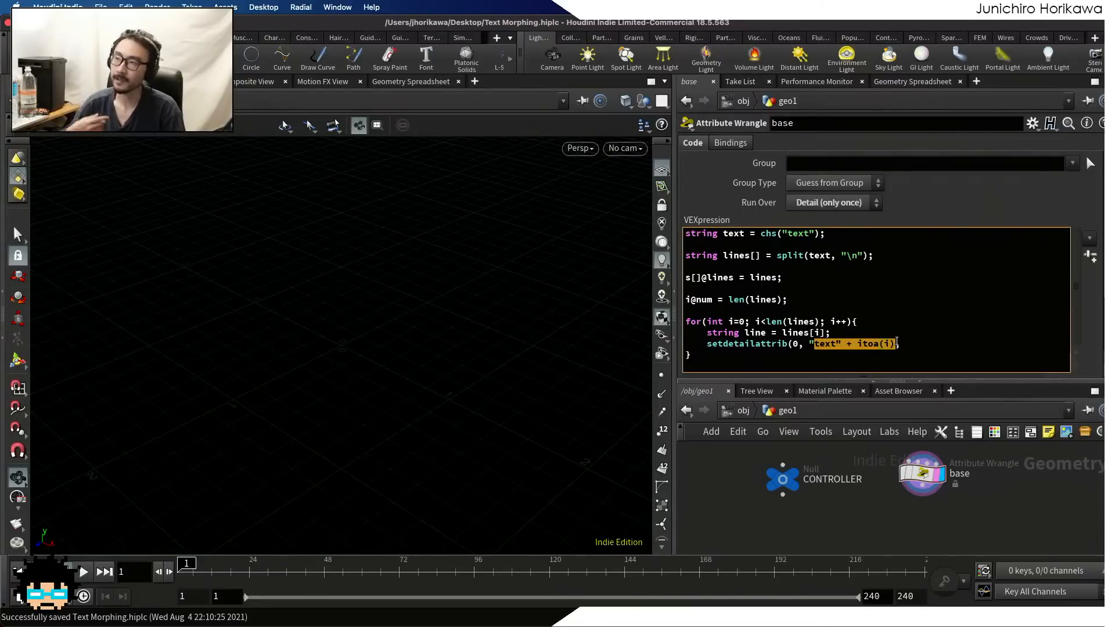
pyautogui.doubleClick(926, 342)
pyautogui.click(927, 341)
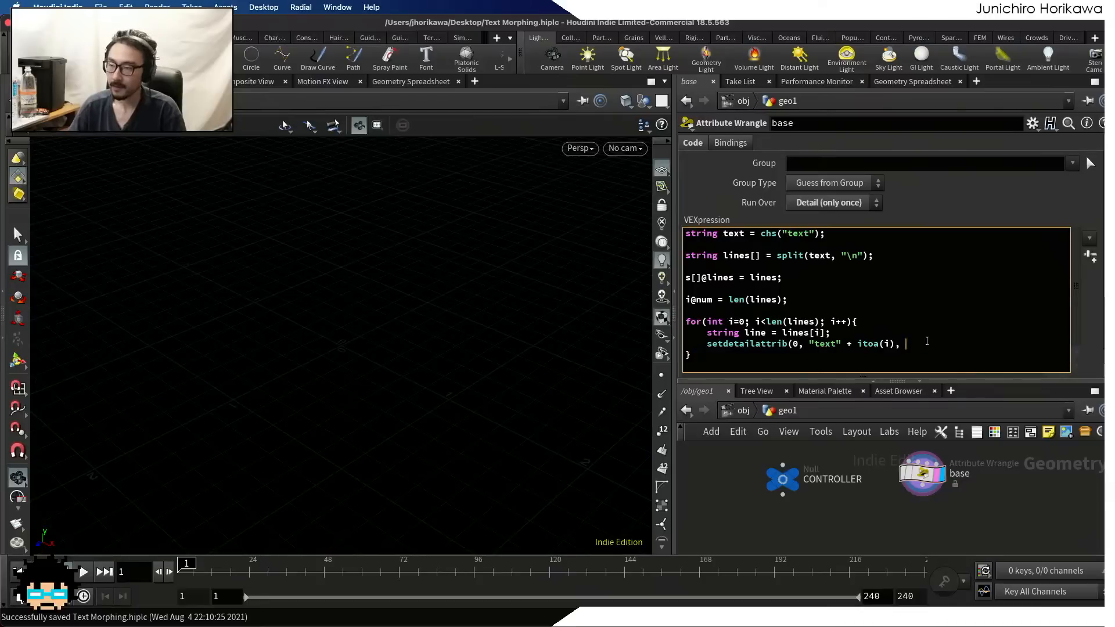
pyautogui.write('line')
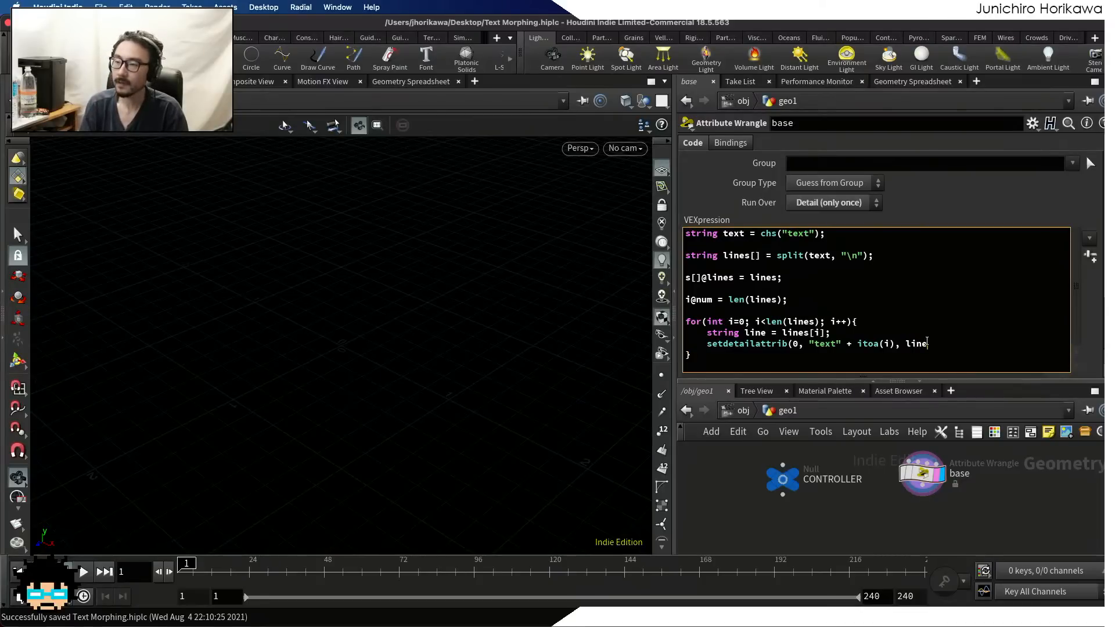
pyautogui.write(');')
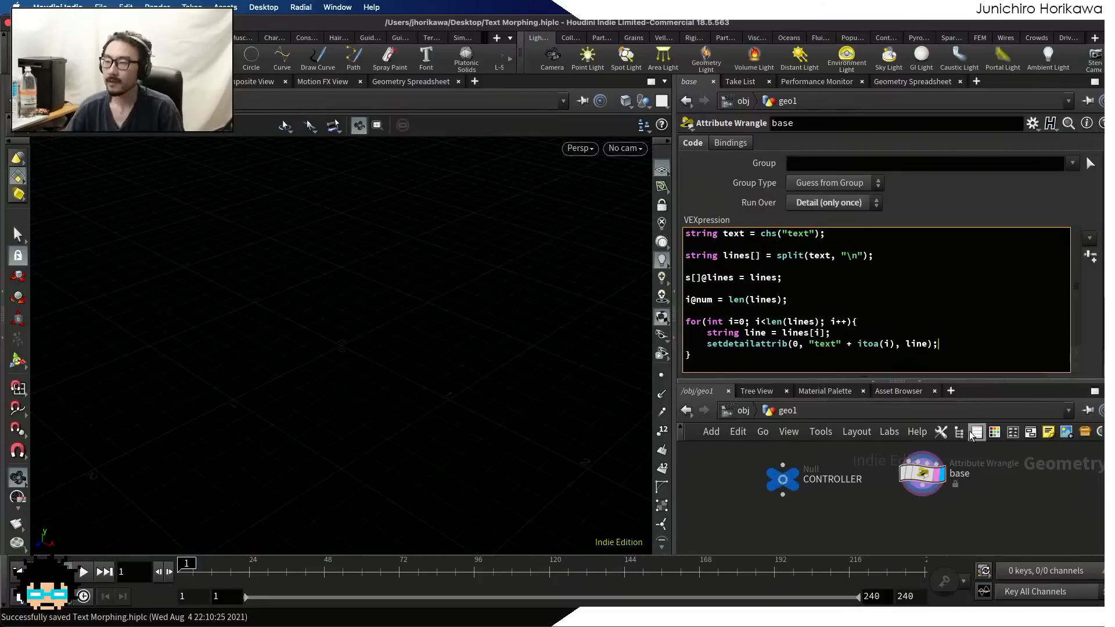
pyautogui.click(941, 521)
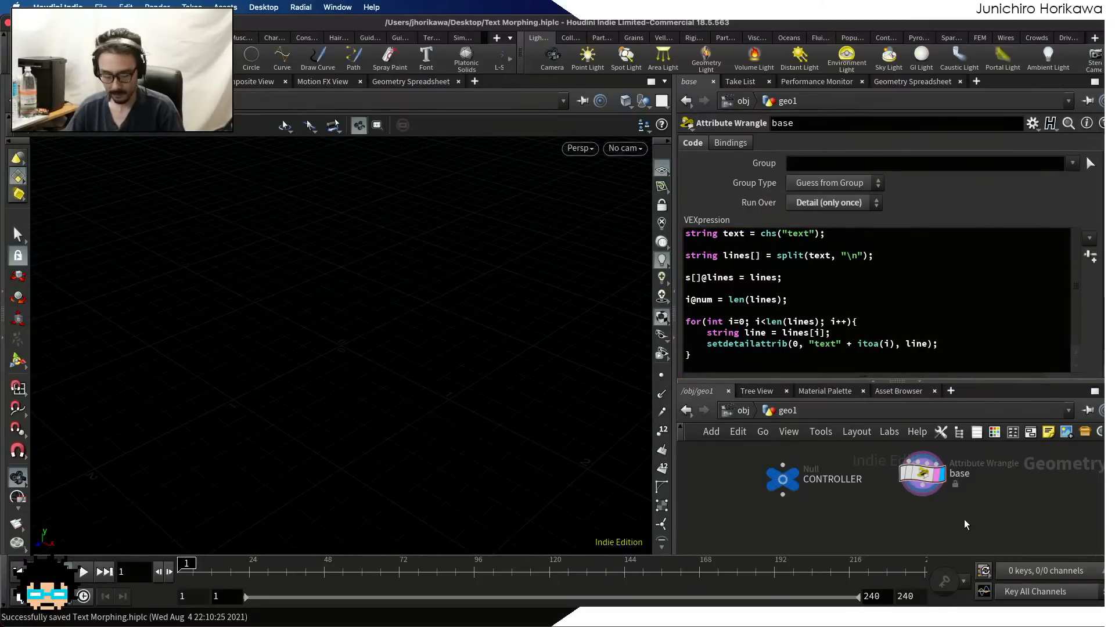
pyautogui.hotkey('ctrl', 's')
# Check the text0, text1 and text2 detail attributes in the Geometry Spreadsheet, return to the VEX code and save the scene
pyautogui.click(923, 82)
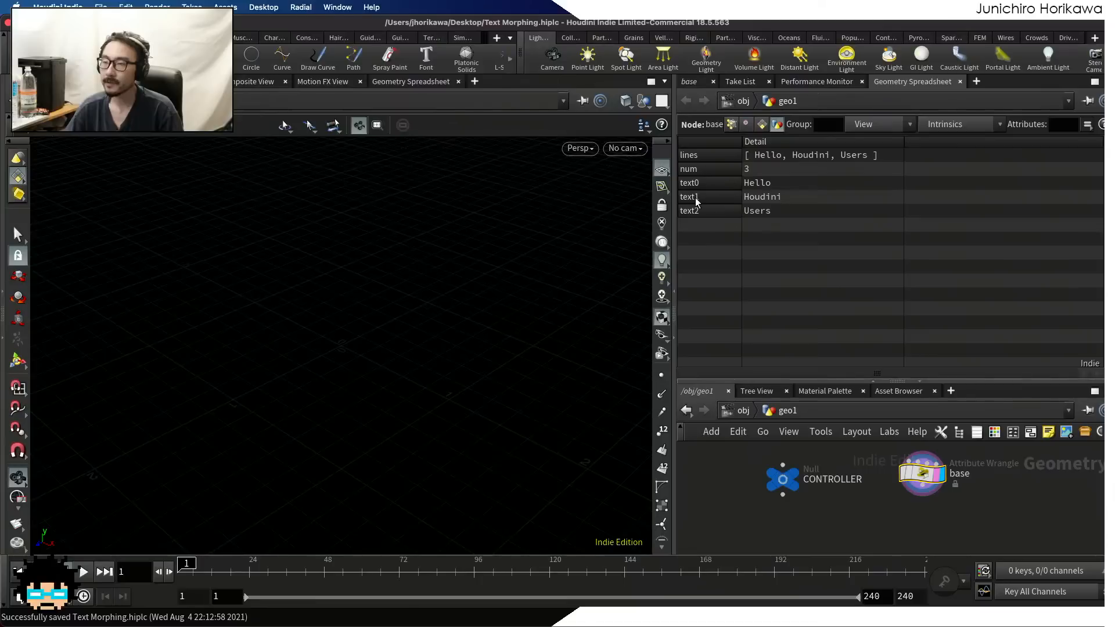
pyautogui.click(763, 184)
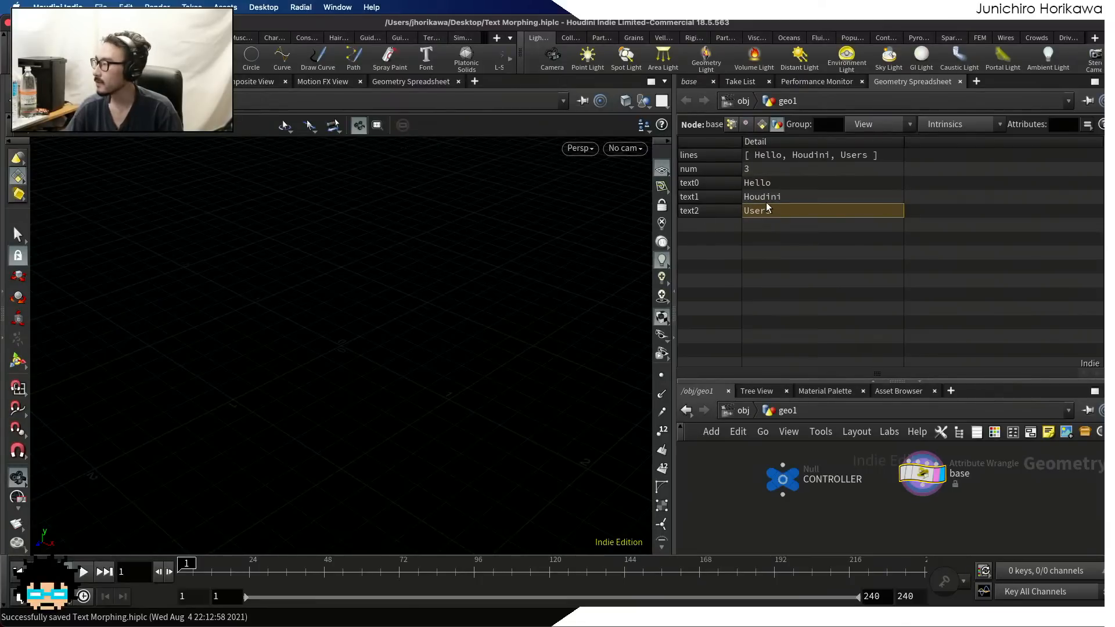
pyautogui.click(766, 186)
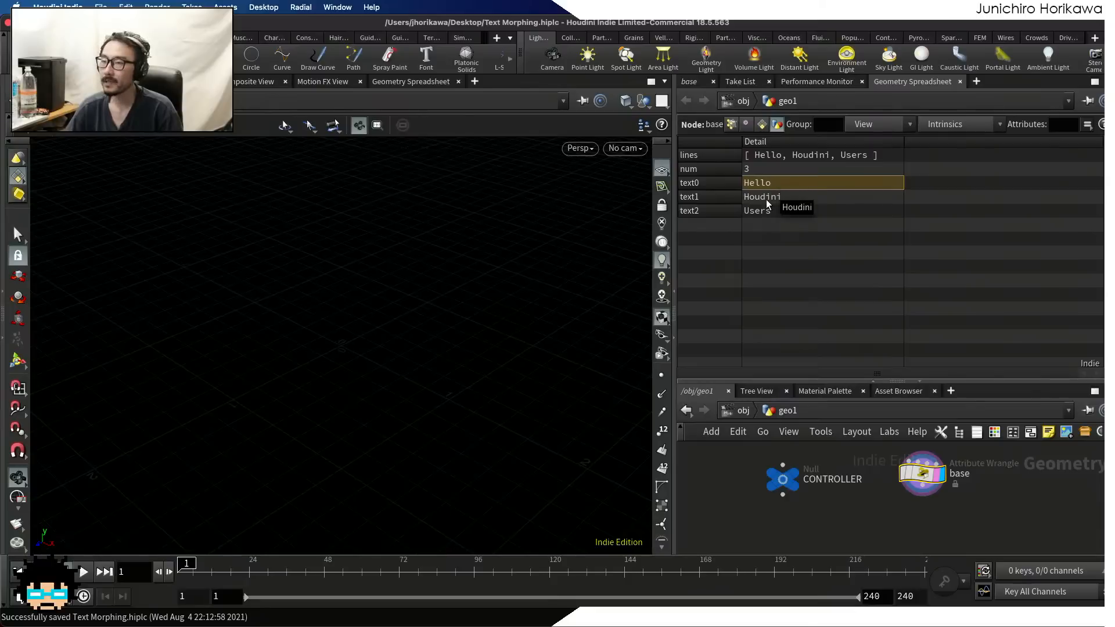
pyautogui.click(765, 201)
pyautogui.click(764, 211)
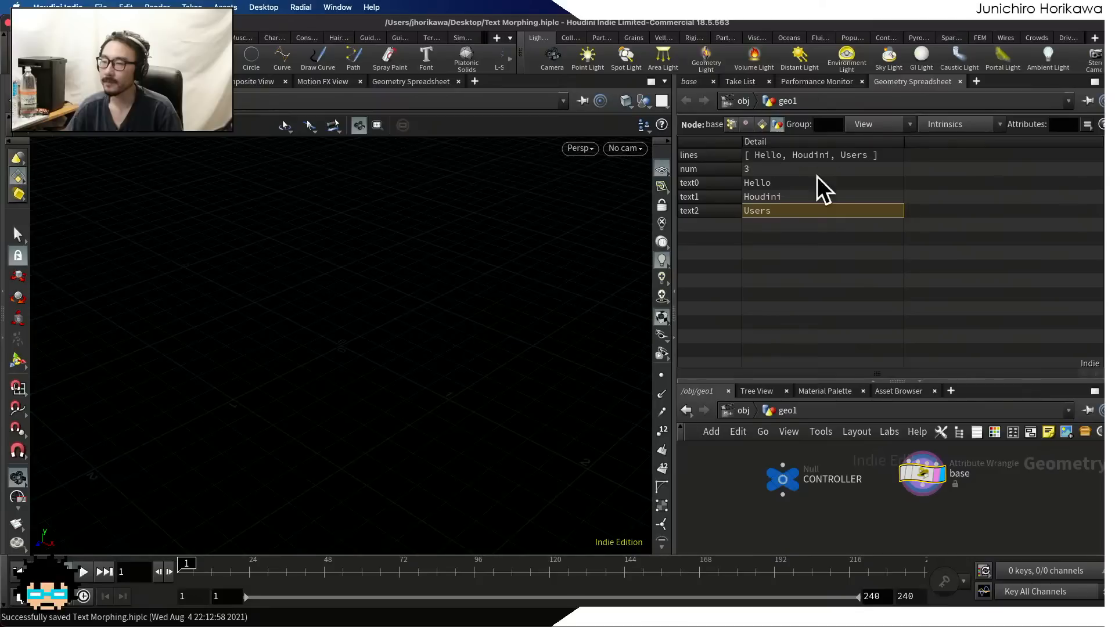
pyautogui.click(695, 85)
pyautogui.press('super+s')
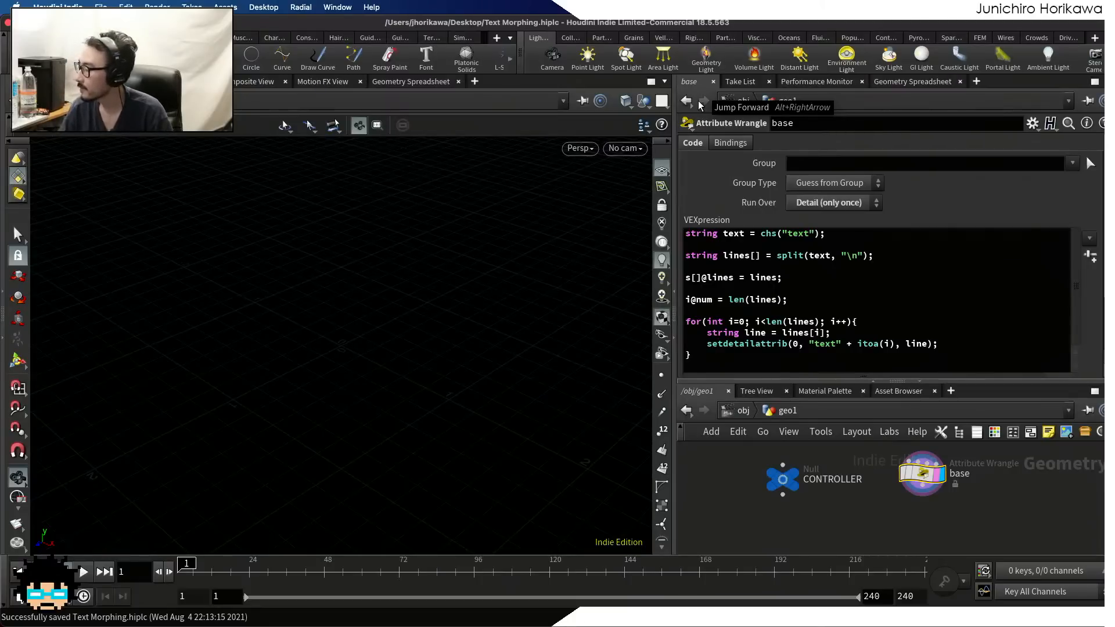
# Review the split call and its "\n" separator in the base wrangle's VEX code
pyautogui.click(819, 321)
pyautogui.moveTo(863, 256); pyautogui.dragTo(775, 256)
pyautogui.click(822, 257)
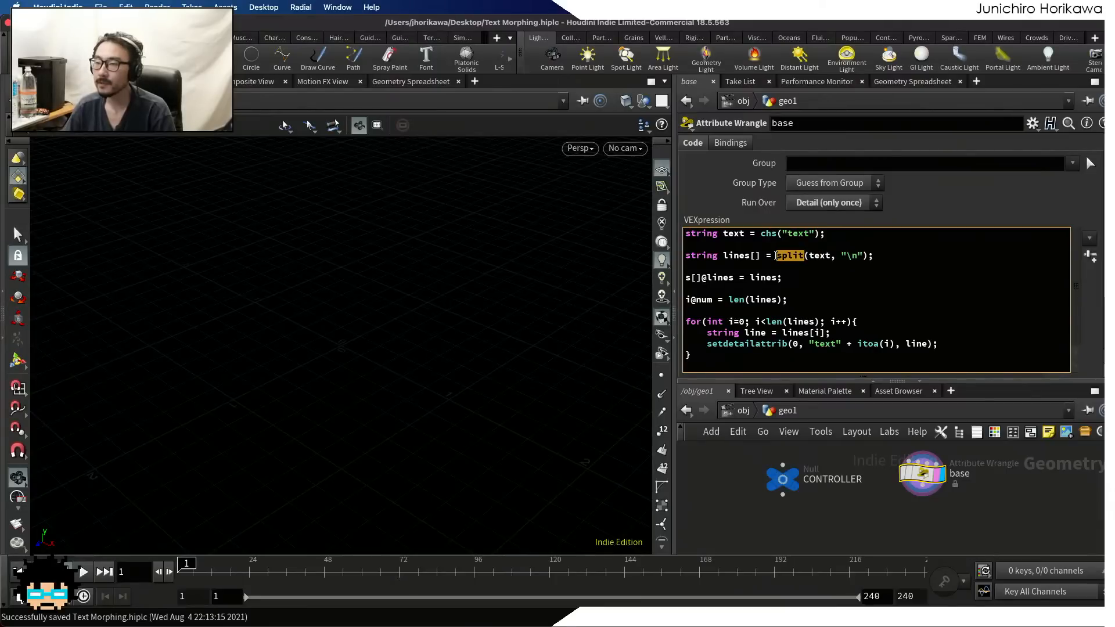
pyautogui.click(777, 256)
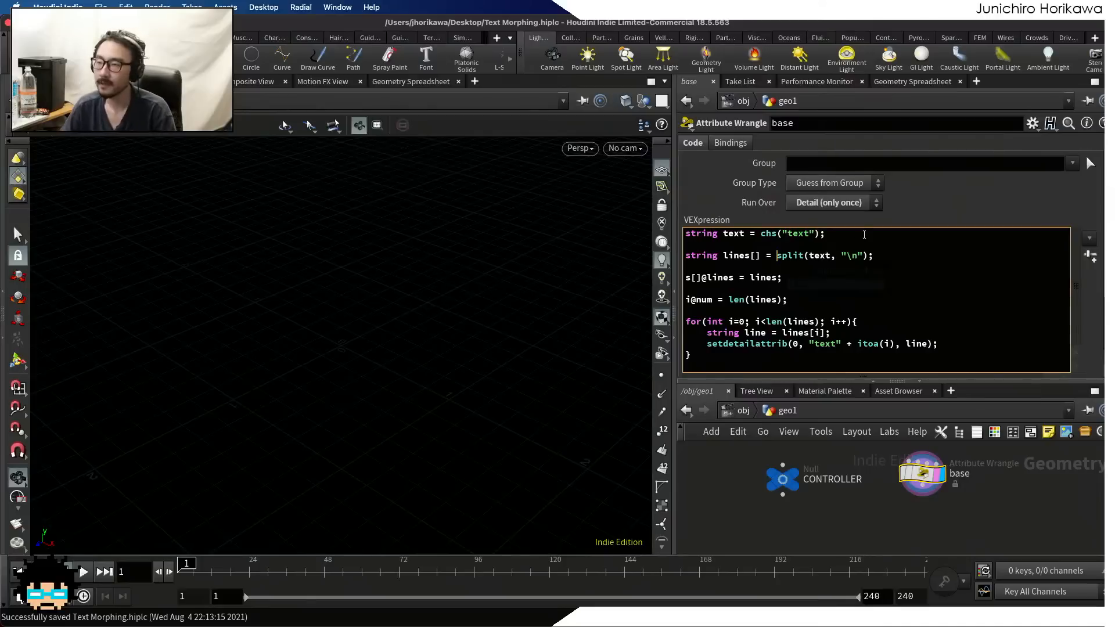
pyautogui.doubleClick(848, 256)
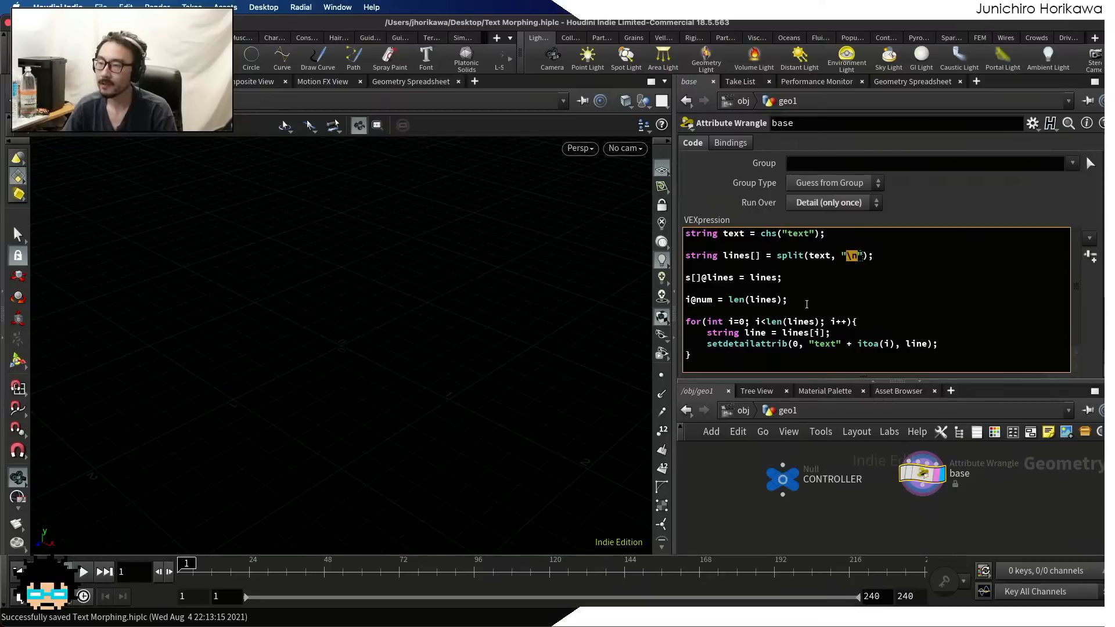
# Examine the Hello, Houdini and Users lines in the CONTROLLER null's texts parameter
pyautogui.click(783, 478)
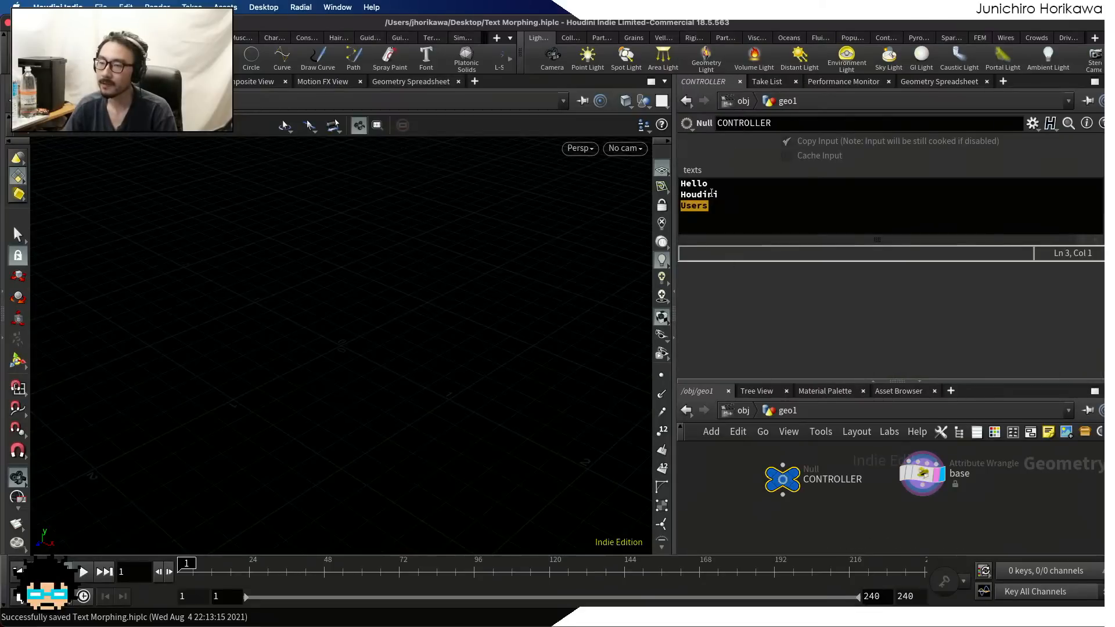
pyautogui.moveTo(711, 185); pyautogui.dragTo(679, 194)
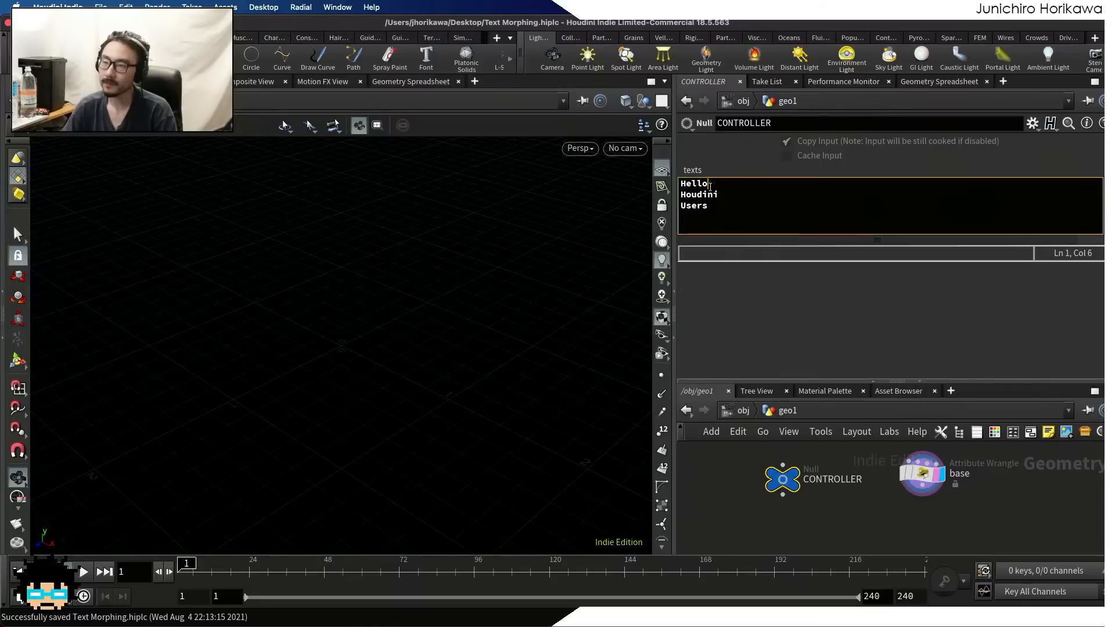
pyautogui.doubleClick(706, 184)
pyautogui.doubleClick(718, 194)
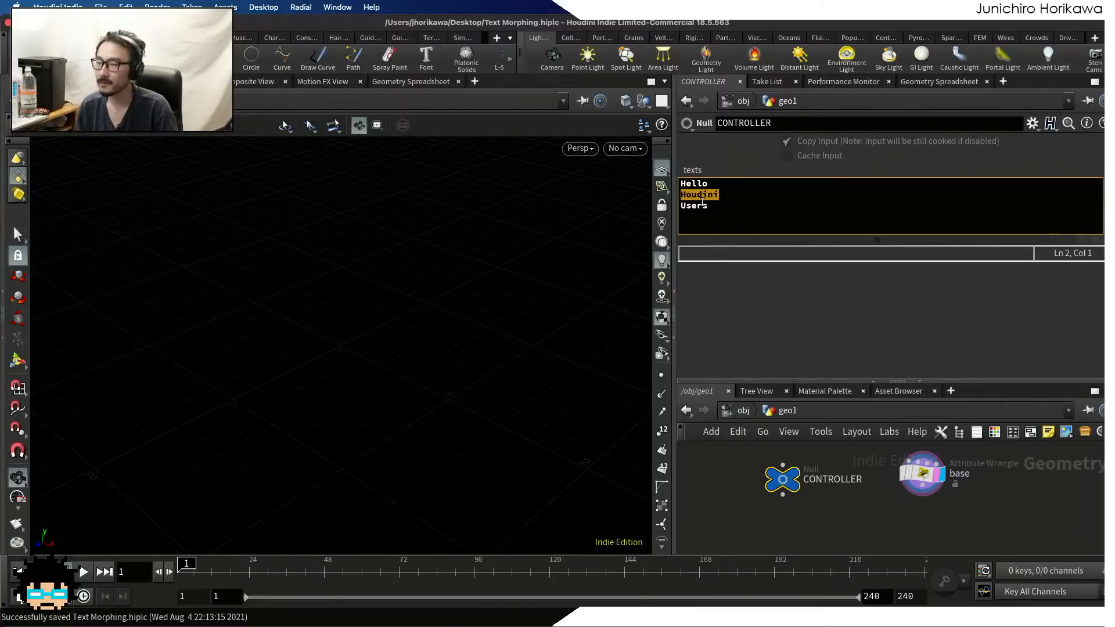
pyautogui.click(731, 206)
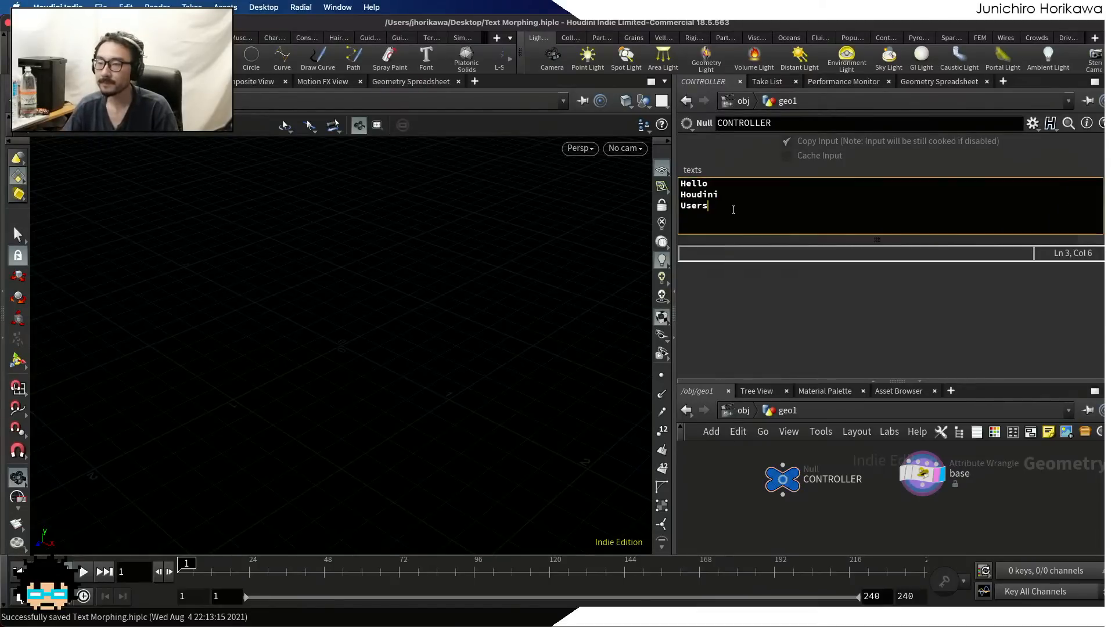
# Review the base wrangle's split code and its resulting detail attributes in the Geometry Spreadsheet, and return to the VEX code
pyautogui.click(940, 478)
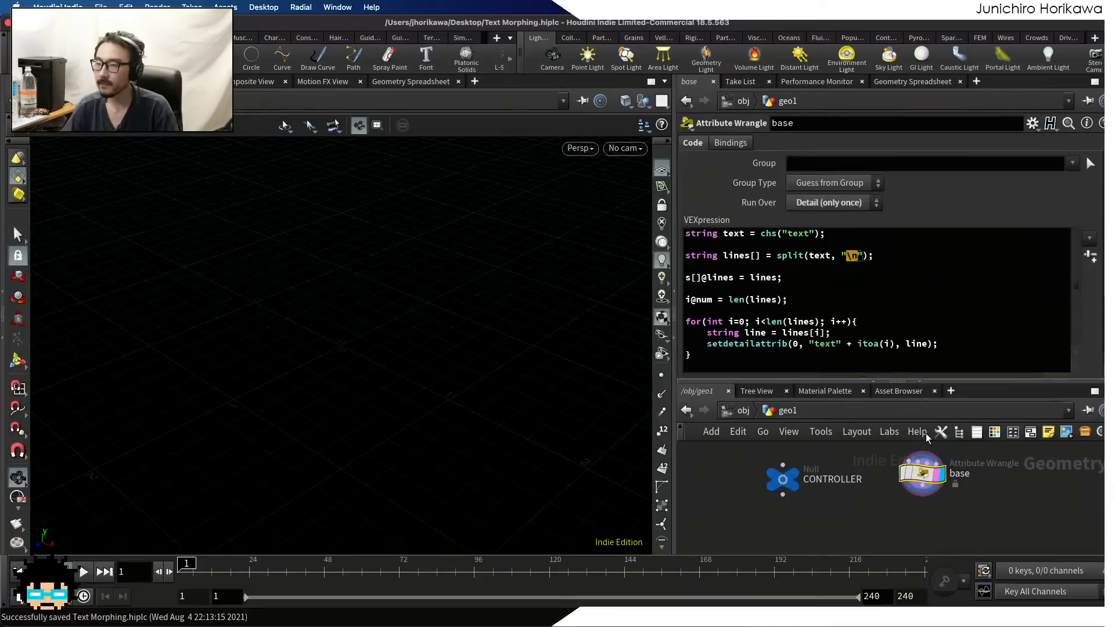
pyautogui.click(878, 256)
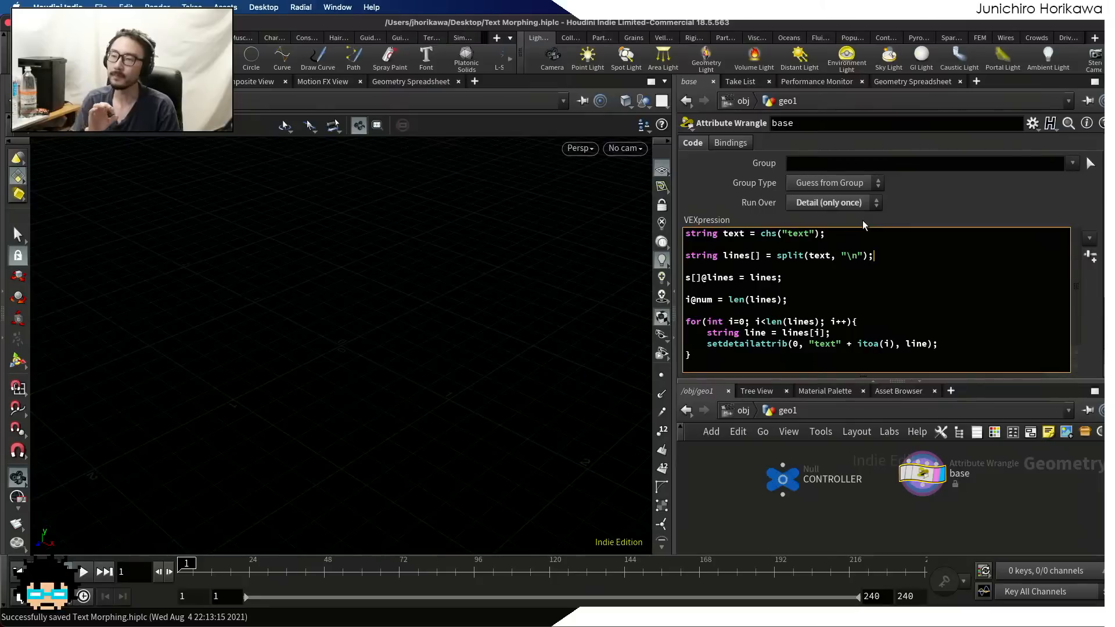
pyautogui.click(933, 83)
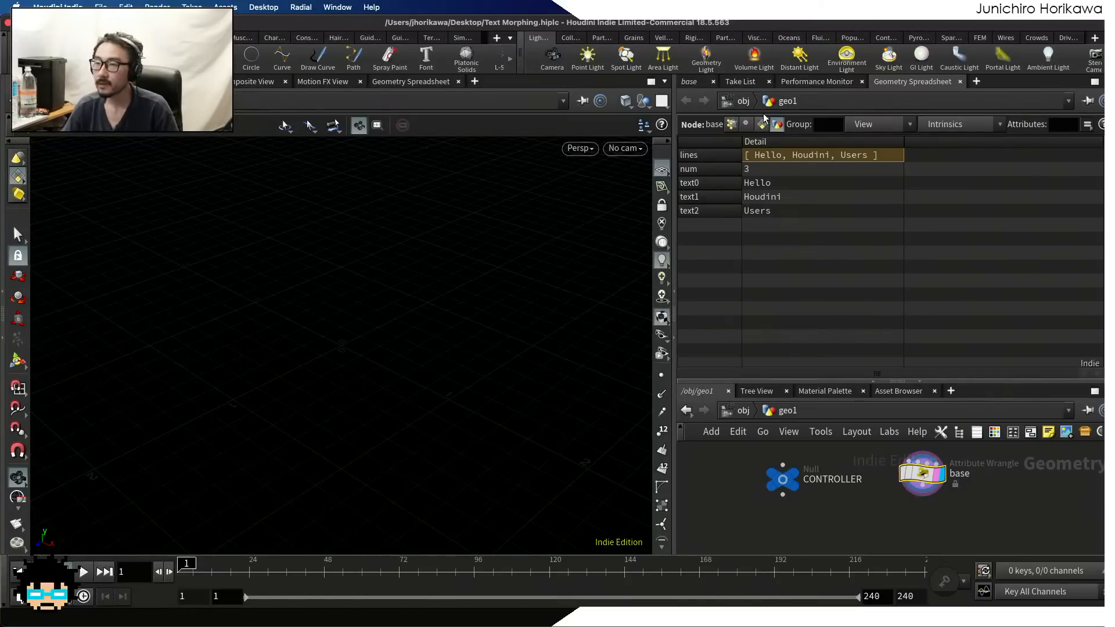
pyautogui.click(690, 82)
pyautogui.click(815, 321)
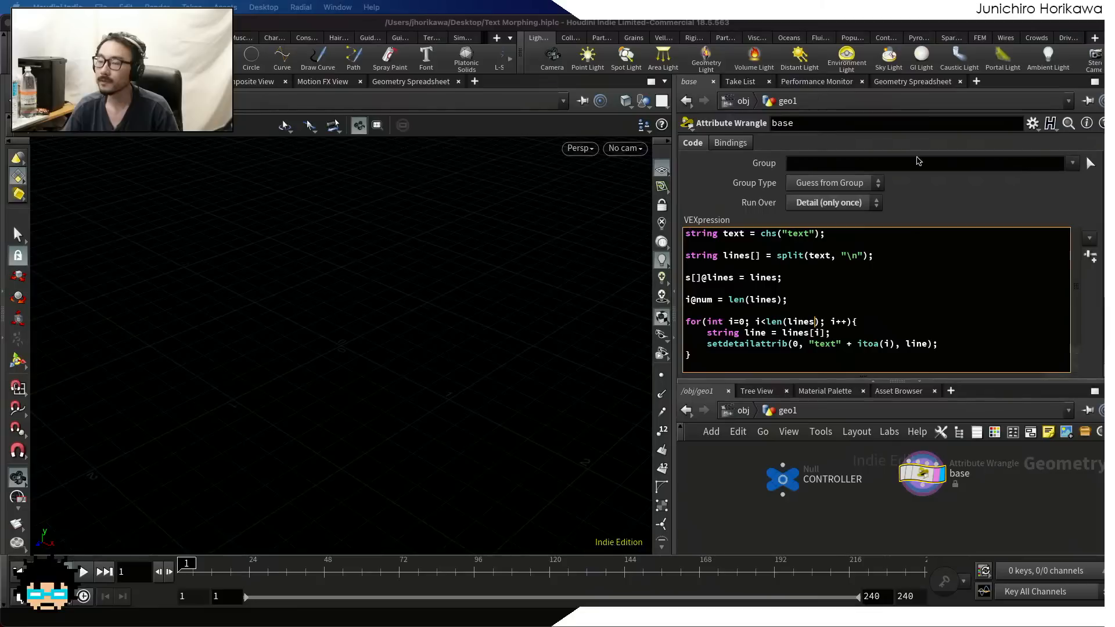
# Enlarge the network view and add a Null node wired directly below the base wrangle
pyautogui.moveTo(944, 381); pyautogui.dragTo(939, 329)
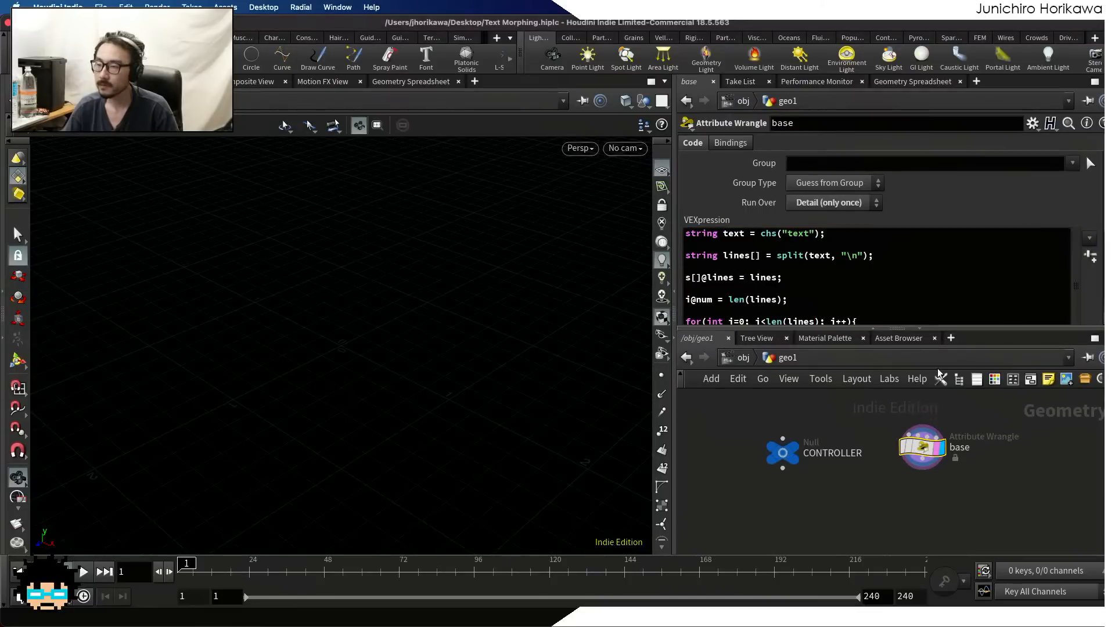
pyautogui.scroll(-1, 926, 489)
pyautogui.moveTo(926, 490); pyautogui.dragTo(908, 453, button='middle')
pyautogui.moveTo(905, 411); pyautogui.dragTo(896, 425)
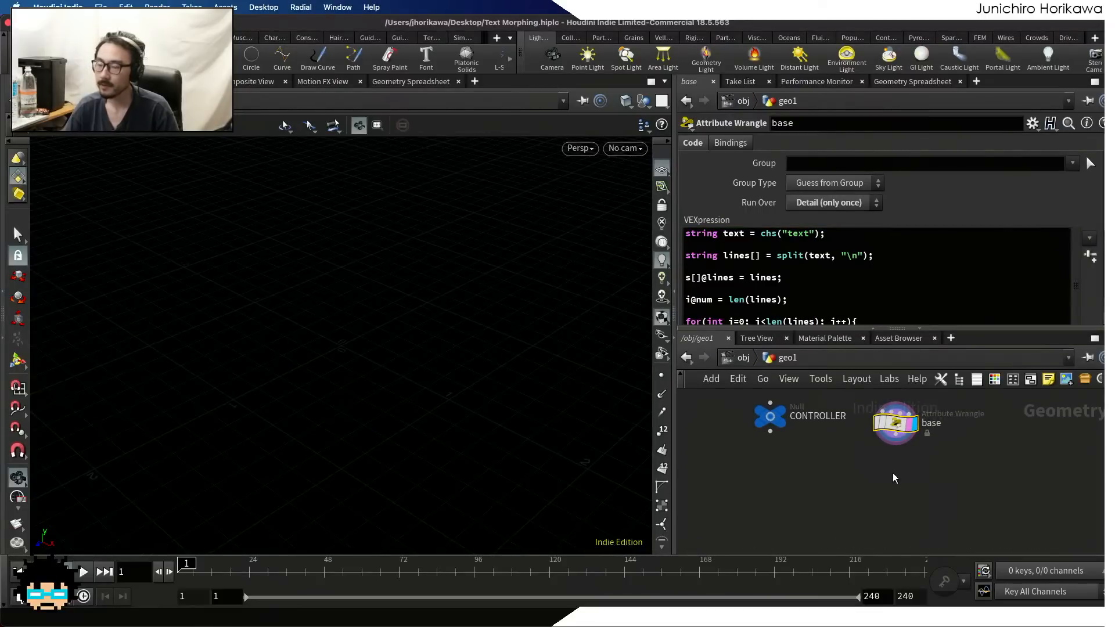
pyautogui.click(893, 472)
pyautogui.press('Tab')
pyautogui.write('null')
pyautogui.press('Return')
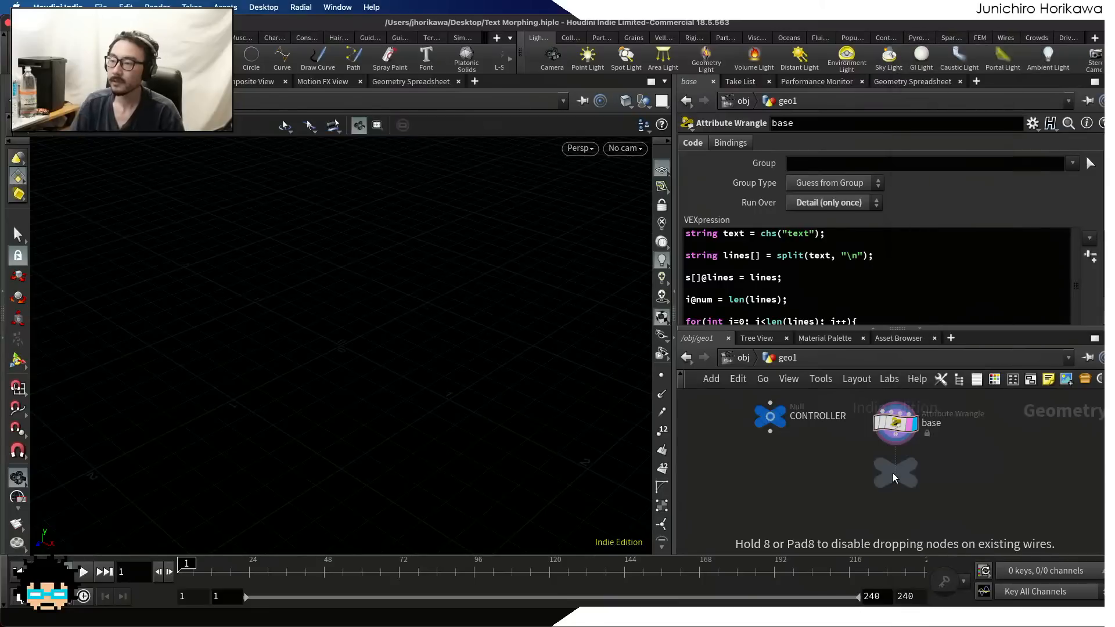
pyautogui.click(892, 473)
pyautogui.scroll(2, 894, 472)
# Rename the null below the base wrangle as BASE, set it as the displayed node and save the scene
pyautogui.doubleClick(945, 471)
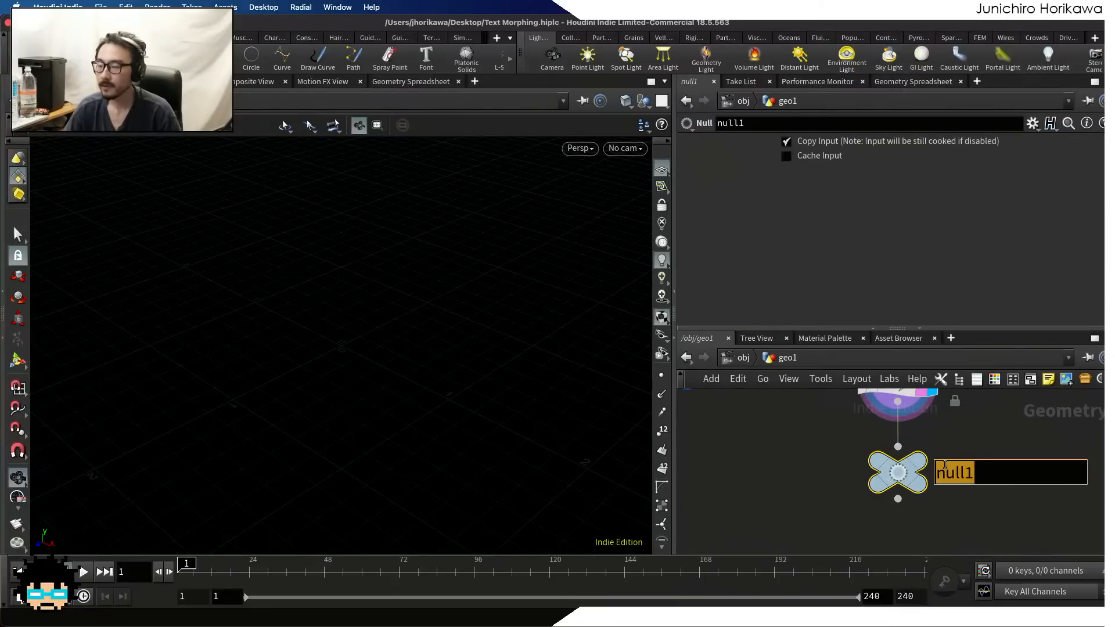
pyautogui.write('BASE')
pyautogui.press('Return')
pyautogui.press('super+s')
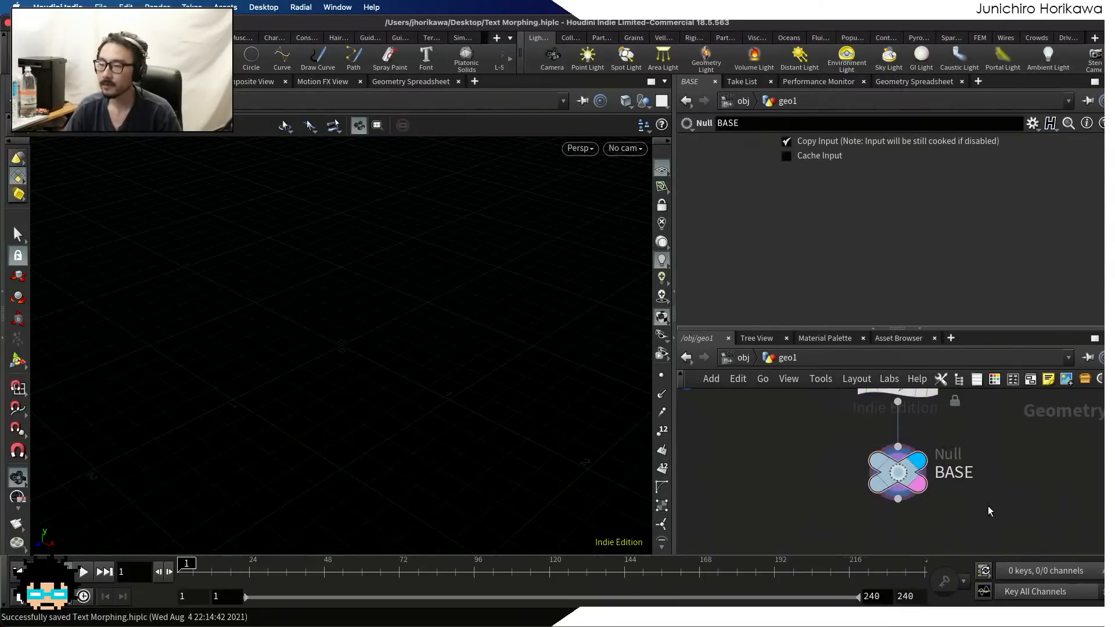
# Review the full word list in the CONTROLLER null's texts parameter again
pyautogui.scroll(-3, 937, 446)
pyautogui.scroll(-2, 909, 474)
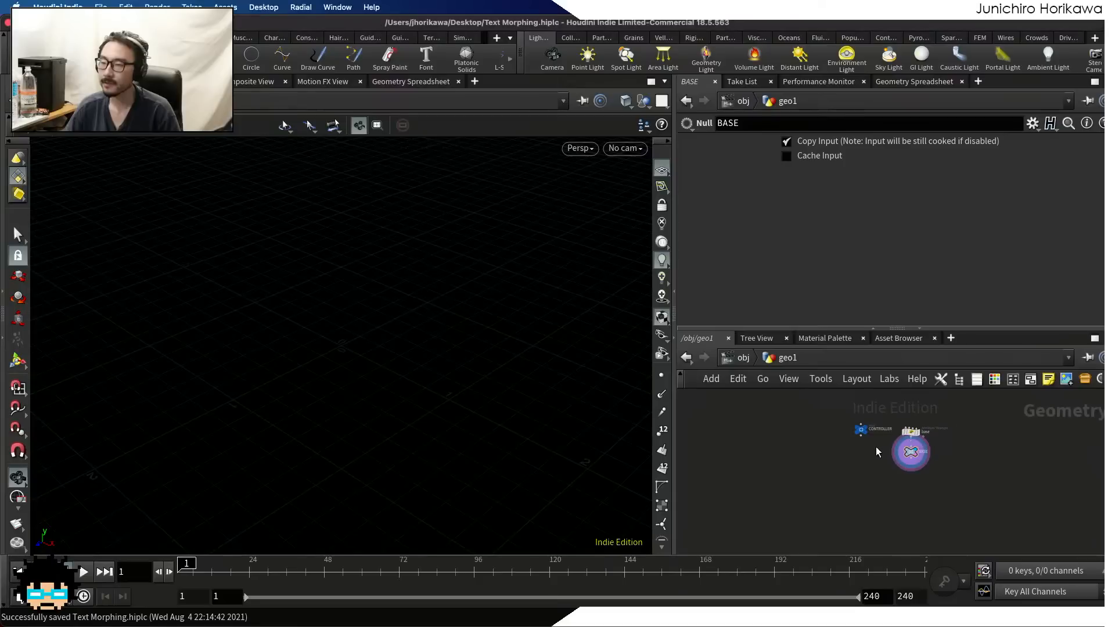
pyautogui.scroll(3, 879, 447)
pyautogui.click(835, 405)
pyautogui.moveTo(729, 209); pyautogui.dragTo(667, 172)
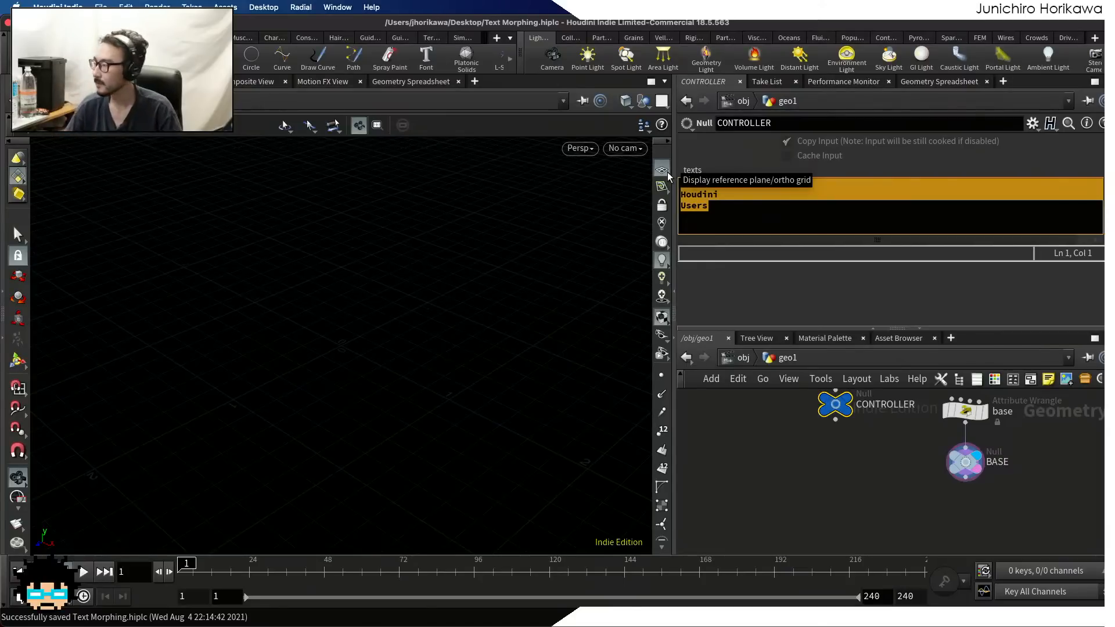
# Add a For-Each Number loop to the network below the BASE null
pyautogui.click(900, 493)
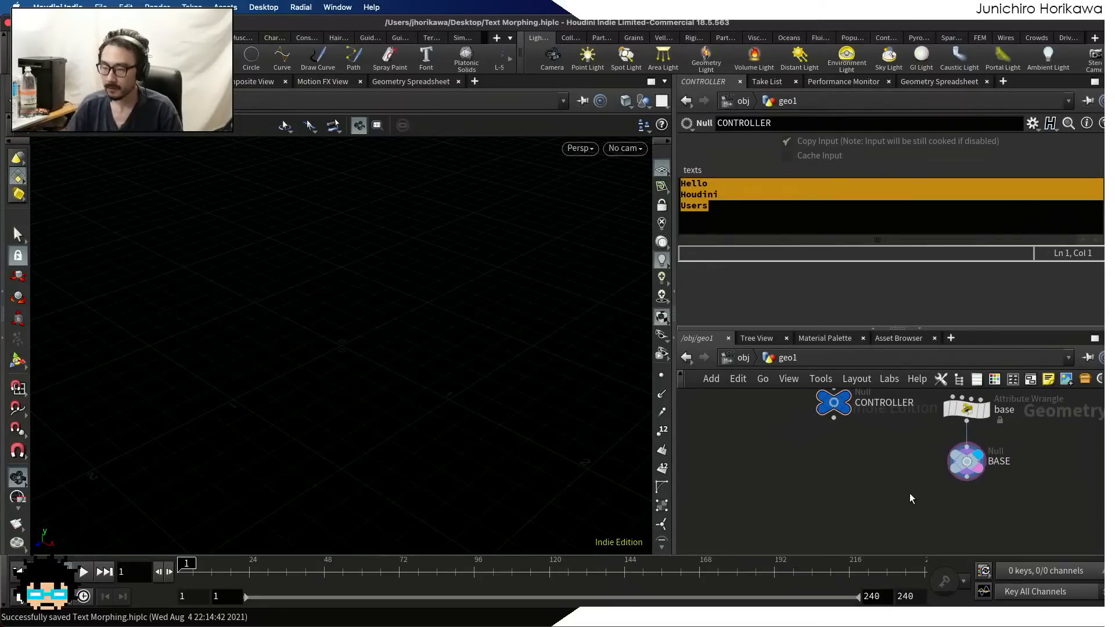
pyautogui.press('Tab')
pyautogui.write('forea')
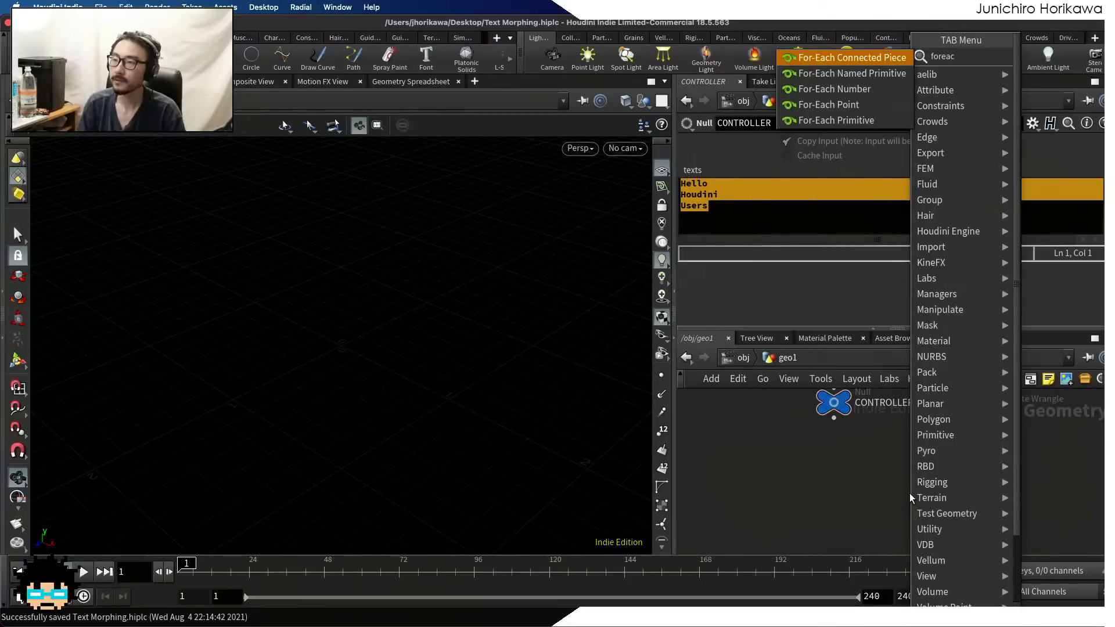
pyautogui.write('c')
pyautogui.press('Down')
pyautogui.press('Down')
pyautogui.press('Down')
pyautogui.press('Up')
pyautogui.press('Return')
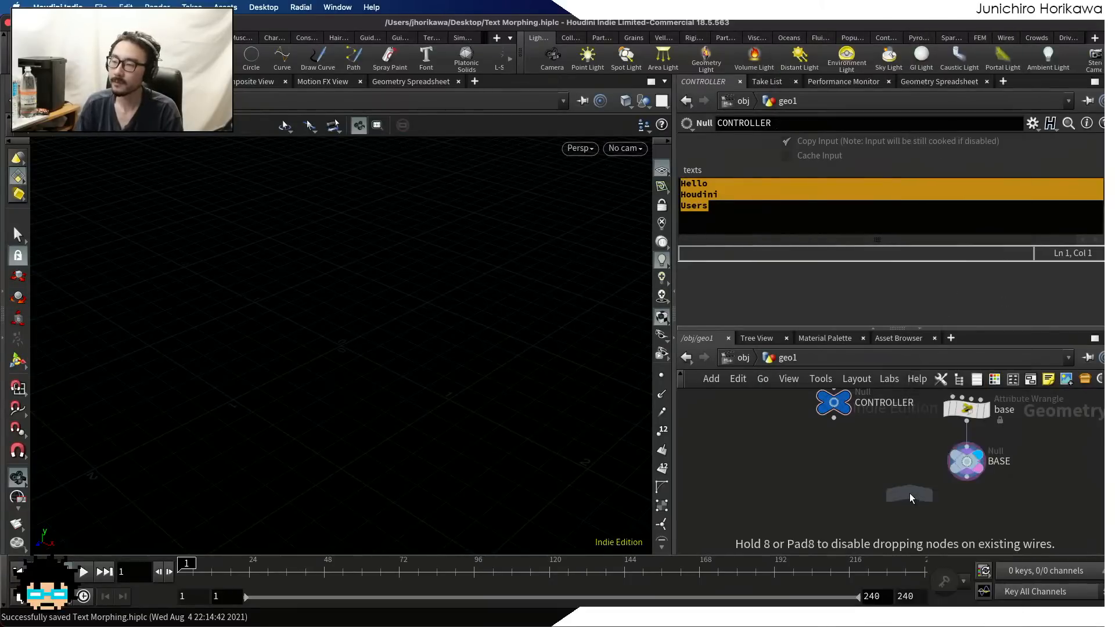
pyautogui.click(952, 500)
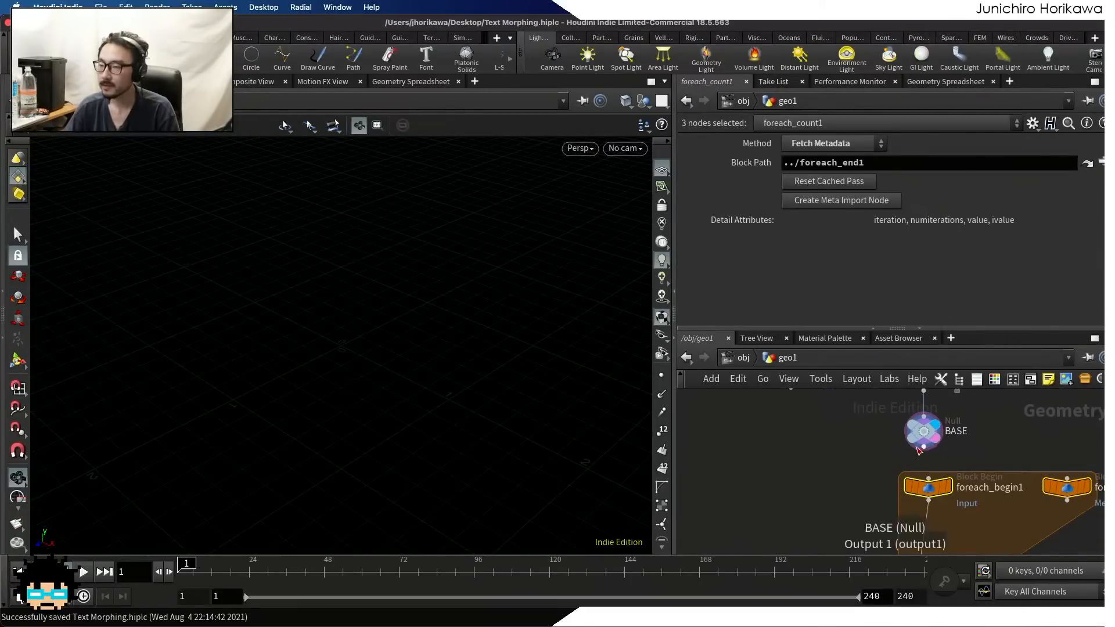
# Connect BASE to foreach_begin1 and lay out the loop's blocks in line below it with angular wires
pyautogui.moveTo(952, 328); pyautogui.dragTo(947, 224)
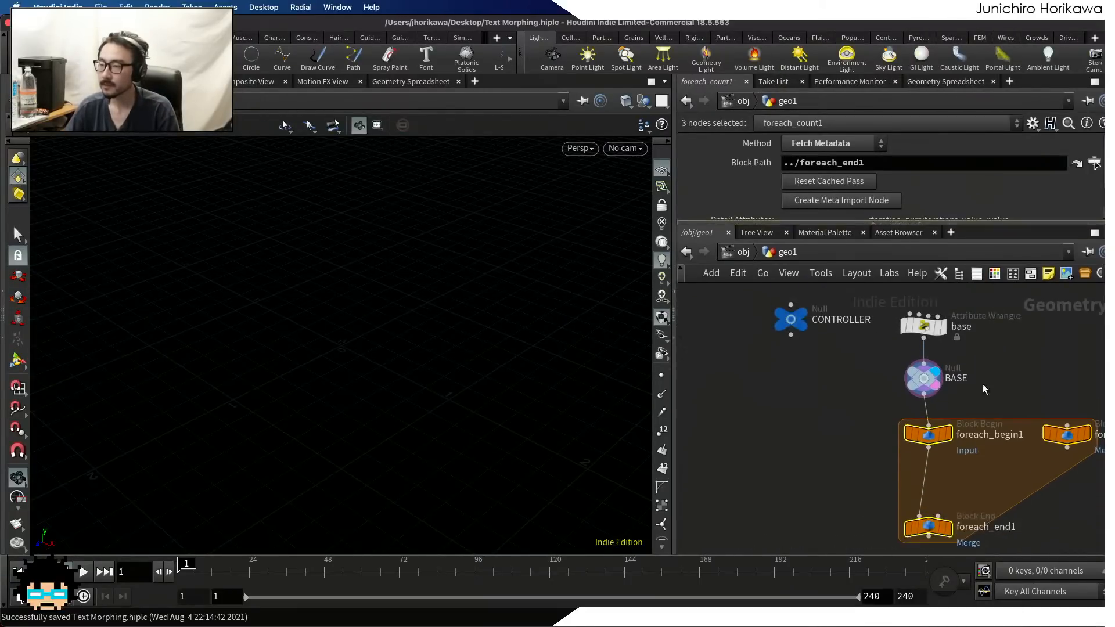
pyautogui.scroll(-2, 937, 371)
pyautogui.hotkey('shift', 's')
pyautogui.scroll(2, 897, 475)
pyautogui.moveTo(887, 479); pyautogui.dragTo(882, 516)
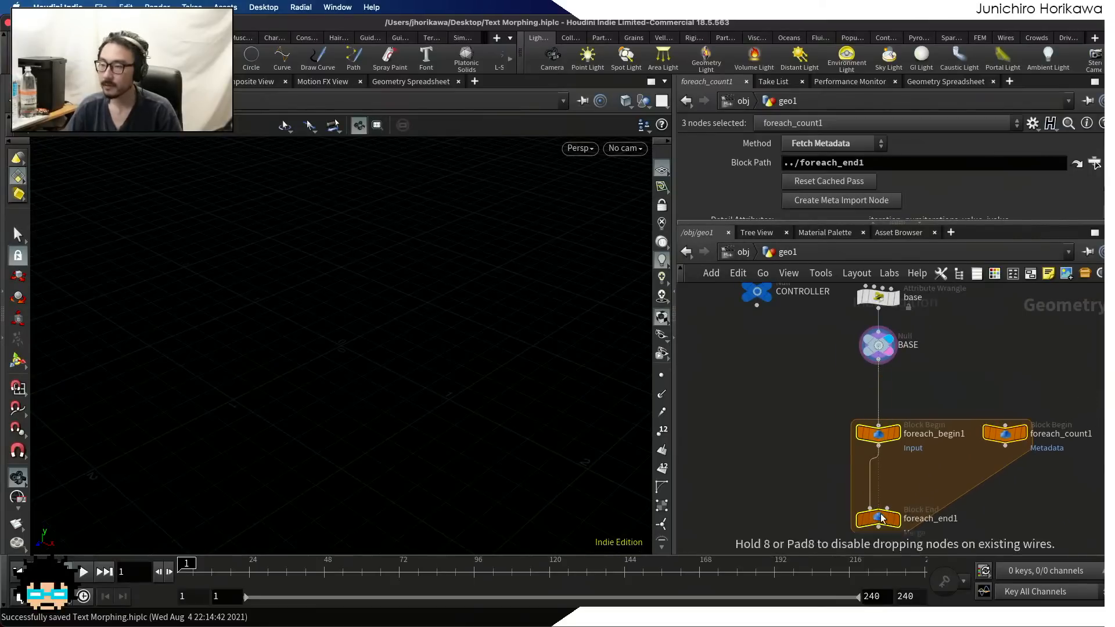
pyautogui.click(902, 468)
pyautogui.moveTo(896, 512); pyautogui.dragTo(892, 441, button='middle')
pyautogui.scroll(2, 879, 447)
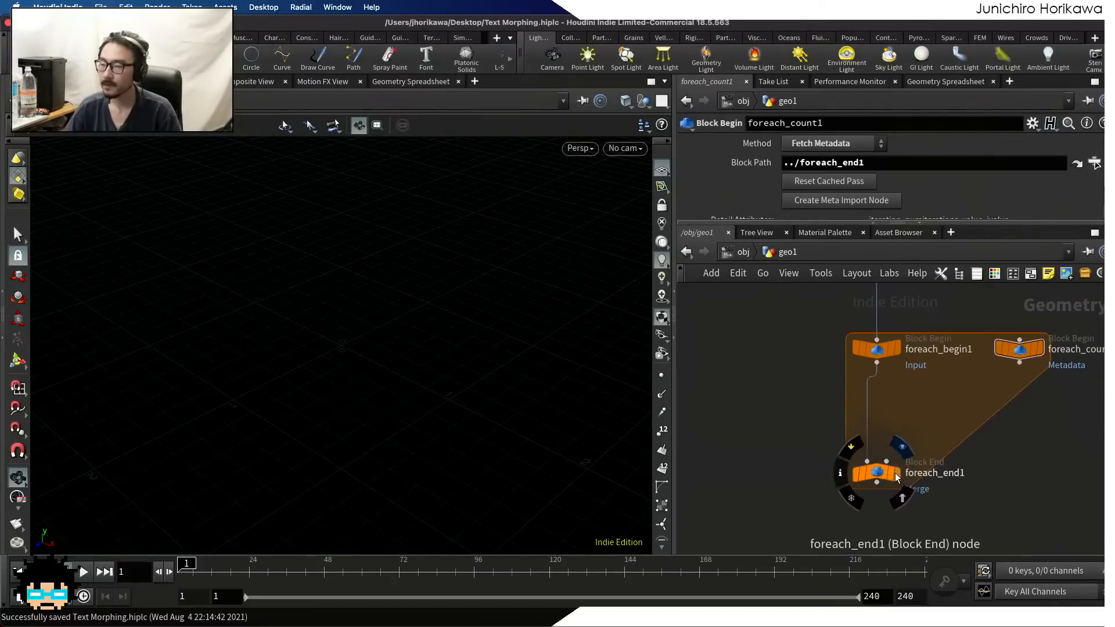
# Display foreach_end1 and check BASE's num detail attribute in the Geometry Spreadsheet as the source for the iteration count
pyautogui.click(882, 474)
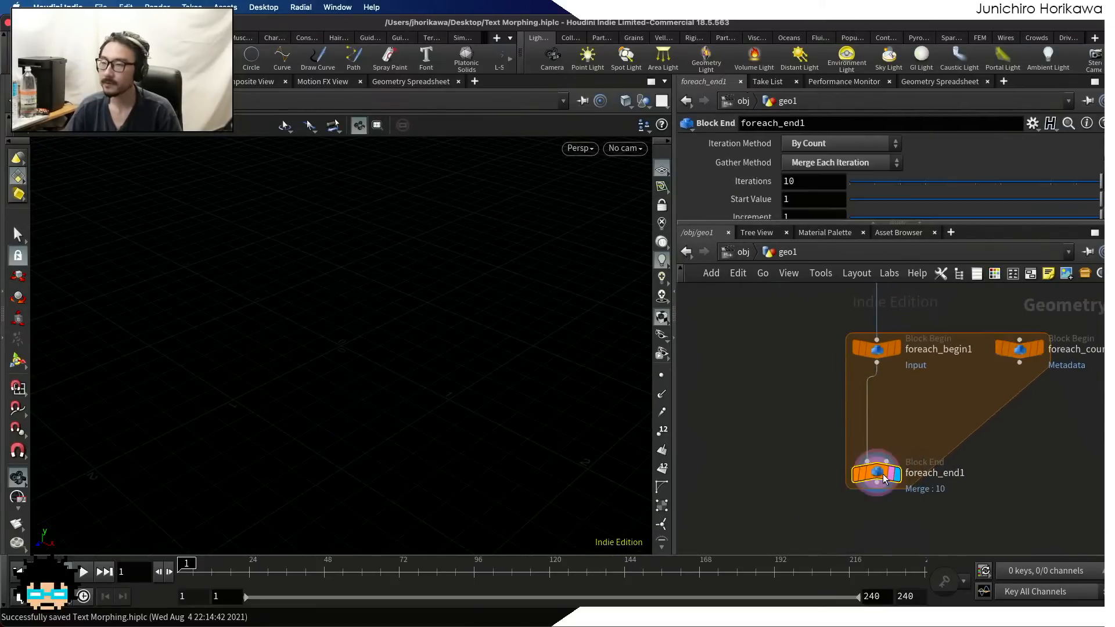
pyautogui.doubleClick(800, 179)
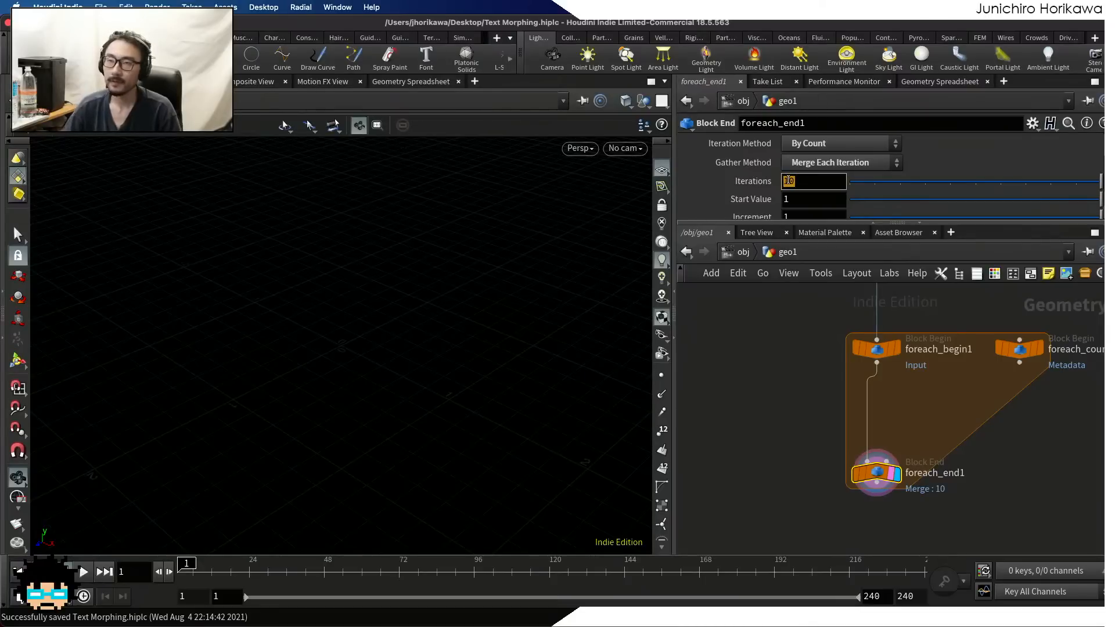
pyautogui.scroll(-2, 820, 394)
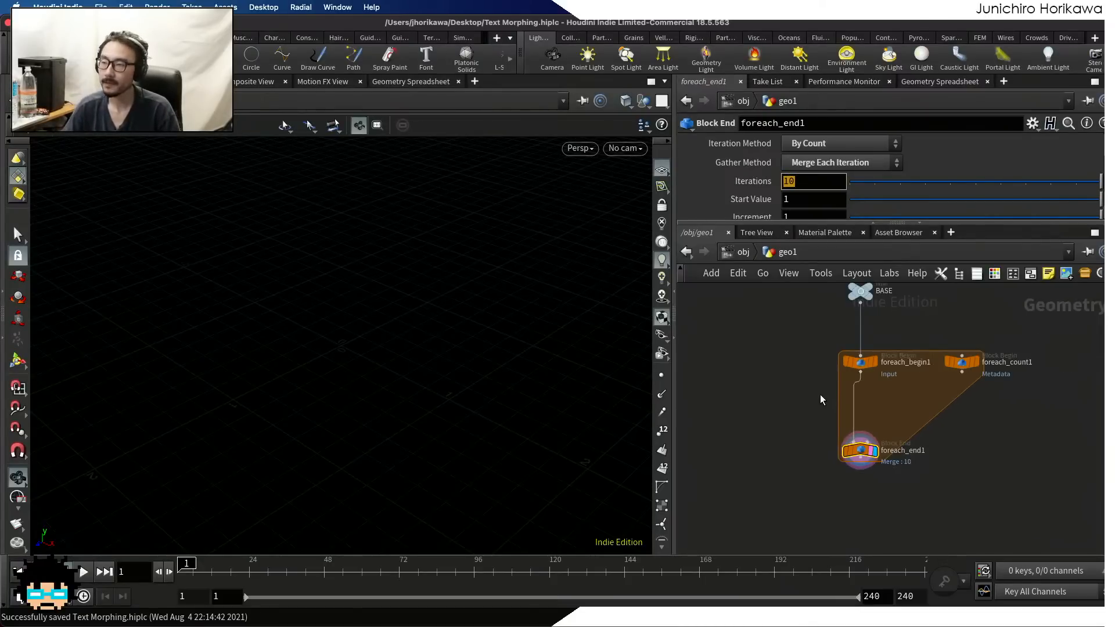
pyautogui.scroll(3, 820, 395)
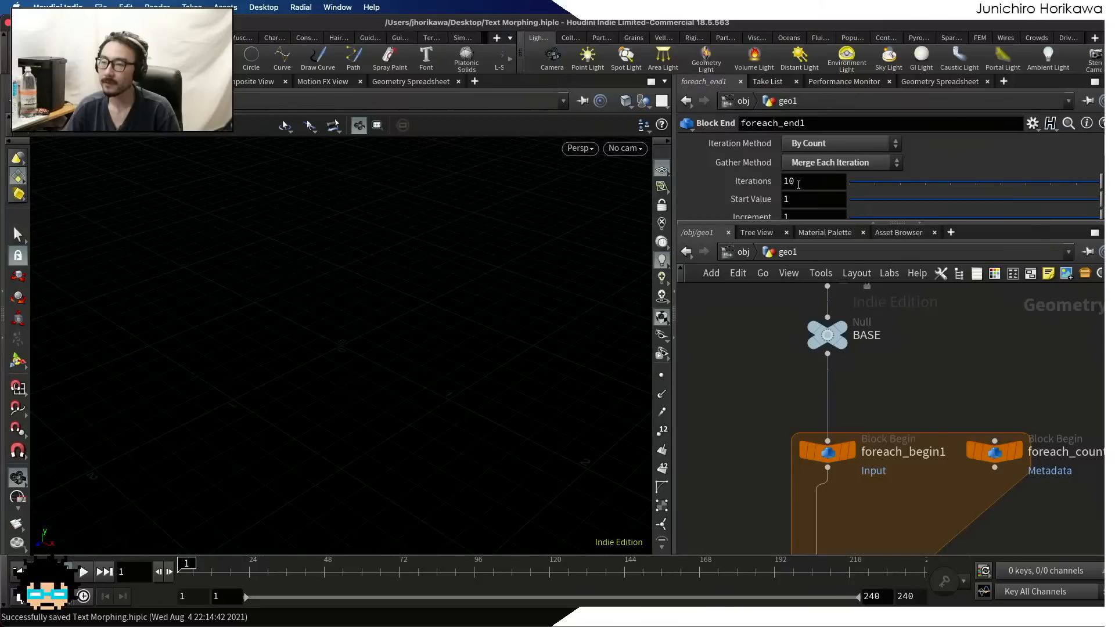
pyautogui.click(826, 335)
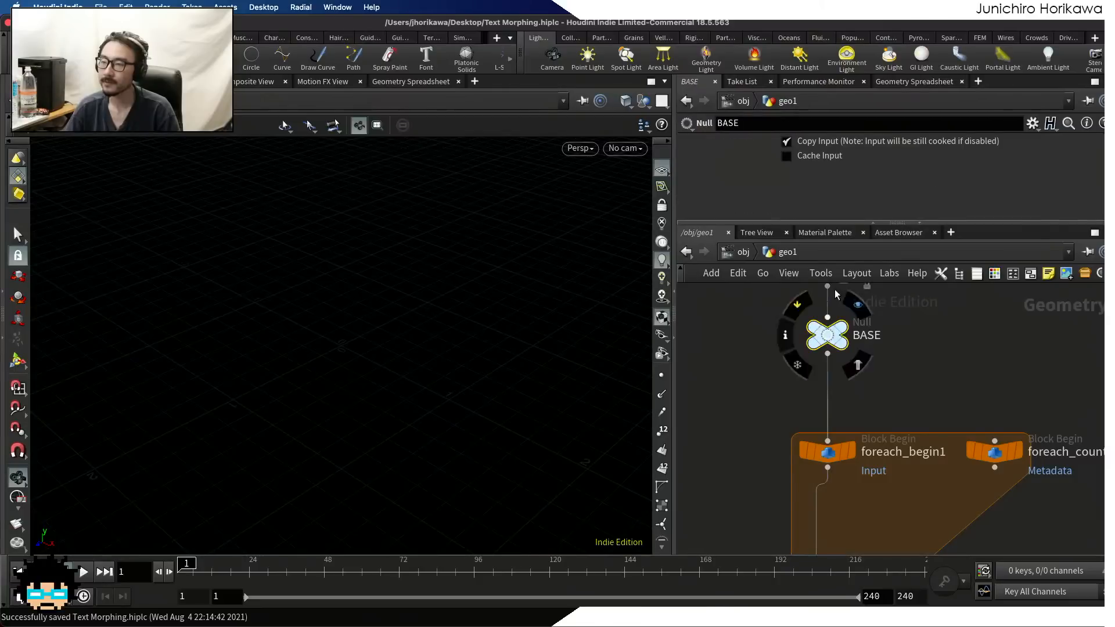
pyautogui.click(911, 83)
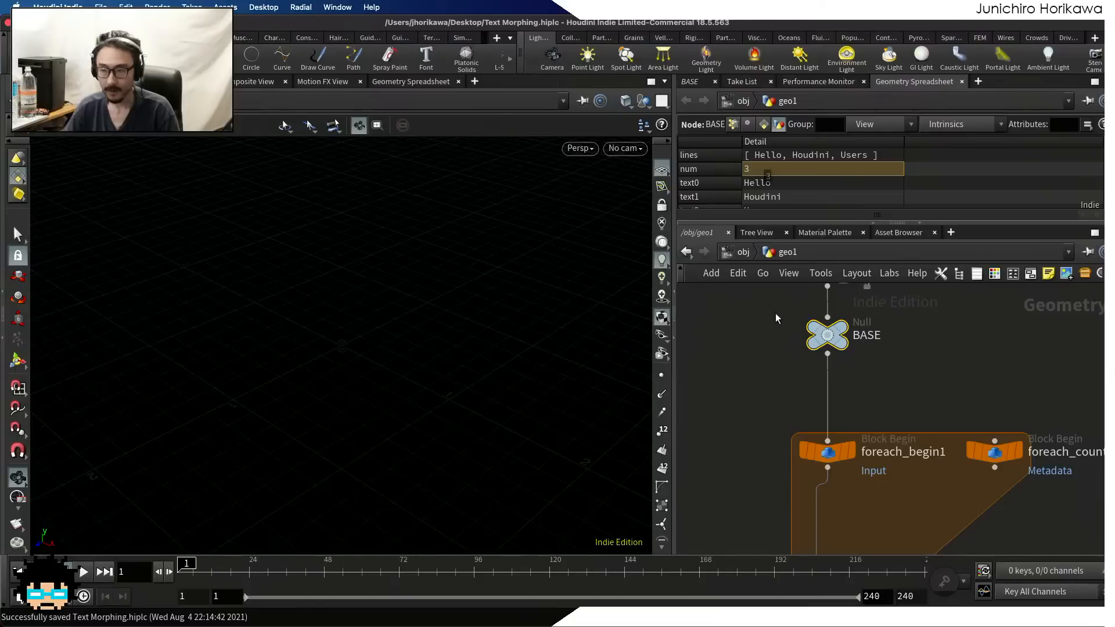
pyautogui.scroll(-5, 775, 312)
pyautogui.scroll(5, 761, 398)
# Set foreach_end1's Iterations to the expression detail("../BASE", "num", 0) and check what it evaluates to
pyautogui.click(762, 399)
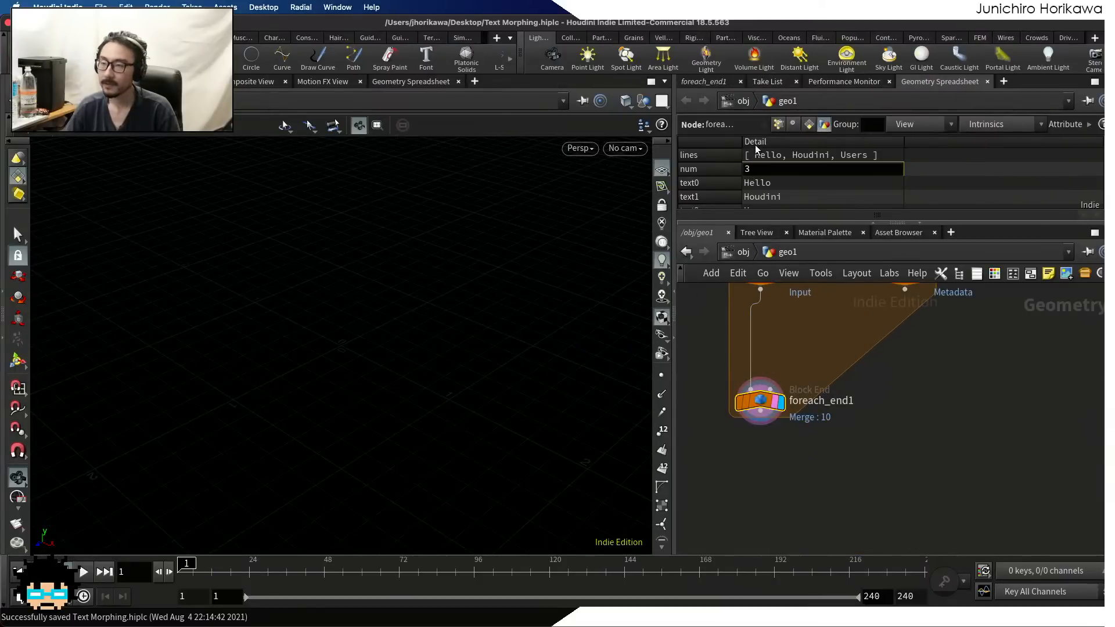
pyautogui.click(701, 81)
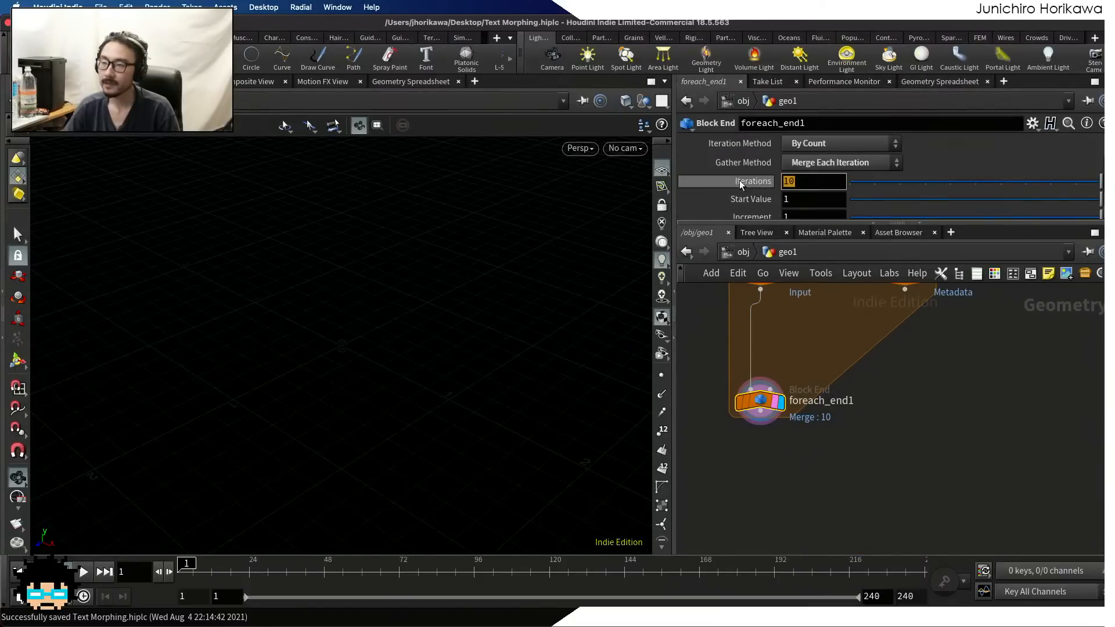
pyautogui.write('detail(')
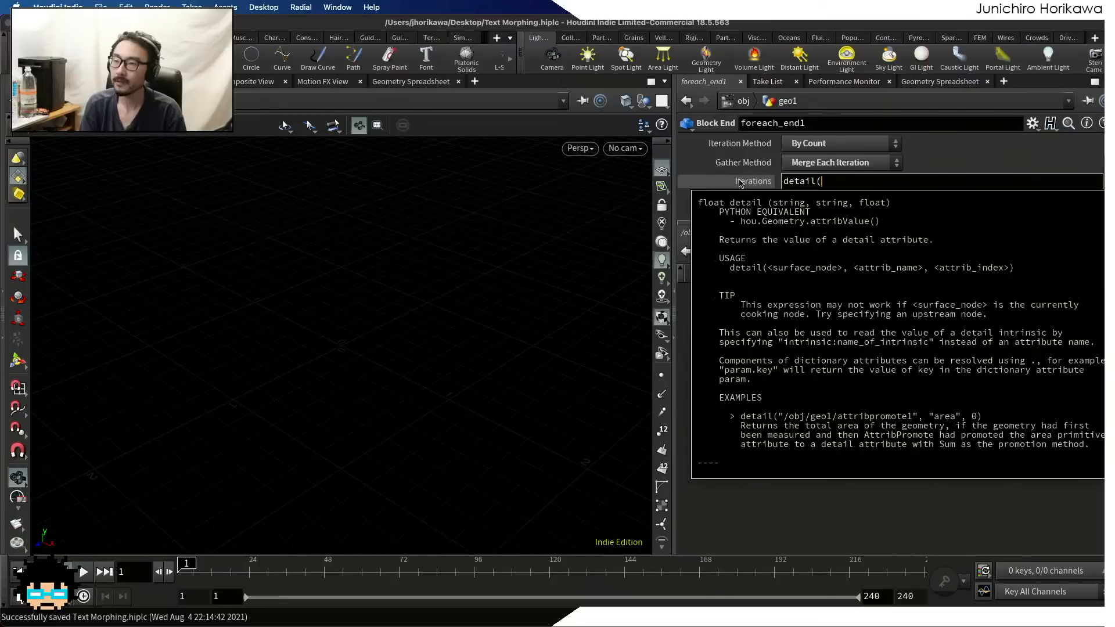
pyautogui.write('"../')
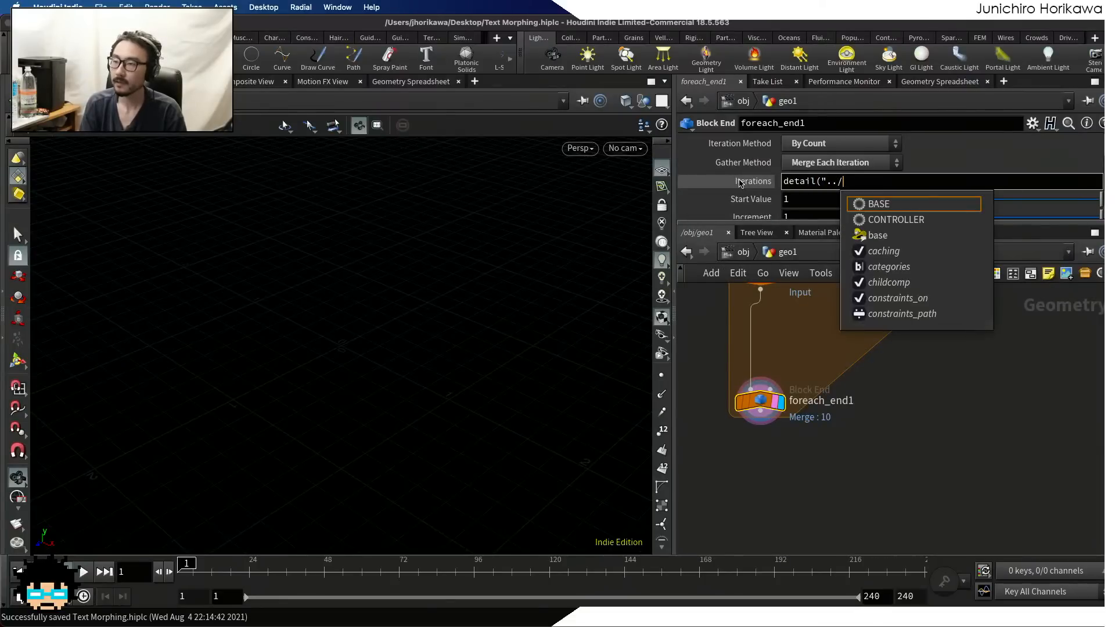
pyautogui.write('BASE"')
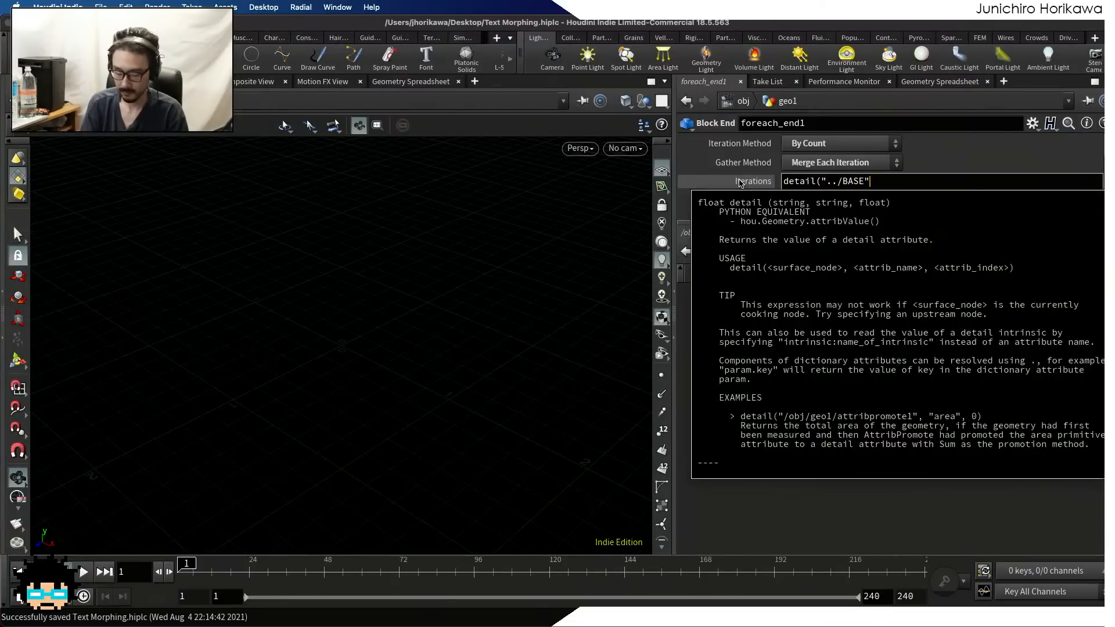
pyautogui.write(', "num')
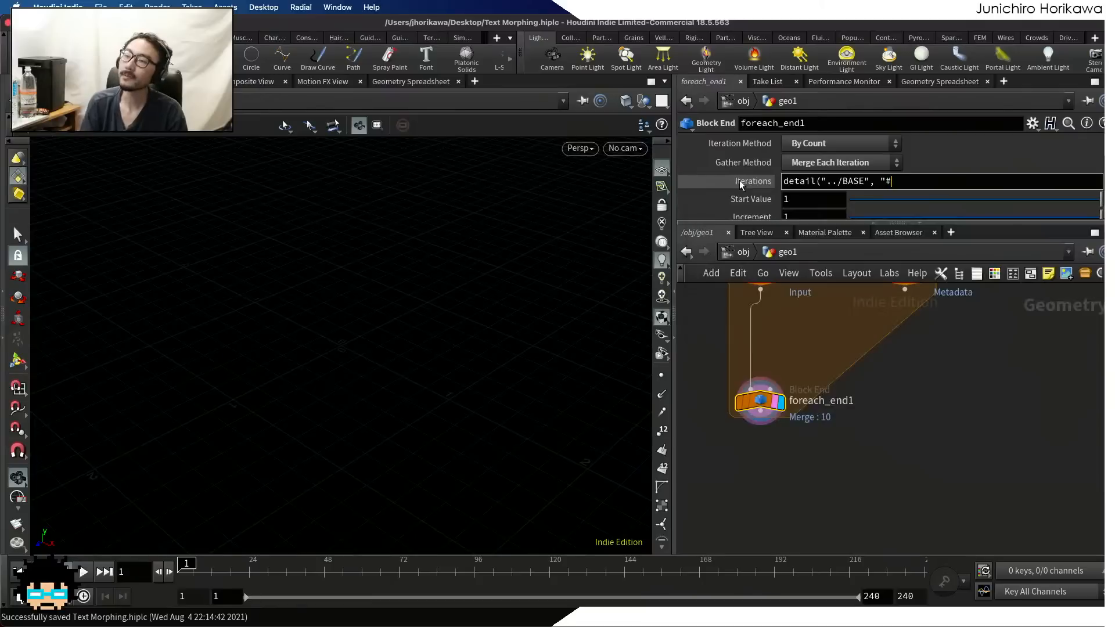
pyautogui.write('", ')
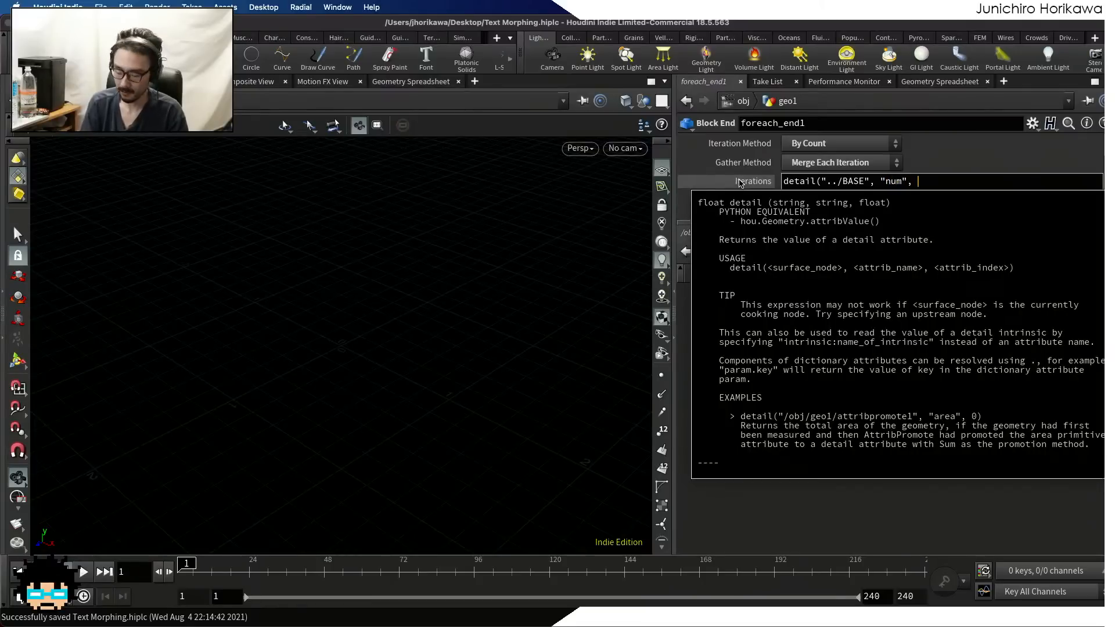
pyautogui.write('0)')
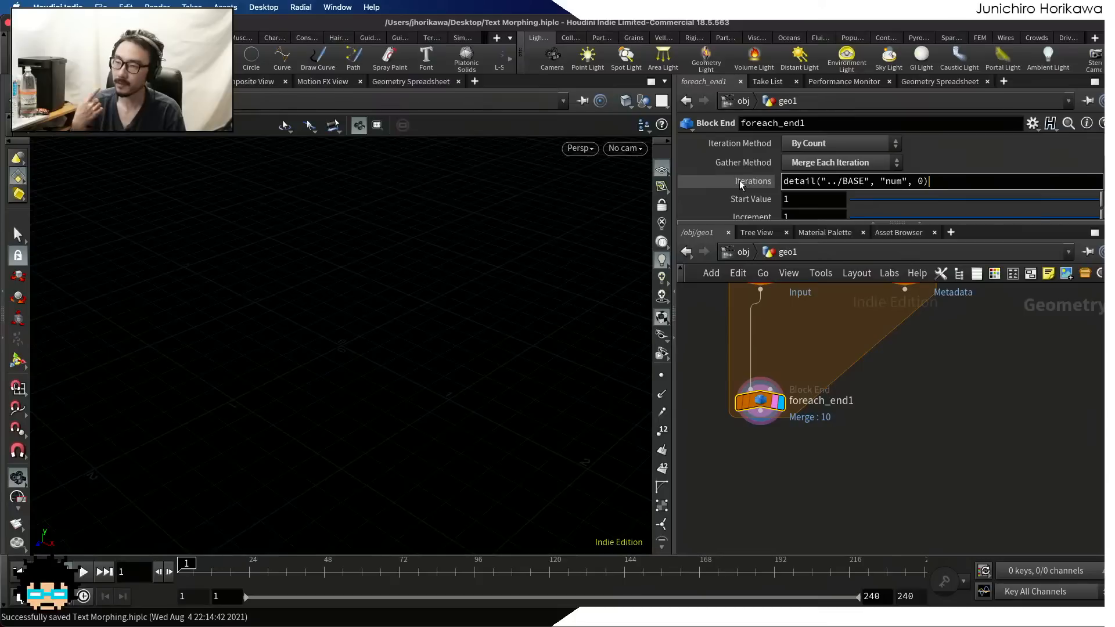
pyautogui.press('Return')
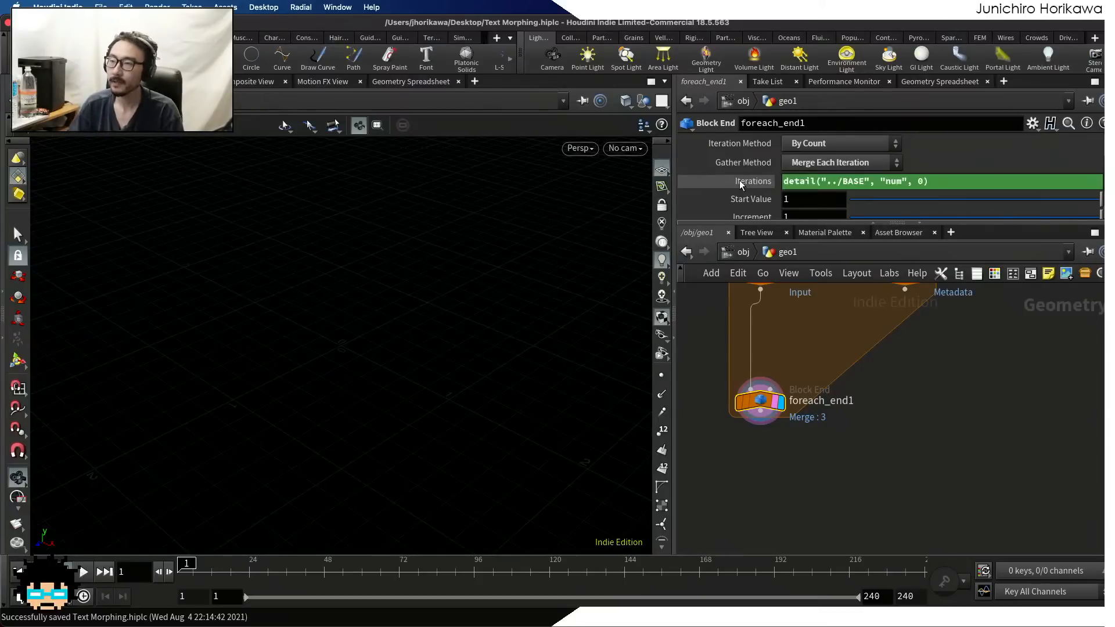
pyautogui.click(752, 182)
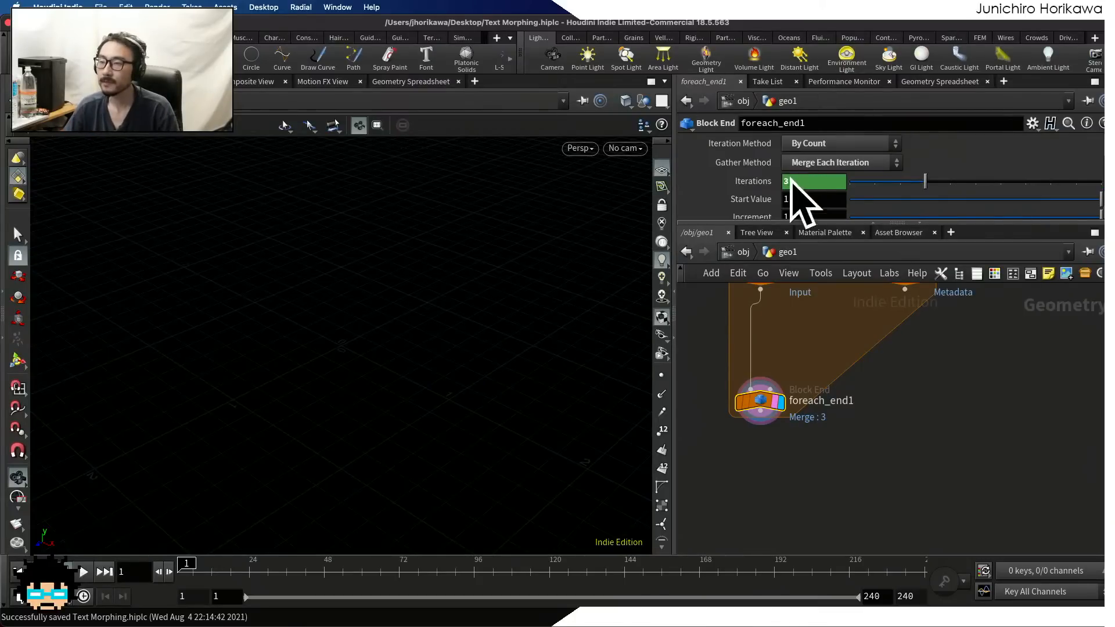
pyautogui.click(757, 181)
# Move foreach_end1 further down to make room and add a Font node inside the loop block
pyautogui.moveTo(809, 339); pyautogui.dragTo(815, 391, button='middle')
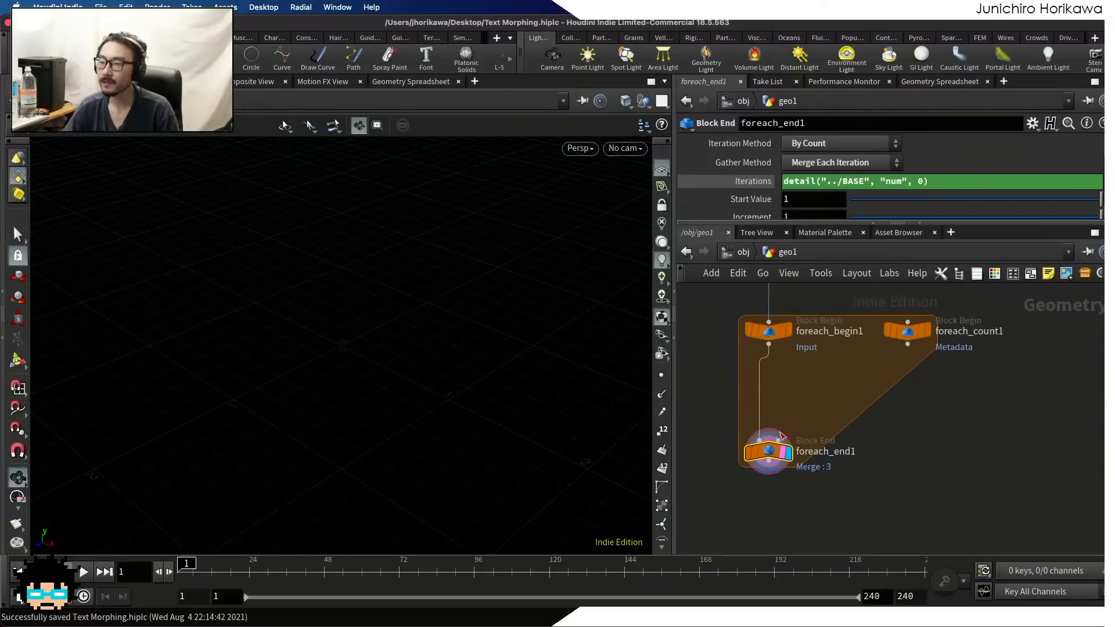
pyautogui.scroll(1, 777, 446)
pyautogui.moveTo(767, 452); pyautogui.dragTo(766, 495)
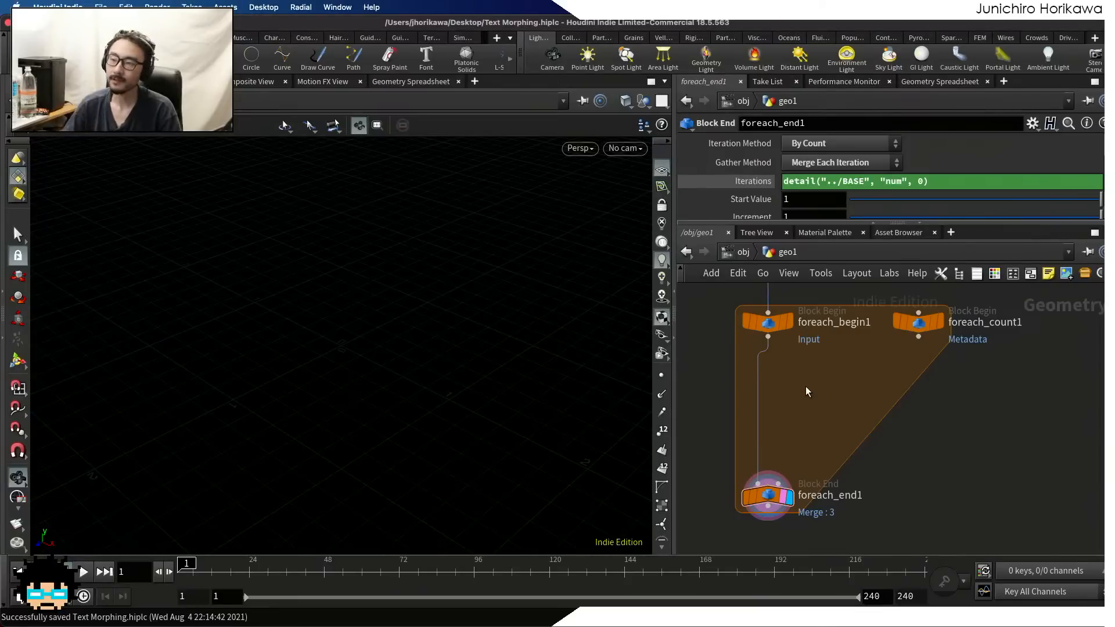
pyautogui.scroll(-1, 817, 407)
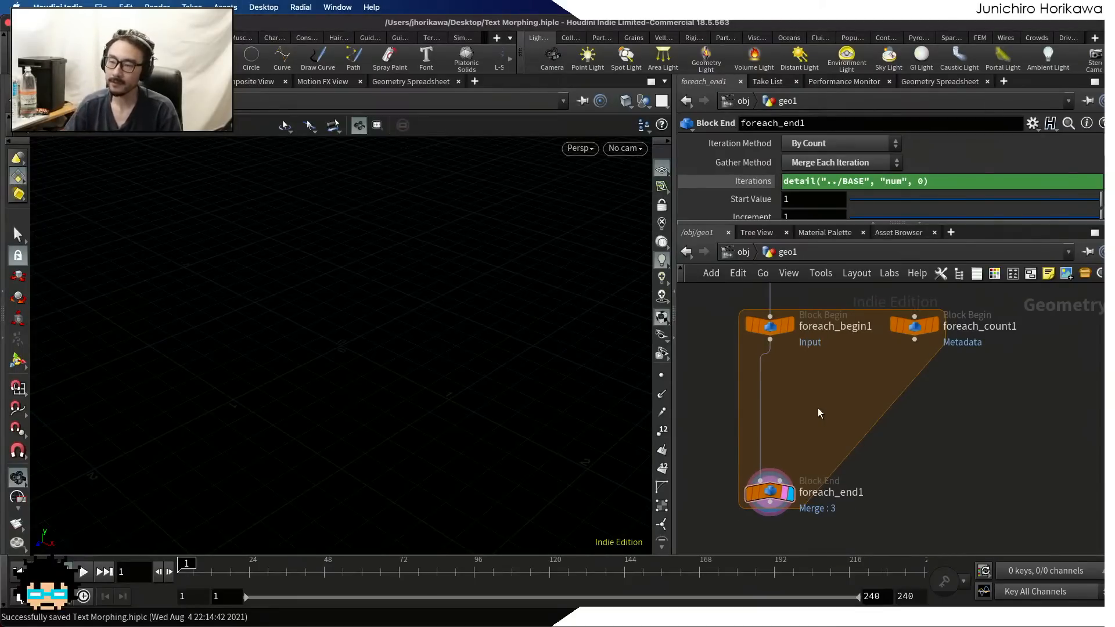
pyautogui.press('Tab')
pyautogui.write('font')
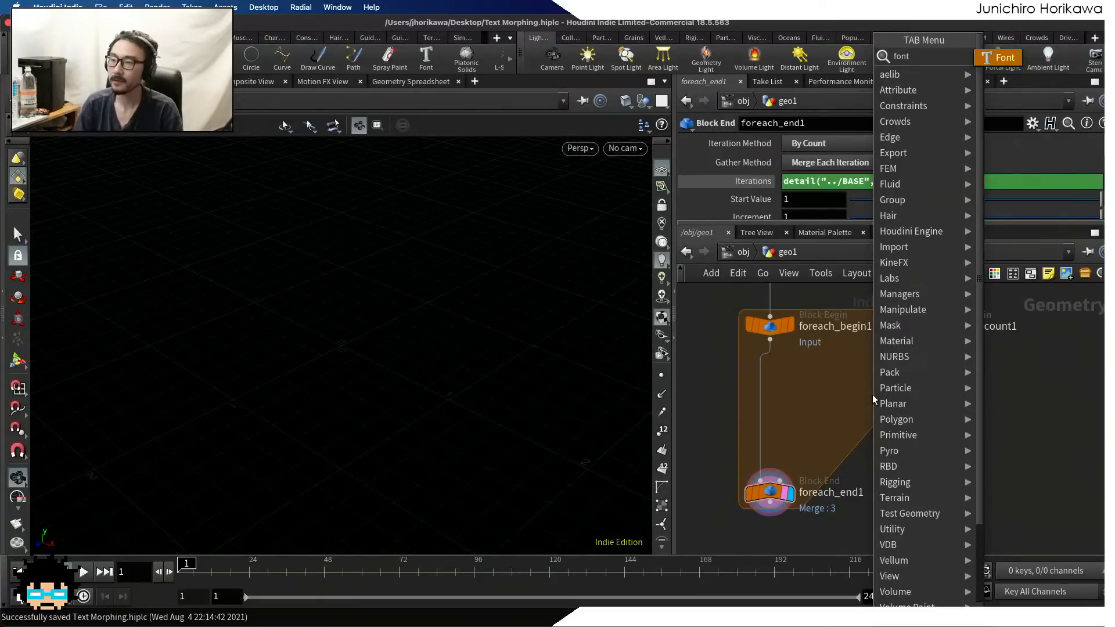
pyautogui.press('Return')
pyautogui.click(878, 382)
pyautogui.moveTo(880, 385); pyautogui.dragTo(872, 378)
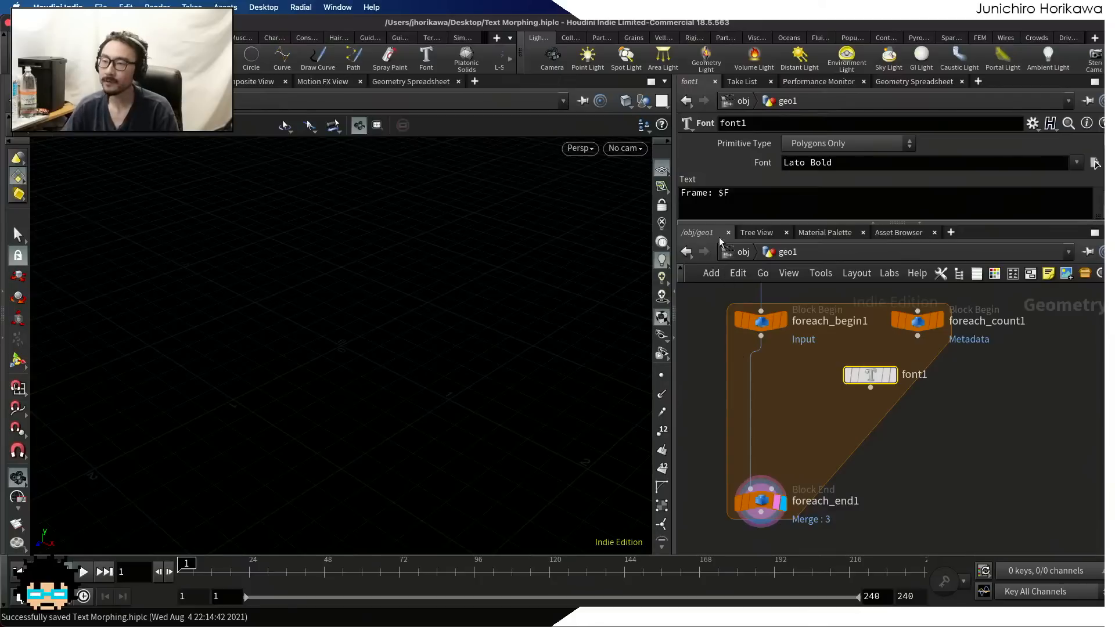
# Enlarge the parameter area to show font1's full text field and display font1 in the viewport
pyautogui.tripleClick(725, 194)
pyautogui.moveTo(728, 219); pyautogui.dragTo(730, 284)
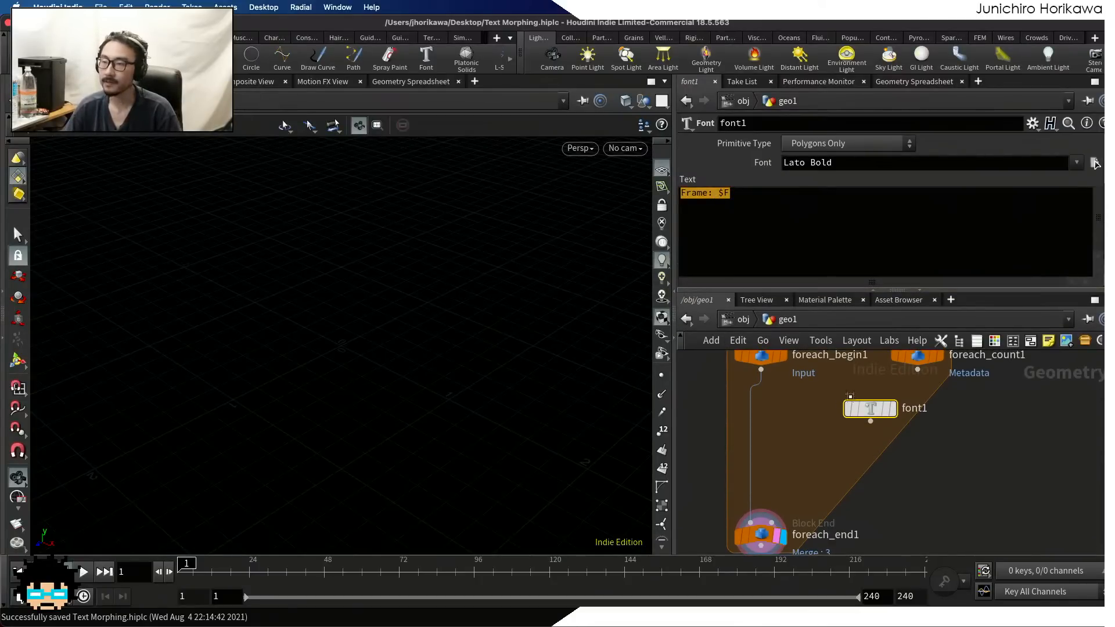
pyautogui.click(890, 409)
pyautogui.moveTo(428, 296); pyautogui.dragTo(349, 279, button='right')
# Check the numbered text detail attributes of BASE in the Geometry Spreadsheet
pyautogui.moveTo(807, 434); pyautogui.dragTo(807, 541, button='middle')
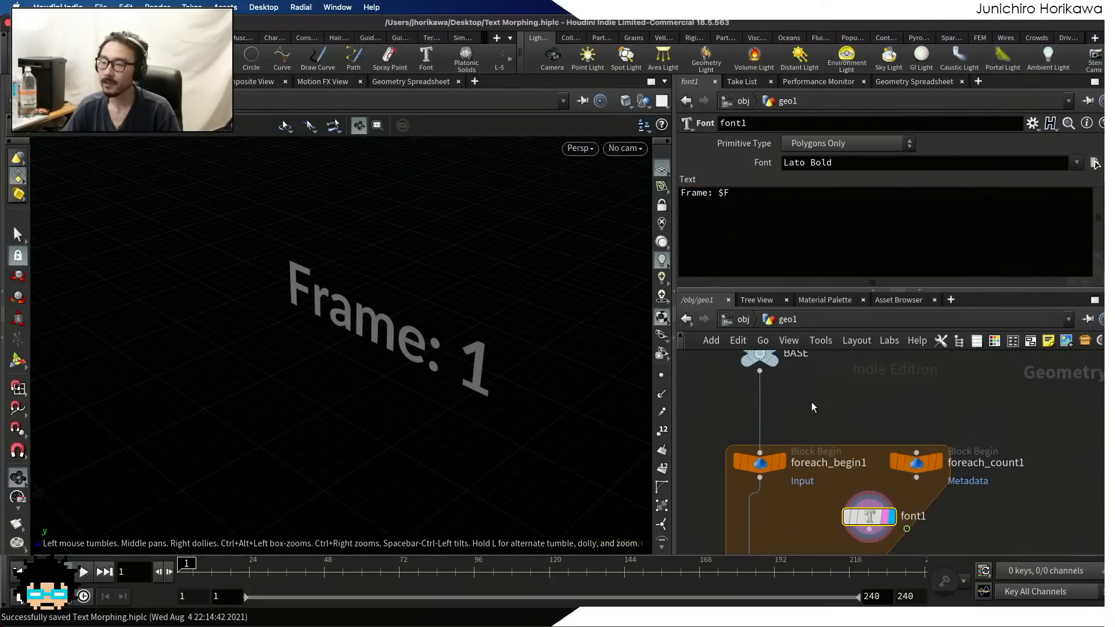
pyautogui.click(760, 355)
pyautogui.click(914, 81)
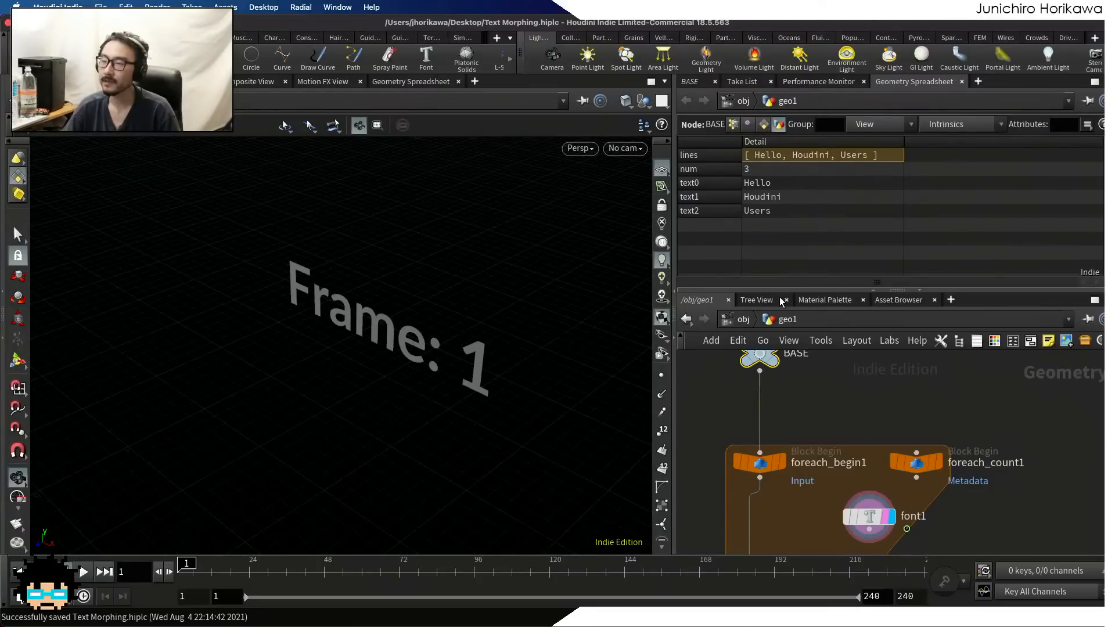
pyautogui.scroll(-3, 842, 459)
pyautogui.scroll(4, 889, 468)
# Replace font1's text with the backticked expression `details()` and widen the parameter area
pyautogui.click(889, 466)
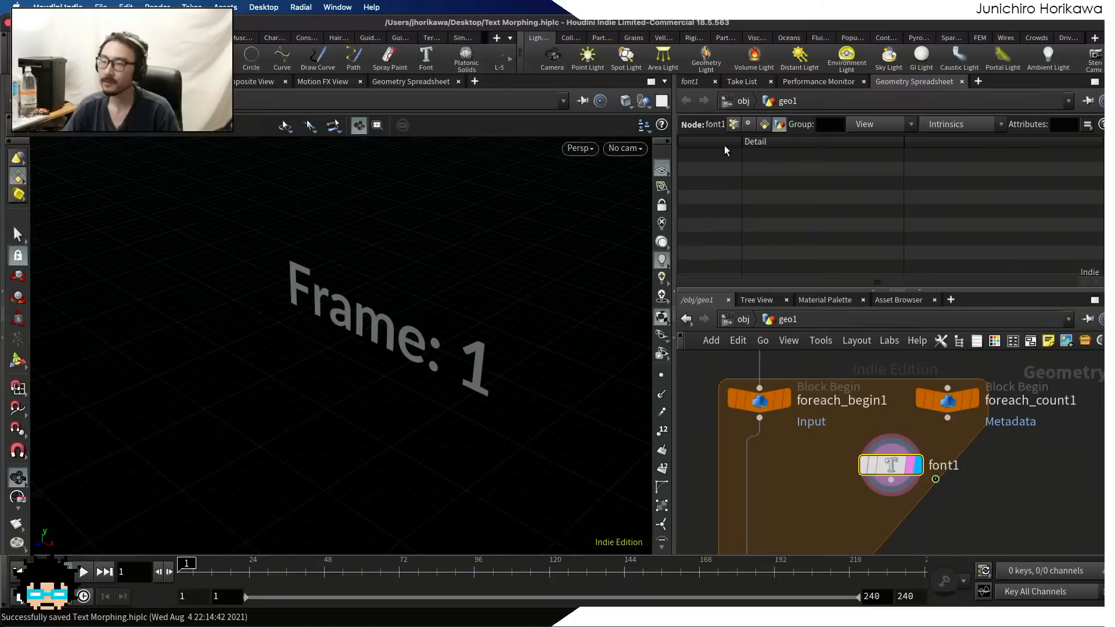
pyautogui.click(689, 81)
pyautogui.click(725, 260)
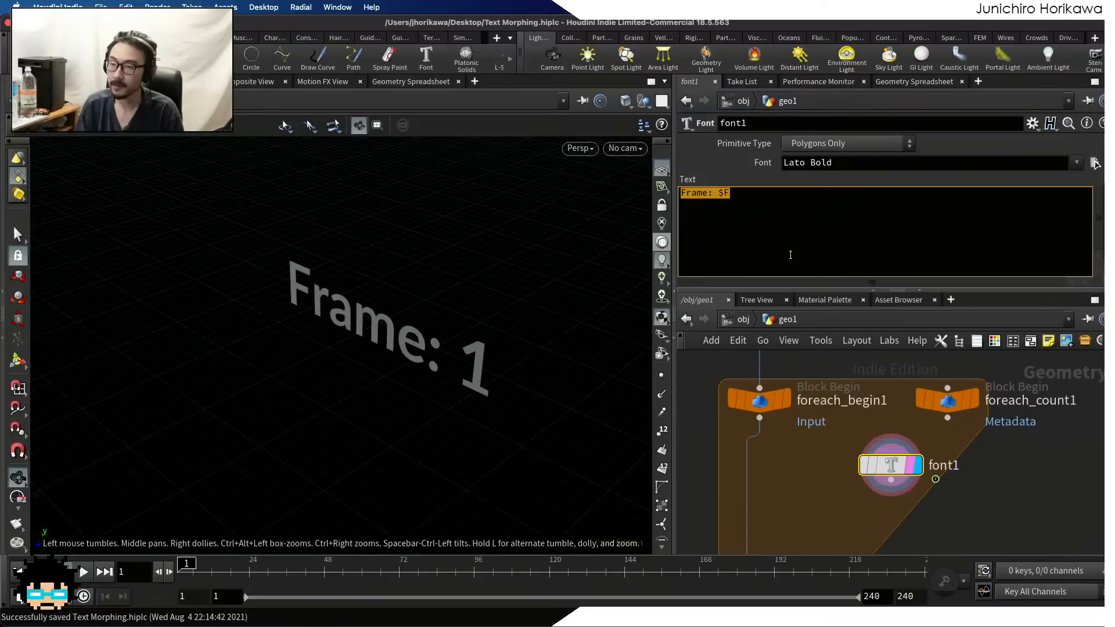
pyautogui.write('``')
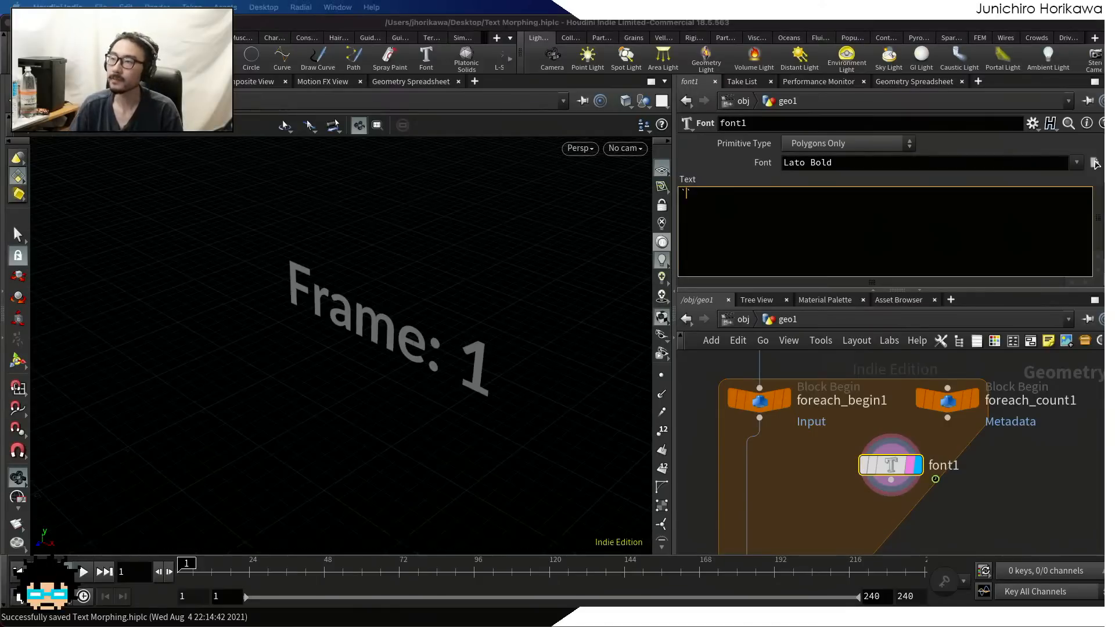
pyautogui.click(699, 199)
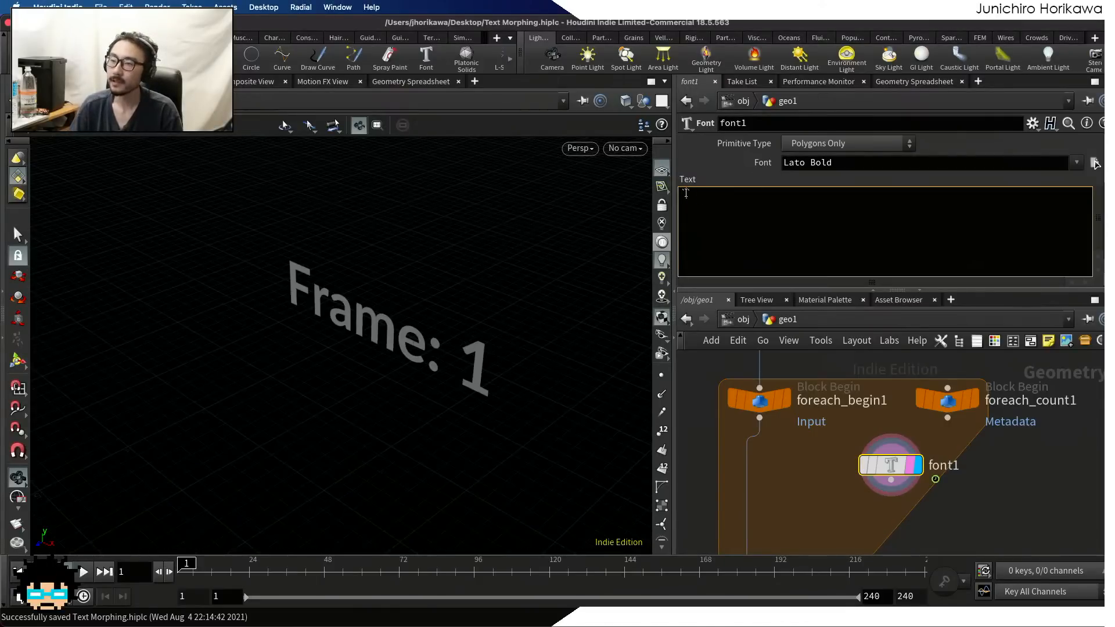
pyautogui.write('details(')
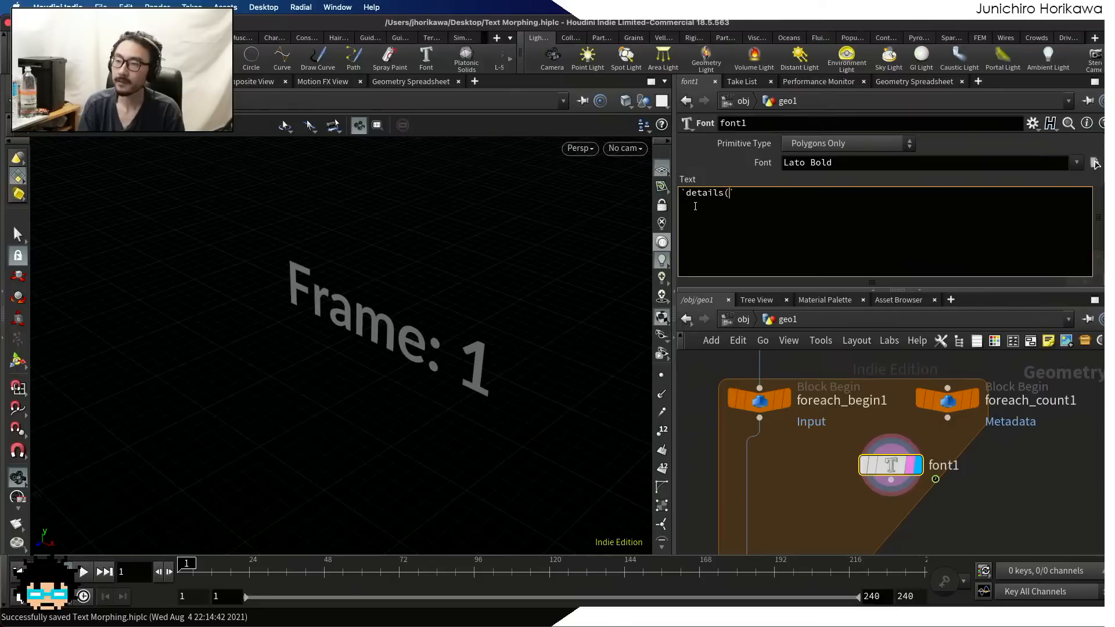
pyautogui.write(')')
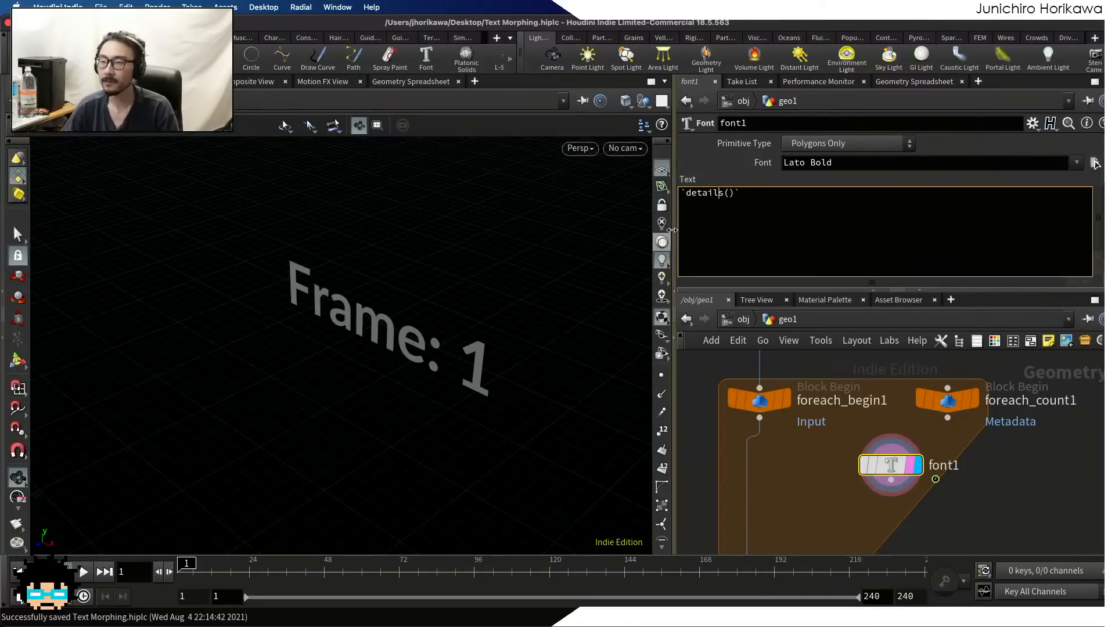
pyautogui.moveTo(672, 232); pyautogui.dragTo(353, 256)
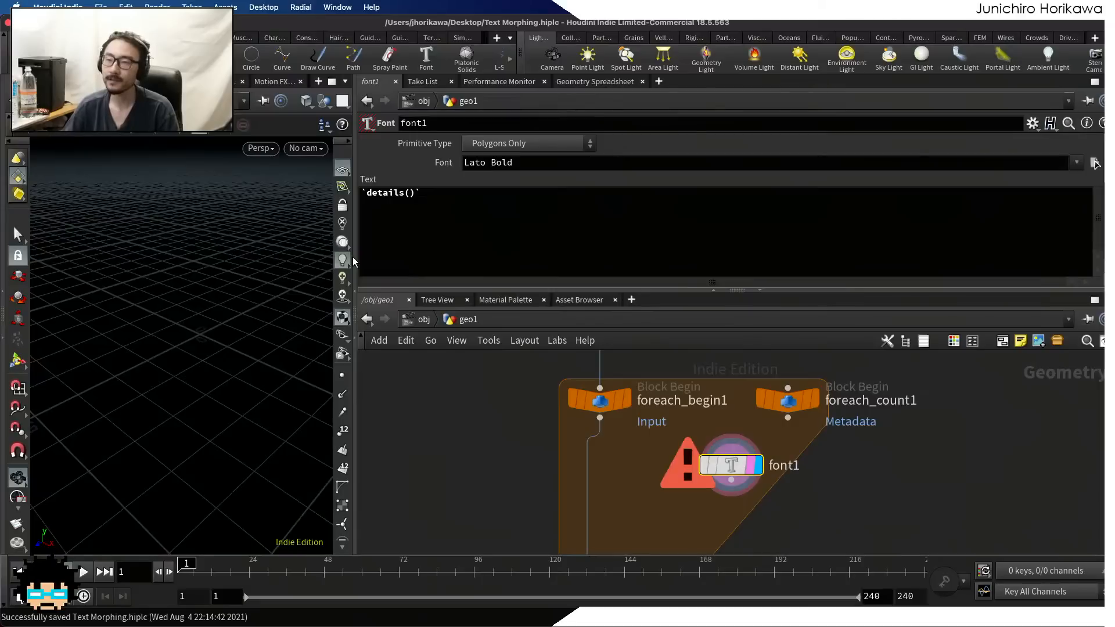
pyautogui.moveTo(404, 196); pyautogui.dragTo(367, 195)
pyautogui.click(432, 196)
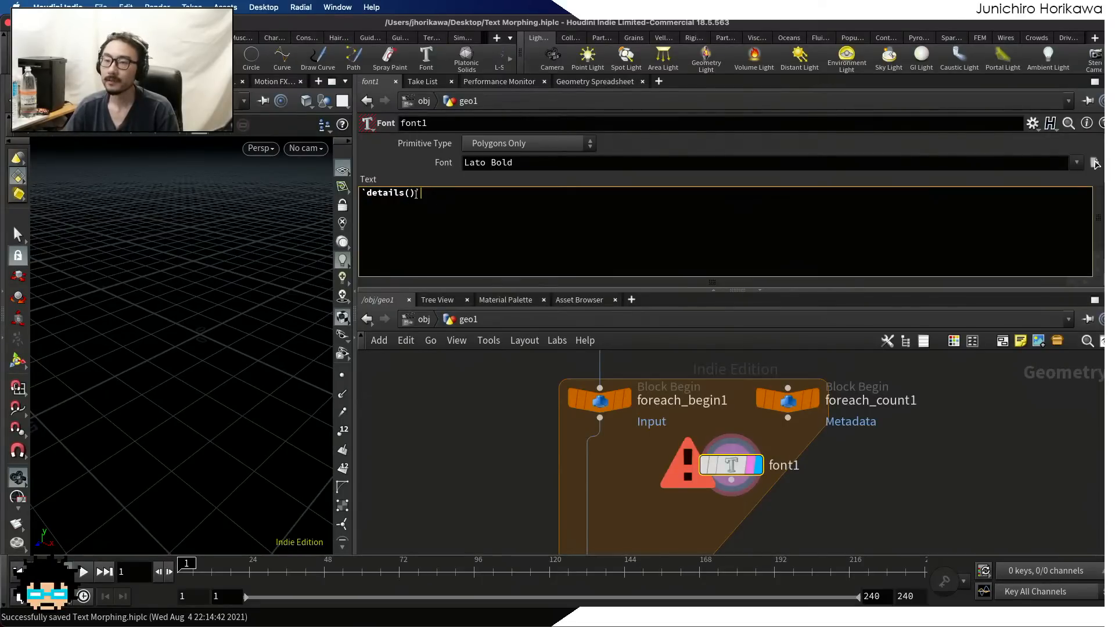
# Fill in the details() call in font1's text with the arguments "../BASE", "text" +
pyautogui.write('"../BSSE')
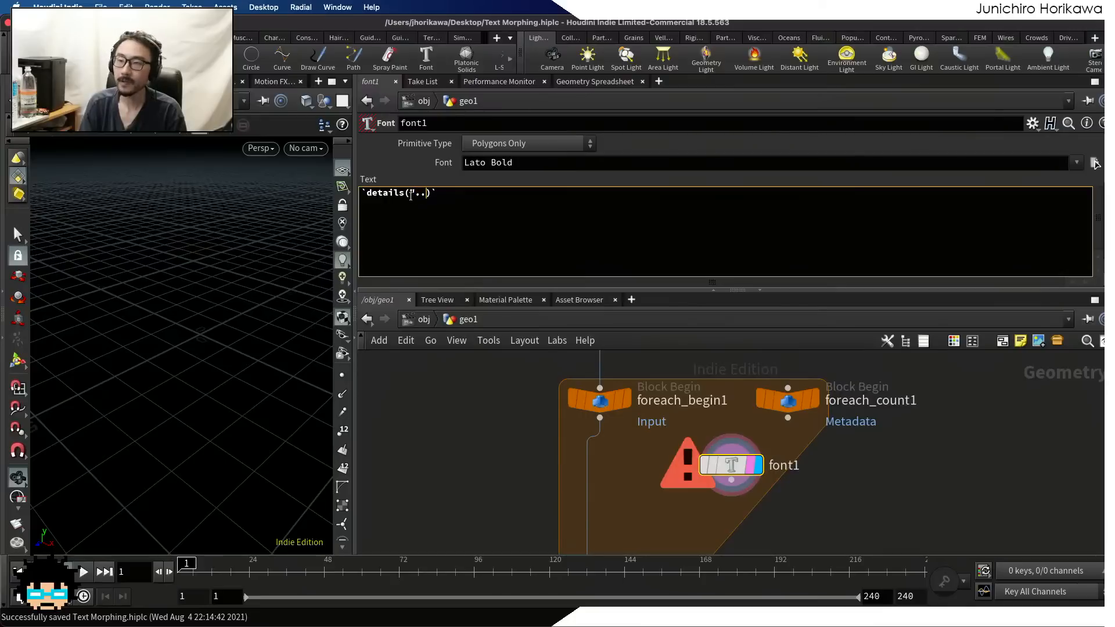
pyautogui.press('BackSpace')
pyautogui.press('BackSpace')
pyautogui.press('BackSpace')
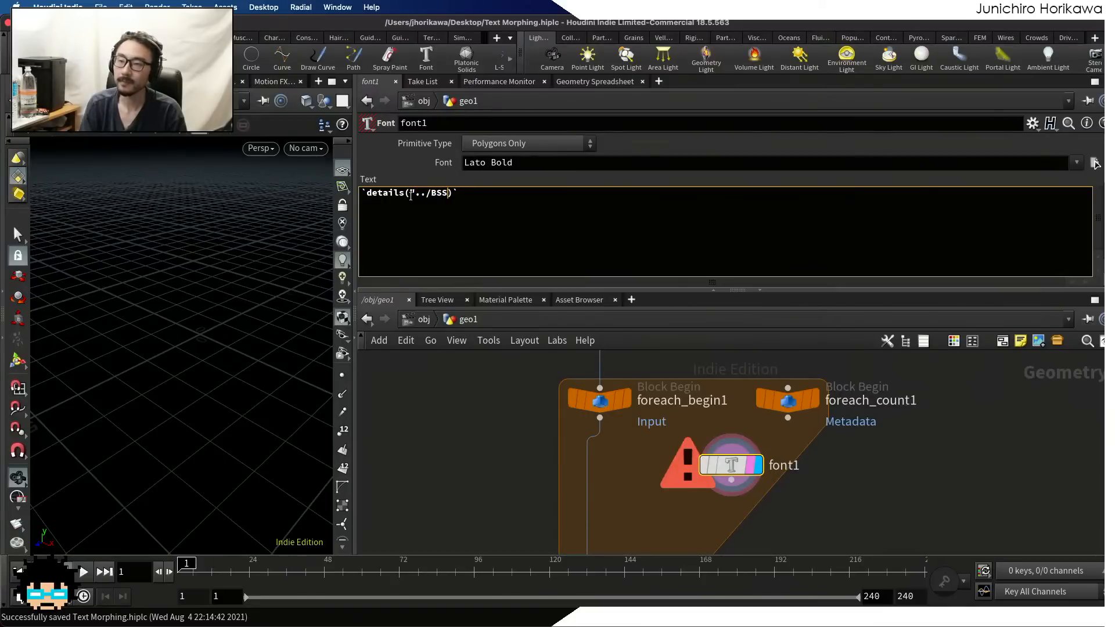
pyautogui.write('ASE",')
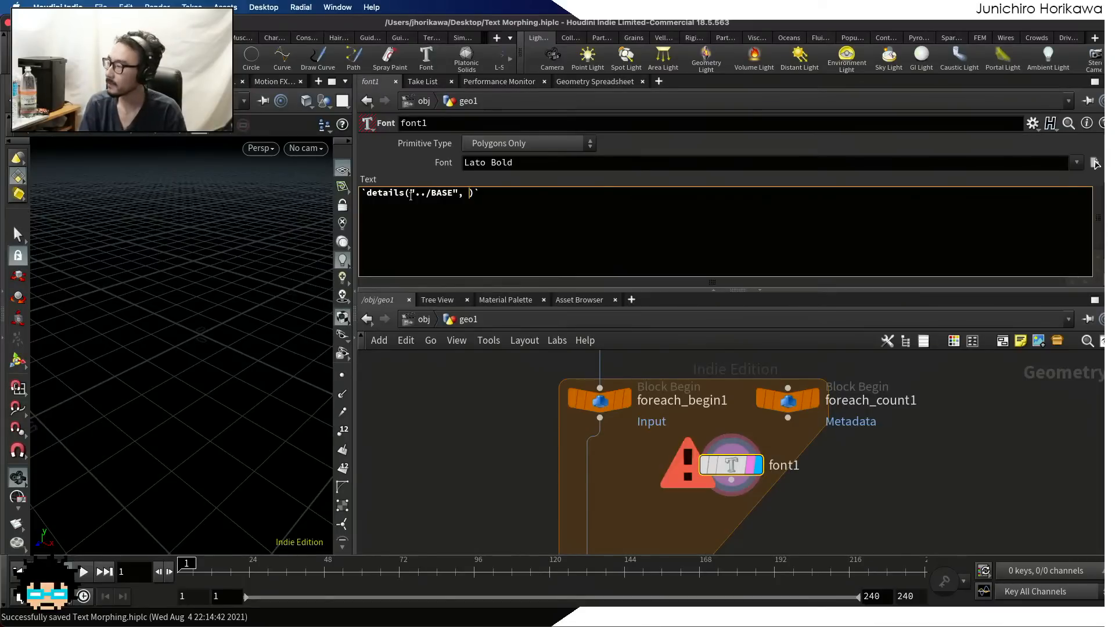
pyautogui.write('"text"')
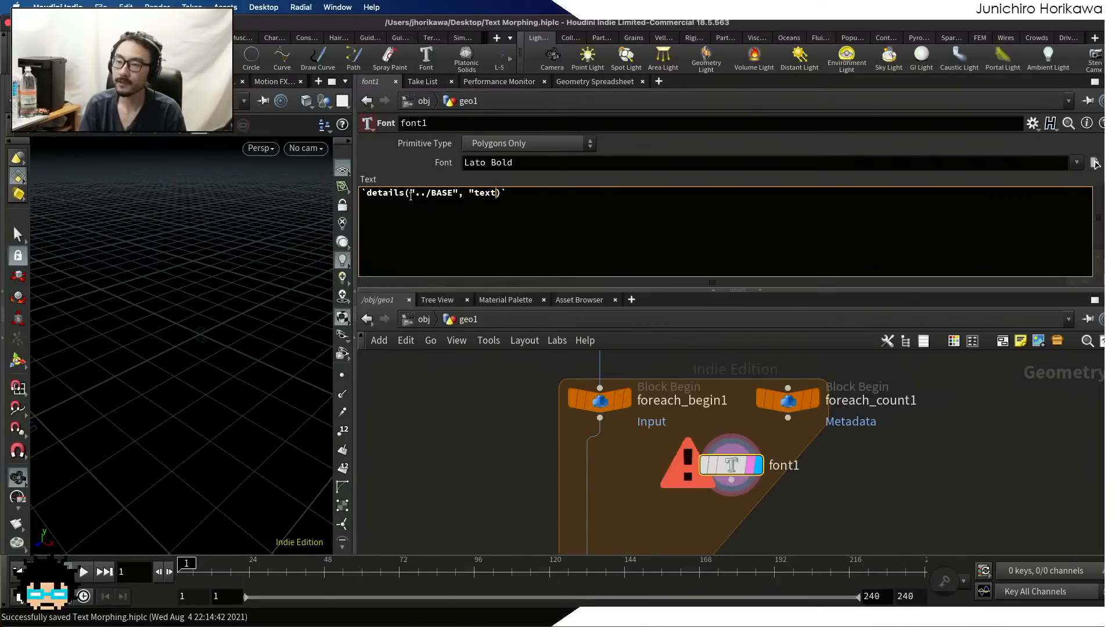
pyautogui.write(' +')
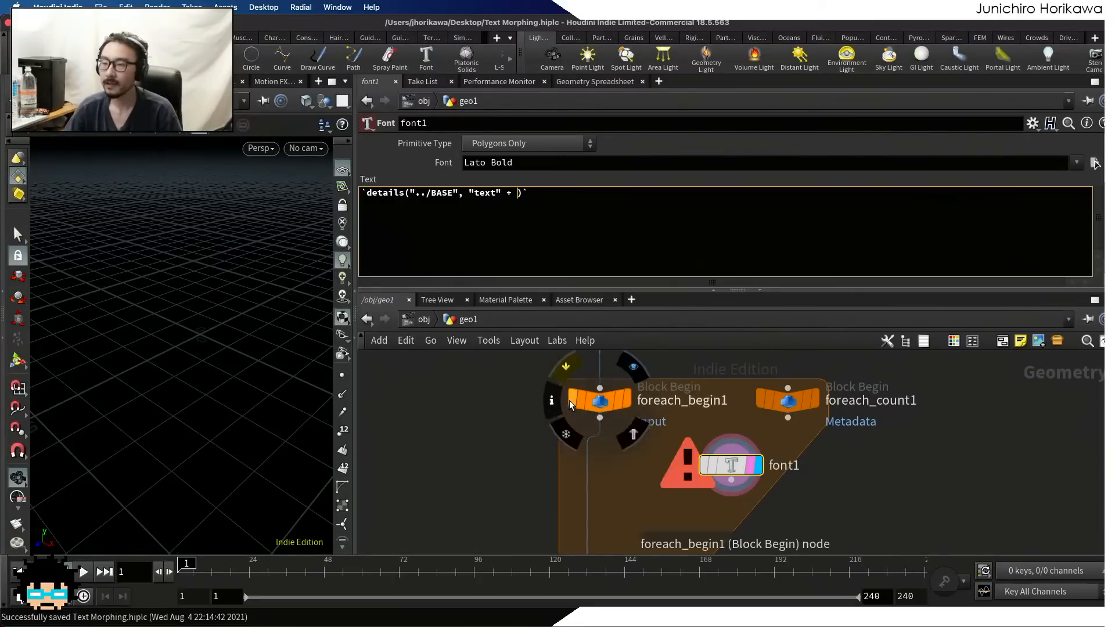
# Check foreach_count1's iteration detail attribute in the Geometry Spreadsheet and look over its parameters
pyautogui.click(782, 402)
pyautogui.click(637, 83)
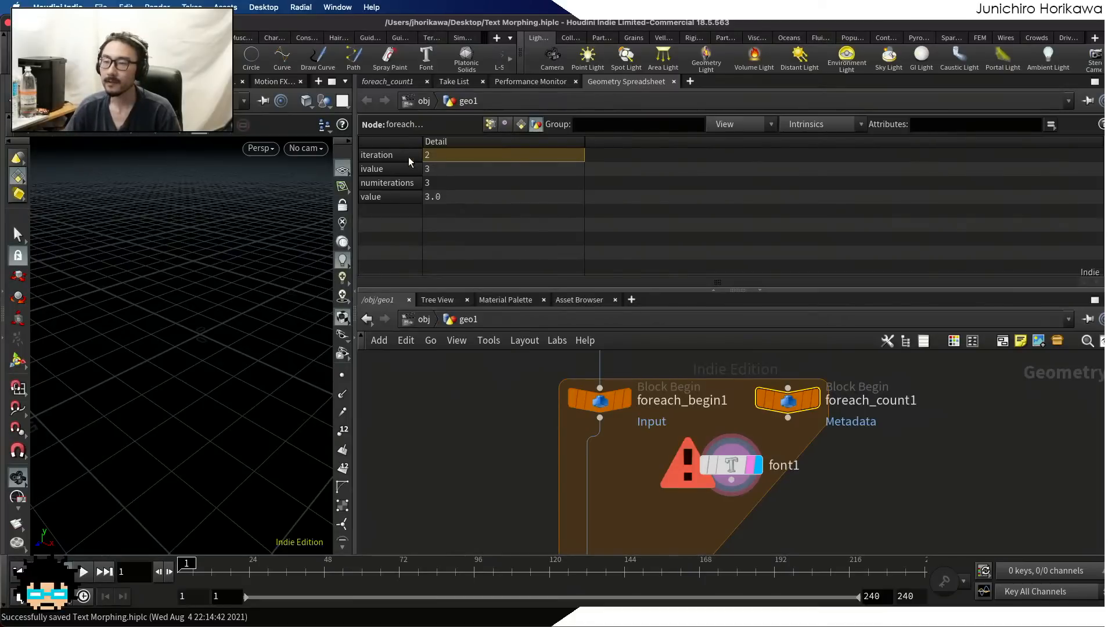
pyautogui.click(388, 83)
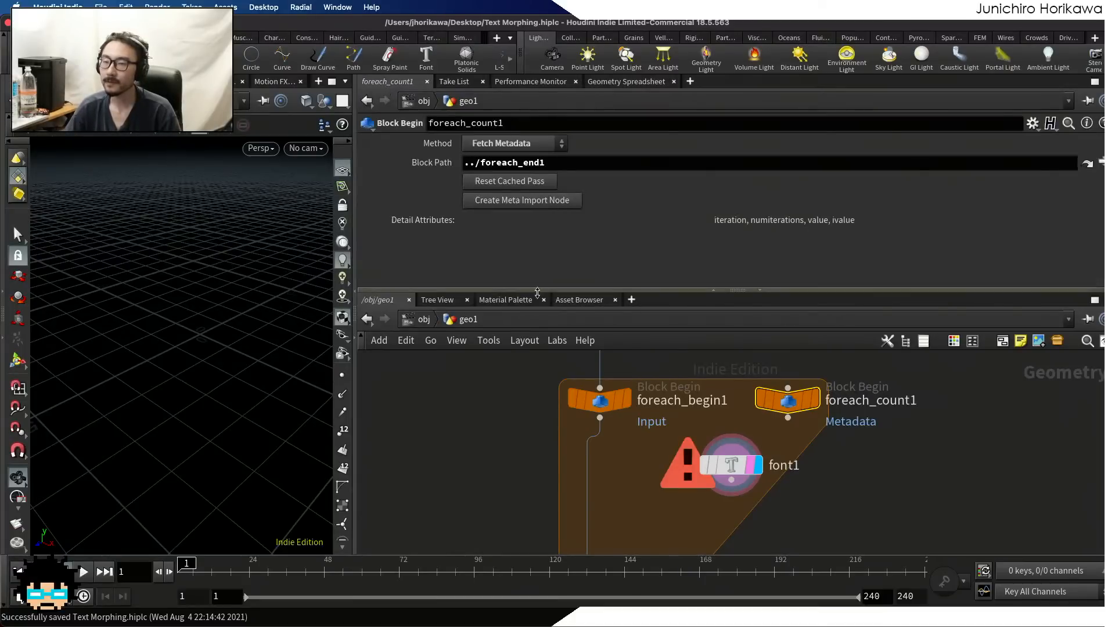
# Append a nested detail() call after "text" + inside the details() expression of font1's text
pyautogui.click(730, 459)
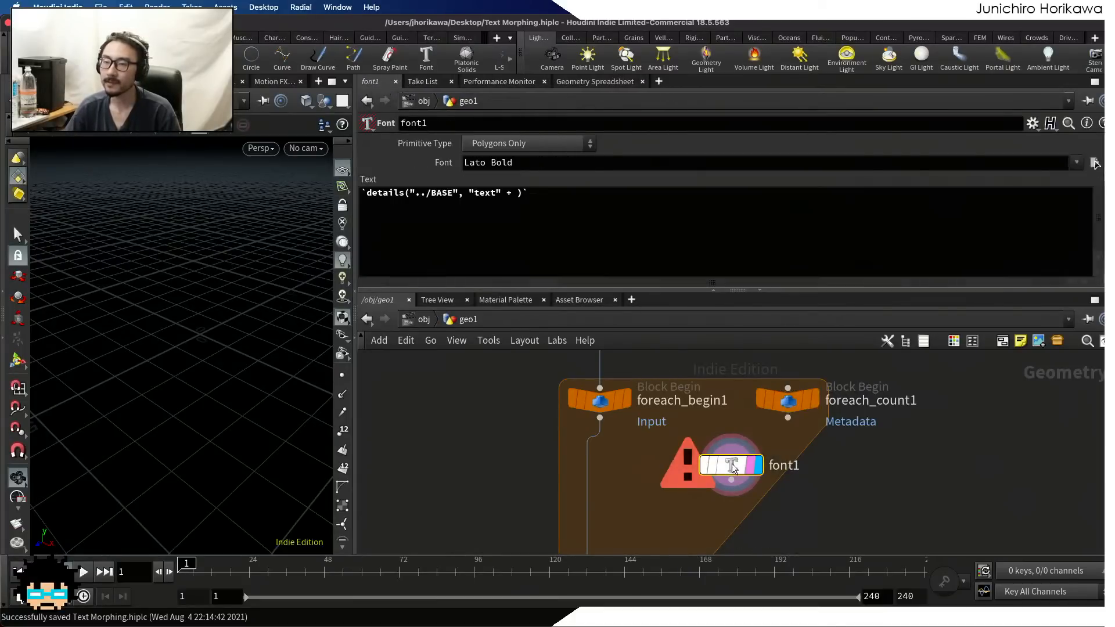
pyautogui.click(518, 192)
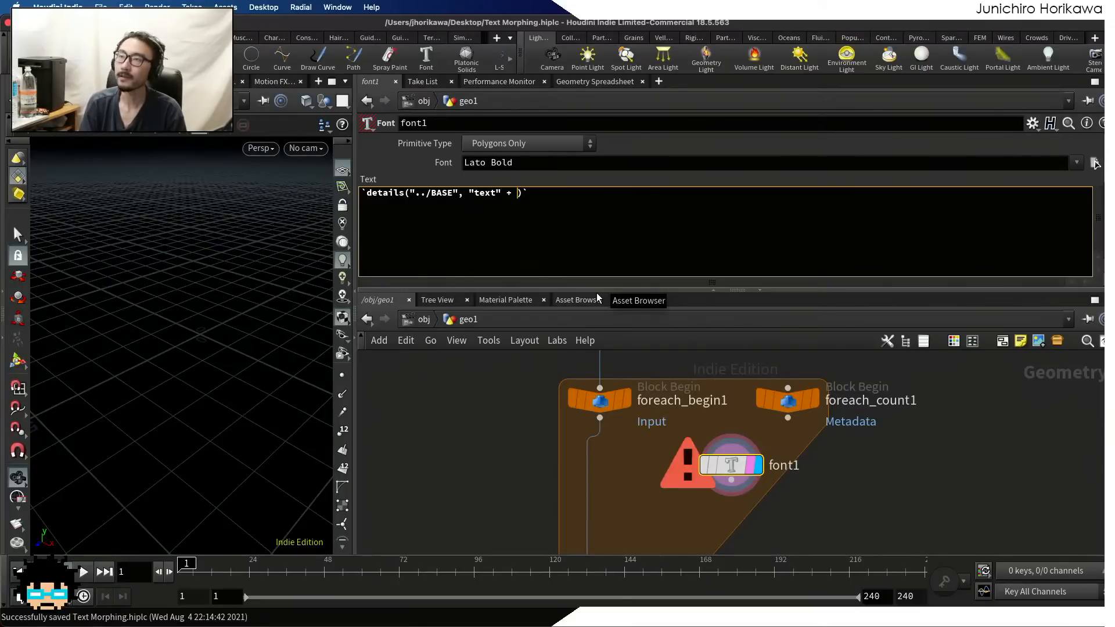
pyautogui.write('detail()')
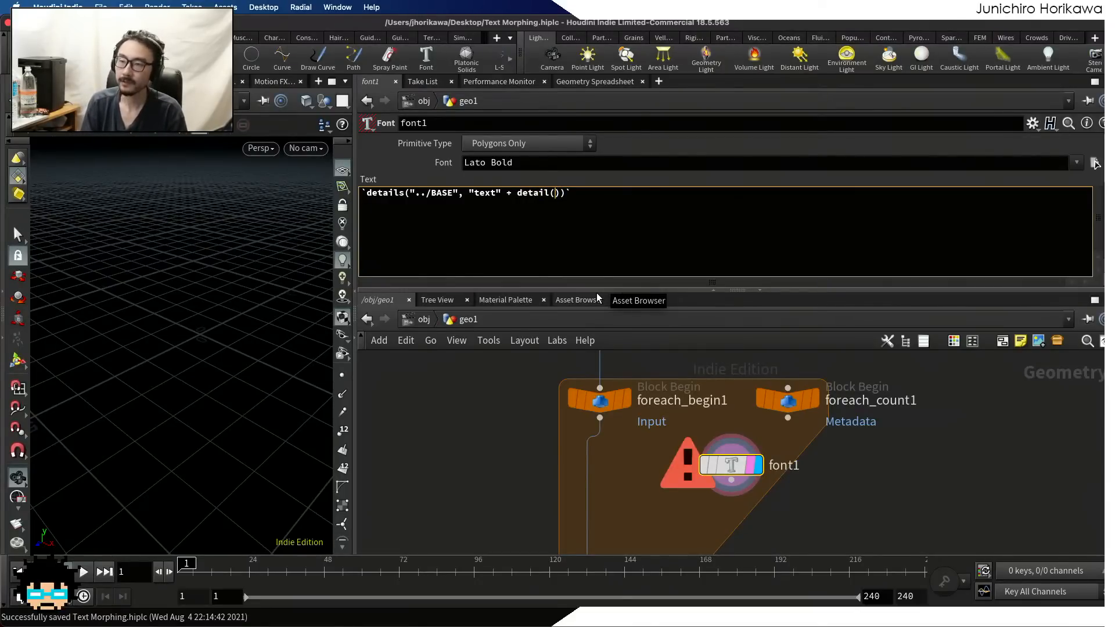
pyautogui.click(401, 193)
pyautogui.write('s')
pyautogui.doubleClick(394, 192)
pyautogui.click(545, 192)
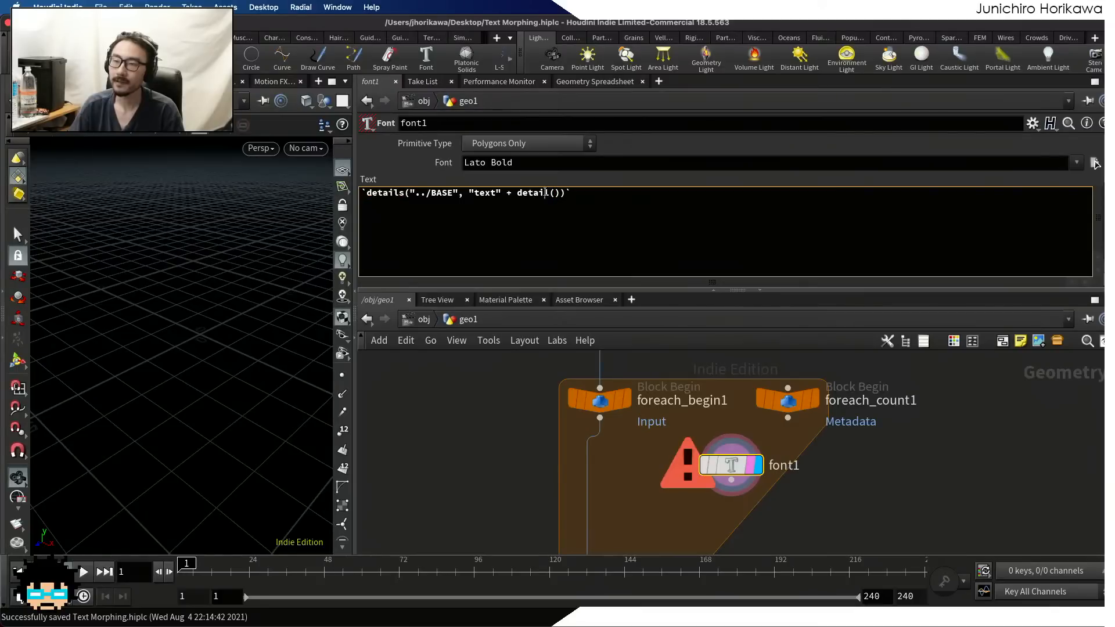
pyautogui.moveTo(405, 193); pyautogui.dragTo(366, 194)
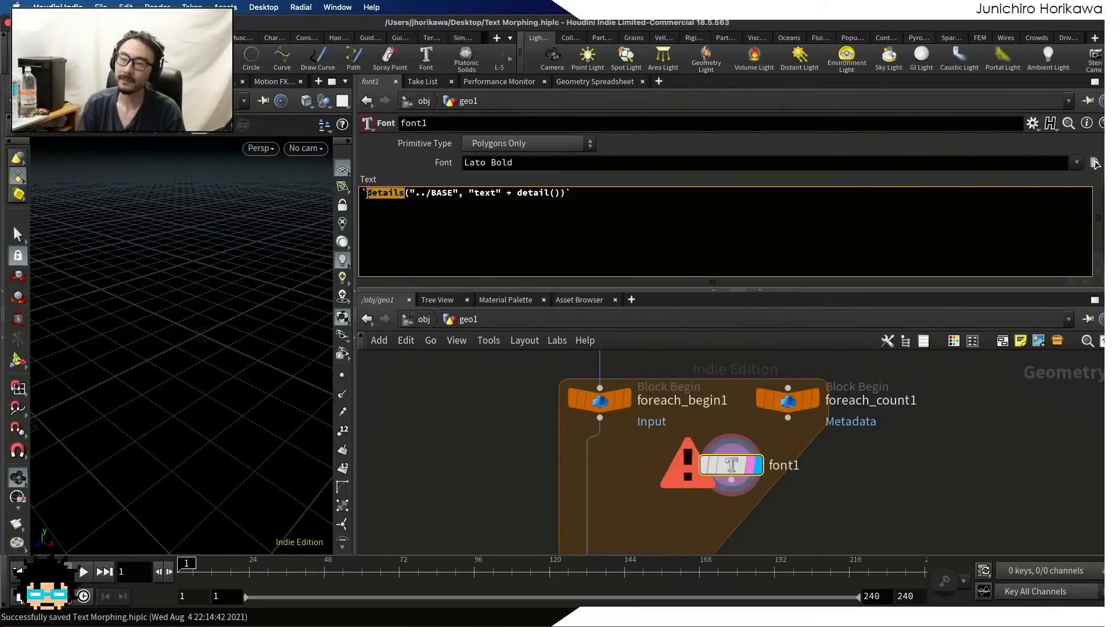
pyautogui.moveTo(549, 192); pyautogui.dragTo(513, 193)
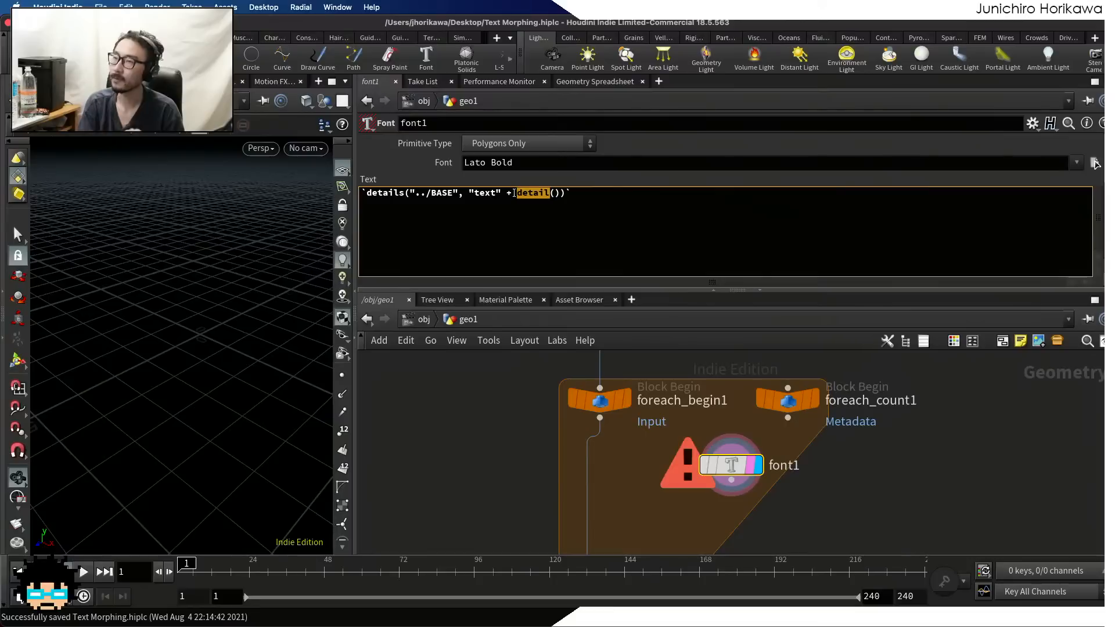
# Give the nested detail() call the node path "../foreach_count1" as its first argument
pyautogui.click(555, 193)
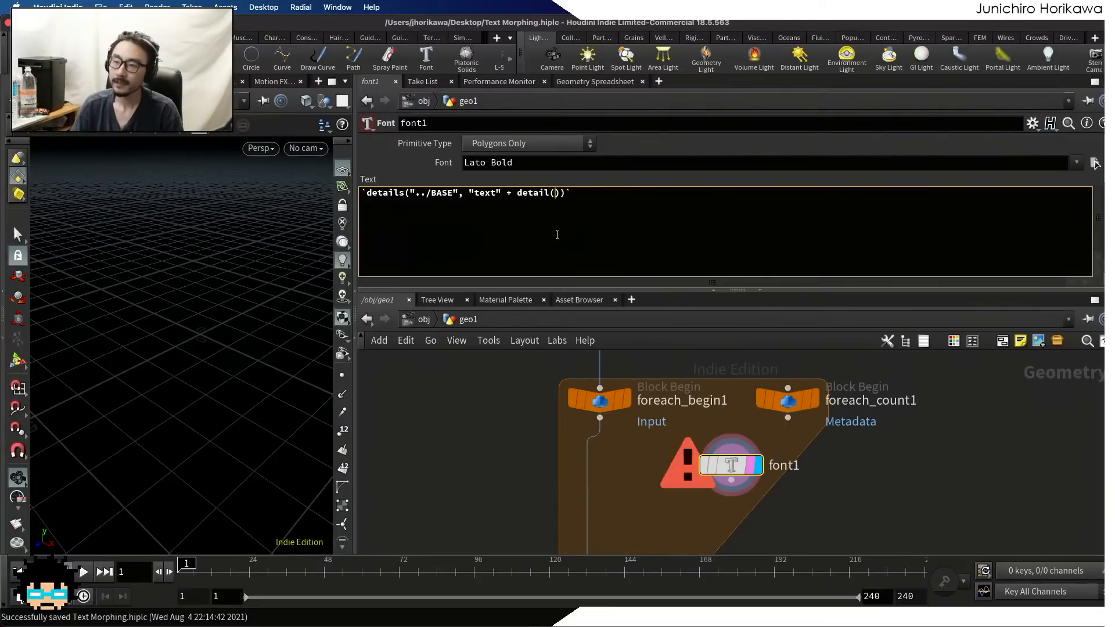
pyautogui.write('"../')
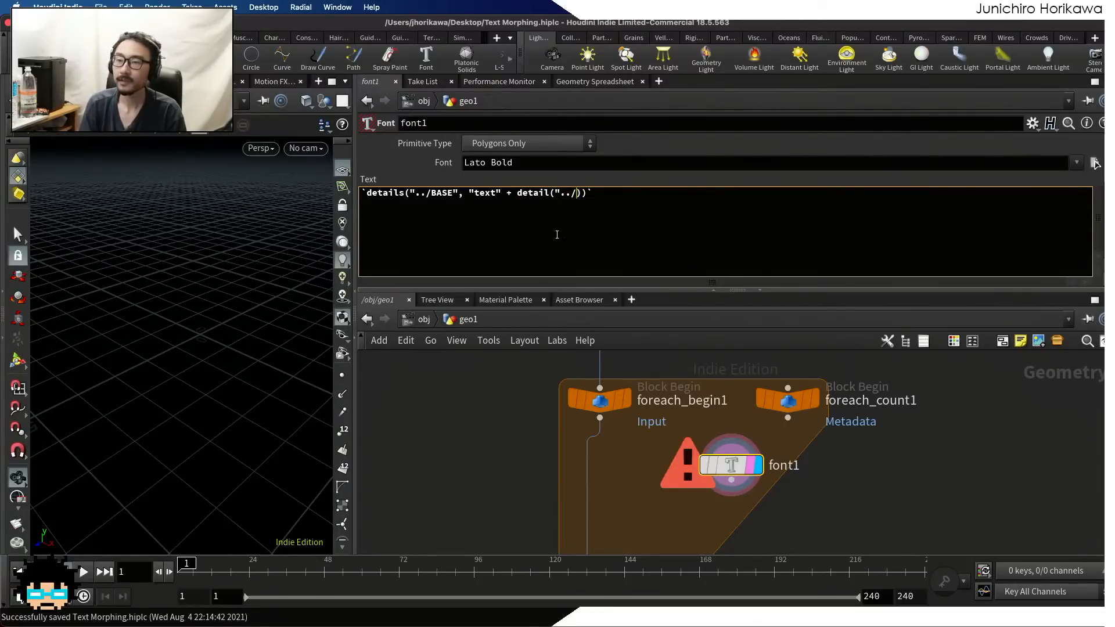
pyautogui.write('foreach')
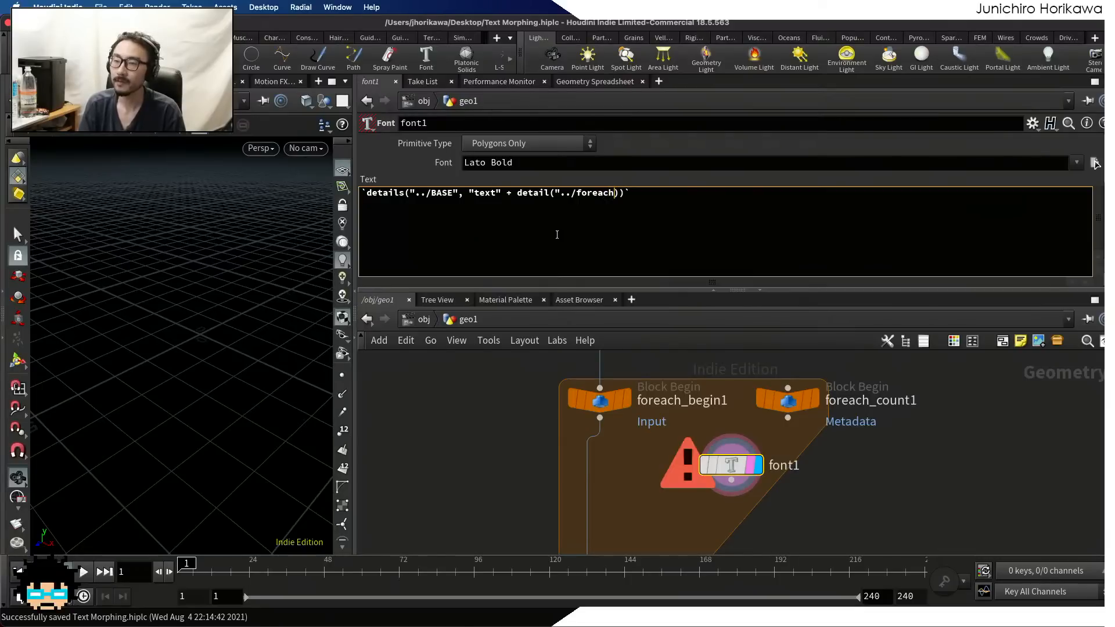
pyautogui.write('_count1')
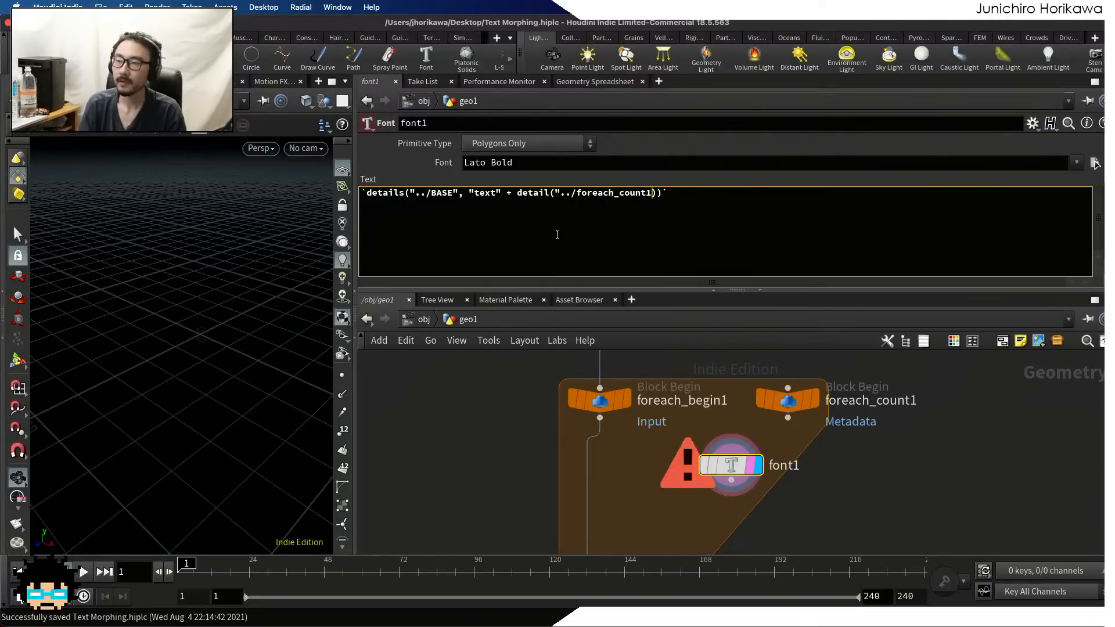
pyautogui.write('"')
pyautogui.moveTo(555, 195); pyautogui.dragTo(653, 195)
# Complete the nested detail() call with the attribute name "iteration" and index 0
pyautogui.click(656, 195)
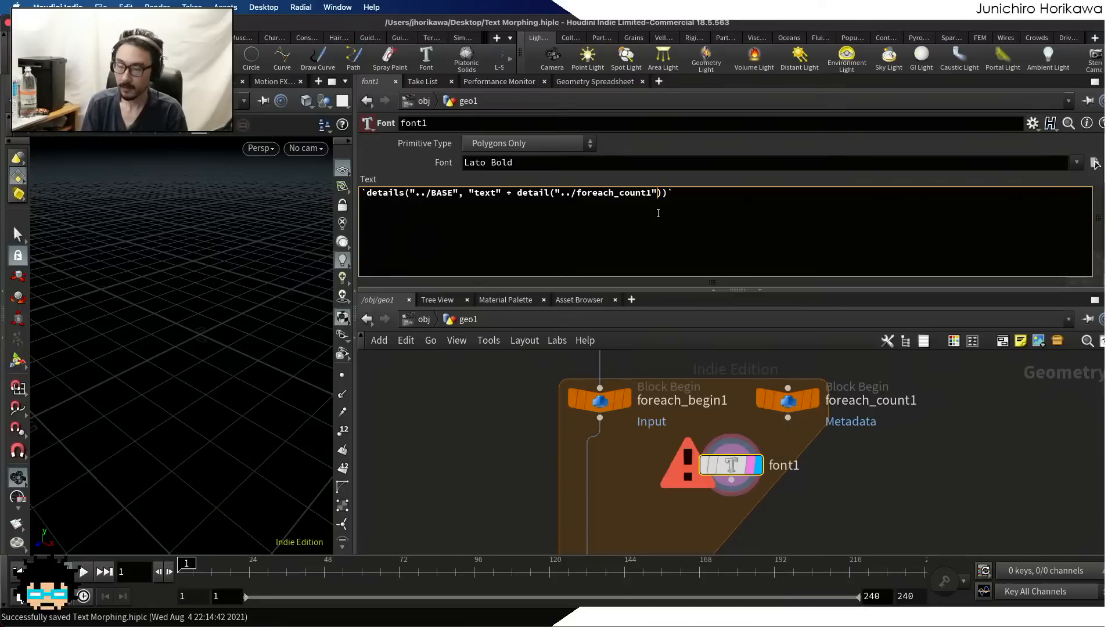
pyautogui.write(', "')
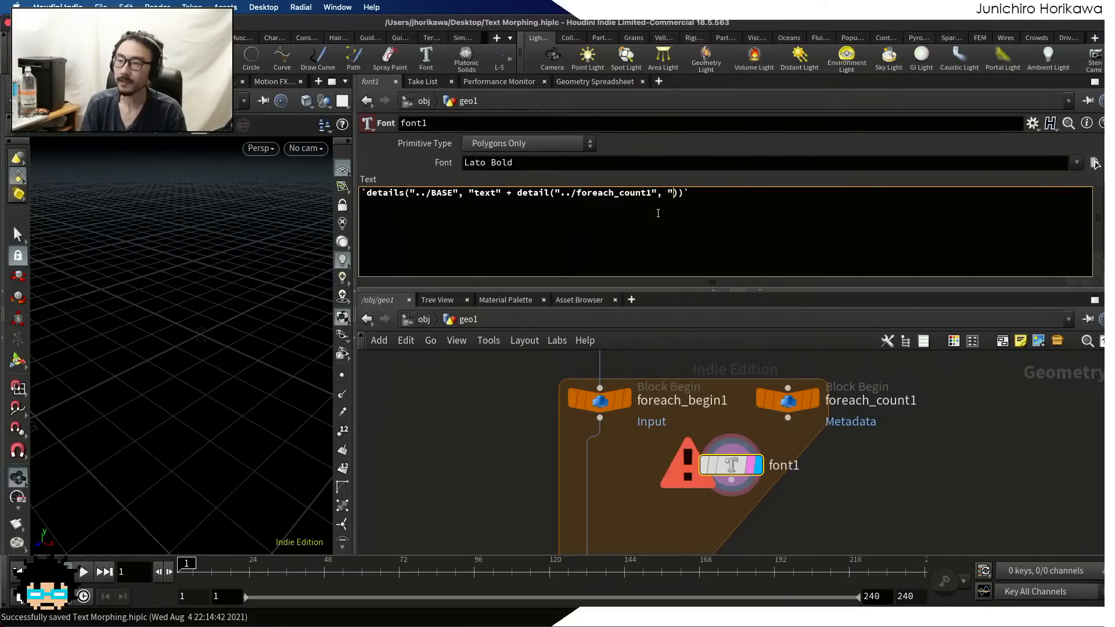
pyautogui.write('iteration", ')
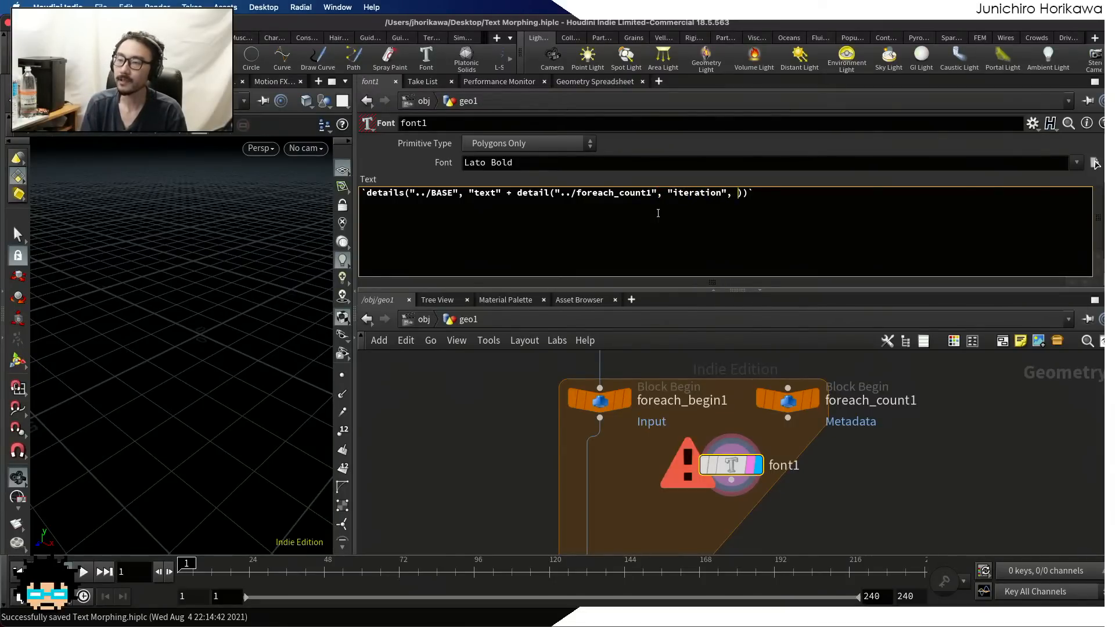
pyautogui.write('0')
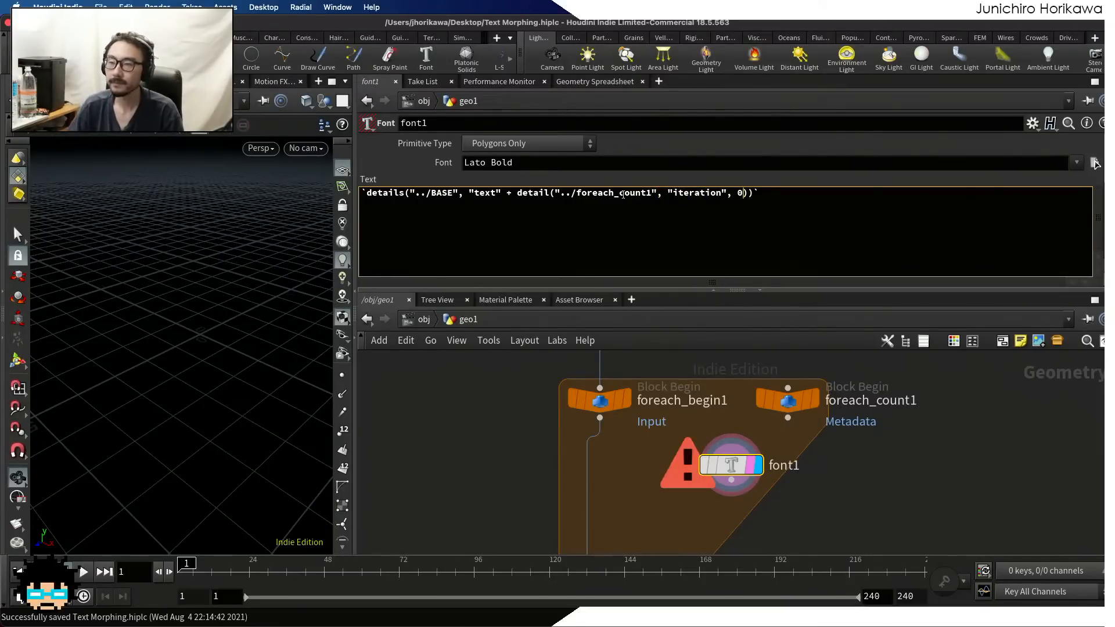
pyautogui.moveTo(510, 195)
pyautogui.mouseDown()
pyautogui.moveTo(732, 194)
pyautogui.moveTo(515, 195)
pyautogui.mouseUp()
pyautogui.click(743, 194)
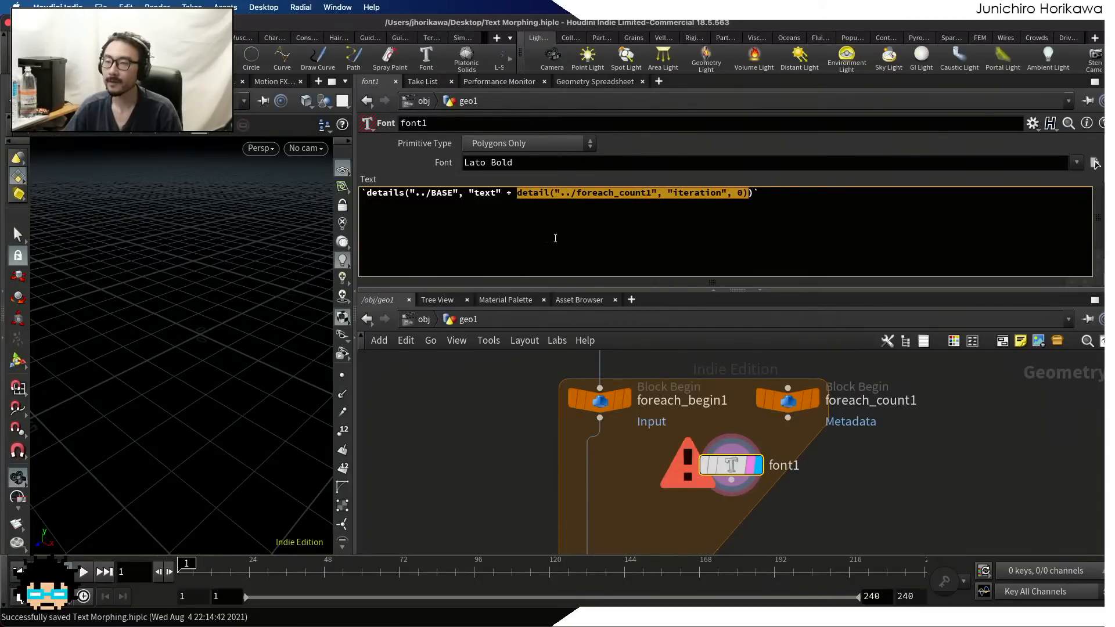
# Wrap the nested detail() call in ftoa() so the iteration number is converted to a string
pyautogui.moveTo(791, 402)
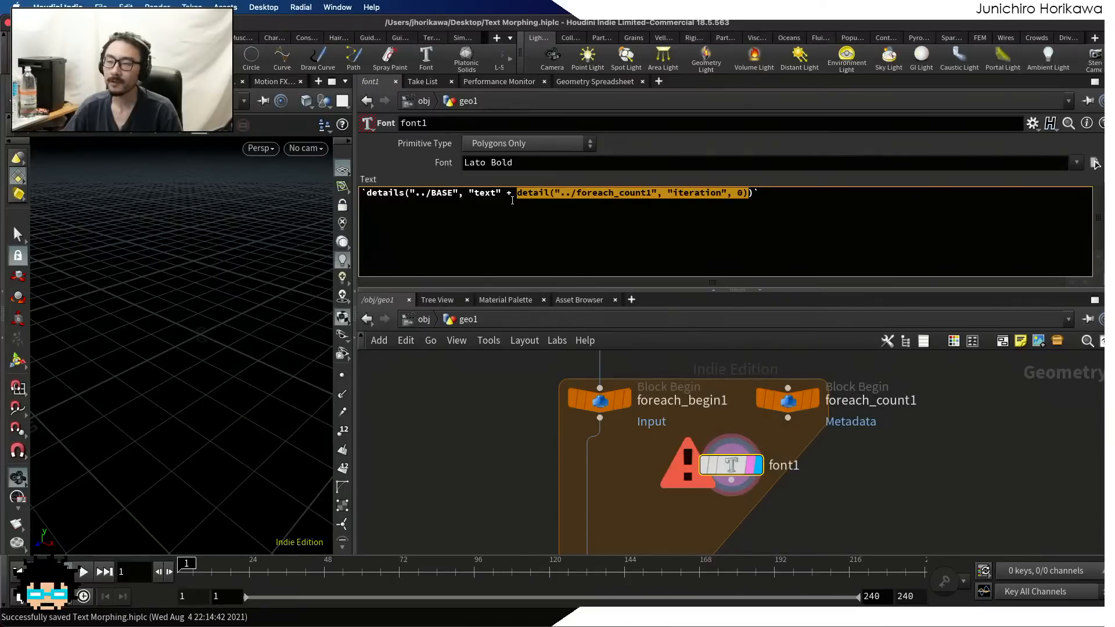
pyautogui.moveTo(500, 194); pyautogui.dragTo(469, 194)
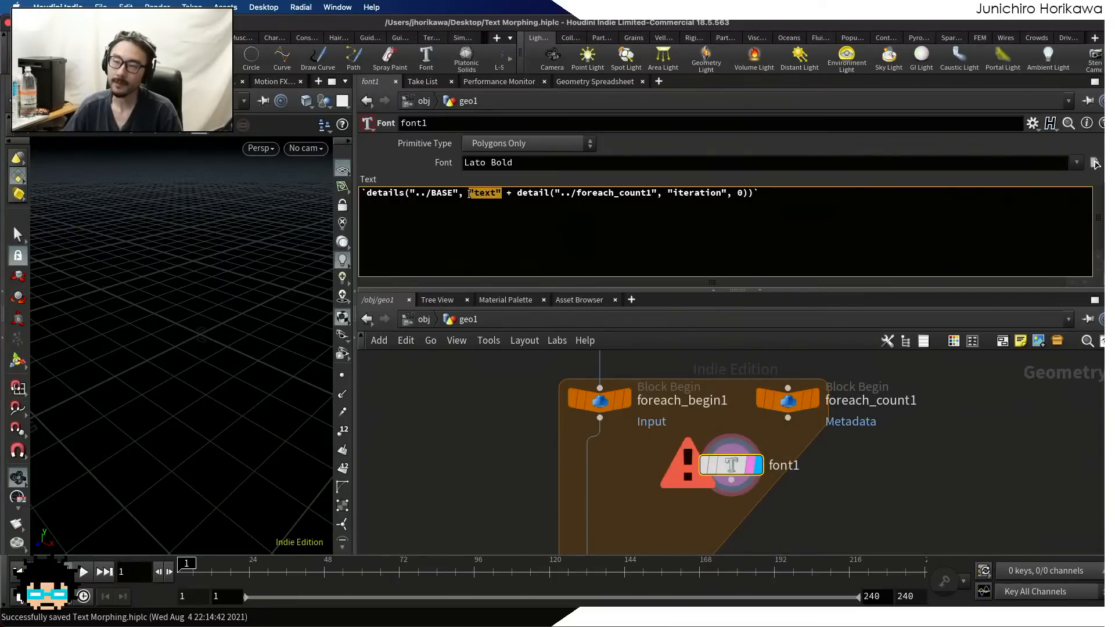
pyautogui.click(515, 193)
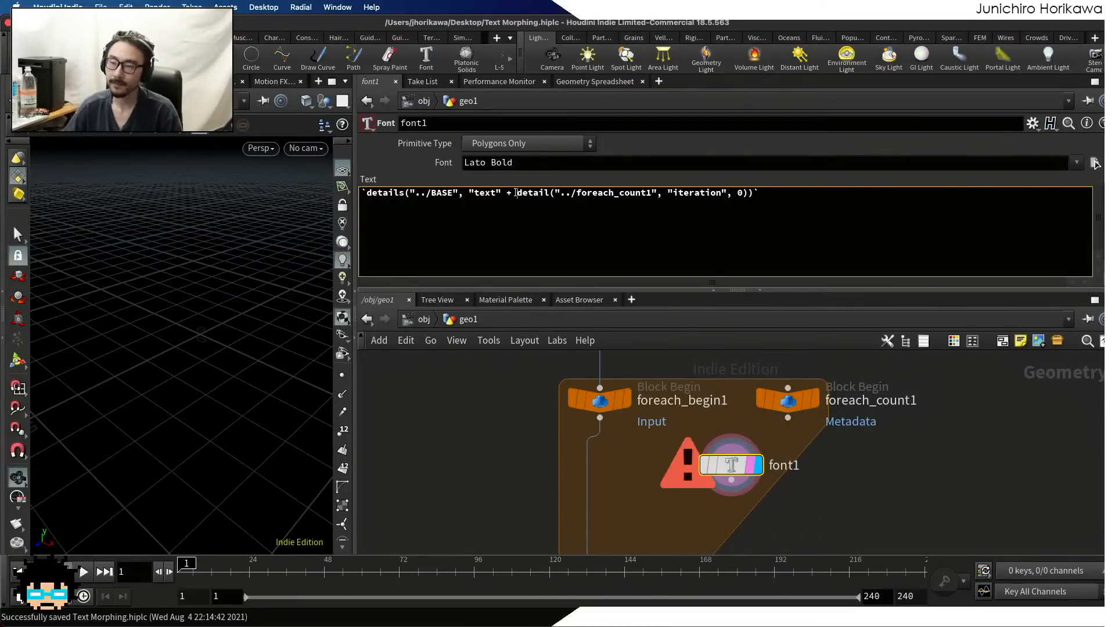
pyautogui.moveTo(518, 193); pyautogui.dragTo(749, 191)
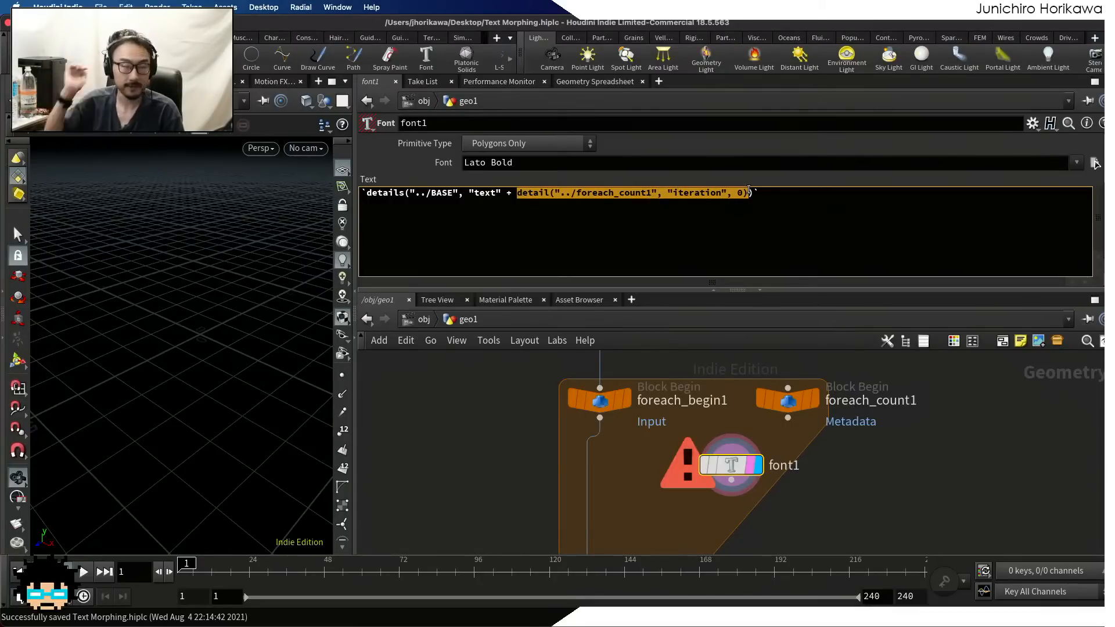
pyautogui.click(516, 194)
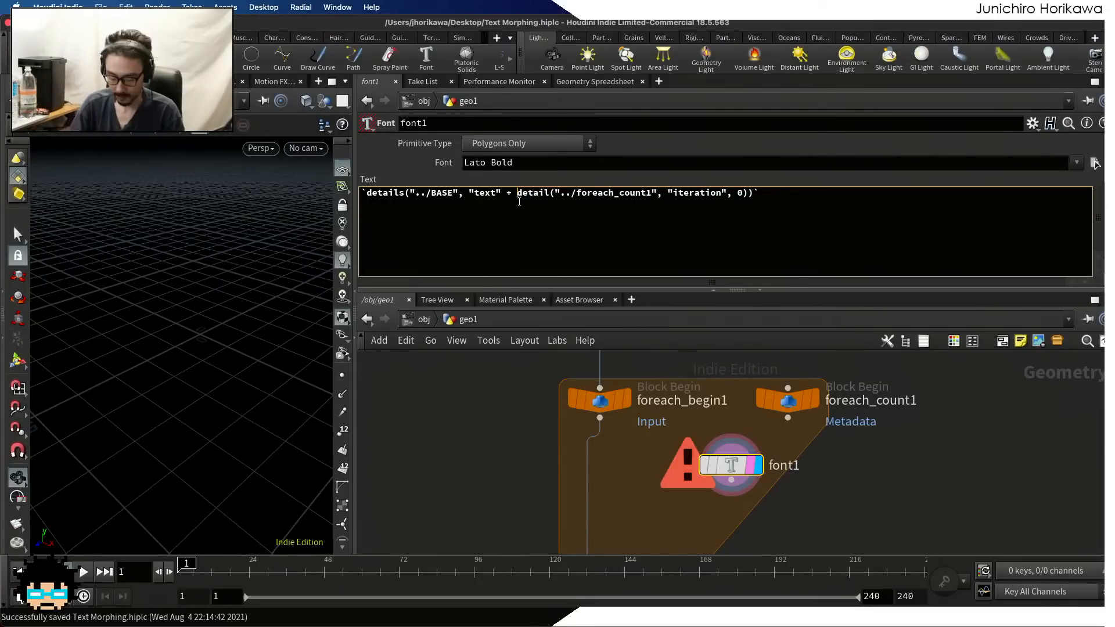
pyautogui.write('ftoa(')
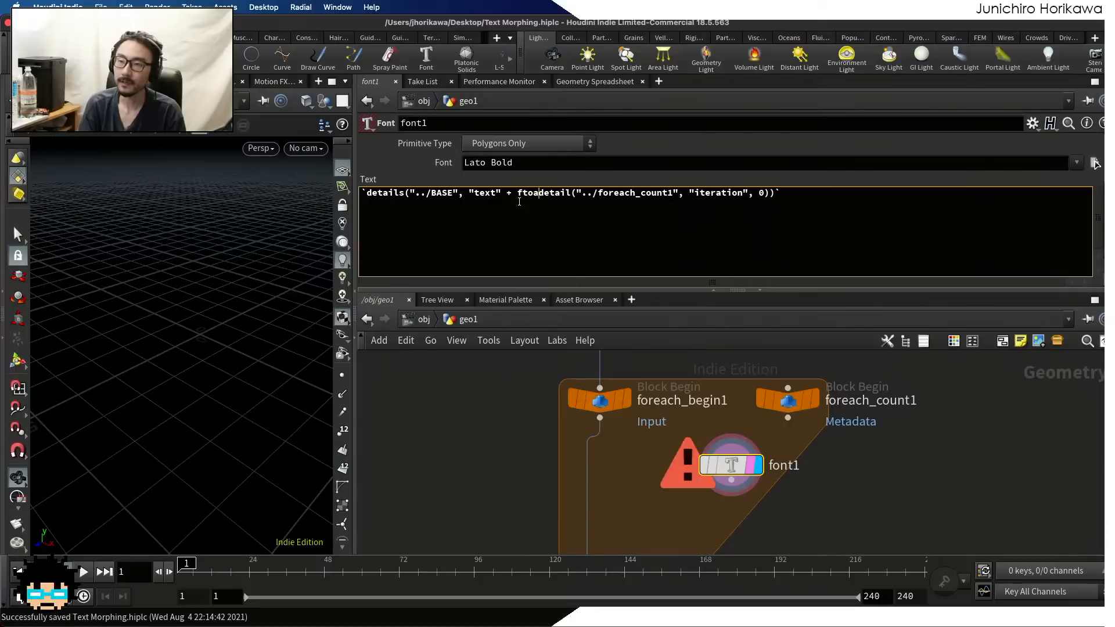
pyautogui.click(774, 194)
pyautogui.write(')')
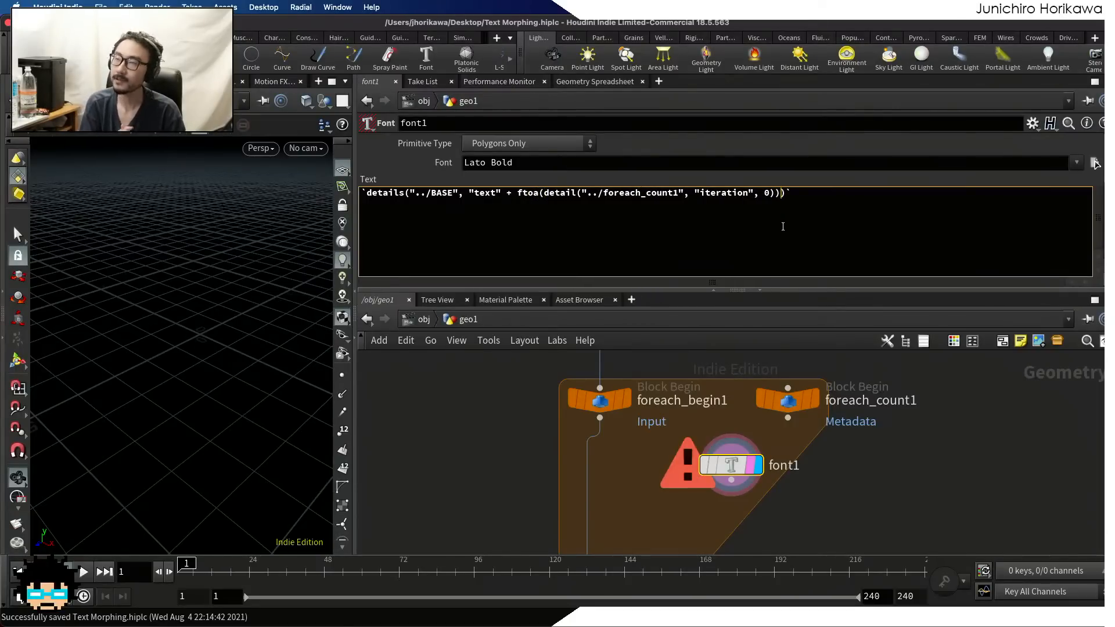
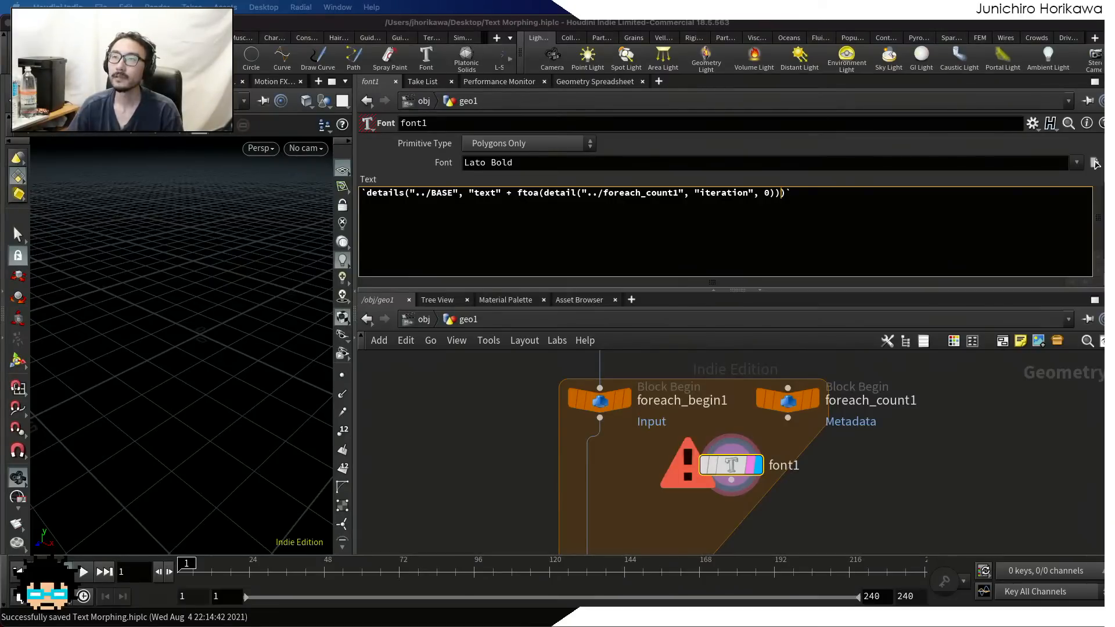
# Switch to the browser, open SideFX's Expression functions reference, and find the detail and details functions on the page
pyautogui.moveTo(636, 1); pyautogui.dragTo(652, 92)
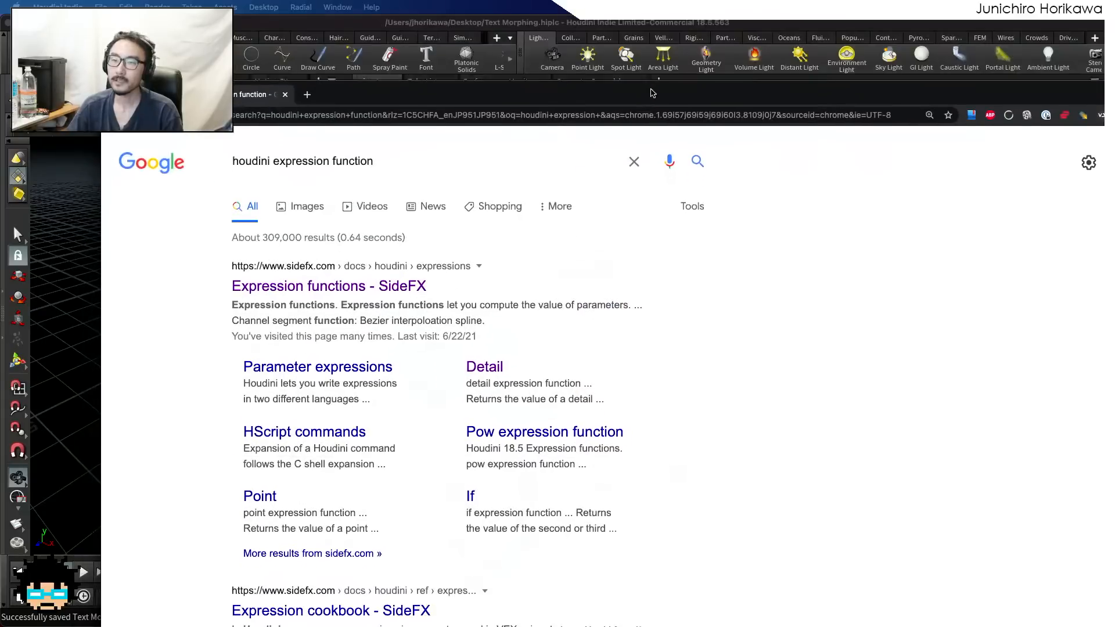
pyautogui.click(349, 291)
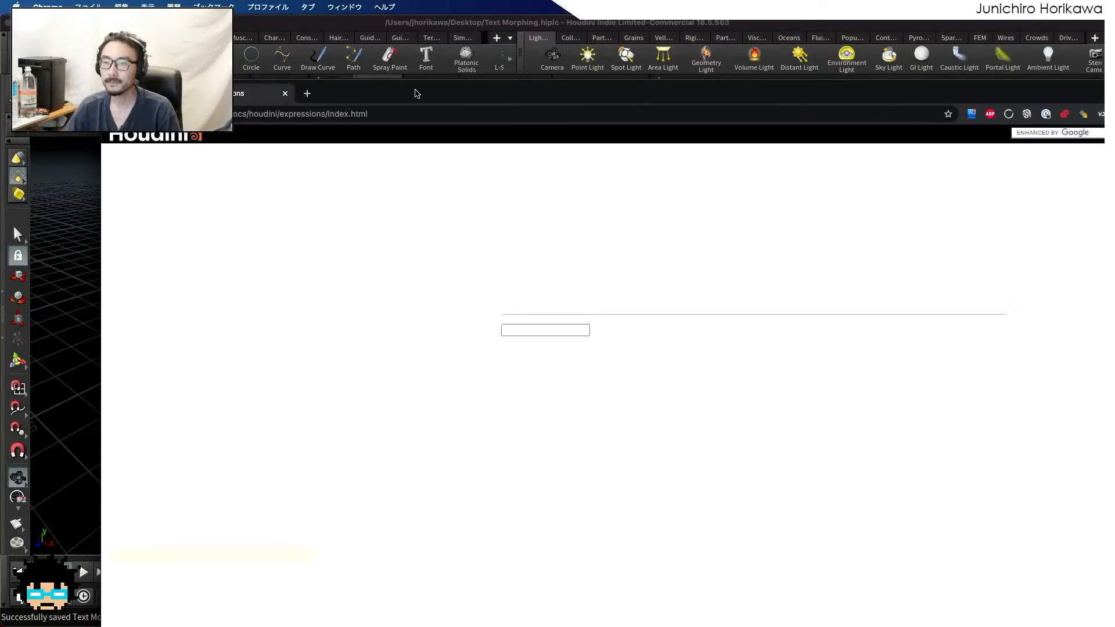
pyautogui.press('super+f')
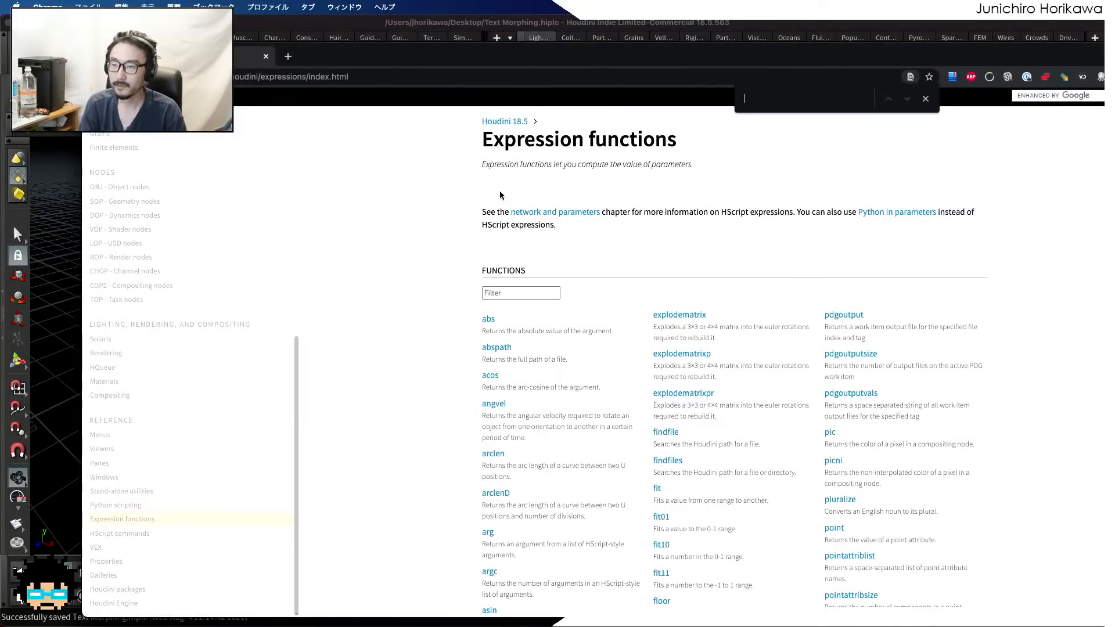
pyautogui.write('detail')
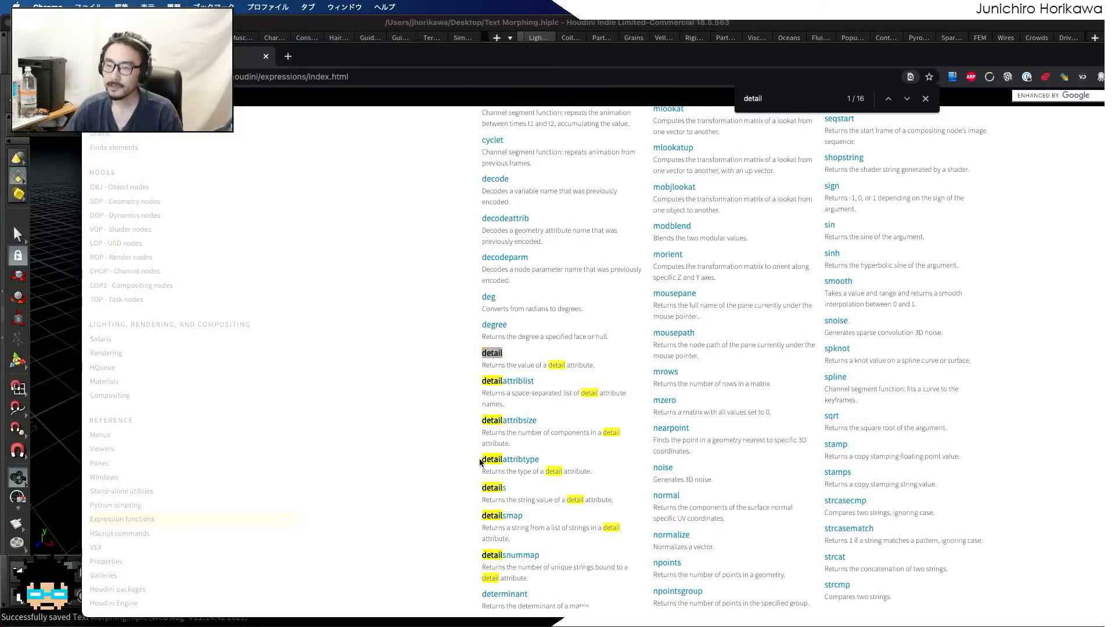
pyautogui.moveTo(474, 493); pyautogui.dragTo(515, 492)
# Find ftoa in the expression functions list, read its documentation page, and return to Houdini
pyautogui.press('super+f')
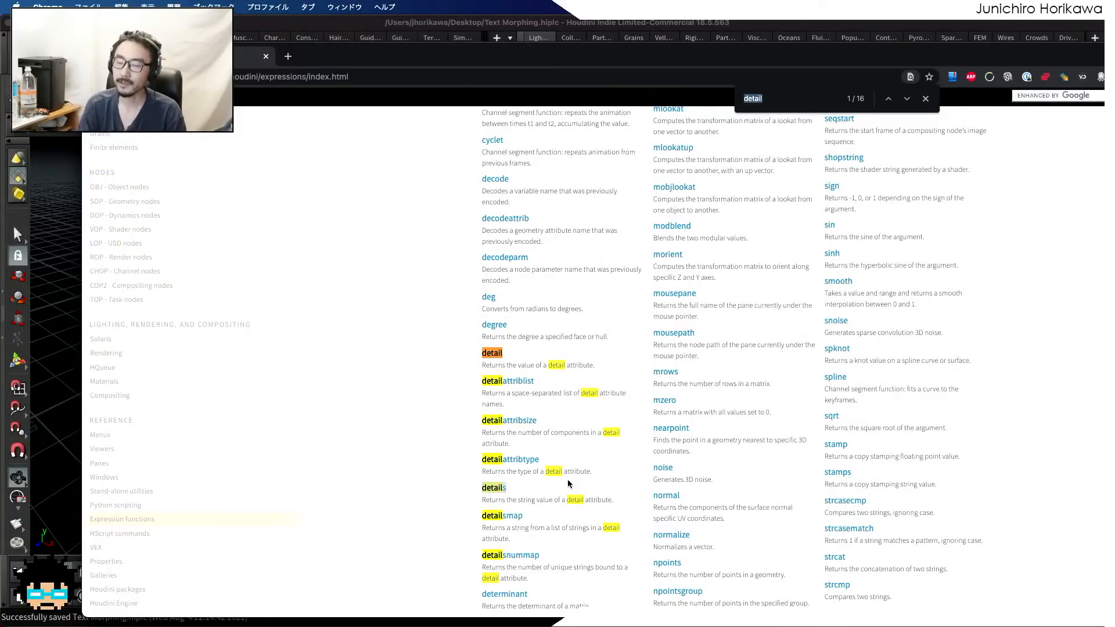
pyautogui.write('ftoa')
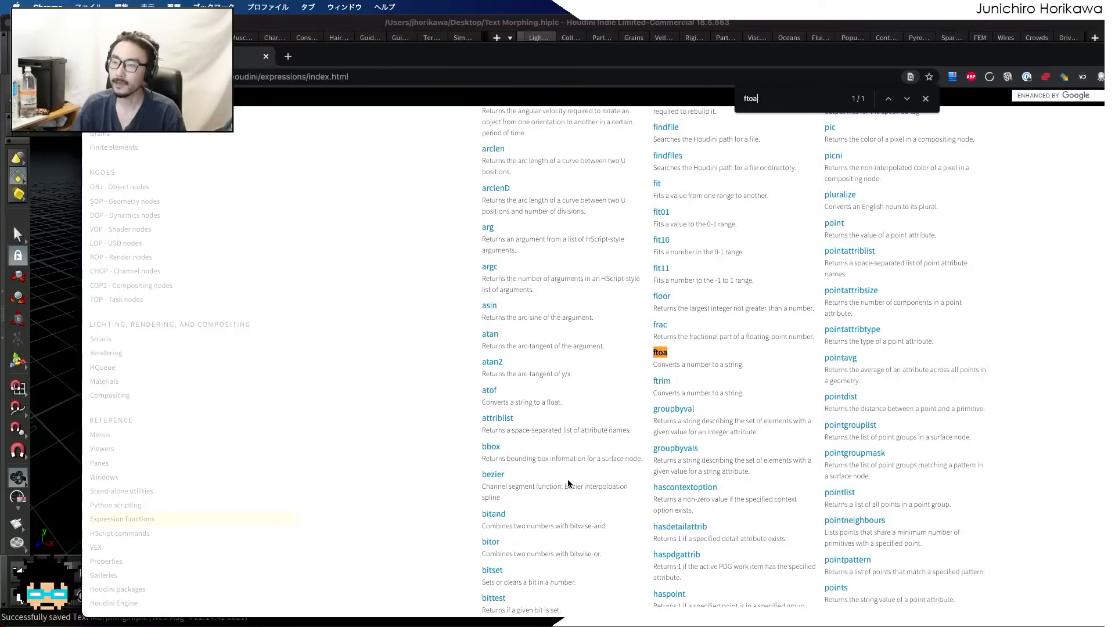
pyautogui.click(660, 352)
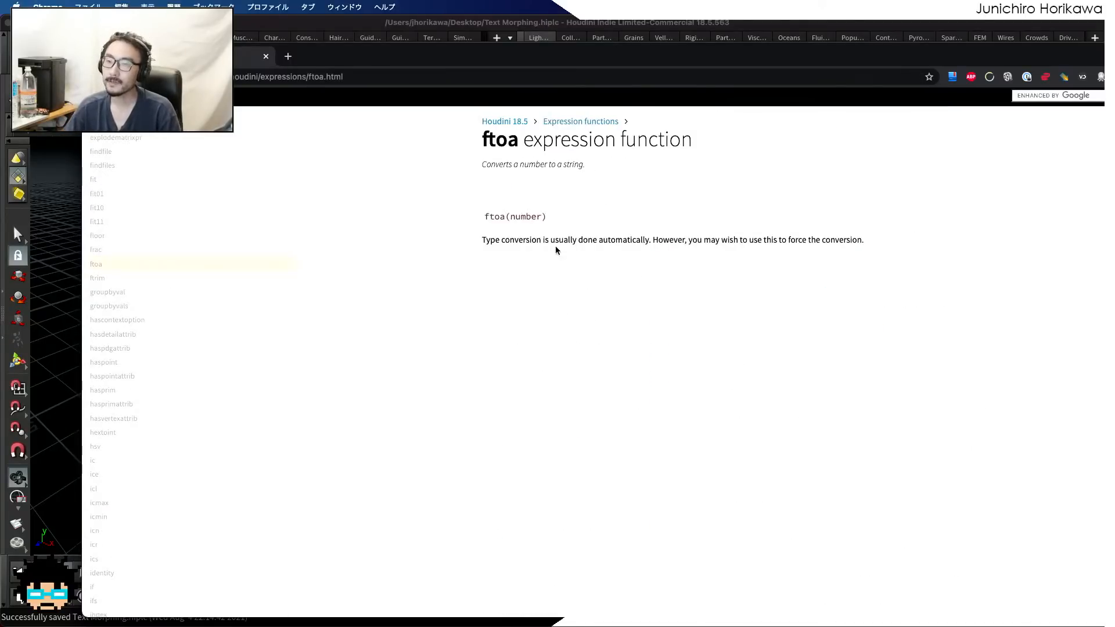
pyautogui.moveTo(547, 217); pyautogui.dragTo(501, 220)
pyautogui.click(557, 201)
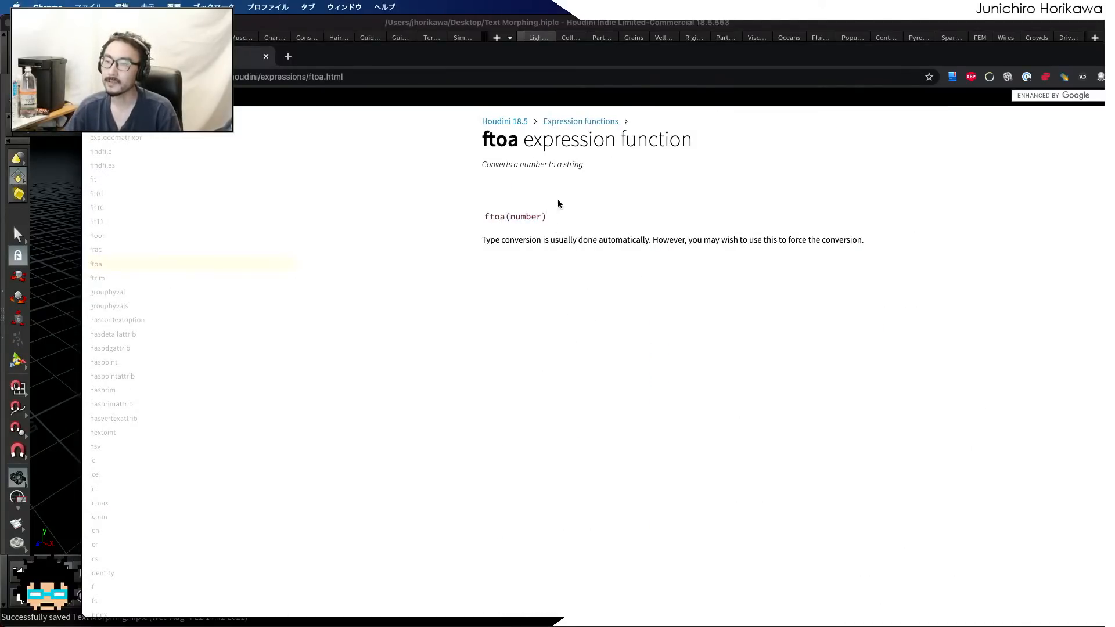
pyautogui.moveTo(561, 63); pyautogui.dragTo(599, 212)
pyautogui.click(650, 138)
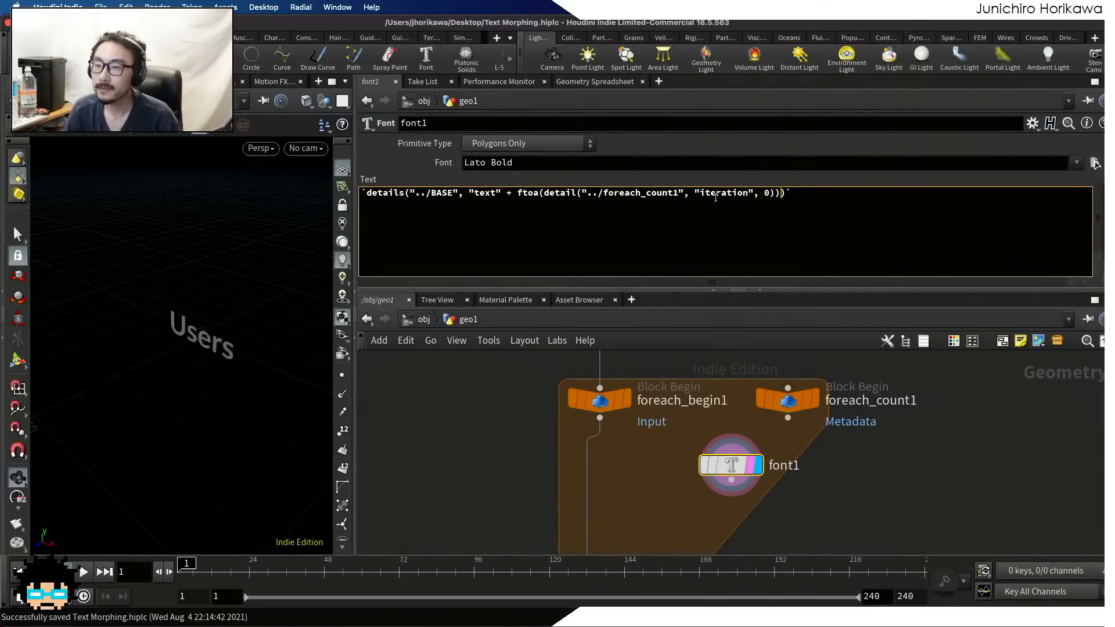
# Finish the closing parentheses of font1's text expression, commit it, and save the scene
pyautogui.press('Left')
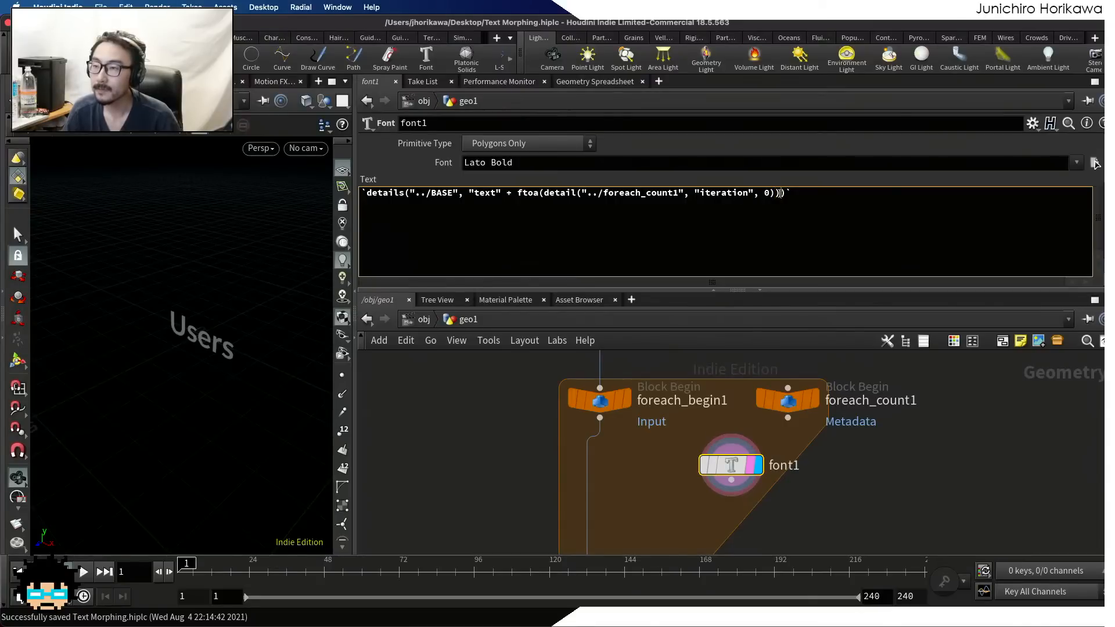
pyautogui.write(')')
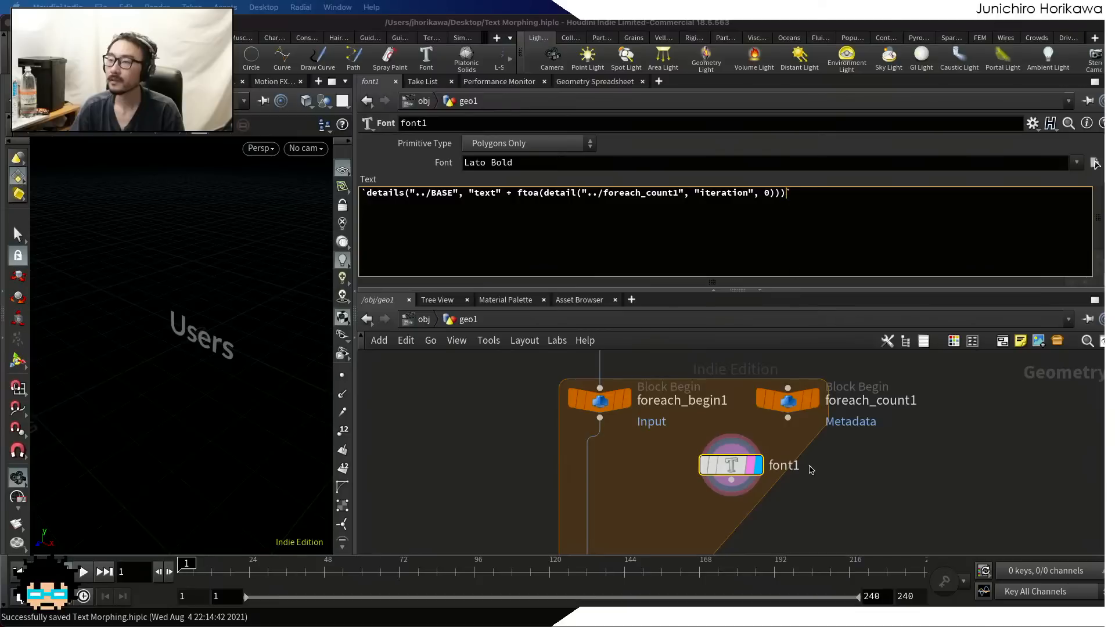
pyautogui.click(883, 502)
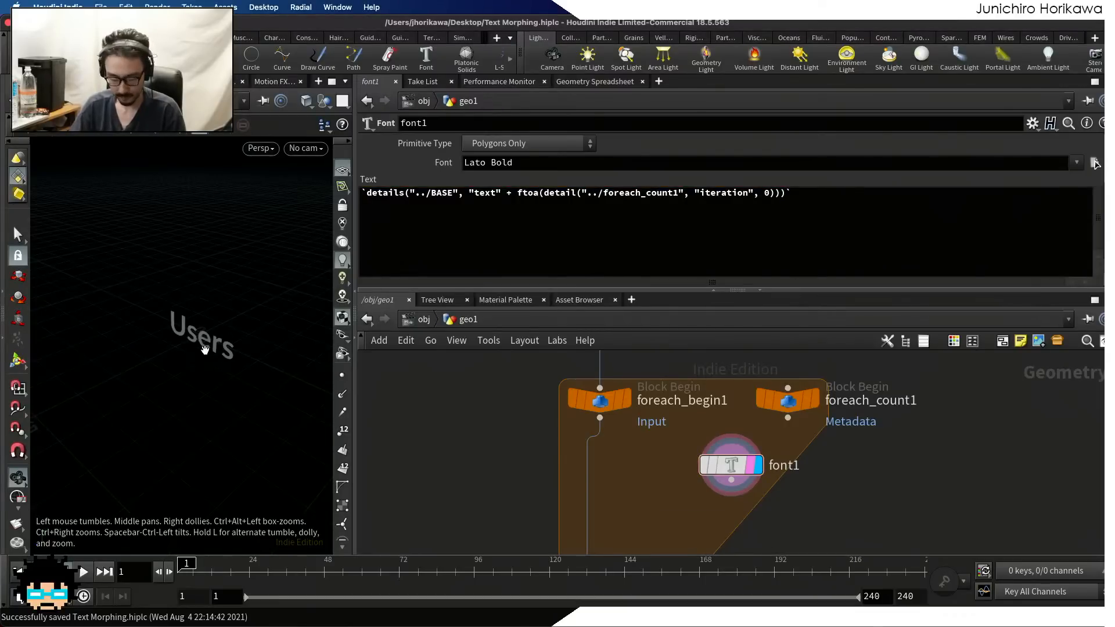
pyautogui.press('super+s')
pyautogui.moveTo(201, 354); pyautogui.dragTo(245, 341)
pyautogui.scroll(5, 247, 337)
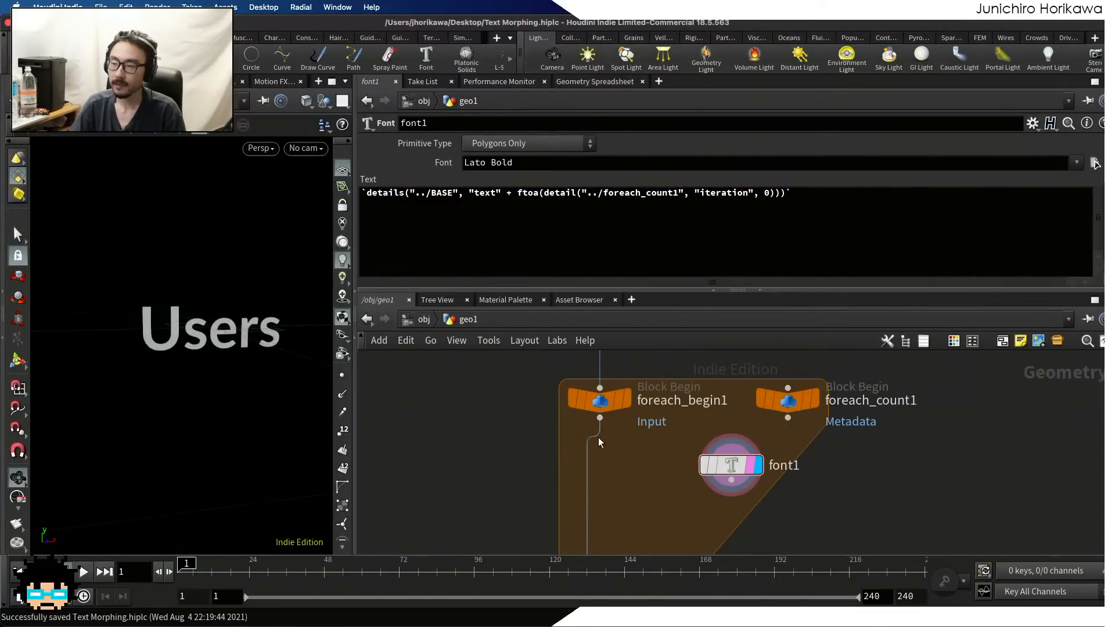
# Examine the BASE node's detail attributes in the Geometry Spreadsheet to compare the text entries with the displayed word
pyautogui.moveTo(701, 465); pyautogui.dragTo(706, 466)
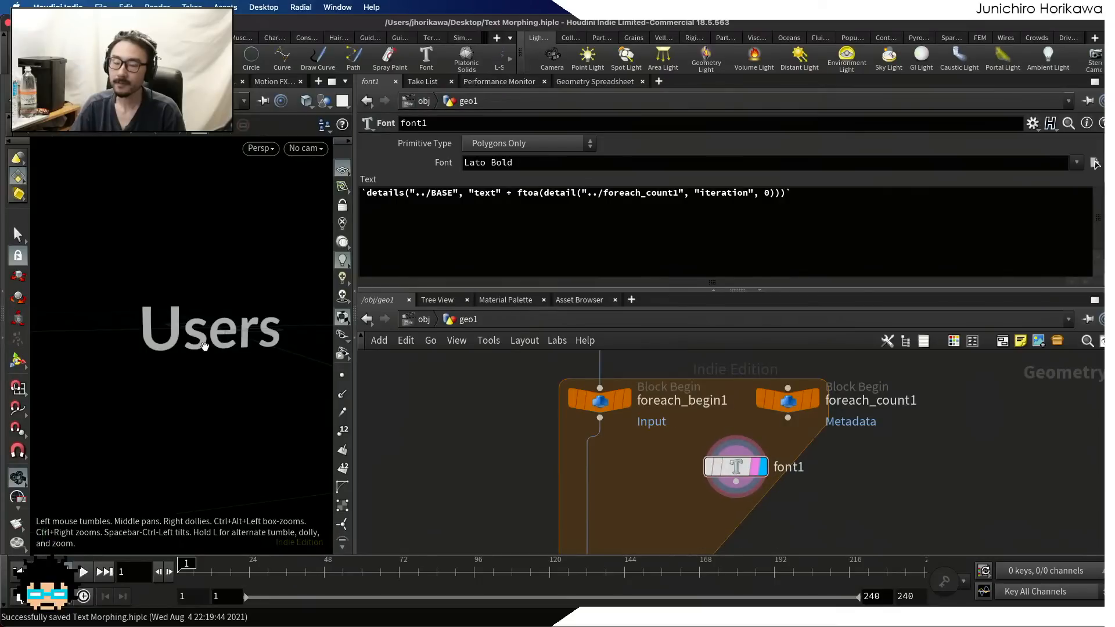
pyautogui.moveTo(204, 326); pyautogui.dragTo(202, 344)
pyautogui.scroll(-6, 643, 475)
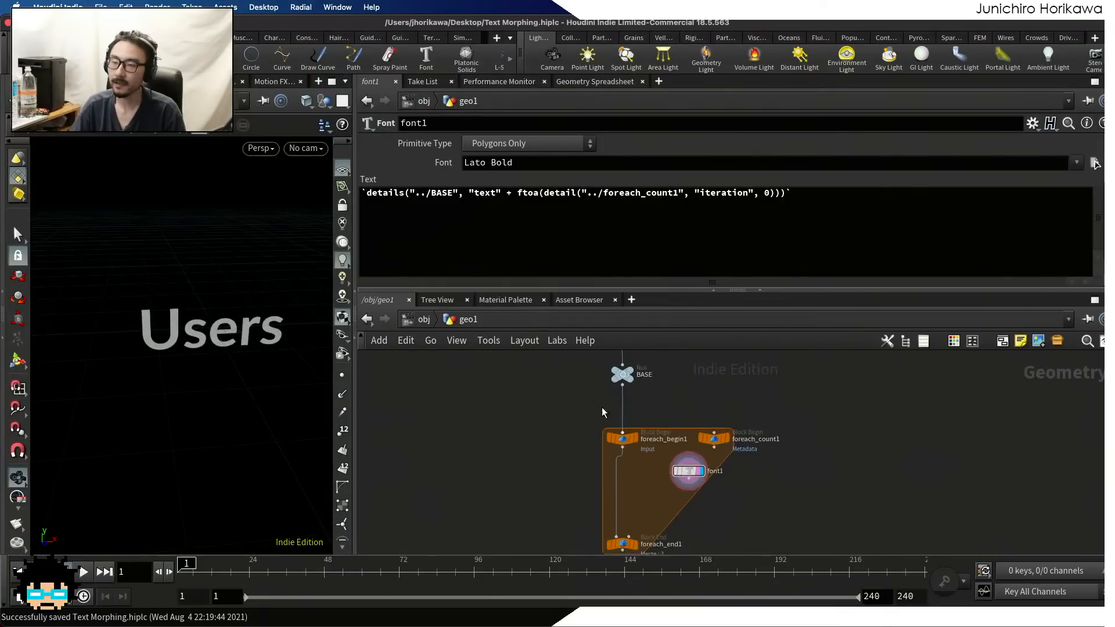
pyautogui.click(619, 374)
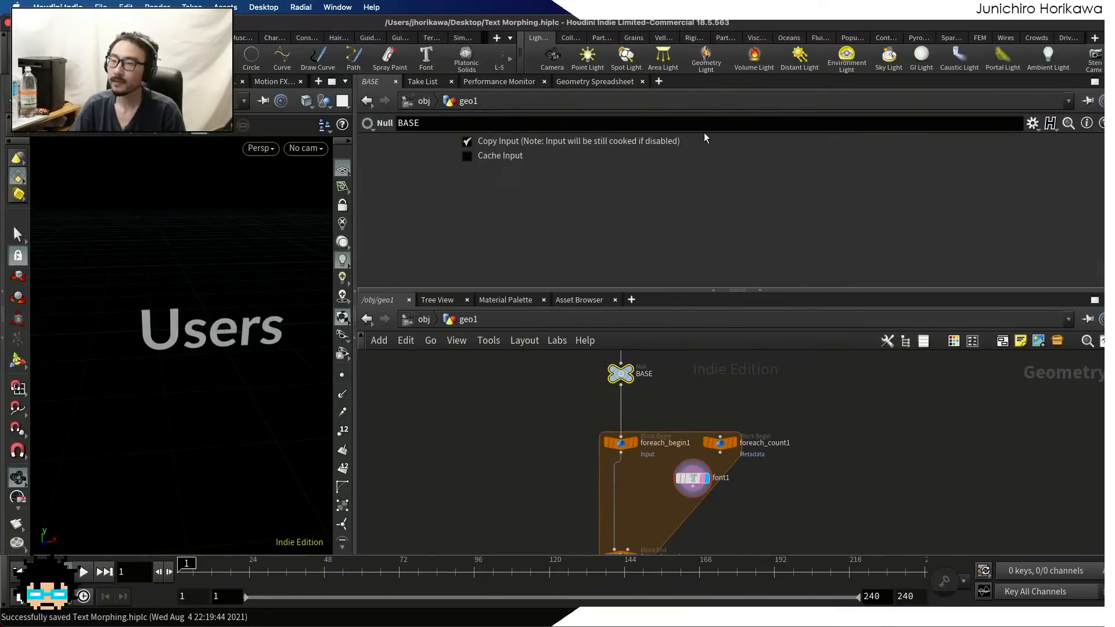
pyautogui.click(615, 84)
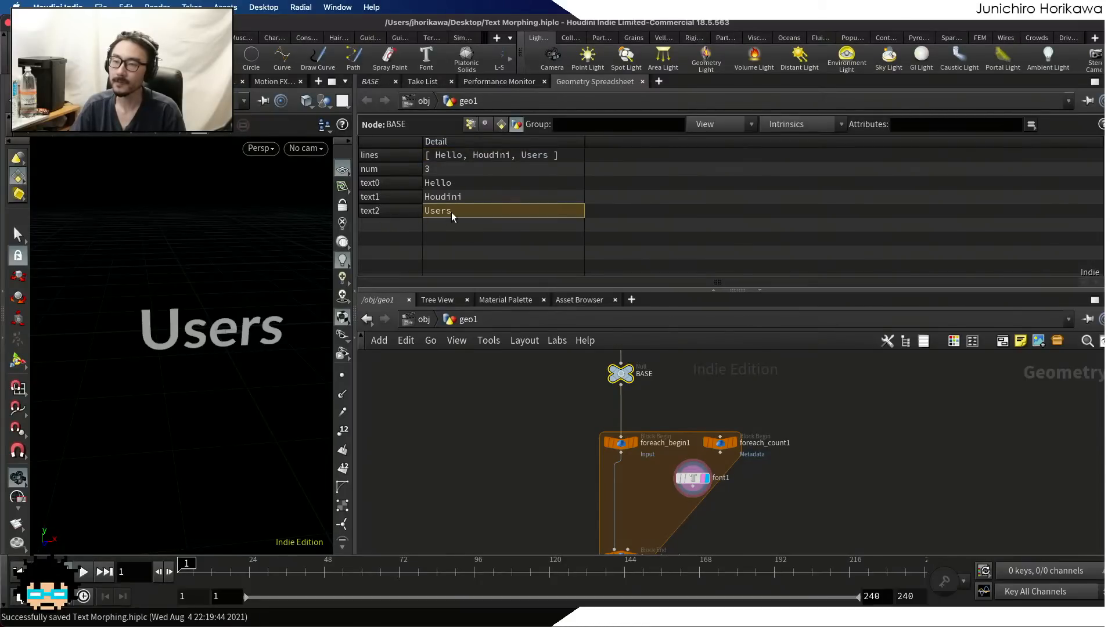
# Enable Single Pass at 0 on foreach_end1 and set that node as the displayed one
pyautogui.scroll(3, 716, 438)
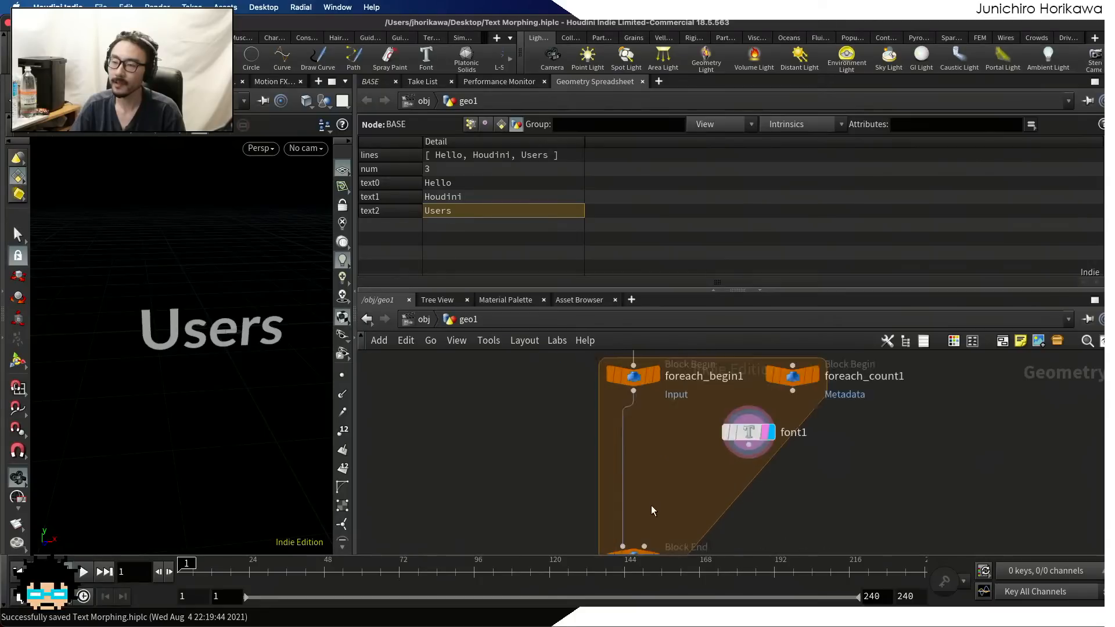
pyautogui.scroll(-3, 650, 505)
pyautogui.click(639, 467)
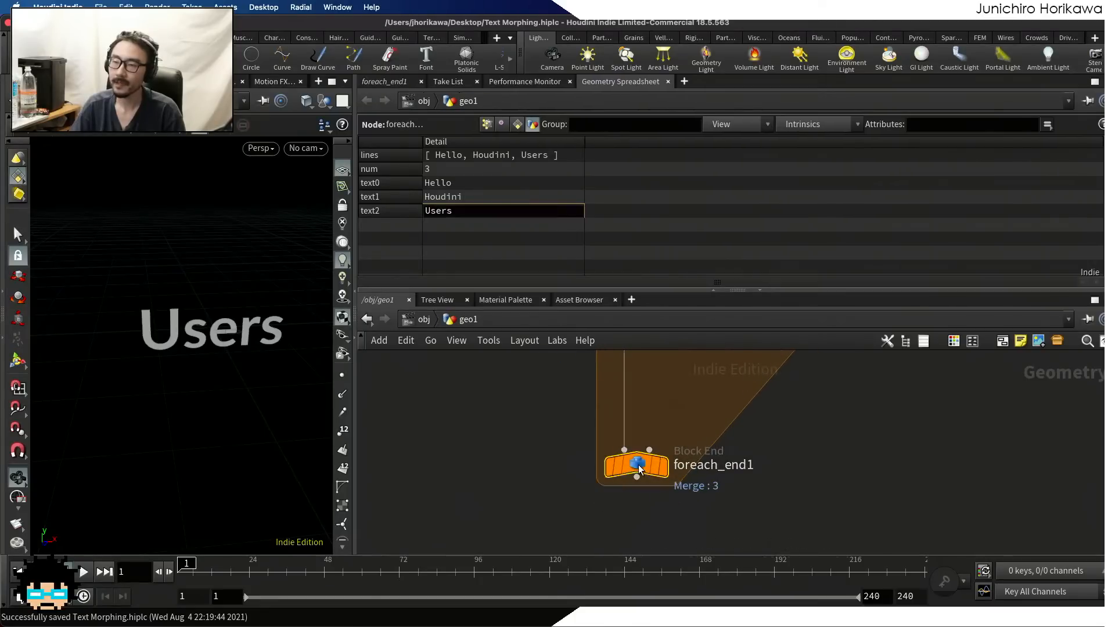
pyautogui.click(381, 81)
pyautogui.scroll(-3, 457, 219)
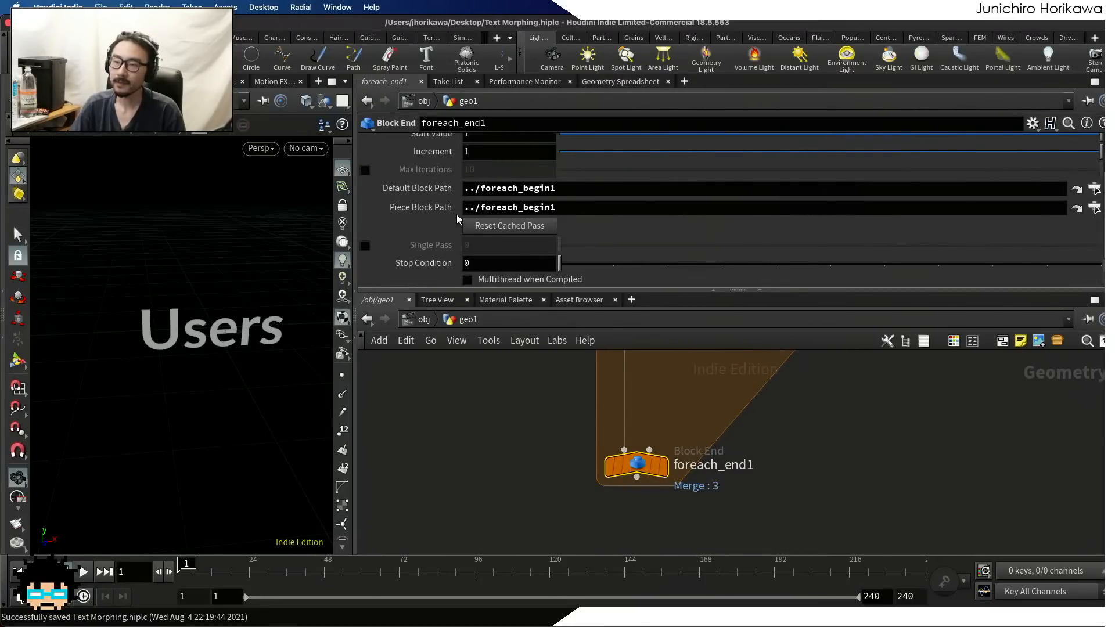
pyautogui.click(365, 245)
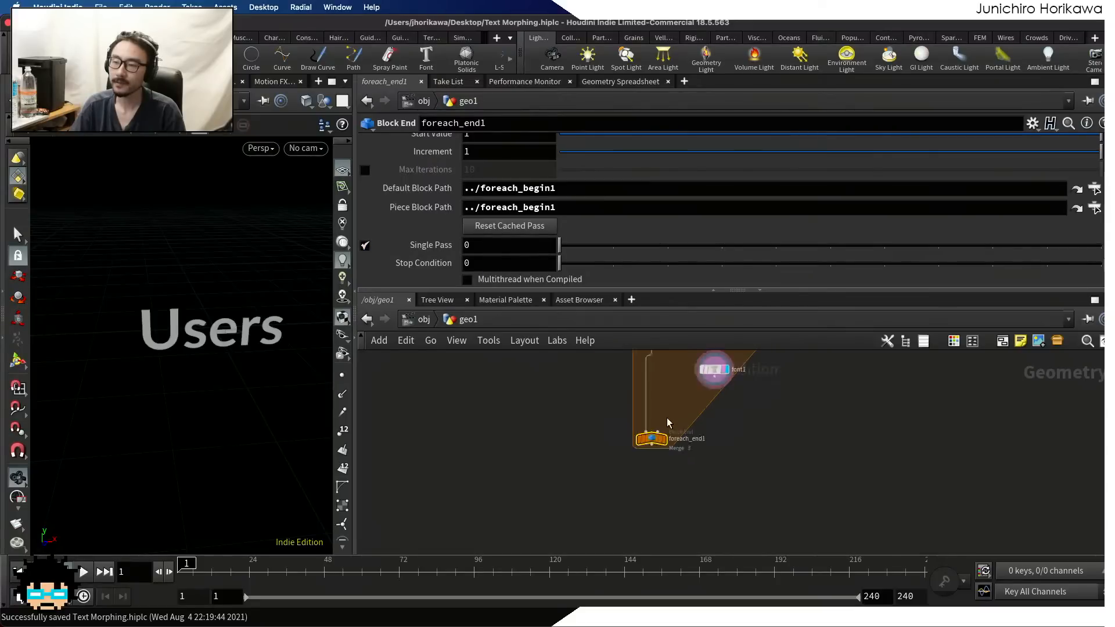
pyautogui.scroll(-4, 668, 423)
pyautogui.click(656, 471)
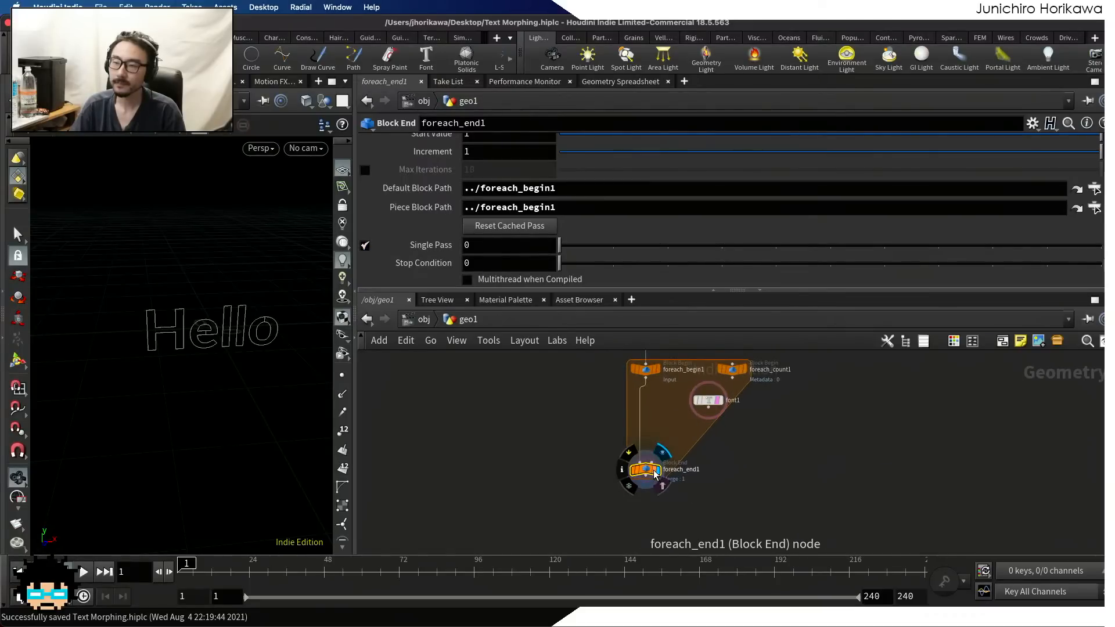
# Preview font1's word with foreach_end1's Single Pass at 1 and 2, and turn Single Pass off
pyautogui.scroll(2, 715, 411)
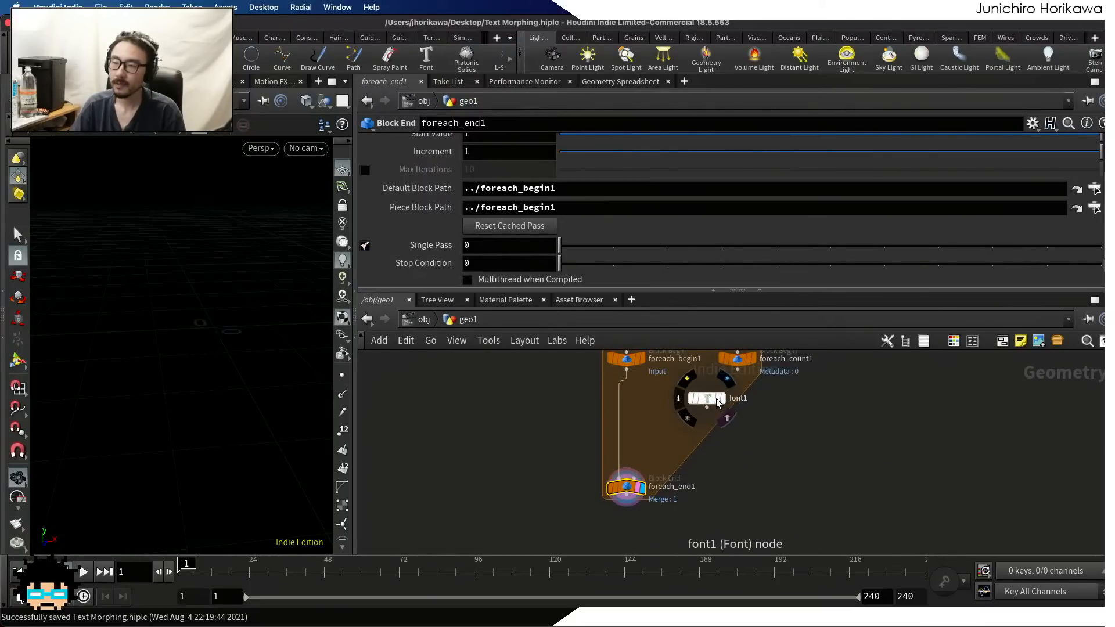
pyautogui.click(710, 400)
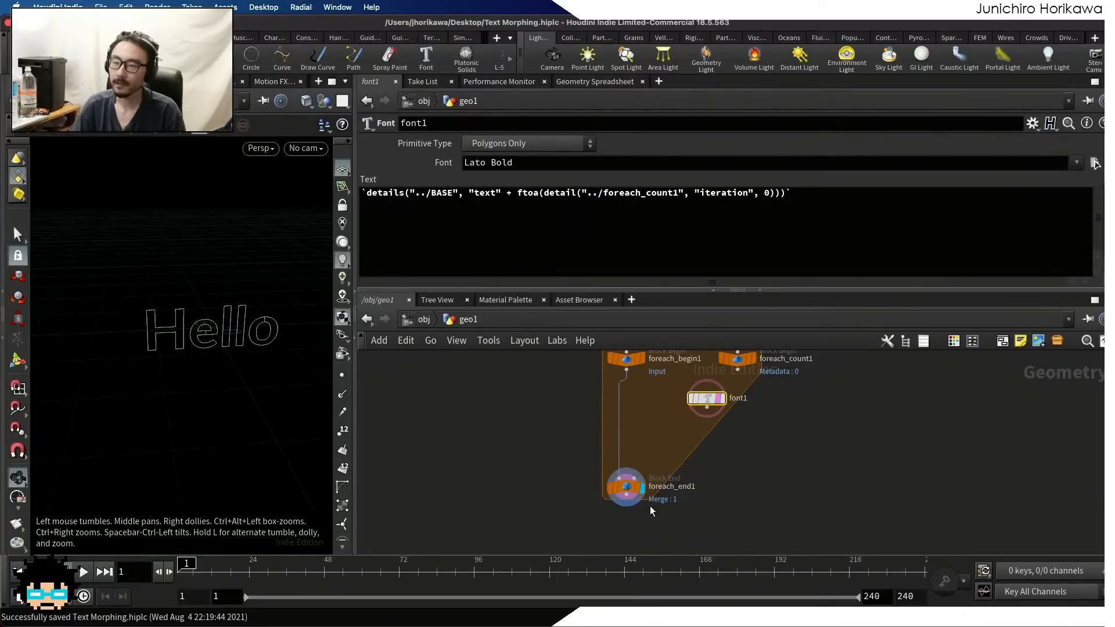
pyautogui.click(625, 486)
pyautogui.click(613, 245)
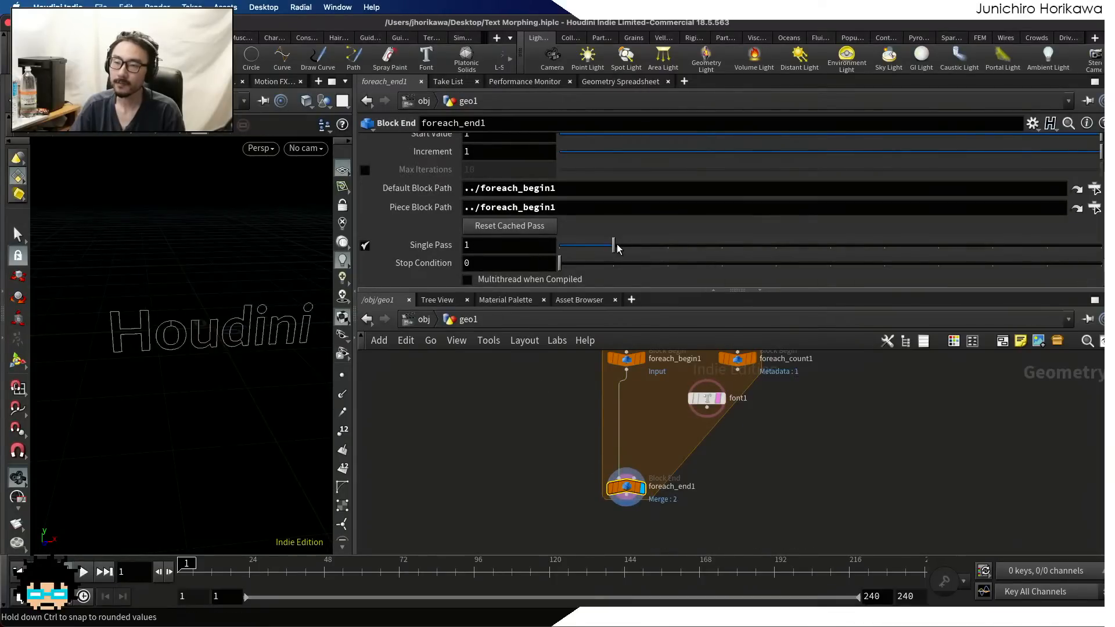
pyautogui.click(646, 246)
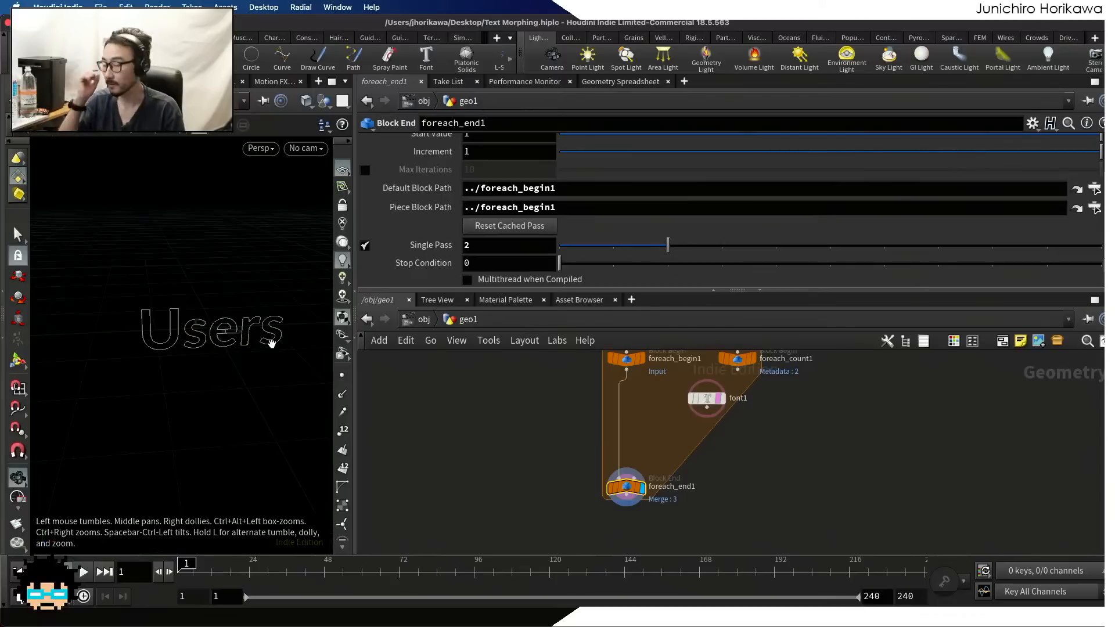
pyautogui.click(364, 245)
# Connect font1's output to foreach_end1's first input in place of foreach_begin1, and display foreach_end1
pyautogui.scroll(3, 705, 458)
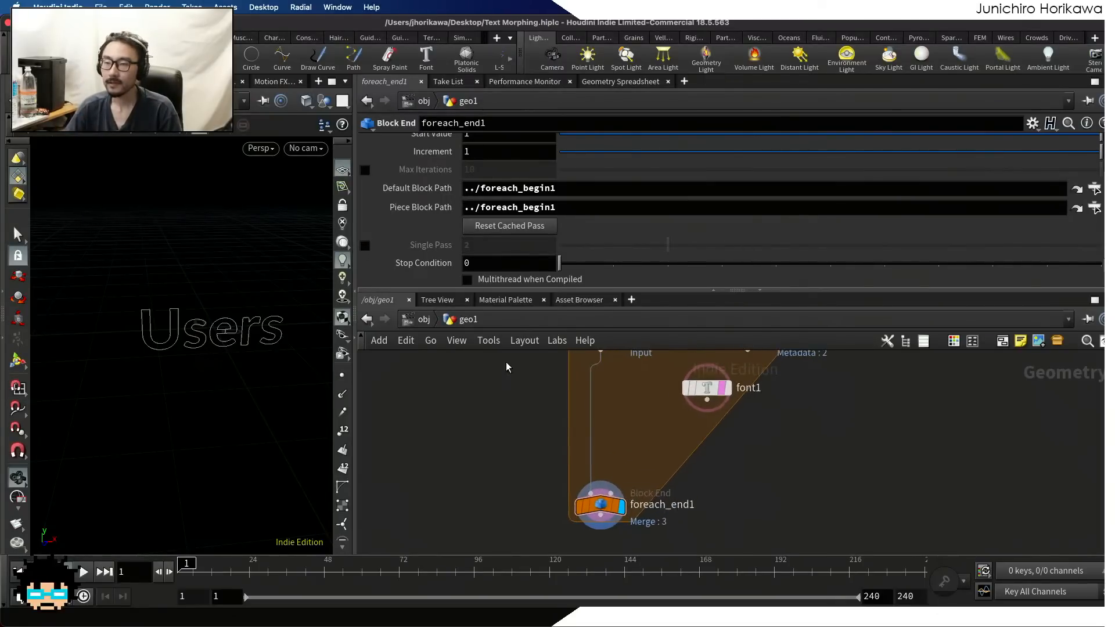
pyautogui.click(726, 387)
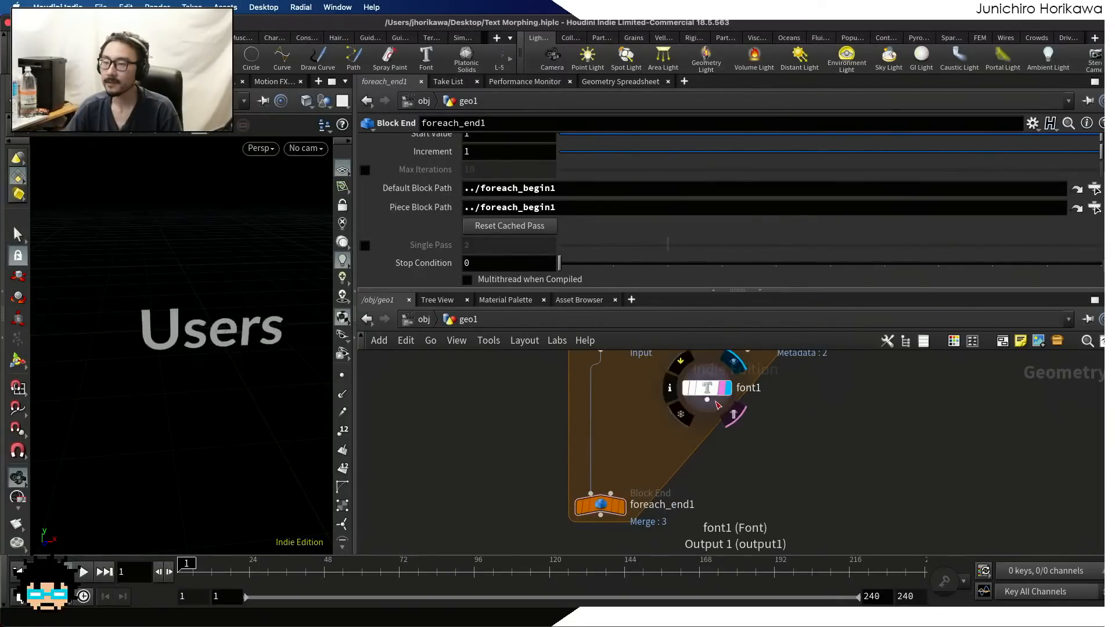
pyautogui.moveTo(706, 400); pyautogui.dragTo(599, 457)
pyautogui.moveTo(579, 493); pyautogui.dragTo(582, 493)
pyautogui.scroll(3, 614, 507)
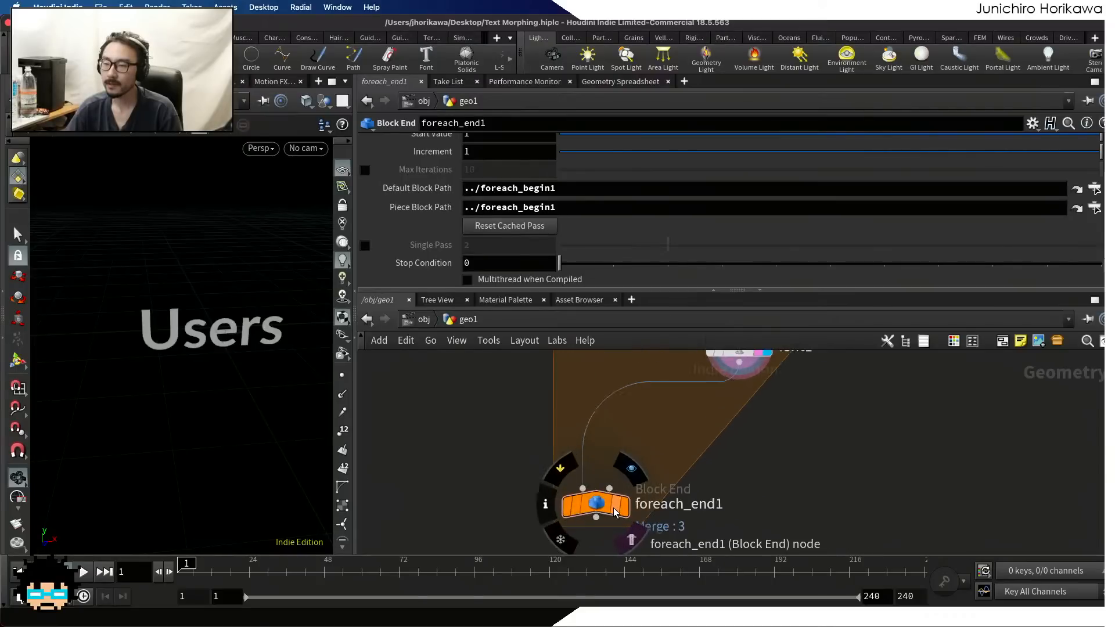
pyautogui.click(624, 506)
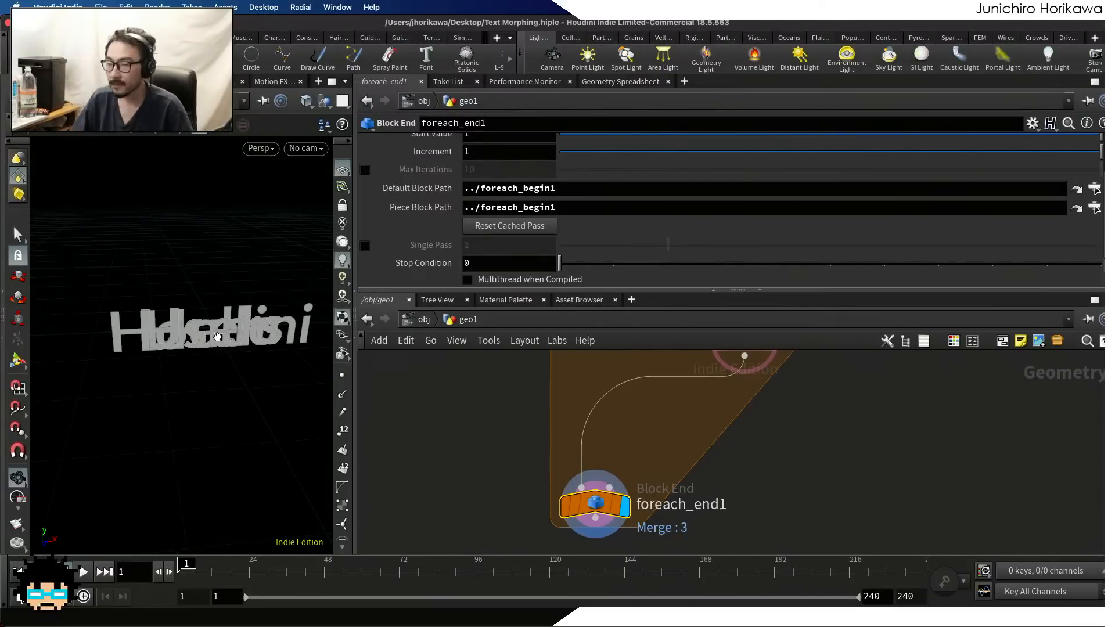
# Set font1 as the displayed node and select it to show its parameters
pyautogui.scroll(-4, 559, 449)
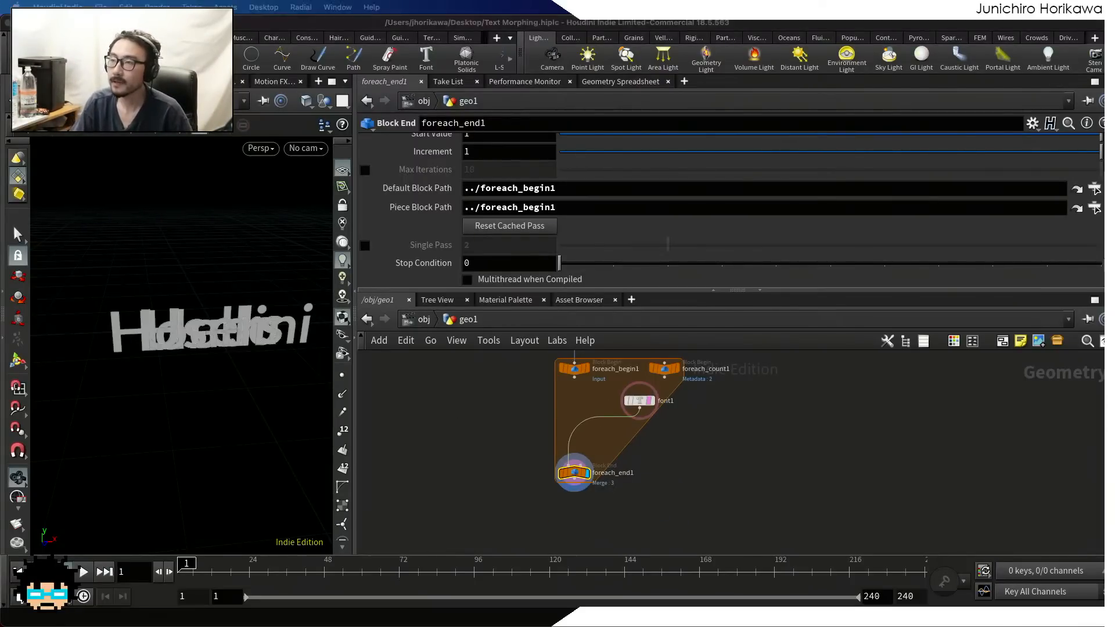
pyautogui.scroll(5, 638, 401)
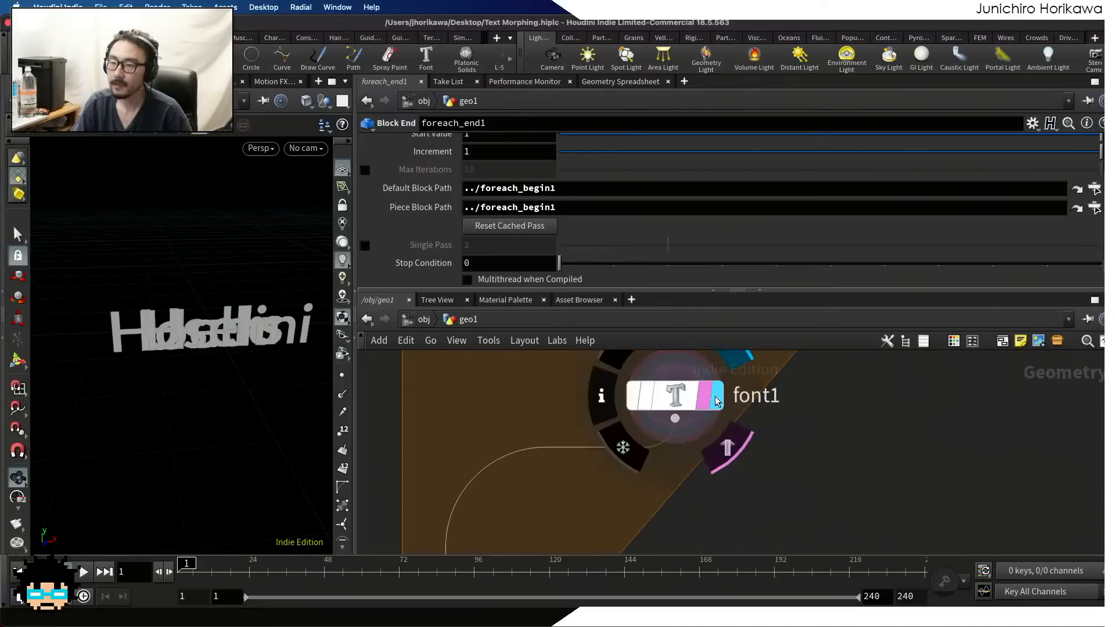
pyautogui.click(716, 396)
pyautogui.click(672, 398)
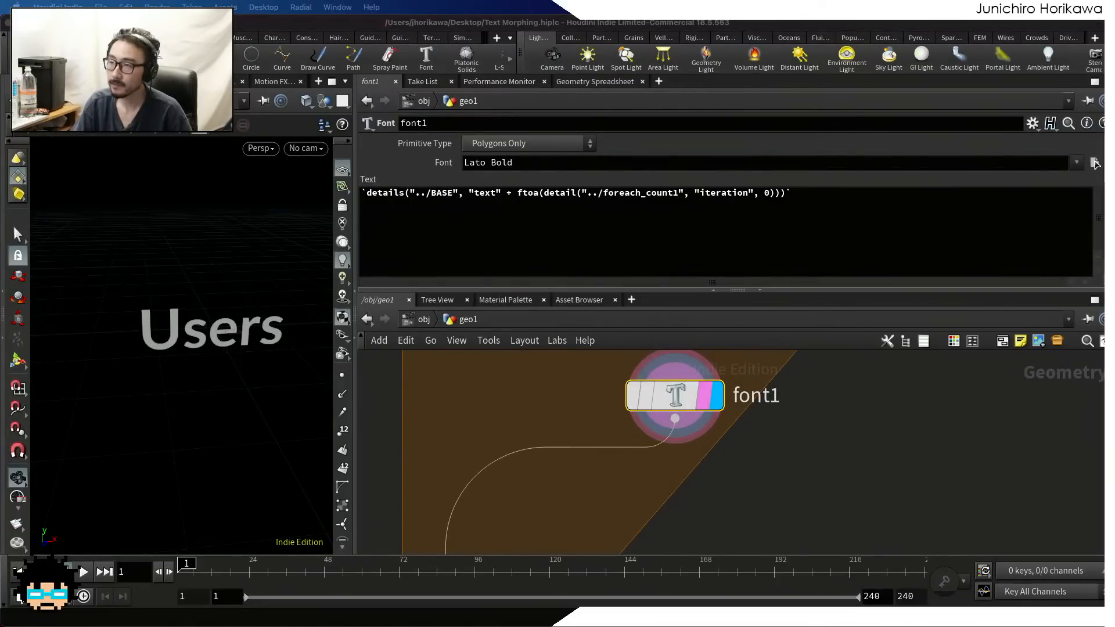
pyautogui.scroll(3, 174, 325)
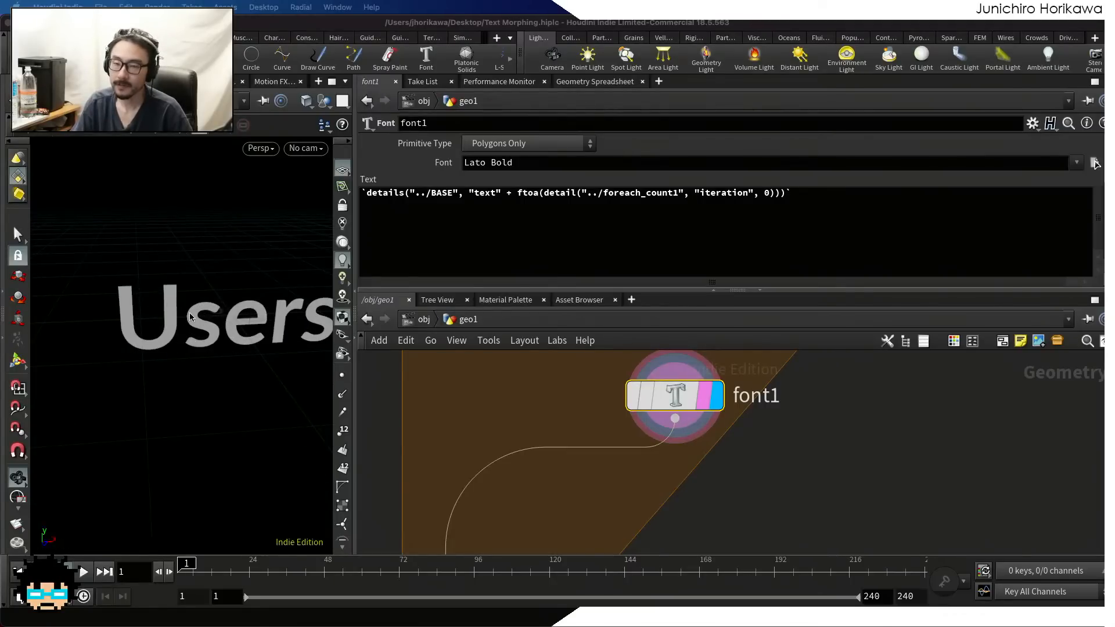
pyautogui.scroll(-2, 216, 330)
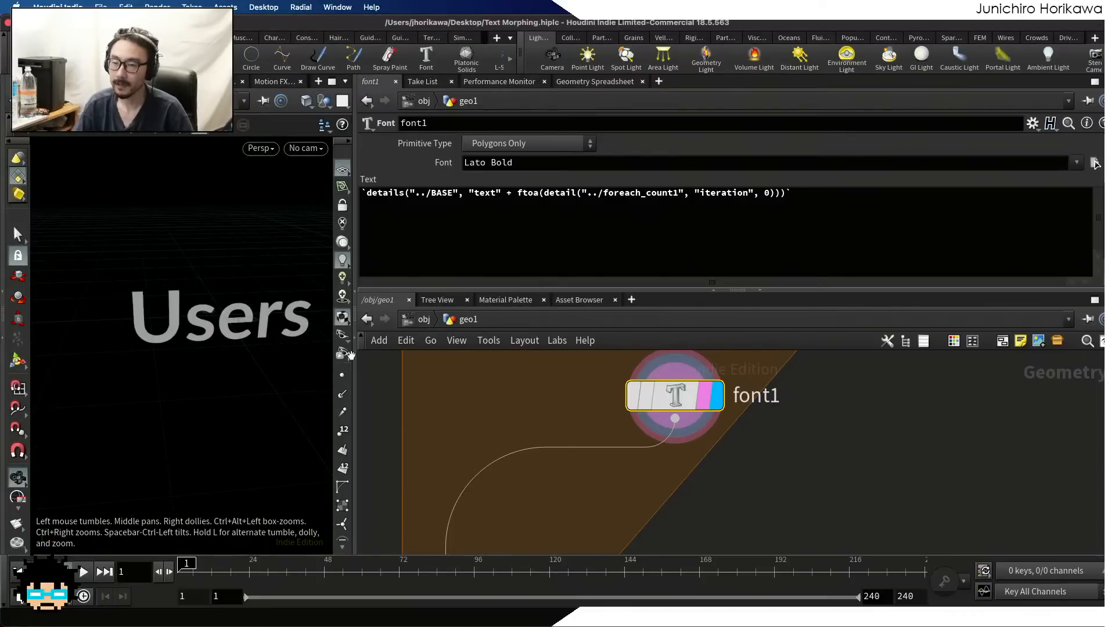
# Add a Scatter node below font1 inside the loop, feed it from font1, and set it as the displayed node
pyautogui.scroll(-3, 624, 470)
pyautogui.press('Tab')
pyautogui.write('scat')
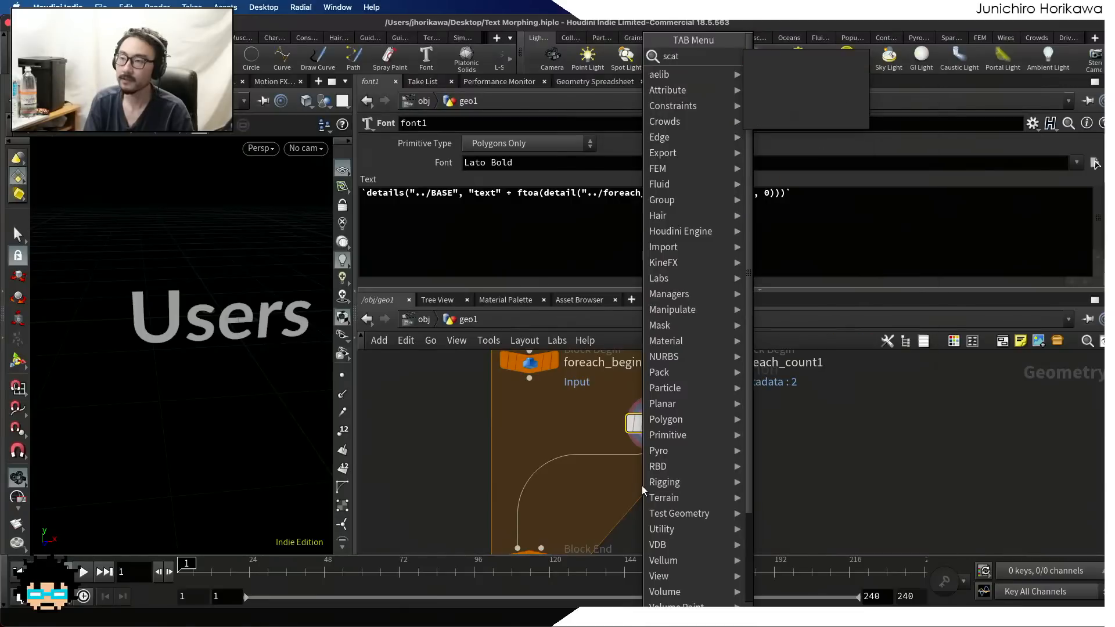
pyautogui.press('Return')
pyautogui.click(642, 485)
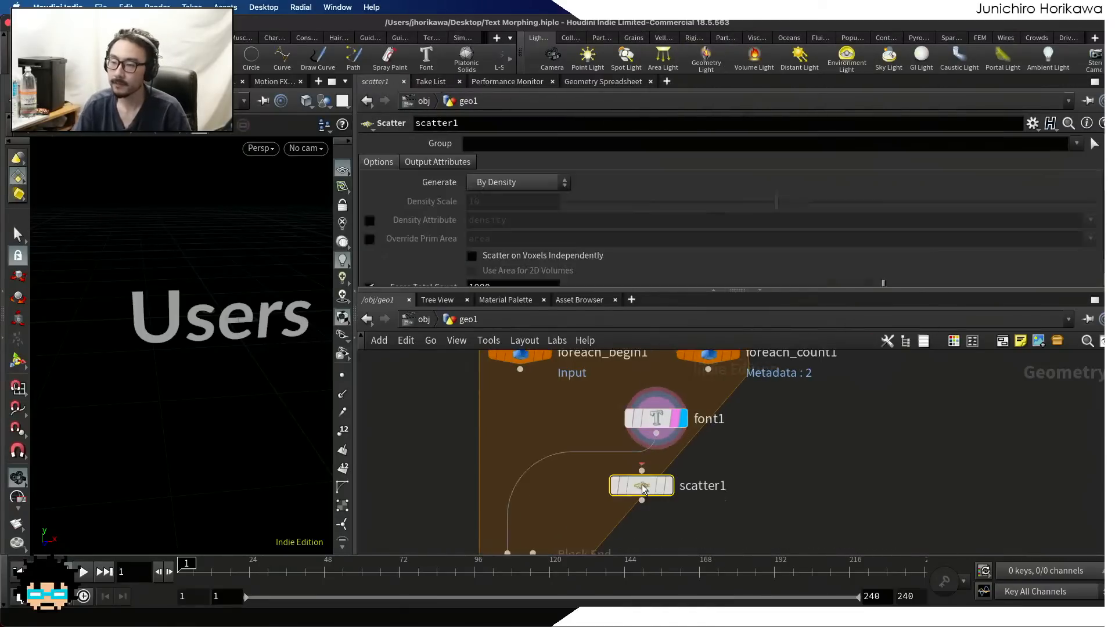
pyautogui.scroll(2, 642, 486)
pyautogui.click(660, 491)
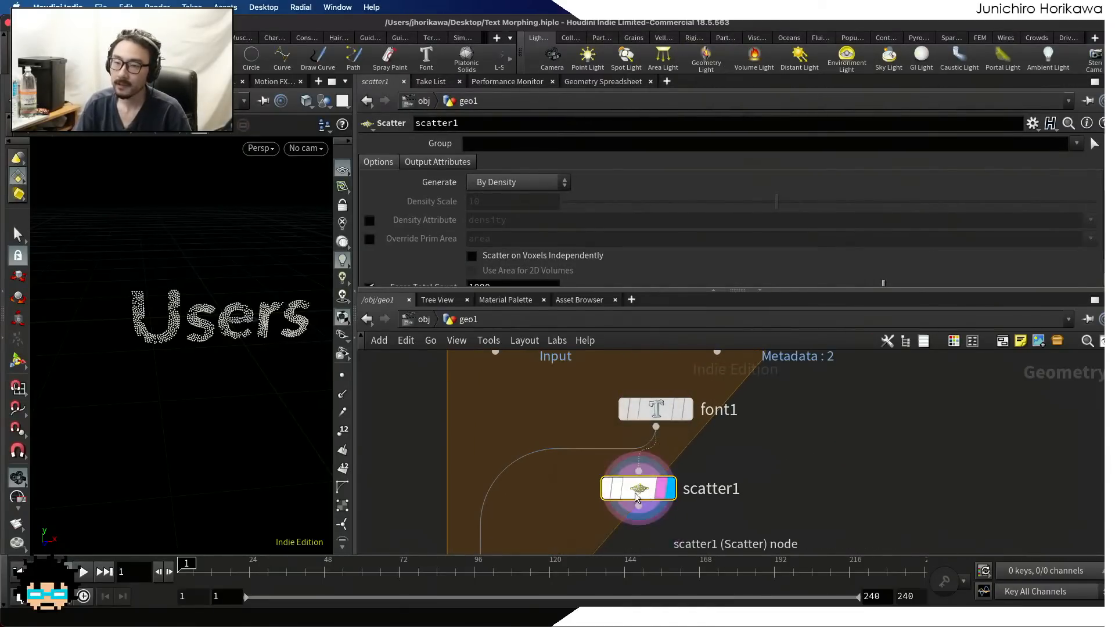
# Frame the scattered points of the word from the front and widen the 3D view pane
pyautogui.scroll(5, 311, 337)
pyautogui.moveTo(311, 338); pyautogui.dragTo(270, 306)
pyautogui.scroll(-2, 271, 305)
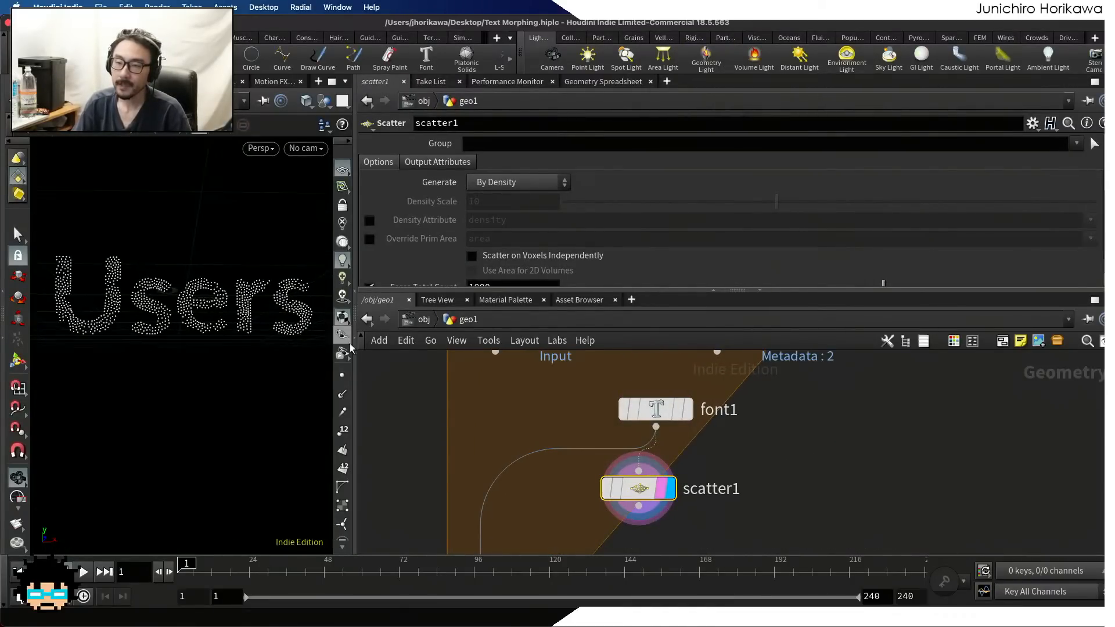
pyautogui.moveTo(354, 345); pyautogui.dragTo(572, 345)
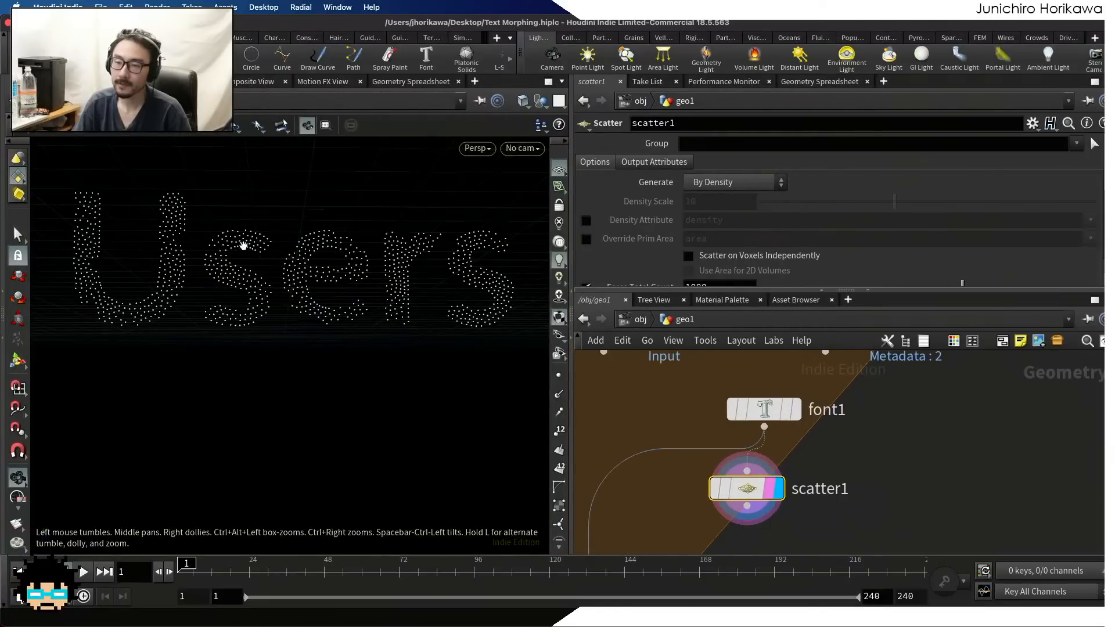
pyautogui.scroll(-2, 162, 255)
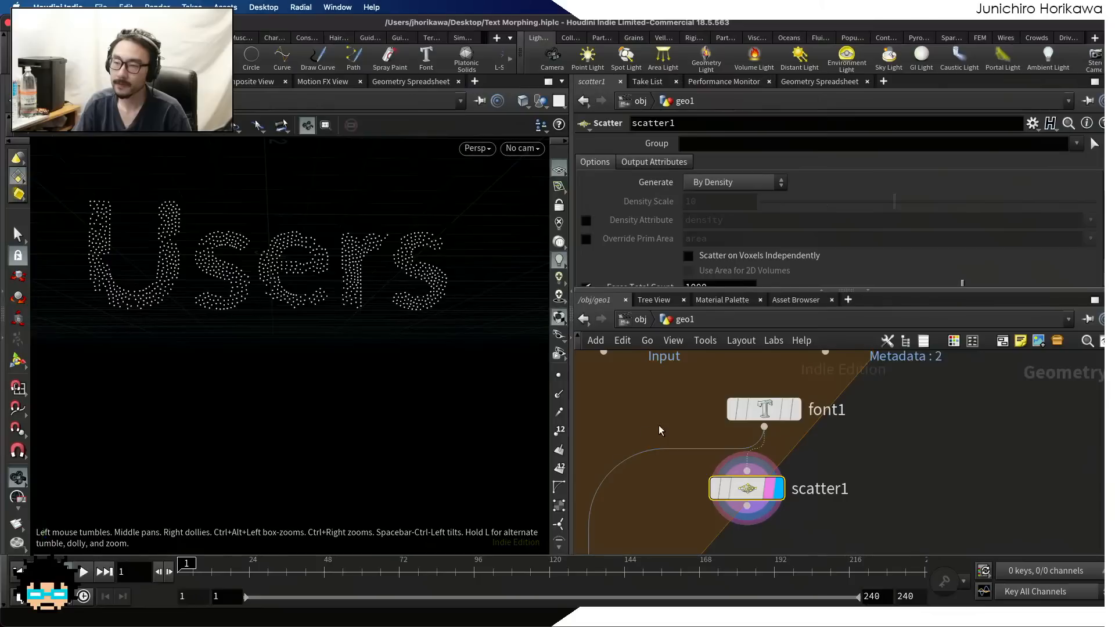
# Add an Integer parameter below texts in the CONTROLLER null's parameter interface
pyautogui.scroll(-6, 659, 428)
pyautogui.moveTo(630, 425); pyautogui.dragTo(717, 484, button='middle')
pyautogui.scroll(4, 688, 429)
pyautogui.click(715, 396)
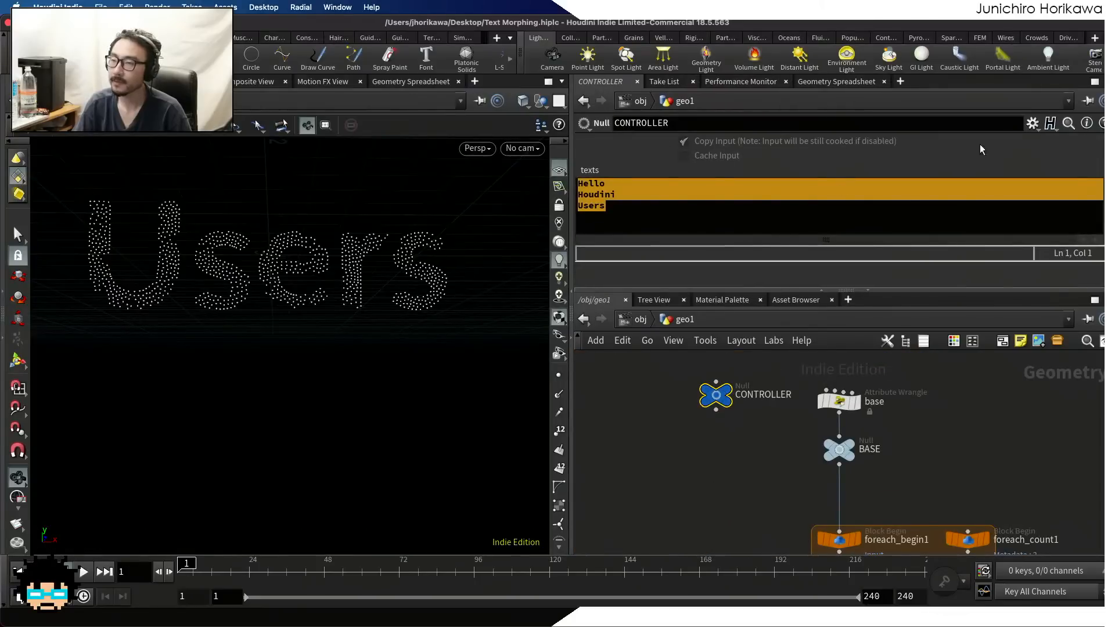
pyautogui.click(1031, 123)
pyautogui.click(1027, 137)
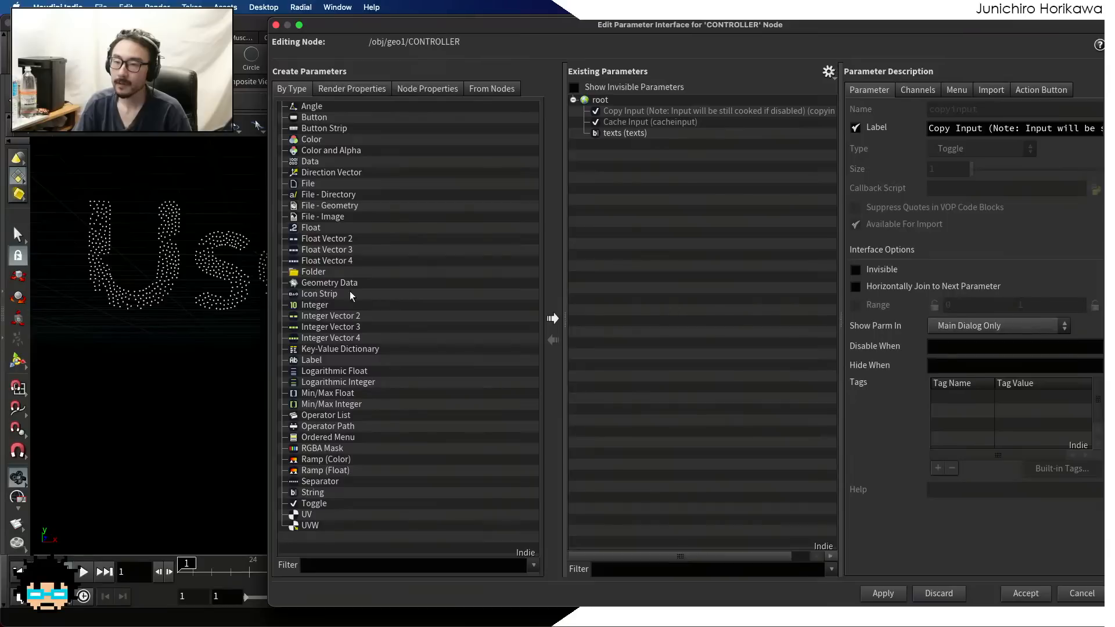
pyautogui.moveTo(316, 305); pyautogui.dragTo(651, 223)
# Name the new integer parameter num_pt and label it "num pt"
pyautogui.doubleClick(1000, 107)
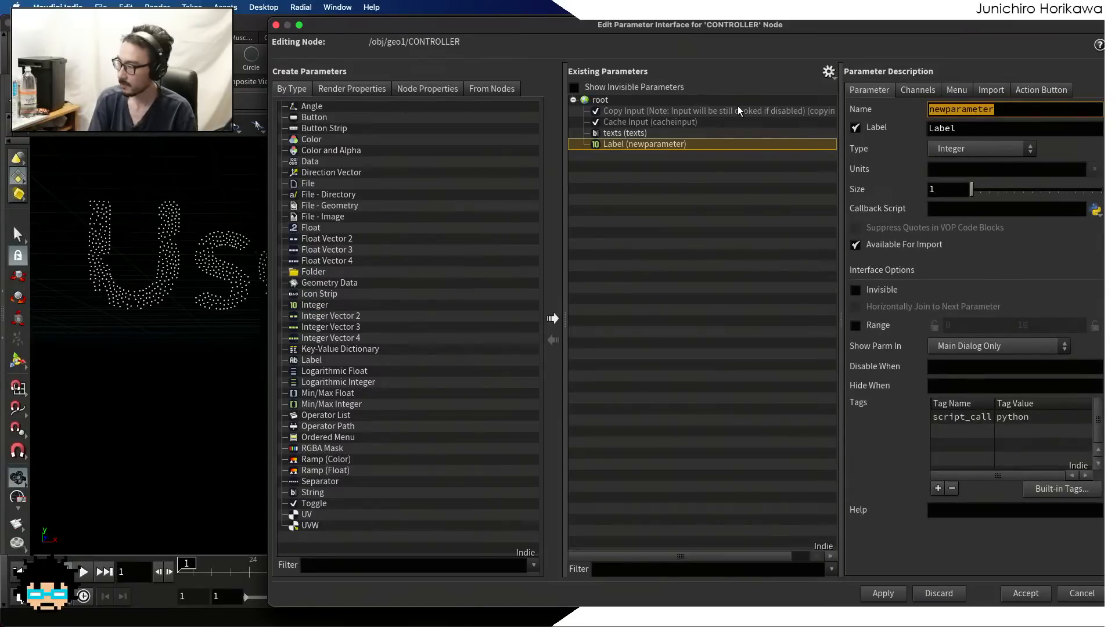
pyautogui.write('num_')
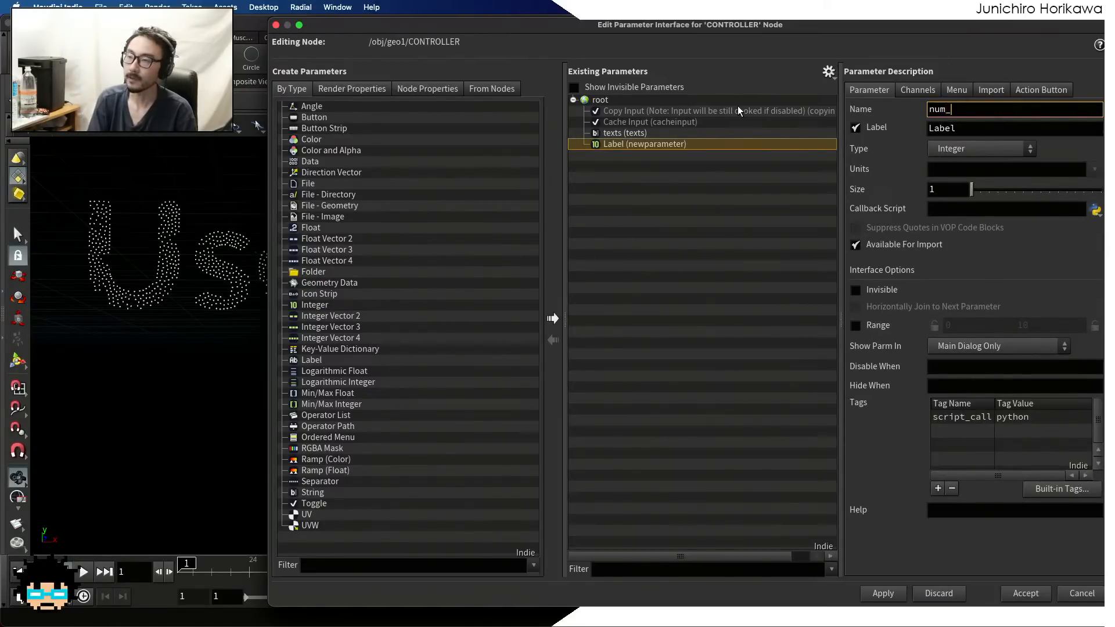
pyautogui.write('pt')
pyautogui.press('Tab')
pyautogui.write('num p')
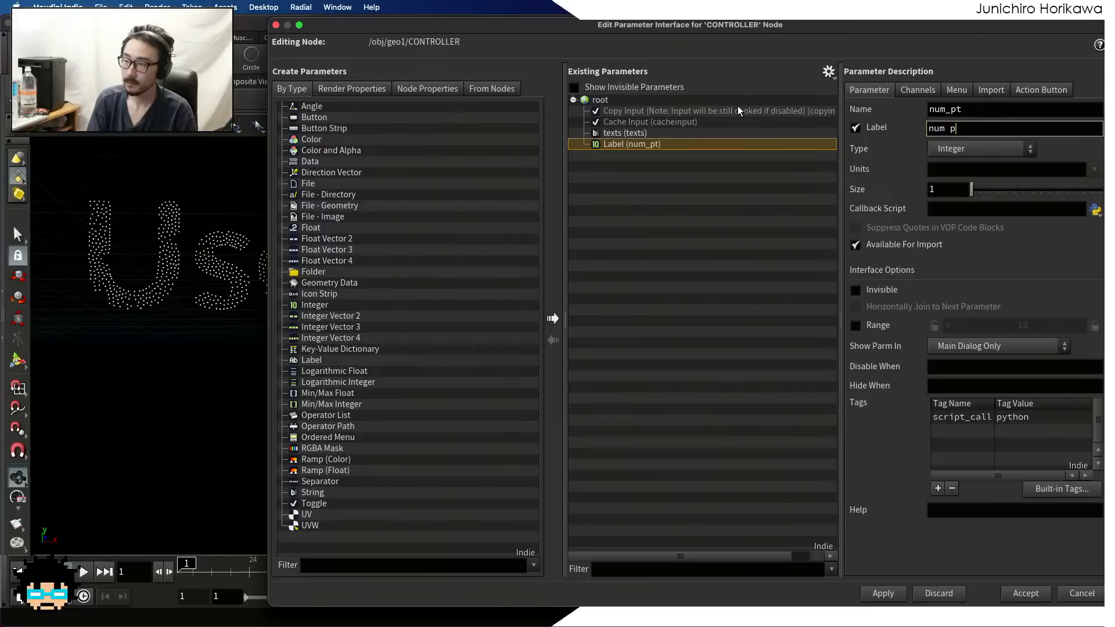
pyautogui.write('t')
pyautogui.press('Return')
# Enable the num_pt parameter's range, set it from 0 to 5000, and accept the interface changes
pyautogui.click(872, 329)
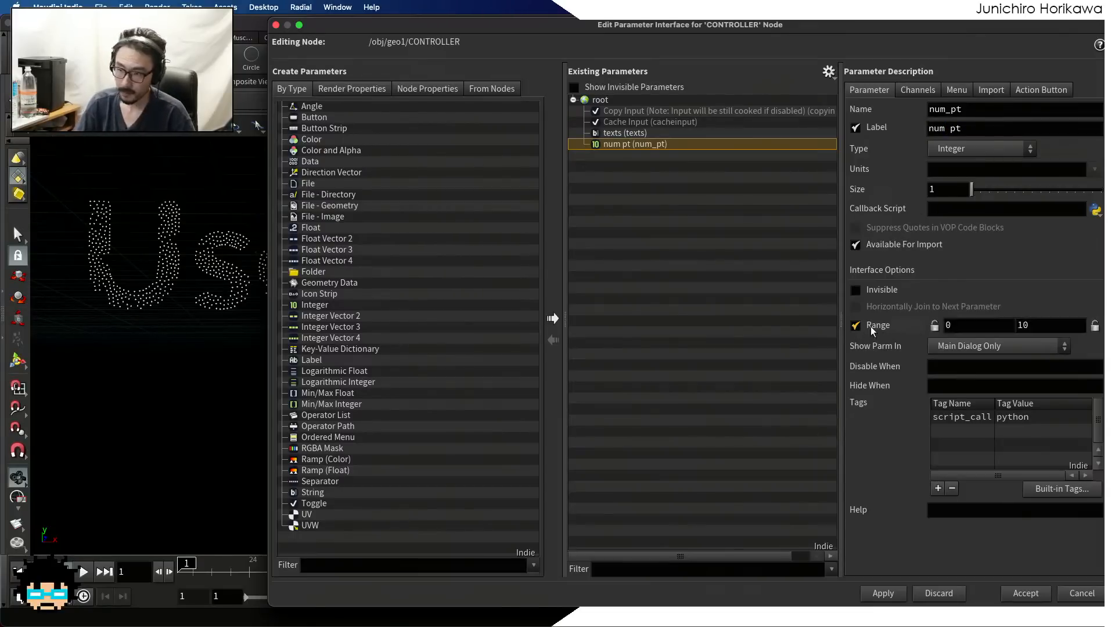
pyautogui.moveTo(1037, 325); pyautogui.dragTo(970, 323)
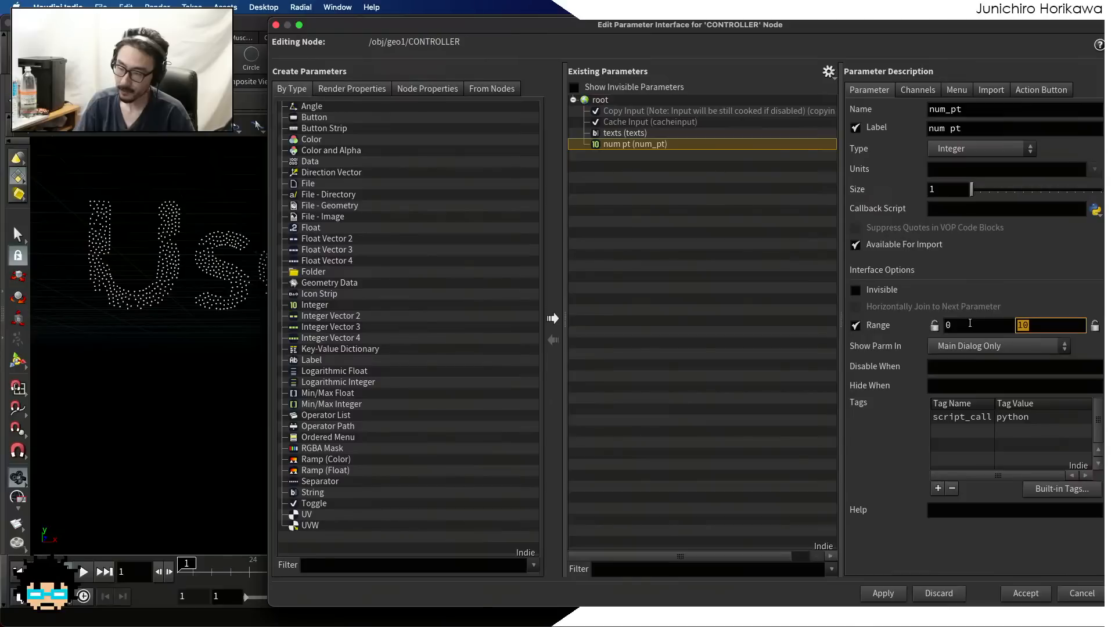
pyautogui.write('5000')
pyautogui.press('Return')
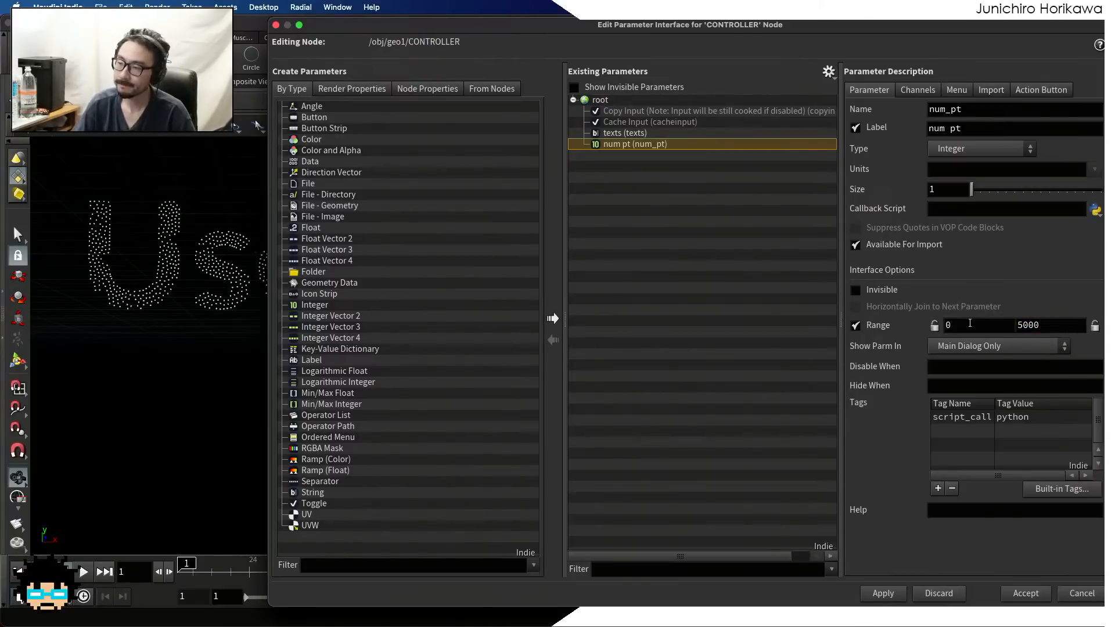
pyautogui.click(883, 594)
pyautogui.click(1024, 593)
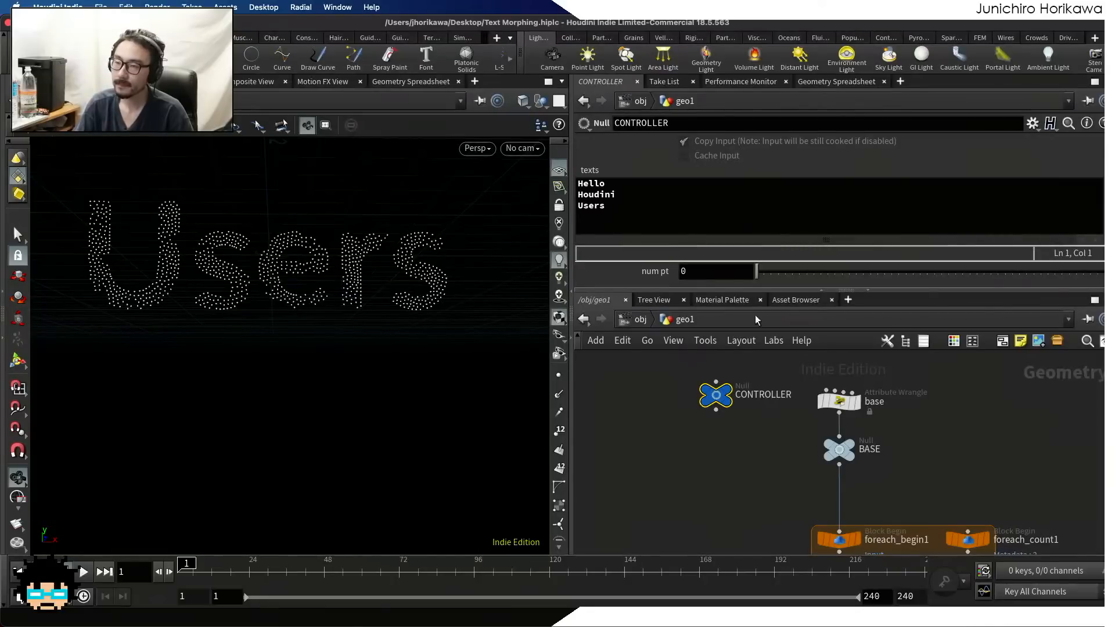
# Set CONTROLLER's num pt parameter to 1000
pyautogui.moveTo(762, 279); pyautogui.dragTo(916, 273)
pyautogui.click(715, 271)
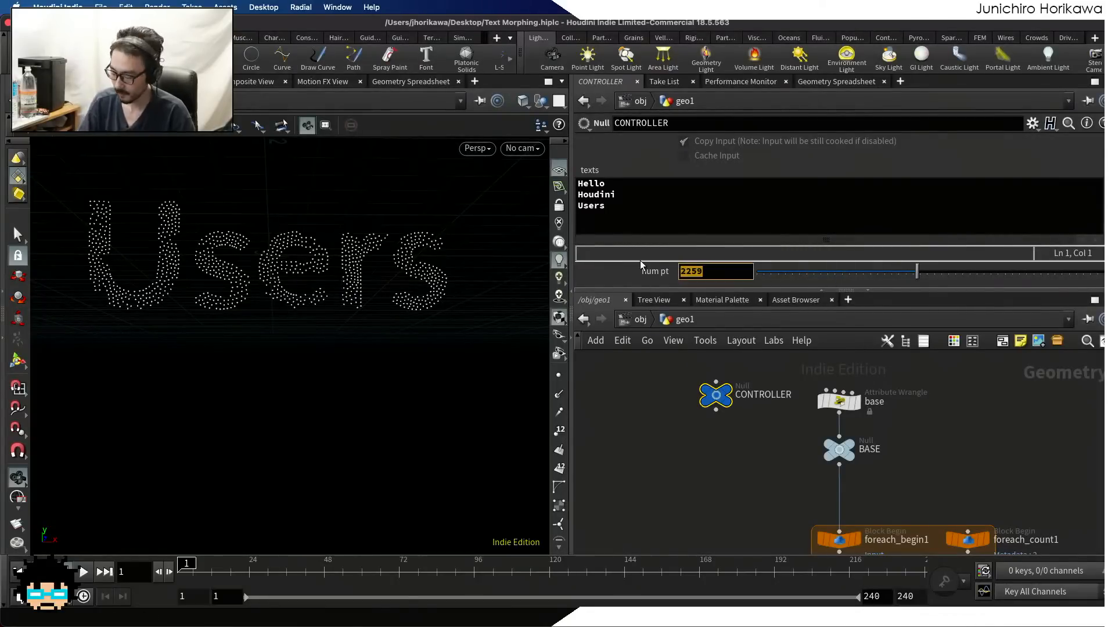
pyautogui.write('1')
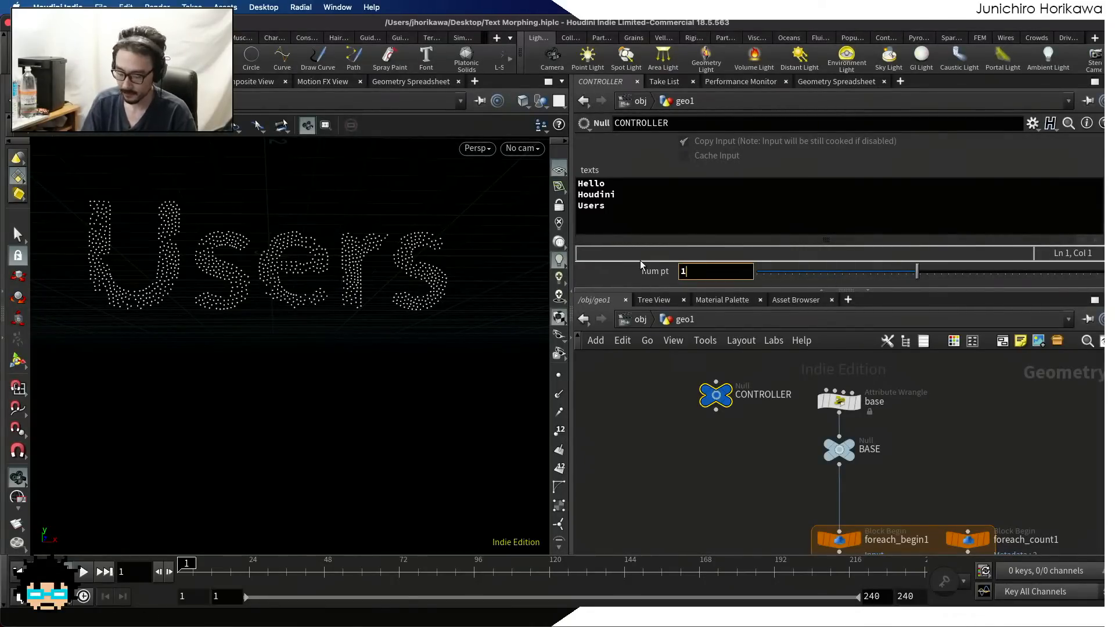
pyautogui.write('1000')
pyautogui.press('Return')
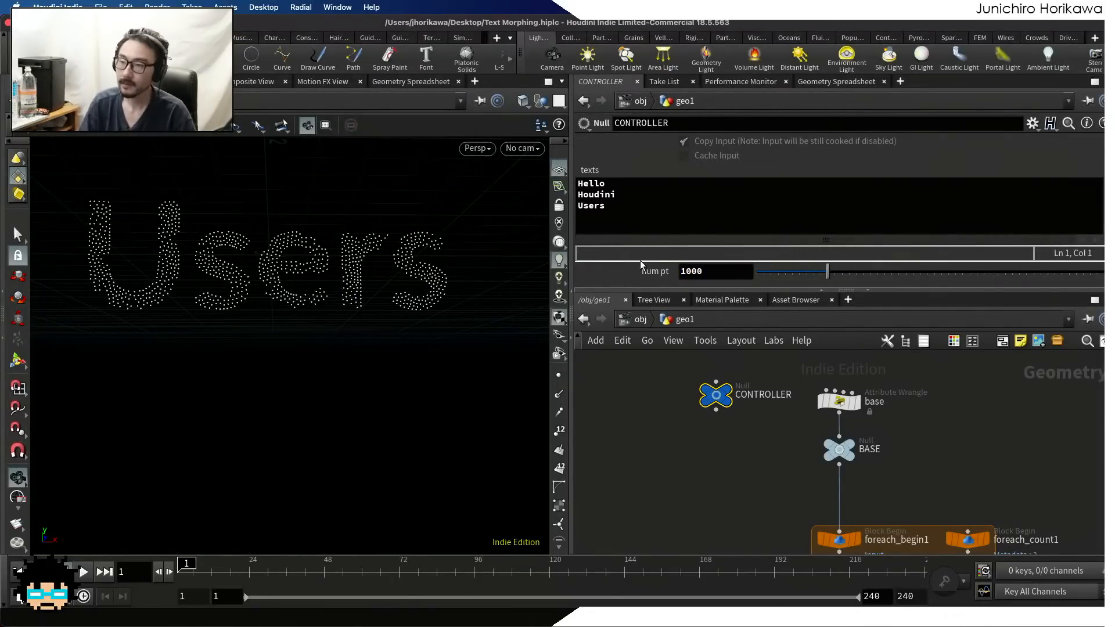
# Link scatter1's Force Total Count to CONTROLLER's num pt by relative reference, and save the scene
pyautogui.rightClick(708, 273)
pyautogui.click(737, 378)
pyautogui.scroll(-5, 697, 388)
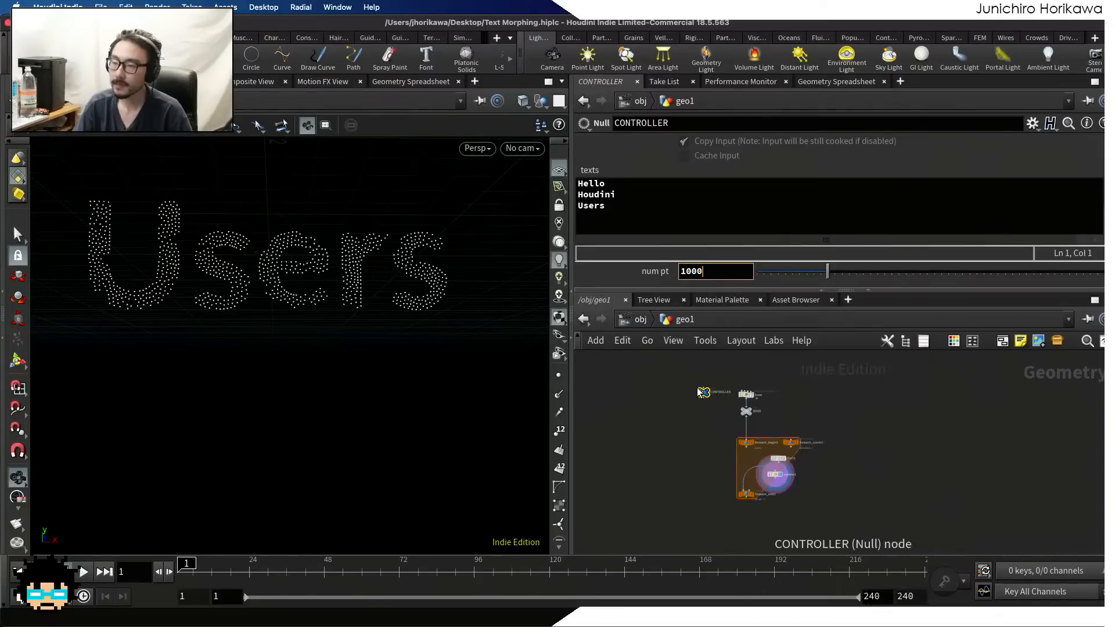
pyautogui.scroll(5, 778, 473)
pyautogui.click(782, 476)
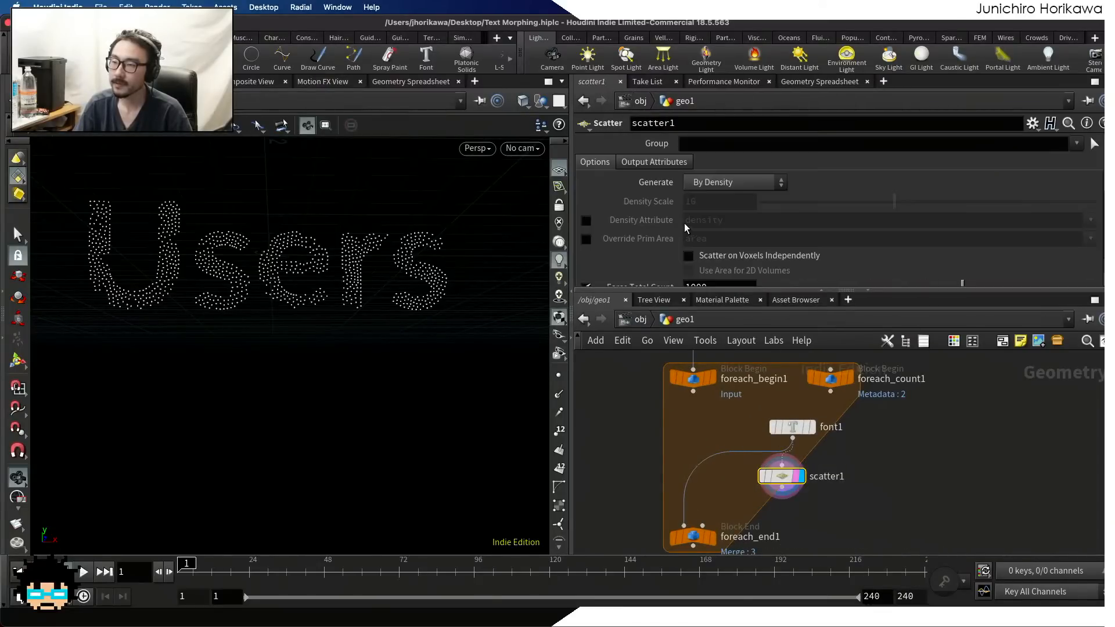
pyautogui.scroll(-3, 697, 232)
pyautogui.click(720, 211)
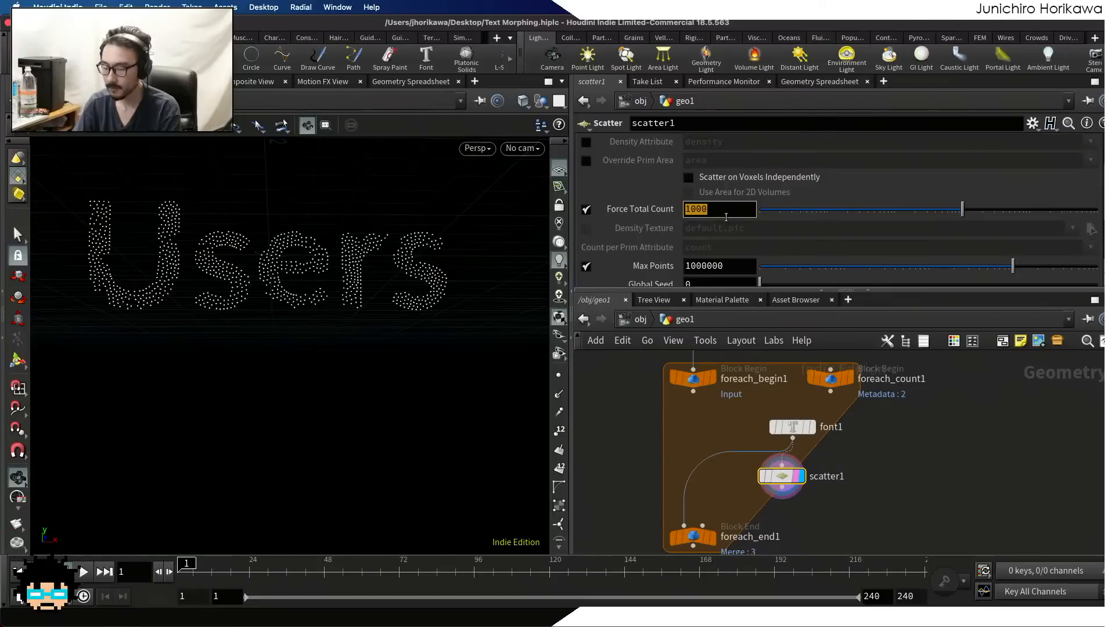
pyautogui.press('BackSpace')
pyautogui.rightClick(699, 213)
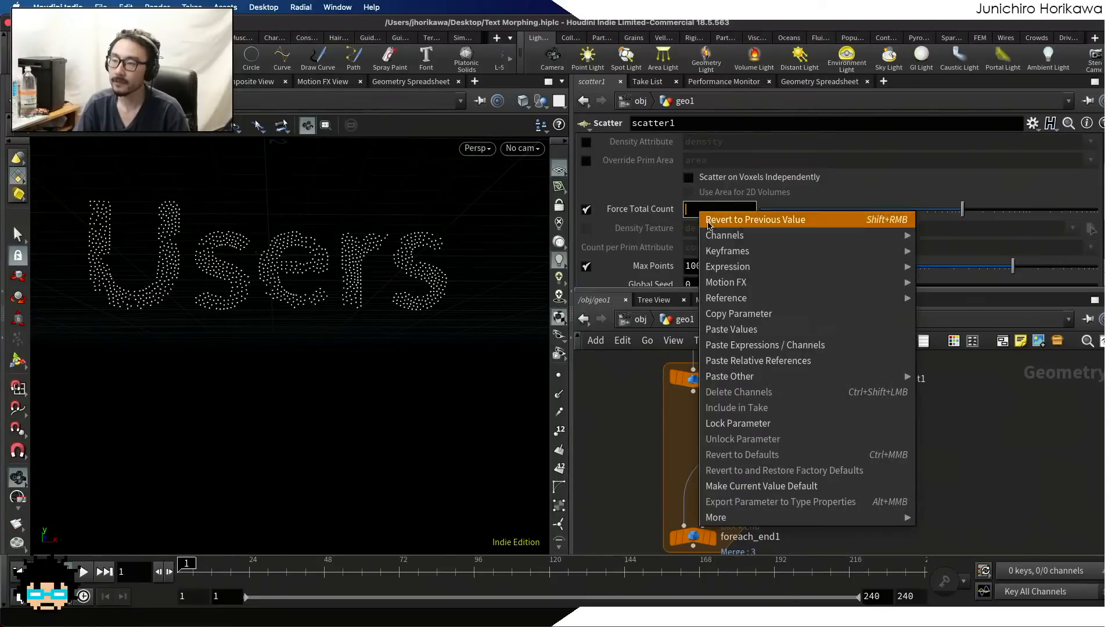
pyautogui.click(749, 361)
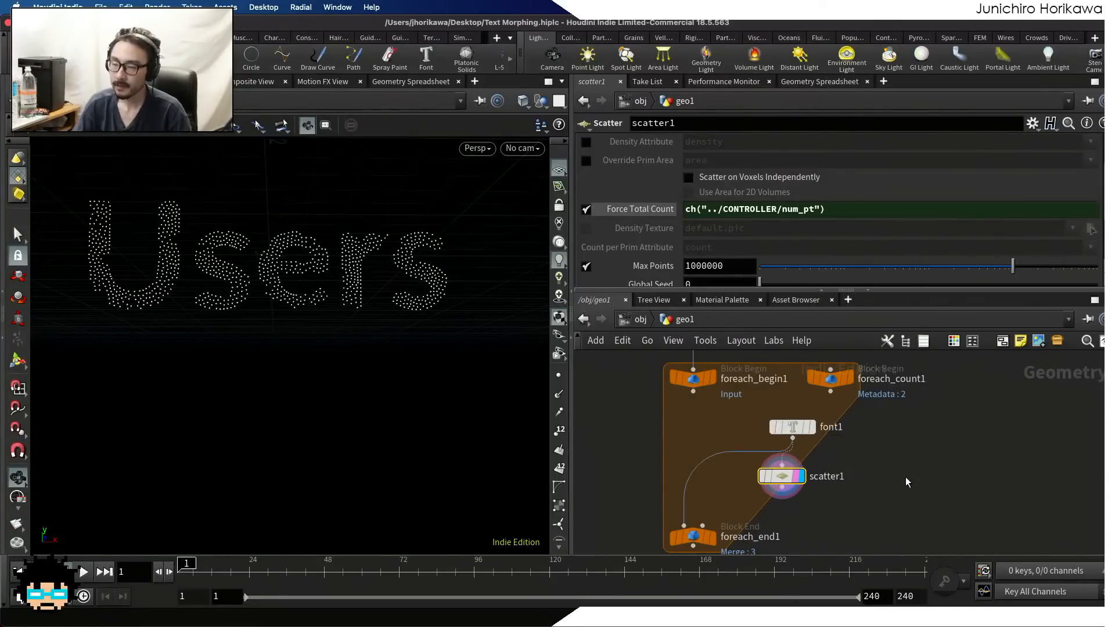
pyautogui.press('super+s')
# Test the point-count link by lowering CONTROLLER's num pt to 859, and set it back to 1000
pyautogui.scroll(-5, 905, 478)
pyautogui.moveTo(764, 402); pyautogui.dragTo(759, 479, button='middle')
pyautogui.scroll(5, 759, 478)
pyautogui.moveTo(767, 476); pyautogui.dragTo(722, 393)
pyautogui.moveTo(817, 271)
pyautogui.mouseDown()
pyautogui.moveTo(880, 274)
pyautogui.moveTo(797, 272)
pyautogui.moveTo(818, 271)
pyautogui.mouseUp()
pyautogui.moveTo(722, 271); pyautogui.dragTo(648, 277)
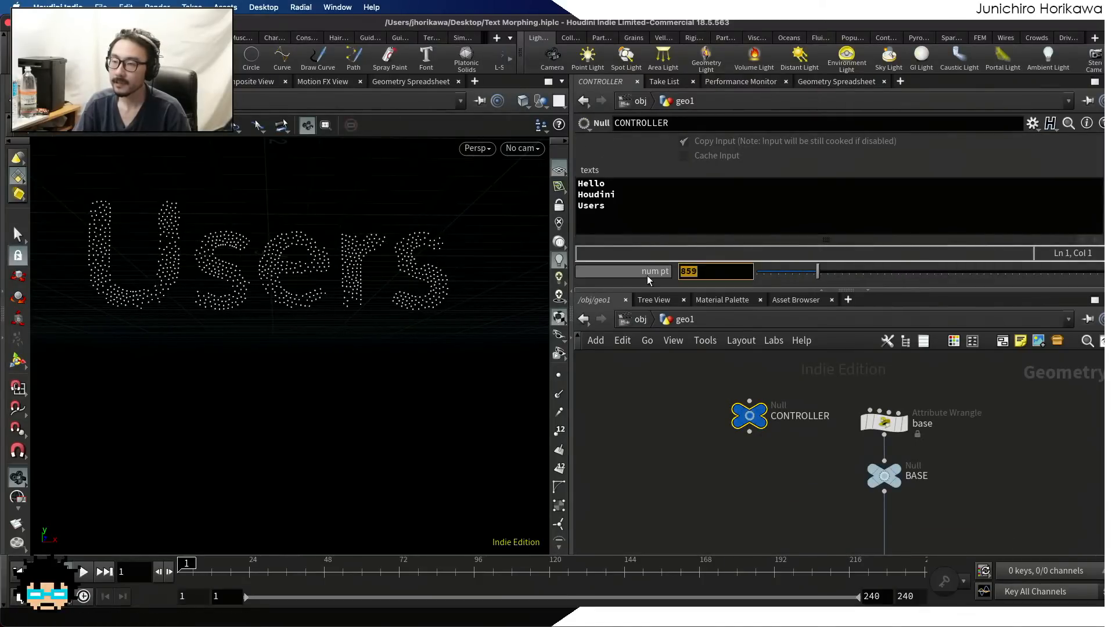
pyautogui.write('1000')
pyautogui.press('Return')
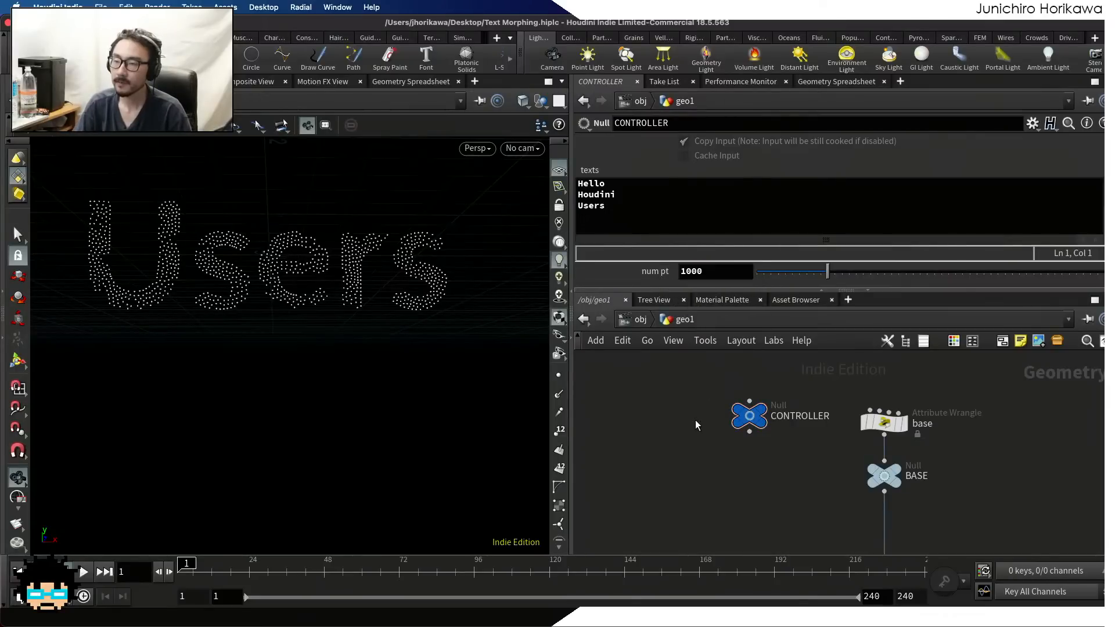
# Save the scene, align font1 directly above scatter1 in the network, and select font1
pyautogui.scroll(-5, 696, 422)
pyautogui.scroll(4, 709, 465)
pyautogui.moveTo(765, 486); pyautogui.dragTo(722, 463, button='middle')
pyautogui.scroll(4, 734, 461)
pyautogui.press('super+s')
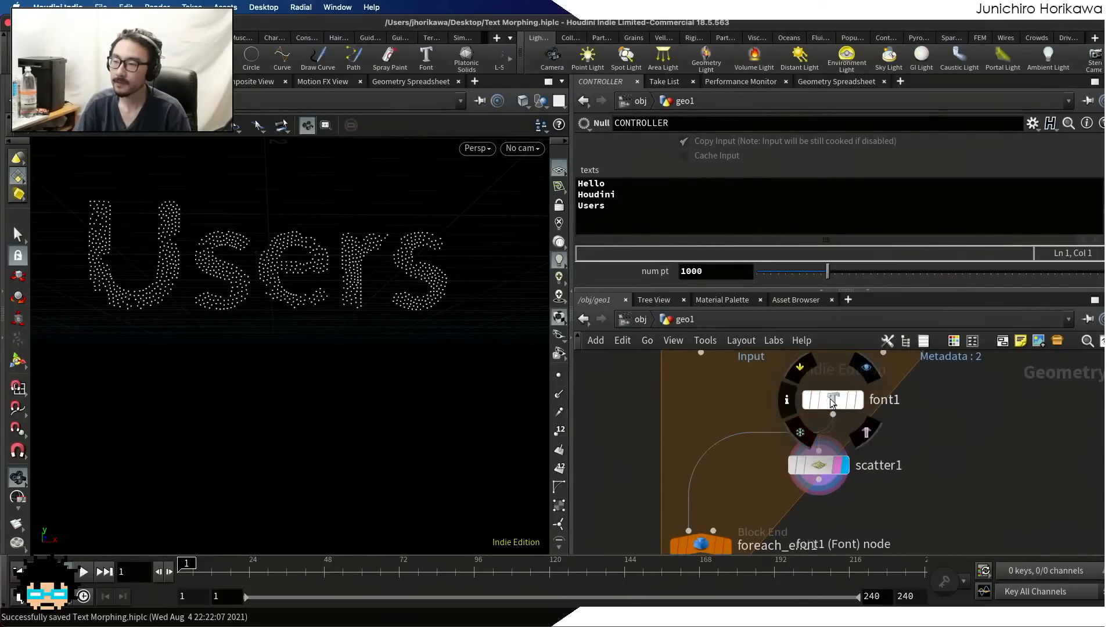
pyautogui.moveTo(830, 399); pyautogui.dragTo(817, 395)
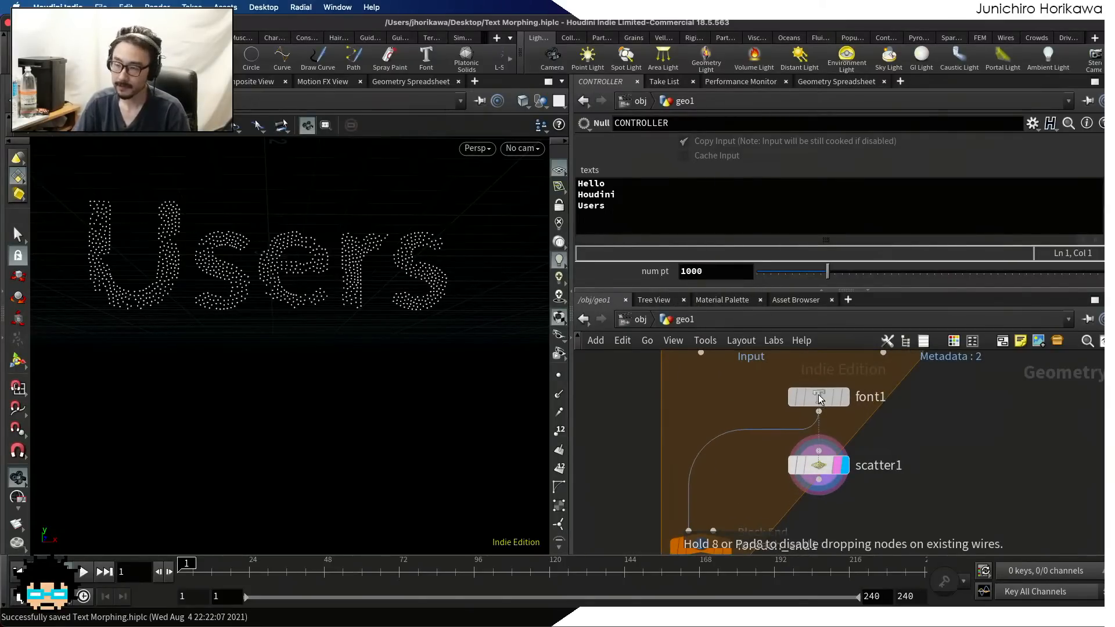
pyautogui.scroll(1, 818, 395)
pyautogui.click(822, 394)
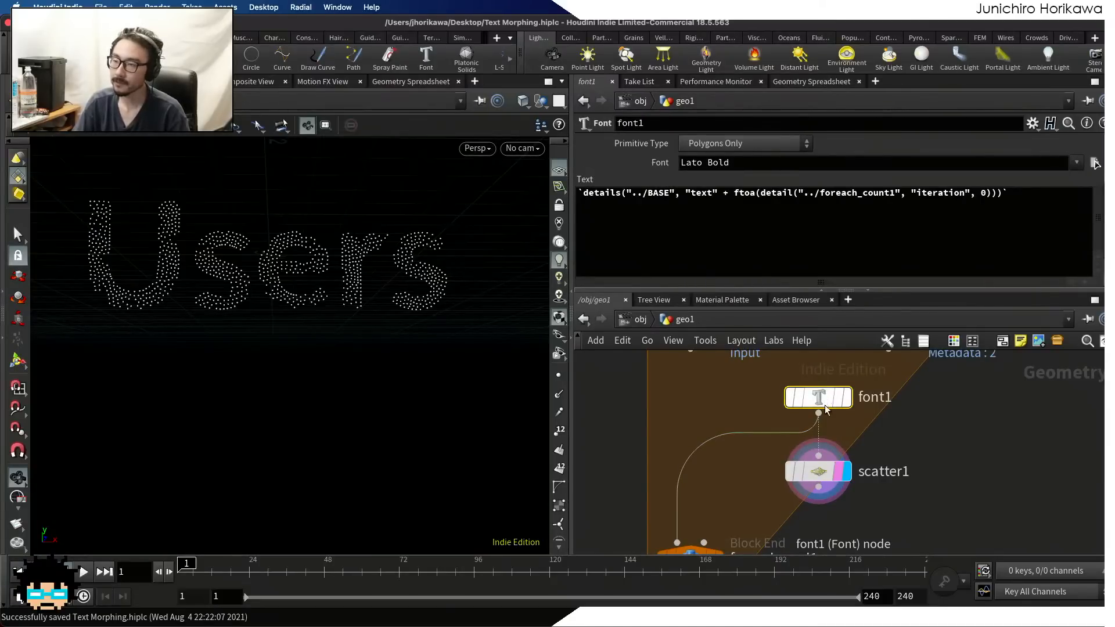
# Connect scatter1's output to foreach_end1's first input in place of font1
pyautogui.scroll(-3, 820, 462)
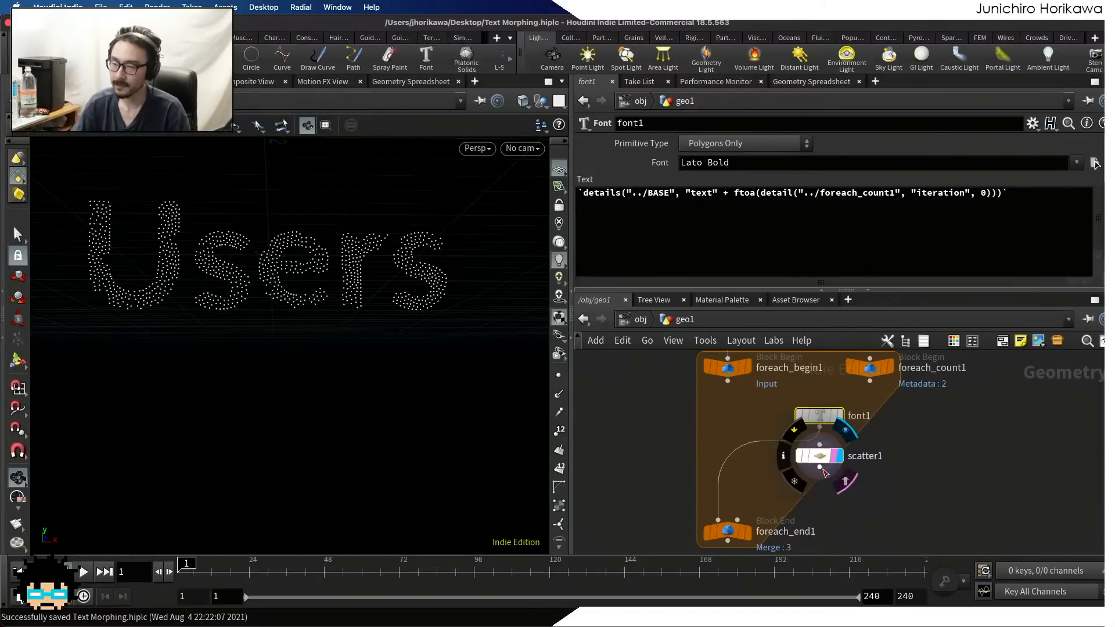
pyautogui.click(819, 467)
pyautogui.click(718, 520)
pyautogui.click(840, 504)
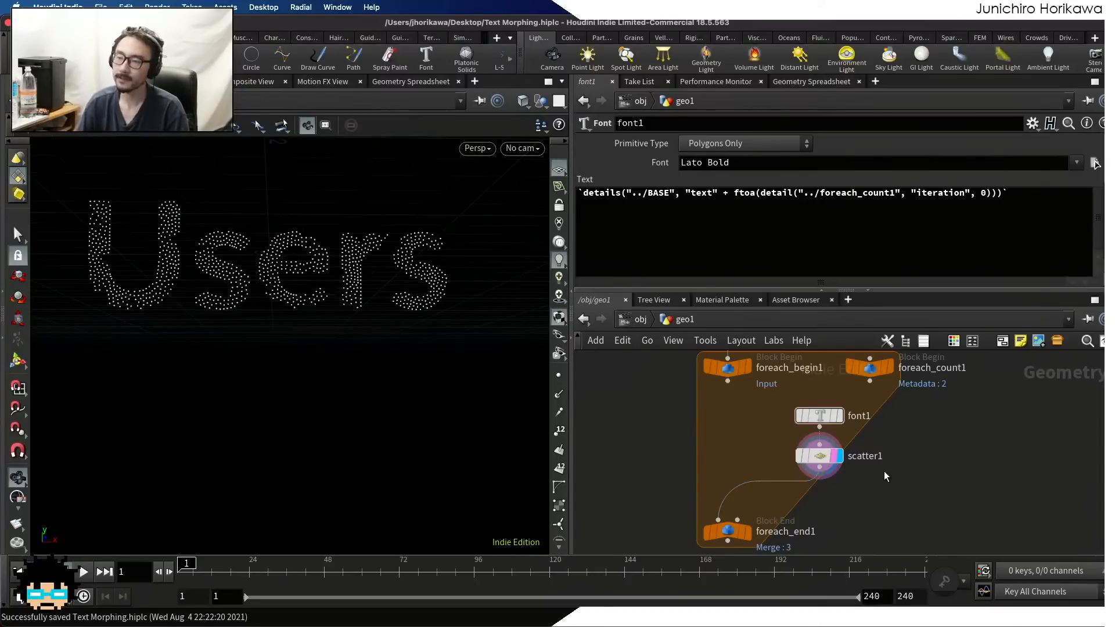
# Add a Point Wrangle directly below scatter1, inserted into the wire between scatter1 and foreach_end1
pyautogui.scroll(4, 840, 418)
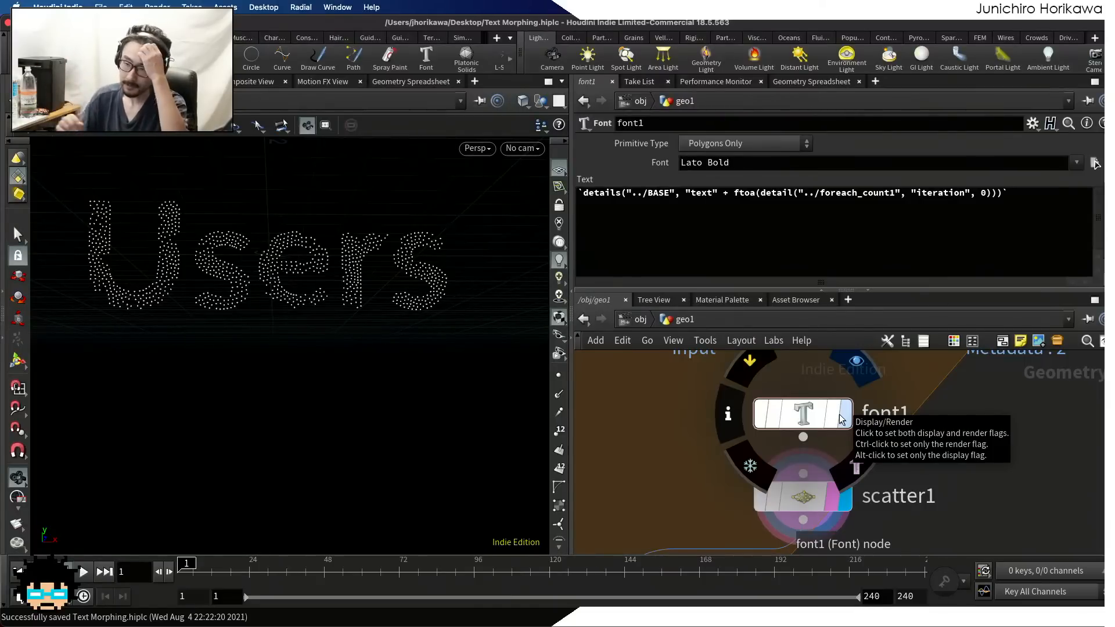
pyautogui.scroll(-2, 892, 401)
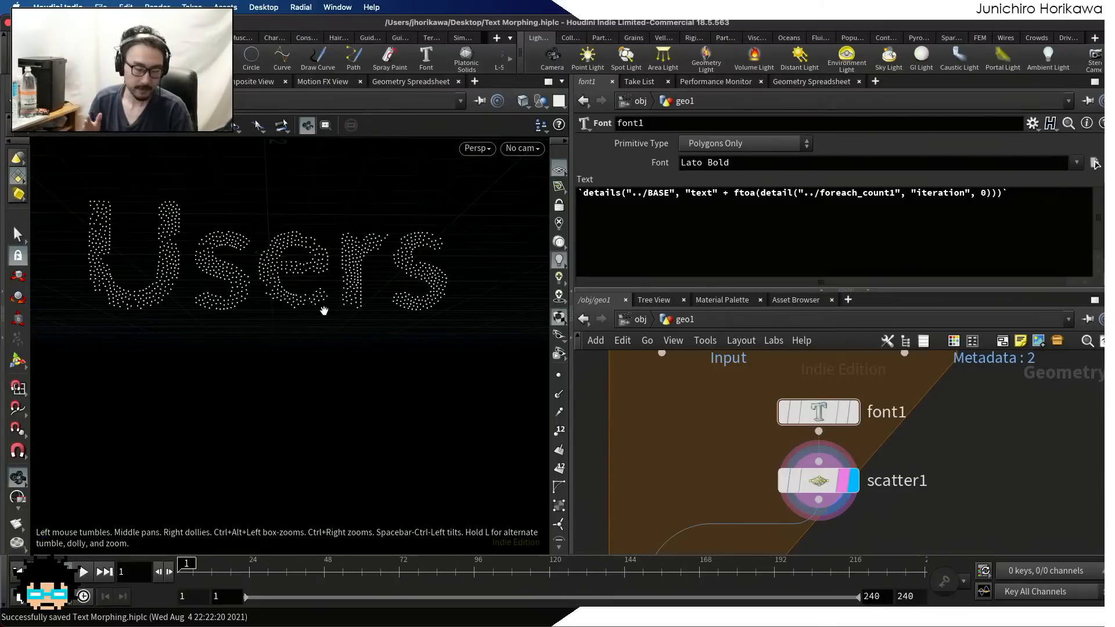
pyautogui.scroll(-3, 676, 402)
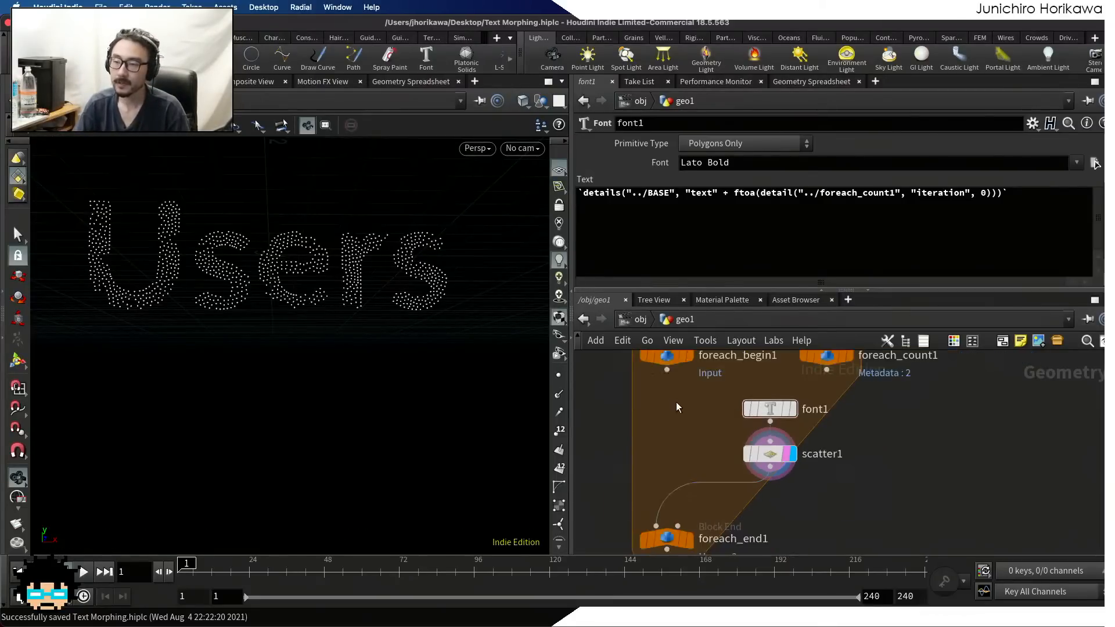
pyautogui.press('Tab')
pyautogui.write('poit')
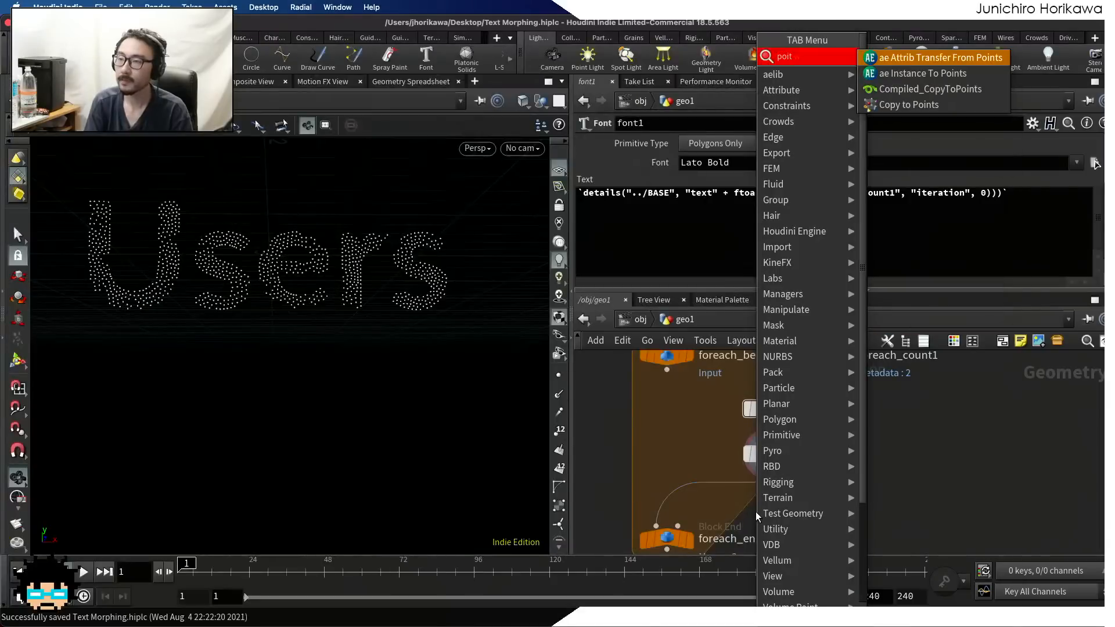
pyautogui.press('BackSpace')
pyautogui.press('BackSpace')
pyautogui.press('BackSpace')
pyautogui.press('BackSpace')
pyautogui.press('BackSpace')
pyautogui.press('BackSpace')
pyautogui.write('nt wran')
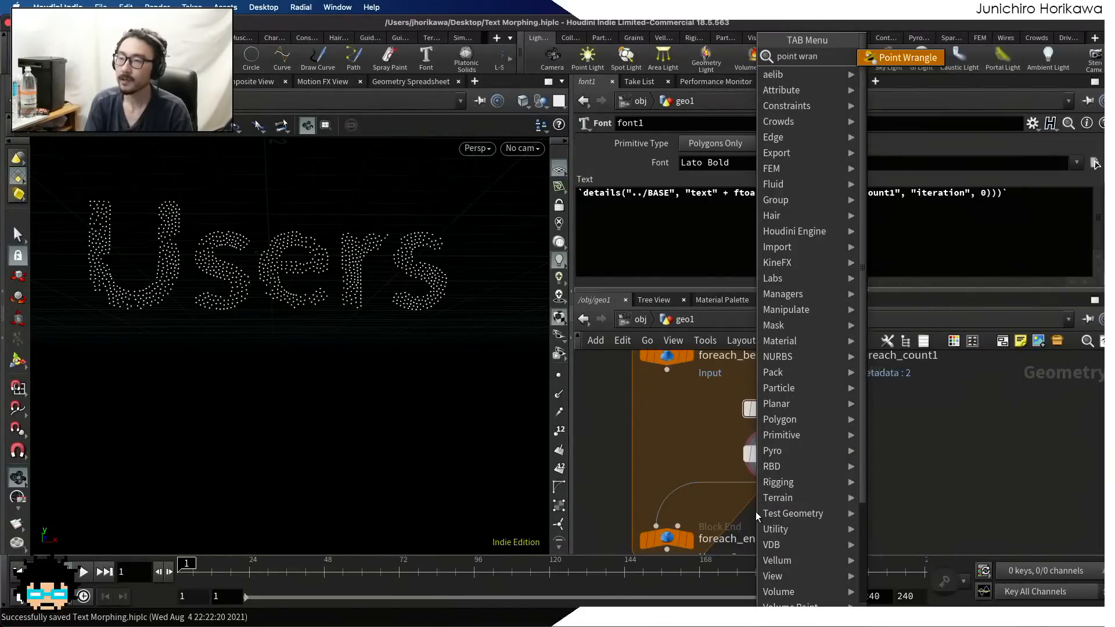
pyautogui.press('Return')
pyautogui.click(755, 511)
pyautogui.scroll(3, 719, 449)
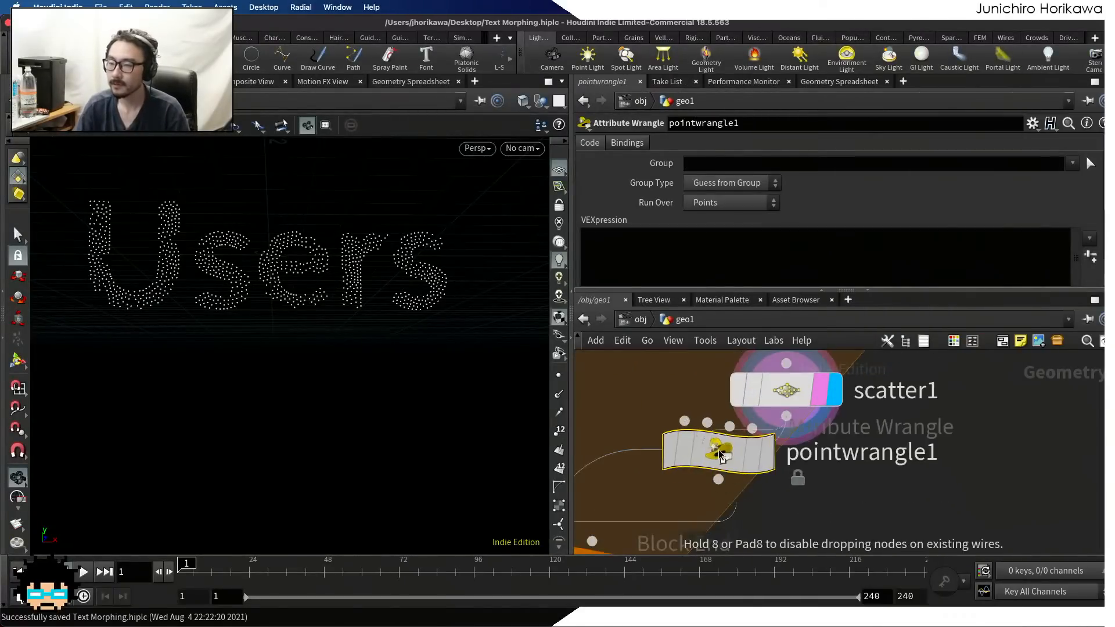
pyautogui.moveTo(718, 511); pyautogui.dragTo(788, 508)
# Rename the new point wrangle to id and make it the displayed node
pyautogui.doubleClick(891, 506)
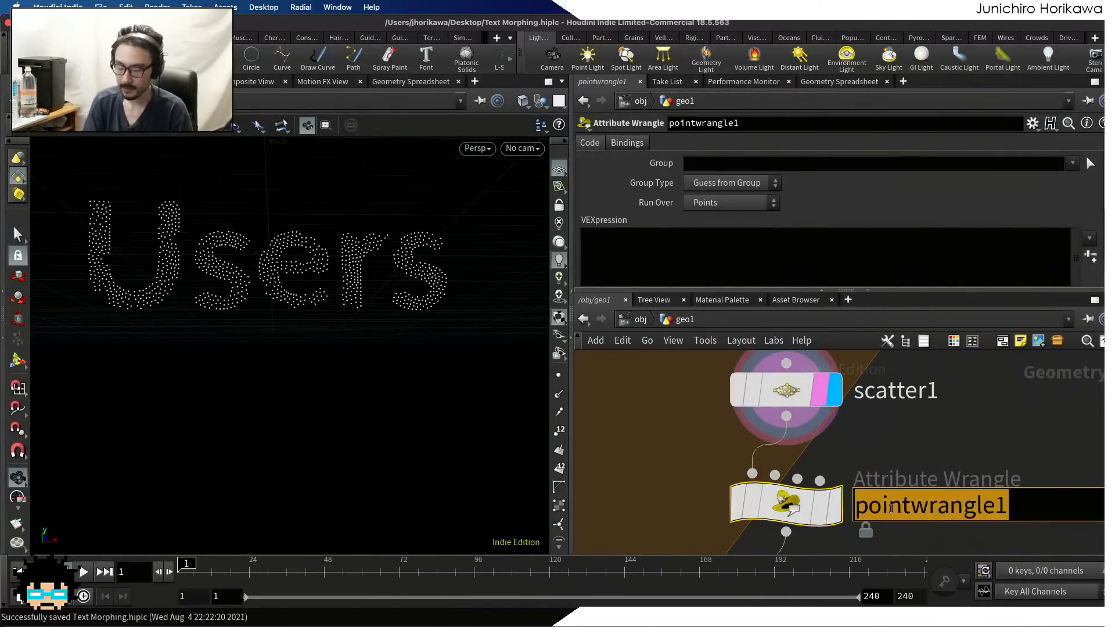
pyautogui.write('id')
pyautogui.press('Return')
pyautogui.click(824, 507)
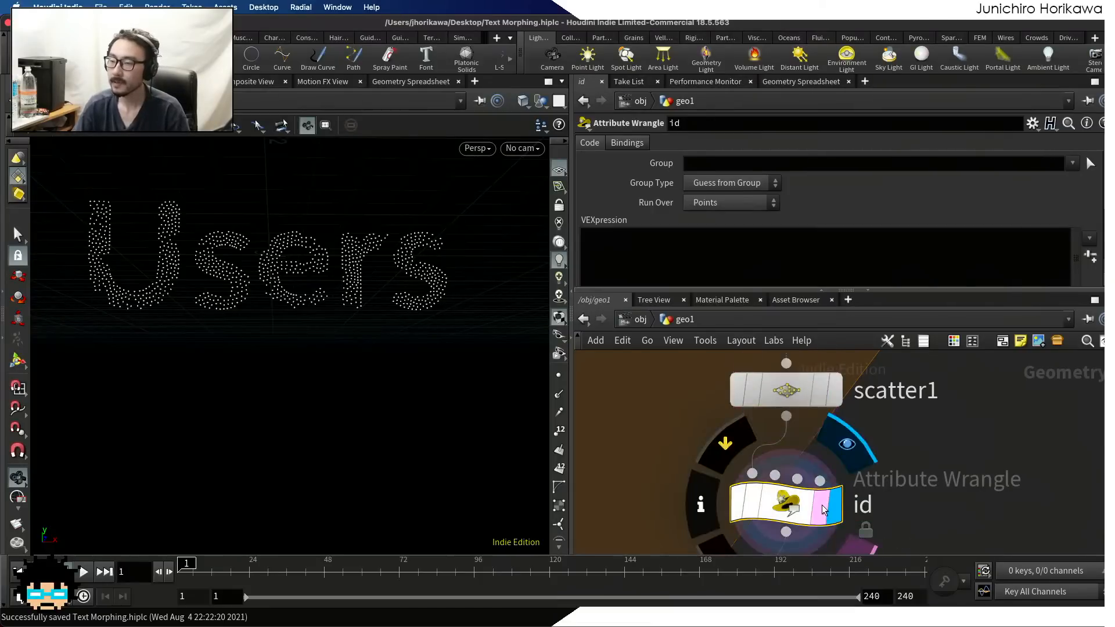
pyautogui.click(730, 253)
pyautogui.write('i')
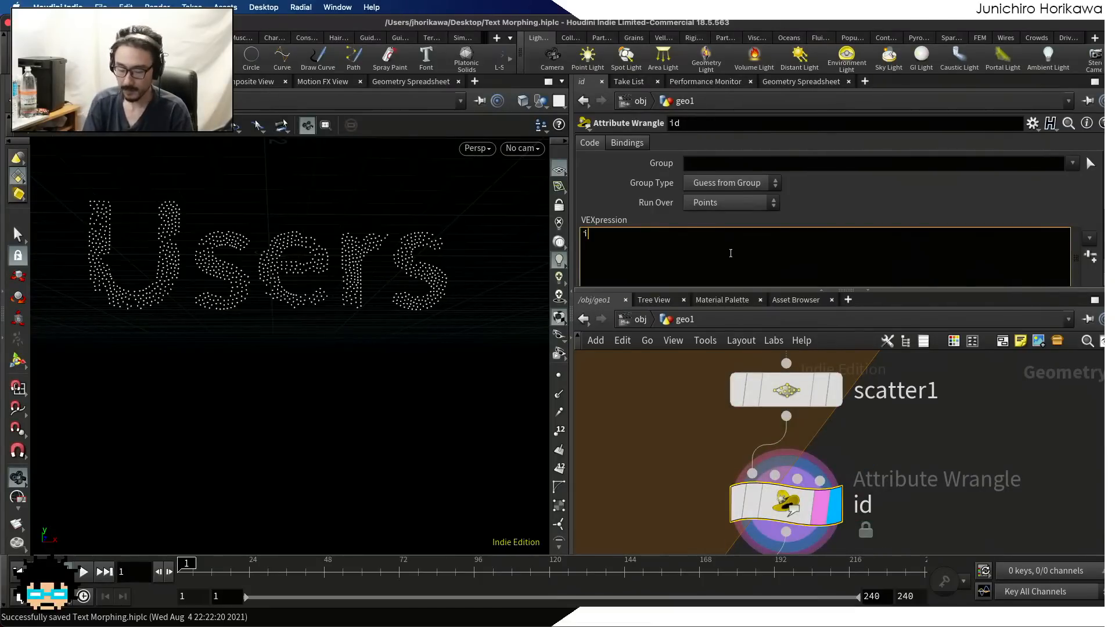
pyautogui.write('@id = ')
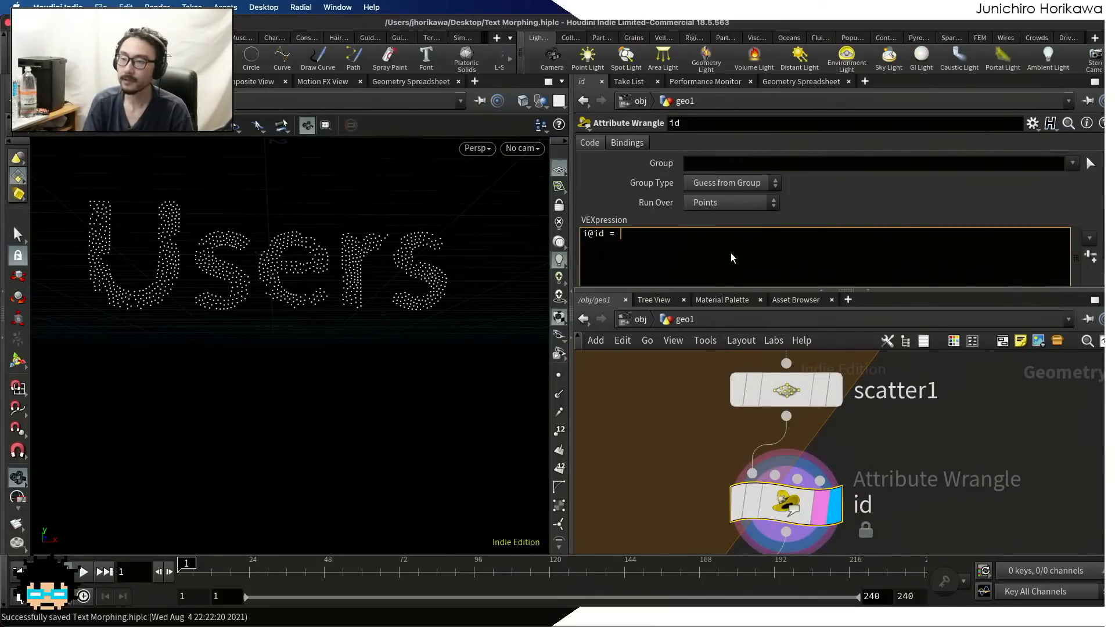
pyautogui.write('@ptnu')
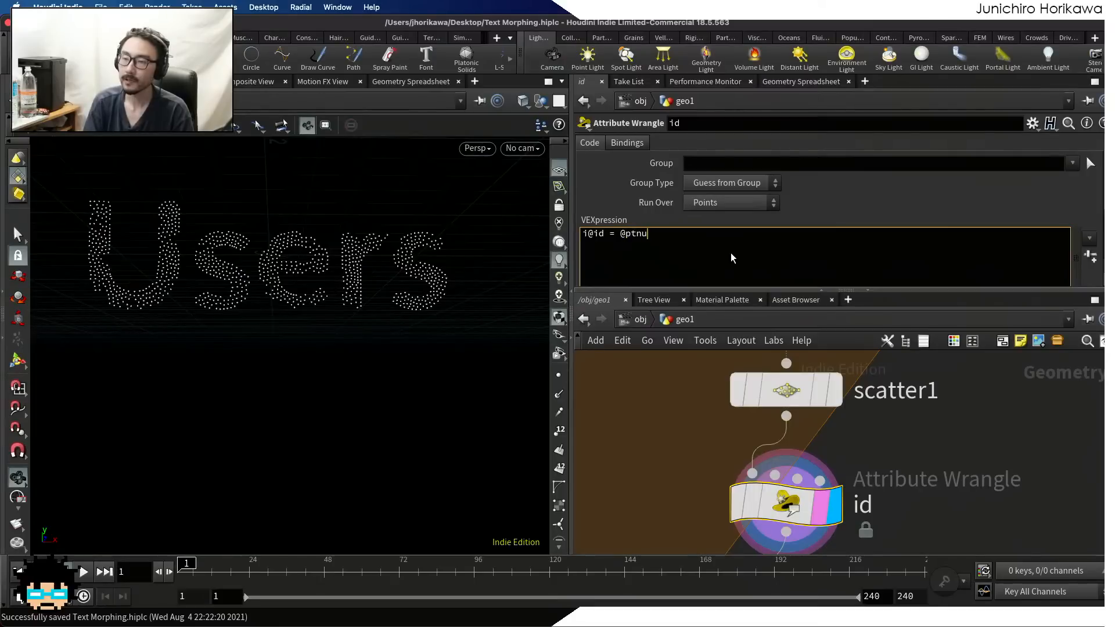
pyautogui.write('m;')
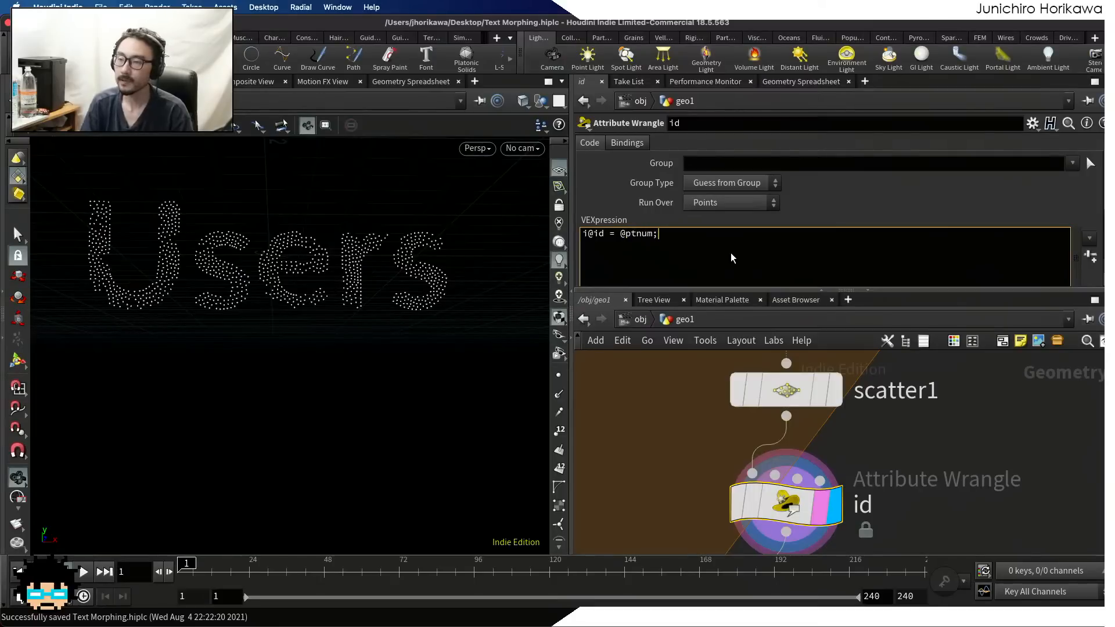
pyautogui.click(704, 423)
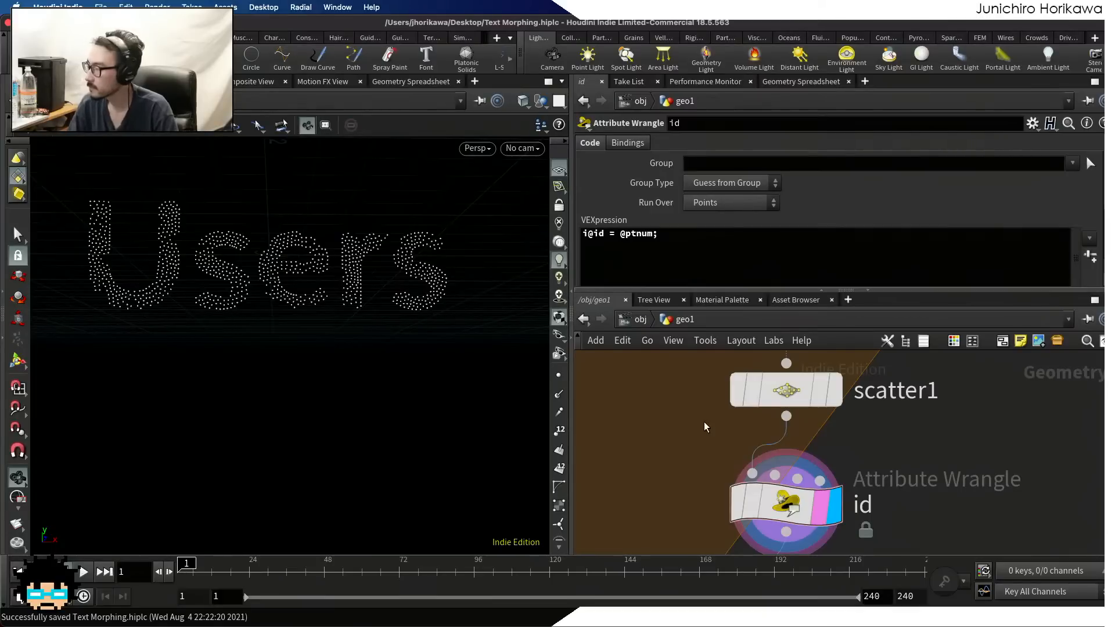
# Display scatter1, compare its points with font1 overlaid as a template, and move the template flag back to scatter1
pyautogui.moveTo(807, 389)
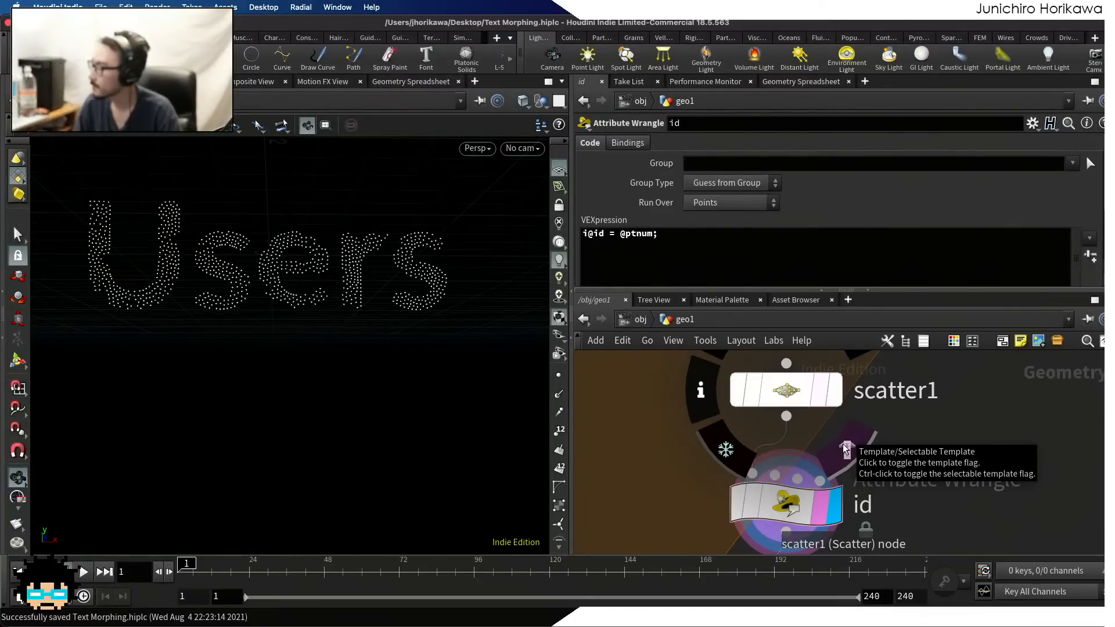
pyautogui.click(834, 396)
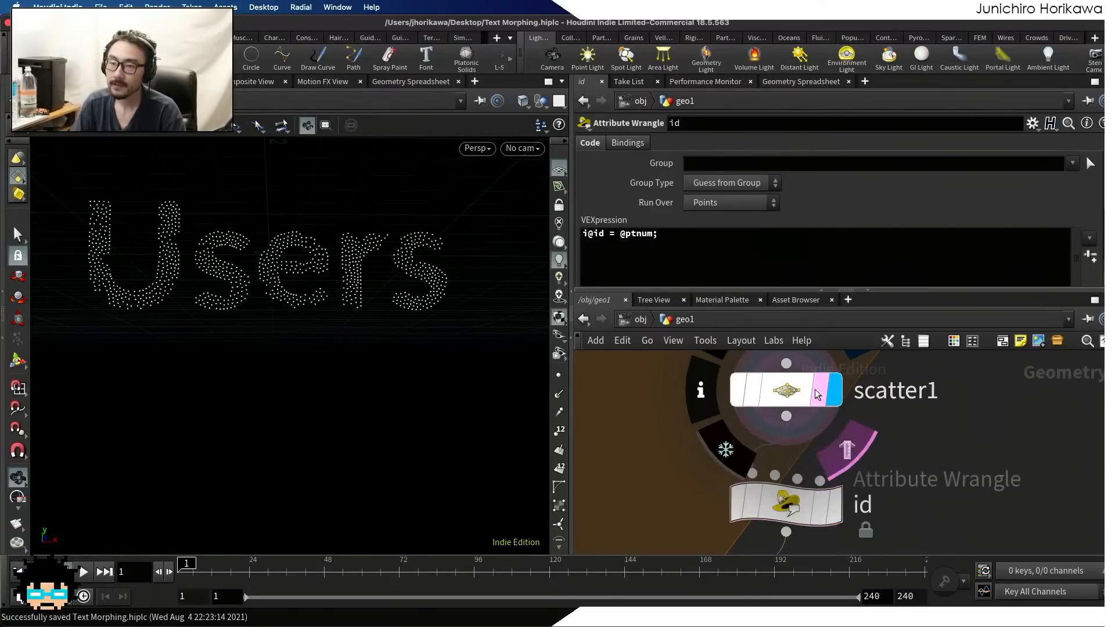
pyautogui.click(772, 397)
pyautogui.scroll(-5, 813, 410)
pyautogui.scroll(3, 854, 395)
pyautogui.click(815, 408)
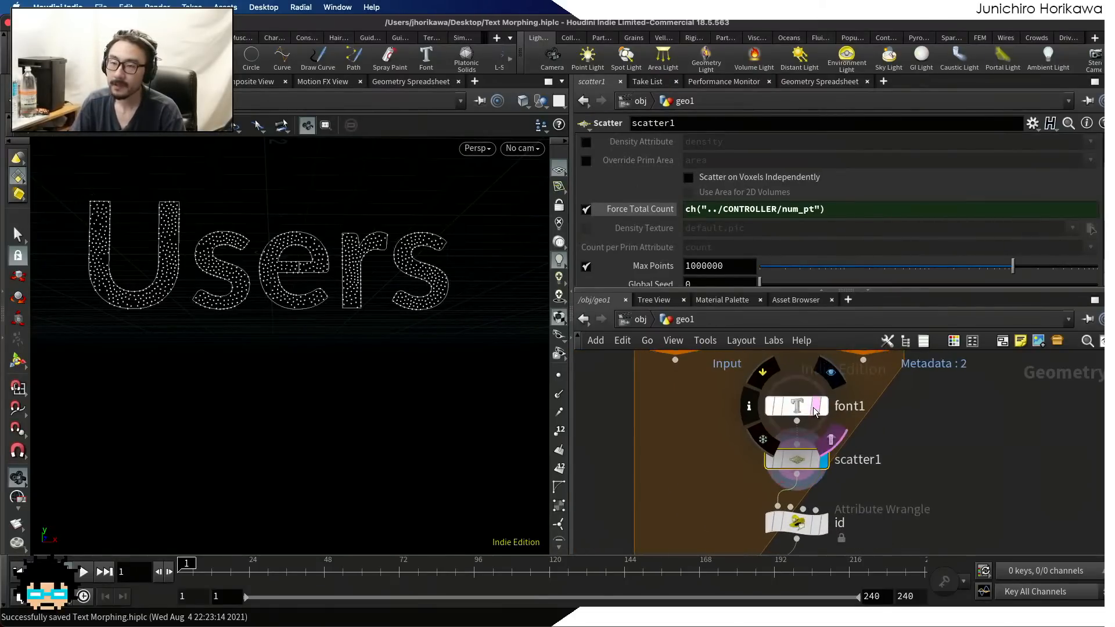
pyautogui.click(816, 460)
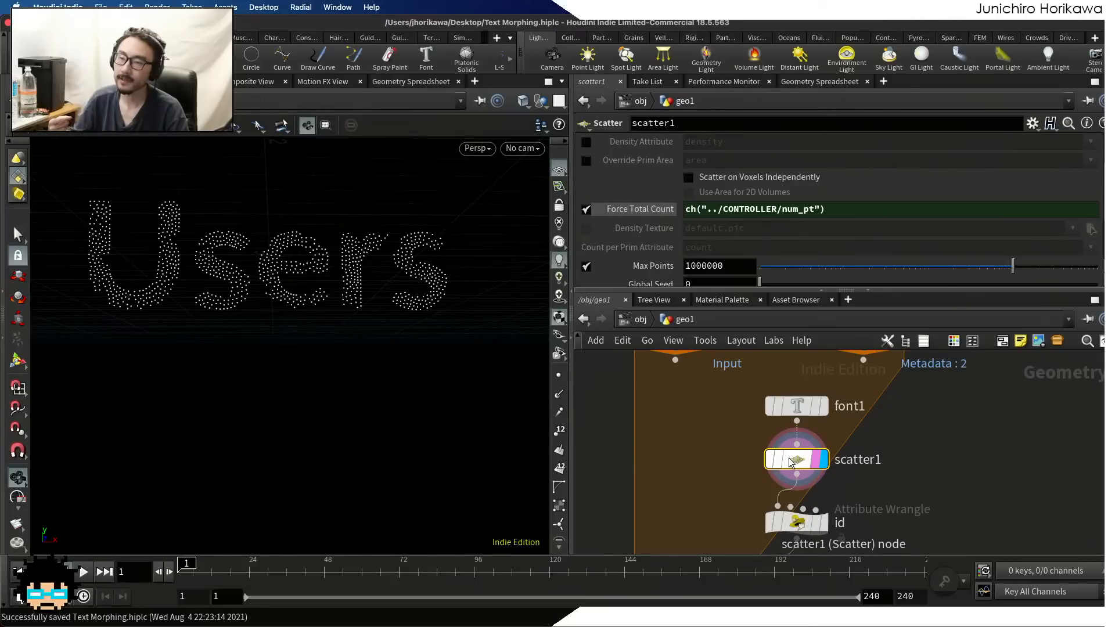
pyautogui.moveTo(789, 460); pyautogui.dragTo(790, 462)
# Give the parameter area more height and compare scatter1's points with Relax Iterations turned off and back on
pyautogui.moveTo(748, 290); pyautogui.dragTo(748, 350)
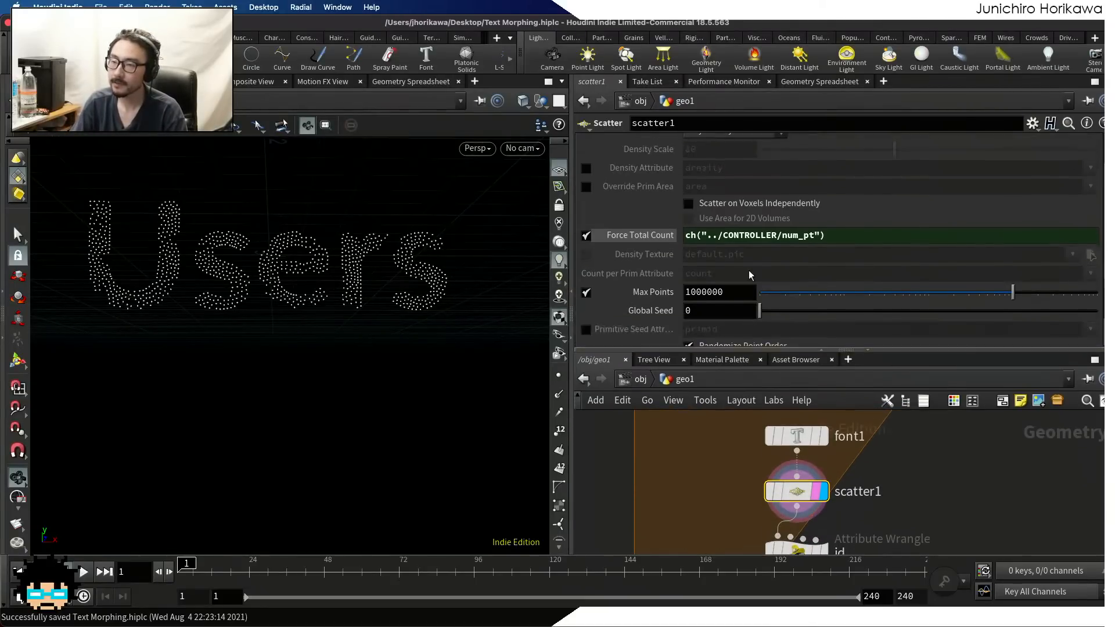
pyautogui.scroll(-2, 748, 267)
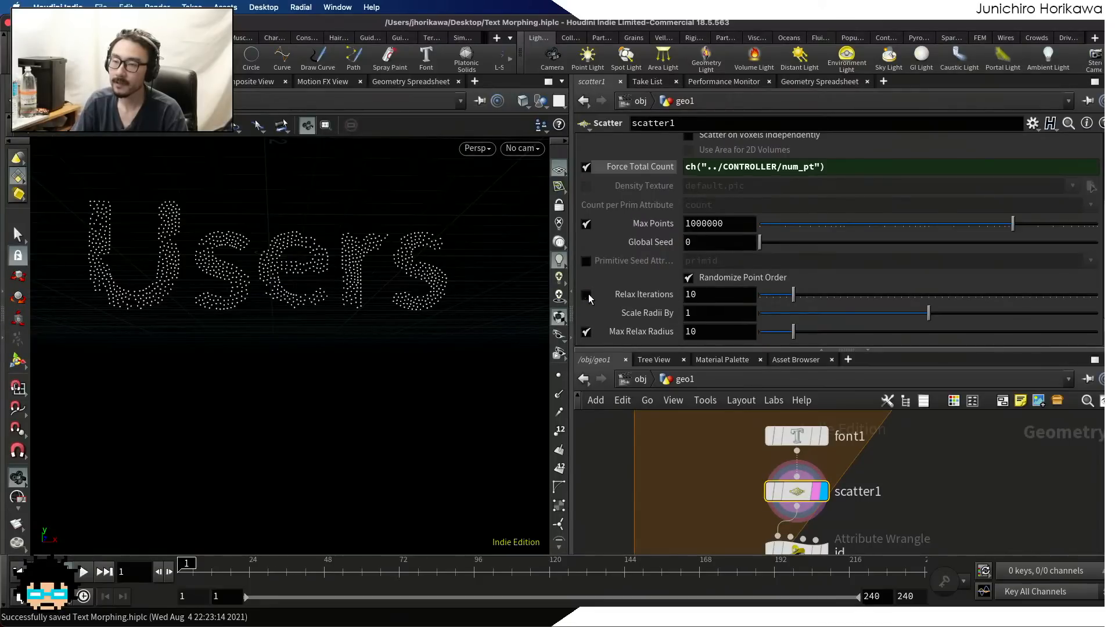
pyautogui.click(587, 295)
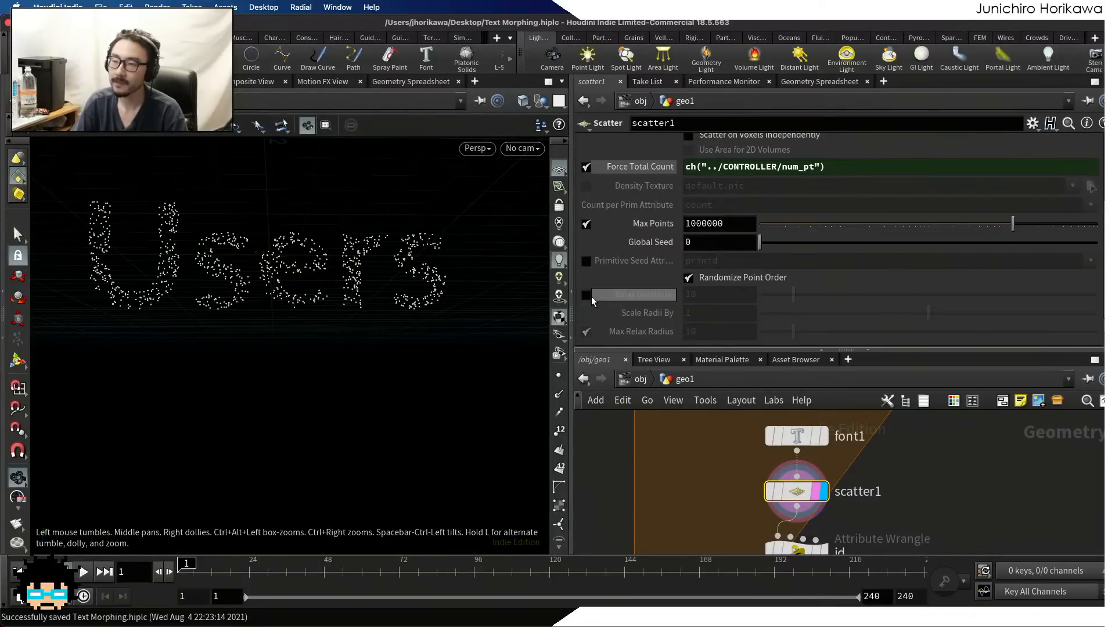
pyautogui.click(587, 295)
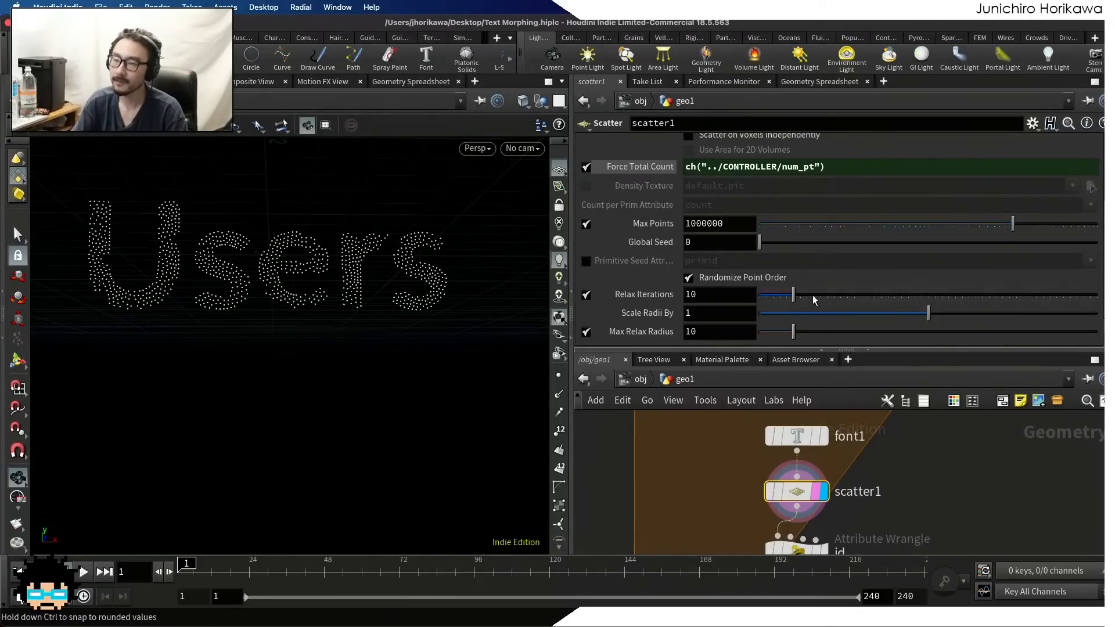
# Raise scatter1's Relax Iterations in stages to 75, 94 and 100, and inspect the point spacing
pyautogui.moveTo(792, 294); pyautogui.dragTo(1006, 295)
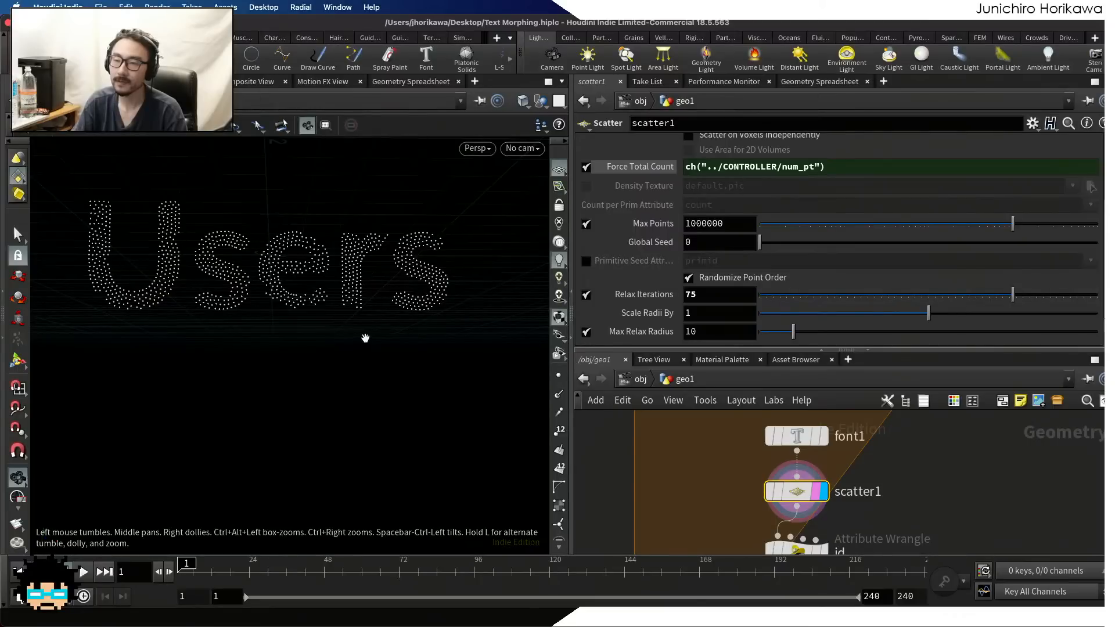
pyautogui.moveTo(1013, 294); pyautogui.dragTo(1075, 297)
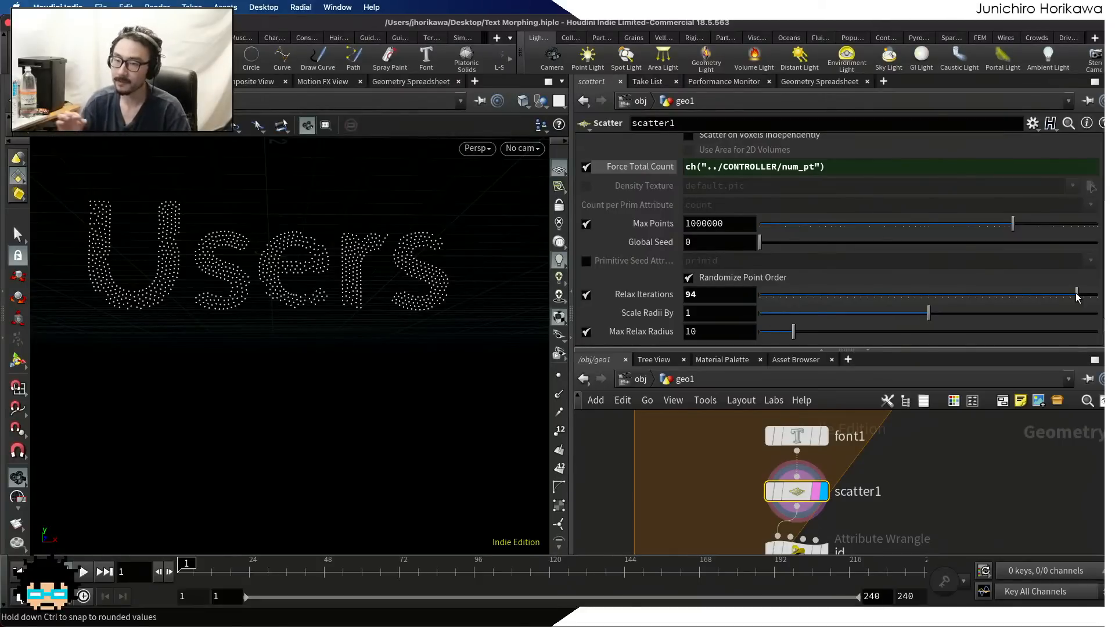
pyautogui.moveTo(1076, 298); pyautogui.dragTo(1097, 296)
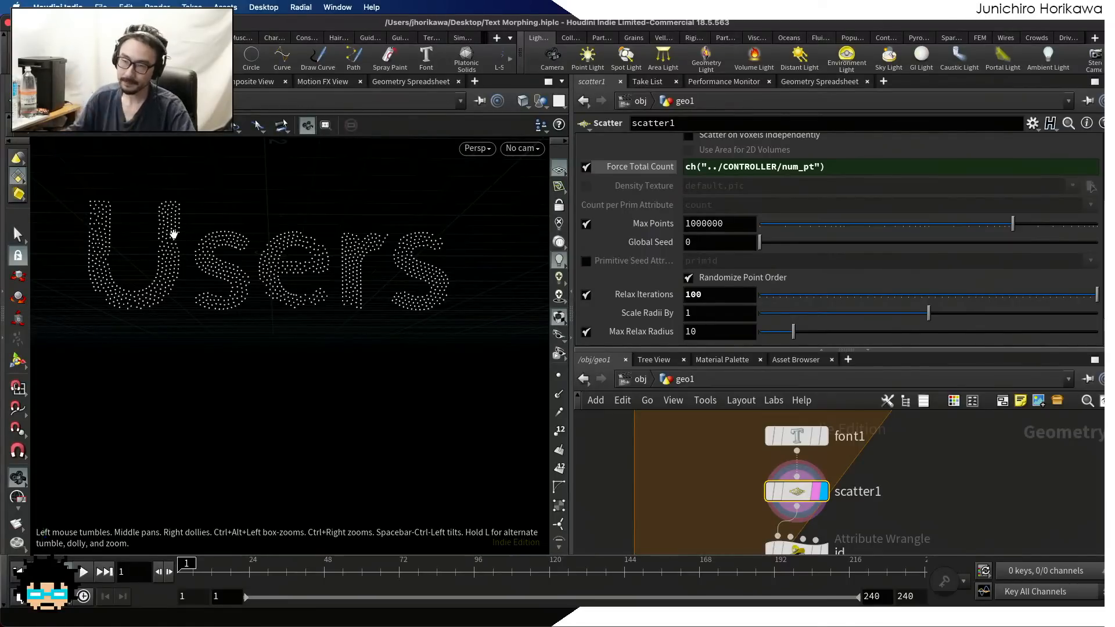
pyautogui.moveTo(173, 234); pyautogui.dragTo(334, 259)
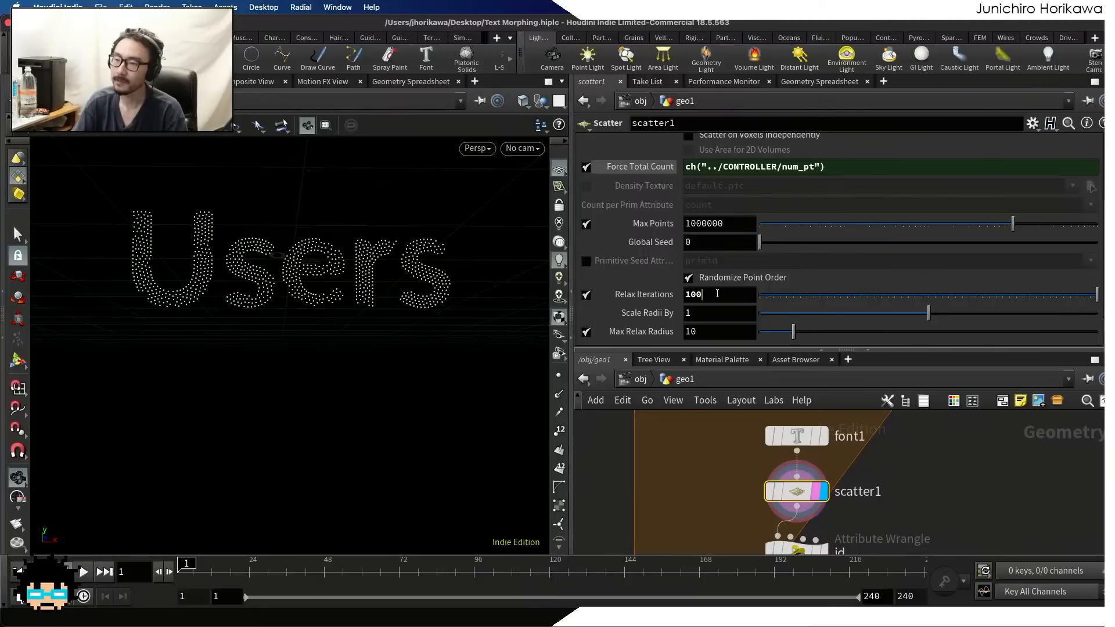
# Try 500 for scatter1's Relax Iterations, and set the value back to 10
pyautogui.doubleClick(699, 295)
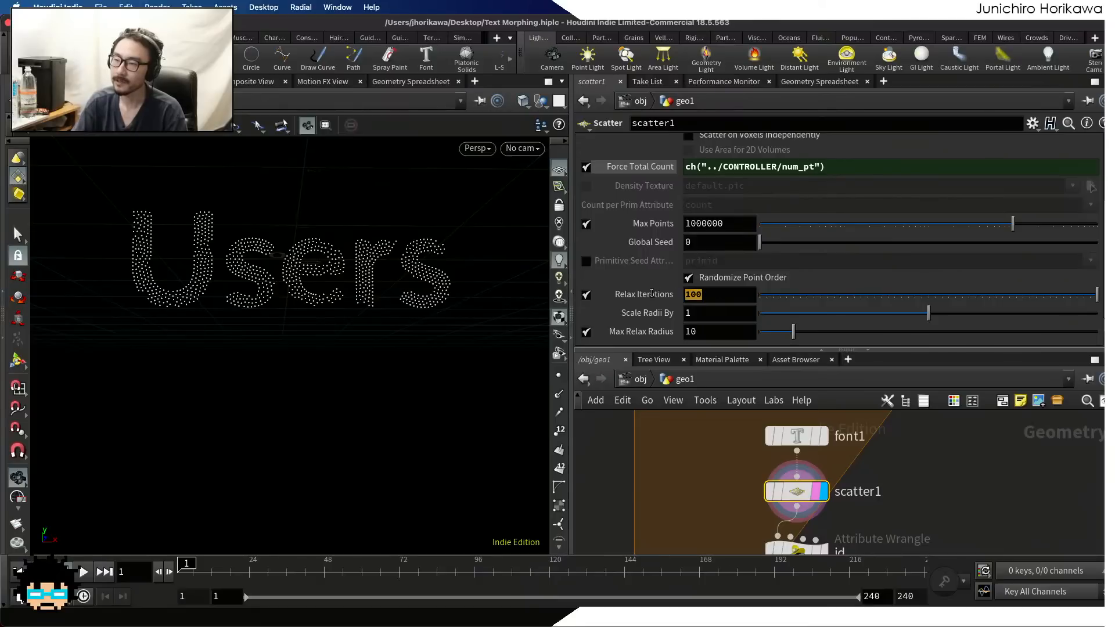
pyautogui.click(700, 296)
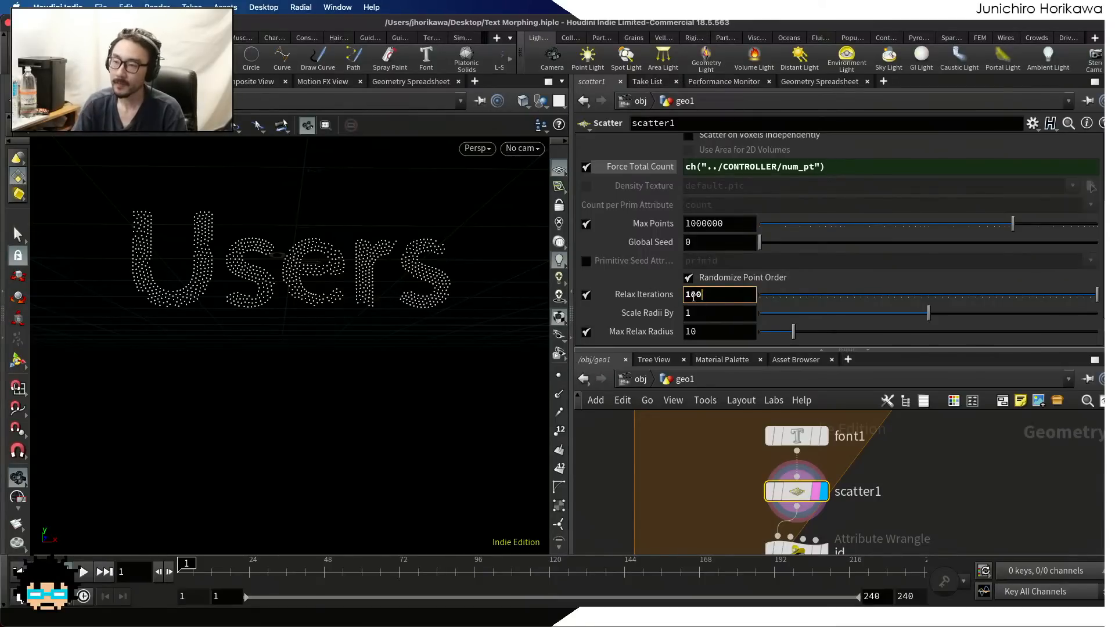
pyautogui.moveTo(692, 298); pyautogui.dragTo(672, 299)
pyautogui.write('5')
pyautogui.press('Return')
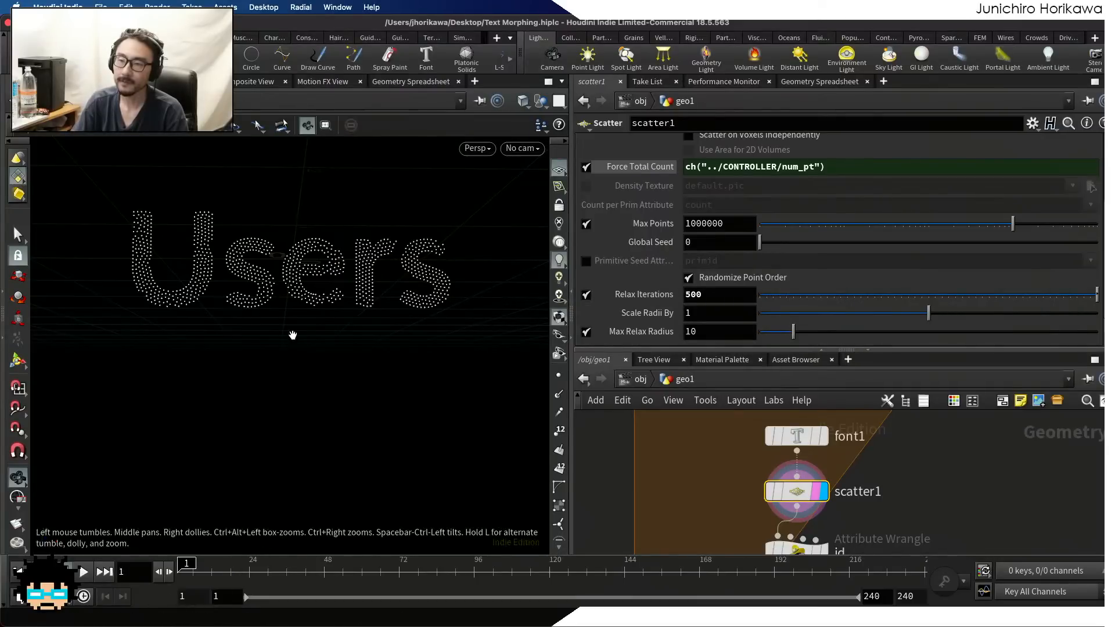
pyautogui.moveTo(672, 289); pyautogui.dragTo(642, 285)
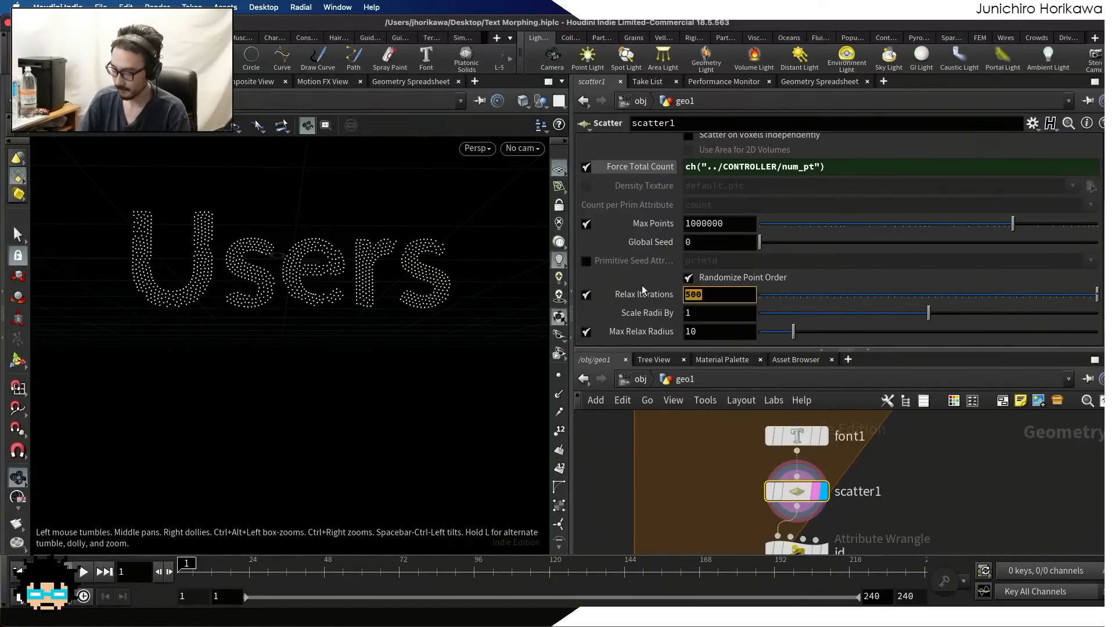
pyautogui.write('10')
pyautogui.press('Return')
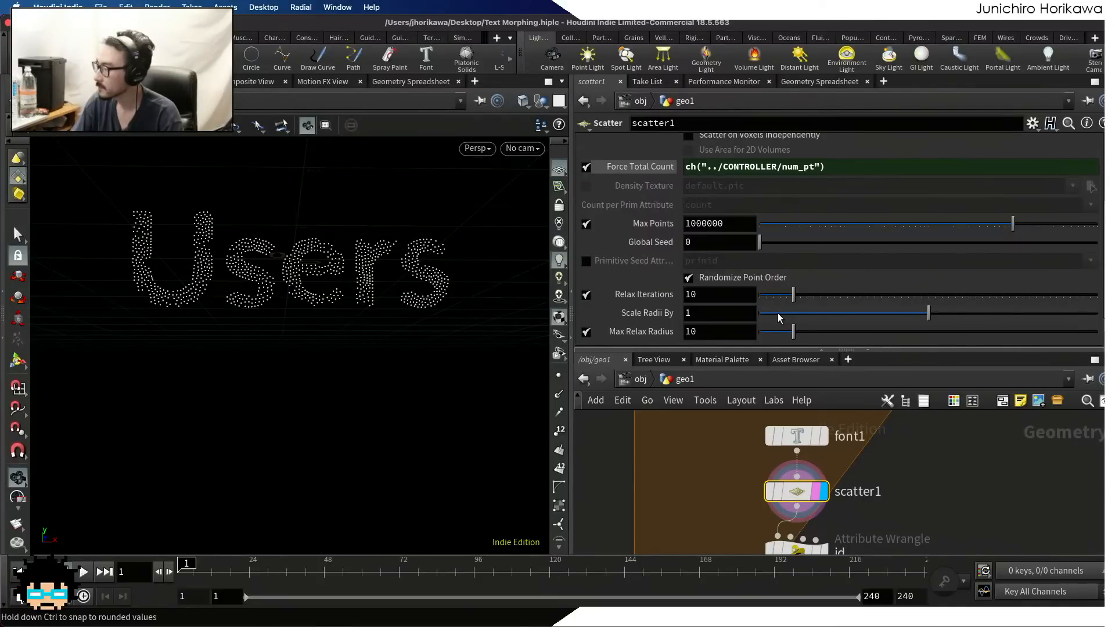
# Examine up close and from a distance how the scattered points are distributed within the letters of the word
pyautogui.scroll(-2, 719, 445)
pyautogui.scroll(-1, 720, 444)
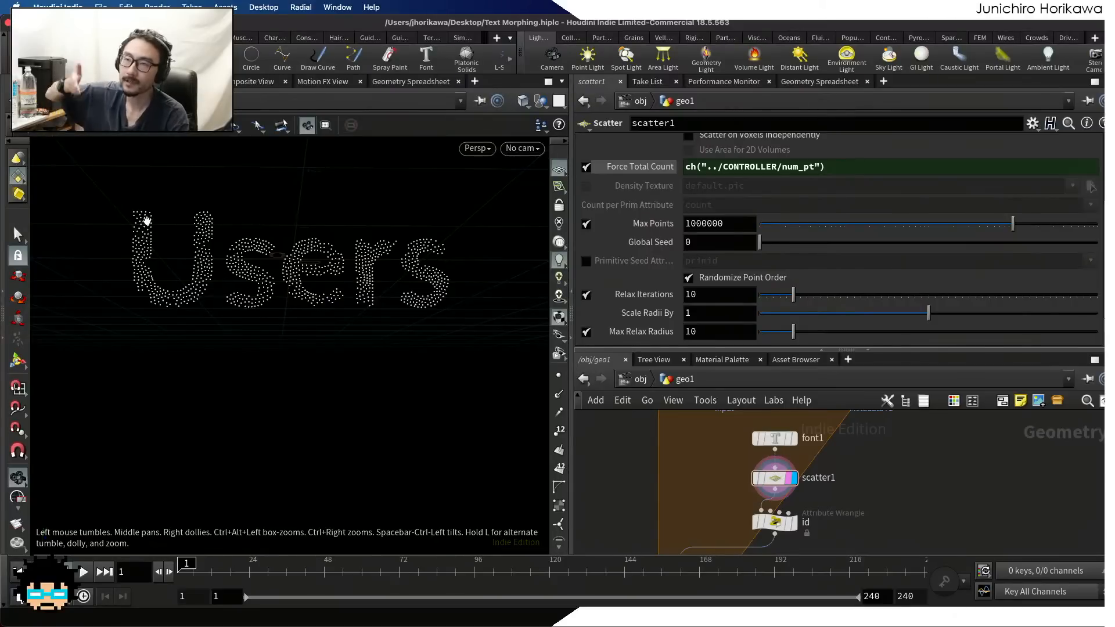
pyautogui.scroll(1, 167, 266)
pyautogui.scroll(5, 167, 266)
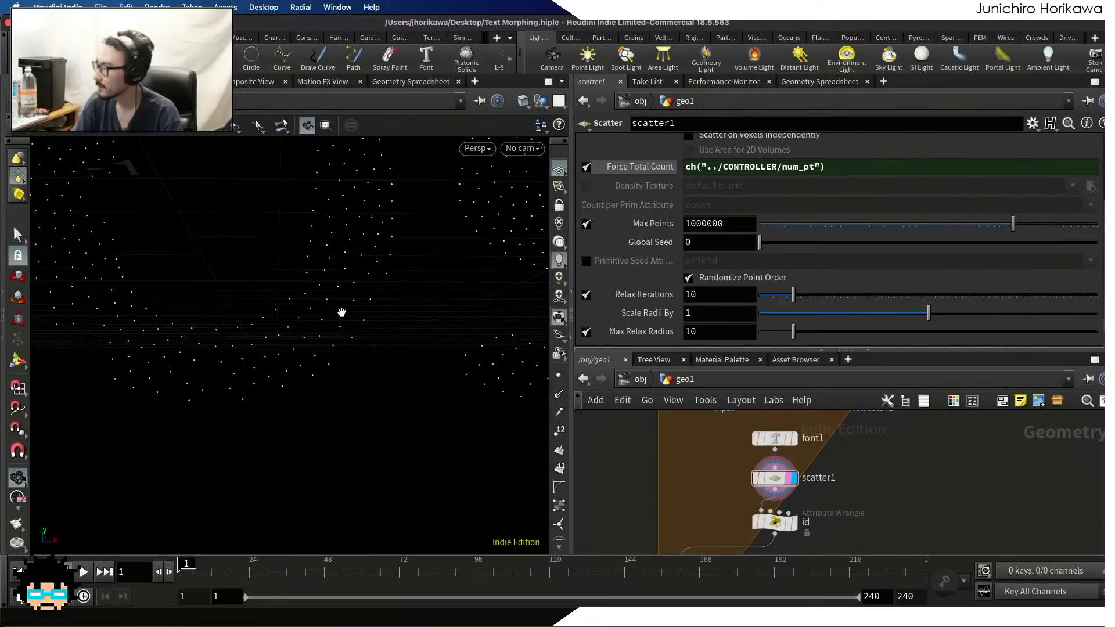
pyautogui.scroll(-6, 343, 311)
pyautogui.moveTo(290, 297); pyautogui.dragTo(273, 297, button='middle')
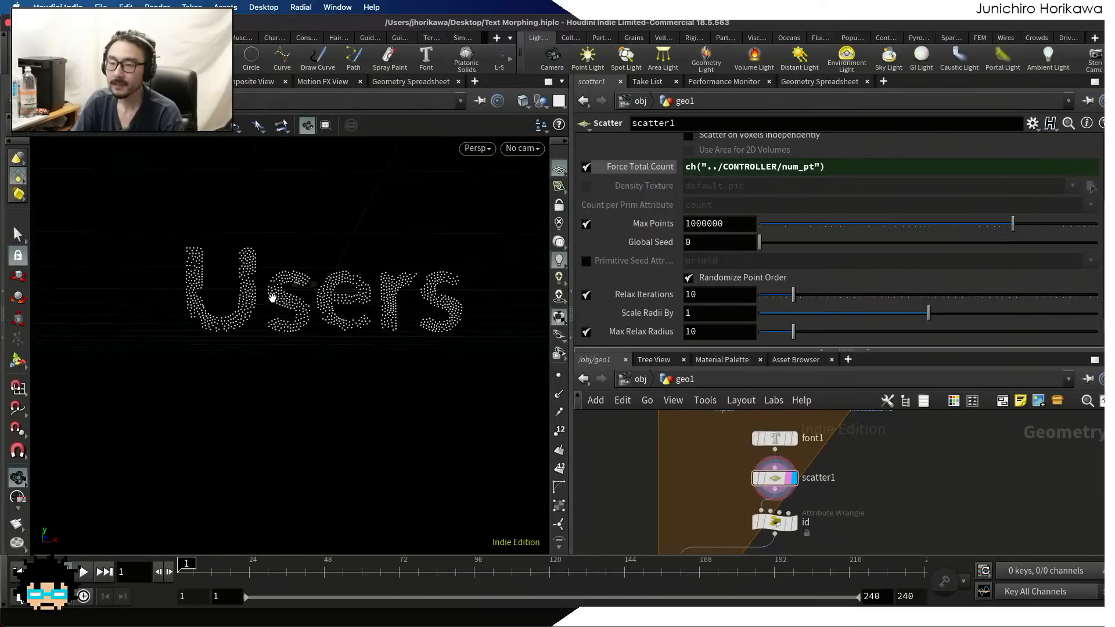
pyautogui.scroll(2, 273, 297)
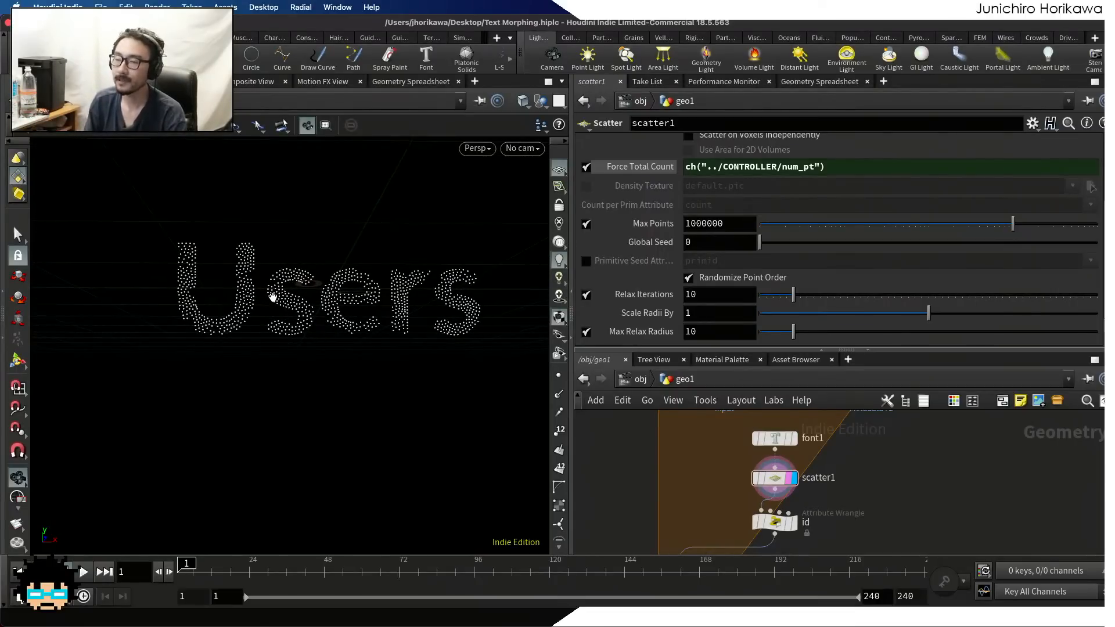
pyautogui.scroll(3, 346, 291)
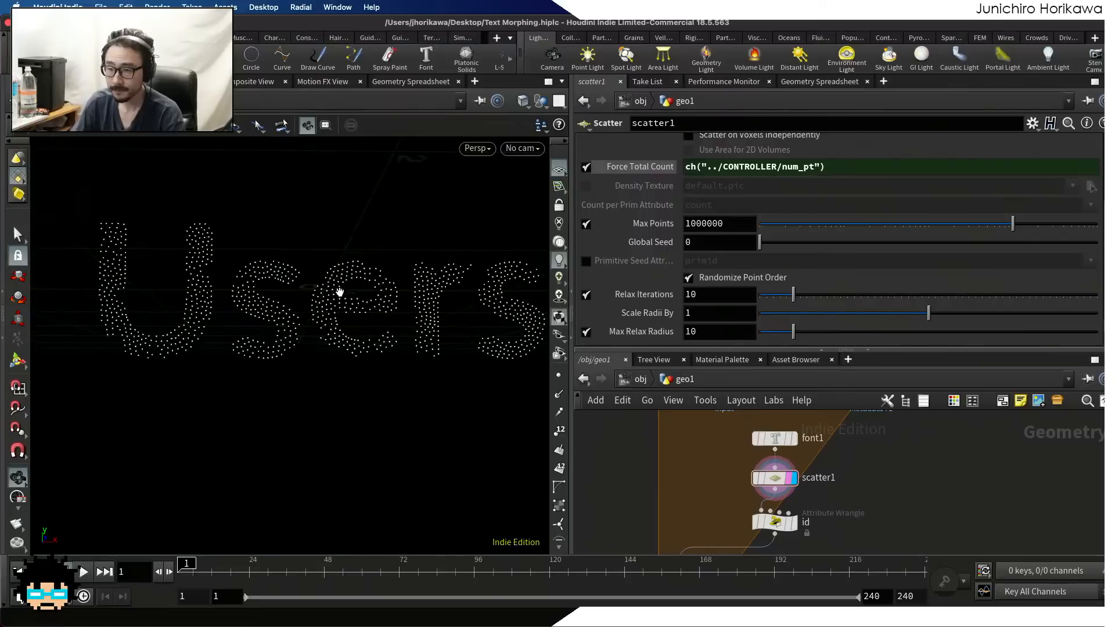
# Give the network editor more height and reframe the nodes inside the For-Each block
pyautogui.moveTo(666, 352); pyautogui.dragTo(664, 309)
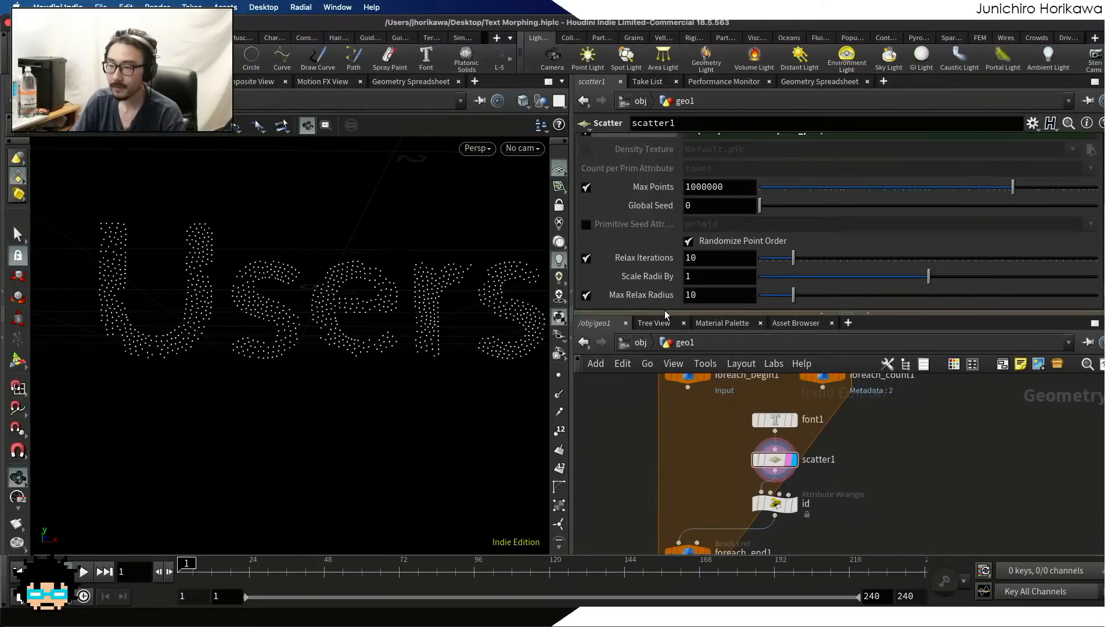
pyautogui.scroll(-2, 691, 435)
pyautogui.scroll(2, 701, 451)
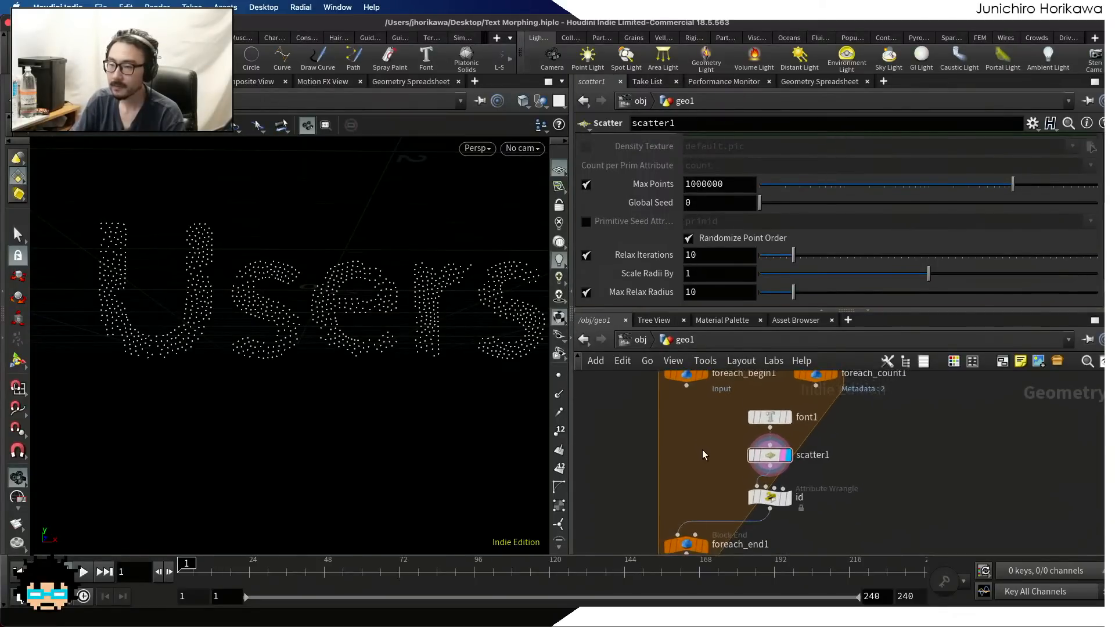
# Add a Point Relax node to the network beside scatter1
pyautogui.moveTo(772, 452)
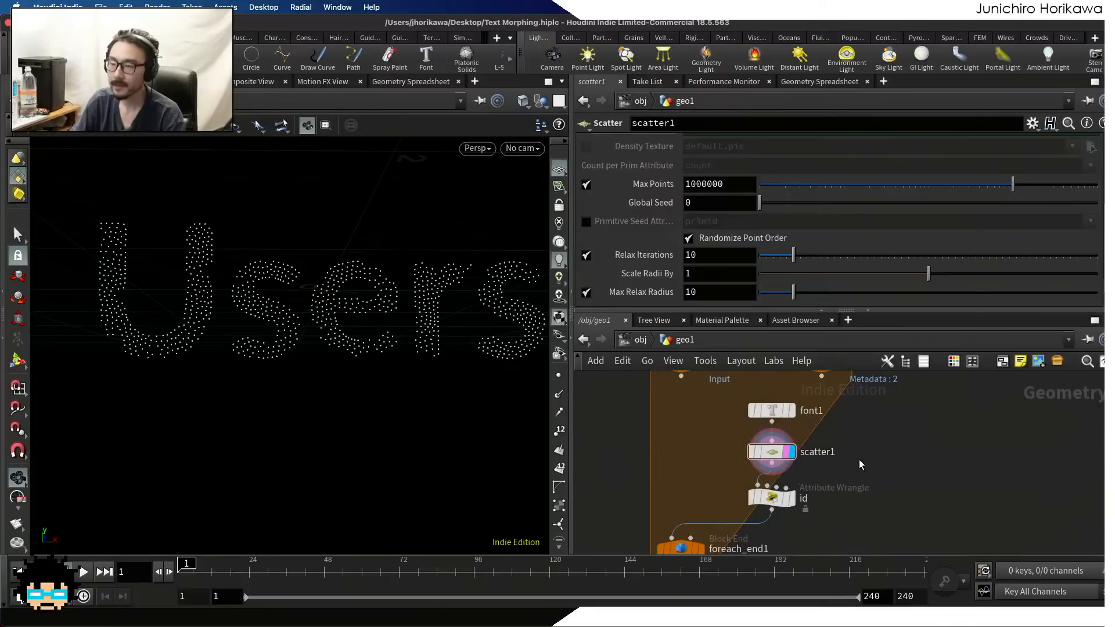
pyautogui.press('Tab')
pyautogui.write('rele')
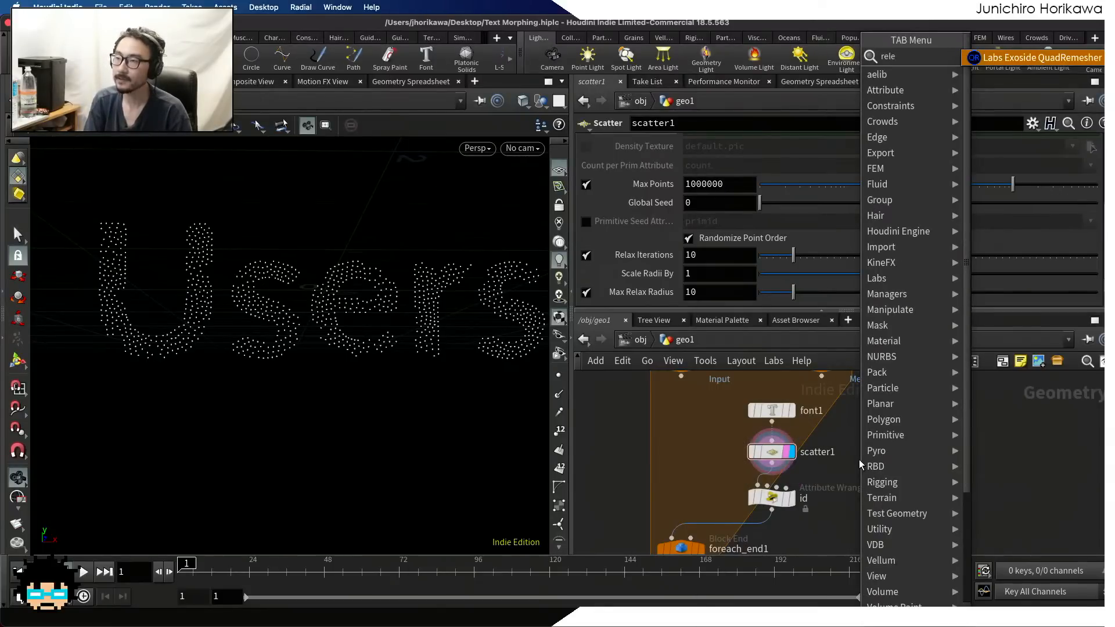
pyautogui.press('BackSpace')
pyautogui.press('Down')
pyautogui.press('Return')
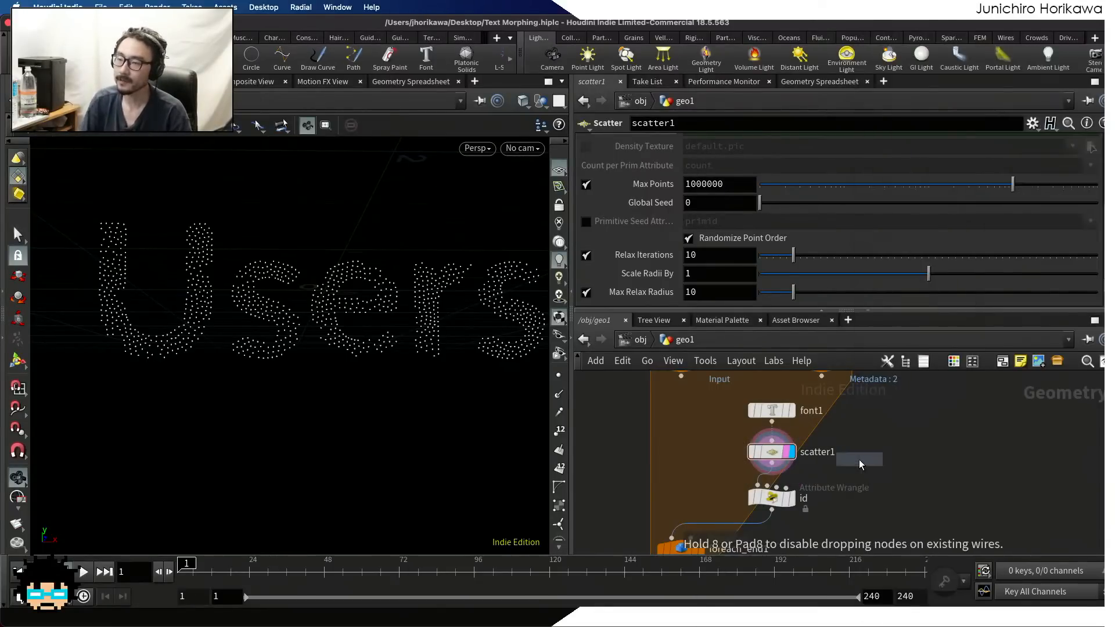
pyautogui.click(931, 454)
pyautogui.moveTo(931, 453); pyautogui.dragTo(901, 467)
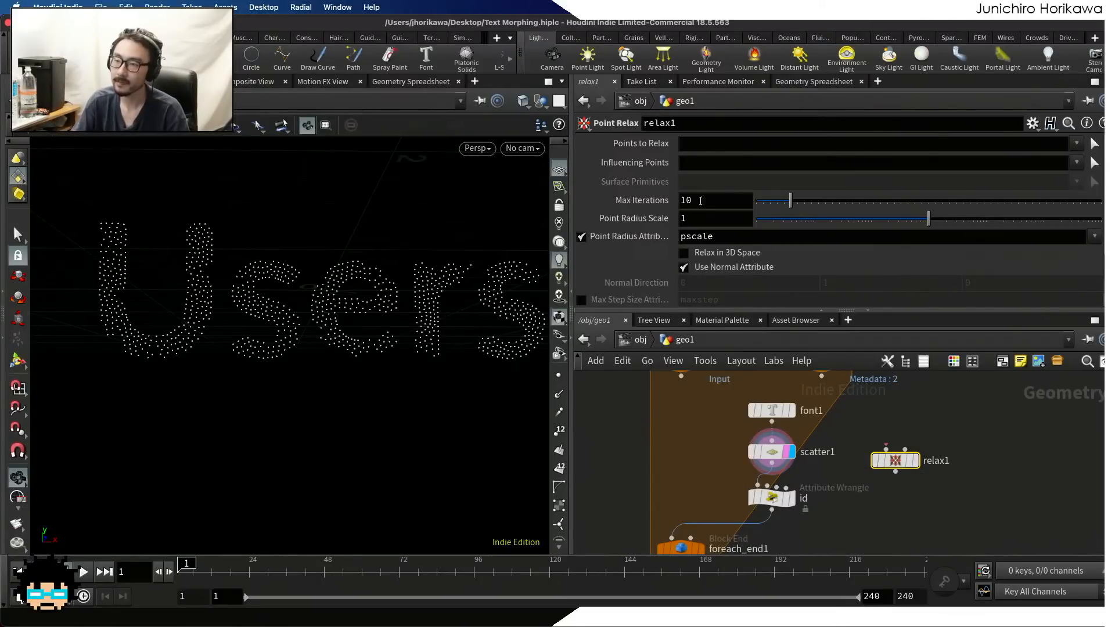
# Compare the Point Relax node's parameters with scatter1's relax settings, and delete the Point Relax node
pyautogui.moveTo(790, 200); pyautogui.dragTo(845, 201)
pyautogui.scroll(1, 771, 452)
pyautogui.click(770, 451)
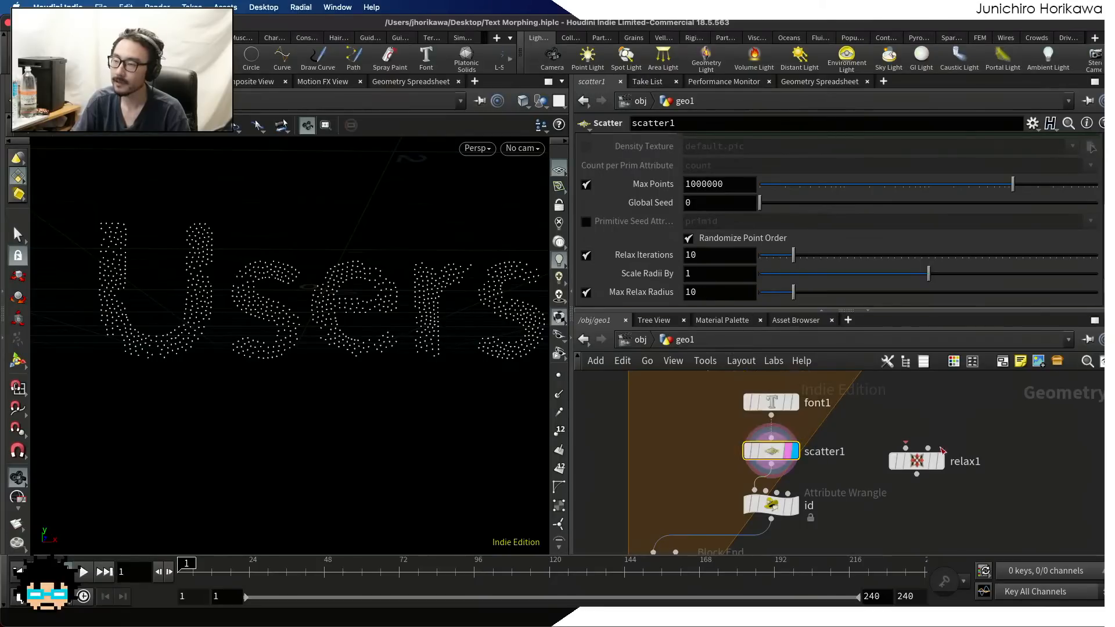
pyautogui.click(912, 459)
pyautogui.press('Delete')
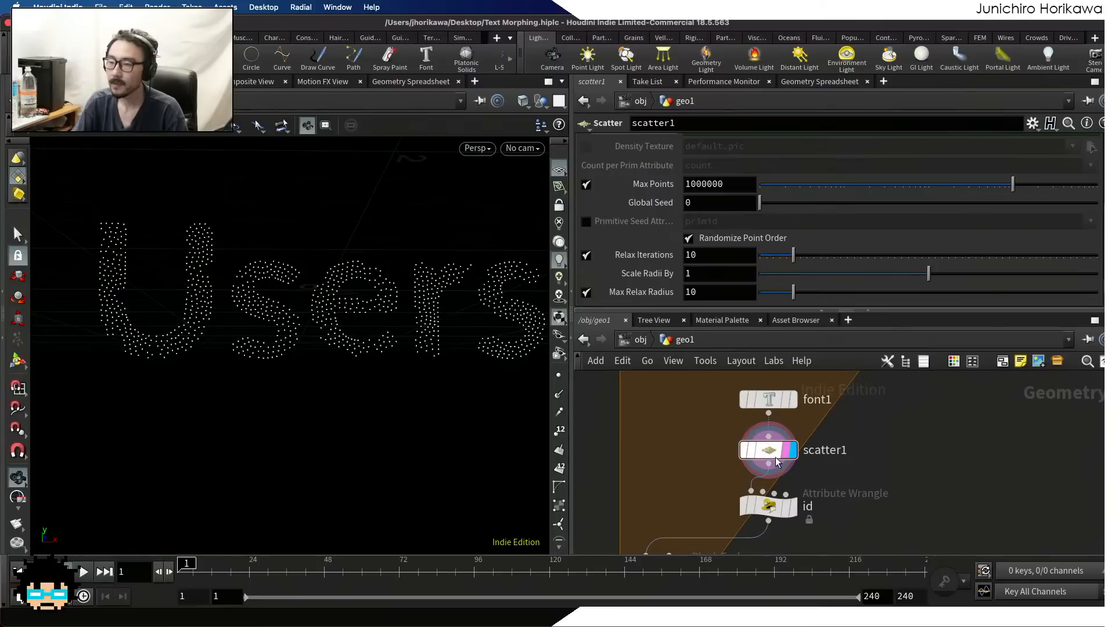
# Display the id wrangle's result in the viewport and show its parameters
pyautogui.moveTo(830, 491); pyautogui.dragTo(861, 448, button='middle')
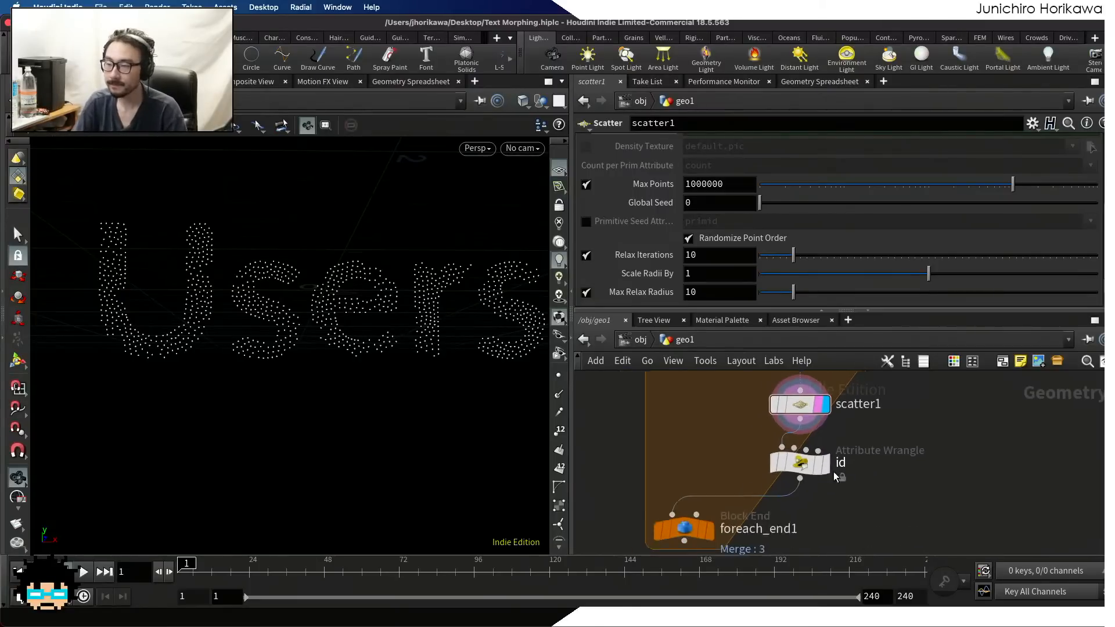
pyautogui.scroll(2, 818, 470)
pyautogui.press('r')
pyautogui.click(796, 468)
pyautogui.click(797, 467)
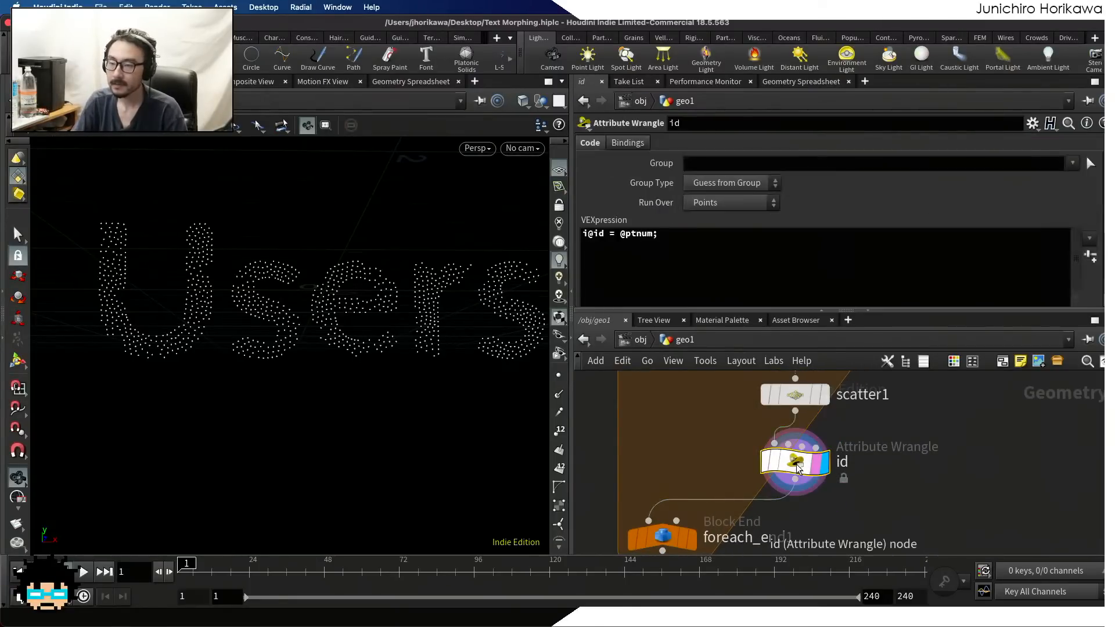
# Move the foreach_end1 node lower in the network, further away from the id wrangle
pyautogui.scroll(-5, 936, 439)
pyautogui.scroll(5, 876, 465)
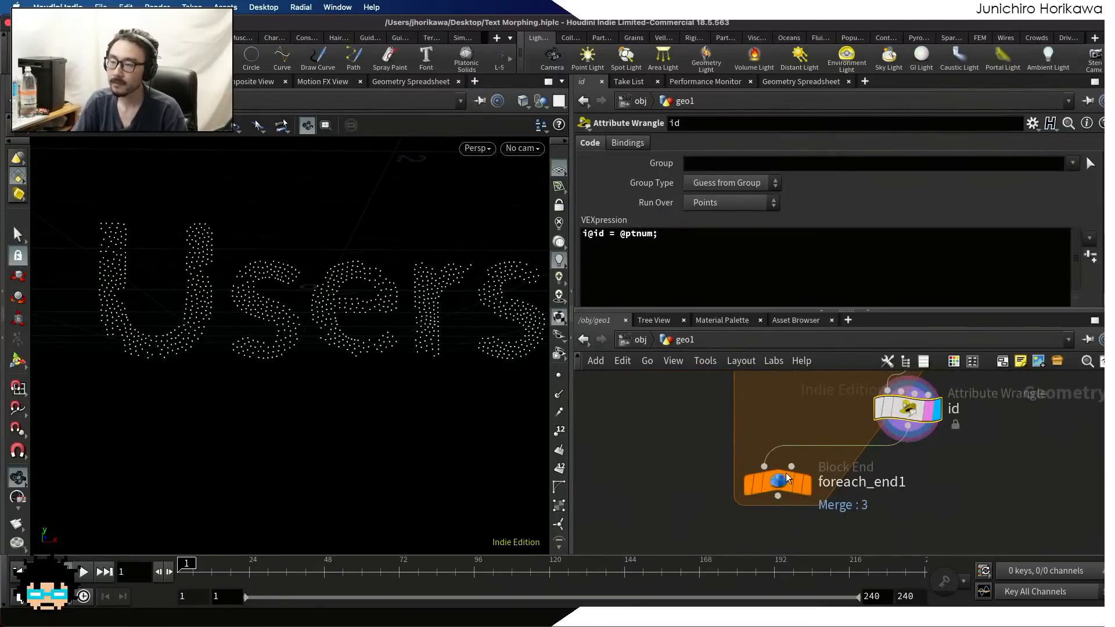
pyautogui.moveTo(783, 484); pyautogui.dragTo(765, 524)
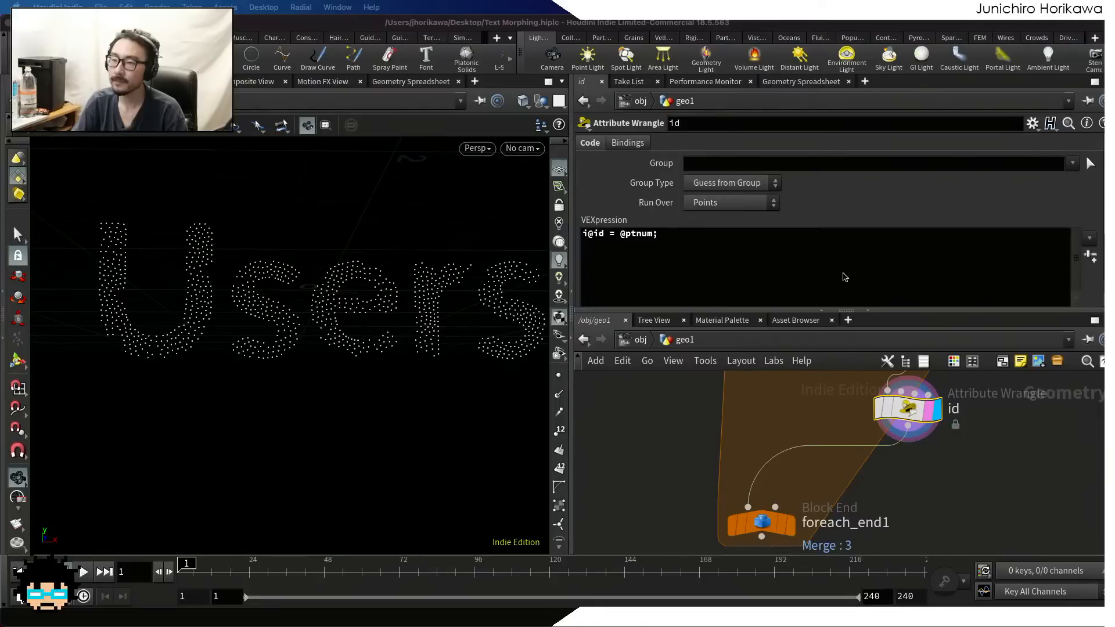
# Display foreach_end1's output with the scattered points of all words merged, and show its parameters
pyautogui.scroll(-5, 687, 473)
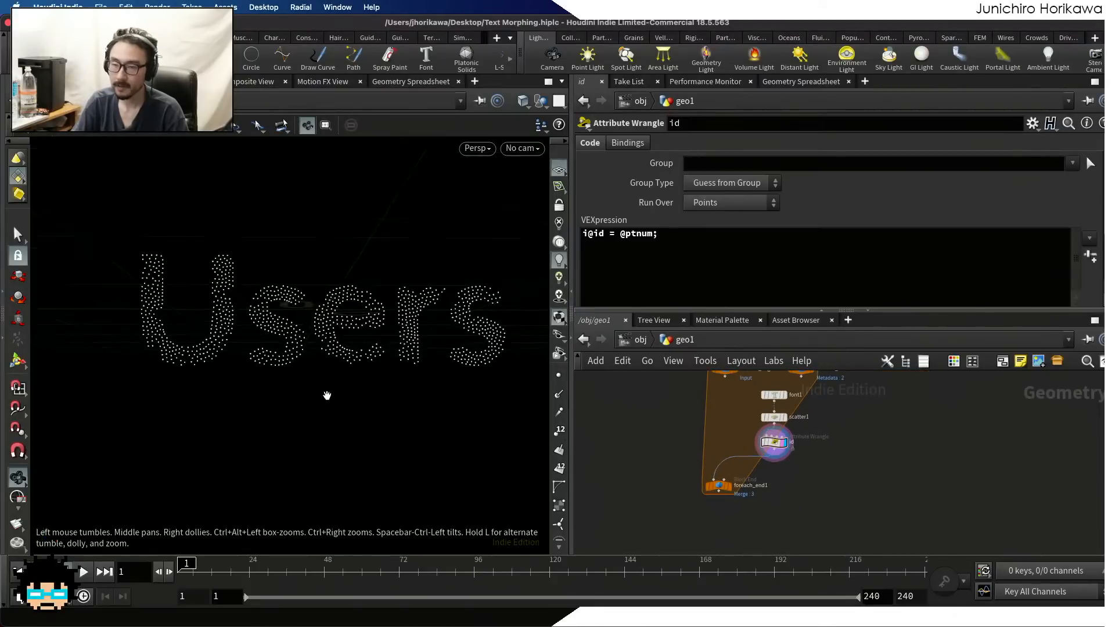
pyautogui.scroll(-5, 318, 384)
pyautogui.moveTo(318, 384); pyautogui.dragTo(199, 405, button='middle')
pyautogui.scroll(6, 200, 406)
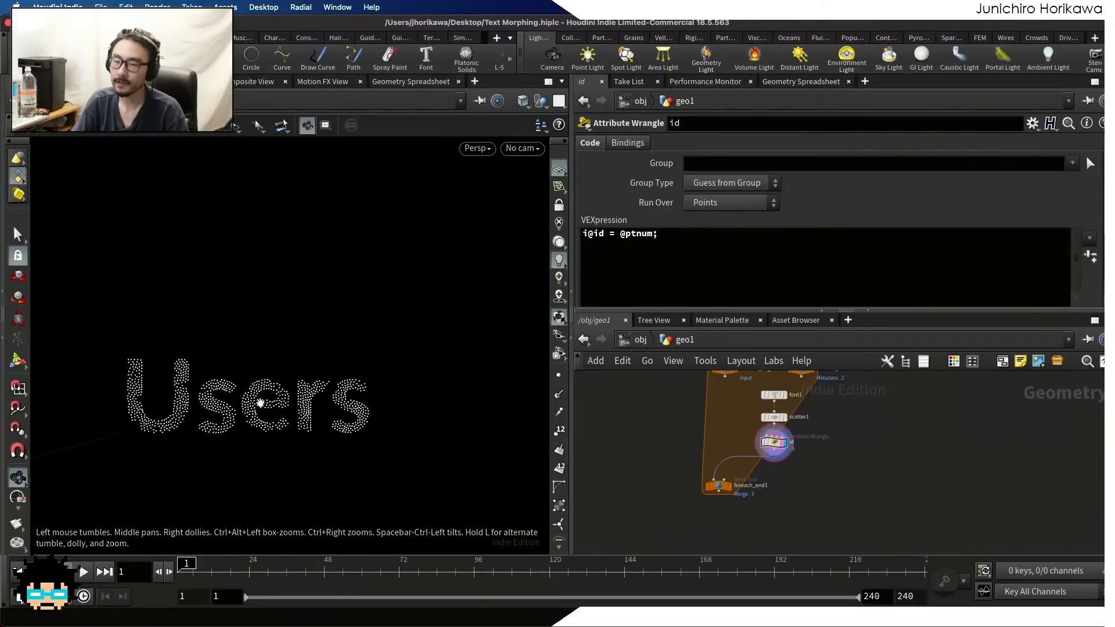
pyautogui.scroll(2, 730, 492)
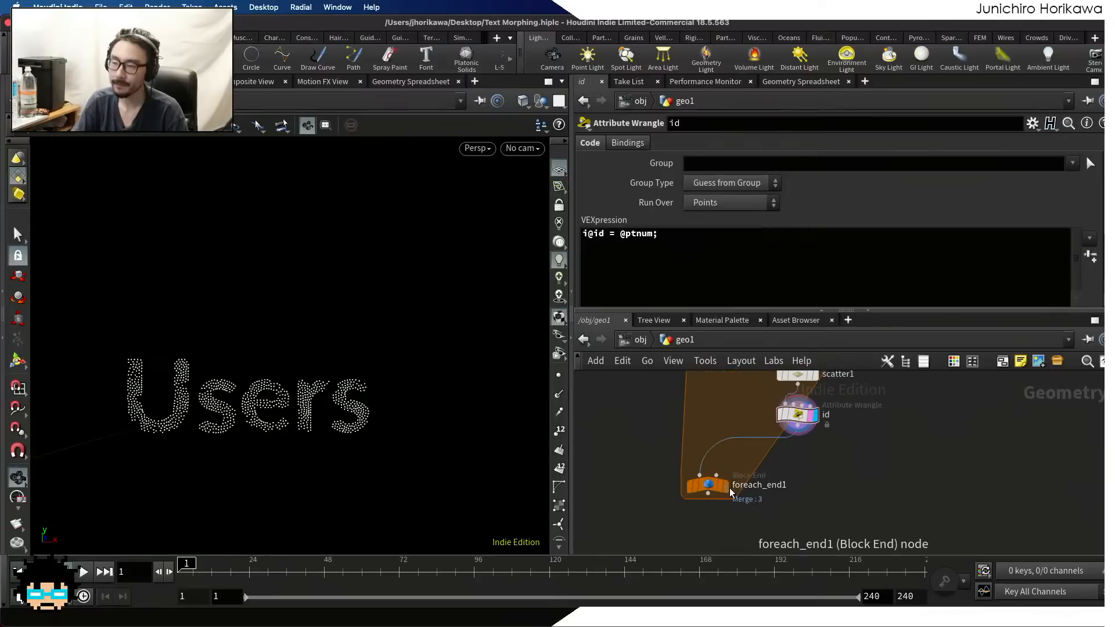
pyautogui.click(723, 486)
pyautogui.click(707, 485)
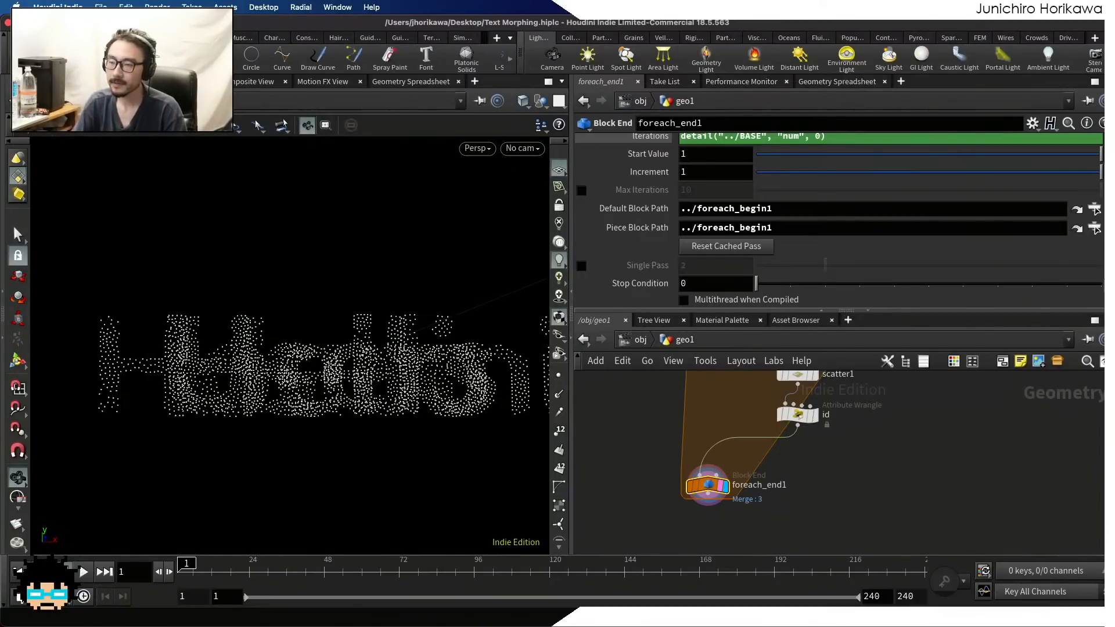
# Switch to Clip Studio Paint and trace a thick blue closed path on the sketch from A through B and C back to A
pyautogui.hotkey('ctrl', 'Up')
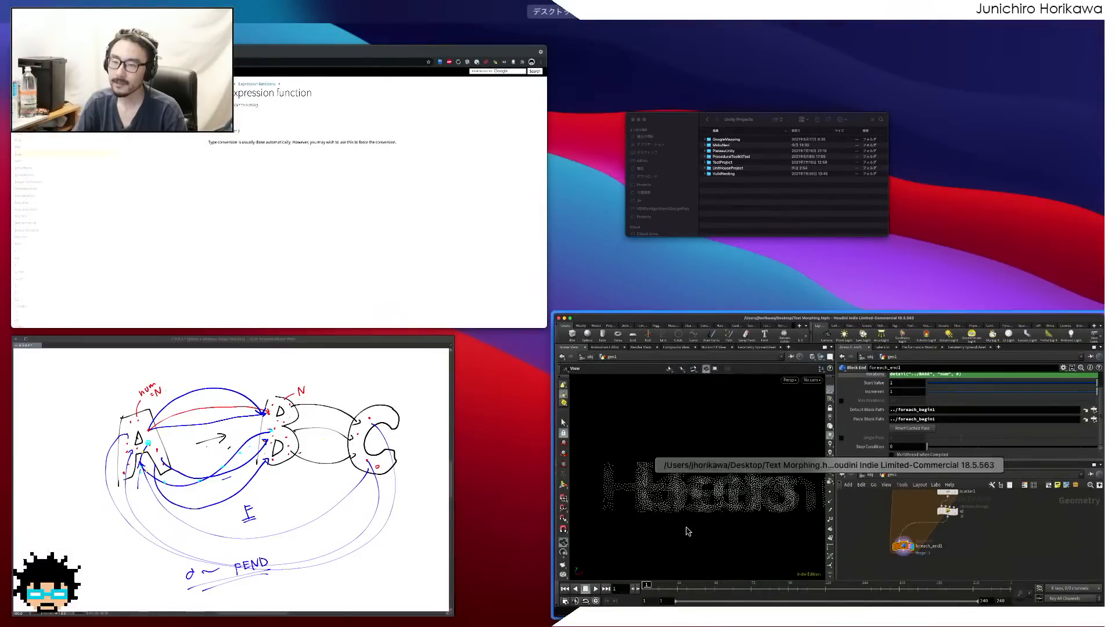
pyautogui.click(385, 504)
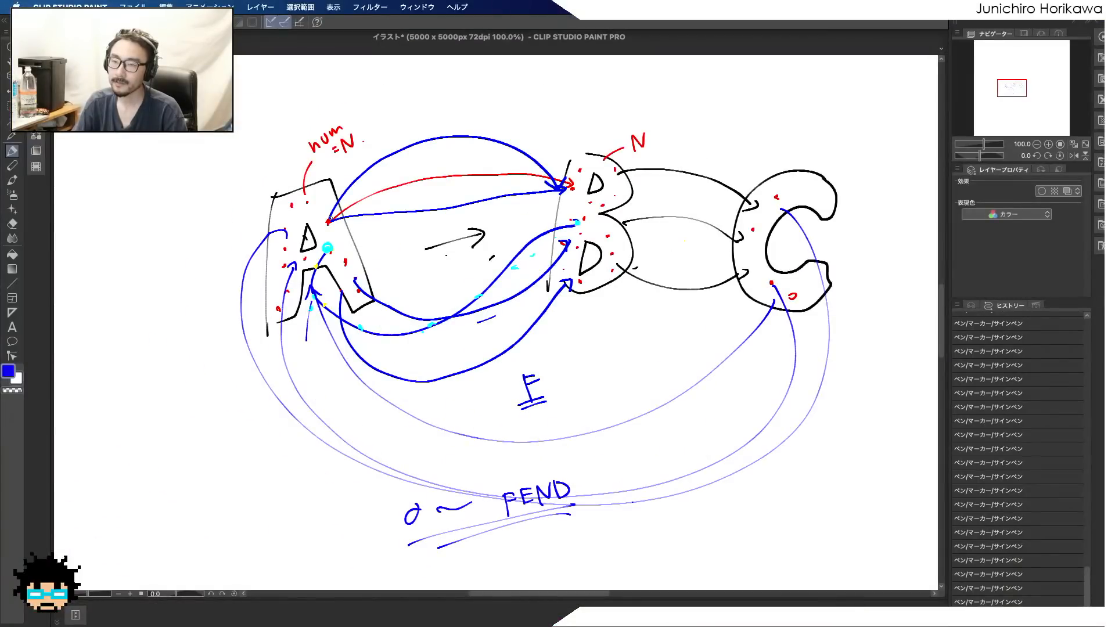
pyautogui.moveTo(329, 221); pyautogui.dragTo(561, 192)
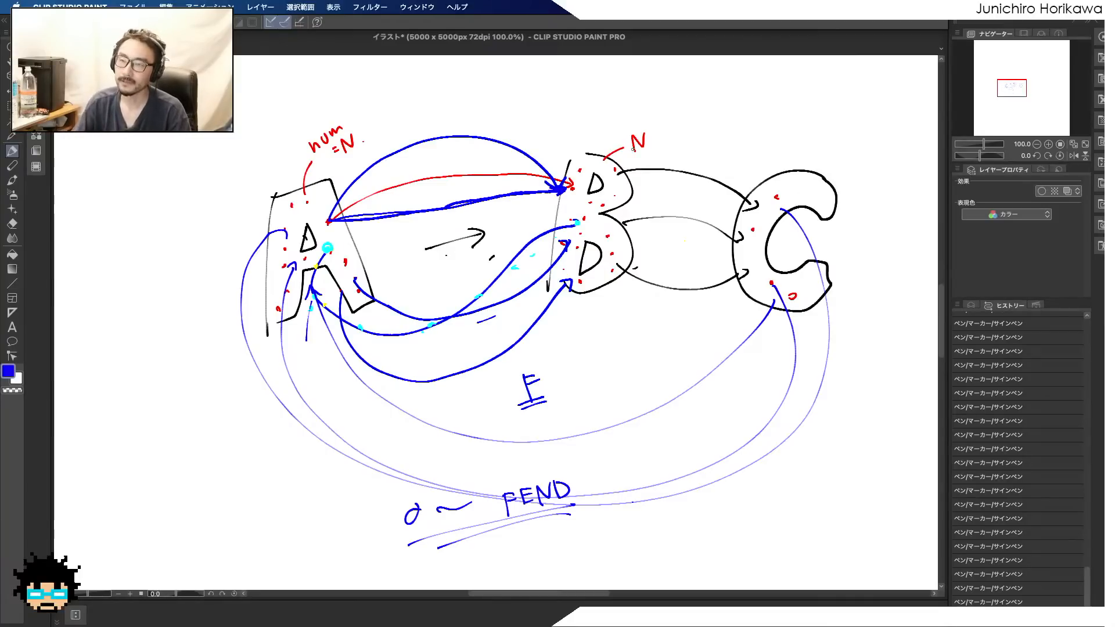
pyautogui.moveTo(328, 221)
pyautogui.mouseDown()
pyautogui.moveTo(394, 161)
pyautogui.moveTo(441, 144)
pyautogui.moveTo(525, 156)
pyautogui.moveTo(568, 204)
pyautogui.moveTo(642, 243)
pyautogui.moveTo(753, 231)
pyautogui.moveTo(861, 261)
pyautogui.moveTo(836, 378)
pyautogui.moveTo(720, 441)
pyautogui.moveTo(512, 463)
pyautogui.moveTo(383, 448)
pyautogui.moveTo(317, 348)
pyautogui.moveTo(314, 255)
pyautogui.moveTo(333, 206)
pyautogui.moveTo(401, 148)
pyautogui.moveTo(482, 135)
pyautogui.moveTo(606, 221)
pyautogui.moveTo(731, 241)
pyautogui.moveTo(794, 228)
pyautogui.moveTo(844, 241)
pyautogui.moveTo(861, 337)
pyautogui.moveTo(794, 397)
pyautogui.moveTo(669, 437)
pyautogui.moveTo(501, 461)
pyautogui.moveTo(369, 449)
pyautogui.moveTo(325, 380)
pyautogui.moveTo(308, 290)
pyautogui.moveTo(330, 206)
pyautogui.moveTo(372, 157)
pyautogui.mouseUp()
pyautogui.moveTo(540, 167)
pyautogui.mouseDown()
pyautogui.moveTo(616, 232)
pyautogui.moveTo(726, 244)
pyautogui.moveTo(841, 237)
pyautogui.moveTo(851, 356)
pyautogui.moveTo(755, 412)
pyautogui.moveTo(534, 447)
pyautogui.moveTo(313, 383)
pyautogui.moveTo(316, 250)
pyautogui.moveTo(410, 137)
pyautogui.moveTo(461, 109)
pyautogui.mouseUp()
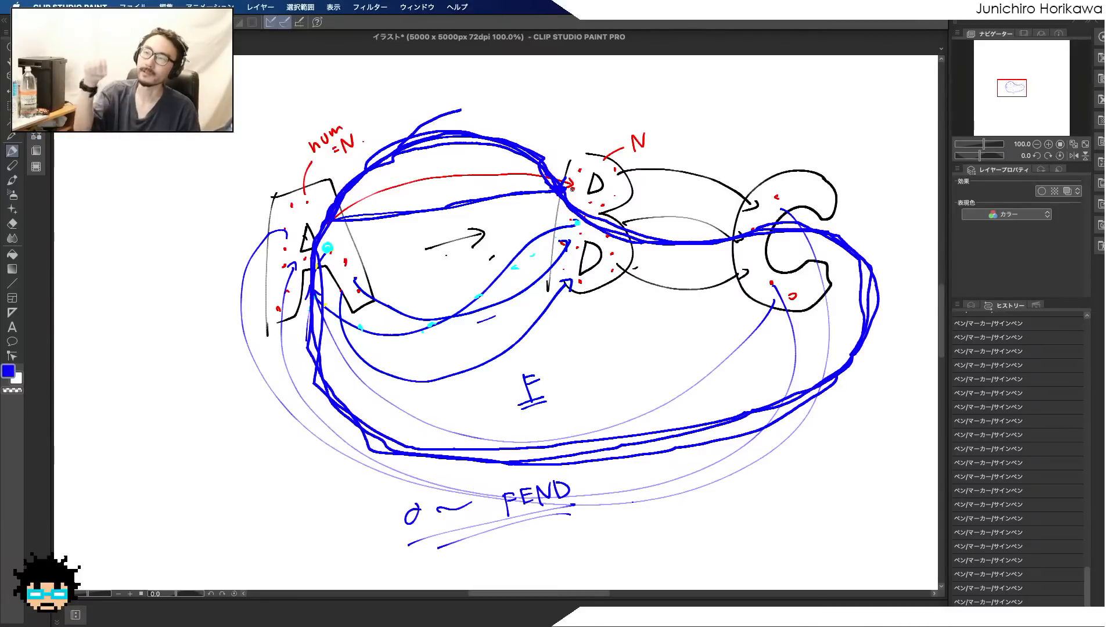
# Switch back to Houdini and examine the overlapping words formed by foreach_end1's merged points
pyautogui.hotkey('ctrl', 'Up')
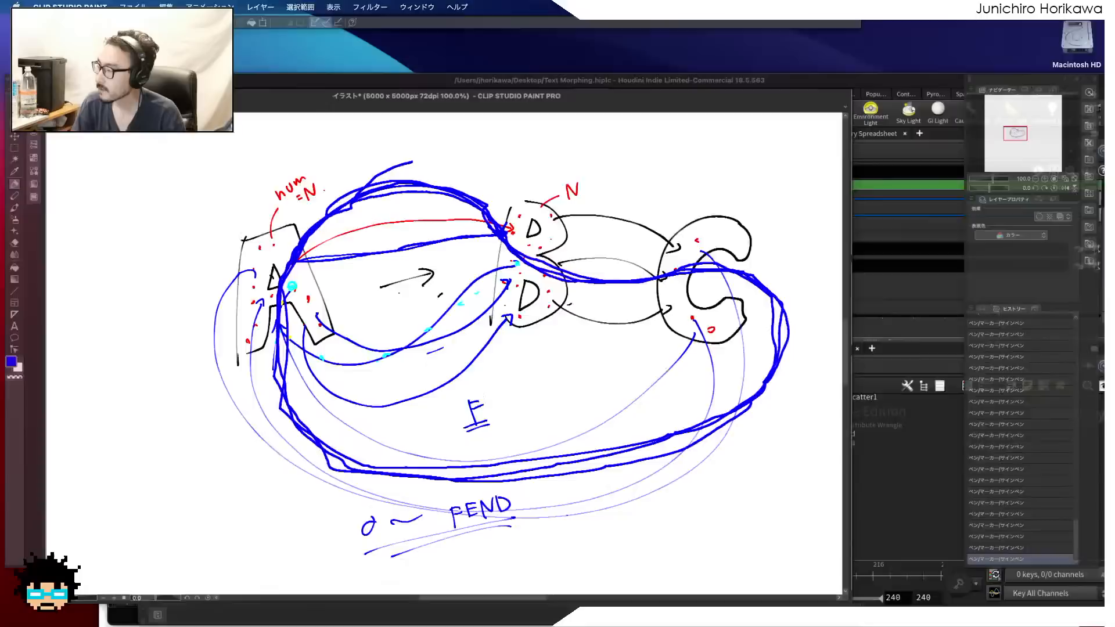
pyautogui.click(946, 483)
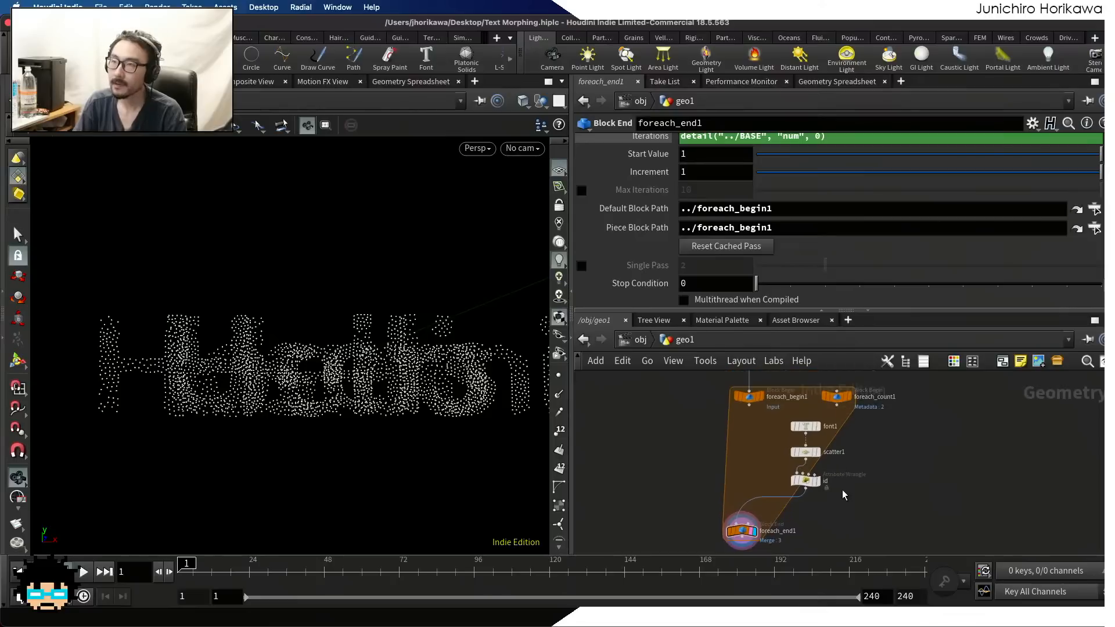
pyautogui.scroll(-5, 227, 360)
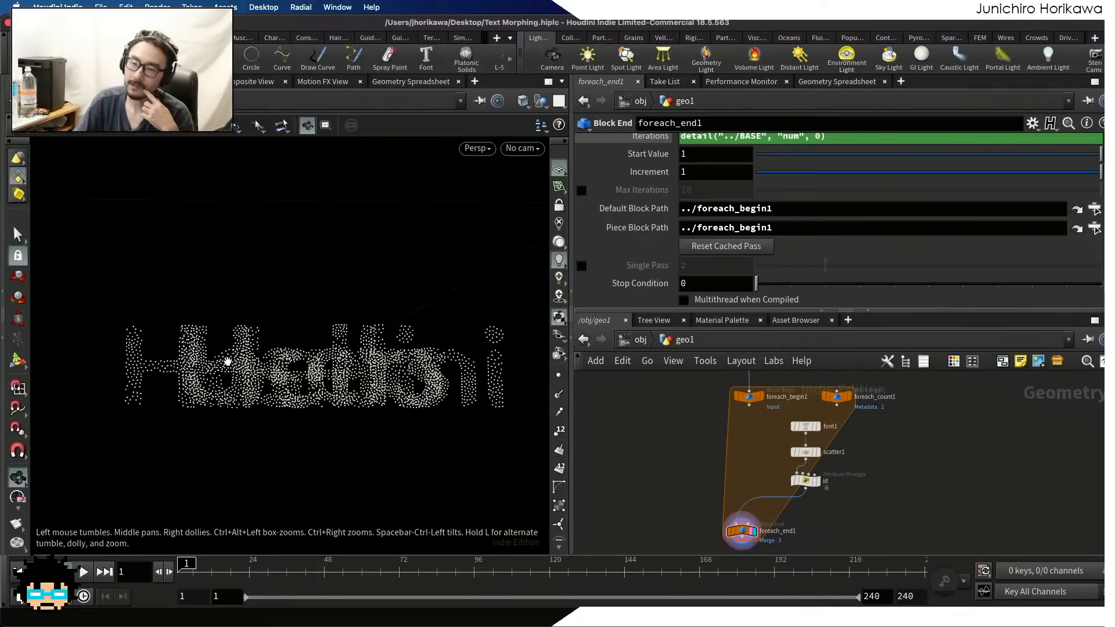
pyautogui.moveTo(222, 305); pyautogui.dragTo(243, 322)
pyautogui.scroll(3, 833, 430)
# Display font1's solid text in the viewport and show its parameters
pyautogui.click(818, 414)
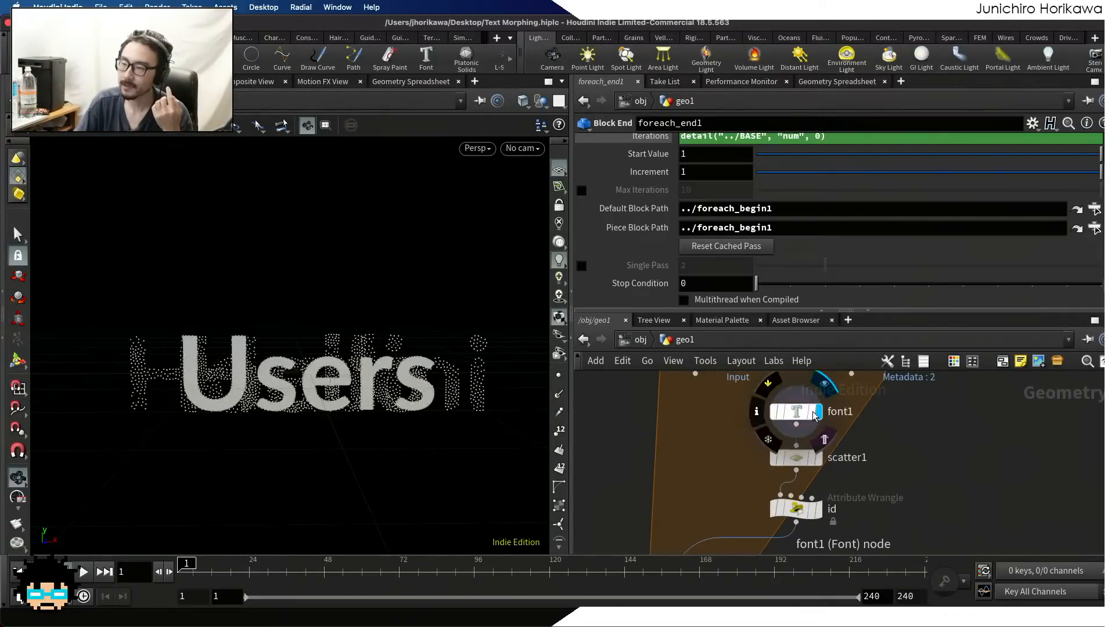
pyautogui.click(804, 417)
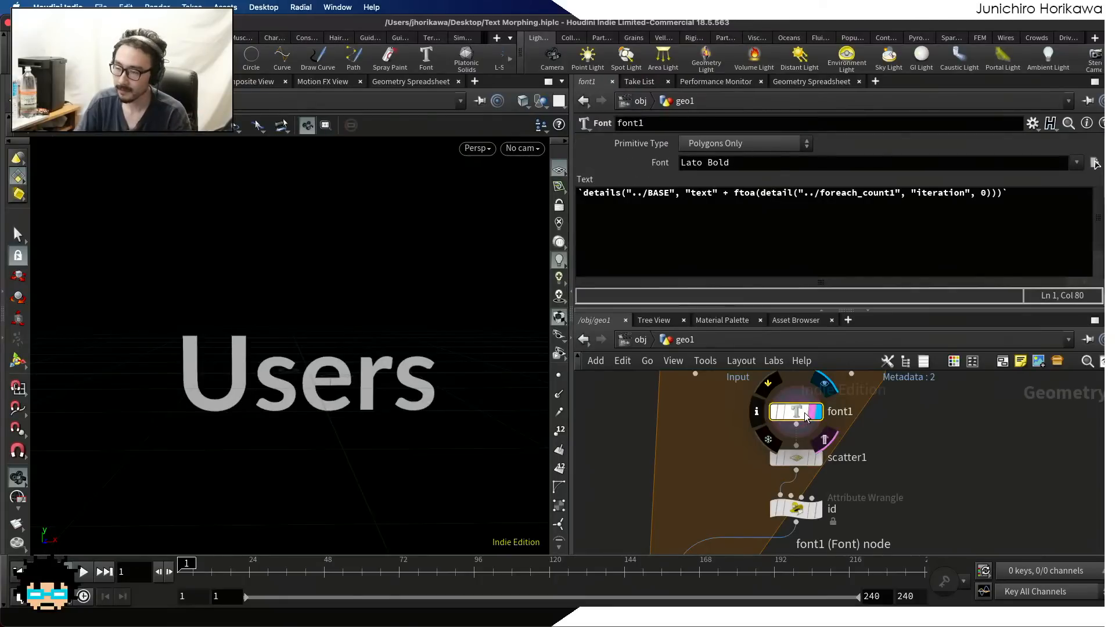
pyautogui.scroll(-3, 806, 417)
pyautogui.scroll(-4, 260, 381)
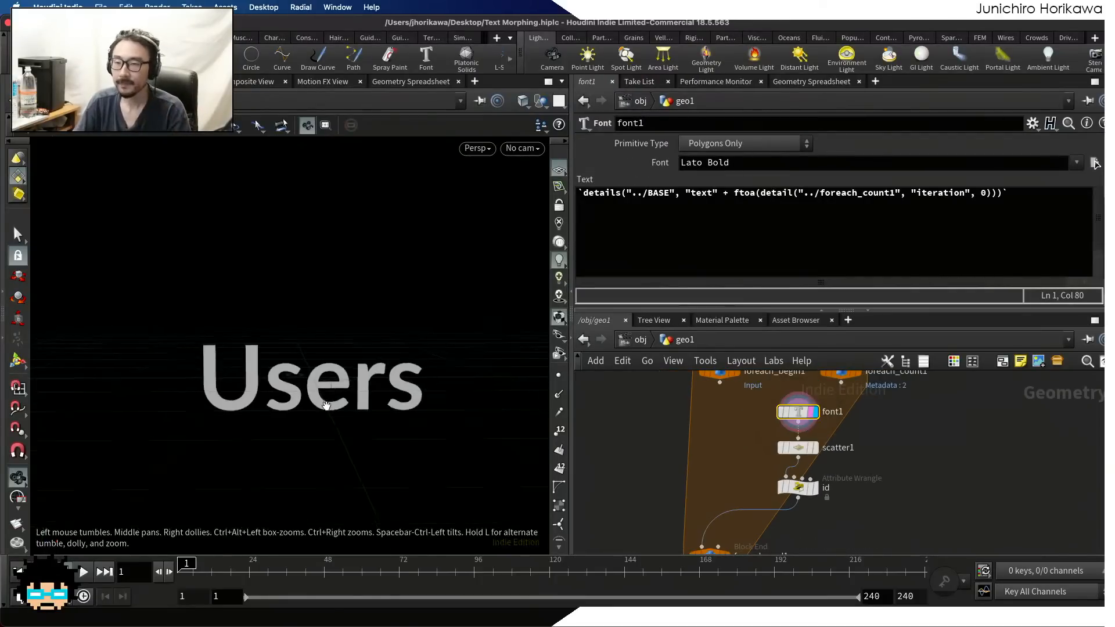
pyautogui.scroll(4, 261, 380)
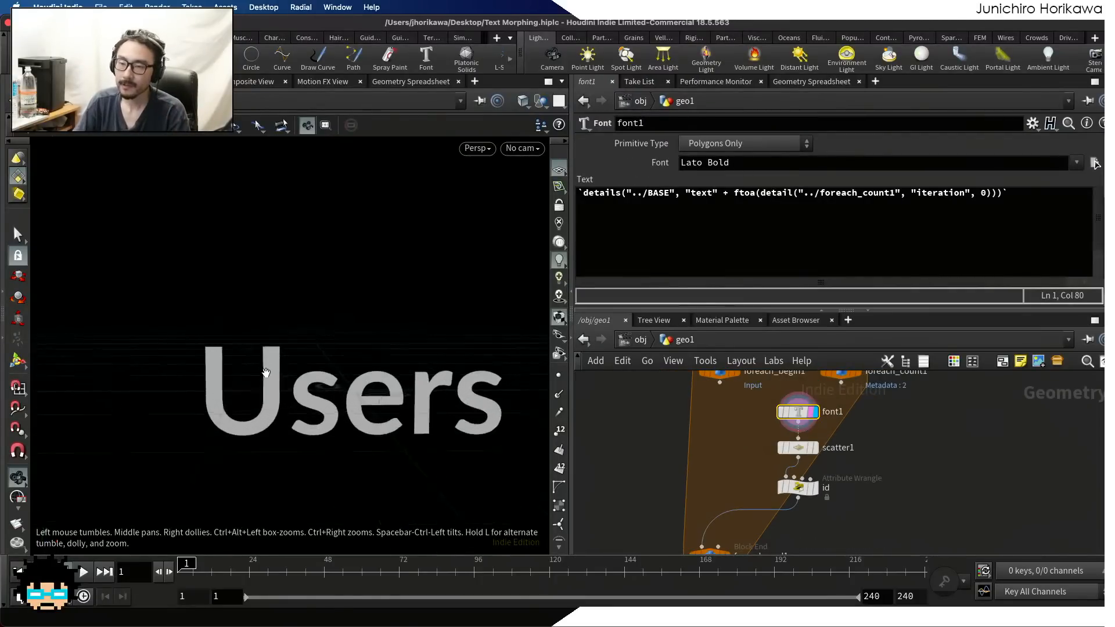
# Display scatter1's points and examine the word's point distribution up close and from a distance
pyautogui.click(815, 448)
pyautogui.scroll(3, 251, 376)
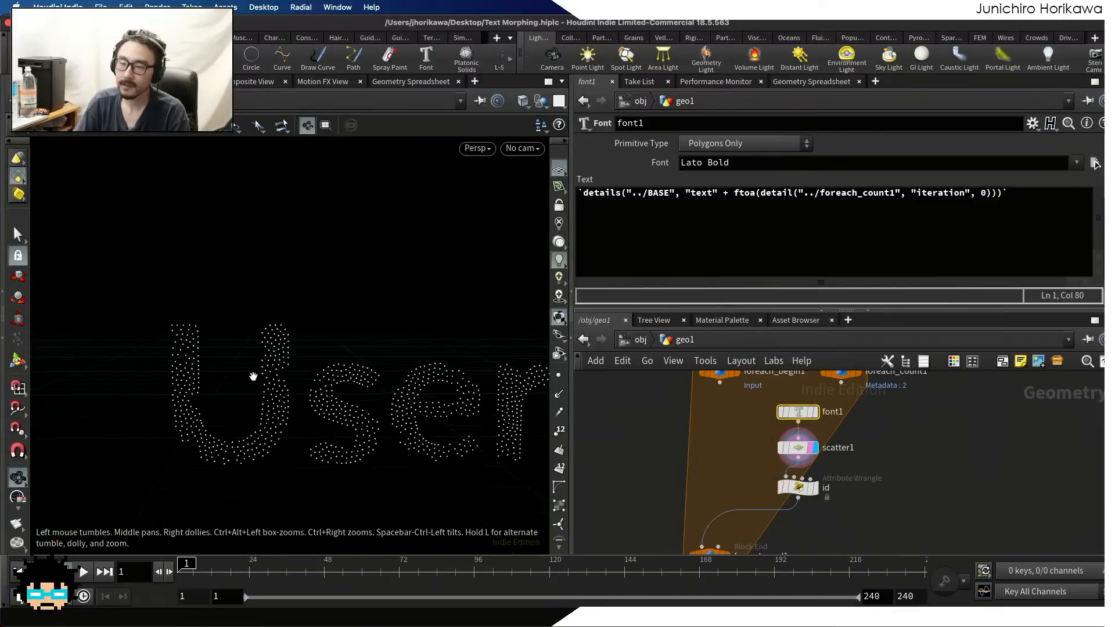
pyautogui.scroll(-3, 269, 352)
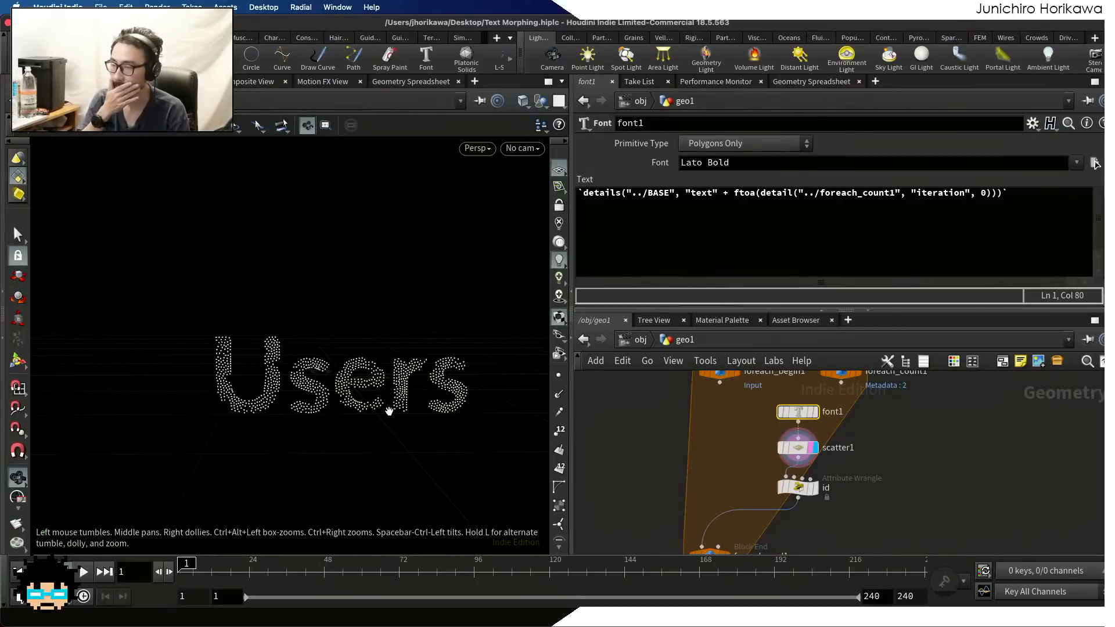
pyautogui.scroll(-5, 277, 329)
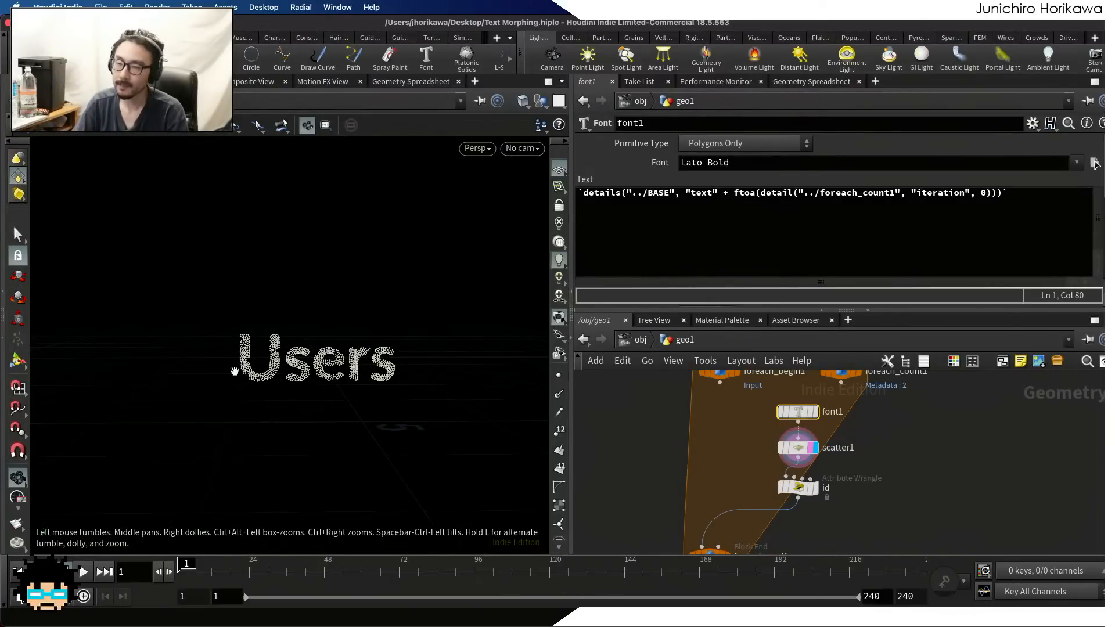
pyautogui.scroll(2, 356, 359)
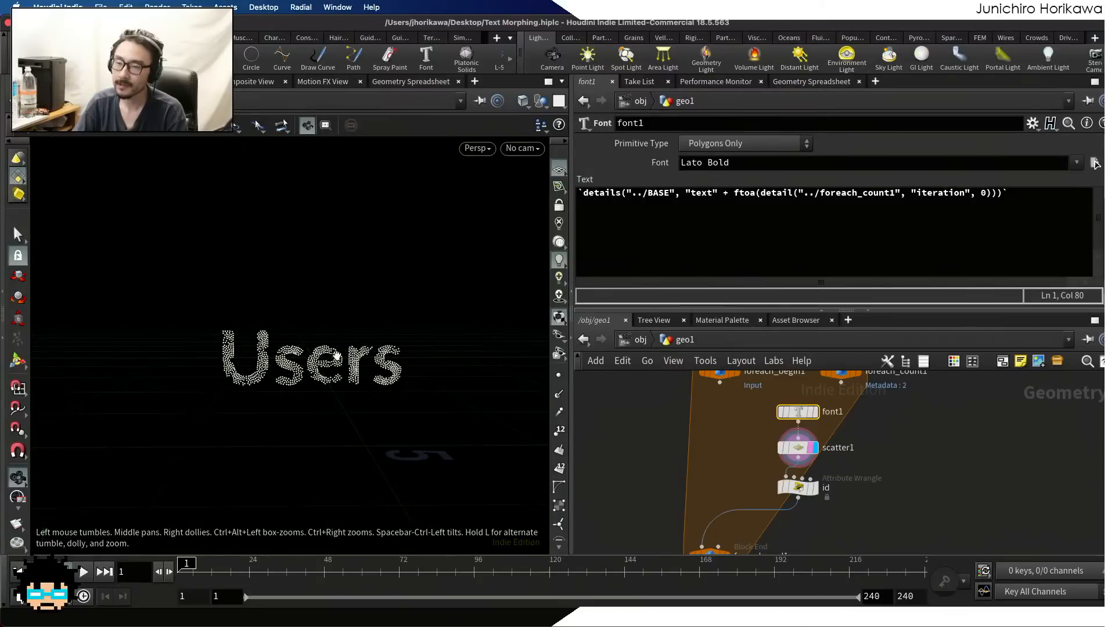
pyautogui.scroll(3, 313, 383)
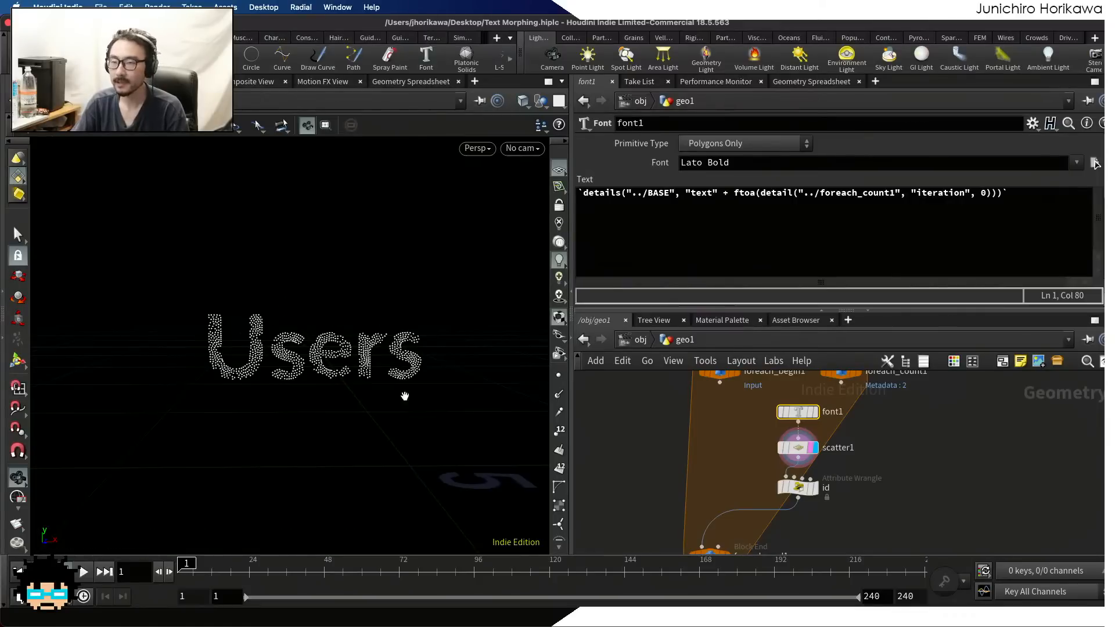
pyautogui.scroll(-2, 743, 452)
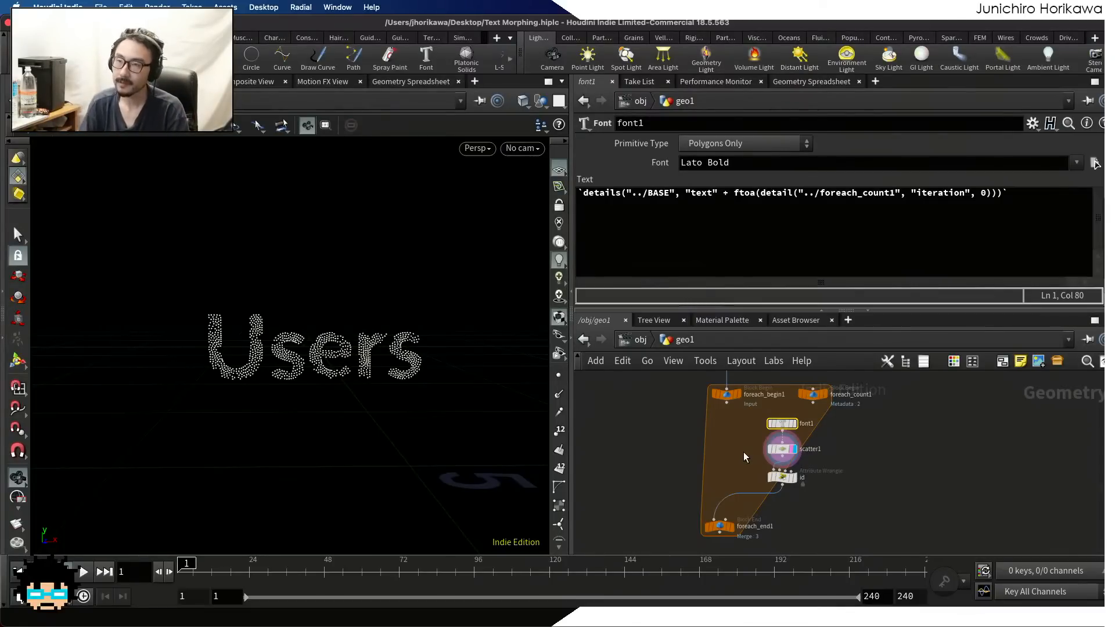
pyautogui.scroll(3, 743, 440)
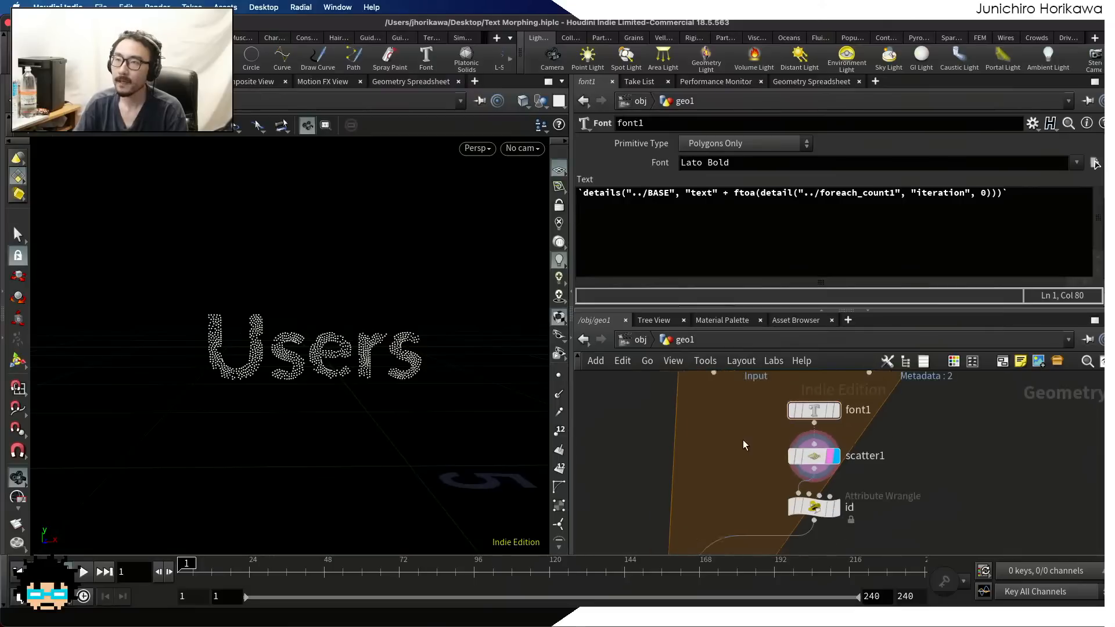
pyautogui.scroll(1, 790, 439)
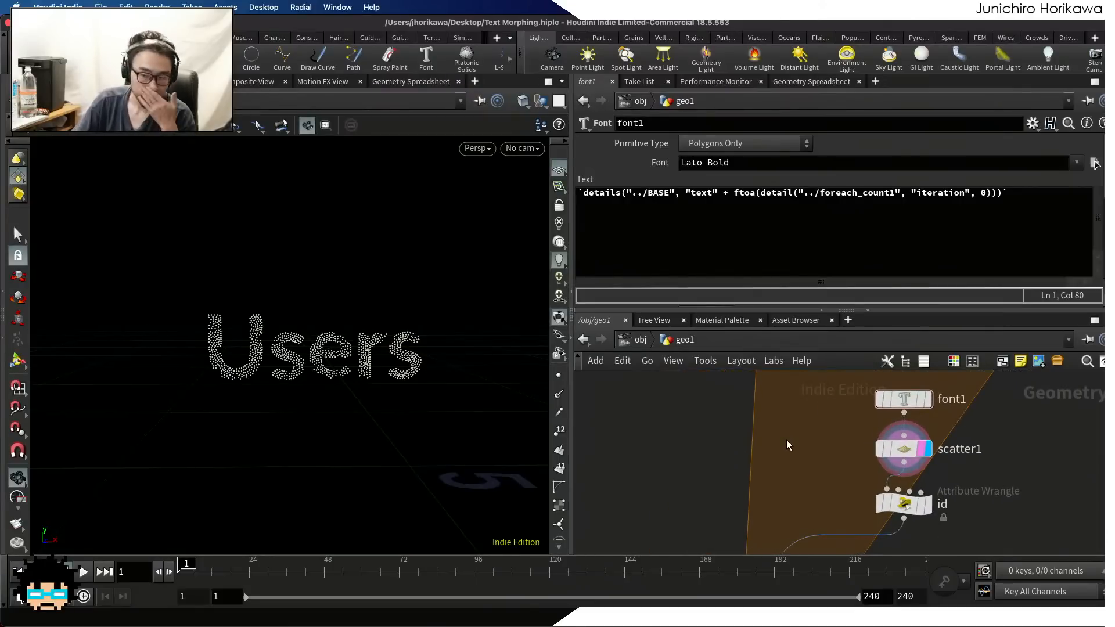
# Add a Bound node inside the for-each block, beside font1 and scatter1
pyautogui.scroll(-2, 198, 287)
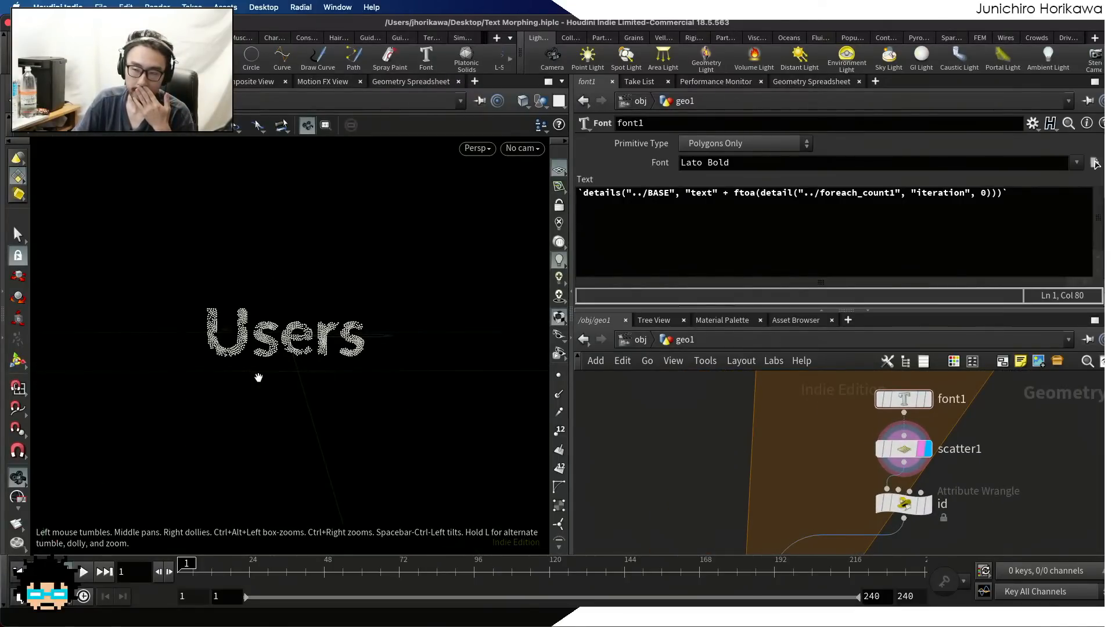
pyautogui.moveTo(259, 378); pyautogui.dragTo(421, 346)
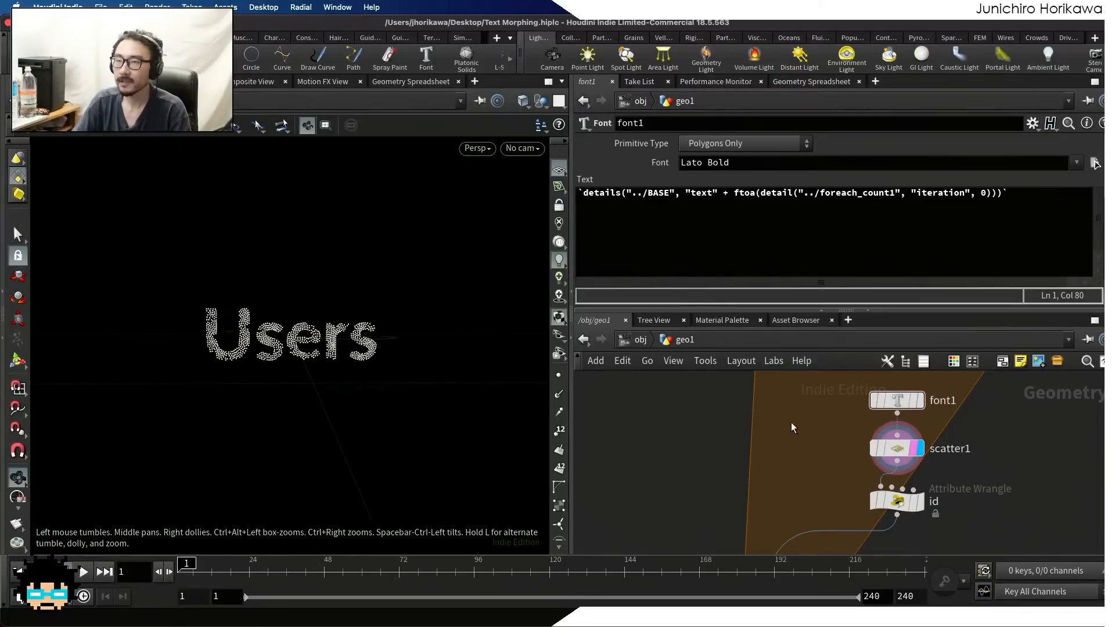
pyautogui.moveTo(791, 423); pyautogui.dragTo(809, 480, button='middle')
pyautogui.scroll(1, 804, 472)
pyautogui.press('Tab')
pyautogui.click(789, 463)
pyautogui.scroll(-3, 803, 406)
pyautogui.scroll(1, 796, 420)
pyautogui.moveTo(798, 416); pyautogui.dragTo(779, 382)
pyautogui.press('Tab')
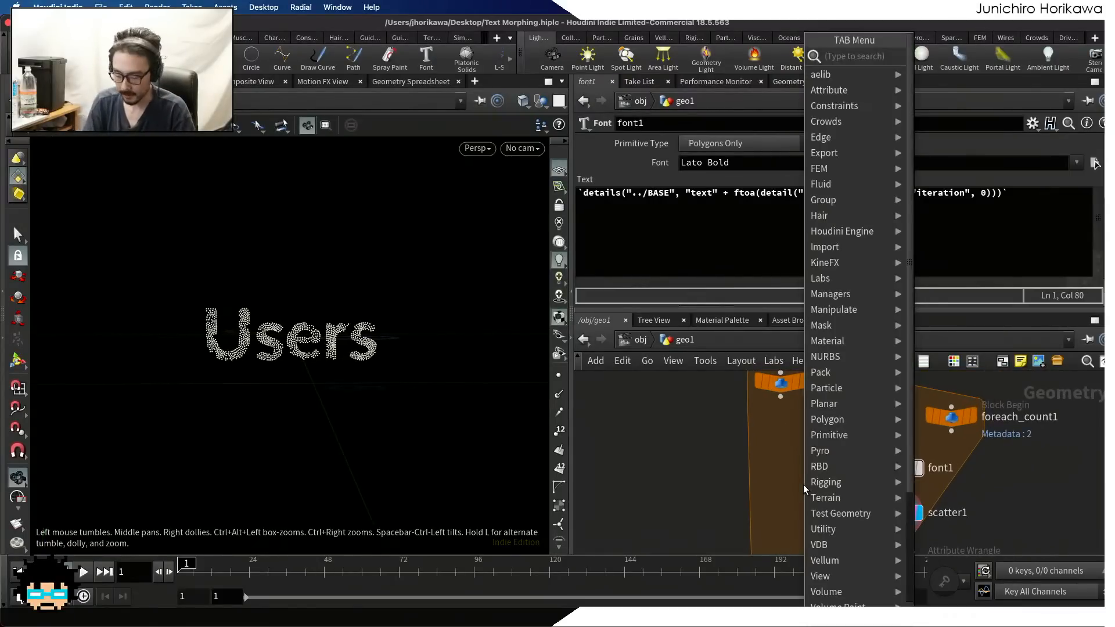
pyautogui.write('bound')
pyautogui.press('Return')
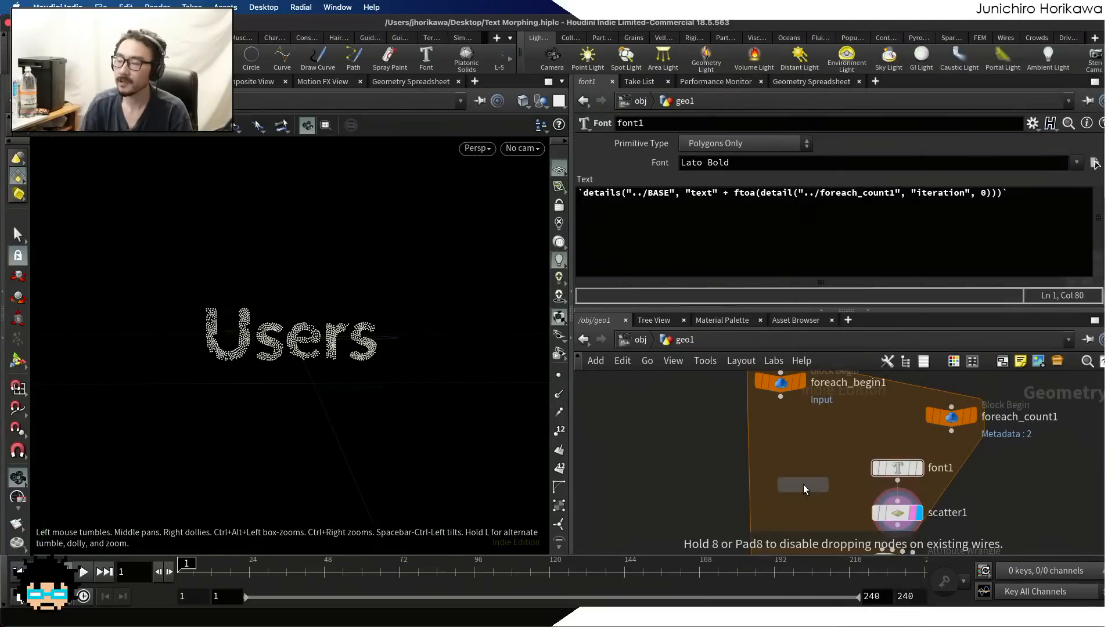
pyautogui.click(789, 493)
# Wire font1's output into bound1, display its bounding box and inspect its Lower and Upper Padding settings
pyautogui.moveTo(897, 453); pyautogui.dragTo(788, 474)
pyautogui.scroll(-3, 786, 445)
pyautogui.moveTo(787, 445); pyautogui.dragTo(850, 426, button='middle')
pyautogui.scroll(1, 847, 446)
pyautogui.moveTo(827, 457); pyautogui.dragTo(788, 467)
pyautogui.scroll(2, 815, 464)
pyautogui.press('r')
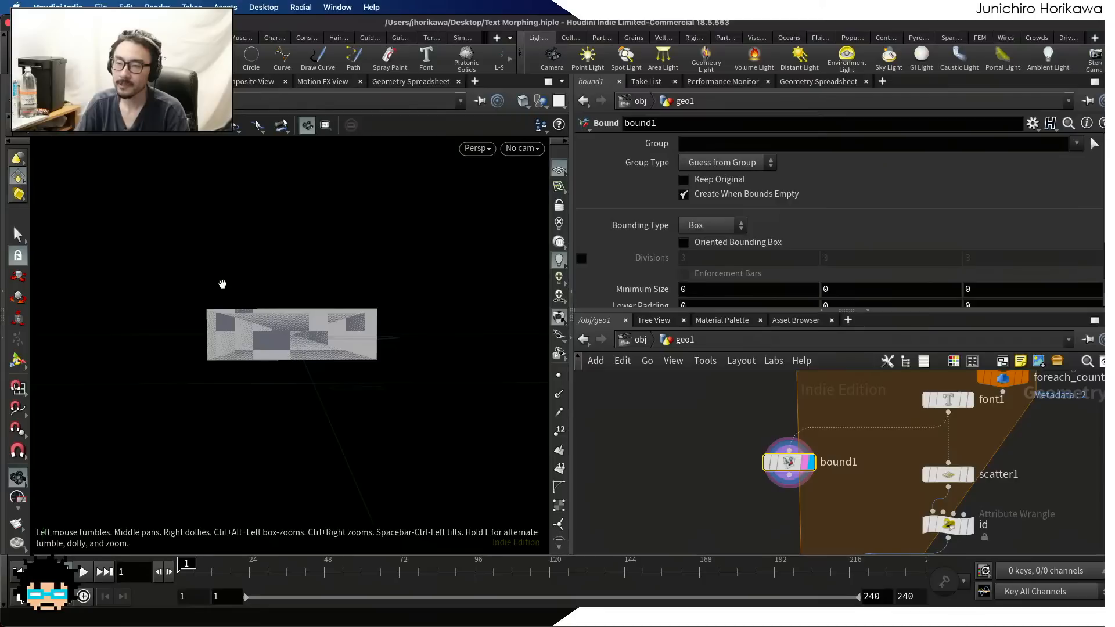
pyautogui.moveTo(223, 284)
pyautogui.mouseDown()
pyautogui.moveTo(235, 309)
pyautogui.moveTo(220, 307)
pyautogui.mouseUp()
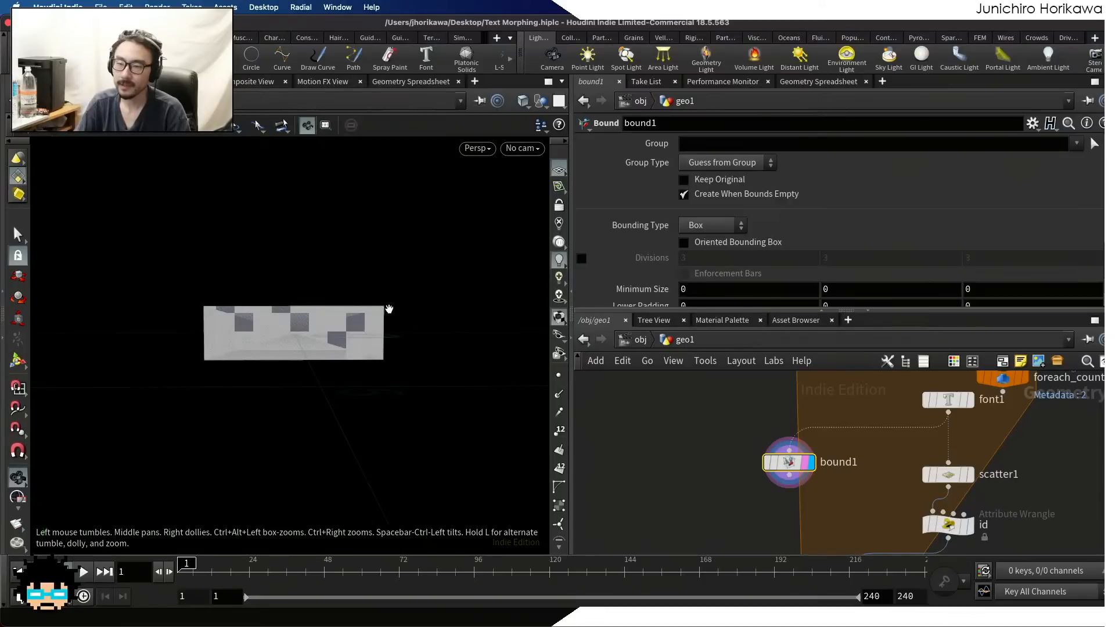
pyautogui.scroll(-3, 664, 272)
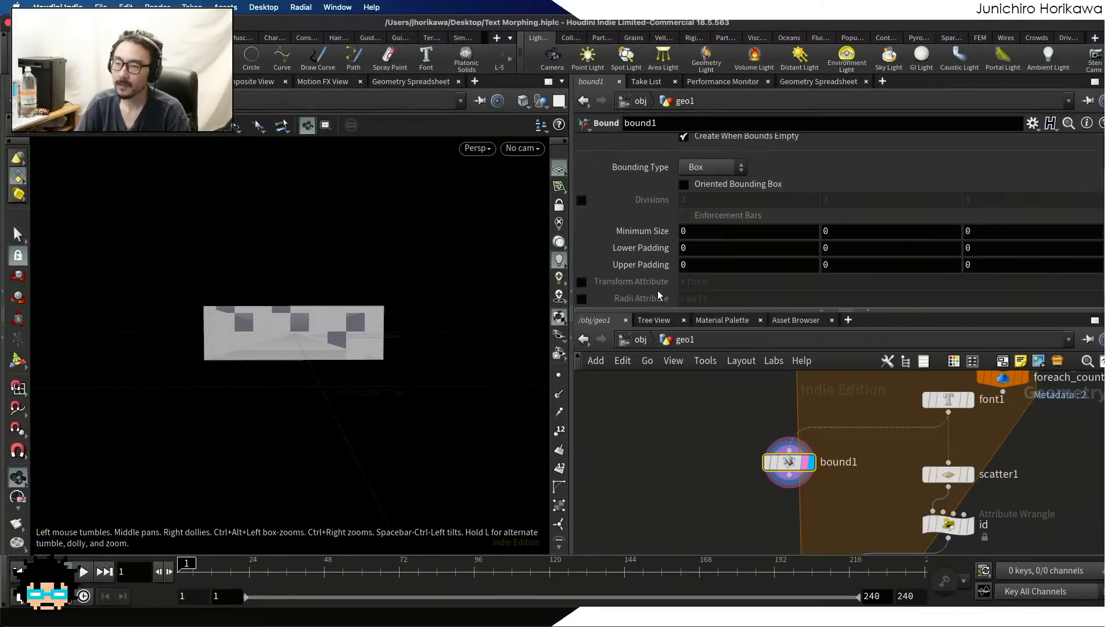
pyautogui.click(675, 249)
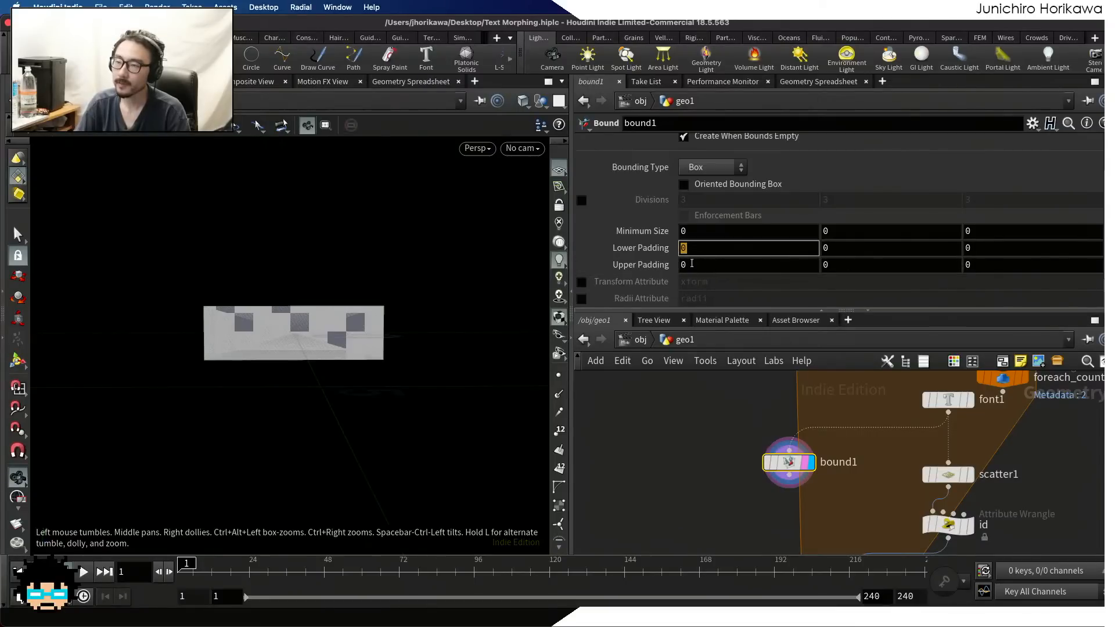
# Open the parameter interface editor for the CONTROLLER null and add two float parameters below num pt
pyautogui.scroll(-5, 735, 454)
pyautogui.scroll(5, 743, 464)
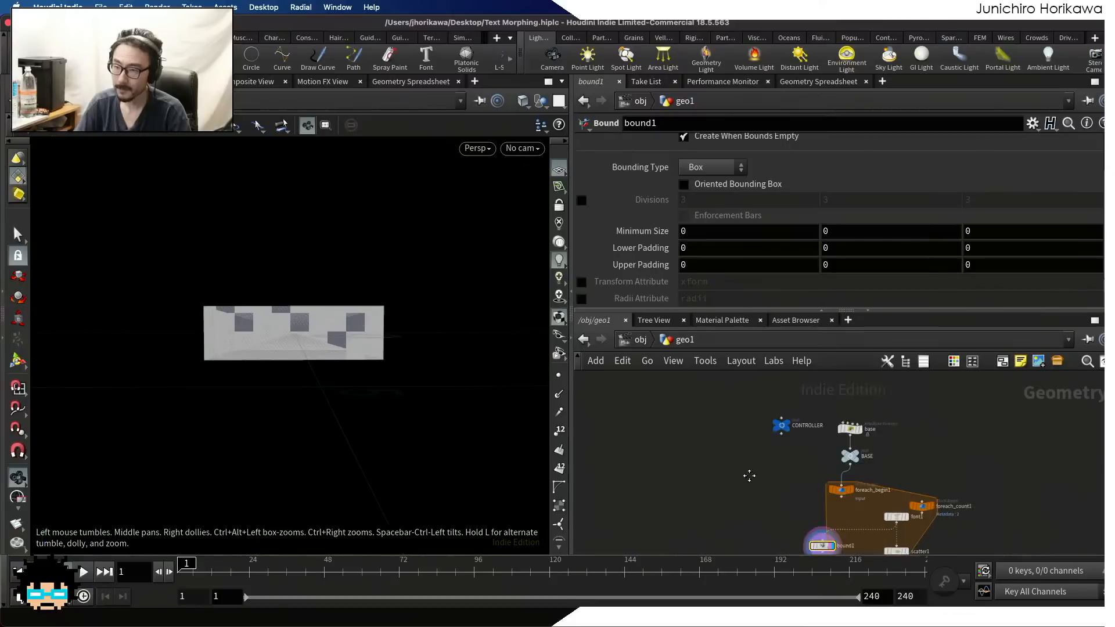
pyautogui.click(768, 434)
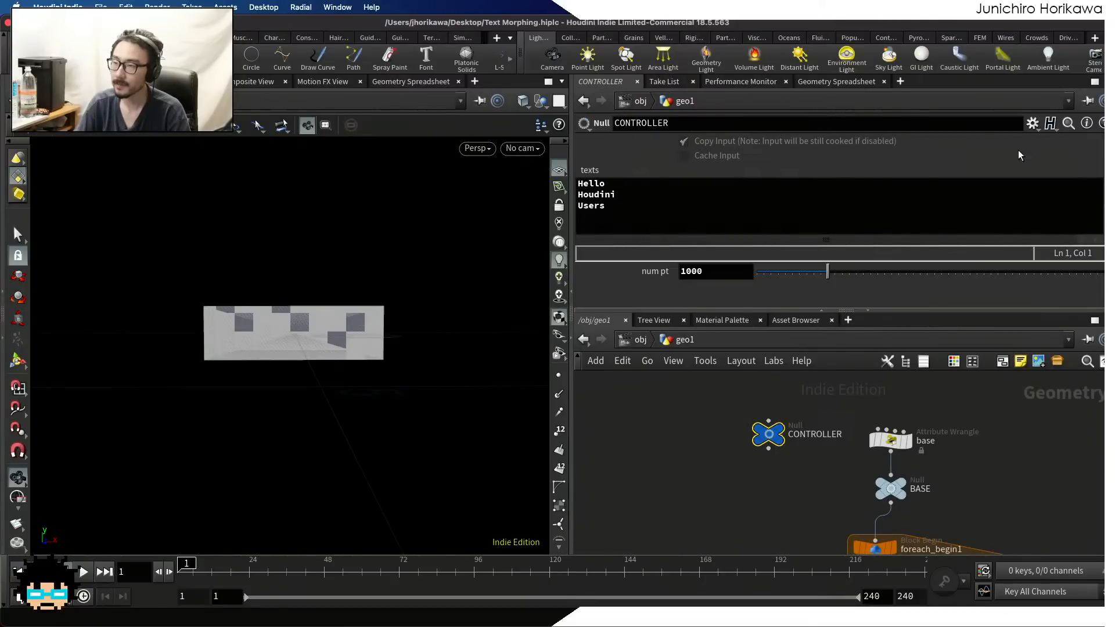
pyautogui.click(1033, 131)
pyautogui.click(1037, 142)
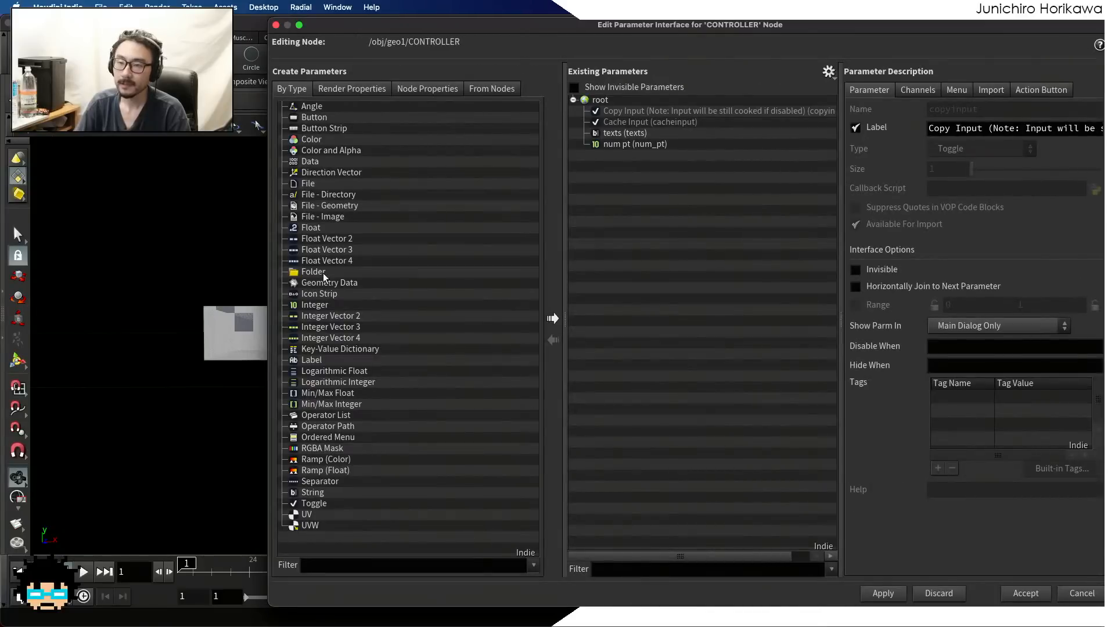
pyautogui.moveTo(340, 228); pyautogui.dragTo(619, 213)
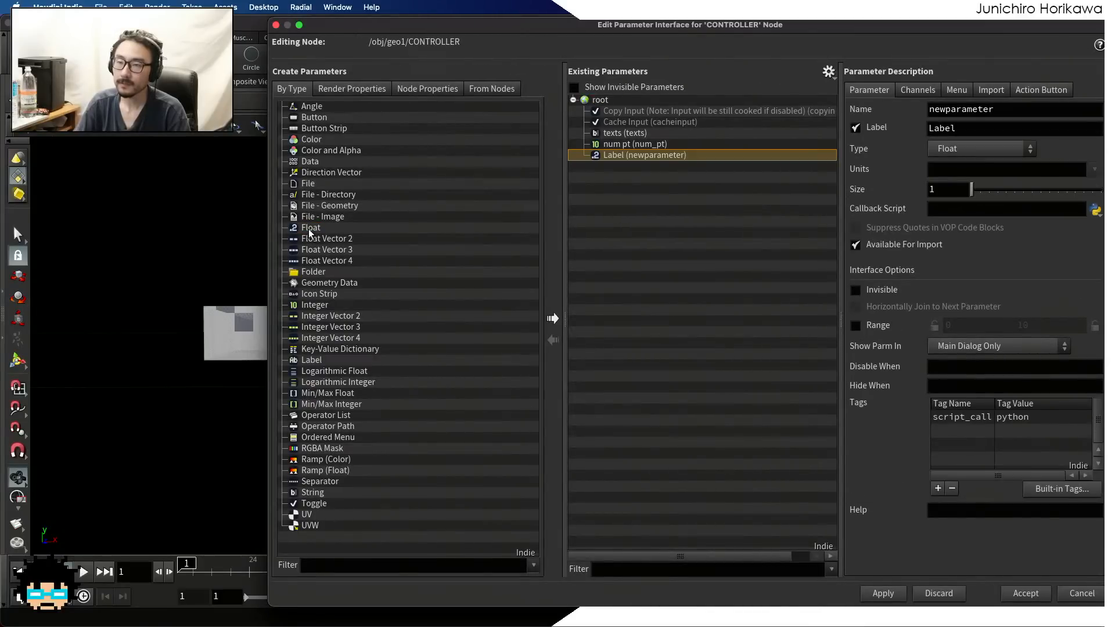
pyautogui.moveTo(309, 228); pyautogui.dragTo(717, 149)
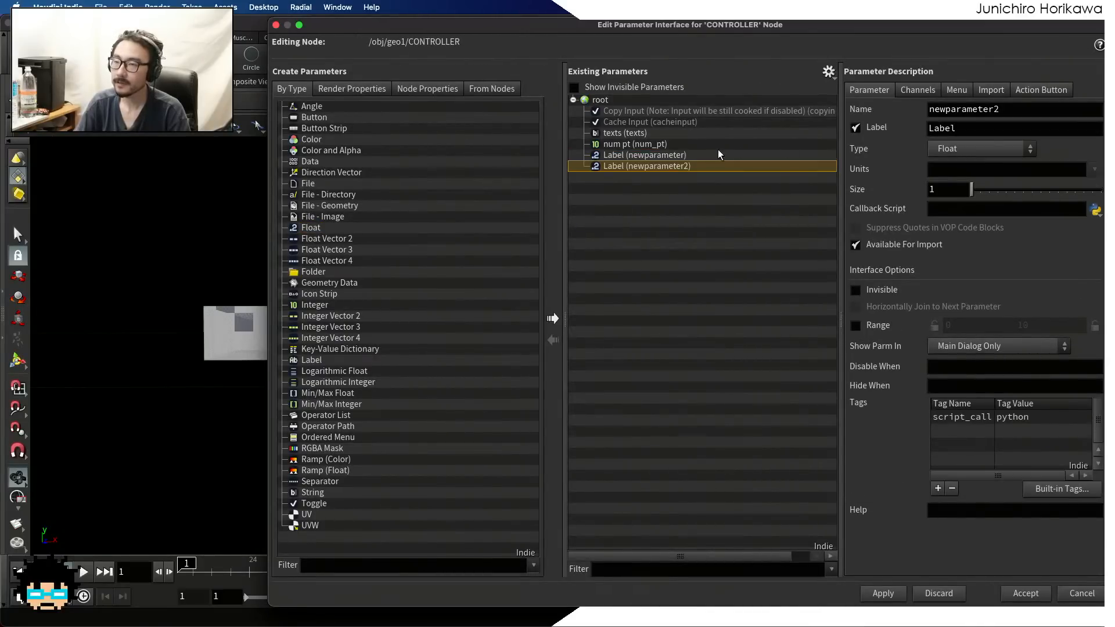
# Name the first new float parameter horizontal_padding and label it "horizontal padding"
pyautogui.doubleClick(1003, 109)
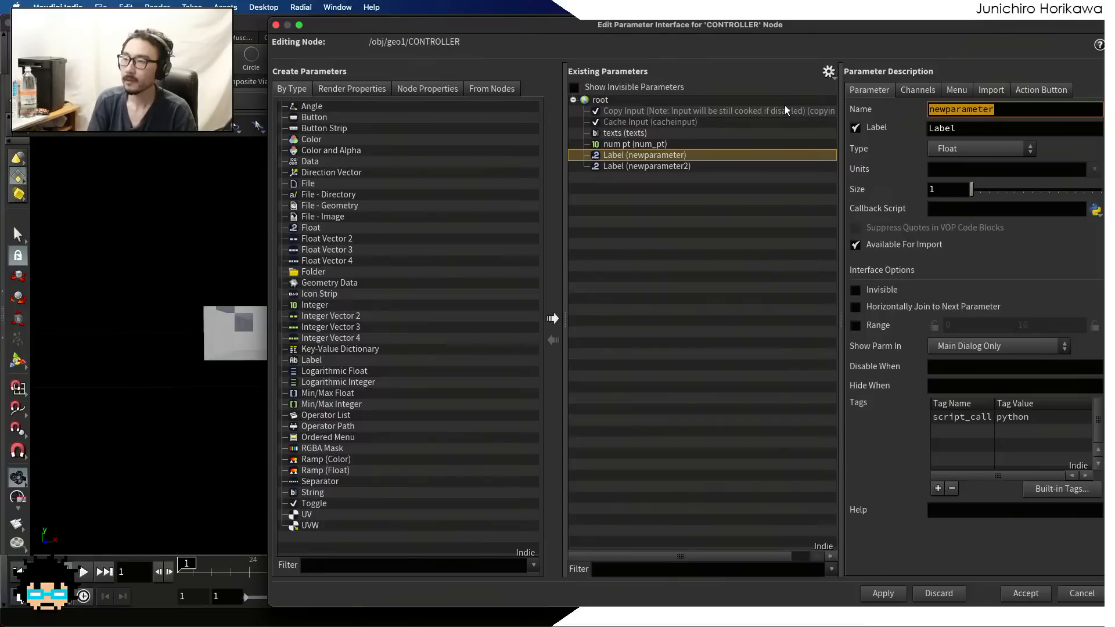
pyautogui.write('horizontal')
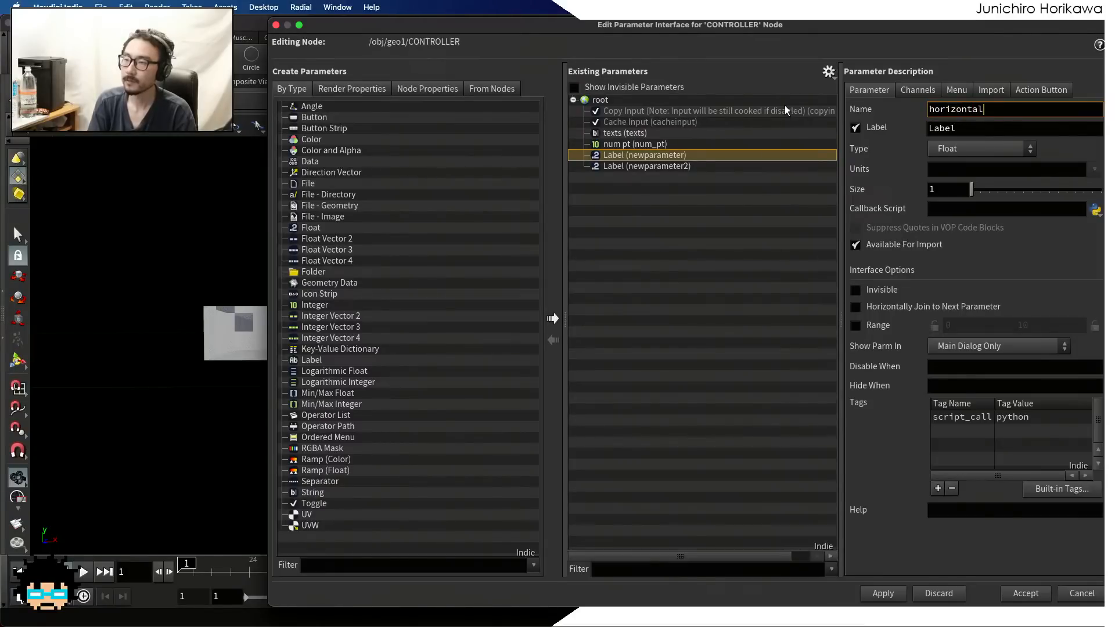
pyautogui.write('_padding')
pyautogui.press('Tab')
pyautogui.write('h')
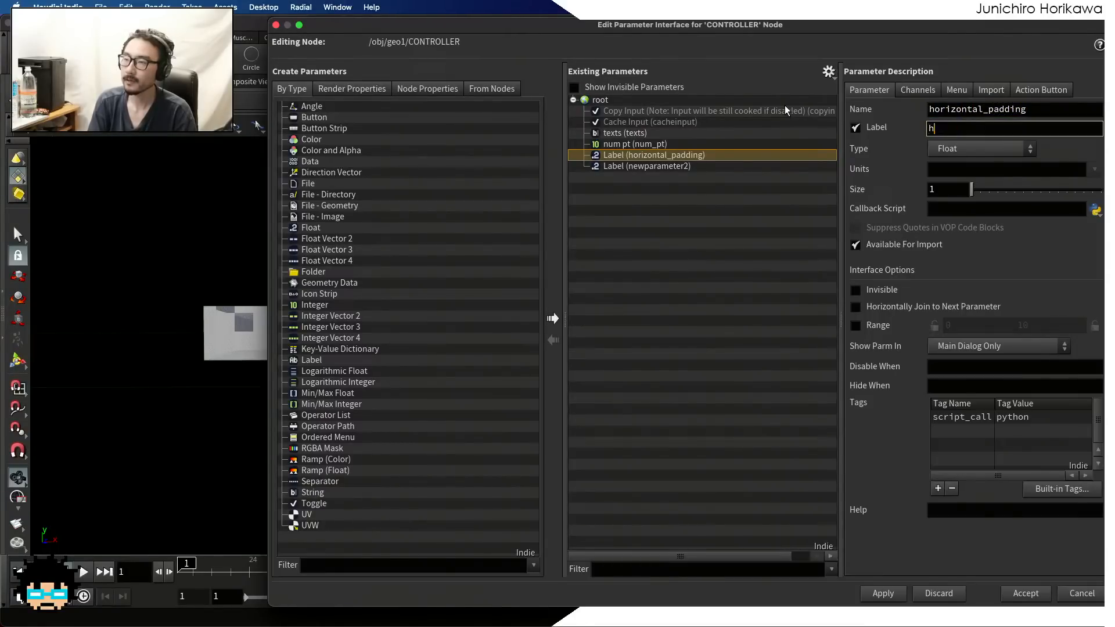
pyautogui.write('orizontal padding')
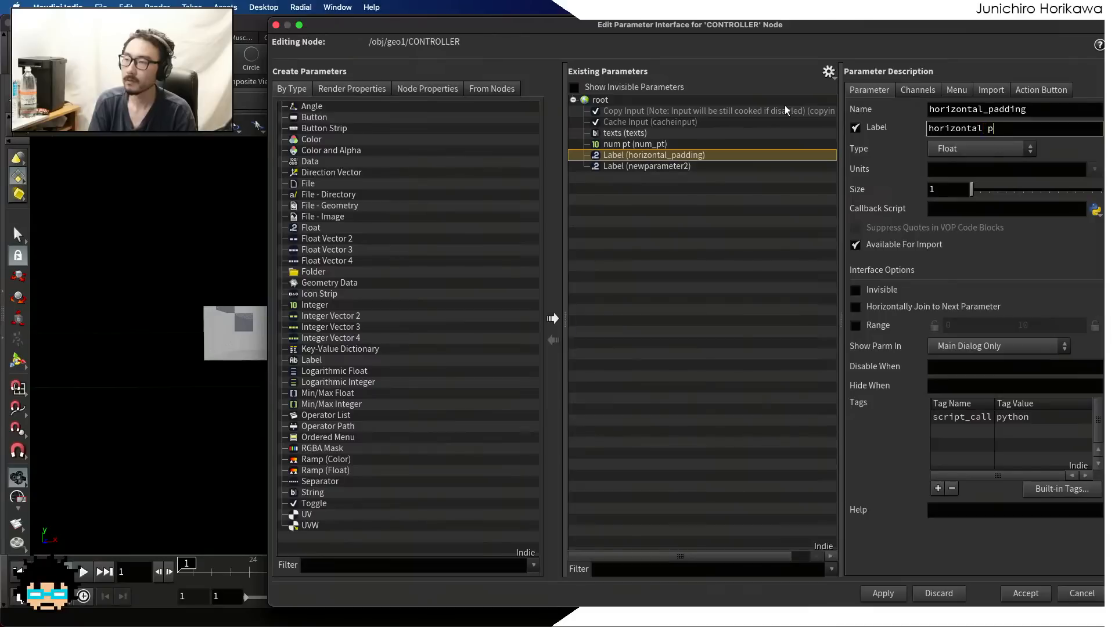
pyautogui.press('Return')
# Name the second new float parameter vertical_padding and label it "vertical padding"
pyautogui.click(651, 166)
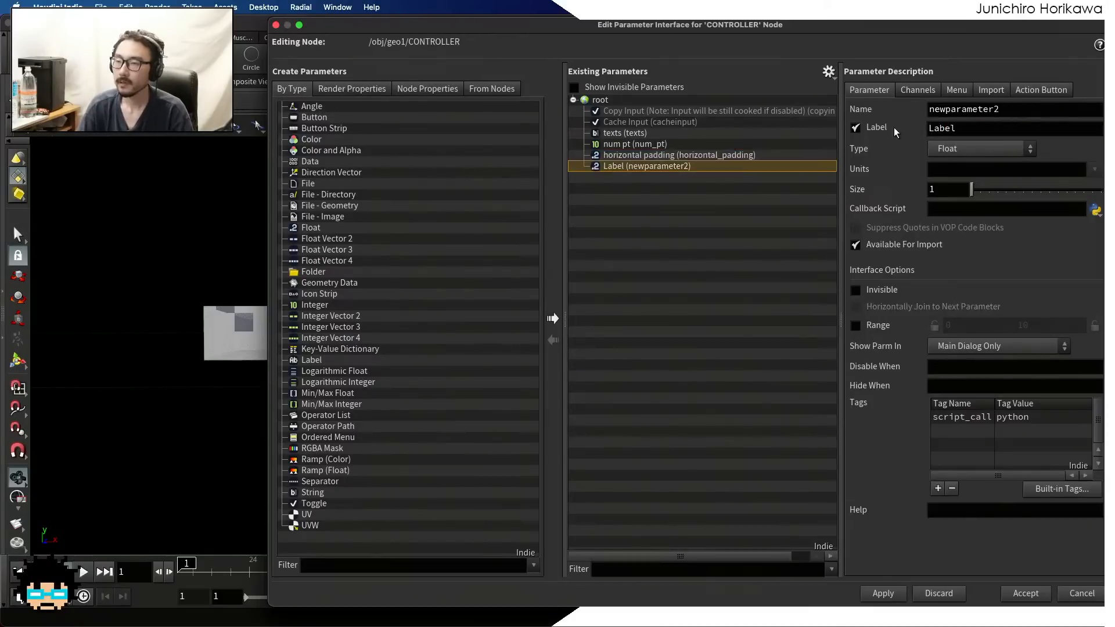
pyautogui.doubleClick(1033, 113)
pyautogui.write('verti')
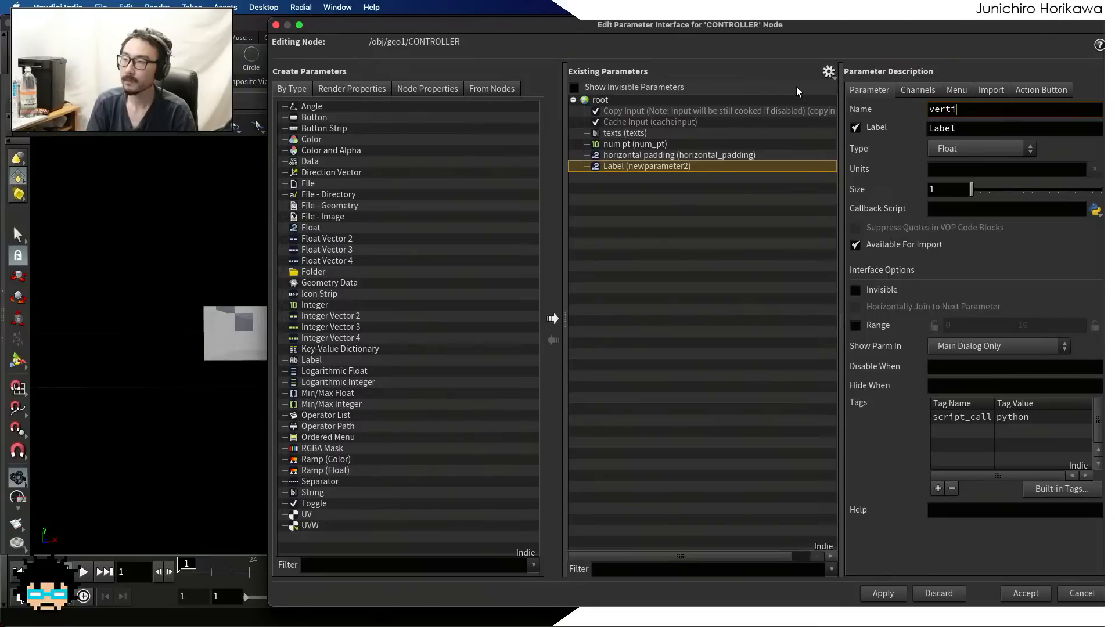
pyautogui.write('cal_padding')
pyautogui.press('Tab')
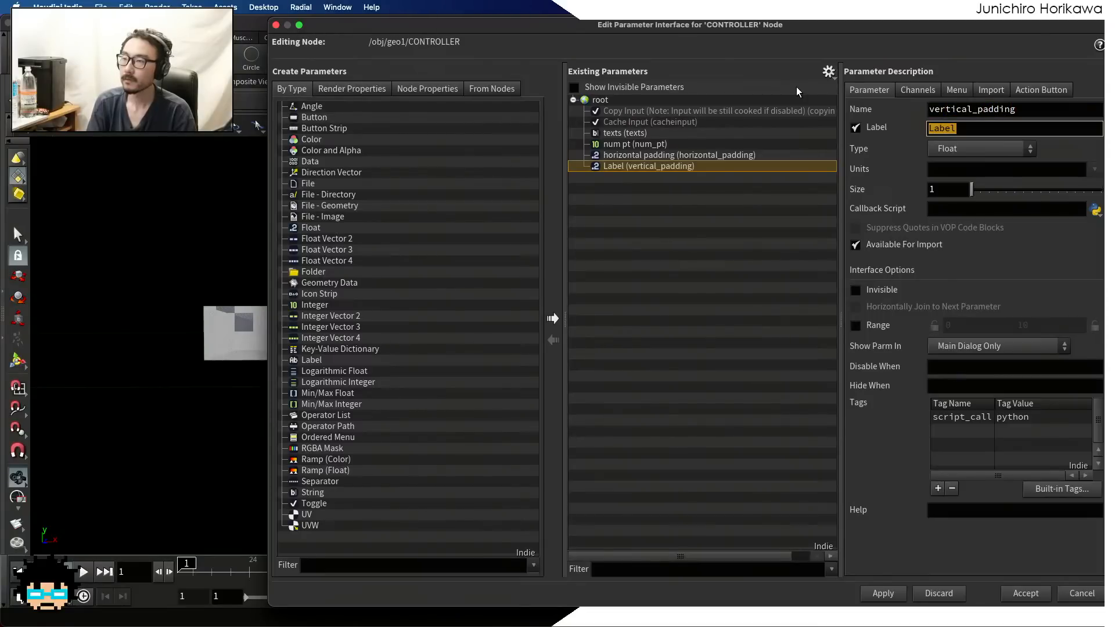
pyautogui.write('vertical paa')
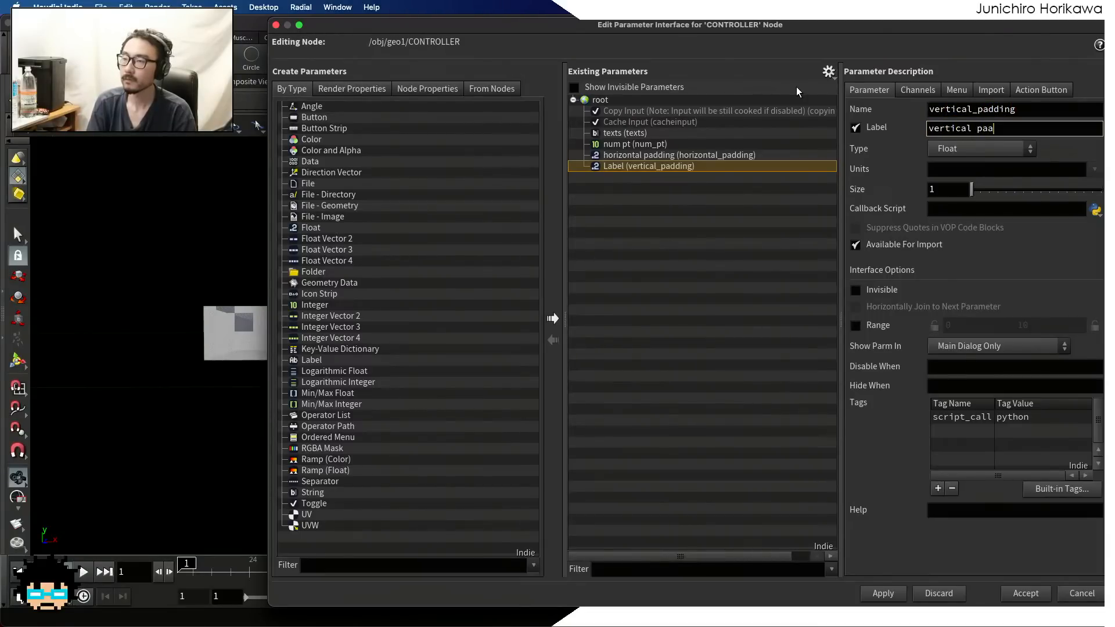
pyautogui.write('ding')
pyautogui.press('Return')
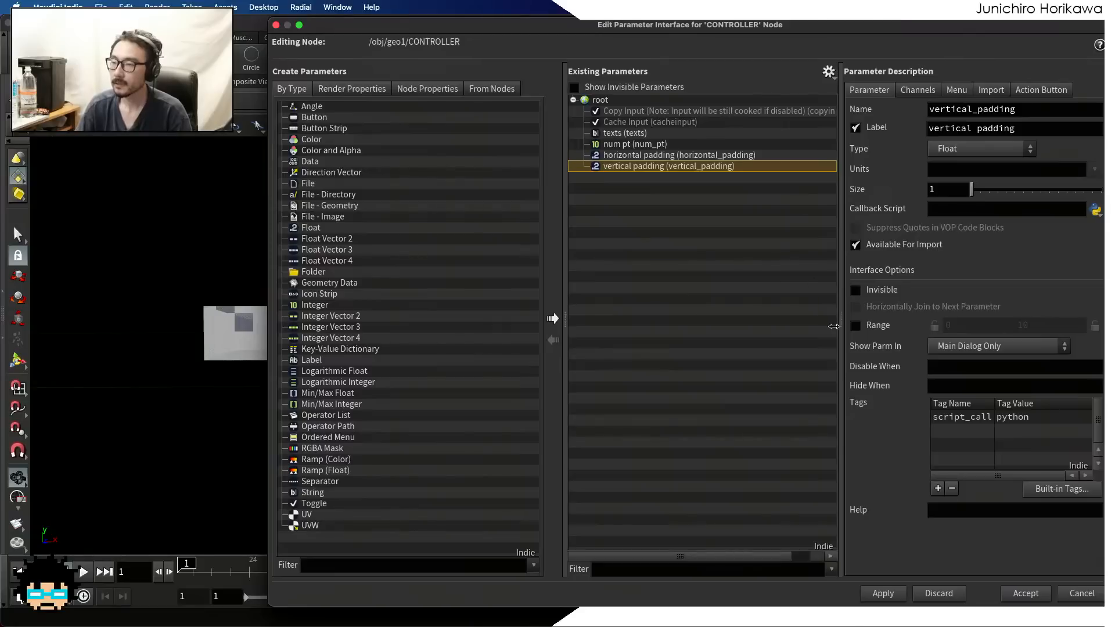
# Enable the 0 to 10 range on both padding parameters and accept the CONTROLLER interface changes
pyautogui.click(856, 326)
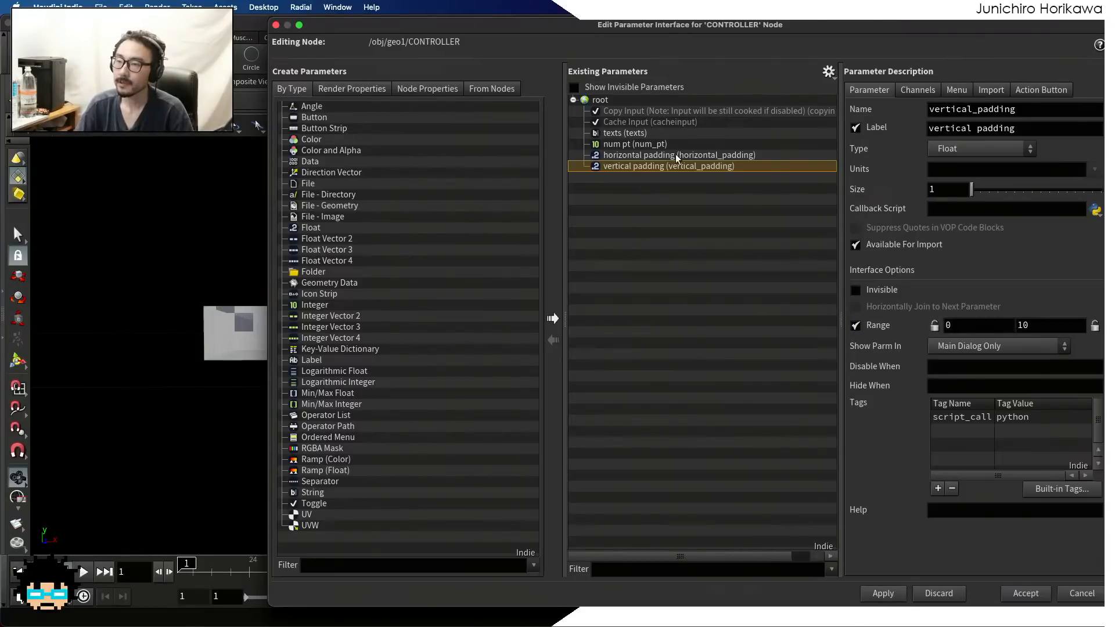
pyautogui.click(677, 156)
pyautogui.click(876, 325)
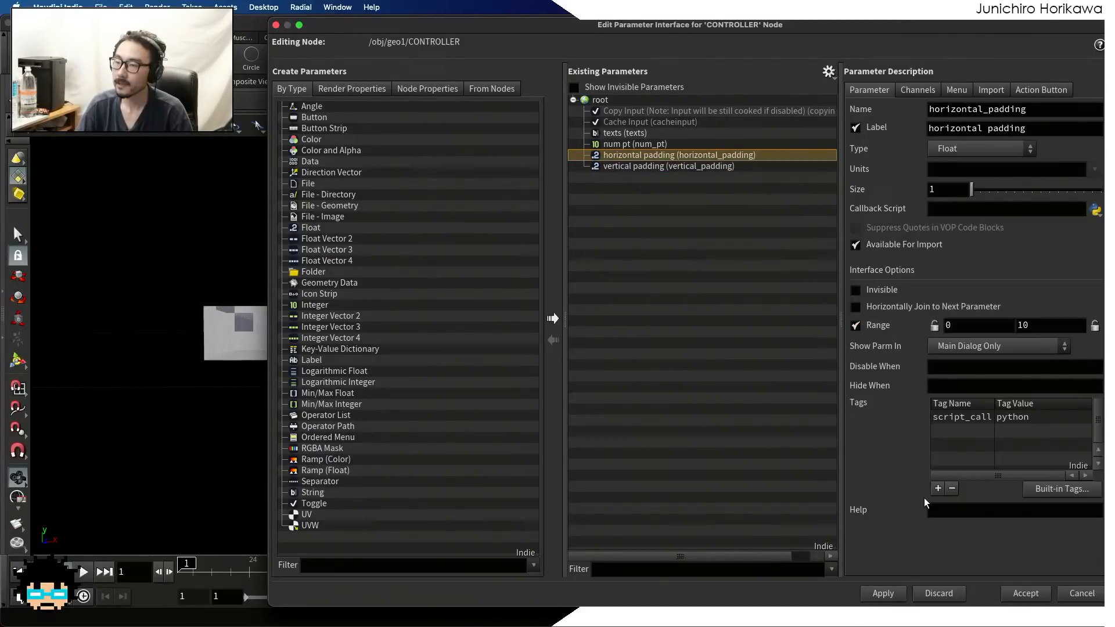
pyautogui.click(883, 593)
pyautogui.click(1023, 592)
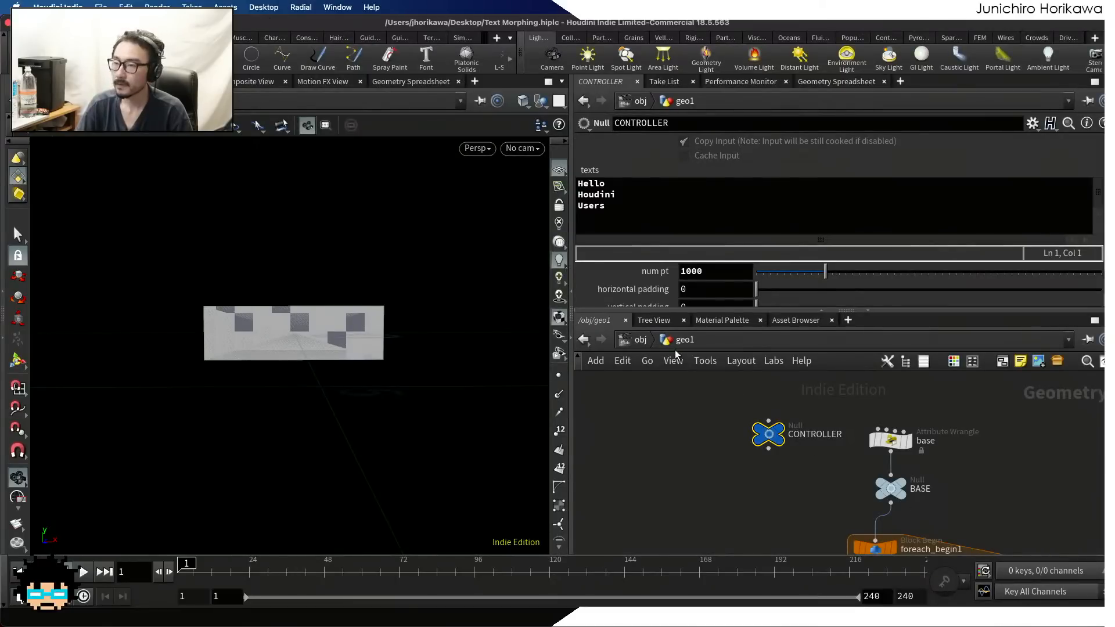
# Set CONTROLLER's horizontal padding and vertical padding to 1 each
pyautogui.scroll(-1, 688, 286)
pyautogui.moveTo(702, 281); pyautogui.dragTo(654, 302)
pyautogui.write('1')
pyautogui.press('Return')
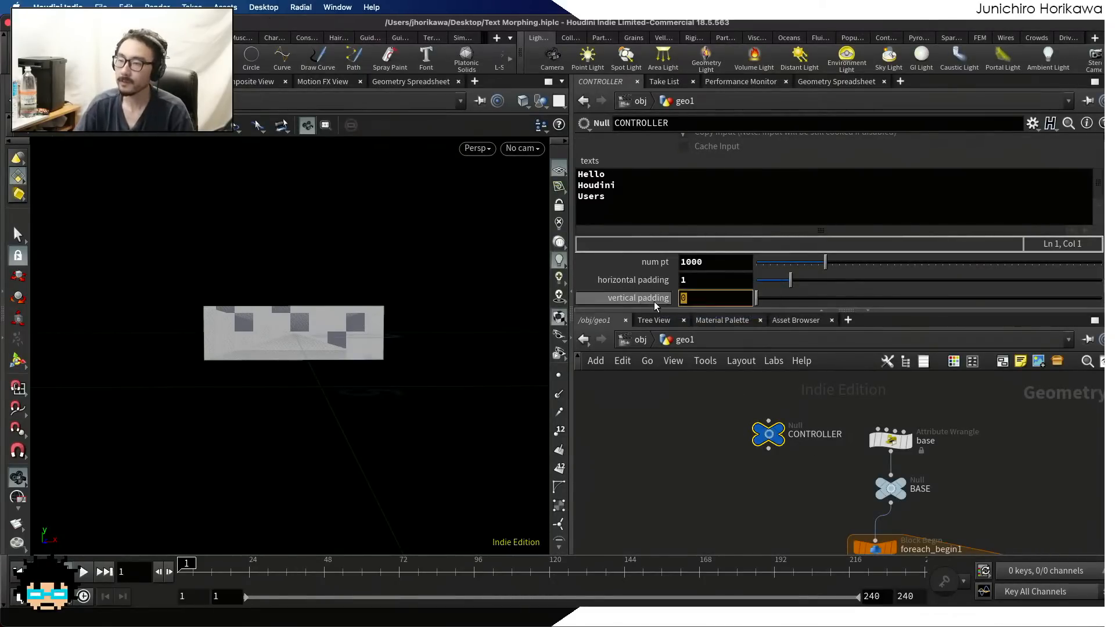
pyautogui.write('1')
pyautogui.press('Return')
# Copy CONTROLLER's horizontal padding parameter and paste it as a relative reference into bound1's Lower Padding X
pyautogui.rightClick(690, 282)
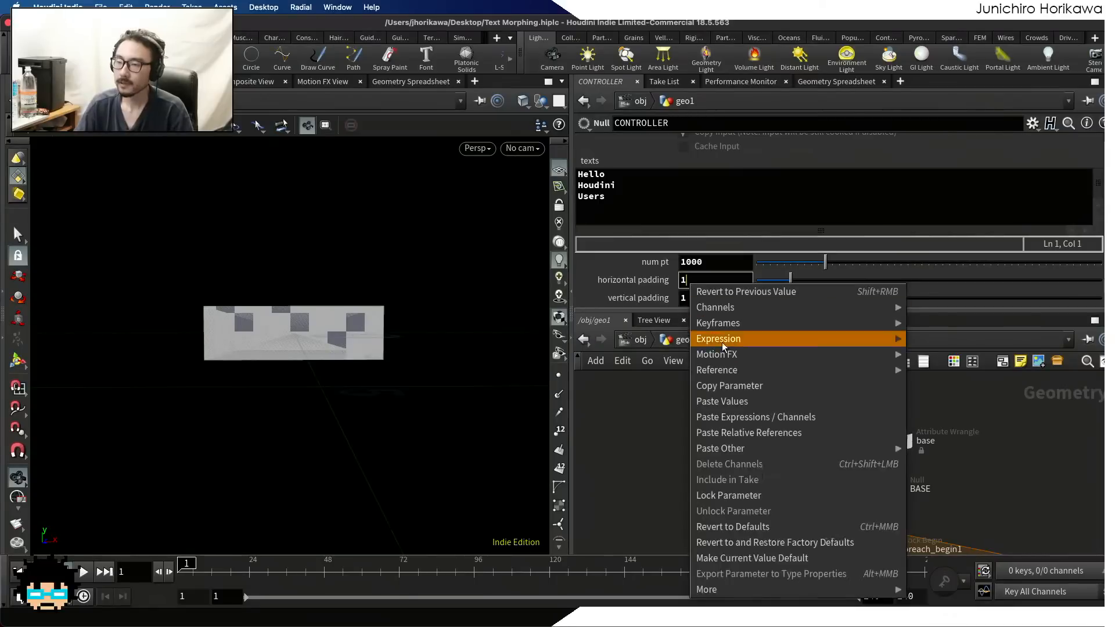
pyautogui.click(727, 385)
pyautogui.scroll(-5, 726, 434)
pyautogui.scroll(5, 752, 495)
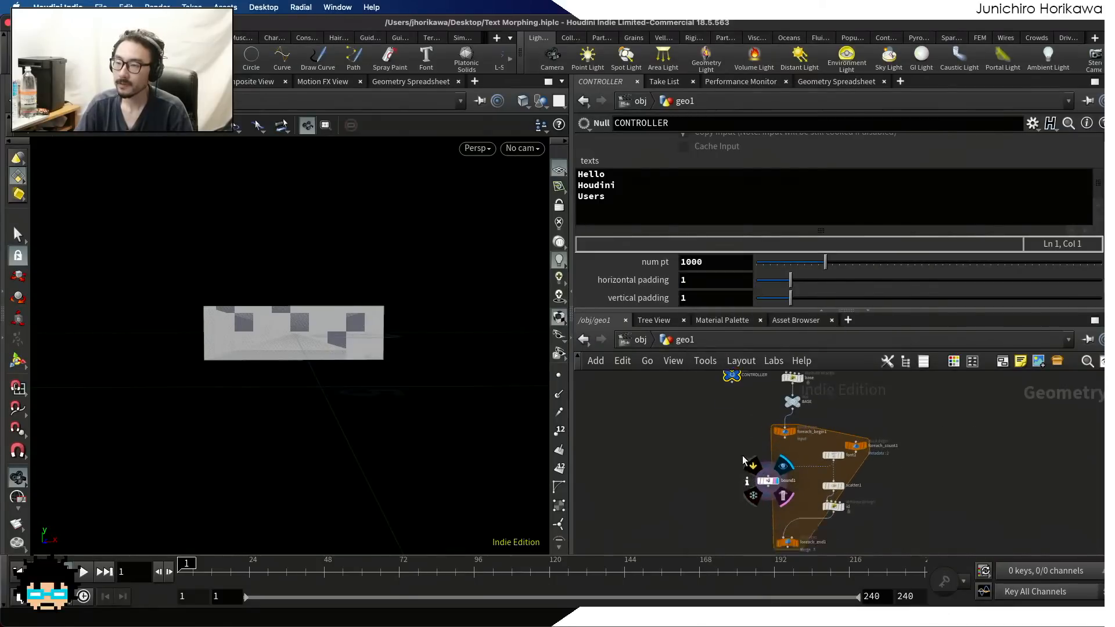
pyautogui.click(769, 424)
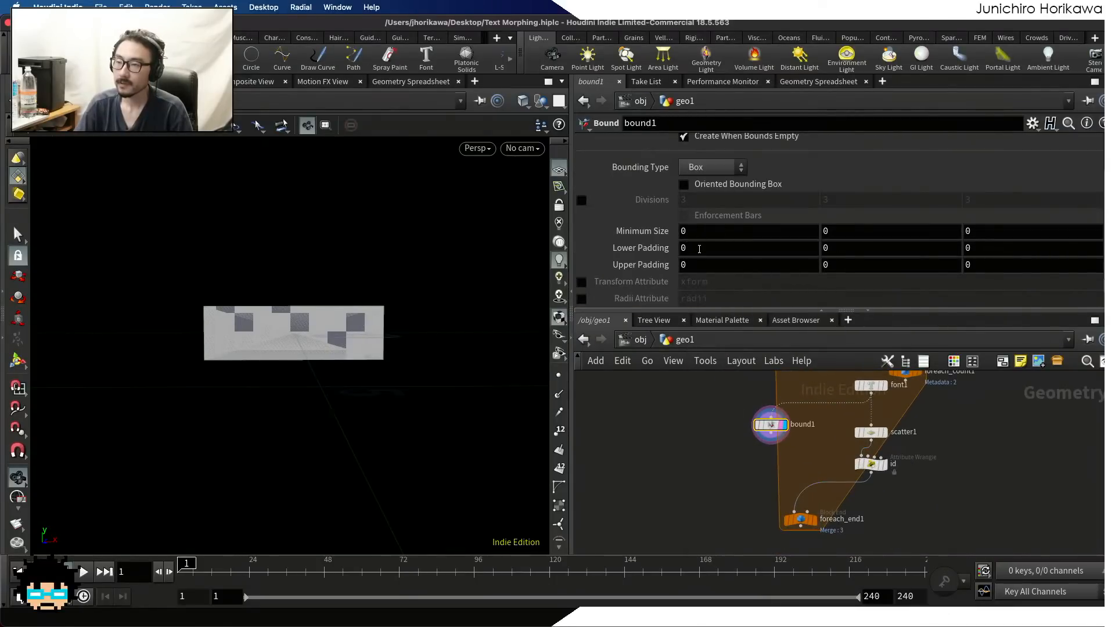
pyautogui.click(704, 248)
pyautogui.press('BackSpace')
pyautogui.rightClick(704, 248)
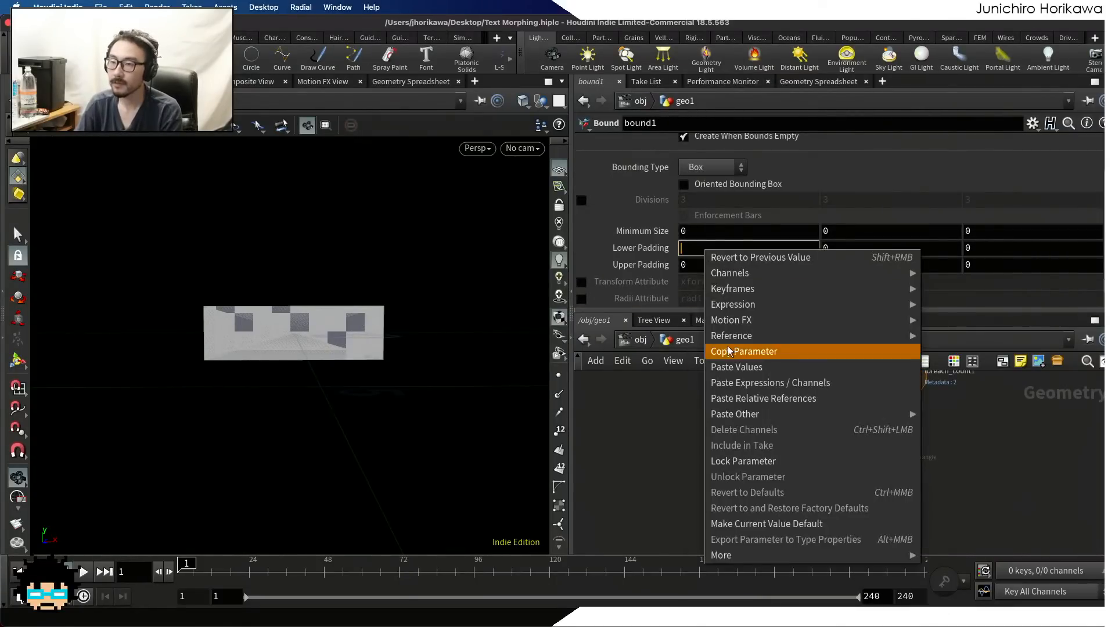
pyautogui.click(750, 398)
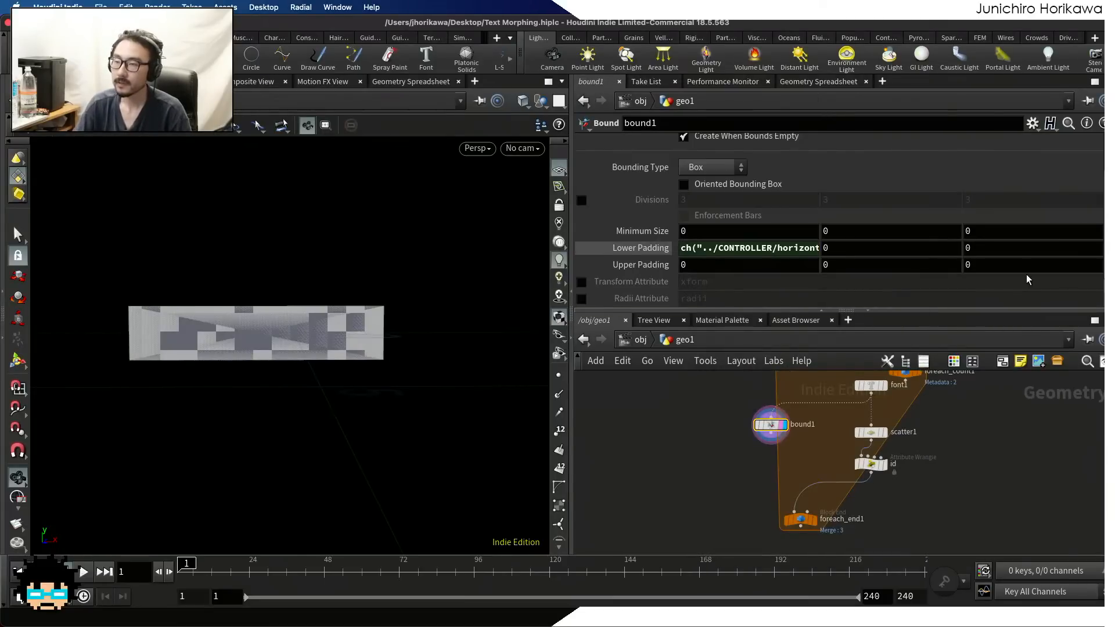
# Try linking bound1's Lower Padding Z to CONTROLLER's horizontal padding as a relative reference, and undo the link
pyautogui.click(978, 254)
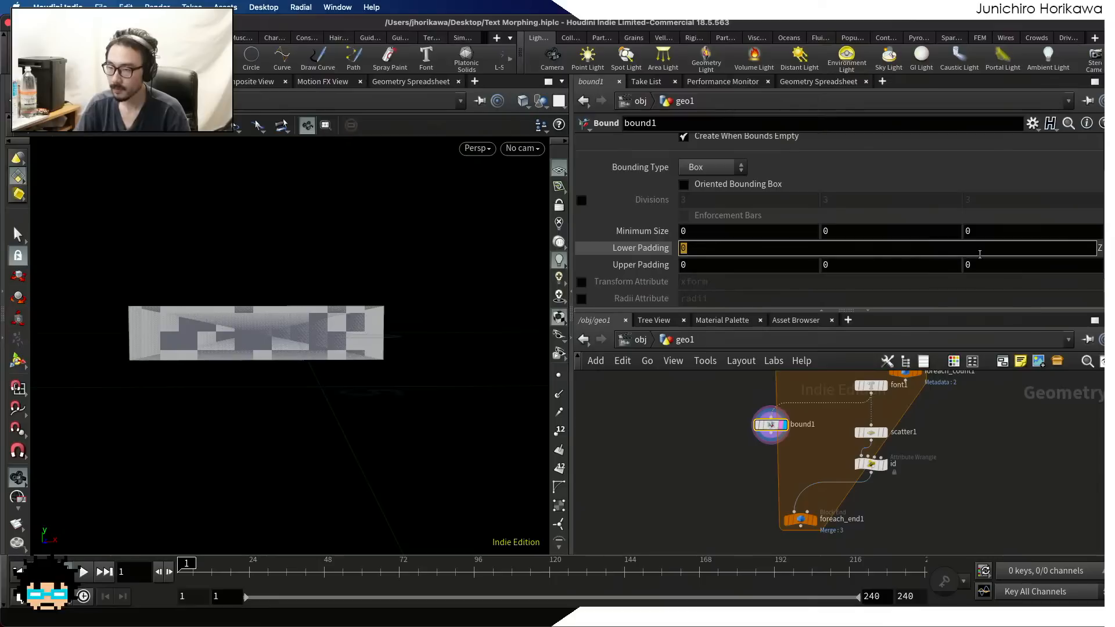
pyautogui.press('BackSpace')
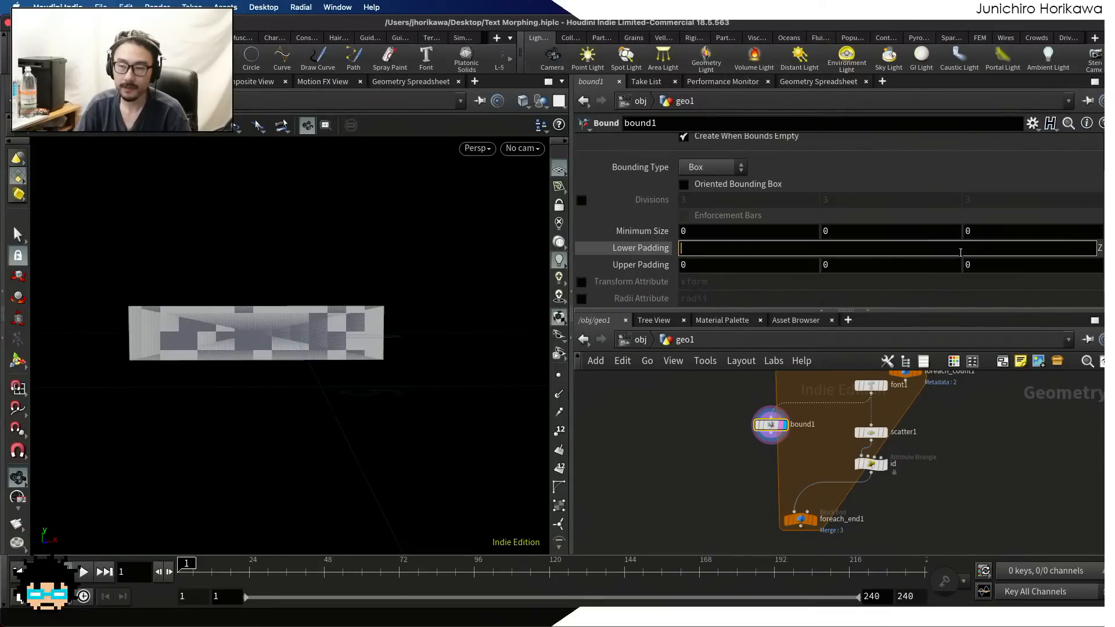
pyautogui.rightClick(961, 253)
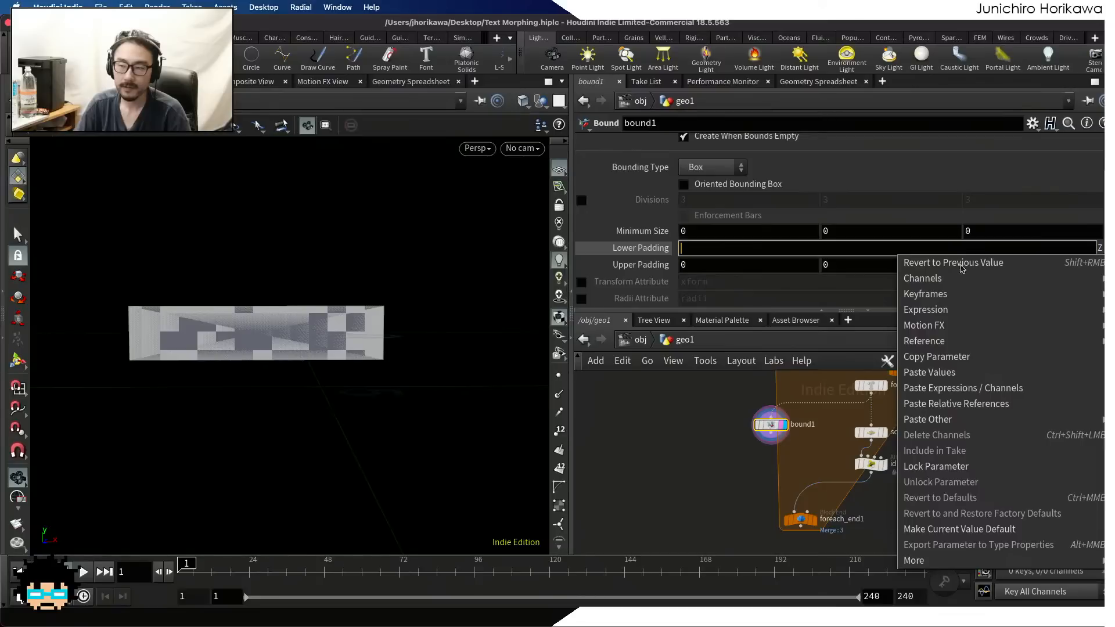
pyautogui.click(980, 406)
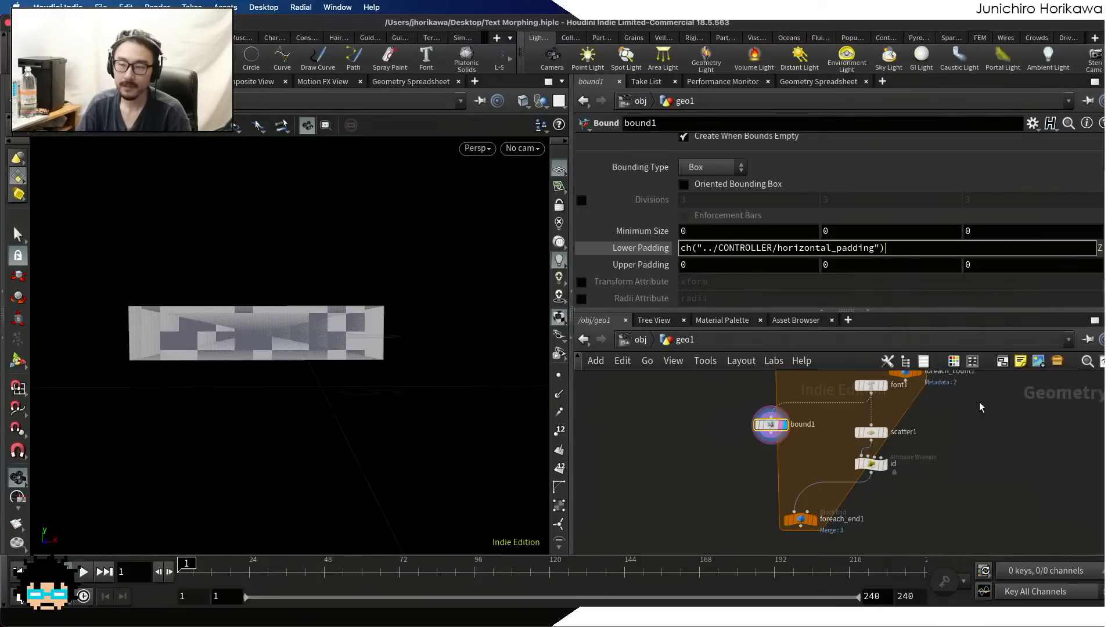
pyautogui.press('Return')
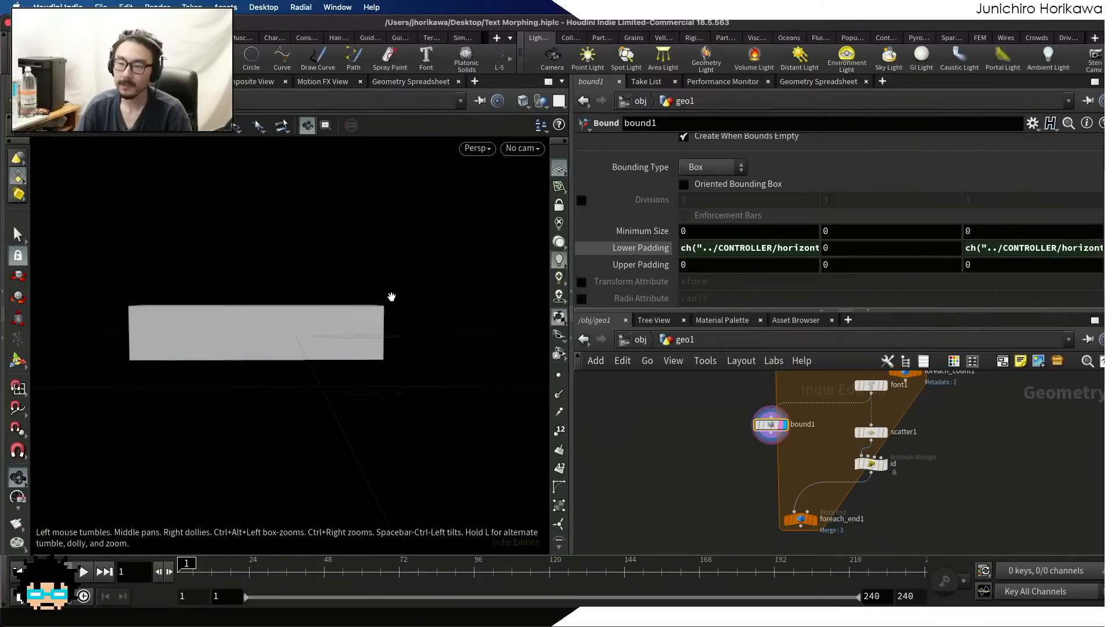
pyautogui.moveTo(391, 299); pyautogui.dragTo(206, 347)
pyautogui.hotkey('ctrl', 'z')
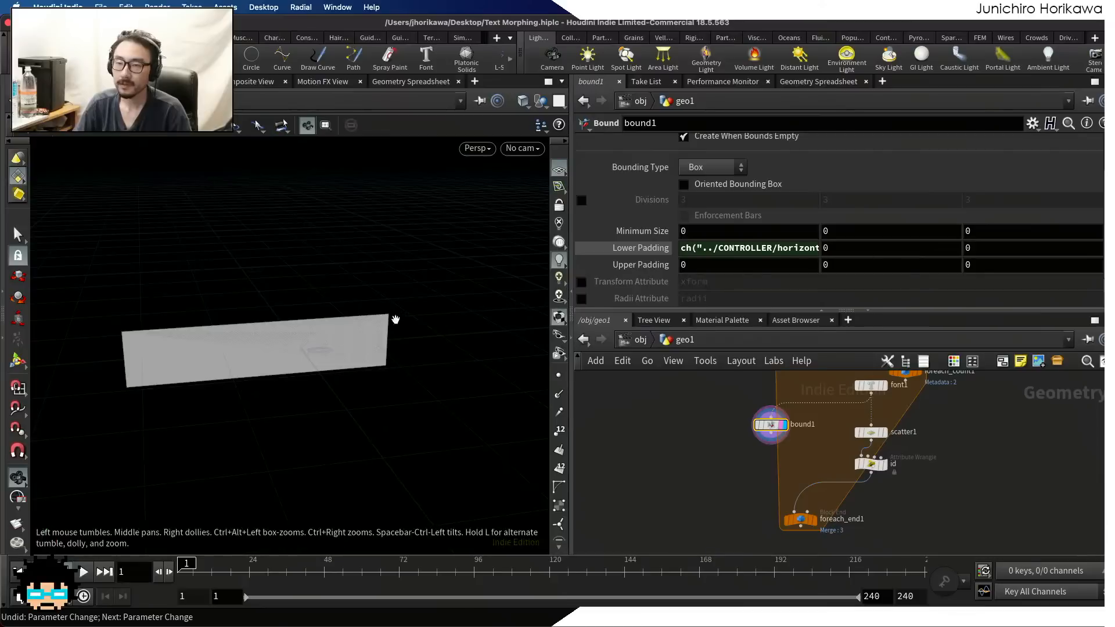
# Paste the copied CONTROLLER horizontal padding as a relative reference into bound1's Upper Padding X
pyautogui.click(735, 265)
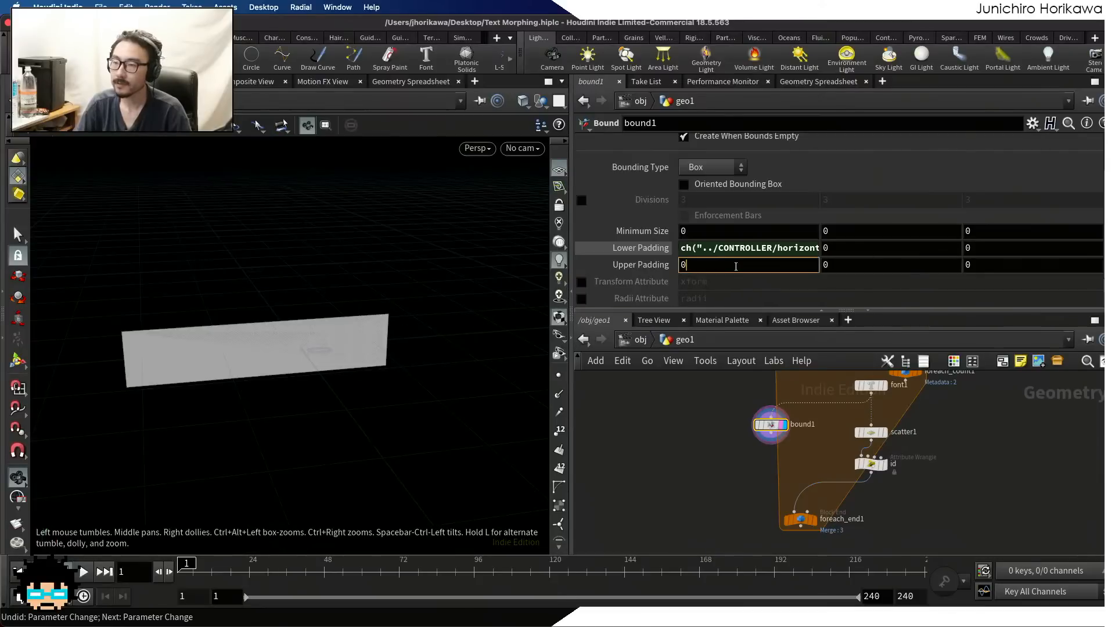
pyautogui.rightClick(732, 268)
pyautogui.click(778, 403)
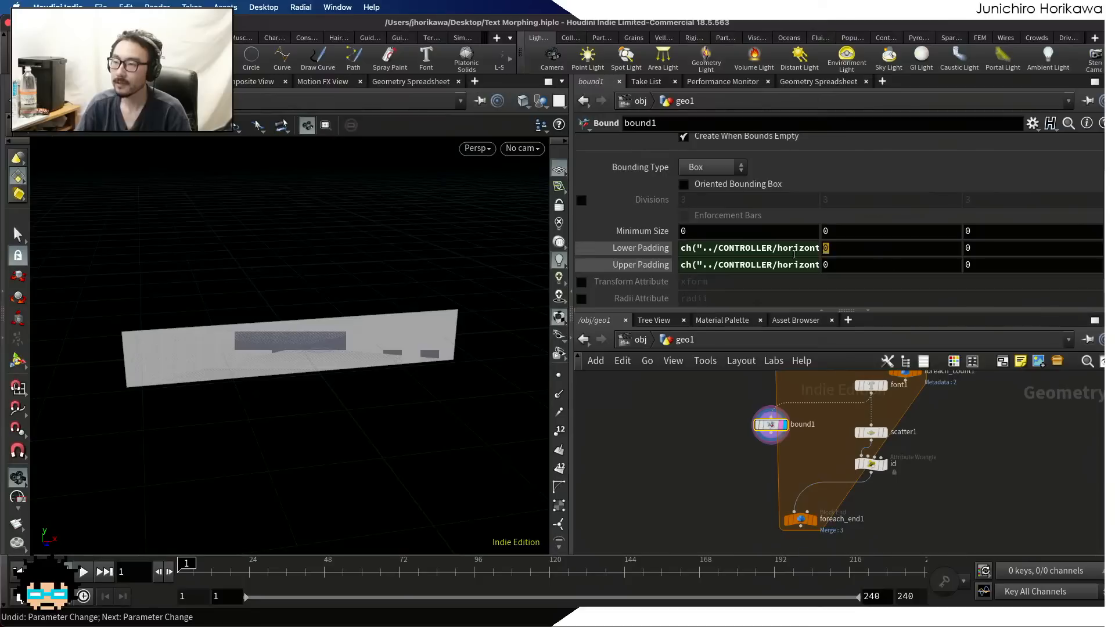
# Copy the vertical padding parameter of the CONTROLLER null
pyautogui.click(822, 250)
pyautogui.scroll(-5, 716, 430)
pyautogui.moveTo(722, 458); pyautogui.dragTo(743, 523, button='middle')
pyautogui.scroll(5, 729, 453)
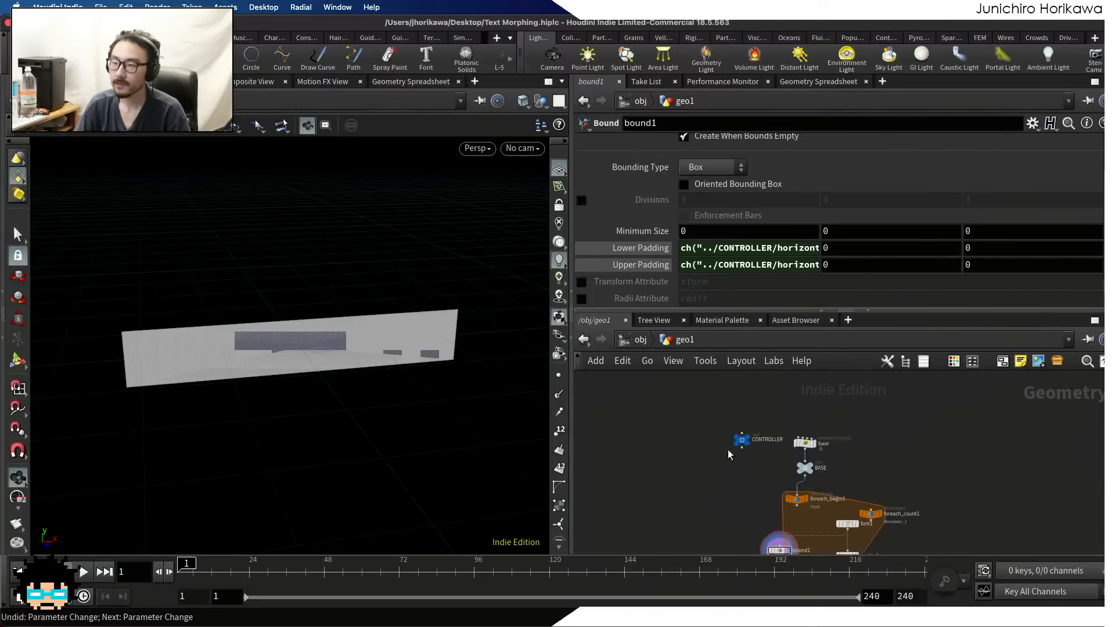
pyautogui.click(743, 435)
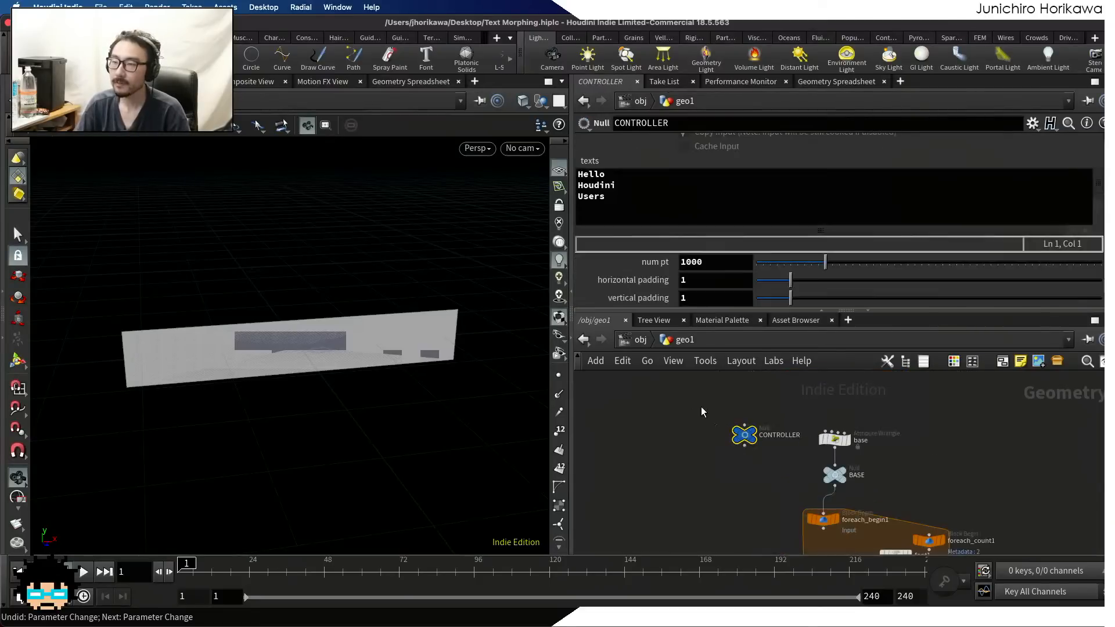
pyautogui.rightClick(715, 299)
pyautogui.click(759, 405)
# Paste the copied vertical padding as a relative reference into bound1's Lower Padding Y
pyautogui.scroll(-5, 727, 456)
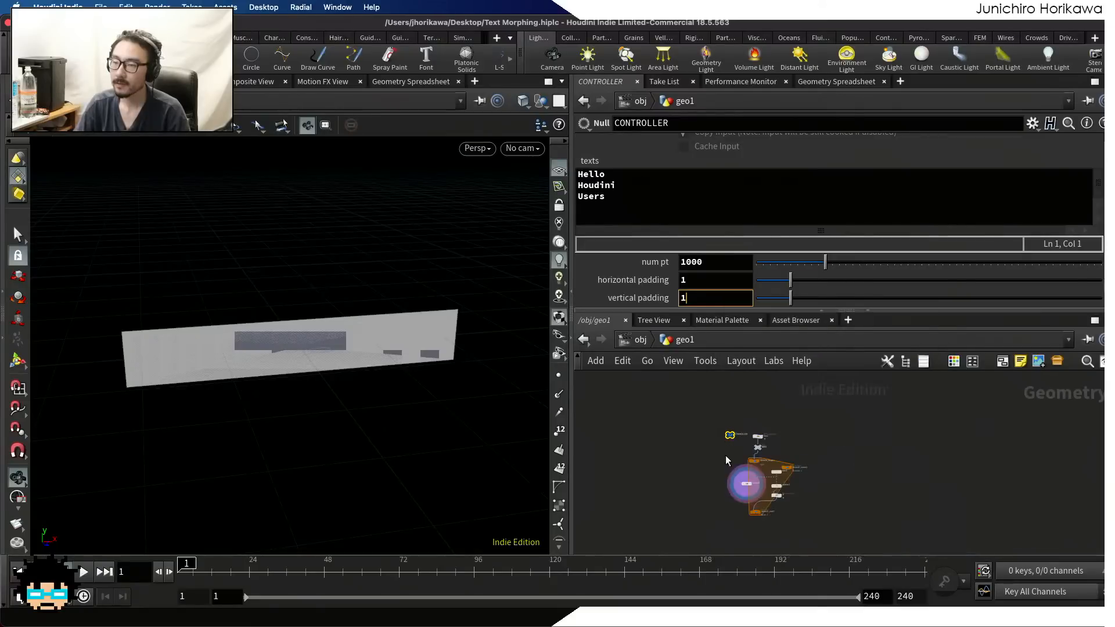
pyautogui.moveTo(728, 461); pyautogui.dragTo(731, 417, button='middle')
pyautogui.scroll(5, 732, 417)
pyautogui.click(745, 442)
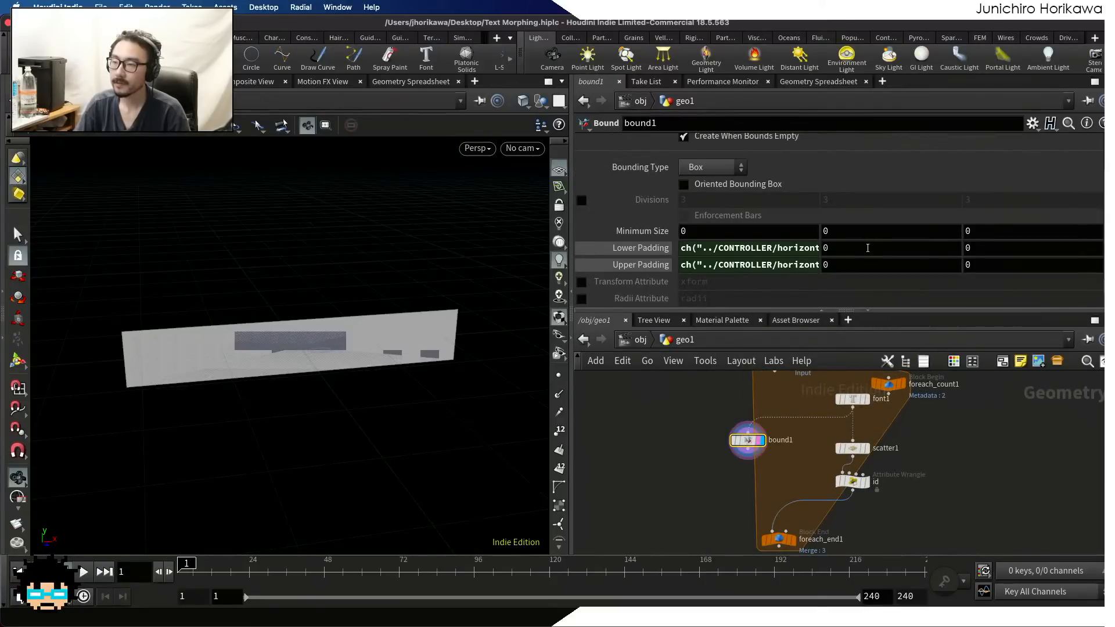
pyautogui.doubleClick(841, 247)
pyautogui.press('BackSpace')
pyautogui.rightClick(841, 248)
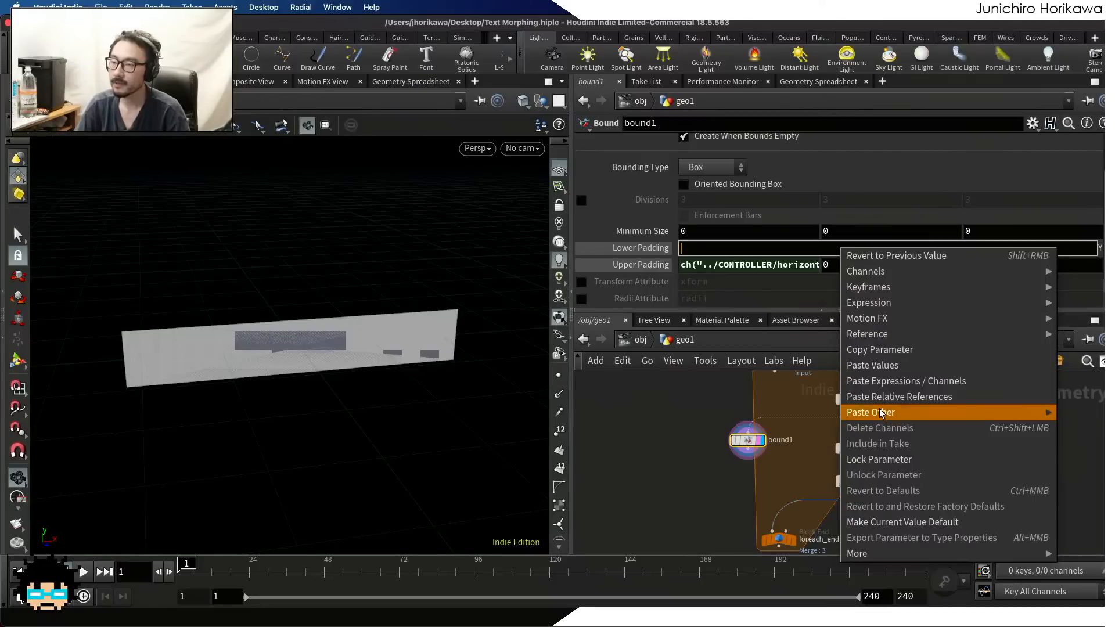
pyautogui.click(898, 397)
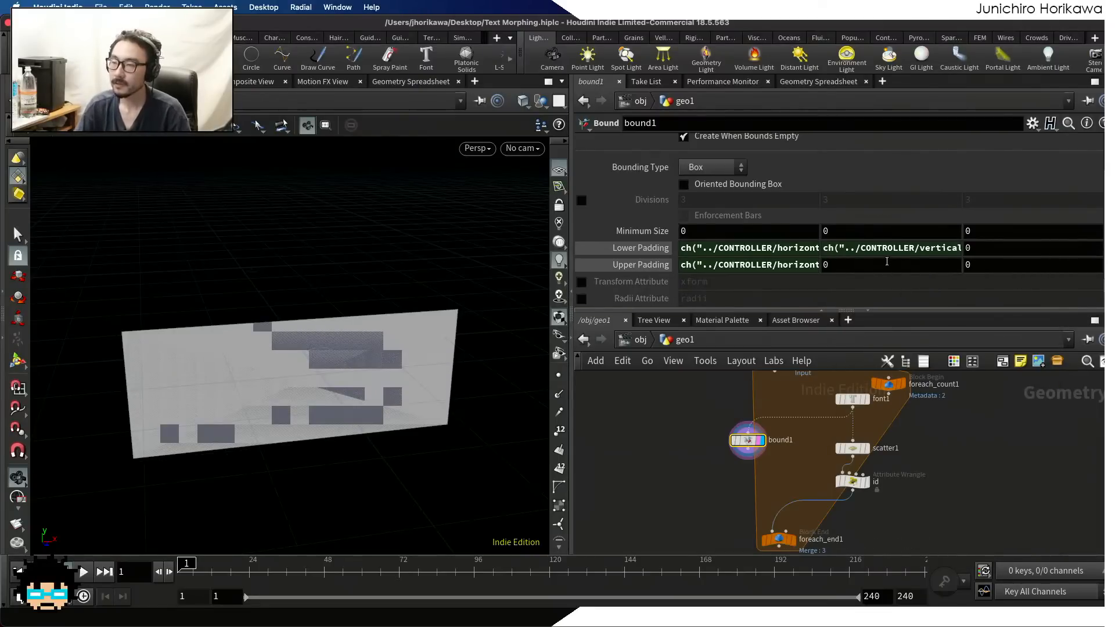
# Set bound1's Upper Padding Y to the relative reference ch("../CONTROLLER/vertical_padding")
pyautogui.doubleClick(886, 261)
pyautogui.press('BackSpace')
pyautogui.rightClick(882, 265)
pyautogui.click(926, 423)
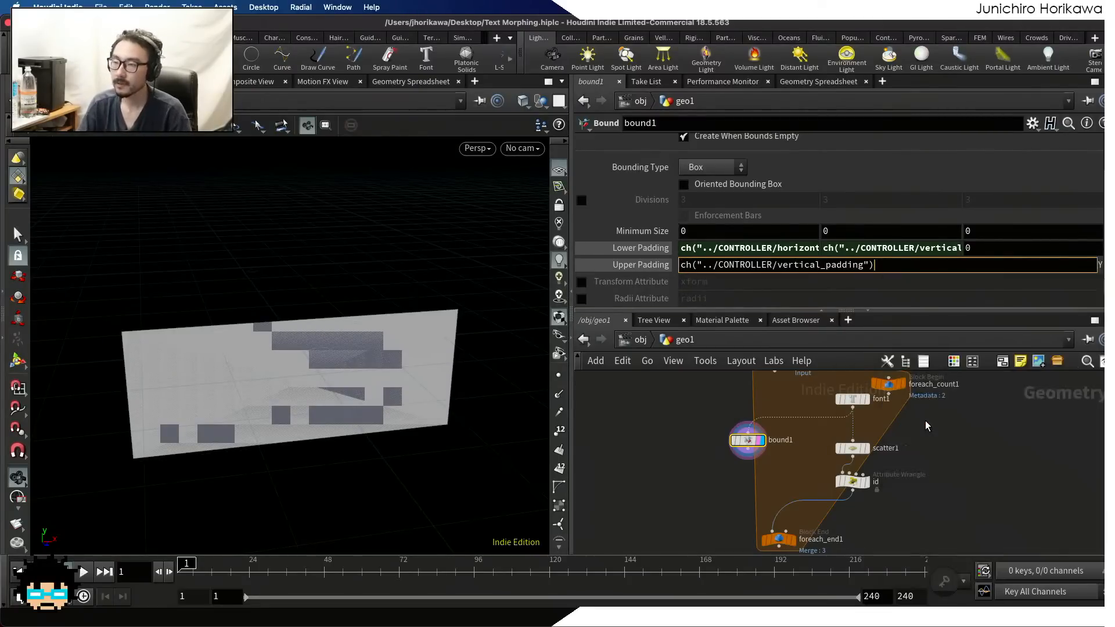
pyautogui.press('Return')
# Change bound1's Bounding Type from a box to Rectangle and inspect the resulting plane's orientation
pyautogui.scroll(1, 712, 245)
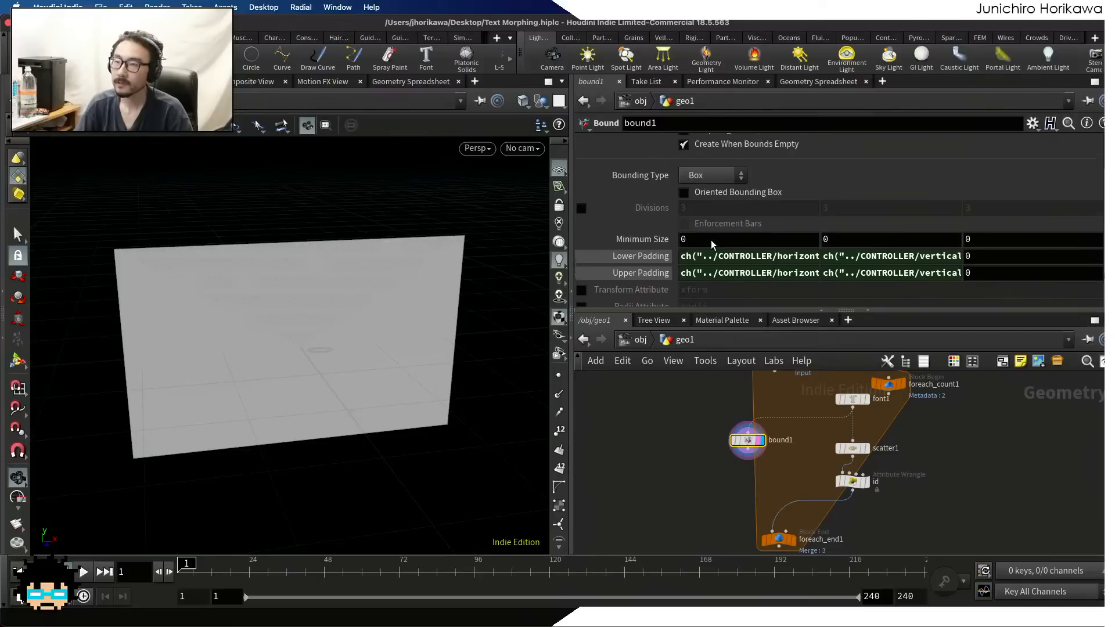
pyautogui.scroll(1, 713, 244)
pyautogui.click(696, 213)
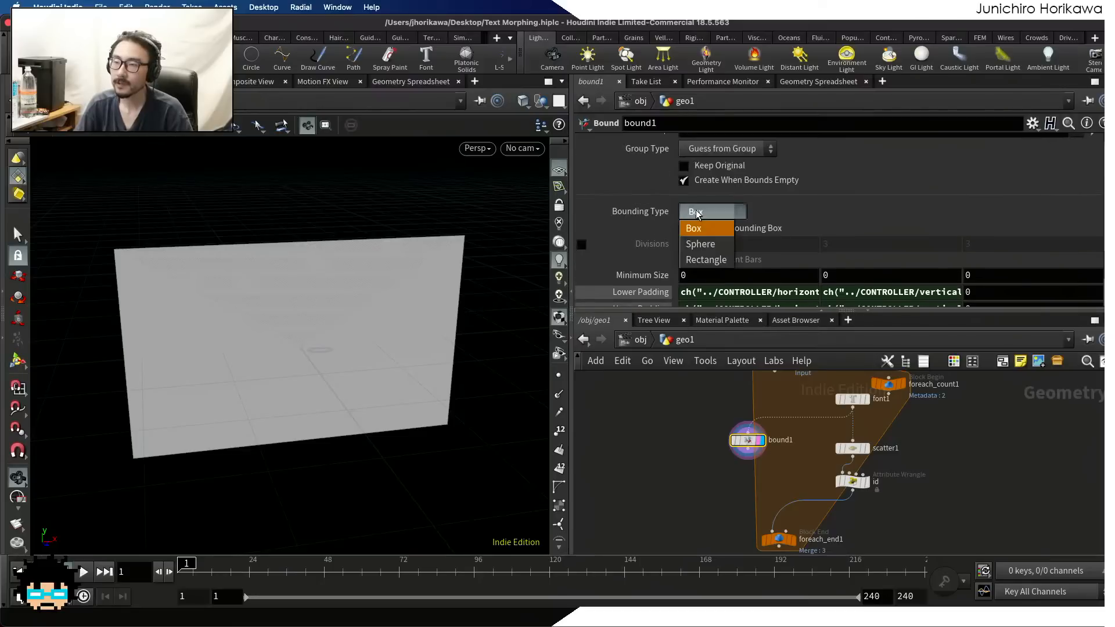
pyautogui.click(700, 261)
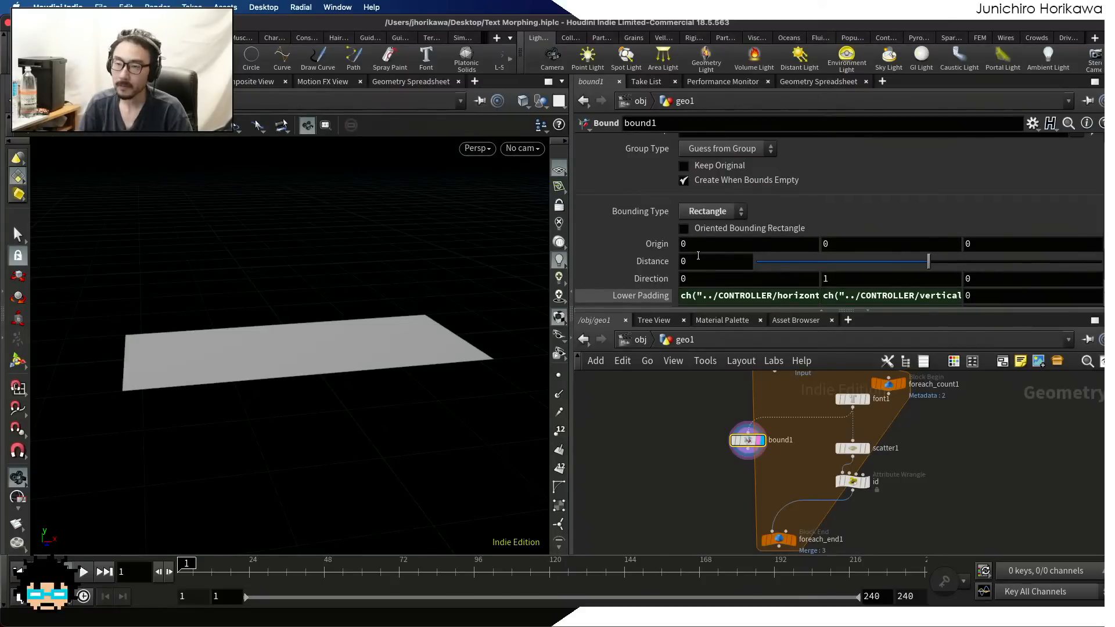
pyautogui.moveTo(193, 314); pyautogui.dragTo(307, 312)
pyautogui.moveTo(312, 310); pyautogui.dragTo(238, 329)
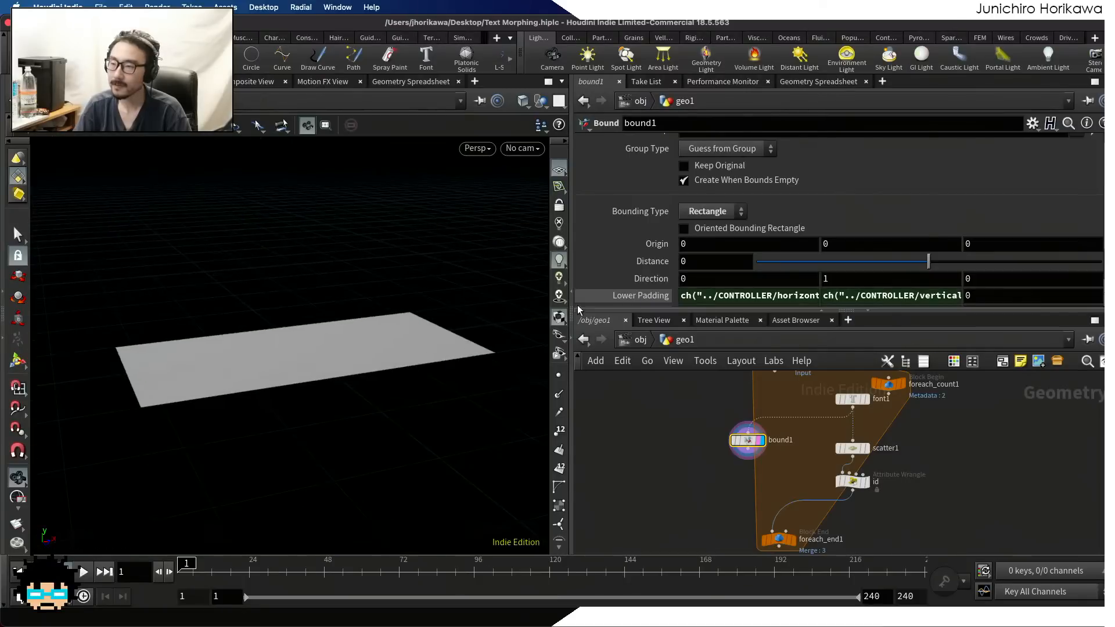
# Set the bounding rectangle's Direction to 0, 0, 1 so that it faces along the Z axis
pyautogui.click(833, 277)
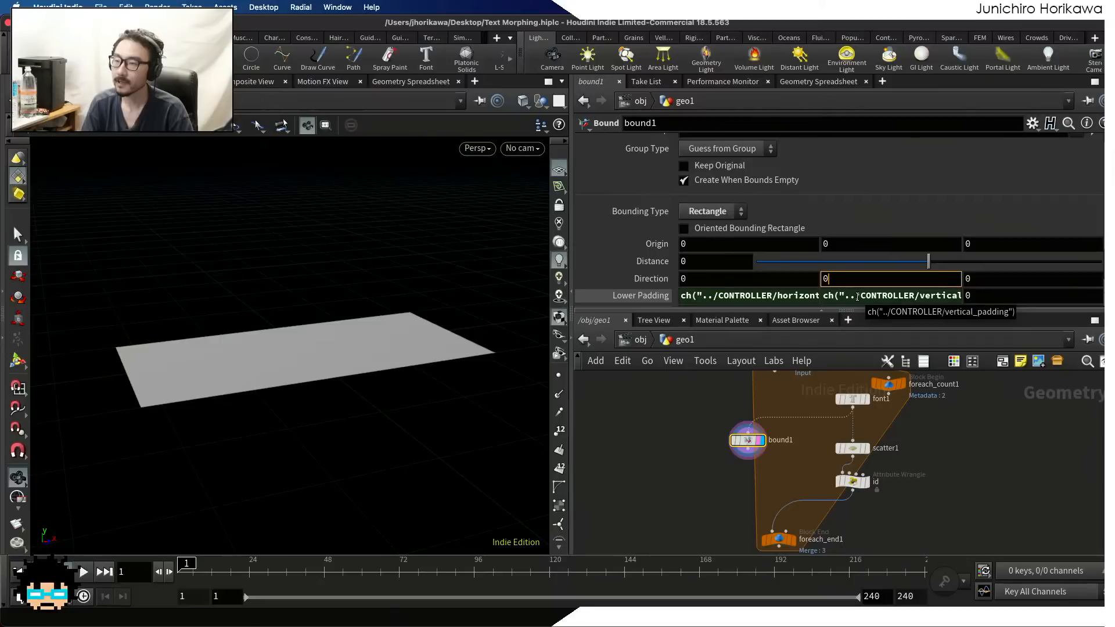
pyautogui.press('Return')
pyautogui.press('Tab')
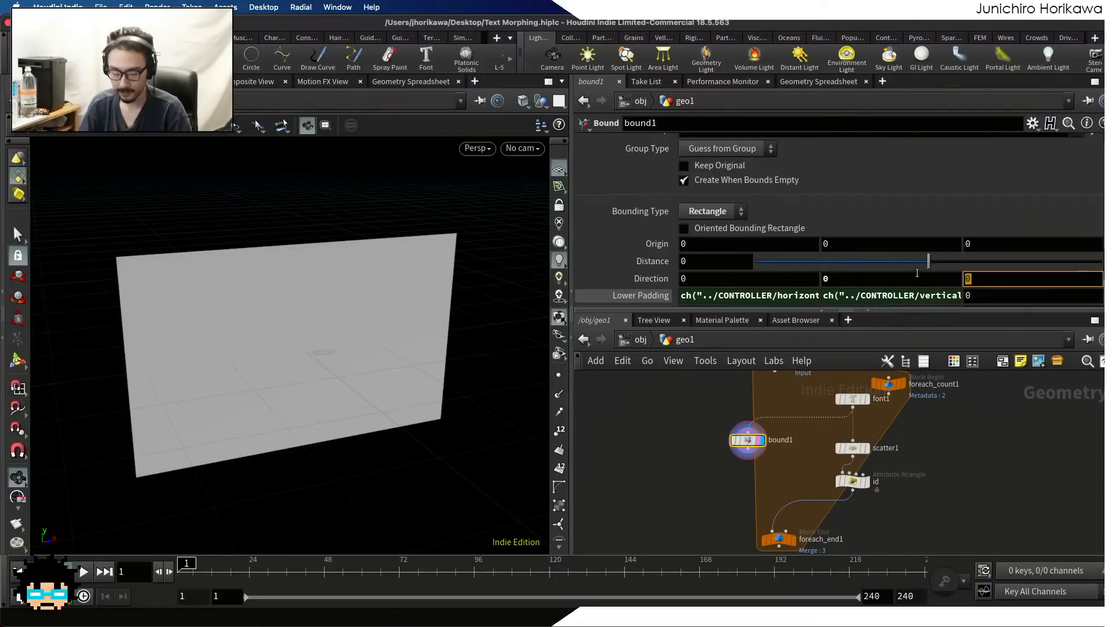
pyautogui.write('1')
pyautogui.press('Return')
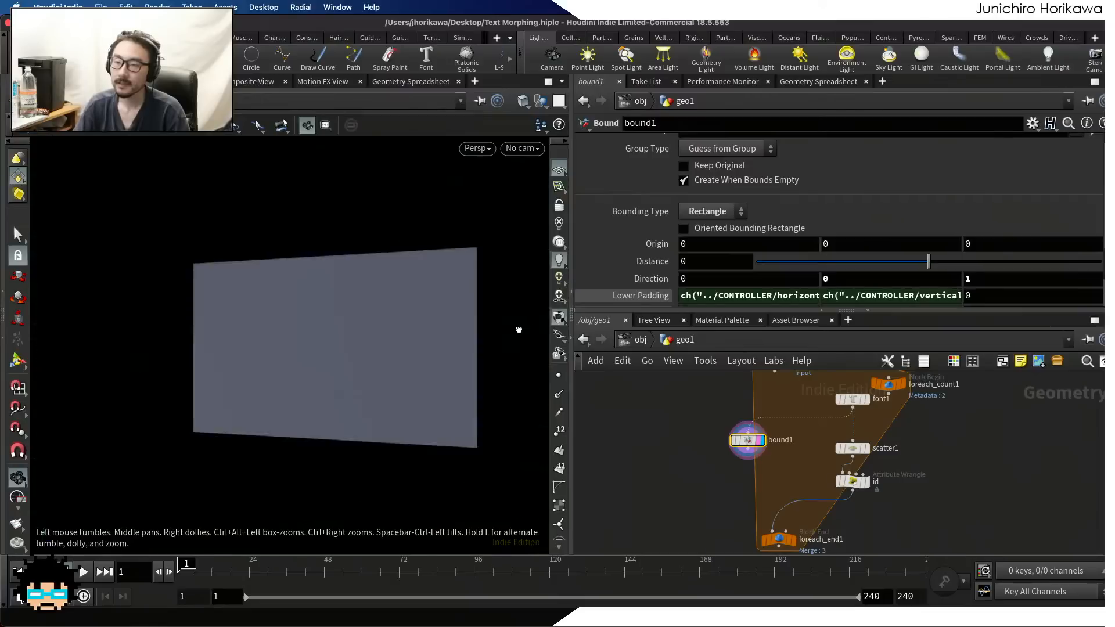
pyautogui.moveTo(518, 330); pyautogui.dragTo(317, 373)
# Display font1's text together with bound1's rectangle outline and examine the padding around the word
pyautogui.scroll(-8, 660, 427)
pyautogui.moveTo(705, 412); pyautogui.dragTo(723, 466, button='middle')
pyautogui.scroll(5, 725, 468)
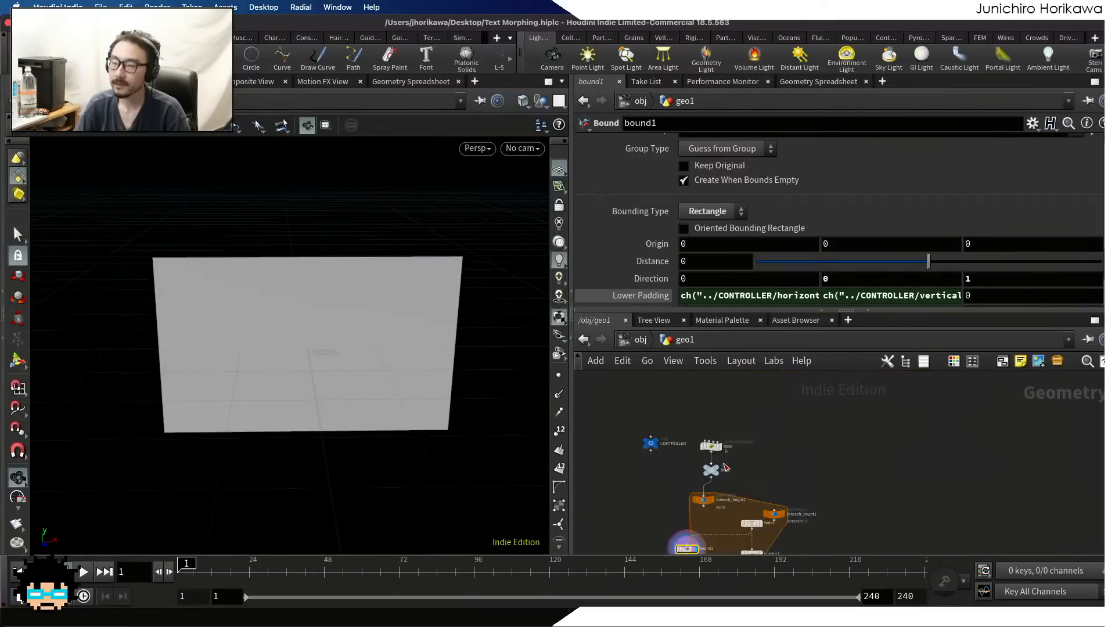
pyautogui.scroll(5, 725, 468)
pyautogui.click(723, 467)
pyautogui.scroll(-3, 732, 463)
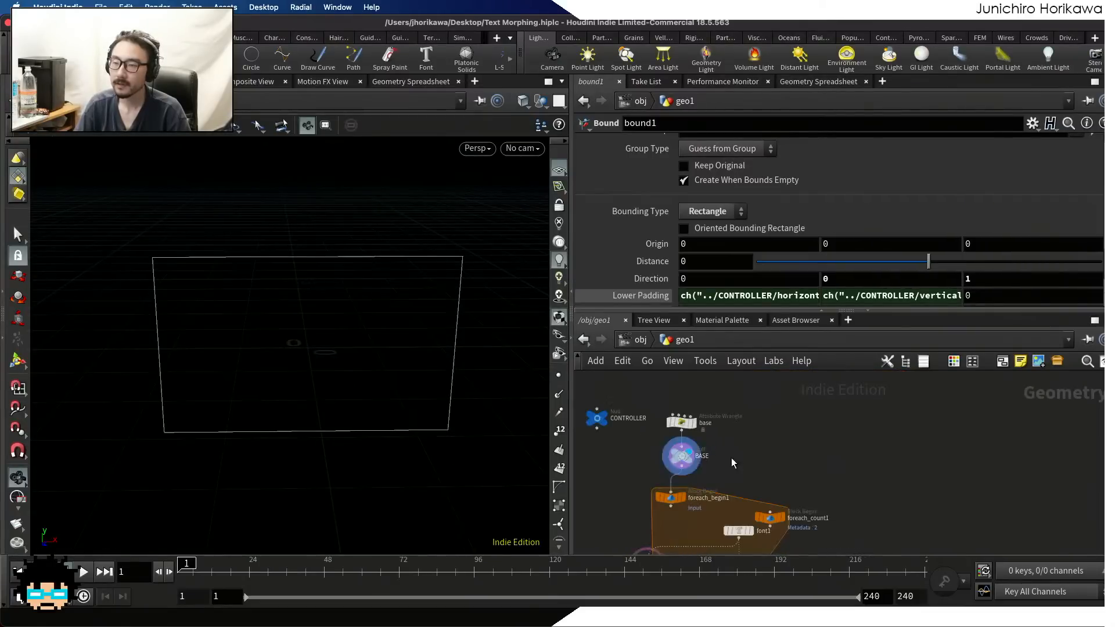
pyautogui.scroll(-5, 733, 463)
pyautogui.moveTo(704, 507); pyautogui.dragTo(719, 447, button='middle')
pyautogui.scroll(8, 719, 447)
pyautogui.click(743, 452)
pyautogui.scroll(-3, 779, 451)
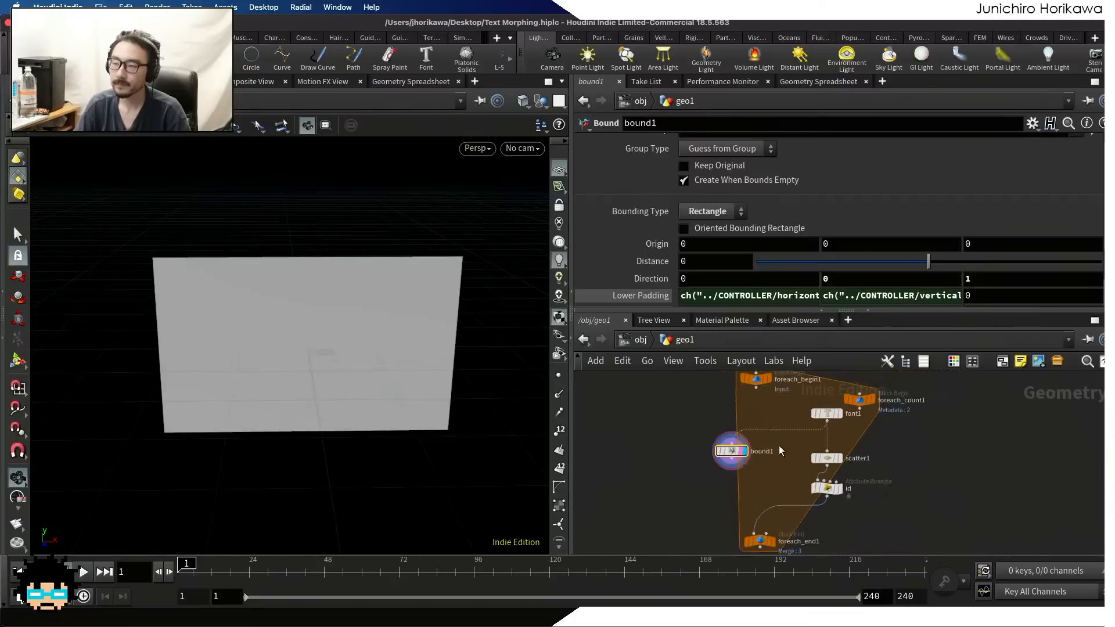
pyautogui.scroll(3, 781, 451)
pyautogui.click(830, 381)
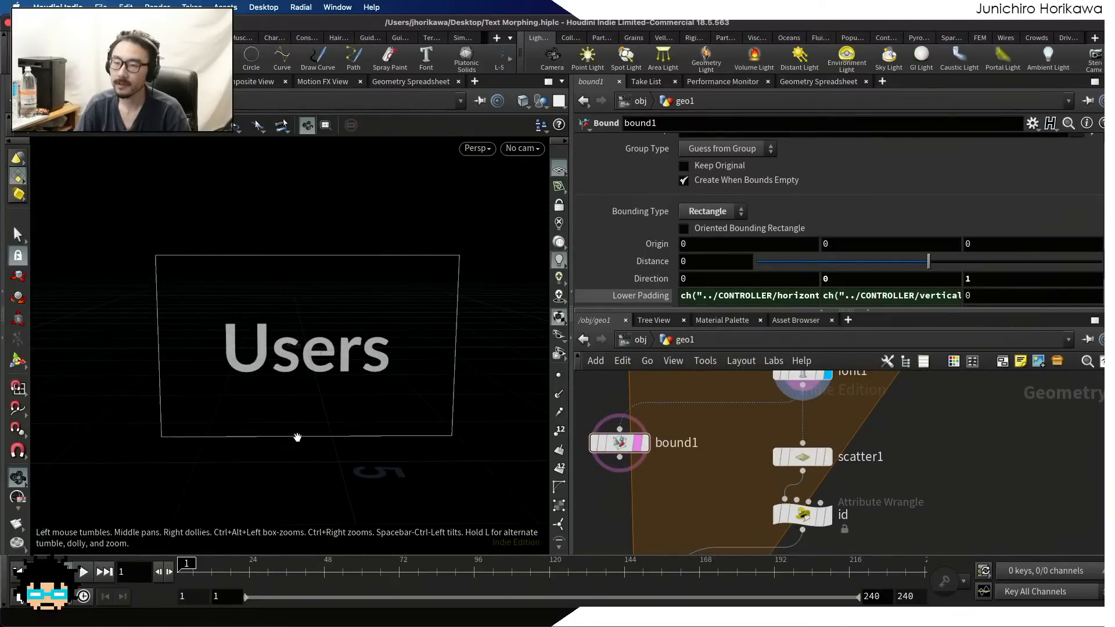
pyautogui.scroll(-3, 274, 306)
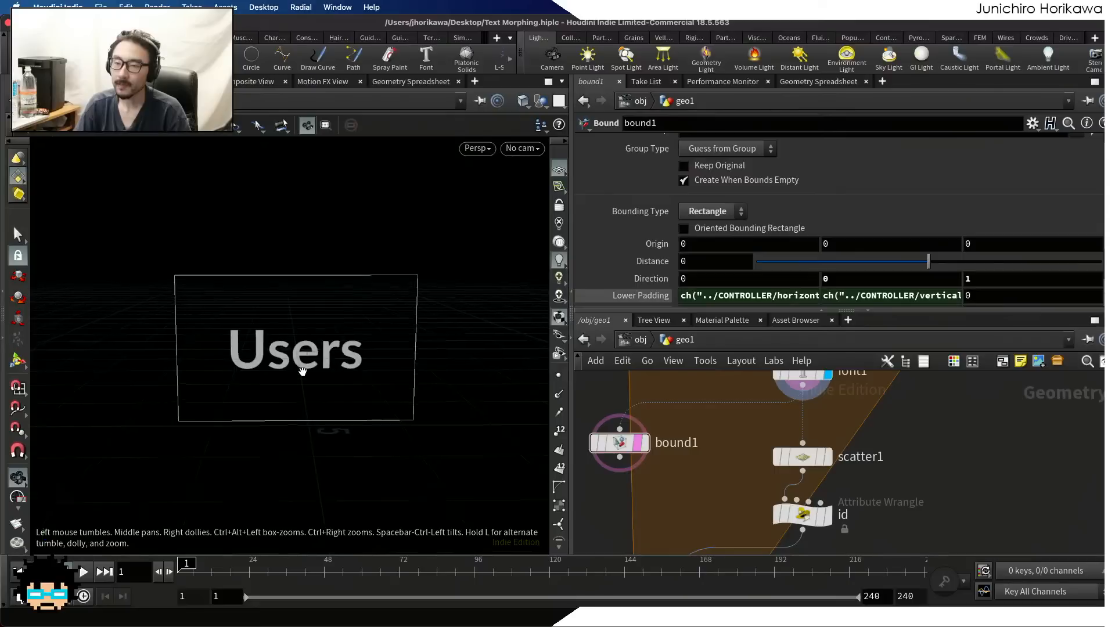
pyautogui.moveTo(301, 370); pyautogui.dragTo(304, 361)
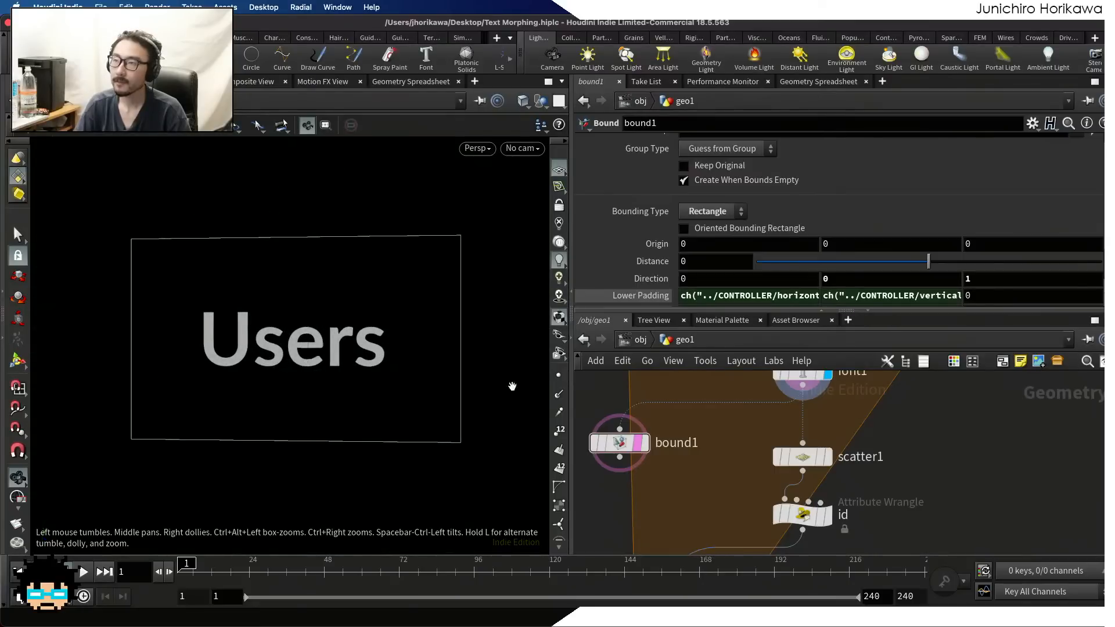
# Duplicate scatter1 beneath bound1, wire the copy to bound1's output, and display its scattered points
pyautogui.scroll(-4, 650, 510)
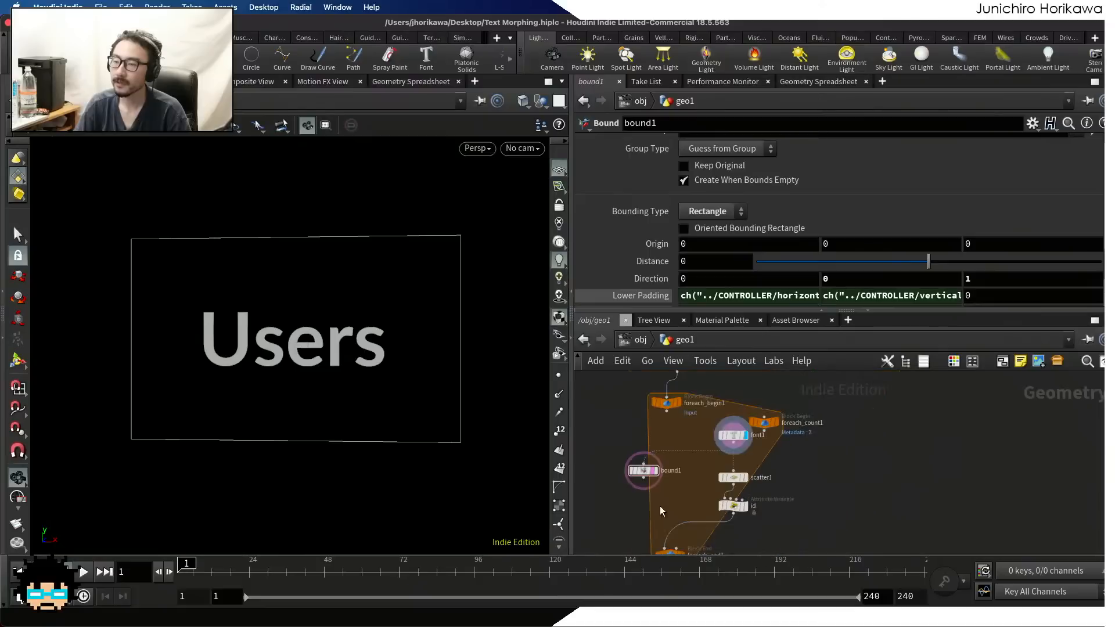
pyautogui.scroll(4, 653, 430)
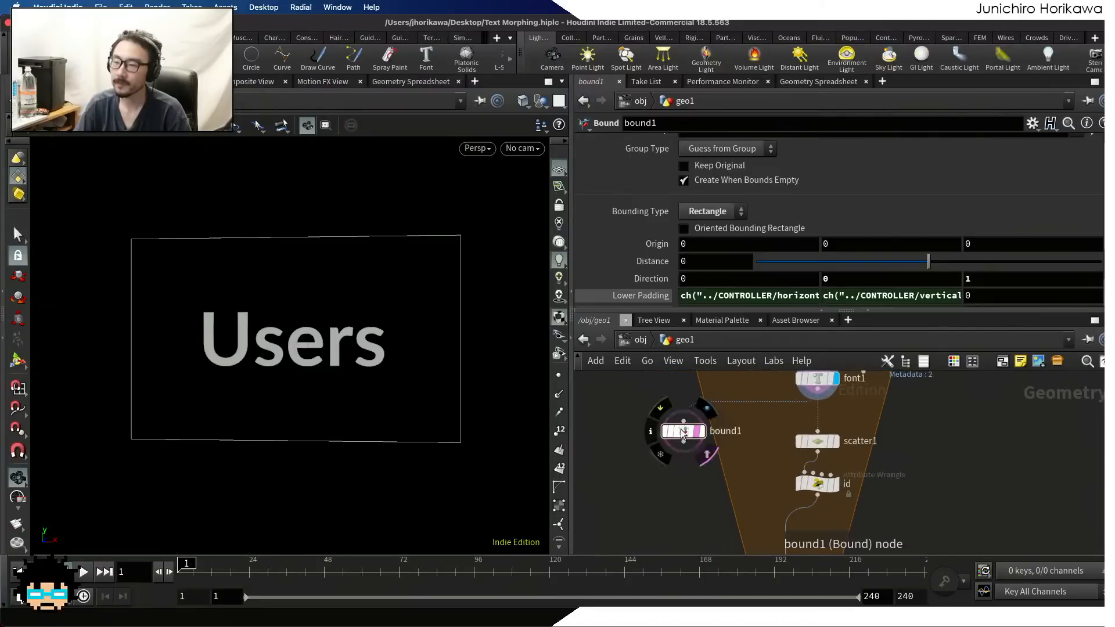
pyautogui.moveTo(680, 429); pyautogui.dragTo(682, 423)
pyautogui.scroll(1, 685, 491)
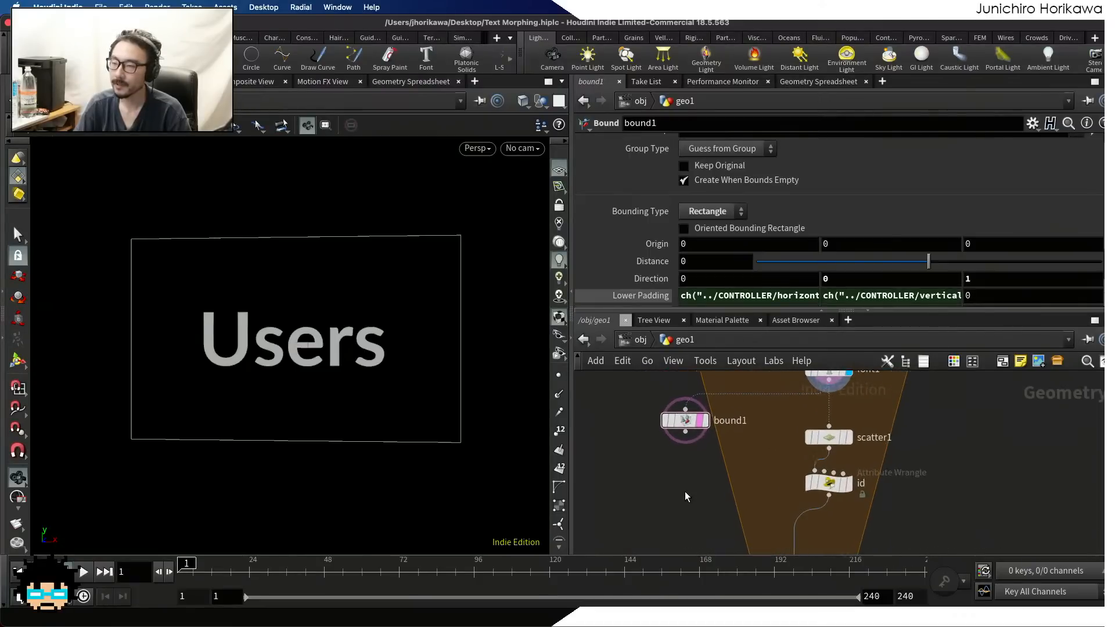
pyautogui.scroll(-1, 684, 491)
pyautogui.click(804, 452)
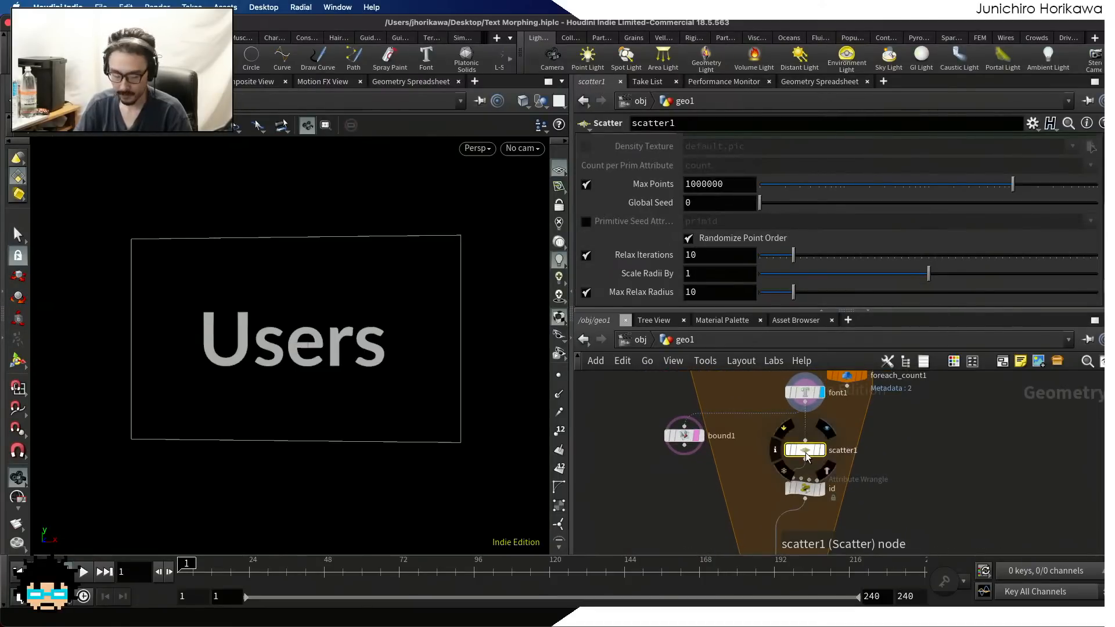
pyautogui.keyDown('alt'); pyautogui.moveTo(805, 456); pyautogui.dragTo(691, 475); pyautogui.keyUp('alt')
pyautogui.scroll(3, 688, 467)
pyautogui.scroll(1, 700, 476)
pyautogui.click(709, 467)
pyautogui.click(700, 467)
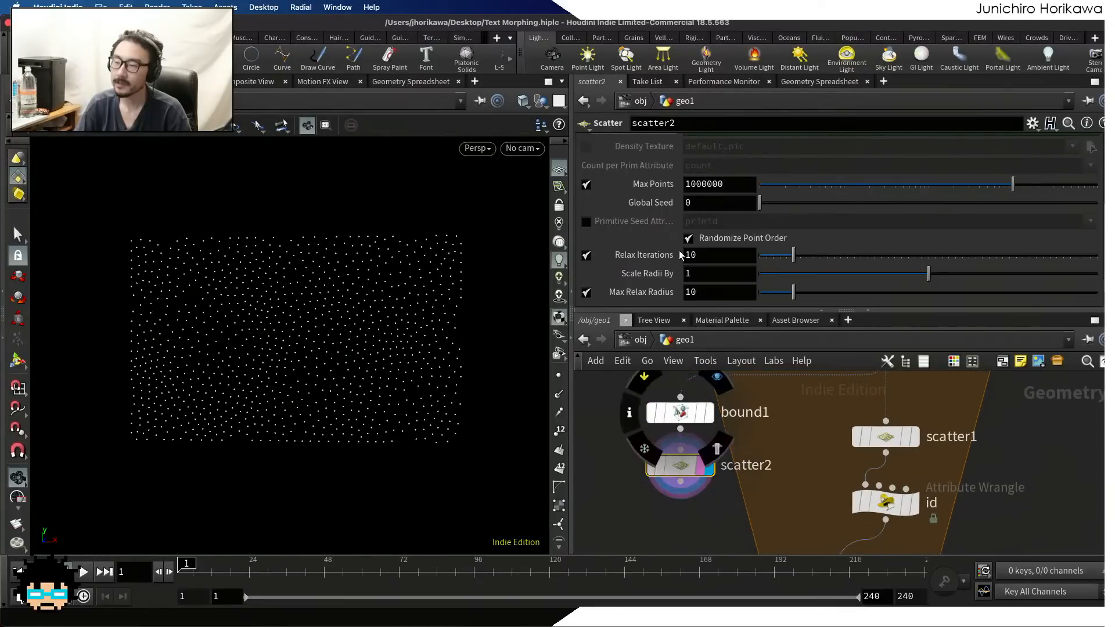
# Check the expression that drives scatter2's Force Total Count
pyautogui.scroll(5, 680, 244)
pyautogui.click(662, 253)
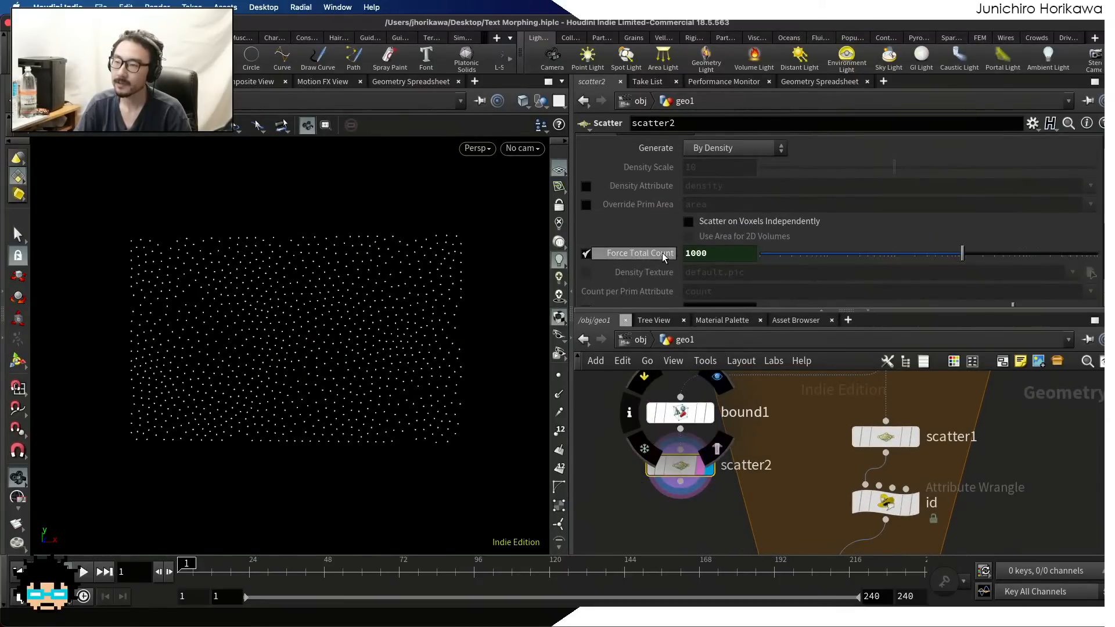
pyautogui.click(662, 253)
pyautogui.scroll(-2, 699, 453)
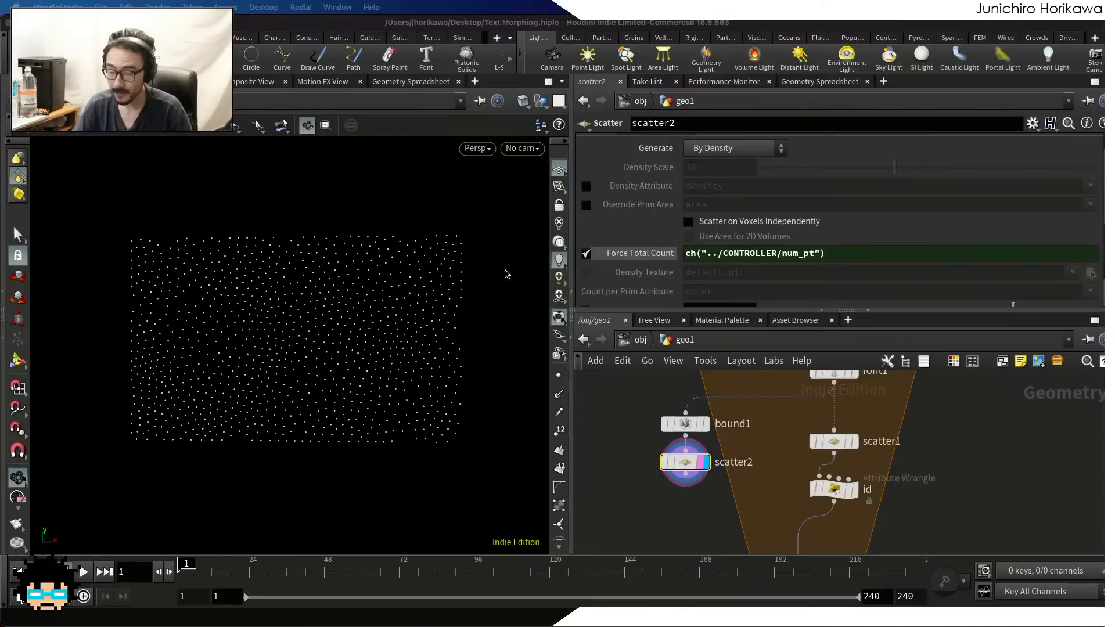
# Add a Point Wrangle beneath scatter2, wire scatter2's output into its first input, and display the wrangle
pyautogui.click(671, 482)
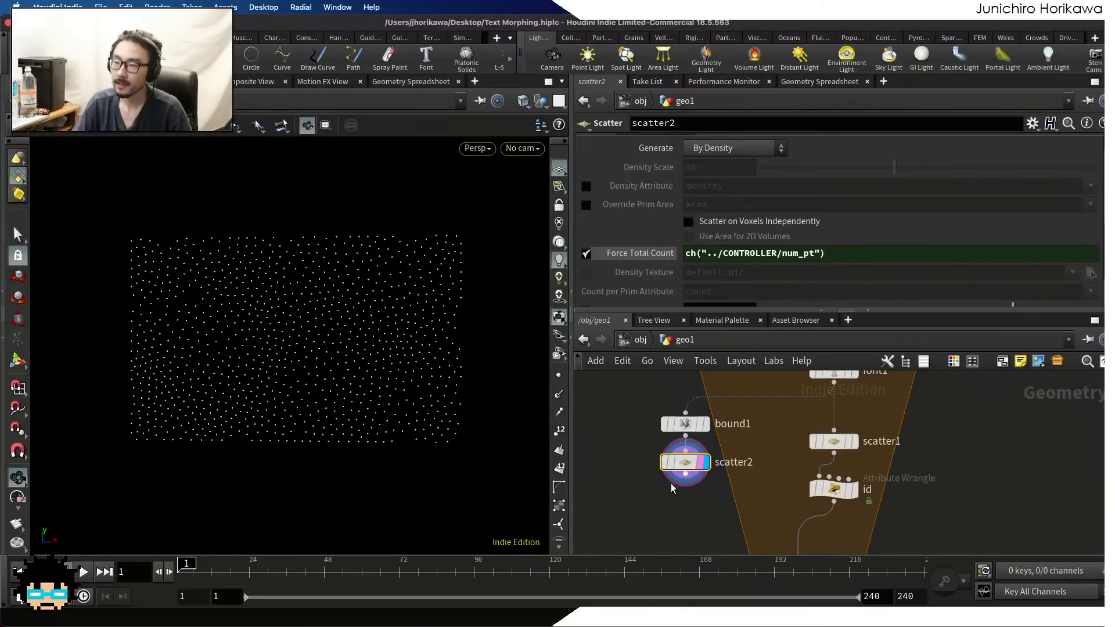
pyautogui.scroll(1, 684, 516)
pyautogui.press('Escape')
pyautogui.moveTo(684, 516); pyautogui.dragTo(677, 476, button='middle')
pyautogui.press('Tab')
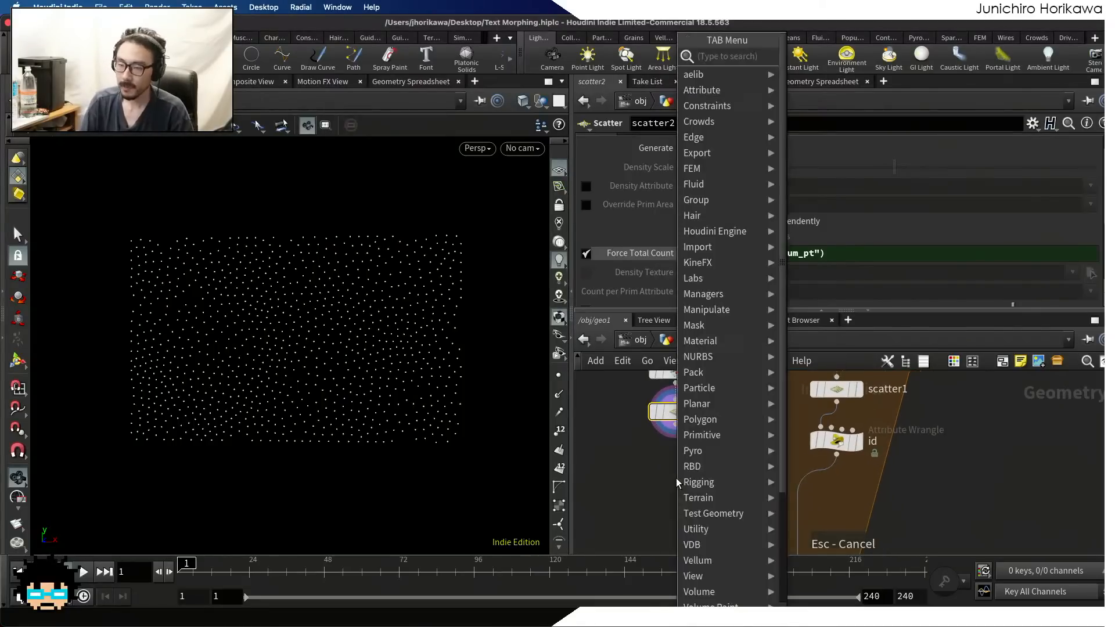
pyautogui.write('pon')
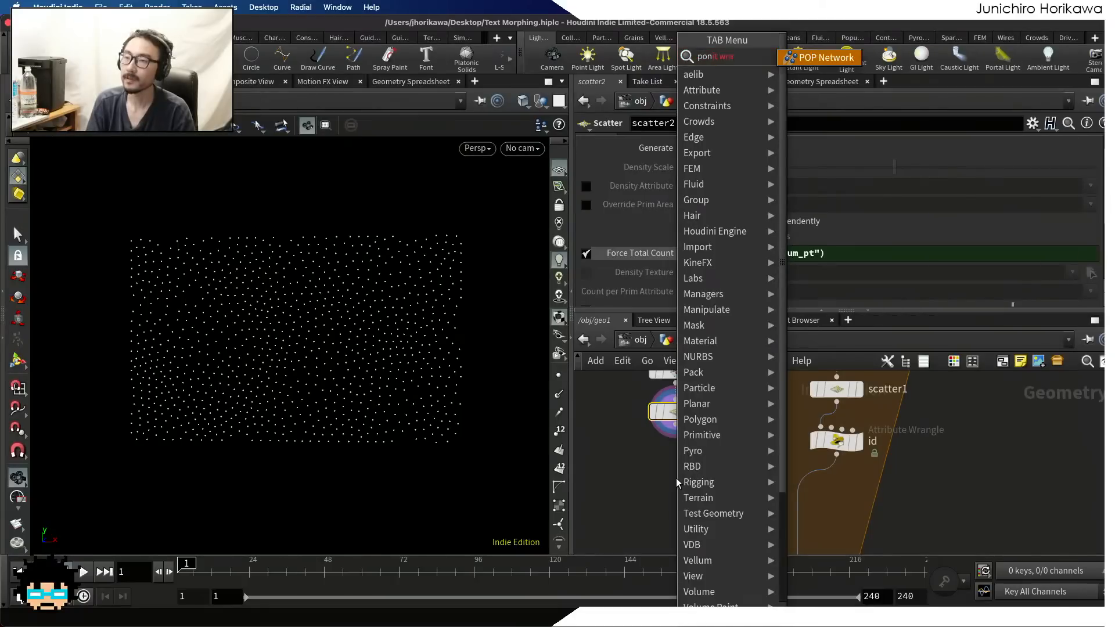
pyautogui.press('BackSpace')
pyautogui.write('int wran')
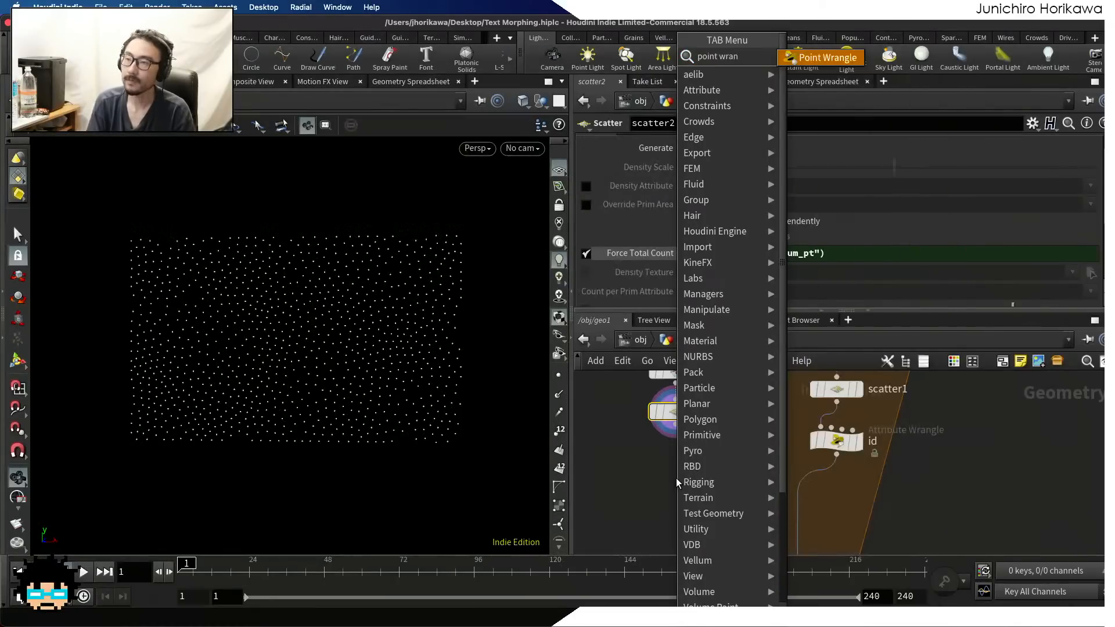
pyautogui.press('Return')
pyautogui.click(676, 479)
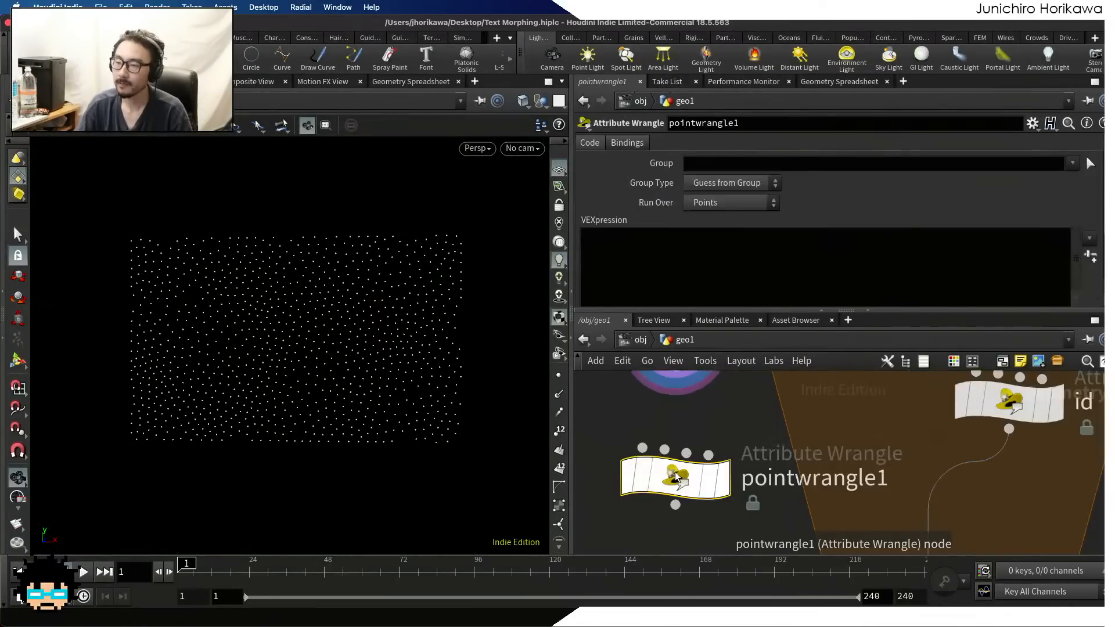
pyautogui.moveTo(676, 428); pyautogui.dragTo(691, 471)
pyautogui.scroll(2, 693, 488)
pyautogui.scroll(2, 691, 473)
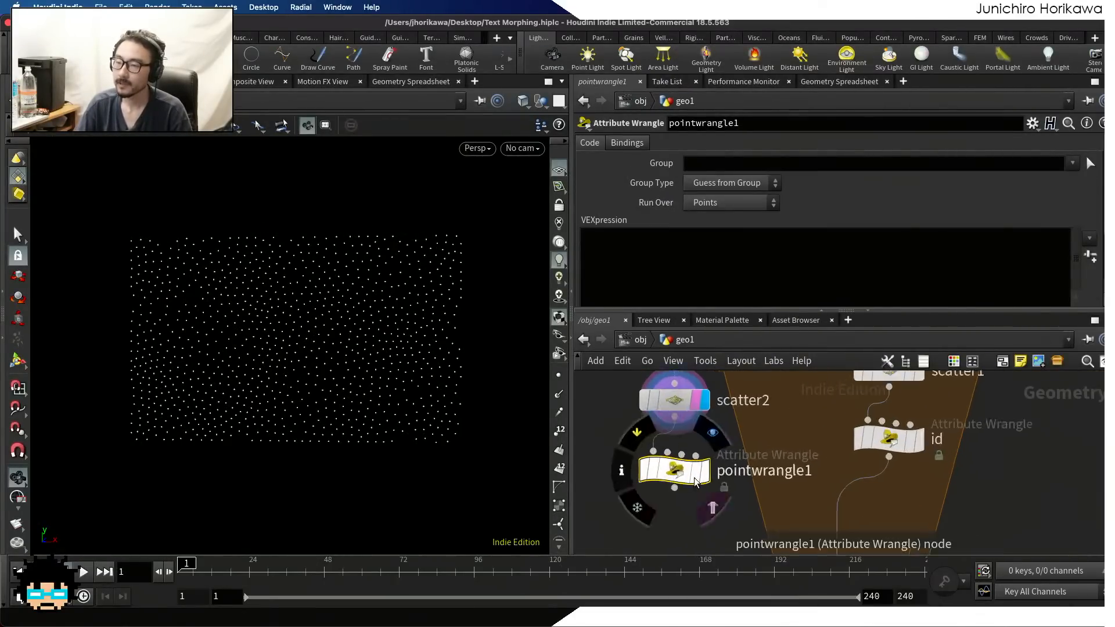
pyautogui.click(703, 472)
# Rename the new point wrangle as random_edge and save the scene
pyautogui.doubleClick(754, 472)
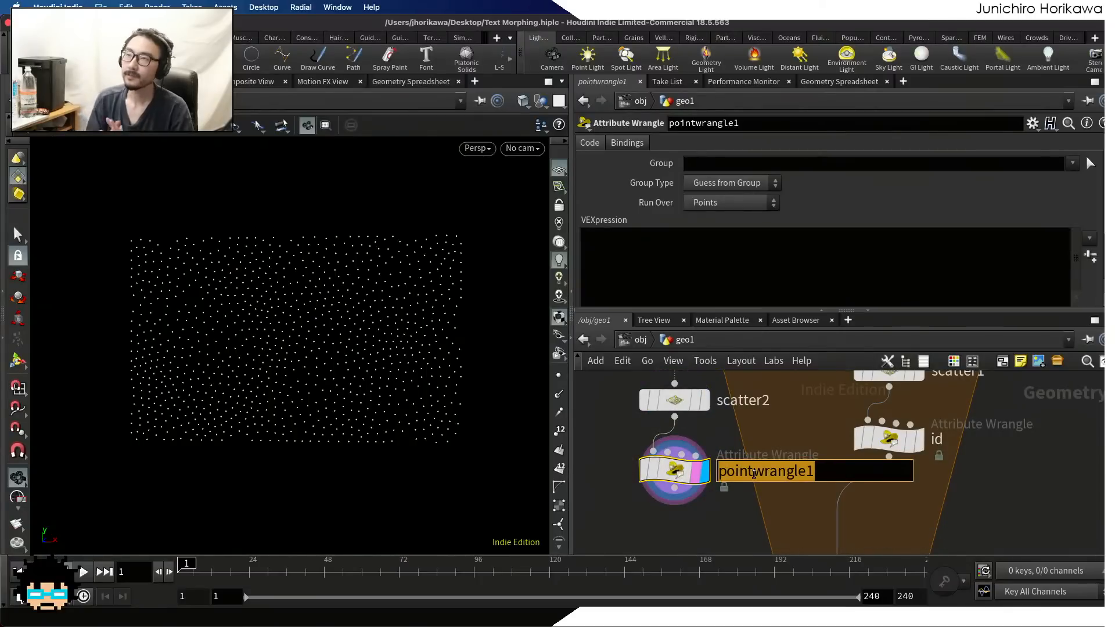
pyautogui.write('rand')
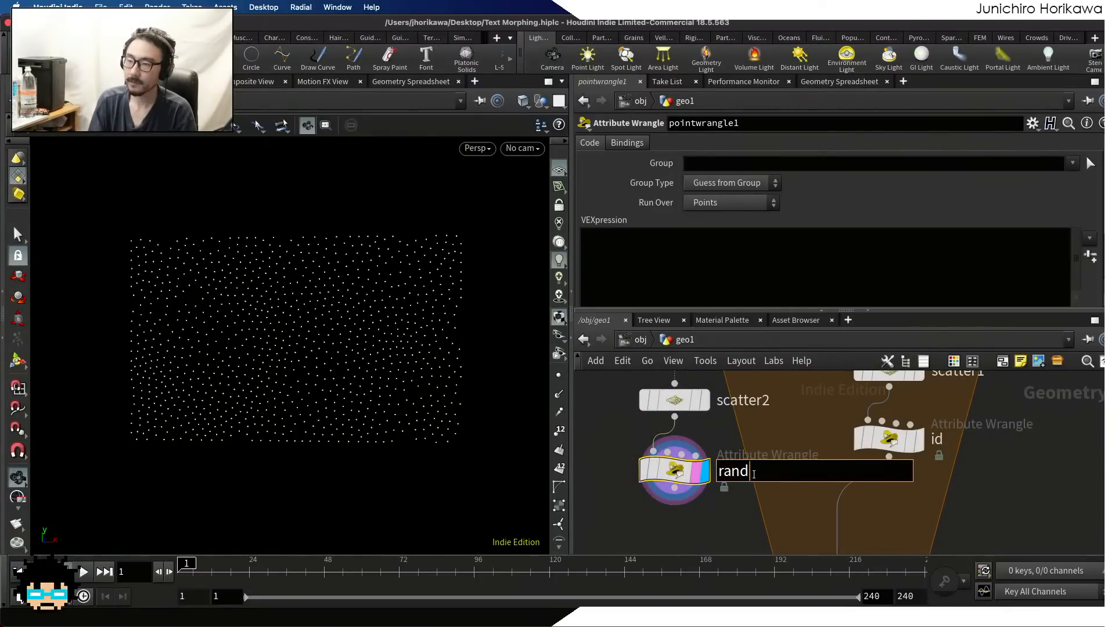
pyautogui.write('om_edge')
pyautogui.press('Return')
pyautogui.hotkey('ctrl', 's')
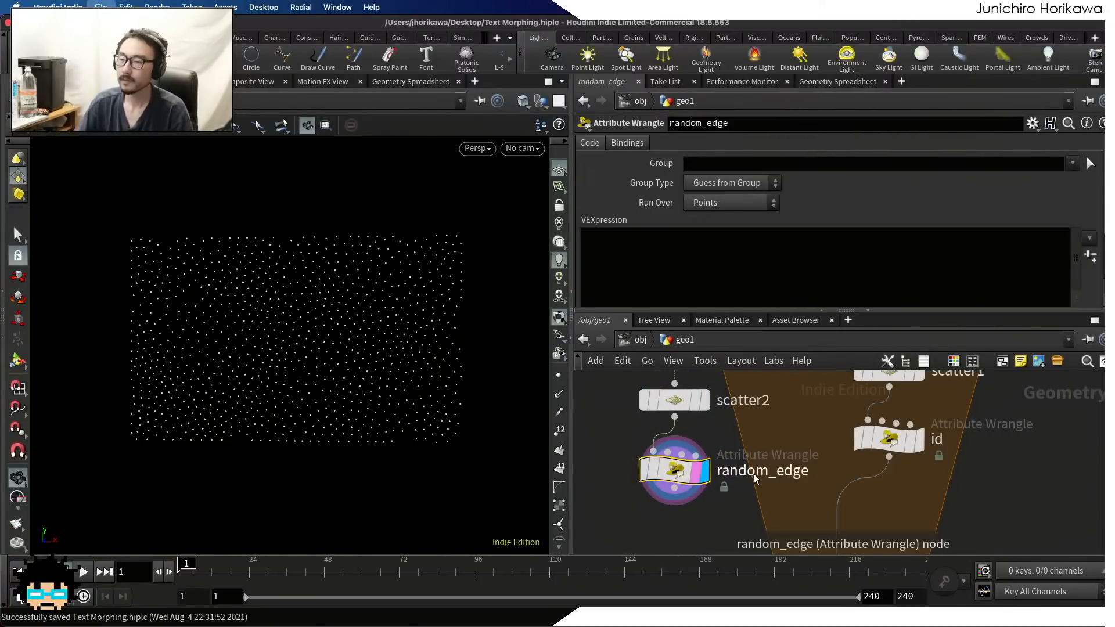
# Declare a per-point random value in random_edge's VEXpression with float r = rand(@P);
pyautogui.click(691, 264)
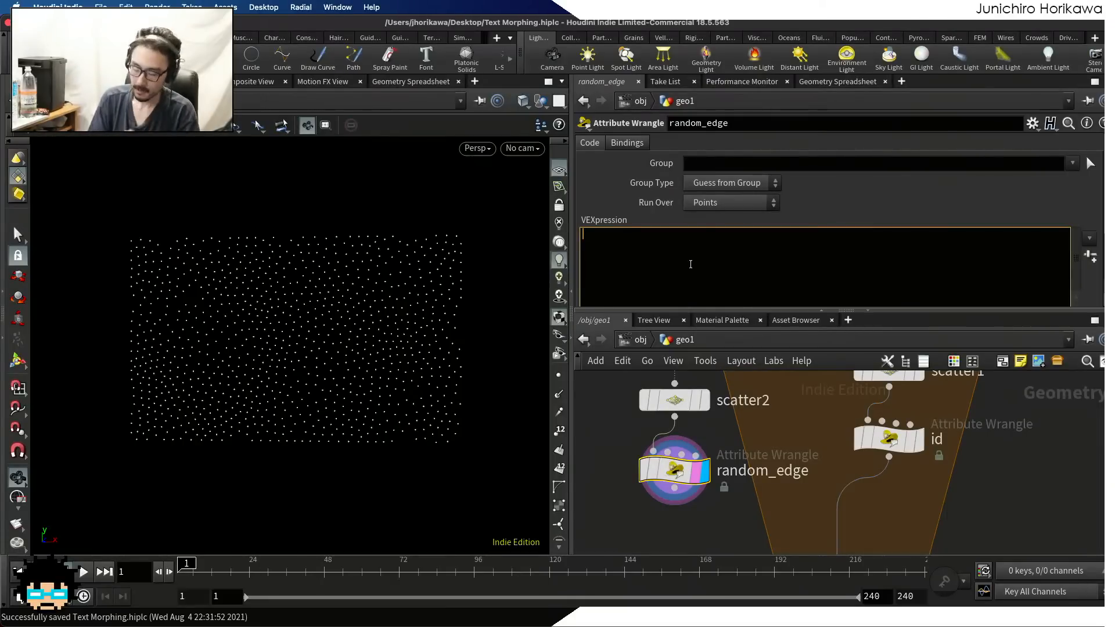
pyautogui.write('float r = rand')
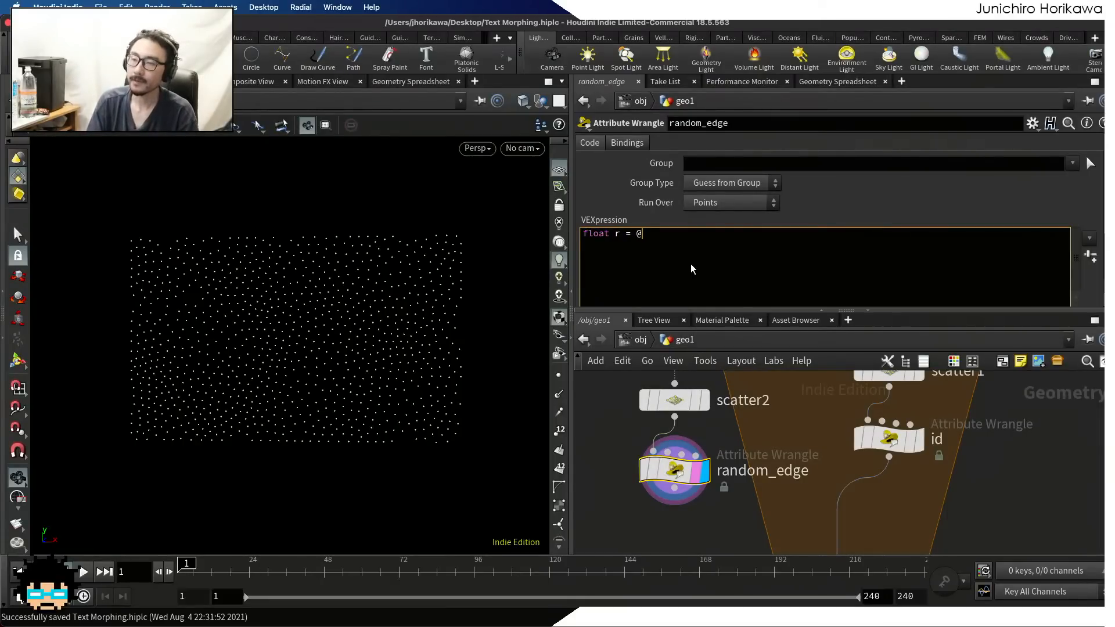
pyautogui.write('(P')
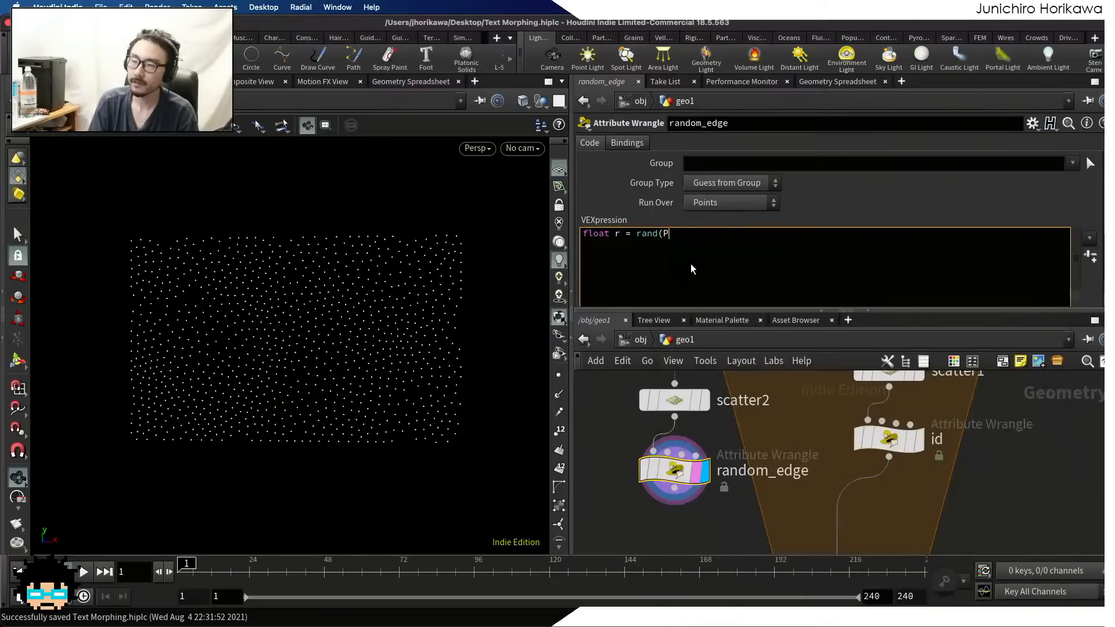
pyautogui.press('BackSpace')
pyautogui.write('@P)0')
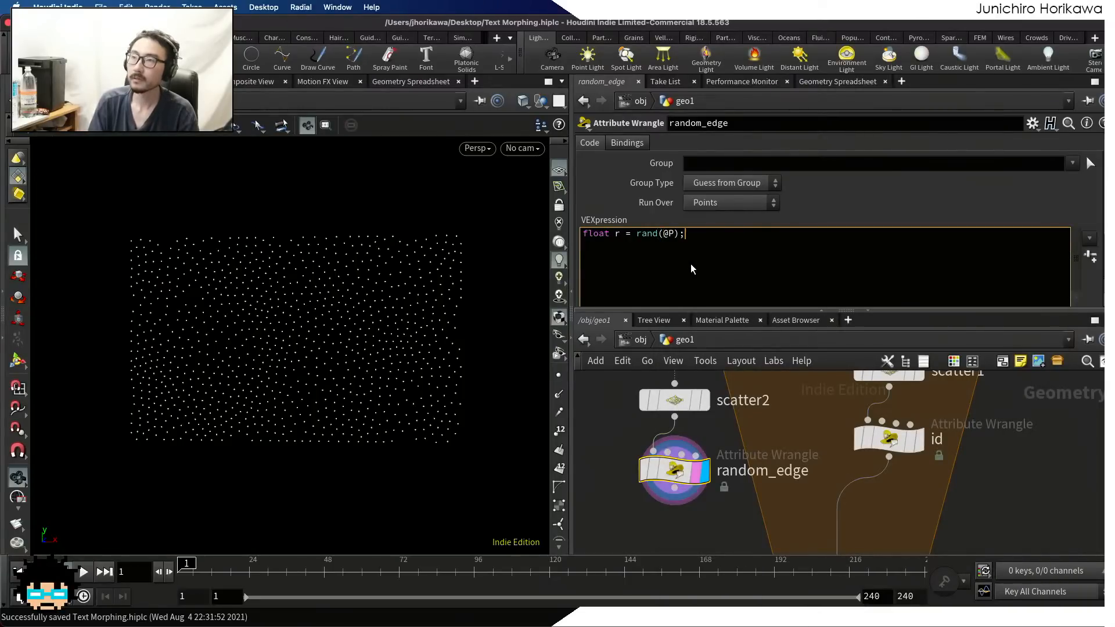
pyautogui.press('Return')
pyautogui.press('Return')
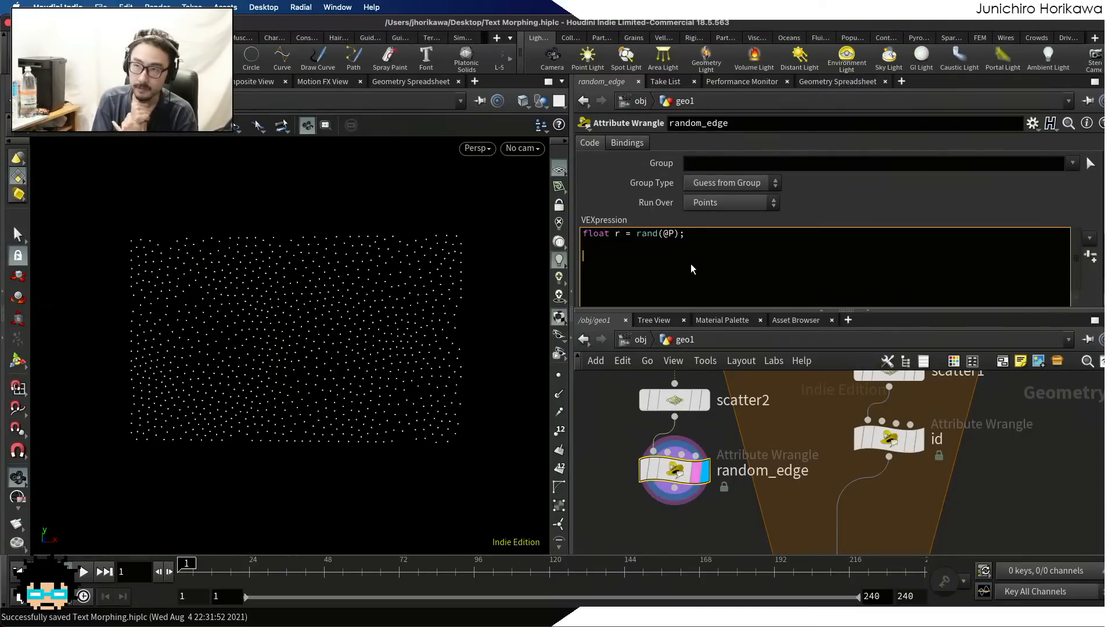
# Add the line @P += normalize(@P) * r; to random_edge and examine the outward-displaced points
pyautogui.write('@P')
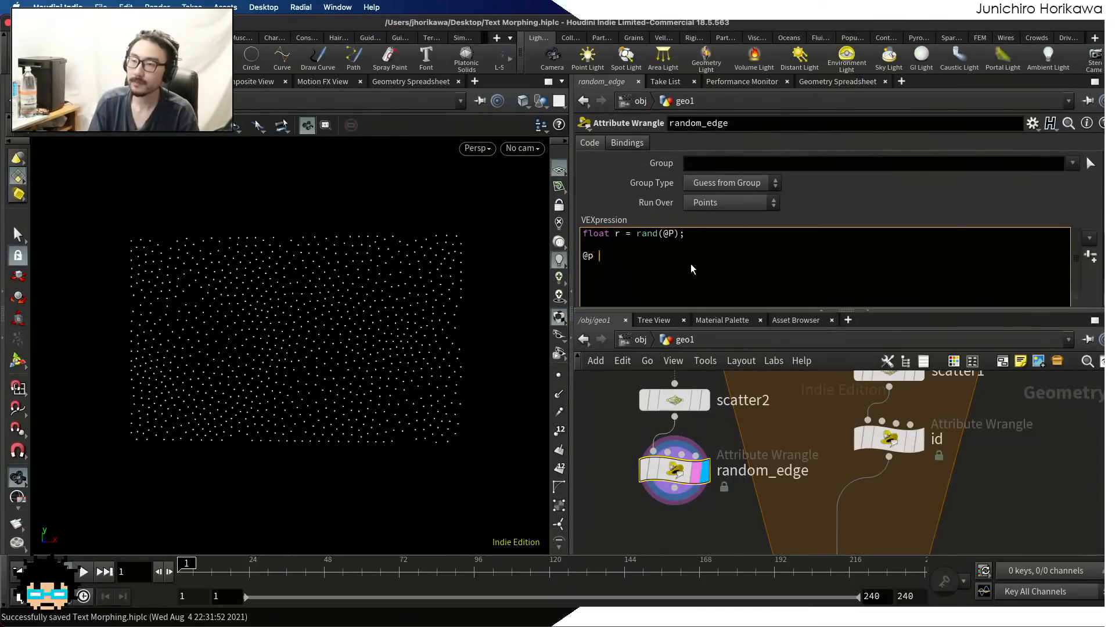
pyautogui.write(' +=')
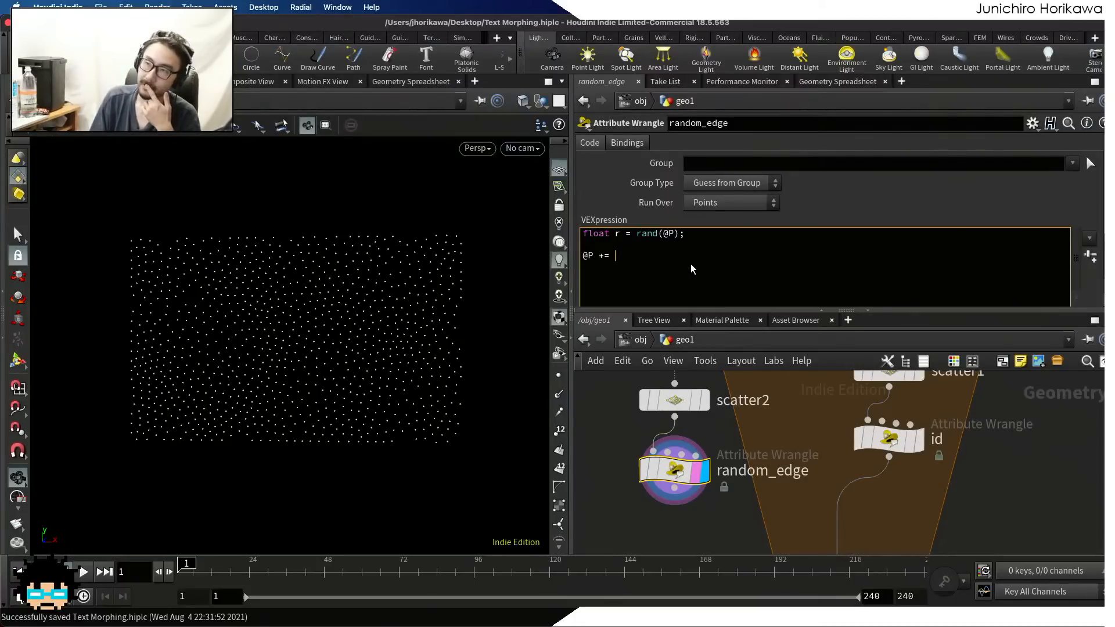
pyautogui.write('normalize(')
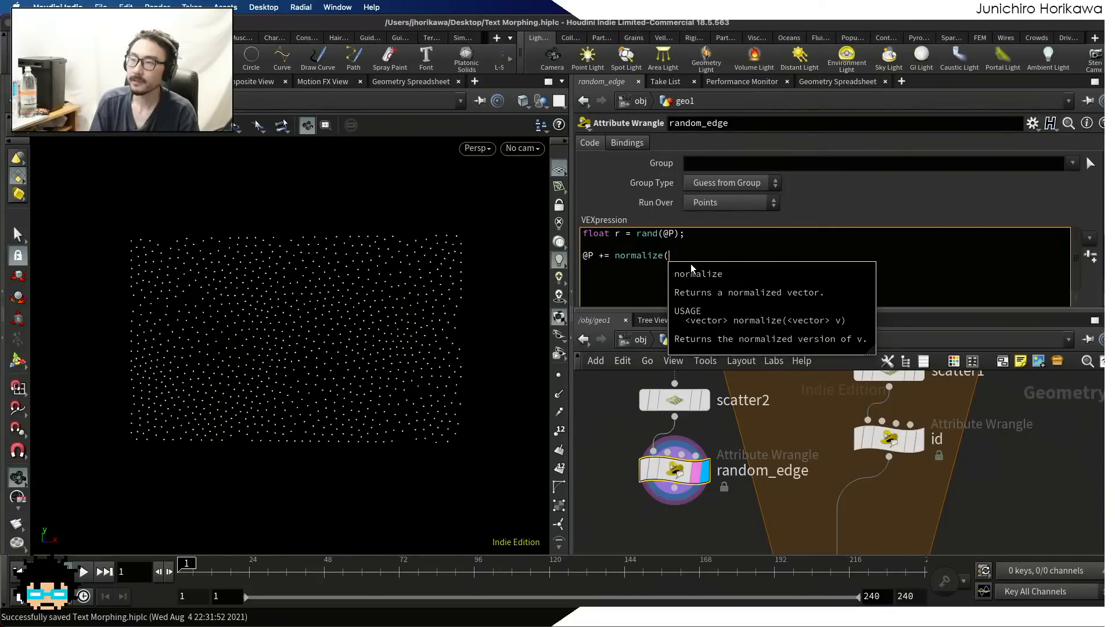
pyautogui.write('@P) *')
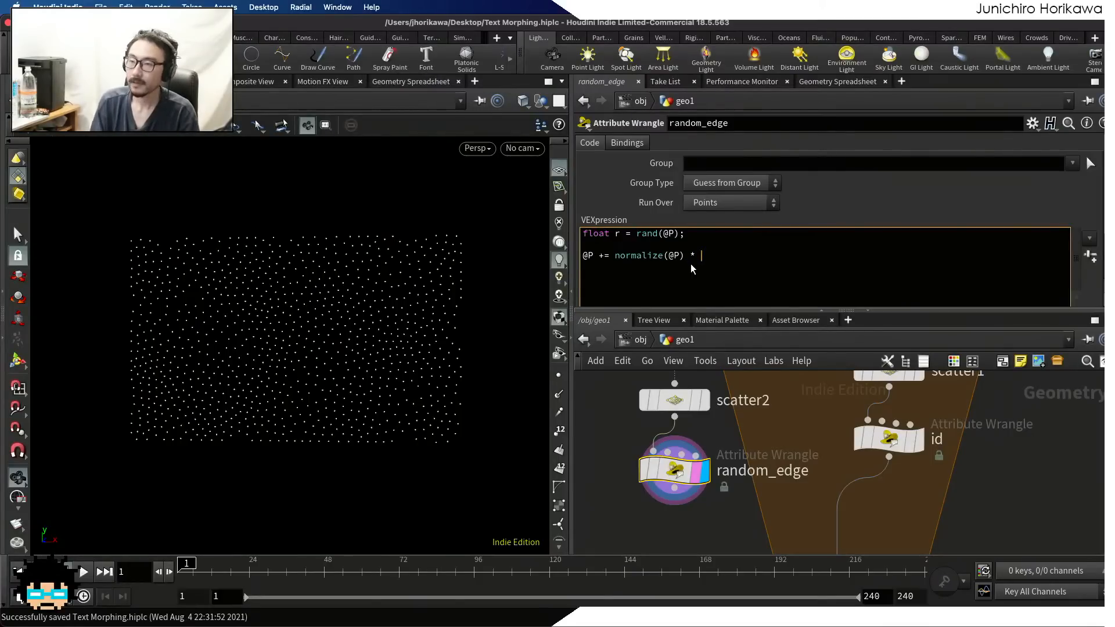
pyautogui.write('r')
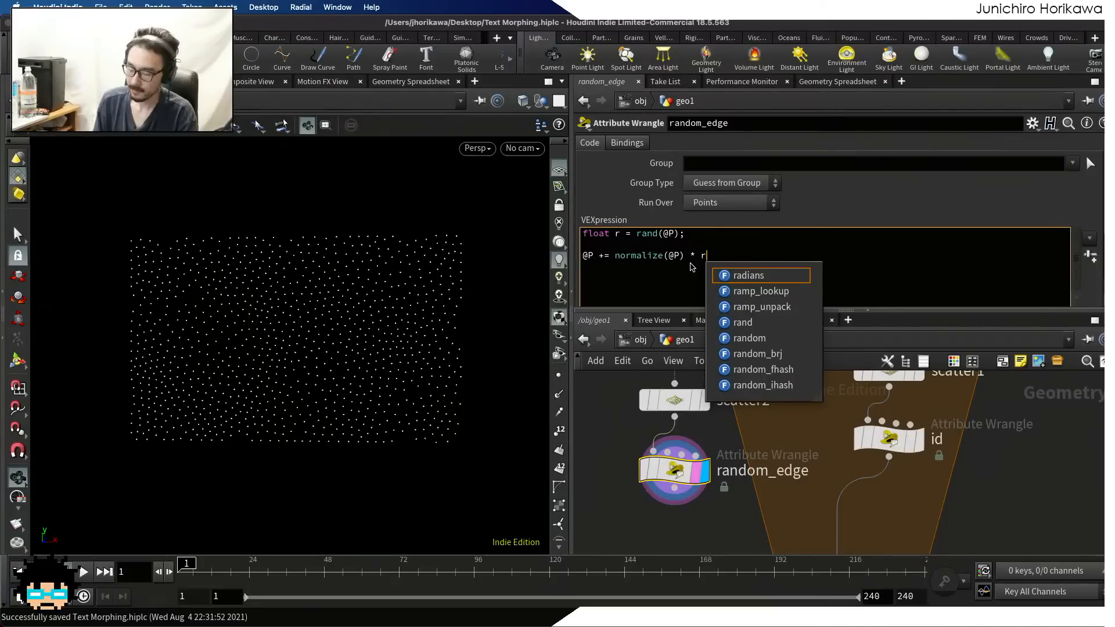
pyautogui.write(';')
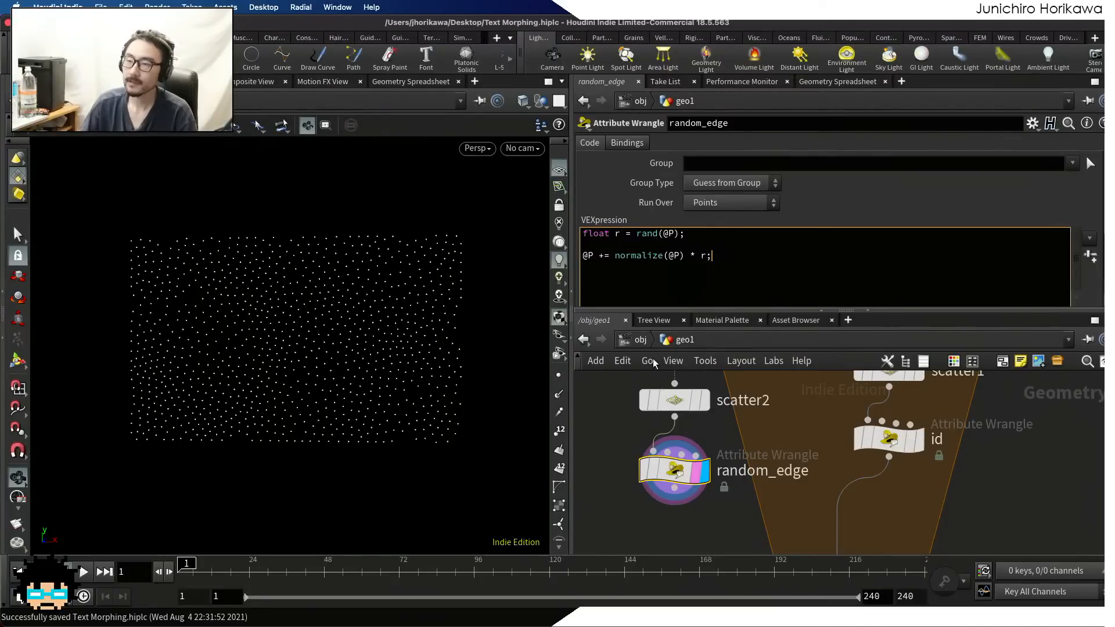
pyautogui.moveTo(430, 357); pyautogui.dragTo(293, 369)
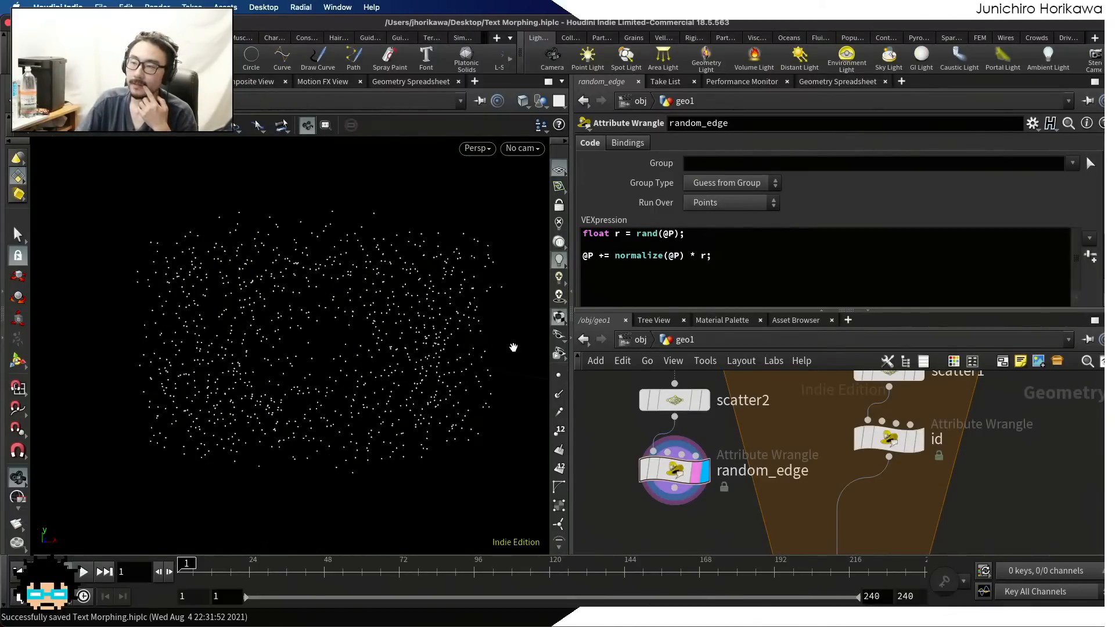
# Multiply random_edge's displacement by the squared distance so the line reads @P += normalize(@P) * r * length2(@P);
pyautogui.click(705, 268)
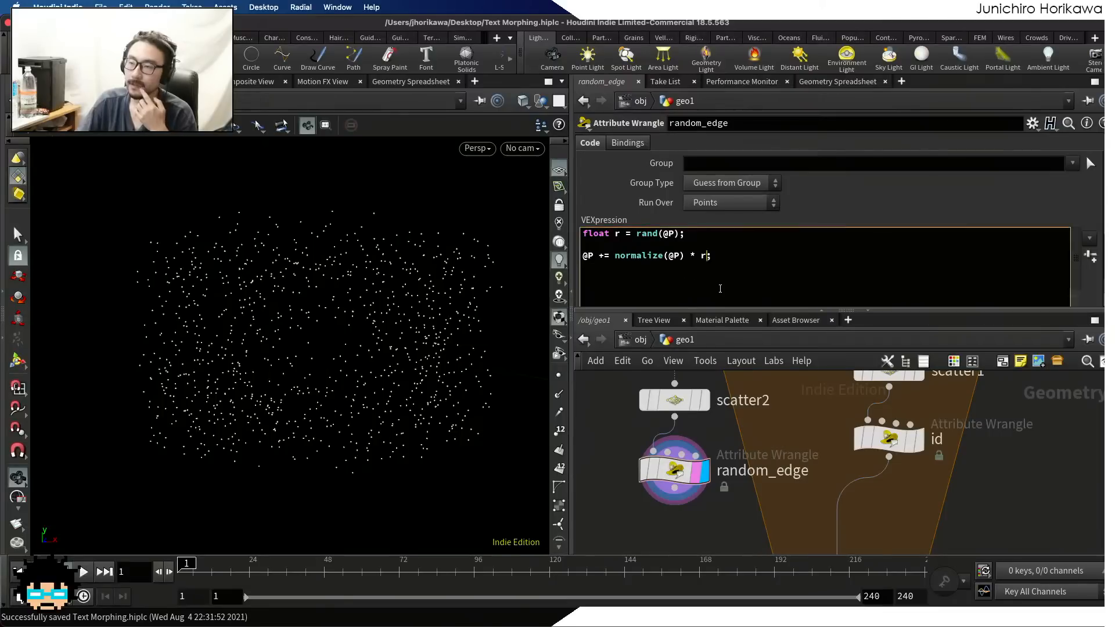
pyautogui.write('* ')
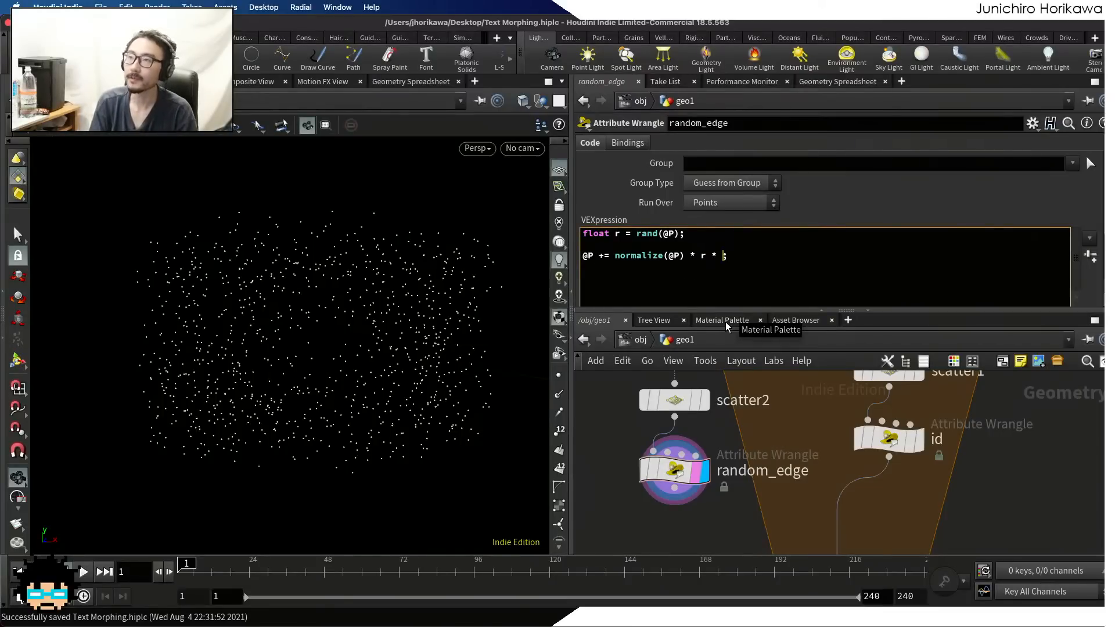
pyautogui.write('lengths')
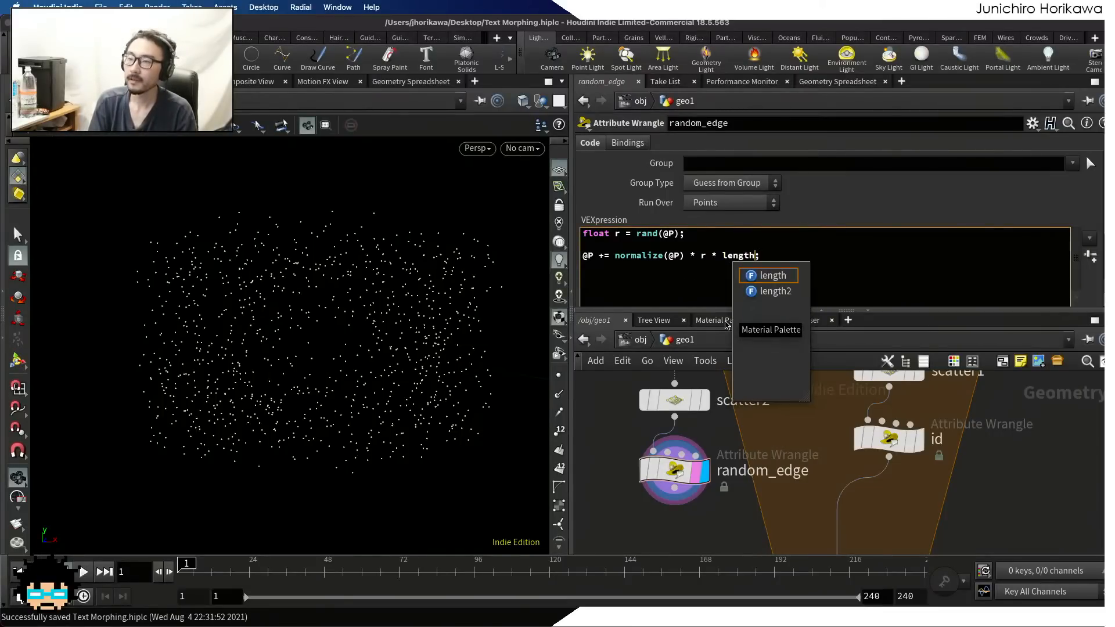
pyautogui.write('2')
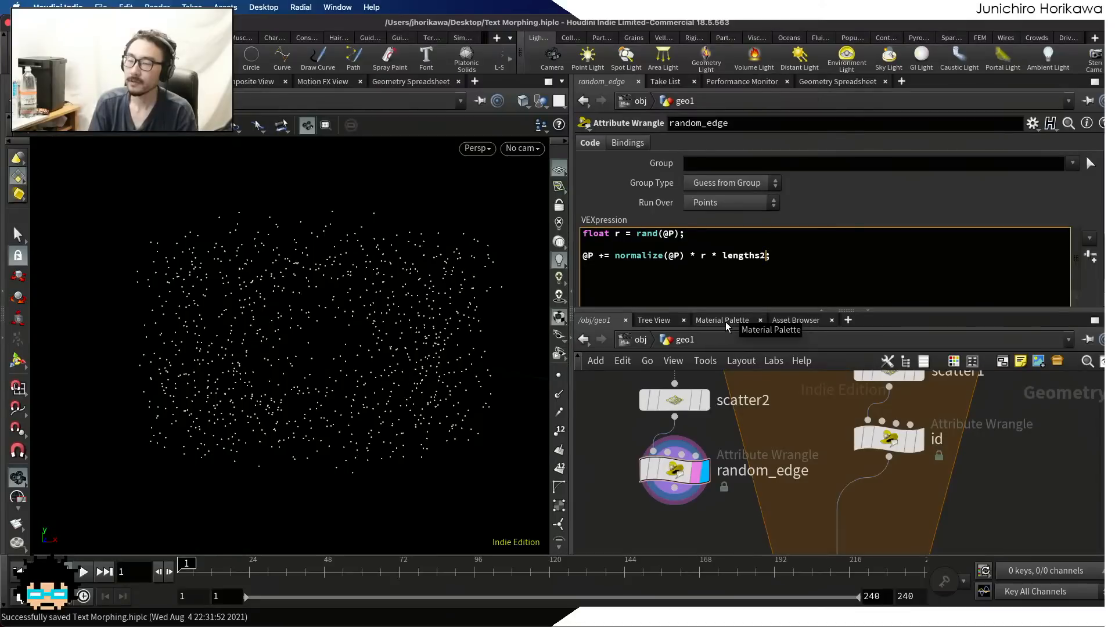
pyautogui.press('BackSpace')
pyautogui.press('BackSpace')
pyautogui.write('2(@P')
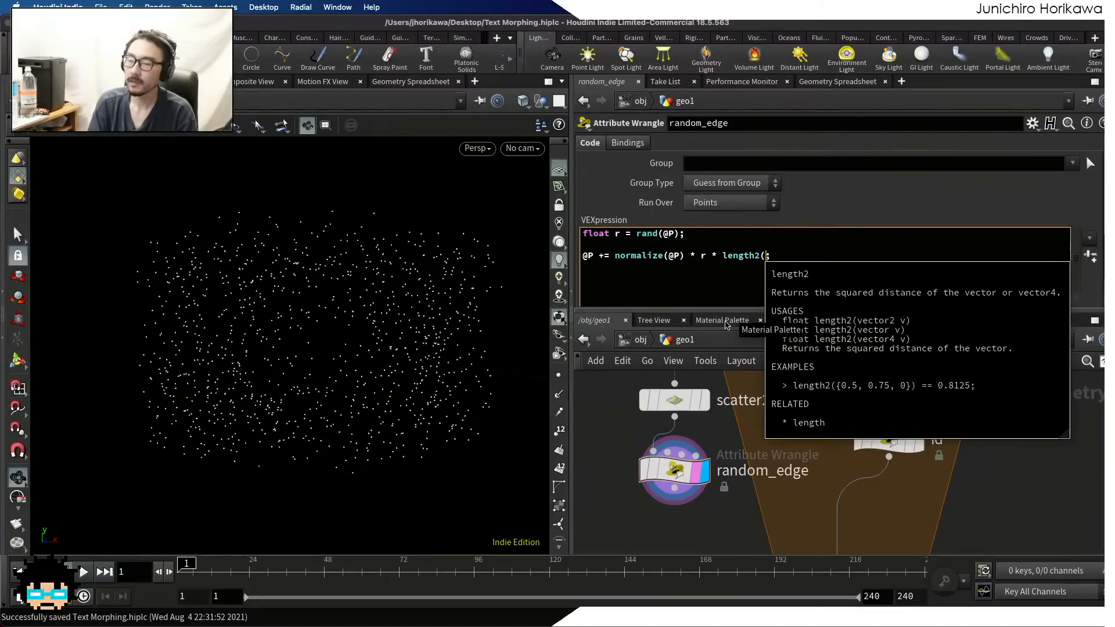
pyautogui.write(')')
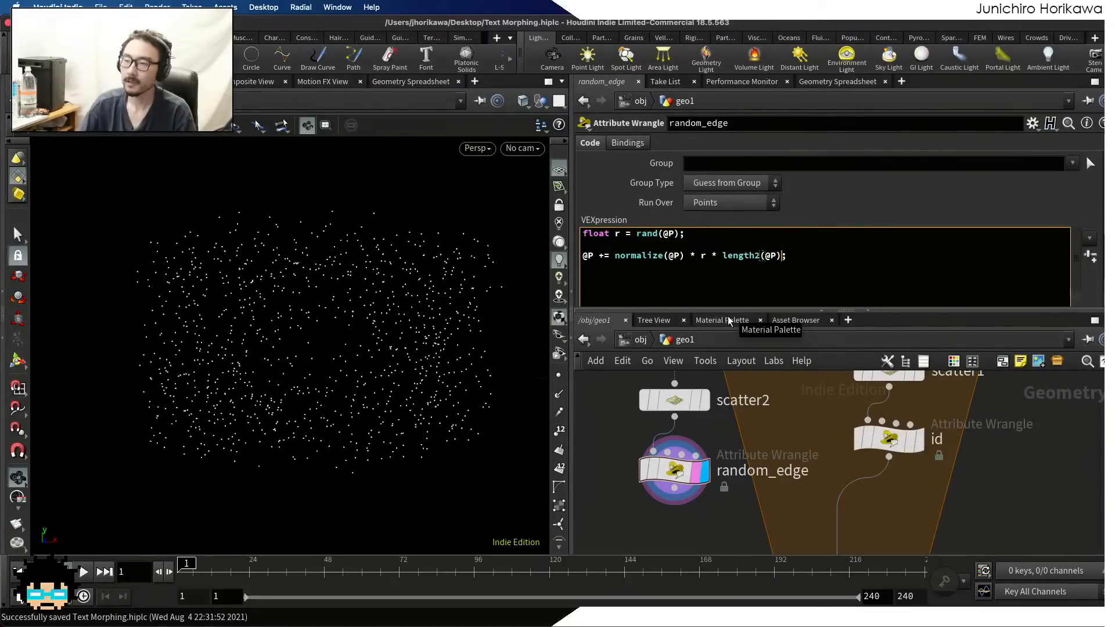
# Try assigning @P with = instead of += in random_edge's displacement line, view the points, and restore +=
pyautogui.click(601, 257)
pyautogui.press('BackSpace')
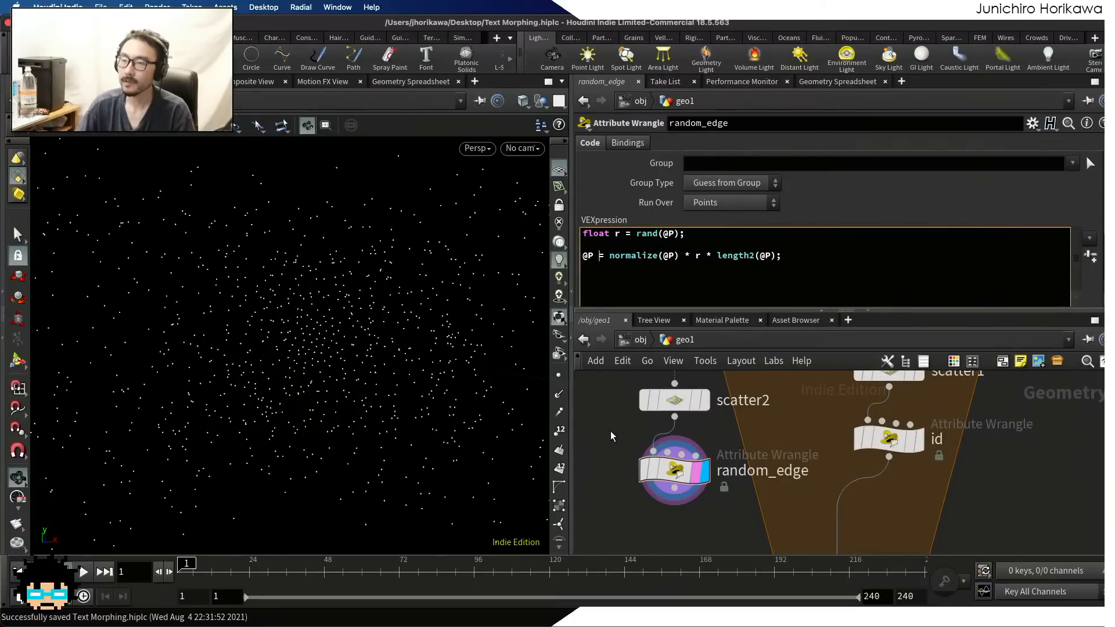
pyautogui.scroll(-5, 350, 378)
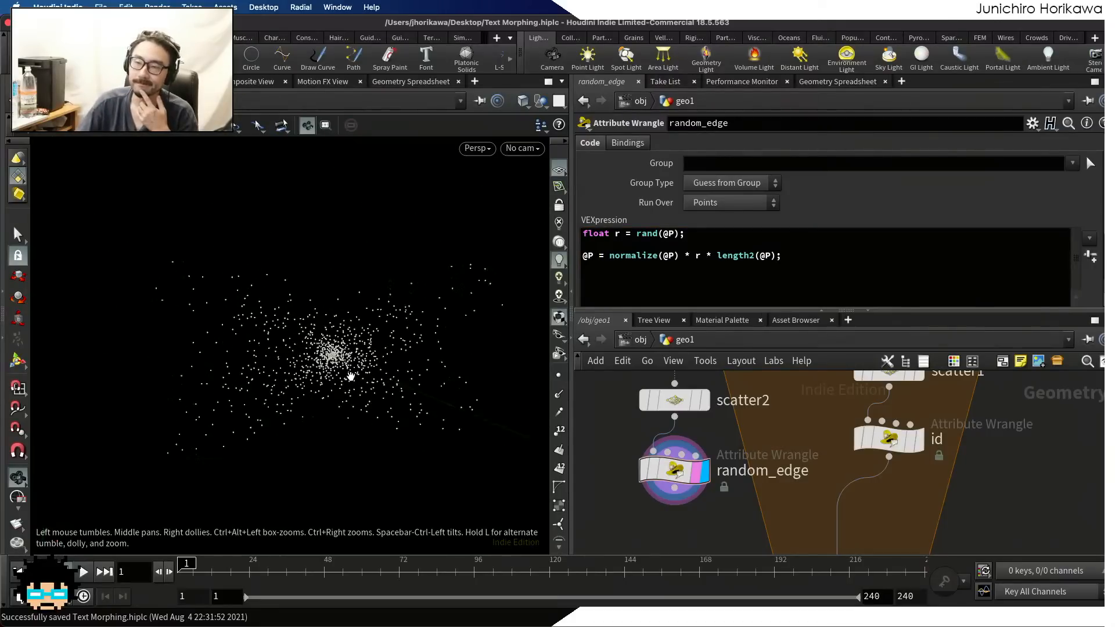
pyautogui.scroll(3, 351, 378)
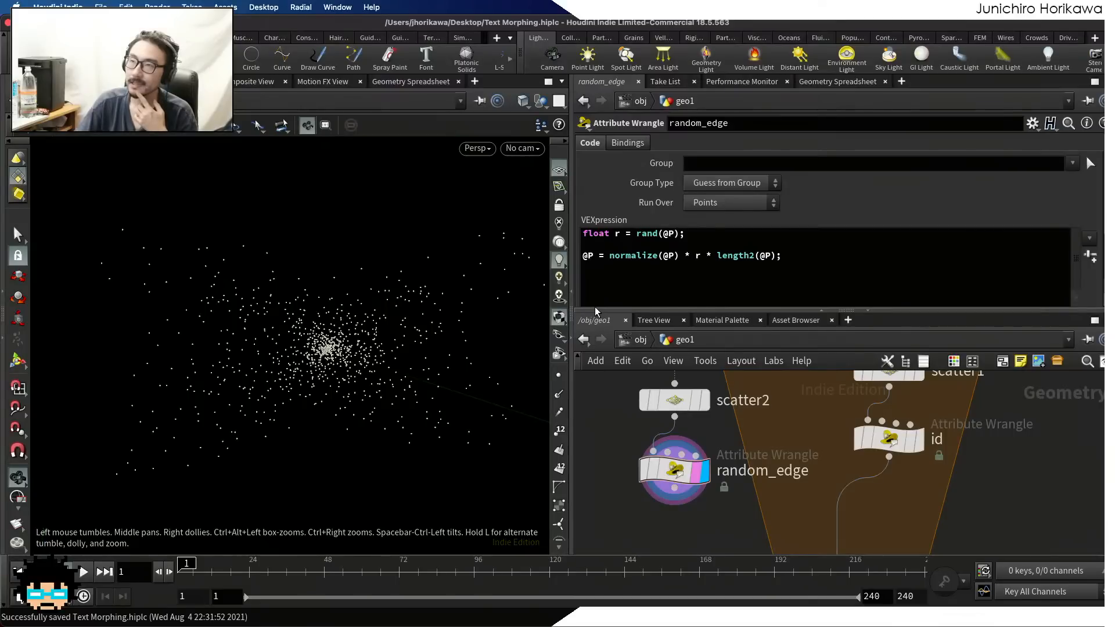
pyautogui.click(599, 256)
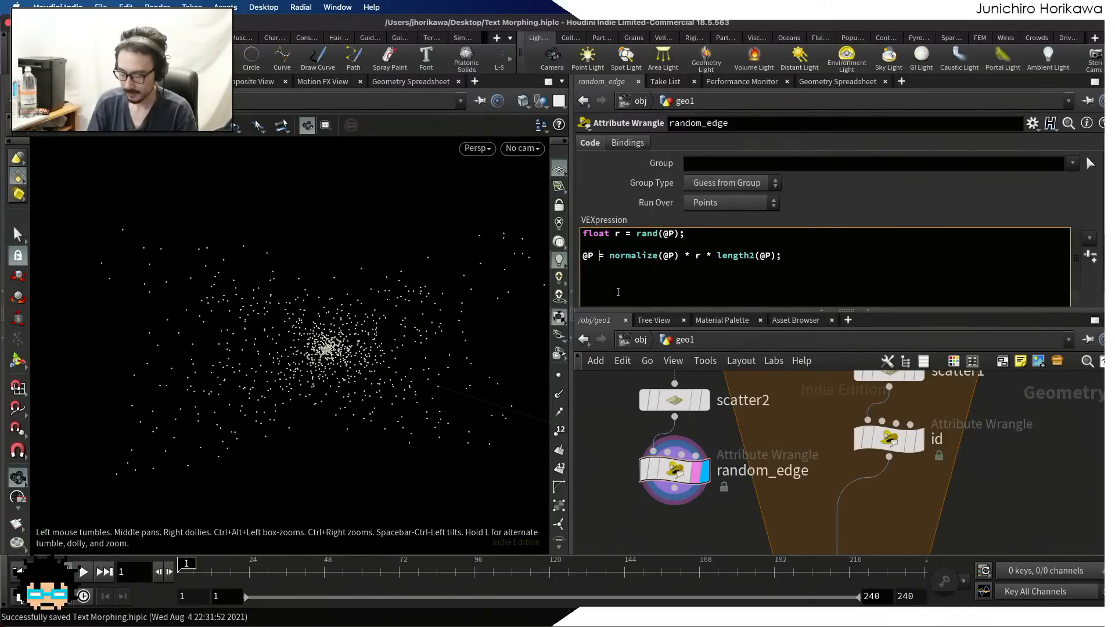
pyautogui.write('+')
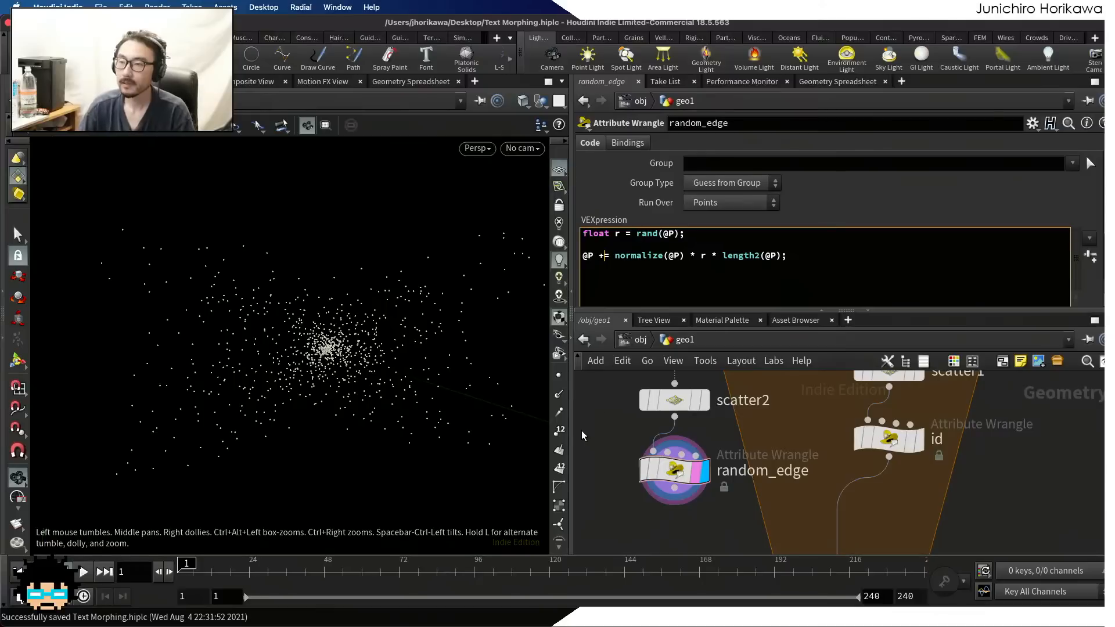
# Compare random_edge's displaced points with the original points from scatter2
pyautogui.moveTo(498, 368); pyautogui.dragTo(429, 371)
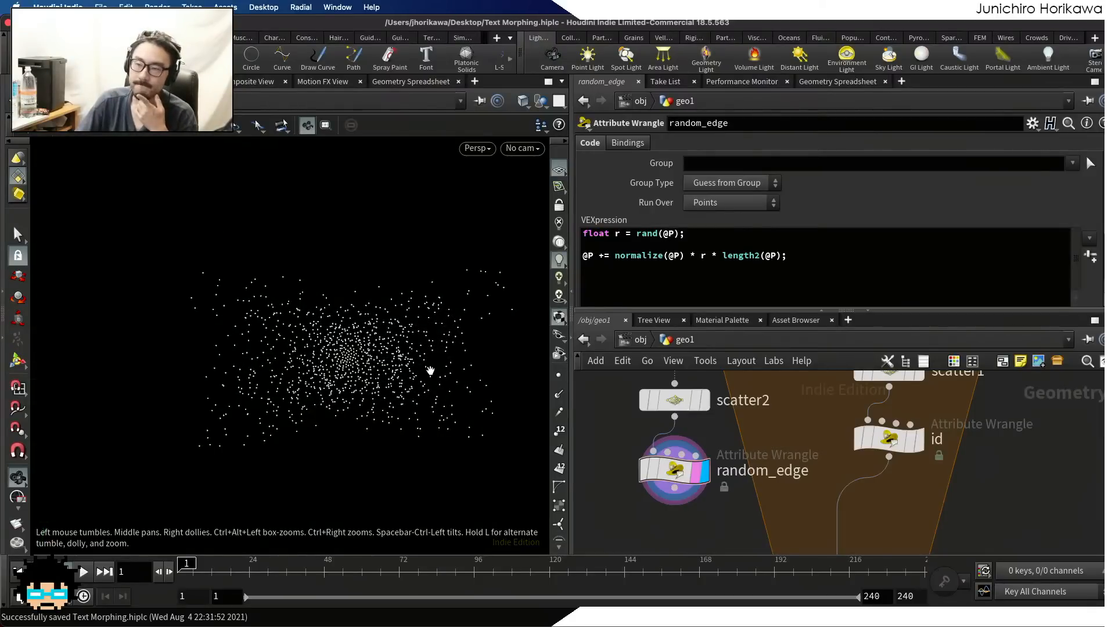
pyautogui.click(695, 401)
pyautogui.click(693, 398)
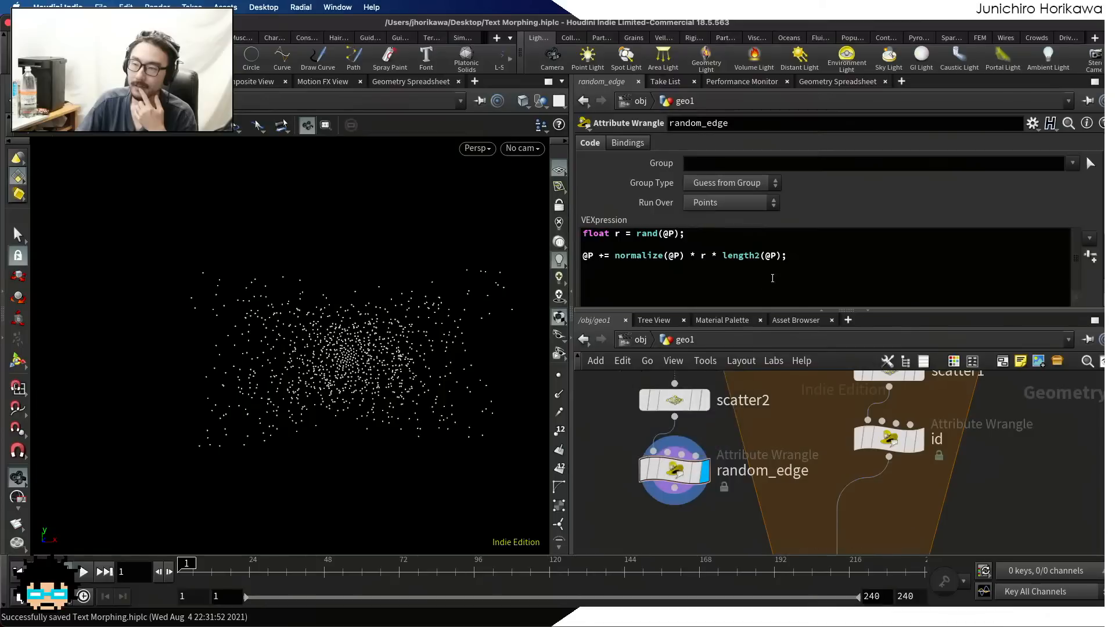
# Remove the squared-length factor from random_edge so the line reads @P += normalize(@P) * r; and view the points
pyautogui.moveTo(782, 255); pyautogui.dragTo(723, 258)
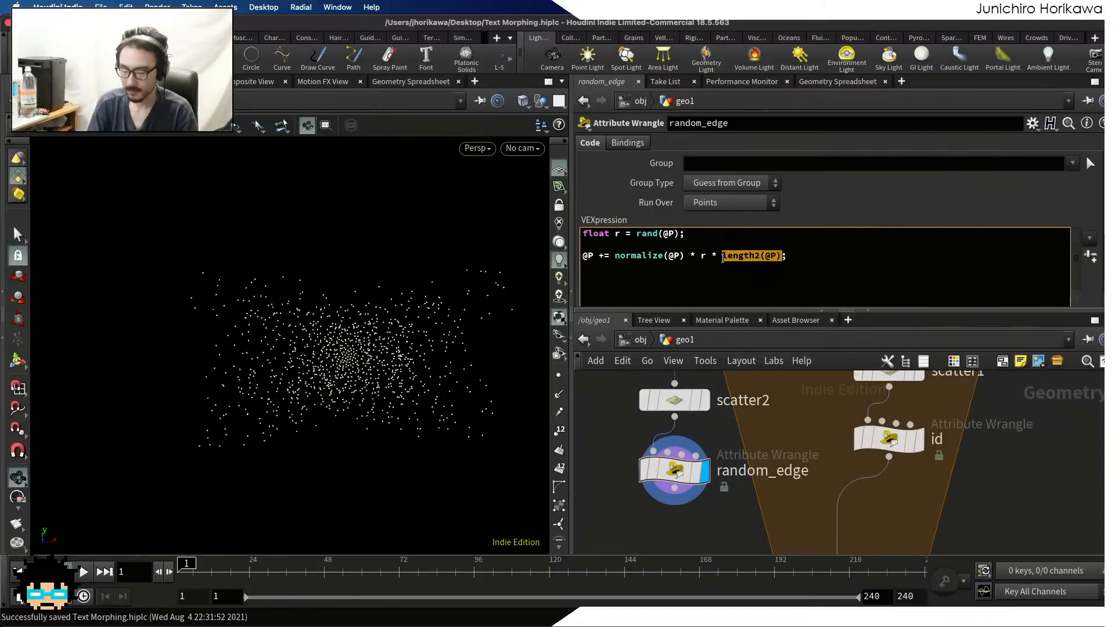
pyautogui.press('BackSpace')
pyautogui.press('BackSpace')
pyautogui.press('BackSpace')
pyautogui.press('BackSpace')
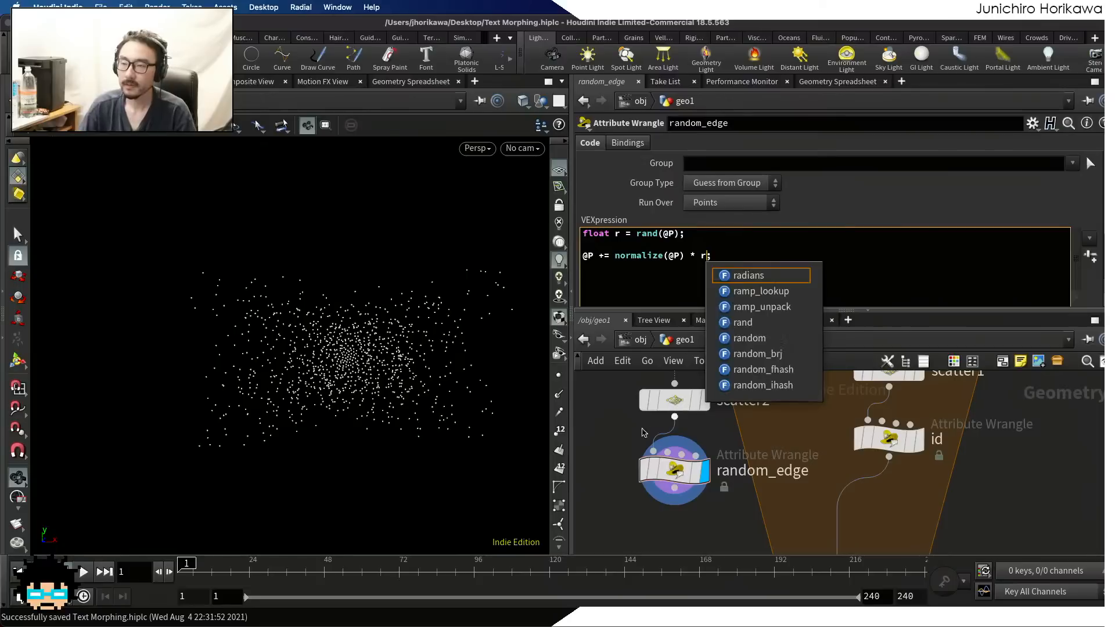
pyautogui.scroll(6, 395, 362)
pyautogui.moveTo(396, 368); pyautogui.dragTo(347, 325)
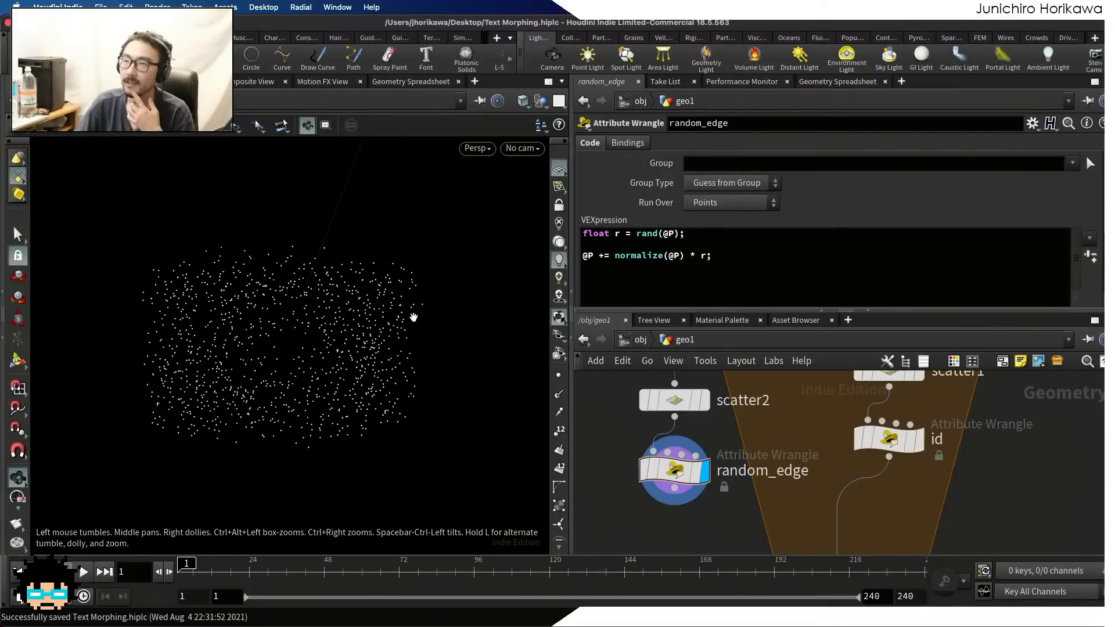
# Compare scatter2's original points with random_edge's displaced points, then inspect the displaced cloud from other angles
pyautogui.click(702, 400)
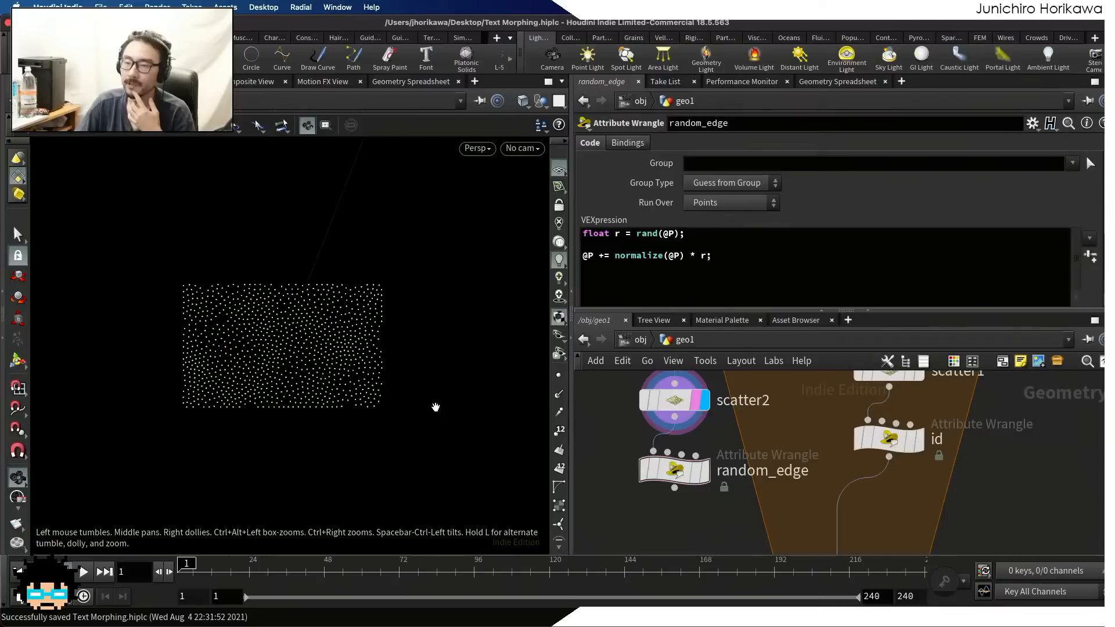
pyautogui.click(701, 472)
pyautogui.click(698, 471)
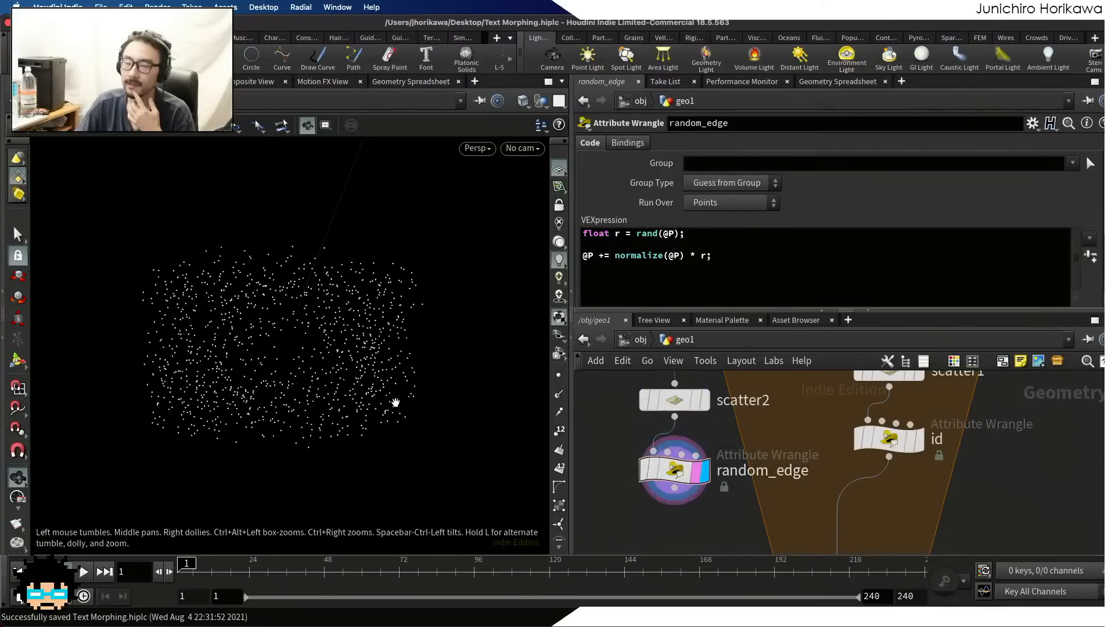
pyautogui.scroll(1, 308, 293)
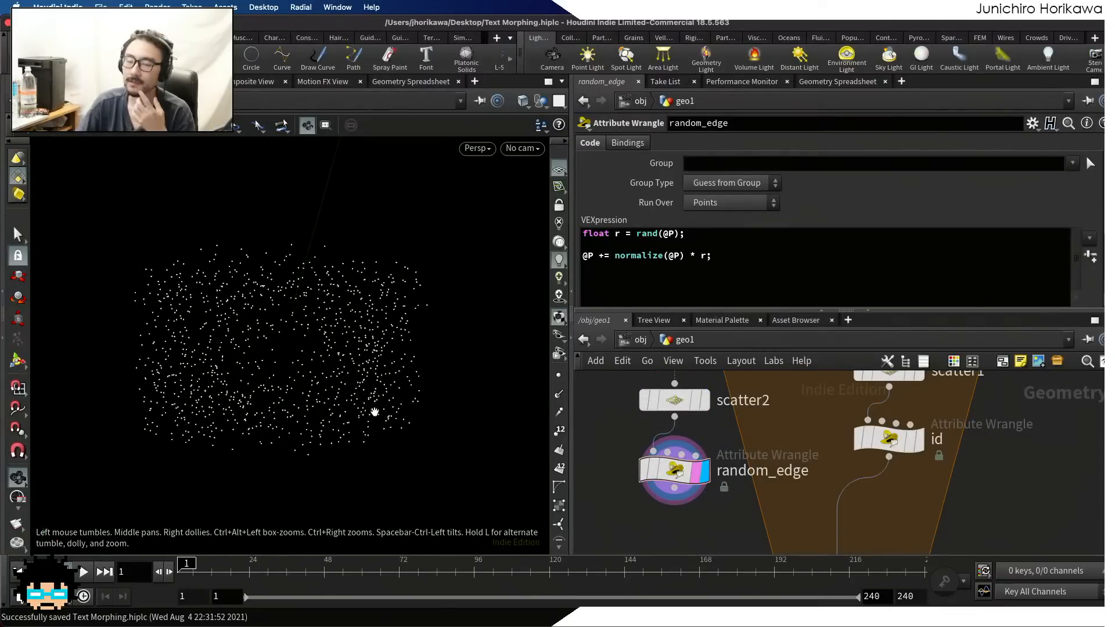
pyautogui.moveTo(374, 412); pyautogui.dragTo(325, 376)
pyautogui.moveTo(401, 383); pyautogui.dragTo(266, 366)
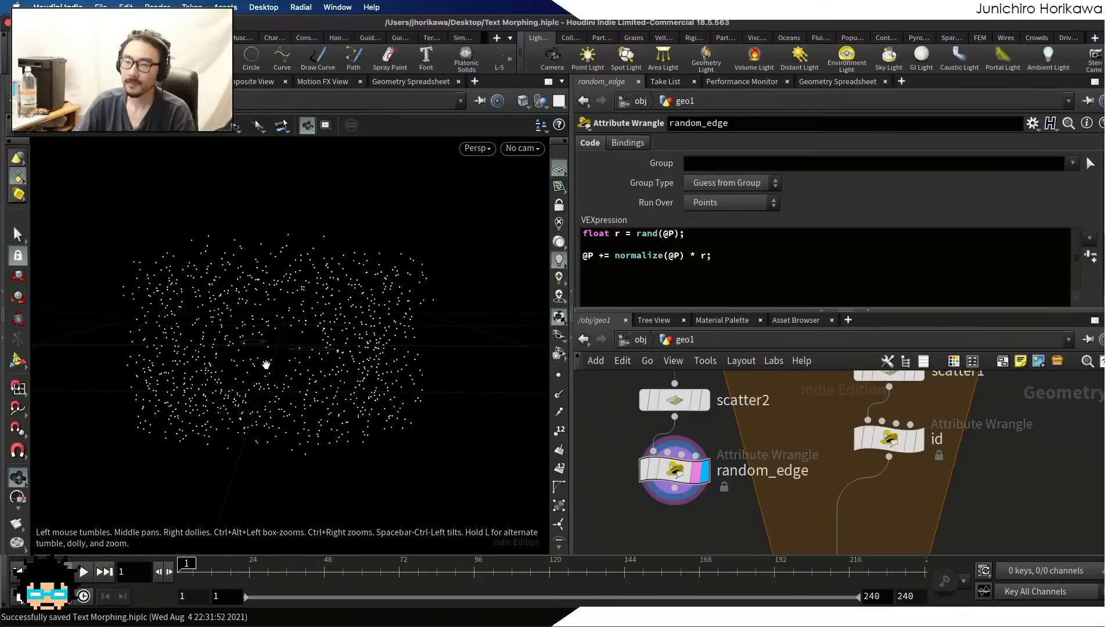
# Remap the random value in random_edge so the first line reads float r = fit01(rand(@P), -1.0, 1.0);
pyautogui.click(705, 256)
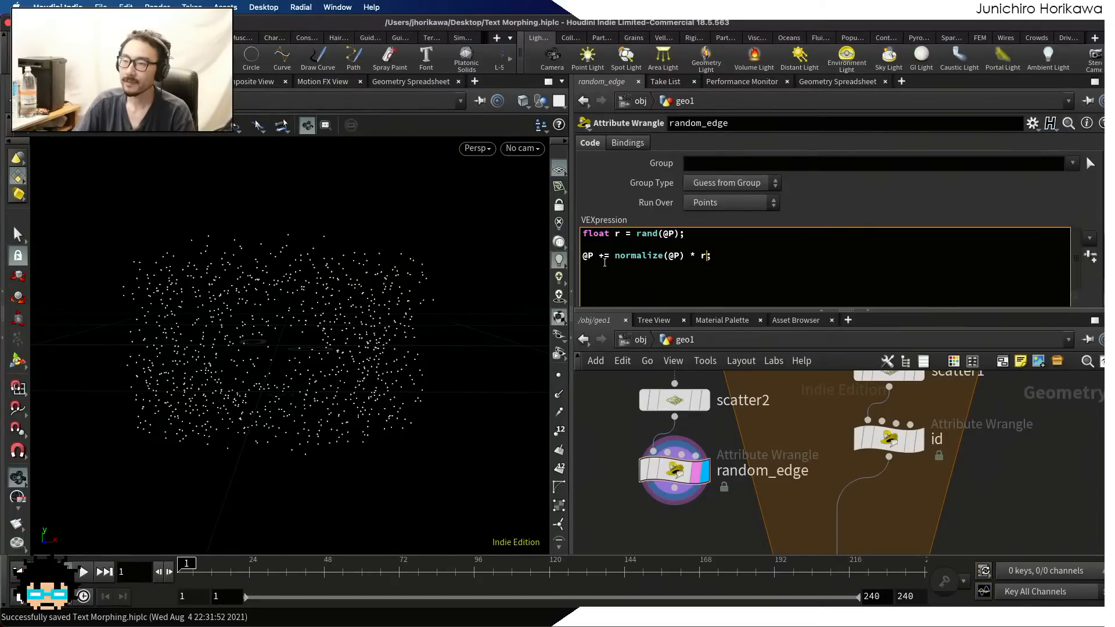
pyautogui.click(636, 233)
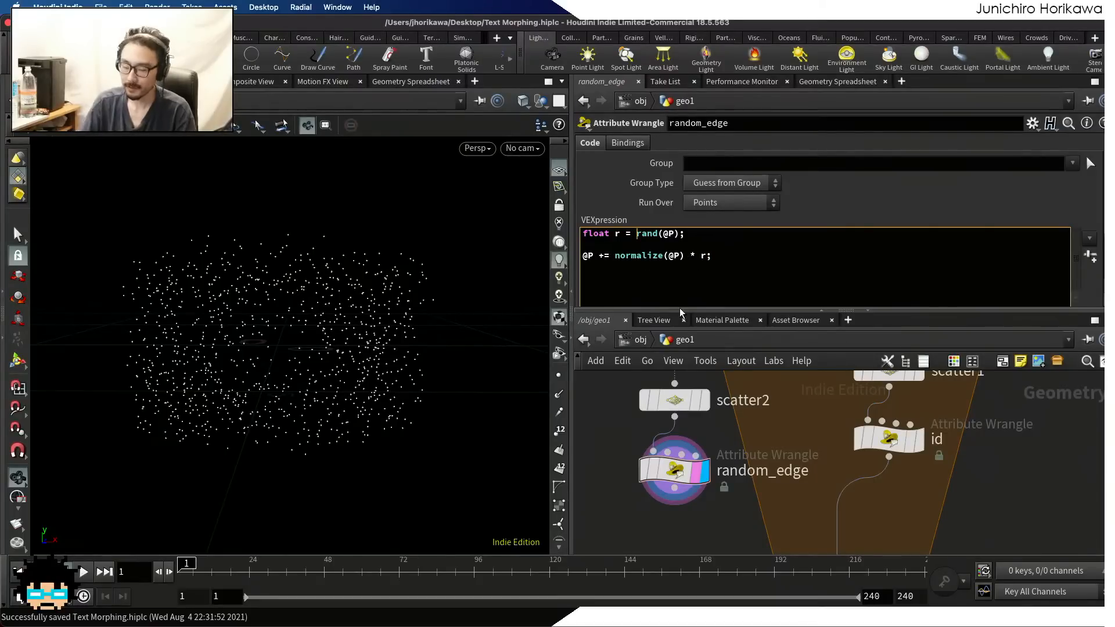
pyautogui.write('fit01(rand(@P)')
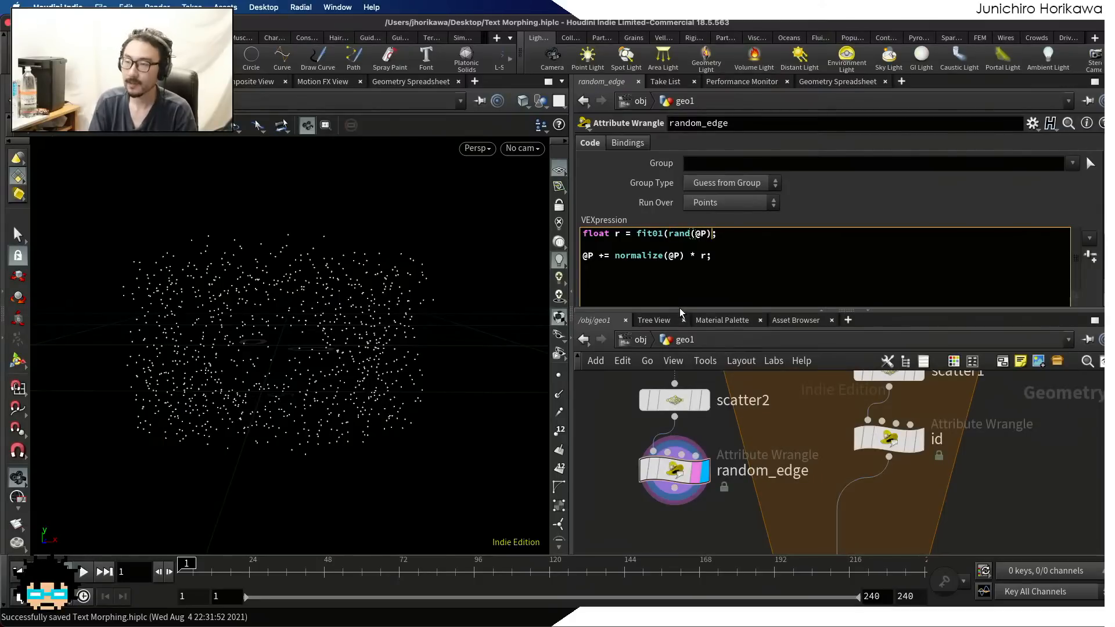
pyautogui.write(', -1')
pyautogui.write('.0, 1.0')
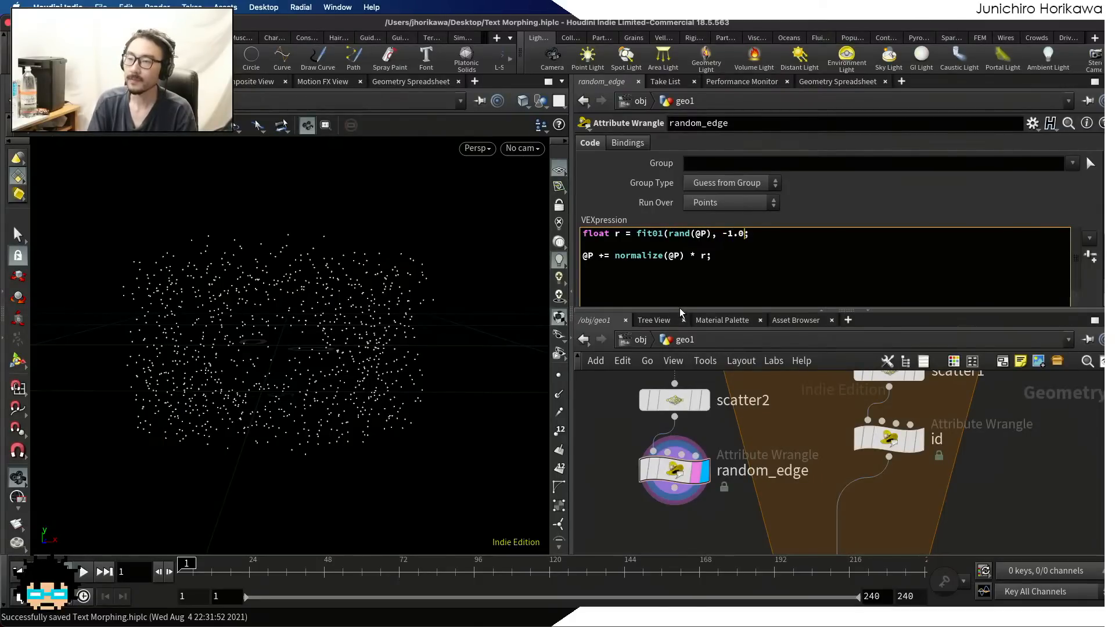
pyautogui.write(')')
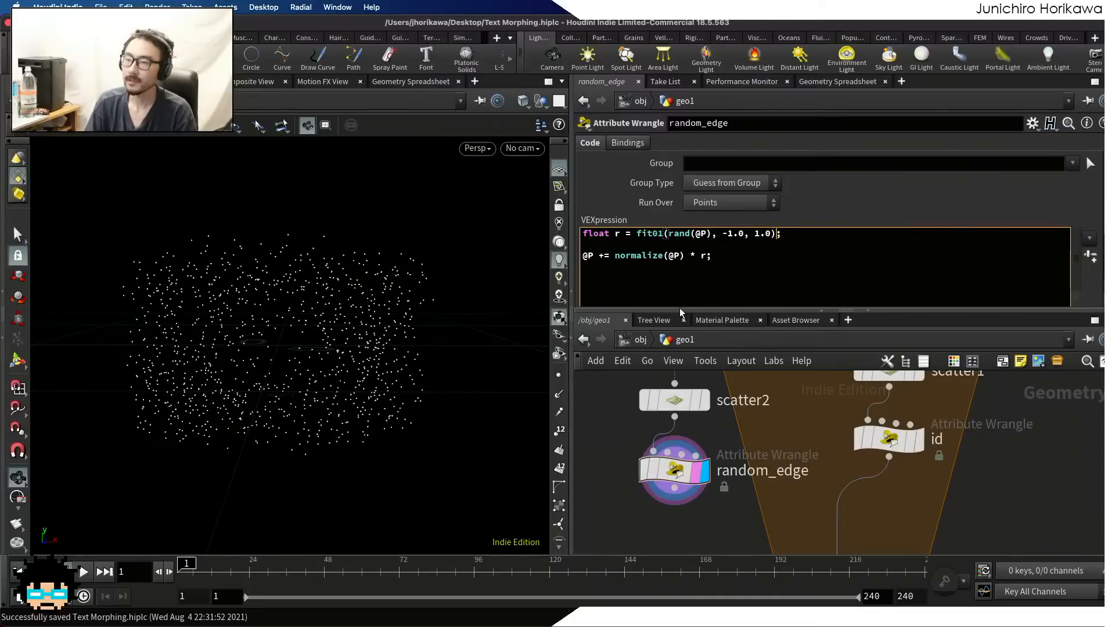
pyautogui.moveTo(349, 332); pyautogui.dragTo(324, 341)
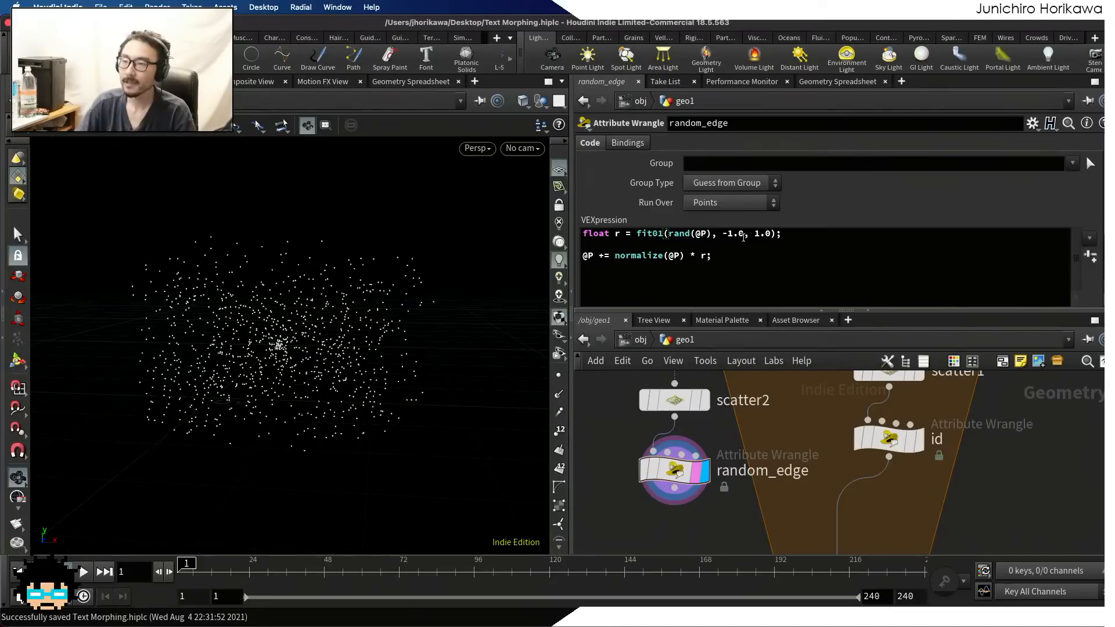
# Set the lower bound of random_edge's fit01 remap to -0.5 and view the resulting points
pyautogui.moveTo(744, 237); pyautogui.dragTo(728, 236)
pyautogui.write('05')
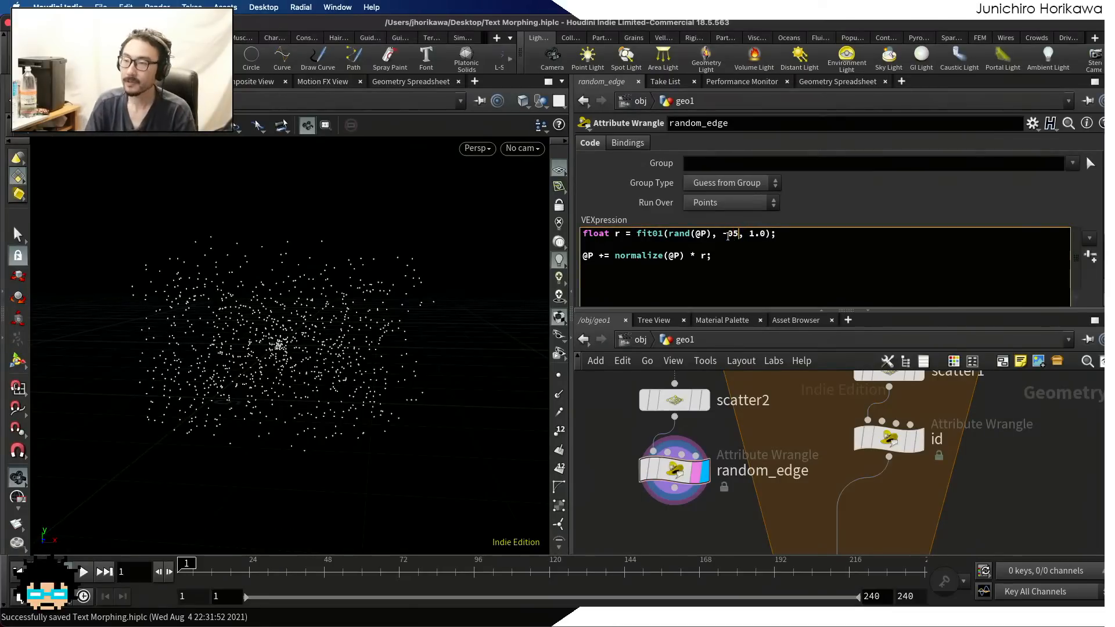
pyautogui.press('Left')
pyautogui.write('.')
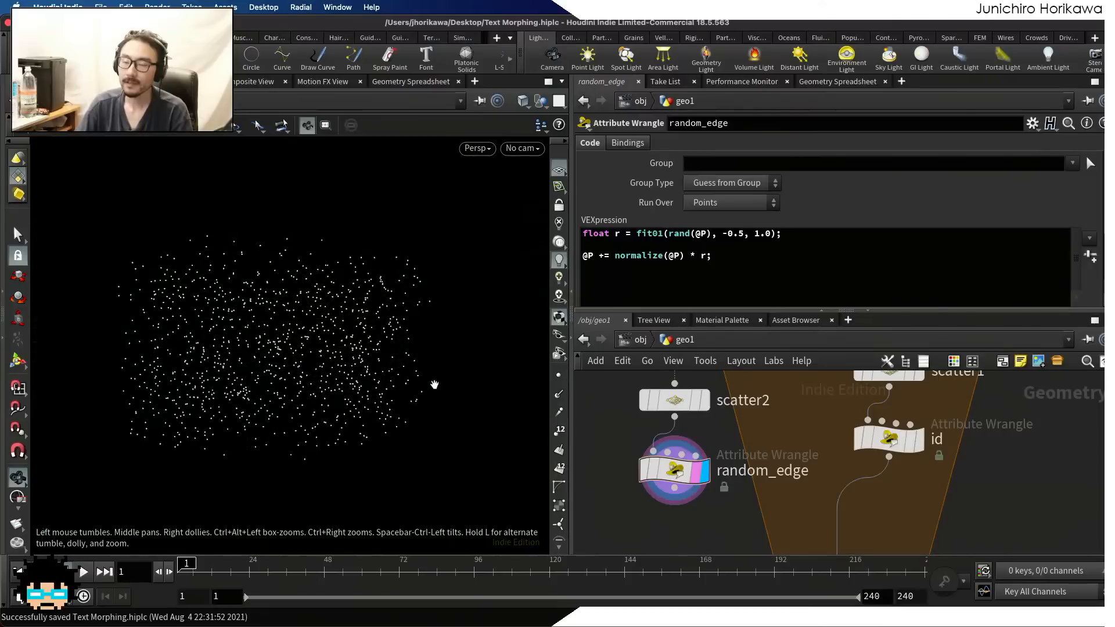
pyautogui.scroll(-5, 393, 368)
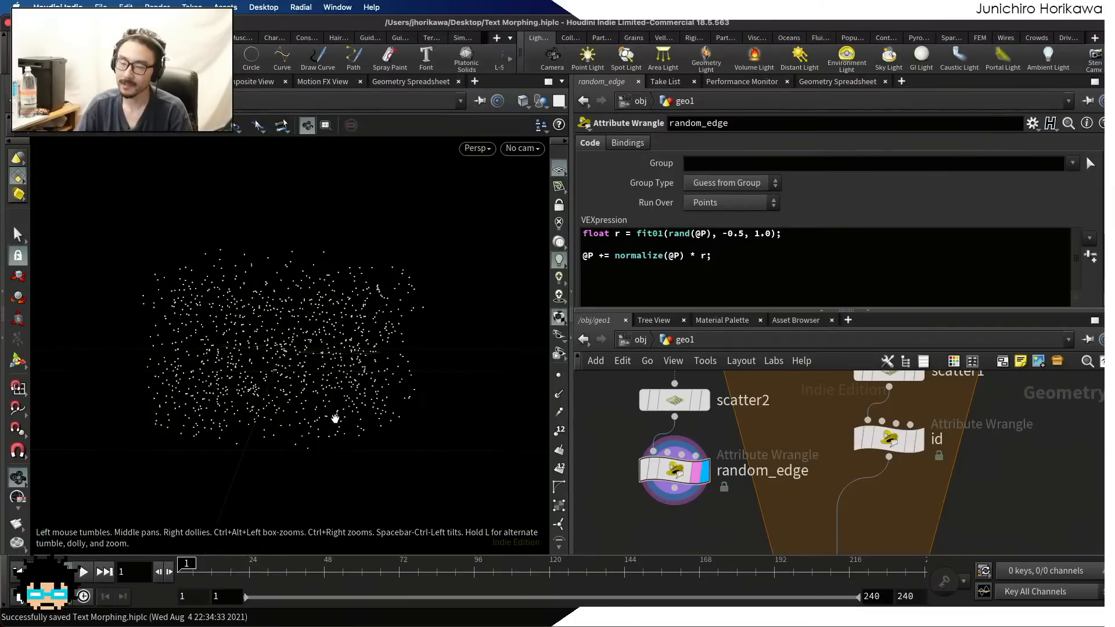
pyautogui.scroll(-3, 668, 395)
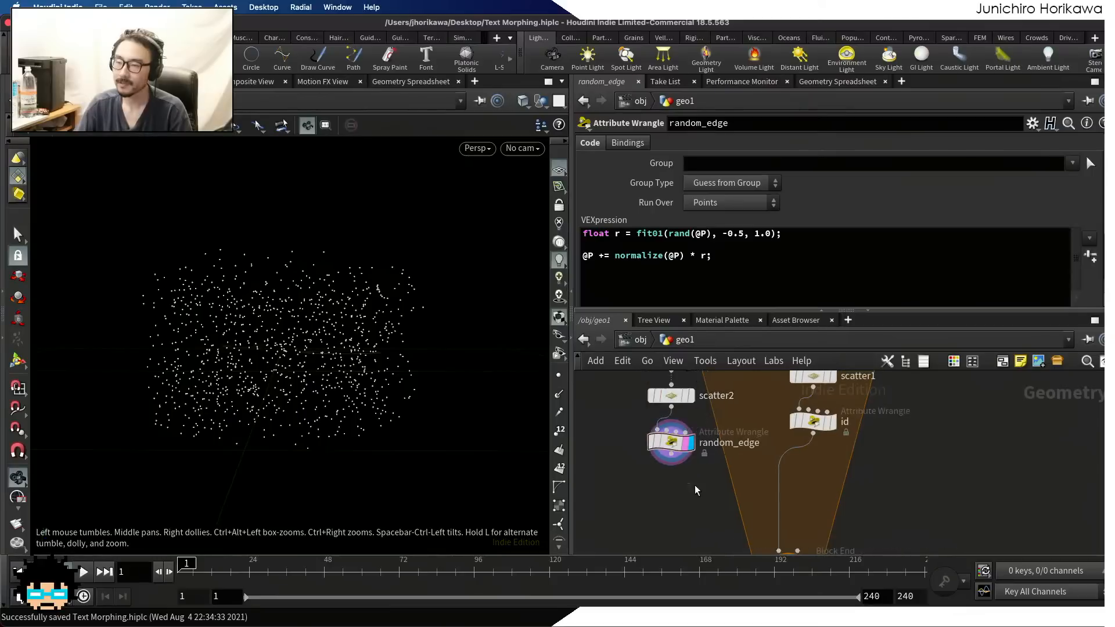
pyautogui.moveTo(696, 491)
pyautogui.mouseDown(button='middle')
pyautogui.moveTo(708, 544)
pyautogui.moveTo(704, 455)
pyautogui.moveTo(703, 471)
pyautogui.mouseUp(button='middle')
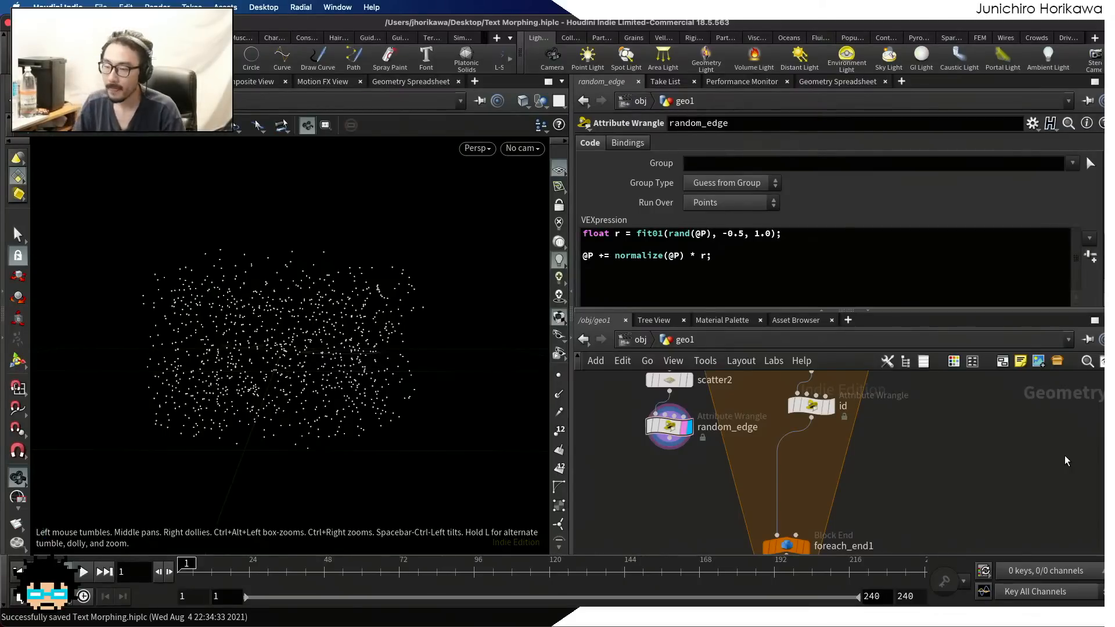
# Switch to the Clip Studio Paint sketch, move to the blank area beside the drawing, and set the pen colour to black
pyautogui.hotkey('ctrl', 'Up')
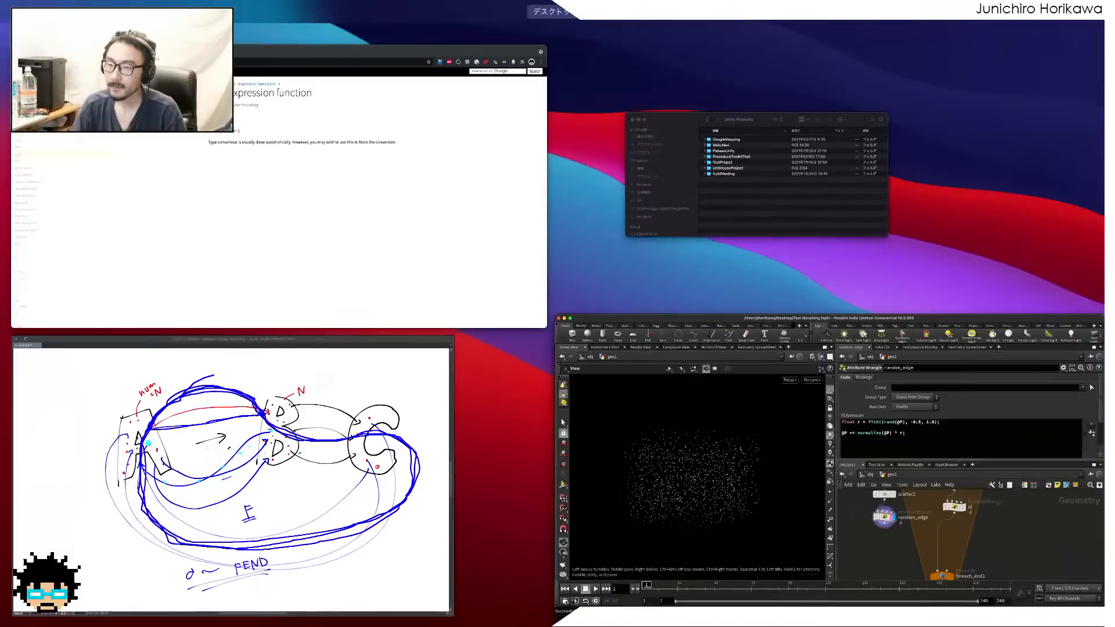
pyautogui.click(326, 381)
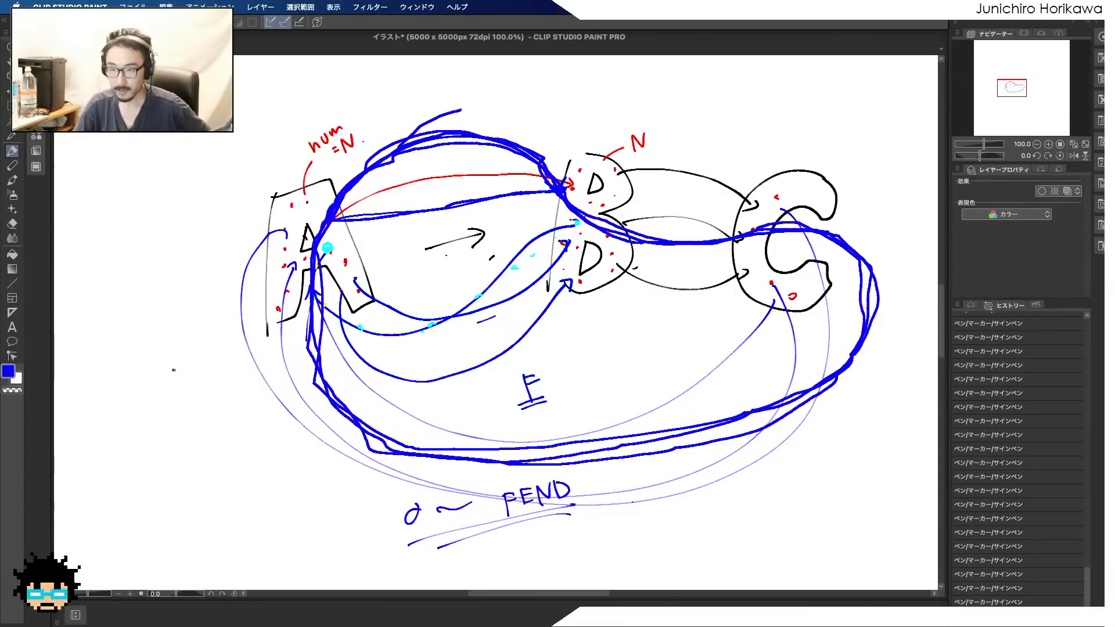
pyautogui.moveTo(164, 369); pyautogui.dragTo(457, 360)
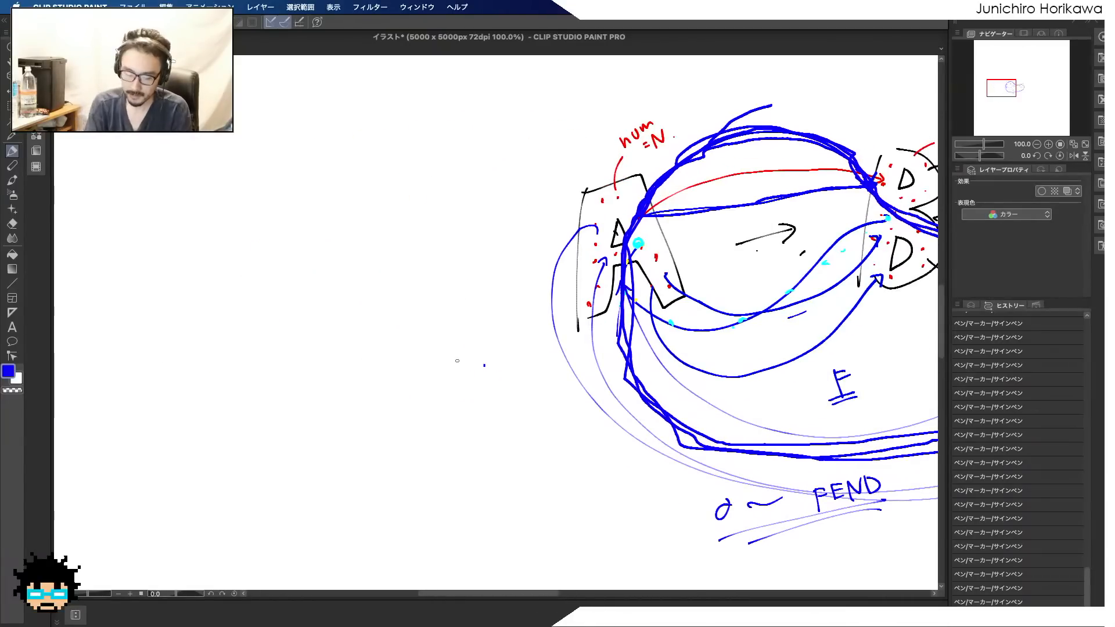
pyautogui.doubleClick(9, 371)
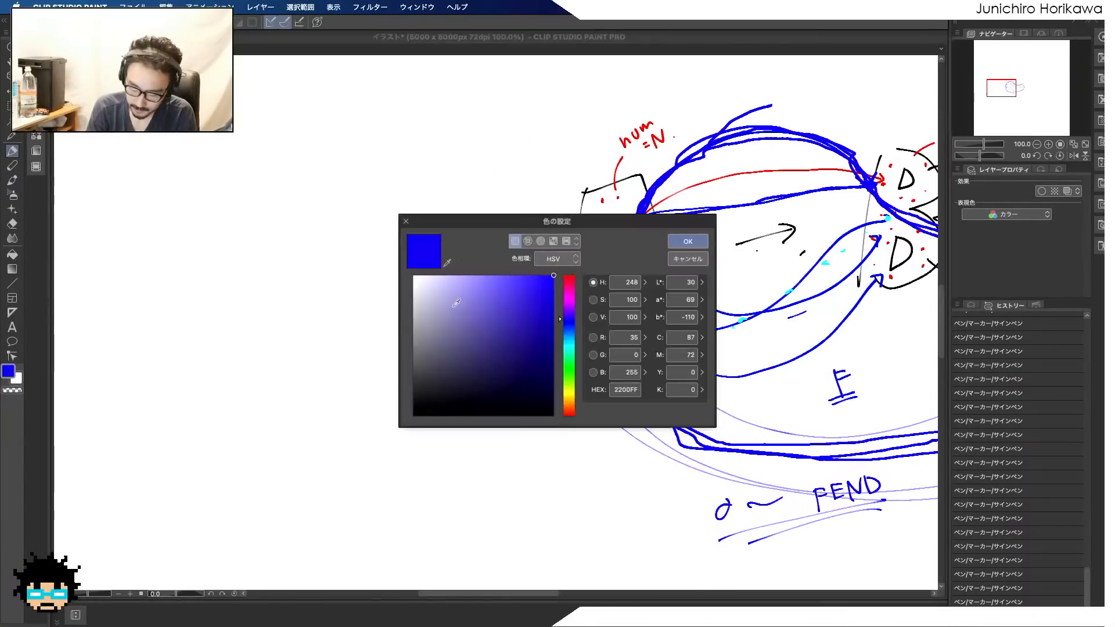
pyautogui.moveTo(439, 371); pyautogui.dragTo(391, 418)
pyautogui.click(687, 243)
# Draw a diagonal vector arrow labelled V, with a horizontal component arrow labelled 3 and a vertical one labelled 2
pyautogui.moveTo(268, 285)
pyautogui.mouseDown()
pyautogui.moveTo(343, 210)
pyautogui.moveTo(347, 220)
pyautogui.mouseUp()
pyautogui.moveTo(230, 256); pyautogui.dragTo(249, 242)
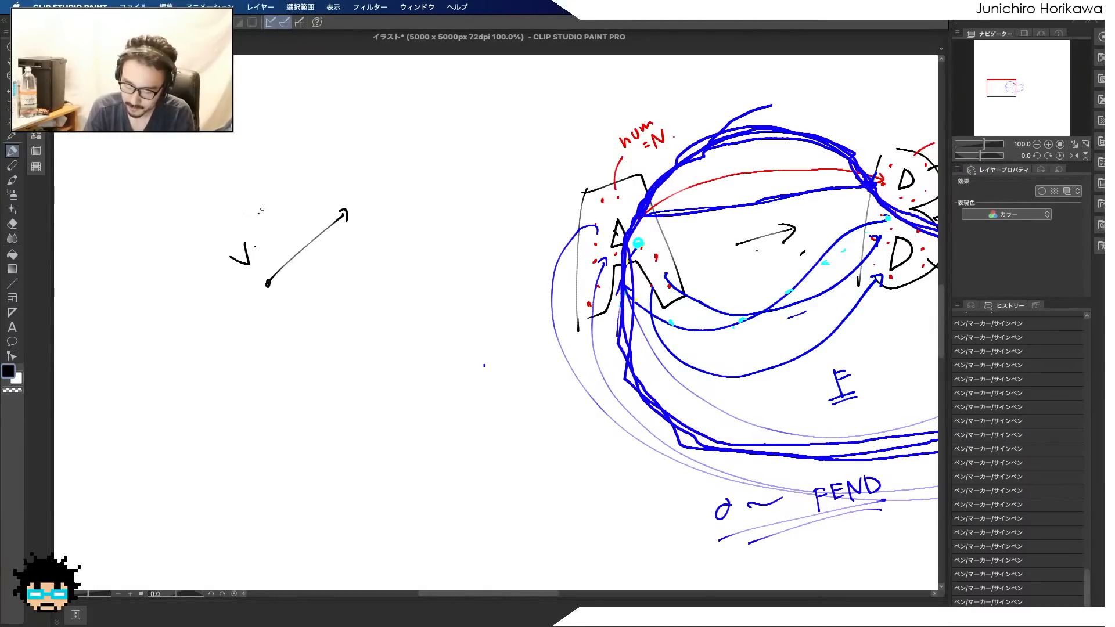
pyautogui.moveTo(274, 295)
pyautogui.mouseDown()
pyautogui.moveTo(372, 289)
pyautogui.moveTo(329, 314)
pyautogui.mouseUp()
pyautogui.moveTo(265, 278)
pyautogui.mouseDown()
pyautogui.moveTo(262, 222)
pyautogui.moveTo(241, 228)
pyautogui.mouseUp()
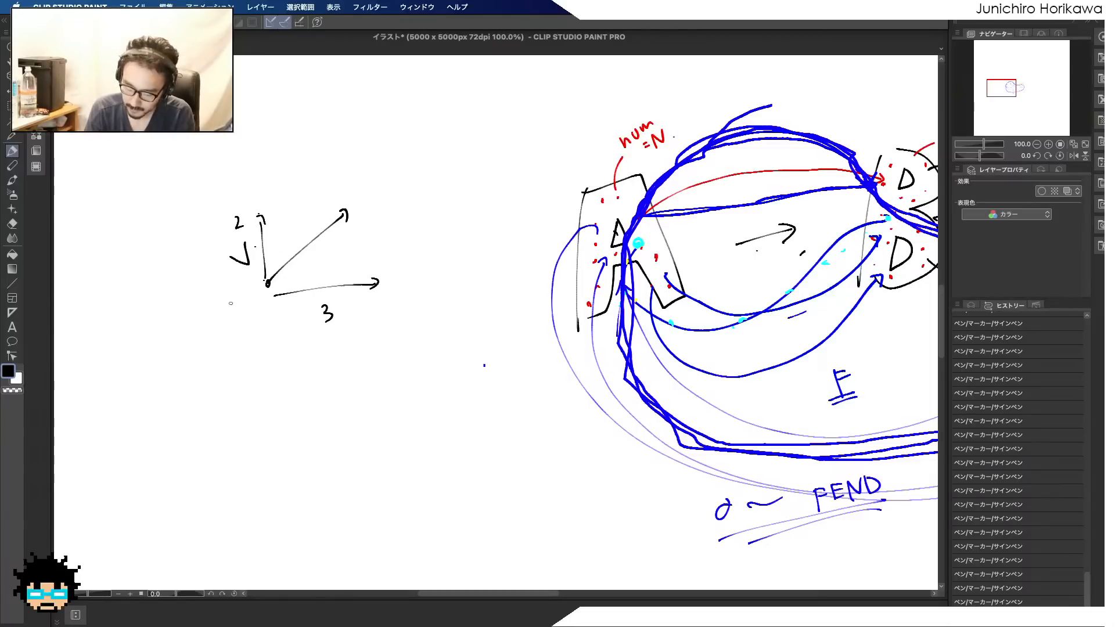
# Write the coordinates (3,2,1) beside the vector's starting point and underline them
pyautogui.moveTo(201, 309)
pyautogui.mouseDown()
pyautogui.moveTo(198, 329)
pyautogui.moveTo(215, 325)
pyautogui.mouseUp()
pyautogui.moveTo(222, 319); pyautogui.dragTo(240, 306)
pyautogui.moveTo(246, 297); pyautogui.dragTo(245, 300)
pyautogui.moveTo(244, 279); pyautogui.dragTo(260, 301)
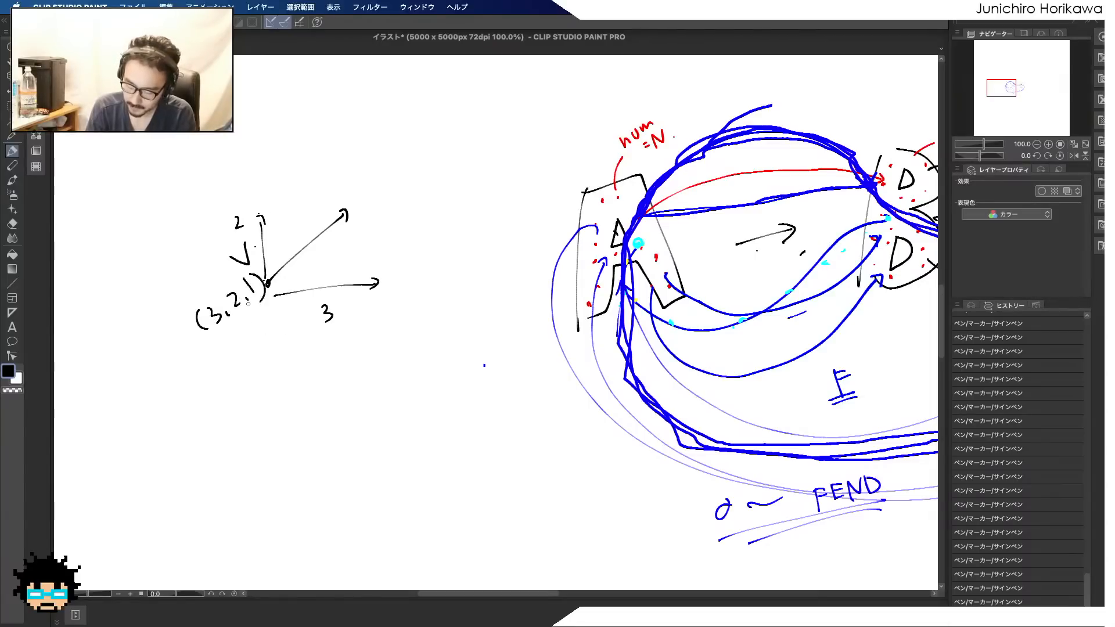
pyautogui.moveTo(200, 336)
pyautogui.mouseDown()
pyautogui.moveTo(270, 299)
pyautogui.moveTo(347, 215)
pyautogui.mouseUp()
# Finish the second arrow along the vector and mark its length with a parallel dimension line labelled l
pyautogui.moveTo(352, 204); pyautogui.dragTo(363, 214)
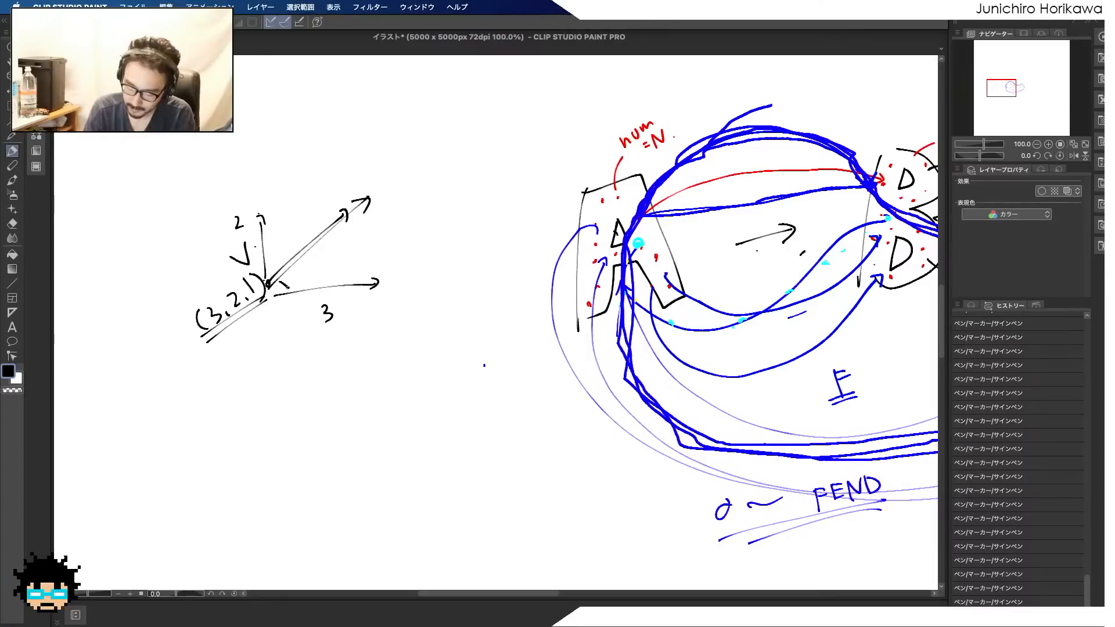
pyautogui.moveTo(285, 288); pyautogui.dragTo(377, 212)
pyautogui.moveTo(372, 205); pyautogui.dragTo(378, 223)
pyautogui.moveTo(332, 262); pyautogui.dragTo(346, 253)
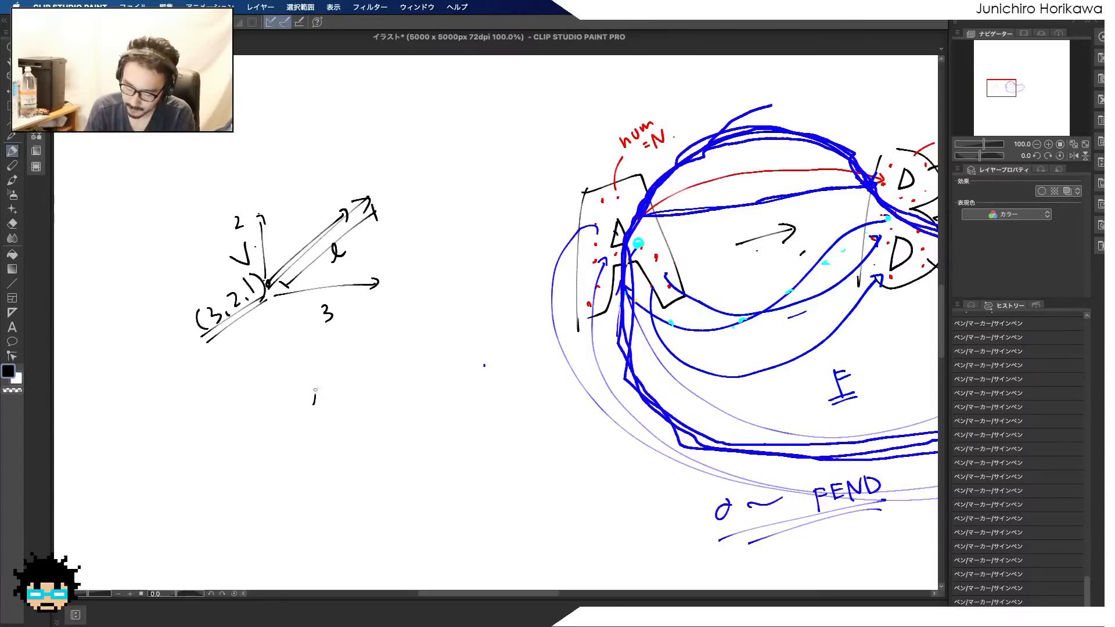
# Write the length formula l = √(x² + y² + z²) below the vector, then circle the formula and the vector's l label
pyautogui.moveTo(315, 389); pyautogui.dragTo(327, 395)
pyautogui.moveTo(329, 379); pyautogui.dragTo(337, 376)
pyautogui.moveTo(329, 384); pyautogui.dragTo(352, 368)
pyautogui.moveTo(355, 340)
pyautogui.mouseDown()
pyautogui.moveTo(385, 346)
pyautogui.moveTo(403, 325)
pyautogui.moveTo(405, 344)
pyautogui.mouseUp()
pyautogui.moveTo(407, 312); pyautogui.dragTo(439, 301)
pyautogui.moveTo(442, 284); pyautogui.dragTo(462, 294)
pyautogui.moveTo(458, 272); pyautogui.dragTo(468, 274)
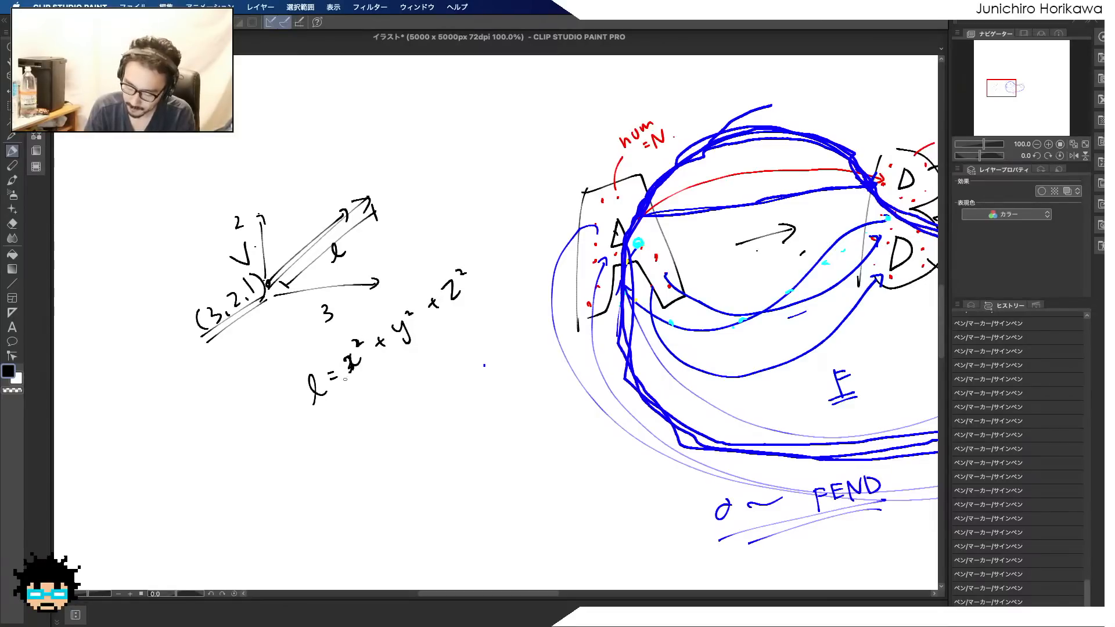
pyautogui.moveTo(345, 379)
pyautogui.mouseDown()
pyautogui.moveTo(329, 350)
pyautogui.moveTo(468, 246)
pyautogui.mouseUp()
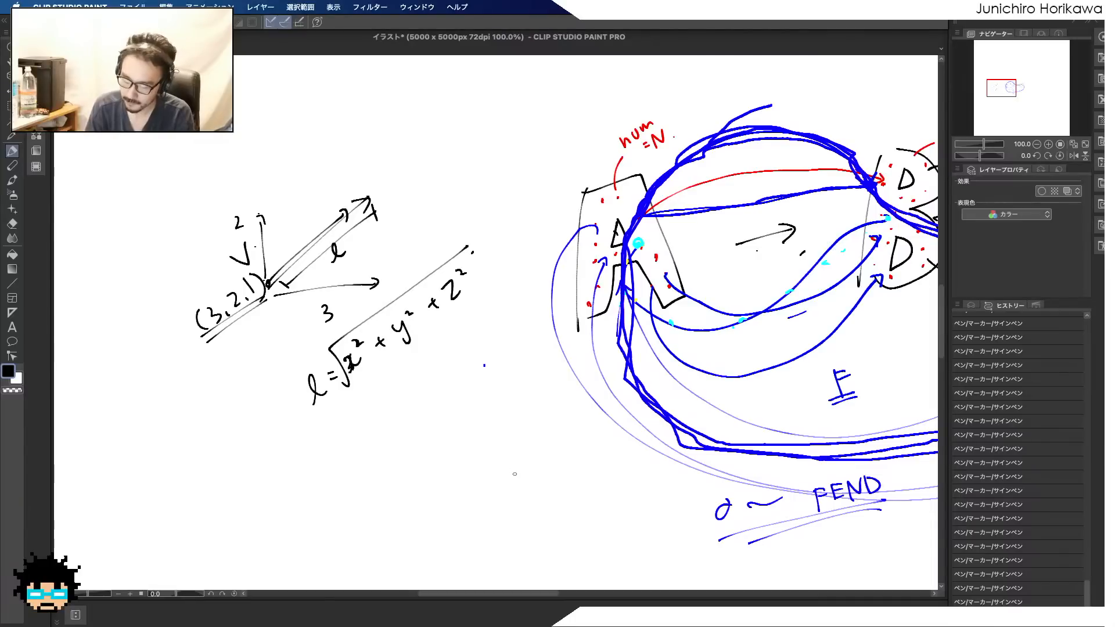
pyautogui.moveTo(375, 392); pyautogui.dragTo(414, 378)
pyautogui.moveTo(342, 237); pyautogui.dragTo(330, 247)
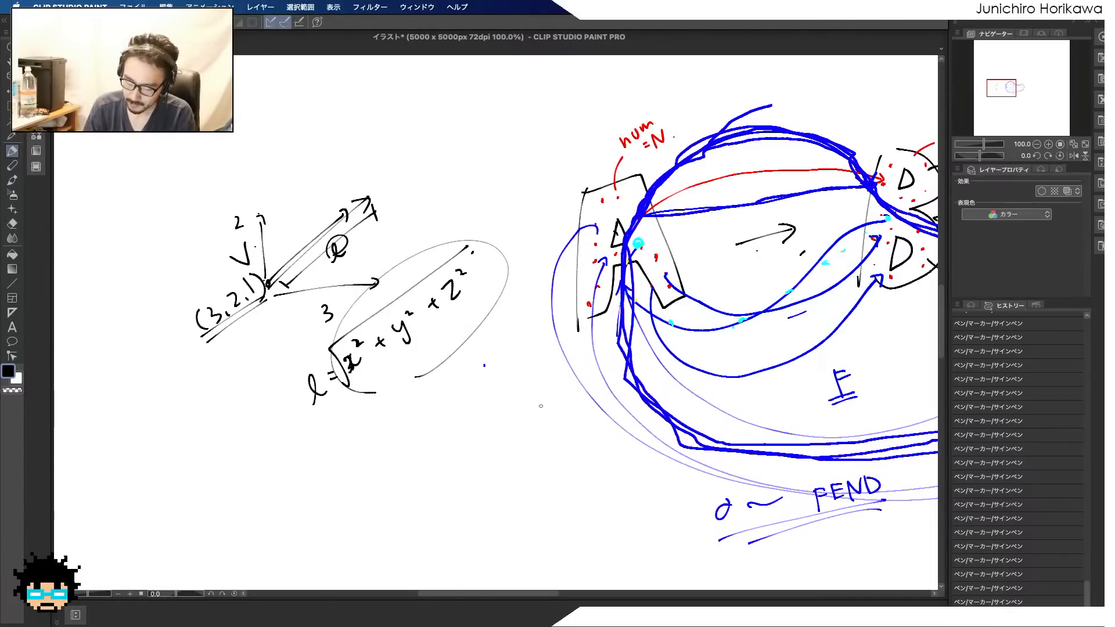
# Set the pen colour to red (FF0004) and circle the square-root formula in red
pyautogui.click(9, 371)
pyautogui.click(569, 278)
pyautogui.click(552, 278)
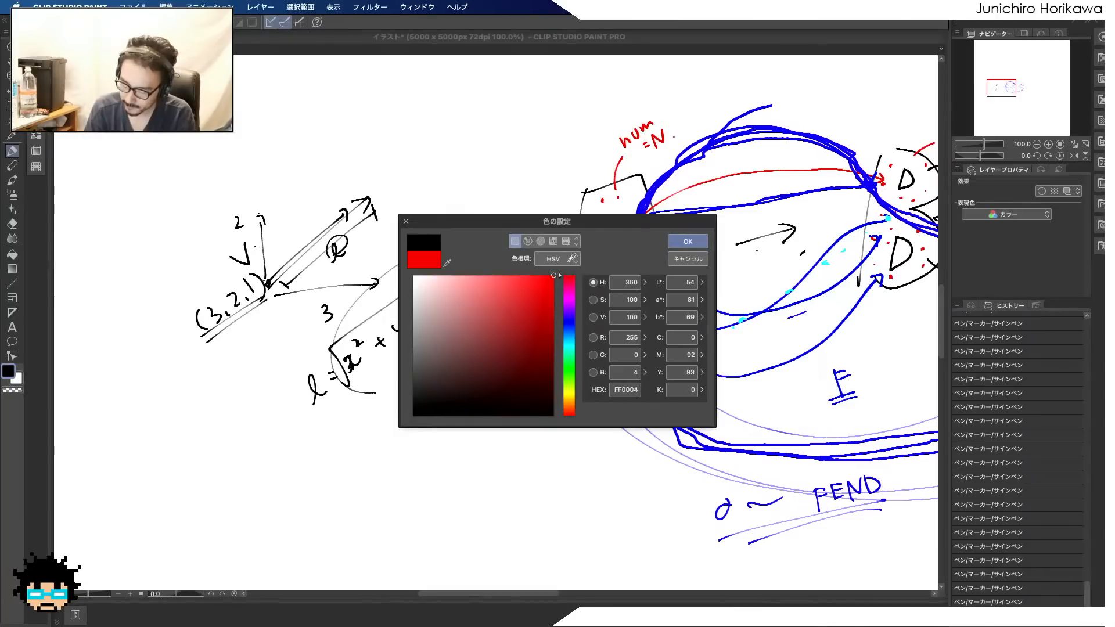
pyautogui.click(688, 241)
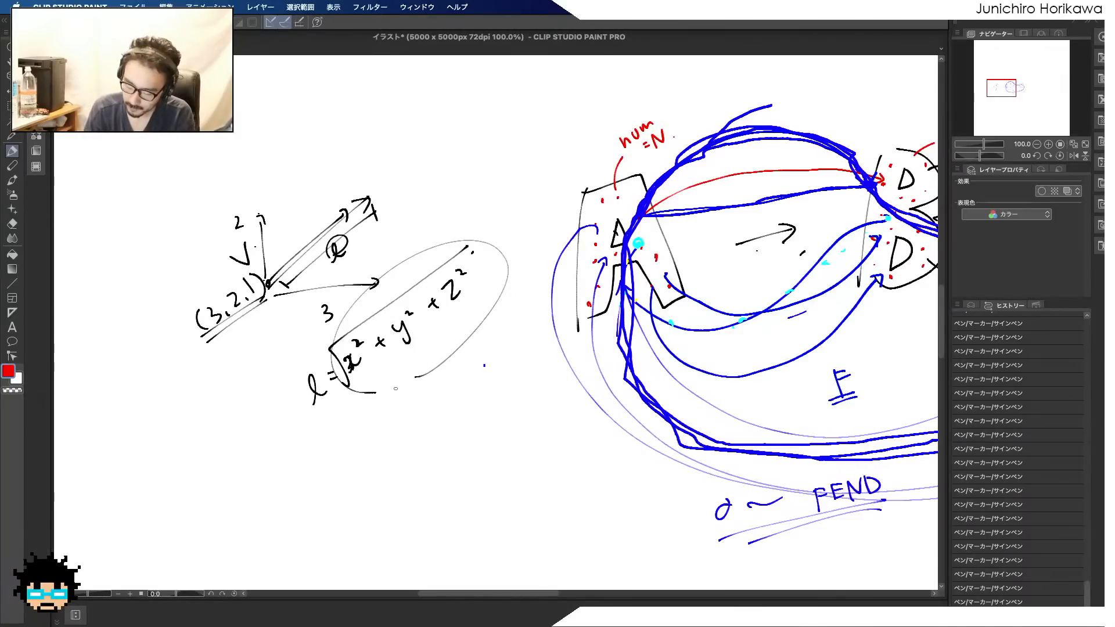
pyautogui.moveTo(375, 392)
pyautogui.mouseDown()
pyautogui.moveTo(490, 351)
pyautogui.moveTo(464, 370)
pyautogui.mouseUp()
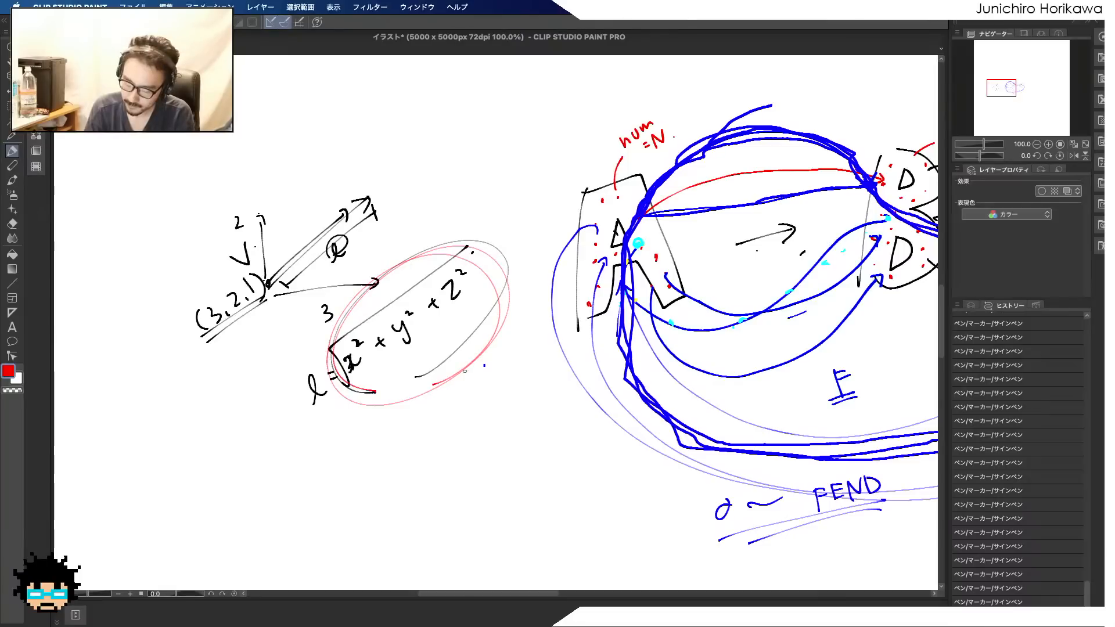
# Draw a short red arrow along the start of the vector, labelled l=1 and v
pyautogui.moveTo(268, 271)
pyautogui.mouseDown()
pyautogui.moveTo(296, 243)
pyautogui.moveTo(285, 228)
pyautogui.moveTo(267, 236)
pyautogui.mouseUp()
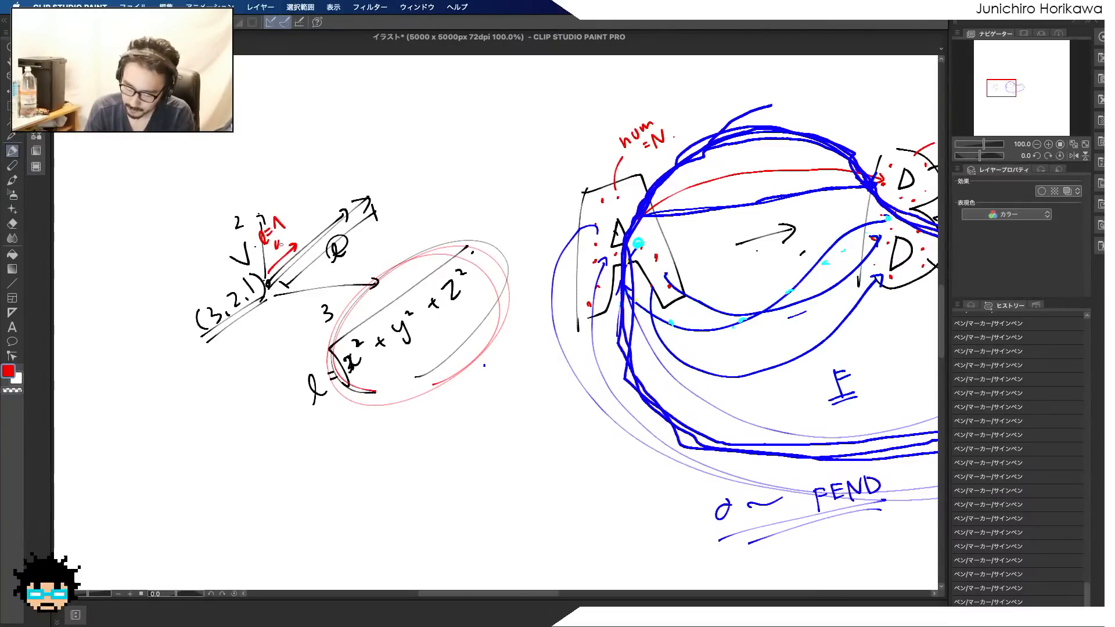
pyautogui.moveTo(284, 262); pyautogui.dragTo(294, 259)
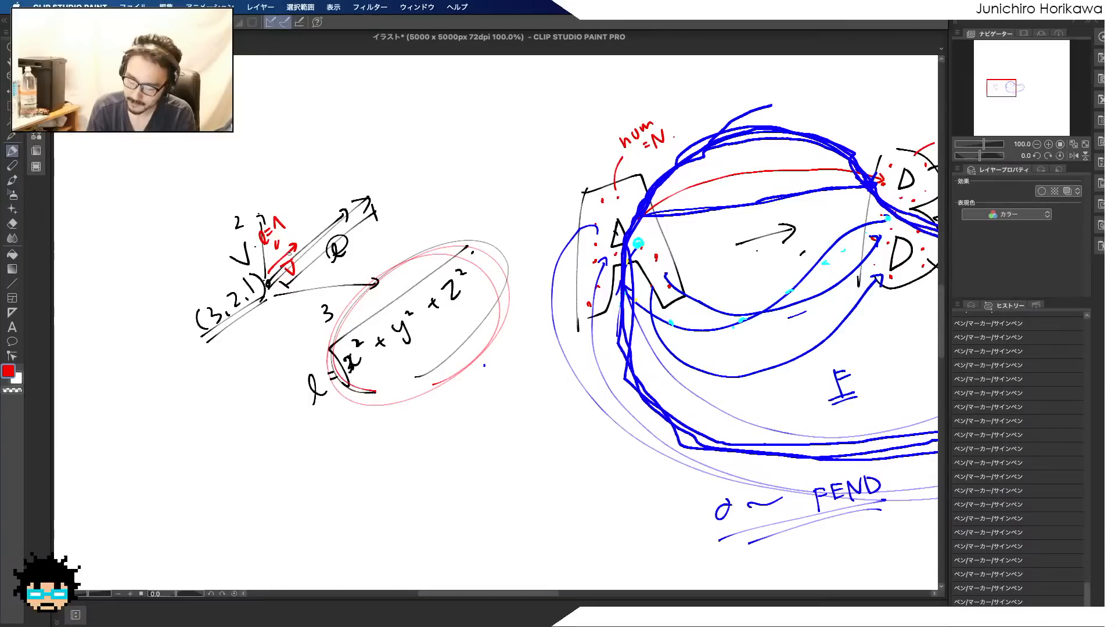
# Retrace the short red arrow, circle it with its l=1 label in red, and circle the square-root formula again
pyautogui.moveTo(266, 283); pyautogui.dragTo(286, 253)
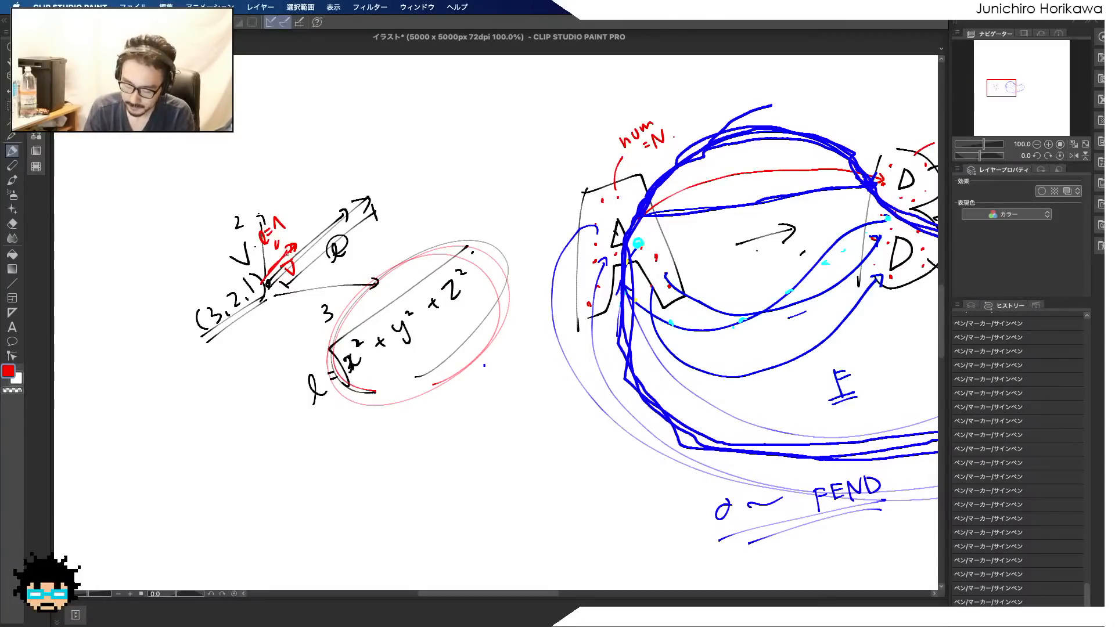
pyautogui.moveTo(277, 284); pyautogui.dragTo(291, 283)
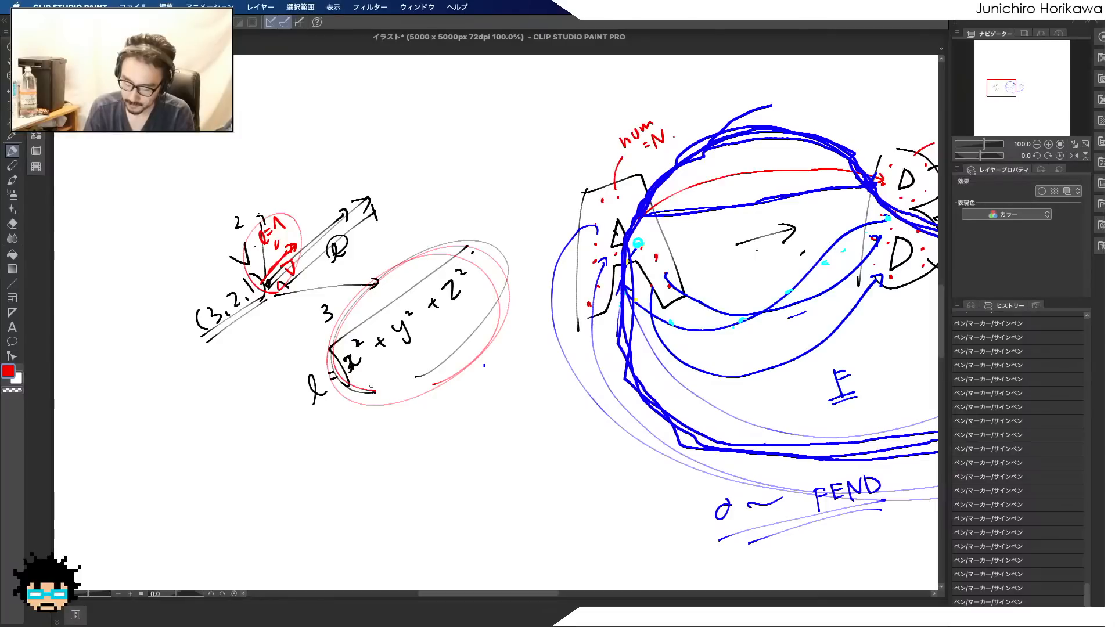
pyautogui.moveTo(415, 379)
pyautogui.mouseDown()
pyautogui.moveTo(336, 376)
pyautogui.moveTo(441, 390)
pyautogui.mouseUp()
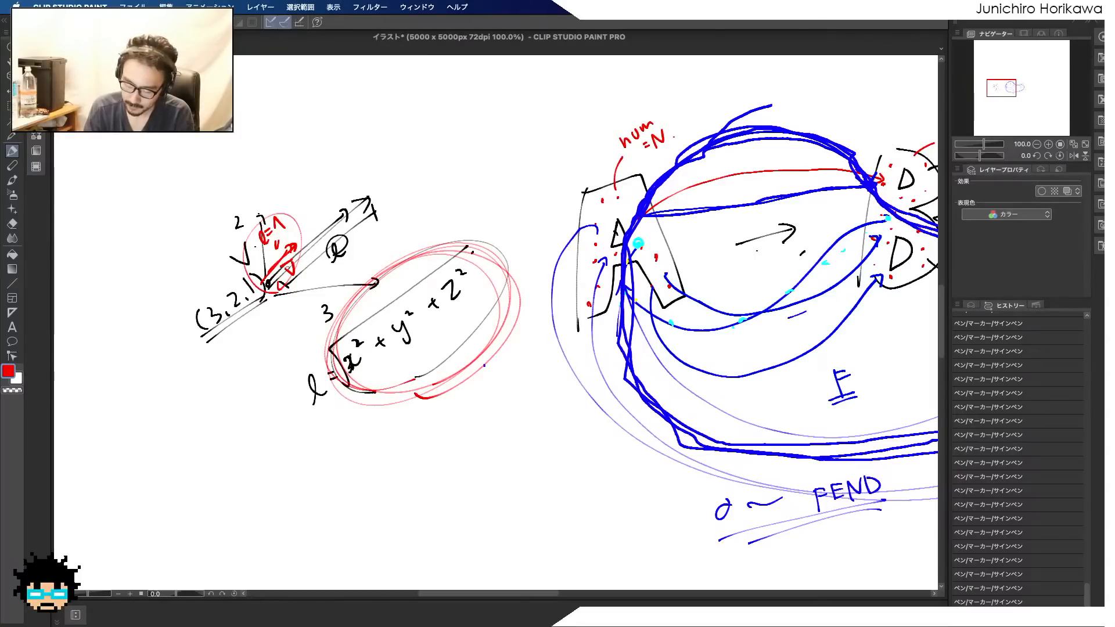
pyautogui.moveTo(280, 273); pyautogui.dragTo(290, 258)
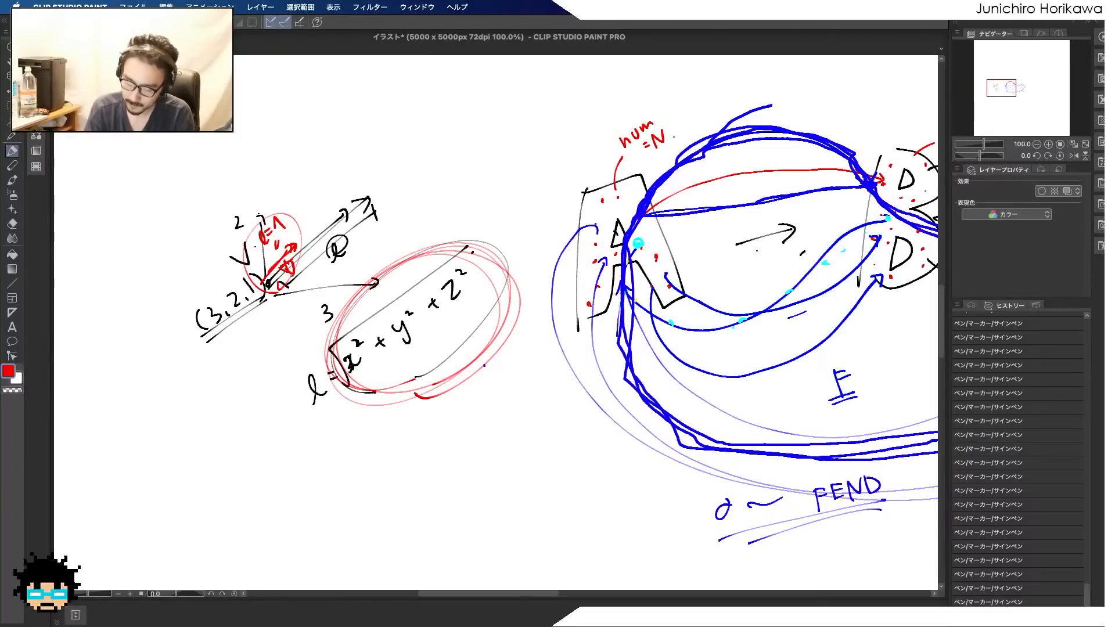
# Set the pen colour to blue (0300FF), trace the full-length vector in blue, and write "V =" above the formula
pyautogui.doubleClick(8, 371)
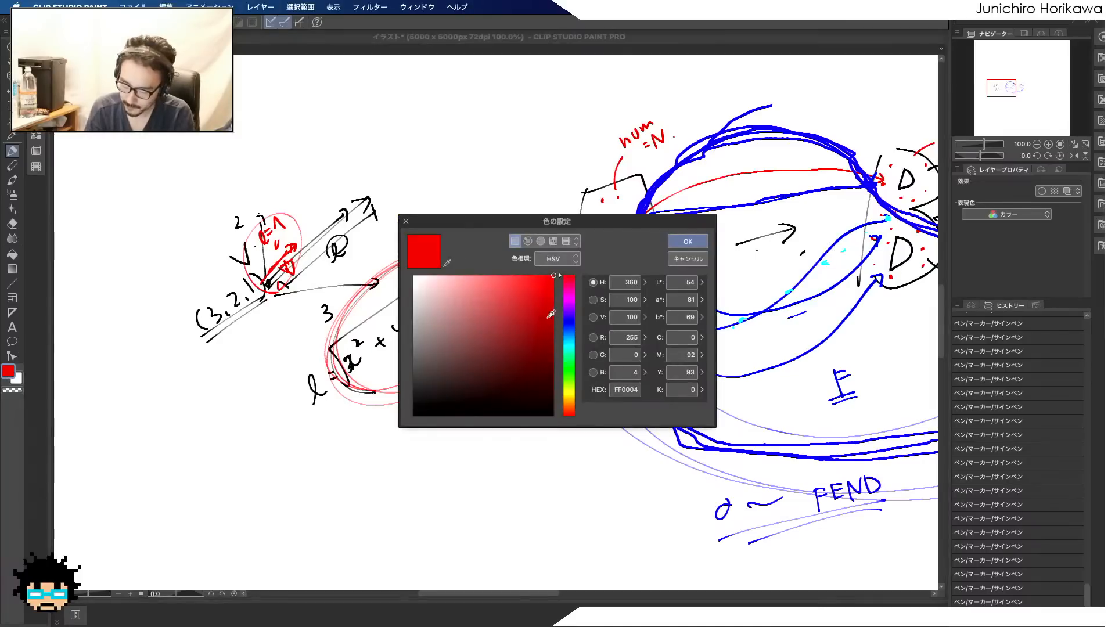
pyautogui.click(569, 322)
pyautogui.click(677, 242)
pyautogui.moveTo(264, 295); pyautogui.dragTo(376, 202)
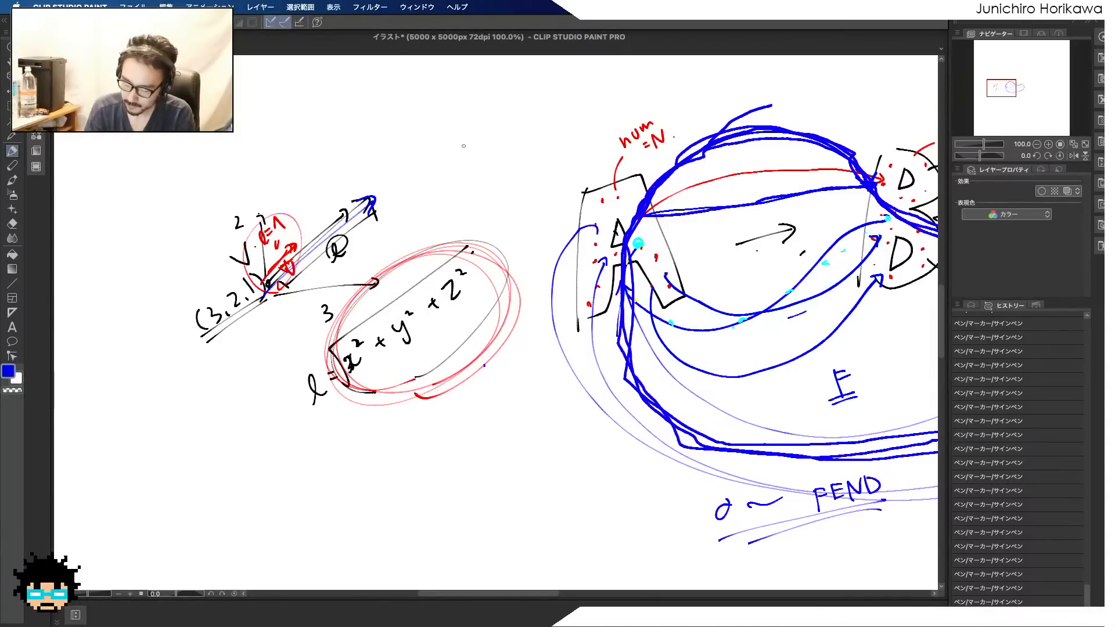
pyautogui.moveTo(403, 140)
pyautogui.mouseDown()
pyautogui.moveTo(413, 159)
pyautogui.moveTo(426, 132)
pyautogui.mouseUp()
pyautogui.moveTo(429, 140); pyautogui.dragTo(443, 142)
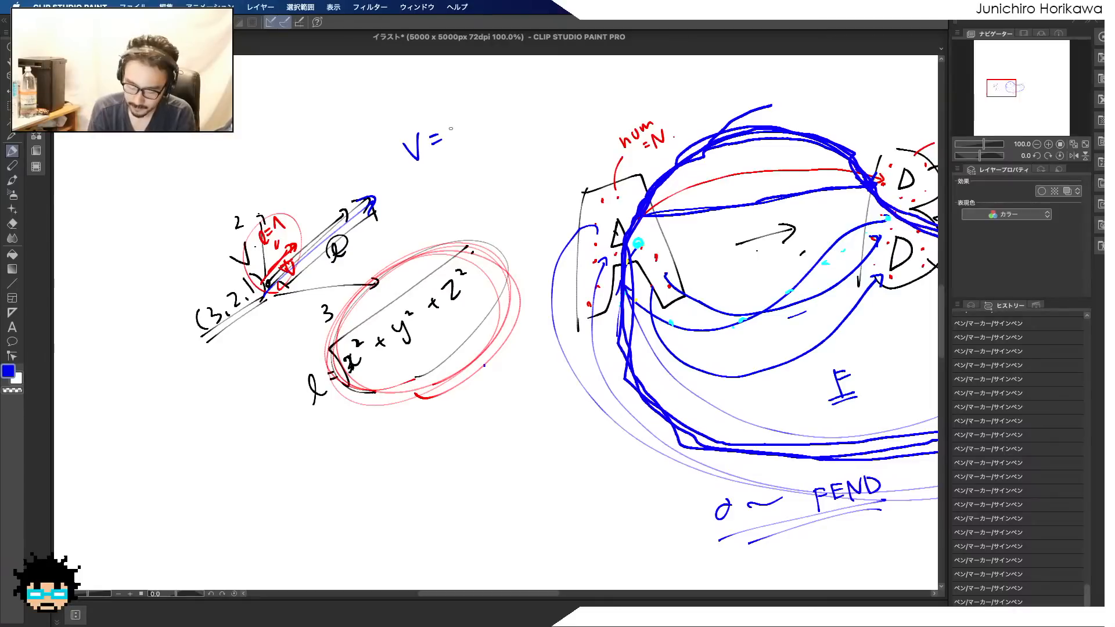
# Set the pen colour to red (FF0004), complete the equation with "Vn × l" after "V =", and underline it twice
pyautogui.click(8, 371)
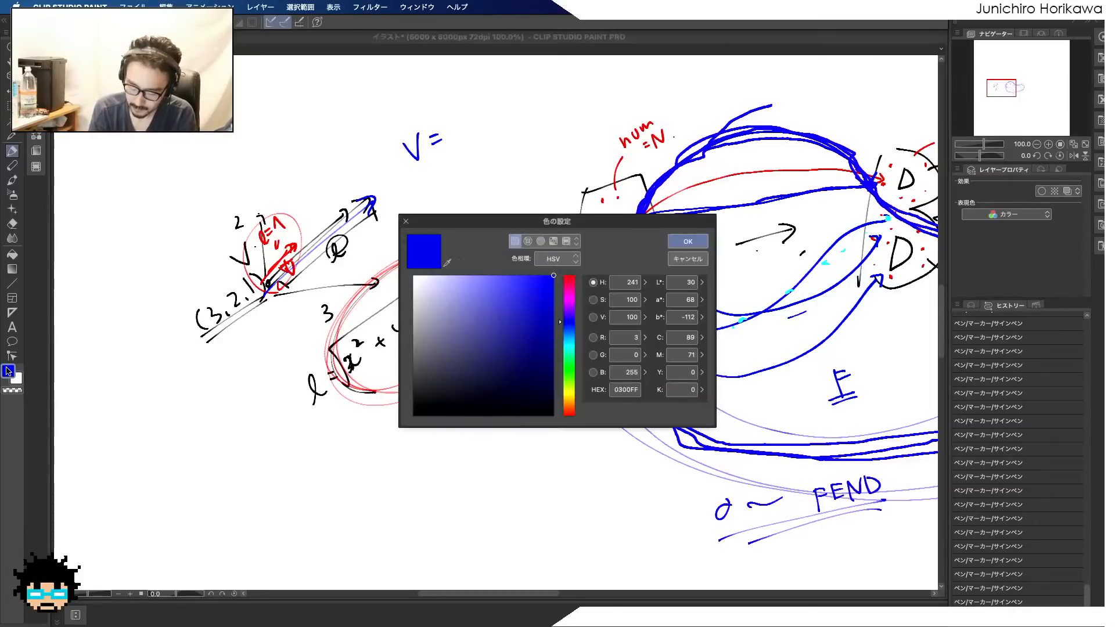
pyautogui.click(569, 277)
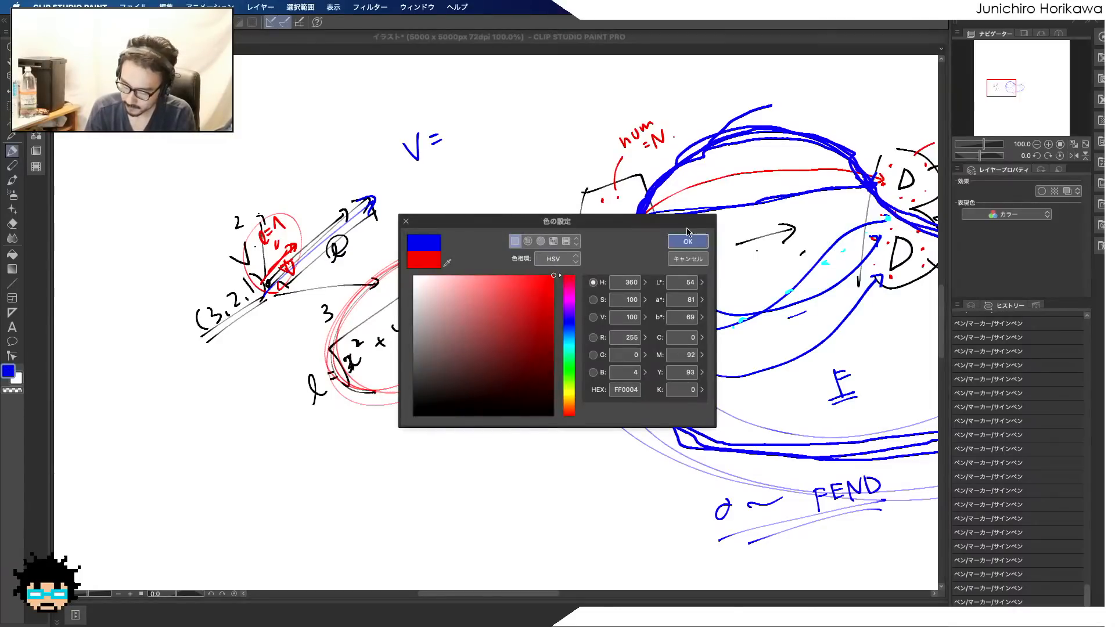
pyautogui.click(687, 239)
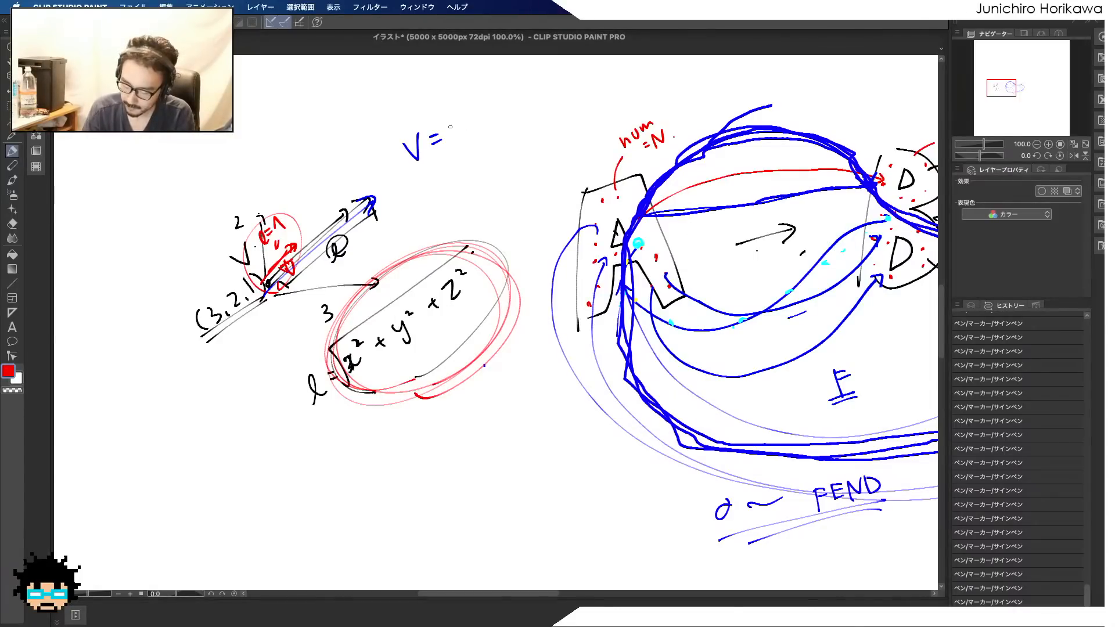
pyautogui.moveTo(451, 123)
pyautogui.mouseDown()
pyautogui.moveTo(457, 136)
pyautogui.moveTo(464, 121)
pyautogui.mouseUp()
pyautogui.moveTo(467, 125)
pyautogui.mouseDown()
pyautogui.moveTo(475, 134)
pyautogui.moveTo(491, 119)
pyautogui.mouseUp()
pyautogui.moveTo(491, 107)
pyautogui.mouseDown()
pyautogui.moveTo(482, 119)
pyautogui.moveTo(518, 100)
pyautogui.mouseUp()
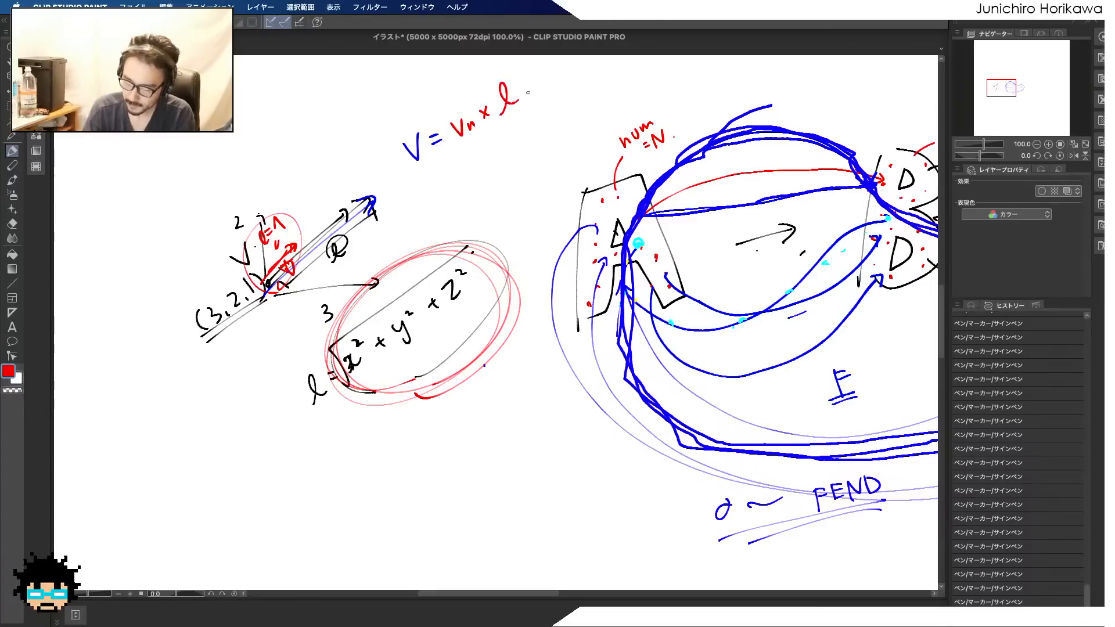
pyautogui.moveTo(408, 177); pyautogui.dragTo(521, 117)
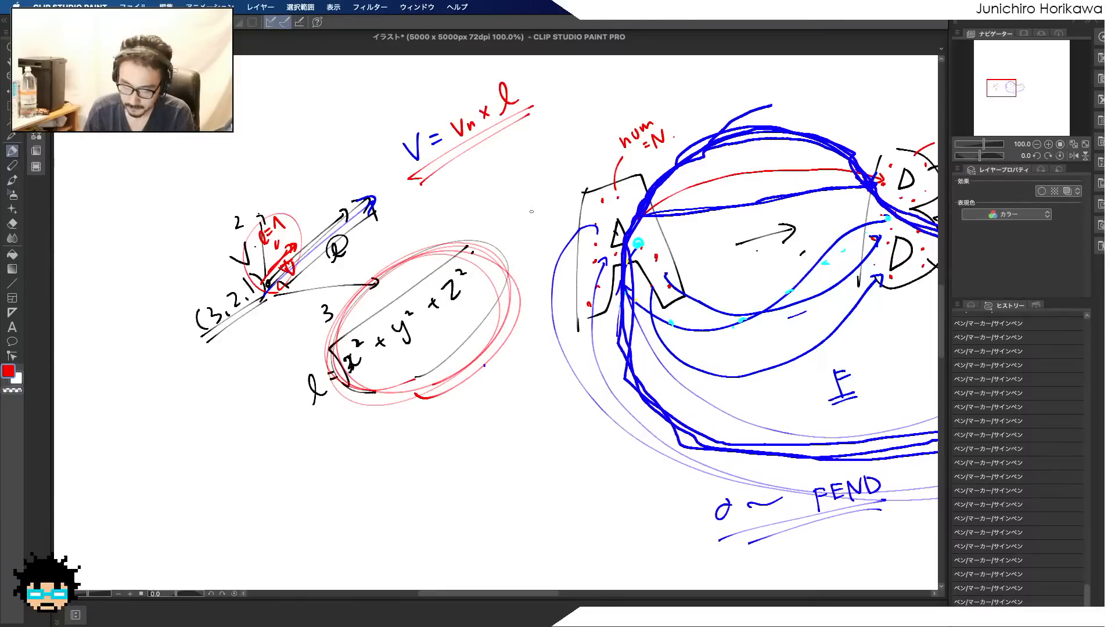
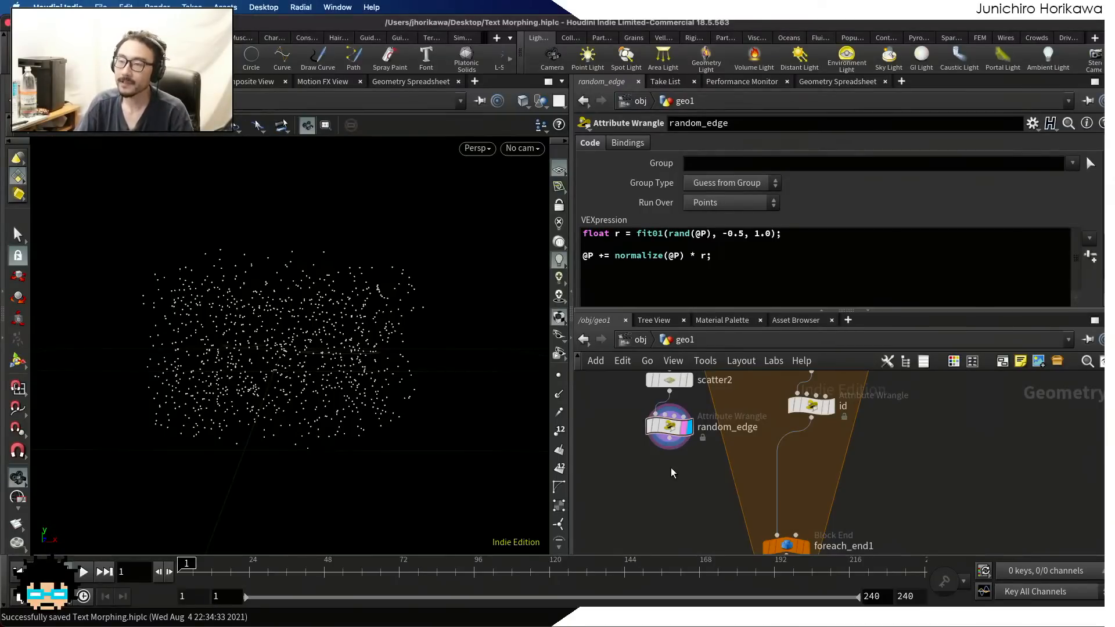
# Write the expression @P / length(@P) on a new line below the displacement code in the random_edge wrangle
pyautogui.scroll(-2, 671, 484)
pyautogui.moveTo(670, 480); pyautogui.dragTo(674, 444, button='middle')
pyautogui.scroll(1, 674, 444)
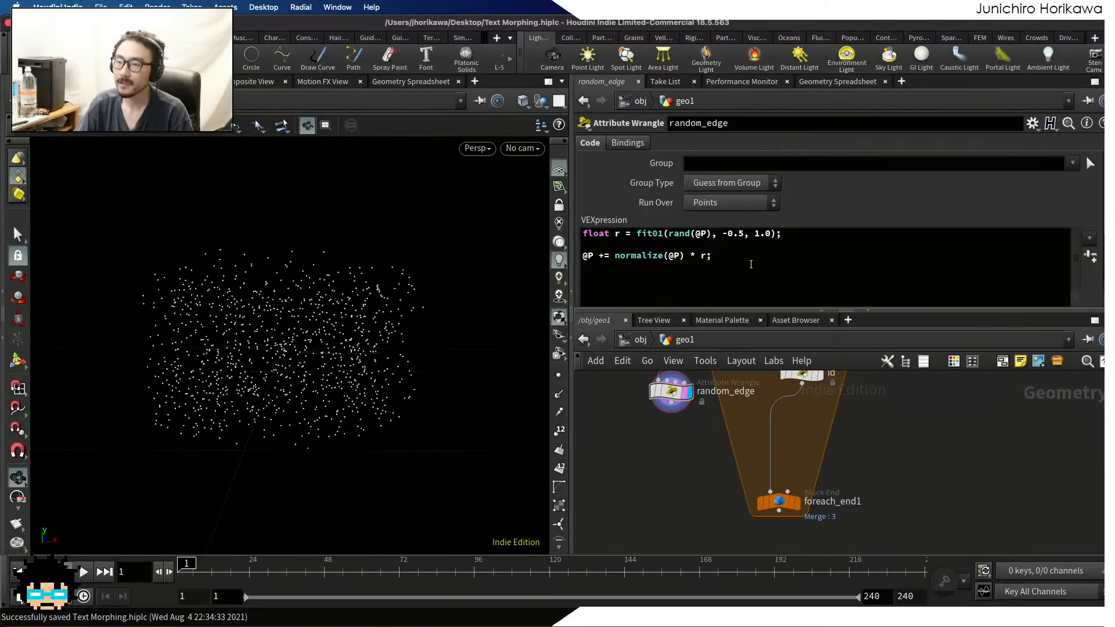
pyautogui.click(750, 264)
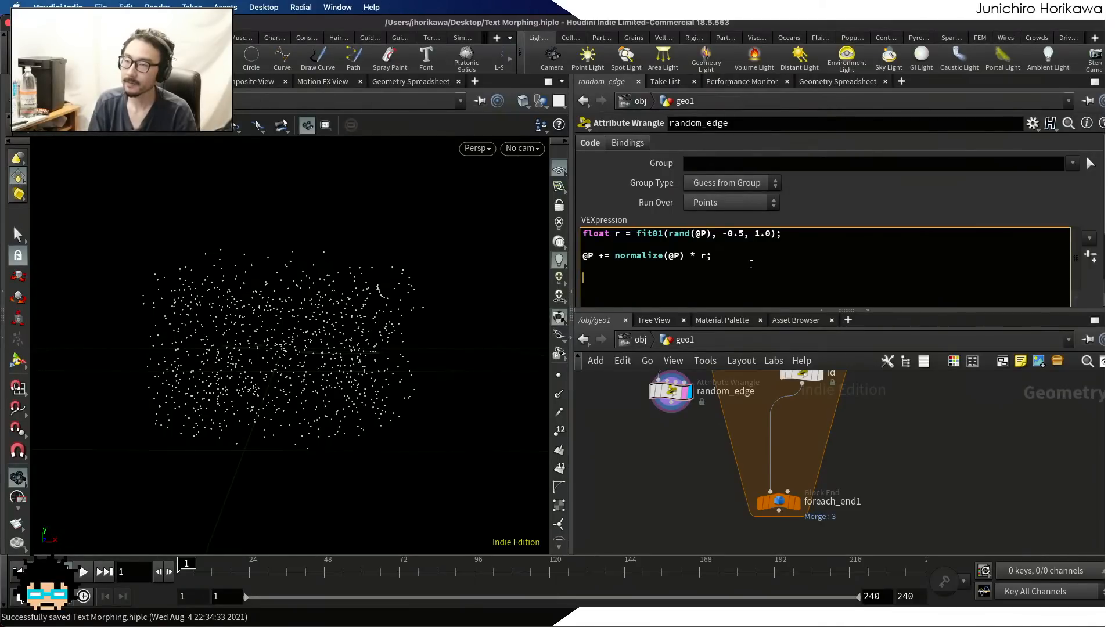
pyautogui.write('lengtr(')
pyautogui.press('BackSpace')
pyautogui.press('BackSpace')
pyautogui.write('h')
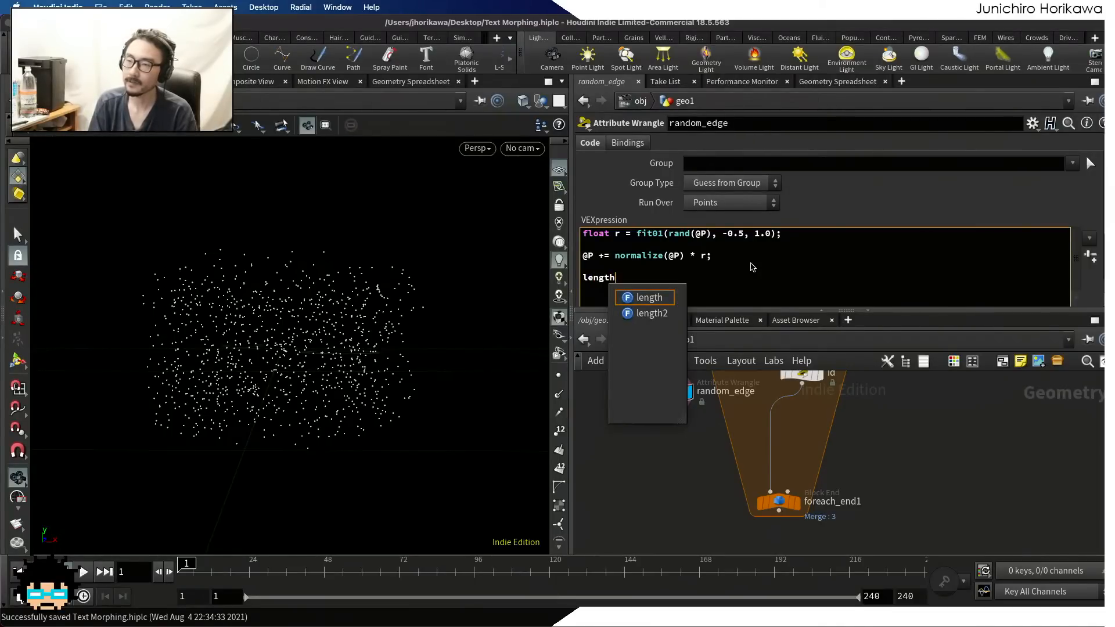
pyautogui.write('(@P0)')
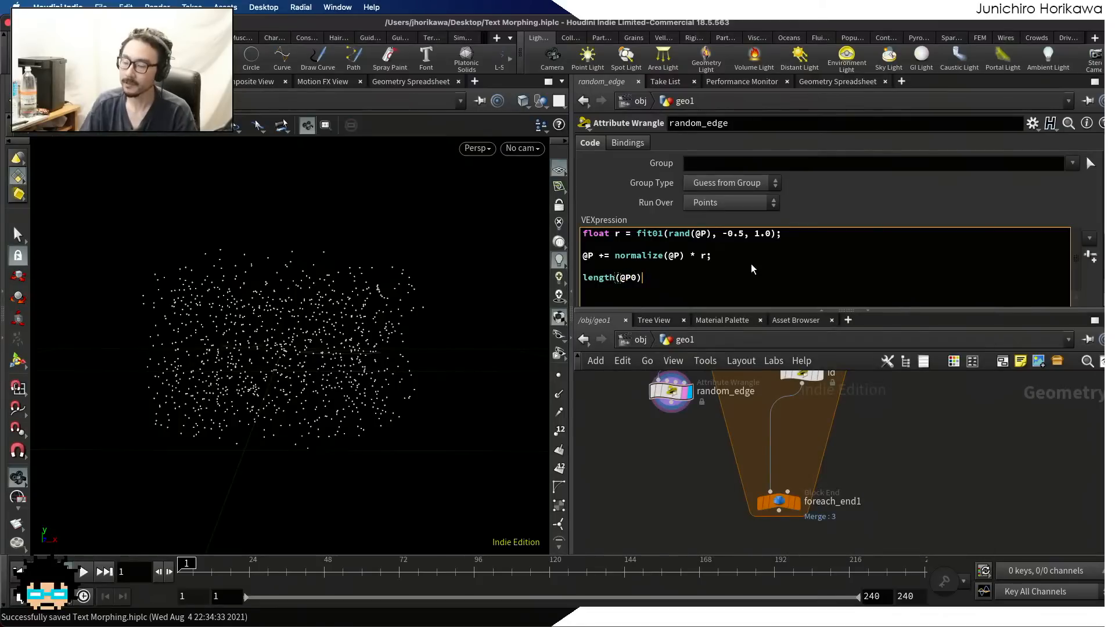
pyautogui.press('BackSpace')
pyautogui.press('BackSpace')
pyautogui.write(')')
pyautogui.press('Home')
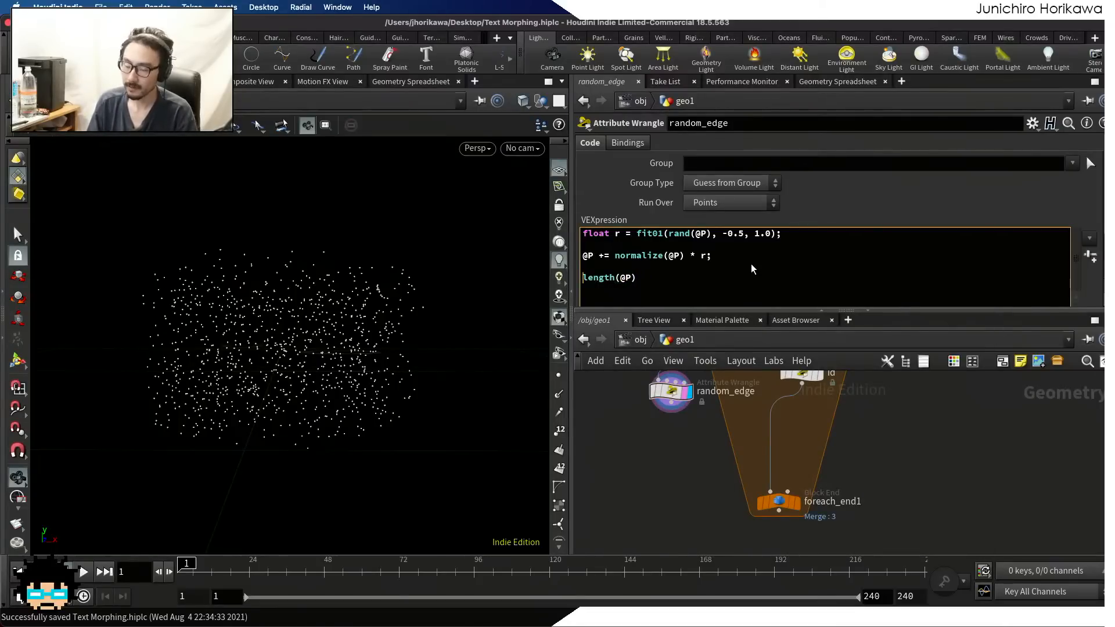
pyautogui.write('@P /')
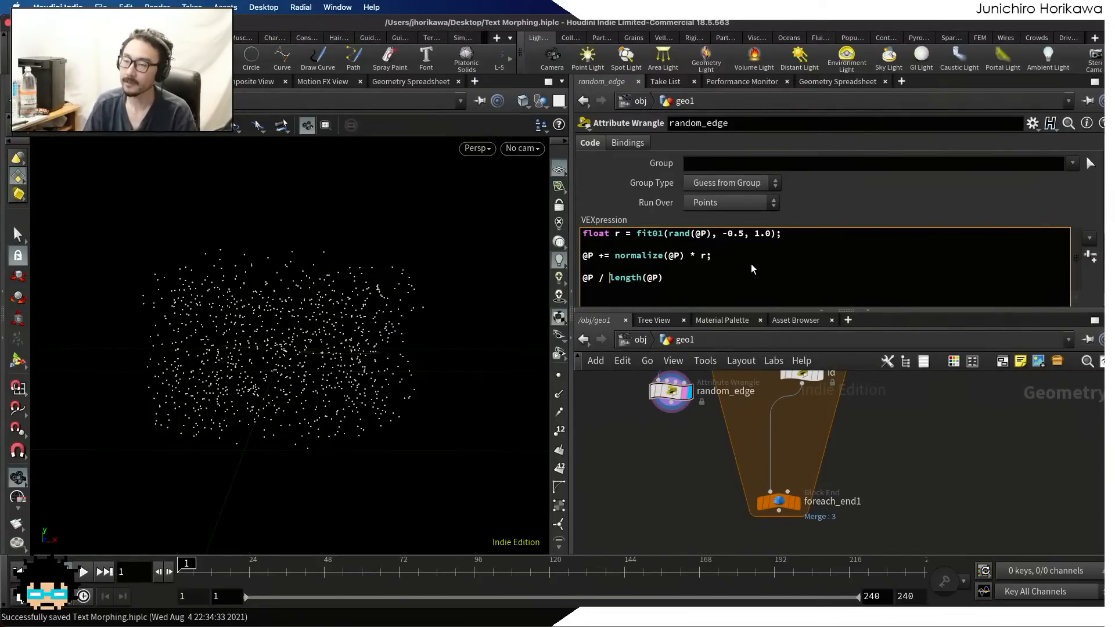
# Try to extend the @P / length(@P) line with "= norm", and delete the whole line from the code
pyautogui.click(724, 278)
pyautogui.write('= ')
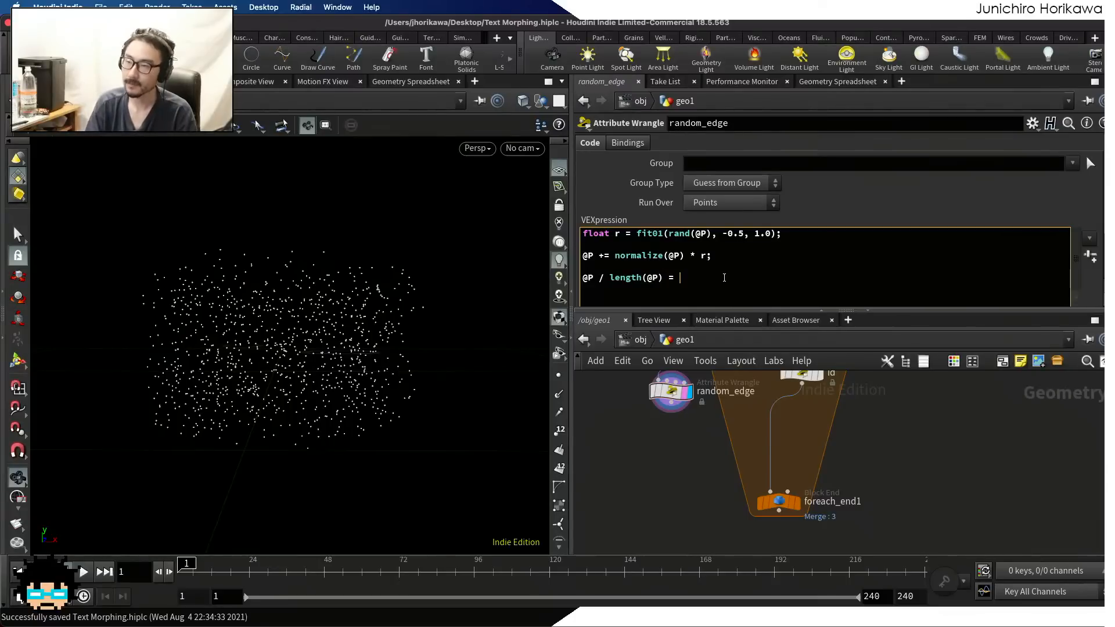
pyautogui.write('normaliz')
pyautogui.press('BackSpace')
pyautogui.press('BackSpace')
pyautogui.press('BackSpace')
pyautogui.press('BackSpace')
pyautogui.press('BackSpace')
pyautogui.press('BackSpace')
pyautogui.press('BackSpace')
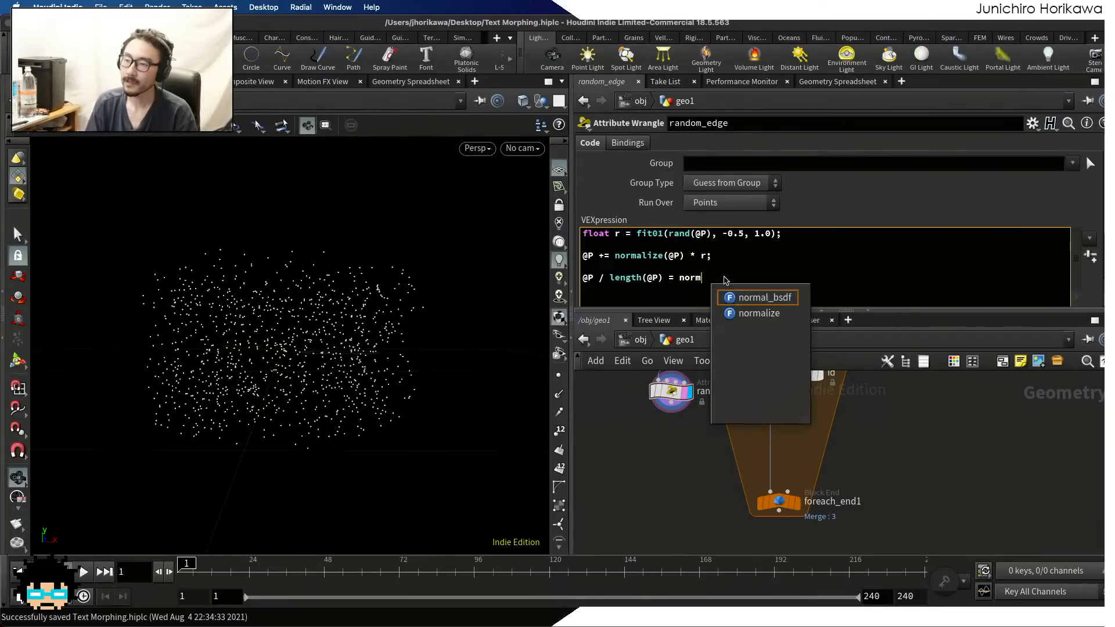
pyautogui.press('BackSpace')
pyautogui.press('BackSpace')
pyautogui.press('BackSpace')
pyautogui.press('BackSpace')
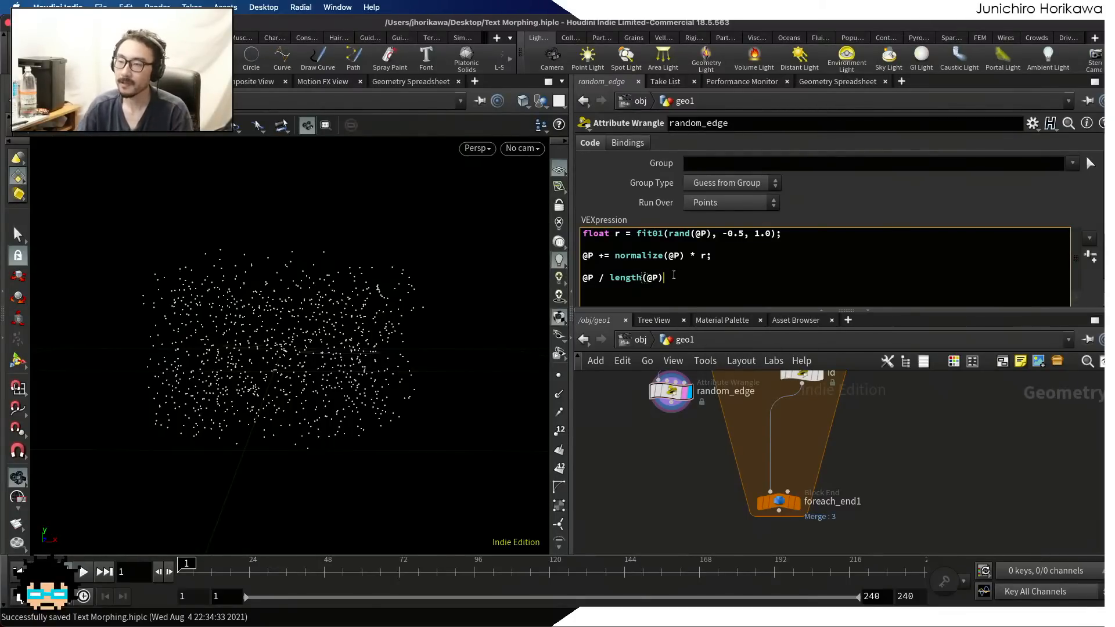
pyautogui.moveTo(667, 278); pyautogui.dragTo(525, 284)
pyautogui.press('BackSpace')
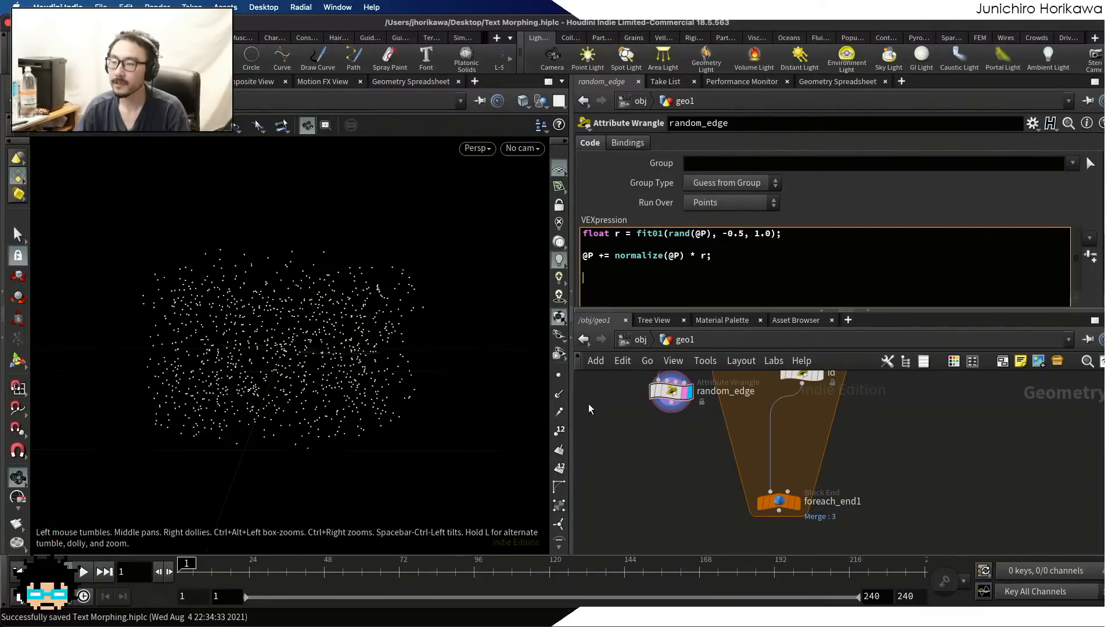
# Duplicate the id wrangle and place the copy directly below the random_edge node
pyautogui.click(650, 448)
pyautogui.moveTo(650, 448); pyautogui.dragTo(684, 520, button='middle')
pyautogui.moveTo(373, 358); pyautogui.dragTo(302, 323)
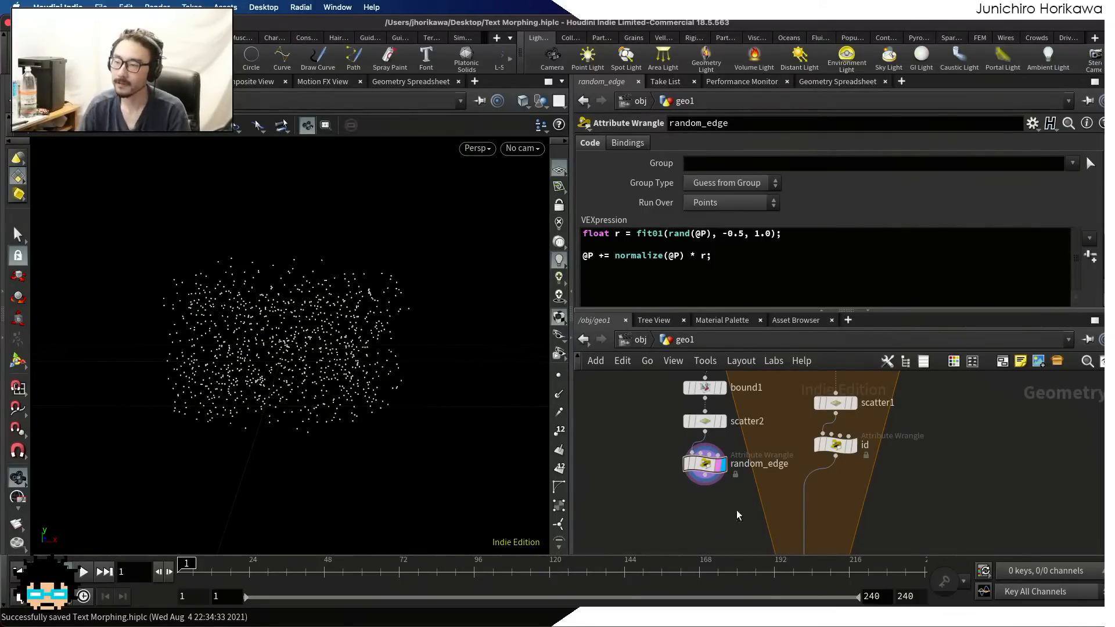
pyautogui.scroll(-1, 748, 506)
pyautogui.moveTo(770, 508); pyautogui.dragTo(774, 437, button='middle')
pyautogui.scroll(2, 774, 438)
pyautogui.moveTo(843, 441); pyautogui.dragTo(844, 500, button='middle')
pyautogui.moveTo(842, 418); pyautogui.dragTo(701, 507)
# Connect random_edge to the first input of the id wrangle's copy and display the copy
pyautogui.click(866, 448)
pyautogui.scroll(2, 682, 520)
pyautogui.scroll(-1, 687, 527)
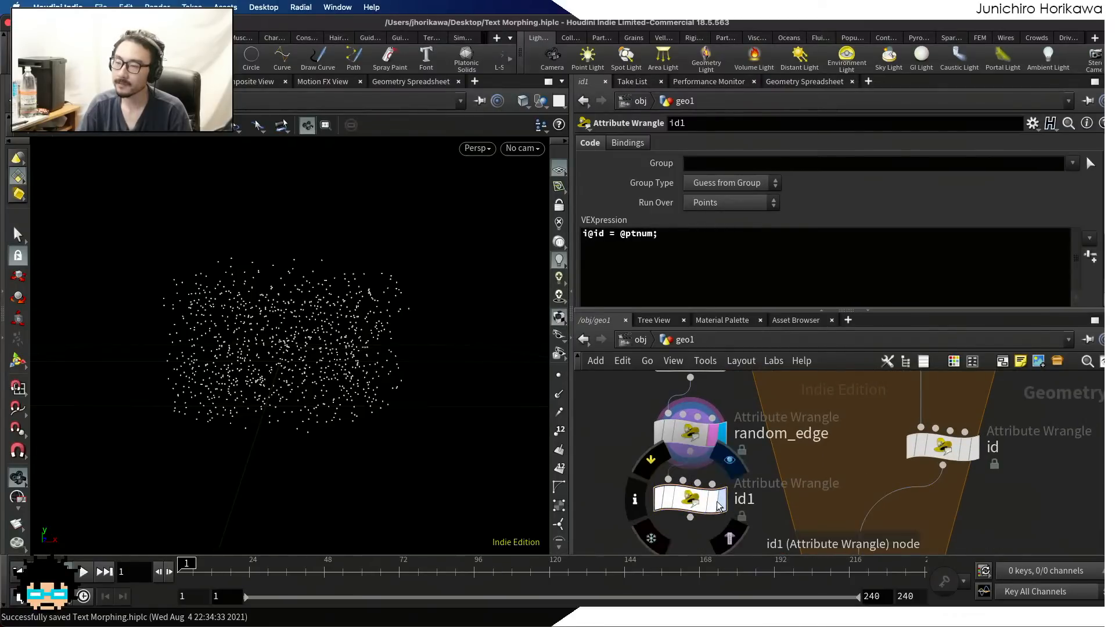
pyautogui.click(722, 501)
pyautogui.click(718, 500)
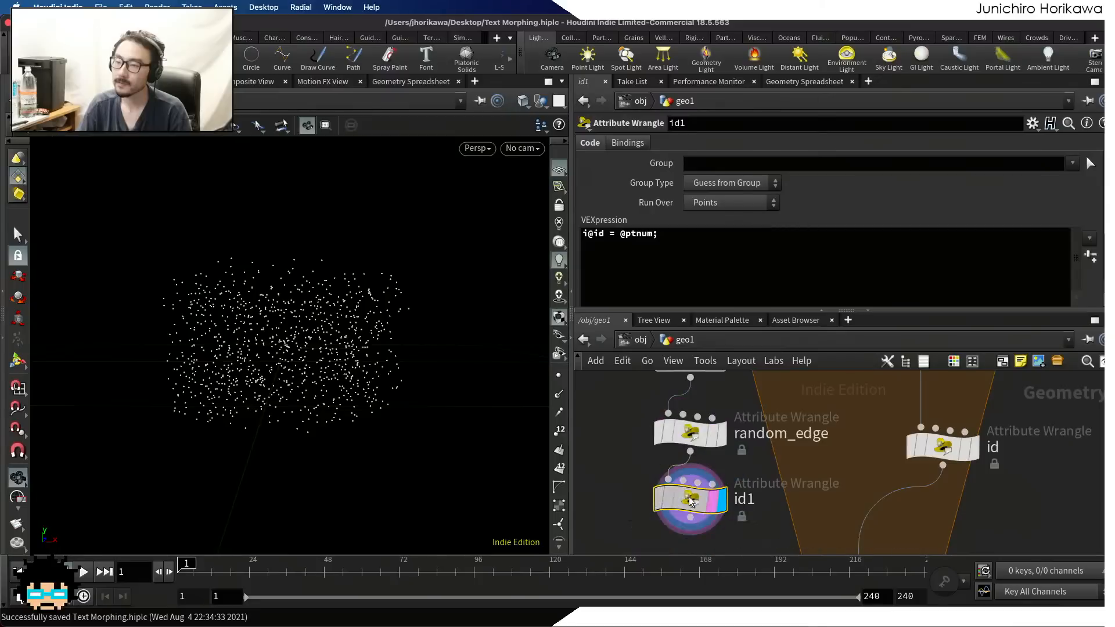
# Examine the point attributes of the id1 node in the Geometry Spreadsheet
pyautogui.click(807, 81)
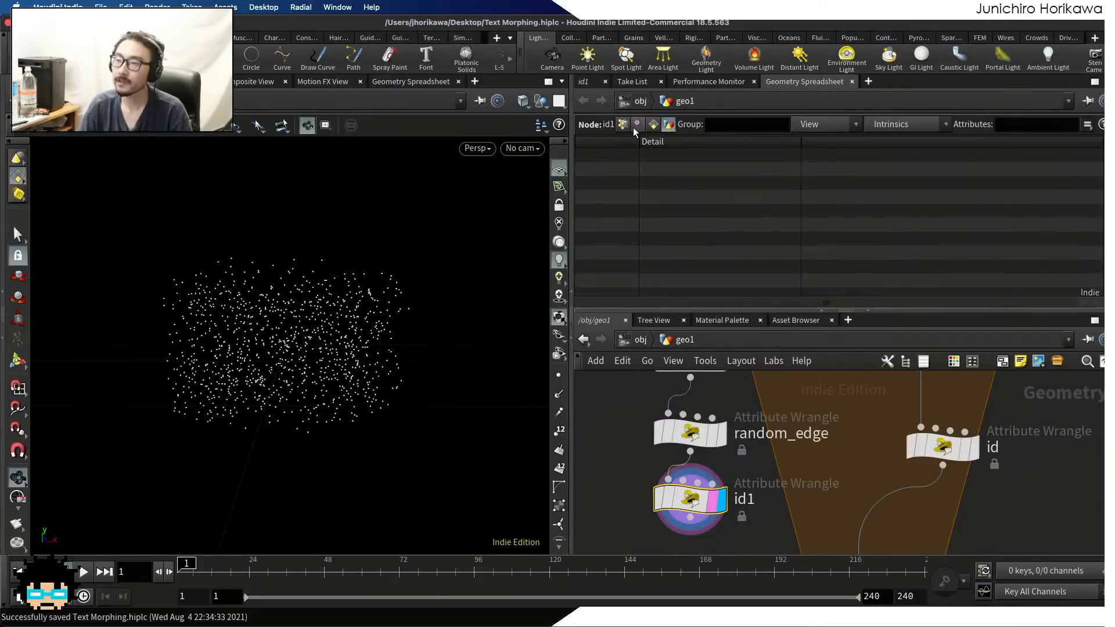
pyautogui.click(625, 124)
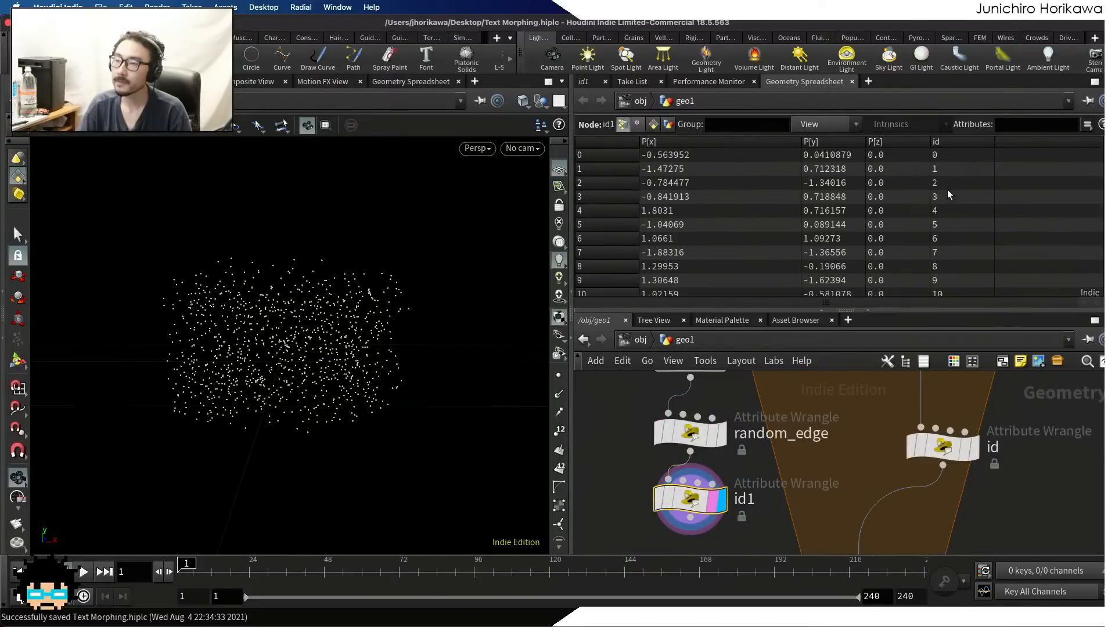
pyautogui.moveTo(1107, 153); pyautogui.dragTo(1085, 152)
# Move the id wrangle slightly down and add a Merge node below id1
pyautogui.scroll(-5, 777, 450)
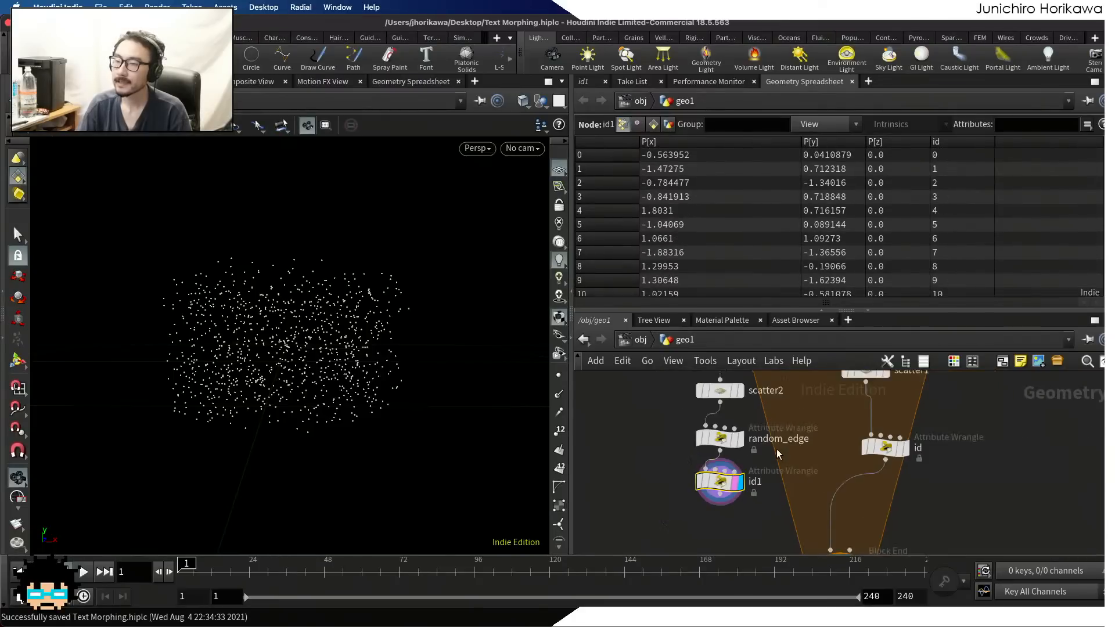
pyautogui.moveTo(846, 478); pyautogui.dragTo(822, 427, button='middle')
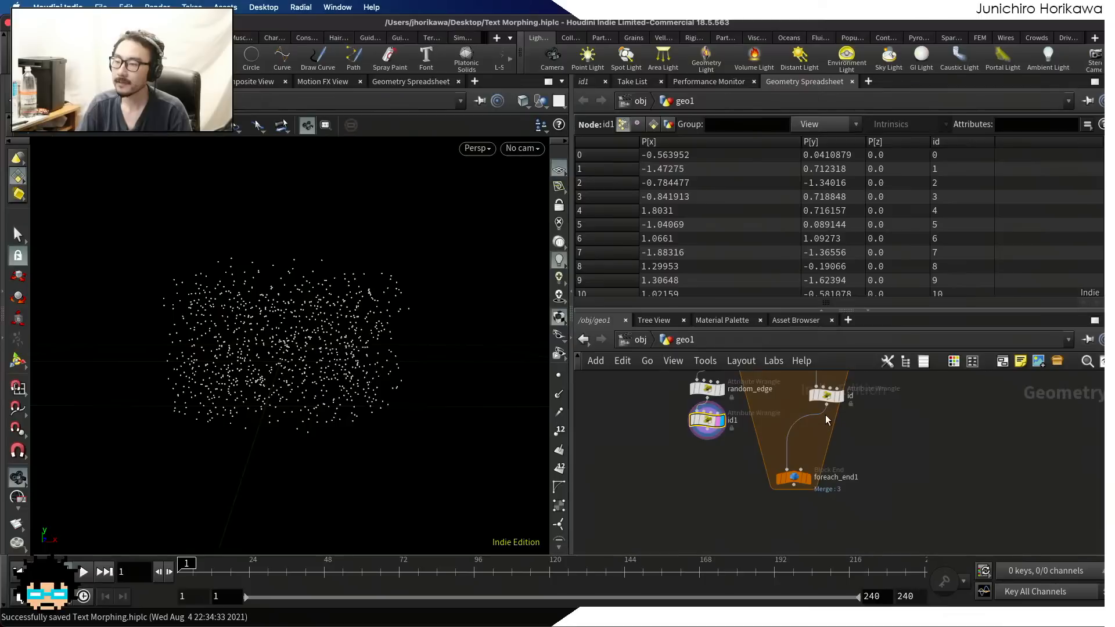
pyautogui.moveTo(827, 397); pyautogui.dragTo(833, 426)
pyautogui.scroll(2, 818, 473)
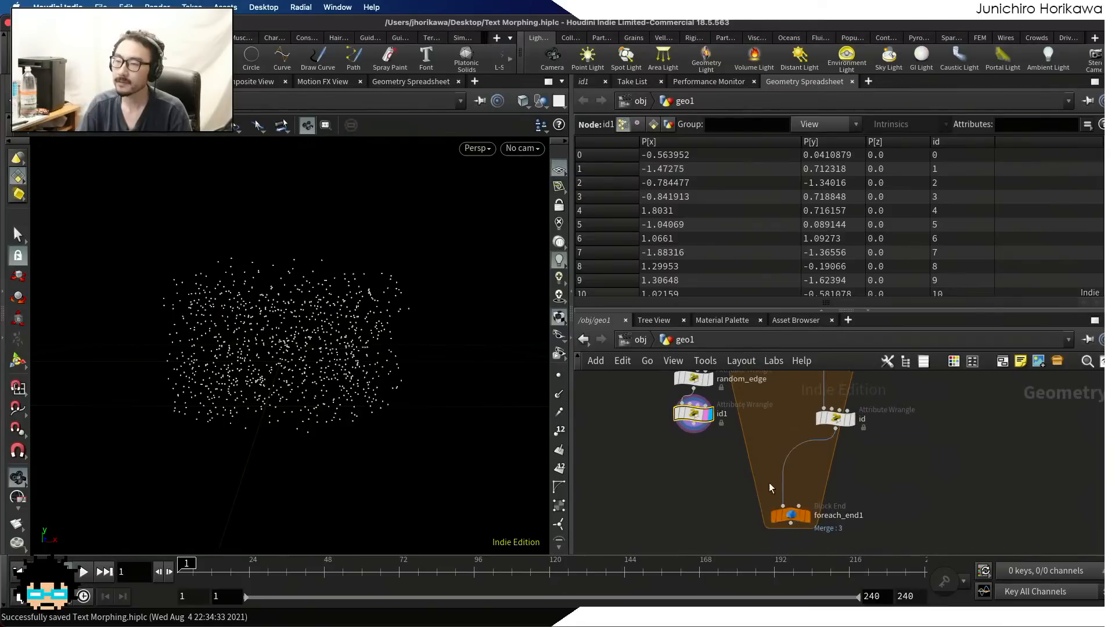
pyautogui.press('Tab')
pyautogui.write('merge')
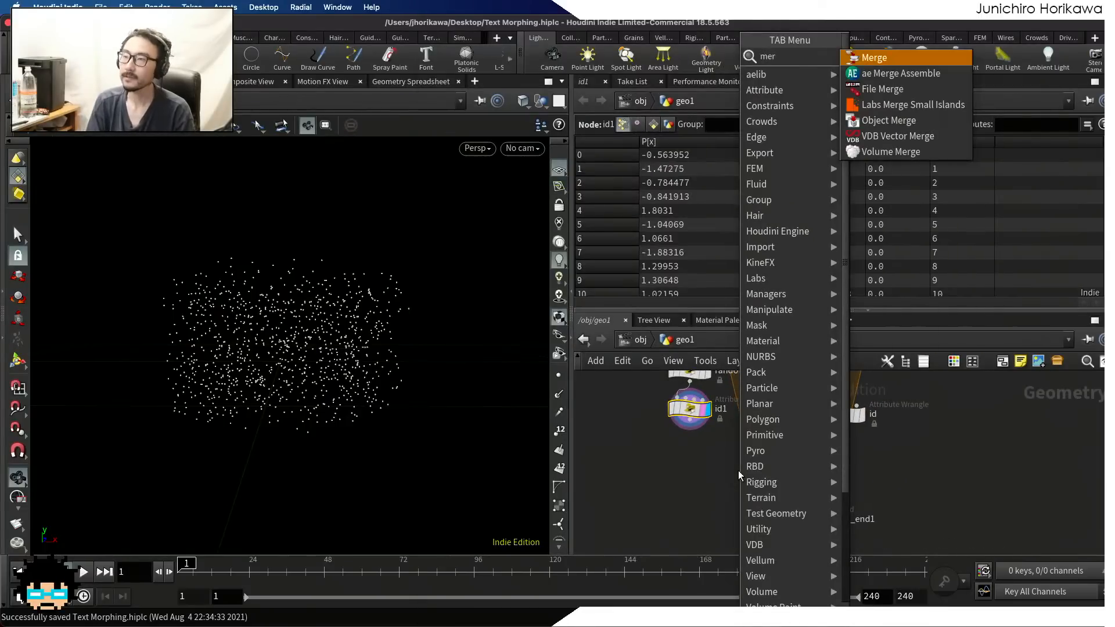
pyautogui.press('Return')
pyautogui.click(723, 456)
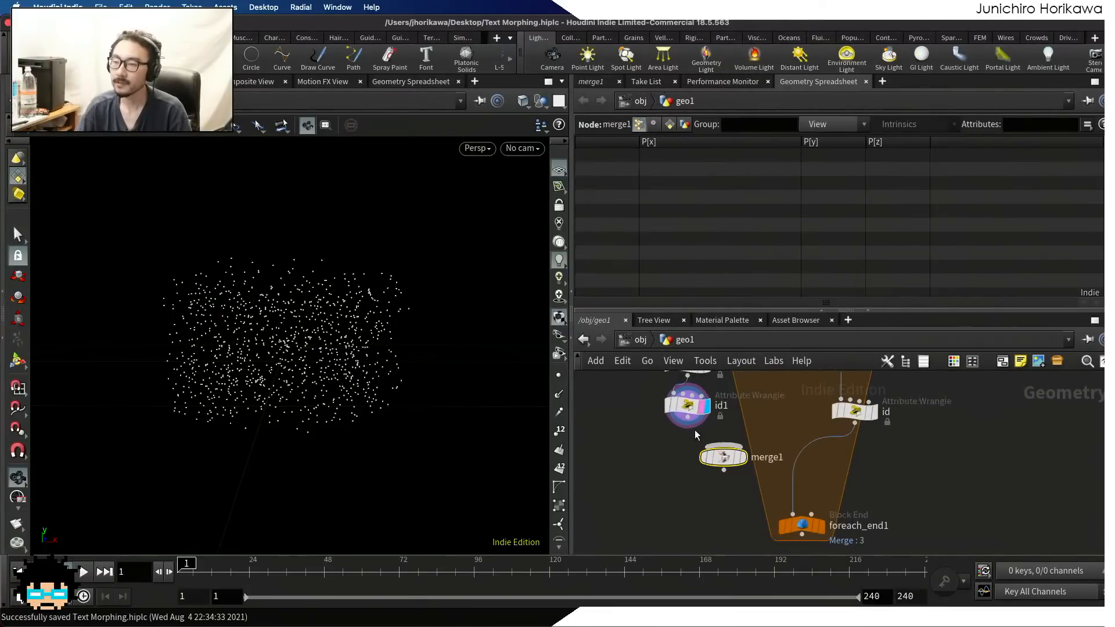
# Connect the id1 and id wrangles to the Merge node and display the merged result
pyautogui.moveTo(687, 417); pyautogui.dragTo(724, 446)
pyautogui.moveTo(726, 452); pyautogui.dragTo(739, 477)
pyautogui.scroll(1, 837, 454)
pyautogui.moveTo(856, 421); pyautogui.dragTo(741, 475)
pyautogui.scroll(1, 744, 484)
pyautogui.click(749, 490)
pyautogui.click(757, 515)
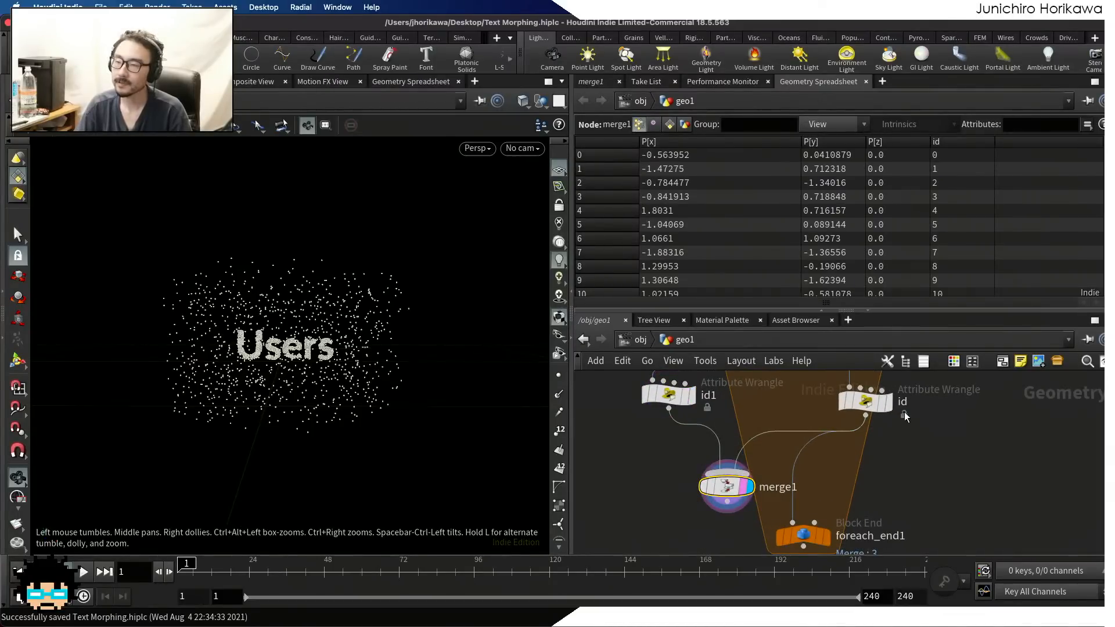
# Feed the Merge node's output into foreach_end1 in place of the direct id connection
pyautogui.moveTo(859, 409); pyautogui.dragTo(861, 403)
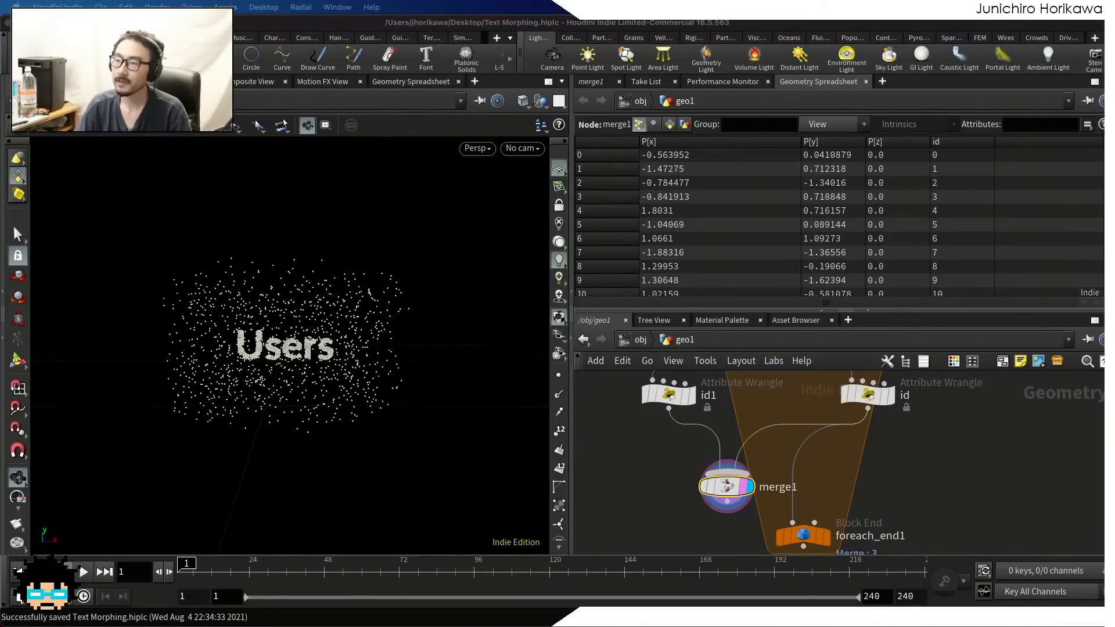
pyautogui.moveTo(728, 501); pyautogui.dragTo(794, 522)
pyautogui.moveTo(810, 540); pyautogui.dragTo(807, 458, button='middle')
pyautogui.scroll(1, 807, 458)
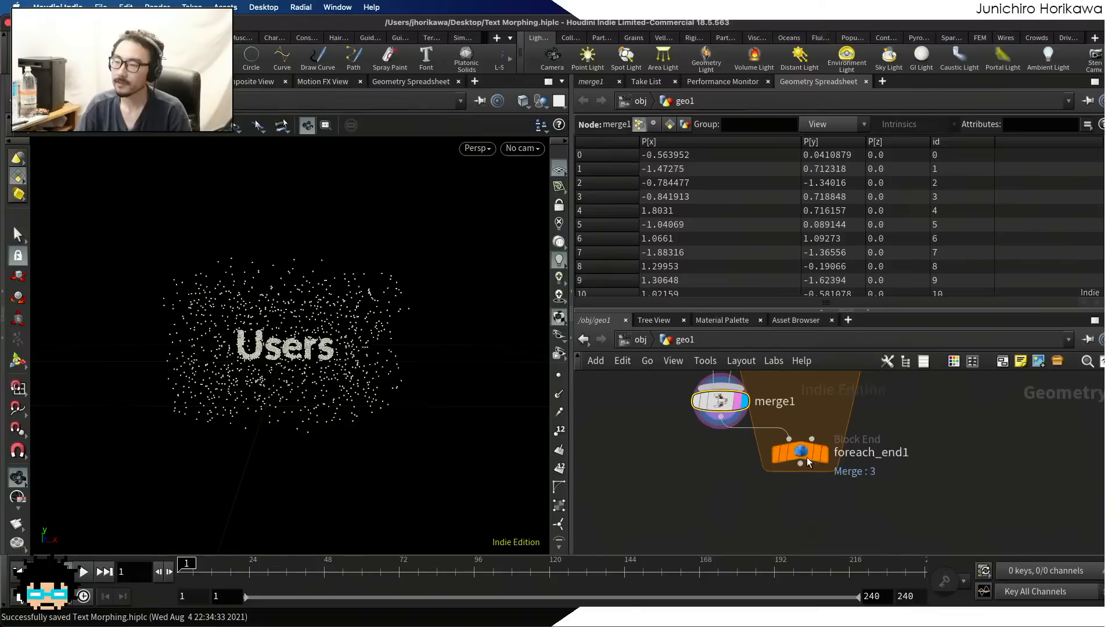
# Display the foreach_end1 node, save the scene, and inspect the combined points in the viewport
pyautogui.click(807, 456)
pyautogui.moveTo(804, 455); pyautogui.dragTo(798, 468)
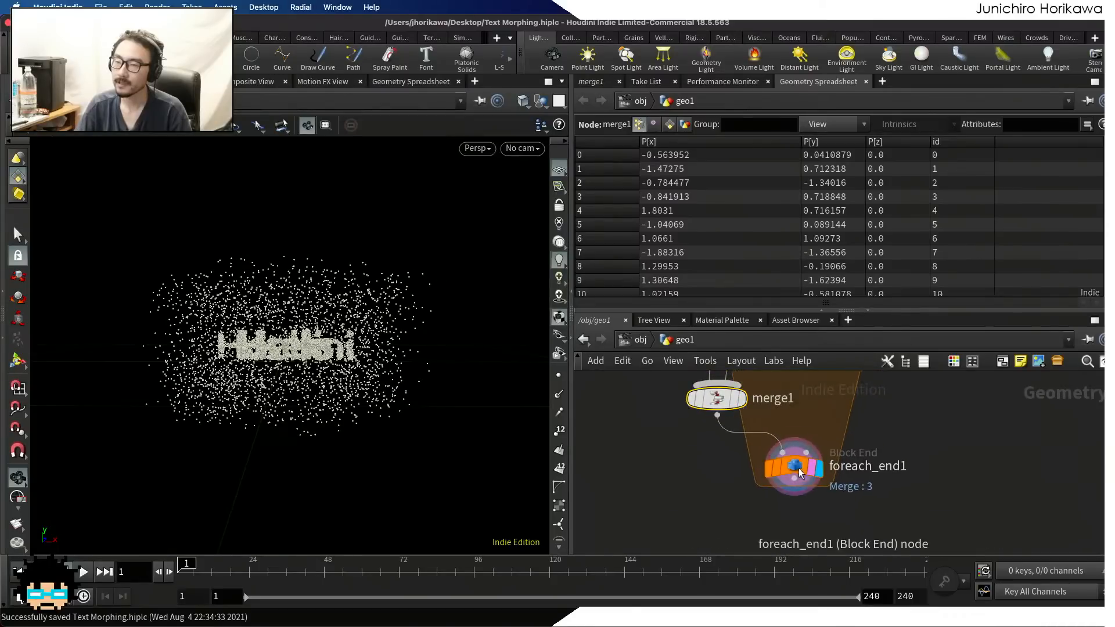
pyautogui.click(799, 471)
pyautogui.press('super+s')
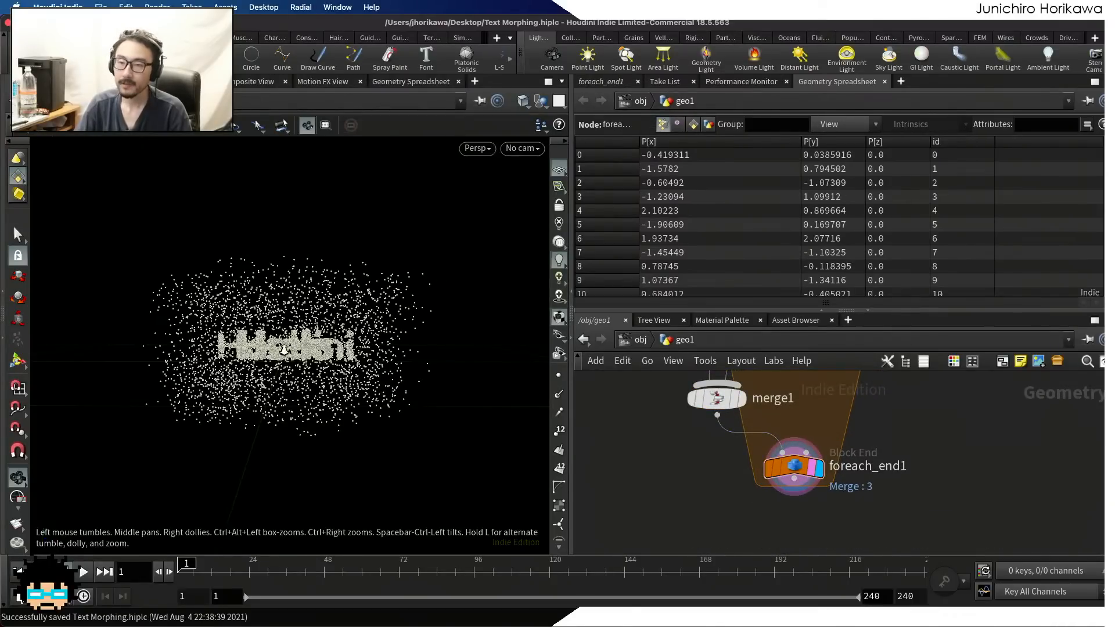
pyautogui.moveTo(284, 350); pyautogui.dragTo(352, 371, button='right')
pyautogui.moveTo(352, 371); pyautogui.dragTo(389, 365, button='middle')
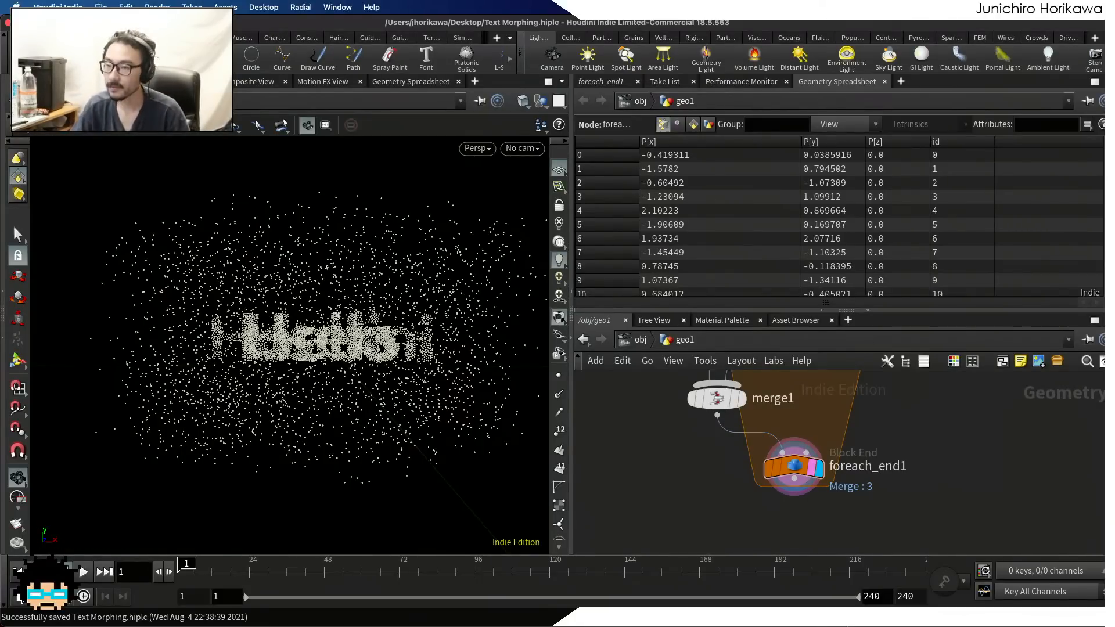
# Switch to the Clip Studio Paint sketch, find a blank area below the drawings, and set the pen colour to black
pyautogui.hotkey('ctrl', 'Up')
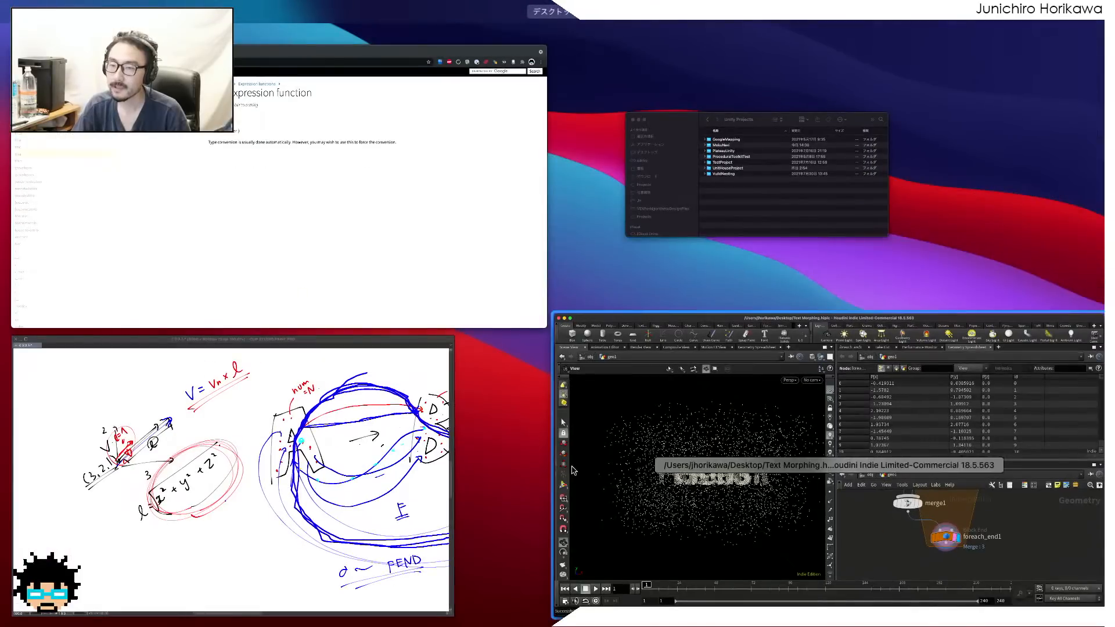
pyautogui.click(395, 483)
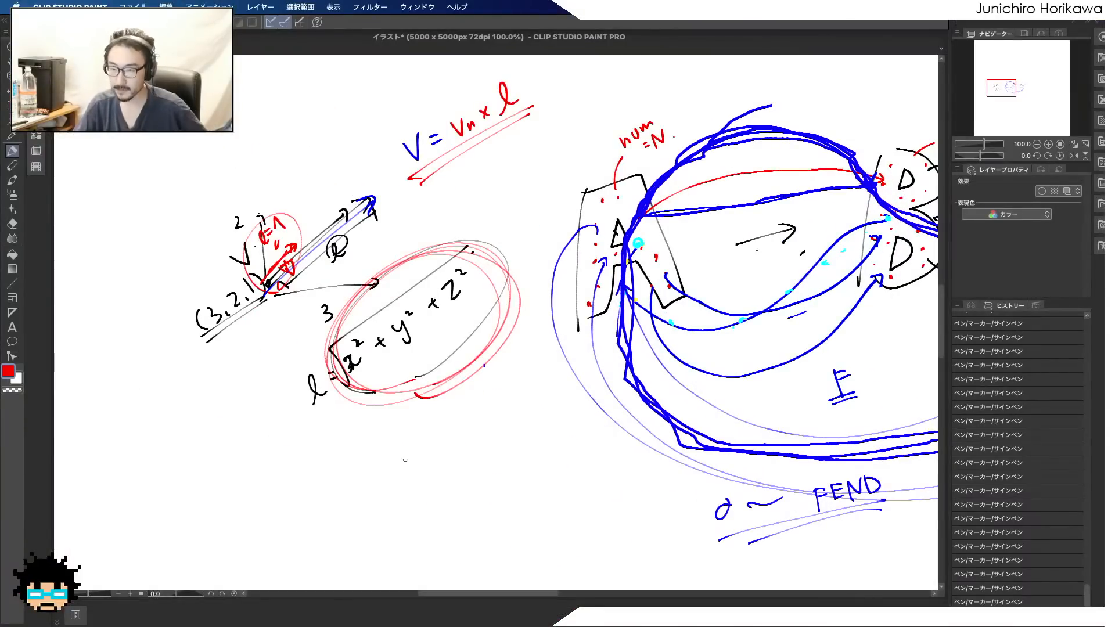
pyautogui.scroll(-10, 391, 348)
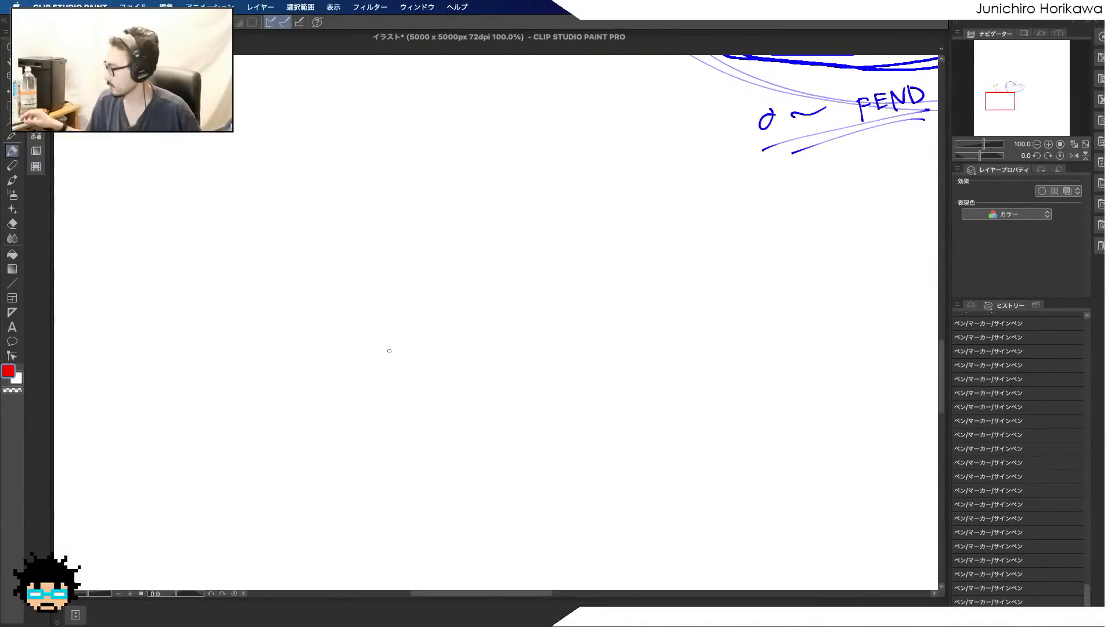
pyautogui.click(8, 371)
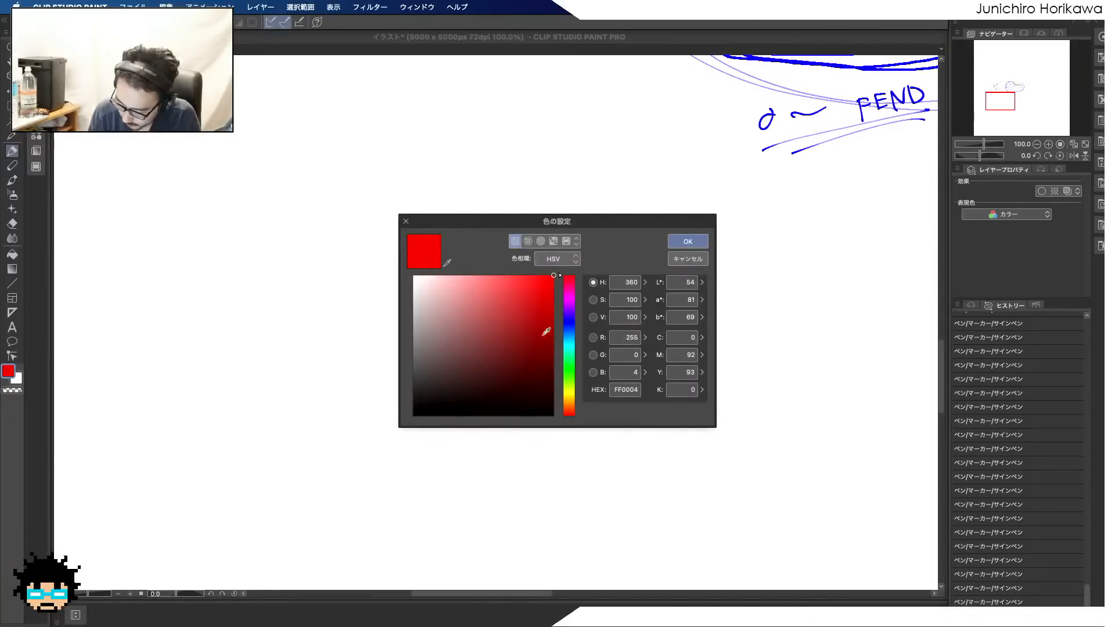
pyautogui.click(551, 416)
pyautogui.click(679, 240)
# Draw a cluster of scattered black dots and a letter A made of dots beside it
pyautogui.moveTo(213, 267); pyautogui.dragTo(195, 296)
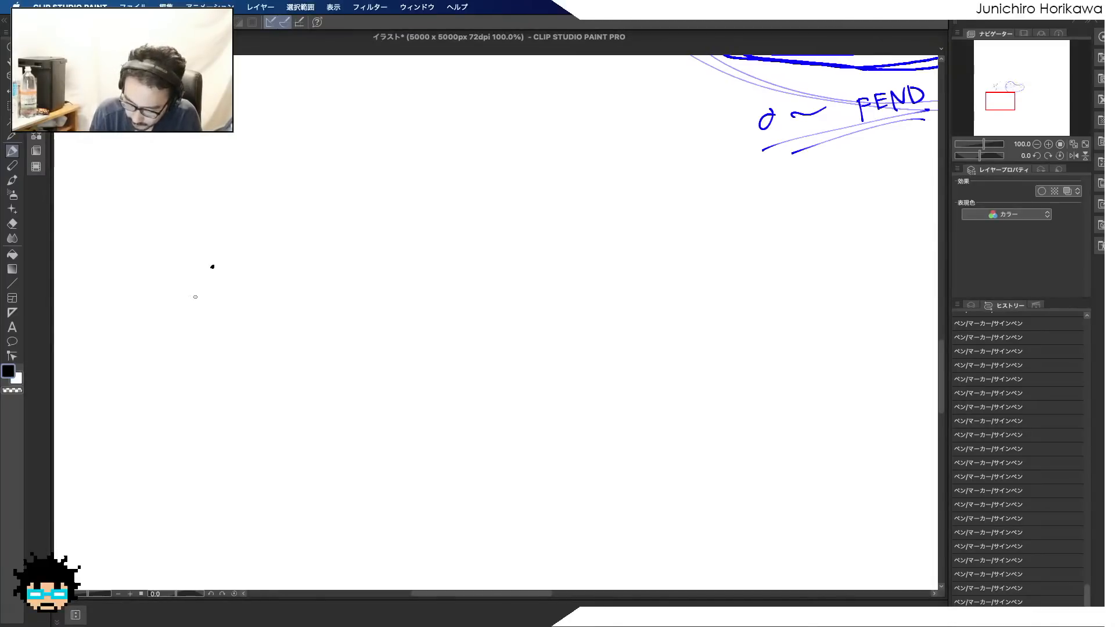
pyautogui.click(230, 313)
pyautogui.click(230, 265)
pyautogui.click(250, 273)
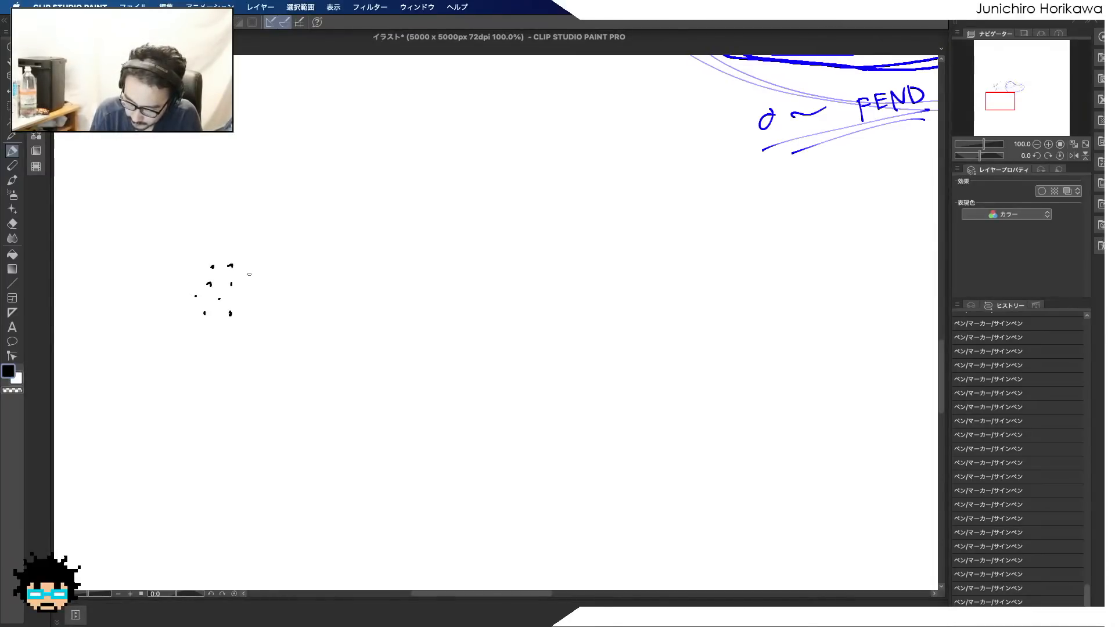
pyautogui.click(231, 284)
pyautogui.click(248, 285)
pyautogui.click(261, 311)
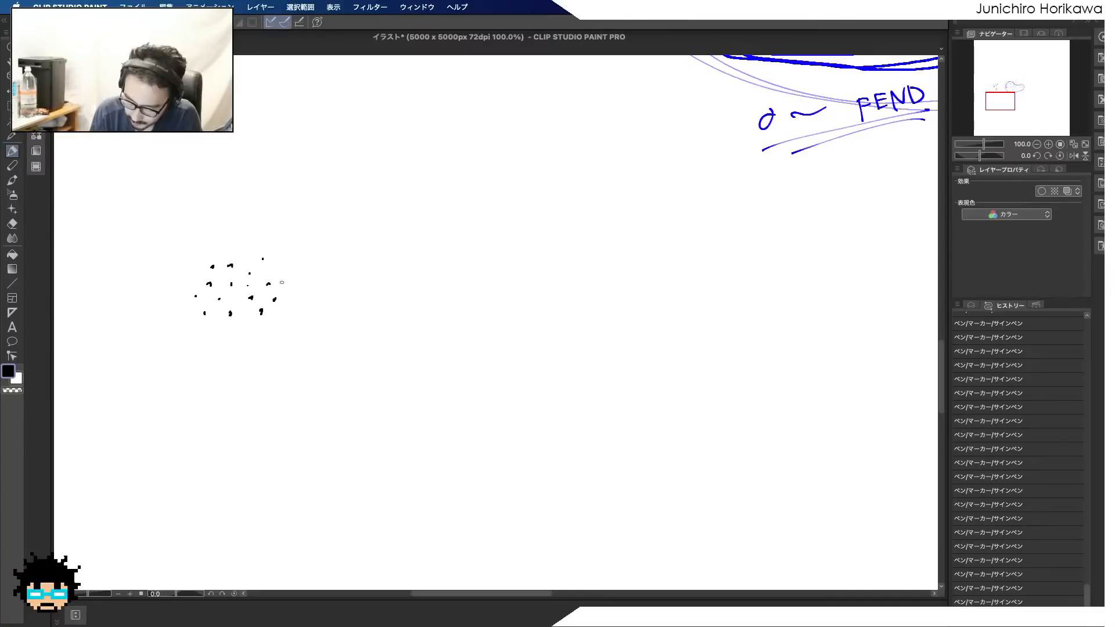
pyautogui.click(282, 282)
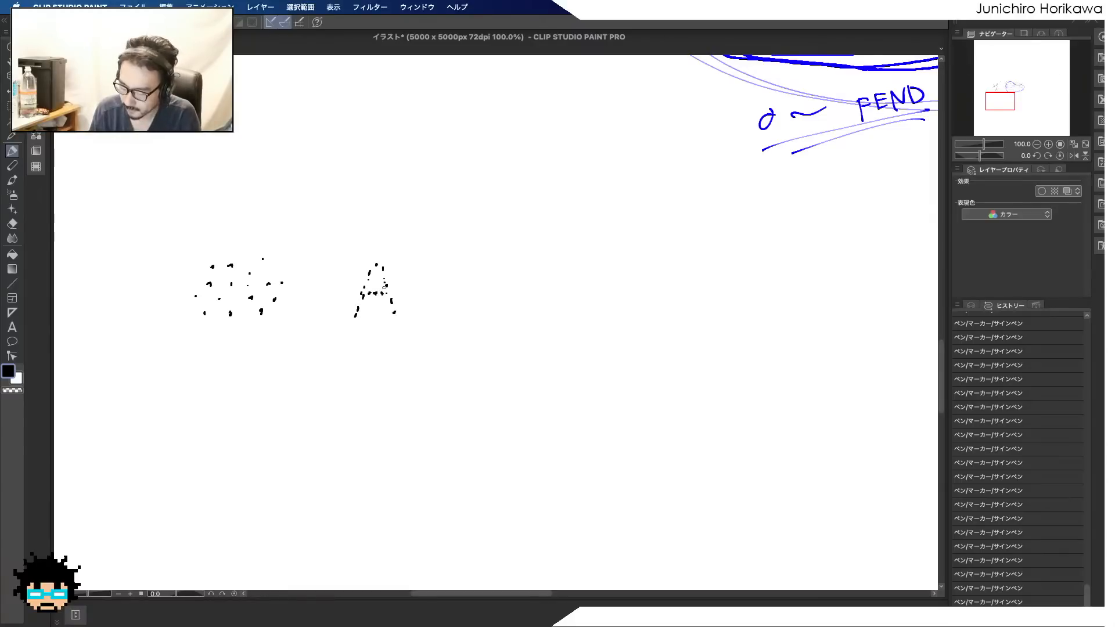
# Draw a second cluster of scattered black dots to the right of the dotted letter A
pyautogui.click(517, 248)
pyautogui.click(536, 251)
pyautogui.click(492, 269)
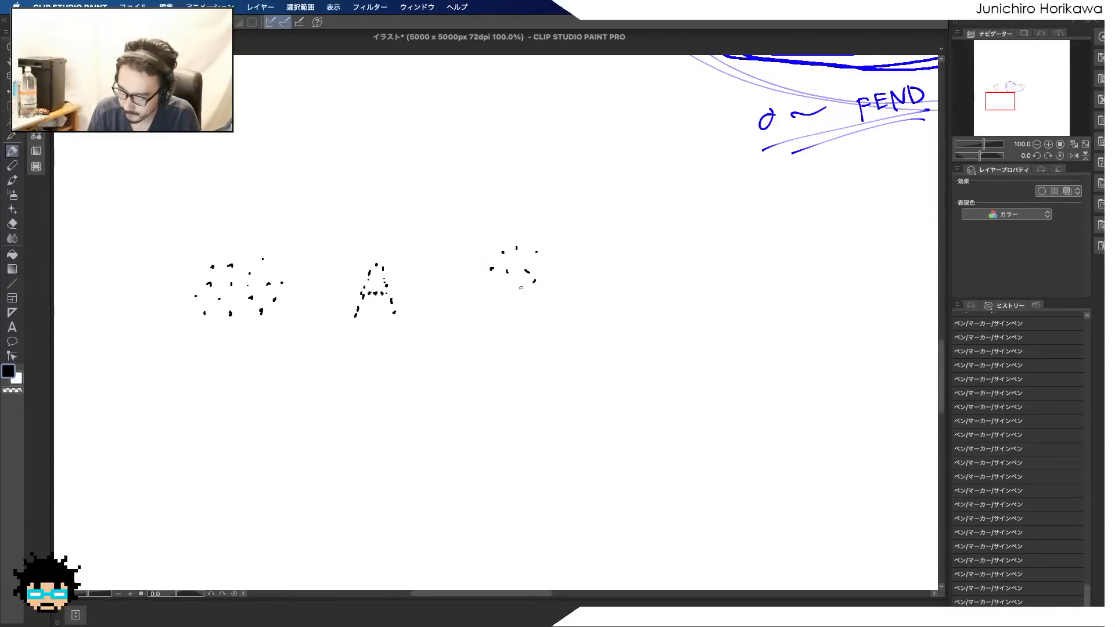
pyautogui.click(521, 307)
pyautogui.click(527, 299)
pyautogui.click(501, 324)
pyautogui.click(531, 326)
pyautogui.click(565, 292)
pyautogui.click(555, 280)
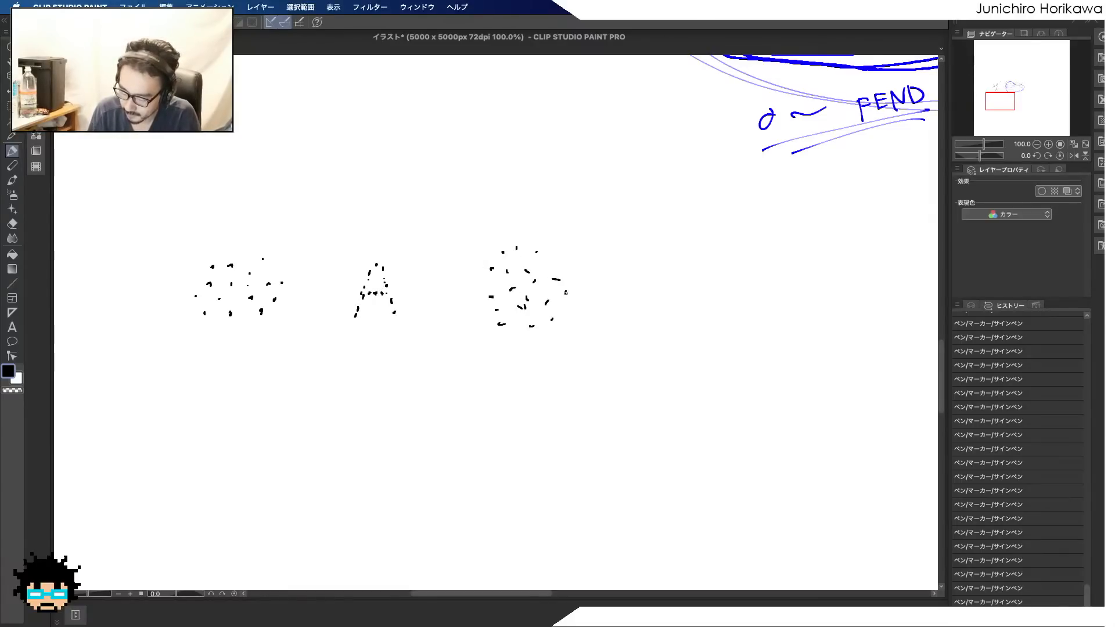
pyautogui.click(559, 259)
pyautogui.click(575, 268)
# Draw a letter B made of short black dashes beside the second dot cluster
pyautogui.click(658, 256)
pyautogui.moveTo(658, 264); pyautogui.dragTo(669, 279)
pyautogui.click(682, 289)
pyautogui.click(683, 302)
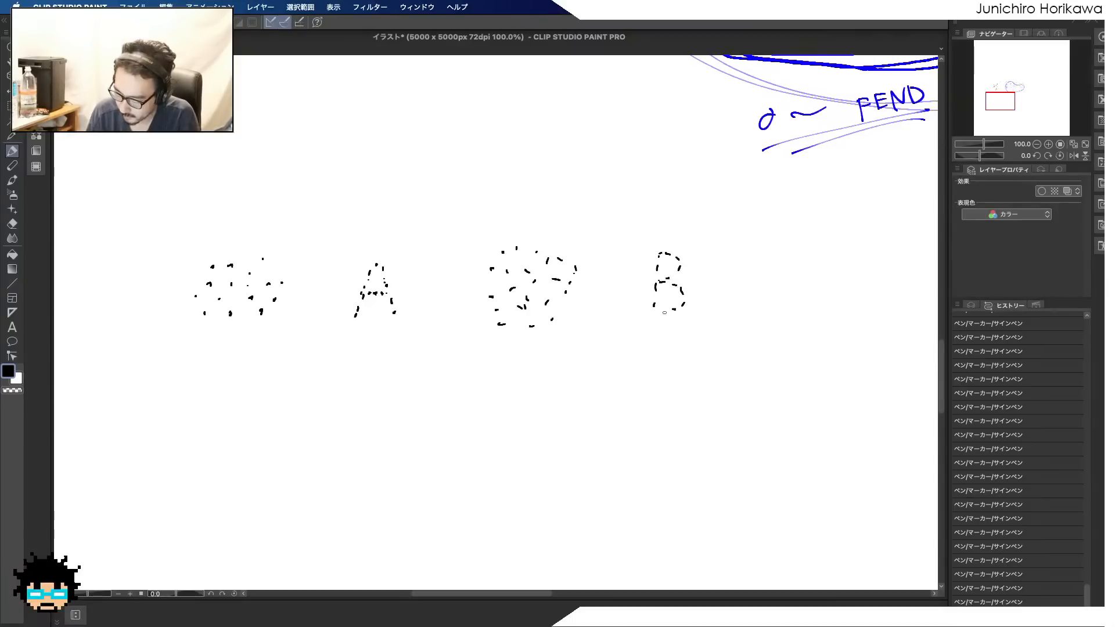
pyautogui.click(674, 309)
pyautogui.click(663, 312)
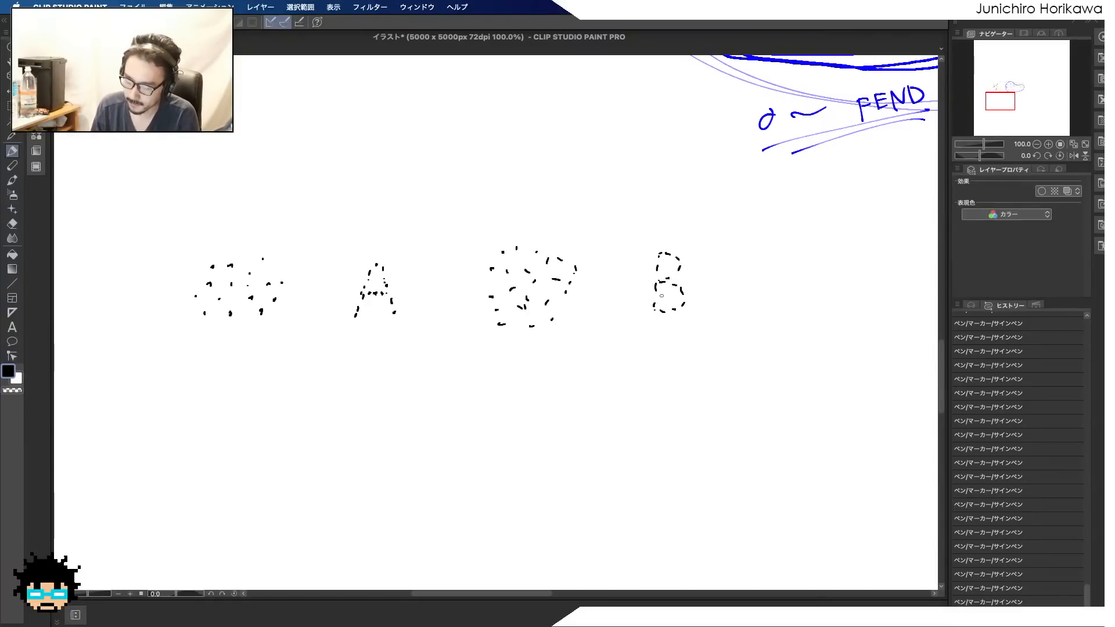
# Bracket each cluster-and-letter pair from below and label the brackets "1st" and "2nd"
pyautogui.moveTo(174, 353)
pyautogui.mouseDown()
pyautogui.moveTo(253, 364)
pyautogui.moveTo(416, 357)
pyautogui.mouseUp()
pyautogui.moveTo(421, 347); pyautogui.dragTo(420, 361)
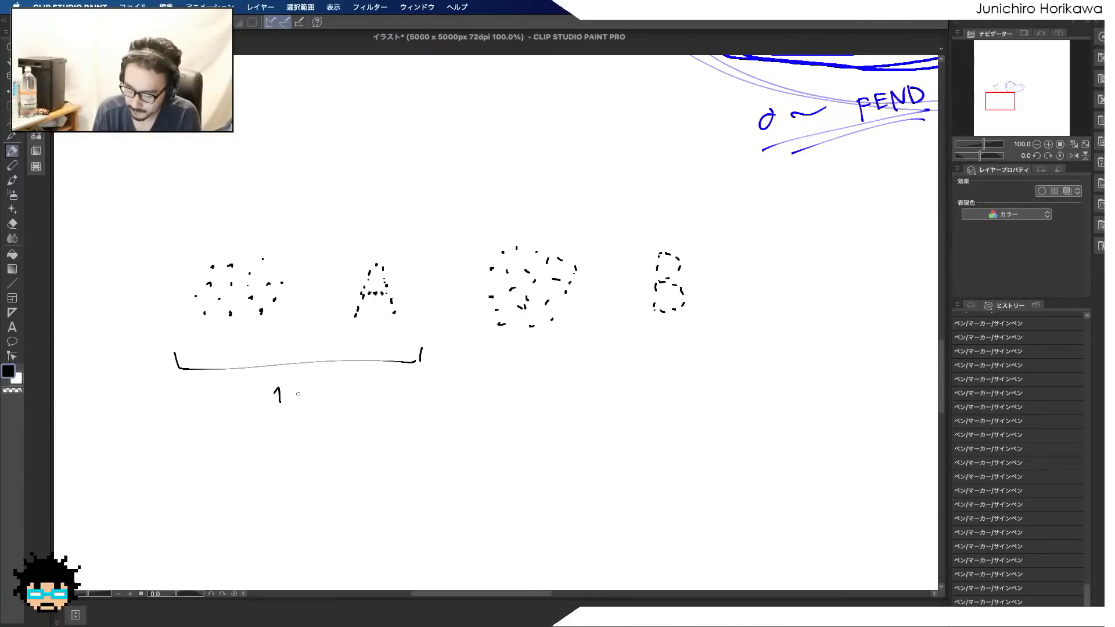
pyautogui.moveTo(299, 389); pyautogui.dragTo(299, 398)
pyautogui.moveTo(491, 352)
pyautogui.mouseDown()
pyautogui.moveTo(641, 365)
pyautogui.moveTo(695, 356)
pyautogui.mouseUp()
pyautogui.moveTo(570, 387); pyautogui.dragTo(581, 402)
pyautogui.moveTo(587, 401); pyautogui.dragTo(612, 400)
pyautogui.moveTo(620, 396); pyautogui.dragTo(618, 400)
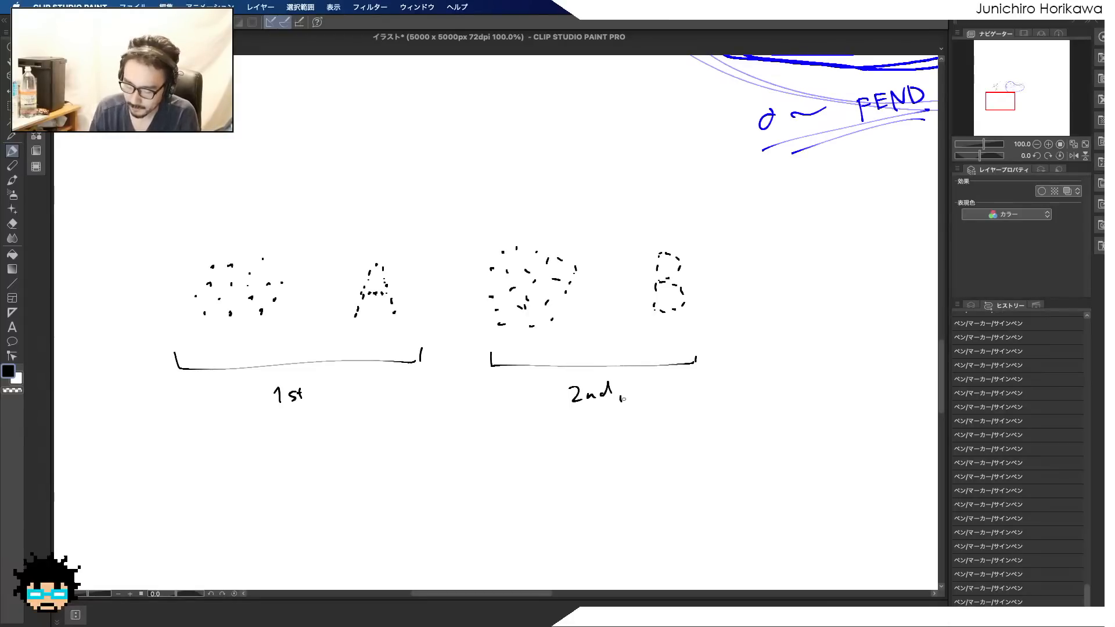
# Draw a large circle around each of the two dot clusters and the two dotted letters
pyautogui.moveTo(193, 329)
pyautogui.mouseDown()
pyautogui.moveTo(226, 233)
pyautogui.moveTo(290, 329)
pyautogui.mouseUp()
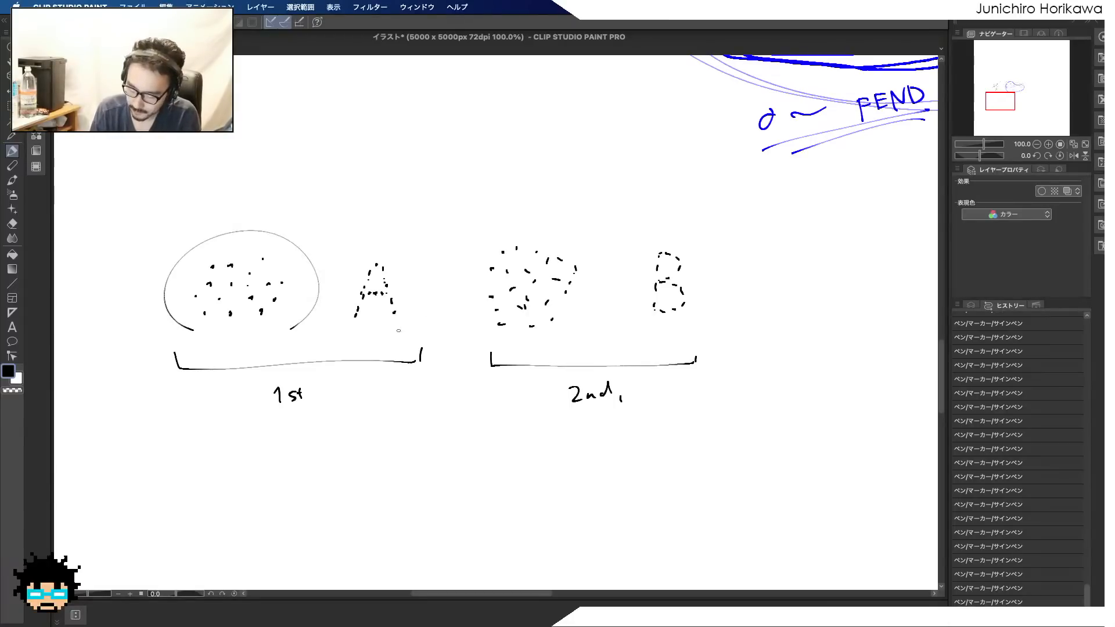
pyautogui.moveTo(362, 338); pyautogui.dragTo(430, 323)
pyautogui.moveTo(506, 332)
pyautogui.mouseDown()
pyautogui.moveTo(477, 236)
pyautogui.moveTo(556, 335)
pyautogui.mouseUp()
pyautogui.moveTo(665, 337); pyautogui.dragTo(704, 342)
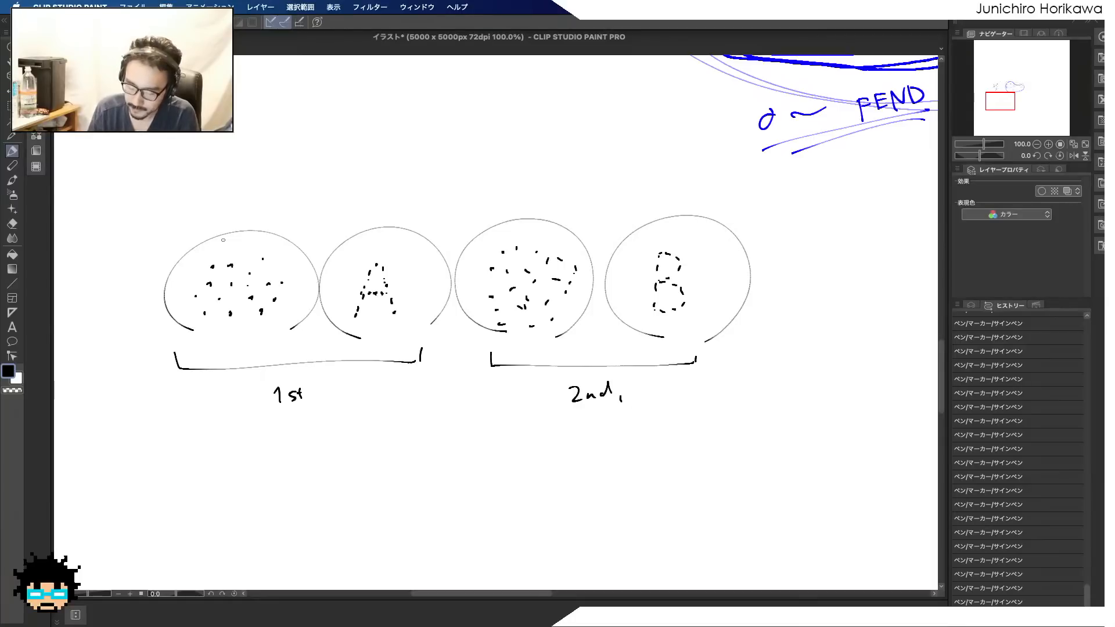
# Set the pen colour to red and write "ID=1" at a dot of the first cluster and of the letter A
pyautogui.doubleClick(8, 372)
pyautogui.moveTo(516, 300); pyautogui.dragTo(624, 248)
pyautogui.click(685, 240)
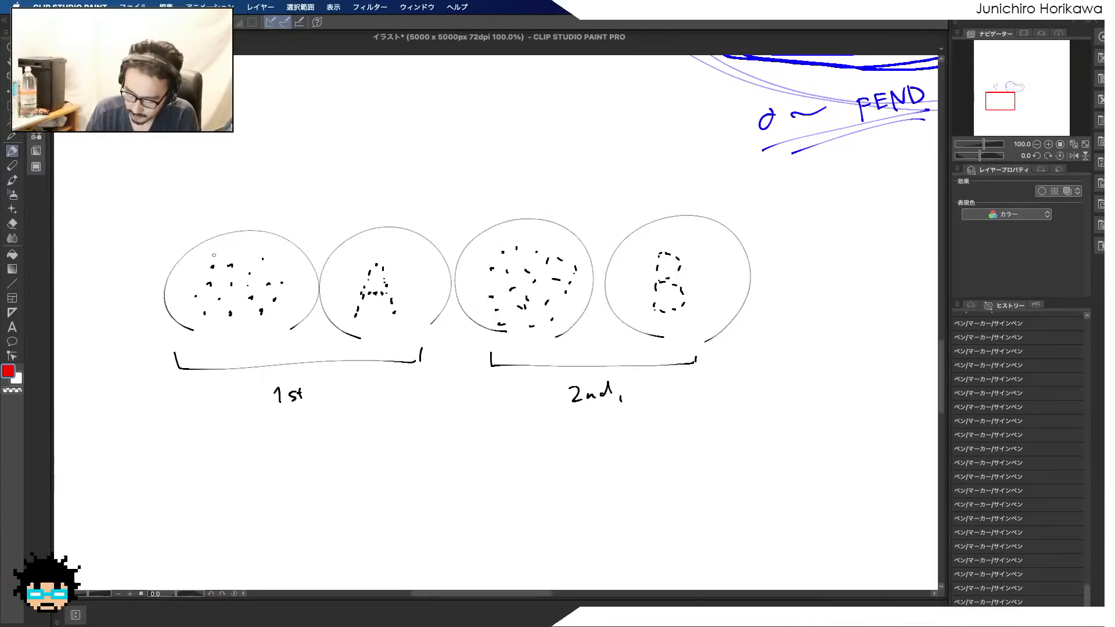
pyautogui.moveTo(210, 254); pyautogui.dragTo(212, 243)
pyautogui.moveTo(215, 242); pyautogui.dragTo(217, 250)
pyautogui.moveTo(224, 240); pyautogui.dragTo(229, 238)
pyautogui.moveTo(226, 245); pyautogui.dragTo(230, 243)
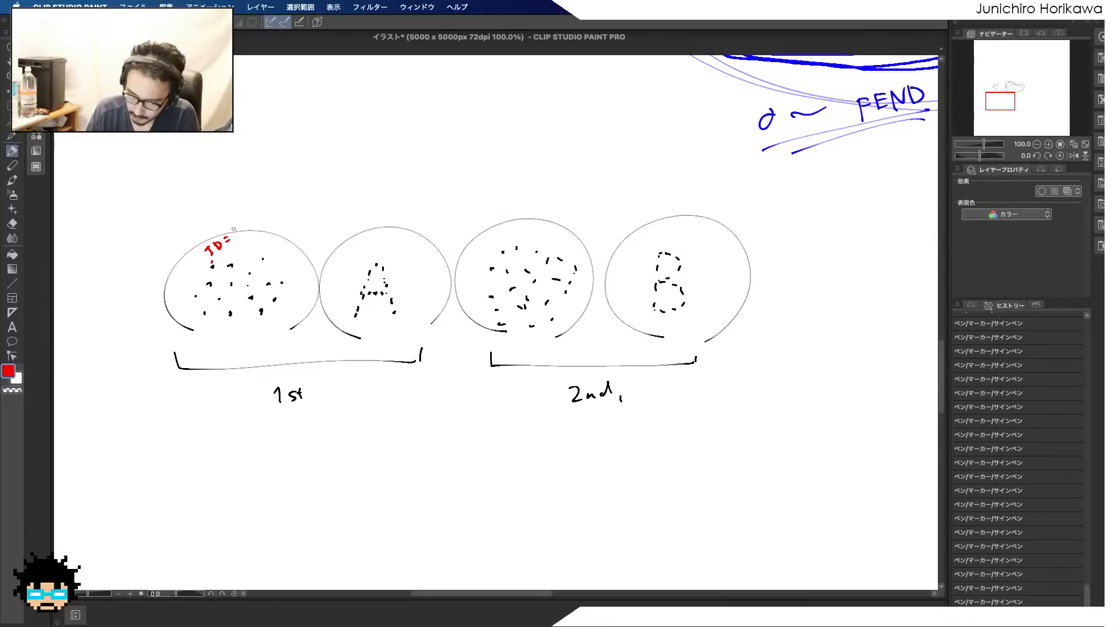
pyautogui.moveTo(386, 269); pyautogui.dragTo(407, 256)
pyautogui.moveTo(403, 258); pyautogui.dragTo(401, 266)
pyautogui.moveTo(410, 253); pyautogui.dragTo(411, 259)
pyautogui.click(412, 260)
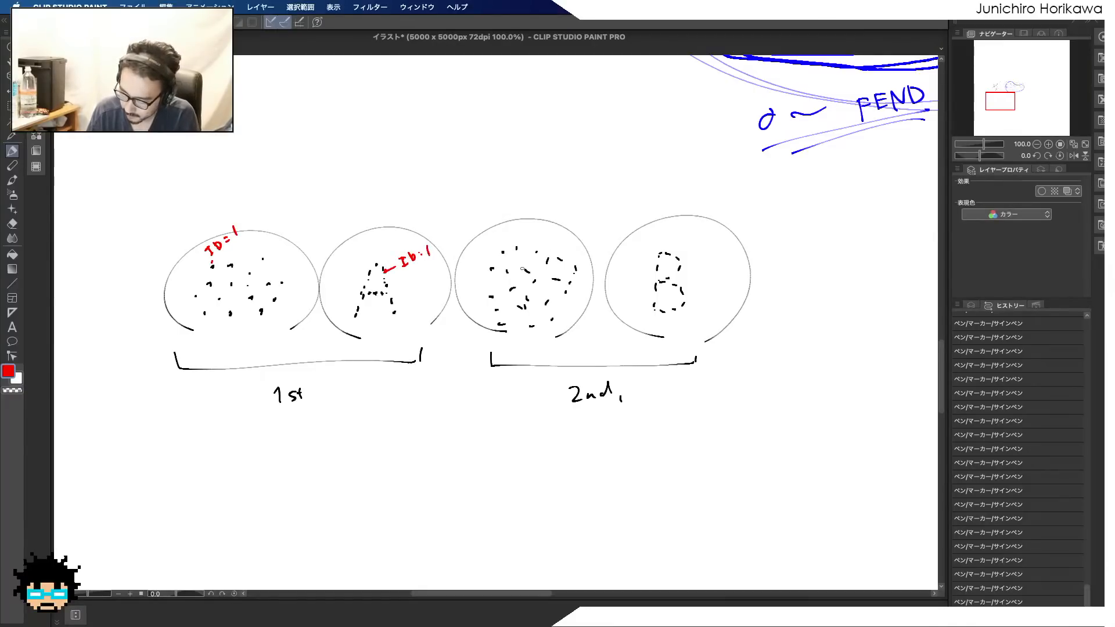
# Write the red label "ID=1" at a dot of the second cluster and "ID=" beside the letter B
pyautogui.moveTo(503, 234); pyautogui.dragTo(505, 247)
pyautogui.moveTo(507, 235); pyautogui.dragTo(517, 239)
pyautogui.moveTo(519, 231); pyautogui.dragTo(530, 230)
pyautogui.moveTo(532, 217); pyautogui.dragTo(537, 226)
pyautogui.moveTo(693, 258); pyautogui.dragTo(698, 270)
pyautogui.moveTo(703, 256); pyautogui.dragTo(705, 267)
pyautogui.moveTo(715, 259); pyautogui.dragTo(721, 259)
pyautogui.moveTo(716, 264); pyautogui.dragTo(722, 264)
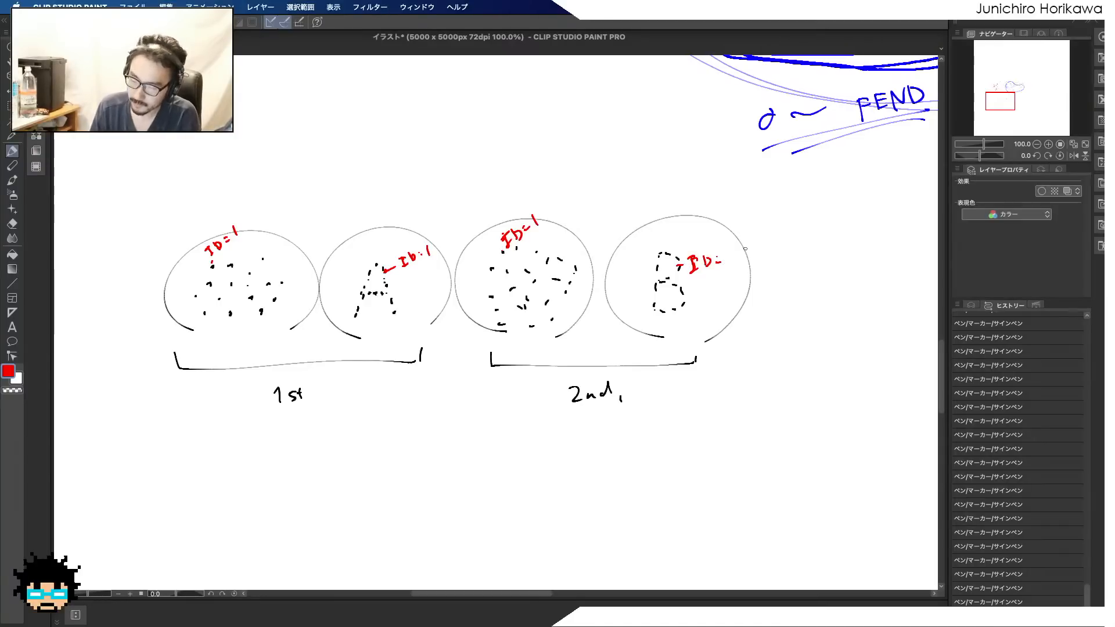
# Write "1000 pts" above the first cluster and draw a red closed line linking the ID-labelled dots through all four circles
pyautogui.moveTo(227, 163)
pyautogui.mouseDown()
pyautogui.moveTo(225, 176)
pyautogui.moveTo(235, 162)
pyautogui.mouseUp()
pyautogui.moveTo(245, 157); pyautogui.dragTo(245, 157)
pyautogui.moveTo(255, 154); pyautogui.dragTo(284, 130)
pyautogui.moveTo(281, 131); pyautogui.dragTo(280, 138)
pyautogui.moveTo(289, 133); pyautogui.dragTo(293, 135)
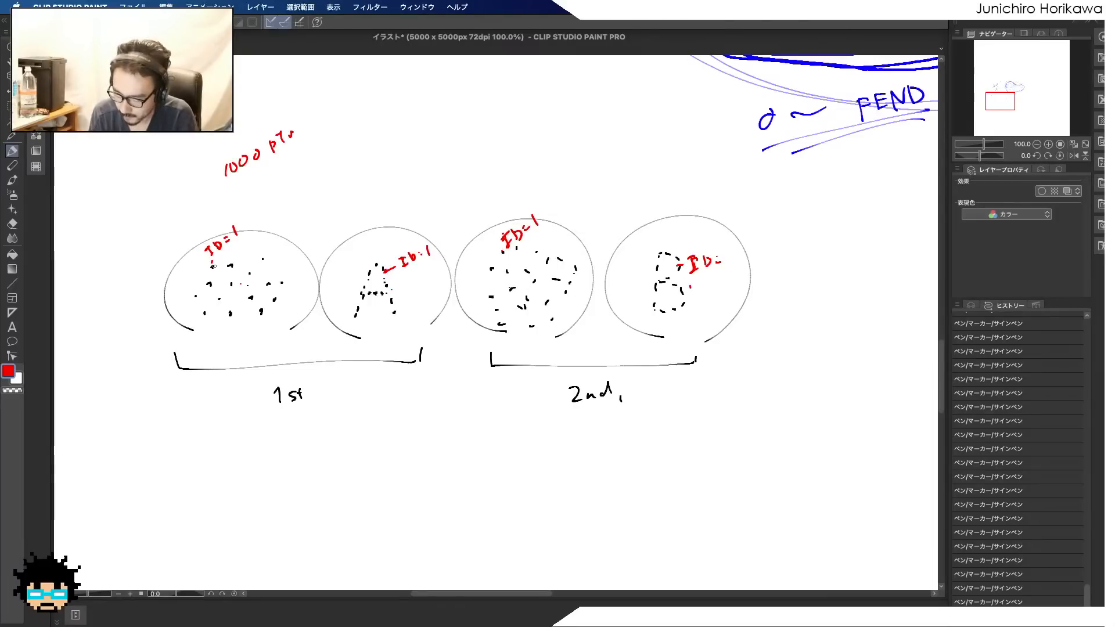
pyautogui.moveTo(213, 265)
pyautogui.mouseDown()
pyautogui.moveTo(389, 271)
pyautogui.moveTo(499, 245)
pyautogui.moveTo(679, 265)
pyautogui.moveTo(498, 331)
pyautogui.moveTo(203, 264)
pyautogui.mouseUp()
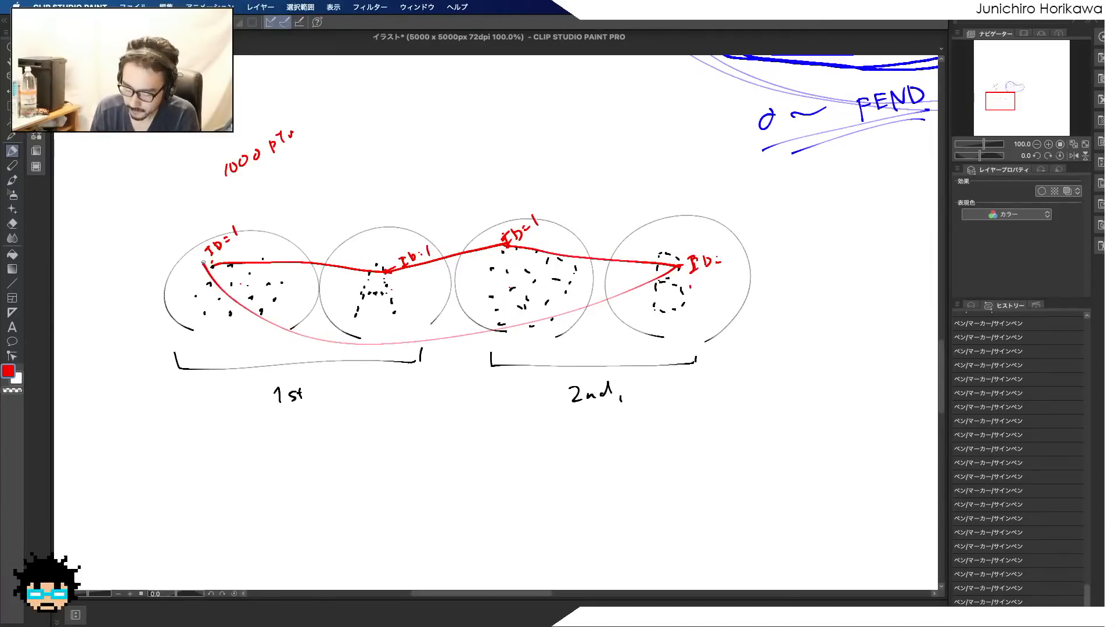
# Set the pen colour to blue and draw a second closed line linking another dot in each of the four circles
pyautogui.click(7, 370)
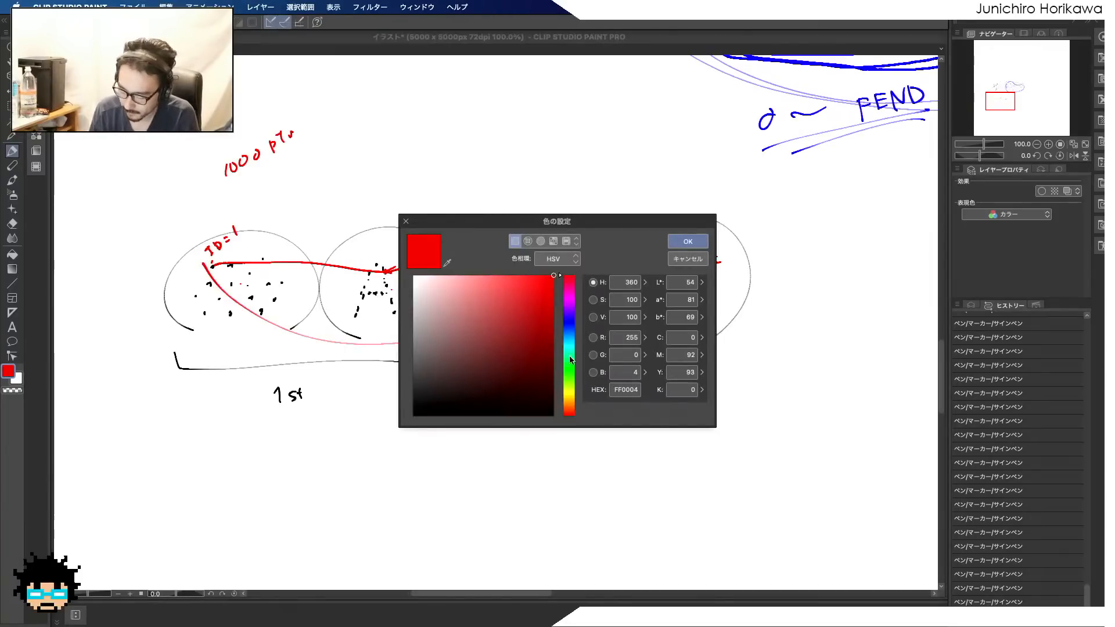
pyautogui.click(569, 317)
pyautogui.click(686, 248)
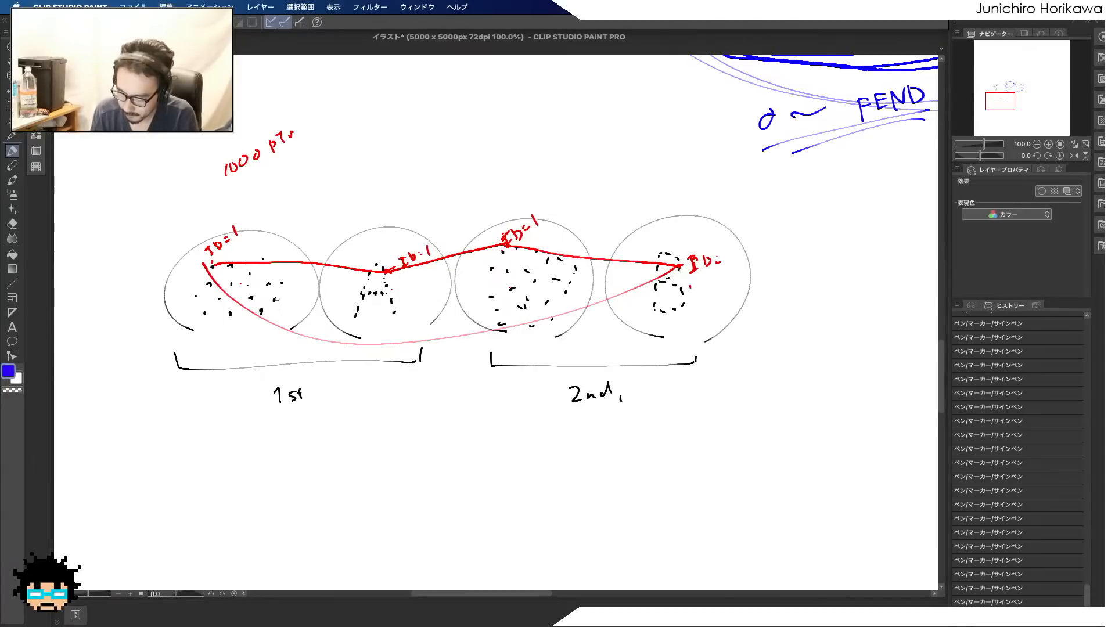
pyautogui.moveTo(267, 284)
pyautogui.mouseDown()
pyautogui.moveTo(369, 287)
pyautogui.moveTo(482, 264)
pyautogui.moveTo(654, 294)
pyautogui.moveTo(583, 332)
pyautogui.moveTo(267, 293)
pyautogui.mouseUp()
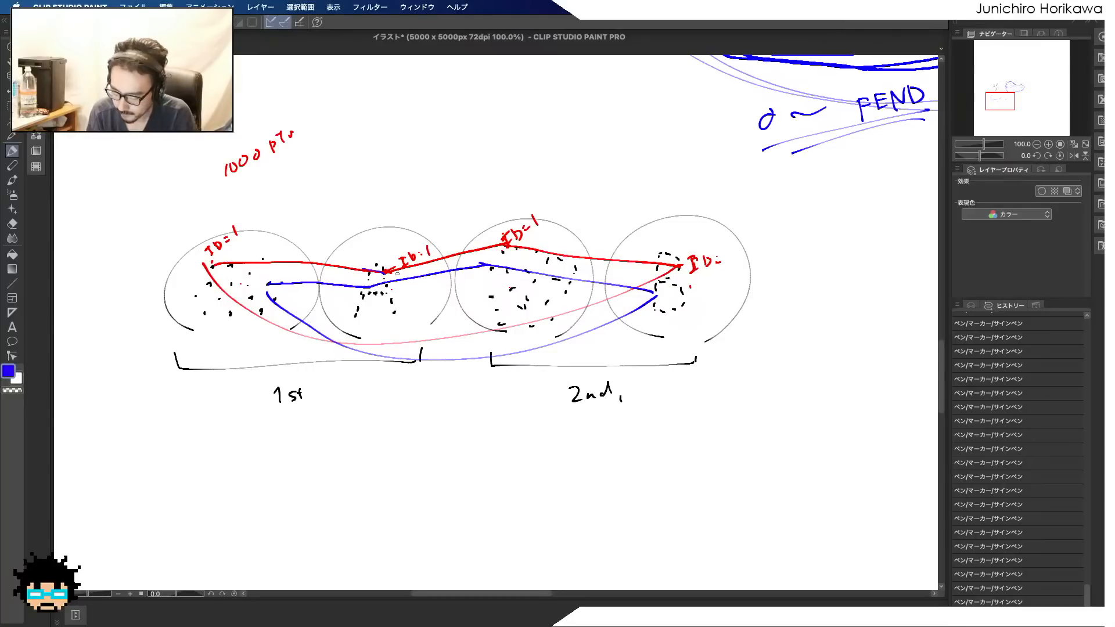
# Set the pen colour back to red
pyautogui.doubleClick(14, 369)
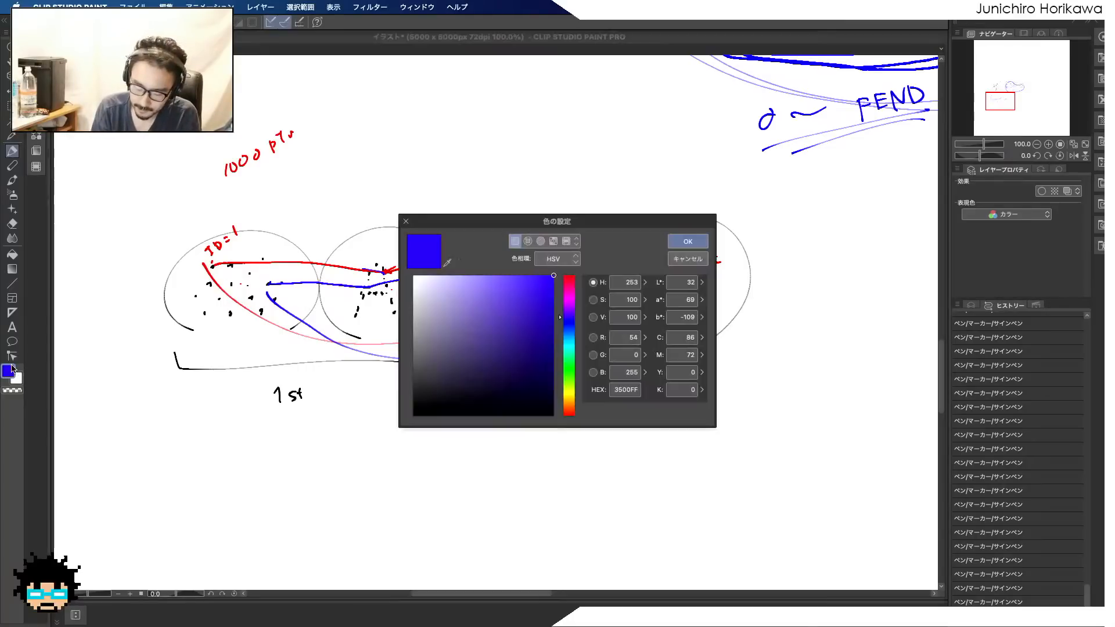
pyautogui.click(567, 297)
pyautogui.moveTo(566, 298); pyautogui.dragTo(569, 278)
pyautogui.click(687, 241)
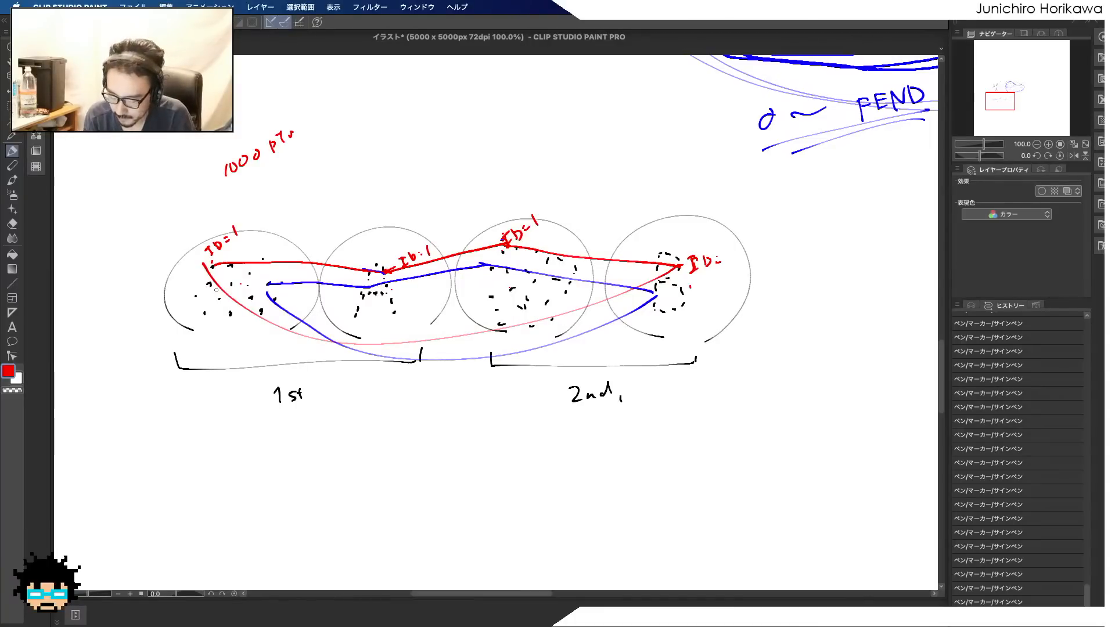
# Set the pen colour to yellow and mark the four ID-labelled points on the red line with thick dots
pyautogui.click(9, 371)
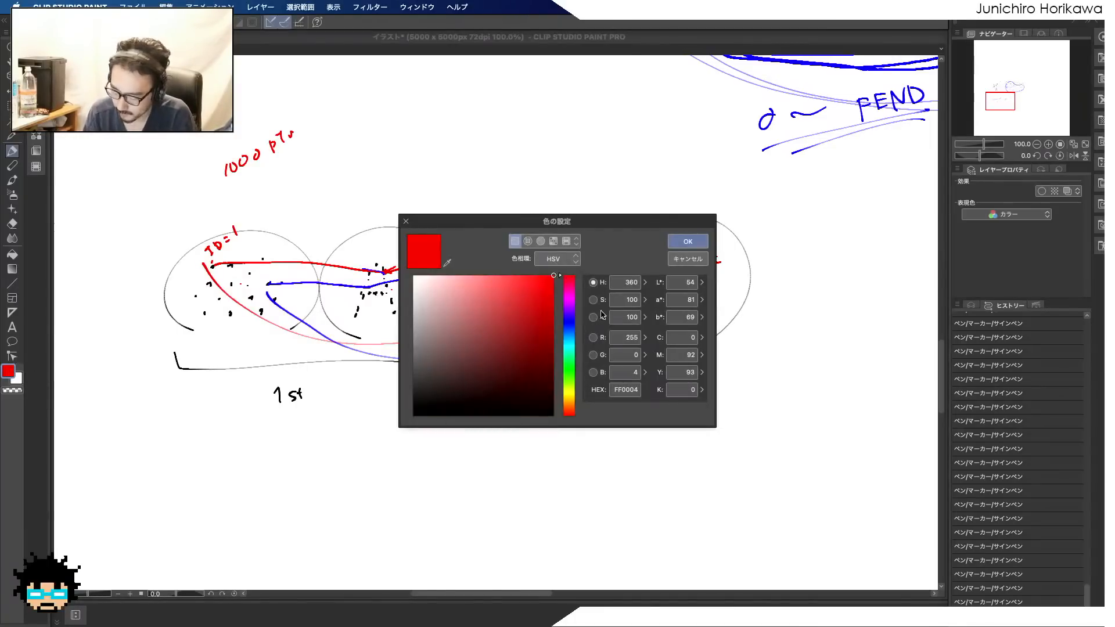
pyautogui.click(569, 392)
pyautogui.click(688, 241)
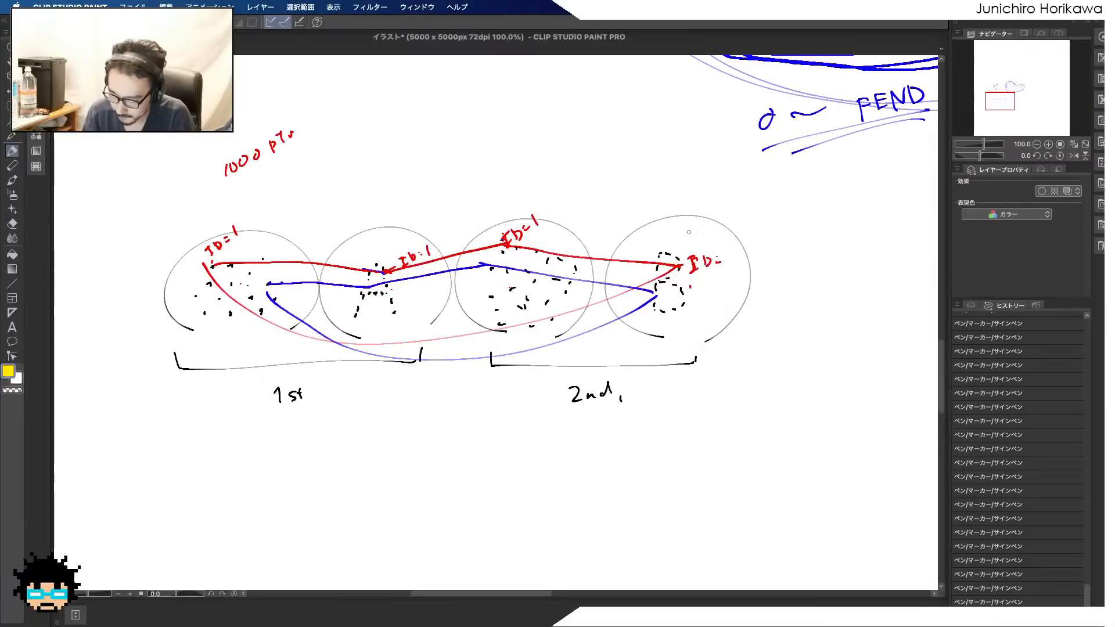
pyautogui.click(208, 266)
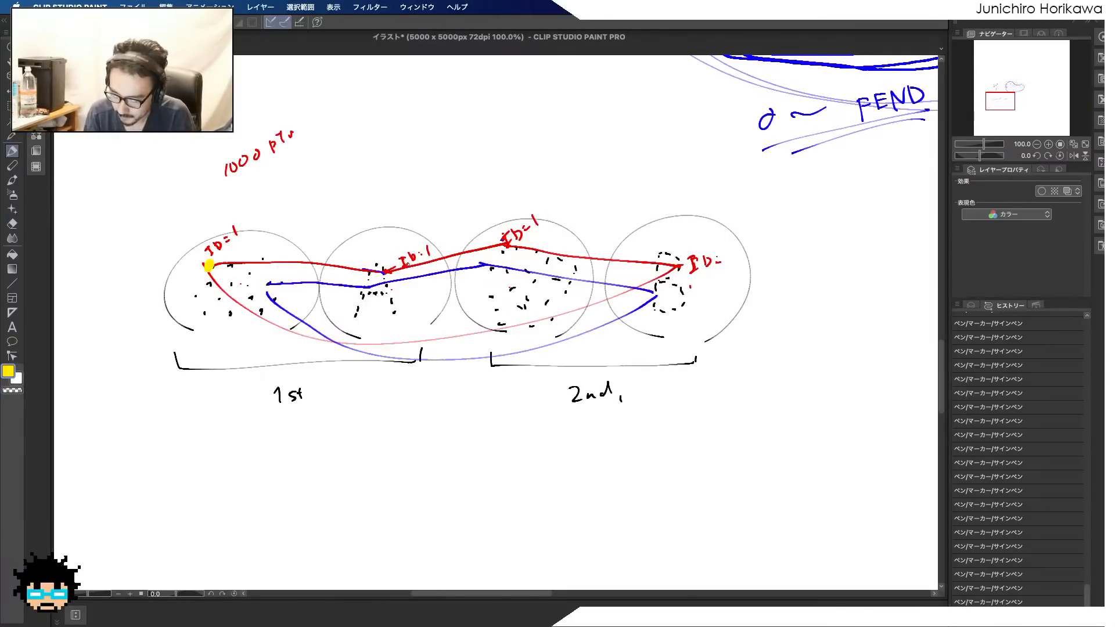
pyautogui.click(384, 269)
pyautogui.click(675, 262)
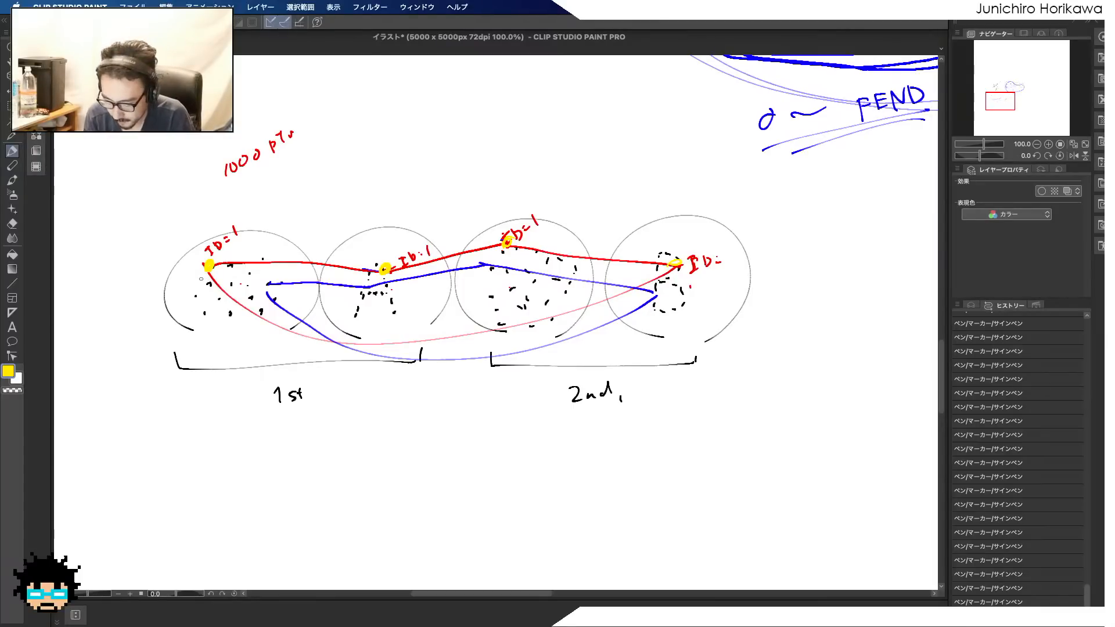
# Draw a smooth yellow closed curve through the four marked points and retrace parts of it
pyautogui.moveTo(262, 244)
pyautogui.mouseDown()
pyautogui.moveTo(390, 270)
pyautogui.moveTo(616, 234)
pyautogui.moveTo(676, 265)
pyautogui.moveTo(622, 371)
pyautogui.moveTo(379, 397)
pyautogui.moveTo(205, 289)
pyautogui.mouseUp()
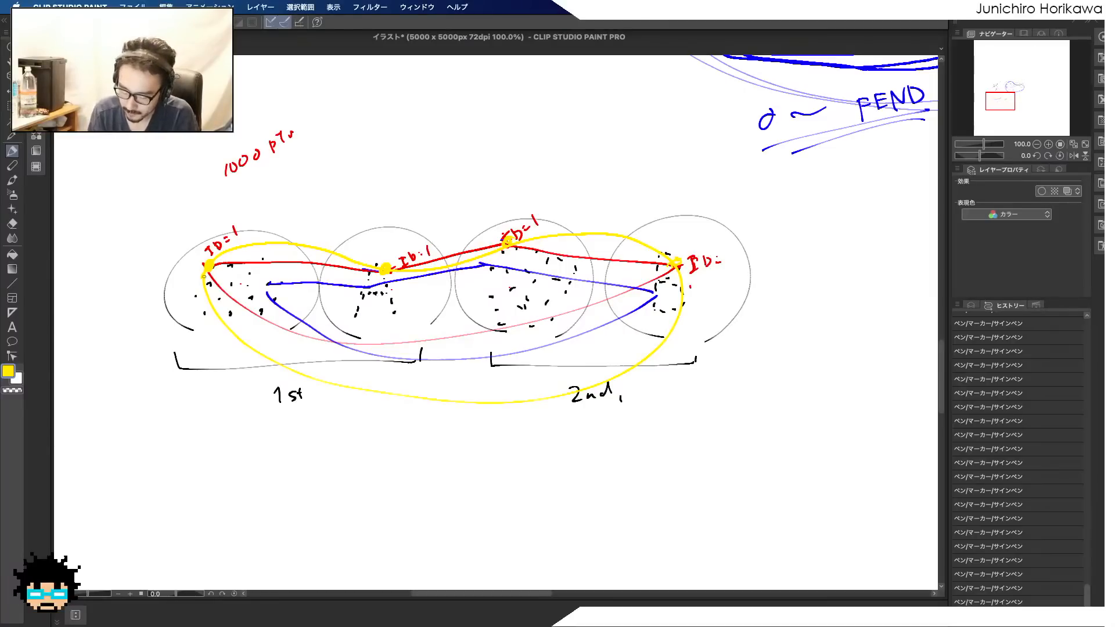
pyautogui.moveTo(303, 245)
pyautogui.mouseDown()
pyautogui.moveTo(347, 266)
pyautogui.moveTo(621, 232)
pyautogui.mouseUp()
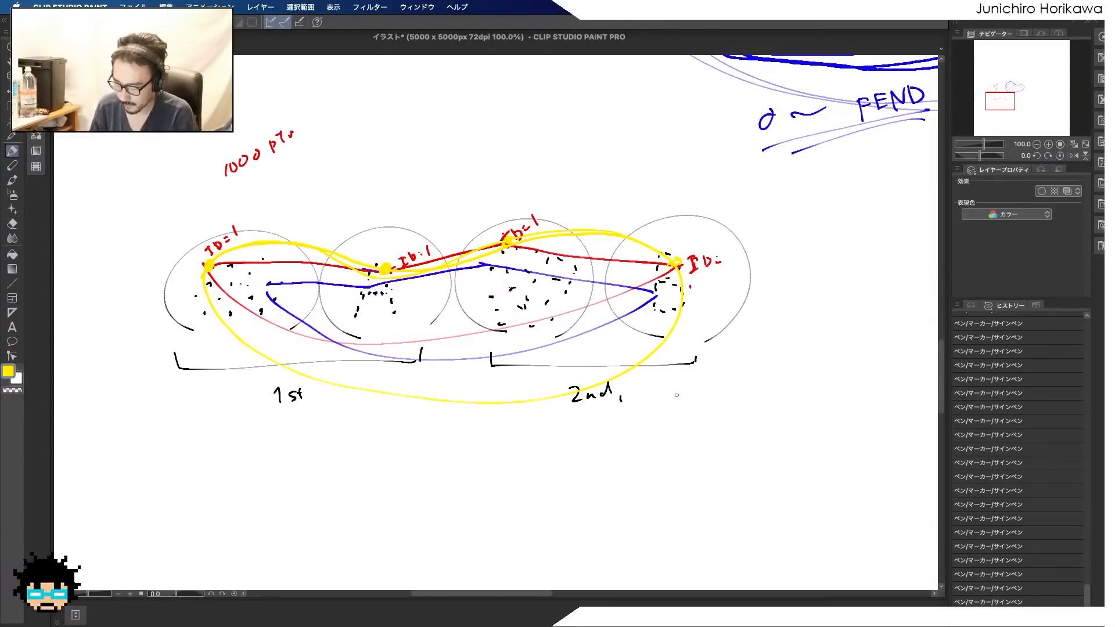
pyautogui.moveTo(193, 315); pyautogui.dragTo(258, 382)
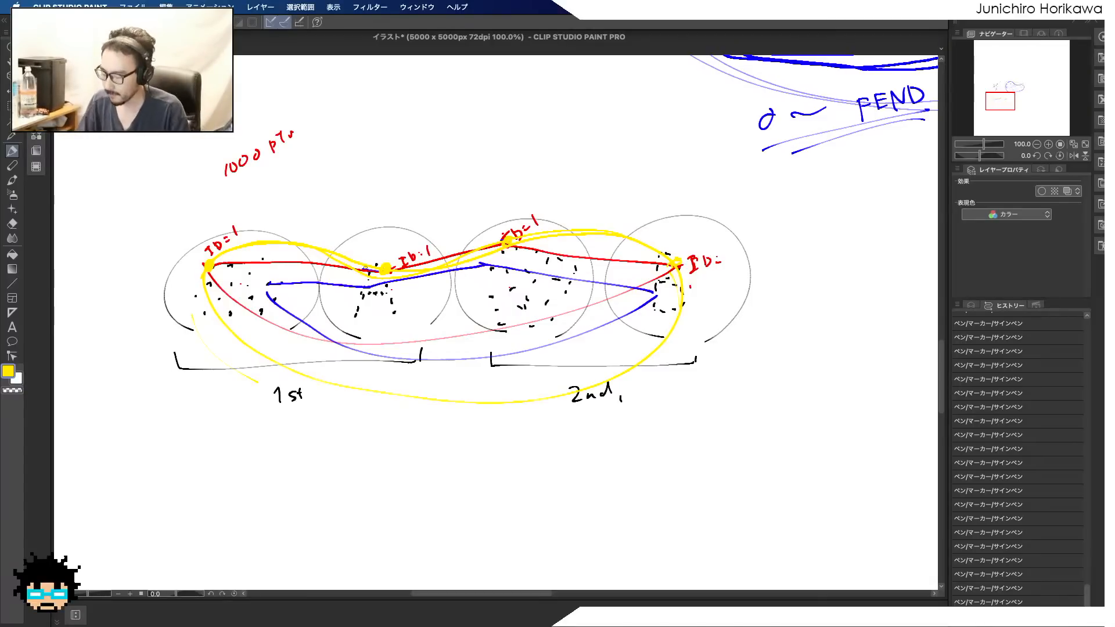
# Switch to the Houdini window and save the scene
pyautogui.hotkey('ctrl', 'Up')
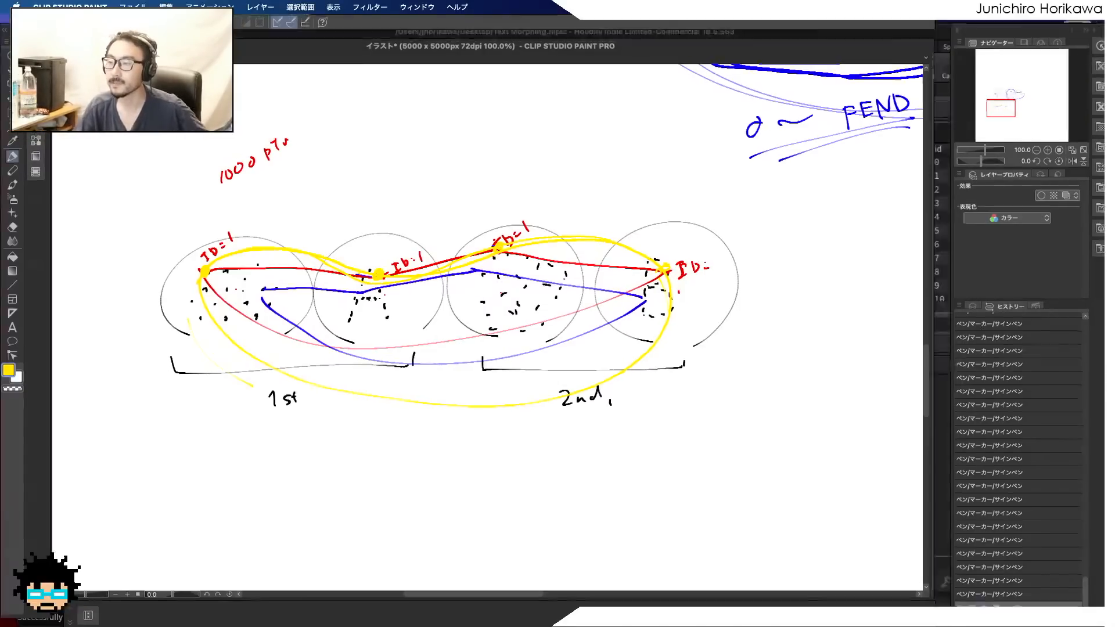
pyautogui.click(930, 442)
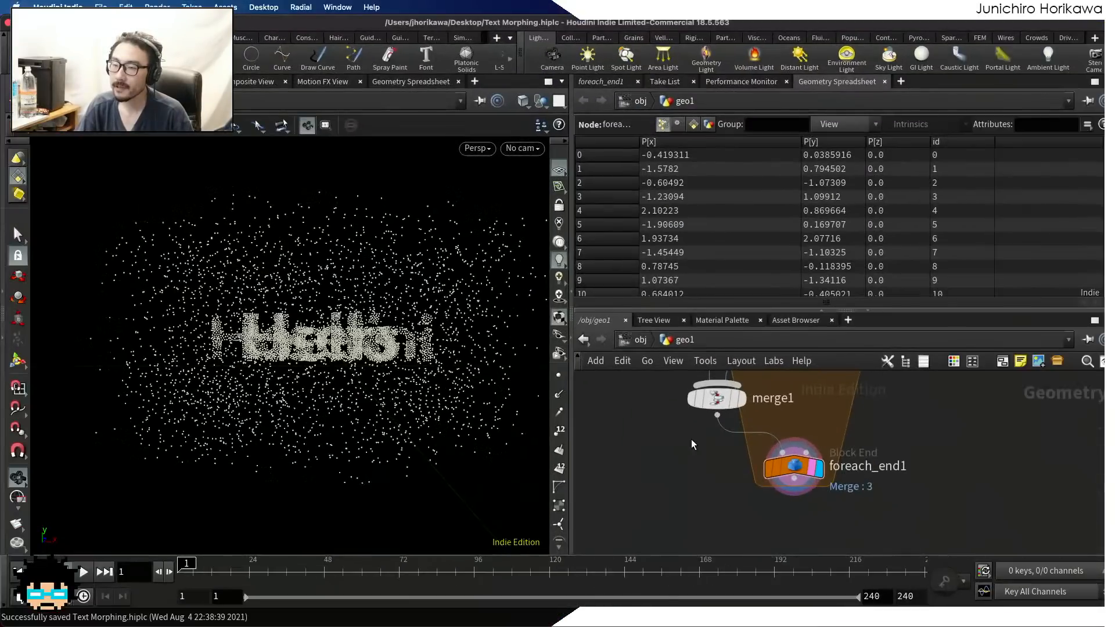
pyautogui.press('super+s')
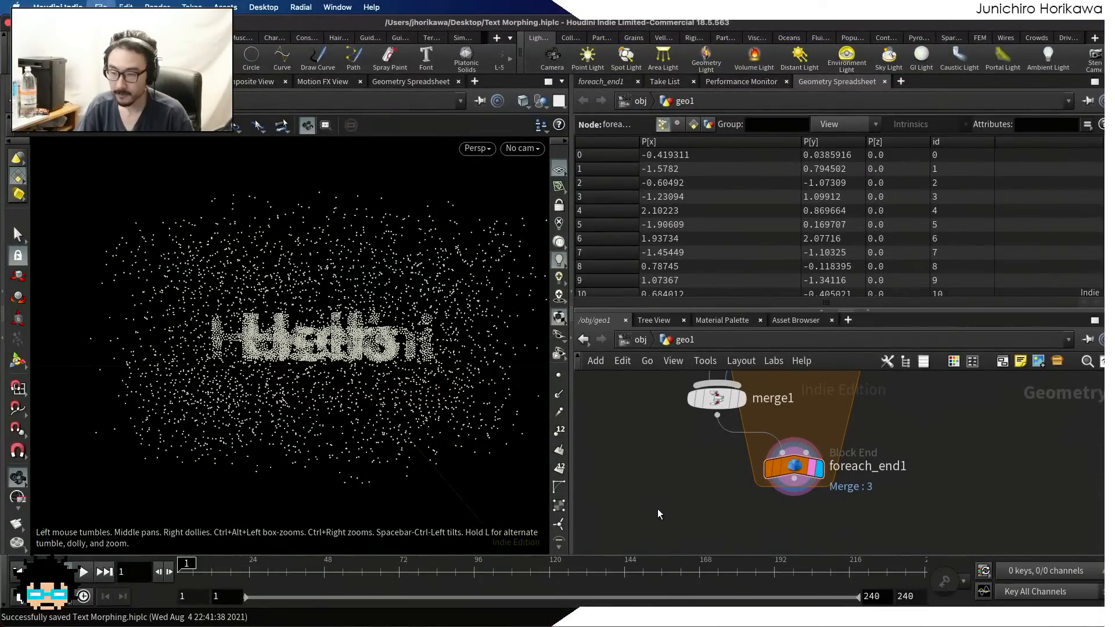
# Place an Add node below foreach_end1, connect foreach_end1's output to it, and display it
pyautogui.scroll(-3, 654, 497)
pyautogui.moveTo(655, 506); pyautogui.dragTo(657, 450, button='middle')
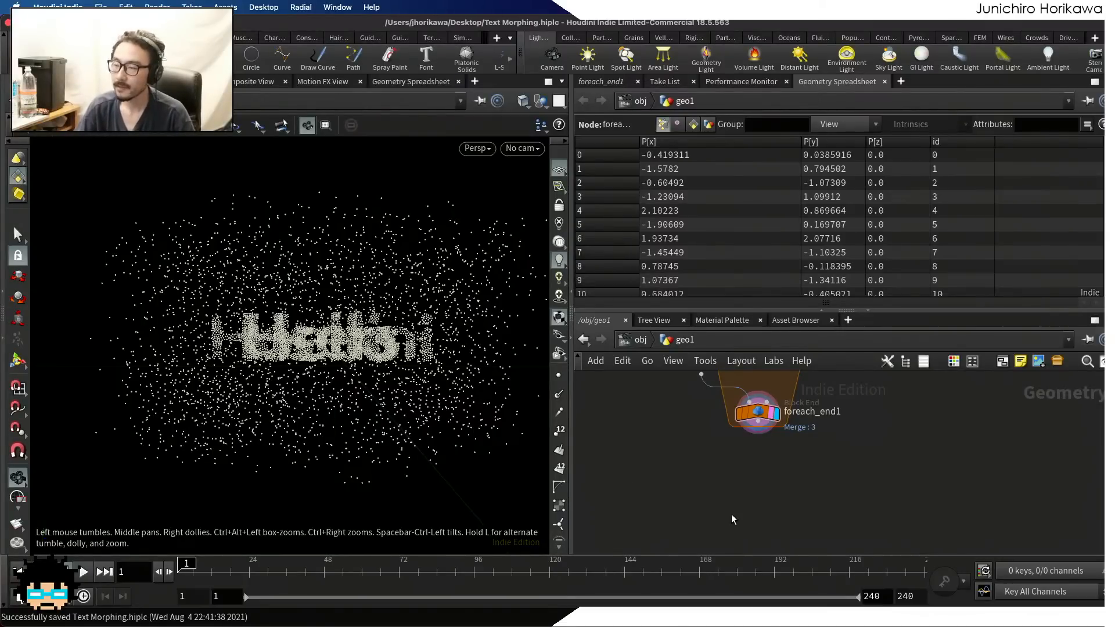
pyautogui.press('Tab')
pyautogui.write('add')
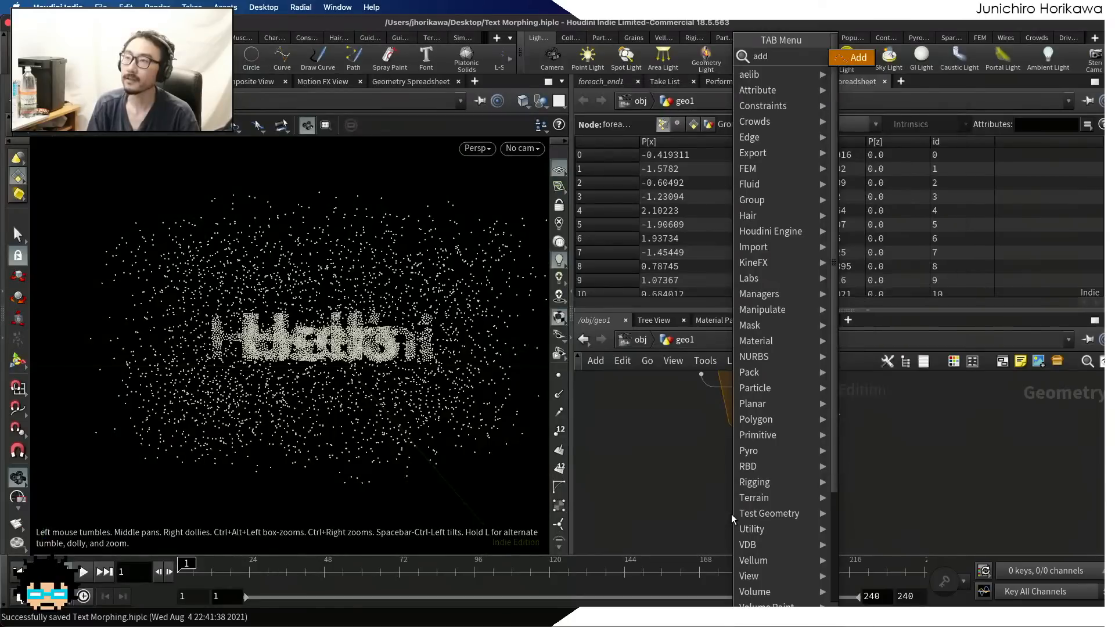
pyautogui.press('Return')
pyautogui.click(765, 489)
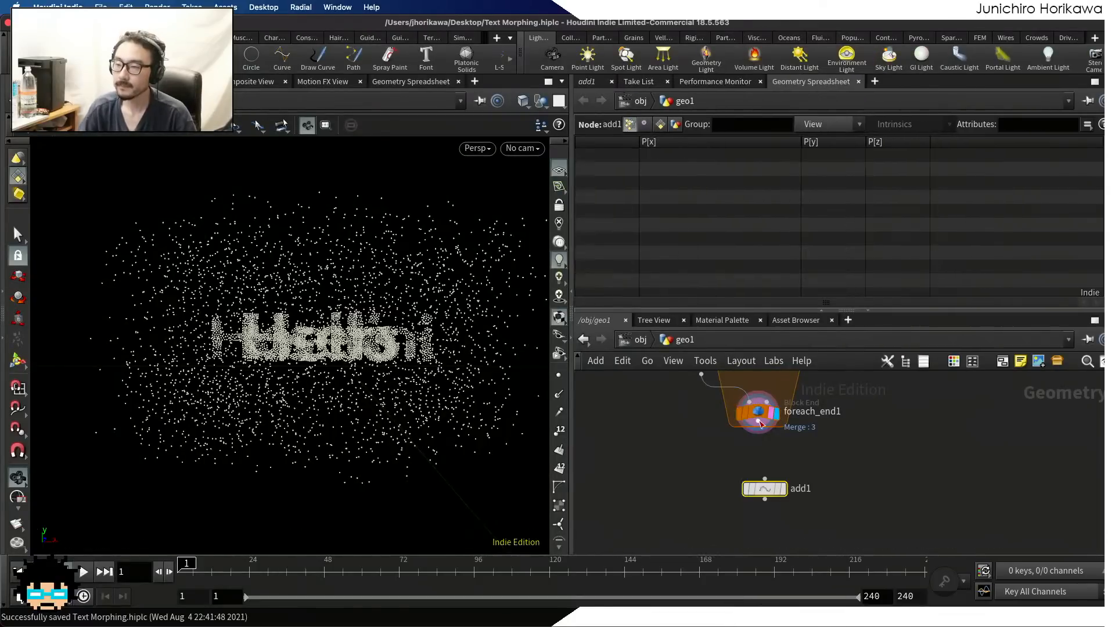
pyautogui.click(758, 421)
pyautogui.click(765, 479)
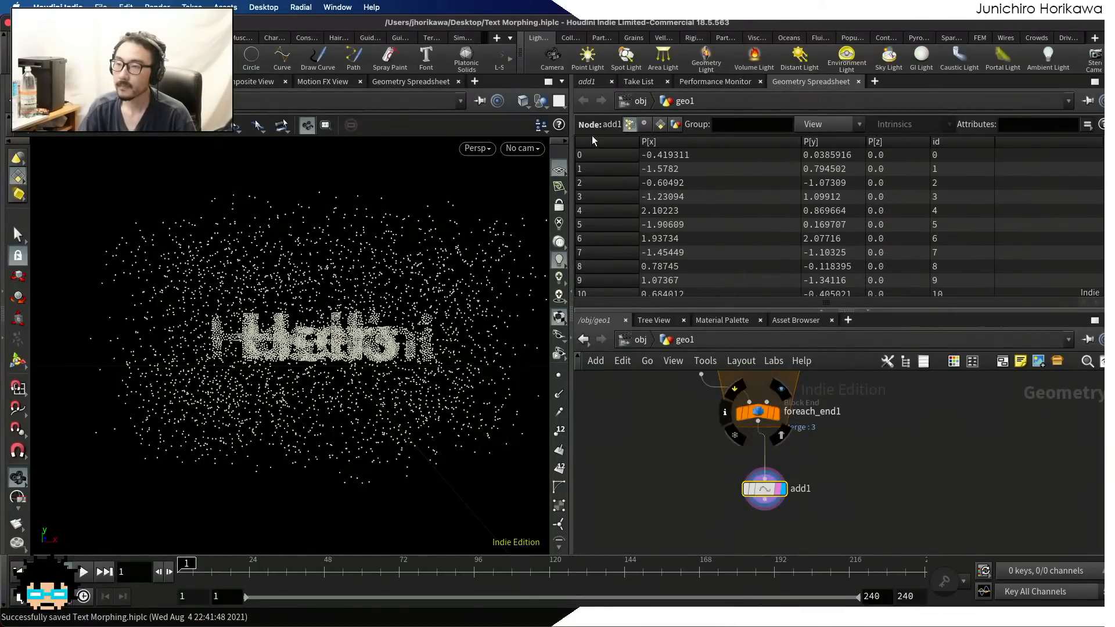
# Set the Add node to create closed polygons by group, adding points by the attribute id
pyautogui.click(588, 81)
pyautogui.click(633, 143)
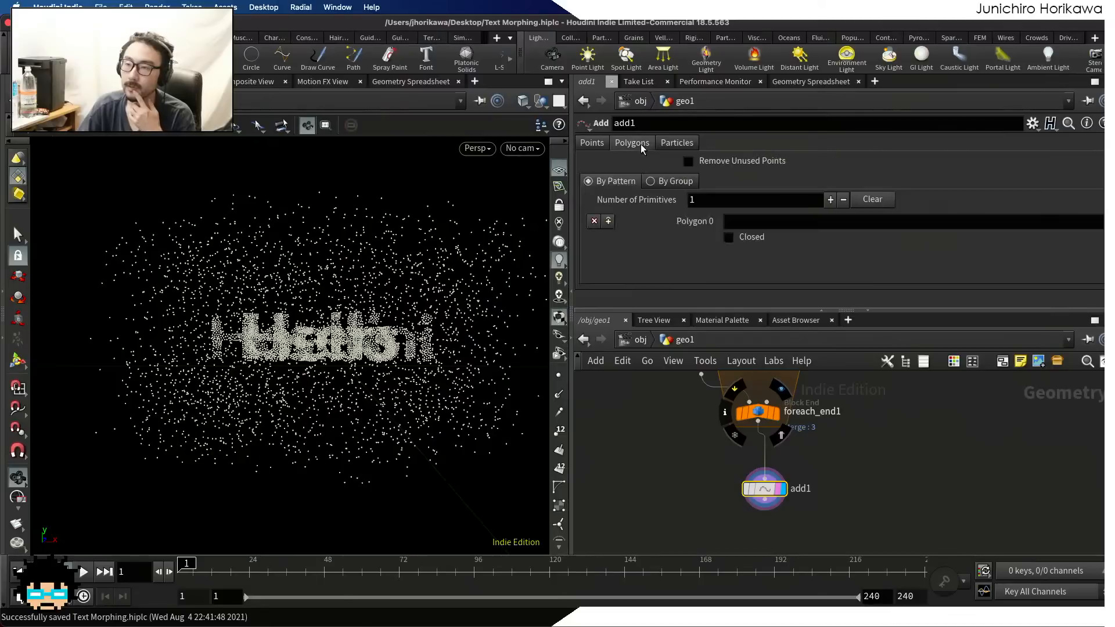
pyautogui.click(650, 181)
pyautogui.click(720, 219)
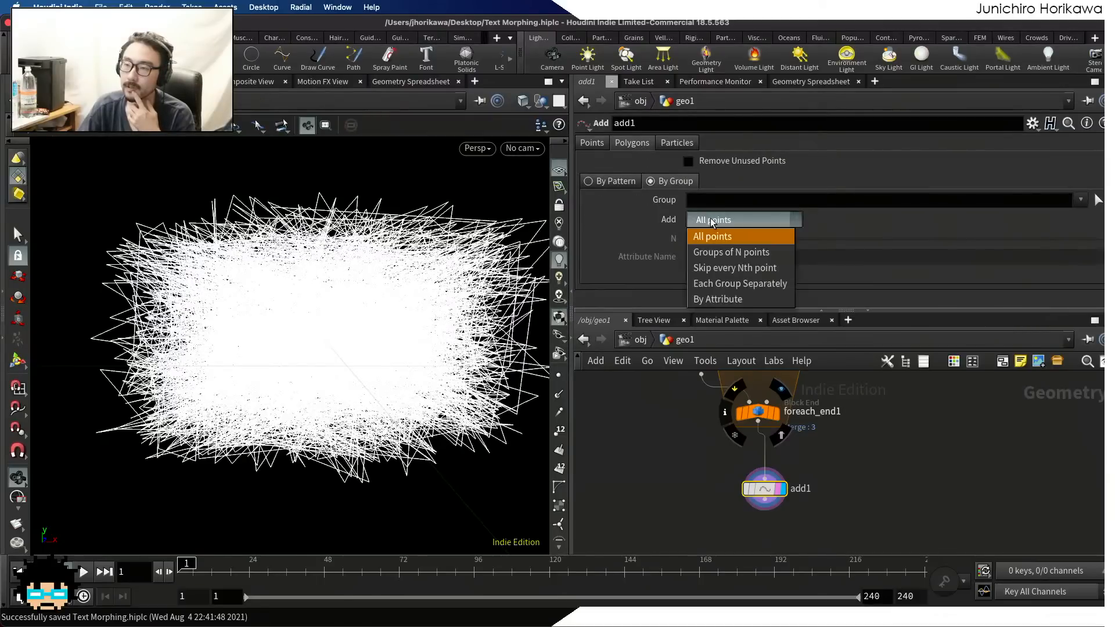
pyautogui.click(726, 299)
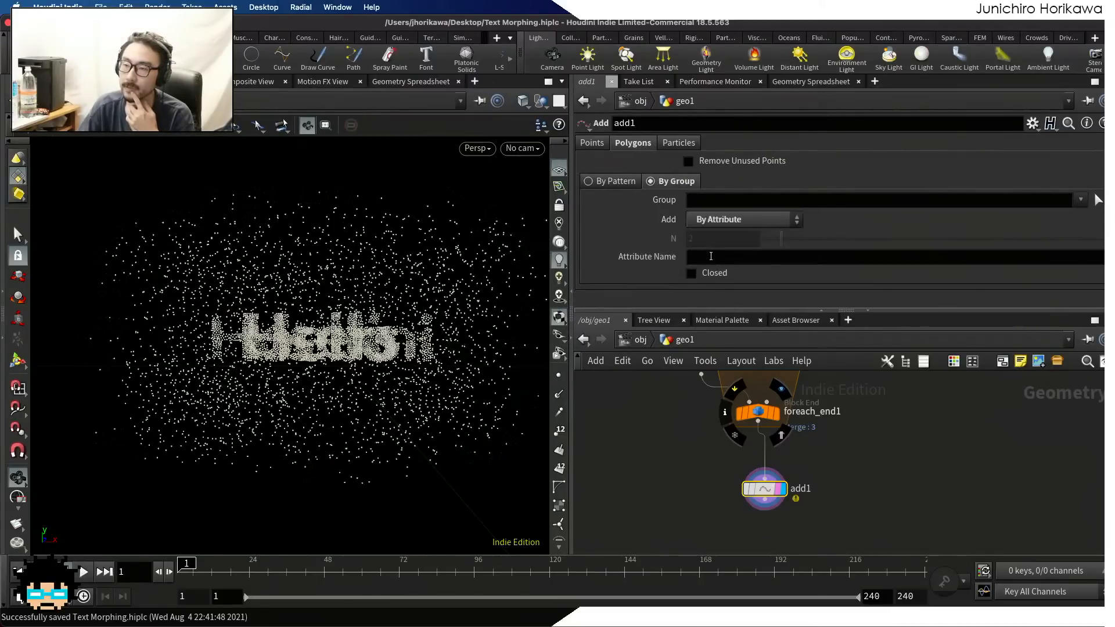
pyautogui.click(712, 257)
pyautogui.write('id')
pyautogui.press('Return')
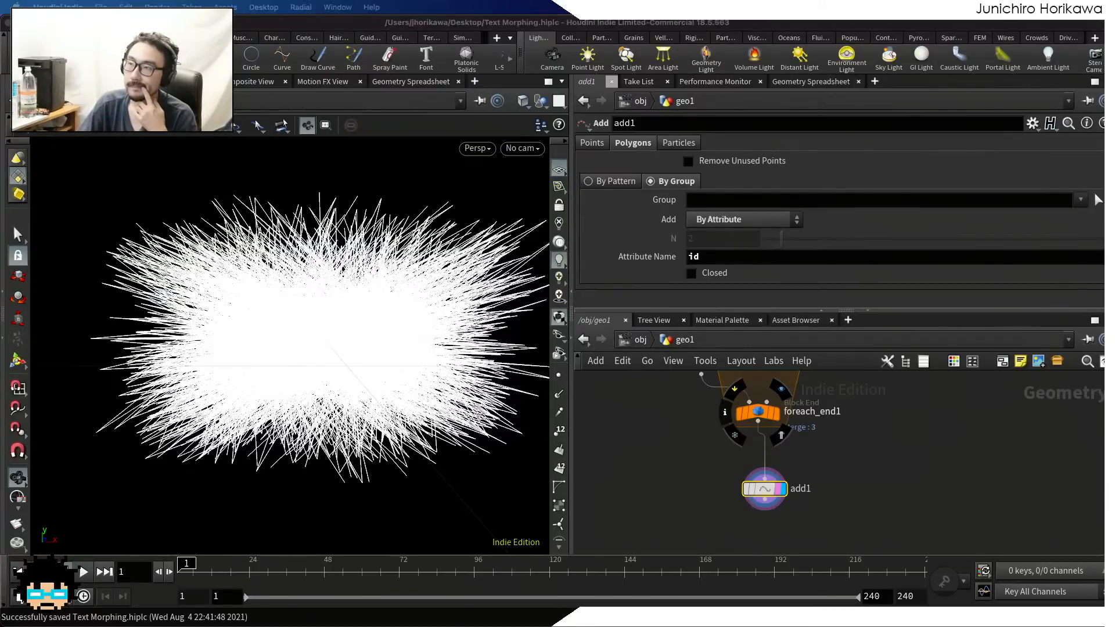
pyautogui.click(691, 273)
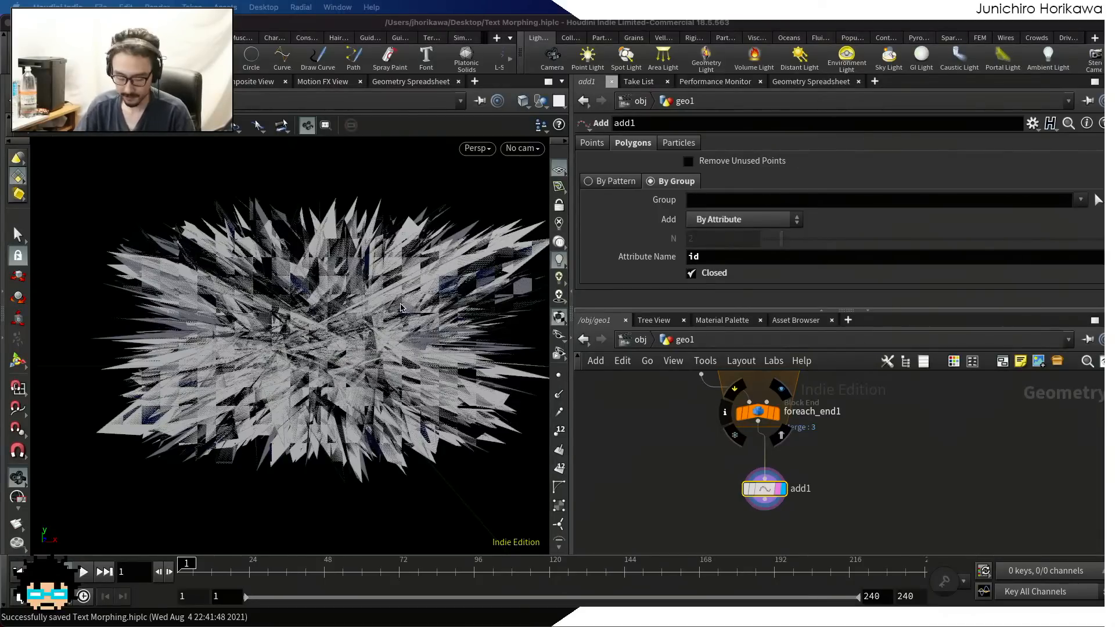
pyautogui.scroll(5, 334, 313)
pyautogui.scroll(-4, 335, 314)
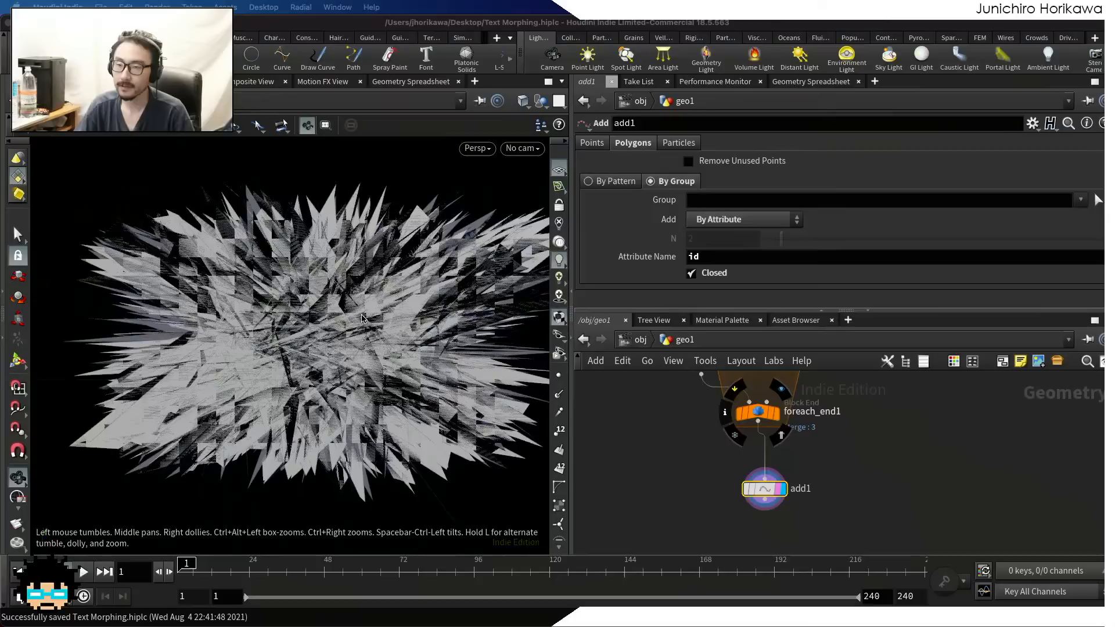
# Place a Delete node below add1
pyautogui.click(664, 488)
pyautogui.moveTo(689, 504); pyautogui.dragTo(684, 444, button='middle')
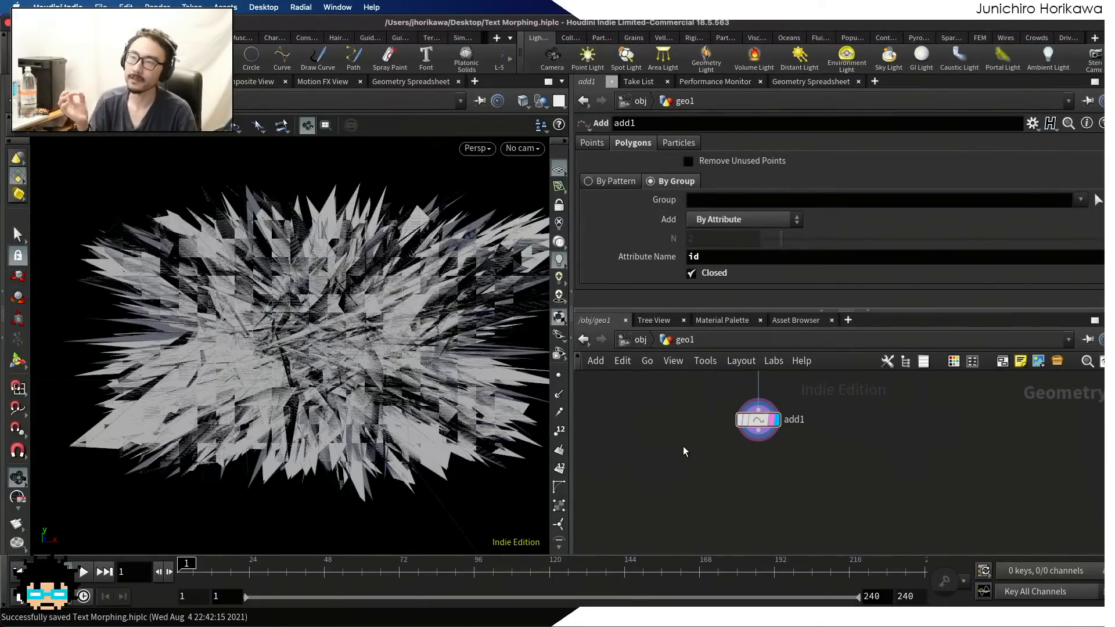
pyautogui.press('Tab')
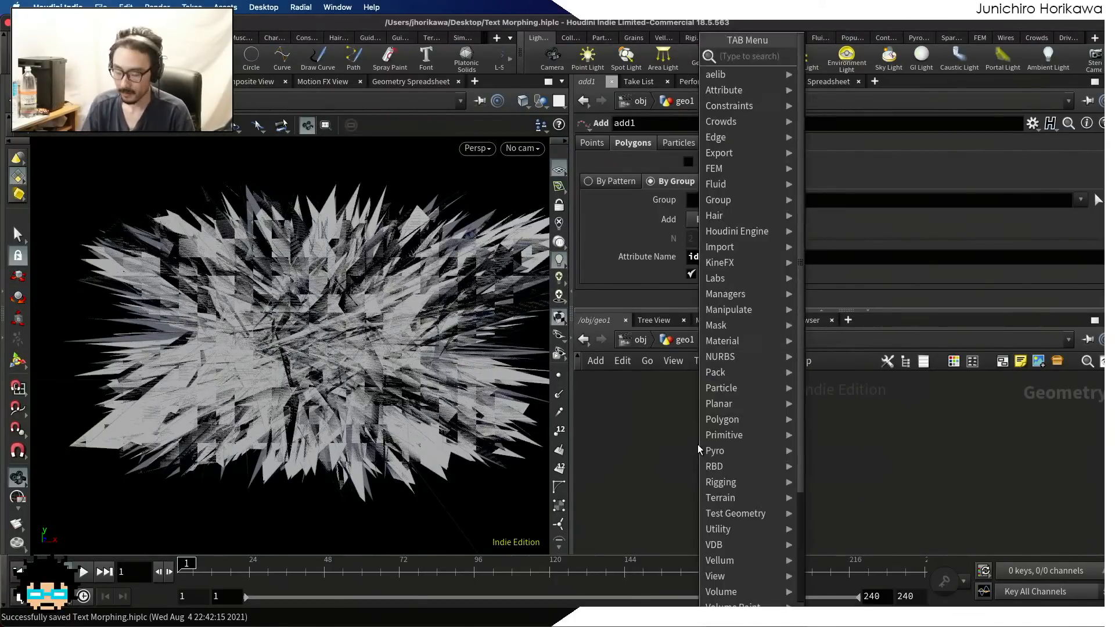
pyautogui.write('detel')
pyautogui.press('BackSpace')
pyautogui.press('BackSpace')
pyautogui.press('BackSpace')
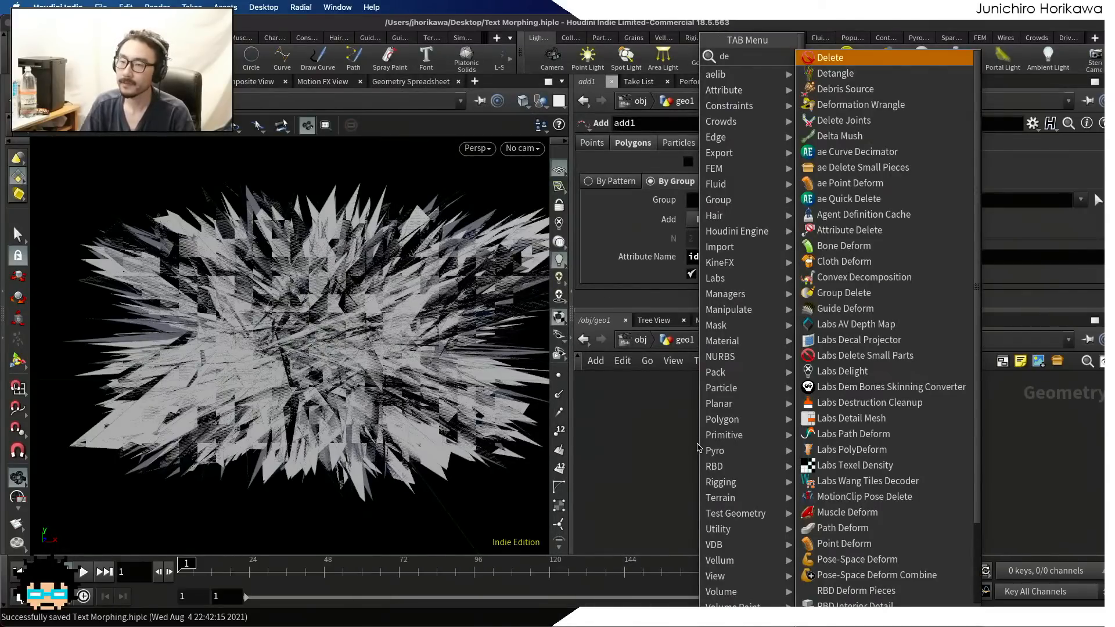
pyautogui.press('Return')
pyautogui.click(751, 482)
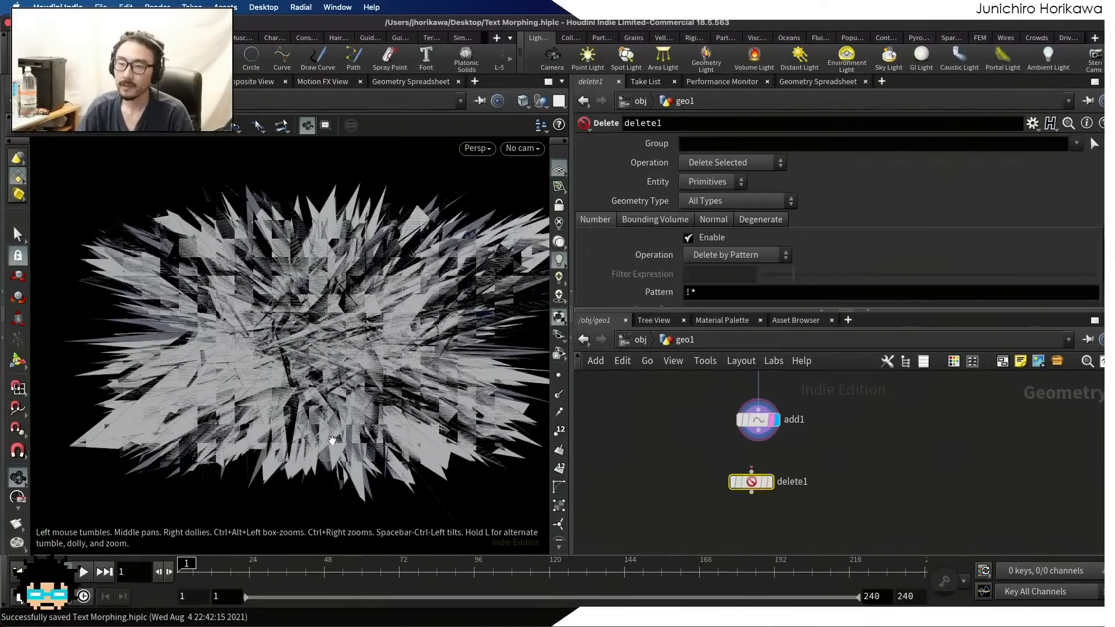
# Connect add1's output to the Delete node and display the Delete node
pyautogui.scroll(5, 451, 390)
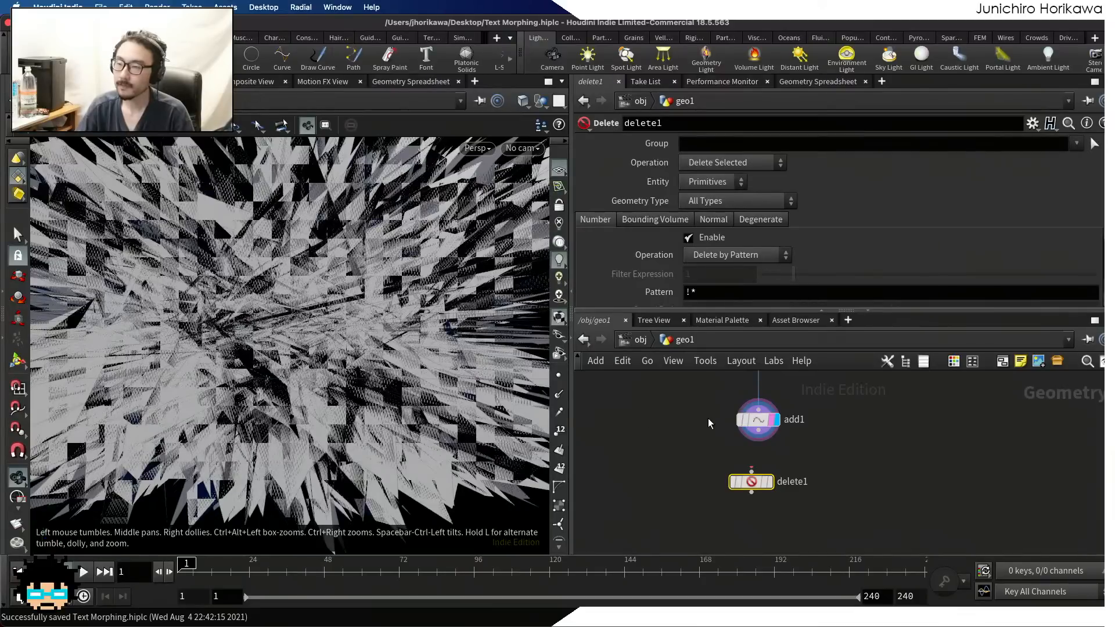
pyautogui.scroll(4, 711, 423)
pyautogui.moveTo(781, 432); pyautogui.dragTo(769, 499)
pyautogui.scroll(1, 815, 533)
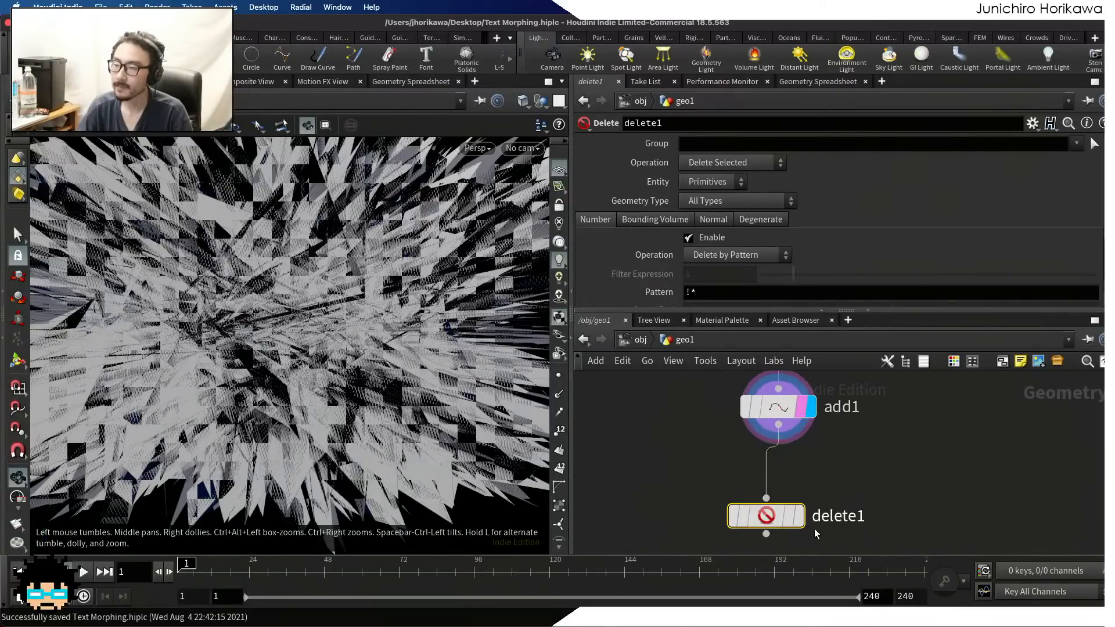
pyautogui.click(798, 516)
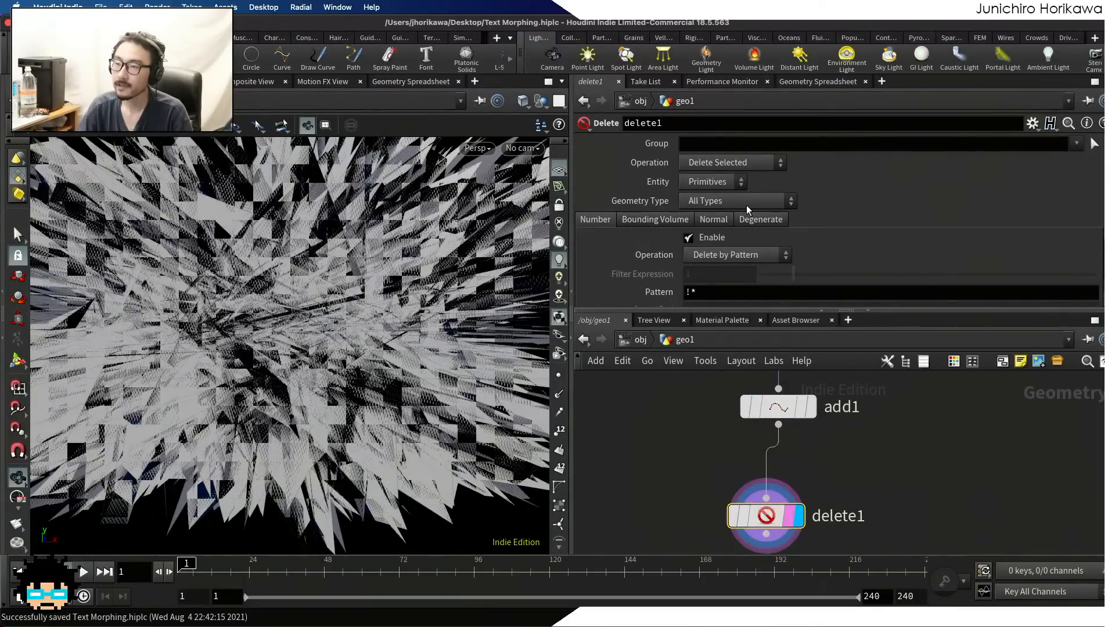
# Set delete1's operation to Delete Non-Selected and its group to 0 so only primitive 0 is kept
pyautogui.click(723, 165)
pyautogui.click(724, 180)
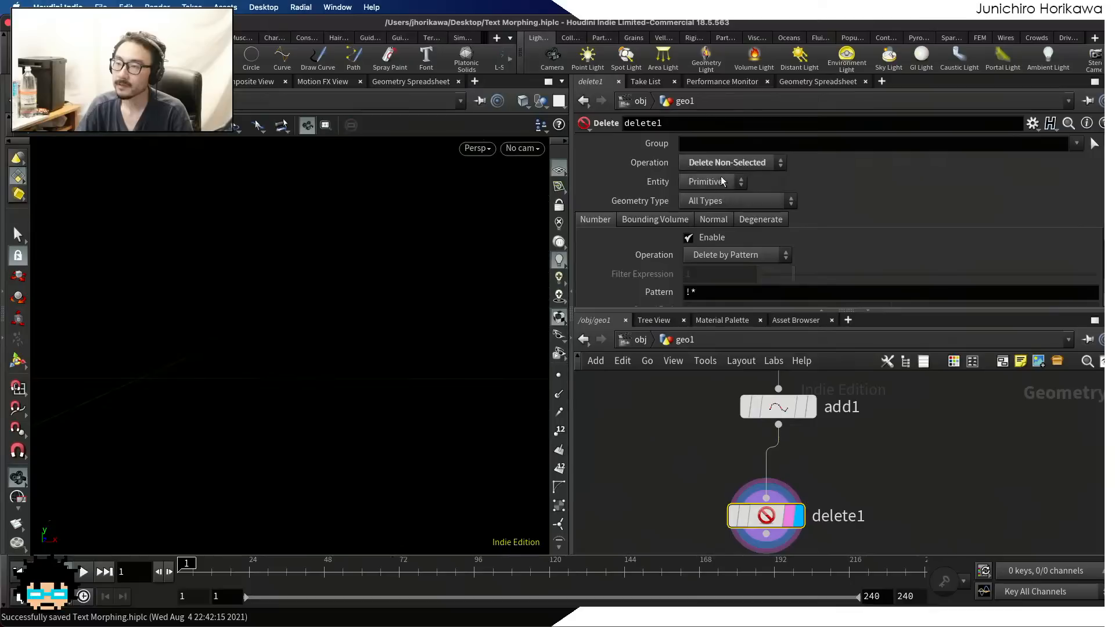
pyautogui.click(716, 145)
pyautogui.write('0')
pyautogui.press('Return')
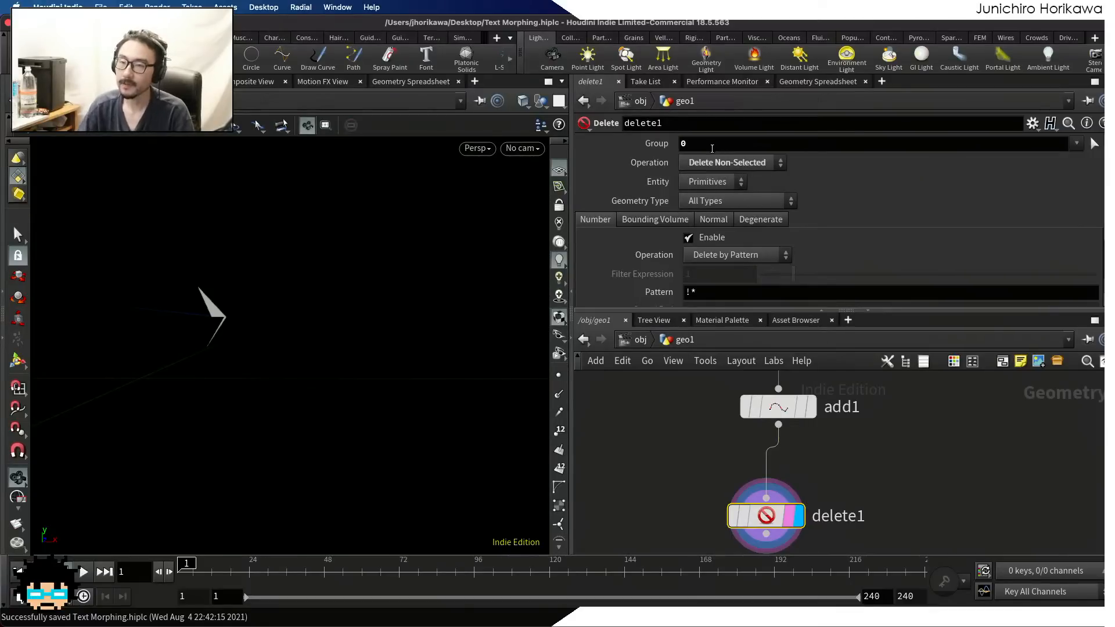
# Show points in the viewport, set the shading to Smooth Wire Shaded, and inspect the isolated polygon
pyautogui.scroll(-3, 257, 334)
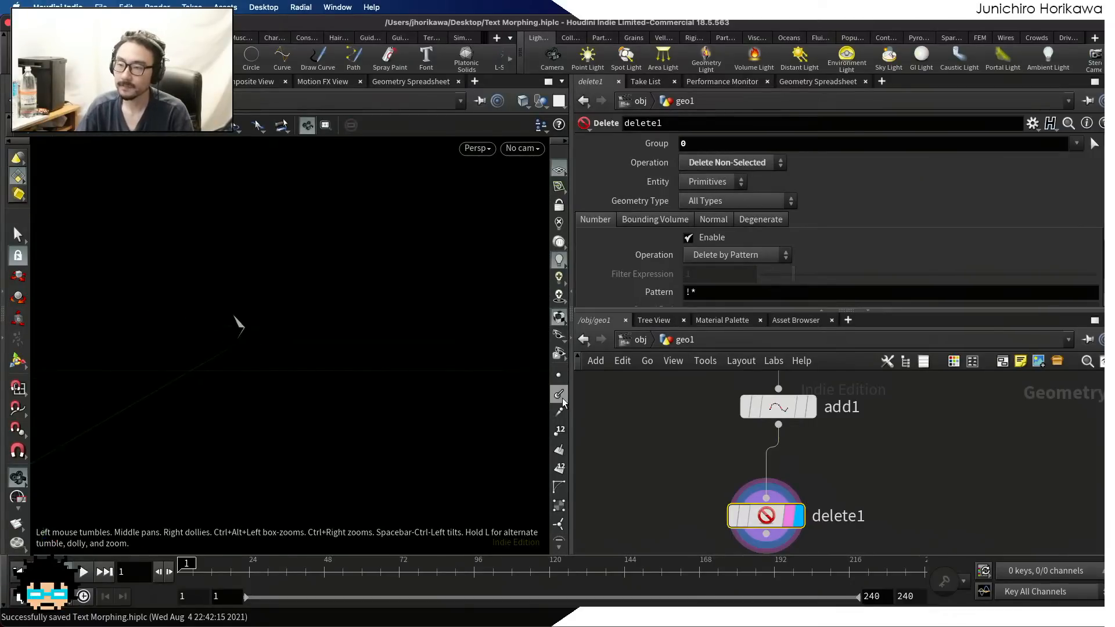
pyautogui.moveTo(360, 353); pyautogui.dragTo(462, 367, button='middle')
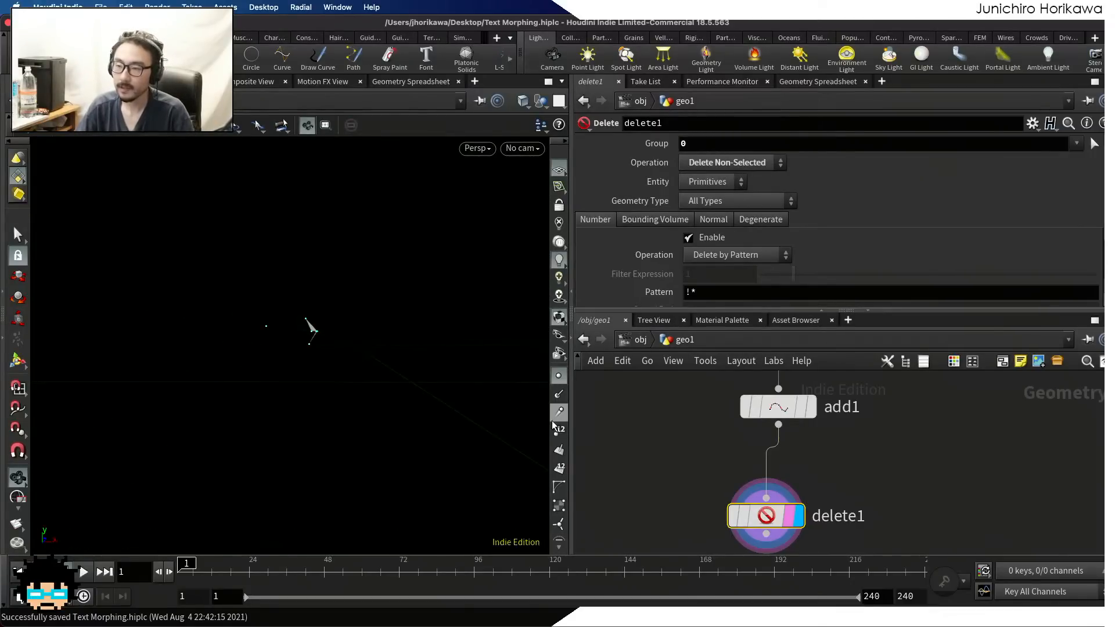
pyautogui.click(465, 149)
pyautogui.moveTo(499, 206)
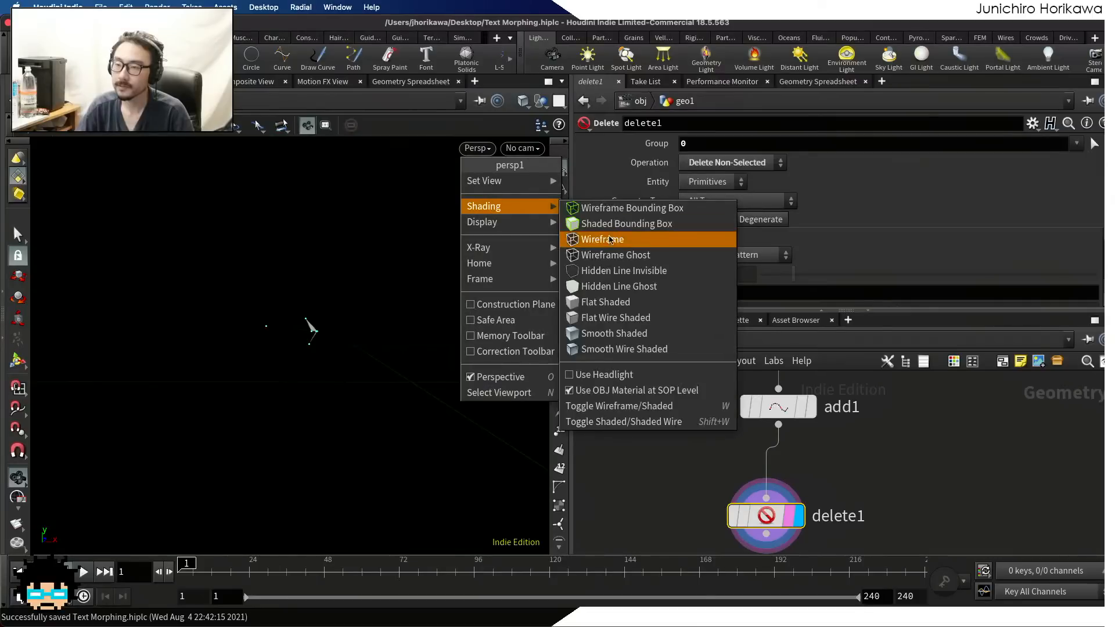
pyautogui.click(608, 346)
pyautogui.scroll(5, 255, 299)
pyautogui.moveTo(462, 286); pyautogui.dragTo(366, 349)
pyautogui.scroll(3, 341, 358)
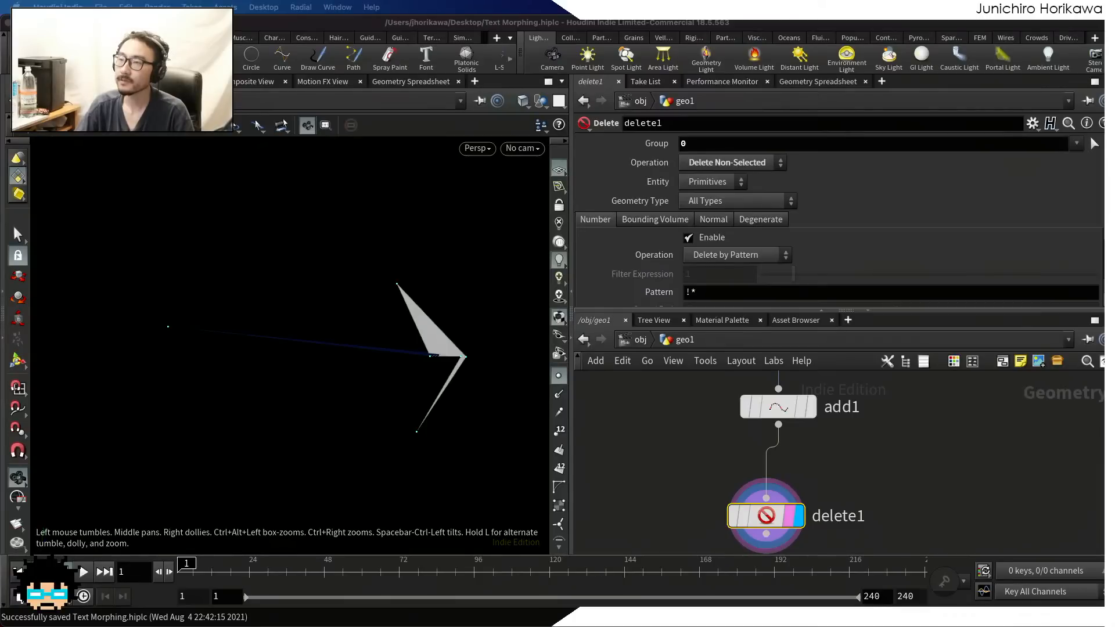
# Place a Primitive node below delete1, connect delete1's output to its first input, and display it
pyautogui.scroll(-3, 916, 444)
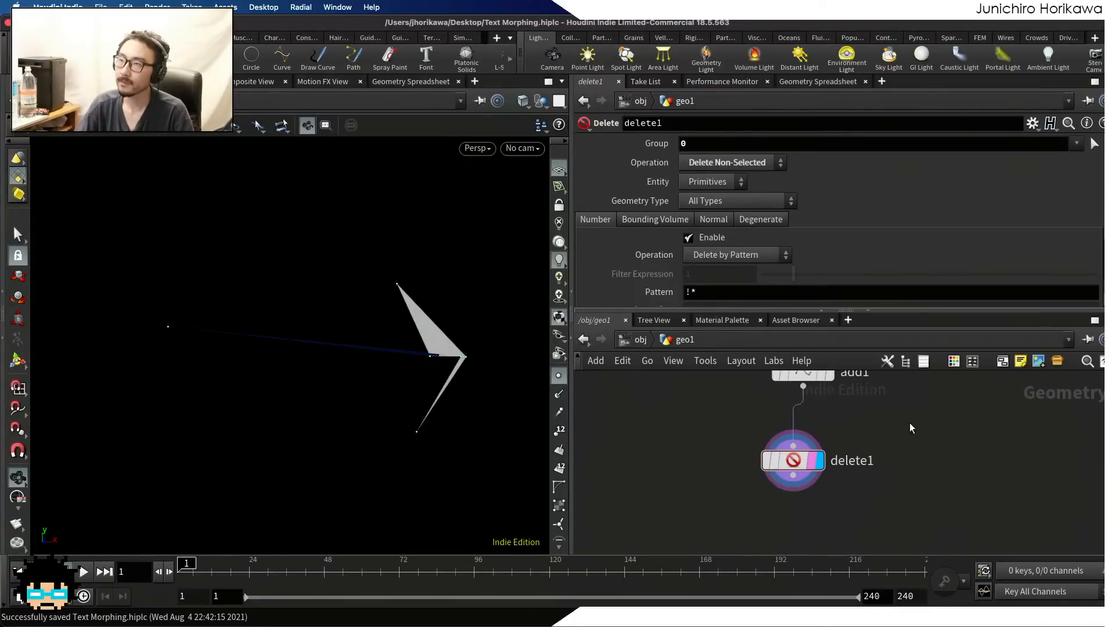
pyautogui.moveTo(807, 510); pyautogui.dragTo(816, 455, button='middle')
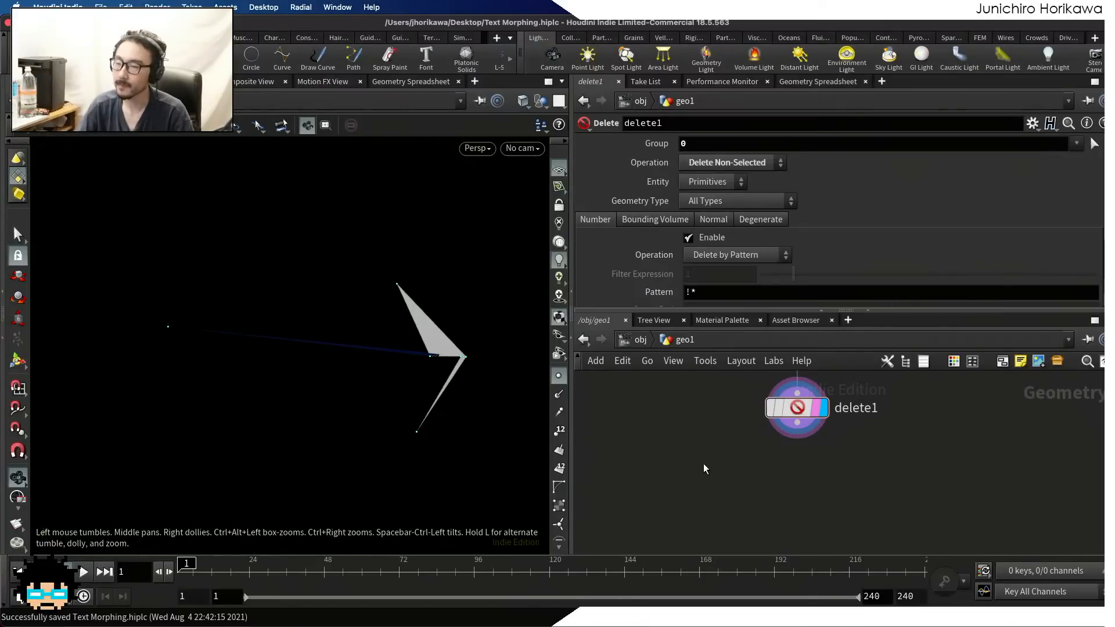
pyautogui.press('Tab')
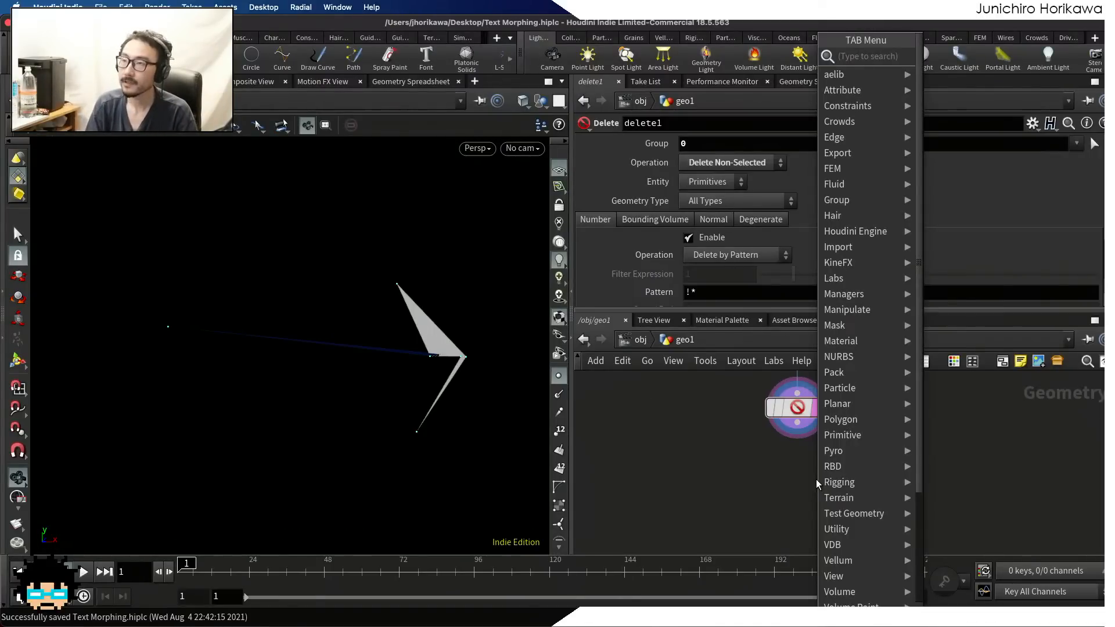
pyautogui.write('primitive')
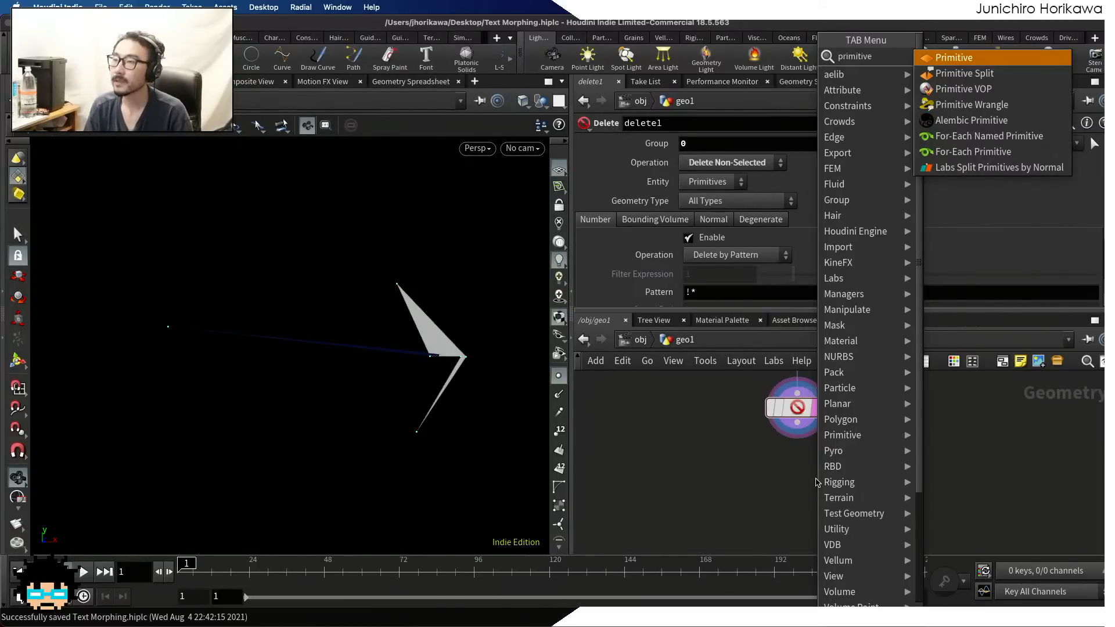
pyautogui.press('Return')
pyautogui.click(795, 484)
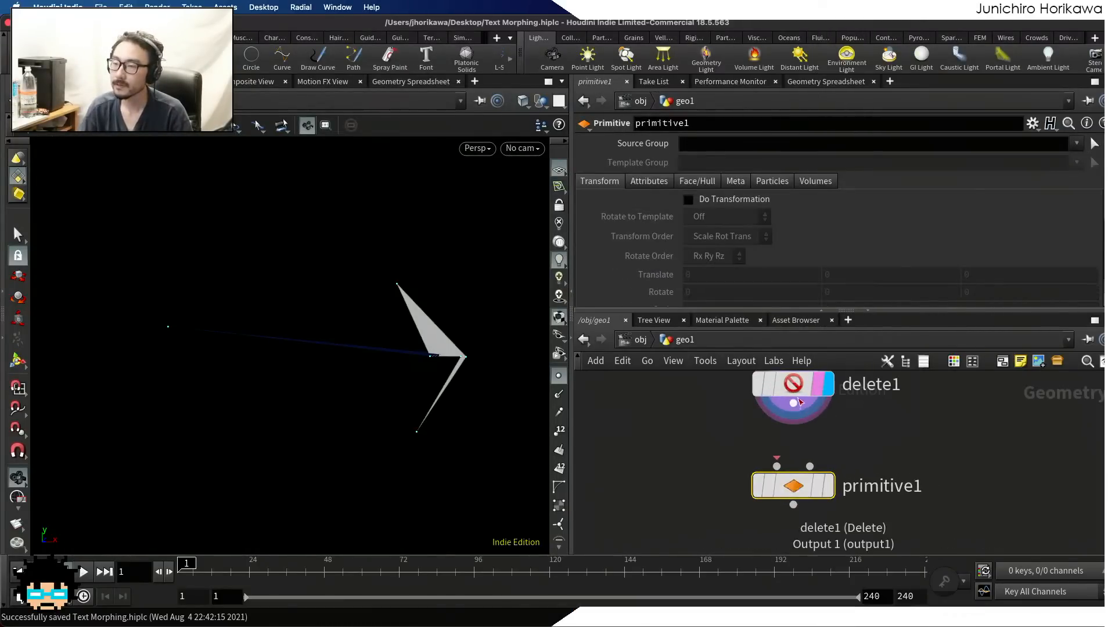
pyautogui.moveTo(793, 403); pyautogui.dragTo(777, 466)
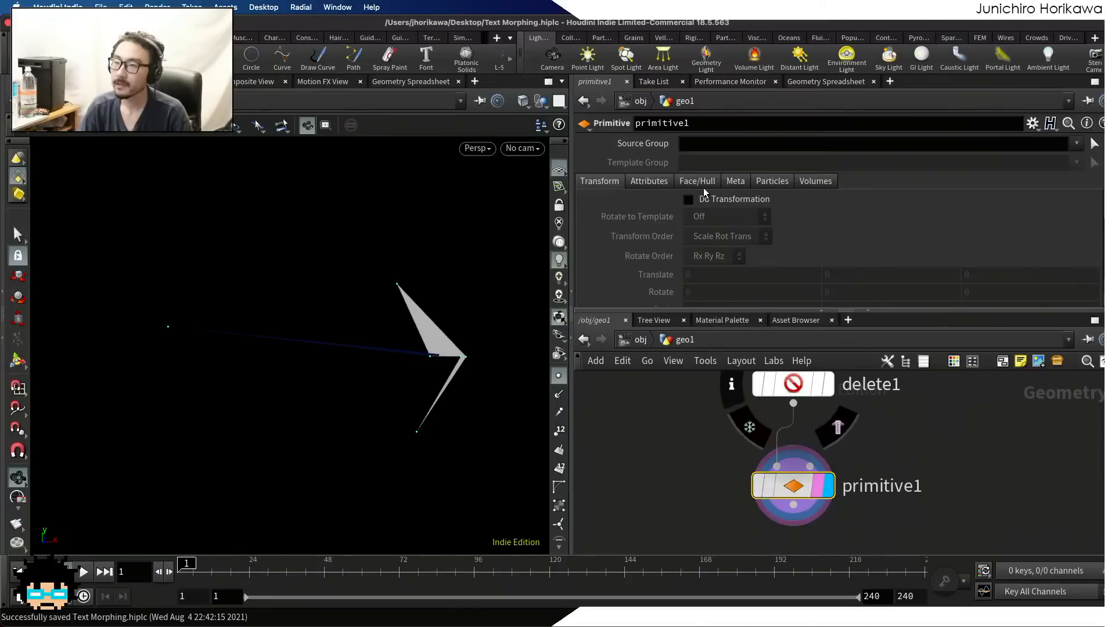
# Set Close U of the Primitive node's face settings to Unroll with Shared Points and inspect the outline
pyautogui.click(695, 182)
pyautogui.click(707, 231)
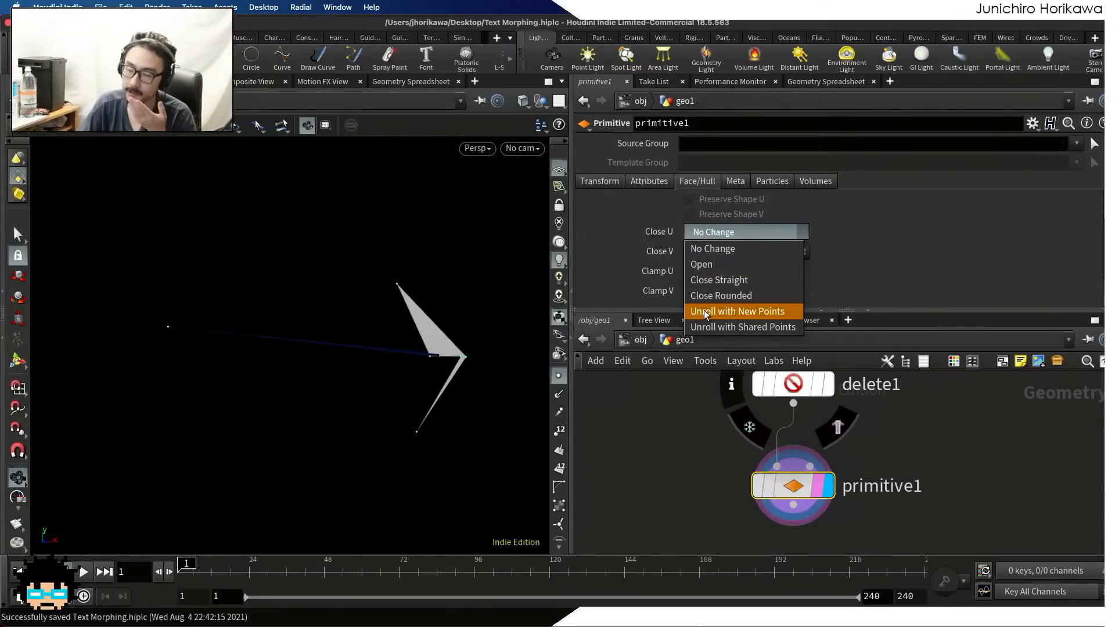
pyautogui.click(710, 327)
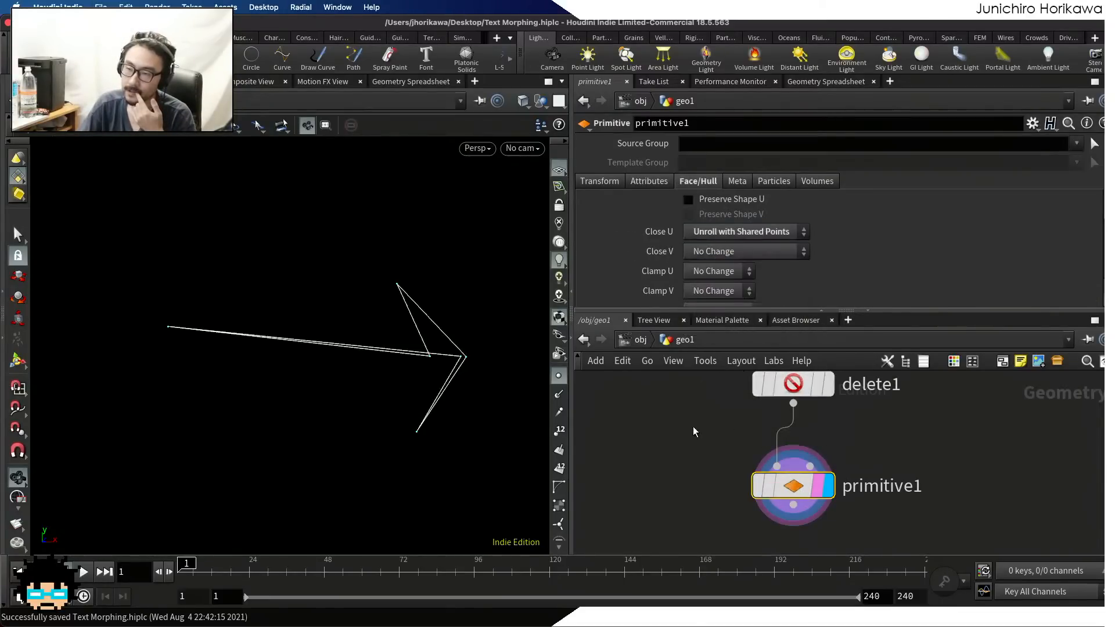
pyautogui.moveTo(469, 355); pyautogui.dragTo(361, 370, button='right')
pyautogui.moveTo(361, 370); pyautogui.dragTo(311, 368, button='middle')
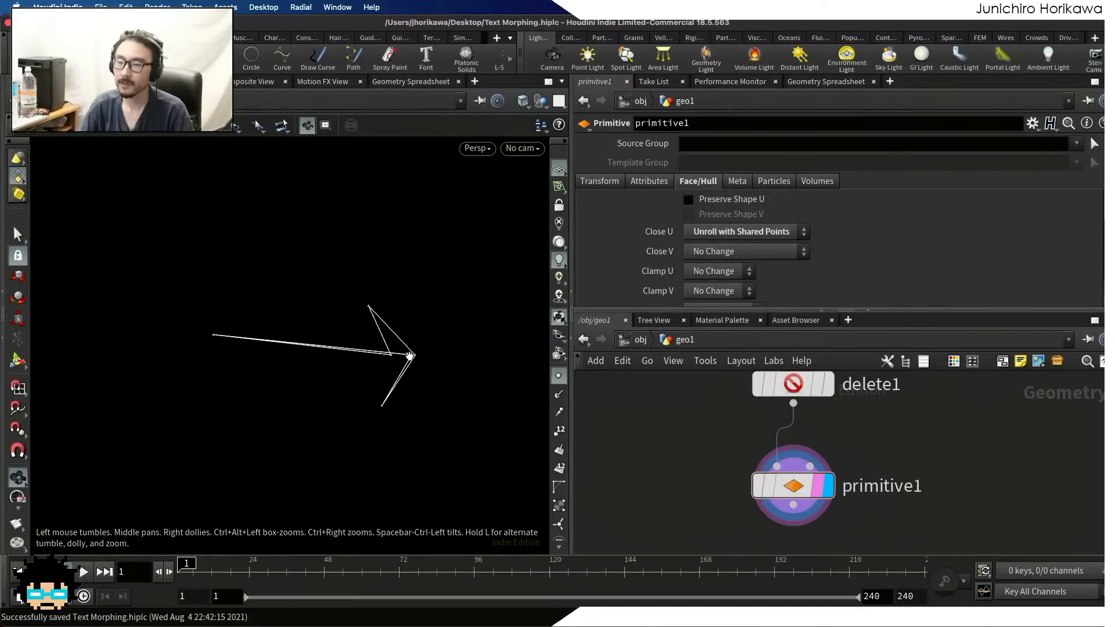
# Hide the viewport point markers while checking add1's output, and display primitive1 again
pyautogui.scroll(-8, 722, 506)
pyautogui.scroll(8, 737, 441)
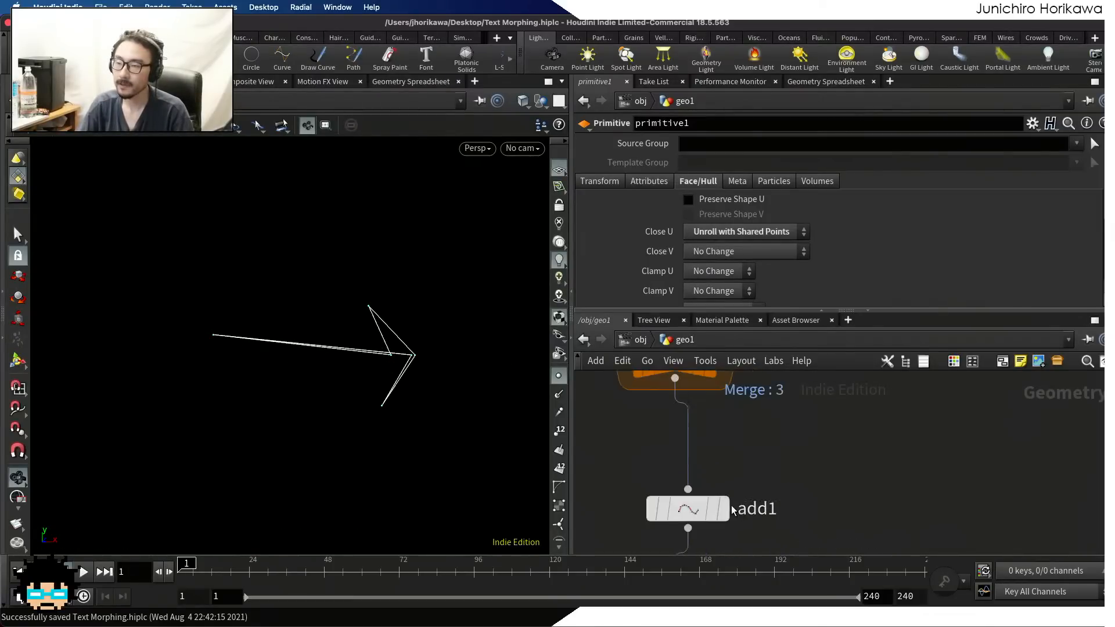
pyautogui.click(724, 510)
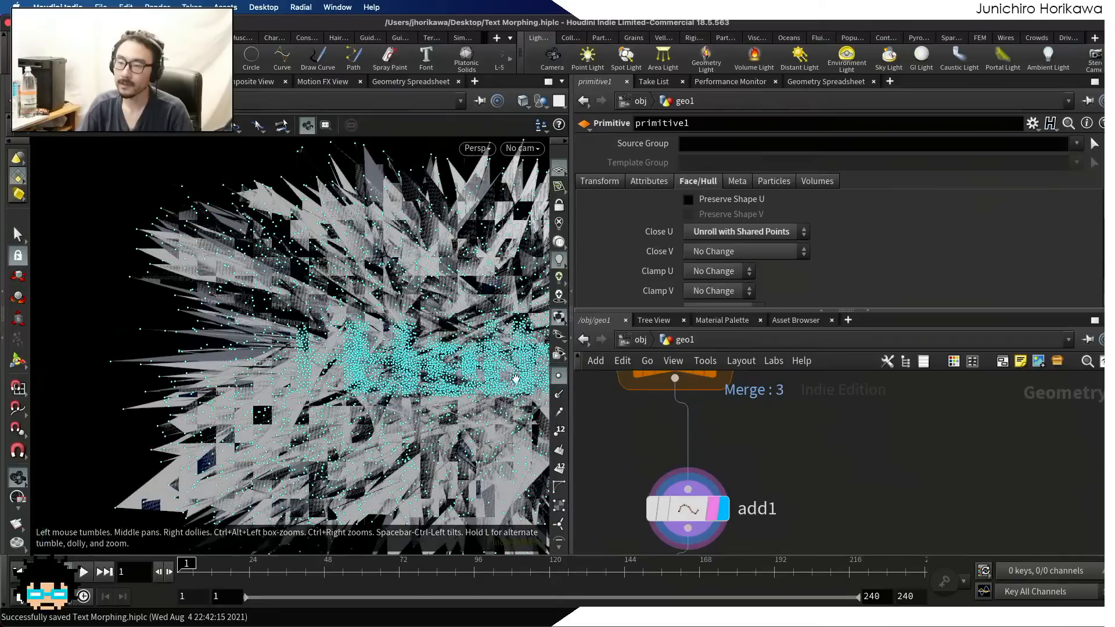
pyautogui.click(559, 375)
pyautogui.scroll(-3, 649, 447)
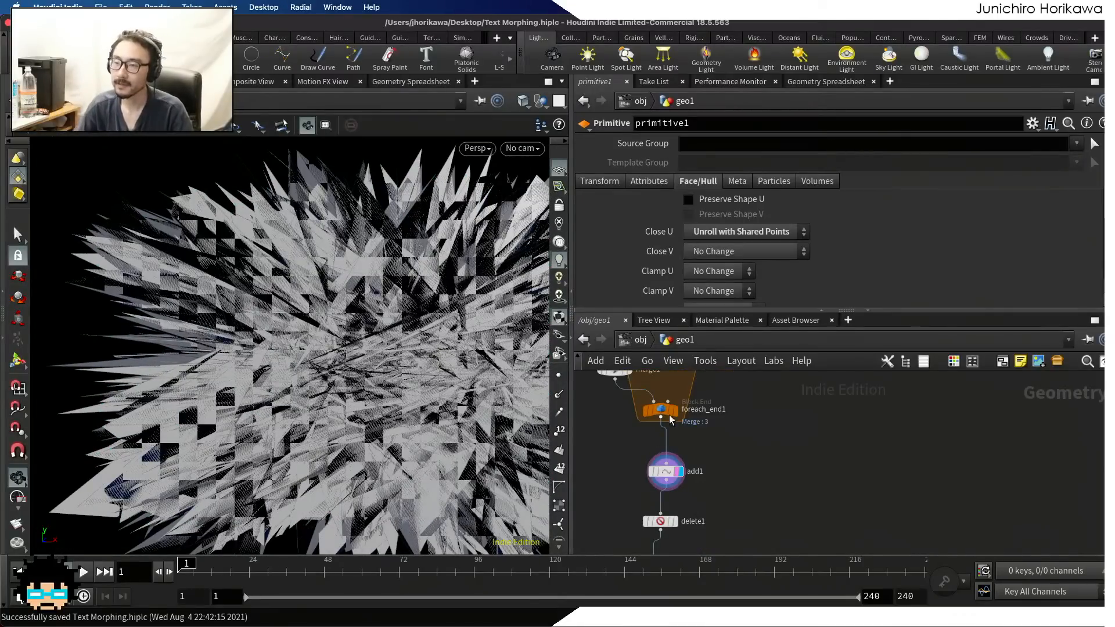
pyautogui.scroll(-3, 679, 453)
pyautogui.click(699, 472)
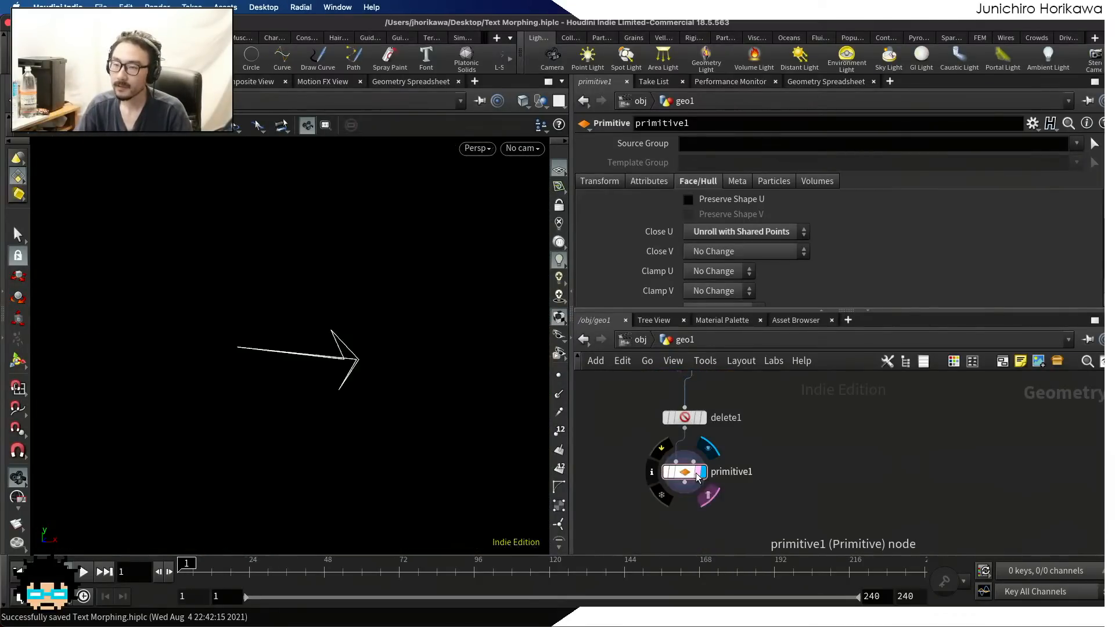
# Template foreach_end1 and compare its points with primitive1's curve in the viewport
pyautogui.scroll(-4, 764, 427)
pyautogui.moveTo(764, 426); pyautogui.dragTo(744, 507, button='middle')
pyautogui.scroll(5, 716, 456)
pyautogui.click(718, 452)
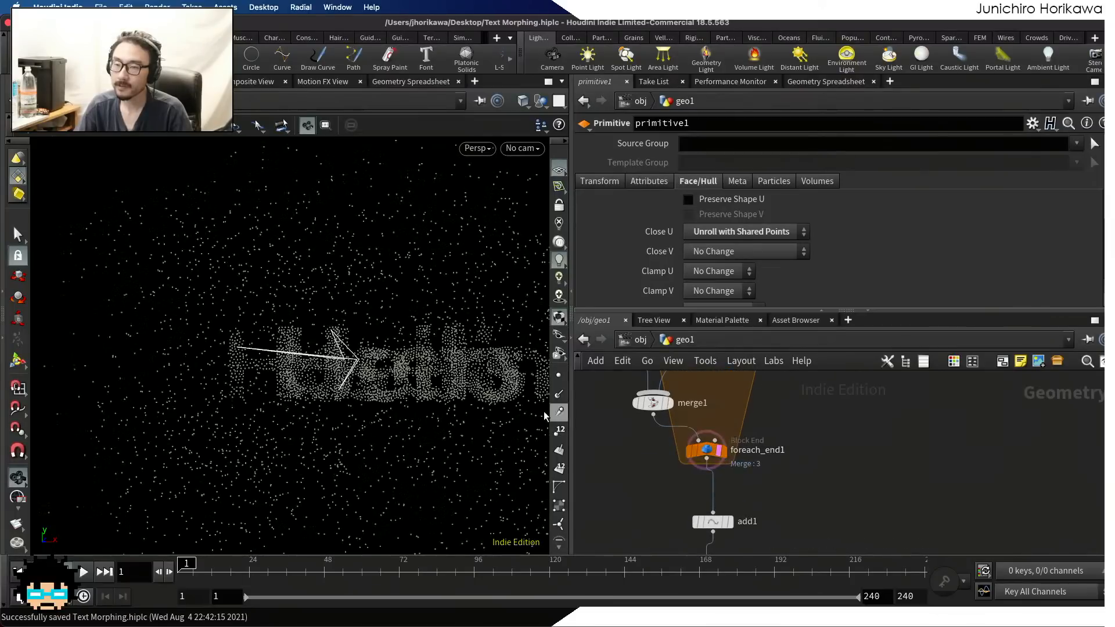
pyautogui.moveTo(340, 359); pyautogui.dragTo(438, 343, button='right')
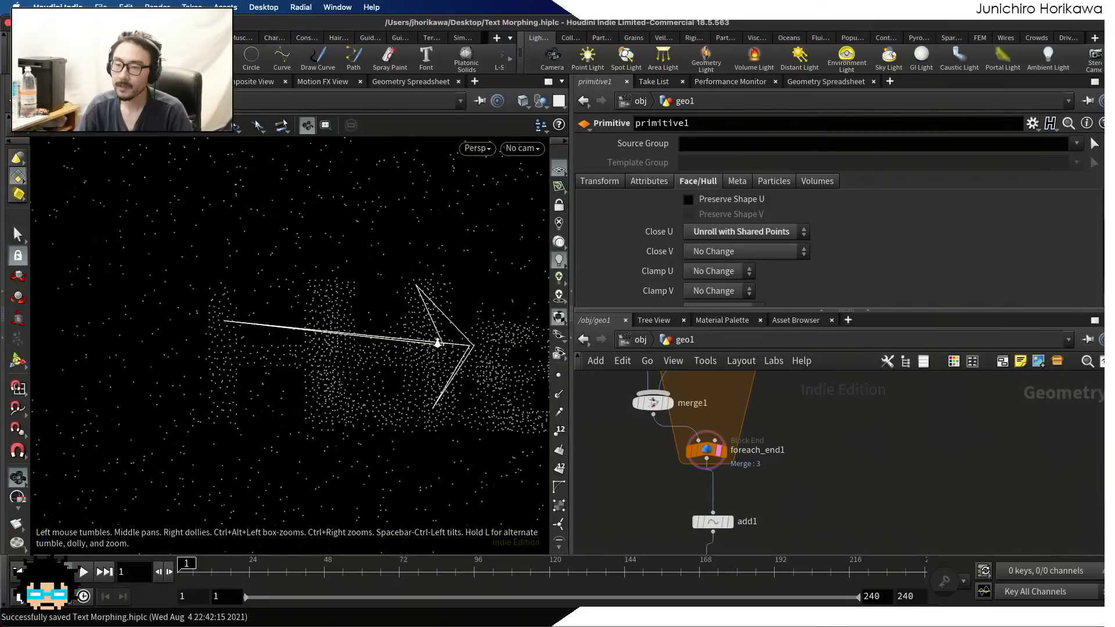
pyautogui.moveTo(437, 343); pyautogui.dragTo(281, 371, button='middle')
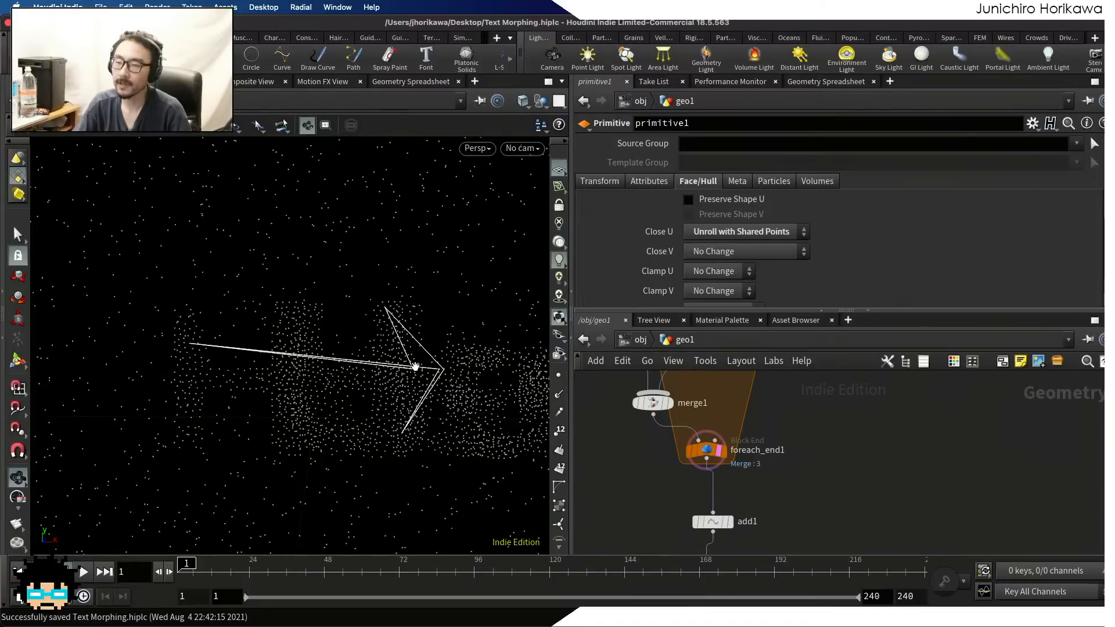
# Examine primitive1's closed curve against the templated text and scattered points from several distances and angles
pyautogui.scroll(-5, 278, 246)
pyautogui.moveTo(206, 233); pyautogui.dragTo(196, 284, button='right')
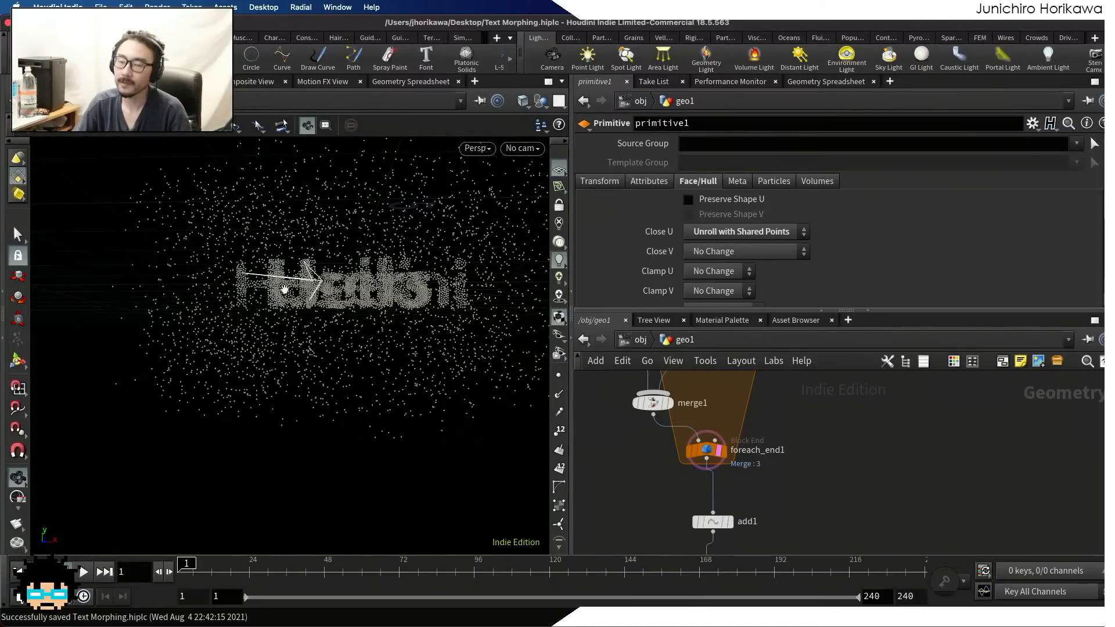
pyautogui.moveTo(302, 256)
pyautogui.mouseDown(button='right')
pyautogui.moveTo(319, 216)
pyautogui.moveTo(307, 247)
pyautogui.mouseUp(button='right')
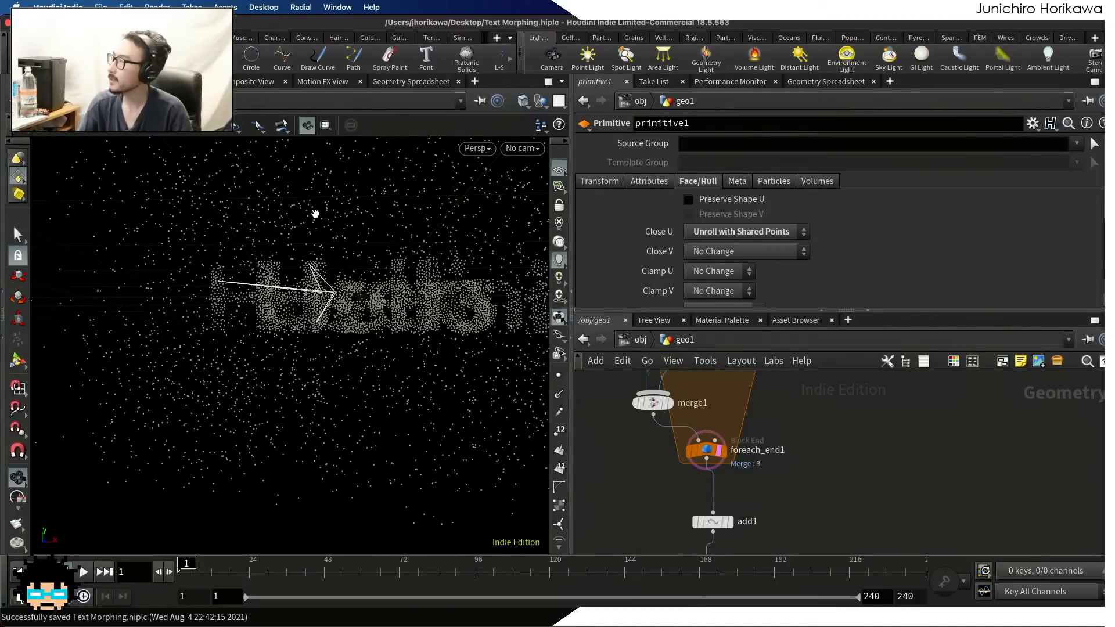
pyautogui.moveTo(311, 284); pyautogui.dragTo(327, 317)
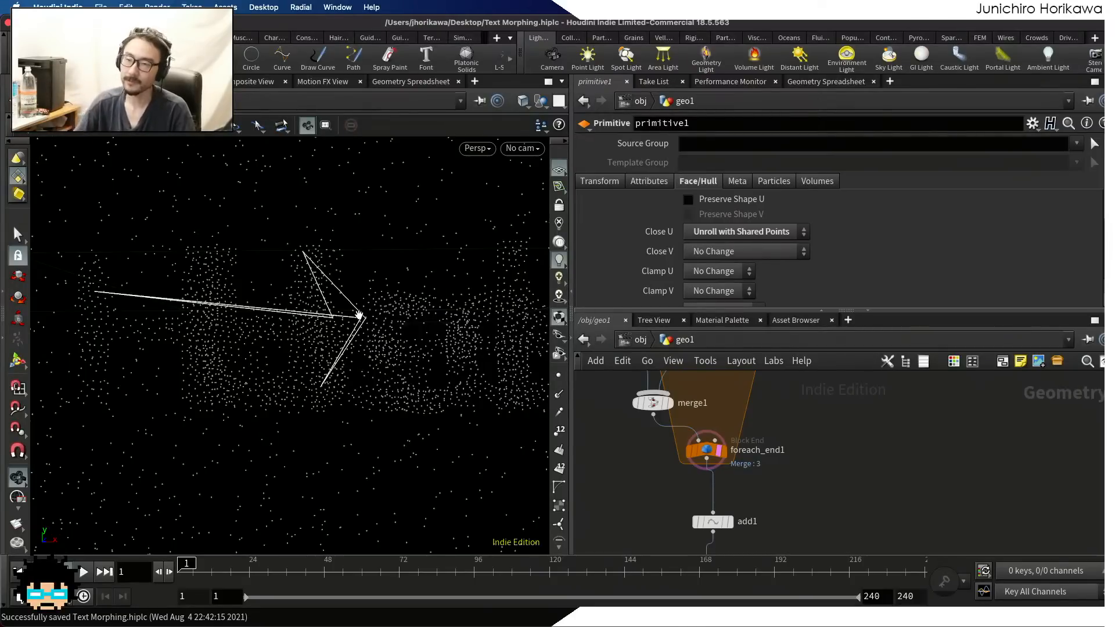
pyautogui.moveTo(359, 316); pyautogui.dragTo(356, 303)
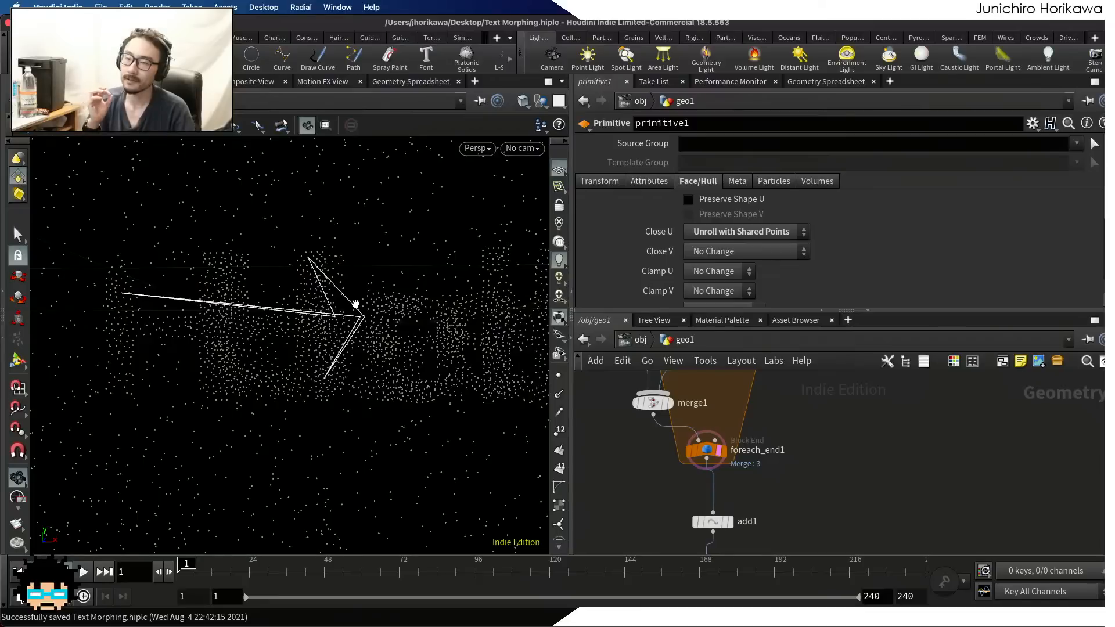
pyautogui.scroll(-5, 363, 292)
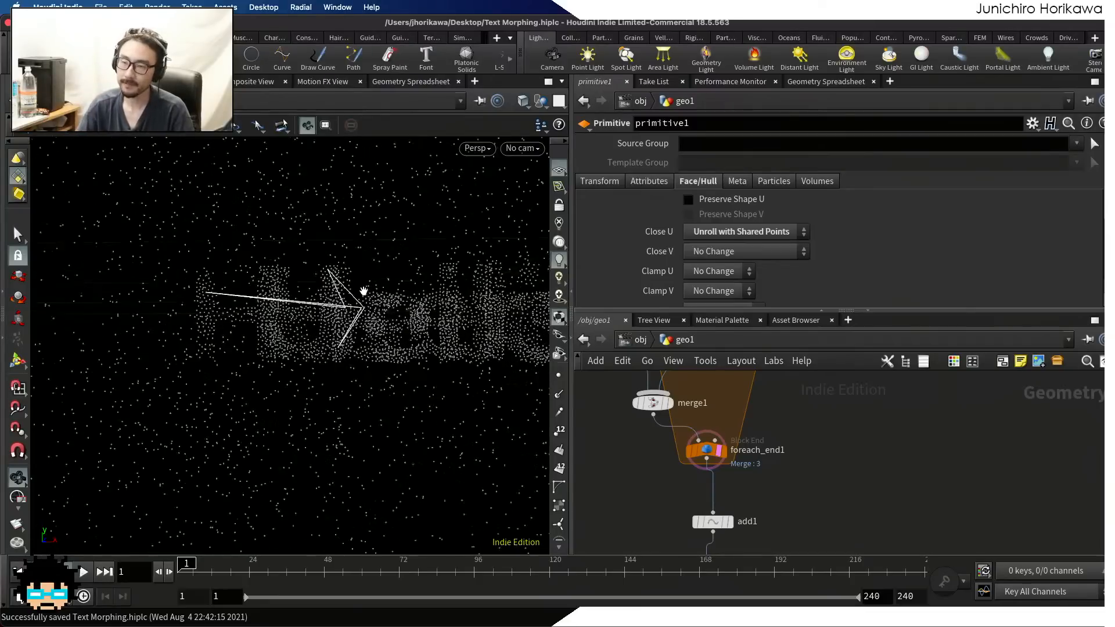
pyautogui.scroll(2, 719, 471)
# Move the template flag from foreach_end1 to primitive1 and inspect the isolated curve up close
pyautogui.moveTo(746, 552); pyautogui.dragTo(731, 490, button='middle')
pyautogui.scroll(2, 715, 505)
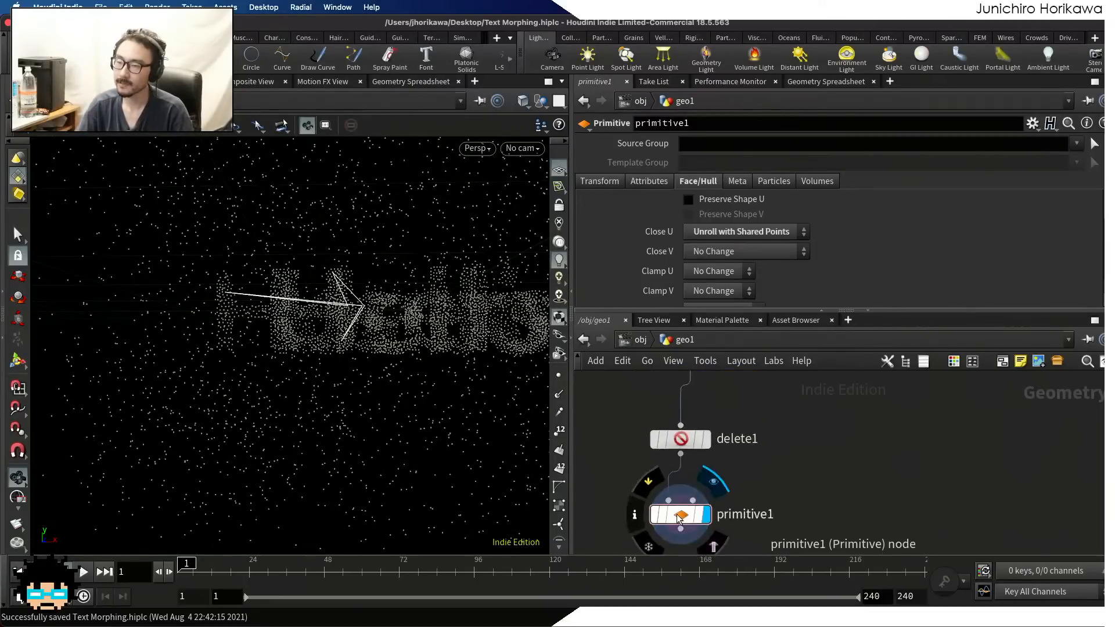
pyautogui.keyDown('ctrl'); pyautogui.click(712, 541); pyautogui.keyUp('ctrl')
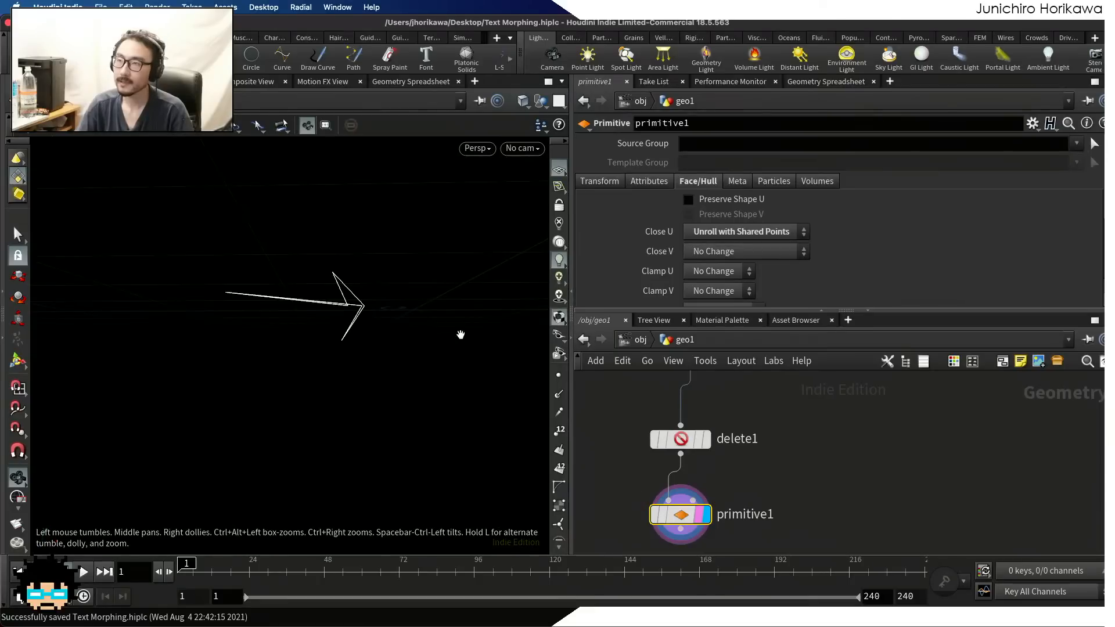
pyautogui.scroll(-2, 720, 432)
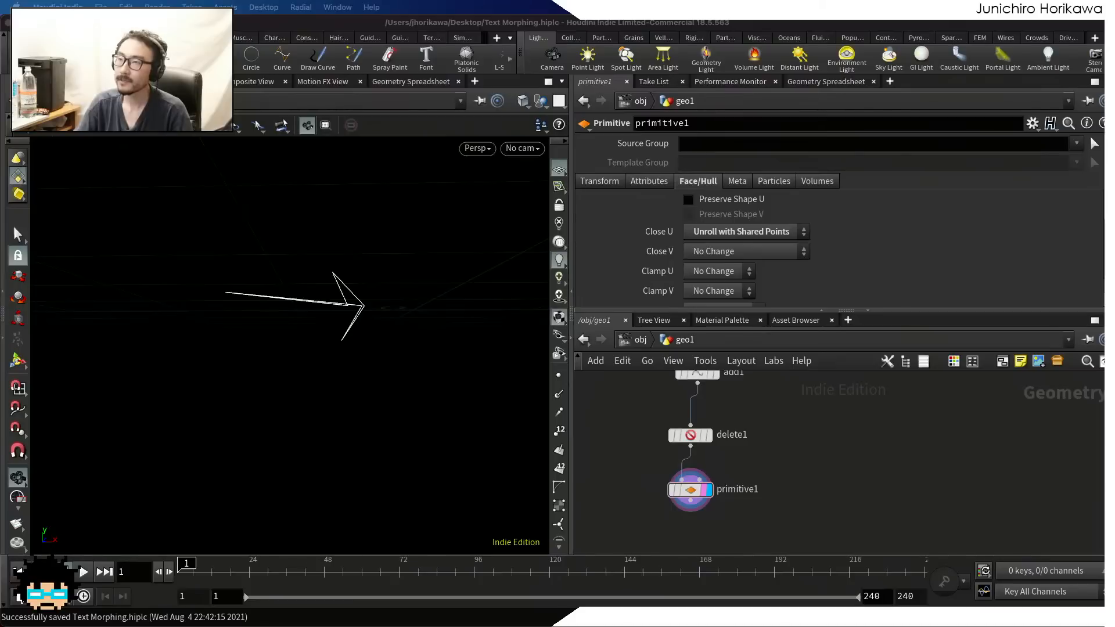
pyautogui.moveTo(316, 273); pyautogui.dragTo(357, 327)
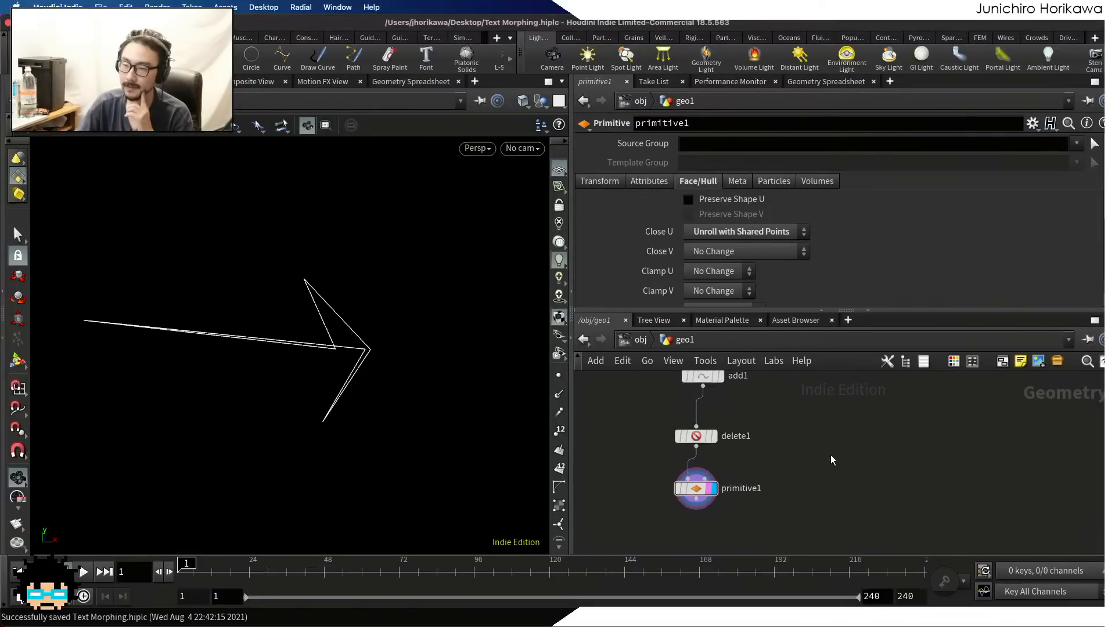
# Place a Resample node below primitive1, connect primitive1's output to its input, and display it
pyautogui.press('Tab')
pyautogui.write('re')
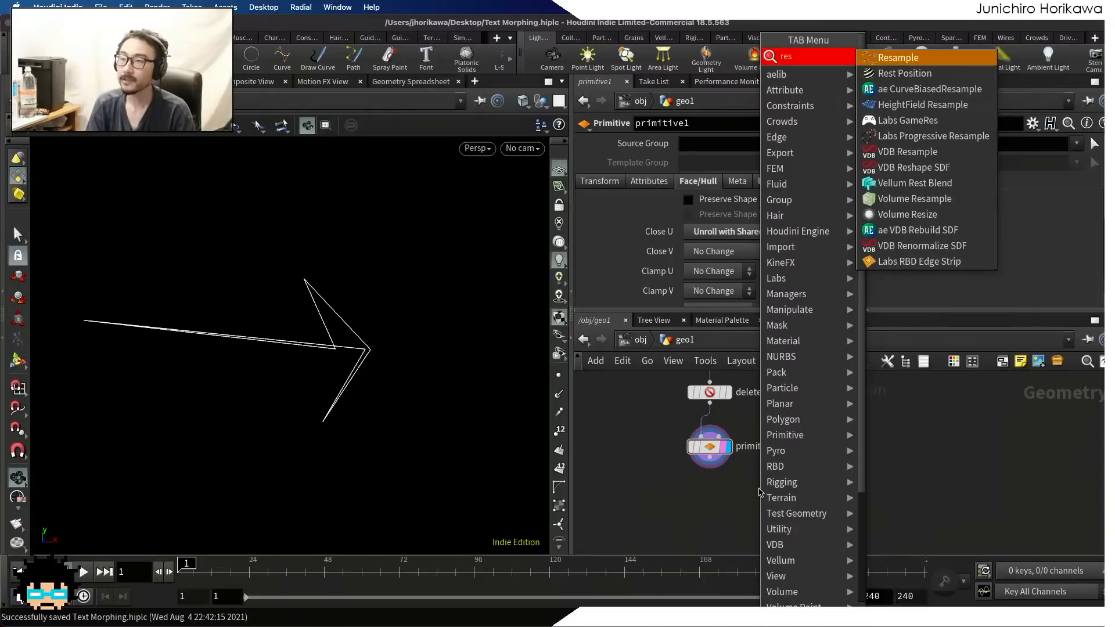
pyautogui.press('Return')
pyautogui.click(725, 493)
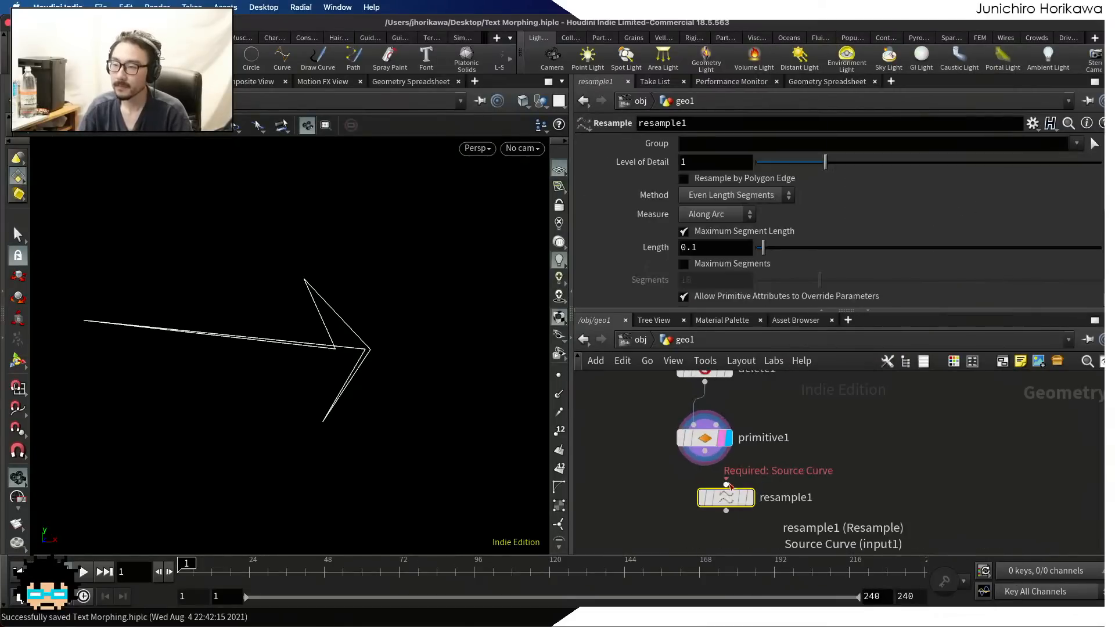
pyautogui.click(726, 484)
pyautogui.click(705, 452)
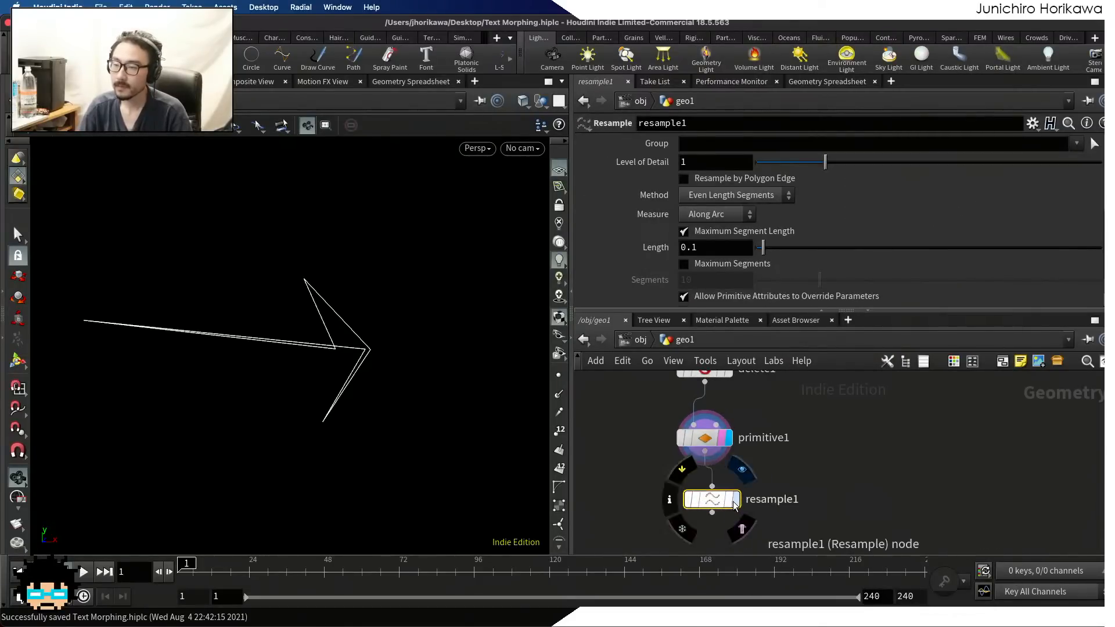
pyautogui.moveTo(723, 503); pyautogui.dragTo(703, 506)
# Set resample1's Treat Polygons As option to Interpolating Curves
pyautogui.scroll(-3, 703, 241)
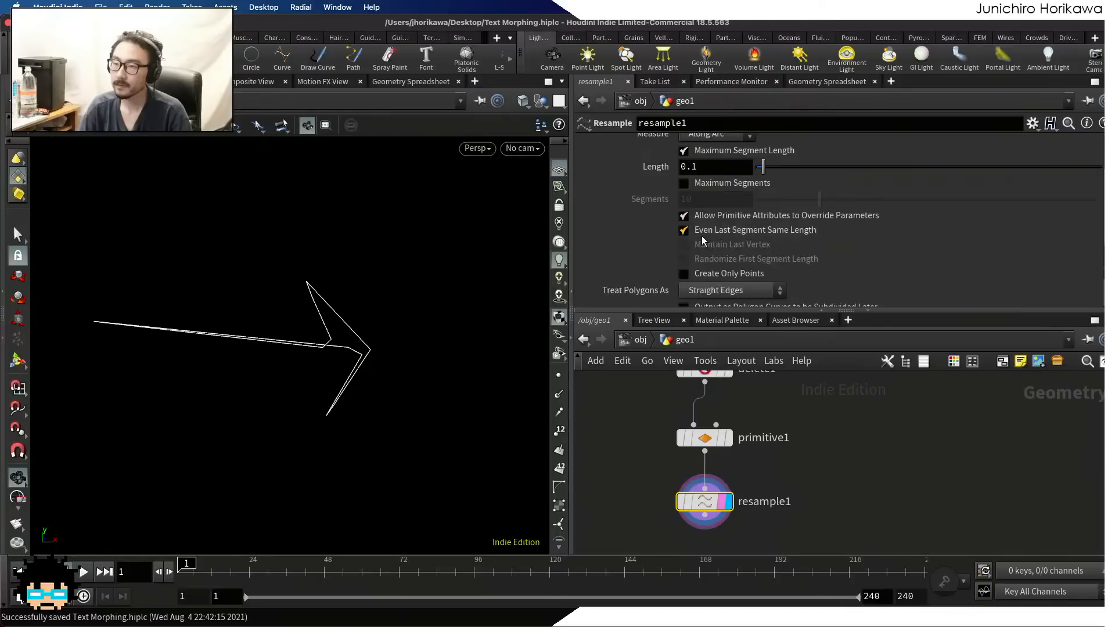
pyautogui.click(723, 290)
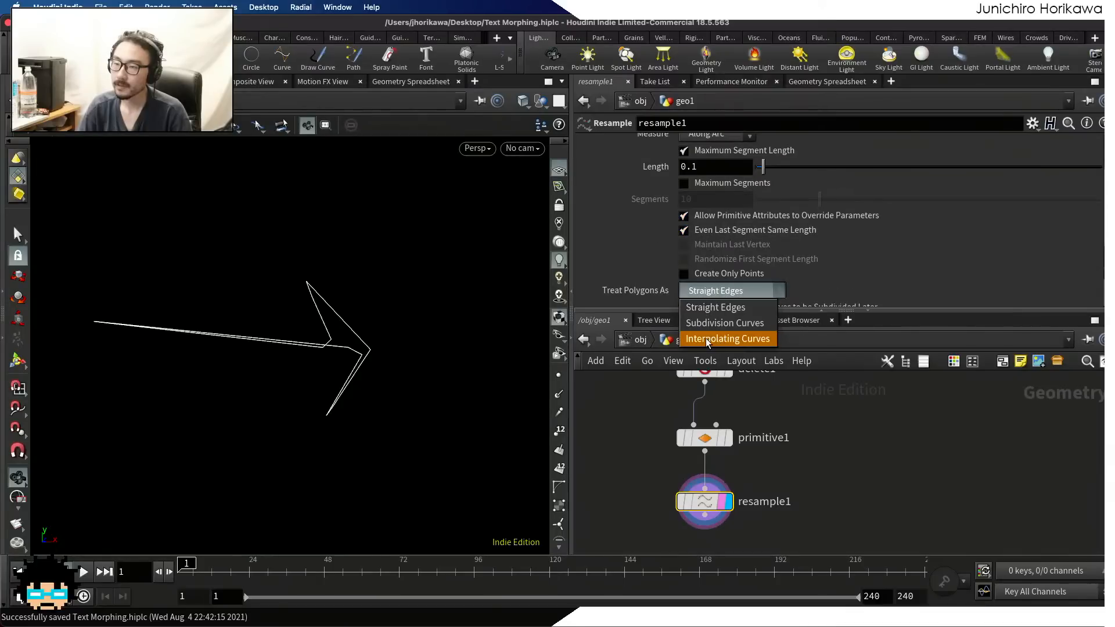
pyautogui.click(739, 340)
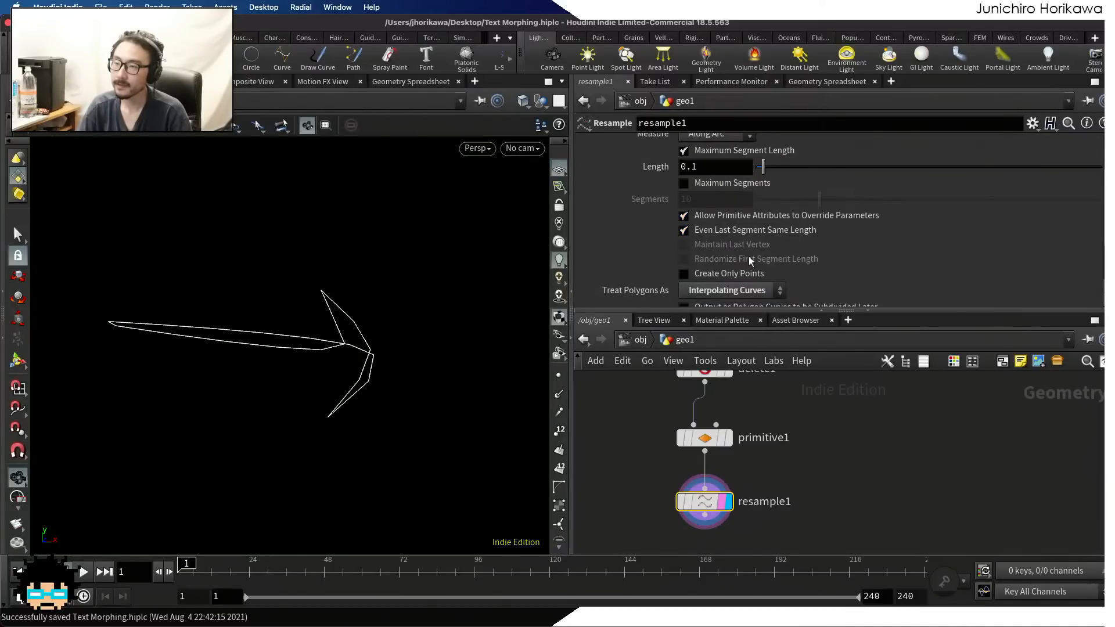
# Set the maximum segment Length of resample1 to 0.05
pyautogui.scroll(-1, 748, 256)
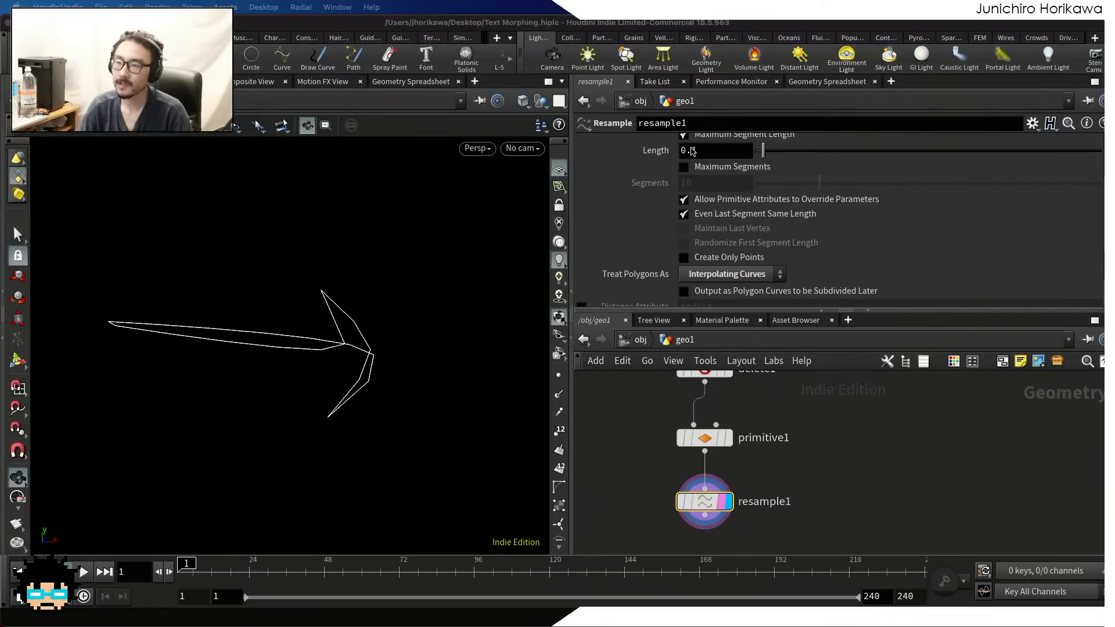
pyautogui.click(705, 152)
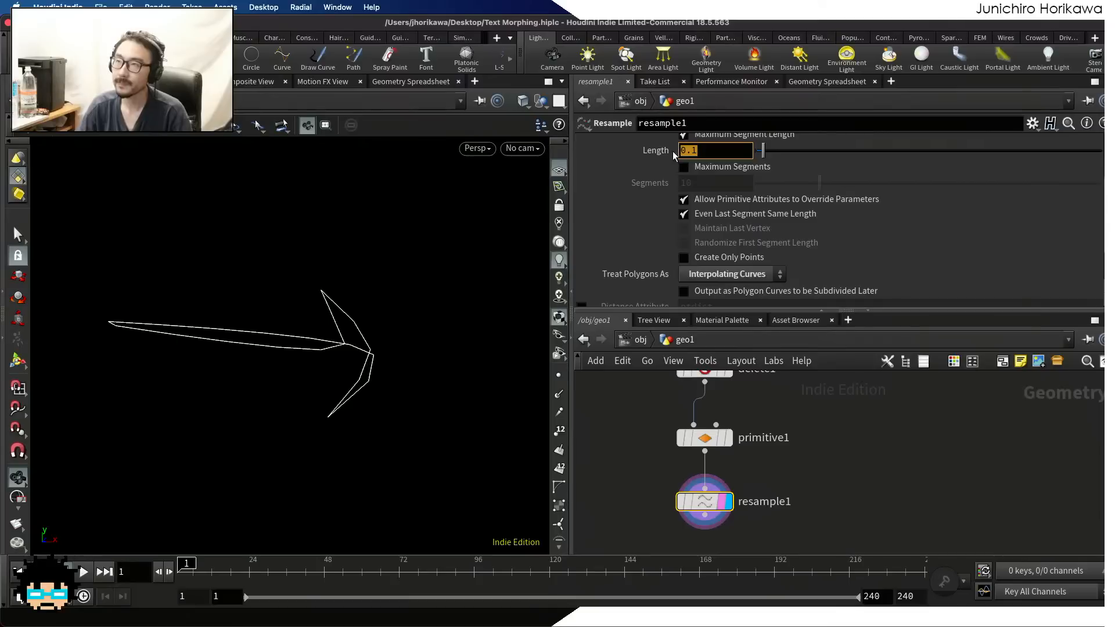
pyautogui.click(702, 152)
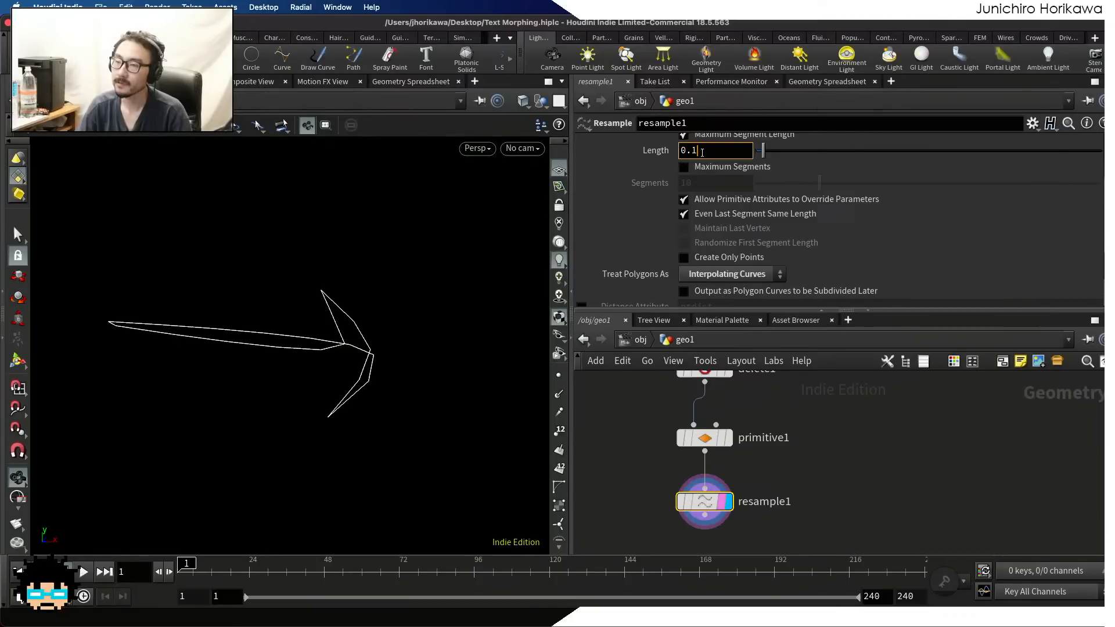
pyautogui.moveTo(690, 150); pyautogui.dragTo(719, 153)
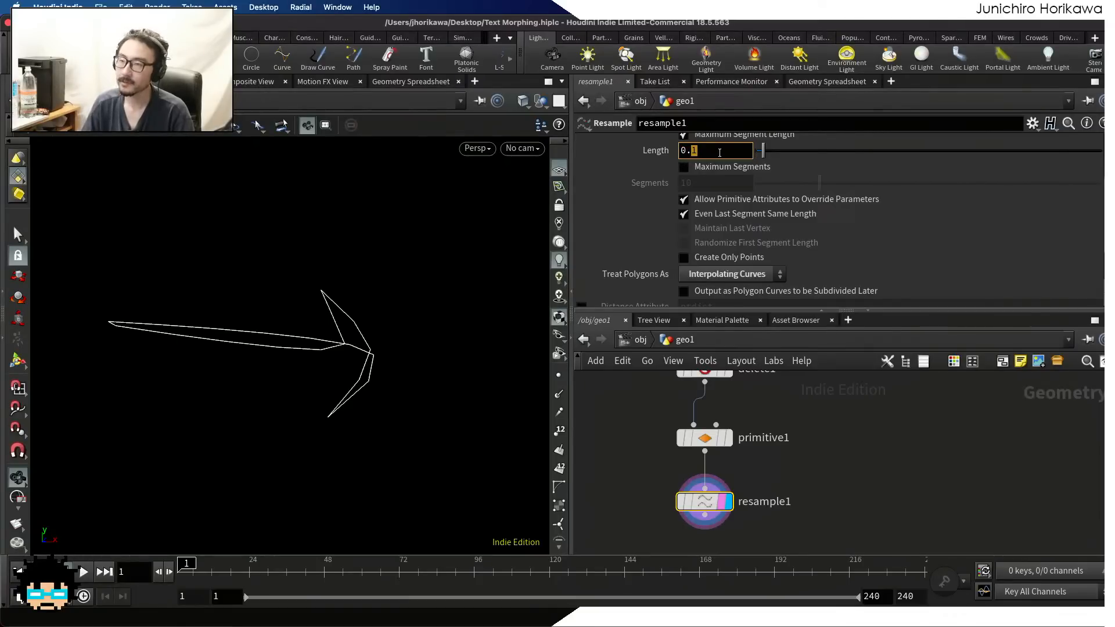
pyautogui.write('05')
pyautogui.press('Return')
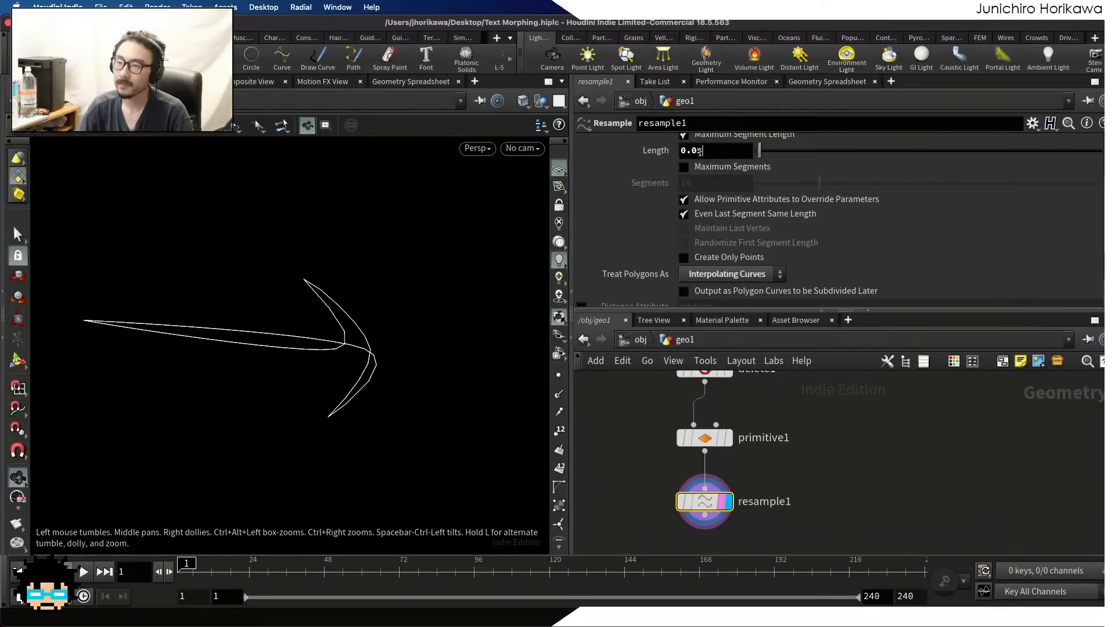
# Try a segment Length of 0.03 on resample1, and set it back to 0.05
pyautogui.moveTo(702, 151); pyautogui.dragTo(697, 152)
pyautogui.write('3')
pyautogui.press('Return')
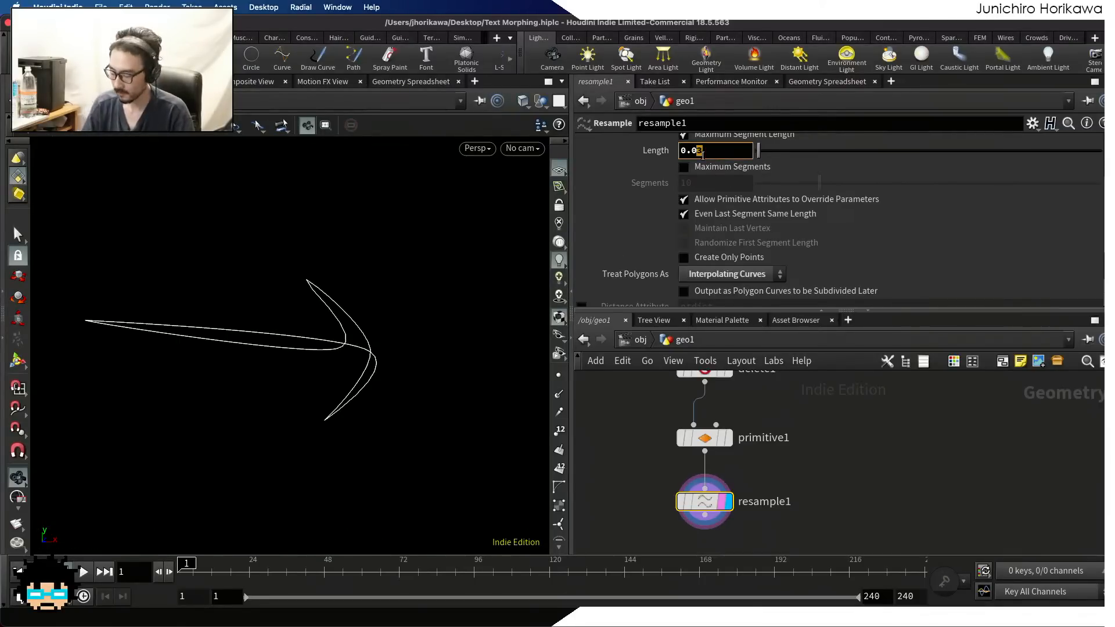
pyautogui.write('5')
pyautogui.press('Return')
pyautogui.moveTo(712, 156); pyautogui.dragTo(649, 176)
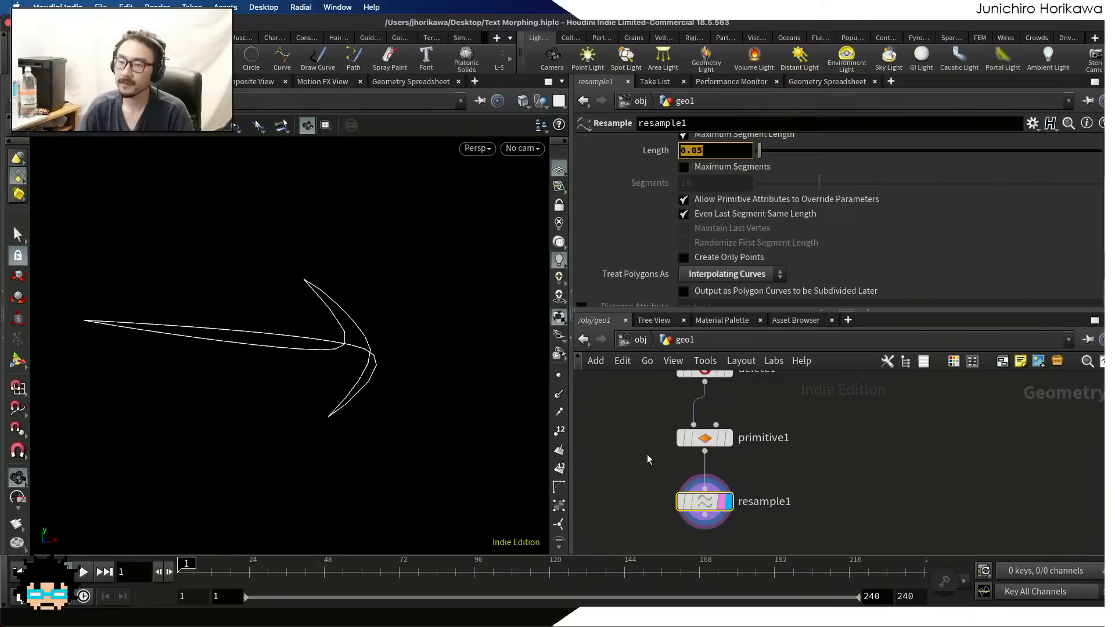
# Select the CONTROLLER null at the start of the network and open its parameter interface for editing
pyautogui.scroll(-5, 648, 460)
pyautogui.moveTo(615, 434); pyautogui.dragTo(640, 486, button='middle')
pyautogui.moveTo(583, 385); pyautogui.dragTo(626, 467, button='middle')
pyautogui.moveTo(669, 380); pyautogui.dragTo(715, 460, button='middle')
pyautogui.scroll(5, 715, 460)
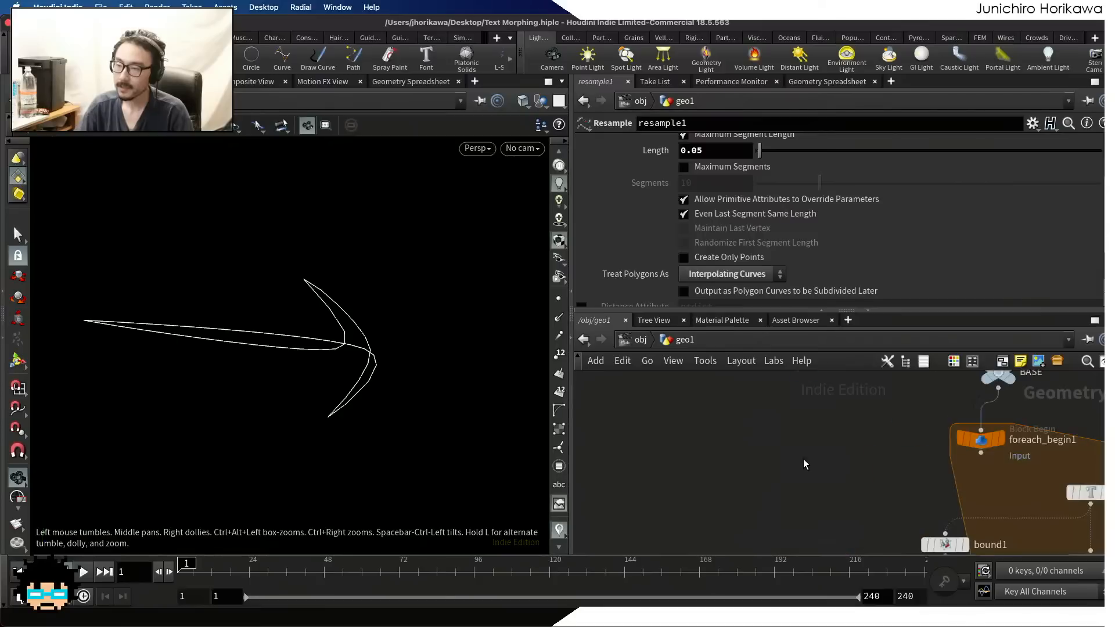
pyautogui.scroll(-5, 803, 464)
pyautogui.moveTo(897, 419); pyautogui.dragTo(769, 502, button='middle')
pyautogui.scroll(5, 771, 500)
pyautogui.moveTo(675, 513); pyautogui.dragTo(773, 495, button='middle')
pyautogui.click(710, 468)
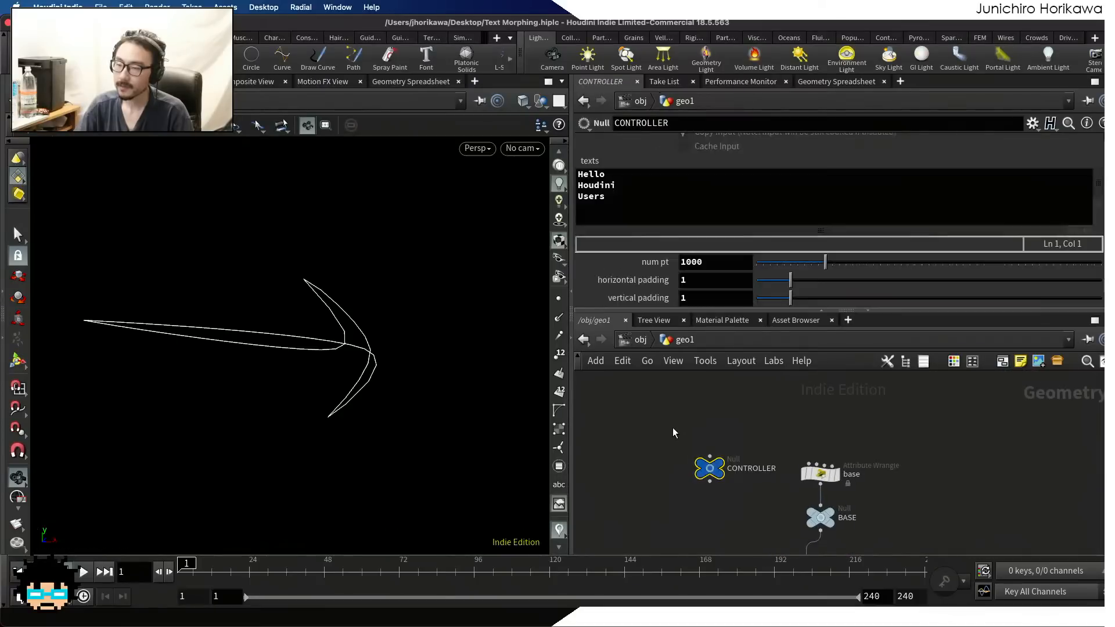
pyautogui.click(1034, 125)
pyautogui.click(1033, 142)
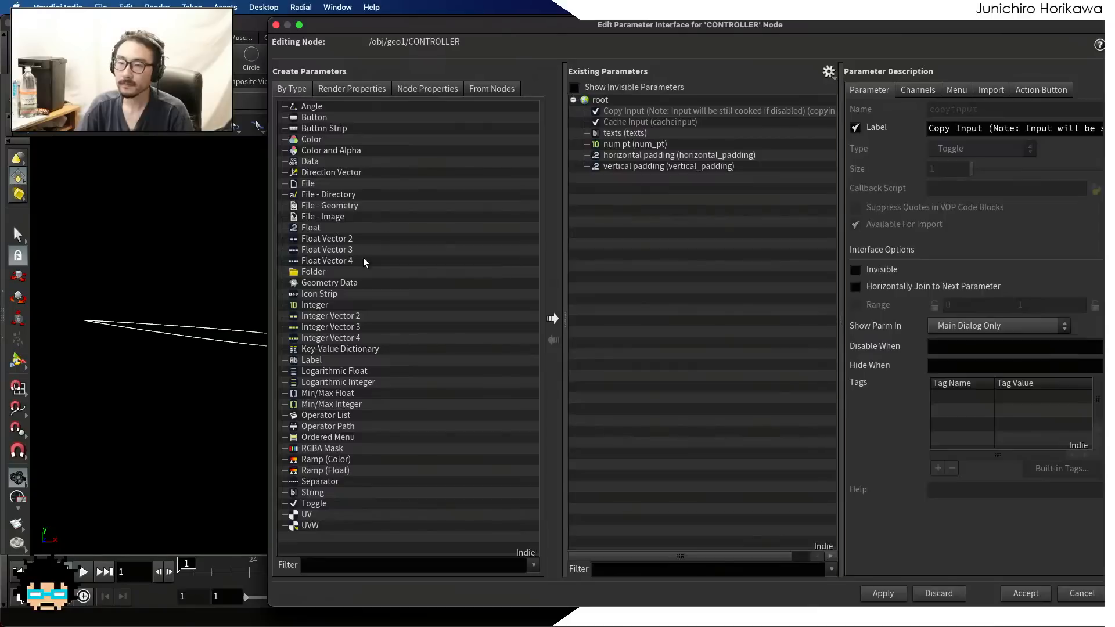
# Add a Float parameter to CONTROLLER with the name smooth_res and the label "smooth res"
pyautogui.moveTo(310, 232); pyautogui.dragTo(600, 100)
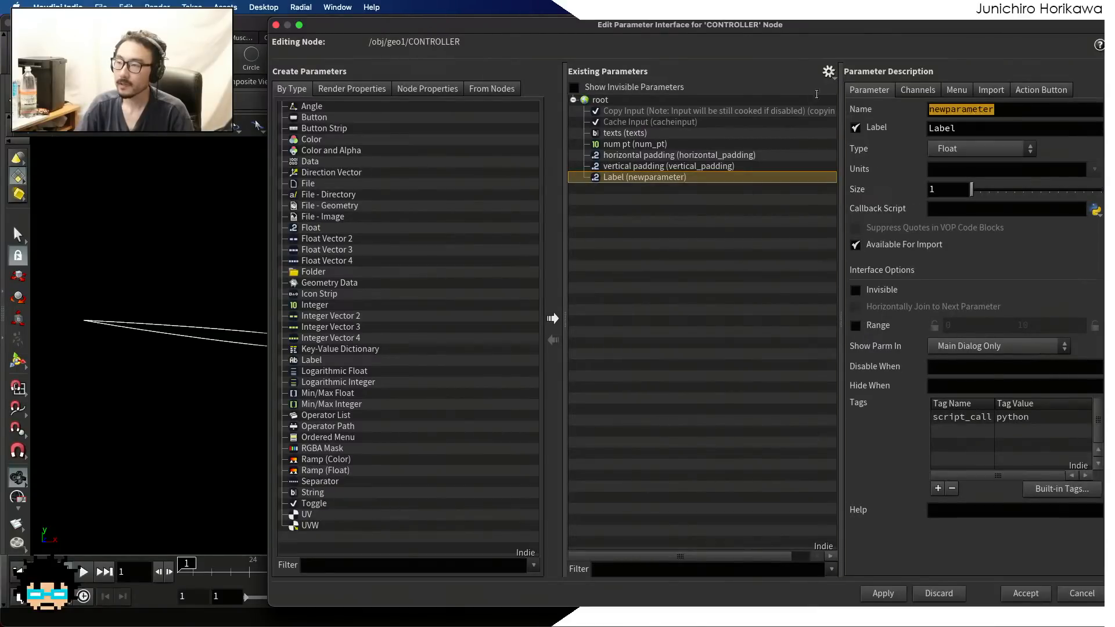
pyautogui.write('sm')
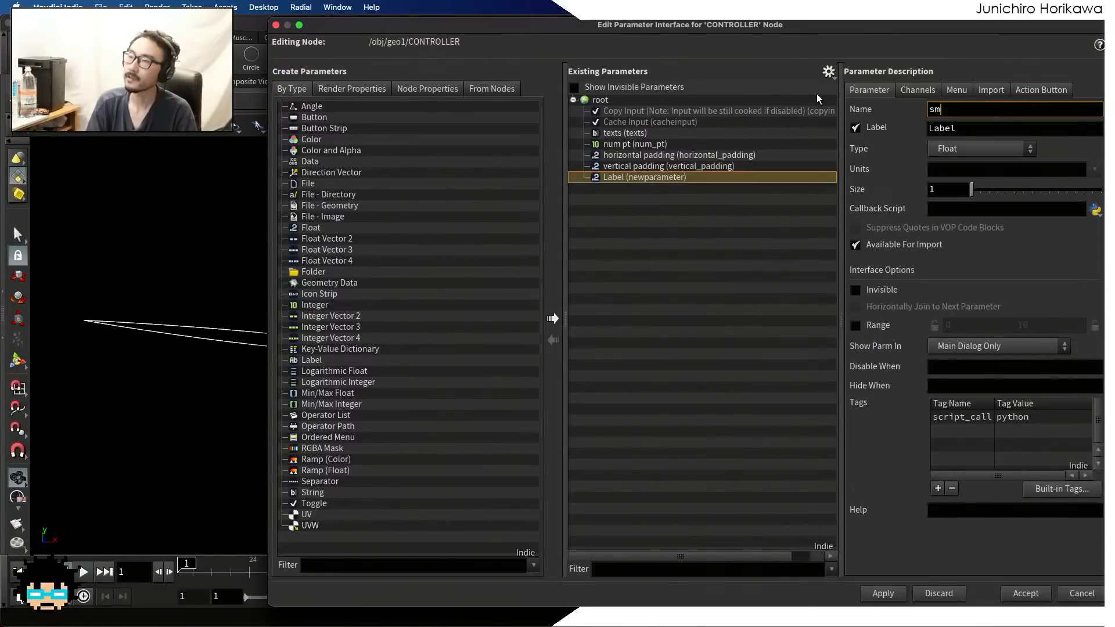
pyautogui.write('oothres')
pyautogui.press('Tab')
pyautogui.press('BackSpace')
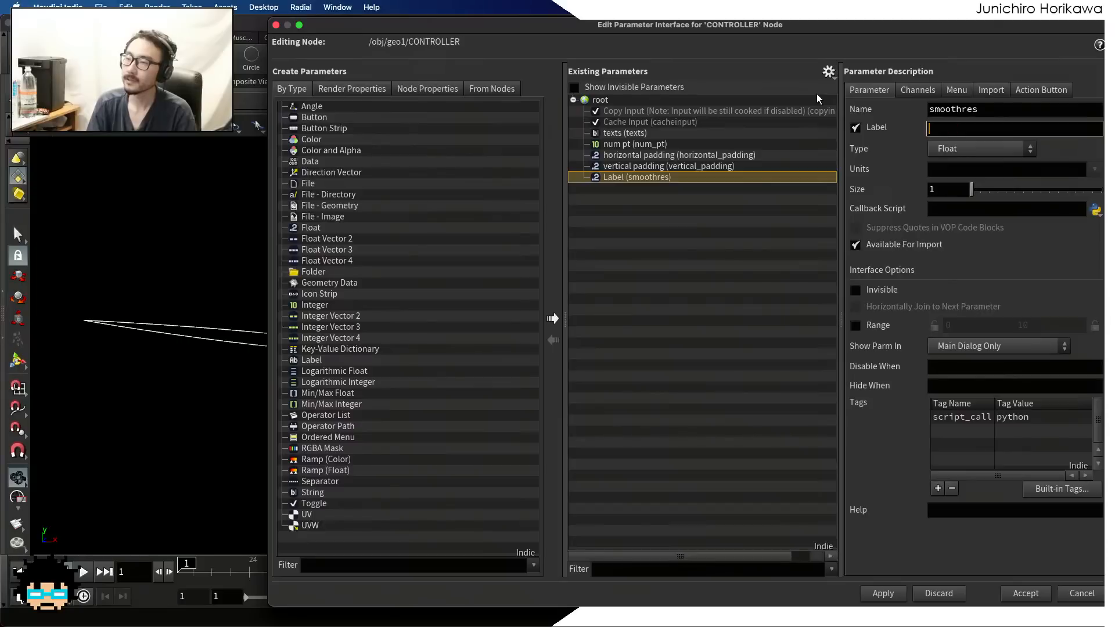
pyautogui.write('smooth res')
pyautogui.press('Return')
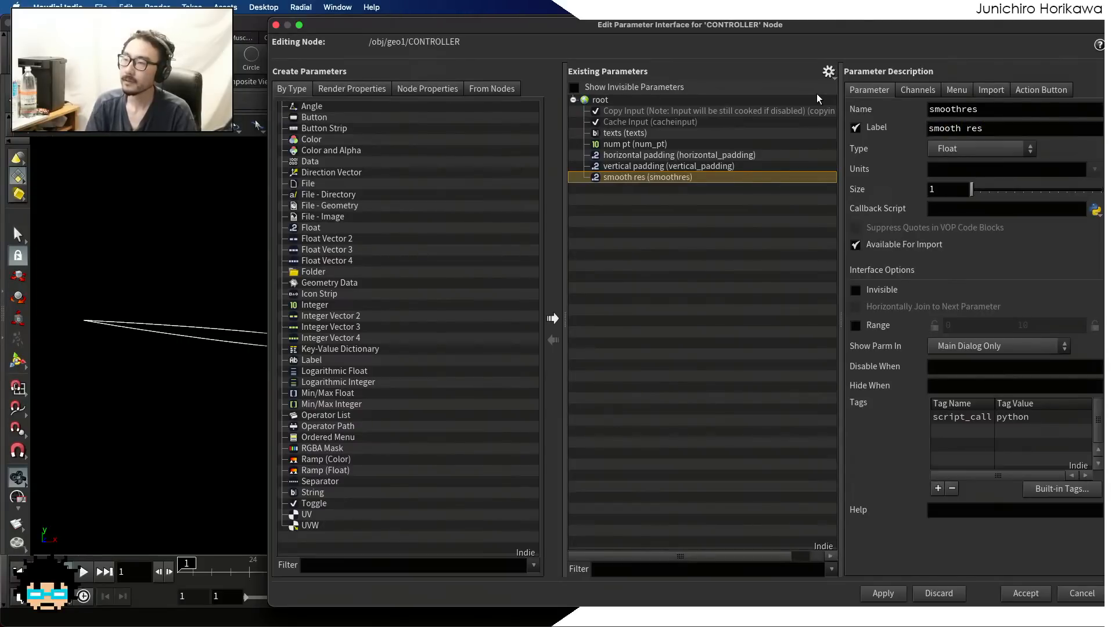
pyautogui.click(965, 109)
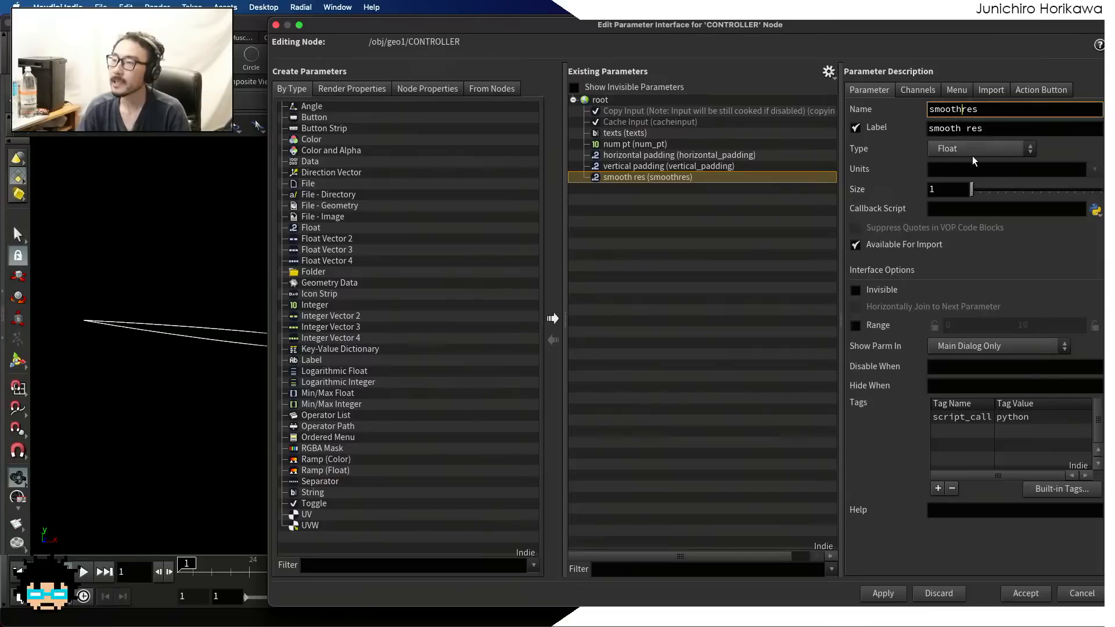
pyautogui.write('_')
# Enable a range of 0 to 1 for the smooth_res parameter, and apply and accept the interface changes
pyautogui.click(855, 325)
pyautogui.click(1032, 325)
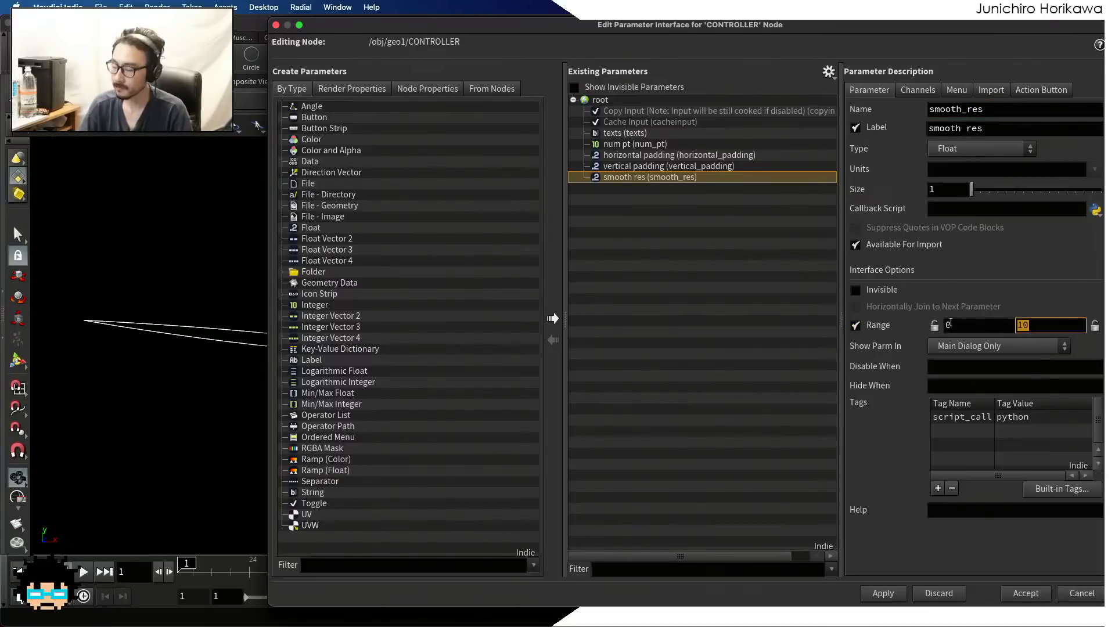
pyautogui.write('1')
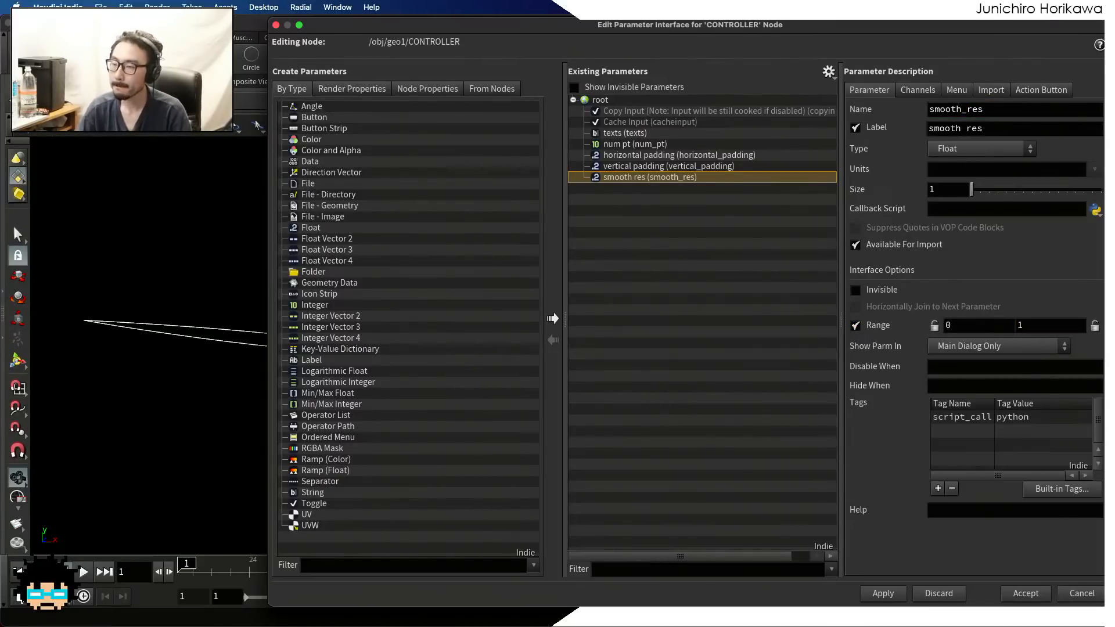
pyautogui.click(884, 593)
pyautogui.click(1022, 594)
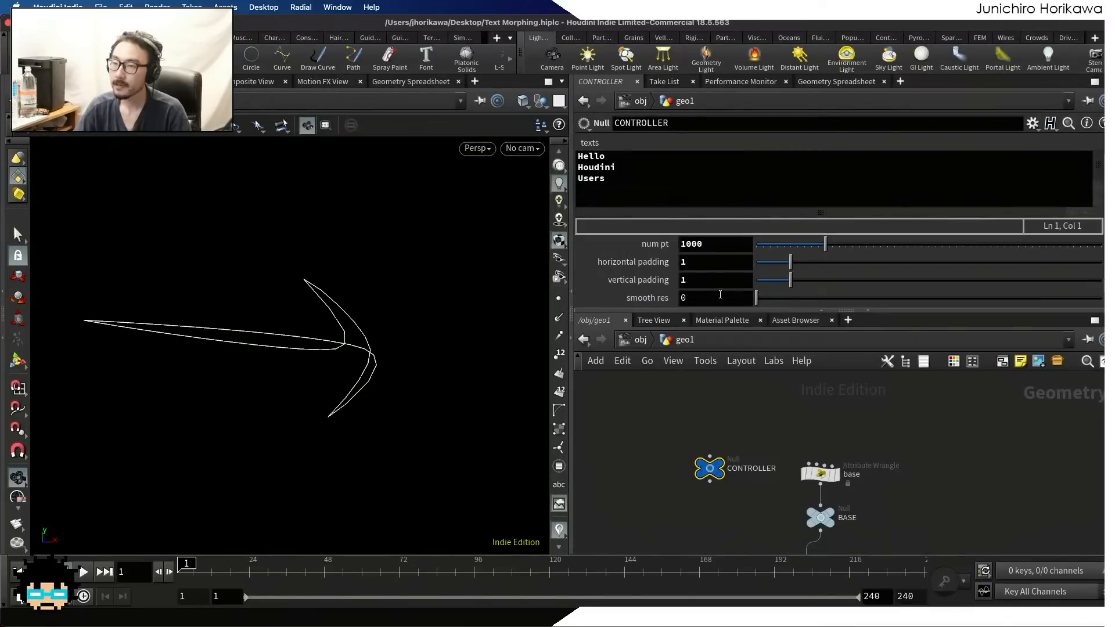
# Set CONTROLLER's smooth res to 0.05 and copy the parameter for referencing
pyautogui.click(720, 296)
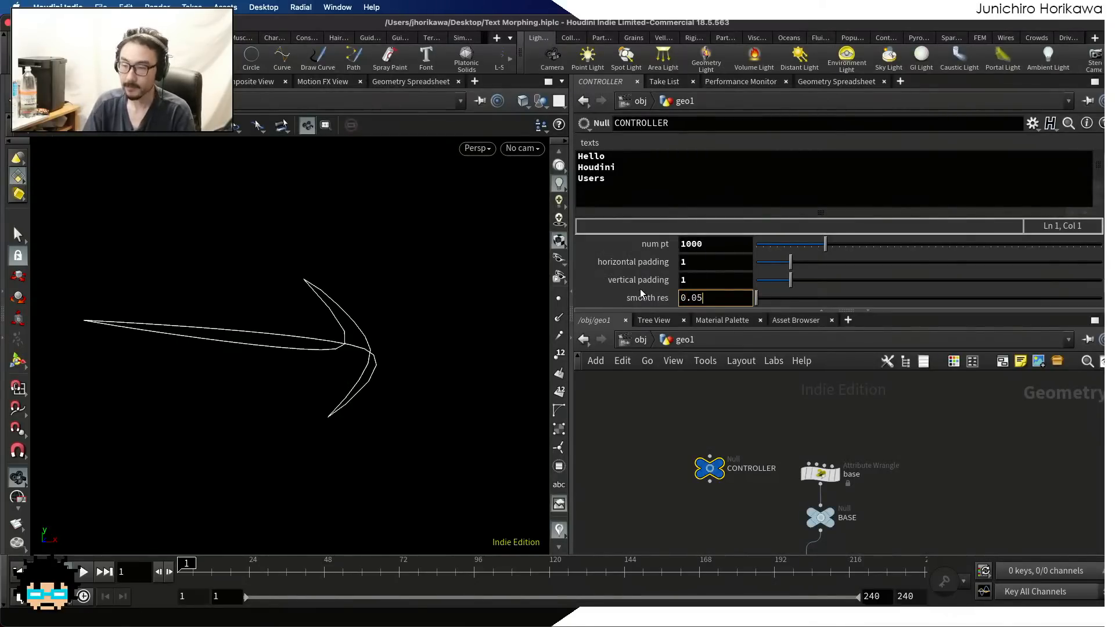
pyautogui.press('Return')
pyautogui.rightClick(712, 299)
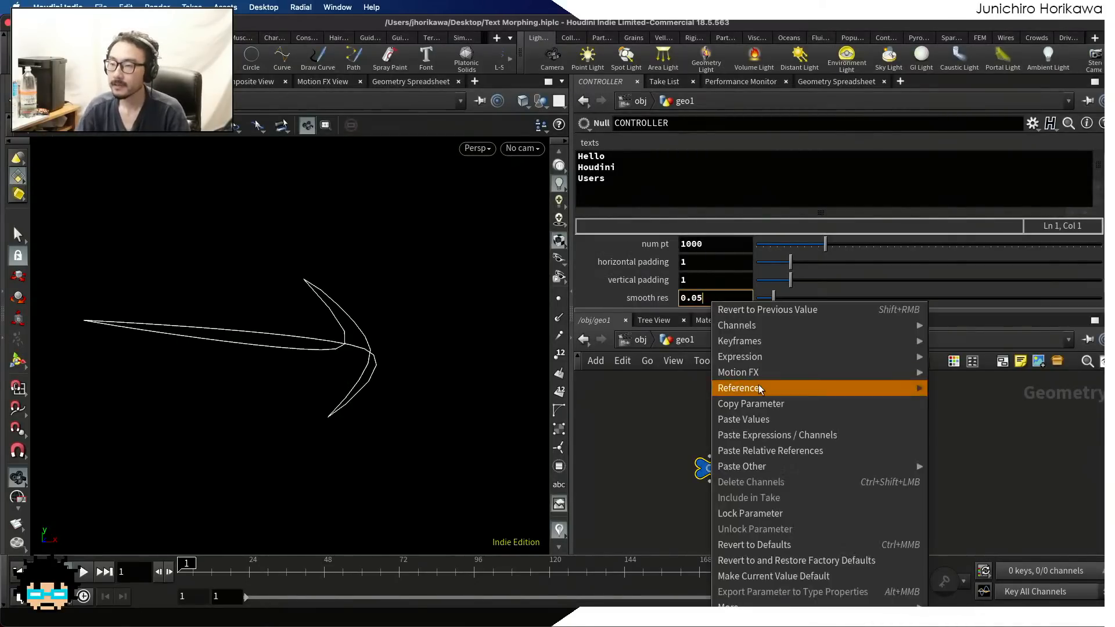
pyautogui.click(758, 405)
# Replace resample1's segment Length with a relative reference to CONTROLLER's smooth_res parameter
pyautogui.scroll(-8, 698, 408)
pyautogui.scroll(10, 698, 409)
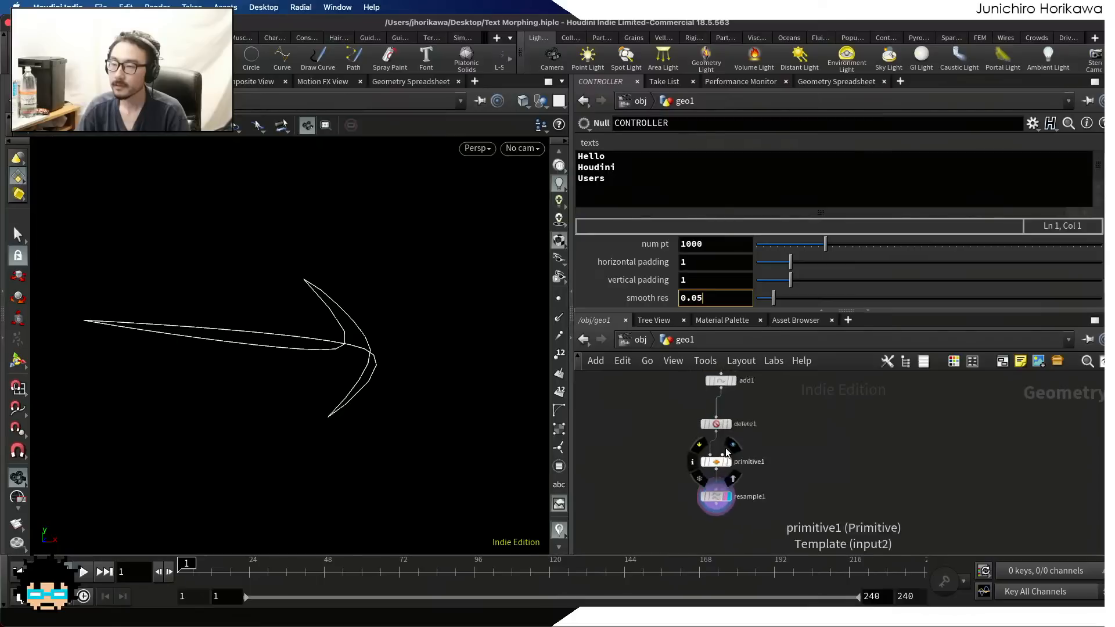
pyautogui.click(722, 453)
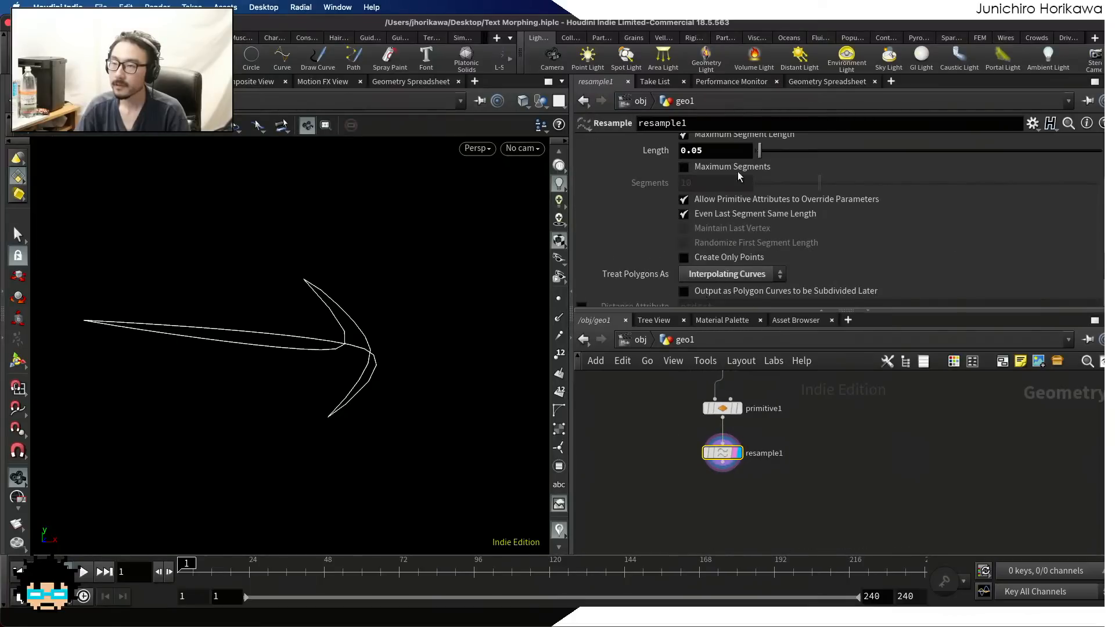
pyautogui.moveTo(728, 151); pyautogui.dragTo(653, 151)
pyautogui.press('BackSpace')
pyautogui.rightClick(709, 153)
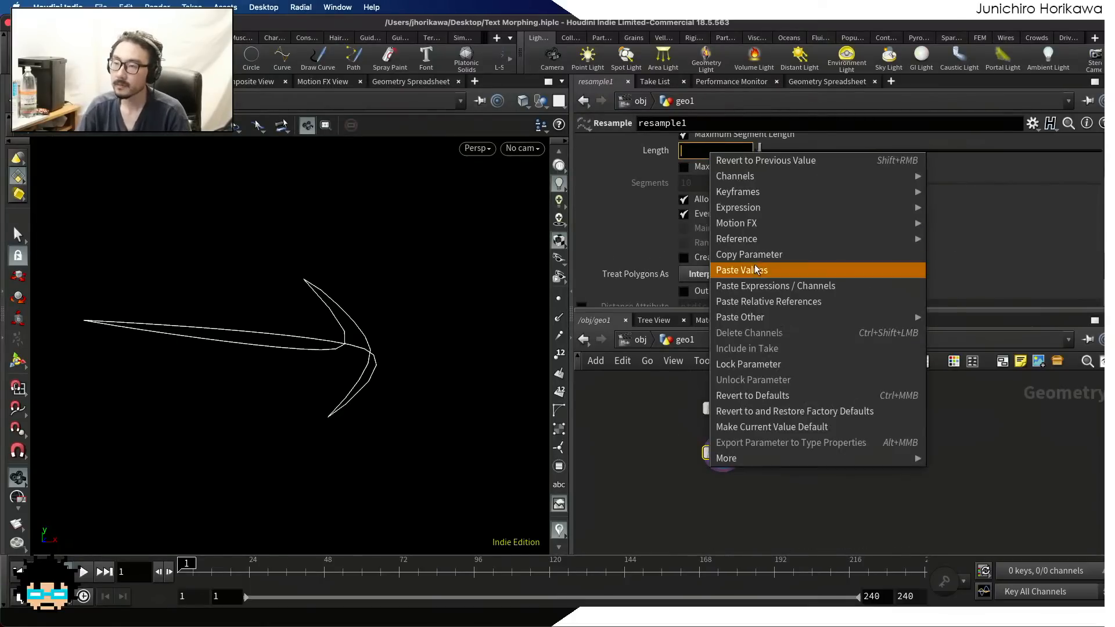
pyautogui.click(756, 301)
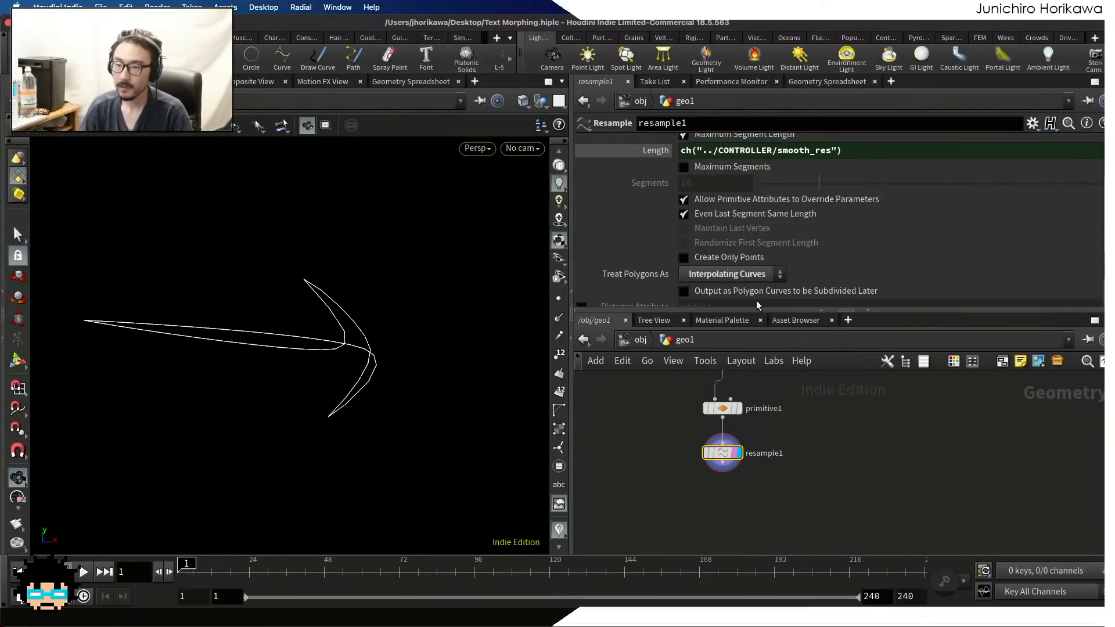
# Template the primitive1 node so its original polygon is overlaid with the resample1 curve
pyautogui.click(706, 533)
pyautogui.moveTo(695, 475); pyautogui.dragTo(714, 522, button='middle')
pyautogui.scroll(5, 727, 504)
pyautogui.moveTo(738, 500); pyautogui.dragTo(738, 491)
pyautogui.scroll(-4, 737, 491)
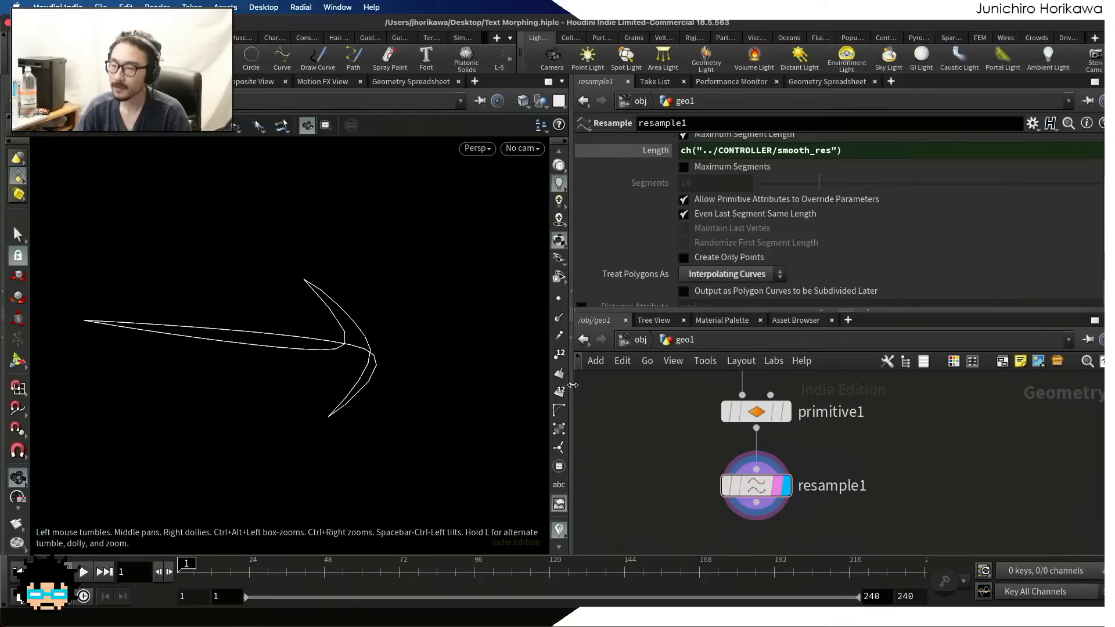
pyautogui.scroll(-4, 810, 427)
pyautogui.scroll(2, 783, 433)
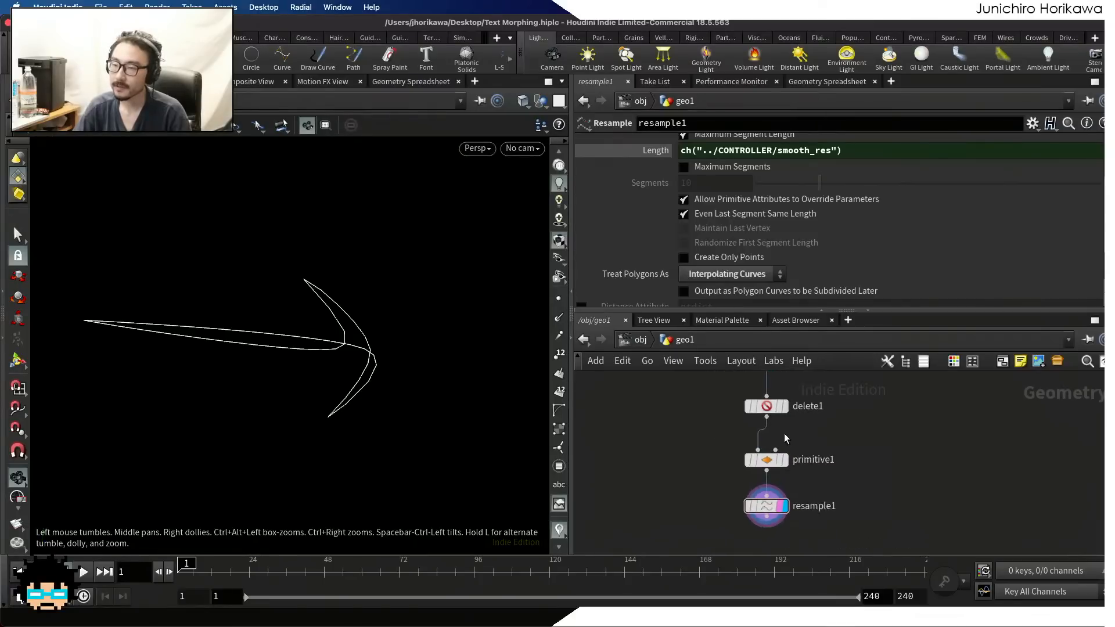
pyautogui.click(781, 460)
# Examine how closely the tips and bends of the resampled curve follow the templated original polygon
pyautogui.moveTo(288, 303); pyautogui.dragTo(436, 294)
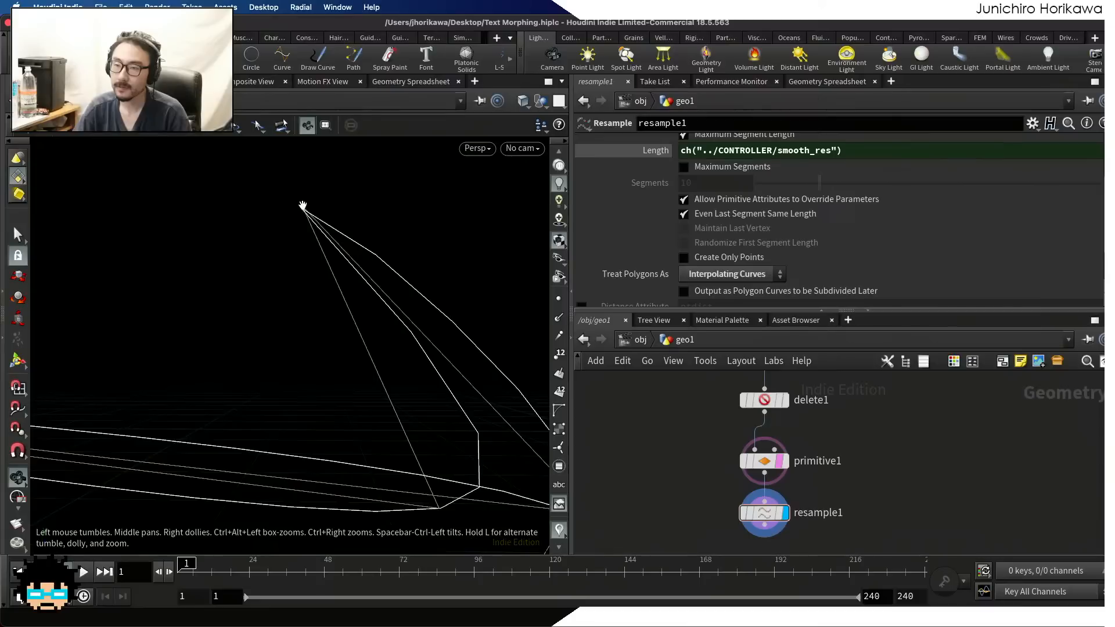
pyautogui.moveTo(303, 206); pyautogui.dragTo(284, 231)
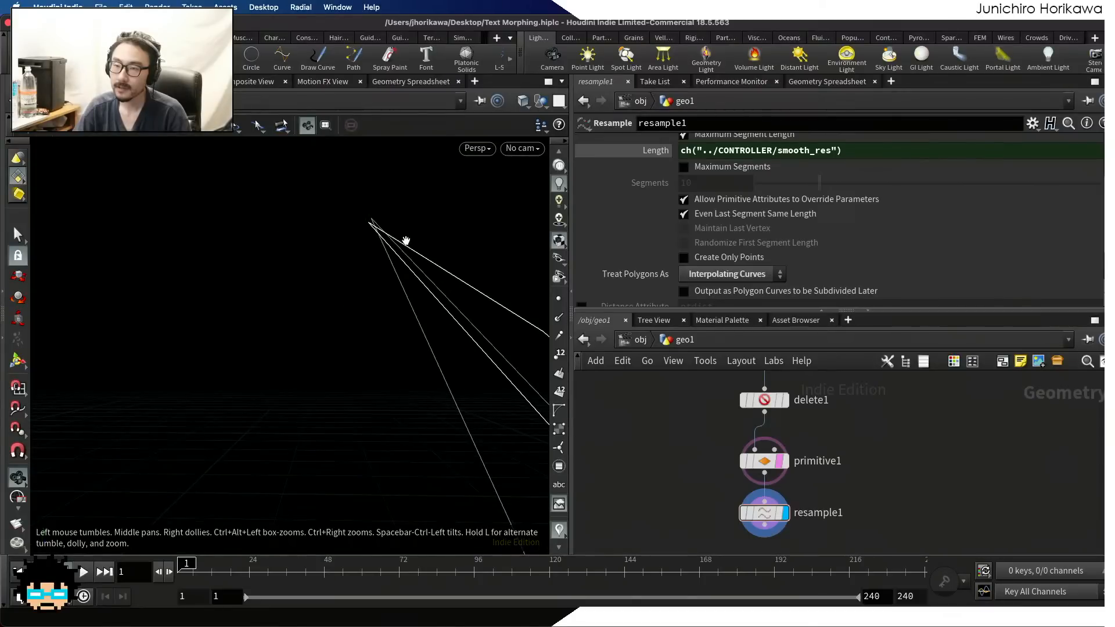
pyautogui.moveTo(399, 215); pyautogui.dragTo(279, 254, button='right')
pyautogui.moveTo(324, 287); pyautogui.dragTo(218, 225, button='middle')
pyautogui.moveTo(351, 342); pyautogui.dragTo(221, 358, button='right')
pyautogui.moveTo(222, 358); pyautogui.dragTo(430, 356, button='middle')
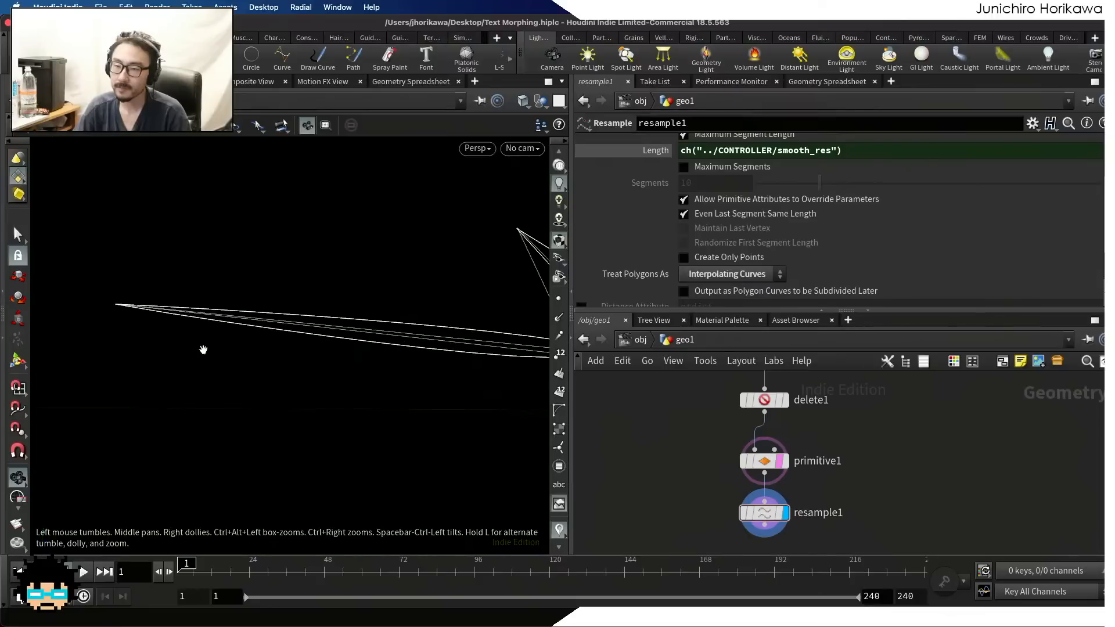
pyautogui.moveTo(204, 350); pyautogui.dragTo(349, 349, button='right')
pyautogui.moveTo(60, 283); pyautogui.dragTo(167, 305, button='middle')
pyautogui.moveTo(255, 340); pyautogui.dragTo(127, 326, button='middle')
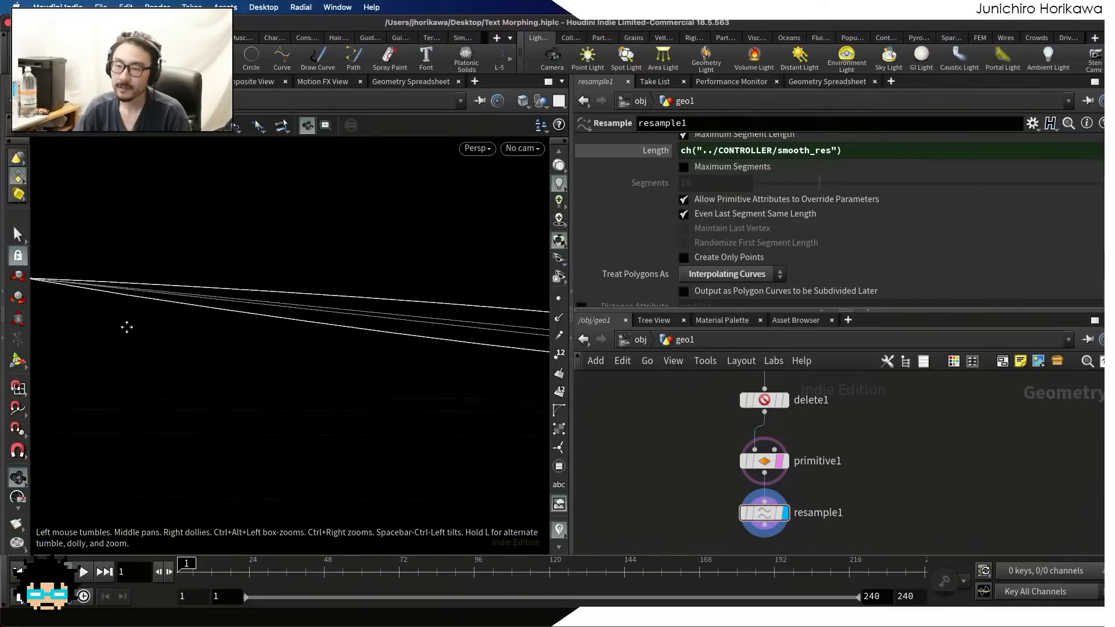
pyautogui.moveTo(273, 324); pyautogui.dragTo(122, 339, button='right')
pyautogui.moveTo(396, 417); pyautogui.dragTo(290, 393, button='middle')
pyautogui.moveTo(291, 394); pyautogui.dragTo(385, 391, button='right')
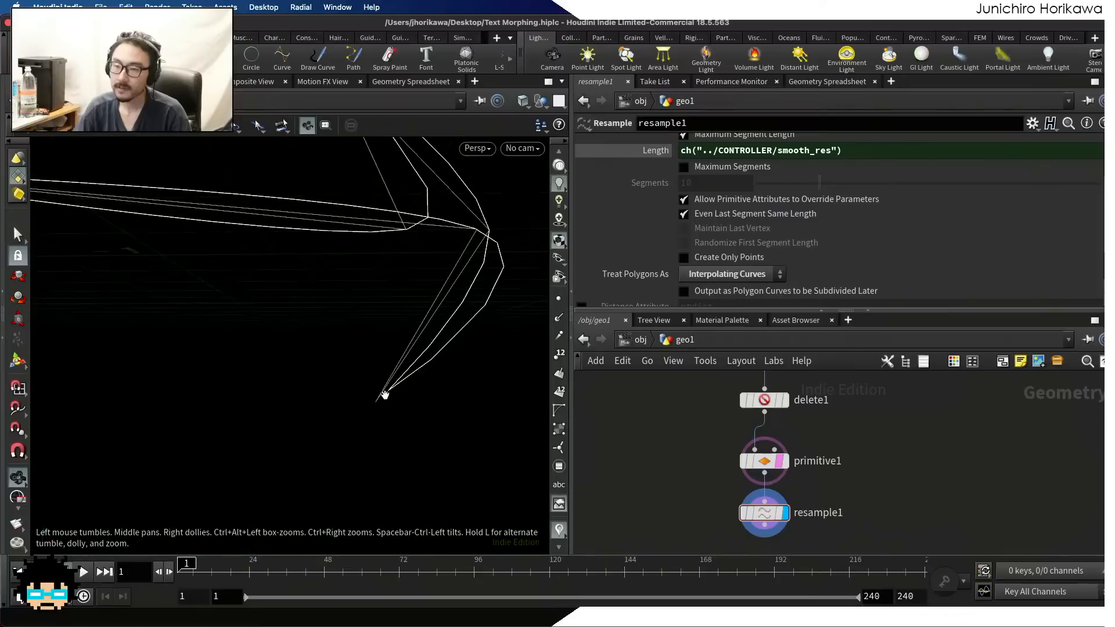
# Enable Resample by Polygon Edge on resample1 so the curve keeps the input polygon's corners
pyautogui.scroll(5, 685, 271)
pyautogui.scroll(1, 686, 270)
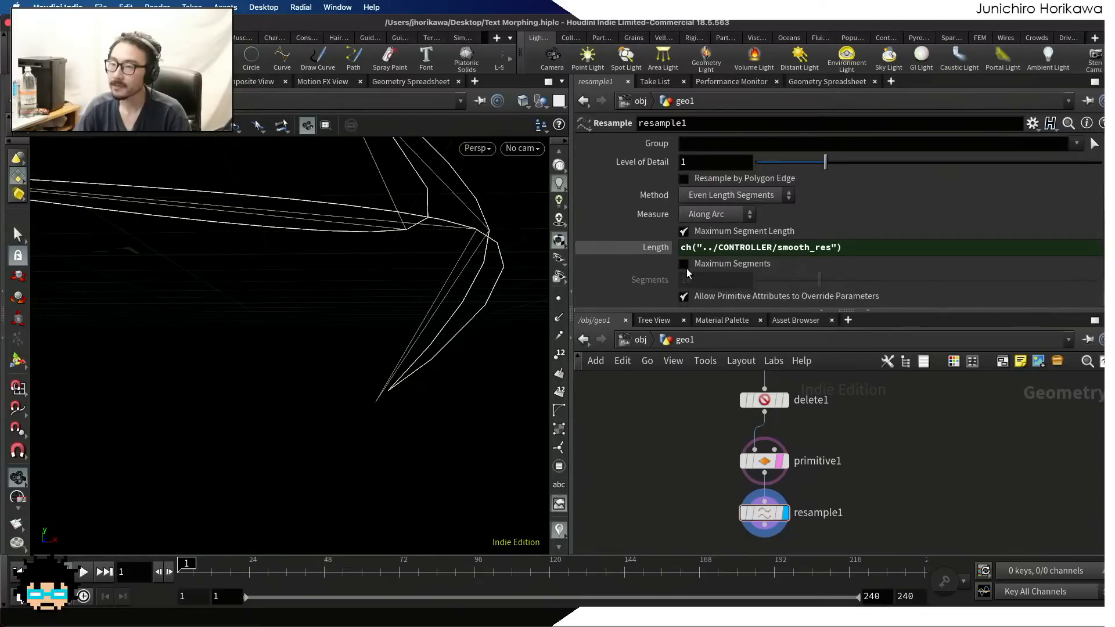
pyautogui.click(684, 178)
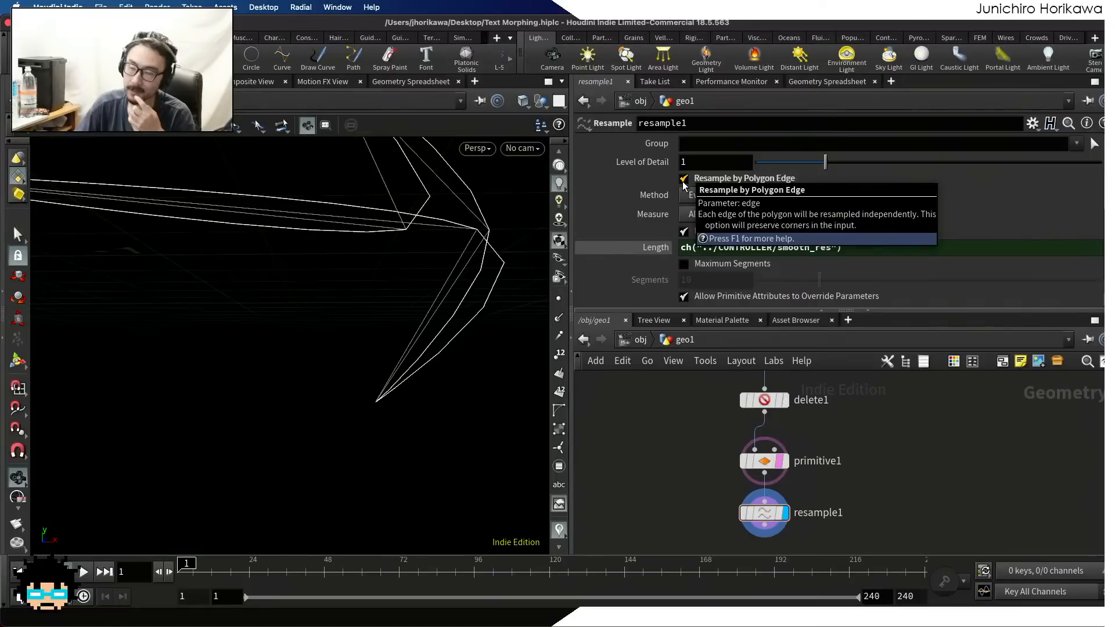
pyautogui.scroll(-5, 377, 403)
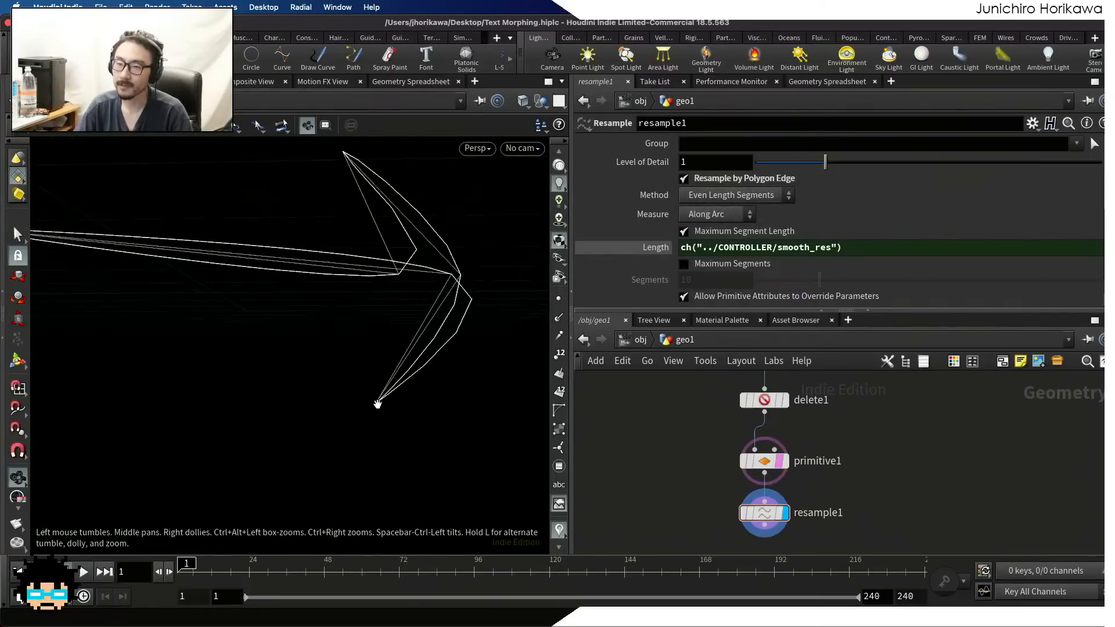
pyautogui.scroll(-3, 341, 321)
pyautogui.moveTo(242, 307); pyautogui.dragTo(360, 239)
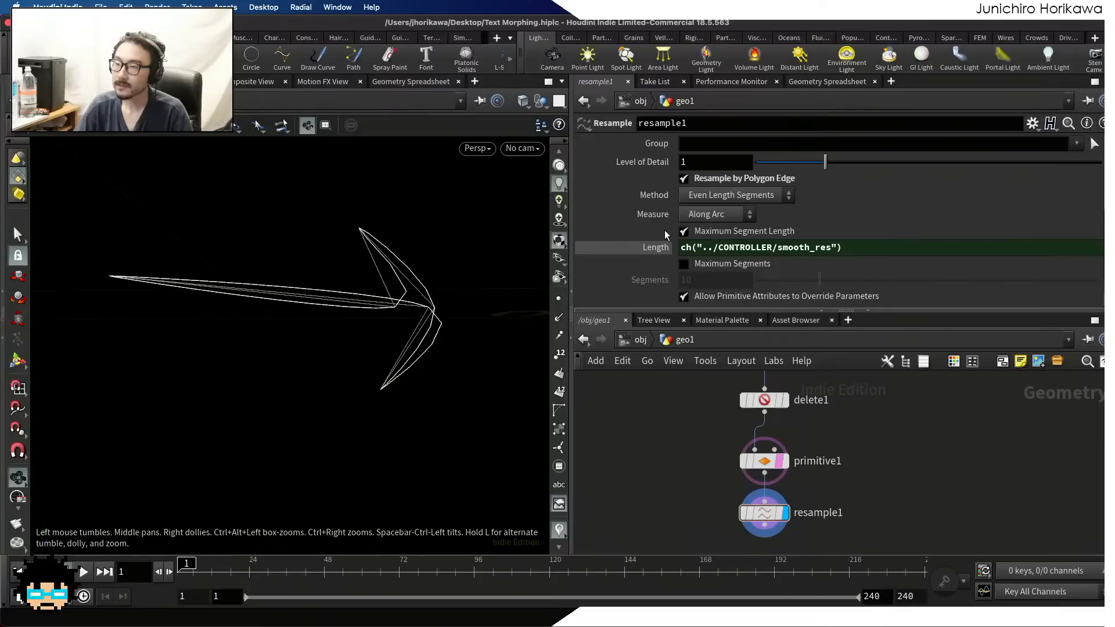
# Select the CONTROLLER null and lower its smooth res to 0.027
pyautogui.scroll(-3, 782, 224)
pyautogui.scroll(3, 783, 225)
pyautogui.scroll(-3, 772, 238)
pyautogui.scroll(-8, 723, 454)
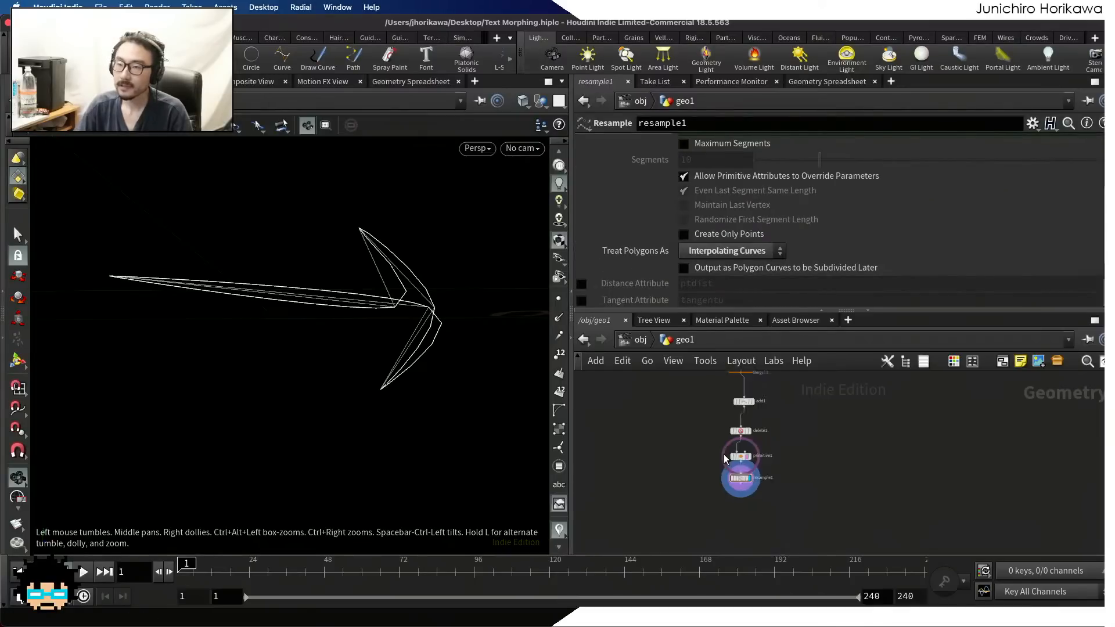
pyautogui.scroll(10, 715, 444)
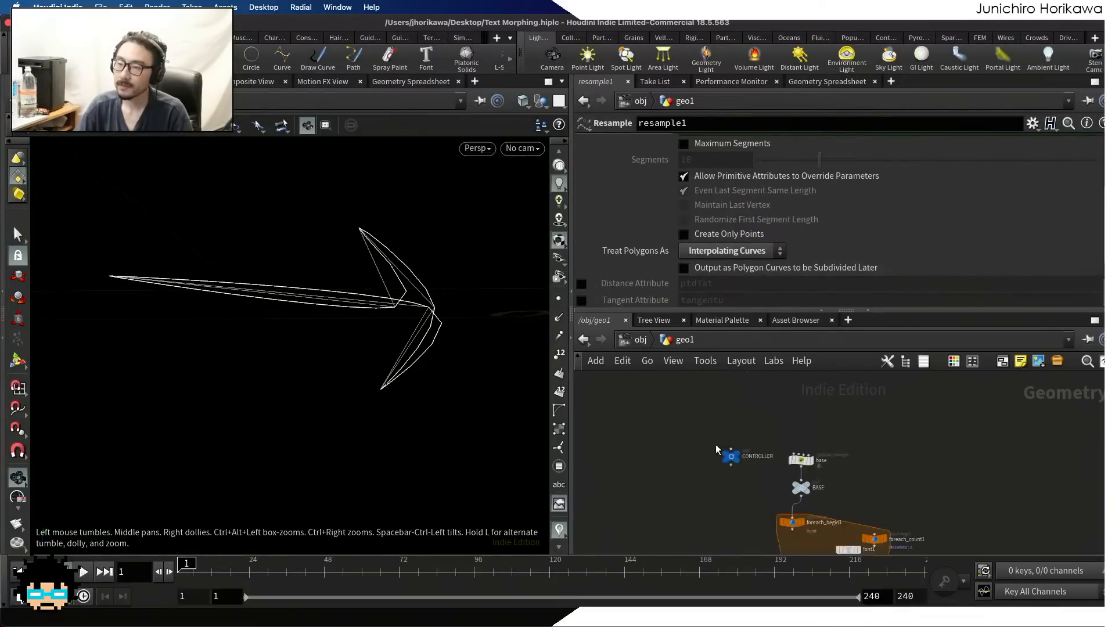
pyautogui.click(740, 459)
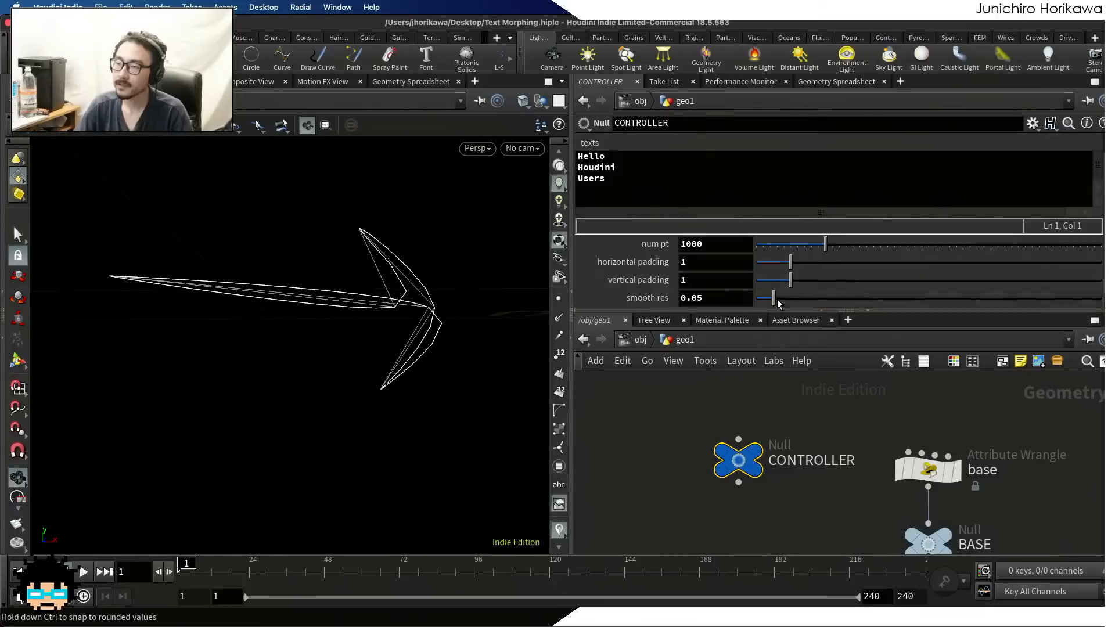
pyautogui.moveTo(774, 299); pyautogui.dragTo(765, 305)
# Examine the tips and central crossing of the finer resampled curve against the templated polygon
pyautogui.scroll(3, 407, 389)
pyautogui.scroll(1, 407, 388)
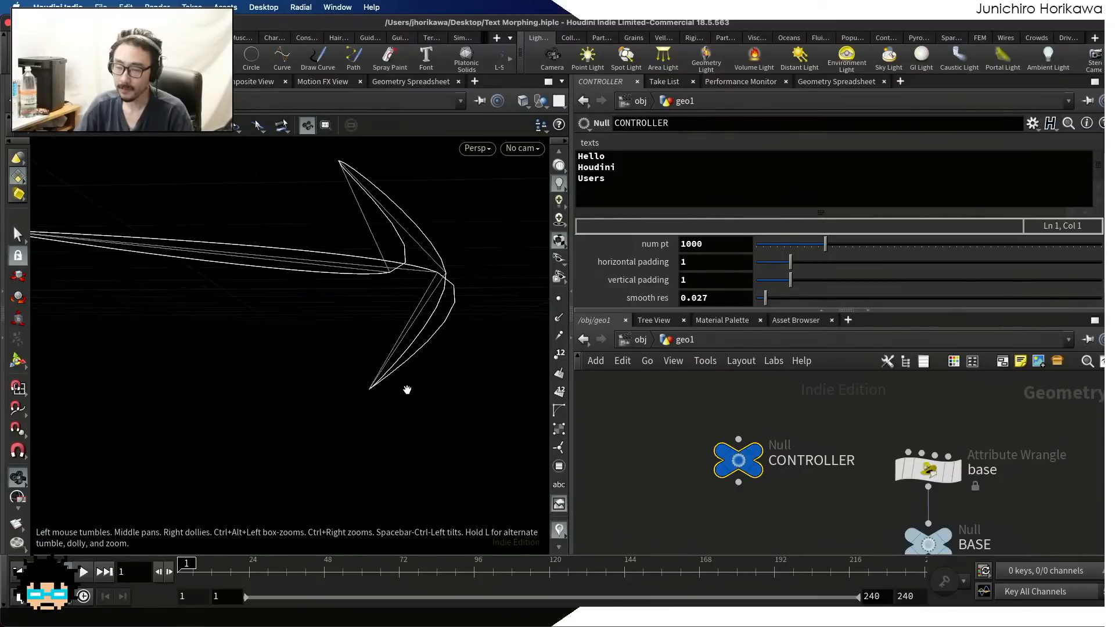
pyautogui.scroll(3, 371, 387)
pyautogui.scroll(3, 383, 377)
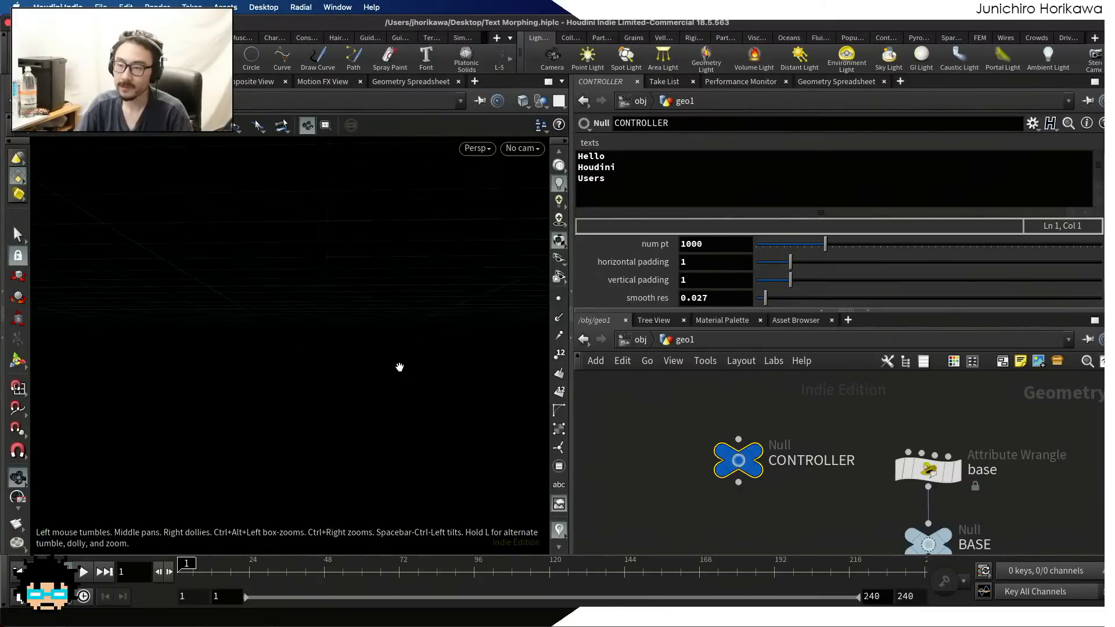
pyautogui.scroll(-2, 353, 390)
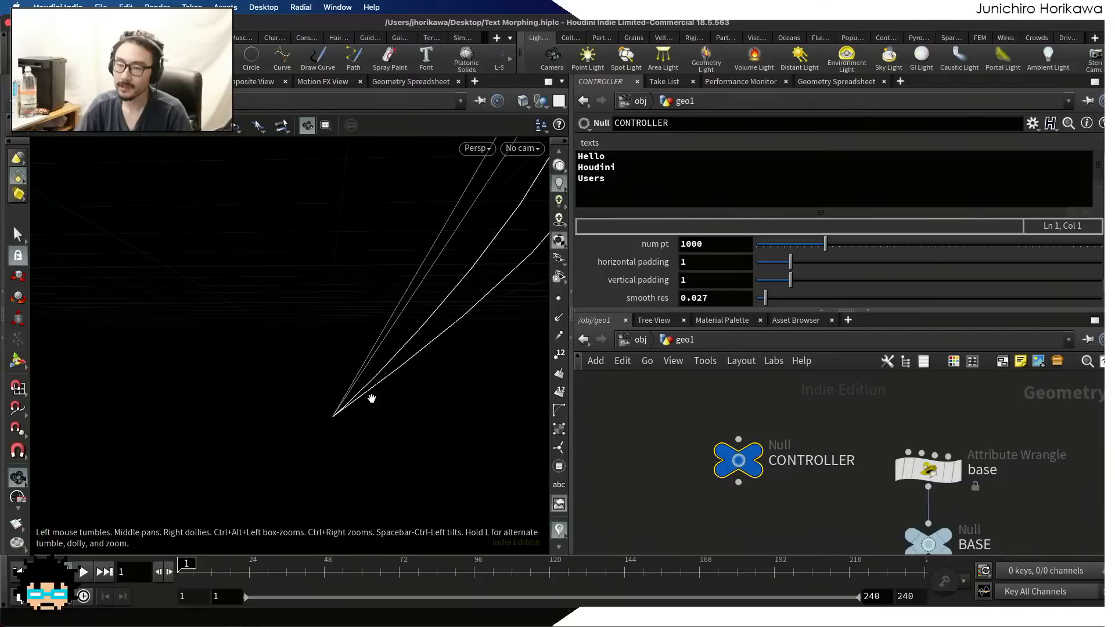
pyautogui.moveTo(355, 403); pyautogui.dragTo(415, 332)
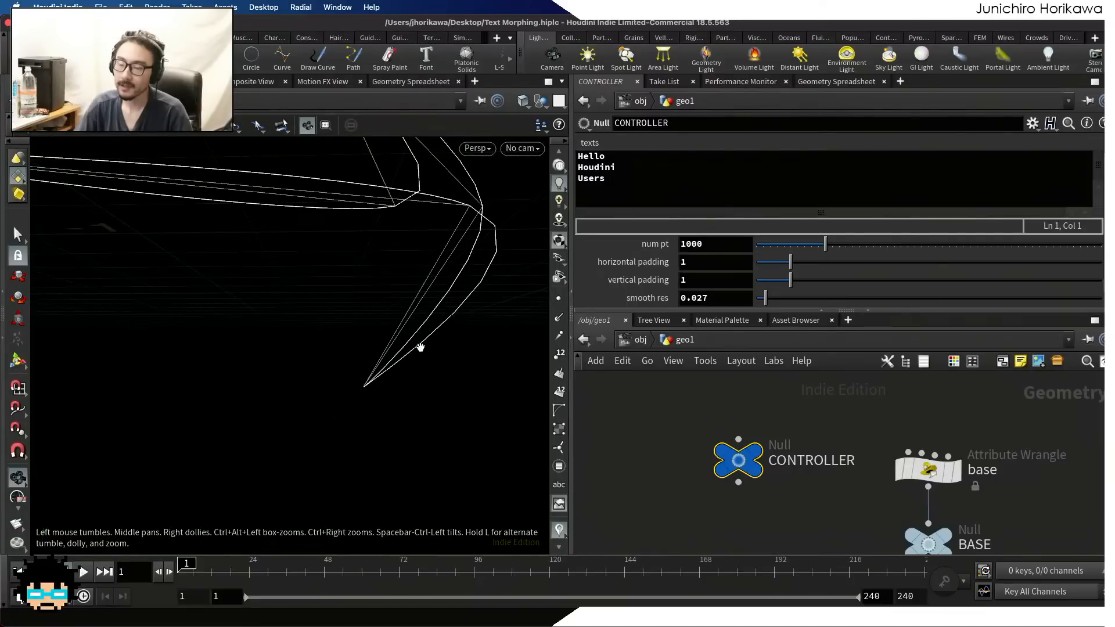
pyautogui.scroll(-3, 395, 359)
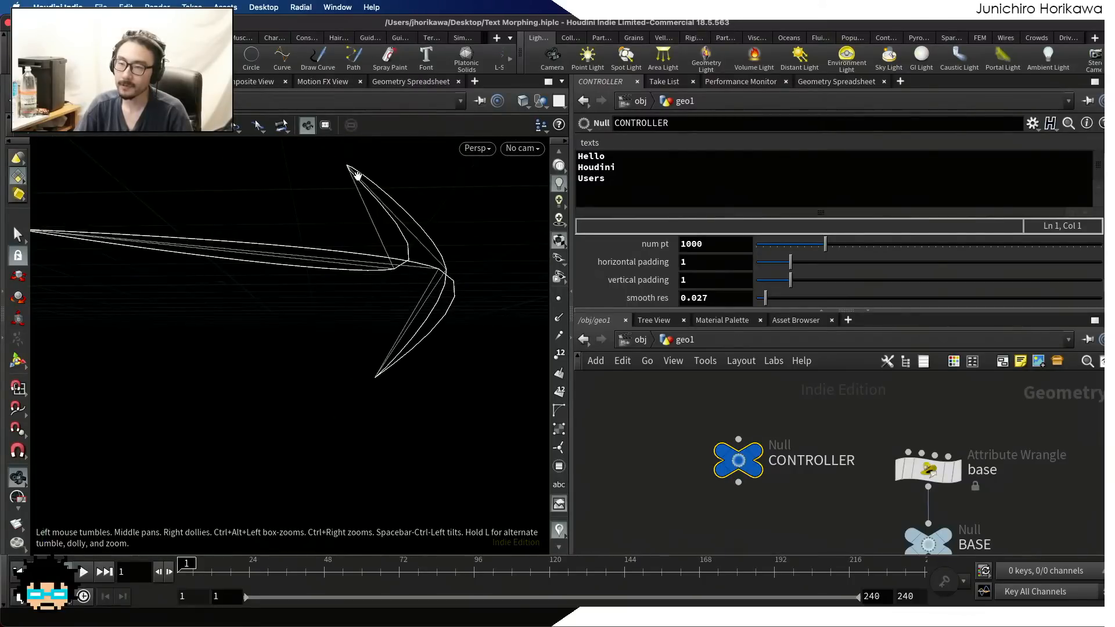
pyautogui.moveTo(356, 169); pyautogui.dragTo(462, 335)
pyautogui.scroll(8, 521, 329)
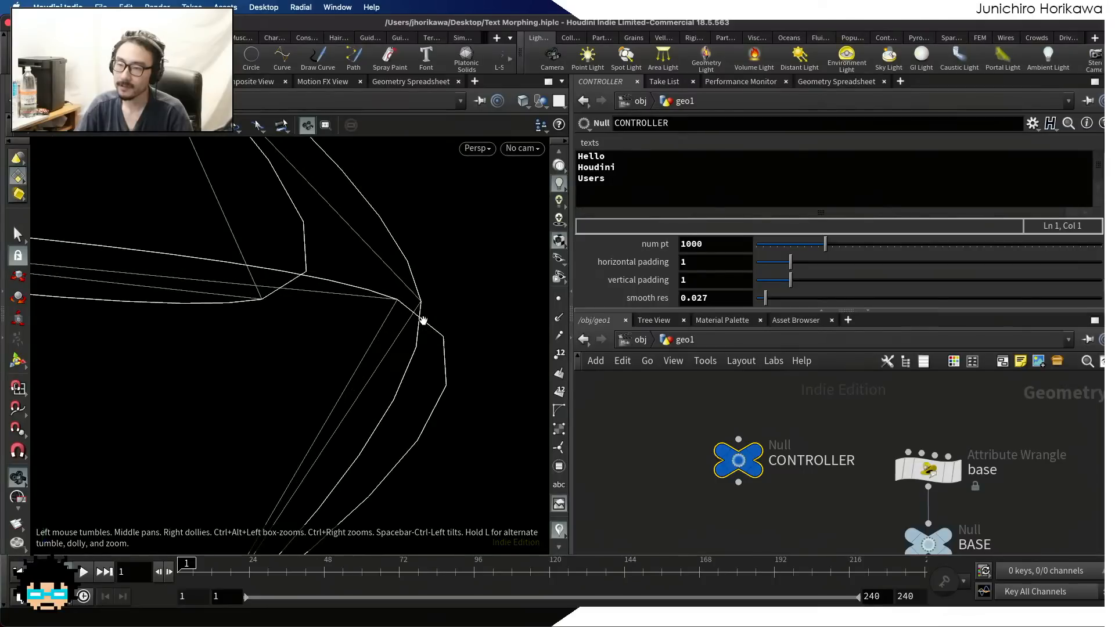
pyautogui.scroll(-1, 422, 321)
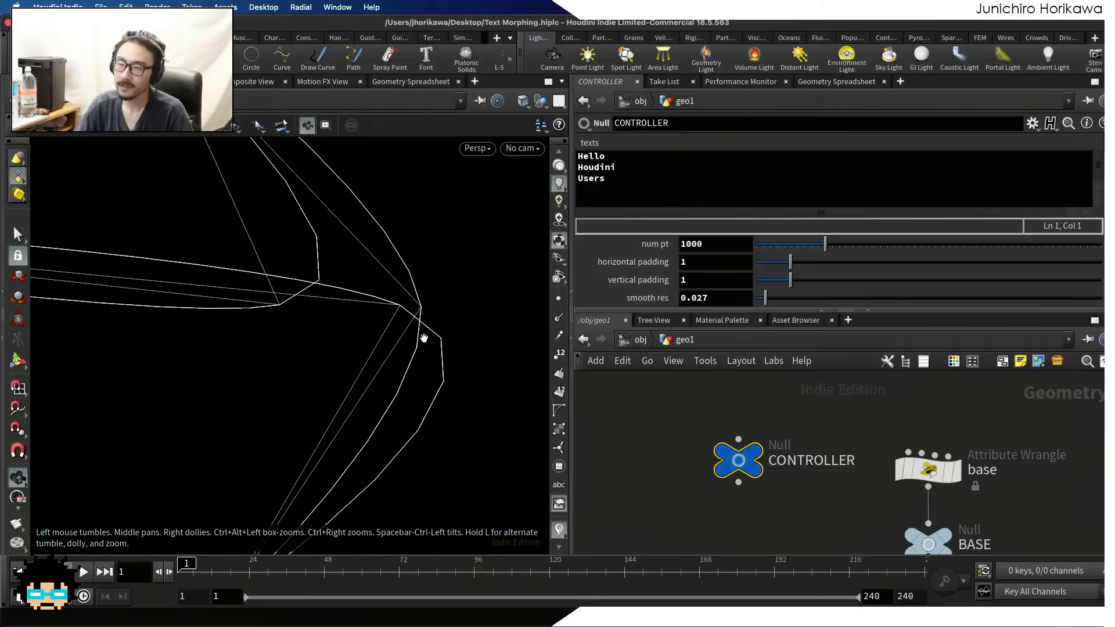
pyautogui.scroll(-1, 407, 316)
pyautogui.scroll(-1, 401, 301)
pyautogui.moveTo(295, 183); pyautogui.dragTo(356, 264, button='middle')
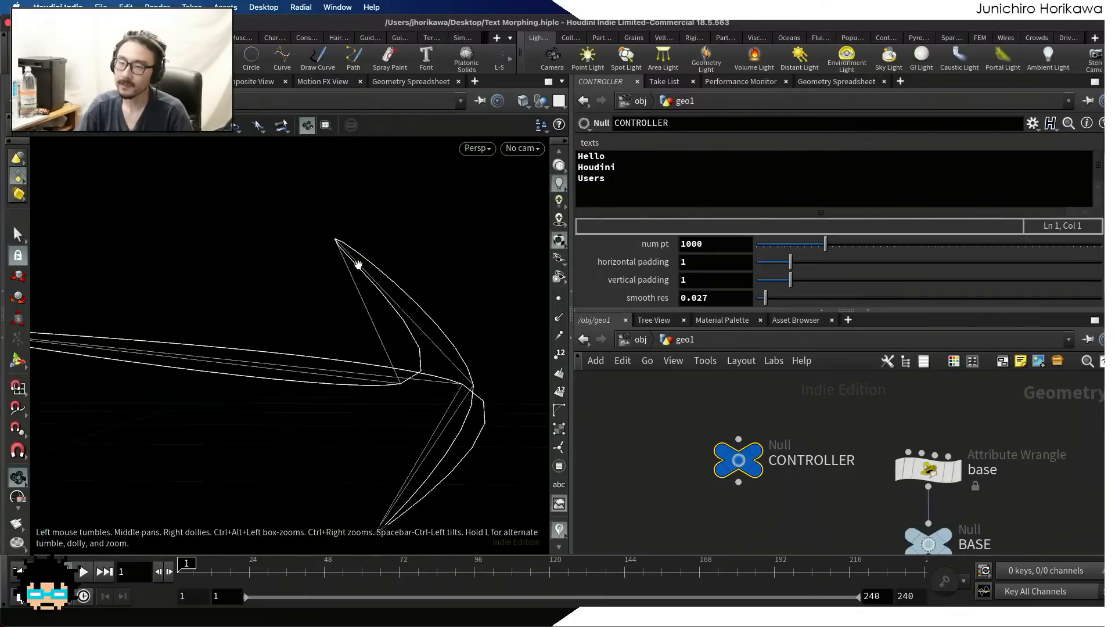
pyautogui.scroll(2, 355, 263)
pyautogui.scroll(-3, 329, 237)
pyautogui.scroll(-3, 325, 239)
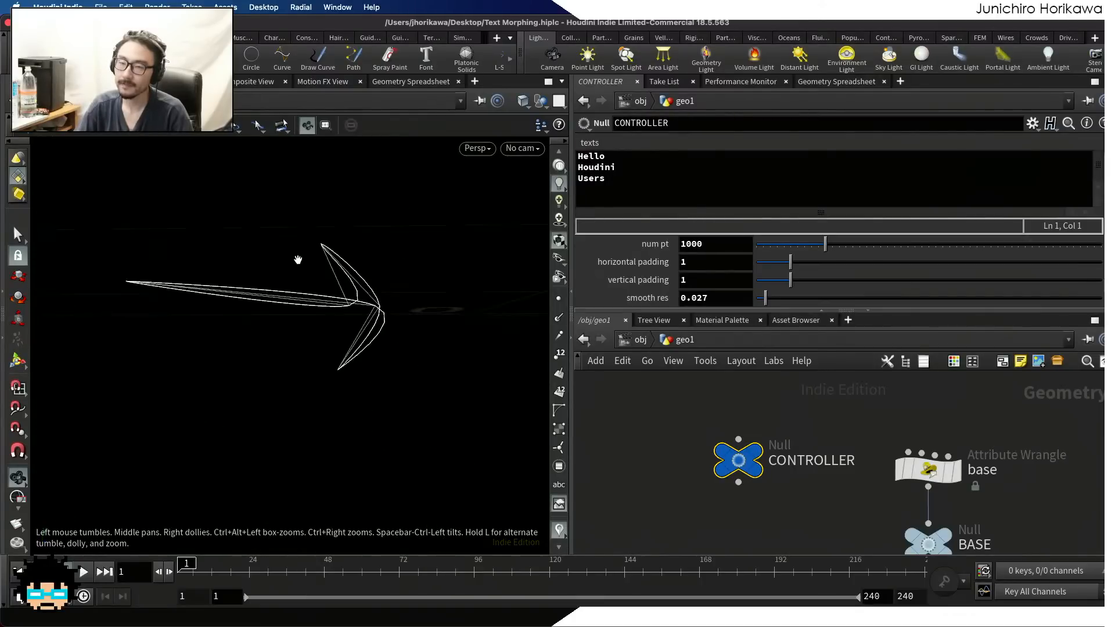
pyautogui.scroll(6, 331, 370)
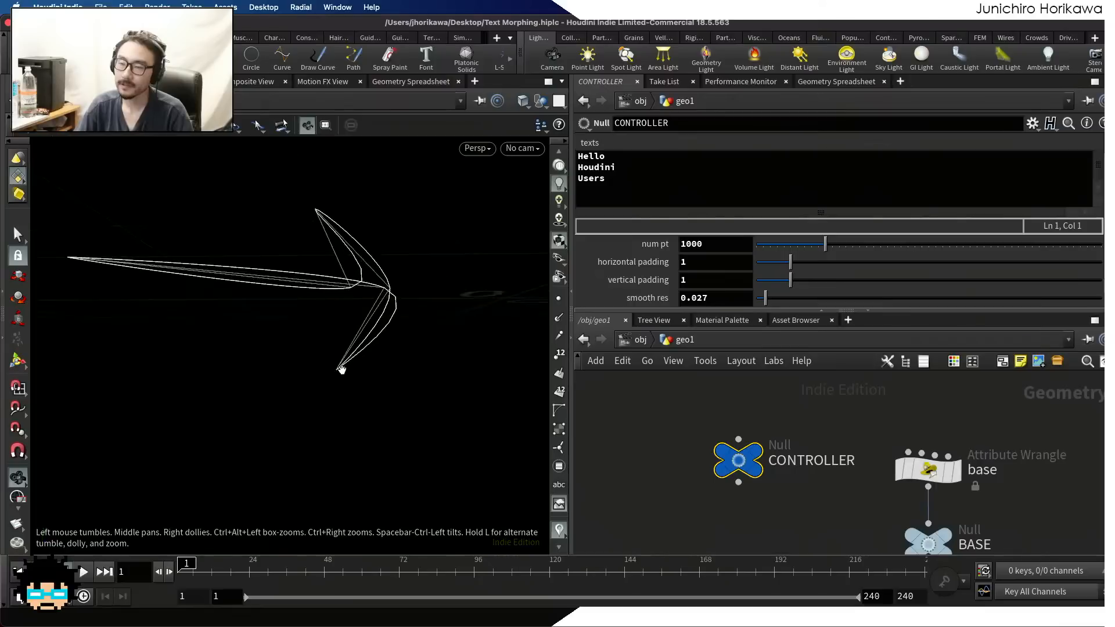
pyautogui.scroll(-2, 343, 351)
pyautogui.scroll(-1, 327, 355)
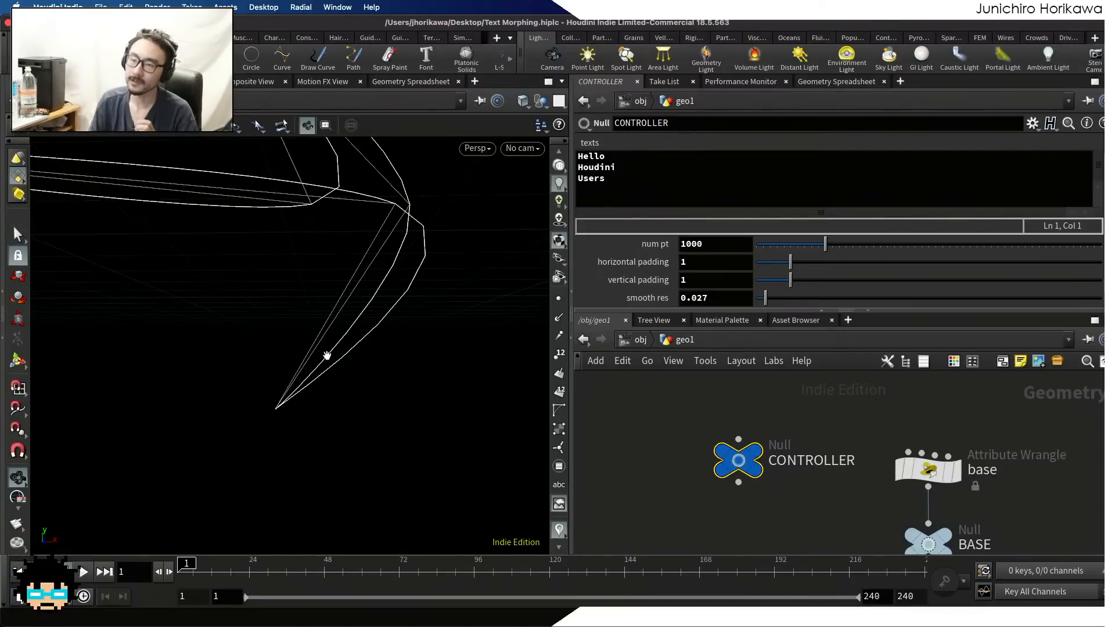
pyautogui.moveTo(296, 371); pyautogui.dragTo(490, 408)
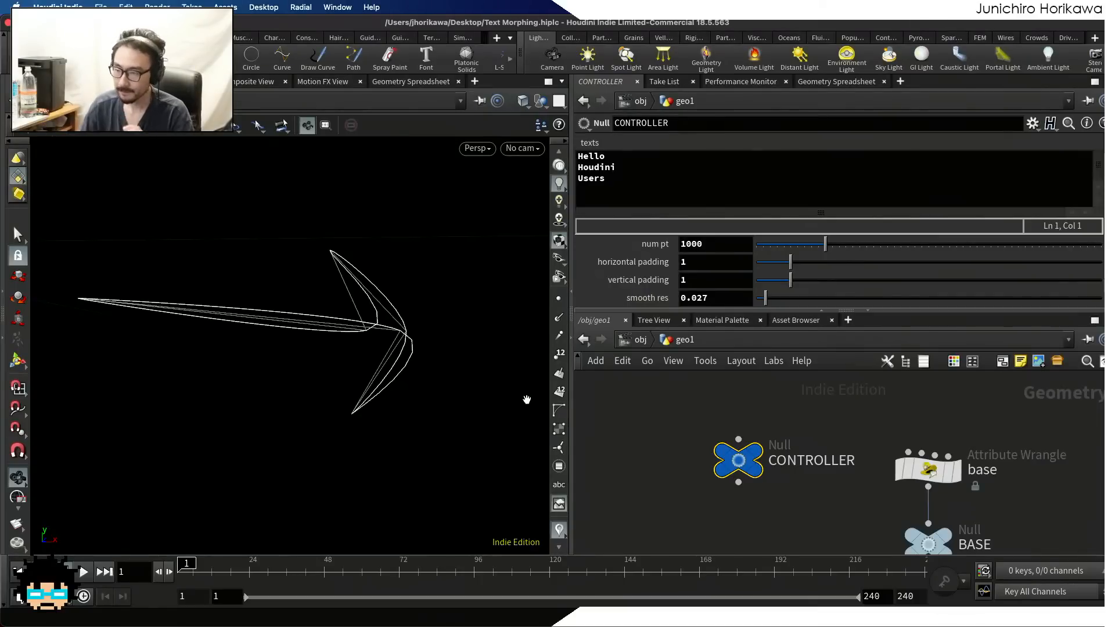
# Display primitive1's output and inspect the corners of the unsmoothed closed polygon
pyautogui.scroll(-8, 825, 384)
pyautogui.scroll(3, 830, 509)
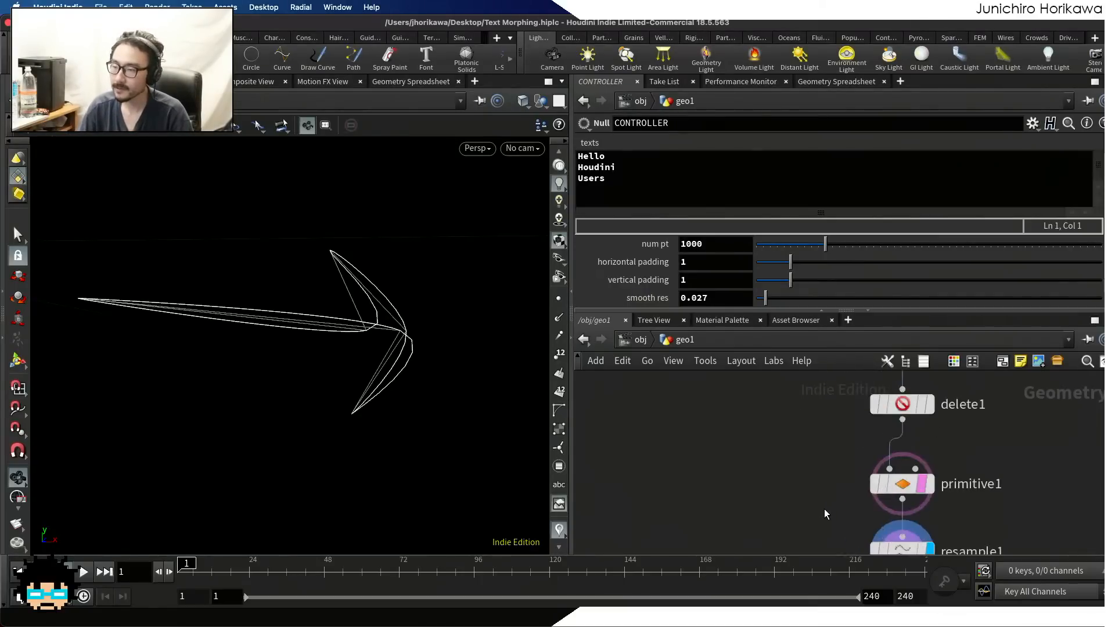
pyautogui.click(929, 483)
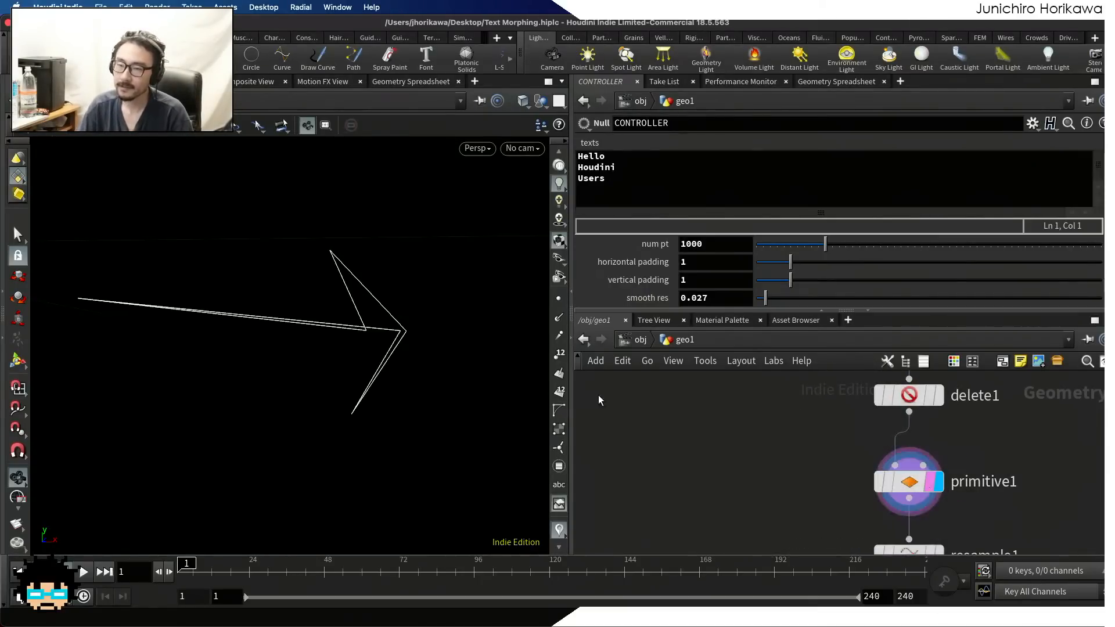
pyautogui.moveTo(395, 337); pyautogui.dragTo(340, 350, button='middle')
pyautogui.scroll(4, 311, 314)
pyautogui.scroll(3, 312, 306)
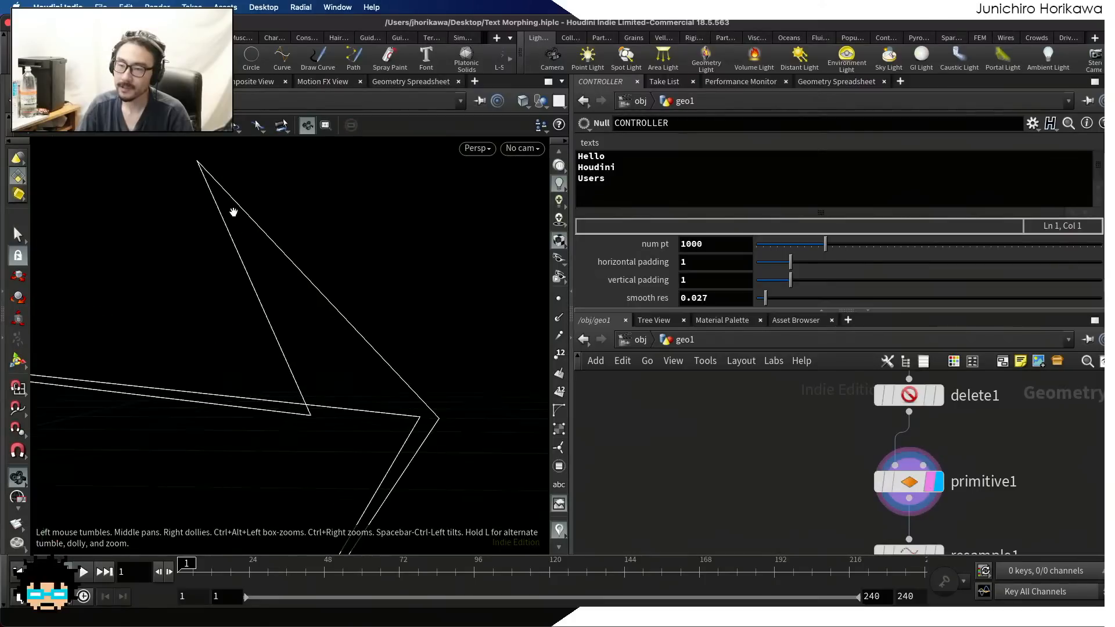
# Examine the sharp corners and the crossing edges of primitive1's closed polygon from several distances and angles
pyautogui.scroll(-1, 227, 209)
pyautogui.scroll(-2, 349, 345)
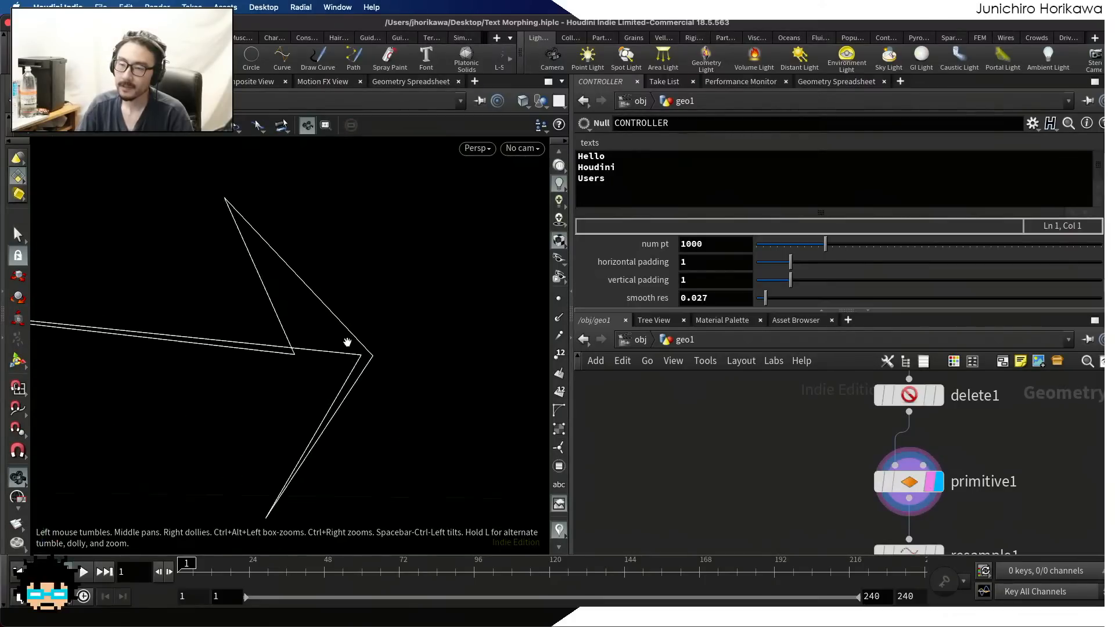
pyautogui.scroll(-3, 276, 249)
pyautogui.scroll(1, 315, 300)
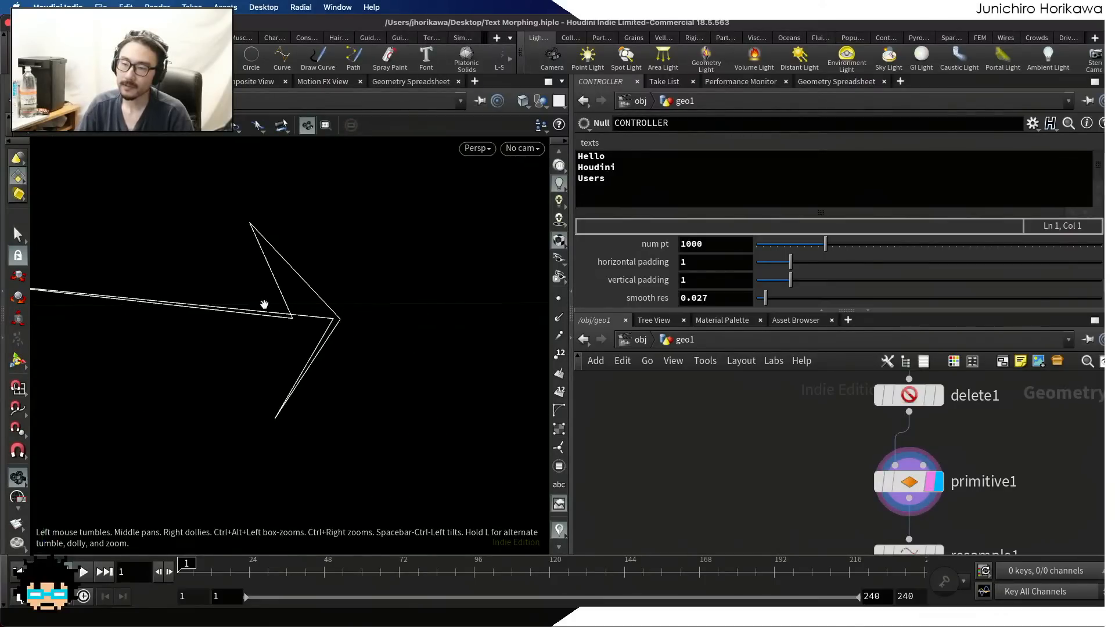
pyautogui.scroll(3, 313, 297)
pyautogui.scroll(2, 249, 278)
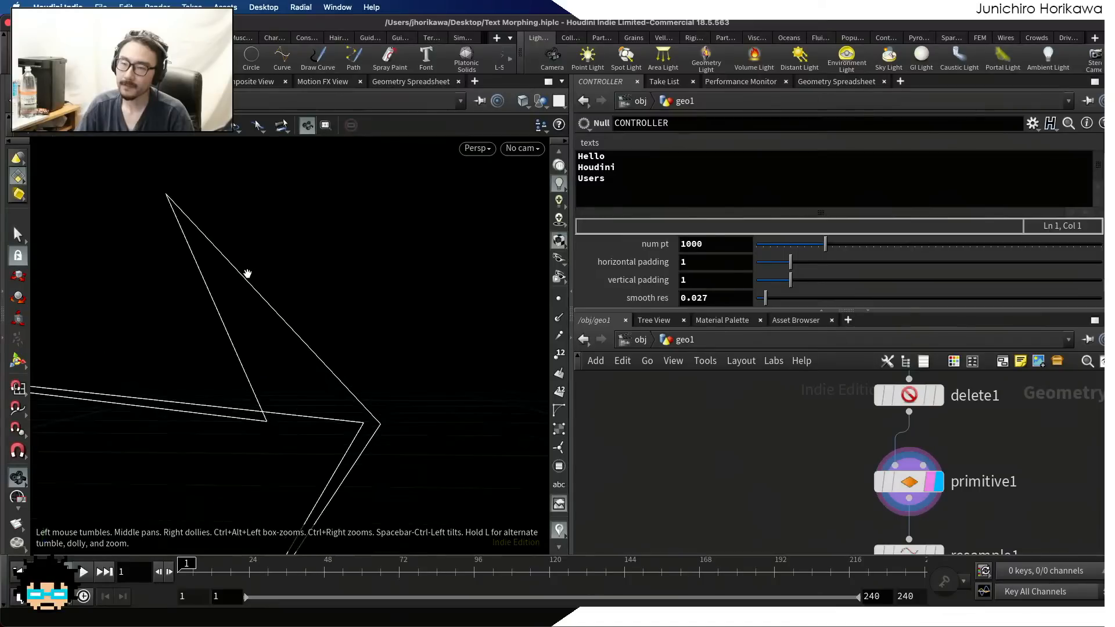
pyautogui.scroll(-1, 232, 256)
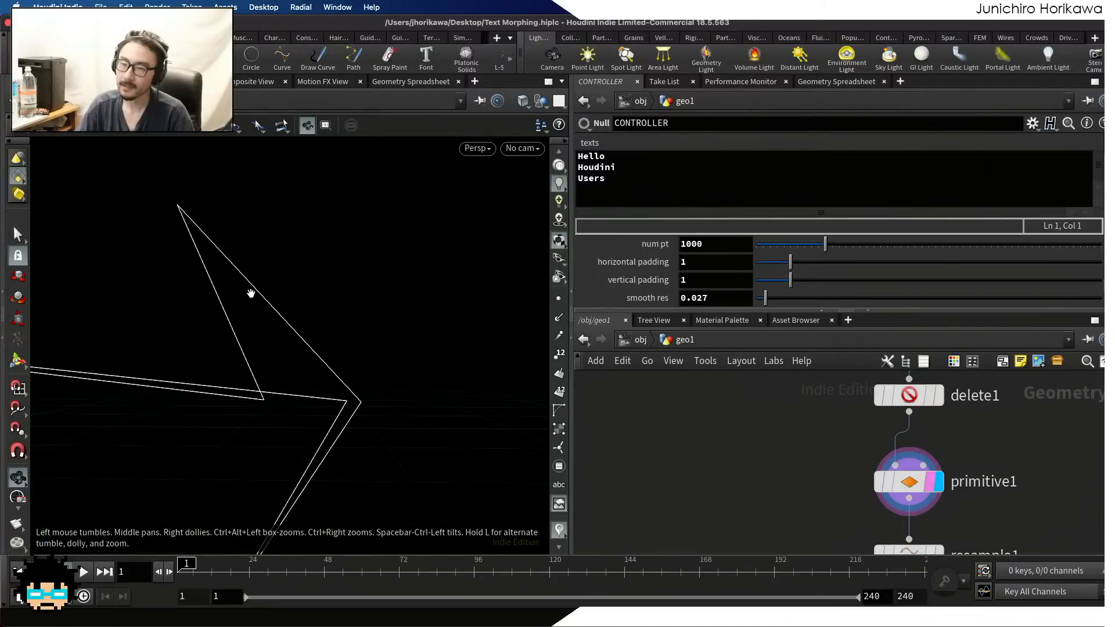
pyautogui.moveTo(193, 260); pyautogui.dragTo(271, 256)
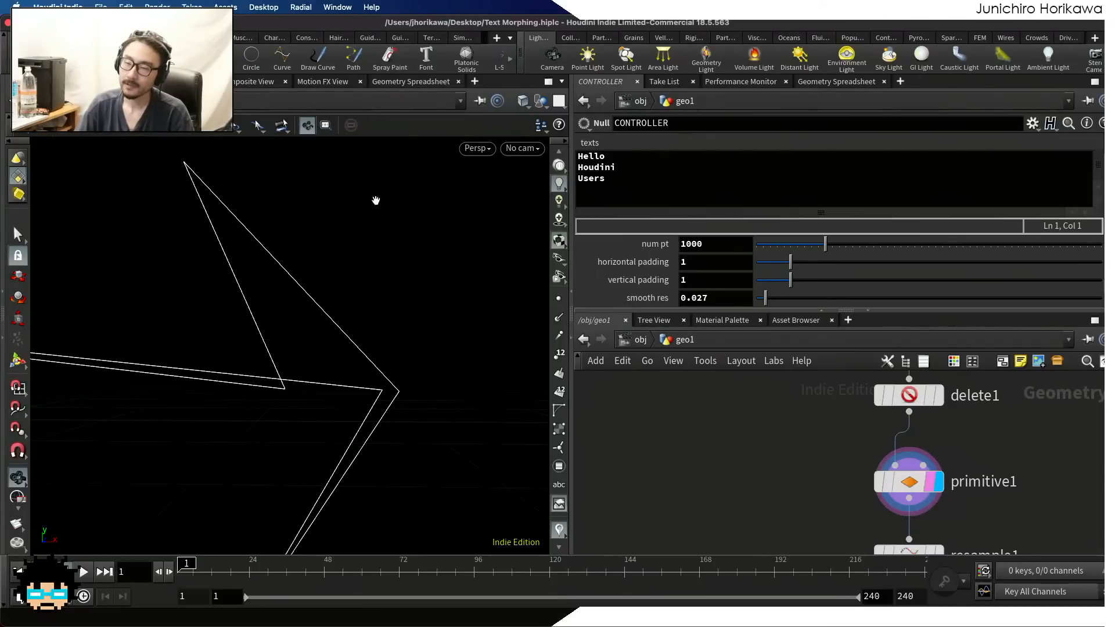
pyautogui.scroll(-2, 372, 189)
pyautogui.moveTo(369, 202); pyautogui.dragTo(327, 248, button='middle')
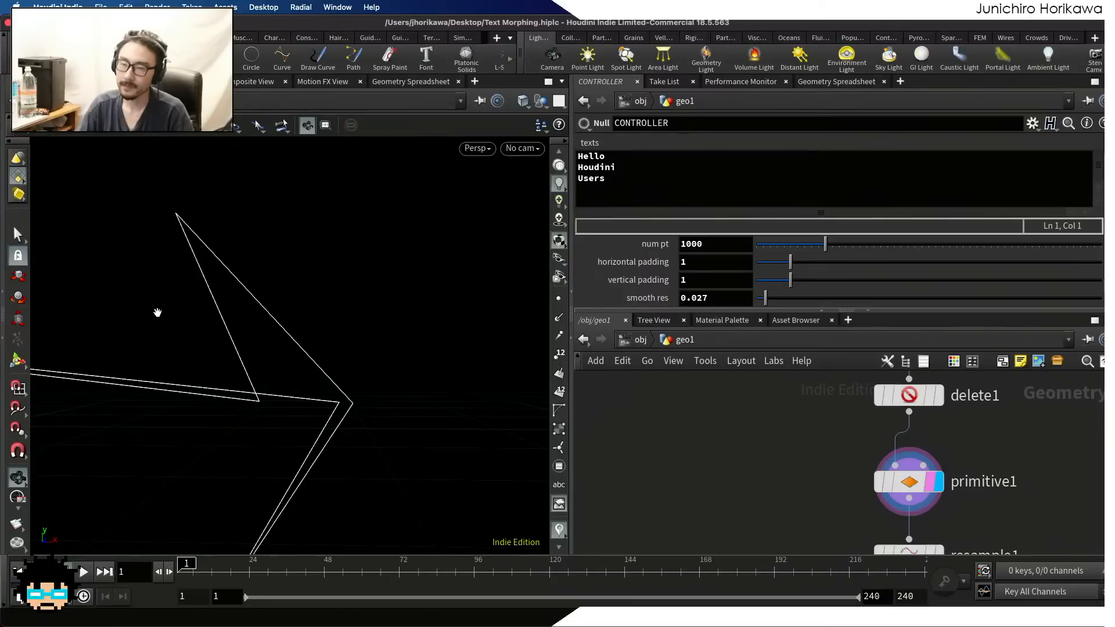
pyautogui.moveTo(252, 386); pyautogui.dragTo(390, 388)
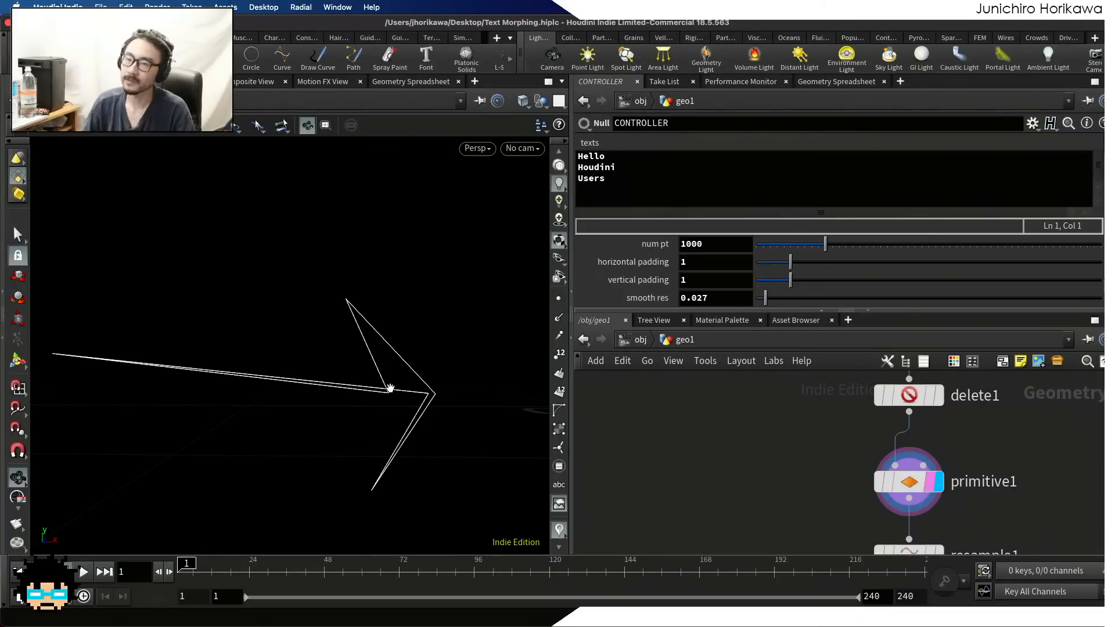
pyautogui.moveTo(390, 388); pyautogui.dragTo(369, 355)
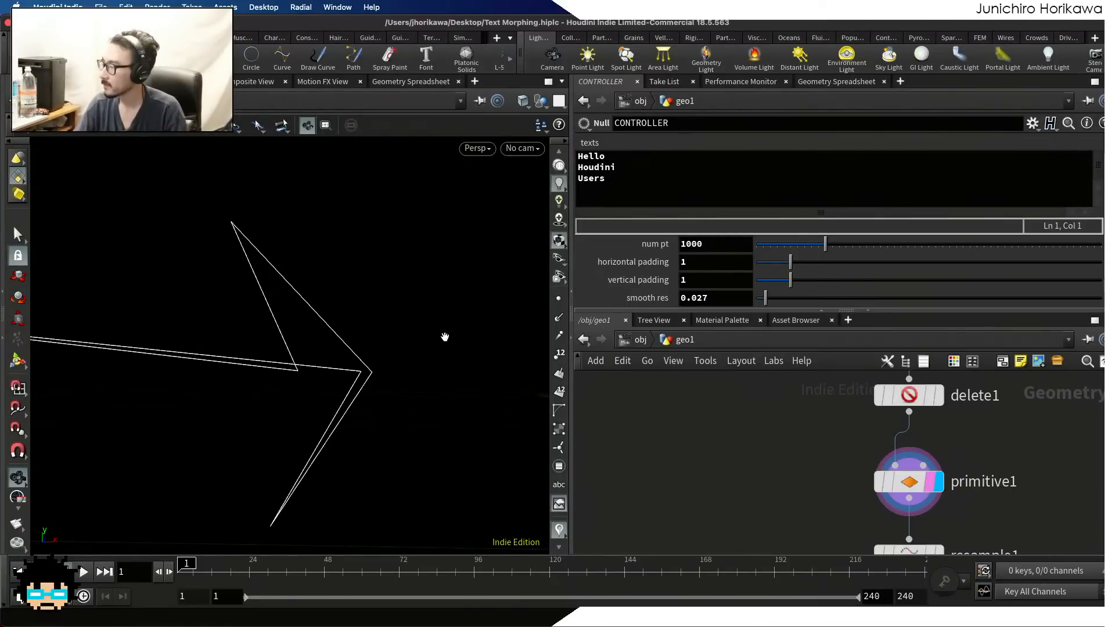
# Move the resample1 and primitive1 nodes down the network to open a gap below delete1
pyautogui.scroll(-5, 633, 442)
pyautogui.scroll(4, 674, 481)
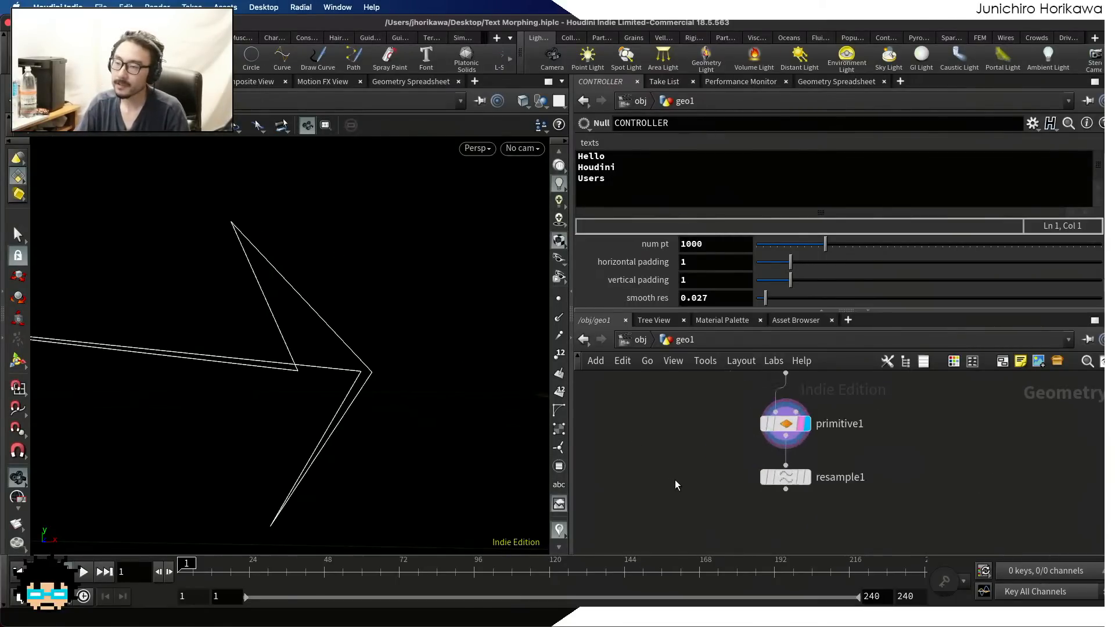
pyautogui.moveTo(784, 484); pyautogui.dragTo(783, 539)
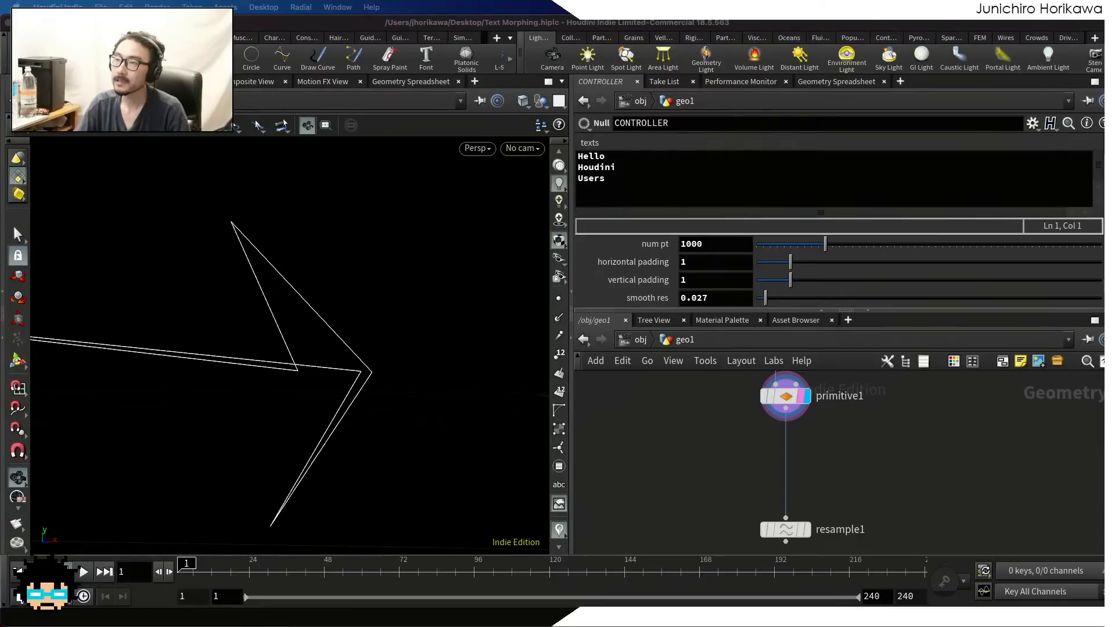
pyautogui.scroll(-1, 853, 455)
pyautogui.scroll(1, 836, 514)
pyautogui.scroll(-1, 814, 456)
pyautogui.moveTo(811, 425); pyautogui.dragTo(819, 471, button='middle')
pyautogui.scroll(1, 801, 450)
pyautogui.moveTo(800, 450); pyautogui.dragTo(800, 520)
pyautogui.moveTo(800, 415); pyautogui.dragTo(802, 475, button='middle')
pyautogui.scroll(1, 808, 468)
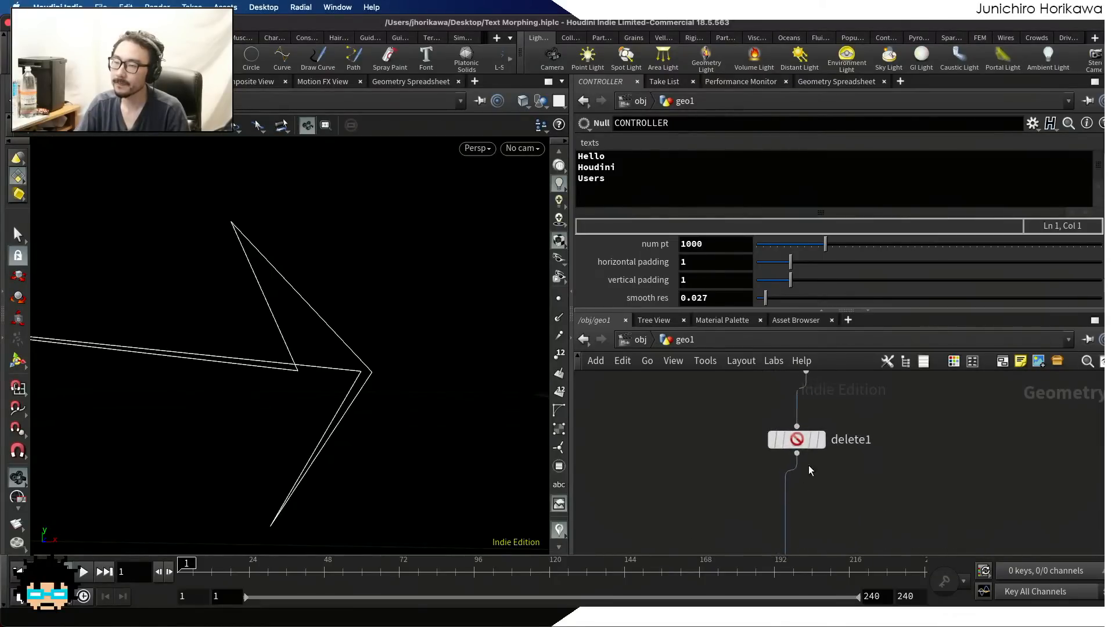
# Display delete1's output to view the filled polygon, and save the scene file
pyautogui.click(816, 441)
pyautogui.moveTo(256, 279); pyautogui.dragTo(247, 251)
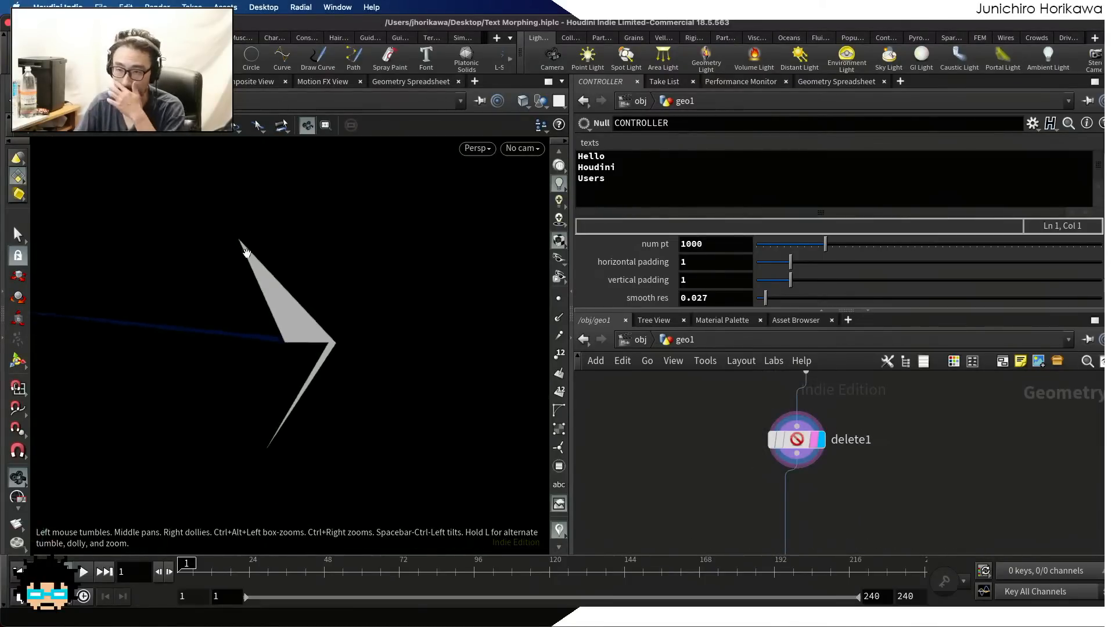
pyautogui.hotkey('ctrl', 's')
pyautogui.press('Tab')
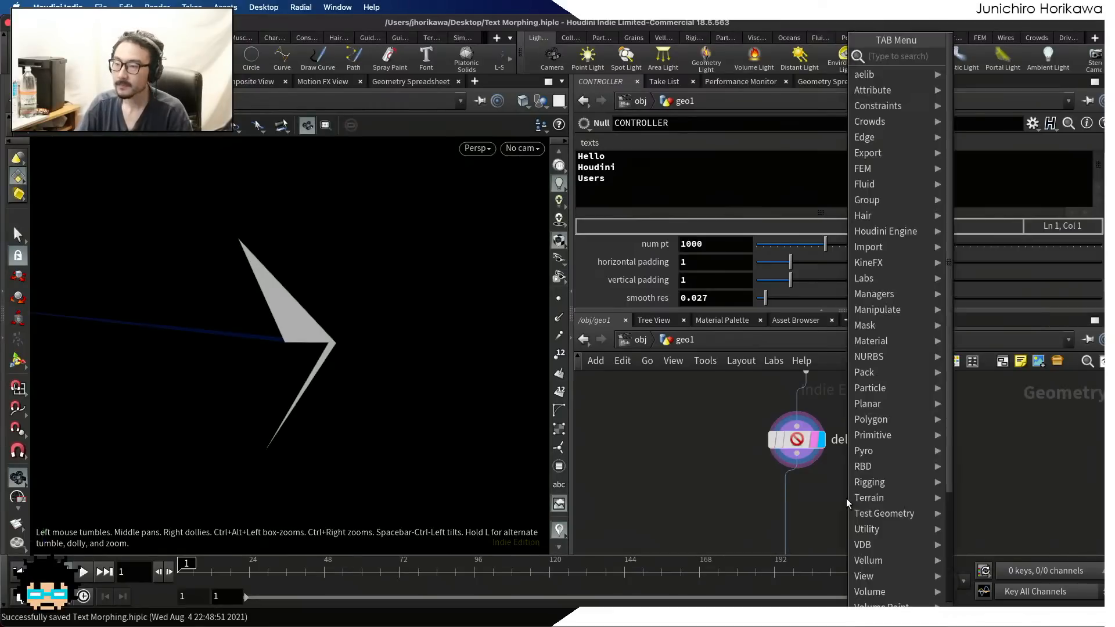
pyautogui.moveTo(870, 419)
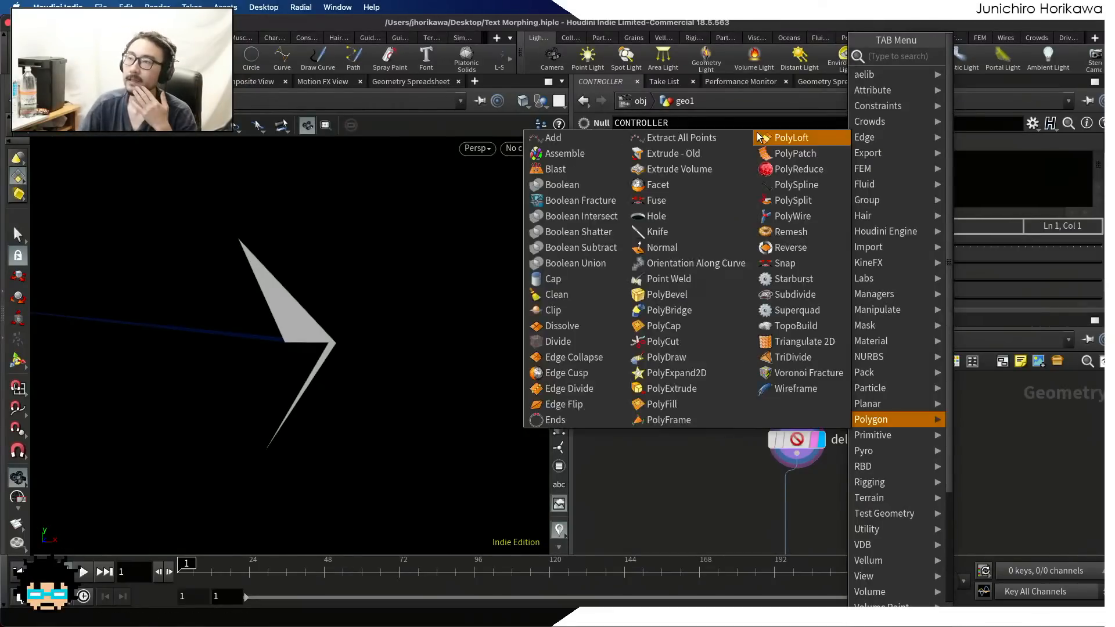
pyautogui.press('Escape')
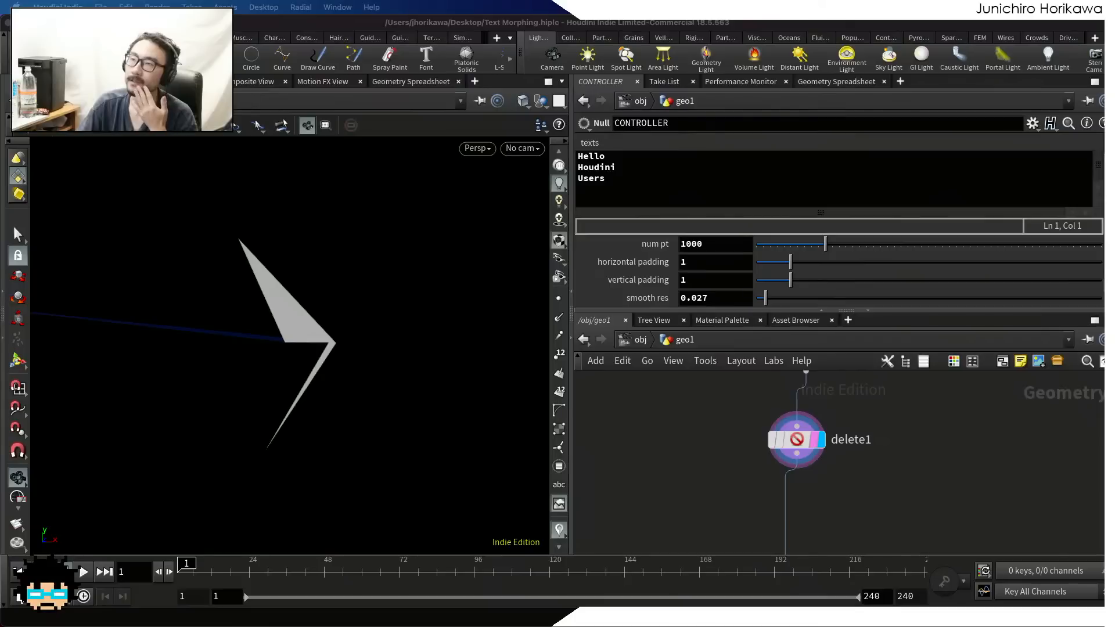
# Insert a Primitive Wrangle node into the connection between delete1 and primitive1
pyautogui.moveTo(890, 508); pyautogui.dragTo(883, 453, button='middle')
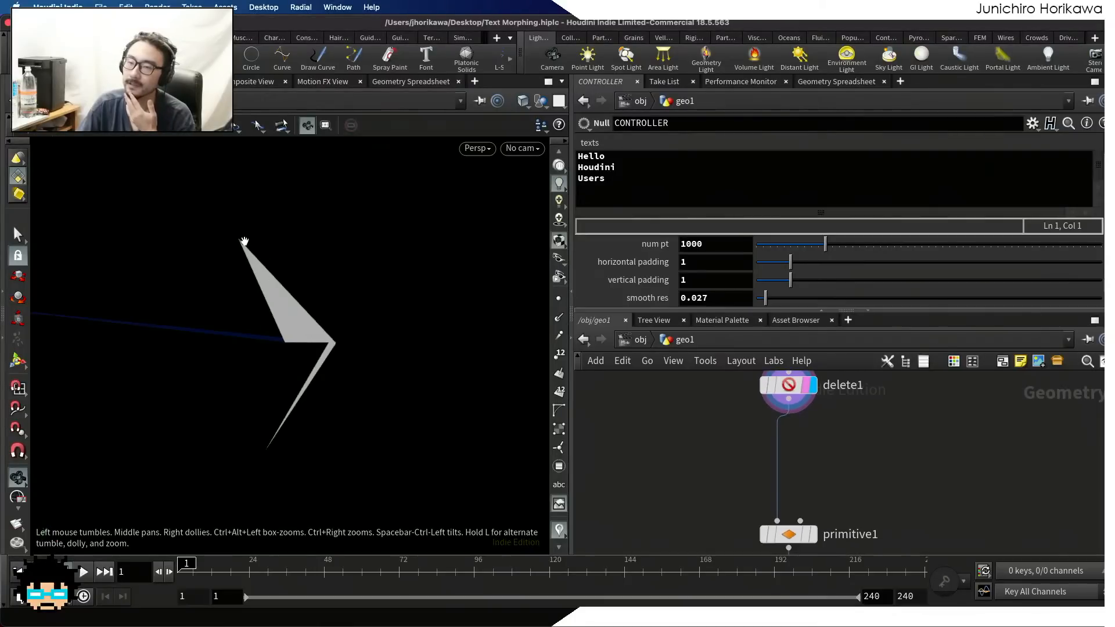
pyautogui.moveTo(281, 350); pyautogui.dragTo(302, 276)
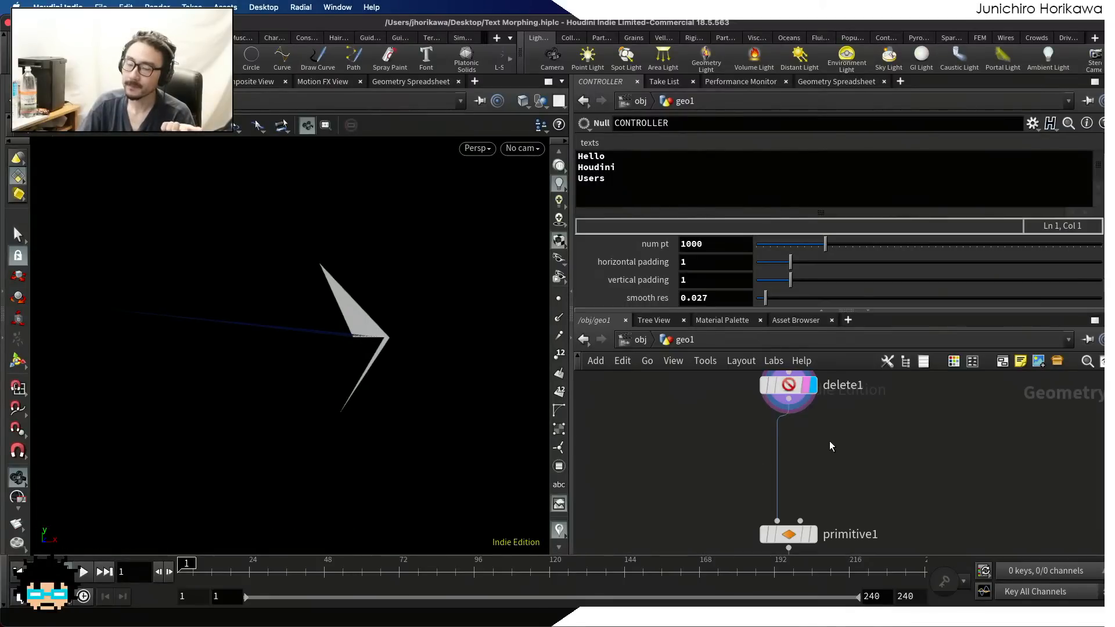
pyautogui.press('Tab')
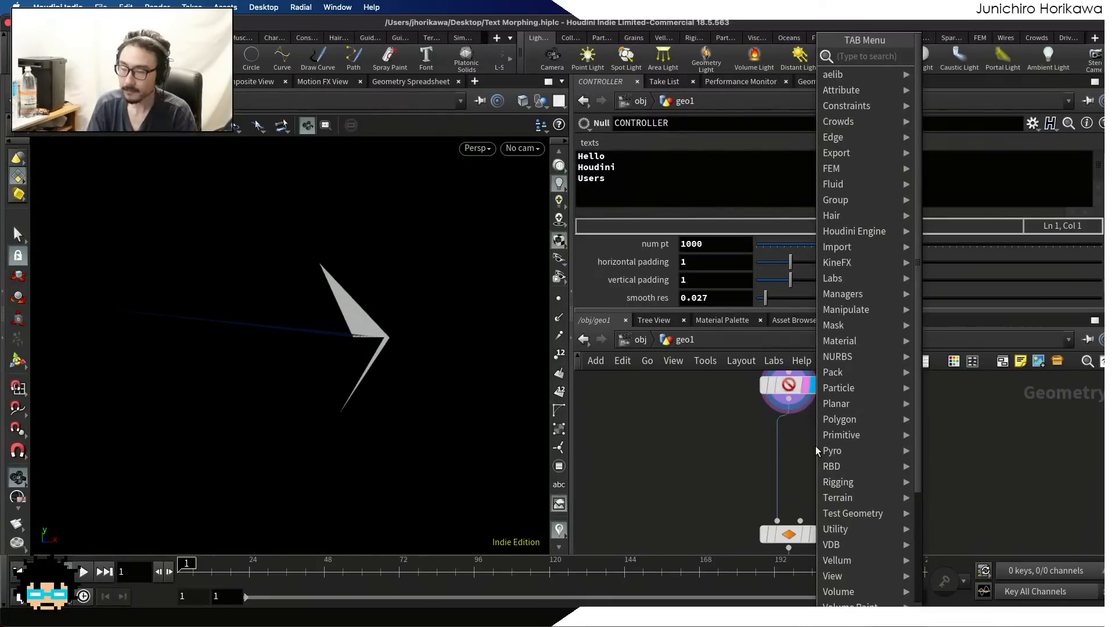
pyautogui.write('pri')
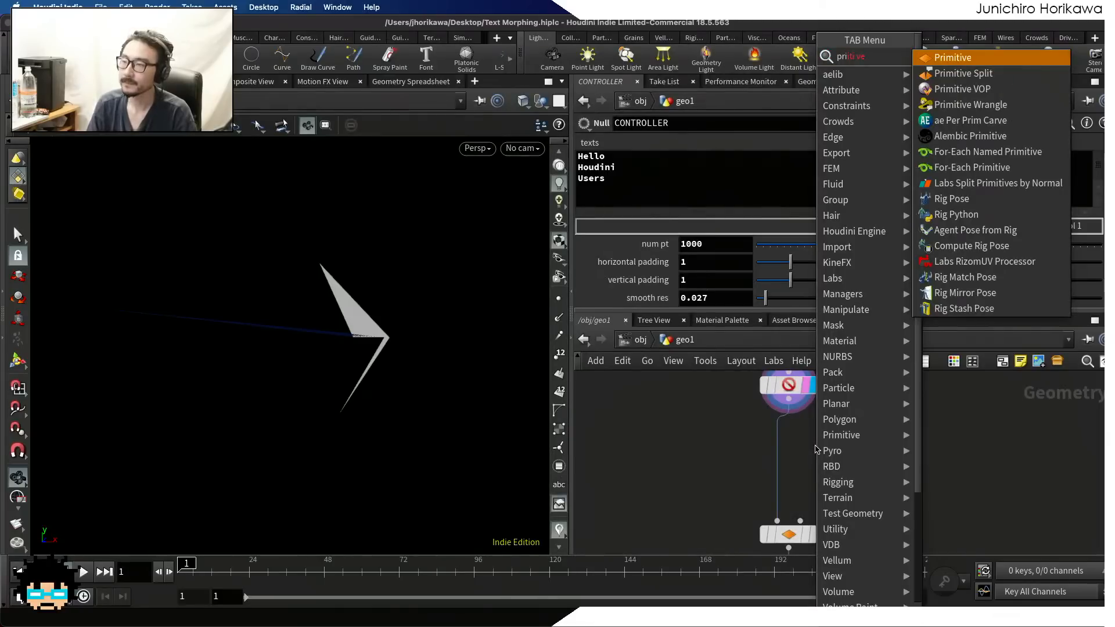
pyautogui.press('Down')
pyautogui.press('Down')
pyautogui.press('Down')
pyautogui.press('Down')
pyautogui.press('Down')
pyautogui.press('Up')
pyautogui.press('Up')
pyautogui.press('Escape')
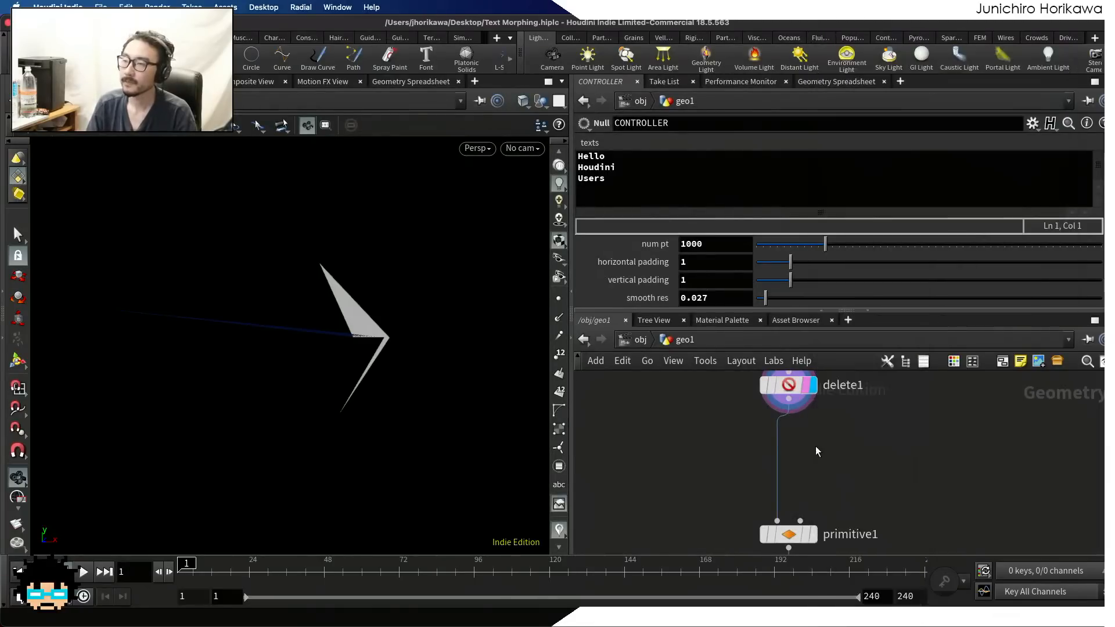
pyautogui.click(815, 450)
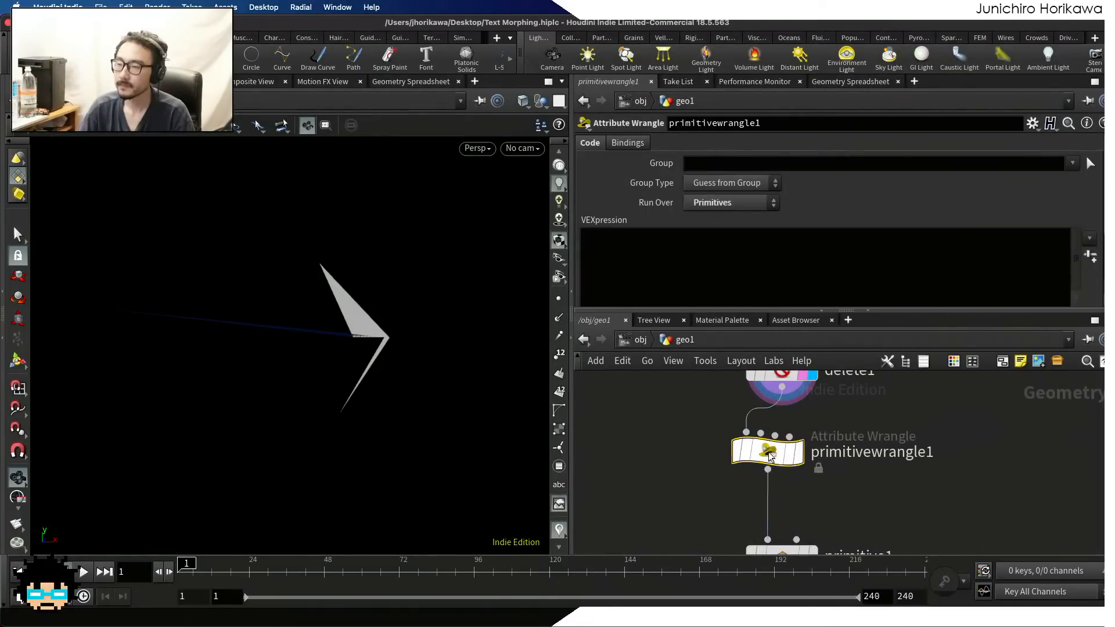
pyautogui.moveTo(769, 455); pyautogui.dragTo(783, 468)
# Save the scene and rename the new primitive wrangle as add_mid_point
pyautogui.hotkey('ctrl', 's')
pyautogui.doubleClick(852, 463)
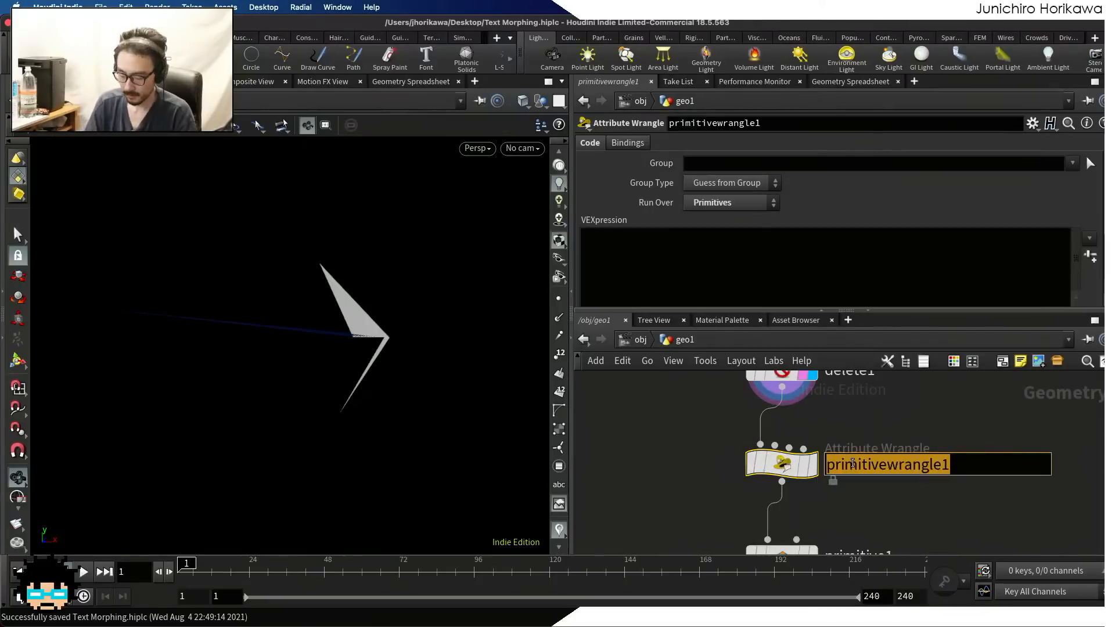
pyautogui.write('add_mi')
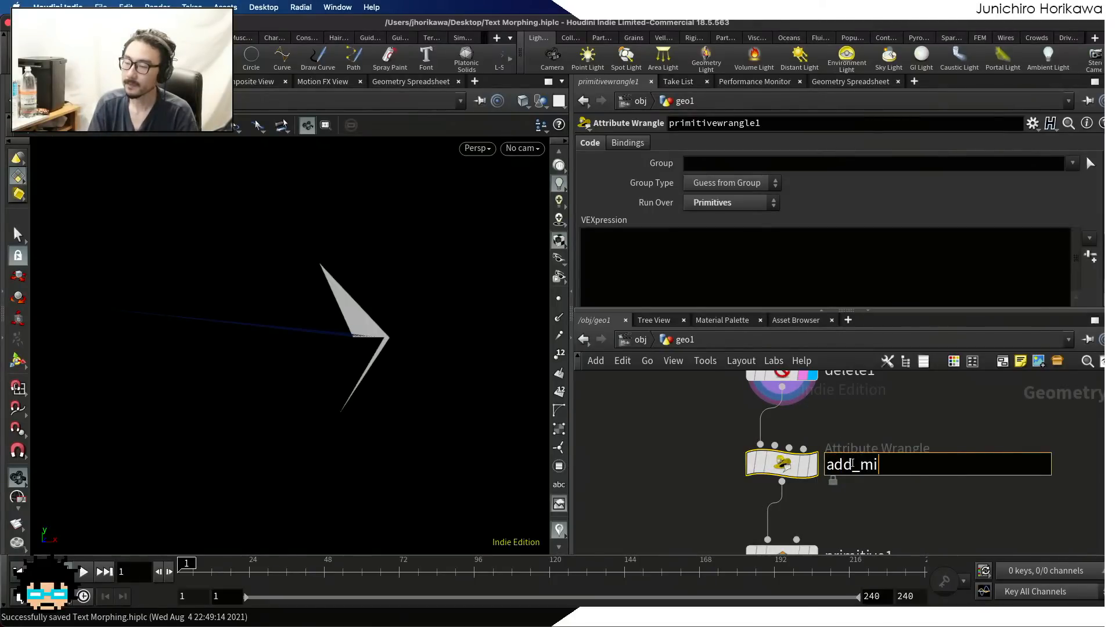
pyautogui.write('d_point')
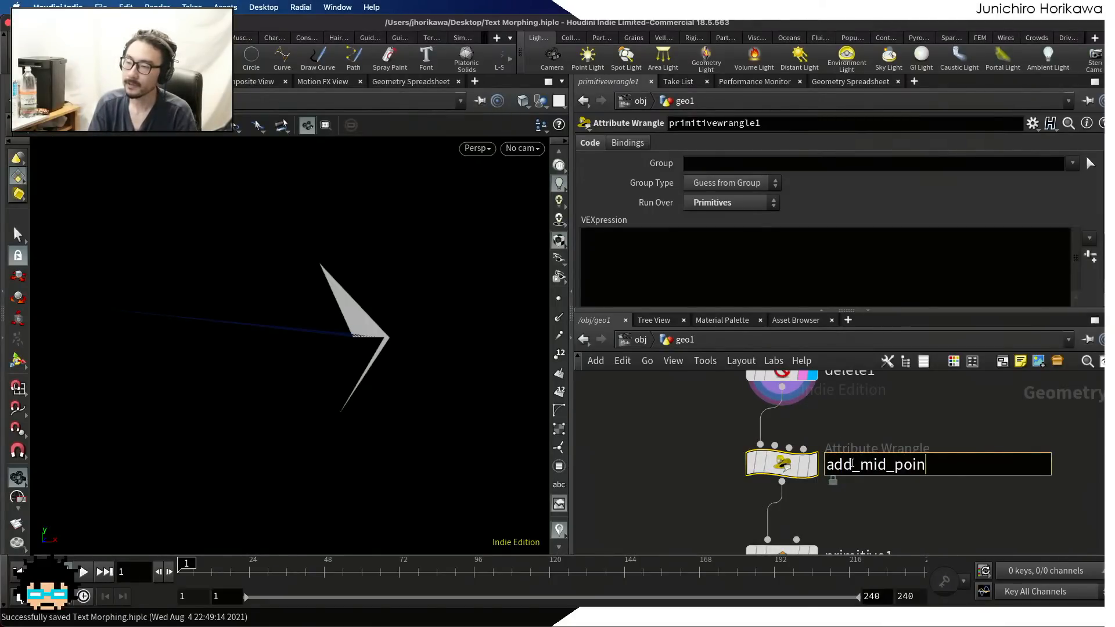
pyautogui.press('Return')
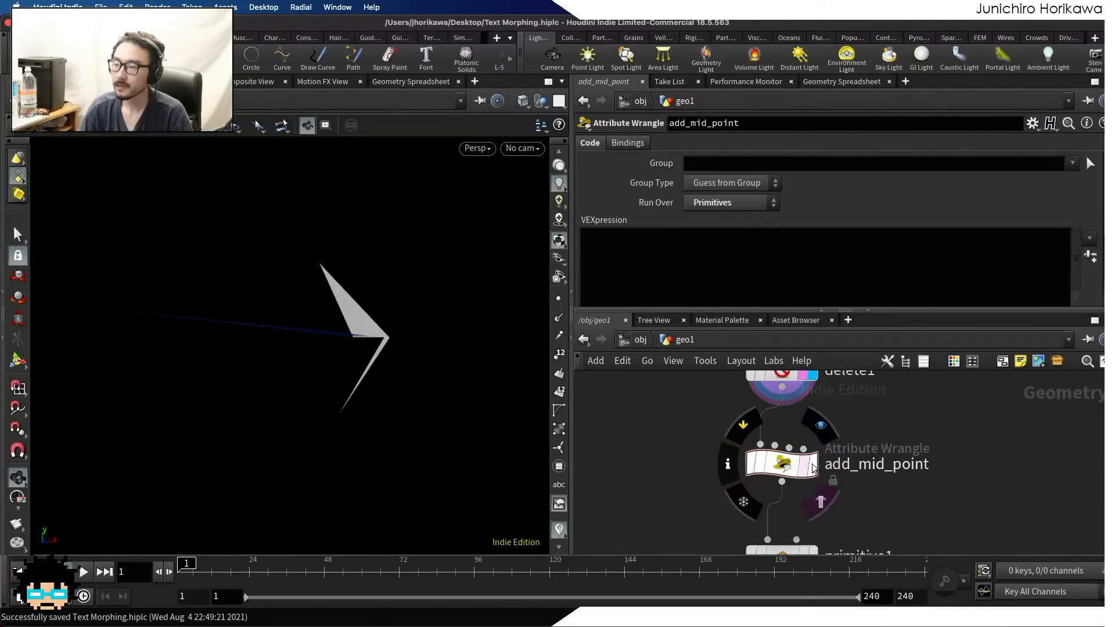
# Display add_mid_point's output and begin its VEX code with the array declaration "int pts[] ="
pyautogui.click(806, 467)
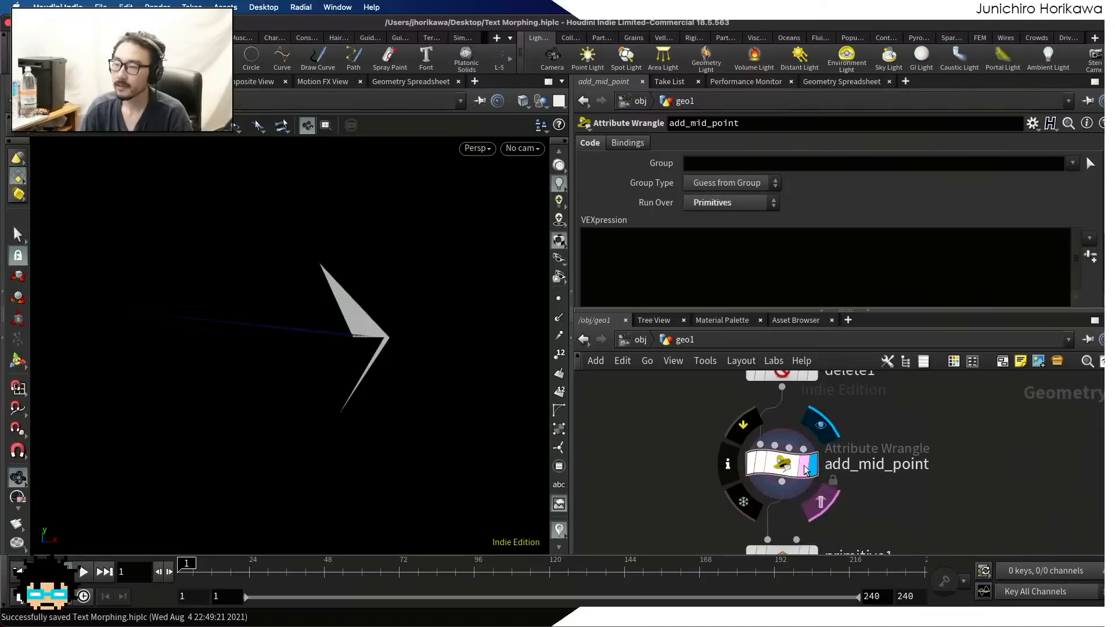
pyautogui.click(706, 254)
pyautogui.write('int ')
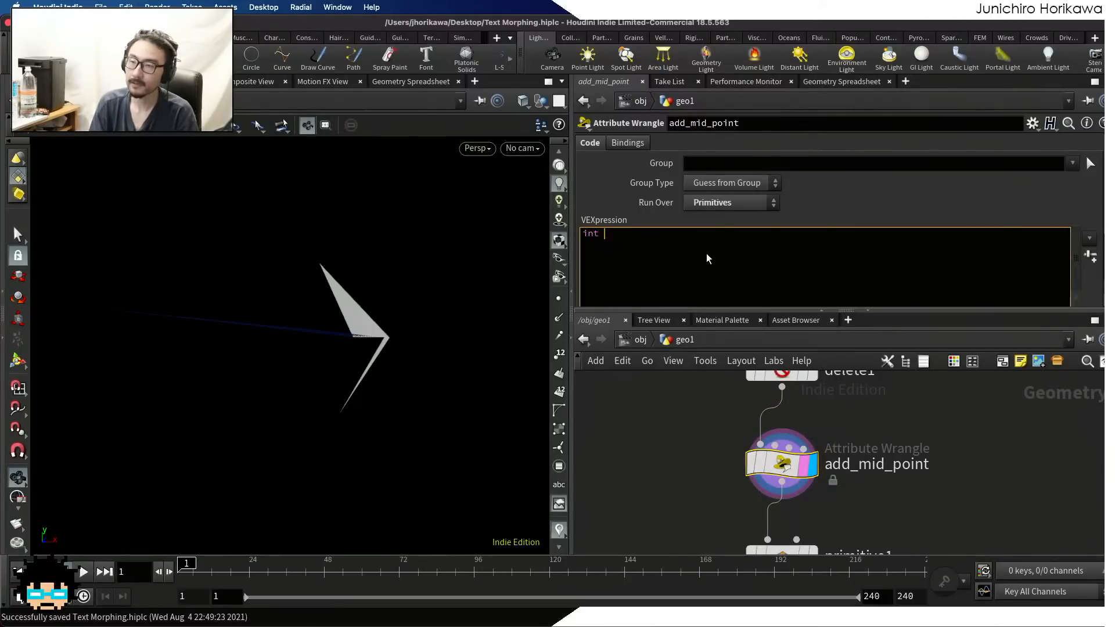
pyautogui.write('pts[] = p')
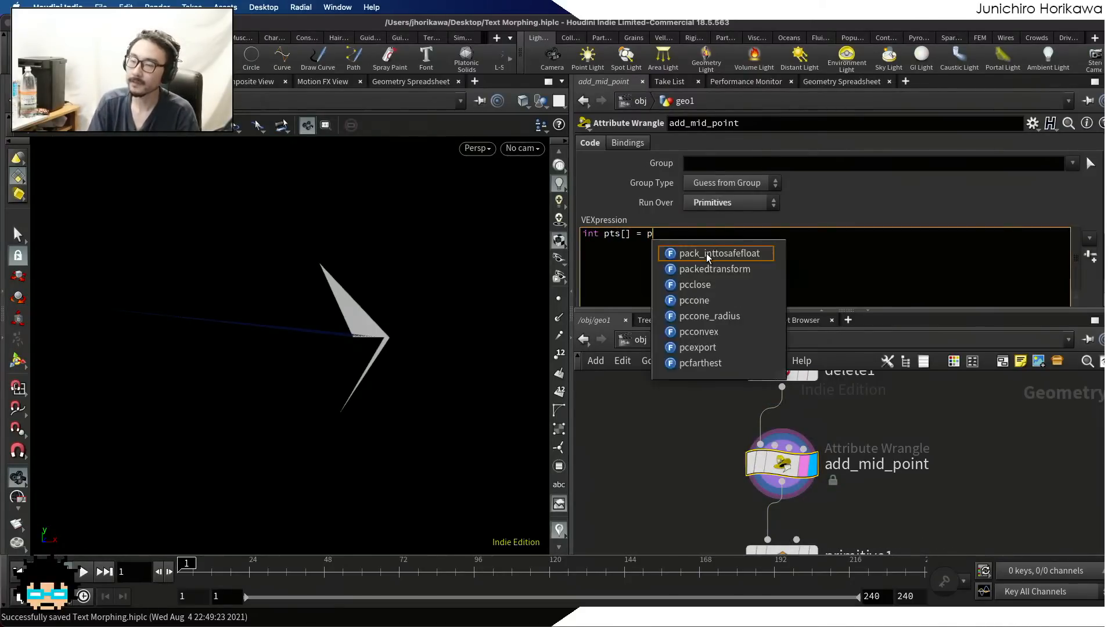
pyautogui.press('BackSpace')
pyautogui.write('@prim')
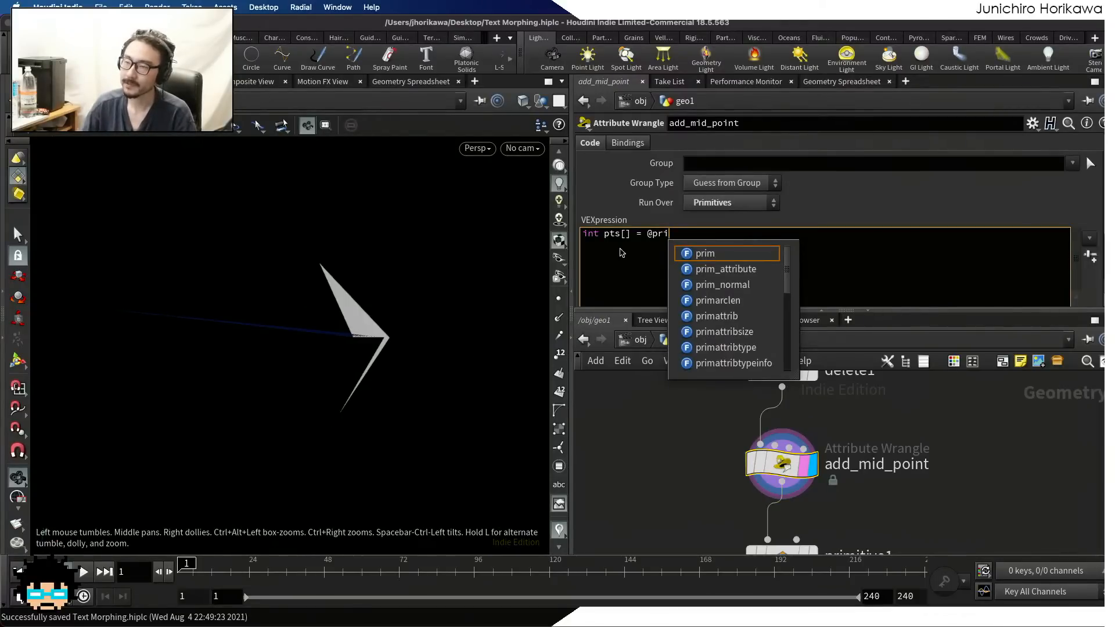
pyautogui.press('Escape')
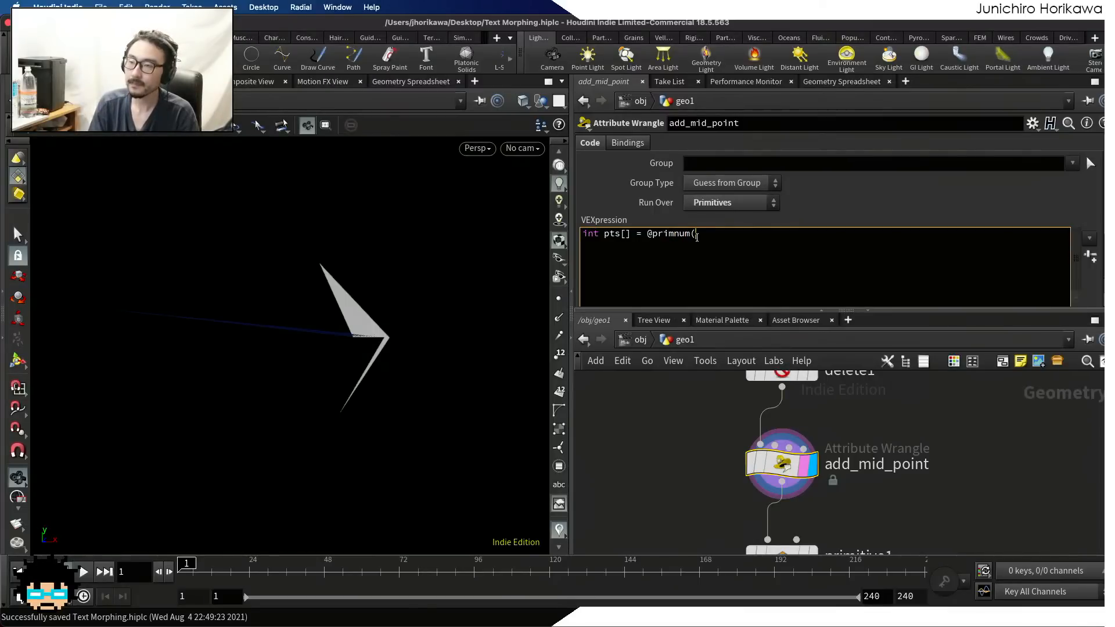
pyautogui.press('BackSpace')
pyautogui.press('BackSpace')
pyautogui.press('BackSpace')
pyautogui.press('BackSpace')
pyautogui.press('BackSpace')
pyautogui.press('BackSpace')
pyautogui.press('BackSpace')
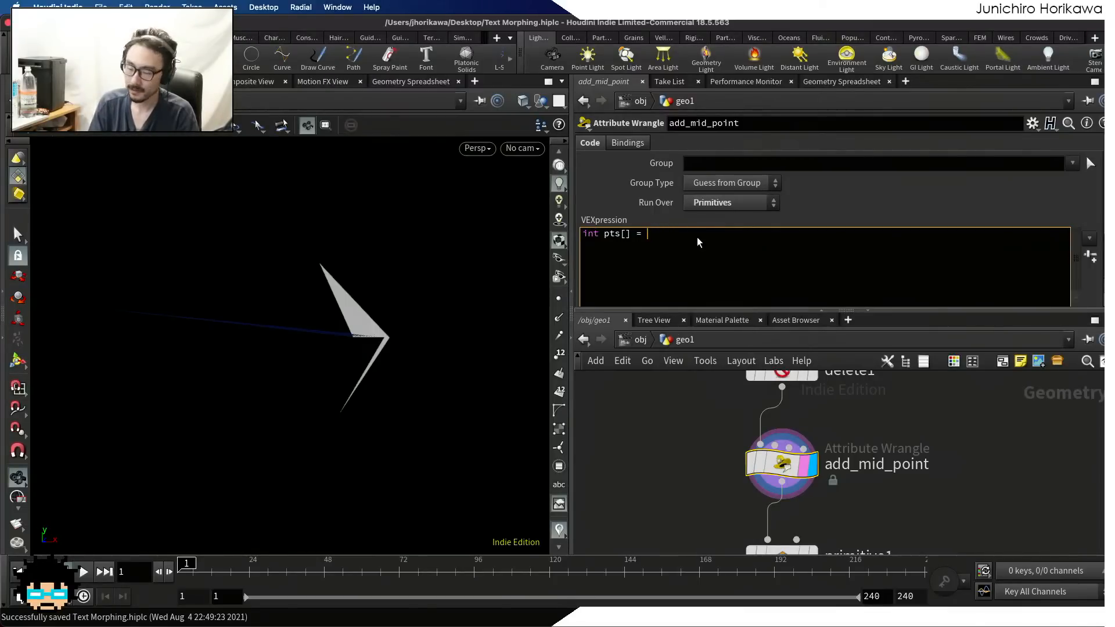
pyautogui.write('primp')
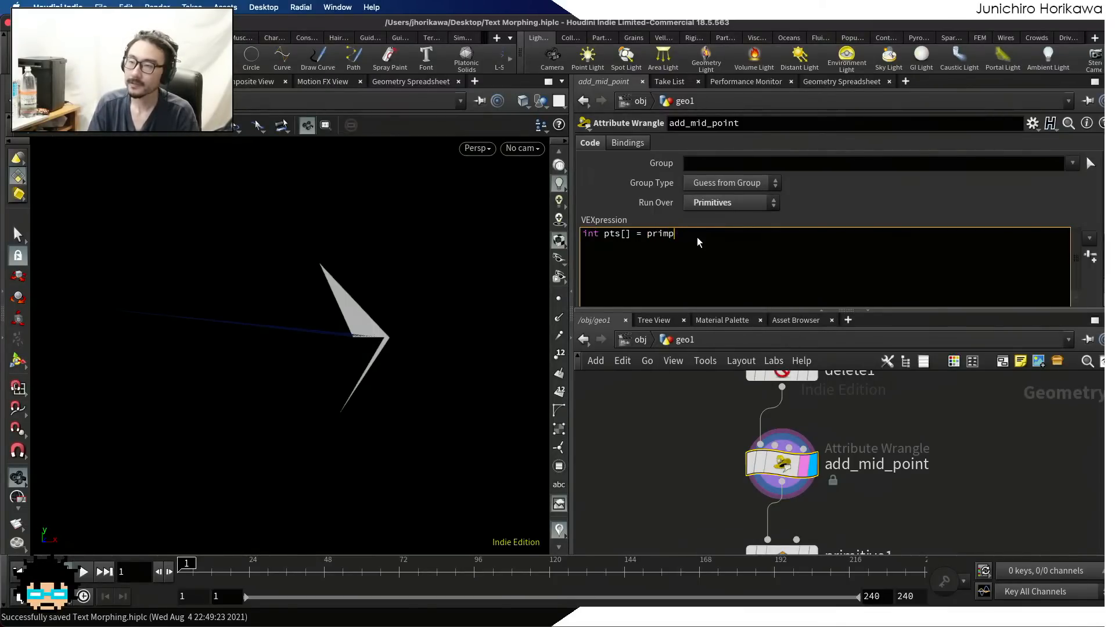
pyautogui.write('oints(0, @p')
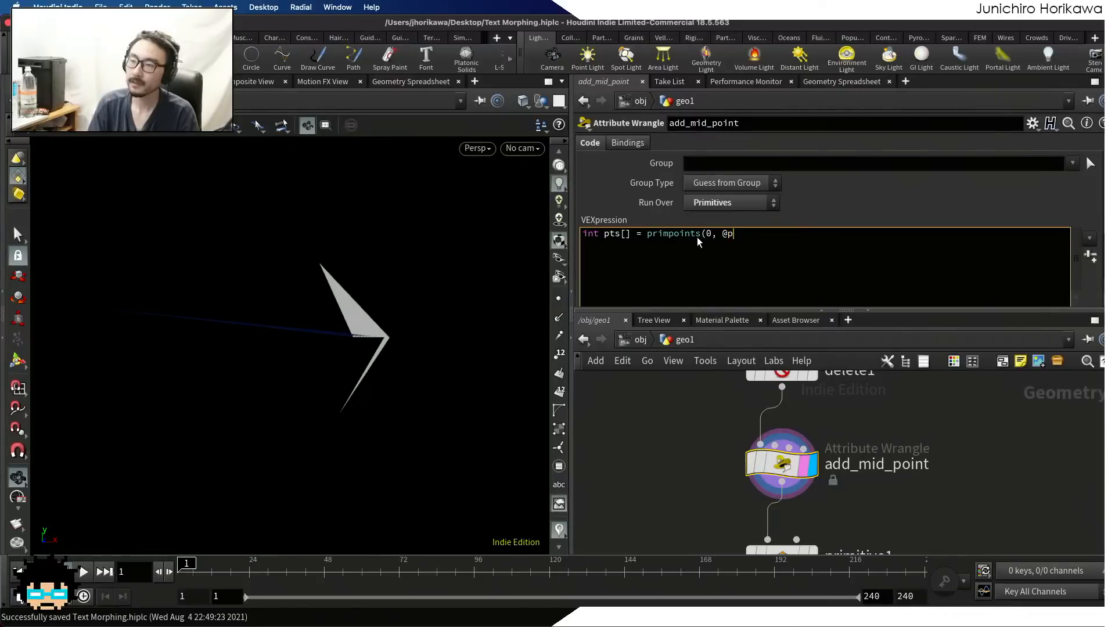
pyautogui.write('rimnum);')
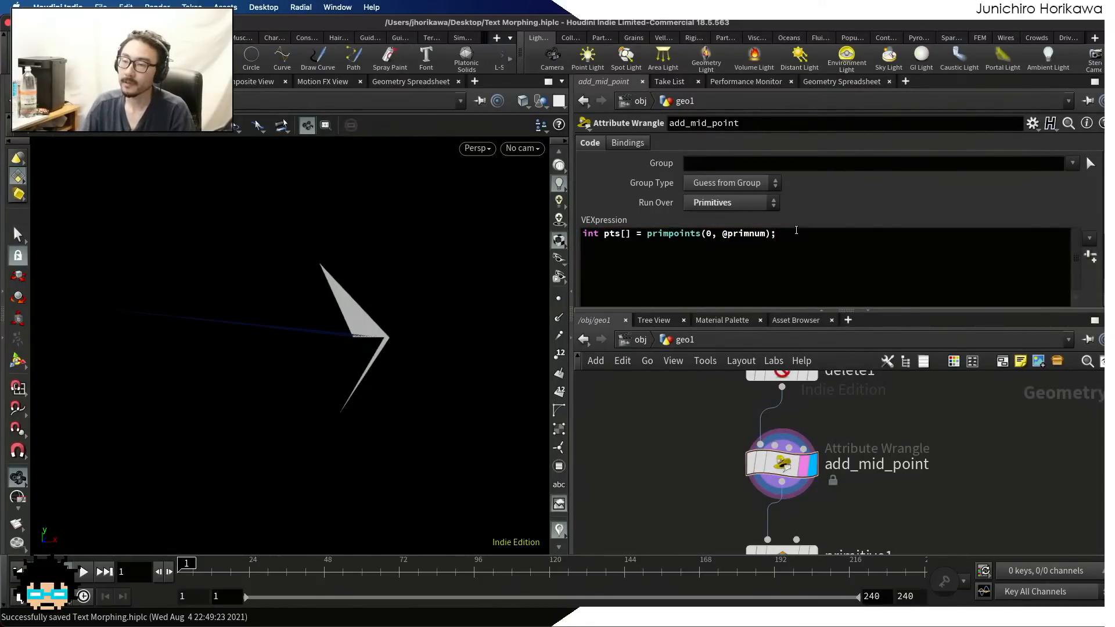
pyautogui.moveTo(796, 233); pyautogui.dragTo(582, 233)
pyautogui.click(663, 233)
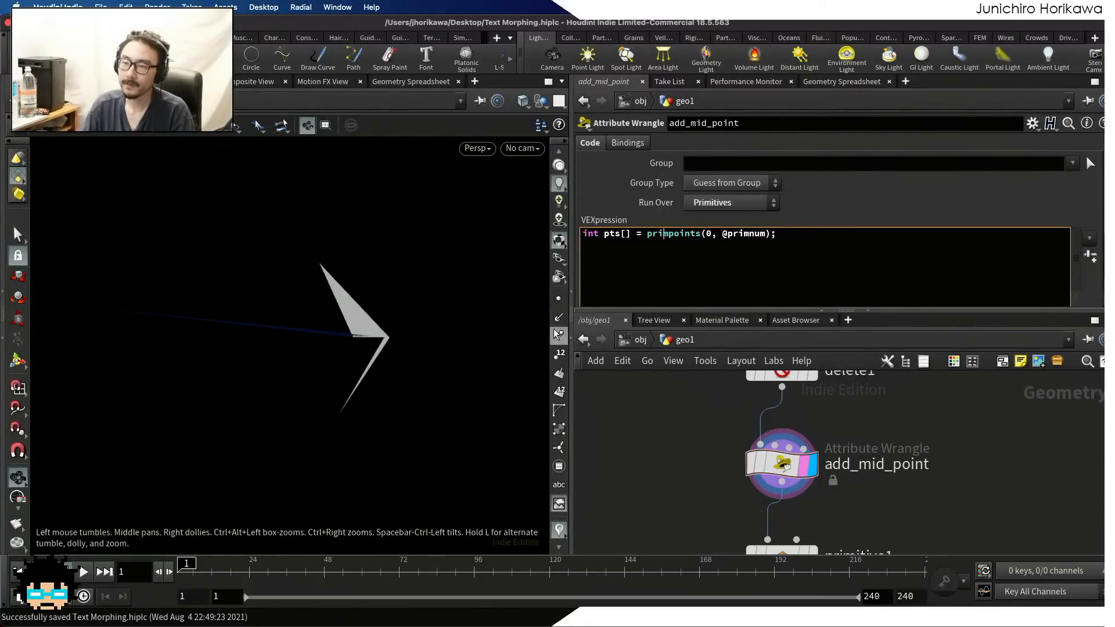
# Show the point numbers in the viewport and frame the curve's numbered points
pyautogui.click(559, 353)
pyautogui.moveTo(413, 356); pyautogui.dragTo(454, 342, button='middle')
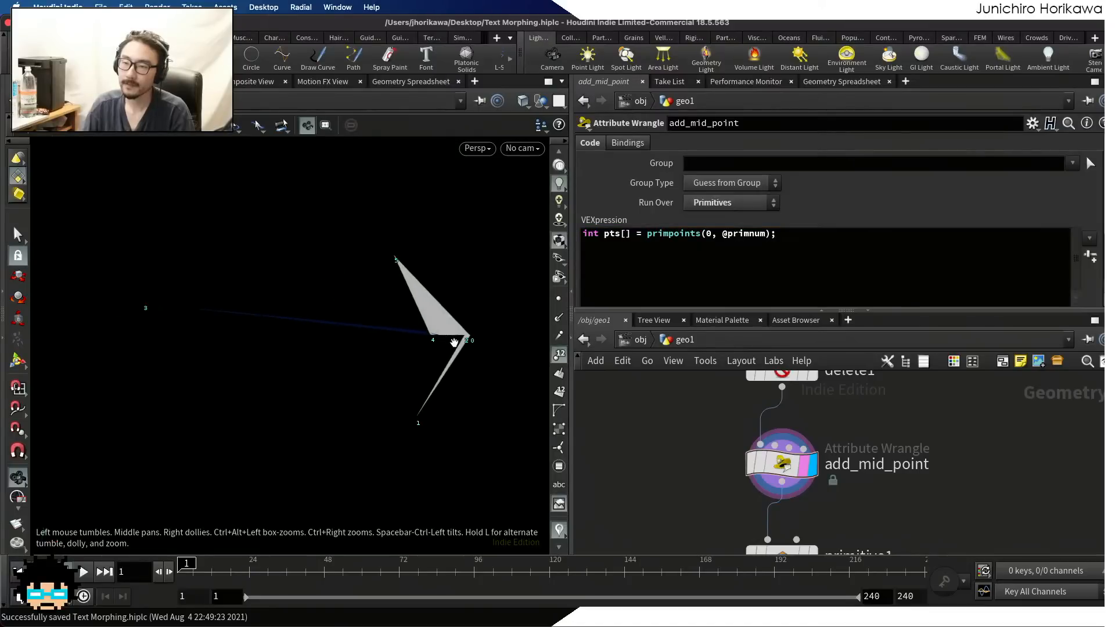
pyautogui.scroll(-2, 389, 332)
# Add the line int prim = addprim(0, "polyline"); below the pts array in add_mid_point's VEX code
pyautogui.click(797, 247)
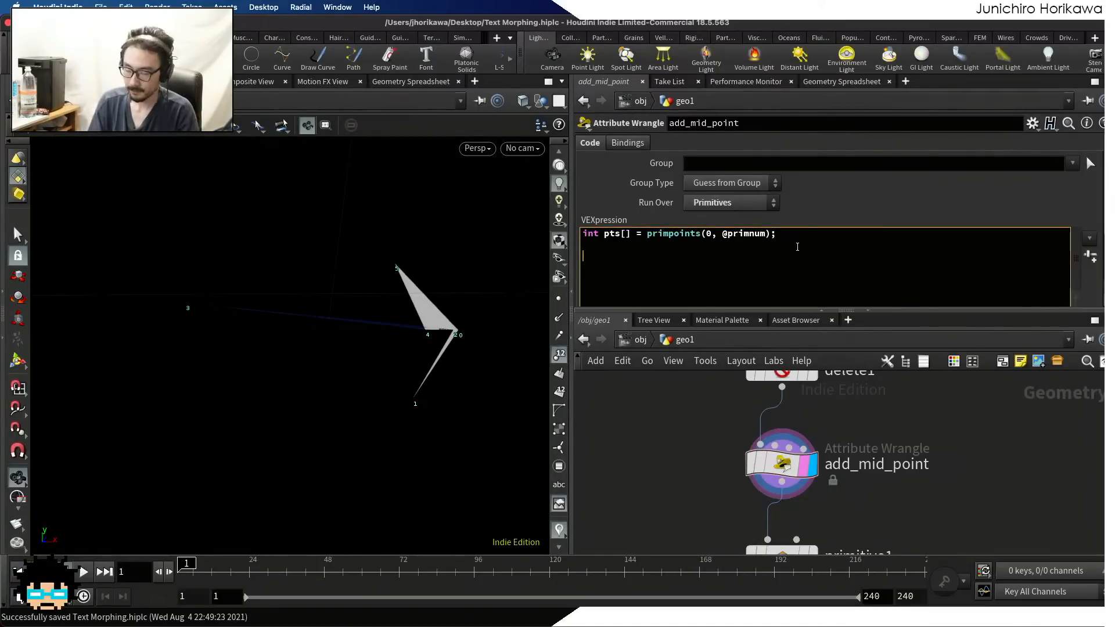
pyautogui.write('fro')
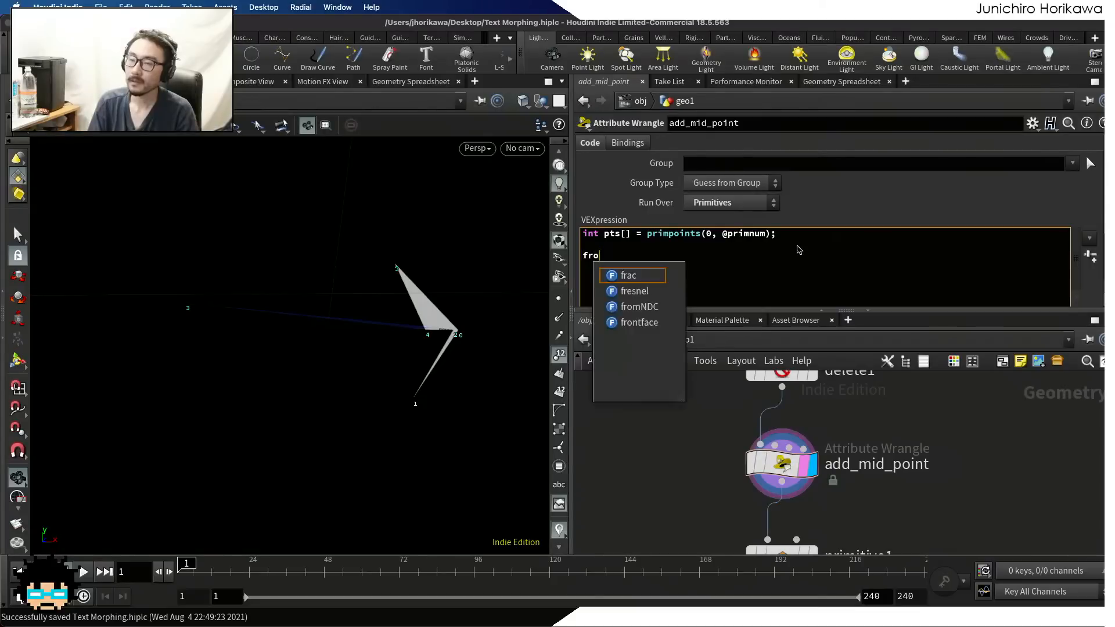
pyautogui.press('BackSpace')
pyautogui.press('BackSpace')
pyautogui.press('BackSpace')
pyautogui.write('in')
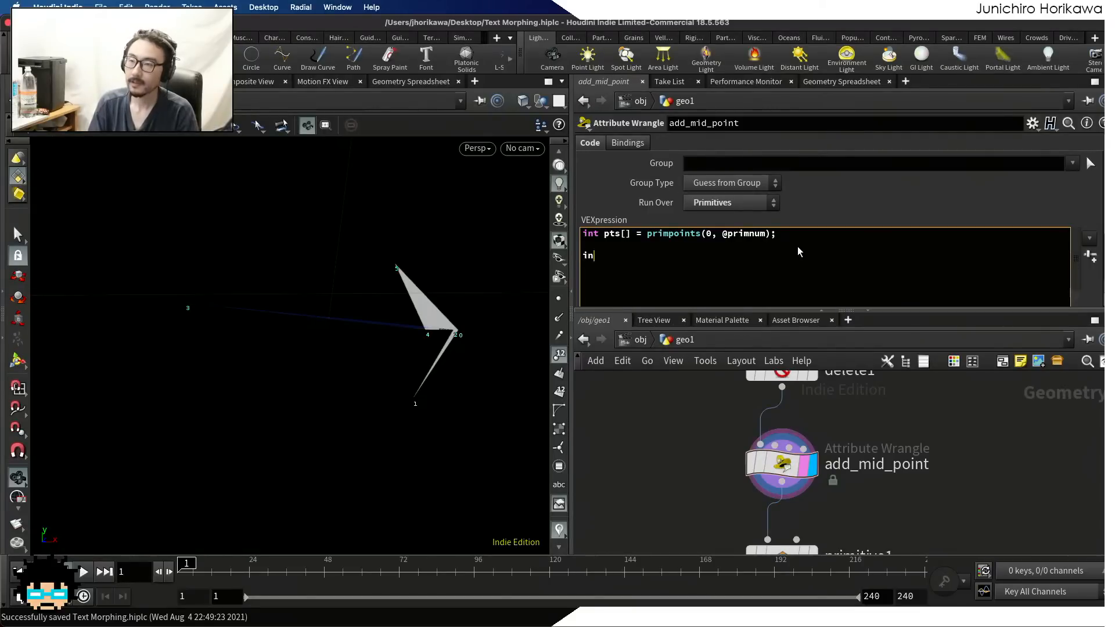
pyautogui.write('t prim(')
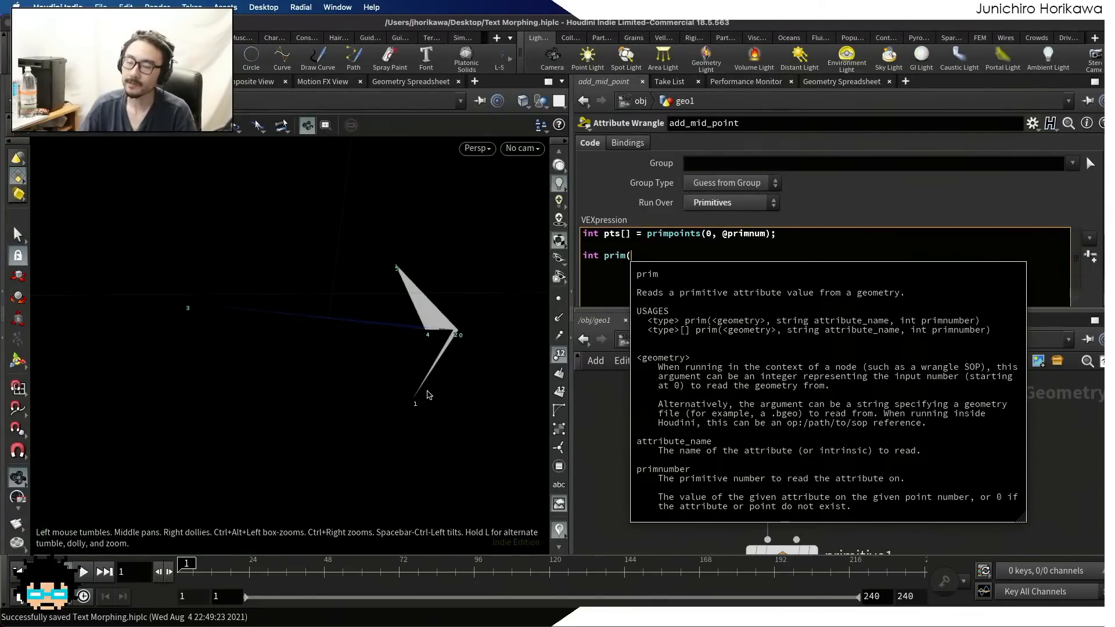
pyautogui.press('BackSpace')
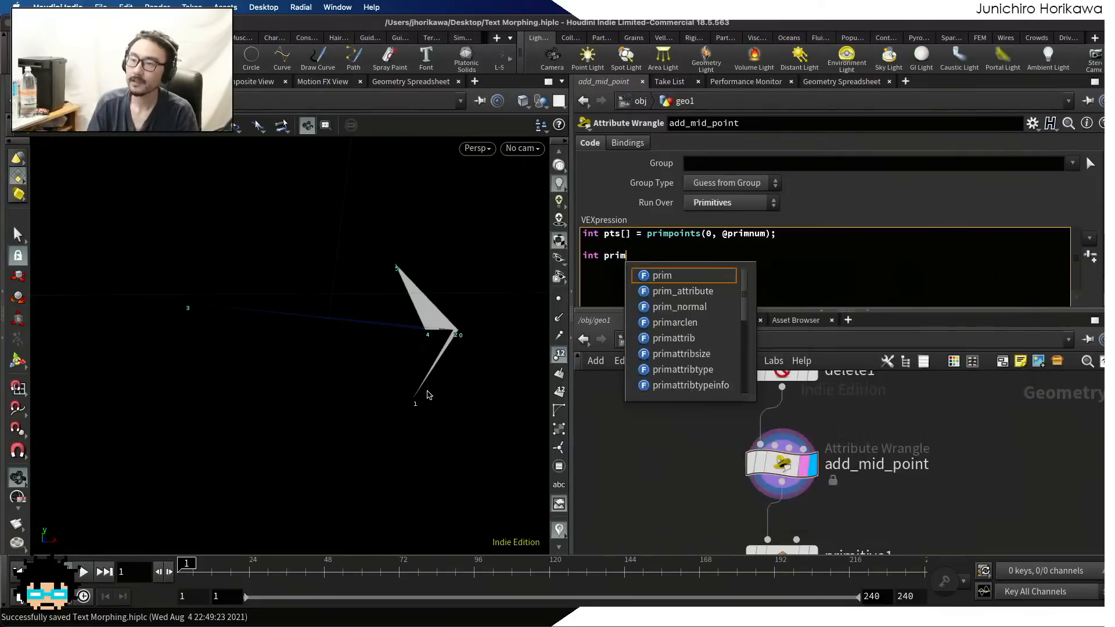
pyautogui.write('= addprim(0')
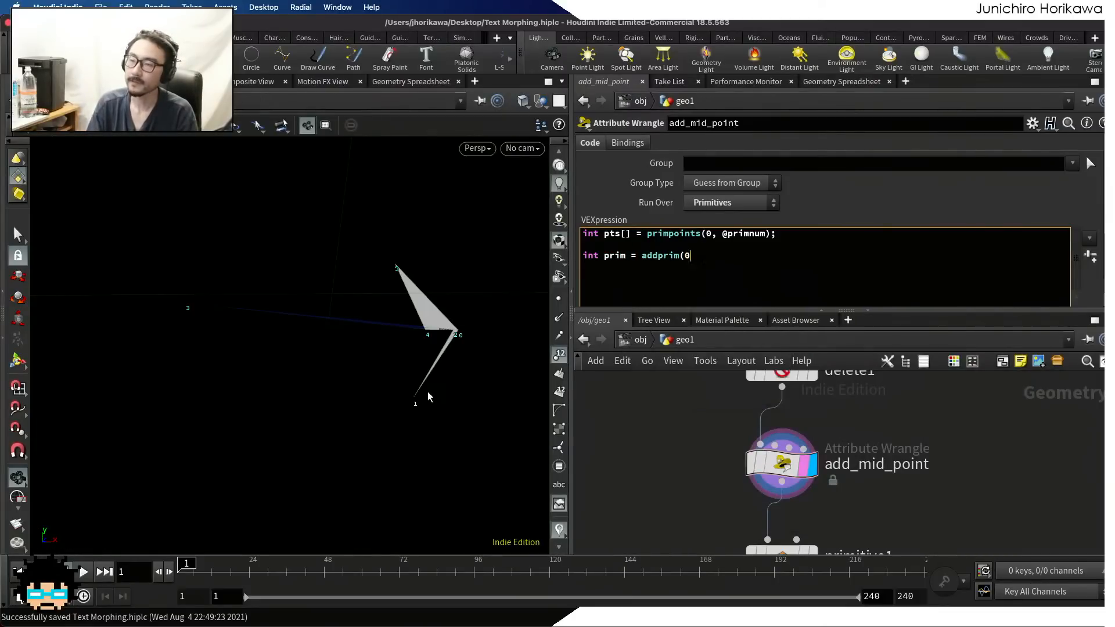
pyautogui.write(', "po')
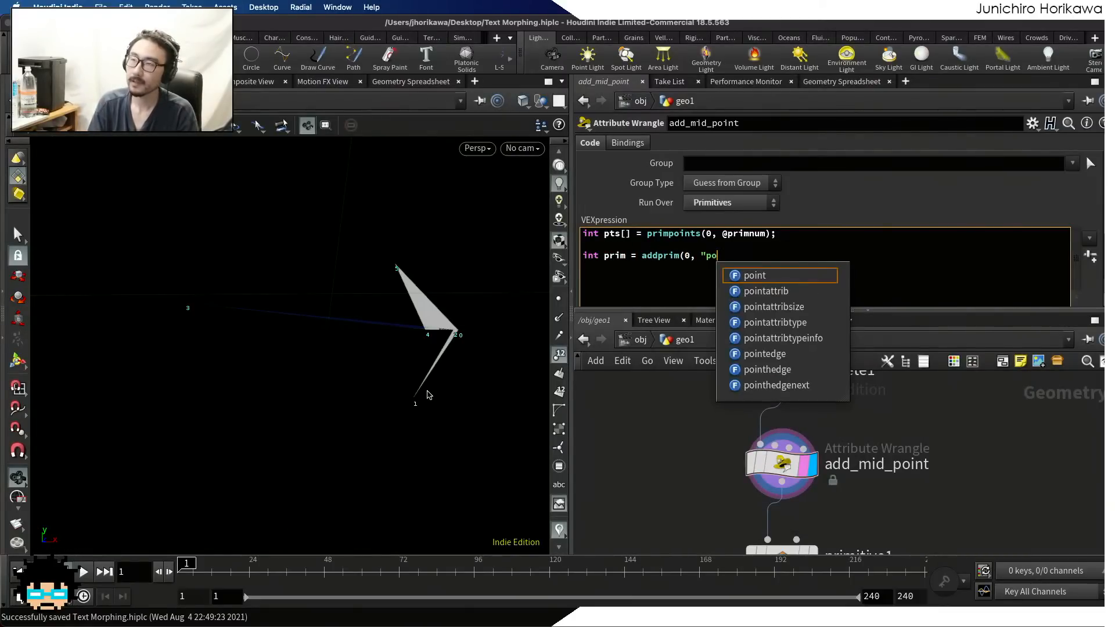
pyautogui.write('lyline");')
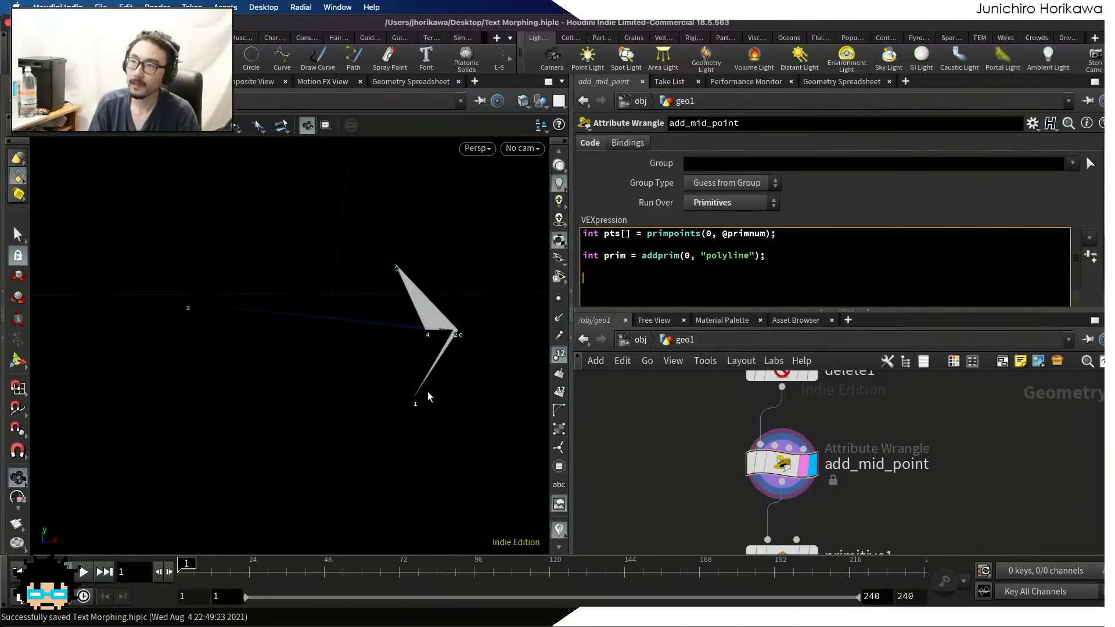
pyautogui.write('for(int ')
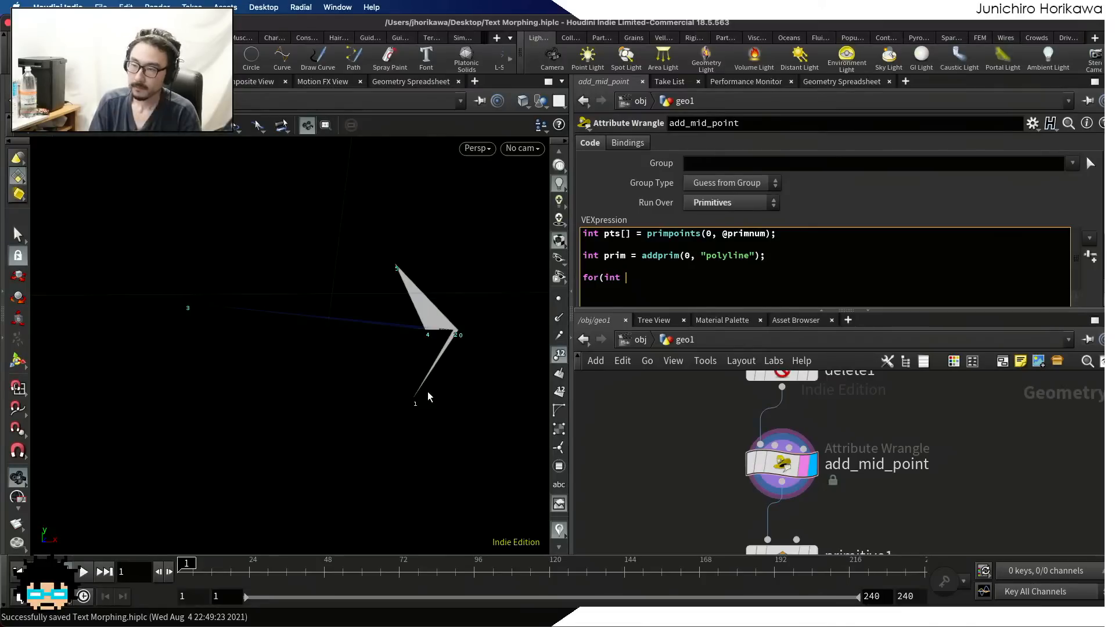
pyautogui.write('i^')
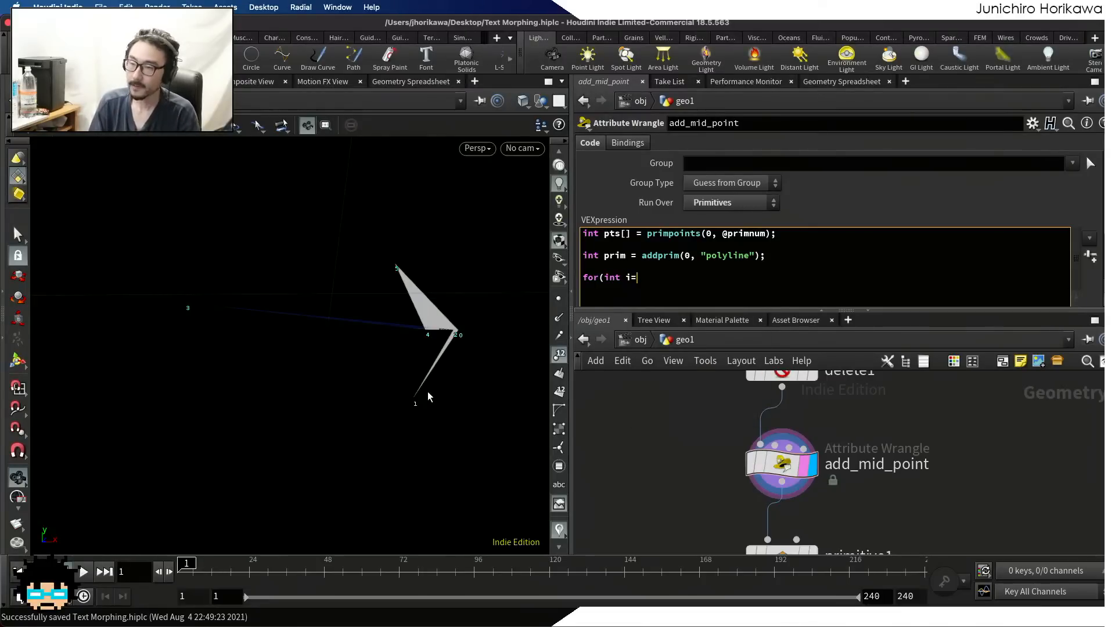
pyautogui.write('0; i<len(')
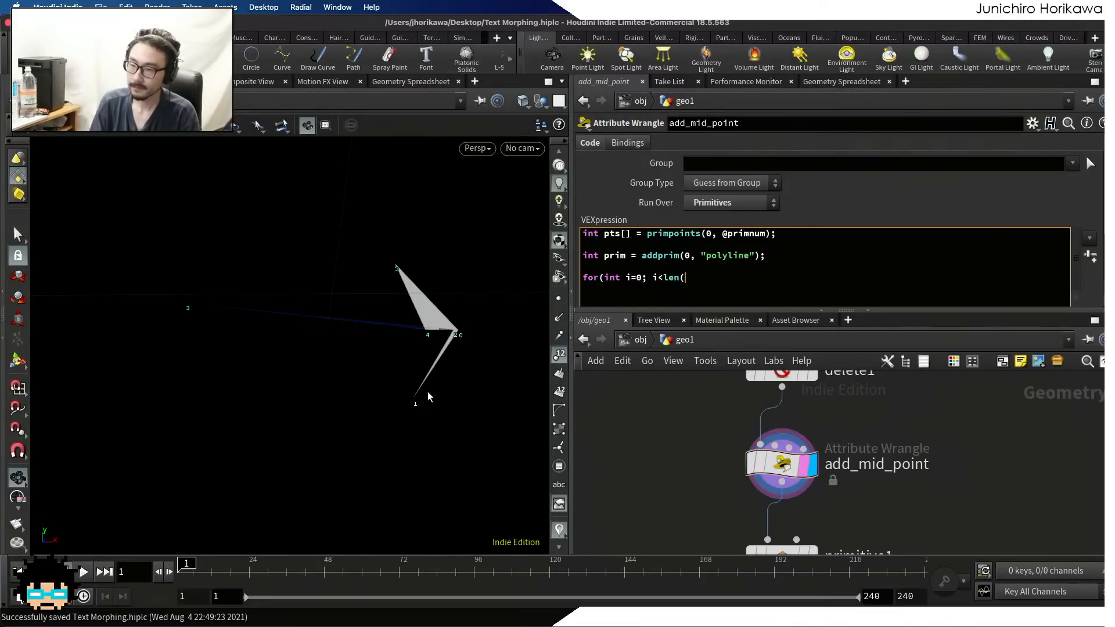
pyautogui.write(')pts')
# Add an empty loop over the points with for(int i=0; i<len(pts); i++){ } in add_mid_point's VEX code
pyautogui.press('BackSpace')
pyautogui.press('BackSpace')
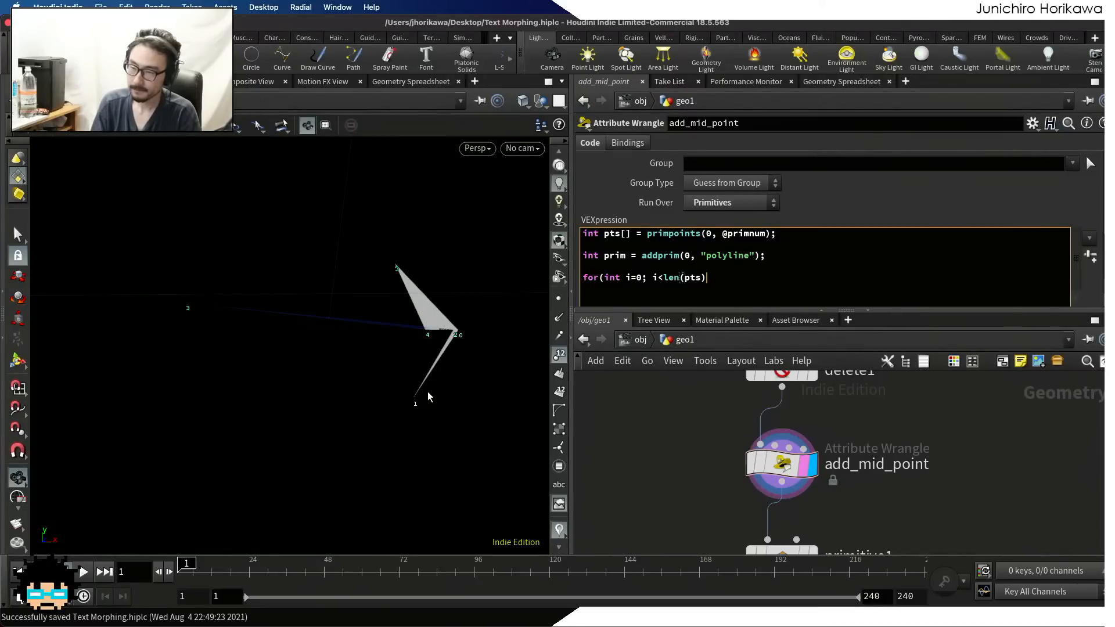
pyautogui.write('{')
pyautogui.press('Return')
pyautogui.write('}')
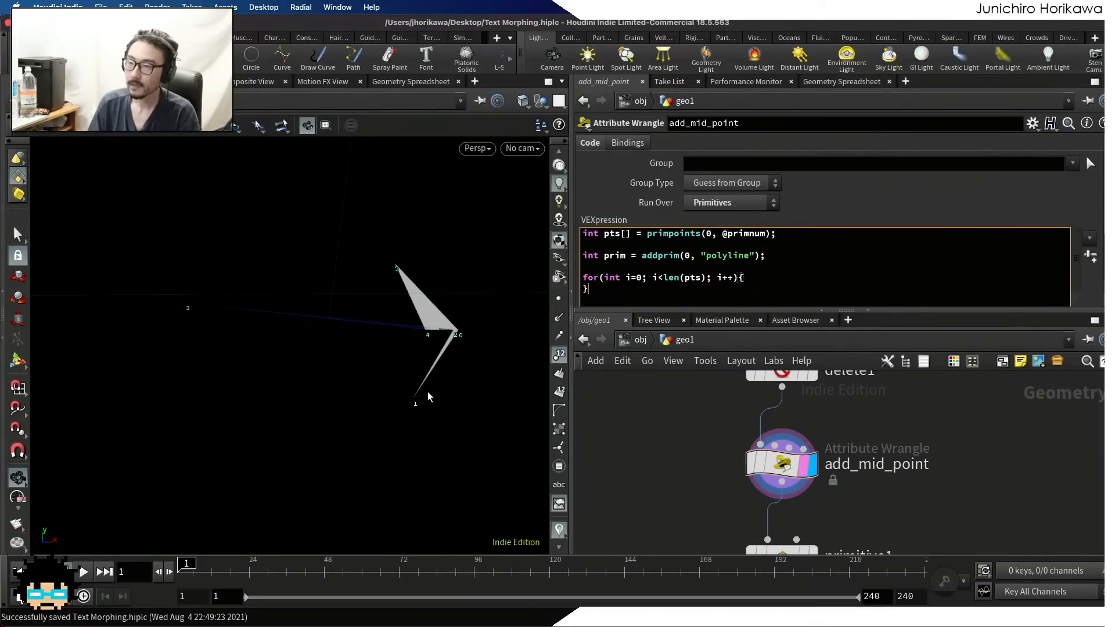
# Inside the for loop, store the current point with int pt = pts[i];
pyautogui.press('Return')
pyautogui.write('int pt 0=')
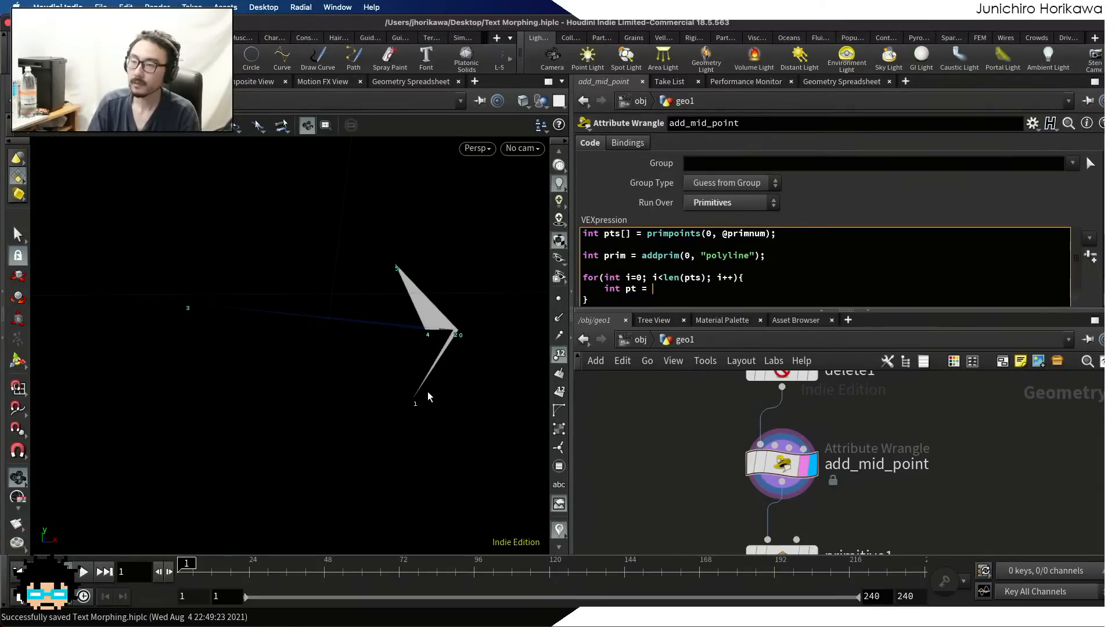
pyautogui.write('pts[i];')
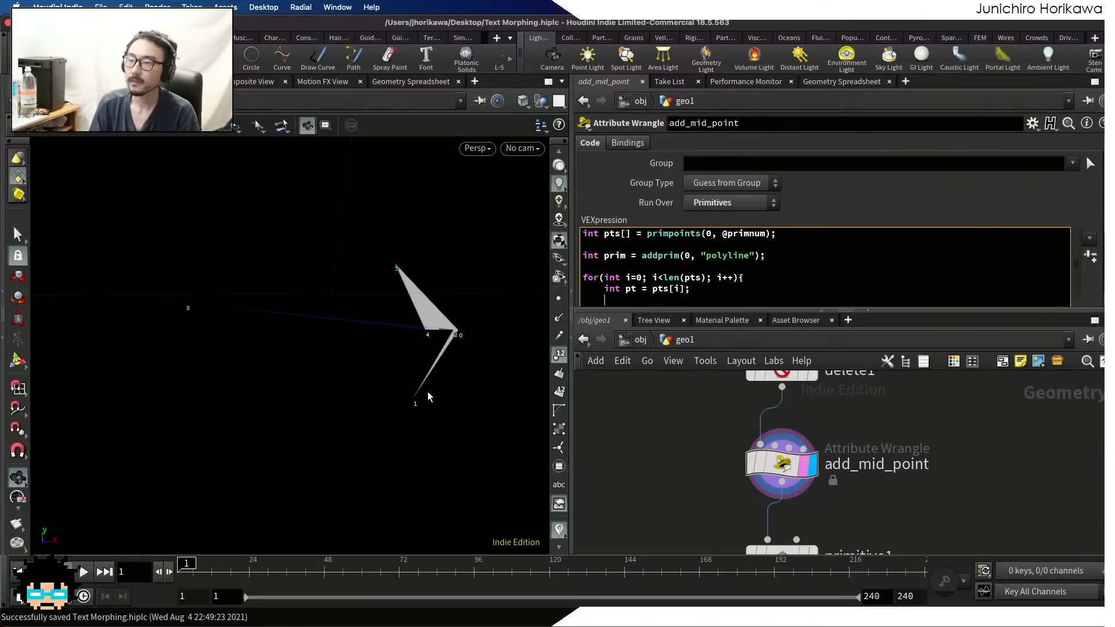
pyautogui.write('vector')
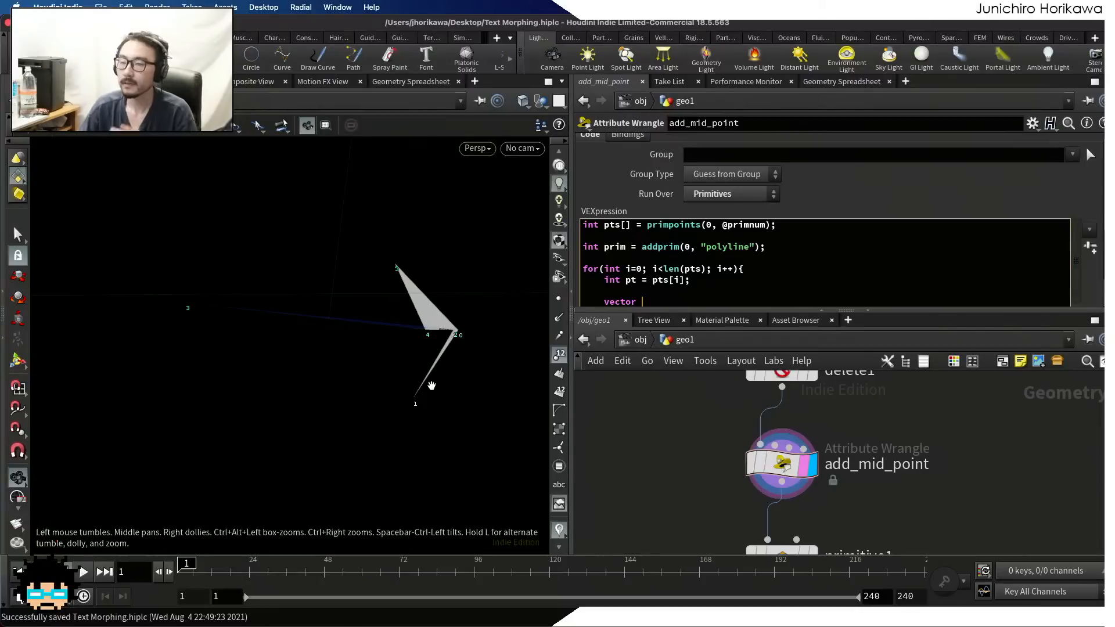
pyautogui.moveTo(431, 385); pyautogui.dragTo(386, 267)
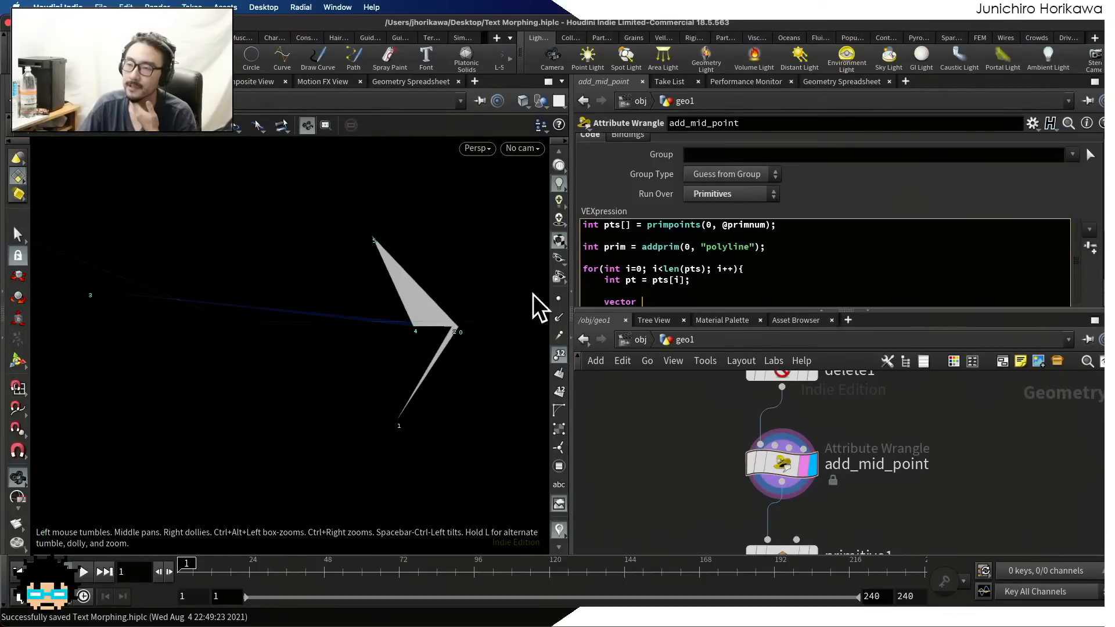
pyautogui.press('Up')
pyautogui.press('Down')
pyautogui.hotkey('shift', 'Up')
pyautogui.hotkey('shift', 'Home')
pyautogui.press('BackSpace')
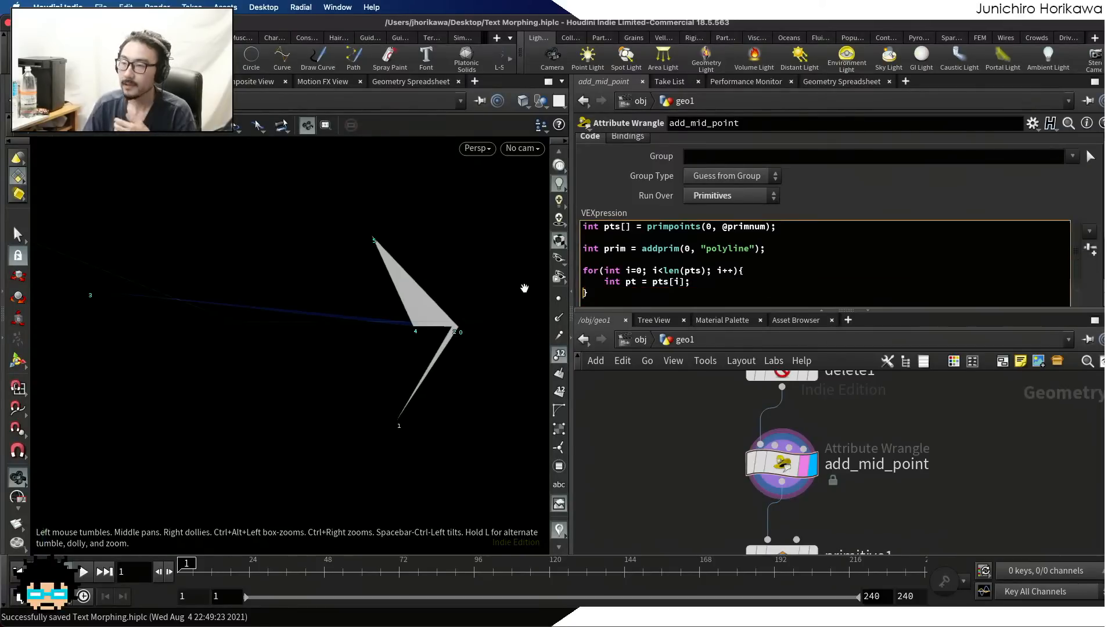
# Rename the loop's pt variable to pt1
pyautogui.scroll(-2, 664, 275)
pyautogui.click(634, 262)
pyautogui.write('1')
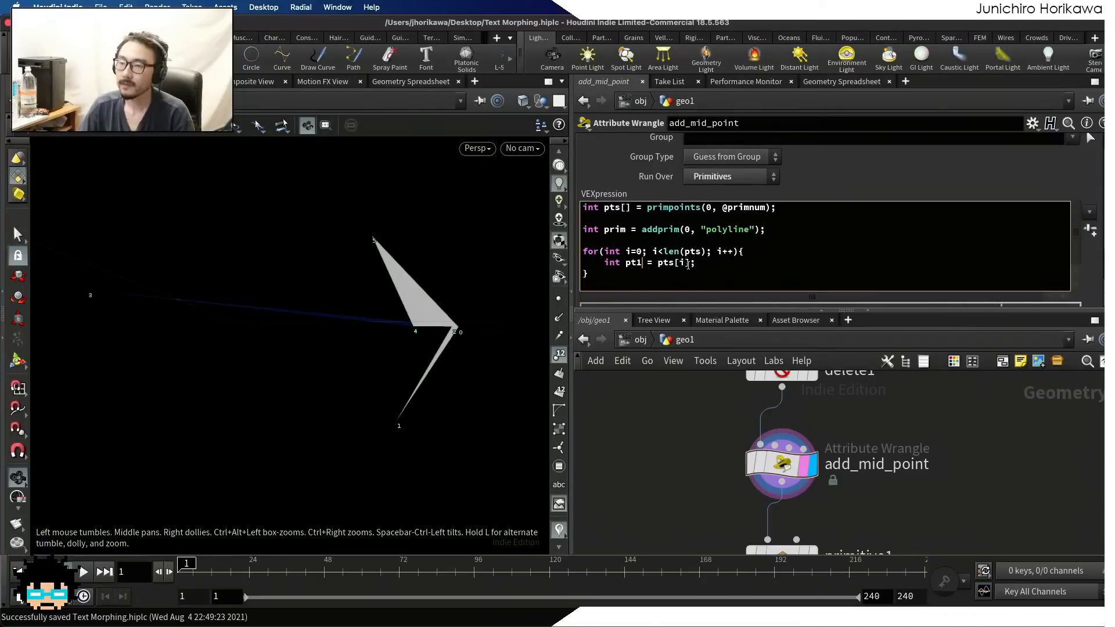
# Add the line int pt2 = pts[i+1]; below pt1 in the loop to fetch the following point
pyautogui.moveTo(703, 262); pyautogui.dragTo(664, 262)
pyautogui.click(655, 262)
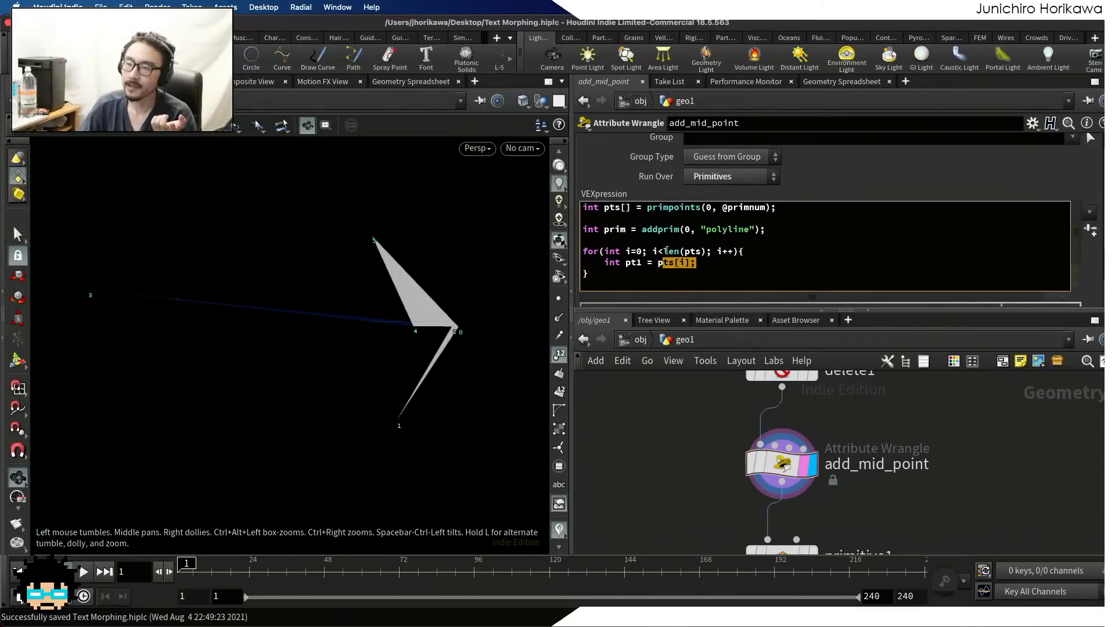
pyautogui.click(704, 262)
pyautogui.press('Return')
pyautogui.write('int pt1 = pts[i')
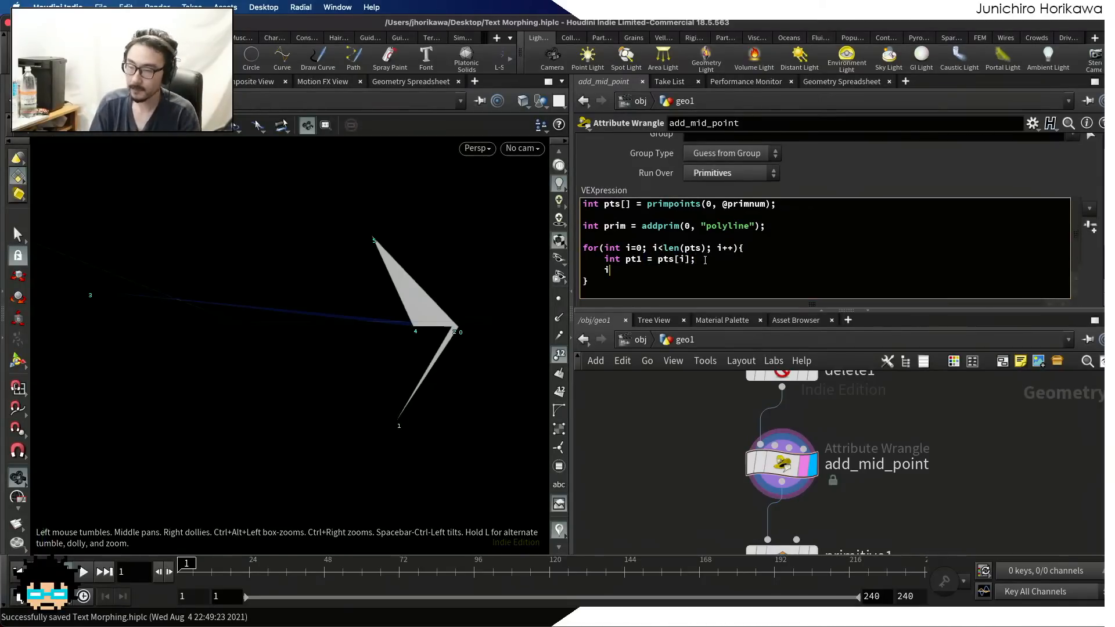
pyautogui.write('s')
pyautogui.press('BackSpace')
pyautogui.write('2 = ')
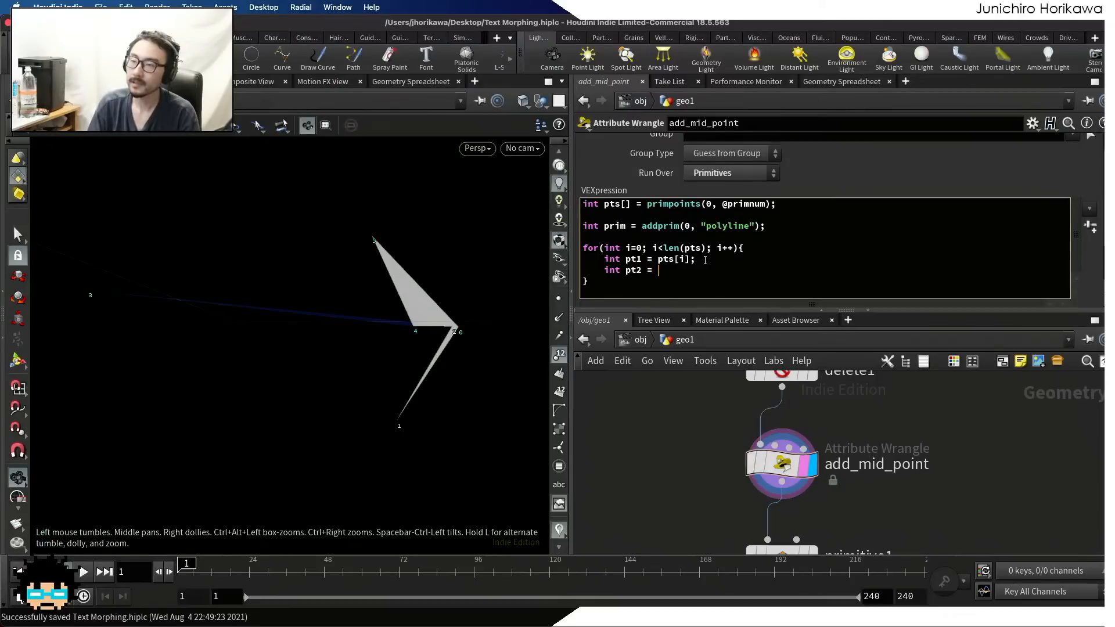
pyautogui.write('pts[i+')
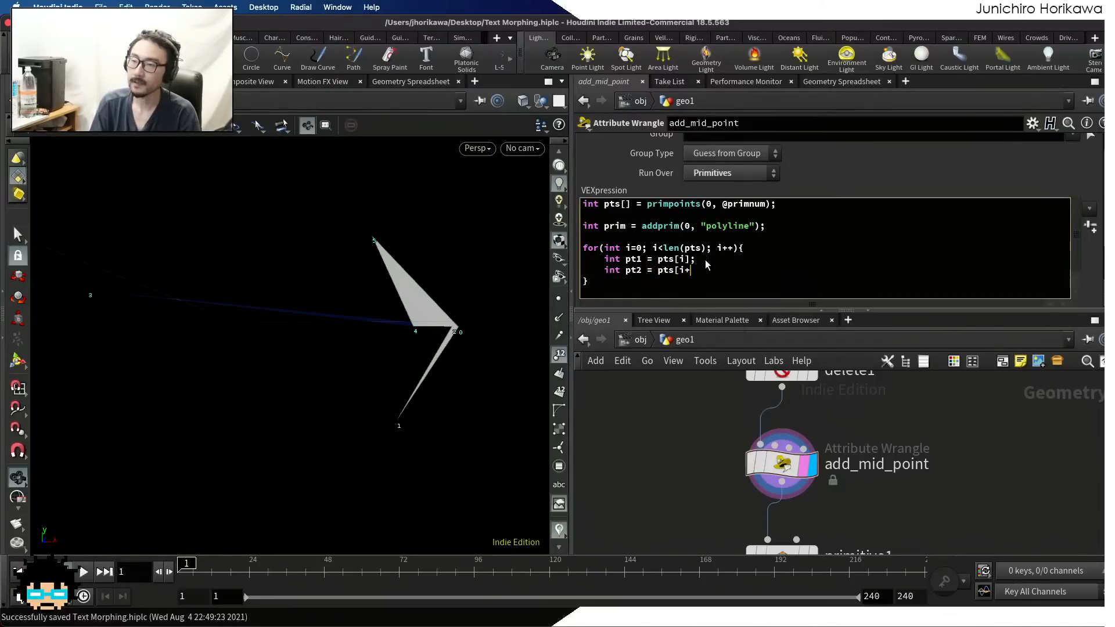
pyautogui.write('1];')
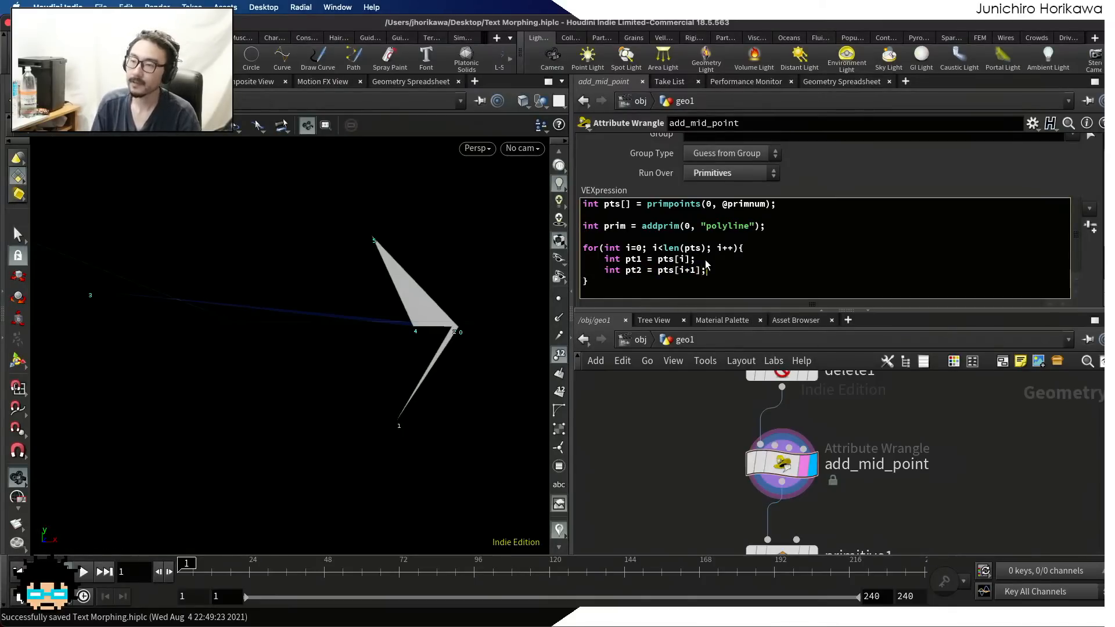
# Wrap pt2's index around the curve by changing it to (i+1) % len(pts)
pyautogui.moveTo(697, 272); pyautogui.dragTo(677, 271)
pyautogui.click(678, 272)
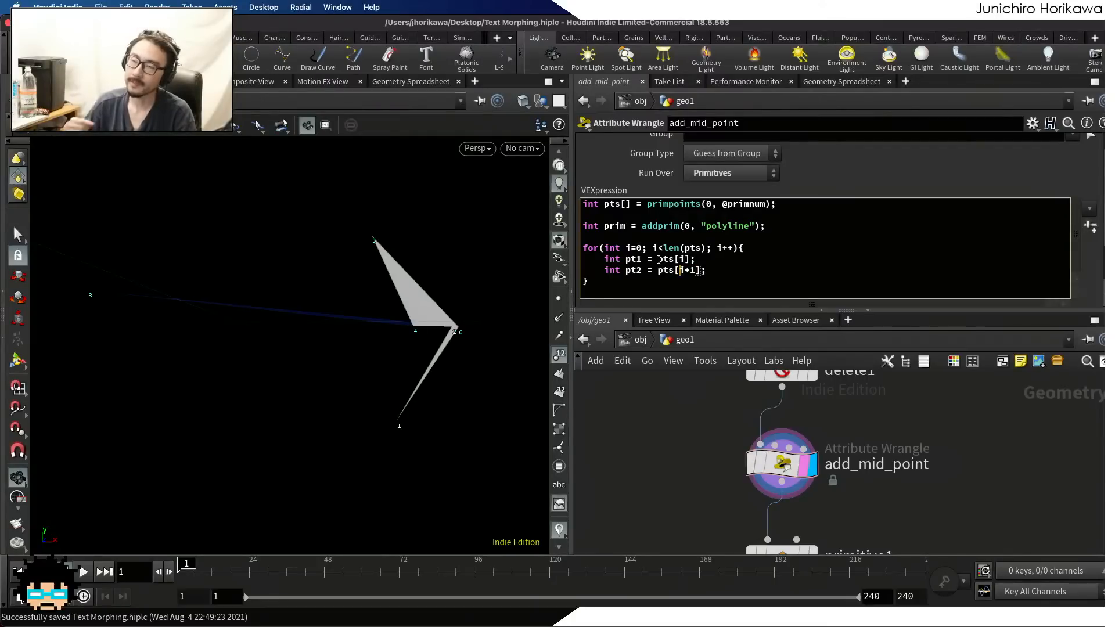
pyautogui.write('()')
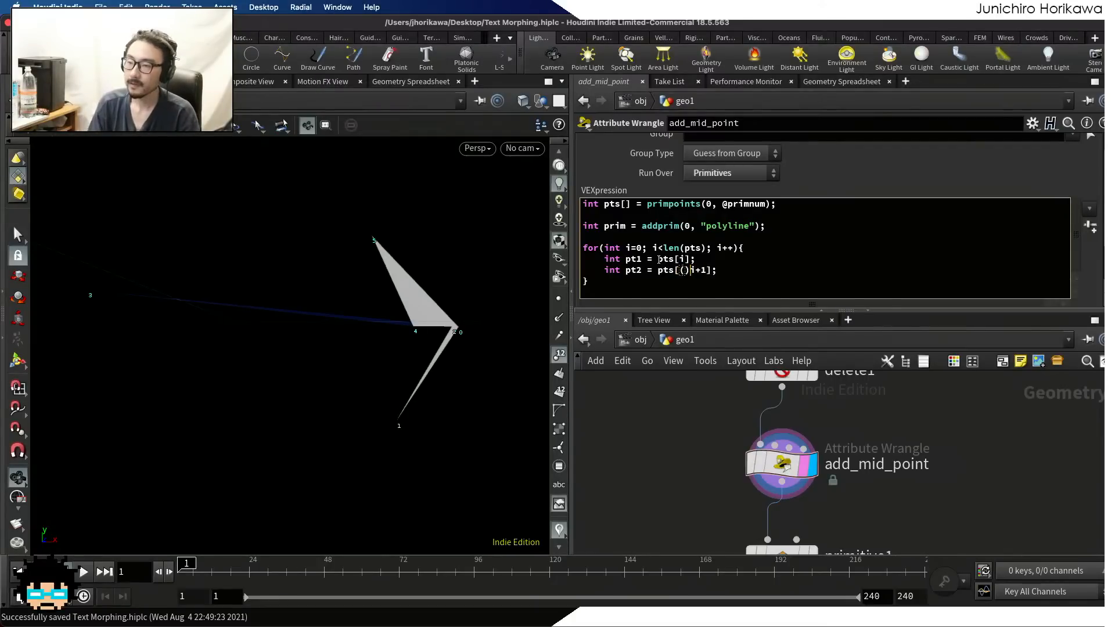
pyautogui.press('BackSpace')
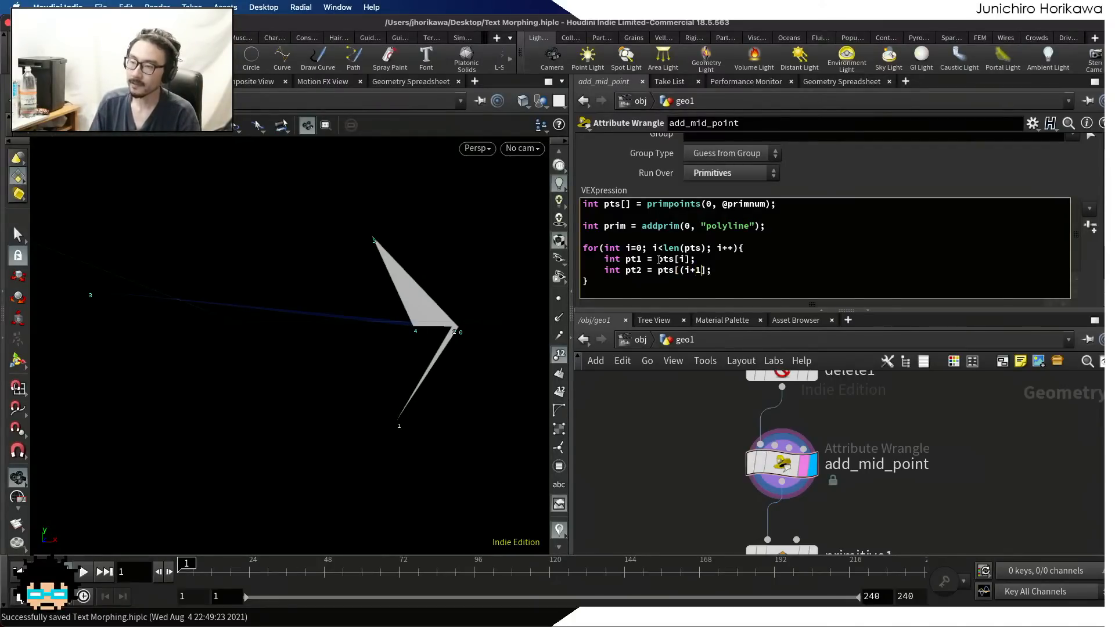
pyautogui.write(') % ')
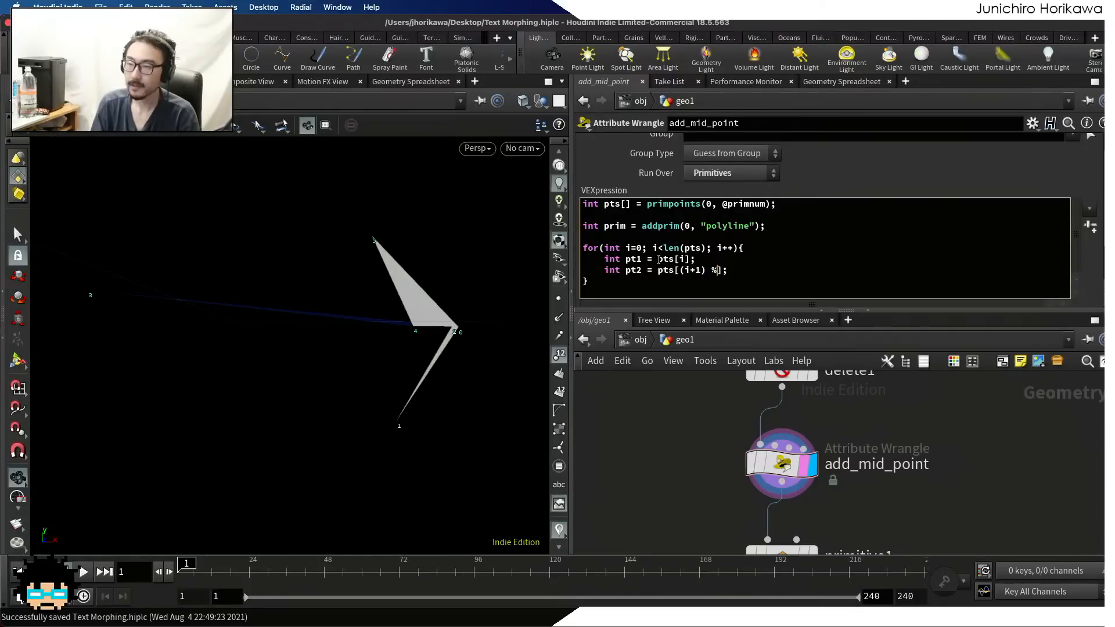
pyautogui.write('len(pts)')
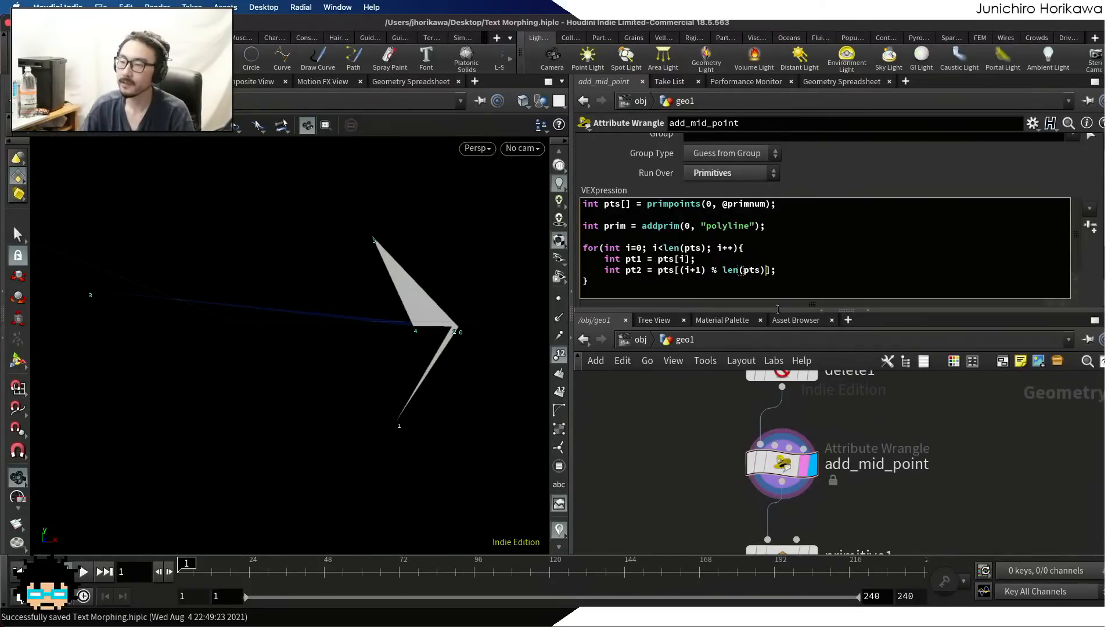
pyautogui.click(783, 273)
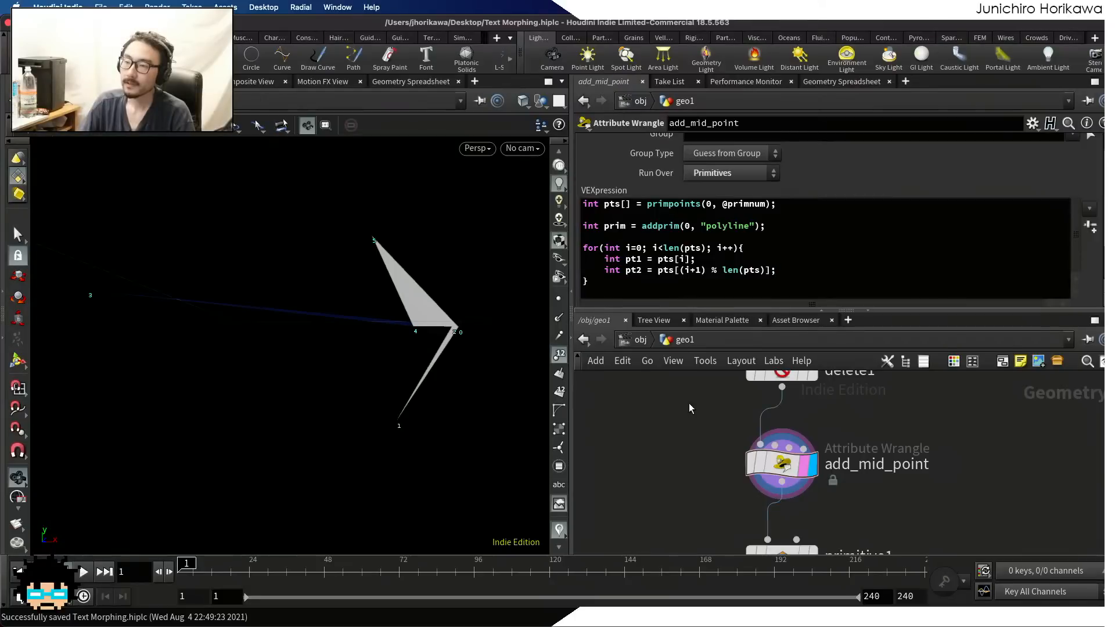
# Below pt2 in the loop, read the first point's position with vector pos1 = point(0, "P", pt1);
pyautogui.click(792, 268)
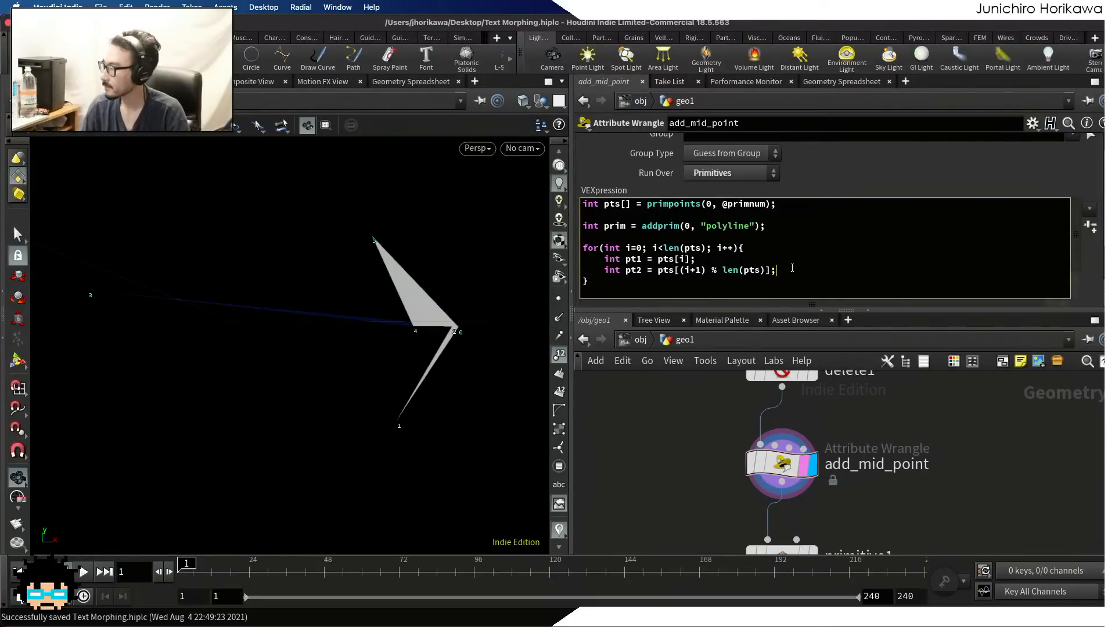
pyautogui.press('Return')
pyautogui.press('Return')
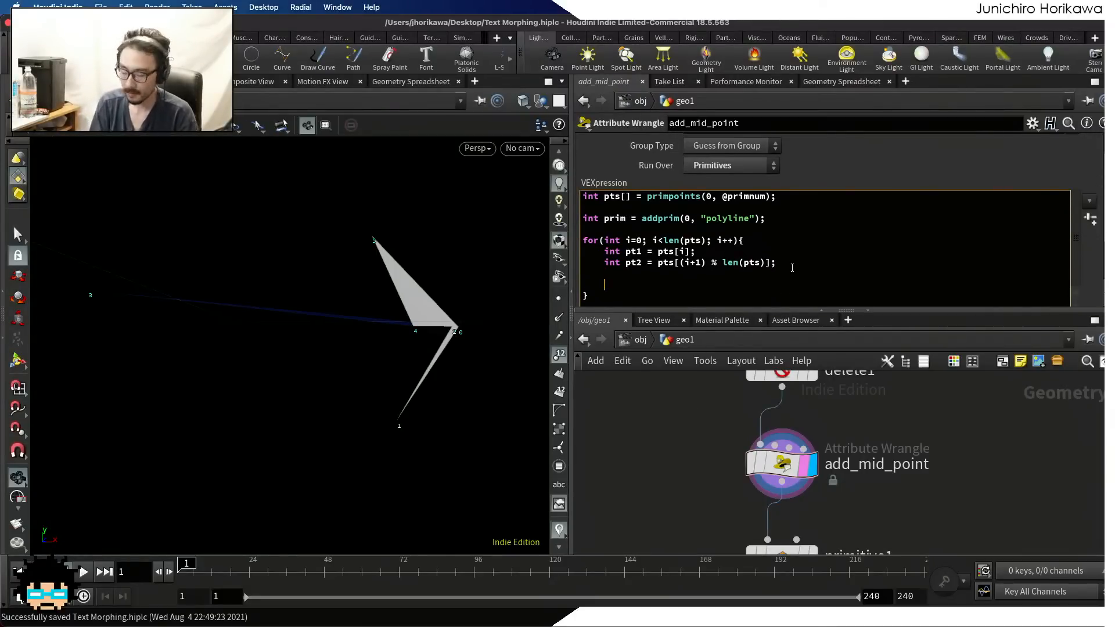
pyautogui.write('vector pos')
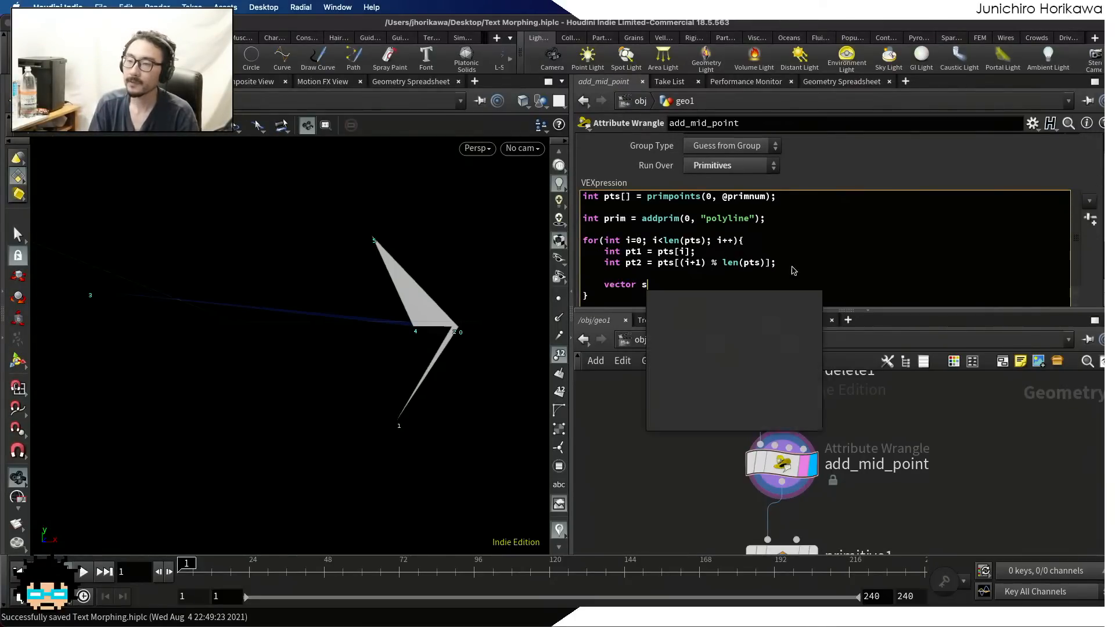
pyautogui.write('1 ~@')
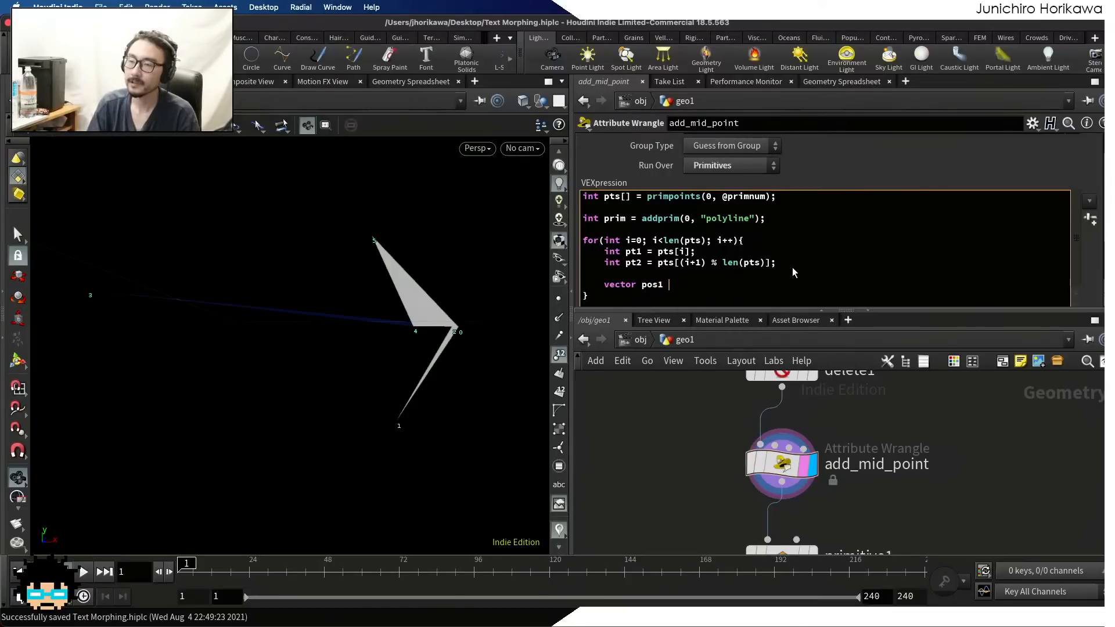
pyautogui.press('BackSpace')
pyautogui.press('BackSpace')
pyautogui.write('= ')
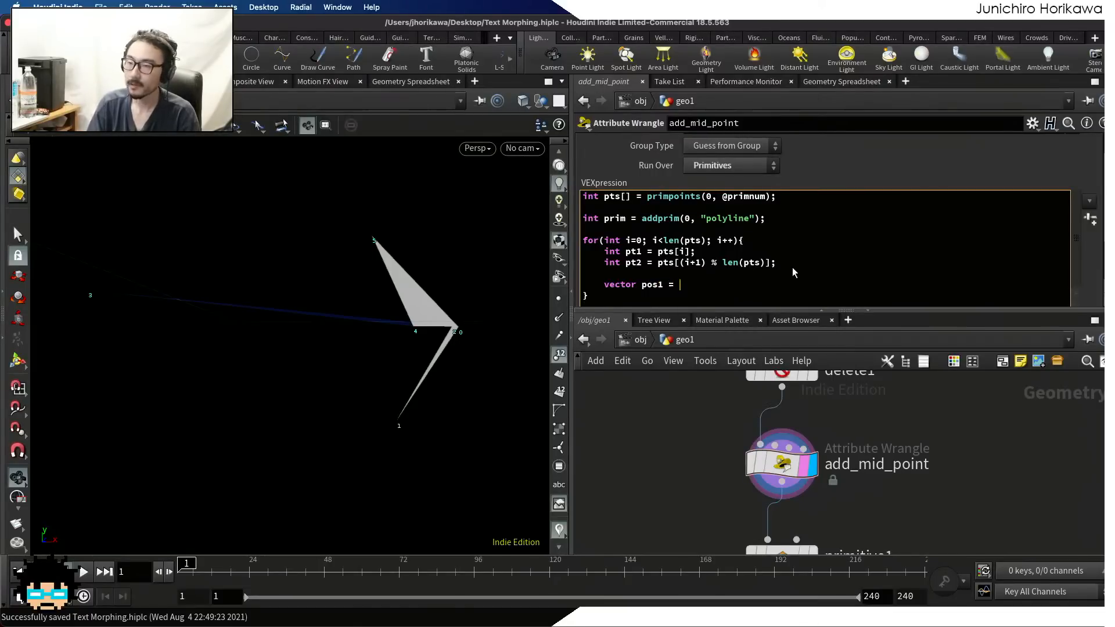
pyautogui.write('point(0, "P", pt1);')
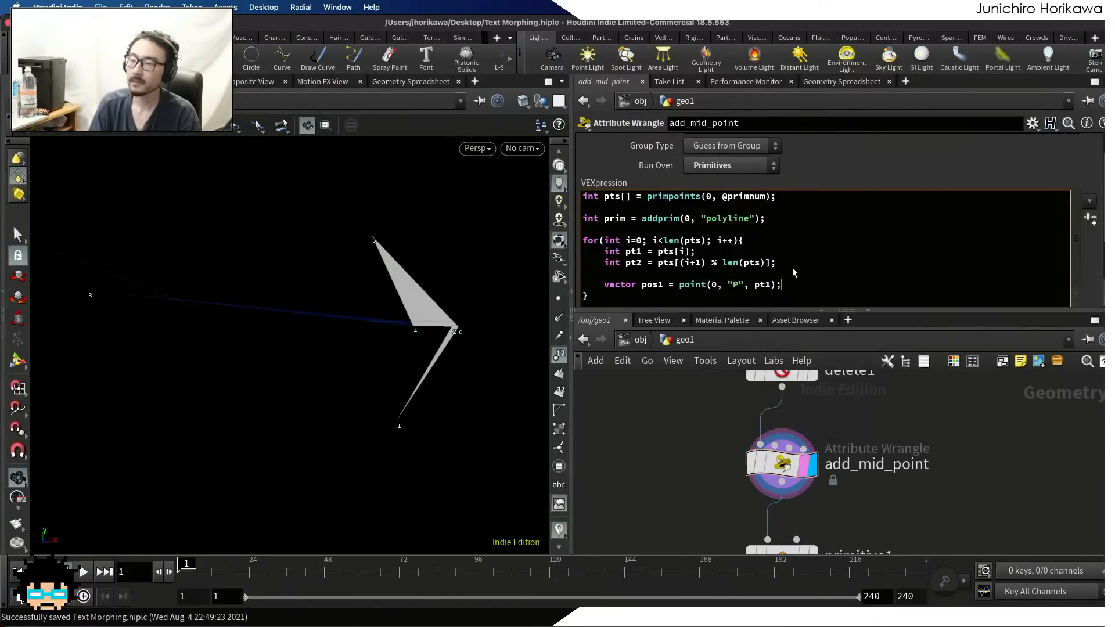
# Read the second point's position on the following line with vector pos2 = point(0, "P", pt2);
pyautogui.press('Return')
pyautogui.write('vector ')
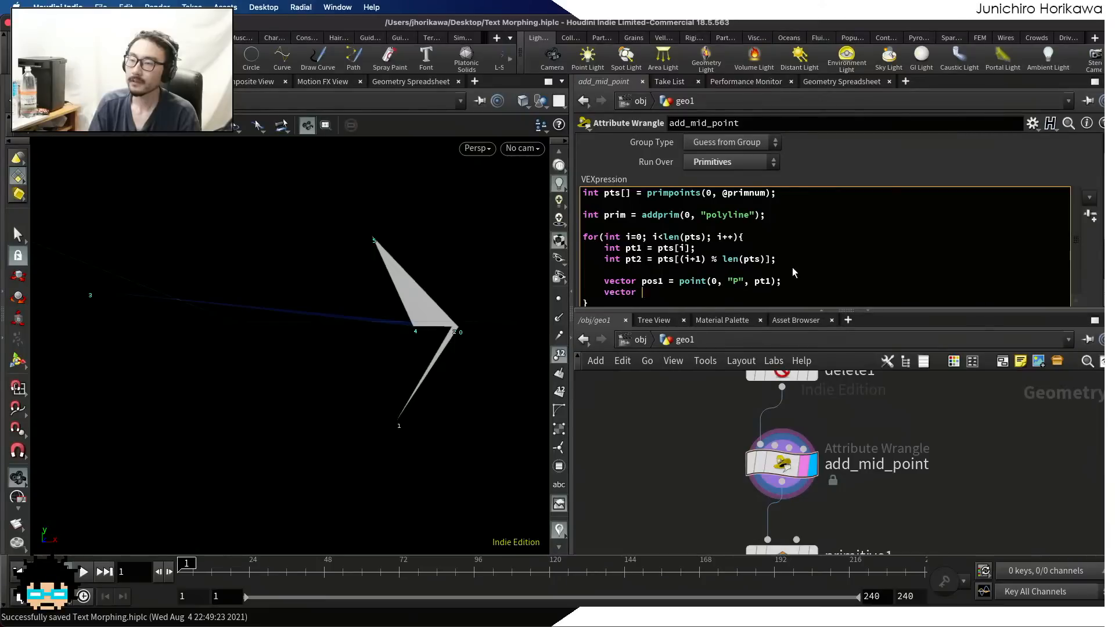
pyautogui.write('pos2 = point(0, ')
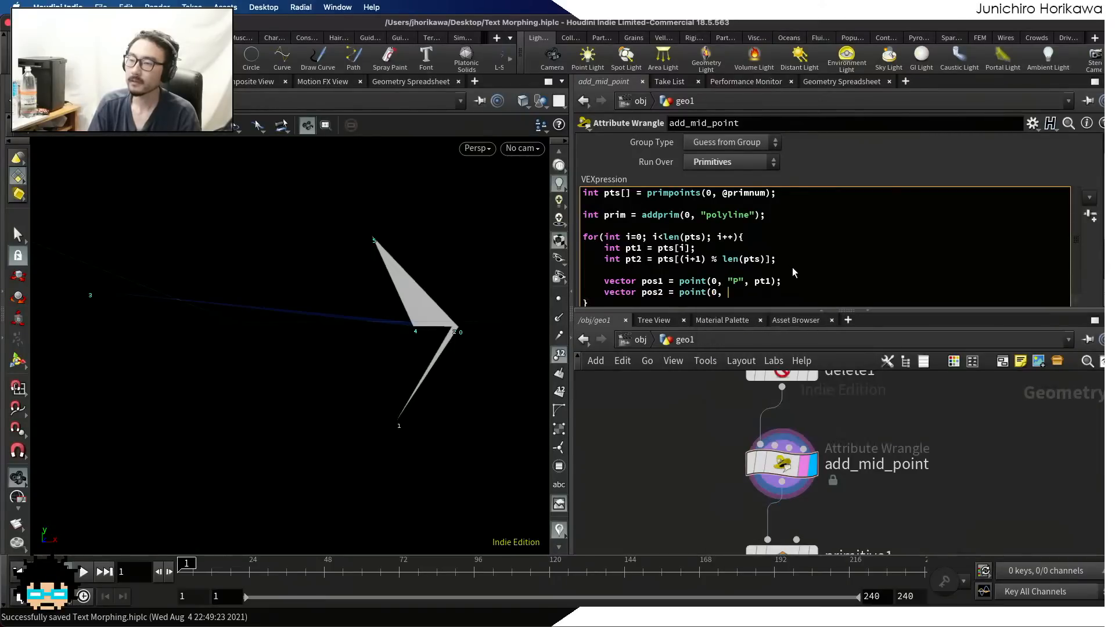
pyautogui.write('"P", pt2);')
pyautogui.press('Return')
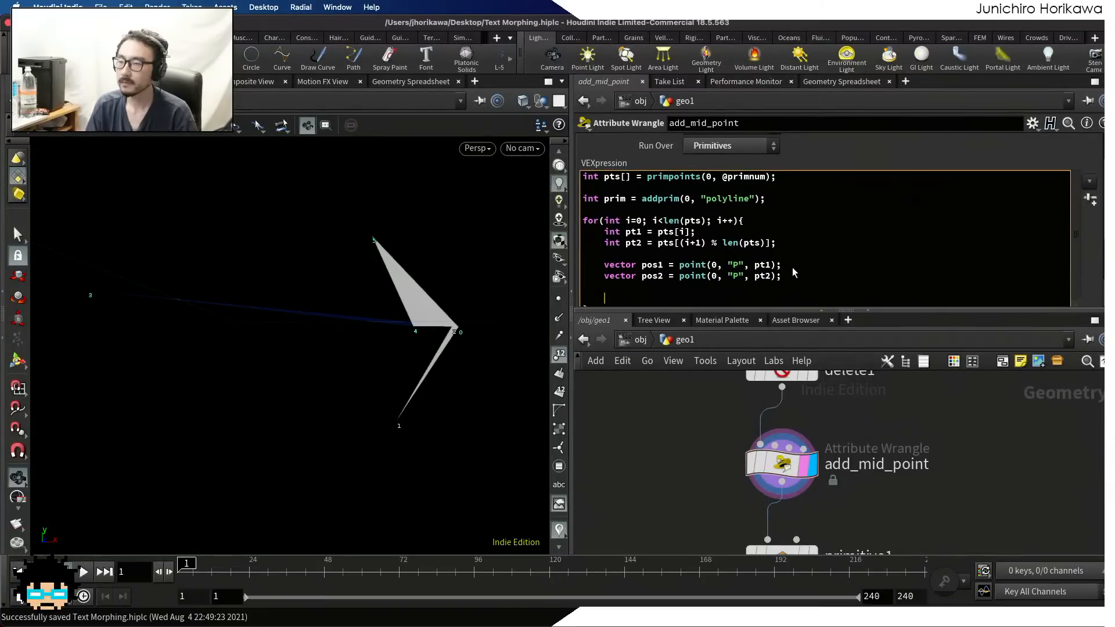
# Declare the mid-point position variable below pos2 as the sum of both positions: vector posm = pos1 + pos2
pyautogui.scroll(5, 463, 343)
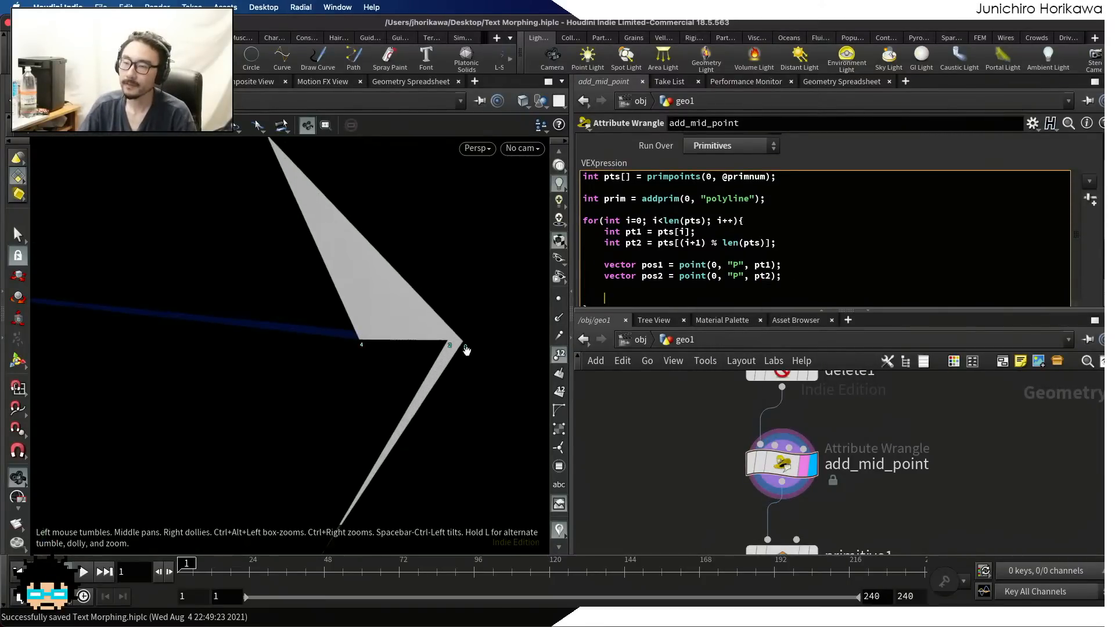
pyautogui.scroll(-1, 462, 341)
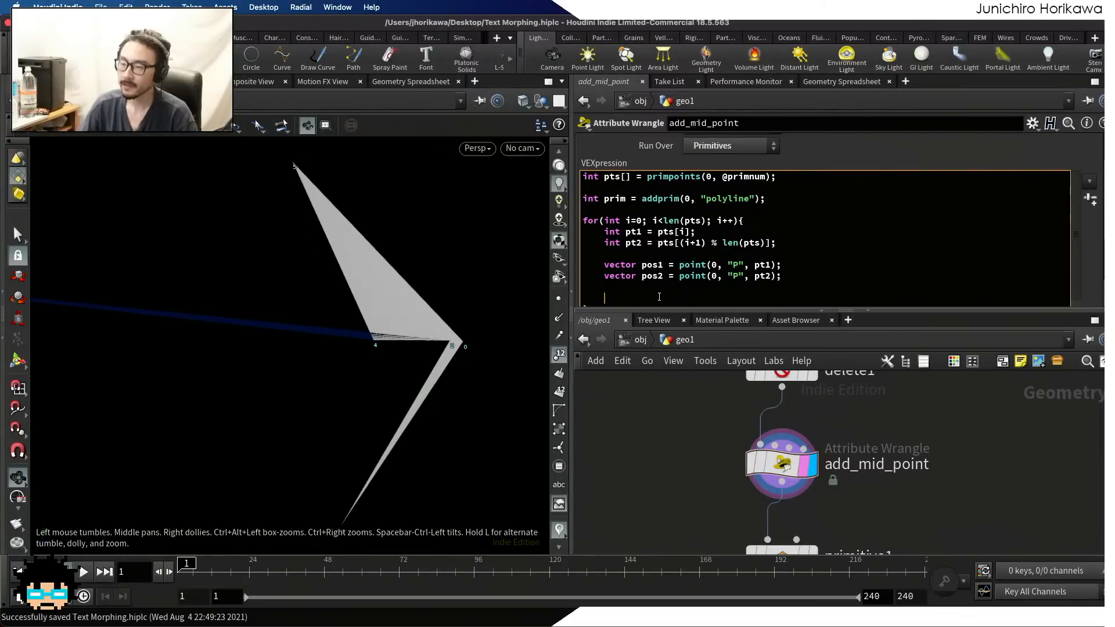
pyautogui.write('vector posm = ')
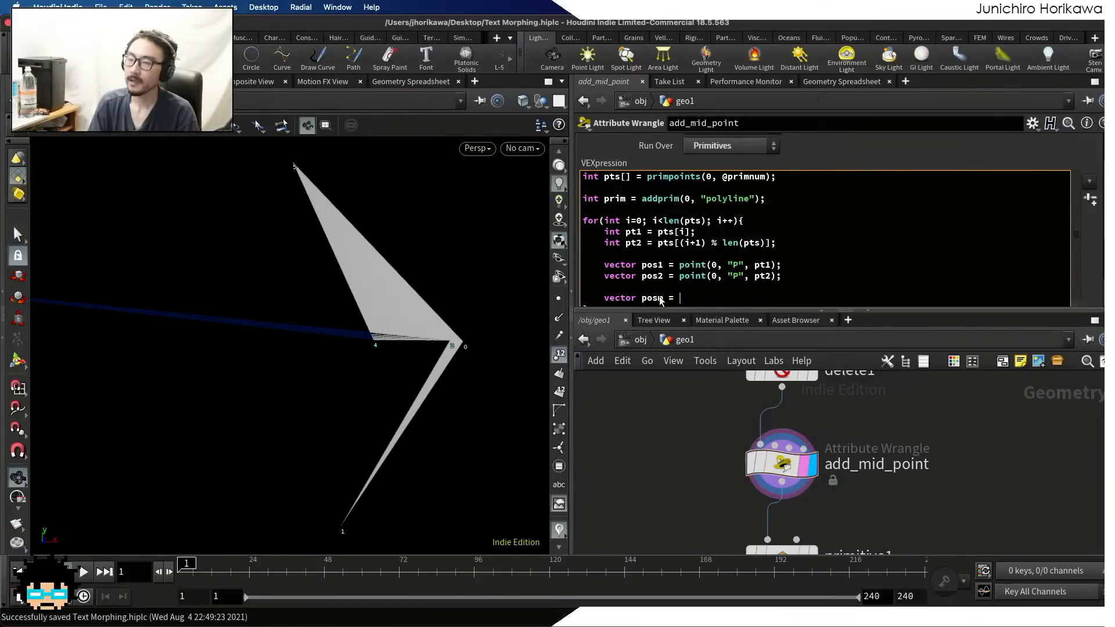
pyautogui.write('pos1 + Pos2')
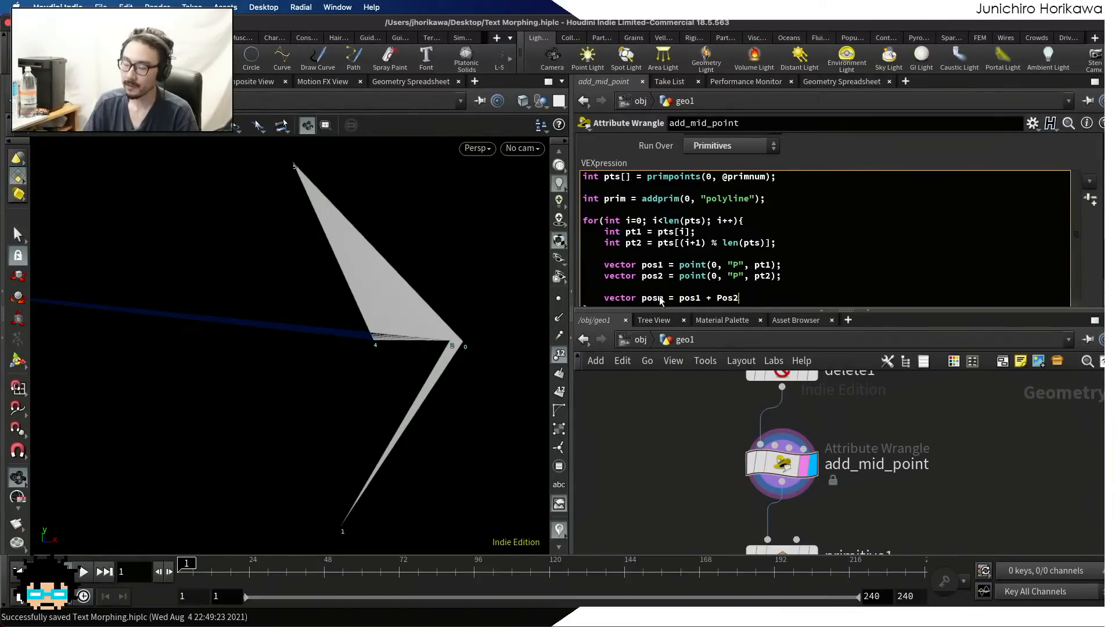
pyautogui.press('BackSpace')
pyautogui.press('BackSpace')
pyautogui.press('BackSpace')
pyautogui.press('BackSpace')
pyautogui.write('pos2')
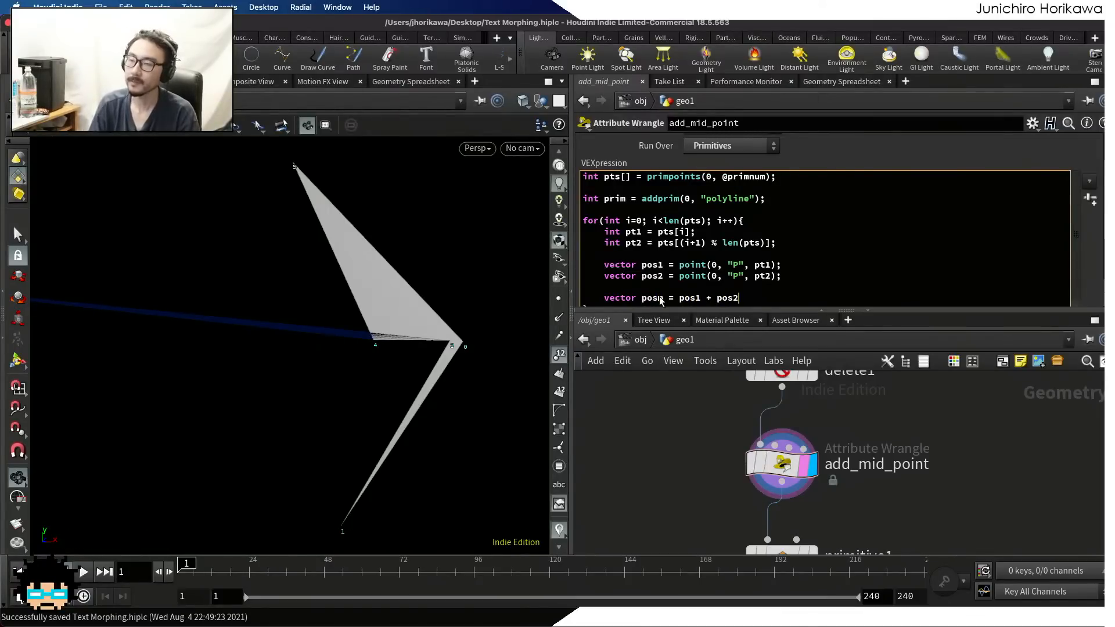
# Turn the posm sum into an average by changing it to (pos1 + pos2) * 0.5; and leave an empty line below it
pyautogui.click(678, 299)
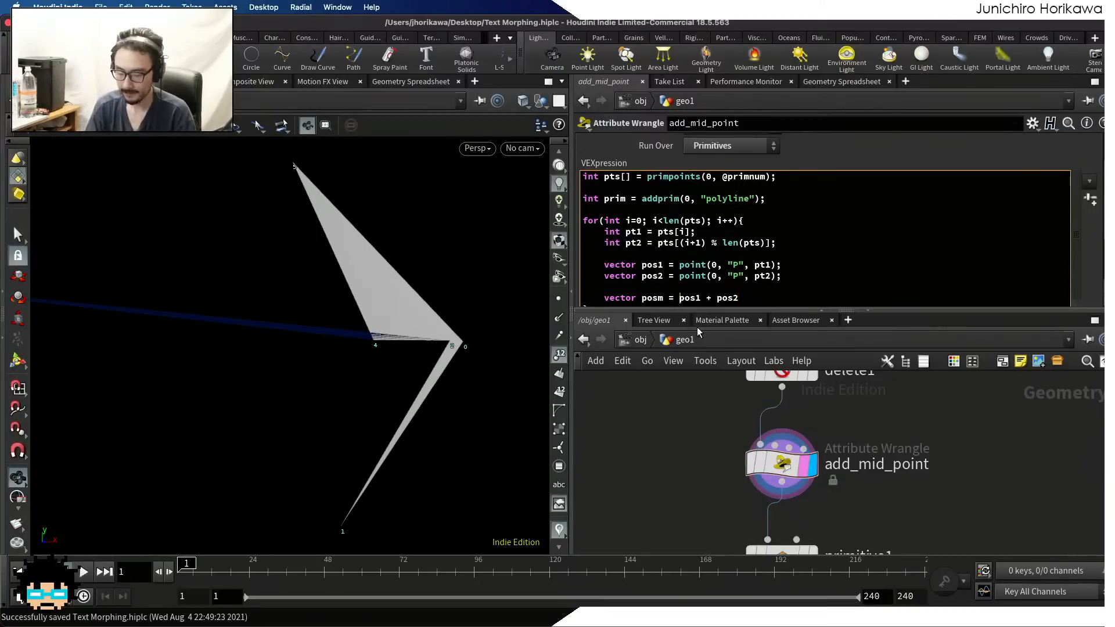
pyautogui.write('(')
pyautogui.press('Return')
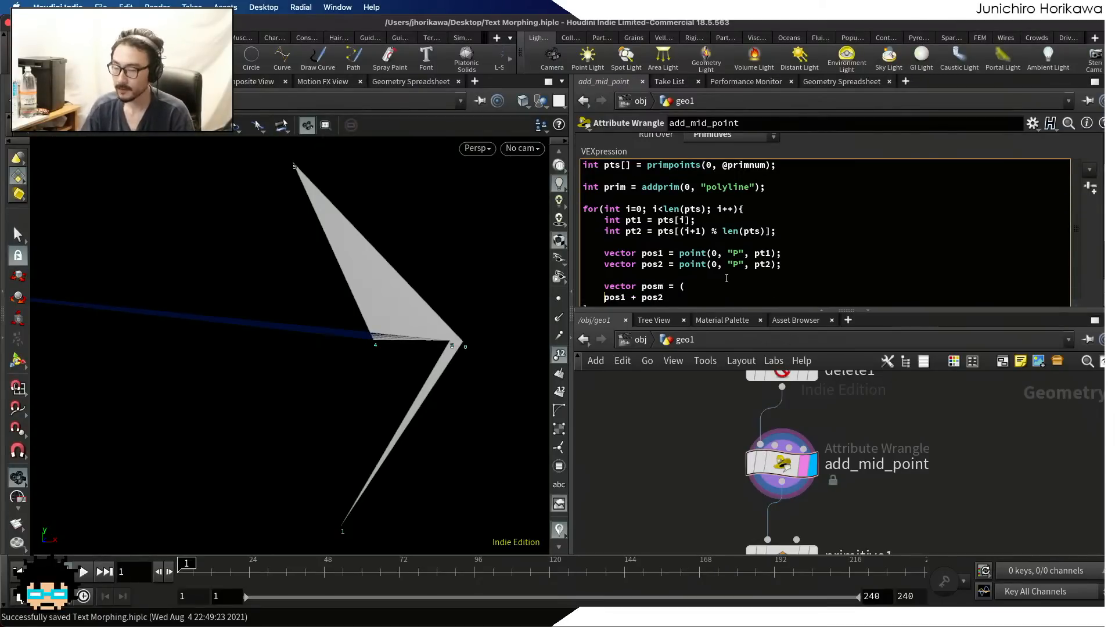
pyautogui.press('BackSpace')
pyautogui.press('BackSpace')
pyautogui.press('BackSpace')
pyautogui.press('BackSpace')
pyautogui.press('BackSpace')
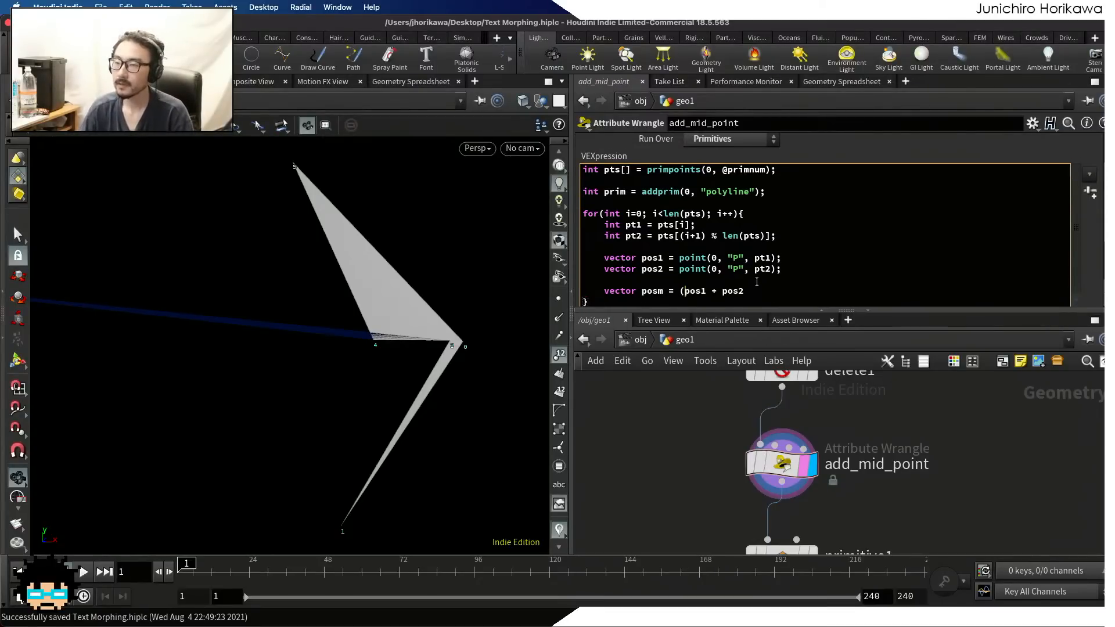
pyautogui.click(754, 289)
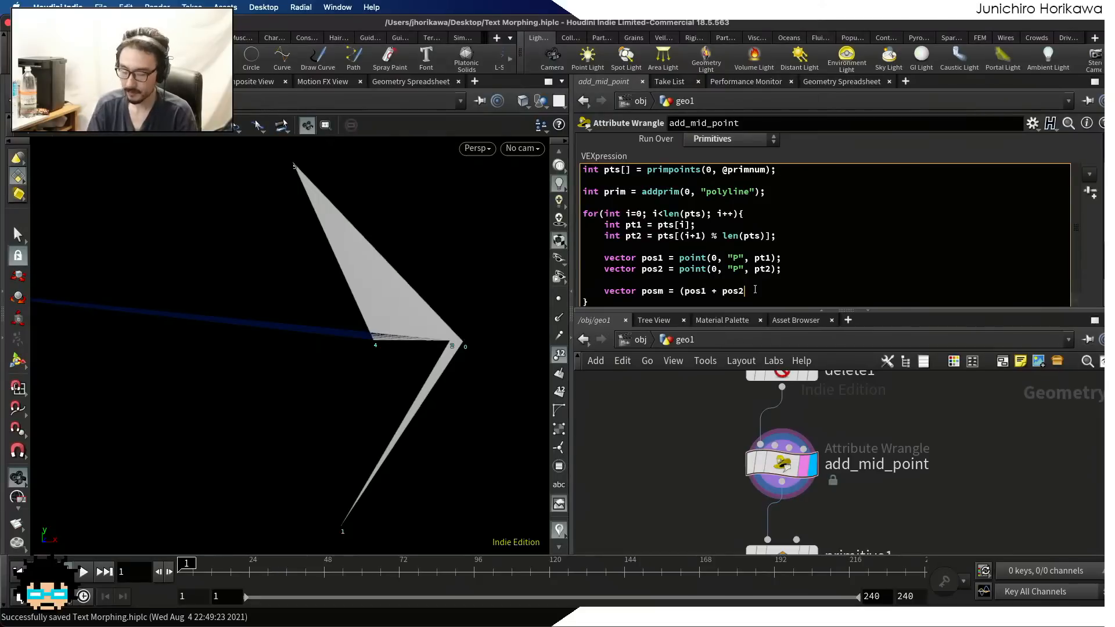
pyautogui.write(') * 0.5;')
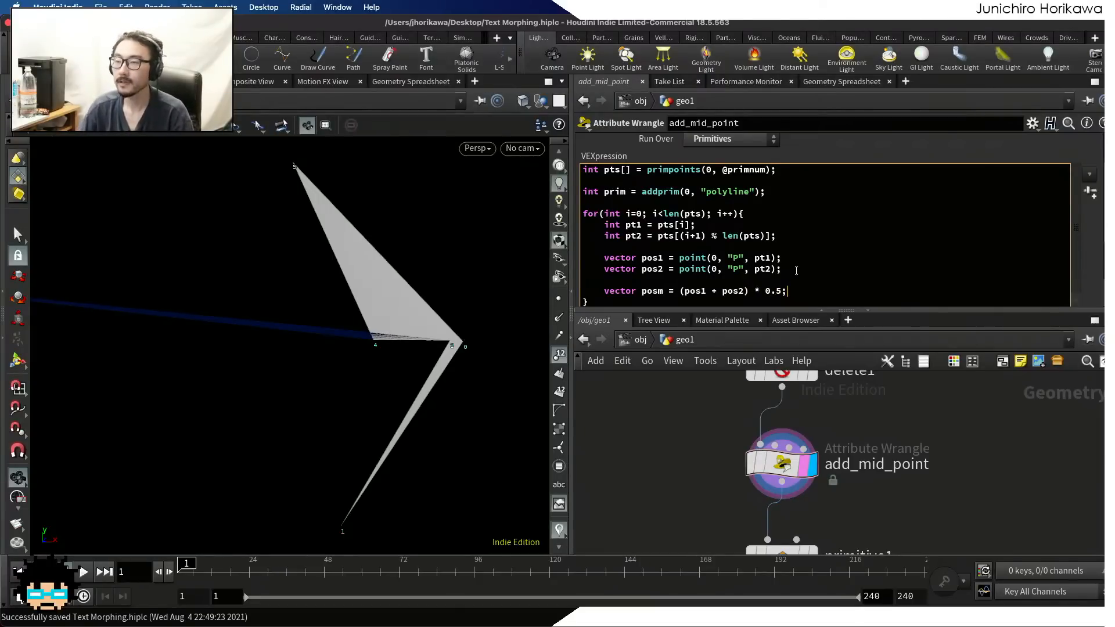
pyautogui.scroll(-1, 796, 271)
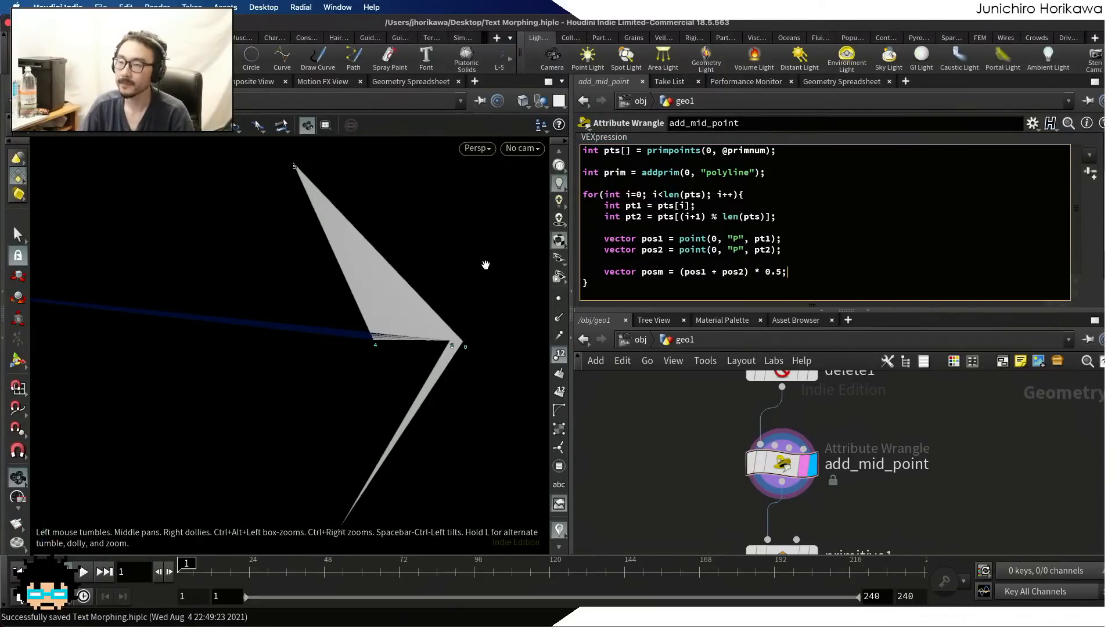
pyautogui.press('Return')
pyautogui.press('Return')
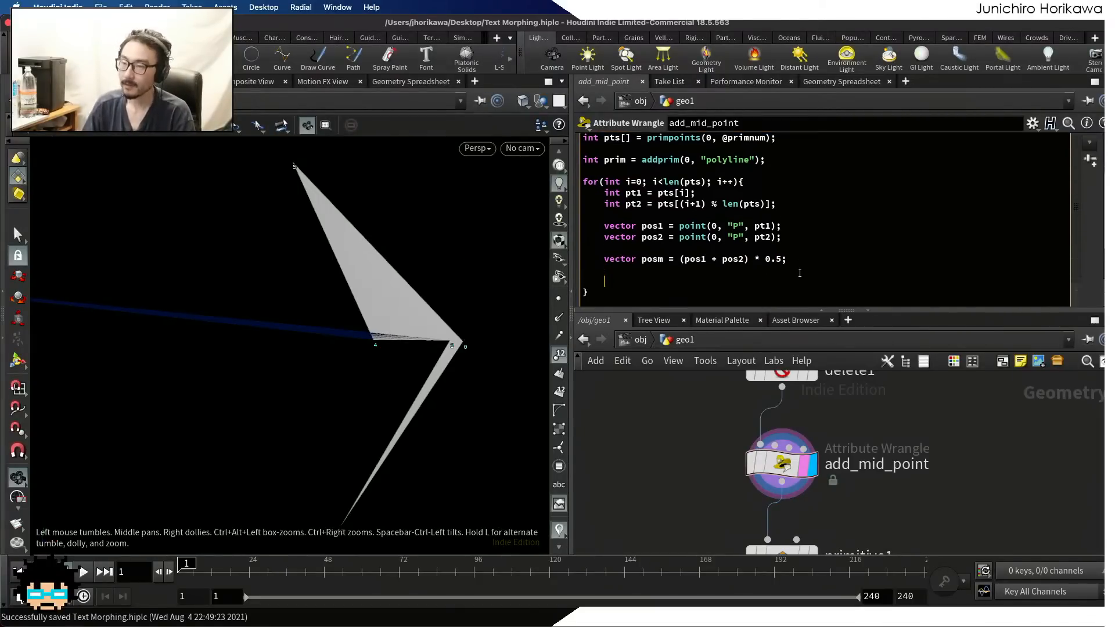
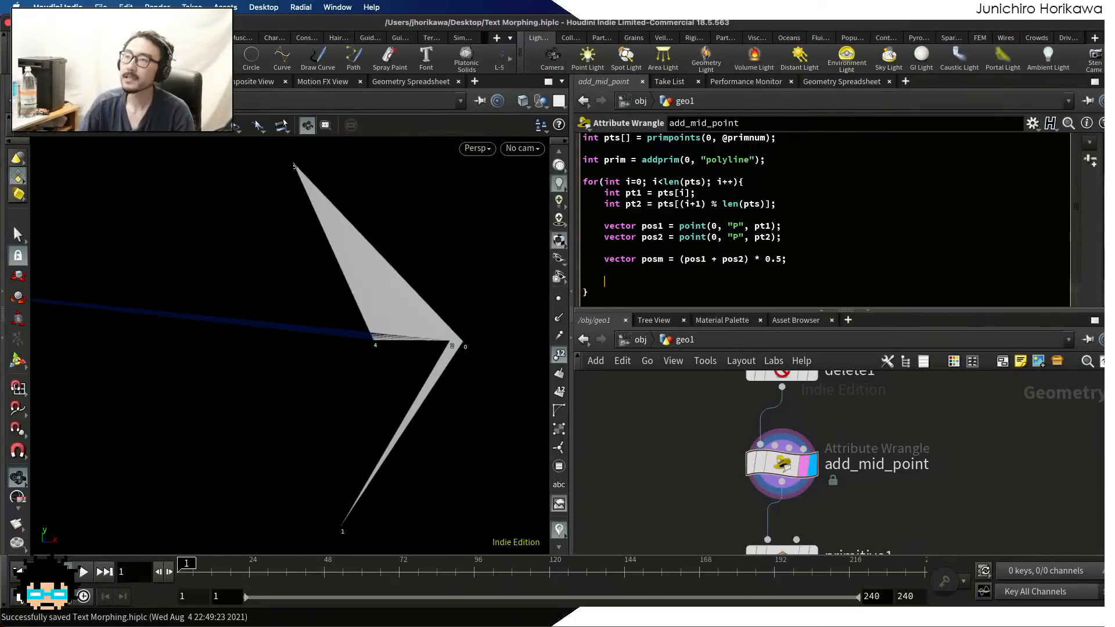
# Declare a vector dir equal to pos2 - pos1 below the posm line in the add_mid_point wrangle's loop
pyautogui.moveTo(628, 287); pyautogui.dragTo(625, 281)
pyautogui.click(625, 279)
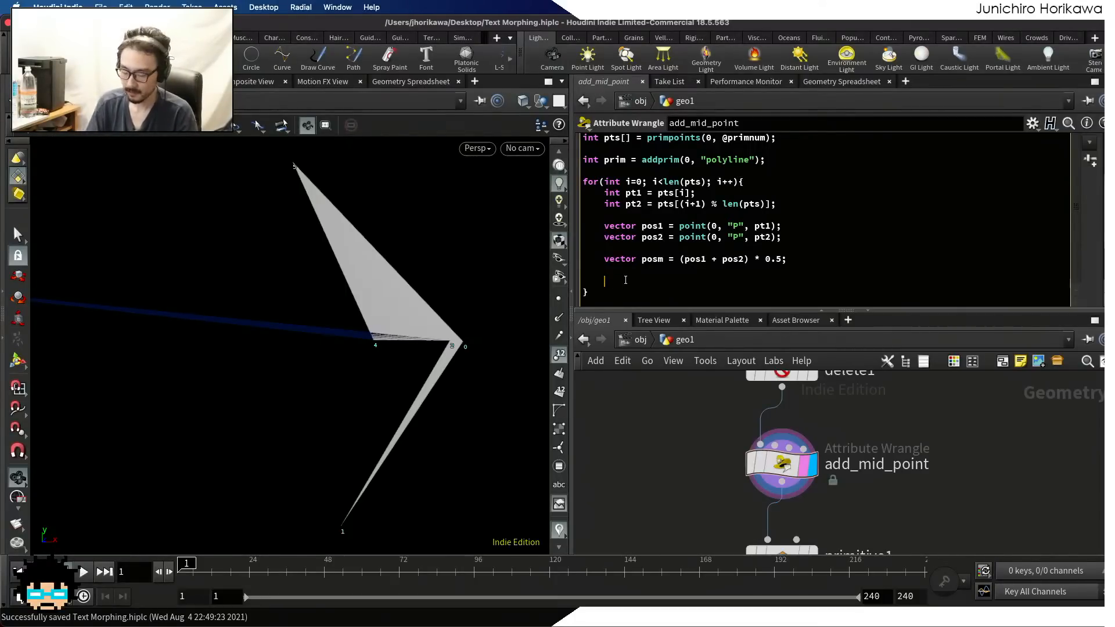
pyautogui.write('vector dir = ')
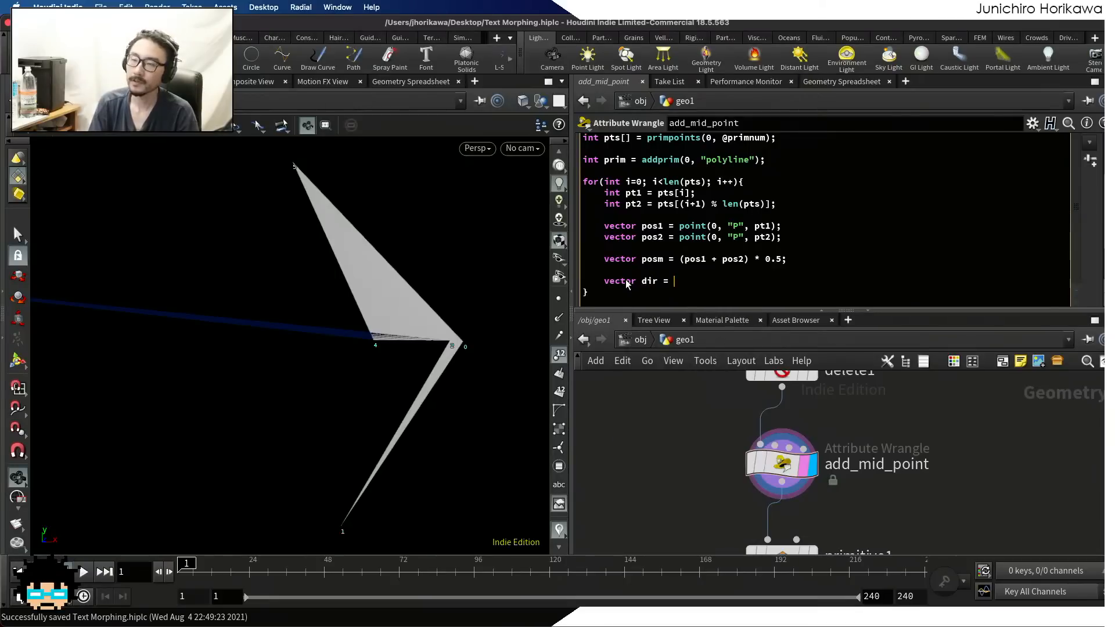
pyautogui.write('pos')
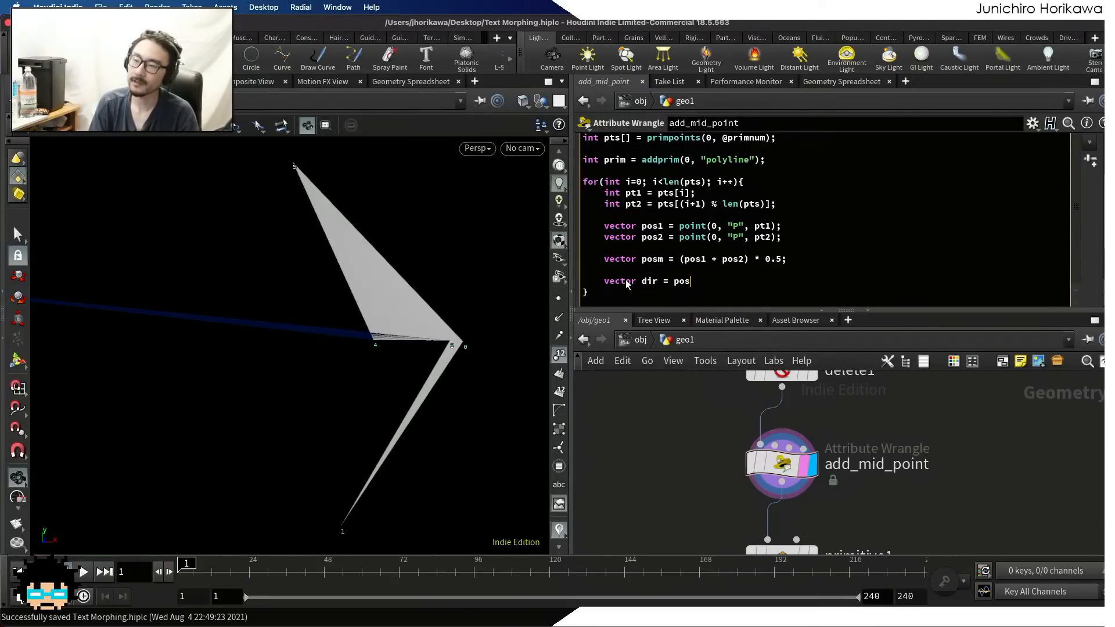
pyautogui.write('2 - pos1')
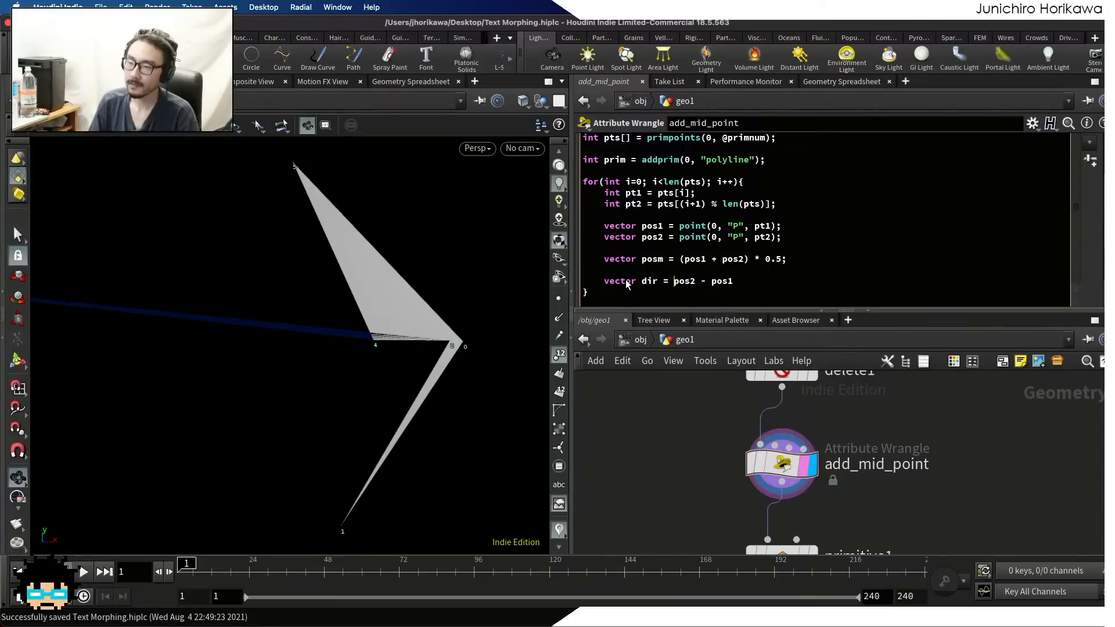
pyautogui.write('noram')
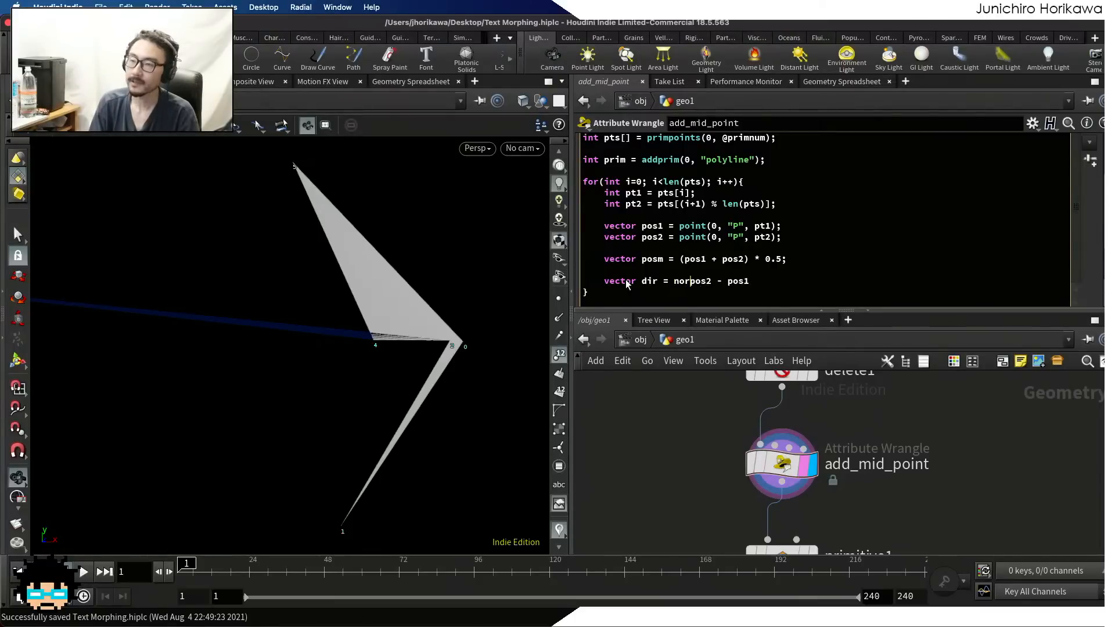
pyautogui.write('l')
# Wrap the pos2 - pos1 expression of dir in normalize() and end the statement with a semicolon
pyautogui.press('BackSpace')
pyautogui.press('BackSpace')
pyautogui.press('BackSpace')
pyautogui.press('BackSpace')
pyautogui.write('malize(')
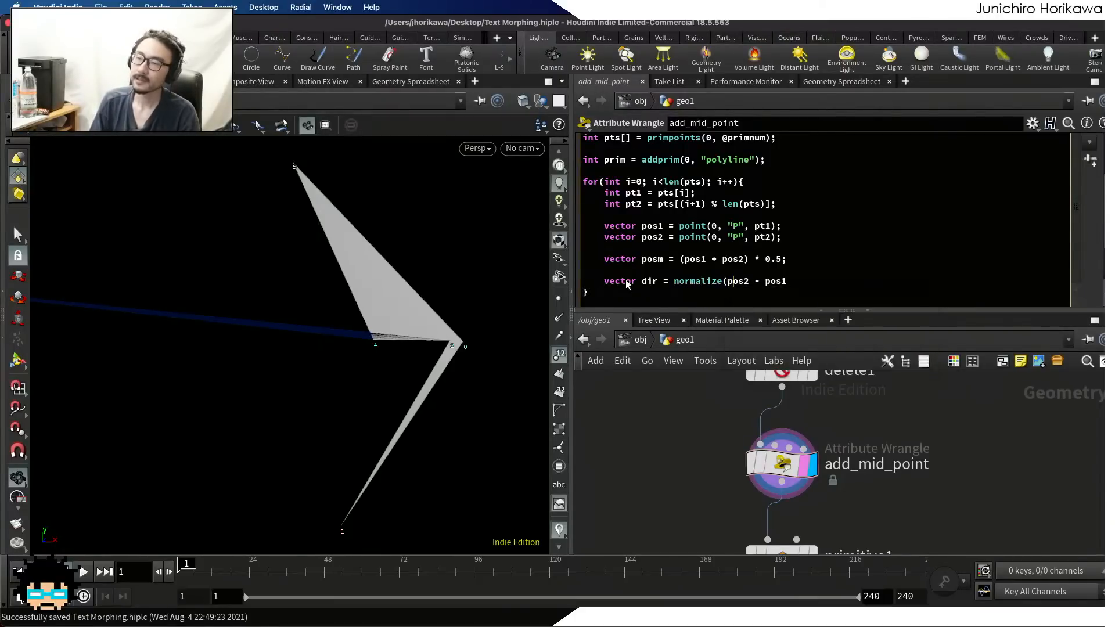
pyautogui.press('Right')
pyautogui.press('Right')
pyautogui.press('Right')
pyautogui.press('Right')
pyautogui.press('Right')
pyautogui.press('Right')
pyautogui.press('Right')
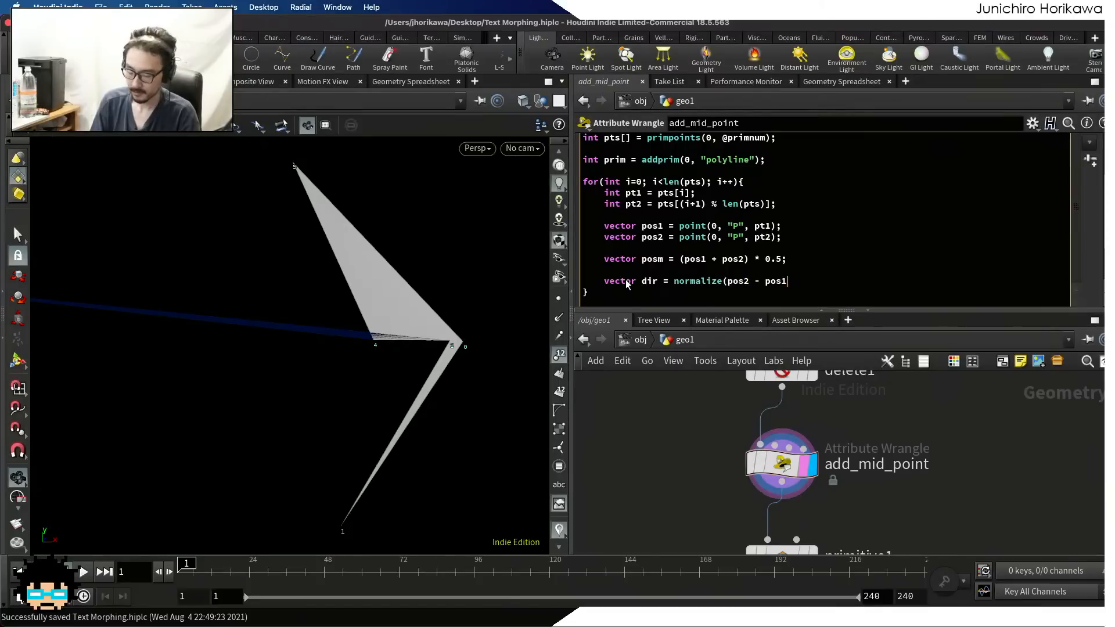
pyautogui.write(')')
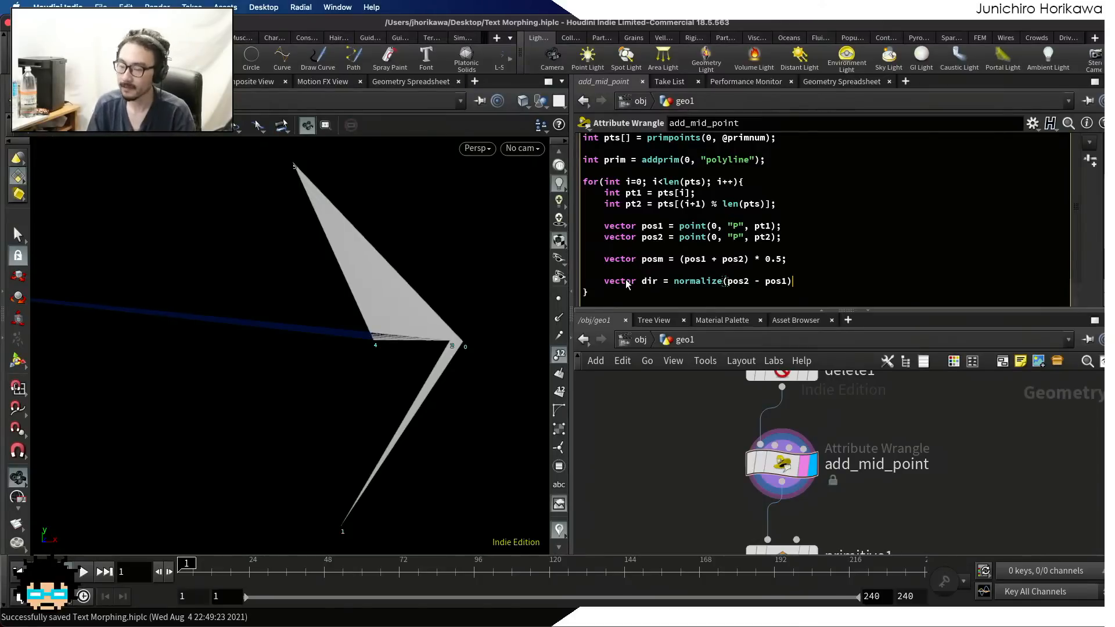
pyautogui.write(';')
pyautogui.press('Return')
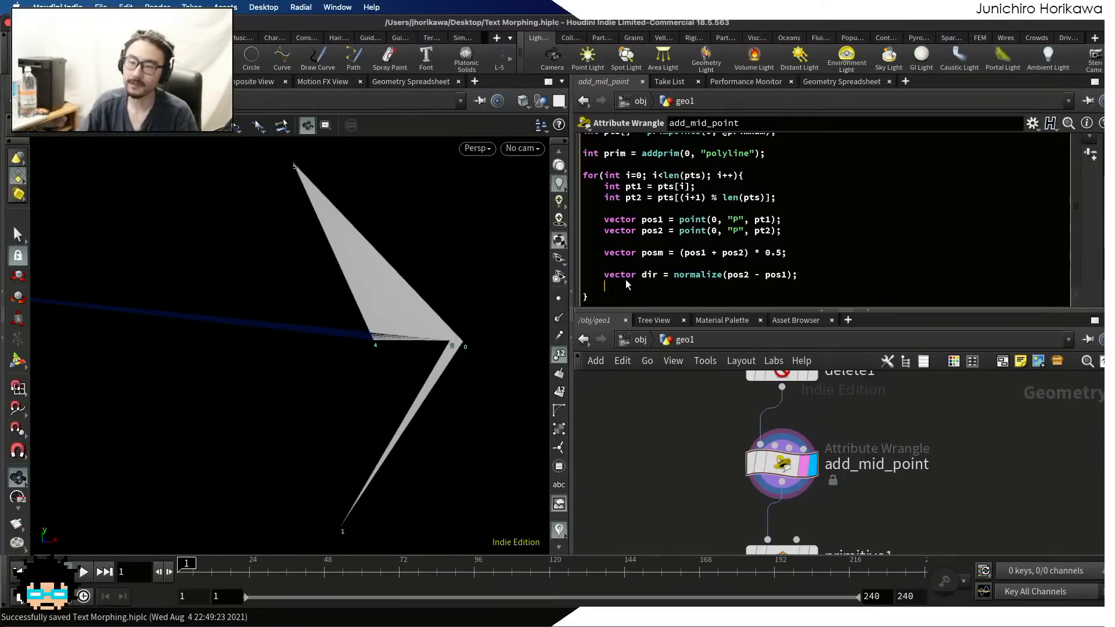
# Declare a matrix mat initialised with ident() on the line below dir
pyautogui.scroll(-3, 554, 238)
pyautogui.scroll(-2, 328, 313)
pyautogui.moveTo(328, 313); pyautogui.dragTo(284, 299)
pyautogui.moveTo(400, 325); pyautogui.dragTo(349, 342)
pyautogui.scroll(5, 305, 350)
pyautogui.click(652, 283)
pyautogui.write('mat')
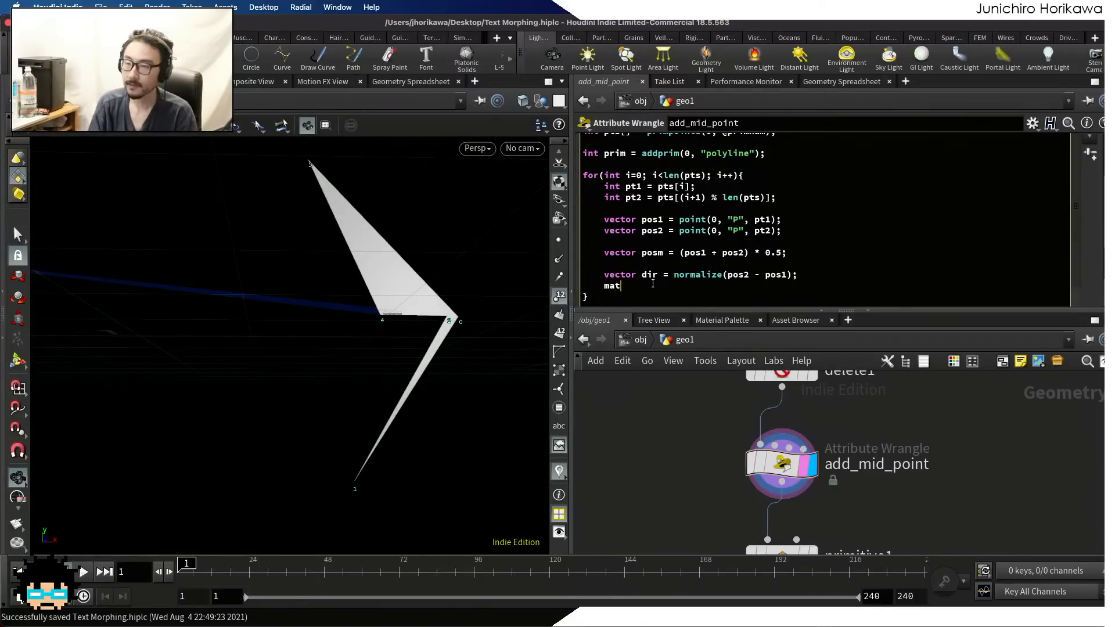
pyautogui.write('rix mat = ')
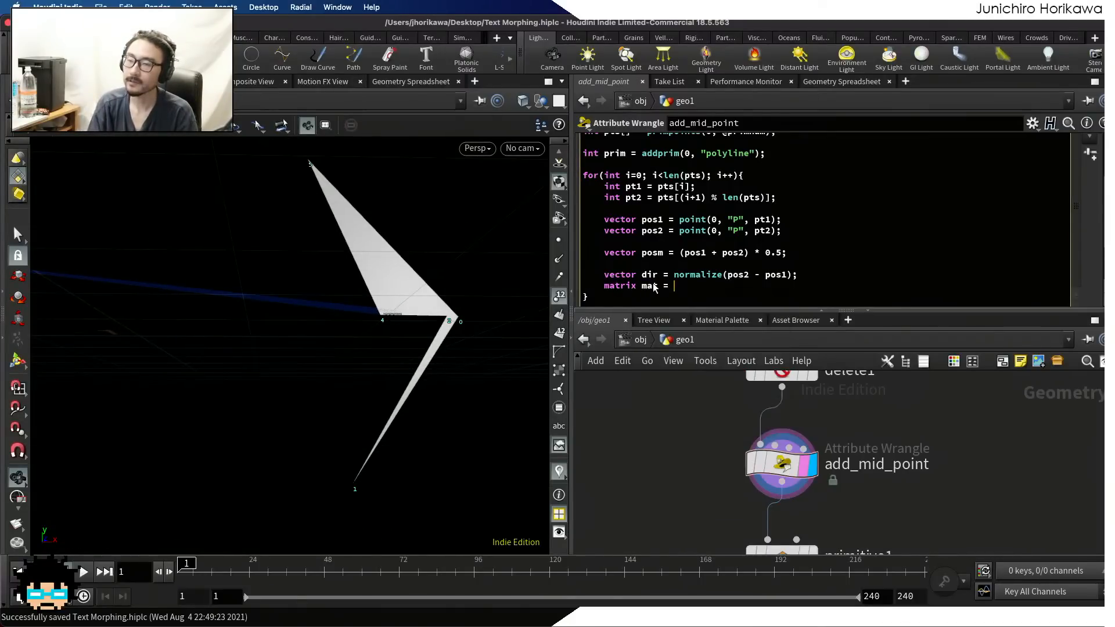
pyautogui.write('ident();')
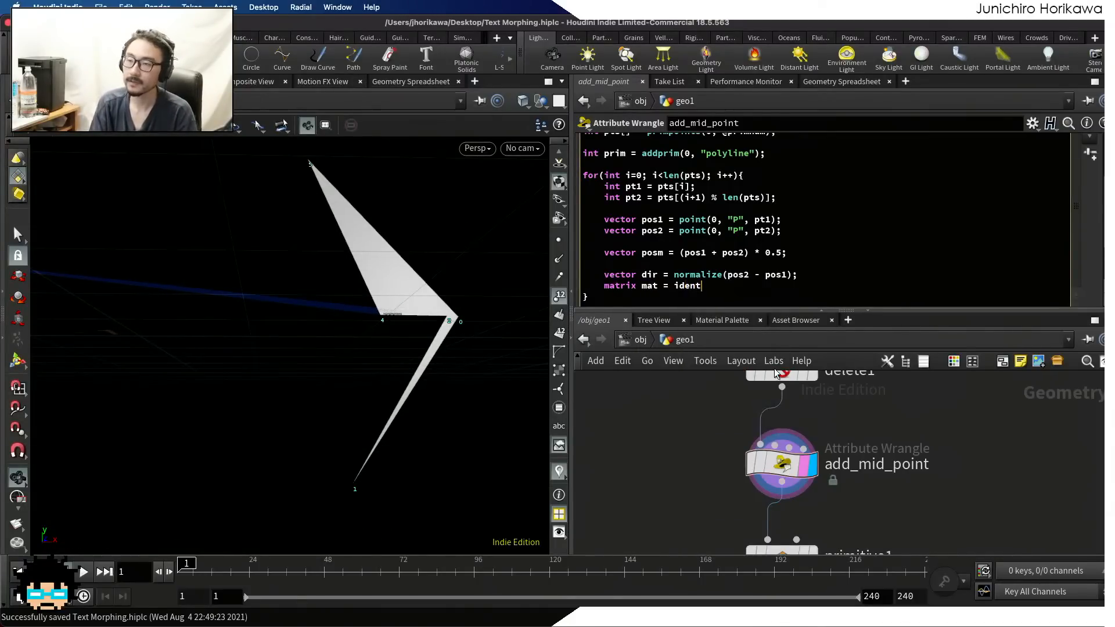
pyautogui.press('Return')
# Add the statement rotate(mat, radians(90), set(0,0,1)); to rotate the matrix 90 degrees about the Z axis
pyautogui.write('rotate()')
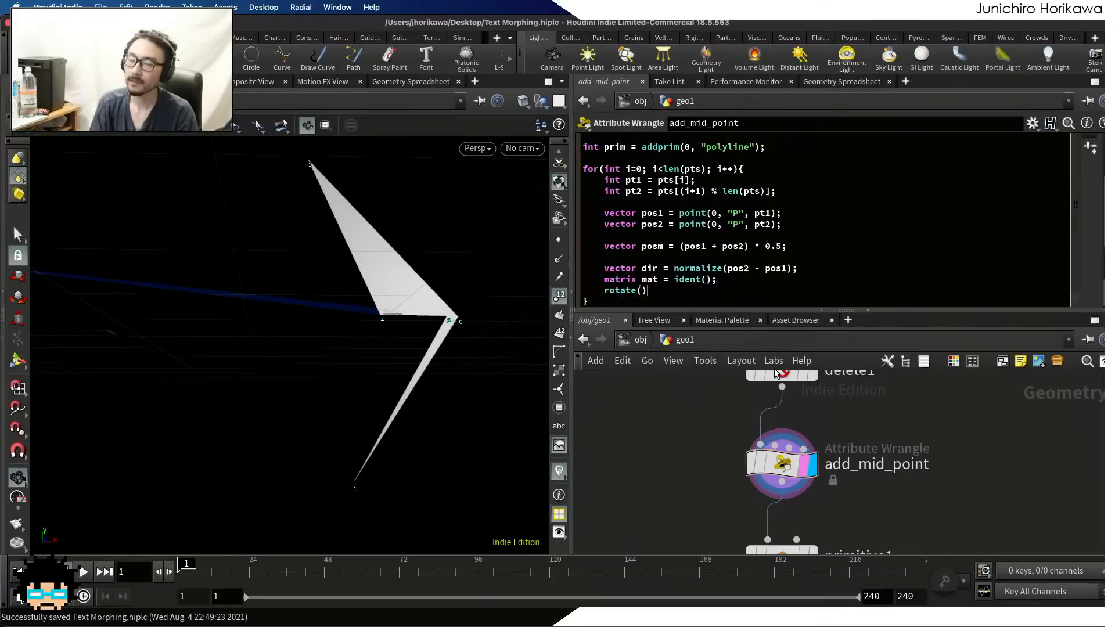
pyautogui.press('Left')
pyautogui.write('mat, ')
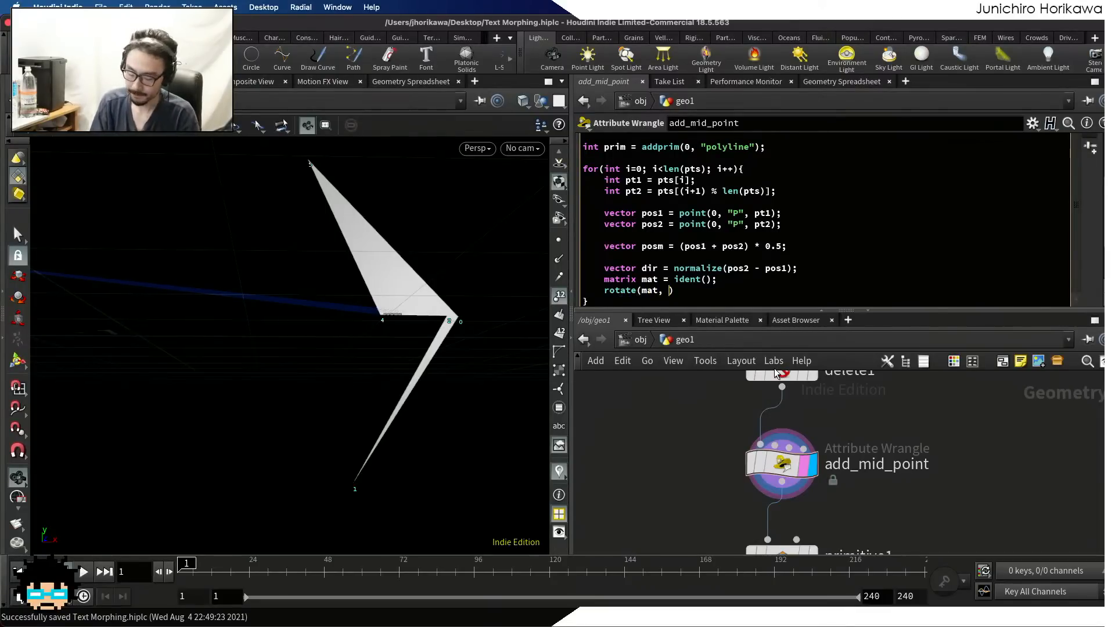
pyautogui.write('radisnat')
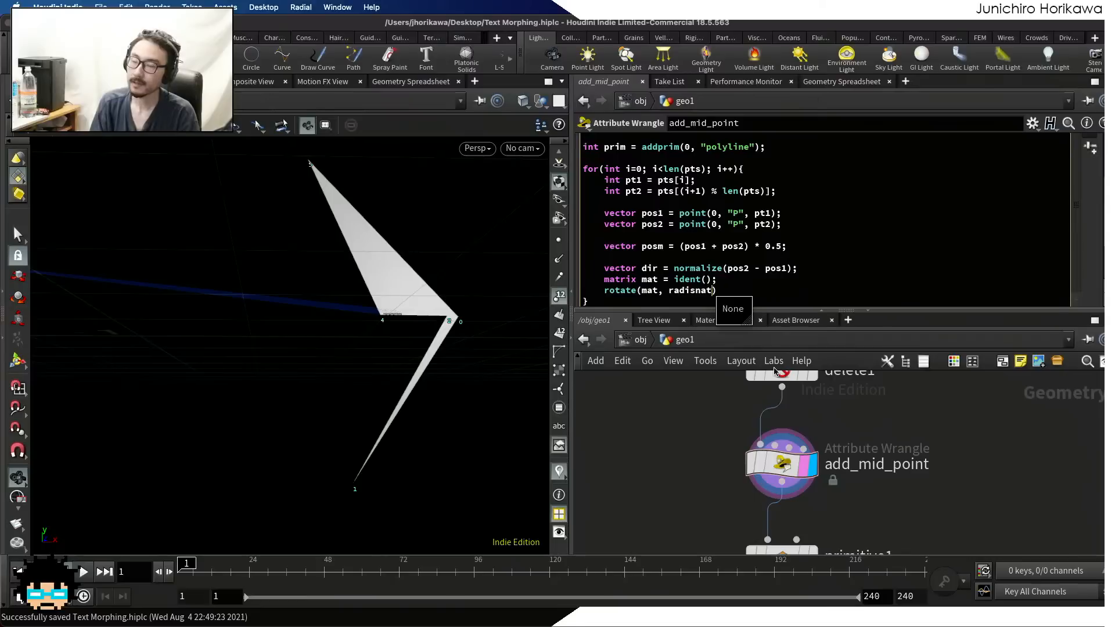
pyautogui.press('Return')
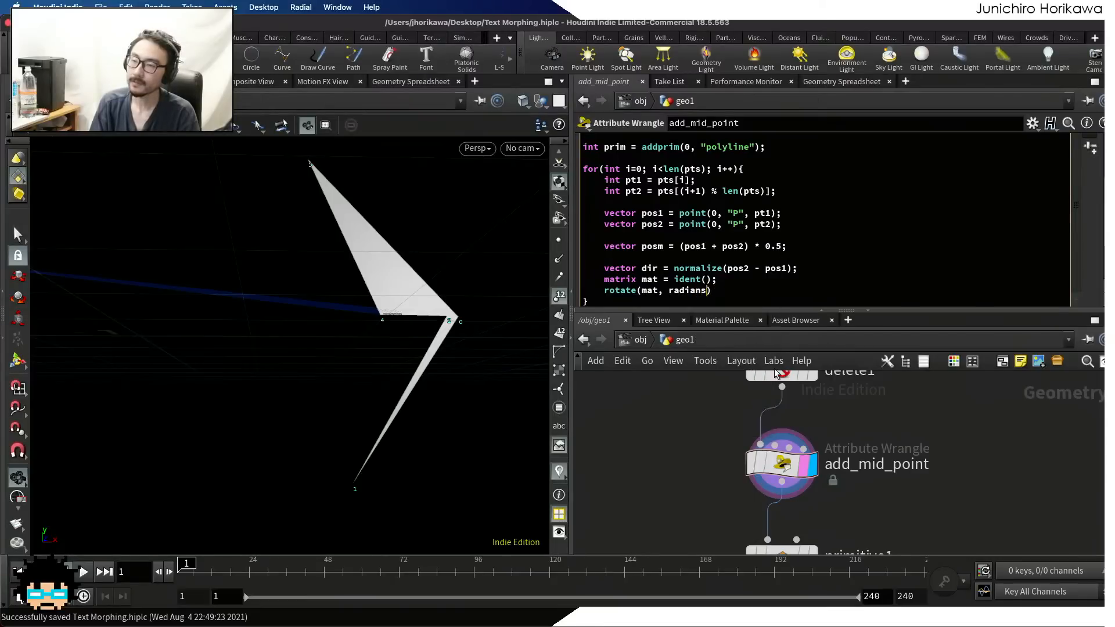
pyautogui.write('(90), ')
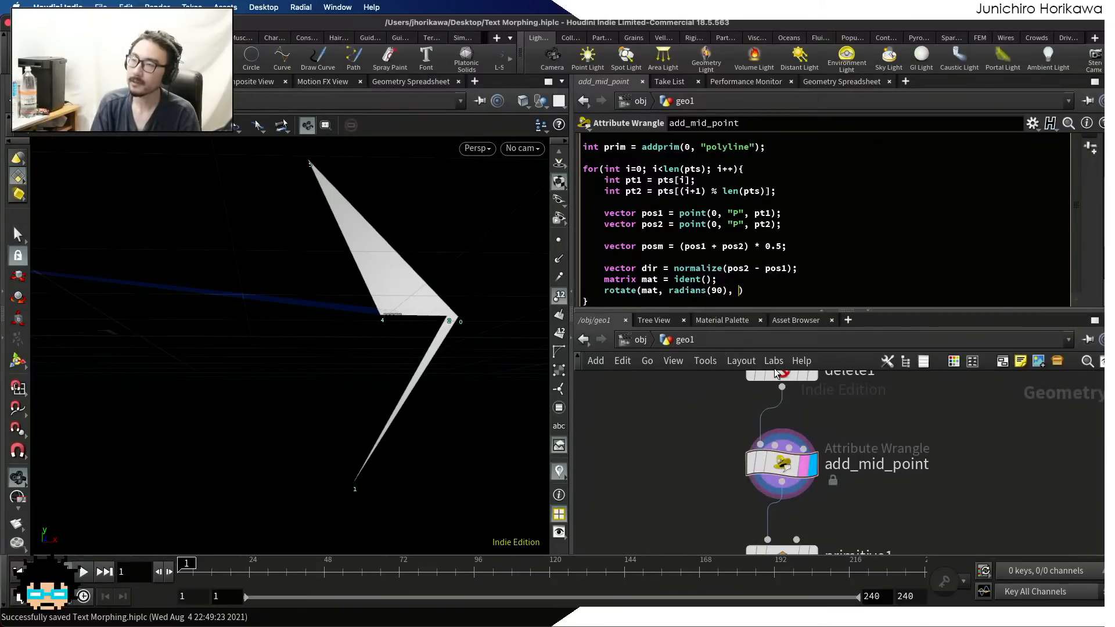
pyautogui.write('set(0,m')
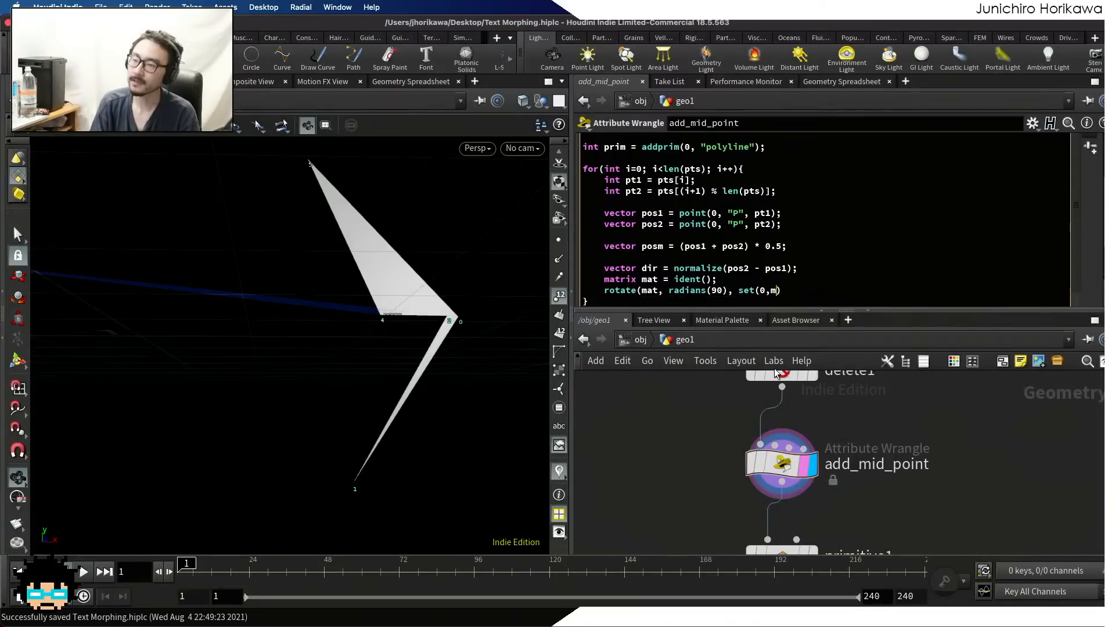
pyautogui.press('BackSpace')
pyautogui.write('0,1))')
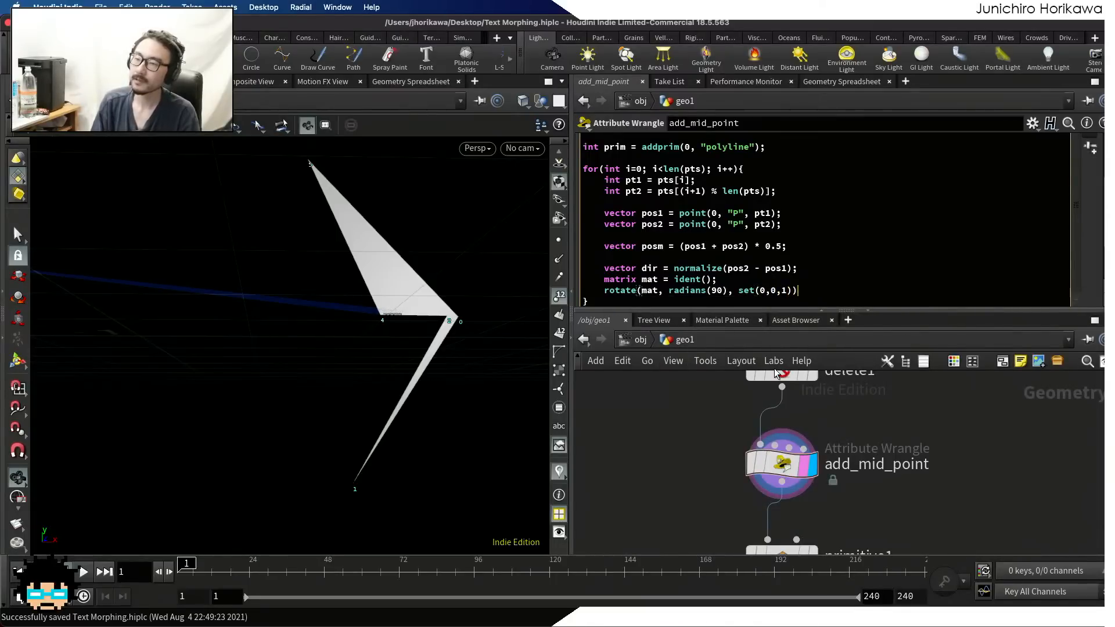
pyautogui.write(';')
pyautogui.press('Return')
pyautogui.press('Return')
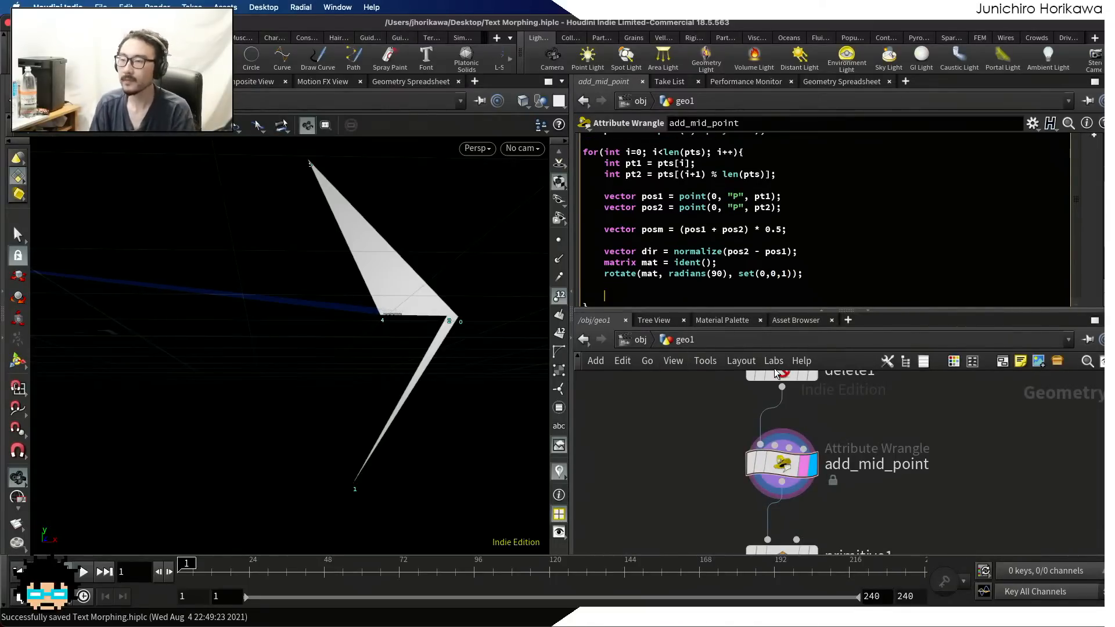
# Apply the rotation matrix to the direction with dir *= mat; directly below the rotate statement
pyautogui.click(615, 280)
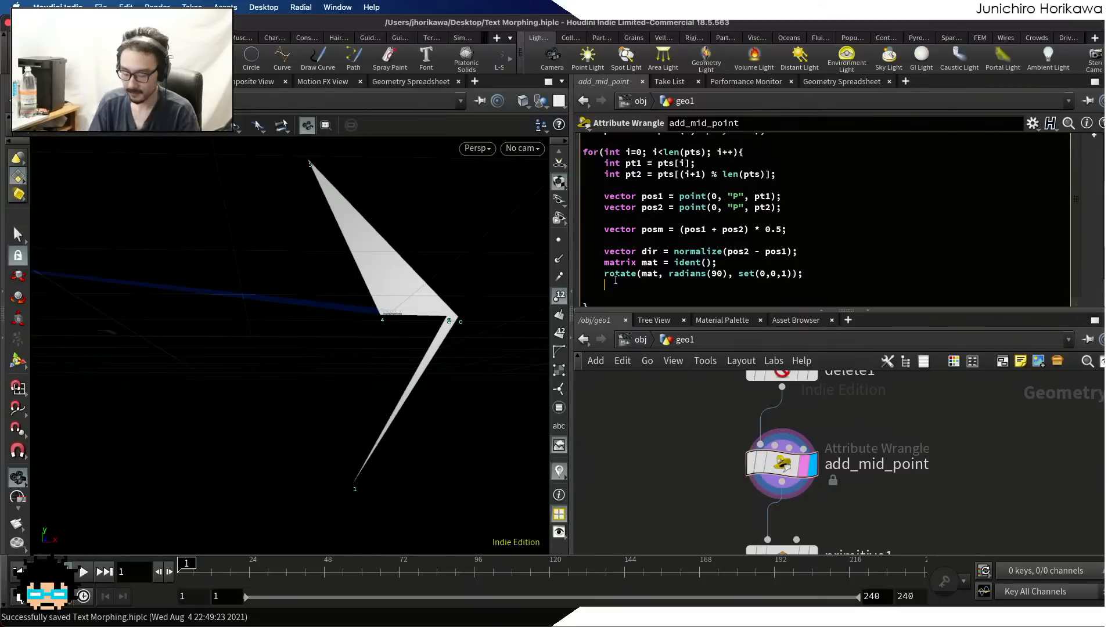
pyautogui.write('dir')
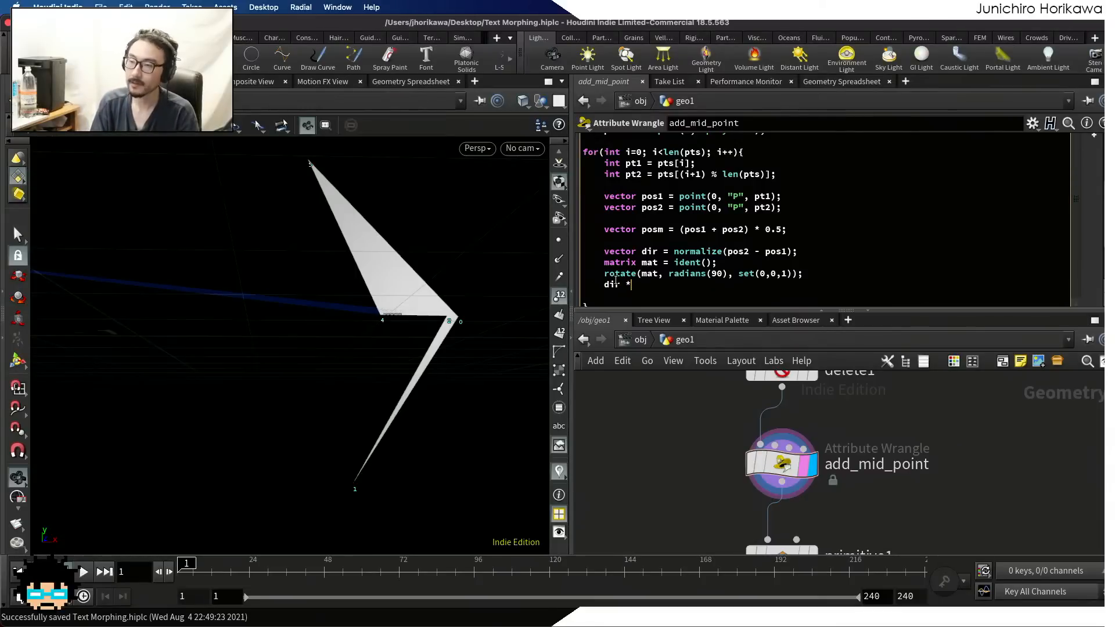
pyautogui.write(' *= mat;')
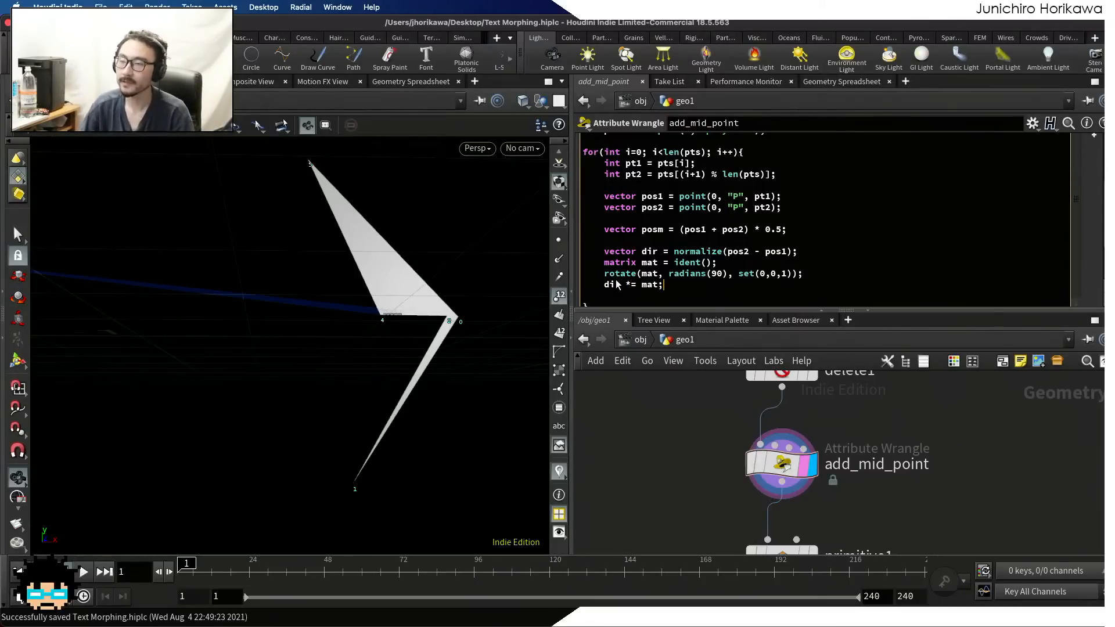
# Examine the triangular polygons in the viewport together with the posm and dir *= mat lines of the code
pyautogui.scroll(-6, 328, 333)
pyautogui.keyDown('alt'); pyautogui.moveTo(328, 333); pyautogui.dragTo(378, 400); pyautogui.keyUp('alt')
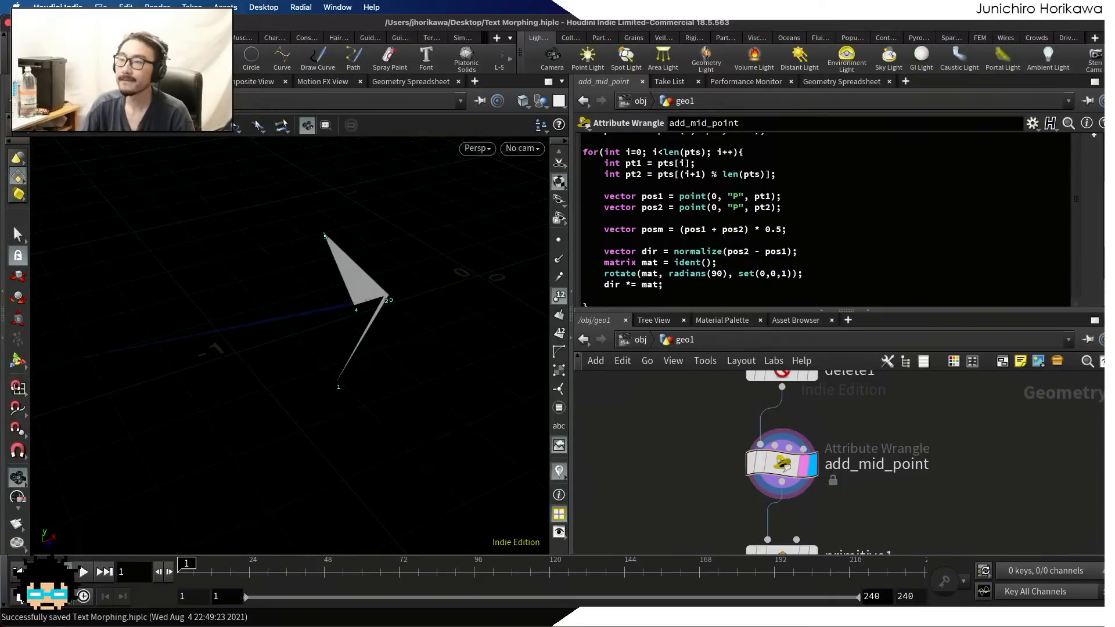
pyautogui.click(636, 286)
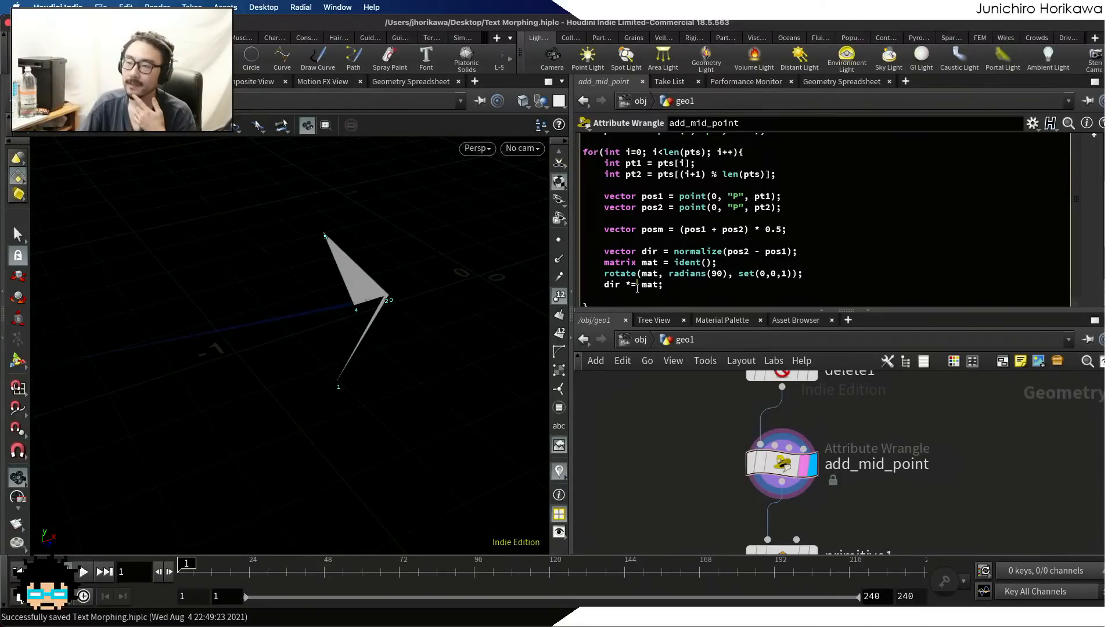
pyautogui.doubleClick(605, 284)
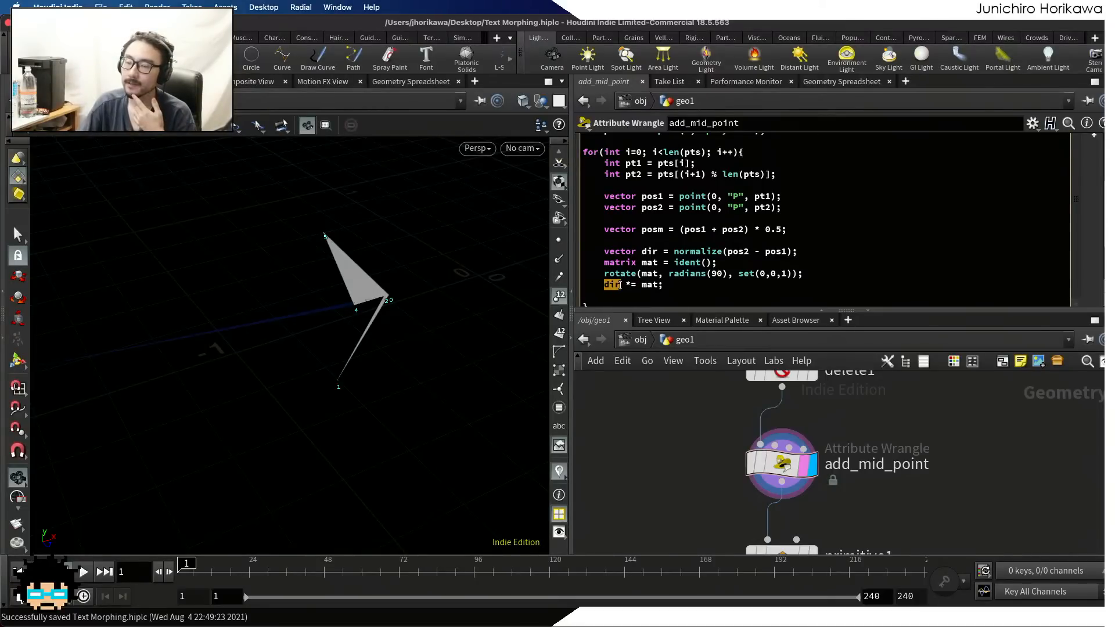
pyautogui.moveTo(359, 240); pyautogui.dragTo(381, 272)
pyautogui.moveTo(326, 269)
pyautogui.mouseDown()
pyautogui.moveTo(303, 243)
pyautogui.moveTo(340, 269)
pyautogui.mouseUp()
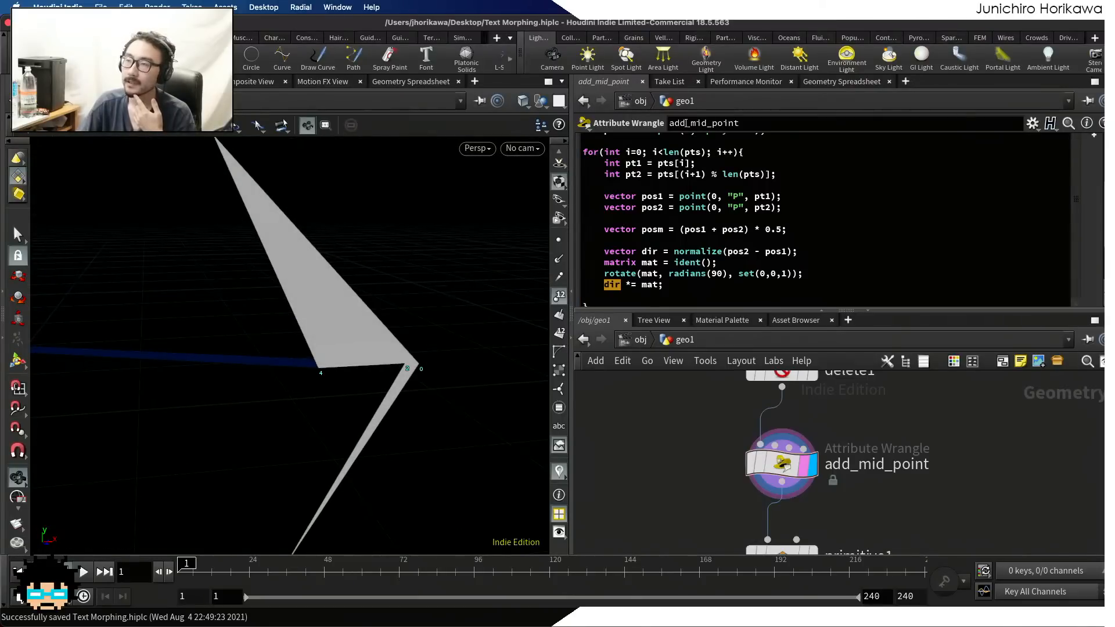
pyautogui.moveTo(668, 230); pyautogui.dragTo(642, 230)
pyautogui.click(647, 231)
pyautogui.moveTo(663, 285); pyautogui.dragTo(604, 284)
pyautogui.click(604, 283)
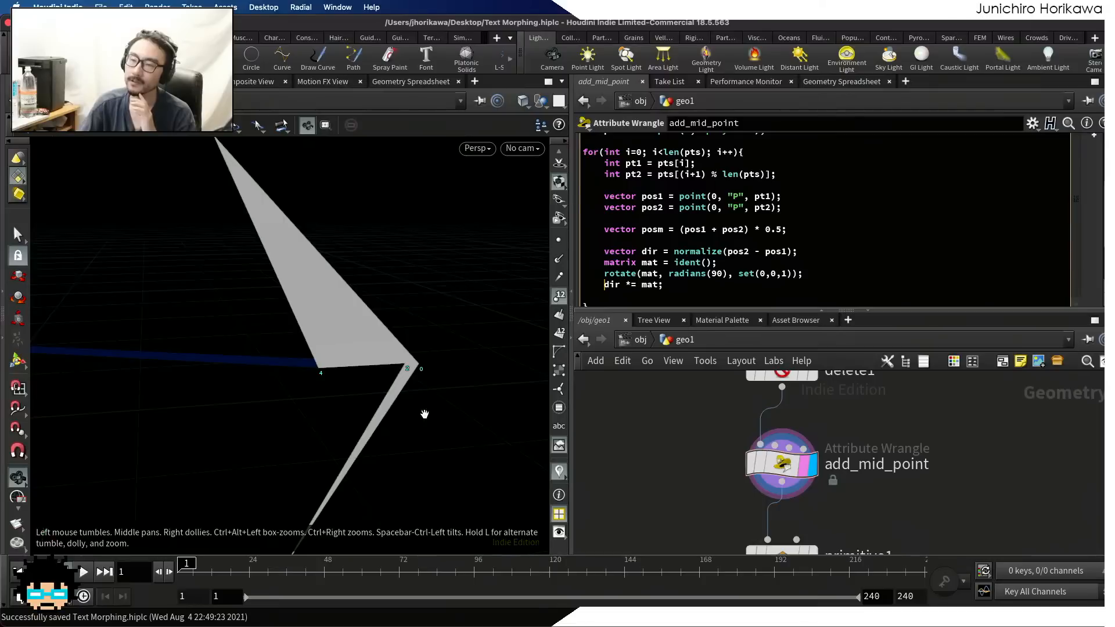
pyautogui.scroll(-3, 423, 413)
# Add an empty line after dir *= mat; and remove normalize from the dir declaration, leaving (pos2 - pos1)
pyautogui.click(650, 297)
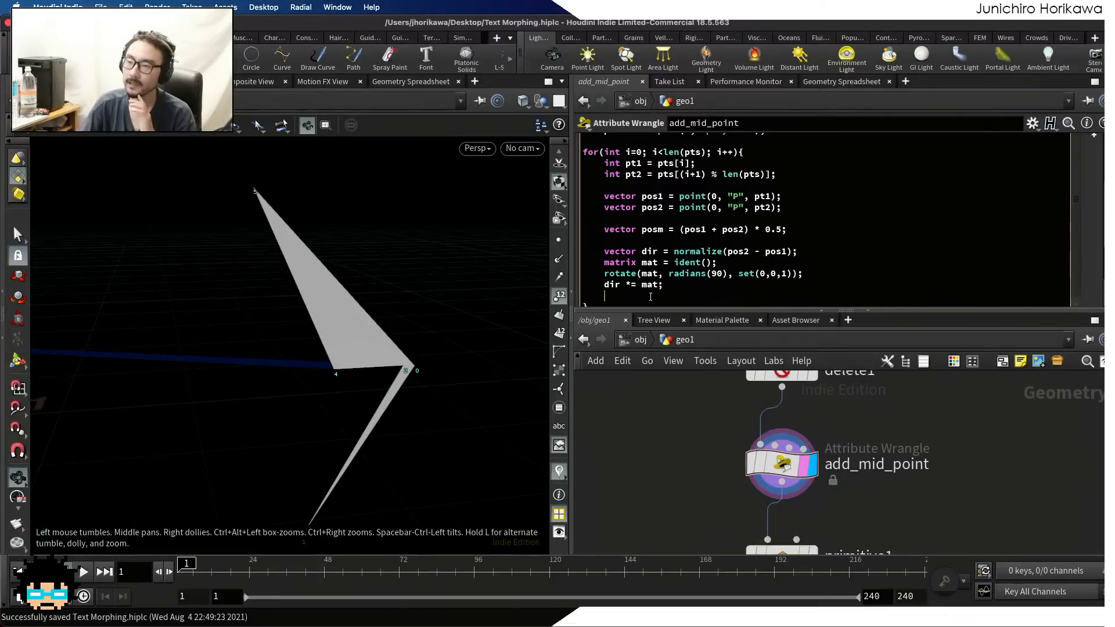
pyautogui.press('Return')
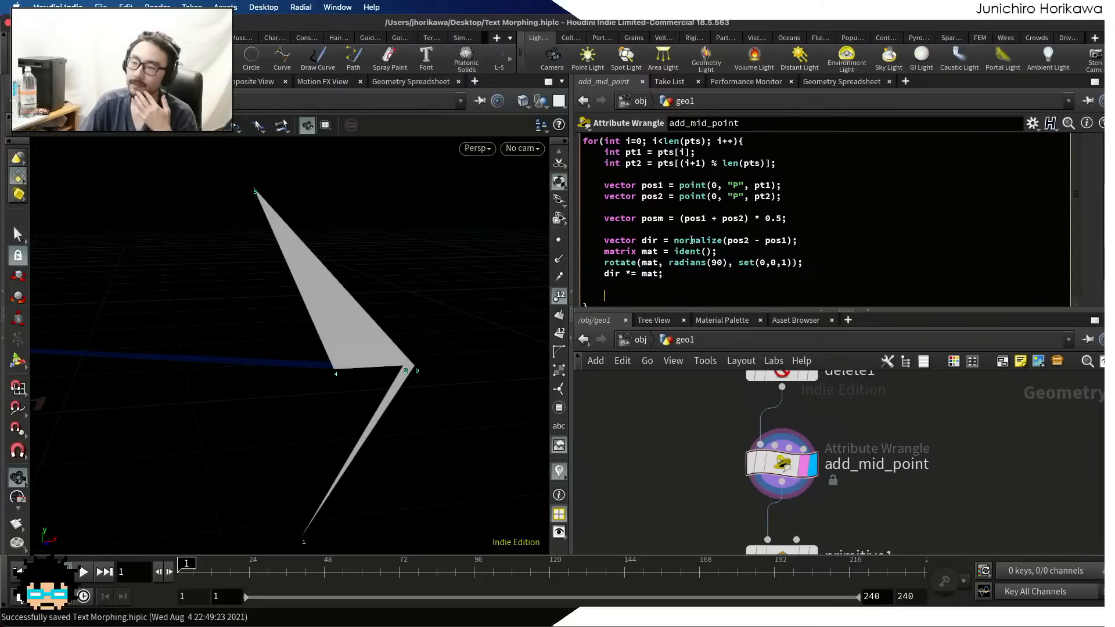
pyautogui.moveTo(674, 240); pyautogui.dragTo(749, 240)
pyautogui.click(724, 240)
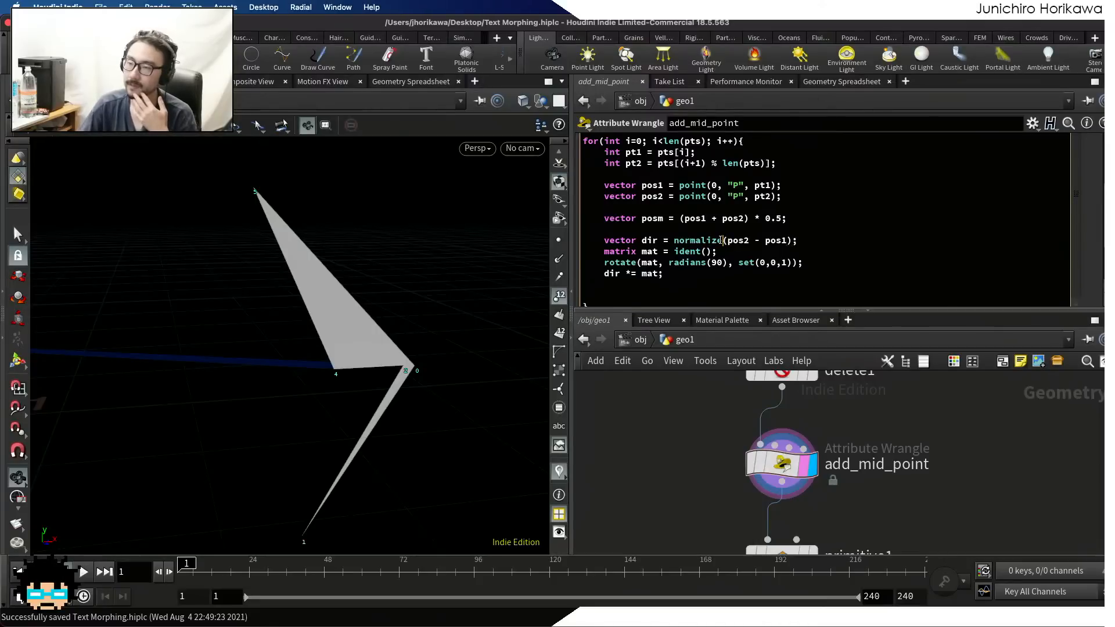
pyautogui.press('BackSpace')
pyautogui.press('BackSpace')
pyautogui.press('BackSpace')
pyautogui.press('BackSpace')
pyautogui.press('BackSpace')
pyautogui.press('BackSpace')
pyautogui.press('BackSpace')
pyautogui.press('BackSpace')
pyautogui.press('BackSpace')
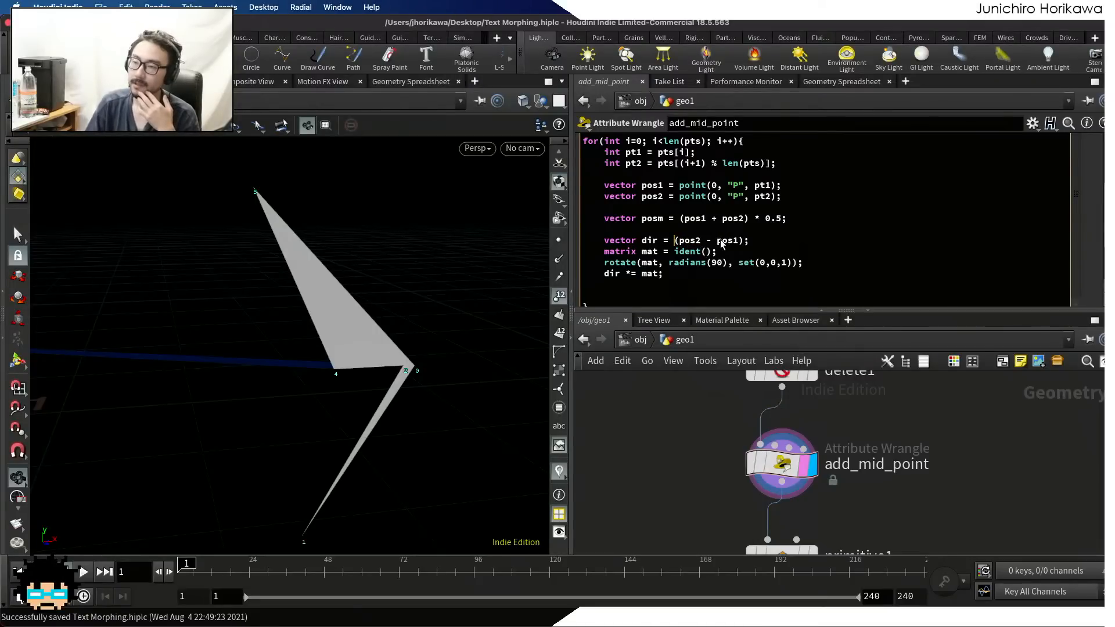
pyautogui.moveTo(750, 241); pyautogui.dragTo(674, 242)
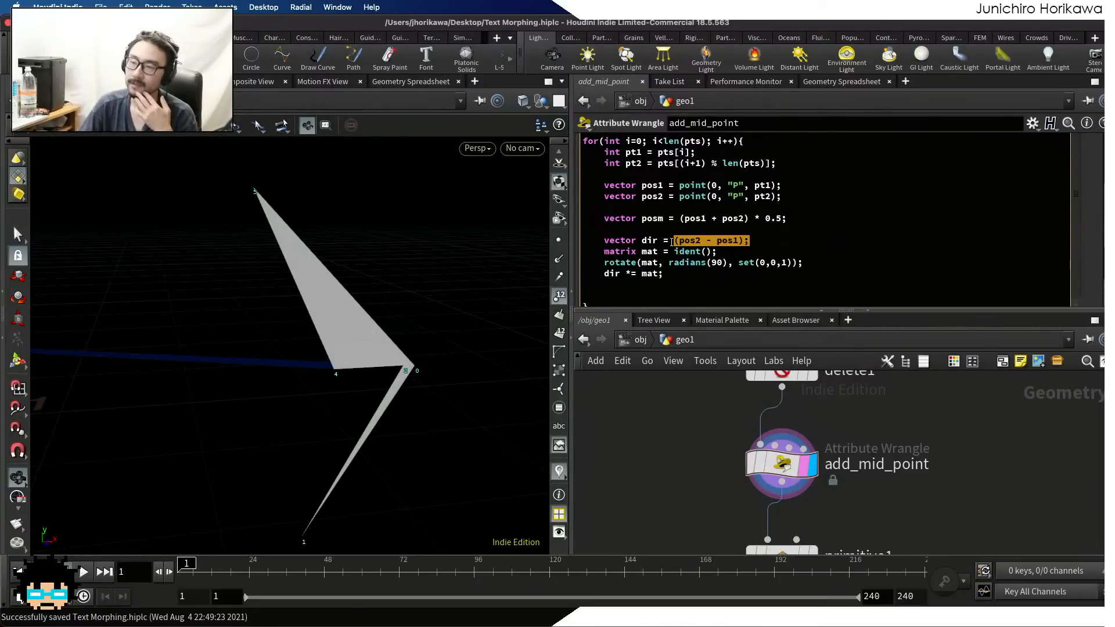
pyautogui.click(690, 255)
# Declare vector npos = posm + dir * 0.5; below dir *= mat; inside the loop, leaving an empty line beneath it
pyautogui.click(662, 302)
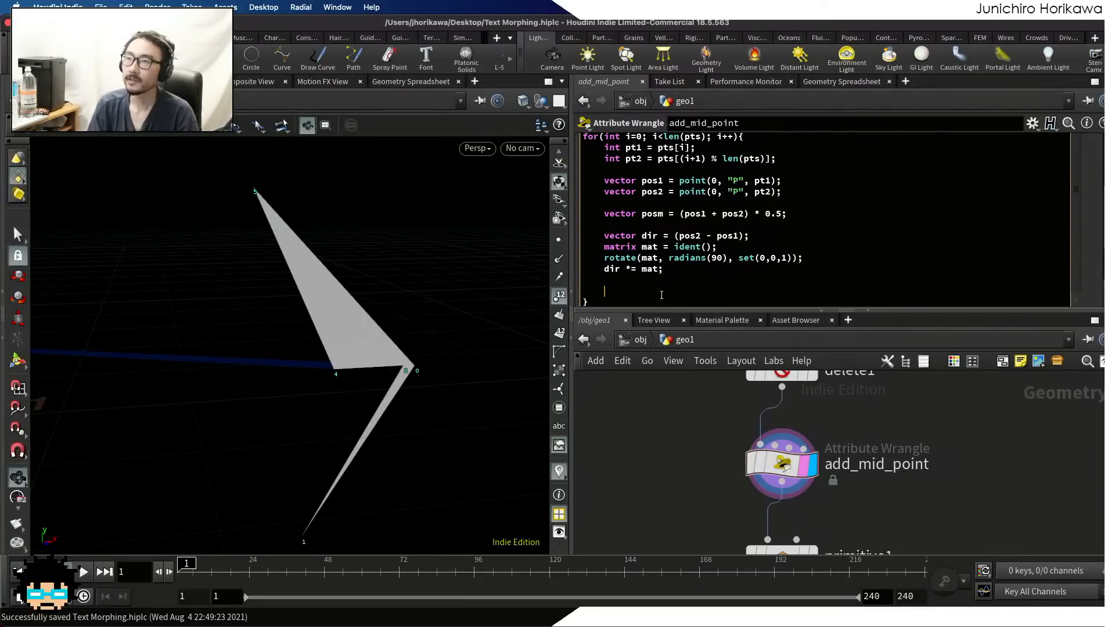
pyautogui.write('vector npos')
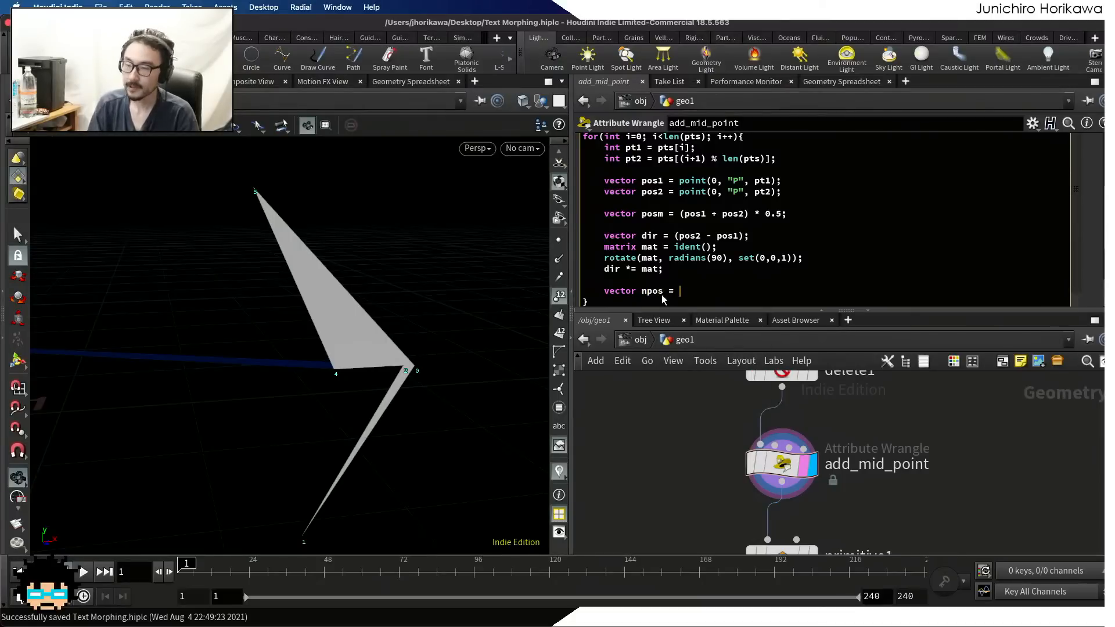
pyautogui.write(' = posm ')
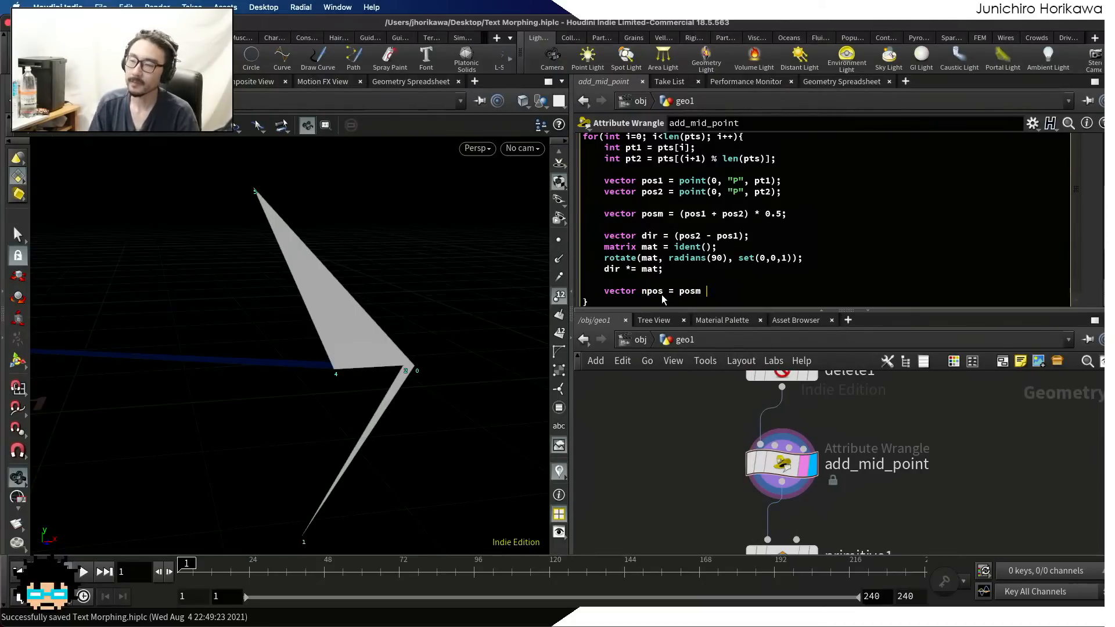
pyautogui.write('+ dir')
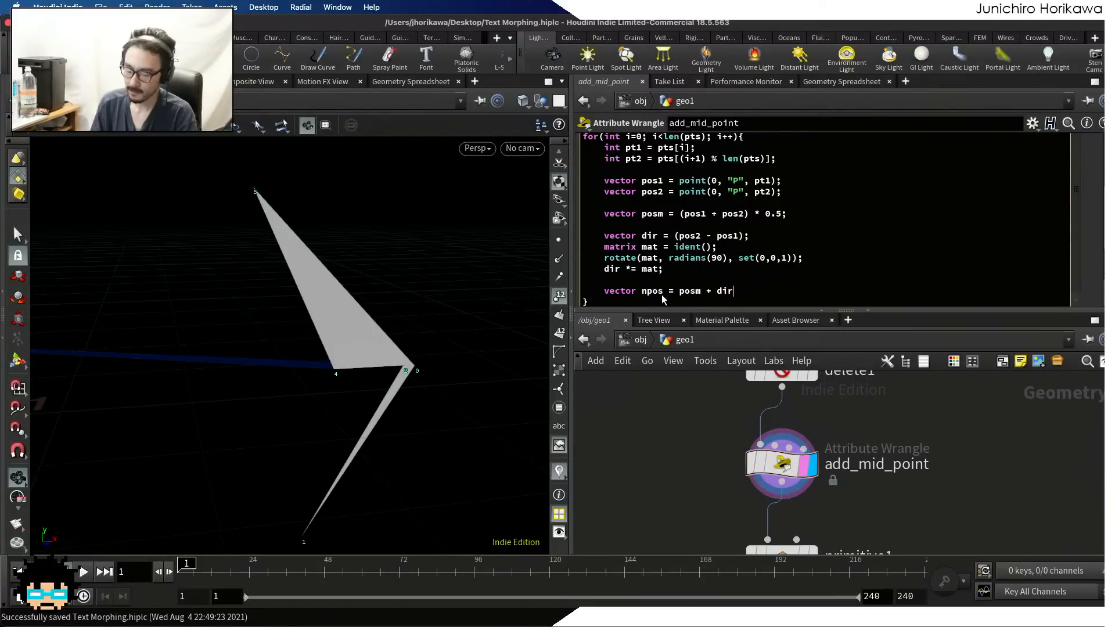
pyautogui.write(';')
pyautogui.press('Left')
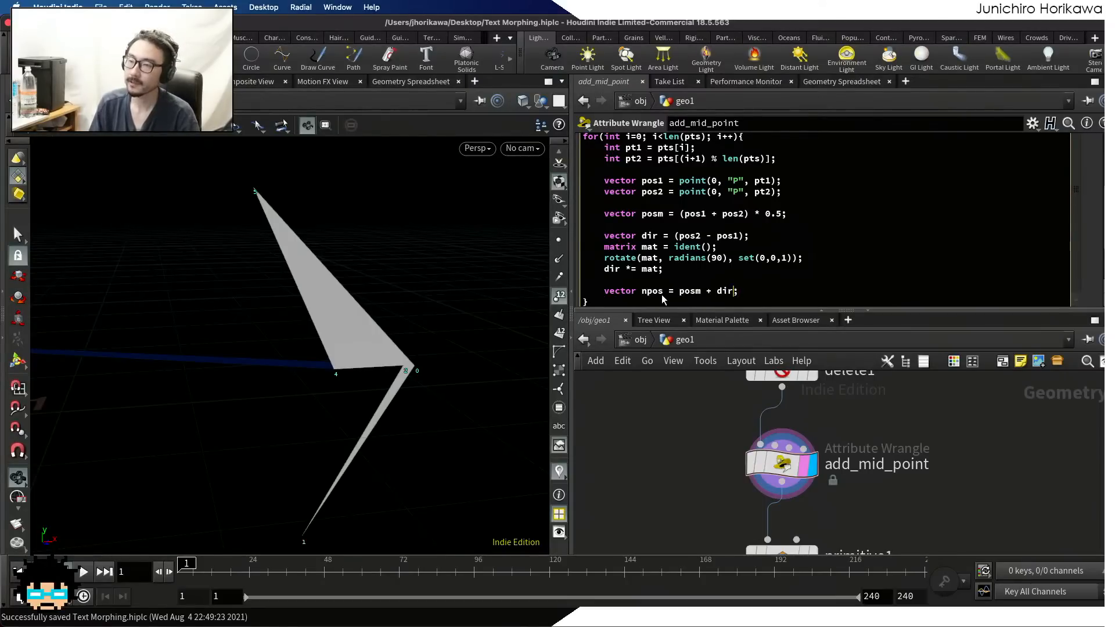
pyautogui.write('* 0.5')
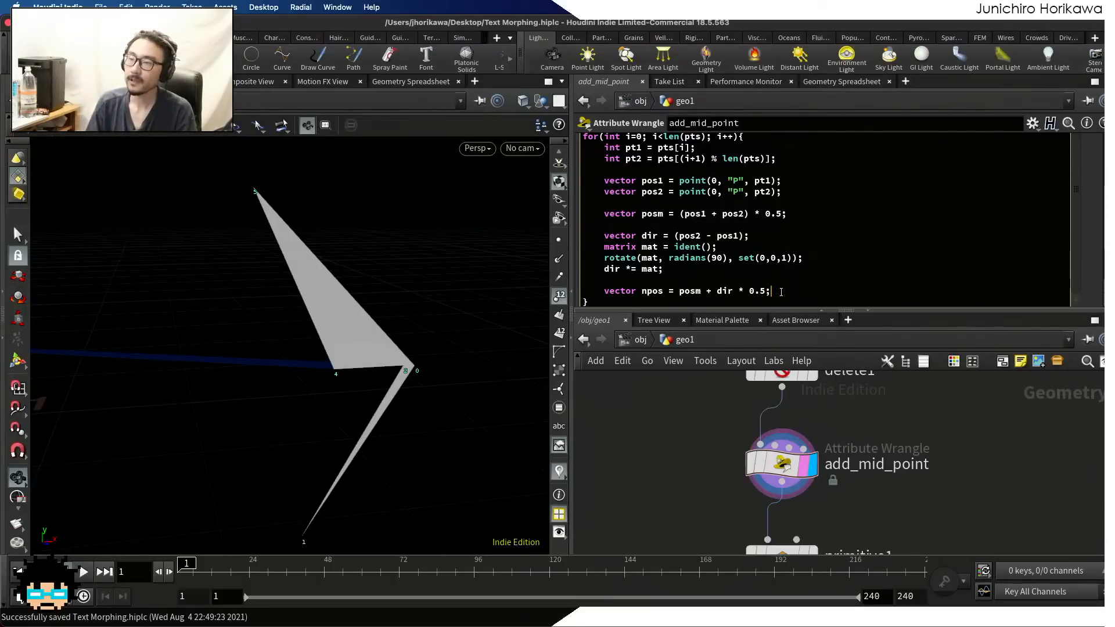
pyautogui.press('Return')
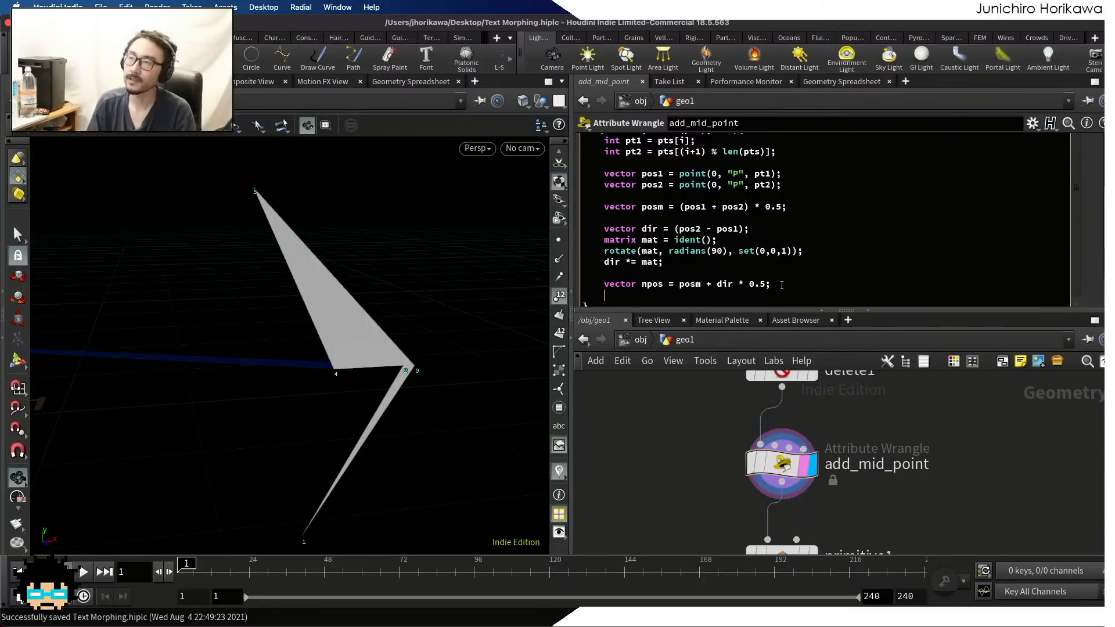
pyautogui.press('Return')
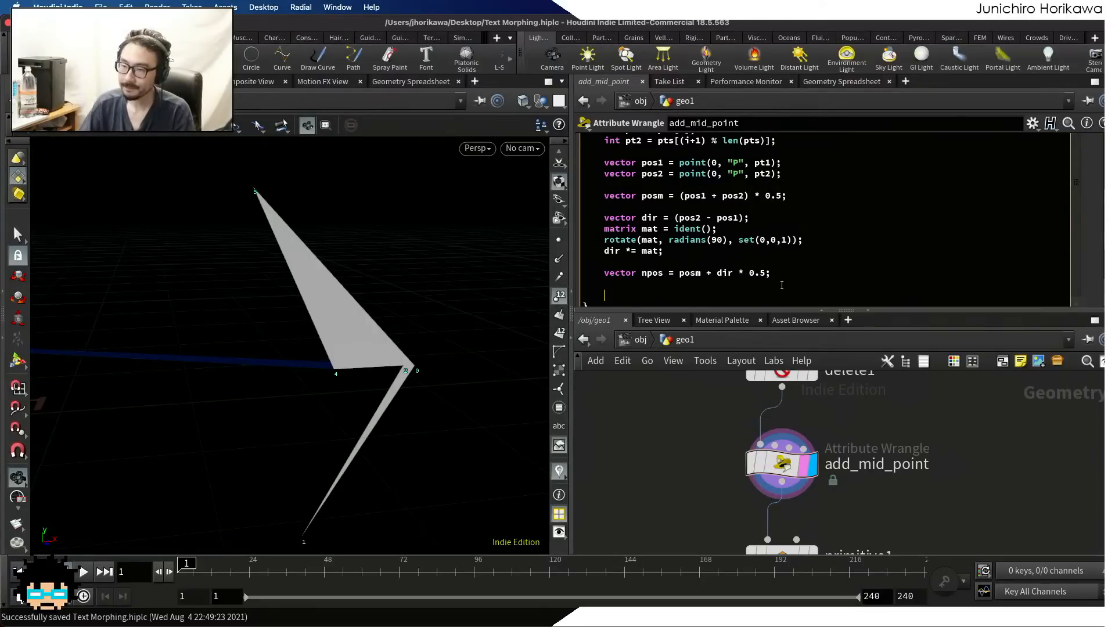
pyautogui.scroll(10, 748, 257)
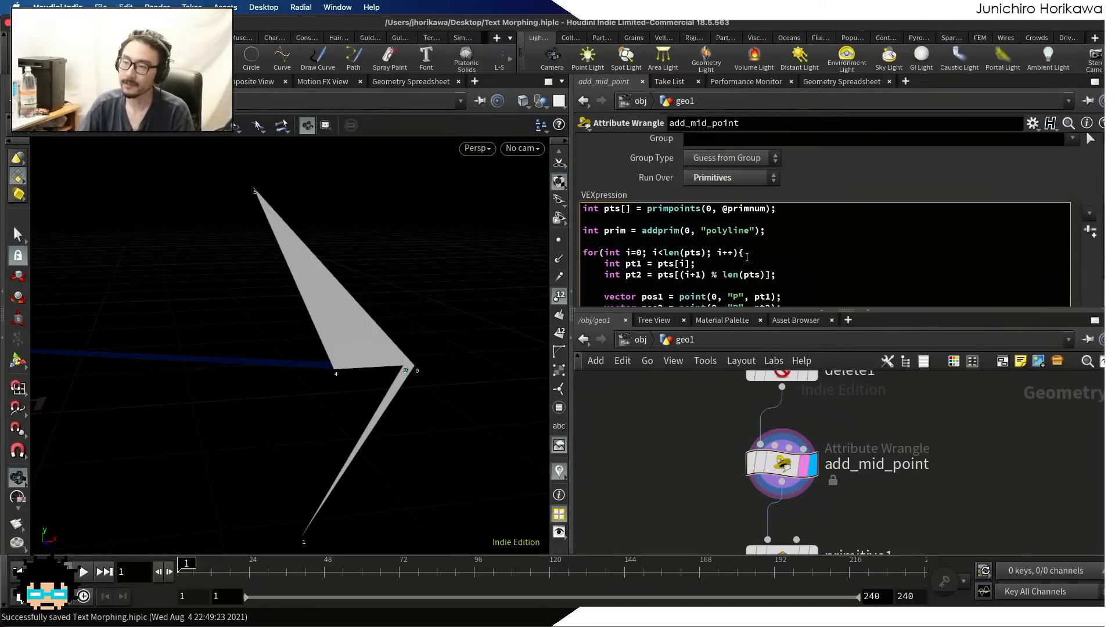
pyautogui.moveTo(781, 255); pyautogui.dragTo(572, 246)
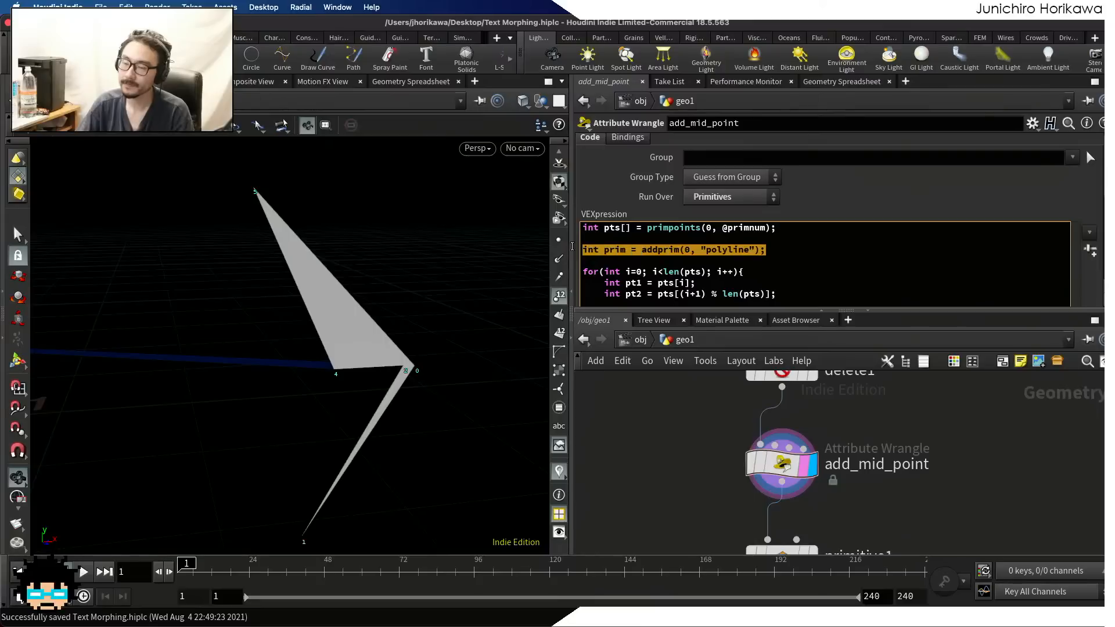
pyautogui.scroll(-10, 688, 257)
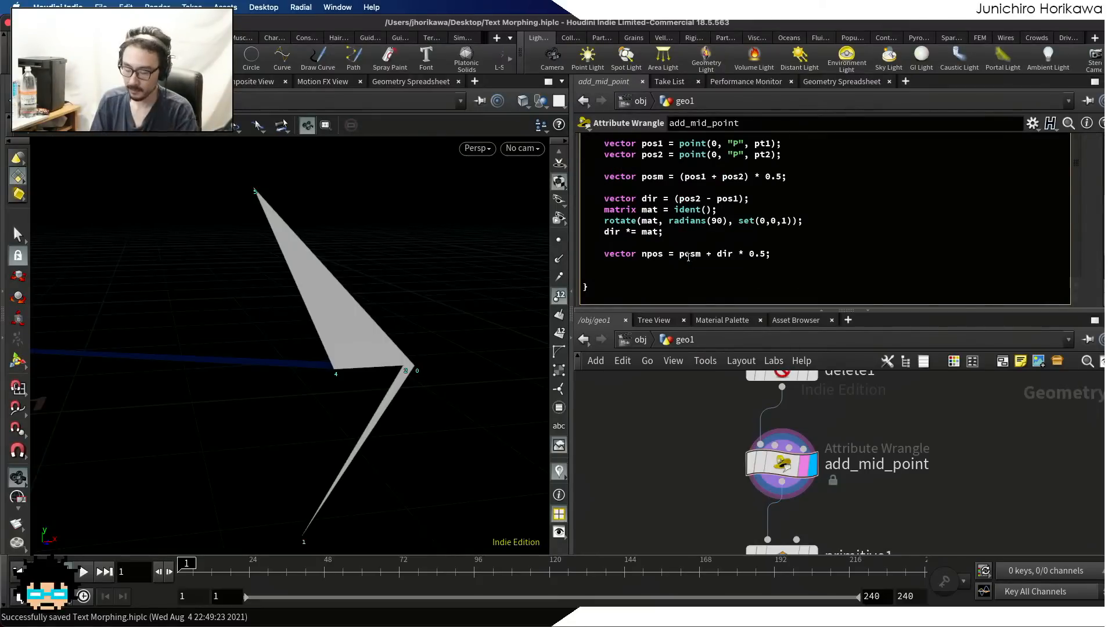
pyautogui.scroll(3, 688, 256)
pyautogui.write('int')
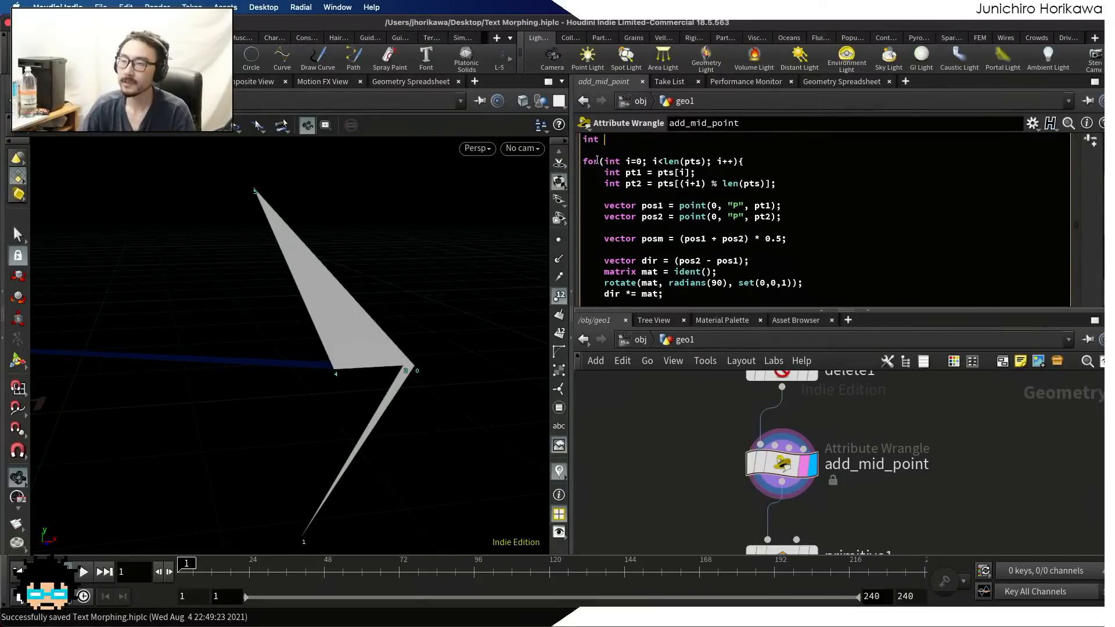
pyautogui.scroll(2, 597, 160)
pyautogui.doubleClick(604, 178)
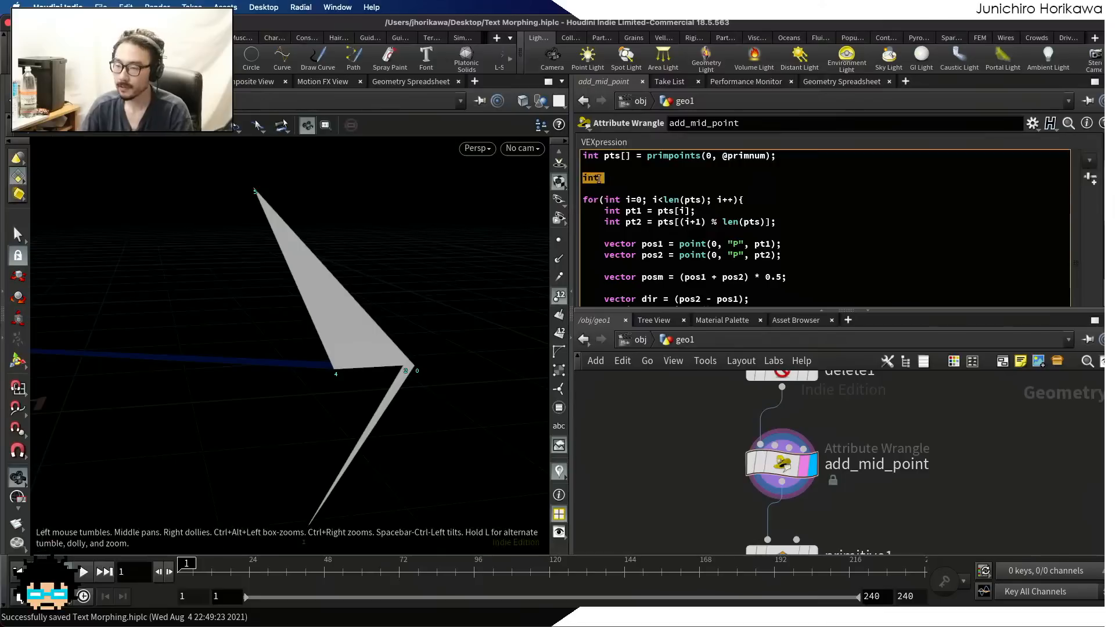
pyautogui.hotkey('ctrl', 'z')
pyautogui.click(671, 189)
# Create a point at the offset position with int npt = addpoint(0, npos); below the npos declaration
pyautogui.scroll(-5, 672, 190)
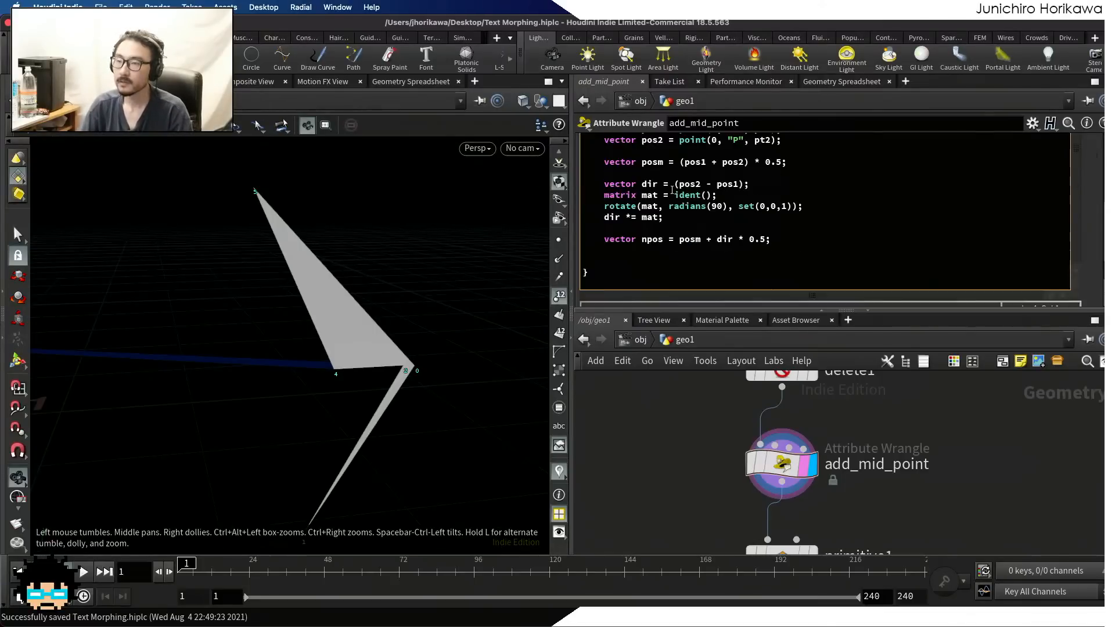
pyautogui.doubleClick(637, 266)
pyautogui.click(637, 265)
pyautogui.write('in')
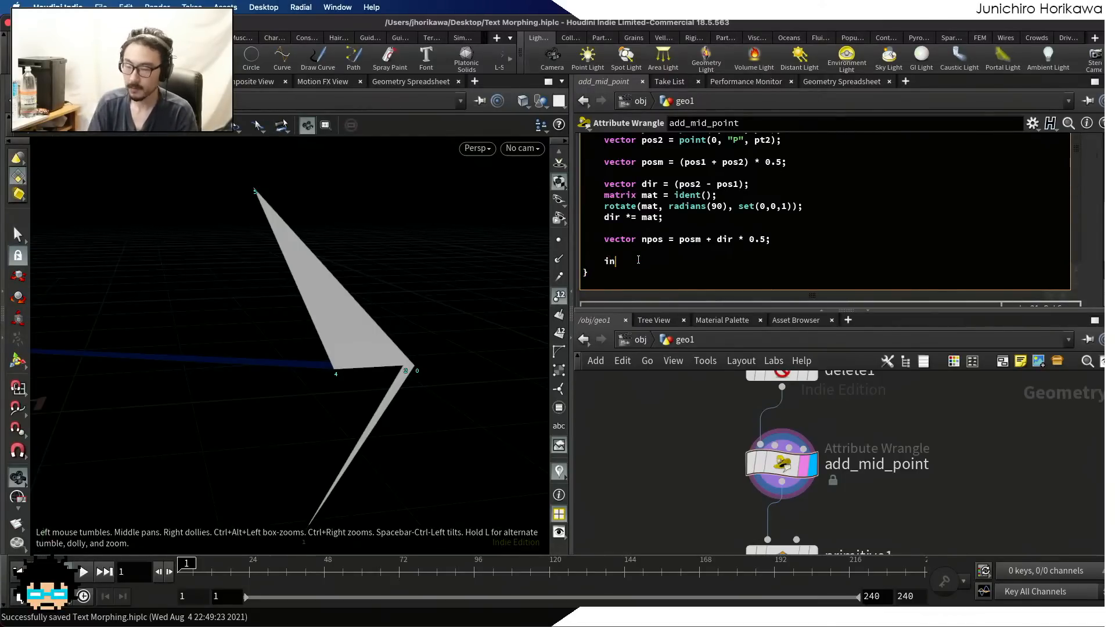
pyautogui.write('t ')
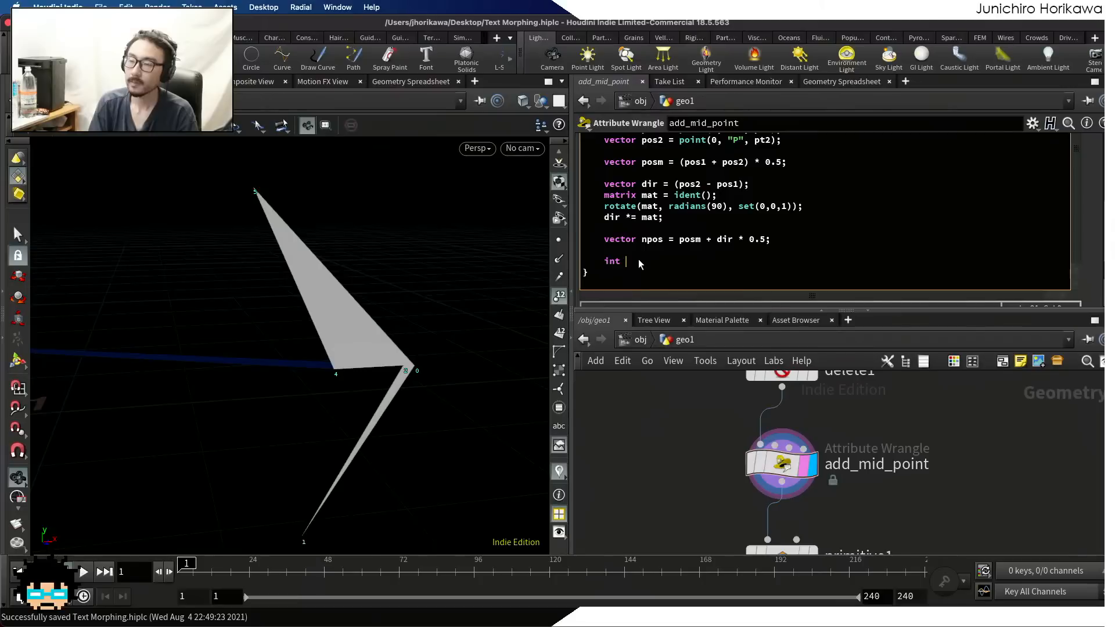
pyautogui.write('npt = addpoint(')
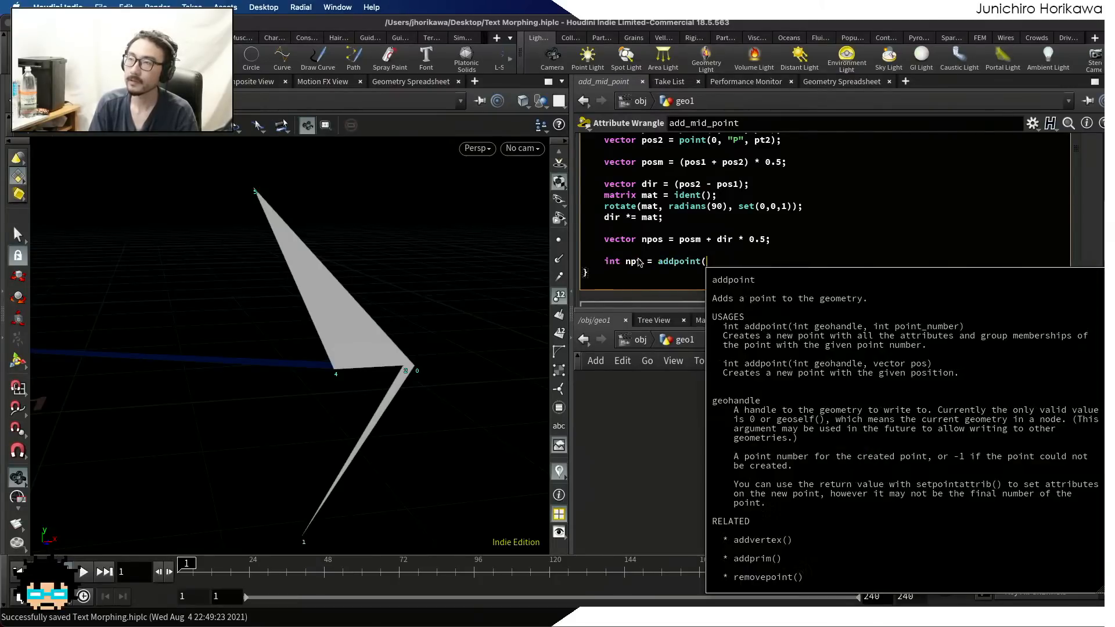
pyautogui.write('0, ')
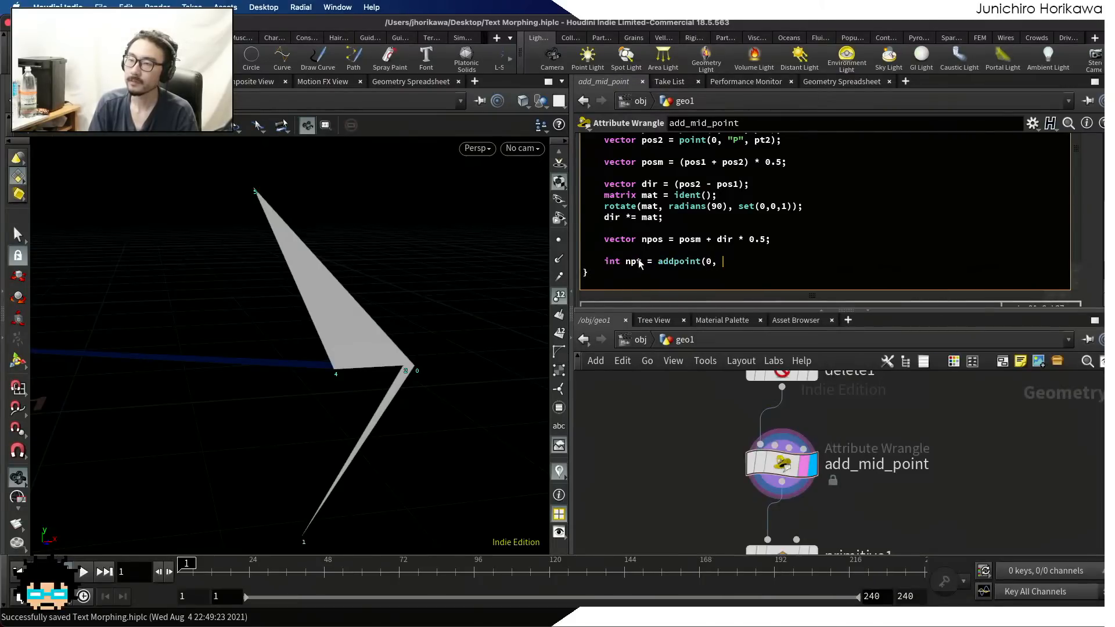
pyautogui.write('npos);')
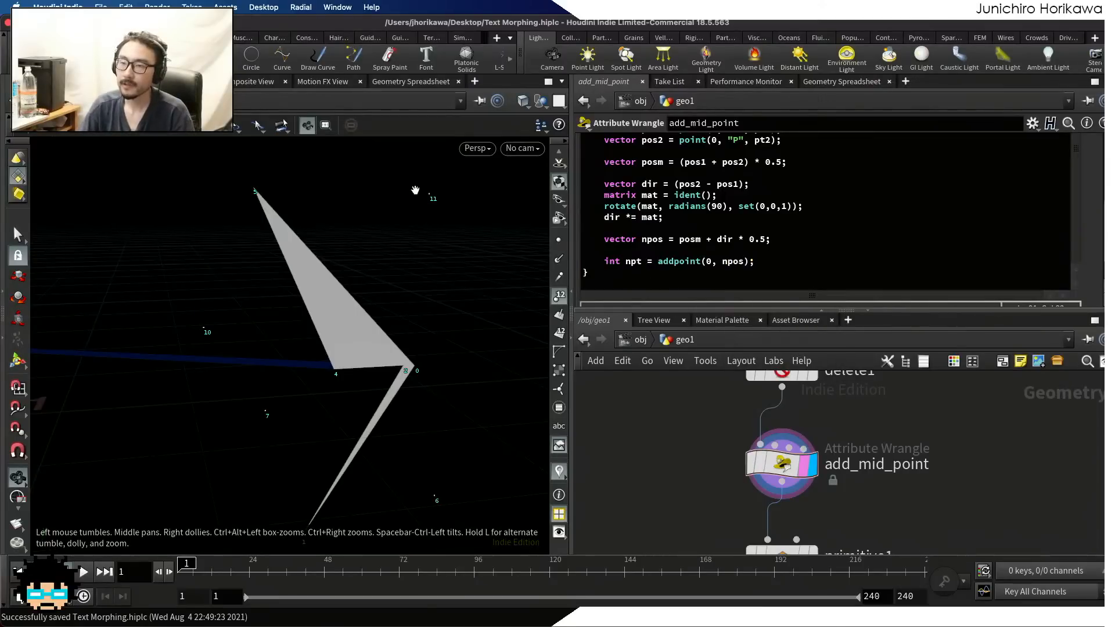
# Examine the newly generated offset points around the polygon edges in the viewport
pyautogui.scroll(-5, 428, 196)
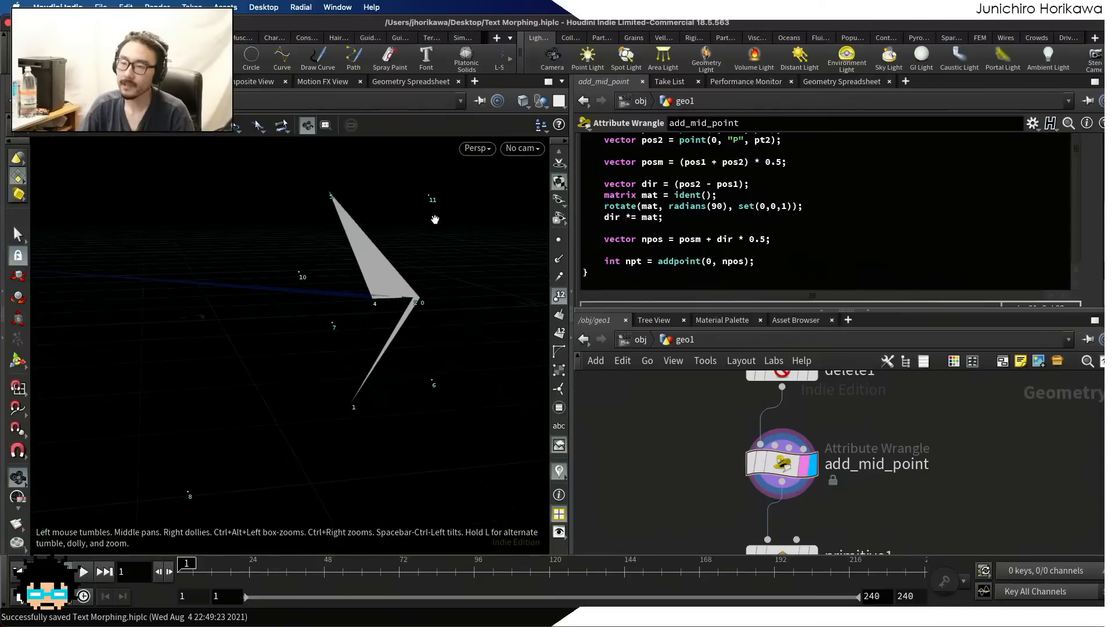
pyautogui.scroll(1, 388, 209)
pyautogui.moveTo(377, 215); pyautogui.dragTo(244, 258, button='right')
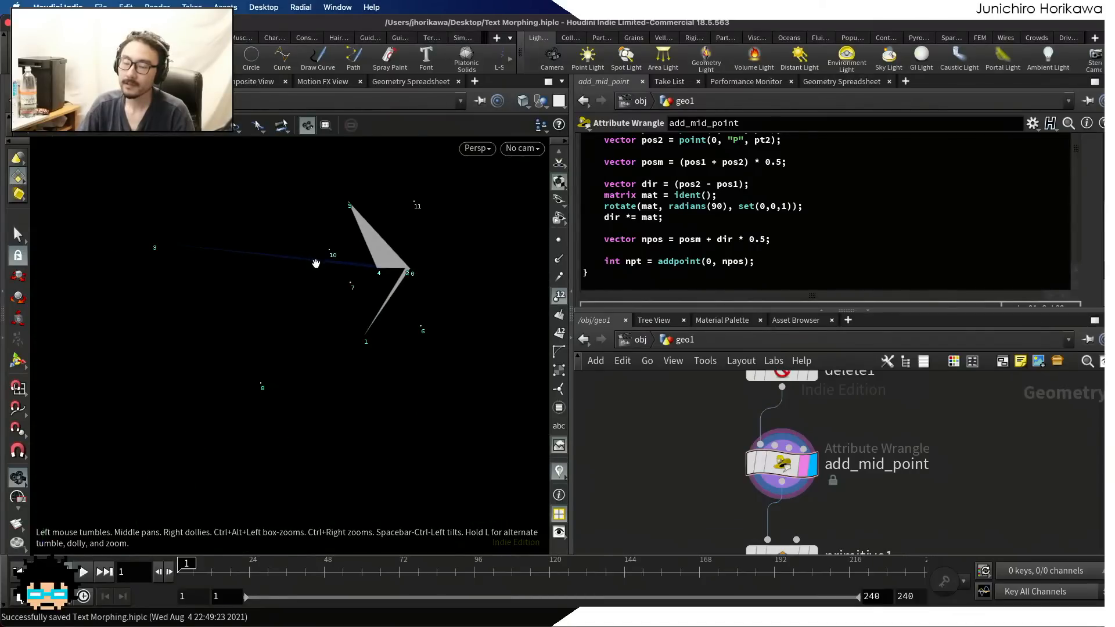
pyautogui.moveTo(396, 209); pyautogui.dragTo(397, 269, button='right')
pyautogui.moveTo(401, 264); pyautogui.dragTo(391, 303)
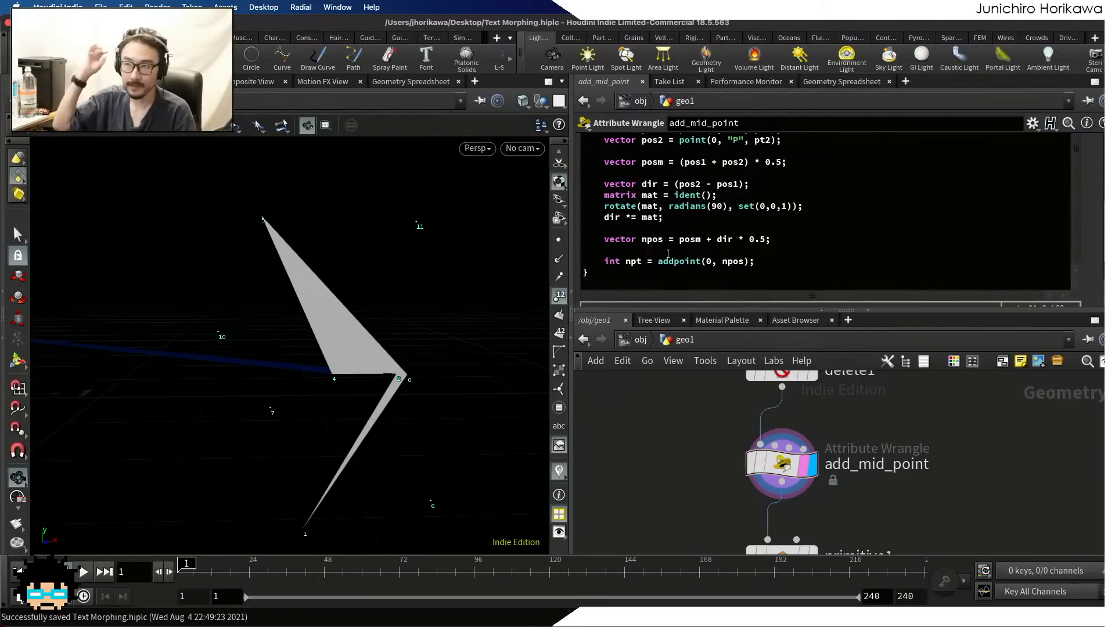
pyautogui.scroll(-3, 271, 236)
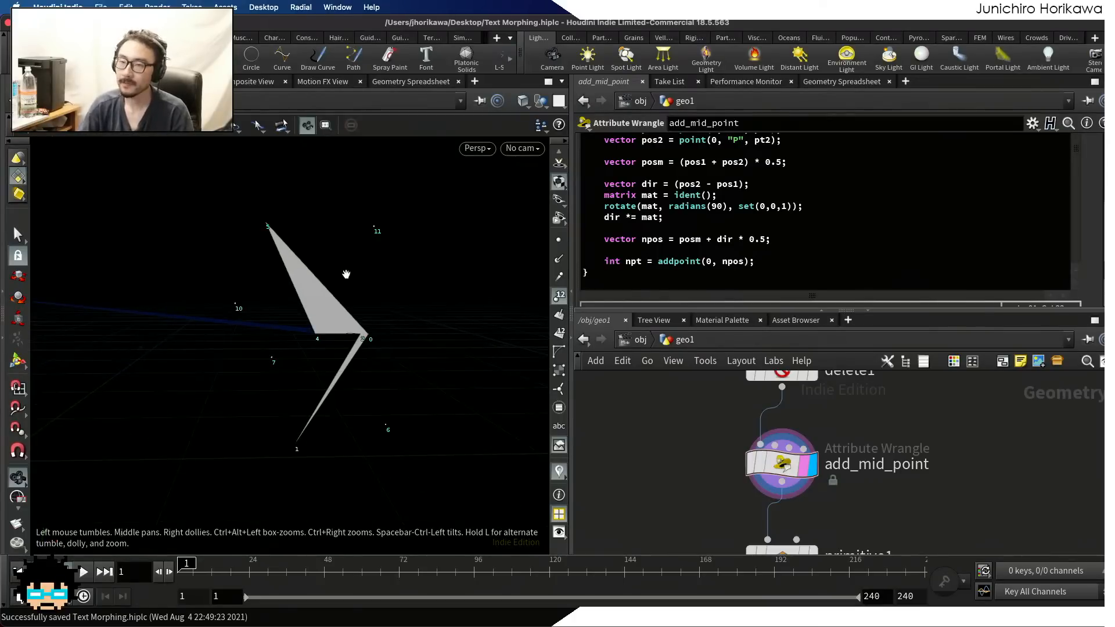
# Add addvertex(0, prim, pt1); below the addpoint statement to wire the edge's first point into the new polyline
pyautogui.click(789, 261)
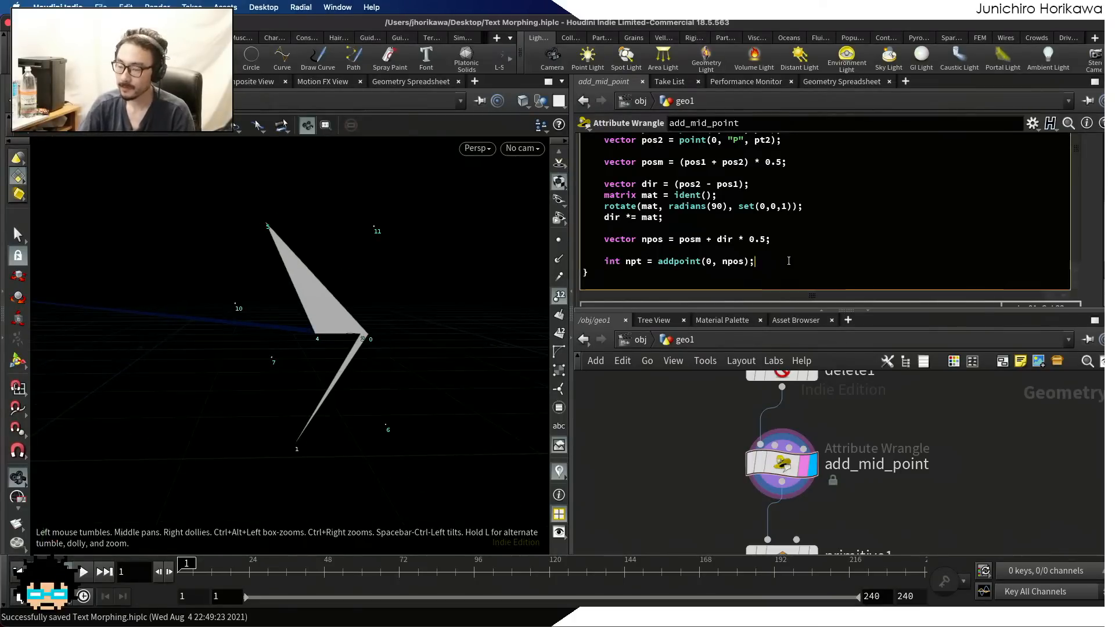
pyautogui.press('Return')
pyautogui.press('Return')
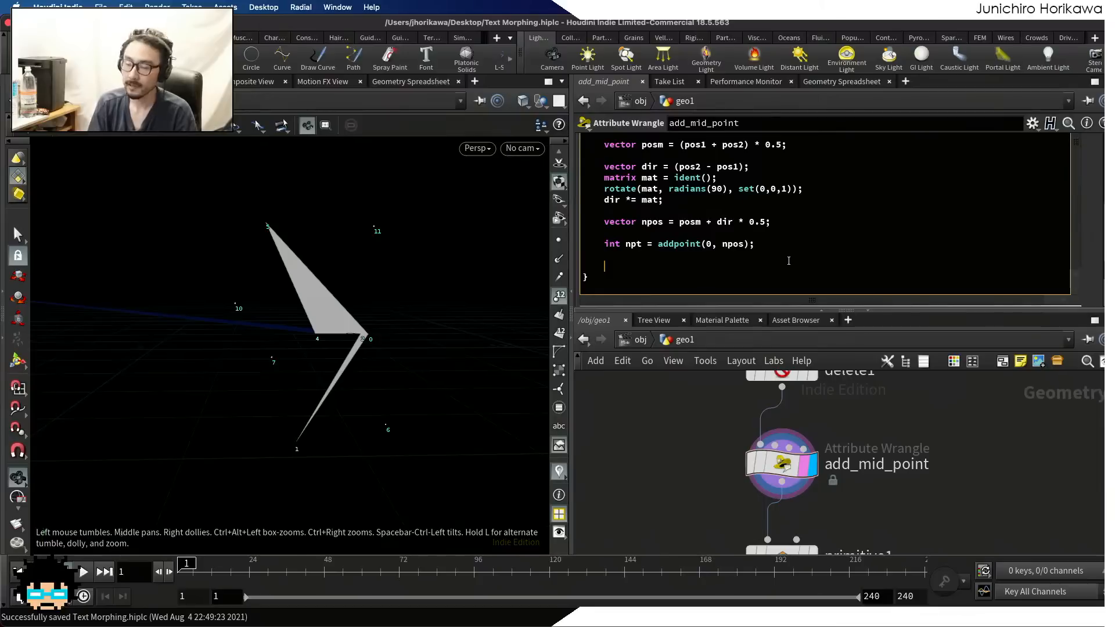
pyautogui.write('addve')
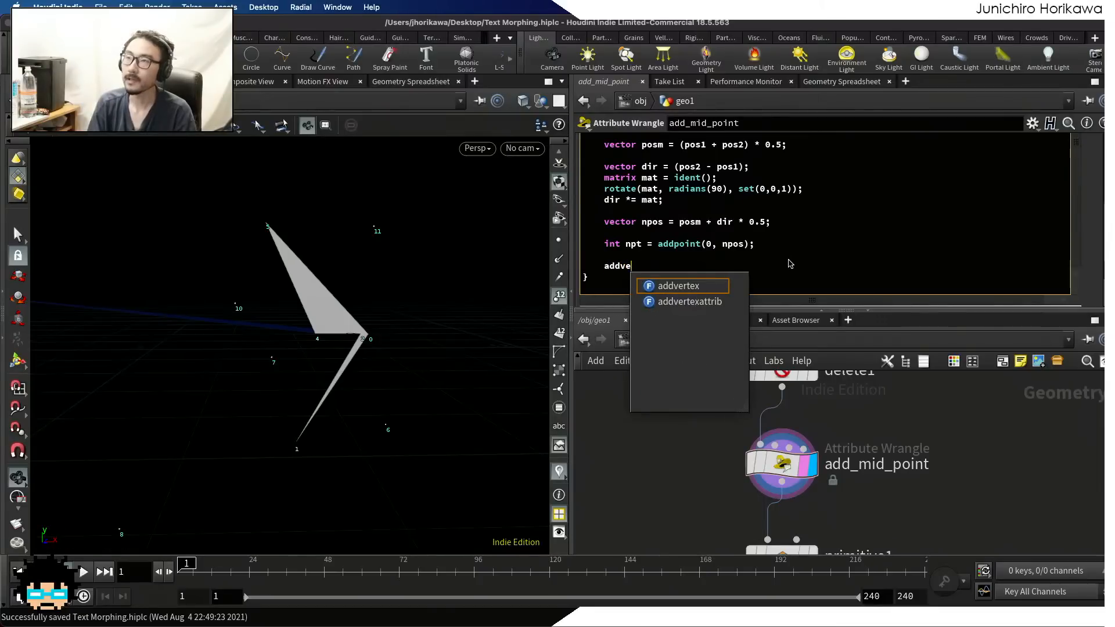
pyautogui.write('rtex(')
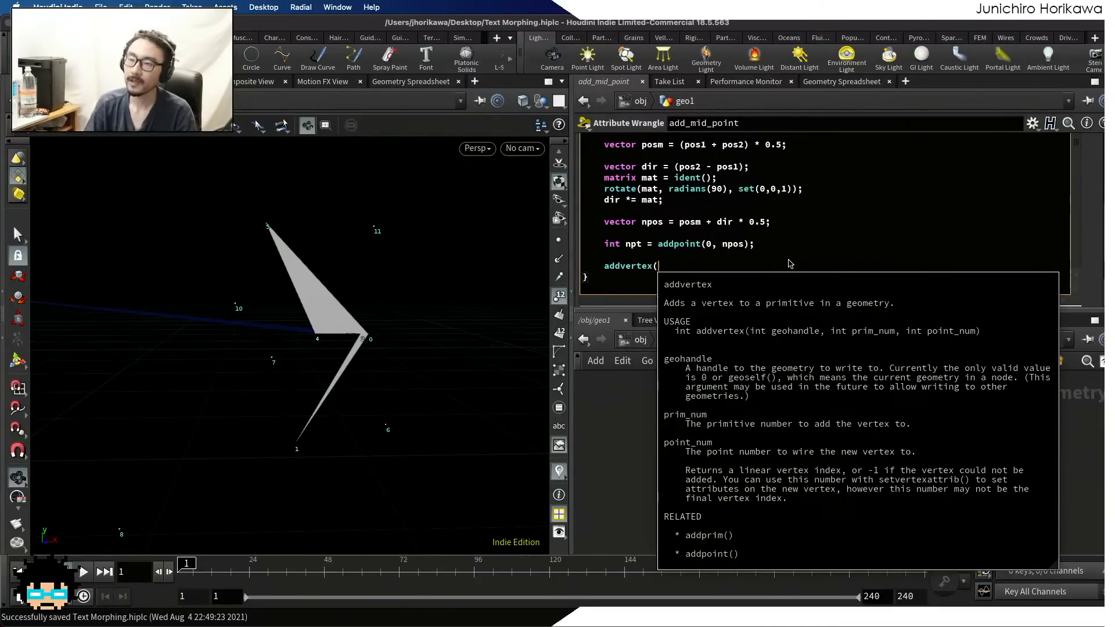
pyautogui.scroll(5, 681, 241)
pyautogui.moveTo(626, 200); pyautogui.dragTo(603, 199)
pyautogui.scroll(-5, 663, 274)
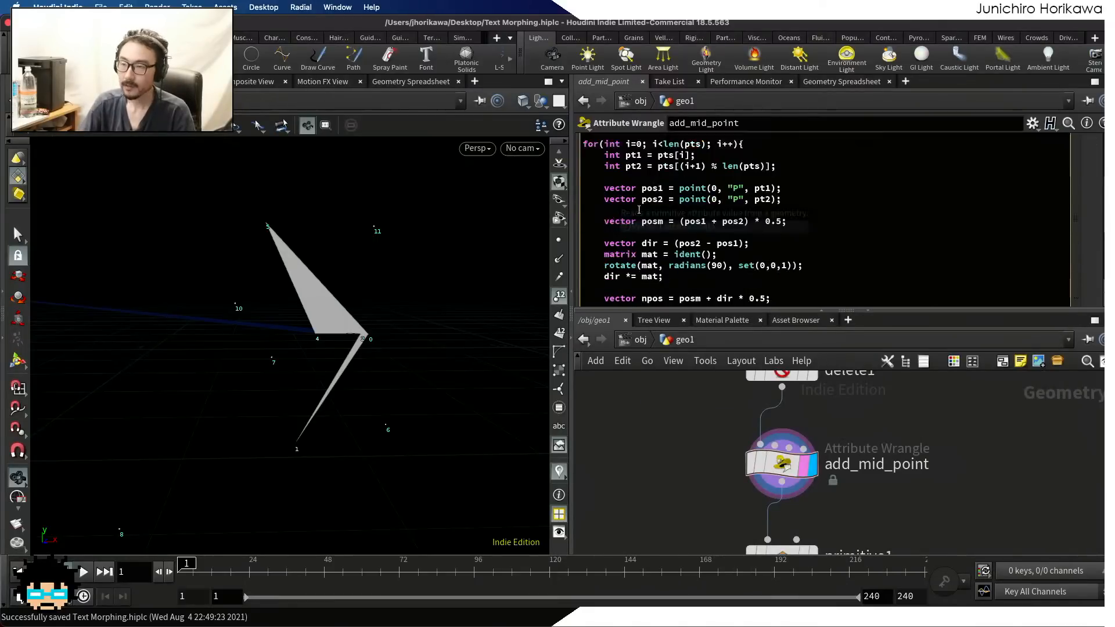
pyautogui.click(664, 268)
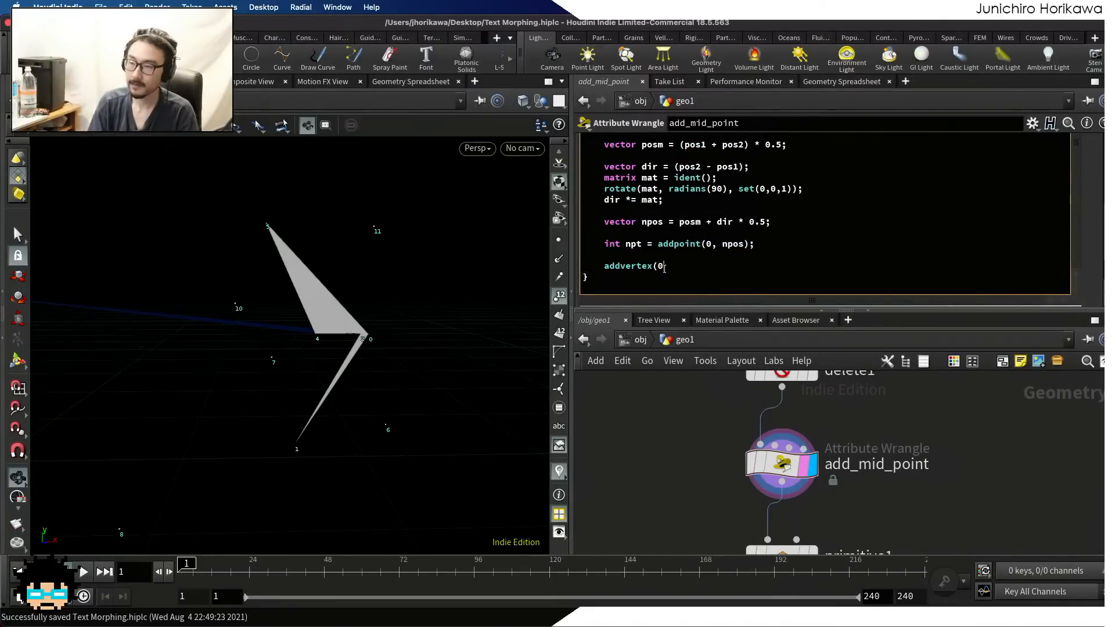
pyautogui.write('0, prim,')
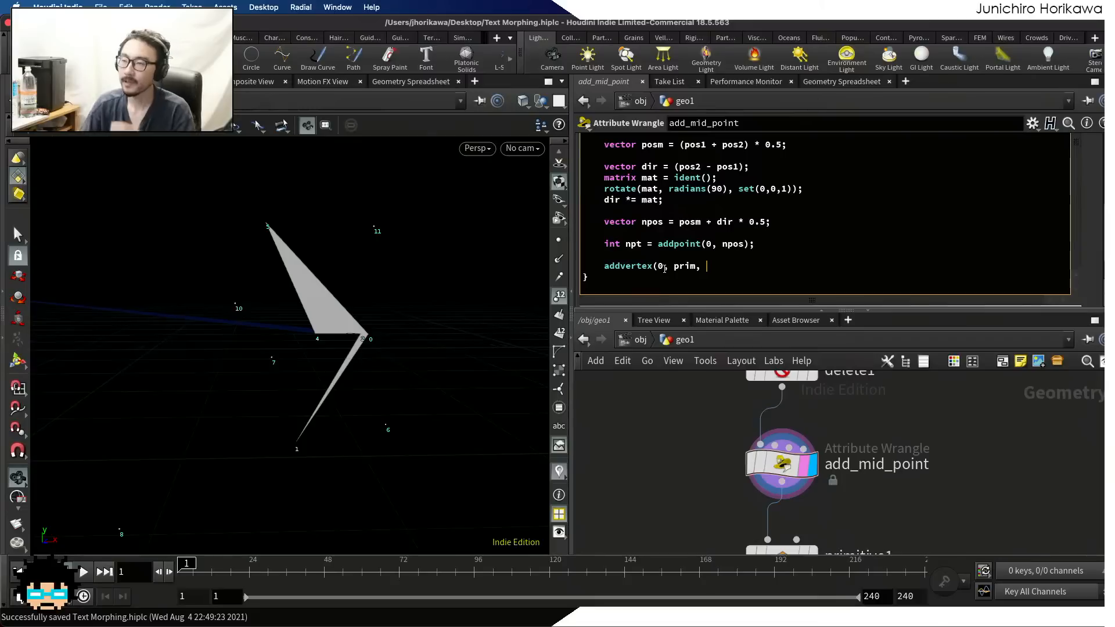
pyautogui.scroll(3, 659, 262)
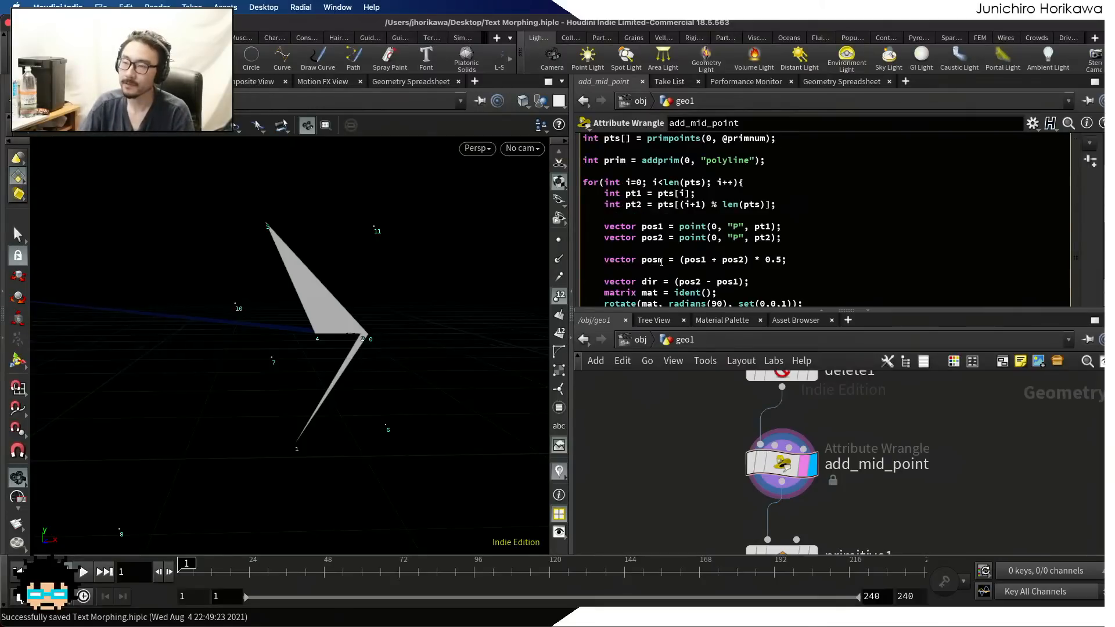
pyautogui.moveTo(712, 192); pyautogui.dragTo(607, 193)
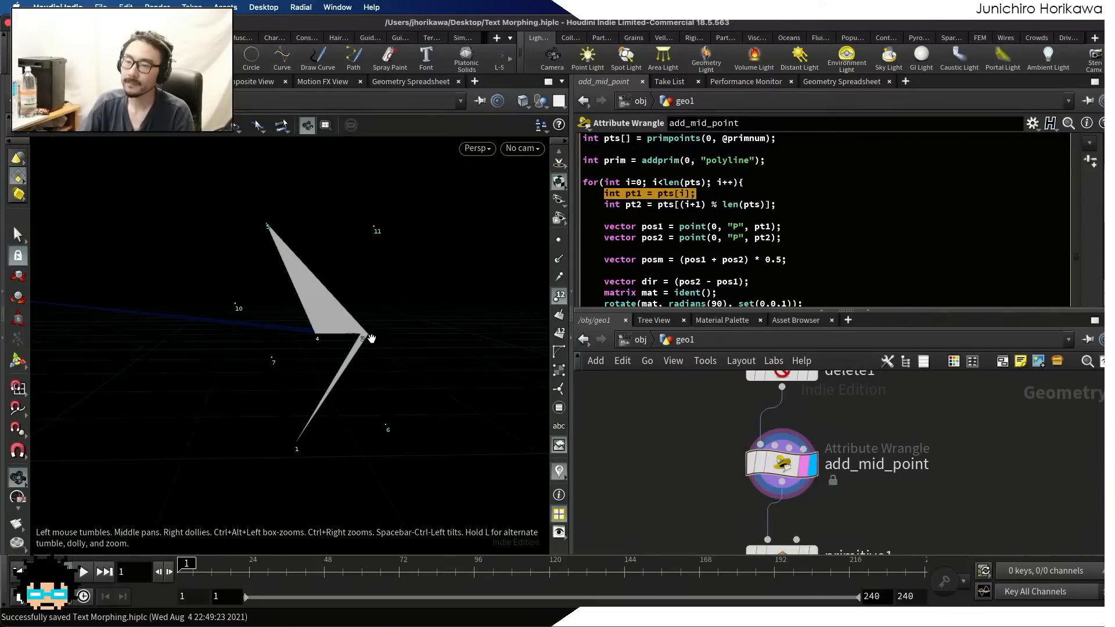
pyautogui.scroll(-3, 689, 222)
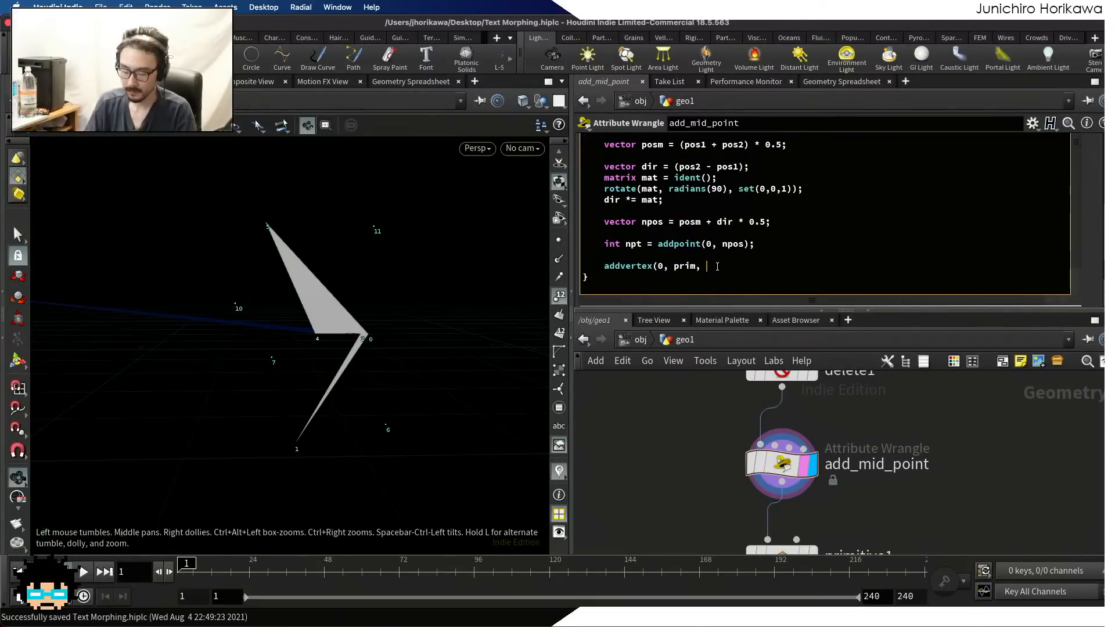
pyautogui.write('t1);')
# Add addvertex(0, prim, npt); below the pt1 addvertex statement to wire the offset point into the new primitive
pyautogui.press('Return')
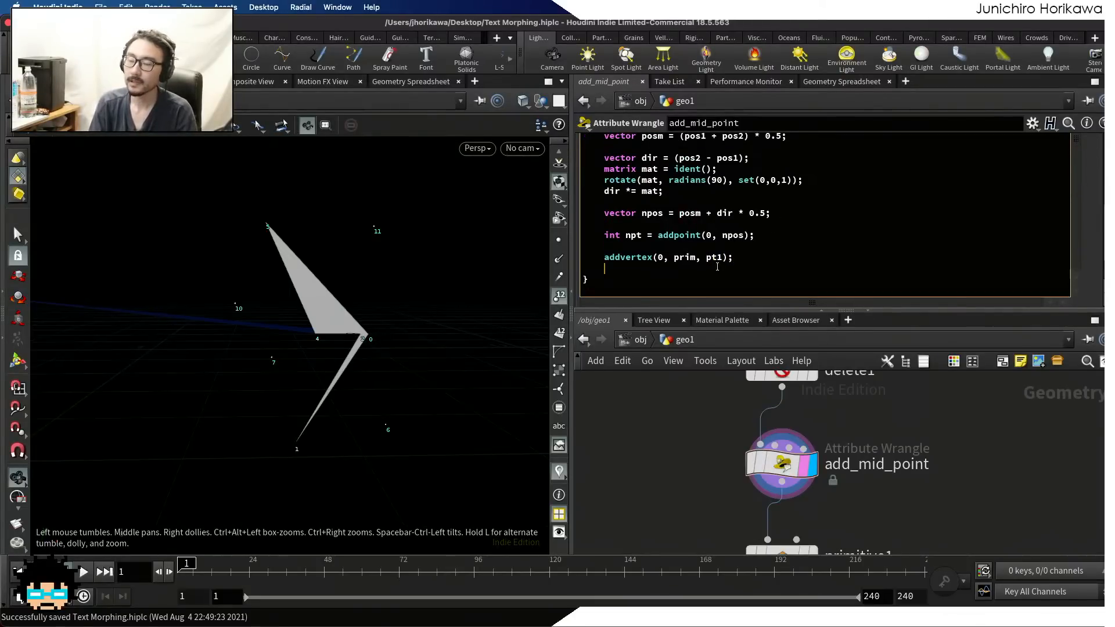
pyautogui.write('addvertex(')
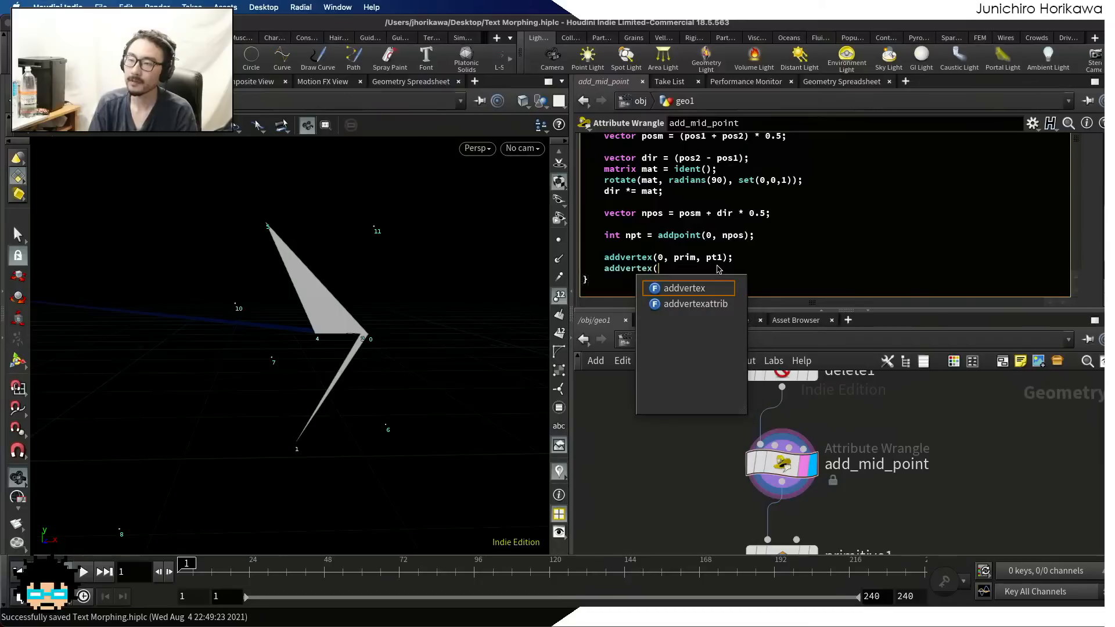
pyautogui.write('0, prim,')
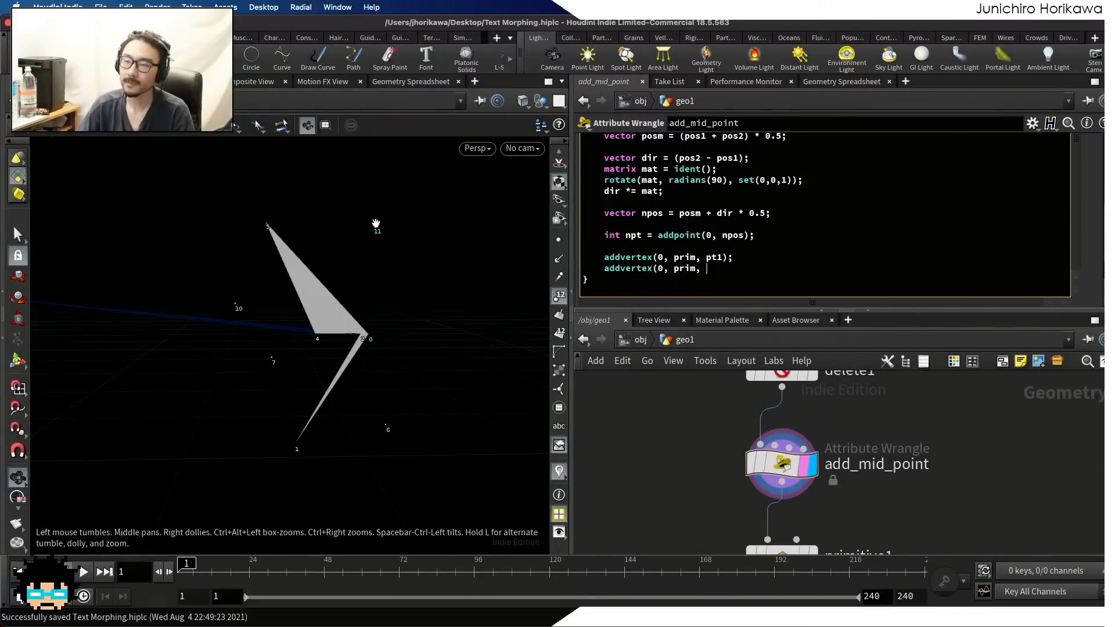
pyautogui.doubleClick(633, 235)
pyautogui.click(723, 268)
pyautogui.write('npt);')
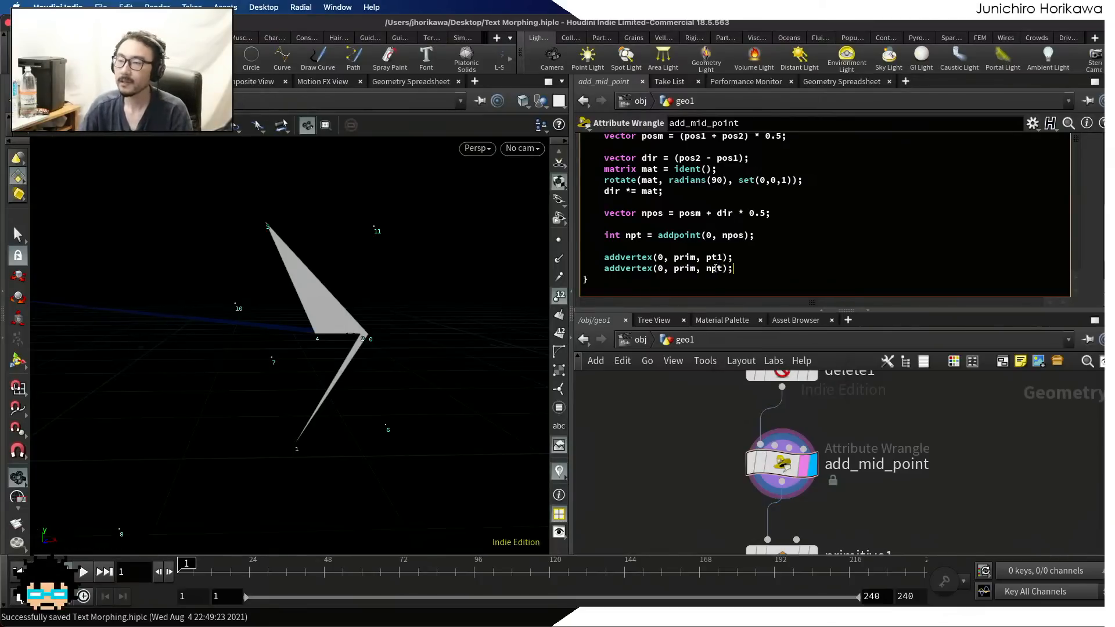
# Review the pt1, pt2 and npt declarations in the wrangle code against the numbered points in the viewport
pyautogui.scroll(6, 715, 269)
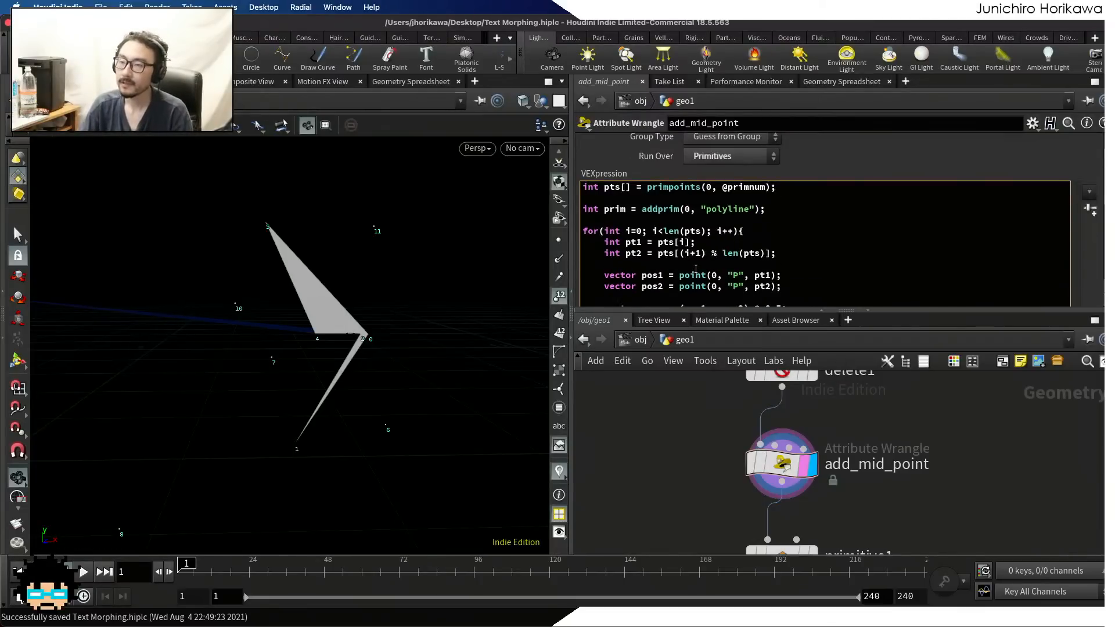
pyautogui.moveTo(775, 253); pyautogui.dragTo(604, 253)
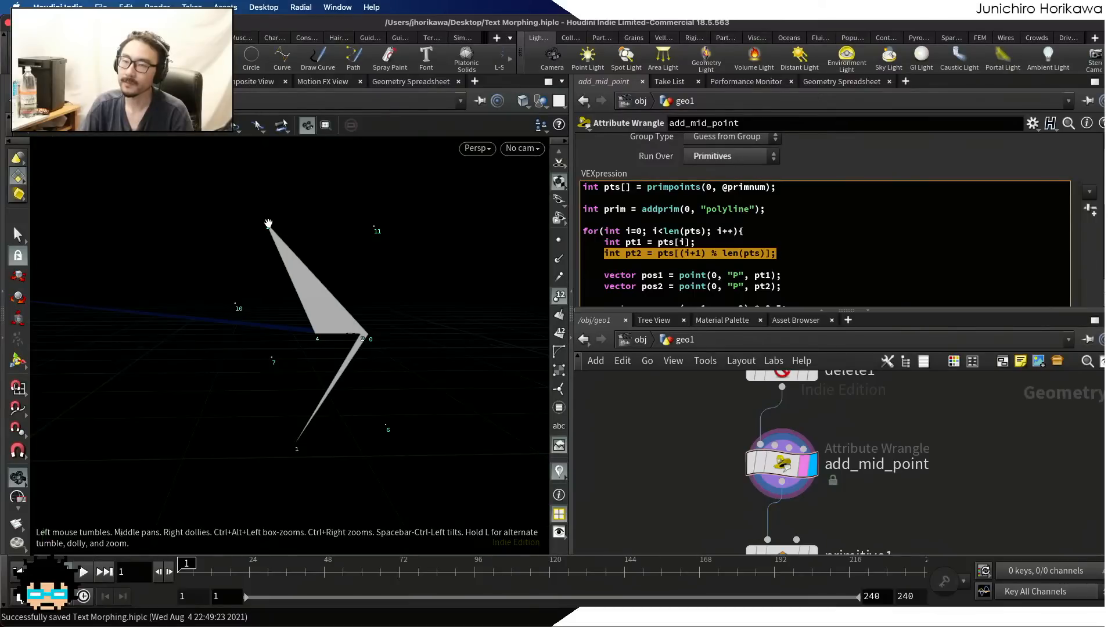
pyautogui.scroll(-1, 691, 262)
pyautogui.click(651, 256)
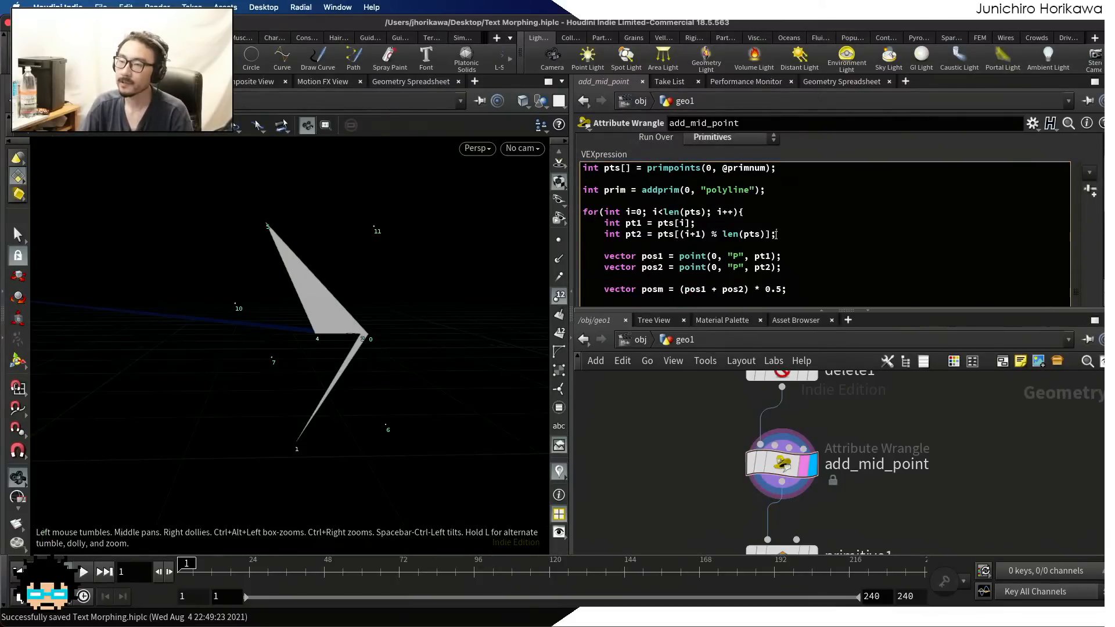
pyautogui.moveTo(775, 234); pyautogui.dragTo(608, 234)
pyautogui.click(607, 234)
pyautogui.moveTo(709, 223); pyautogui.dragTo(602, 223)
pyautogui.scroll(-5, 669, 223)
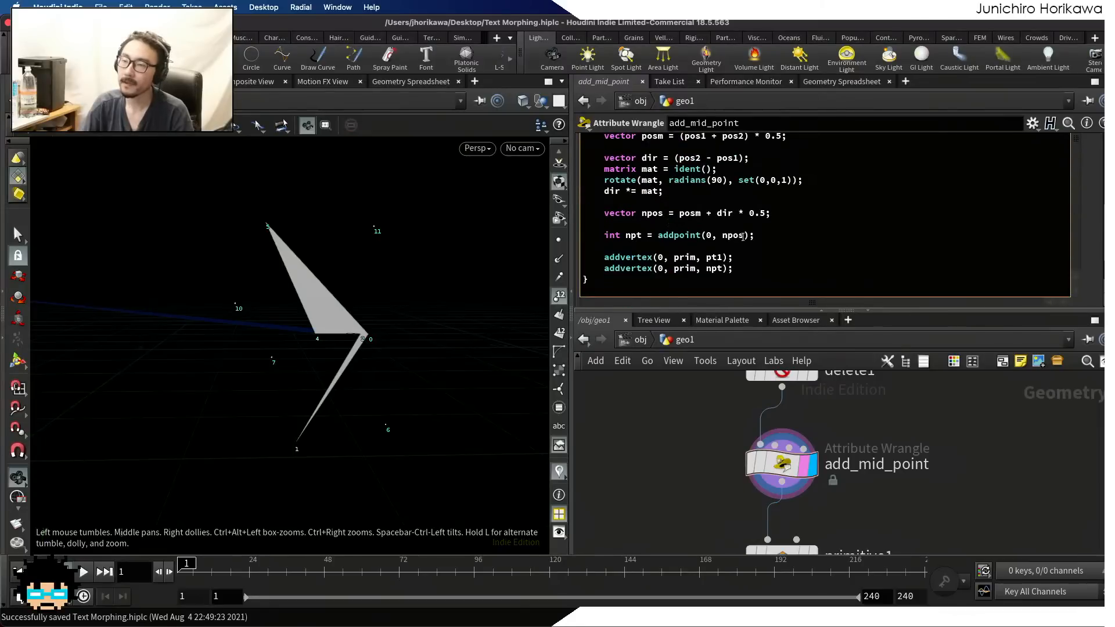
pyautogui.moveTo(755, 235); pyautogui.dragTo(604, 235)
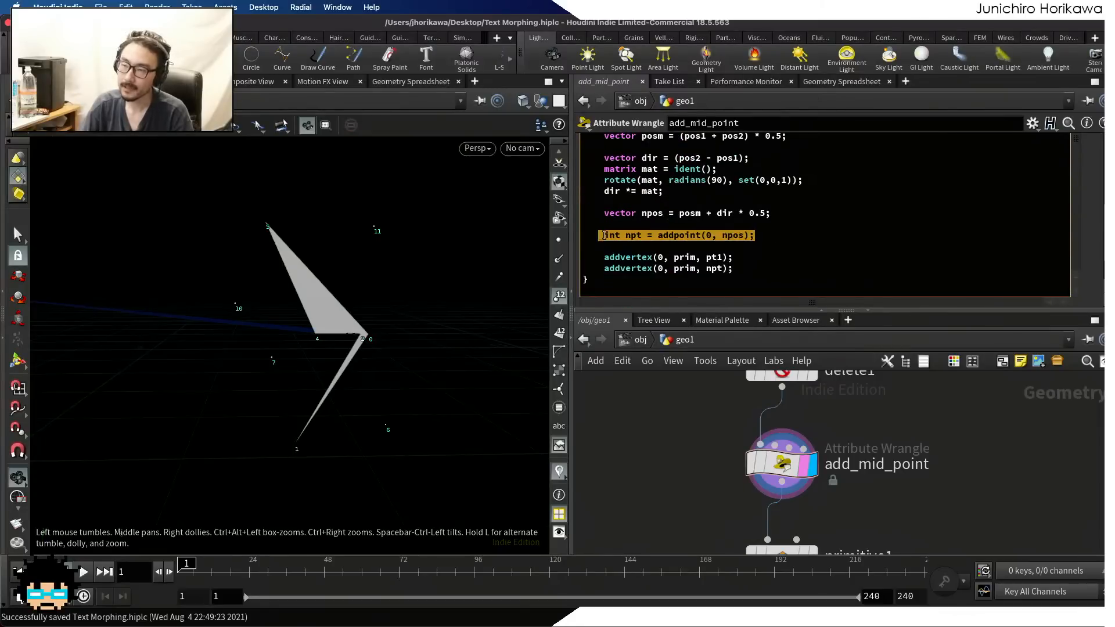
# Apply the wrangle code and inspect the generated polyline around the polygon in the viewport
pyautogui.click(645, 450)
pyautogui.scroll(-5, 417, 343)
pyautogui.scroll(-1, 417, 343)
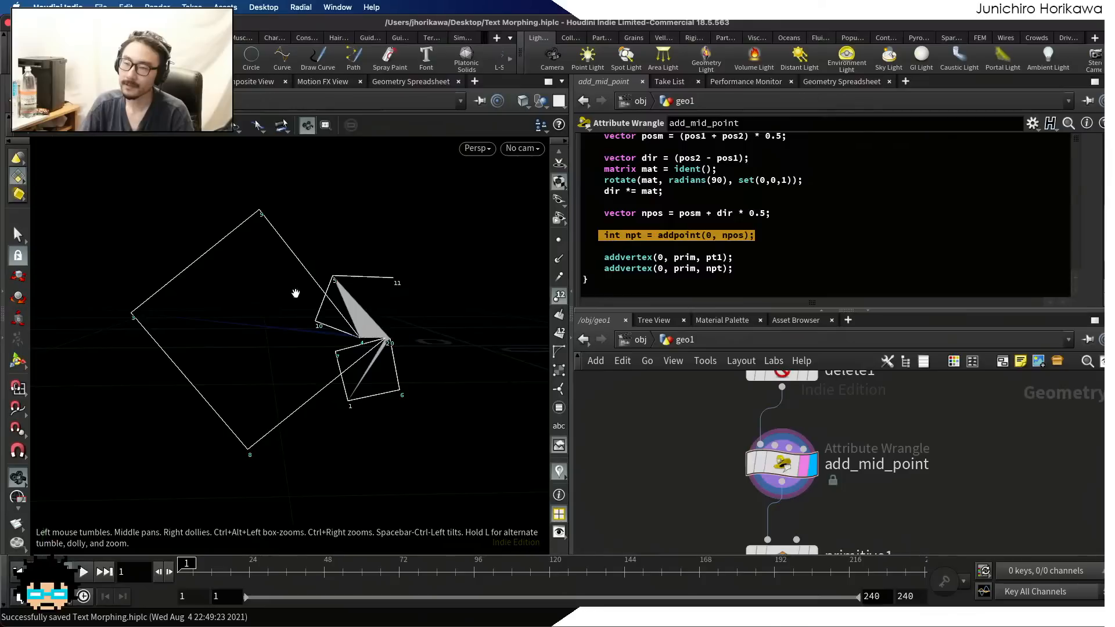
pyautogui.scroll(3, 367, 290)
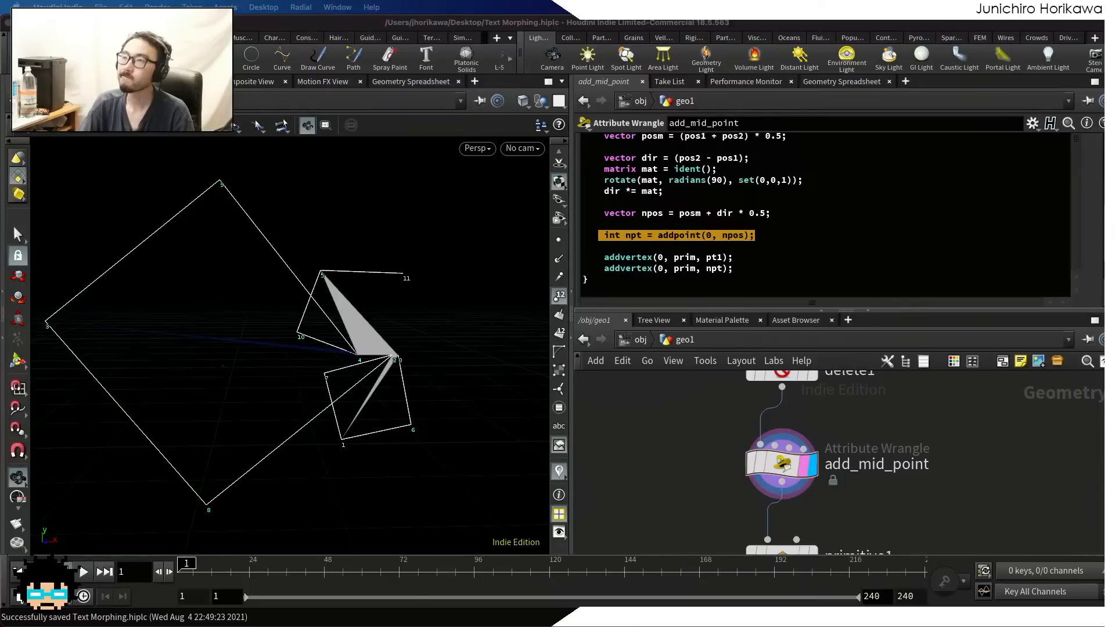
# Change the addprim primitive type to "poly" near the top of the wrangle code and apply it
pyautogui.click(813, 259)
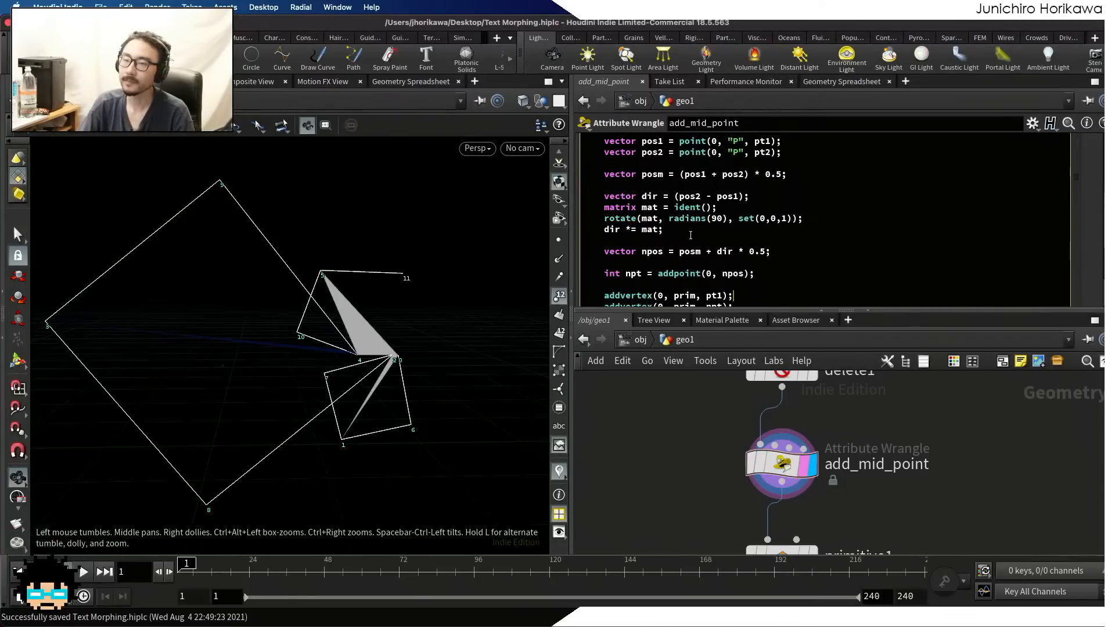
pyautogui.scroll(6, 763, 225)
pyautogui.moveTo(751, 210); pyautogui.dragTo(728, 210)
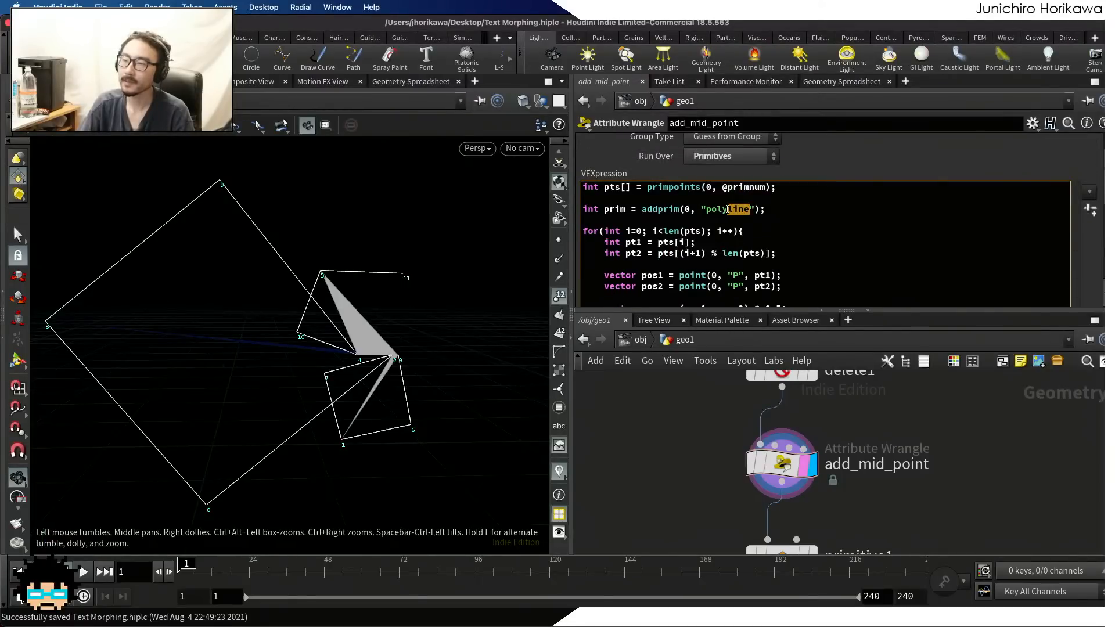
pyautogui.press('BackSpace')
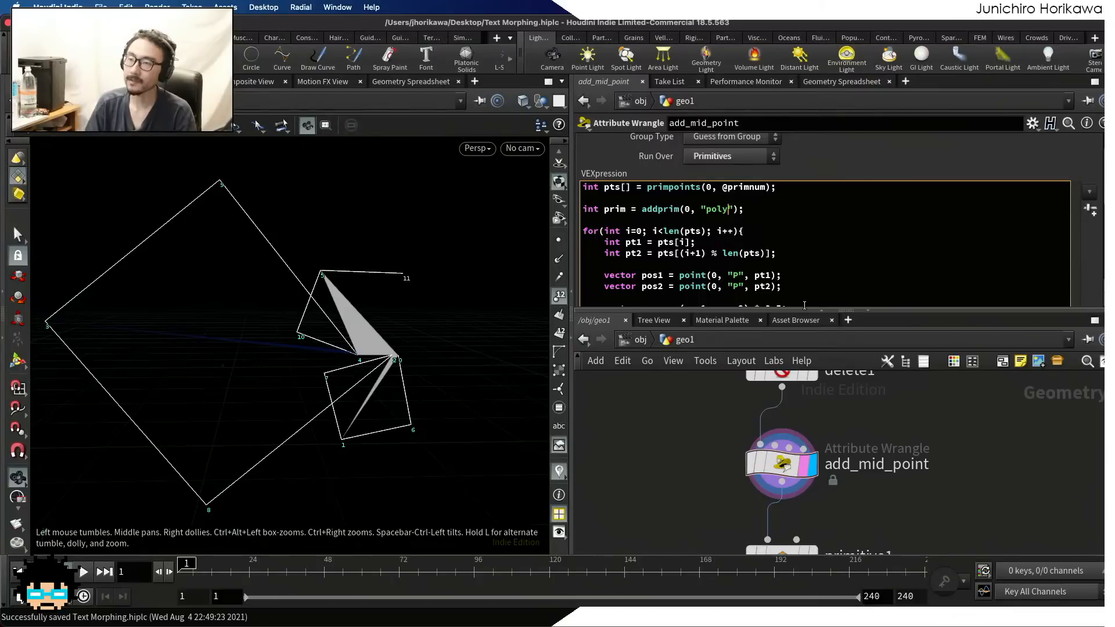
pyautogui.click(696, 427)
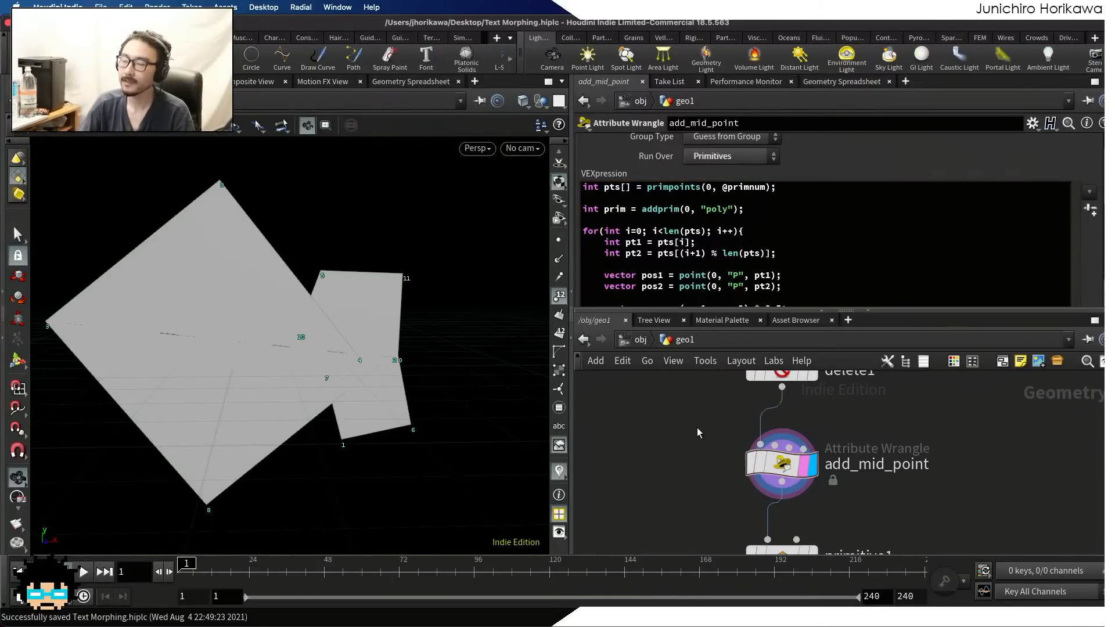
# Examine the wrangle code and look closely at where the original and new polygons overlap in the viewport
pyautogui.scroll(-1, 697, 426)
pyautogui.scroll(-3, 740, 234)
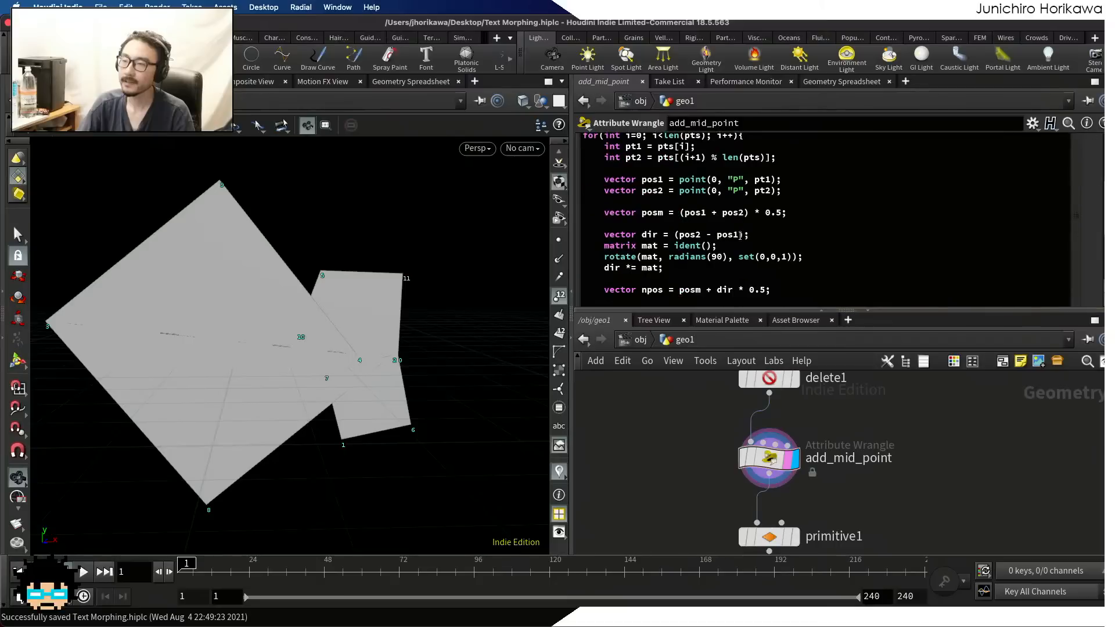
pyautogui.scroll(-3, 740, 234)
pyautogui.scroll(6, 740, 235)
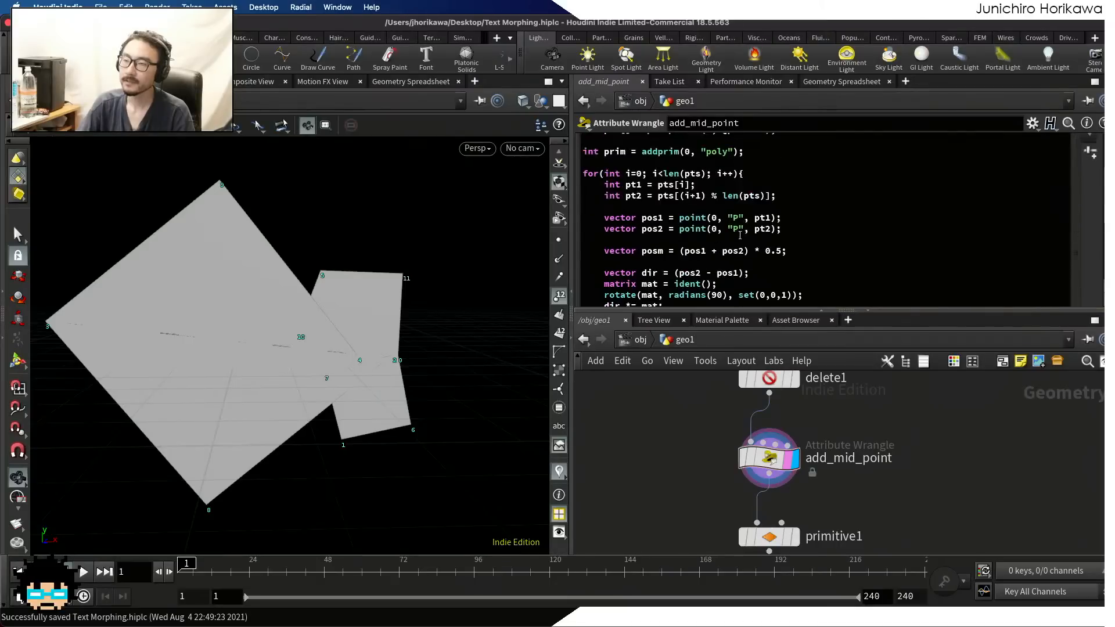
pyautogui.scroll(3, 326, 354)
pyautogui.scroll(2, 327, 354)
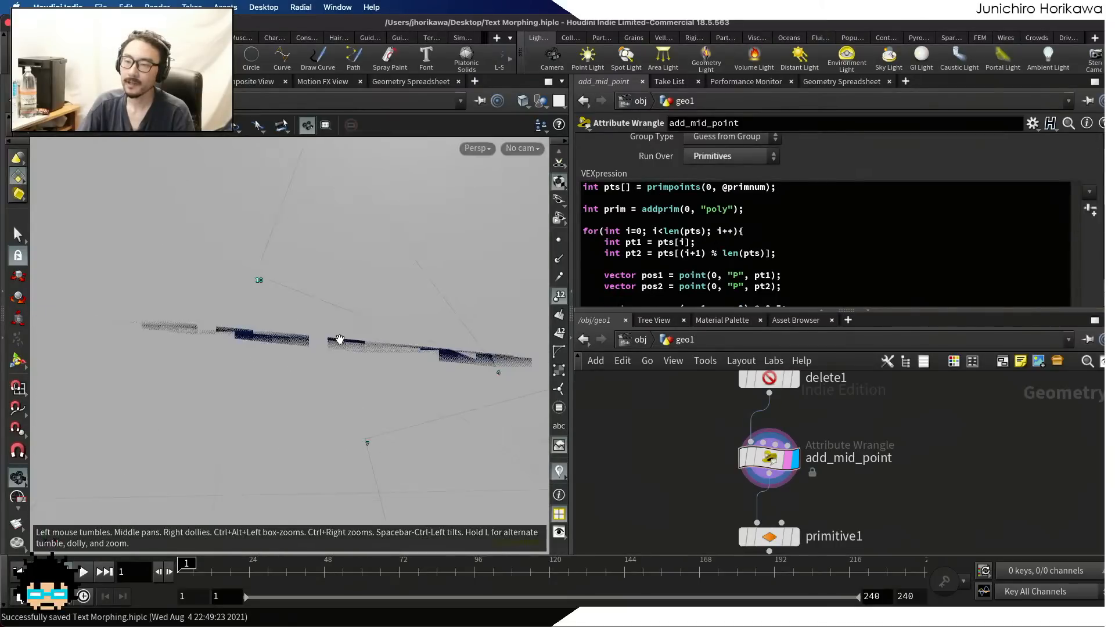
pyautogui.scroll(-3, 639, 264)
pyautogui.scroll(-3, 639, 264)
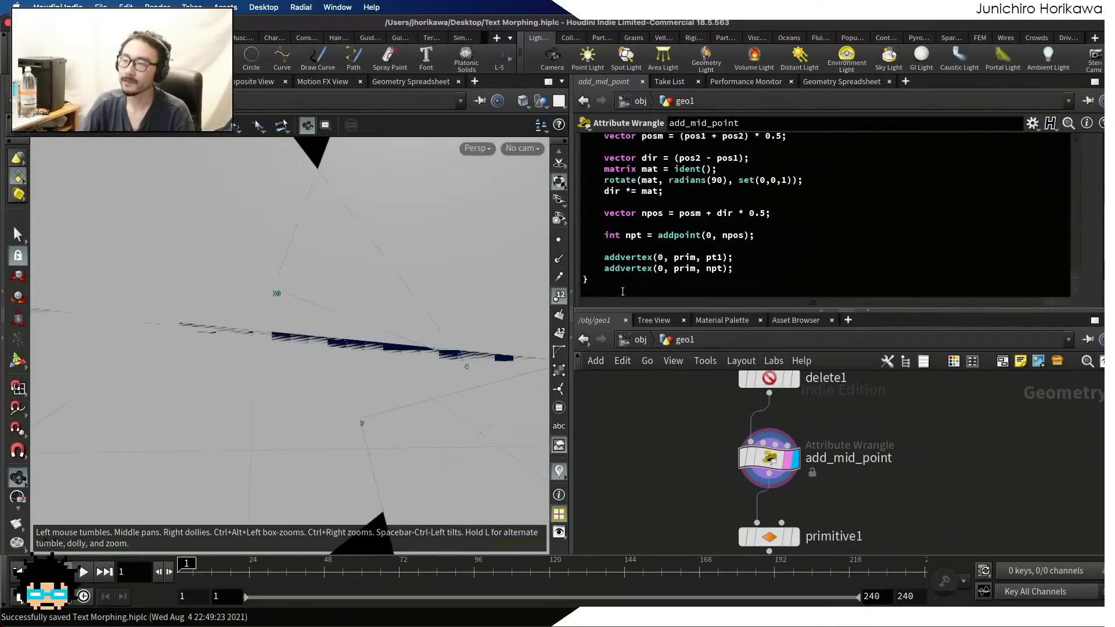
pyautogui.click(622, 287)
pyautogui.press('Return')
pyautogui.press('Return')
pyautogui.write('remove')
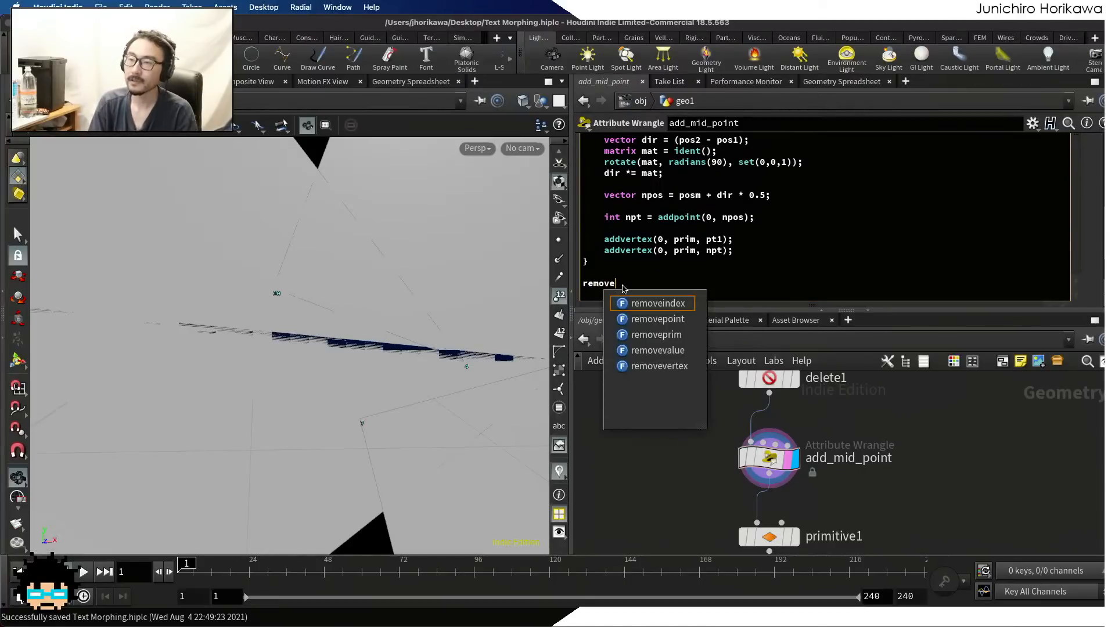
pyautogui.write('prim')
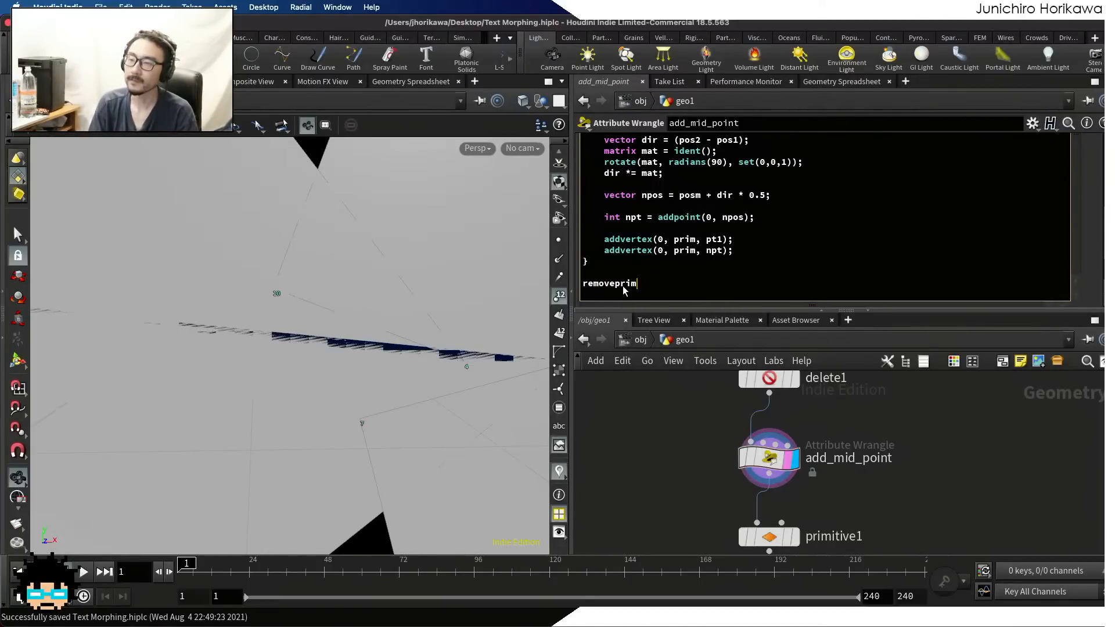
pyautogui.write('(0, @primn')
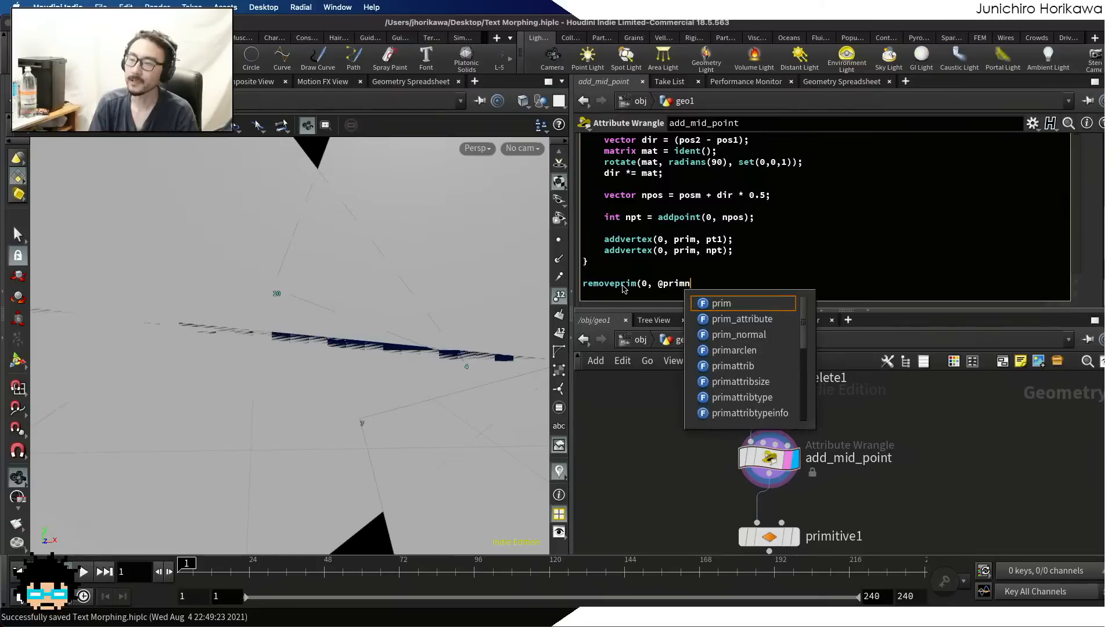
pyautogui.write('um, 1);')
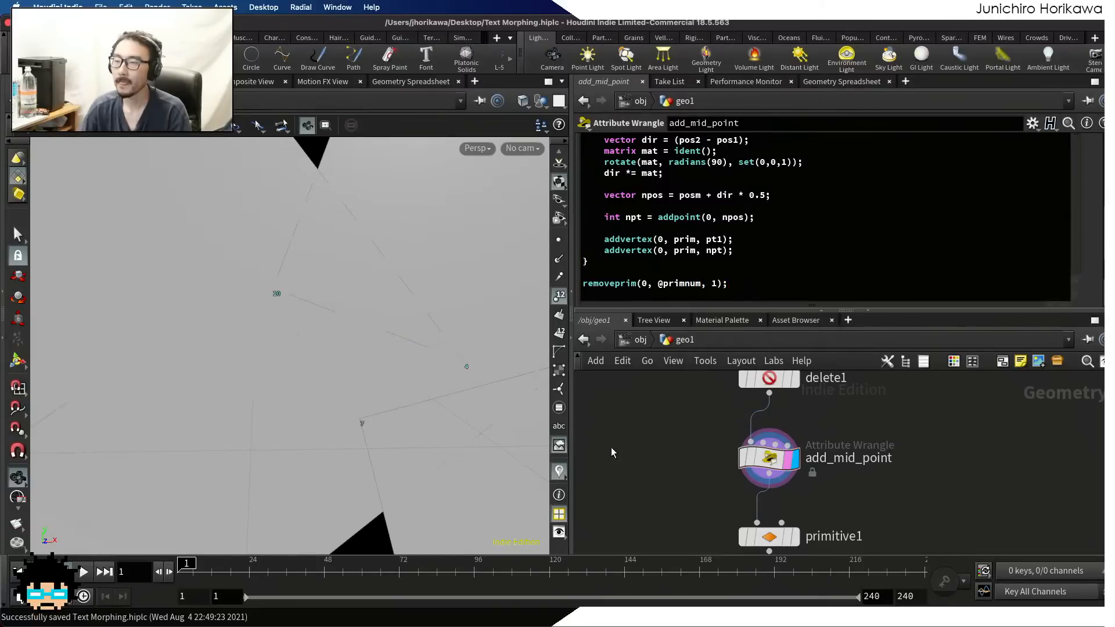
# Bring the whole polygon into view and turn off the point number display
pyautogui.moveTo(423, 372); pyautogui.dragTo(391, 296)
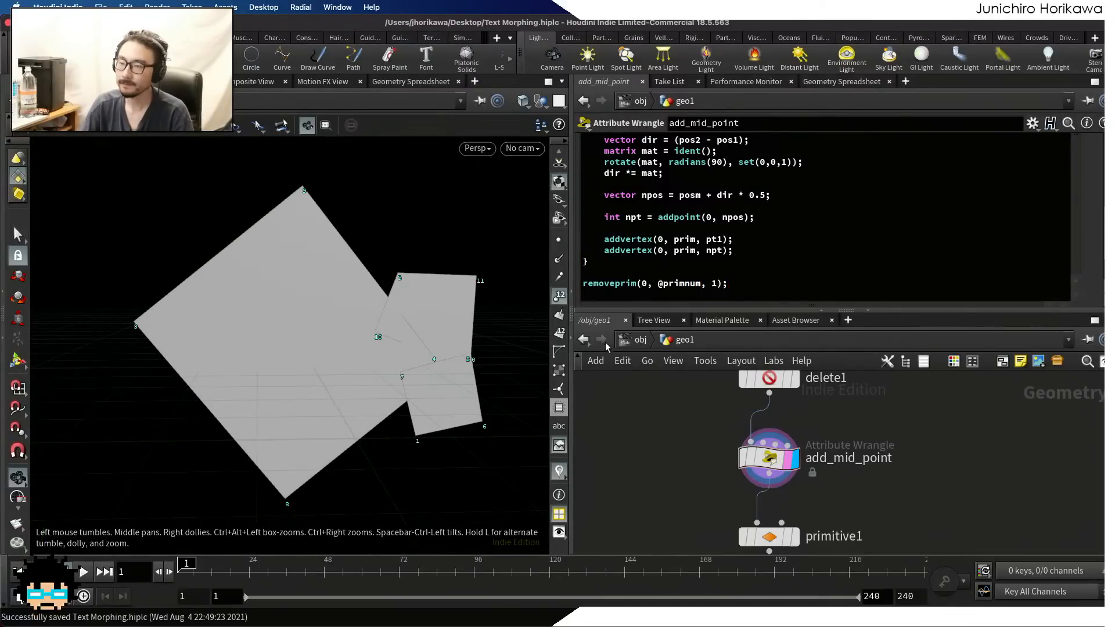
pyautogui.click(558, 295)
# Display the output of the primitive1 node below add_mid_point and show its parameters
pyautogui.scroll(-2, 656, 440)
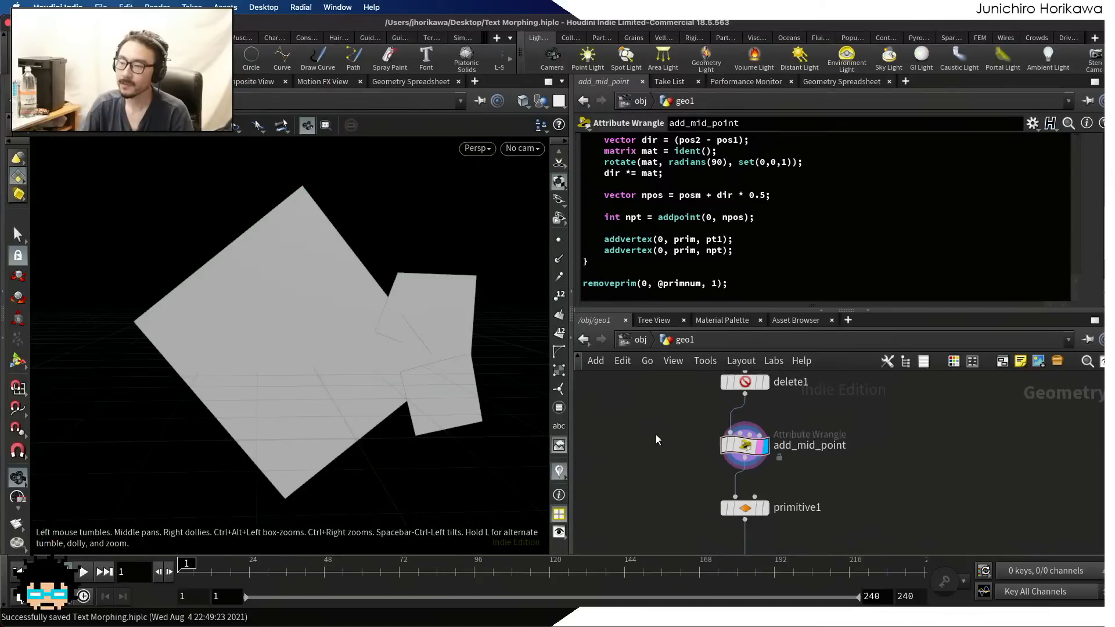
pyautogui.moveTo(656, 439); pyautogui.dragTo(647, 392, button='middle')
pyautogui.scroll(2, 753, 455)
pyautogui.scroll(-3, 754, 455)
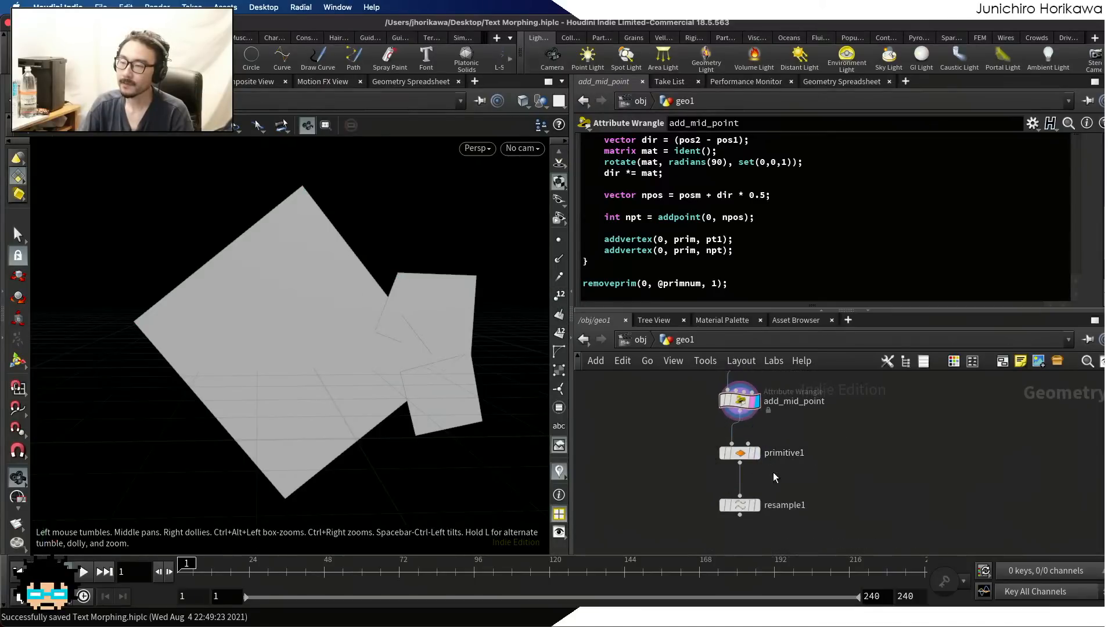
pyautogui.scroll(4, 746, 505)
pyautogui.scroll(-3, 744, 482)
pyautogui.scroll(1, 759, 493)
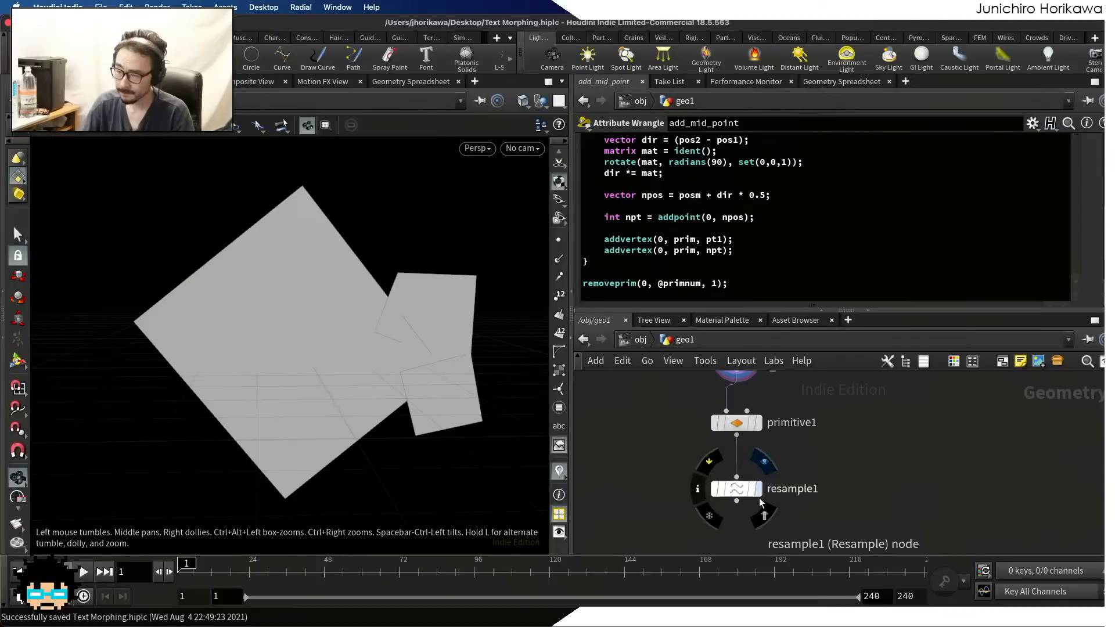
pyautogui.scroll(3, 760, 503)
pyautogui.scroll(-4, 749, 465)
pyautogui.click(754, 441)
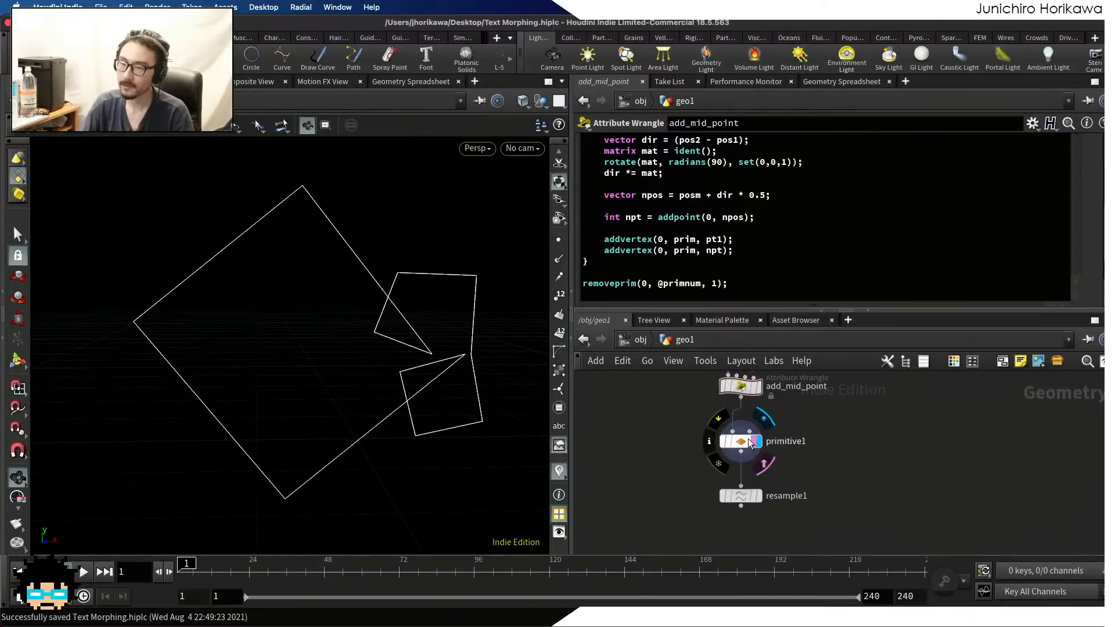
pyautogui.click(746, 442)
pyautogui.scroll(2, 755, 495)
# Display the resample1 node's output, show its parameters, and inspect the smoothed curve where its corners meet
pyautogui.click(769, 498)
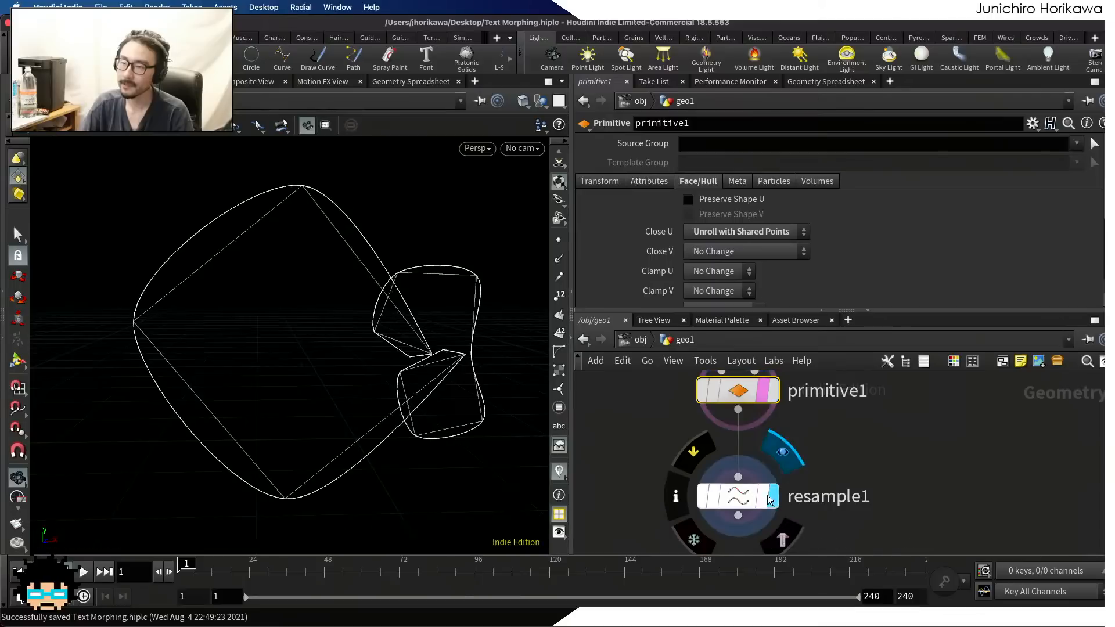
pyautogui.click(750, 503)
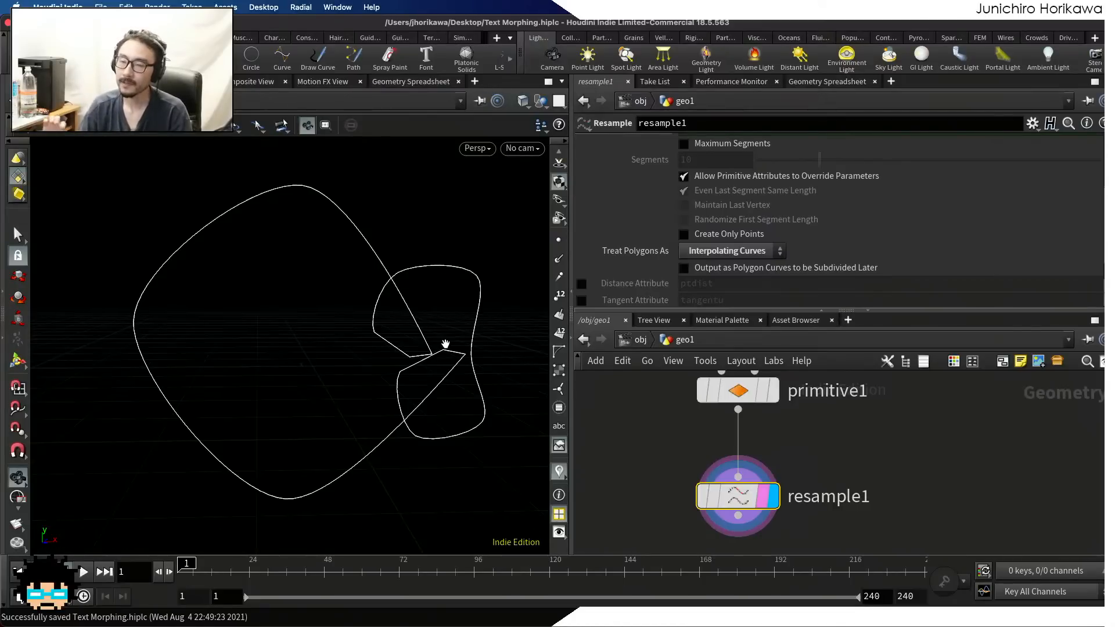
pyautogui.scroll(10, 443, 354)
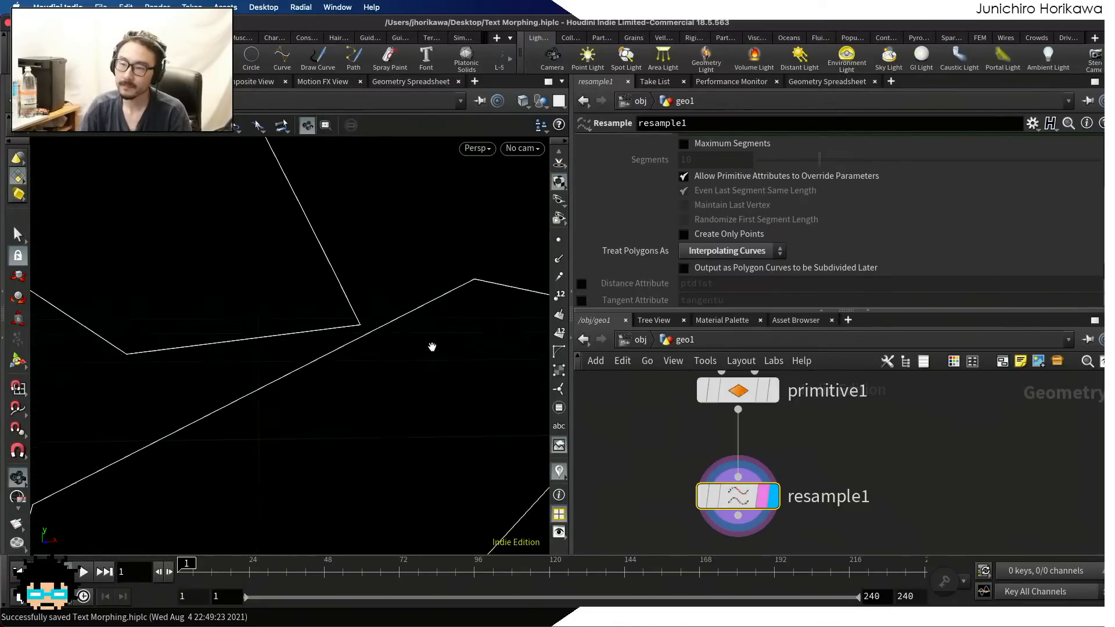
pyautogui.scroll(-10, 432, 346)
pyautogui.scroll(-5, 698, 479)
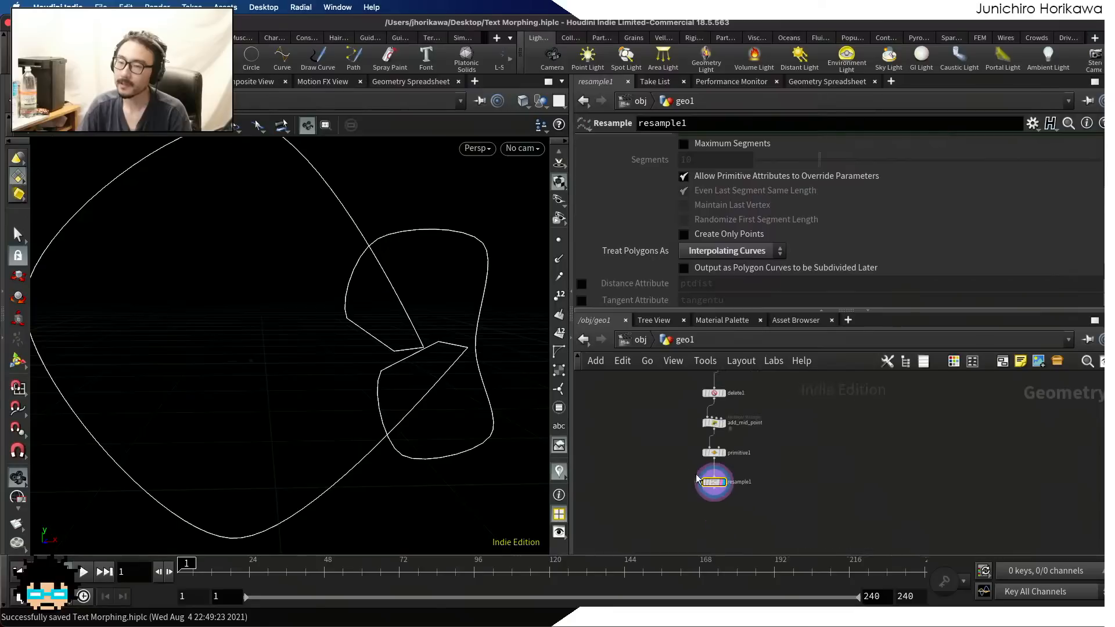
# Set smooth res to 0.017 on the CONTROLLER null and turn on point display in the viewport
pyautogui.moveTo(624, 437); pyautogui.dragTo(660, 480, button='middle')
pyautogui.moveTo(635, 391)
pyautogui.mouseDown(button='middle')
pyautogui.moveTo(644, 461)
pyautogui.moveTo(674, 538)
pyautogui.mouseUp(button='middle')
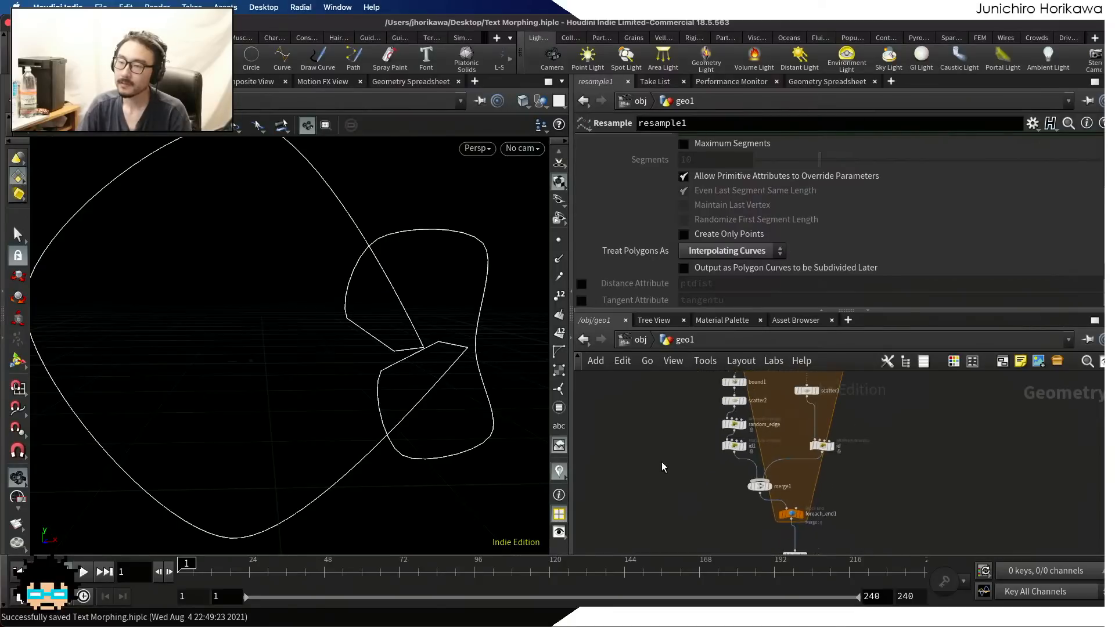
pyautogui.moveTo(659, 421); pyautogui.dragTo(673, 555, button='middle')
pyautogui.scroll(5, 703, 423)
pyautogui.click(708, 386)
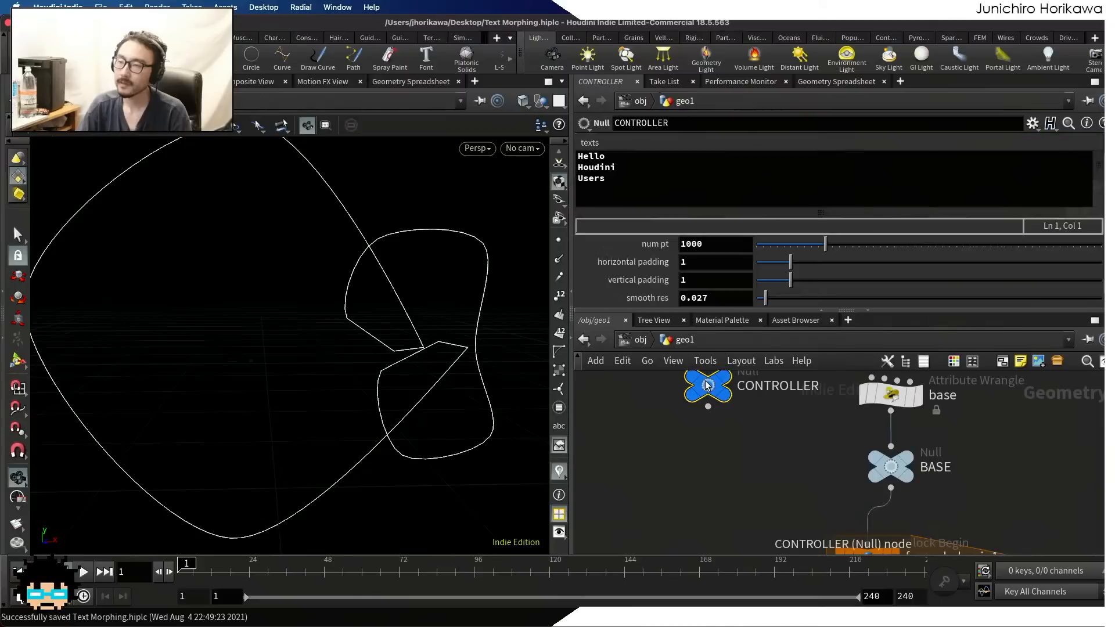
pyautogui.moveTo(765, 300); pyautogui.dragTo(758, 303)
pyautogui.click(558, 241)
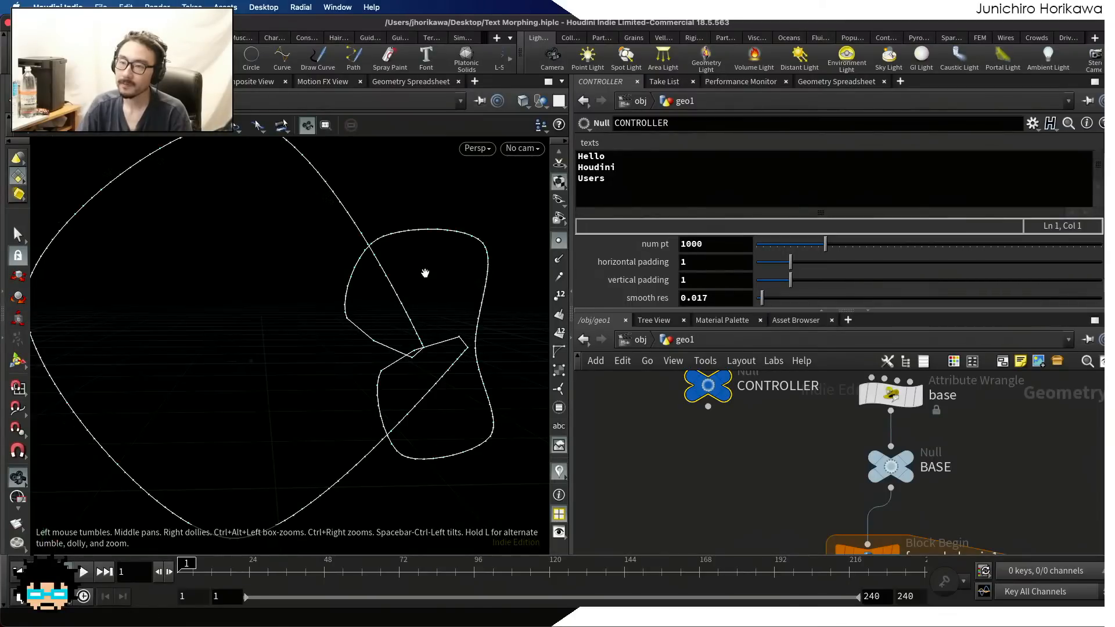
# Set smooth res to 0.003 on the CONTROLLER null and inspect the resampled curve where its corners meet
pyautogui.scroll(-2, 413, 275)
pyautogui.scroll(3, 445, 331)
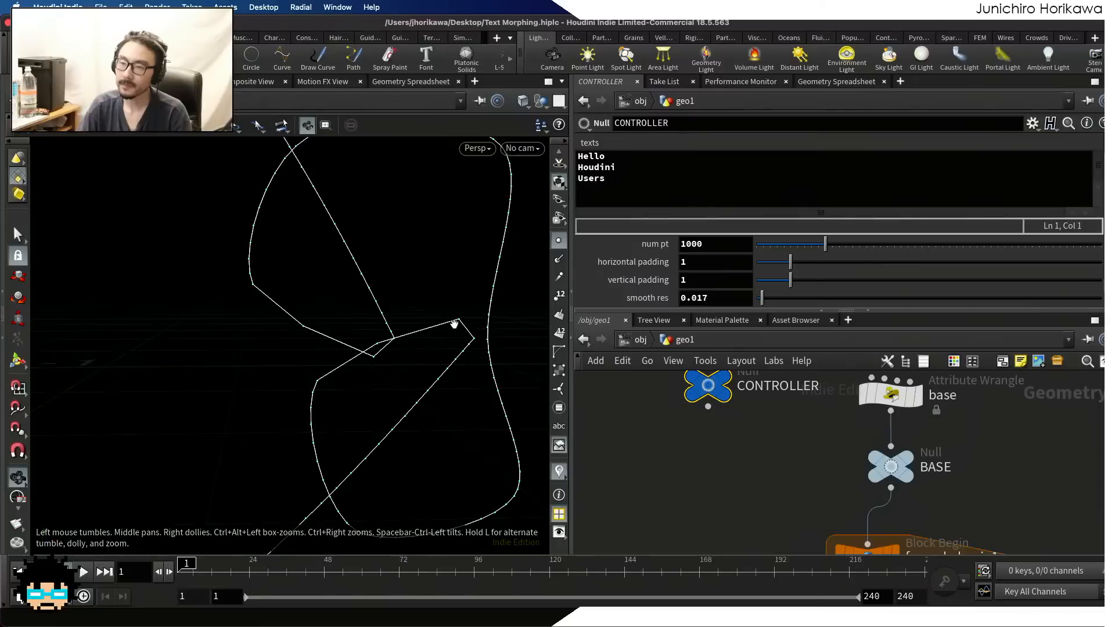
pyautogui.moveTo(762, 300); pyautogui.dragTo(757, 306)
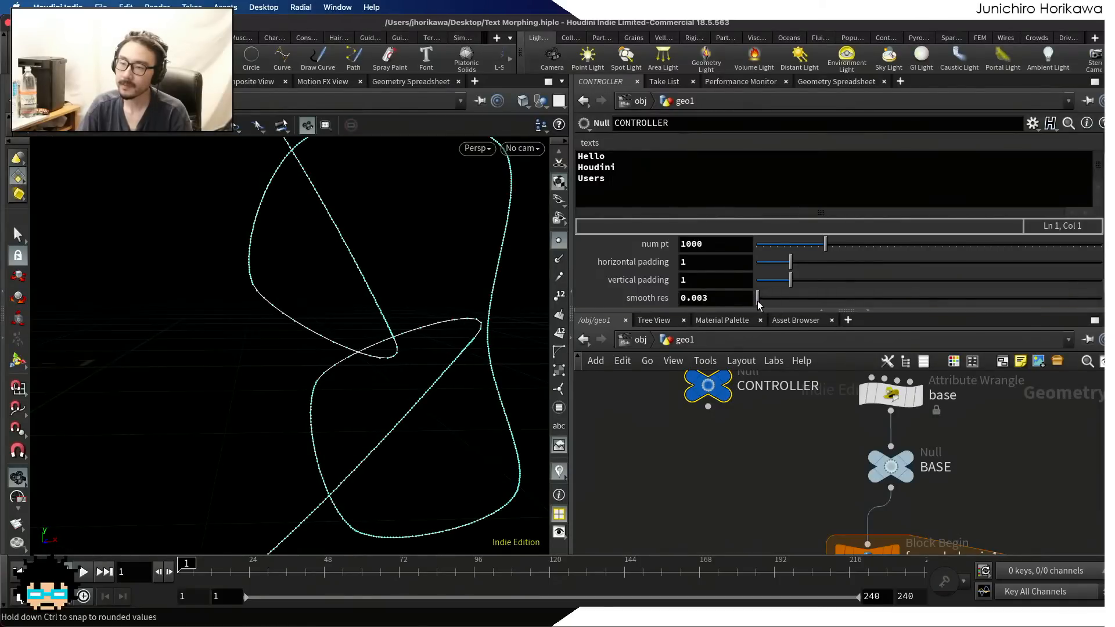
pyautogui.scroll(-8, 421, 314)
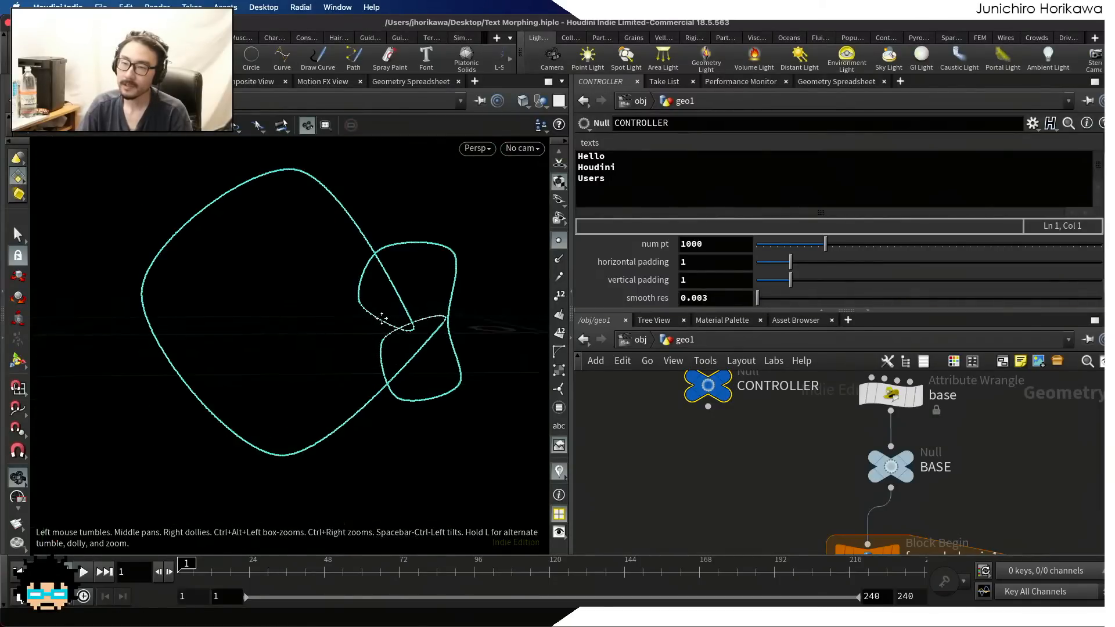
pyautogui.moveTo(378, 316); pyautogui.dragTo(401, 333, button='middle')
pyautogui.scroll(2, 401, 333)
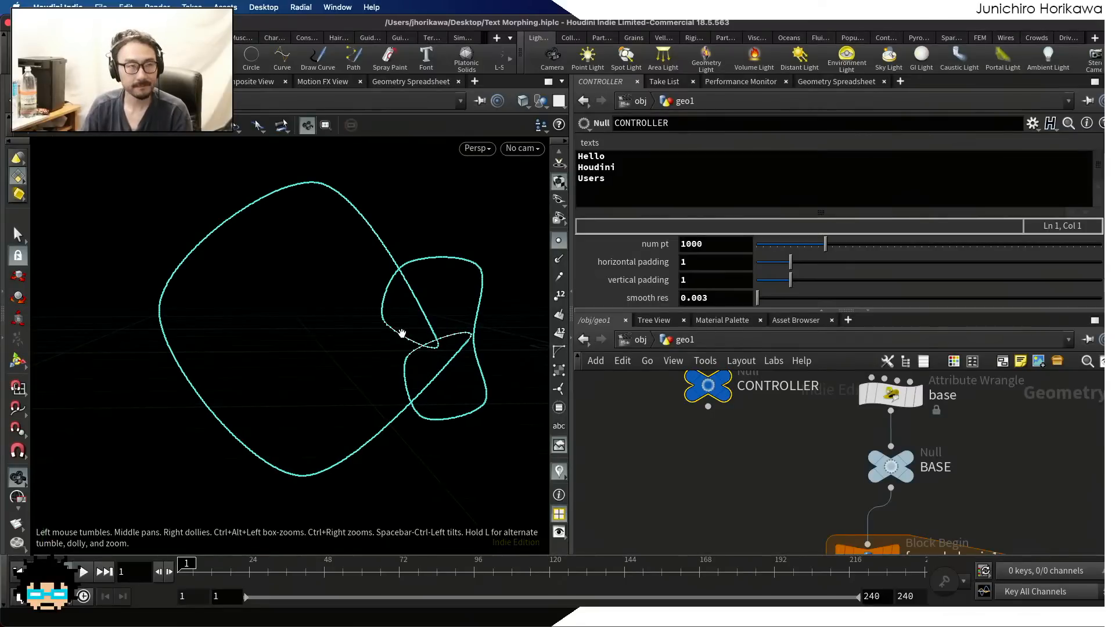
pyautogui.scroll(6, 426, 332)
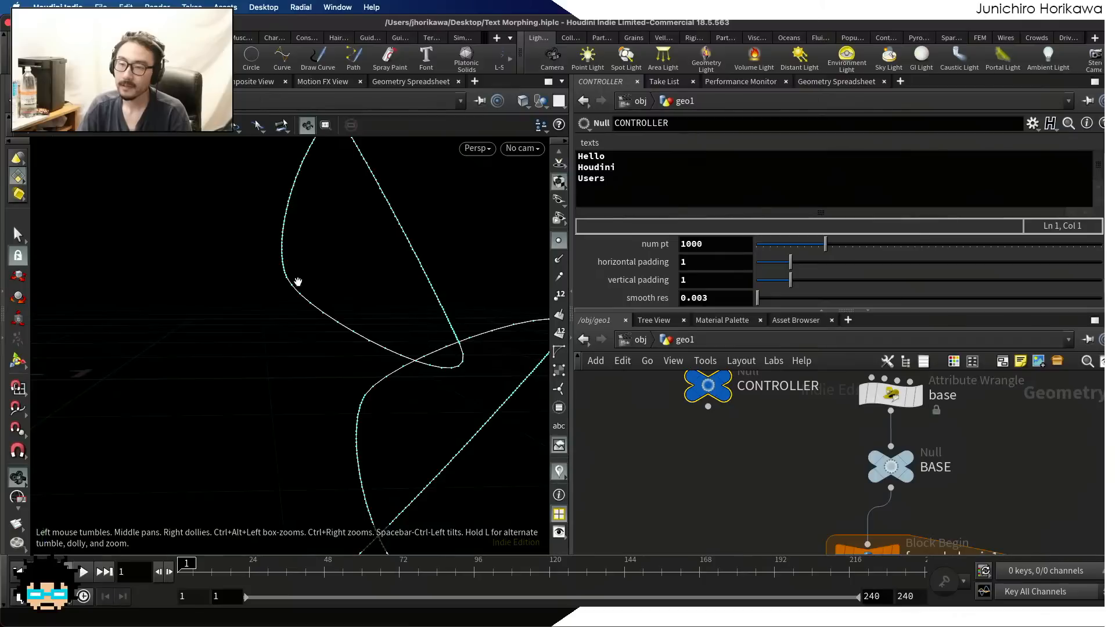
pyautogui.scroll(4, 360, 343)
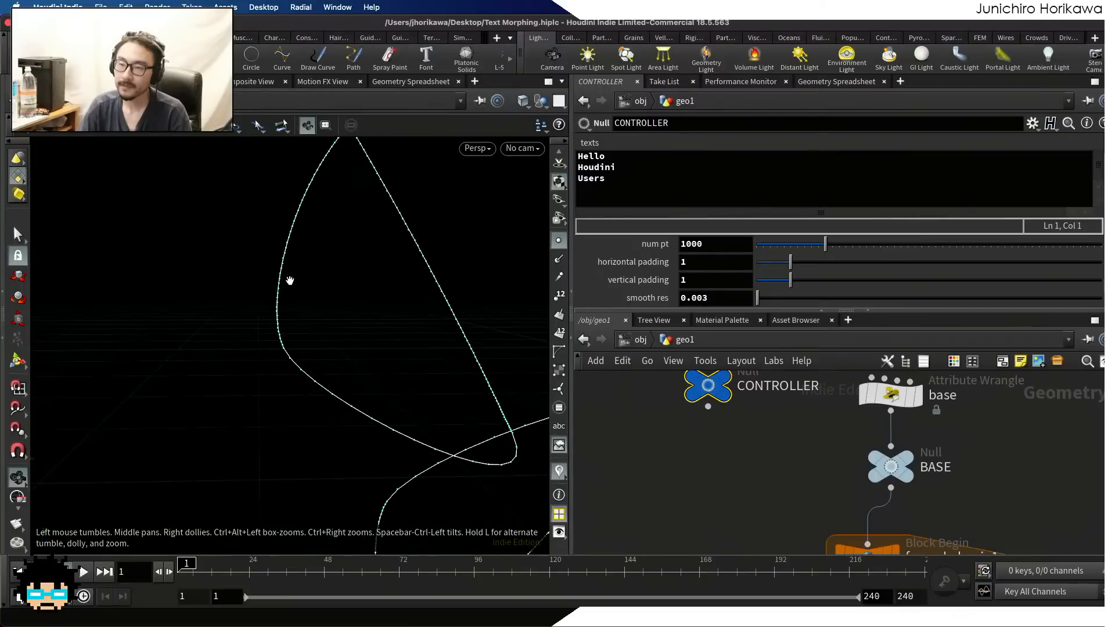
pyautogui.scroll(-10, 397, 250)
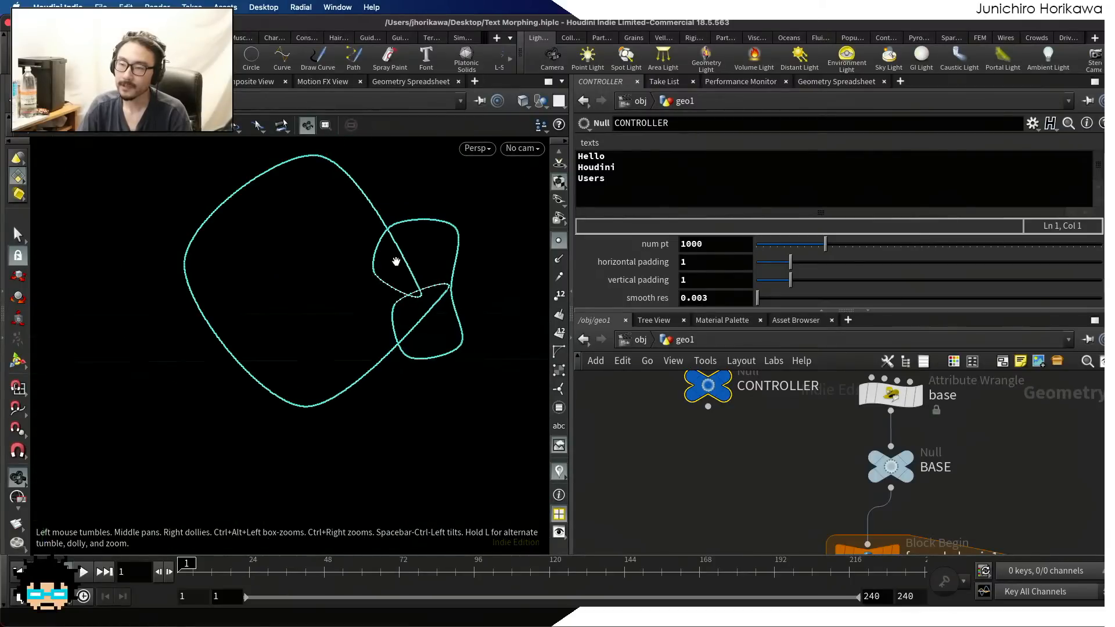
# Turn off Resample by Polygon Edge on the resample1 node
pyautogui.scroll(-10, 685, 428)
pyautogui.moveTo(725, 514); pyautogui.dragTo(711, 462, button='middle')
pyautogui.scroll(6, 717, 492)
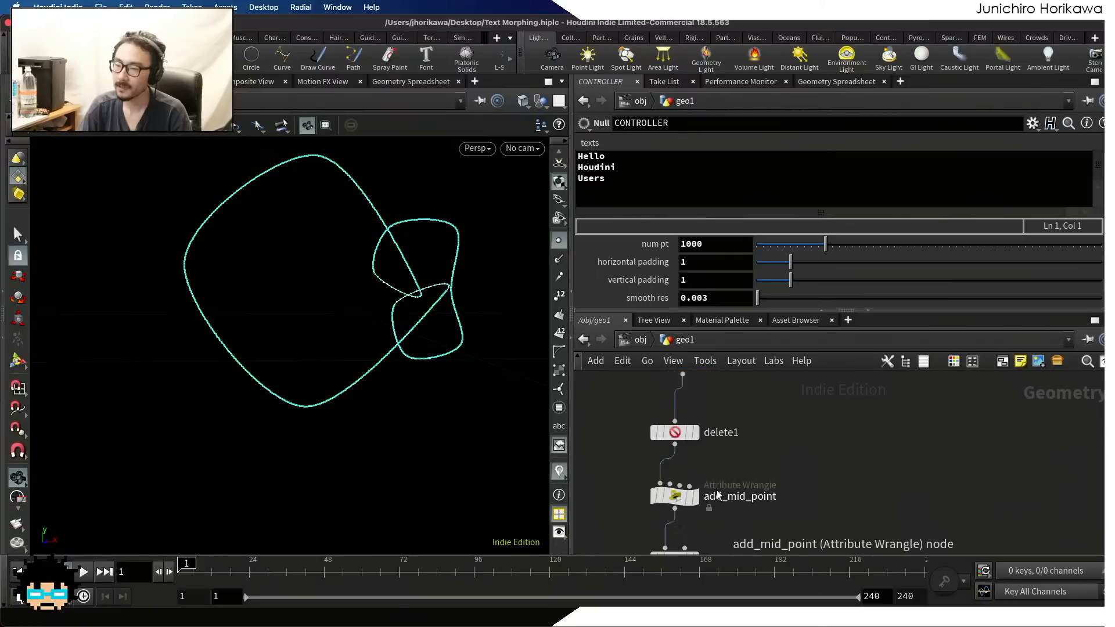
pyautogui.moveTo(756, 432); pyautogui.dragTo(795, 375, button='middle')
pyautogui.scroll(-2, 747, 462)
pyautogui.scroll(-3, 767, 490)
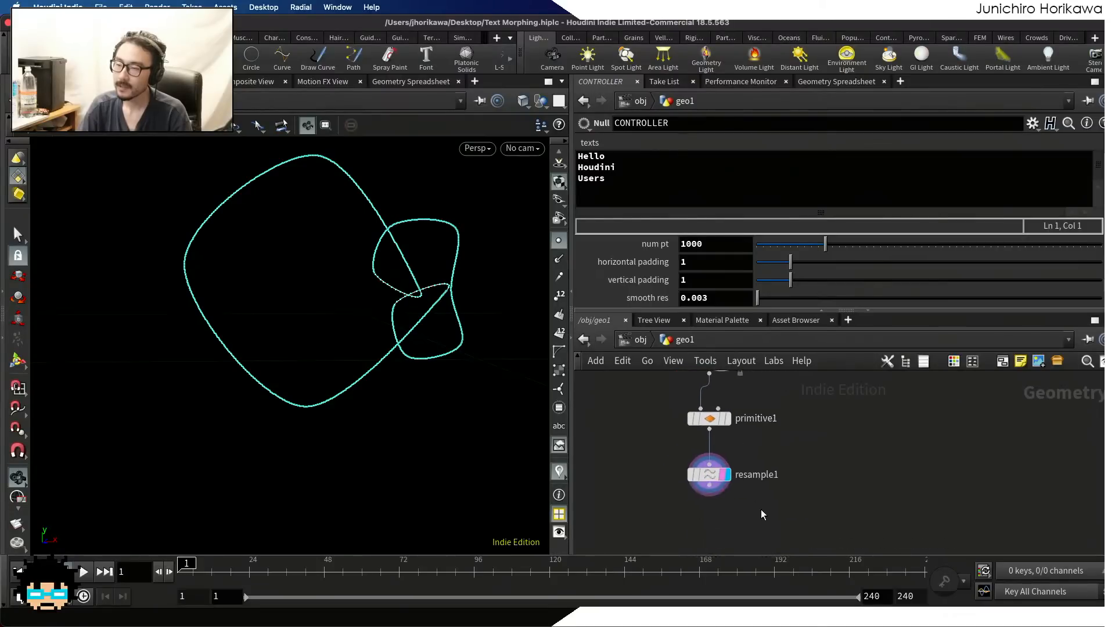
pyautogui.click(709, 474)
pyautogui.scroll(5, 687, 211)
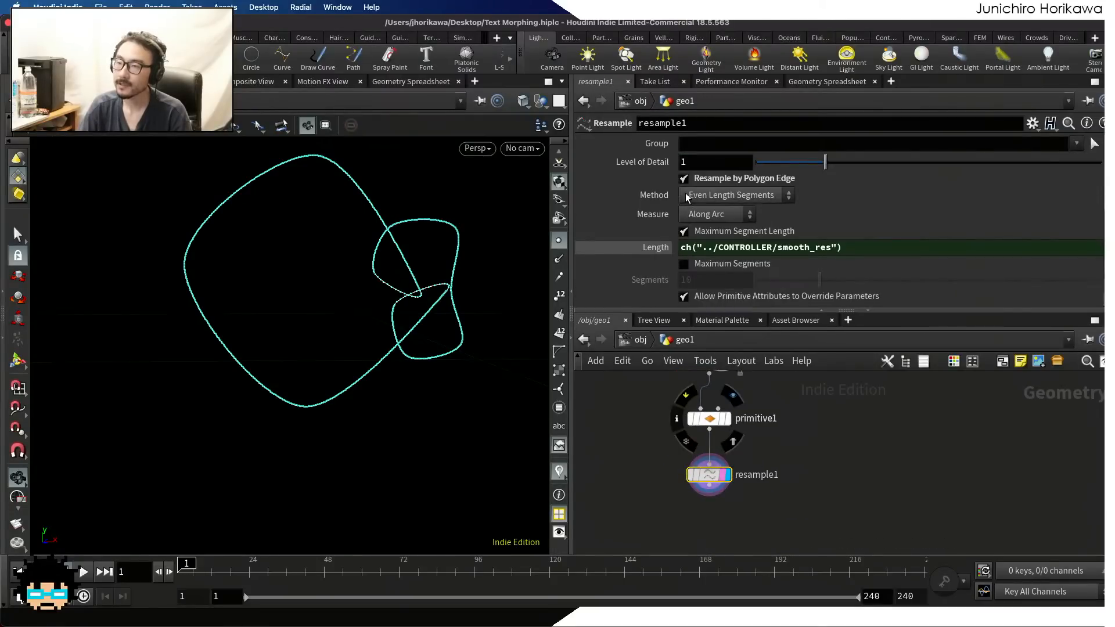
pyautogui.click(684, 178)
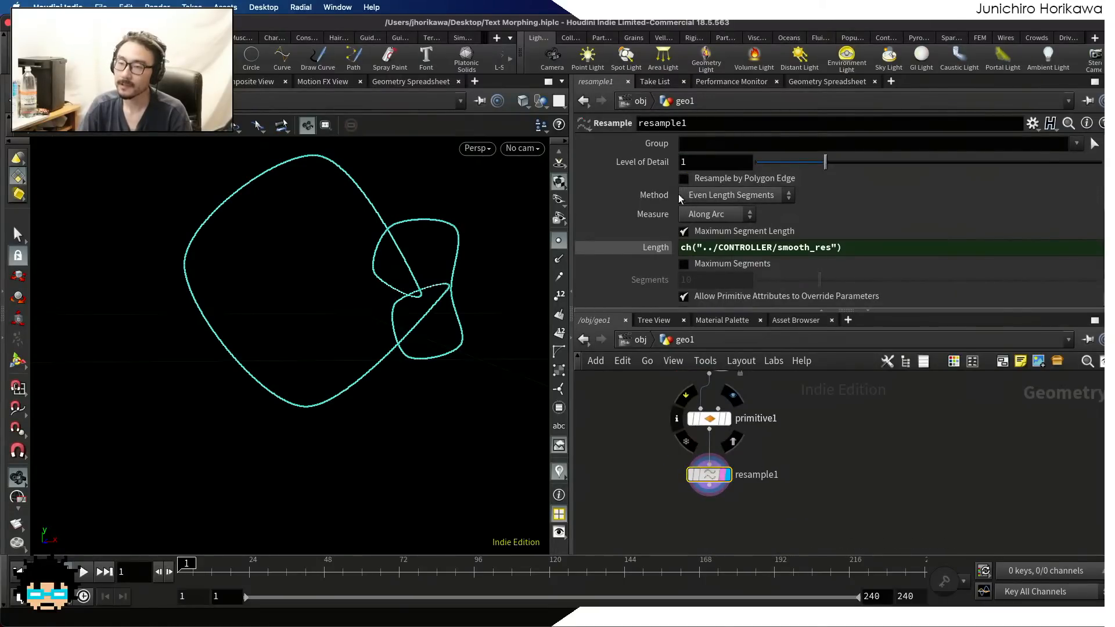
# On the CONTROLLER null, try smooth res values of 0.032 and 0.017 against the curve, and leave it at 0.029
pyautogui.scroll(-8, 656, 461)
pyautogui.moveTo(604, 398); pyautogui.dragTo(640, 485, button='middle')
pyautogui.moveTo(648, 407); pyautogui.dragTo(660, 465, button='middle')
pyautogui.scroll(10, 668, 453)
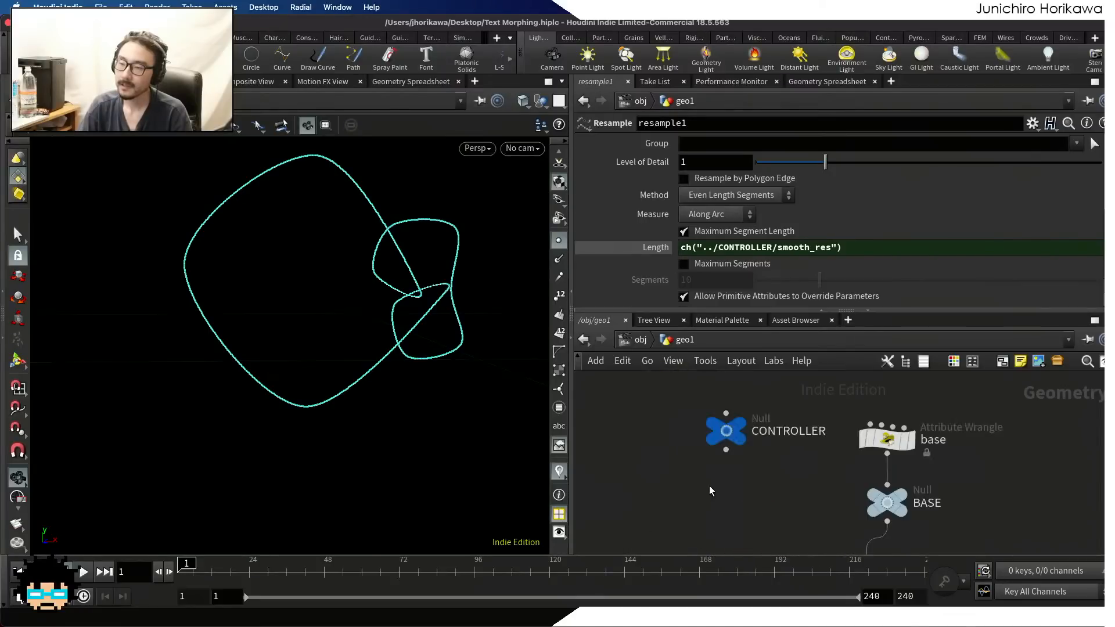
pyautogui.click(724, 432)
pyautogui.moveTo(762, 299)
pyautogui.mouseDown()
pyautogui.moveTo(786, 305)
pyautogui.moveTo(766, 303)
pyautogui.mouseUp()
pyautogui.scroll(5, 430, 299)
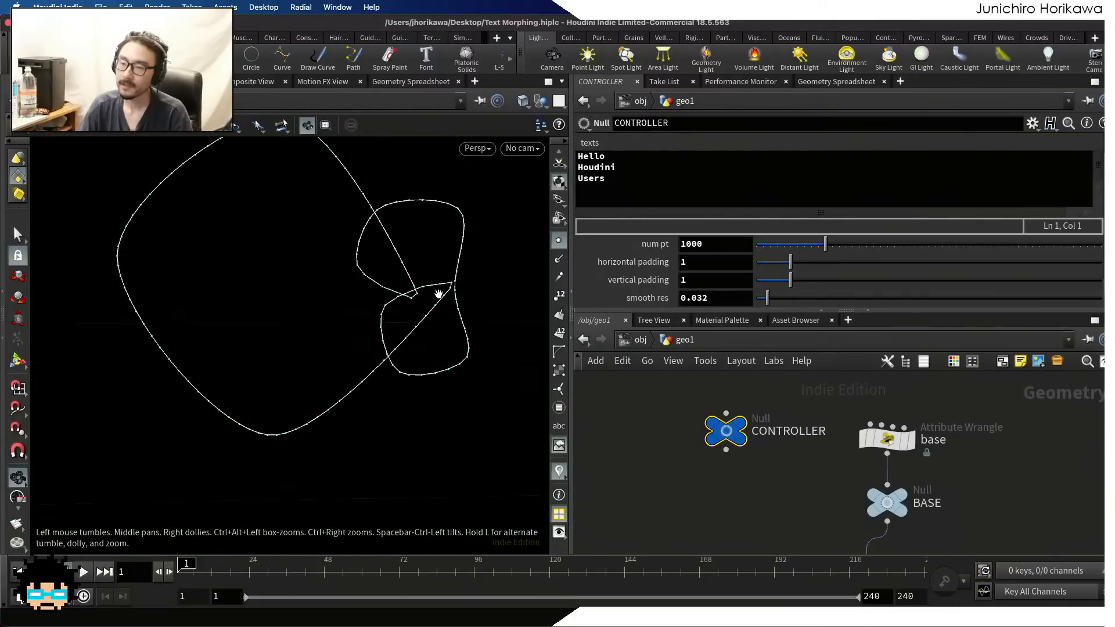
pyautogui.moveTo(776, 302); pyautogui.dragTo(762, 304)
pyautogui.scroll(-8, 466, 323)
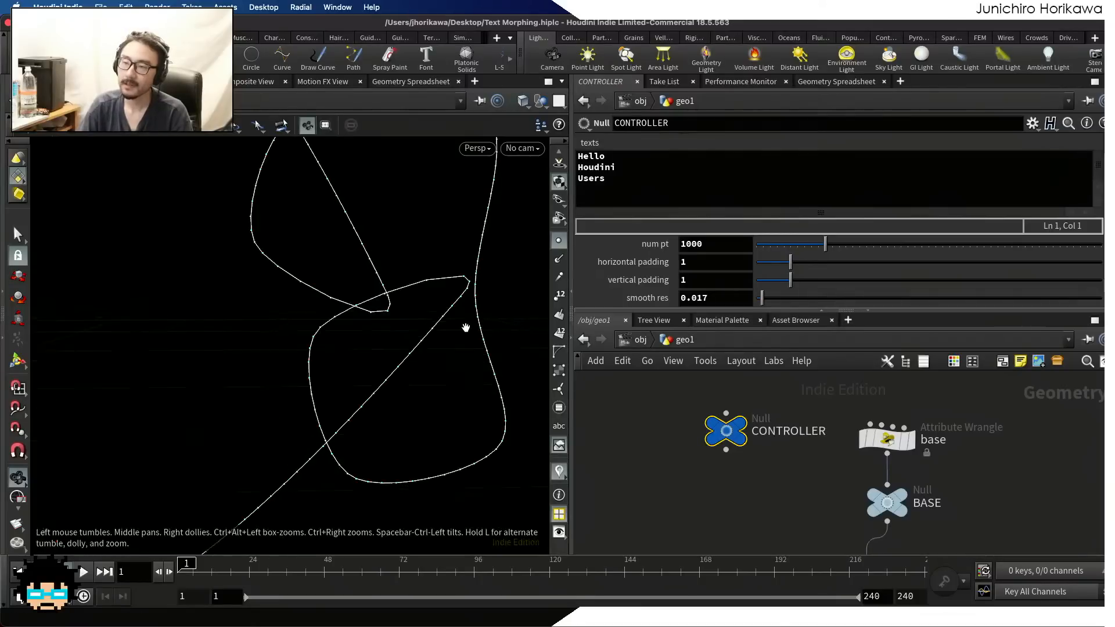
pyautogui.scroll(-1, 701, 416)
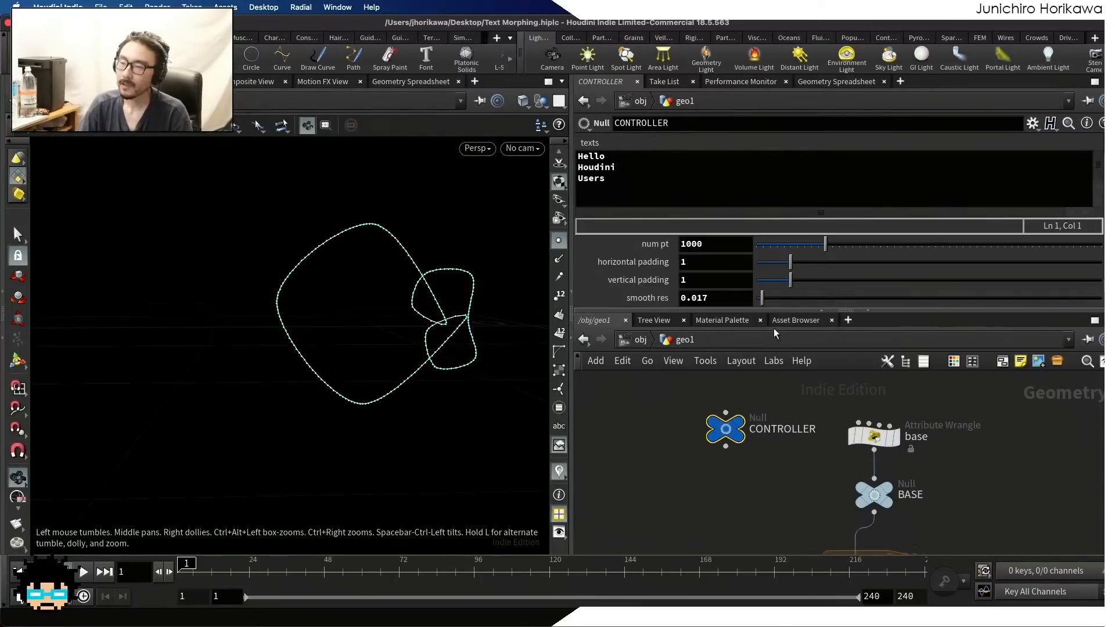
pyautogui.moveTo(763, 303); pyautogui.dragTo(766, 305)
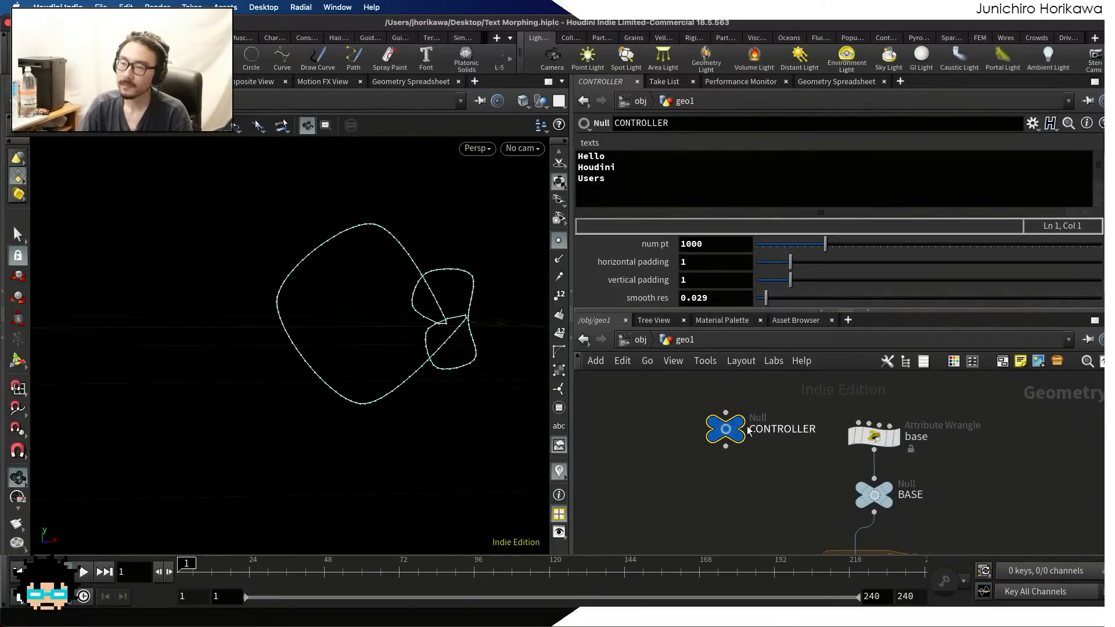
# Show the parameters of the add1 node above delete1
pyautogui.scroll(-8, 748, 428)
pyautogui.moveTo(744, 431); pyautogui.dragTo(724, 388, button='middle')
pyautogui.scroll(4, 765, 485)
pyautogui.scroll(3, 765, 485)
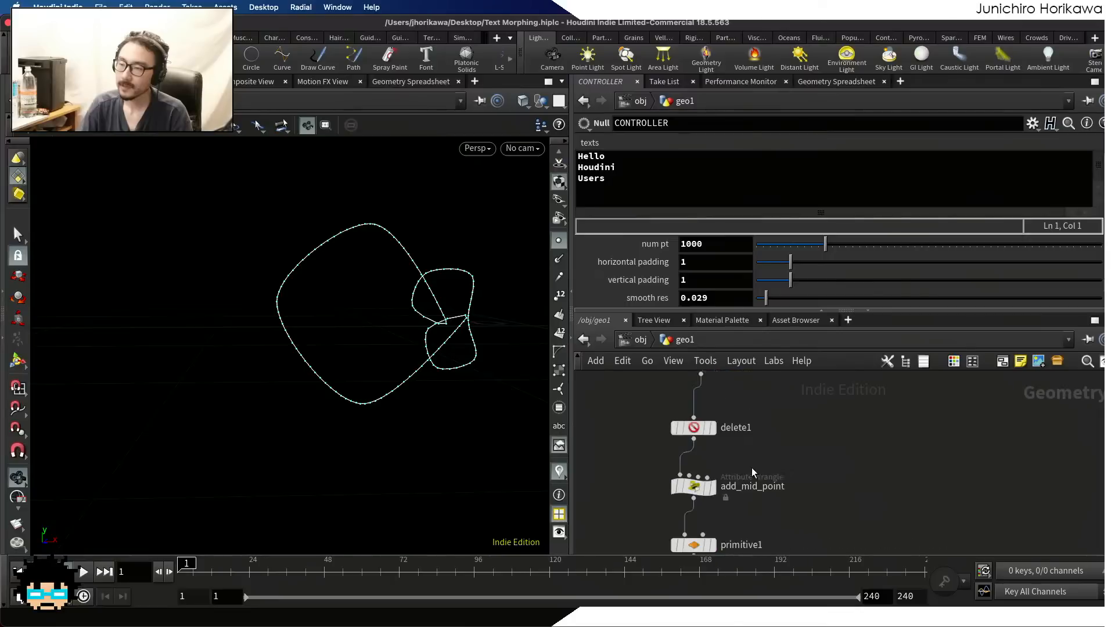
pyautogui.scroll(3, 786, 458)
pyautogui.click(715, 432)
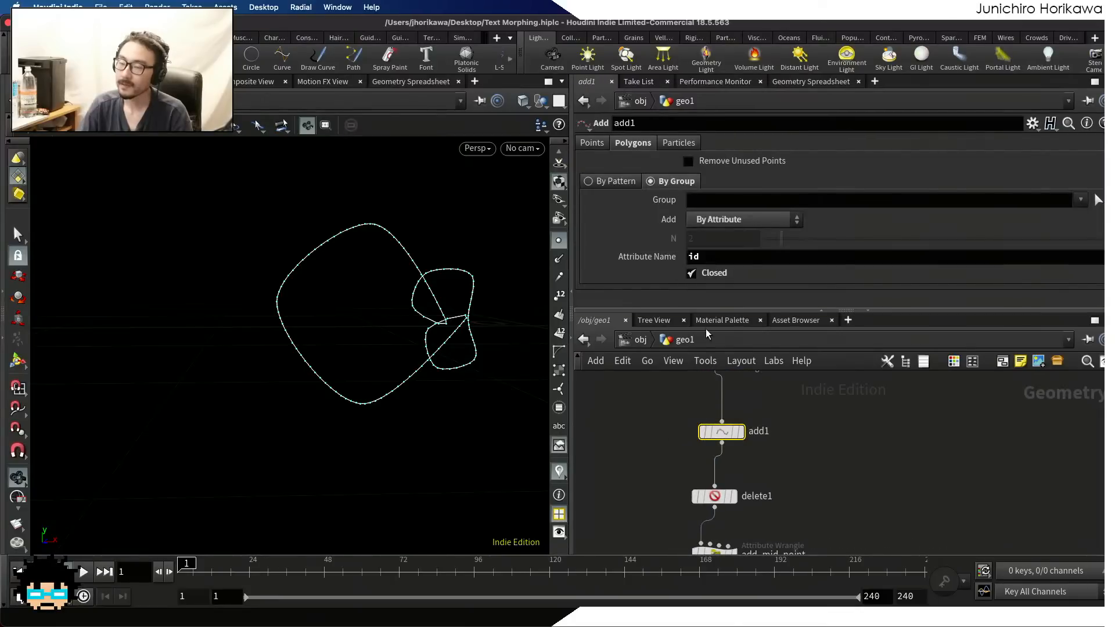
# Compare resample1 with Resample by Polygon Edge on and off, leave it off, and save the scene
pyautogui.scroll(-5, 786, 428)
pyautogui.moveTo(791, 490); pyautogui.dragTo(778, 426, button='middle')
pyautogui.scroll(1, 777, 428)
pyautogui.click(734, 466)
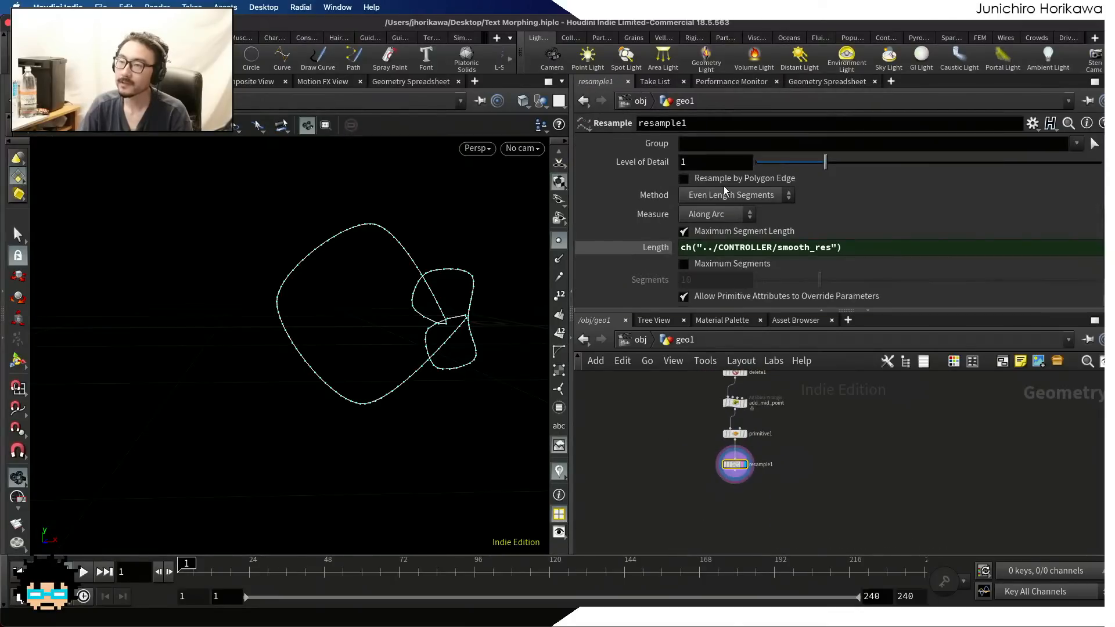
pyautogui.click(684, 180)
pyautogui.click(684, 179)
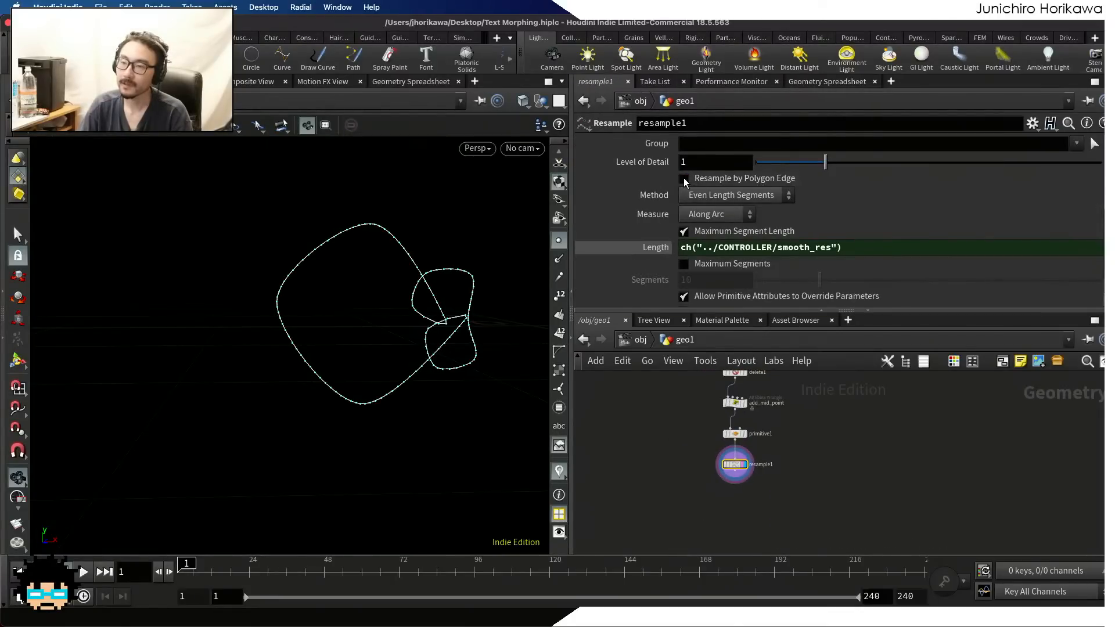
pyautogui.click(684, 179)
pyautogui.click(684, 179)
pyautogui.click(684, 178)
pyautogui.click(683, 179)
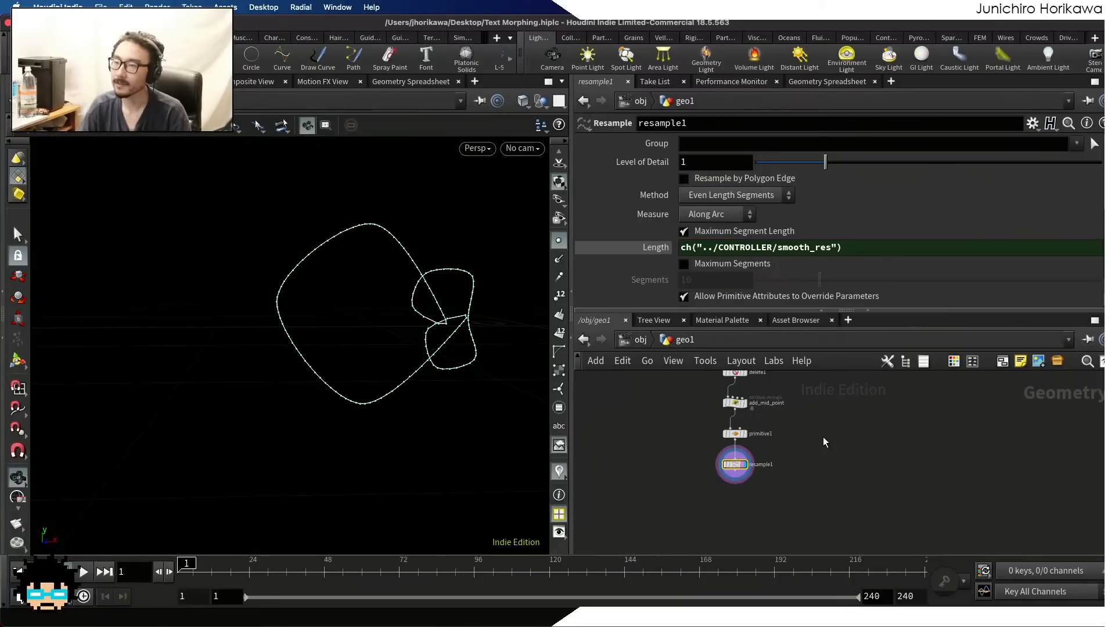
pyautogui.press('super+s')
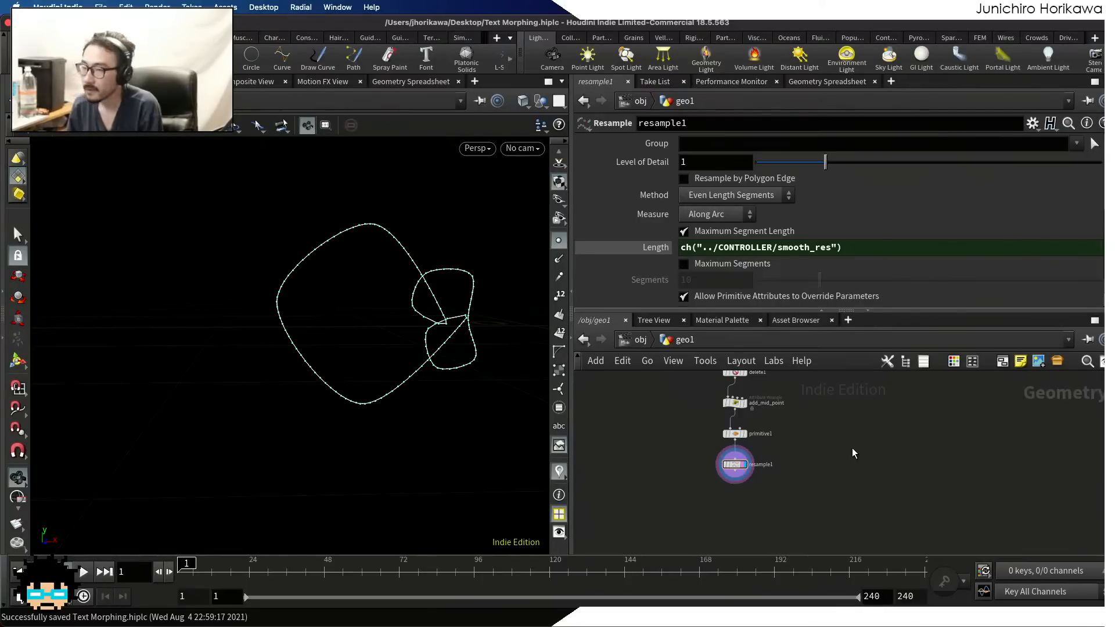
# Show the VEX code of the add_mid_point wrangle and enlarge the parameter area so the whole loop is readable
pyautogui.scroll(4, 685, 444)
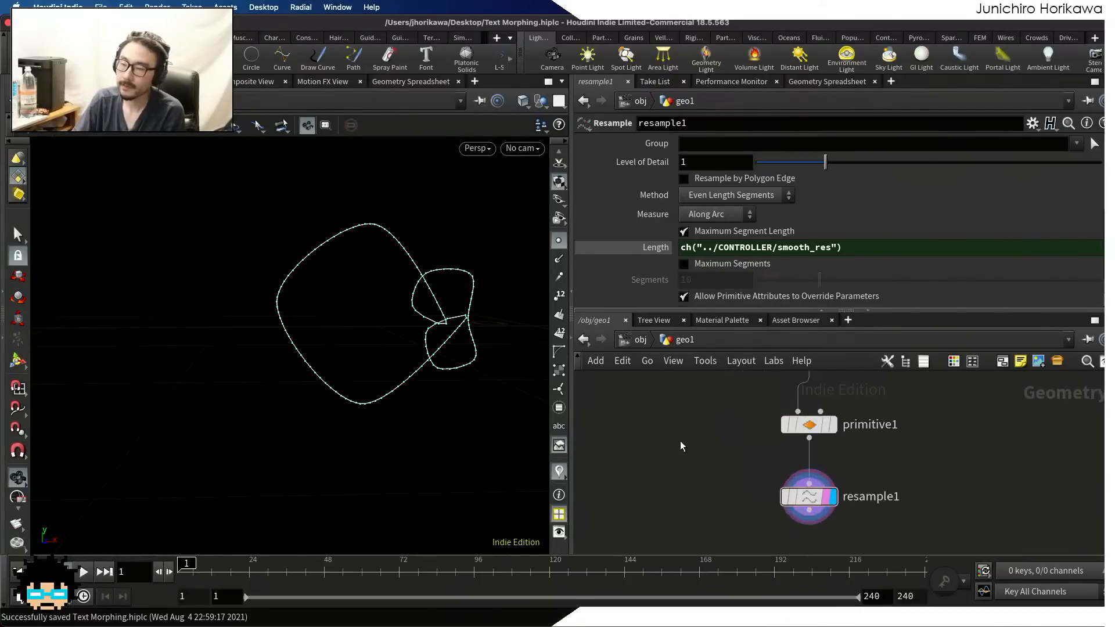
pyautogui.scroll(-2, 727, 429)
pyautogui.scroll(3, 754, 437)
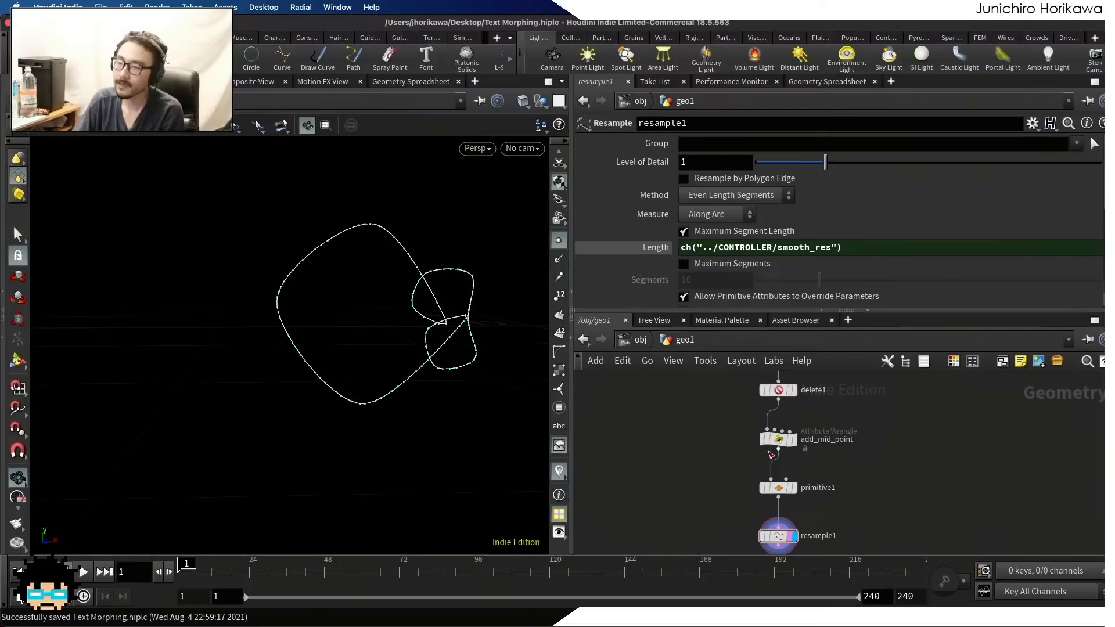
pyautogui.click(769, 438)
pyautogui.scroll(4, 715, 240)
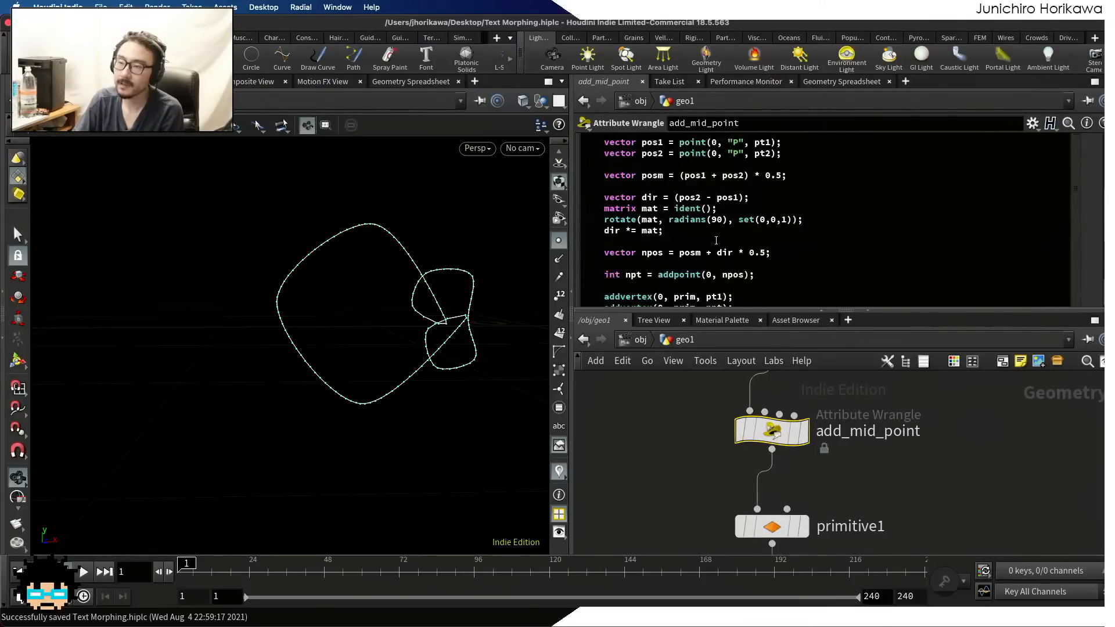
pyautogui.scroll(2, 716, 261)
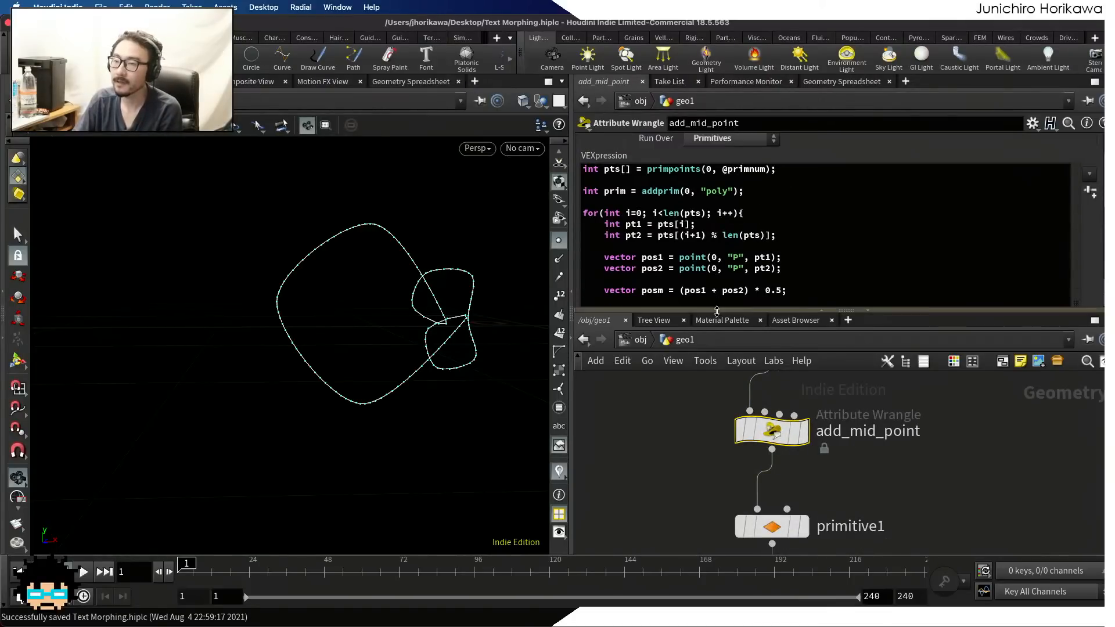
pyautogui.moveTo(719, 310); pyautogui.dragTo(724, 429)
pyautogui.scroll(-3, 693, 247)
pyautogui.scroll(-1, 696, 248)
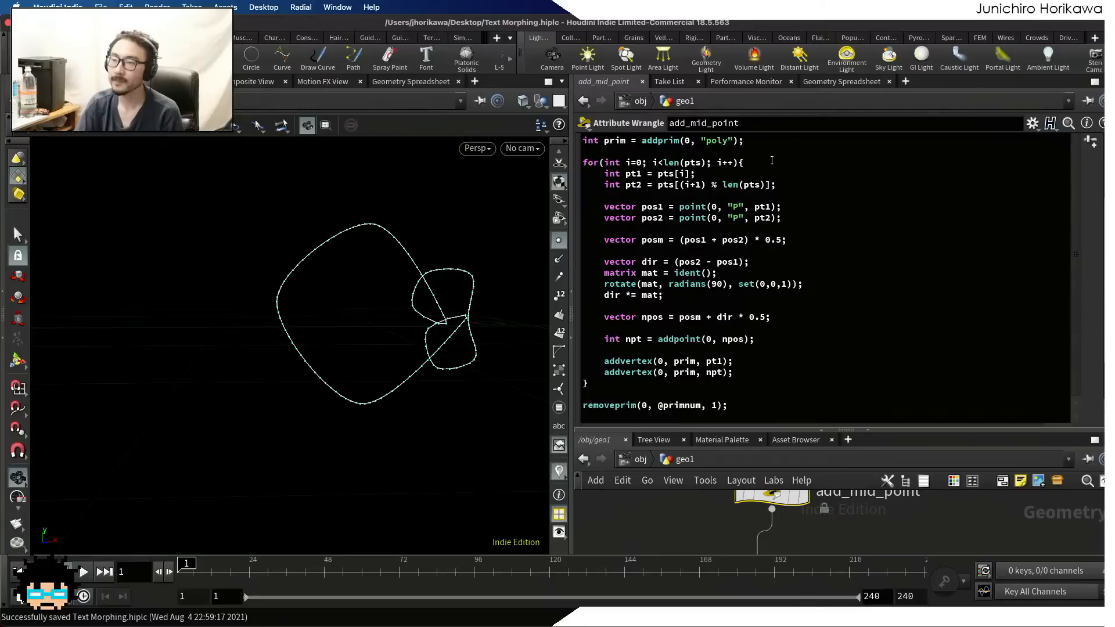
# Highlight the for loop header and review the loop code that builds the offset midpoints
pyautogui.moveTo(771, 160); pyautogui.dragTo(585, 162)
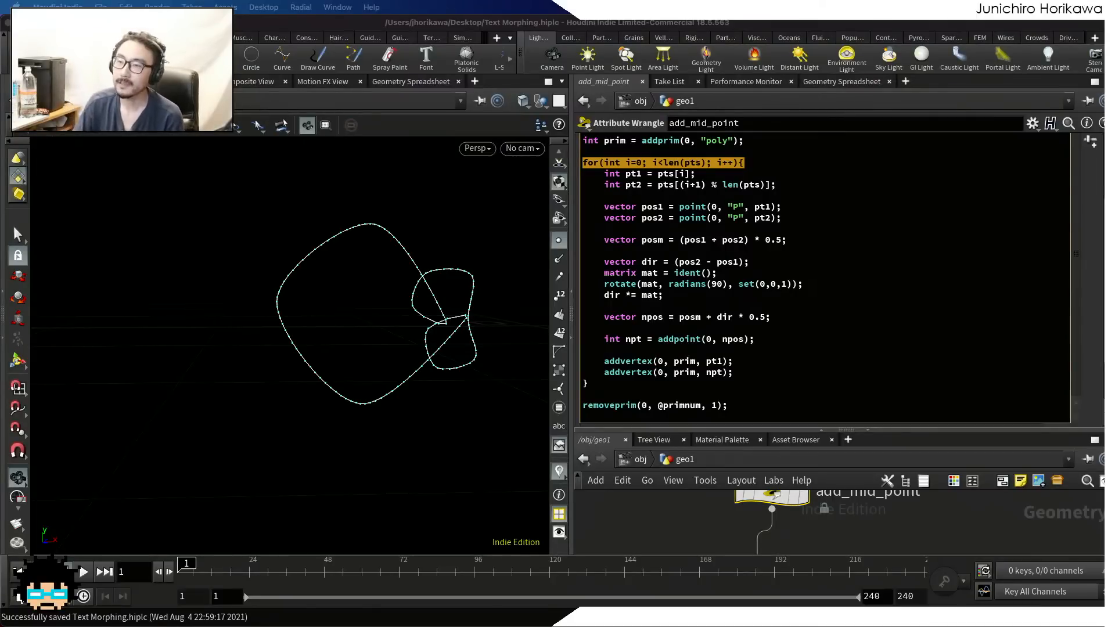
pyautogui.click(723, 229)
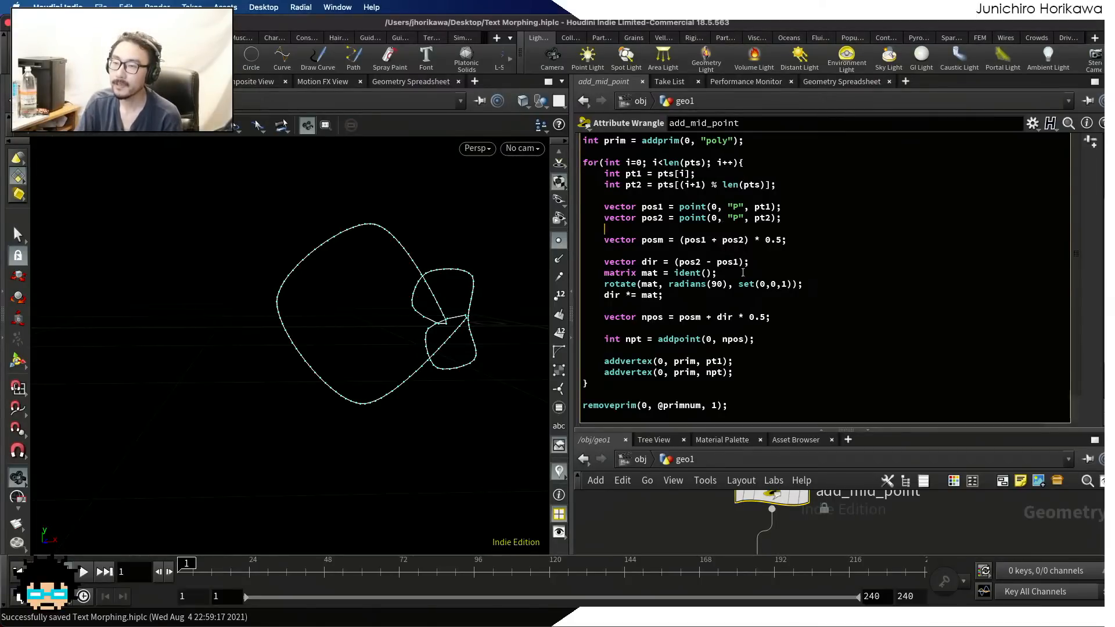
pyautogui.scroll(2, 742, 269)
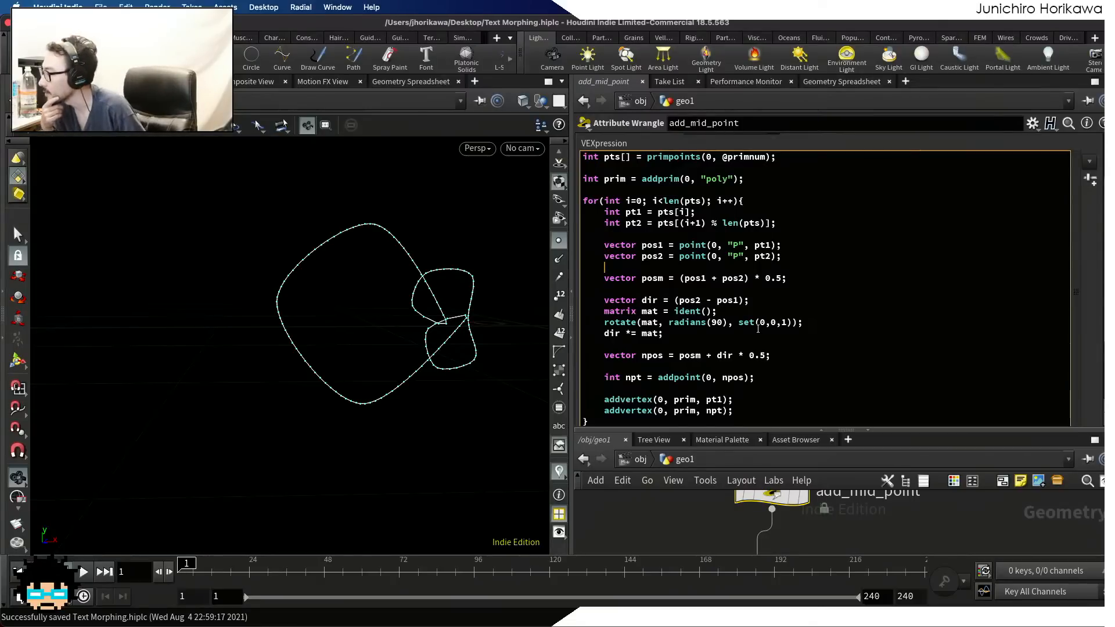
pyautogui.click(783, 303)
pyautogui.scroll(-1, 784, 305)
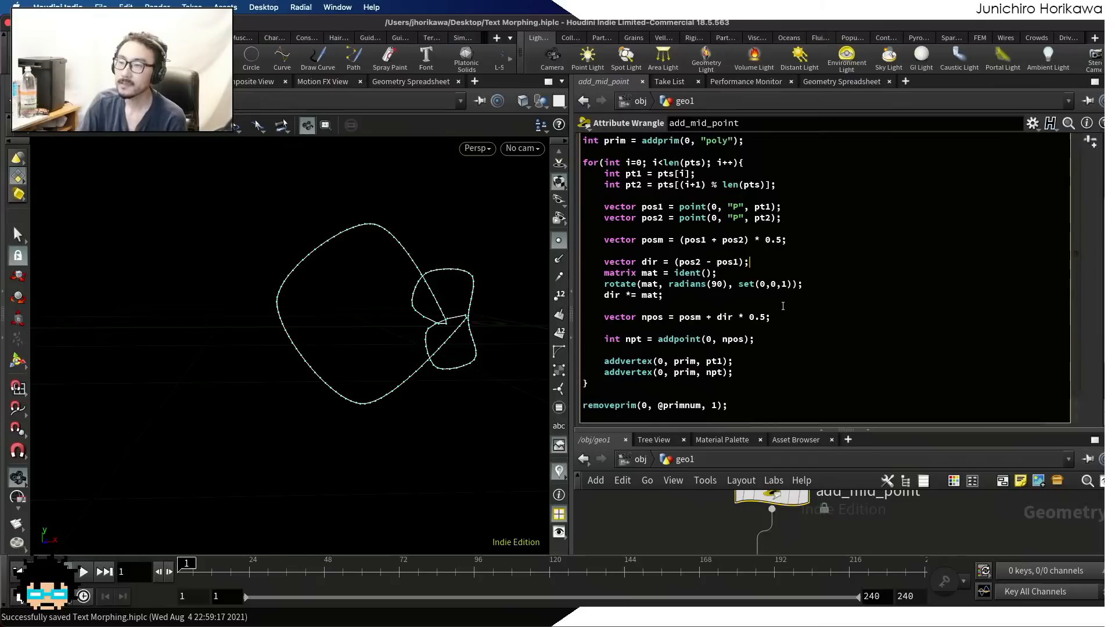
# Add the test line f@aaa = 1; between the loop and the removeprim call in the add_mid_point code
pyautogui.click(650, 385)
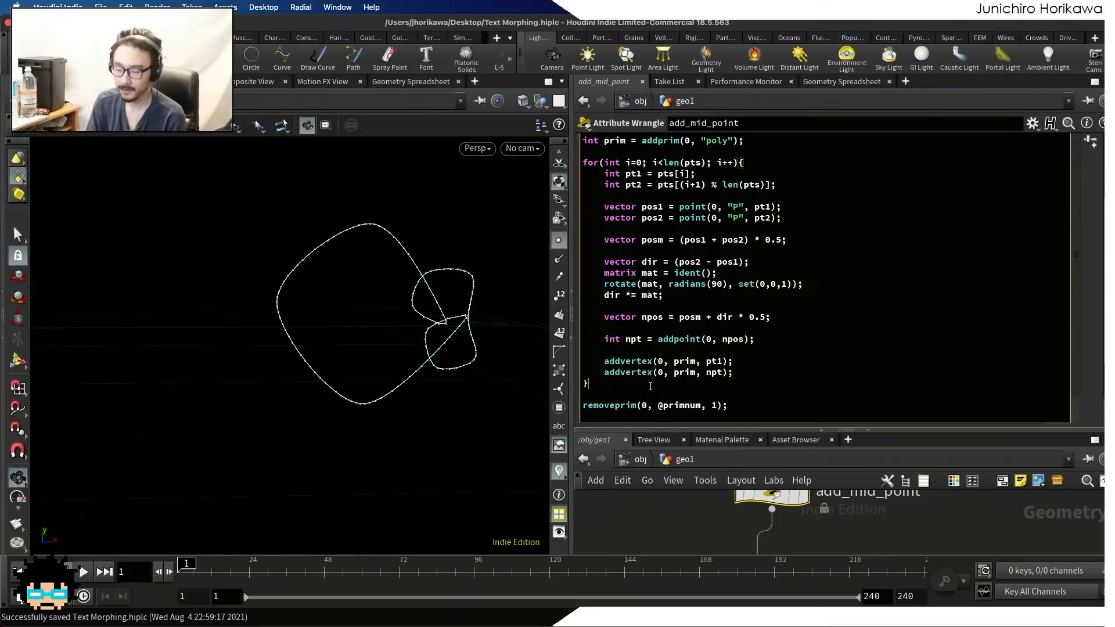
pyautogui.press('Return')
pyautogui.press('Return')
pyautogui.write('f')
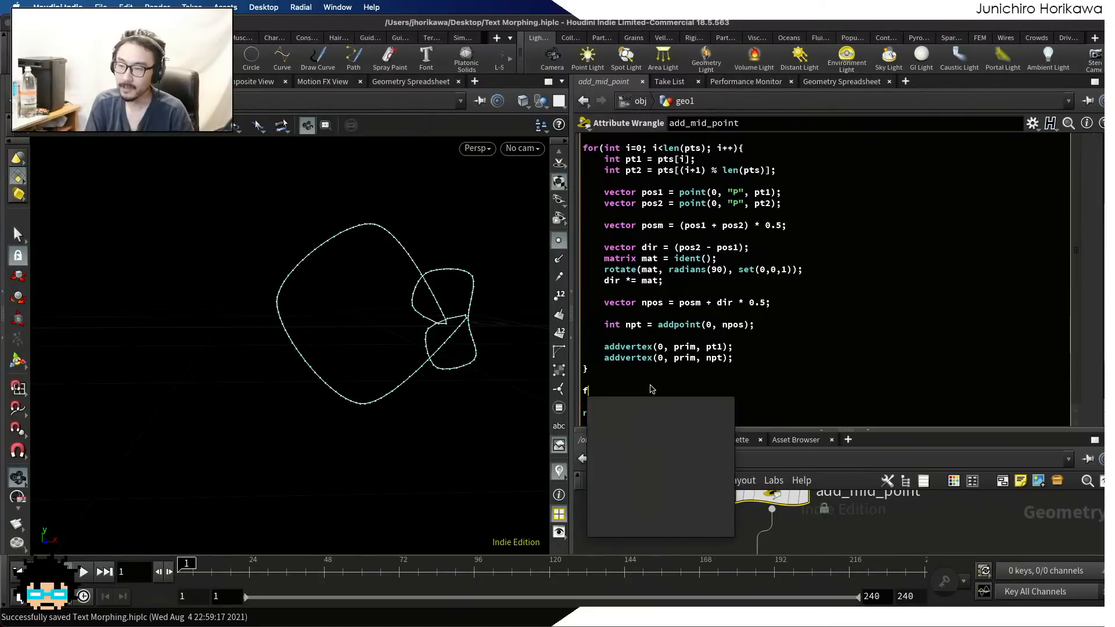
pyautogui.write('@')
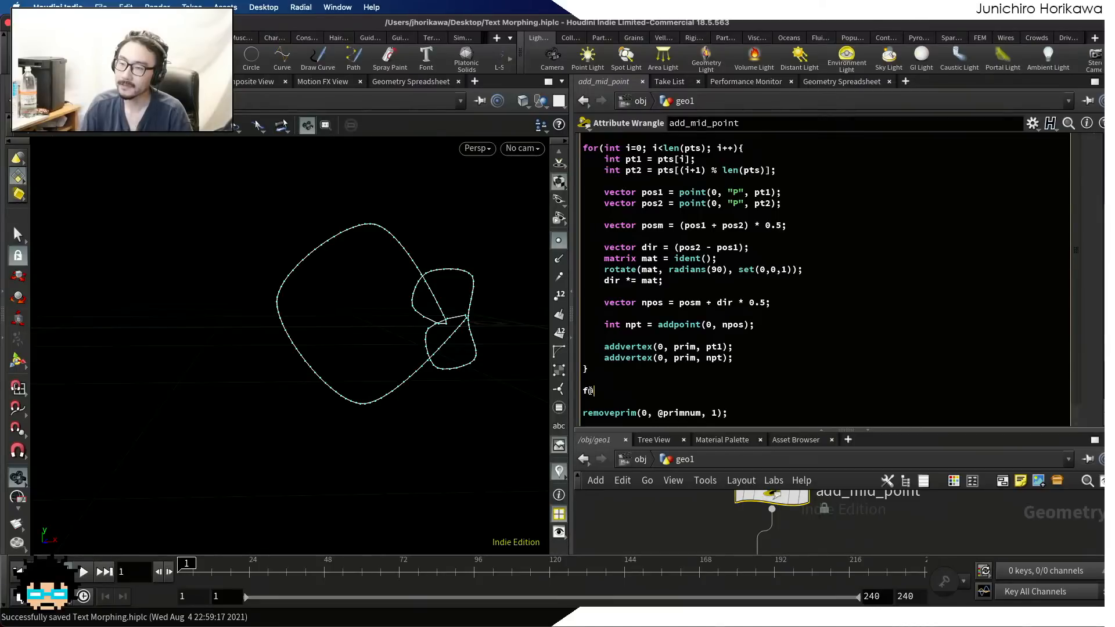
pyautogui.write('aaa =')
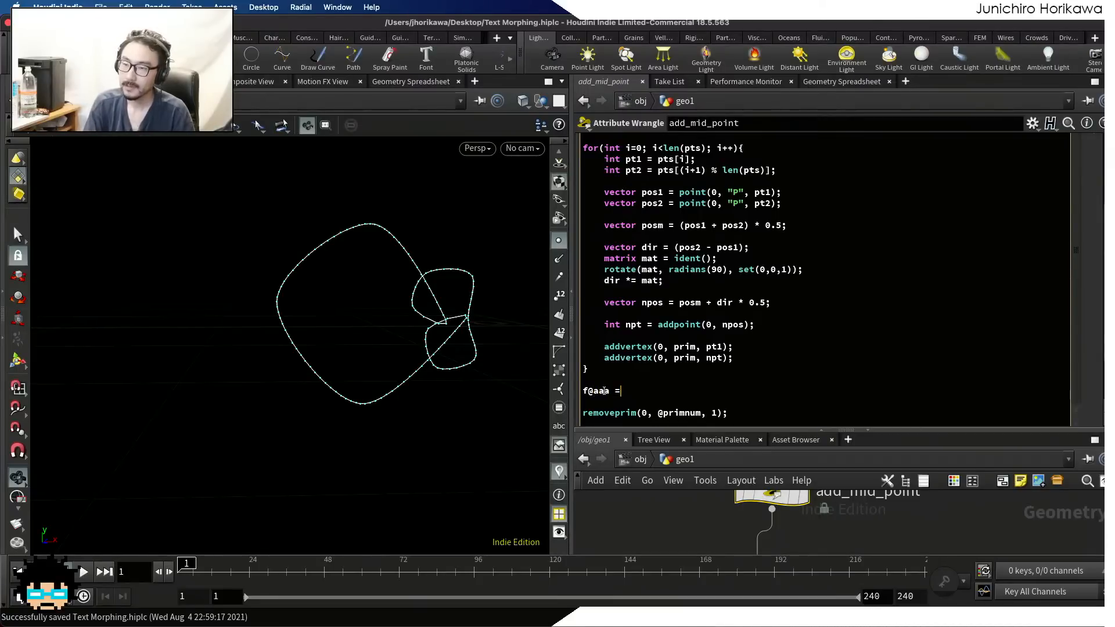
pyautogui.write(' a;')
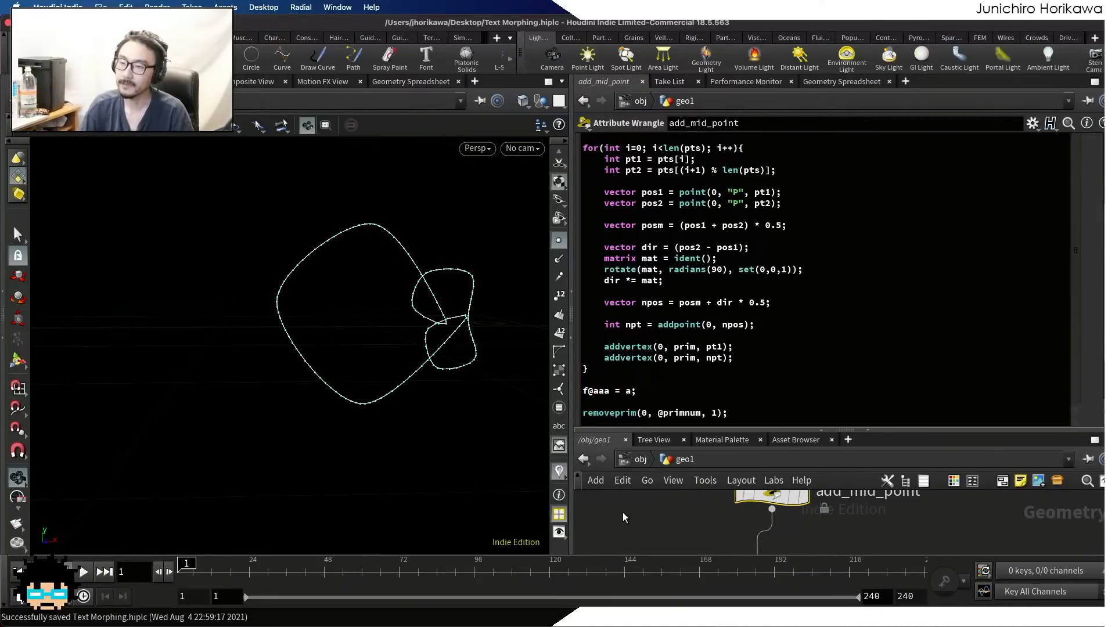
pyautogui.doubleClick(630, 392)
pyautogui.write('1')
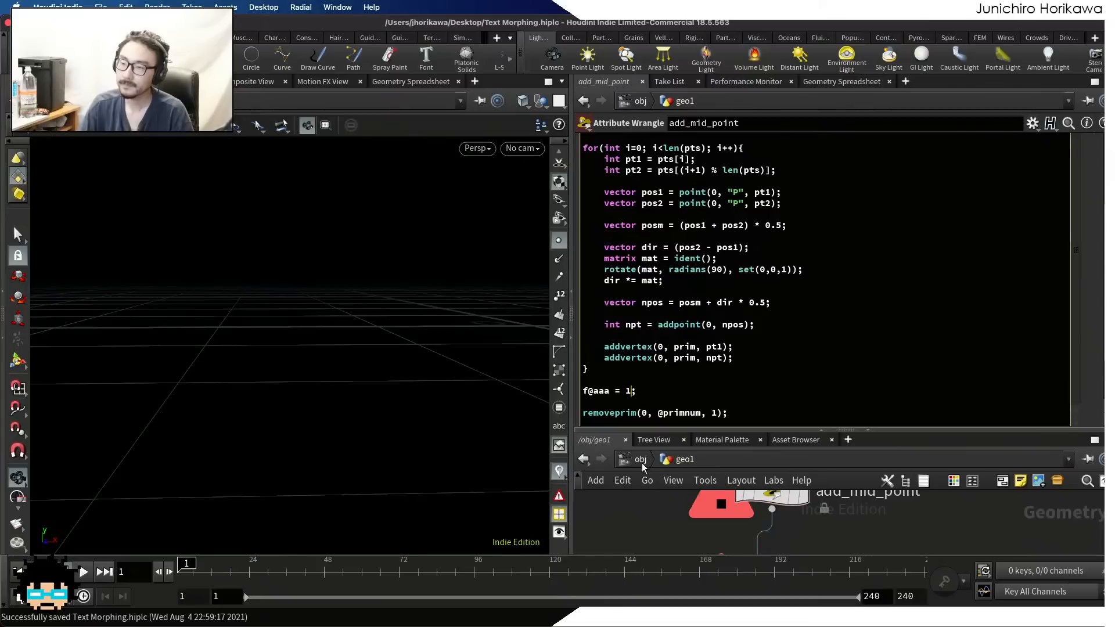
pyautogui.doubleClick(597, 391)
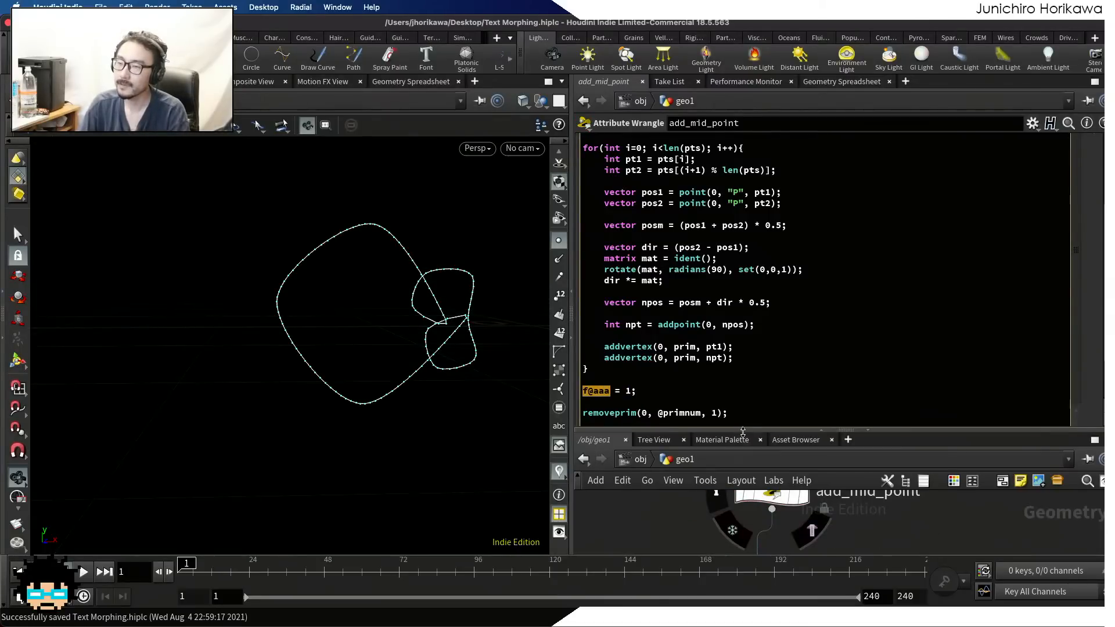
# Enlarge the network area and inspect the primitive attributes of add_mid_point in the Geometry Spreadsheet
pyautogui.moveTo(741, 430); pyautogui.dragTo(745, 380)
pyautogui.scroll(5, 762, 309)
pyautogui.scroll(1, 761, 309)
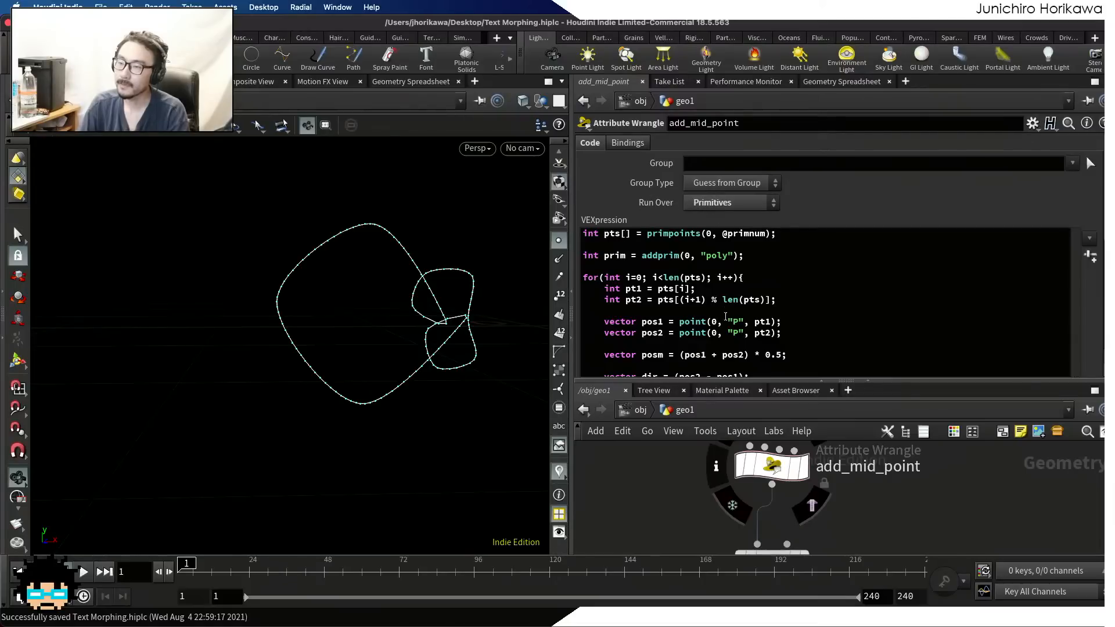
pyautogui.click(819, 84)
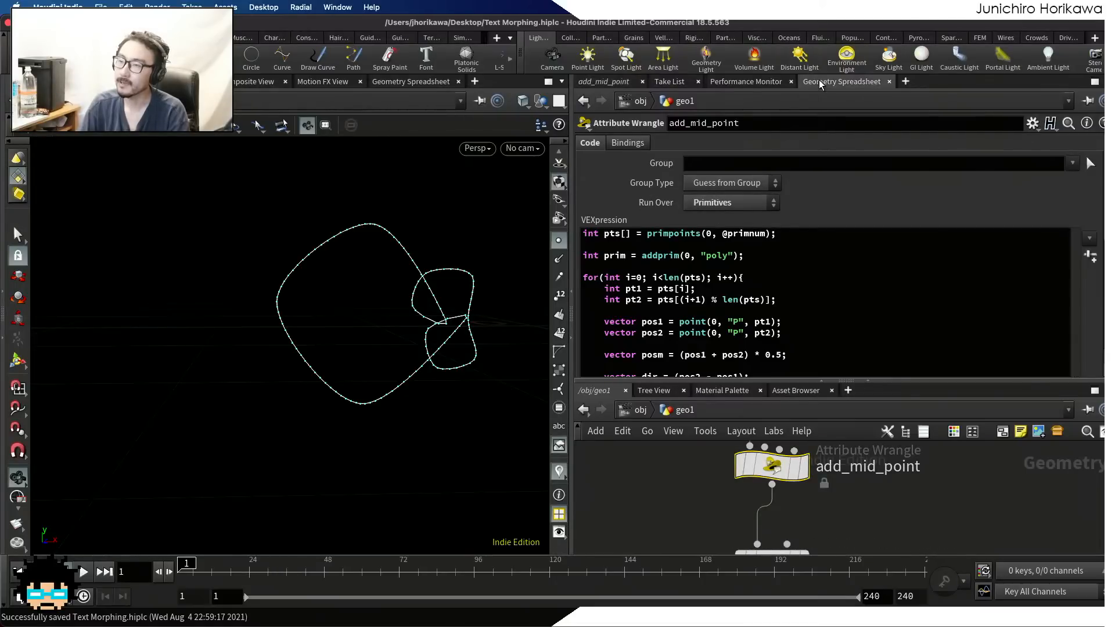
pyautogui.click(698, 125)
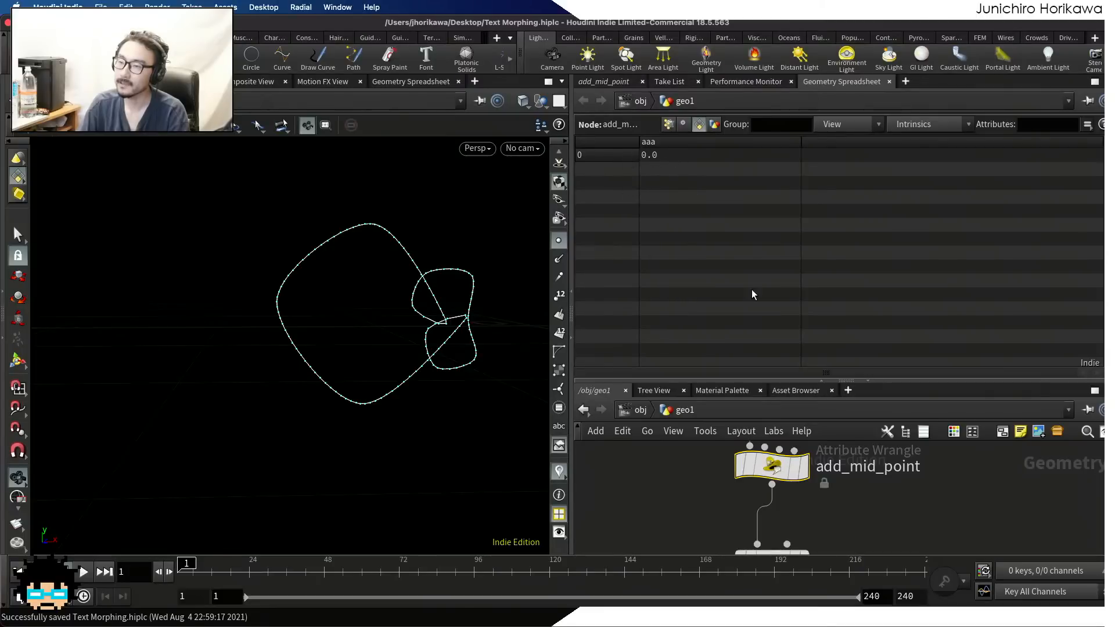
# Display the add_mid_point node's own output and check its aaa primitive attribute in the Geometry Spreadsheet
pyautogui.click(595, 82)
pyautogui.scroll(-5, 660, 292)
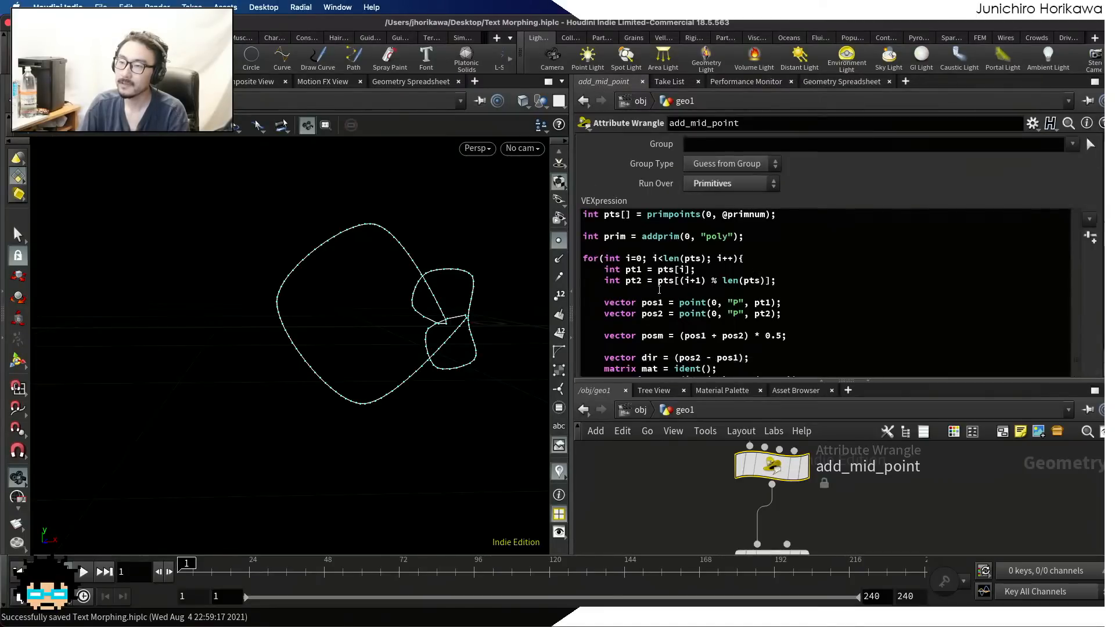
pyautogui.doubleClick(628, 328)
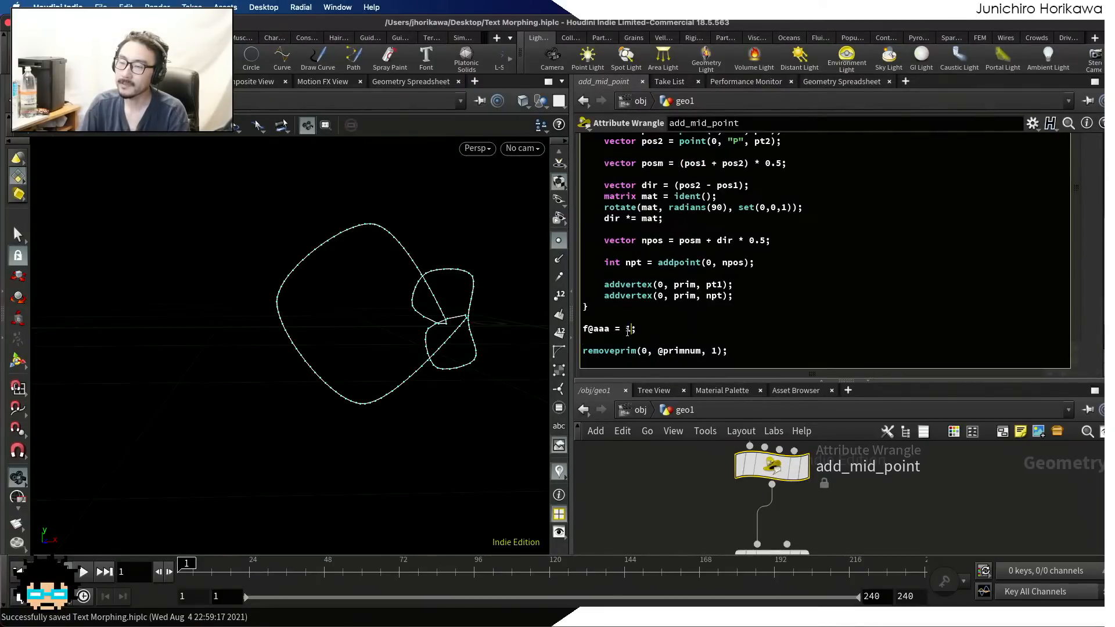
pyautogui.click(799, 467)
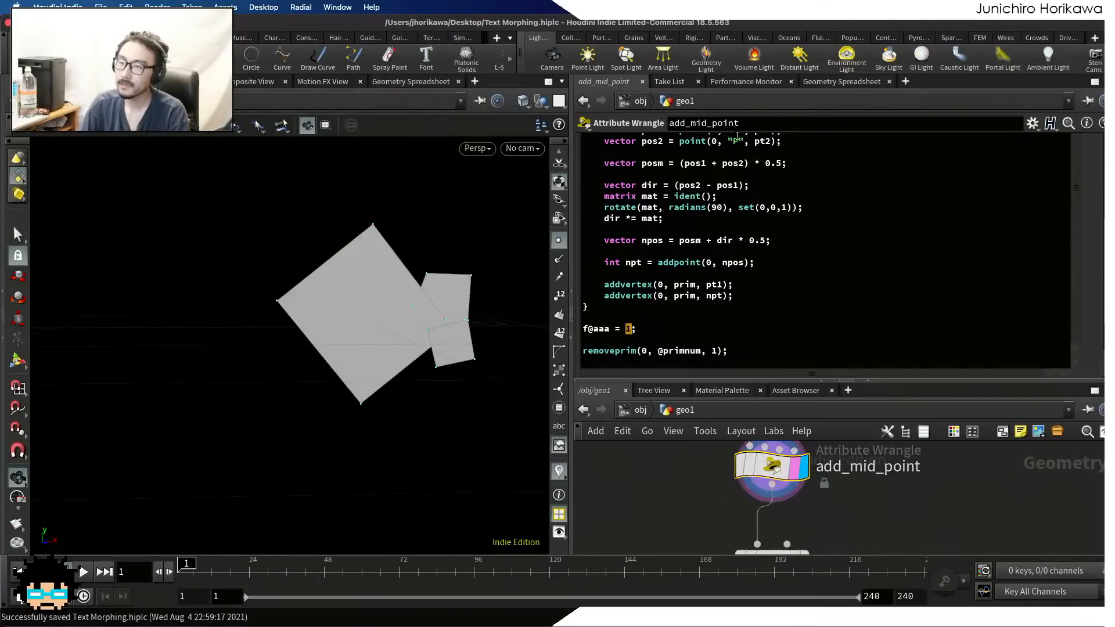
pyautogui.click(815, 81)
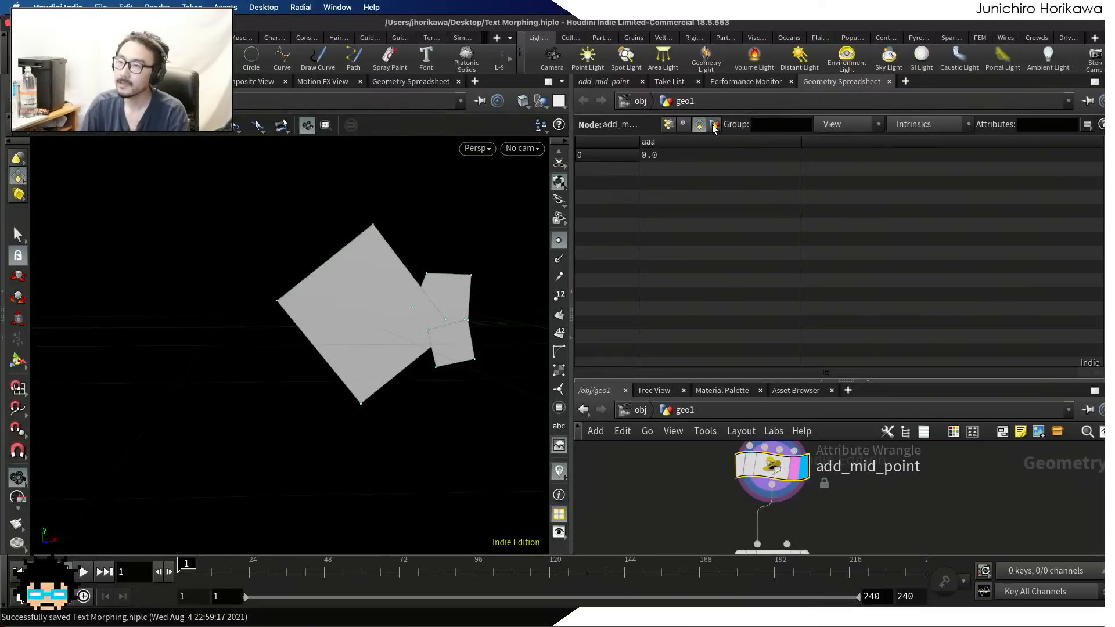
# Begin a setprimattrib(0, "aaa", call below the f@aaa line in add_mid_point and set f@aaa to 1.0
pyautogui.click(604, 81)
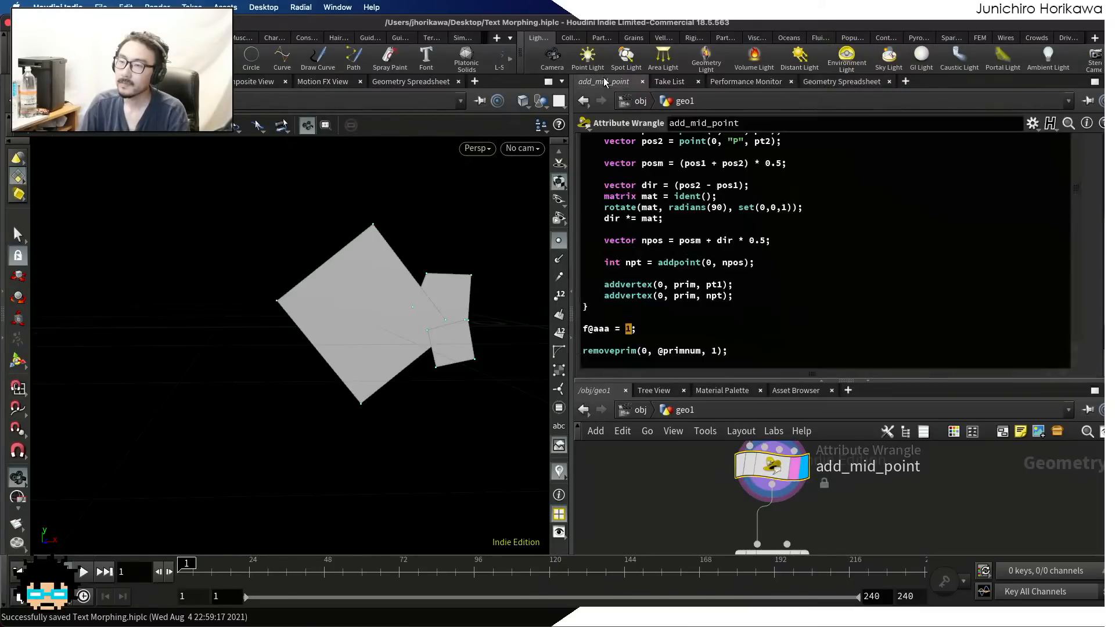
pyautogui.click(654, 330)
pyautogui.press('Return')
pyautogui.write('se')
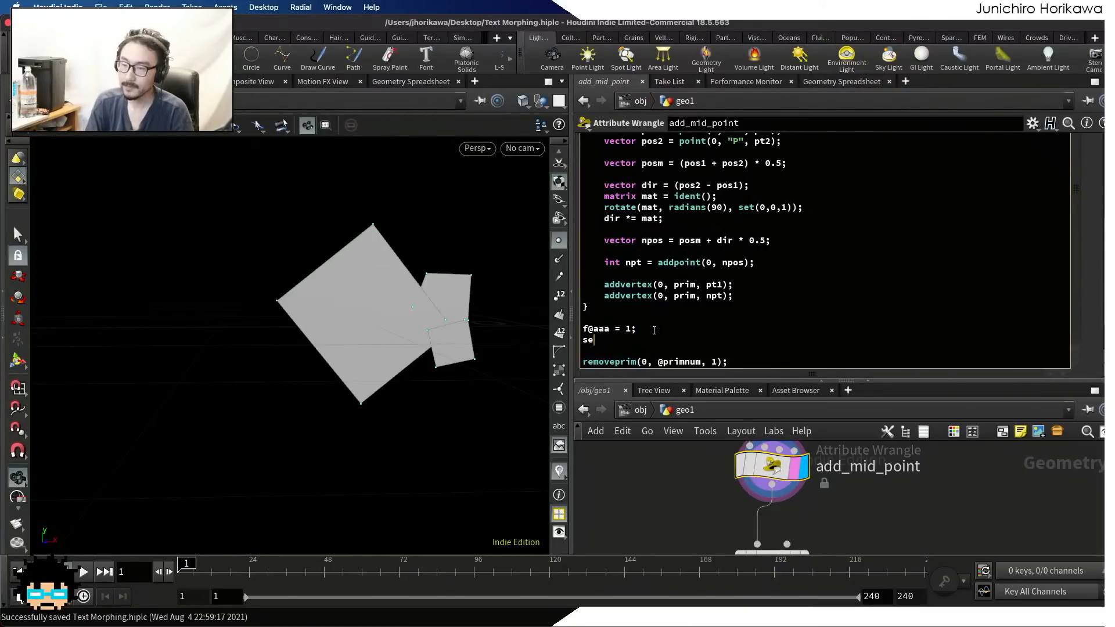
pyautogui.write('tprimattrib')
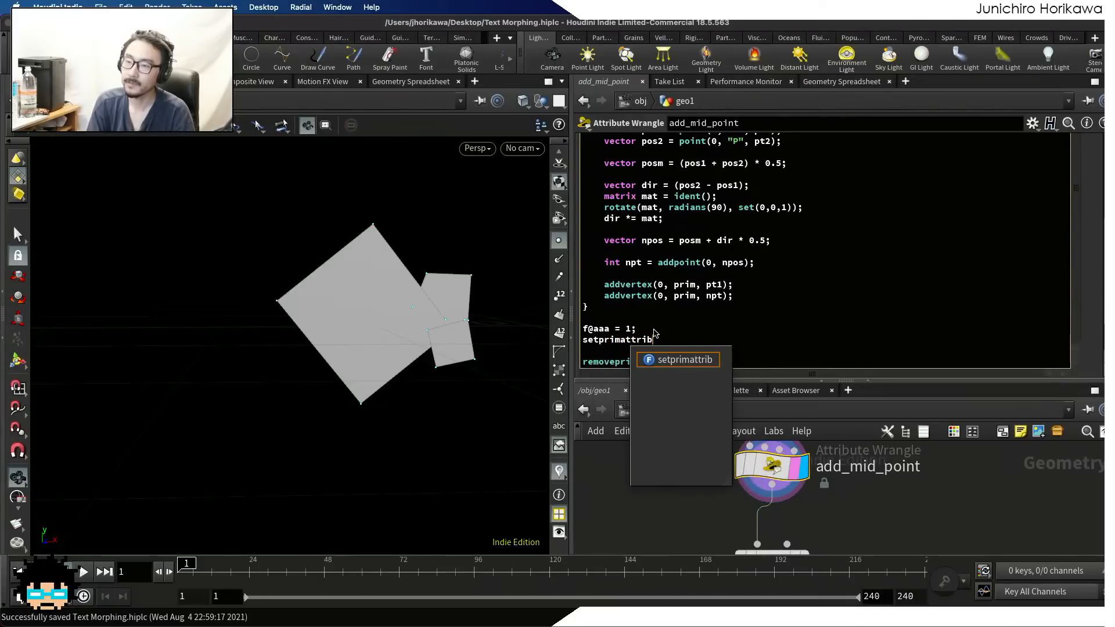
pyautogui.write('(0, "')
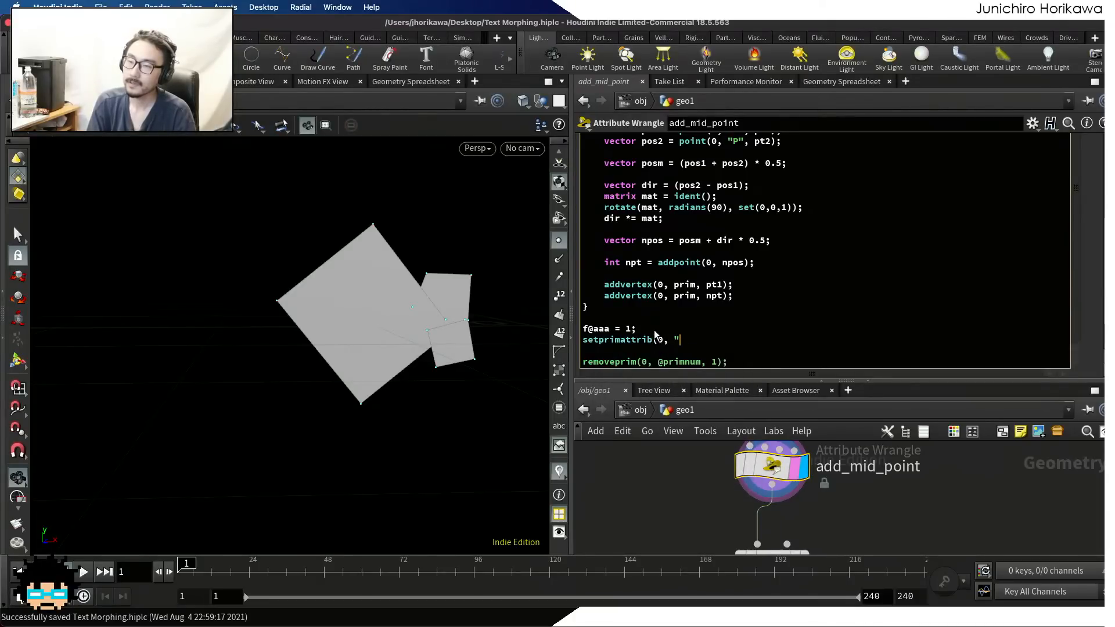
pyautogui.write('aaa",')
pyautogui.click(632, 328)
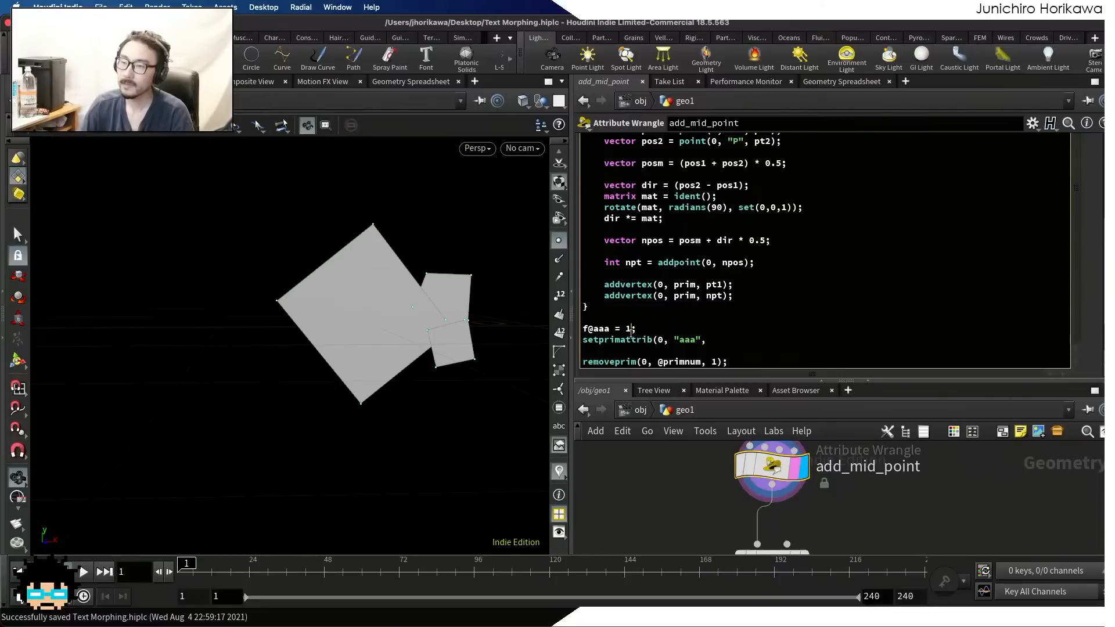
pyautogui.write('.0')
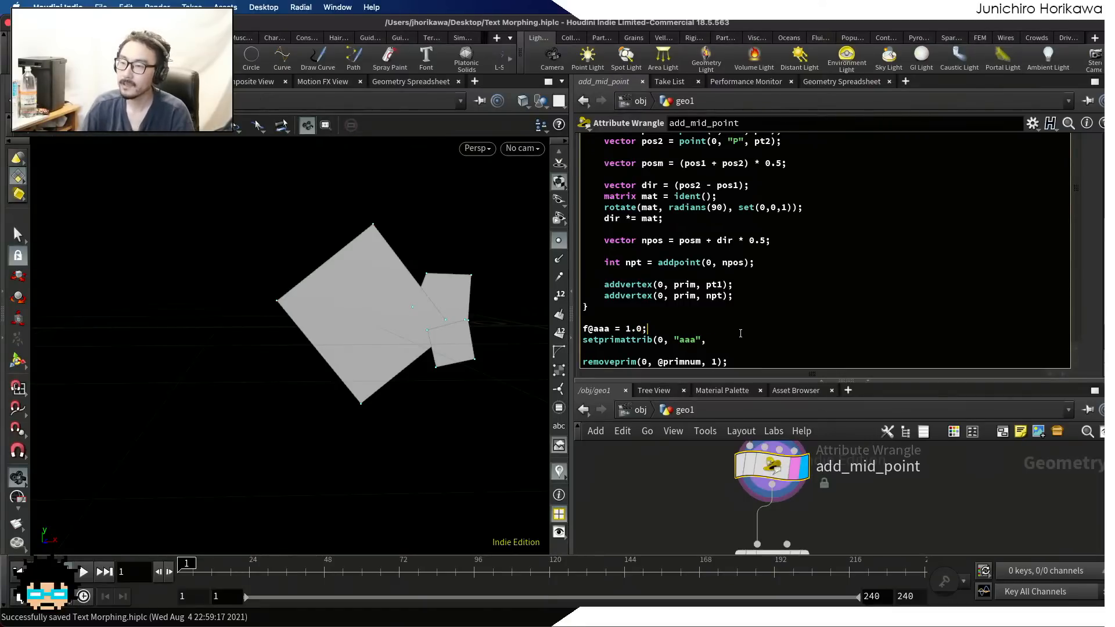
pyautogui.click(738, 339)
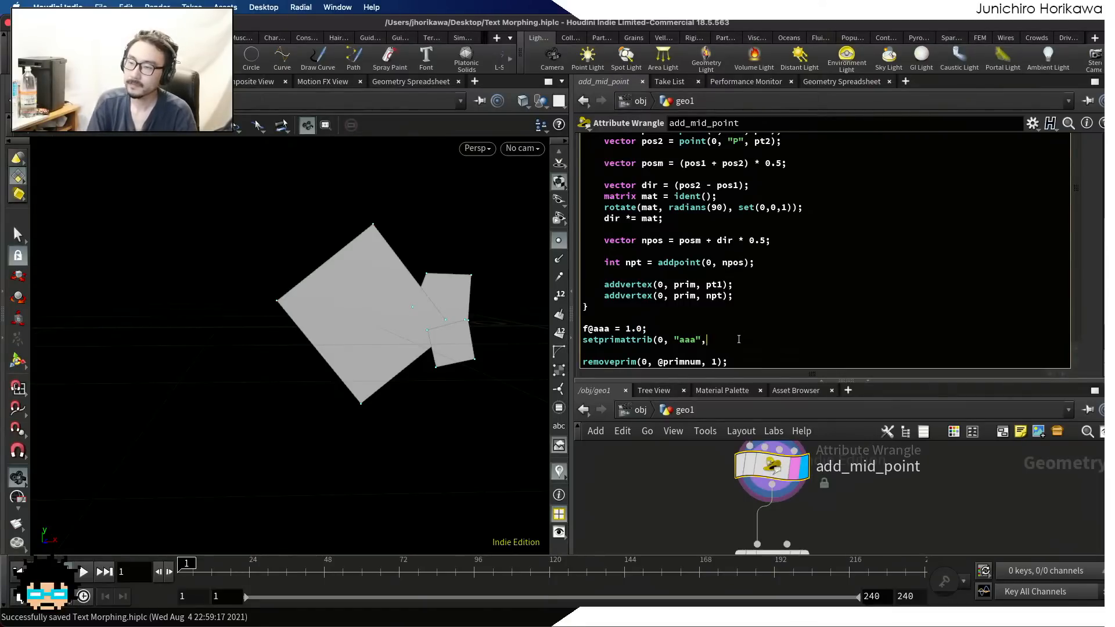
pyautogui.press('BackSpace')
pyautogui.press('BackSpace')
pyautogui.press('BackSpace')
pyautogui.press('BackSpace')
pyautogui.press('BackSpace')
pyautogui.press('BackSpace')
pyautogui.write('bbb", ')
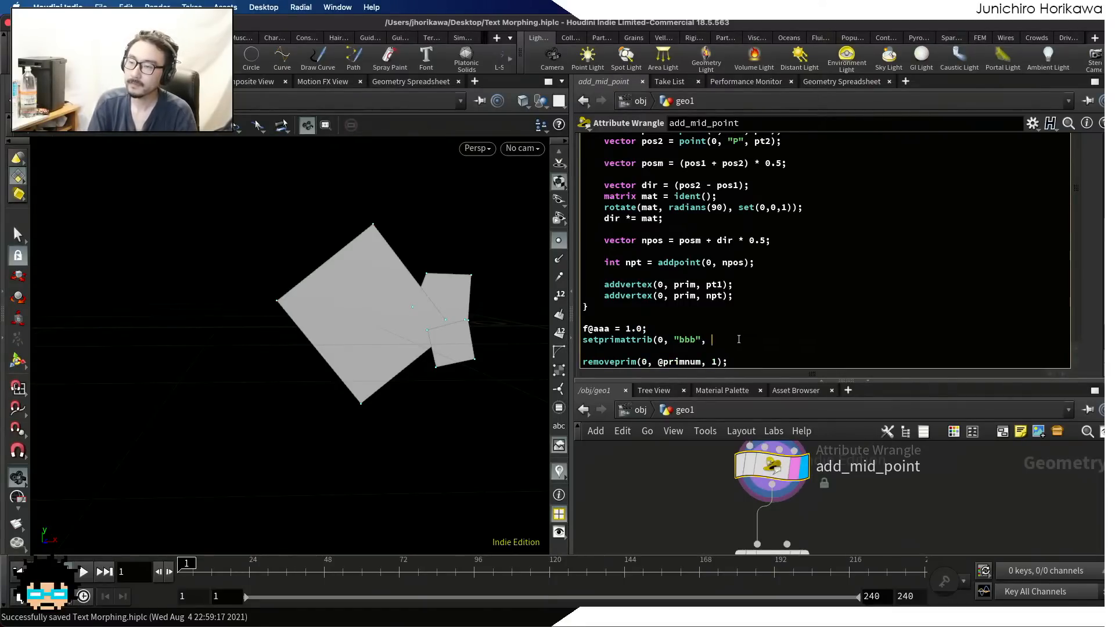
pyautogui.write('@p')
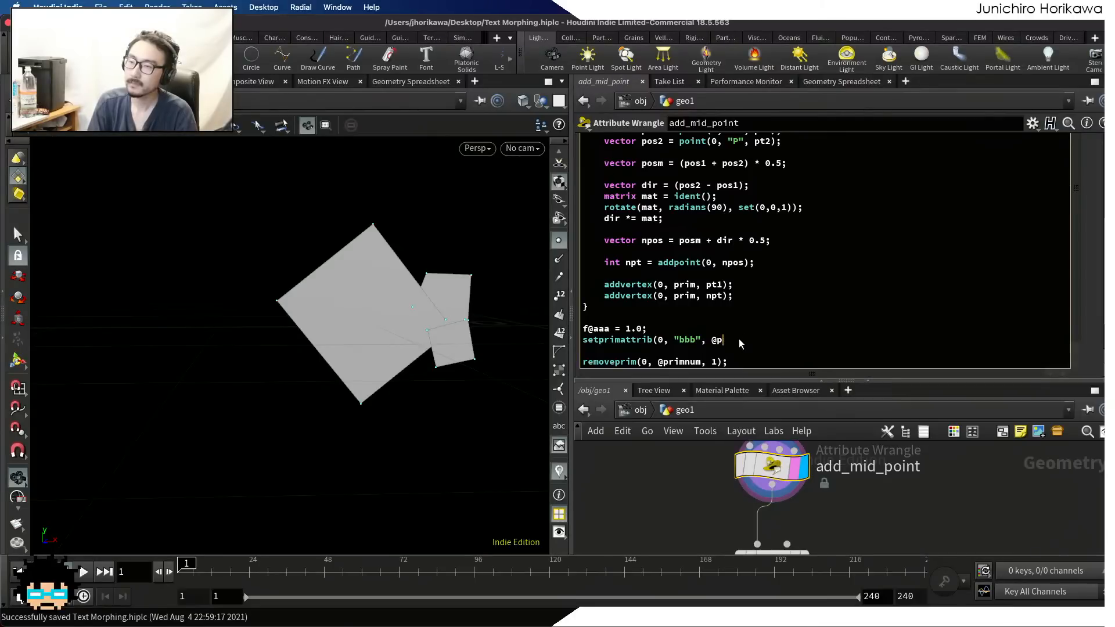
pyautogui.write('rimnum, 2.0);')
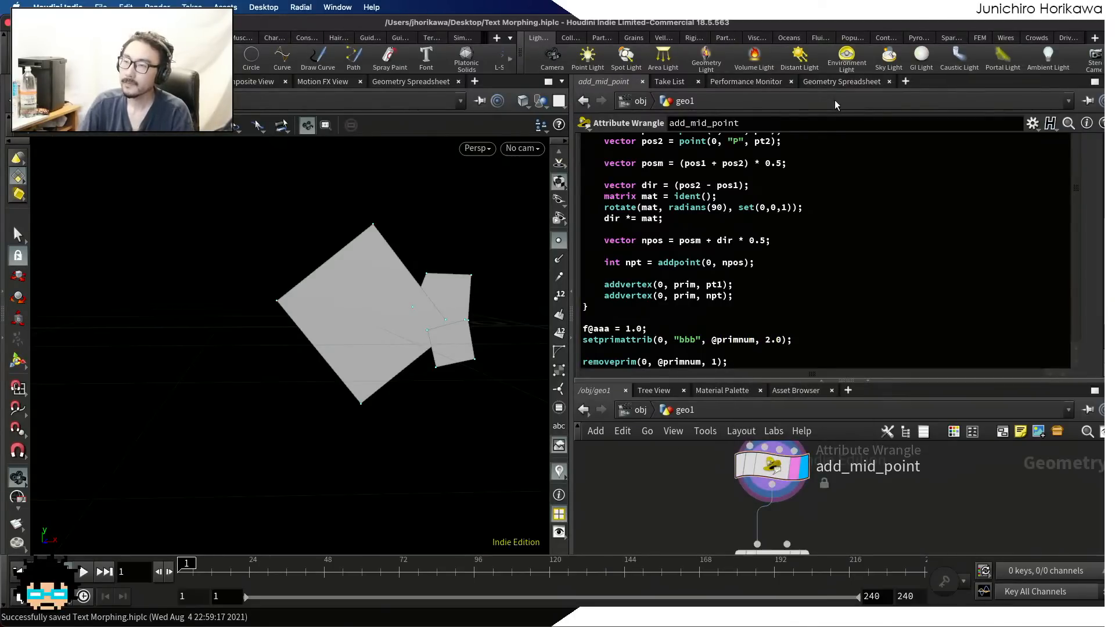
# Check the aaa and bbb primitive attributes in the Geometry Spreadsheet and enlarge the network area to show the neighbouring nodes
pyautogui.click(825, 85)
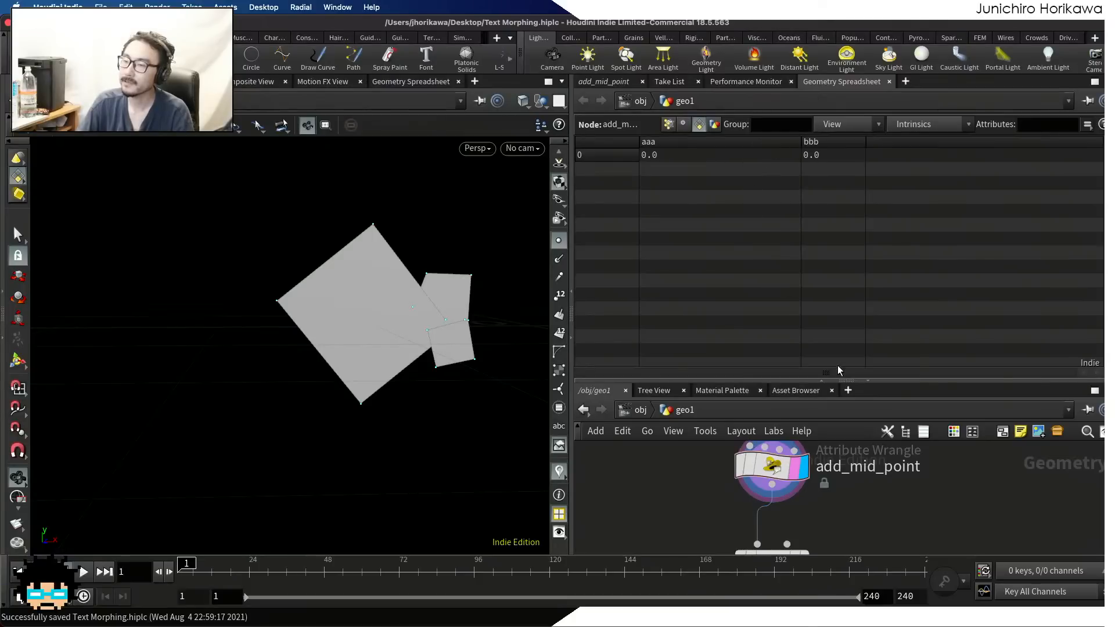
pyautogui.moveTo(817, 381); pyautogui.dragTo(817, 222)
pyautogui.scroll(-3, 849, 353)
pyautogui.scroll(2, 835, 393)
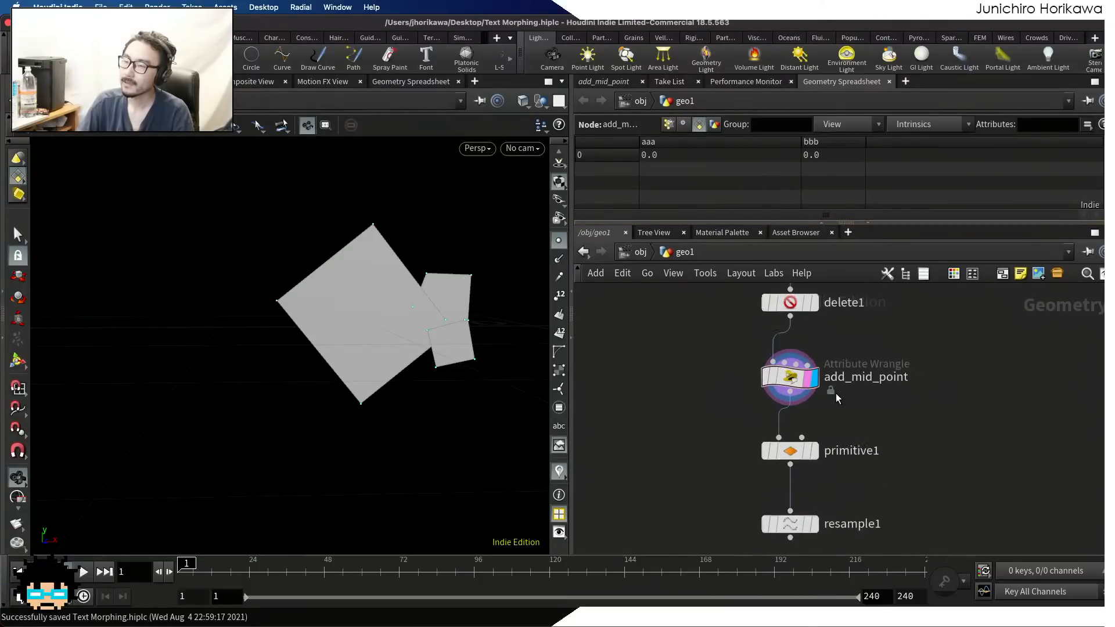
# Highlight the removeprim line, and delete the f@aaa and setprimattrib test lines above it, leaving blank lines after the loop
pyautogui.click(602, 81)
pyautogui.scroll(-2, 662, 202)
pyautogui.moveTo(747, 203); pyautogui.dragTo(570, 205)
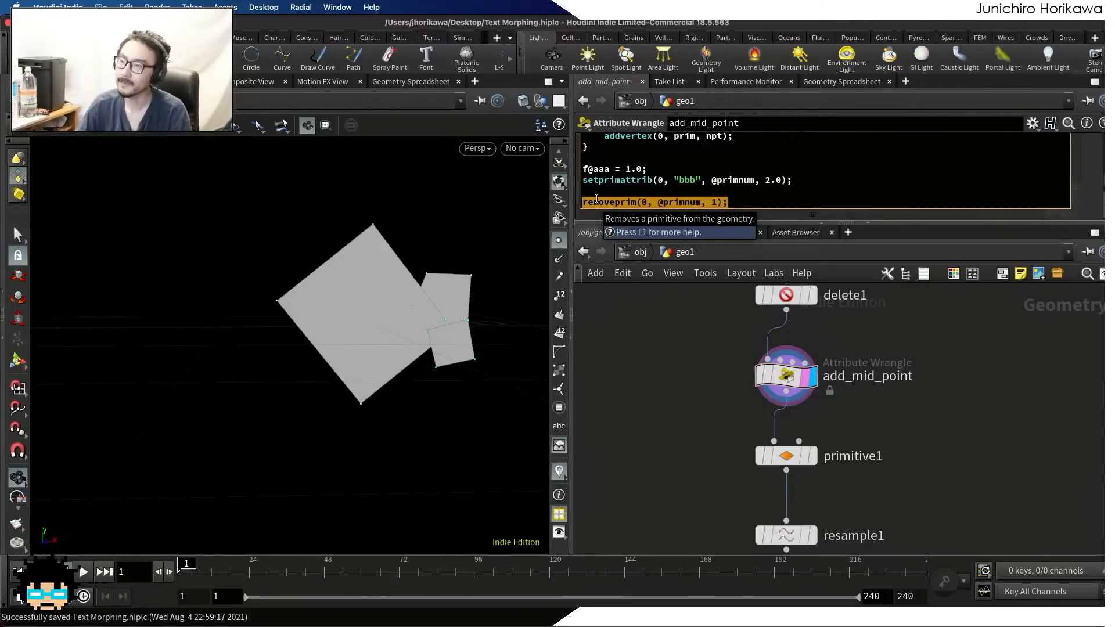
pyautogui.moveTo(793, 180); pyautogui.dragTo(585, 170)
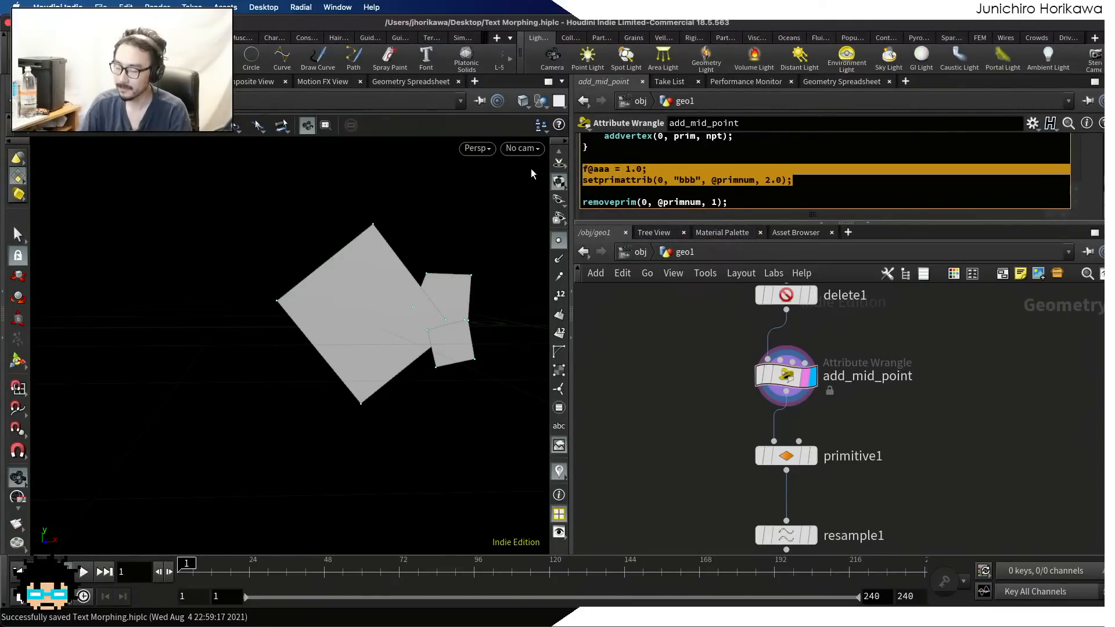
pyautogui.press('BackSpace')
pyautogui.press('BackSpace')
pyautogui.press('BackSpace')
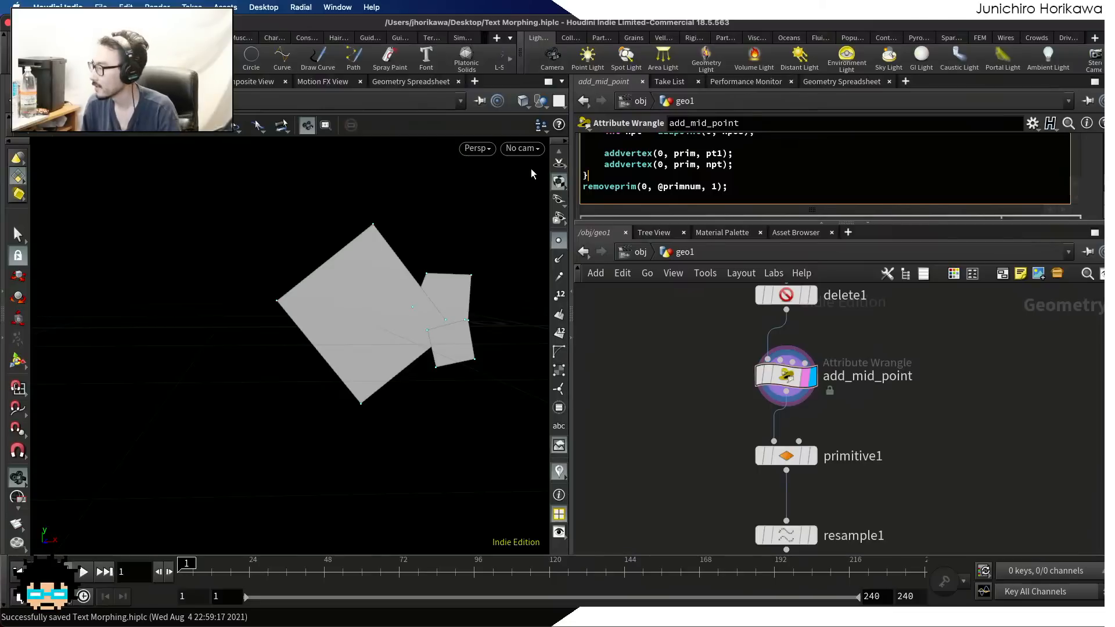
pyautogui.press('Return')
pyautogui.press('Return')
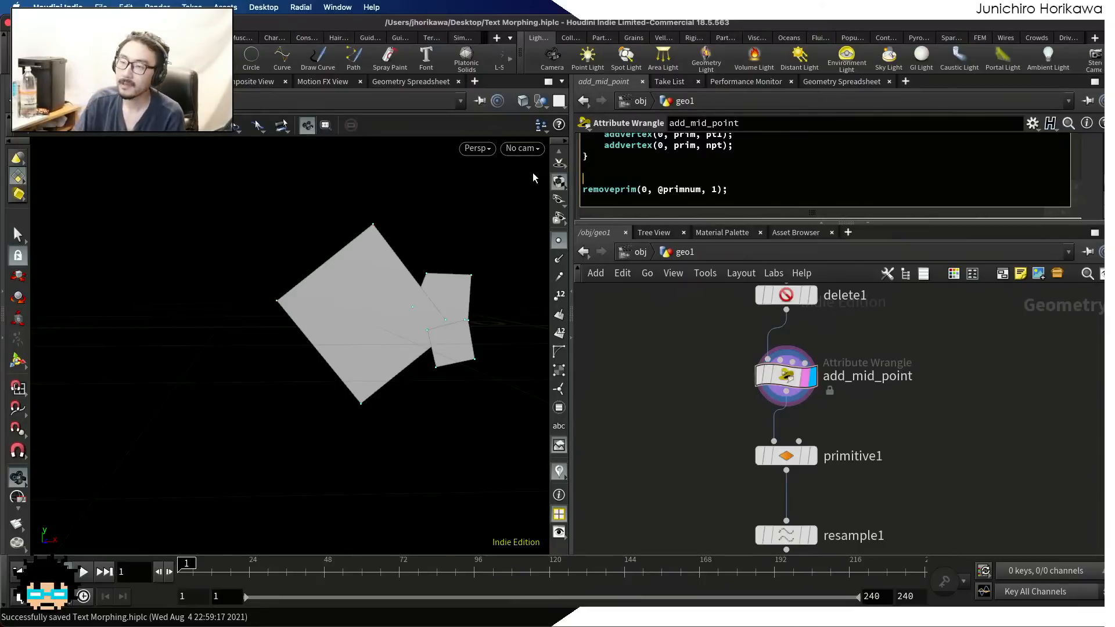
# Select add_mid_point and recheck its primitive attributes in the Geometry Spreadsheet without the test lines
pyautogui.click(787, 376)
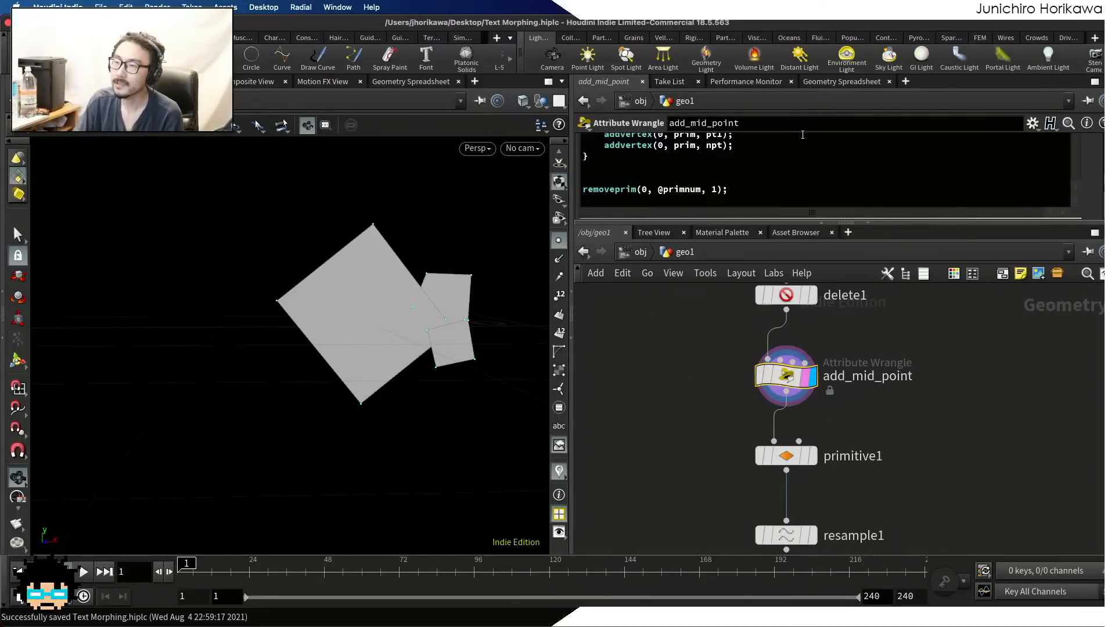
pyautogui.click(841, 81)
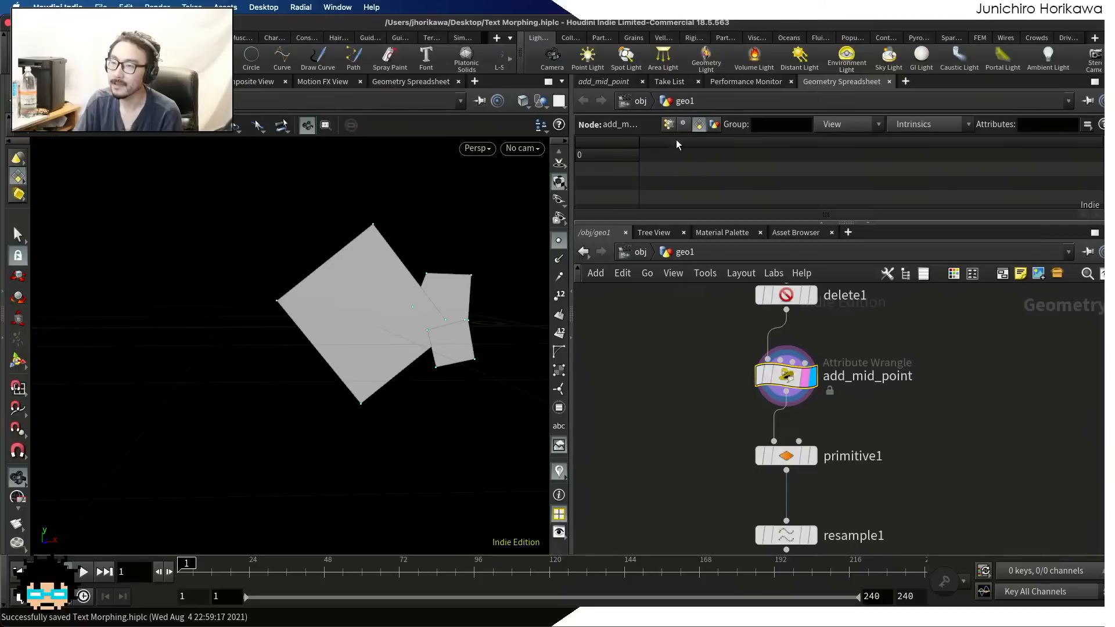
pyautogui.click(601, 81)
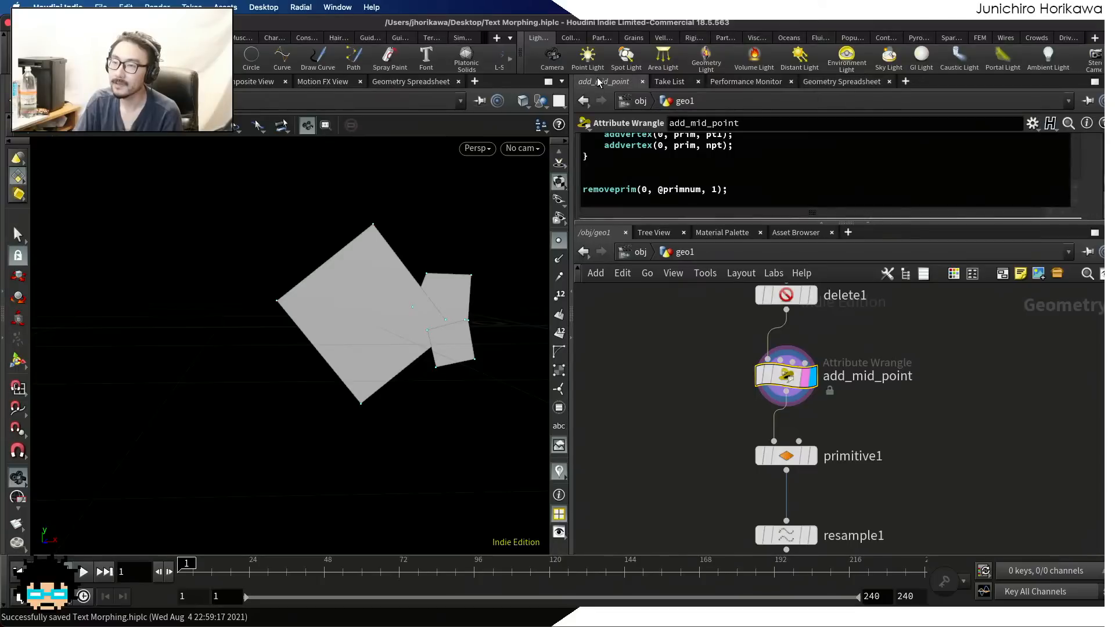
pyautogui.click(649, 171)
pyautogui.press('Return')
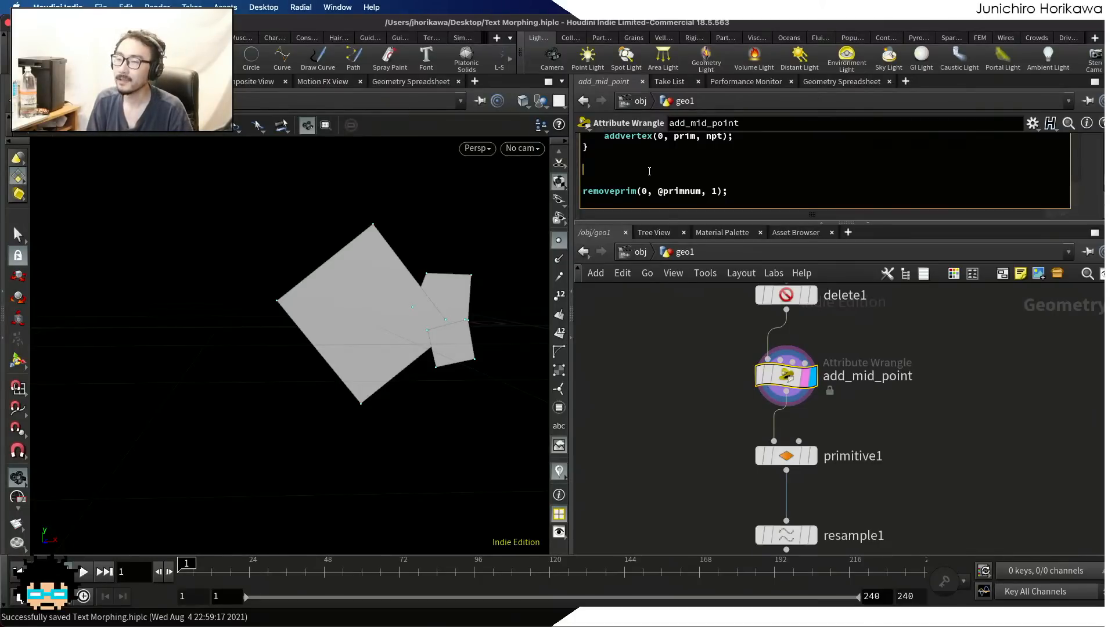
pyautogui.write('f@')
pyautogui.press('Escape')
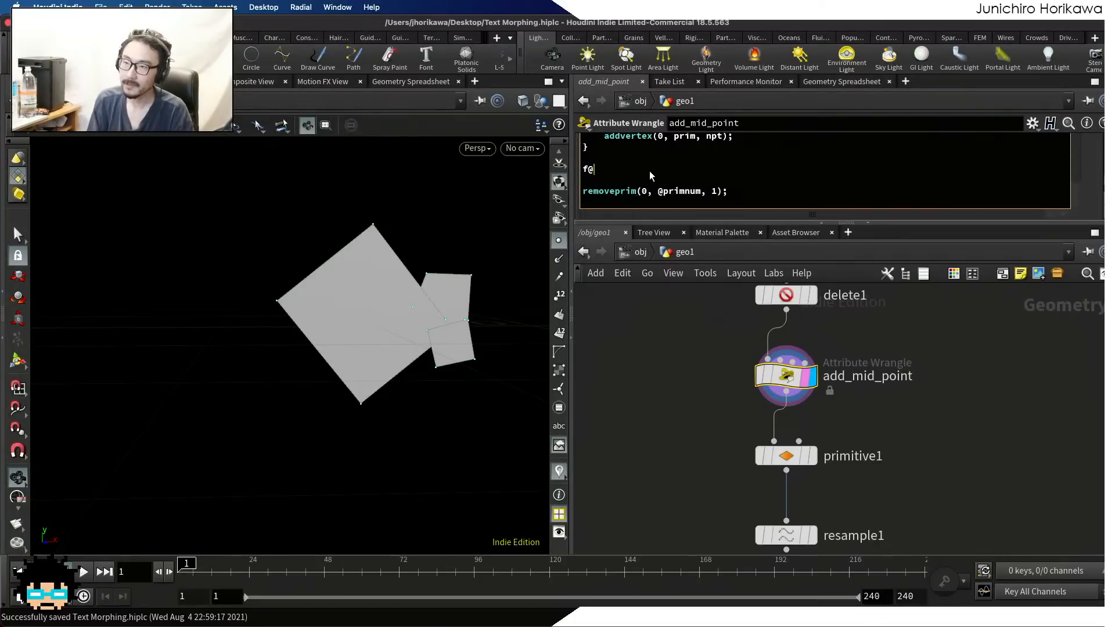
pyautogui.write('aaa')
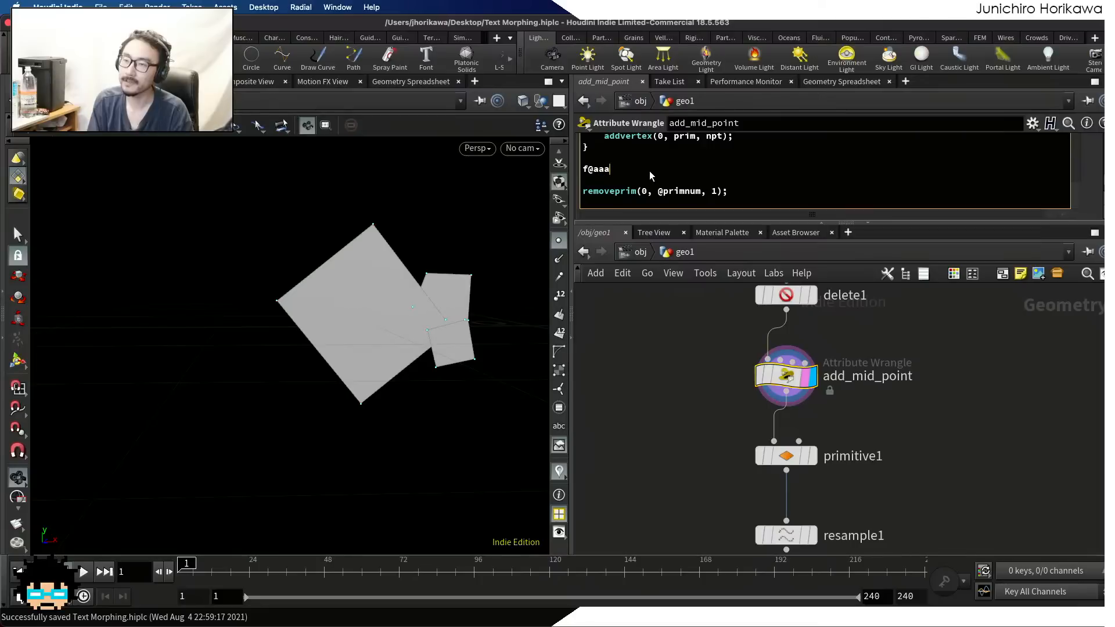
pyautogui.write(' =')
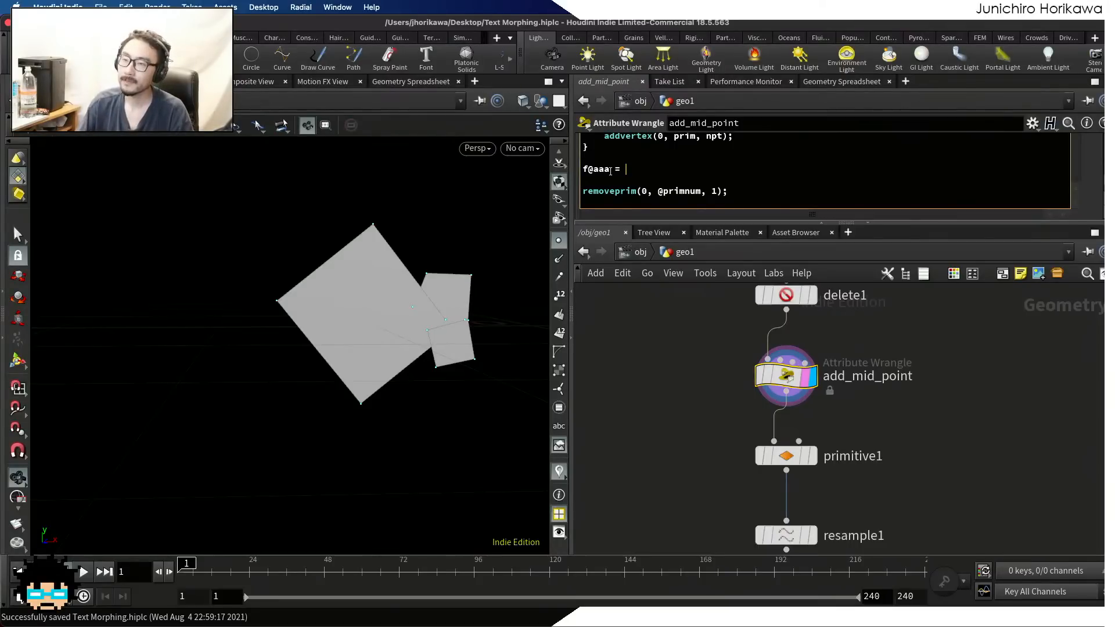
pyautogui.moveTo(611, 168); pyautogui.dragTo(590, 169)
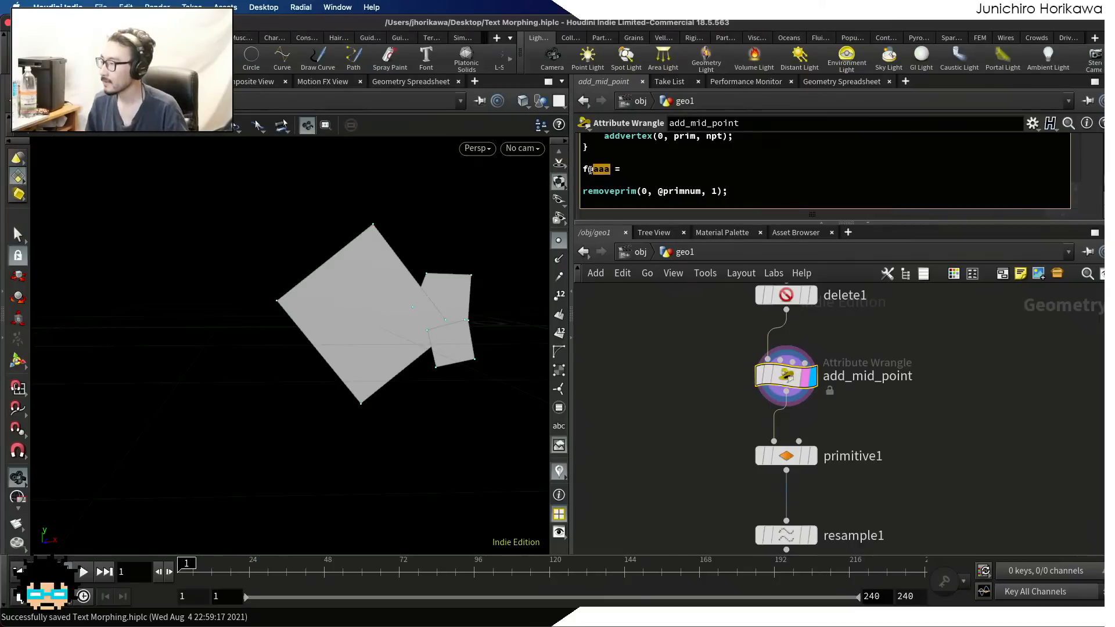
pyautogui.moveTo(625, 169); pyautogui.dragTo(562, 174)
pyautogui.press('BackSpace')
pyautogui.press('BackSpace')
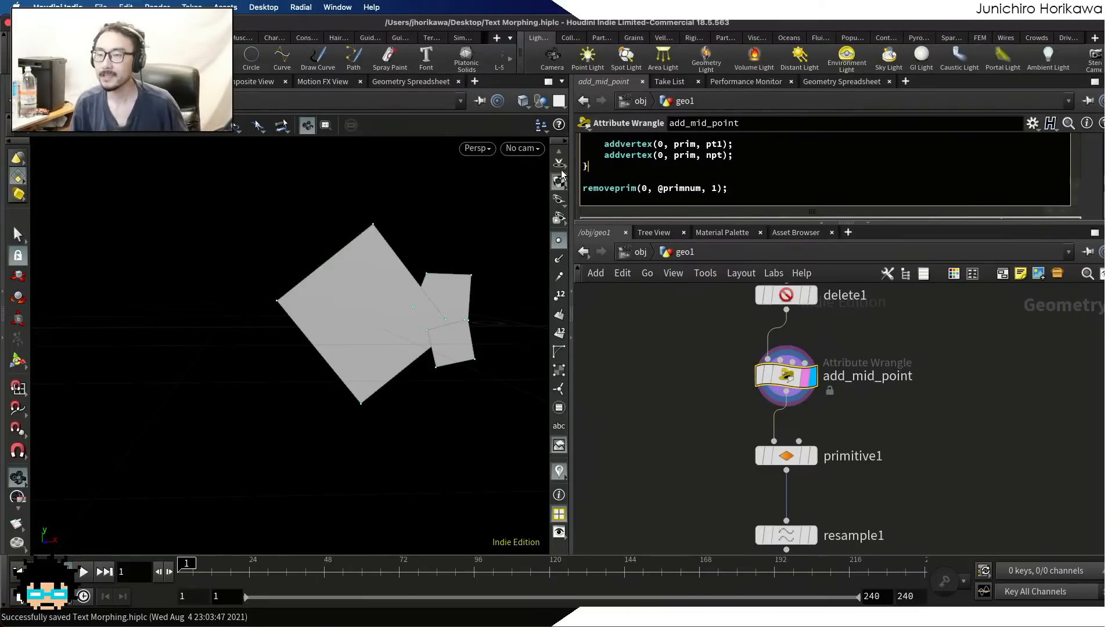
pyautogui.scroll(-4, 638, 367)
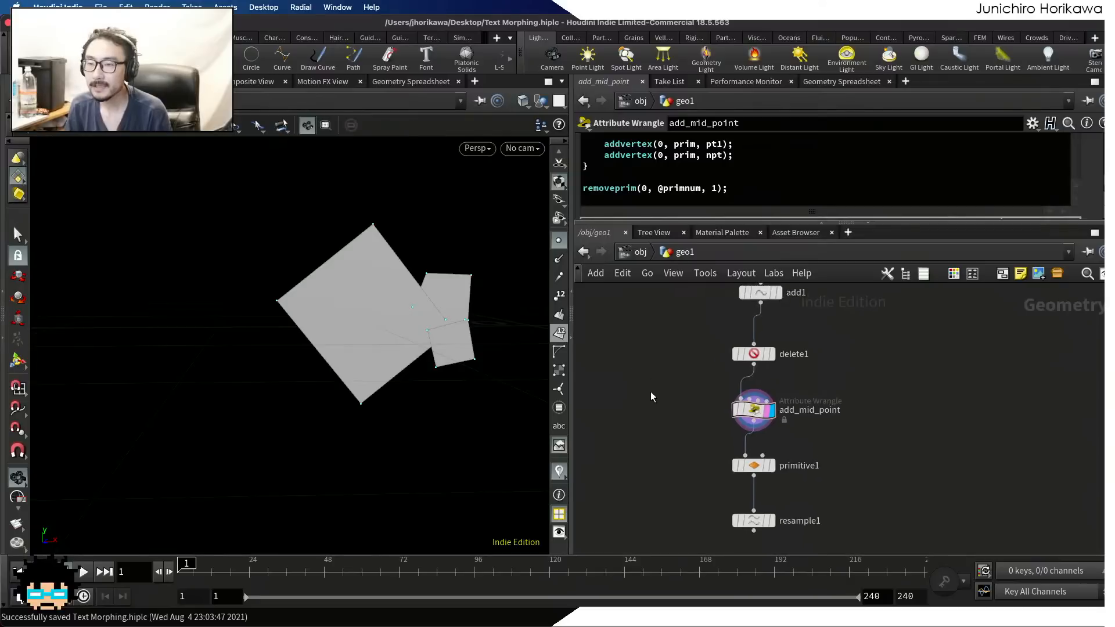
pyautogui.scroll(3, 650, 393)
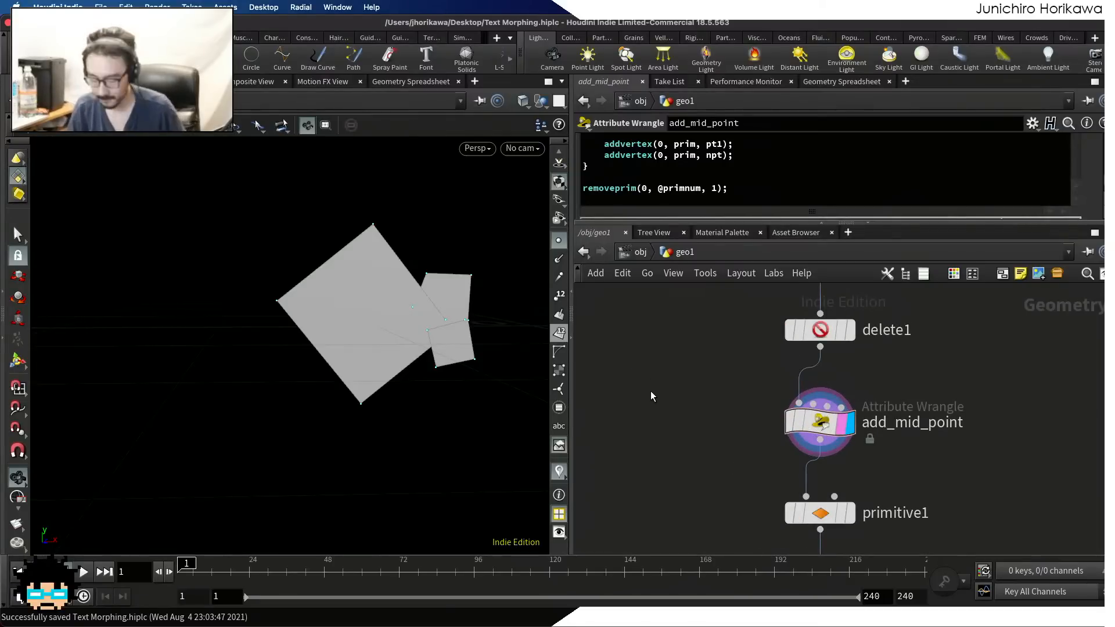
pyautogui.scroll(-1, 695, 392)
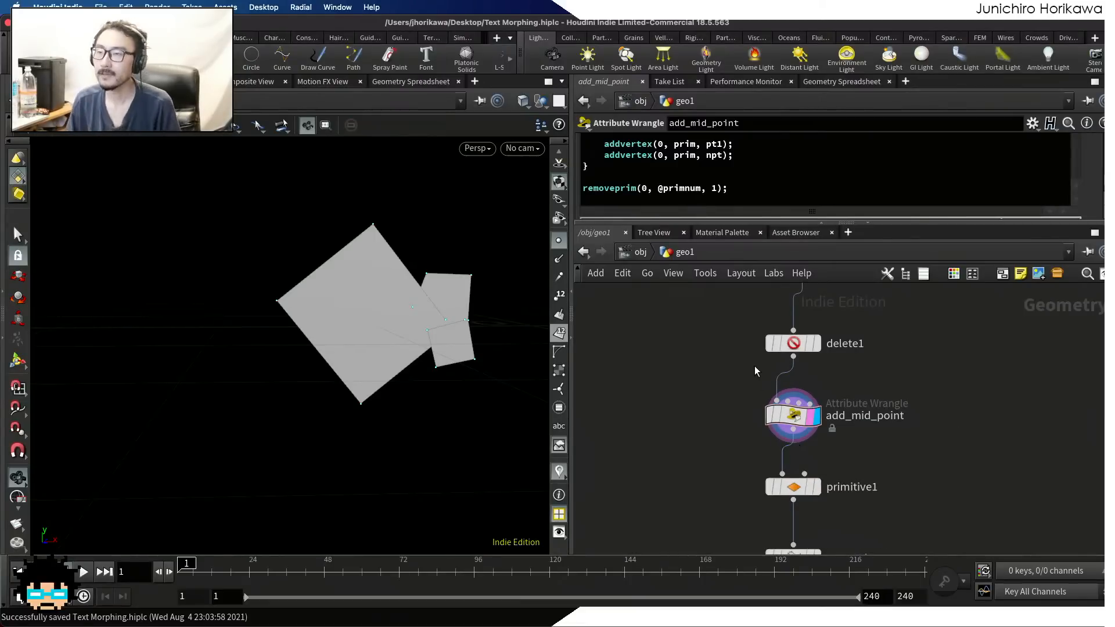
# Enlarge the code area and replace the 0.5 multiplier in the npos line with an empty rand() call
pyautogui.moveTo(730, 218); pyautogui.dragTo(731, 361)
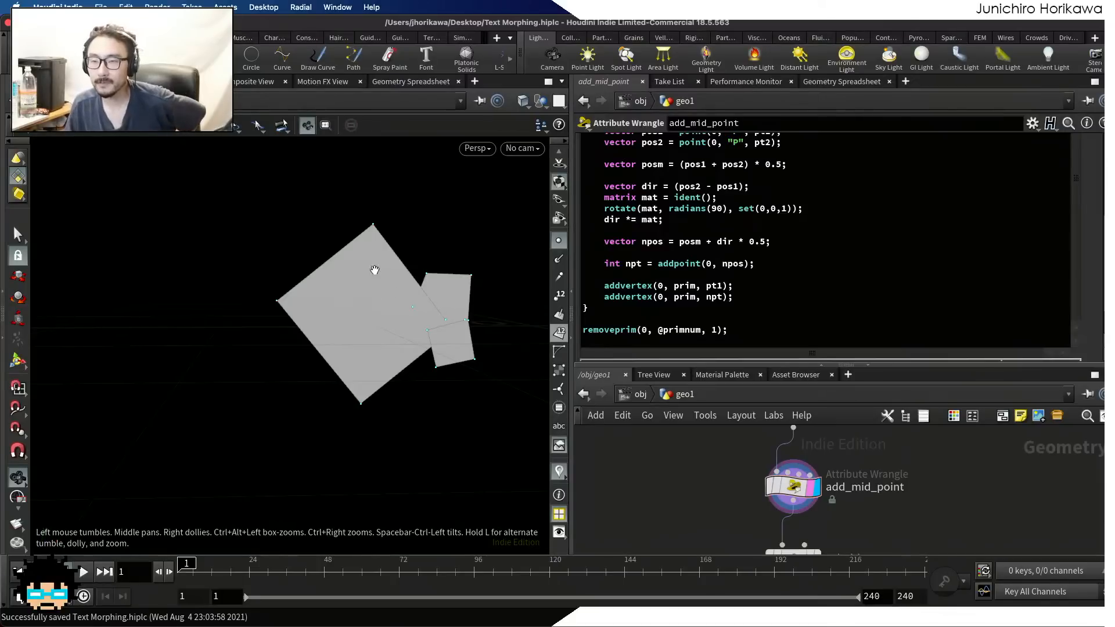
pyautogui.click(767, 241)
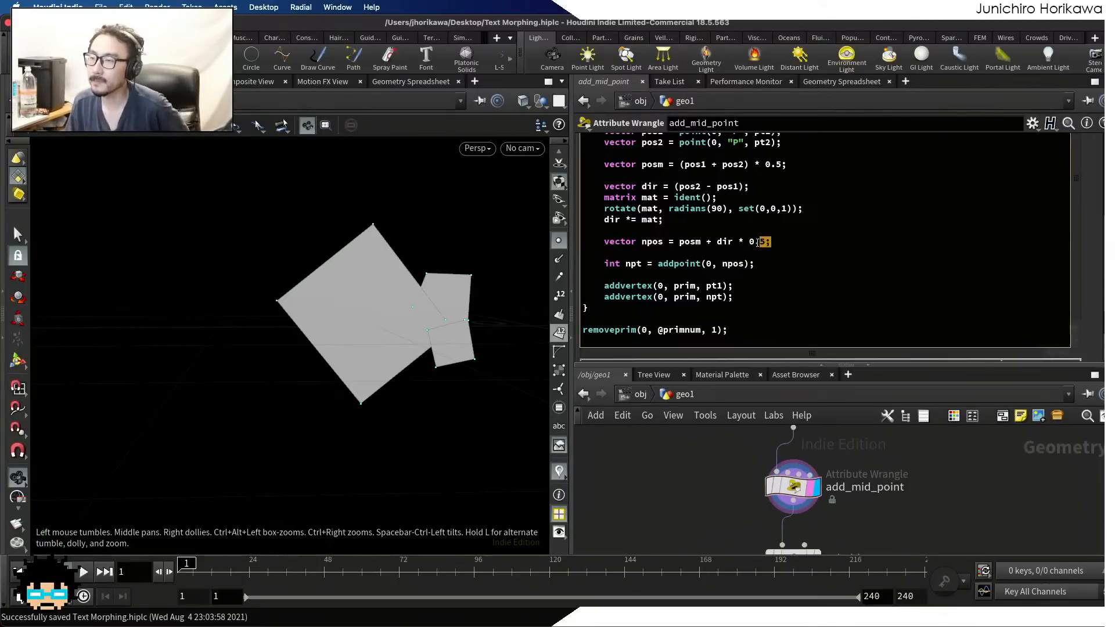
pyautogui.click(748, 242)
pyautogui.moveTo(768, 242); pyautogui.dragTo(747, 241)
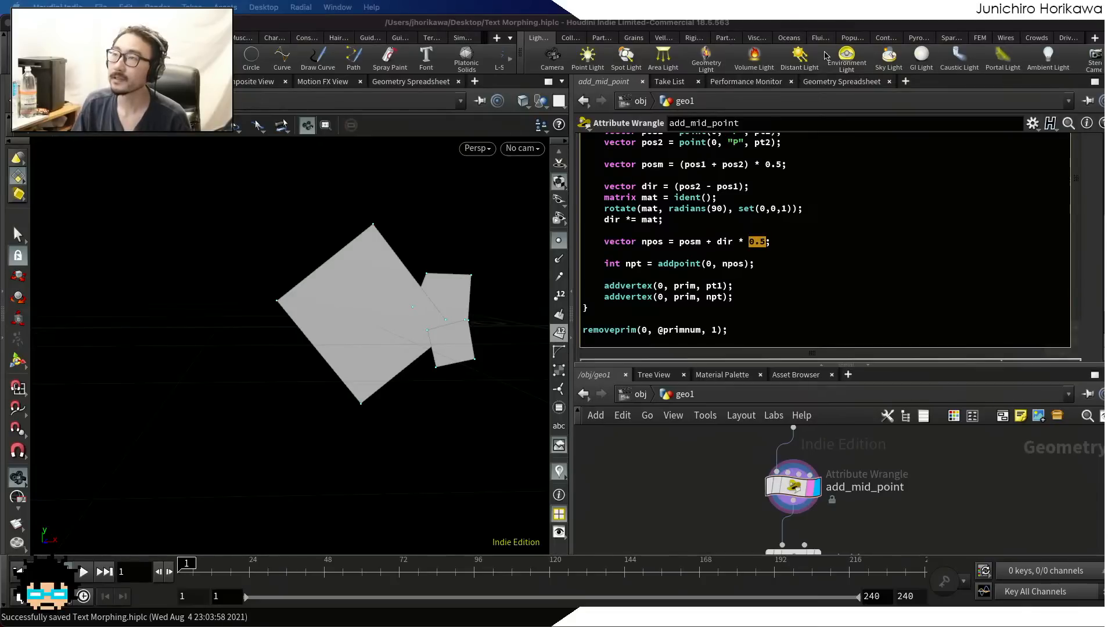
pyautogui.click(755, 242)
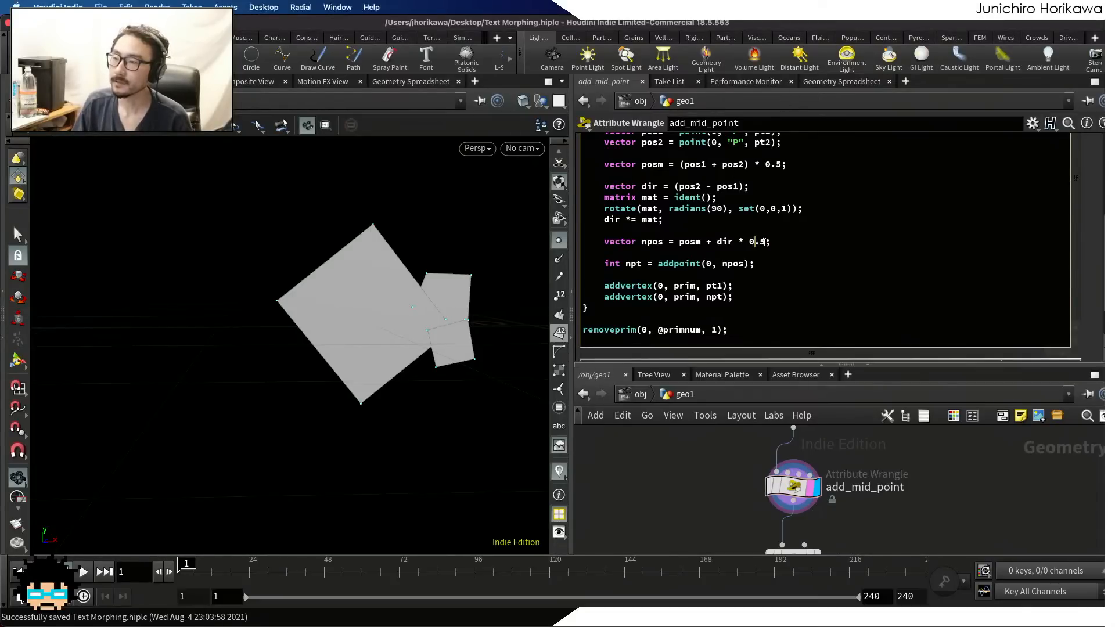
pyautogui.moveTo(765, 242); pyautogui.dragTo(748, 244)
pyautogui.write('r')
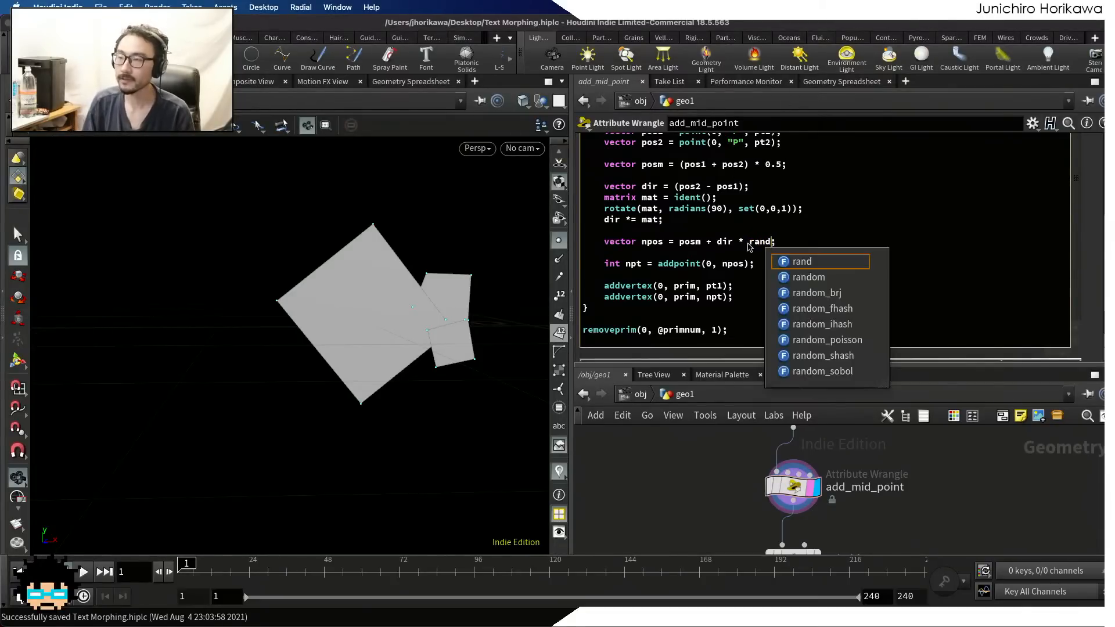
pyautogui.write('and')
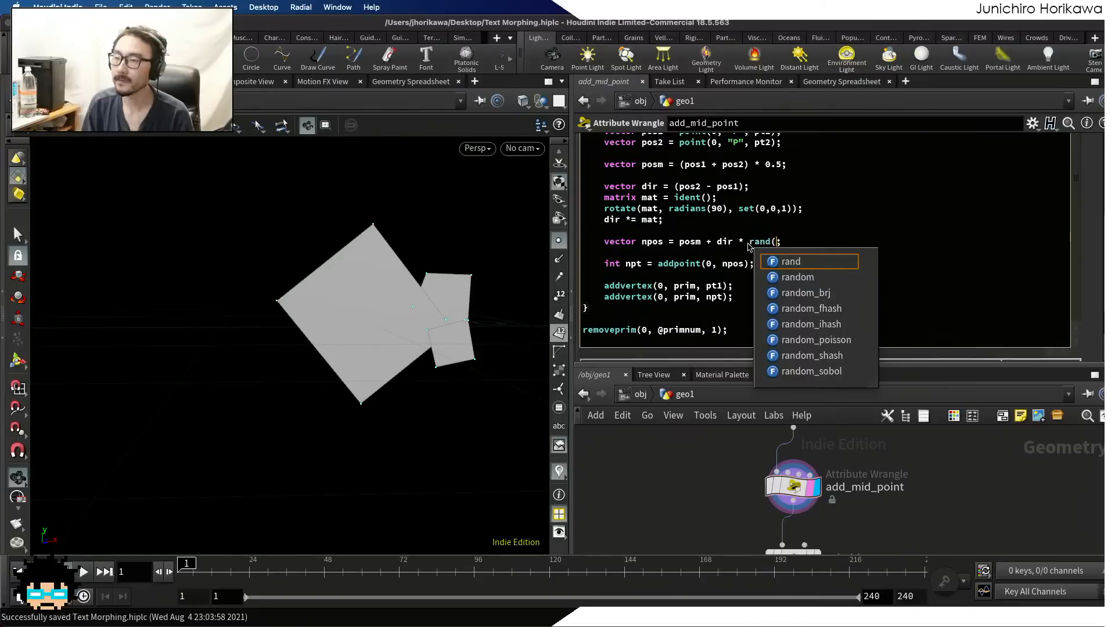
pyautogui.press('Return')
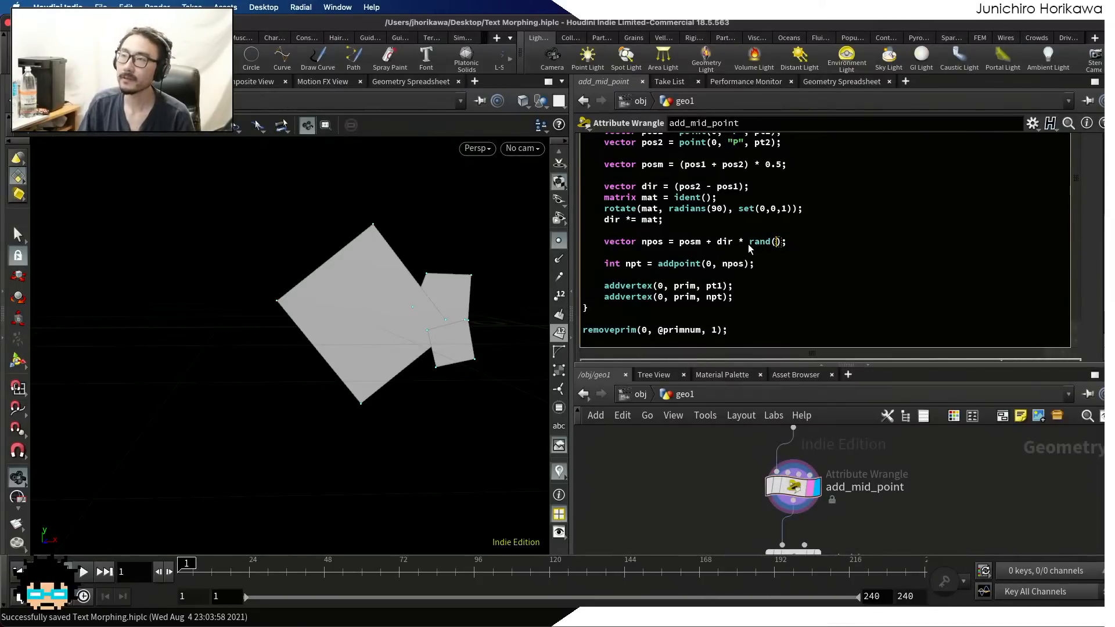
pyautogui.scroll(3, 749, 248)
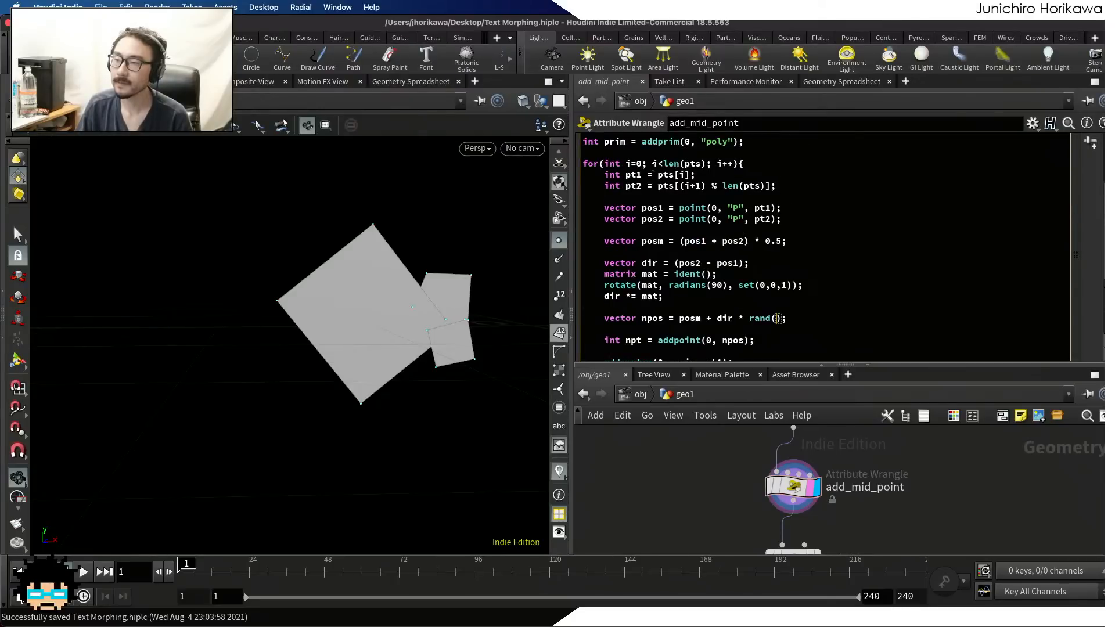
pyautogui.click(628, 164)
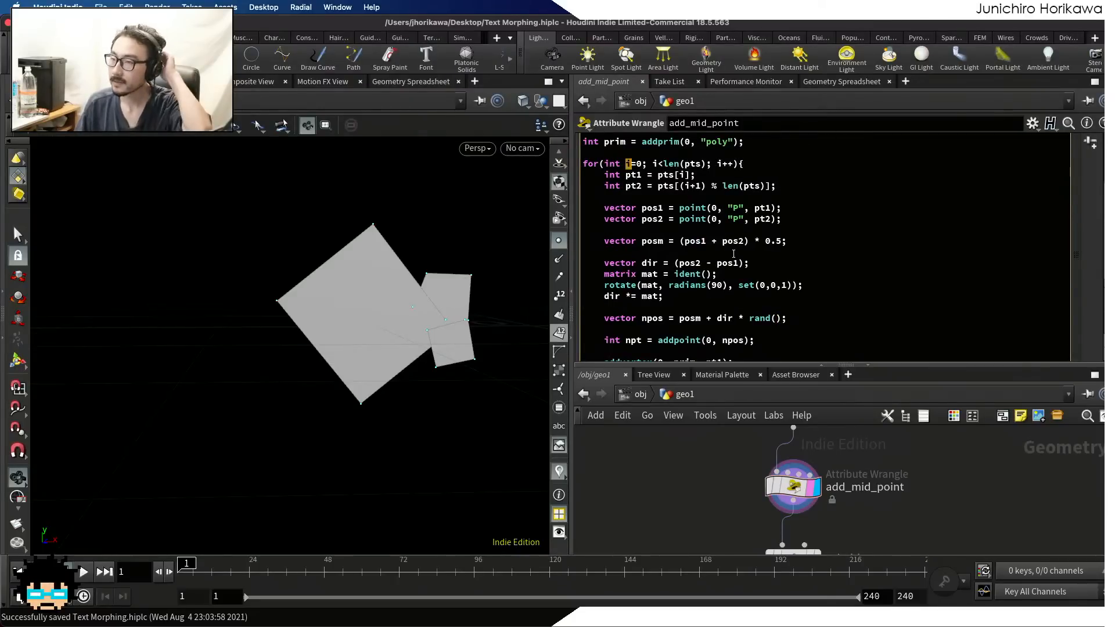
pyautogui.click(776, 318)
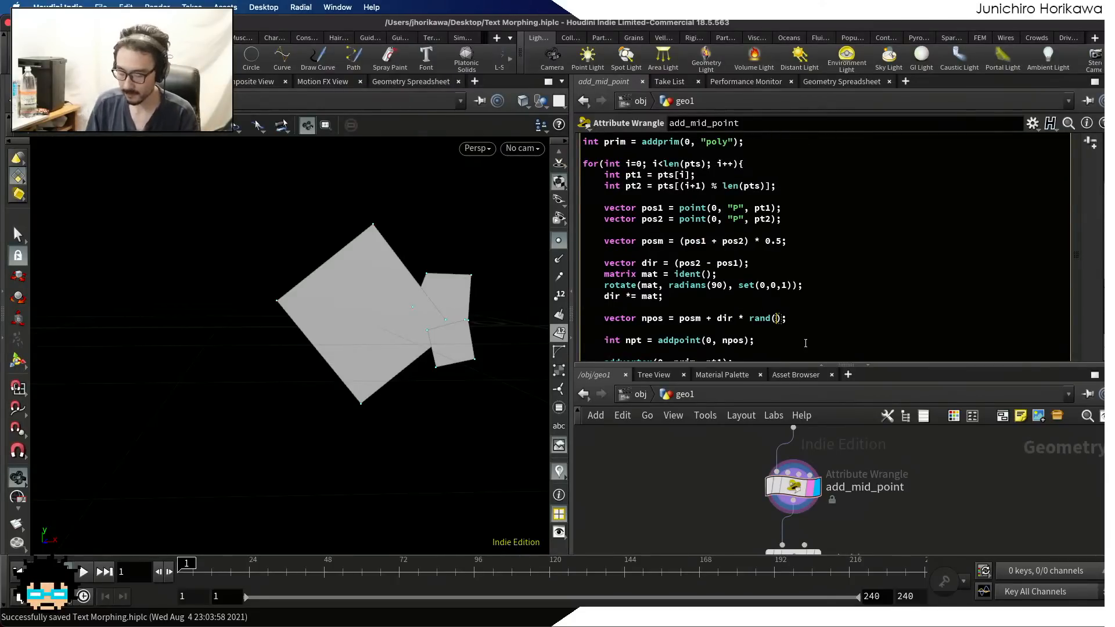
pyautogui.write('@p')
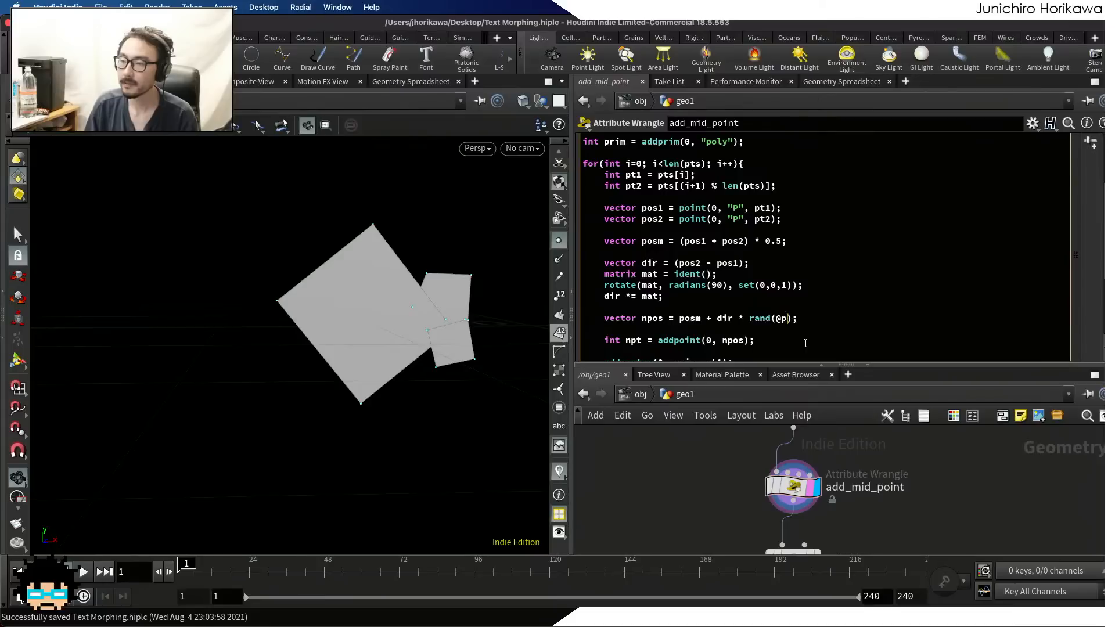
pyautogui.write('rimnum * 4.2 + ')
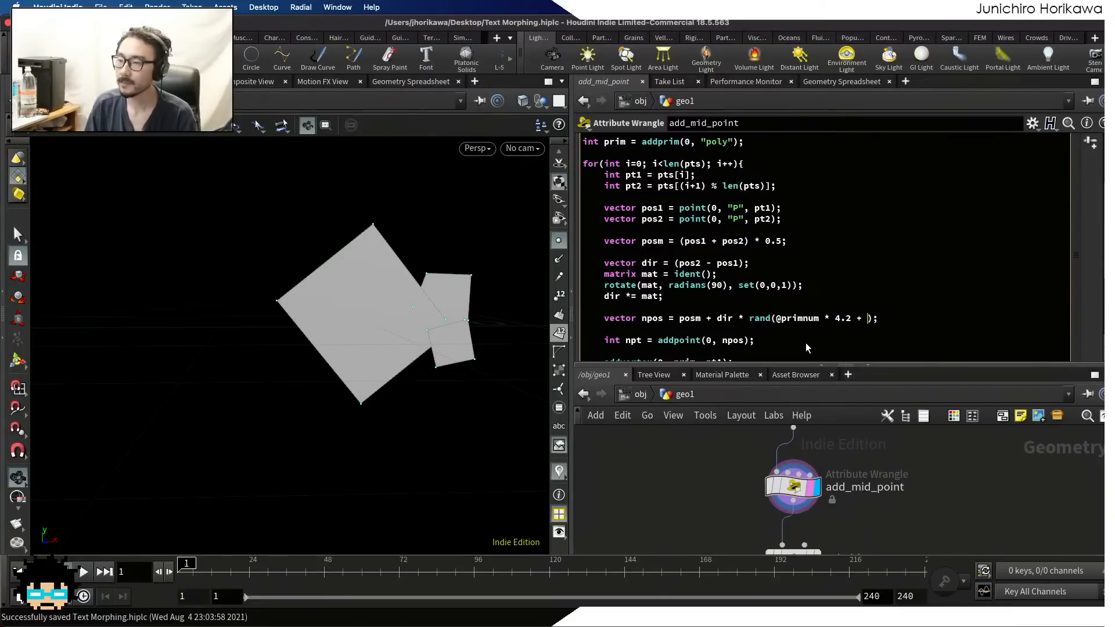
pyautogui.write('i * 342')
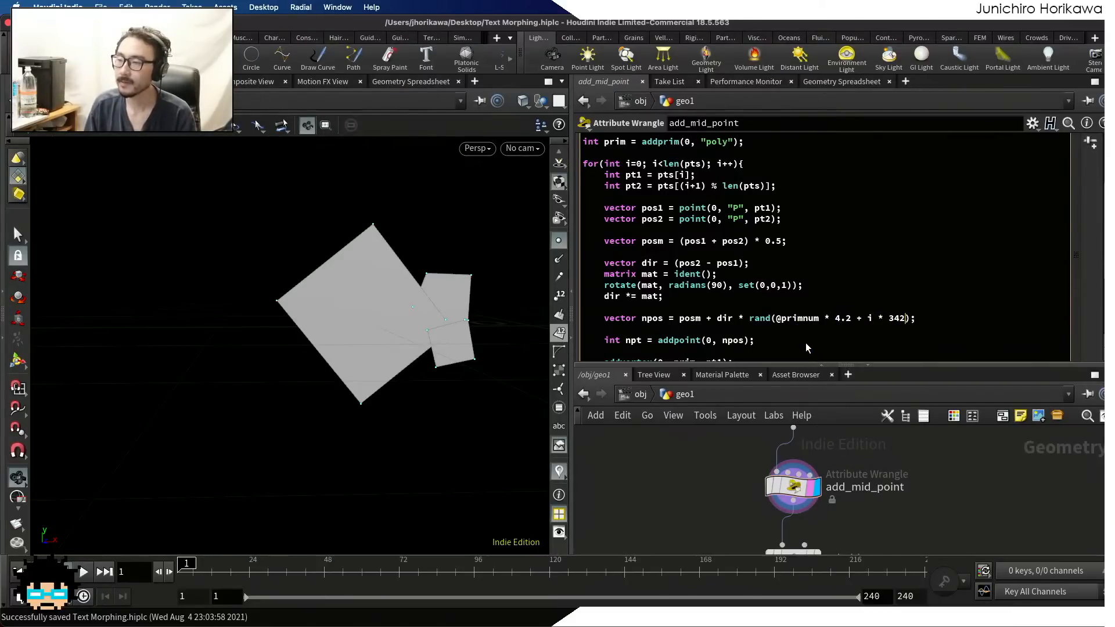
pyautogui.press('BackSpace')
pyautogui.press('BackSpace')
pyautogui.write('.6 + ')
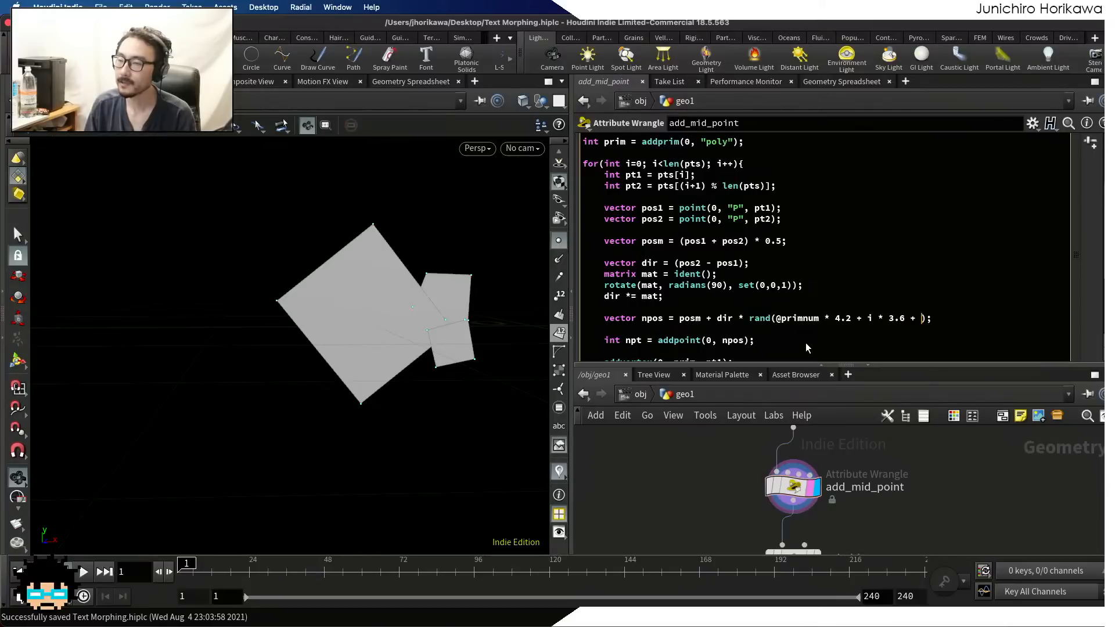
pyautogui.write('6.2')
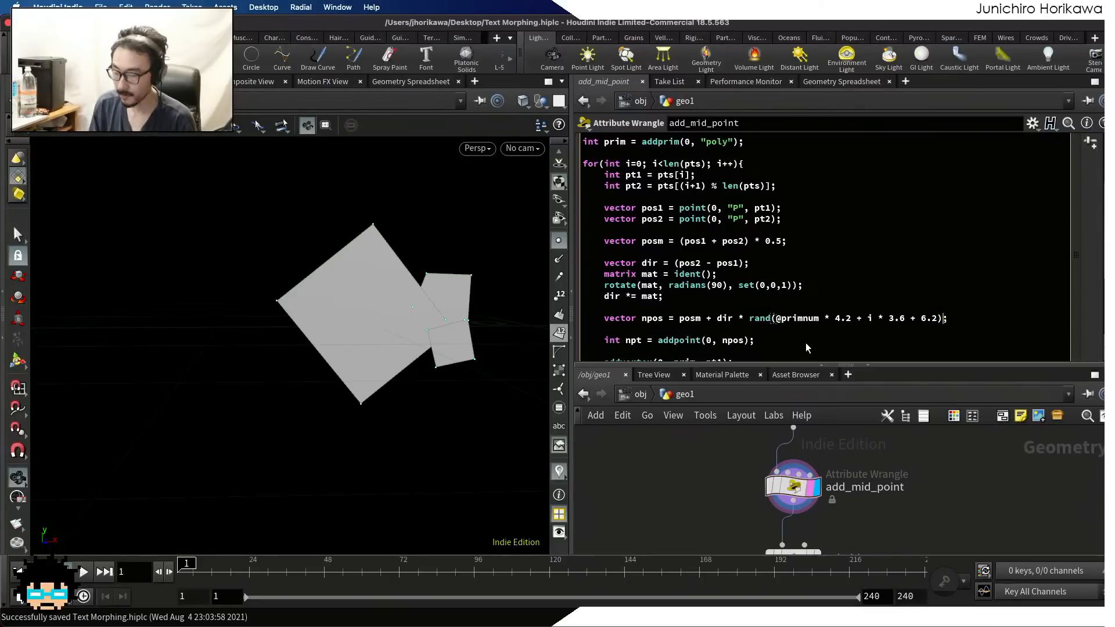
pyautogui.write('* 0.5')
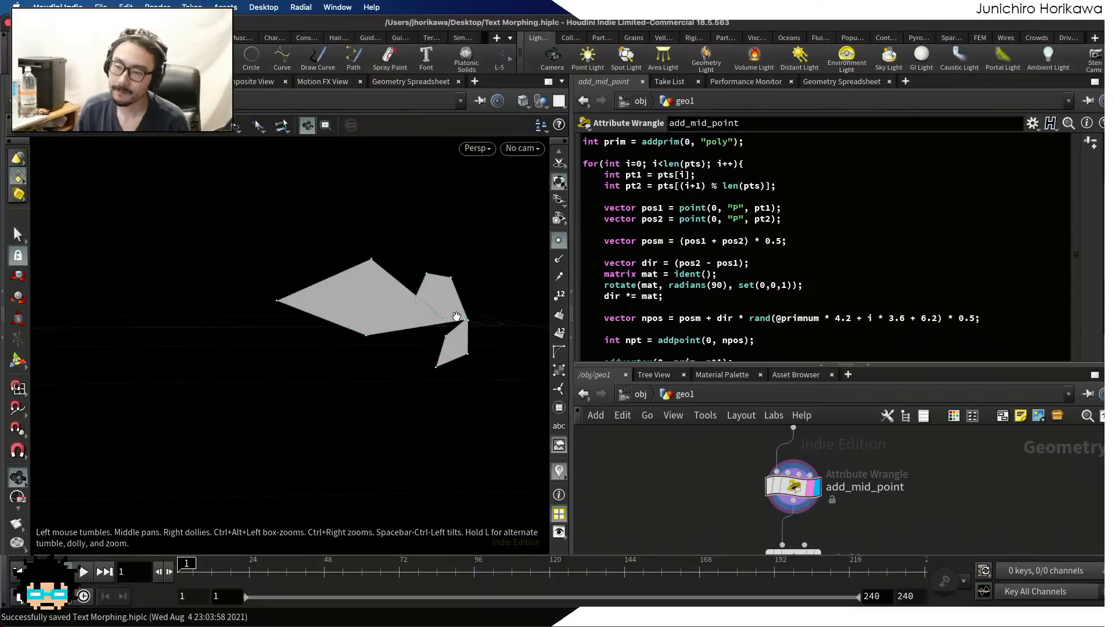
# Enlarge the network area, display resample1 and examine the smoothed curves with randomized midpoint offsets in the viewport
pyautogui.scroll(-4, 763, 457)
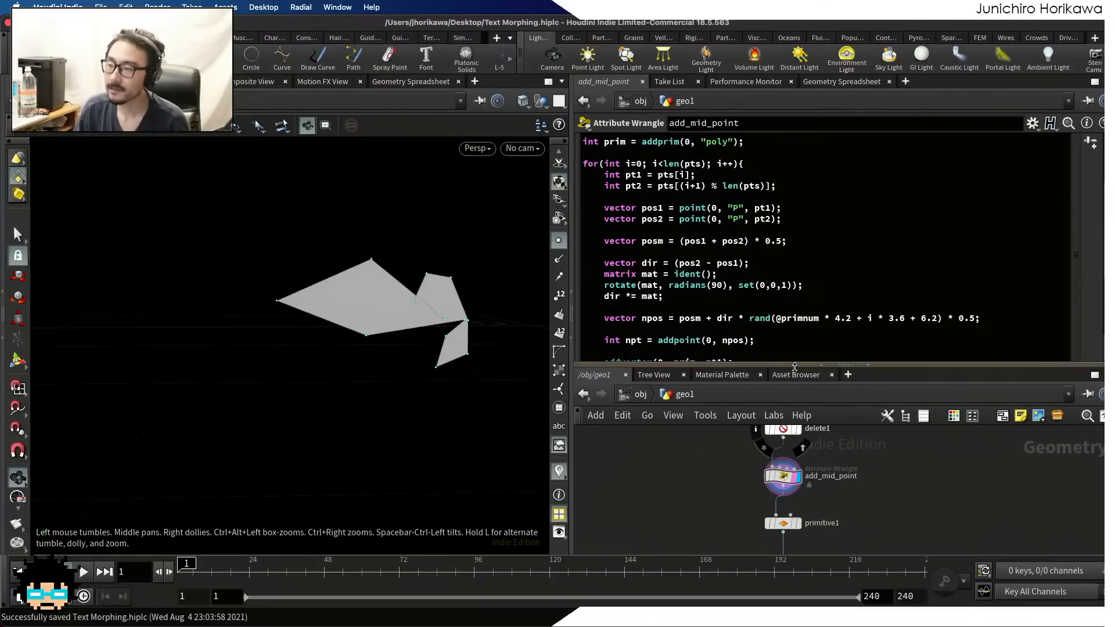
pyautogui.moveTo(795, 365); pyautogui.dragTo(799, 255)
pyautogui.scroll(2, 800, 532)
pyautogui.scroll(2, 795, 519)
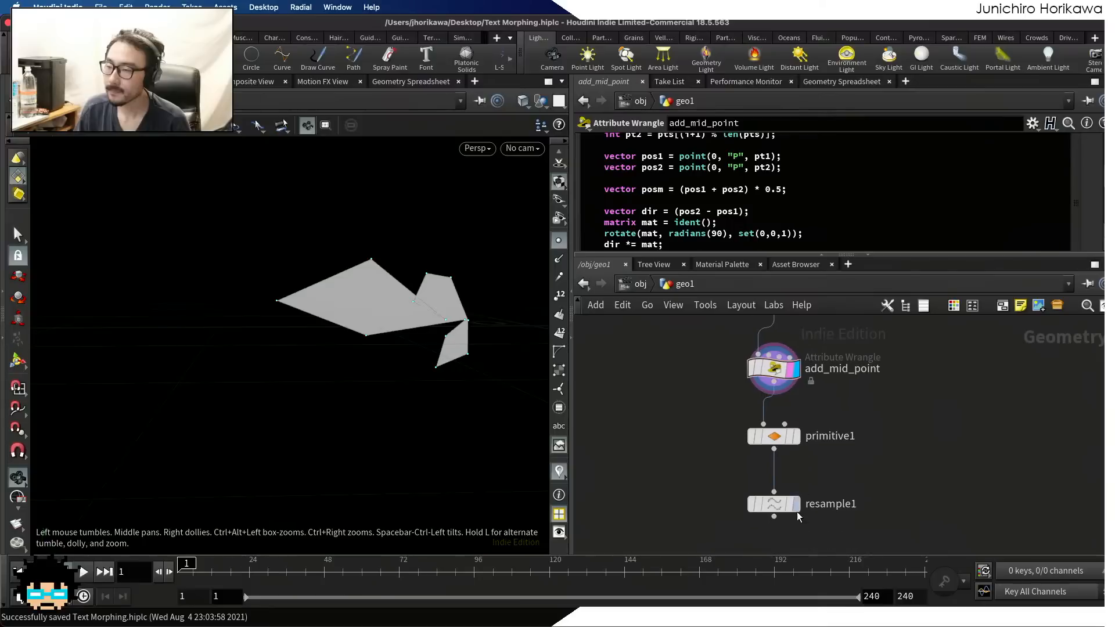
pyautogui.click(793, 509)
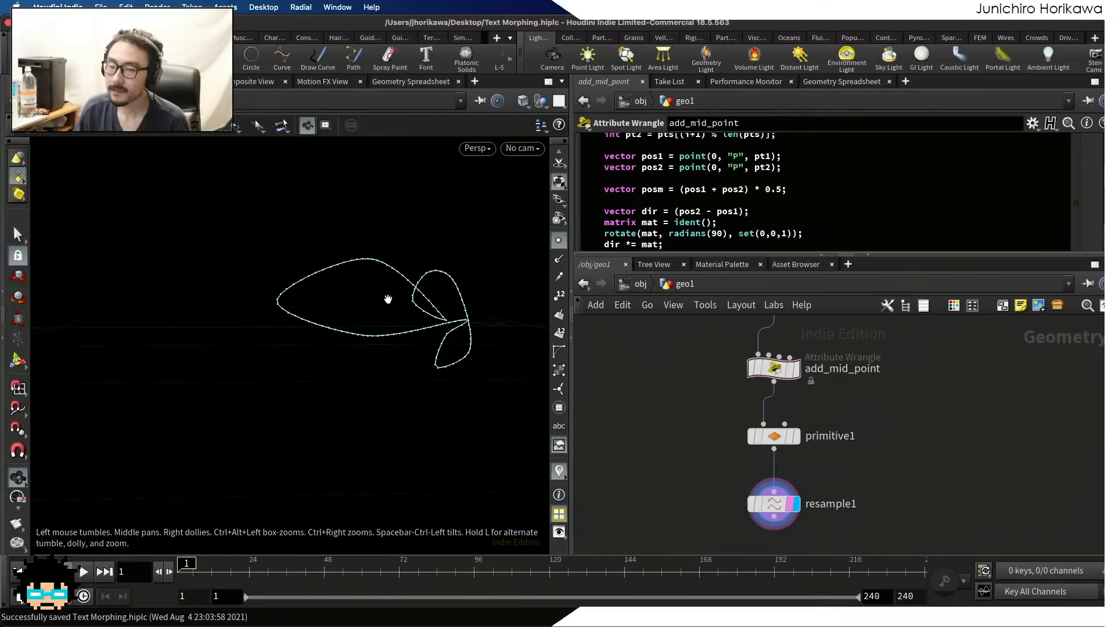
pyautogui.scroll(-4, 339, 306)
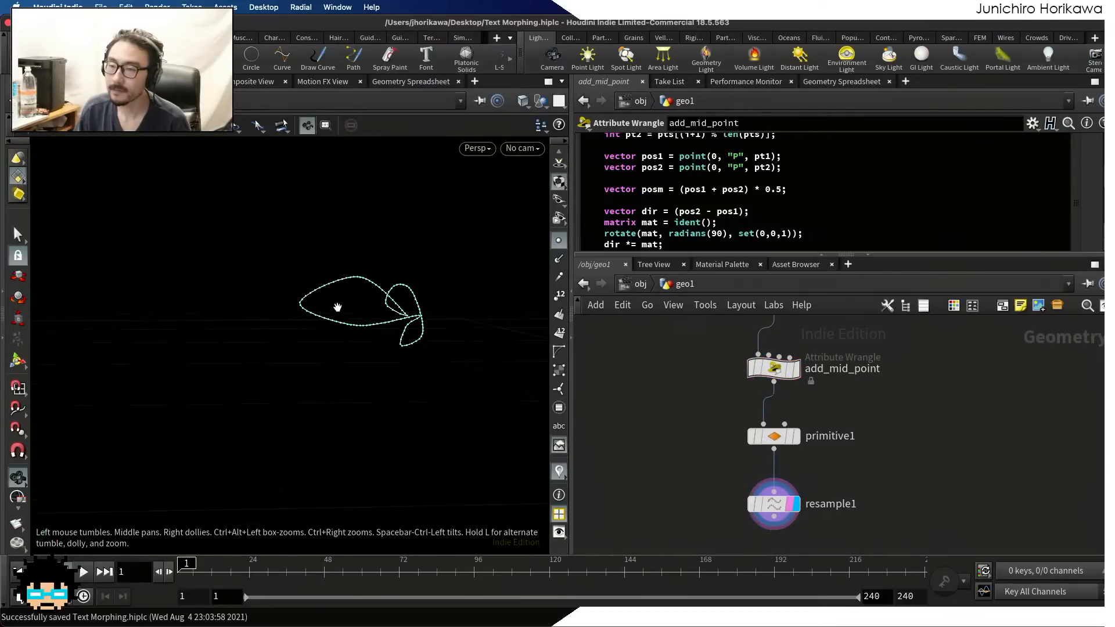
pyautogui.scroll(2, 398, 308)
pyautogui.scroll(5, 374, 303)
pyautogui.scroll(-1, 341, 301)
pyautogui.moveTo(352, 312)
pyautogui.mouseDown()
pyautogui.moveTo(461, 301)
pyautogui.moveTo(339, 308)
pyautogui.moveTo(385, 376)
pyautogui.moveTo(323, 314)
pyautogui.moveTo(263, 304)
pyautogui.moveTo(343, 311)
pyautogui.mouseUp()
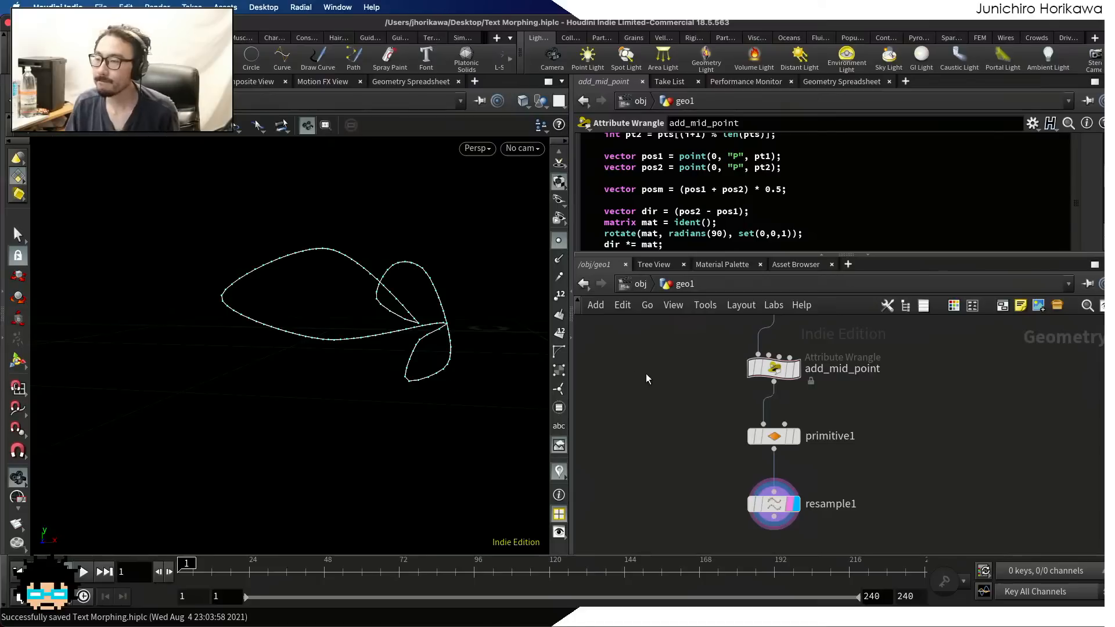
# Display and select add_mid_point again, and review the end of its VEX loop
pyautogui.scroll(3, 757, 395)
pyautogui.click(813, 357)
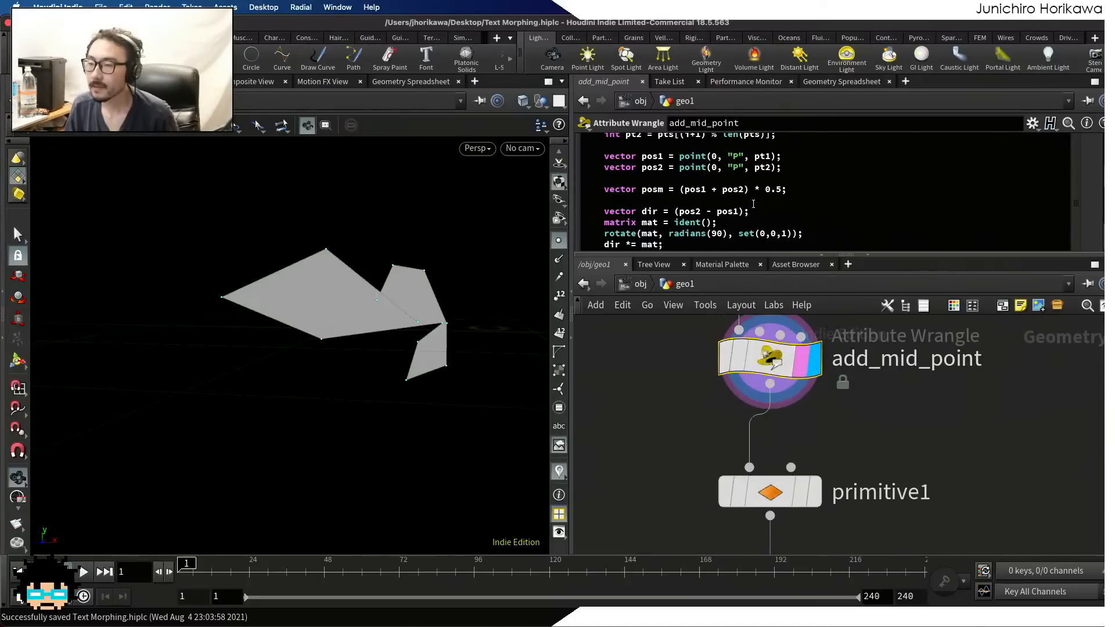
pyautogui.scroll(-3, 751, 203)
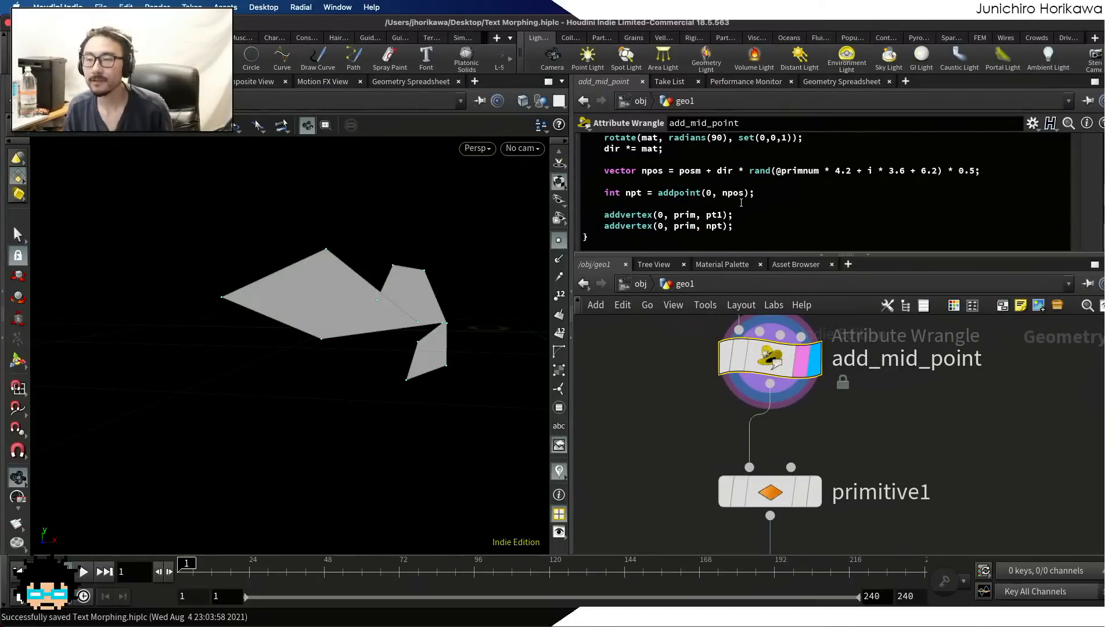
# Add a separate Attribute Wrangle beside the add_mid_point chain and set it to run over Detail (only once)
pyautogui.scroll(-4, 763, 395)
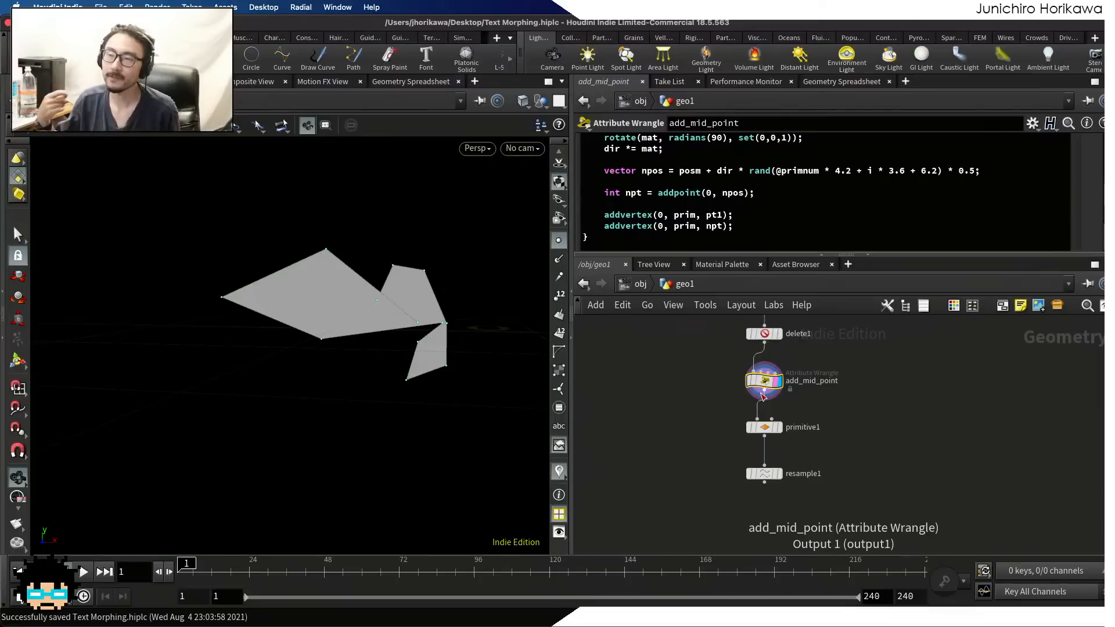
pyautogui.press('Tab')
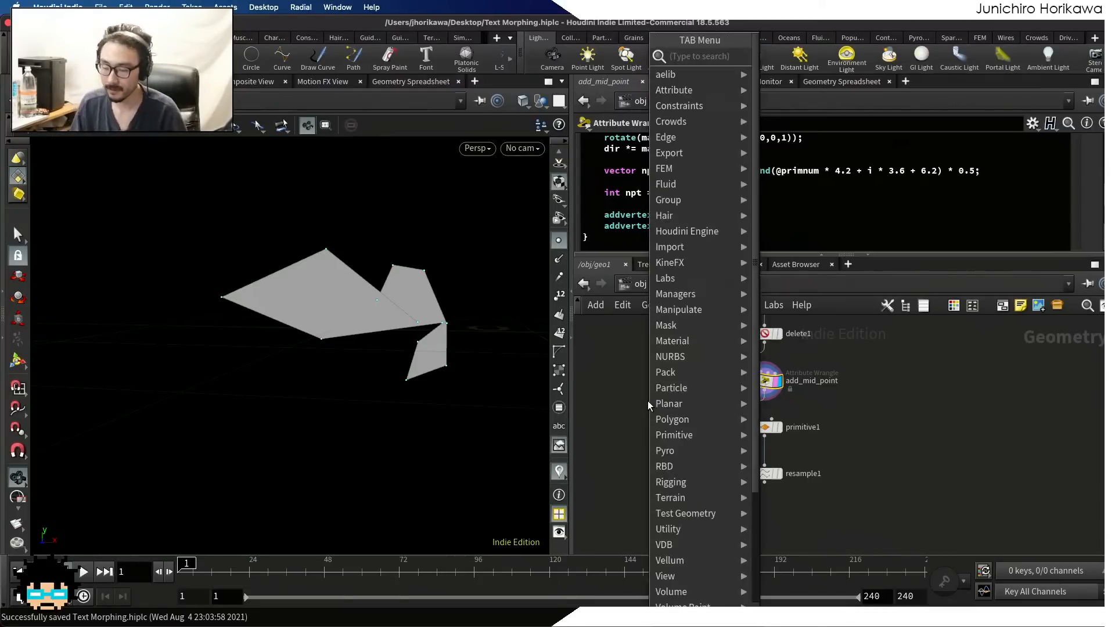
pyautogui.write('attributewra')
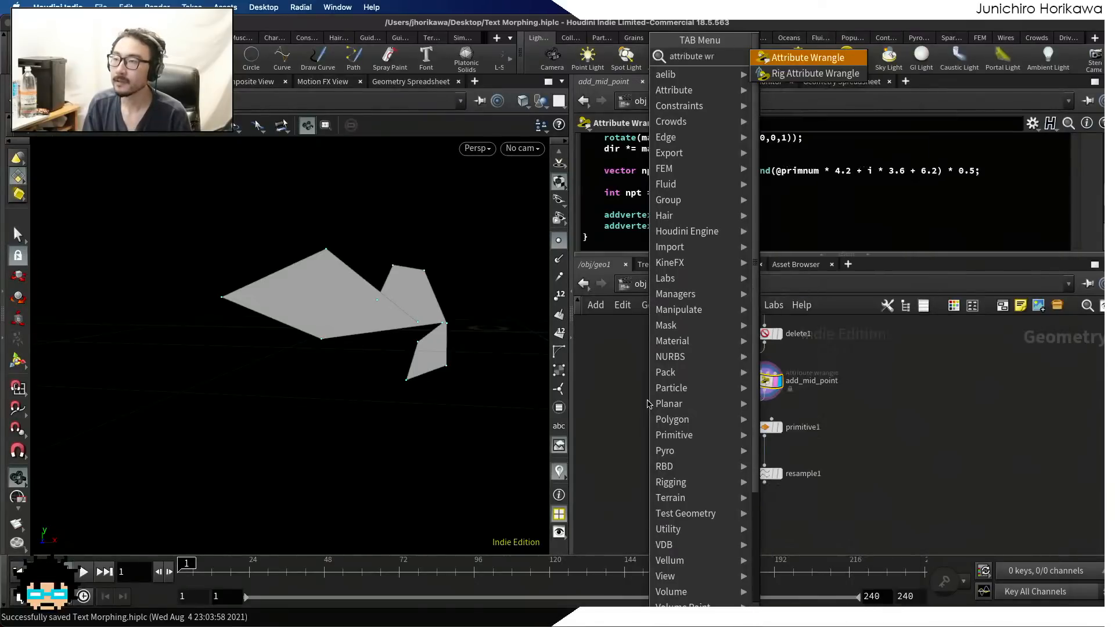
pyautogui.press('Return')
pyautogui.click(667, 410)
pyautogui.scroll(5, 667, 409)
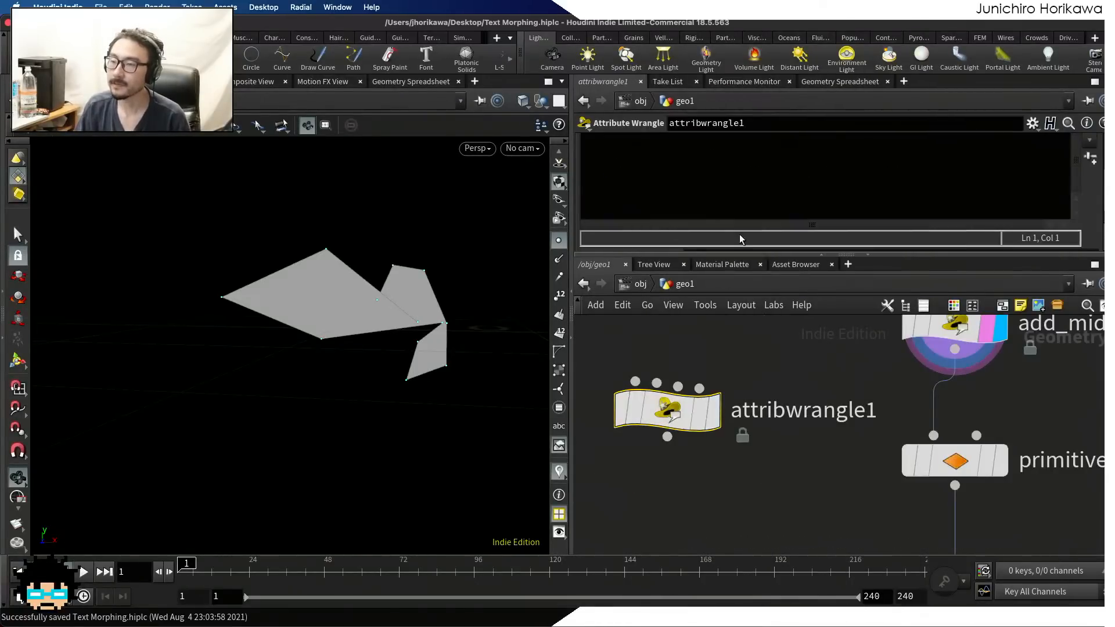
pyautogui.click(742, 202)
pyautogui.click(726, 219)
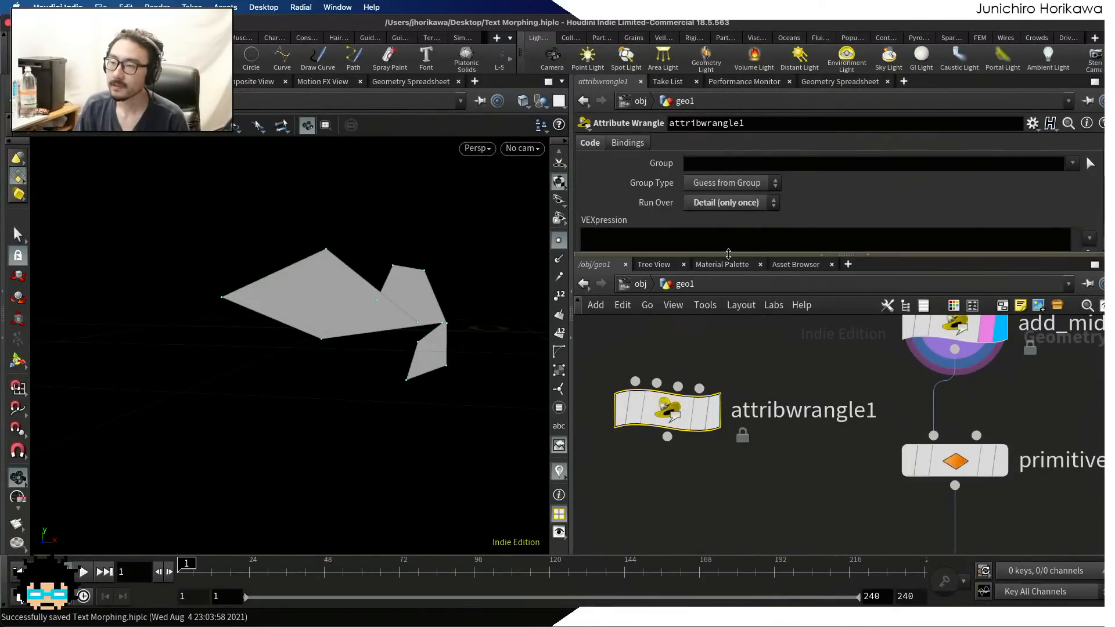
# Enlarge the code area and write f@aaa = 1.0; in attribwrangle1's VEXpression
pyautogui.click(723, 262)
pyautogui.write('f@')
pyautogui.press('Escape')
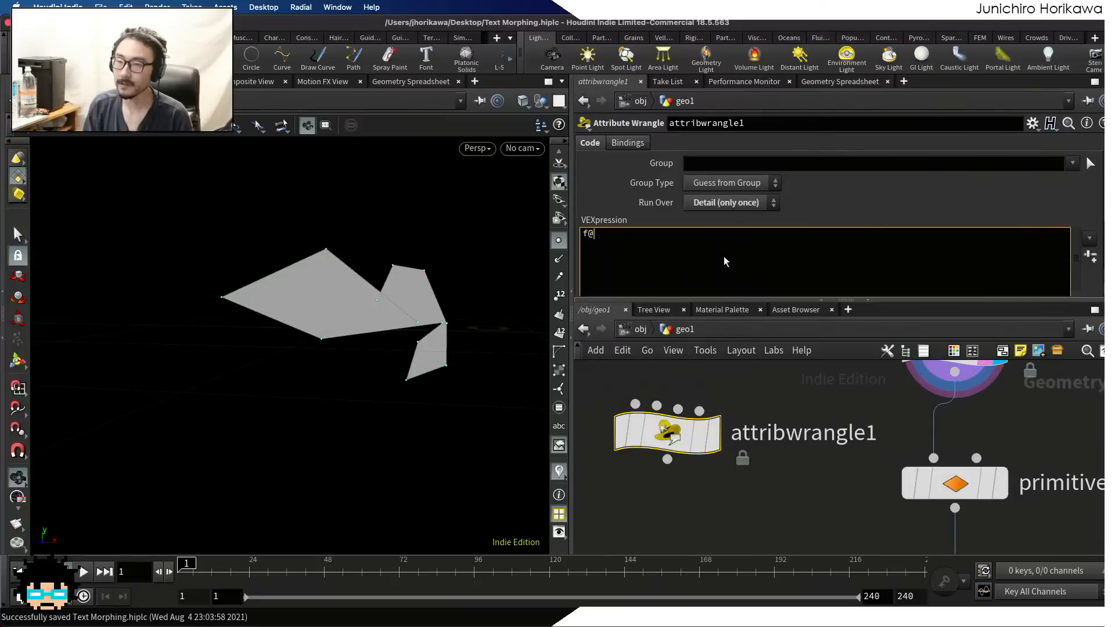
pyautogui.write('aaa = 1.0;')
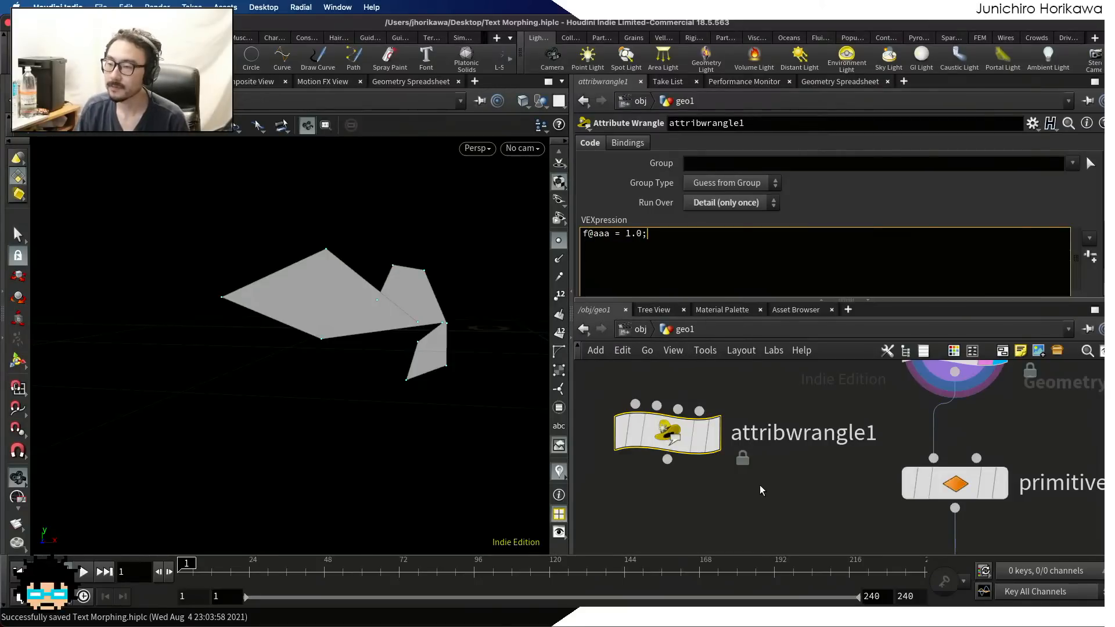
# Display attribwrangle1 and check its detail attributes in the Geometry Spreadsheet, returning to its parameters
pyautogui.click(714, 432)
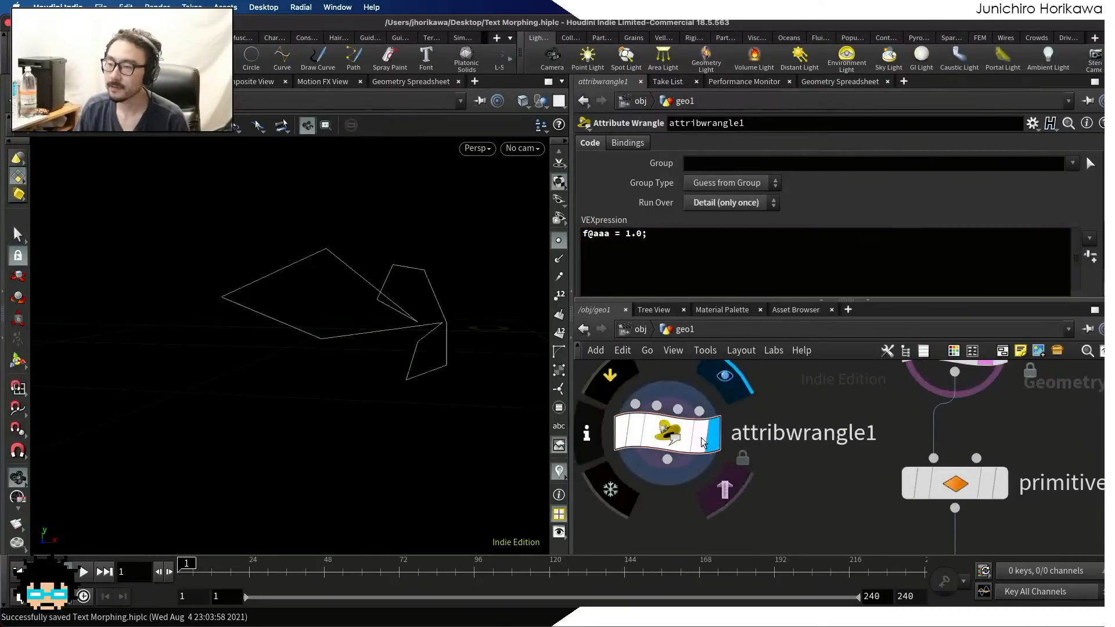
pyautogui.click(823, 82)
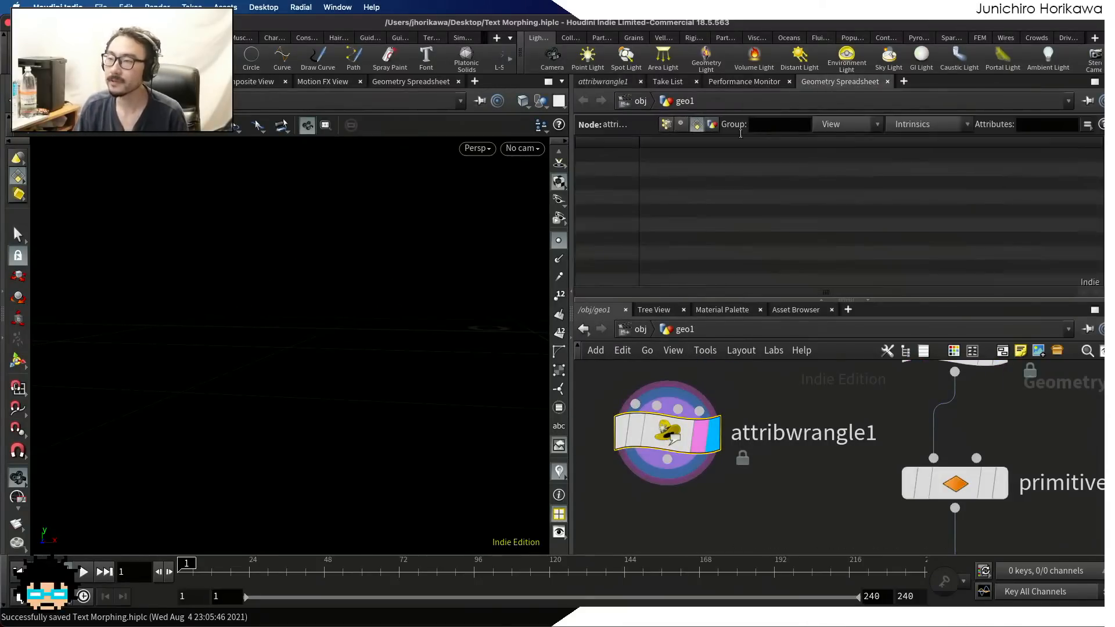
pyautogui.click(709, 124)
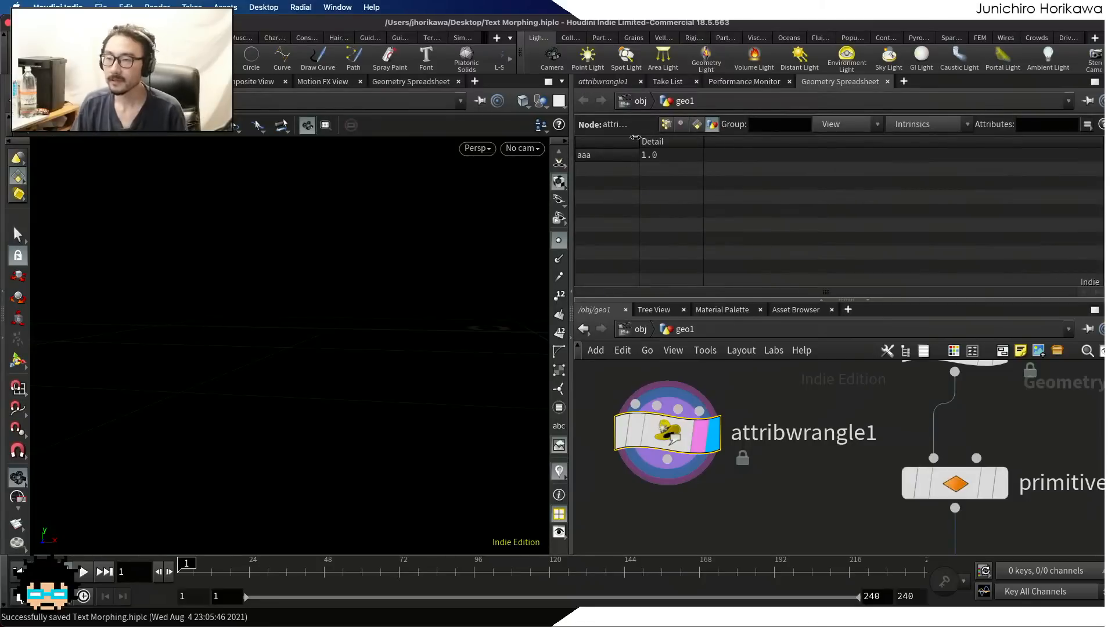
pyautogui.click(601, 82)
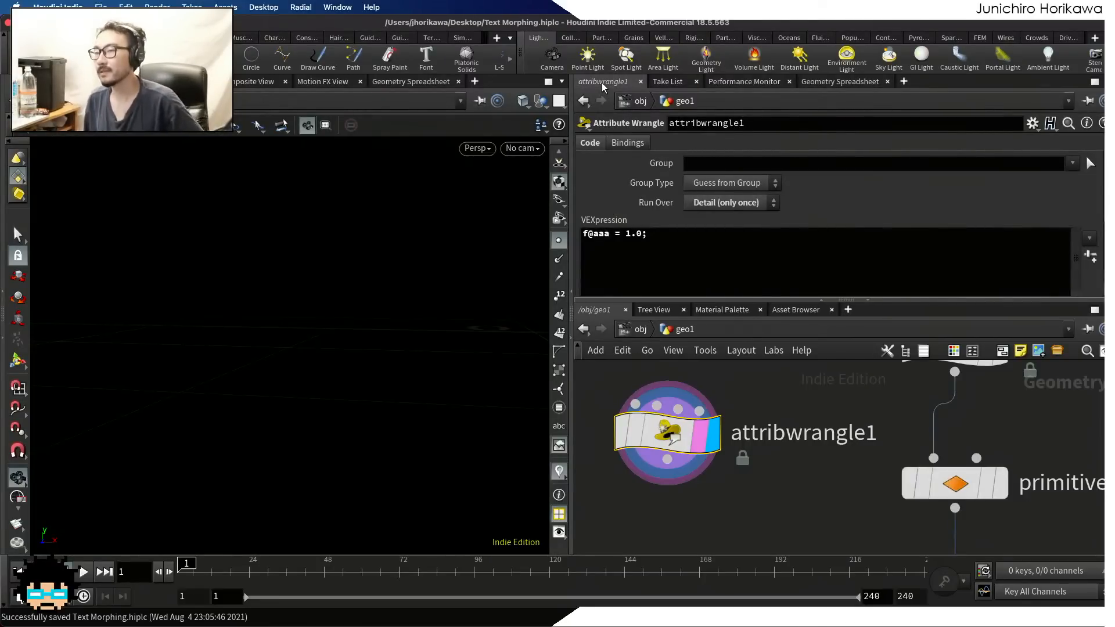
pyautogui.moveTo(677, 236); pyautogui.dragTo(571, 234)
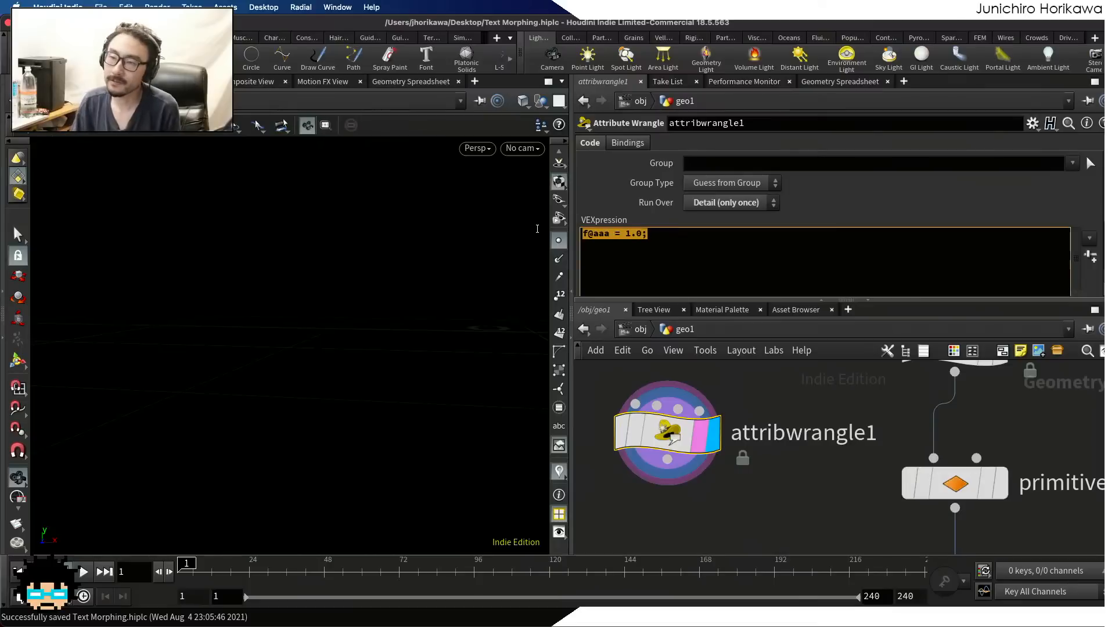
pyautogui.click(667, 237)
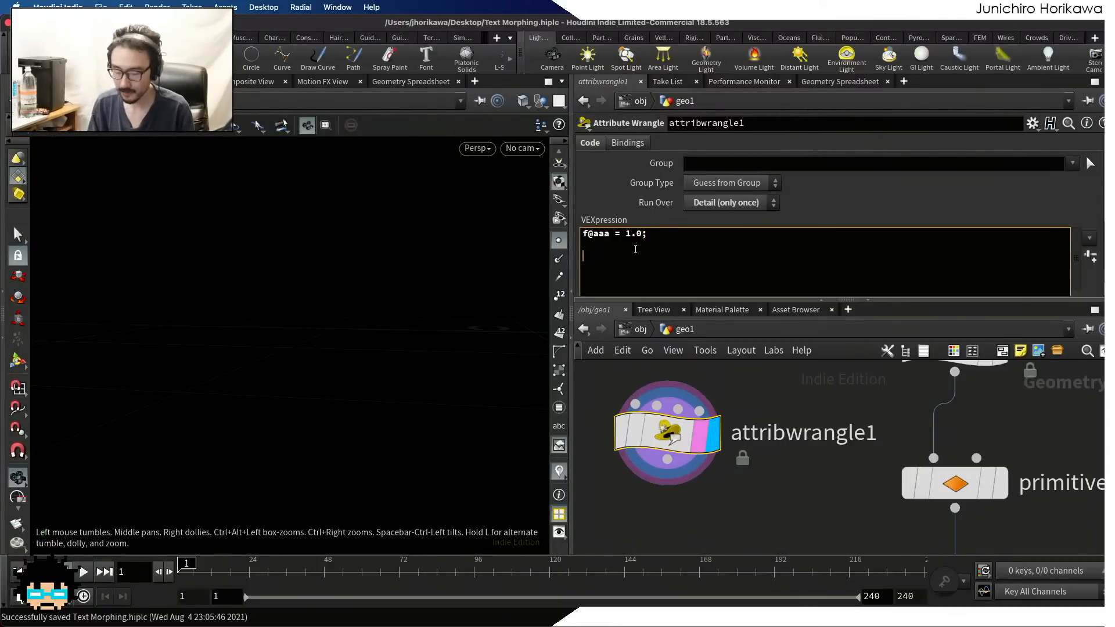
pyautogui.write('set')
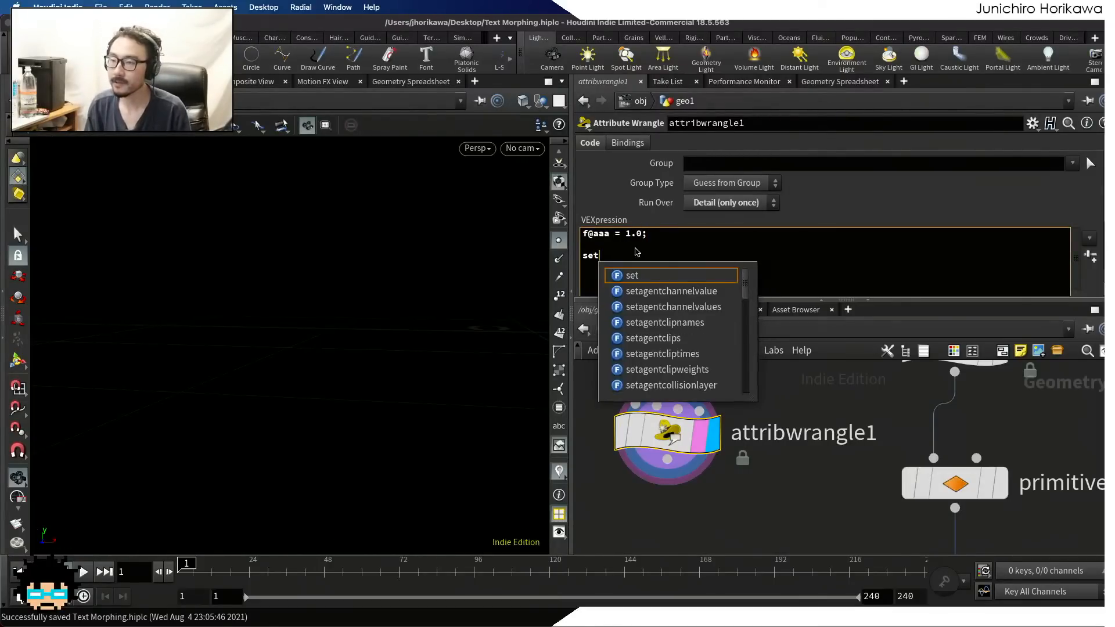
pyautogui.write('detailatri')
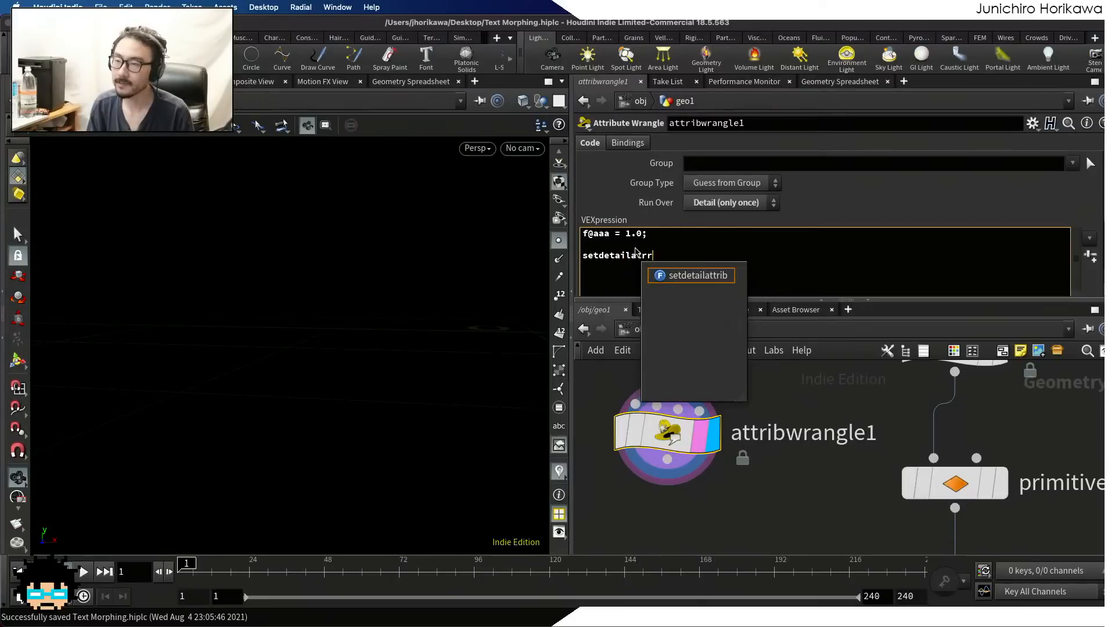
pyautogui.press('BackSpace')
pyautogui.press('BackSpace')
pyautogui.press('BackSpace')
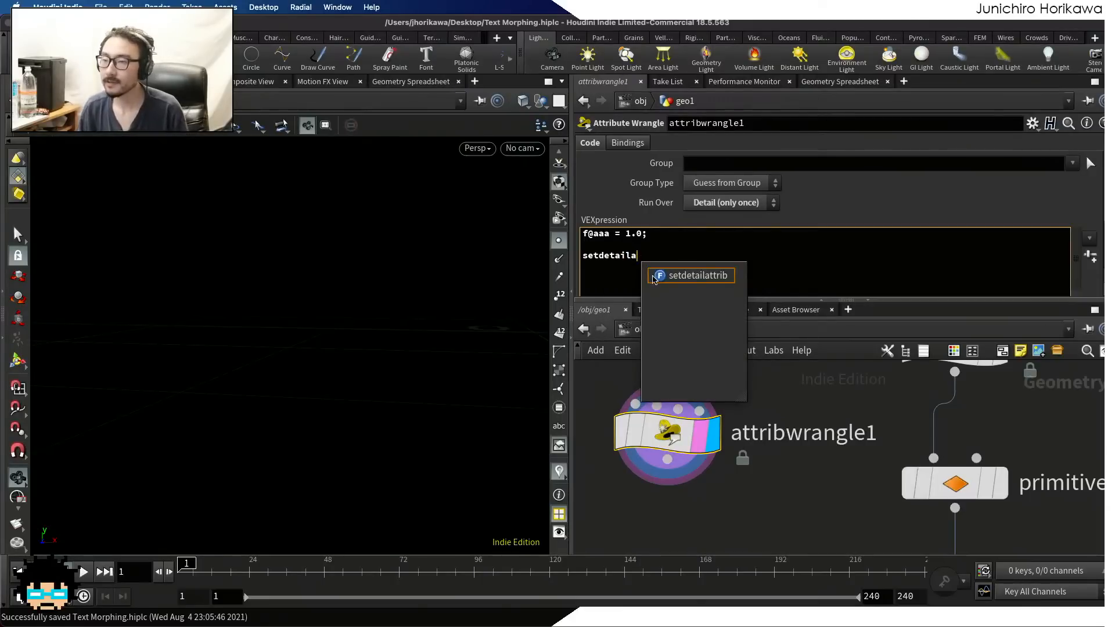
pyautogui.doubleClick(604, 236)
pyautogui.moveTo(656, 248); pyautogui.dragTo(572, 256)
pyautogui.press('BackSpace')
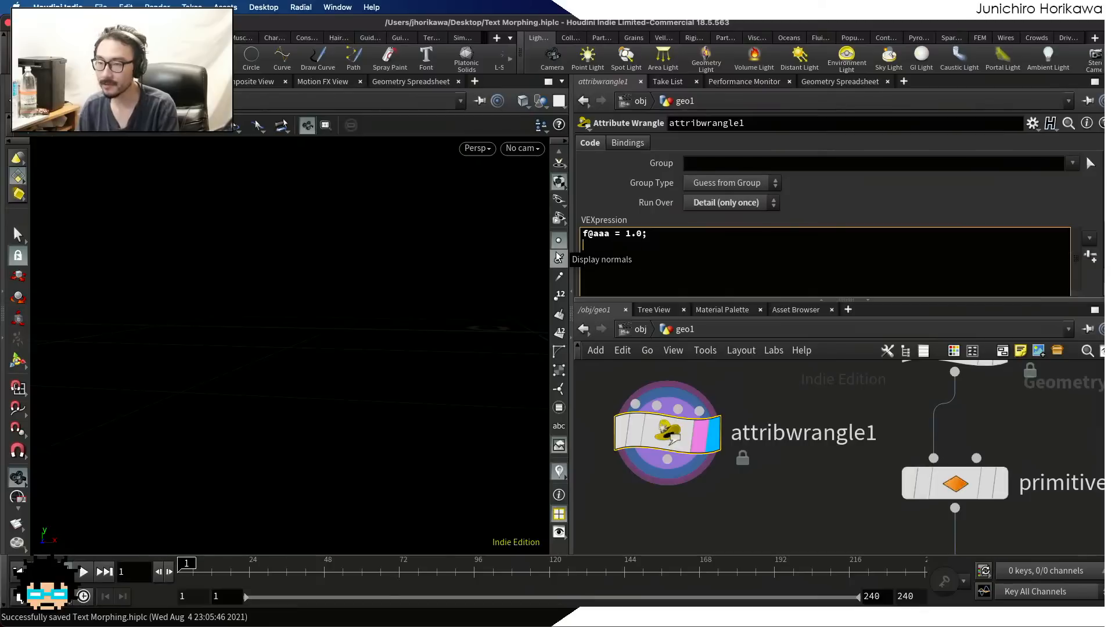
pyautogui.press('BackSpace')
pyautogui.press('BackSpace')
pyautogui.hotkey('ctrl', 'a')
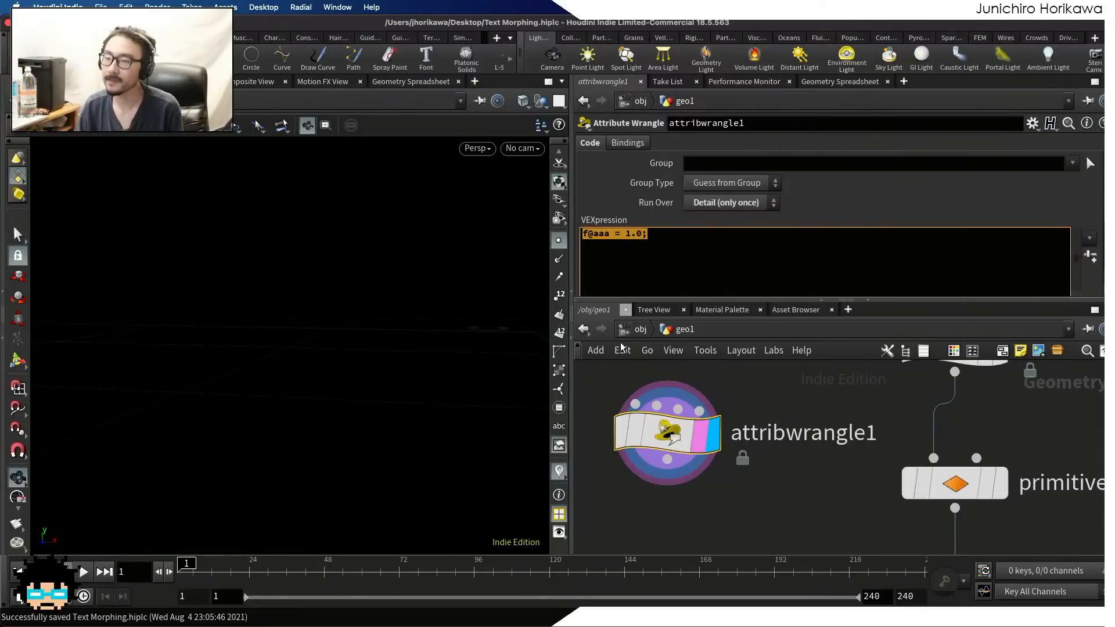
# Recheck attribwrangle1's detail attributes and duplicate the node as a displayed wrangle connected below it
pyautogui.click(806, 84)
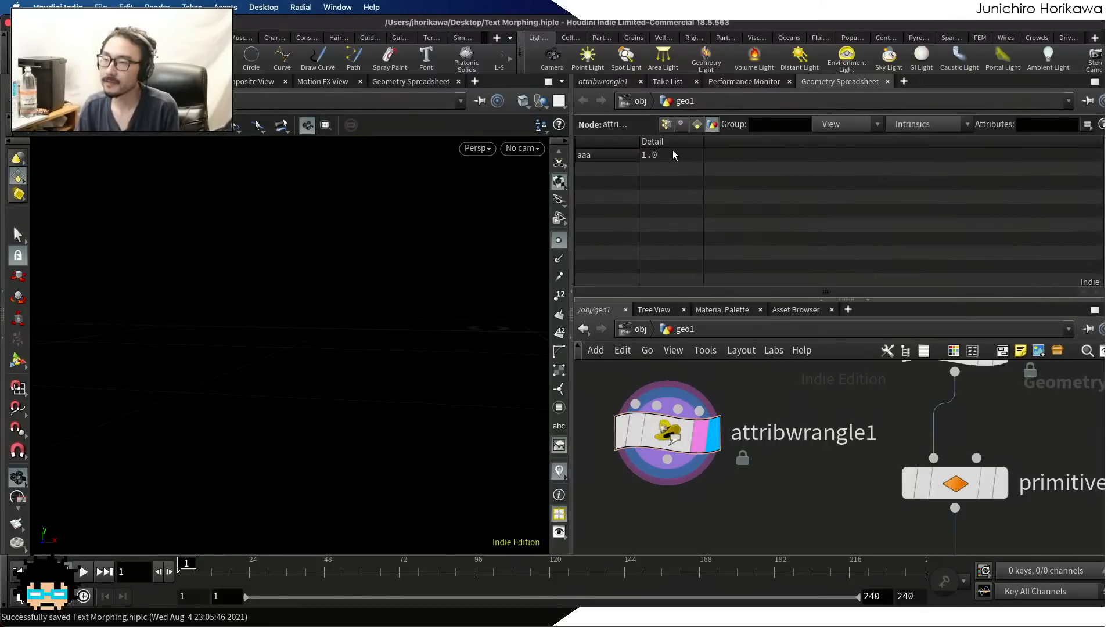
pyautogui.click(597, 82)
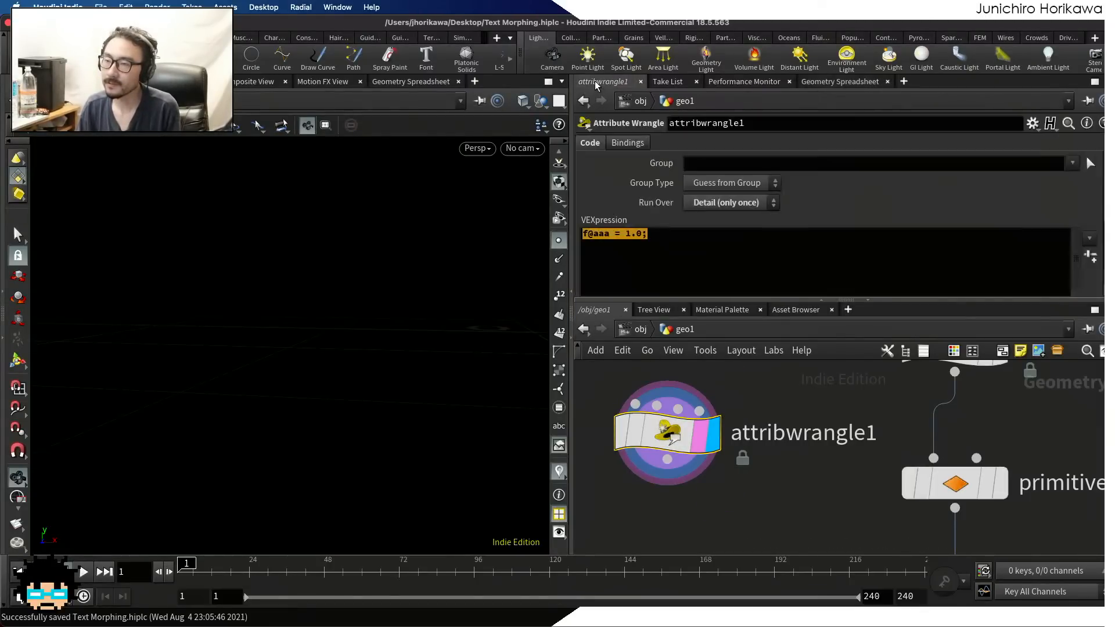
pyautogui.click(680, 251)
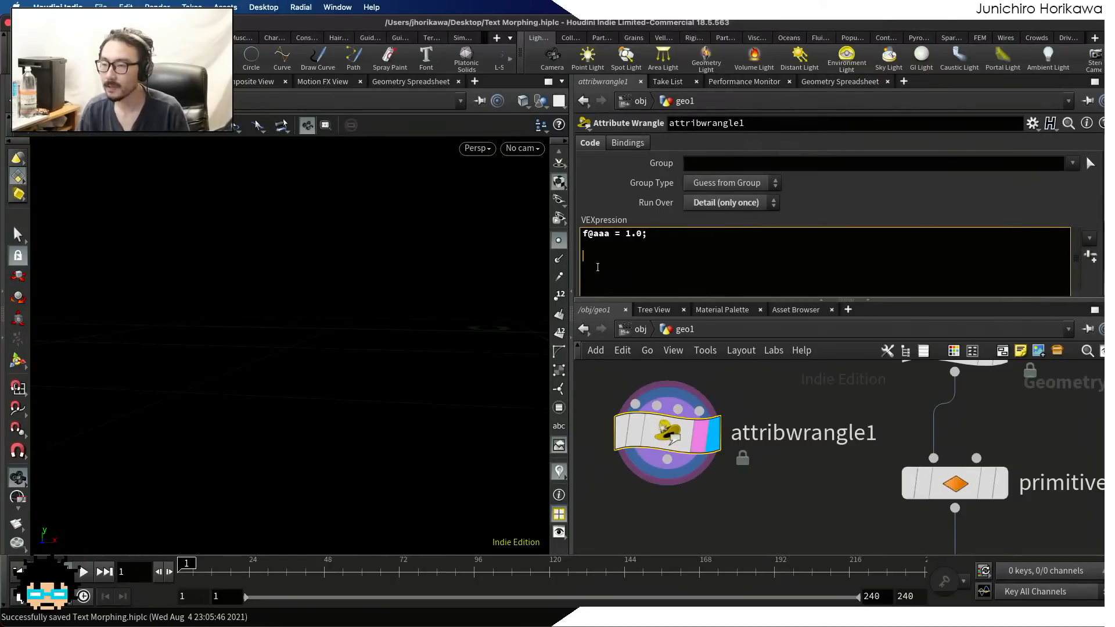
pyautogui.click(835, 84)
pyautogui.keyDown('alt'); pyautogui.moveTo(668, 452); pyautogui.dragTo(675, 537); pyautogui.keyUp('alt')
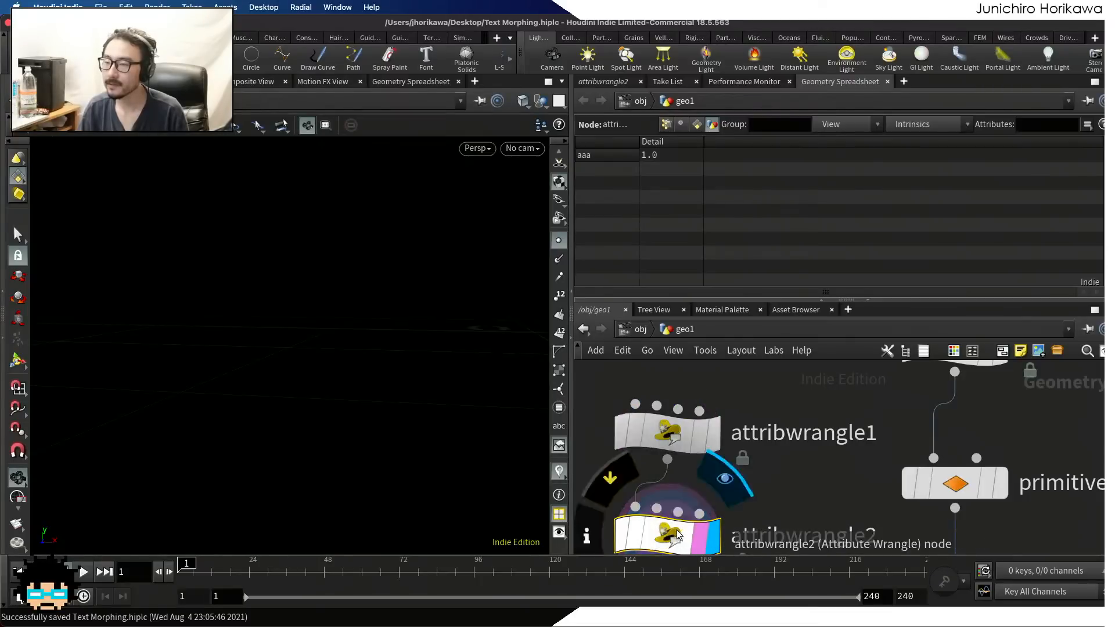
# Replace the code in attribwrangle2 with setdetailattrib(0, "aaa", 2.9);
pyautogui.click(614, 84)
pyautogui.click(635, 250)
pyautogui.hotkey('ctrl', 'a')
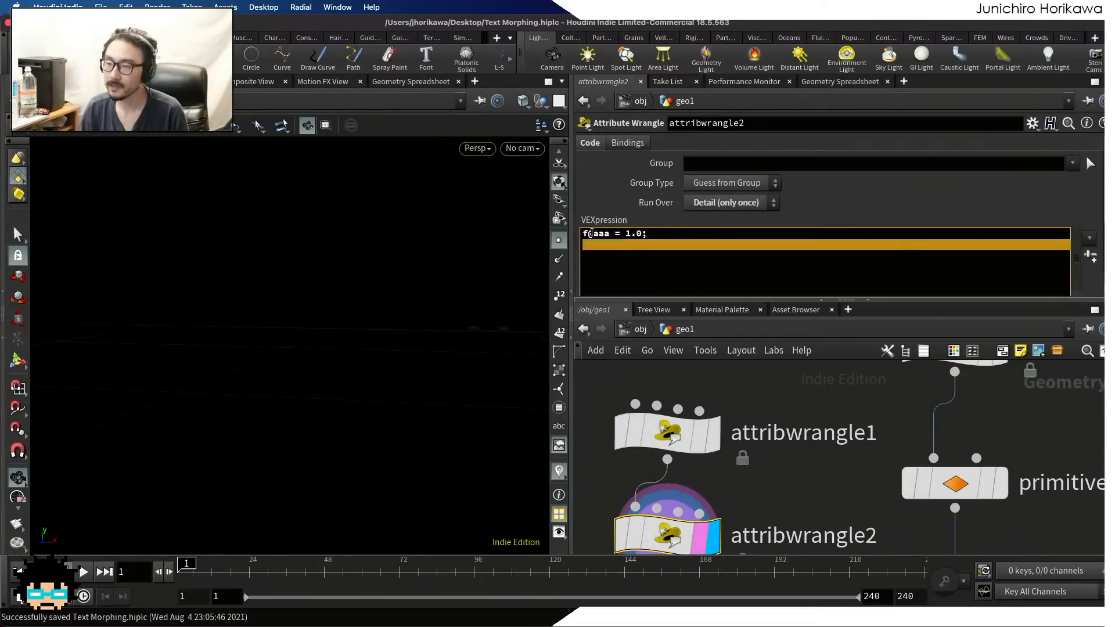
pyautogui.press('BackSpace')
pyautogui.write('setdetailattrib(0, ')
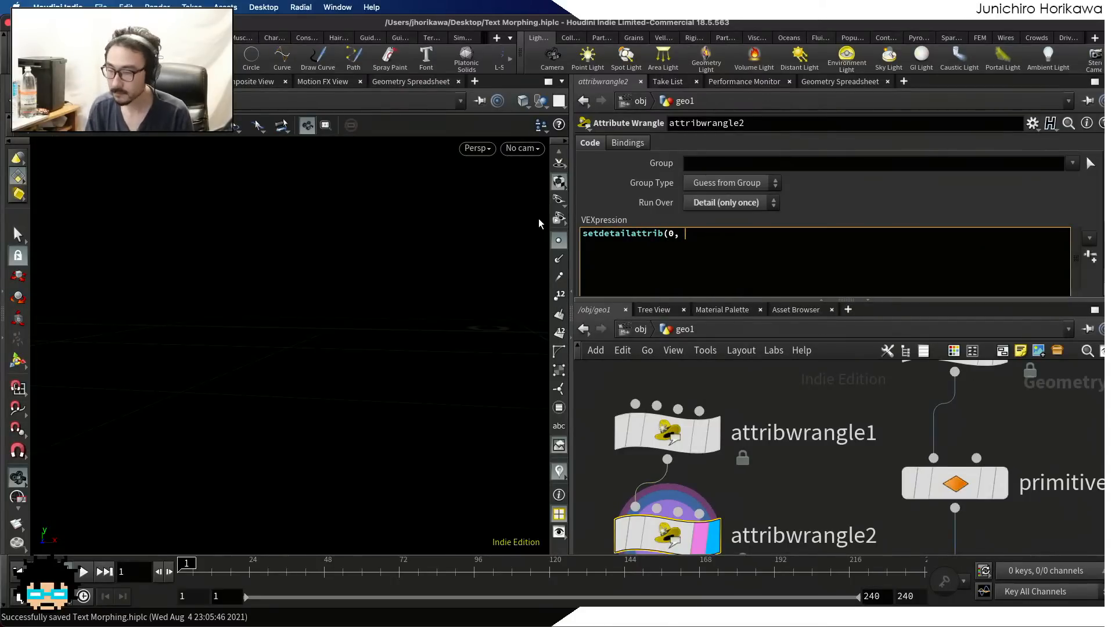
pyautogui.write('"aaa", ')
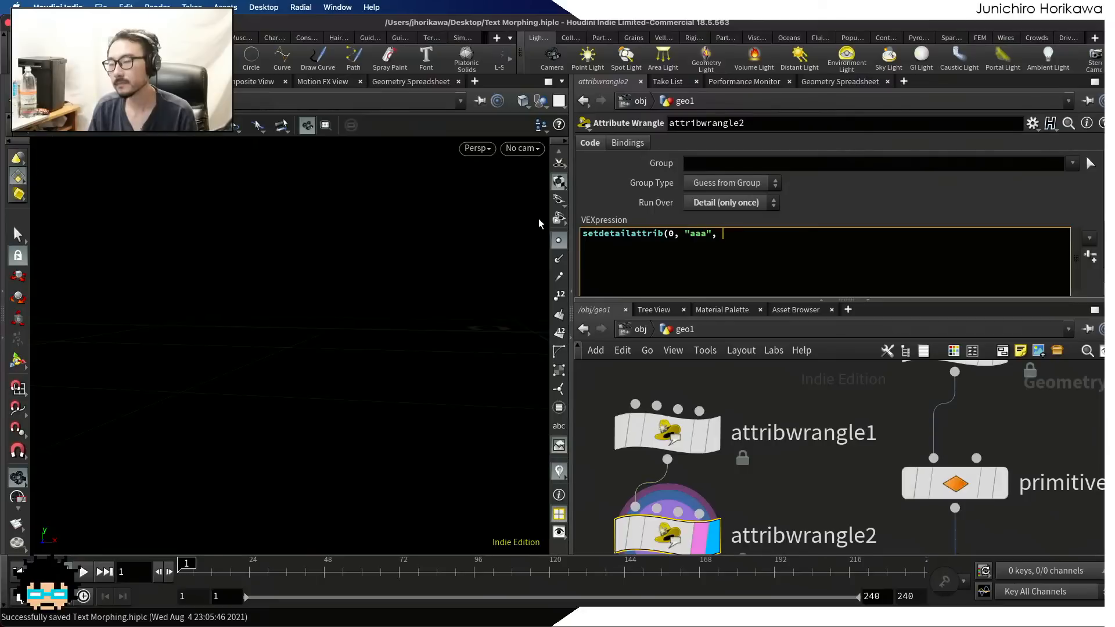
pyautogui.write('2.9+')
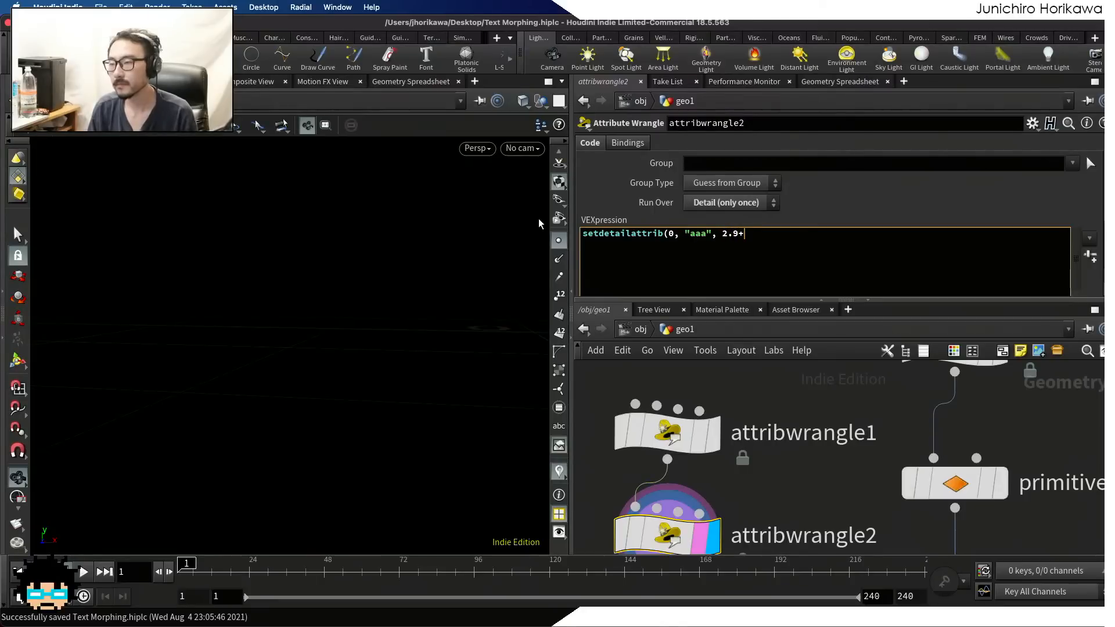
pyautogui.press('BackSpace')
pyautogui.write(');')
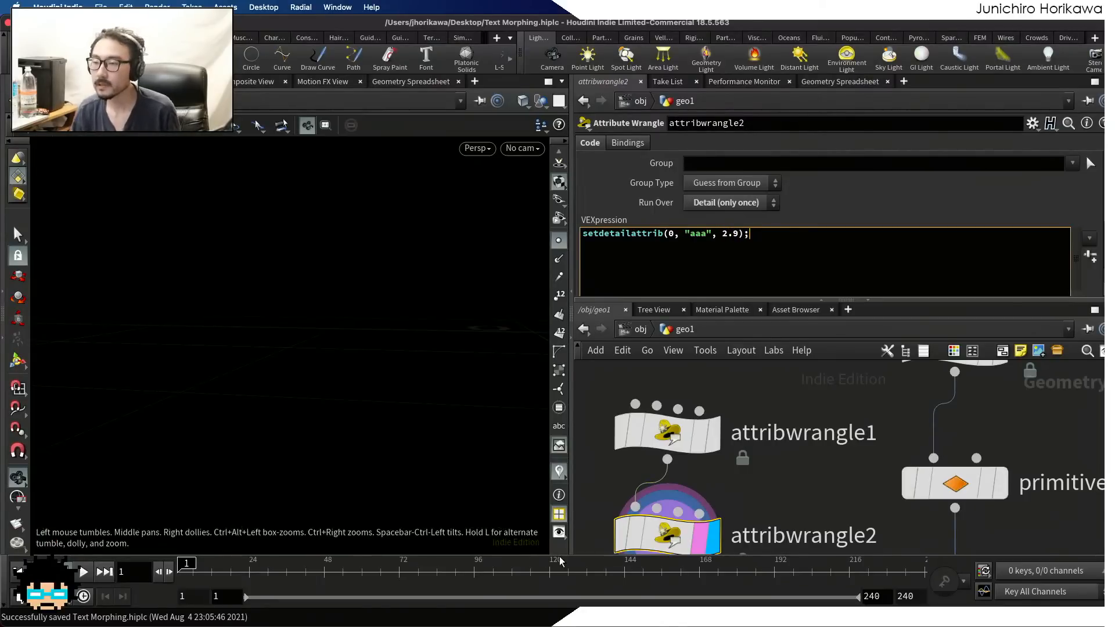
# Check the aaa detail attribute of attribwrangle2 in the Geometry Spreadsheet and return to its code
pyautogui.click(840, 81)
pyautogui.scroll(-3, 726, 406)
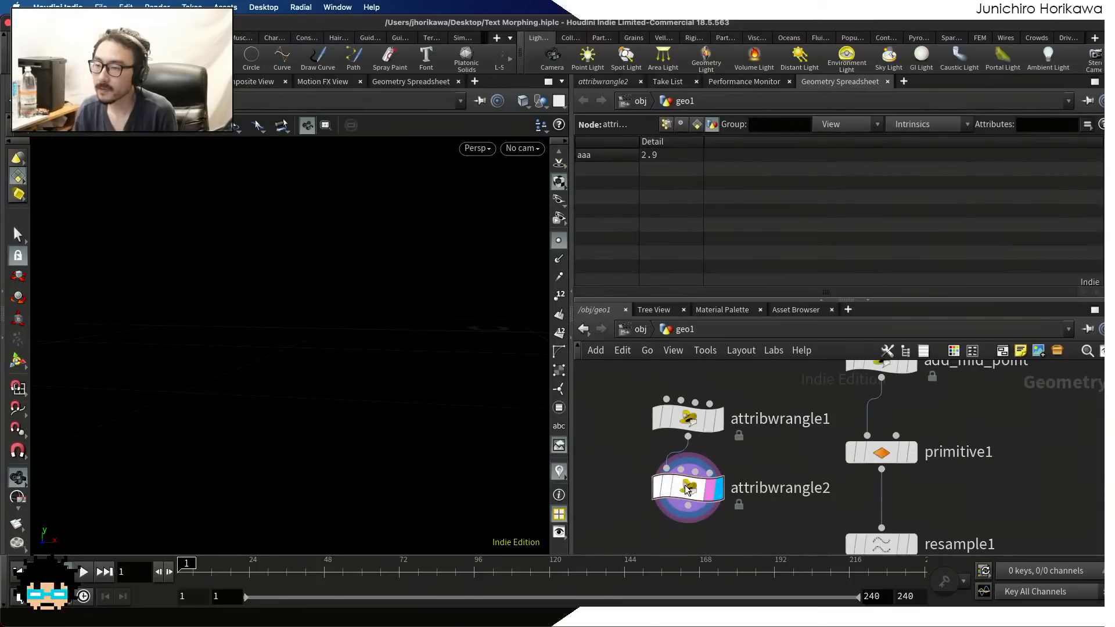
pyautogui.click(597, 83)
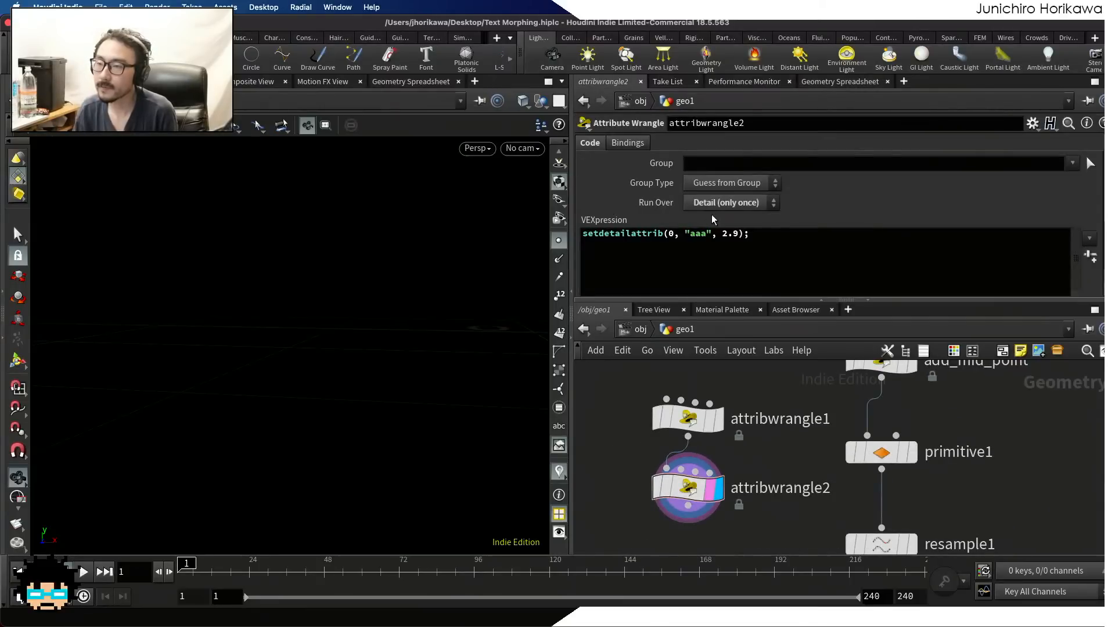
# Copy attribwrangle2's setdetailattrib line below f@aaa = 1.0; in attribwrangle1, display that node and check its detail value
pyautogui.tripleClick(757, 234)
pyautogui.press('super+c')
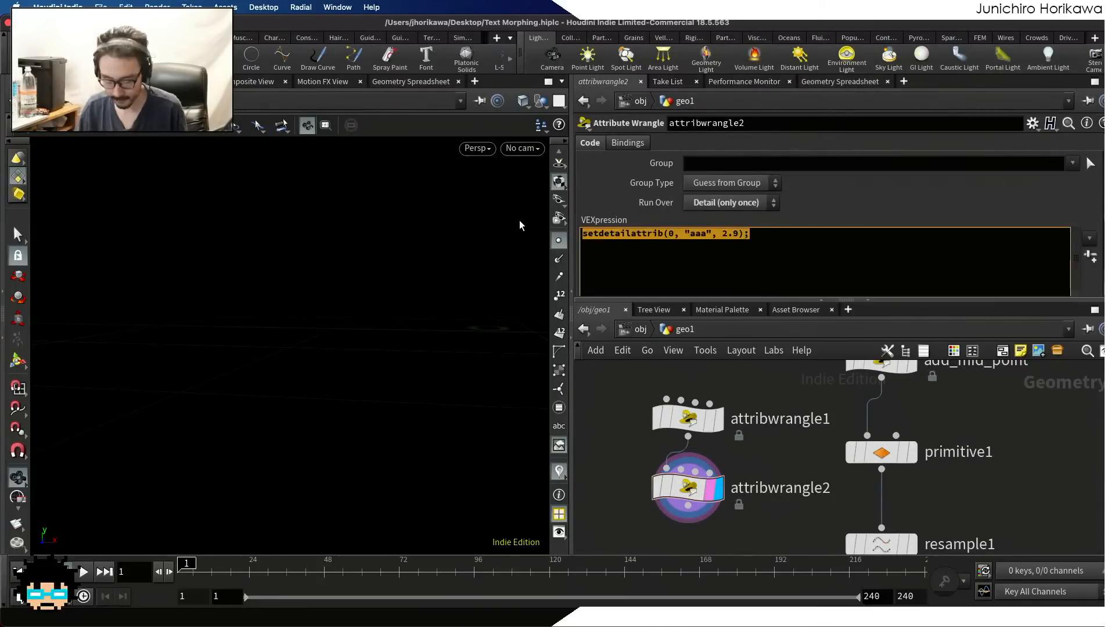
pyautogui.click(692, 417)
pyautogui.click(708, 257)
pyautogui.press('super+v')
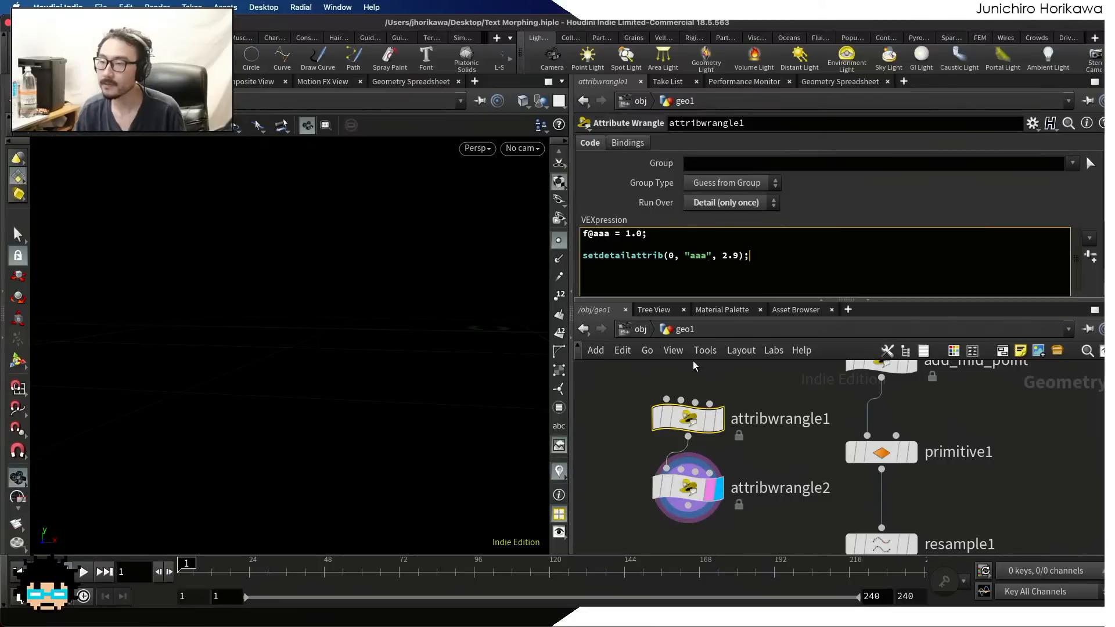
pyautogui.click(717, 418)
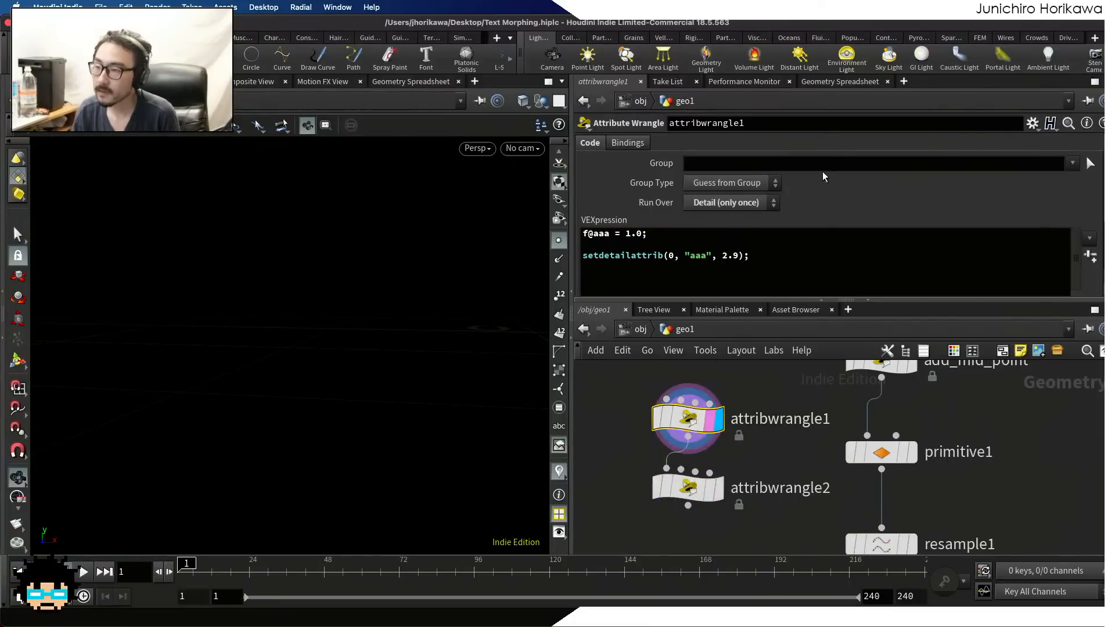
pyautogui.click(838, 83)
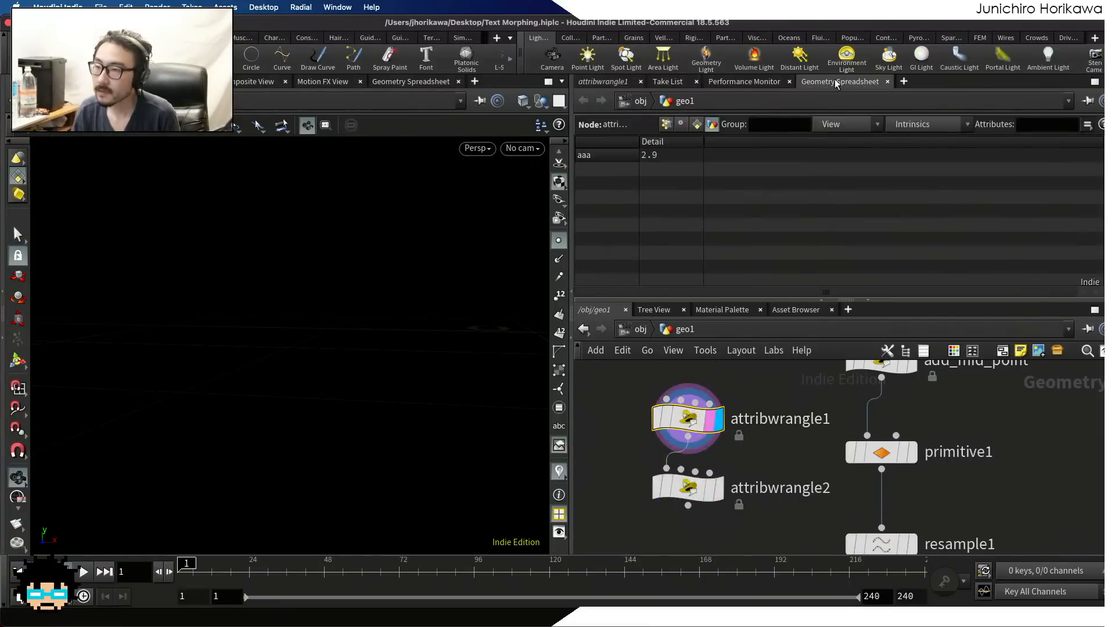
pyautogui.click(604, 82)
# Move the setdetailattrib(0, "aaa", 2.9); line above f@aaa = 1.0; in attribwrangle1 and apply the code
pyautogui.moveTo(790, 256); pyautogui.dragTo(503, 241)
pyautogui.press('super+c')
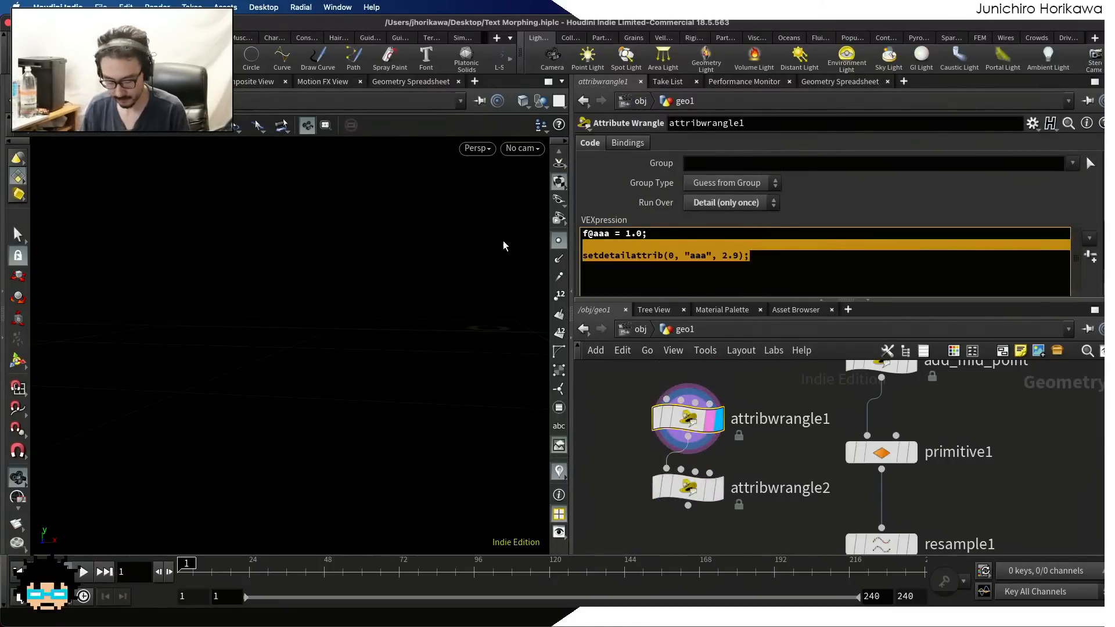
pyautogui.press('BackSpace')
pyautogui.press('Up')
pyautogui.press('Return')
pyautogui.press('Up')
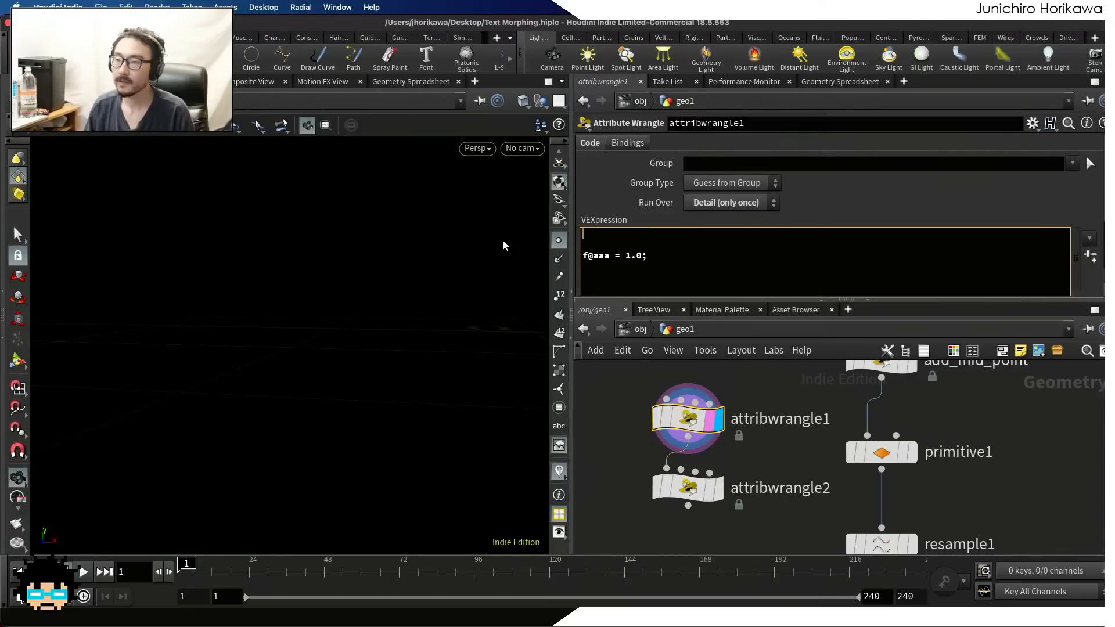
pyautogui.press('super+v')
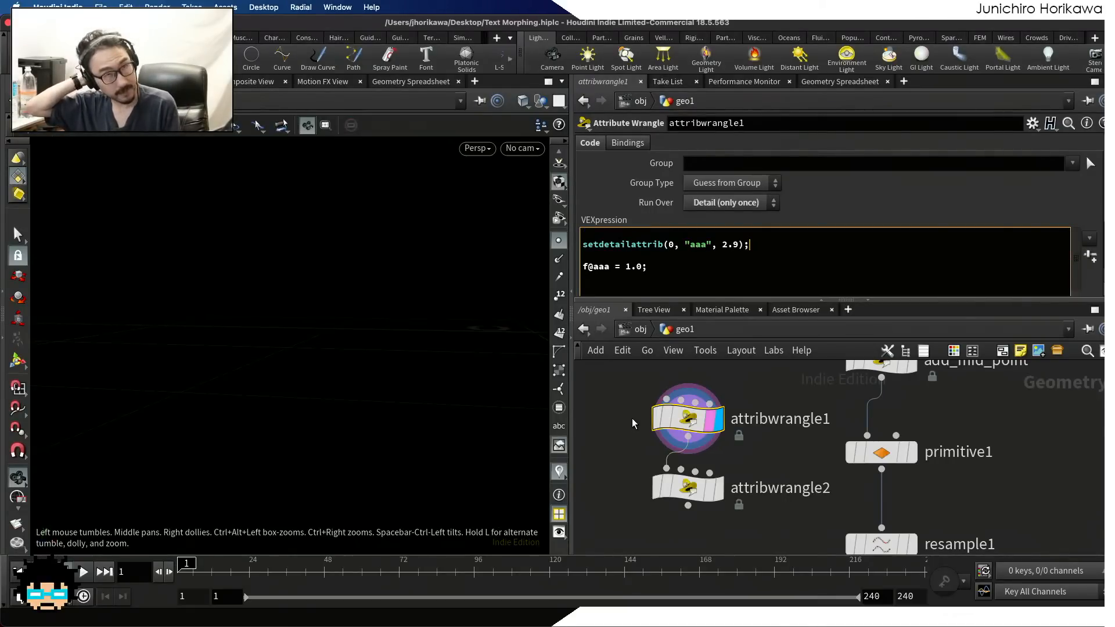
pyautogui.click(647, 417)
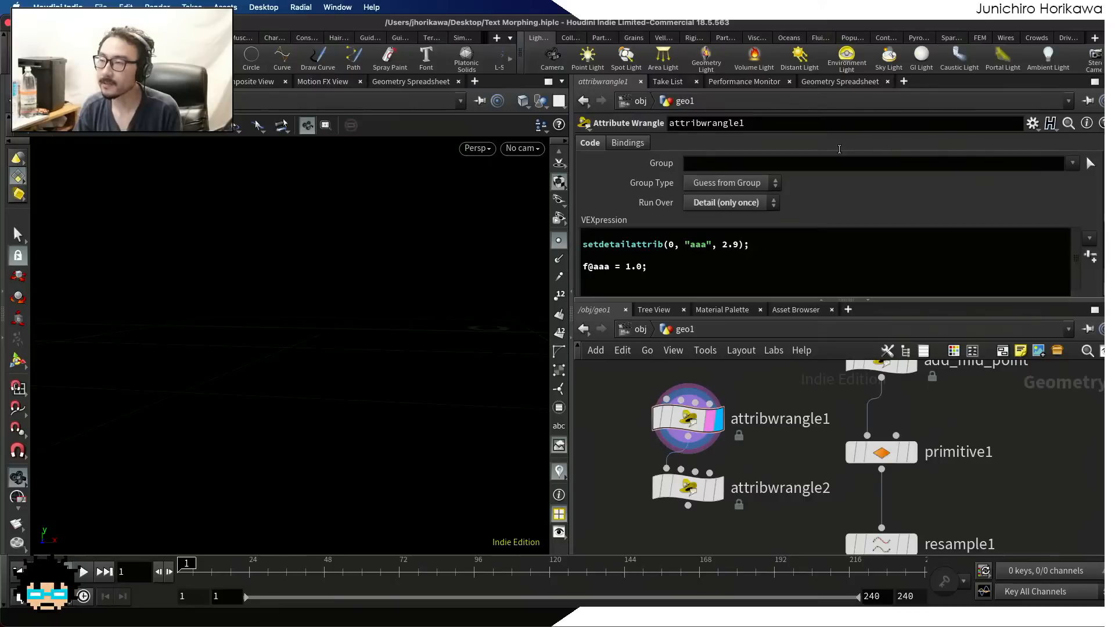
# Examine attribwrangle1's aaa detail value in the Geometry Spreadsheet against the order of its setdetailattrib and f@aaa lines
pyautogui.click(831, 83)
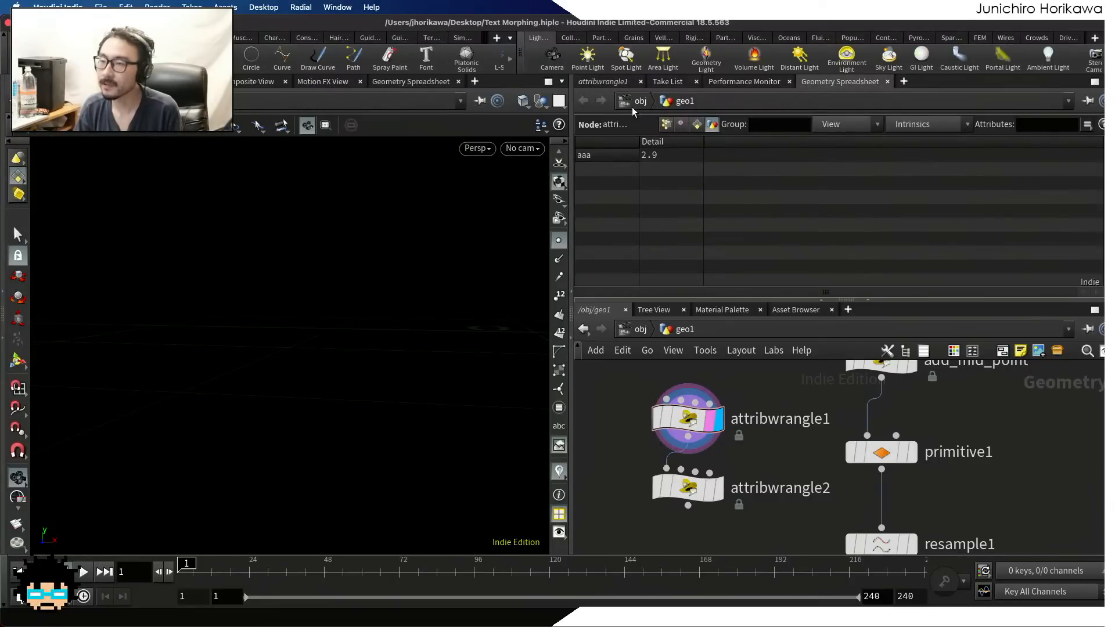
pyautogui.moveTo(695, 419); pyautogui.dragTo(696, 407)
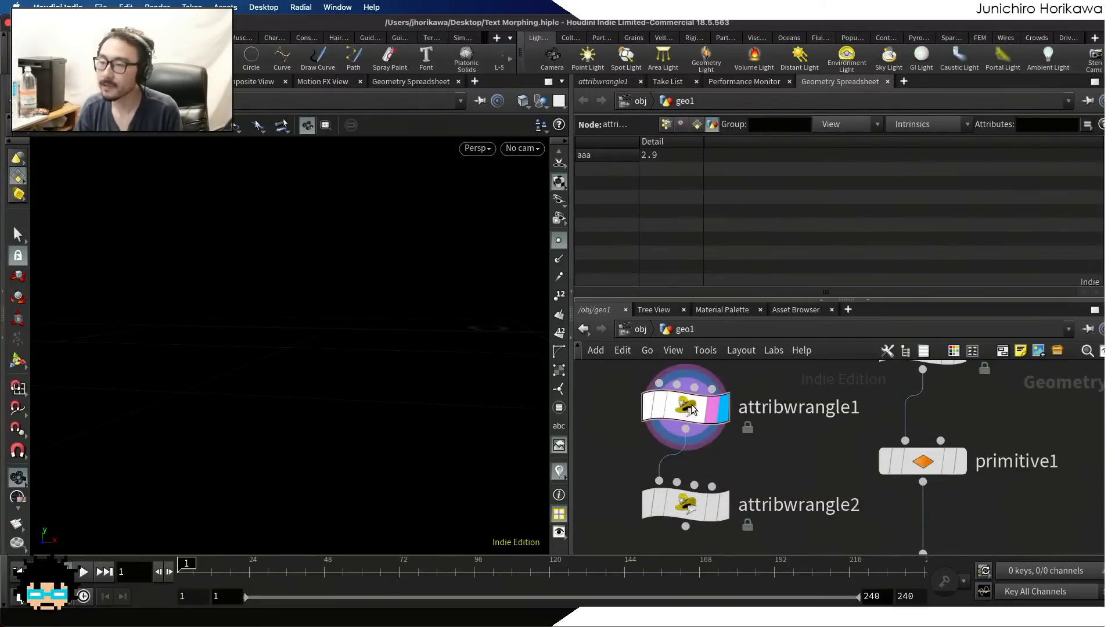
pyautogui.click(598, 81)
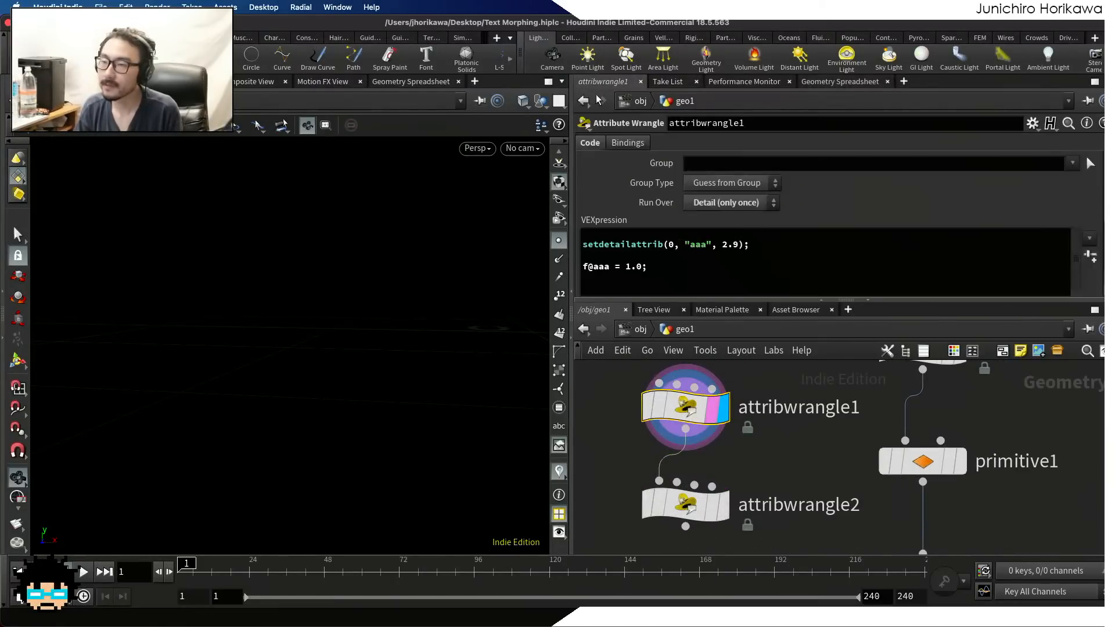
pyautogui.moveTo(746, 244); pyautogui.dragTo(574, 246)
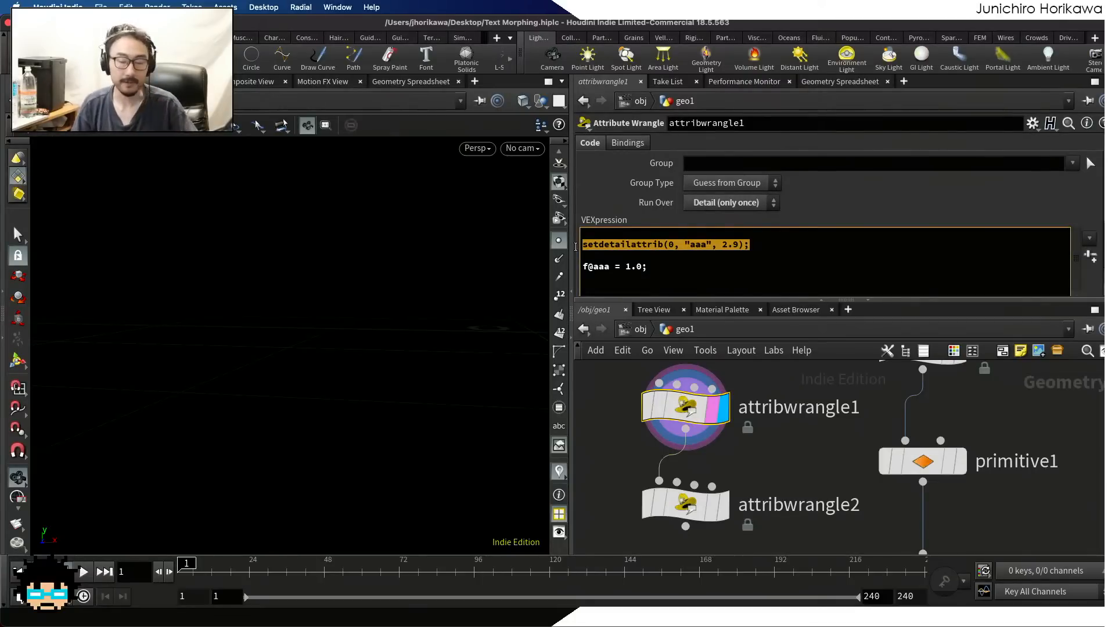
pyautogui.click(614, 245)
pyautogui.moveTo(660, 267); pyautogui.dragTo(577, 270)
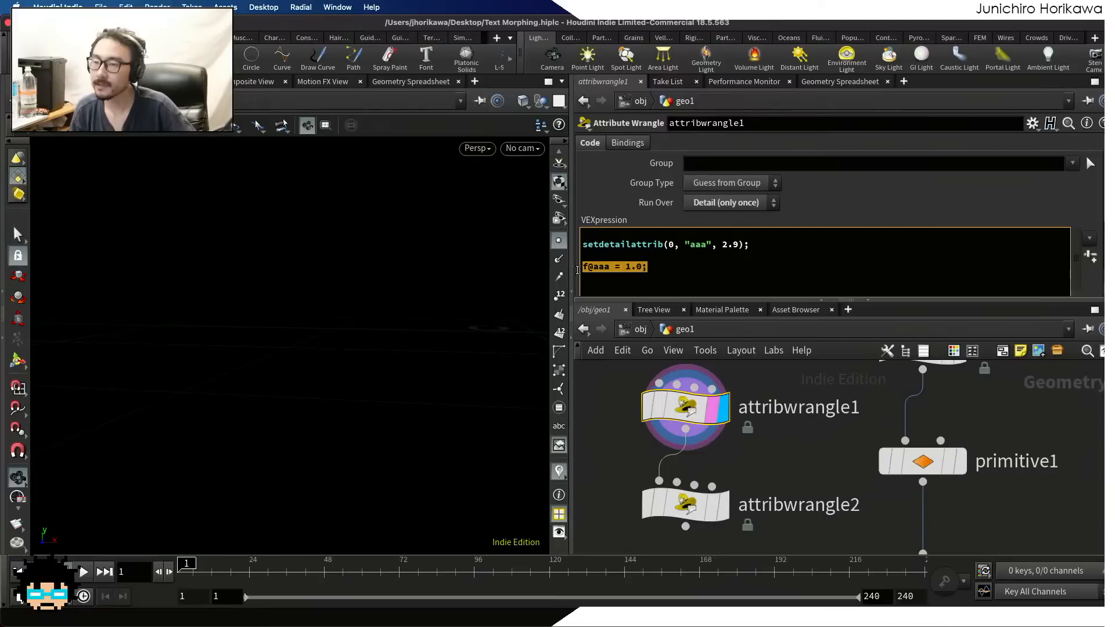
pyautogui.click(627, 268)
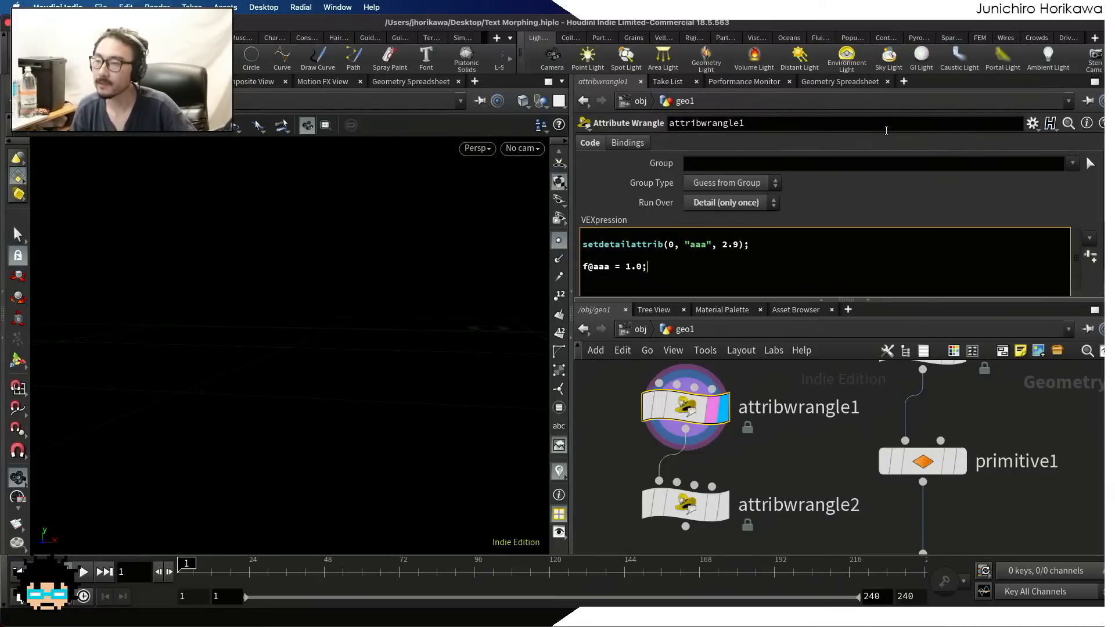
pyautogui.click(869, 84)
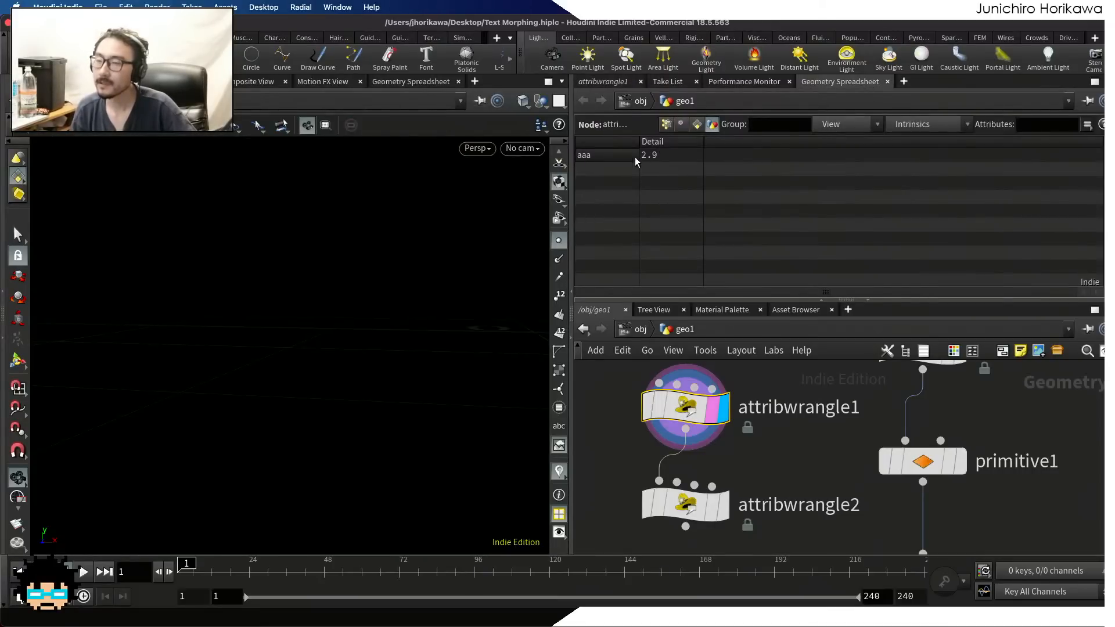
pyautogui.click(609, 87)
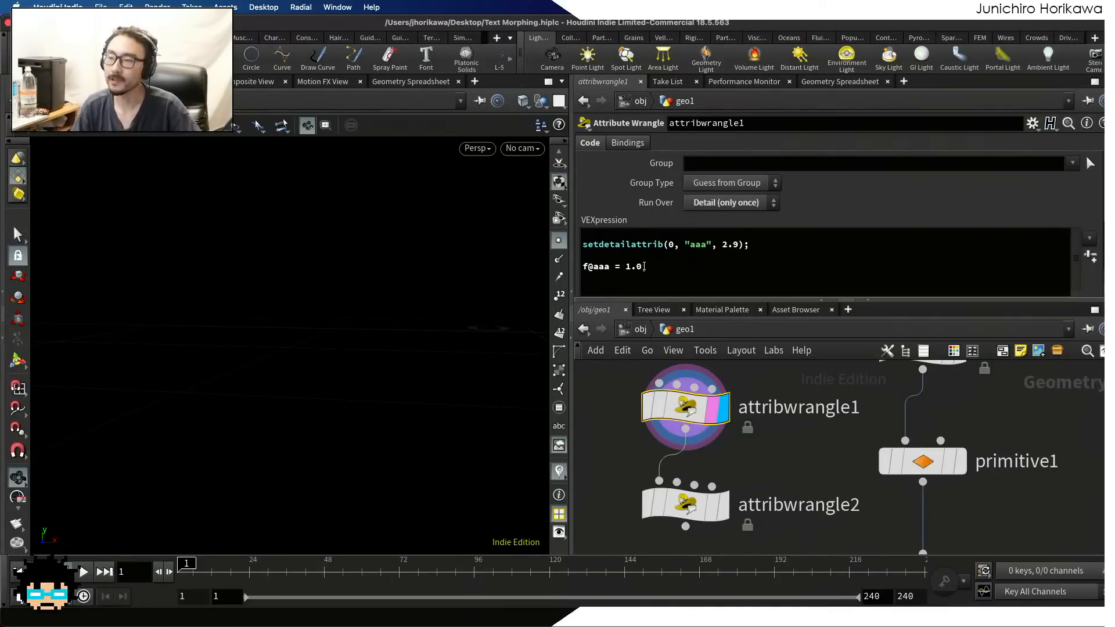
pyautogui.doubleClick(660, 243)
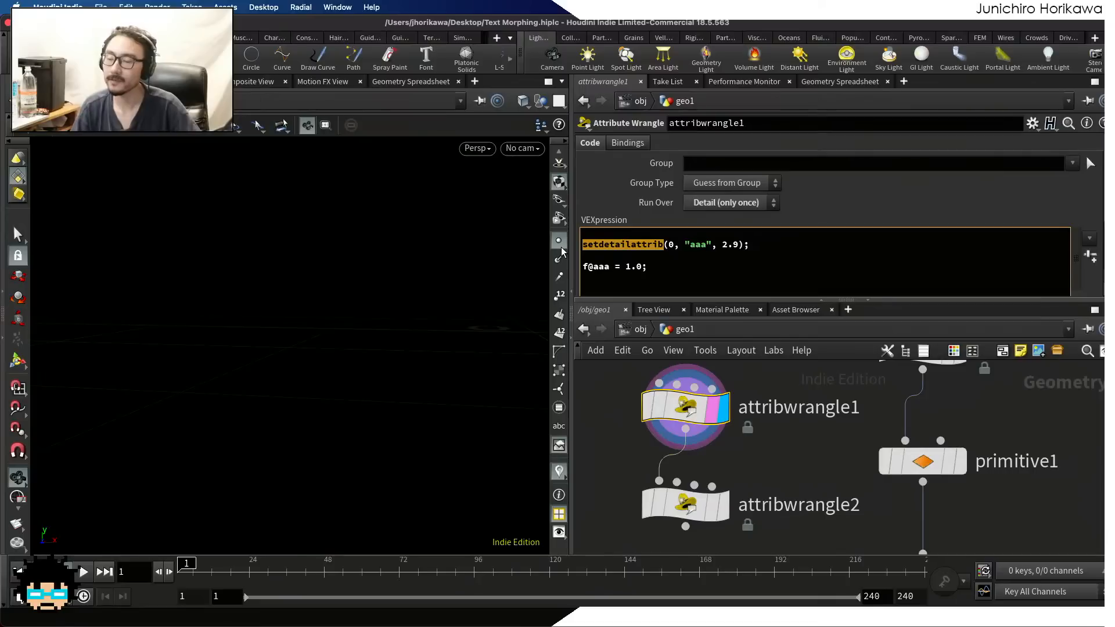
pyautogui.doubleClick(597, 267)
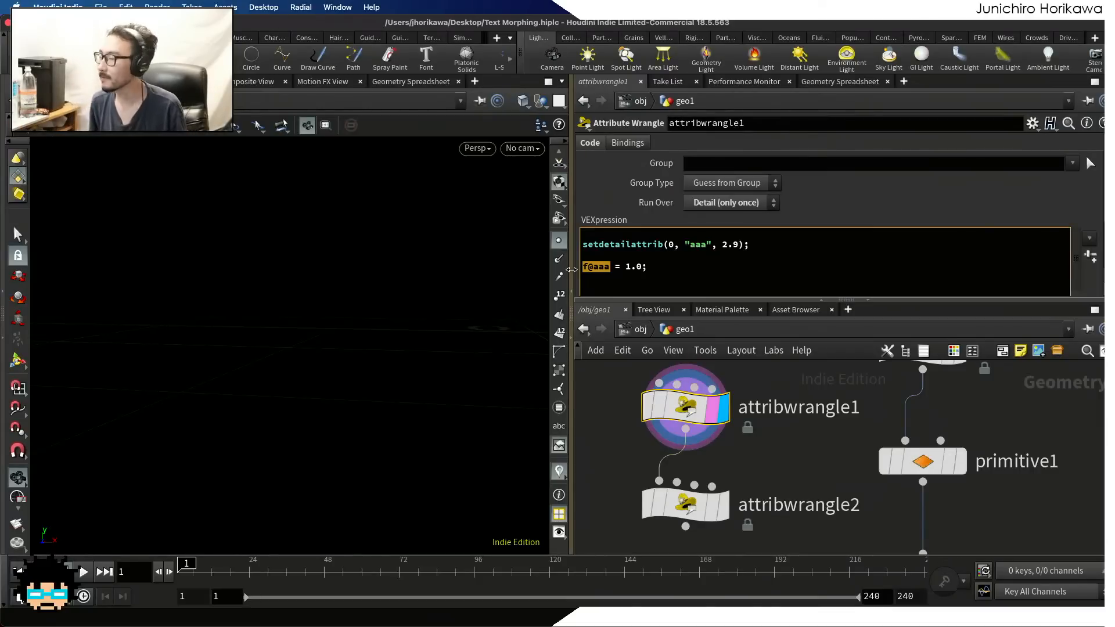
pyautogui.click(686, 263)
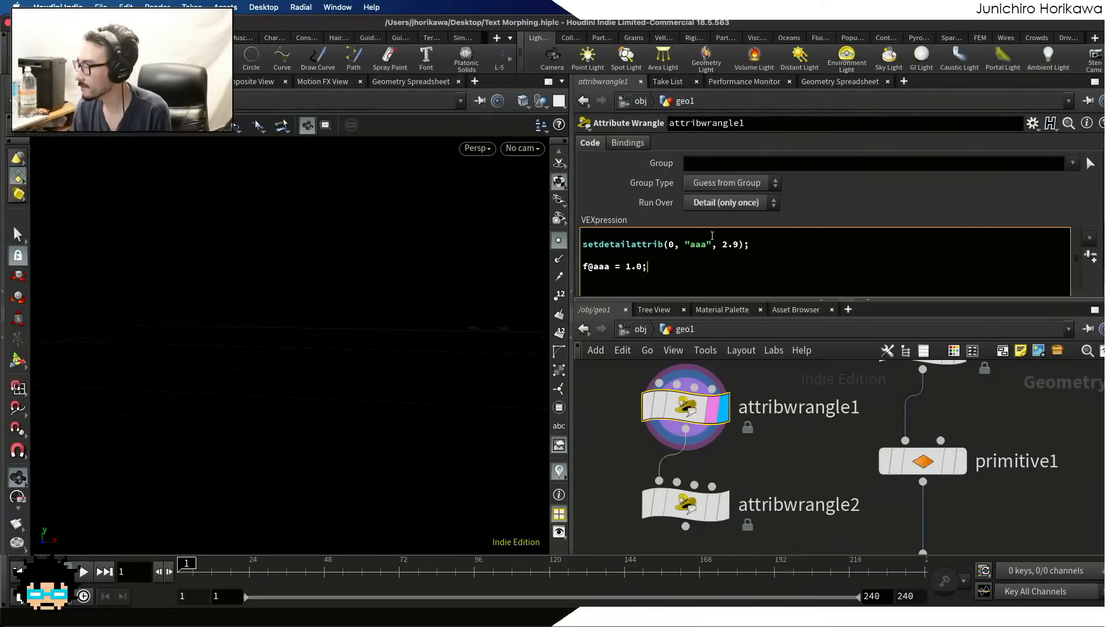
# Move f@aaa = 1.0; back above the setdetailattrib line in attribwrangle1 and check the aaa detail value
pyautogui.tripleClick(673, 263)
pyautogui.press('super+c')
pyautogui.press('BackSpace')
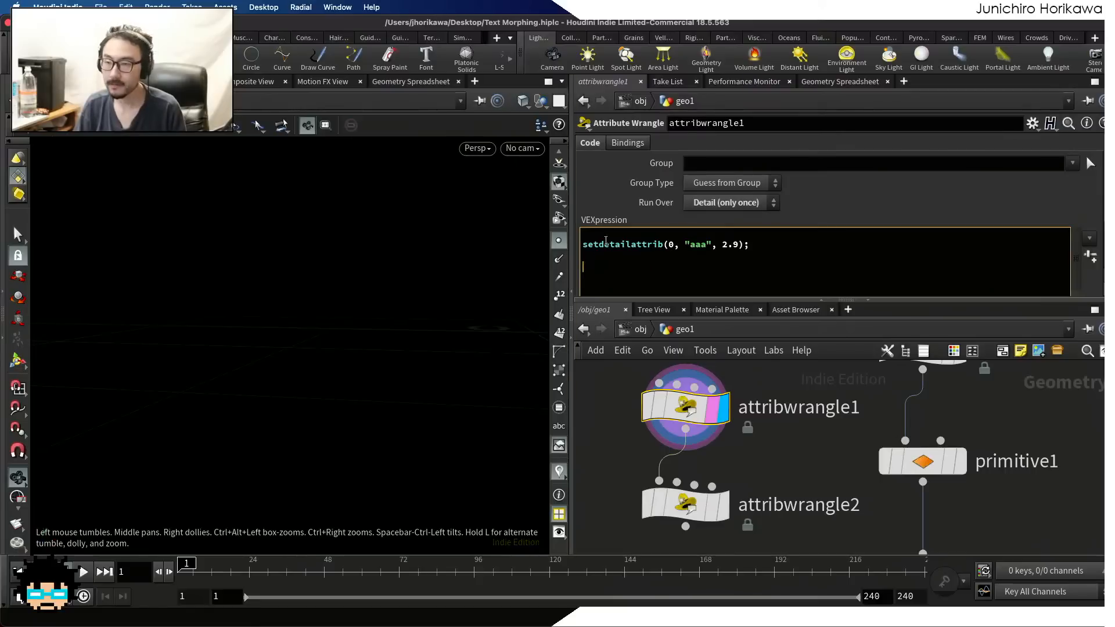
pyautogui.press('Return')
pyautogui.press('Up')
pyautogui.press('super+v')
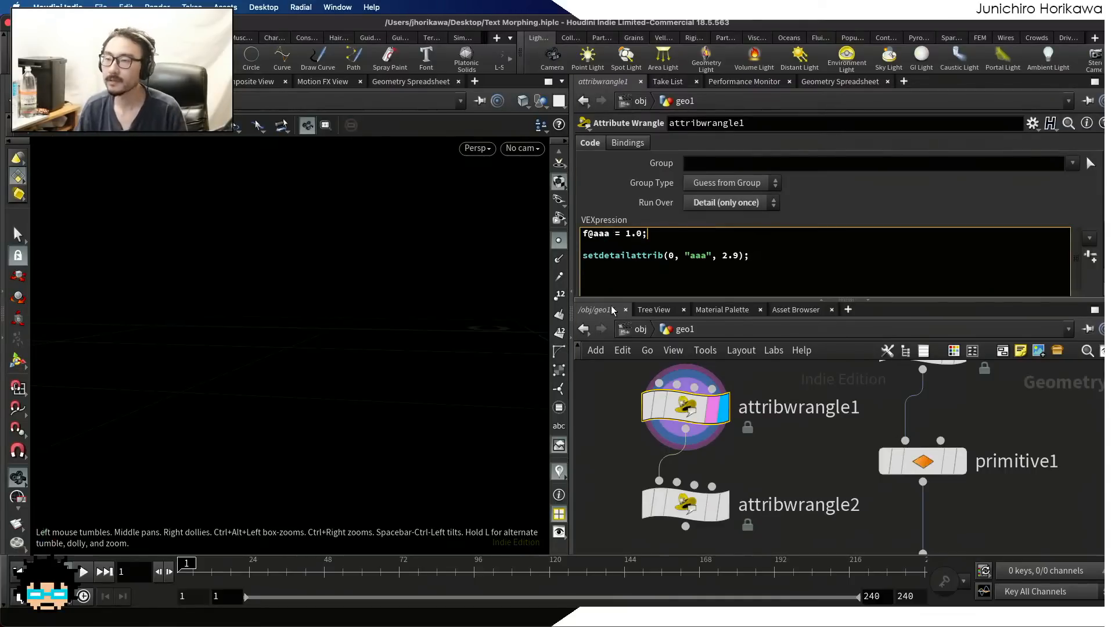
pyautogui.click(603, 356)
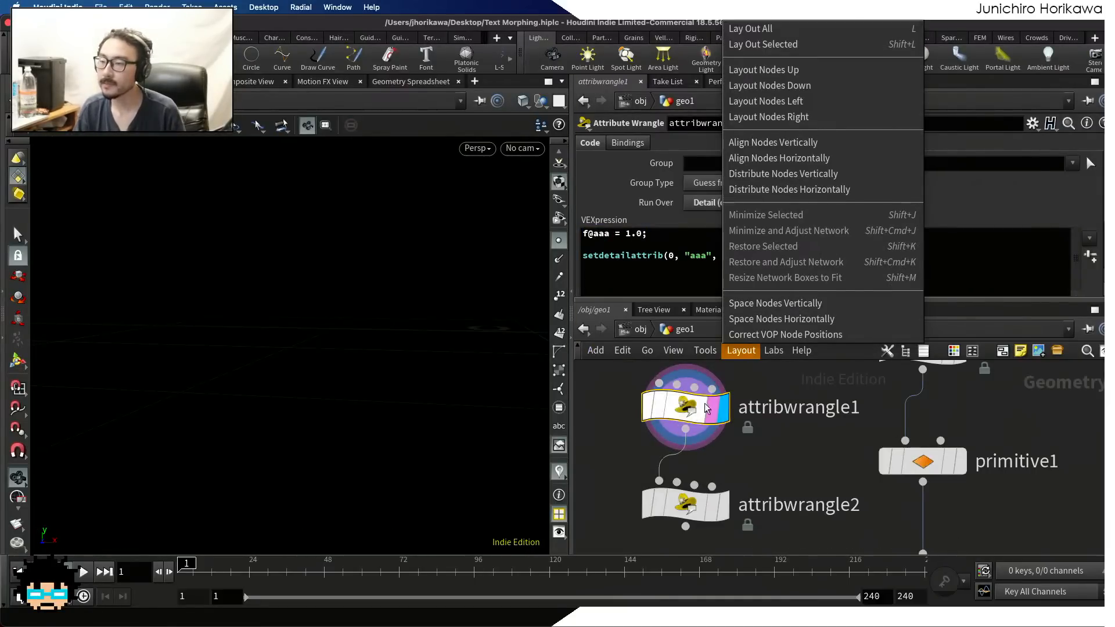
pyautogui.click(781, 444)
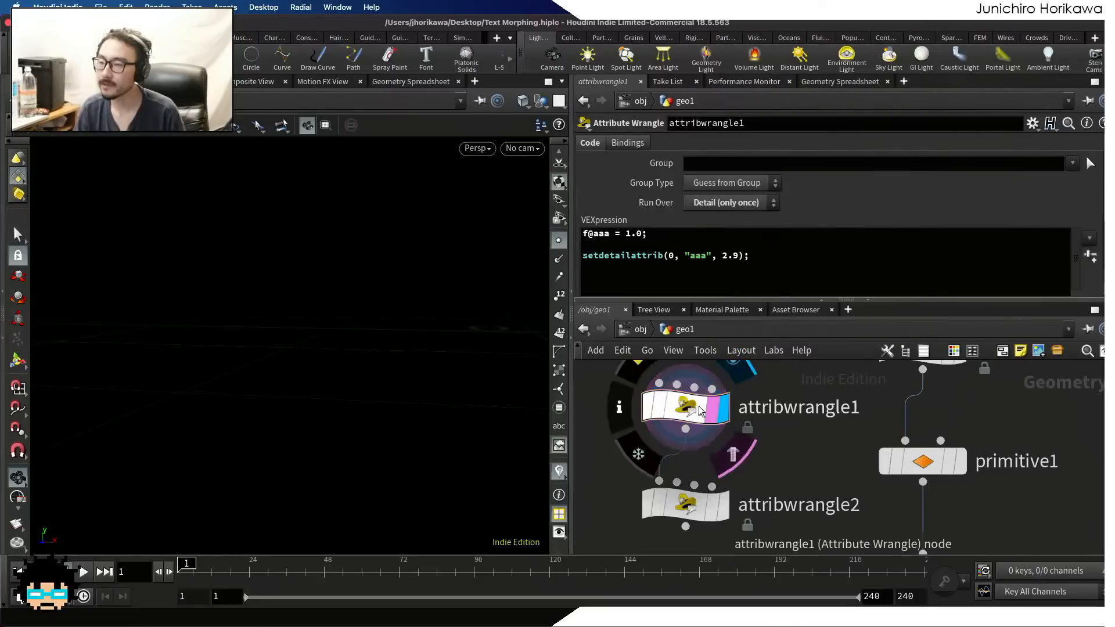
pyautogui.click(838, 81)
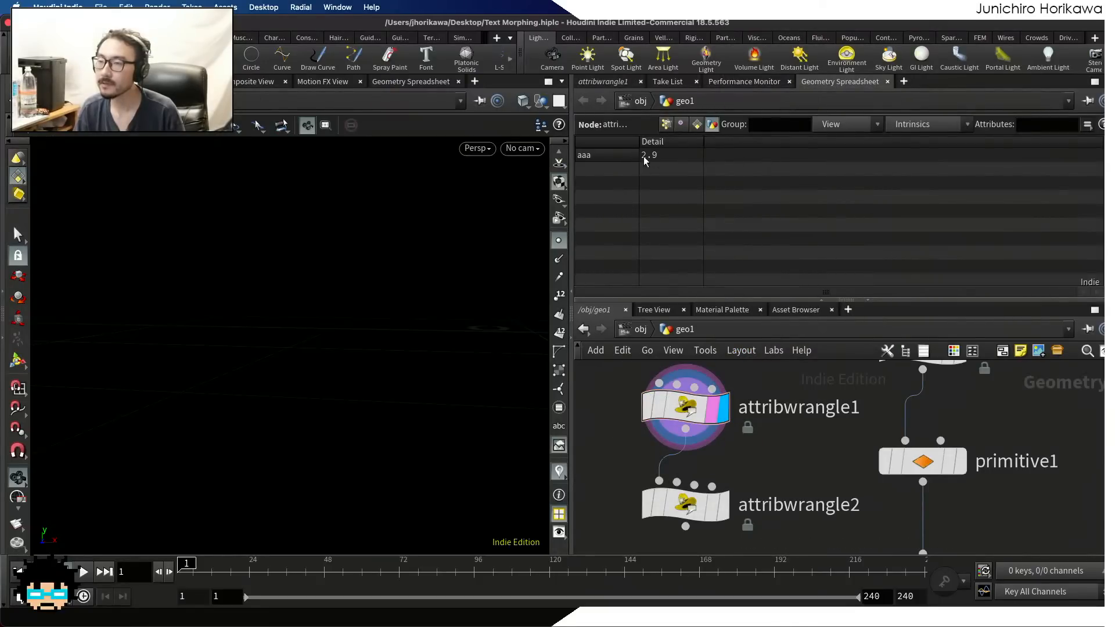
pyautogui.click(590, 82)
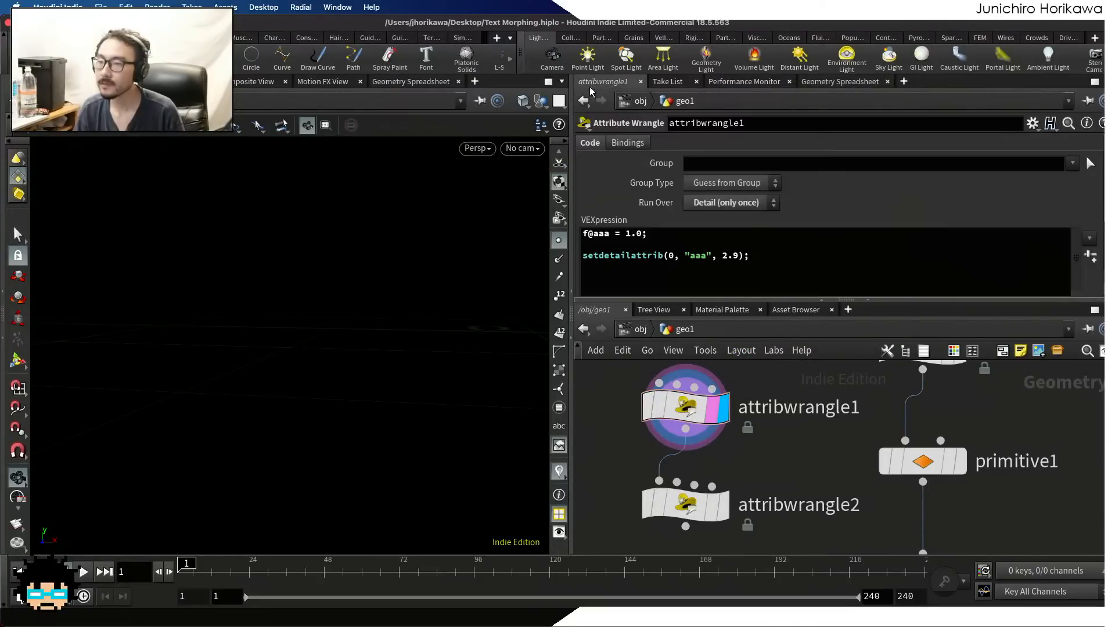
# Comment out the setdetailattrib line in attribwrangle1 with //, check the aaa detail value and return to the code
pyautogui.click(584, 256)
pyautogui.write('__')
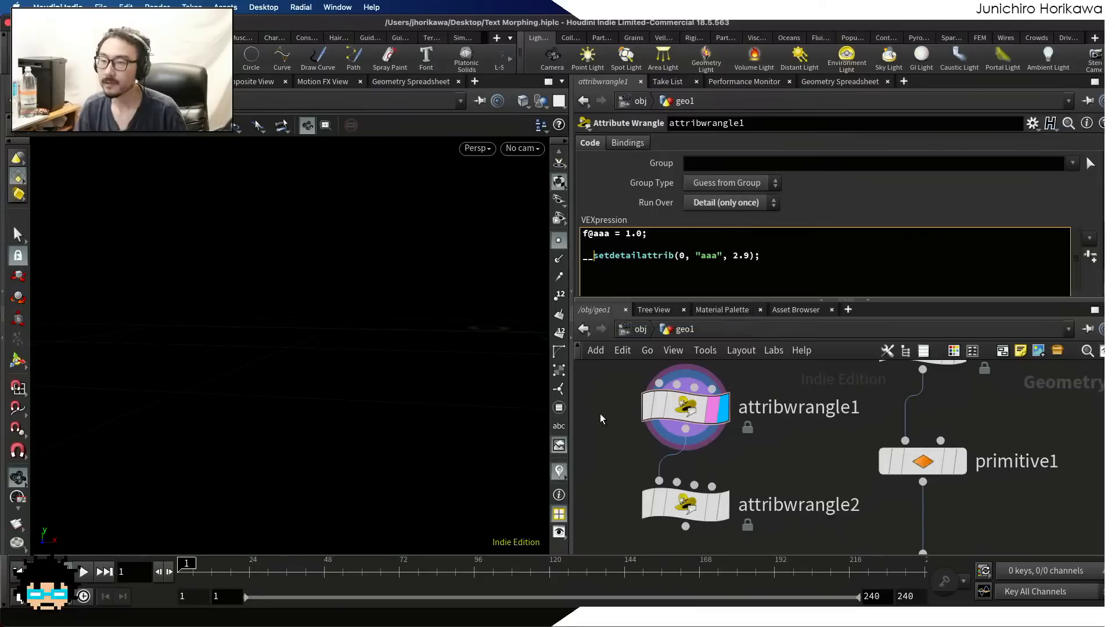
pyautogui.press('BackSpace')
pyautogui.press('BackSpace')
pyautogui.write('//')
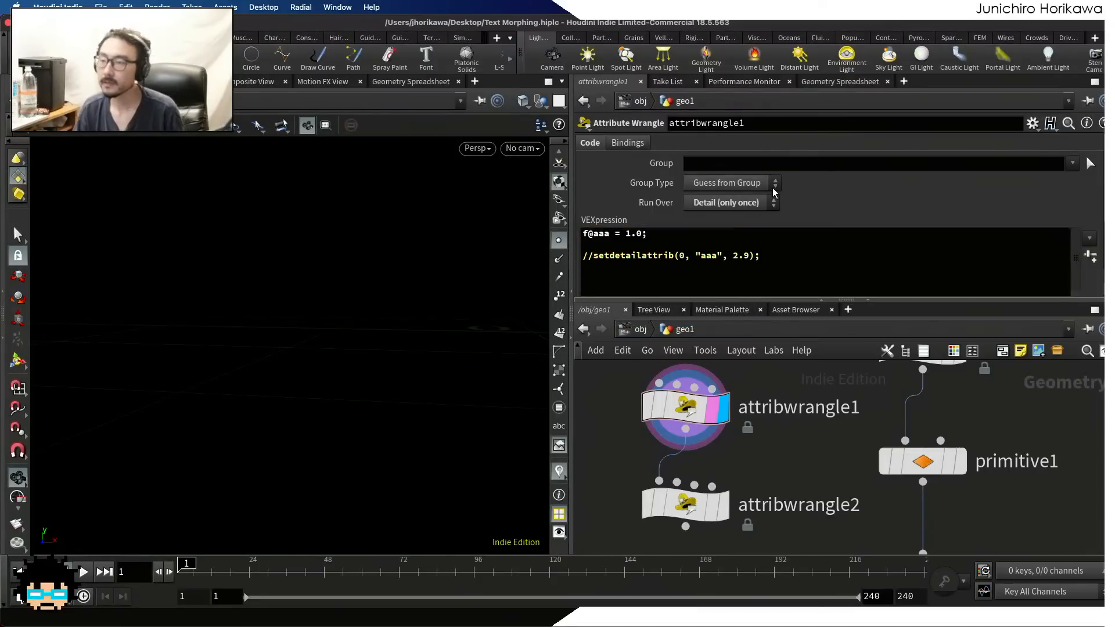
pyautogui.click(825, 82)
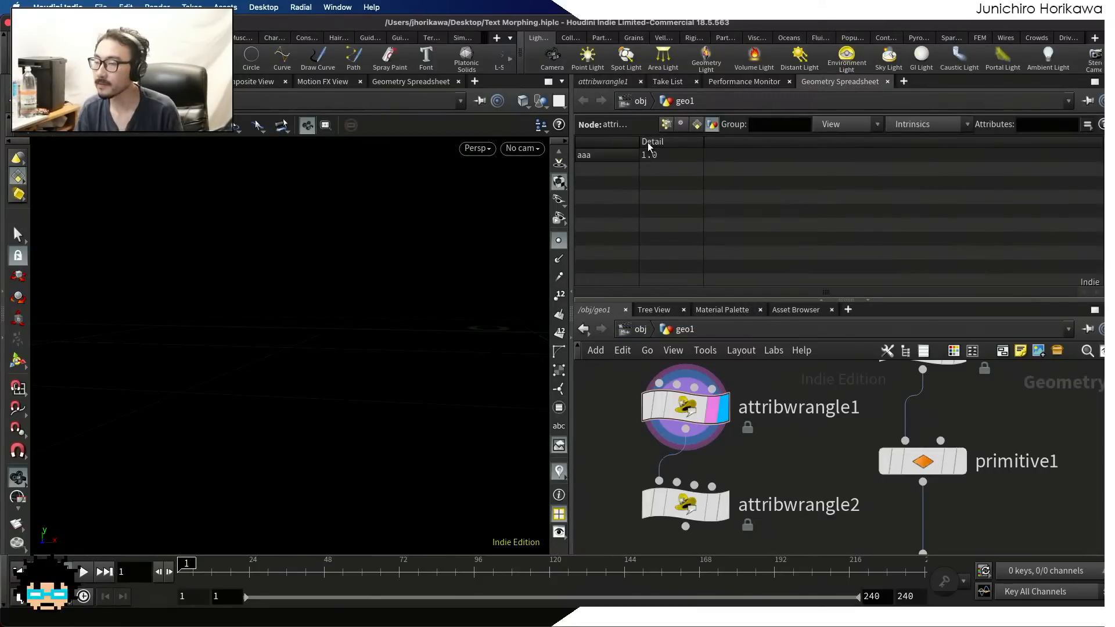
pyautogui.click(607, 81)
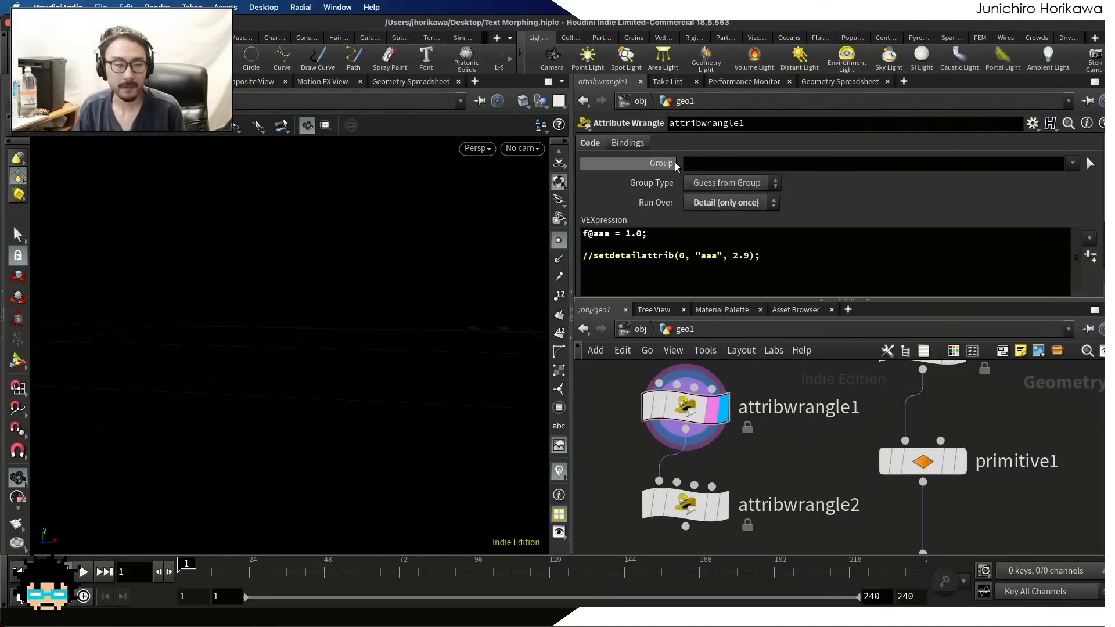
pyautogui.moveTo(675, 163)
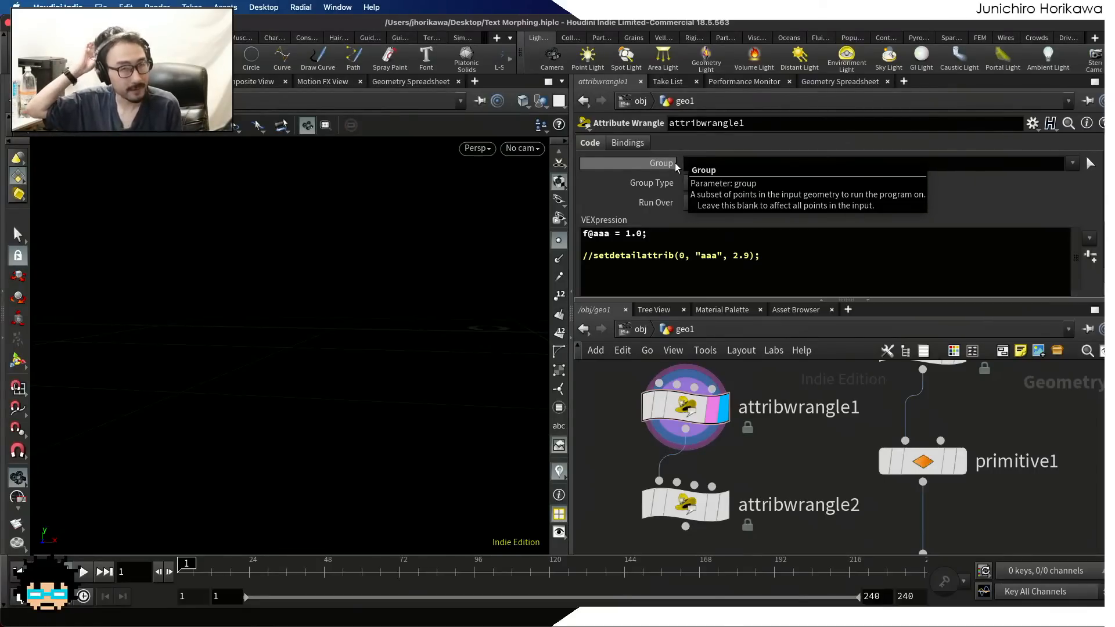
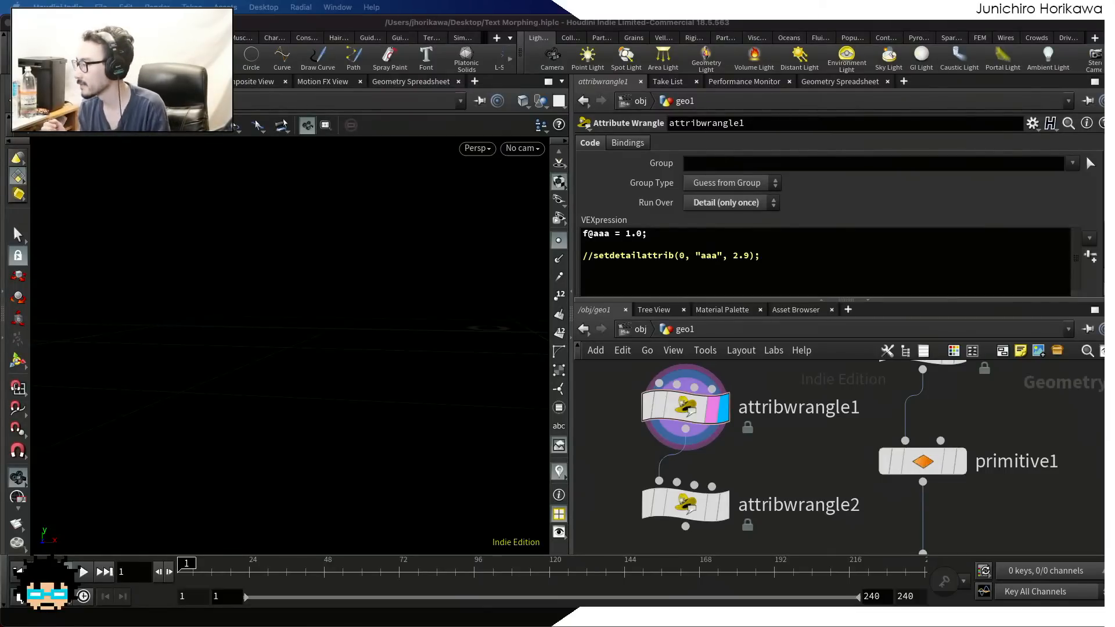
# Display the output of the resample1 node in the viewport instead of attribwrangle1
pyautogui.click(610, 452)
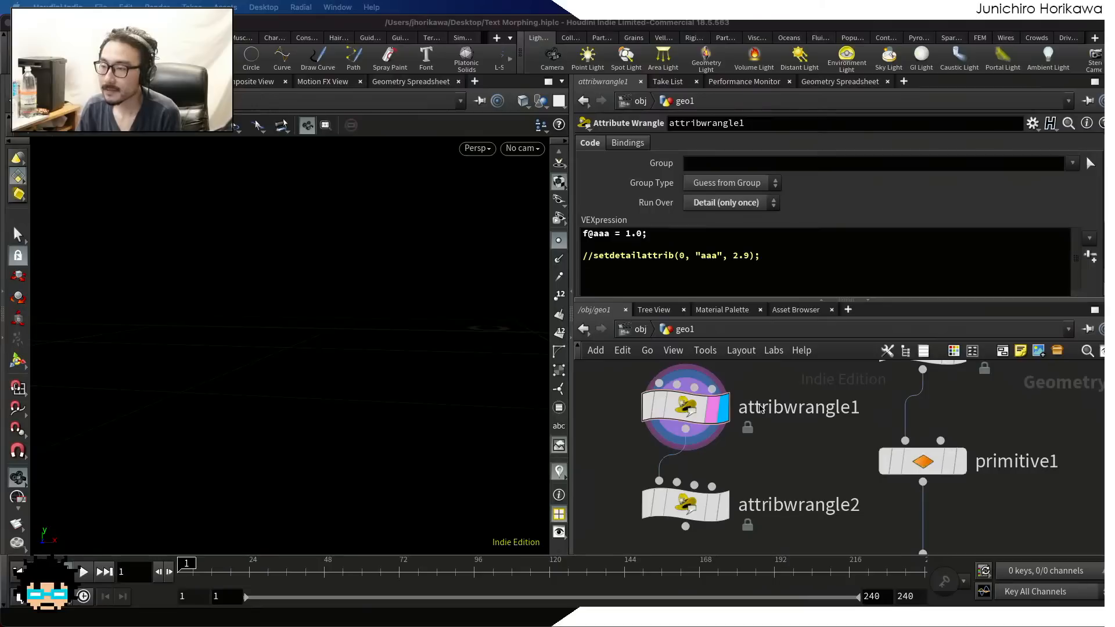
pyautogui.scroll(-5, 750, 454)
pyautogui.scroll(5, 760, 500)
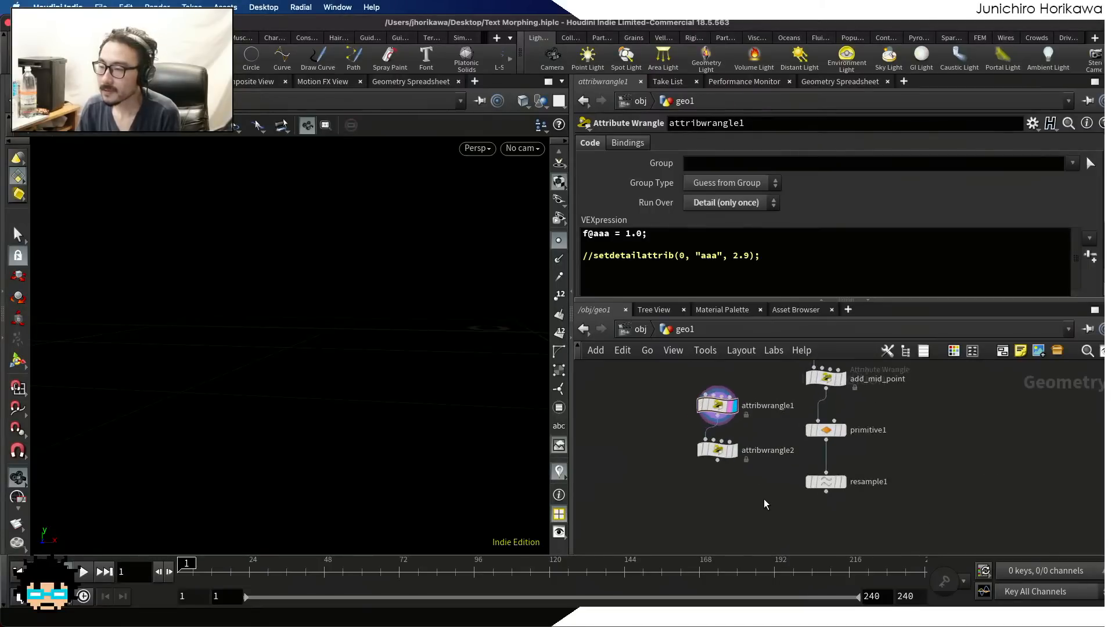
pyautogui.click(859, 483)
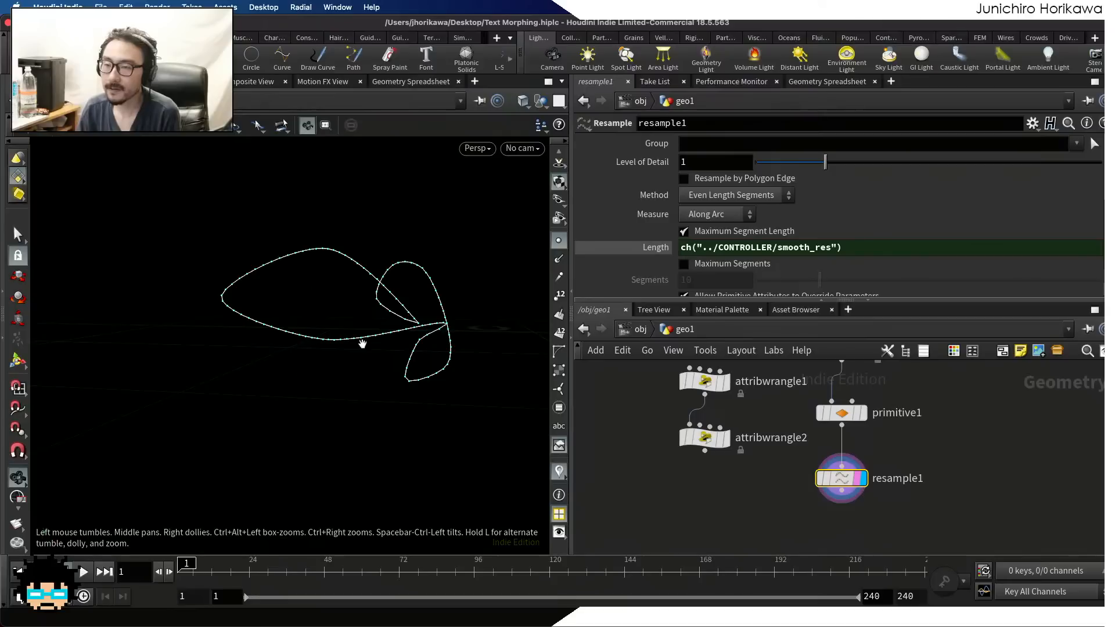
pyautogui.scroll(-10, 317, 367)
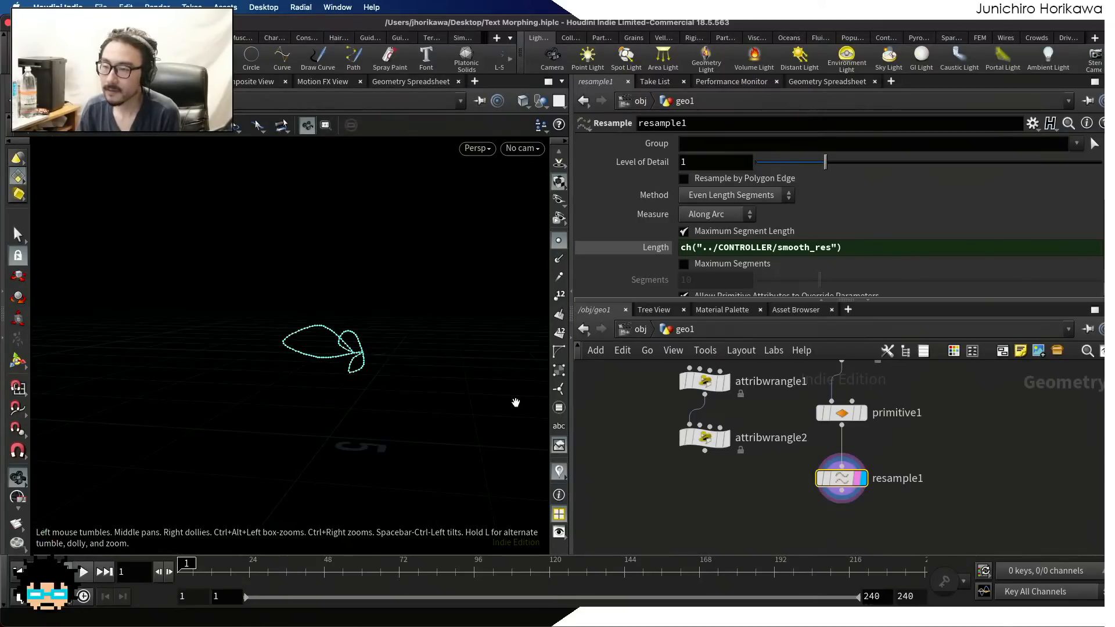
pyautogui.scroll(-8, 756, 503)
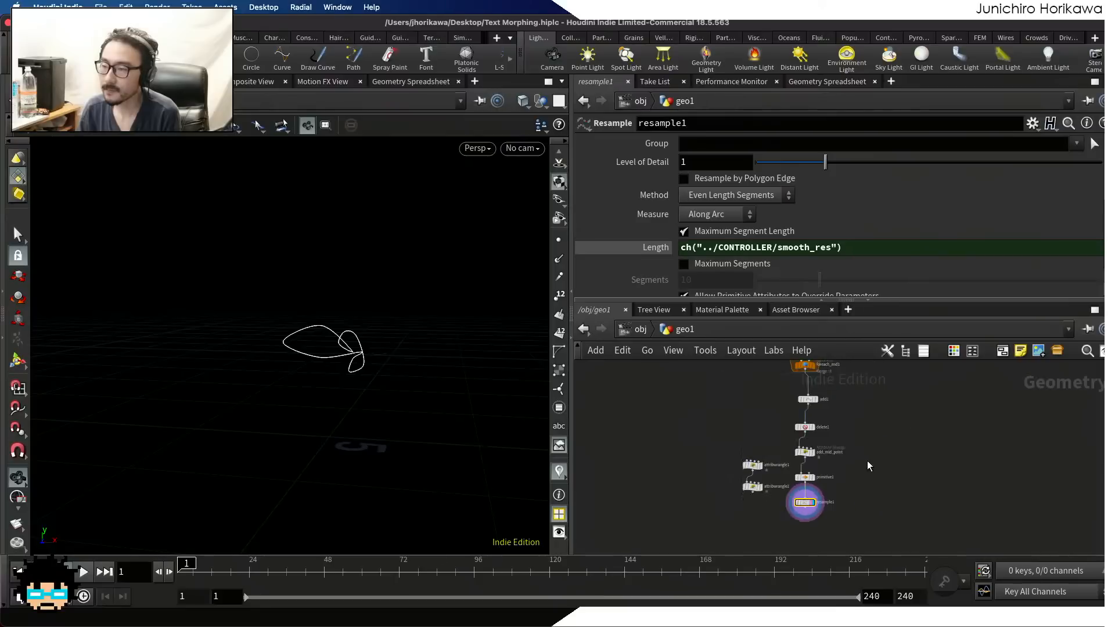
# Bypass the delete1 node and view the resampled outlines of all the shapes together
pyautogui.moveTo(866, 461); pyautogui.dragTo(851, 527, button='middle')
pyautogui.scroll(10, 793, 479)
pyautogui.moveTo(829, 483); pyautogui.dragTo(840, 391, button='middle')
pyautogui.moveTo(775, 447); pyautogui.dragTo(912, 439)
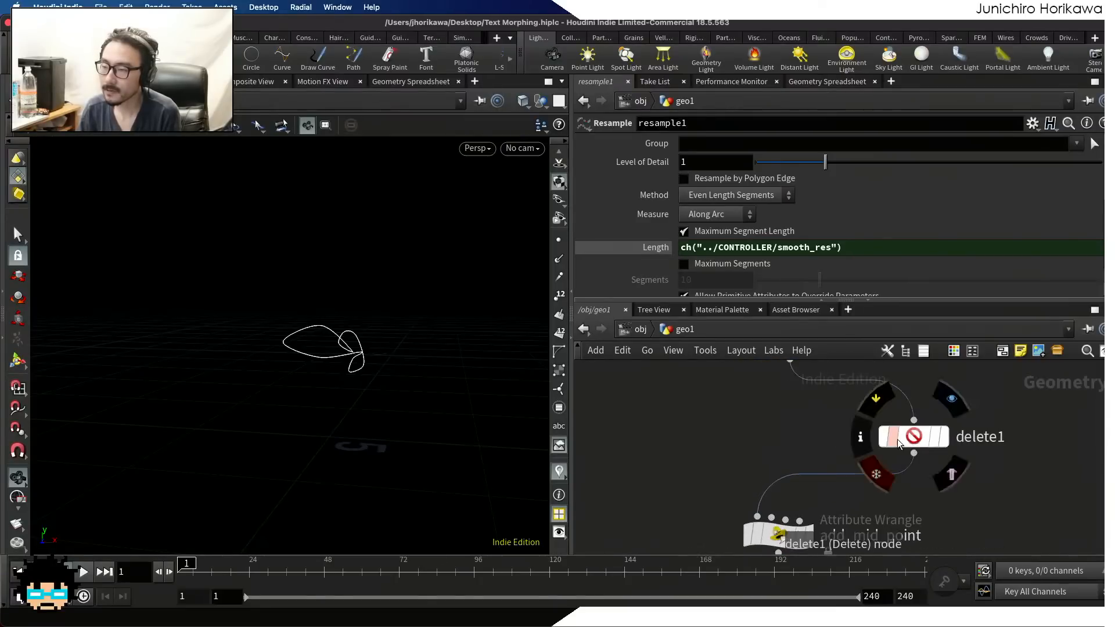
pyautogui.click(881, 438)
pyautogui.moveTo(366, 347); pyautogui.dragTo(251, 374)
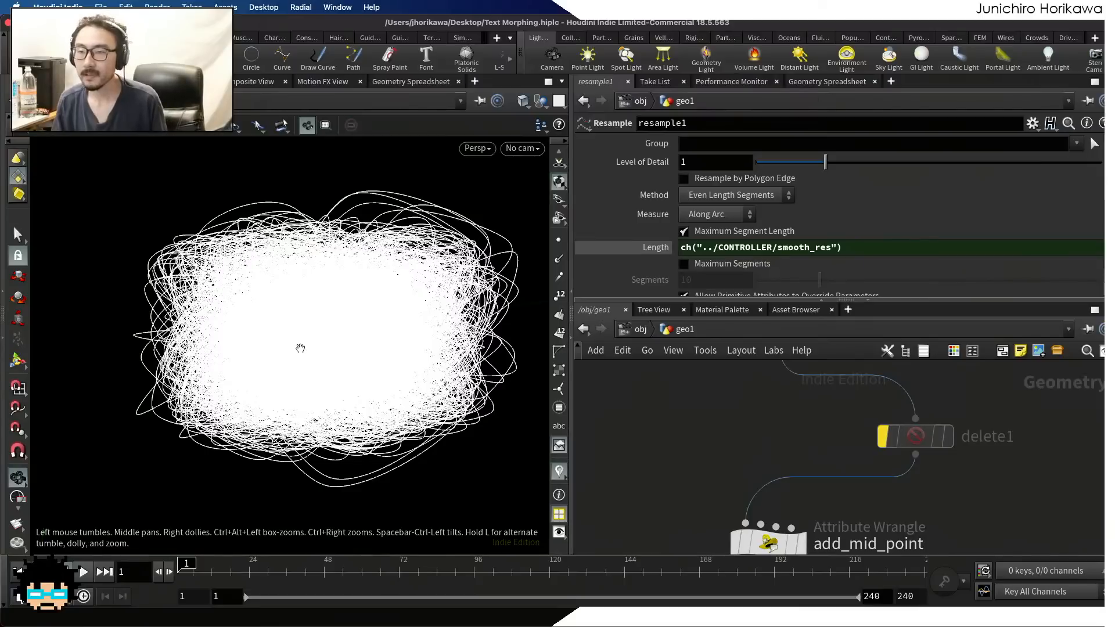
pyautogui.press('h')
pyautogui.scroll(5, 733, 451)
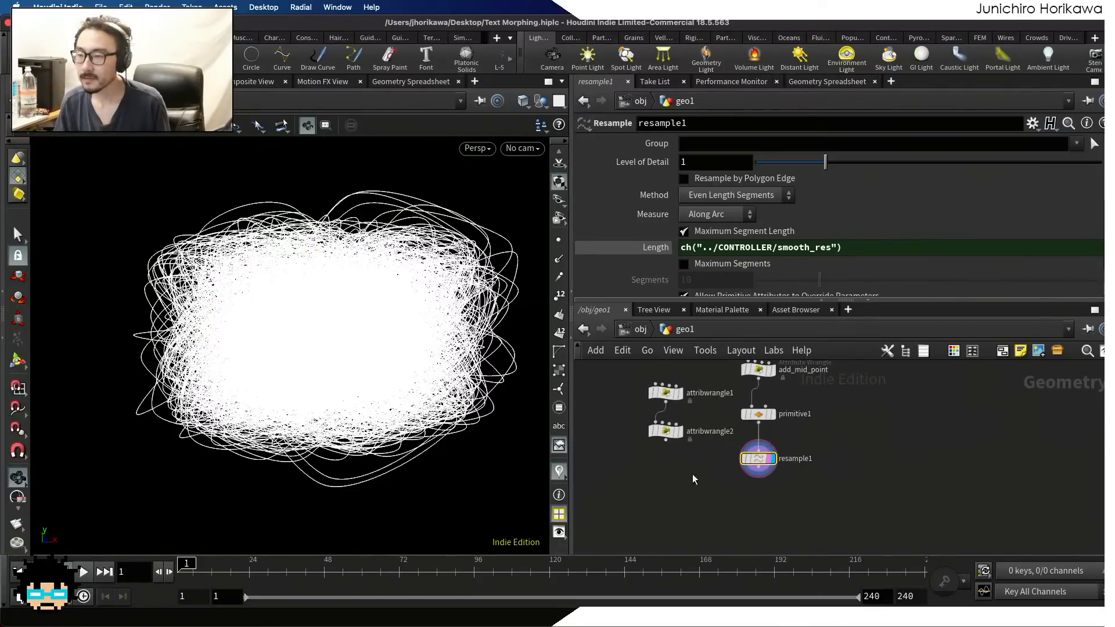
# Turn off the bypass on the delete1 node and save the scene file
pyautogui.moveTo(692, 474); pyautogui.dragTo(612, 410)
pyautogui.scroll(6, 749, 465)
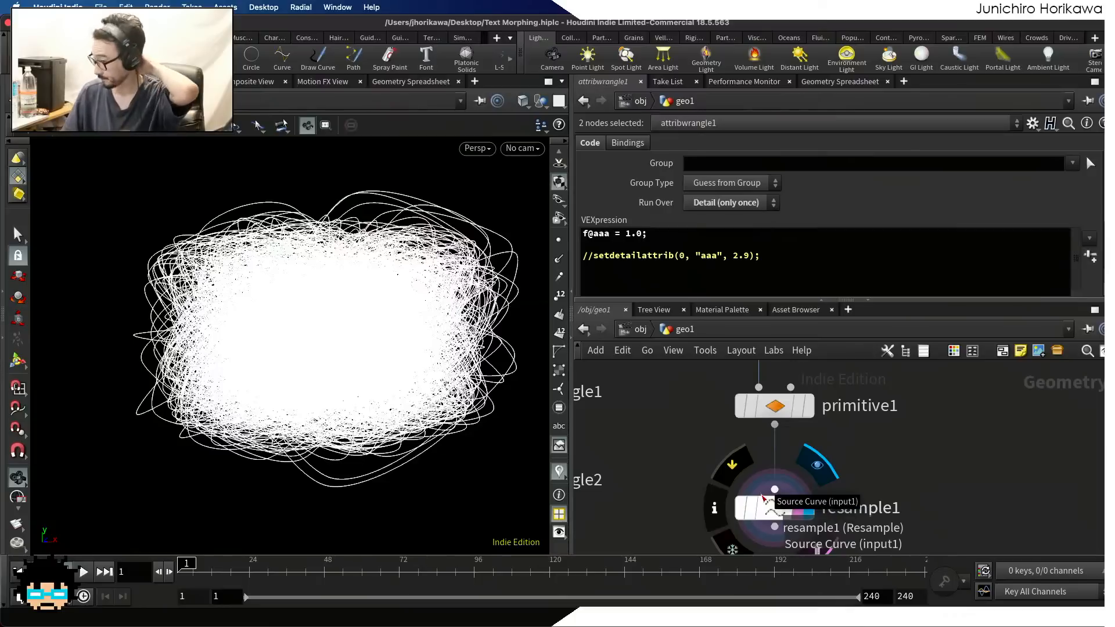
pyautogui.scroll(-8, 794, 487)
pyautogui.moveTo(848, 456); pyautogui.dragTo(823, 490, button='middle')
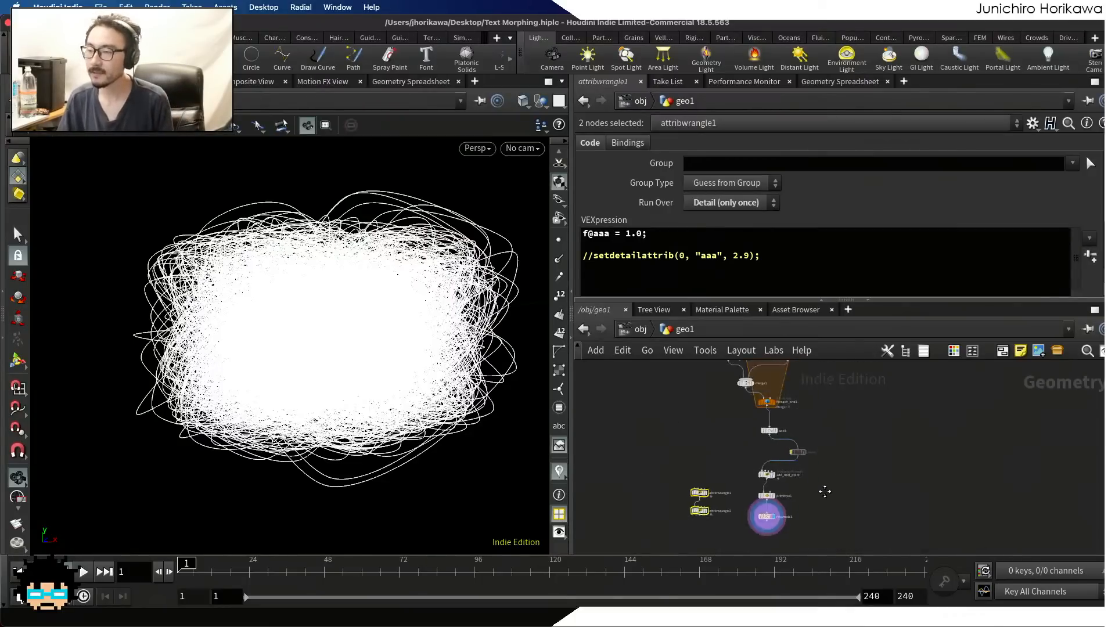
pyautogui.scroll(8, 793, 451)
pyautogui.click(788, 430)
pyautogui.scroll(-5, 760, 496)
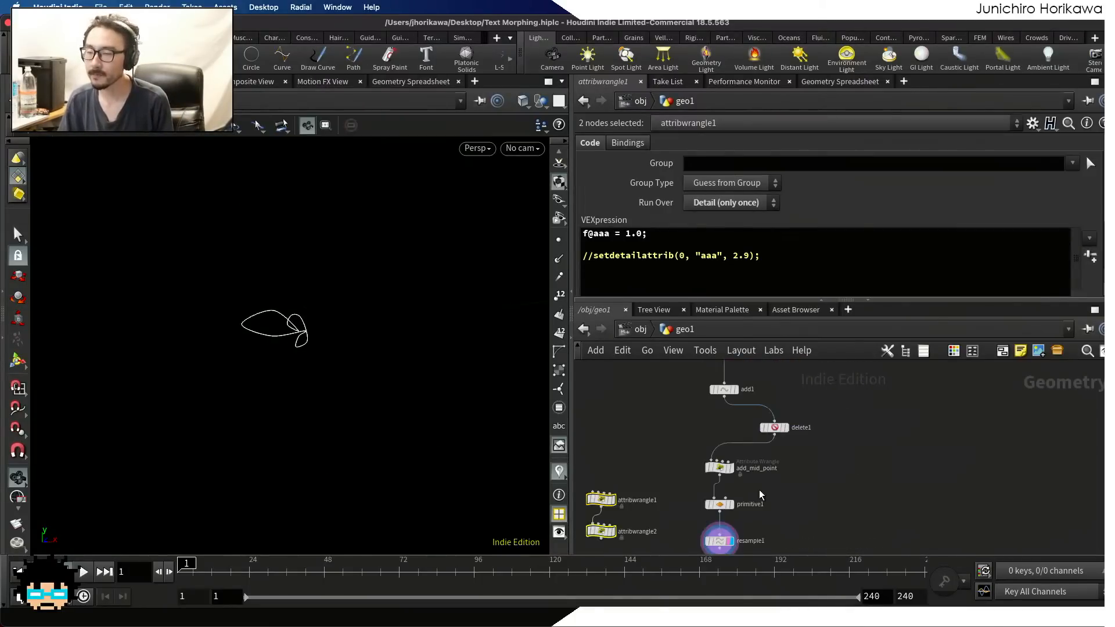
pyautogui.scroll(5, 756, 501)
pyautogui.press('super+s')
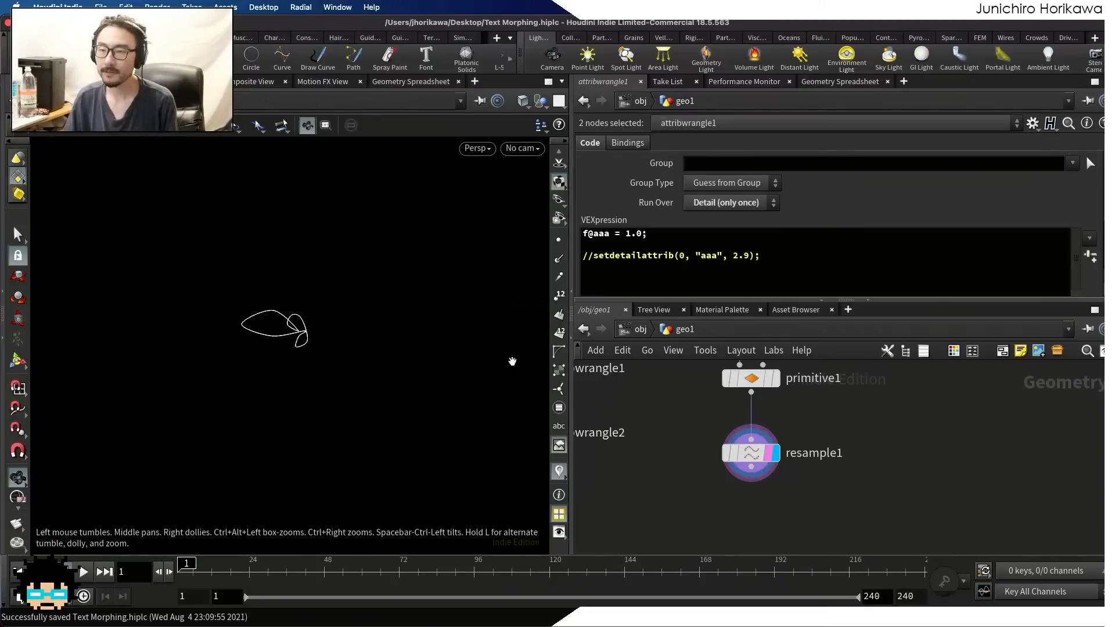
# Inspect the smoothed outline while scrubbing the timeline, return to frame 1 and save the scene file
pyautogui.scroll(5, 258, 314)
pyautogui.scroll(4, 228, 314)
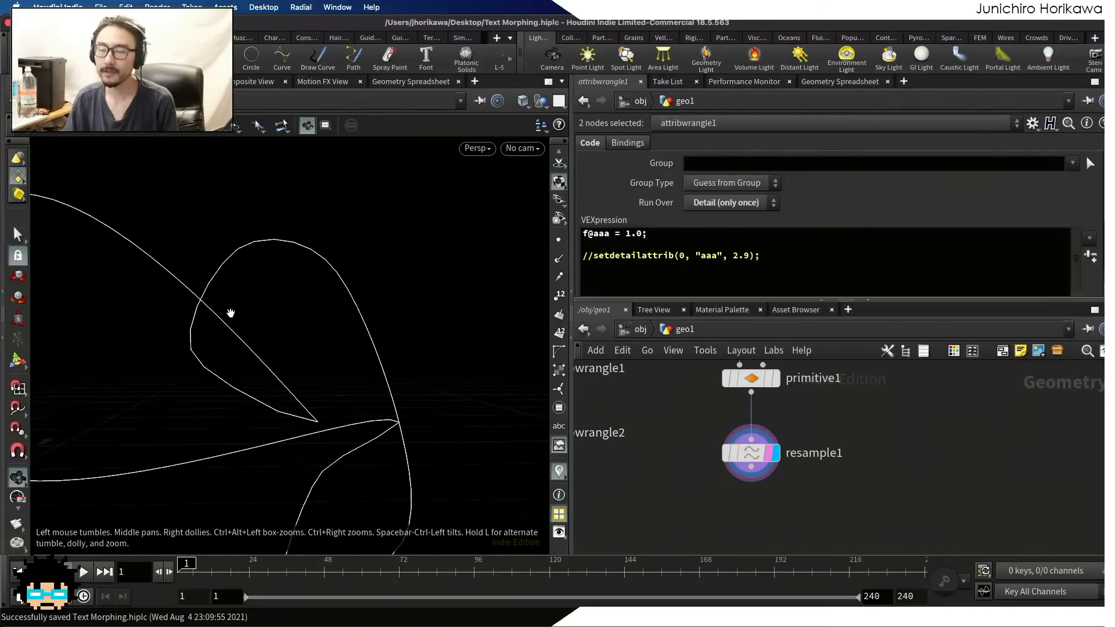
pyautogui.scroll(-2, 229, 314)
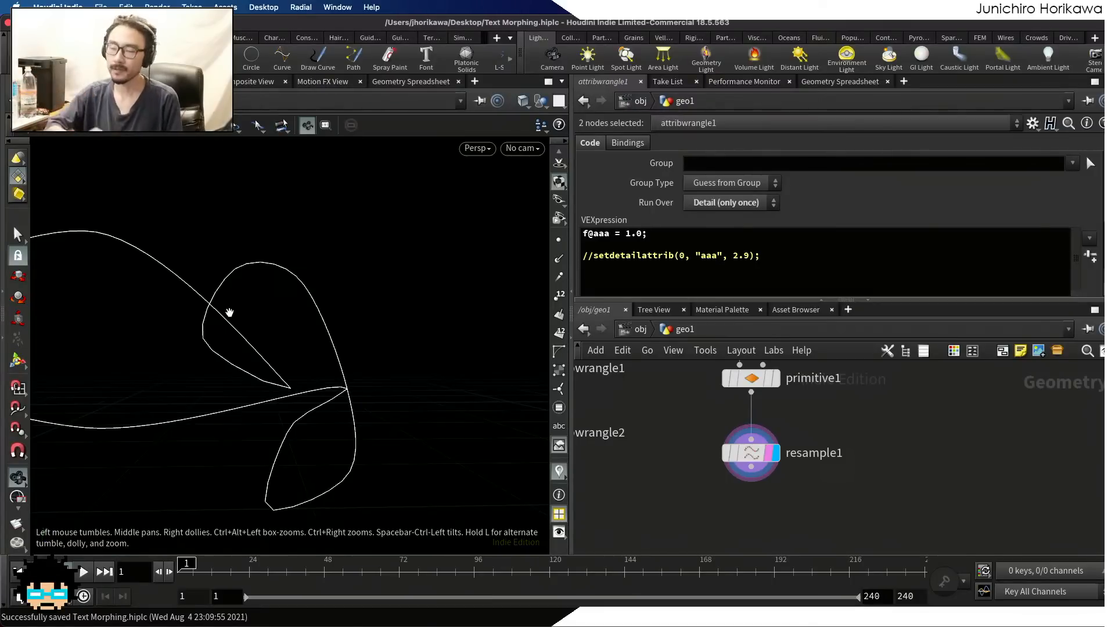
pyautogui.scroll(-2, 230, 313)
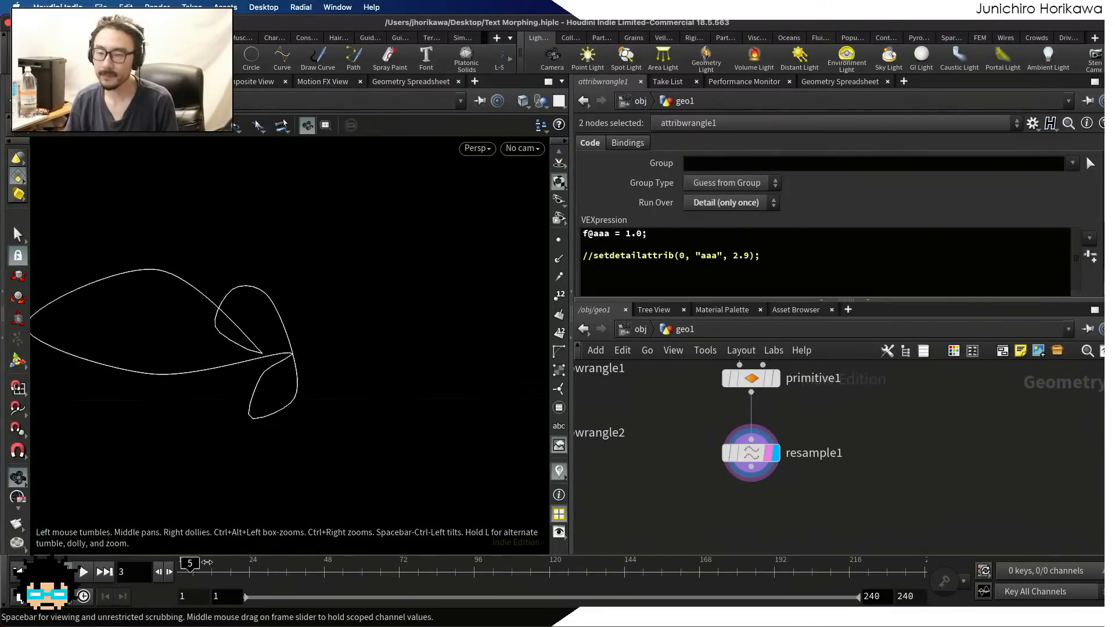
pyautogui.moveTo(197, 566)
pyautogui.mouseDown()
pyautogui.moveTo(842, 566)
pyautogui.moveTo(185, 566)
pyautogui.mouseUp()
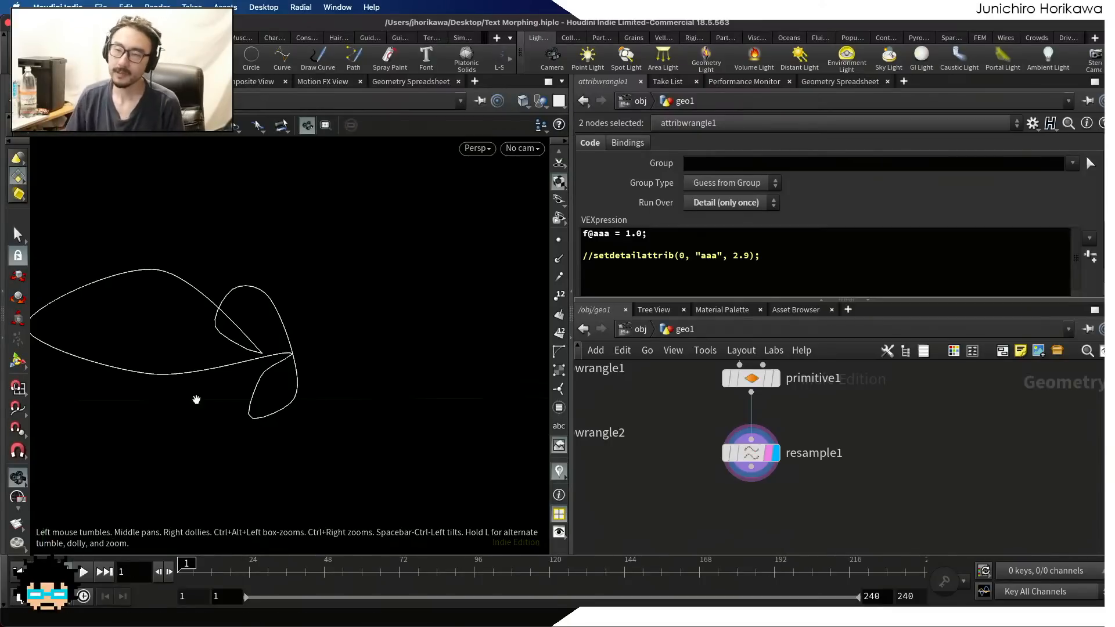
pyautogui.scroll(-2, 255, 364)
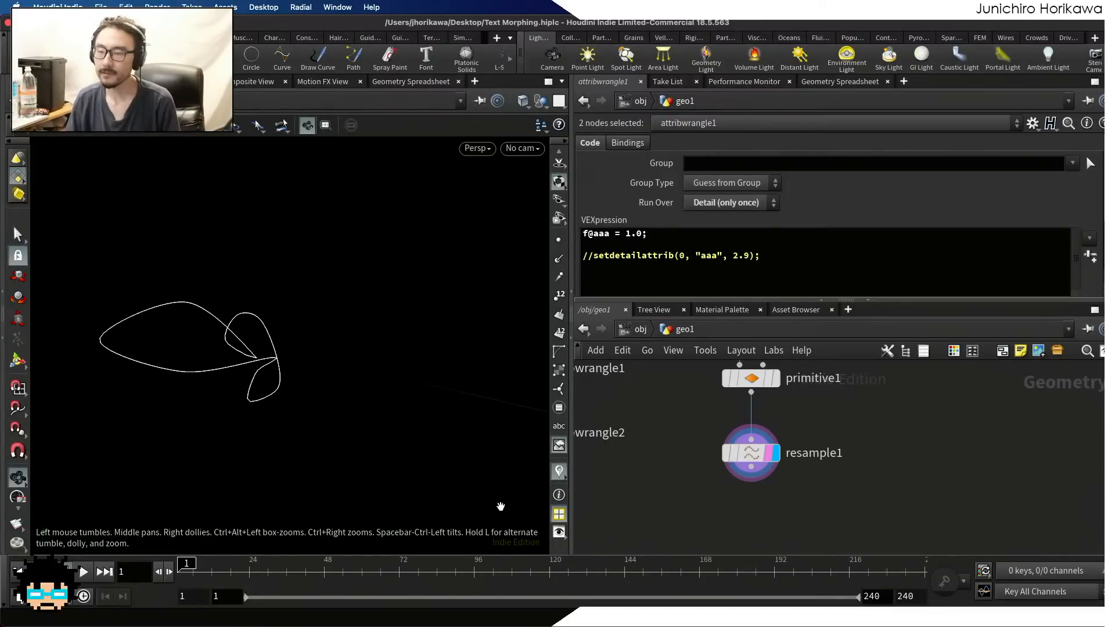
pyautogui.moveTo(709, 566); pyautogui.dragTo(240, 569)
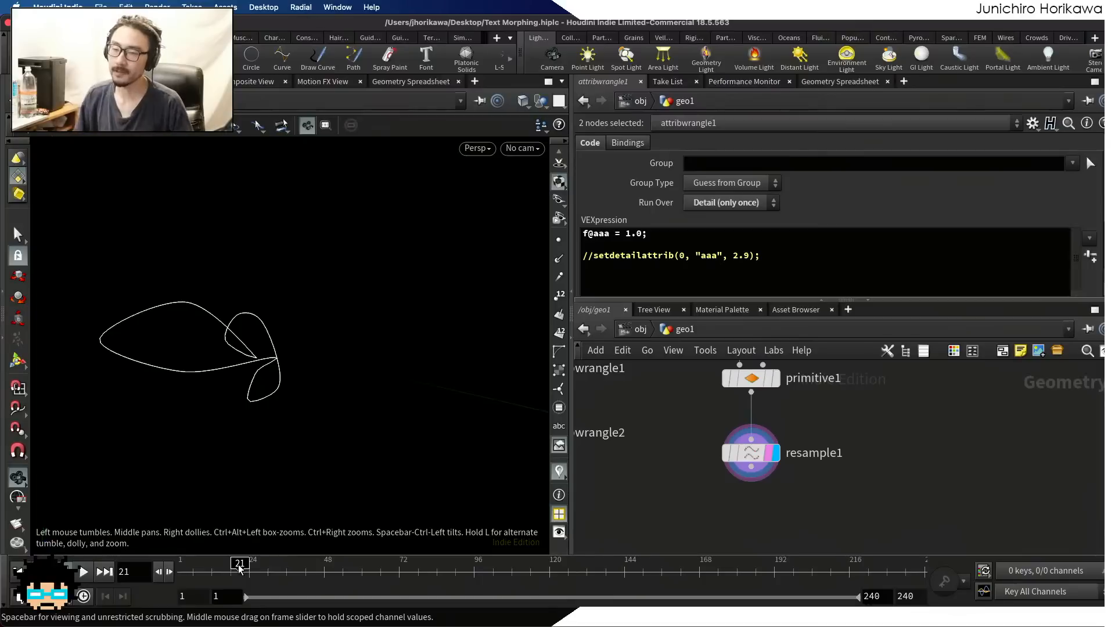
pyautogui.moveTo(239, 569); pyautogui.dragTo(180, 568)
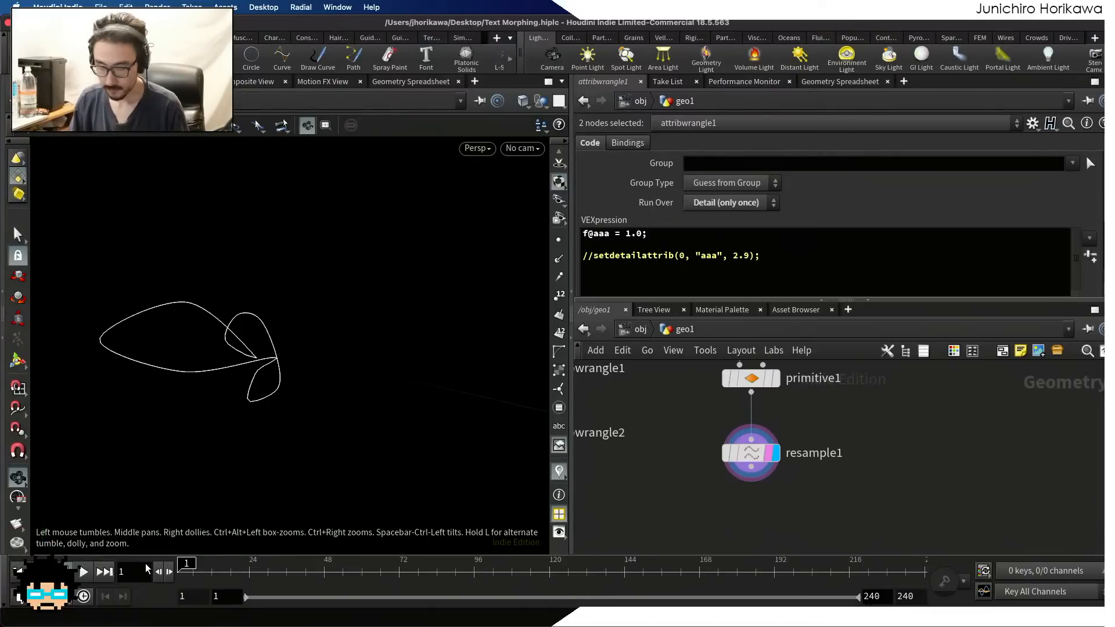
pyautogui.hotkey('ctrl', 's')
pyautogui.click(798, 521)
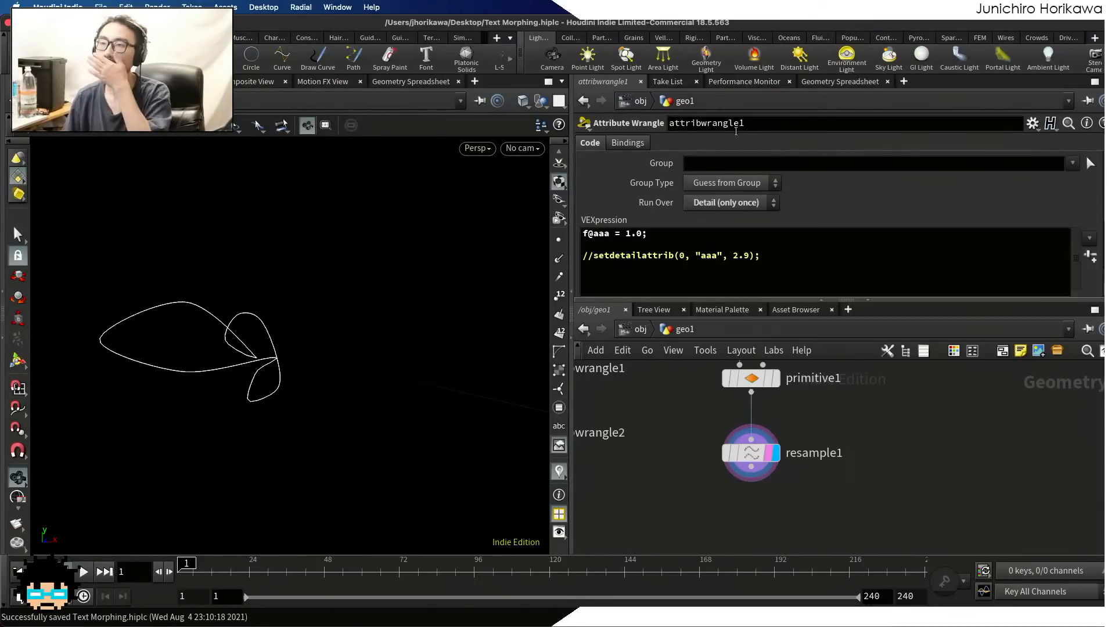
# Template the delete1 node so its original edges overlay the resample1 outline in the viewport
pyautogui.scroll(-5, 806, 476)
pyautogui.moveTo(804, 407); pyautogui.dragTo(817, 458, button='middle')
pyautogui.scroll(3, 808, 464)
pyautogui.scroll(3, 817, 458)
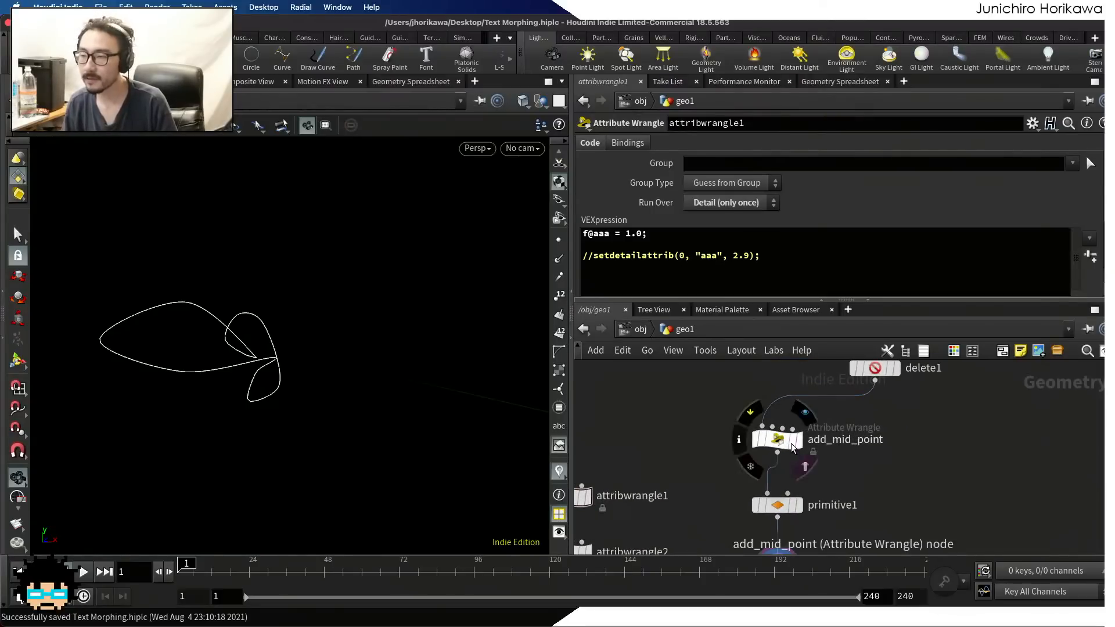
pyautogui.scroll(-3, 813, 418)
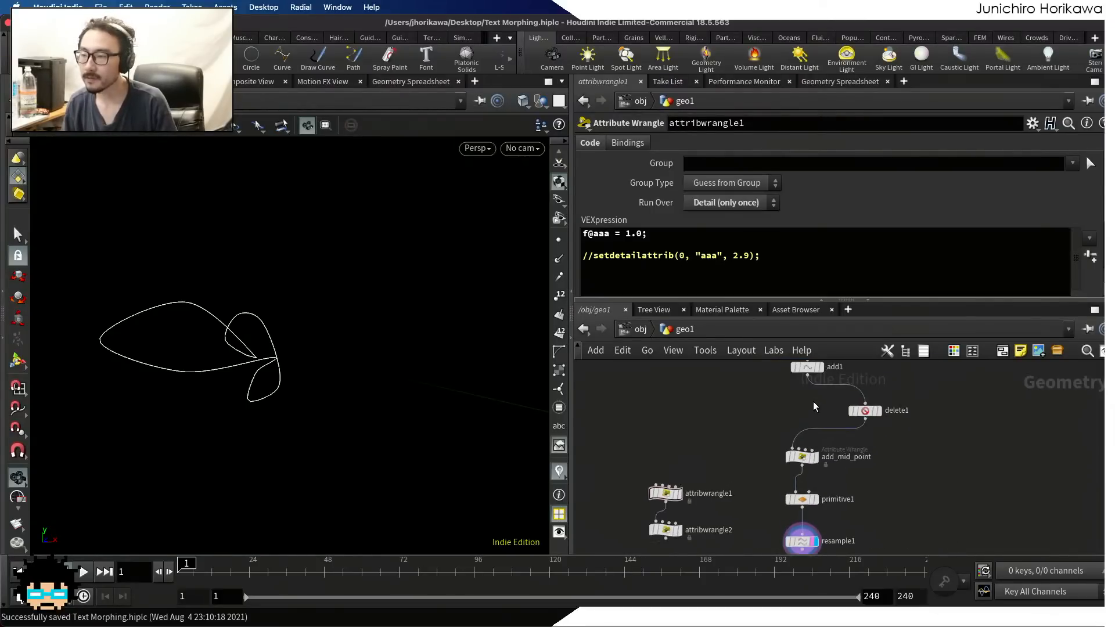
pyautogui.scroll(3, 813, 402)
pyautogui.click(881, 442)
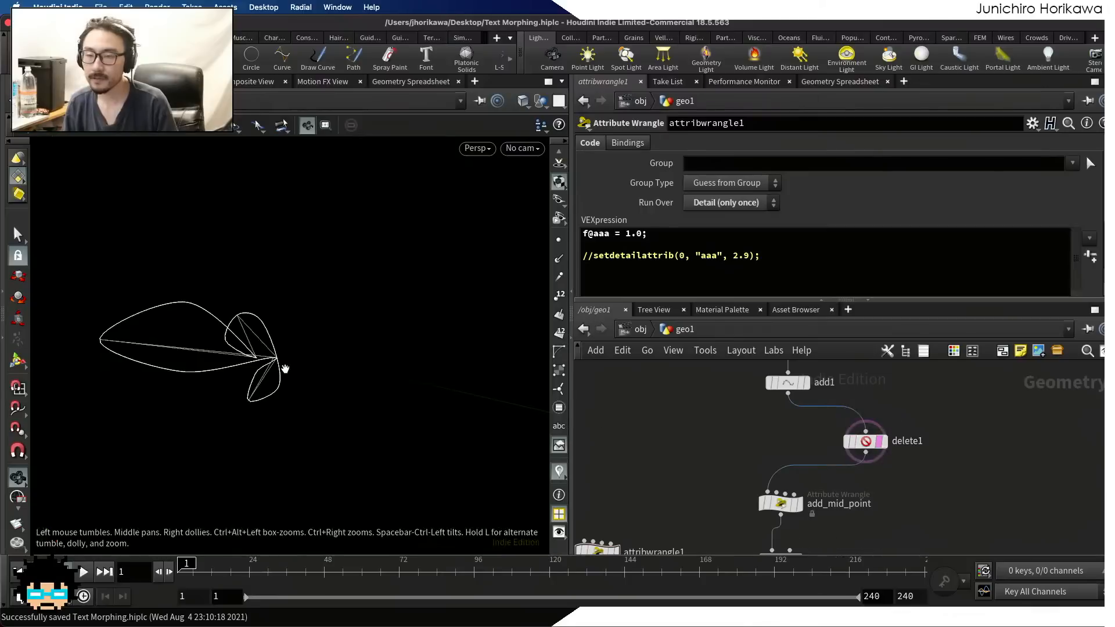
# Examine how the smoothed resample1 outline runs around the corners and edges of the templated delete1 geometry
pyautogui.scroll(2, 234, 377)
pyautogui.scroll(2, 235, 377)
pyautogui.moveTo(235, 377); pyautogui.dragTo(366, 379, button='middle')
pyautogui.scroll(10, 218, 323)
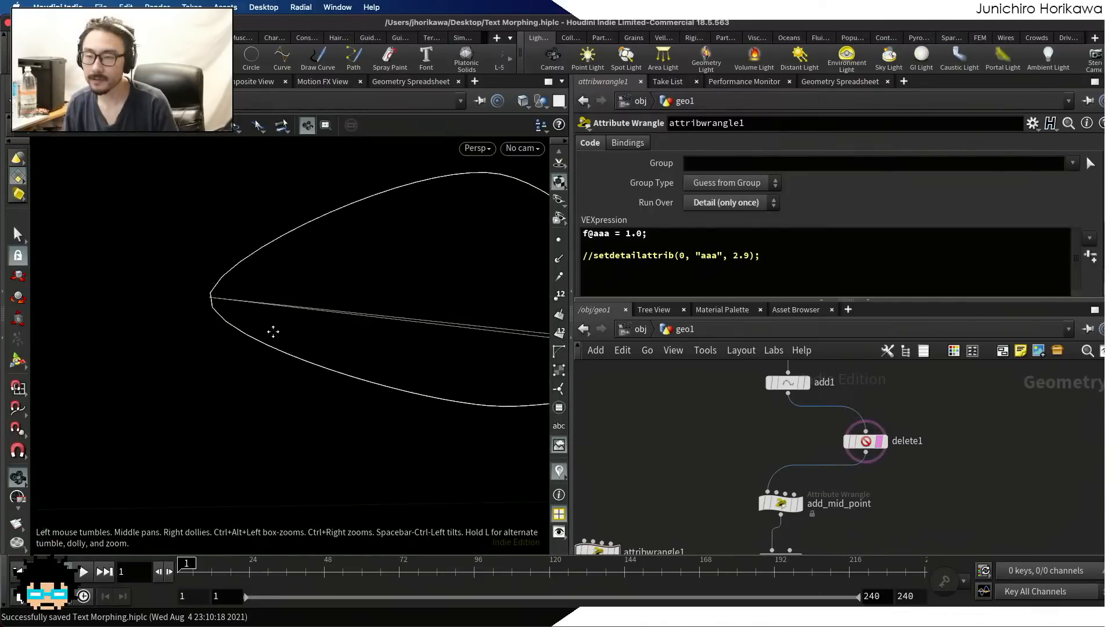
pyautogui.scroll(-5, 141, 295)
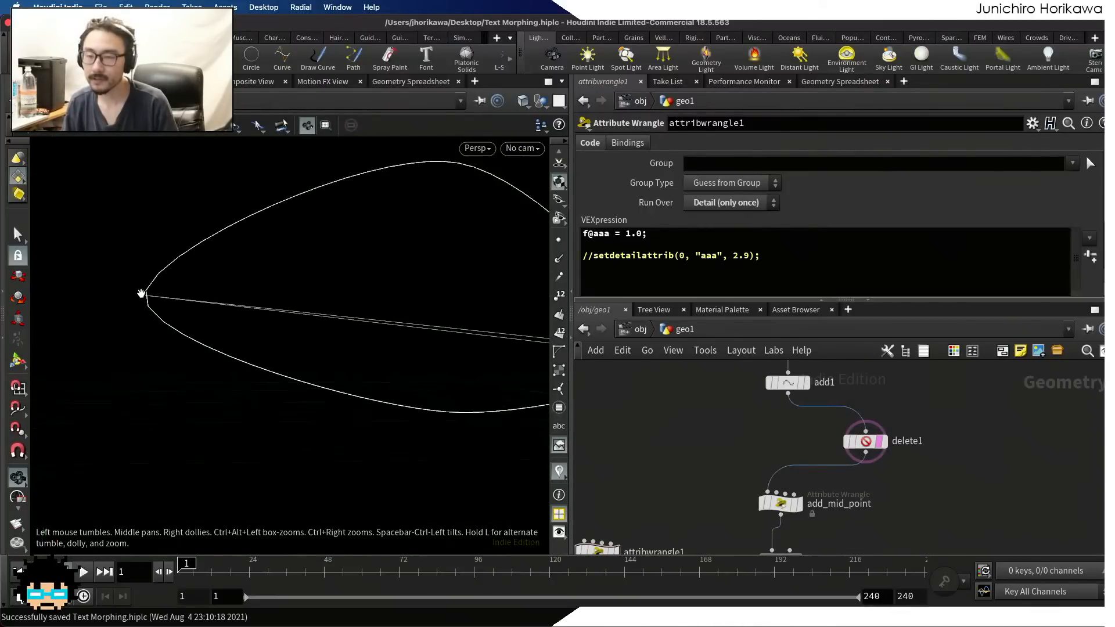
pyautogui.moveTo(141, 293); pyautogui.dragTo(319, 296)
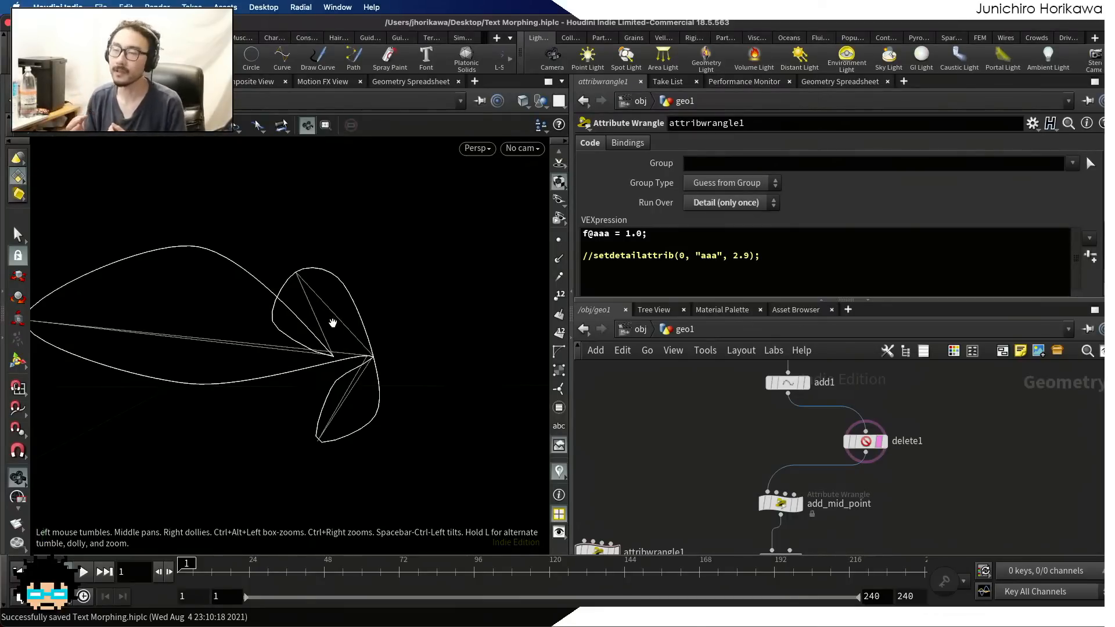
pyautogui.scroll(-3, 346, 327)
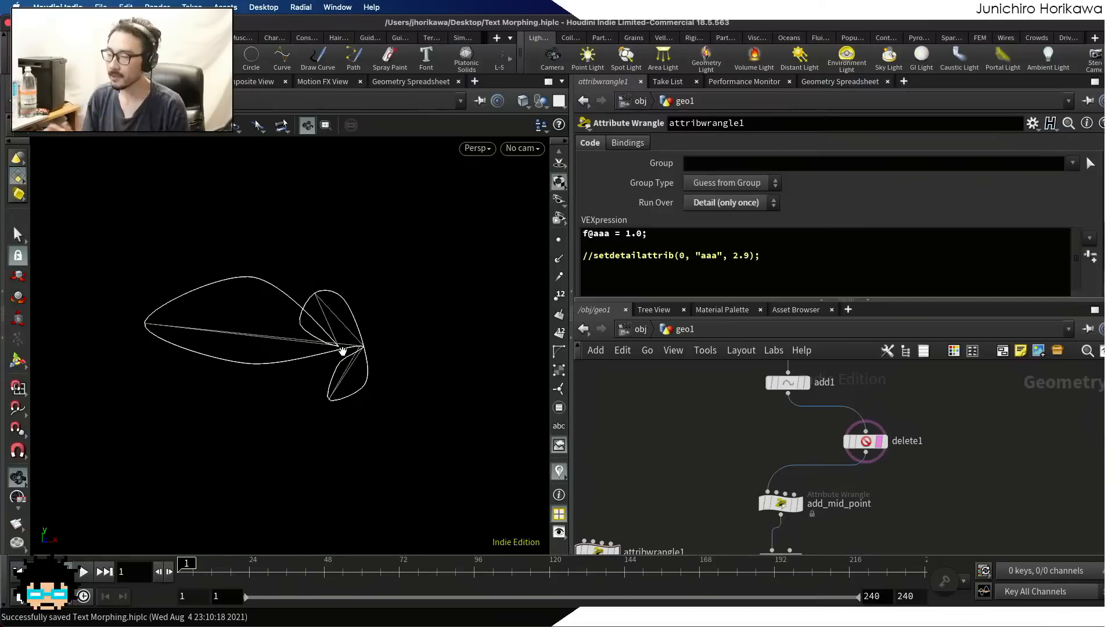
pyautogui.scroll(-5, 702, 433)
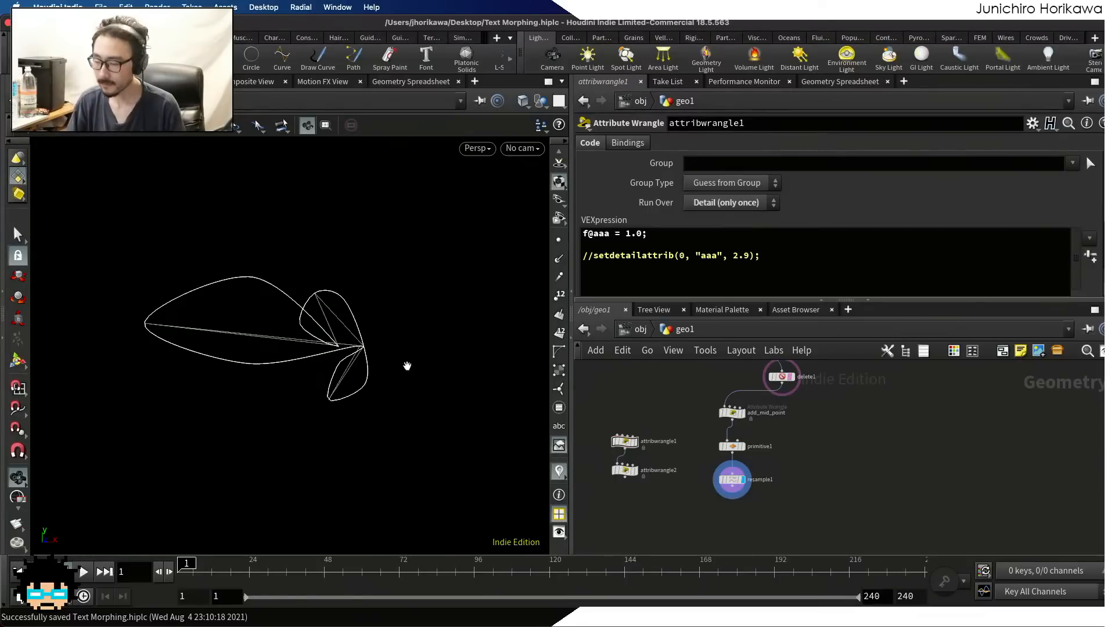
pyautogui.scroll(-5, 721, 401)
pyautogui.scroll(5, 721, 457)
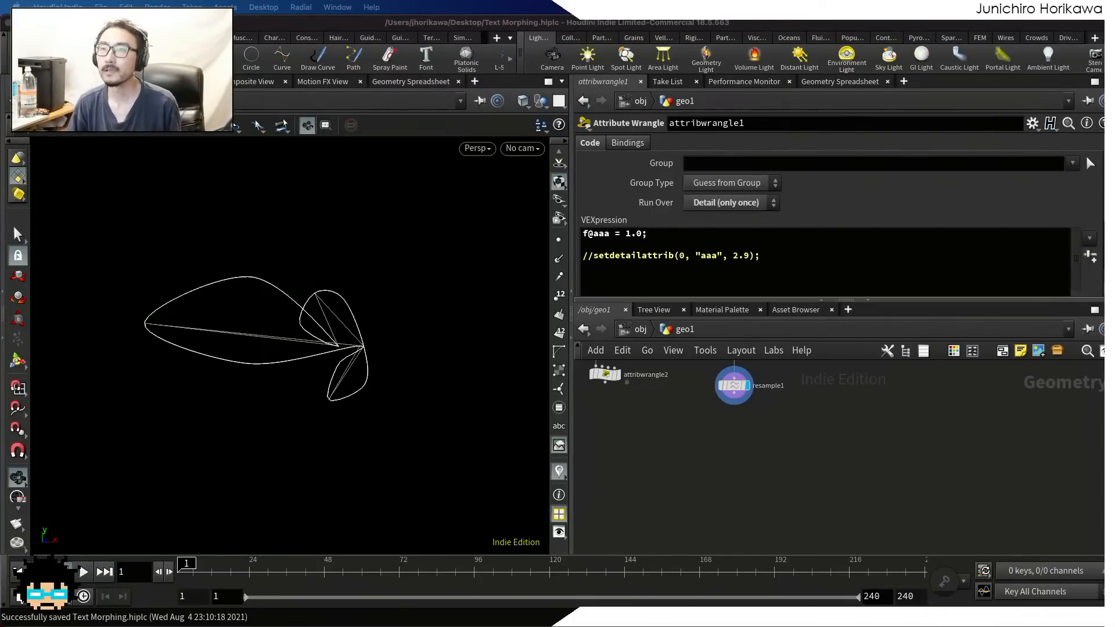
# Switch to Chrome and open the SideFX uvsample VEX function page from the "uvsample vex" search results
pyautogui.moveTo(541, 1); pyautogui.dragTo(520, 134)
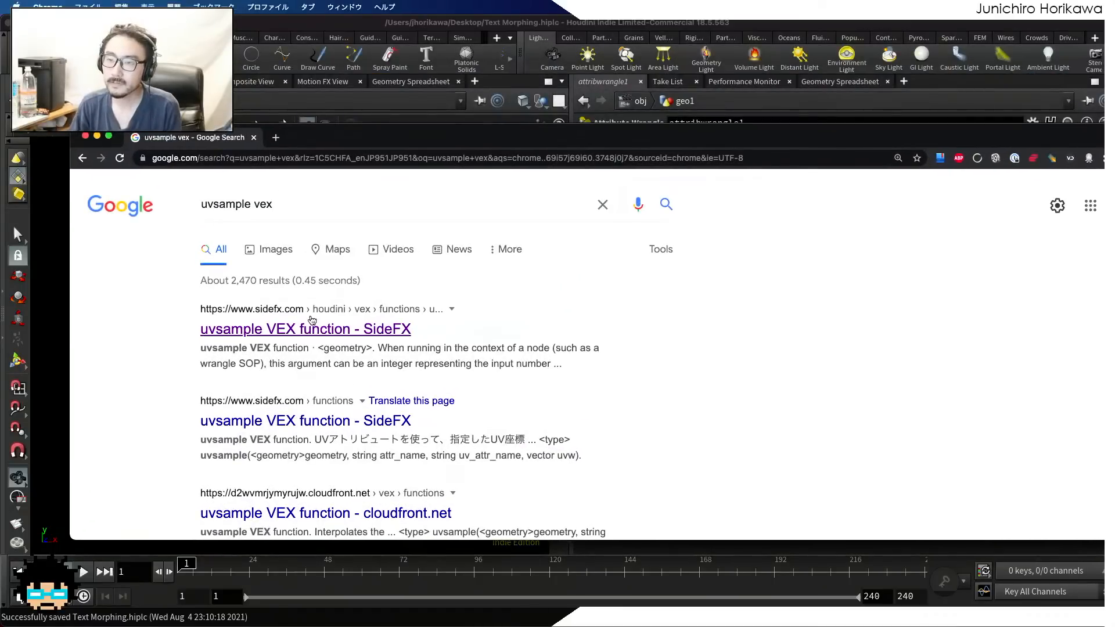
pyautogui.click(309, 336)
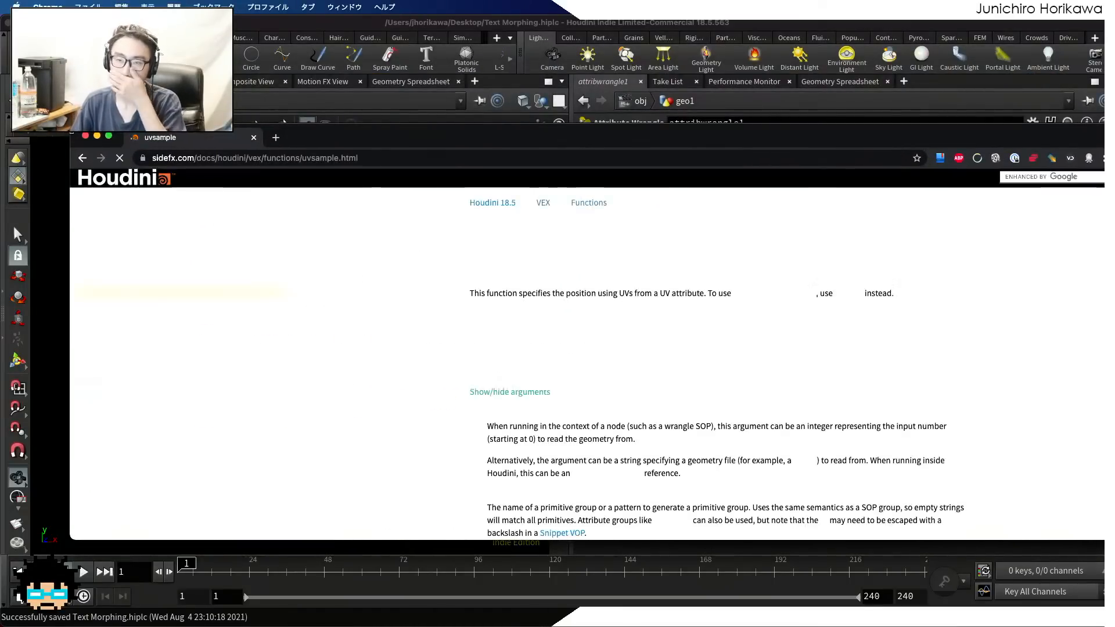
pyautogui.moveTo(70, 123); pyautogui.dragTo(79, 52)
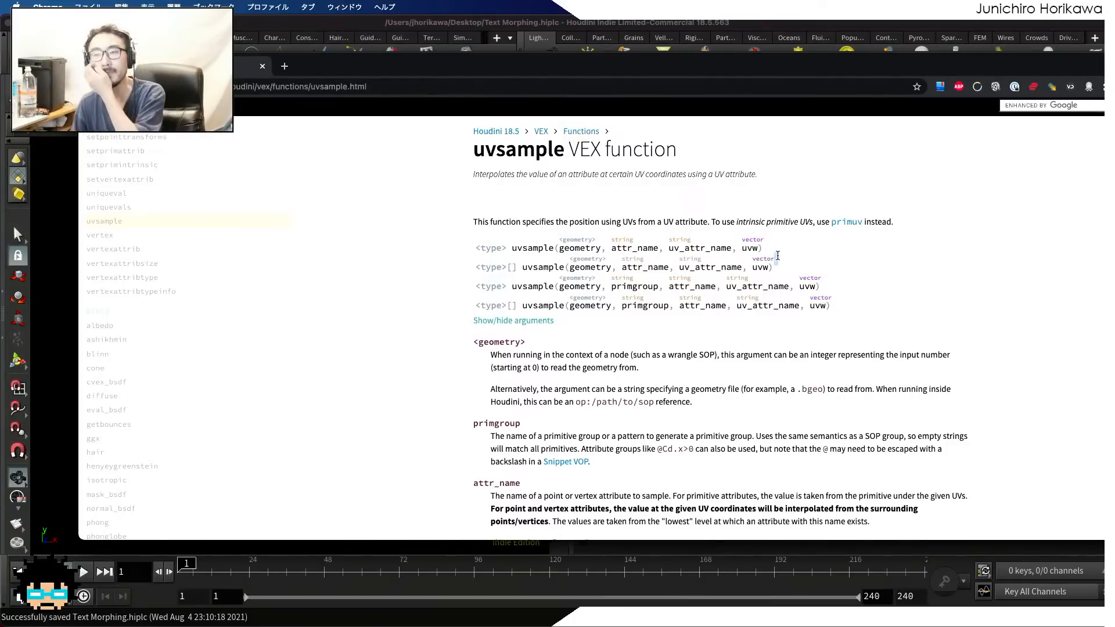
# Read the uvsample signatures and argument descriptions, and move the browser window to uncover the attribwrangle1 code
pyautogui.scroll(-2, 763, 266)
pyautogui.scroll(-5, 763, 266)
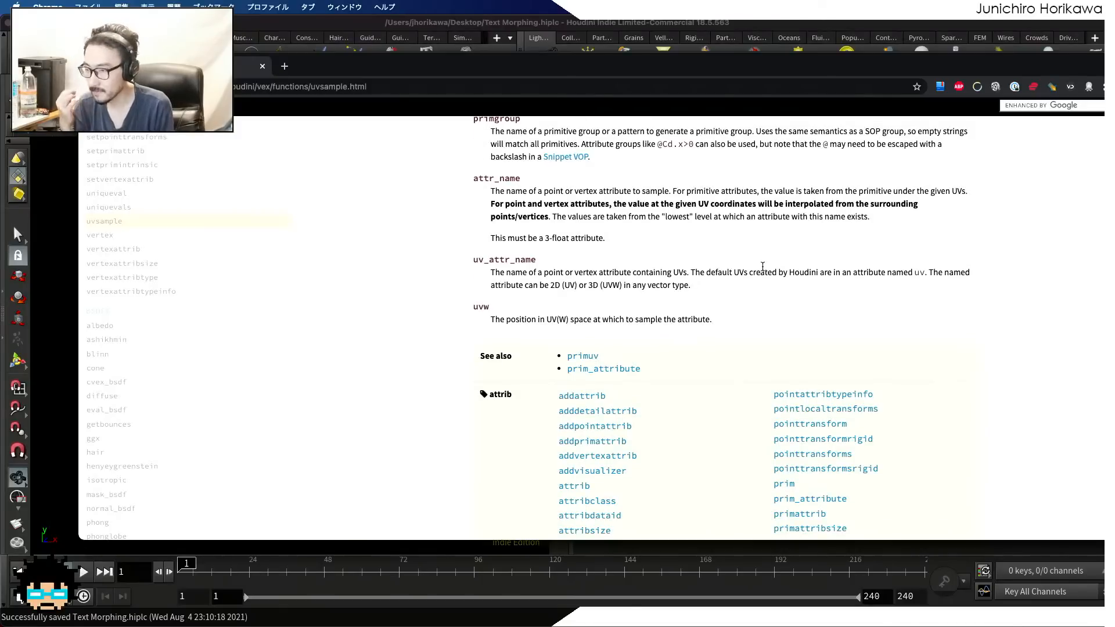
pyautogui.scroll(-10, 763, 273)
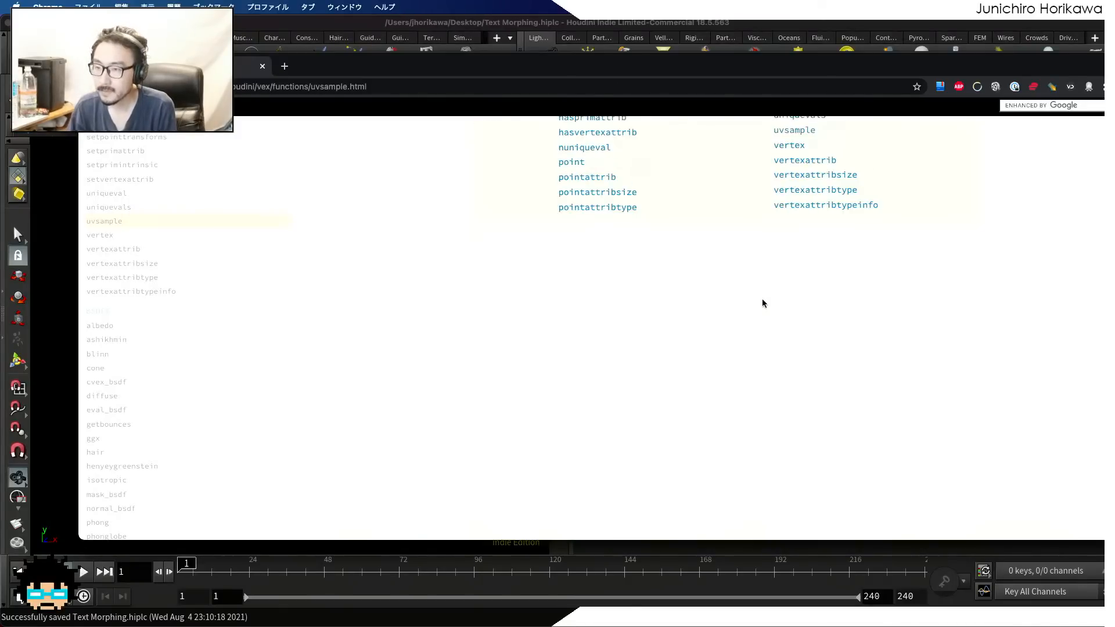
pyautogui.scroll(15, 761, 300)
pyautogui.moveTo(753, 68); pyautogui.dragTo(737, 294)
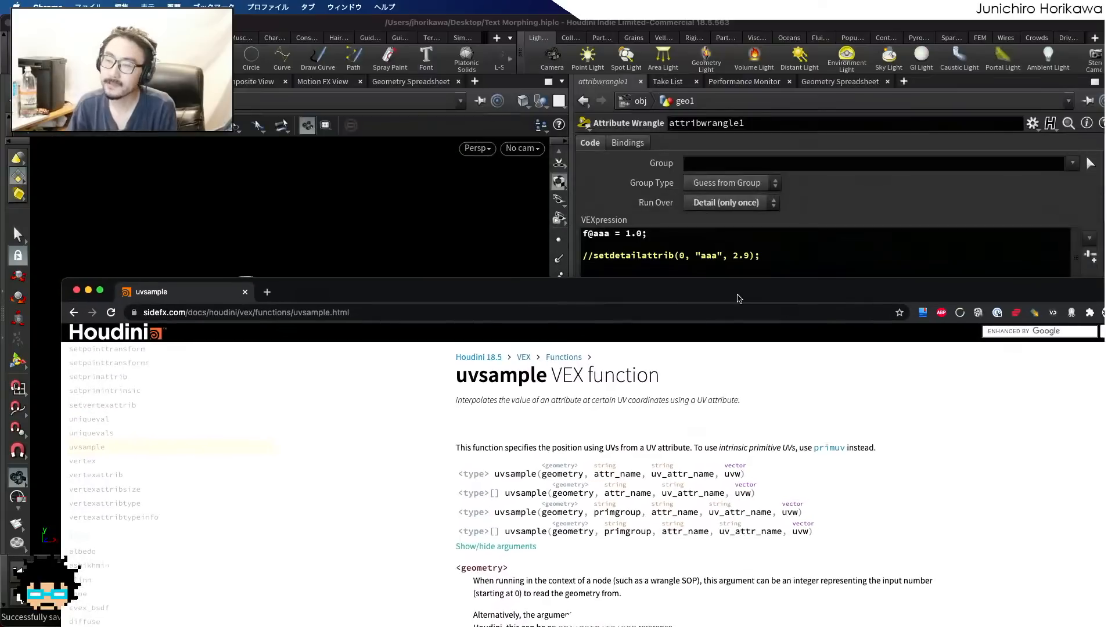
# Switch back to Houdini and place a Point Wrangle node below resample1
pyautogui.click(656, 272)
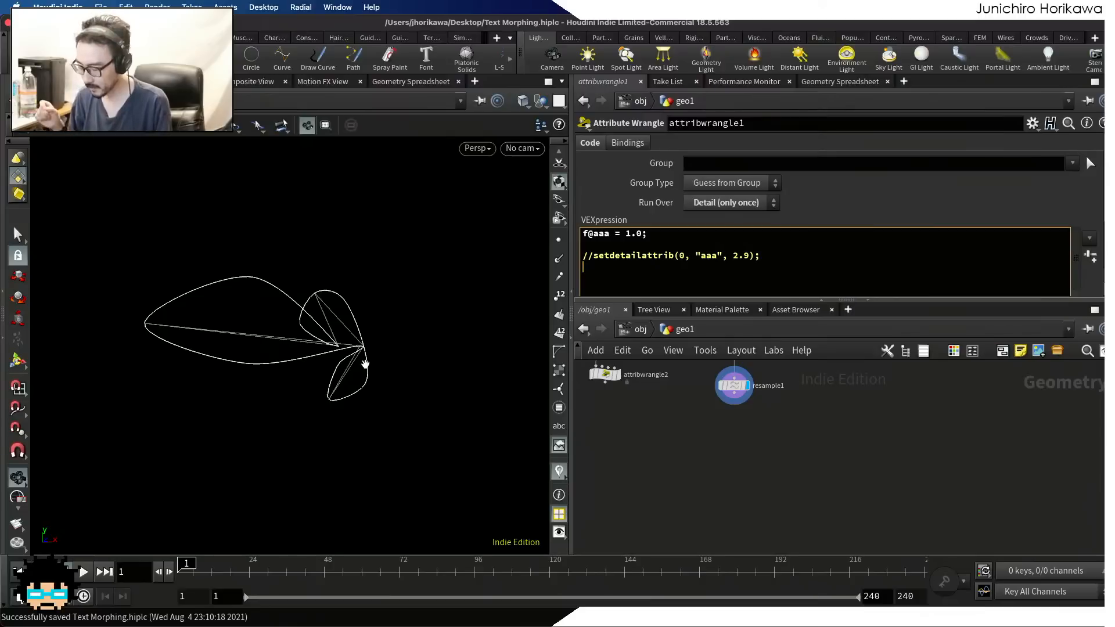
pyautogui.scroll(-4, 747, 430)
pyautogui.moveTo(748, 430); pyautogui.dragTo(798, 481, button='middle')
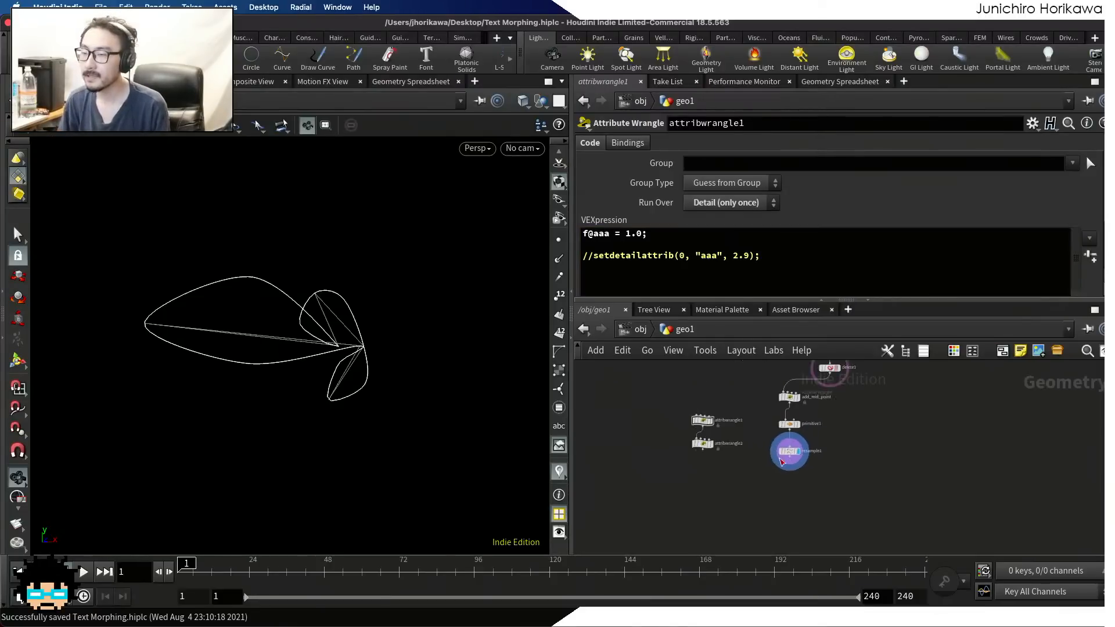
pyautogui.scroll(6, 800, 467)
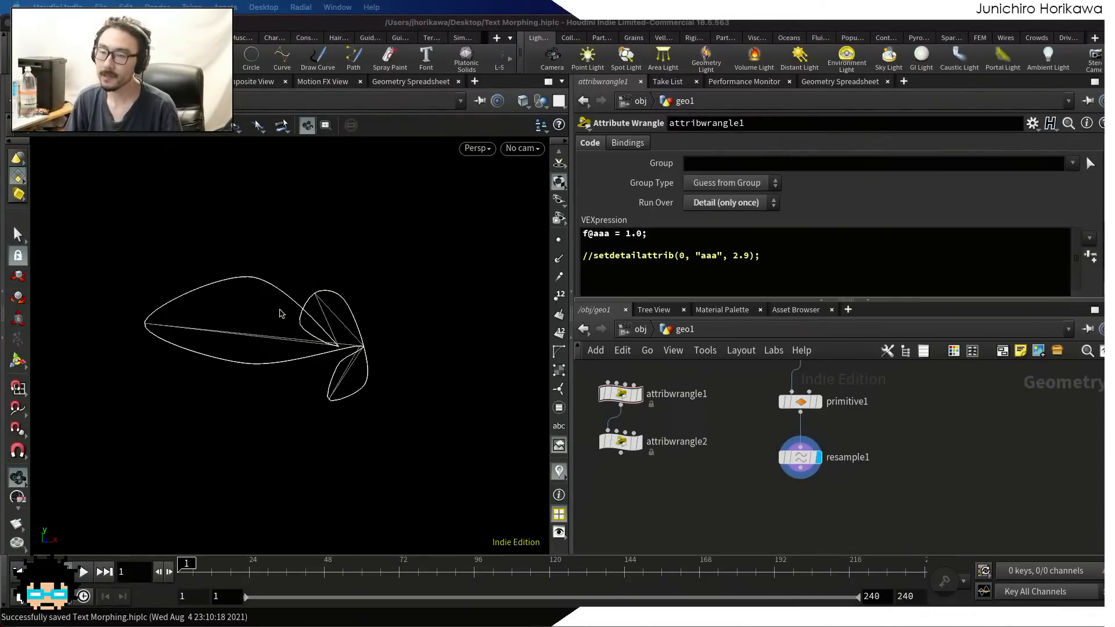
pyautogui.click(224, 278)
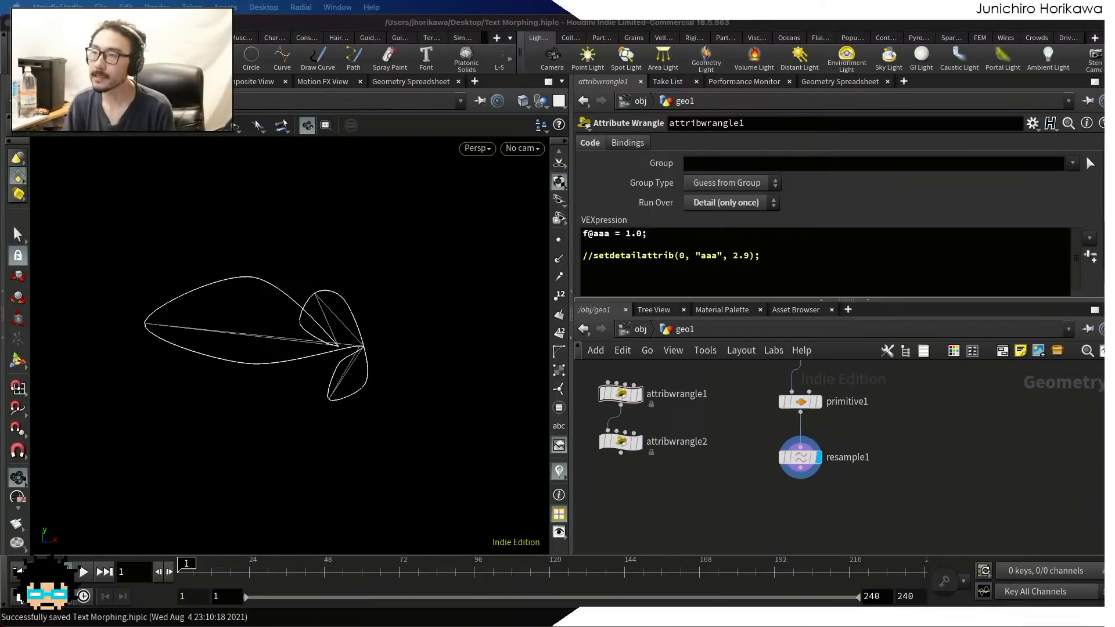
pyautogui.click(829, 500)
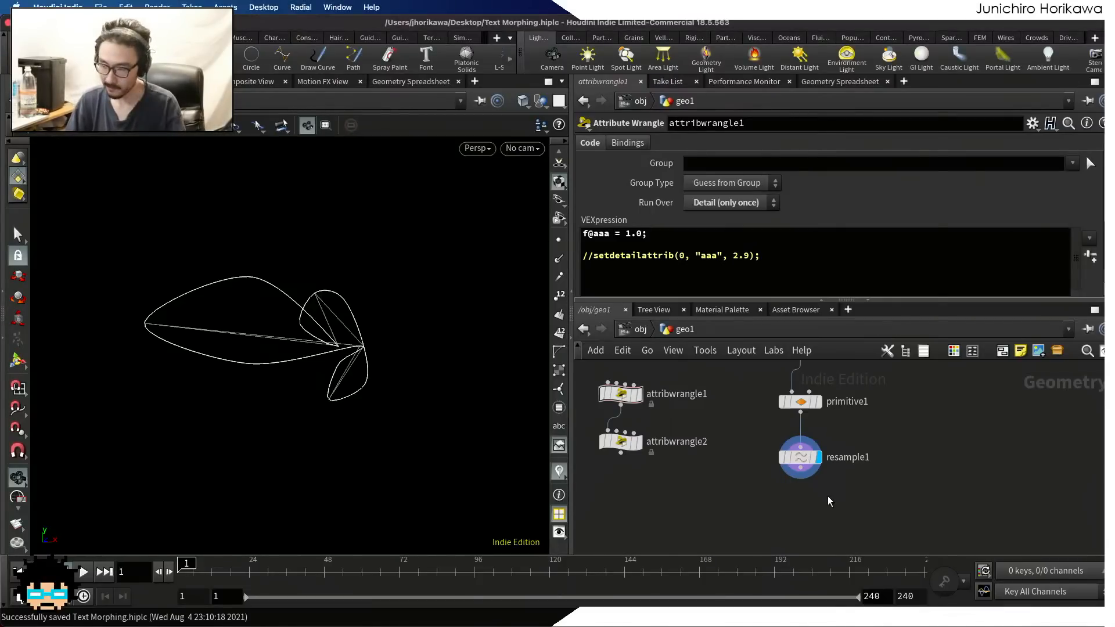
pyautogui.press('Tab')
pyautogui.write('p')
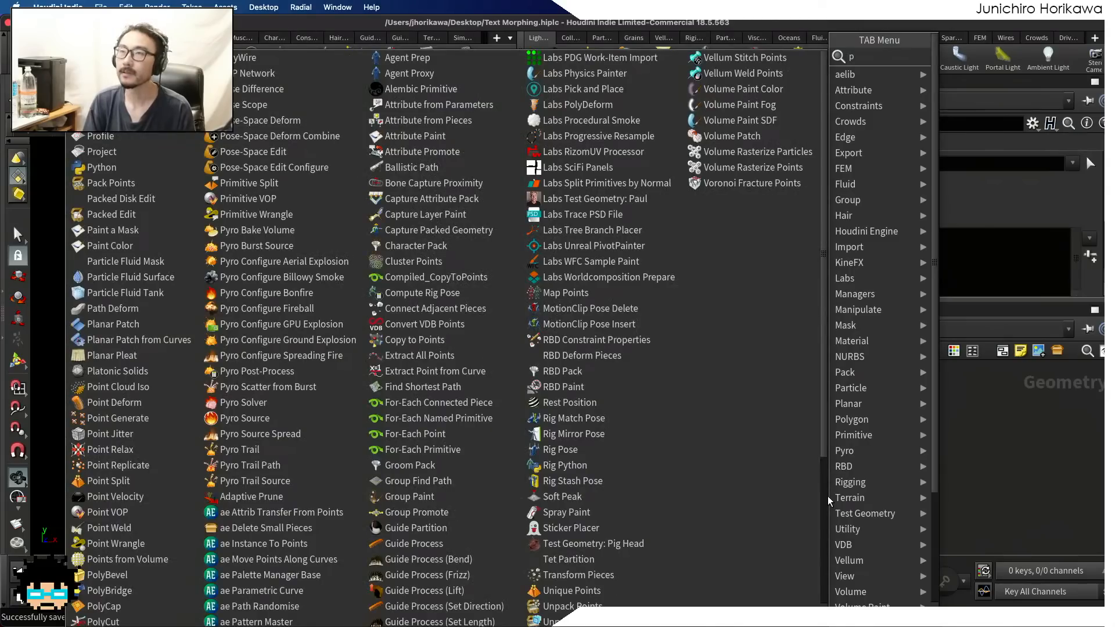
pyautogui.write('oint wran')
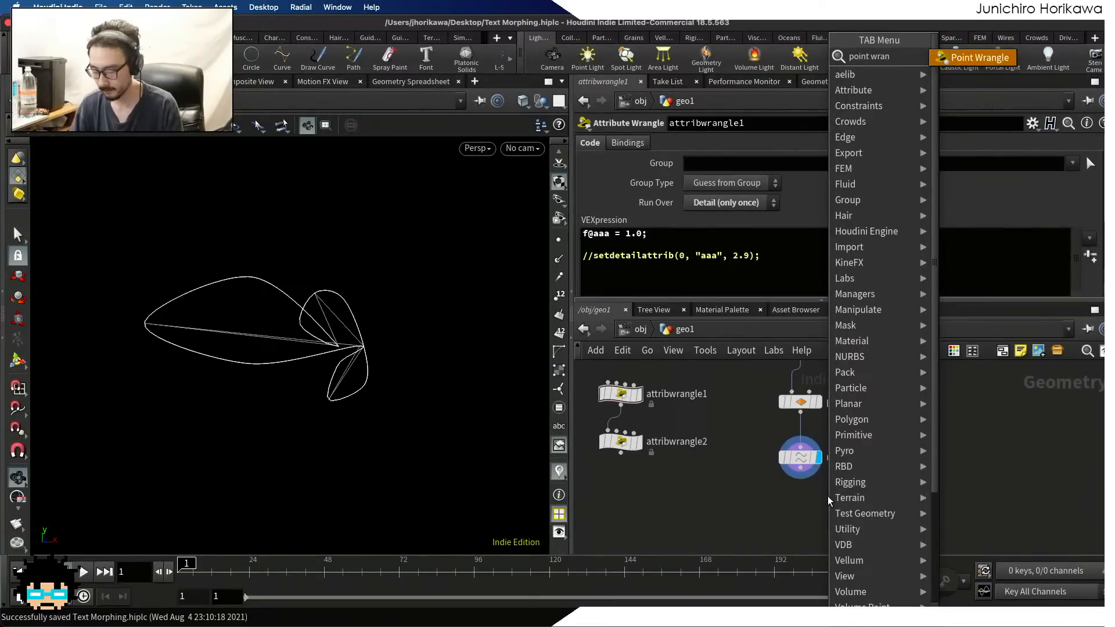
pyautogui.press('Return')
pyautogui.click(806, 515)
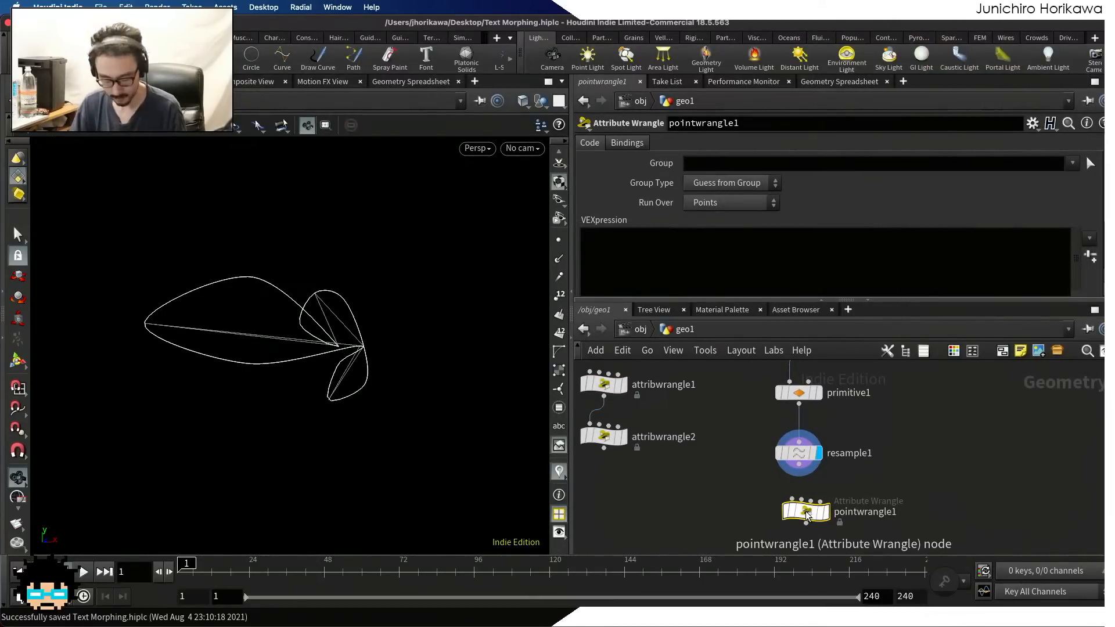
# Enable the Curve U Attribute output, named curveu, on the resample1 node
pyautogui.scroll(2, 794, 450)
pyautogui.click(795, 448)
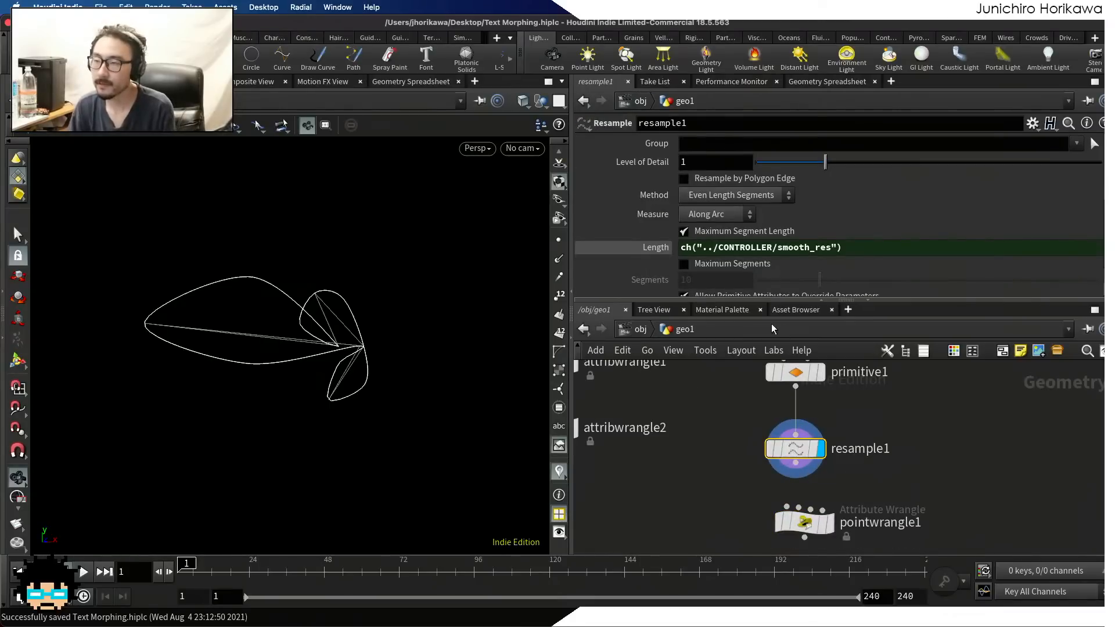
pyautogui.scroll(-3, 782, 226)
pyautogui.scroll(3, 784, 248)
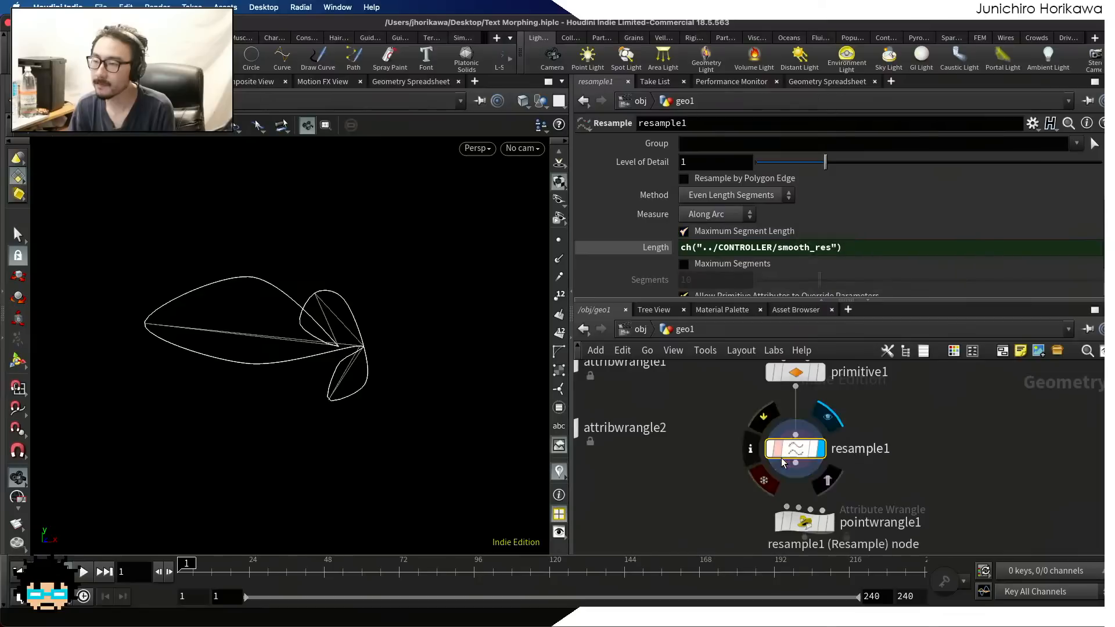
pyautogui.scroll(-3, 811, 246)
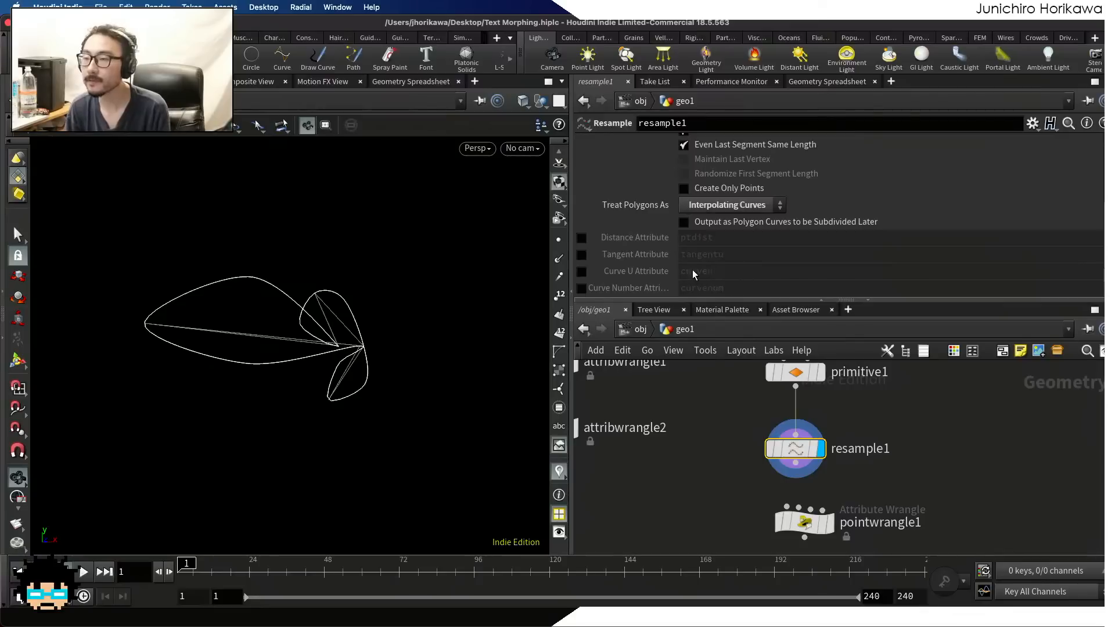
pyautogui.click(581, 271)
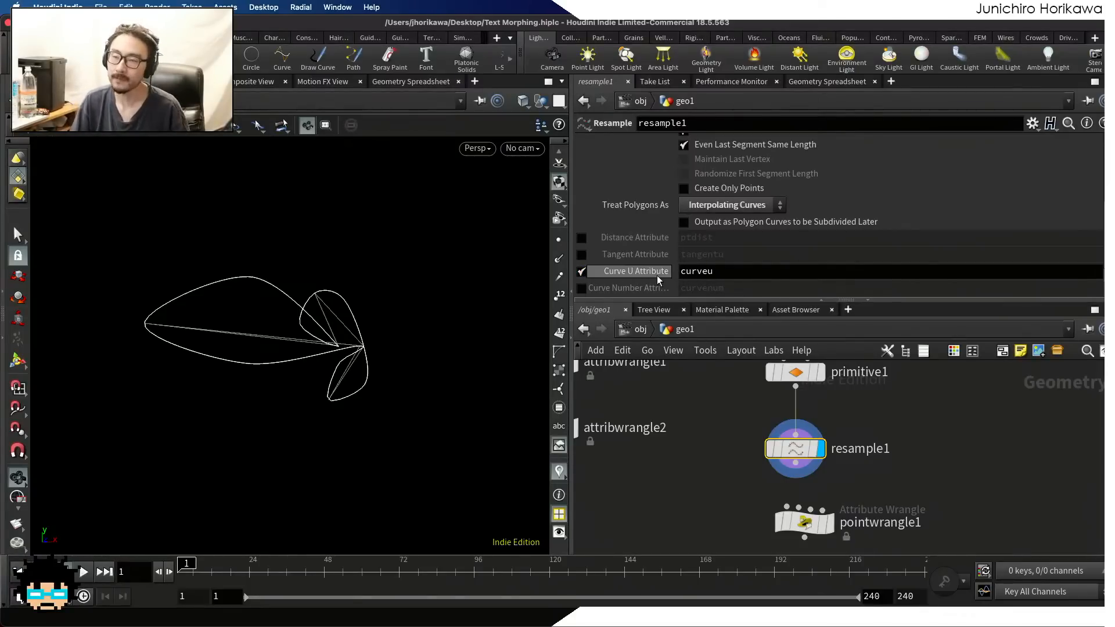
# Examine the curveu values of the resample1 points from first to last in the Geometry Spreadsheet, sorted by curveu
pyautogui.scroll(3, 430, 279)
pyautogui.moveTo(387, 290); pyautogui.dragTo(359, 309, button='middle')
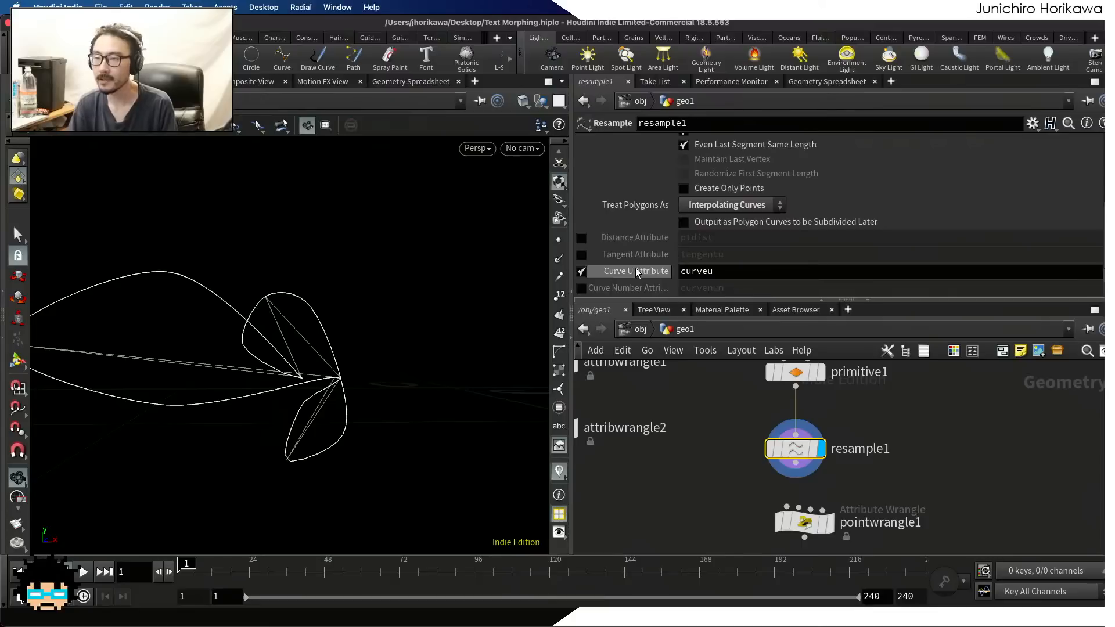
pyautogui.click(837, 84)
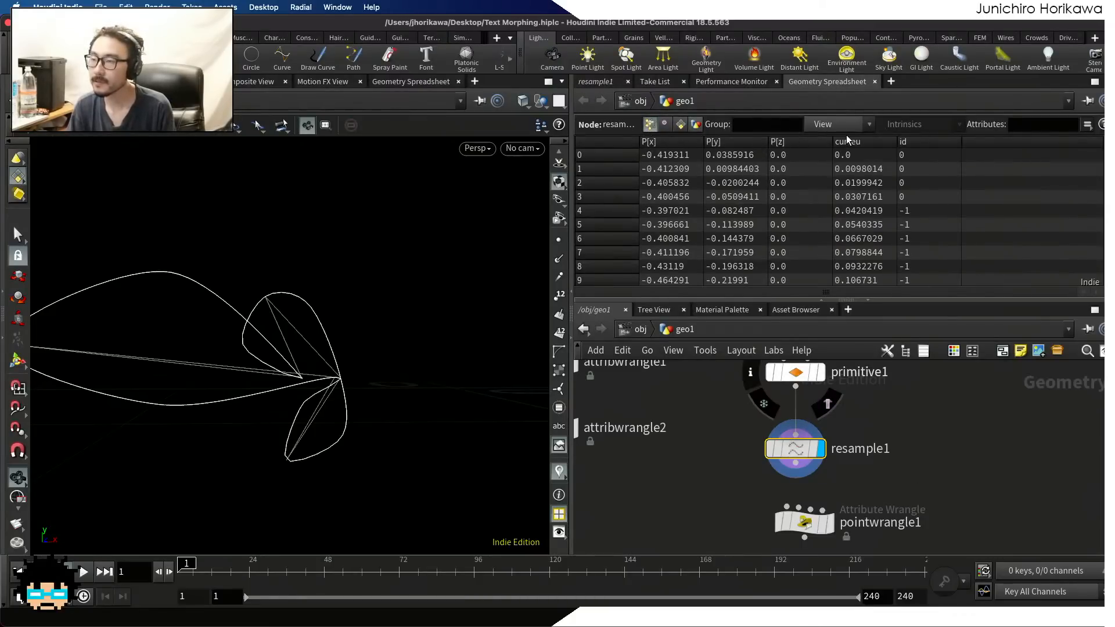
pyautogui.click(849, 139)
pyautogui.click(848, 138)
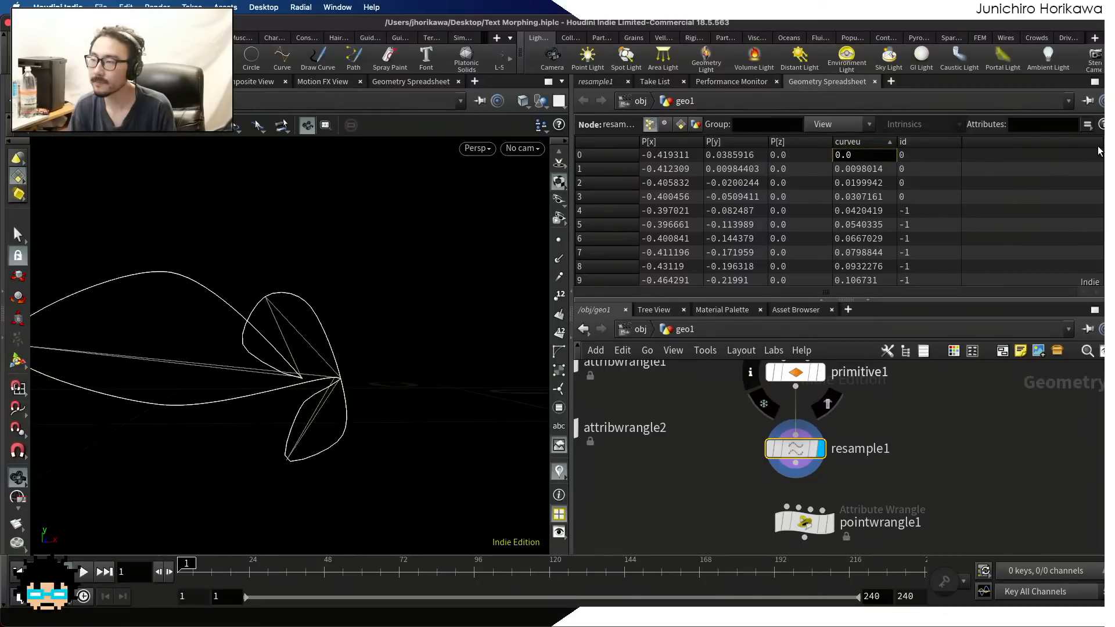
pyautogui.moveTo(1103, 155); pyautogui.dragTo(1100, 280)
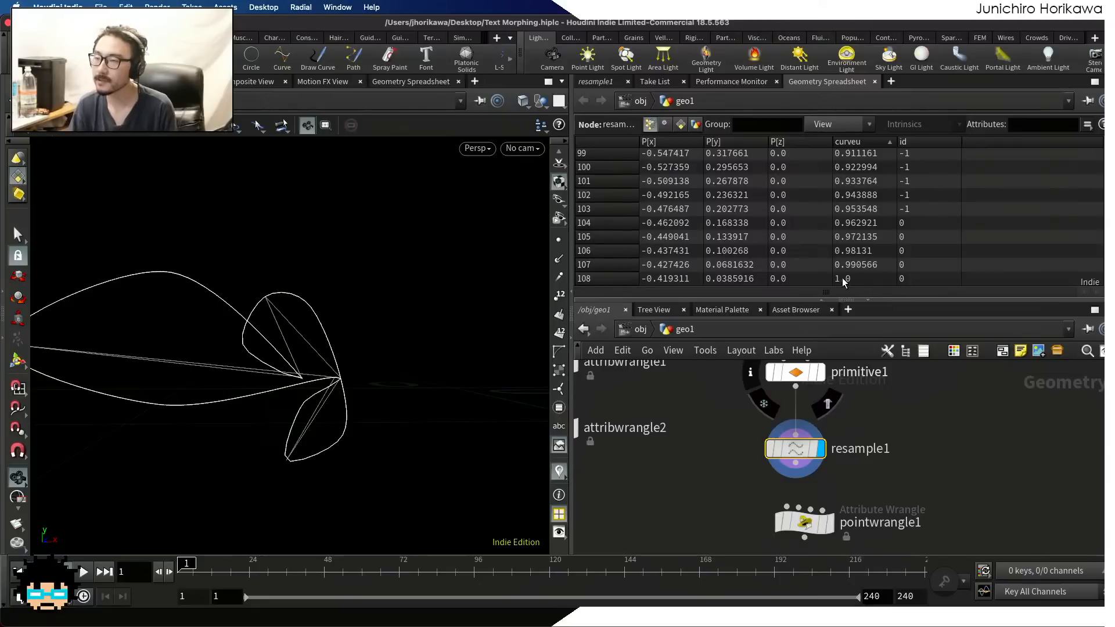
pyautogui.scroll(2, 894, 269)
pyautogui.scroll(20, 894, 270)
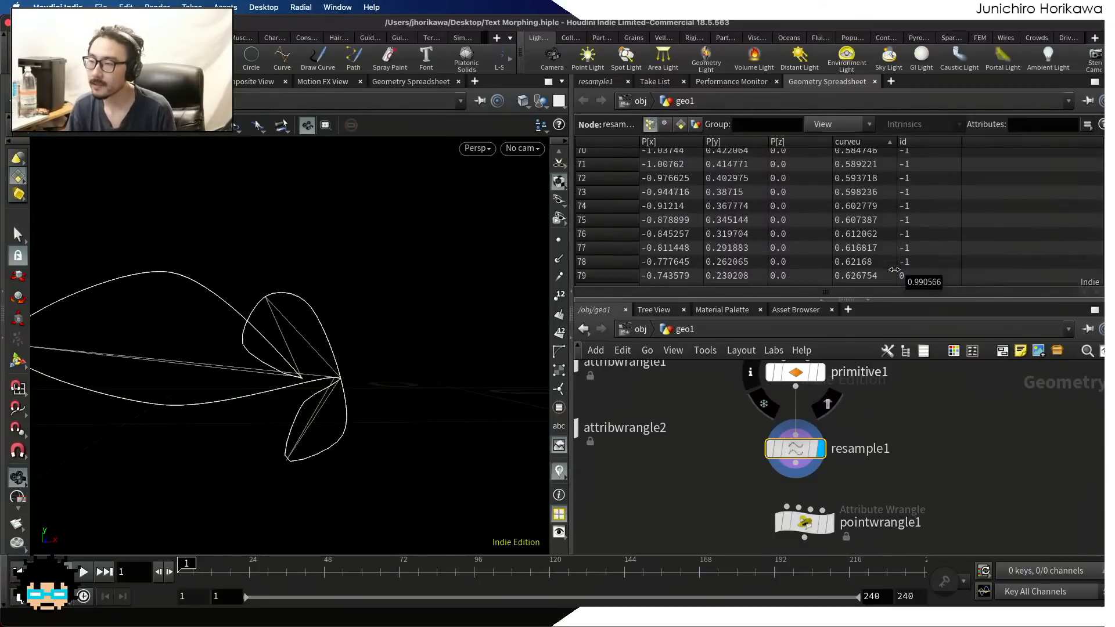
pyautogui.scroll(5, 895, 262)
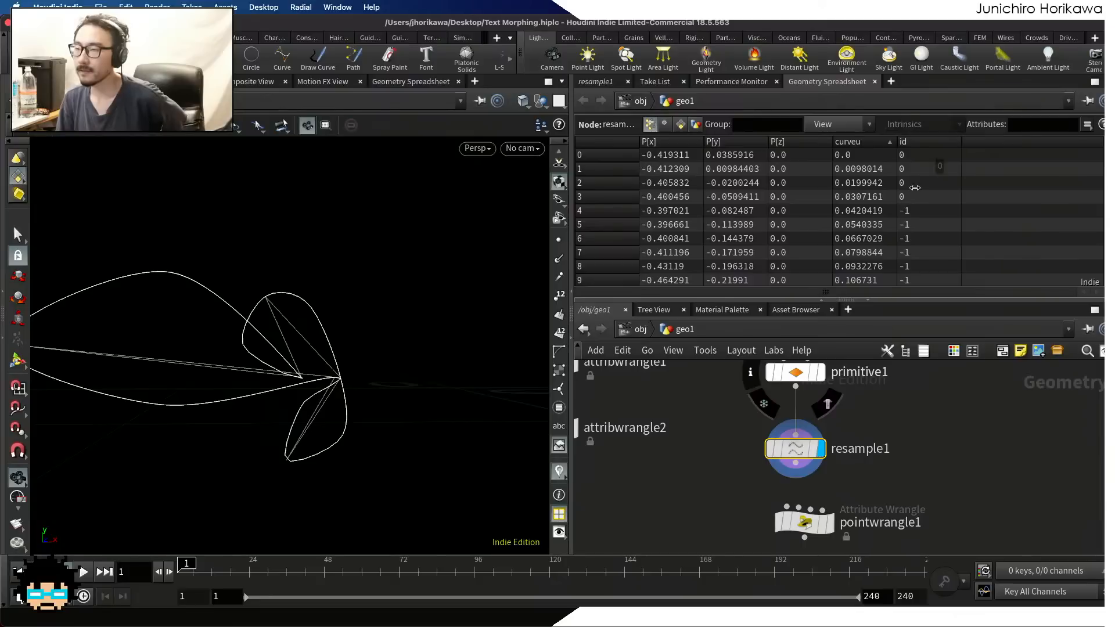
# Check the id values of the first dozen resample1 points for the points added between the original ones
pyautogui.scroll(-4, 914, 186)
pyautogui.scroll(4, 914, 180)
pyautogui.scroll(-2, 917, 203)
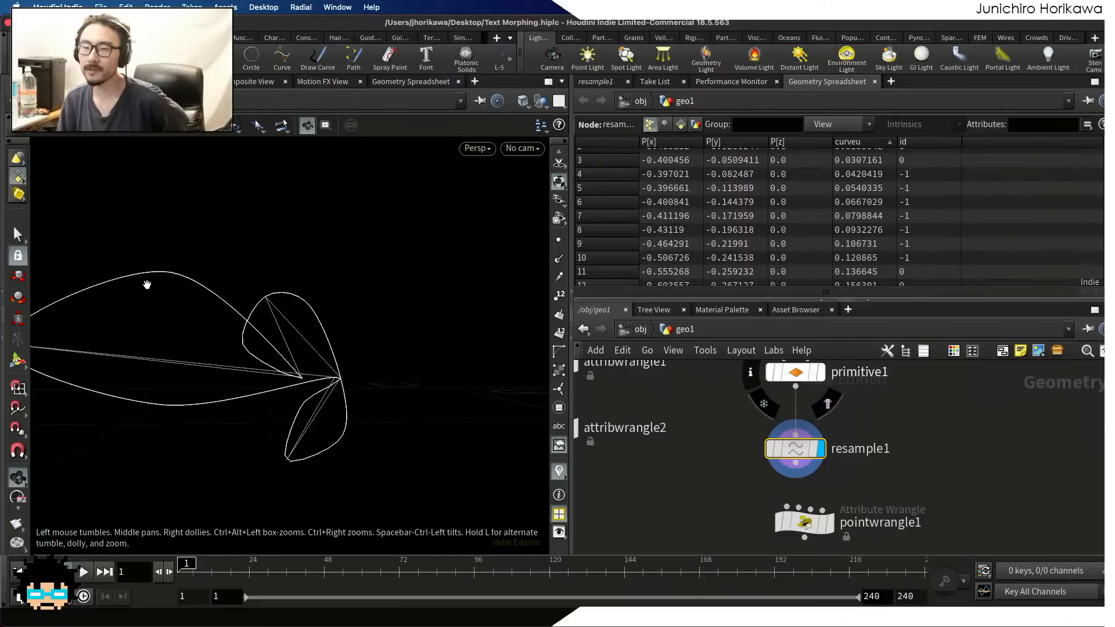
pyautogui.click(914, 176)
pyautogui.click(912, 187)
pyautogui.click(912, 201)
pyautogui.click(914, 215)
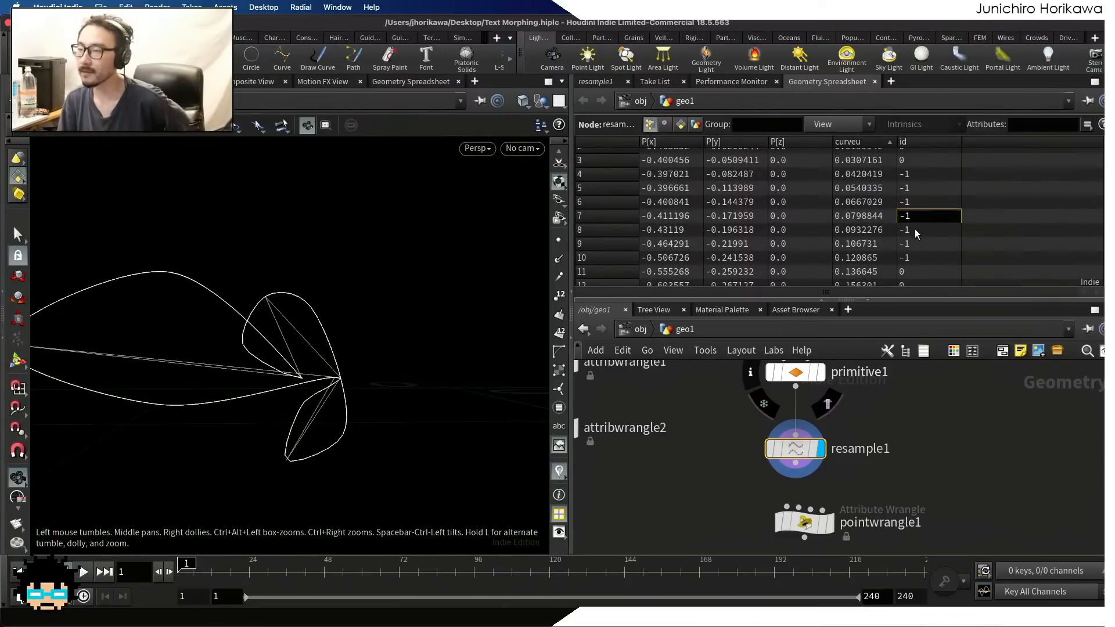
pyautogui.click(914, 229)
pyautogui.click(911, 244)
pyautogui.click(911, 258)
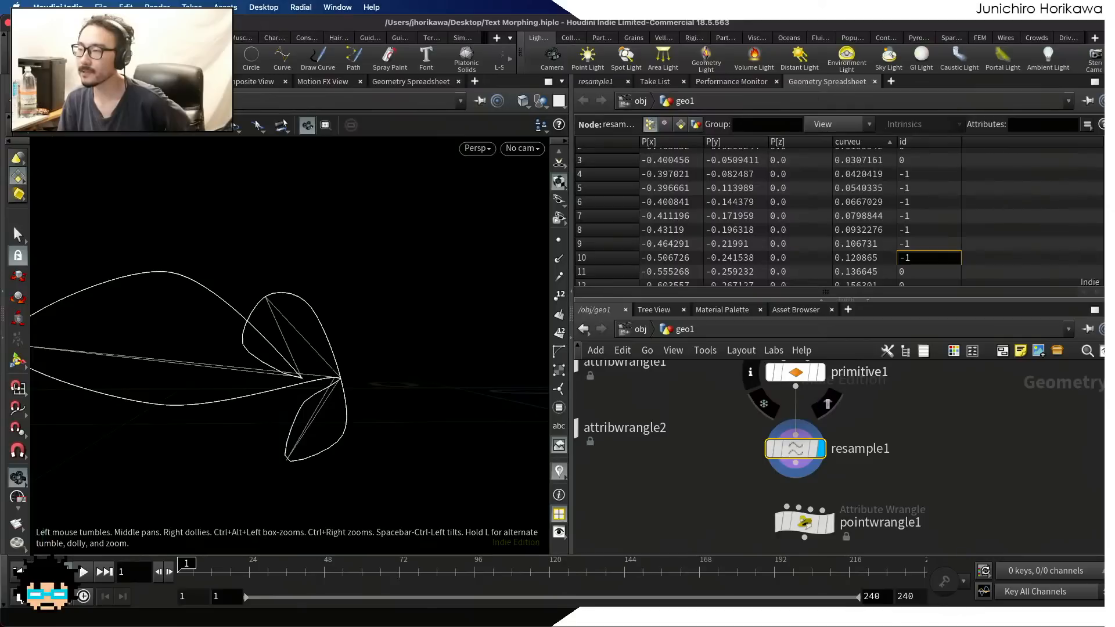
pyautogui.moveTo(1108, 158)
pyautogui.mouseDown()
pyautogui.moveTo(1107, 276)
pyautogui.moveTo(1107, 151)
pyautogui.mouseUp()
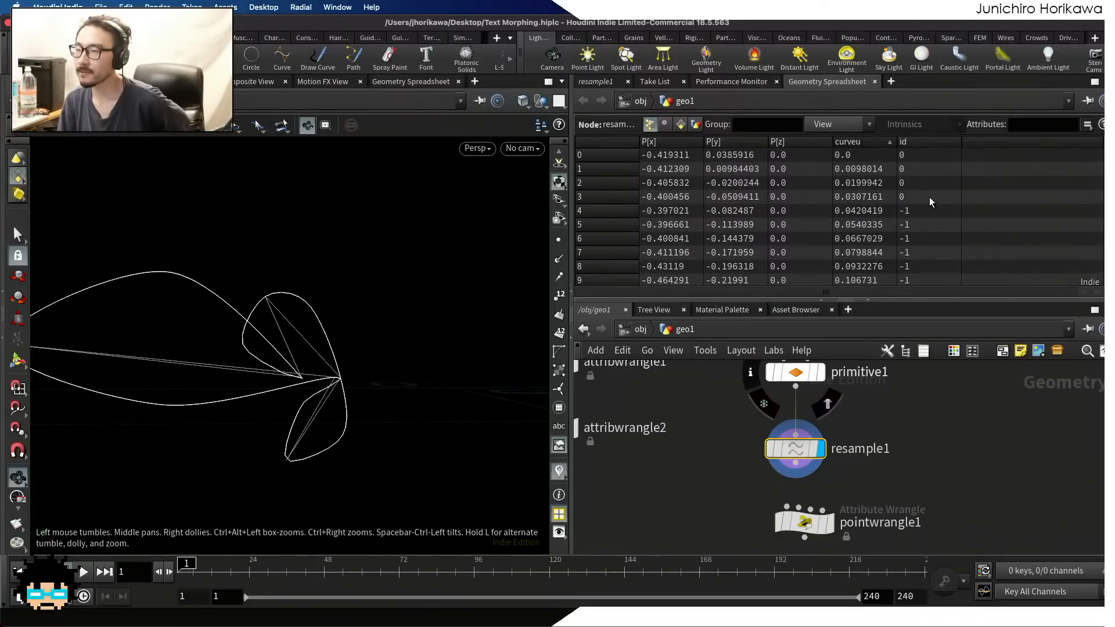
pyautogui.scroll(-2, 929, 201)
pyautogui.click(915, 164)
pyautogui.click(914, 177)
pyautogui.click(915, 190)
pyautogui.click(915, 204)
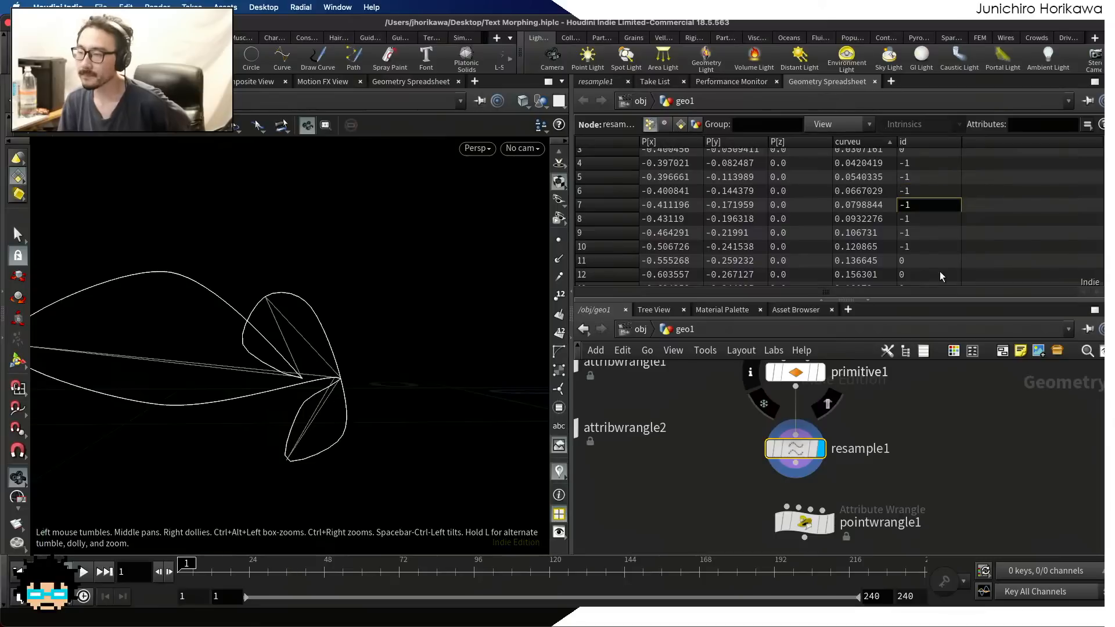
# Select the add_mid_point wrangle and show its VEX loop code in an enlarged parameter area
pyautogui.scroll(5, 885, 409)
pyautogui.click(817, 461)
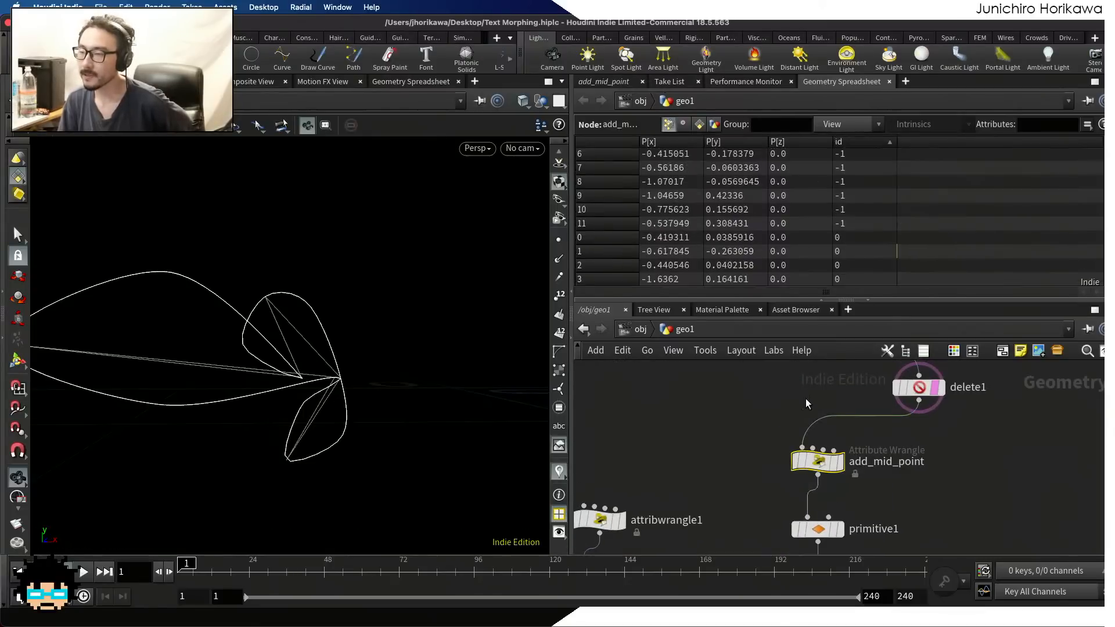
pyautogui.click(601, 83)
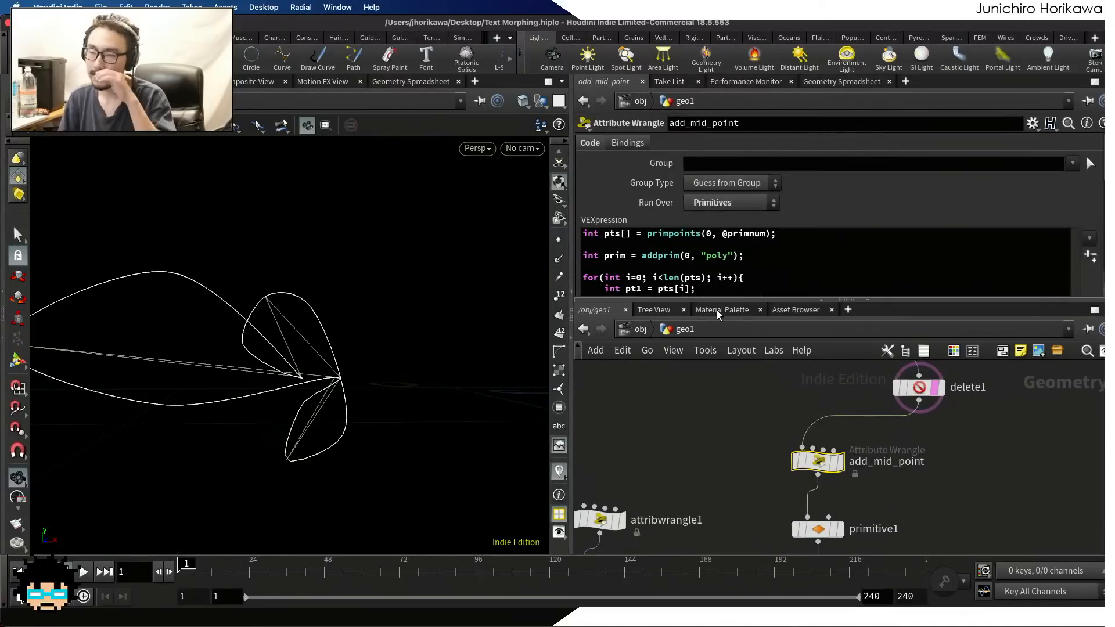
pyautogui.moveTo(720, 299); pyautogui.dragTo(722, 418)
pyautogui.scroll(-4, 727, 270)
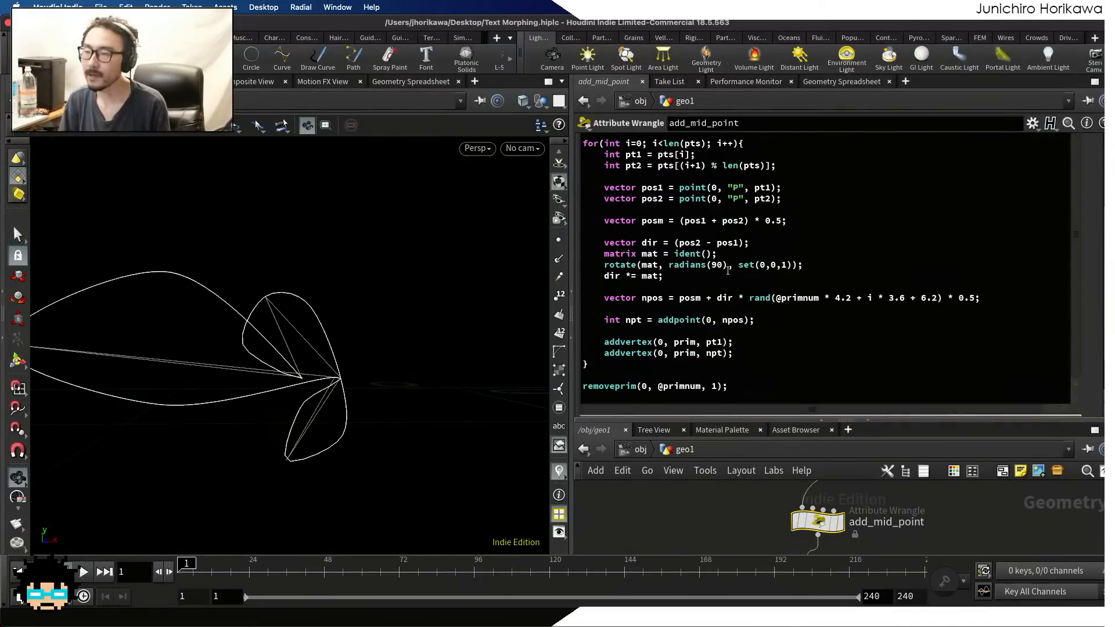
# Start a setpointattrib call on geometry 0 for the "id" attribute, directly after the addpoint line in add_mid_point
pyautogui.click(760, 322)
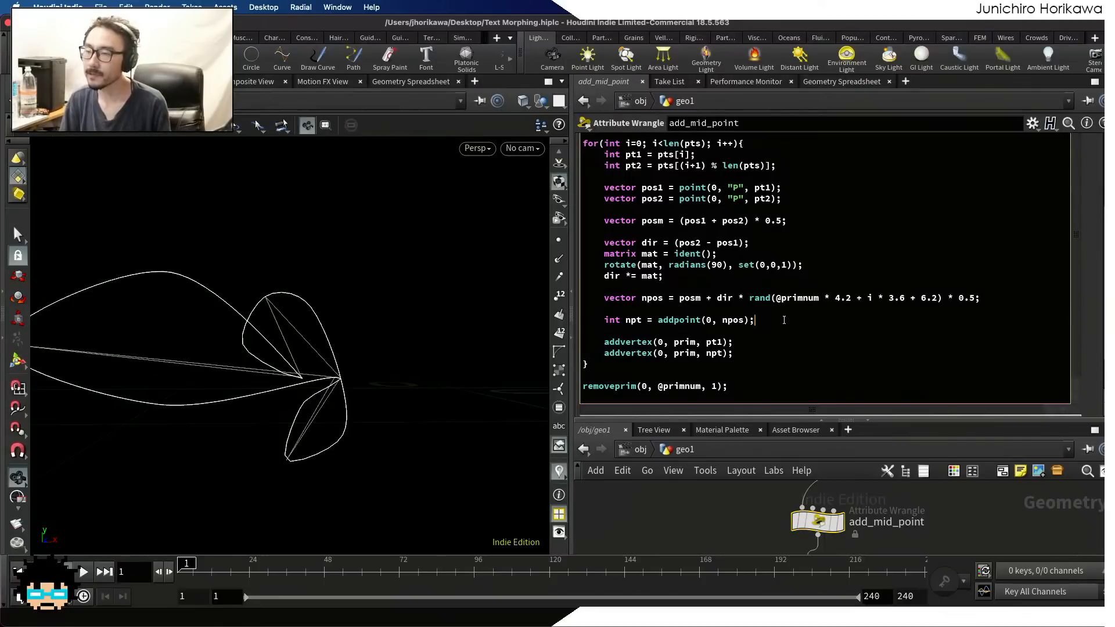
pyautogui.press('Return')
pyautogui.write('setpointattr')
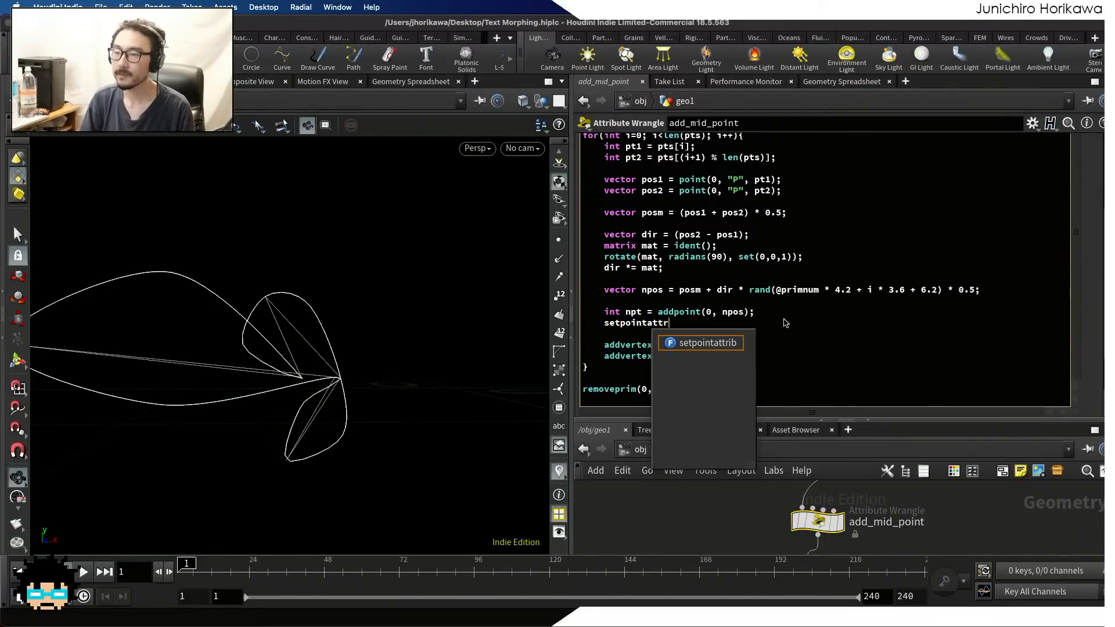
pyautogui.press('Return')
pyautogui.write('(0')
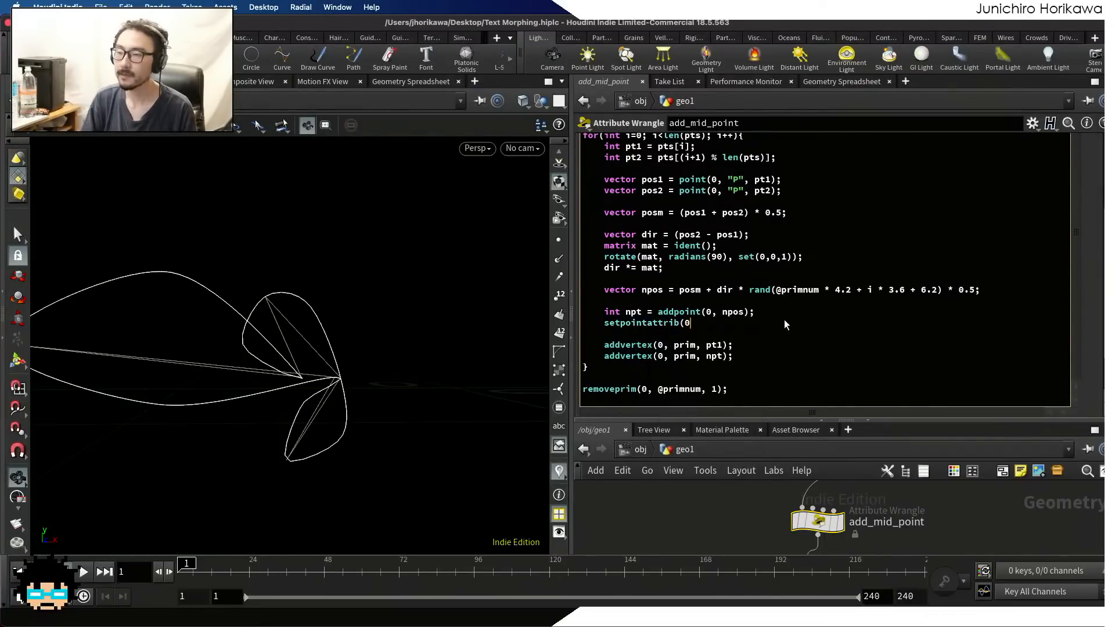
pyautogui.write(', "id",')
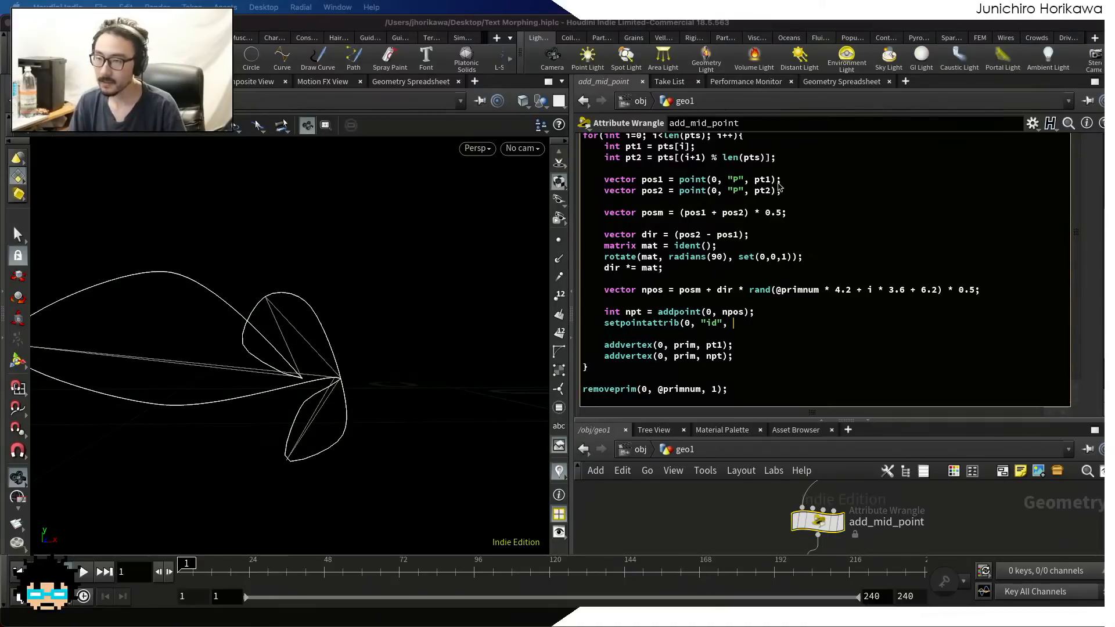
pyautogui.scroll(2, 623, 253)
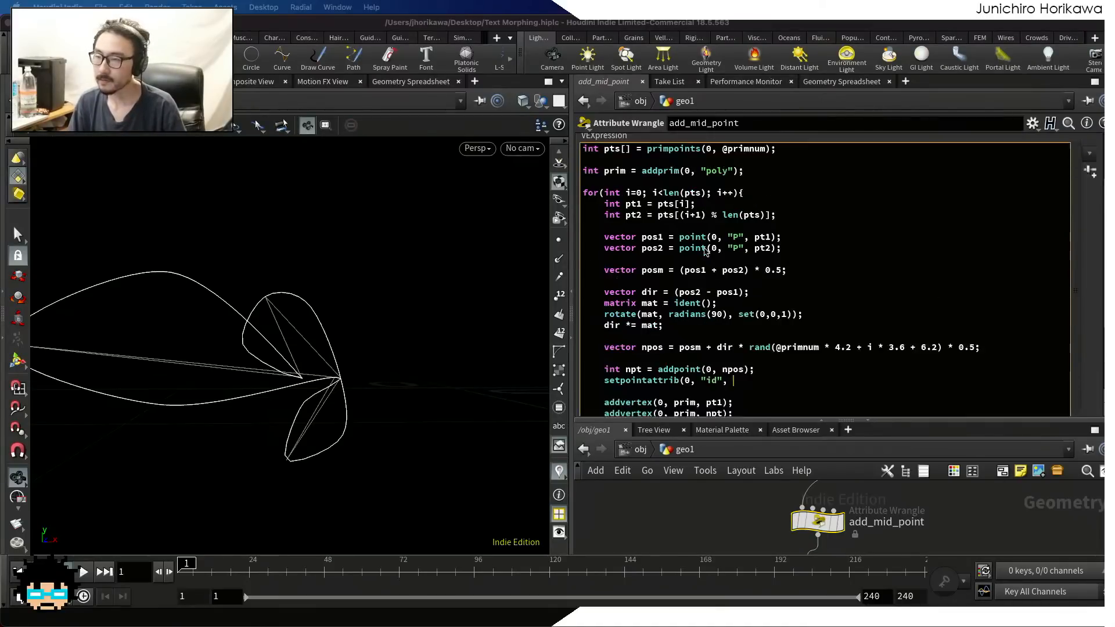
pyautogui.scroll(-3, 623, 253)
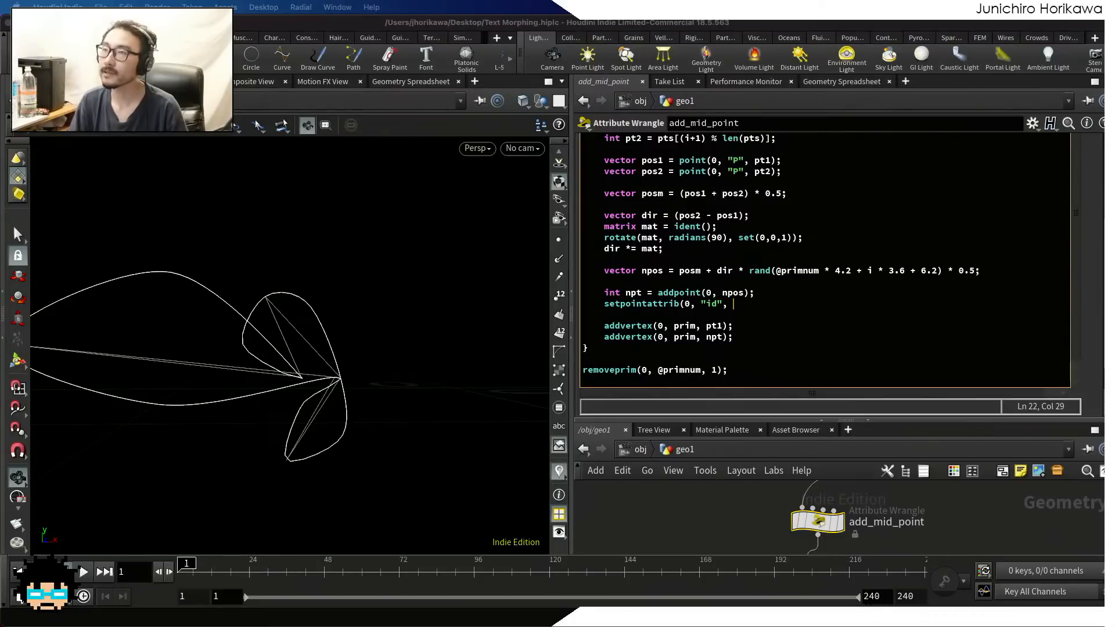
pyautogui.click(748, 309)
pyautogui.write('prp')
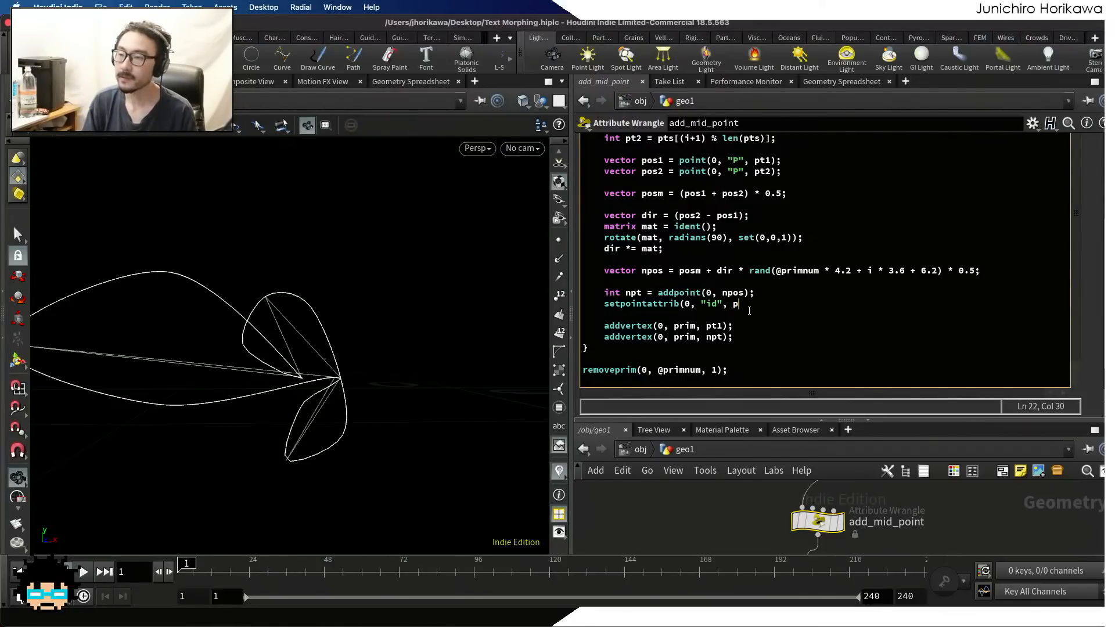
pyautogui.press('BackSpace')
pyautogui.press('BackSpace')
pyautogui.press('BackSpace')
pyautogui.write('"')
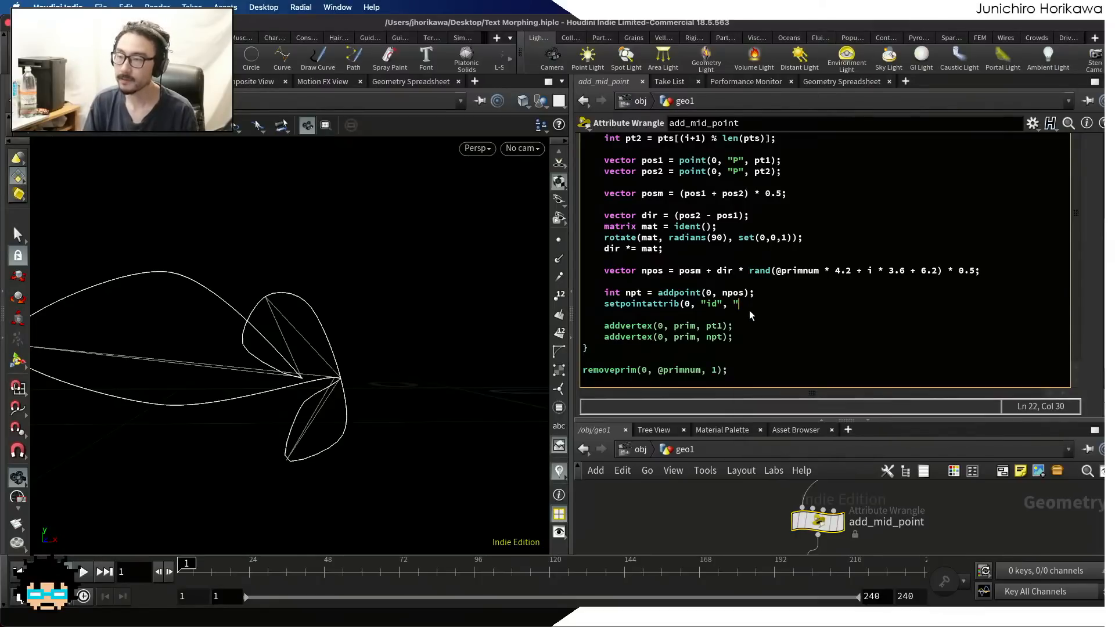
pyautogui.press('BackSpace')
pyautogui.write('@primn')
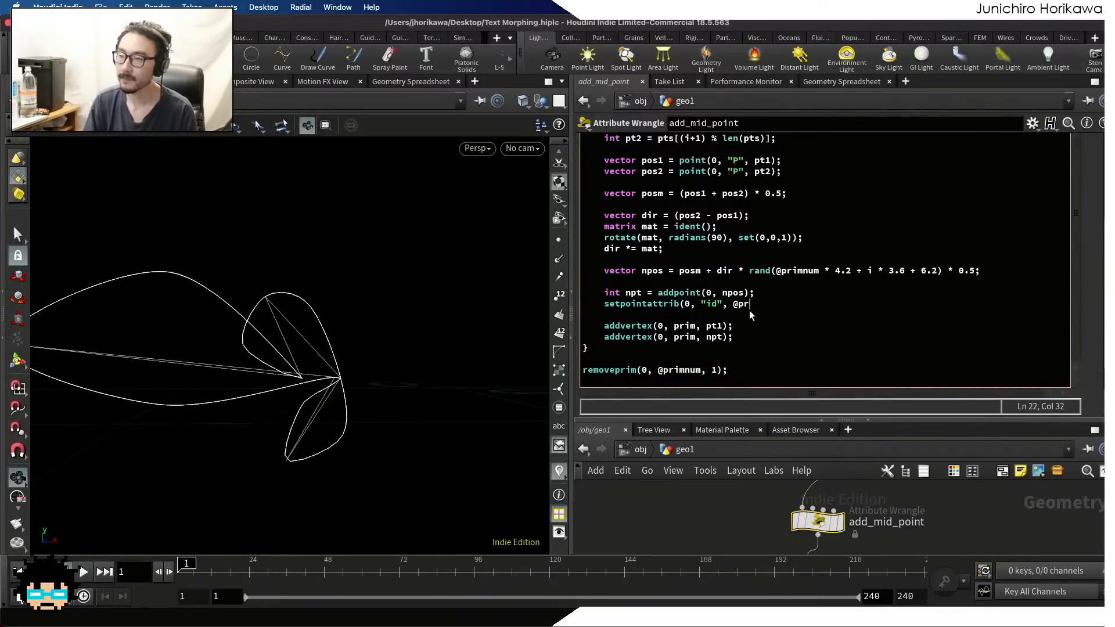
pyautogui.press('Left')
pyautogui.press('Left')
pyautogui.press('Left')
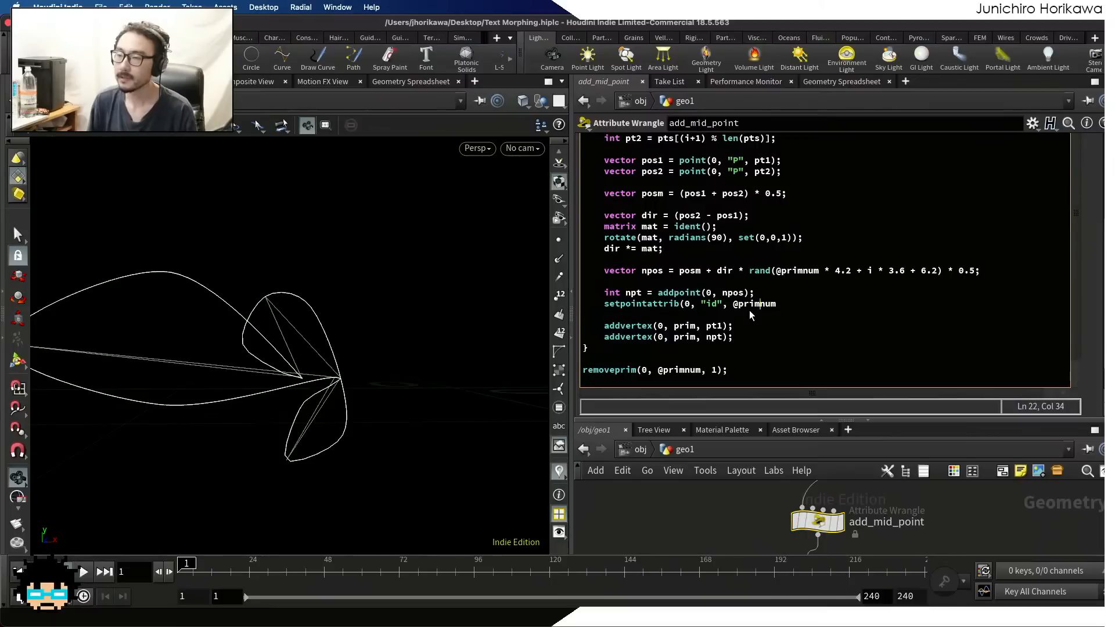
pyautogui.write('npt')
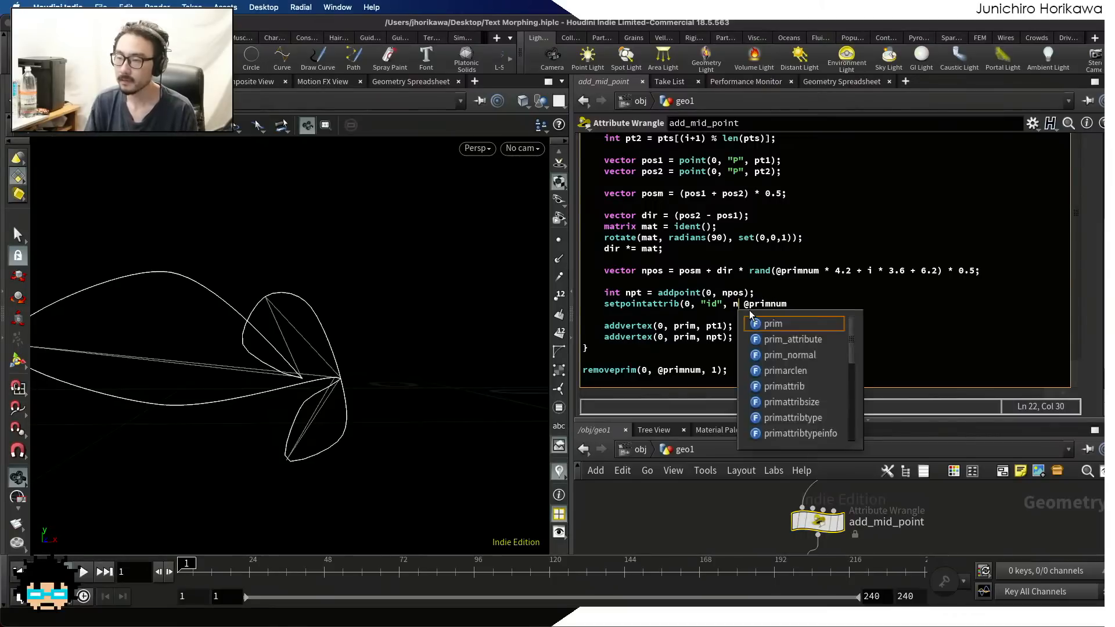
pyautogui.write(',')
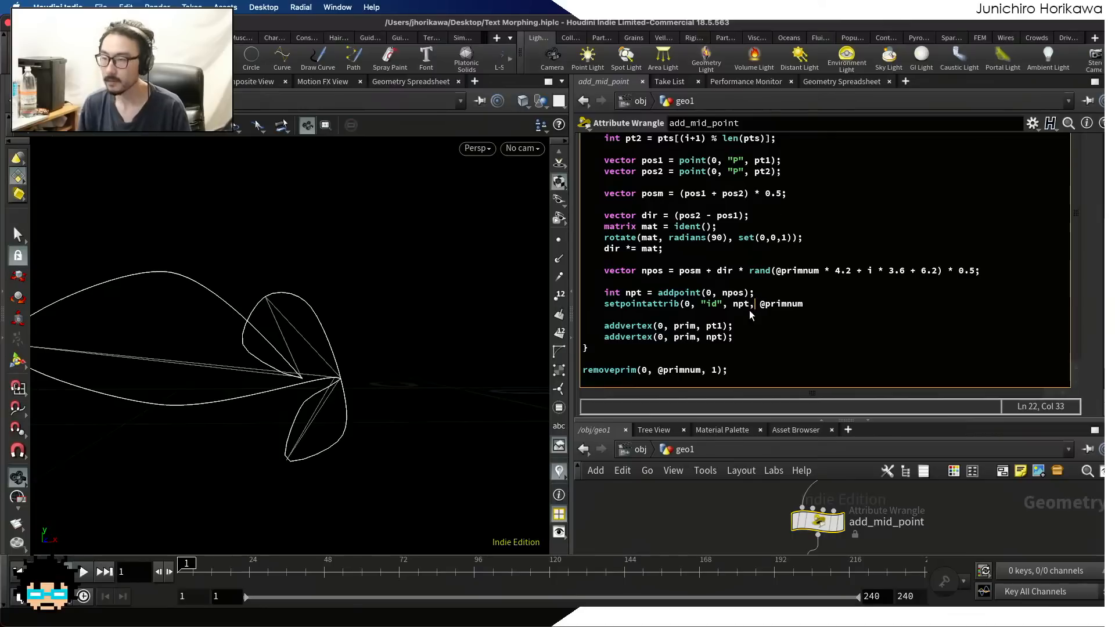
pyautogui.moveTo(767, 292); pyautogui.dragTo(810, 303)
pyautogui.click(810, 302)
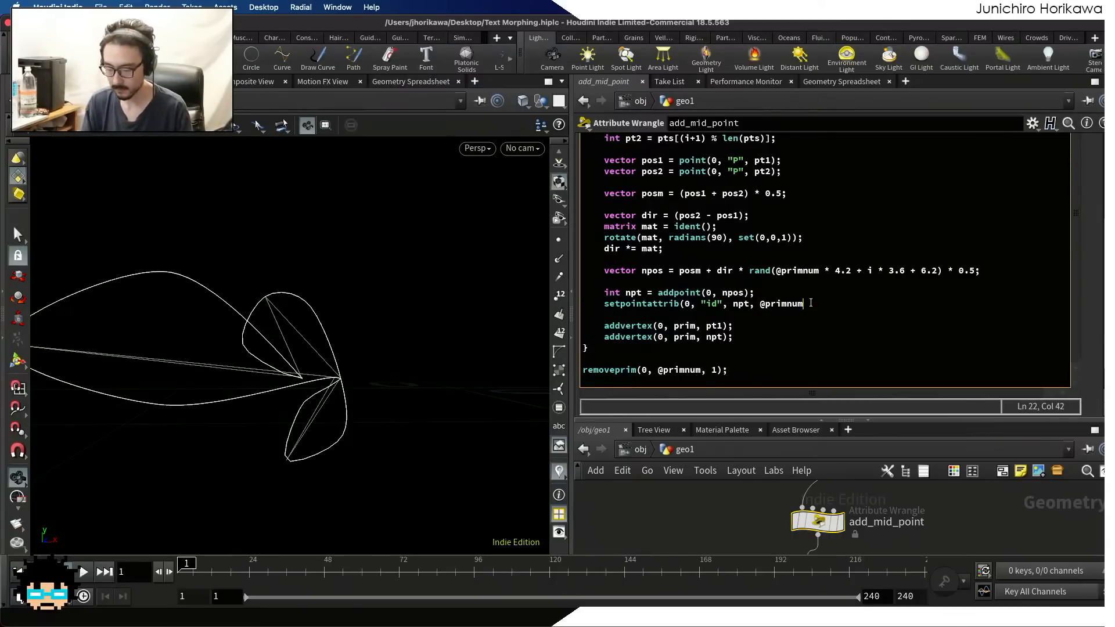
pyautogui.write(');')
pyautogui.click(754, 503)
# Check the id values of the resample1 points in the Geometry Spreadsheet, with the network area enlarged
pyautogui.scroll(-8, 795, 499)
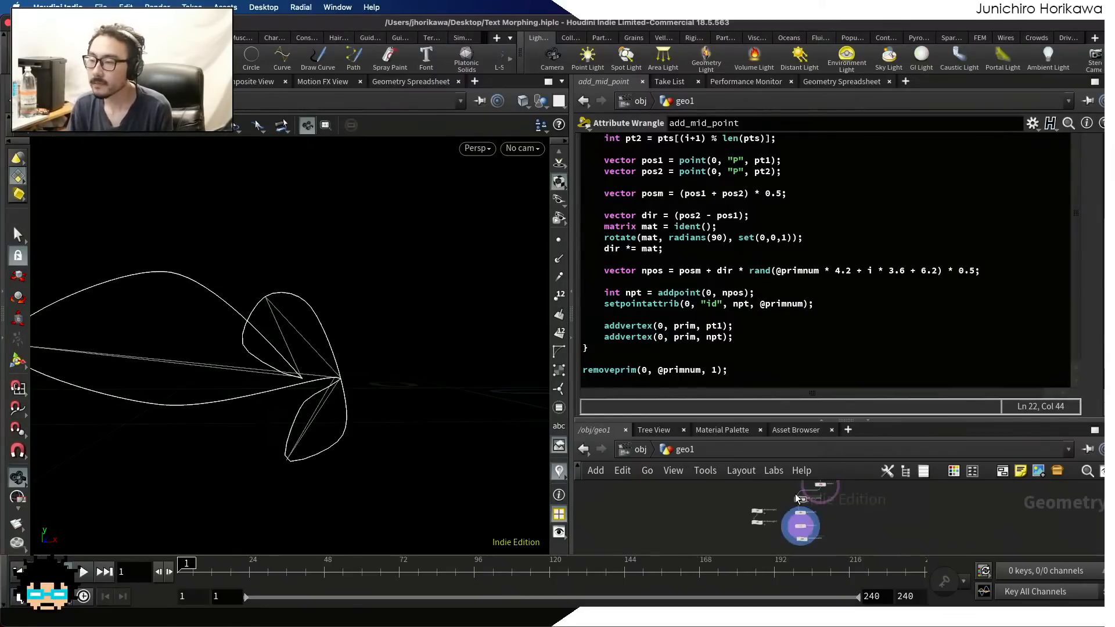
pyautogui.moveTo(805, 414); pyautogui.dragTo(805, 357)
pyautogui.scroll(3, 819, 505)
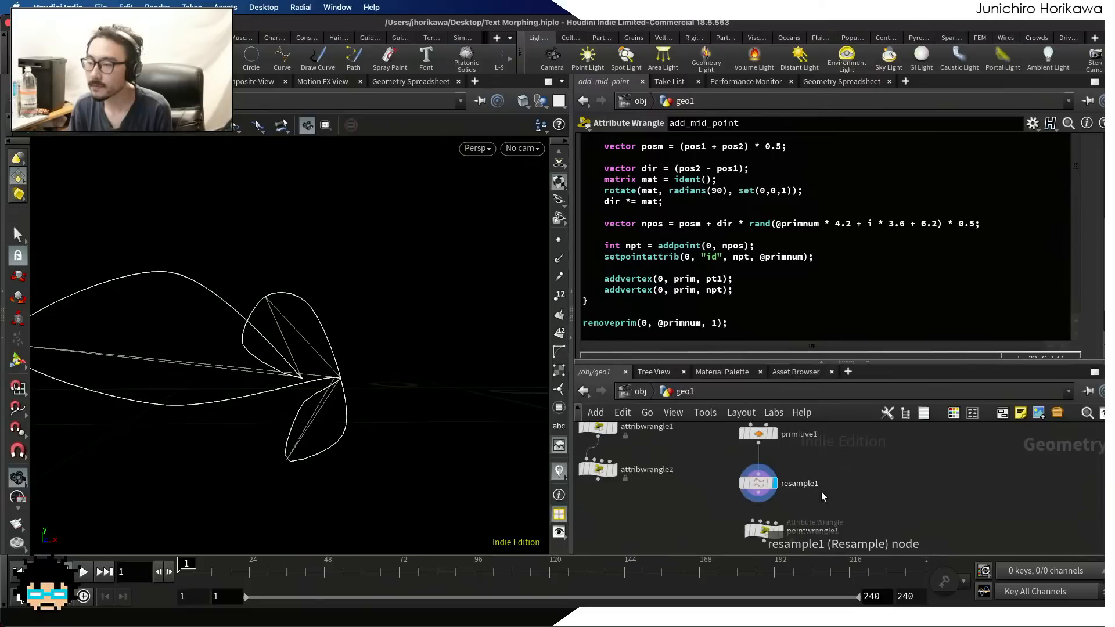
pyautogui.click(758, 483)
pyautogui.click(833, 84)
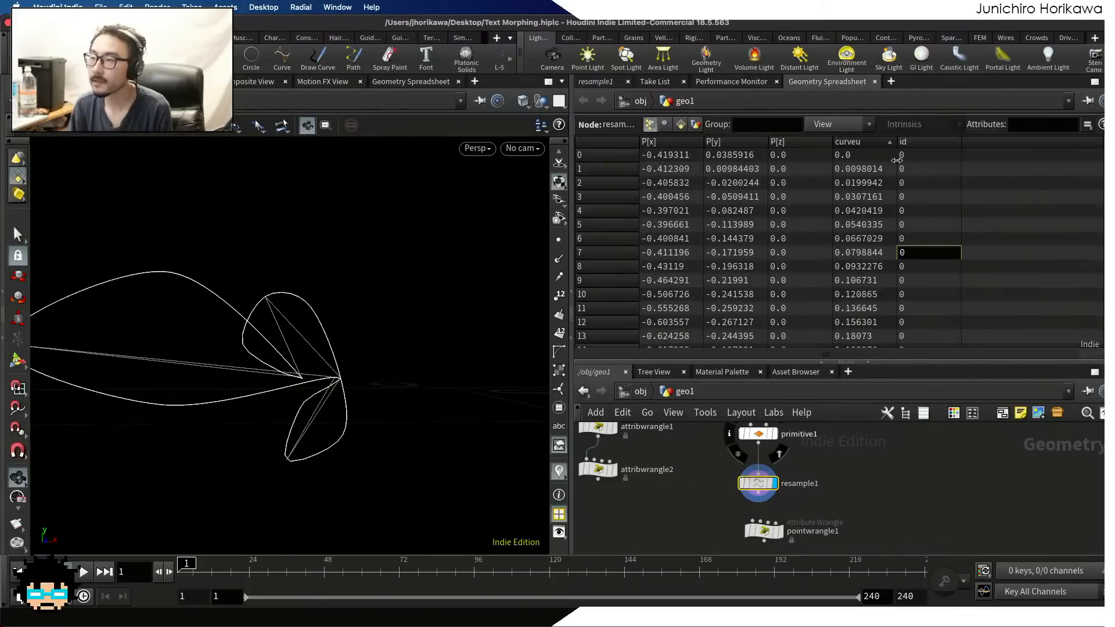
pyautogui.moveTo(1102, 202); pyautogui.dragTo(1102, 136)
# Save the scene and wire resample1 into the first input of pointwrangle1
pyautogui.scroll(-10, 873, 518)
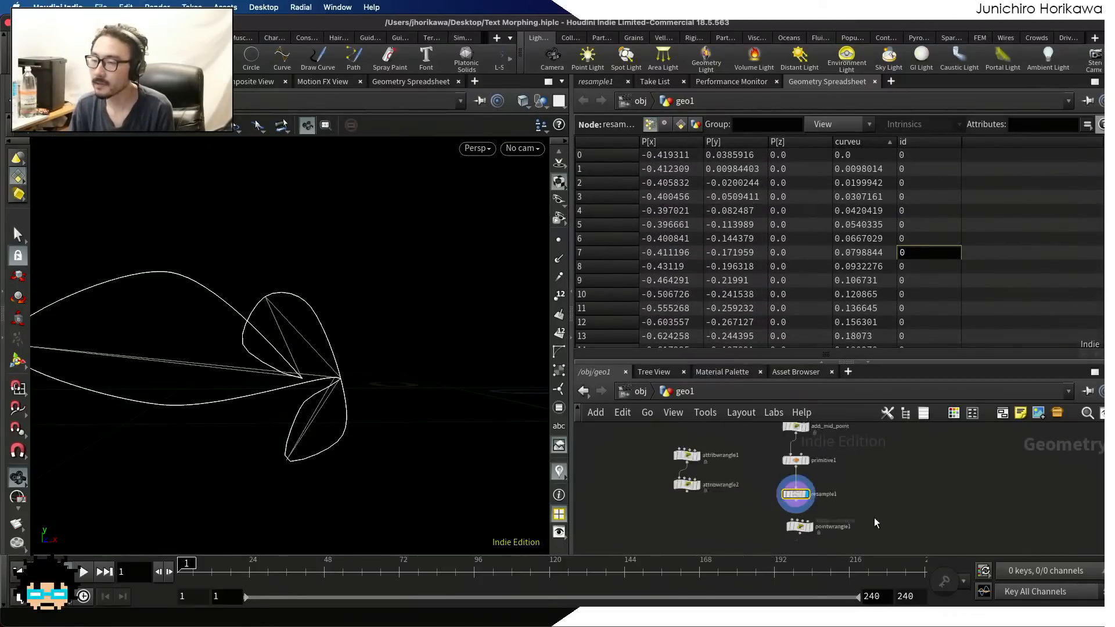
pyautogui.scroll(10, 854, 520)
pyautogui.moveTo(864, 520); pyautogui.dragTo(861, 463, button='middle')
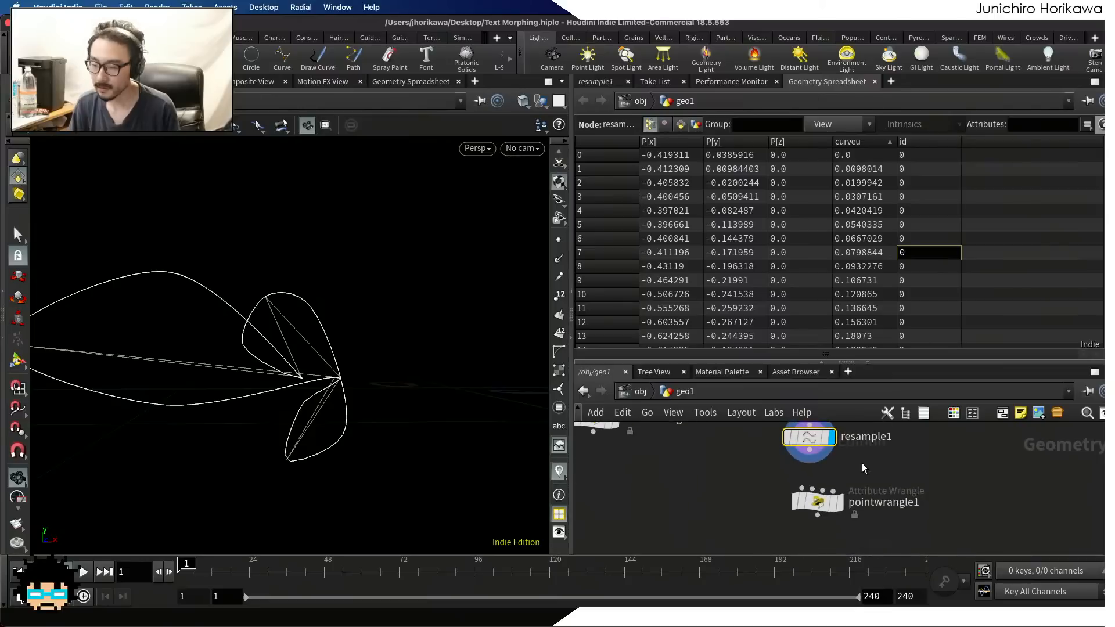
pyautogui.hotkey('ctrl', 's')
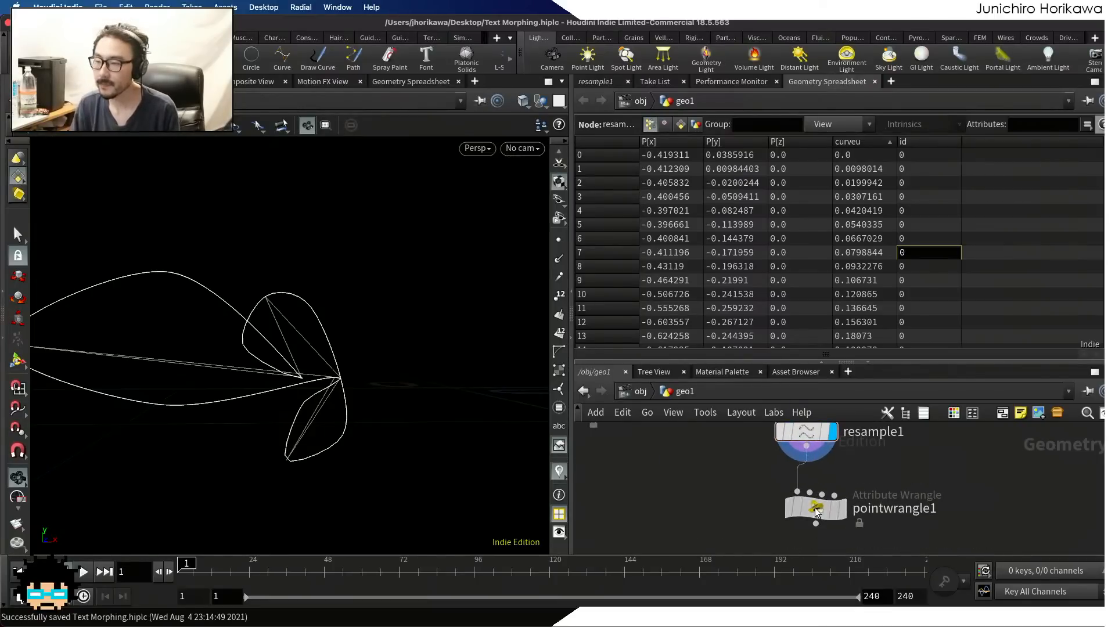
# Display the output of pointwrangle1 and rename the node to uv
pyautogui.scroll(2, 821, 502)
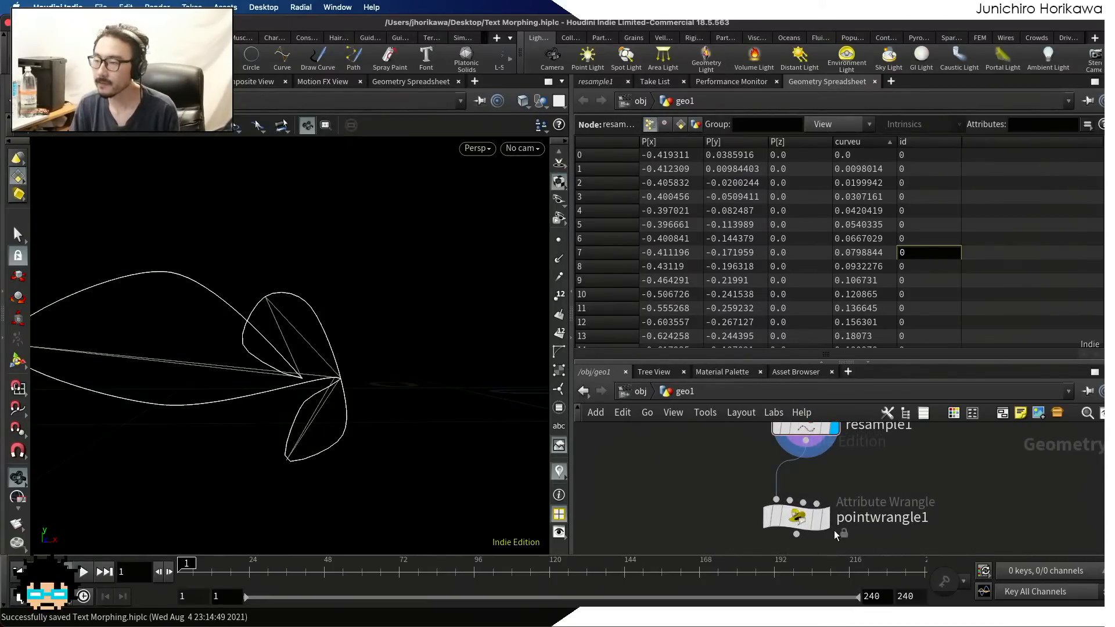
pyautogui.click(817, 524)
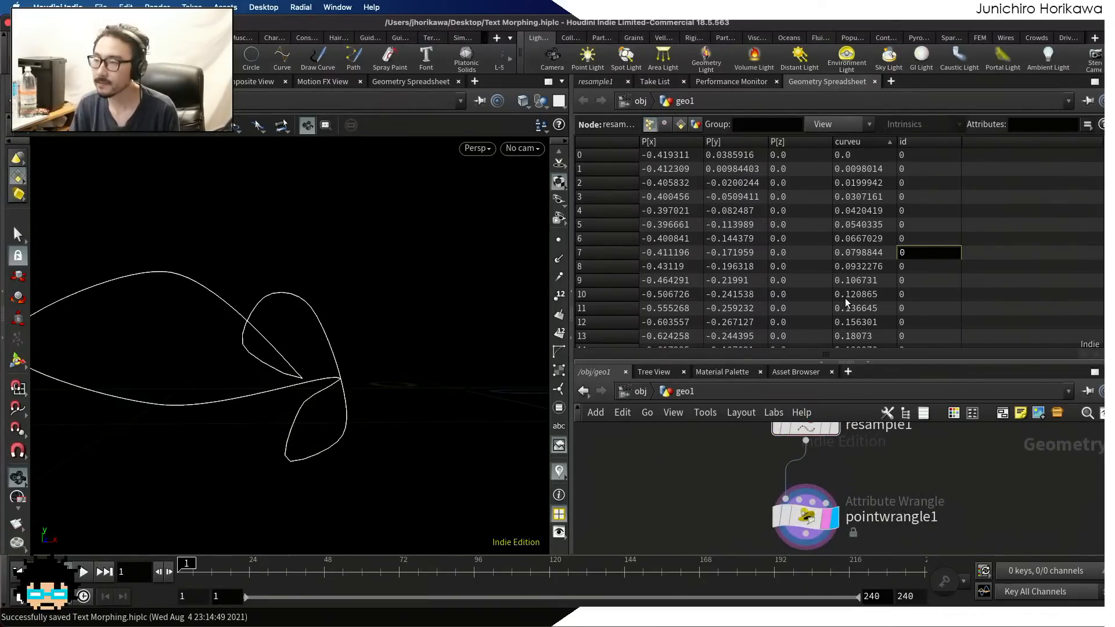
pyautogui.doubleClick(891, 516)
pyautogui.write('uv')
pyautogui.press('Return')
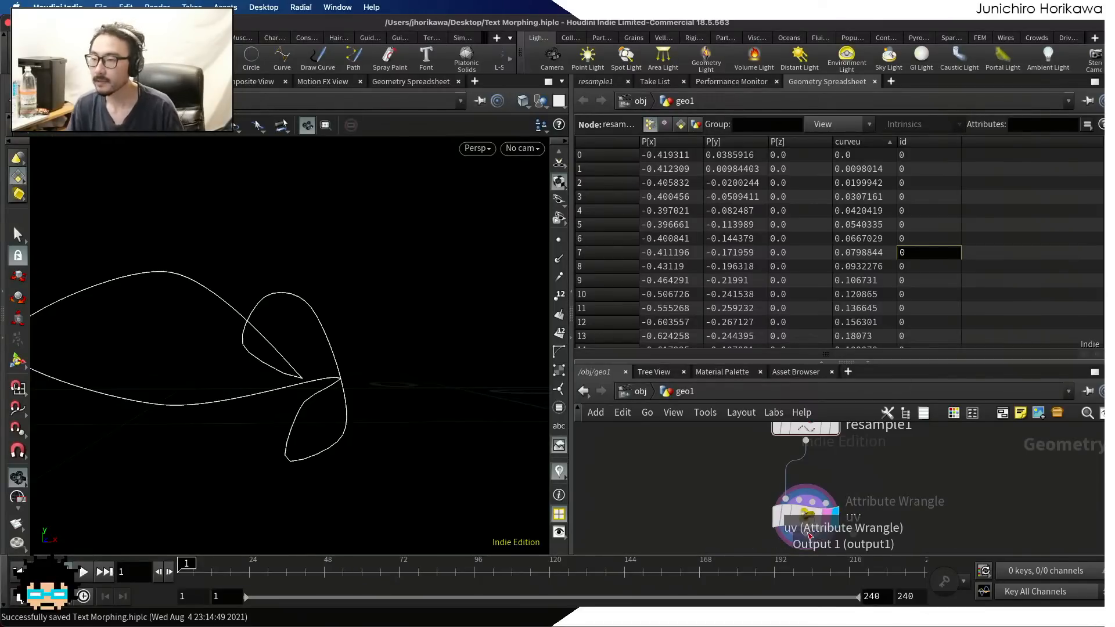
# Show the uv wrangle's parameters with Run Over kept at Points, and place the cursor in the empty VEXpression
pyautogui.click(807, 518)
pyautogui.click(583, 81)
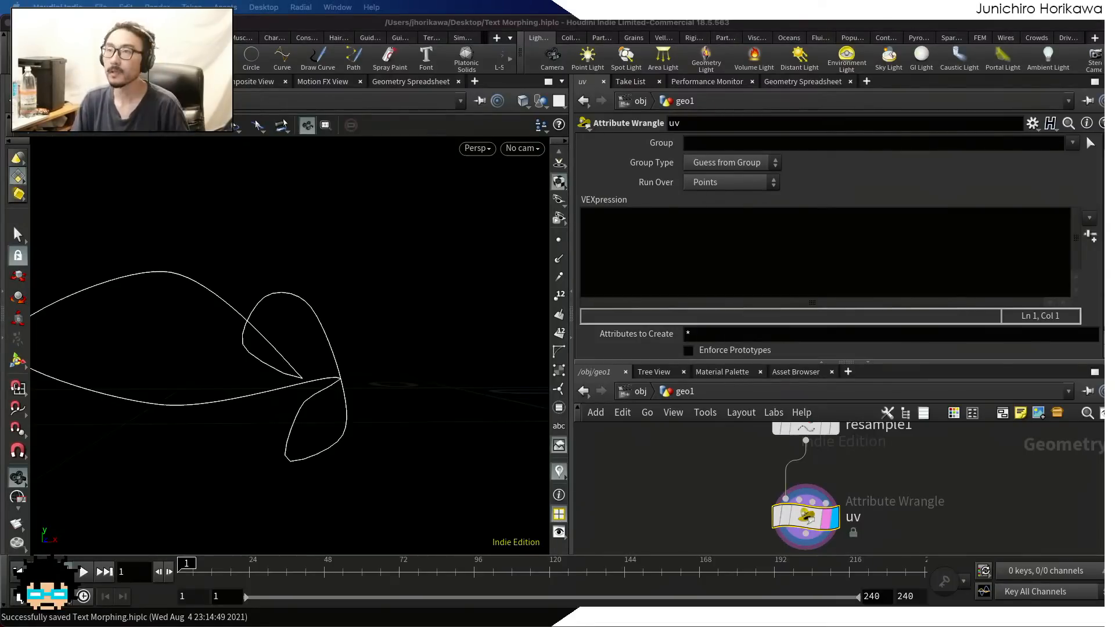
pyautogui.click(658, 253)
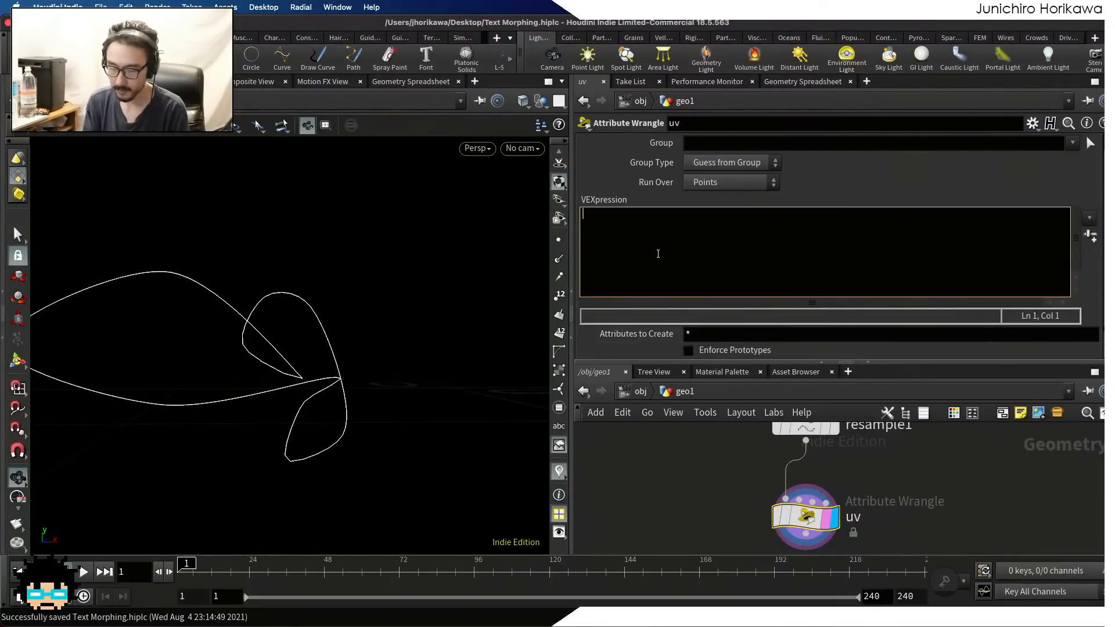
pyautogui.click(709, 183)
pyautogui.click(647, 232)
pyautogui.click(632, 230)
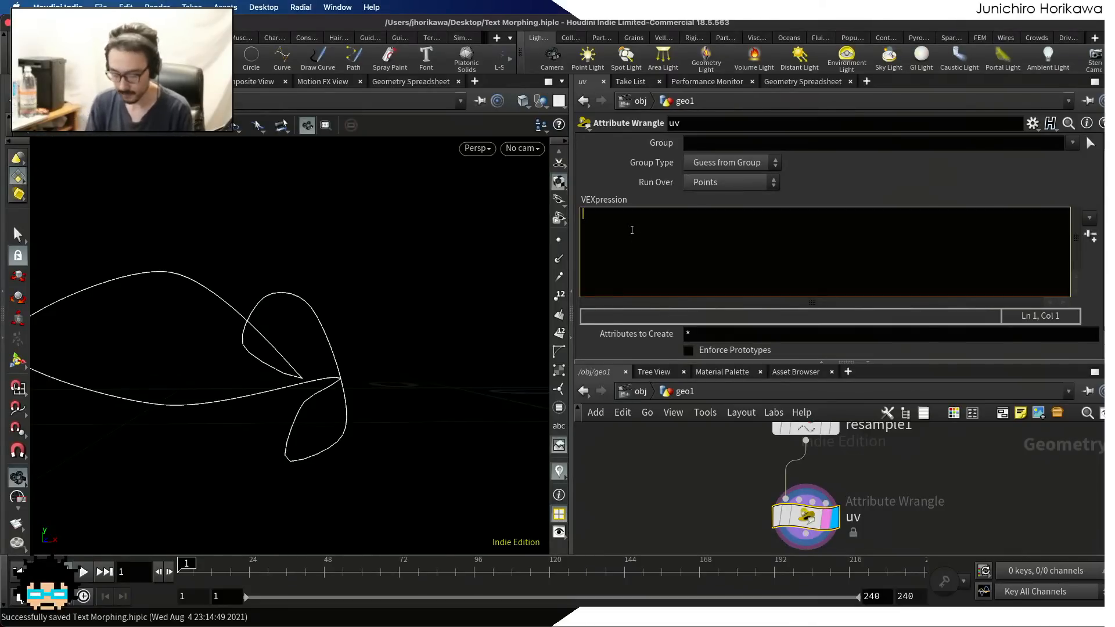
pyautogui.write('int ')
pyautogui.write('prim')
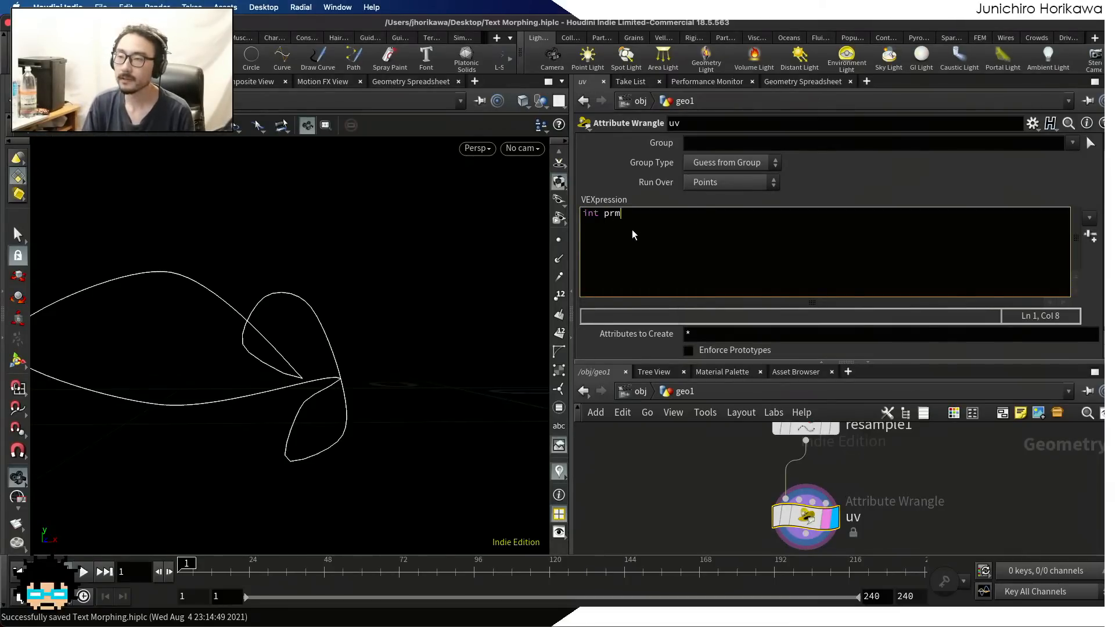
pyautogui.press('BackSpace')
pyautogui.write('im =')
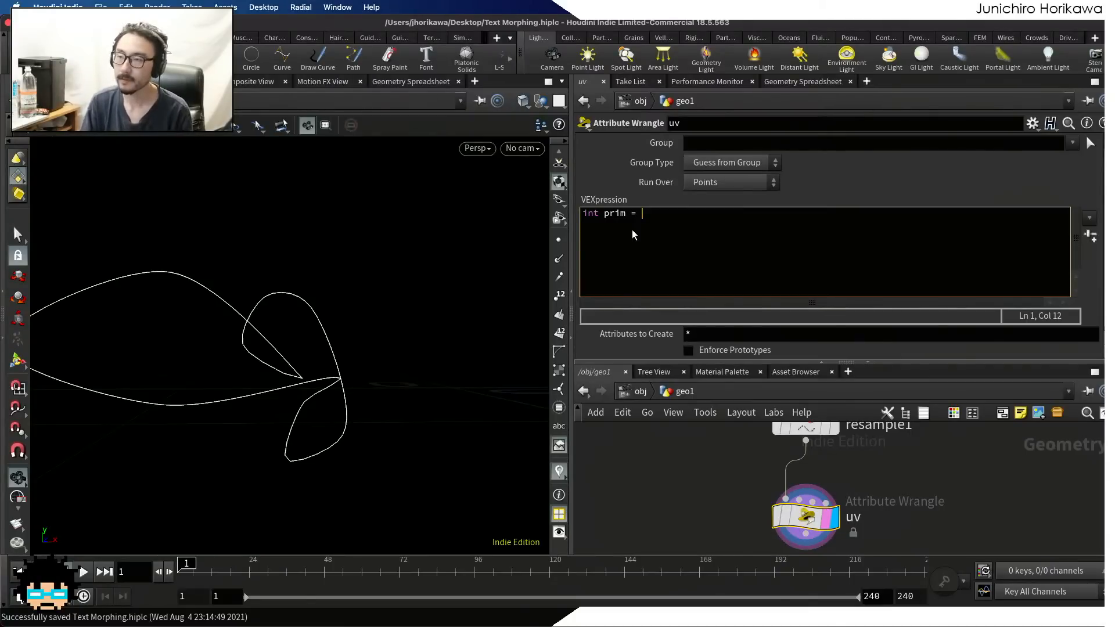
pyautogui.write('point')
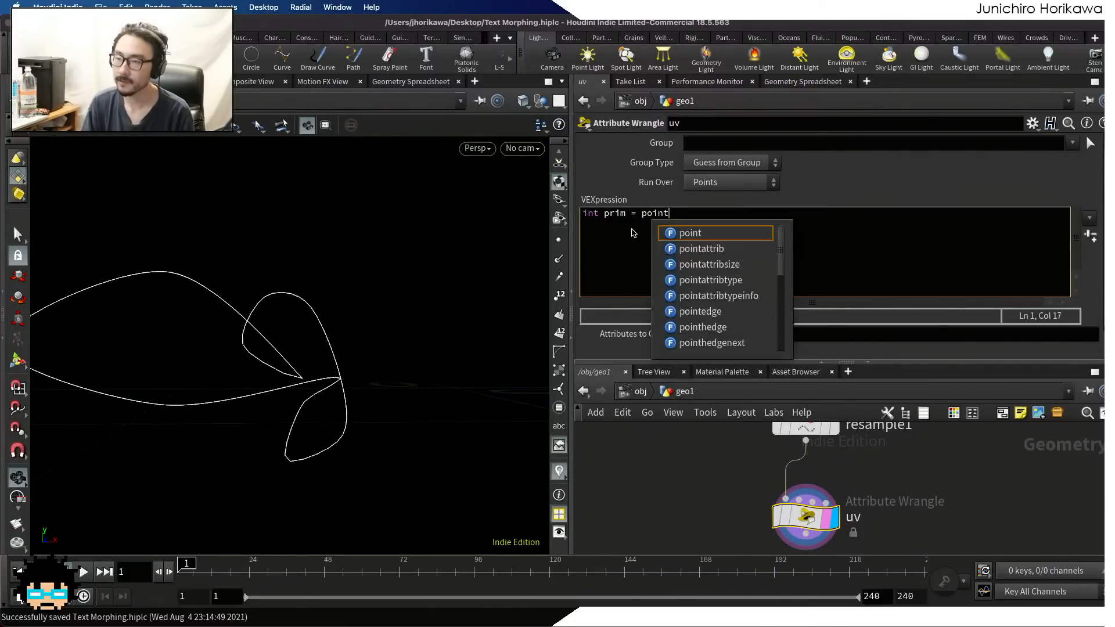
pyautogui.write('prims(0, @ptnum)')
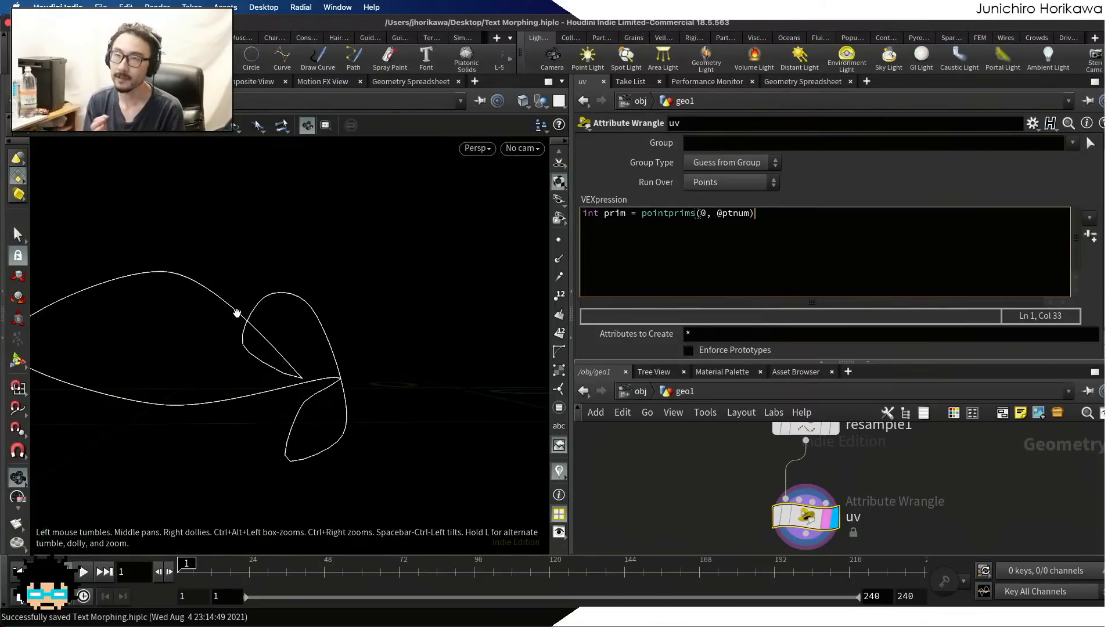
pyautogui.write('[0];')
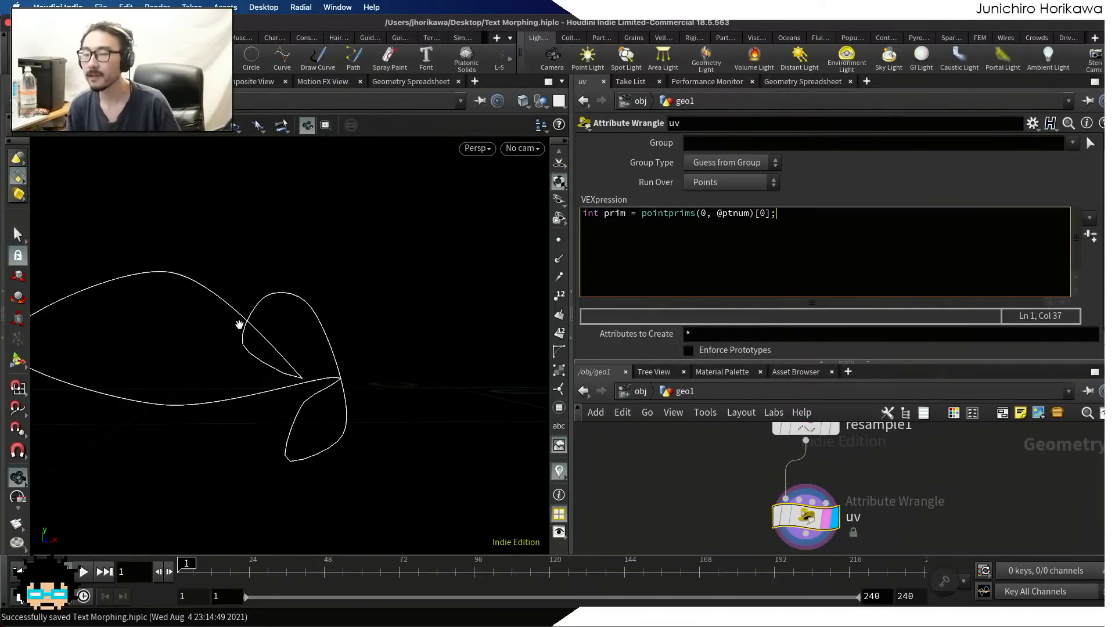
# After a blank line, start assigning v@uv with a set call whose first component is f@curveu
pyautogui.press('Return')
pyautogui.press('Return')
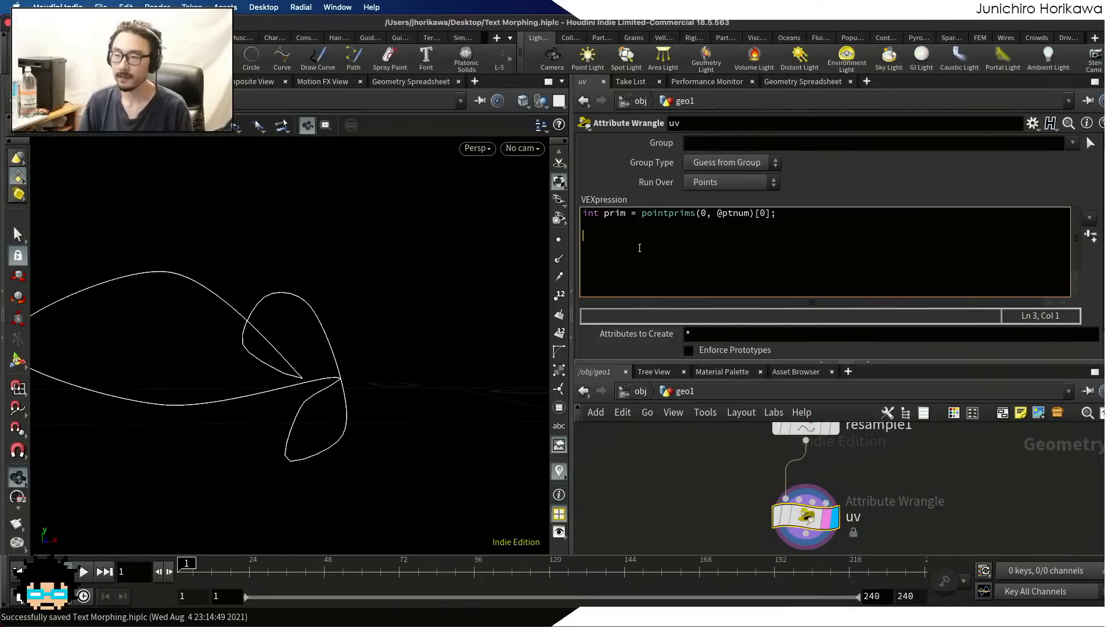
pyautogui.write('v@uv')
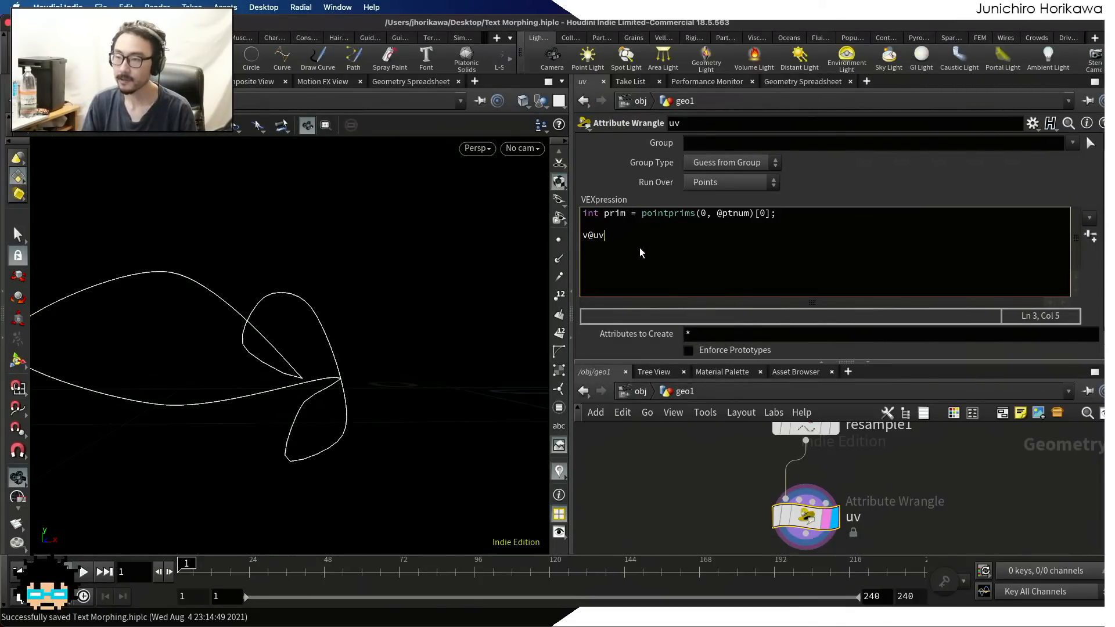
pyautogui.write(' = set')
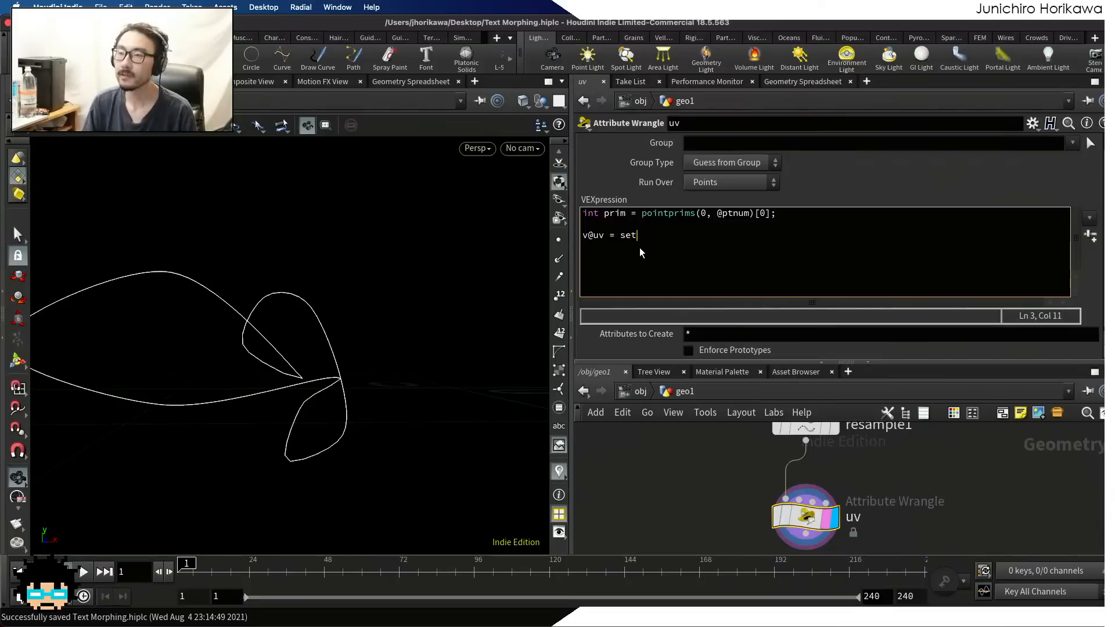
pyautogui.write('(f@curve,')
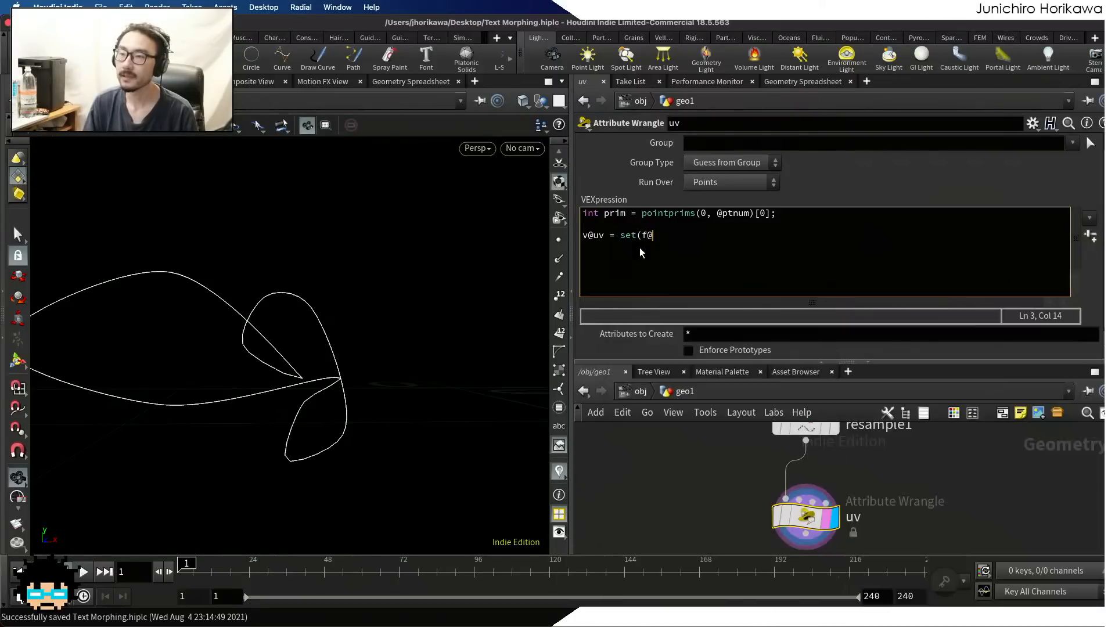
pyautogui.press('BackSpace')
pyautogui.press('BackSpace')
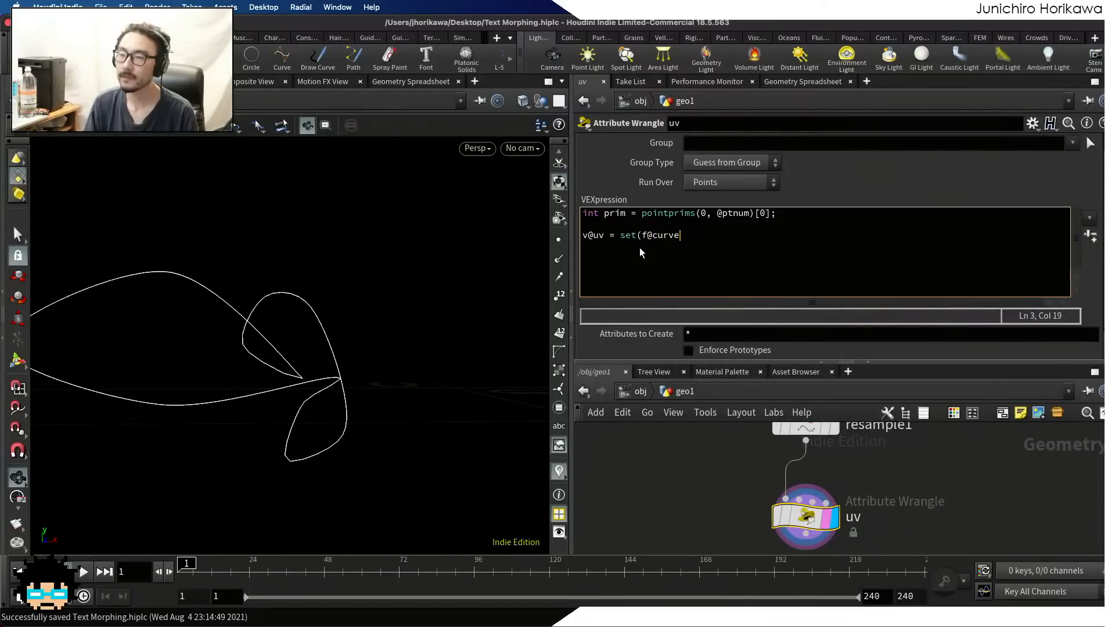
pyautogui.write('u,')
pyautogui.moveTo(646, 235); pyautogui.dragTo(683, 233)
pyautogui.click(704, 233)
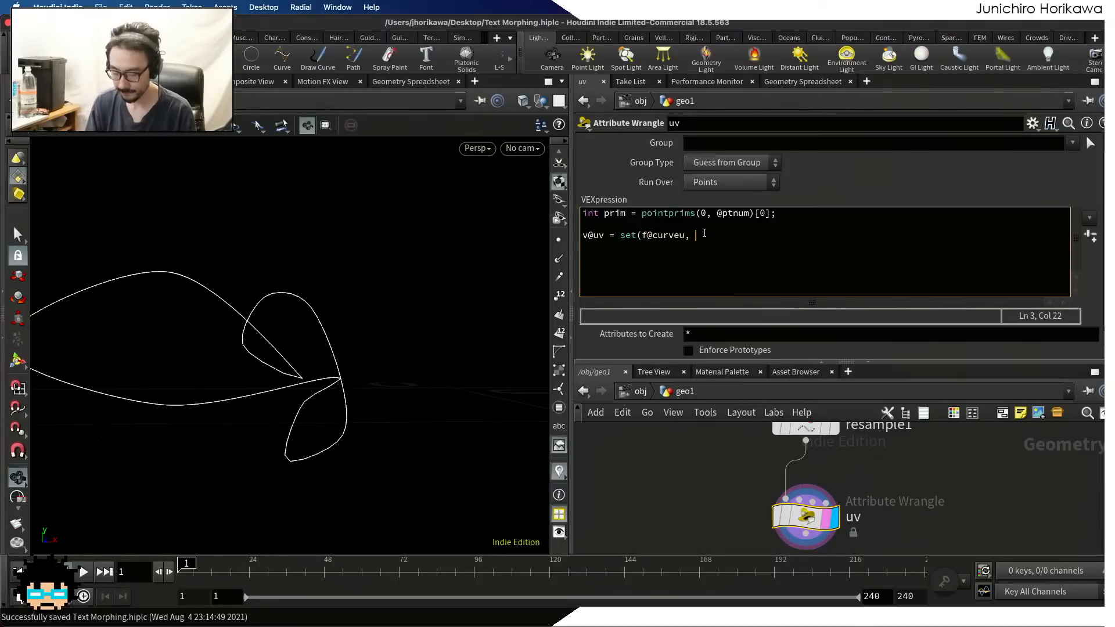
# Complete the v@uv set call with prim and 0.0 as second and third components, closing the statement
pyautogui.write('prim, ')
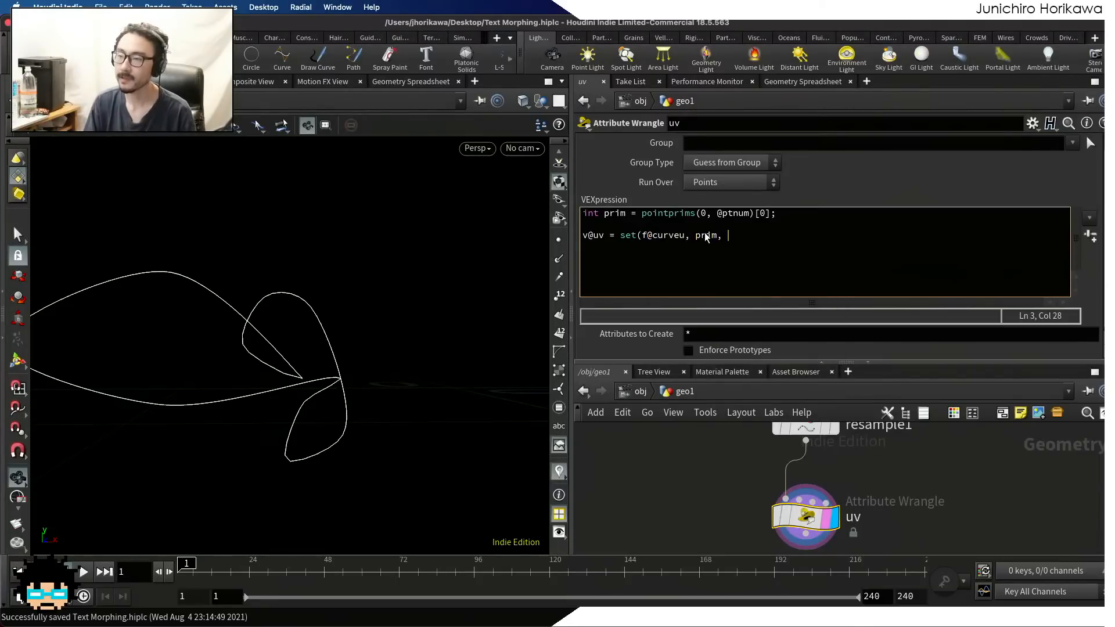
pyautogui.write('0.0();')
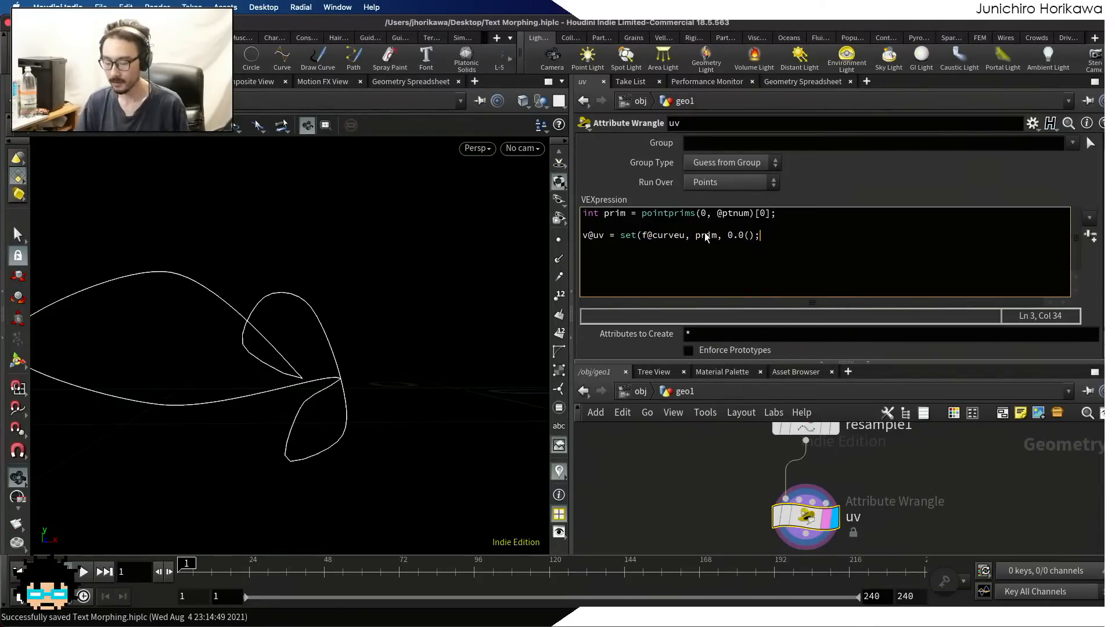
pyautogui.press('Left')
pyautogui.press('Left')
pyautogui.press('BackSpace')
pyautogui.press('End')
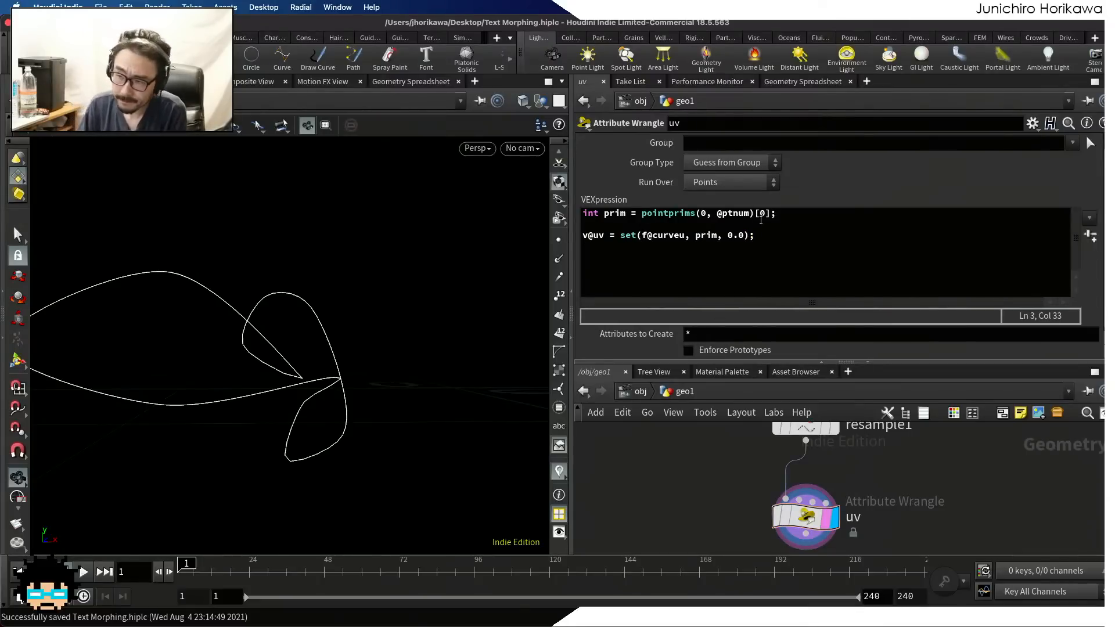
# Examine the uv wrangle's uv components against curveu and id for all points in the Geometry Spreadsheet
pyautogui.moveTo(745, 236); pyautogui.dragTo(727, 238)
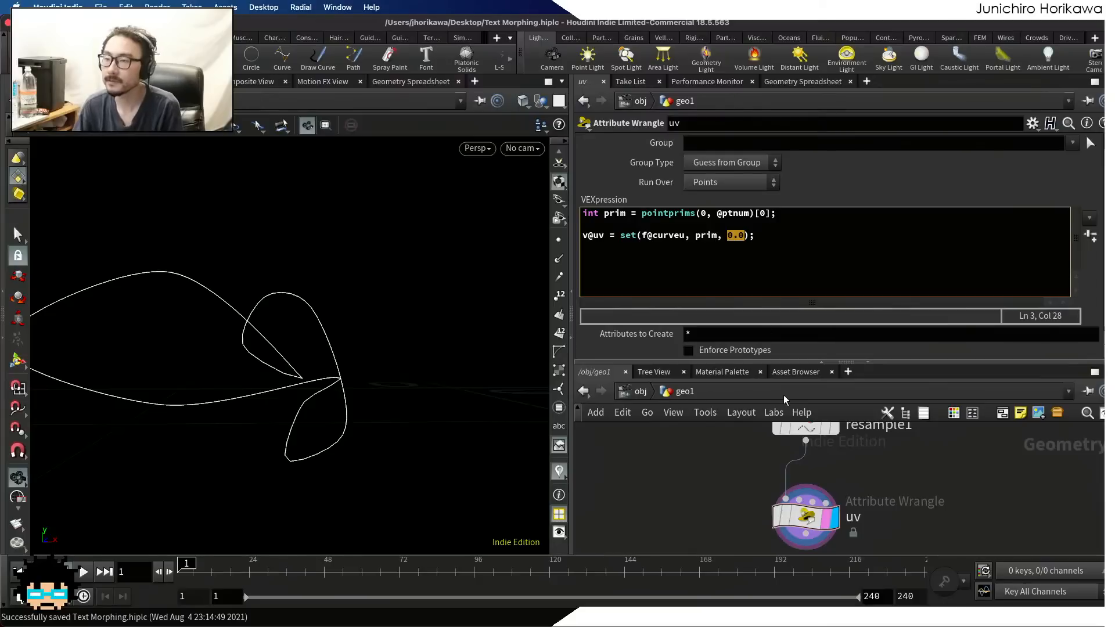
pyautogui.scroll(-3, 712, 455)
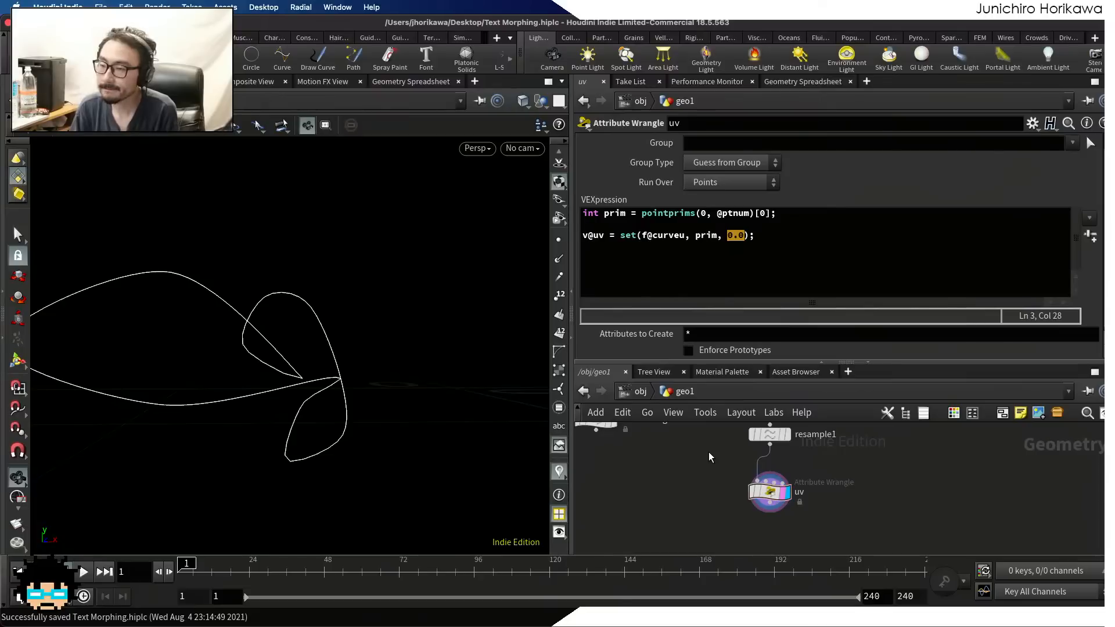
pyautogui.scroll(-1, 710, 456)
pyautogui.moveTo(697, 473); pyautogui.dragTo(738, 466, button='middle')
pyautogui.click(807, 481)
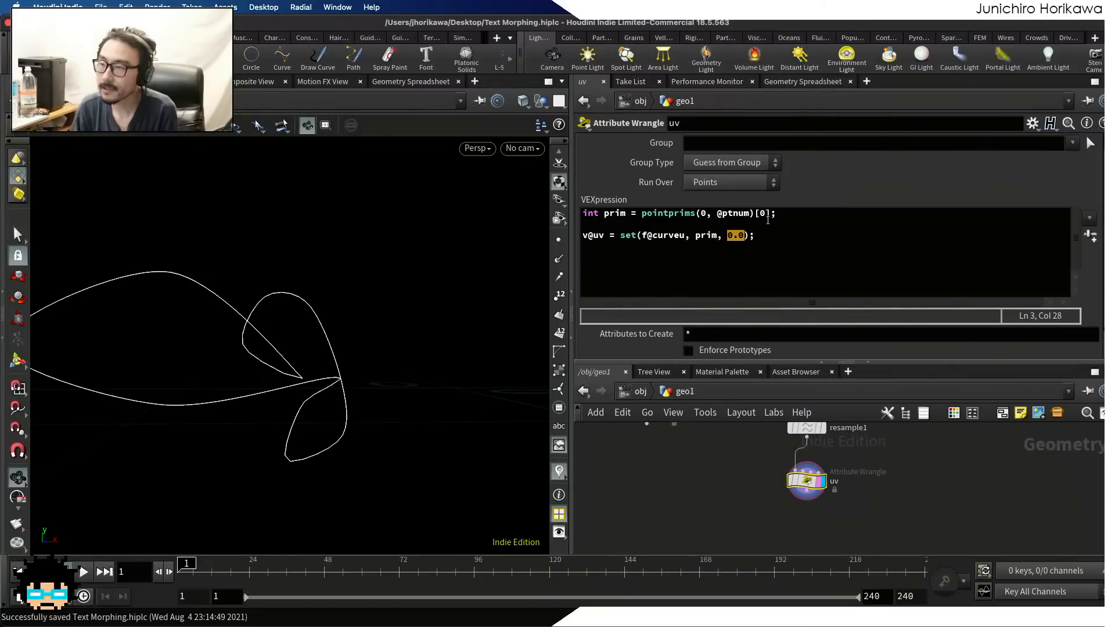
pyautogui.click(802, 82)
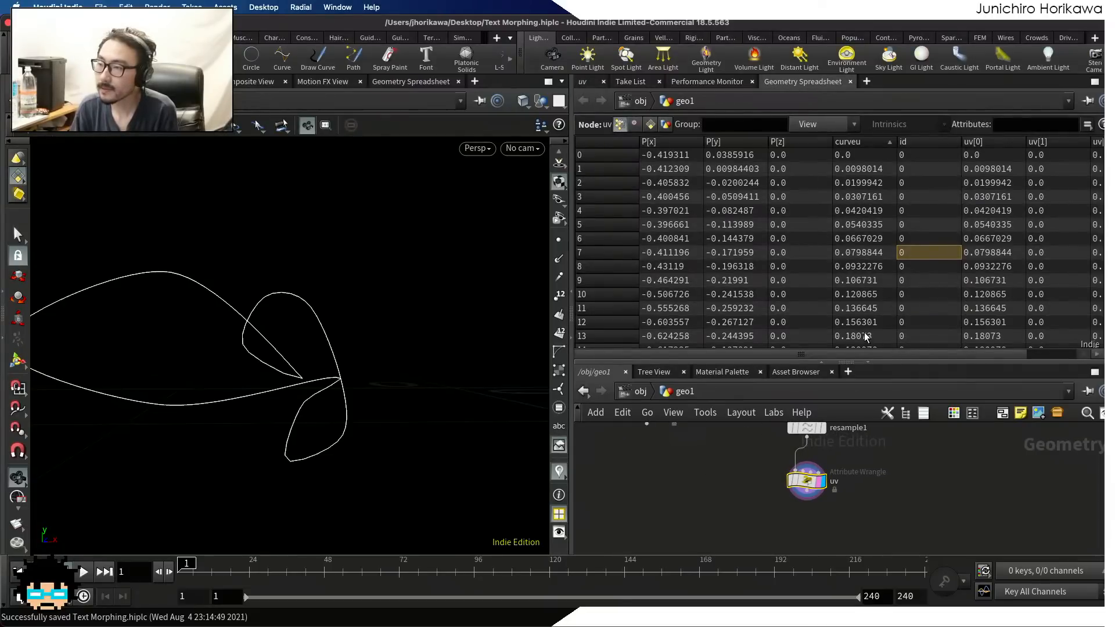
pyautogui.moveTo(855, 353); pyautogui.dragTo(911, 351)
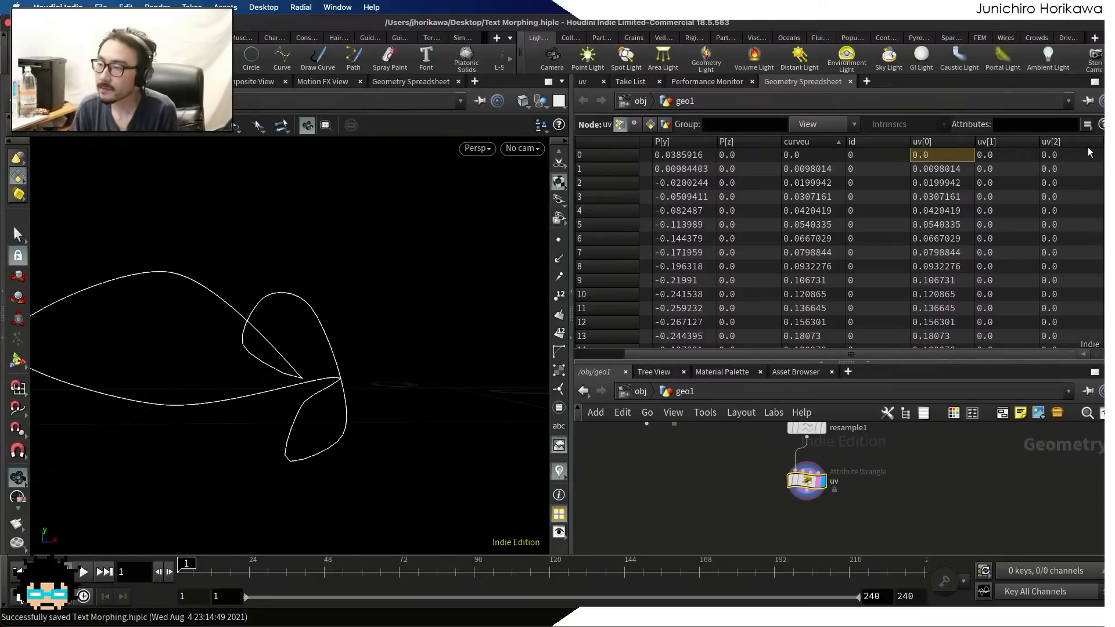
pyautogui.scroll(-10, 1097, 220)
pyautogui.moveTo(1101, 223); pyautogui.dragTo(1098, 160)
pyautogui.click(993, 157)
pyautogui.scroll(-10, 1091, 244)
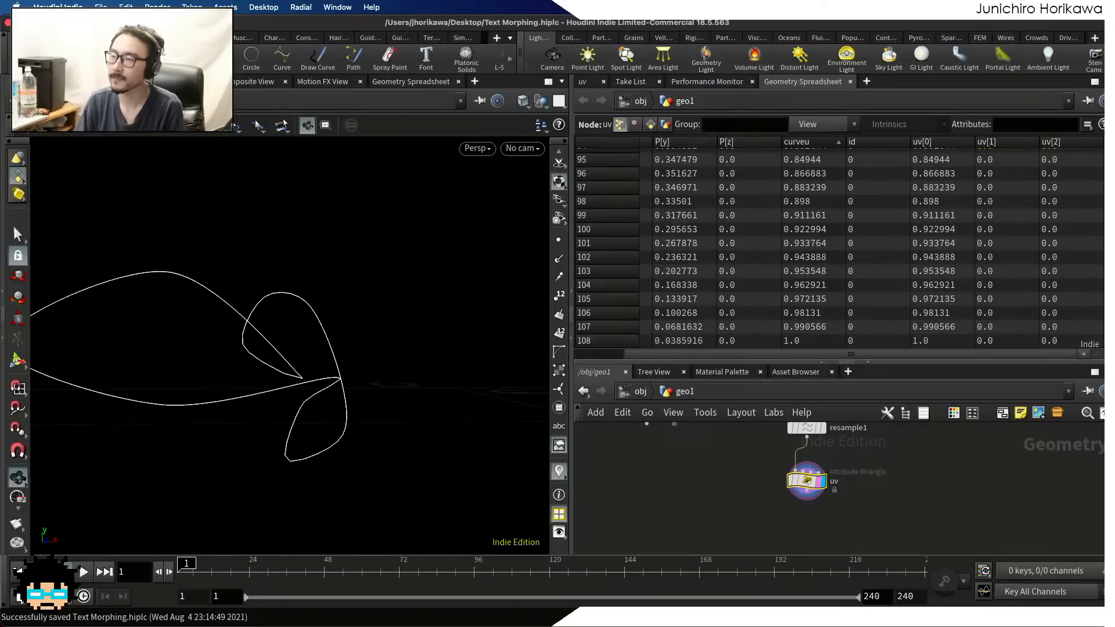
pyautogui.moveTo(1101, 193); pyautogui.dragTo(1100, 136)
pyautogui.scroll(-3, 247, 343)
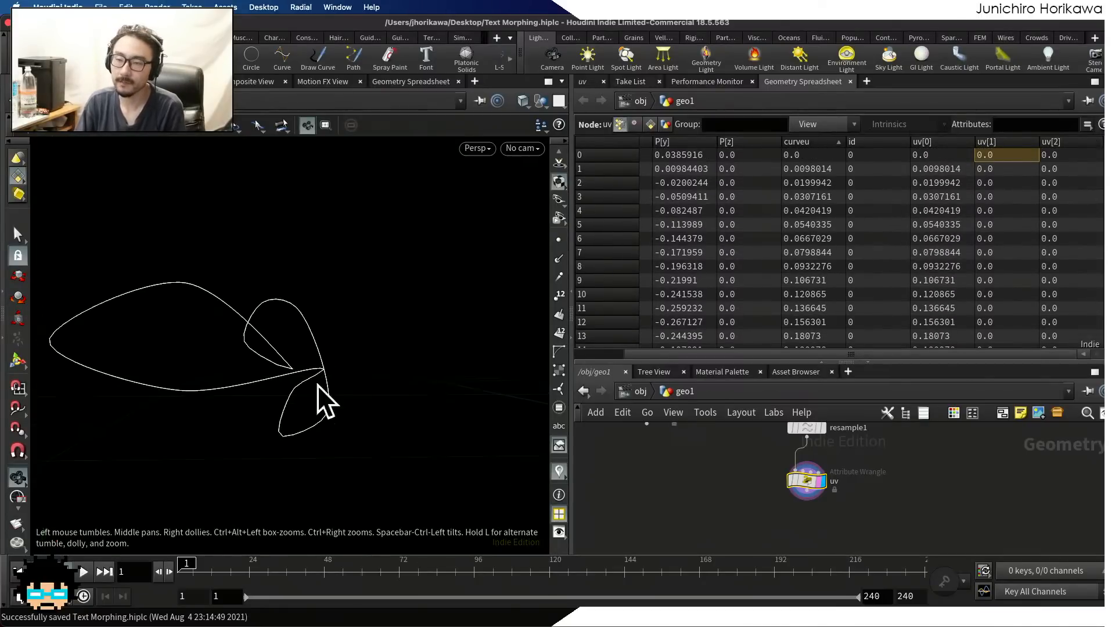
# Bypass the delete1 node to examine uv[1] against id across all primitives, and re-enable the node after the check
pyautogui.scroll(-5, 675, 461)
pyautogui.moveTo(684, 441); pyautogui.dragTo(709, 481, button='middle')
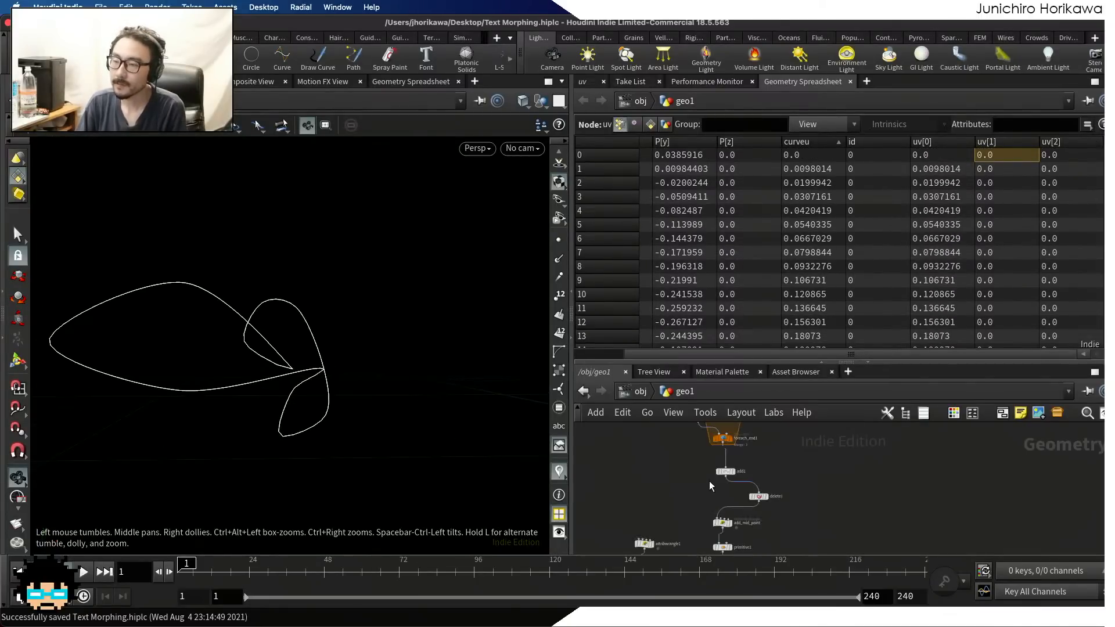
pyautogui.scroll(5, 759, 506)
pyautogui.click(746, 483)
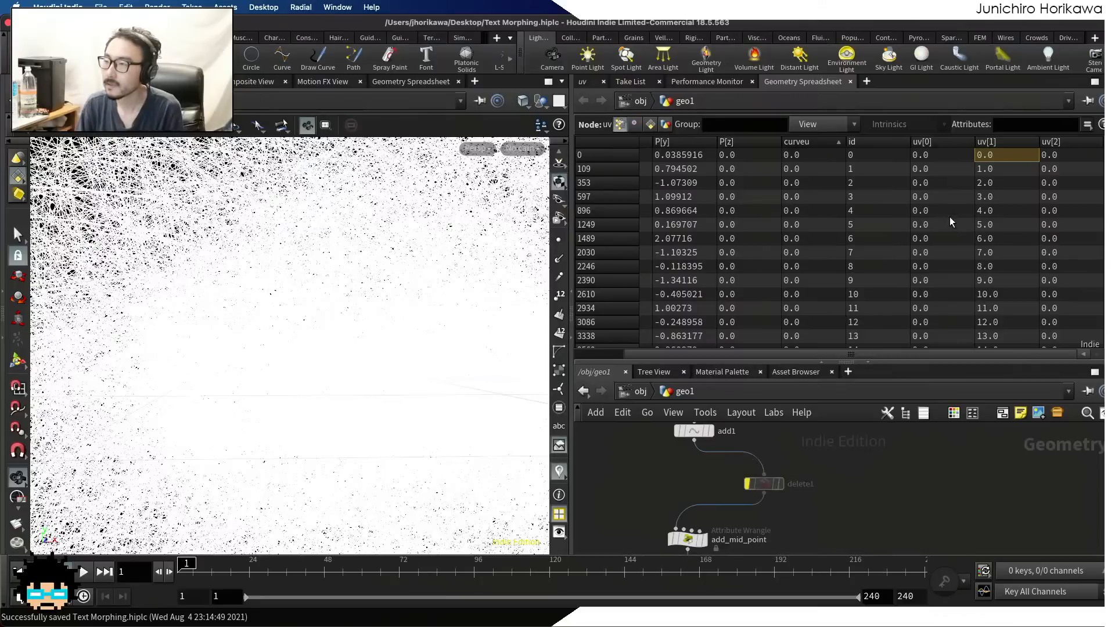
pyautogui.scroll(-3, 956, 158)
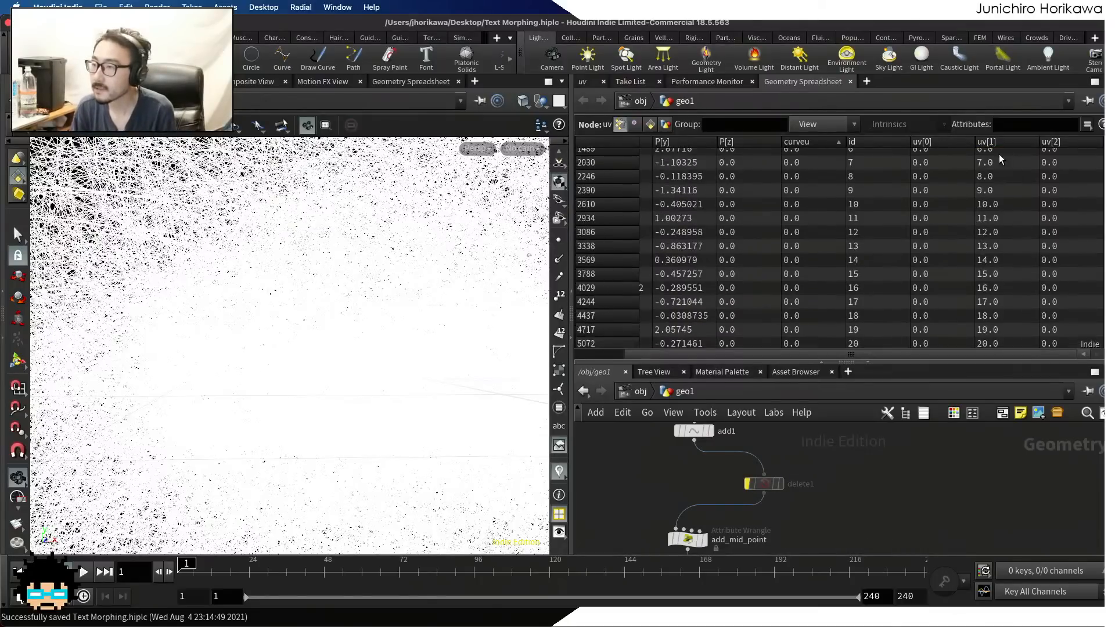
pyautogui.scroll(3, 998, 154)
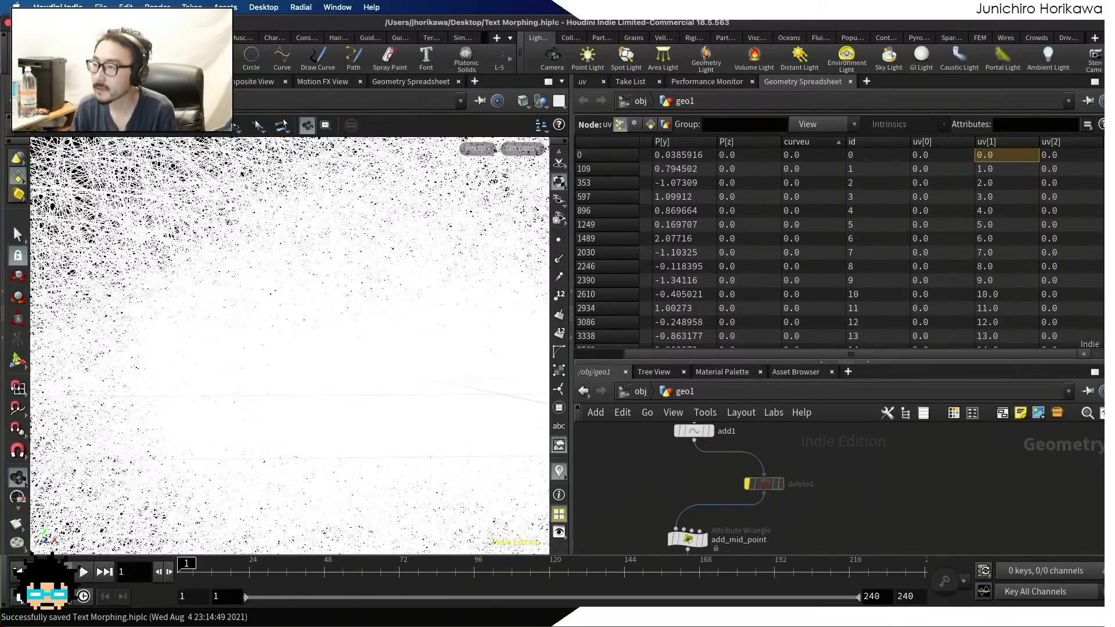
pyautogui.moveTo(1109, 146); pyautogui.dragTo(1109, 192)
pyautogui.scroll(-1, 991, 224)
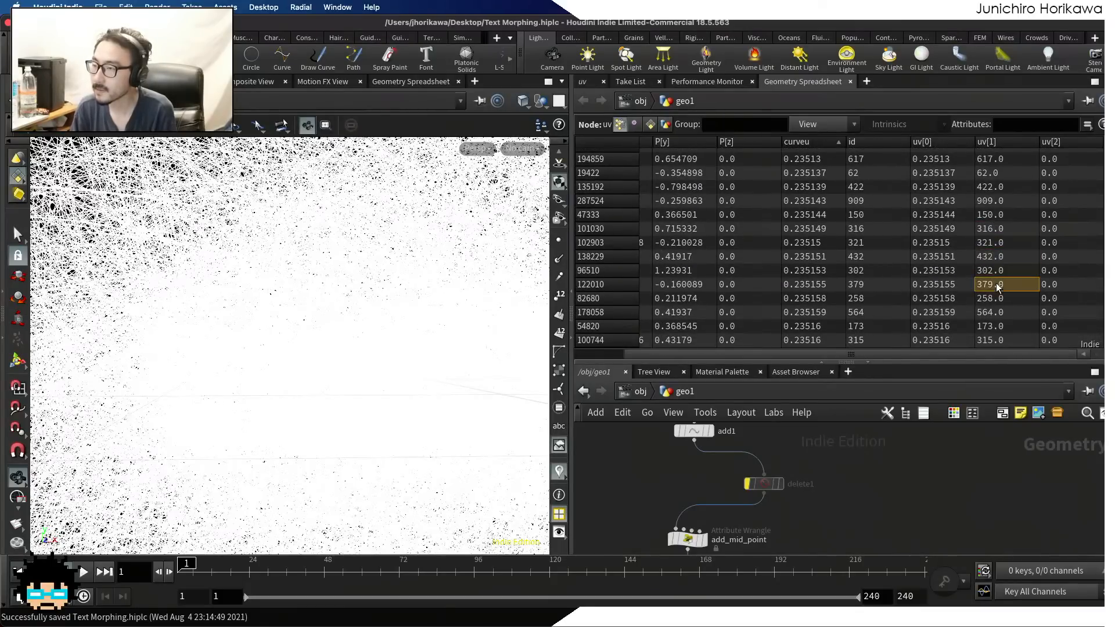
pyautogui.moveTo(1109, 193); pyautogui.dragTo(1109, 342)
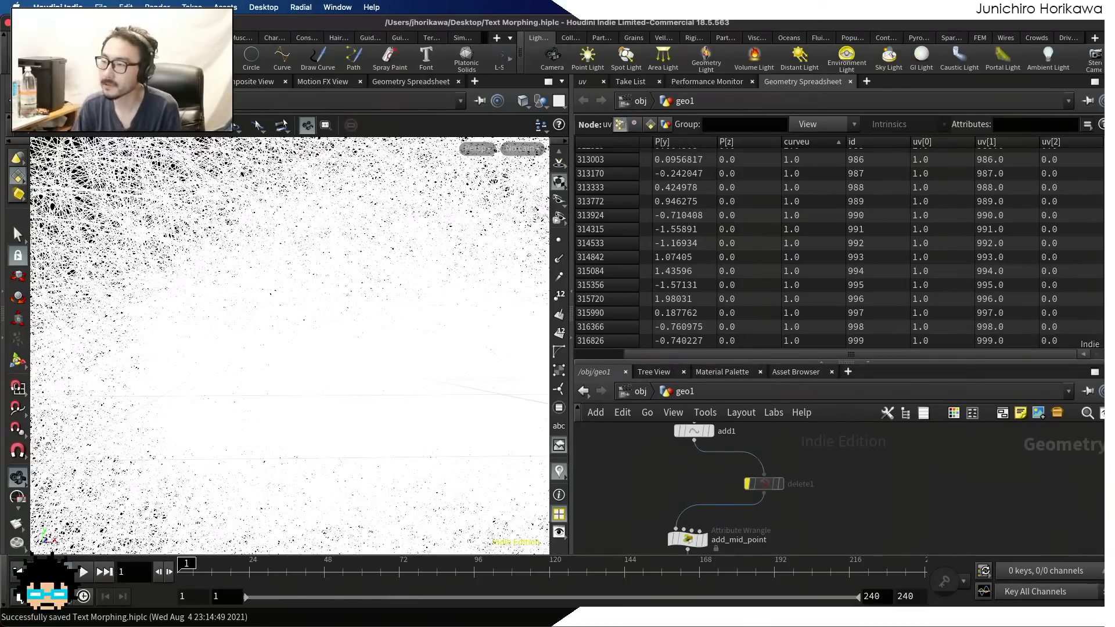
pyautogui.scroll(10, 1034, 331)
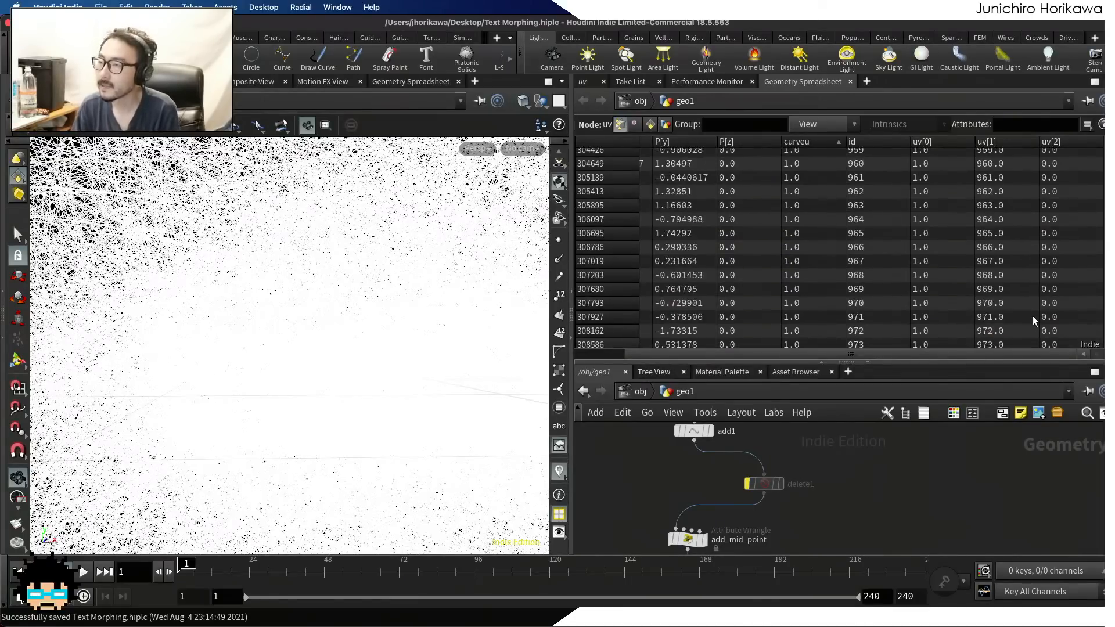
pyautogui.moveTo(1109, 340); pyautogui.dragTo(1108, 148)
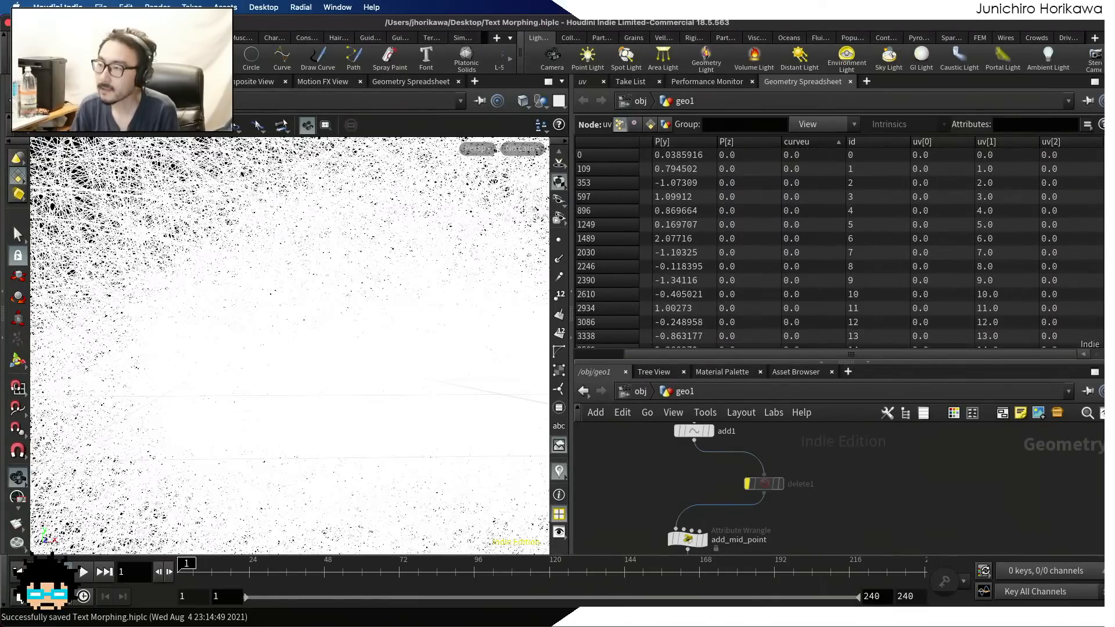
pyautogui.click(747, 483)
# Enlarge the network area to make room below the uv node, and save the scene
pyautogui.scroll(-5, 822, 453)
pyautogui.moveTo(760, 546); pyautogui.dragTo(825, 456, button='middle')
pyautogui.moveTo(796, 499); pyautogui.dragTo(824, 441, button='middle')
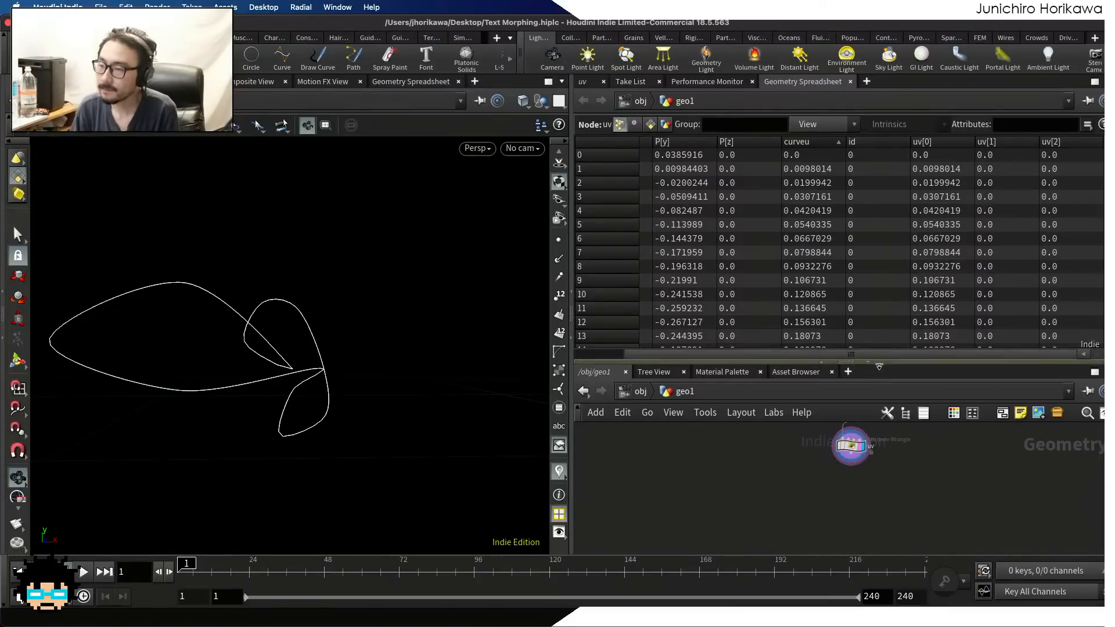
pyautogui.moveTo(880, 358); pyautogui.dragTo(893, 280)
pyautogui.scroll(3, 865, 436)
pyautogui.hotkey('ctrl', 's')
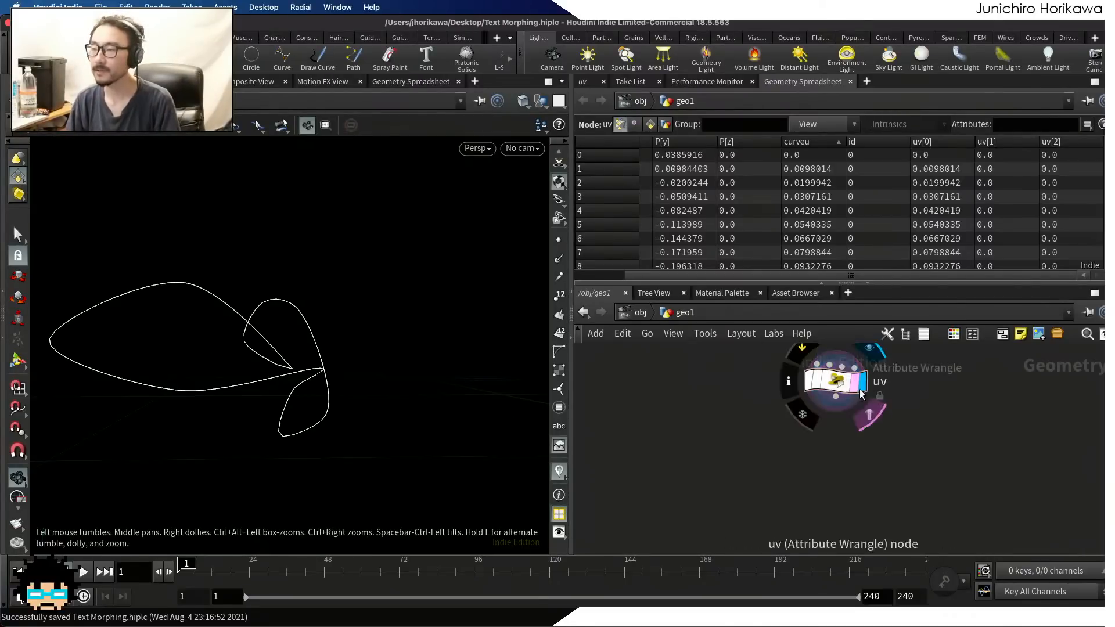
pyautogui.press('Tab')
pyautogui.write('pointwr')
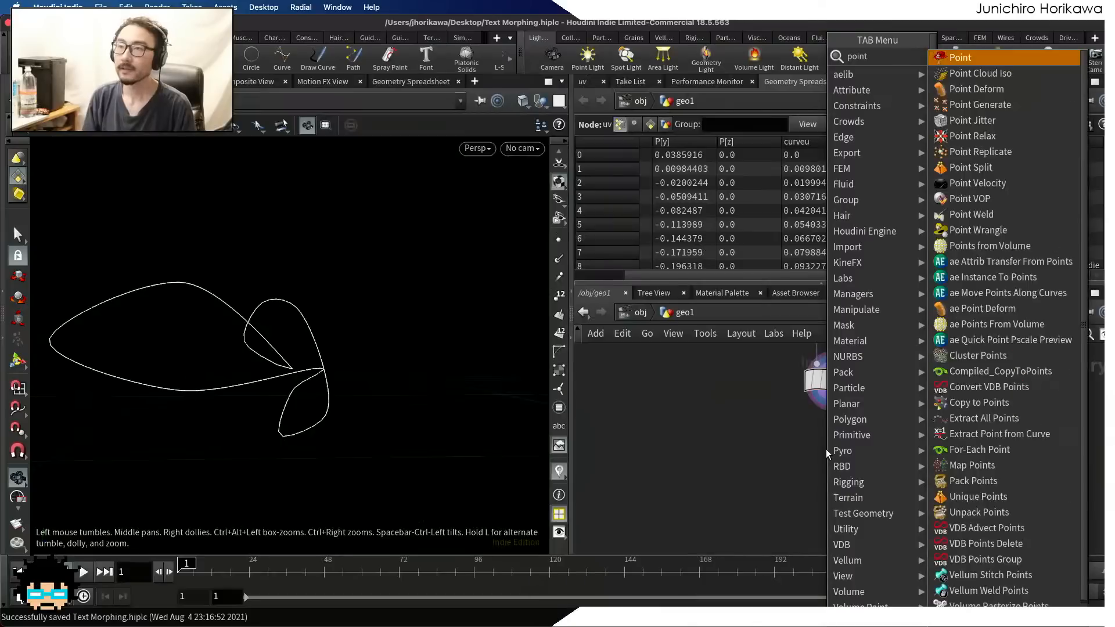
pyautogui.press('Return')
pyautogui.click(808, 483)
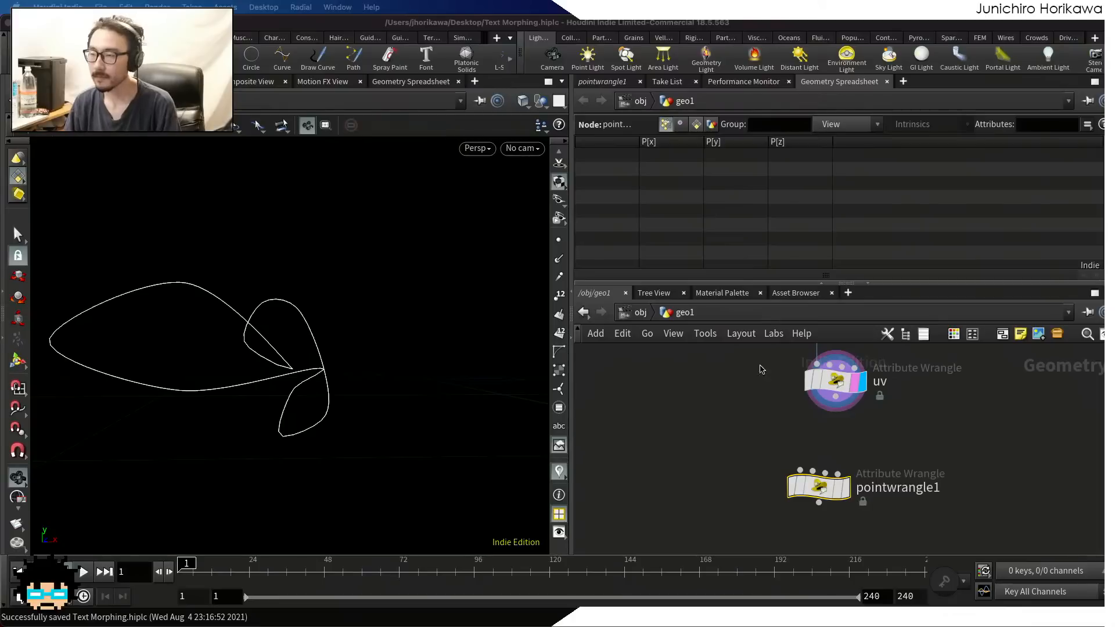
pyautogui.click(885, 532)
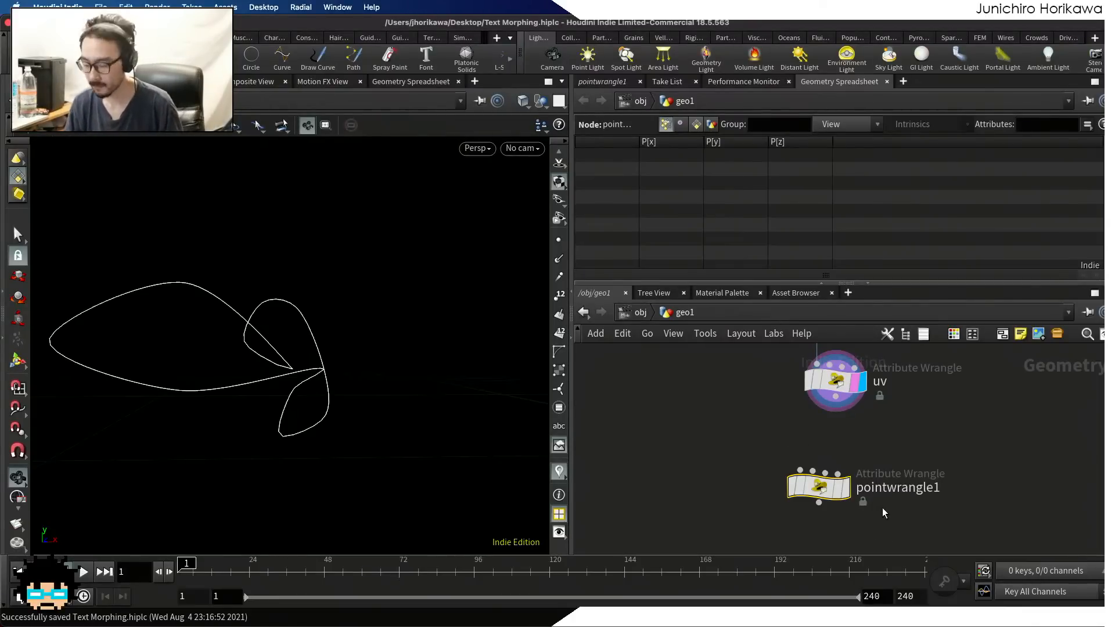
pyautogui.press('Delete')
# Add a Primitive Wrangle below the uv node and connect the uv output to its first input
pyautogui.press('Tab')
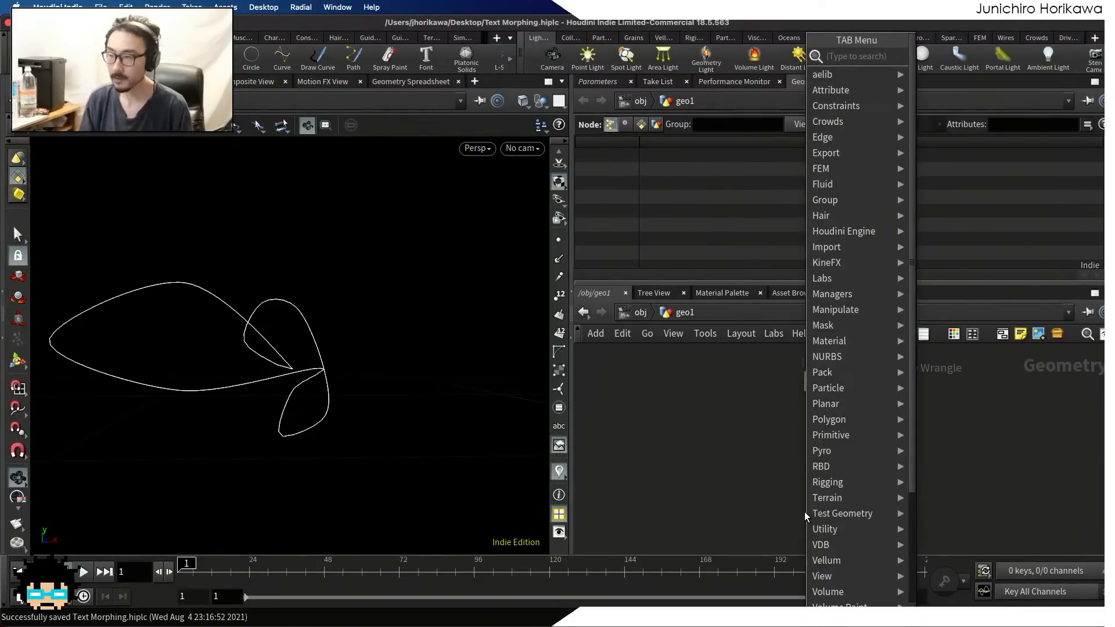
pyautogui.write('primit')
pyautogui.press('Down')
pyautogui.press('Down')
pyautogui.press('Down')
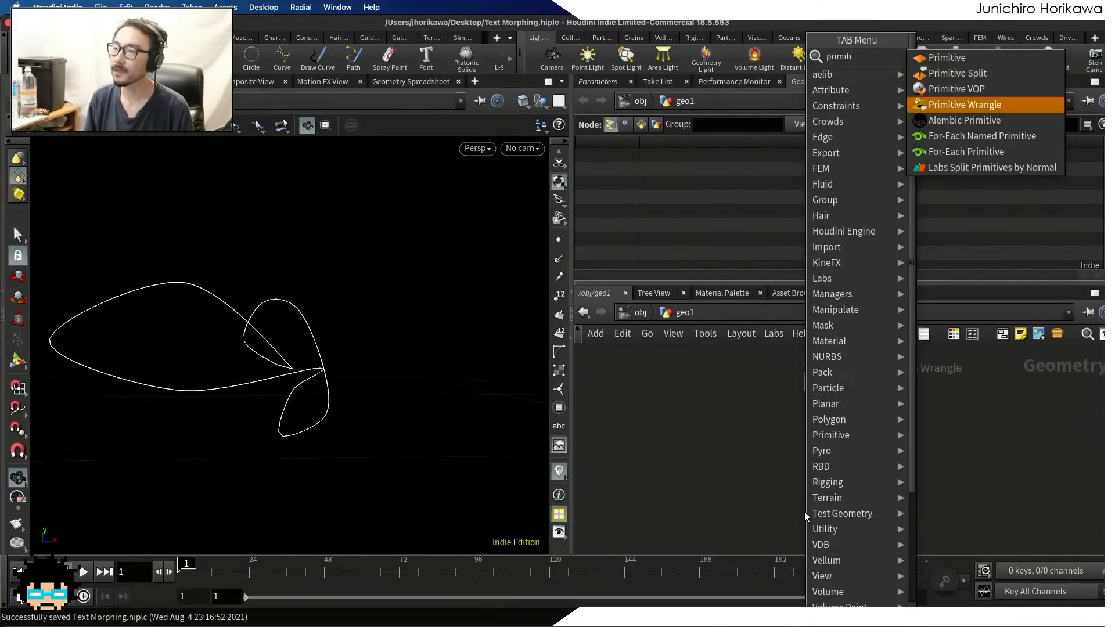
pyautogui.press('Return')
pyautogui.click(801, 496)
pyautogui.moveTo(836, 398); pyautogui.dragTo(782, 479)
pyautogui.scroll(1, 790, 488)
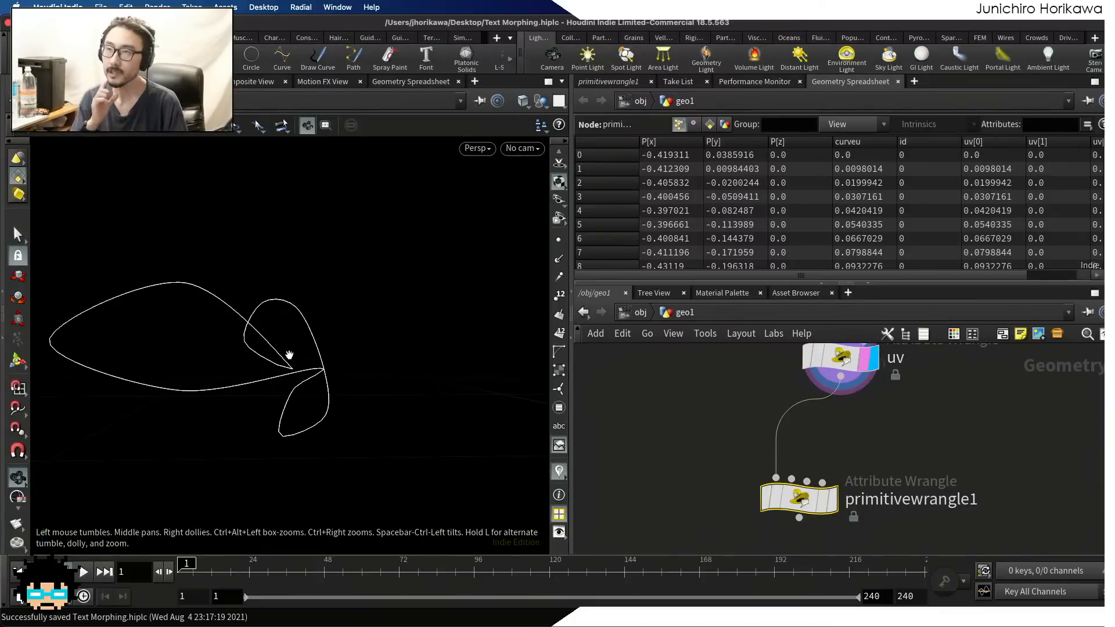
# Rename the new primitive wrangle as move_point and make it the displayed node
pyautogui.doubleClick(889, 500)
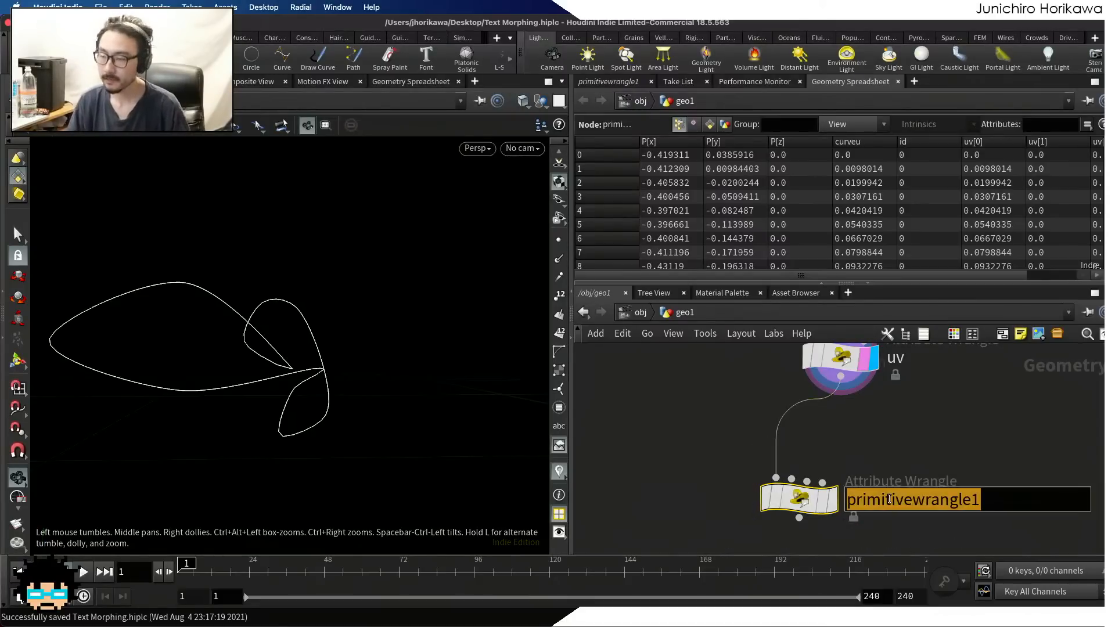
pyautogui.write('move_poibnt')
pyautogui.press('Return')
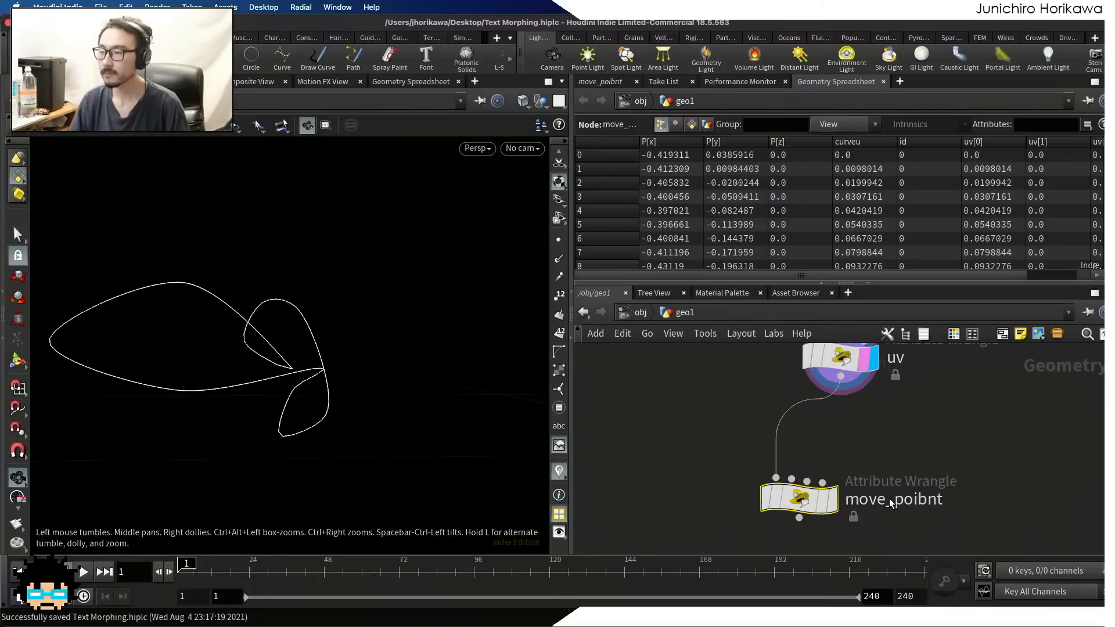
pyautogui.doubleClick(891, 503)
pyautogui.moveTo(920, 504); pyautogui.dragTo(998, 501)
pyautogui.write('nt')
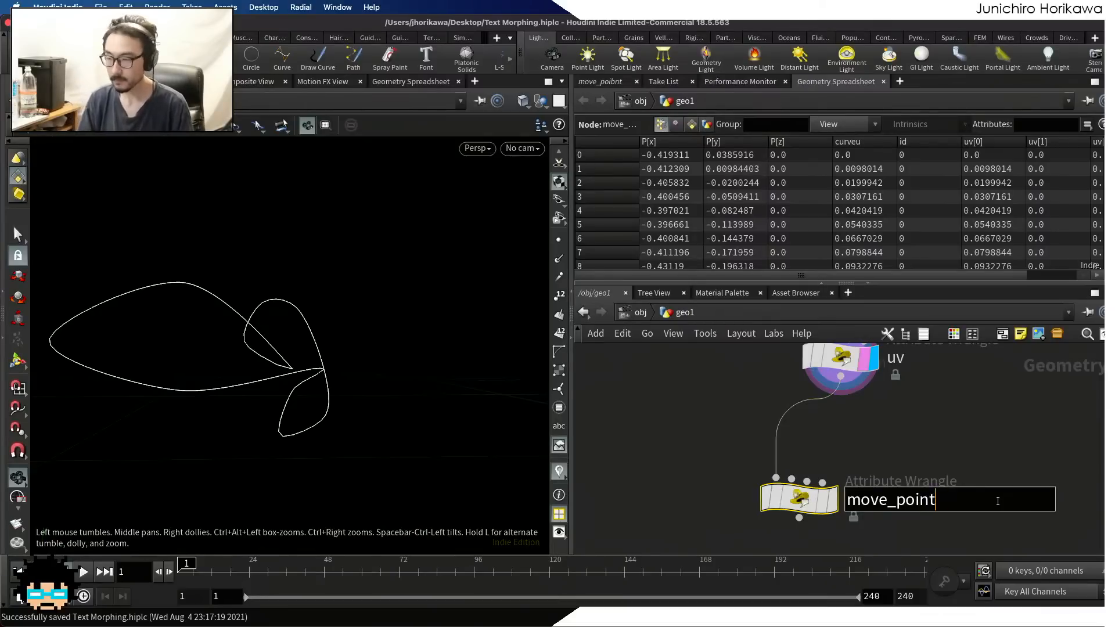
pyautogui.press('Return')
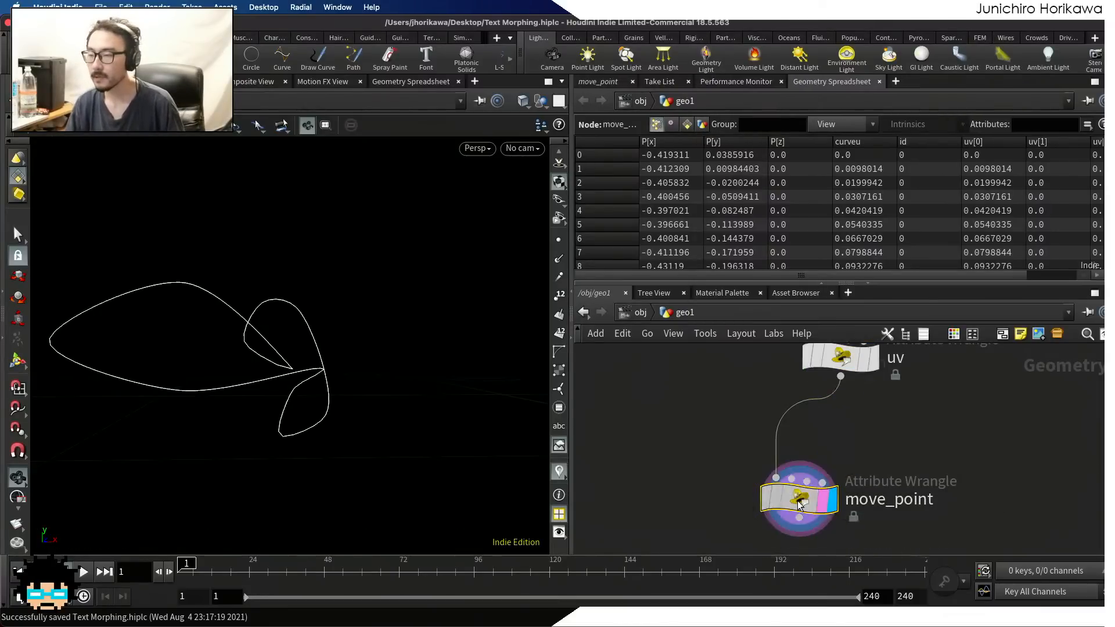
# Save the scene and shift the move_point node slightly in the network
pyautogui.press('super+s')
pyautogui.moveTo(799, 503); pyautogui.dragTo(790, 505)
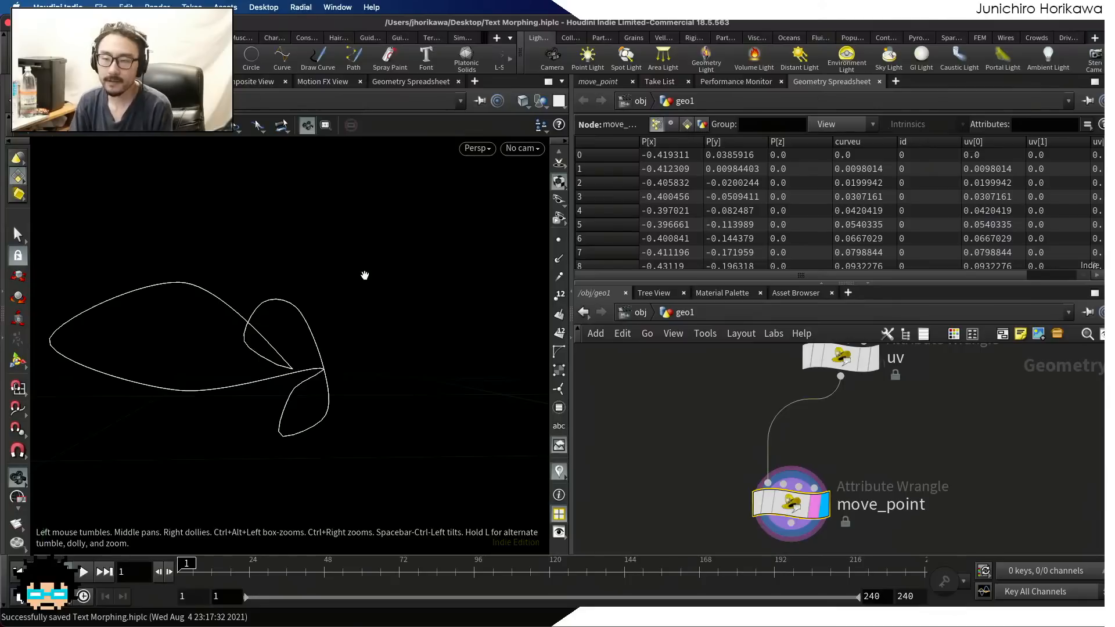
pyautogui.moveTo(364, 271); pyautogui.dragTo(356, 294)
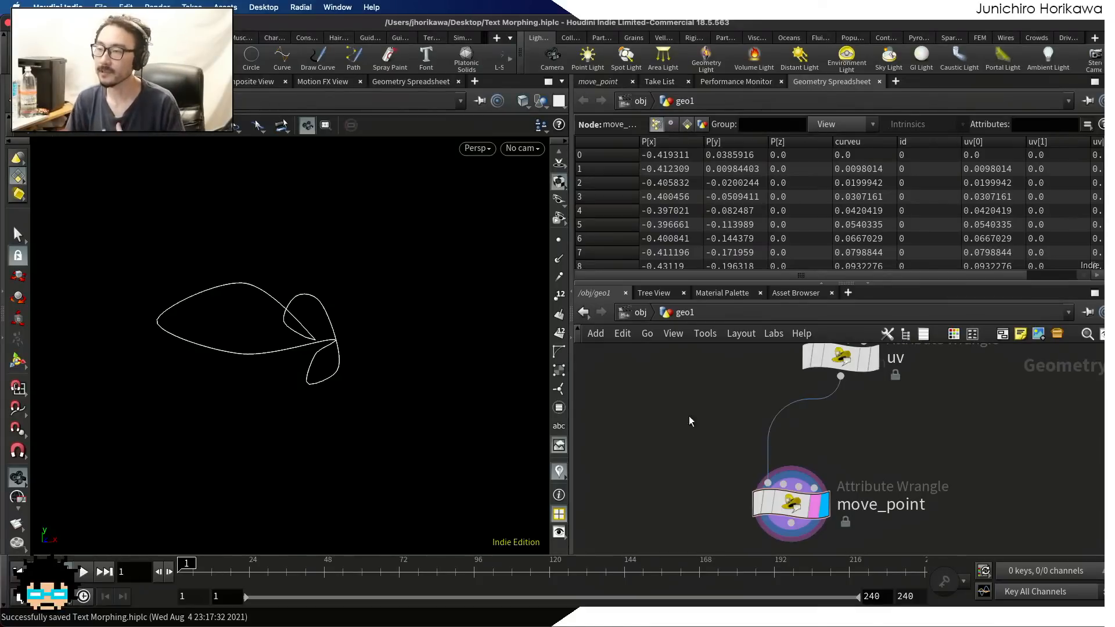
pyautogui.click(790, 503)
pyautogui.click(604, 81)
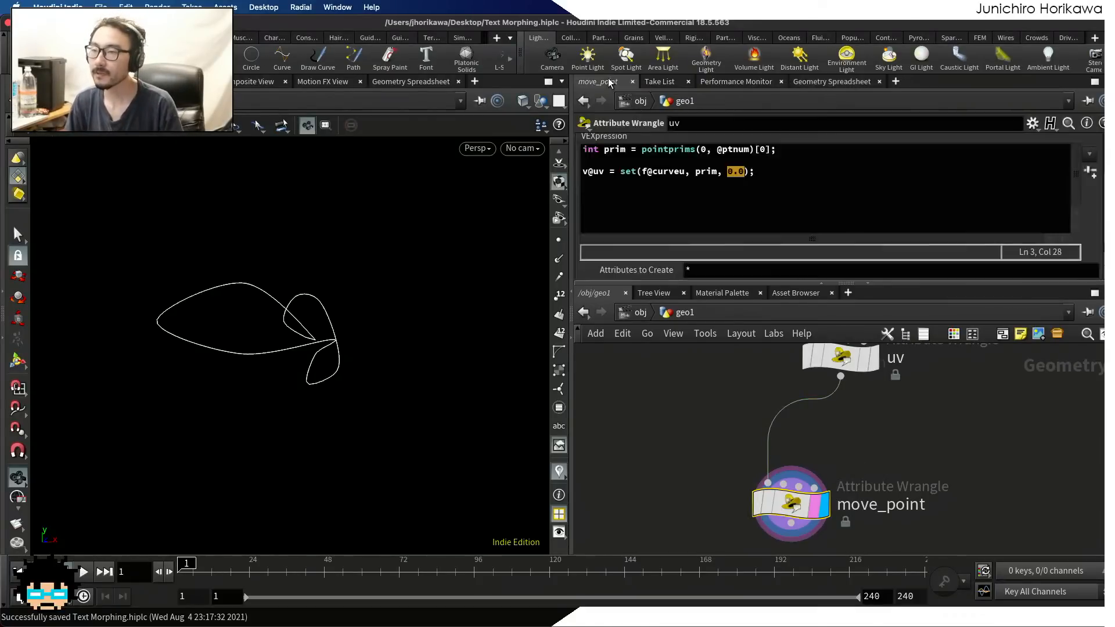
pyautogui.click(654, 177)
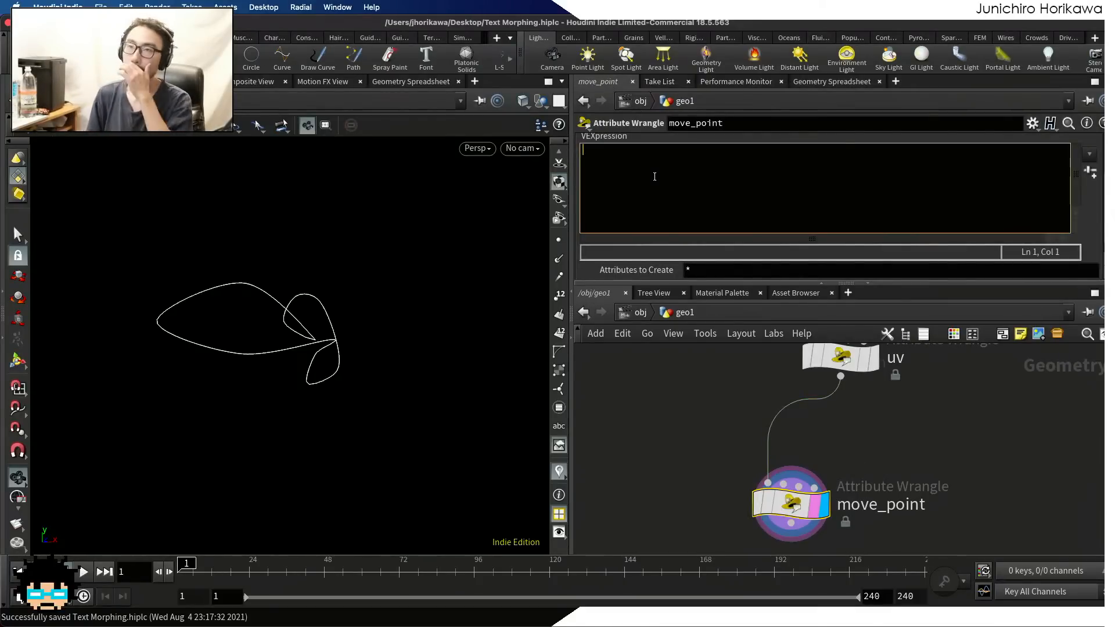
pyautogui.write('float f -')
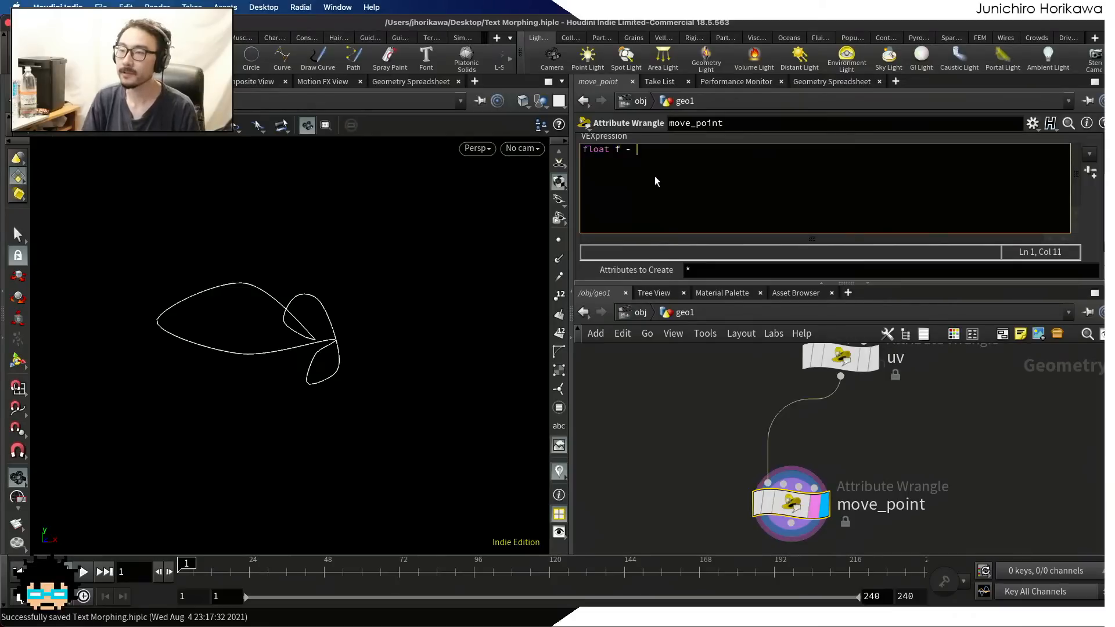
pyautogui.press('BackSpace')
pyautogui.write('= @Frame /')
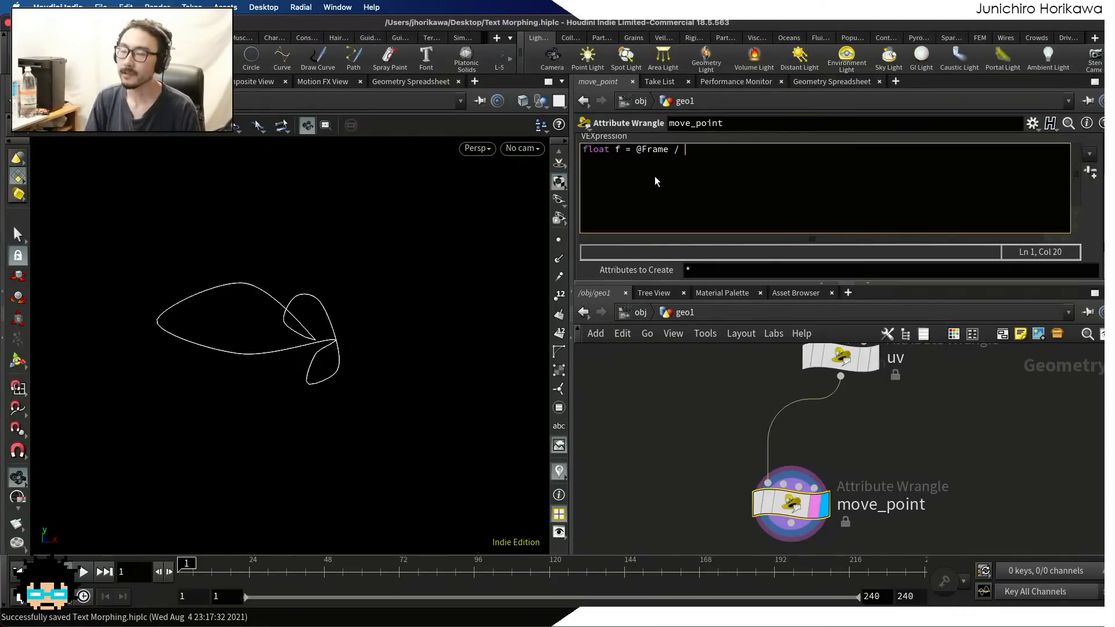
pyautogui.press('Return')
pyautogui.click(543, 569)
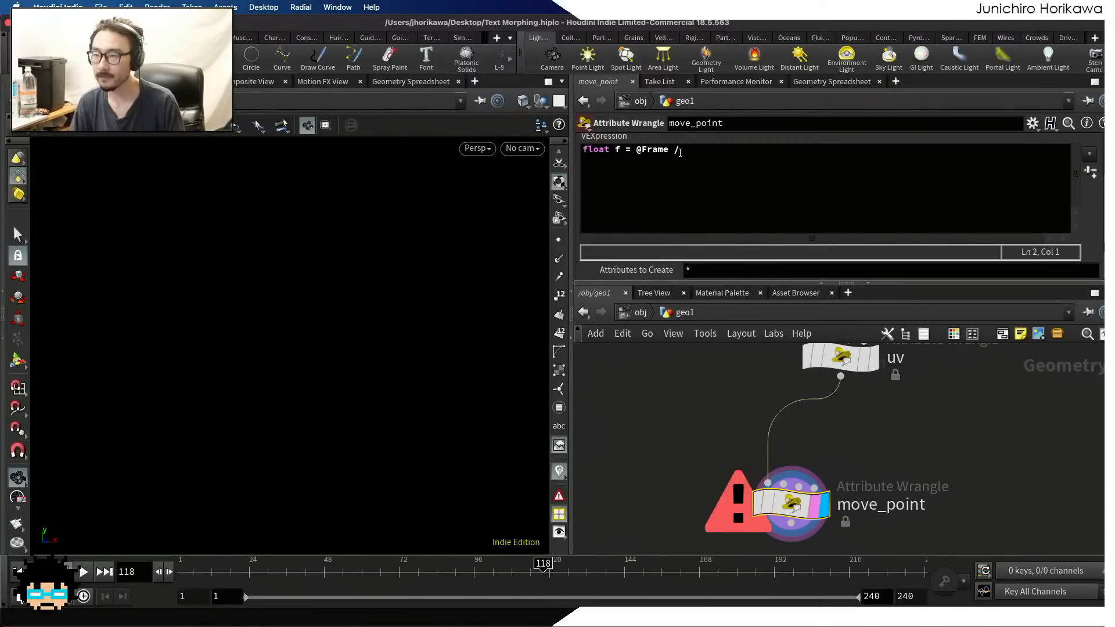
pyautogui.click(726, 167)
pyautogui.write('$FEND')
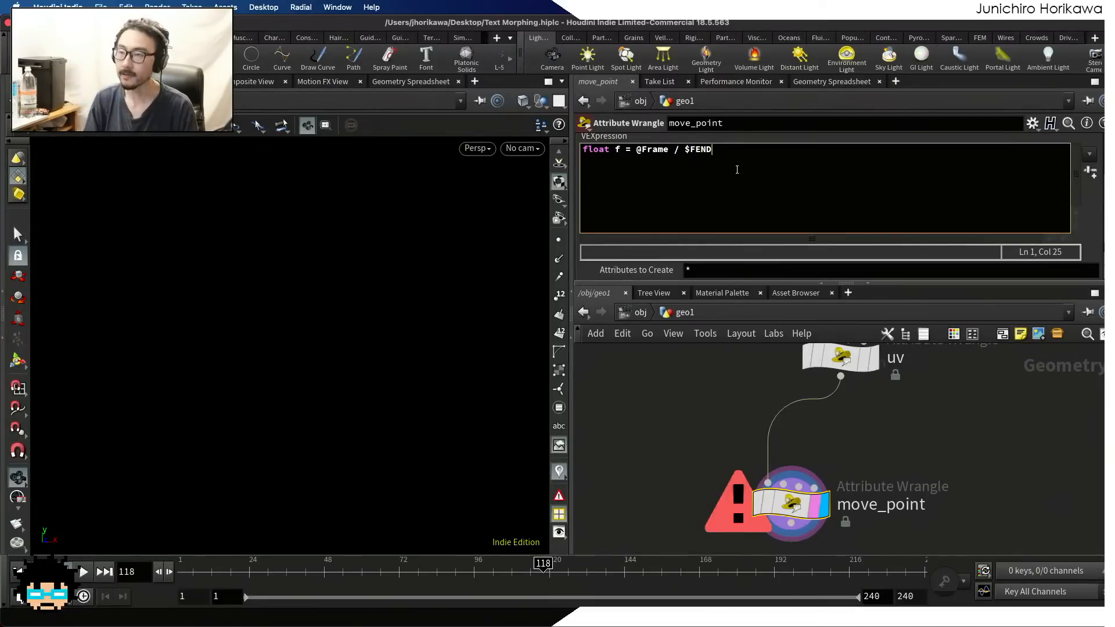
pyautogui.write(';')
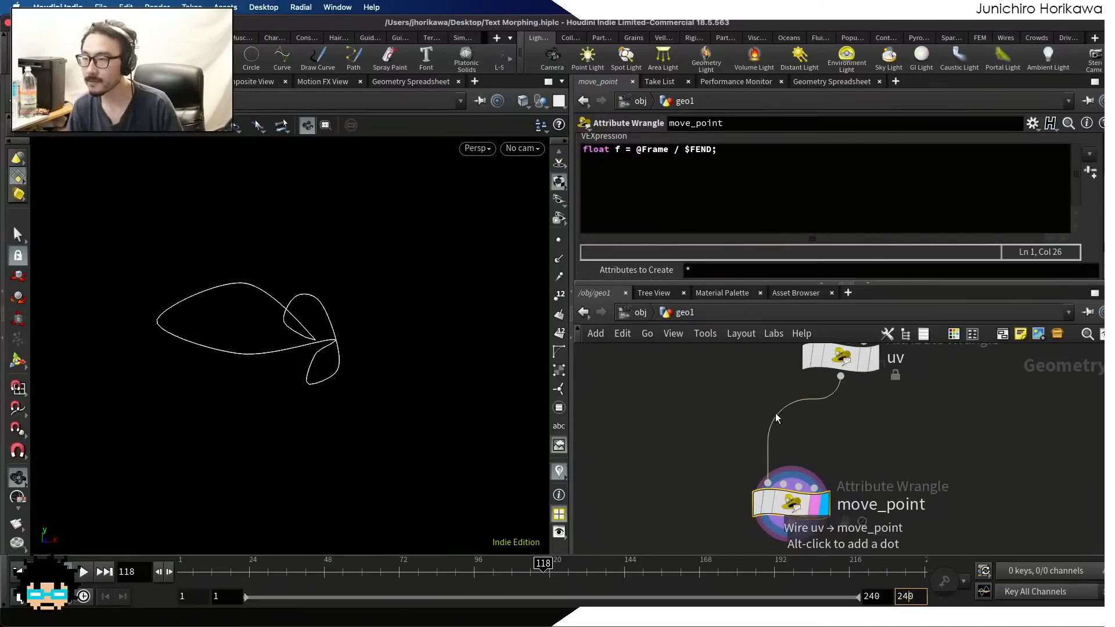
pyautogui.click(706, 150)
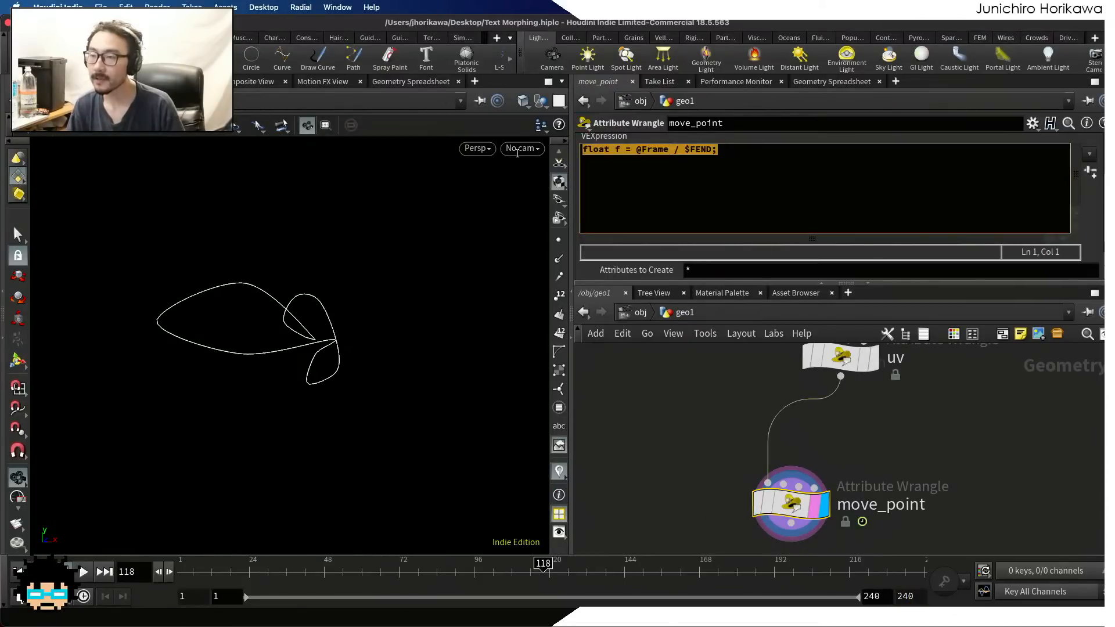
pyautogui.click(707, 150)
pyautogui.click(683, 149)
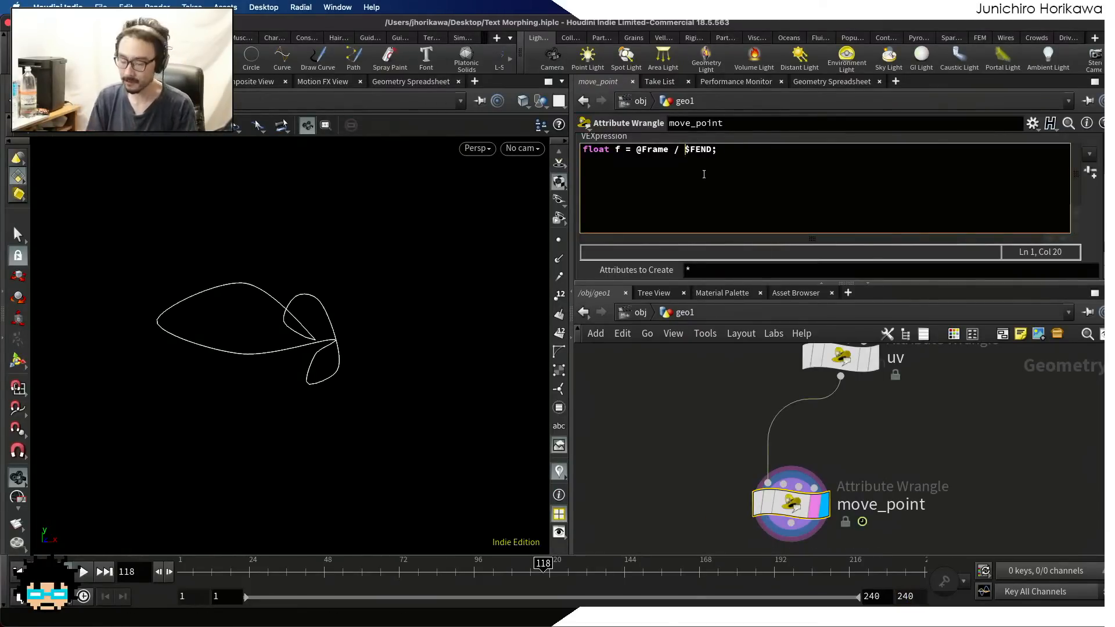
pyautogui.write('float(')
pyautogui.press('Right')
pyautogui.press('Right')
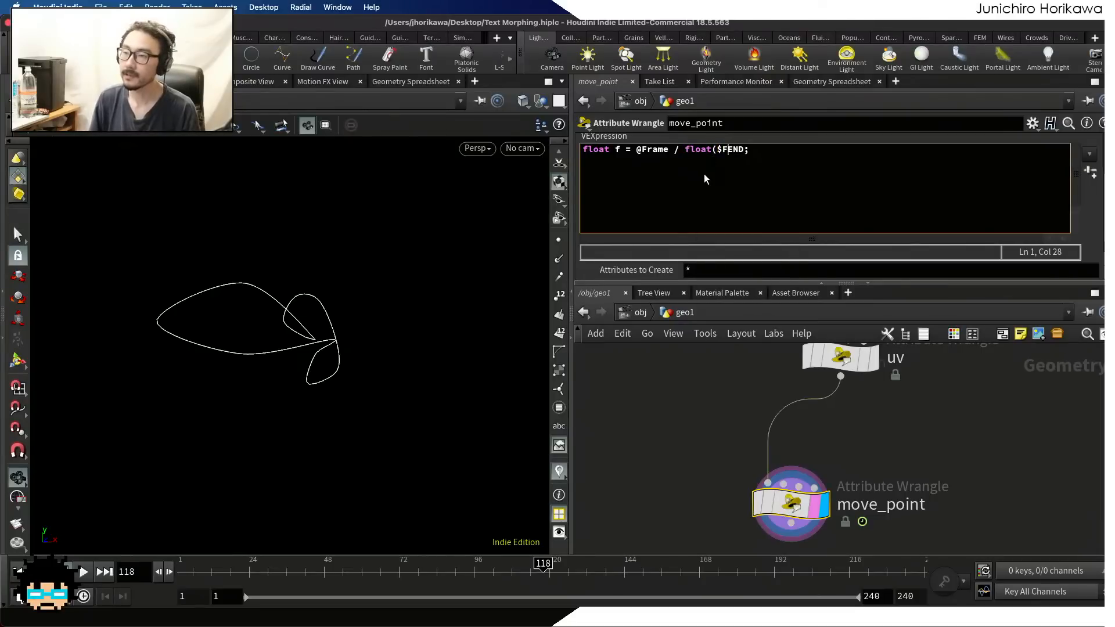
pyautogui.write(')')
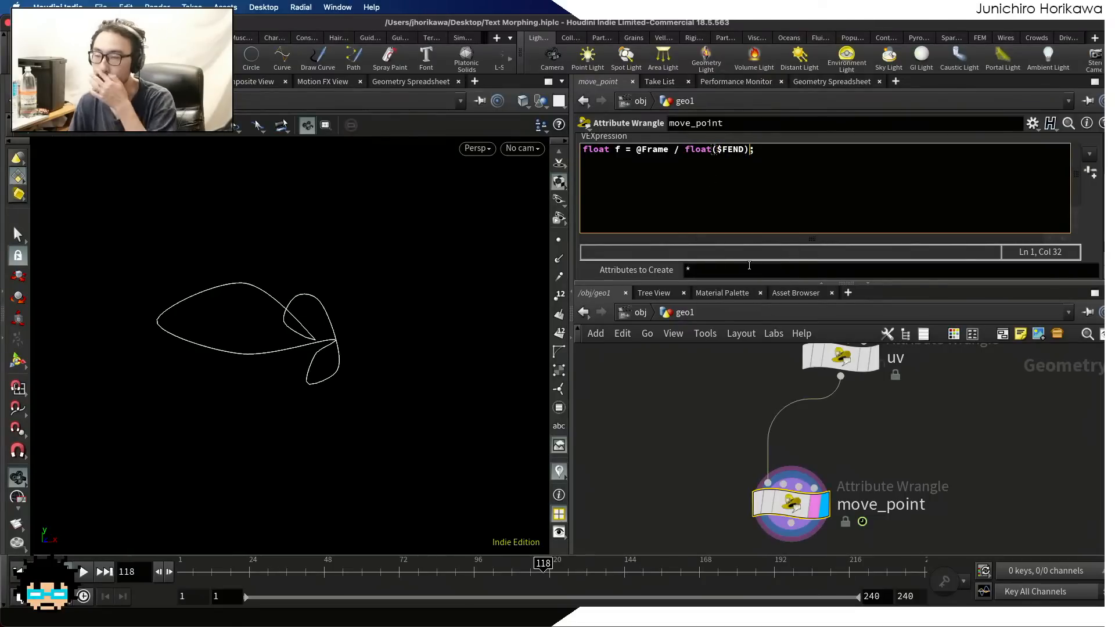
pyautogui.press('Return')
pyautogui.press('Return')
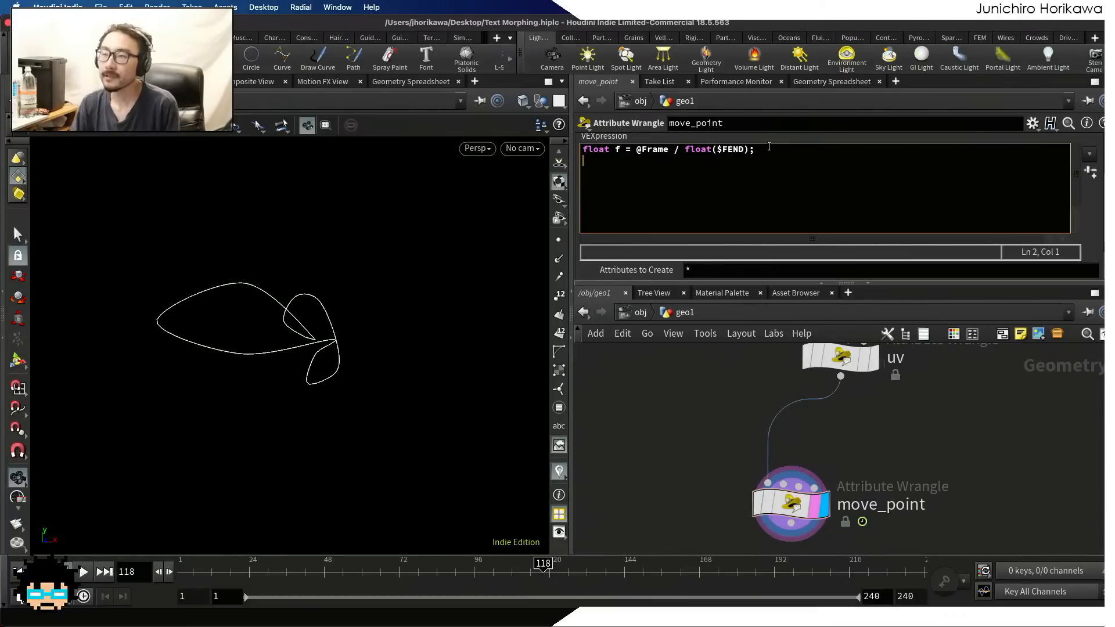
pyautogui.moveTo(769, 149); pyautogui.dragTo(637, 150)
pyautogui.click(637, 149)
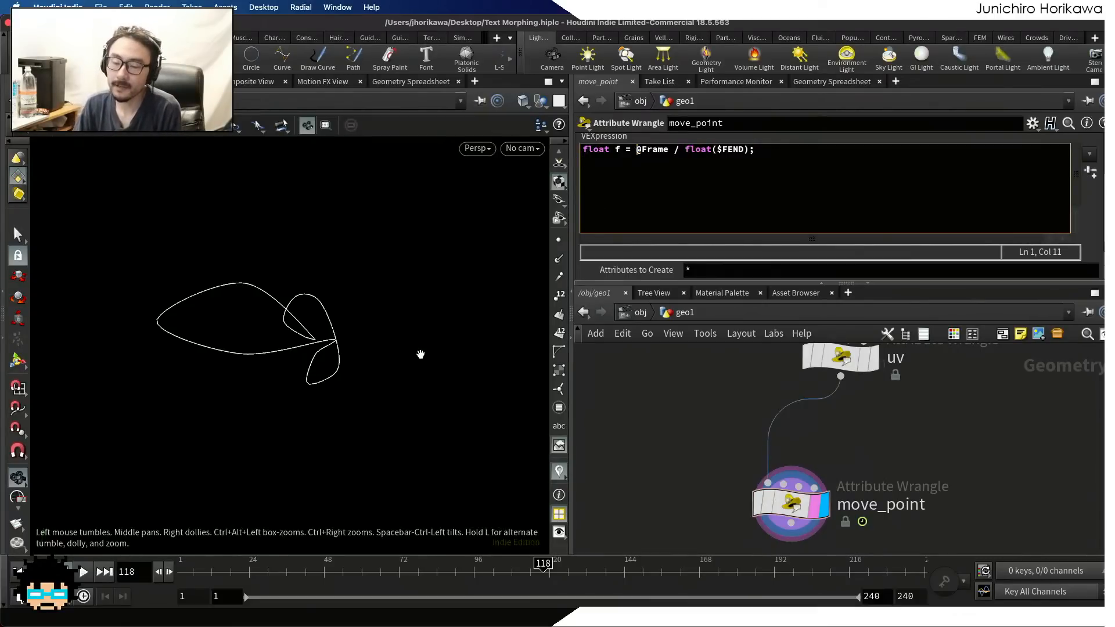
pyautogui.moveTo(192, 569)
pyautogui.mouseDown()
pyautogui.moveTo(917, 523)
pyautogui.moveTo(398, 480)
pyautogui.moveTo(324, 522)
pyautogui.mouseUp()
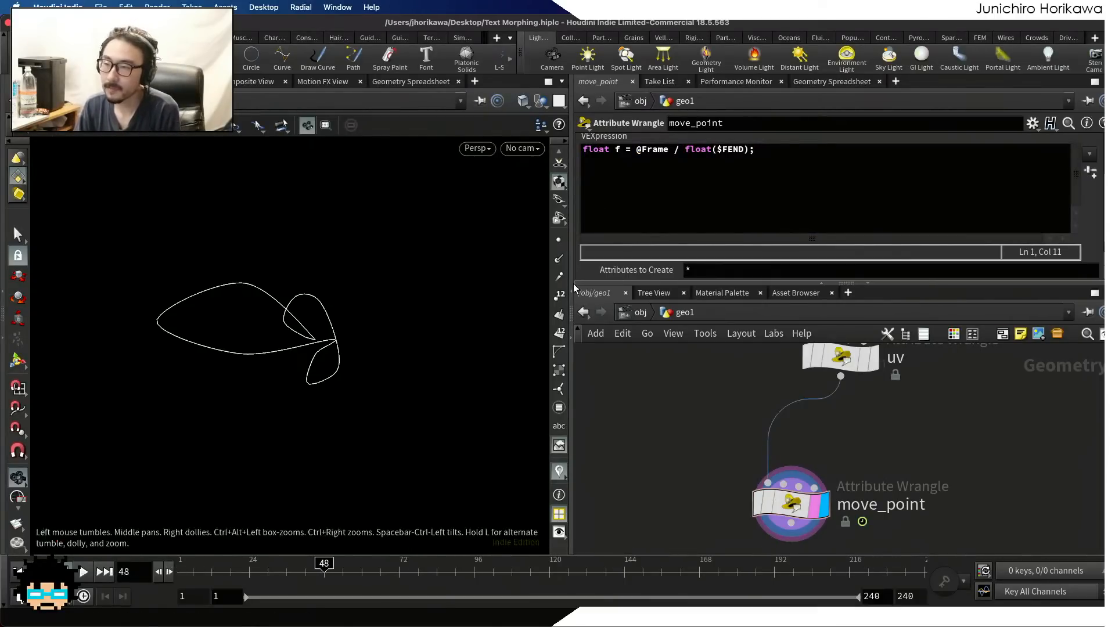
pyautogui.click(638, 149)
pyautogui.click(748, 150)
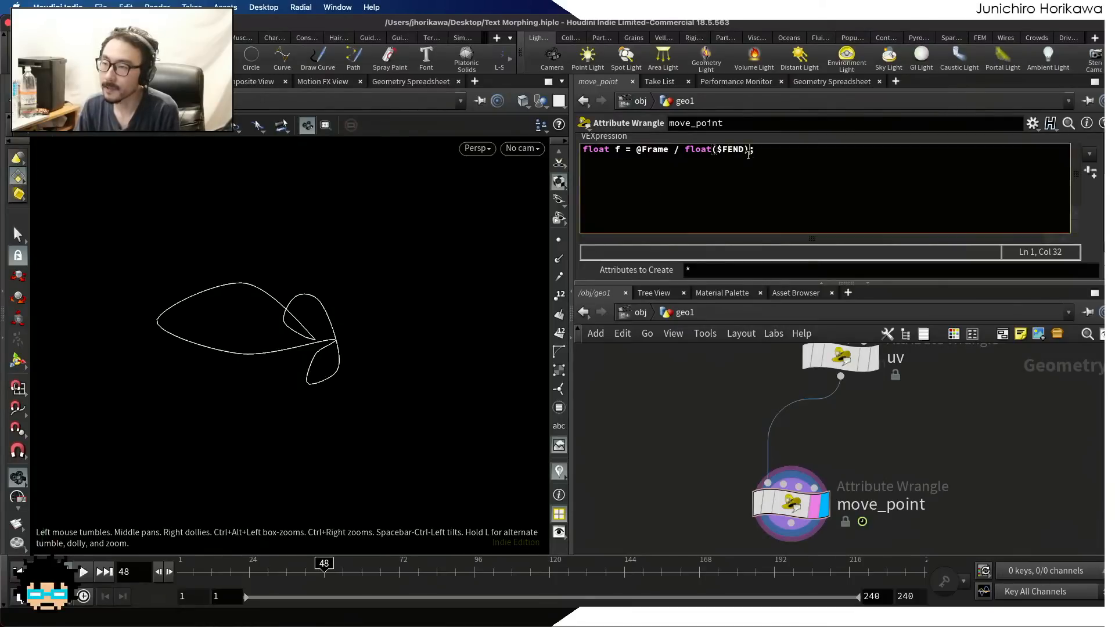
pyautogui.press('Return')
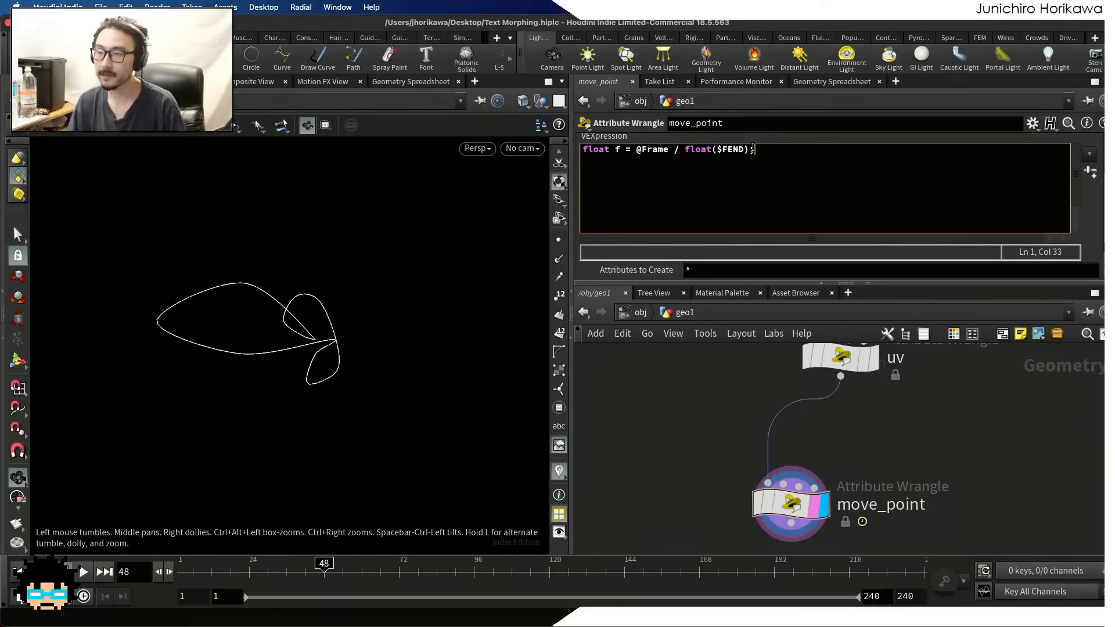
pyautogui.moveTo(754, 150); pyautogui.dragTo(634, 150)
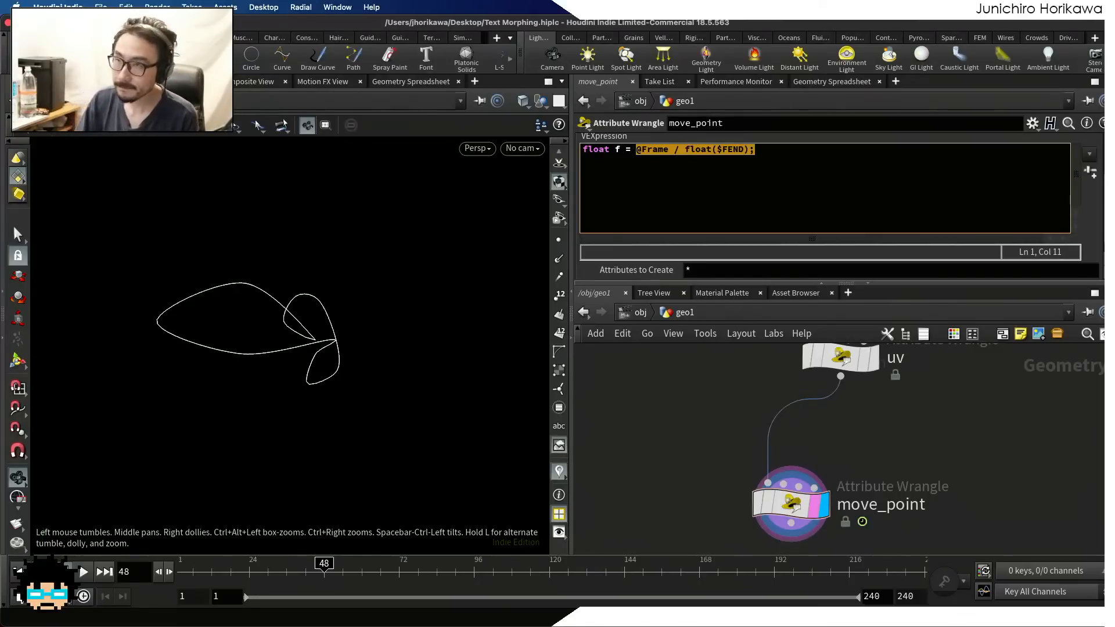
pyautogui.click(770, 170)
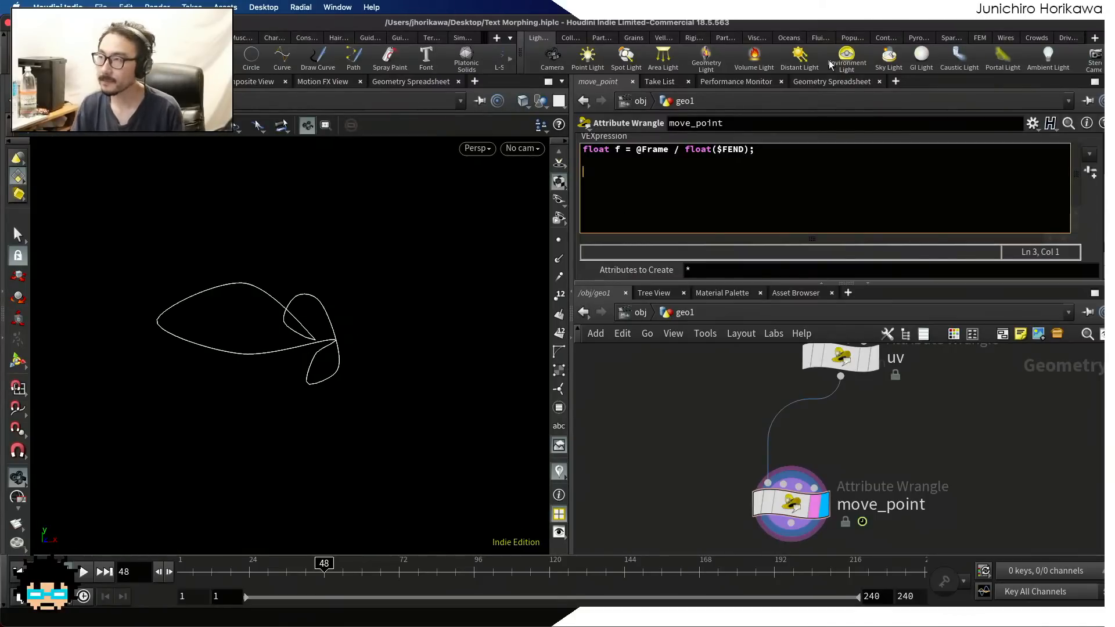
# Switch to the browser's uvsample VEX function page and examine the geometry and attr_name arguments of the first signature
pyautogui.hotkey('ctrl', 'Up')
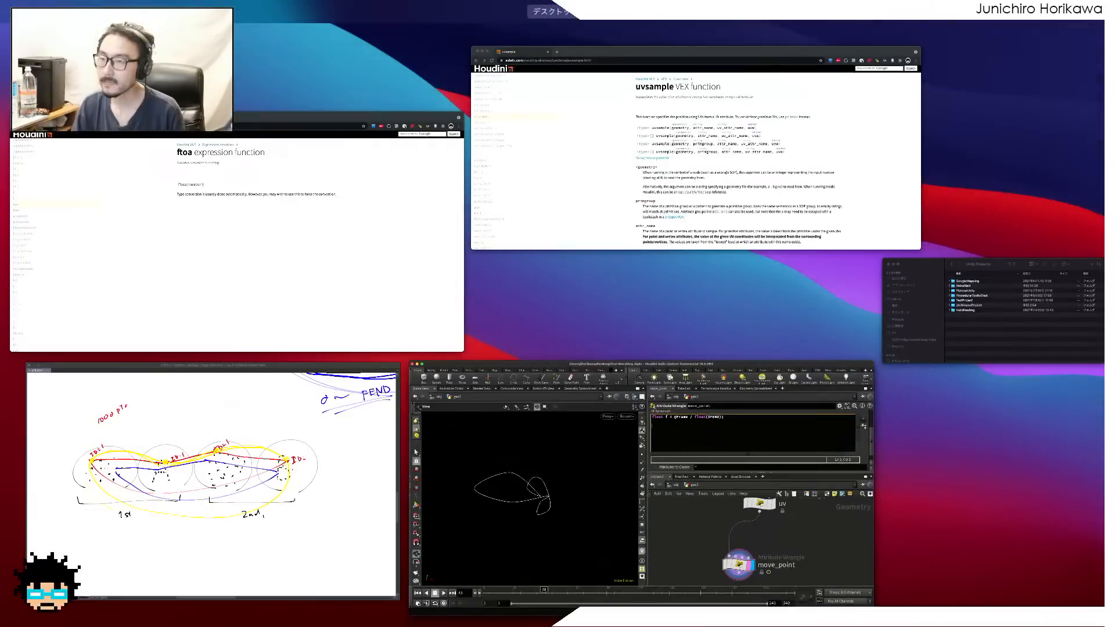
pyautogui.click(774, 77)
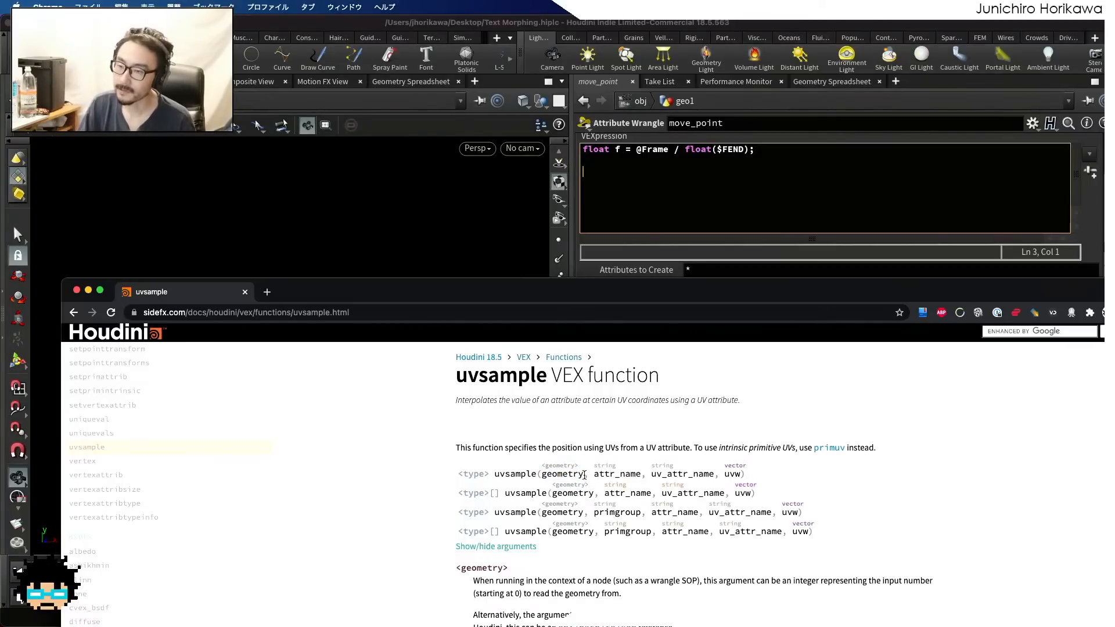
pyautogui.moveTo(584, 475); pyautogui.dragTo(539, 475)
pyautogui.moveTo(509, 293); pyautogui.dragTo(542, 555)
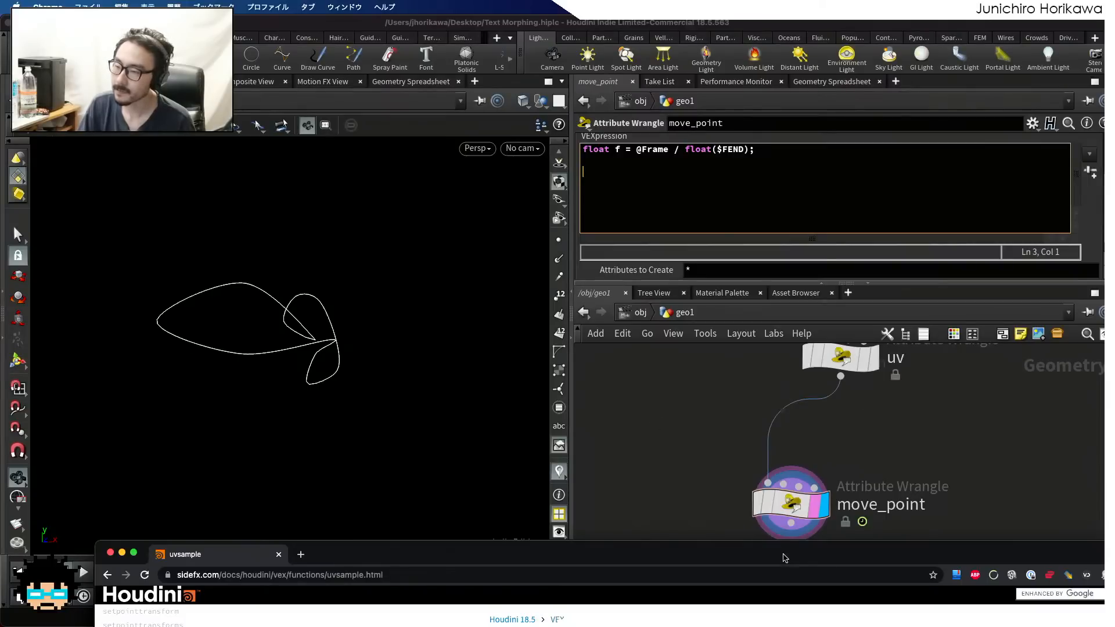
pyautogui.moveTo(783, 558); pyautogui.dragTo(743, 228)
pyautogui.moveTo(581, 407)
pyautogui.mouseDown()
pyautogui.moveTo(535, 408)
pyautogui.moveTo(636, 404)
pyautogui.mouseUp()
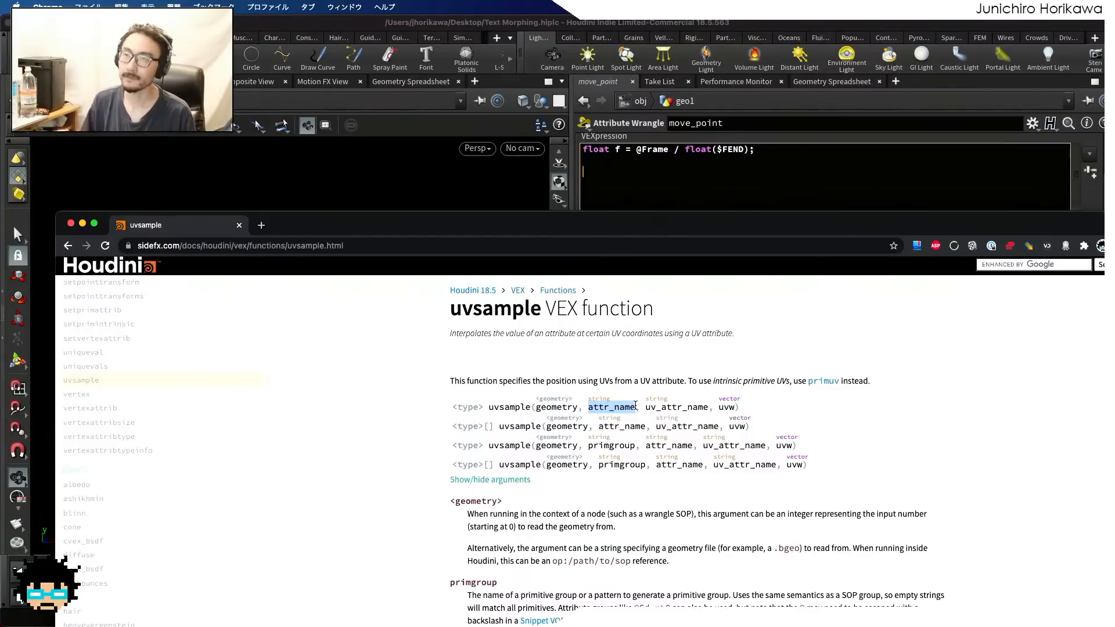
pyautogui.moveTo(639, 228); pyautogui.dragTo(648, 530)
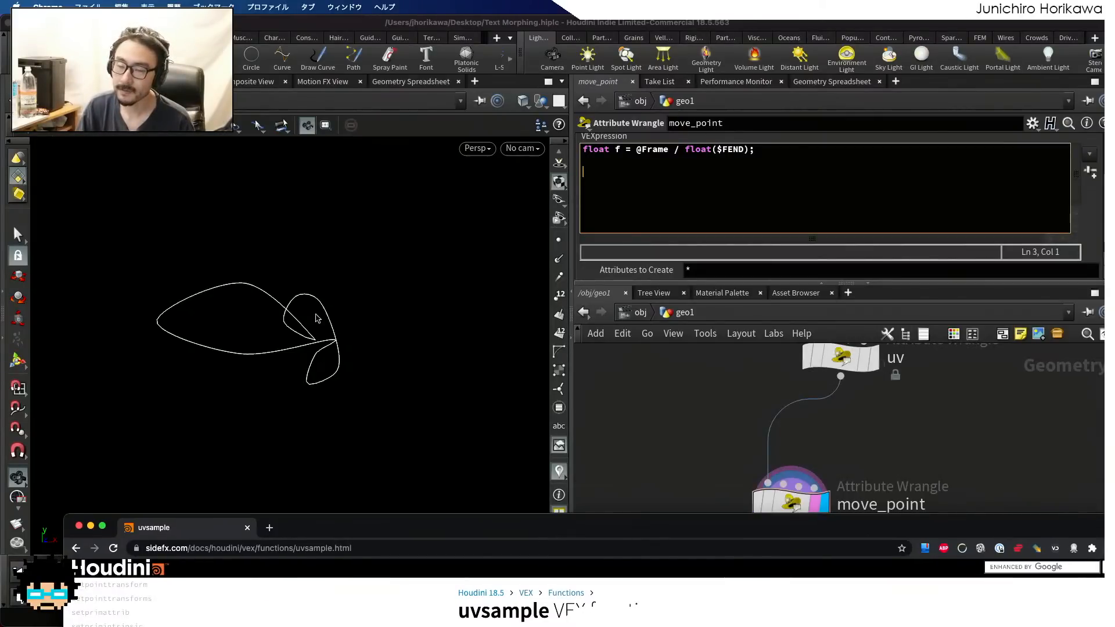
pyautogui.moveTo(495, 519); pyautogui.dragTo(495, 260)
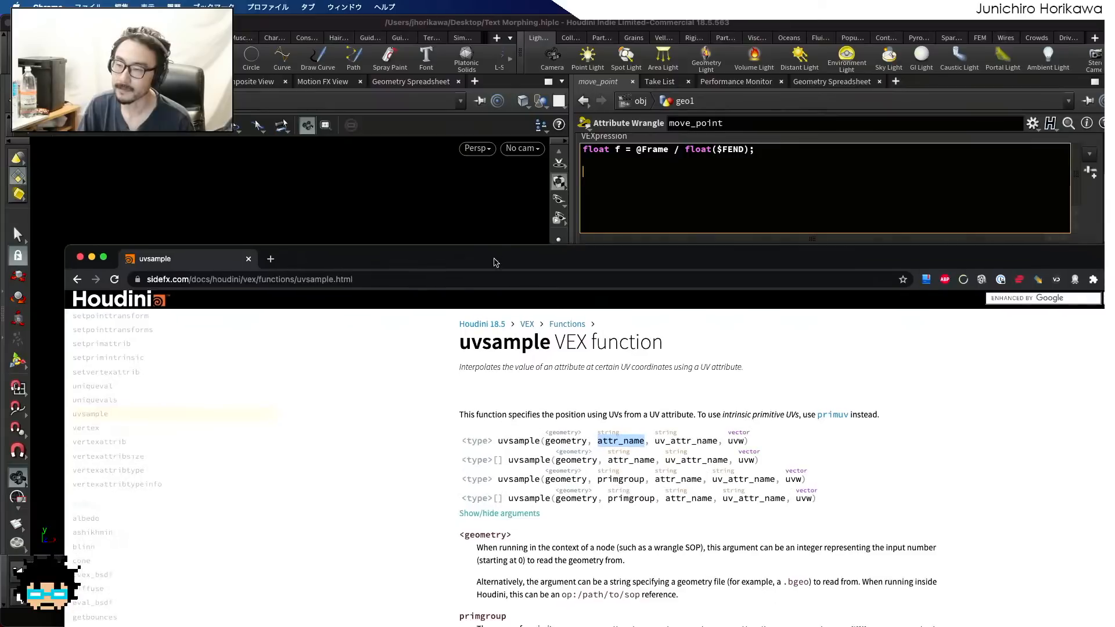
pyautogui.click(626, 442)
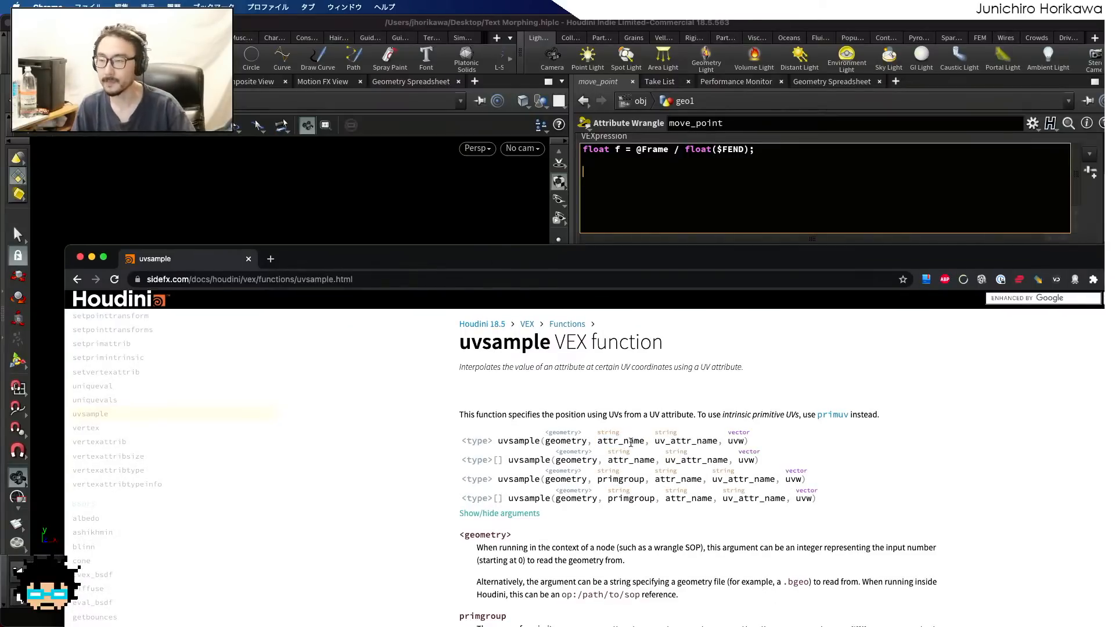
# Examine the uv_attr_name and uvw arguments of the first uvsample signature, and move the documentation window out of the way
pyautogui.moveTo(596, 441); pyautogui.dragTo(716, 443)
pyautogui.click(669, 444)
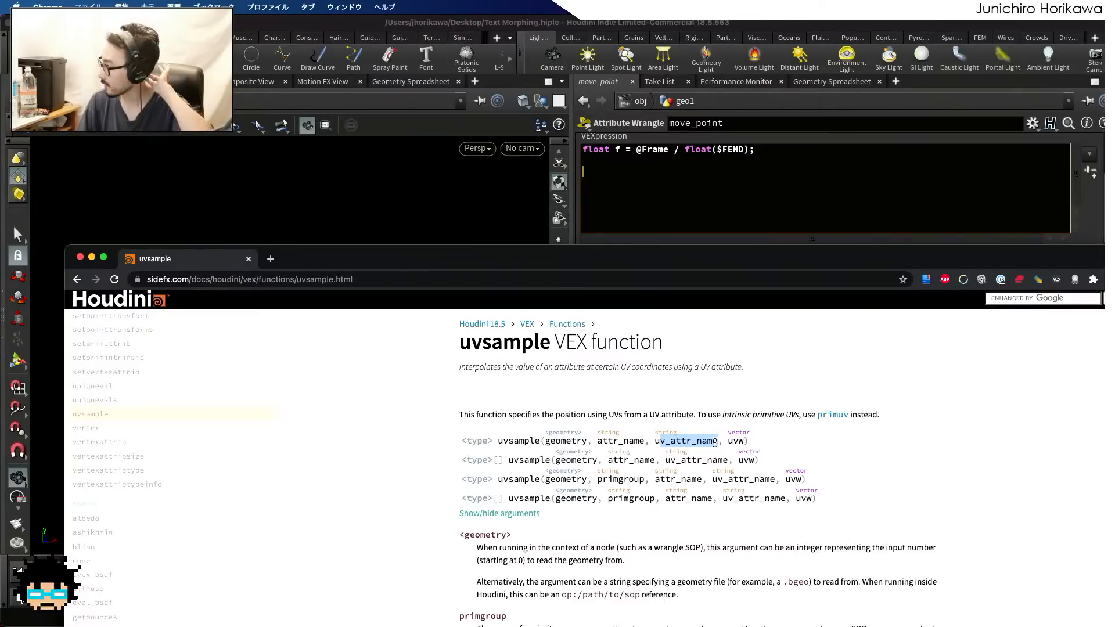
pyautogui.click(680, 445)
pyautogui.moveTo(718, 443); pyautogui.dragTo(669, 444)
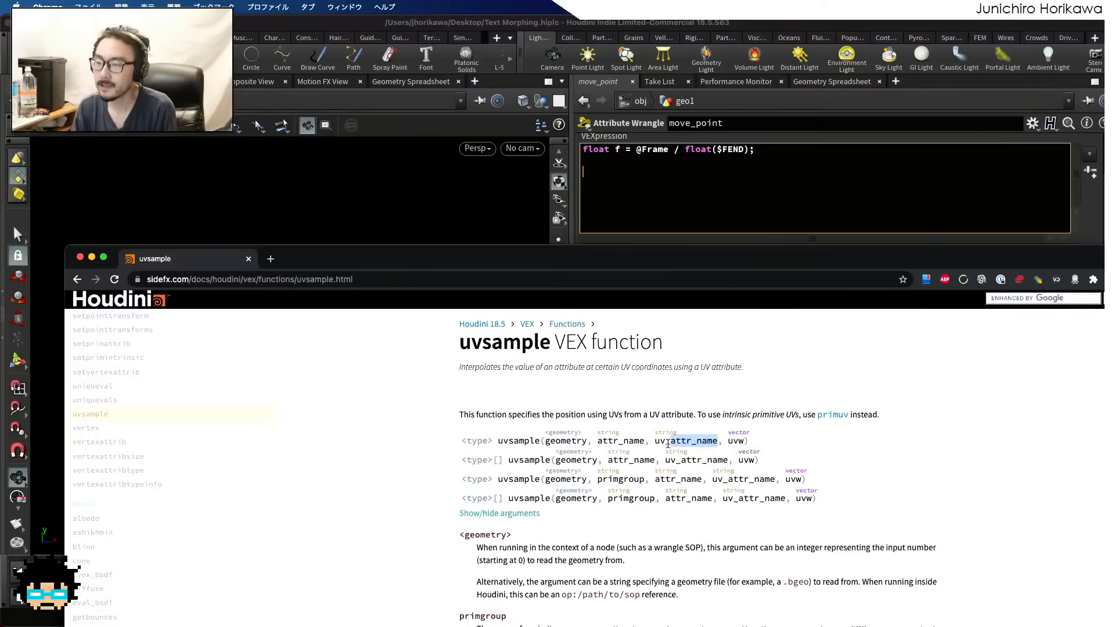
pyautogui.click(733, 442)
pyautogui.moveTo(744, 442); pyautogui.dragTo(725, 443)
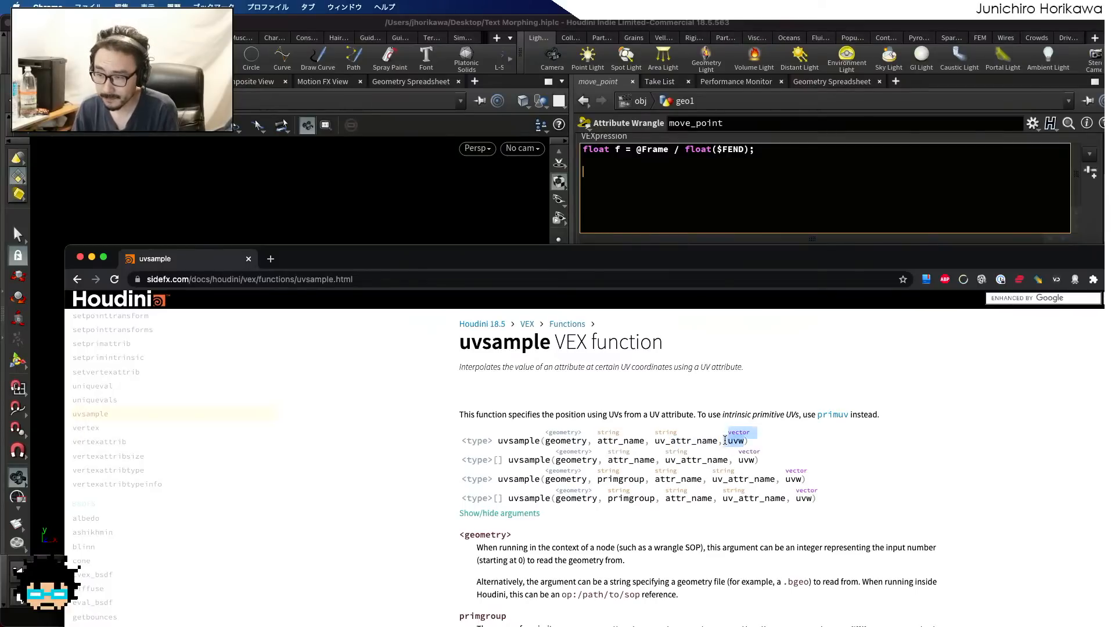
pyautogui.moveTo(698, 256); pyautogui.dragTo(737, 519)
# Return to Houdini and write vector pos = uvsample(0, "P", "uv", on the third line of the move_point VEXpression
pyautogui.click(673, 351)
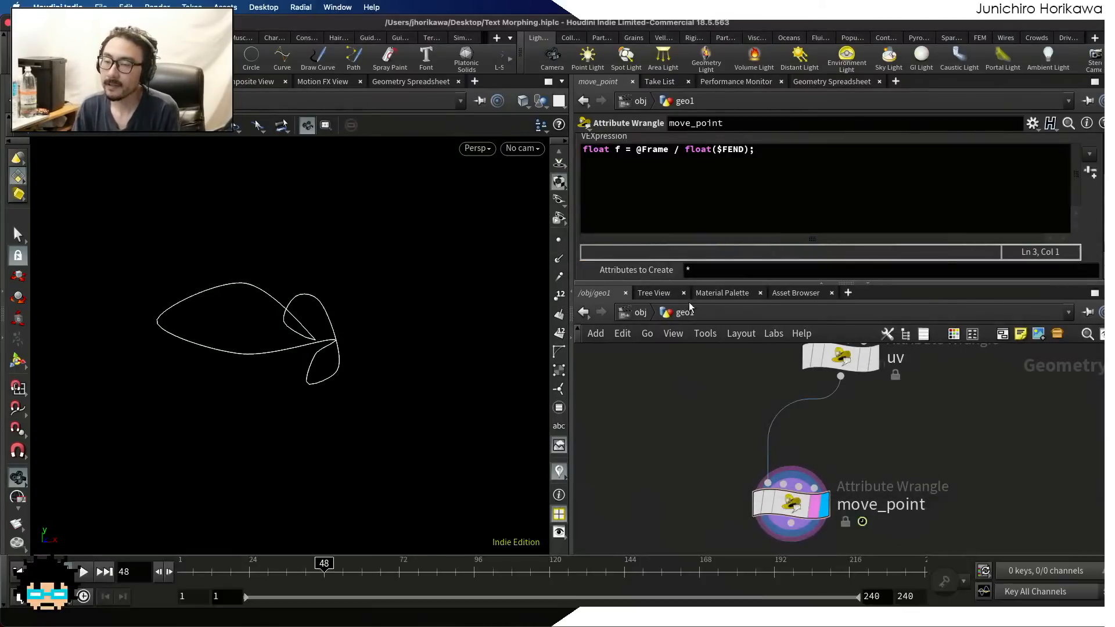
pyautogui.click(668, 173)
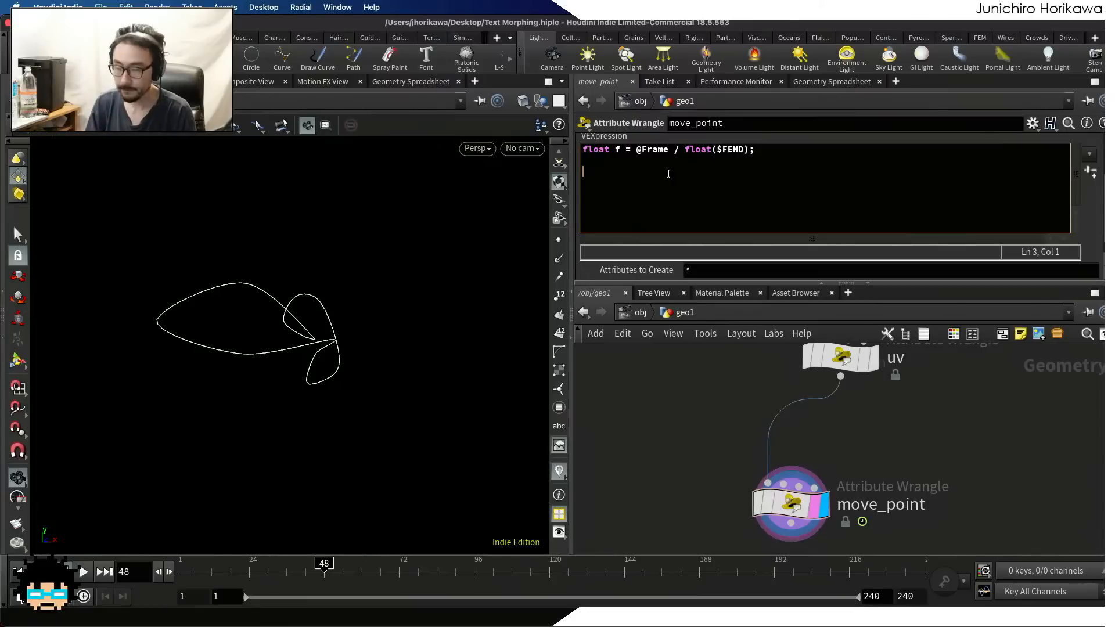
pyautogui.write('vector po')
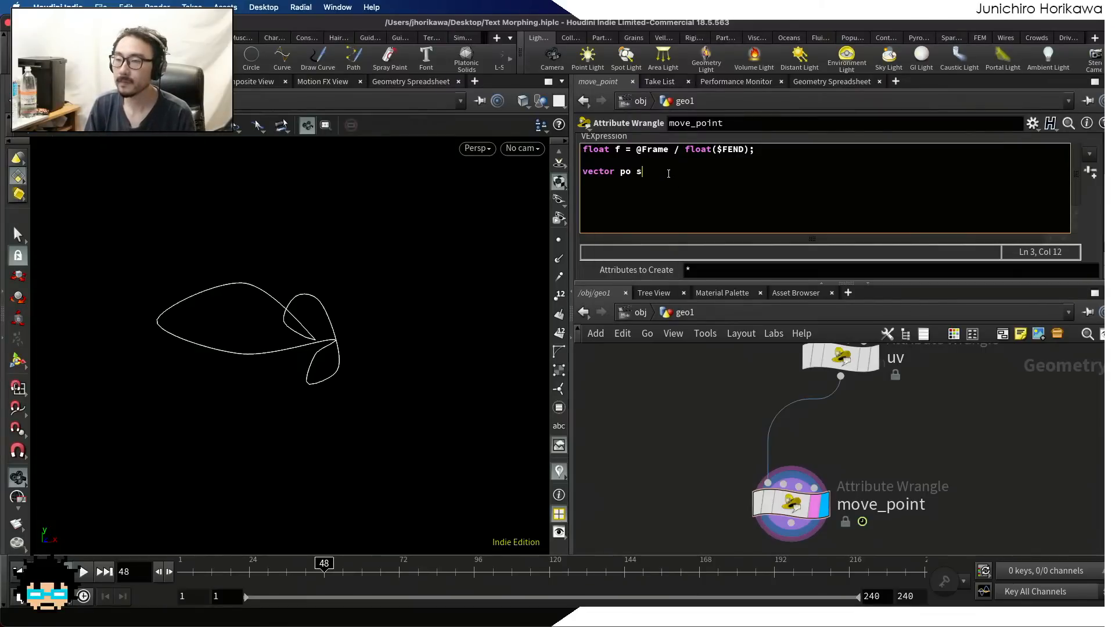
pyautogui.write('s = uv')
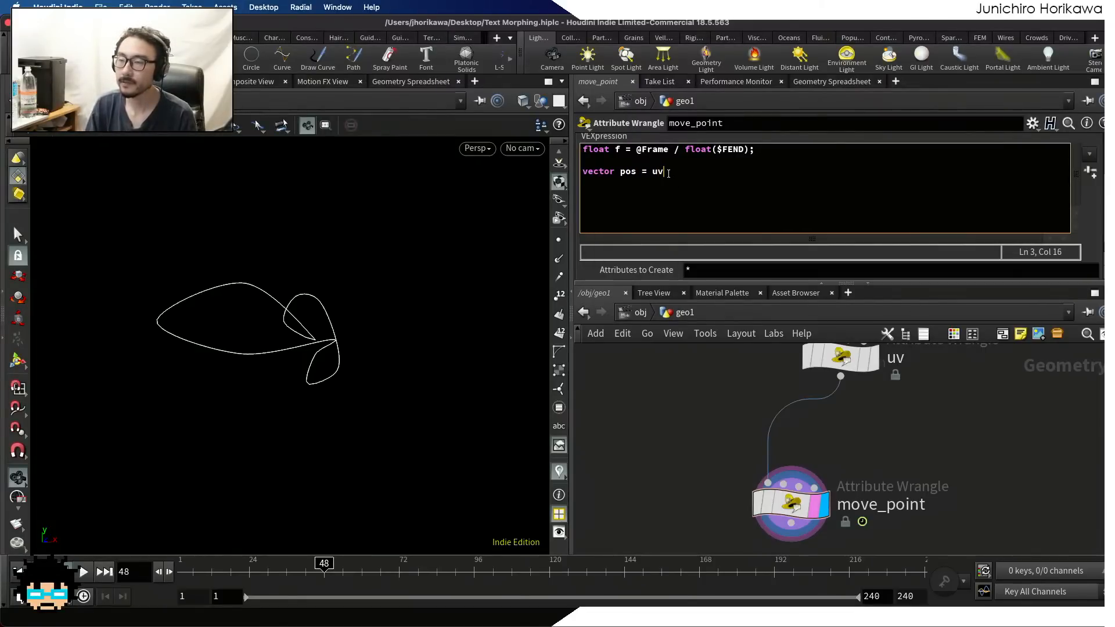
pyautogui.write('sample(0,')
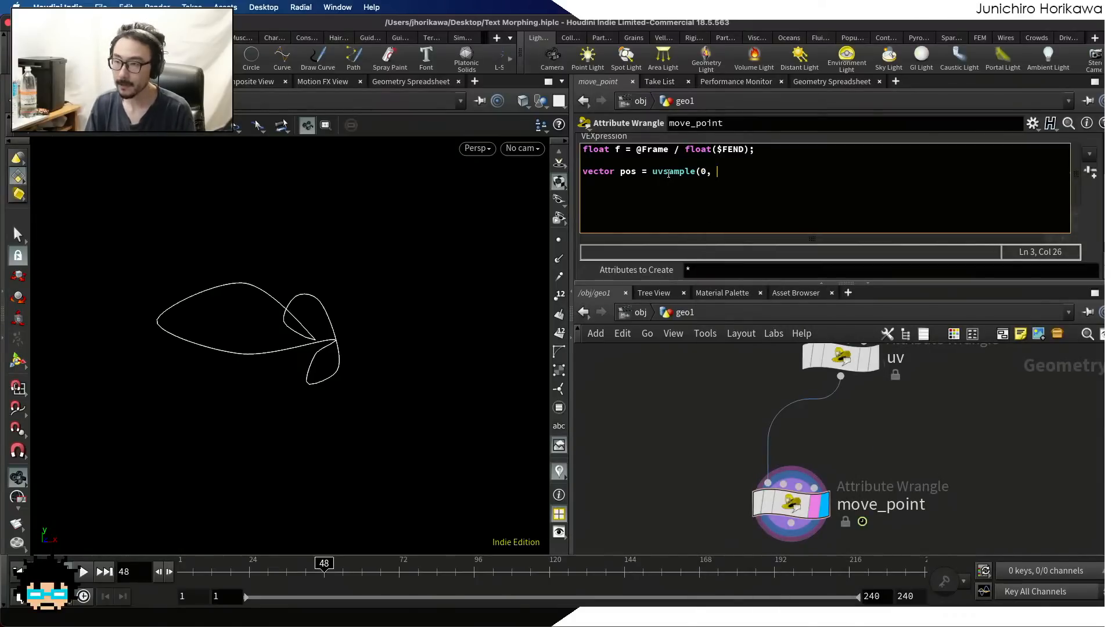
pyautogui.press('BackSpace')
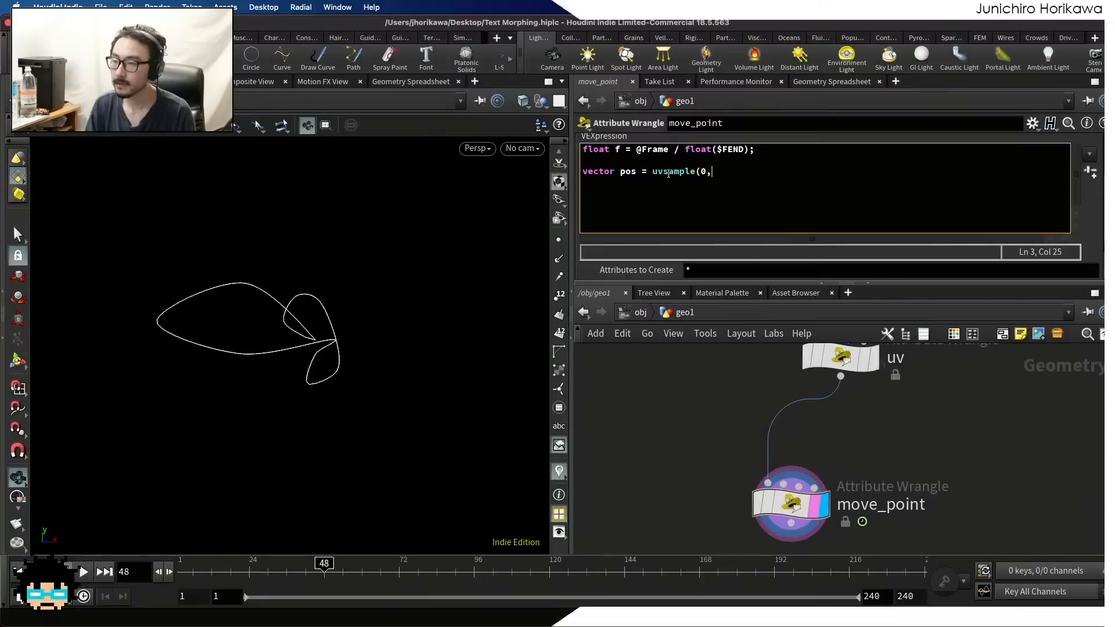
pyautogui.write('"P", "uv",')
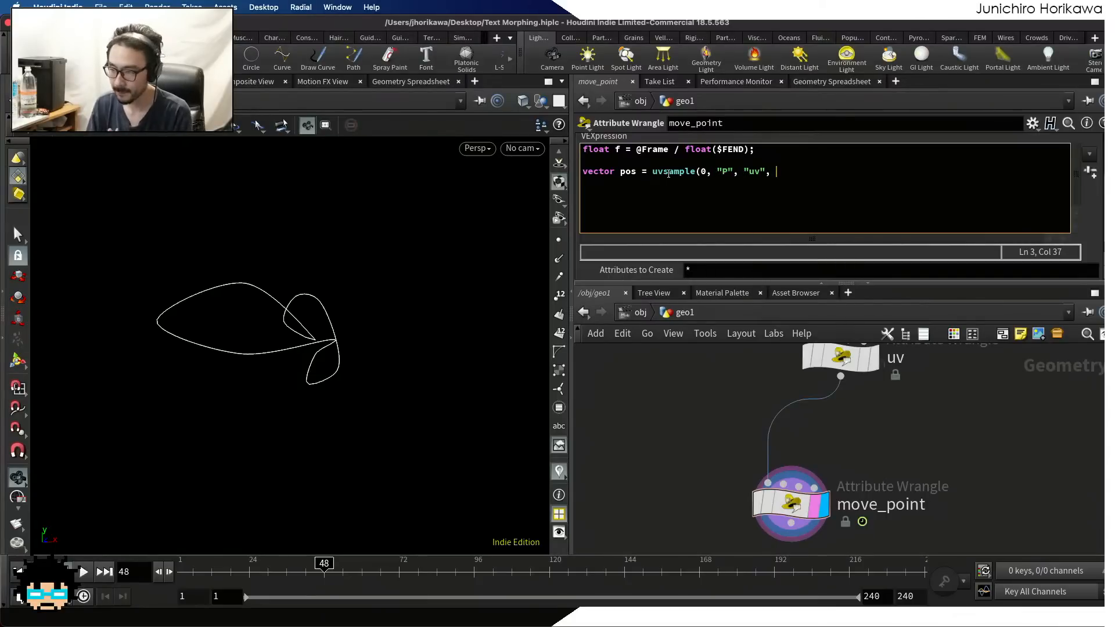
pyautogui.hotkey('ctrl', 'Up')
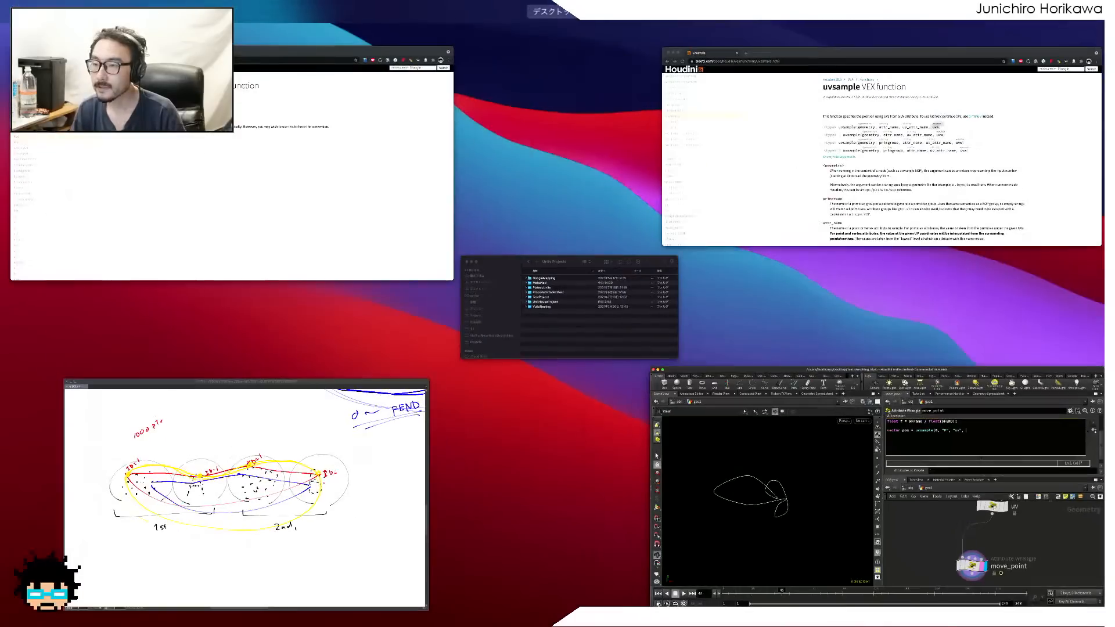
pyautogui.click(843, 207)
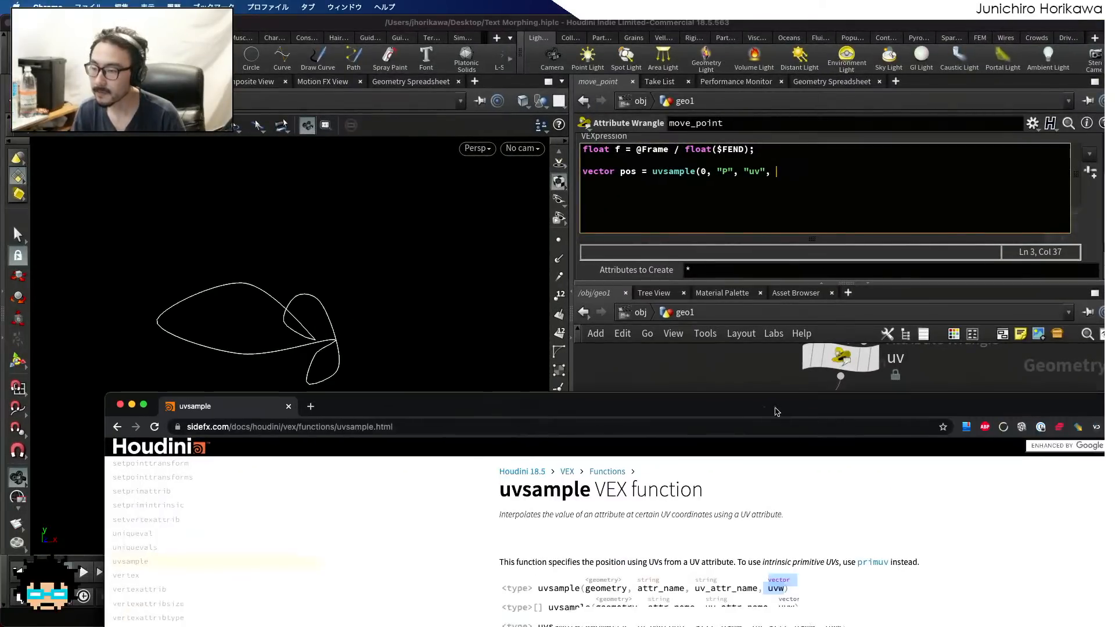
pyautogui.click(821, 188)
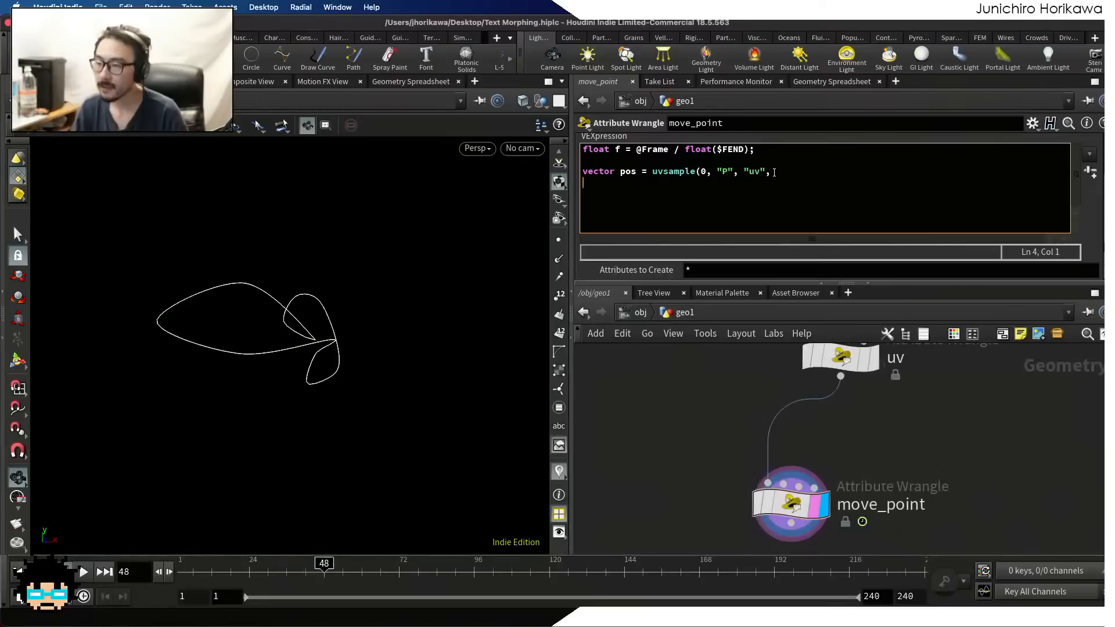
pyautogui.write('set')
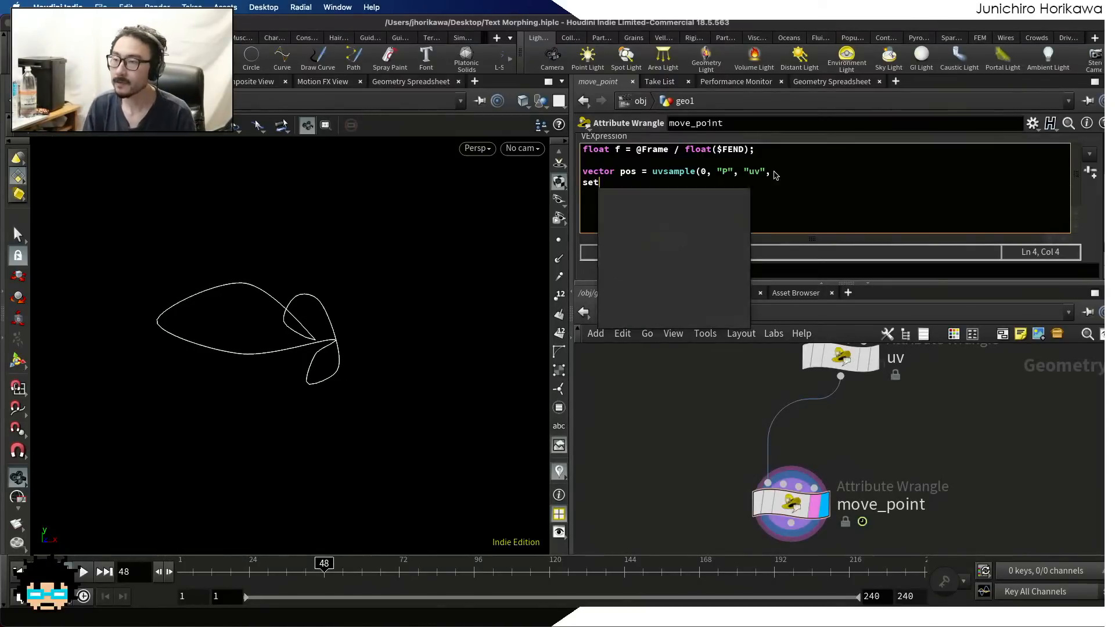
pyautogui.press('BackSpace')
pyautogui.press('BackSpace')
pyautogui.press('BackSpace')
pyautogui.write('set')
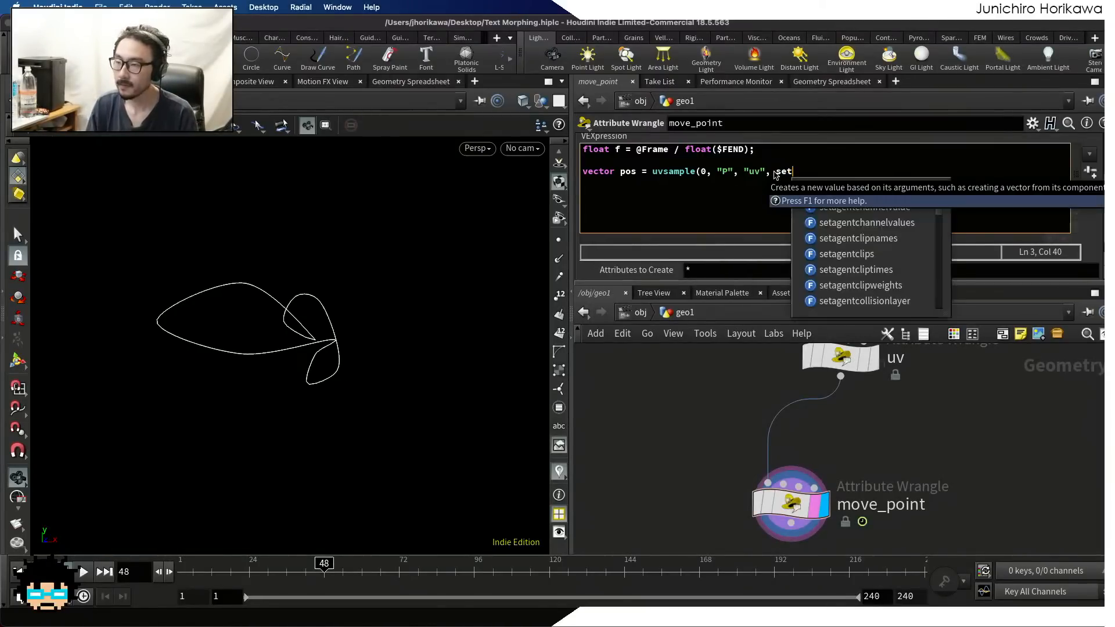
pyautogui.write('()')
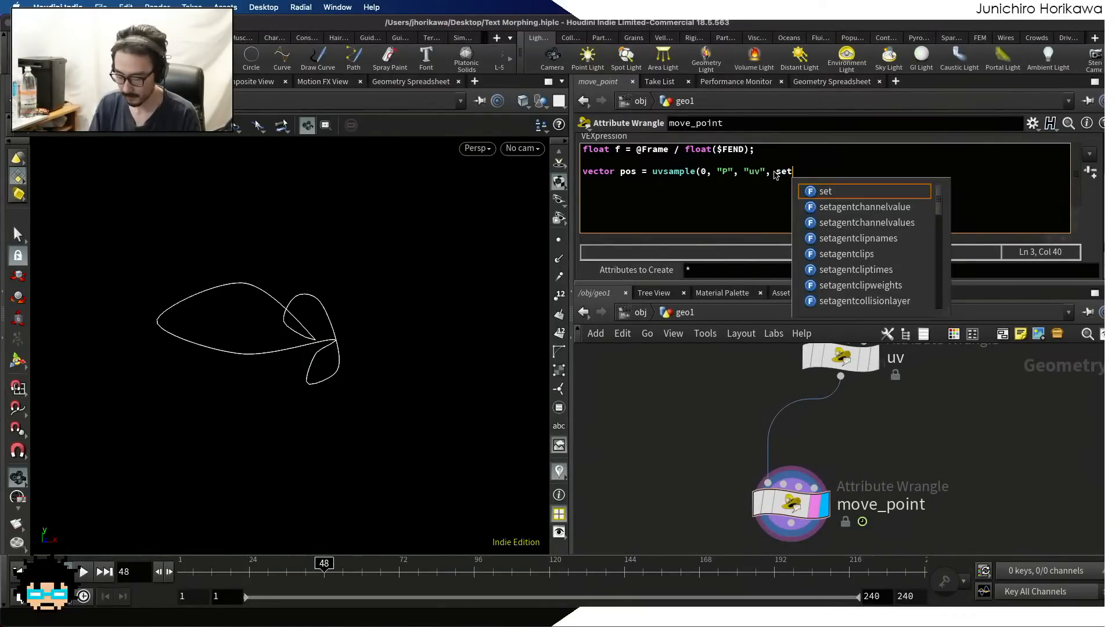
pyautogui.write(');')
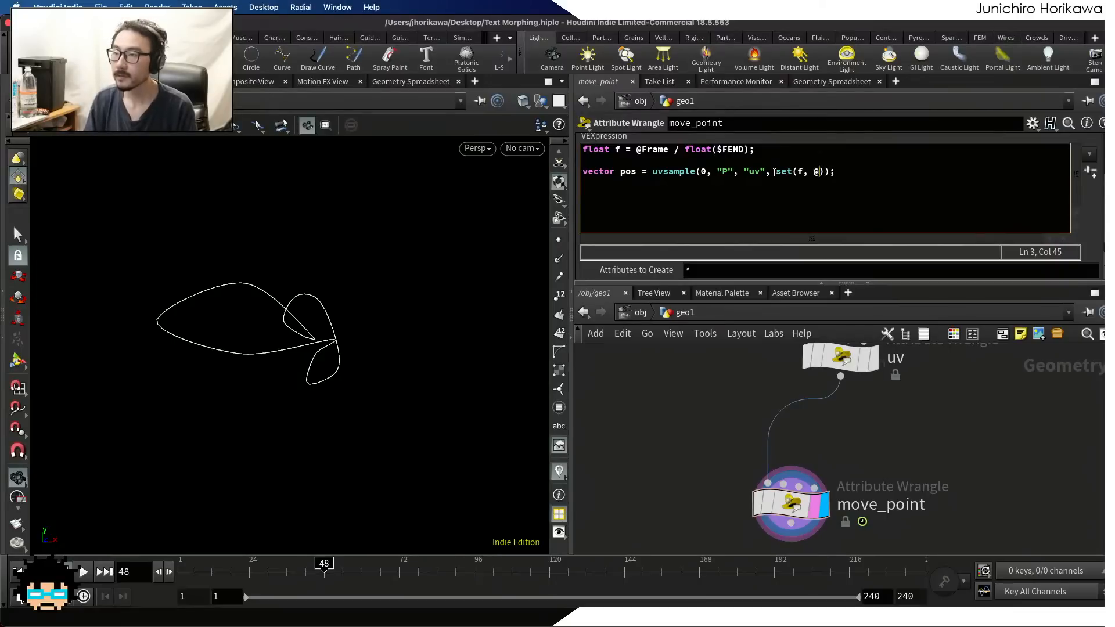
pyautogui.write('mnum, 0.0')
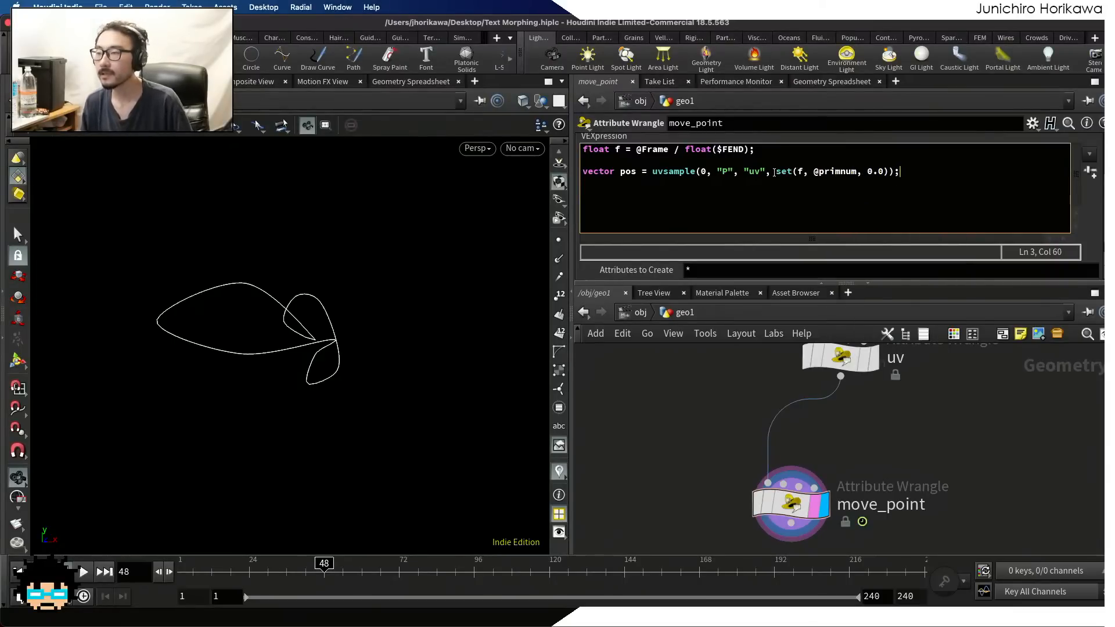
# Scrub the timeline to frame 15 and add int pt = addpoint(0, pos); on the fifth line of the move_point VEXpression
pyautogui.press('Return')
pyautogui.press('Return')
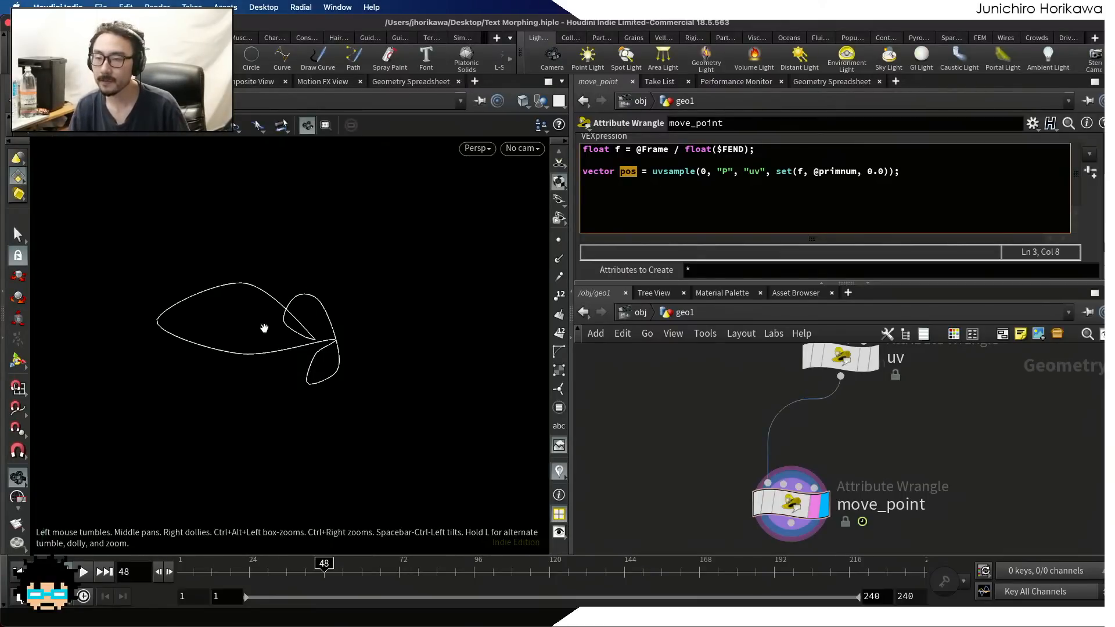
pyautogui.moveTo(274, 575); pyautogui.dragTo(220, 574)
pyautogui.click(752, 199)
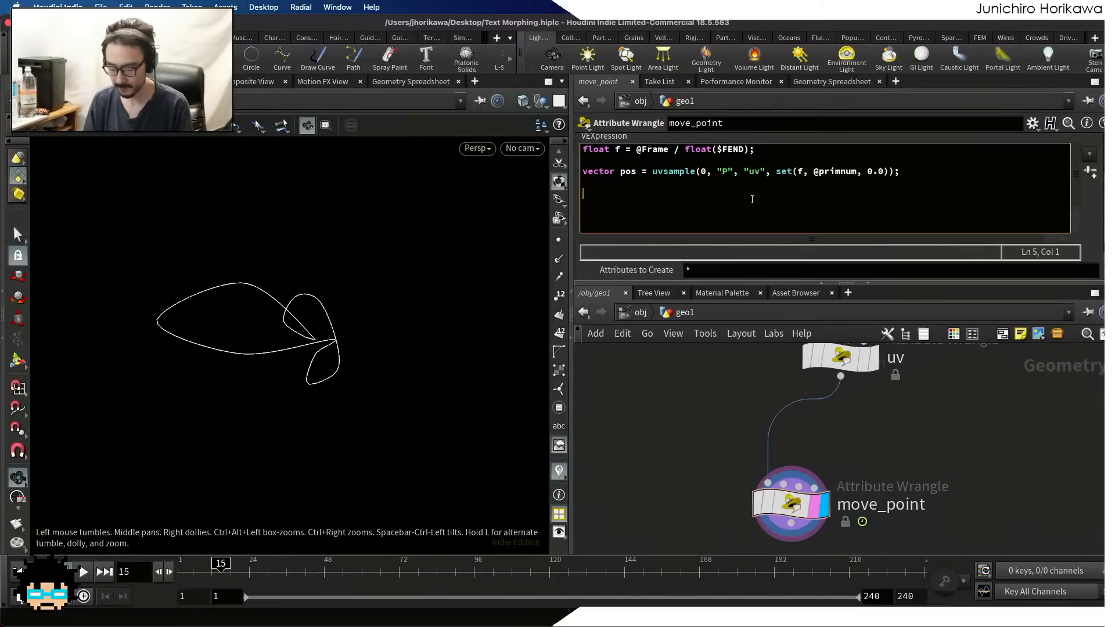
pyautogui.write('int pt ')
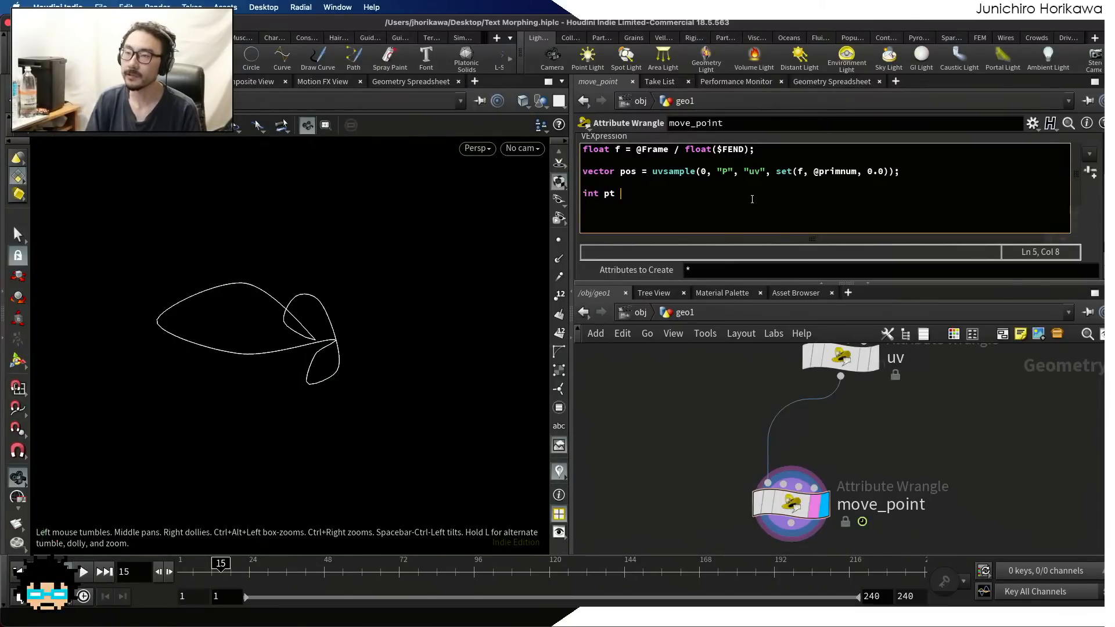
pyautogui.write('= addpoint(0, ')
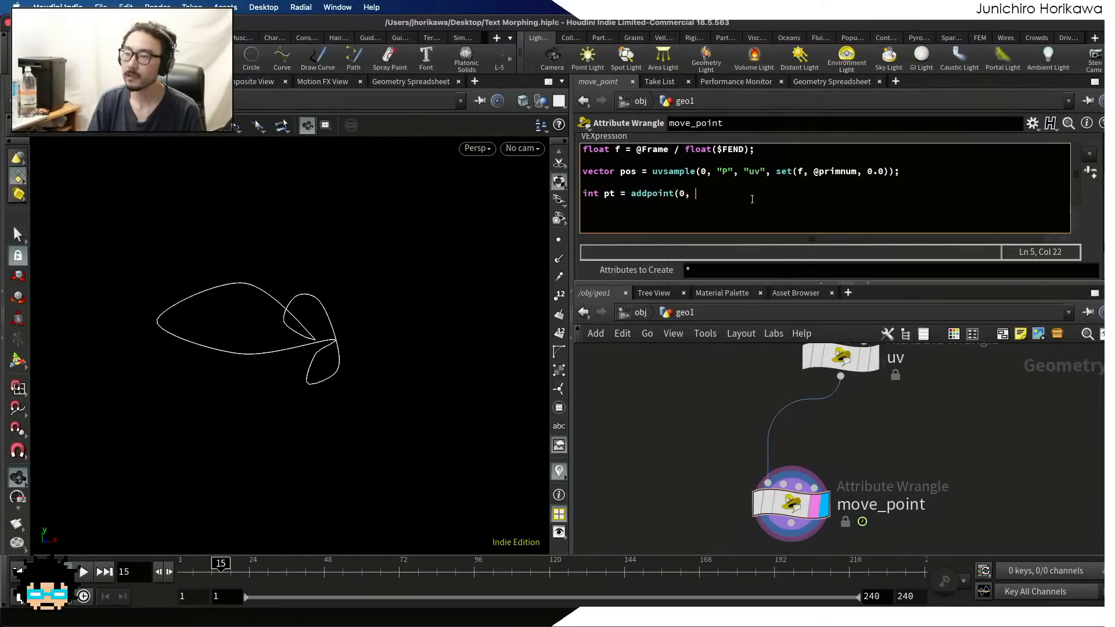
pyautogui.write('pos);')
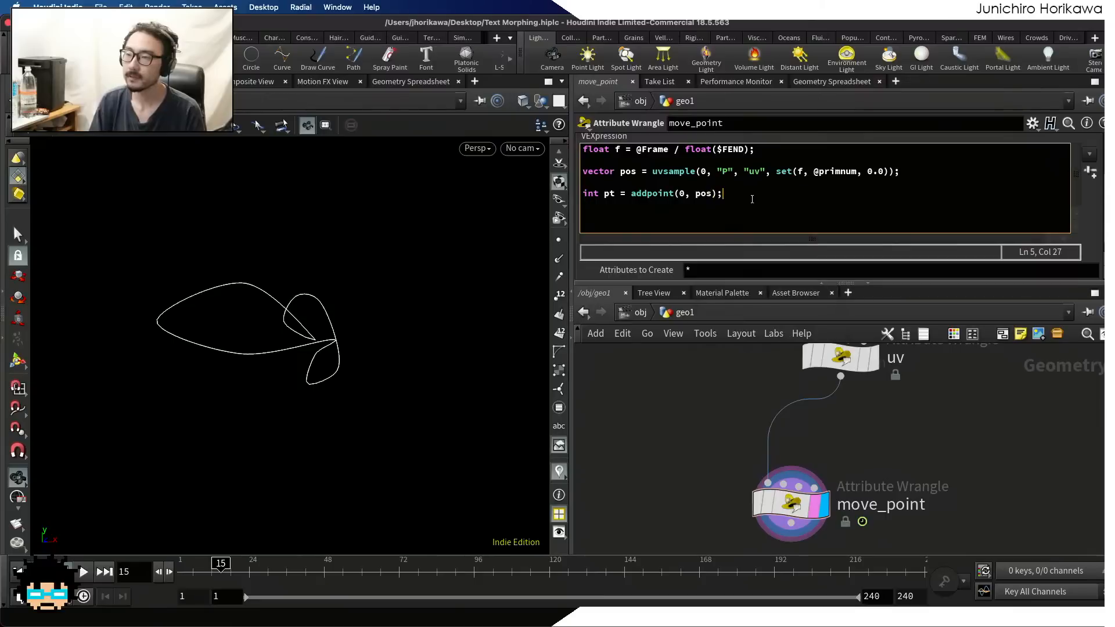
pyautogui.press('Return')
pyautogui.press('Return')
pyautogui.write('removepoint(')
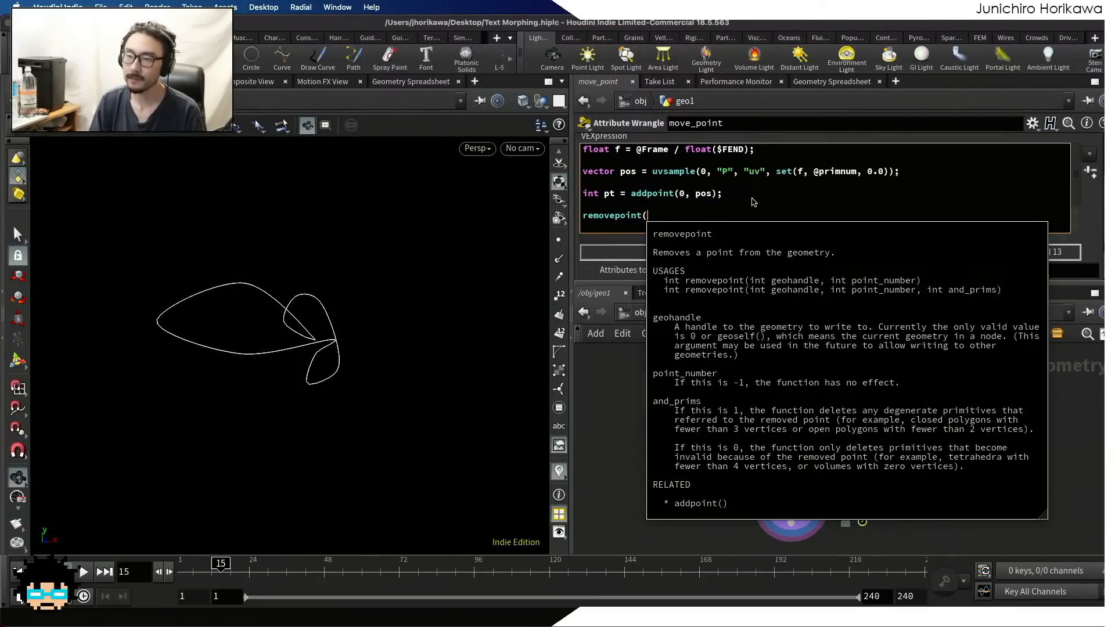
pyautogui.write('0, @rio')
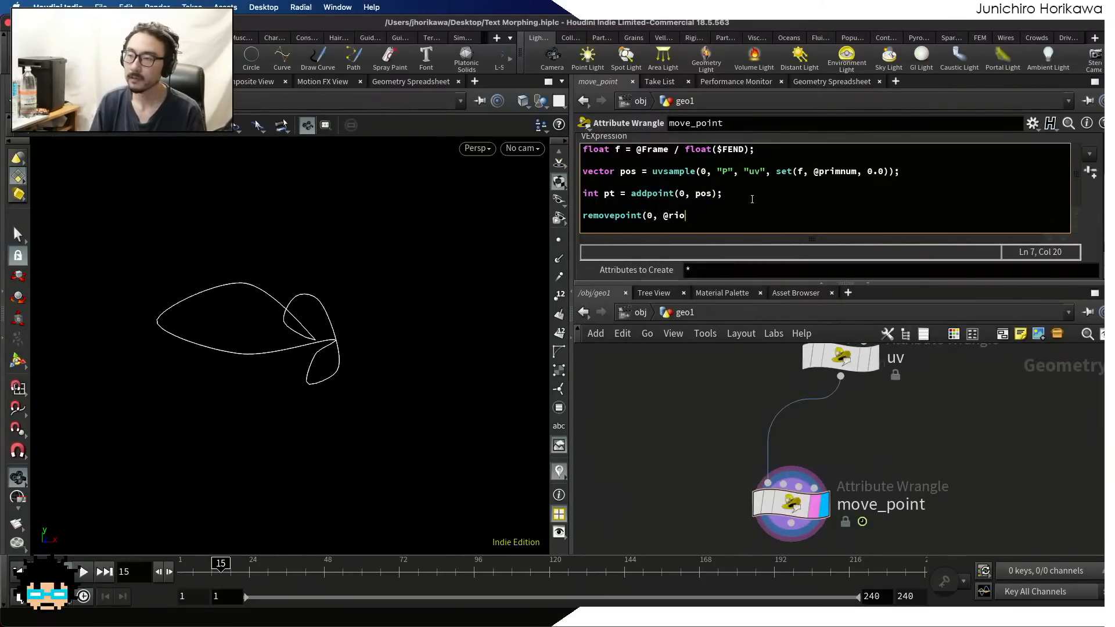
pyautogui.press('BackSpace')
pyautogui.press('BackSpace')
pyautogui.press('BackSpace')
pyautogui.press('BackSpace')
pyautogui.write('@primnu,')
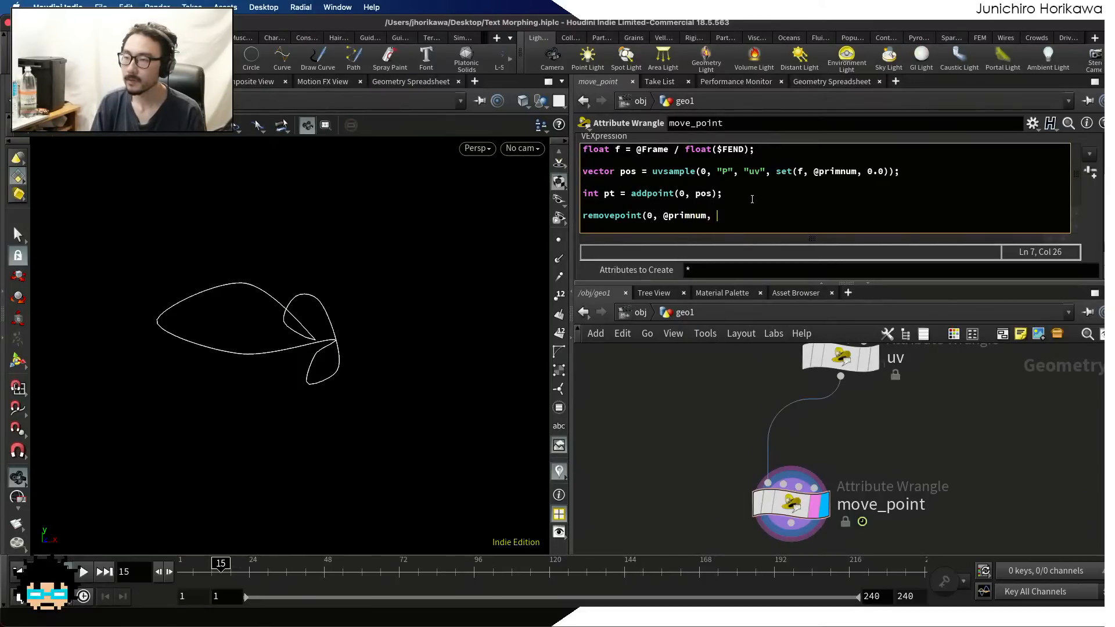
pyautogui.click(708, 461)
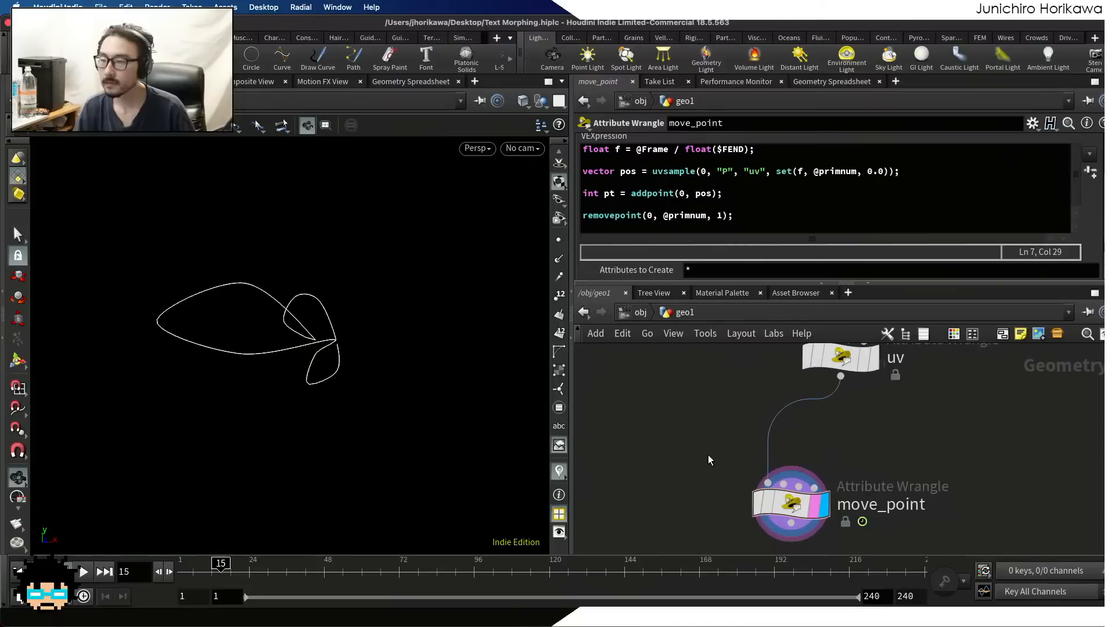
# Inspect move_point's geometry in the viewport, at the object level too, and return inside geo1
pyautogui.scroll(-4, 701, 437)
pyautogui.moveTo(700, 437); pyautogui.dragTo(753, 420, button='middle')
pyautogui.middleClick(789, 459)
pyautogui.scroll(6, 340, 364)
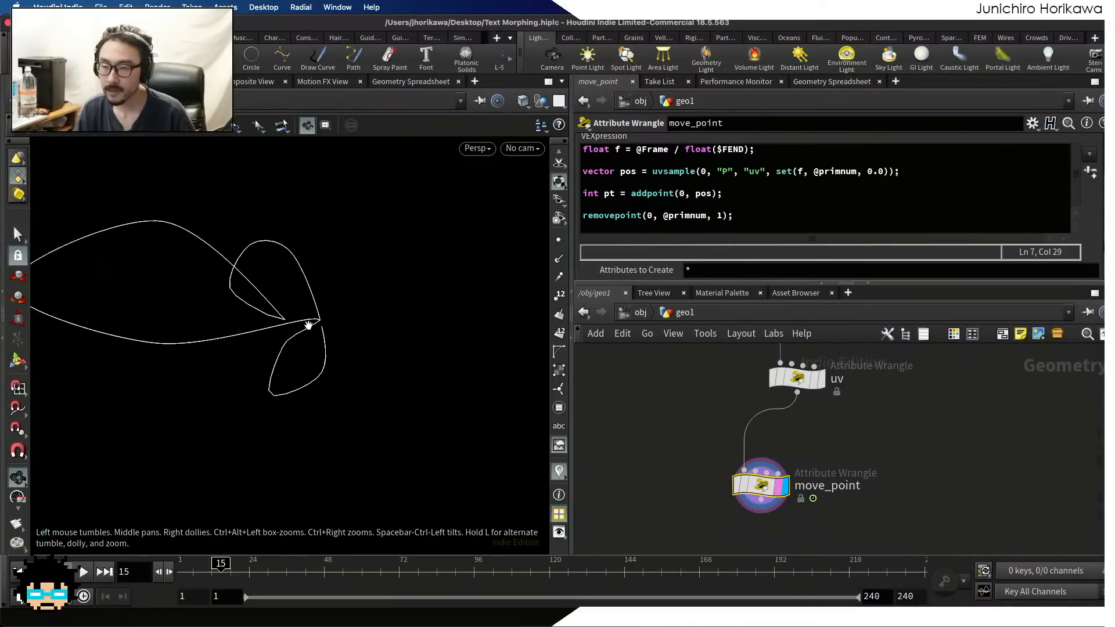
pyautogui.scroll(-4, 307, 319)
pyautogui.click(639, 312)
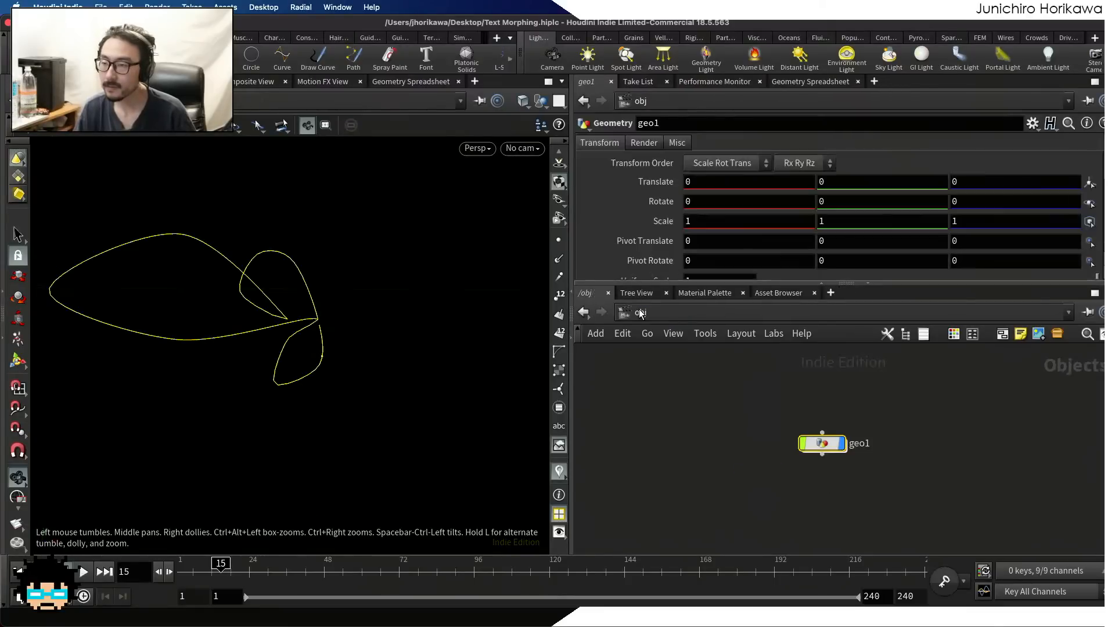
pyautogui.doubleClick(825, 440)
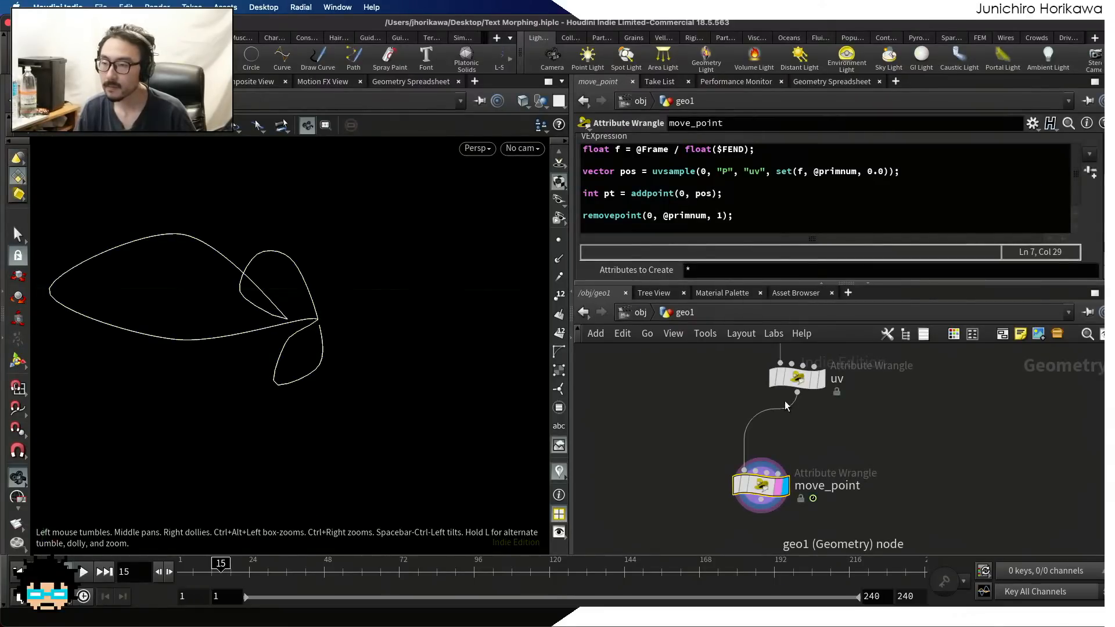
# Replace removepoint with removeprim in the last line of the move_point VEXpression and apply the code
pyautogui.doubleClick(641, 216)
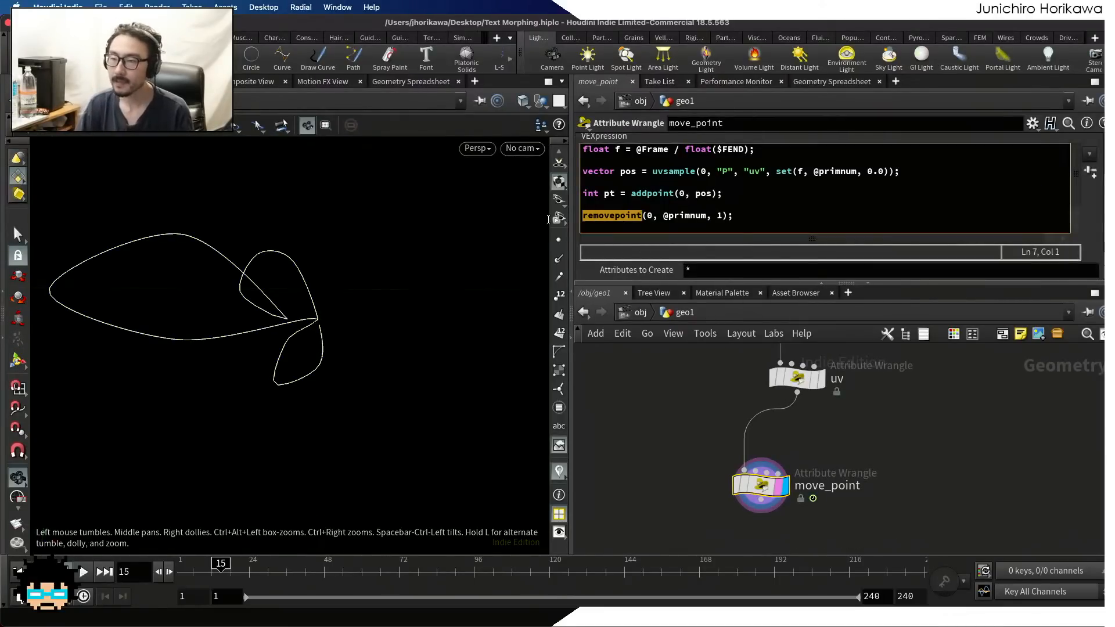
pyautogui.write('removeprim')
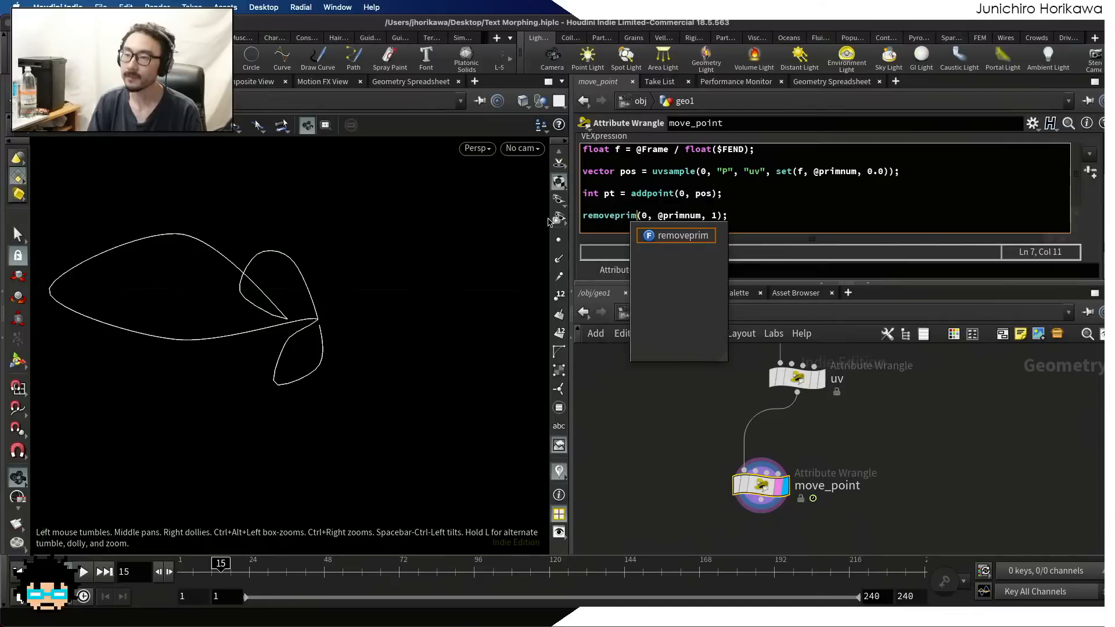
pyautogui.click(673, 413)
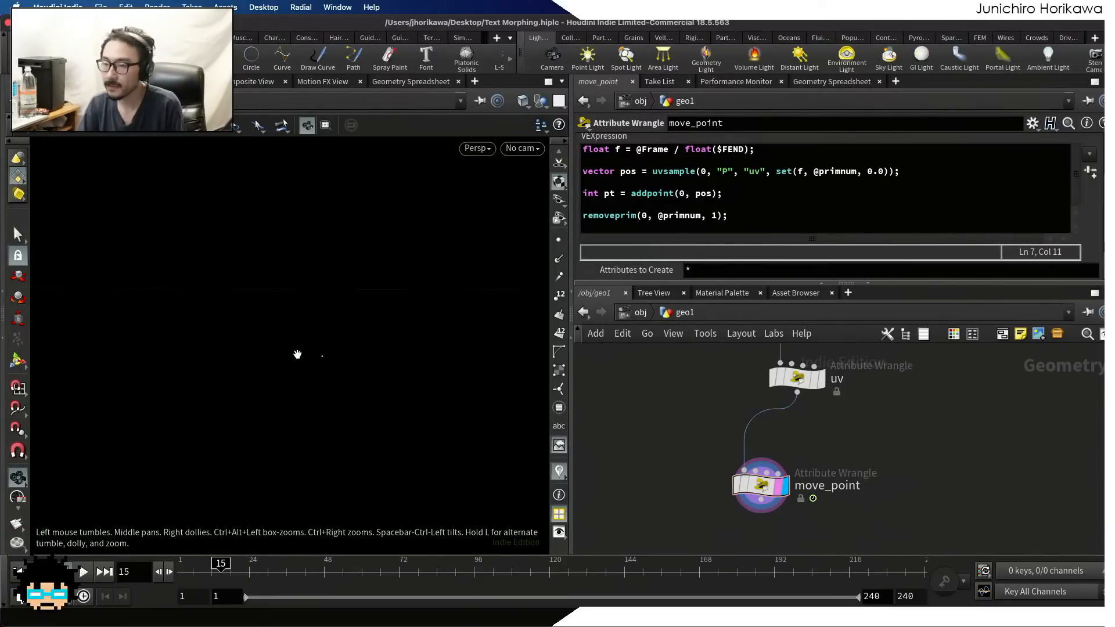
# Template the uv node so its curve shows behind move_point's result, and display points in the viewport
pyautogui.scroll(-4, 612, 446)
pyautogui.scroll(4, 688, 471)
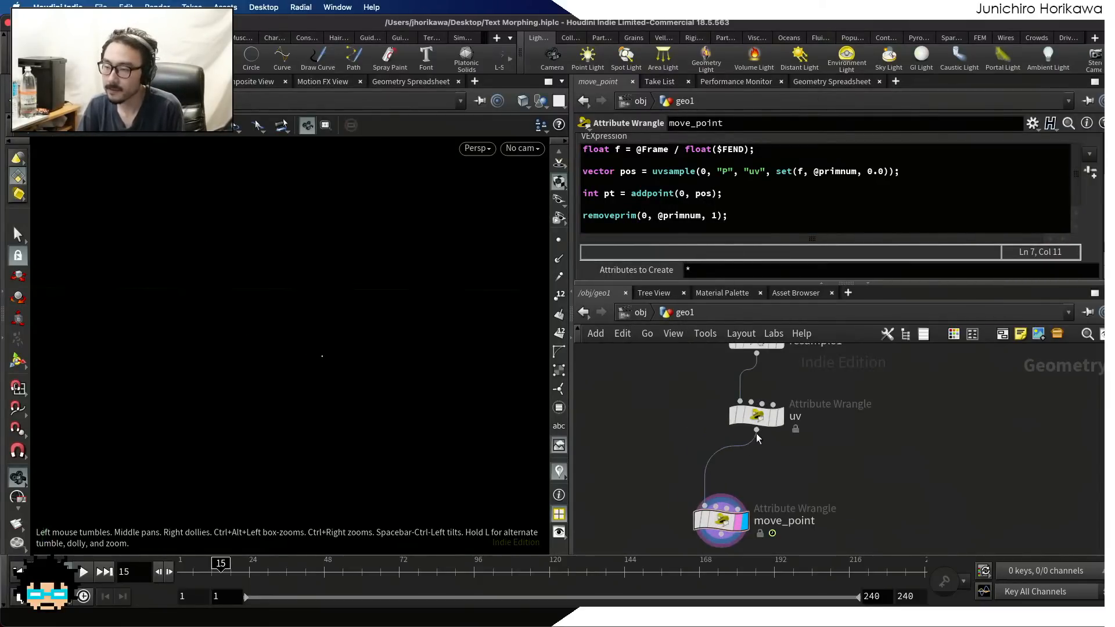
pyautogui.keyDown('ctrl'); pyautogui.click(771, 425); pyautogui.keyUp('ctrl')
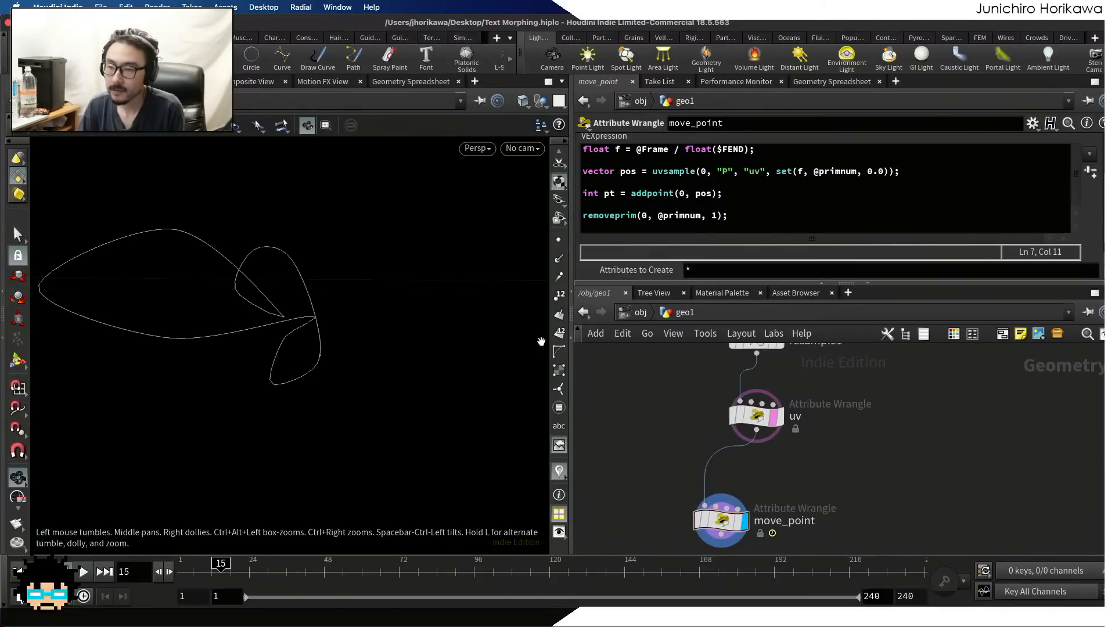
pyautogui.moveTo(311, 355); pyautogui.dragTo(408, 345, button='middle')
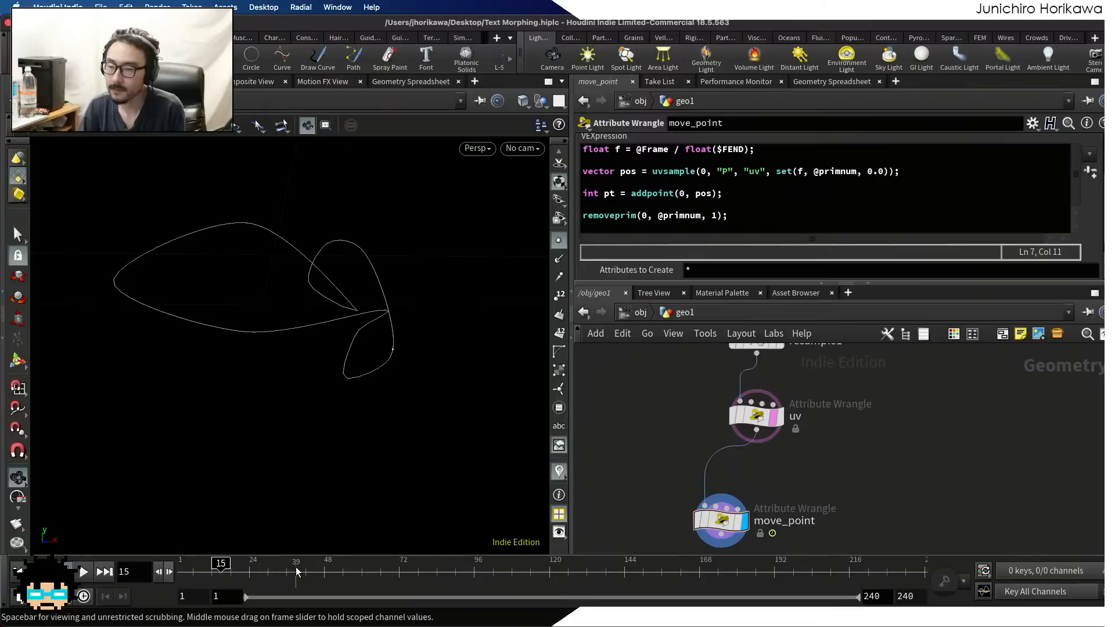
# Play the animation, rewind it to frame 1, and set the timeline's global end frame to 120
pyautogui.click(84, 572)
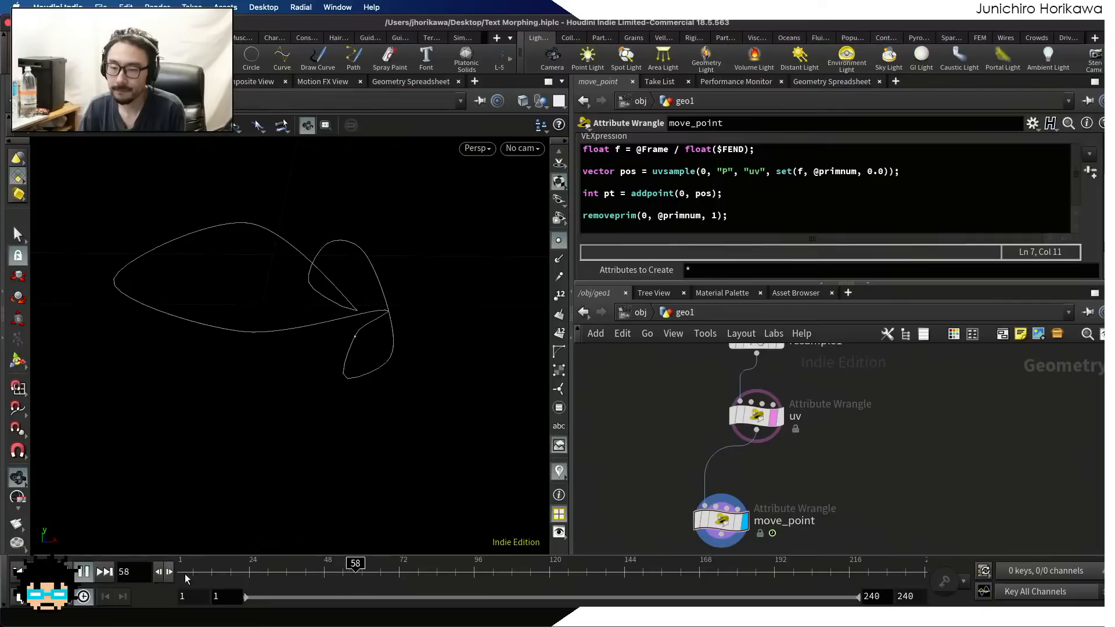
pyautogui.click(62, 573)
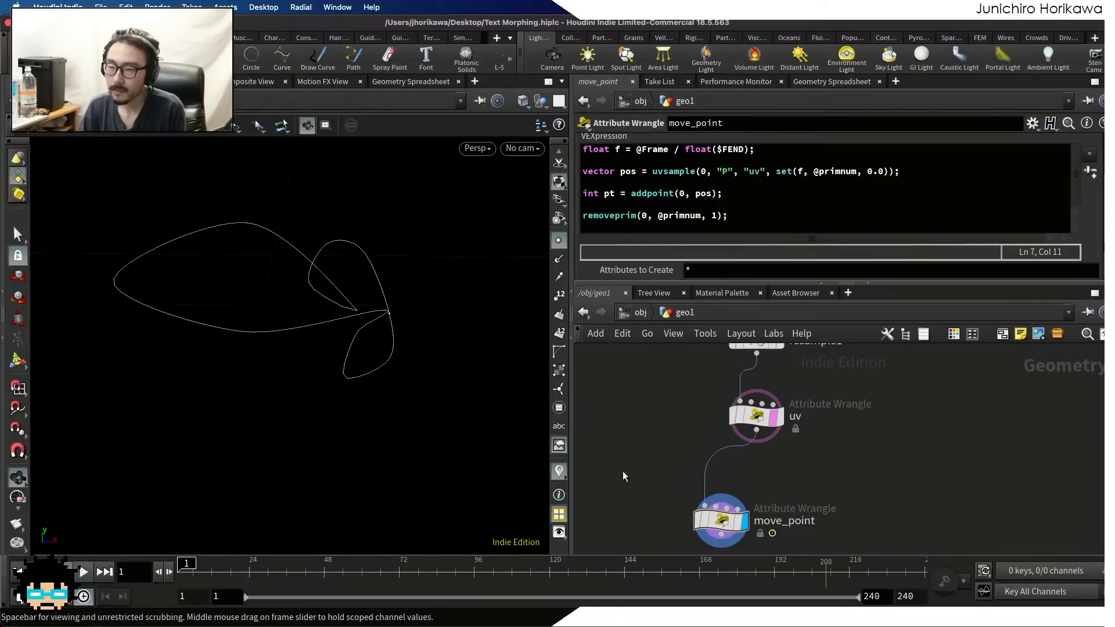
pyautogui.click(905, 596)
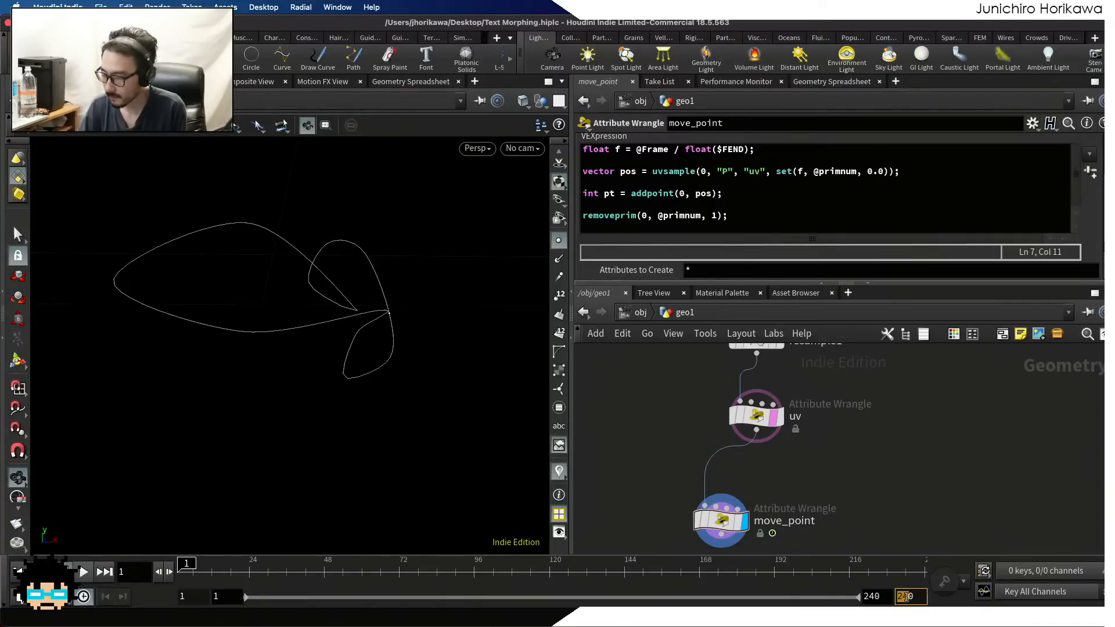
pyautogui.write('2')
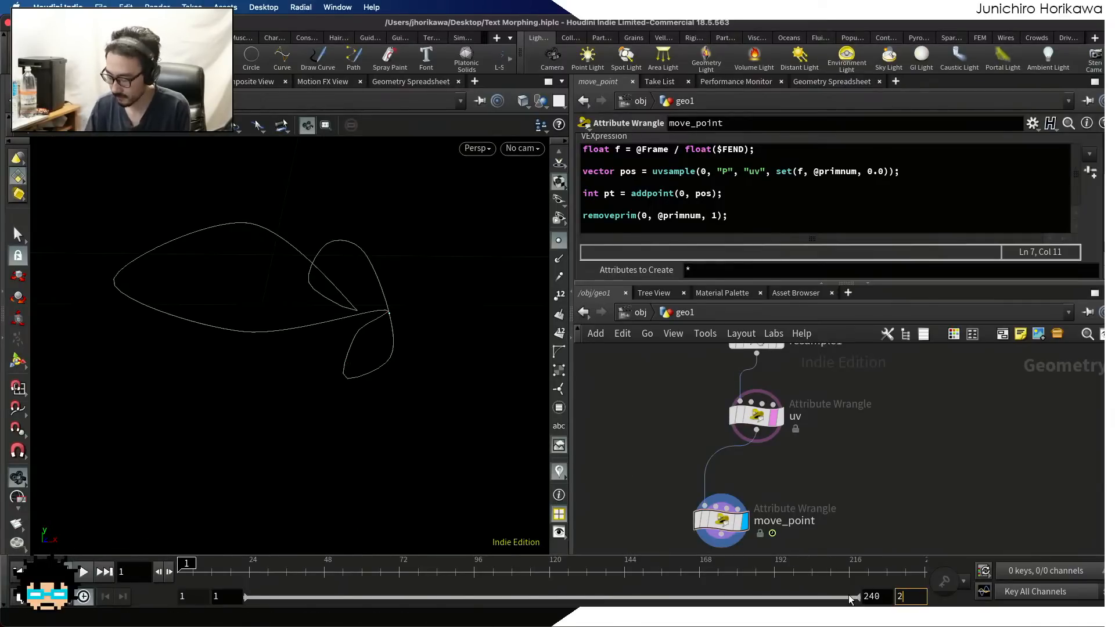
pyautogui.press('BackSpace')
pyautogui.write('120')
pyautogui.press('Return')
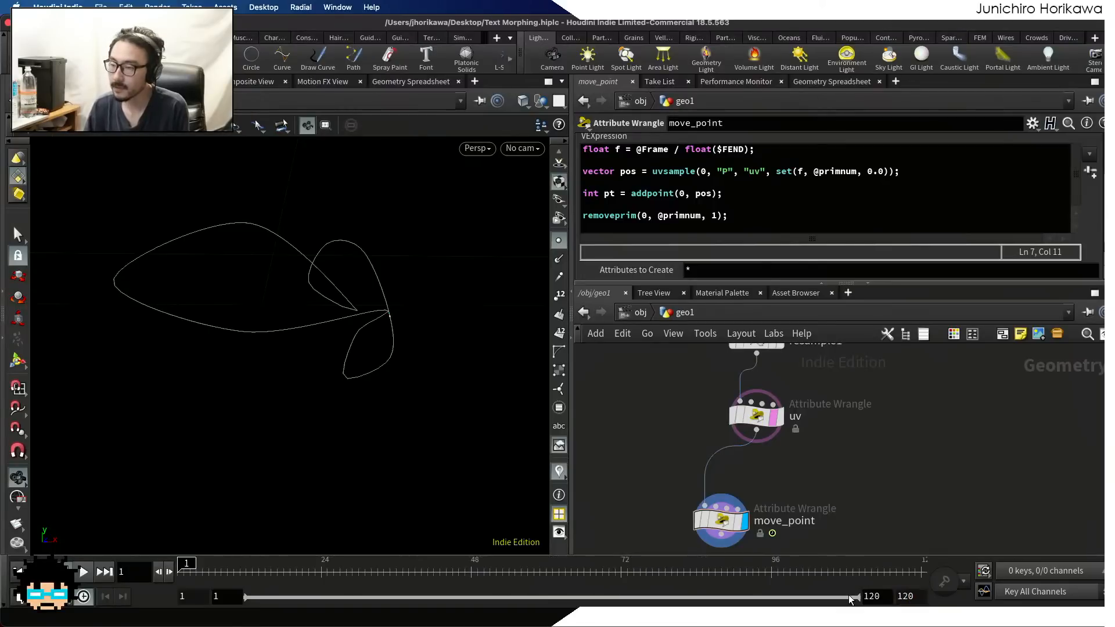
# Play the shortened animation to watch the point travel along the curve, stop it at frame 100, and look over the node network
pyautogui.click(85, 573)
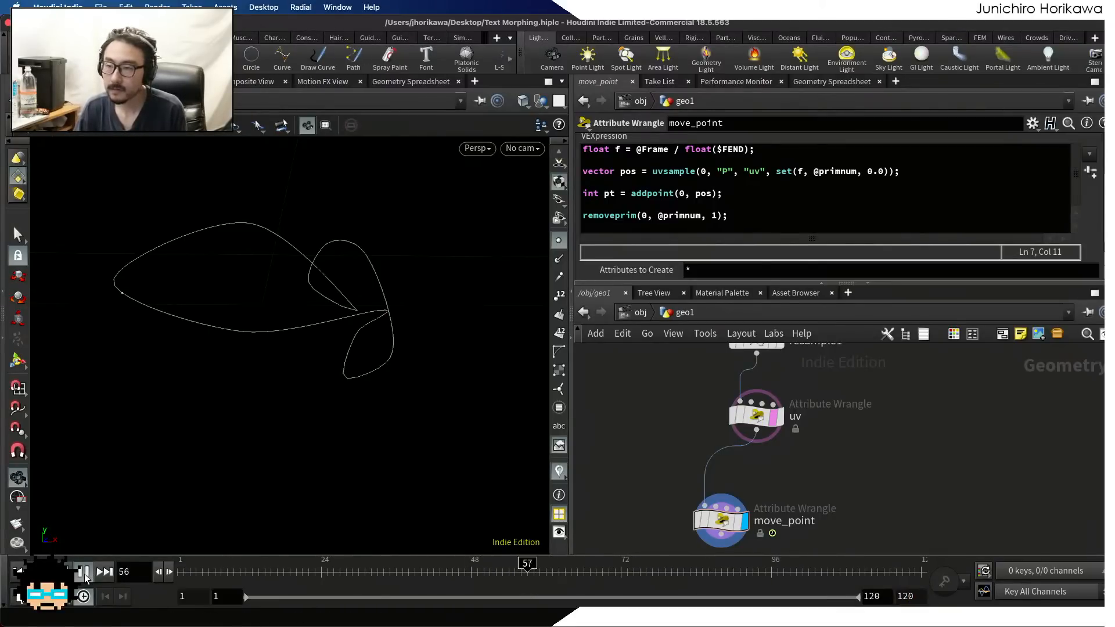
pyautogui.click(84, 573)
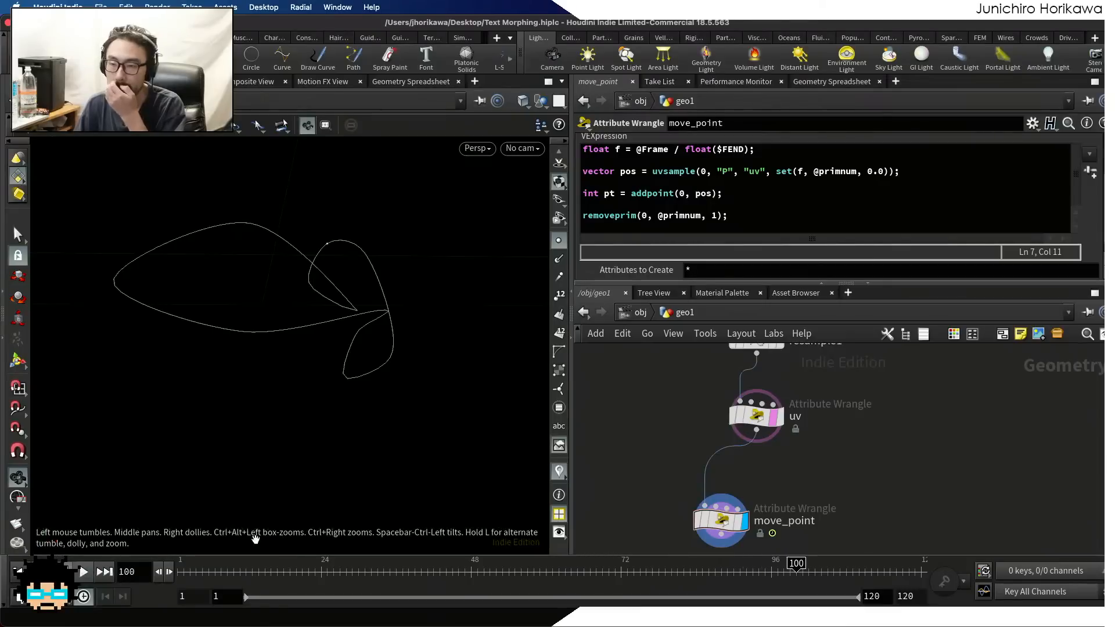
pyautogui.scroll(-5, 640, 447)
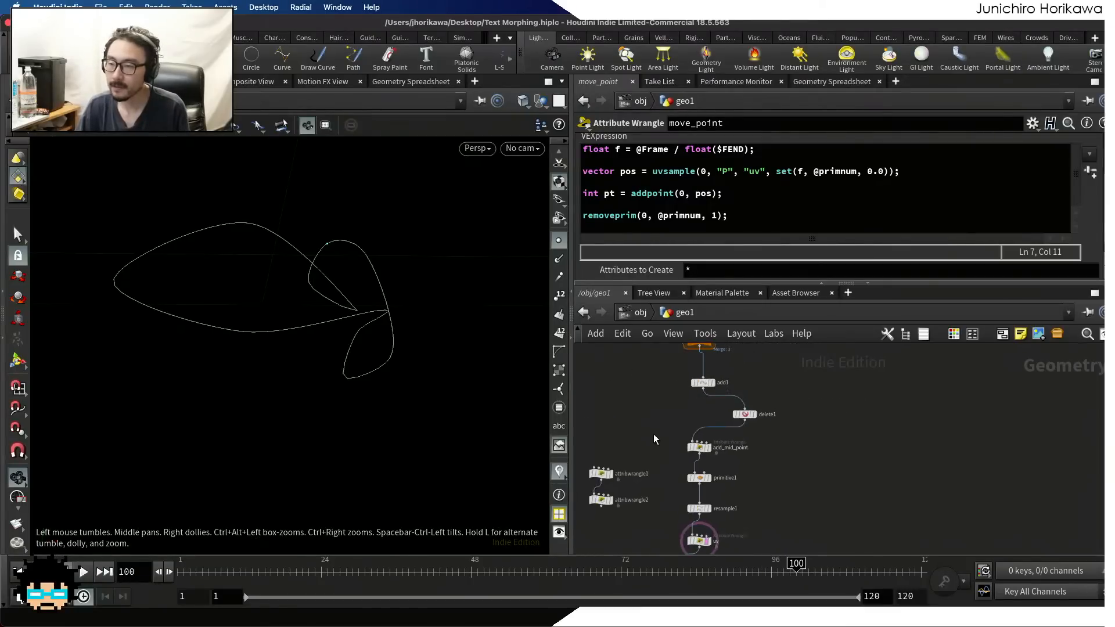
pyautogui.scroll(5, 722, 456)
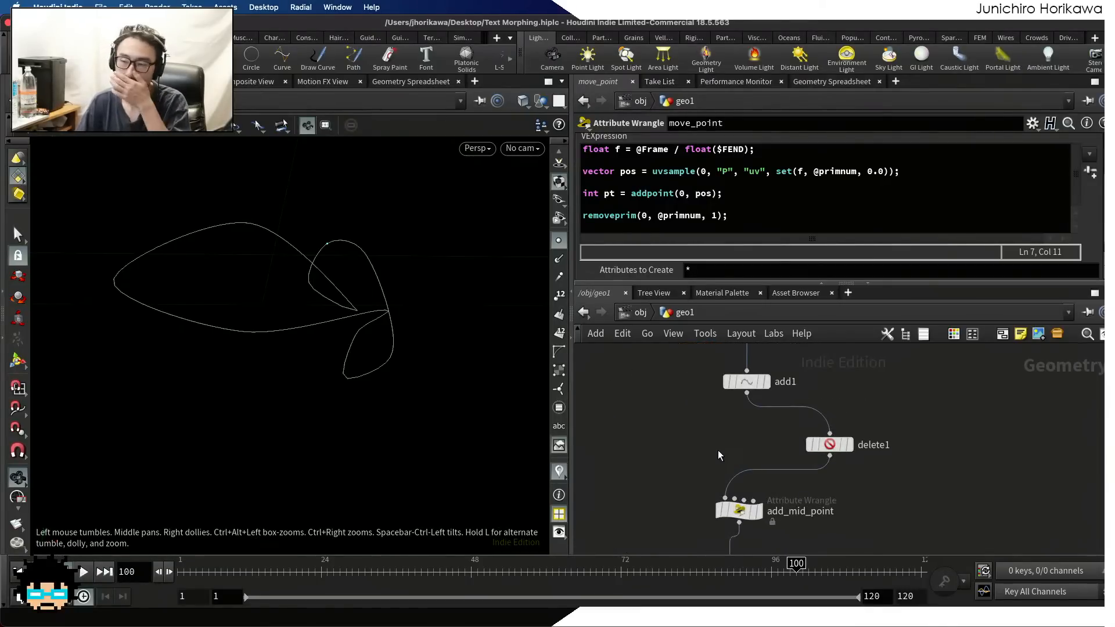
# Bypass the delete1 node so that every curve passes into the network below it
pyautogui.click(809, 445)
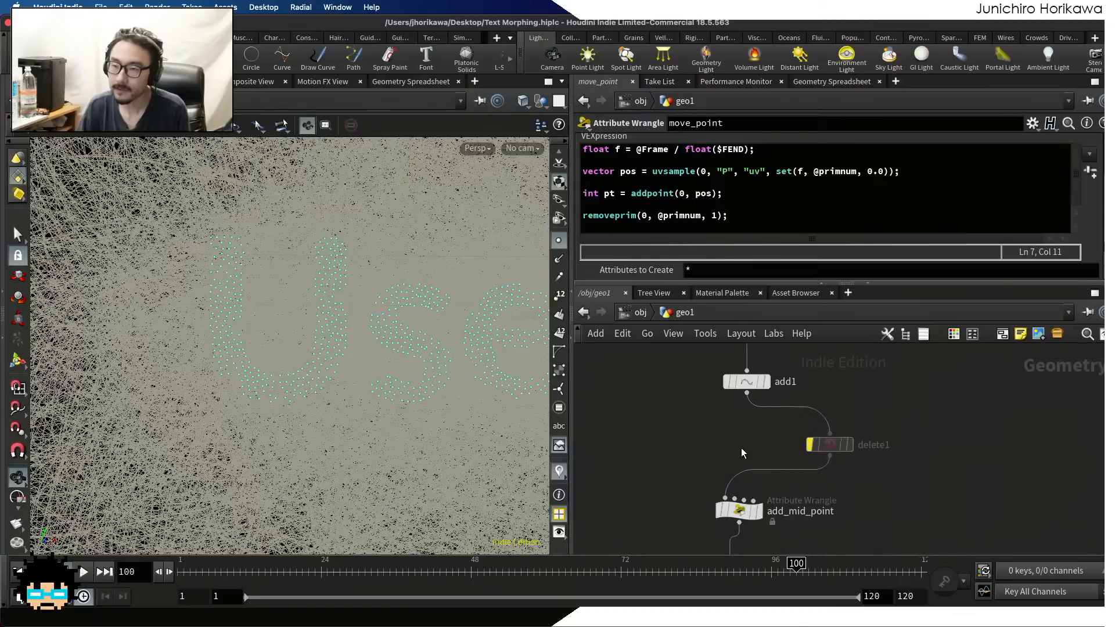
pyautogui.scroll(-5, 650, 403)
pyautogui.scroll(-3, 651, 403)
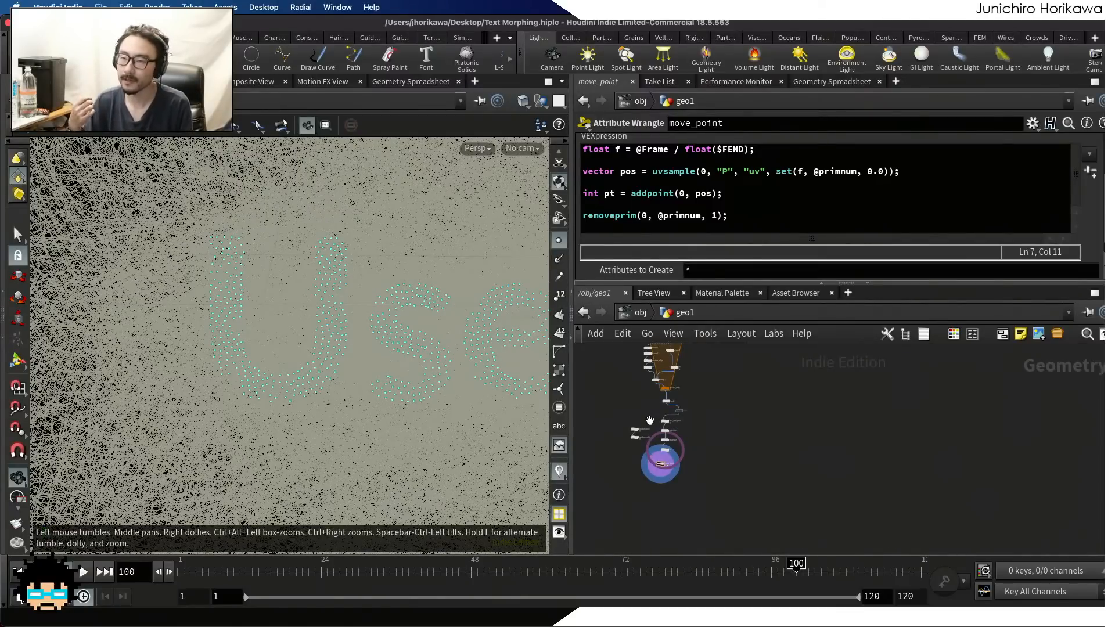
pyautogui.scroll(-1, 268, 400)
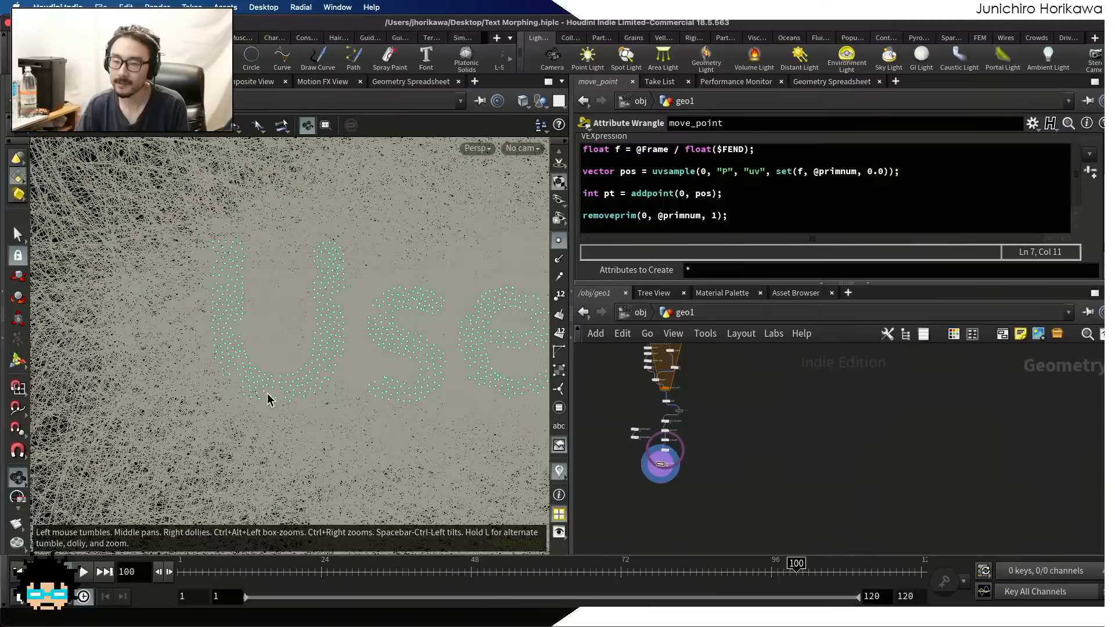
# Rewind the timeline to frame 1 and turn off the uv node's template display, leaving only move_point's points in view
pyautogui.click(20, 572)
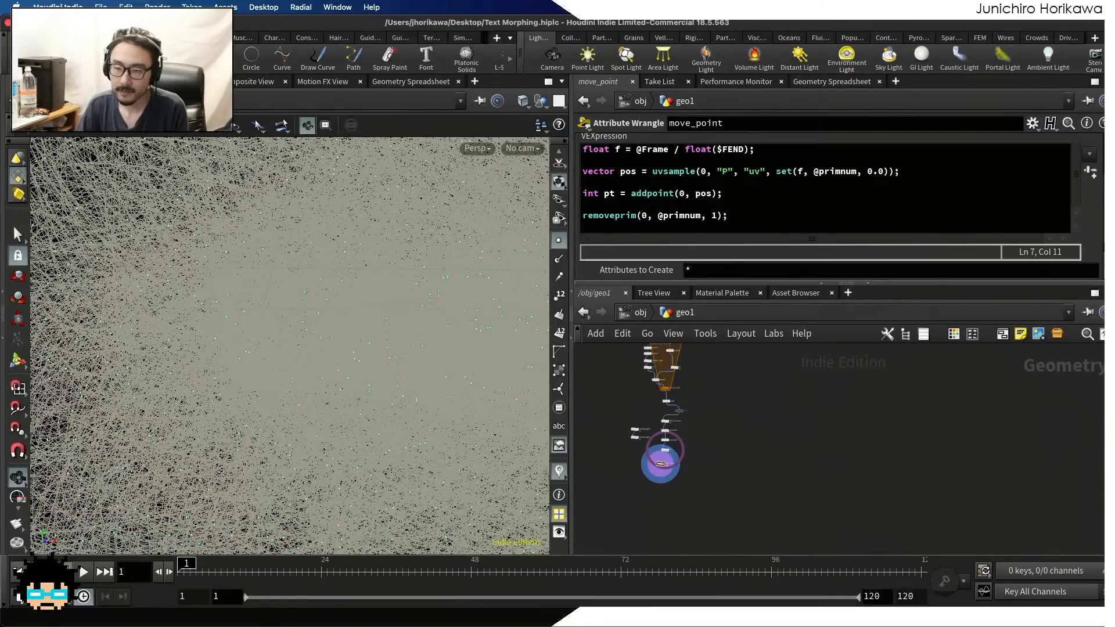
pyautogui.scroll(5, 685, 448)
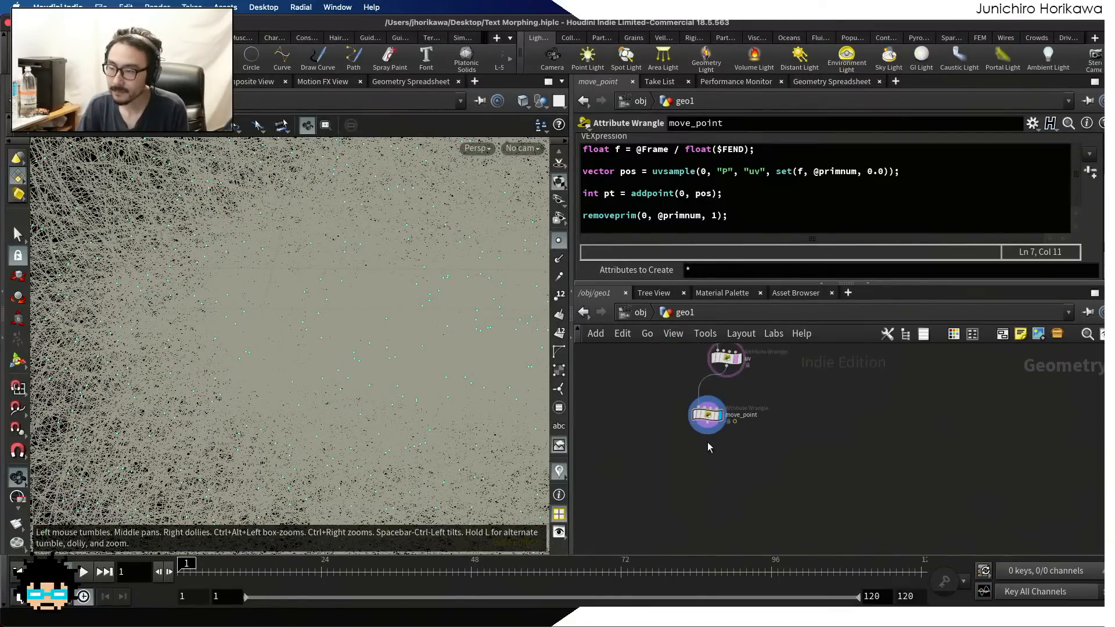
pyautogui.click(715, 411)
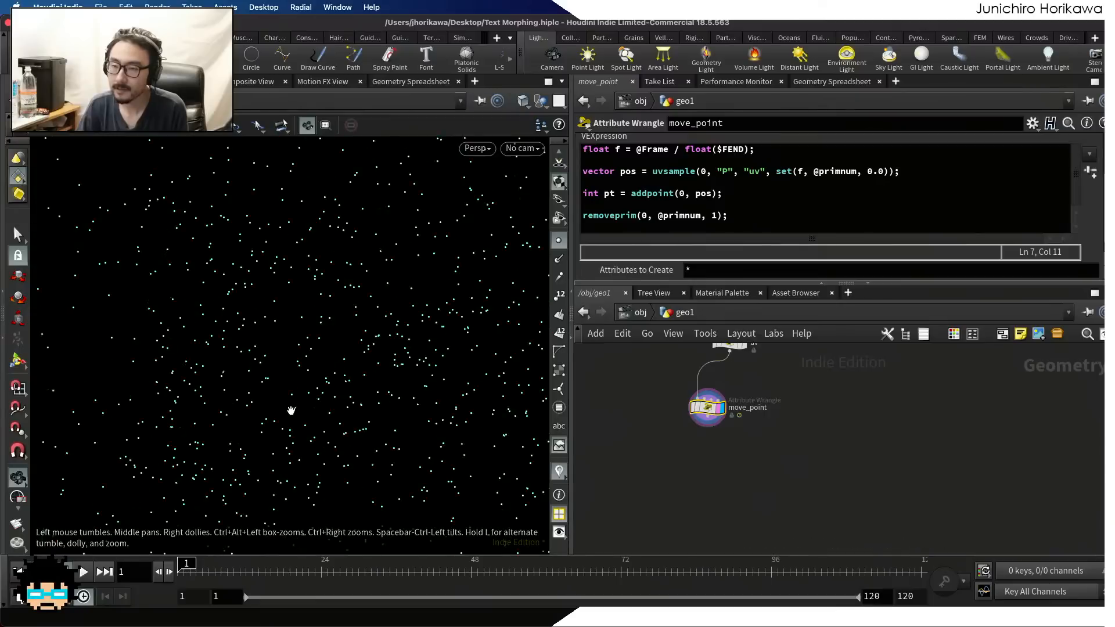
pyautogui.scroll(-6, 297, 391)
pyautogui.scroll(2, 297, 391)
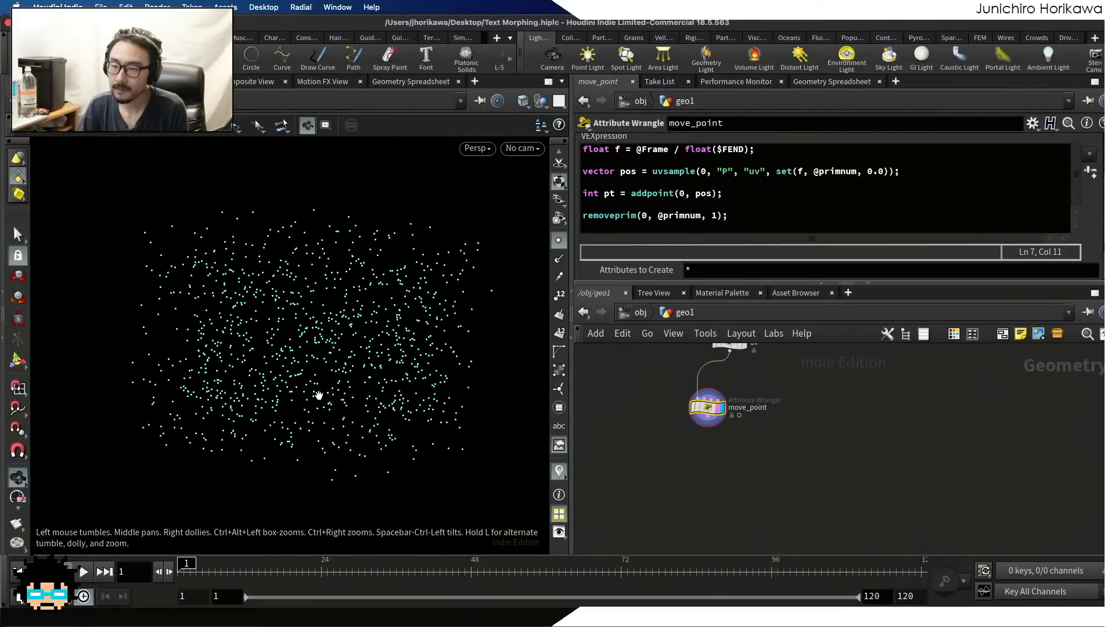
# Play the point animation, scrub it to frame 20 and back to frame 1, and play it again to check the morph
pyautogui.click(83, 572)
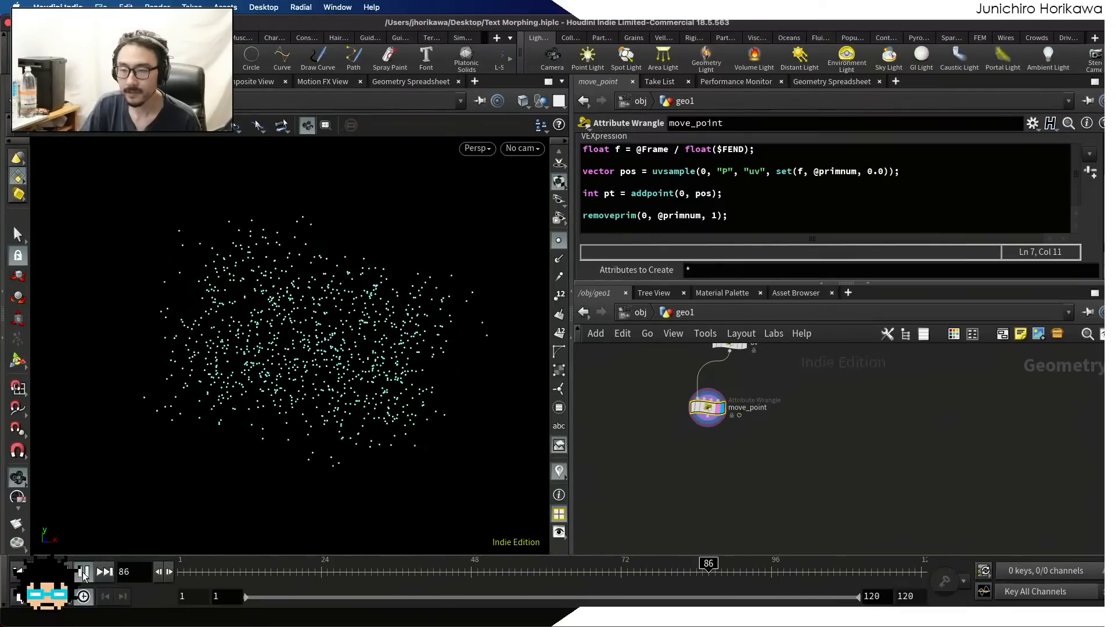
pyautogui.click(83, 573)
pyautogui.moveTo(190, 564)
pyautogui.mouseDown()
pyautogui.moveTo(173, 563)
pyautogui.moveTo(296, 563)
pyautogui.mouseUp()
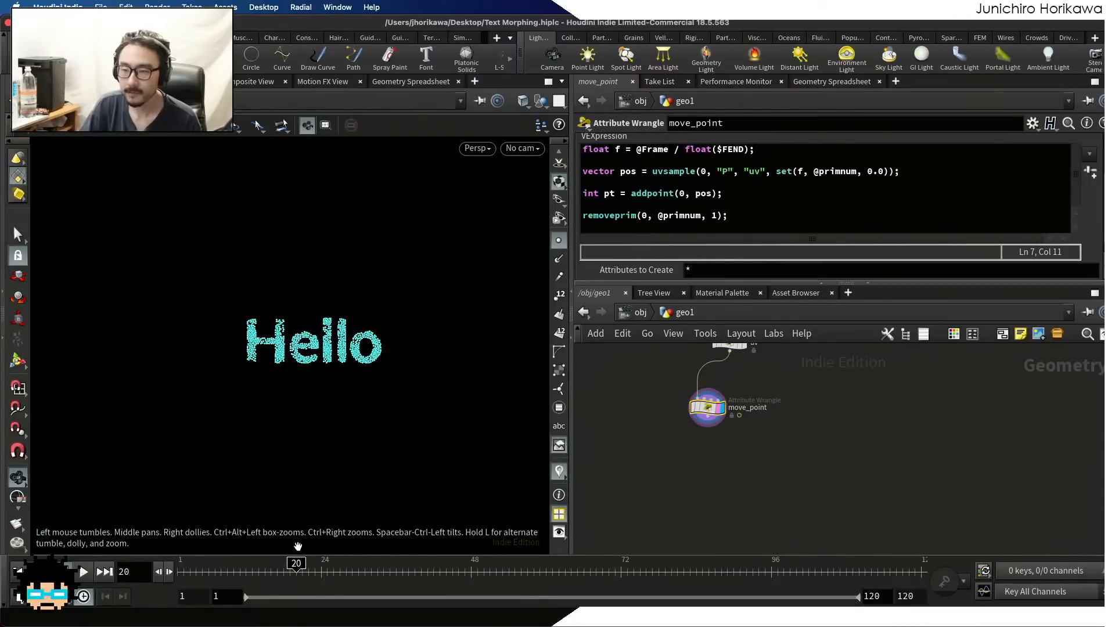
pyautogui.moveTo(296, 563)
pyautogui.mouseDown()
pyautogui.moveTo(545, 535)
pyautogui.moveTo(590, 561)
pyautogui.moveTo(905, 558)
pyautogui.moveTo(270, 558)
pyautogui.moveTo(180, 574)
pyautogui.mouseUp()
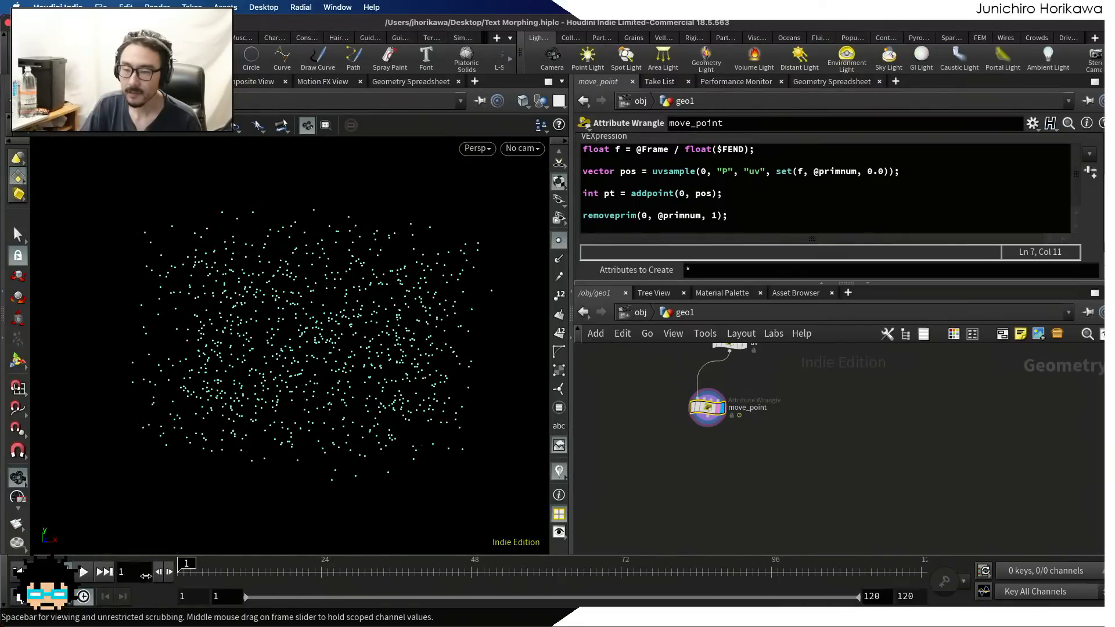
pyautogui.click(79, 571)
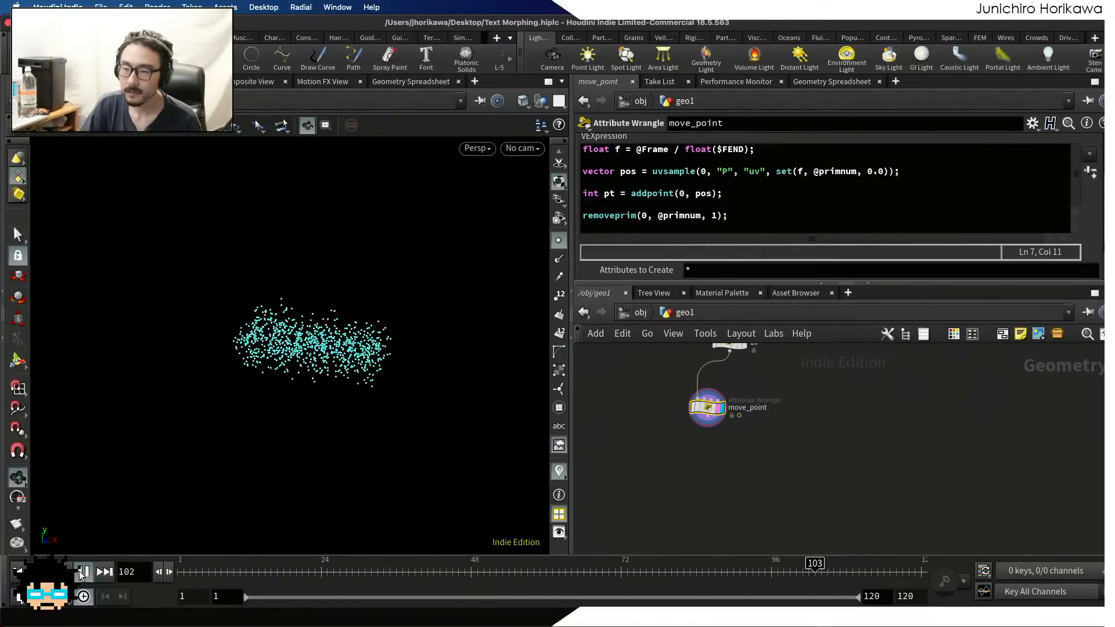
pyautogui.click(80, 571)
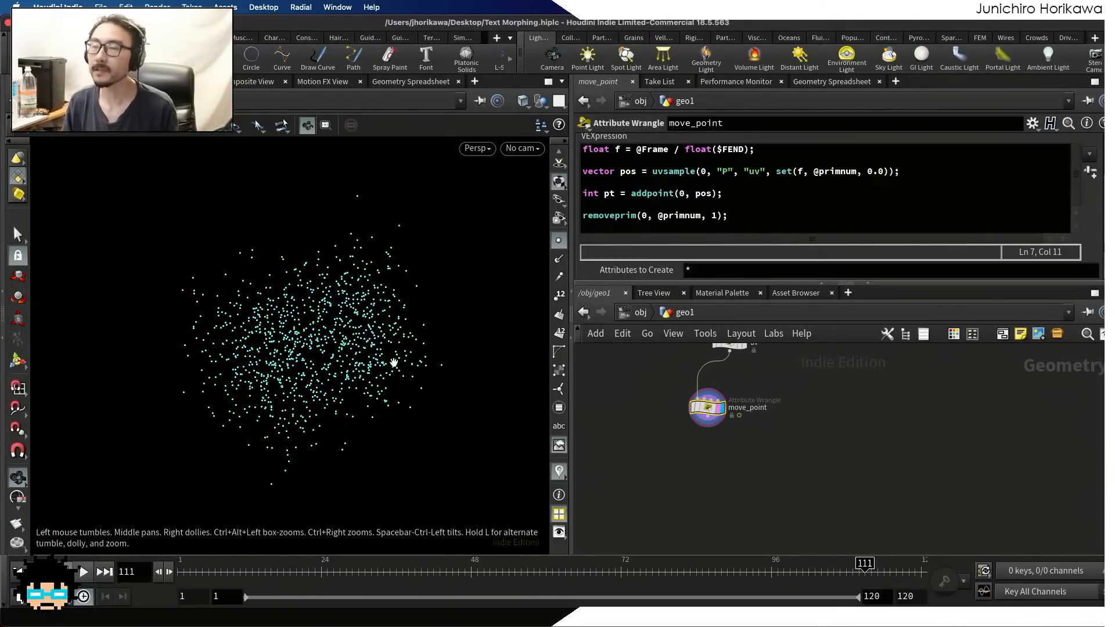
# Replay the morph from frame 1, examine the words at frames 20 and 100, and return to frame 1
pyautogui.moveTo(256, 565); pyautogui.dragTo(122, 575)
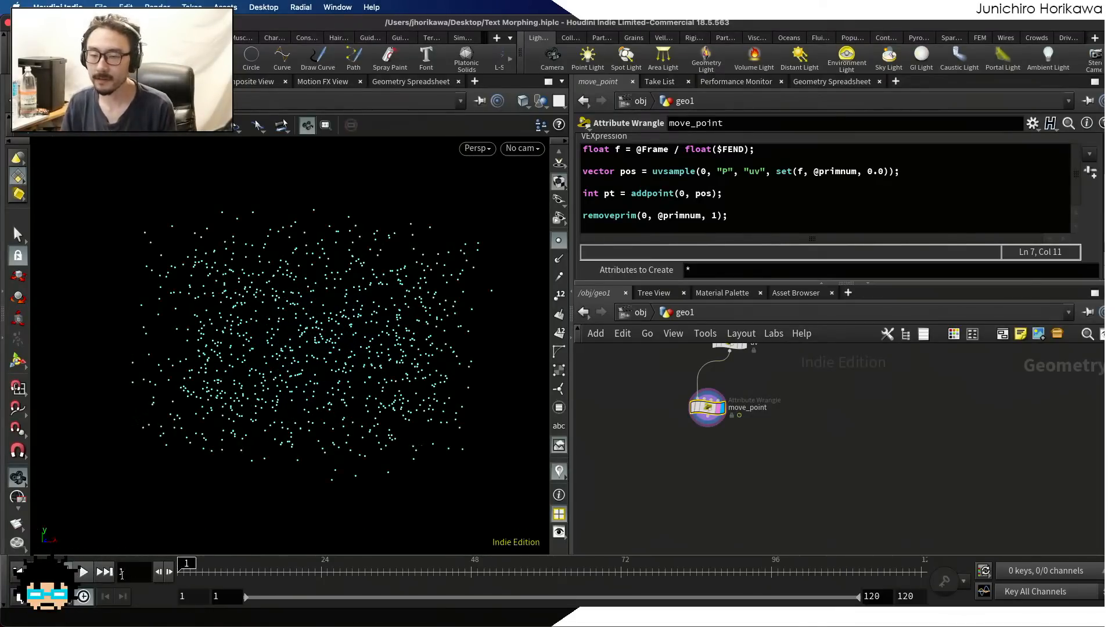
pyautogui.click(84, 573)
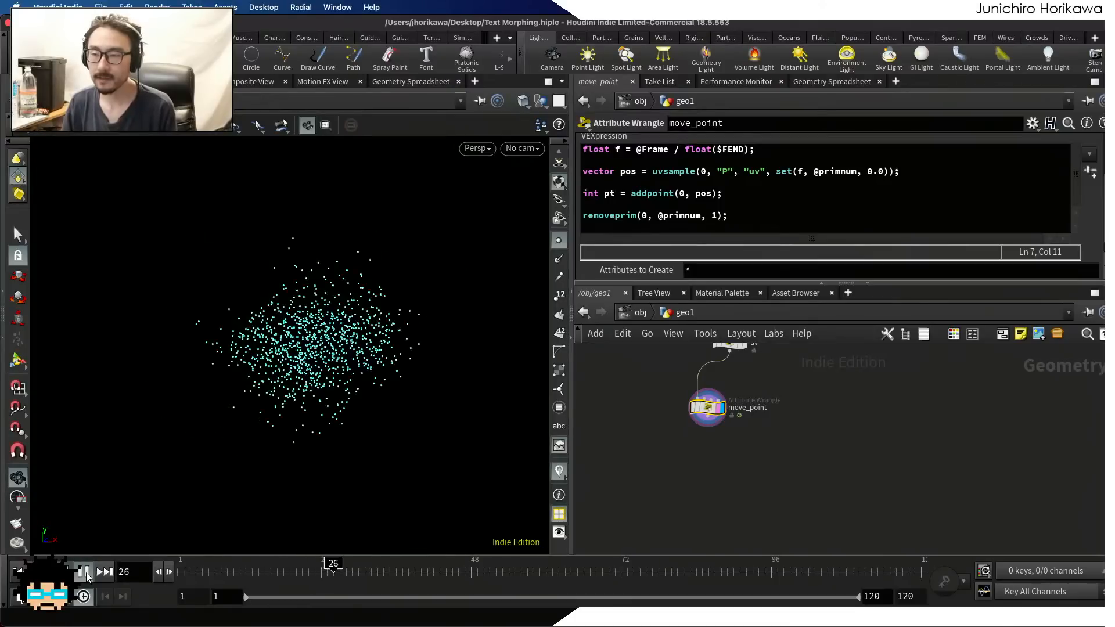
pyautogui.moveTo(314, 574)
pyautogui.mouseDown()
pyautogui.moveTo(150, 577)
pyautogui.moveTo(295, 574)
pyautogui.mouseUp()
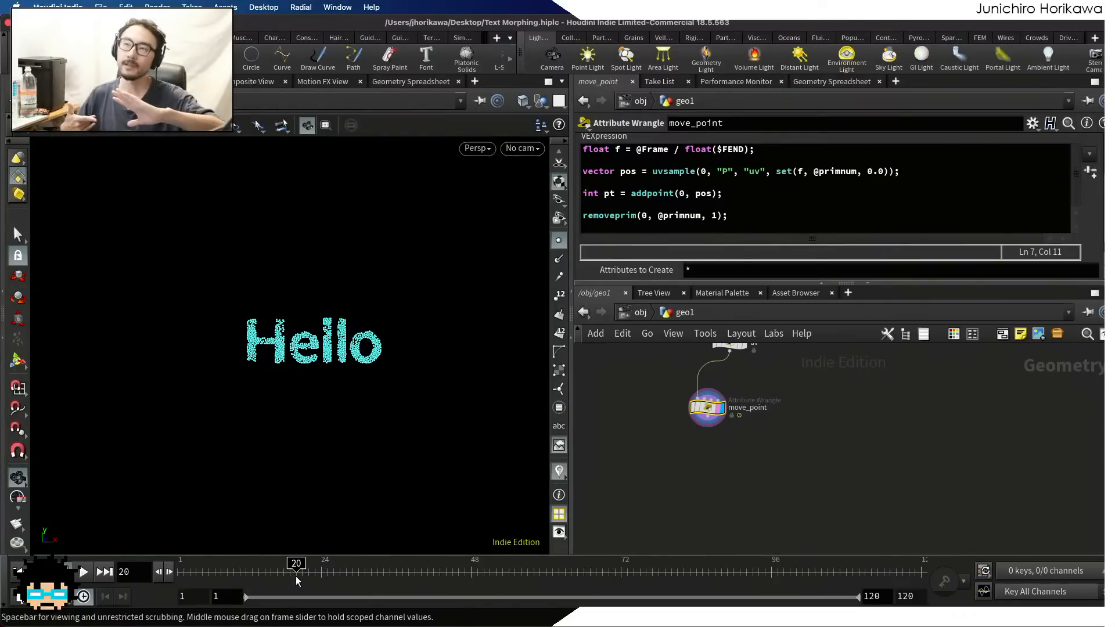
pyautogui.moveTo(295, 576)
pyautogui.mouseDown()
pyautogui.moveTo(181, 574)
pyautogui.moveTo(356, 571)
pyautogui.moveTo(186, 572)
pyautogui.moveTo(298, 563)
pyautogui.mouseUp()
pyautogui.moveTo(304, 563); pyautogui.dragTo(577, 555)
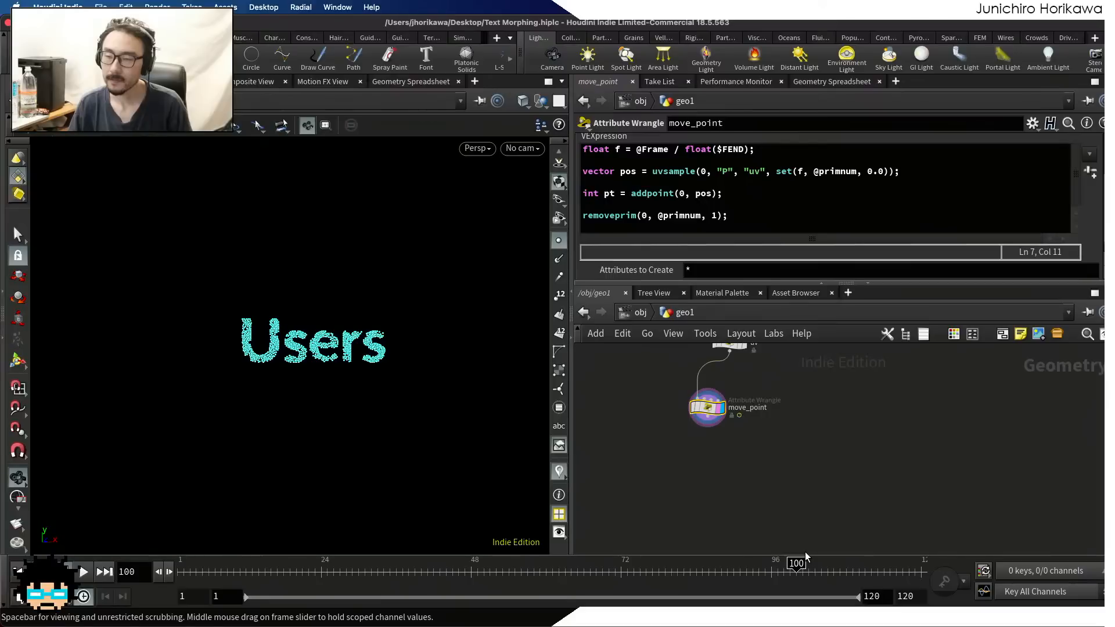
pyautogui.moveTo(806, 552); pyautogui.dragTo(187, 555)
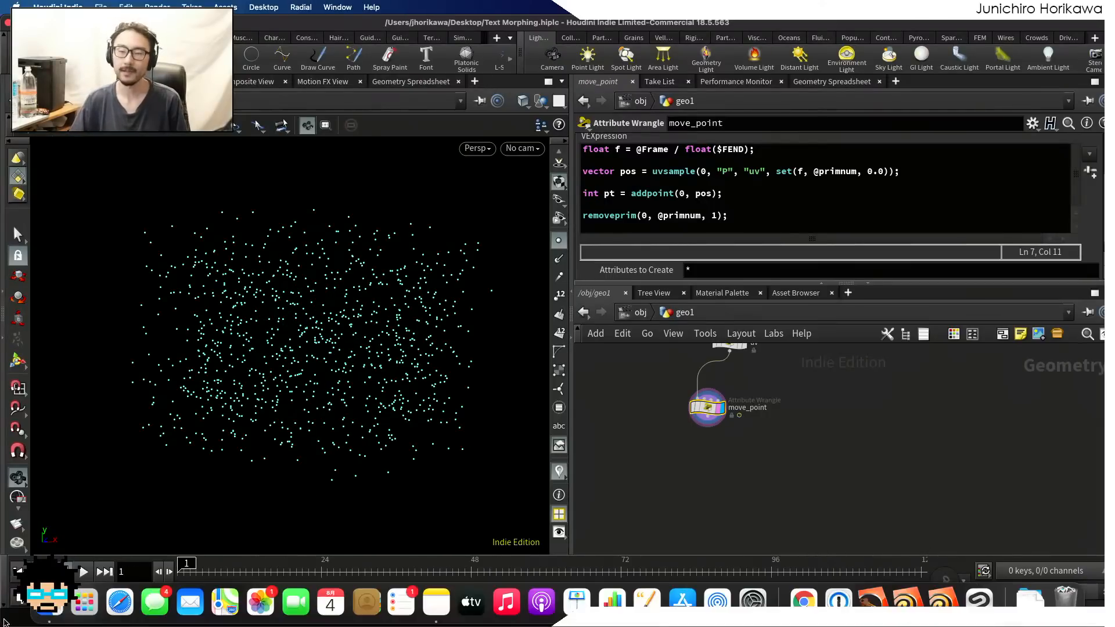
pyautogui.click(84, 572)
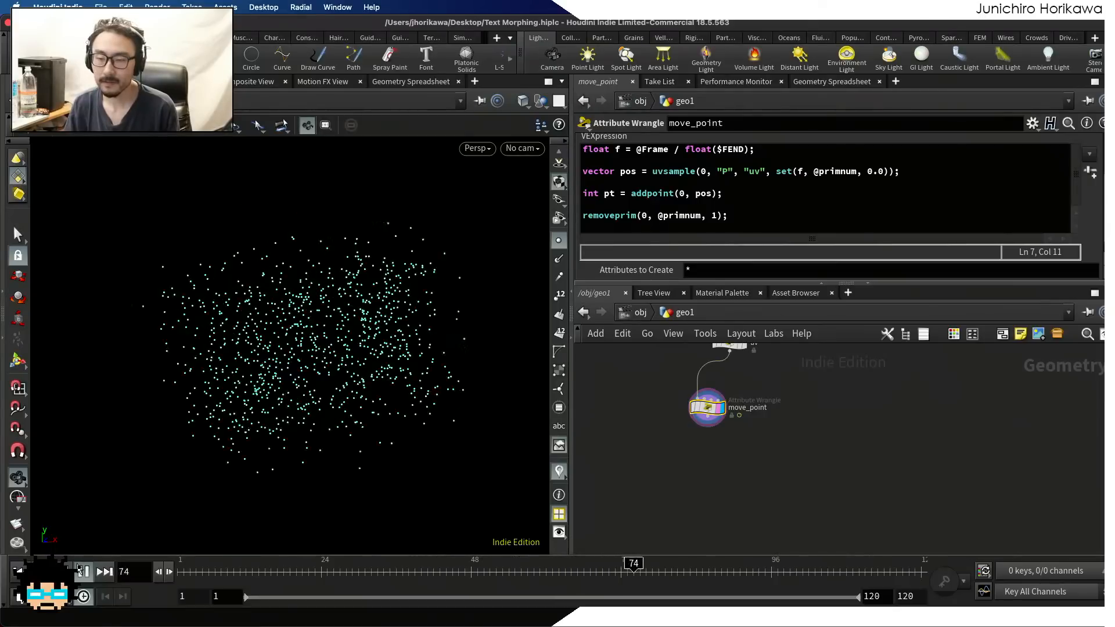
pyautogui.click(84, 571)
pyautogui.click(180, 571)
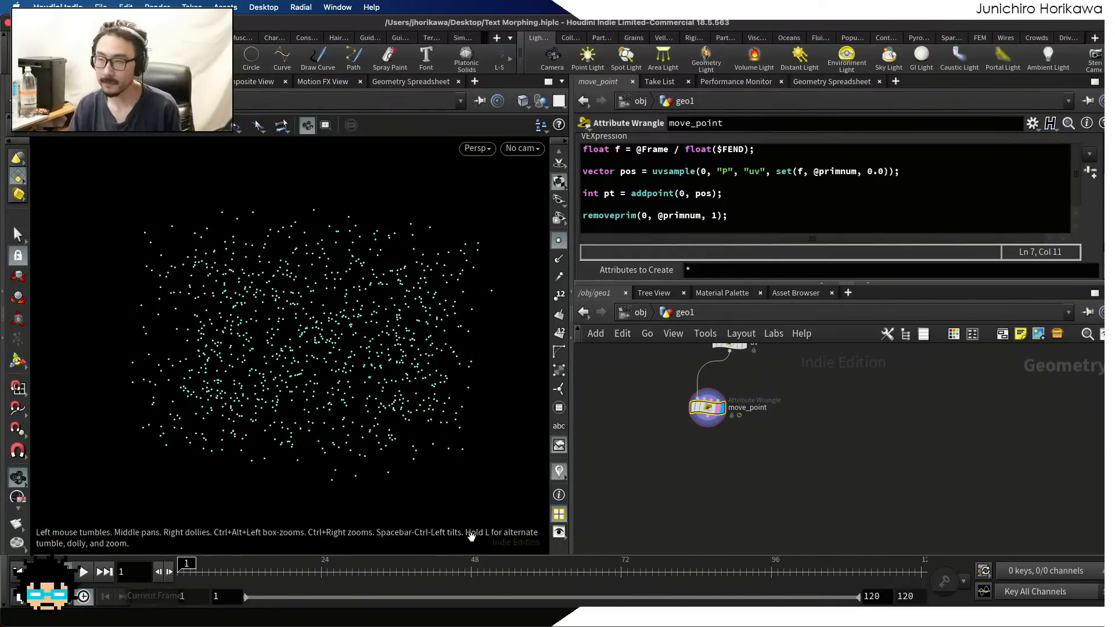
# Inspect the detail attributes of the BASE null in the Geometry Spreadsheet
pyautogui.moveTo(661, 284); pyautogui.dragTo(667, 351)
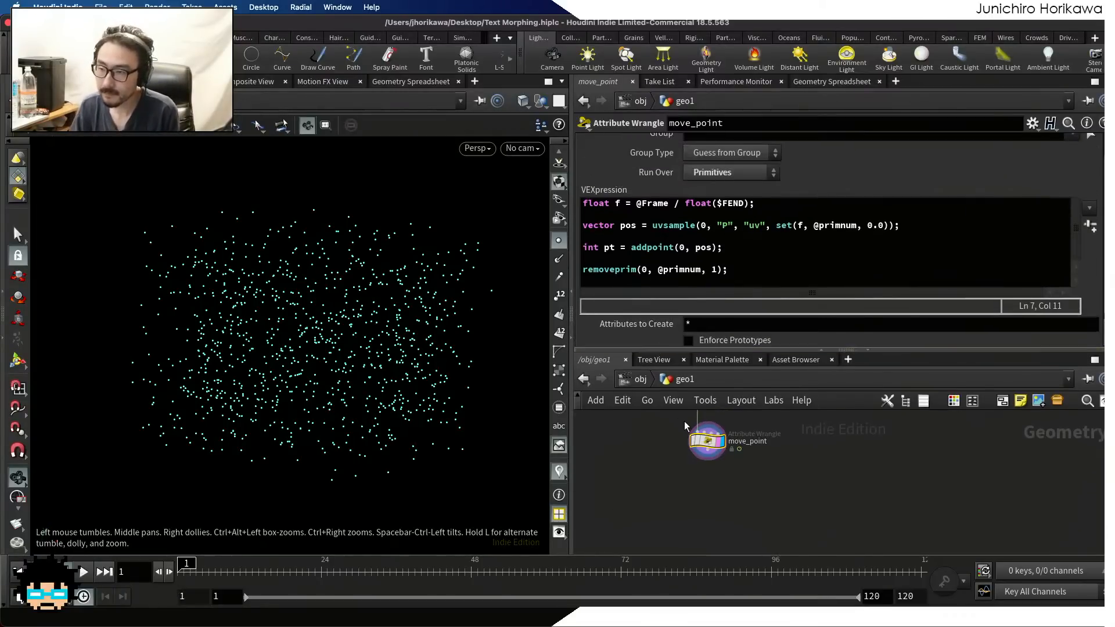
pyautogui.scroll(-6, 709, 476)
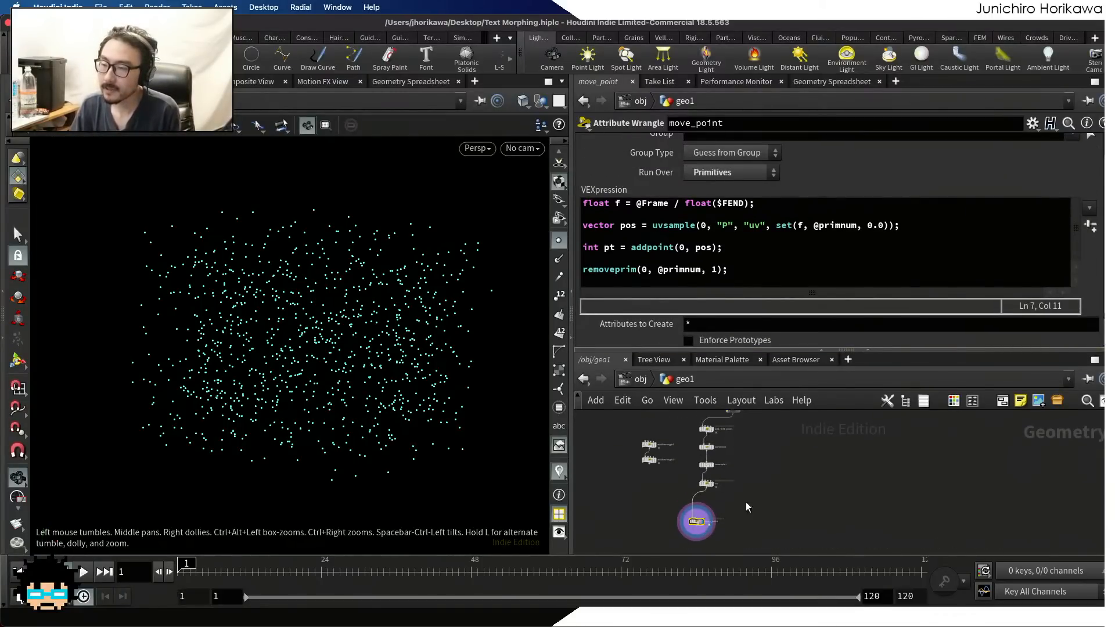
pyautogui.scroll(-2, 718, 470)
pyautogui.moveTo(739, 455); pyautogui.dragTo(775, 550, button='middle')
pyautogui.scroll(4, 718, 482)
pyautogui.scroll(5, 716, 481)
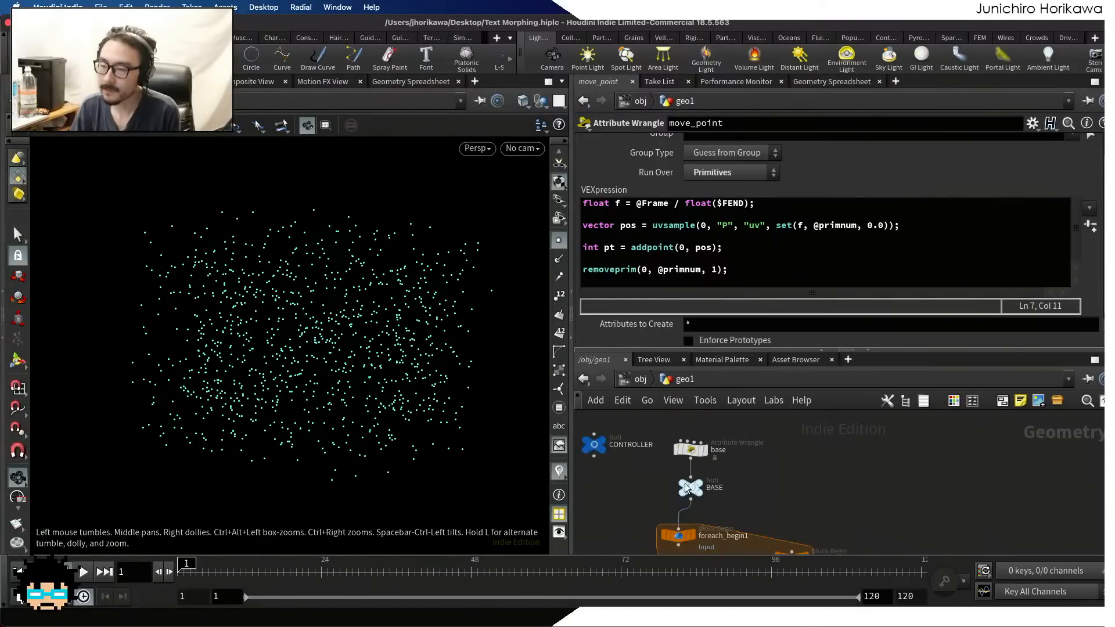
pyautogui.moveTo(705, 481); pyautogui.dragTo(709, 485)
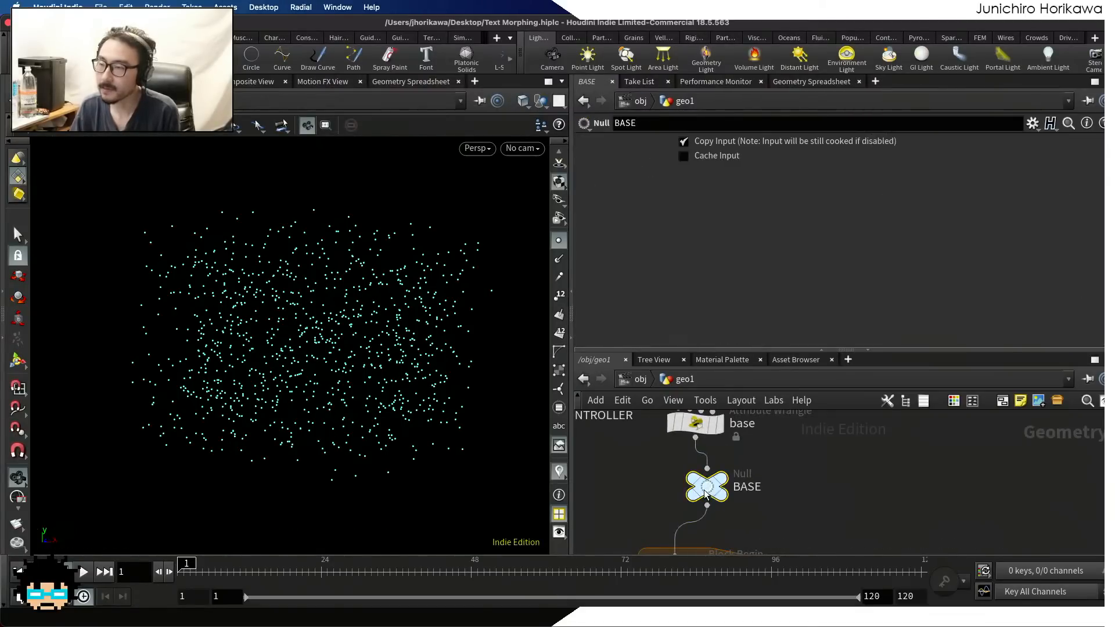
pyautogui.click(808, 82)
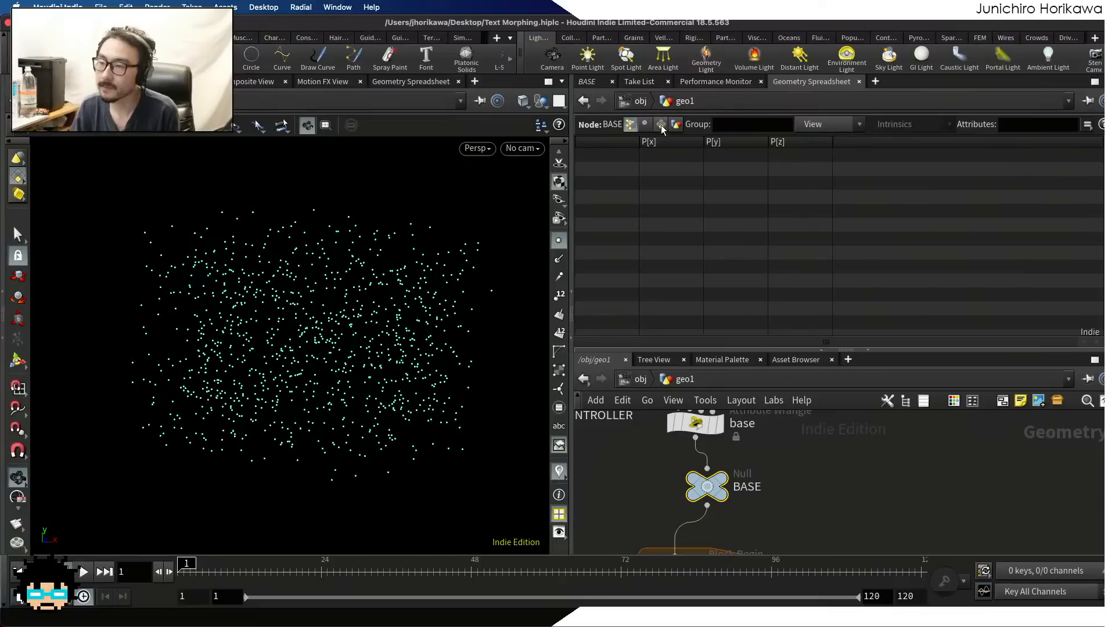
pyautogui.click(676, 125)
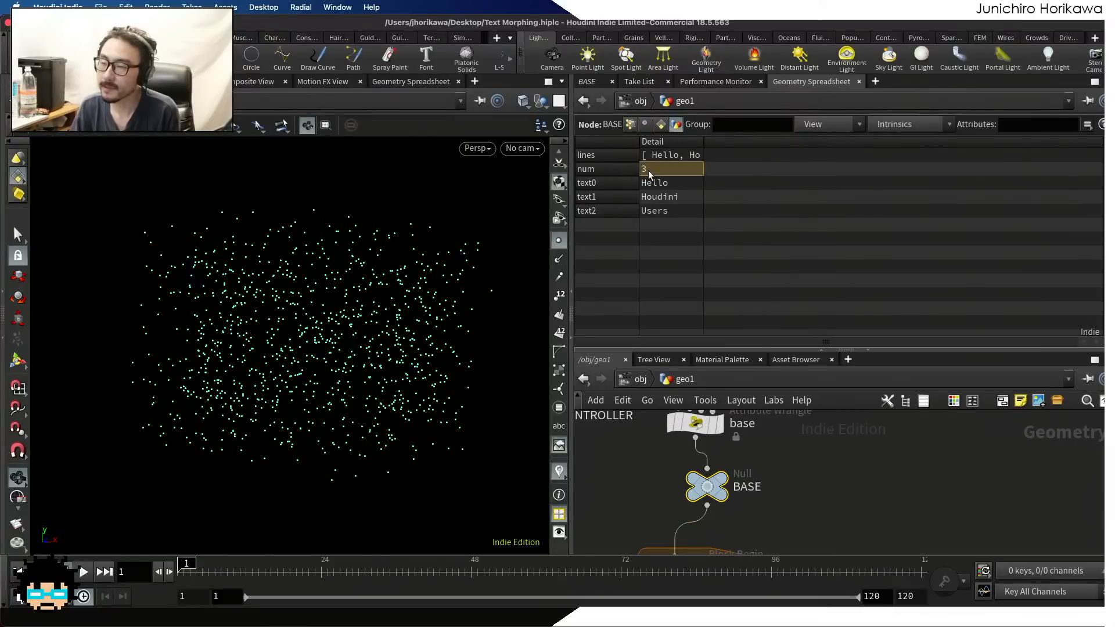
# Add an Object Merge node just above move_point in the geo1 network
pyautogui.moveTo(749, 350); pyautogui.dragTo(754, 244)
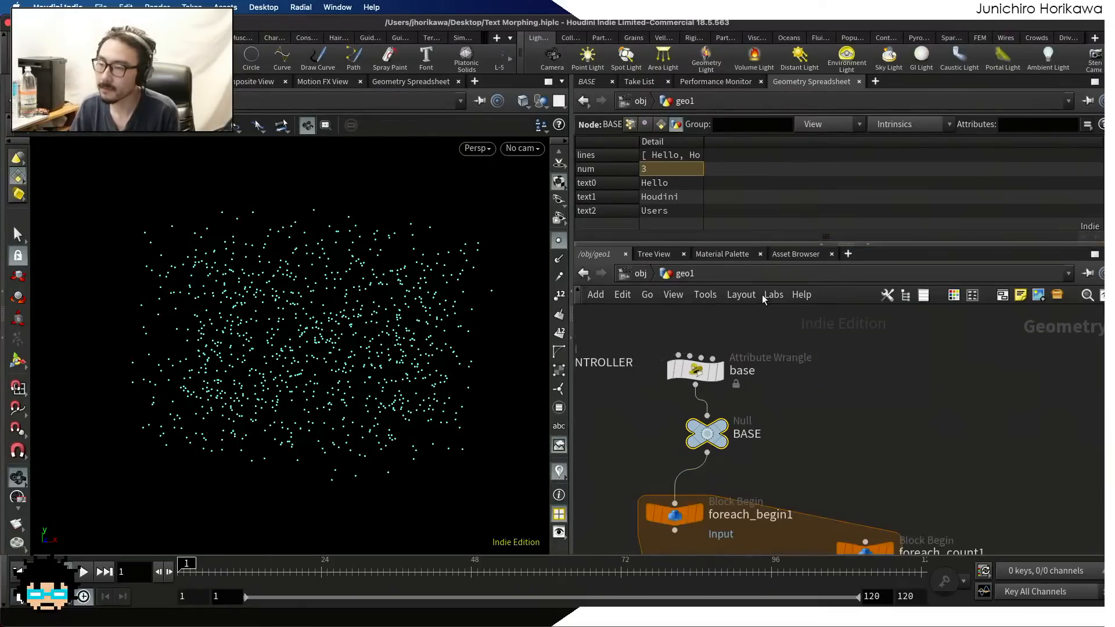
pyautogui.scroll(-10, 755, 324)
pyautogui.moveTo(759, 510); pyautogui.dragTo(758, 430, button='middle')
pyautogui.scroll(5, 759, 430)
pyautogui.scroll(3, 759, 430)
pyautogui.moveTo(771, 525); pyautogui.dragTo(749, 373, button='middle')
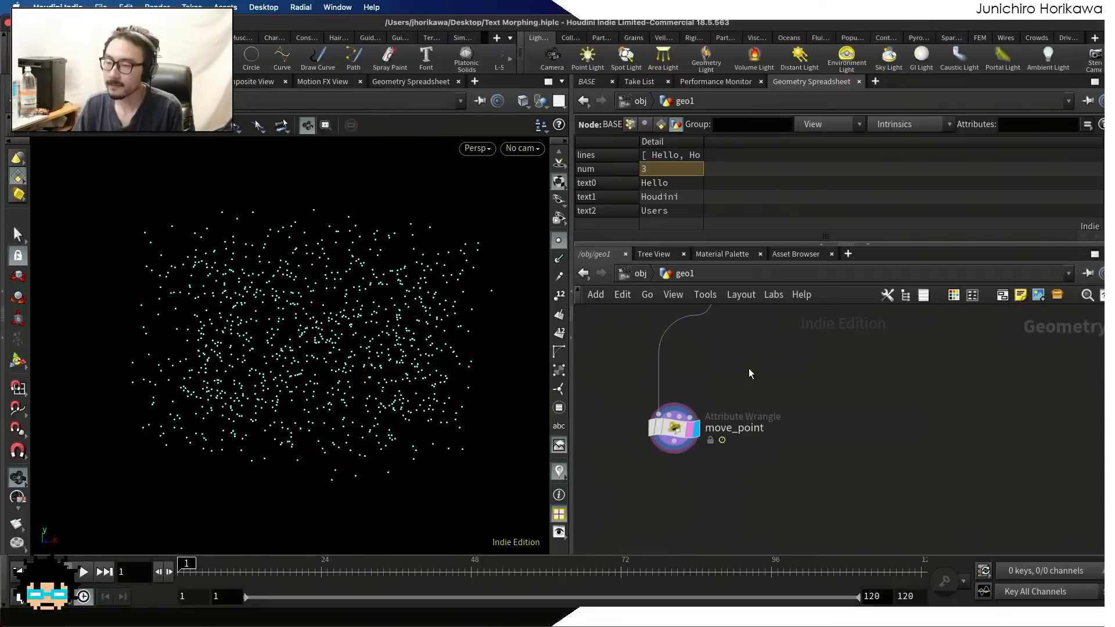
pyautogui.scroll(2, 749, 373)
pyautogui.press('Tab')
pyautogui.write('object')
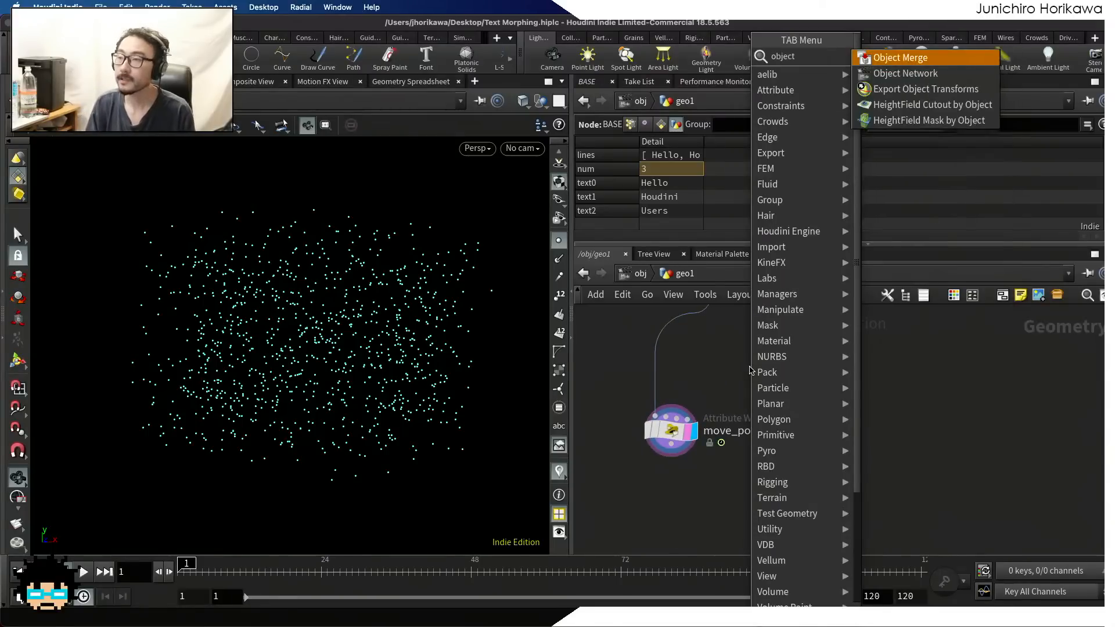
pyautogui.press('Return')
pyautogui.click(750, 367)
# Rename the new Object Merge node as BASE1
pyautogui.doubleClick(795, 368)
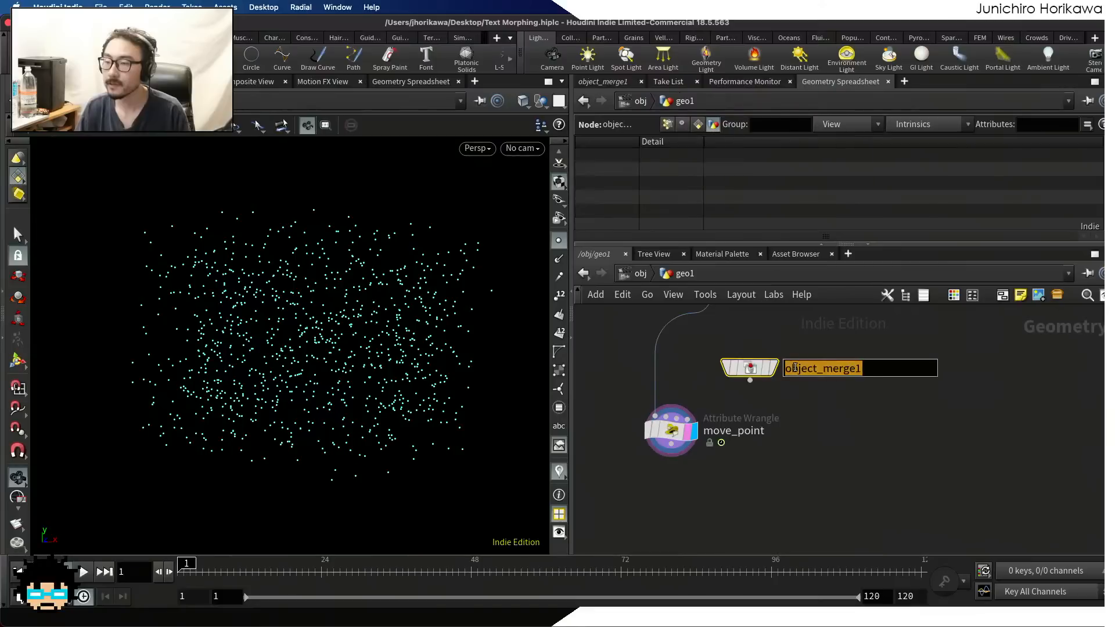
pyautogui.write('b')
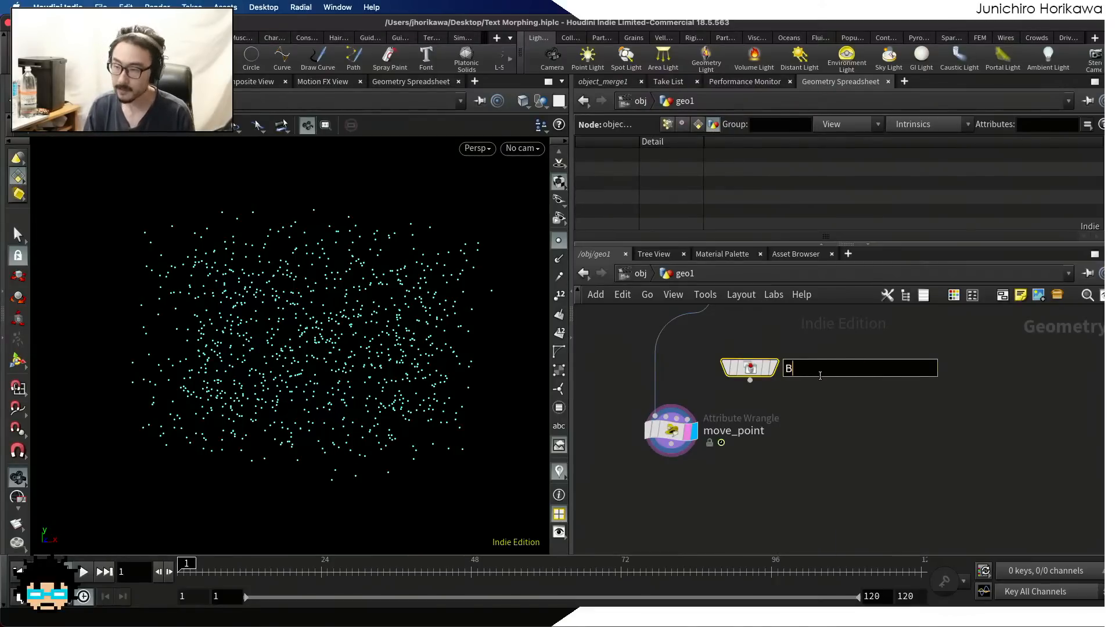
pyautogui.write('ASE1')
pyautogui.press('Return')
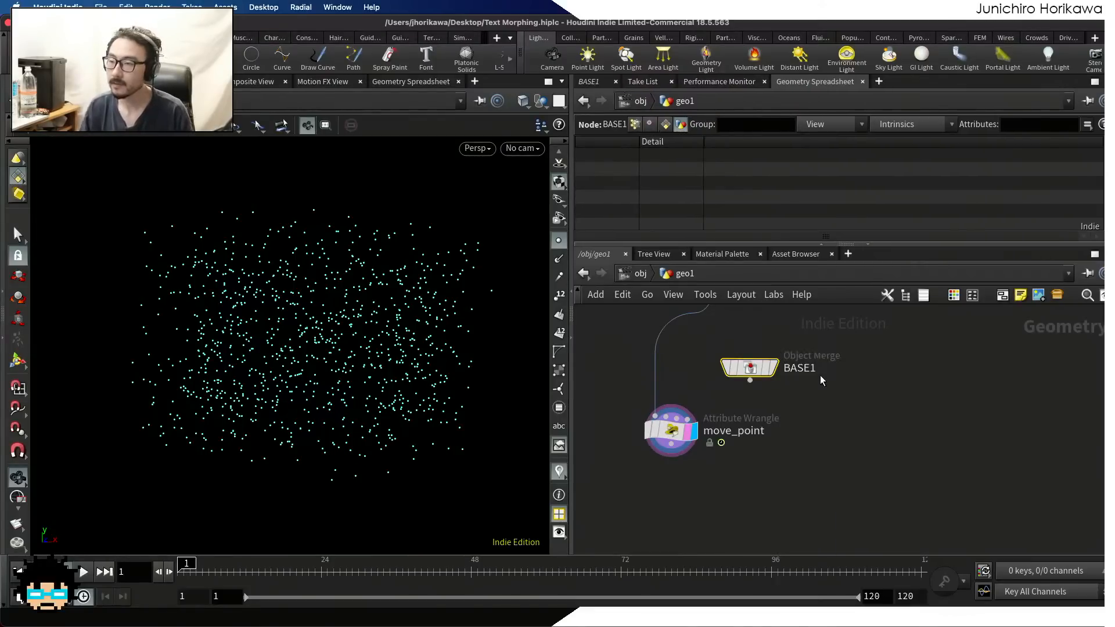
# Display the BASE1 node and set its Object 1 to the BASE null in geo1
pyautogui.click(768, 372)
pyautogui.click(589, 81)
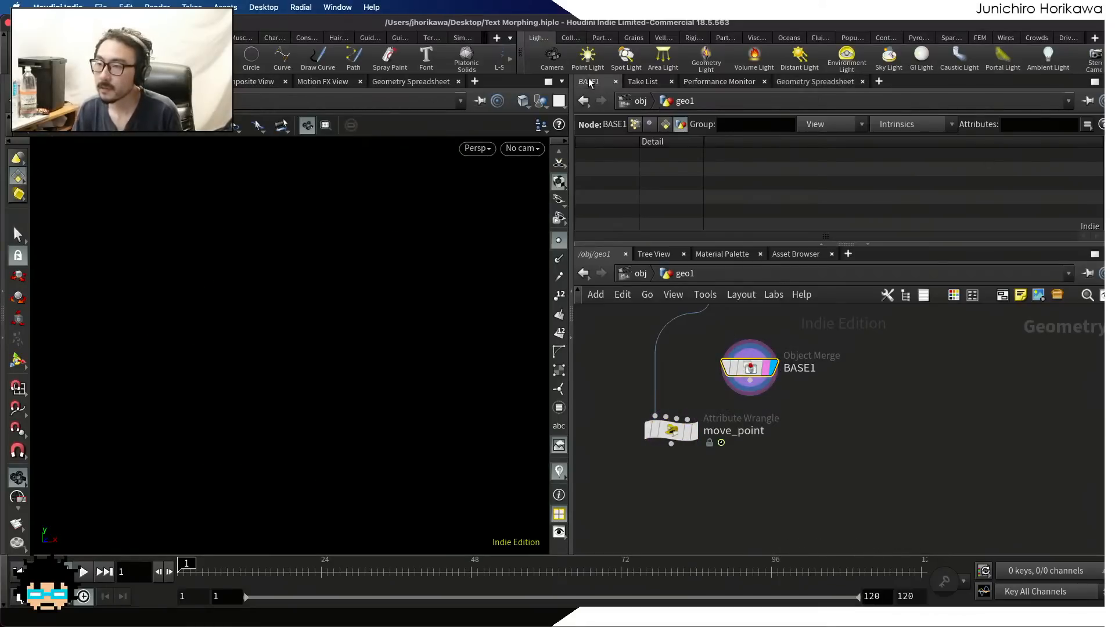
pyautogui.click(1092, 181)
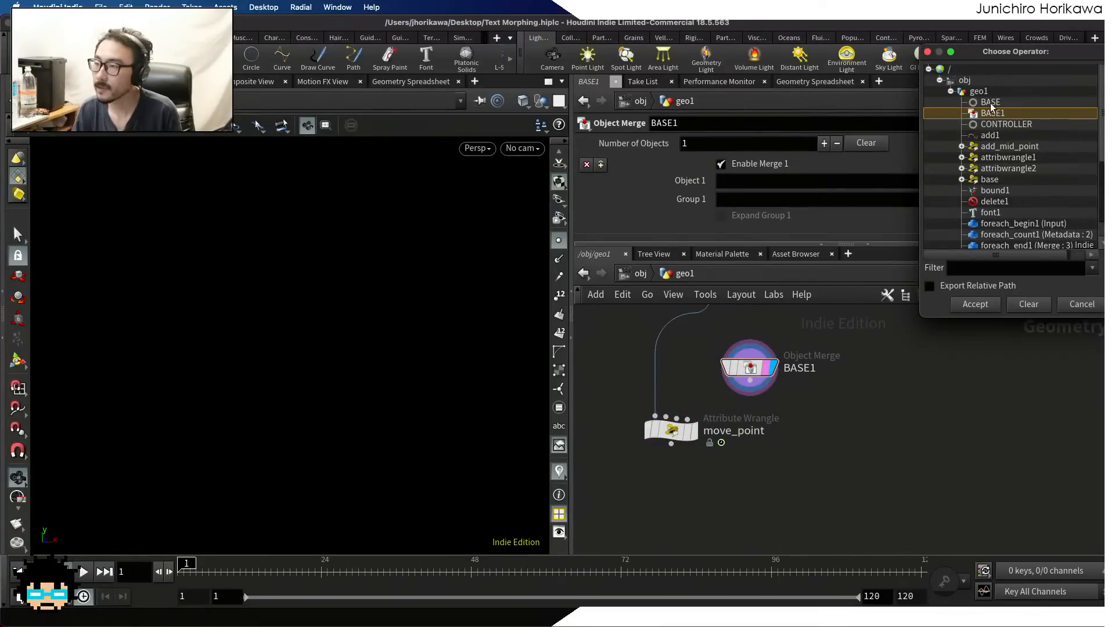
pyautogui.doubleClick(990, 103)
# Connect BASE1 to move_point's second input, display move_point, and enlarge the parameter area to show its VEXpression
pyautogui.moveTo(750, 381); pyautogui.dragTo(665, 415)
pyautogui.click(692, 434)
pyautogui.click(690, 434)
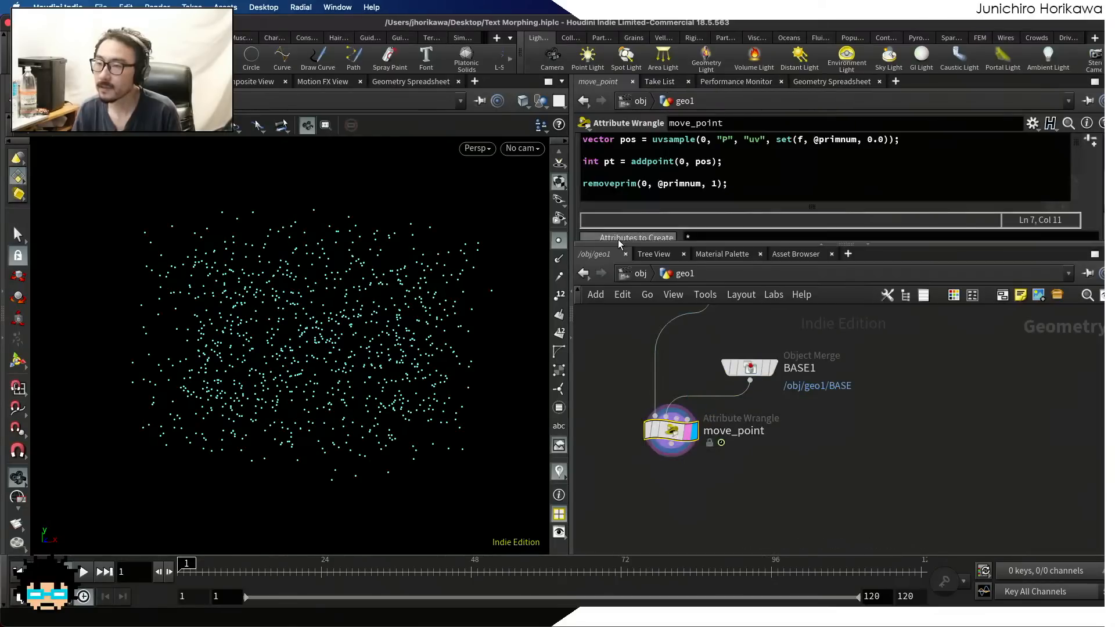
pyautogui.moveTo(613, 245); pyautogui.dragTo(611, 329)
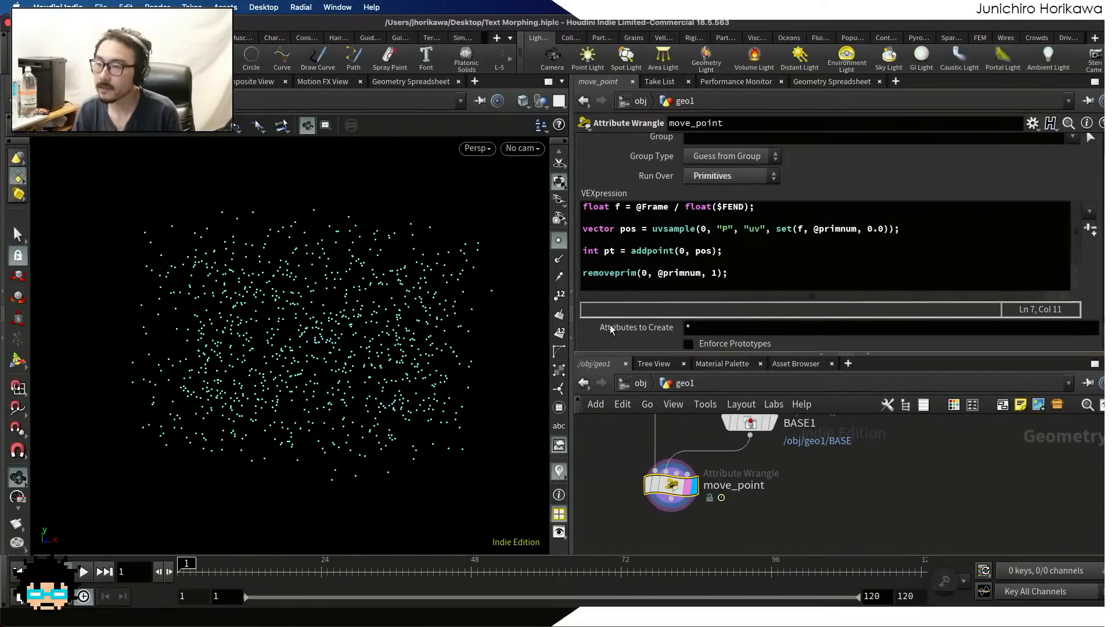
# Insert the line int num = detail(1, "num"); at the start of move_point's VEXpression
pyautogui.click(585, 207)
pyautogui.press('Return')
pyautogui.press('Up')
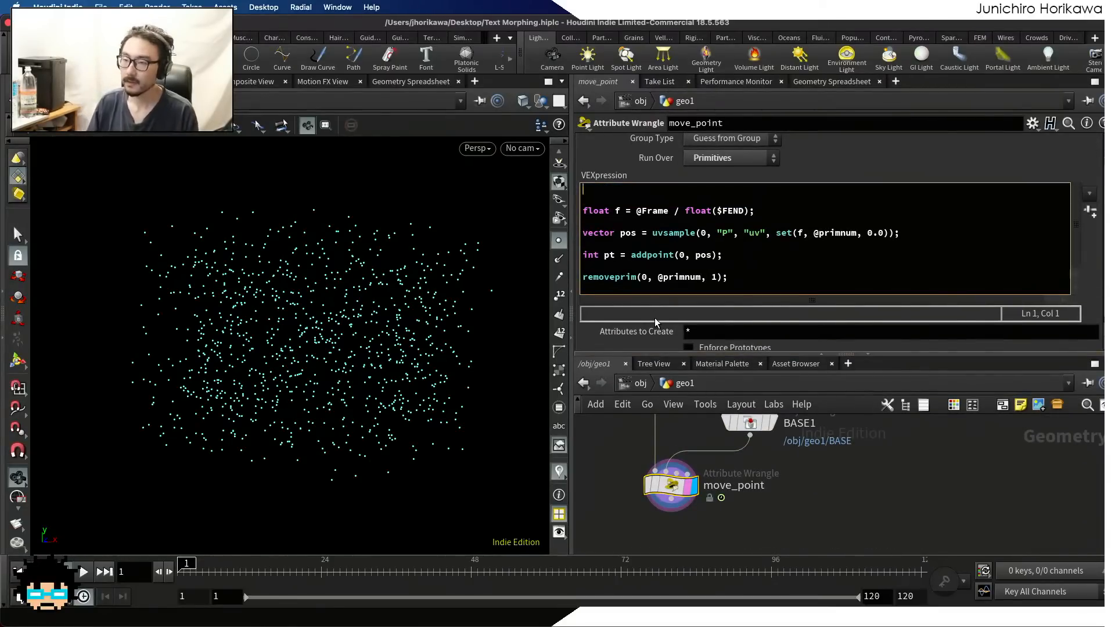
pyautogui.write('int')
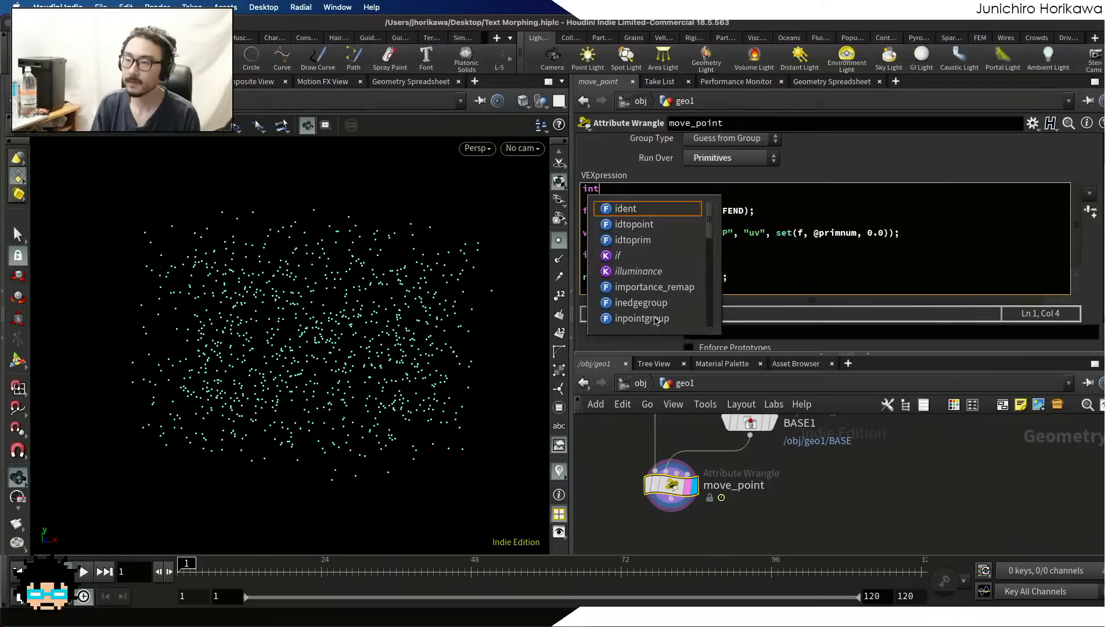
pyautogui.write(' num ')
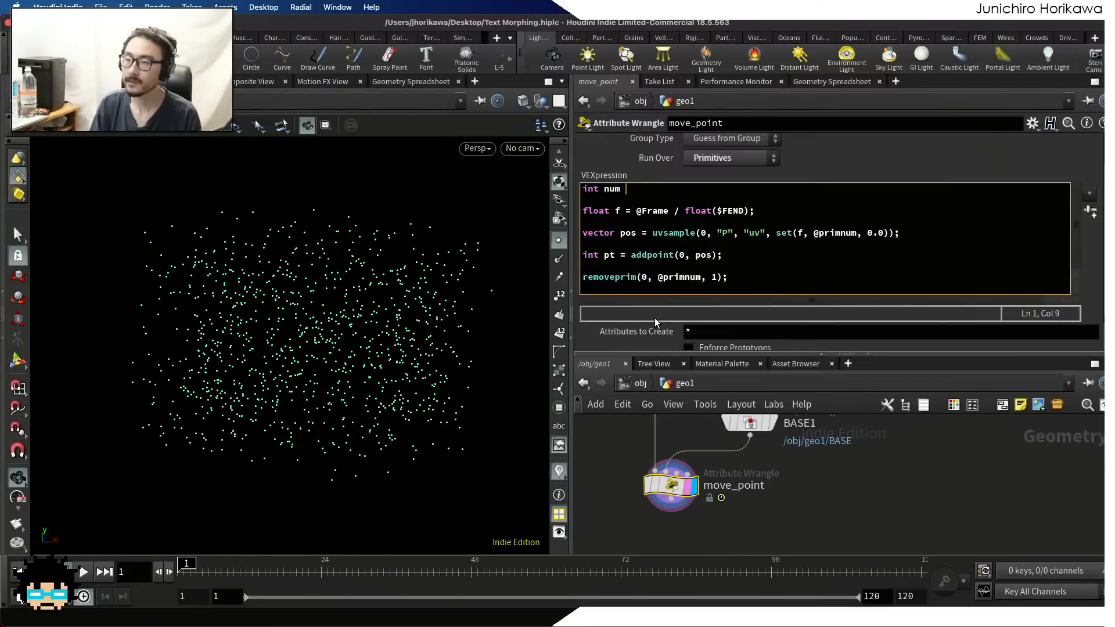
pyautogui.write('= detai')
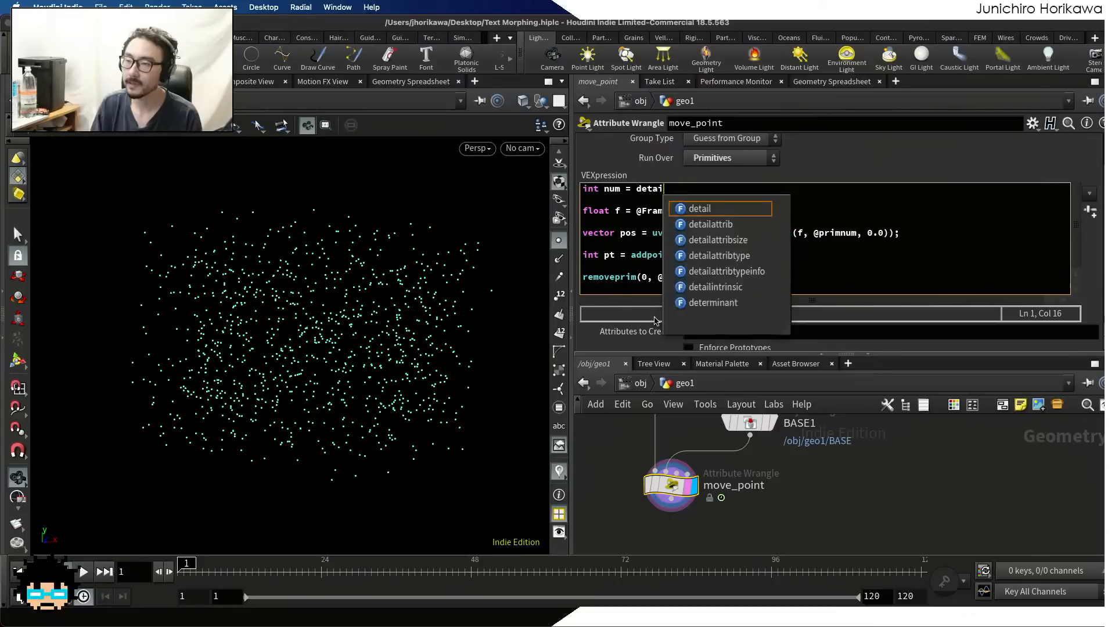
pyautogui.write('l(1, "num"')
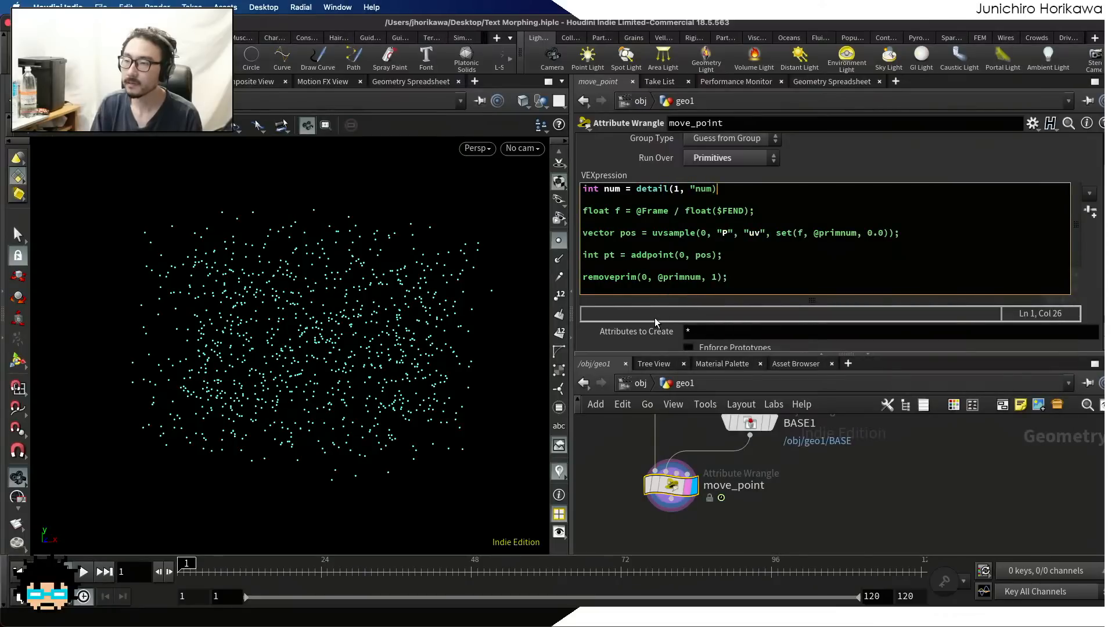
pyautogui.write(');')
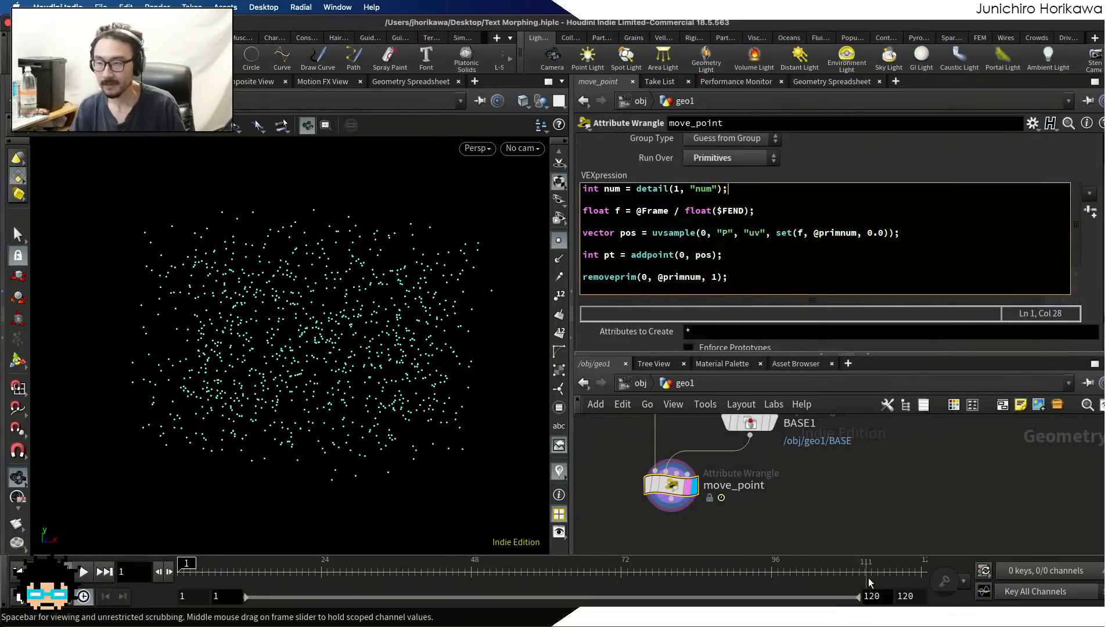
# Add f = chramp("ramp", f); below the float f line in move_point's VEXpression and create the ramp parameter
pyautogui.moveTo(869, 582); pyautogui.dragTo(3, 562)
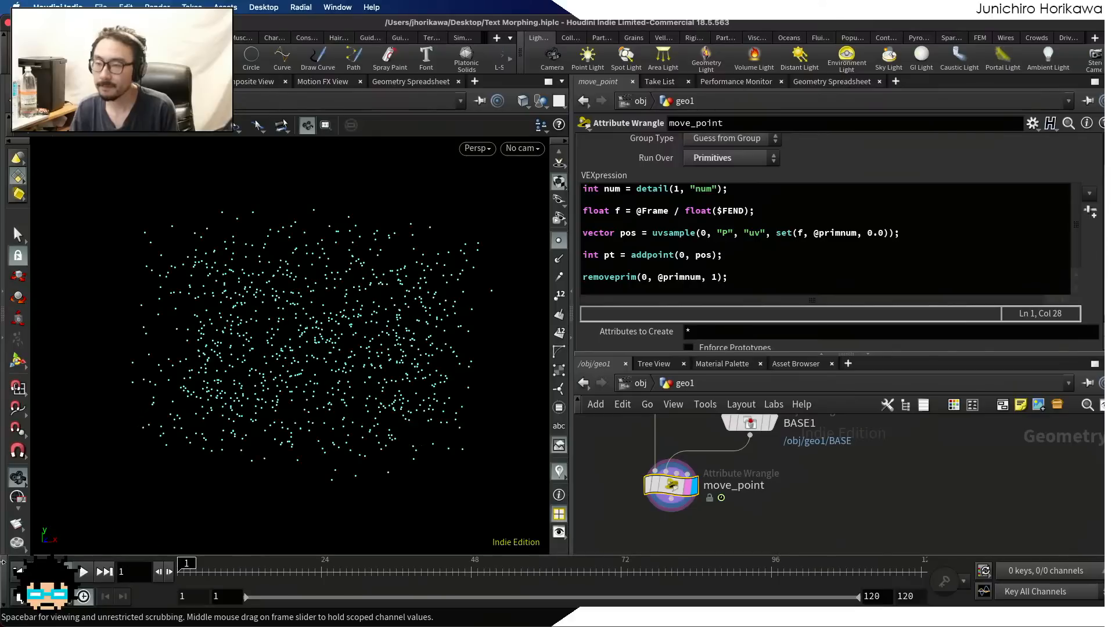
pyautogui.moveTo(720, 354); pyautogui.dragTo(720, 420)
pyautogui.click(749, 323)
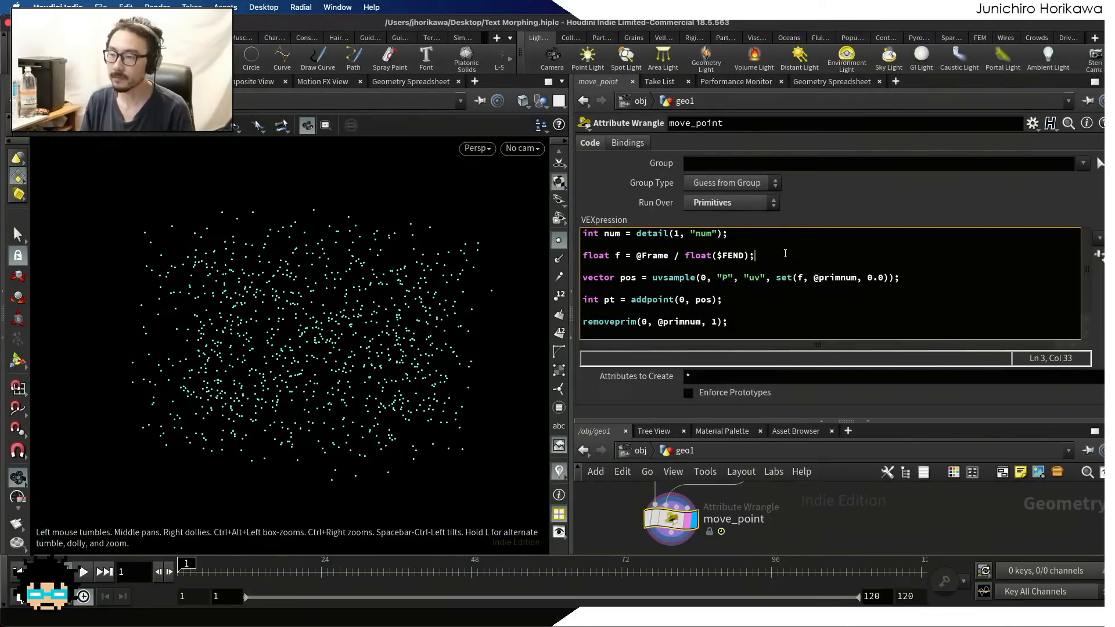
pyautogui.press('Return')
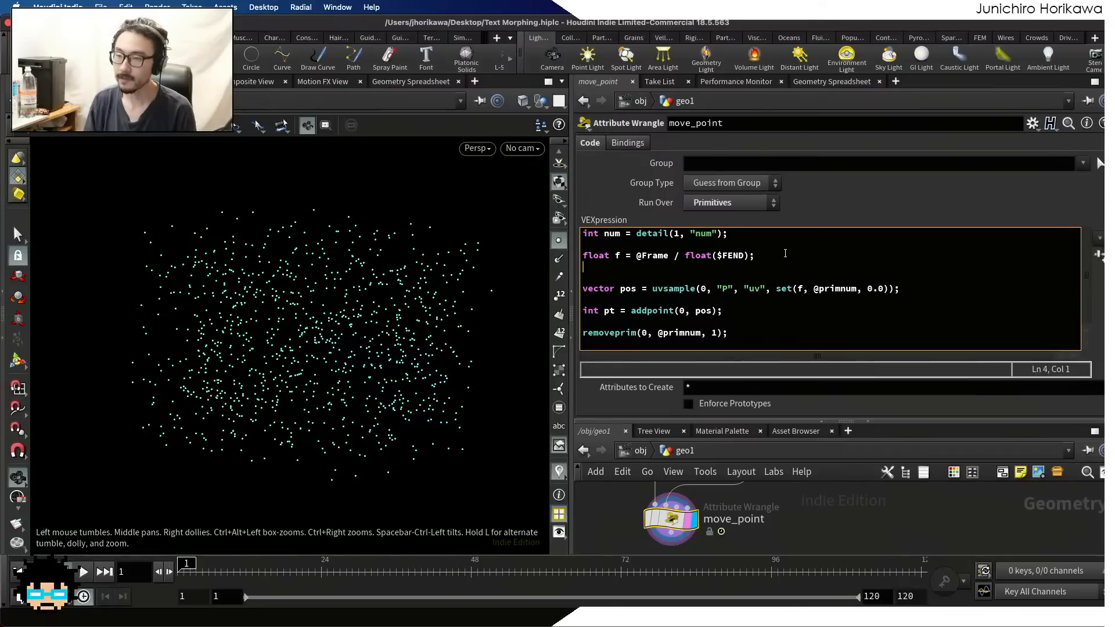
pyautogui.write('f = chram')
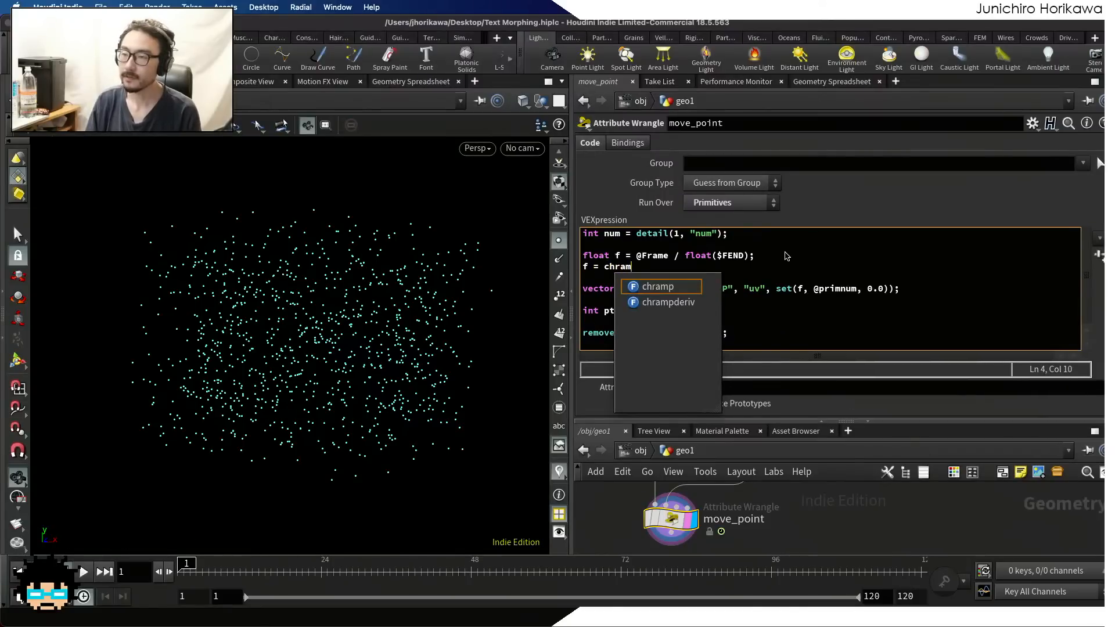
pyautogui.write('p("ramp')
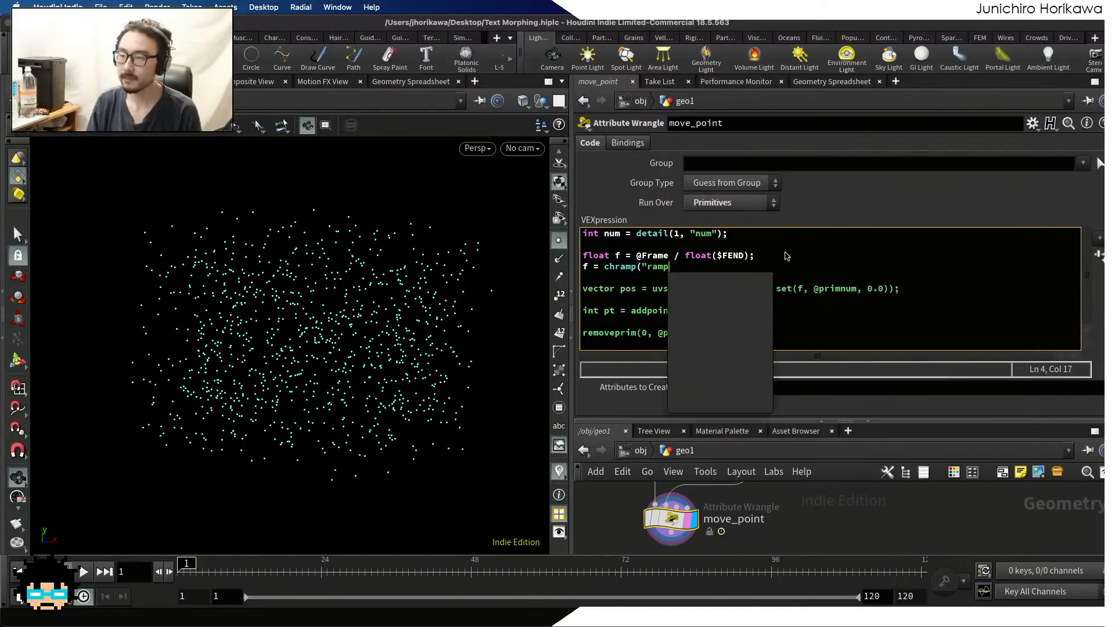
pyautogui.write('", f);')
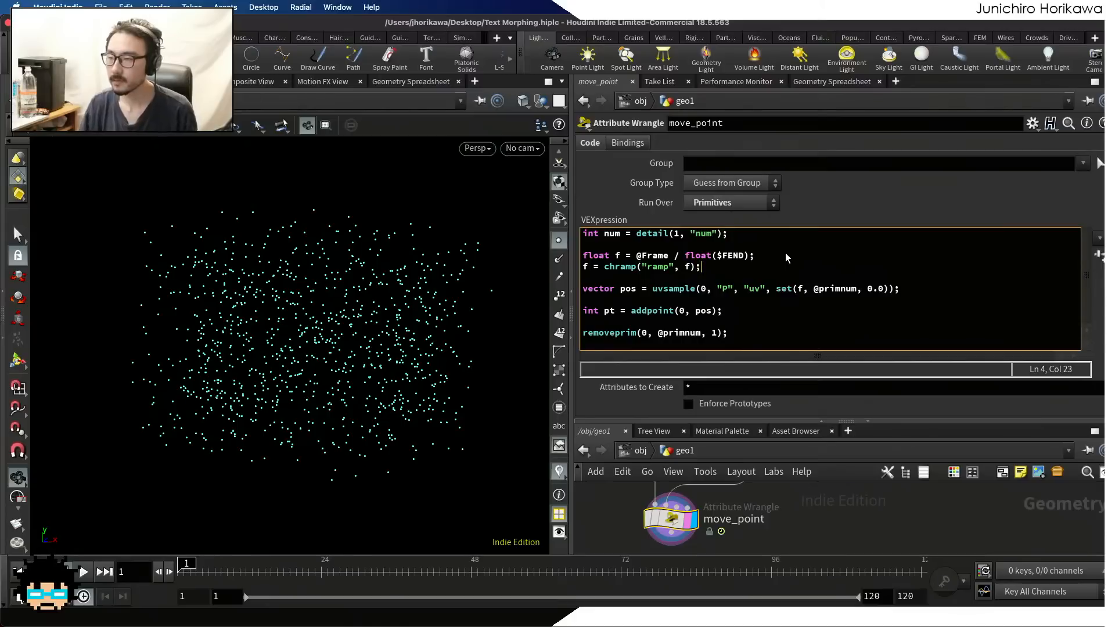
pyautogui.click(1098, 255)
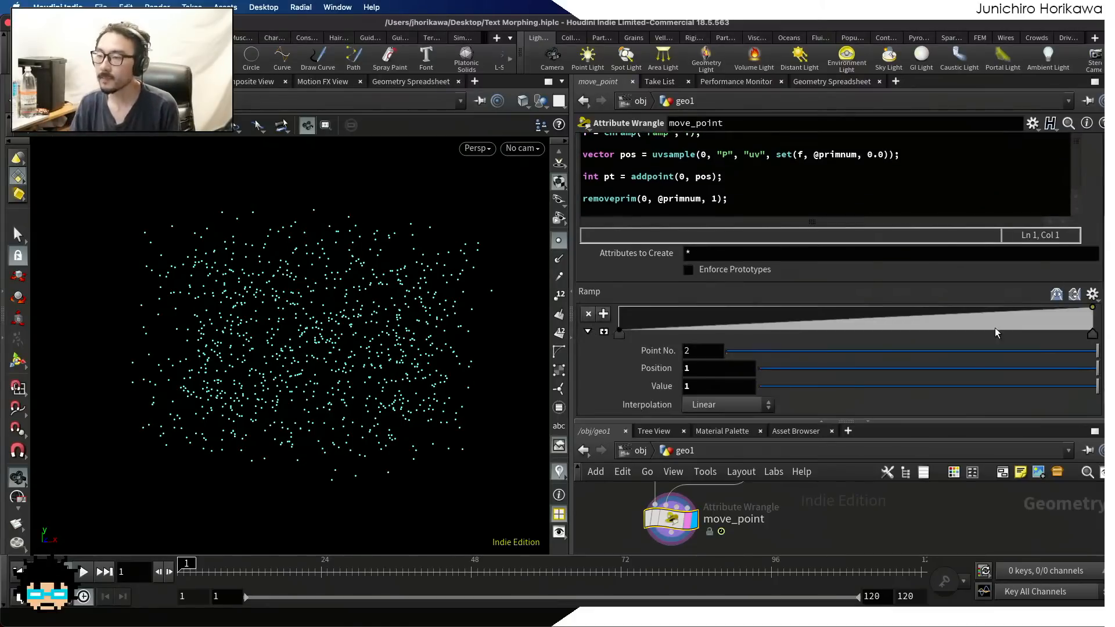
# Expand the ramp graph and set the interpolation of its start and end points to B-Spline
pyautogui.click(604, 332)
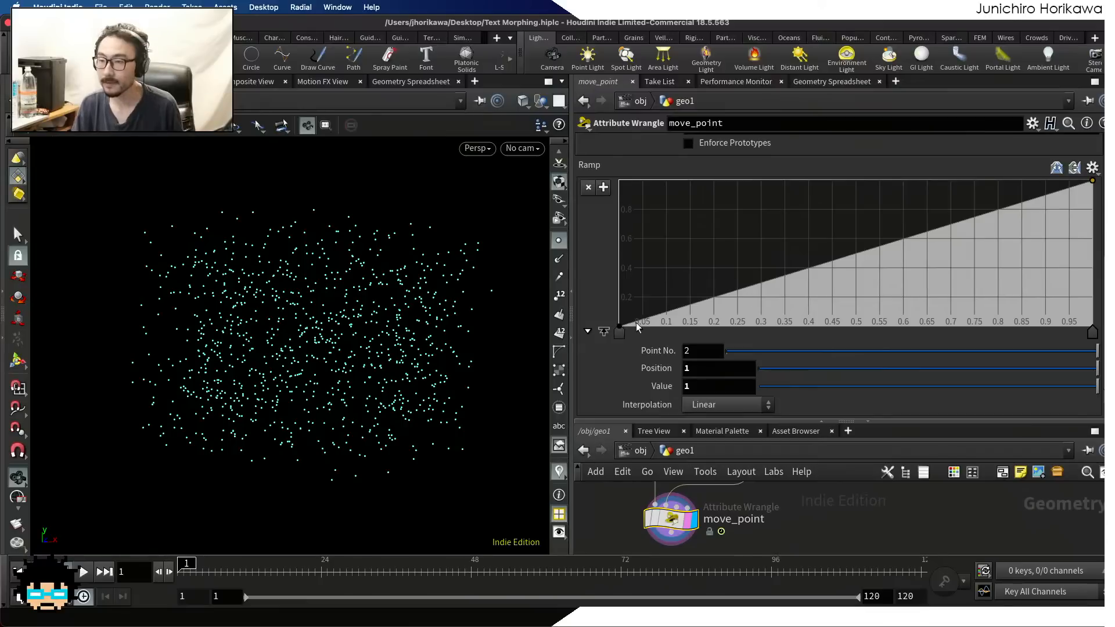
pyautogui.rightClick(622, 328)
pyautogui.moveTo(635, 339)
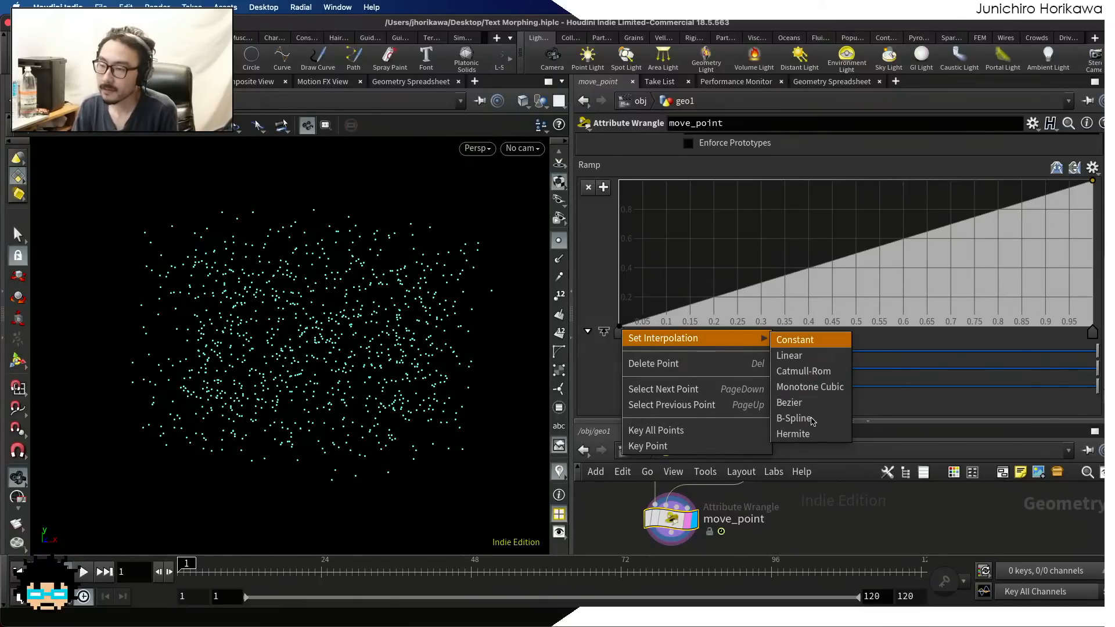
pyautogui.click(811, 418)
pyautogui.rightClick(1090, 335)
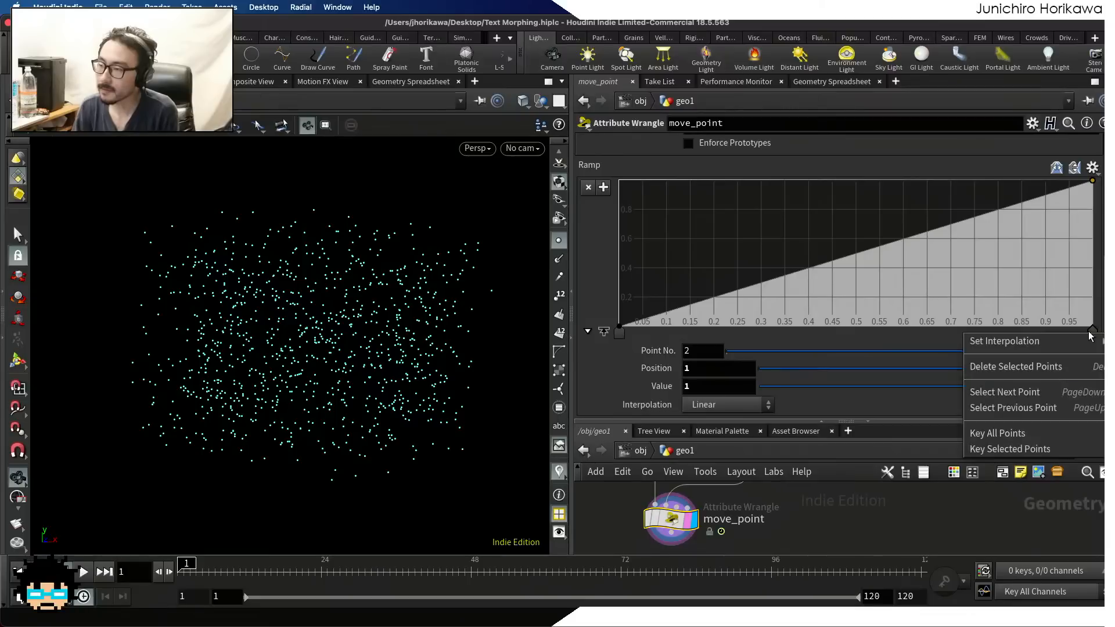
pyautogui.moveTo(998, 341)
pyautogui.click(909, 421)
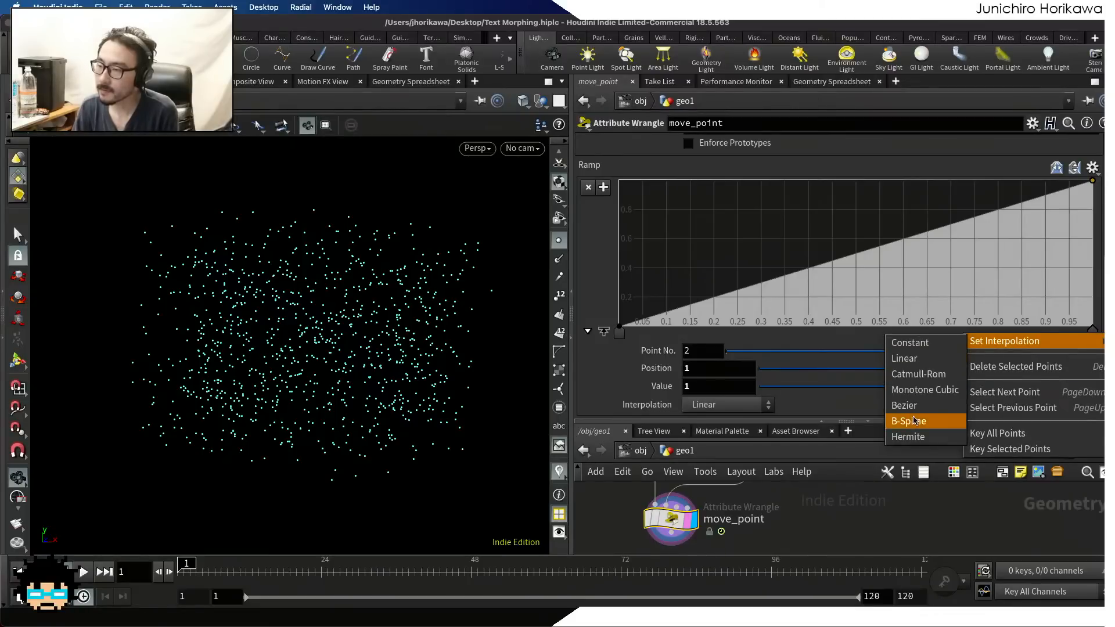
# Try two middle ramp points, about position 0.25 with value 0.65 and position 0.75 with value 0.3, and play the animation
pyautogui.moveTo(767, 273); pyautogui.dragTo(749, 215)
pyautogui.moveTo(910, 217); pyautogui.dragTo(974, 278)
pyautogui.moveTo(740, 232); pyautogui.dragTo(738, 231)
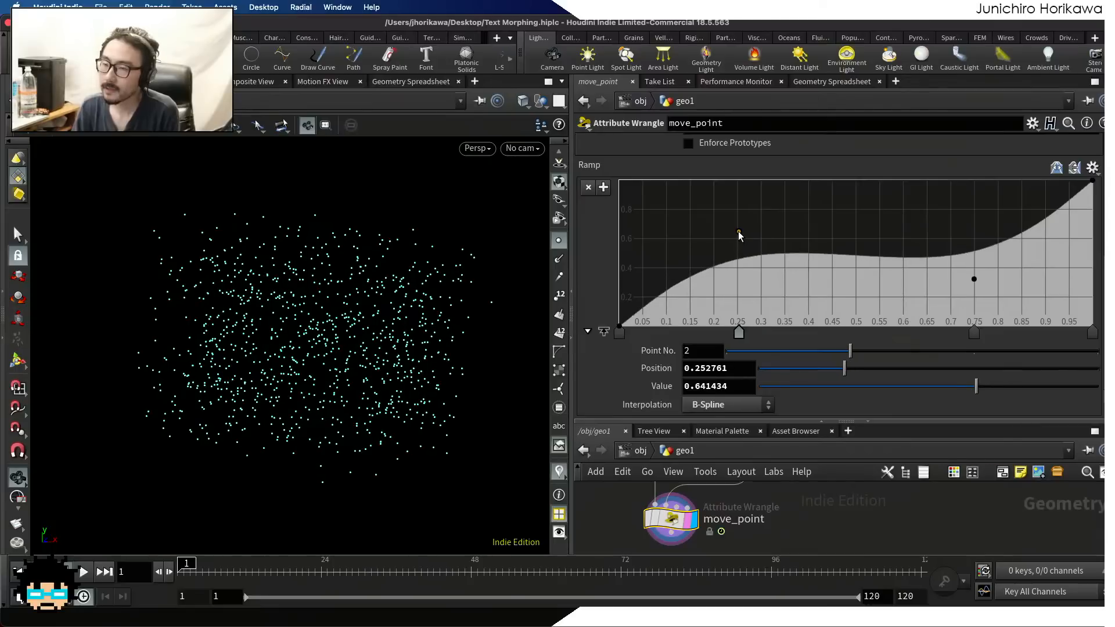
pyautogui.click(84, 572)
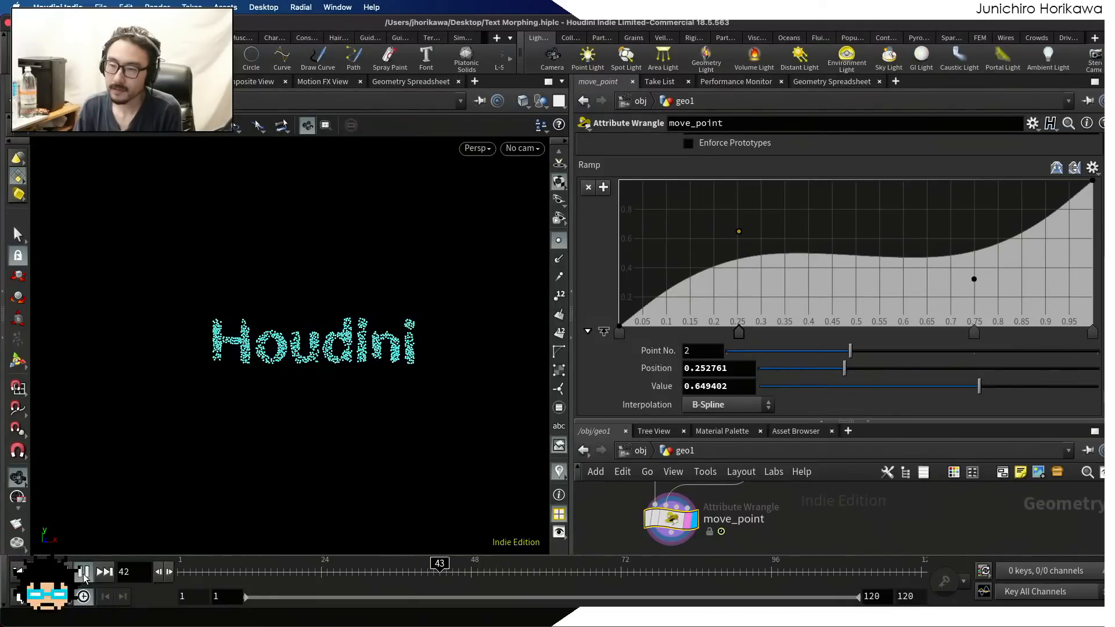
pyautogui.click(84, 573)
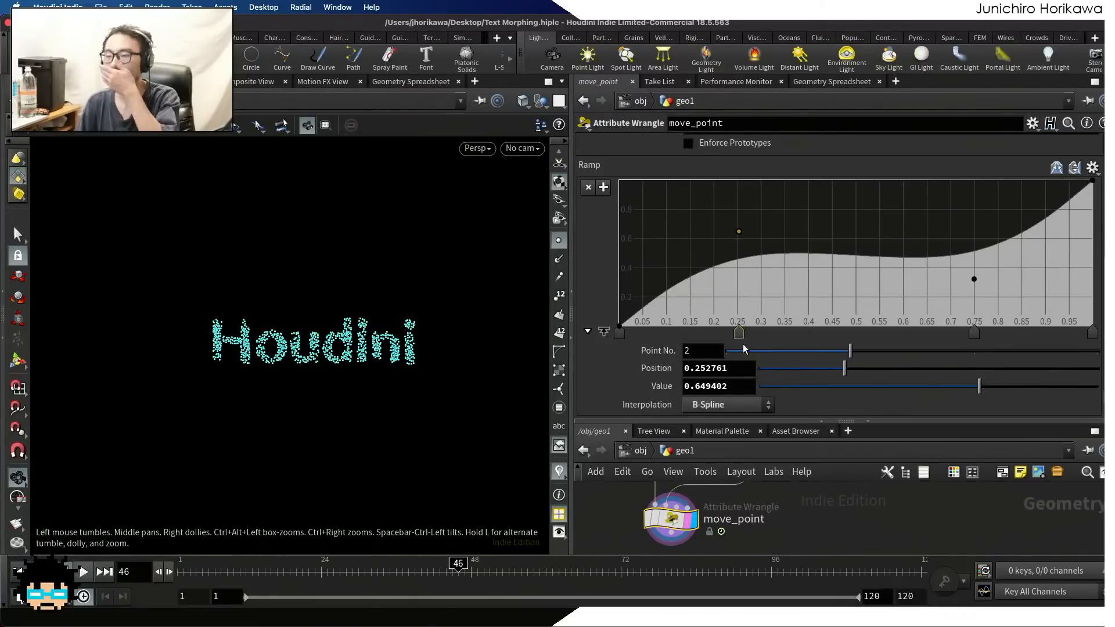
# Replace the two middle ramp points with a plateau near value 0.2, using points at about positions 0.1, 0.18 and 0.3
pyautogui.keyDown('ctrl'); pyautogui.click(738, 333); pyautogui.keyUp('ctrl')
pyautogui.keyDown('ctrl'); pyautogui.click(973, 333); pyautogui.keyUp('ctrl')
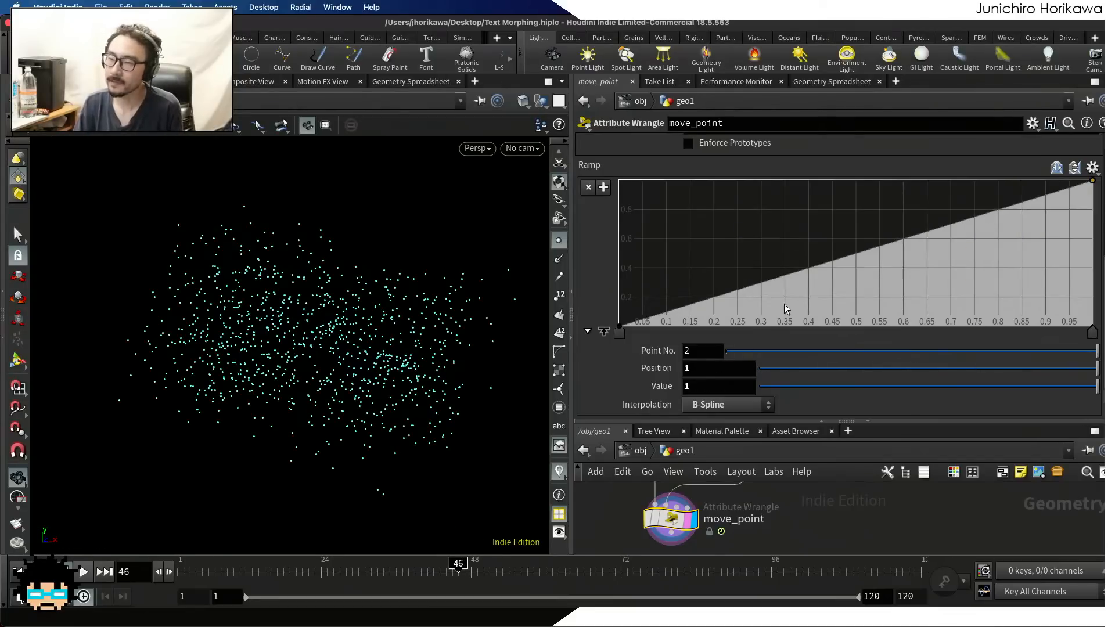
pyautogui.click(714, 298)
pyautogui.moveTo(714, 298); pyautogui.dragTo(706, 297)
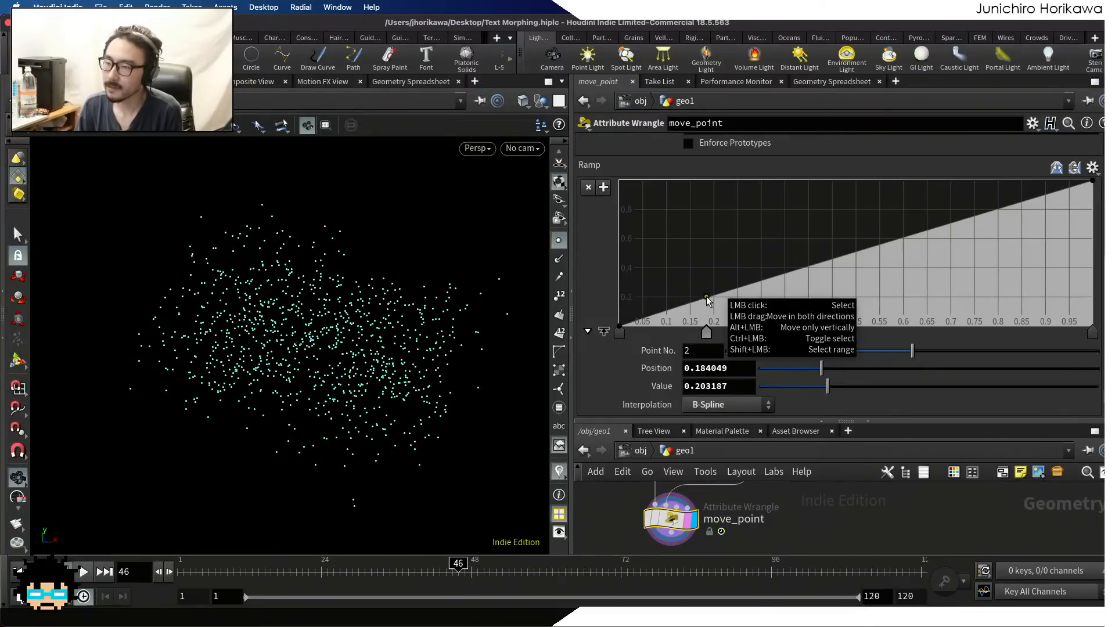
pyautogui.click(666, 300)
pyautogui.click(760, 294)
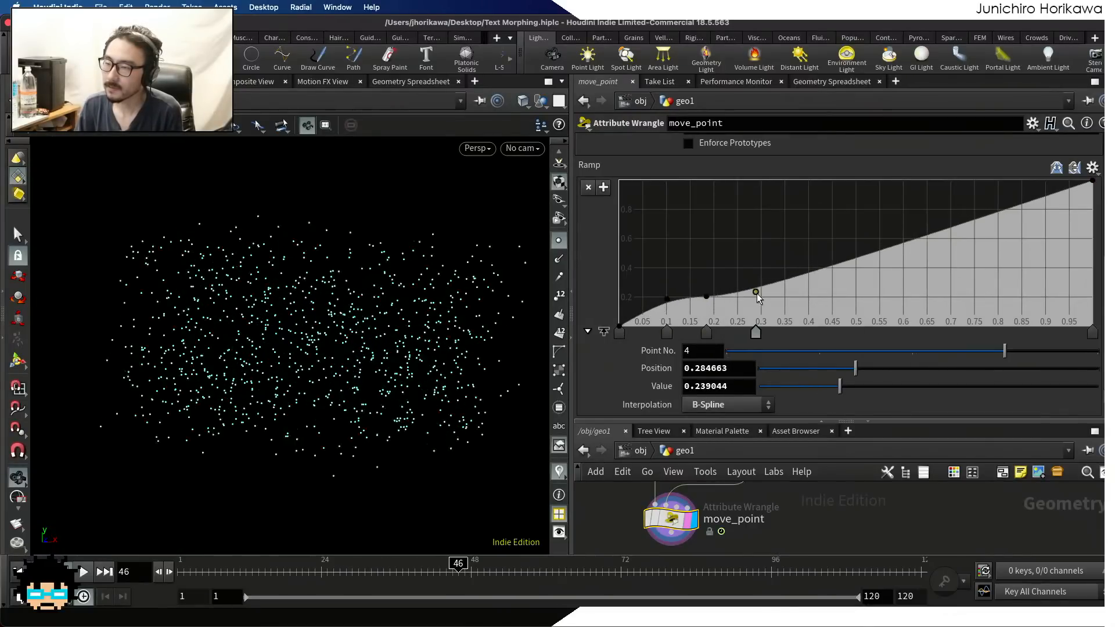
# Shape two more ramp plateaus, near value 0.6 from position 0.47 to 0.69 and near 0.93 from 0.8, and play the animation
pyautogui.click(847, 249)
pyautogui.moveTo(858, 247); pyautogui.dragTo(887, 239)
pyautogui.click(843, 243)
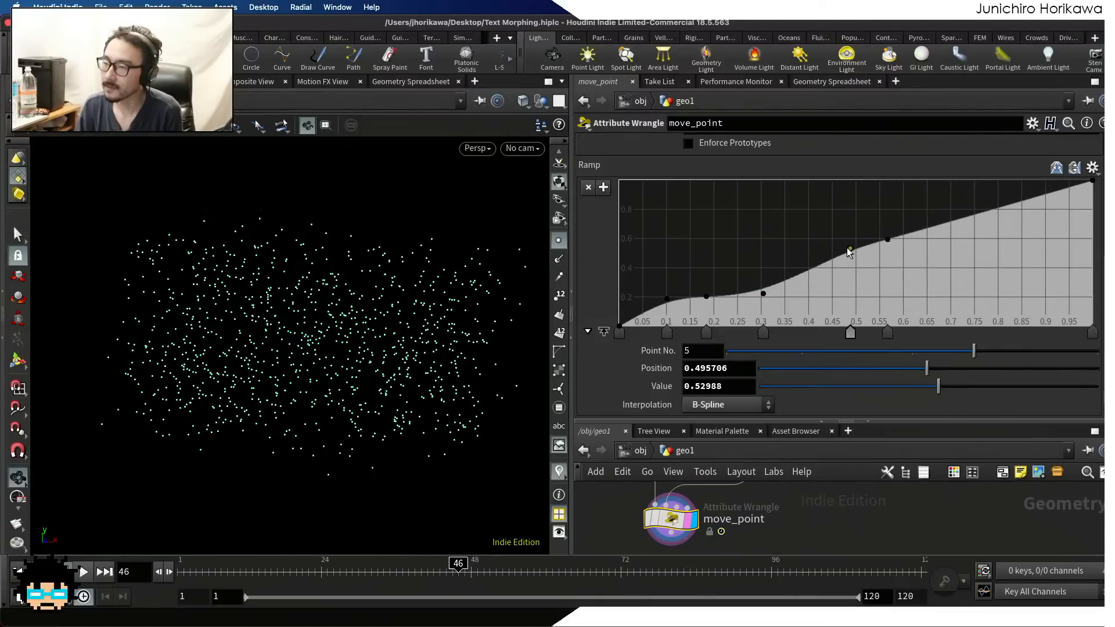
pyautogui.click(942, 243)
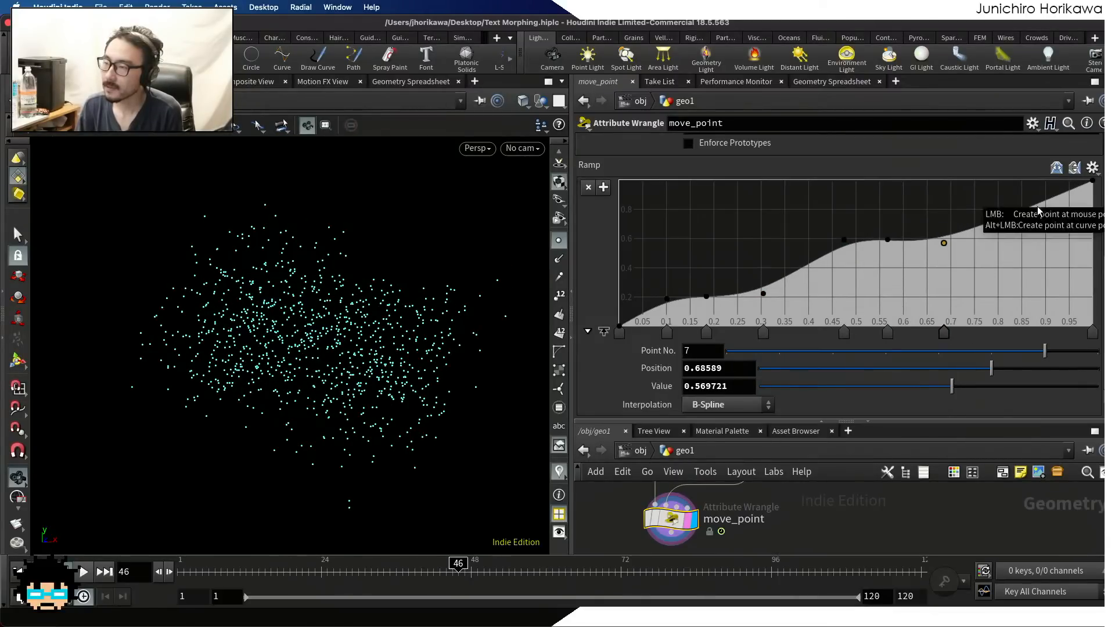
pyautogui.click(1059, 194)
pyautogui.moveTo(1059, 193); pyautogui.dragTo(1014, 189)
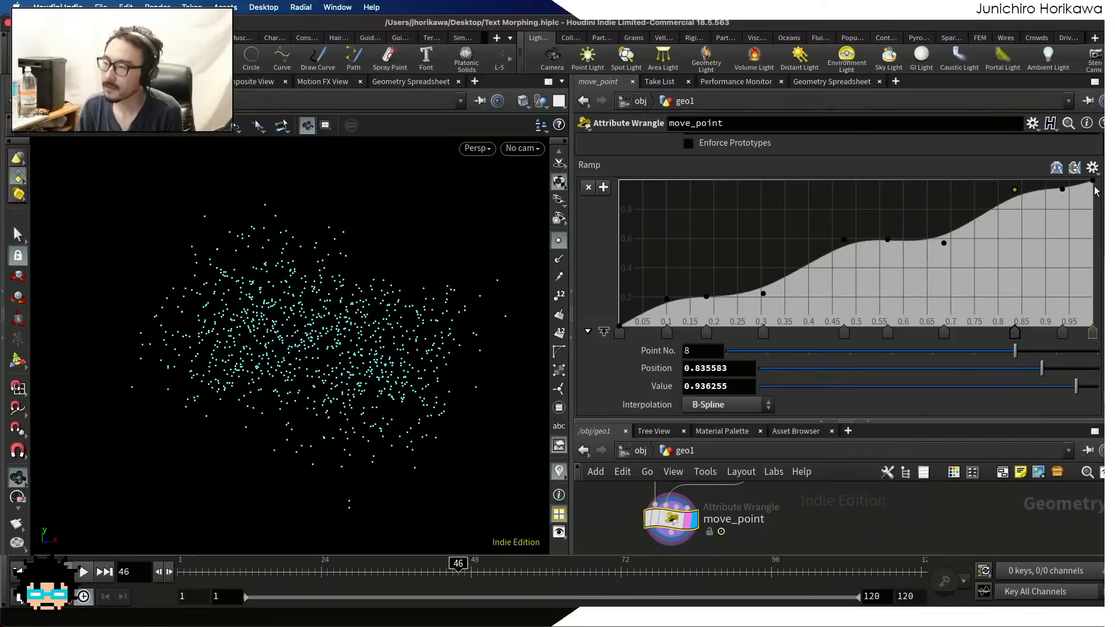
pyautogui.moveTo(1090, 185); pyautogui.dragTo(999, 190)
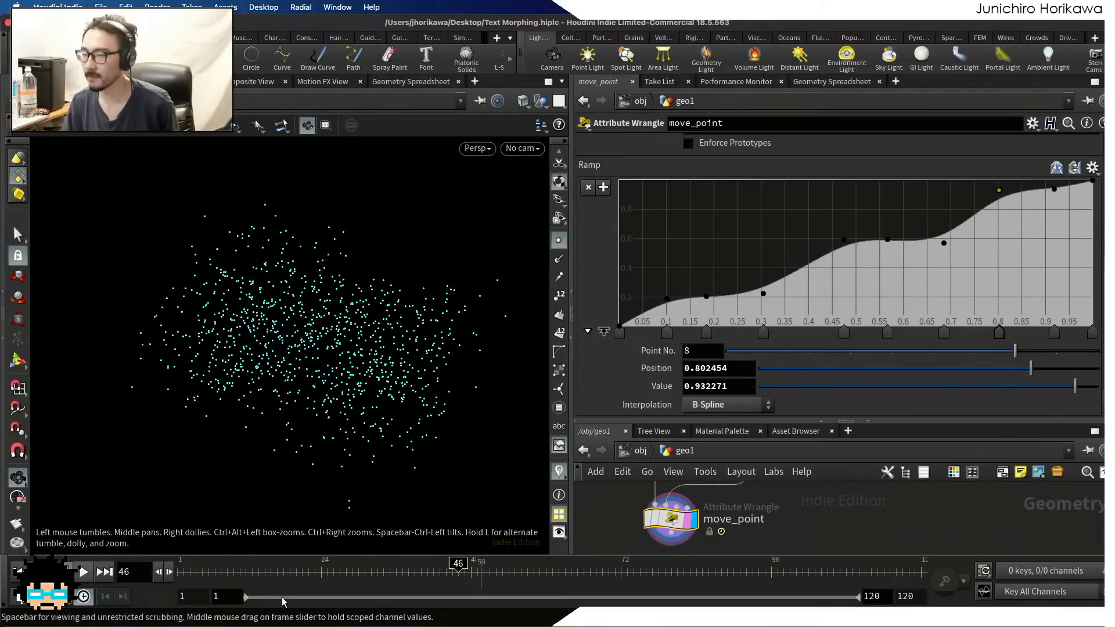
pyautogui.click(81, 573)
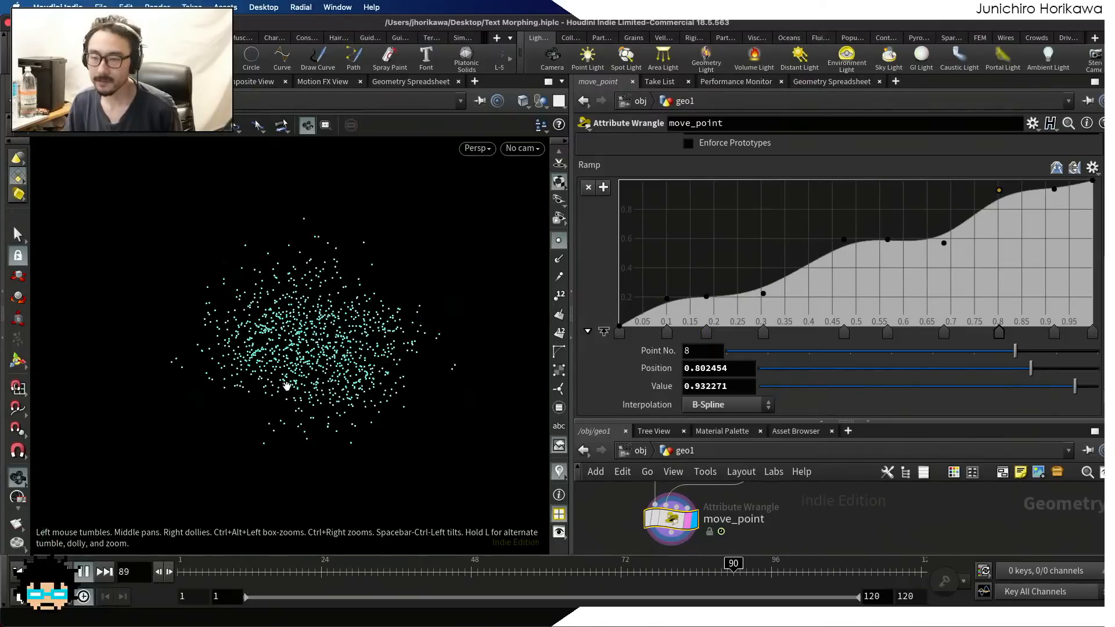
pyautogui.click(186, 564)
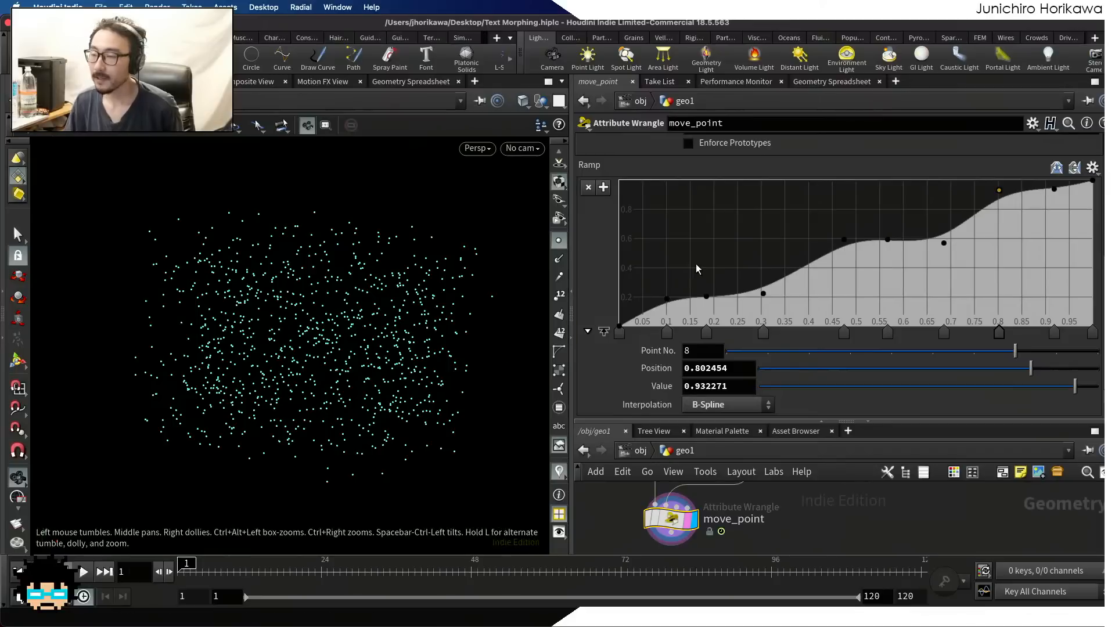
# Delete all intermediate ramp points, leaving only the start and end points
pyautogui.keyDown('ctrl'); pyautogui.click(667, 331); pyautogui.keyUp('ctrl')
pyautogui.keyDown('ctrl'); pyautogui.click(703, 333); pyautogui.keyUp('ctrl')
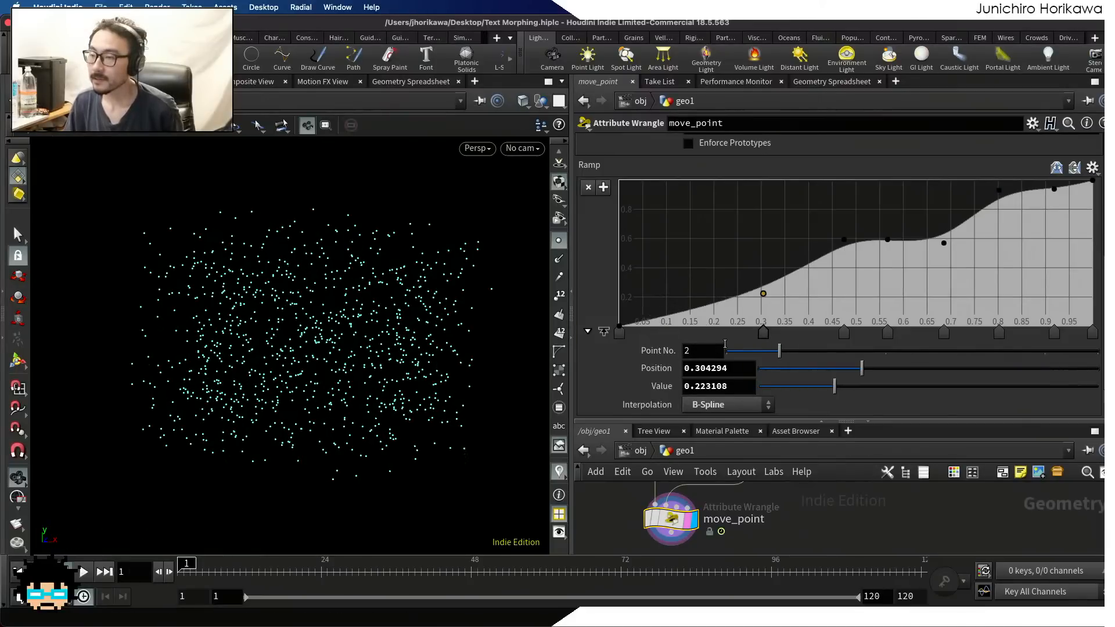
pyautogui.keyDown('ctrl'); pyautogui.click(763, 332); pyautogui.keyUp('ctrl')
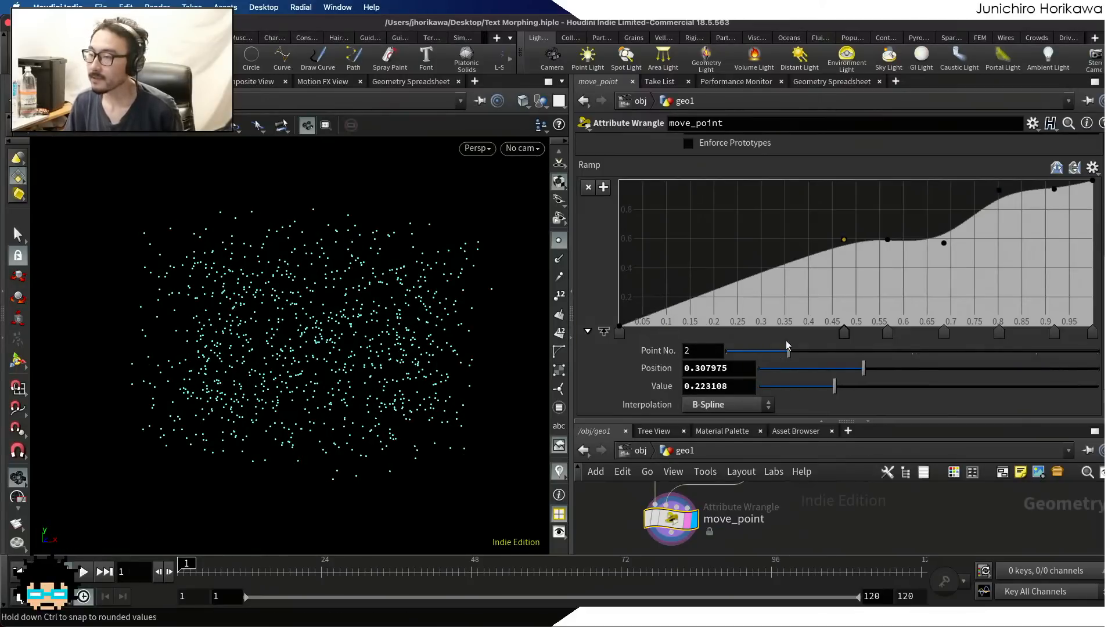
pyautogui.keyDown('ctrl'); pyautogui.click(844, 334); pyautogui.keyUp('ctrl')
pyautogui.keyDown('ctrl'); pyautogui.click(887, 333); pyautogui.keyUp('ctrl')
pyautogui.keyDown('ctrl'); pyautogui.click(944, 333); pyautogui.keyUp('ctrl')
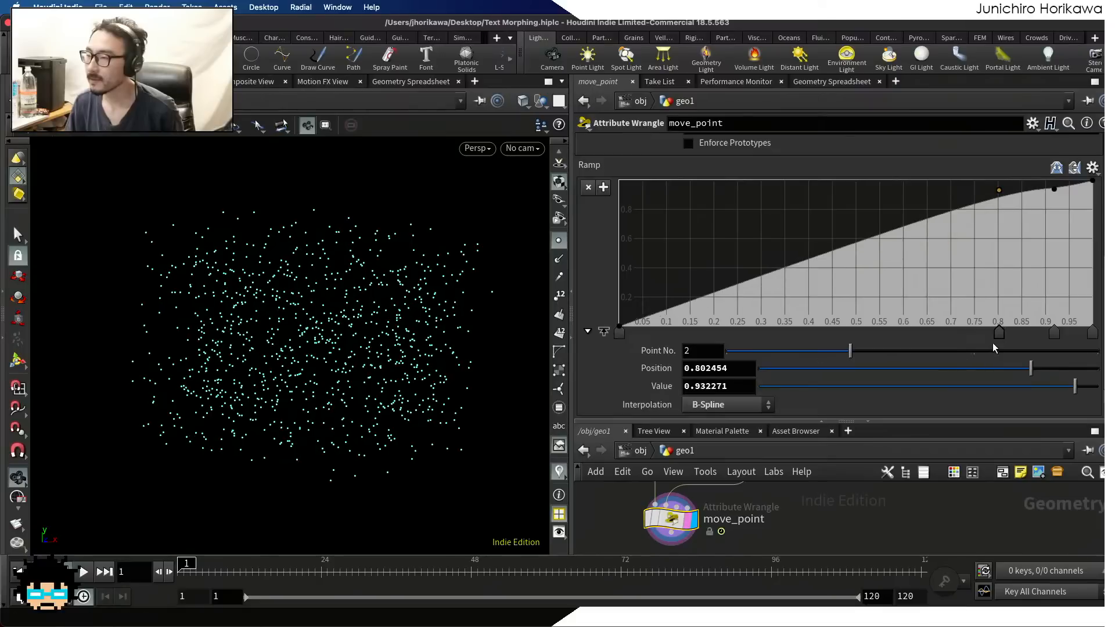
pyautogui.keyDown('ctrl'); pyautogui.click(998, 333); pyautogui.keyUp('ctrl')
pyautogui.keyDown('ctrl'); pyautogui.click(1053, 334); pyautogui.keyUp('ctrl')
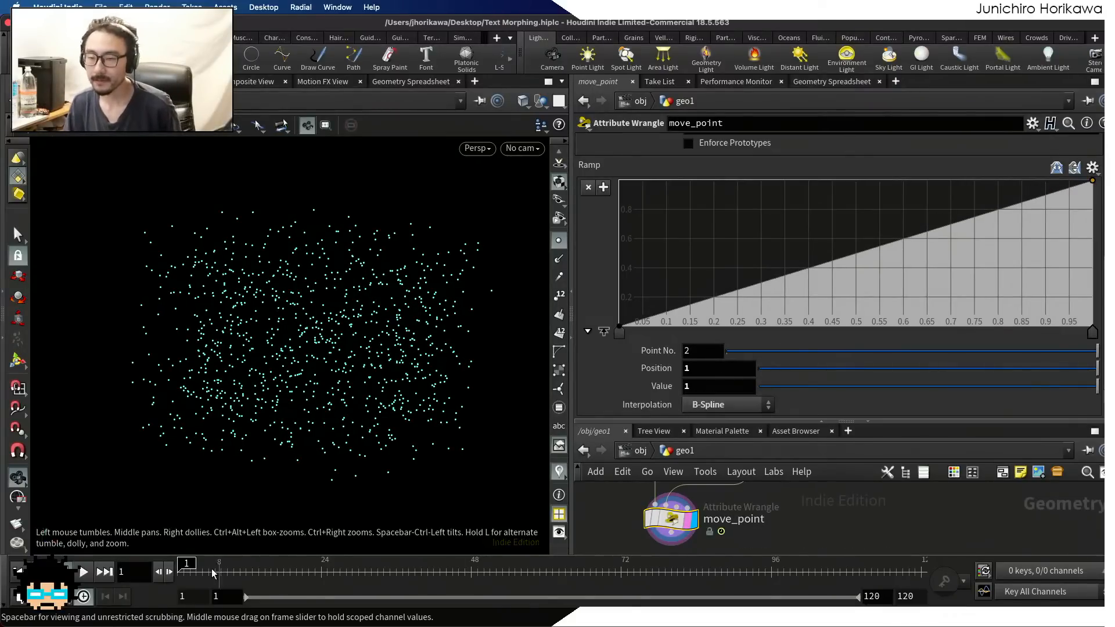
# Scrub the timeline to about frame 118, back to frame 40 and to frame 1 to examine the point motion
pyautogui.moveTo(187, 566); pyautogui.dragTo(909, 566)
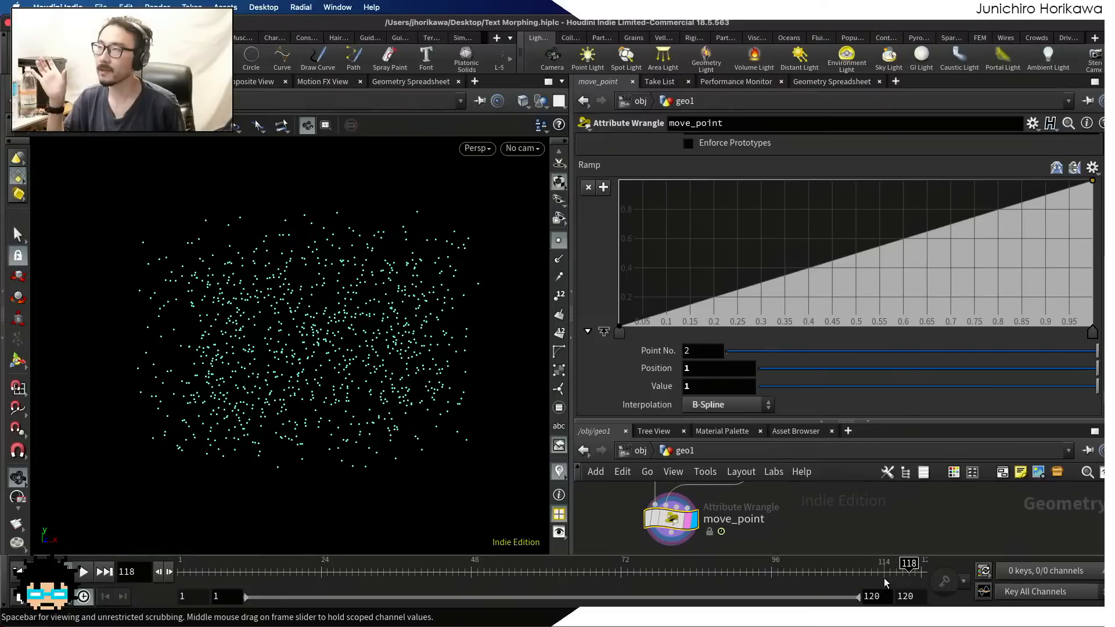
pyautogui.click(414, 566)
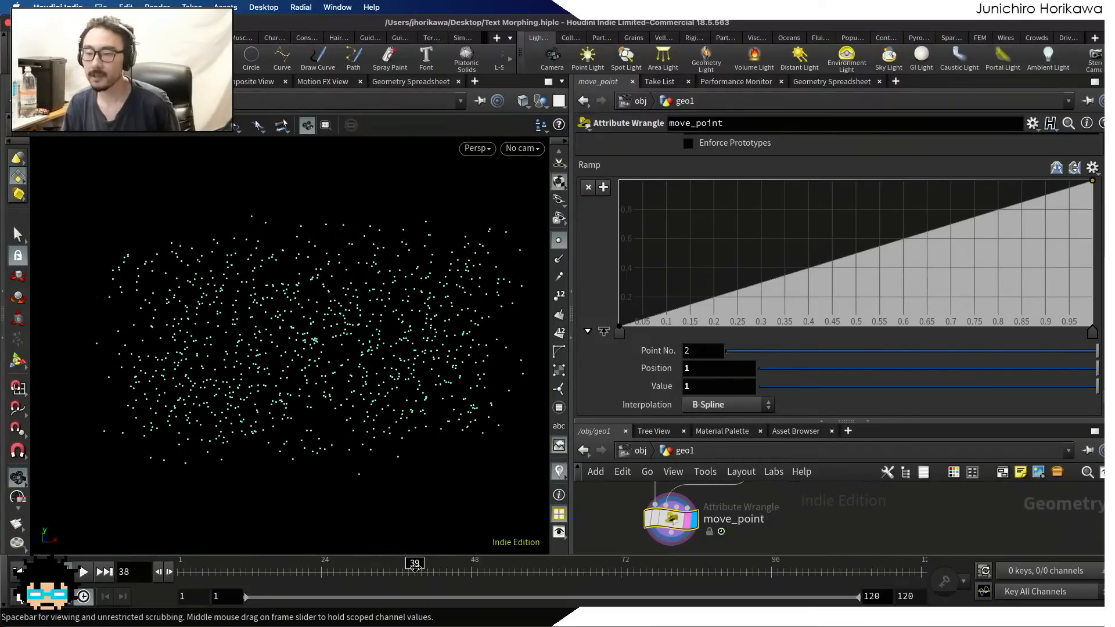
pyautogui.moveTo(412, 569); pyautogui.dragTo(420, 569)
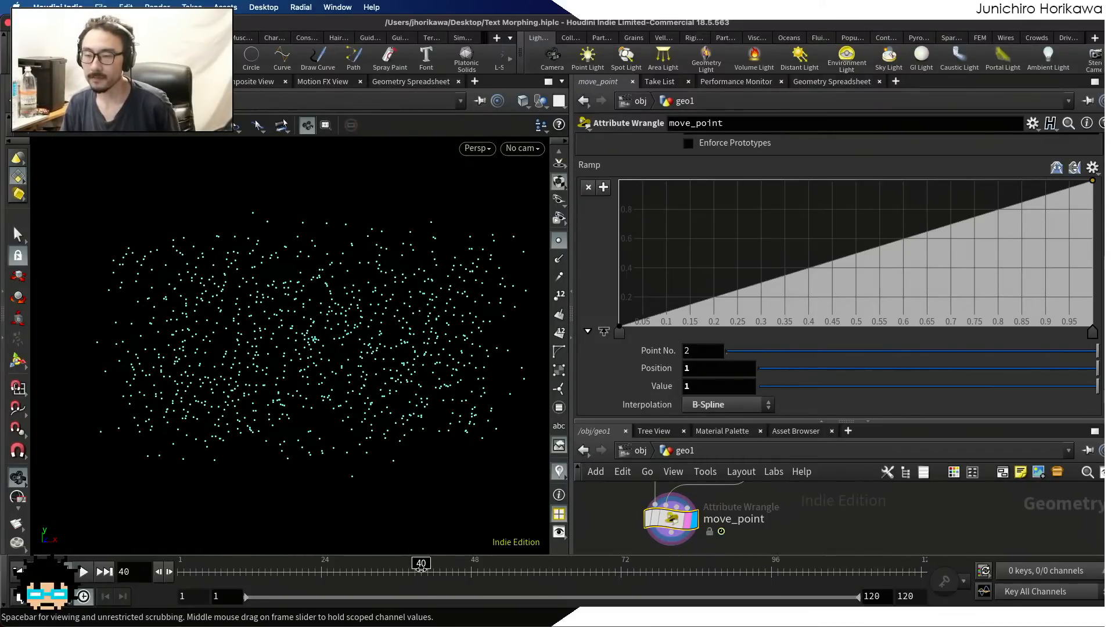
pyautogui.moveTo(421, 570); pyautogui.dragTo(181, 570)
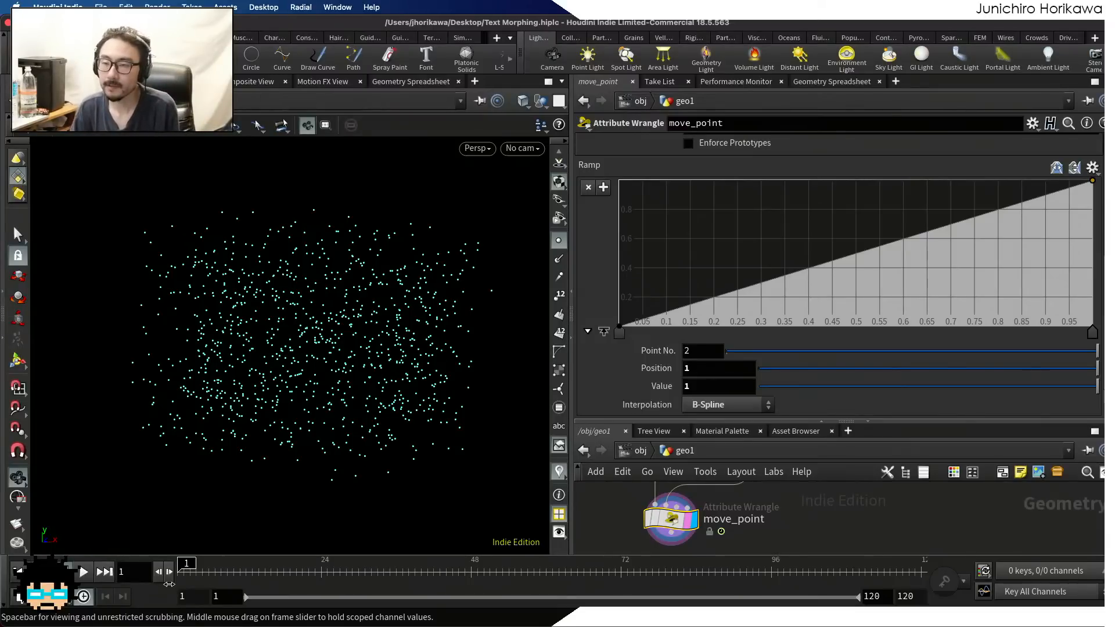
pyautogui.moveTo(186, 571); pyautogui.dragTo(145, 604)
pyautogui.scroll(-3, 175, 275)
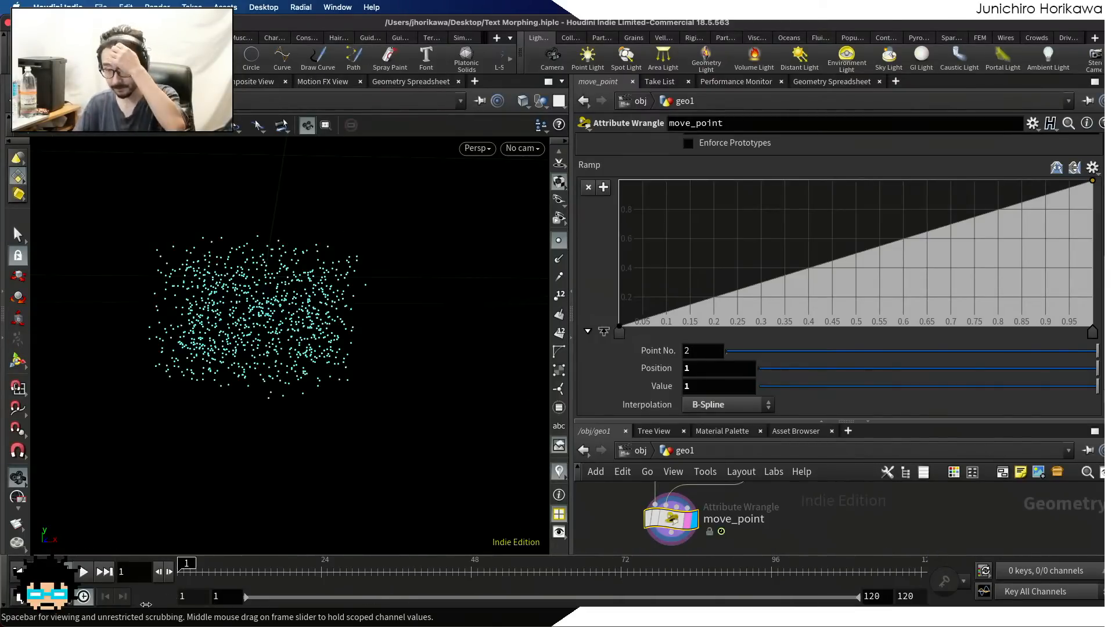
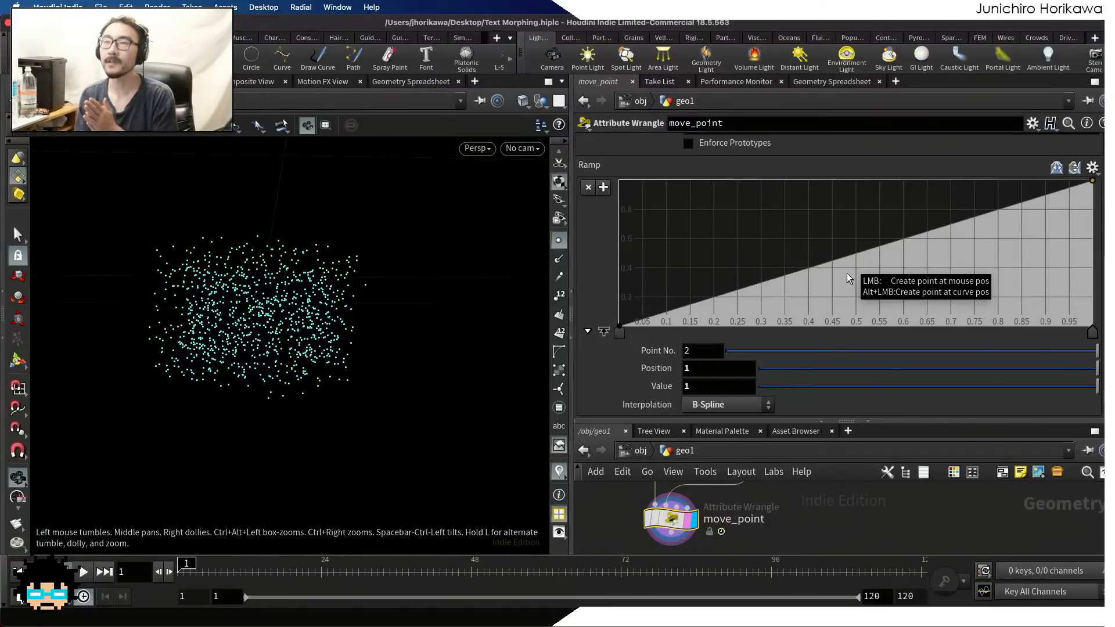
# Scrub the timeline through frames 15 and 67 to frame 120 to examine the point motion alongside the wrangle code
pyautogui.scroll(5, 843, 238)
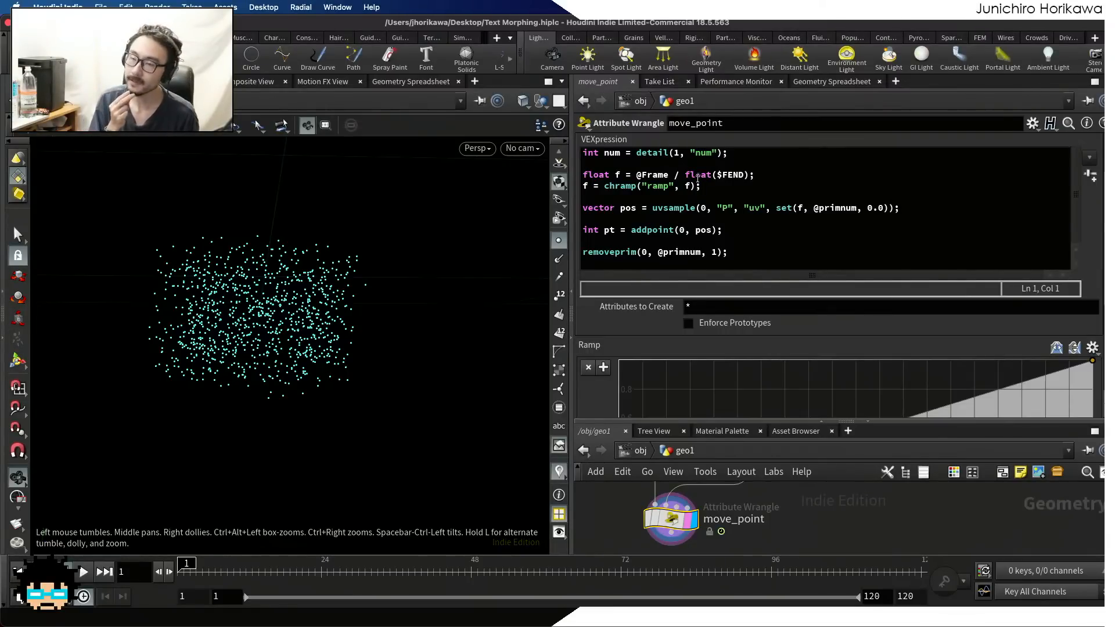
pyautogui.moveTo(260, 566)
pyautogui.mouseDown()
pyautogui.moveTo(250, 566)
pyautogui.moveTo(453, 566)
pyautogui.moveTo(265, 565)
pyautogui.mouseUp()
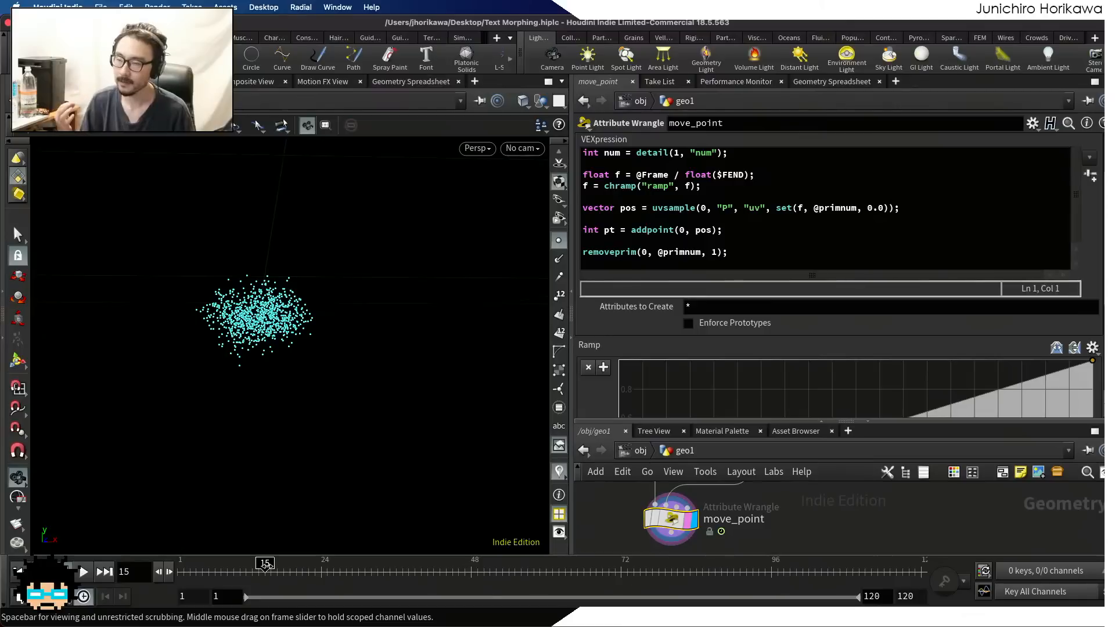
pyautogui.moveTo(264, 563); pyautogui.dragTo(591, 571)
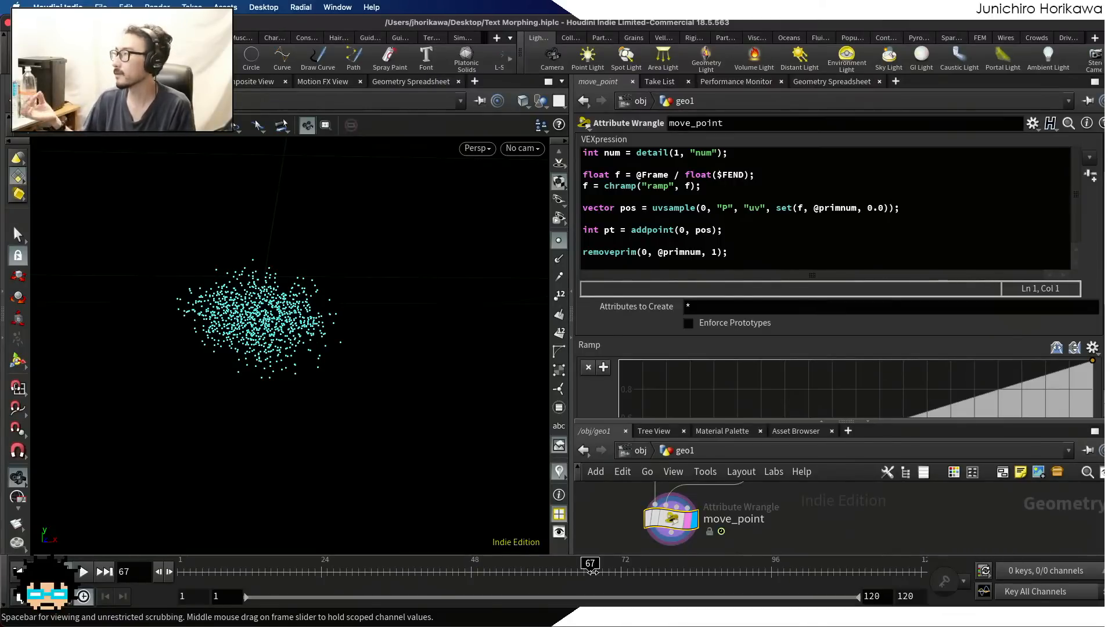
pyautogui.moveTo(591, 572); pyautogui.dragTo(920, 564)
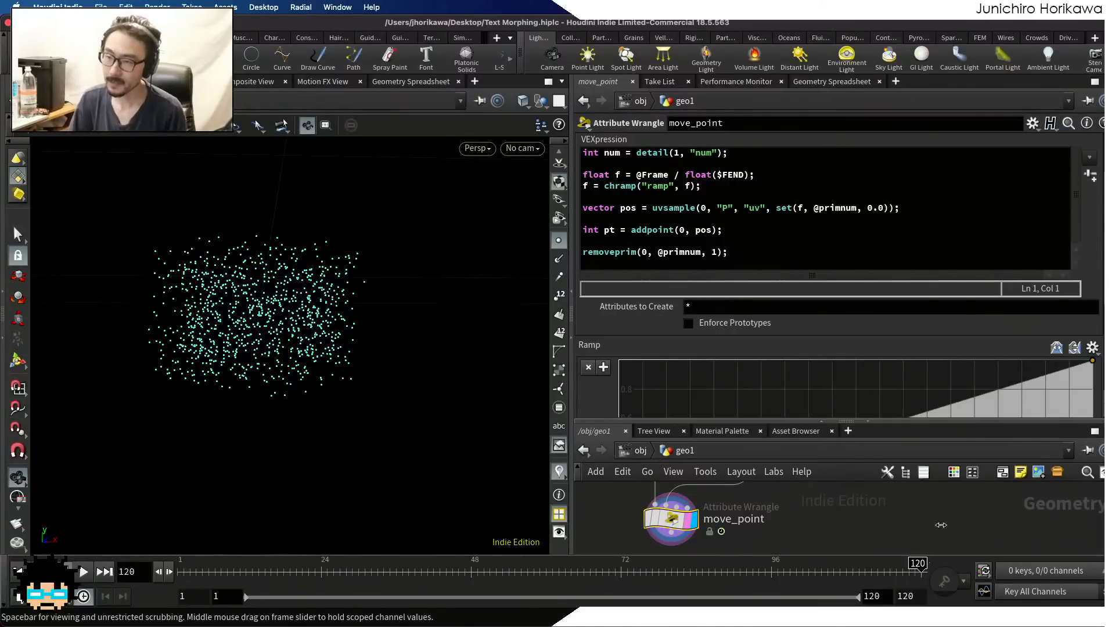
# Insert the line "int index = f * num" between the frame fraction and the chramp line in move_point's VEX code
pyautogui.click(745, 176)
pyautogui.click(744, 184)
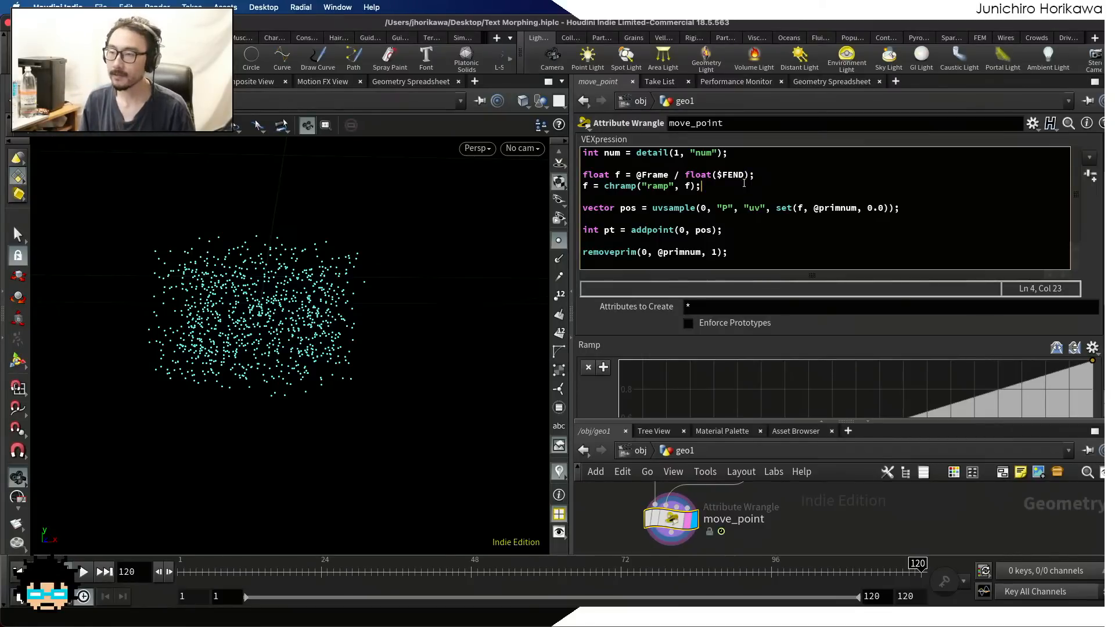
pyautogui.moveTo(763, 167); pyautogui.dragTo(764, 173)
pyautogui.click(763, 176)
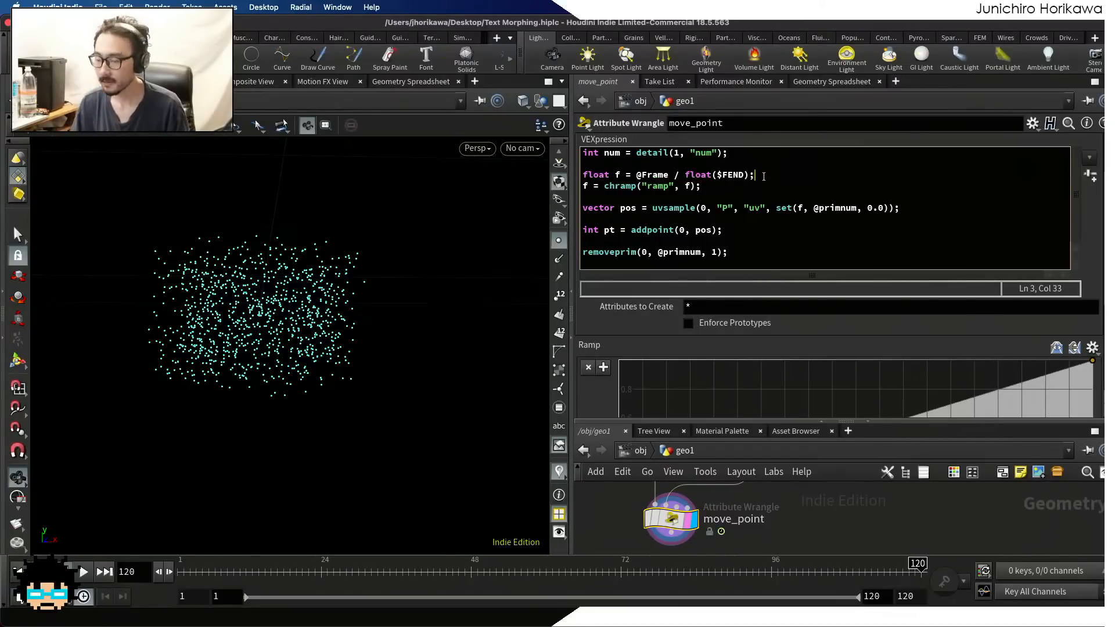
pyautogui.press('Return')
pyautogui.press('Return')
pyautogui.press('Return')
pyautogui.press('Up')
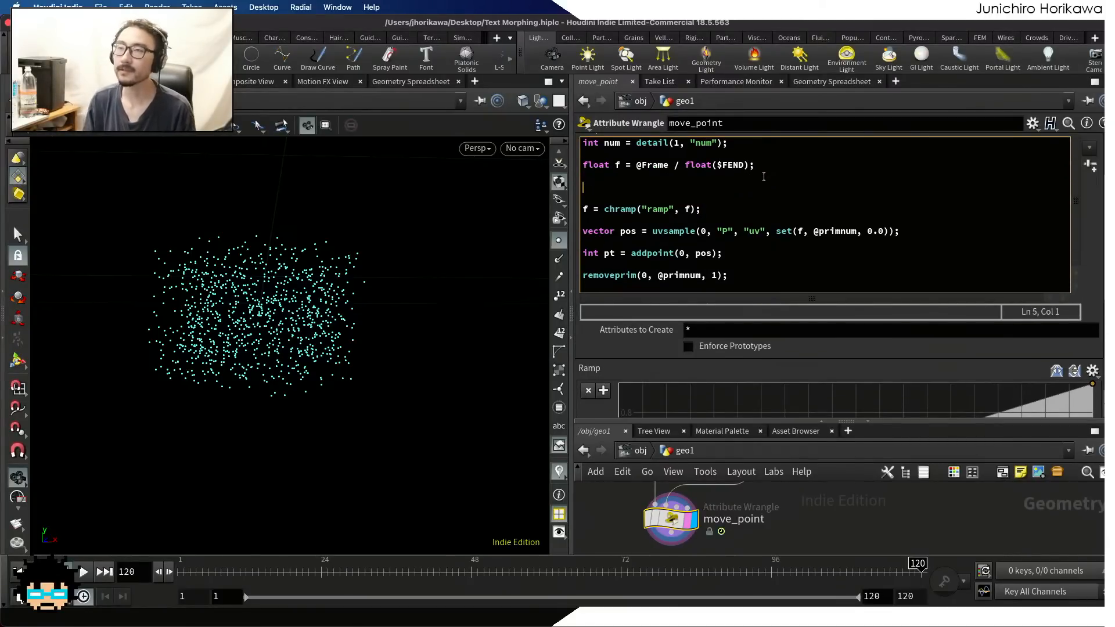
pyautogui.write('u')
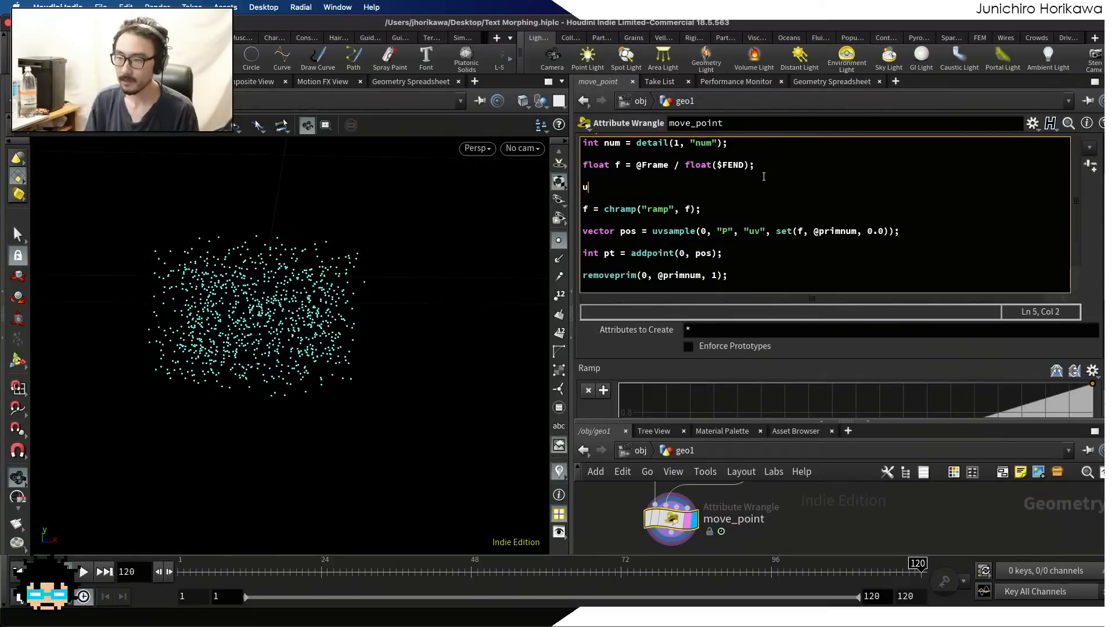
pyautogui.press('BackSpace')
pyautogui.write('int ind')
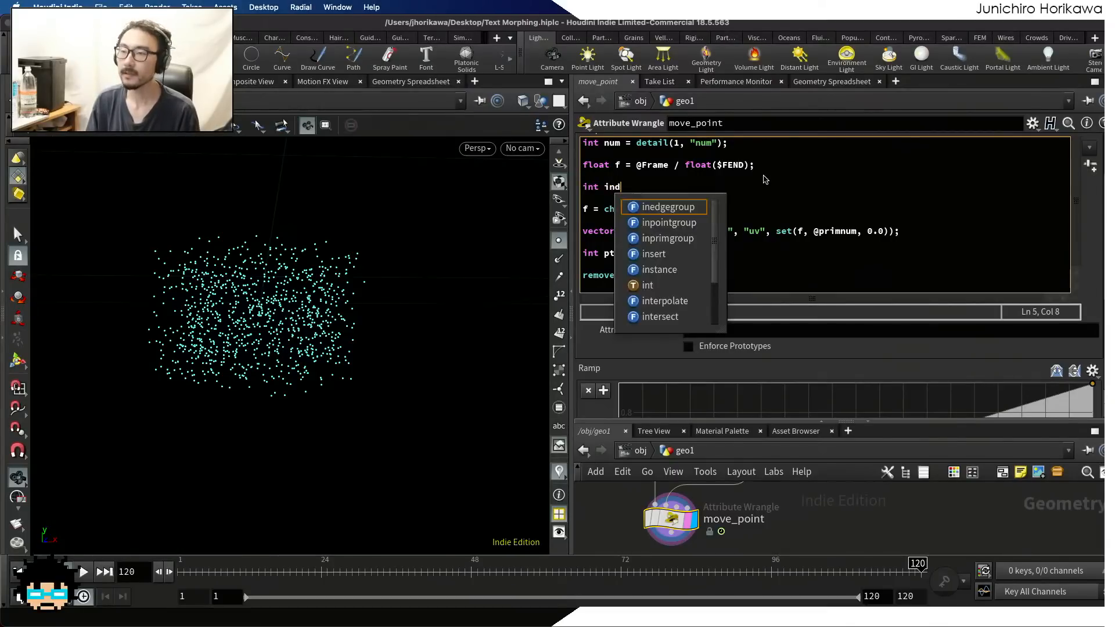
pyautogui.write('ex = ')
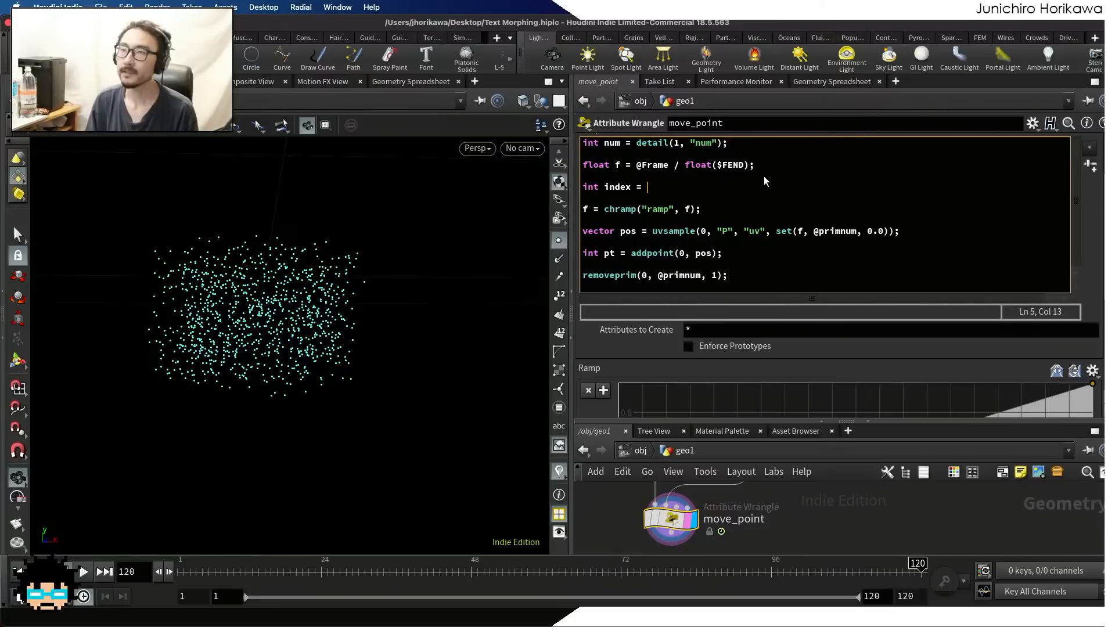
pyautogui.write('f')
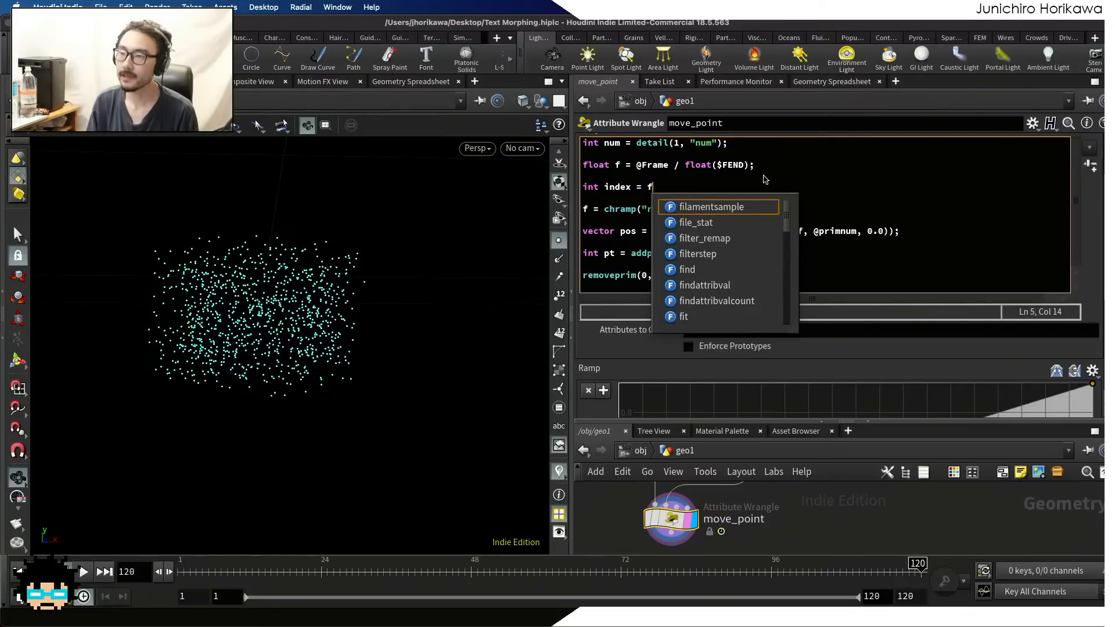
pyautogui.write(' * ')
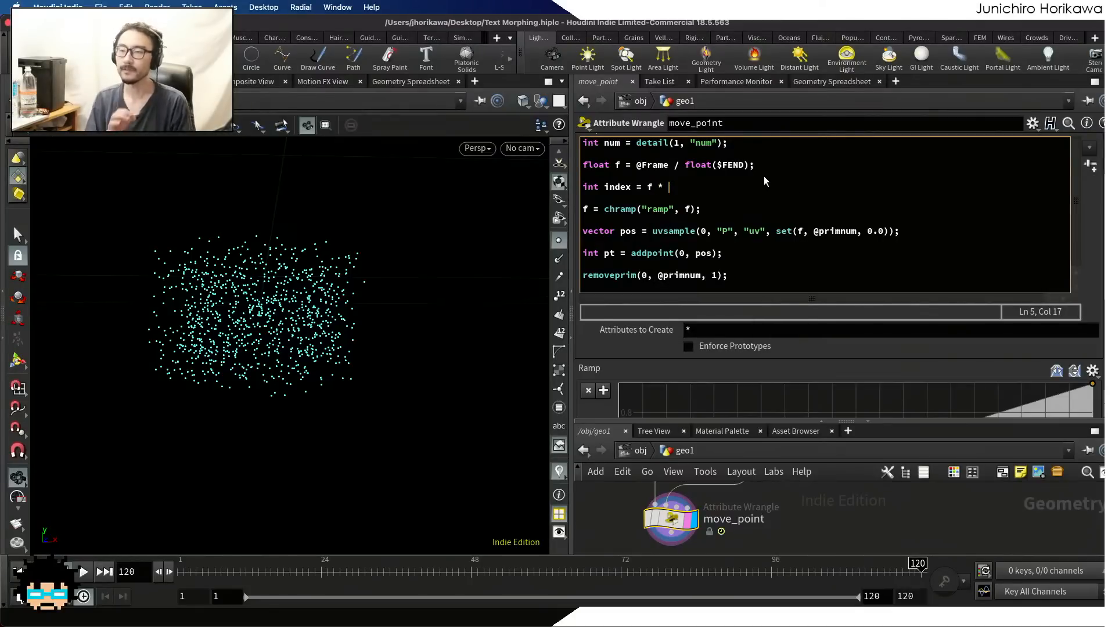
pyautogui.write('num')
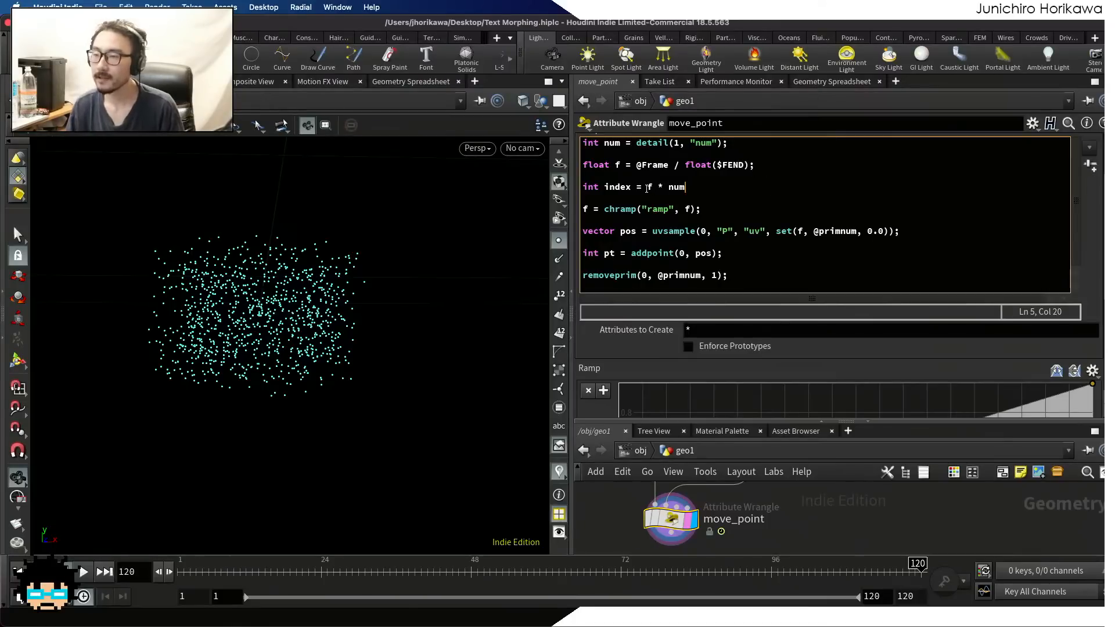
pyautogui.moveTo(646, 188); pyautogui.dragTo(686, 187)
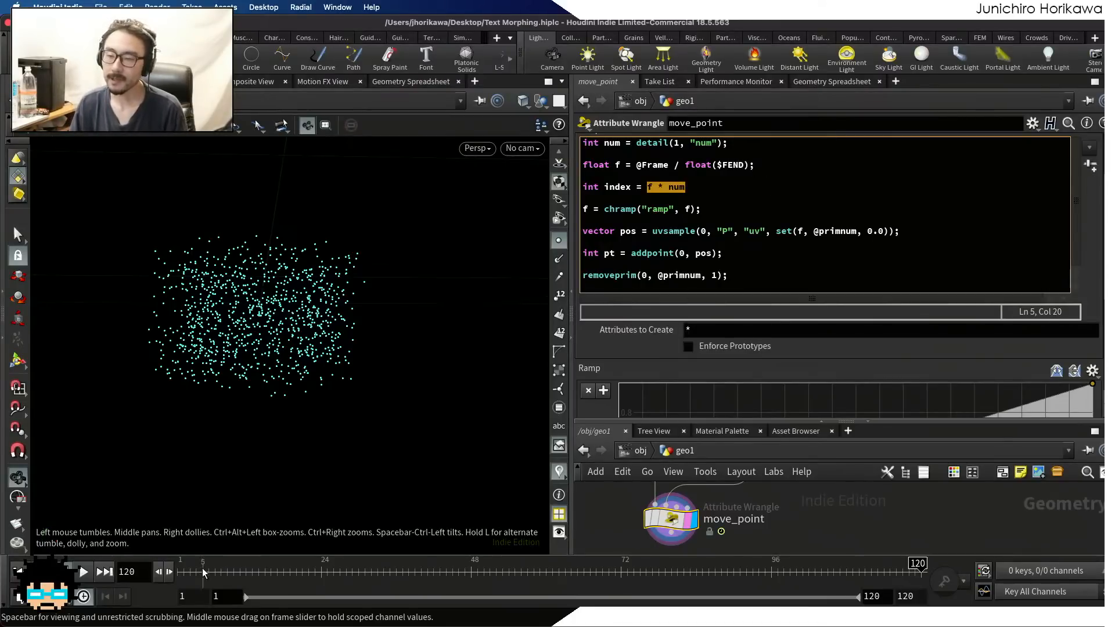
pyautogui.moveTo(203, 572); pyautogui.dragTo(956, 506)
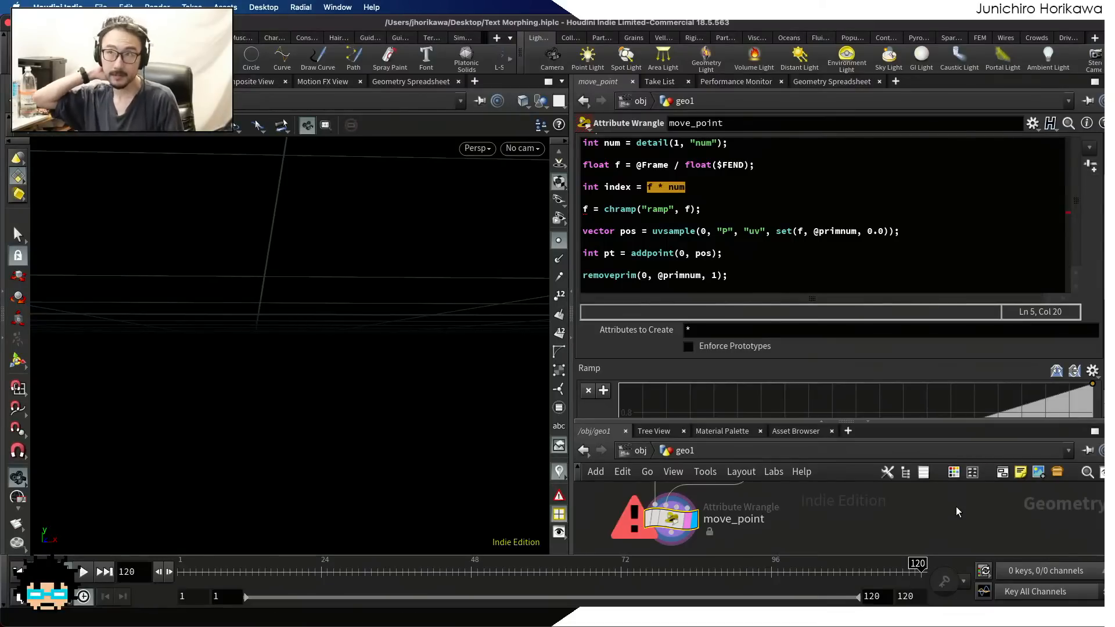
# Wrap the index expression in floor and end the statement, making it "int index = floor(f * num);"
pyautogui.click(651, 189)
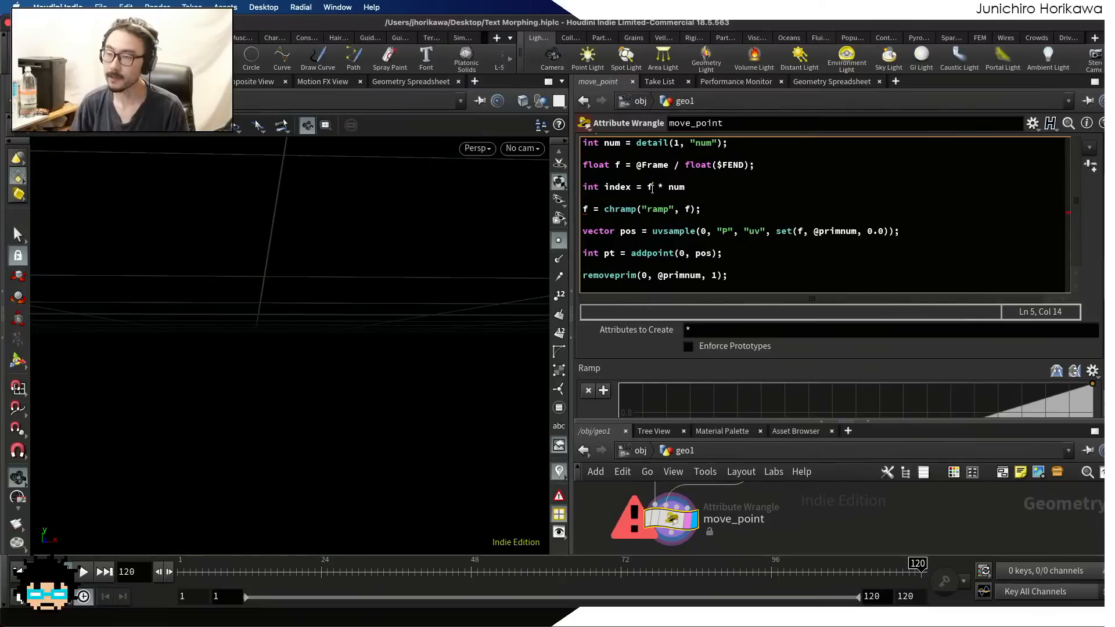
pyautogui.click(646, 189)
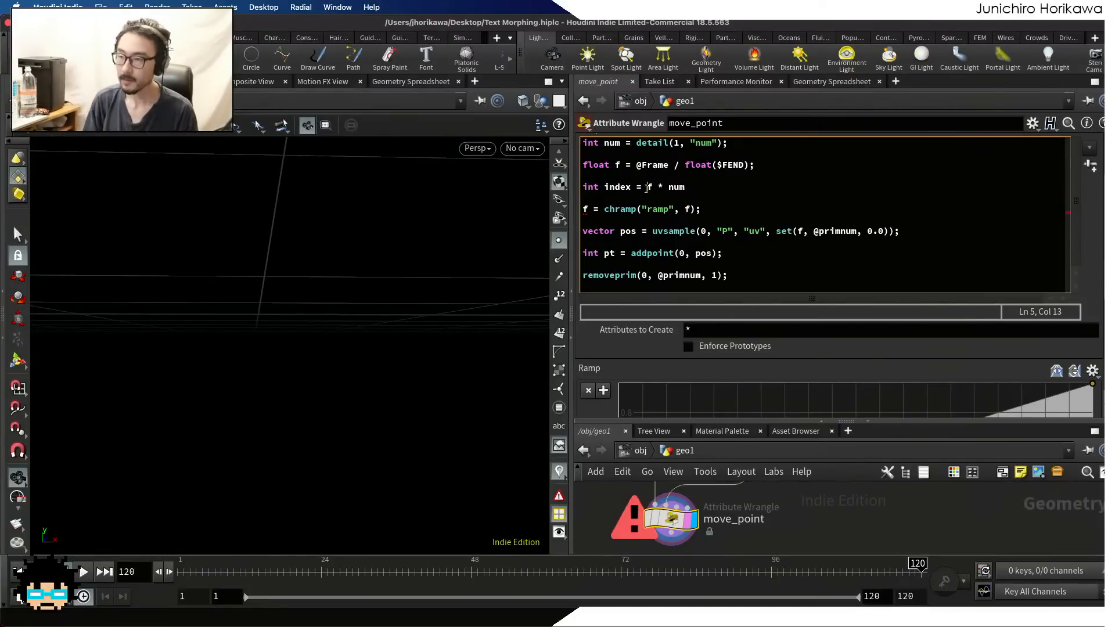
pyautogui.write('floor()')
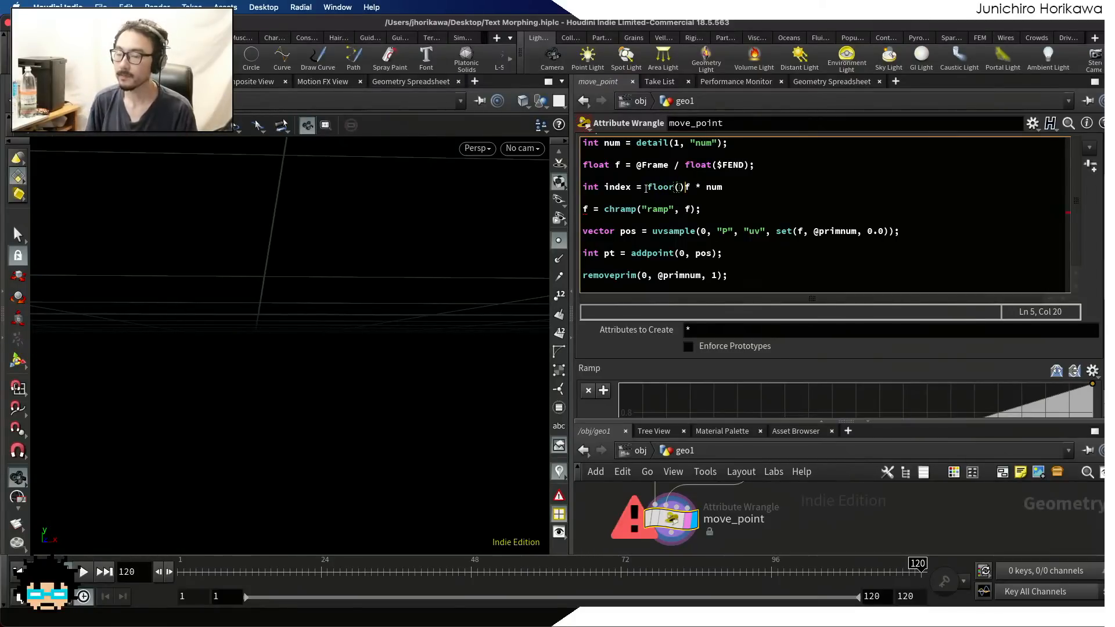
pyautogui.press('BackSpace')
pyautogui.press('Right')
pyautogui.press('Right')
pyautogui.press('Right')
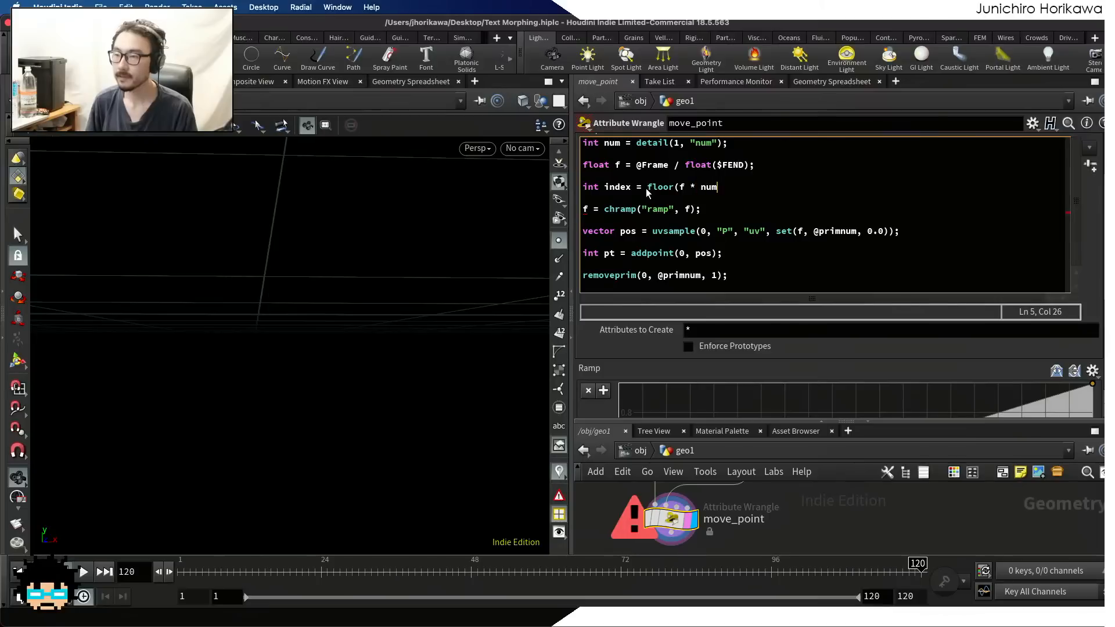
pyautogui.write(')')
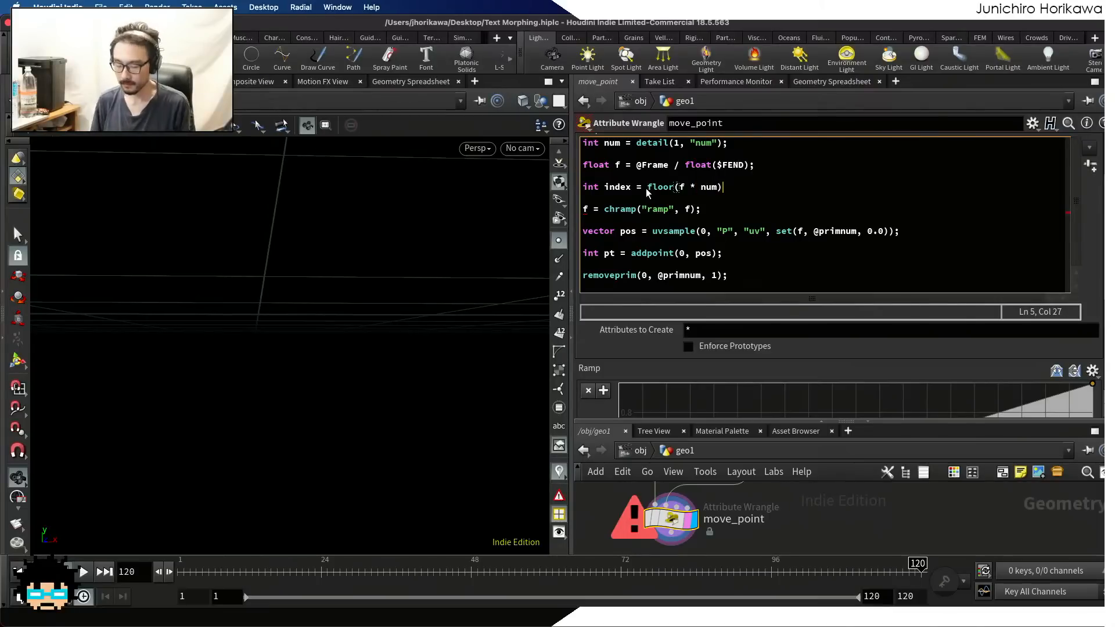
pyautogui.write(';')
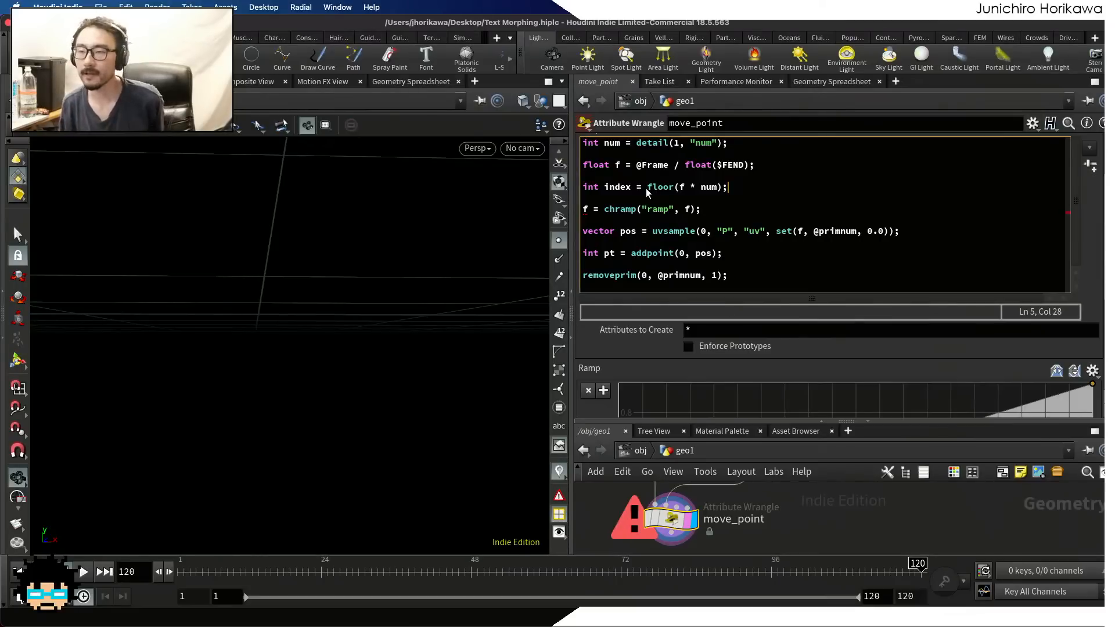
# Scrub the timeline through frames 11, 13 and 60 to frame 120 to compare the text stages with the floor(f * num) expression
pyautogui.click(678, 187)
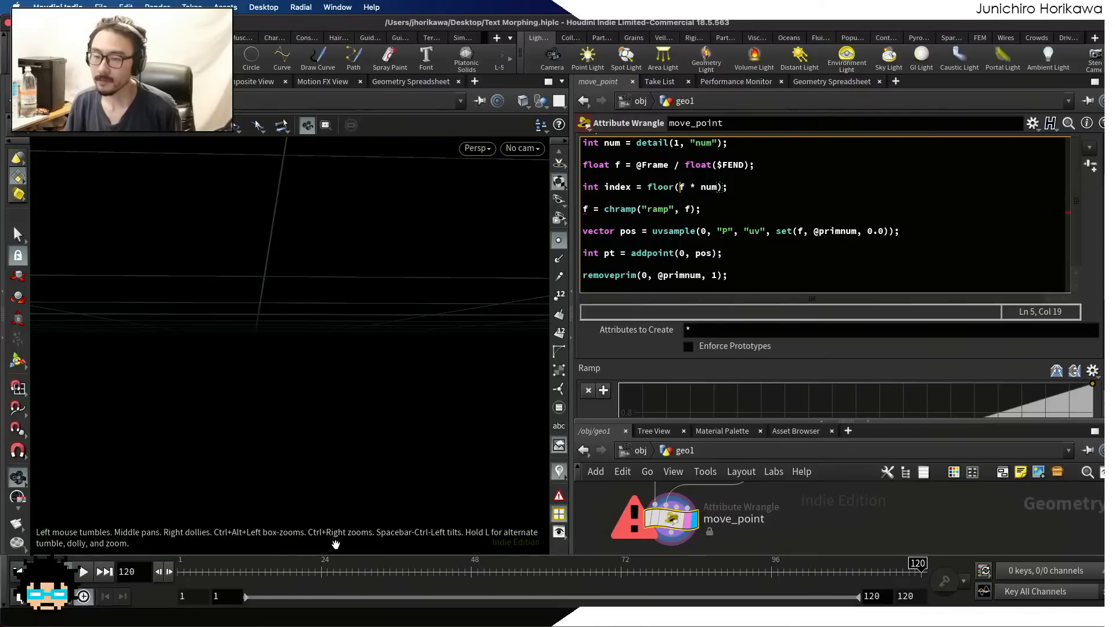
pyautogui.click(277, 564)
pyautogui.moveTo(243, 564)
pyautogui.mouseDown()
pyautogui.moveTo(174, 566)
pyautogui.moveTo(237, 566)
pyautogui.mouseUp()
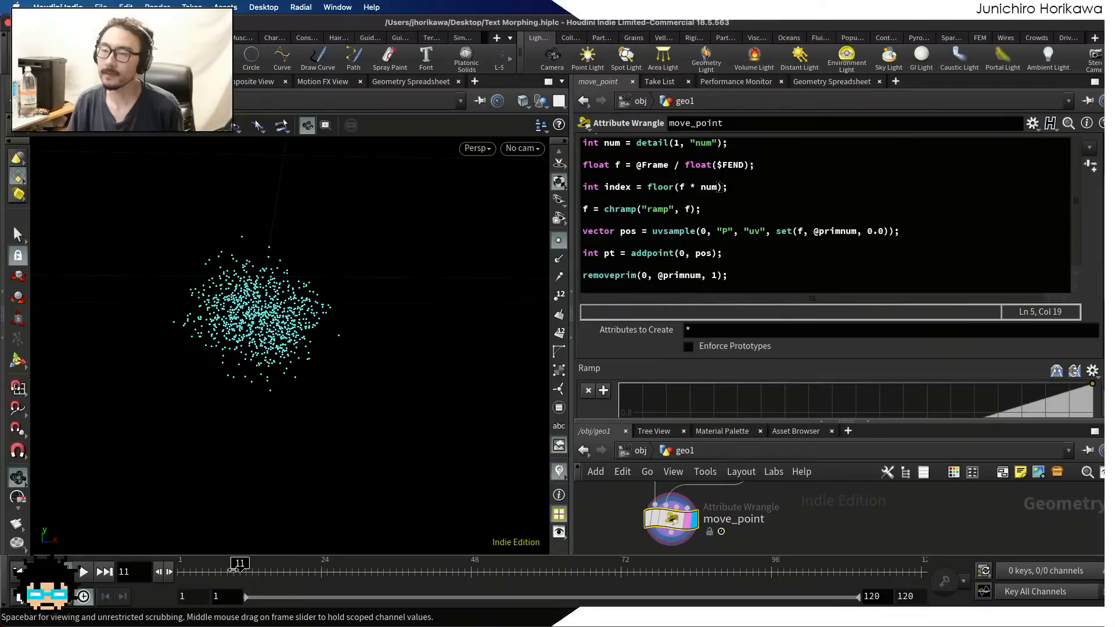
pyautogui.moveTo(235, 571); pyautogui.dragTo(248, 568)
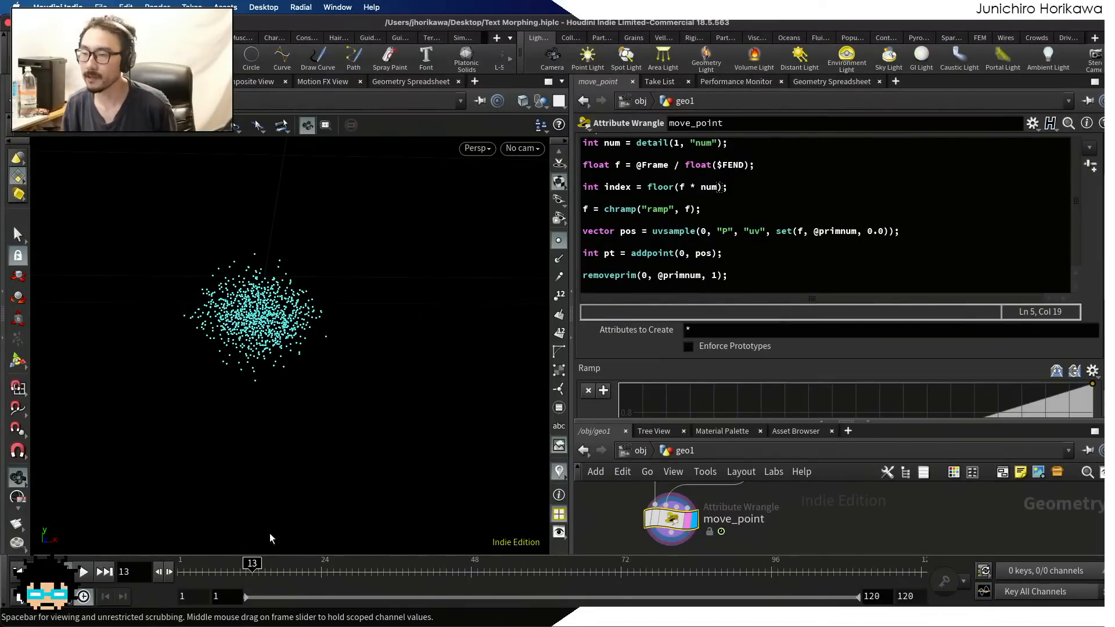
pyautogui.click(666, 186)
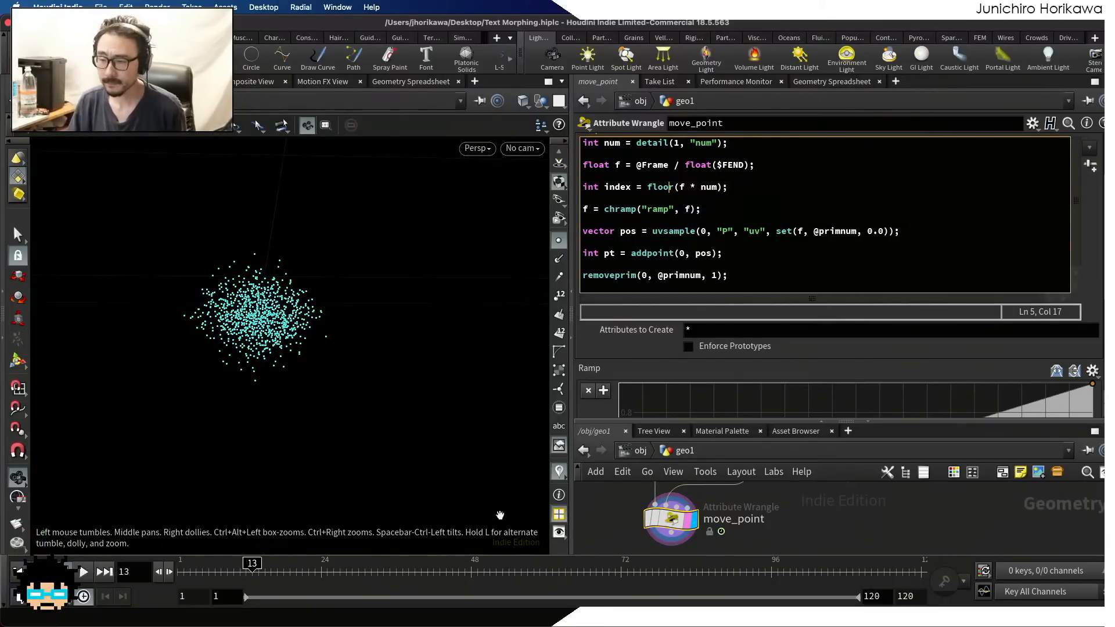
pyautogui.click(546, 568)
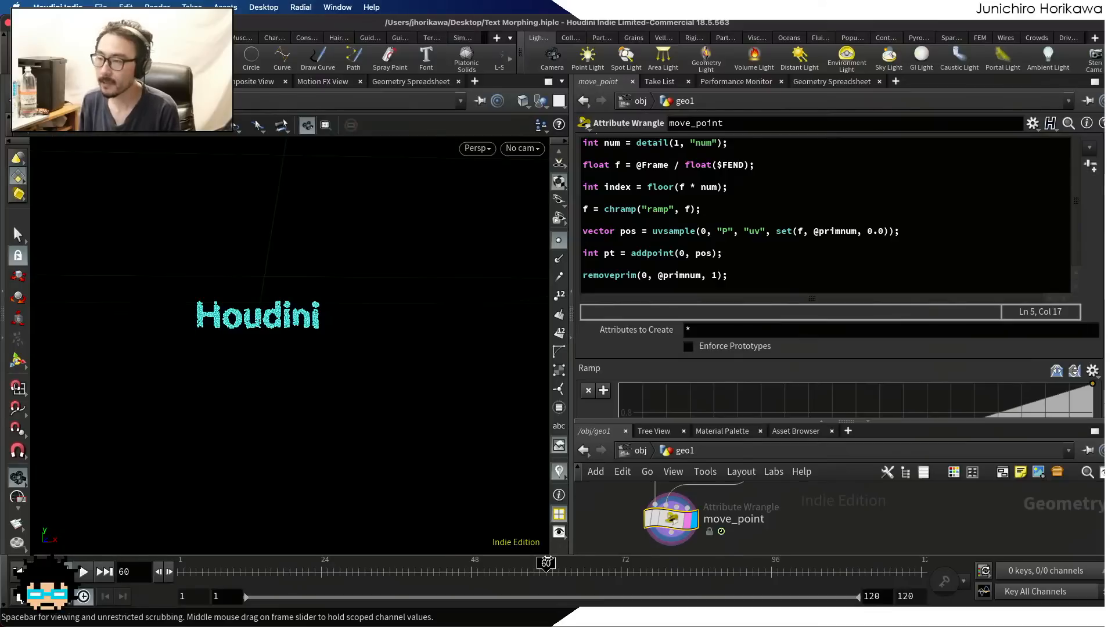
pyautogui.moveTo(547, 561); pyautogui.dragTo(923, 564)
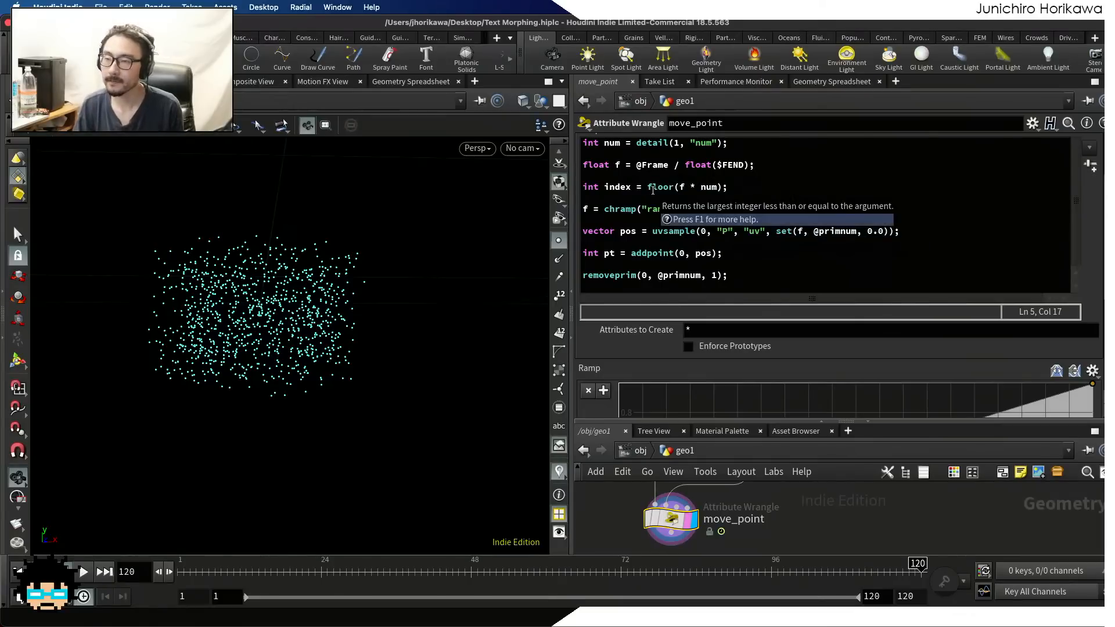
pyautogui.click(685, 187)
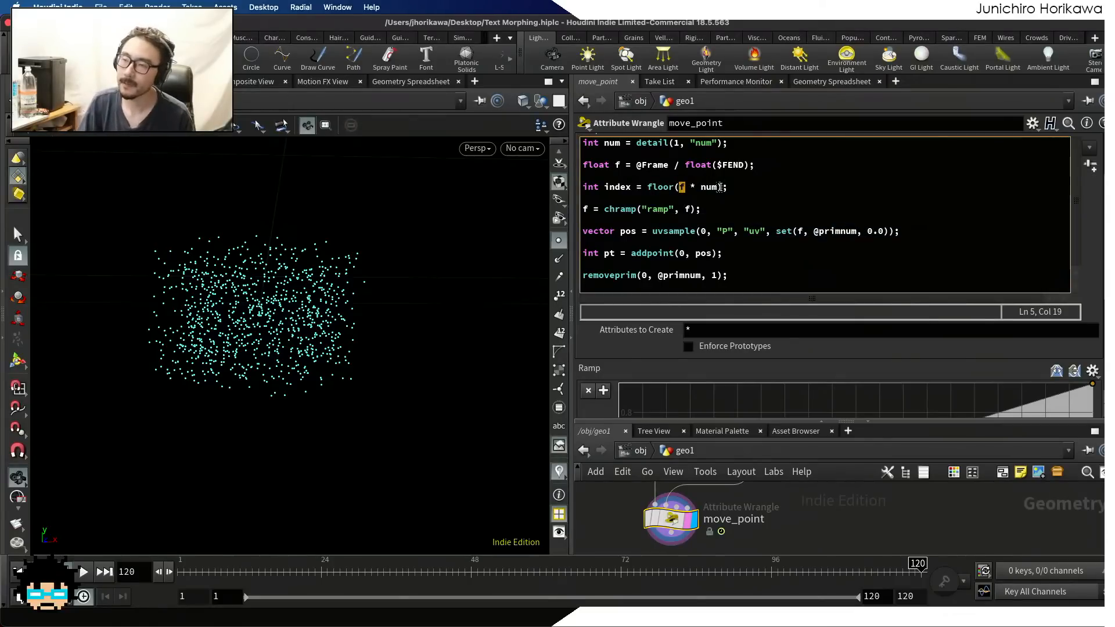
pyautogui.moveTo(680, 187); pyautogui.dragTo(718, 186)
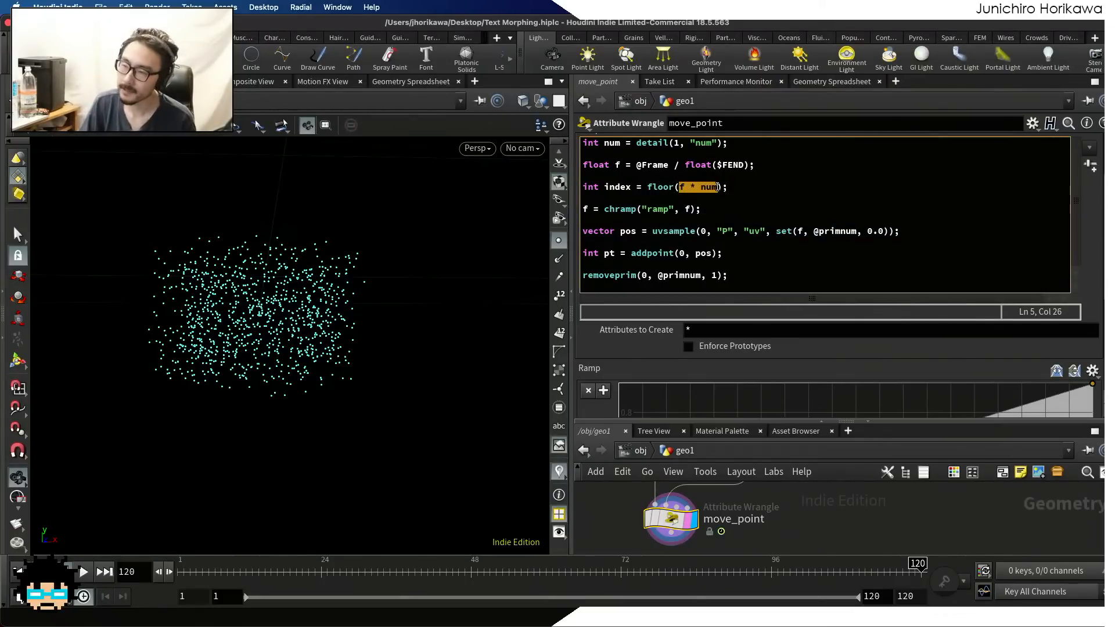
pyautogui.click(717, 187)
pyautogui.moveTo(647, 188); pyautogui.dragTo(681, 187)
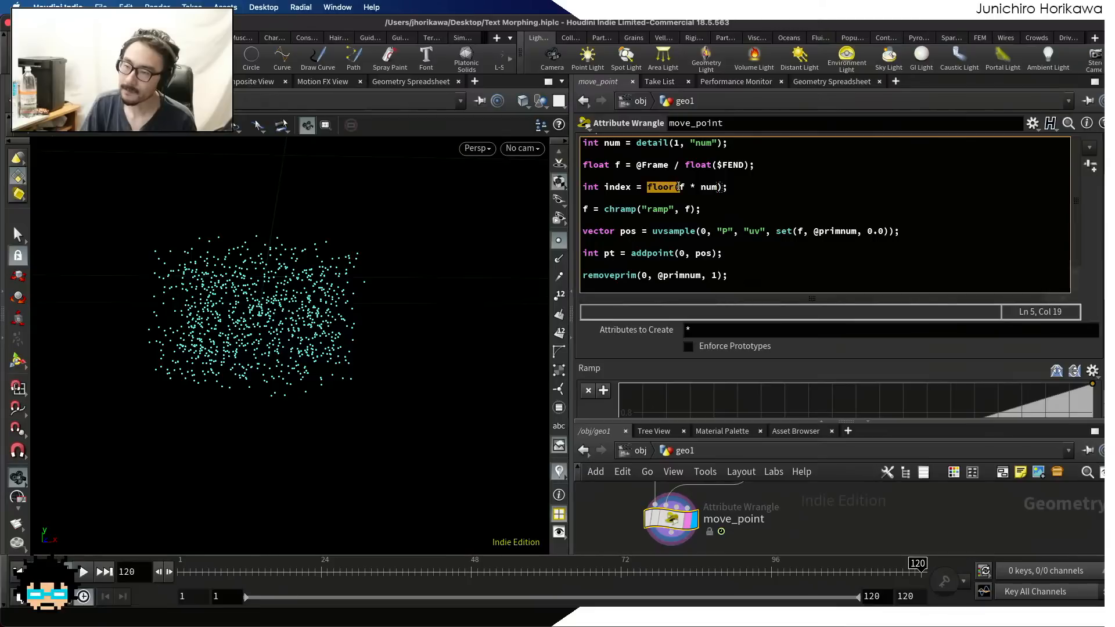
pyautogui.click(681, 188)
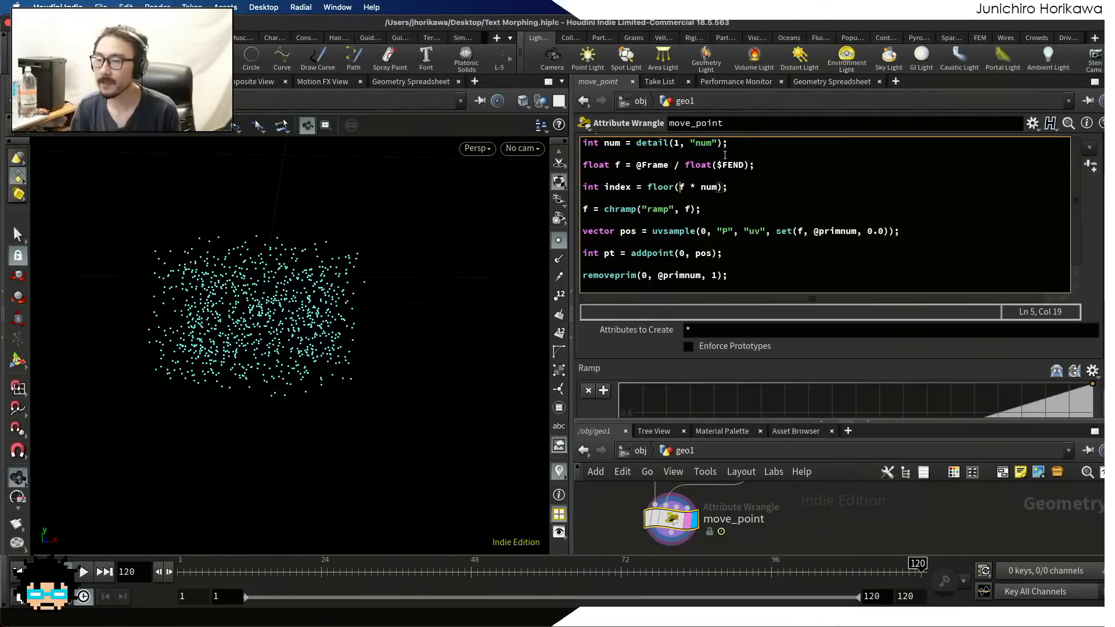
# Wrap f in max with 0.999 in move_point's index line, making it "int index = floor(max(f, 0.999) * num);"
pyautogui.click(689, 190)
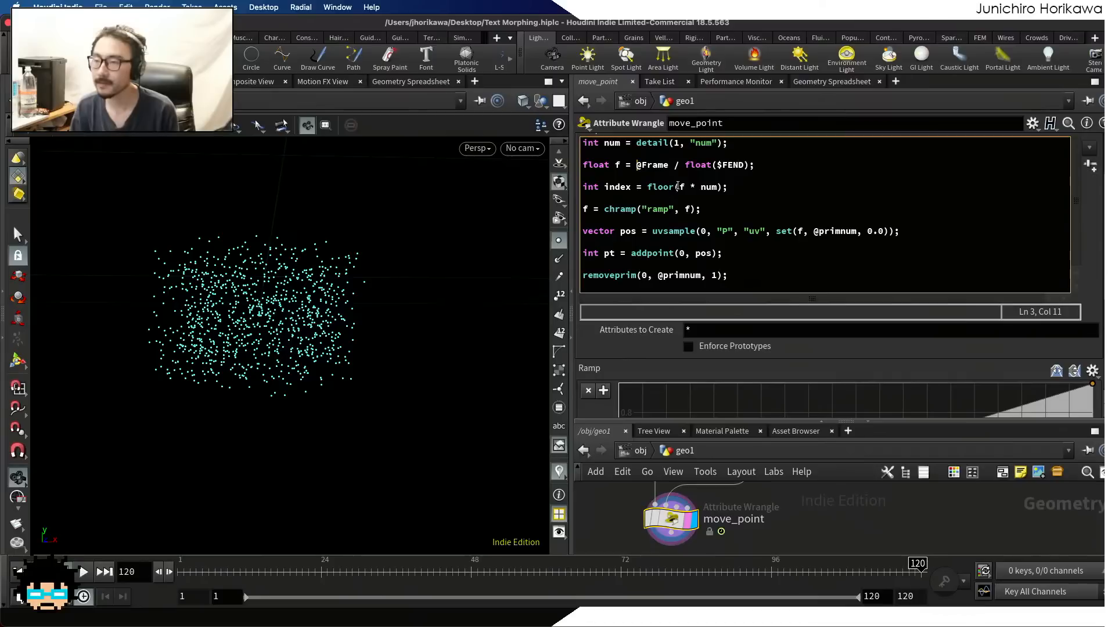
pyautogui.click(680, 189)
pyautogui.write('max')
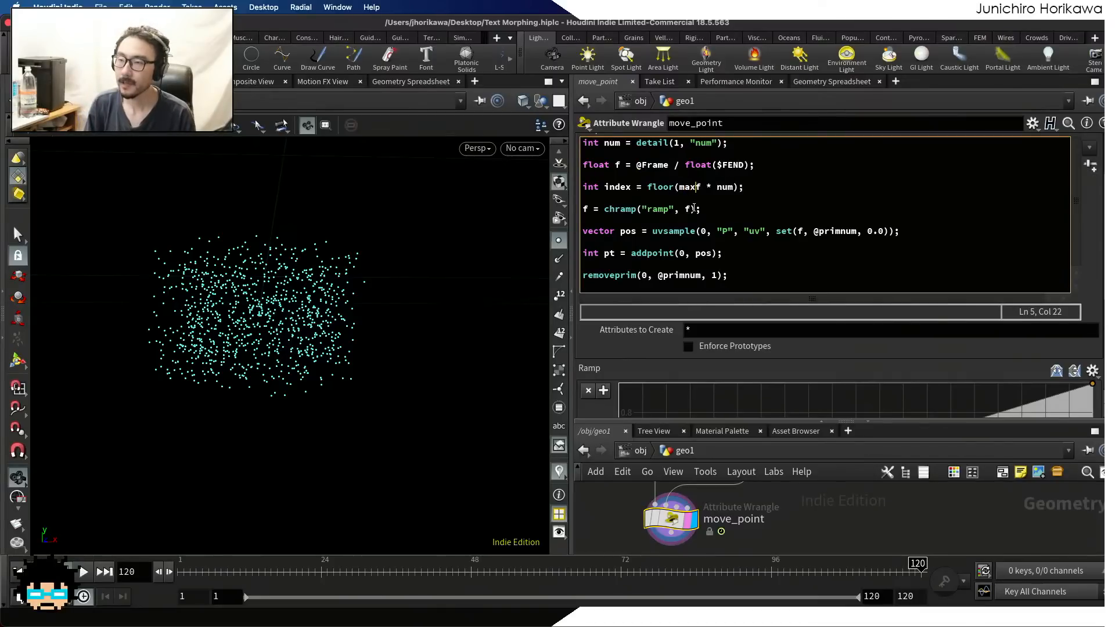
pyautogui.write('(')
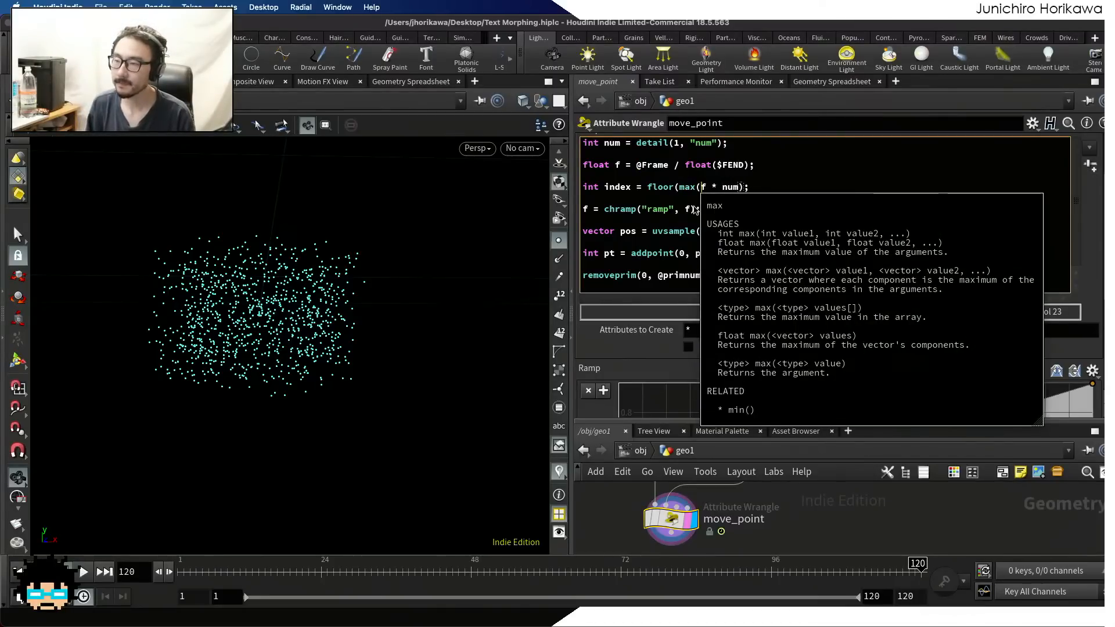
pyautogui.press('Right')
pyautogui.write(', 0')
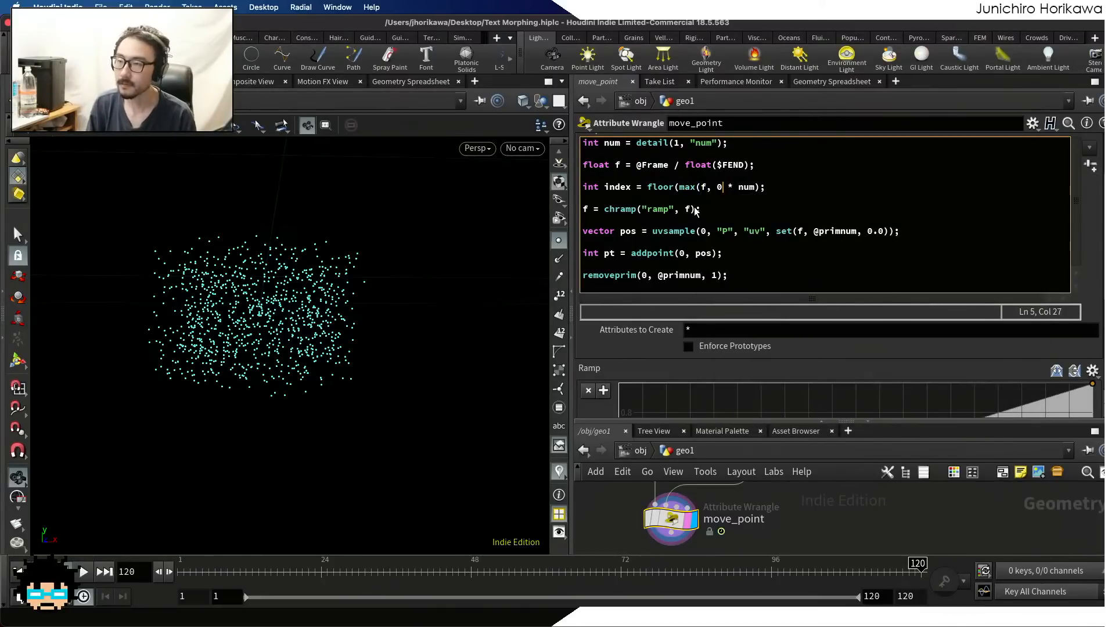
pyautogui.write('.999()')
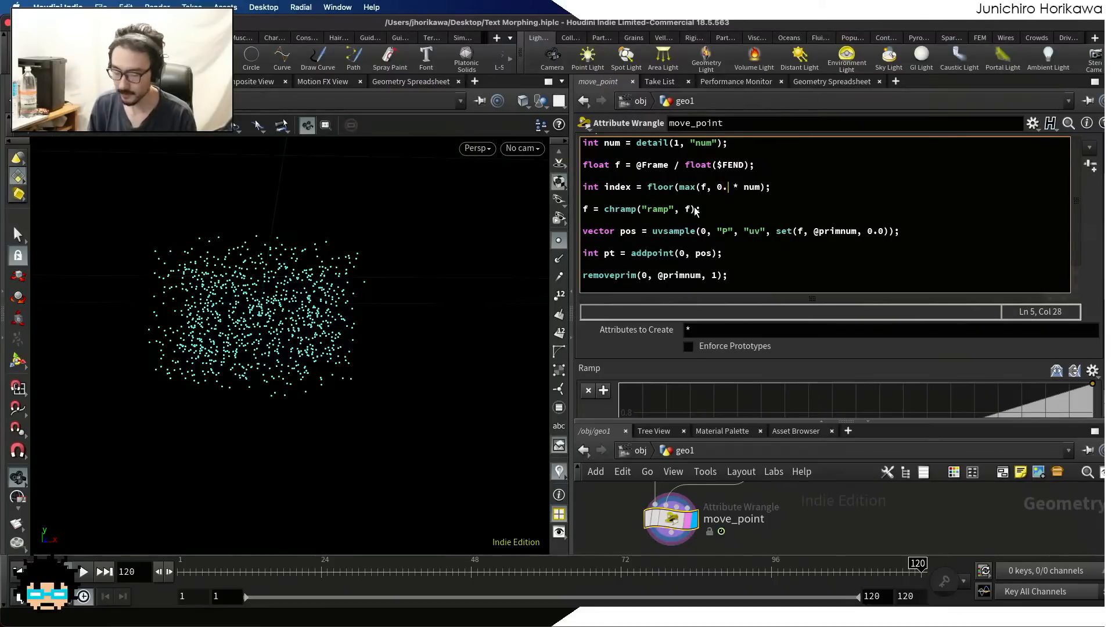
pyautogui.press('BackSpace')
pyautogui.press('BackSpace')
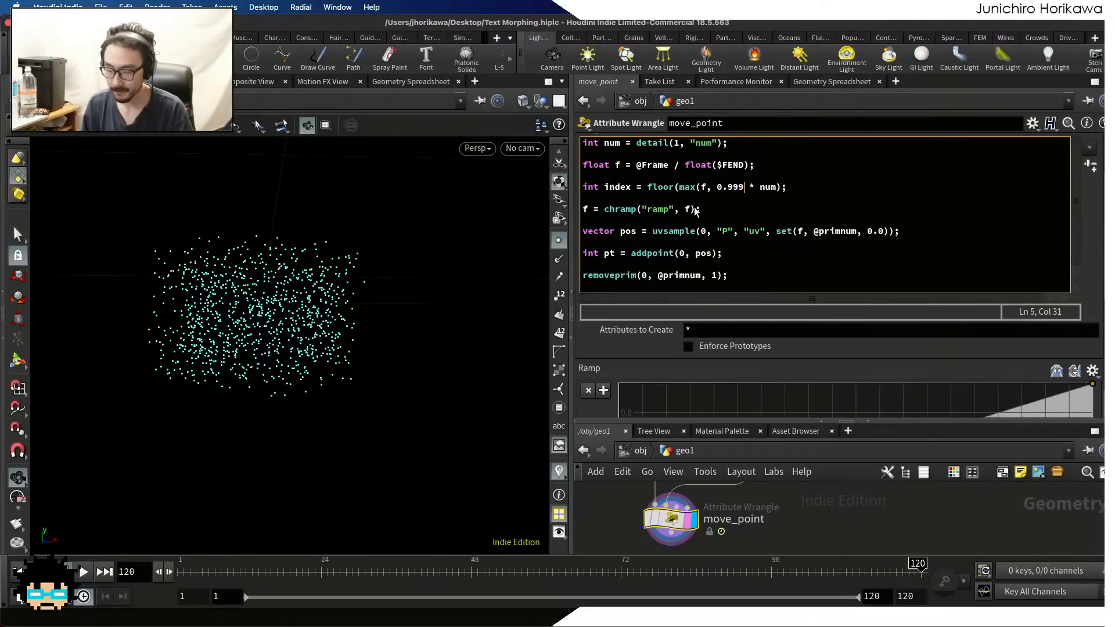
pyautogui.write(')')
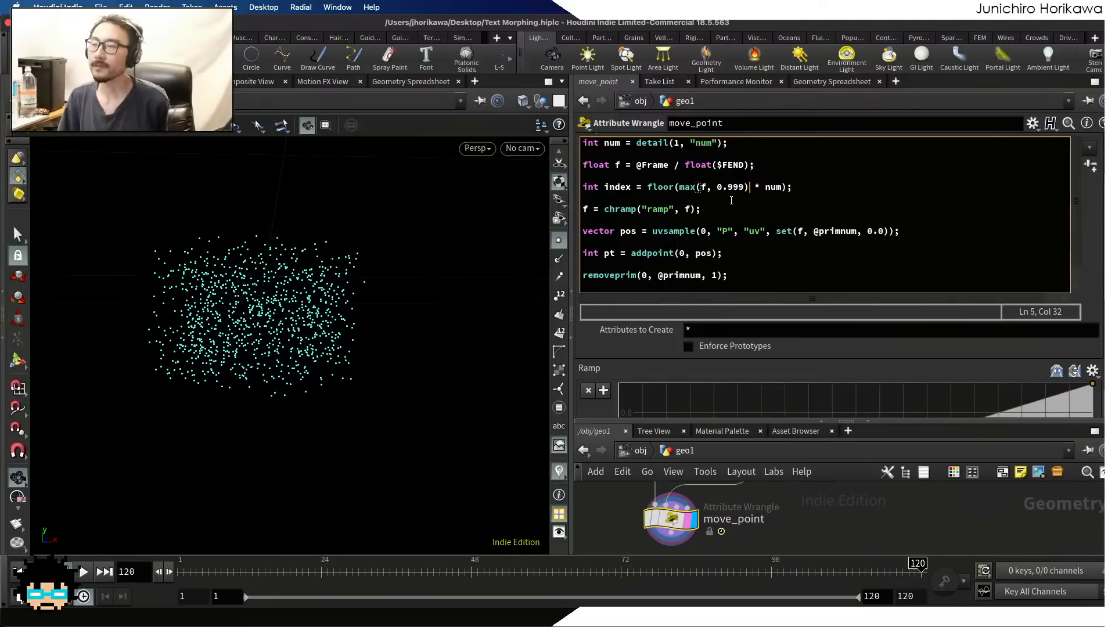
pyautogui.click(701, 188)
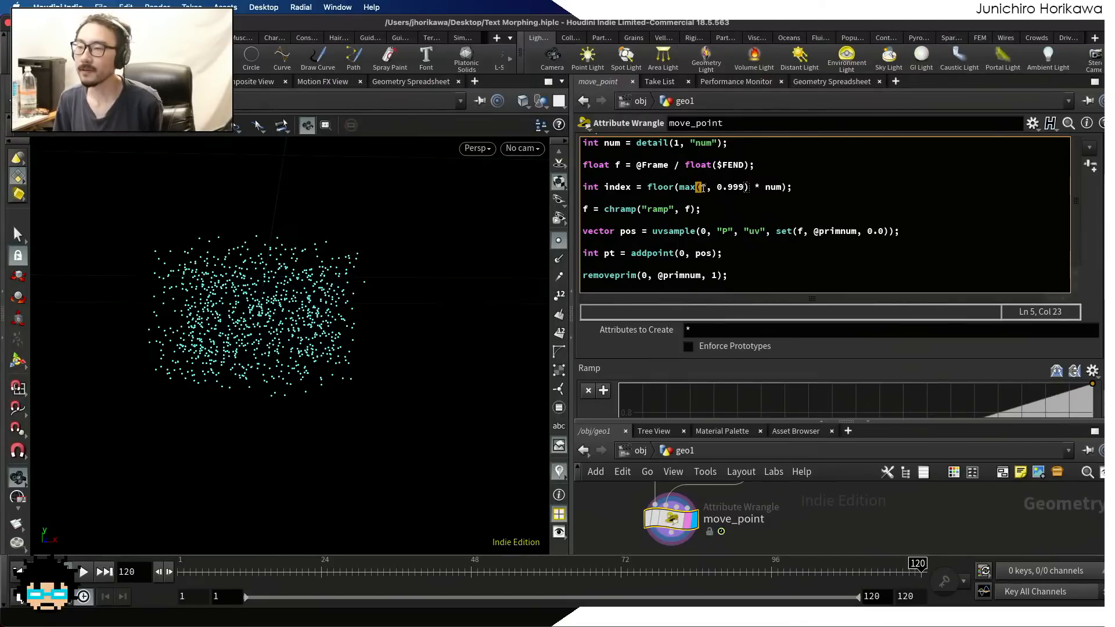
pyautogui.click(721, 188)
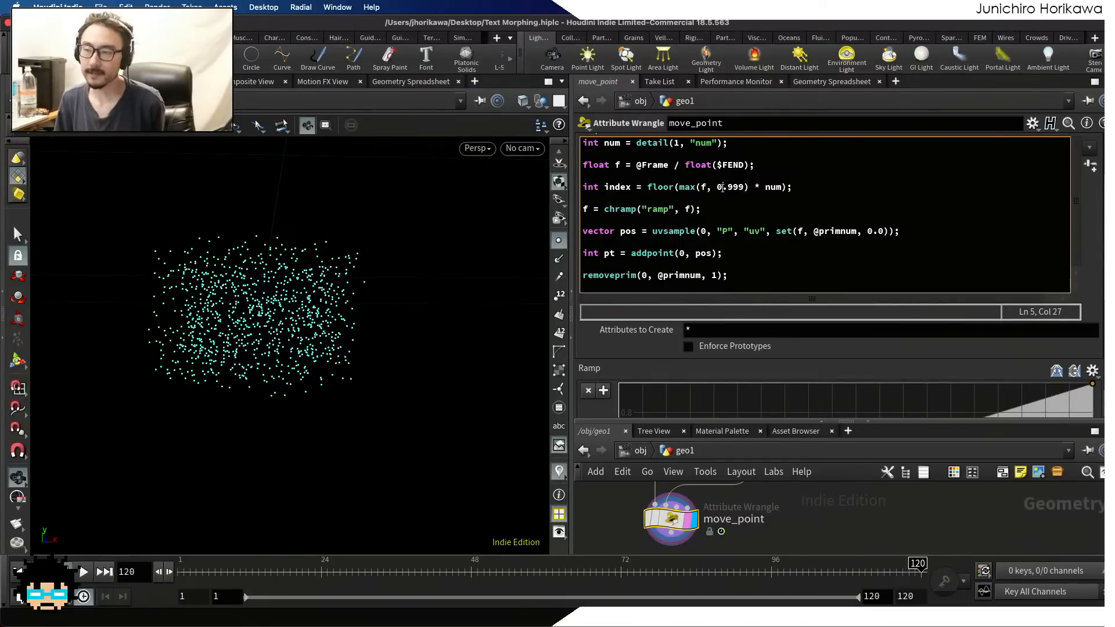
pyautogui.moveTo(782, 187); pyautogui.dragTo(682, 189)
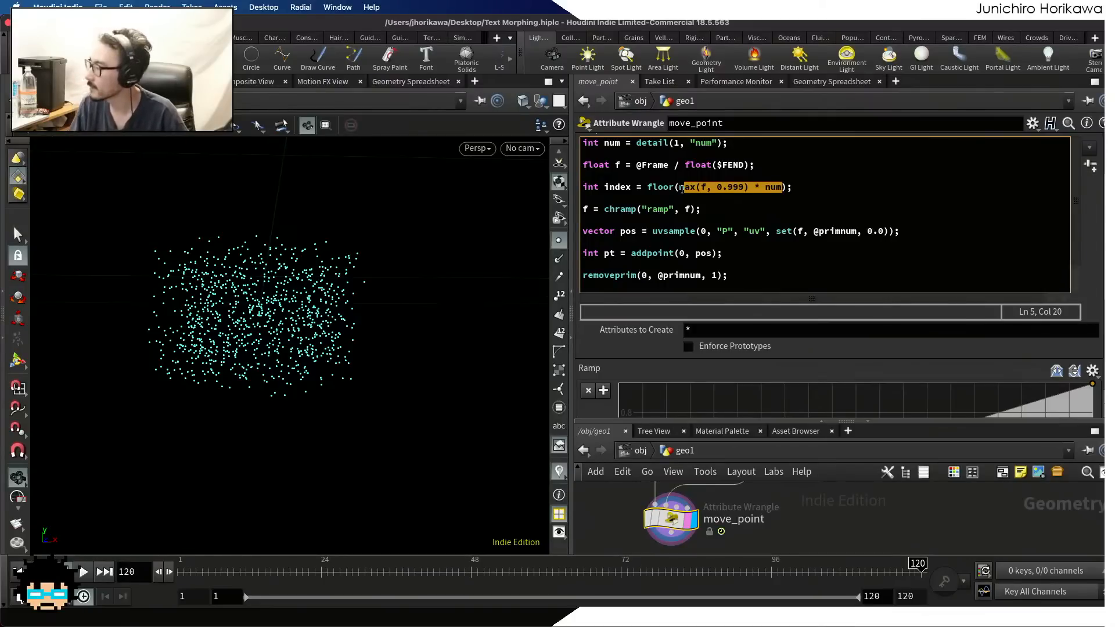
# Replace the CONTROLLER node's texts with the four single-letter lines A, B, C and D
pyautogui.scroll(-10, 838, 526)
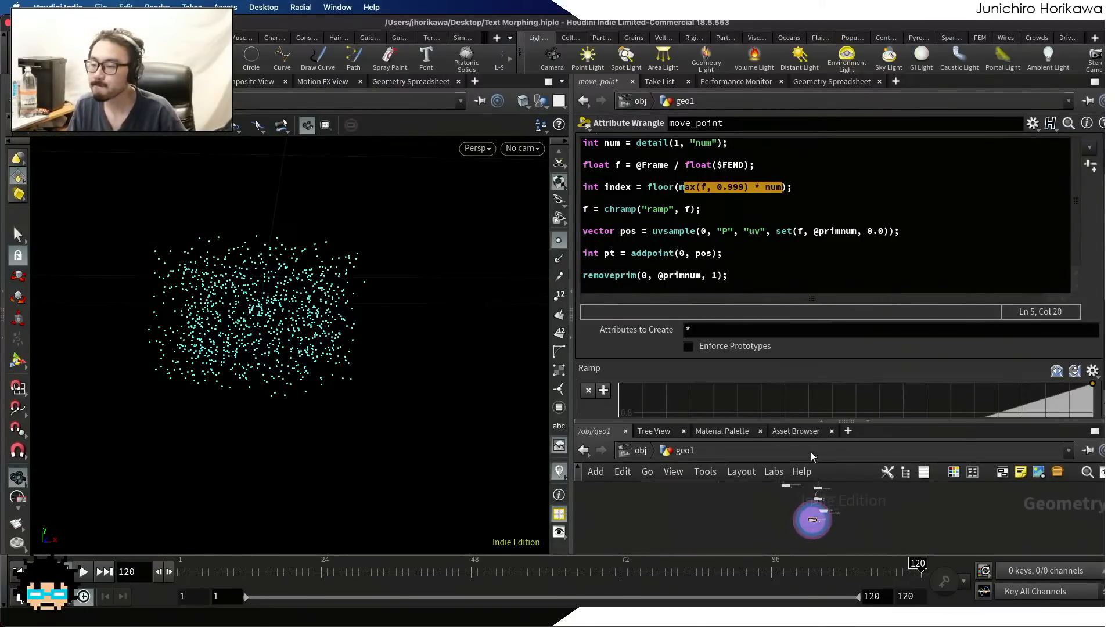
pyautogui.moveTo(813, 419); pyautogui.dragTo(808, 324)
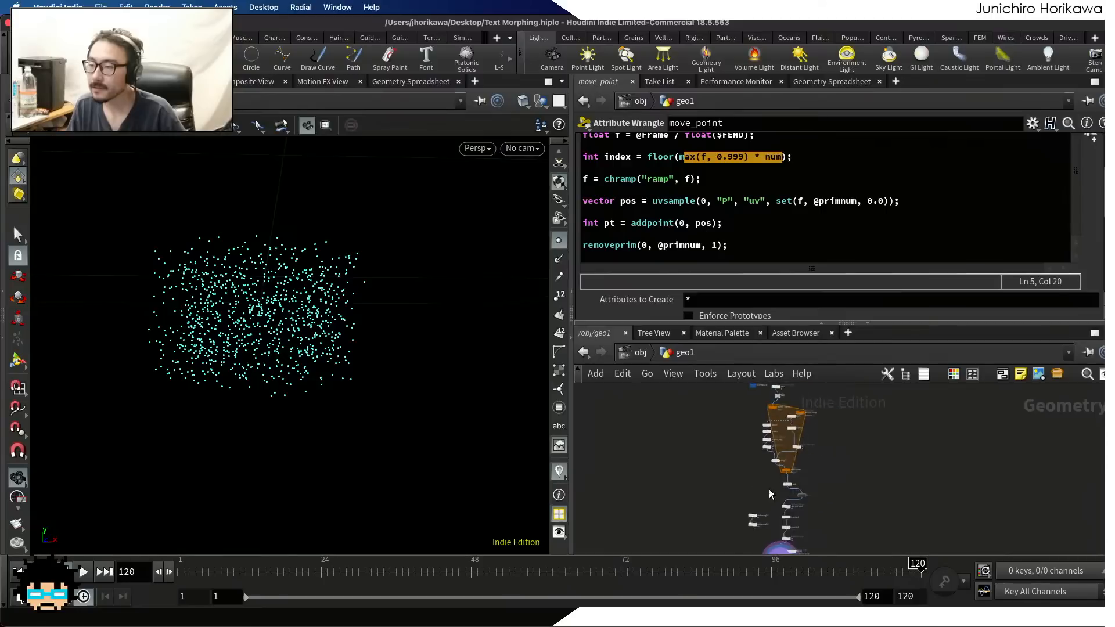
pyautogui.scroll(10, 770, 494)
pyautogui.click(764, 508)
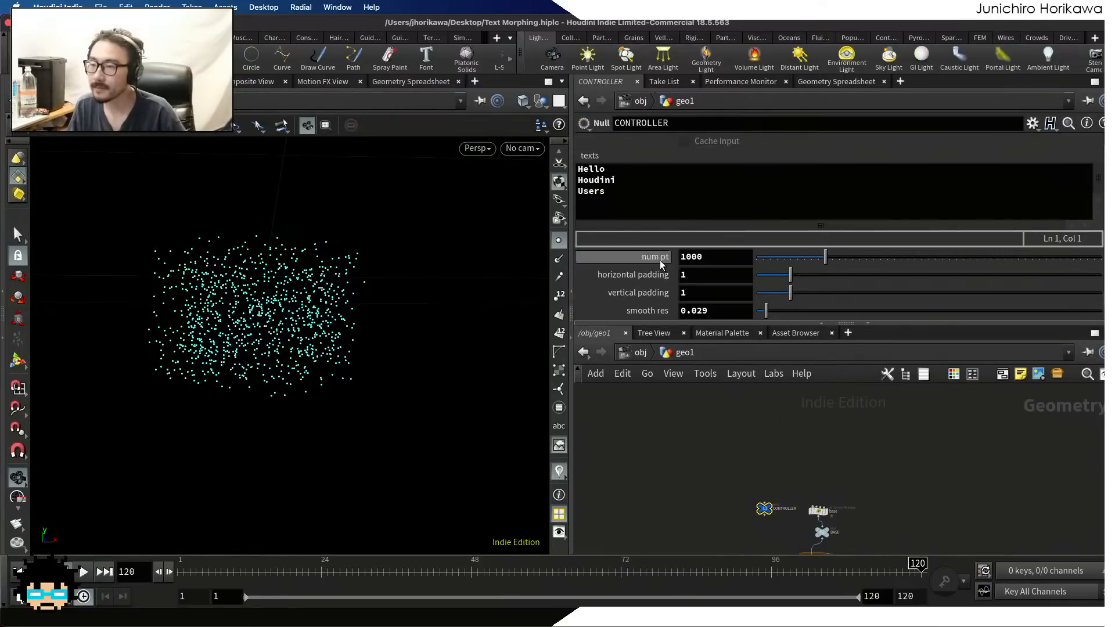
pyautogui.click(604, 192)
pyautogui.hotkey('ctrl', 'a')
pyautogui.press('BackSpace')
pyautogui.write('A')
pyautogui.press('Return')
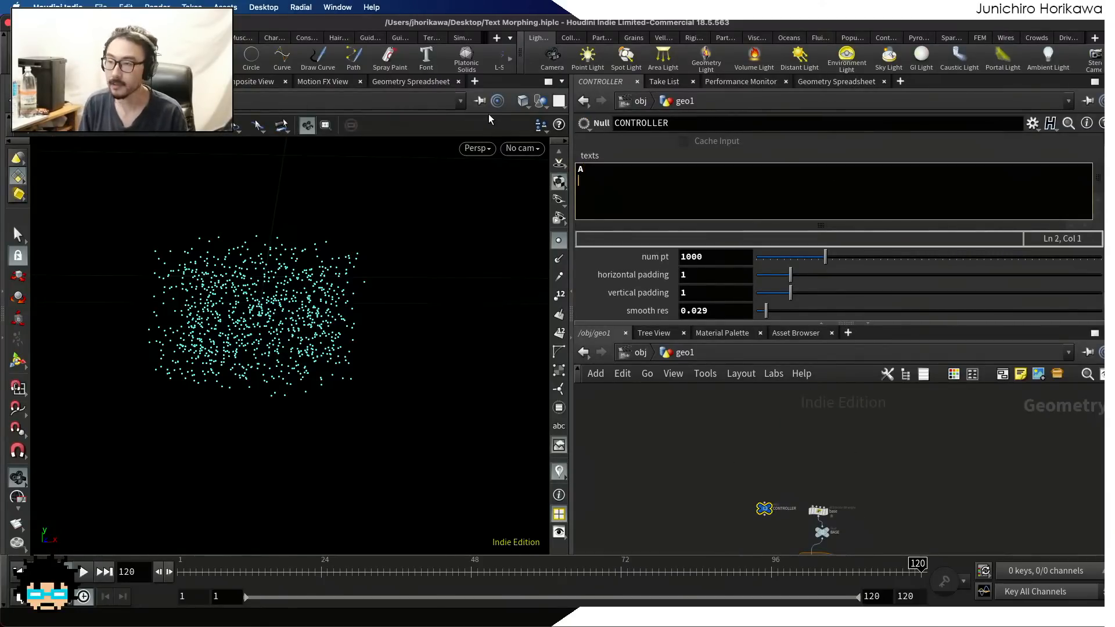
pyautogui.write('B')
pyautogui.press('Return')
pyautogui.write('C')
pyautogui.press('Return')
pyautogui.write('D')
pyautogui.press('Return')
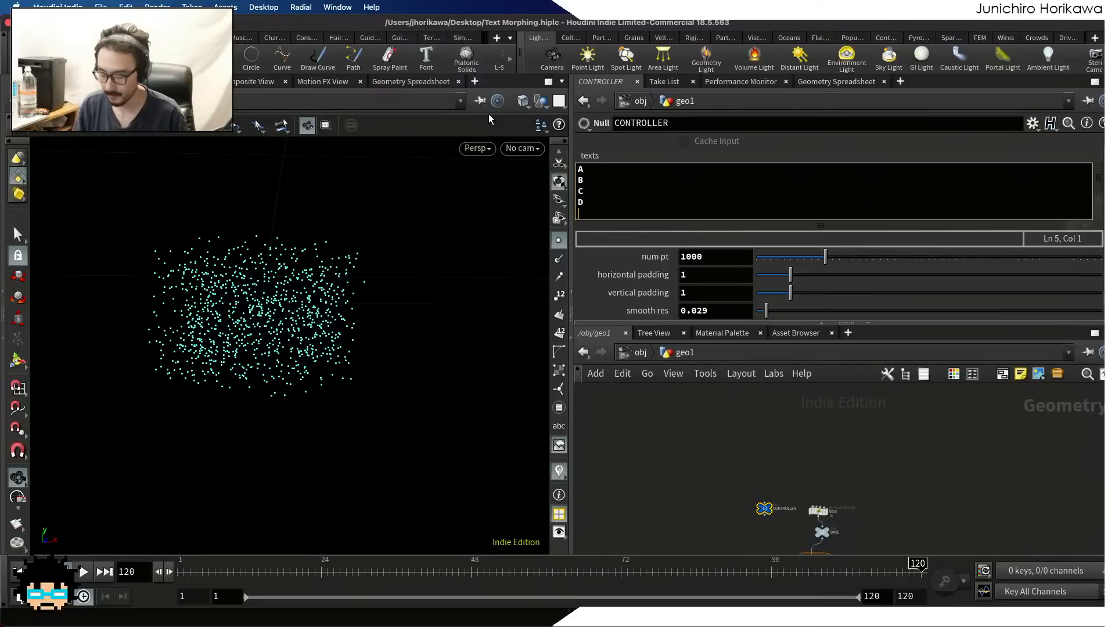
pyautogui.press('BackSpace')
pyautogui.click(691, 453)
# Check the move_point node's info and play the animation from frame 1 to examine how the points morph between the letters
pyautogui.scroll(-8, 692, 424)
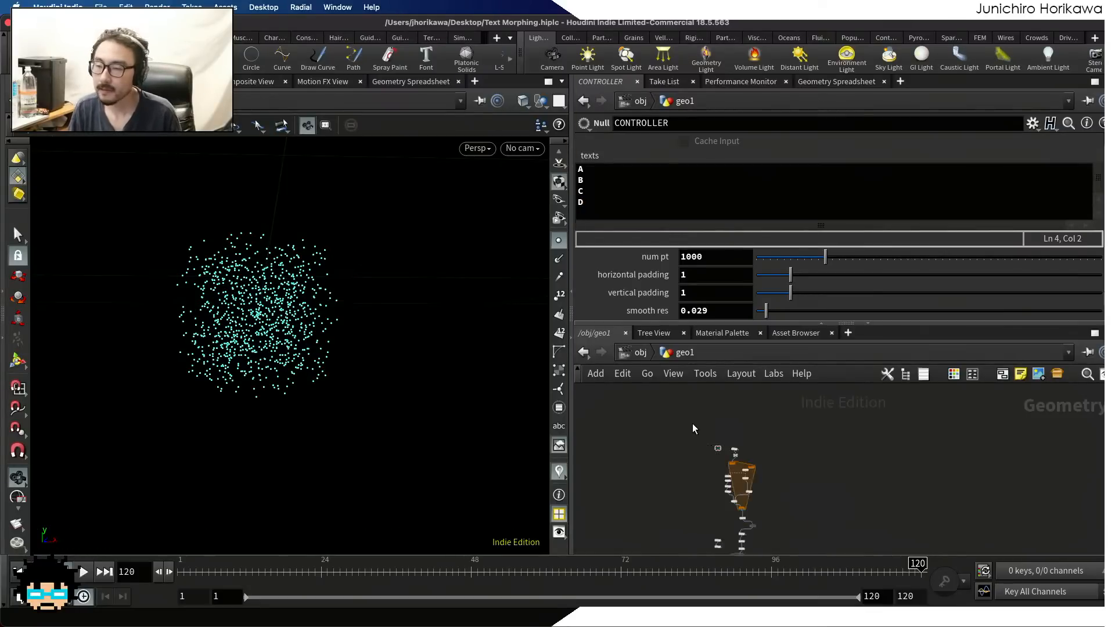
pyautogui.scroll(-3, 692, 428)
pyautogui.scroll(10, 722, 533)
pyautogui.scroll(2, 707, 465)
pyautogui.middleClick(706, 459)
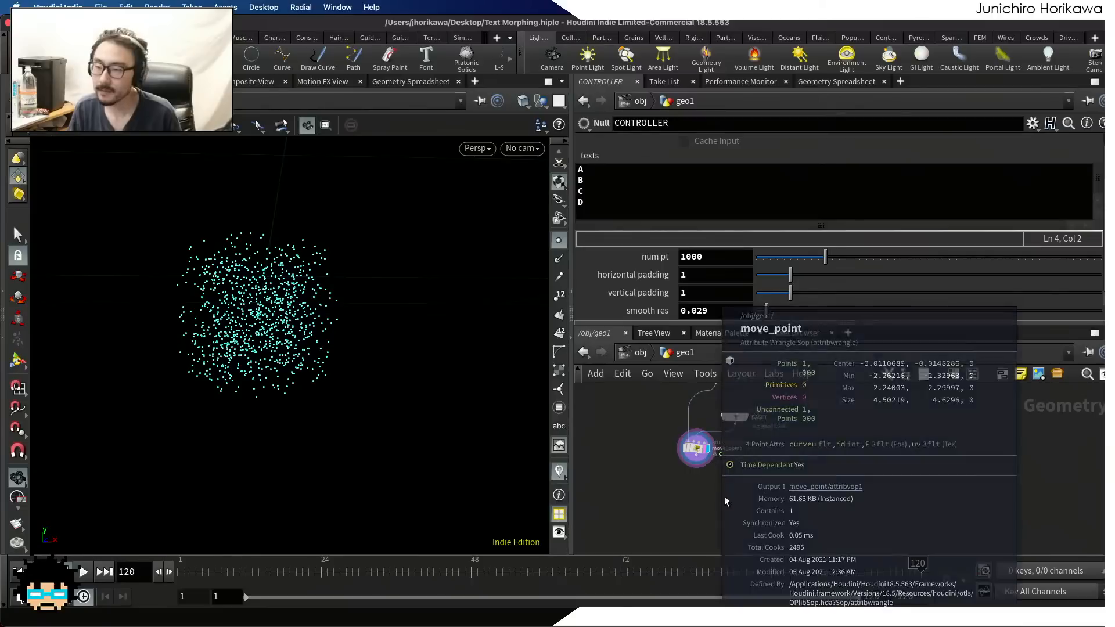
pyautogui.scroll(-5, 694, 491)
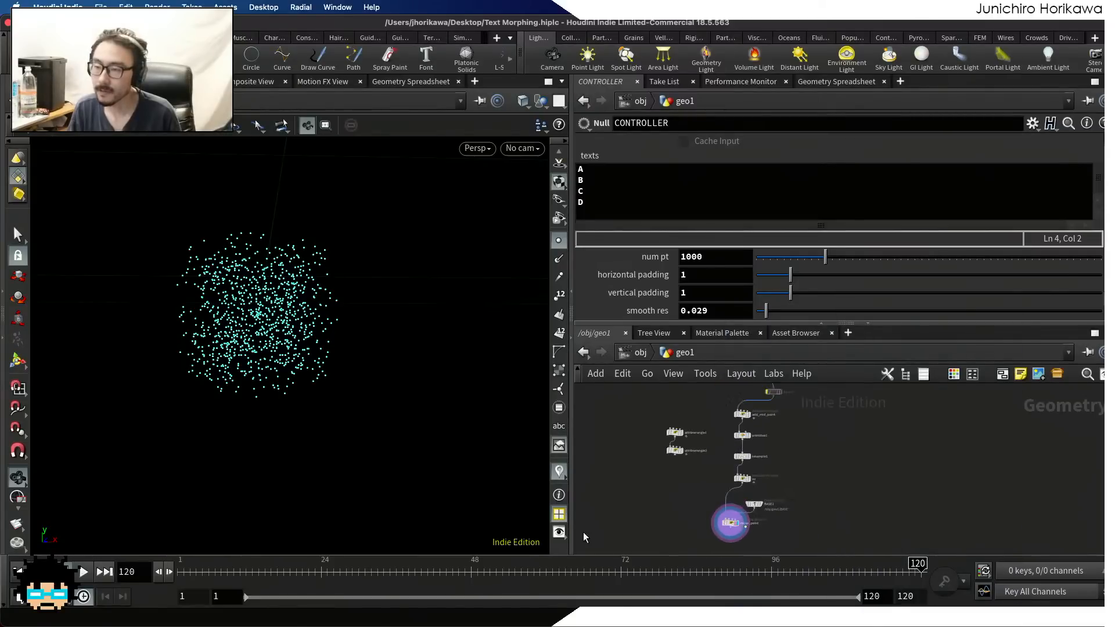
pyautogui.click(105, 573)
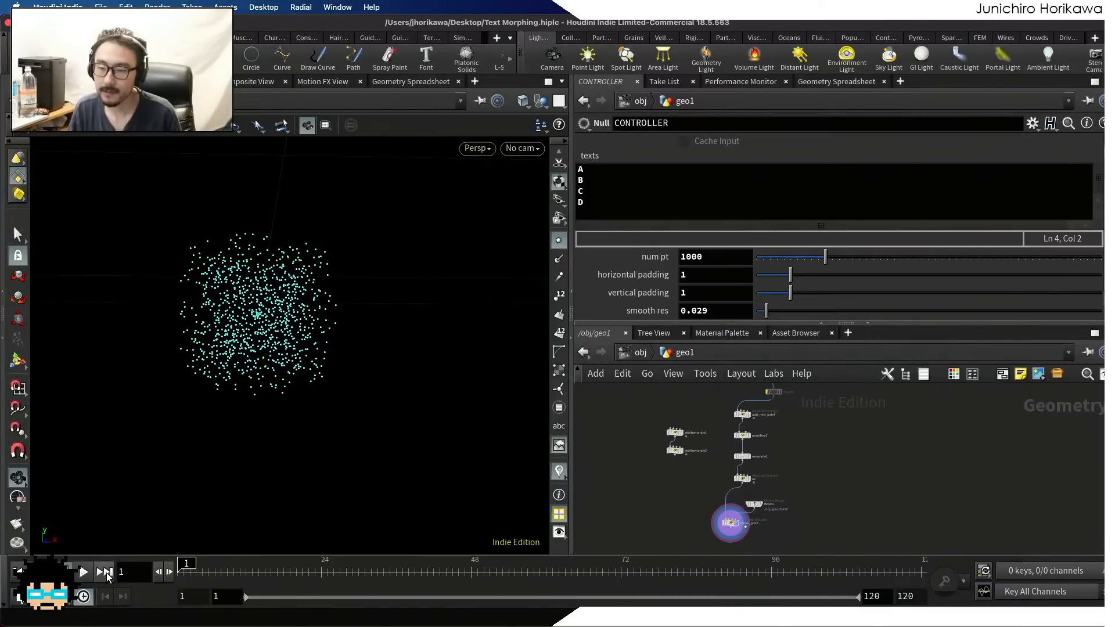
pyautogui.click(84, 572)
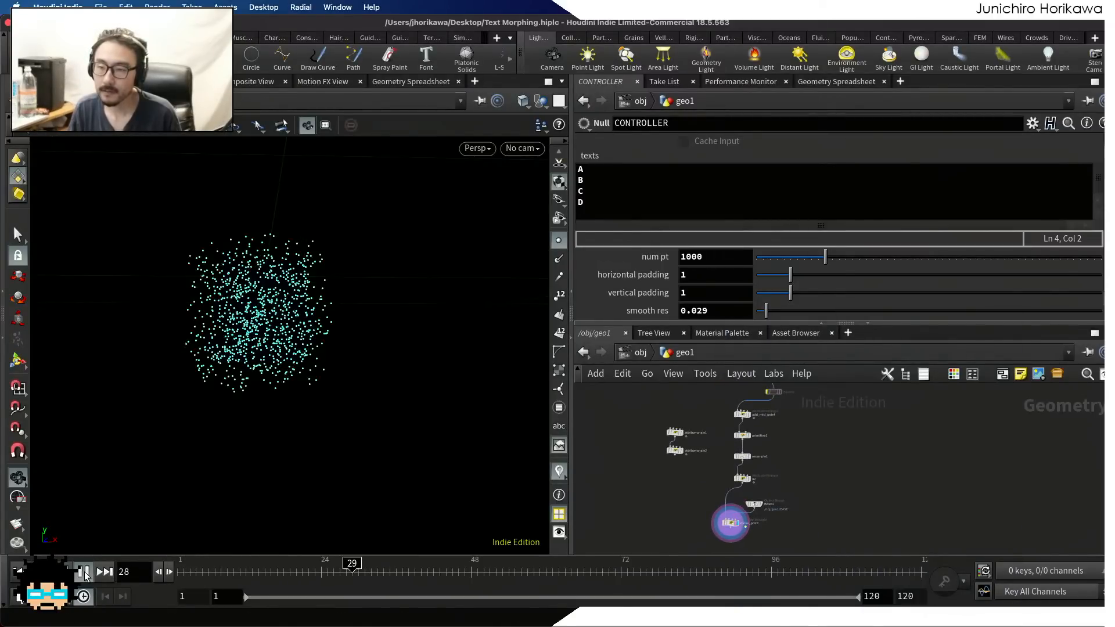
pyautogui.moveTo(187, 369); pyautogui.dragTo(234, 340)
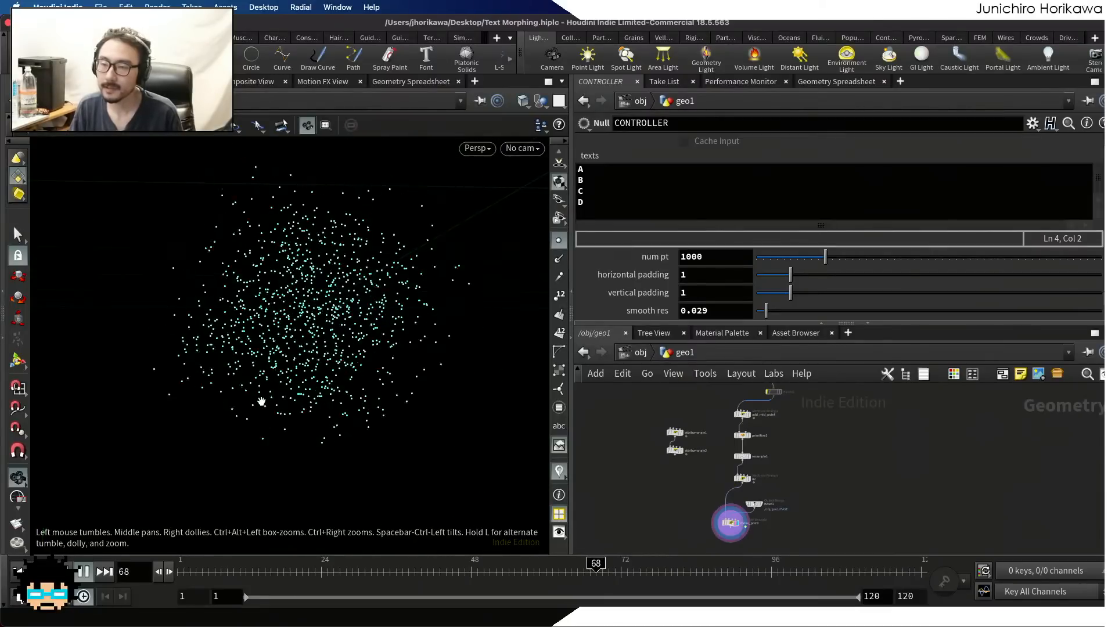
pyautogui.click(87, 574)
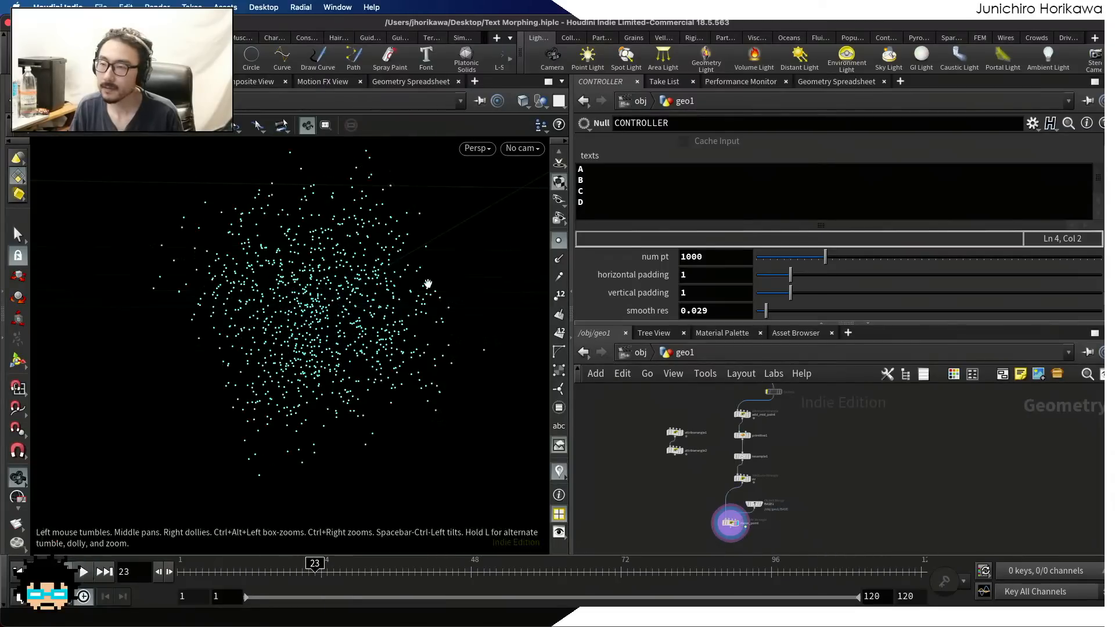
# Change the first text line to AAA and the third to CCC, and play back the resulting point motion
pyautogui.click(579, 169)
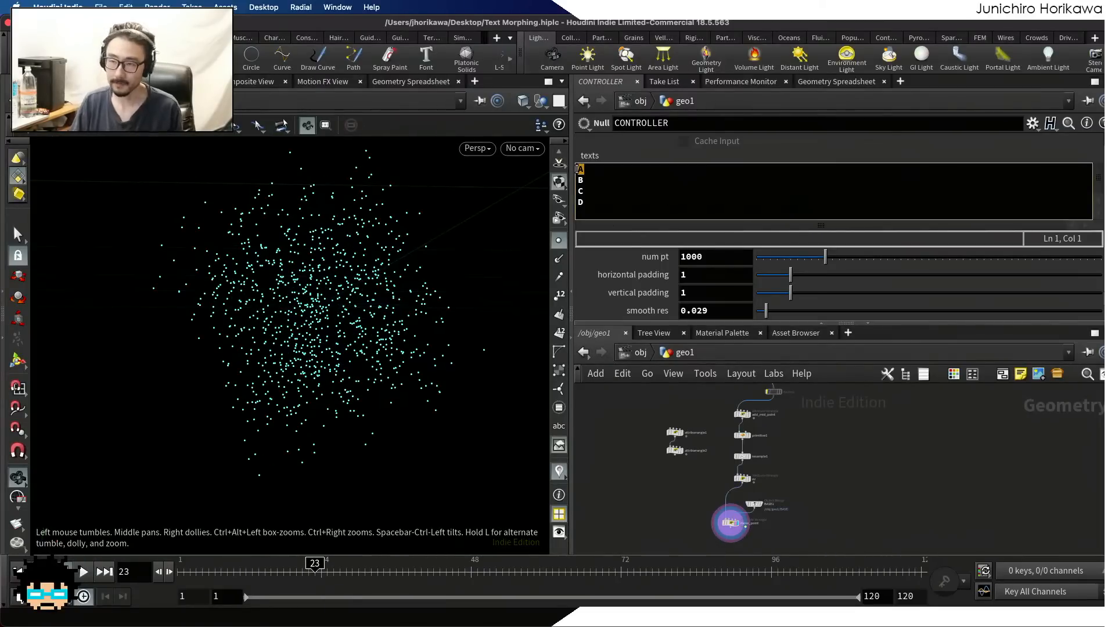
pyautogui.click(586, 169)
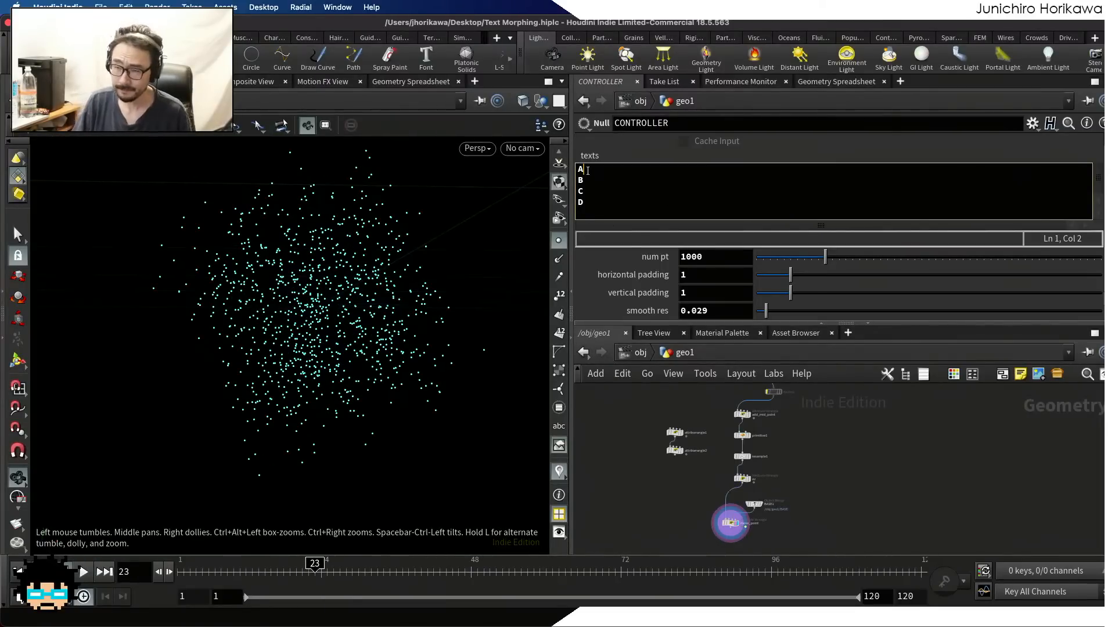
pyautogui.moveTo(585, 169); pyautogui.dragTo(578, 169)
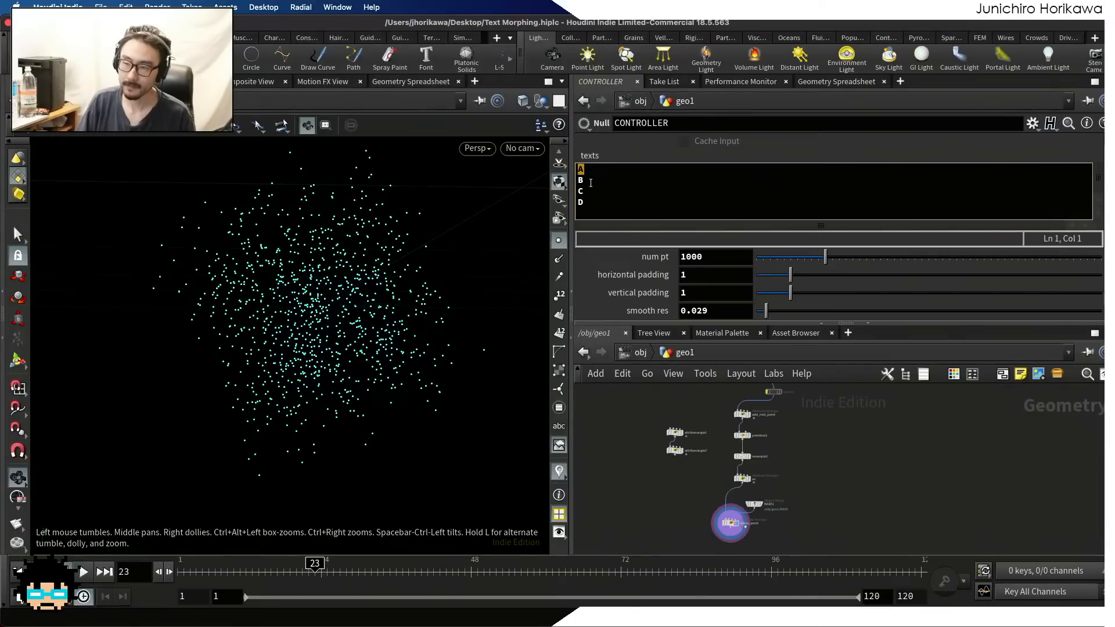
pyautogui.click(590, 183)
pyautogui.doubleClick(603, 172)
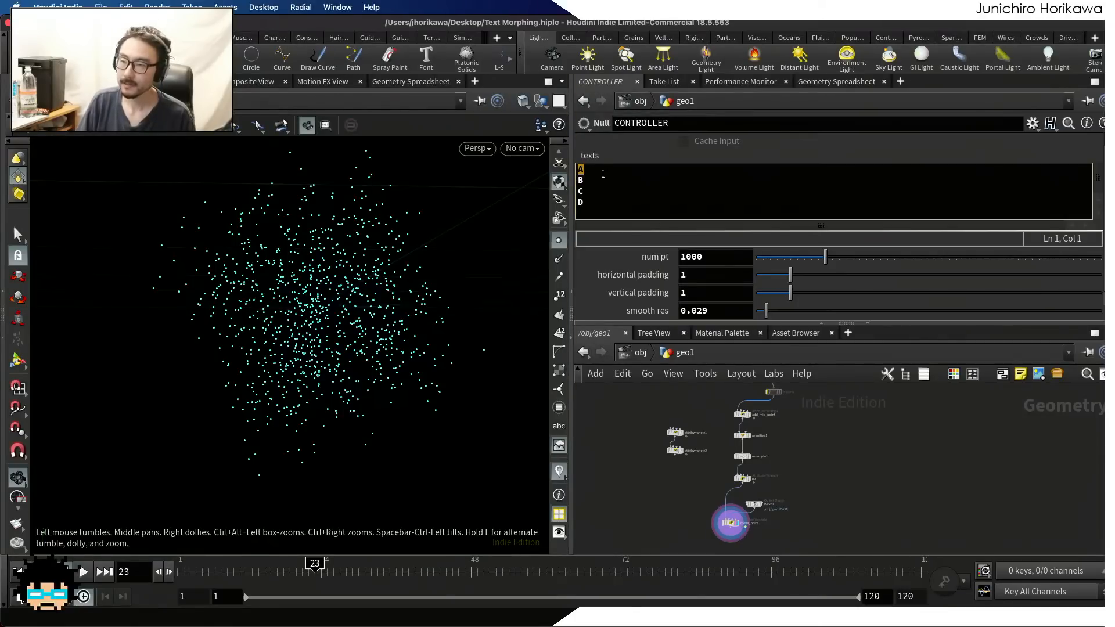
pyautogui.write('AAA')
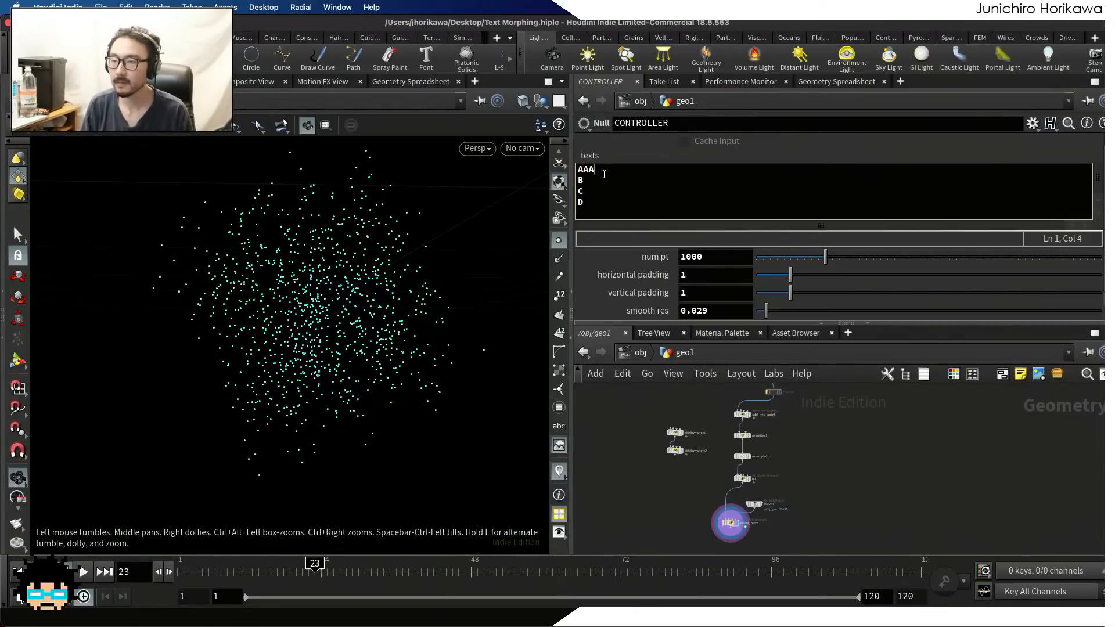
pyautogui.click(597, 187)
pyautogui.write('CC')
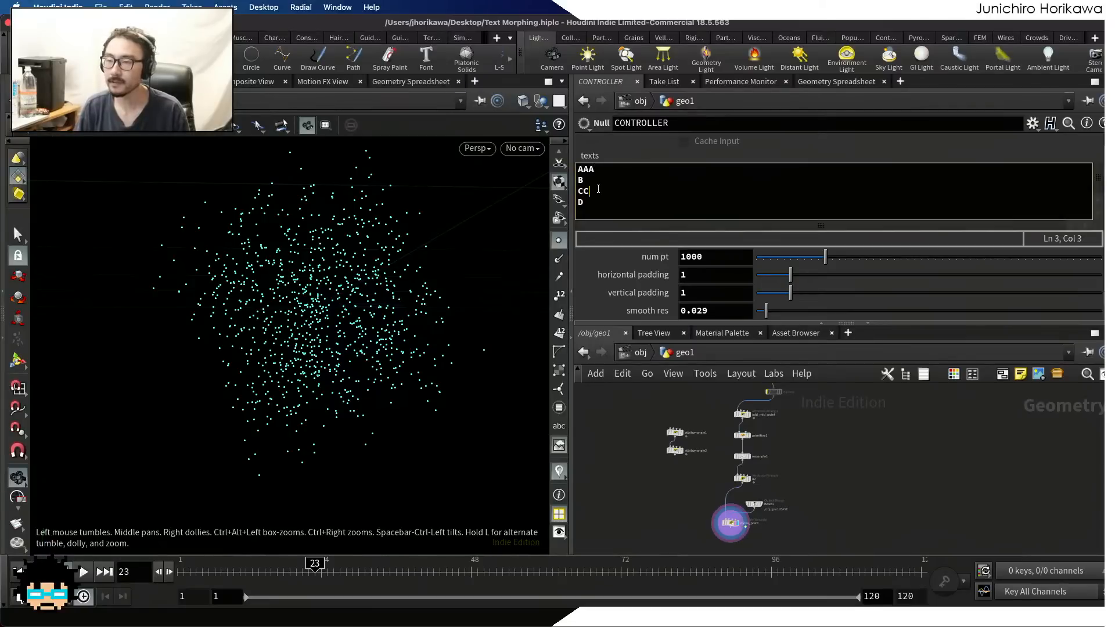
pyautogui.click(83, 572)
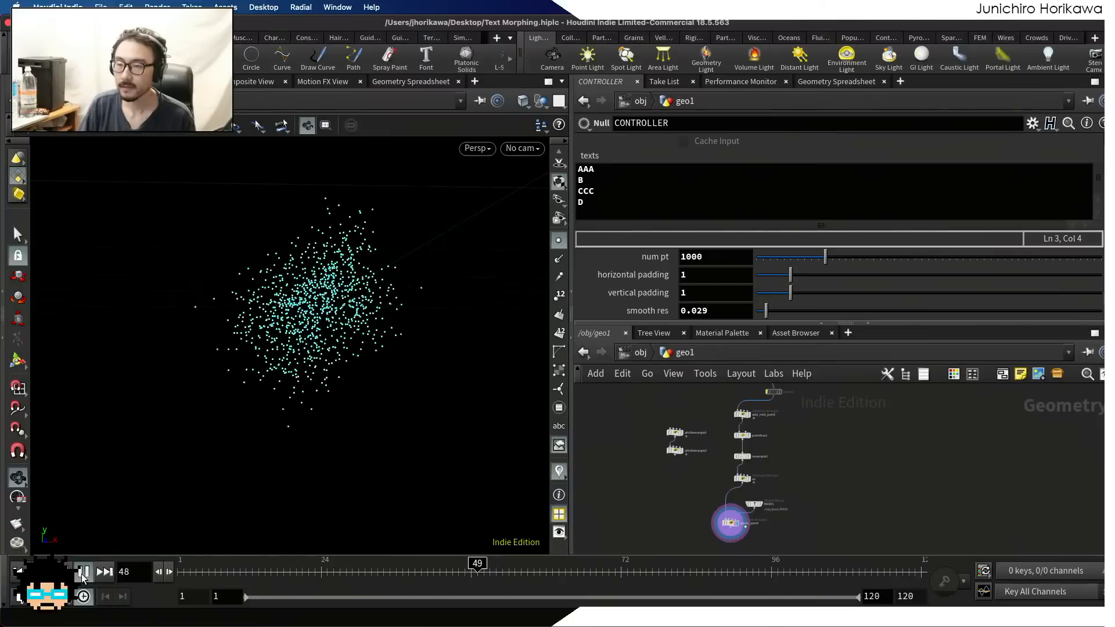
pyautogui.click(83, 575)
# Replace the CONTROLLER texts with the lines Hello, Houdini and Users, save the scene and return the timeline to frame 1
pyautogui.hotkey('ctrl', 'a')
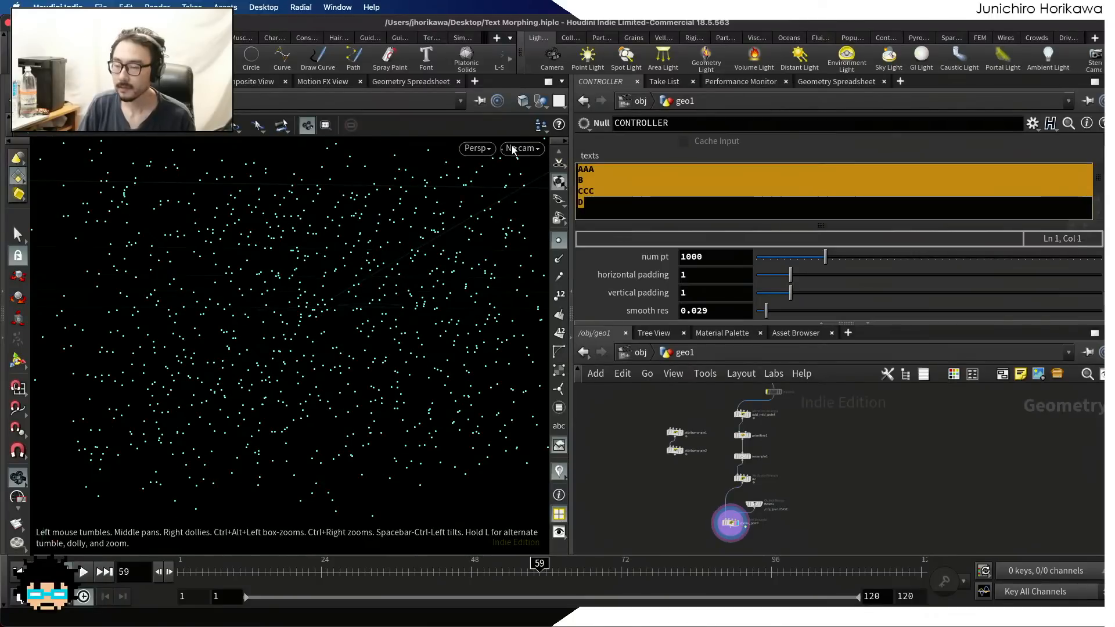
pyautogui.write('Hello H')
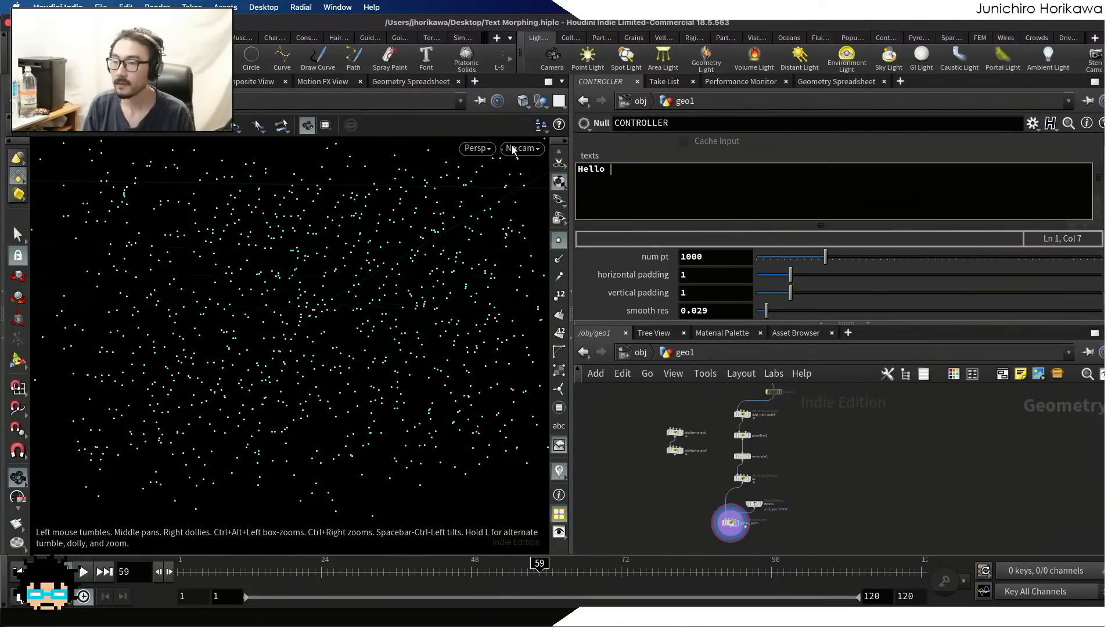
pyautogui.press('BackSpace')
pyautogui.press('BackSpace')
pyautogui.press('Return')
pyautogui.write('Houdini')
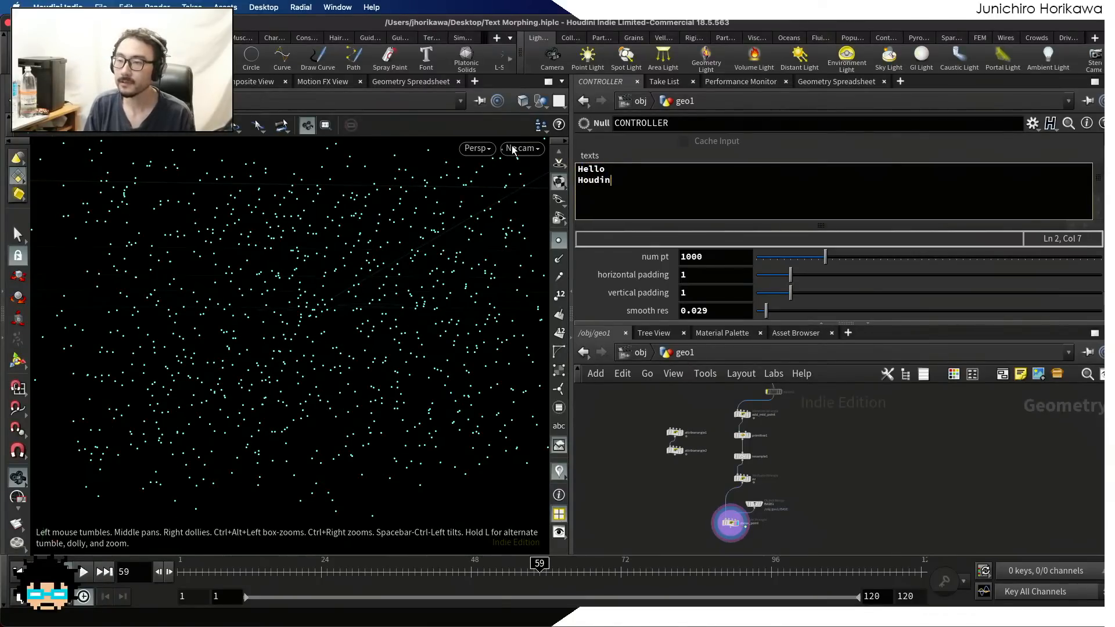
pyautogui.press('Return')
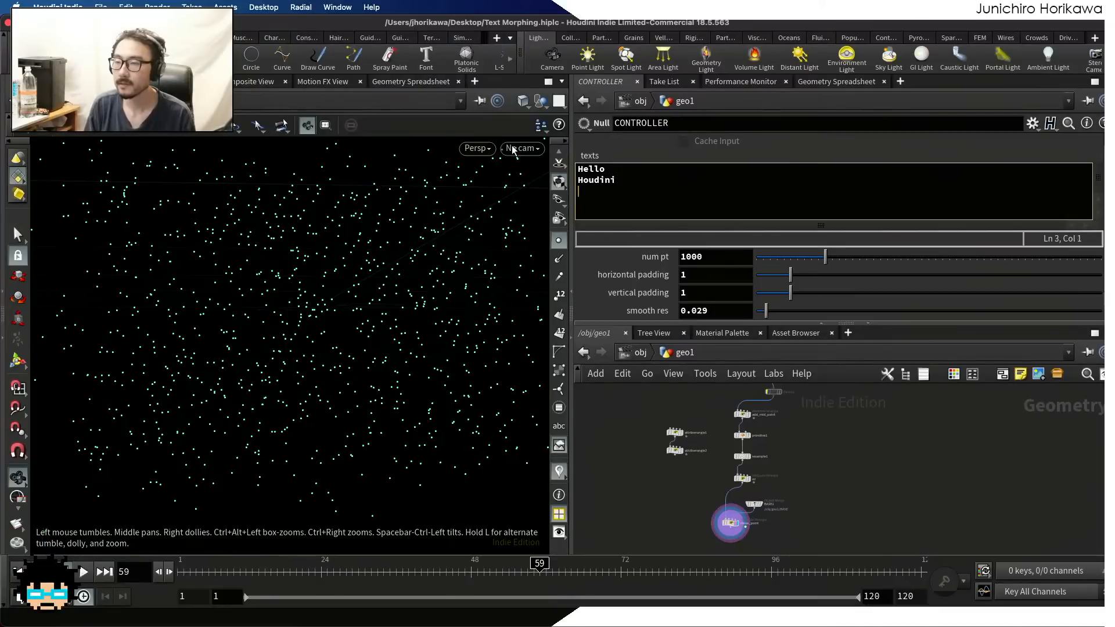
pyautogui.write('Users')
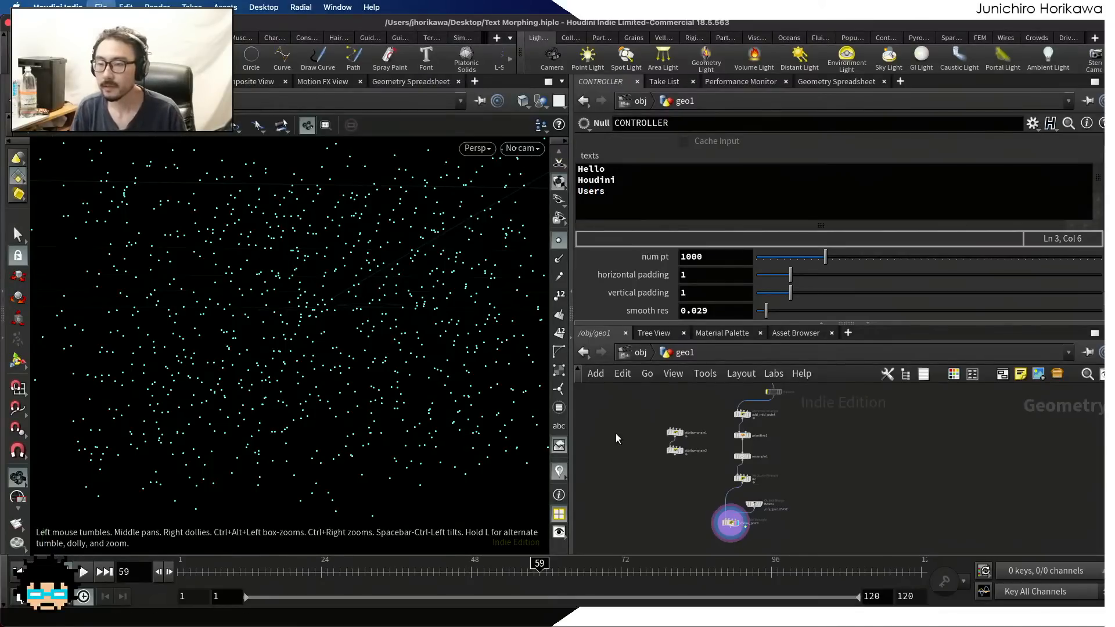
pyautogui.press('super+s')
pyautogui.moveTo(214, 573); pyautogui.dragTo(179, 573)
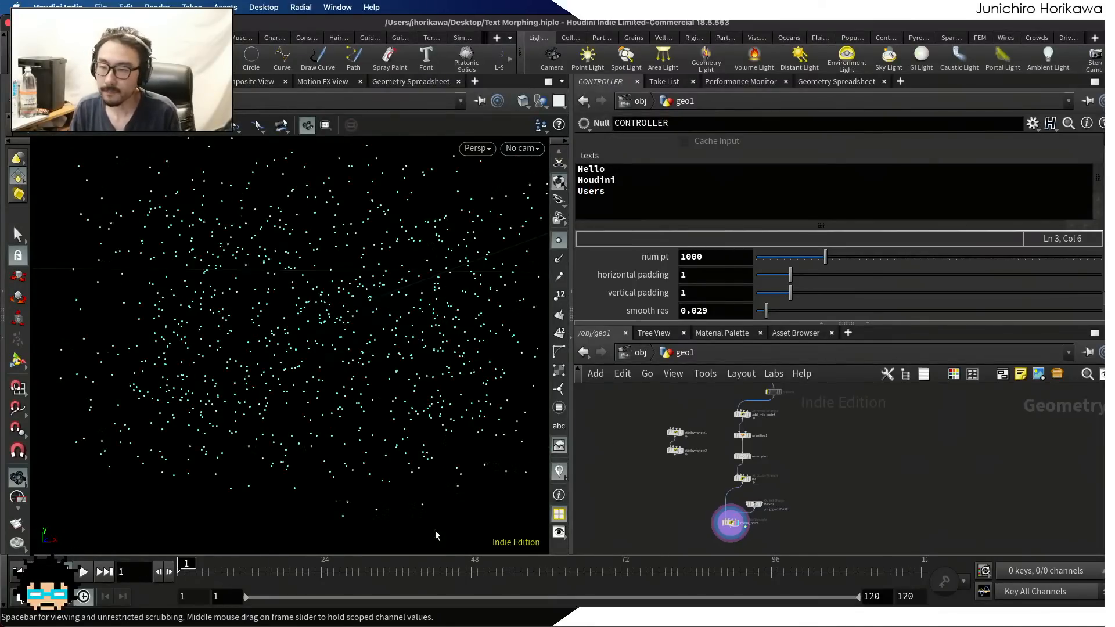
# In the move_point wrangle, start a float variable fr below the index line, assigned the expression f * num
pyautogui.scroll(3, 668, 528)
pyautogui.click(661, 537)
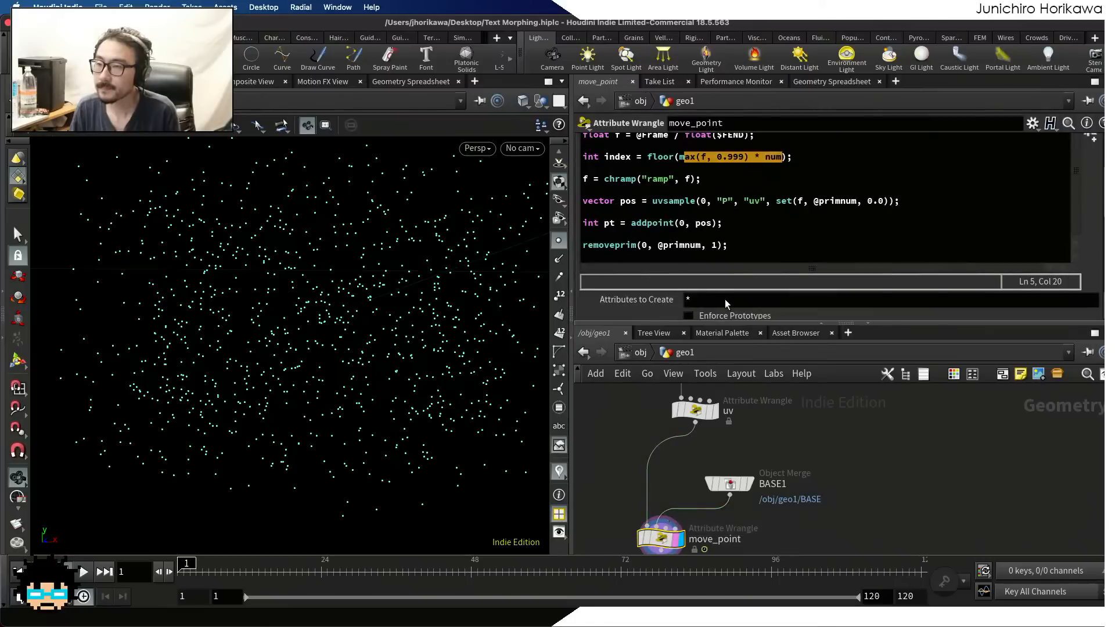
pyautogui.click(702, 223)
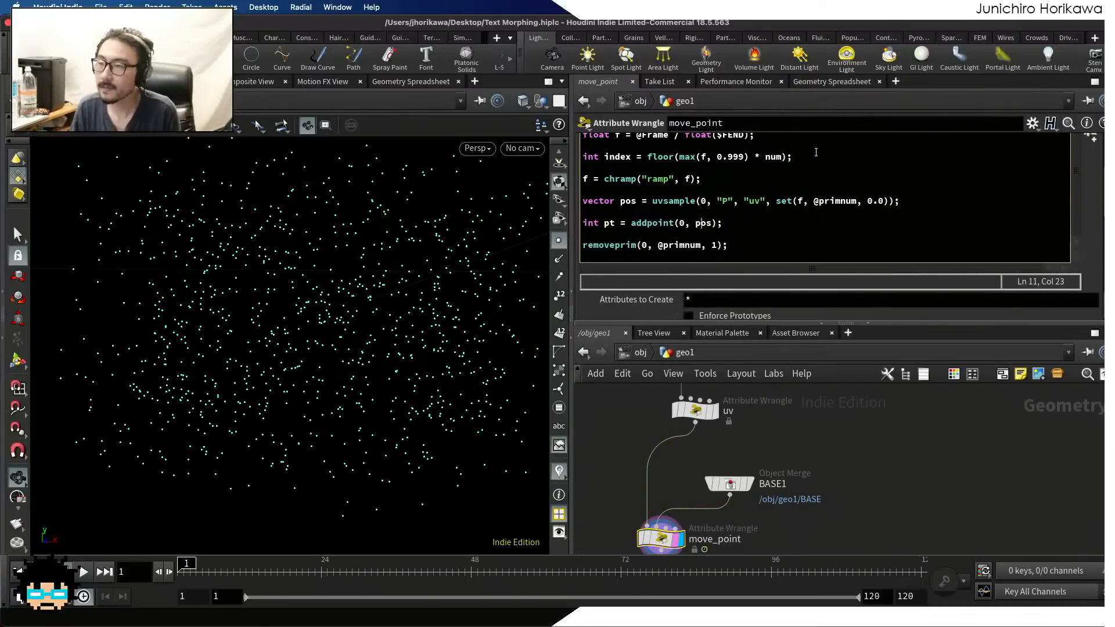
pyautogui.click(816, 155)
pyautogui.press('Return')
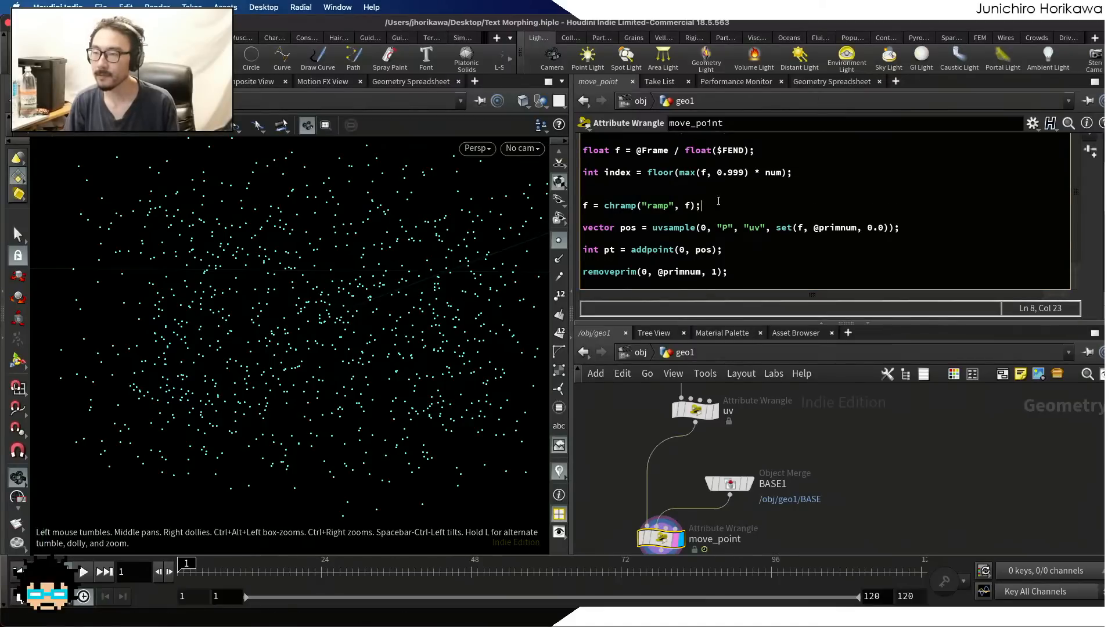
pyautogui.moveTo(700, 206); pyautogui.dragTo(583, 207)
pyautogui.click(603, 184)
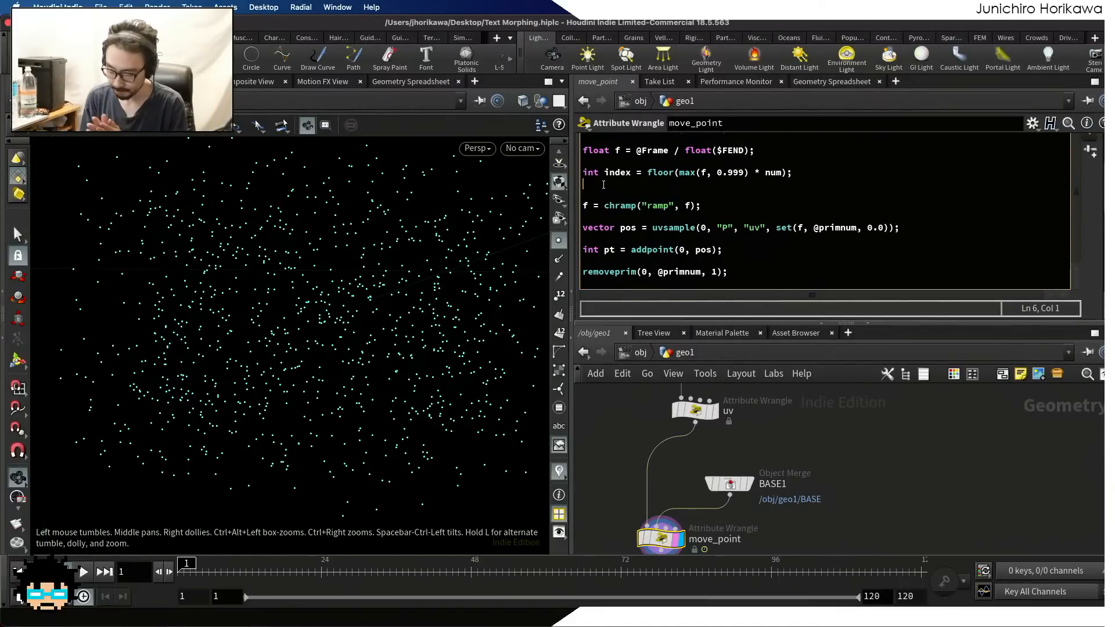
pyautogui.write('float ')
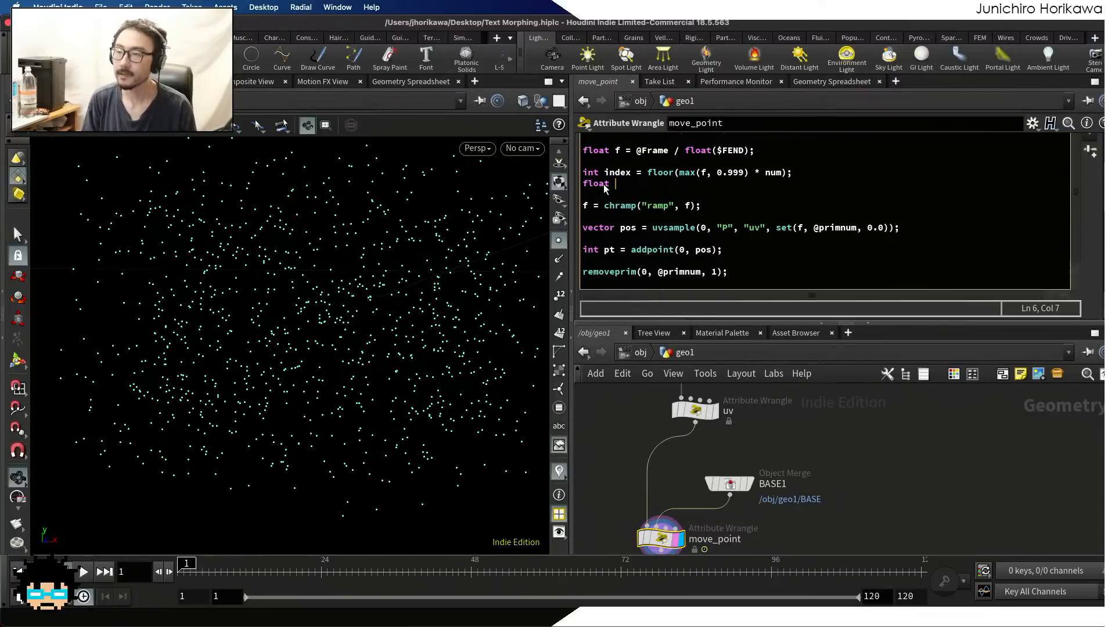
pyautogui.write('fra')
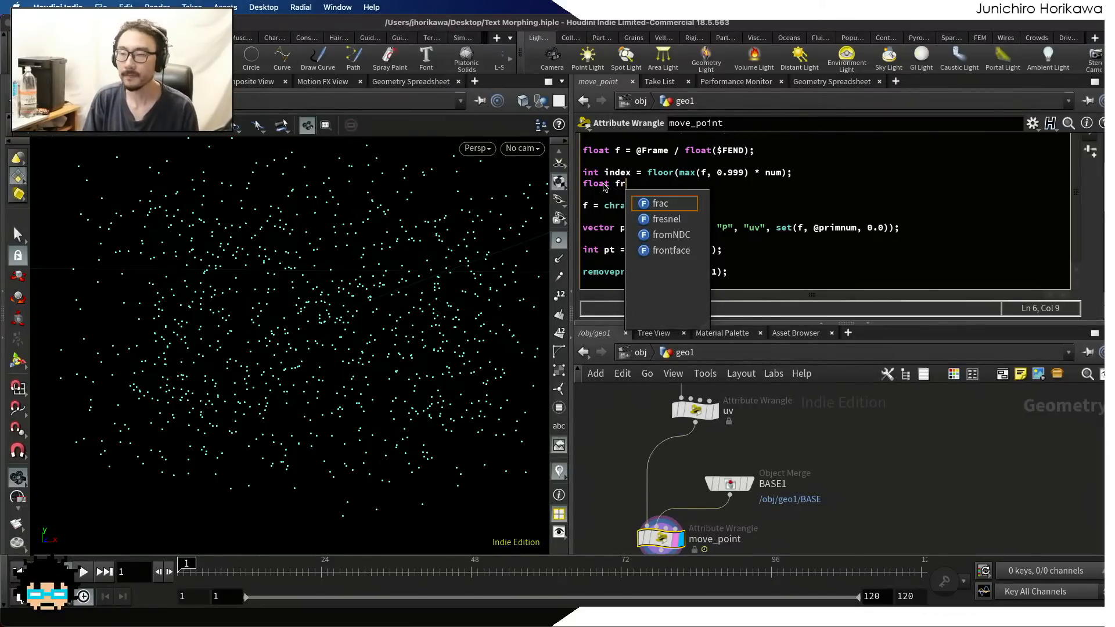
pyautogui.write('= ')
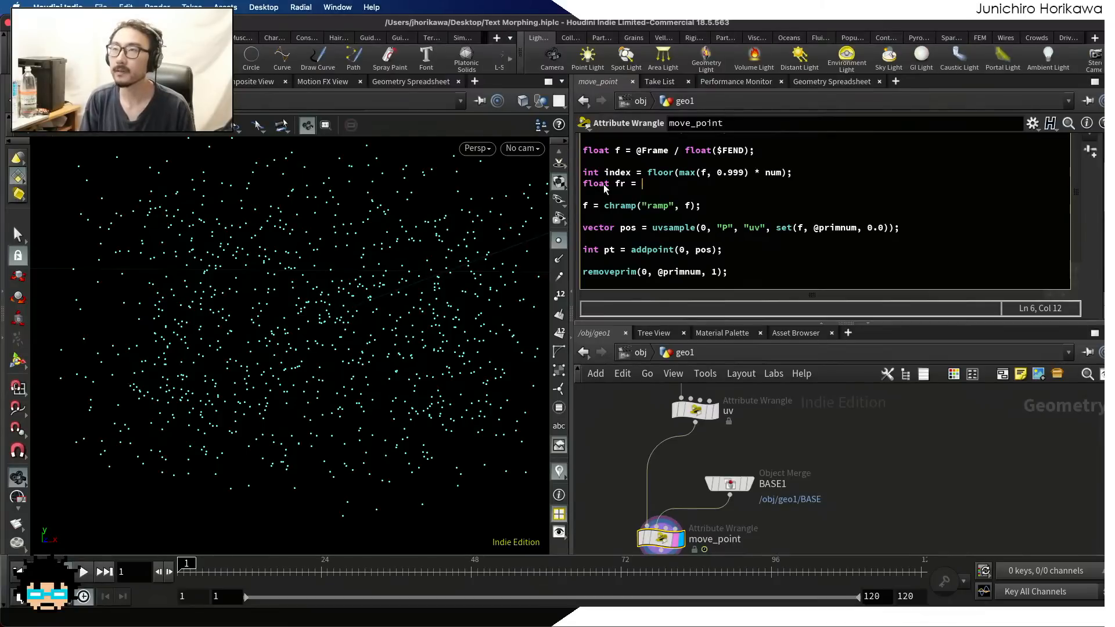
pyautogui.write('f ')
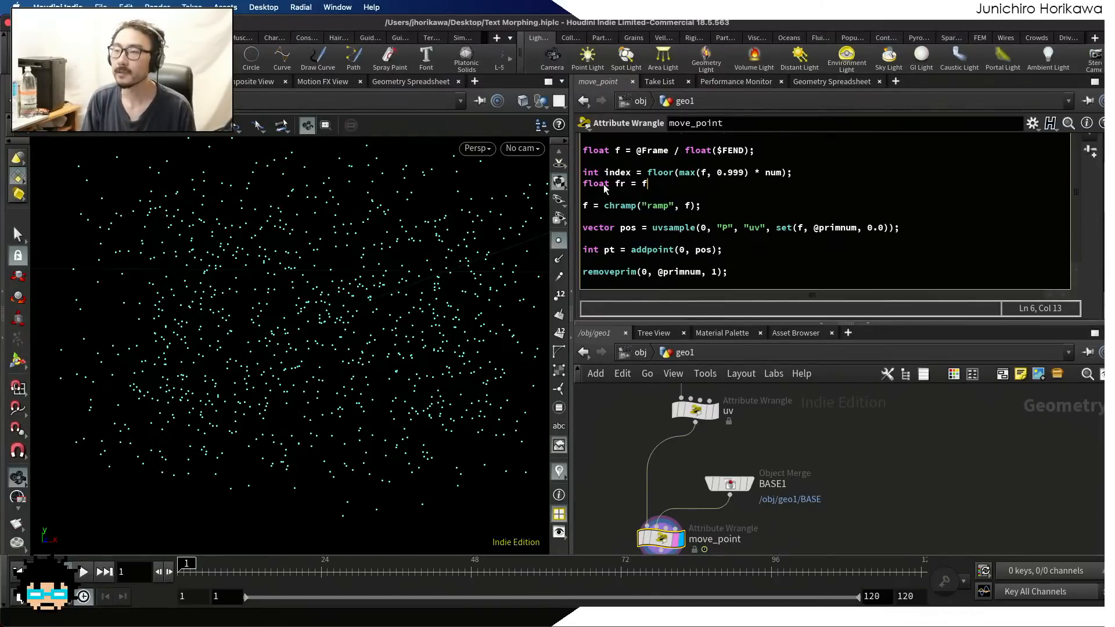
pyautogui.write('* num')
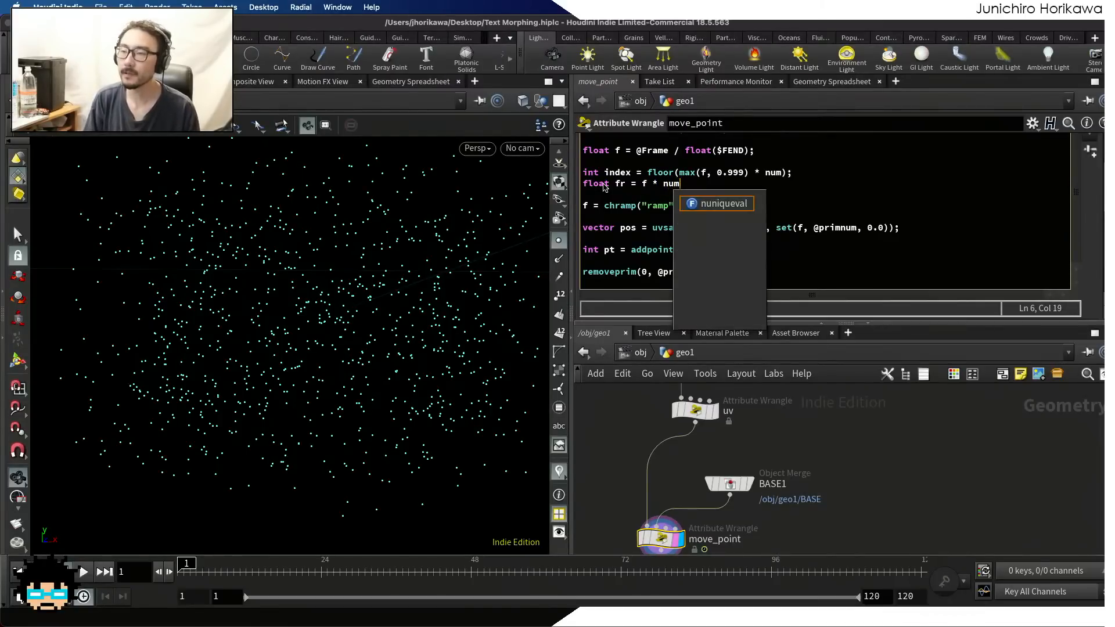
# Wrap the f * num expression in frac() and complete the line as float fr = frac(f * num);
pyautogui.moveTo(641, 183); pyautogui.dragTo(683, 183)
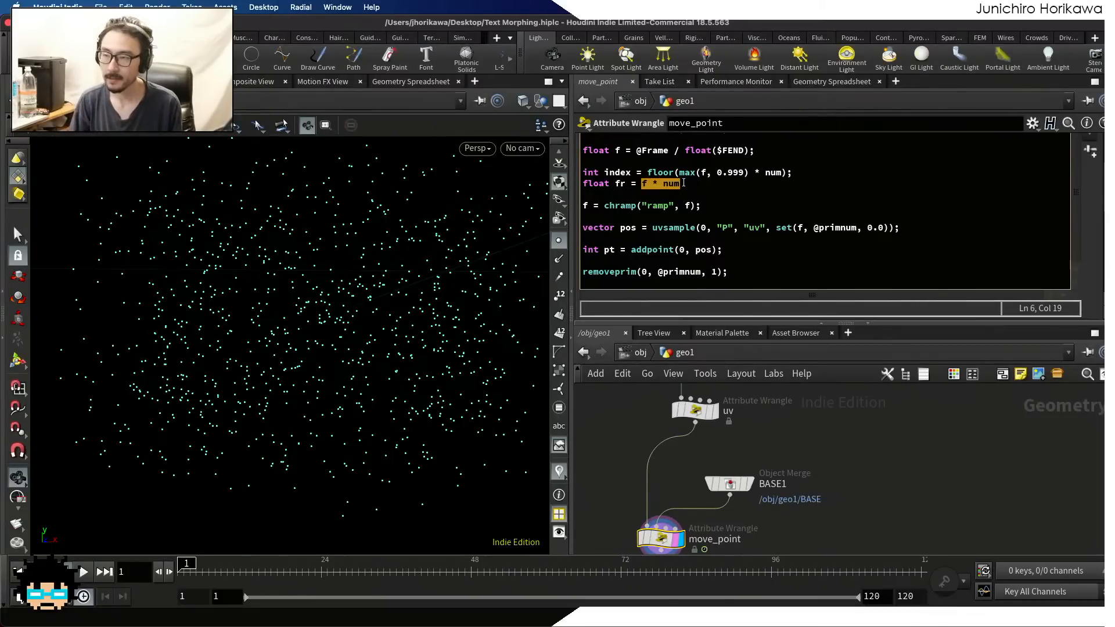
pyautogui.click(683, 183)
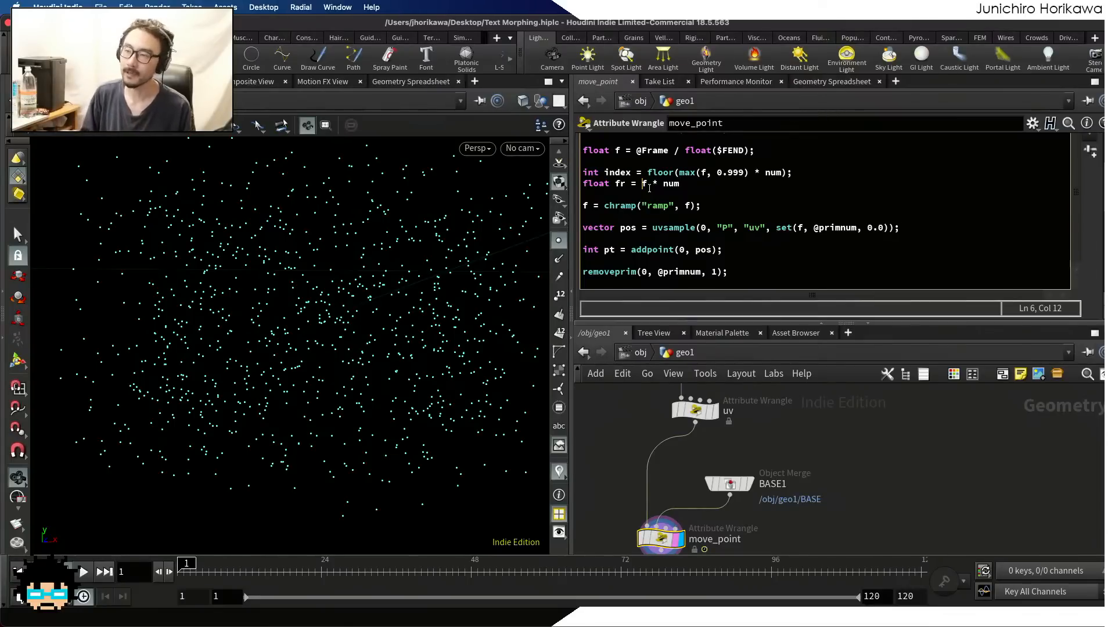
pyautogui.write('frac(')
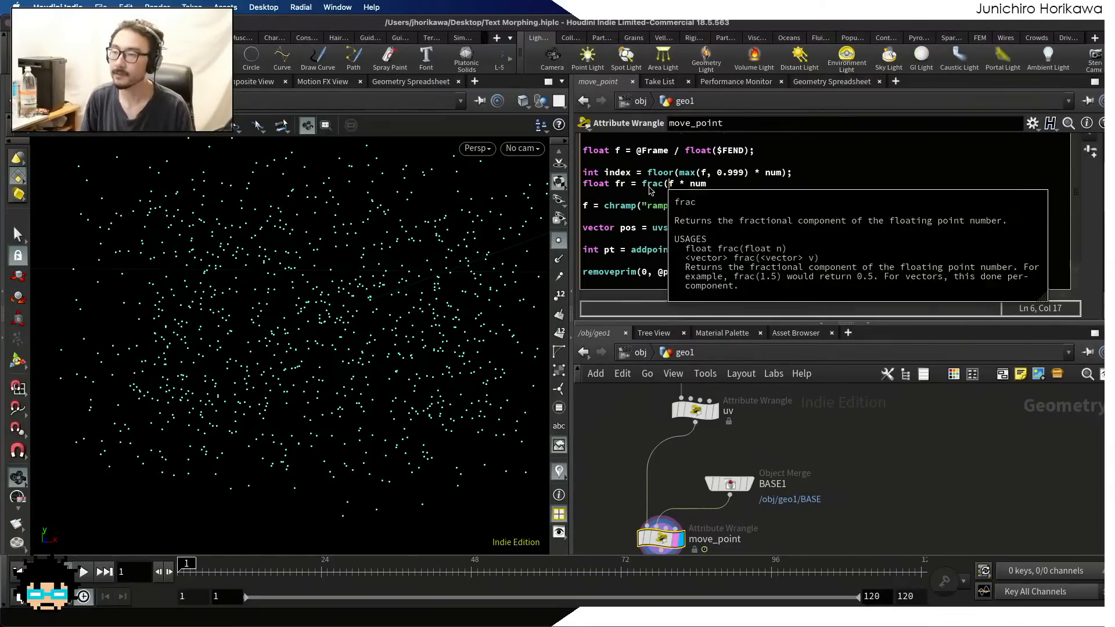
pyautogui.press('Right')
pyautogui.press('Right')
pyautogui.press('Right')
pyautogui.press('Right')
pyautogui.write(');')
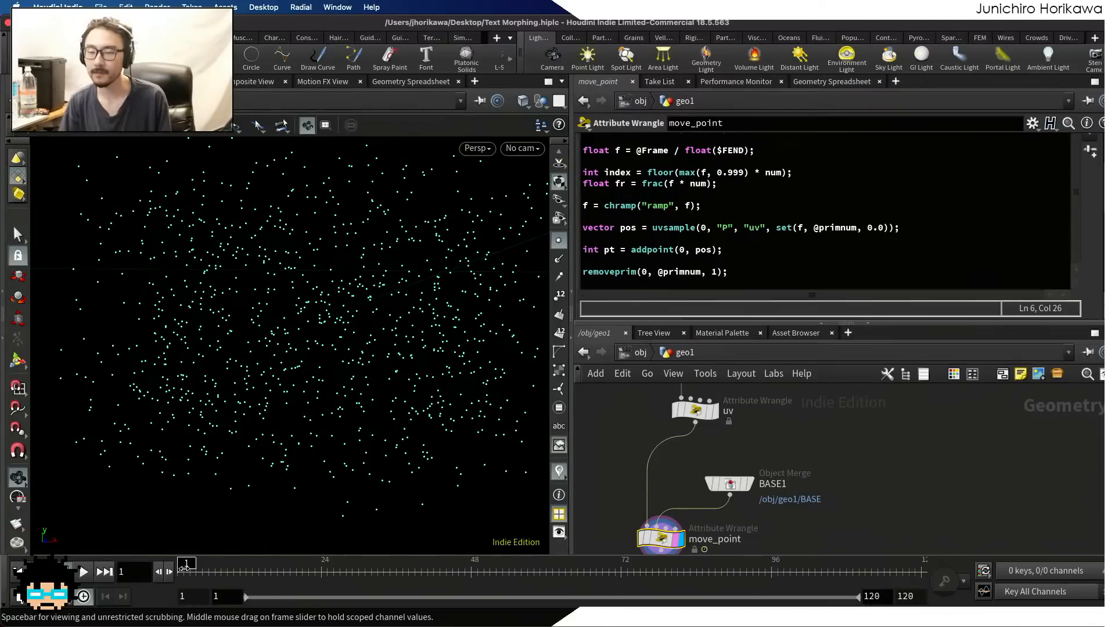
# Scrub the timeline from frame 1 to frame 79 to examine the point motion against the fr line
pyautogui.moveTo(186, 567); pyautogui.dragTo(428, 565)
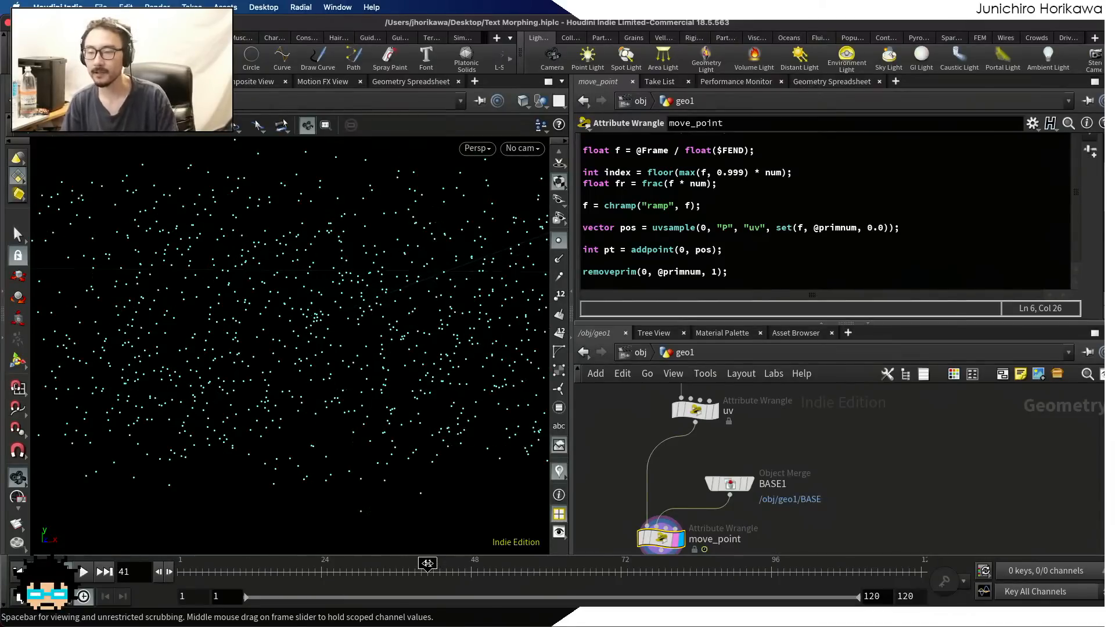
pyautogui.moveTo(422, 564); pyautogui.dragTo(665, 564)
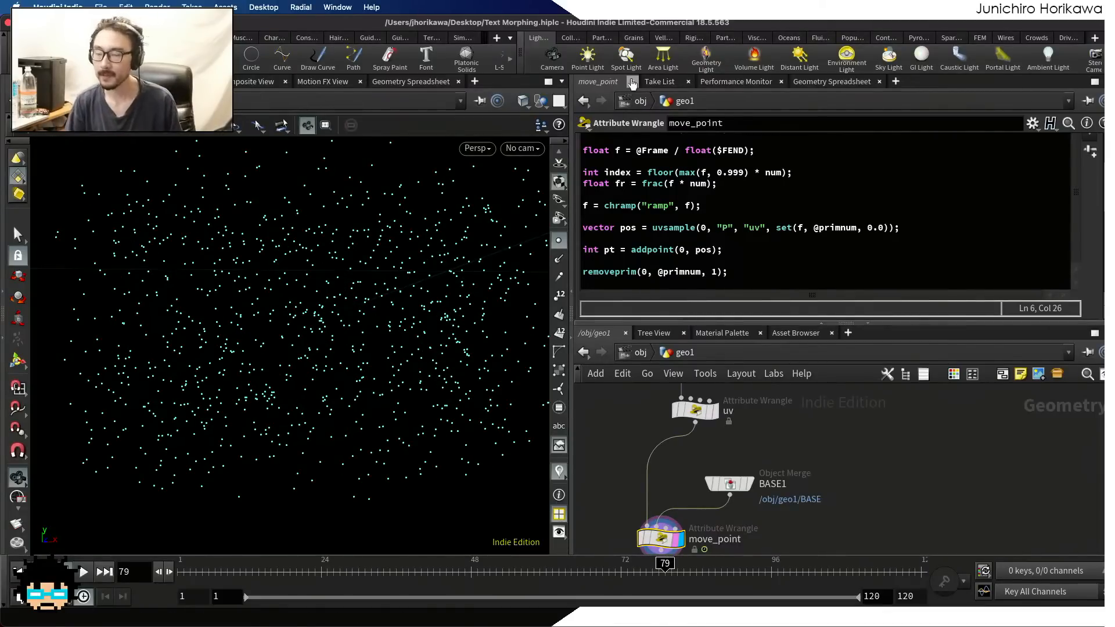
pyautogui.moveTo(717, 184); pyautogui.dragTo(559, 184)
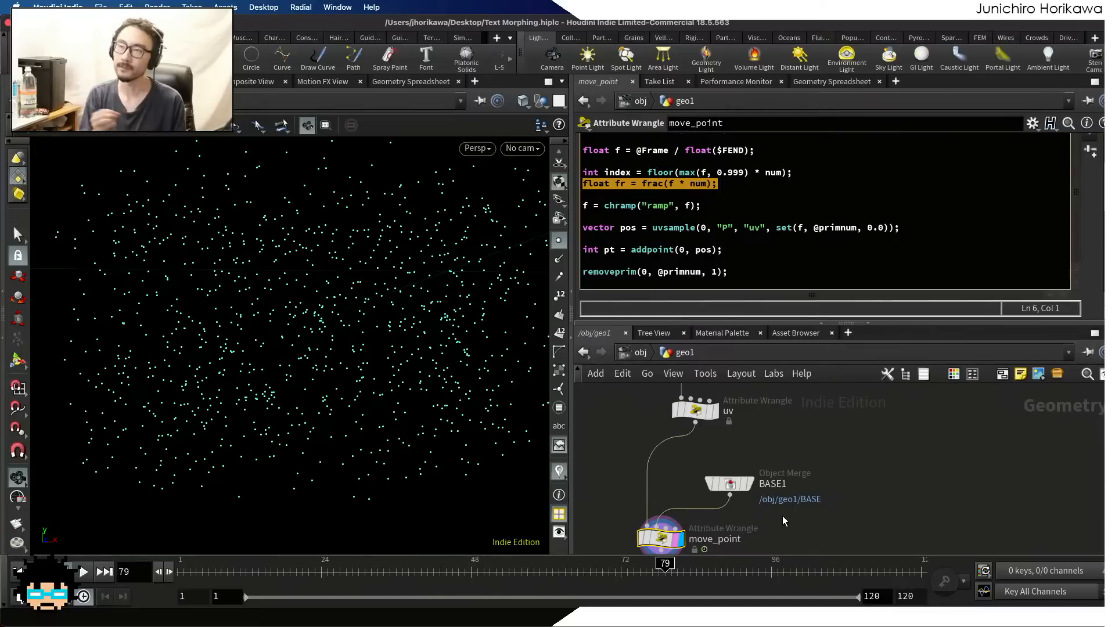
# Change the ramp line to fr = chramp("ramp", fr); so it remaps fr instead of f
pyautogui.click(717, 214)
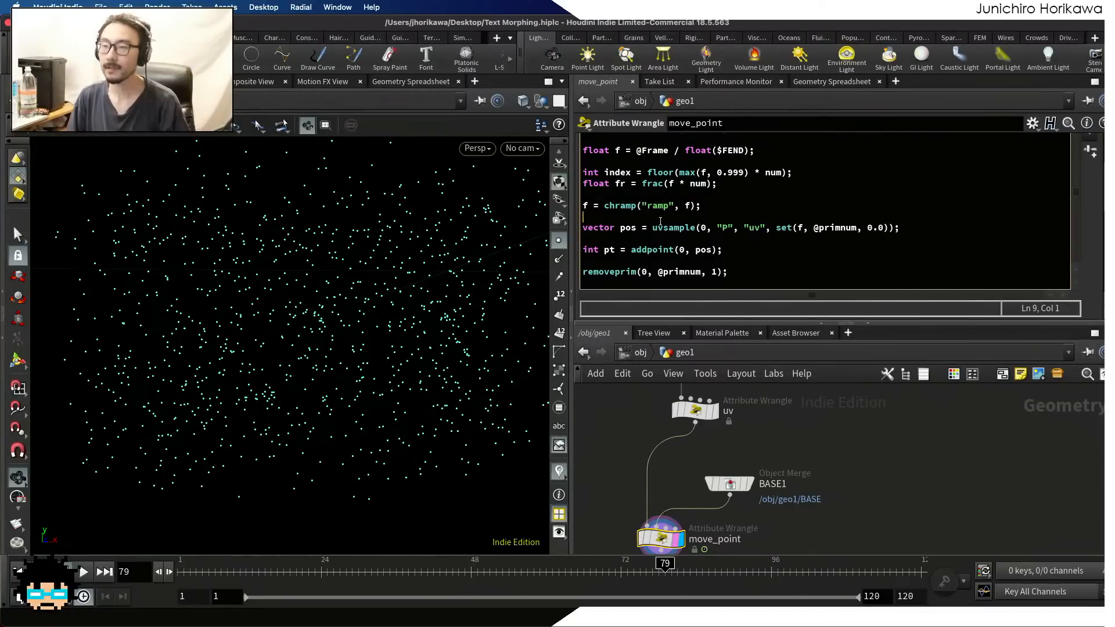
pyautogui.doubleClick(619, 184)
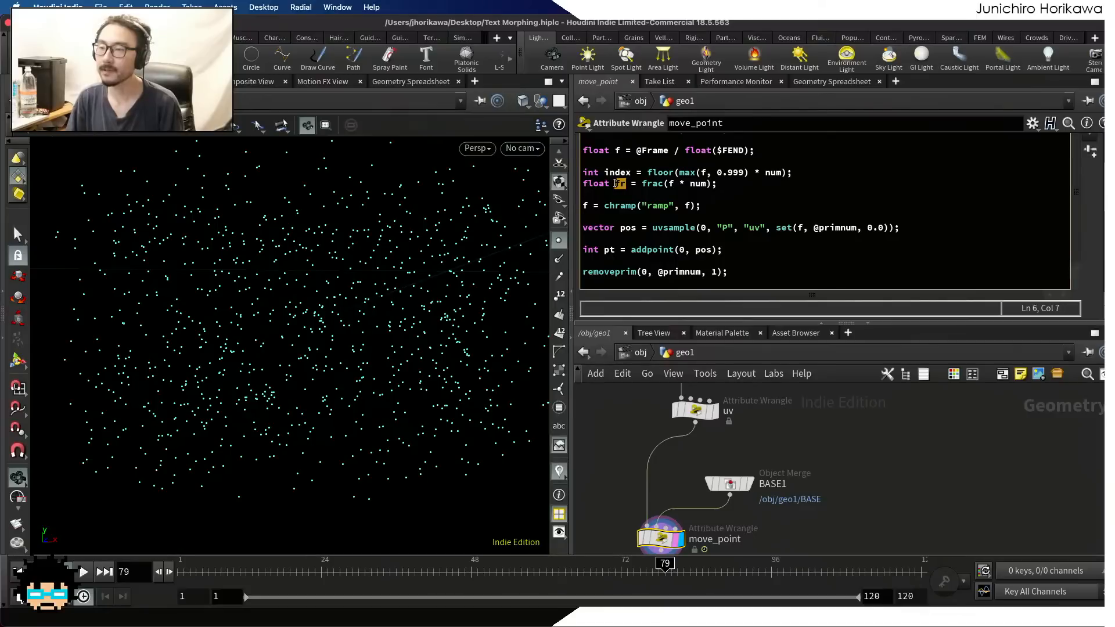
pyautogui.click(690, 205)
pyautogui.write('r')
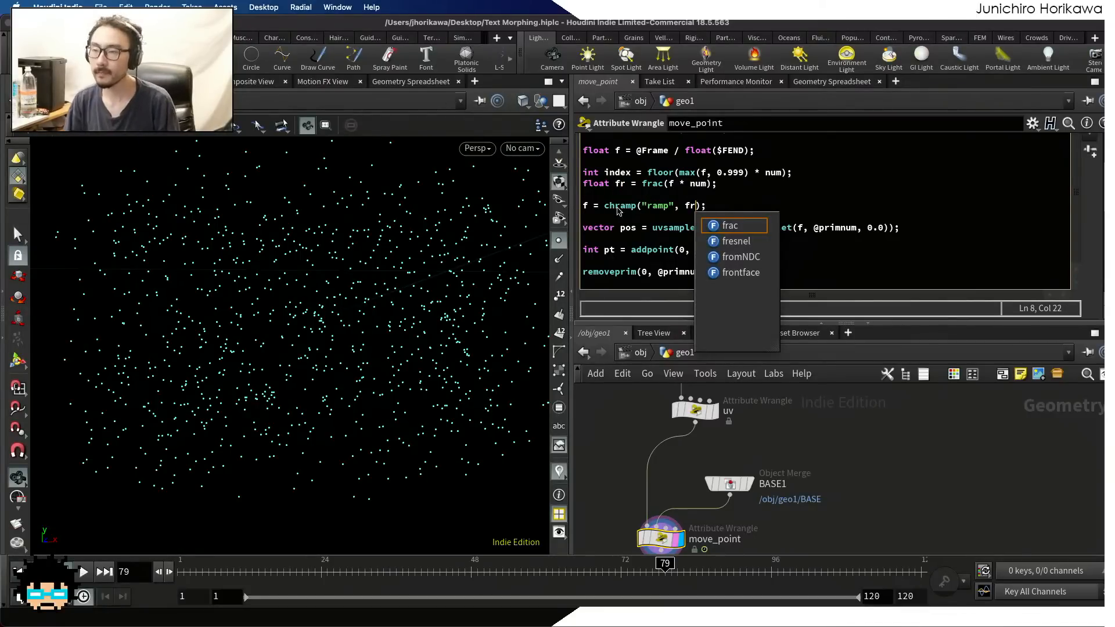
pyautogui.click(587, 205)
pyautogui.write('r')
pyautogui.click(726, 212)
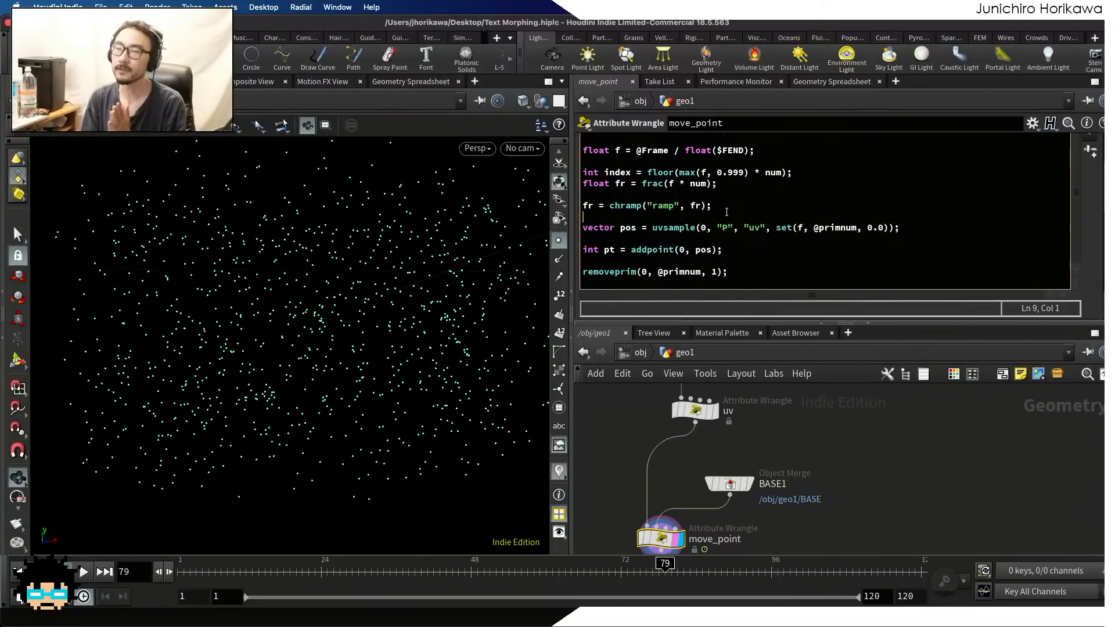
# Examine move_point's Ramp curve and the chramp line that applies it to fr
pyautogui.scroll(-10, 939, 207)
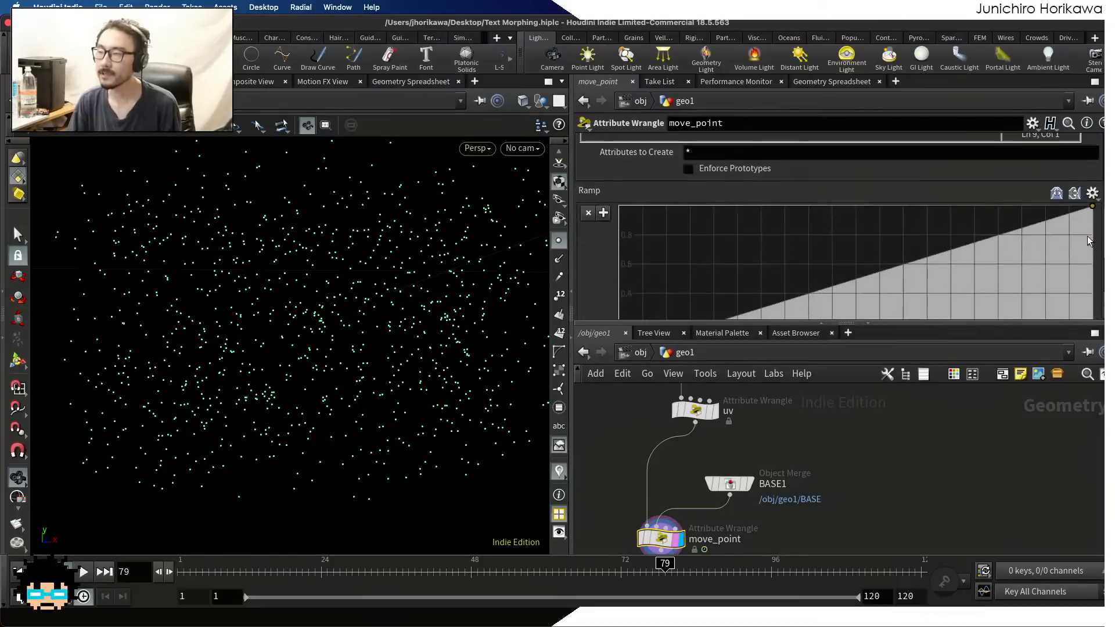
pyautogui.scroll(3, 941, 174)
pyautogui.scroll(8, 942, 171)
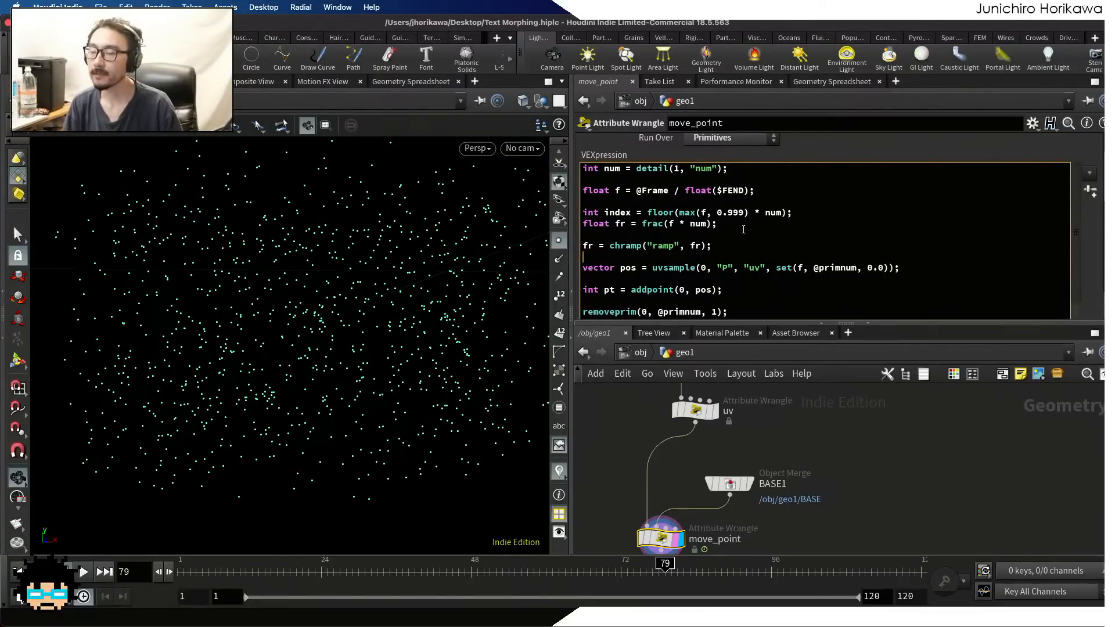
pyautogui.click(728, 245)
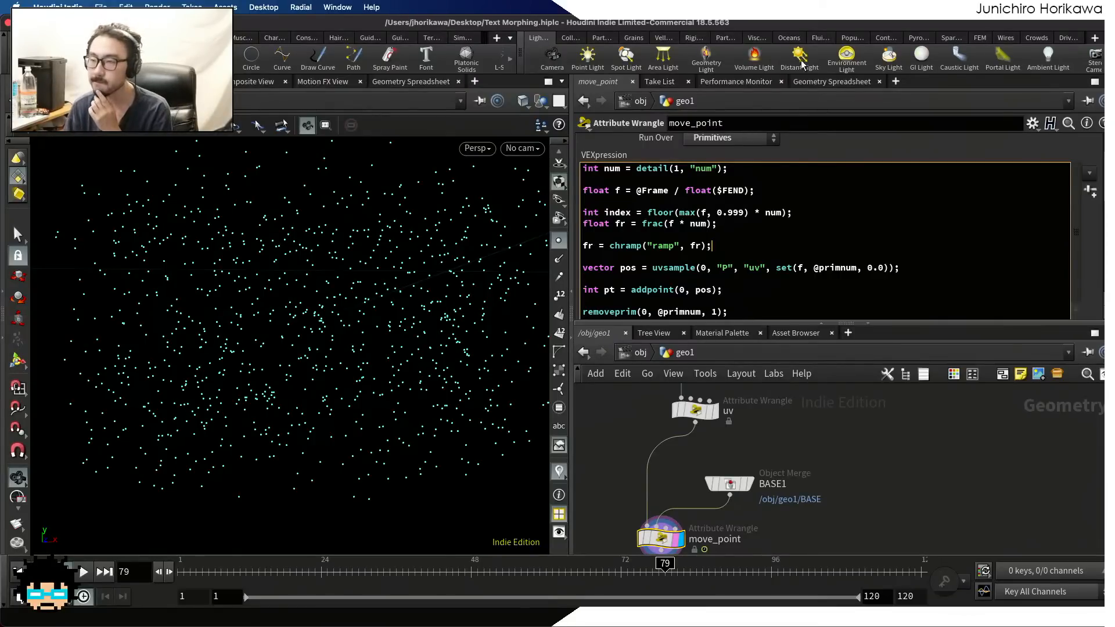
pyautogui.moveTo(712, 245); pyautogui.dragTo(571, 250)
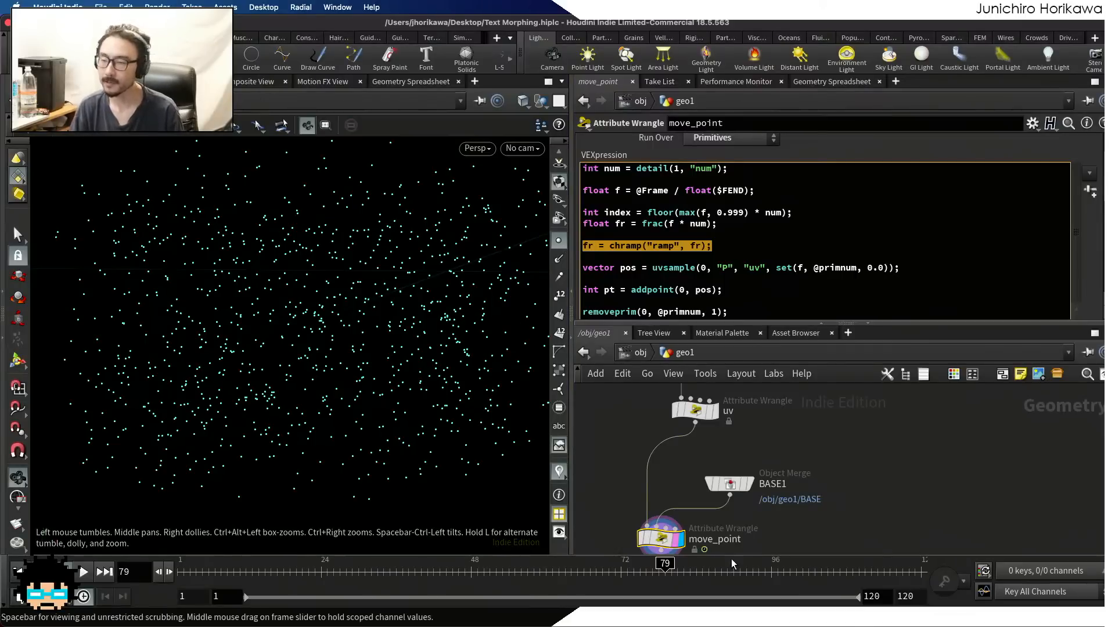
# Below the chramp line, begin a new variable declaration with float nf = fr / num
pyautogui.click(736, 248)
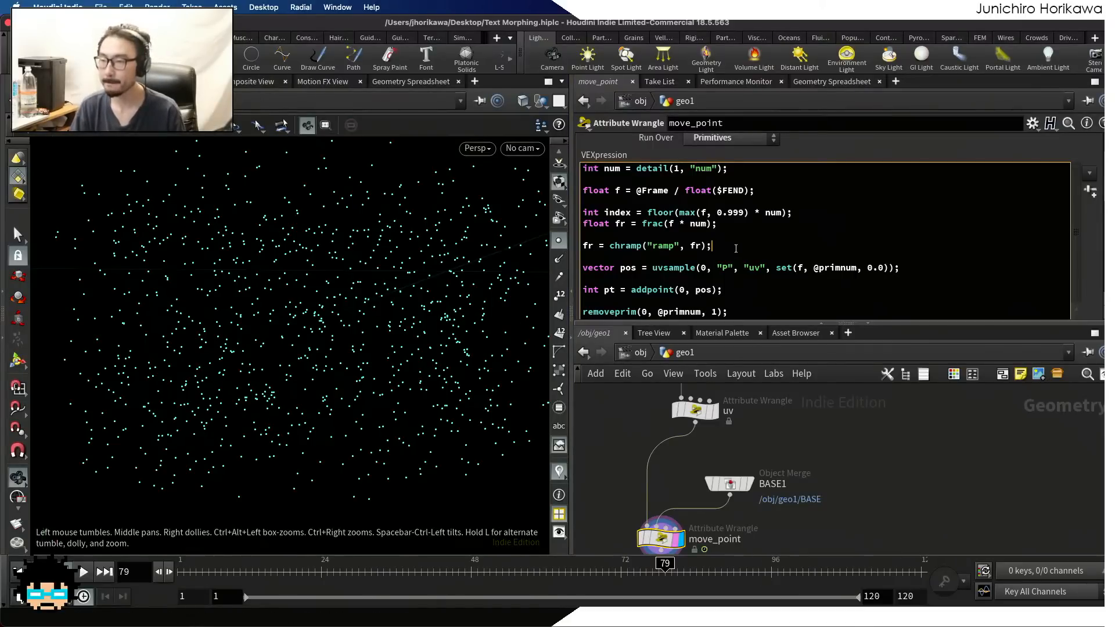
pyautogui.press('Return')
pyautogui.press('Return')
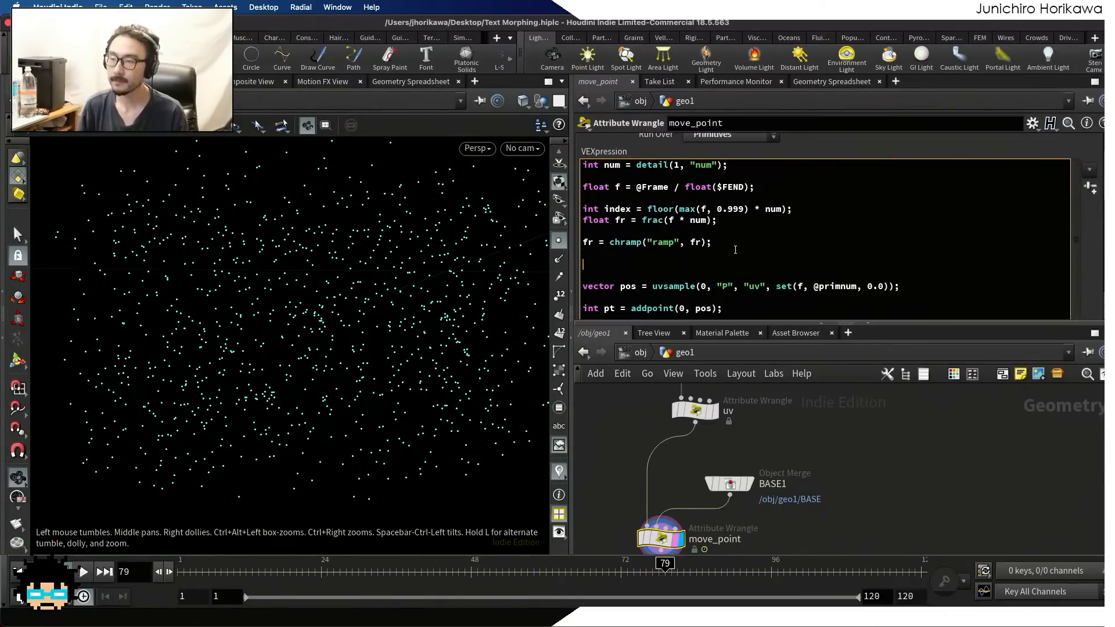
pyautogui.write('float nf =')
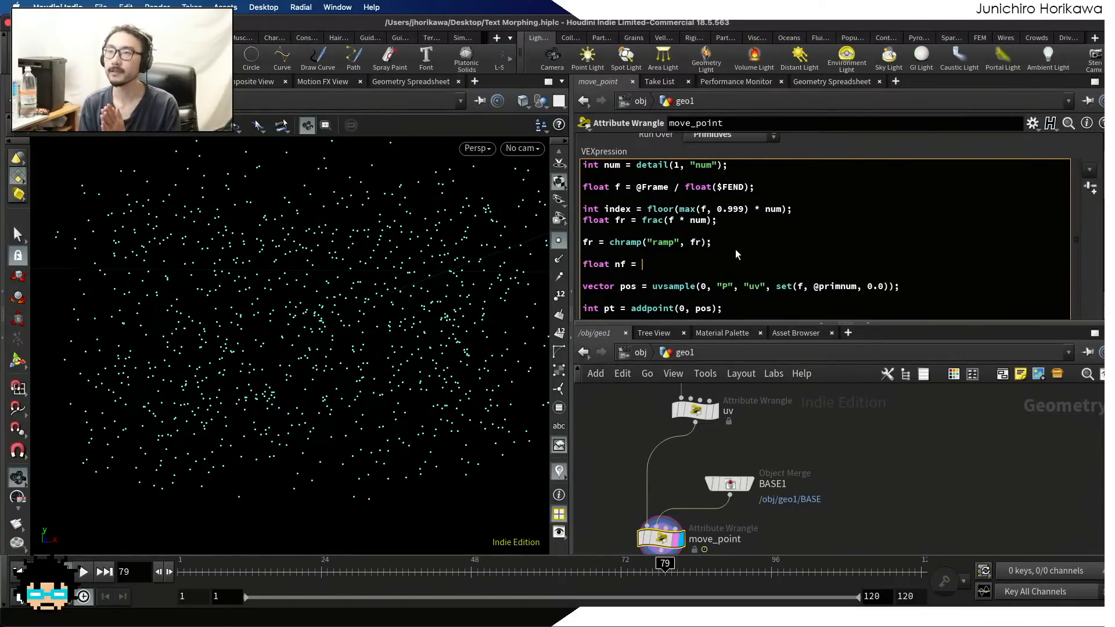
pyautogui.write(' fr')
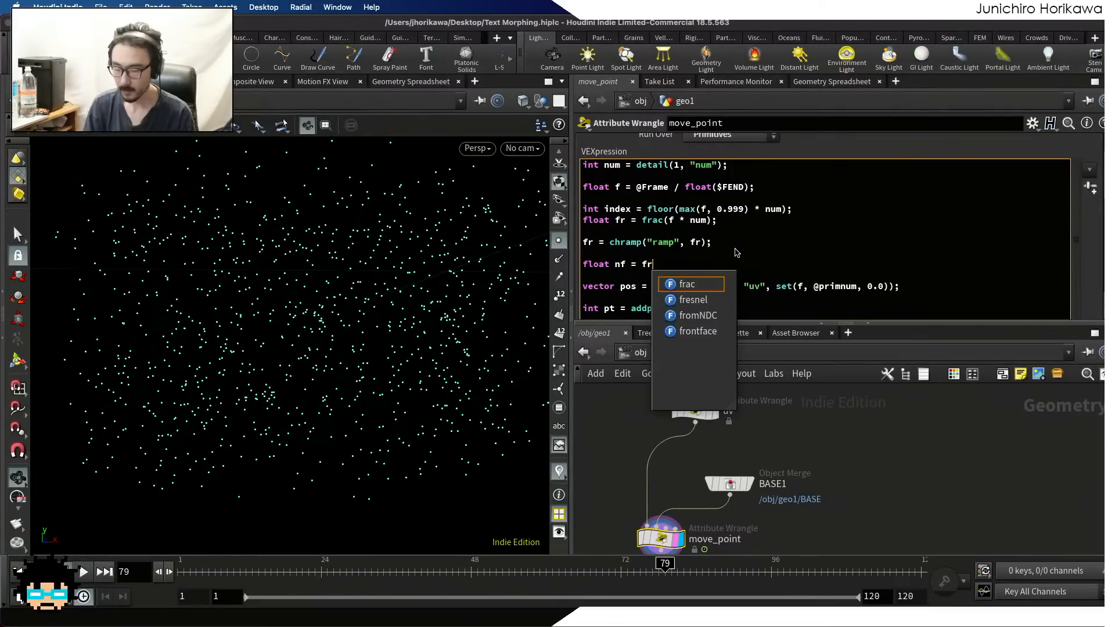
pyautogui.write('/')
pyautogui.press('BackSpace')
pyautogui.press('BackSpace')
pyautogui.write('/ num')
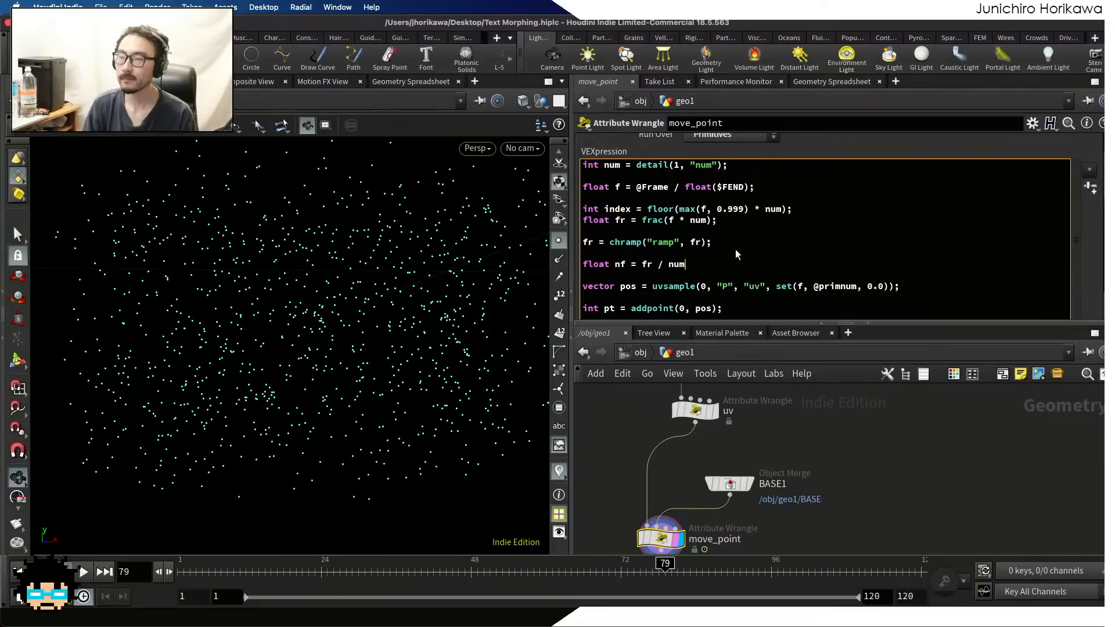
pyautogui.write(' + ')
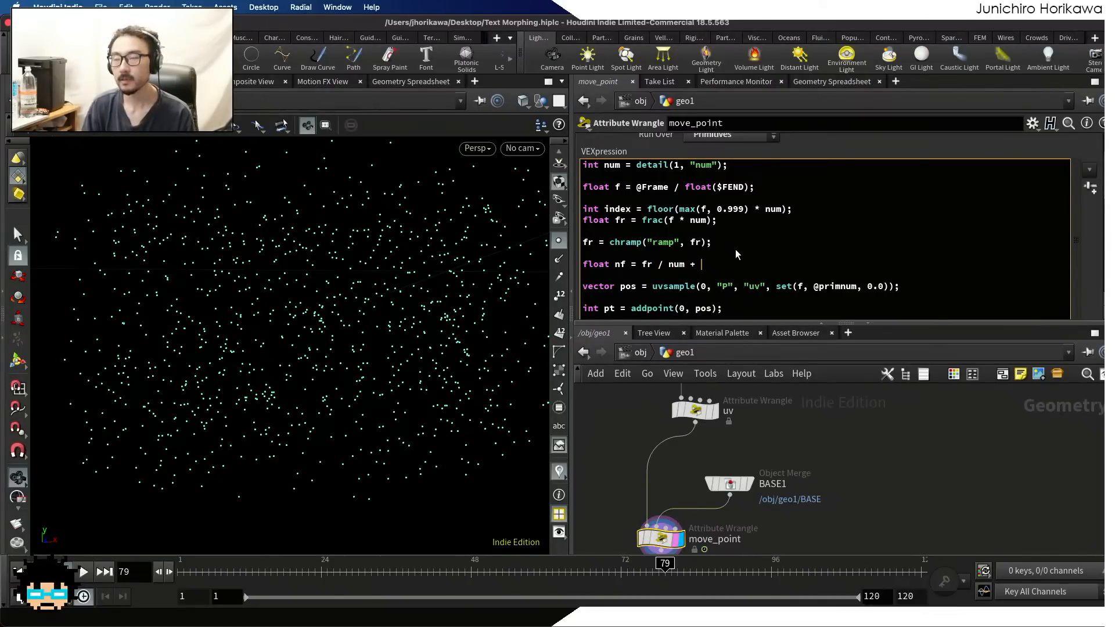
pyautogui.write('1.0 / num * inde')
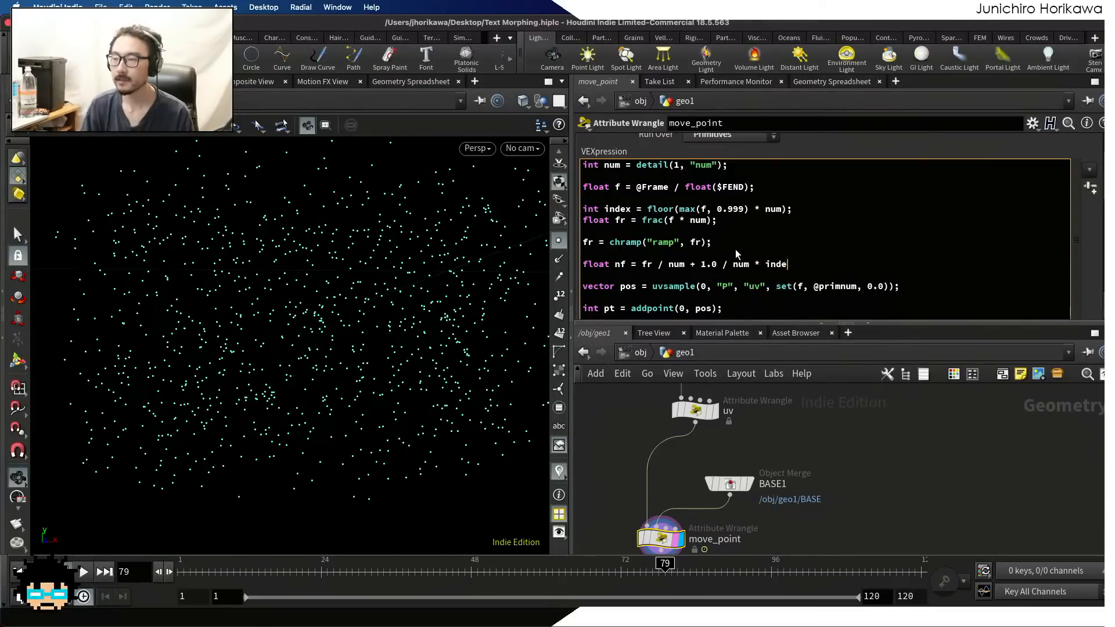
pyautogui.write('x;')
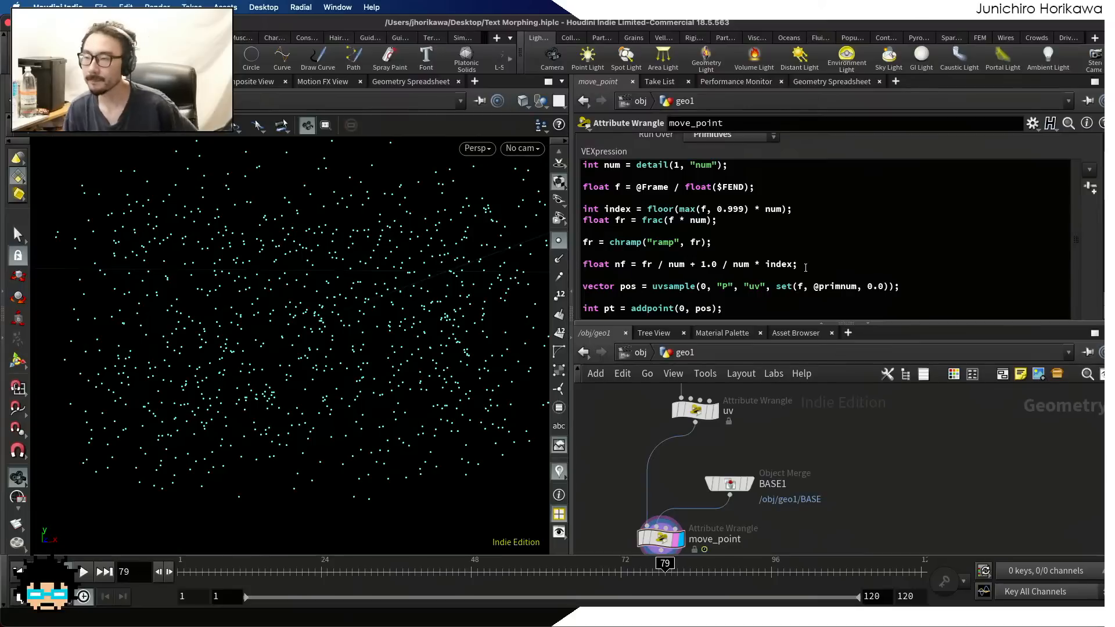
# In the uvsample call, change the first set() argument from f to nf so pos is sampled with the remapped fraction
pyautogui.moveTo(805, 268); pyautogui.dragTo(604, 264)
pyautogui.moveTo(713, 242); pyautogui.dragTo(582, 242)
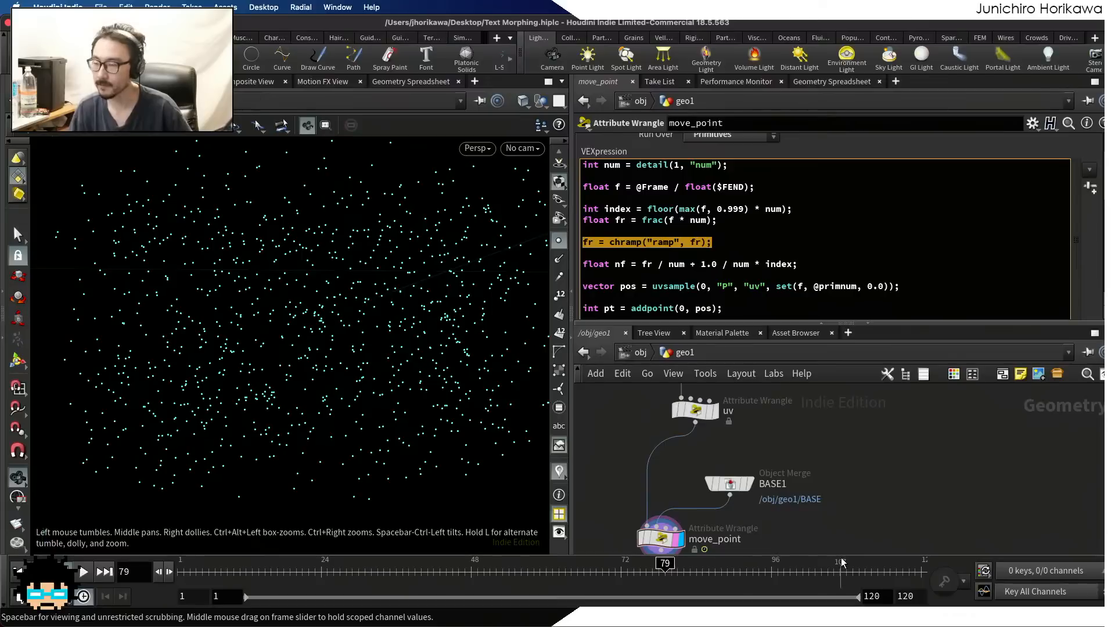
pyautogui.click(699, 274)
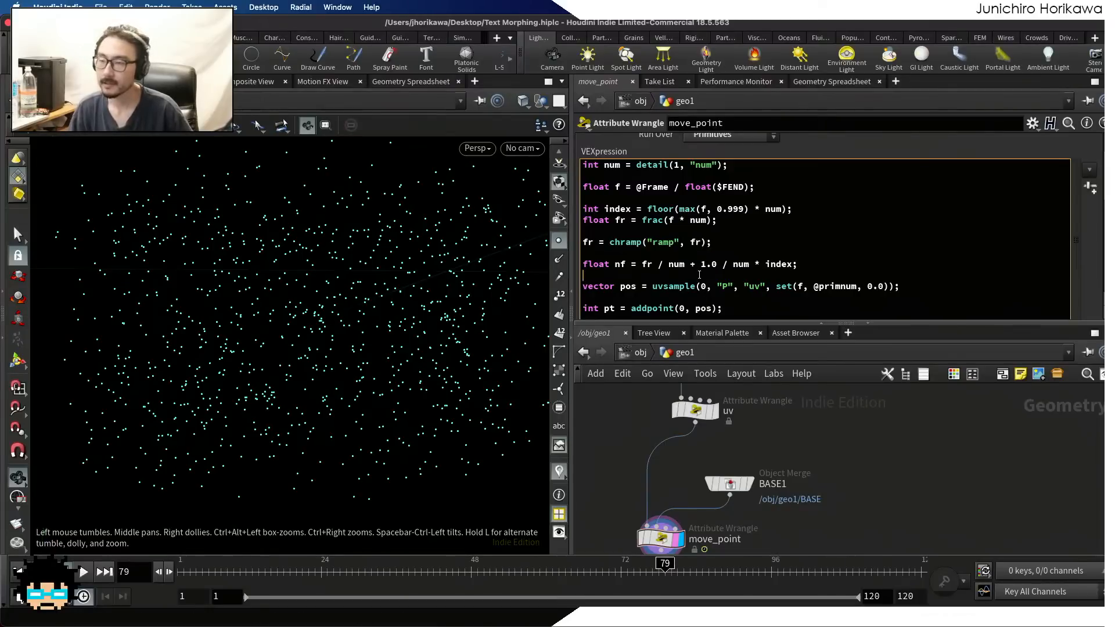
pyautogui.doubleClick(619, 264)
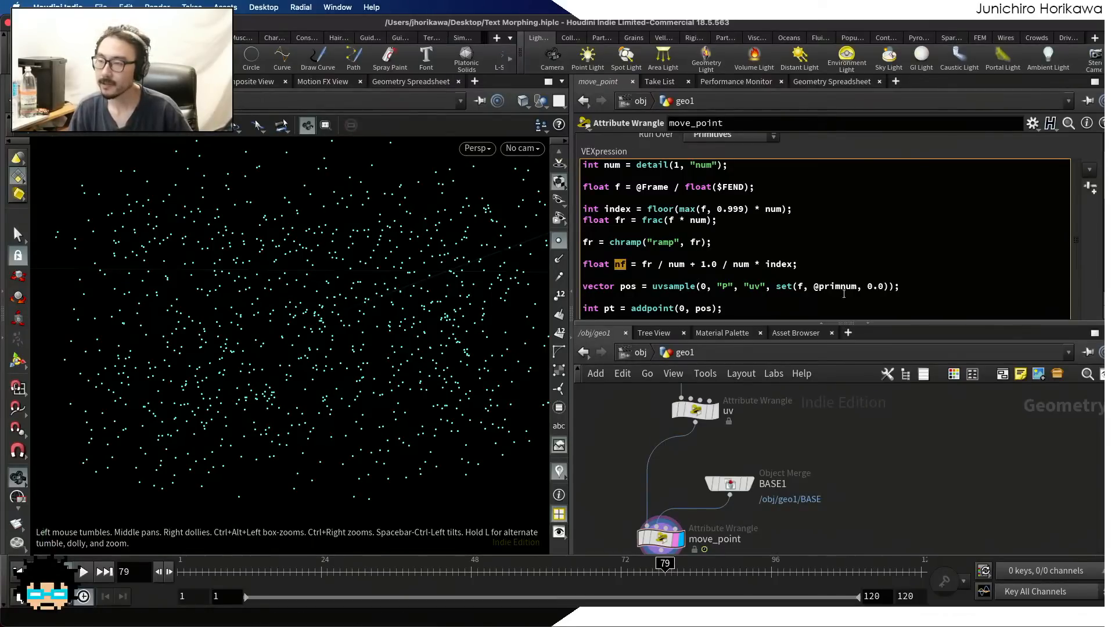
pyautogui.click(798, 286)
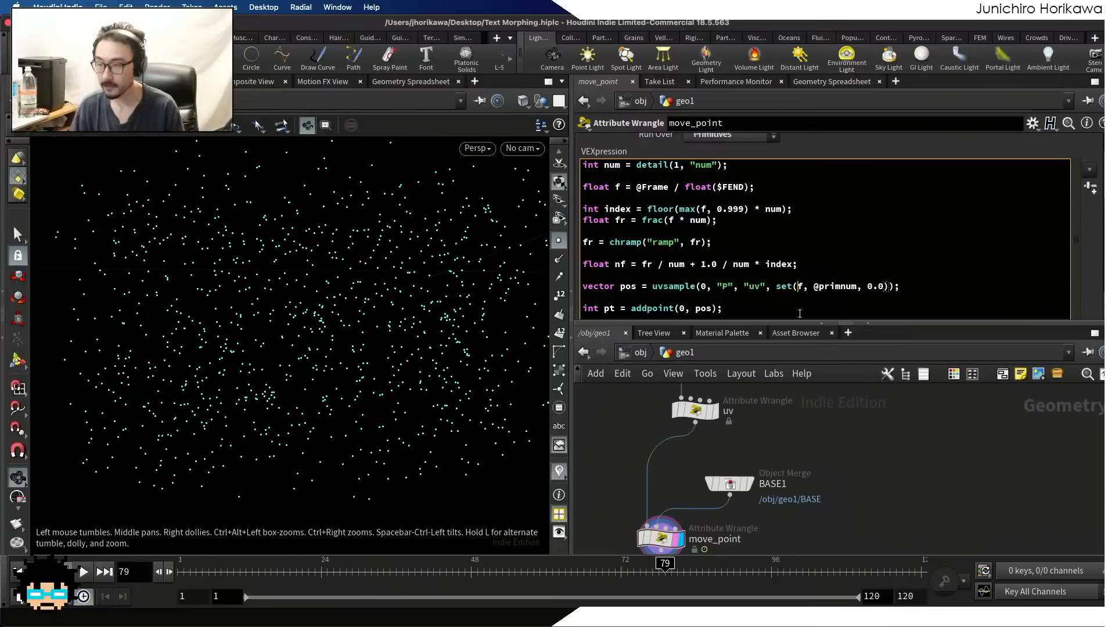
pyautogui.write('n')
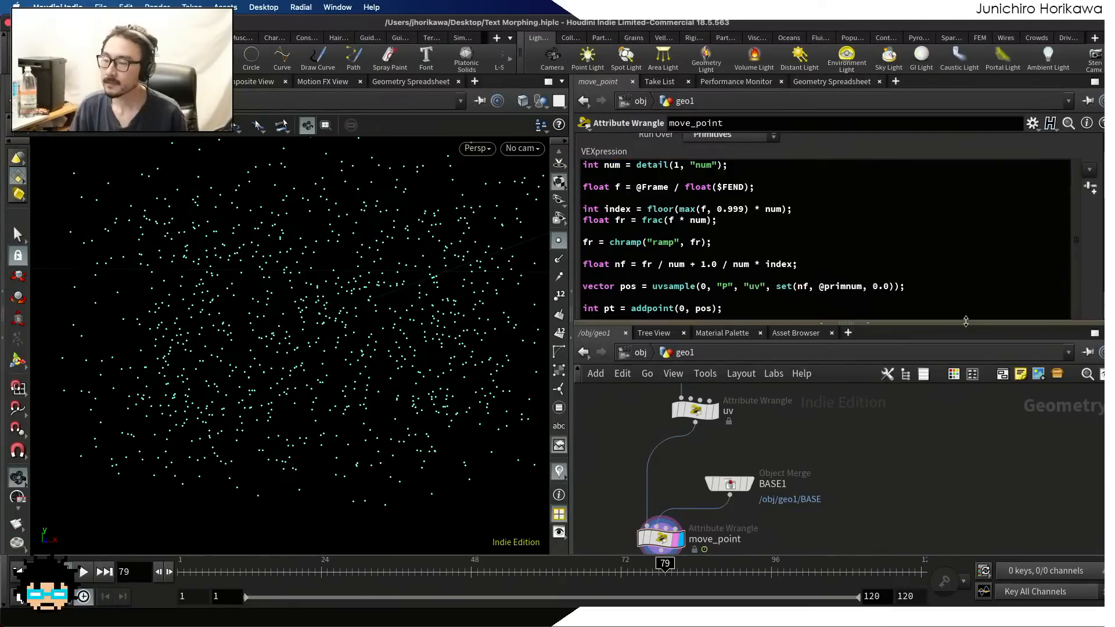
# Enlarge the parameter area to expose move_point's whole Ramp curve, and set the timeline to frame 20
pyautogui.moveTo(964, 324); pyautogui.dragTo(965, 402)
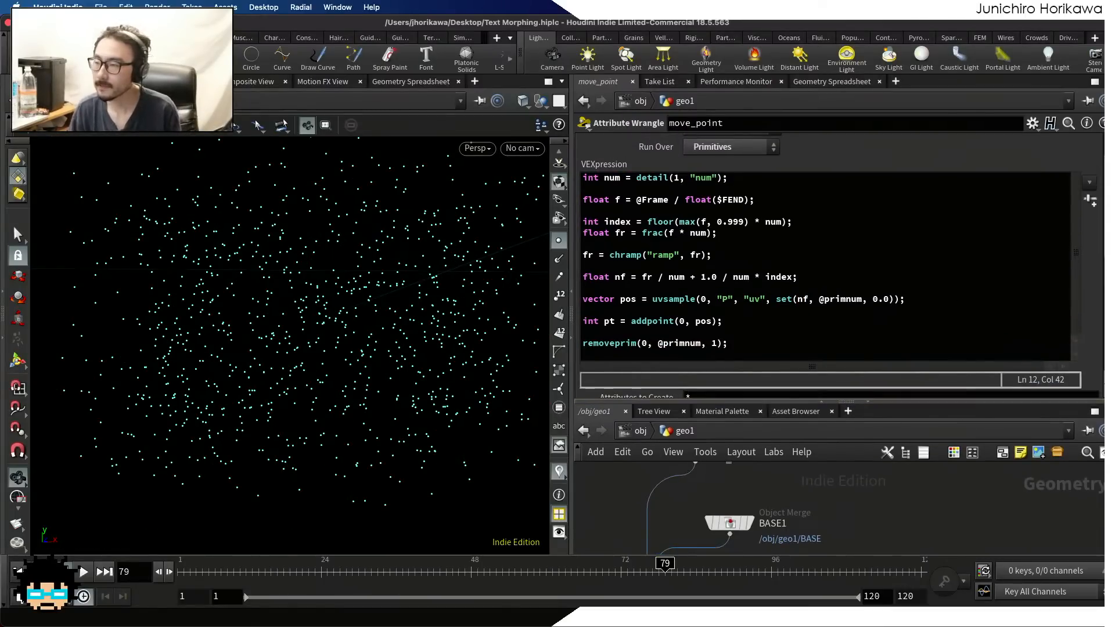
pyautogui.scroll(-8, 1091, 267)
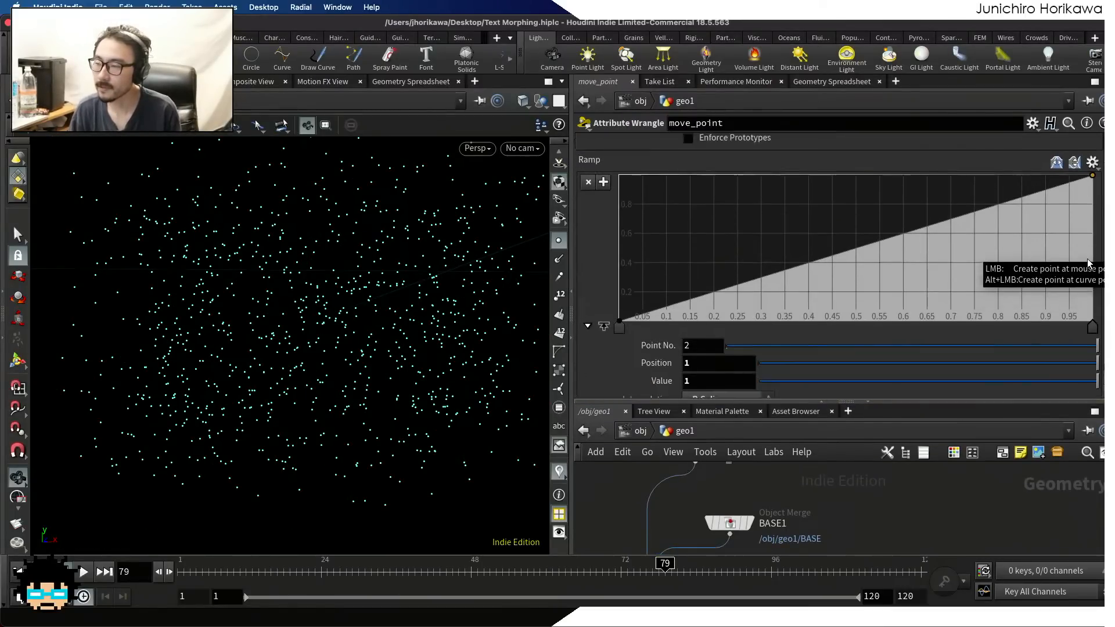
pyautogui.scroll(6, 1088, 264)
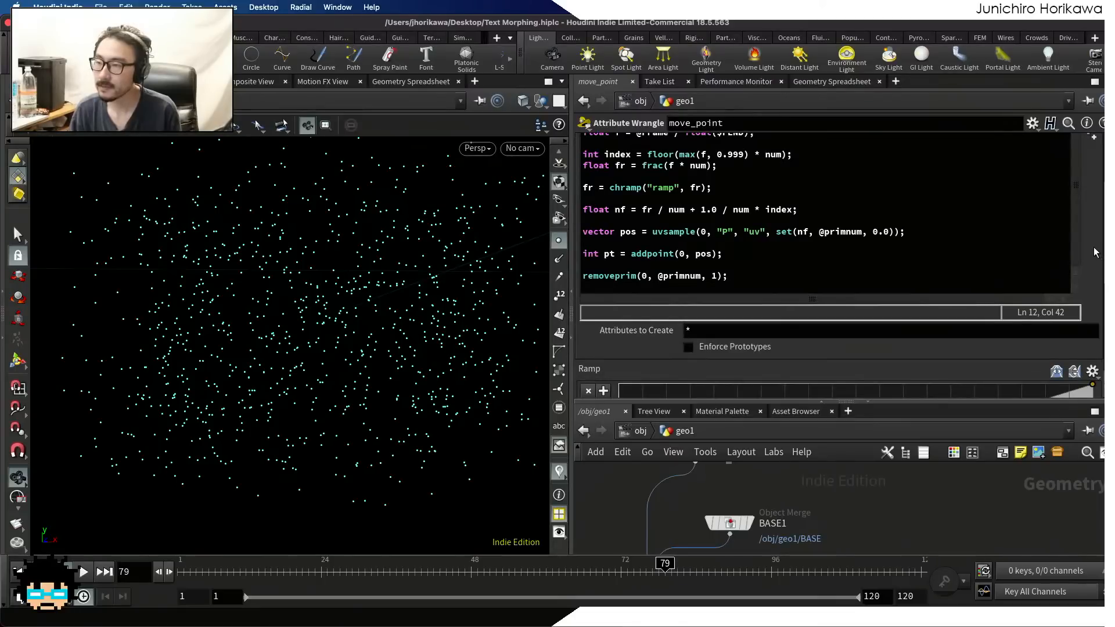
pyautogui.scroll(-6, 1098, 254)
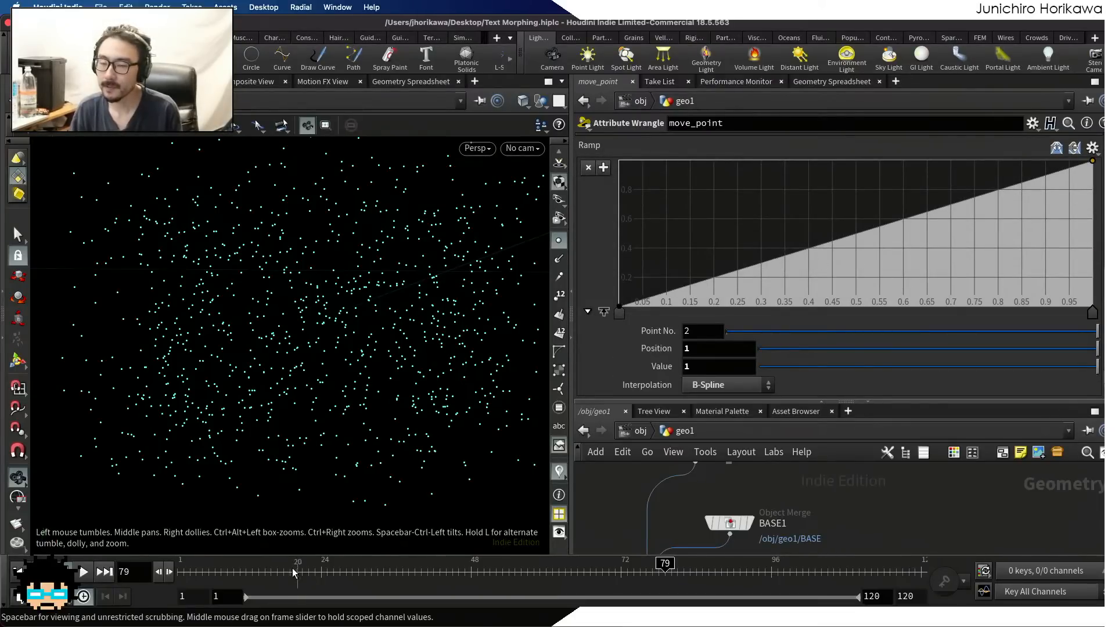
pyautogui.moveTo(293, 572)
pyautogui.mouseDown()
pyautogui.moveTo(280, 572)
pyautogui.moveTo(294, 567)
pyautogui.mouseUp()
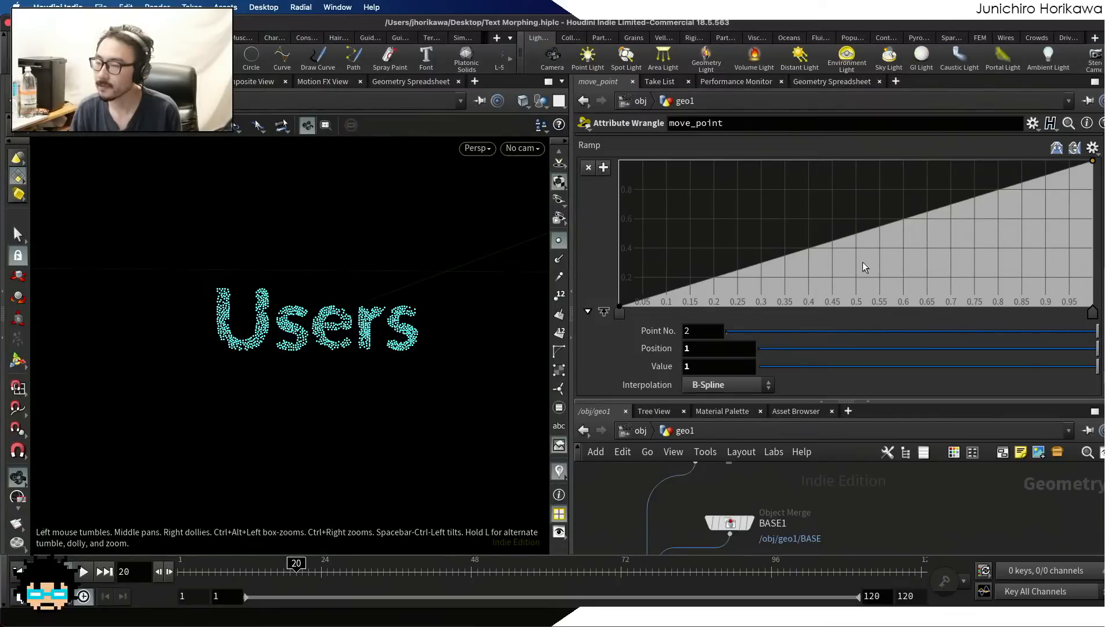
# Add a midpoint to the Ramp curve and set its Position to 0.5 and Value to 0.5
pyautogui.click(853, 235)
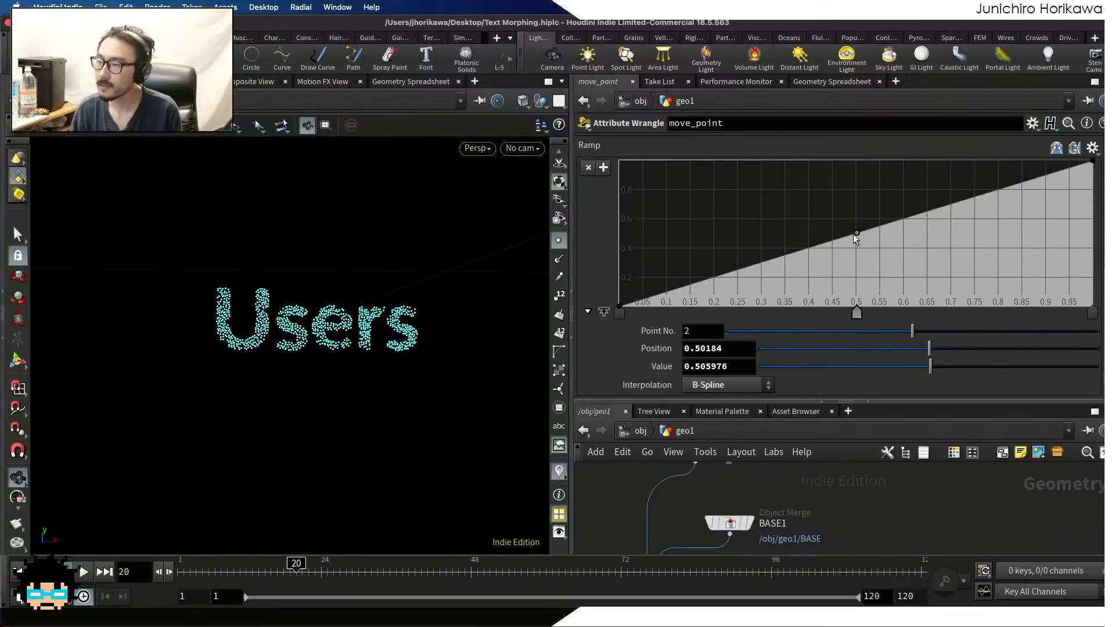
pyautogui.moveTo(853, 235); pyautogui.dragTo(855, 233)
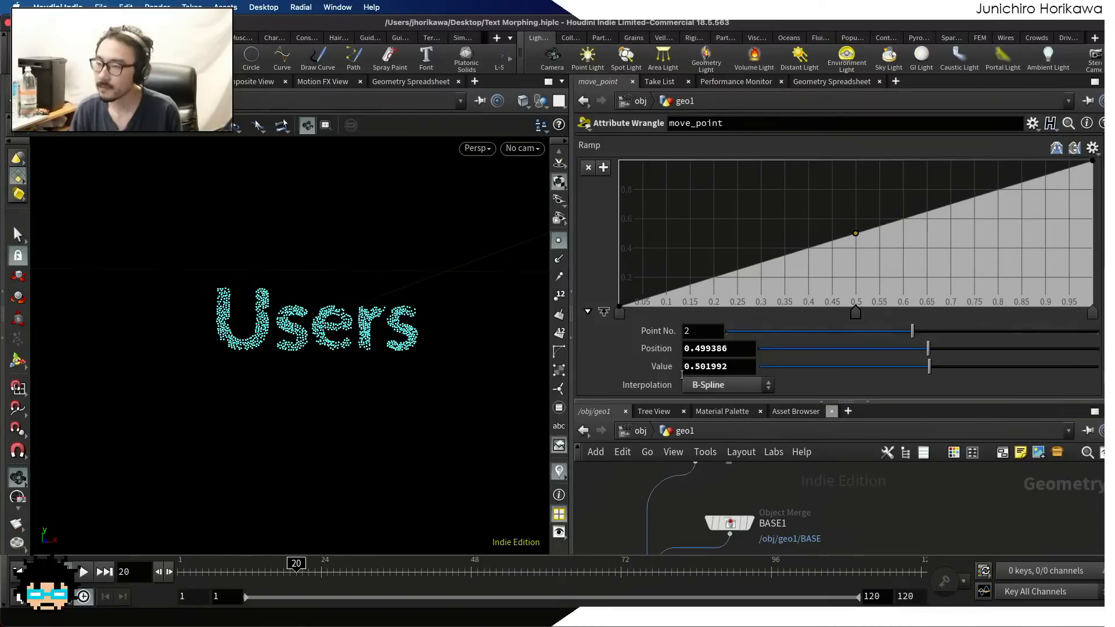
pyautogui.click(732, 348)
pyautogui.doubleClick(731, 347)
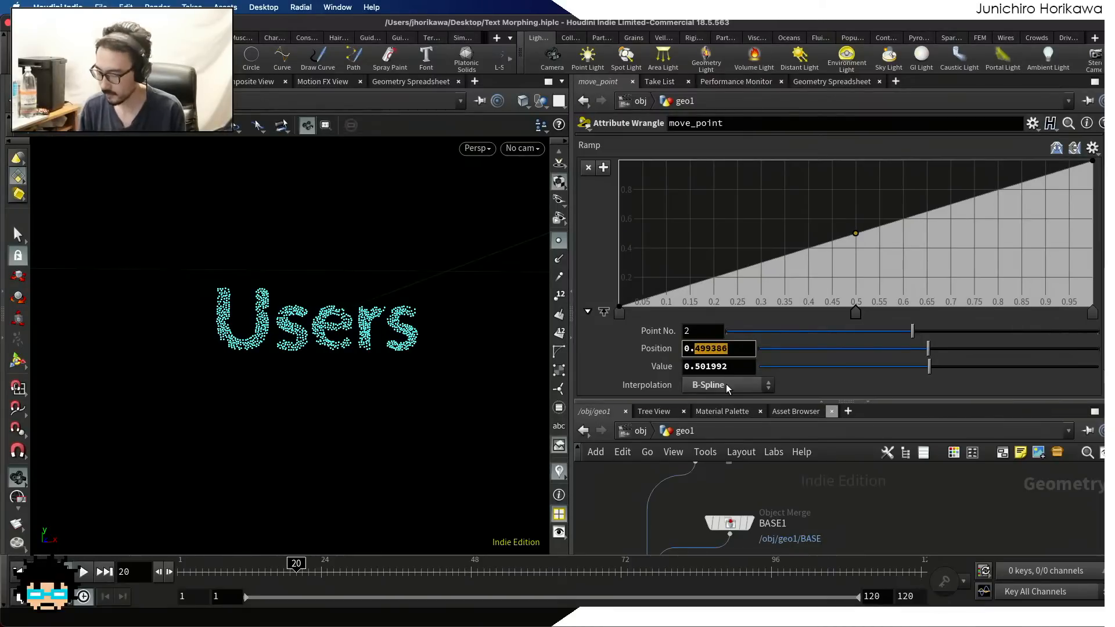
pyautogui.write('0.5')
pyautogui.press('Return')
pyautogui.doubleClick(733, 367)
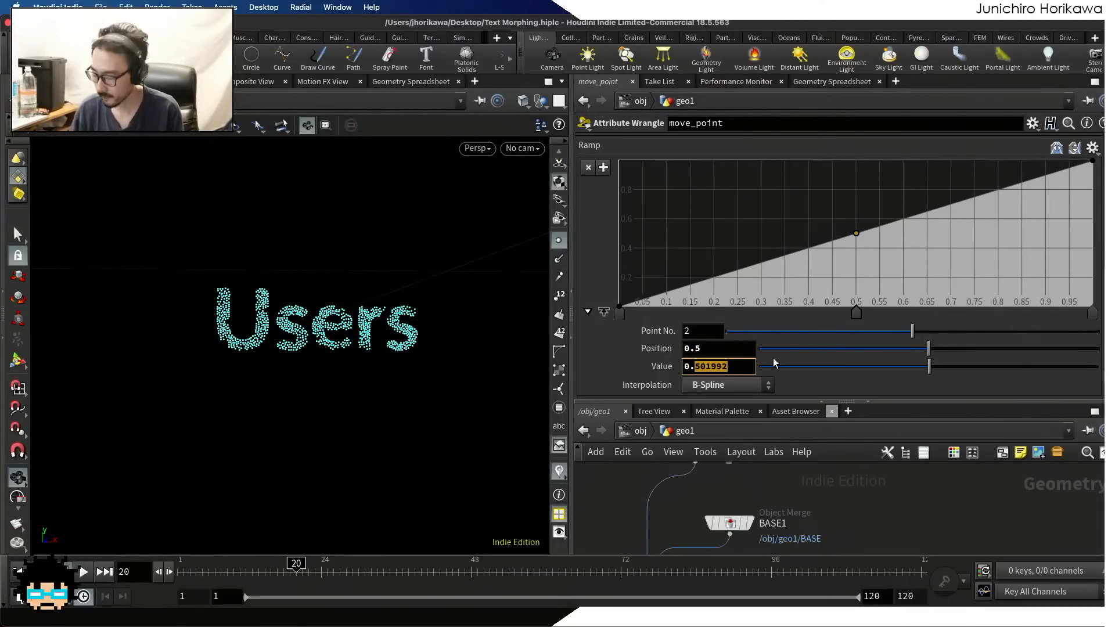
pyautogui.write('0.5')
pyautogui.press('Return')
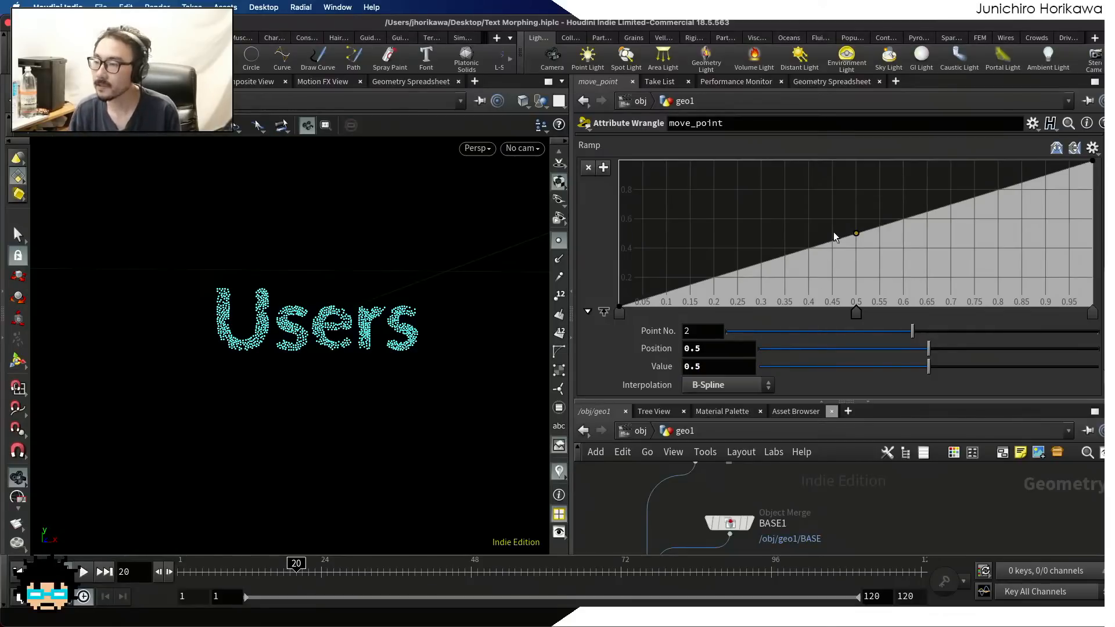
# Flatten the Ramp's middle by adding points on both sides of the midpoint, at about positions 0.33 and 0.65
pyautogui.click(806, 237)
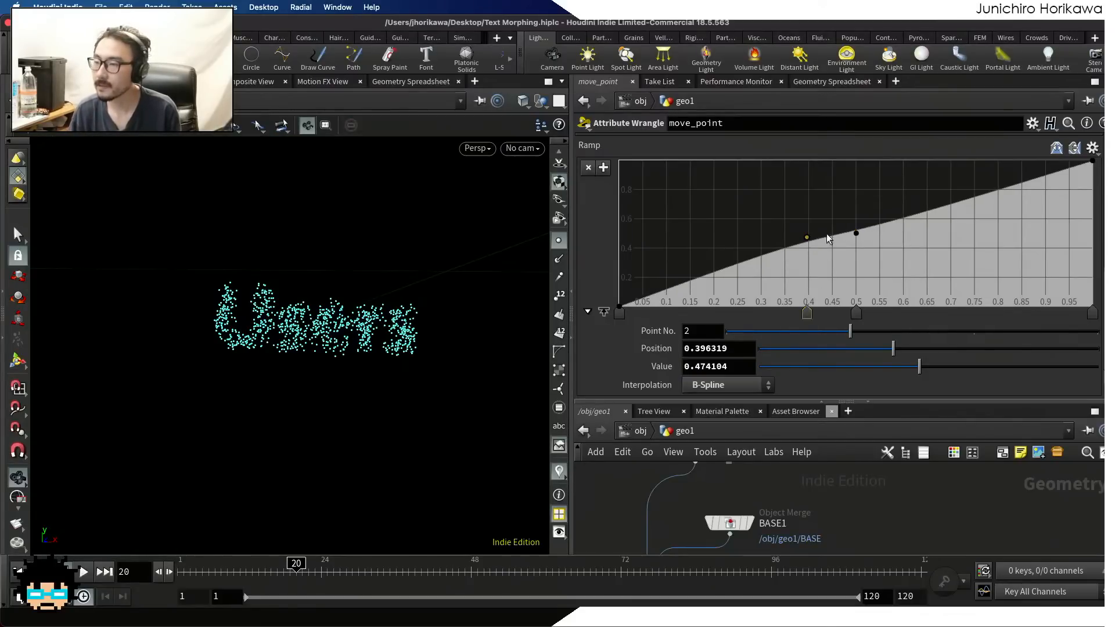
pyautogui.click(910, 232)
pyautogui.moveTo(909, 236)
pyautogui.mouseDown()
pyautogui.moveTo(948, 235)
pyautogui.moveTo(924, 235)
pyautogui.mouseUp()
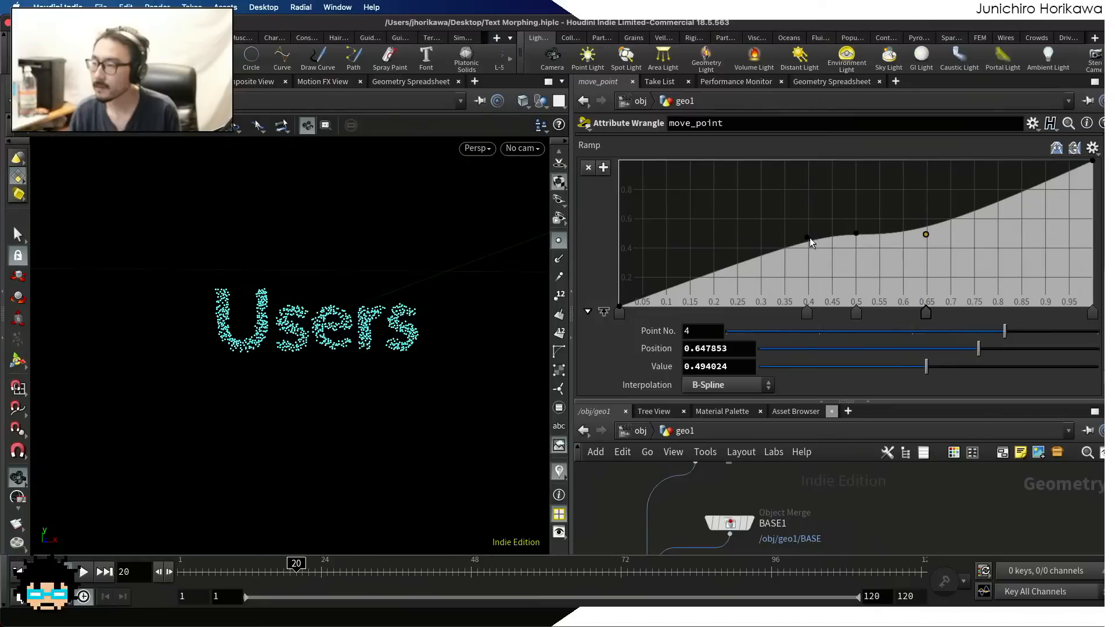
pyautogui.moveTo(806, 237); pyautogui.dragTo(776, 237)
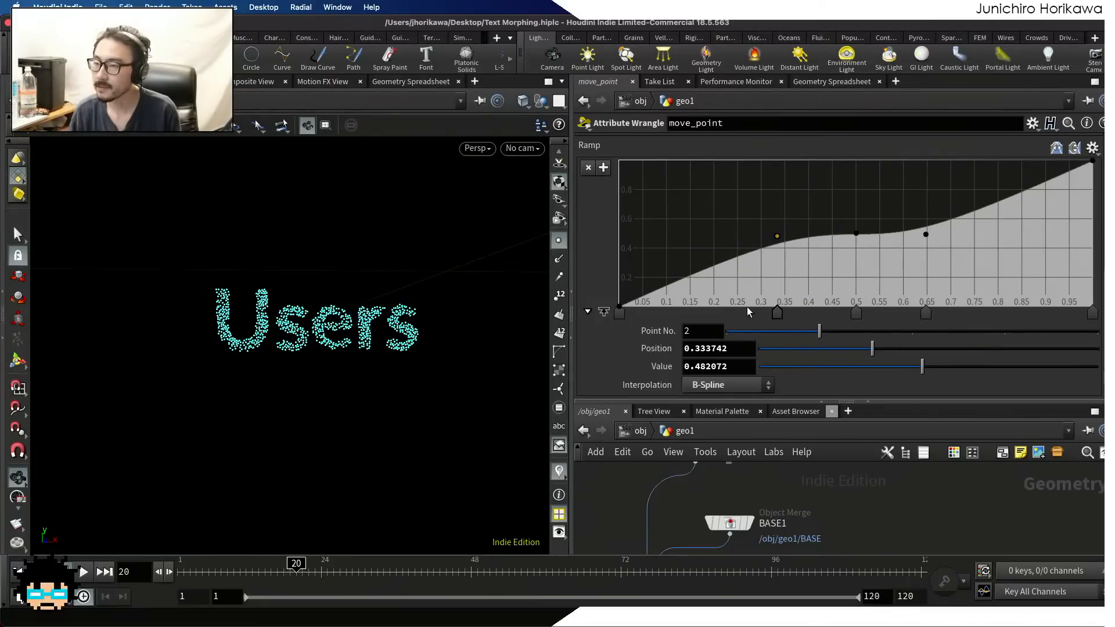
# Set the ramp point before the midpoint to Value 0.48 and Position 0.35
pyautogui.moveTo(693, 369); pyautogui.dragTo(761, 366)
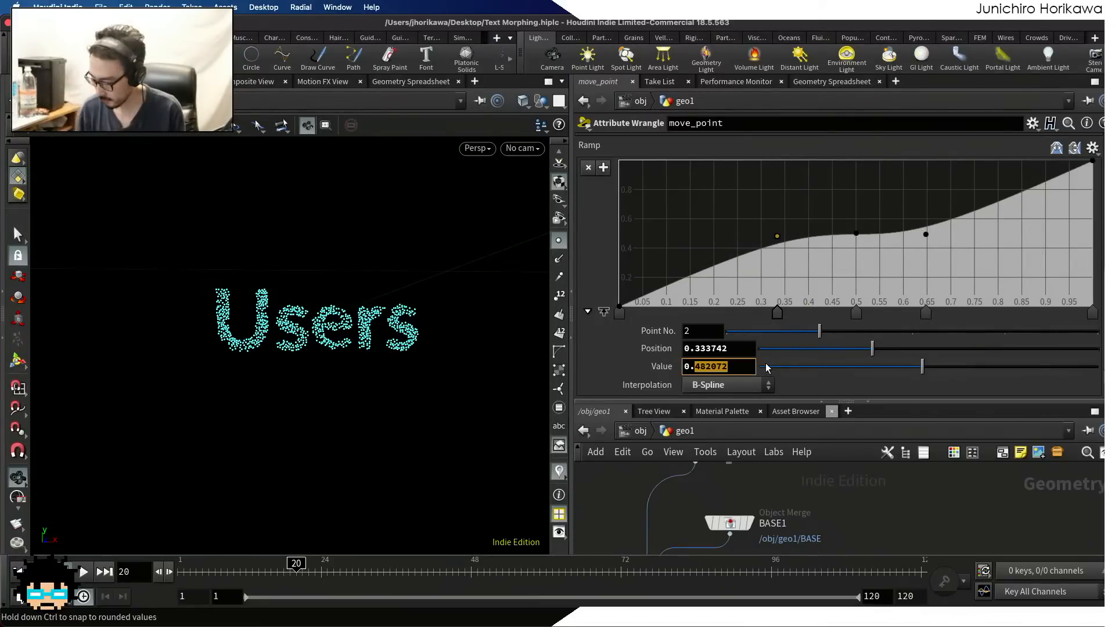
pyautogui.write('48')
pyautogui.press('Return')
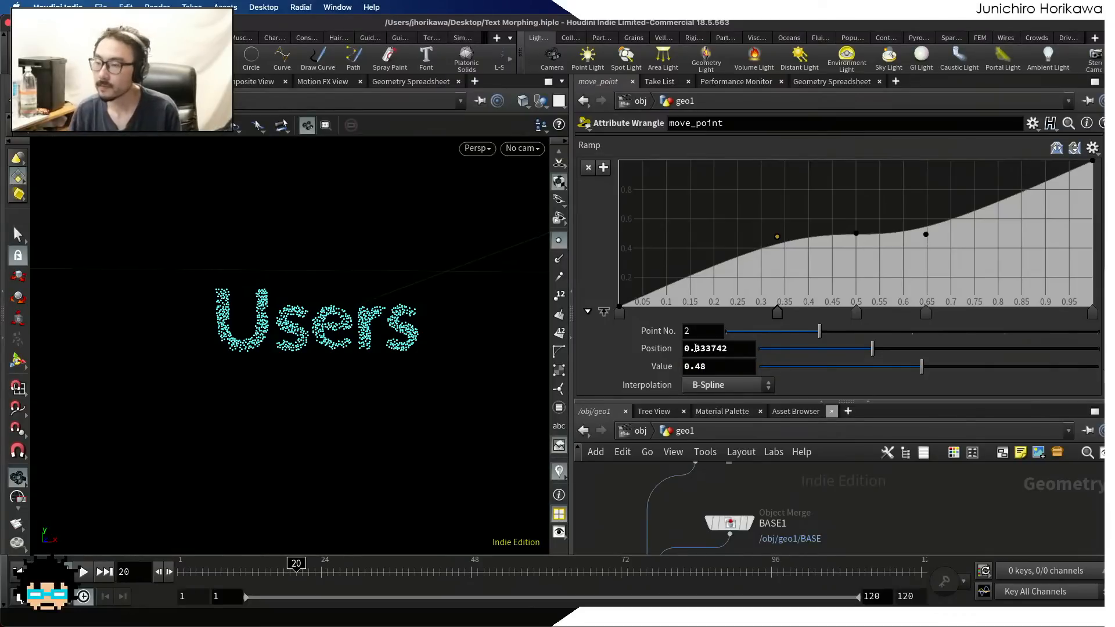
pyautogui.moveTo(694, 348); pyautogui.dragTo(790, 345)
pyautogui.write('35')
pyautogui.press('Return')
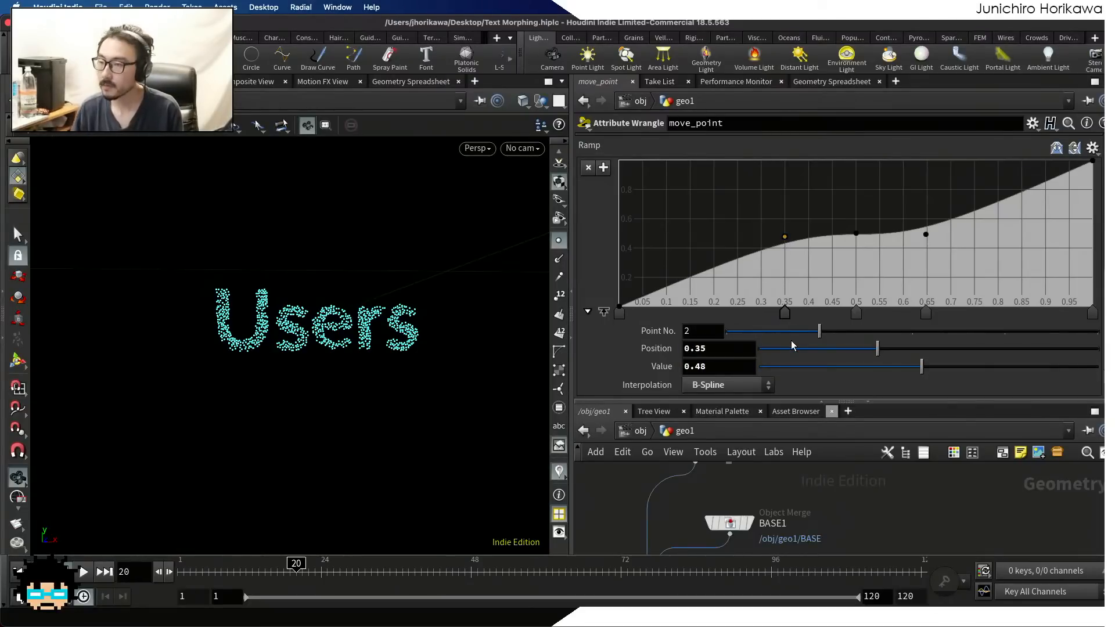
# Set the ramp point after the midpoint to Position 0.65 and Value 0.52
pyautogui.click(926, 236)
pyautogui.moveTo(694, 348); pyautogui.dragTo(806, 351)
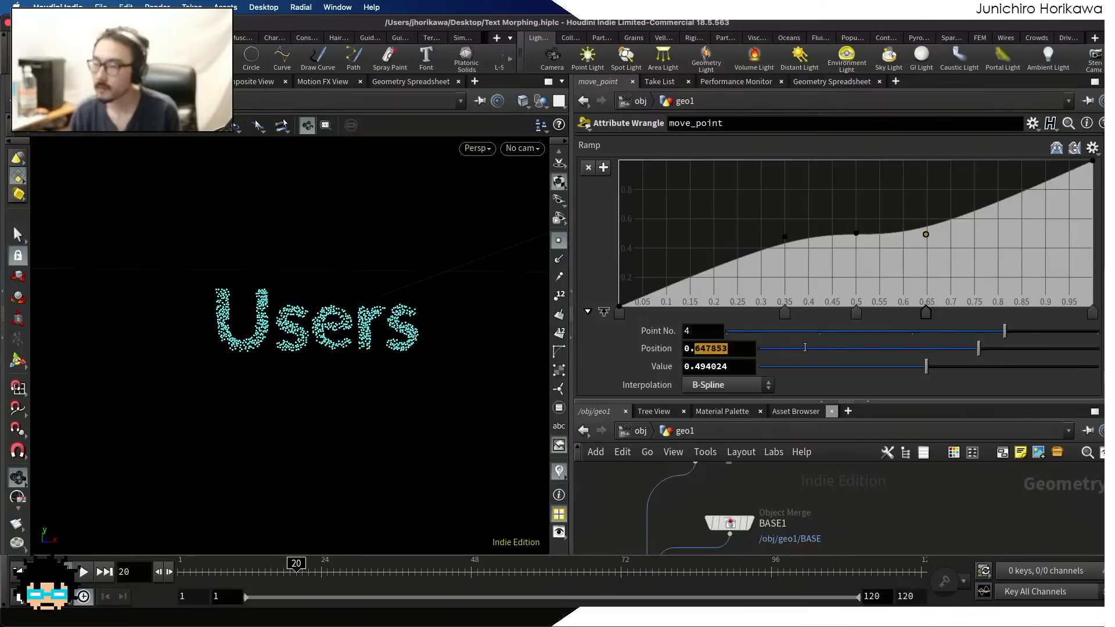
pyautogui.write('65')
pyautogui.press('Return')
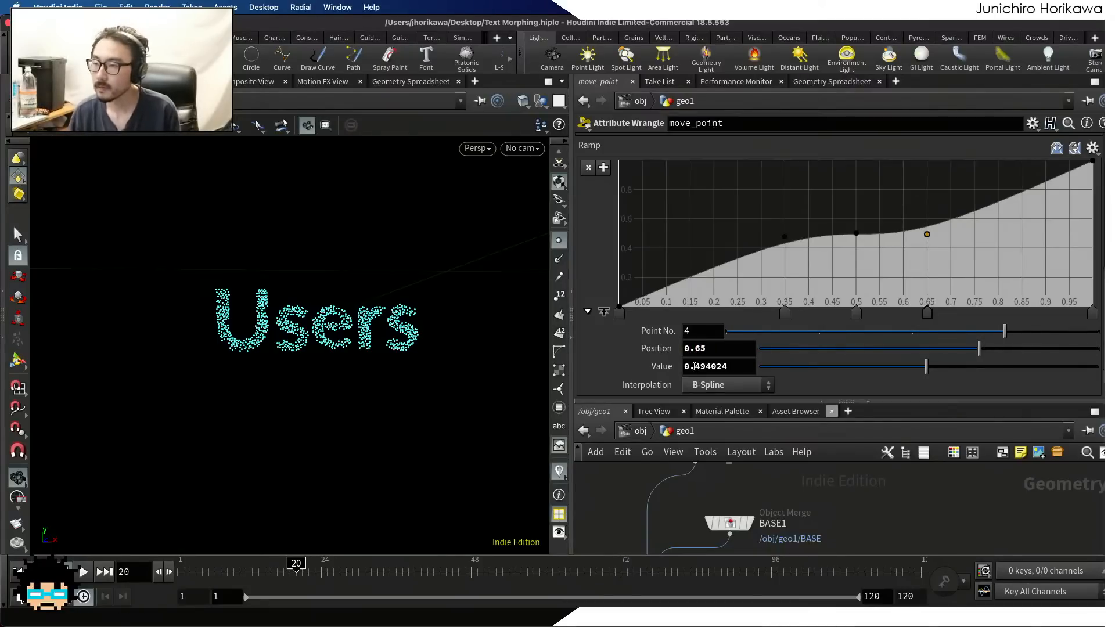
pyautogui.moveTo(694, 366); pyautogui.dragTo(795, 366)
pyautogui.write('52')
pyautogui.press('Return')
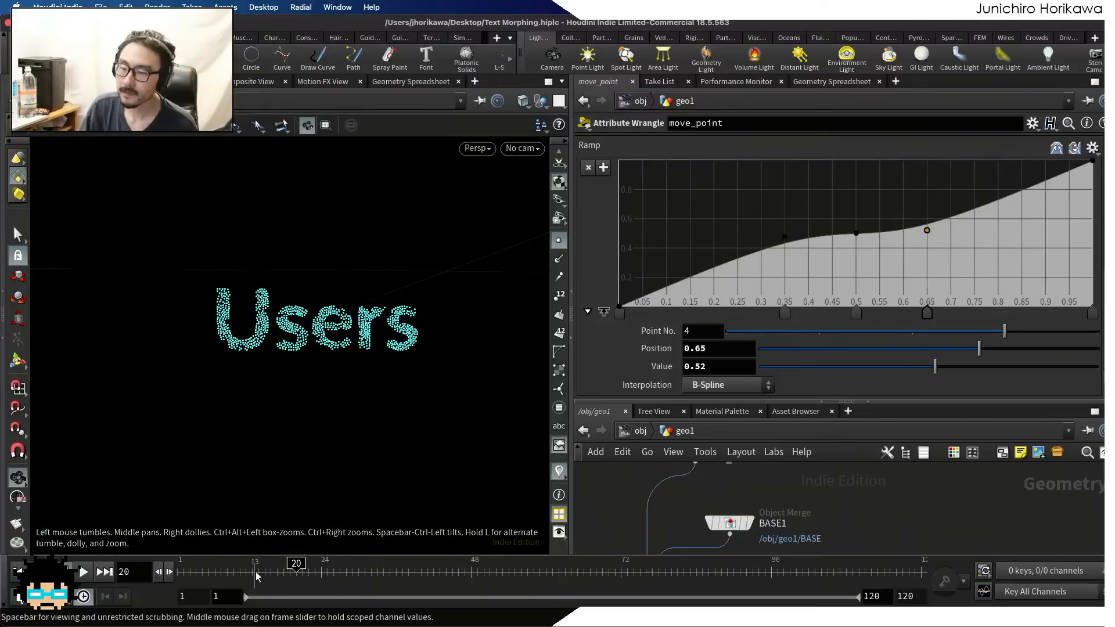
# Play the text morph from frame 1 to check the new ramp timing, then stop and go to frame 18
pyautogui.moveTo(258, 573); pyautogui.dragTo(177, 571)
pyautogui.scroll(-5, 294, 318)
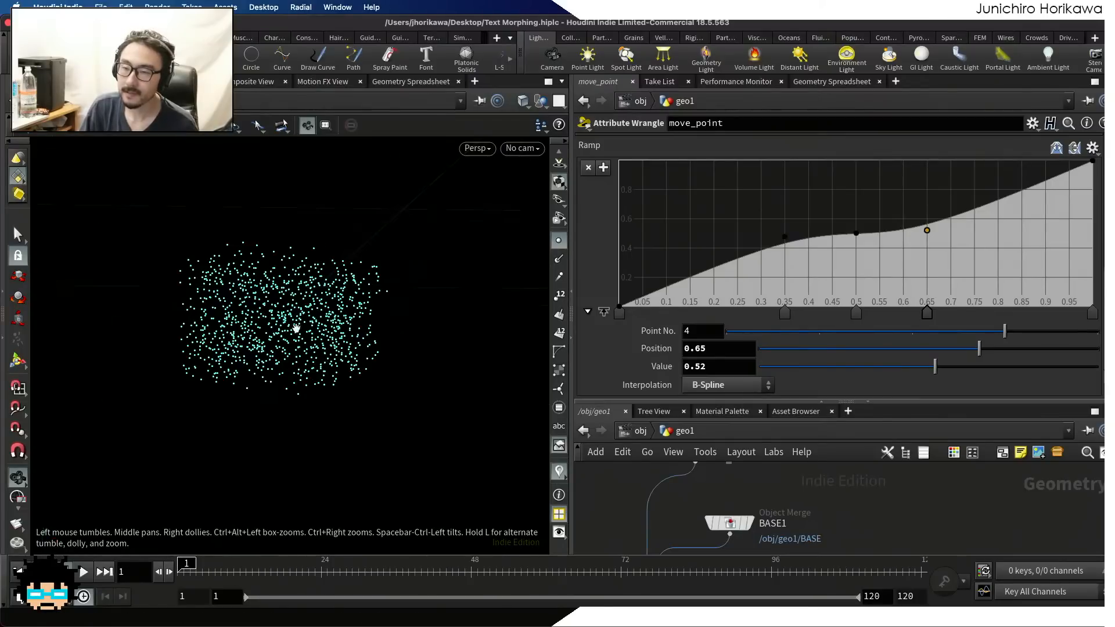
pyautogui.moveTo(691, 402); pyautogui.dragTo(691, 255)
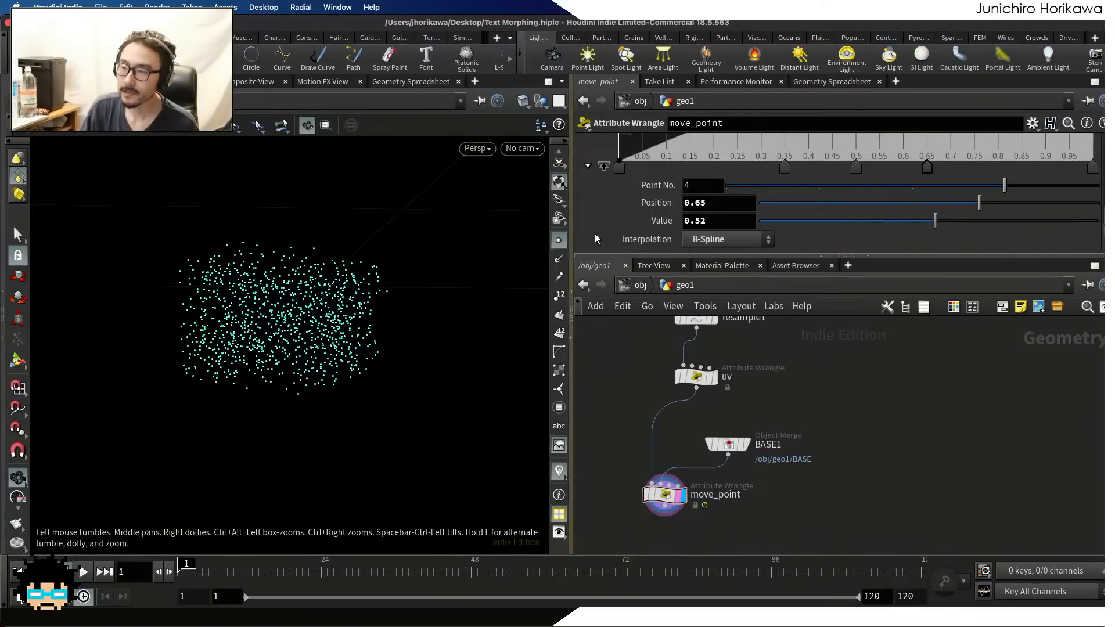
pyautogui.click(86, 575)
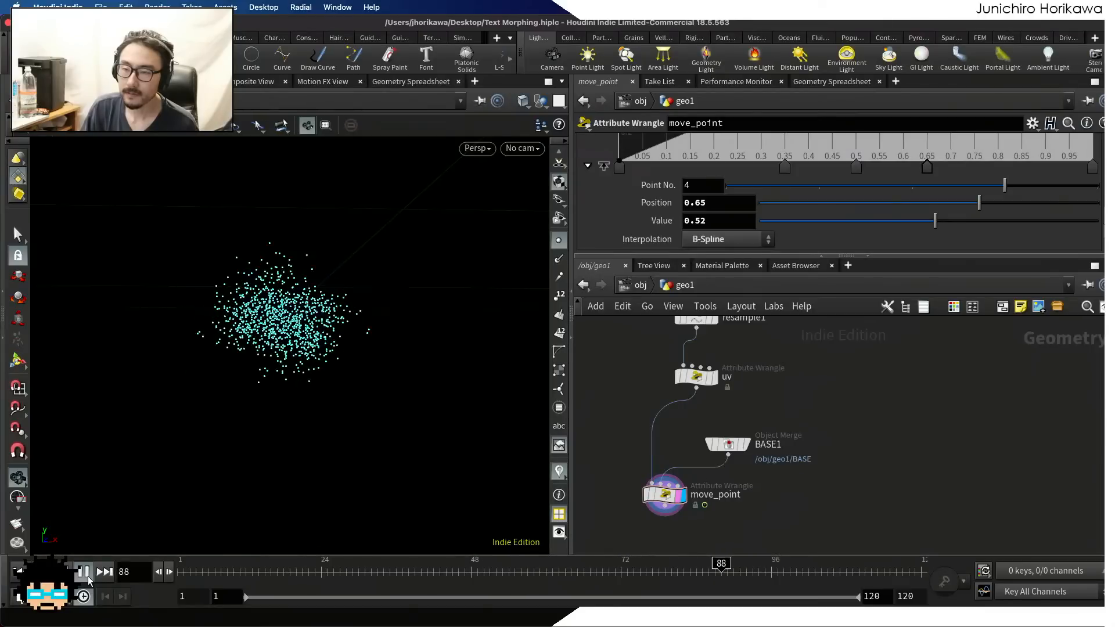
pyautogui.click(87, 575)
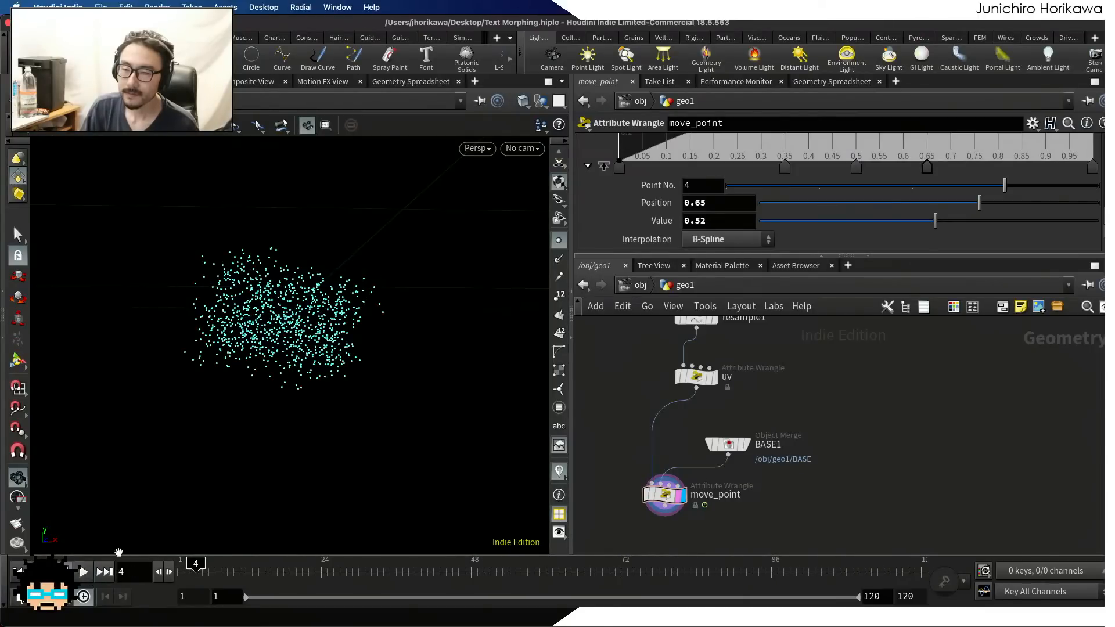
pyautogui.moveTo(270, 558)
pyautogui.mouseDown()
pyautogui.moveTo(359, 560)
pyautogui.moveTo(283, 560)
pyautogui.mouseUp()
# Examine the list of words in the CONTROLLER null's texts parameter
pyautogui.scroll(-10, 730, 455)
pyautogui.moveTo(749, 401); pyautogui.dragTo(722, 455, button='middle')
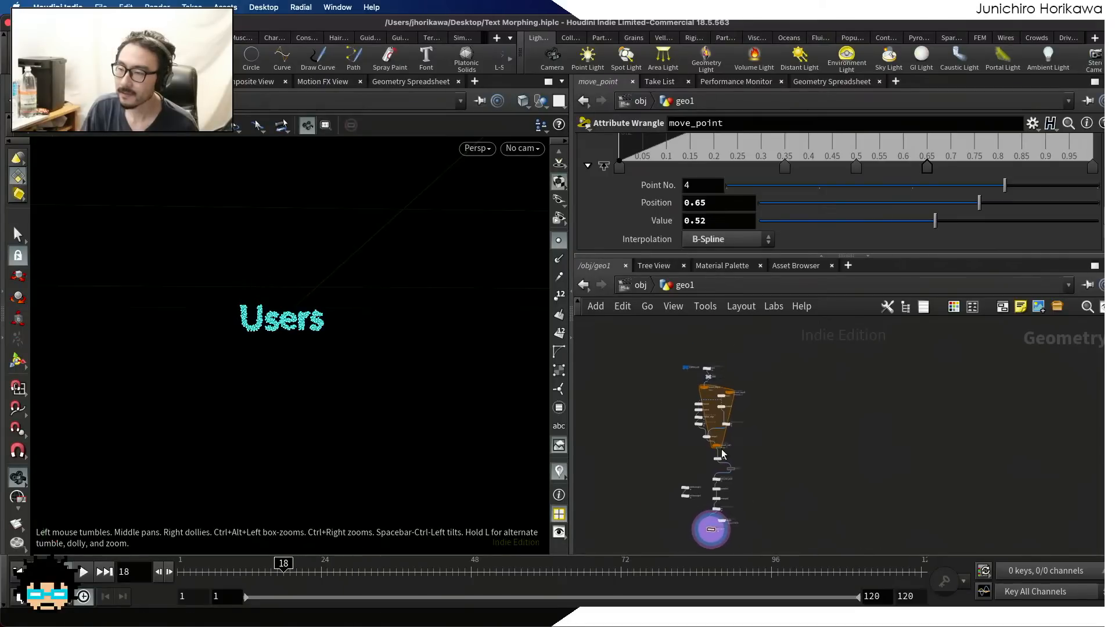
pyautogui.scroll(3, 717, 439)
pyautogui.moveTo(668, 361); pyautogui.dragTo(707, 428, button='middle')
pyautogui.scroll(7, 707, 427)
pyautogui.click(690, 353)
pyautogui.scroll(3, 659, 210)
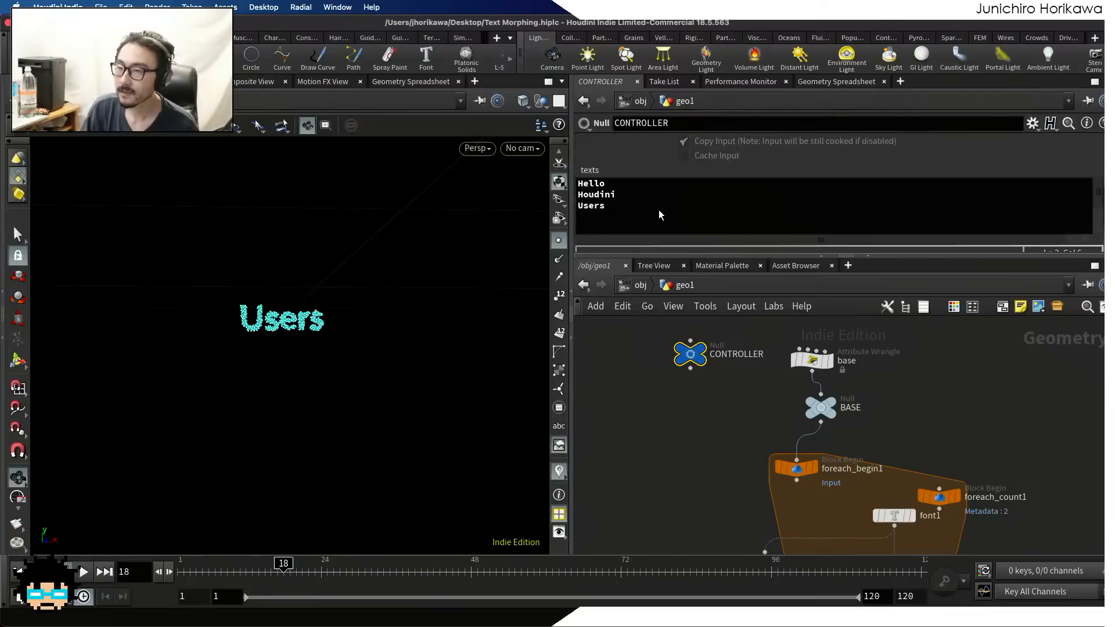
pyautogui.click(658, 215)
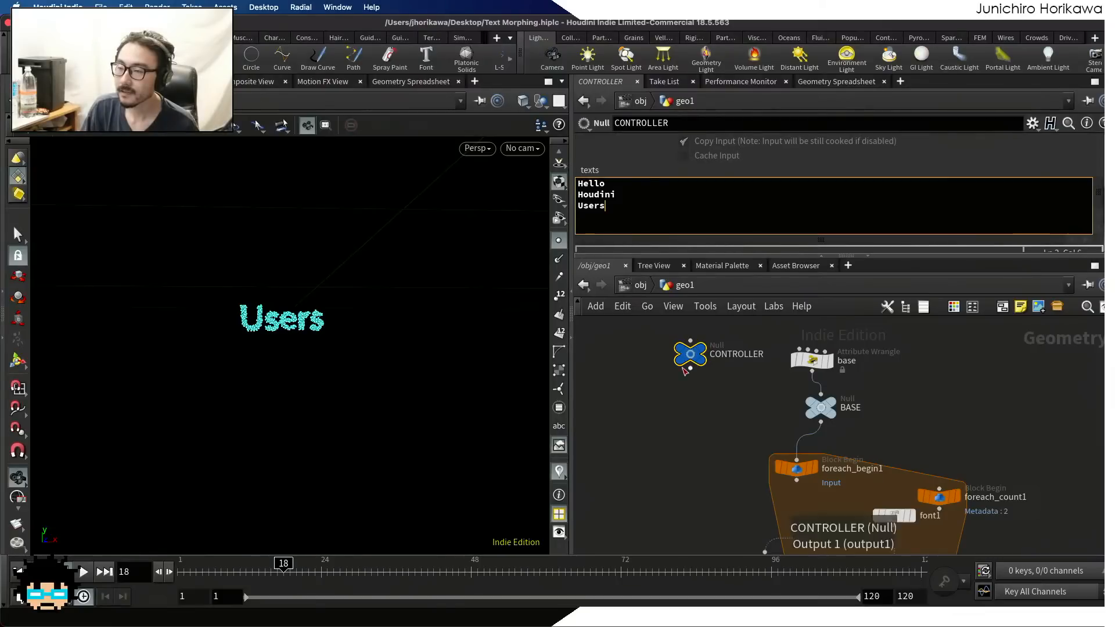
# Review the uv wrangle's code, then move_point's VEX code around the chramp and nf lines
pyautogui.scroll(-3, 675, 377)
pyautogui.scroll(6, 676, 377)
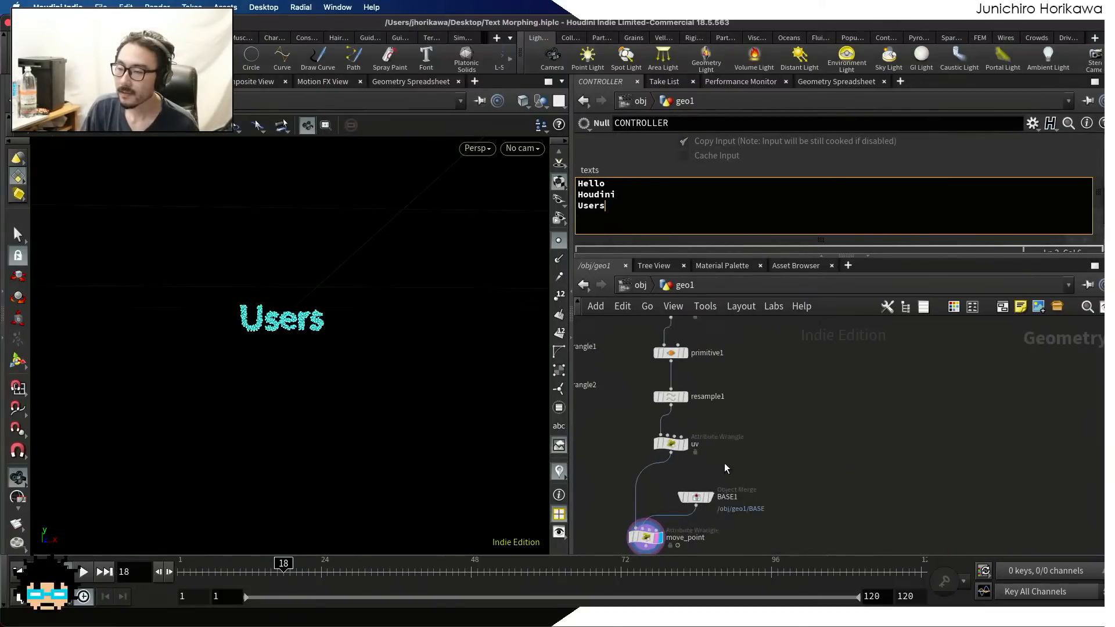
pyautogui.click(667, 445)
pyautogui.moveTo(673, 258); pyautogui.dragTo(675, 355)
pyautogui.scroll(-4, 728, 474)
pyautogui.moveTo(728, 475); pyautogui.dragTo(745, 422, button='middle')
pyautogui.scroll(5, 749, 449)
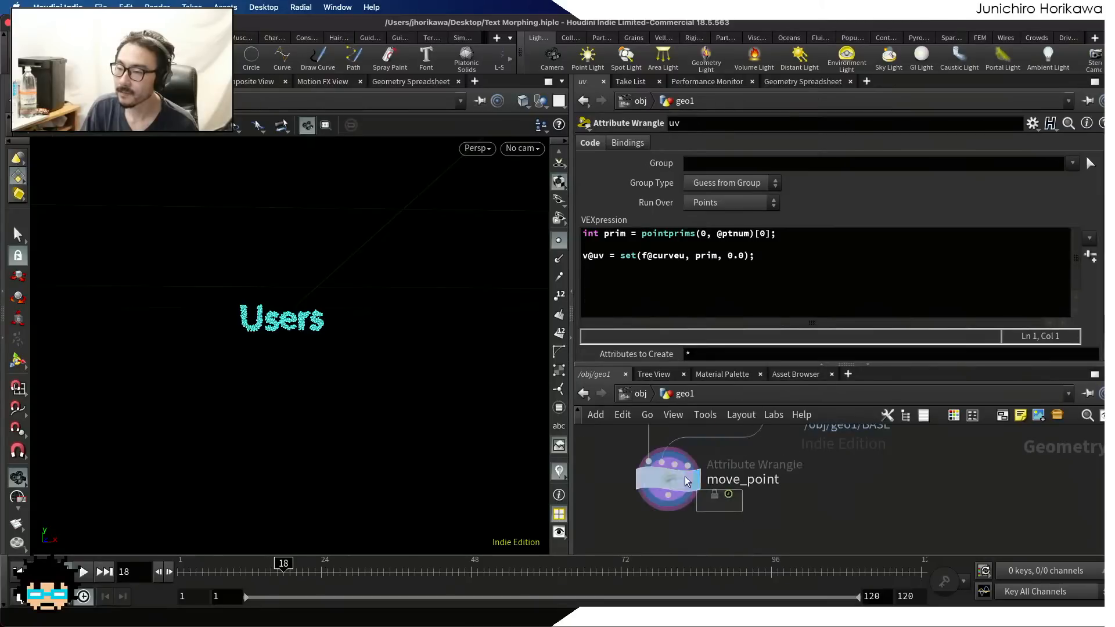
pyautogui.click(682, 477)
pyautogui.scroll(10, 722, 279)
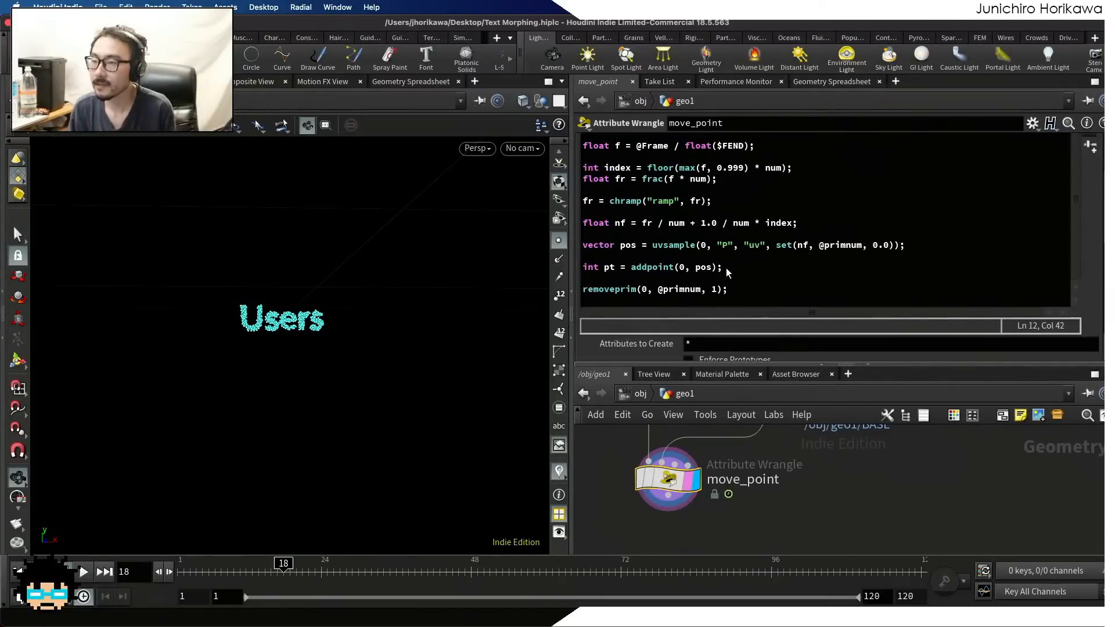
pyautogui.click(626, 226)
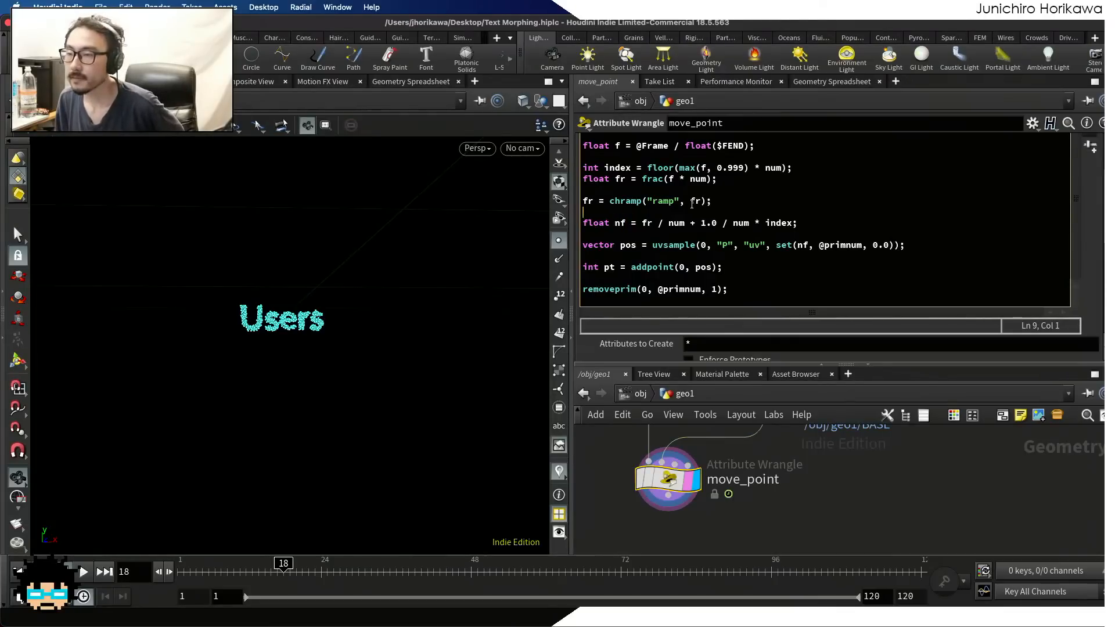
# Add the line f@fr = fr; below the chramp line in move_point, save the scene, and look for the attribute in the Geometry Spreadsheet
pyautogui.click(730, 201)
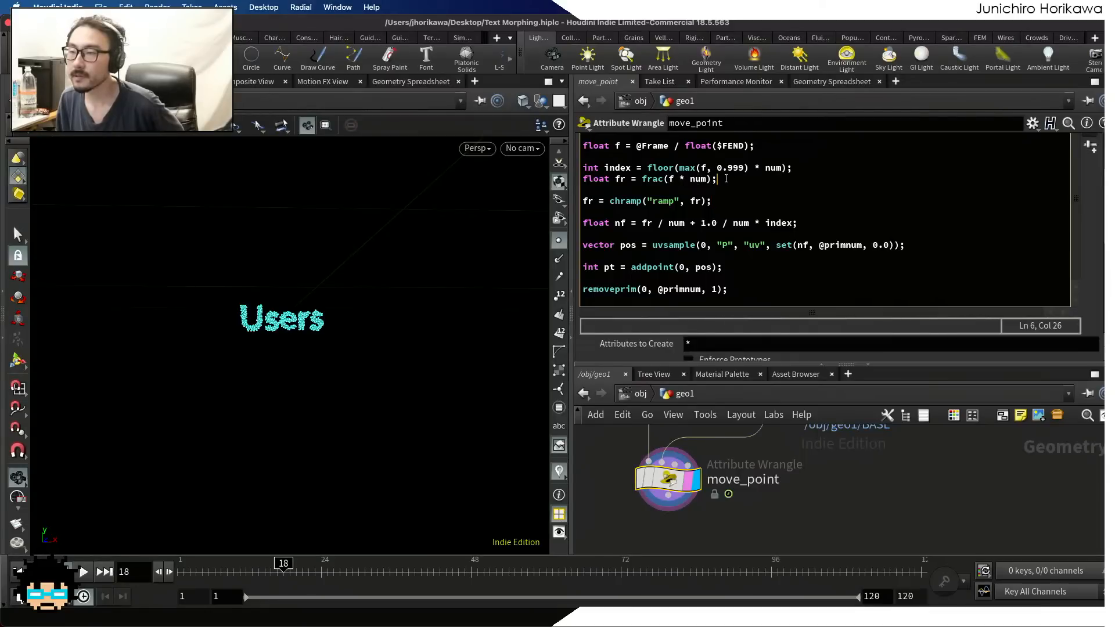
pyautogui.scroll(2, 725, 179)
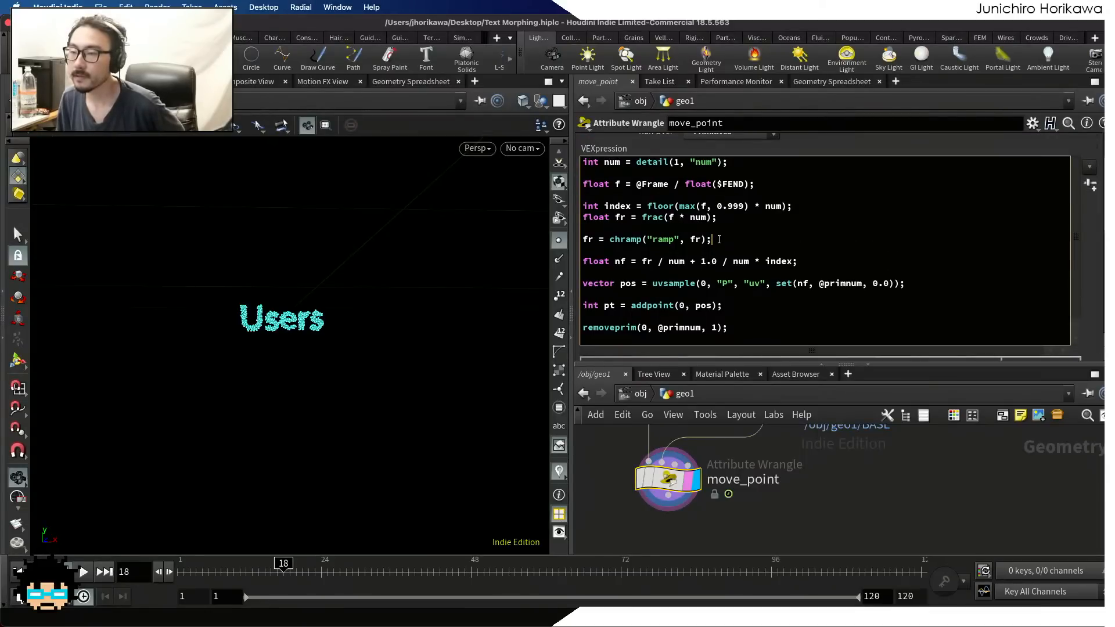
pyautogui.press('Return')
pyautogui.press('Return')
pyautogui.write('f')
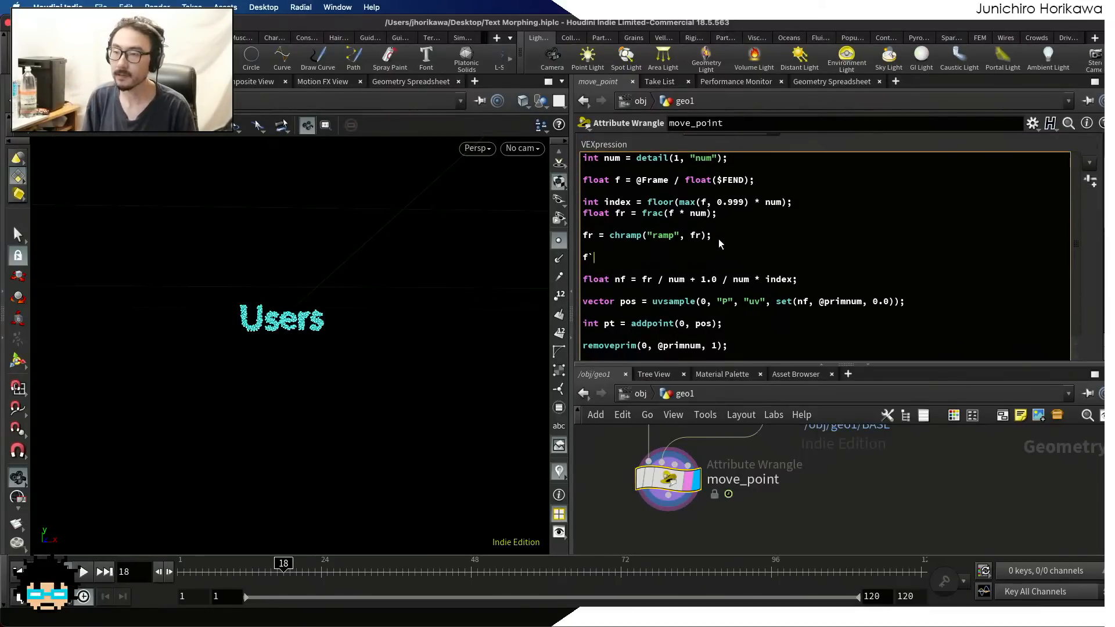
pyautogui.write('p')
pyautogui.press('BackSpace')
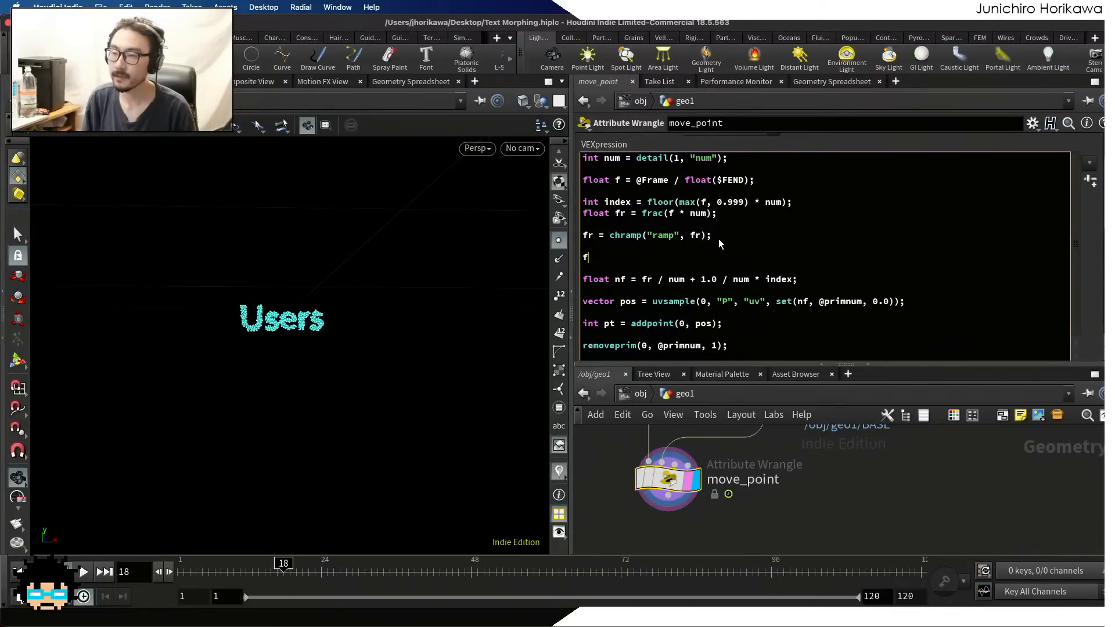
pyautogui.write('@fr = fr;')
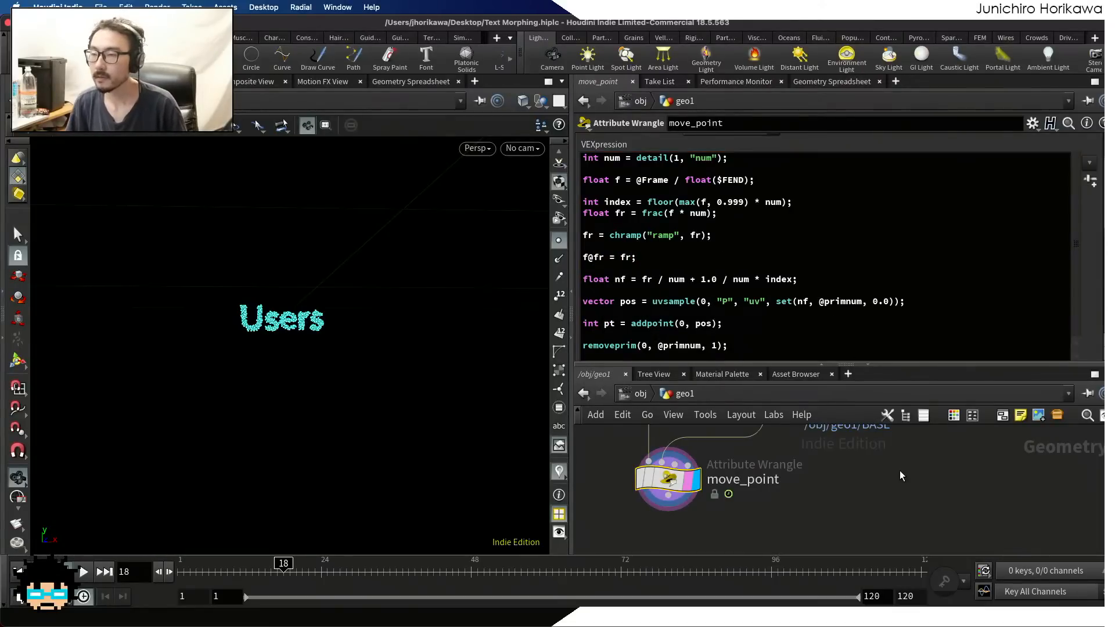
pyautogui.press('super+s')
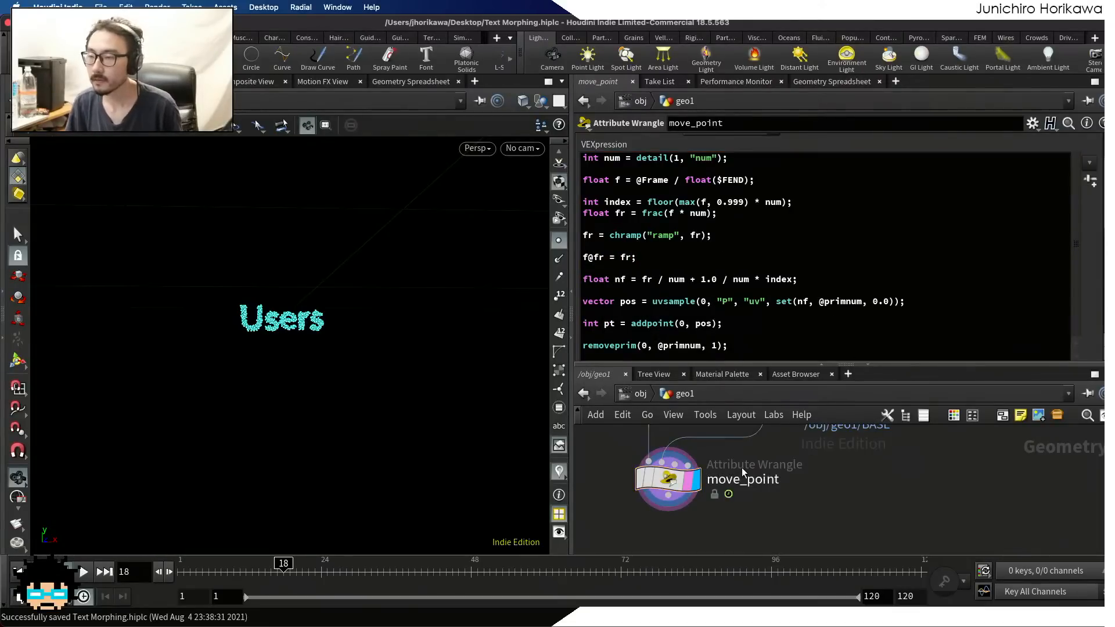
pyautogui.click(829, 81)
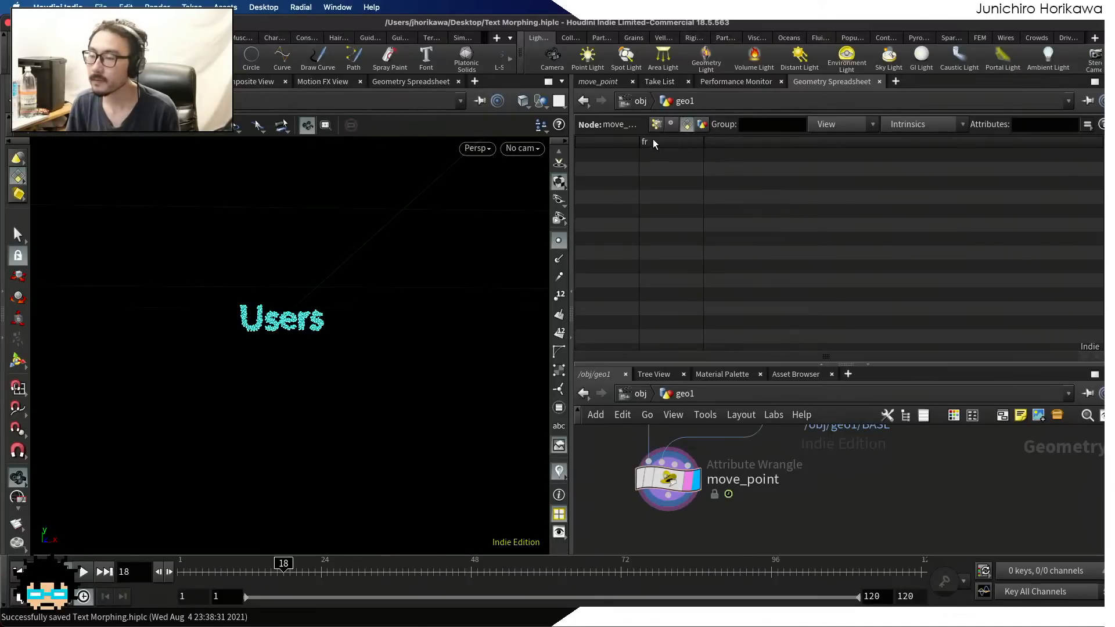
pyautogui.scroll(-4, 706, 485)
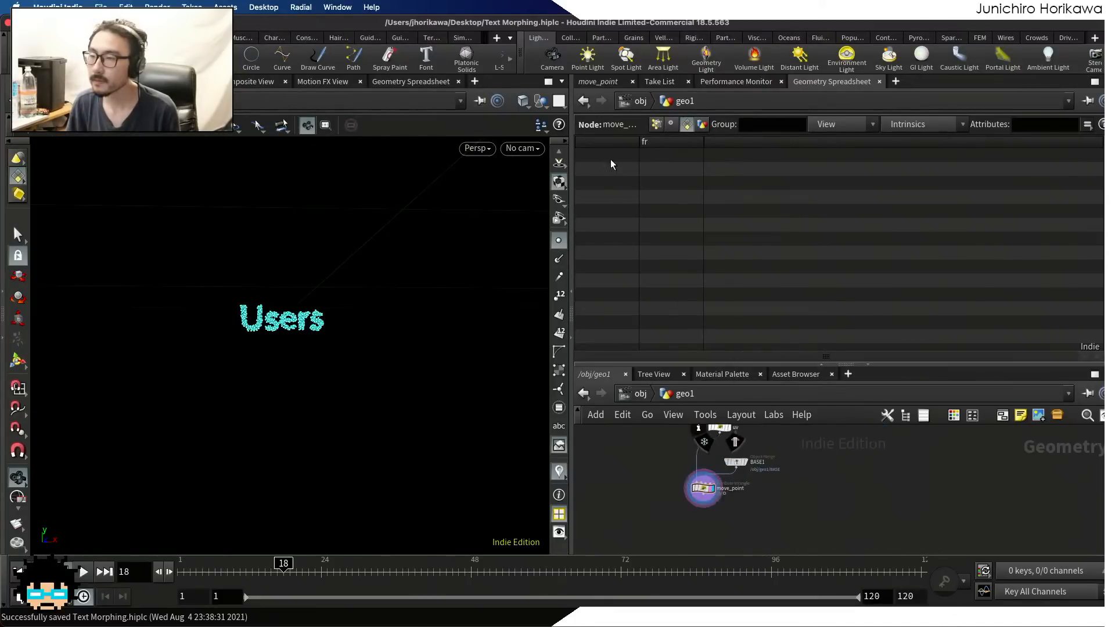
# Replace the f@fr line in move_point with setdetailattrib(0, "fr", fr); and save the scene
pyautogui.click(595, 84)
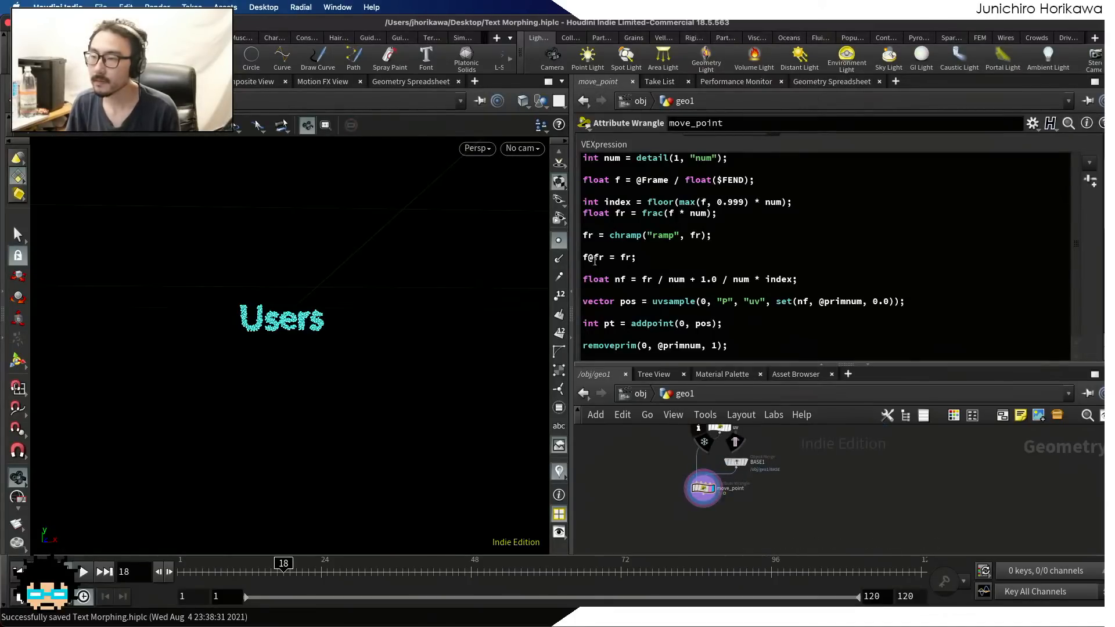
pyautogui.moveTo(642, 256); pyautogui.dragTo(582, 259)
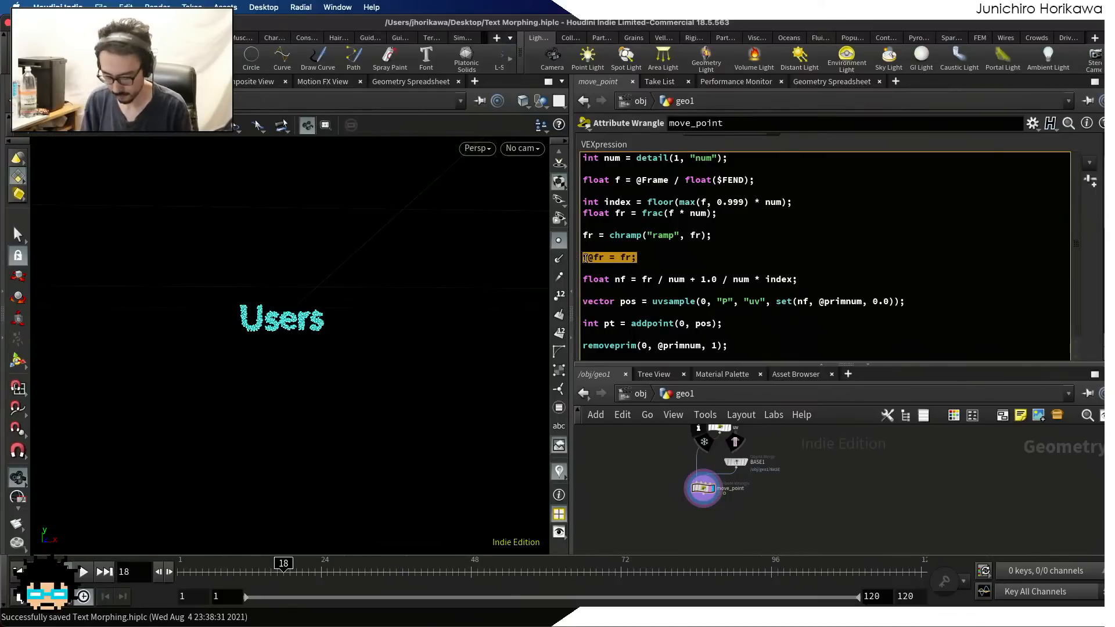
pyautogui.press('BackSpace')
pyautogui.write('setdetail(')
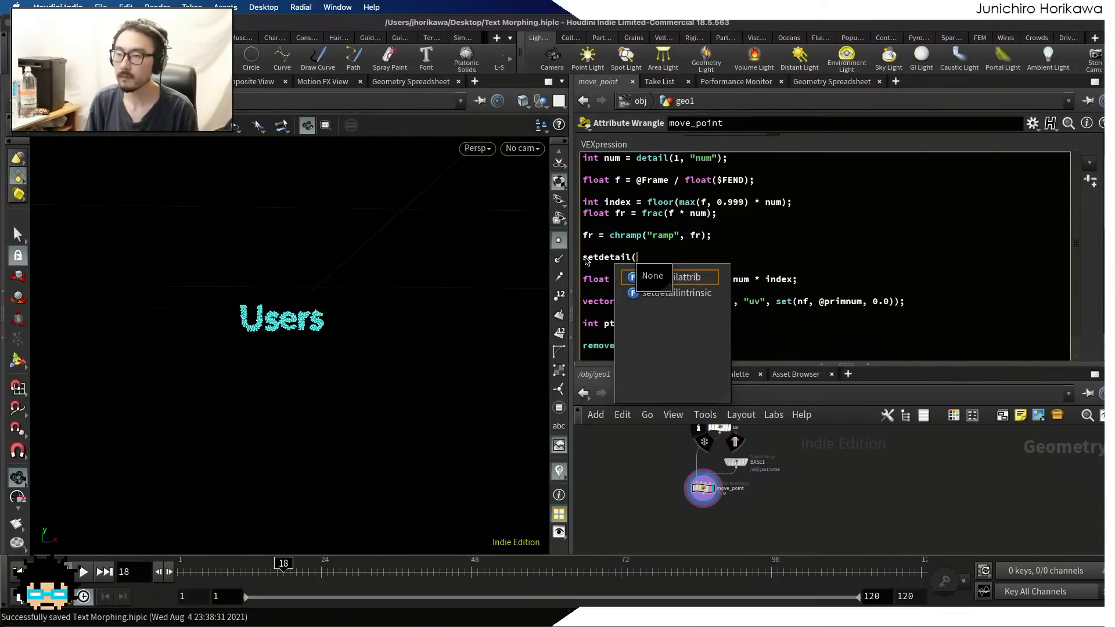
pyautogui.press('Return')
pyautogui.write('0,')
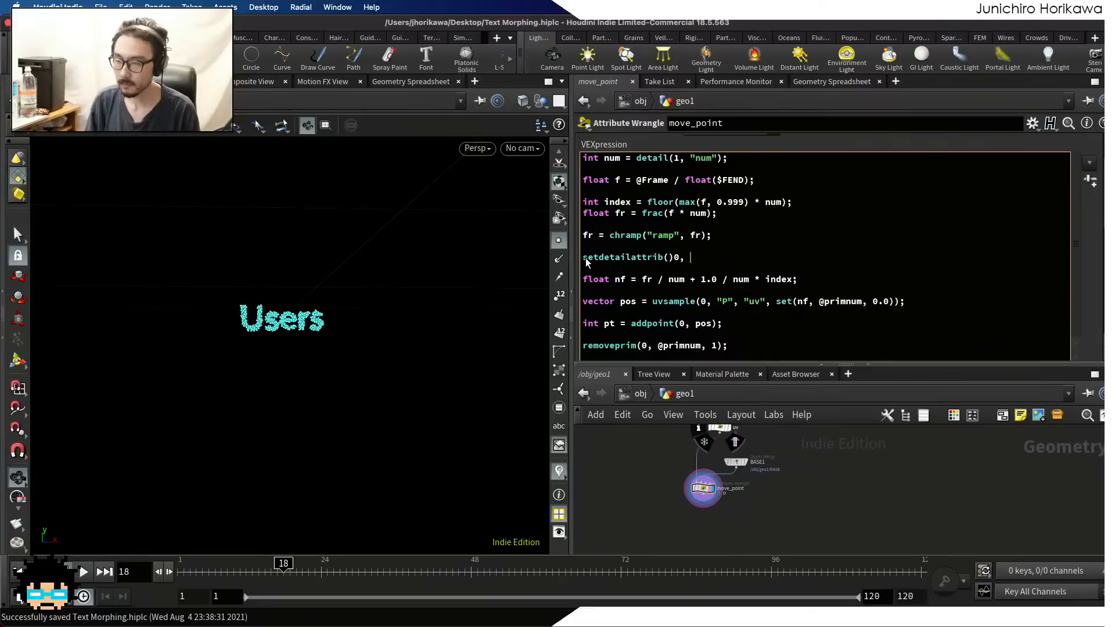
pyautogui.press('BackSpace')
pyautogui.press('BackSpace')
pyautogui.press('BackSpace')
pyautogui.press('BackSpace')
pyautogui.write('0, "f')
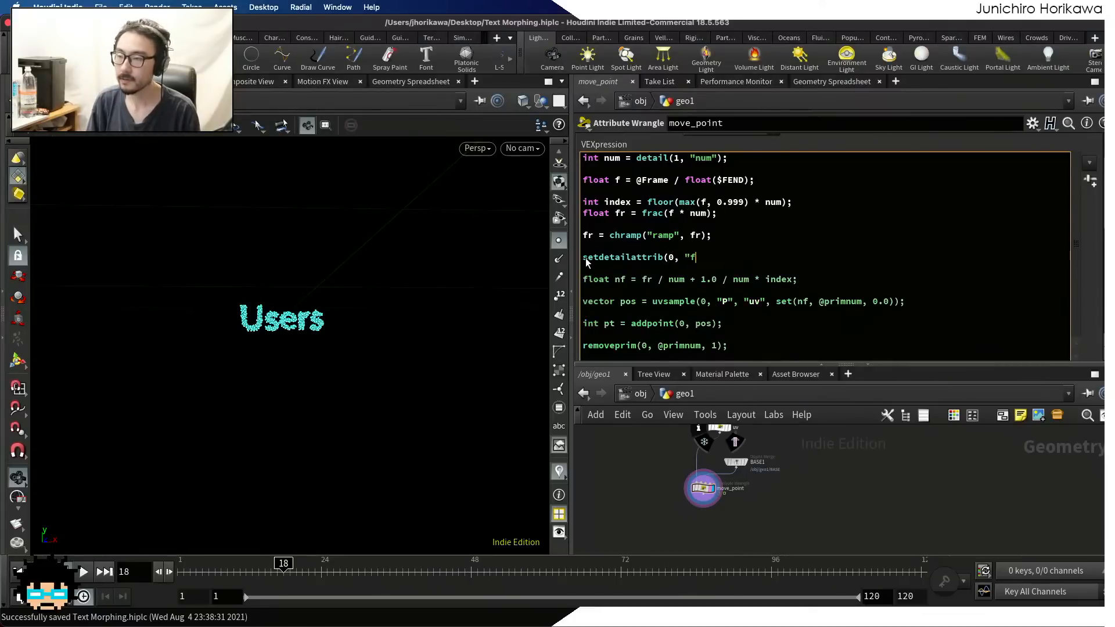
pyautogui.write('r", f')
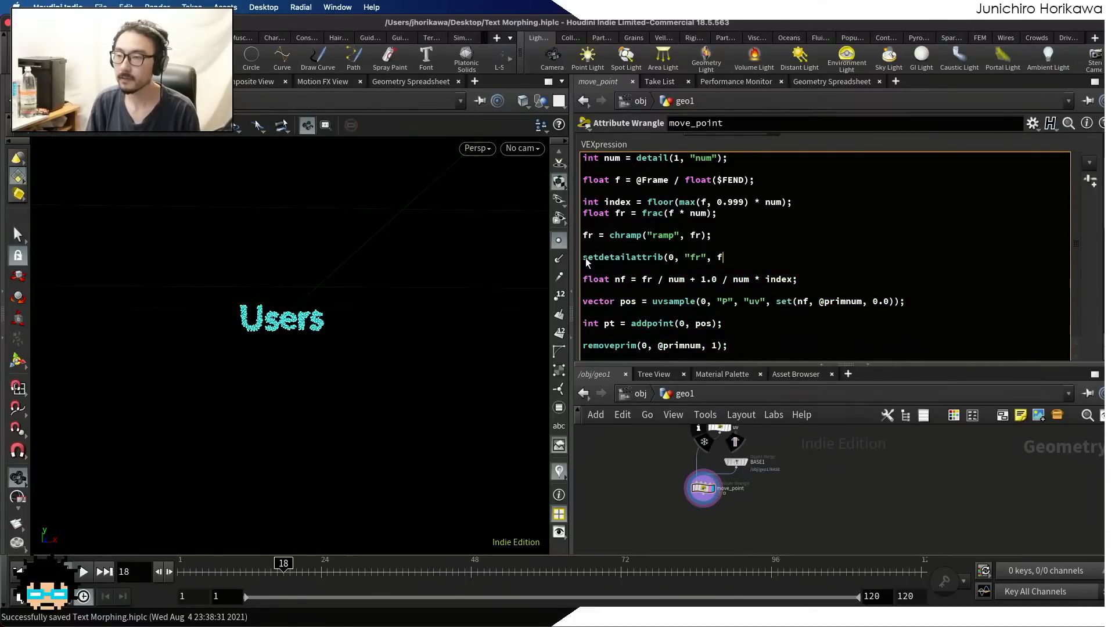
pyautogui.write('r);')
pyautogui.hotkey('ctrl', 's')
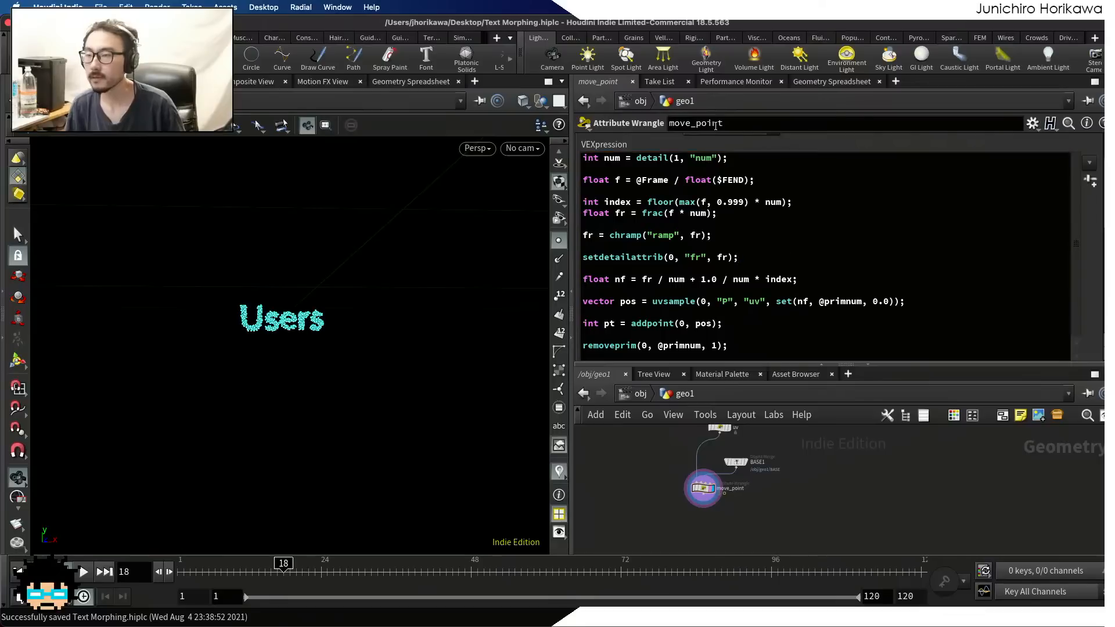
# Inspect move_point's fr detail attribute in the Geometry Spreadsheet while scrubbing the timeline, ending at frame 1
pyautogui.click(810, 81)
pyautogui.click(687, 124)
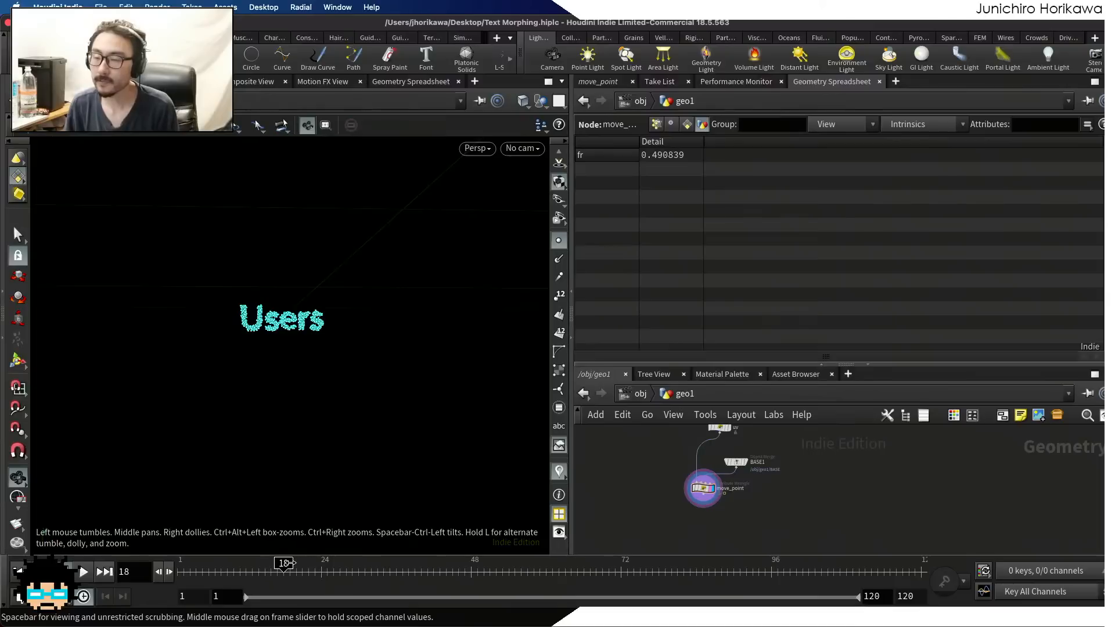
pyautogui.moveTo(285, 562); pyautogui.dragTo(186, 563)
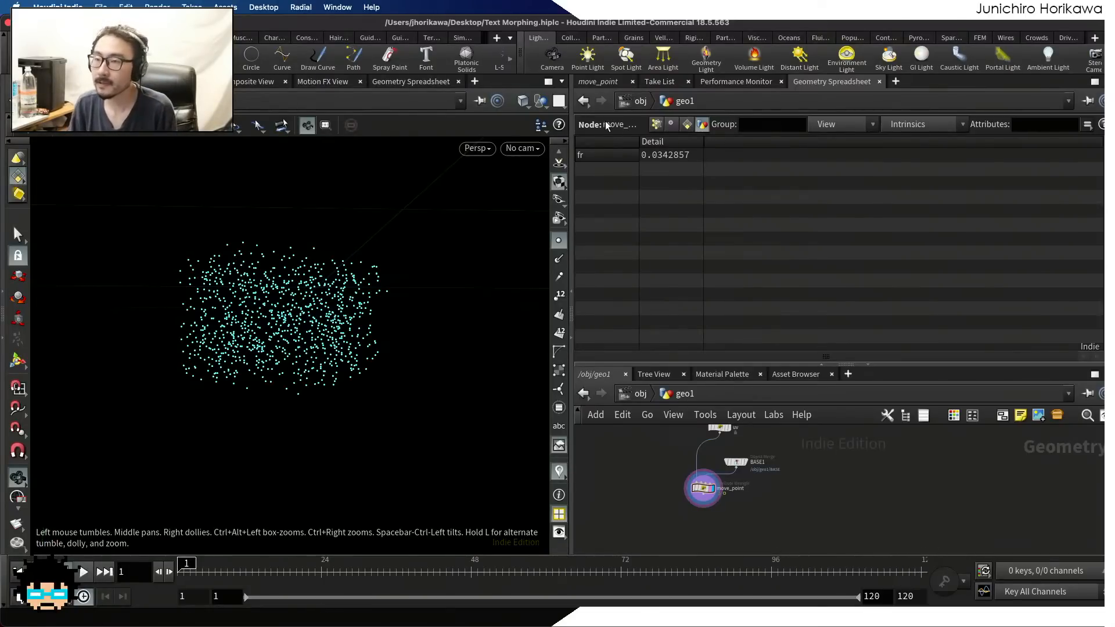
# Move the setdetailattrib line below the float nf line in move_point and make it store nf instead of fr
pyautogui.click(593, 83)
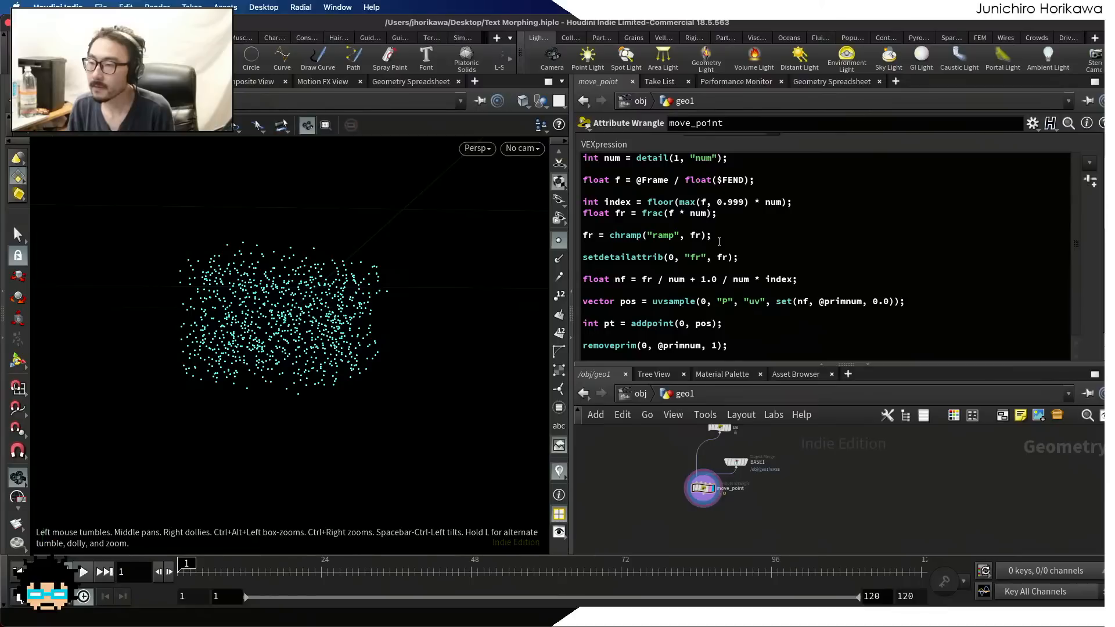
pyautogui.scroll(-1, 718, 242)
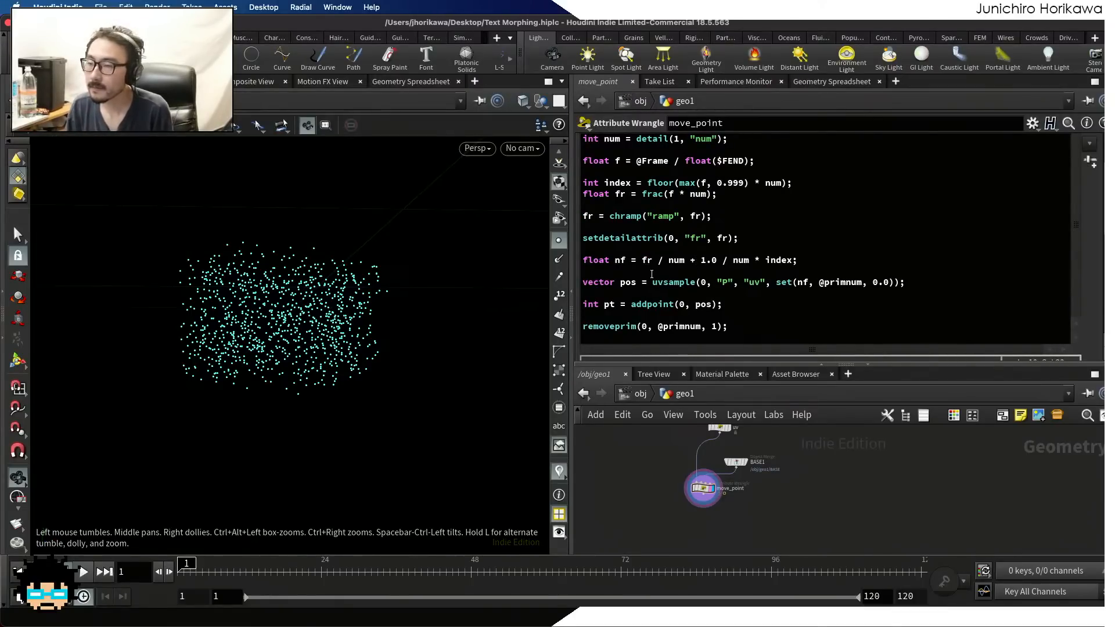
pyautogui.moveTo(625, 261); pyautogui.dragTo(619, 261)
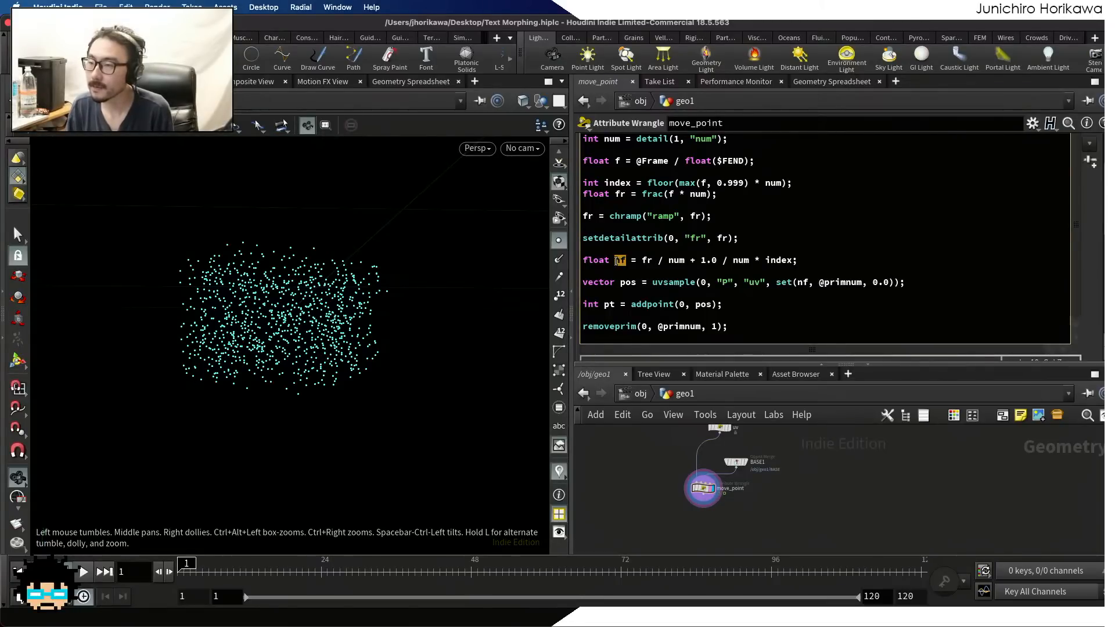
pyautogui.moveTo(738, 238); pyautogui.dragTo(566, 235)
pyautogui.press('super+c')
pyautogui.press('BackSpace')
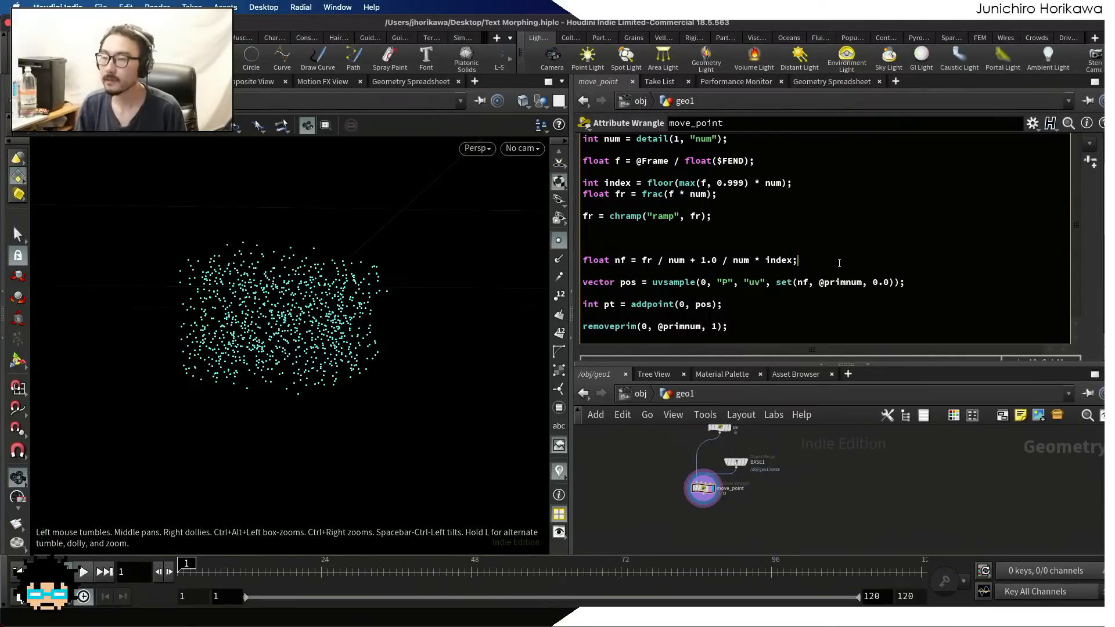
pyautogui.press('Return')
pyautogui.press('Return')
pyautogui.press('super+v')
pyautogui.doubleClick(722, 278)
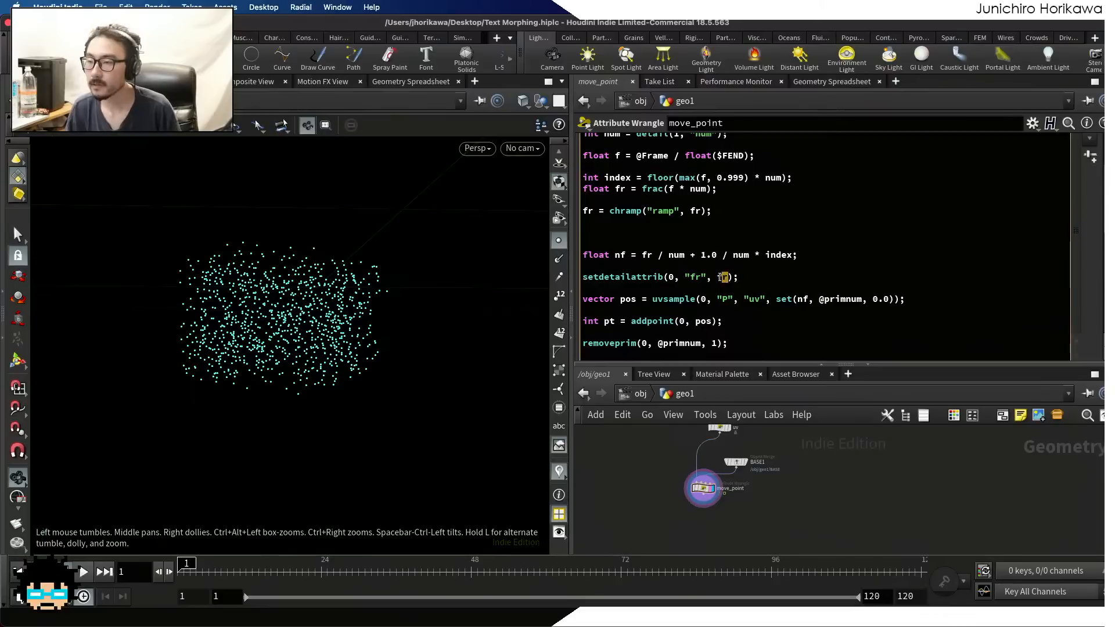
pyautogui.write('nf')
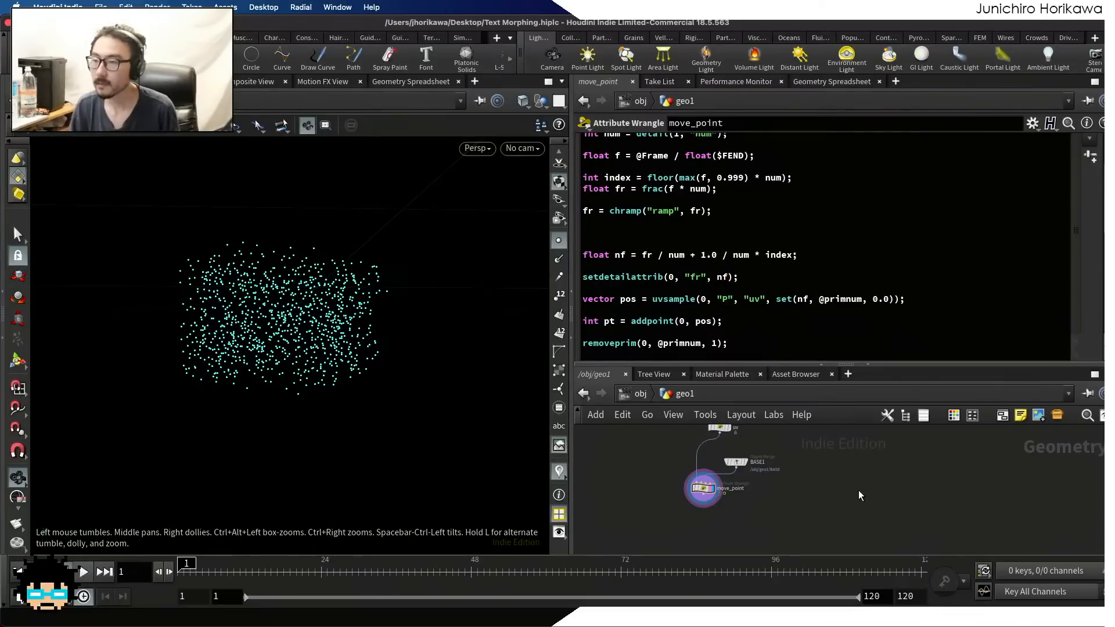
# Check the stored nf value in the Geometry Spreadsheet while scrubbing the timeline, then review the terms of move_point's nf formula
pyautogui.click(822, 82)
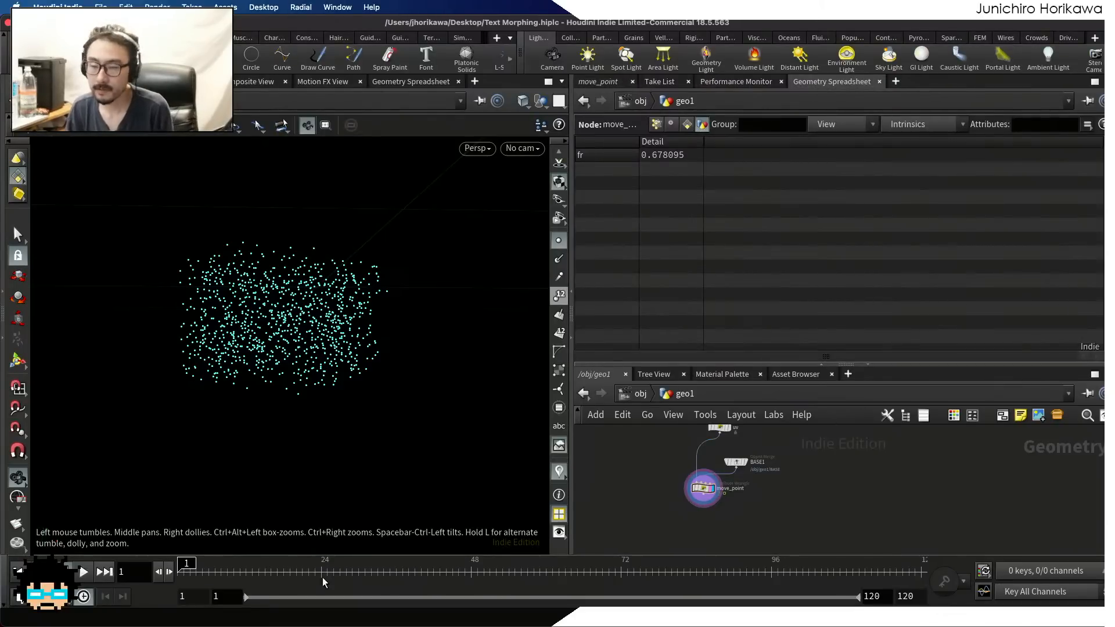
pyautogui.moveTo(186, 562); pyautogui.dragTo(76, 592)
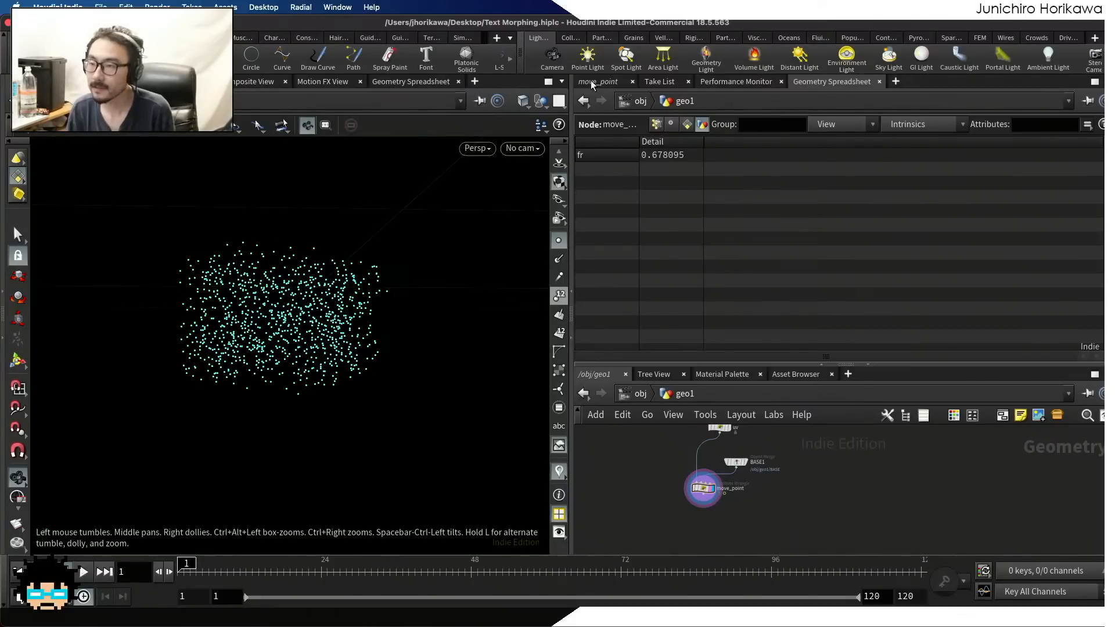
pyautogui.click(598, 82)
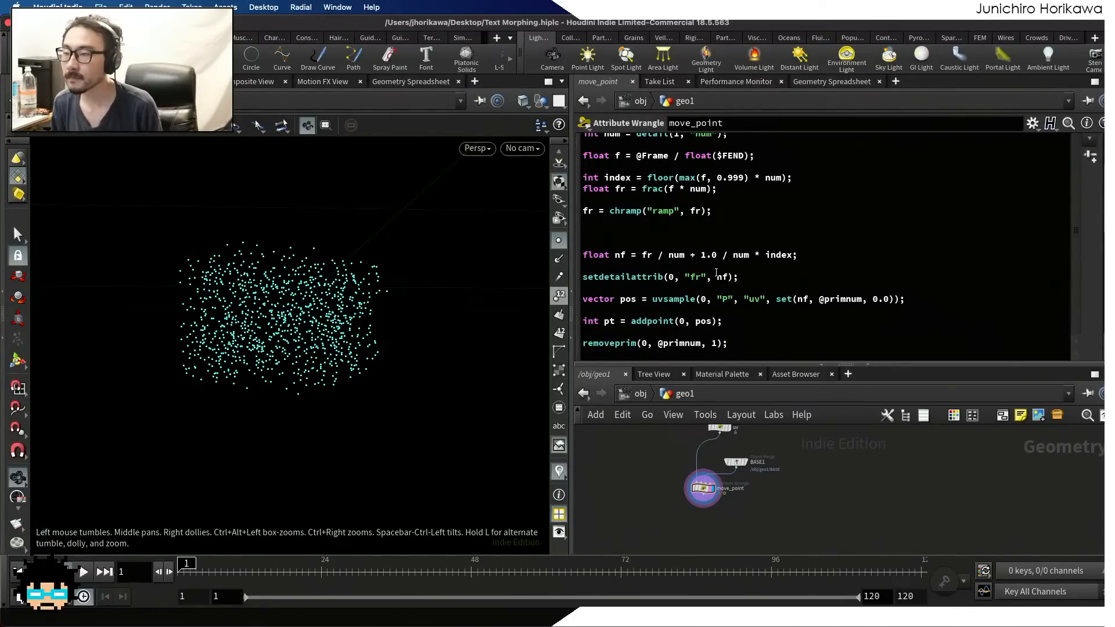
pyautogui.click(615, 265)
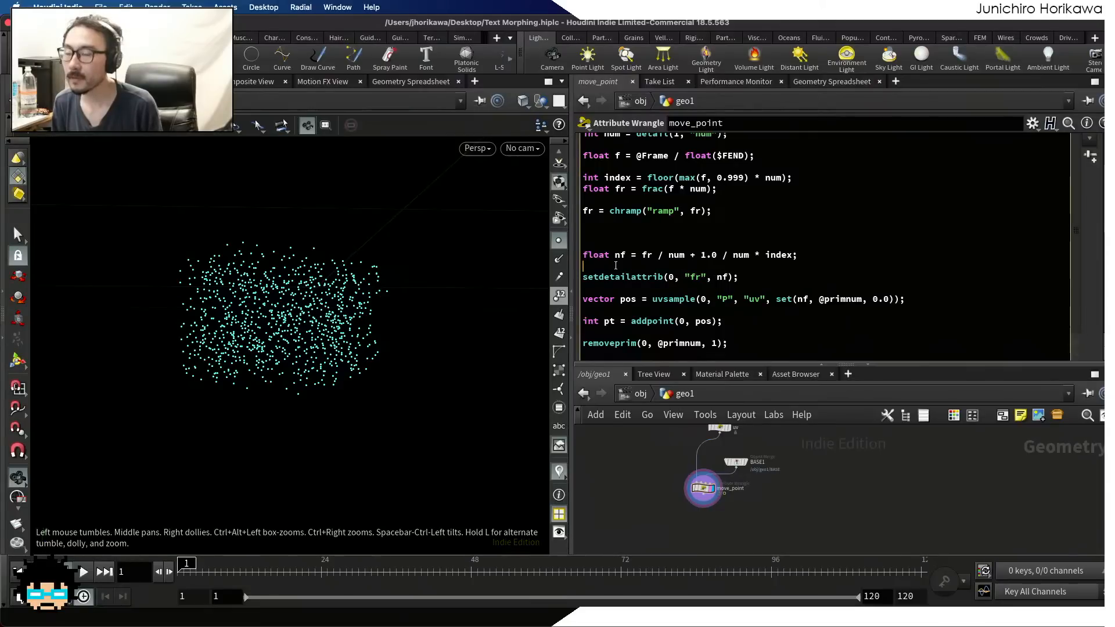
pyautogui.moveTo(615, 256); pyautogui.dragTo(624, 256)
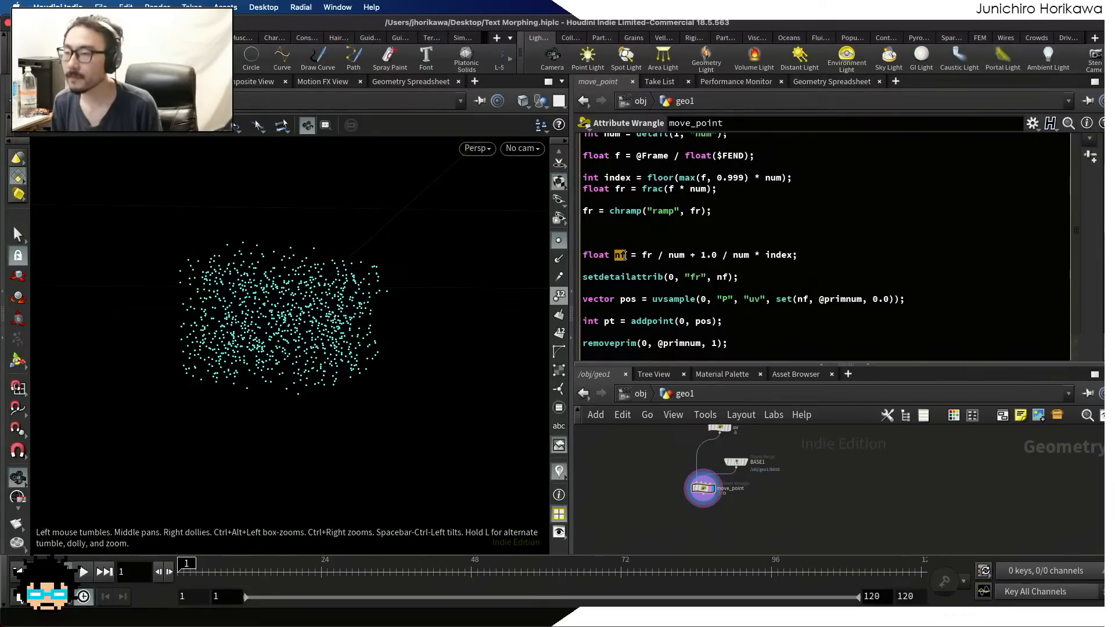
pyautogui.doubleClick(649, 254)
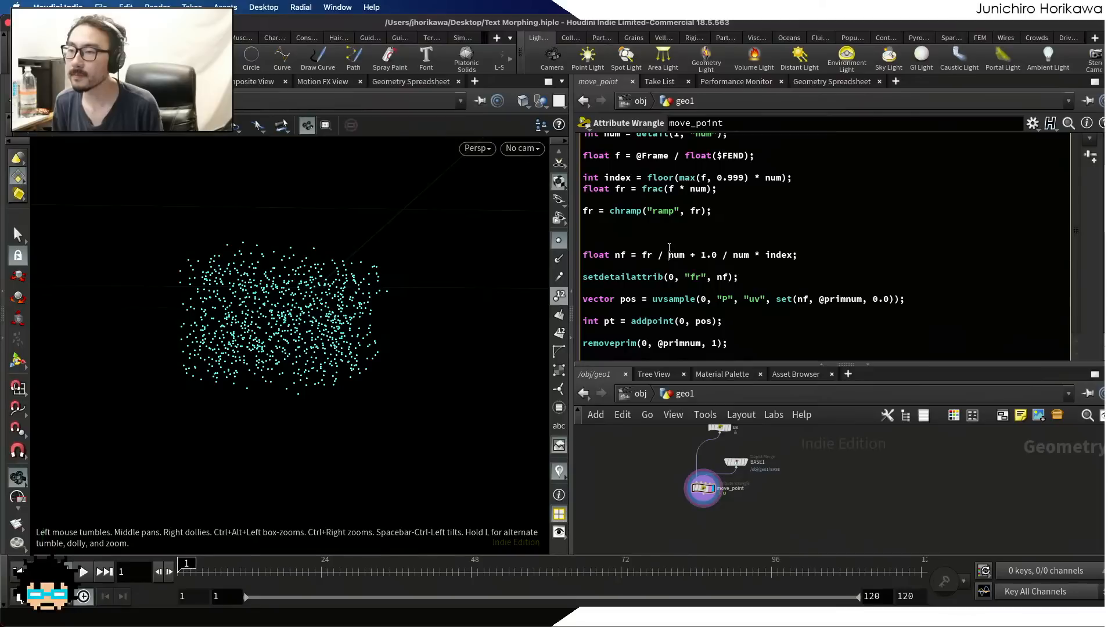
pyautogui.scroll(1, 669, 254)
pyautogui.click(695, 280)
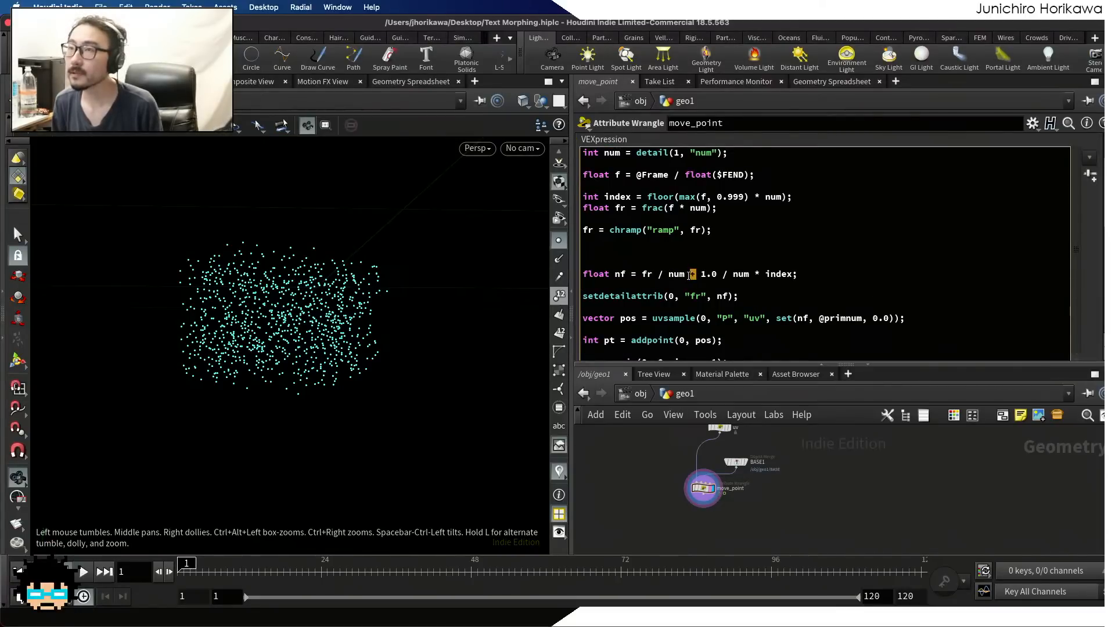
pyautogui.click(722, 274)
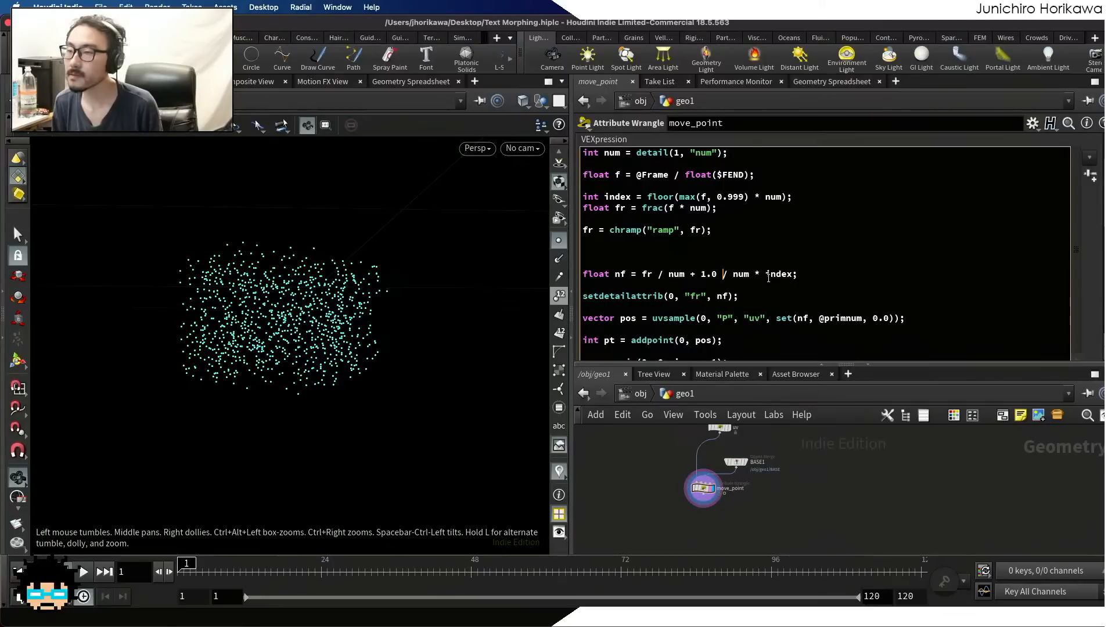
# Make the setdetailattrib line store index instead of nf, and check the detail value while scrubbing near frame 1
pyautogui.doubleClick(725, 297)
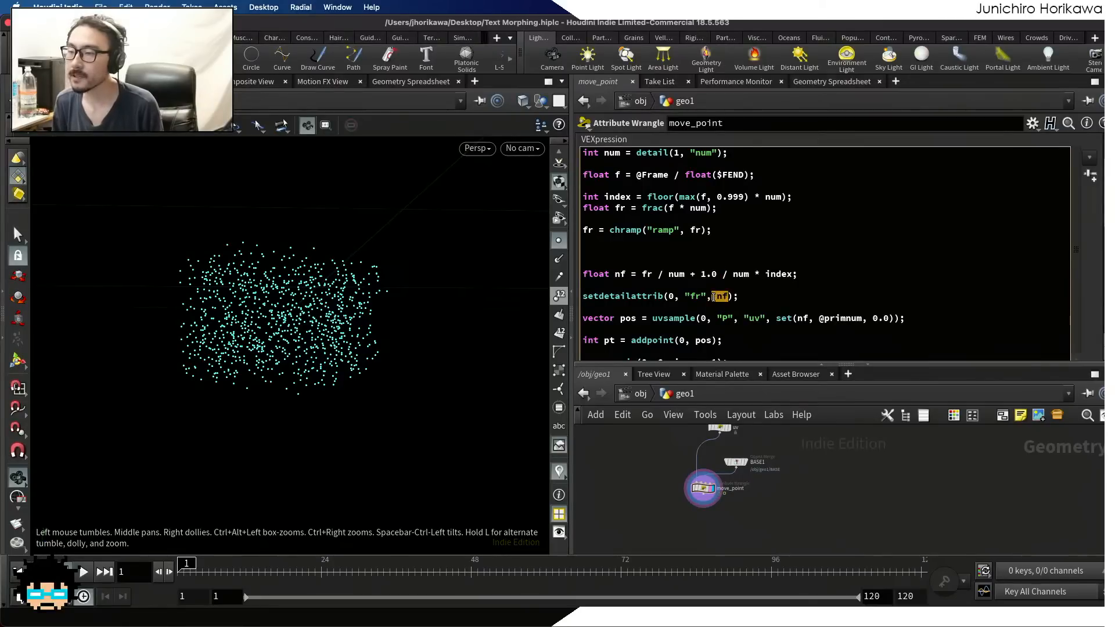
pyautogui.write('index')
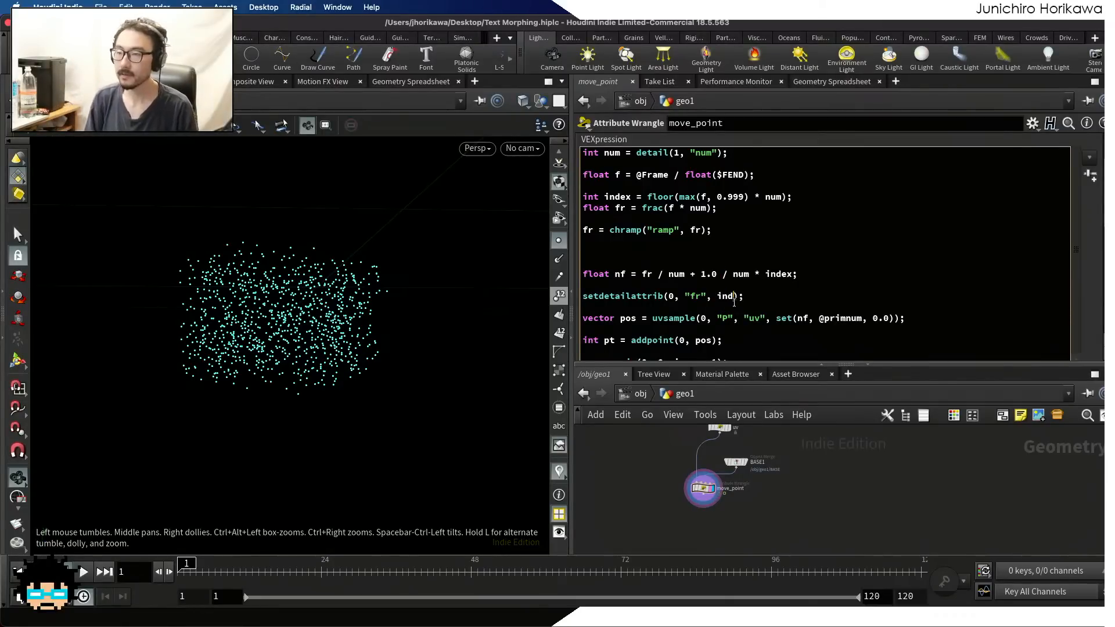
pyautogui.click(807, 82)
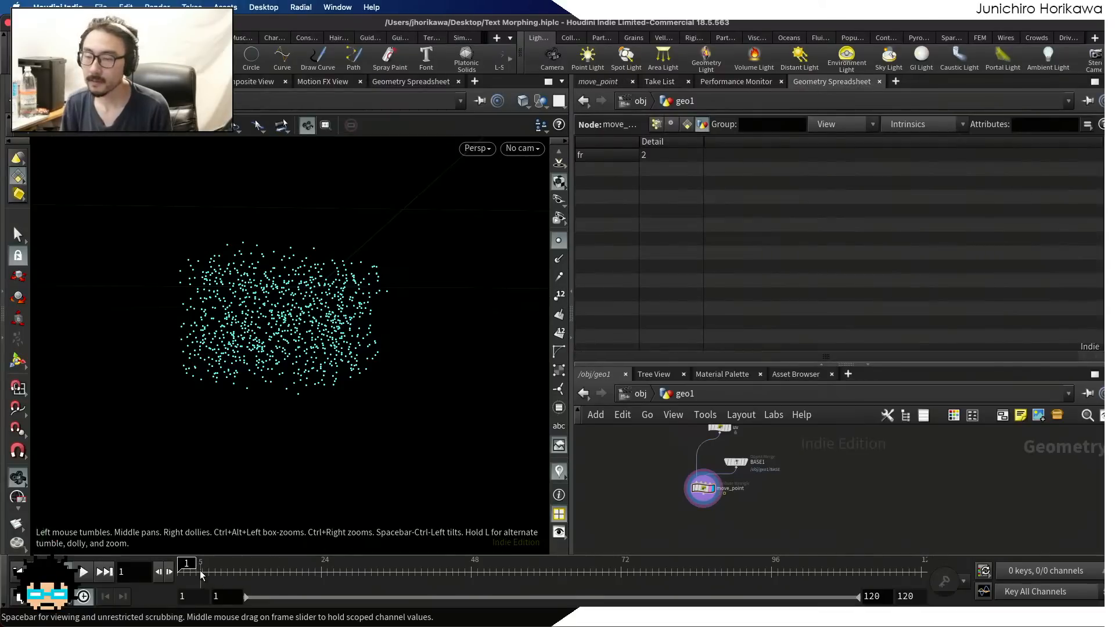
pyautogui.moveTo(202, 575)
pyautogui.mouseDown()
pyautogui.moveTo(702, 572)
pyautogui.moveTo(723, 539)
pyautogui.moveTo(179, 557)
pyautogui.mouseUp()
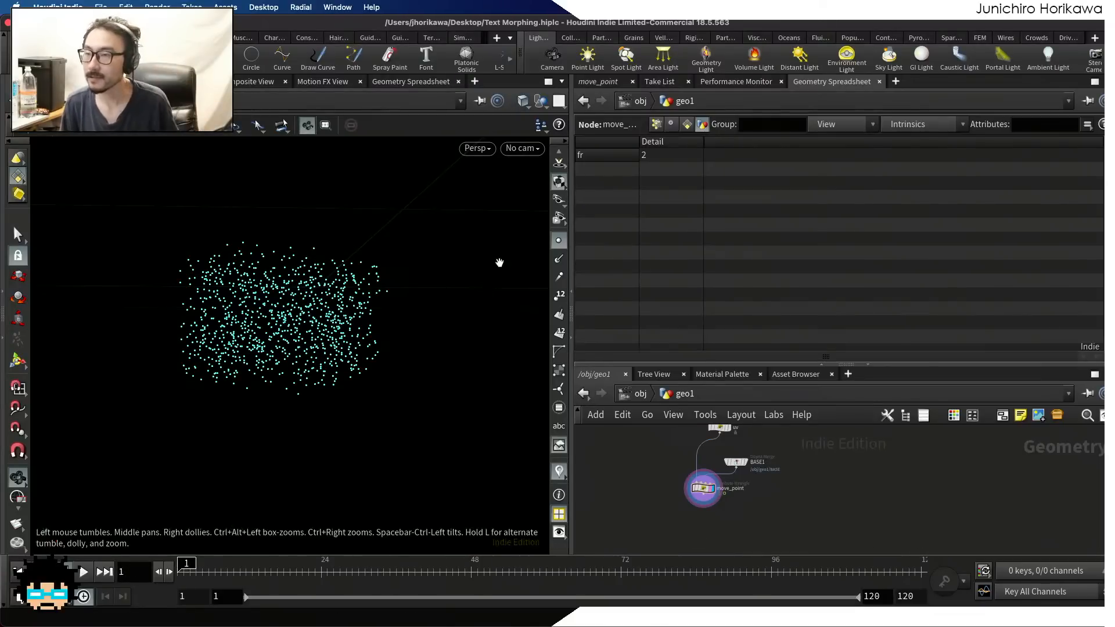
# In move_point's code, replace max with min in the index line so it reads floor(min(f, 0.999) * num)
pyautogui.click(605, 83)
pyautogui.scroll(2, 664, 212)
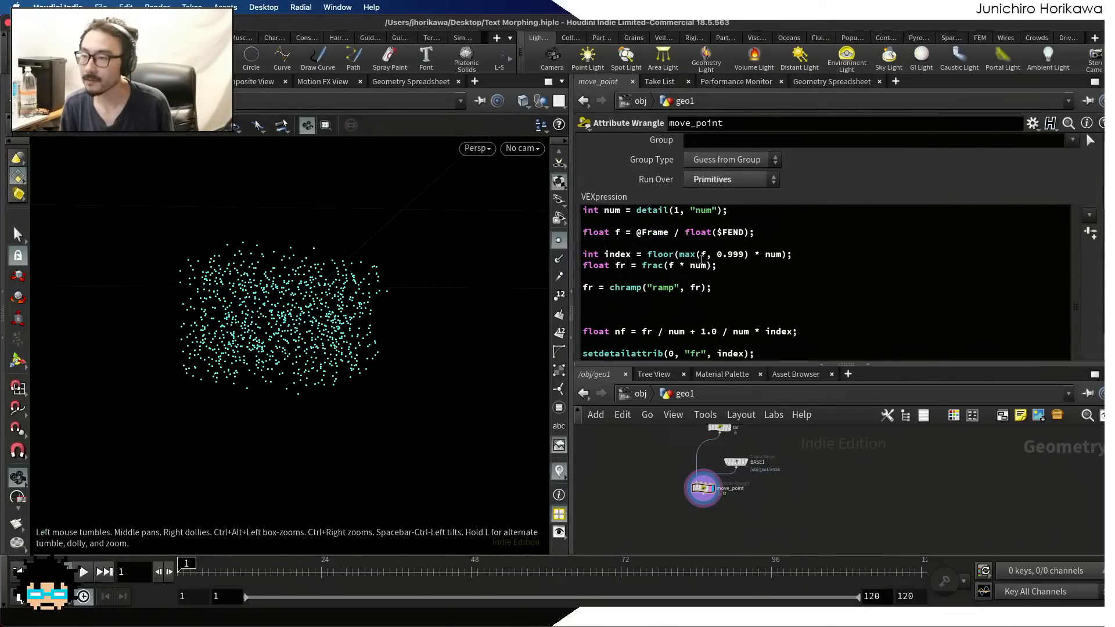
pyautogui.tripleClick(702, 255)
pyautogui.click(689, 253)
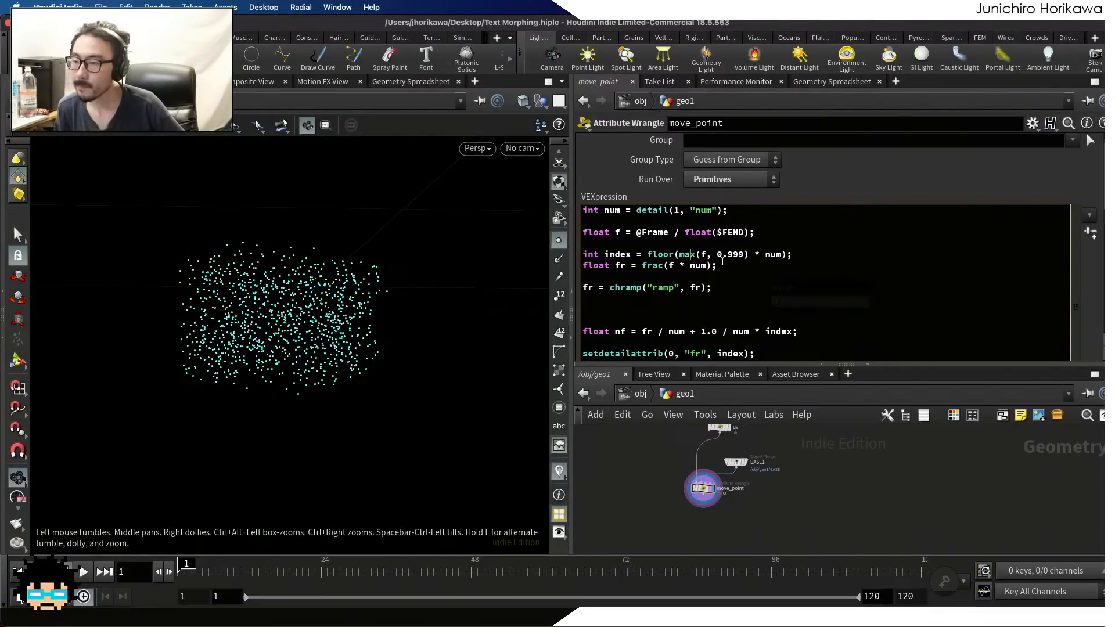
pyautogui.doubleClick(680, 256)
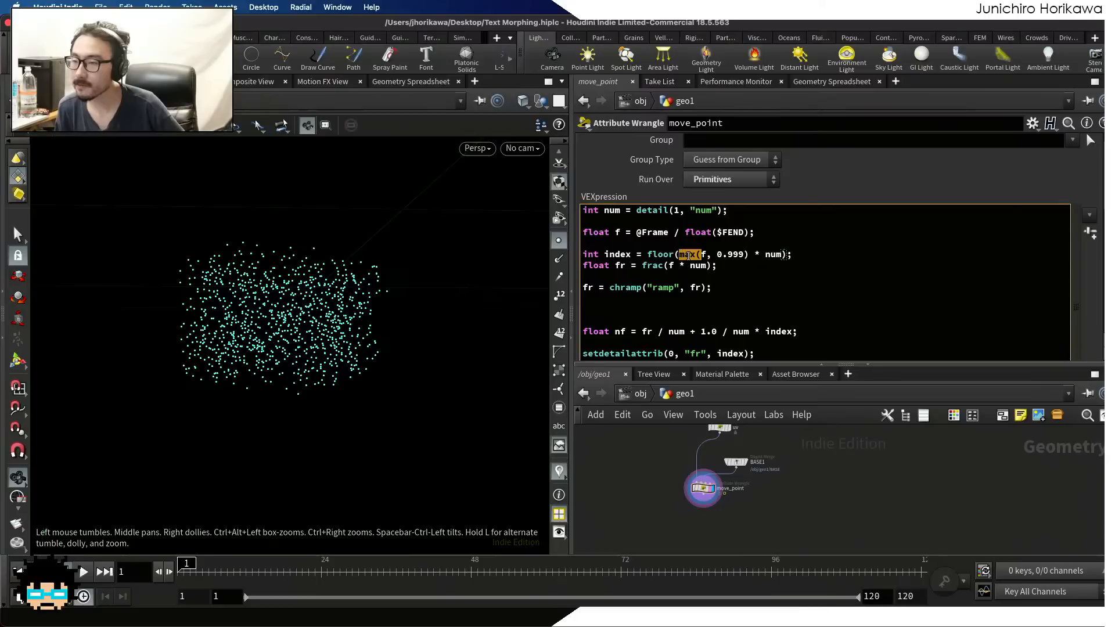
pyautogui.click(709, 255)
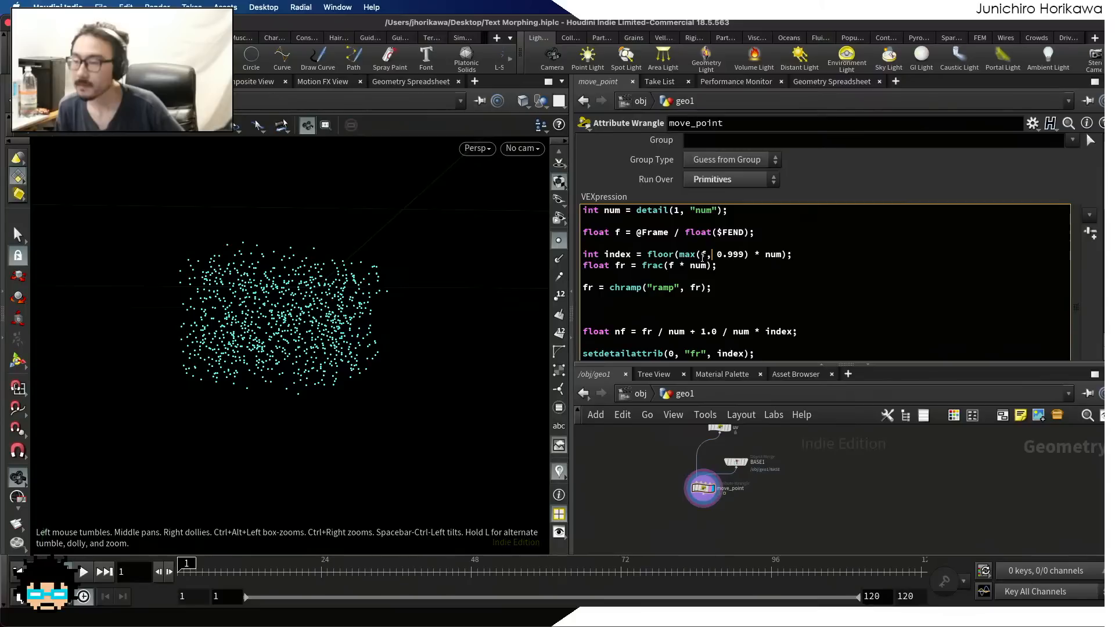
pyautogui.doubleClick(700, 257)
pyautogui.doubleClick(682, 256)
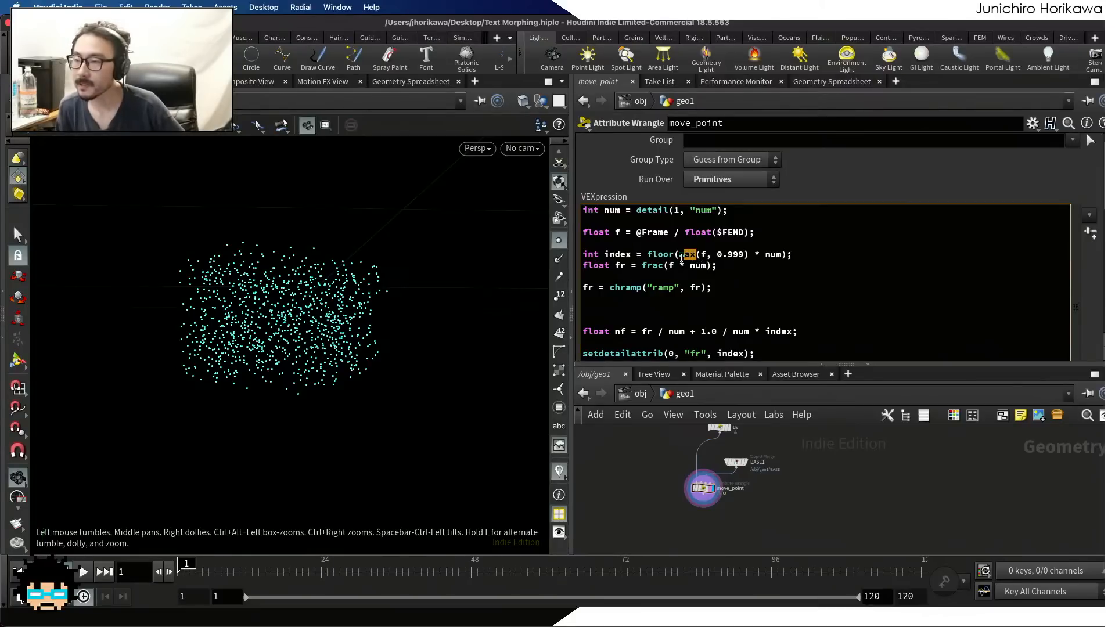
pyautogui.write('min')
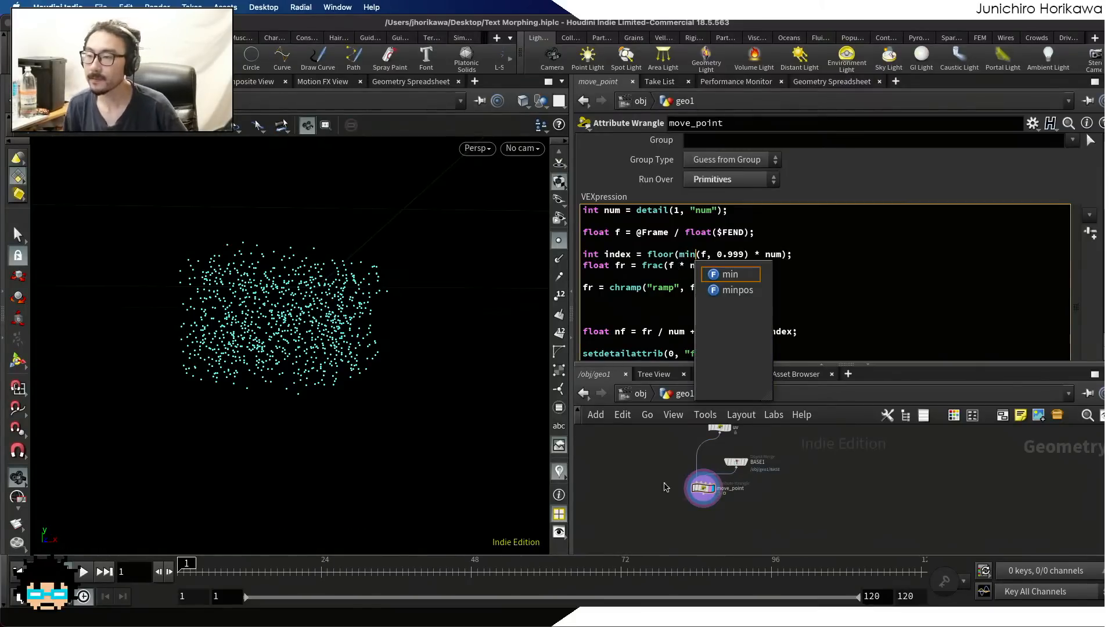
# Play the text morph and scrub the timeline up to frame 120 to check the point motion
pyautogui.scroll(-3, 726, 326)
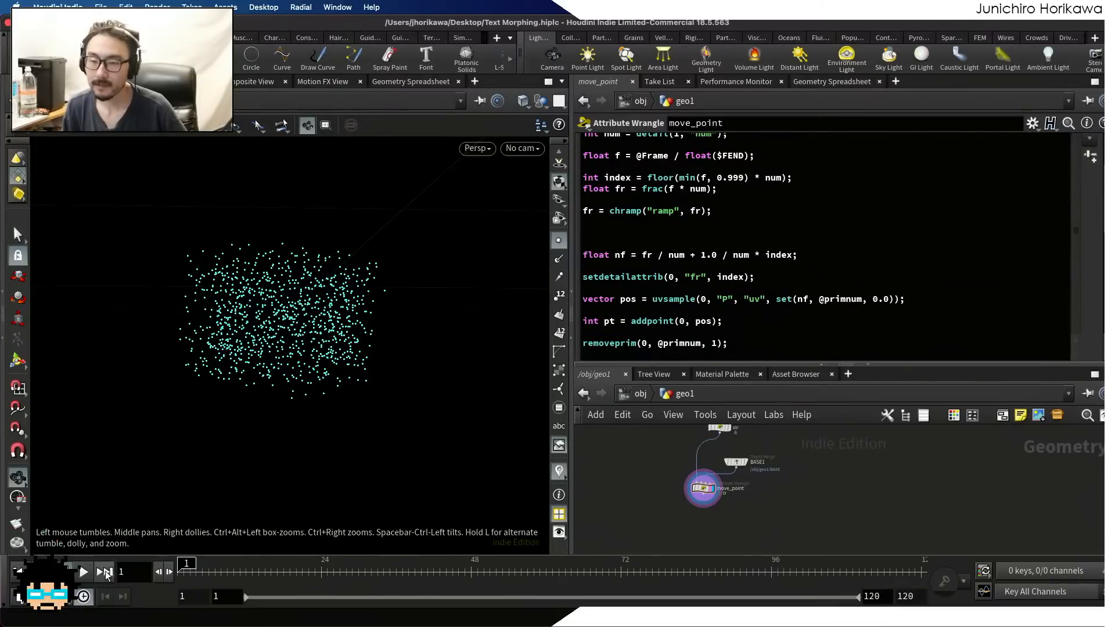
pyautogui.click(83, 572)
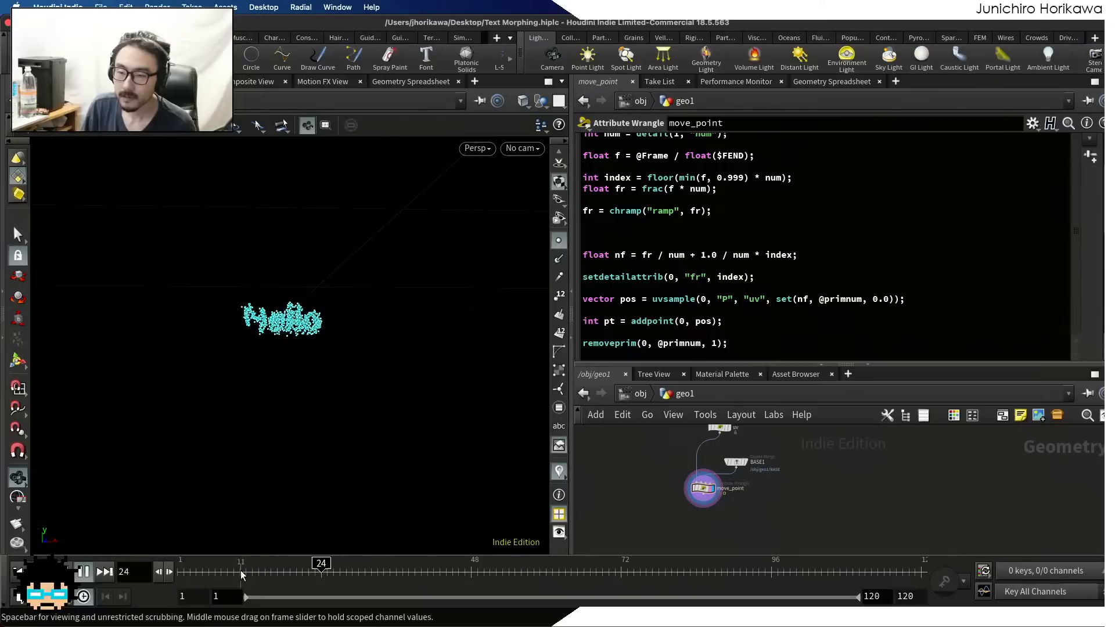
pyautogui.moveTo(240, 574)
pyautogui.mouseDown()
pyautogui.moveTo(166, 575)
pyautogui.moveTo(598, 544)
pyautogui.mouseUp()
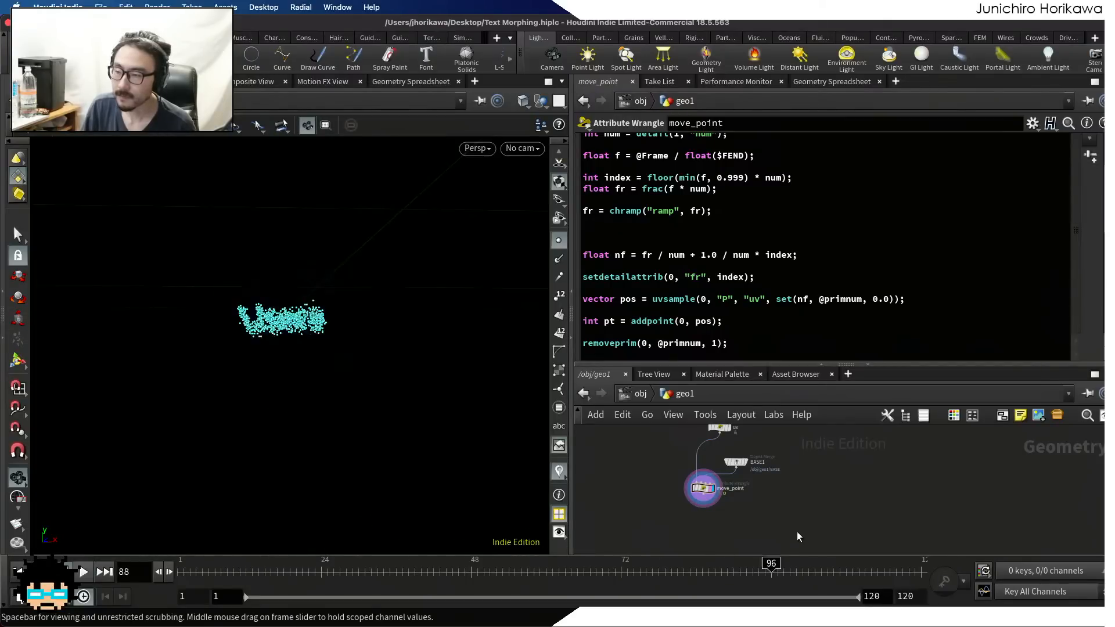
pyautogui.moveTo(796, 532); pyautogui.dragTo(892, 547)
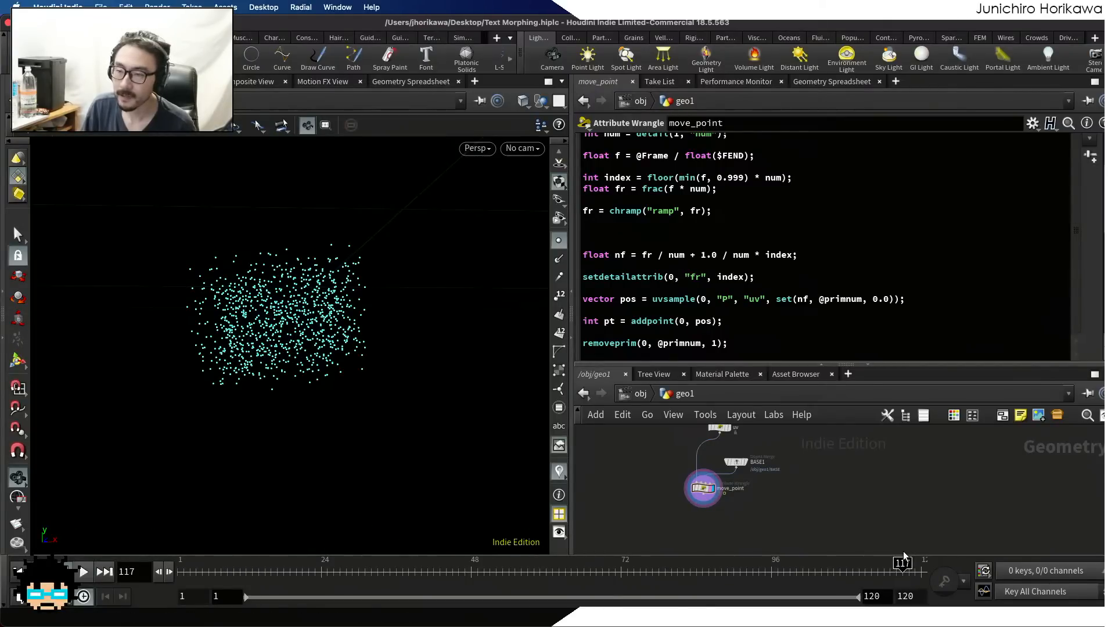
pyautogui.click(86, 573)
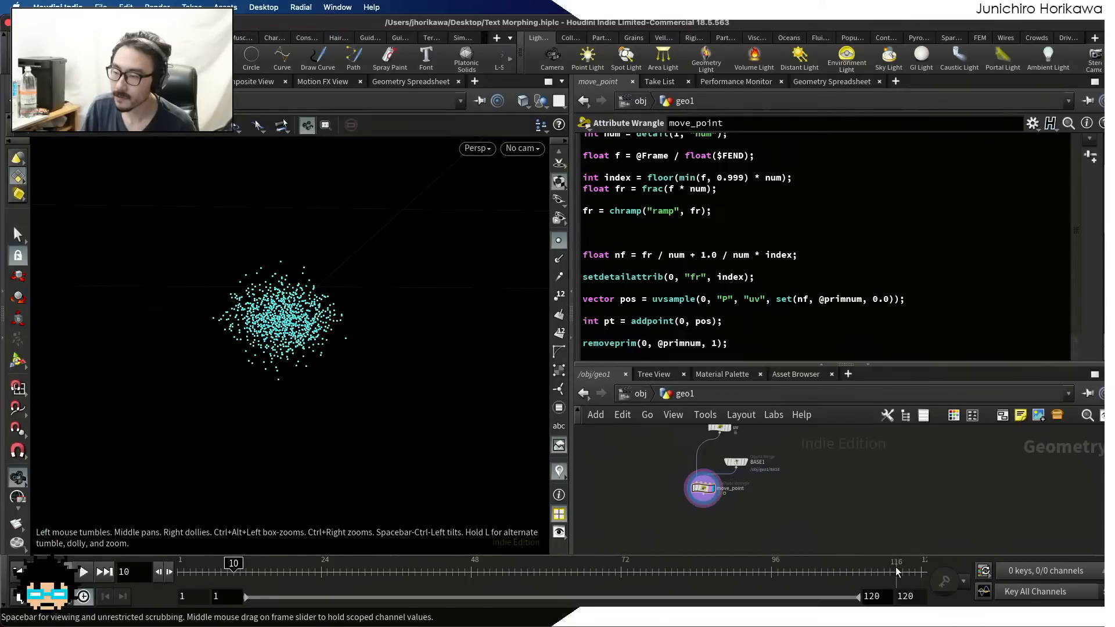
pyautogui.moveTo(903, 570); pyautogui.dragTo(939, 573)
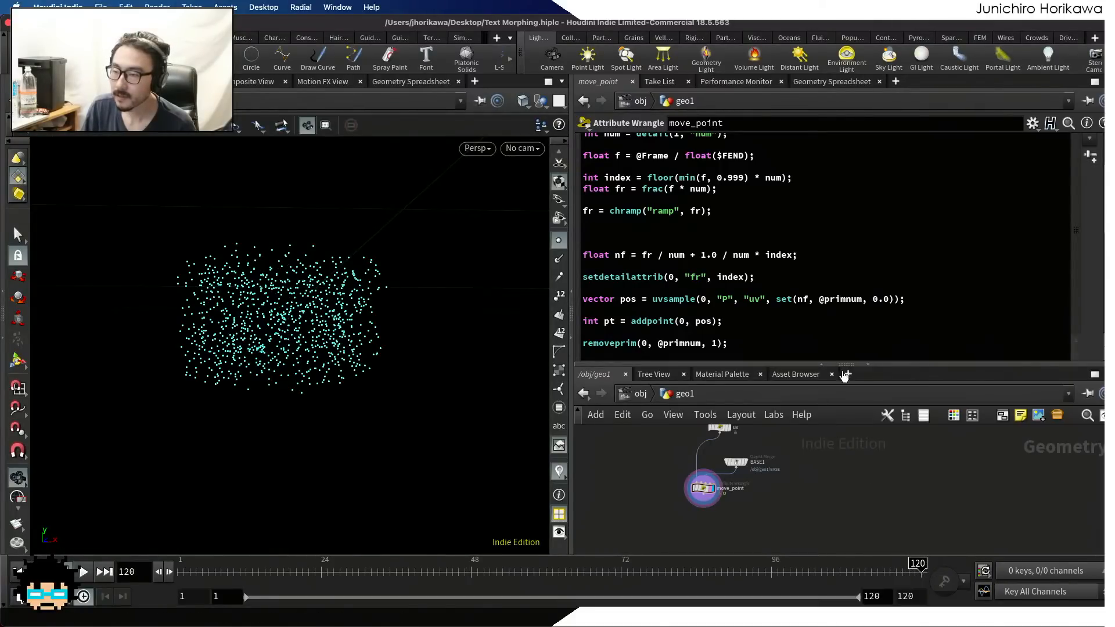
# Turn off the bypass on the delete1 node and display its single isolated curve
pyautogui.moveTo(880, 365); pyautogui.dragTo(889, 302)
pyautogui.scroll(5, 736, 458)
pyautogui.moveTo(785, 410); pyautogui.dragTo(750, 549, button='middle')
pyautogui.scroll(-6, 728, 458)
pyautogui.scroll(5, 723, 444)
pyautogui.moveTo(732, 425); pyautogui.dragTo(745, 464, button='middle')
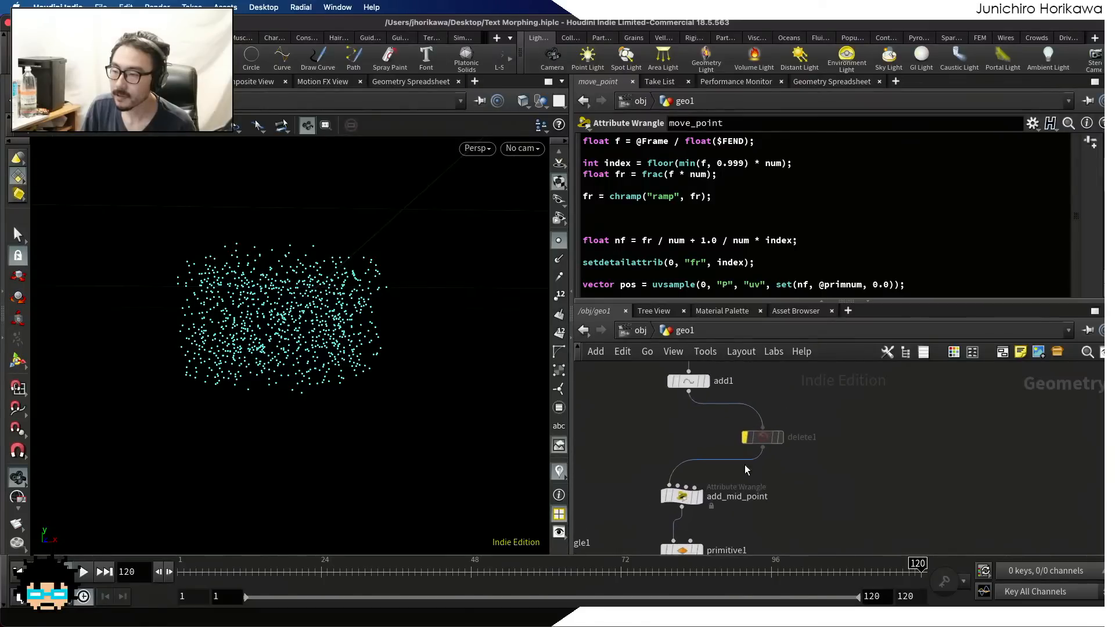
pyautogui.scroll(3, 743, 464)
pyautogui.click(744, 436)
pyautogui.scroll(-1, 681, 423)
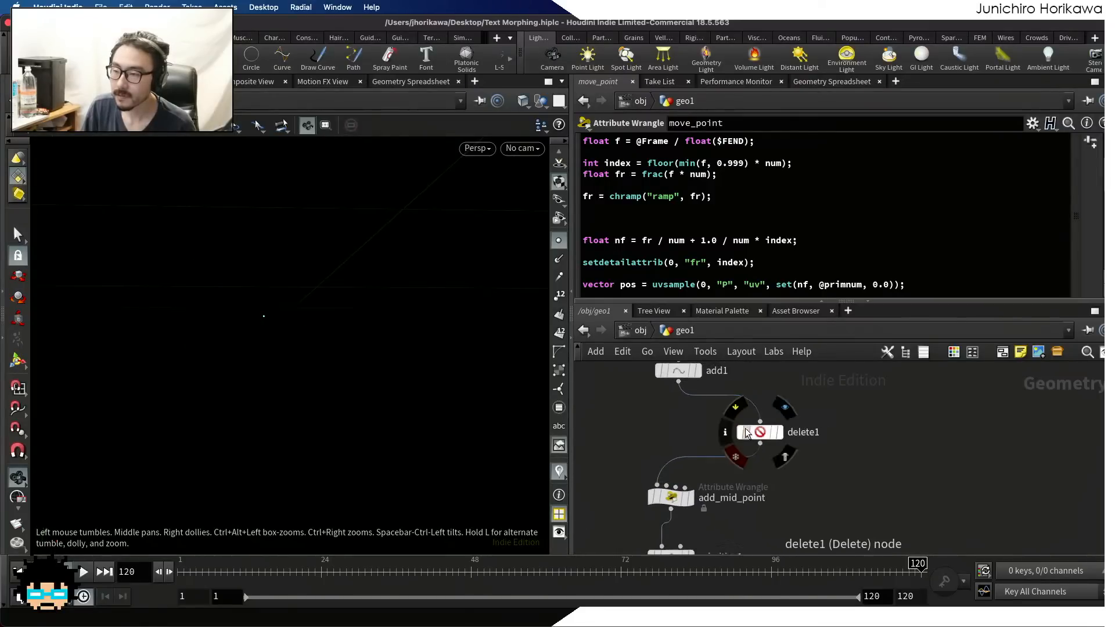
pyautogui.click(782, 432)
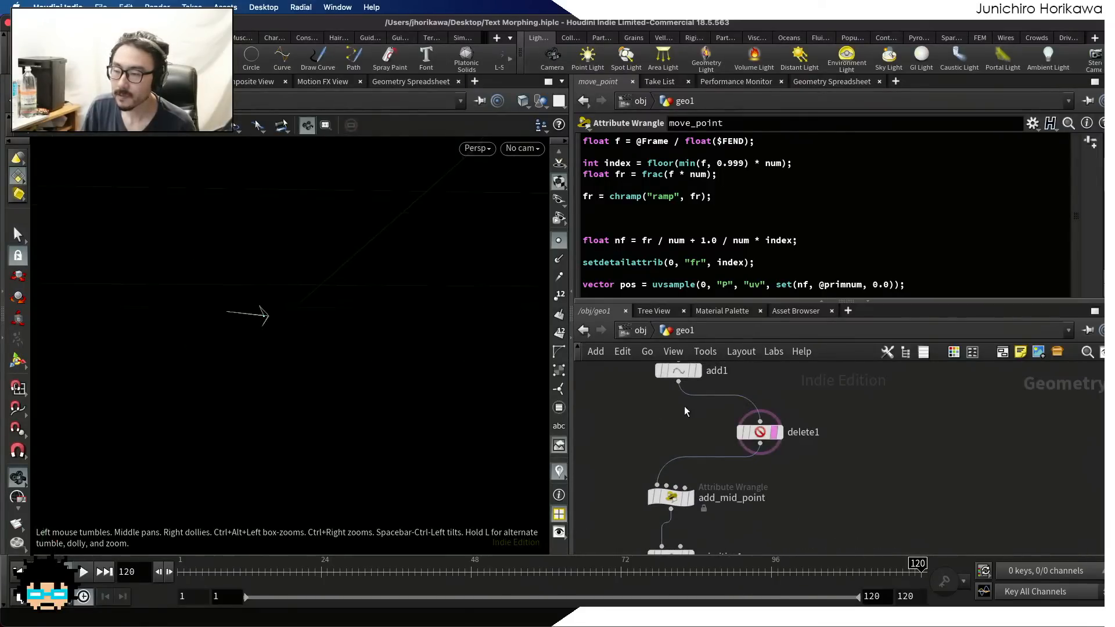
# Display the uv node's curve and examine the point travelling along it by playing and scrubbing the timeline to frame 119
pyautogui.scroll(-5, 709, 393)
pyautogui.scroll(6, 711, 481)
pyautogui.click(683, 475)
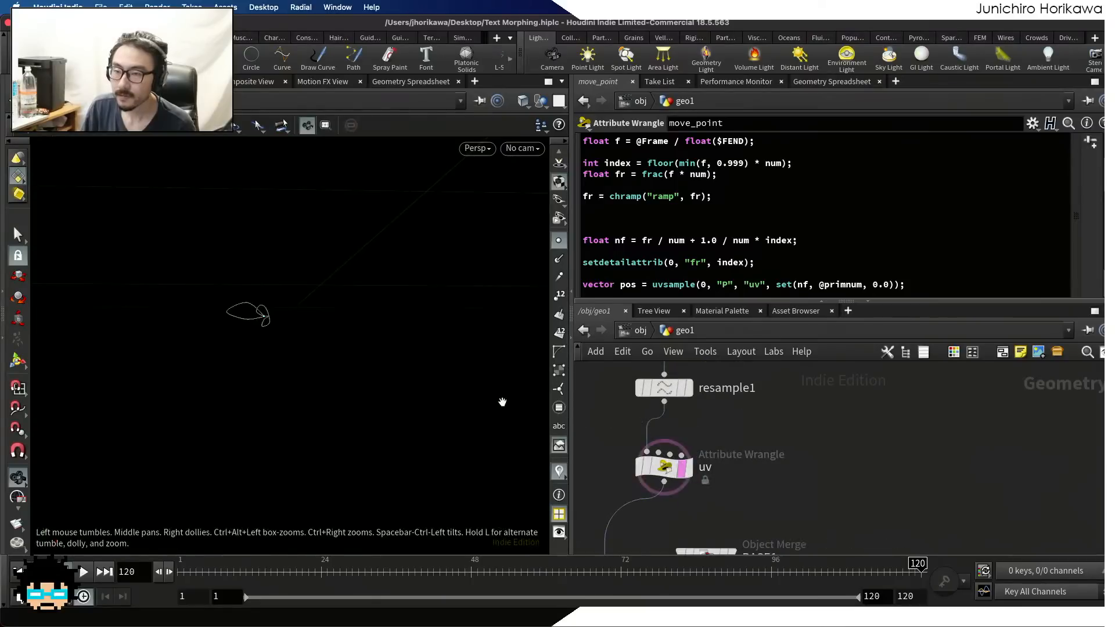
pyautogui.scroll(5, 256, 318)
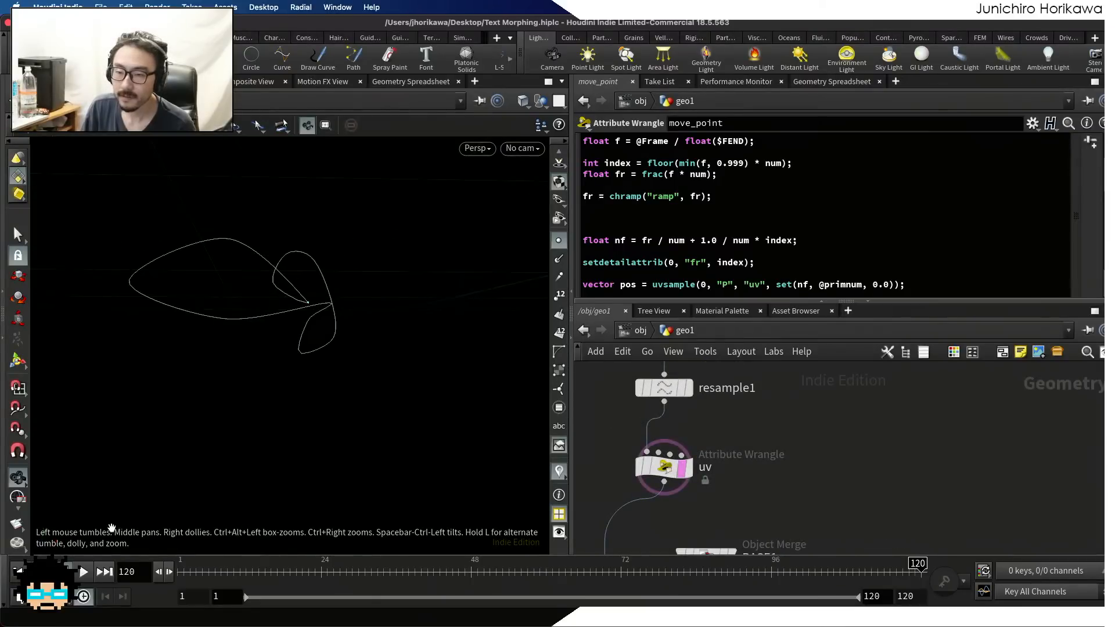
pyautogui.click(83, 572)
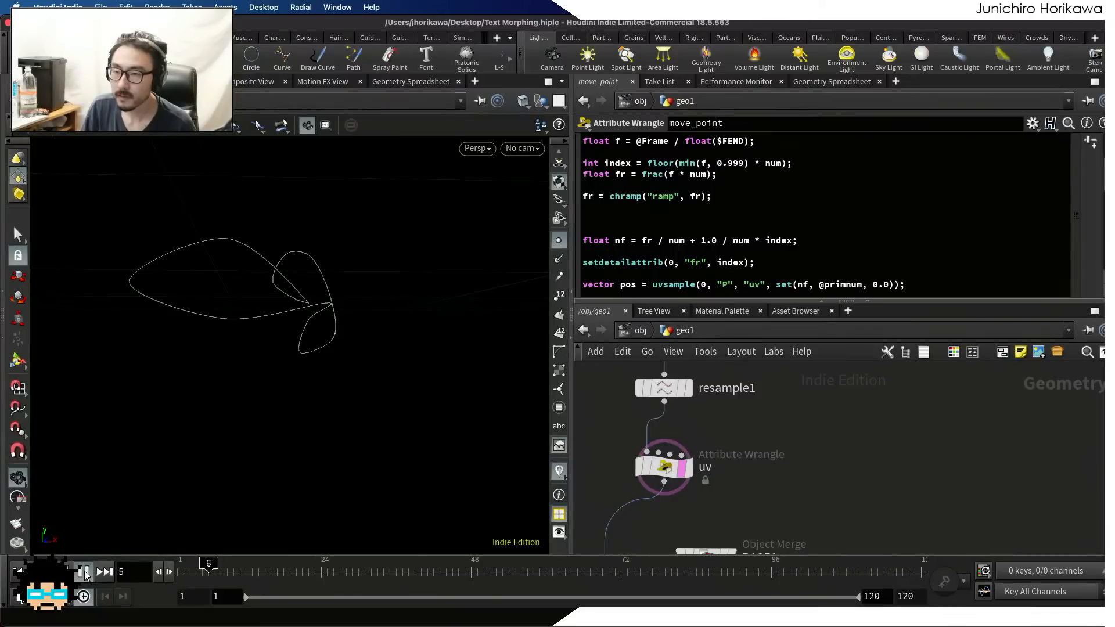
pyautogui.click(609, 566)
pyautogui.moveTo(609, 564); pyautogui.dragTo(932, 558)
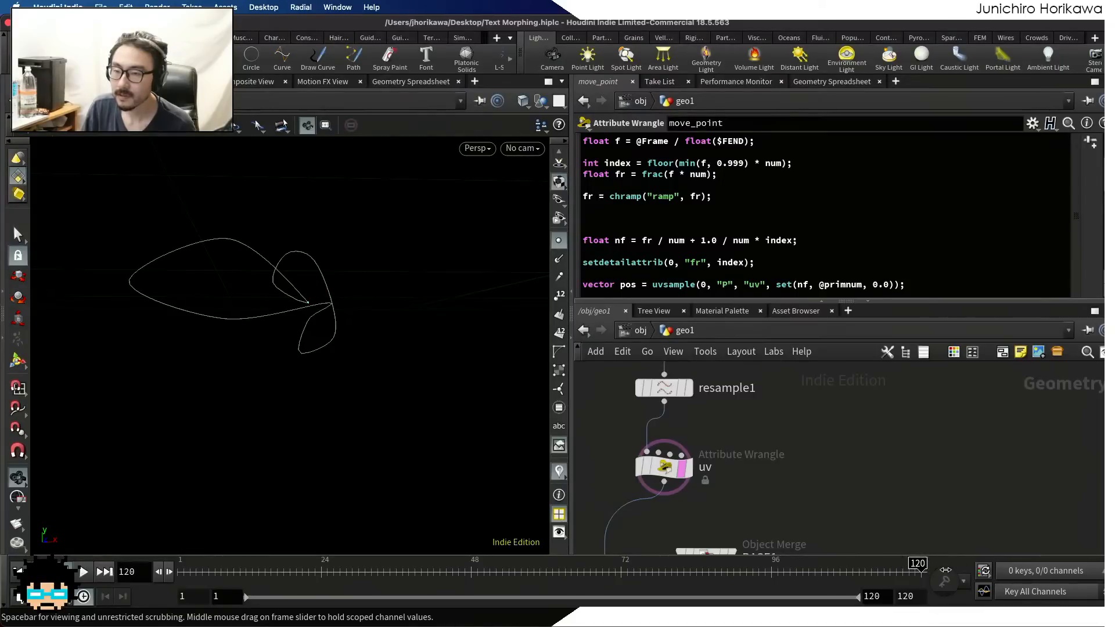
pyautogui.click(915, 571)
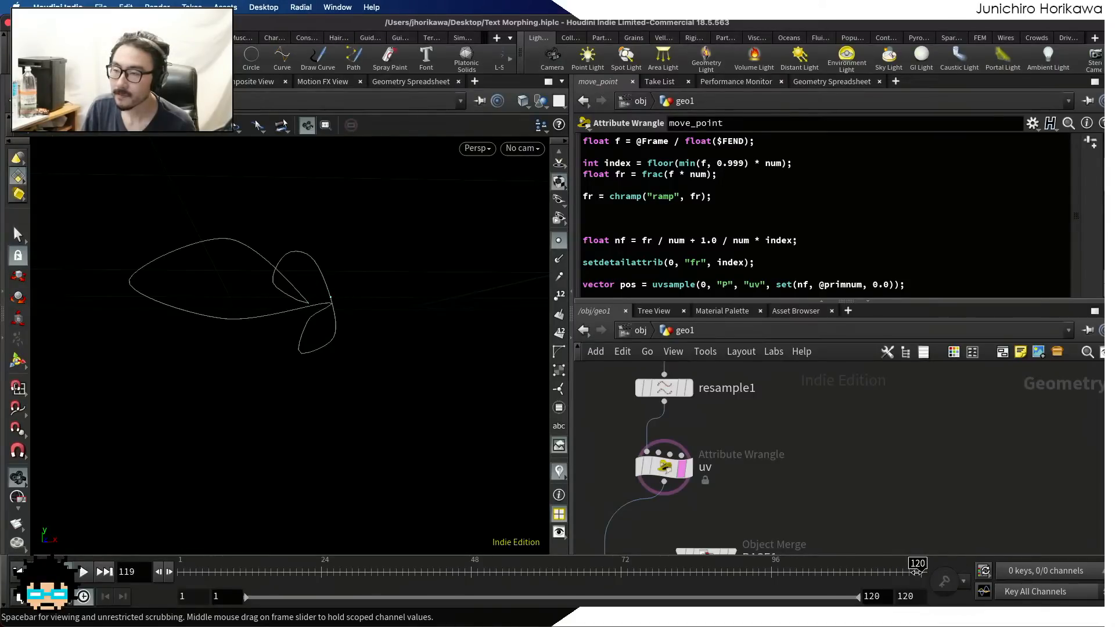
# Simplify move_point's index line to floor(f * num) by replacing the min(f, 0.999) term with f
pyautogui.scroll(2, 731, 238)
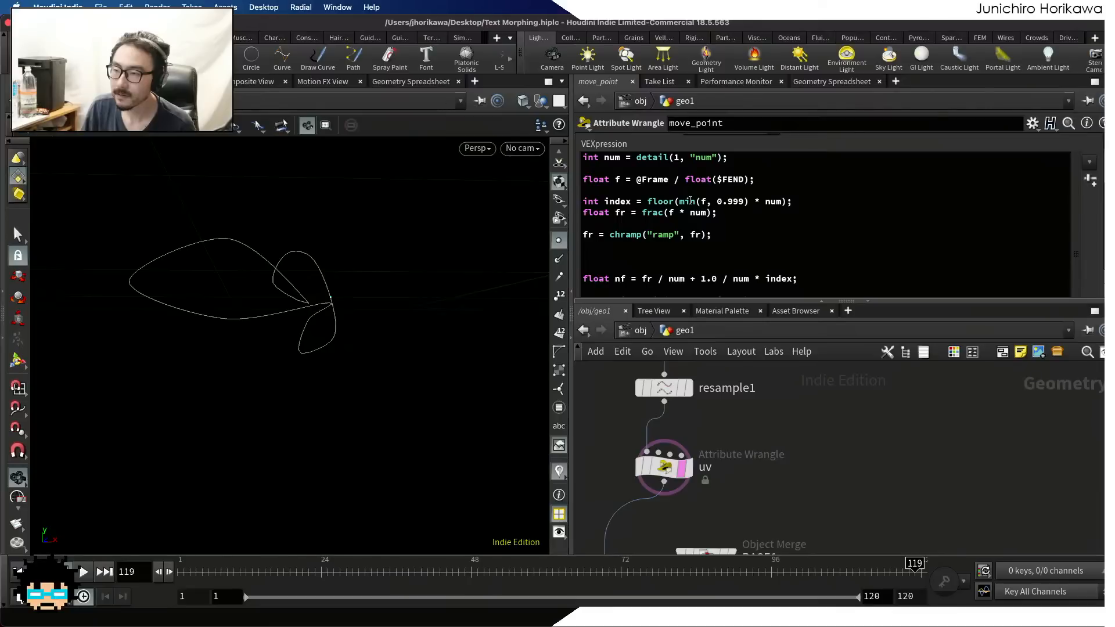
pyautogui.moveTo(677, 201); pyautogui.dragTo(746, 200)
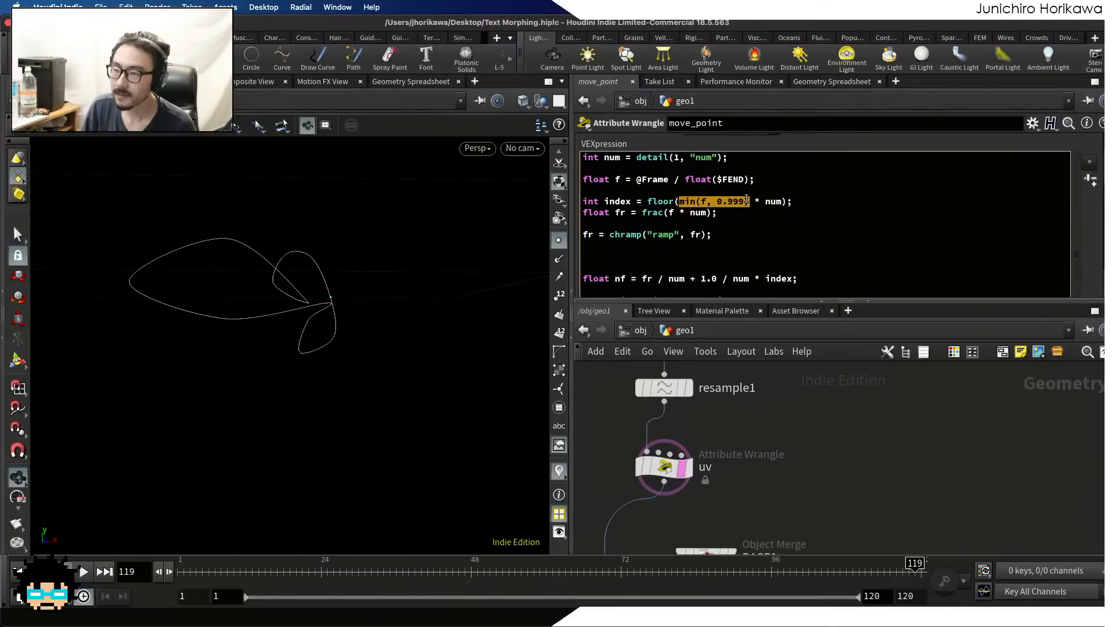
pyautogui.write('f')
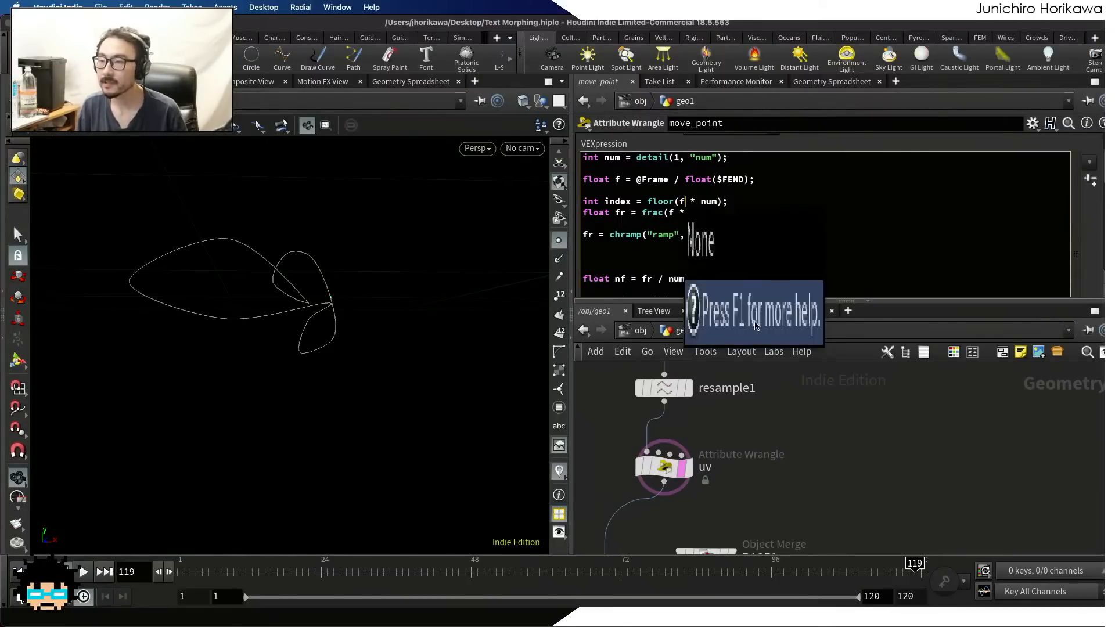
pyautogui.click(828, 455)
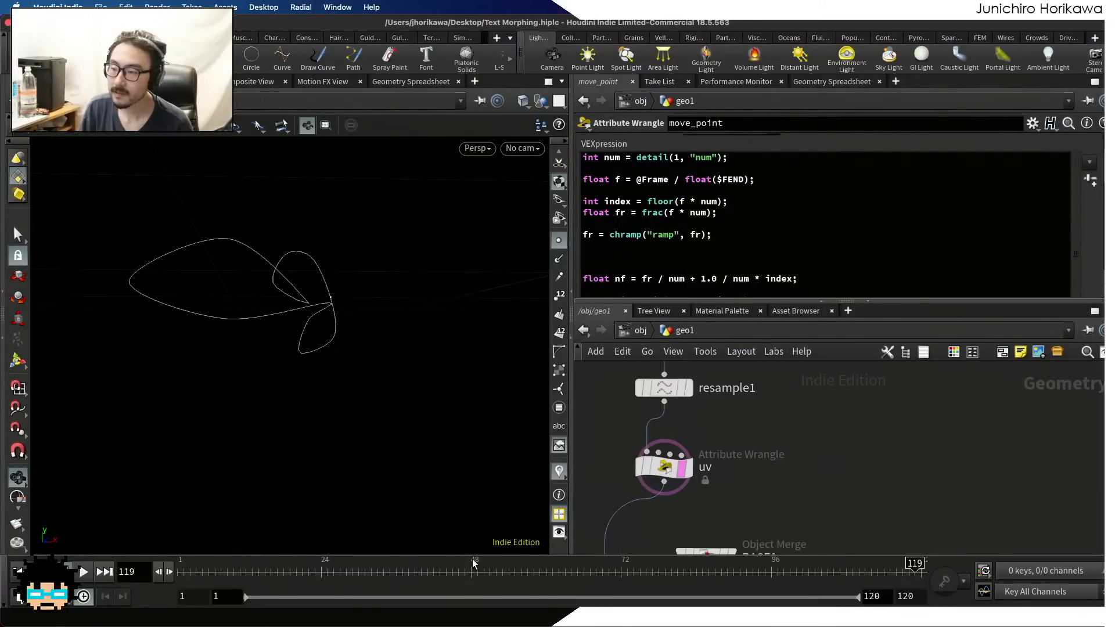
# Play and scrub the timeline to check how the single point follows the curve, reviewing f in the index line
pyautogui.click(83, 572)
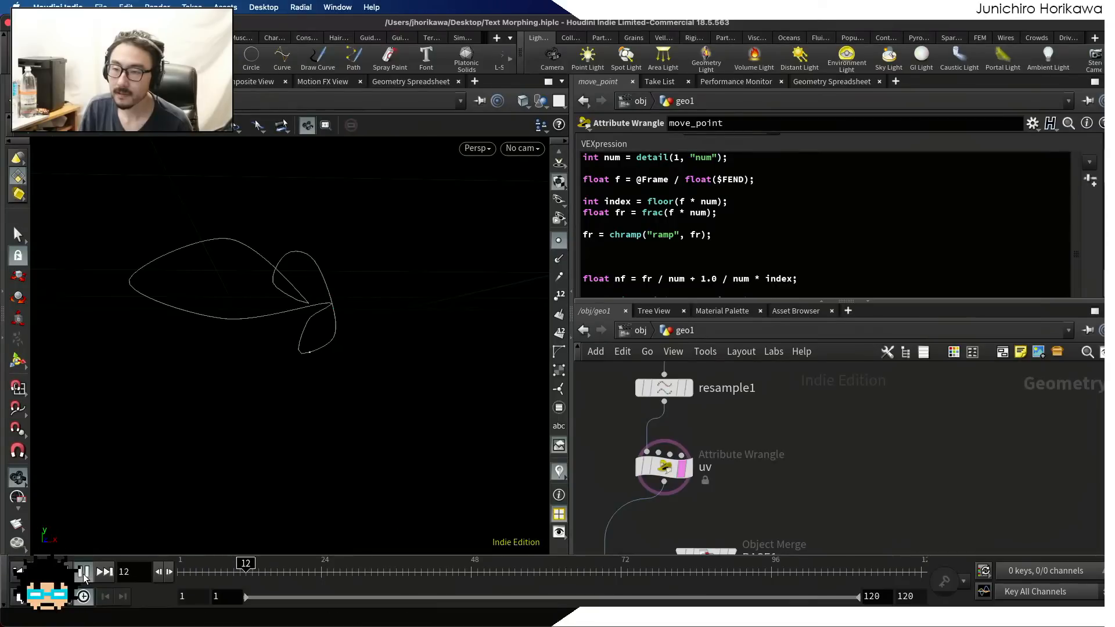
pyautogui.click(84, 572)
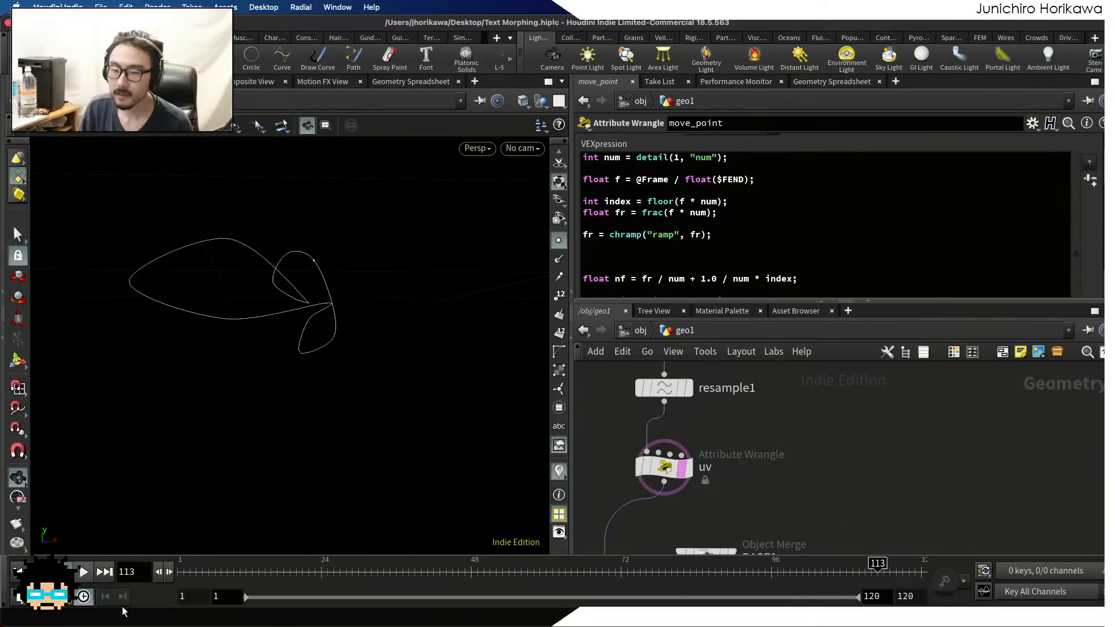
pyautogui.click(83, 572)
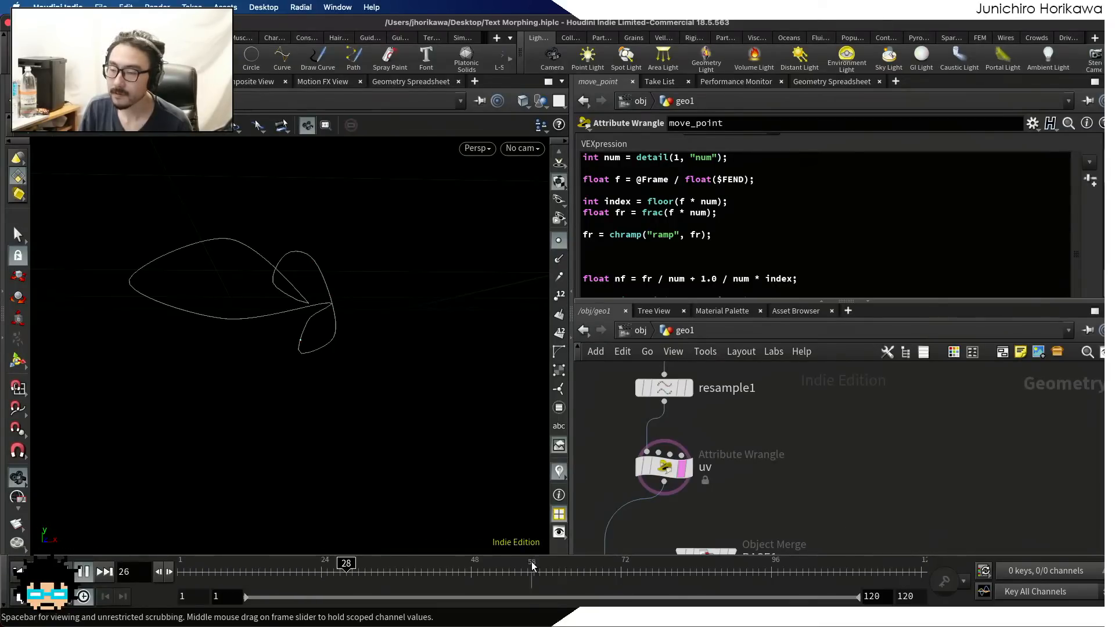
pyautogui.moveTo(868, 571)
pyautogui.mouseDown()
pyautogui.moveTo(911, 572)
pyautogui.moveTo(855, 572)
pyautogui.mouseUp()
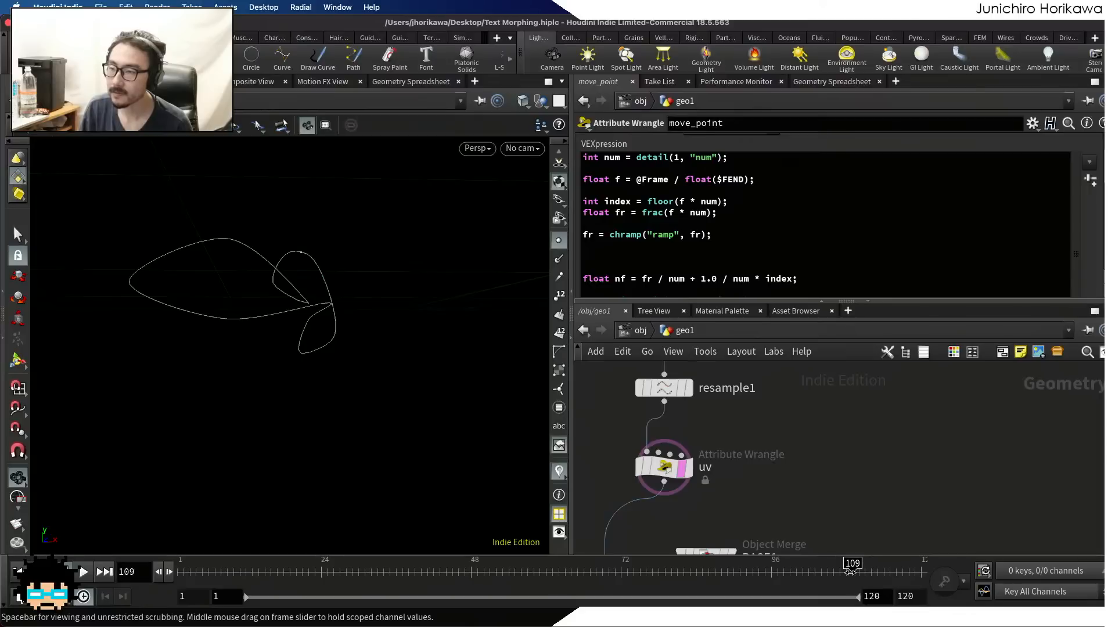
pyautogui.moveTo(729, 202); pyautogui.dragTo(684, 201)
pyautogui.click(678, 202)
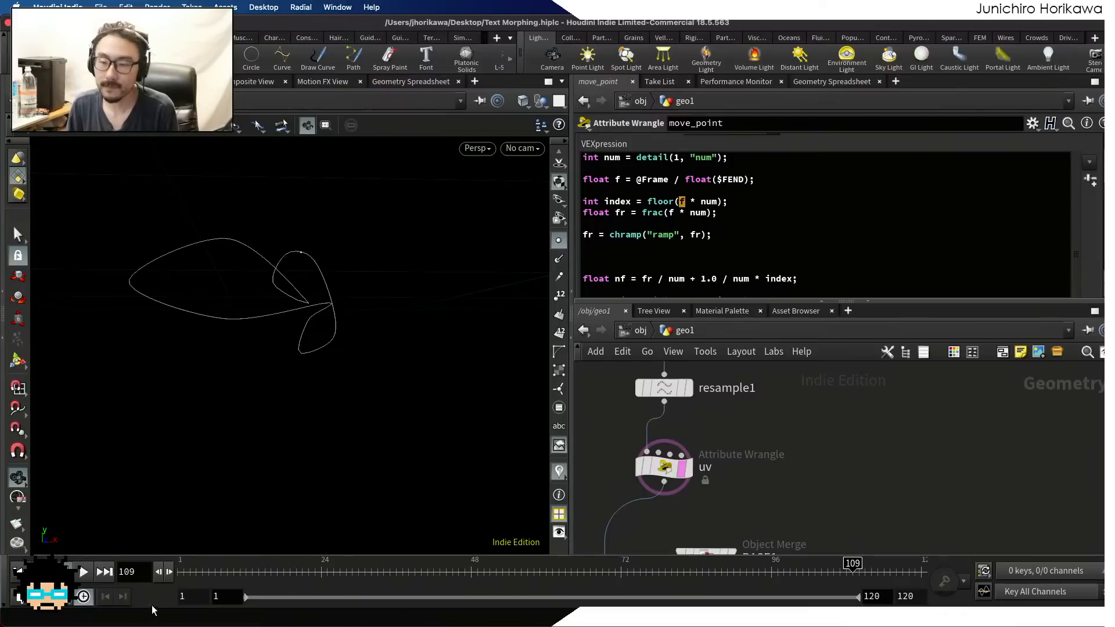
pyautogui.click(83, 572)
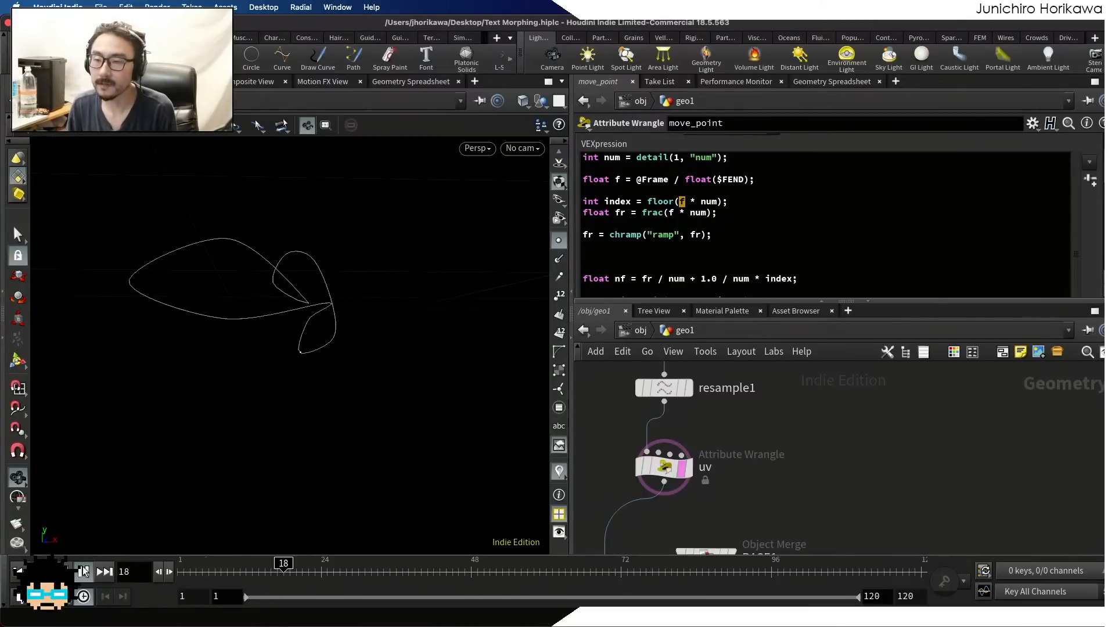
pyautogui.click(84, 571)
# Bypass the delete1 node above add_mid_point to restore all the curves
pyautogui.scroll(-8, 795, 465)
pyautogui.moveTo(799, 438); pyautogui.dragTo(794, 506, button='middle')
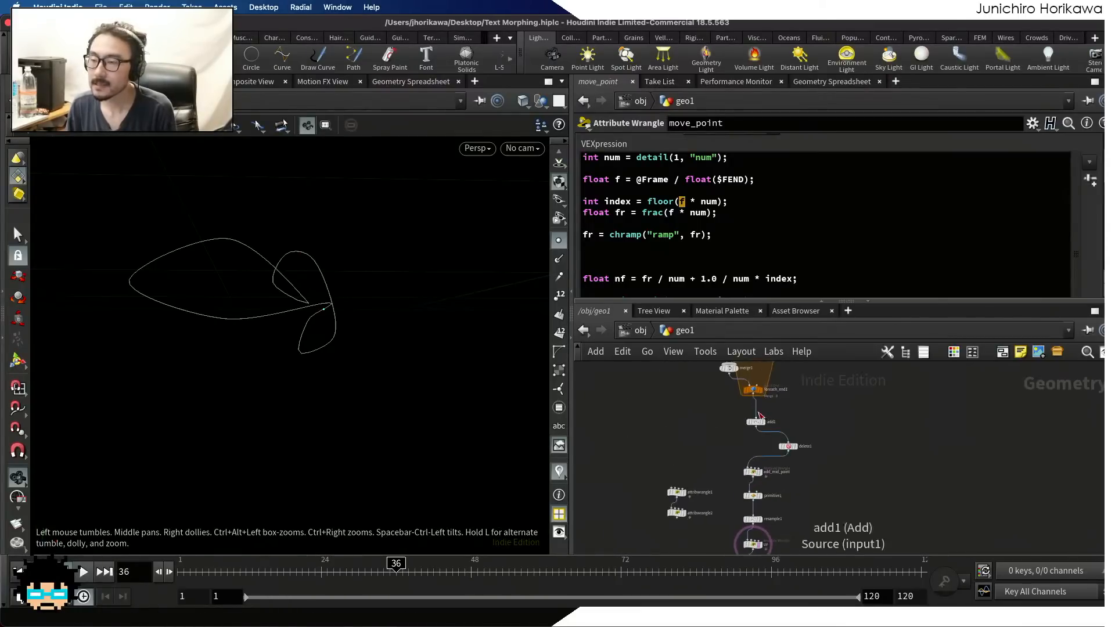
pyautogui.scroll(5, 768, 432)
pyautogui.click(795, 459)
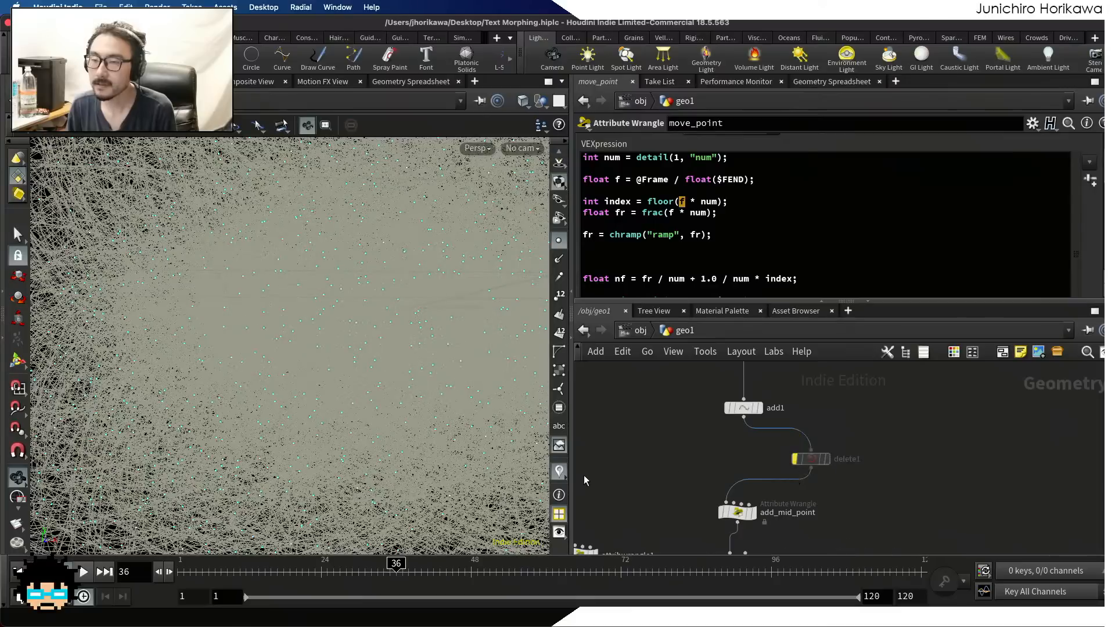
# Display the move_point node's result and play the animation with all points
pyautogui.scroll(-6, 710, 451)
pyautogui.scroll(10, 735, 510)
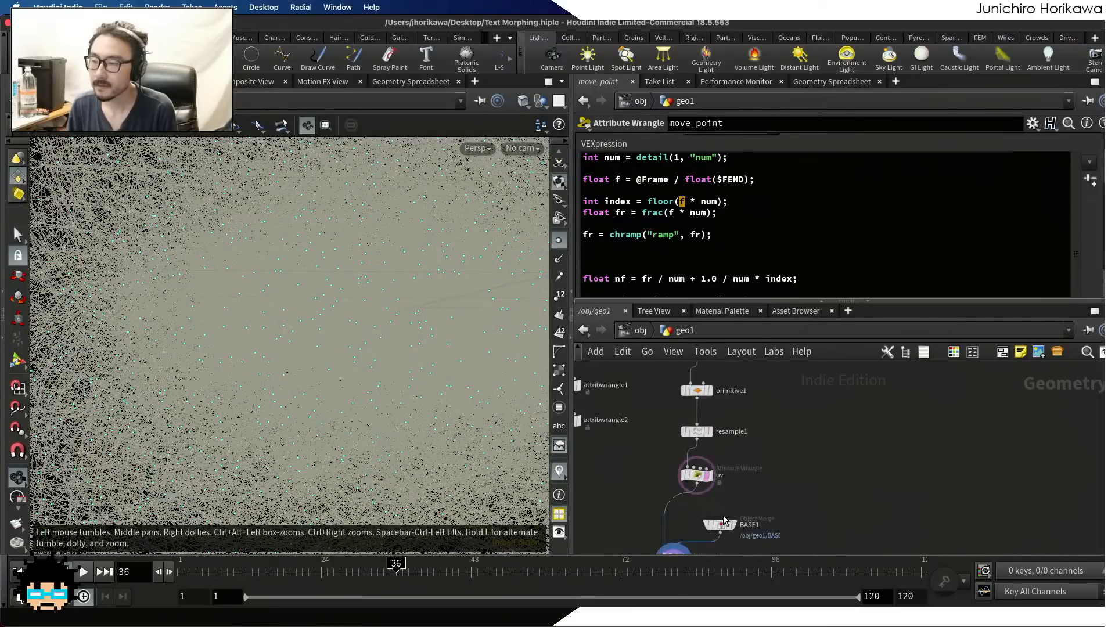
pyautogui.moveTo(739, 509); pyautogui.dragTo(762, 404, button='middle')
pyautogui.scroll(-5, 761, 404)
pyautogui.click(667, 488)
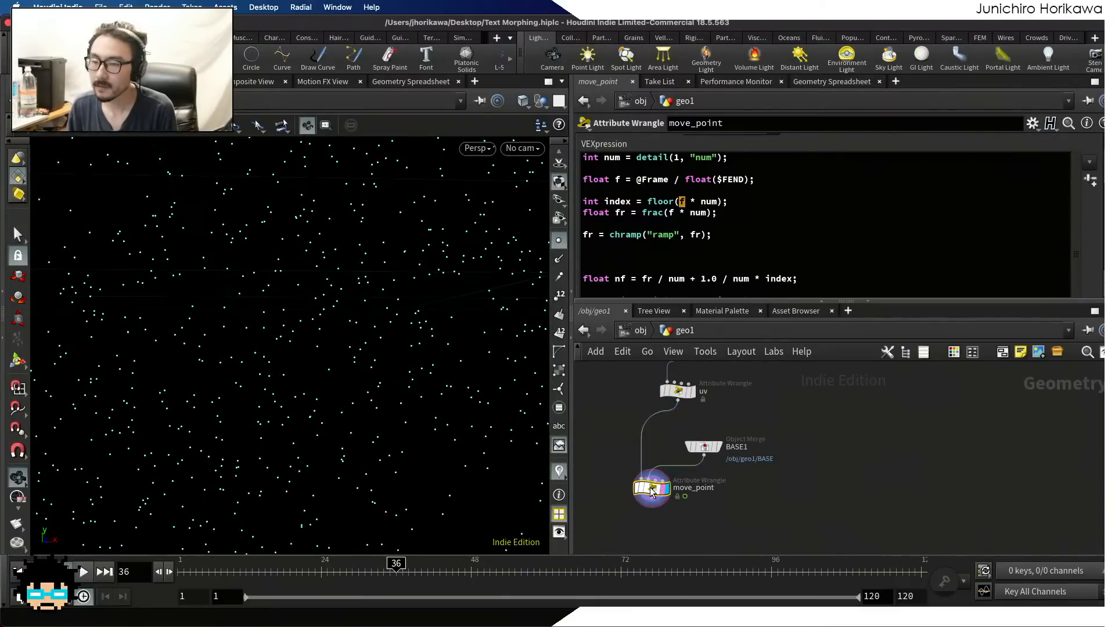
pyautogui.scroll(-3, 245, 451)
pyautogui.click(83, 571)
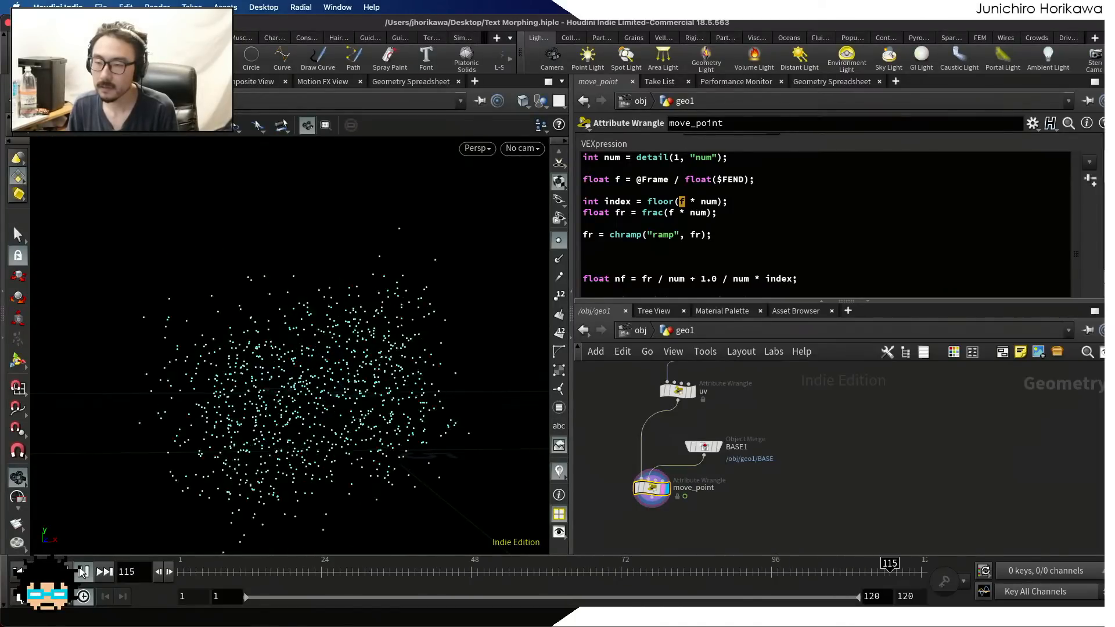
# Stop the playback and display scatter1's result inside the for-each loop to examine the points scattered over the text
pyautogui.click(83, 572)
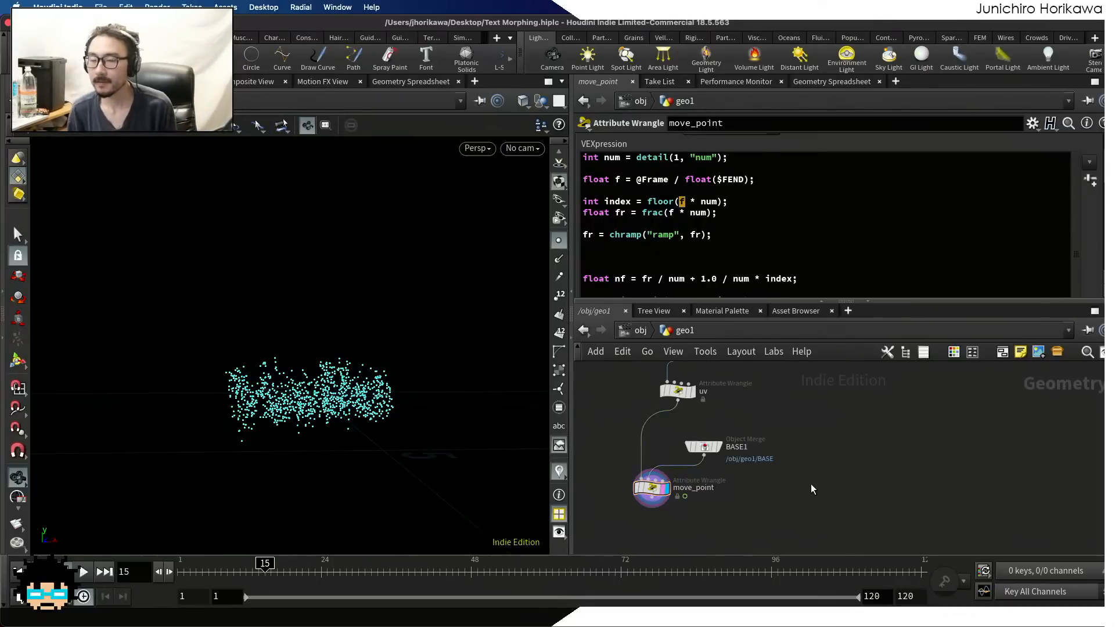
pyautogui.scroll(-3, 811, 483)
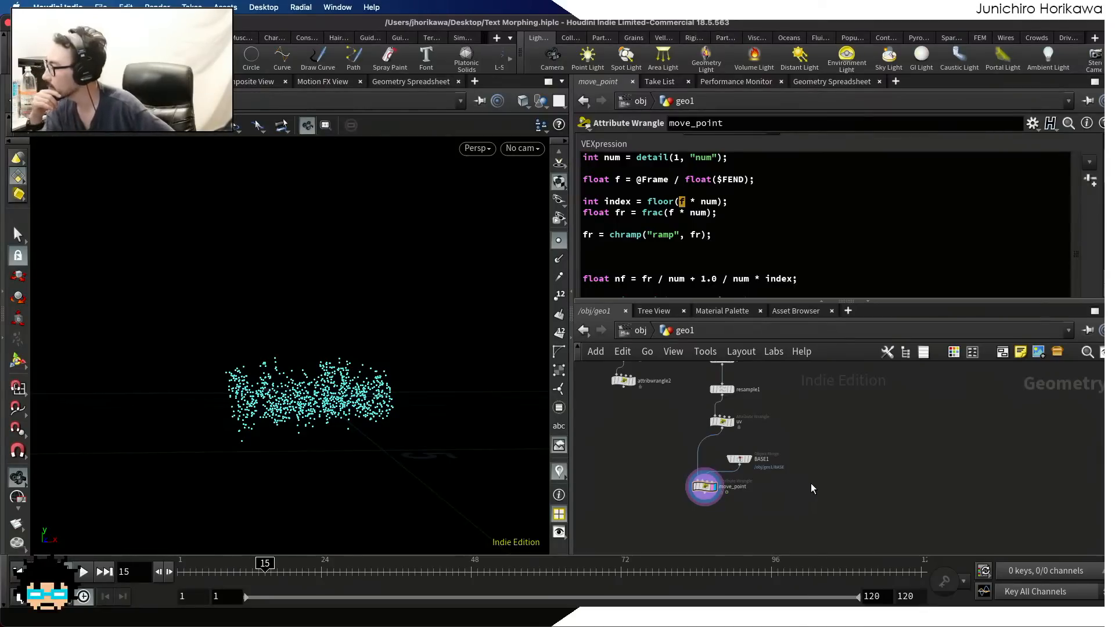
pyautogui.scroll(5, 810, 483)
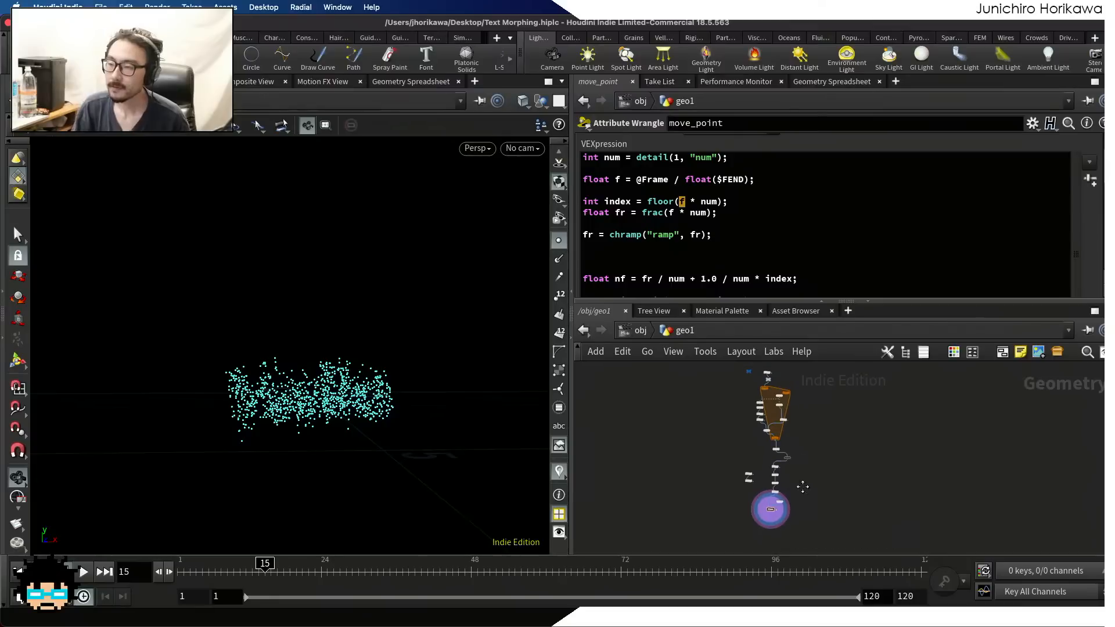
pyautogui.scroll(3, 813, 441)
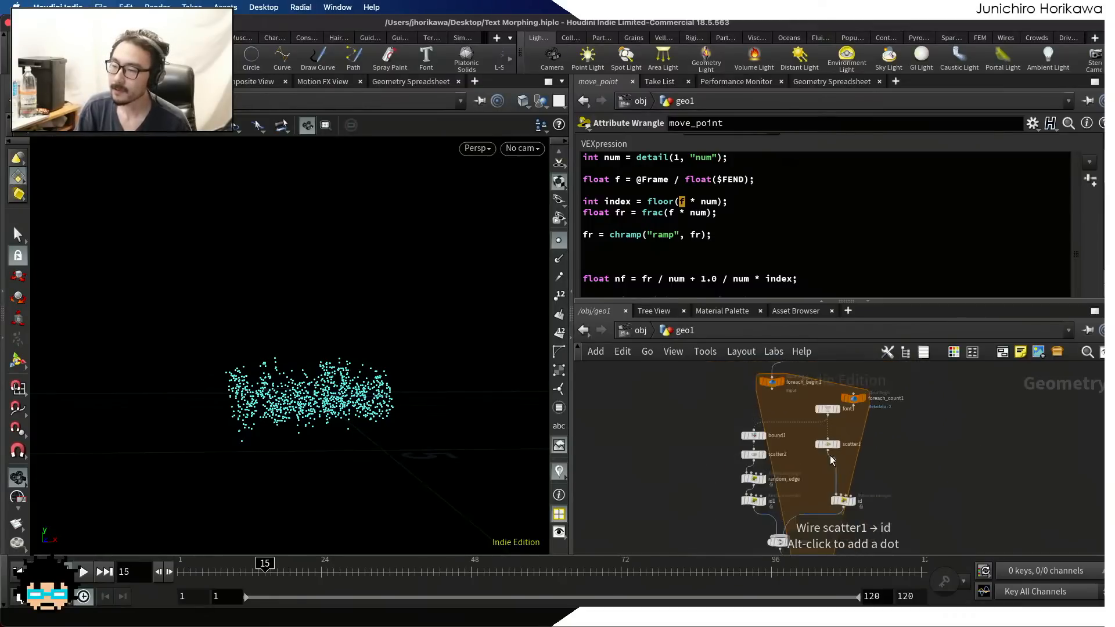
pyautogui.scroll(4, 811, 447)
pyautogui.scroll(-5, 809, 447)
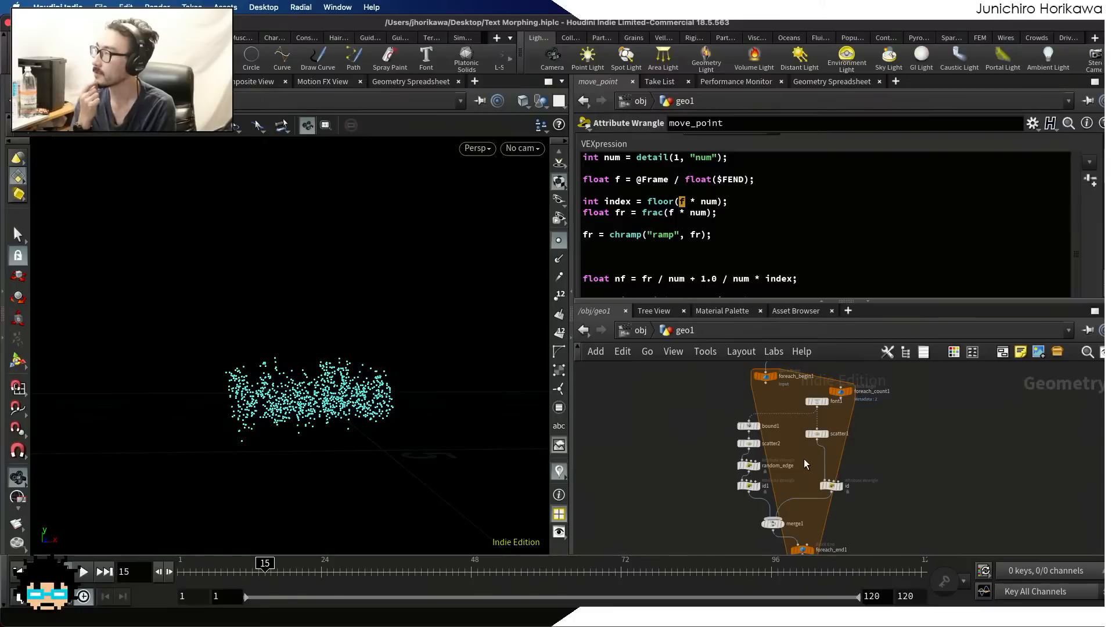
pyautogui.scroll(5, 822, 452)
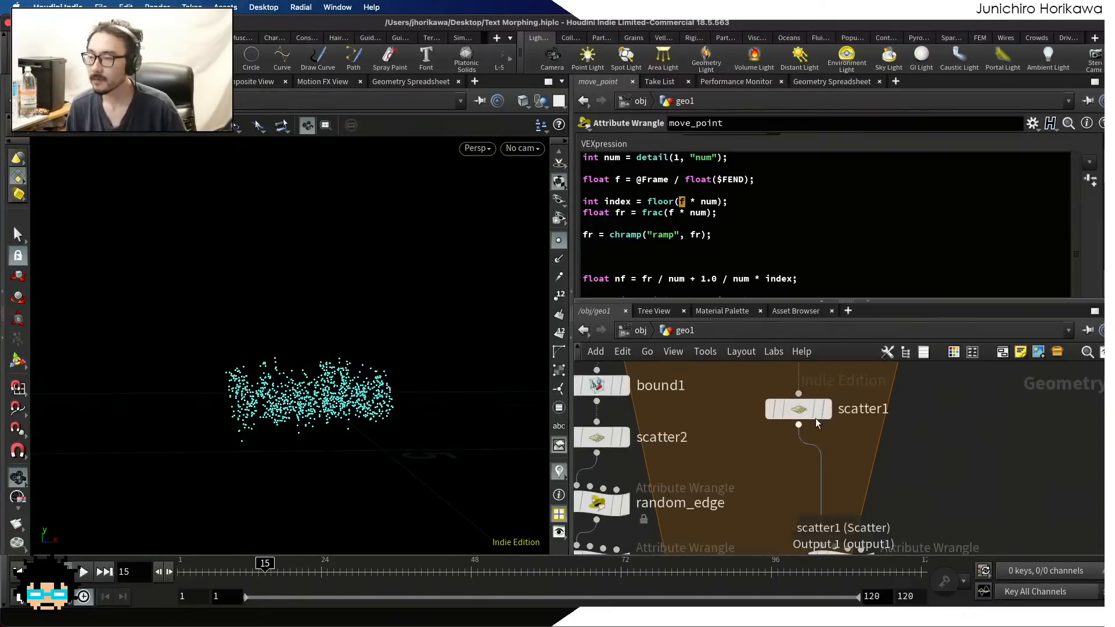
pyautogui.click(825, 409)
pyautogui.scroll(-3, 240, 372)
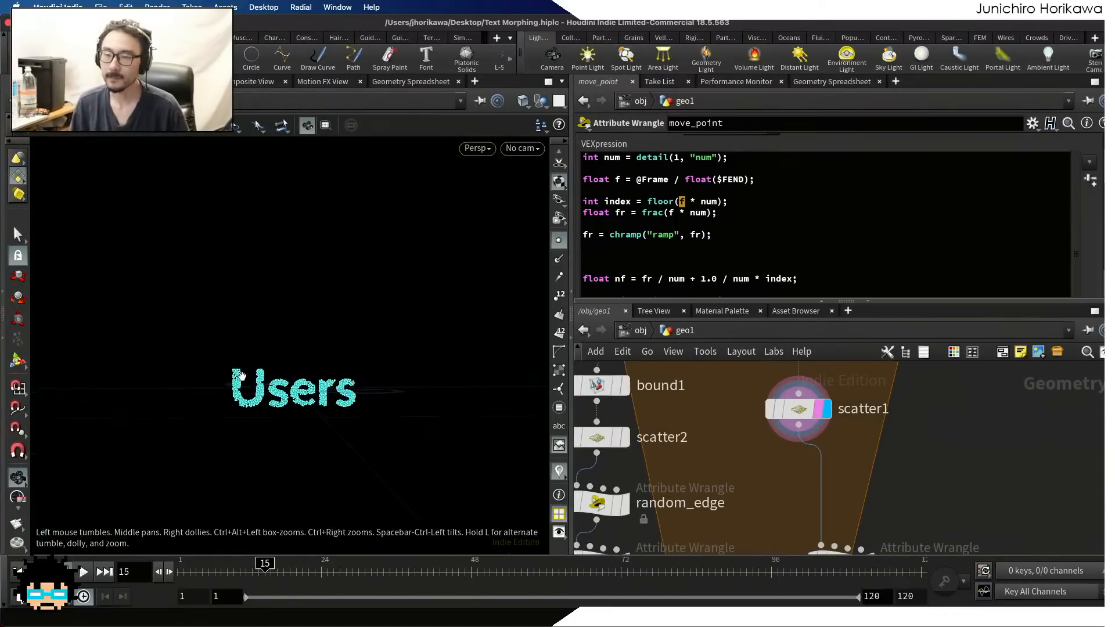
pyautogui.scroll(8, 249, 366)
pyautogui.scroll(-2, 258, 354)
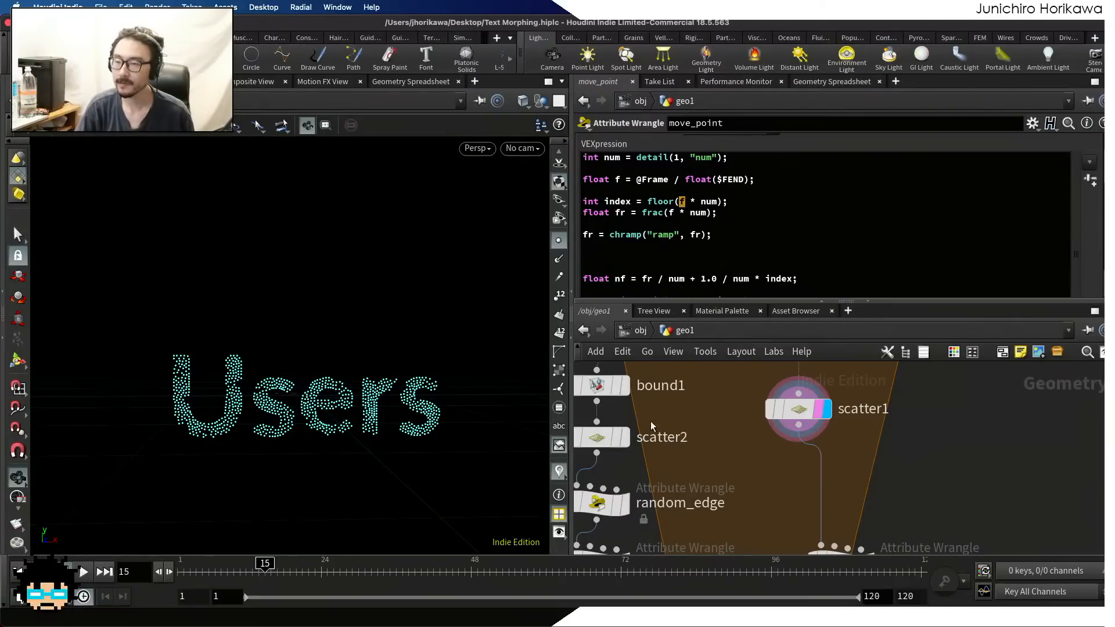
pyautogui.scroll(-10, 692, 410)
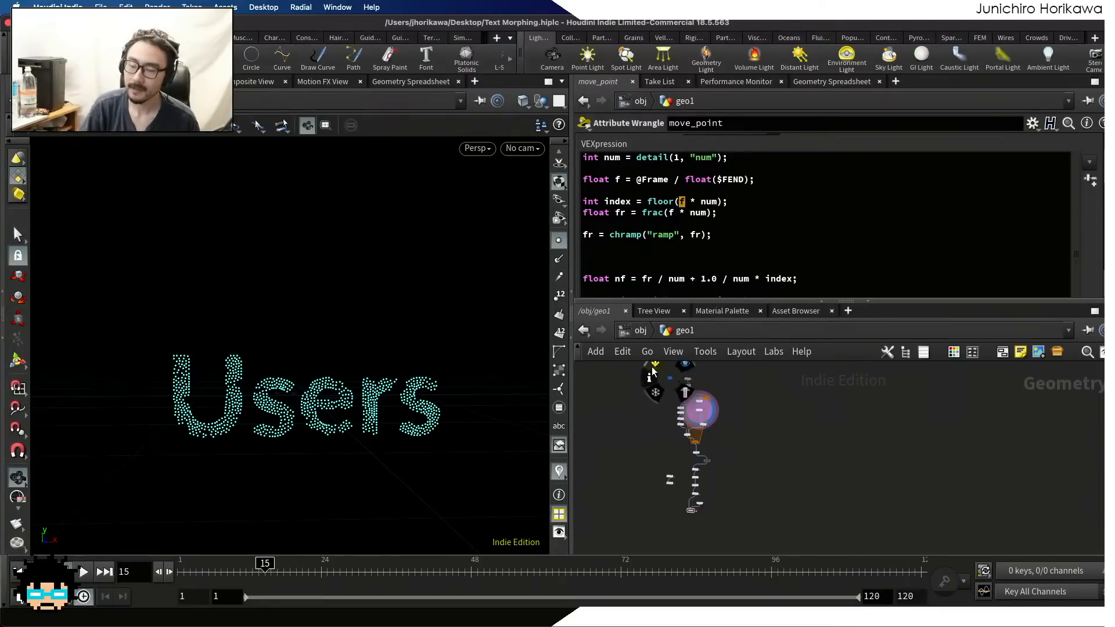
pyautogui.moveTo(403, 350); pyautogui.dragTo(286, 366)
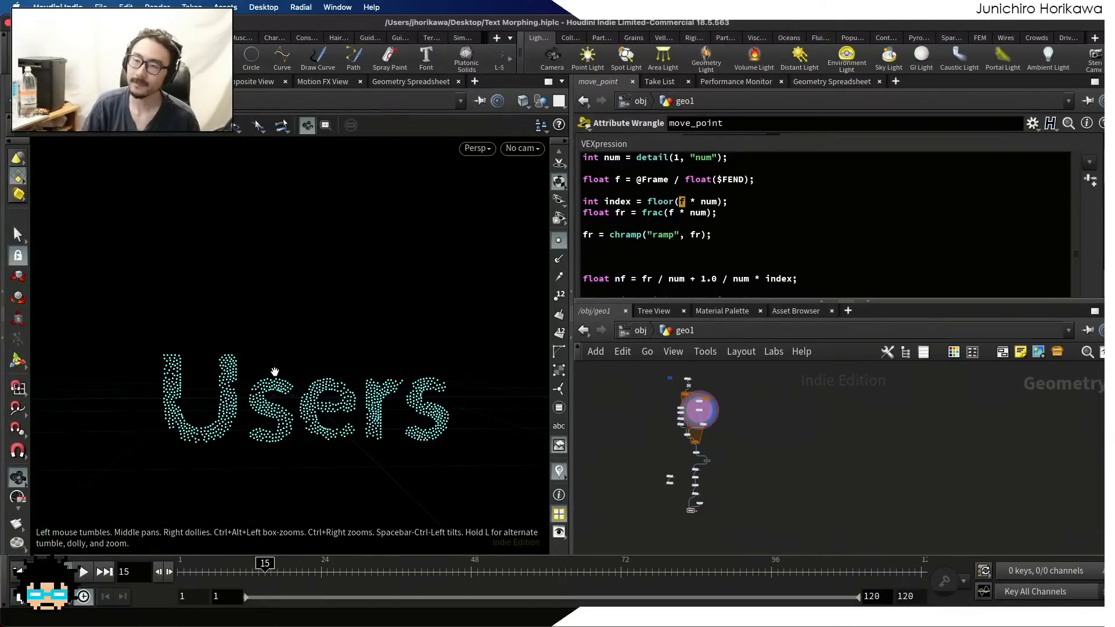
pyautogui.moveTo(240, 411); pyautogui.dragTo(199, 356)
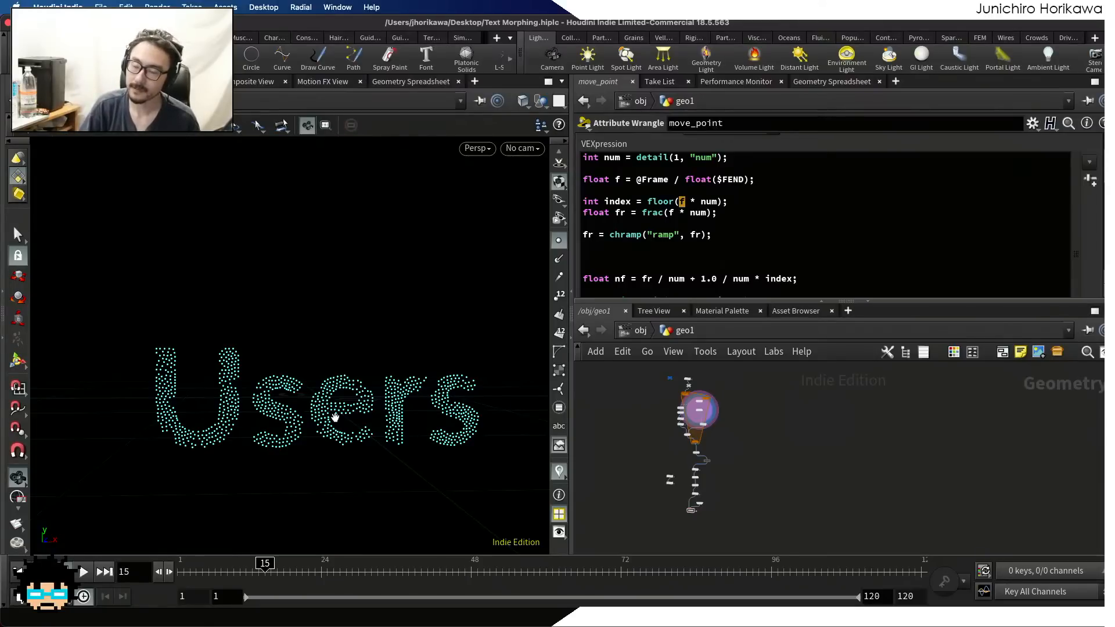
# Move the scatter1 node so it lines up directly above the id wrangle in the for-each loop
pyautogui.scroll(1, 705, 405)
pyautogui.scroll(5, 704, 405)
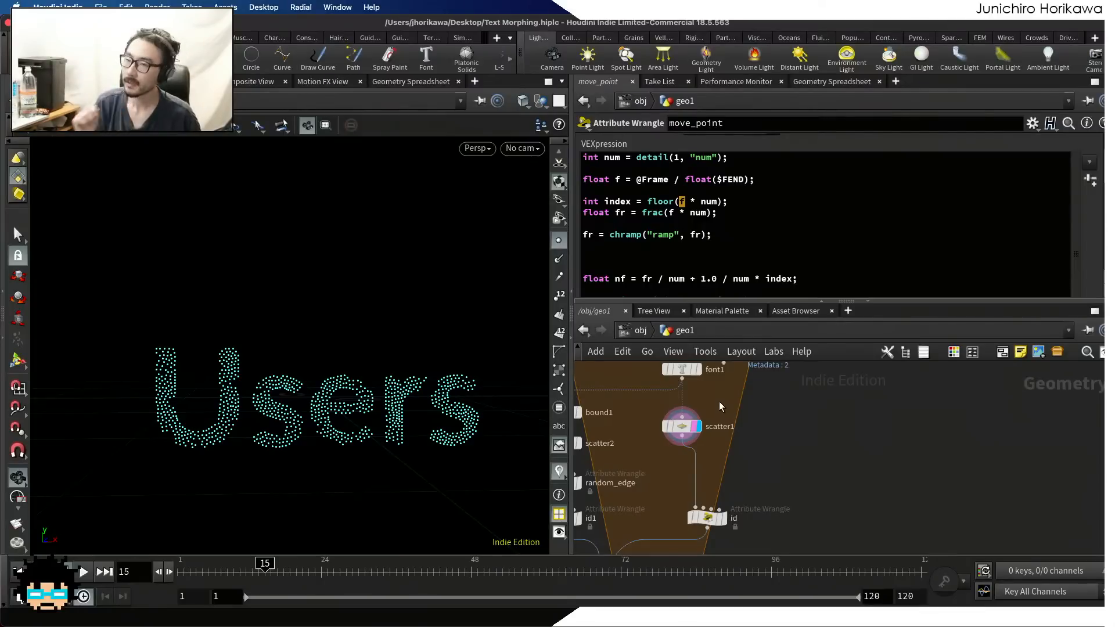
pyautogui.scroll(-4, 751, 426)
pyautogui.scroll(6, 728, 467)
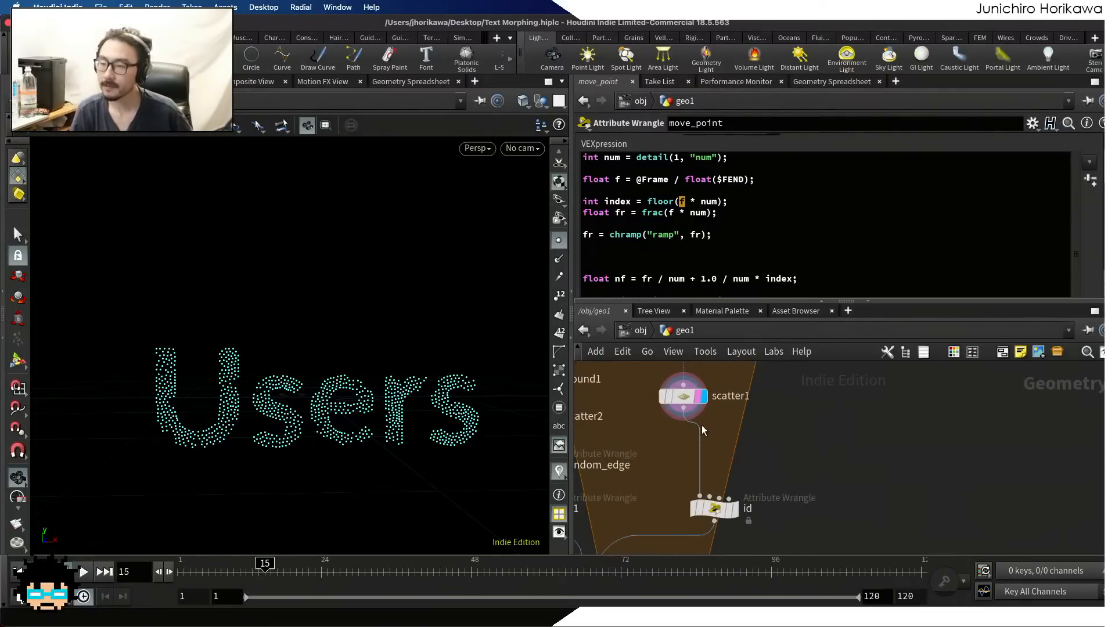
pyautogui.moveTo(689, 399); pyautogui.dragTo(721, 400)
pyautogui.moveTo(771, 442); pyautogui.dragTo(818, 467, button='middle')
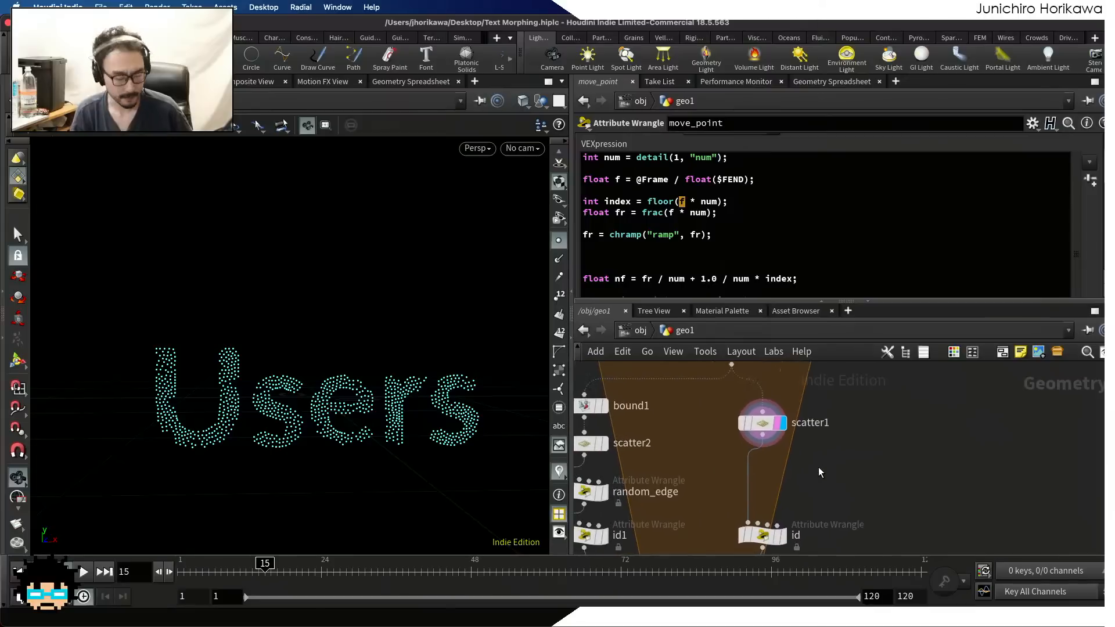
# Display font1's text geometry and open its parameters to examine the font and text expression
pyautogui.scroll(-3, 817, 467)
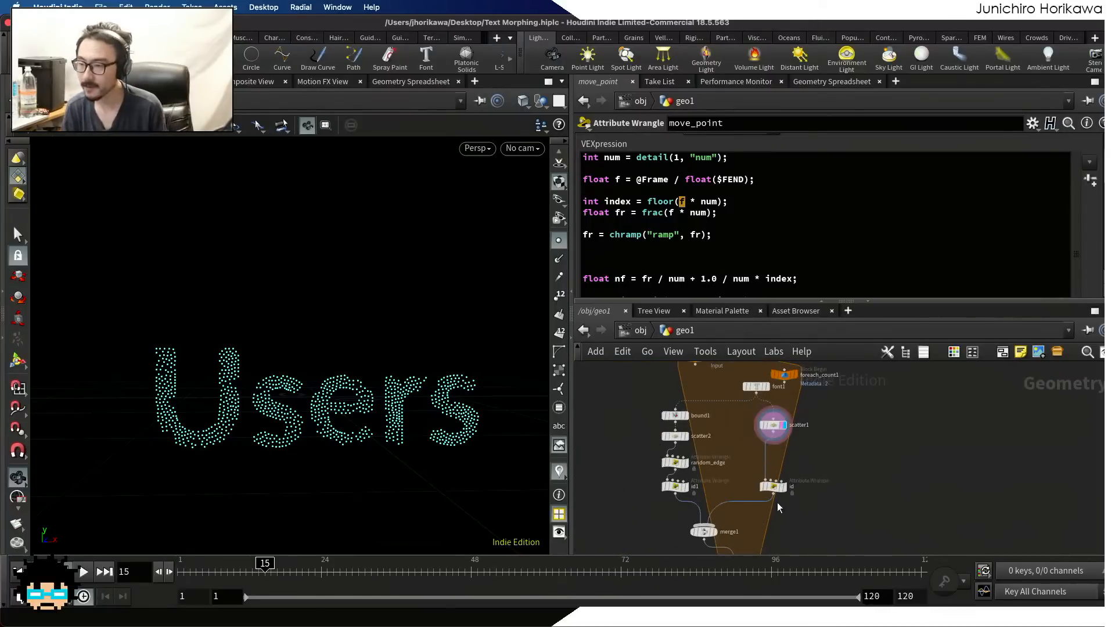
pyautogui.scroll(4, 758, 444)
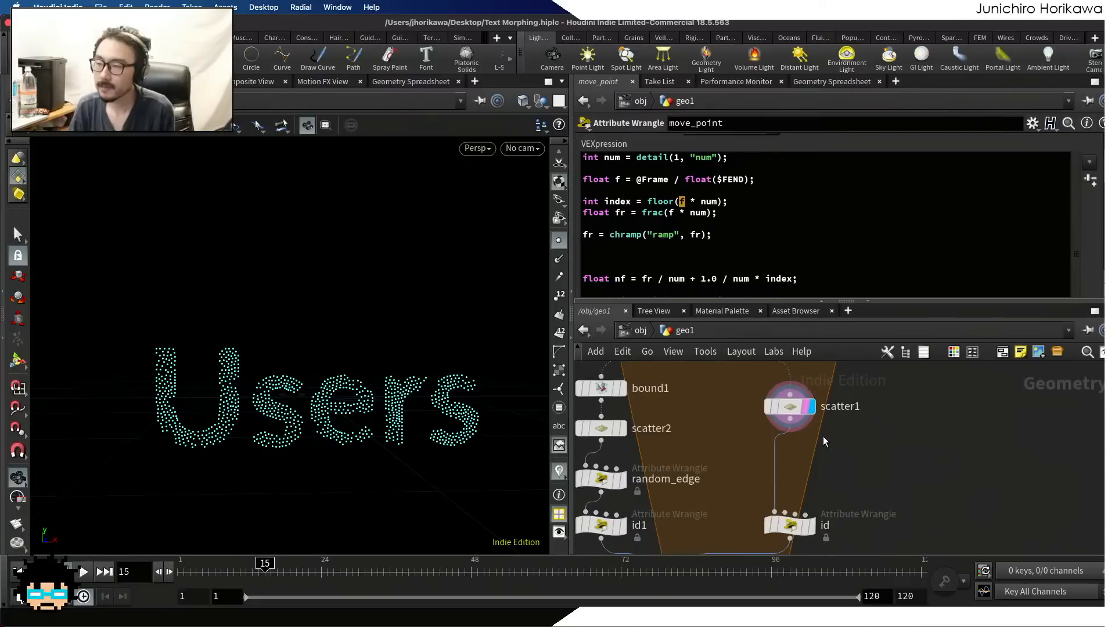
pyautogui.moveTo(823, 433); pyautogui.dragTo(825, 516, button='middle')
pyautogui.scroll(2, 797, 445)
pyautogui.click(776, 410)
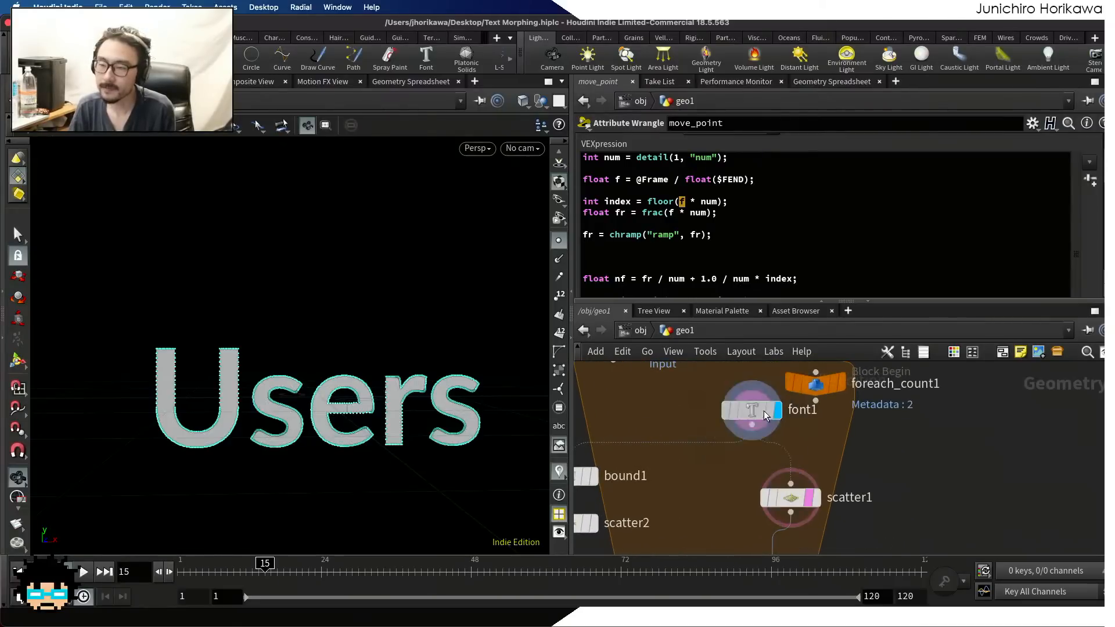
pyautogui.click(765, 414)
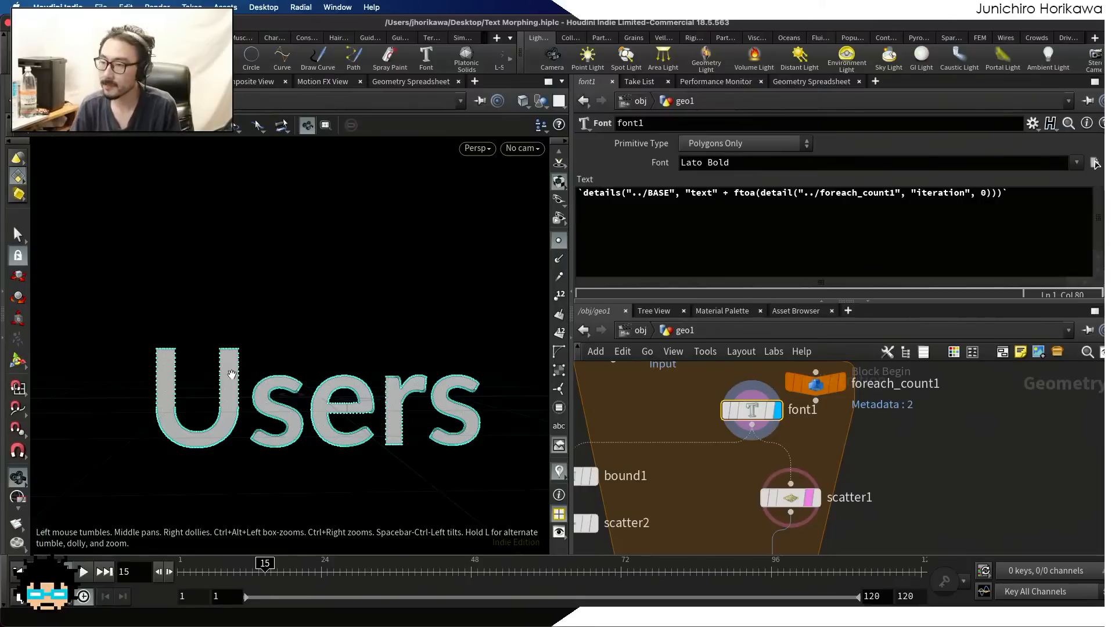
# Tidy the loop's network layout by moving font1 clear of foreach_count1 and raising foreach_count1 level with foreach_begin1
pyautogui.moveTo(753, 412); pyautogui.dragTo(746, 428)
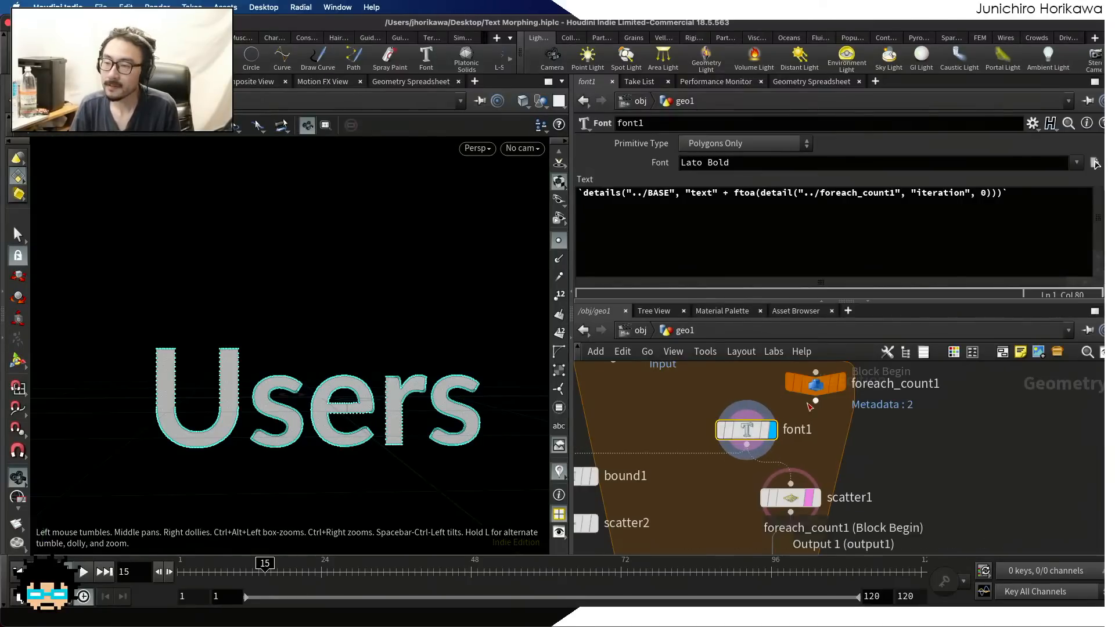
pyautogui.moveTo(821, 414); pyautogui.dragTo(825, 462, button='middle')
pyautogui.scroll(1, 825, 460)
pyautogui.moveTo(827, 426); pyautogui.dragTo(854, 373)
pyautogui.scroll(1, 755, 472)
pyautogui.moveTo(747, 478); pyautogui.dragTo(757, 458)
pyautogui.scroll(-5, 758, 428)
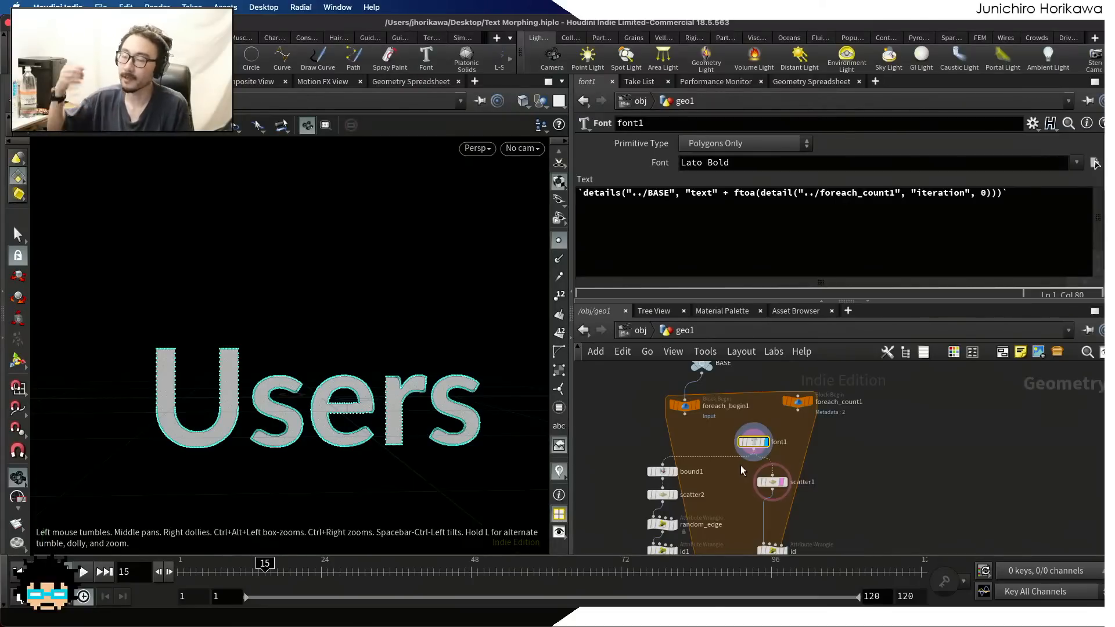
pyautogui.scroll(-3, 740, 465)
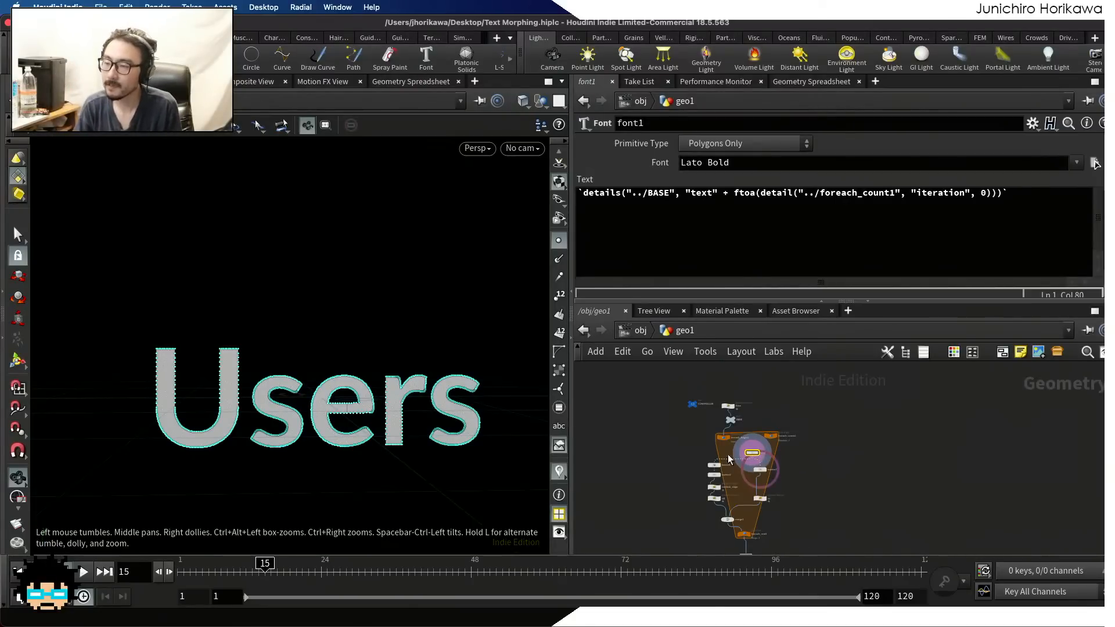
# Display the move_point node's result, rewind to frame 1, and play the morph before pausing it
pyautogui.moveTo(758, 498)
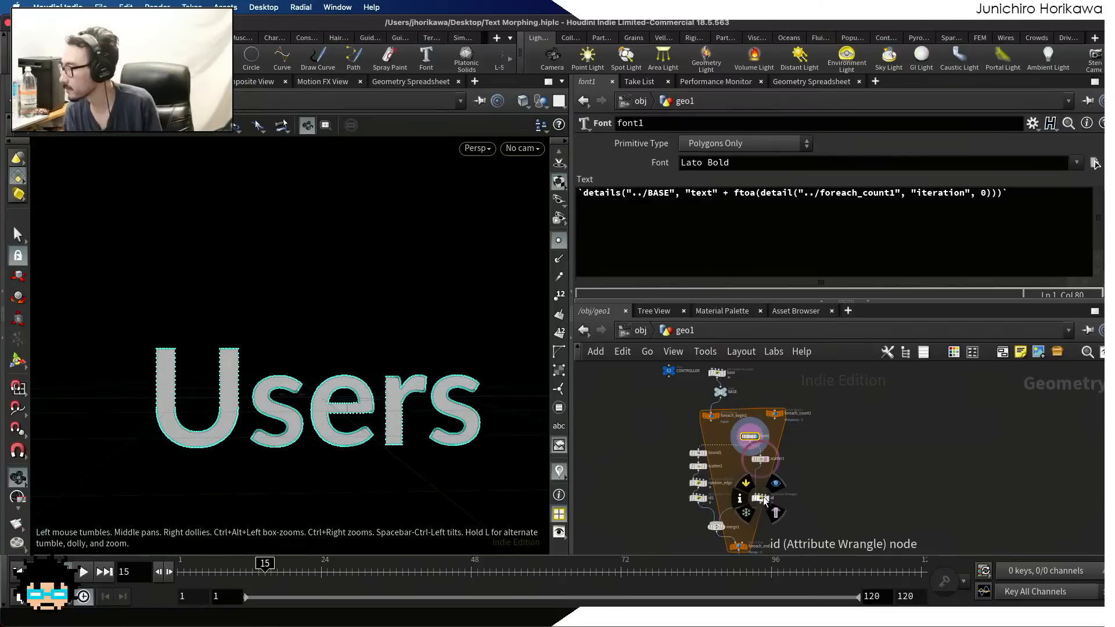
pyautogui.scroll(2, 767, 465)
pyautogui.scroll(-3, 767, 461)
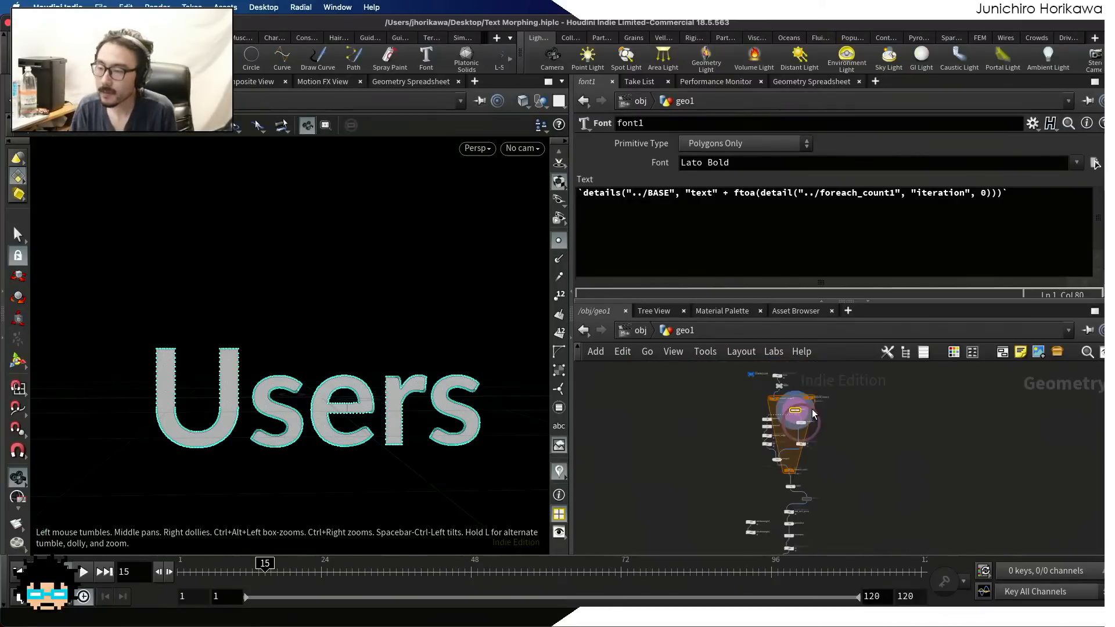
pyautogui.scroll(3, 761, 499)
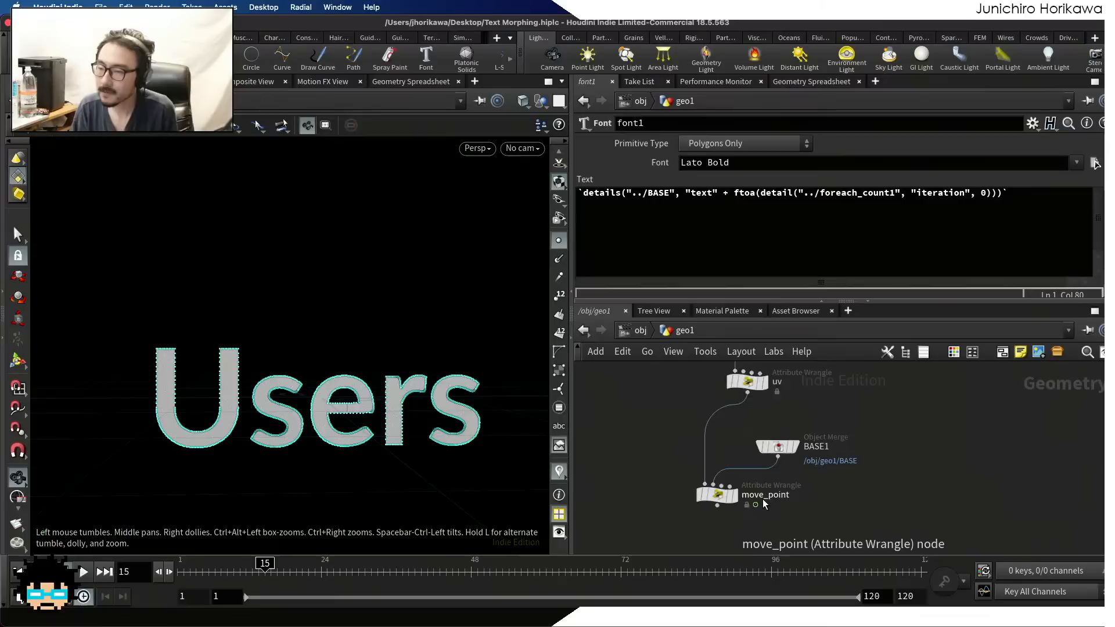
pyautogui.click(727, 496)
pyautogui.moveTo(294, 566); pyautogui.dragTo(180, 566)
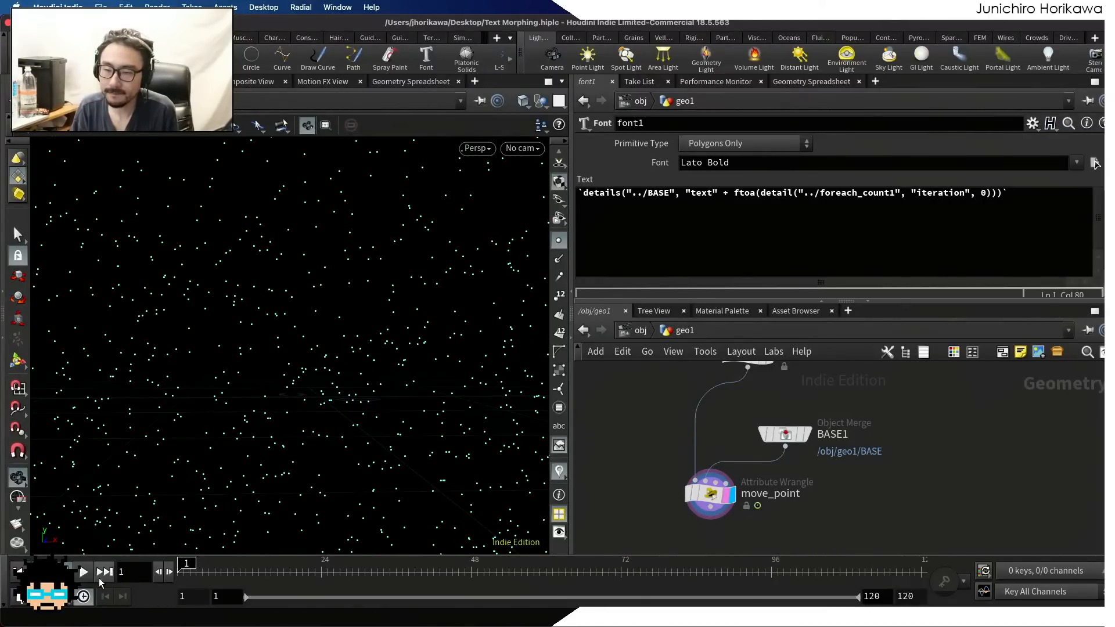
pyautogui.click(78, 573)
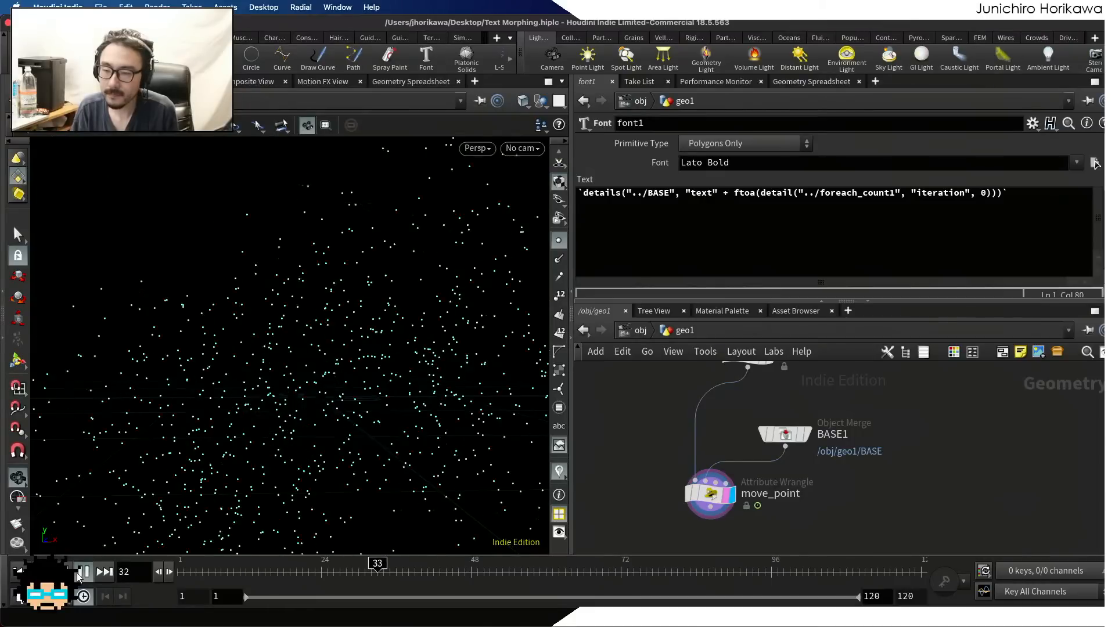
pyautogui.click(77, 572)
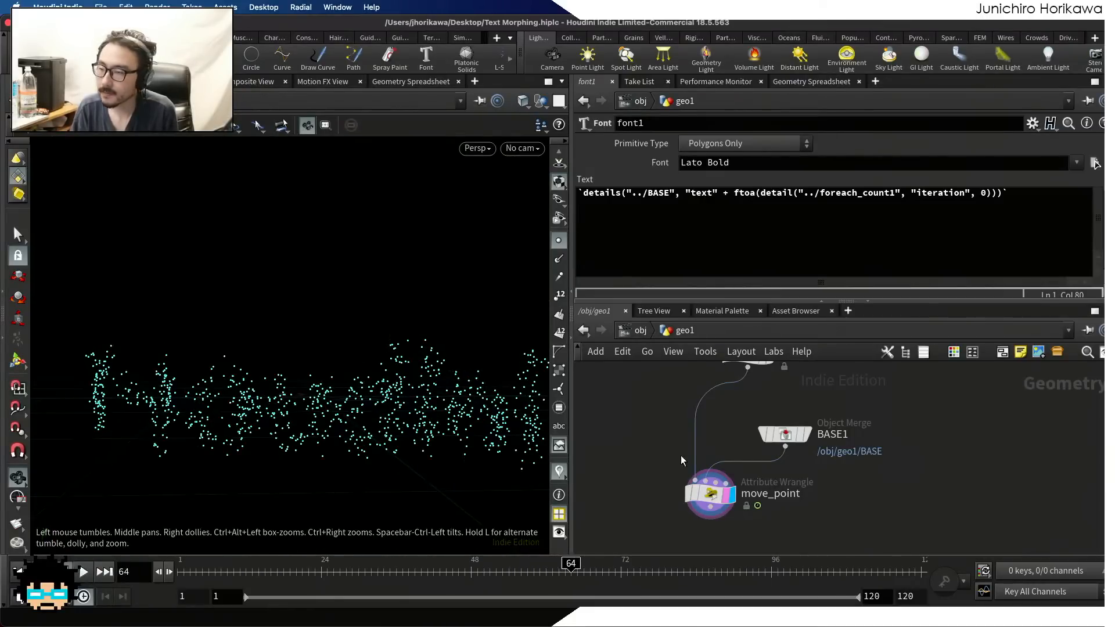
# Review the end of move_point's code and scrub the timeline back to about frame 48
pyautogui.click(709, 493)
pyautogui.scroll(-3, 709, 250)
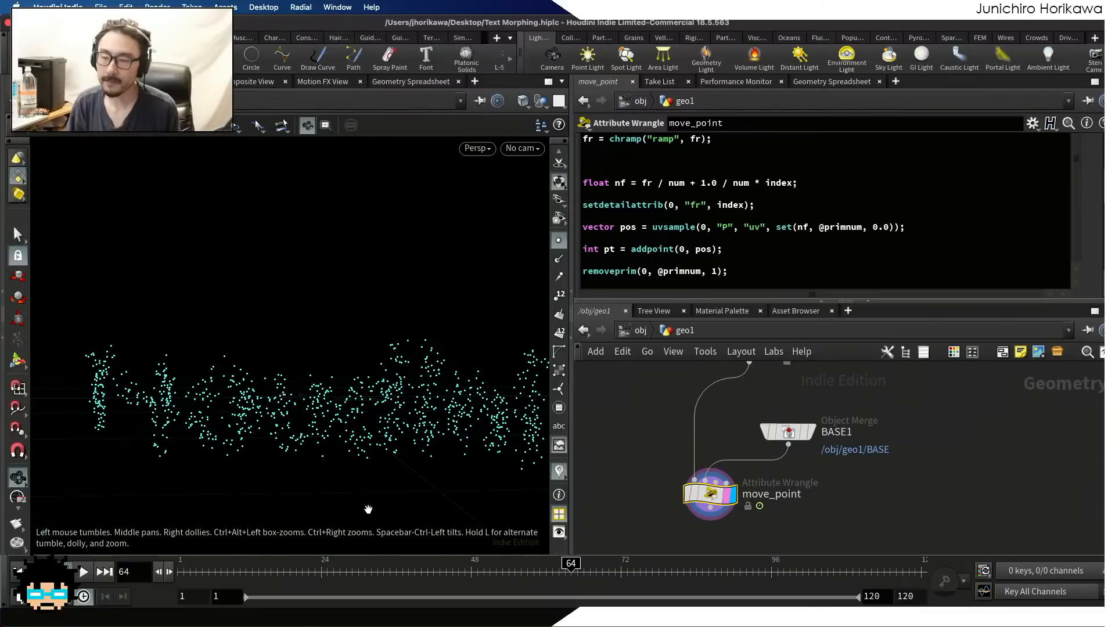
pyautogui.moveTo(326, 572); pyautogui.dragTo(475, 551)
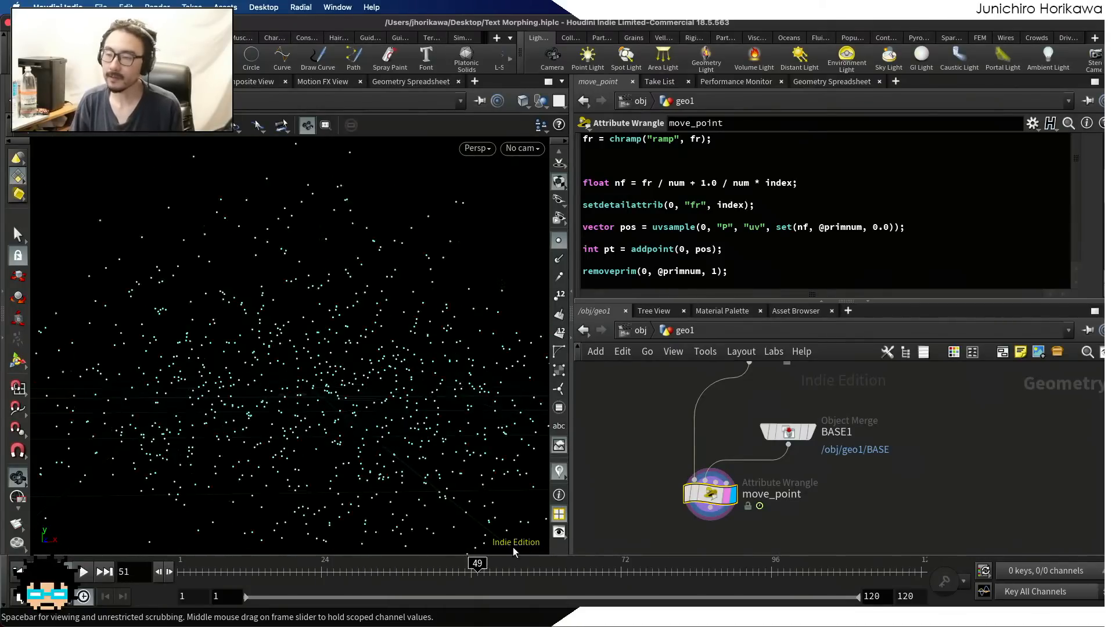
# Display the uv wrangle's curves and turn off point markers in the viewport
pyautogui.scroll(-8, 741, 511)
pyautogui.scroll(5, 741, 513)
pyautogui.click(734, 461)
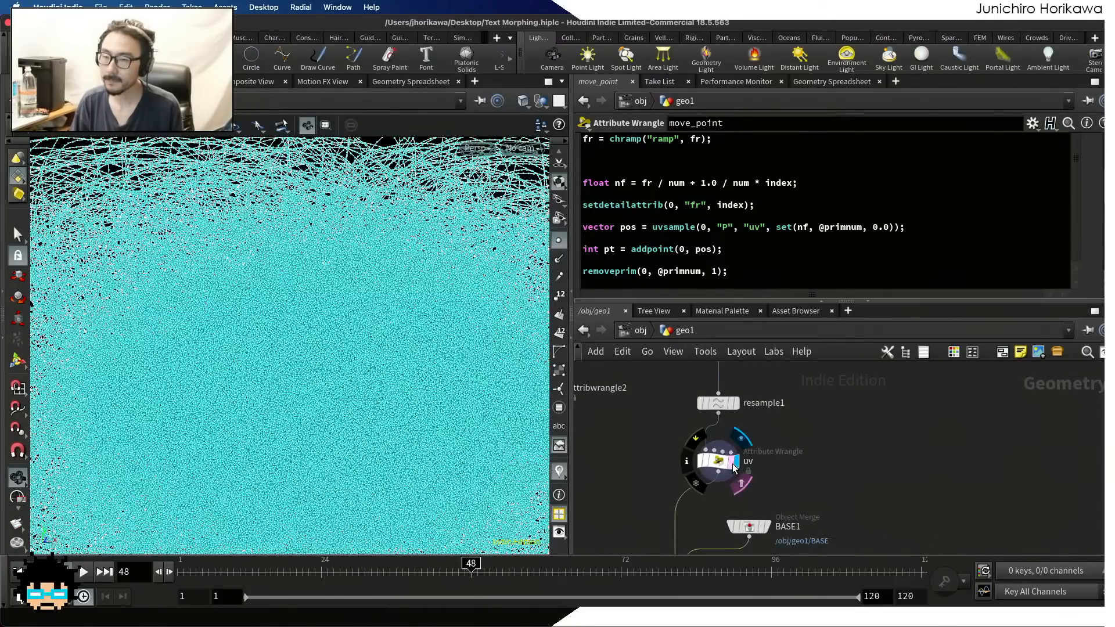
pyautogui.click(559, 240)
# Display move_point's result again and play the animation without point markers, then pause and examine the points from another angle
pyautogui.scroll(-5, 685, 386)
pyautogui.scroll(8, 702, 471)
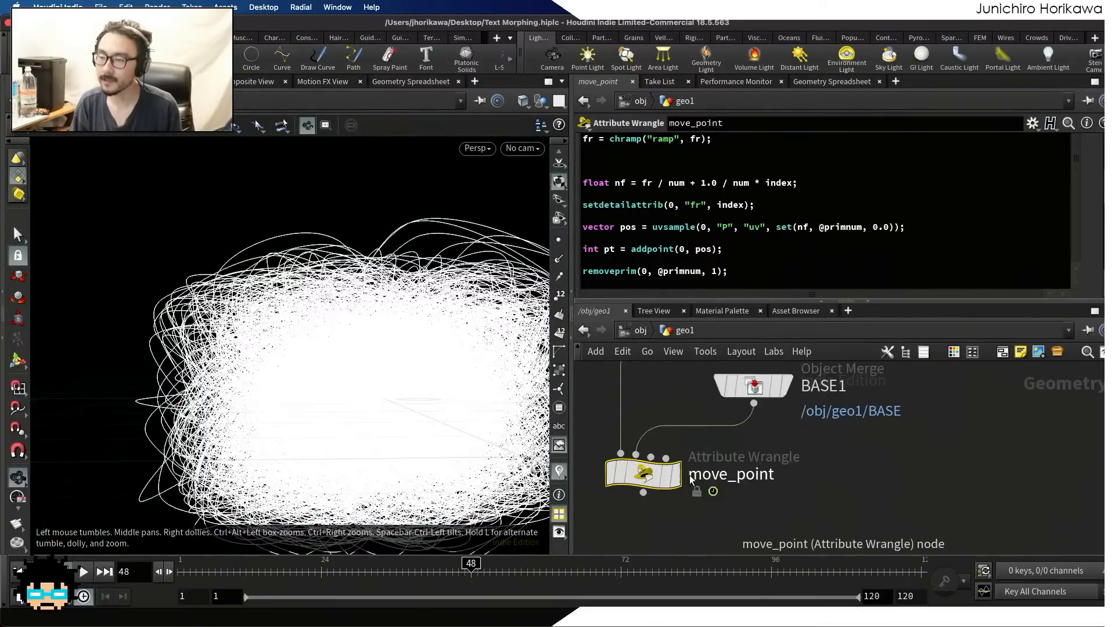
pyautogui.click(676, 475)
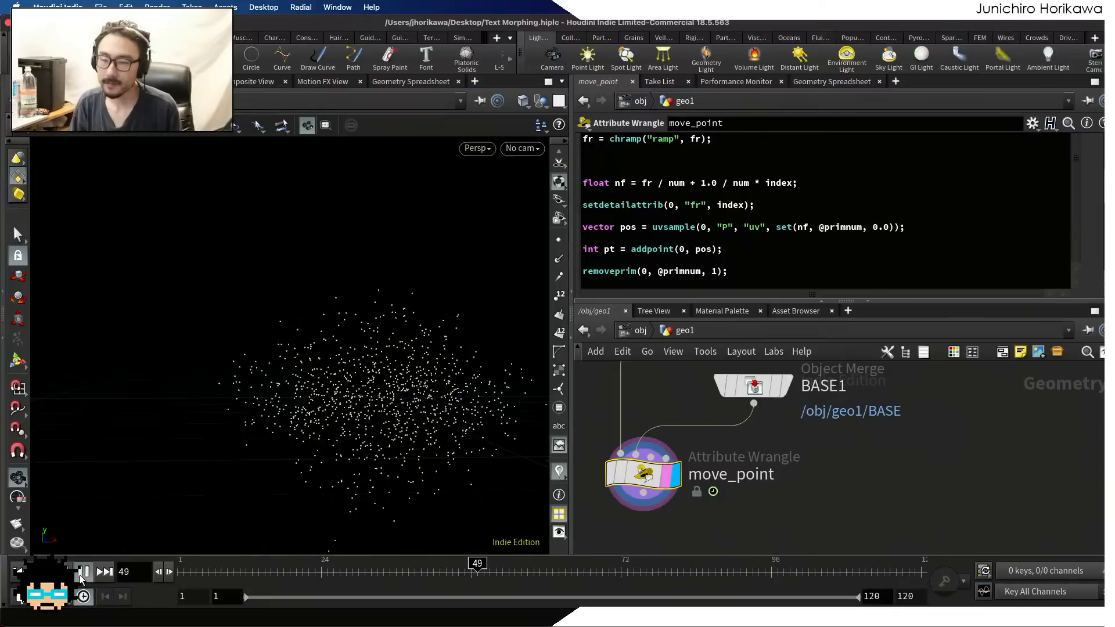
pyautogui.click(80, 573)
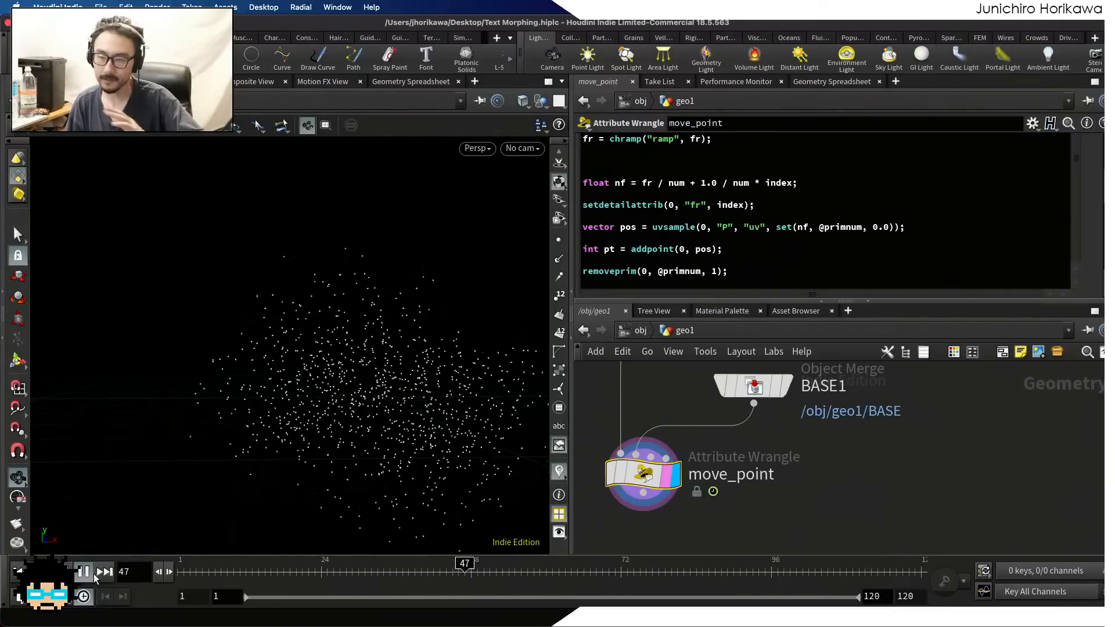
pyautogui.click(83, 571)
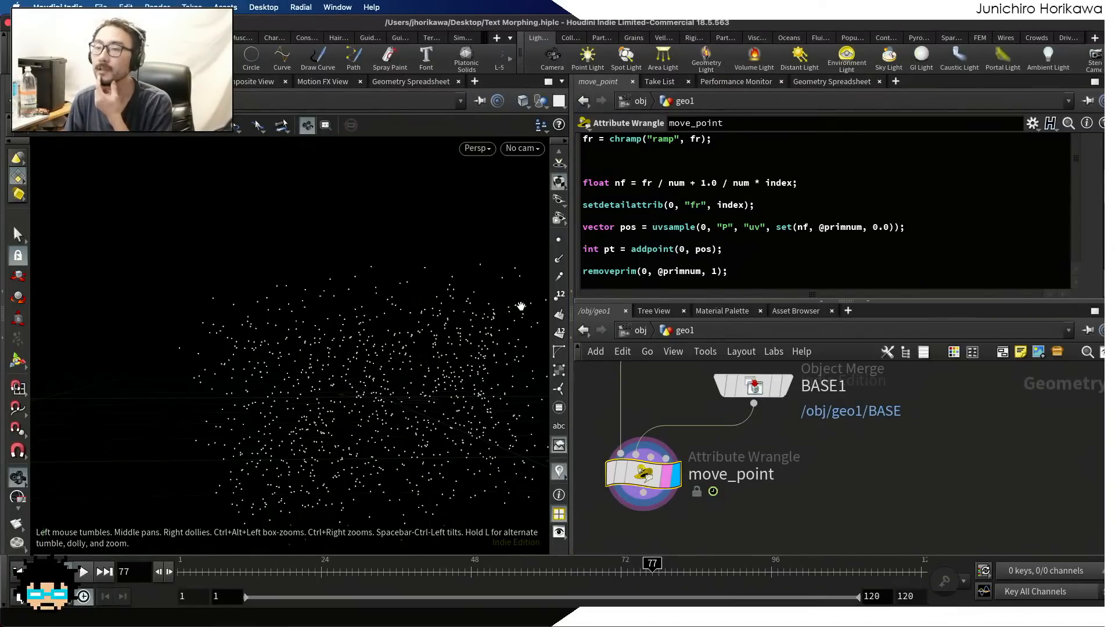
pyautogui.moveTo(373, 387); pyautogui.dragTo(346, 368)
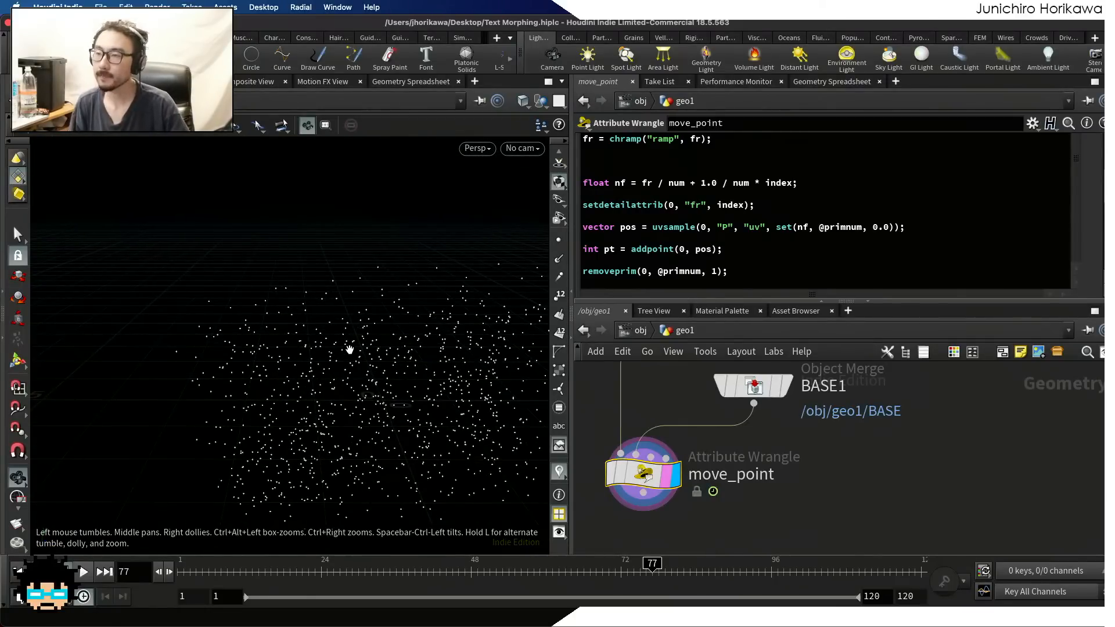
# Add the line "vector offset = noise();" below the pos declaration in move_point's code, leaving blank lines before the addpoint line
pyautogui.click(646, 218)
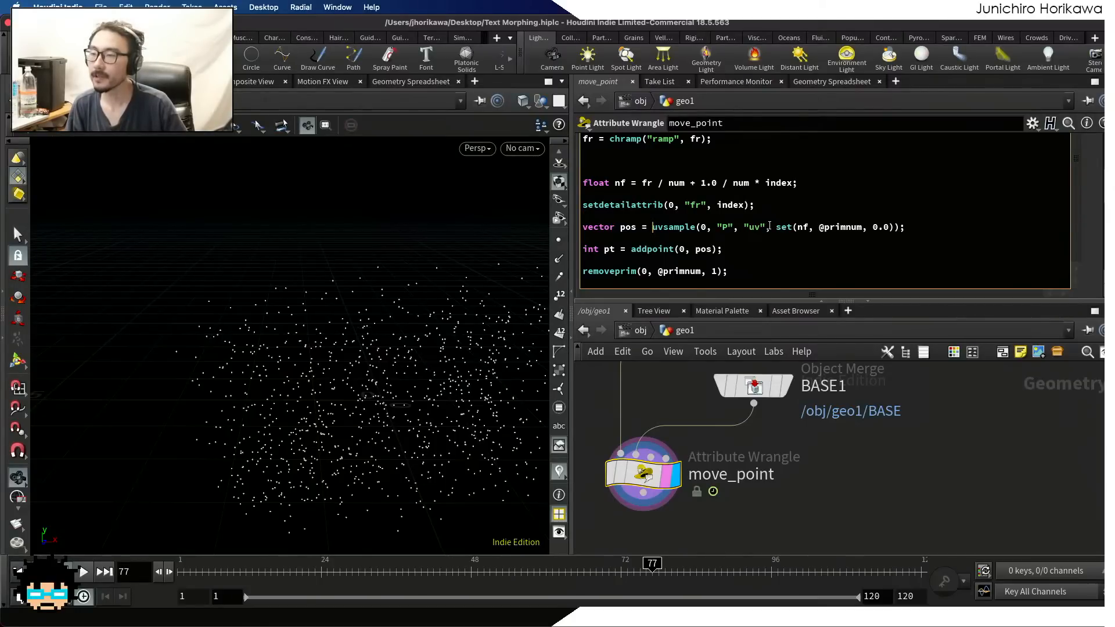
pyautogui.click(756, 240)
pyautogui.press('Return')
pyautogui.press('Return')
pyautogui.press('Return')
pyautogui.press('Up')
pyautogui.press('Up')
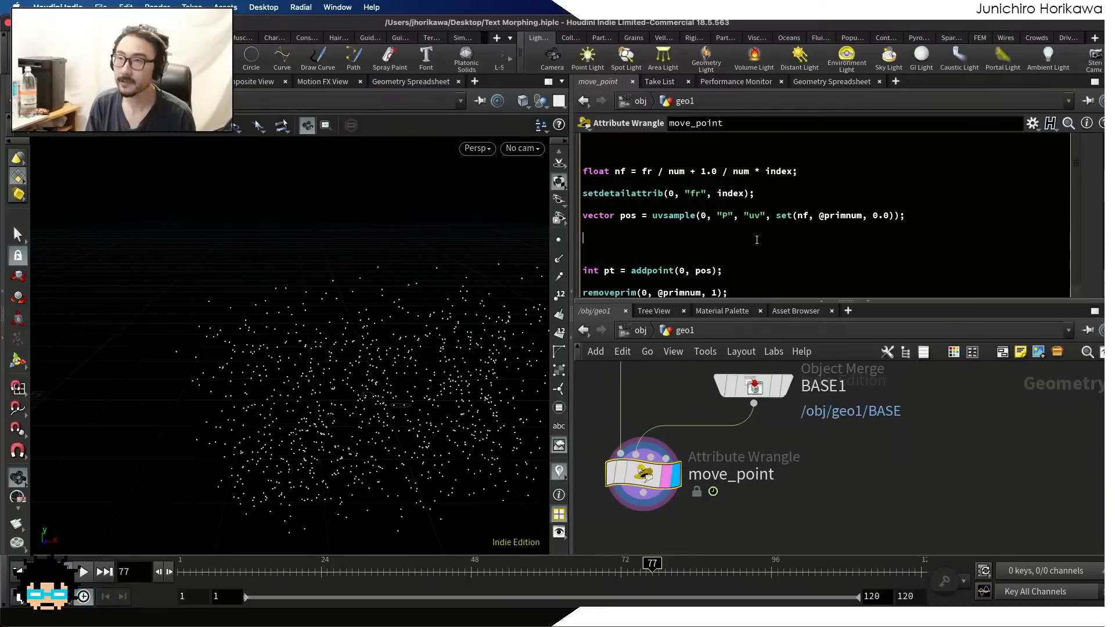
pyautogui.write('vector5 o')
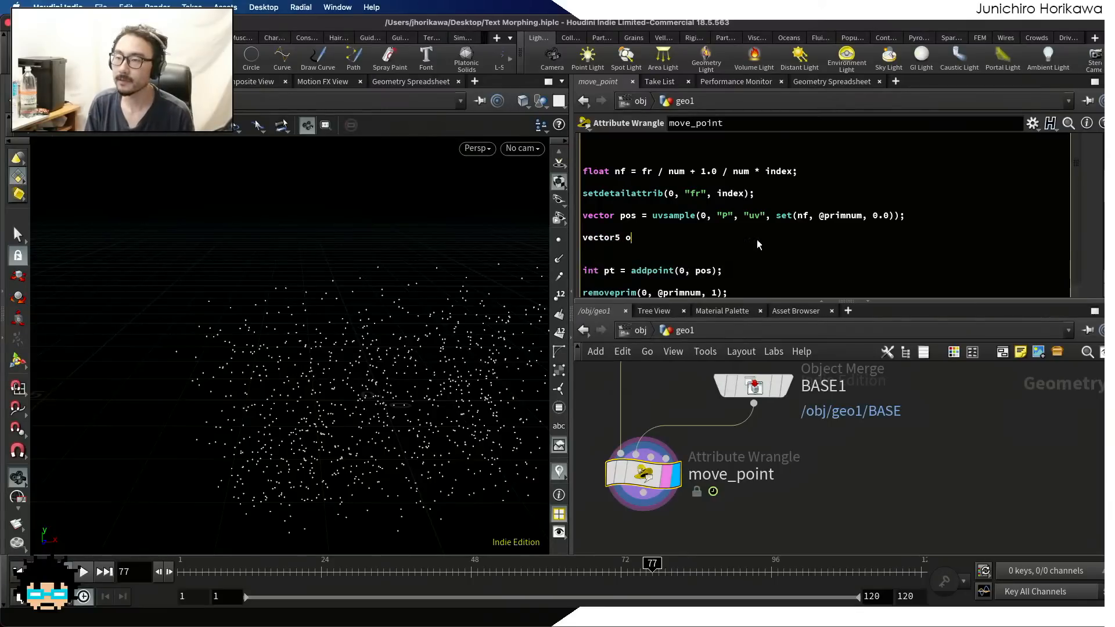
pyautogui.press('BackSpace')
pyautogui.press('BackSpace')
pyautogui.press('BackSpace')
pyautogui.write(' offset')
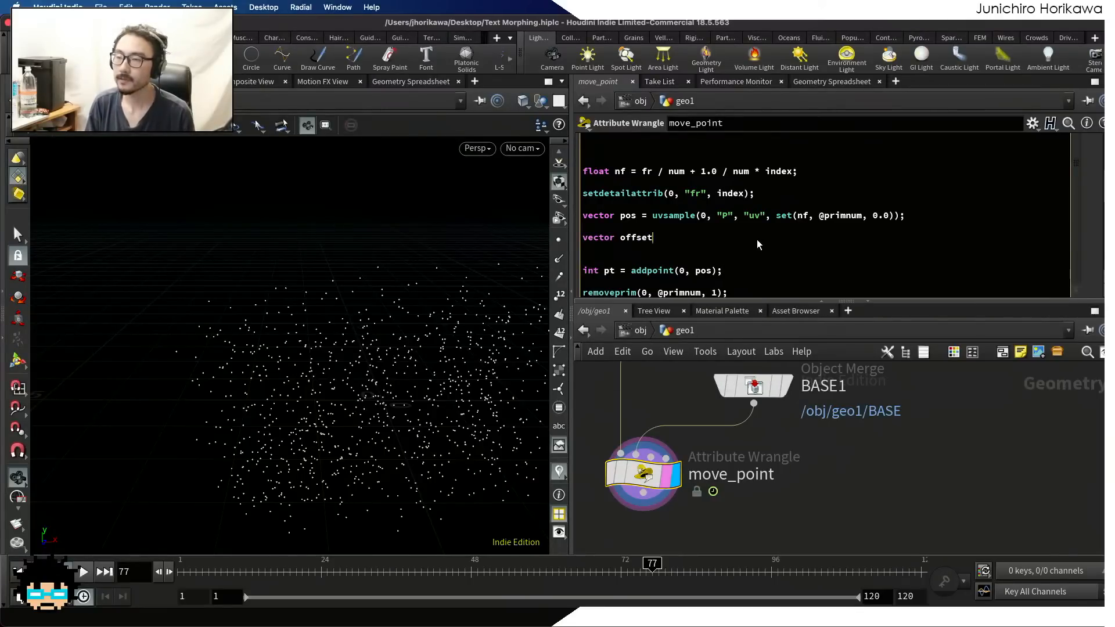
pyautogui.write(' = noise();')
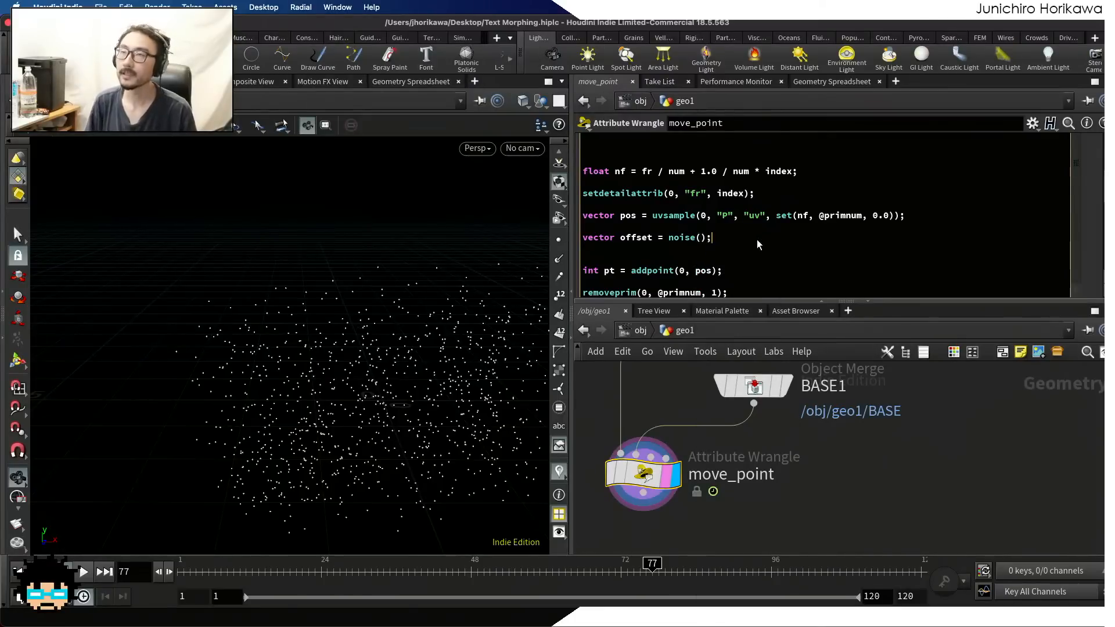
pyautogui.press('Left')
pyautogui.press('Left')
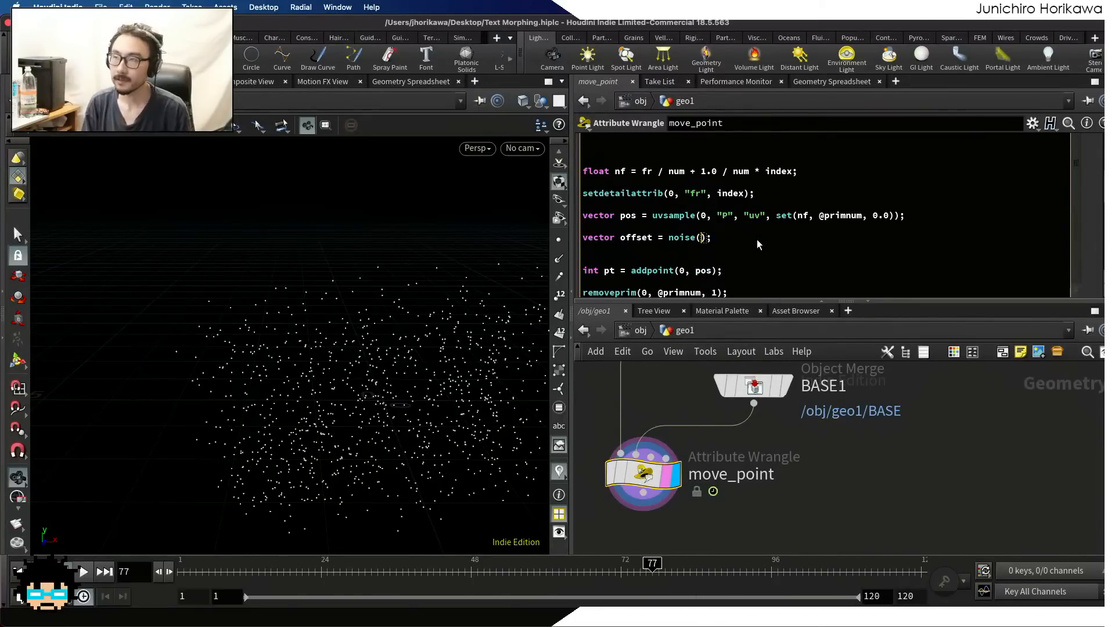
pyautogui.write('set(')
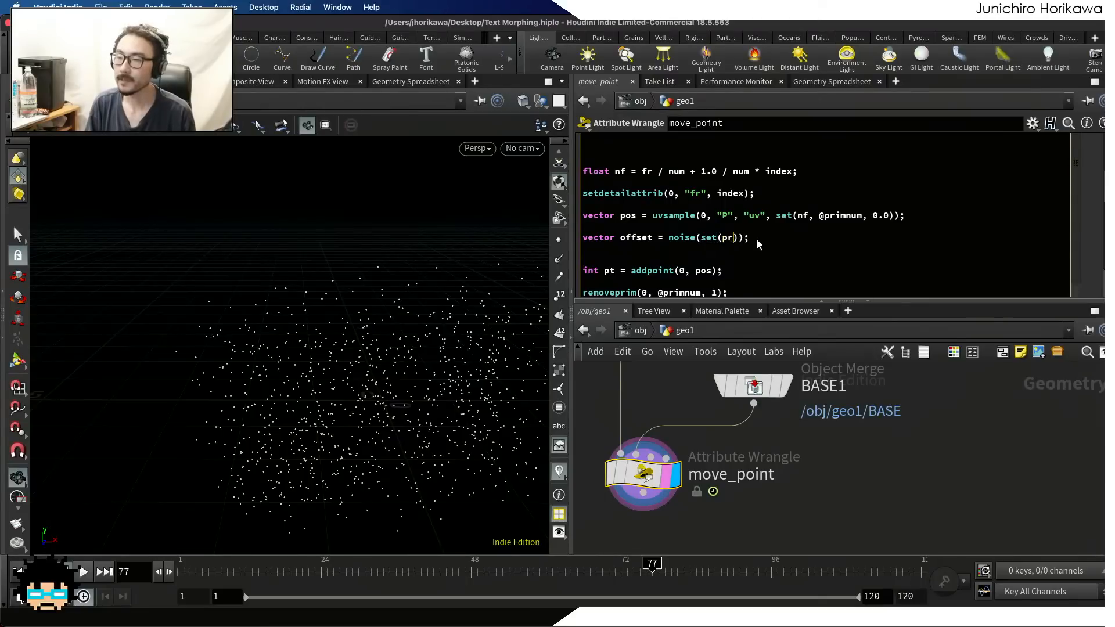
pyautogui.write('primh')
pyautogui.press('BackSpace')
pyautogui.press('BackSpace')
pyautogui.press('BackSpace')
pyautogui.press('BackSpace')
pyautogui.press('BackSpace')
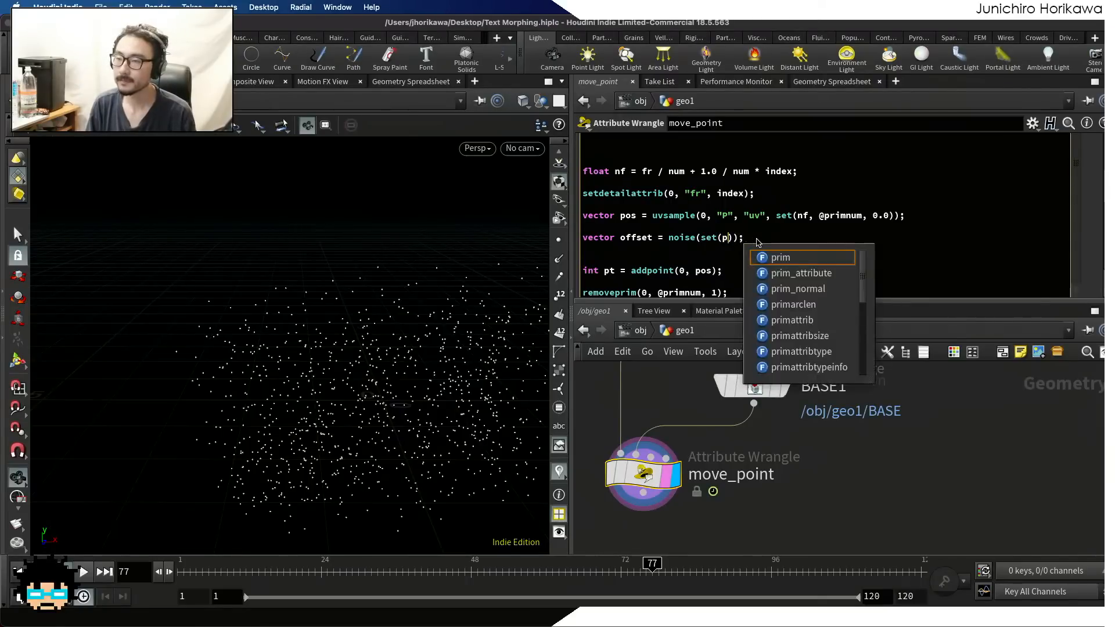
pyautogui.write('@primnum,')
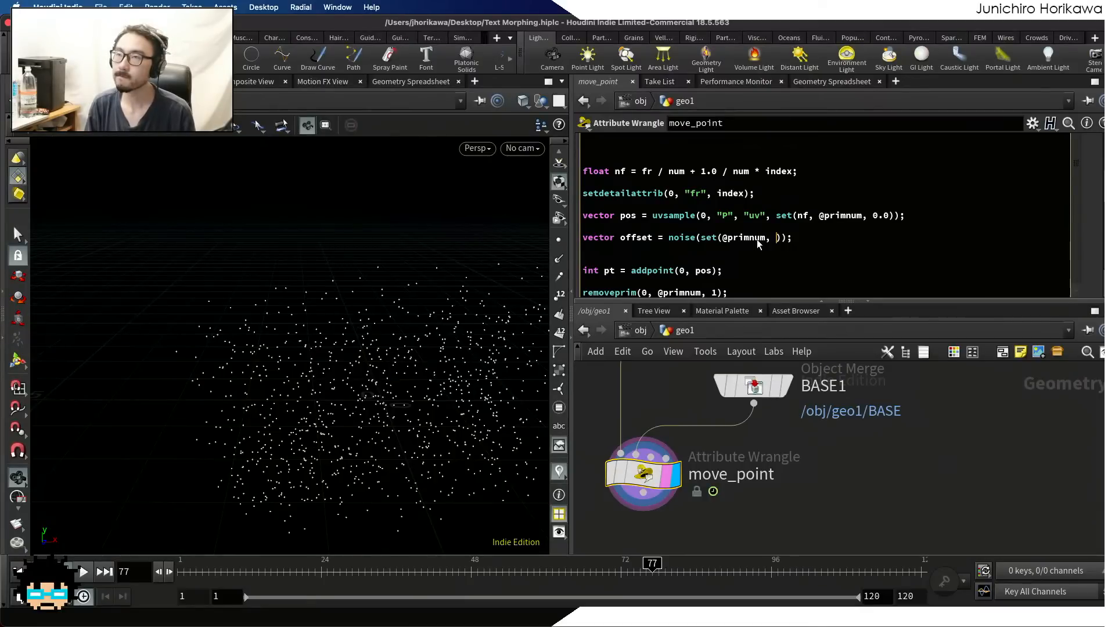
# Check how f is defined near the start of the code and enter f * $PI as the second component of the noise vector
pyautogui.scroll(5, 755, 215)
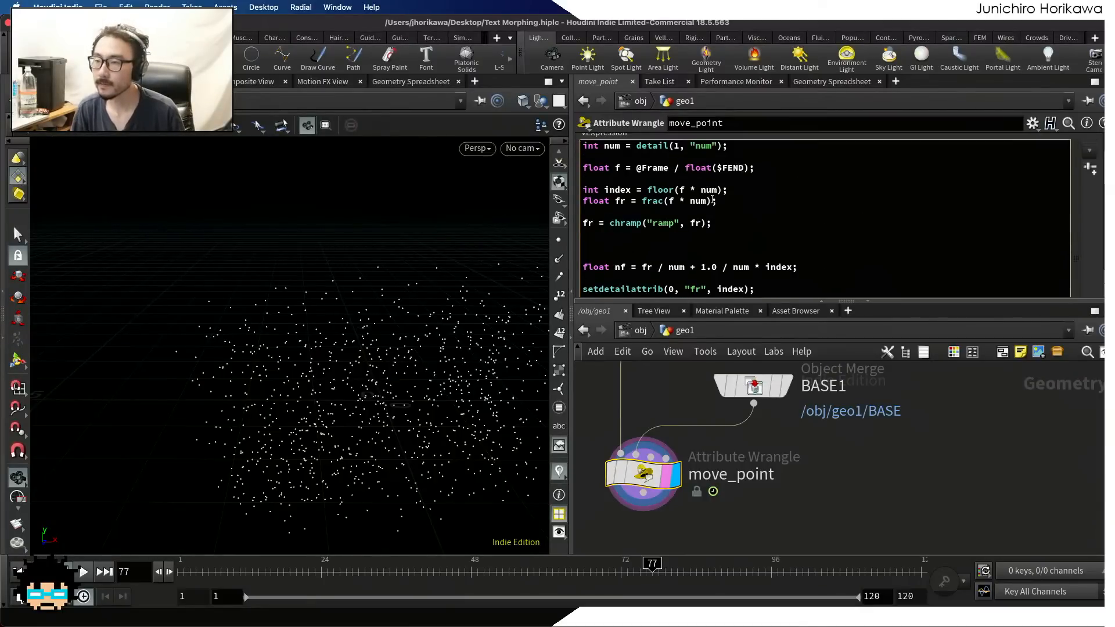
pyautogui.moveTo(757, 169); pyautogui.dragTo(582, 170)
pyautogui.scroll(-5, 723, 226)
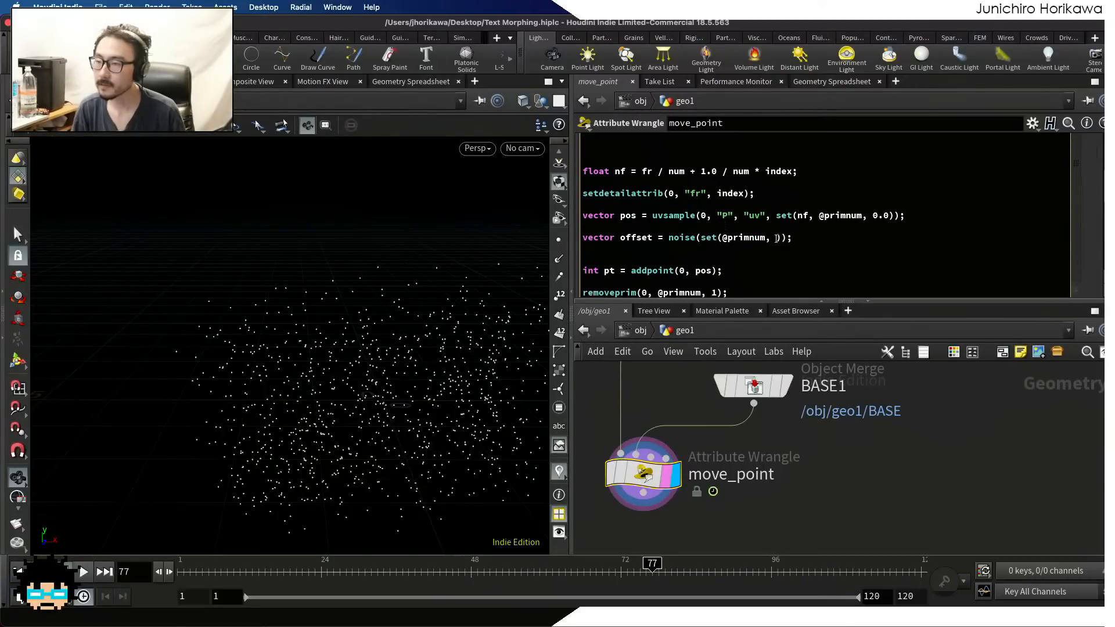
pyautogui.click(776, 238)
pyautogui.write('f')
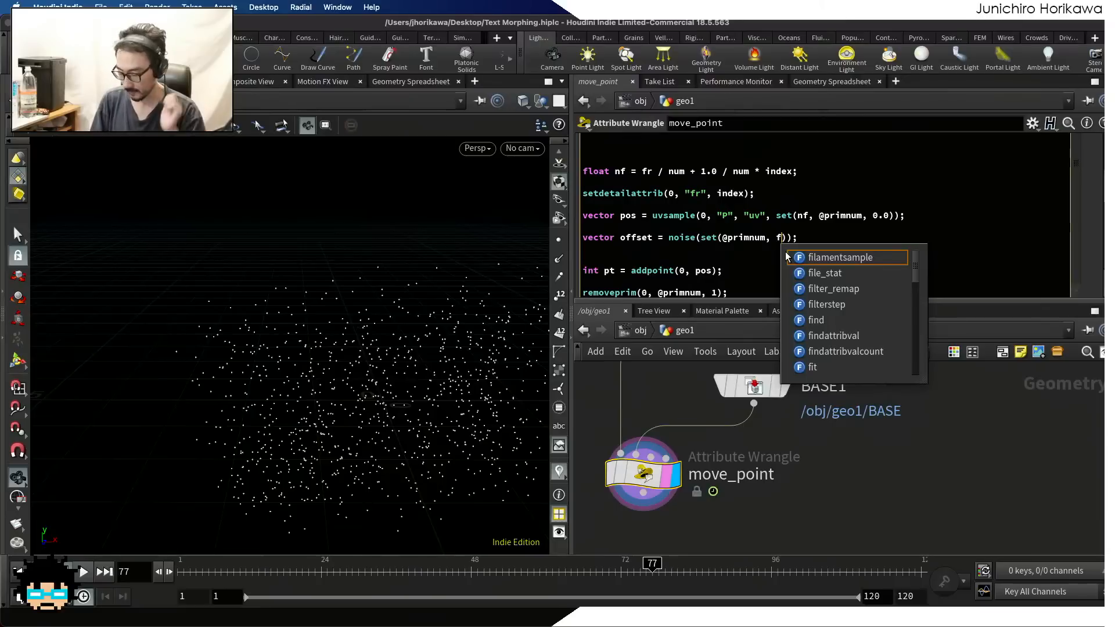
pyautogui.write(' *')
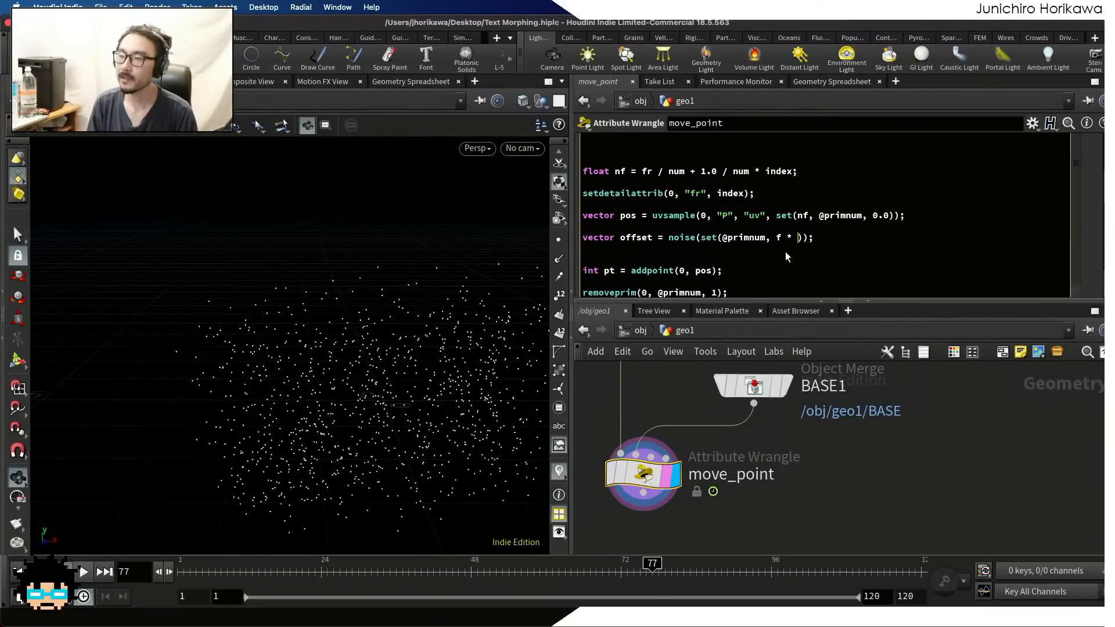
# Wrap the f * $PI expression in a sine function so it reads sin(f * $PI)
pyautogui.press('Left')
pyautogui.press('Left')
pyautogui.press('Left')
pyautogui.press('Left')
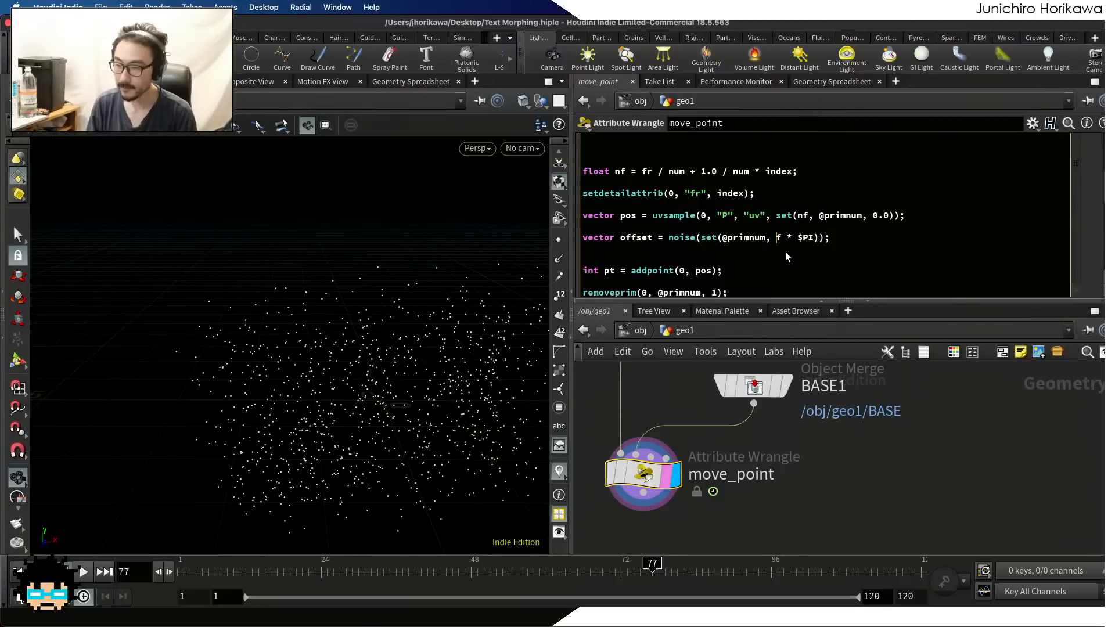
pyautogui.write('sin(')
pyautogui.press('Right')
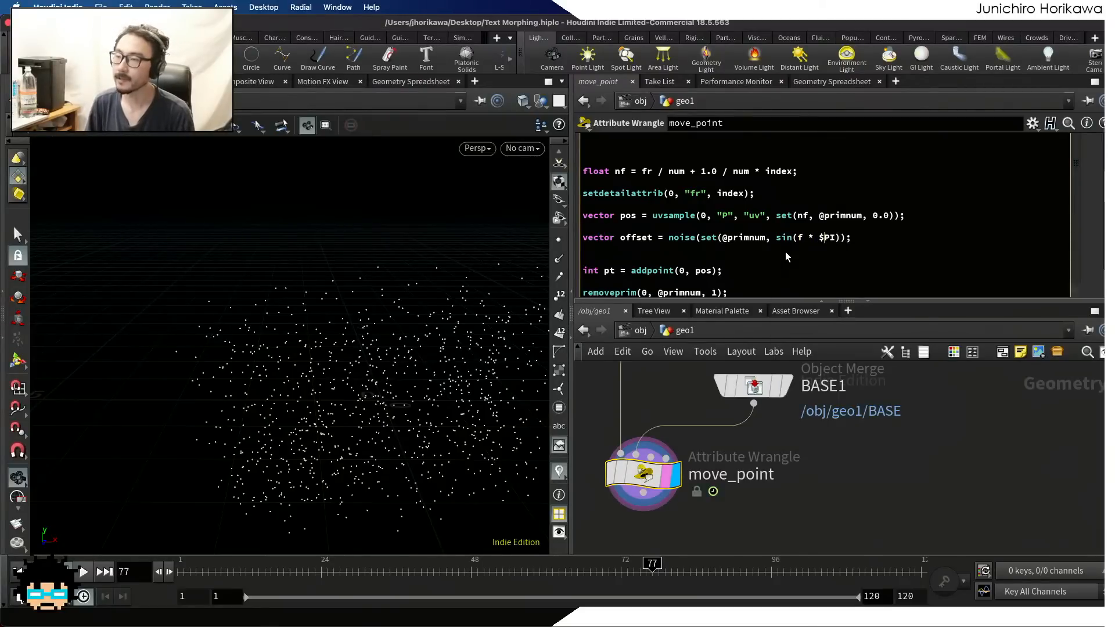
pyautogui.write(')')
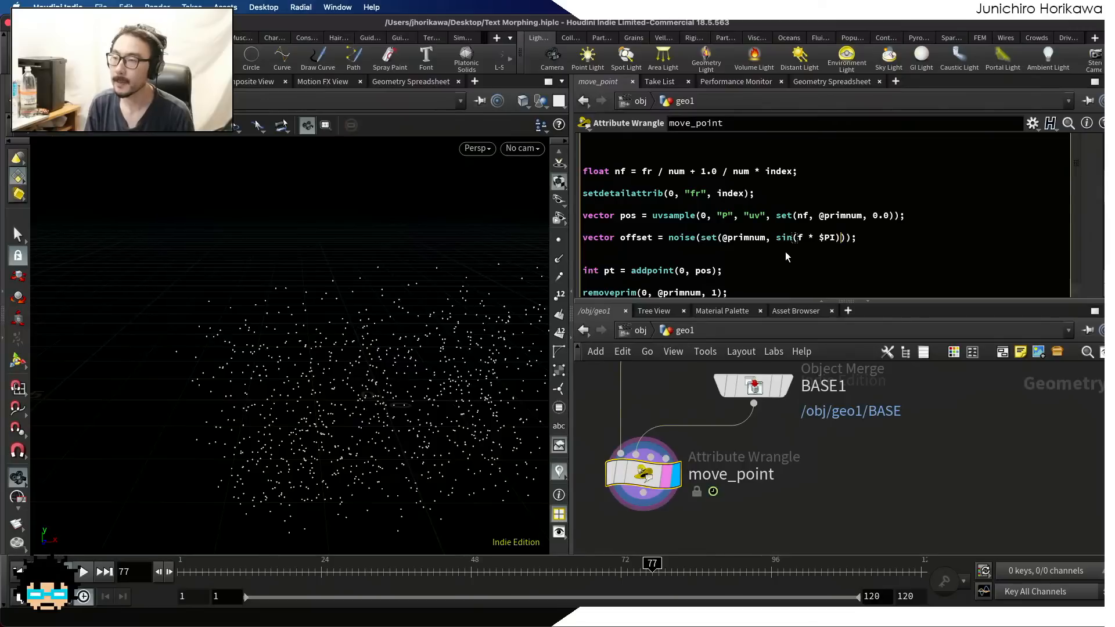
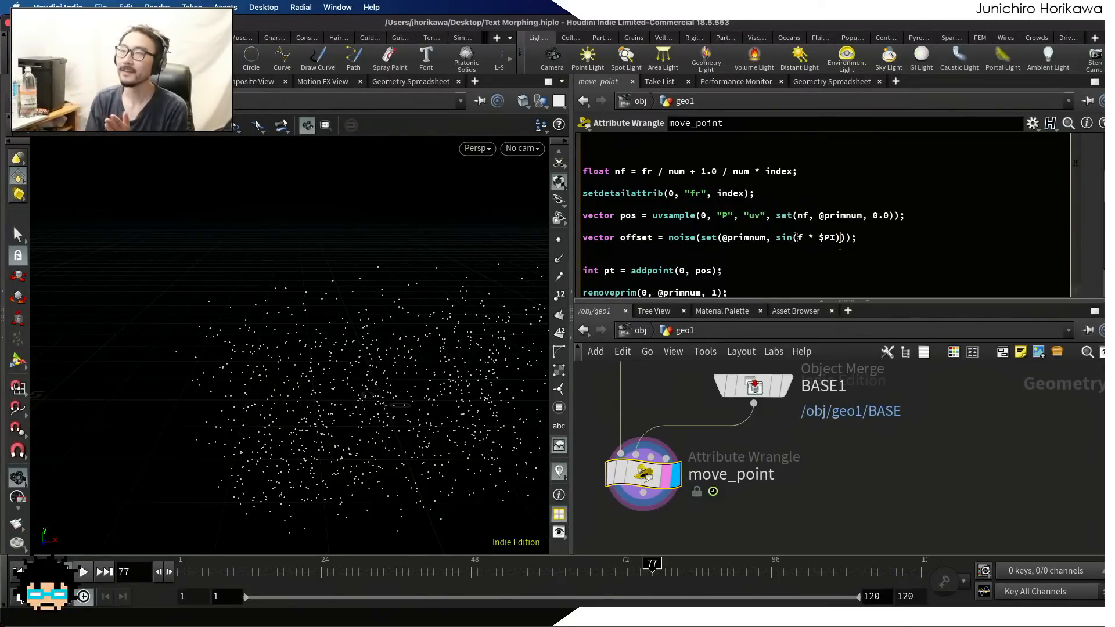
# Multiply the sine term in the noise vector by $FEND and enter 0.0 as the vector's third component
pyautogui.write('* %$')
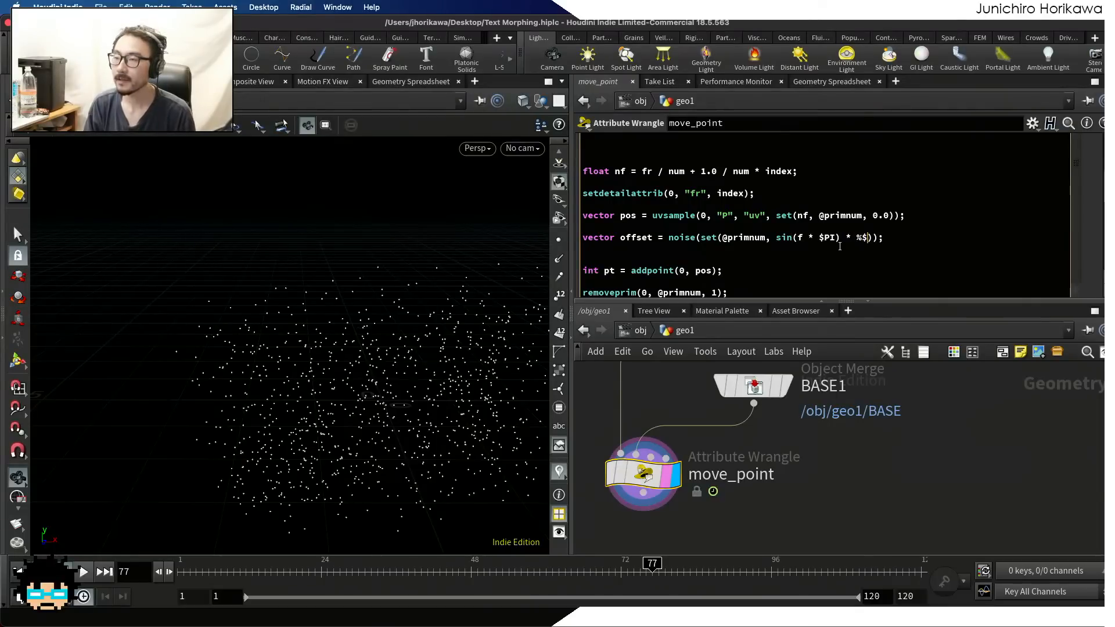
pyautogui.press('BackSpace')
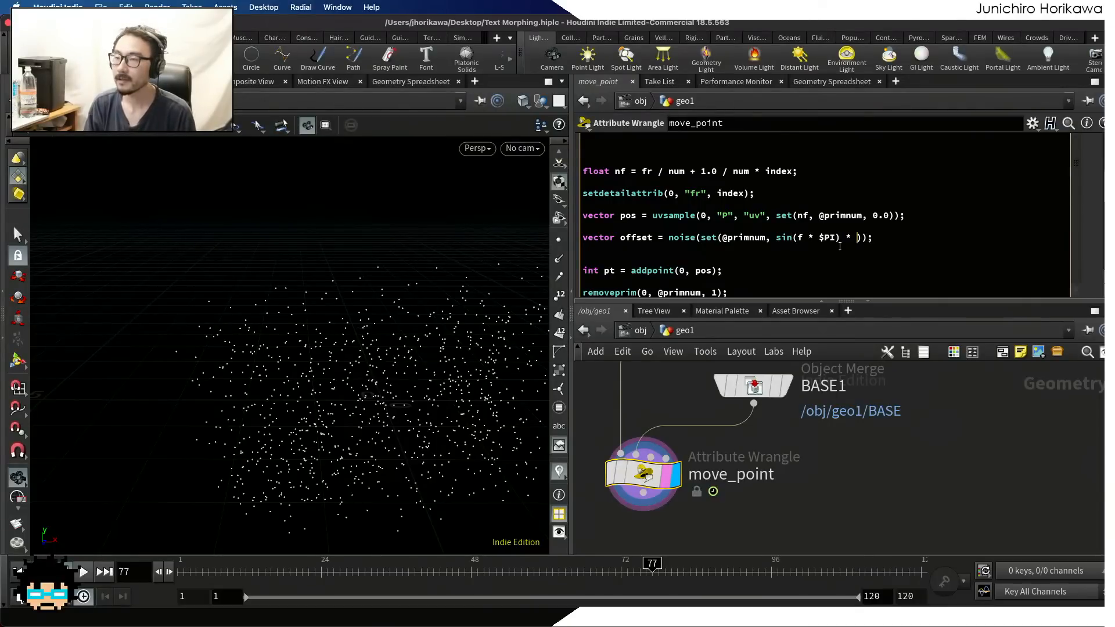
pyautogui.write('$FEDN')
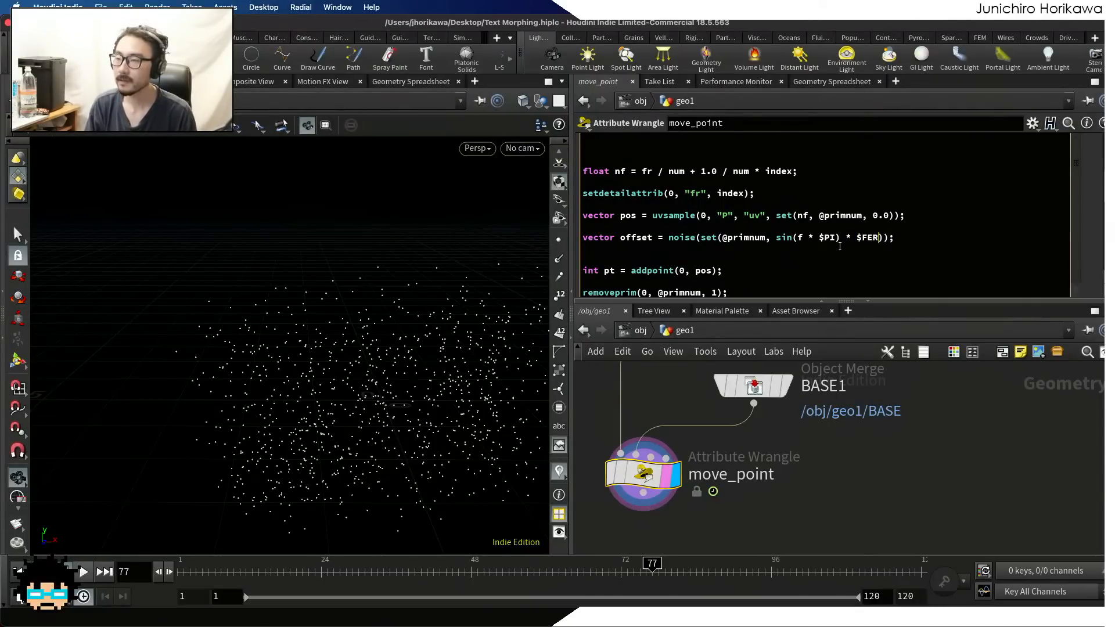
pyautogui.press('BackSpace')
pyautogui.press('BackSpace')
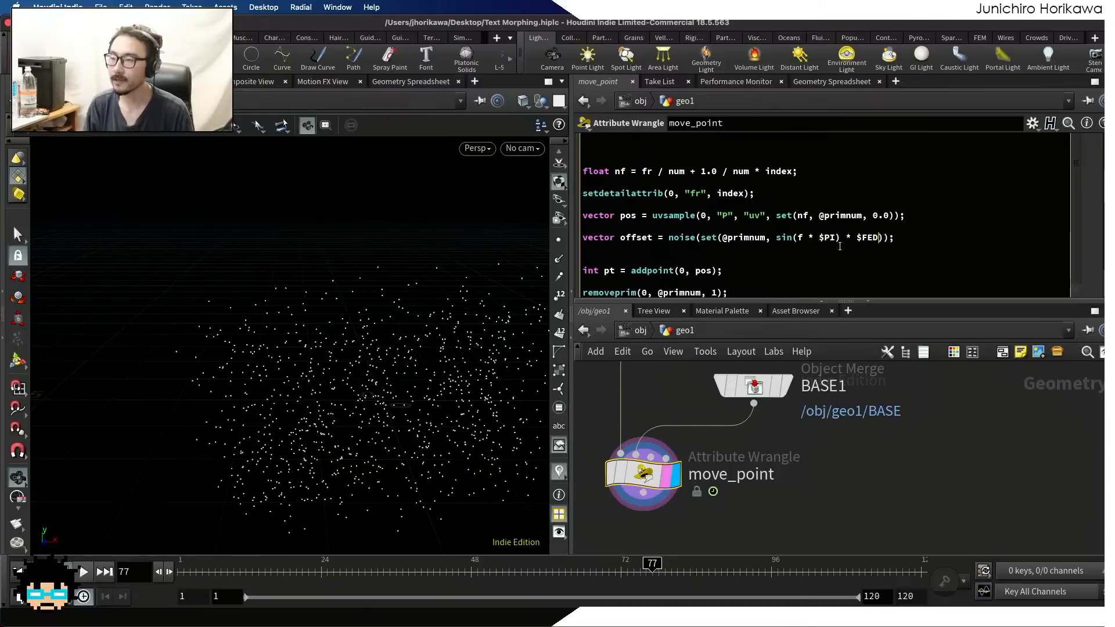
pyautogui.write('ND')
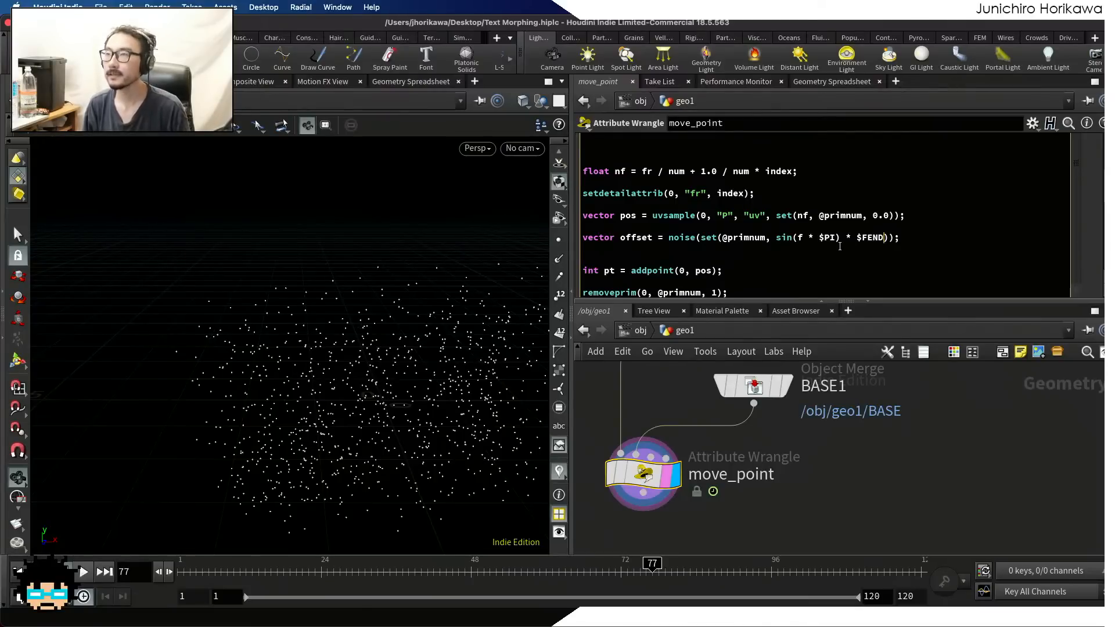
pyautogui.write(', 0.0')
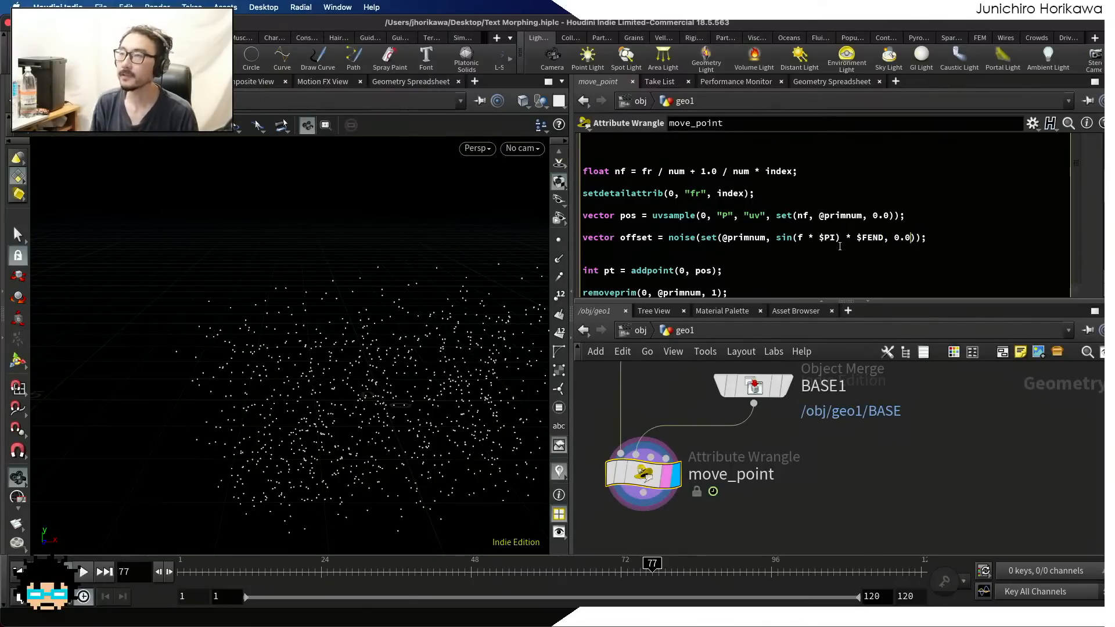
# Scale the set() vector inside the noise call by 0.05
pyautogui.press('Right')
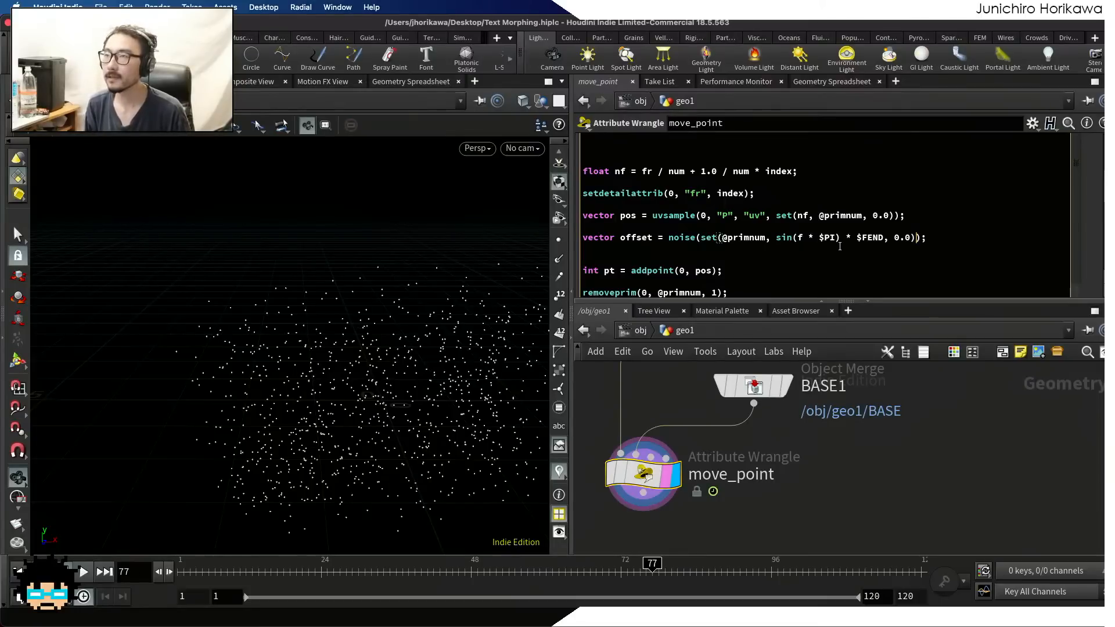
pyautogui.write('* 0.')
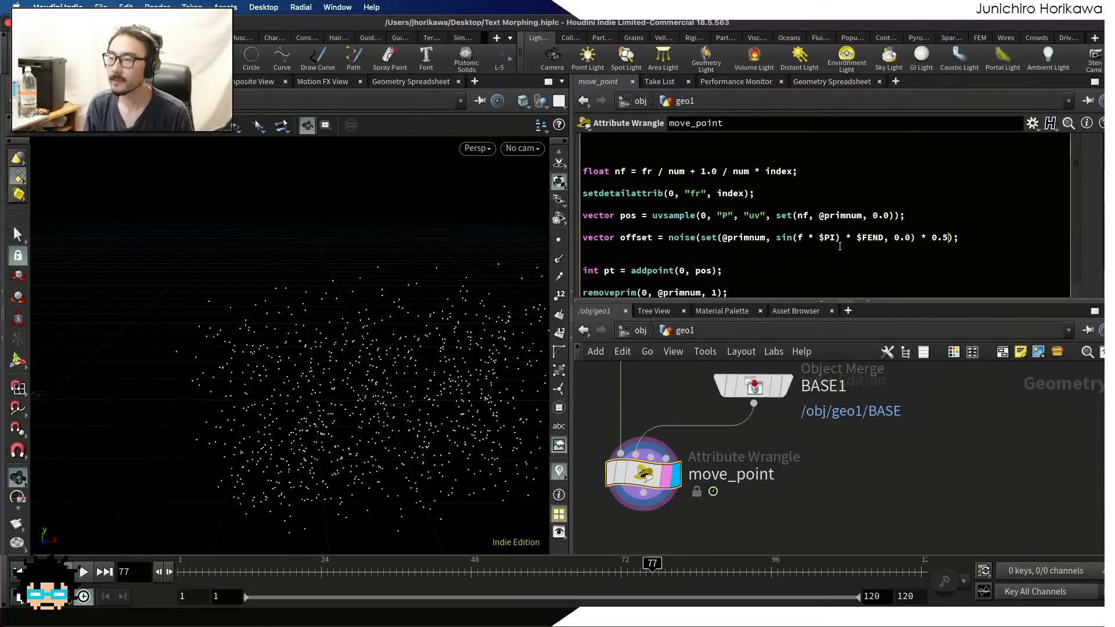
pyautogui.write('05')
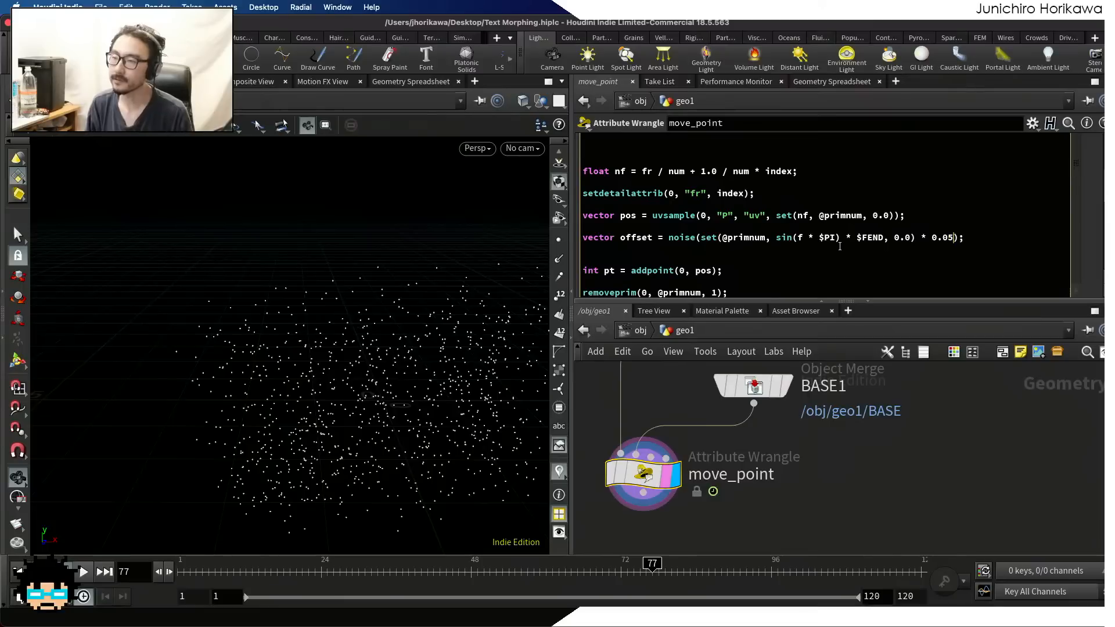
# Subtract set(0.5, 0.5, 0.5) from the noise result in the offset declaration
pyautogui.press('Right')
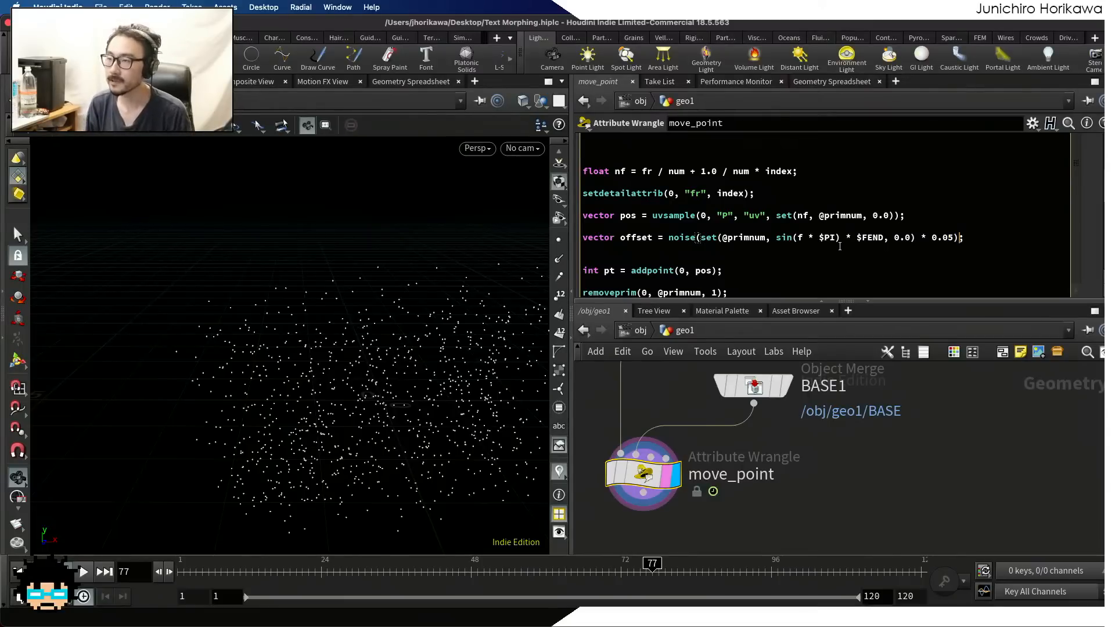
pyautogui.press('Right')
pyautogui.press('Left')
pyautogui.write('- set(0')
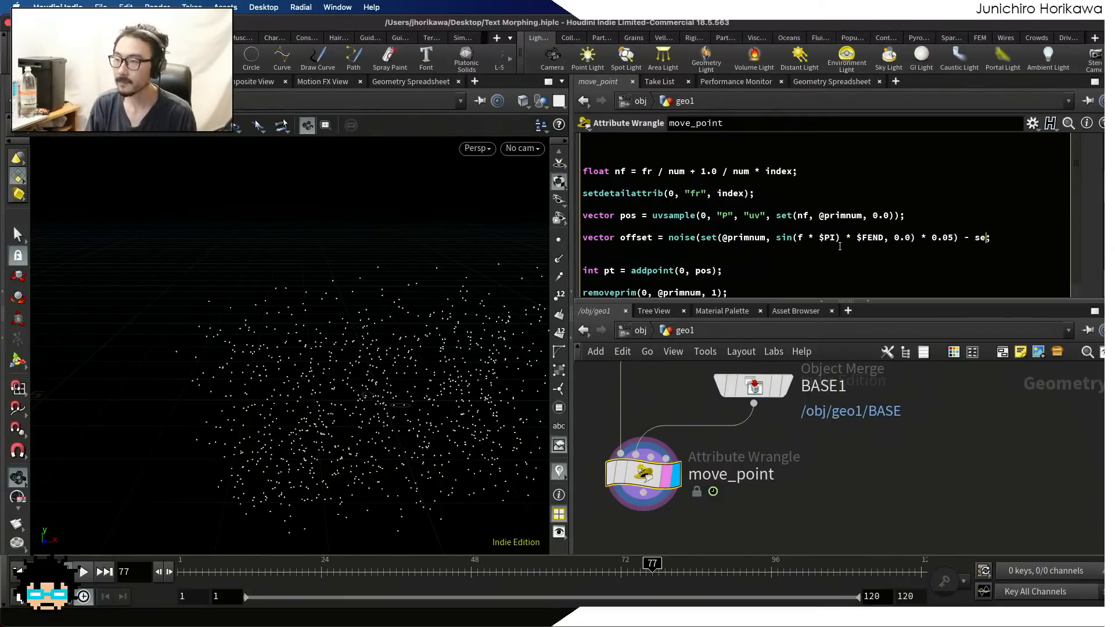
pyautogui.write('.5, 0.5, 0.')
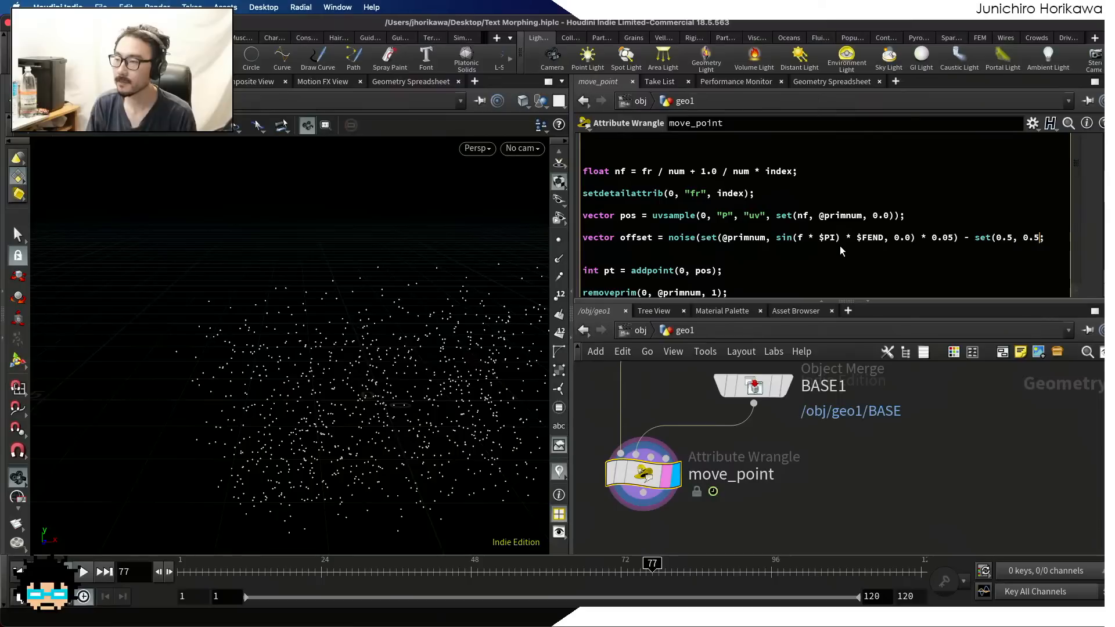
pyautogui.write('5);')
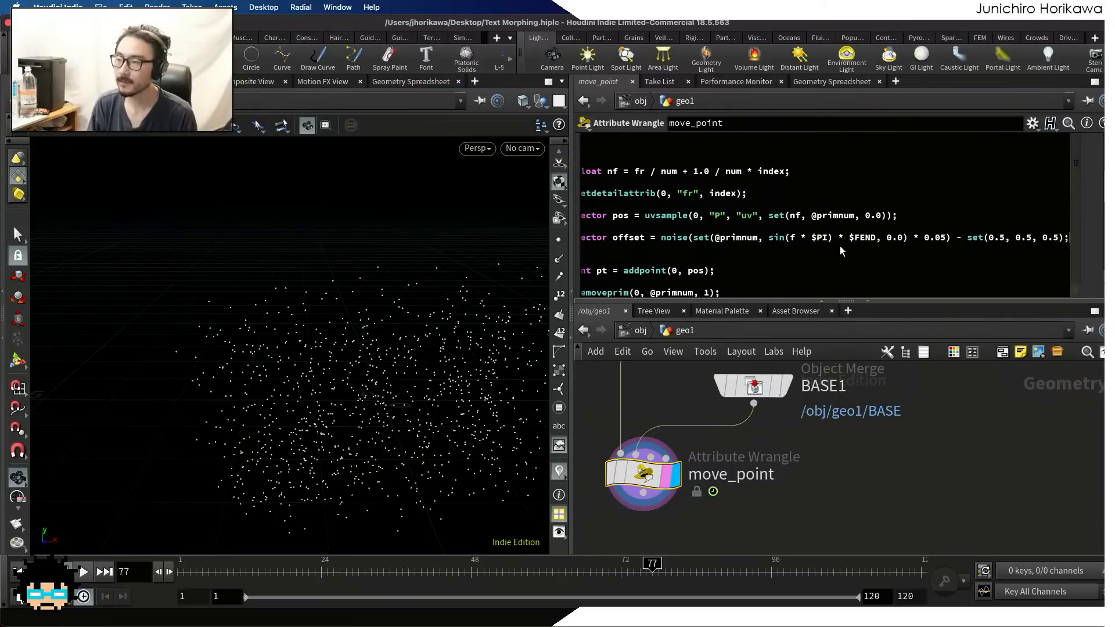
# Add the line "offset.z = 0.0;" directly below the offset declaration
pyautogui.press('End')
pyautogui.press('Return')
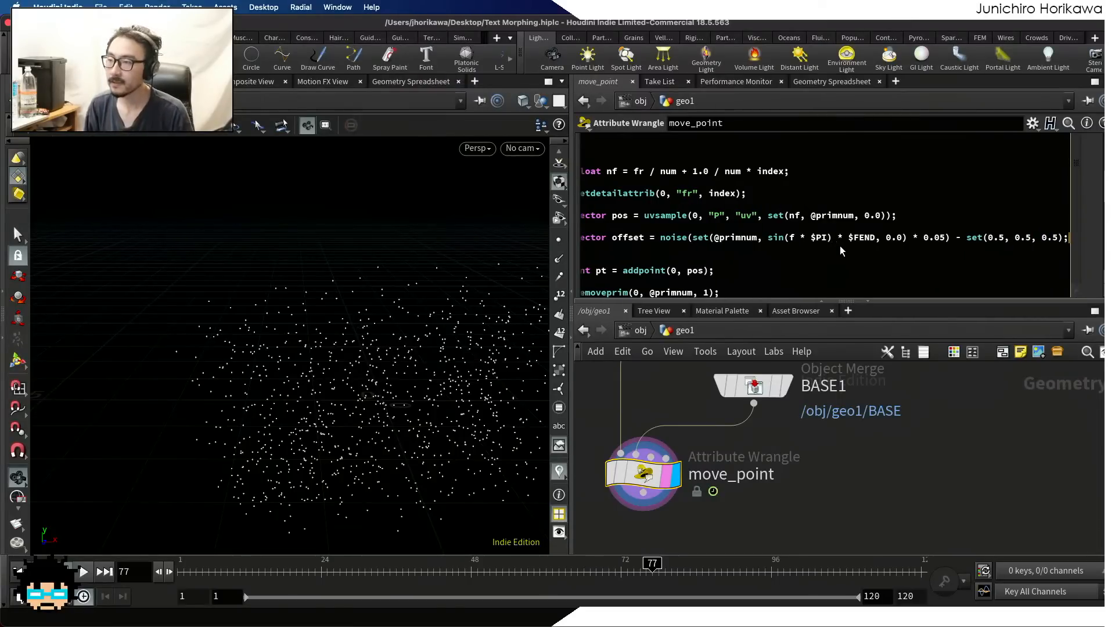
pyautogui.write('off')
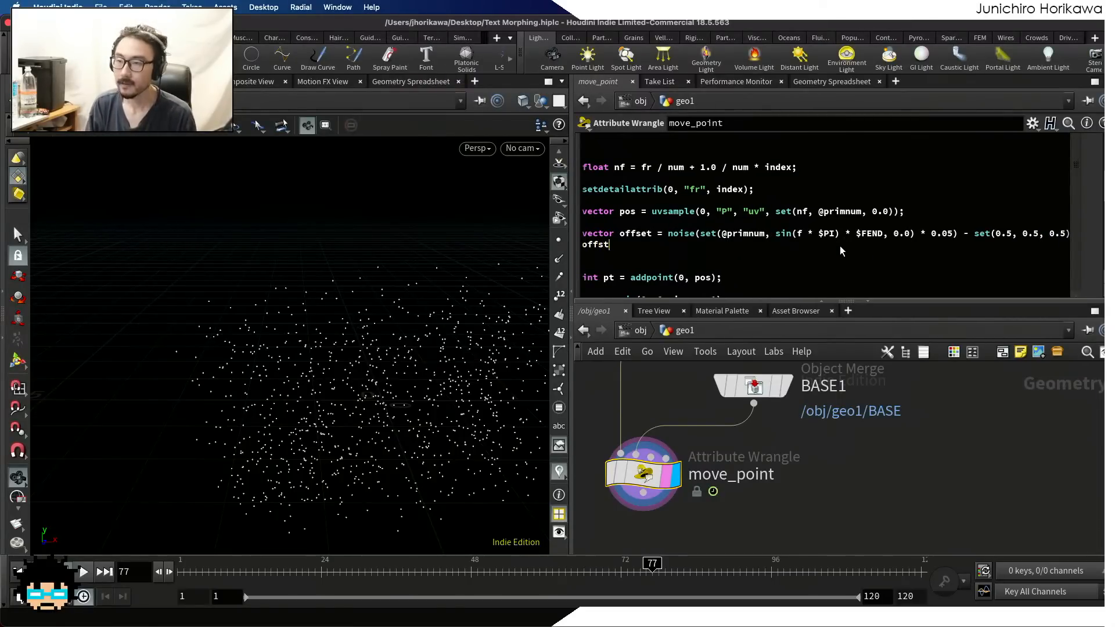
pyautogui.write('st')
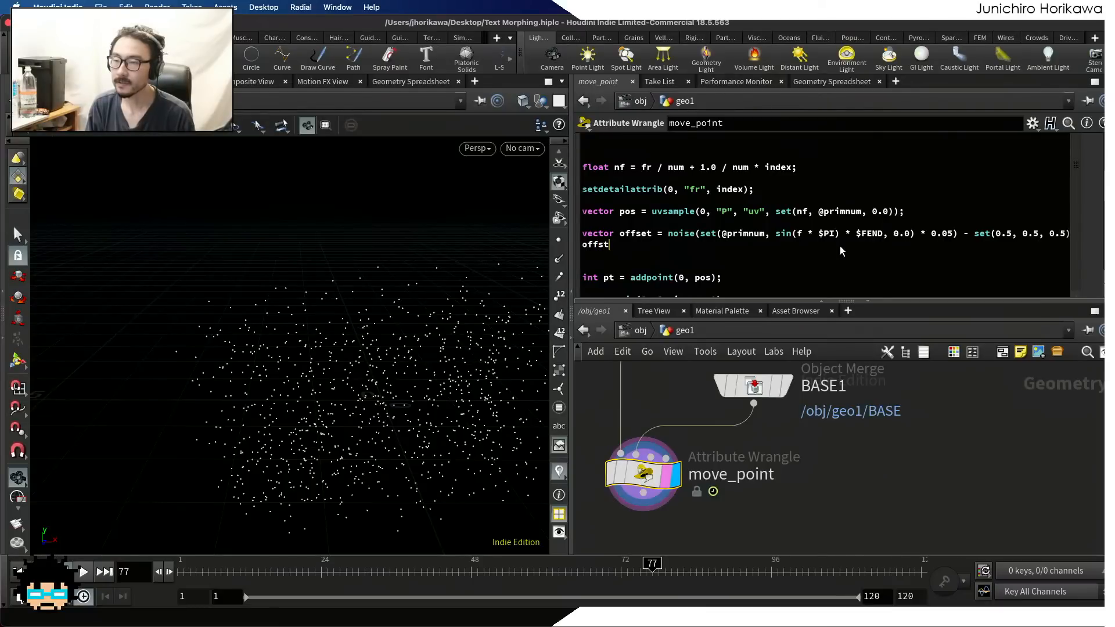
pyautogui.press('BackSpace')
pyautogui.write('et.z = ')
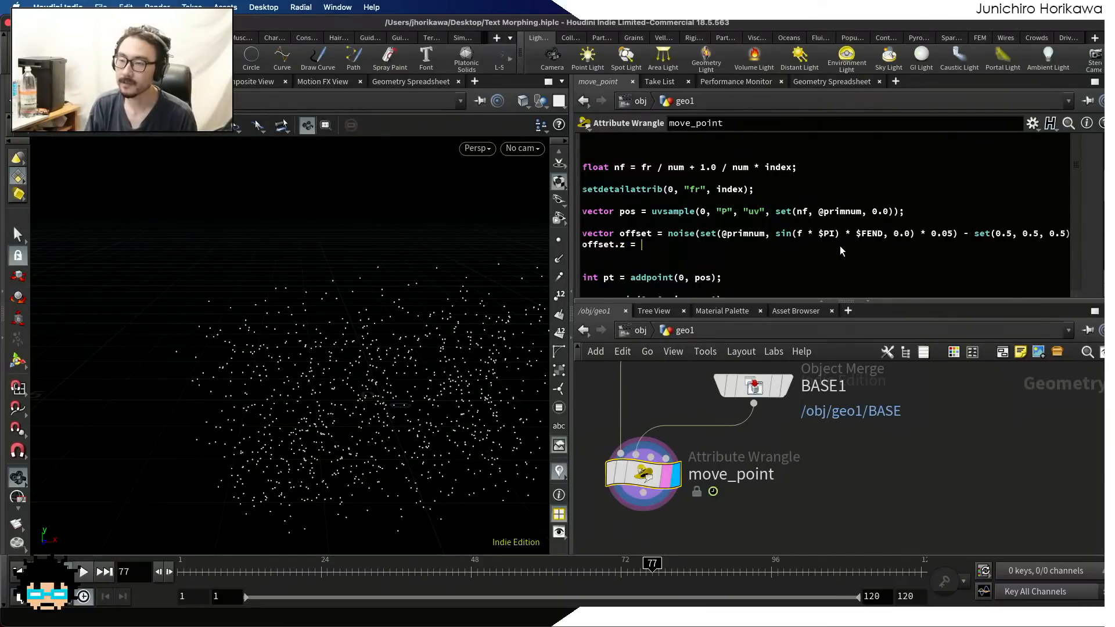
pyautogui.write('0.0;')
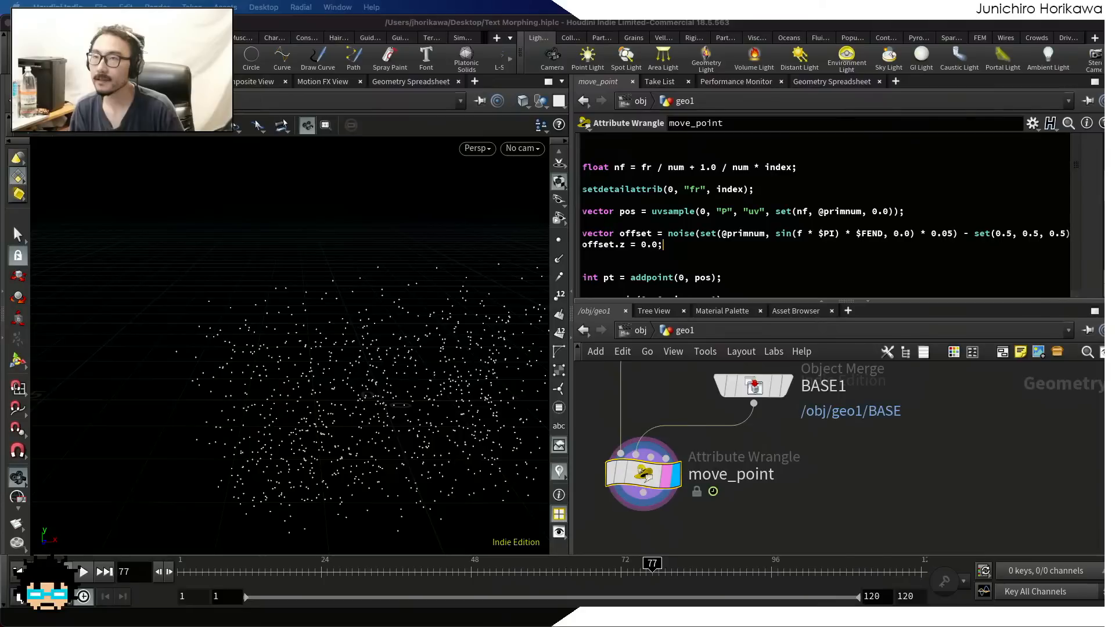
# Add the line offset *= chf("offset"); below the offset.z line to scale the offset by a channel parameter
pyautogui.click(673, 248)
pyautogui.press('Return')
pyautogui.write('offse')
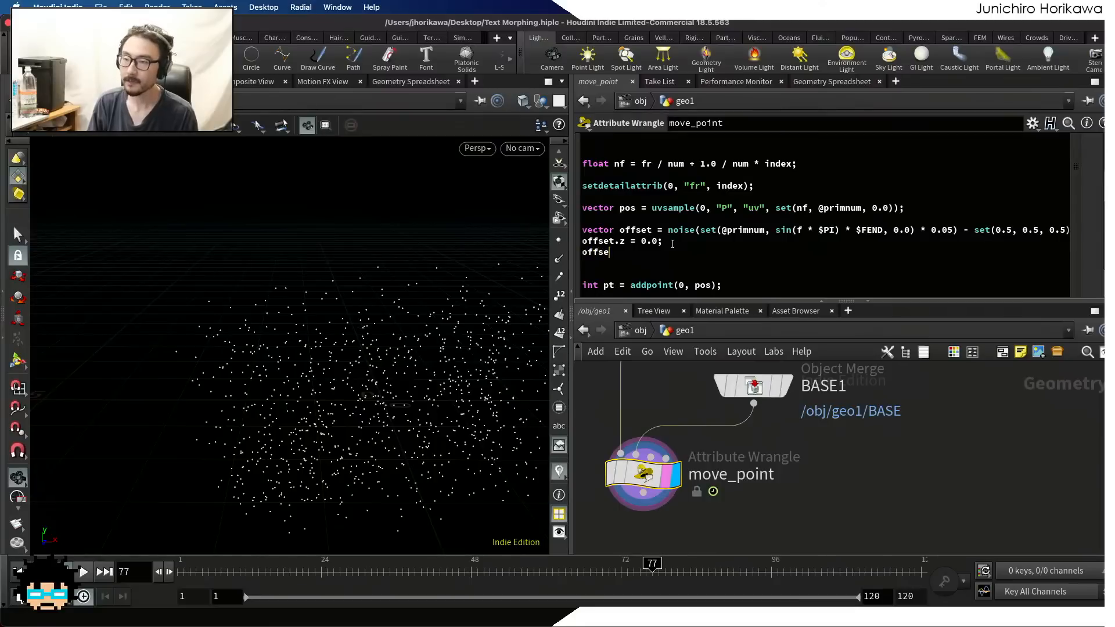
pyautogui.write('t *')
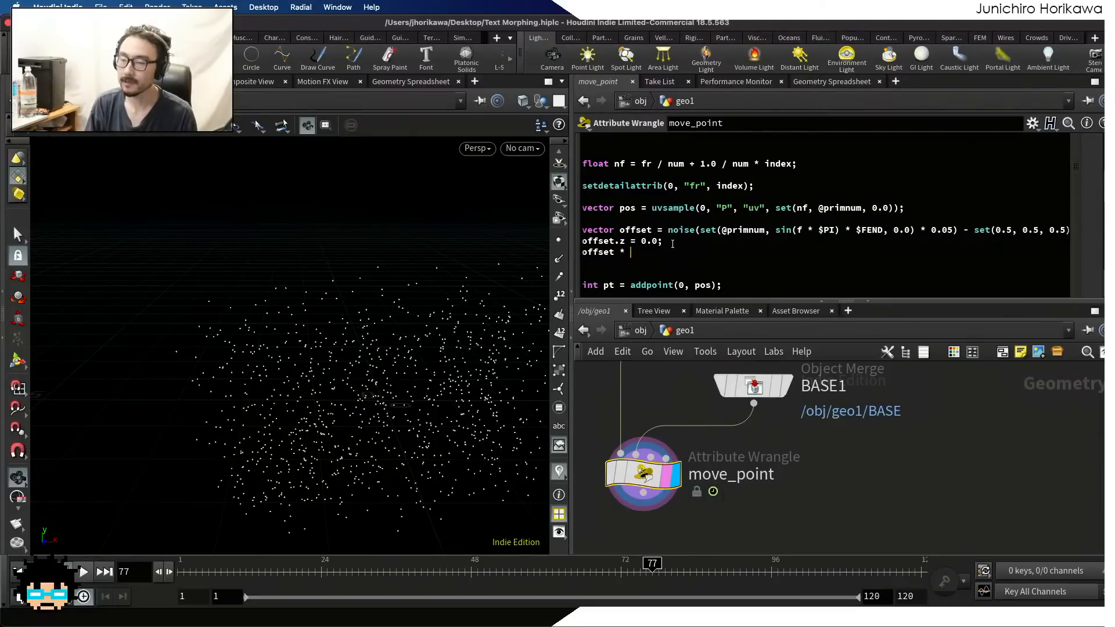
pyautogui.write('= chf')
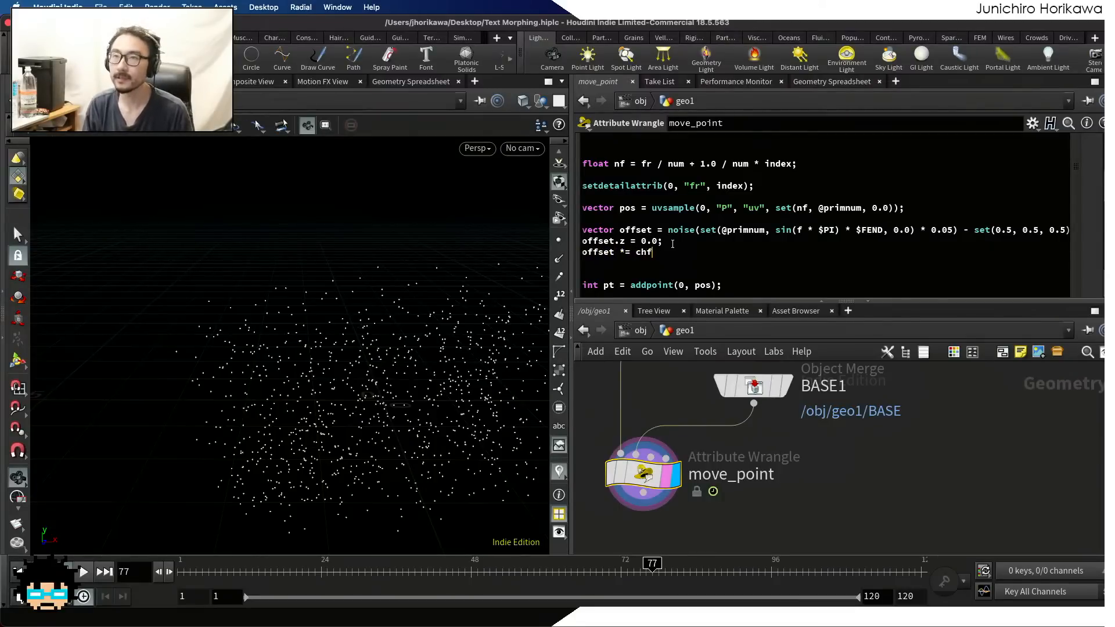
pyautogui.write('("n')
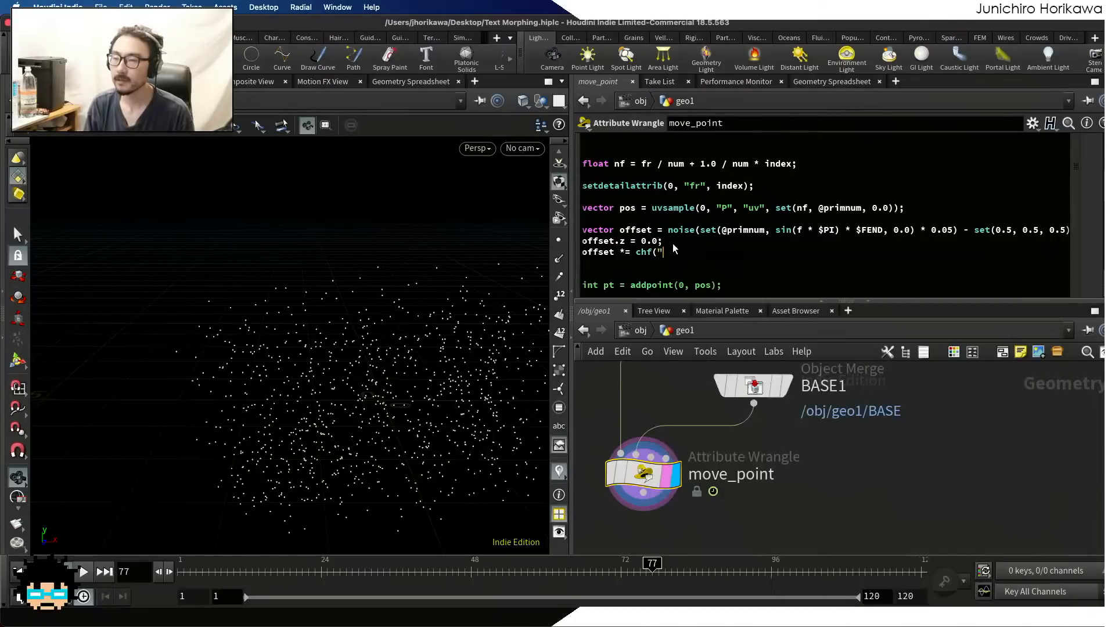
pyautogui.press('BackSpace')
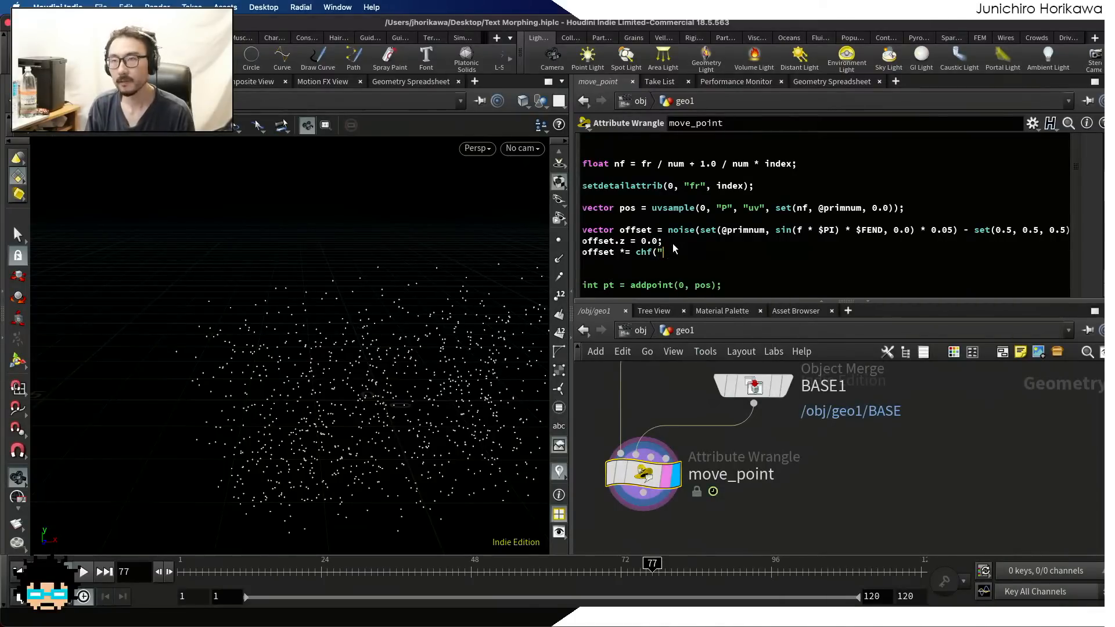
pyautogui.write('offset"')
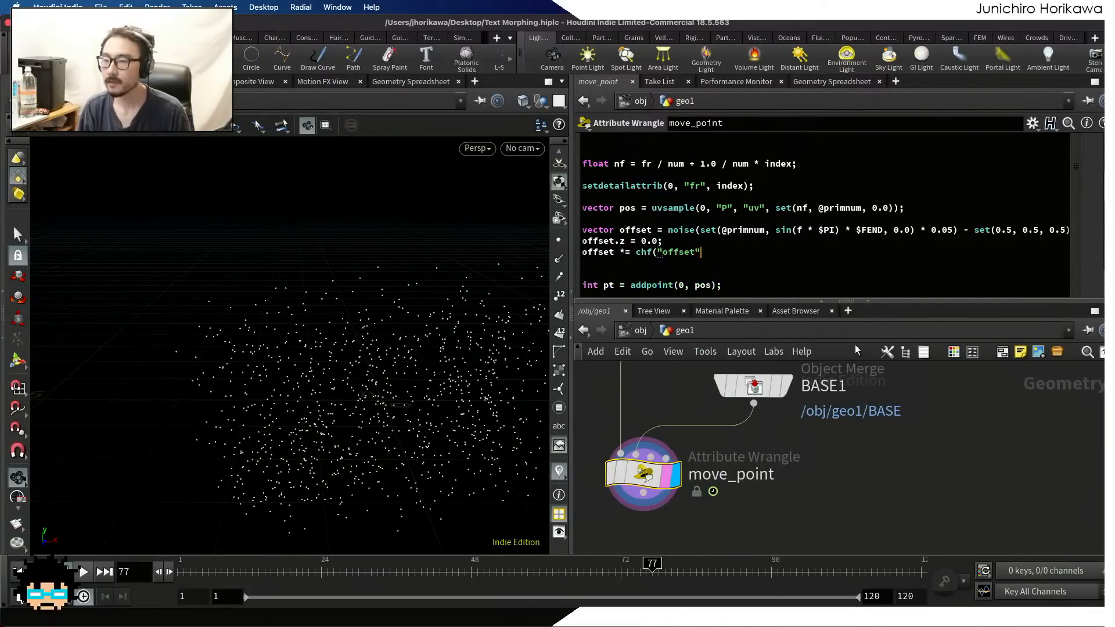
pyautogui.write(');')
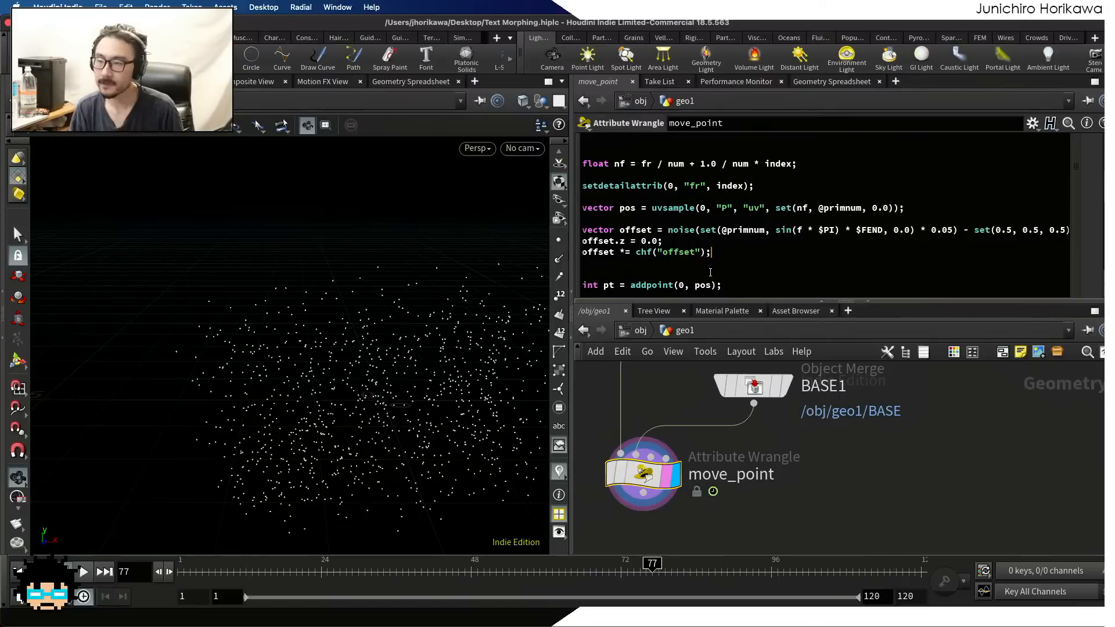
# Add the line "pos += offset;" between the offset code and the addpoint line
pyautogui.moveTo(712, 252); pyautogui.dragTo(543, 232)
pyautogui.click(713, 231)
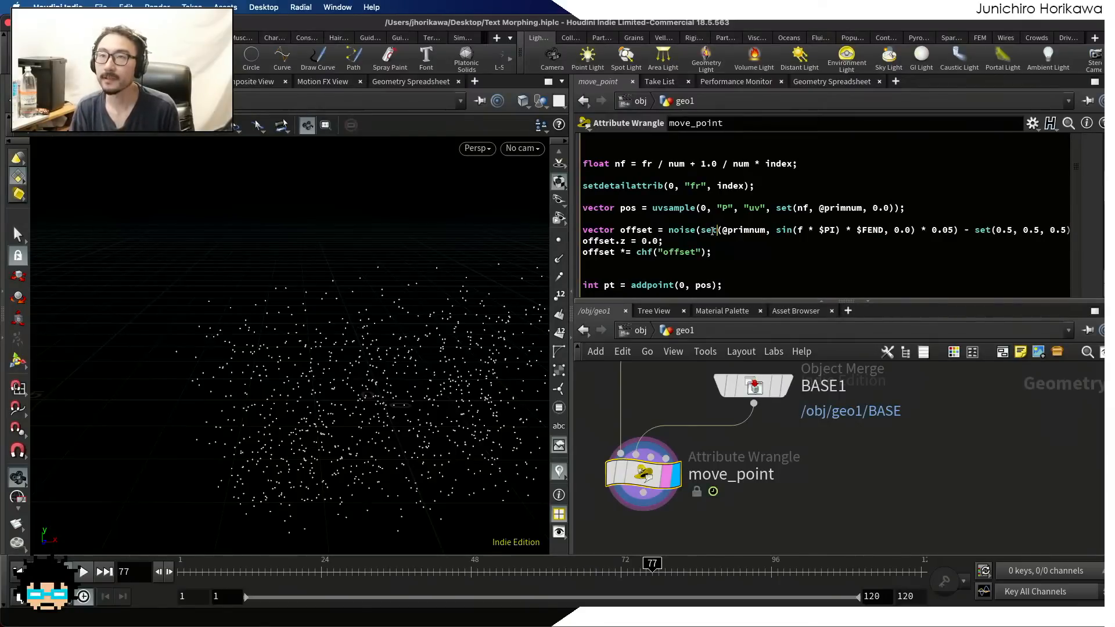
pyautogui.scroll(-2, 720, 273)
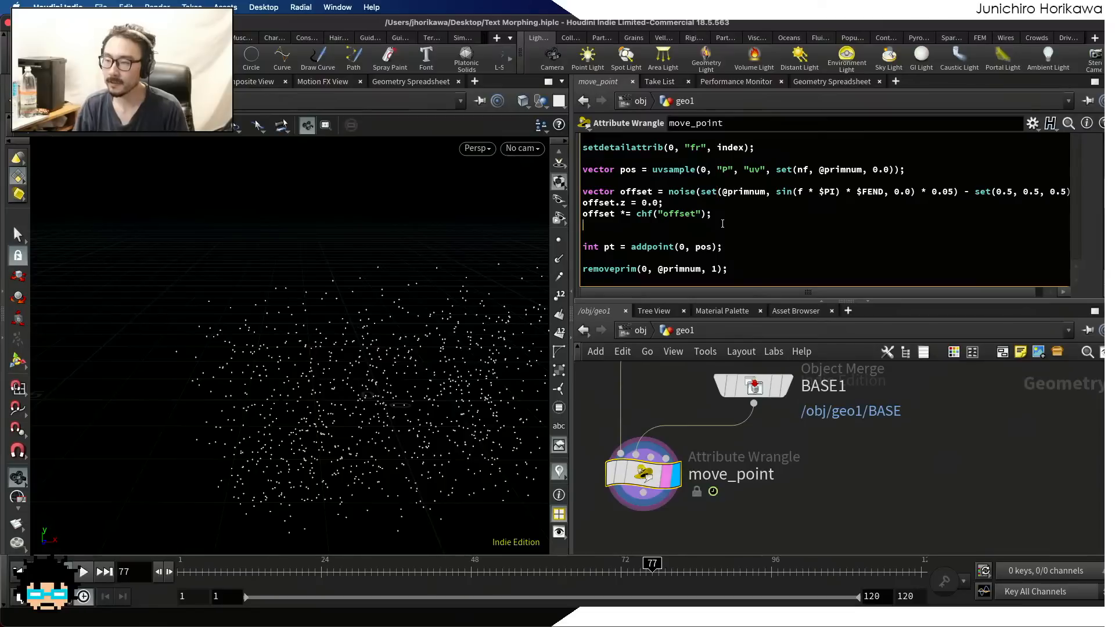
pyautogui.press('Return')
pyautogui.write('pos += ')
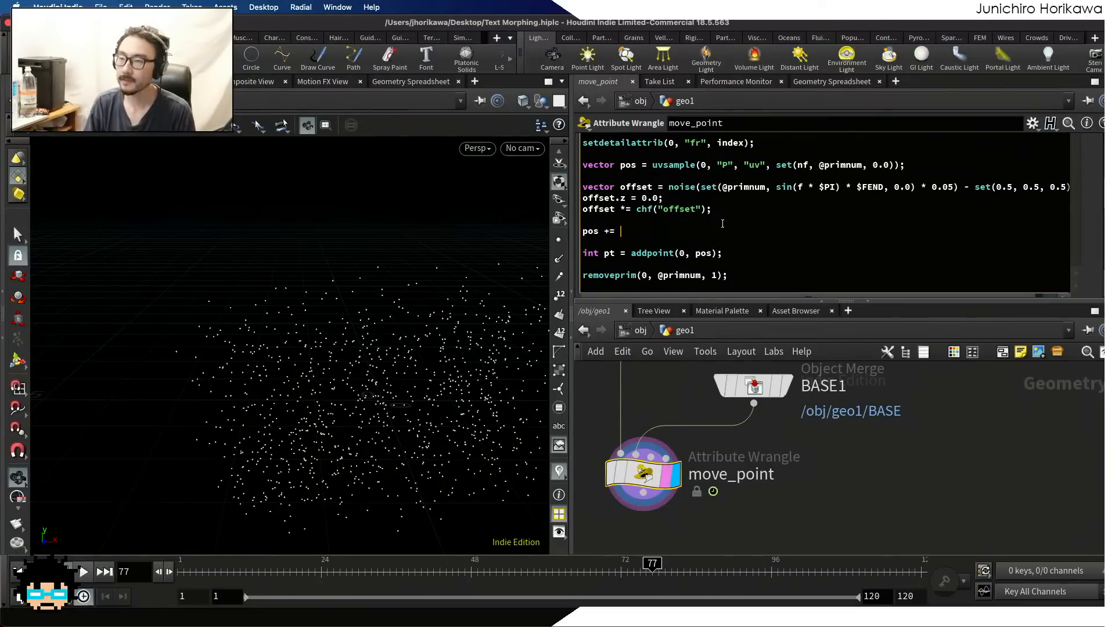
pyautogui.write('offset;')
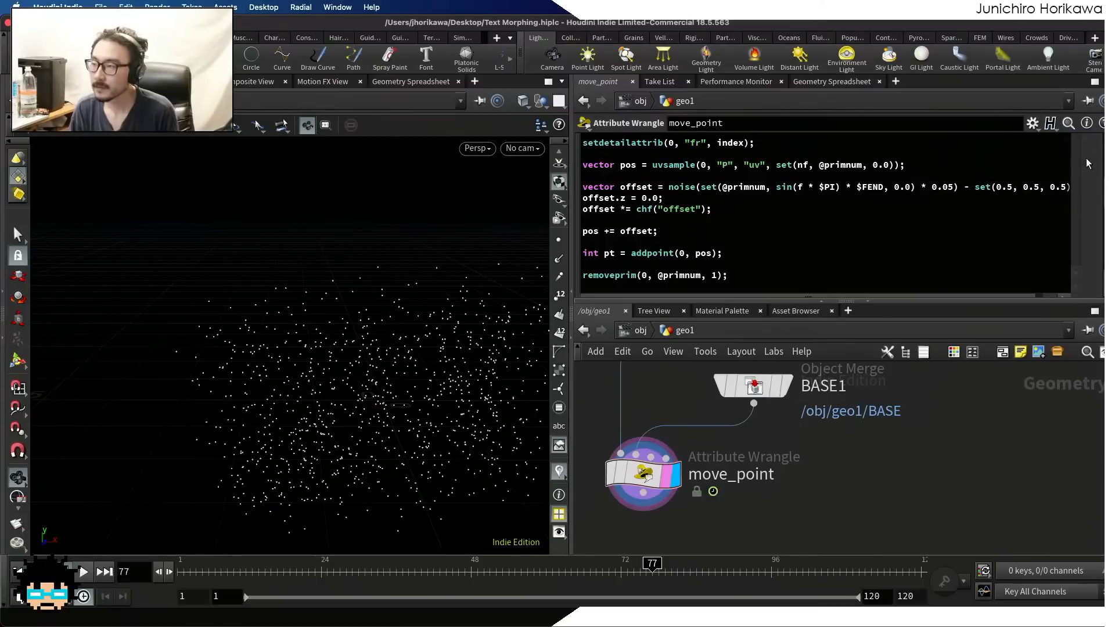
# Create the Offset parameter referenced in move_point's code and set it to 1
pyautogui.scroll(10, 1088, 157)
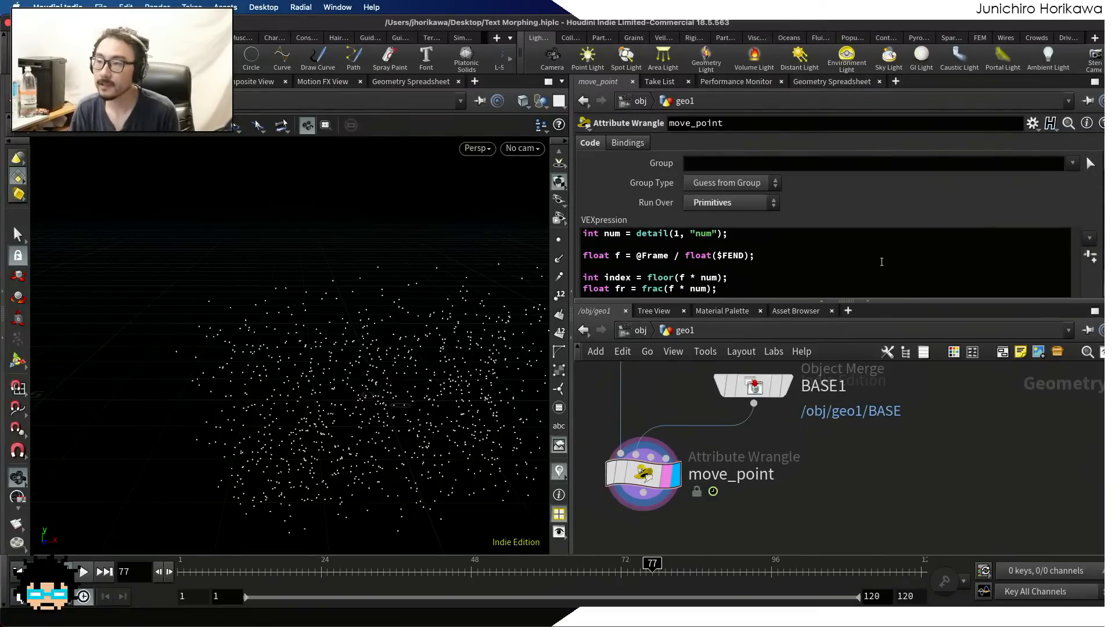
pyautogui.scroll(-8, 996, 269)
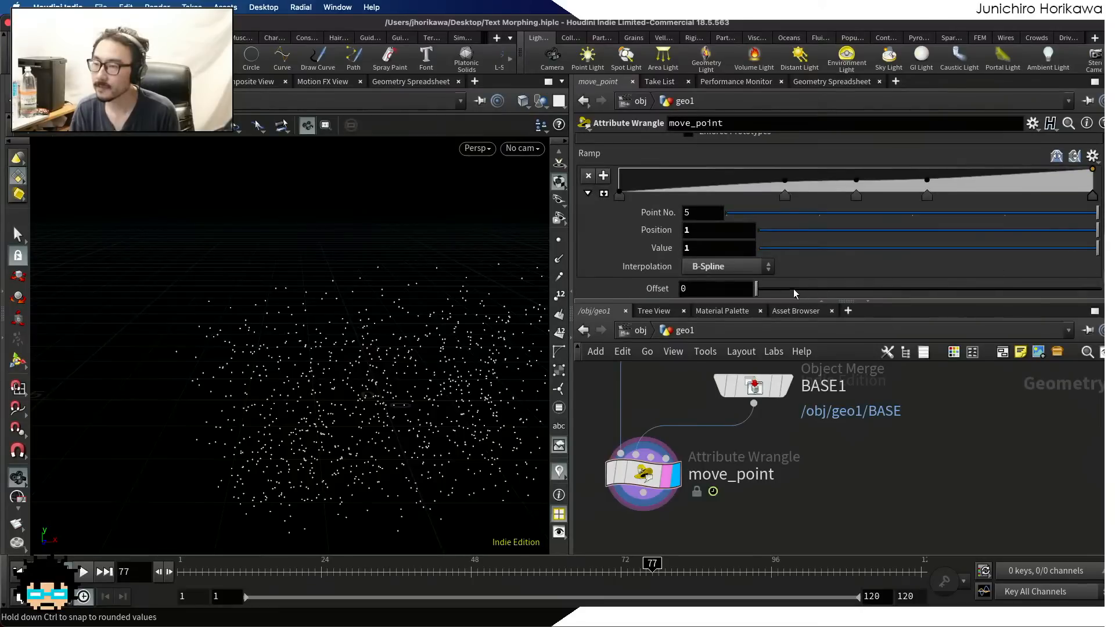
pyautogui.moveTo(756, 289); pyautogui.dragTo(1100, 288)
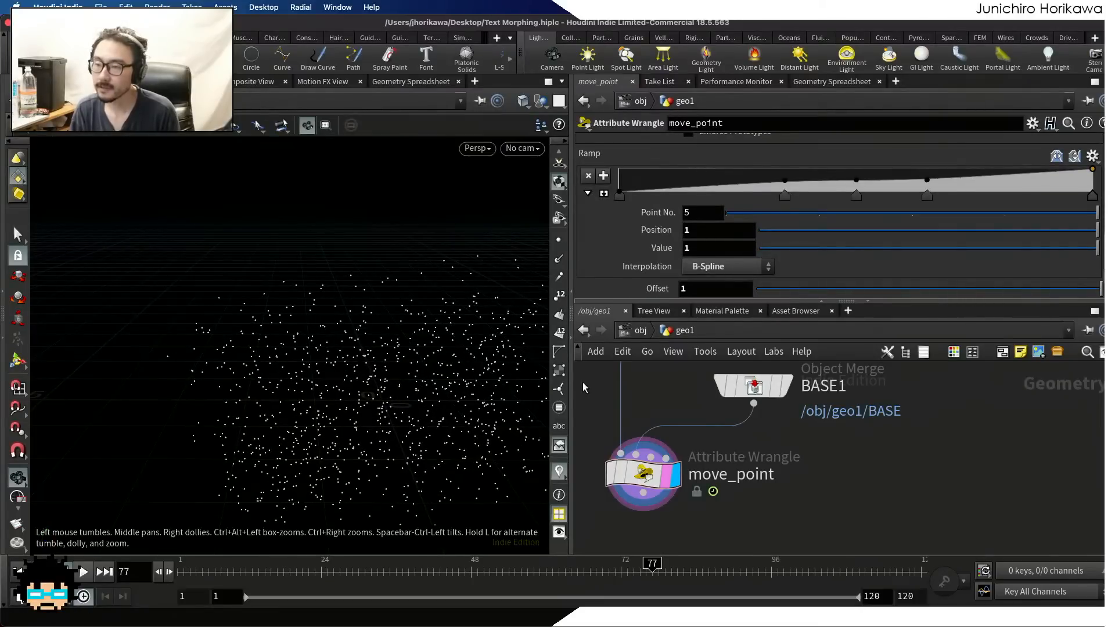
# Widen the viewport, play the animation to examine how the offset points move, and scrub the timeline back to frame 18
pyautogui.moveTo(573, 388); pyautogui.dragTo(737, 378)
pyautogui.scroll(-5, 312, 361)
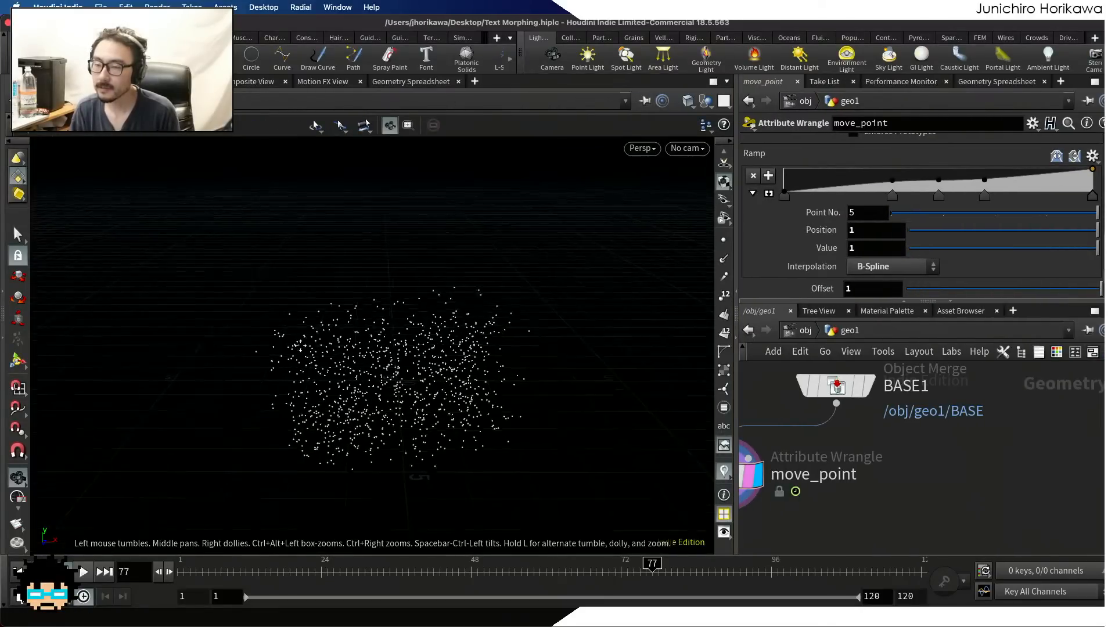
pyautogui.moveTo(312, 362); pyautogui.dragTo(273, 313, button='middle')
pyautogui.click(85, 572)
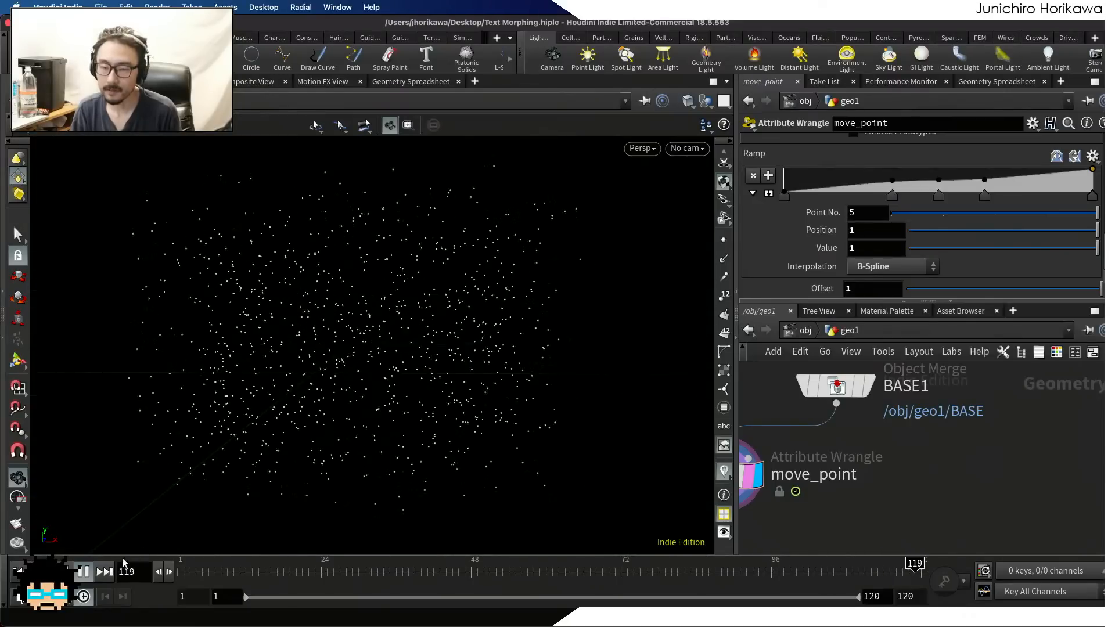
pyautogui.click(83, 572)
pyautogui.moveTo(223, 567); pyautogui.dragTo(296, 569)
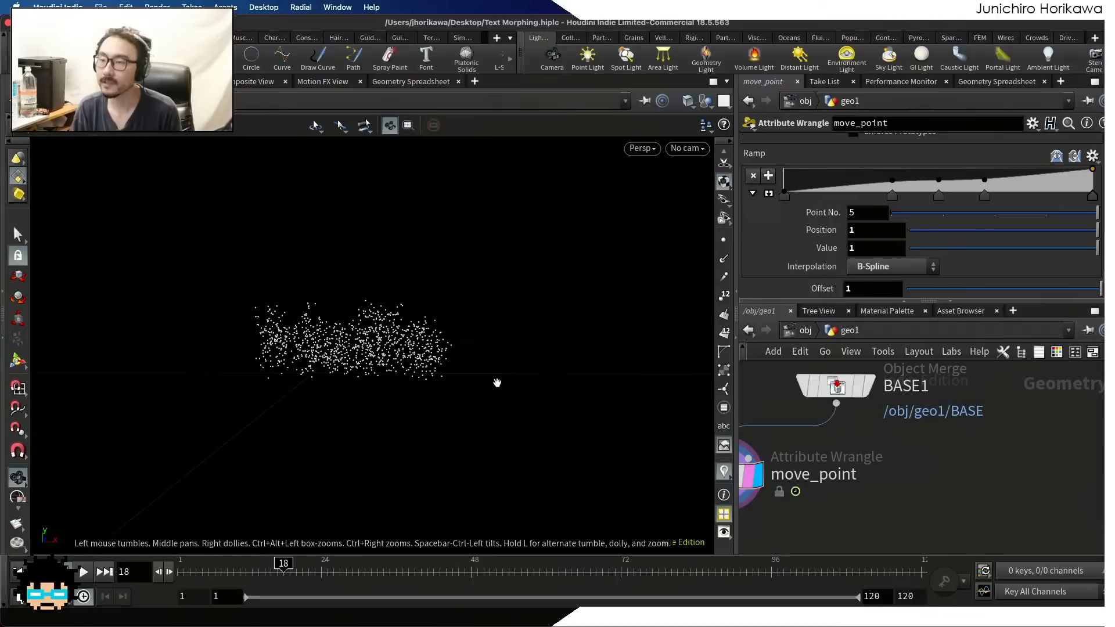
# Use fr instead of f as the variable inside the sine of move_point's noise offset line
pyautogui.scroll(2, 854, 273)
pyautogui.moveTo(838, 302); pyautogui.dragTo(838, 431)
pyautogui.scroll(6, 804, 372)
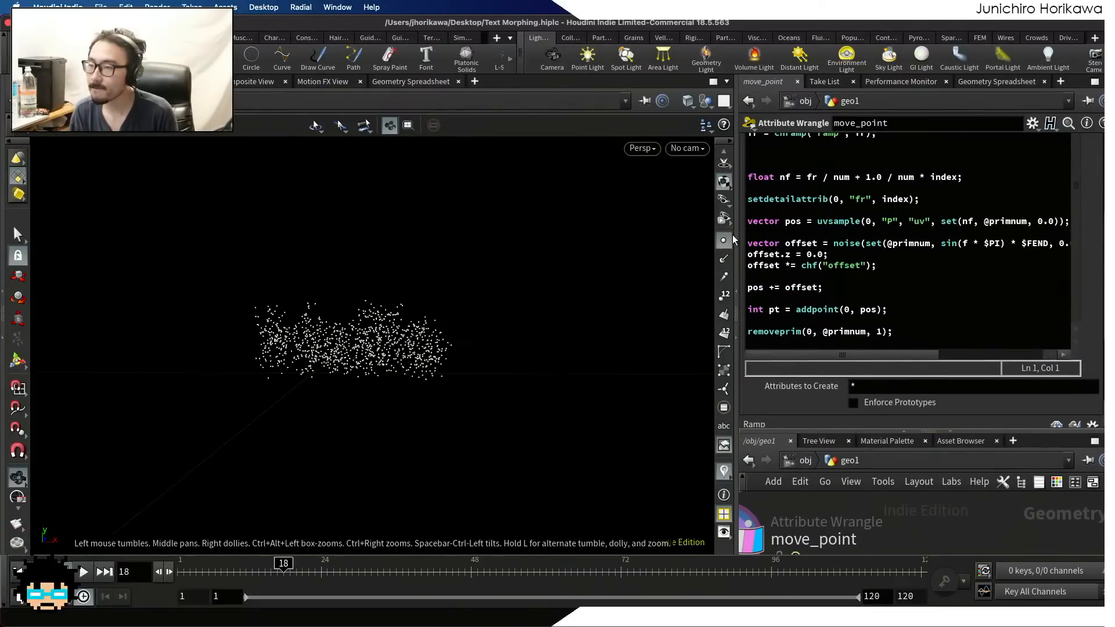
pyautogui.moveTo(736, 232); pyautogui.dragTo(535, 263)
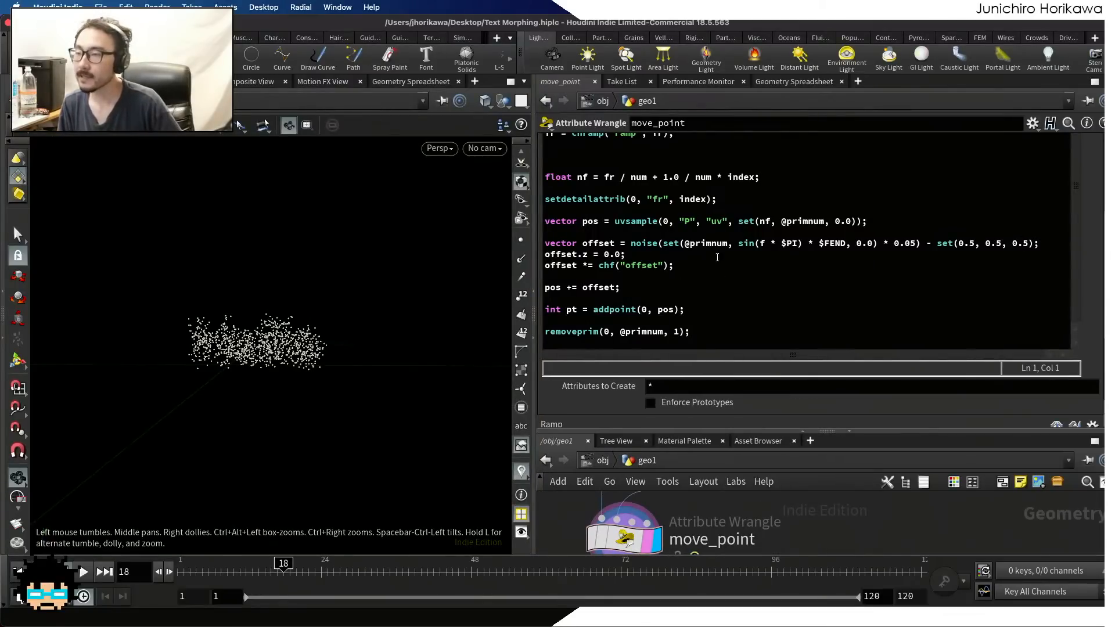
pyautogui.click(762, 244)
pyautogui.press('Left')
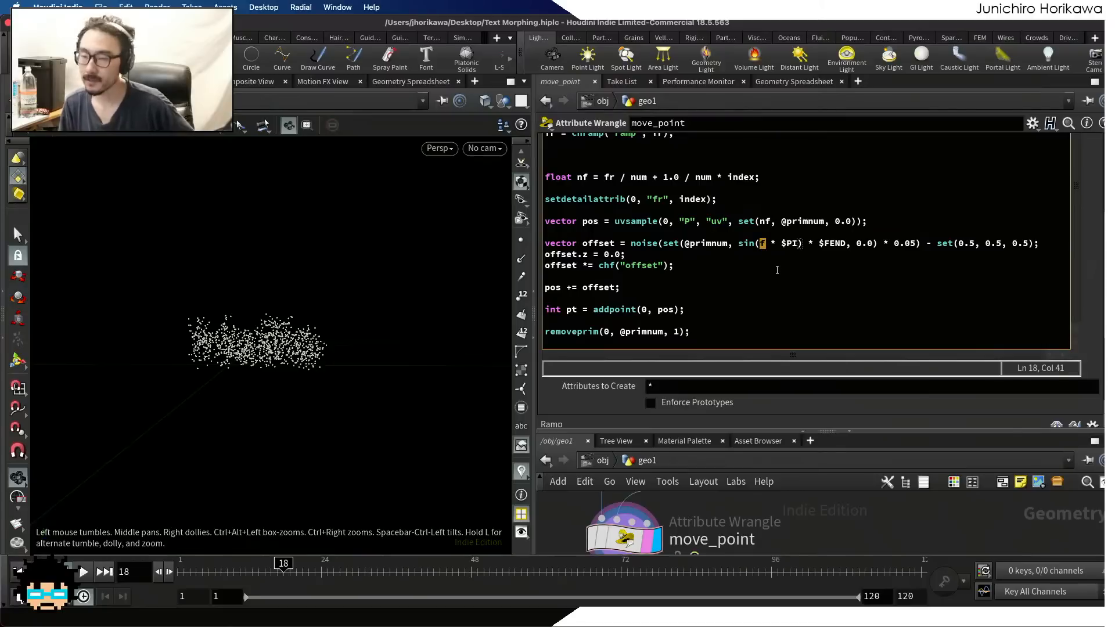
pyautogui.write('f')
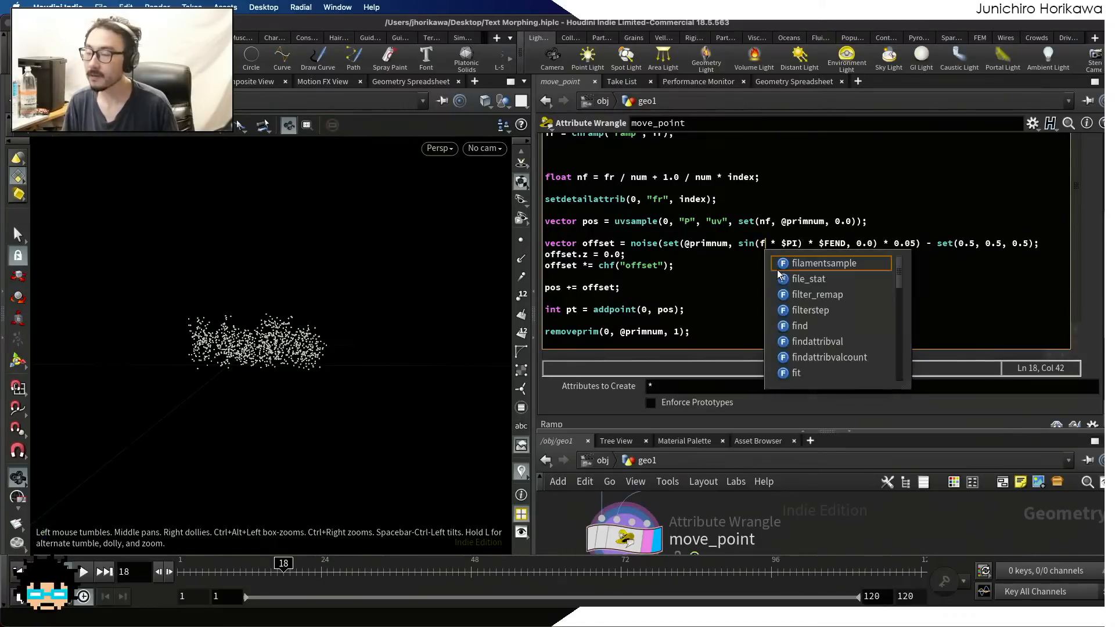
pyautogui.write('t')
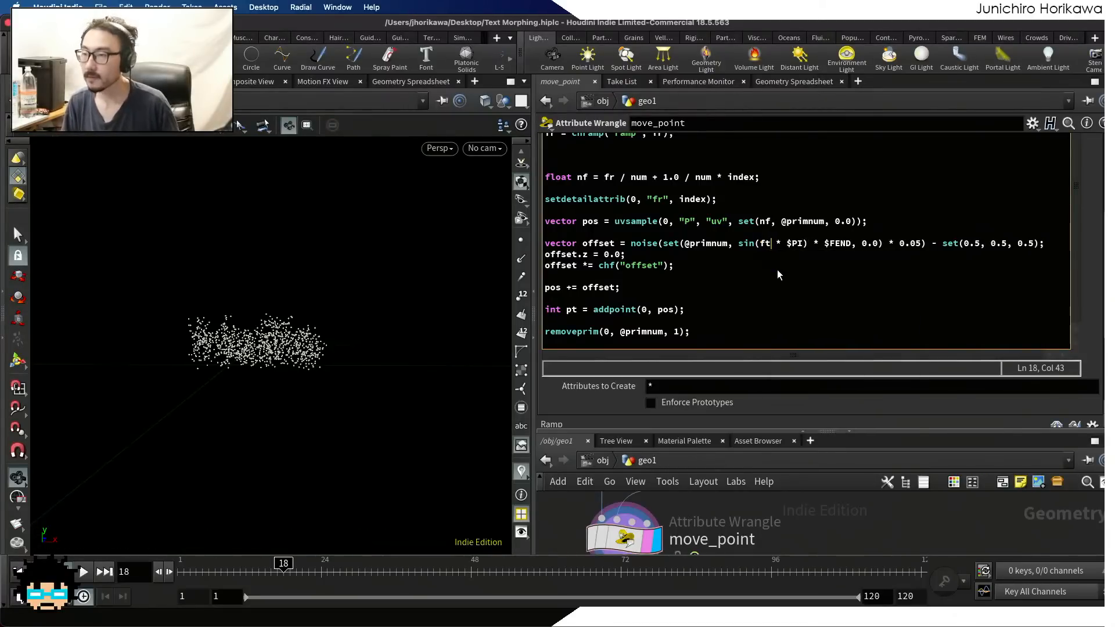
pyautogui.press('BackSpace')
pyautogui.write('r')
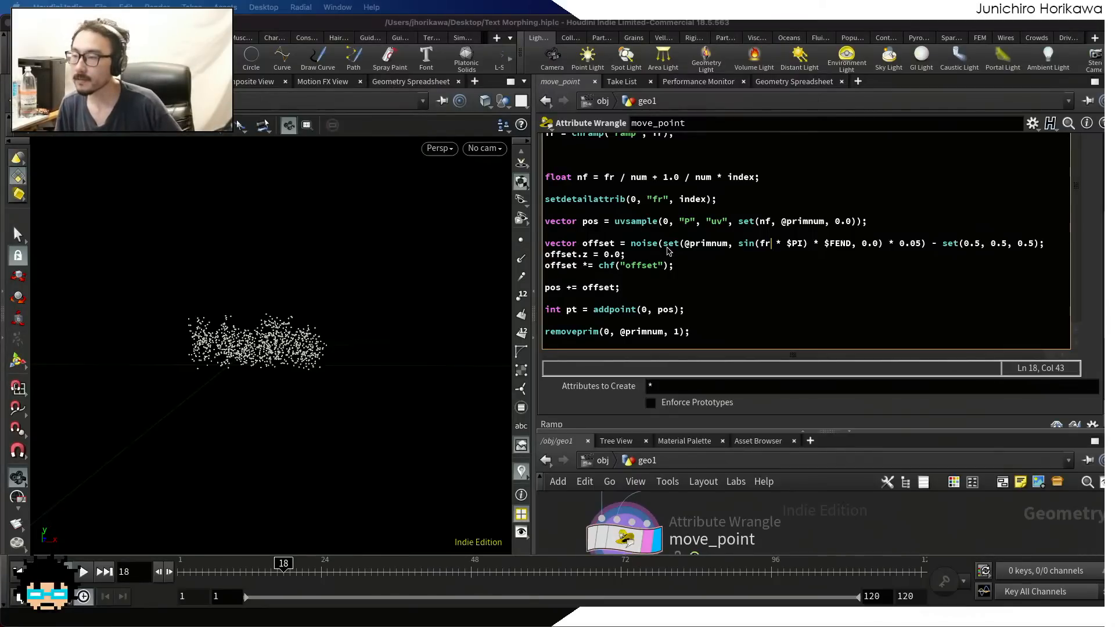
# Try inverting the sine inside the noise call as (1.0 - sin(fr * $PI)) and check the points at frame 21
pyautogui.click(738, 244)
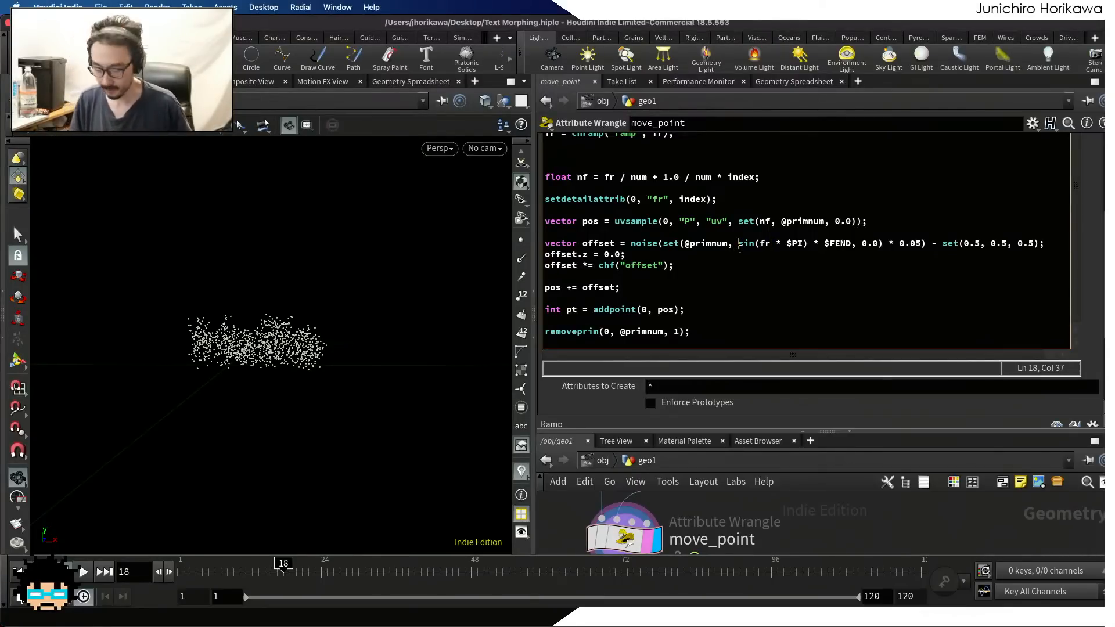
pyautogui.write('1')
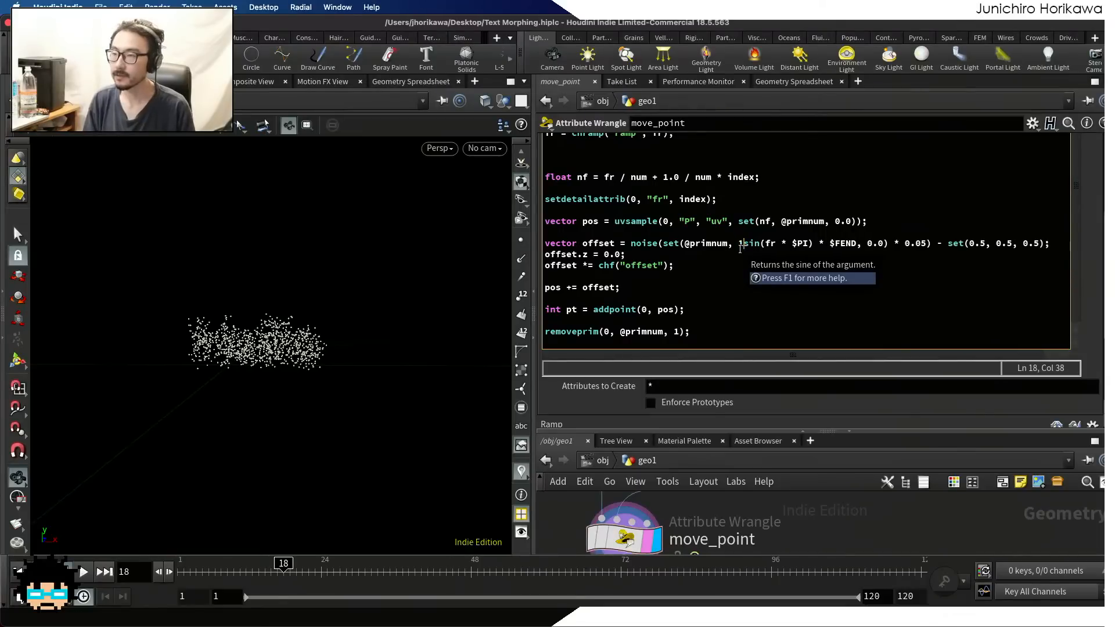
pyautogui.write('.0 -')
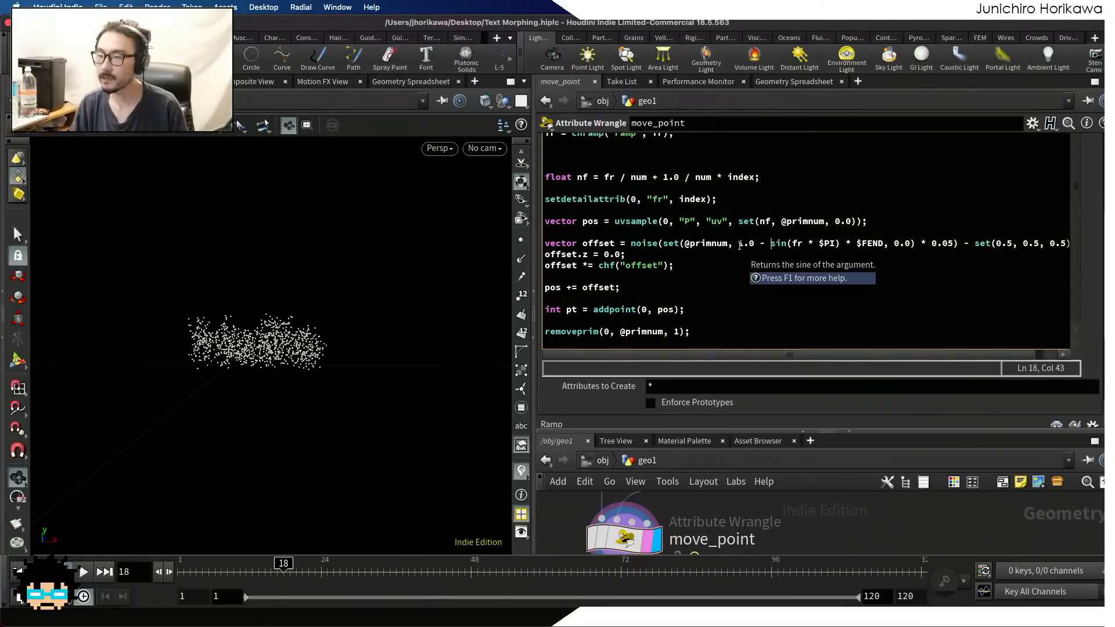
pyautogui.click(738, 244)
pyautogui.write('(')
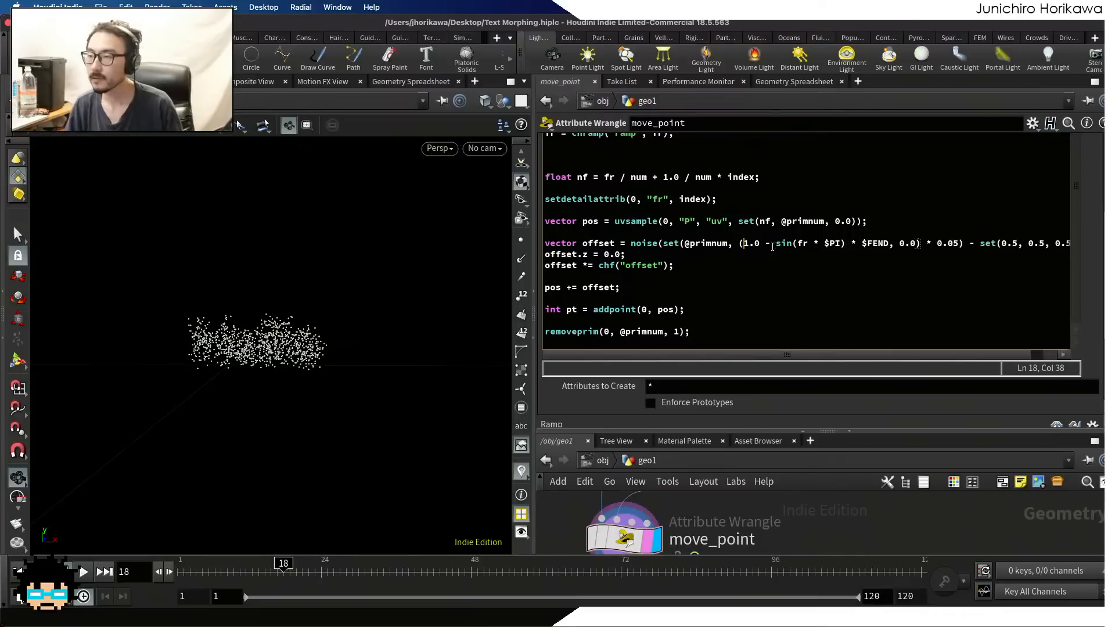
pyautogui.click(844, 245)
pyautogui.write(')')
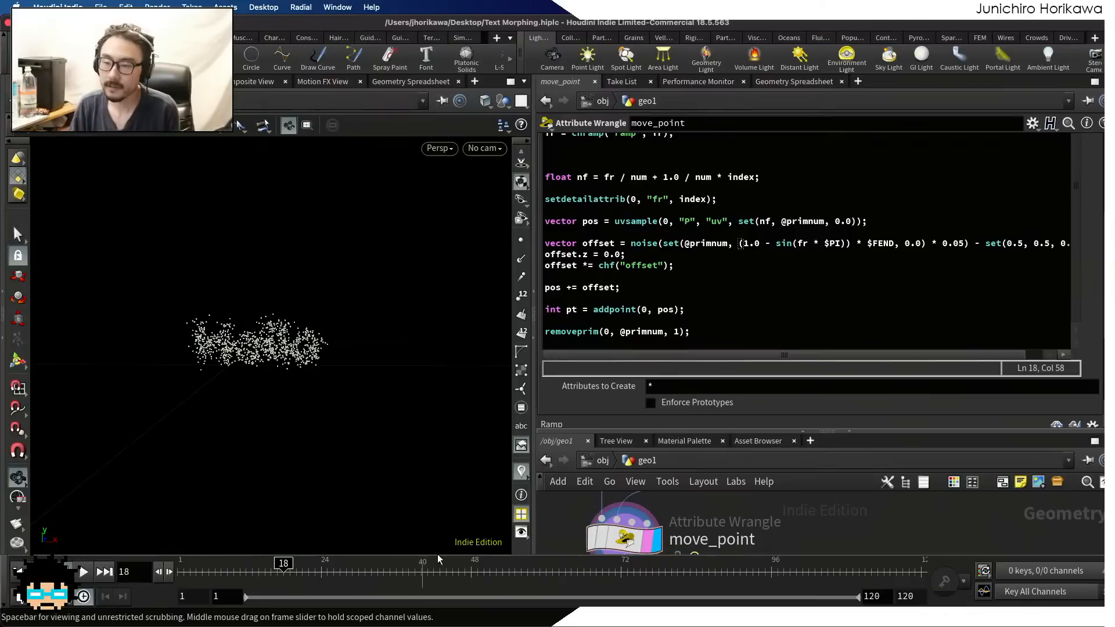
pyautogui.click(291, 568)
pyautogui.moveTo(296, 568); pyautogui.dragTo(303, 568)
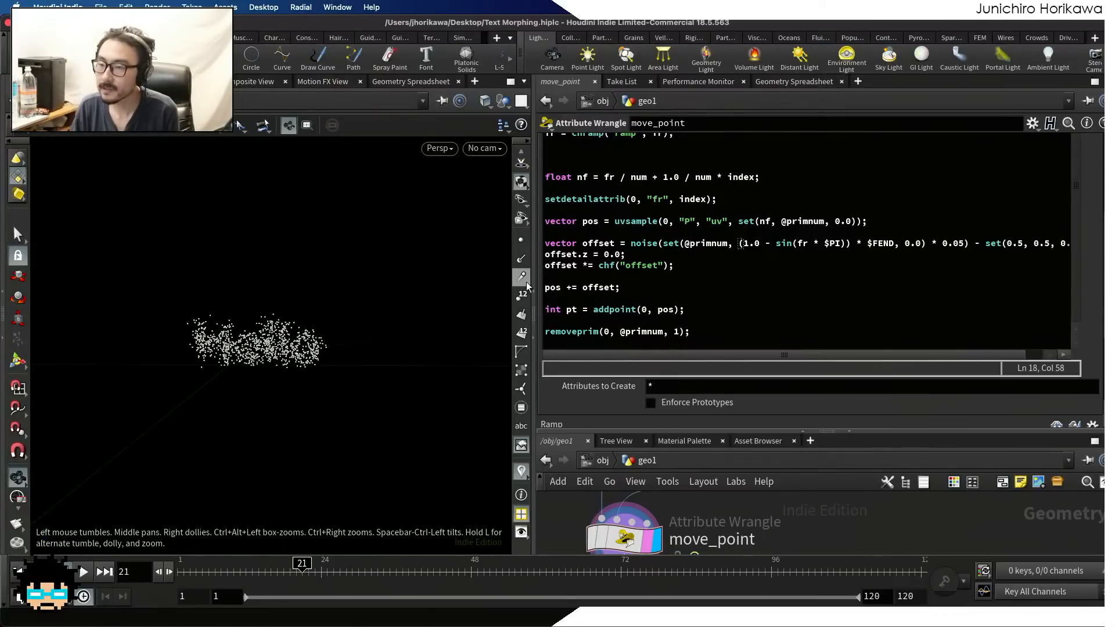
# Remove the 1.0 - inversion and its extra parentheses from the noise call, leaving sin(fr * $PI) * $FEND
pyautogui.moveTo(533, 275); pyautogui.dragTo(396, 287)
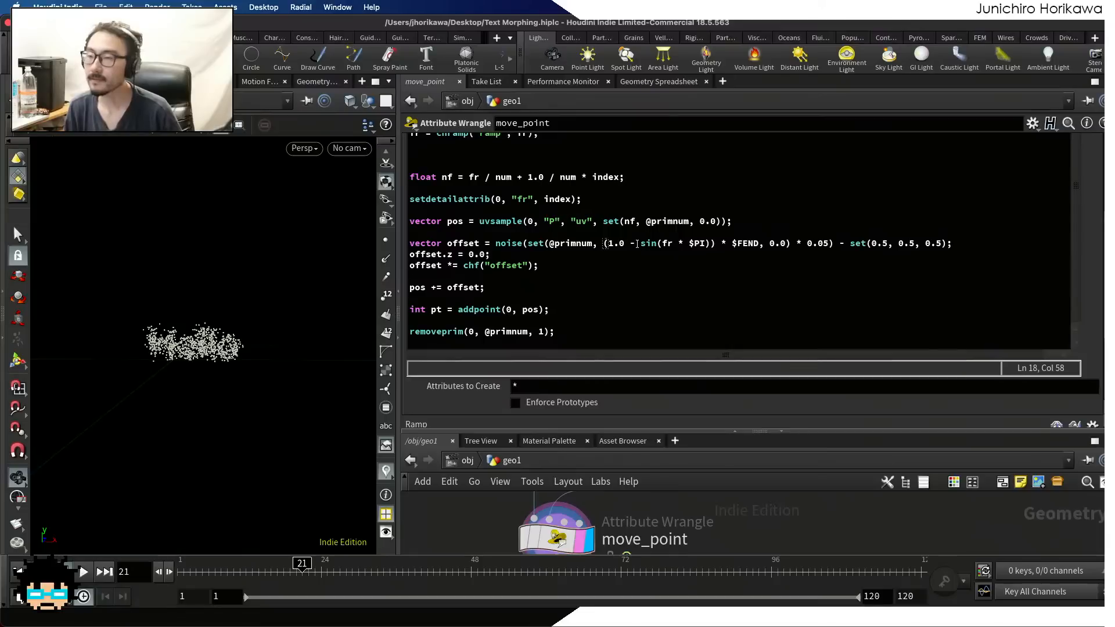
pyautogui.click(637, 244)
pyautogui.press('BackSpace')
pyautogui.press('BackSpace')
pyautogui.press('BackSpace')
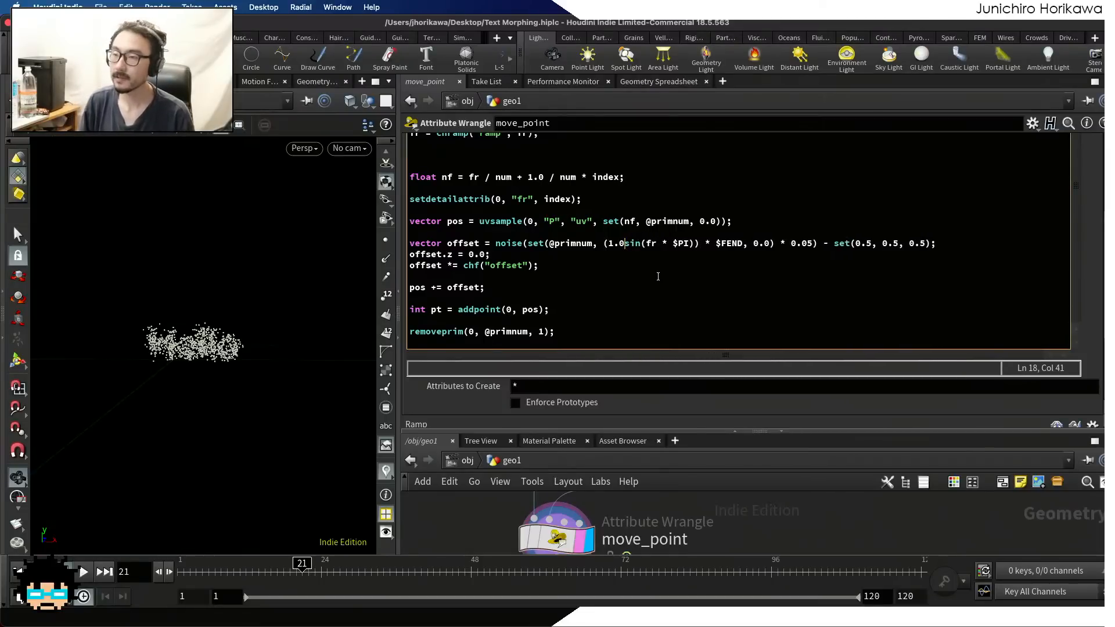
pyautogui.press('BackSpace')
pyautogui.press('BackSpace')
pyautogui.press('BackSpace')
pyautogui.press('BackSpace')
pyautogui.click(678, 244)
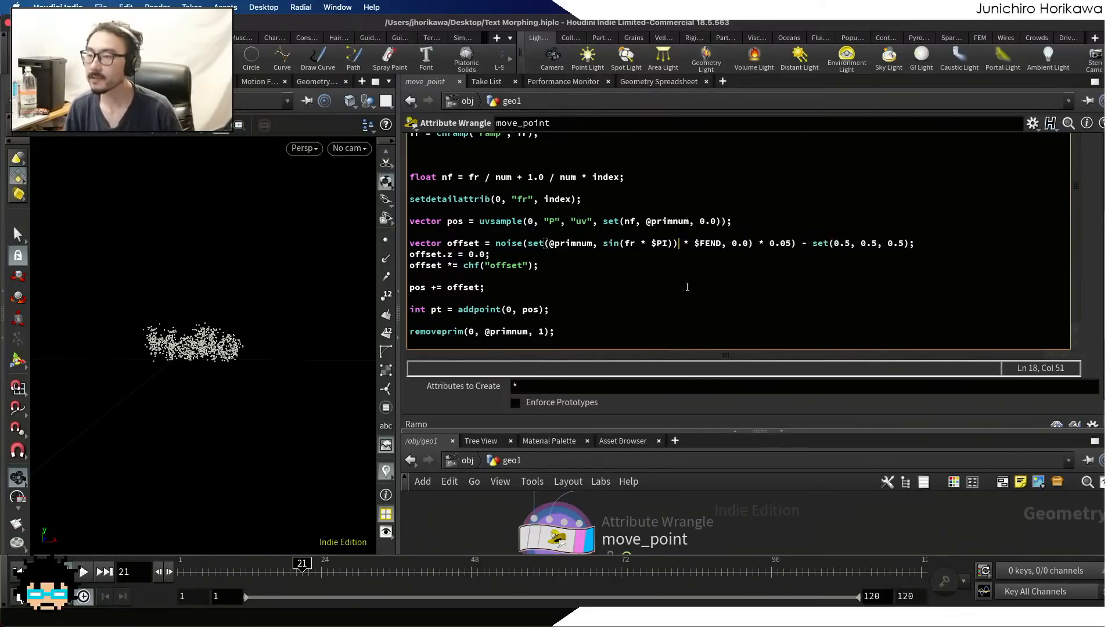
pyautogui.press('BackSpace')
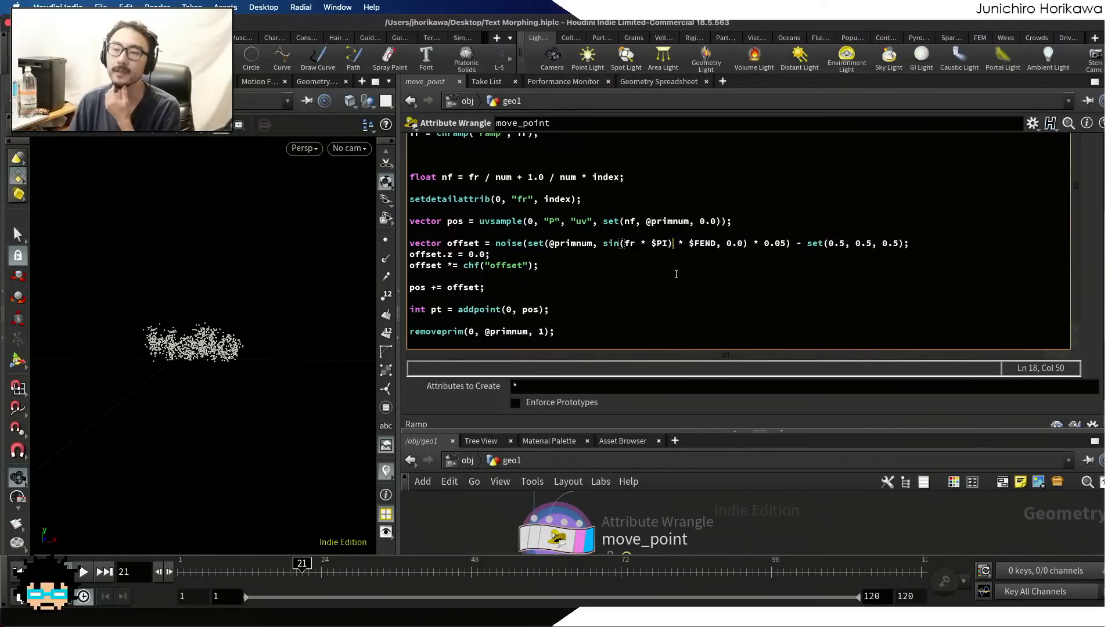
# Add the line offset *= (1.0 - sin(fr * $PI)); below the offset.z line in move_point's code
pyautogui.click(502, 256)
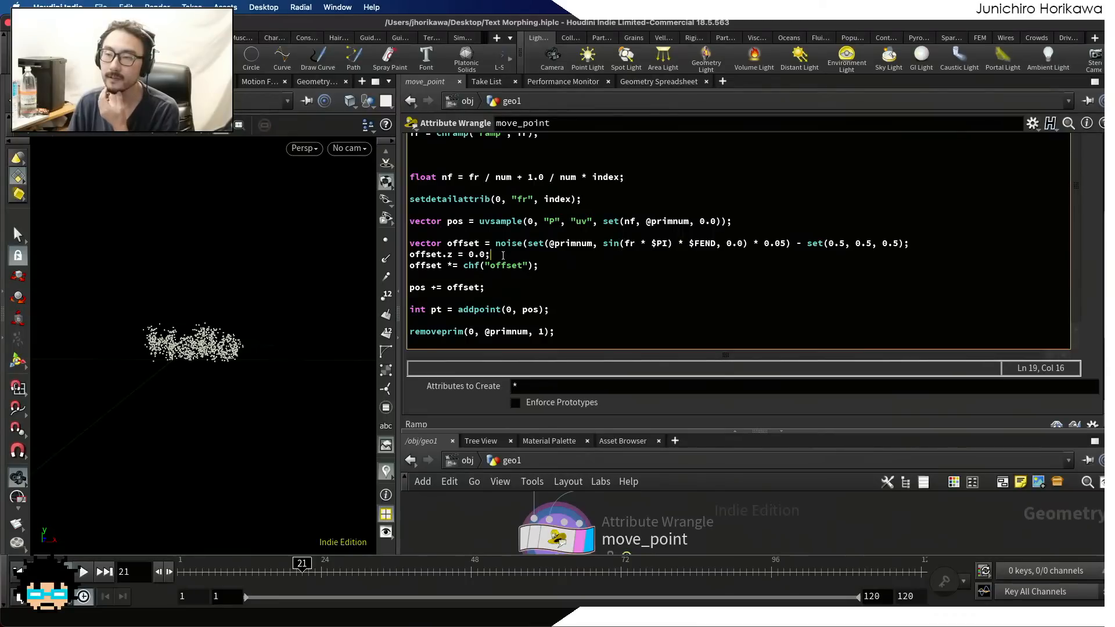
pyautogui.press('Return')
pyautogui.write('offset *= ')
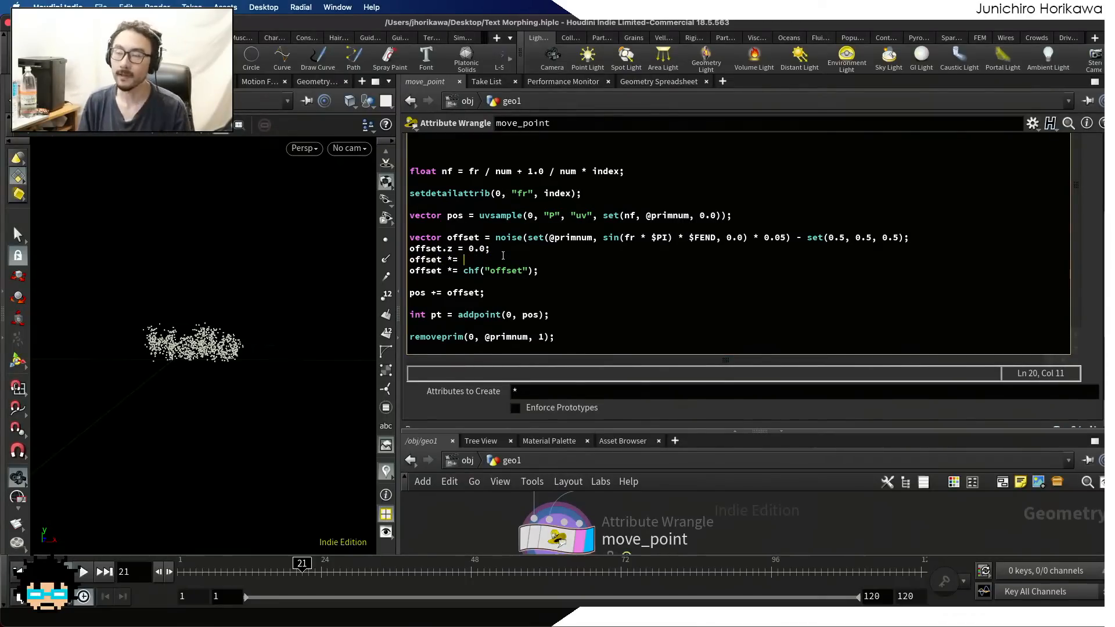
pyautogui.write(')')
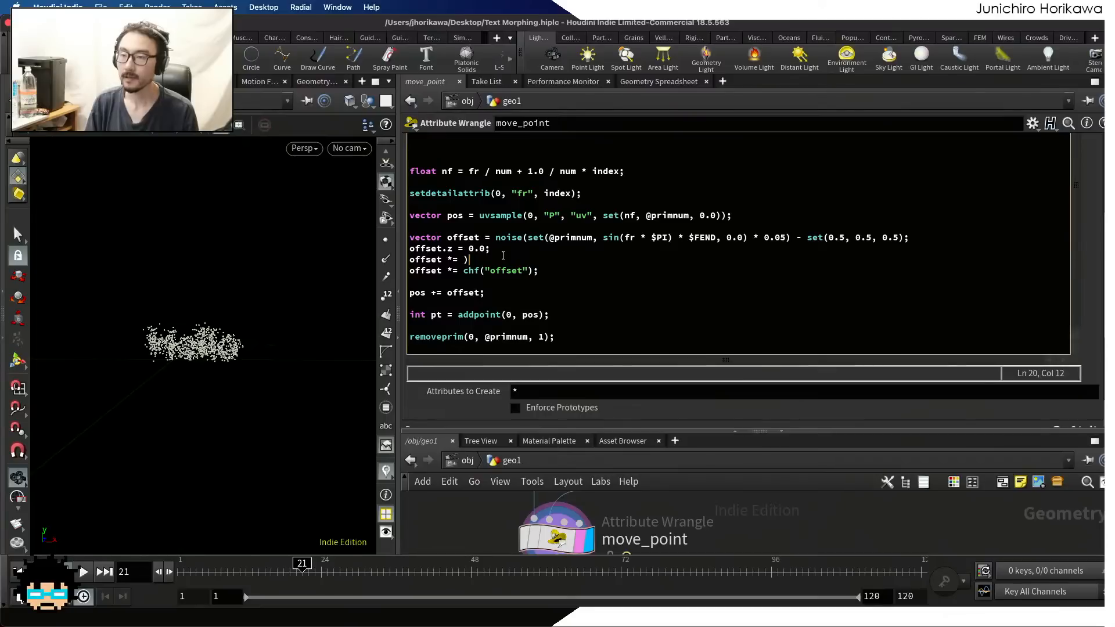
pyautogui.write('(1.0 - ')
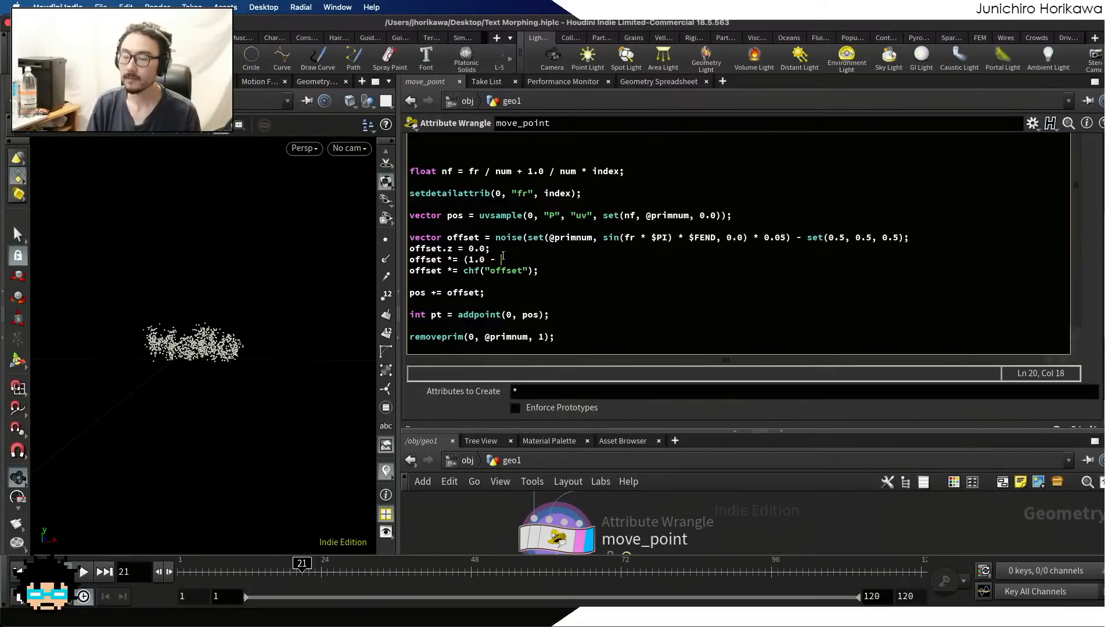
pyautogui.write('sin(')
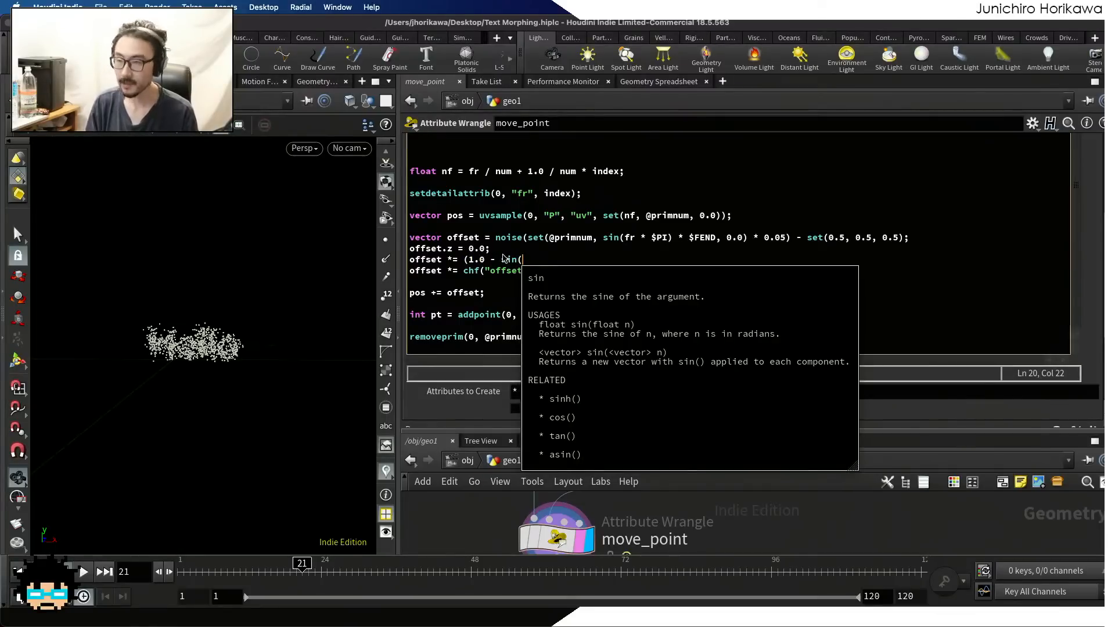
pyautogui.write('fr * $PI);')
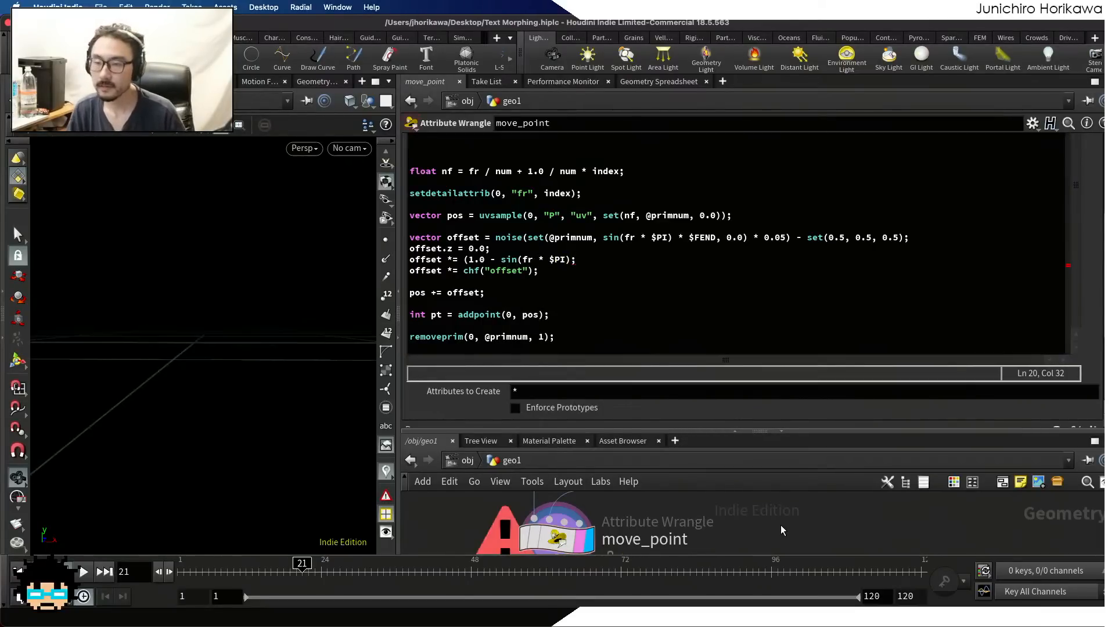
pyautogui.click(568, 263)
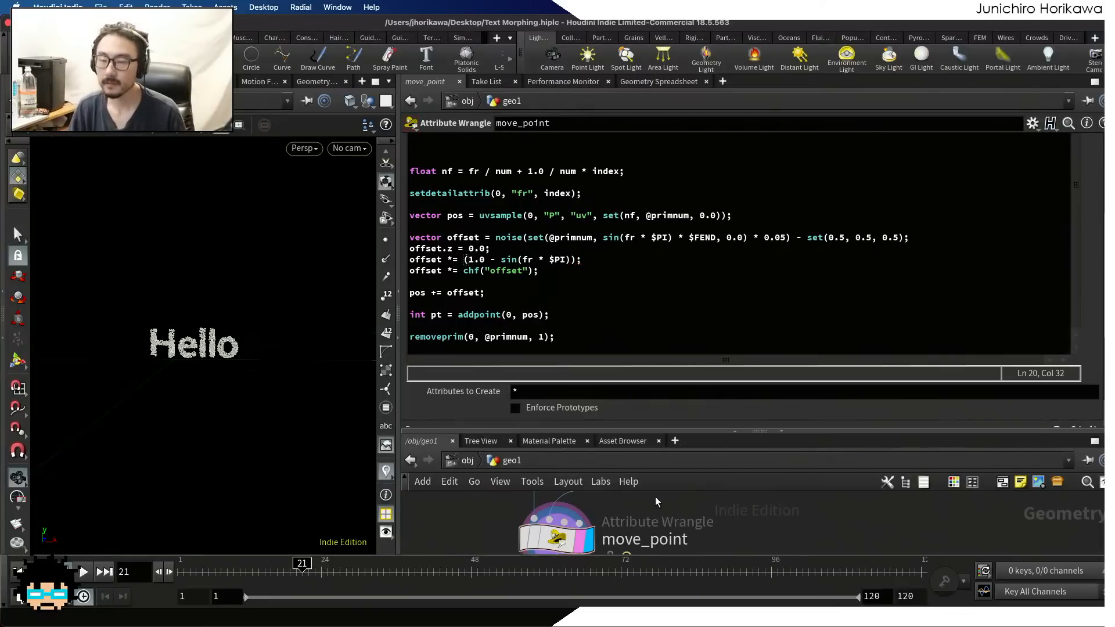
# Play the animation from the start and try an Offset value of 10 on move_point
pyautogui.moveTo(302, 566)
pyautogui.mouseDown()
pyautogui.moveTo(195, 566)
pyautogui.moveTo(944, 525)
pyautogui.moveTo(314, 538)
pyautogui.moveTo(124, 572)
pyautogui.mouseUp()
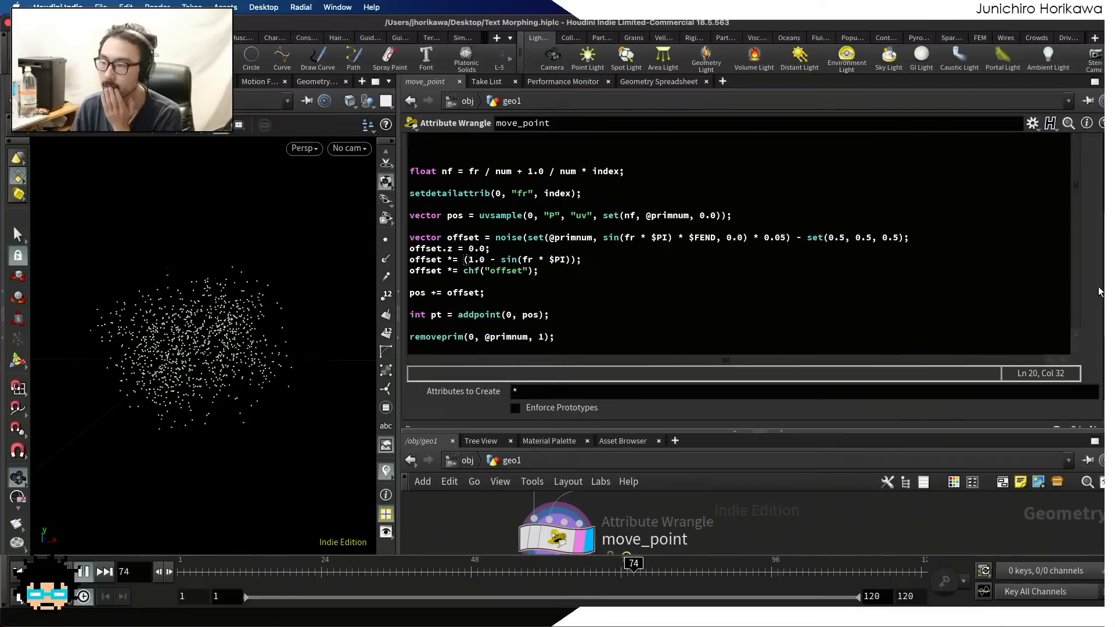
pyautogui.scroll(-5, 1091, 293)
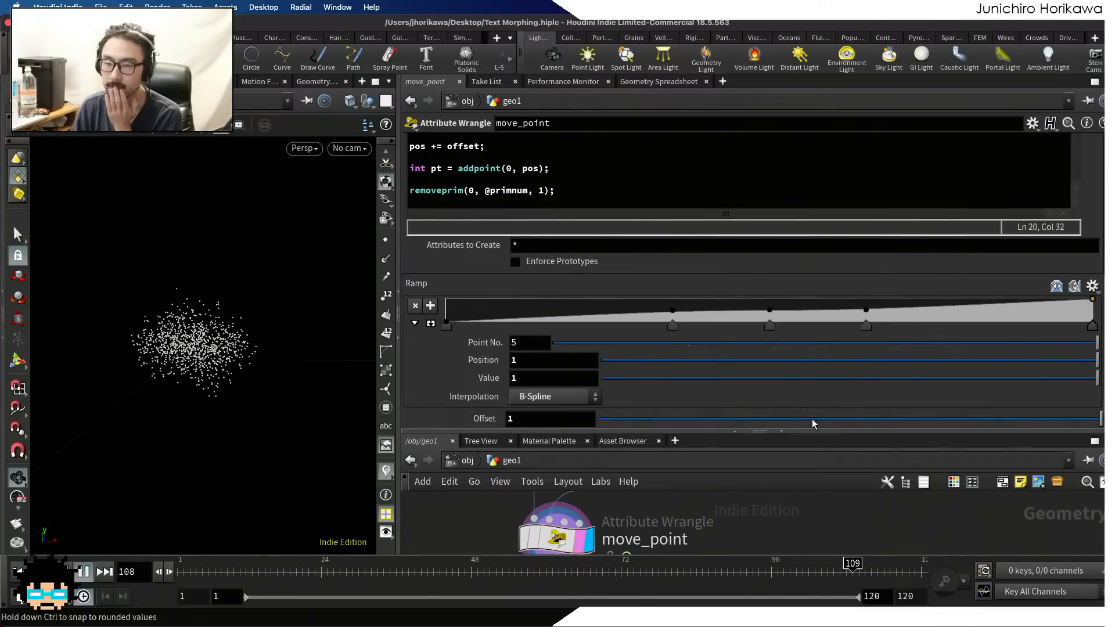
pyautogui.moveTo(812, 423); pyautogui.dragTo(469, 422)
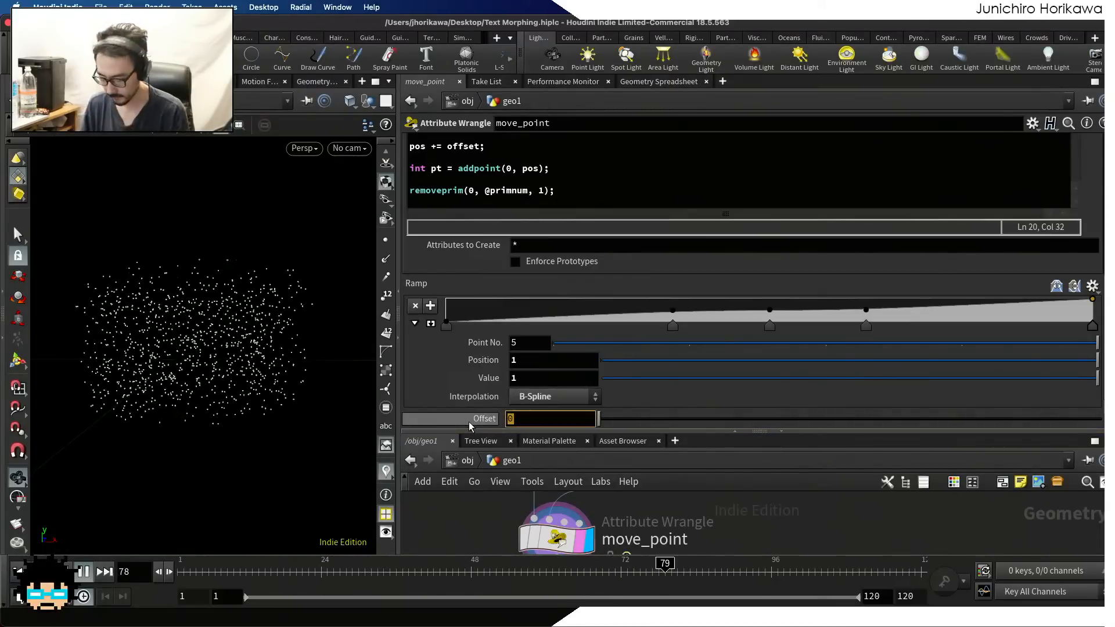
pyautogui.write('10')
pyautogui.press('Return')
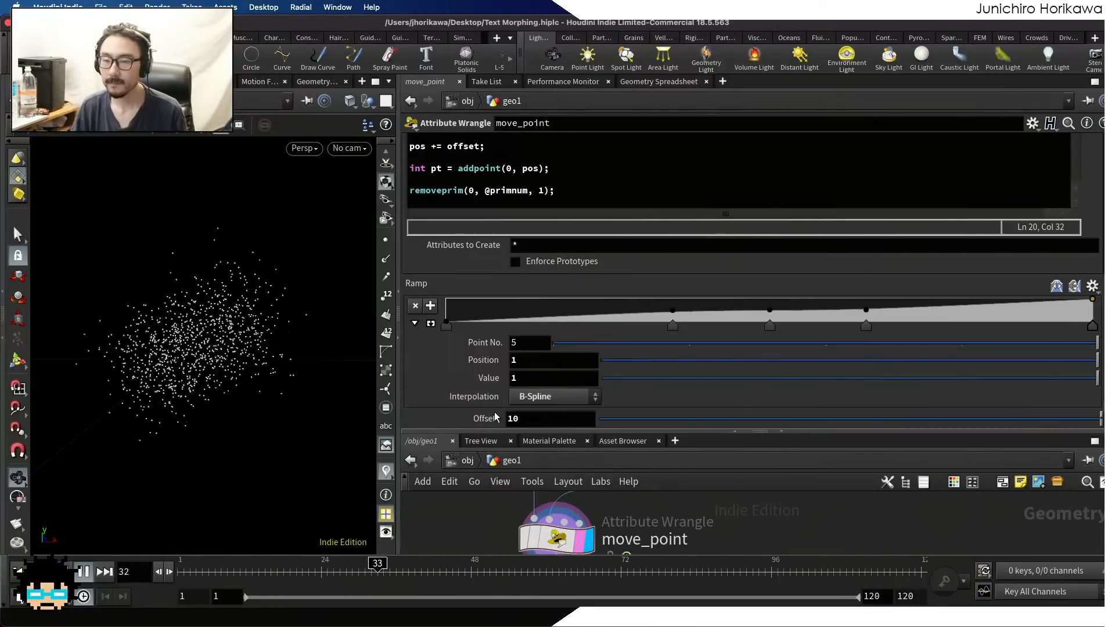
# Set move_point's Offset parameter back to 1 during playback
pyautogui.moveTo(532, 418); pyautogui.dragTo(464, 423)
pyautogui.write('1')
pyautogui.press('Return')
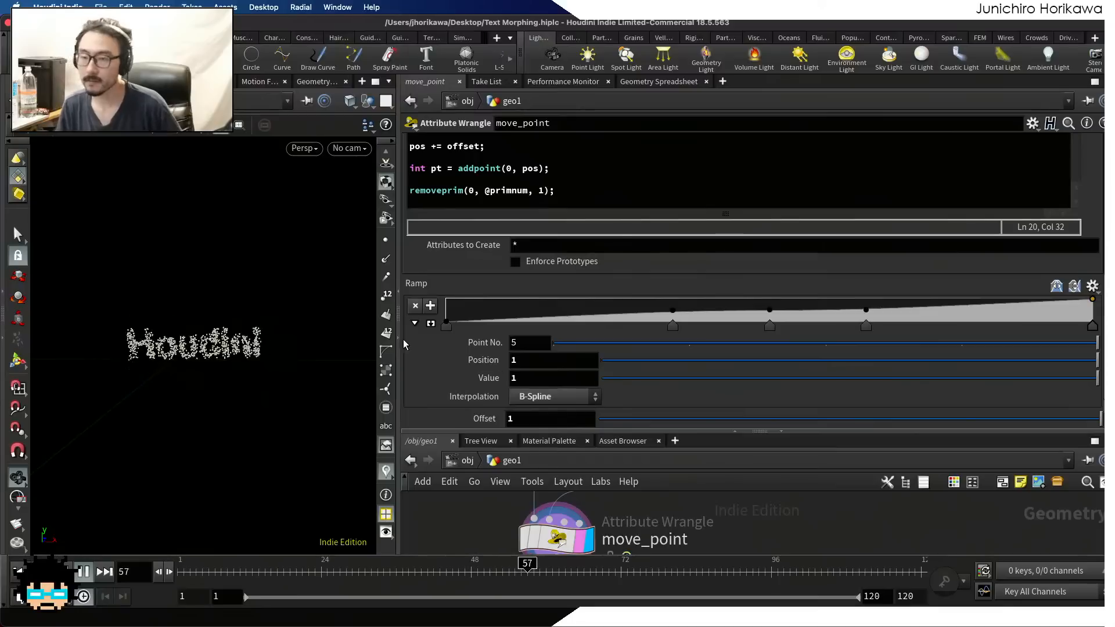
# Enlarge the viewport and network area, stop playback at frame 10, and save the scene
pyautogui.moveTo(438, 361); pyautogui.dragTo(655, 391)
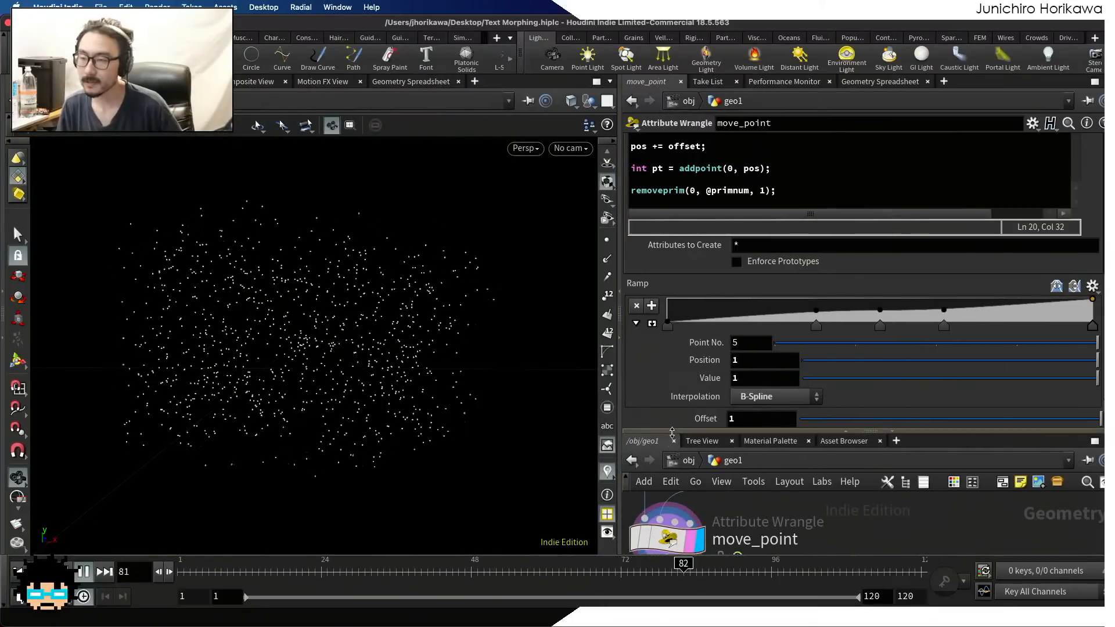
pyautogui.moveTo(690, 432); pyautogui.dragTo(690, 288)
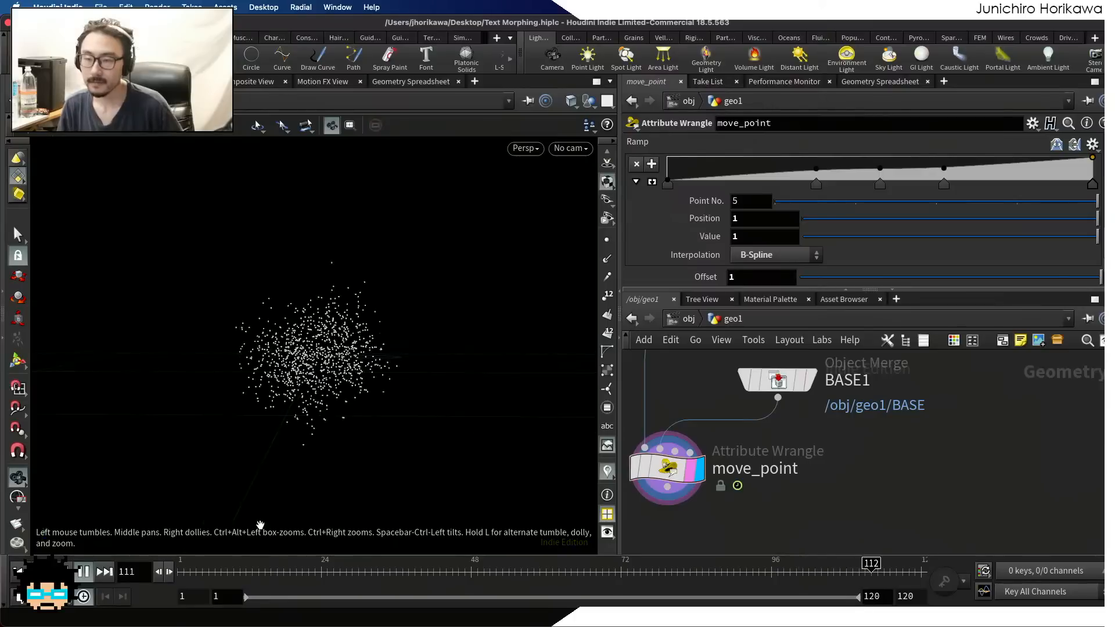
pyautogui.click(84, 572)
pyautogui.moveTo(332, 438); pyautogui.dragTo(343, 345)
pyautogui.scroll(-3, 934, 447)
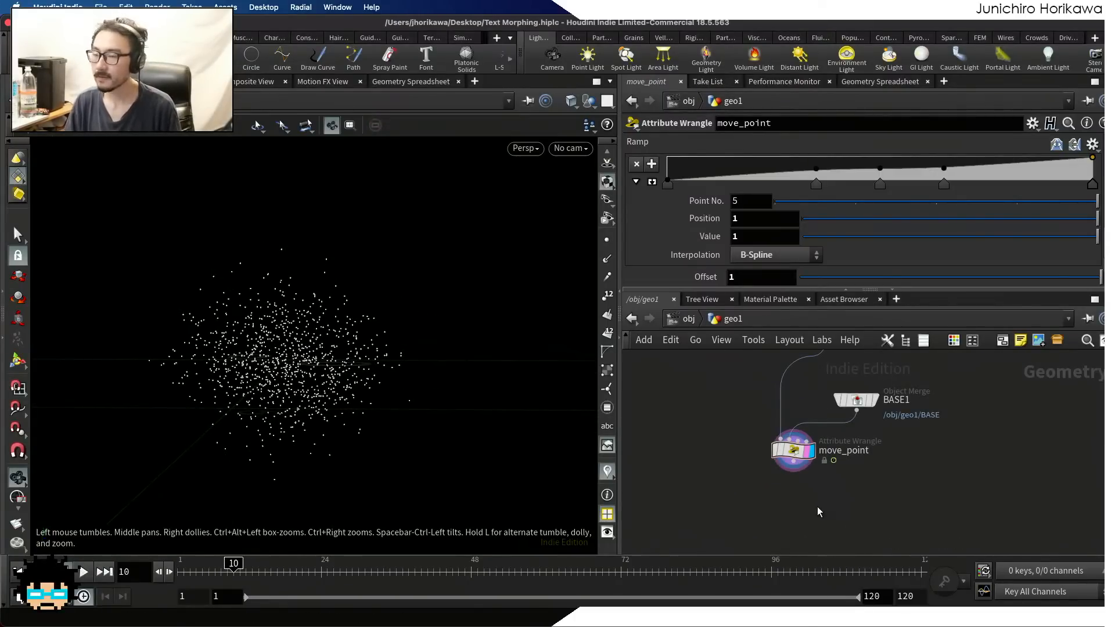
pyautogui.press('super+s')
# Add a Trail node below move_point, connect it to move_point's output, and display its result
pyautogui.moveTo(803, 513); pyautogui.dragTo(799, 478, button='middle')
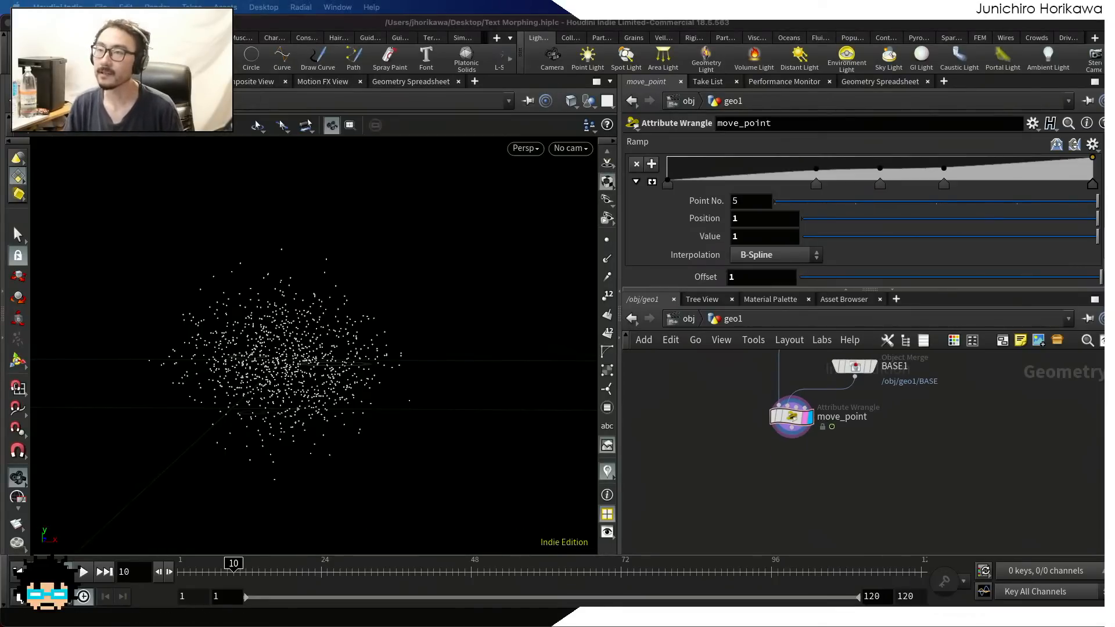
pyautogui.click(758, 505)
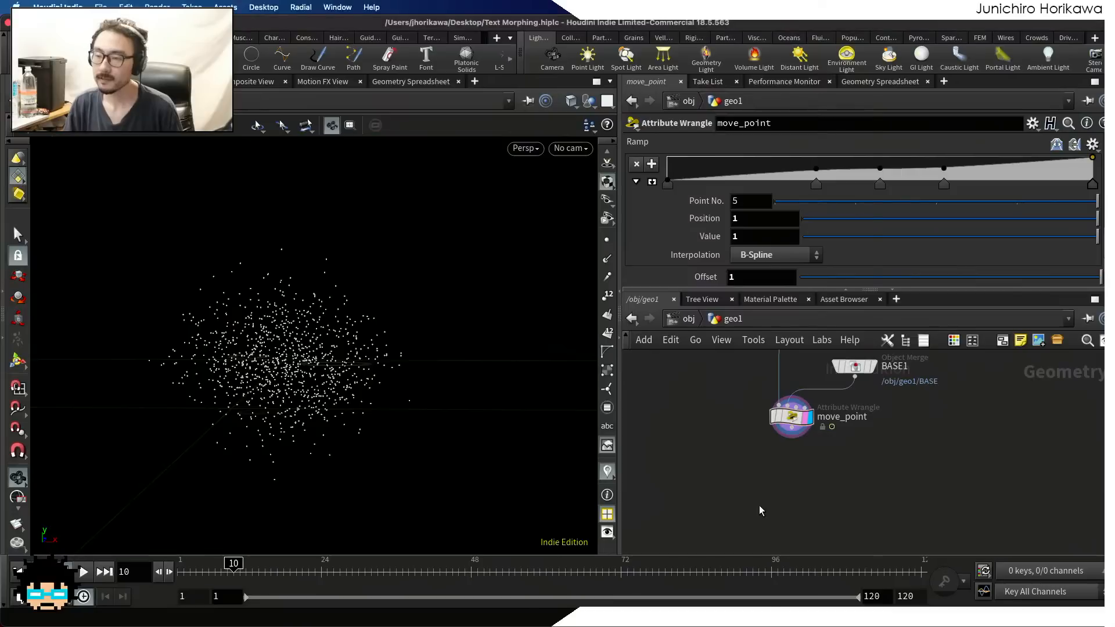
pyautogui.press('Tab')
pyautogui.write('trail')
pyautogui.press('Return')
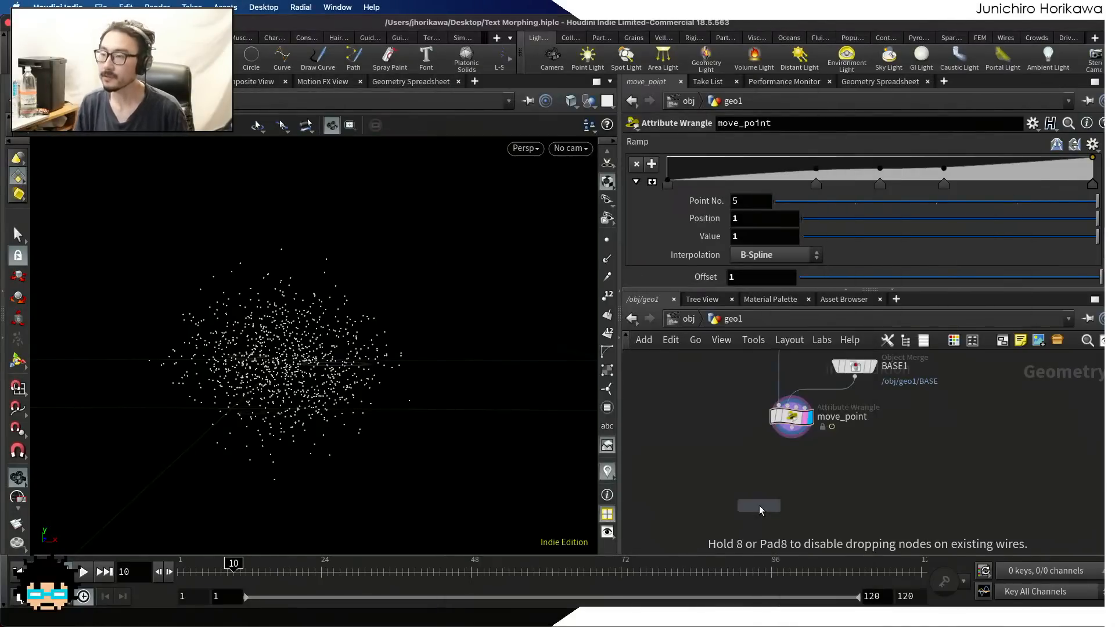
pyautogui.click(804, 497)
pyautogui.click(805, 487)
pyautogui.moveTo(808, 489); pyautogui.dragTo(806, 487)
pyautogui.scroll(2, 807, 486)
pyautogui.moveTo(820, 498); pyautogui.dragTo(782, 482)
pyautogui.click(811, 485)
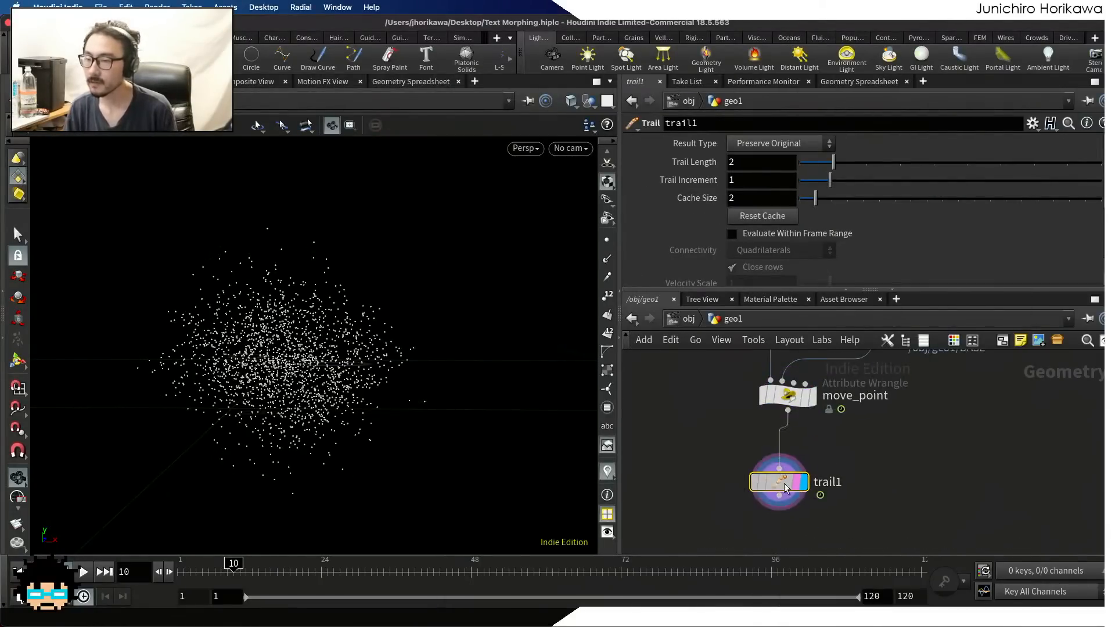
# Set the Trail node's Result Type to Connect as Polygons, turn off Close rows, and start playback
pyautogui.click(768, 146)
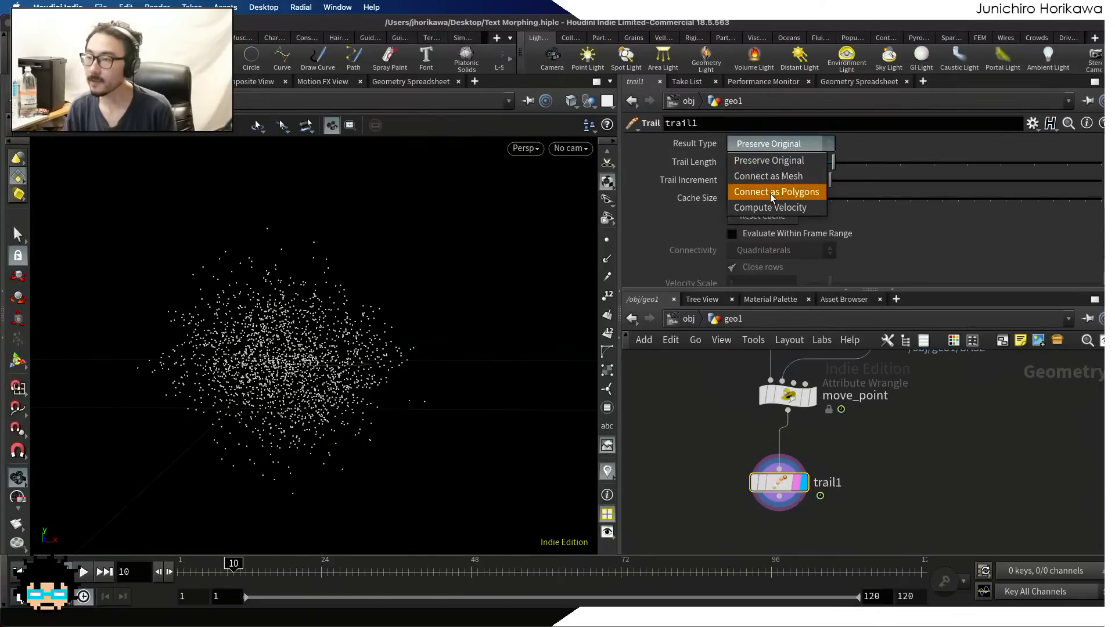
pyautogui.click(769, 194)
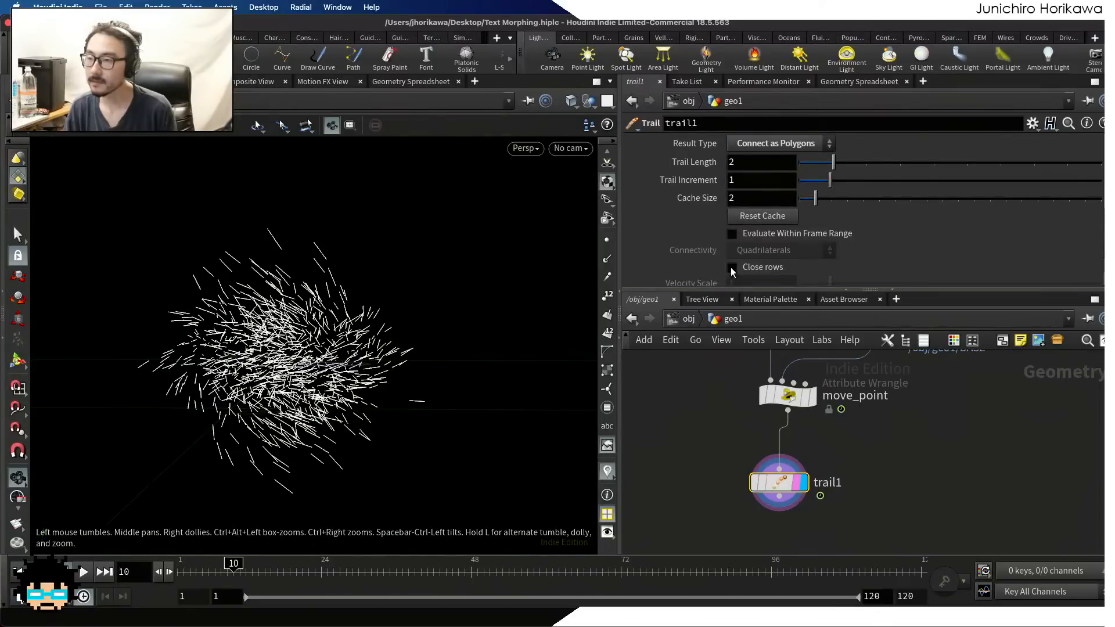
pyautogui.click(87, 572)
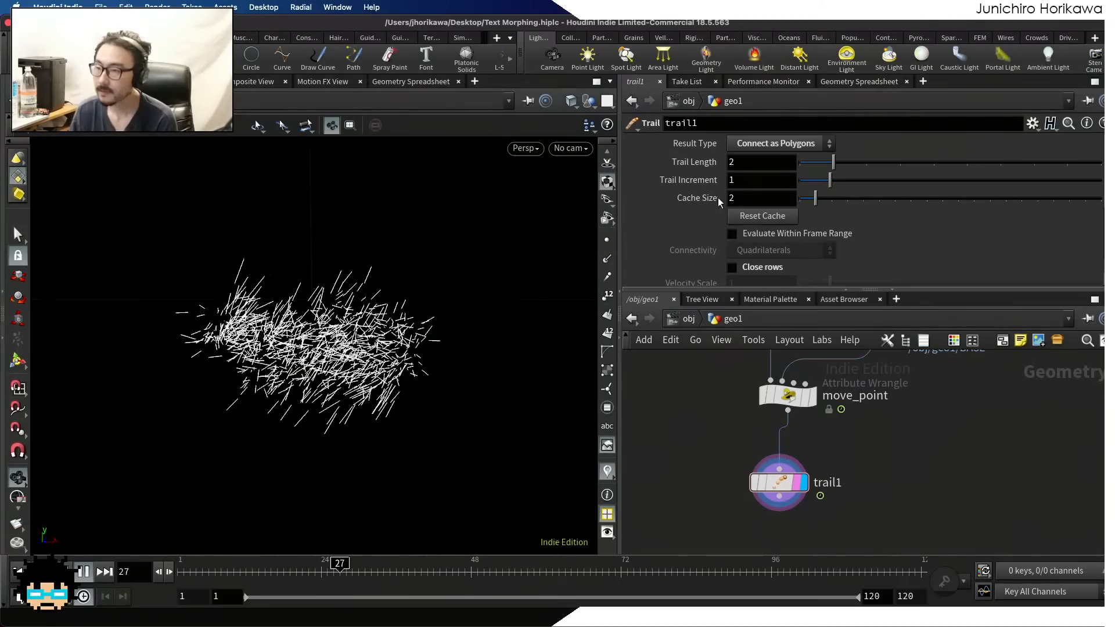
# Try a Trail Increment of 0.5 on the Trail node during playback, and restore it to 1
pyautogui.moveTo(752, 180); pyautogui.dragTo(700, 178)
pyautogui.write('0.5')
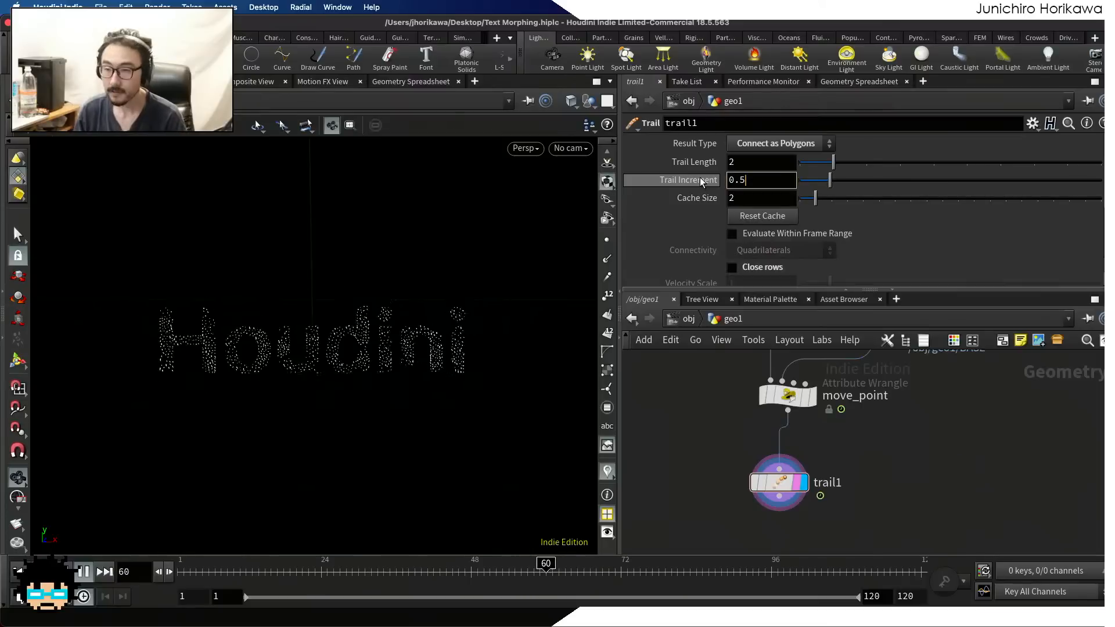
pyautogui.press('Return')
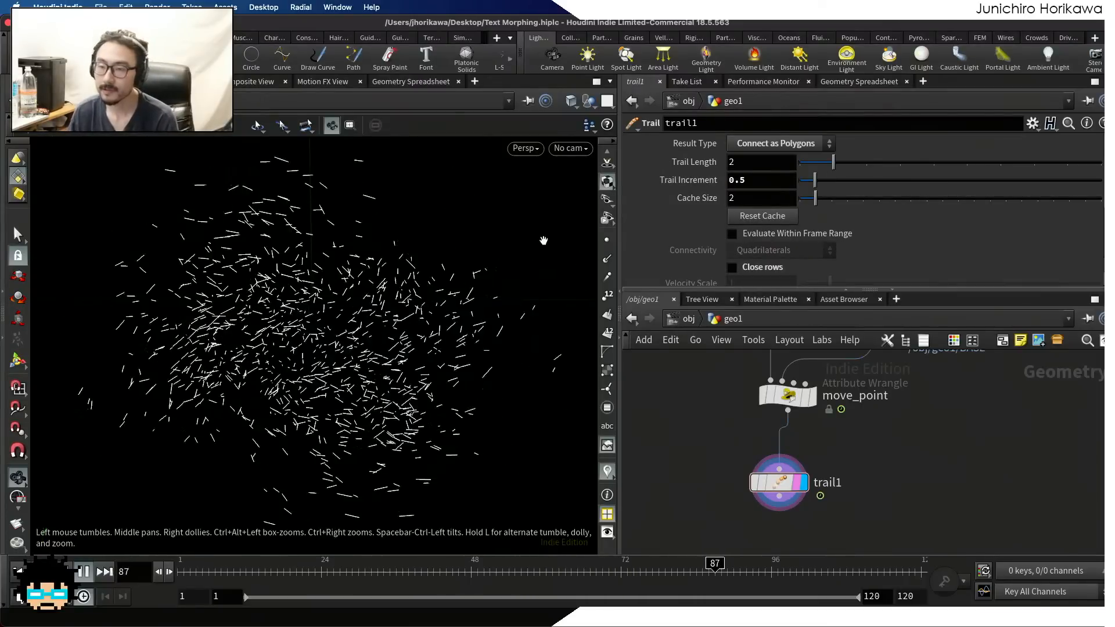
pyautogui.moveTo(379, 568); pyautogui.dragTo(144, 576)
pyautogui.click(85, 573)
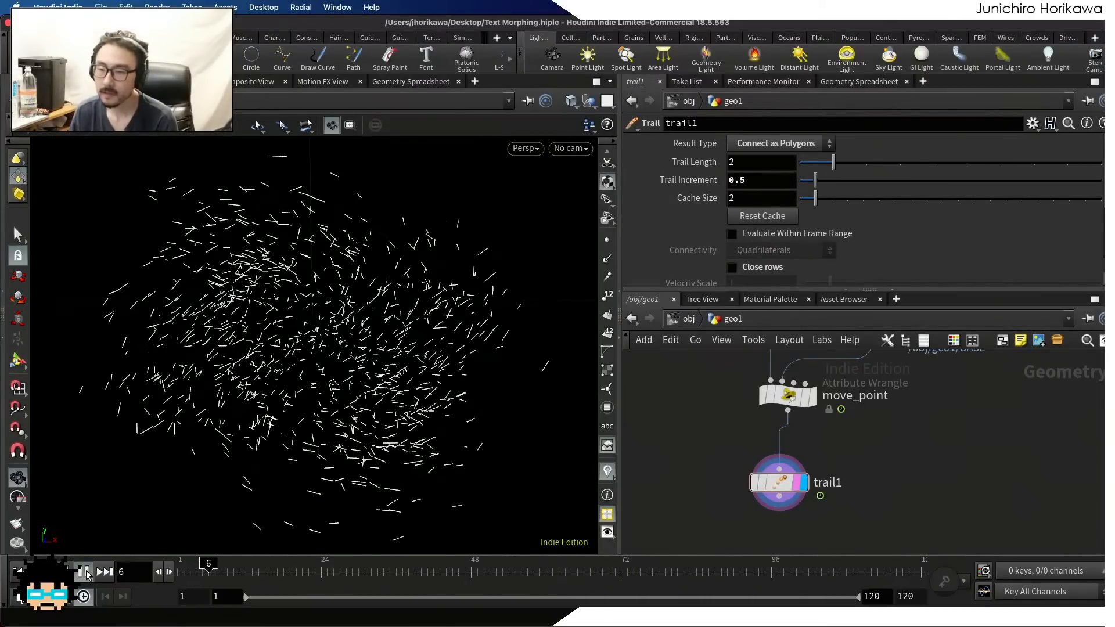
pyautogui.click(84, 573)
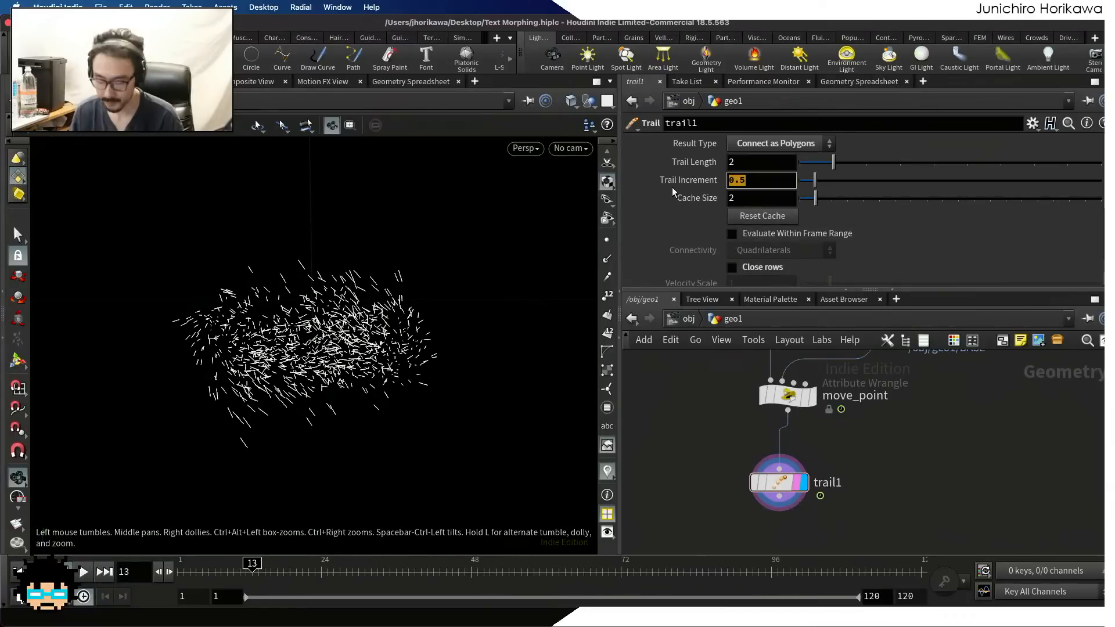
pyautogui.press('Return')
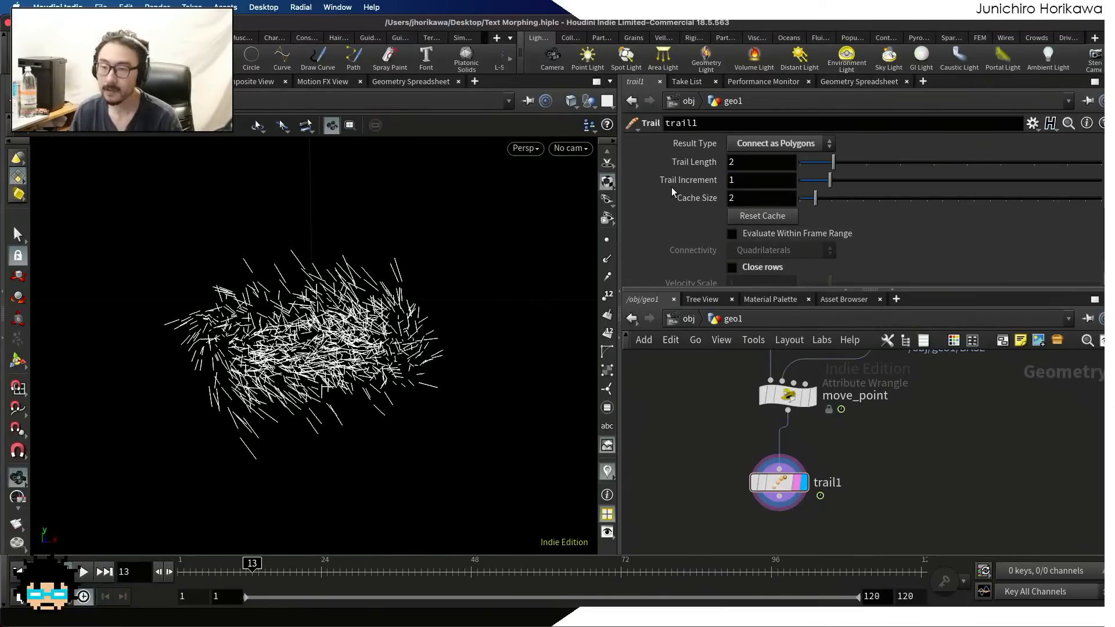
# Play the animation through to review the trail lines during the morph
pyautogui.click(85, 572)
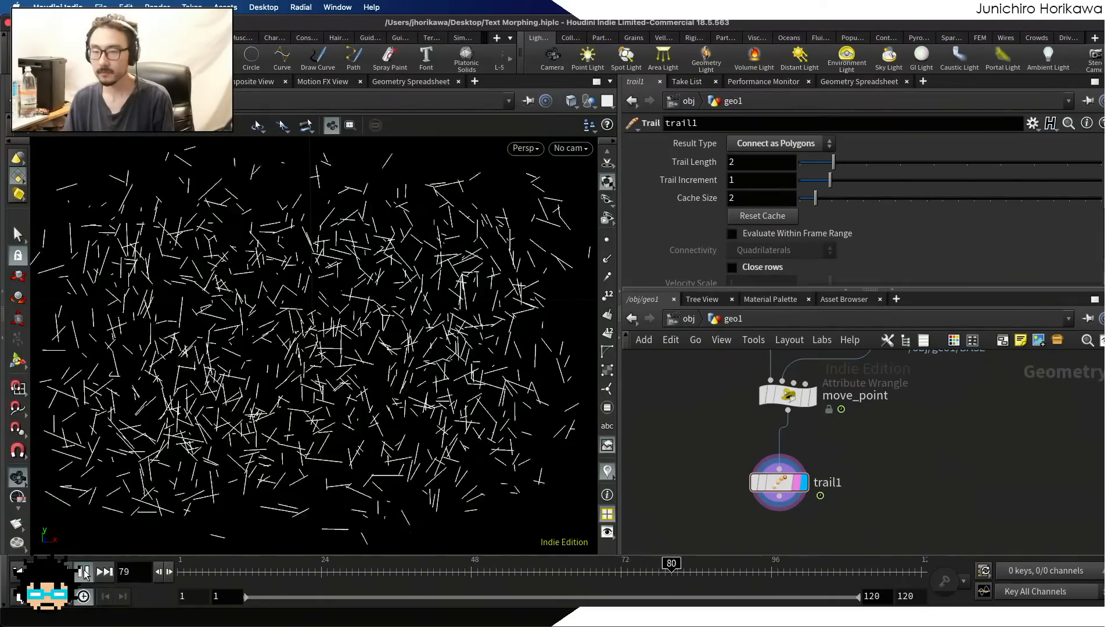
pyautogui.click(85, 573)
pyautogui.click(84, 571)
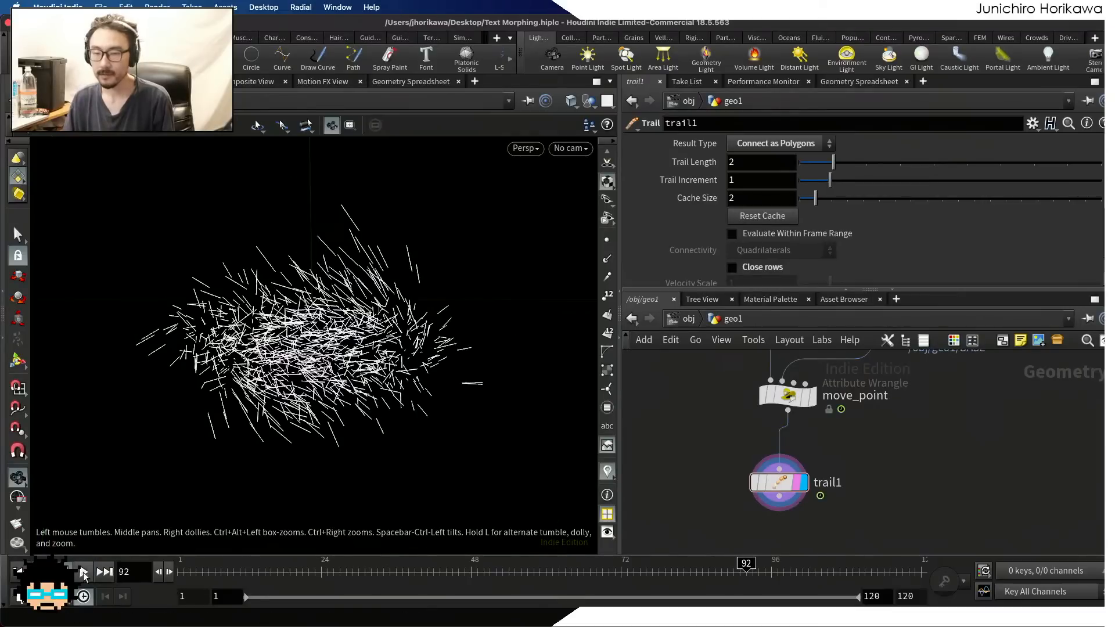
# Replace the CONTROLLER node's texts with "Testing" and "Particles" on separate lines
pyautogui.scroll(-5, 798, 519)
pyautogui.scroll(5, 798, 519)
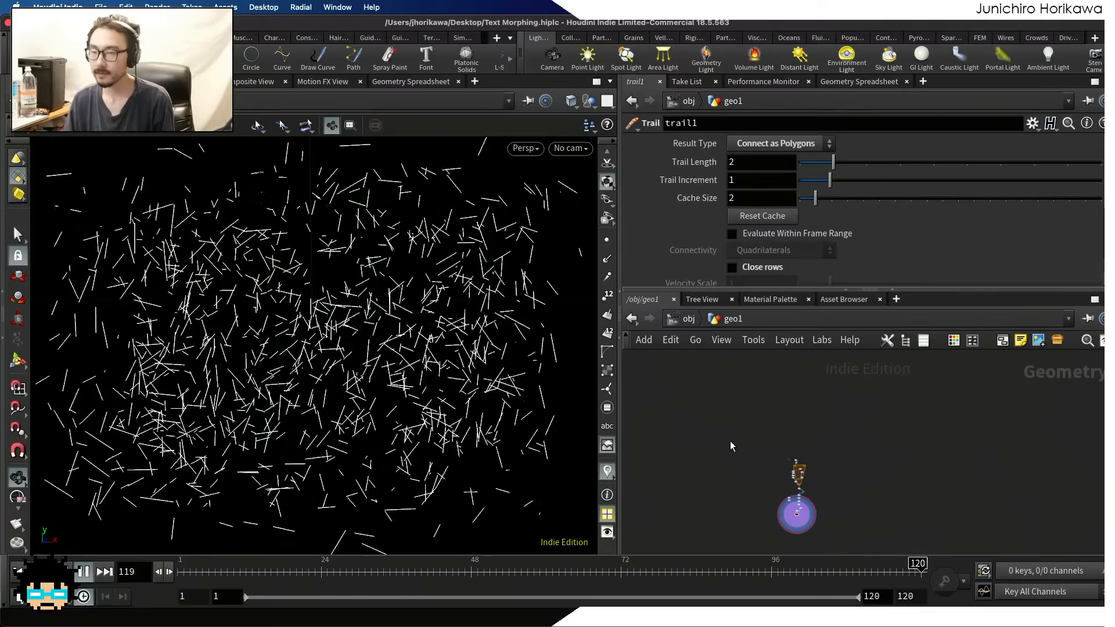
pyautogui.scroll(6, 766, 487)
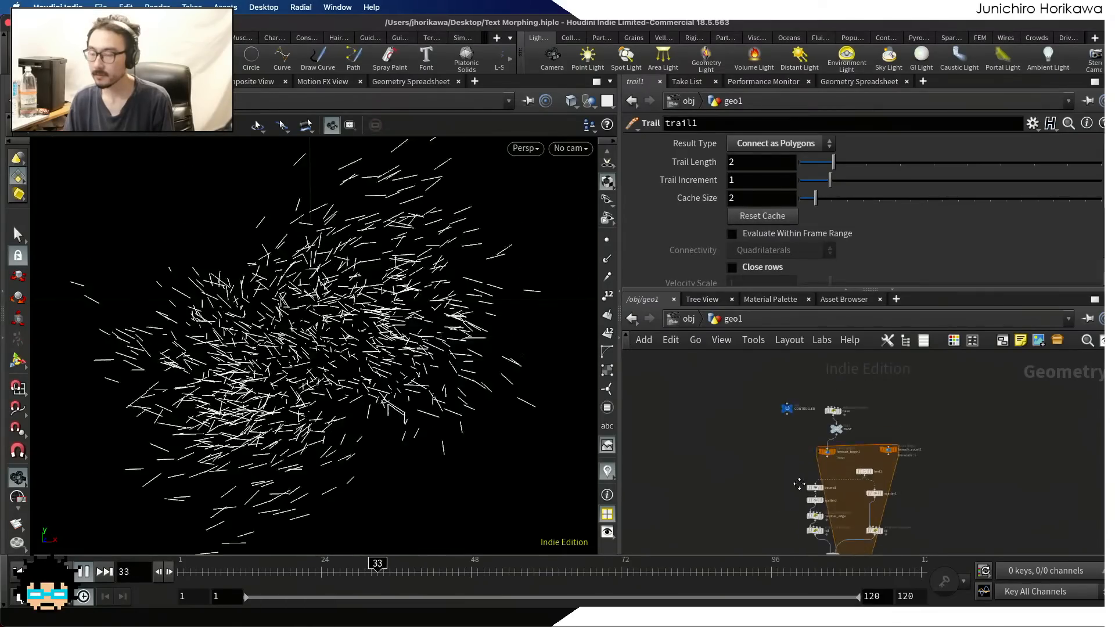
pyautogui.click(790, 442)
pyautogui.moveTo(718, 229); pyautogui.dragTo(579, 173)
pyautogui.write('Testing')
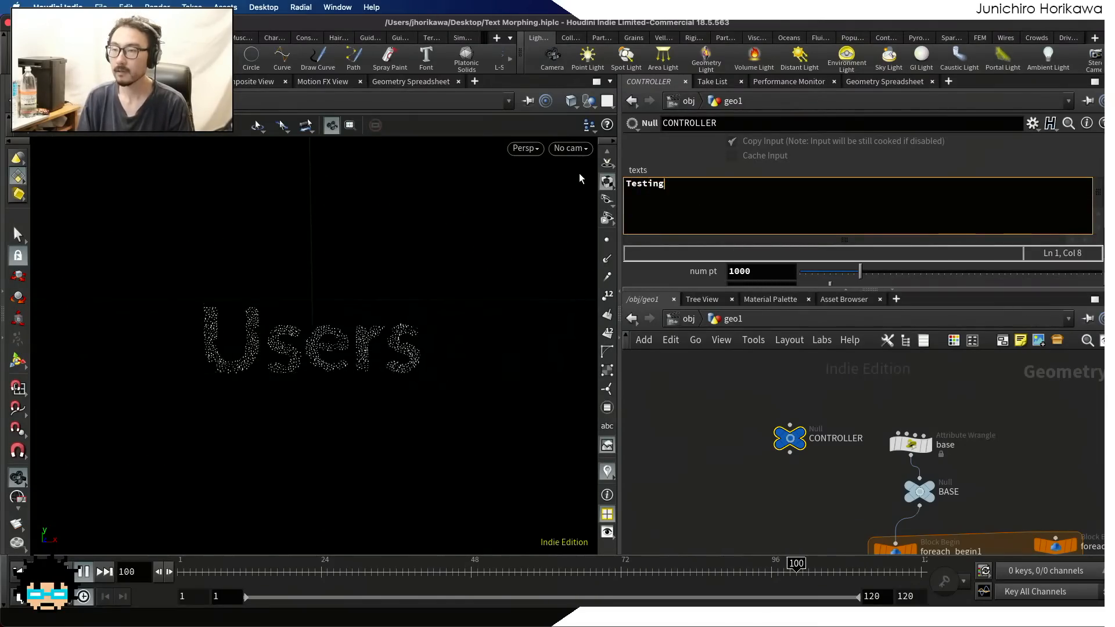
pyautogui.press('Return')
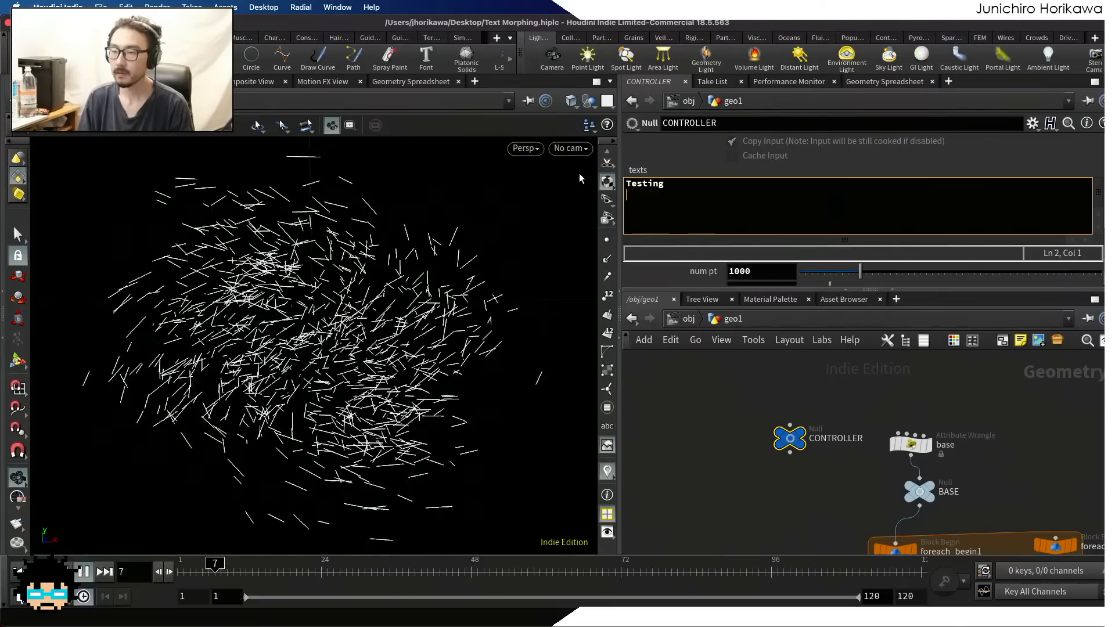
pyautogui.write('Particles')
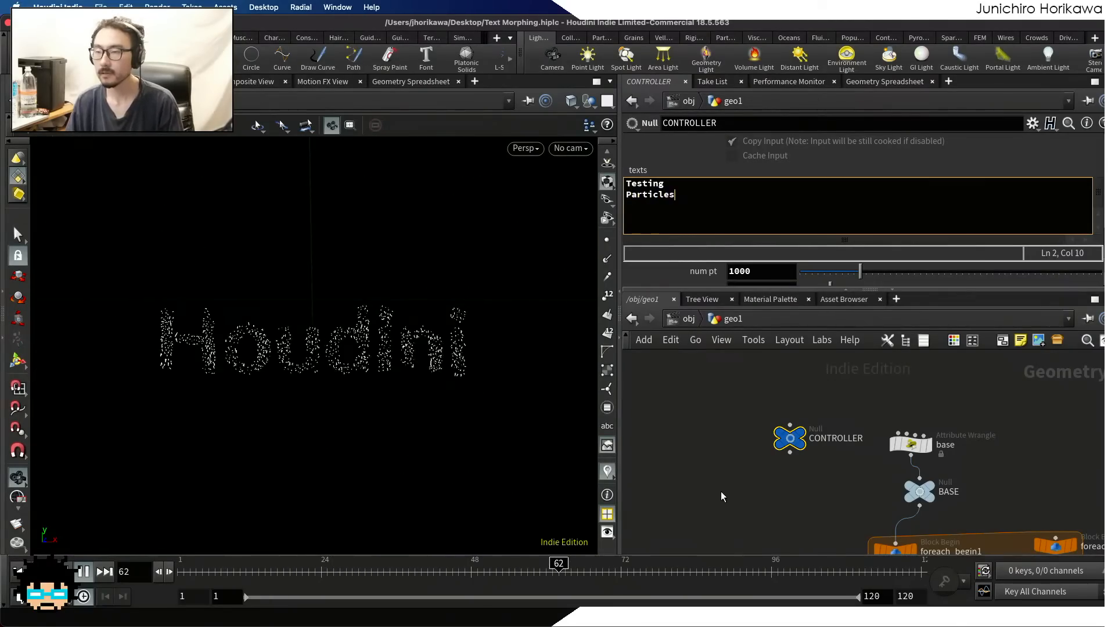
pyautogui.click(694, 469)
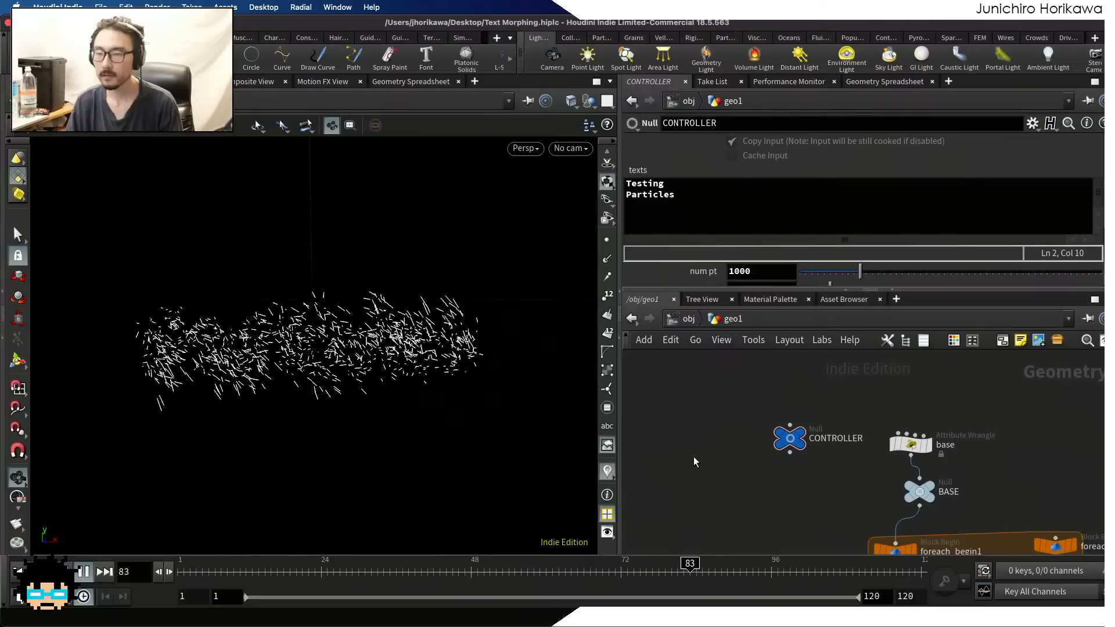
# Set the Offset parameter of the move_point wrangle to 0.5
pyautogui.scroll(-10, 720, 441)
pyautogui.scroll(5, 726, 518)
pyautogui.moveTo(803, 451); pyautogui.dragTo(794, 353, button='middle')
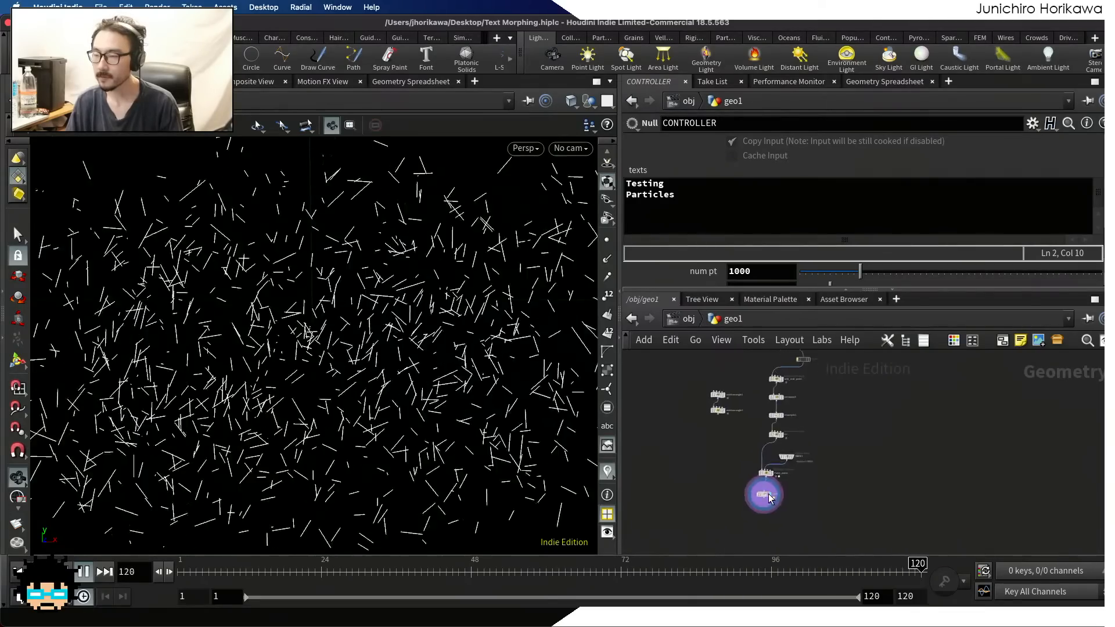
pyautogui.scroll(5, 769, 498)
pyautogui.click(746, 423)
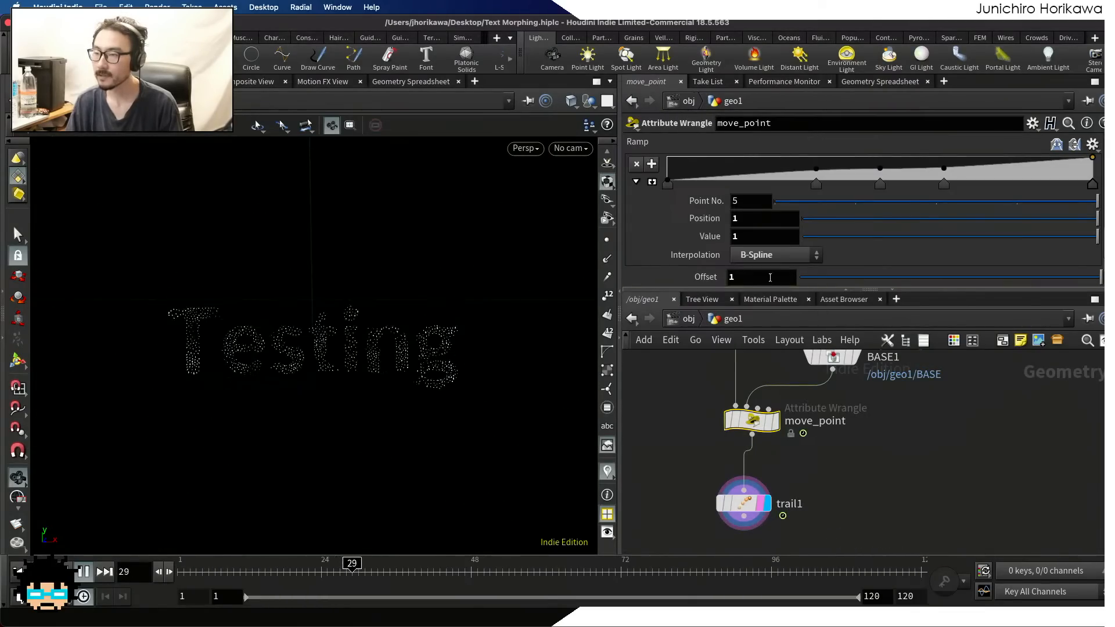
pyautogui.moveTo(770, 277); pyautogui.dragTo(709, 283)
pyautogui.write('0.5')
pyautogui.press('Return')
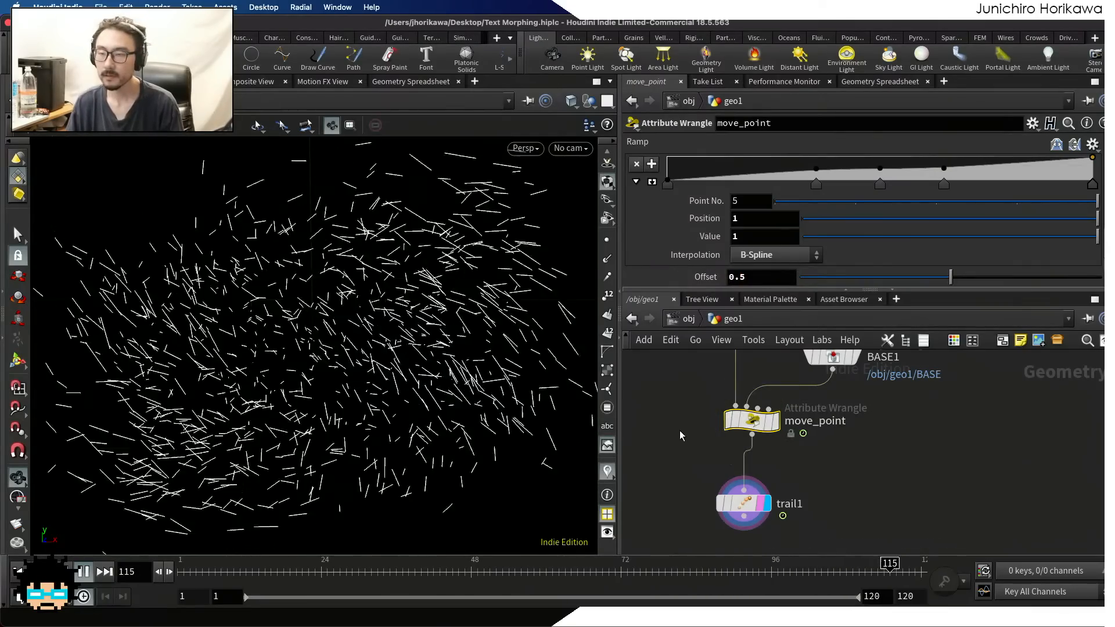
# Expand move_point's ramp and add two curve points, one near position 0.05 and one near 0.96
pyautogui.scroll(-5, 648, 450)
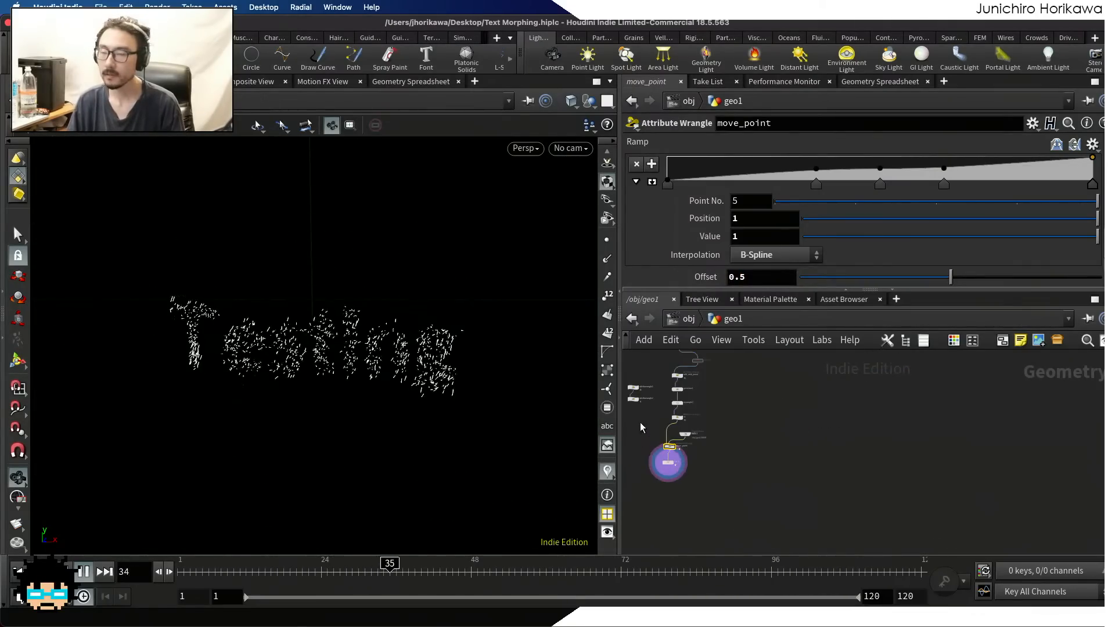
pyautogui.click(652, 182)
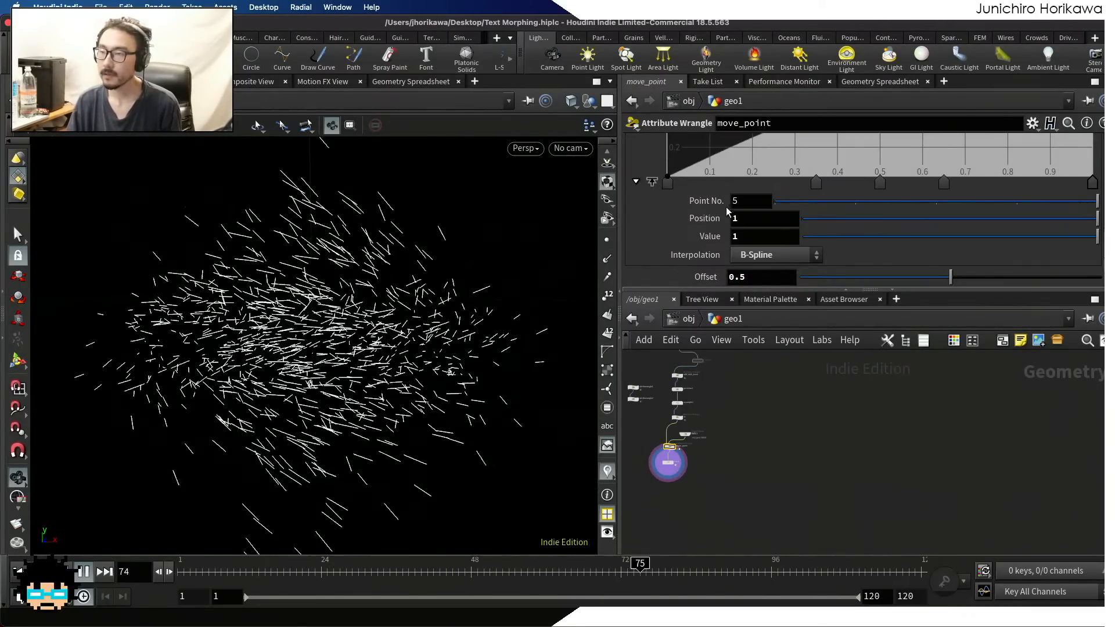
pyautogui.scroll(4, 727, 211)
pyautogui.moveTo(727, 211); pyautogui.dragTo(687, 214)
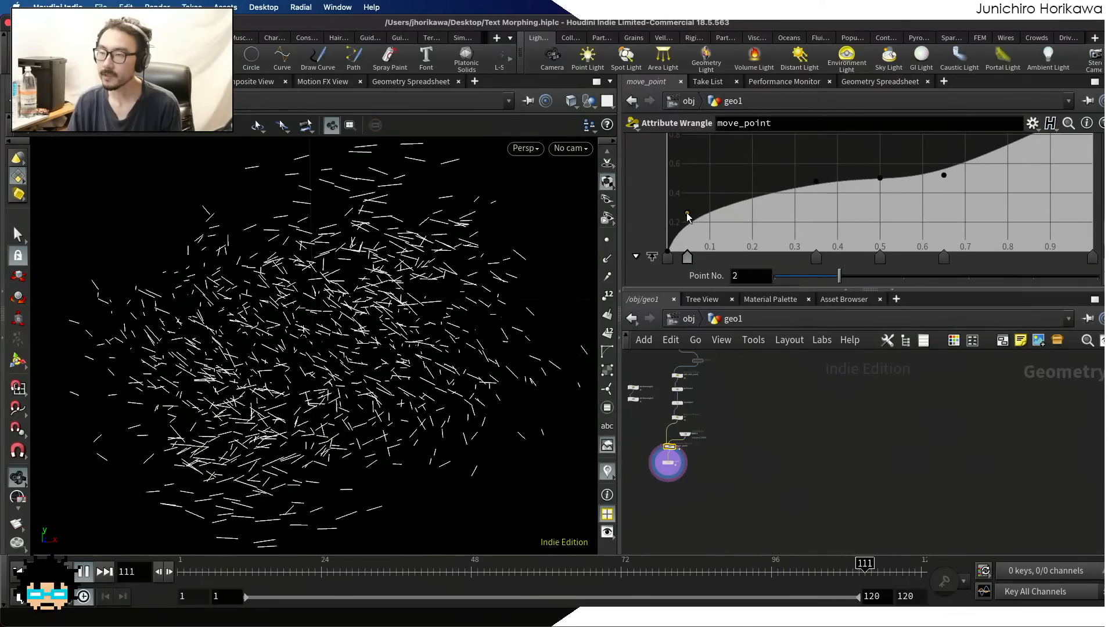
pyautogui.scroll(2, 1056, 169)
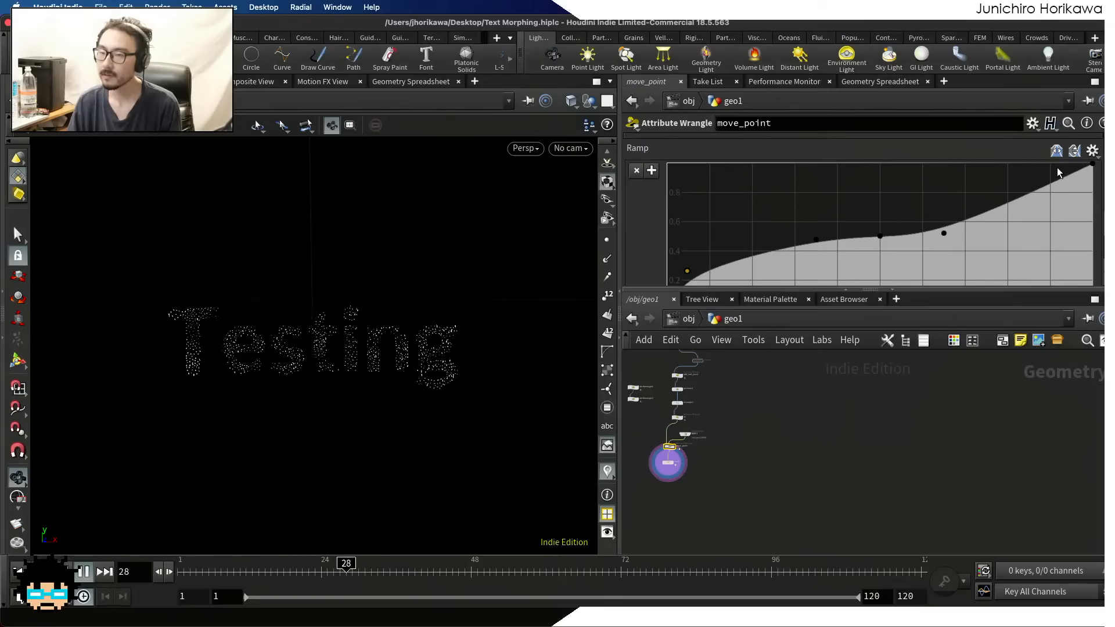
pyautogui.moveTo(1057, 181); pyautogui.dragTo(1075, 198)
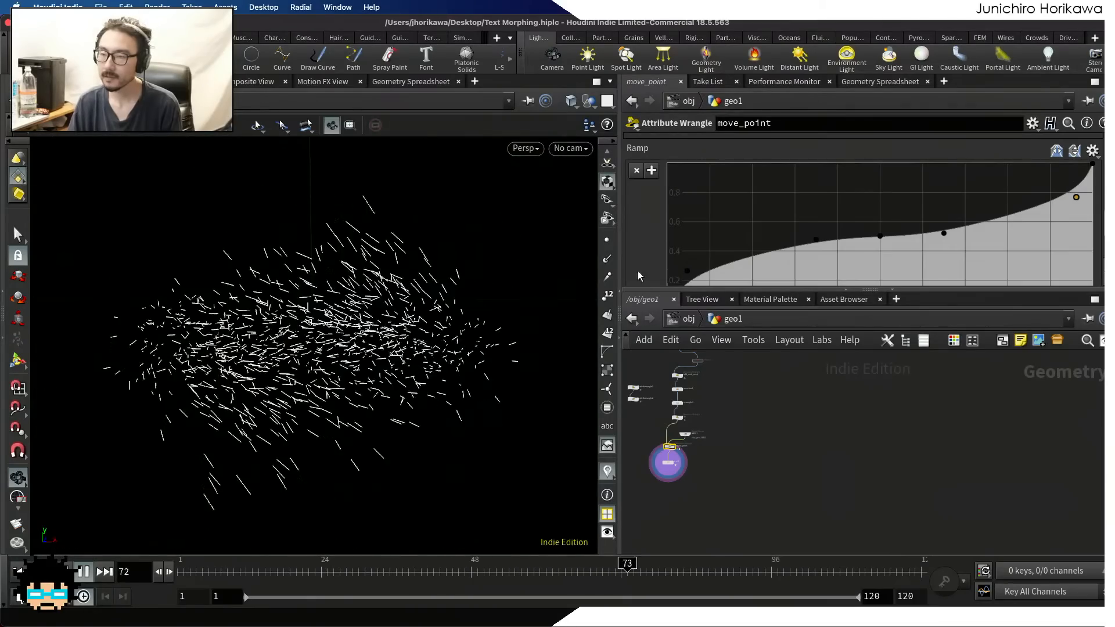
# Move the two added ramp points inward to positions of about 0.1 and 0.92
pyautogui.scroll(-3, 673, 255)
pyautogui.scroll(1, 708, 241)
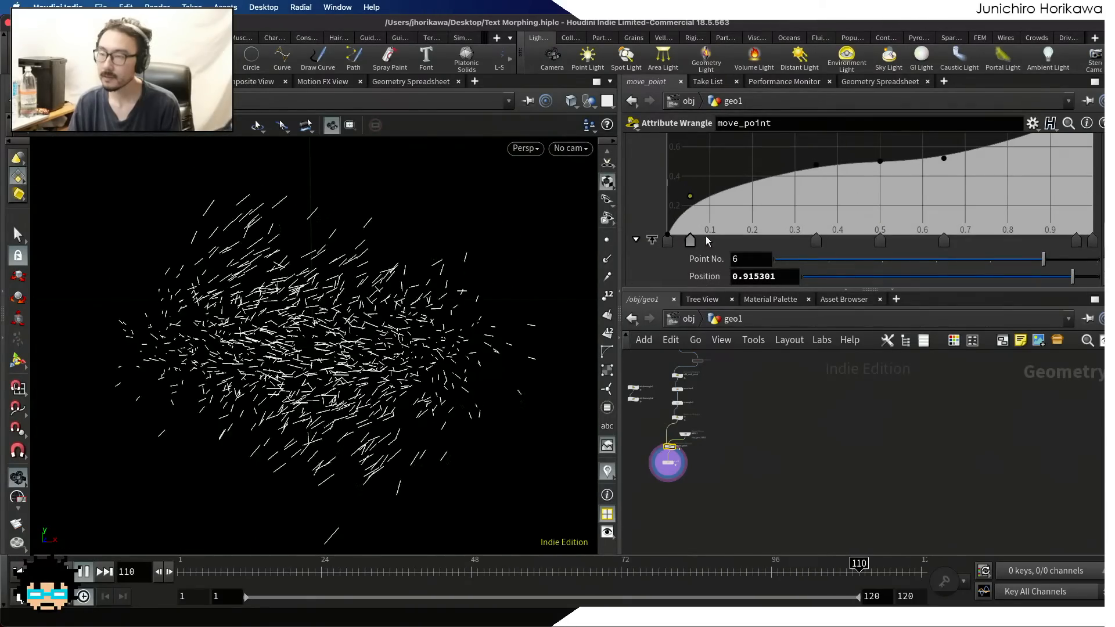
pyautogui.moveTo(706, 237); pyautogui.dragTo(710, 237)
pyautogui.scroll(3, 961, 183)
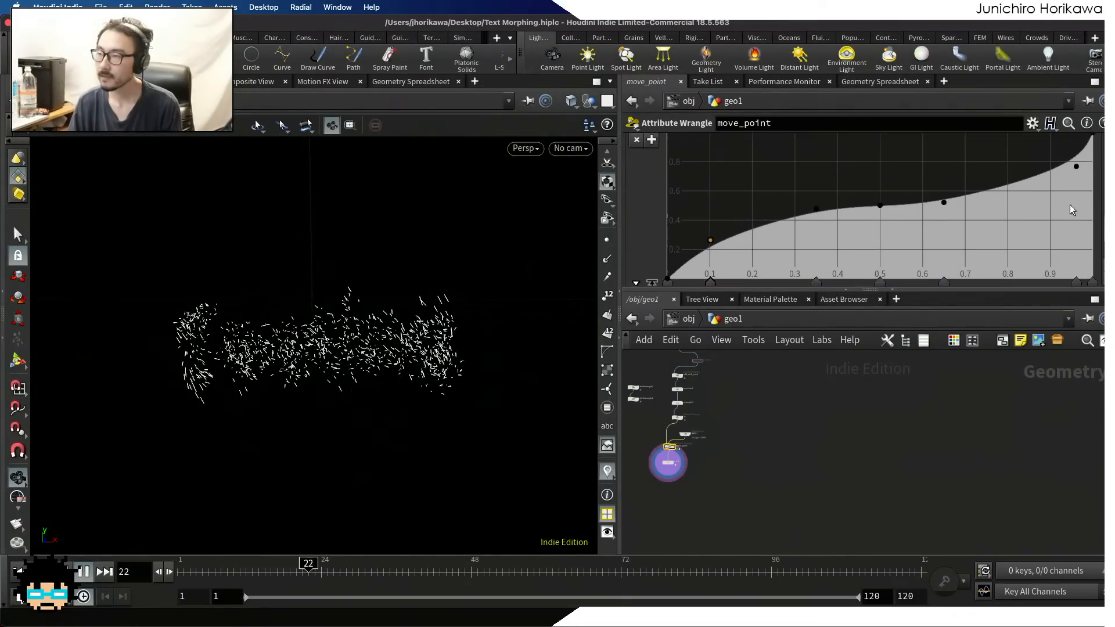
pyautogui.scroll(-2, 1071, 209)
pyautogui.moveTo(1079, 238); pyautogui.dragTo(1057, 242)
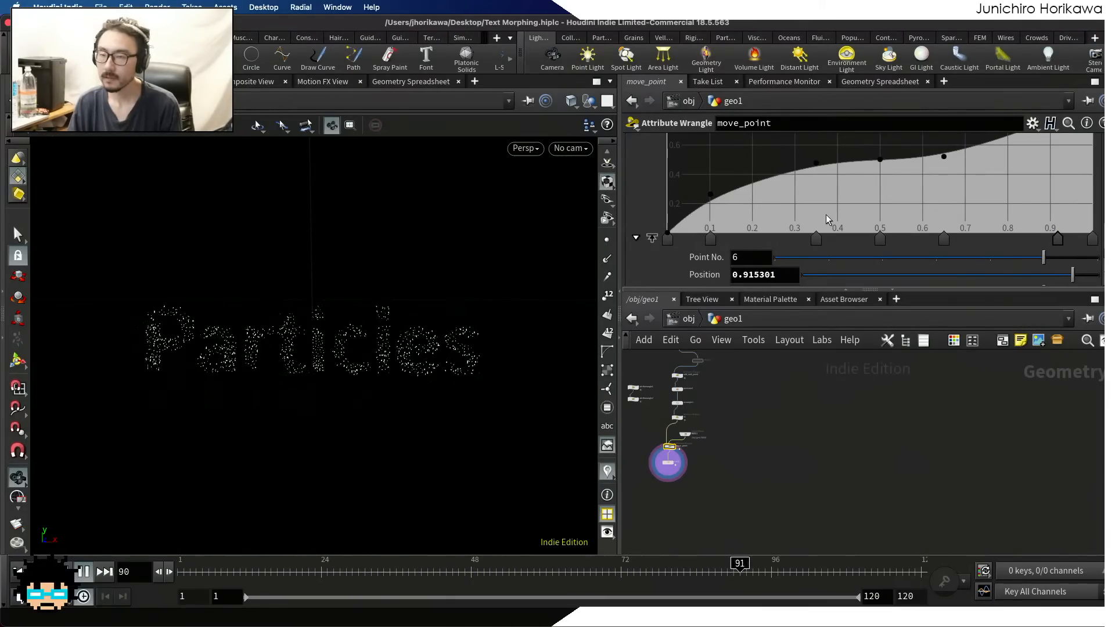
# Widen the ramp's flat middle by moving its 0.35 and 0.65 points to about 0.28 and 0.75
pyautogui.moveTo(815, 238); pyautogui.dragTo(785, 239)
pyautogui.moveTo(970, 239); pyautogui.dragTo(987, 237)
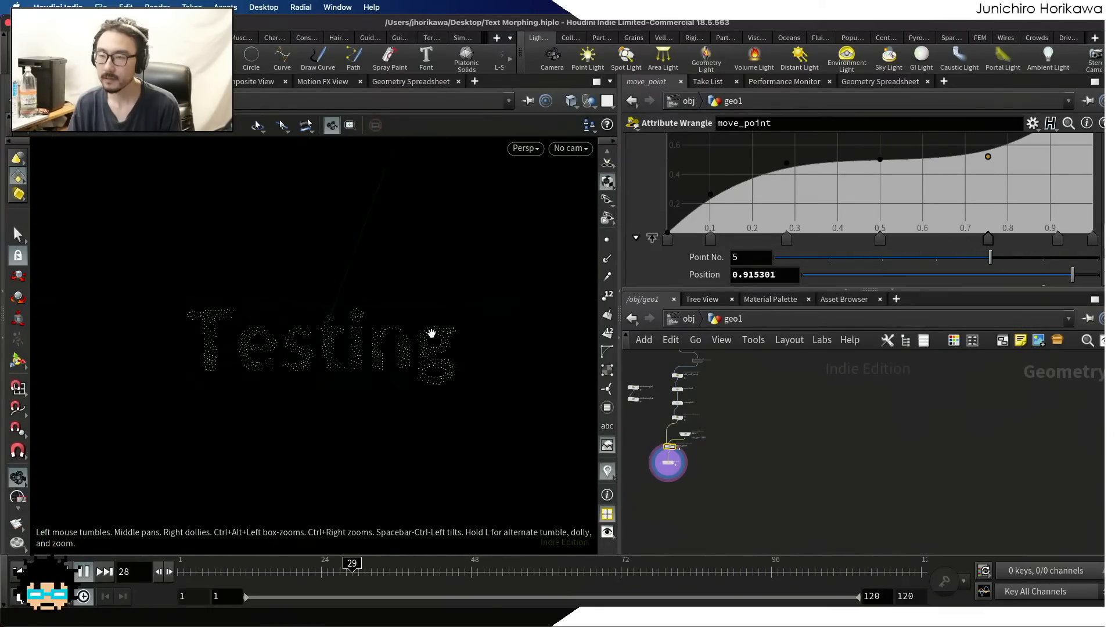
pyautogui.scroll(3, 870, 175)
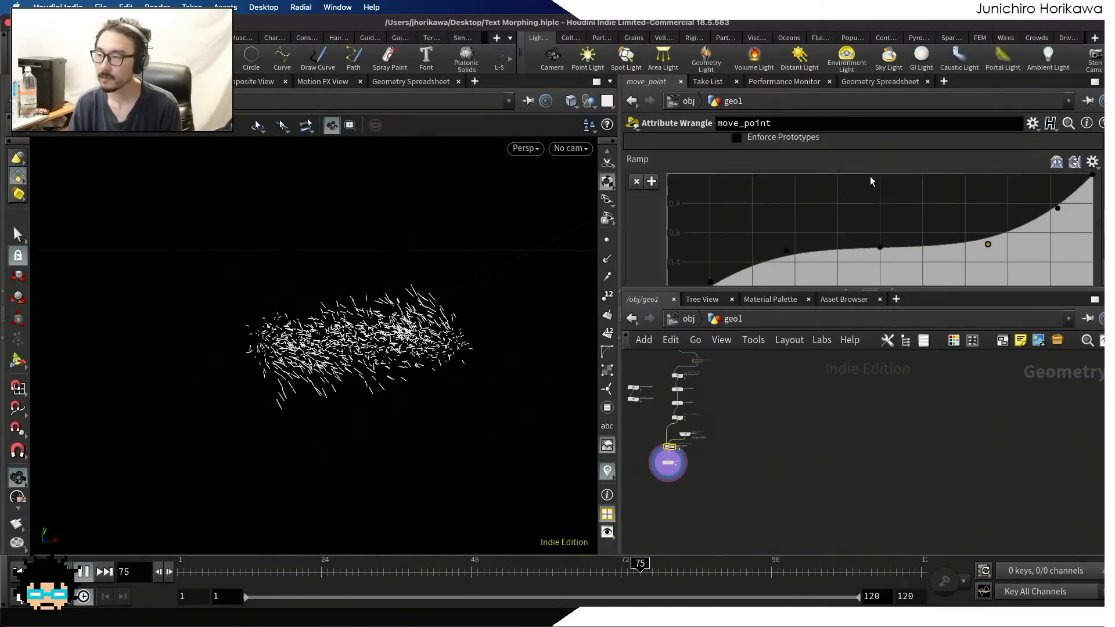
pyautogui.scroll(-1, 873, 191)
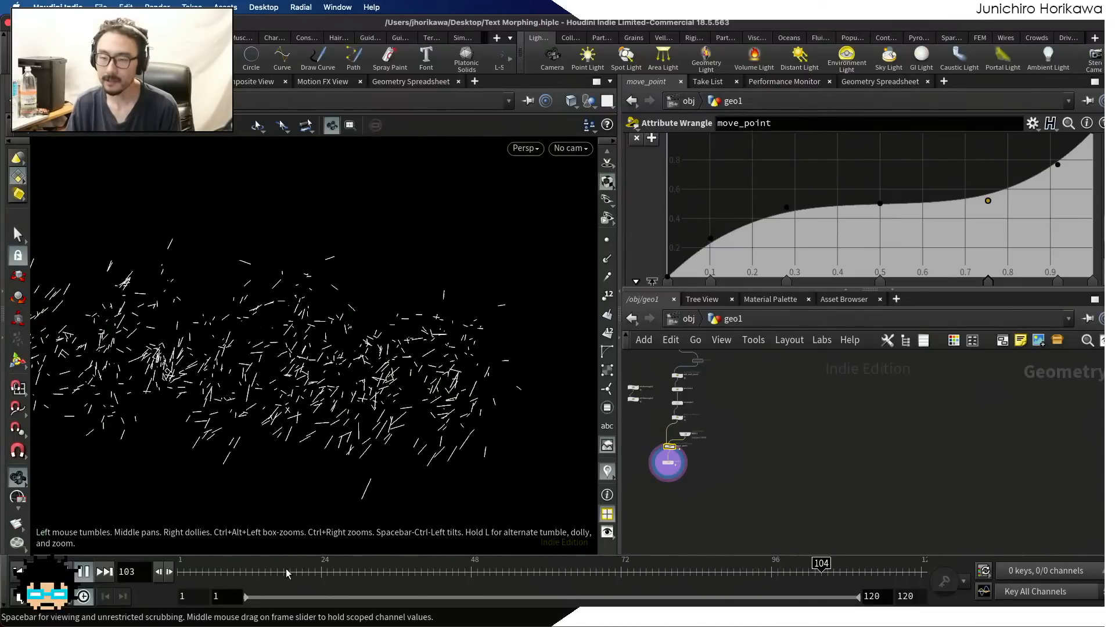
# Scrub to frame 34 and examine the short trails forming the "Testing" text up close
pyautogui.moveTo(287, 571); pyautogui.dragTo(394, 570)
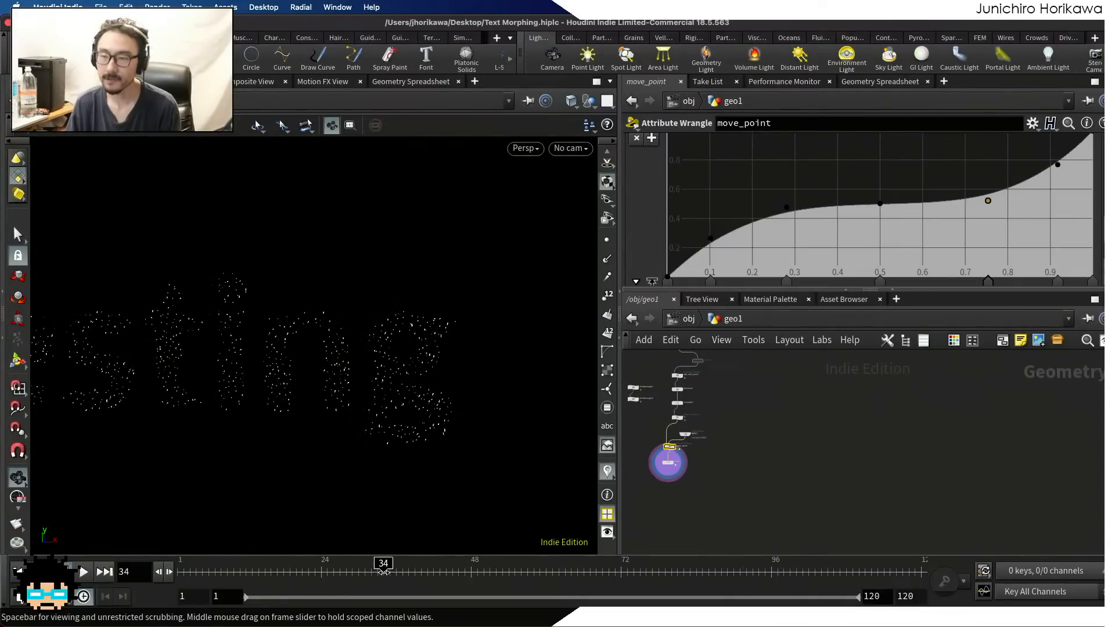
pyautogui.scroll(5, 356, 420)
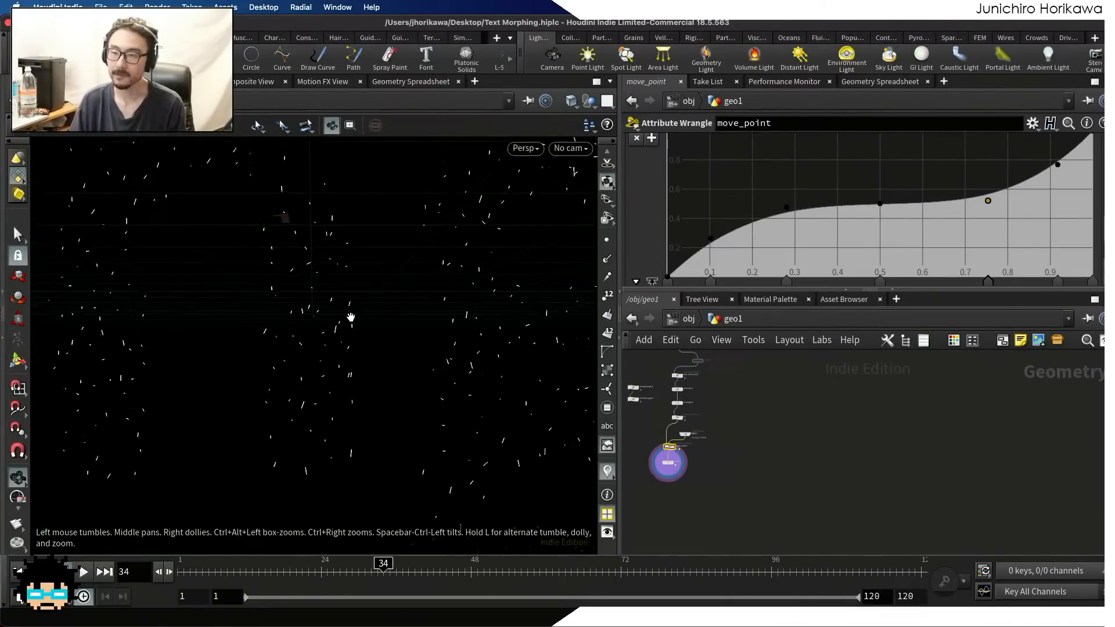
pyautogui.scroll(-3, 349, 318)
pyautogui.moveTo(351, 319); pyautogui.dragTo(437, 347, button='middle')
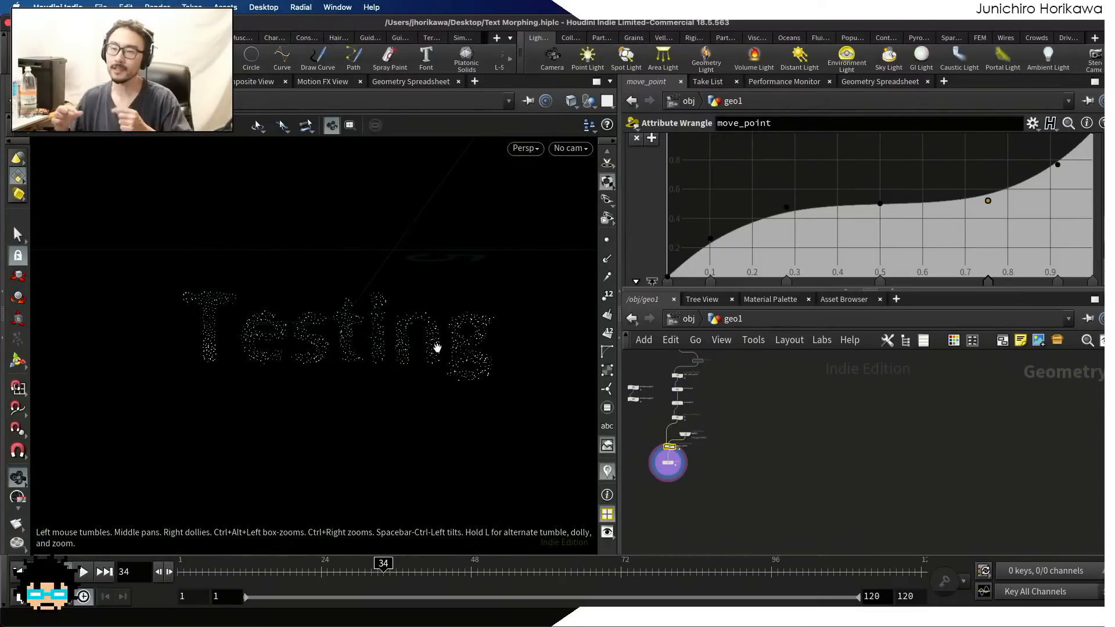
pyautogui.scroll(8, 431, 343)
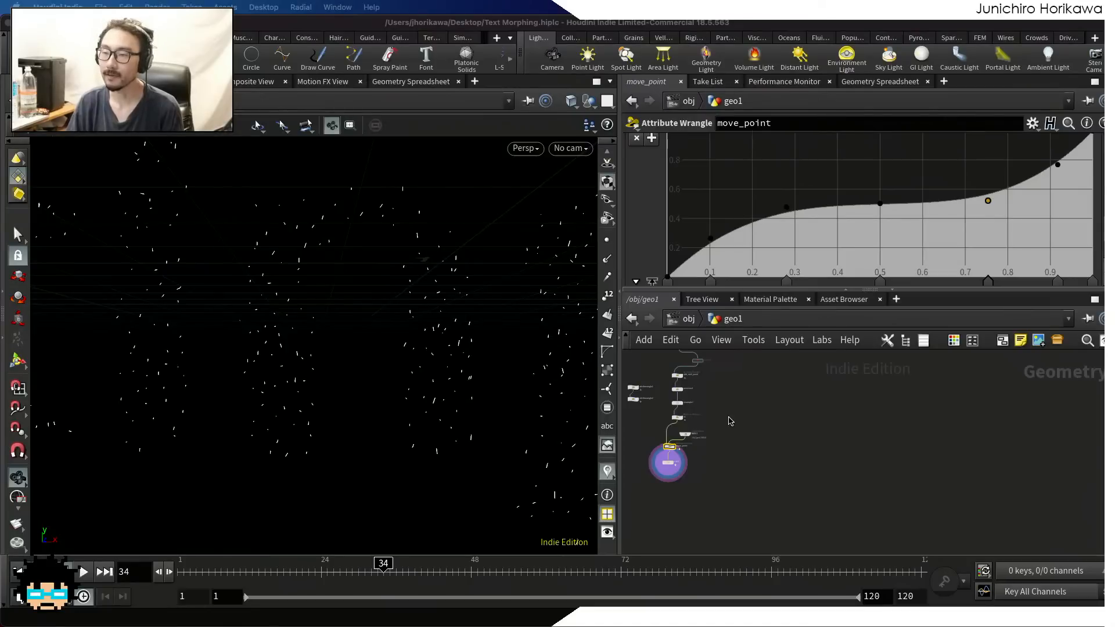
pyautogui.scroll(5, 728, 453)
pyautogui.scroll(-5, 721, 459)
pyautogui.click(731, 477)
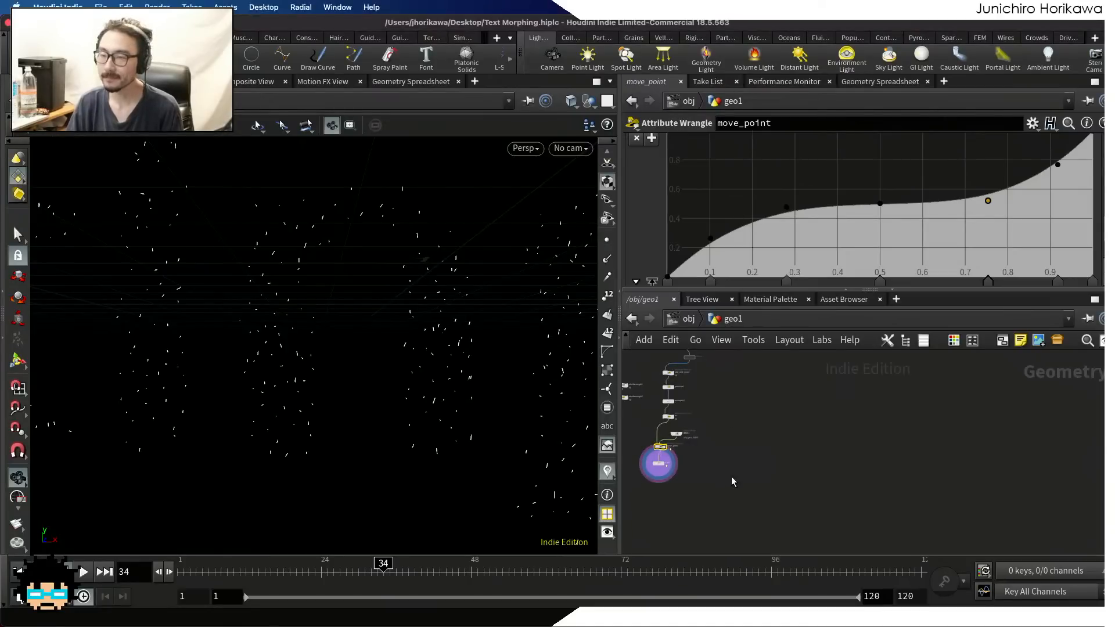
# Add a Primitive Wrangle below trail1 and wire trail1's output into its first input
pyautogui.moveTo(639, 476); pyautogui.dragTo(725, 457, button='middle')
pyautogui.scroll(5, 725, 461)
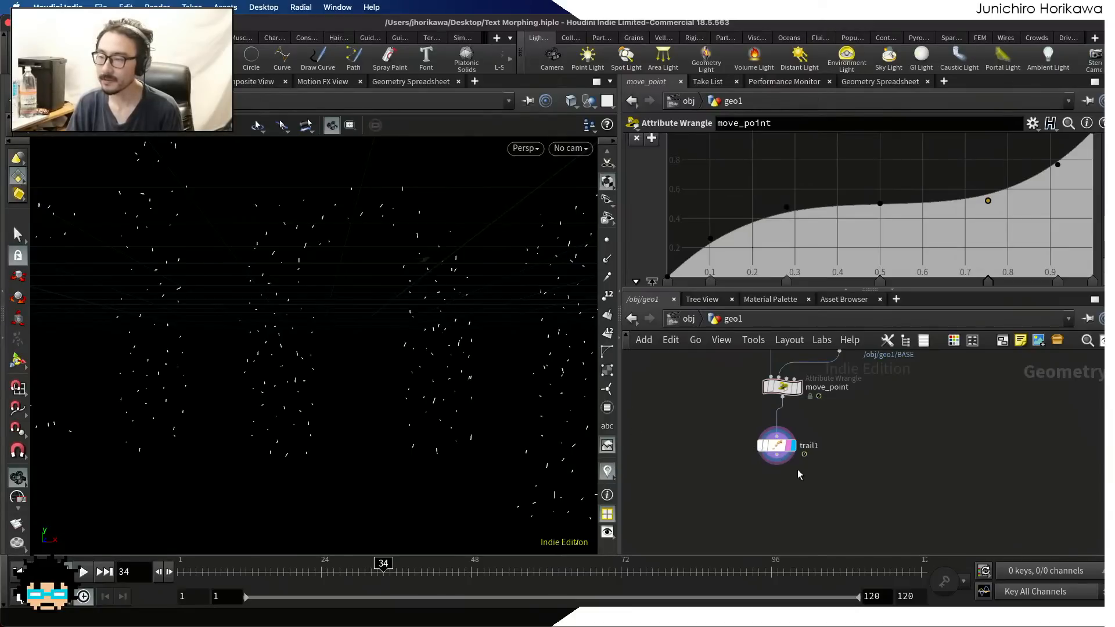
pyautogui.scroll(2, 797, 482)
pyautogui.moveTo(780, 446)
pyautogui.mouseDown()
pyautogui.moveTo(797, 490)
pyautogui.moveTo(795, 437)
pyautogui.mouseUp()
pyautogui.moveTo(826, 497); pyautogui.dragTo(818, 468, button='middle')
pyautogui.press('Tab')
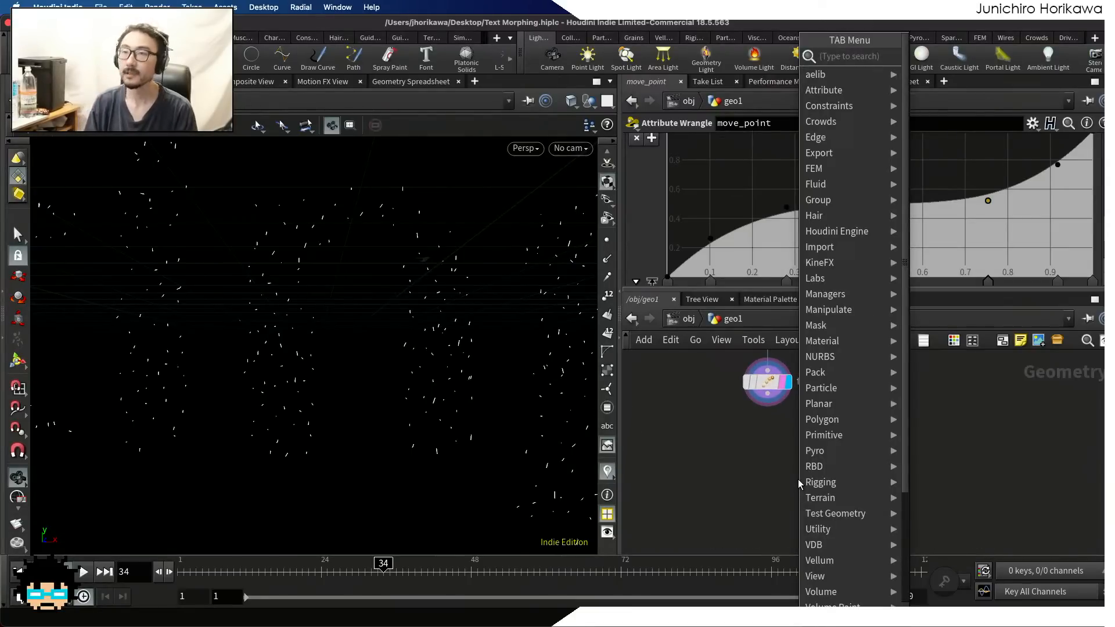
pyautogui.write('primite')
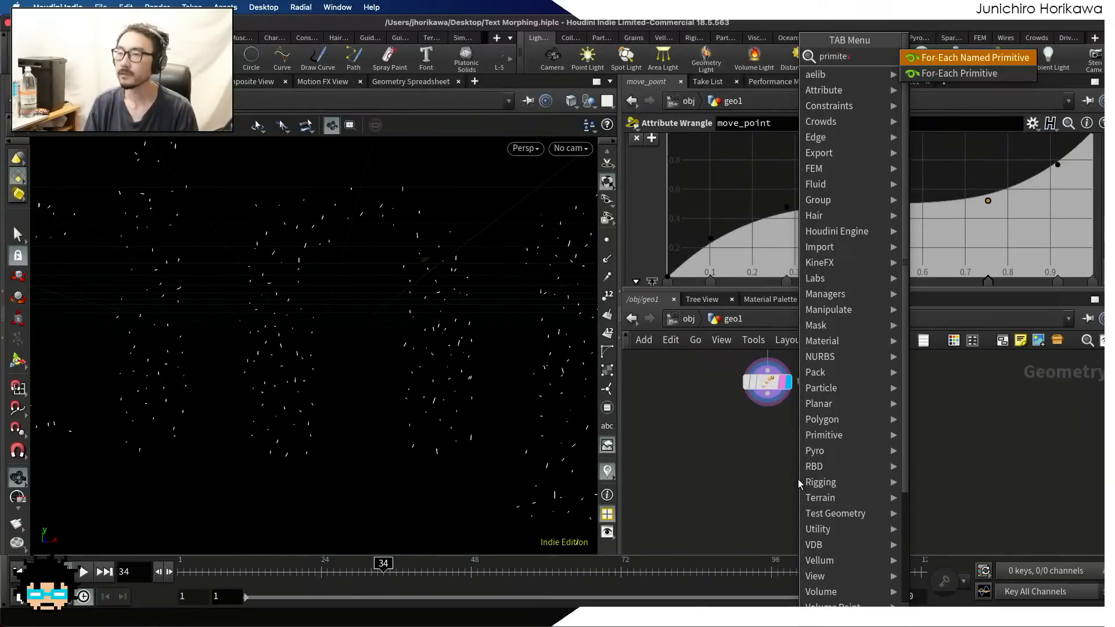
pyautogui.press('BackSpace')
pyautogui.press('BackSpace')
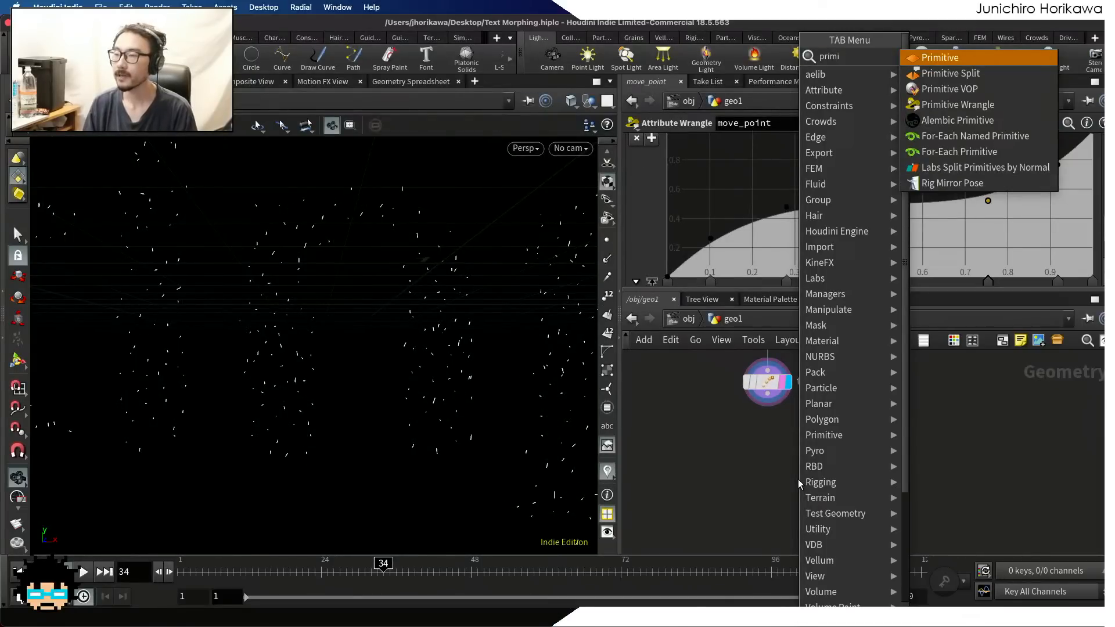
pyautogui.press('Down')
pyautogui.press('Down')
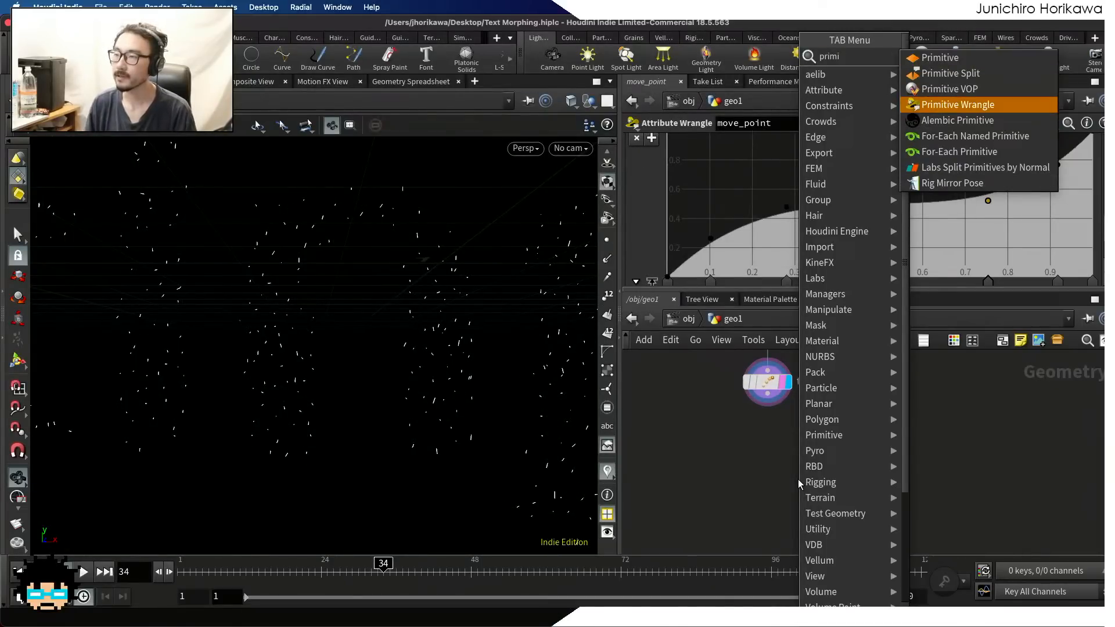
pyautogui.press('Return')
pyautogui.click(796, 470)
pyautogui.click(759, 378)
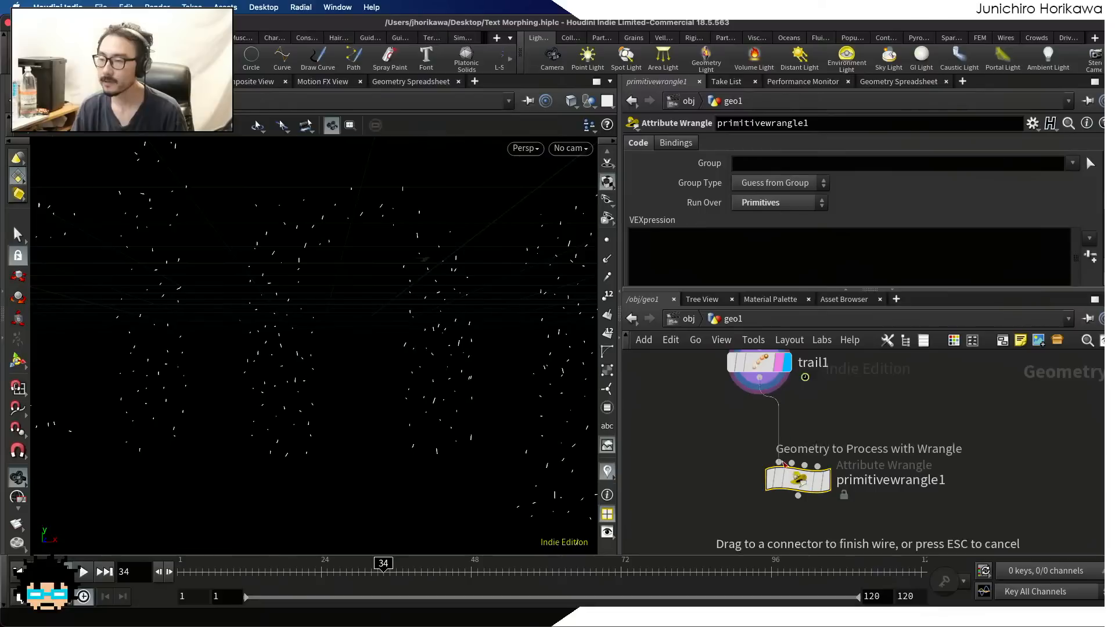
pyautogui.click(739, 439)
# Rename the new wrangle min_len, set it as the displayed node and save the scene
pyautogui.doubleClick(832, 456)
pyautogui.write('min_len')
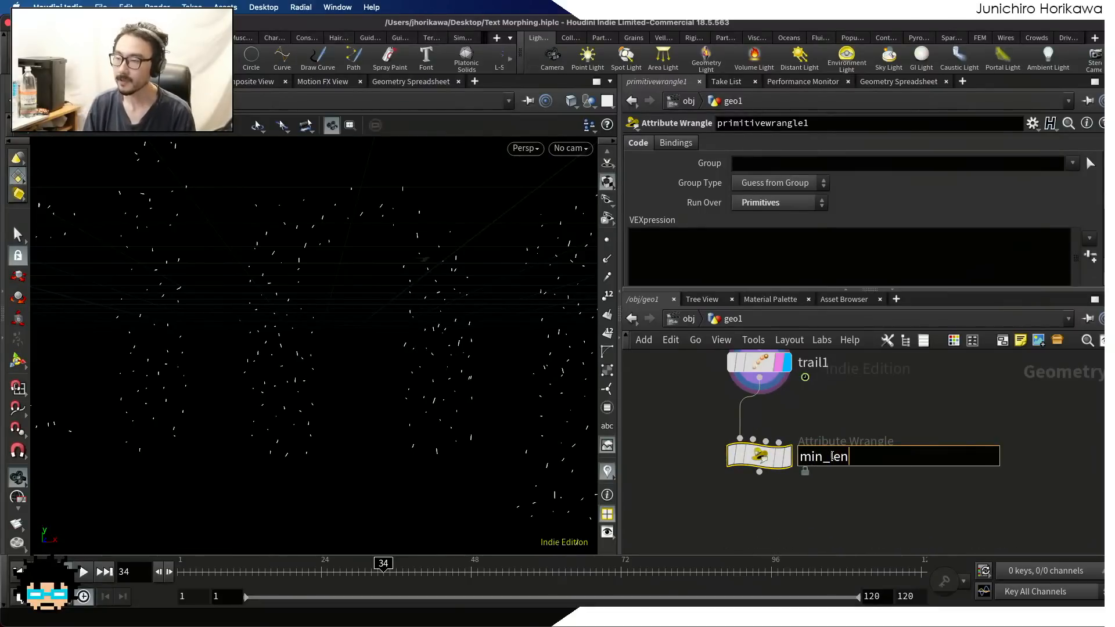
pyautogui.press('Return')
pyautogui.hotkey('ctrl', 's')
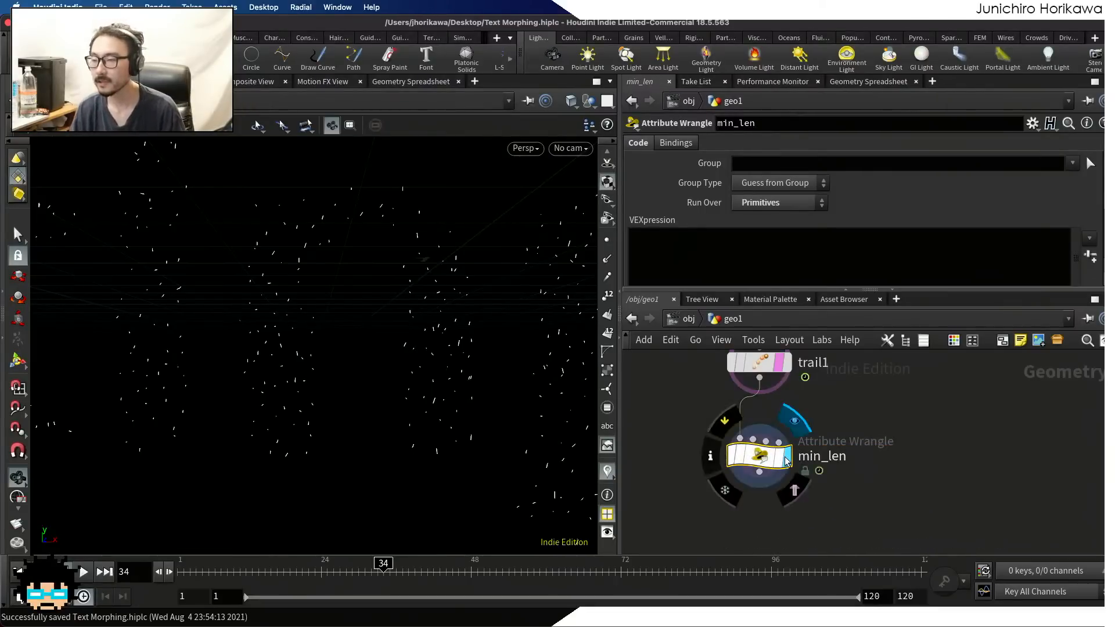
pyautogui.click(785, 455)
pyautogui.click(728, 250)
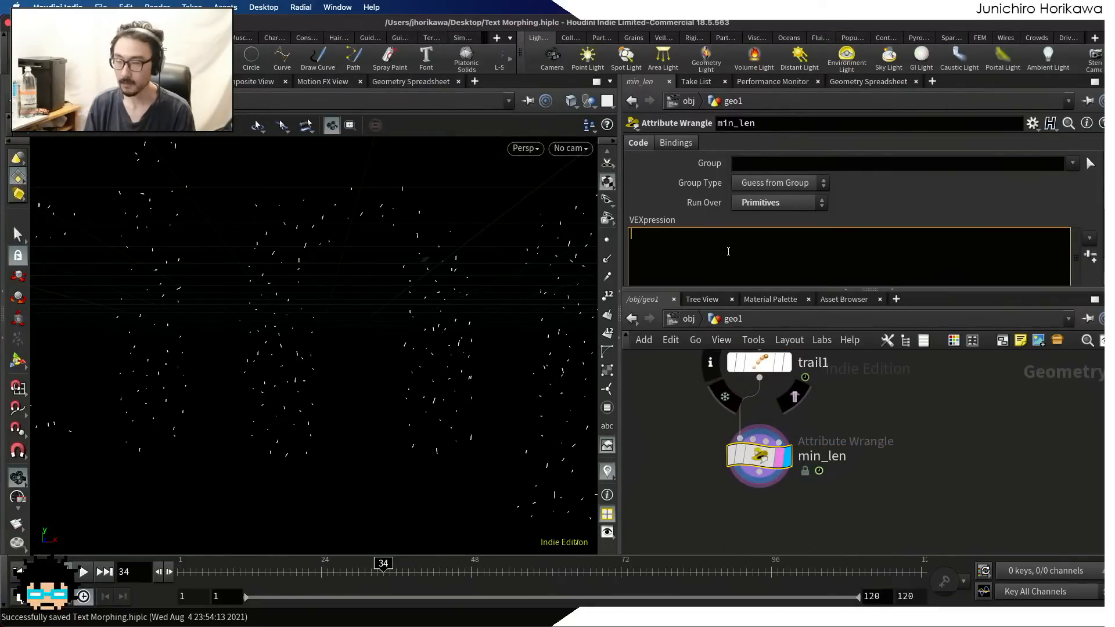
pyautogui.write('int pts =')
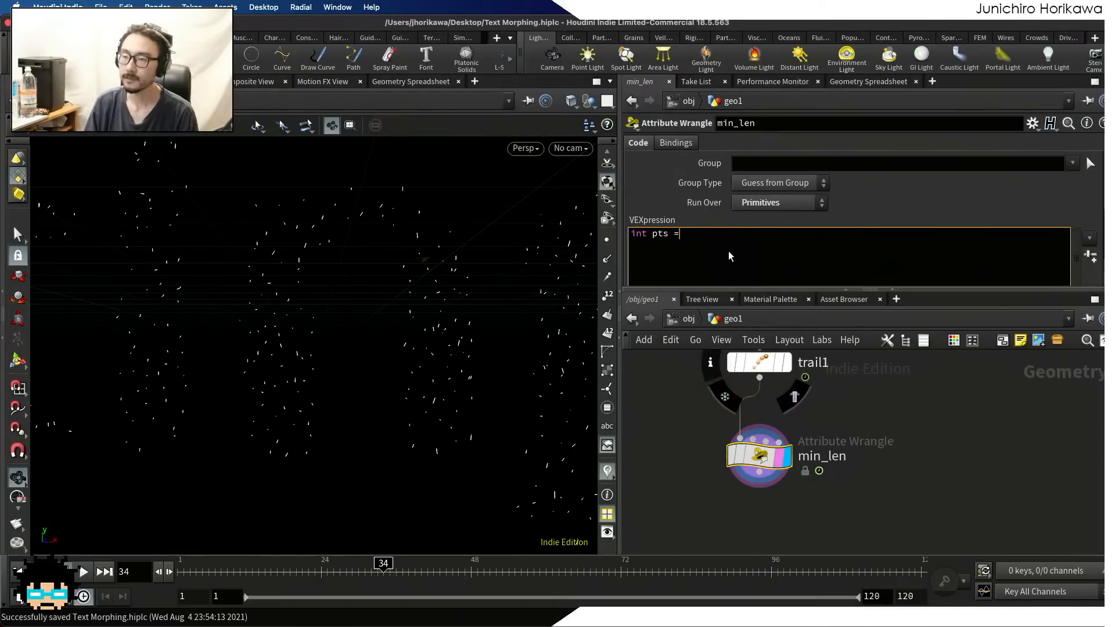
pyautogui.press('BackSpace')
pyautogui.press('BackSpace')
pyautogui.write('[] -')
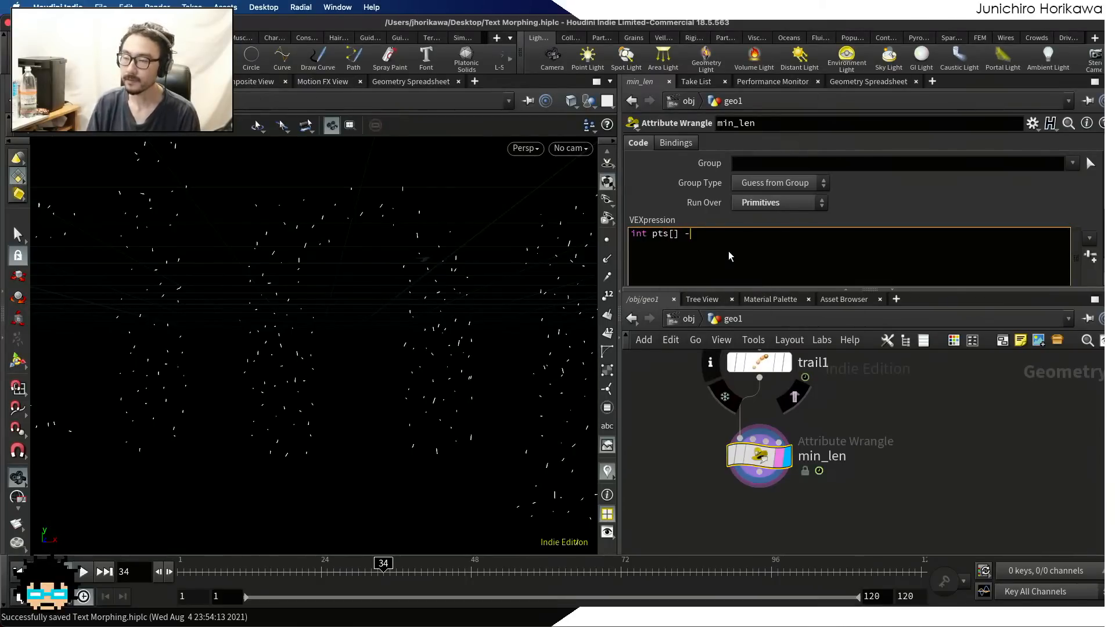
pyautogui.press('BackSpace')
pyautogui.write('= primpoitns')
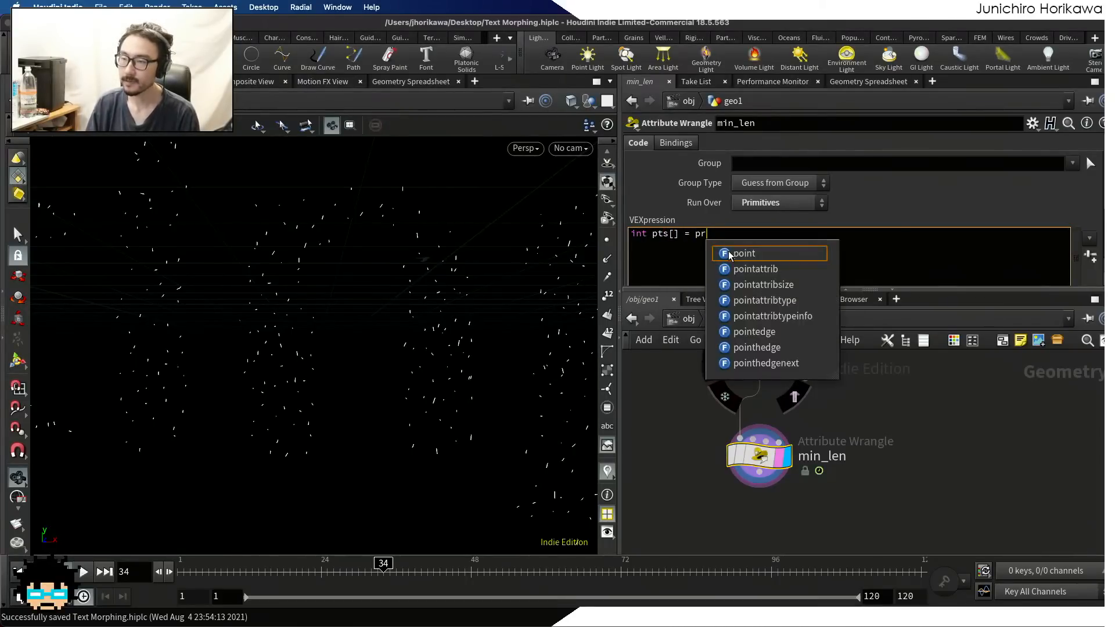
pyautogui.press('BackSpace')
pyautogui.press('BackSpace')
pyautogui.press('BackSpace')
pyautogui.press('BackSpace')
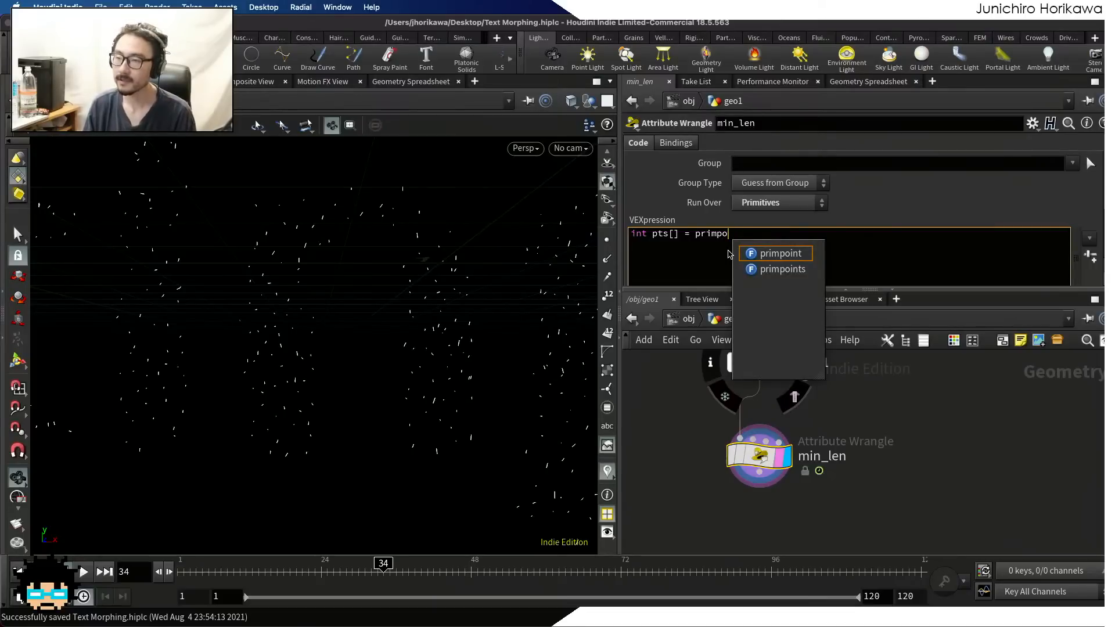
pyautogui.press('Down')
pyautogui.press('Return')
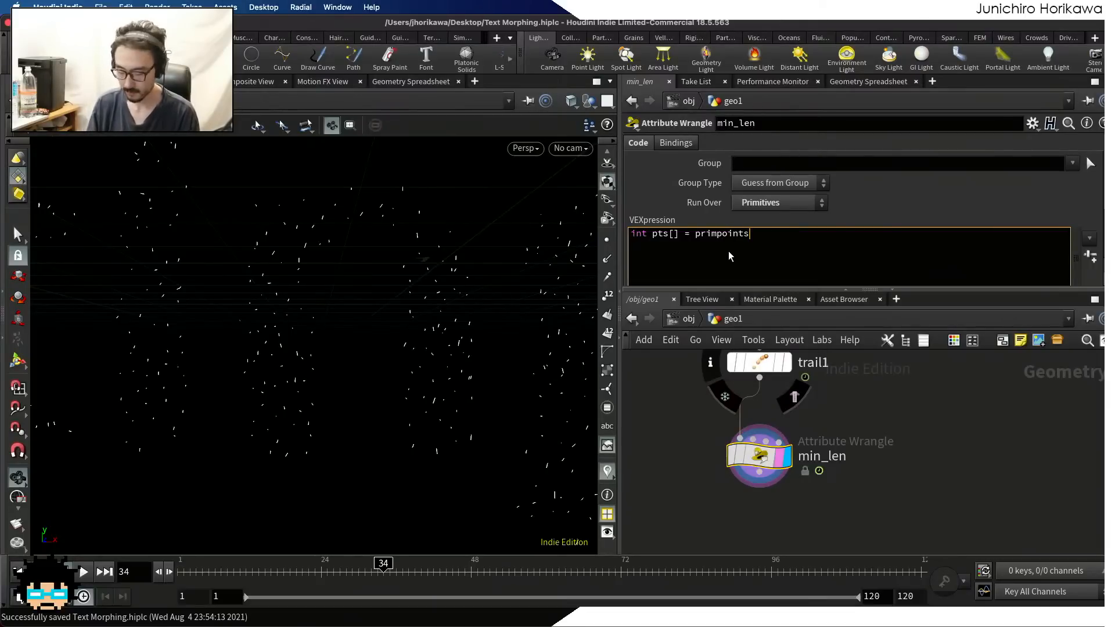
pyautogui.write('0, ')
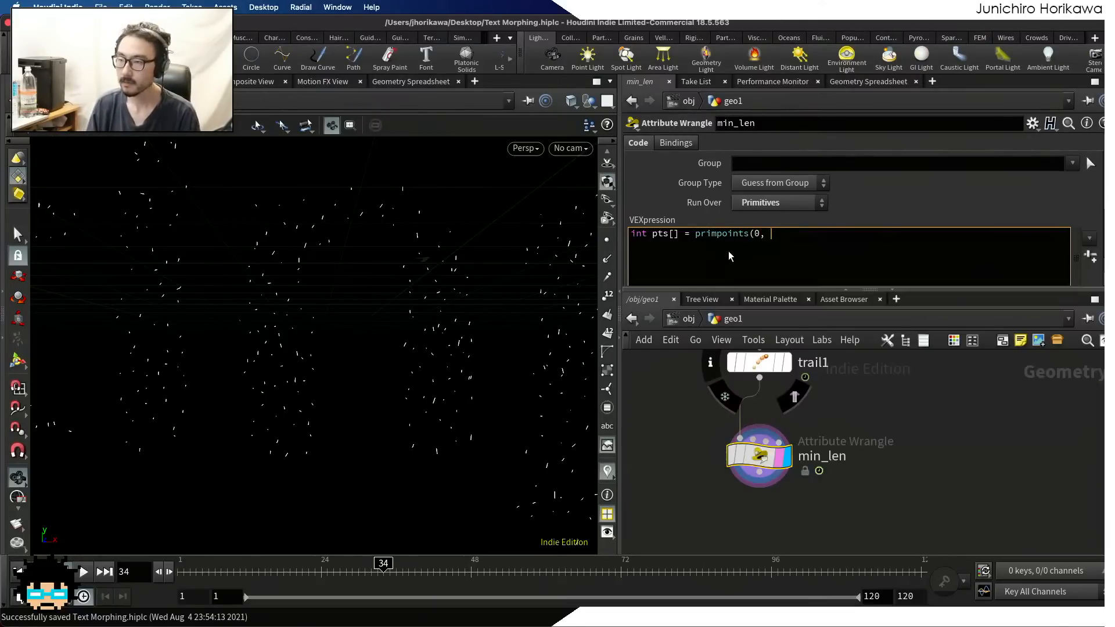
pyautogui.write('@primnum);')
pyautogui.press('Return')
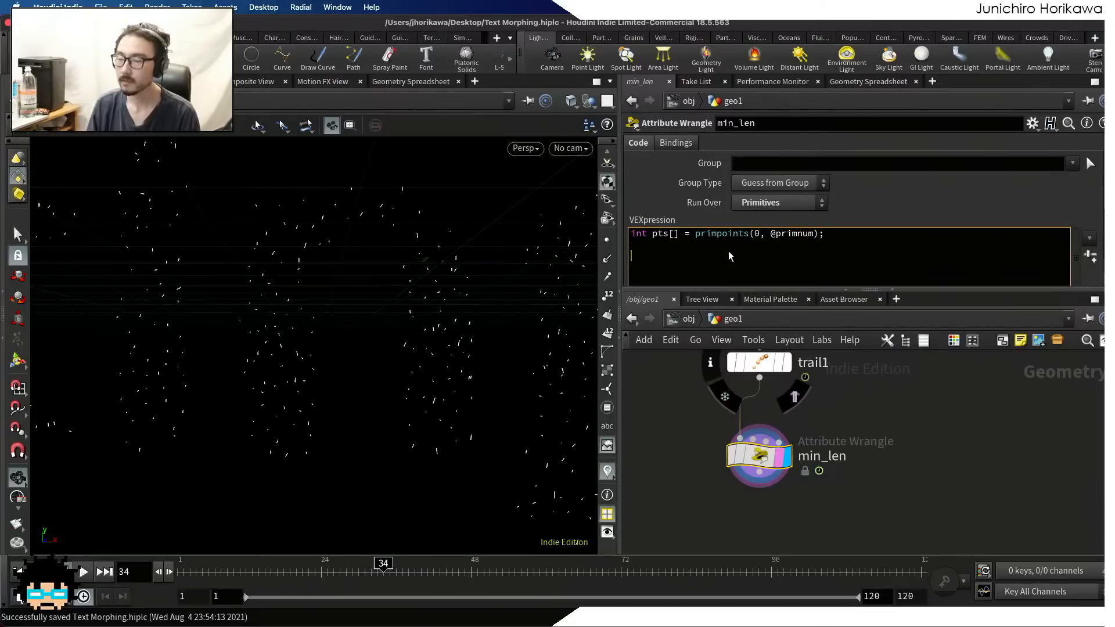
# Add a VEX line reading the first point's position: vector pos1 = point(0, "P", pts[0]);
pyautogui.write('vectort po')
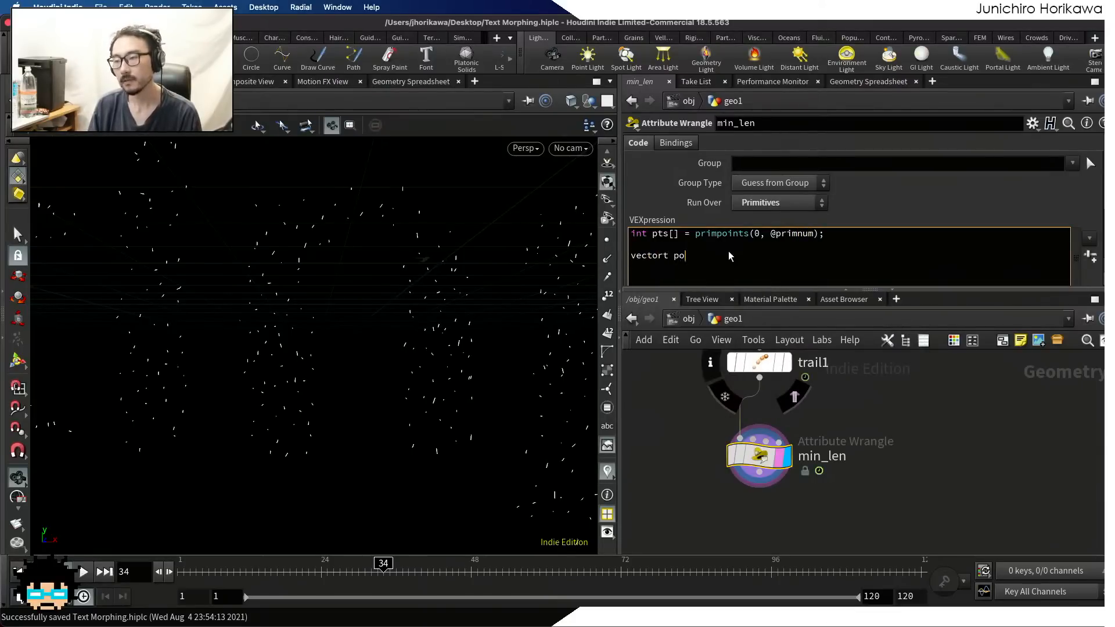
pyautogui.press('BackSpace')
pyautogui.press('BackSpace')
pyautogui.press('BackSpace')
pyautogui.press('BackSpace')
pyautogui.write(' pos')
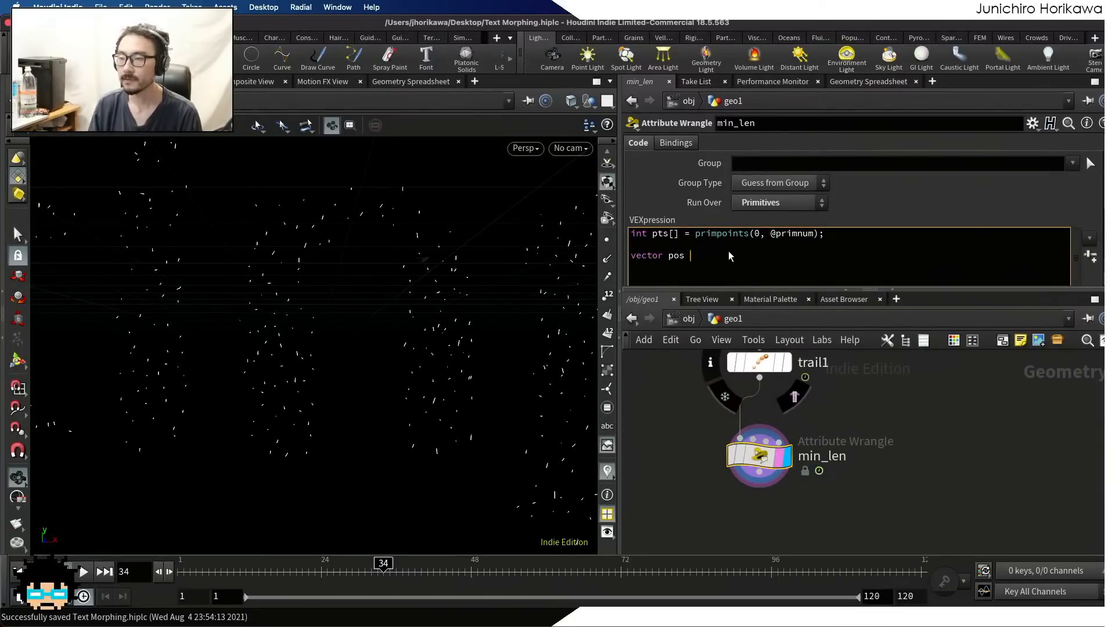
pyautogui.write('1 = poin')
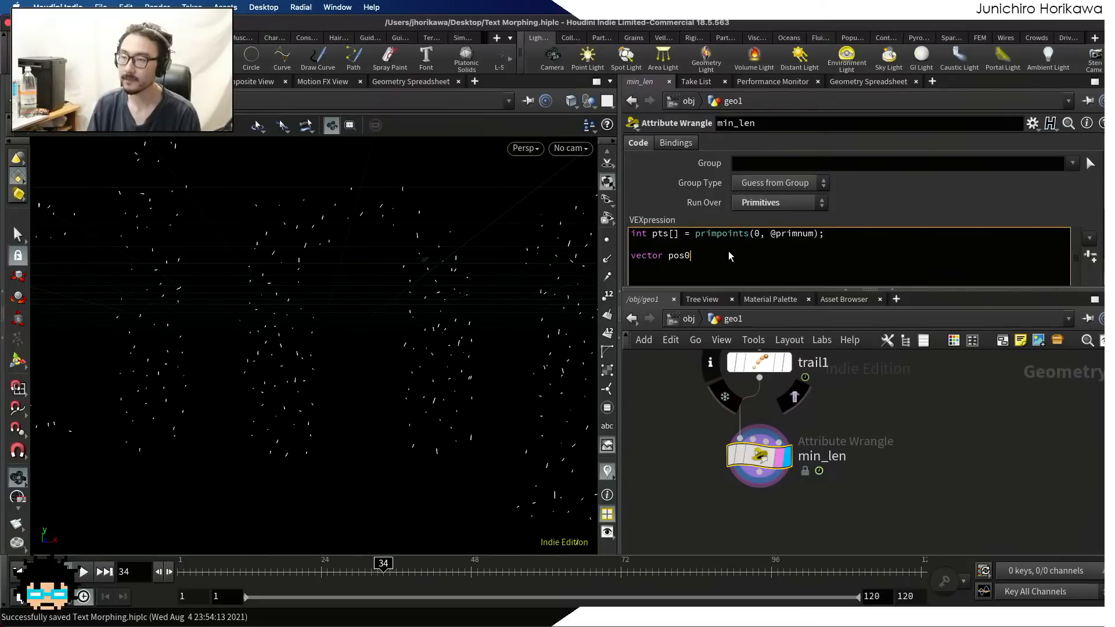
pyautogui.write('t(0, "')
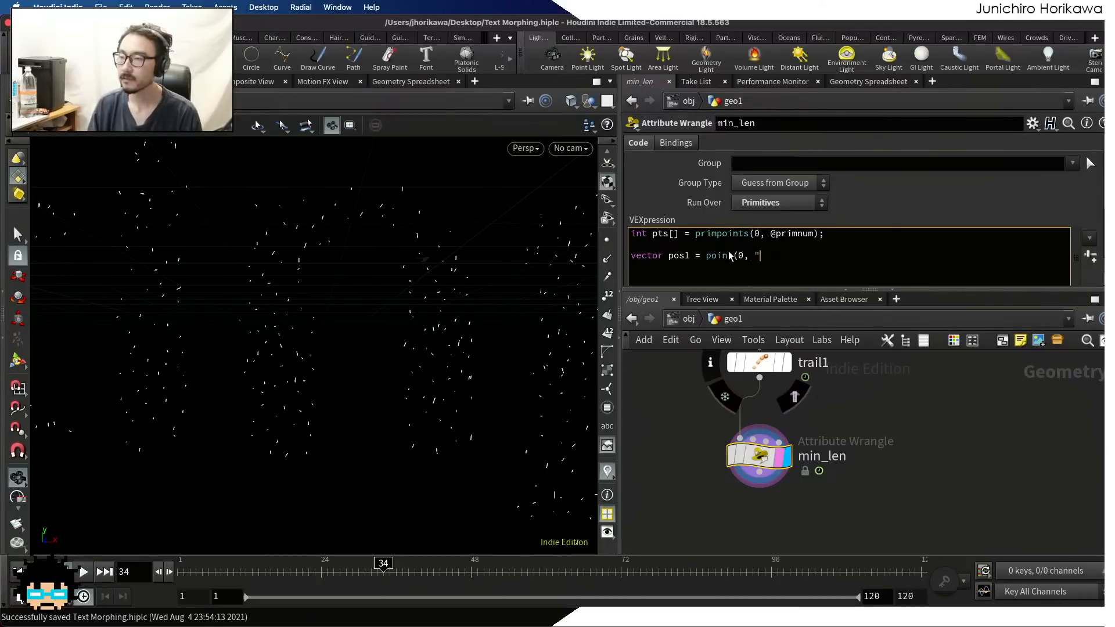
pyautogui.write('P", pts')
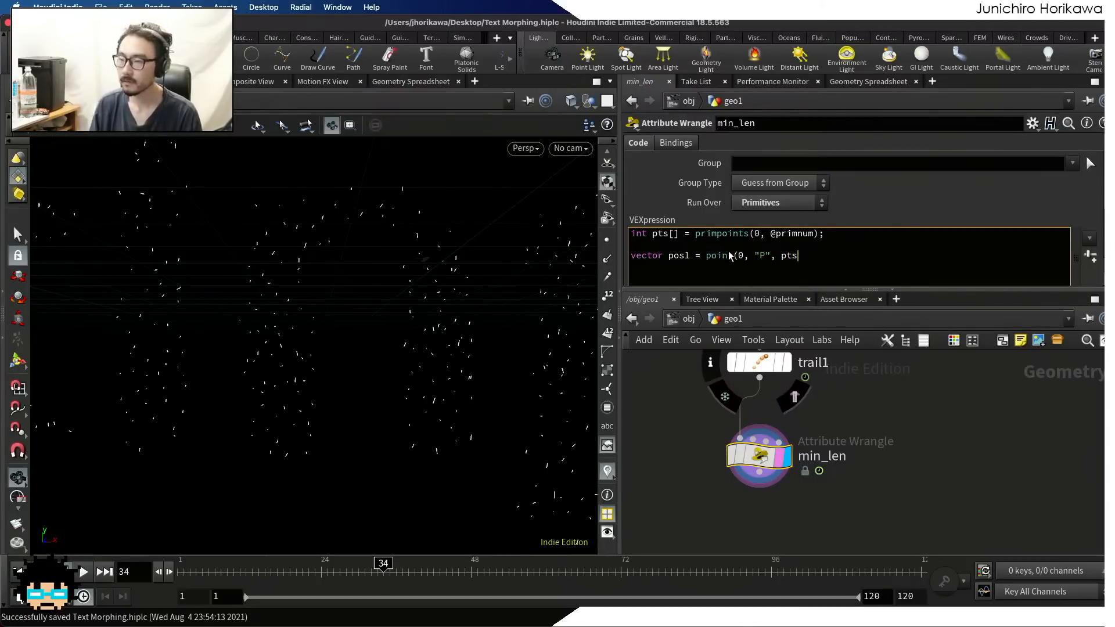
pyautogui.write('[0]')
pyautogui.press('BackSpace')
pyautogui.press('BackSpace')
pyautogui.press('BackSpace')
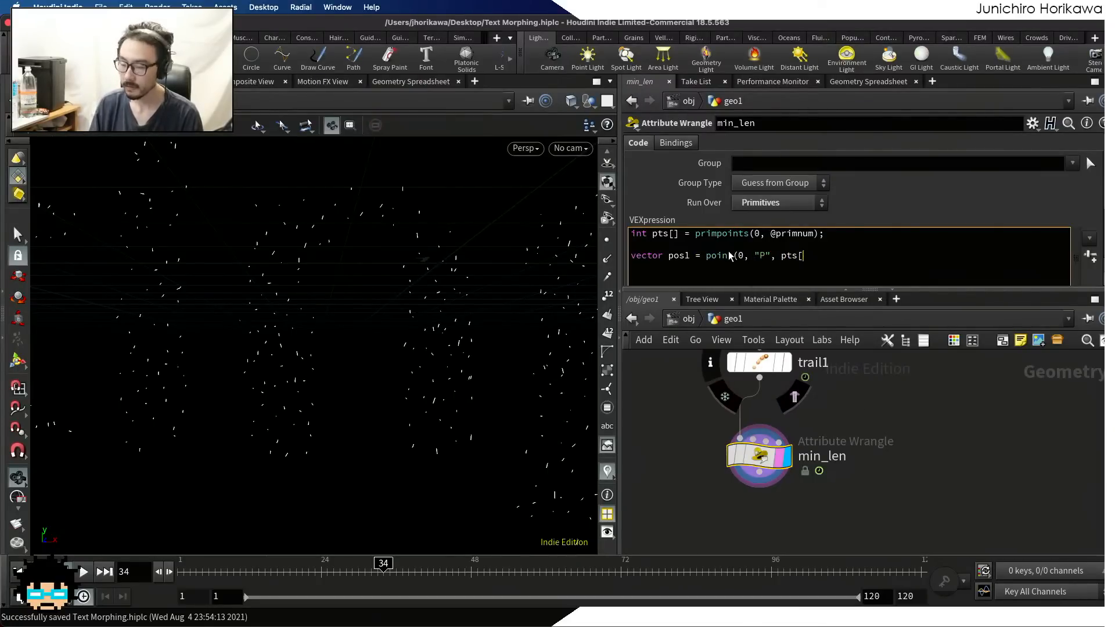
pyautogui.write('0]);')
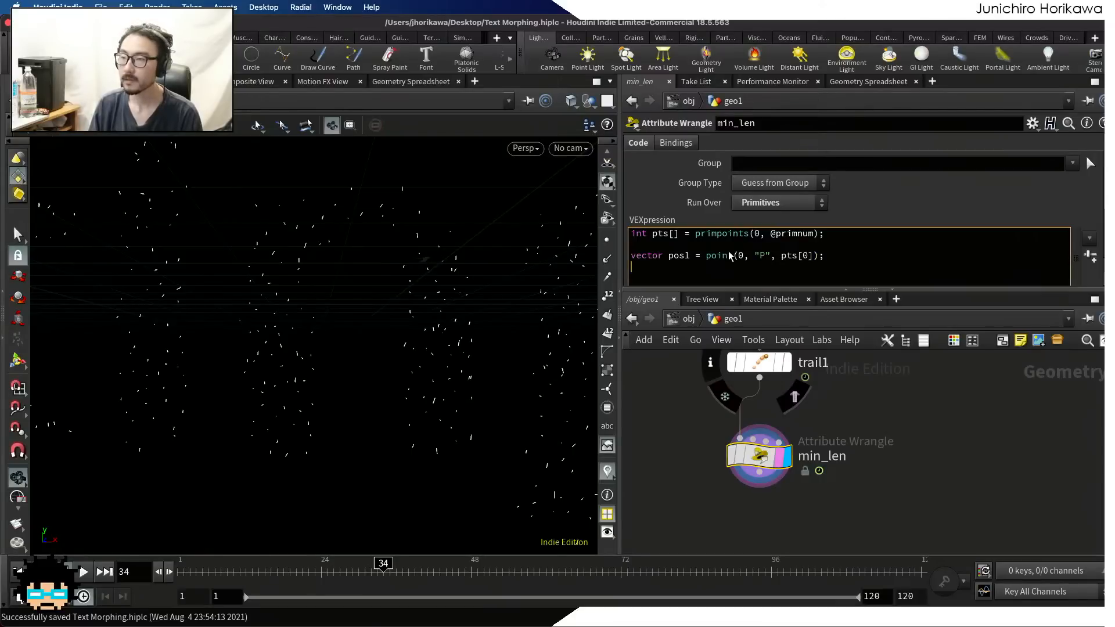
pyautogui.write('vector pos 2- p')
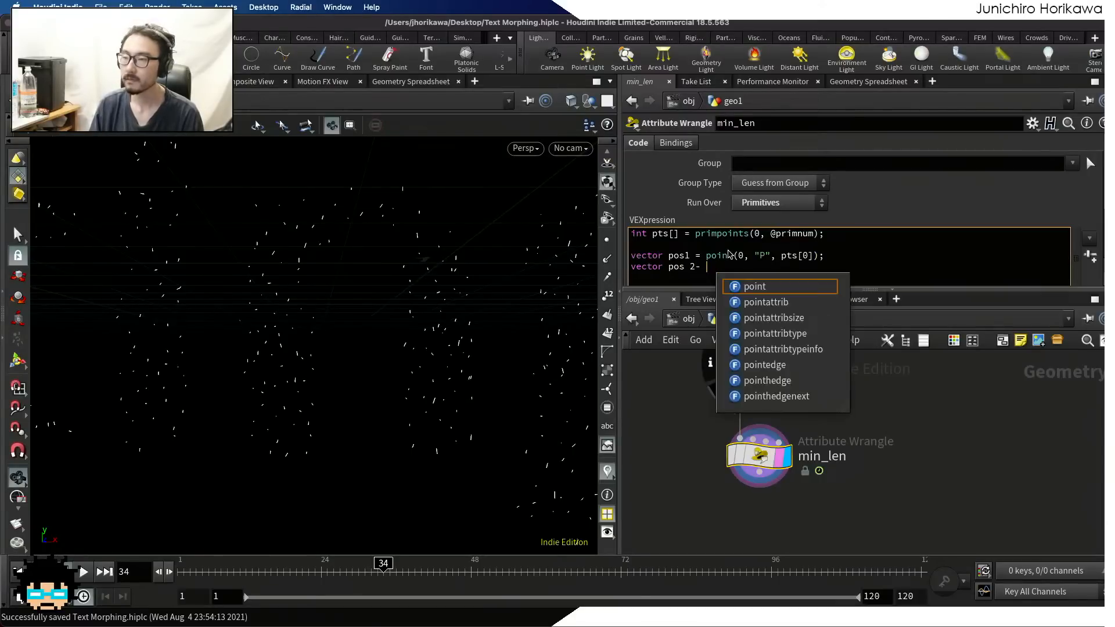
# Add a VEX line reading the second point's position: vector pos2 = point(0, "P", pts[1]);
pyautogui.press('BackSpace')
pyautogui.press('BackSpace')
pyautogui.press('BackSpace')
pyautogui.press('BackSpace')
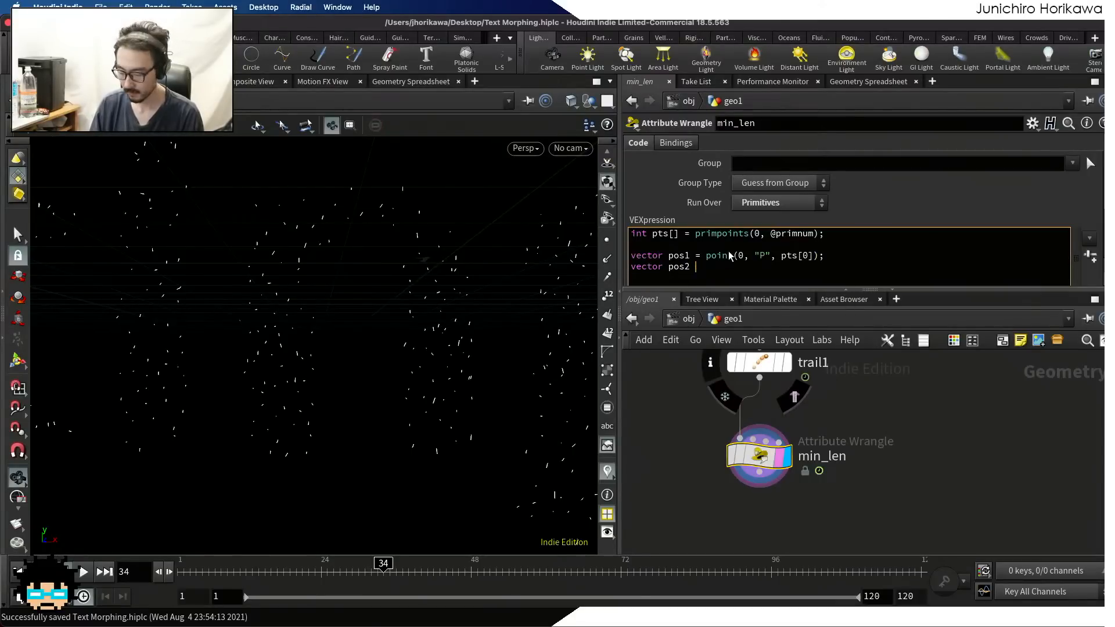
pyautogui.write('2 = point()0,')
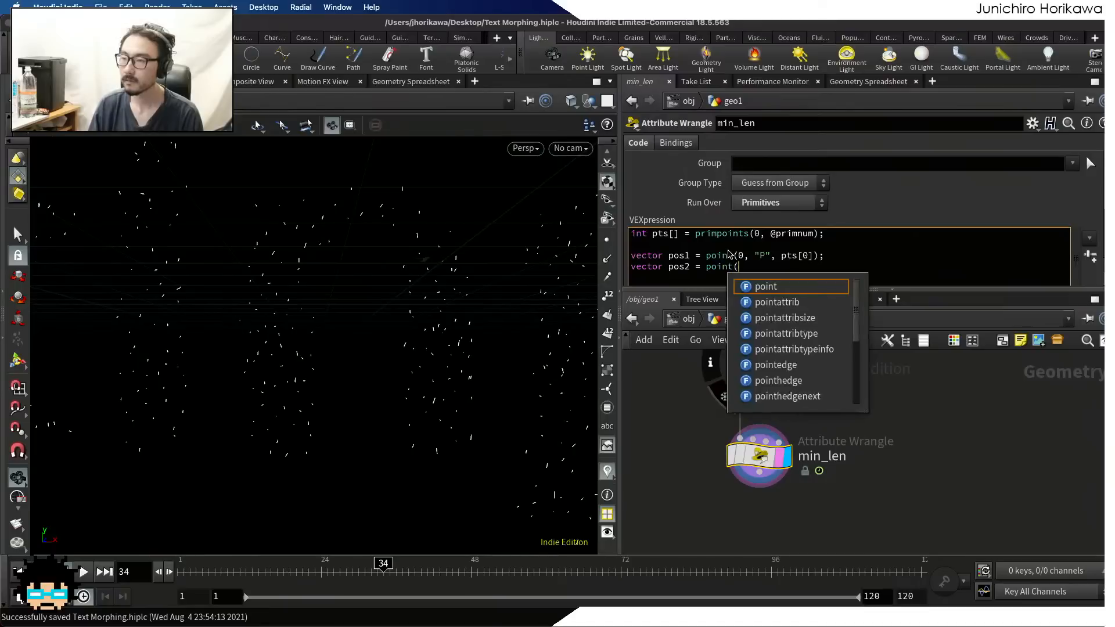
pyautogui.press('BackSpace')
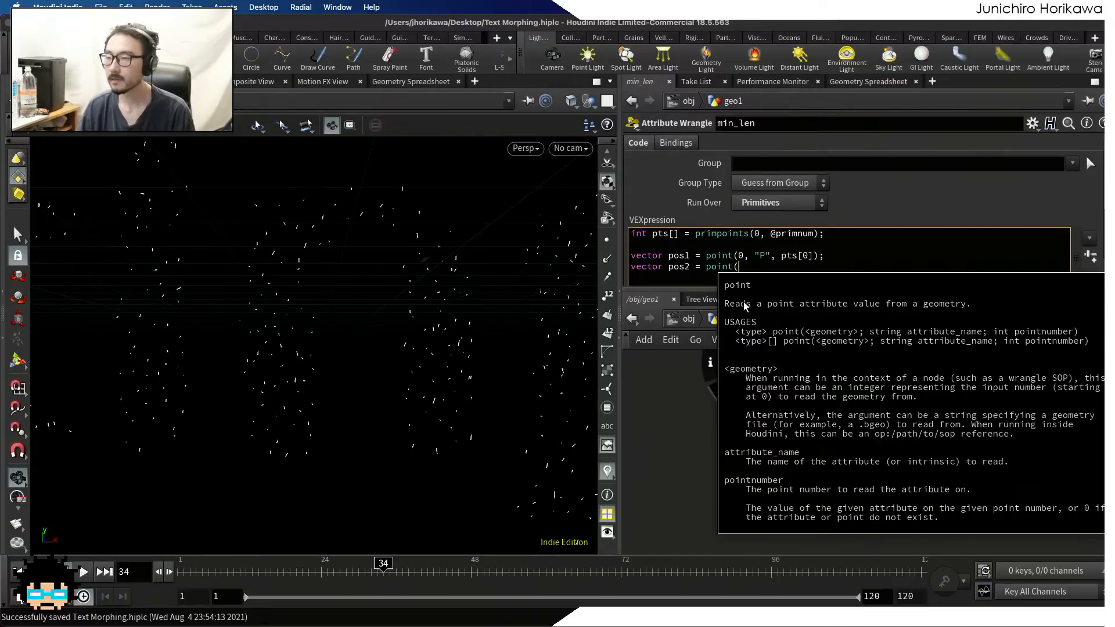
pyautogui.write('"')
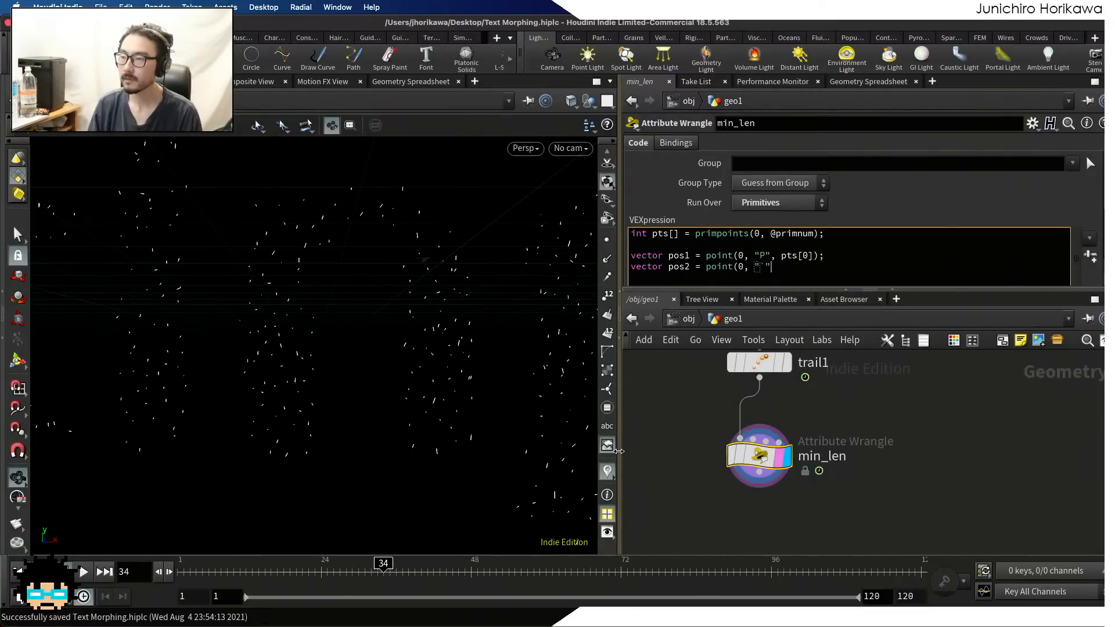
pyautogui.write('P"< ')
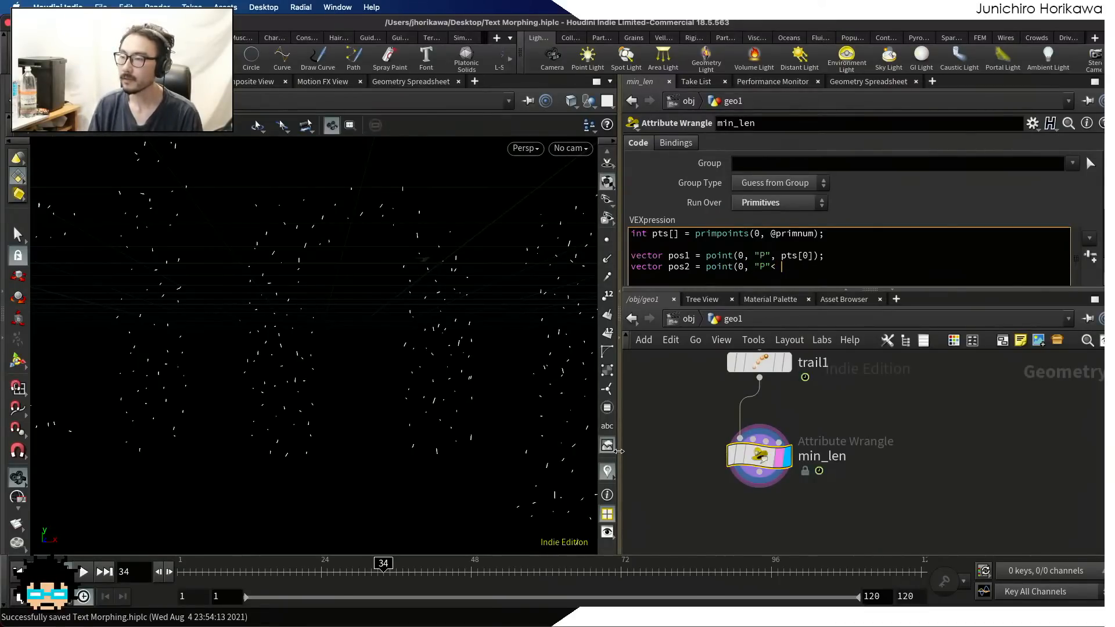
pyautogui.write('pt')
pyautogui.press('BackSpace')
pyautogui.press('BackSpace')
pyautogui.press('BackSpace')
pyautogui.press('BackSpace')
pyautogui.write('m,')
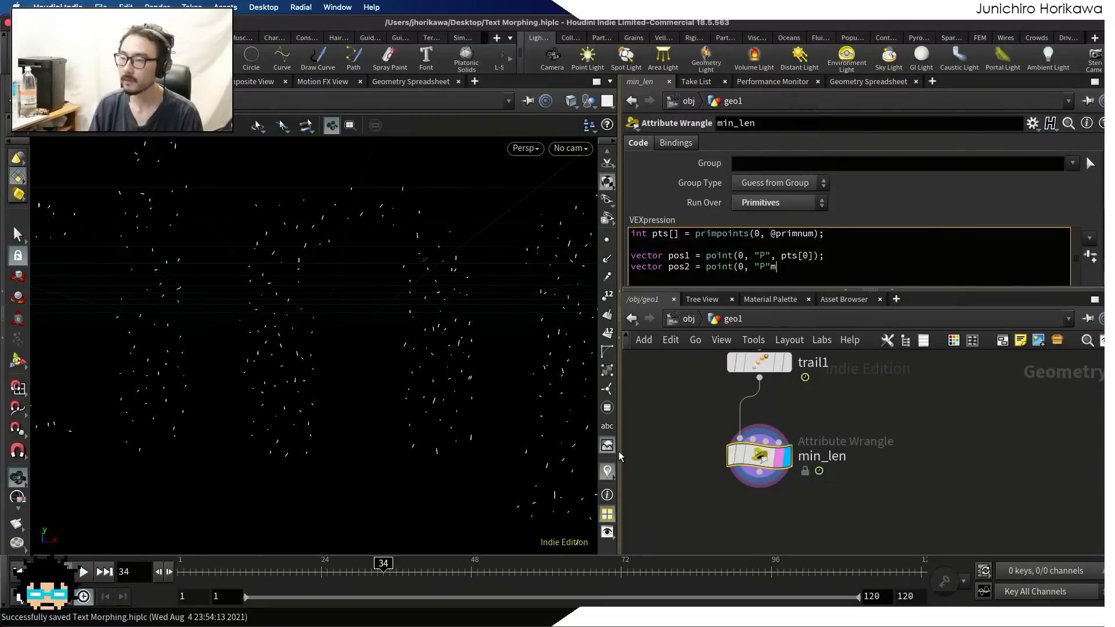
pyautogui.press('BackSpace')
pyautogui.write(', pts[')
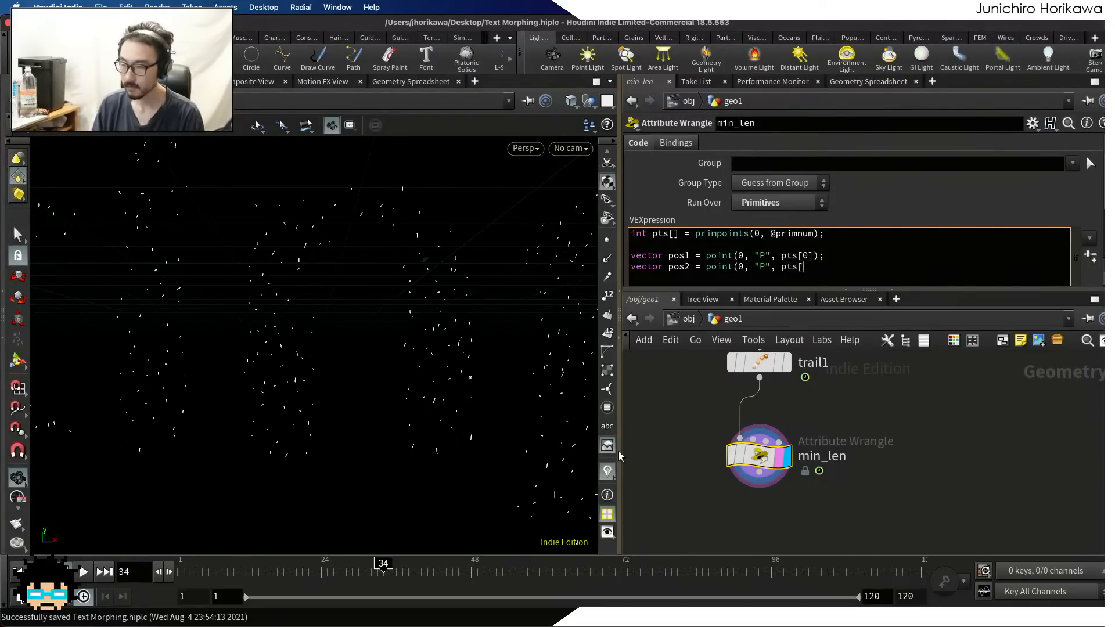
pyautogui.write('1]);')
# Declare a minimum-length channel parameter in the VEX code with float minlen = chf("minlen");
pyautogui.press('Return')
pyautogui.write('fl')
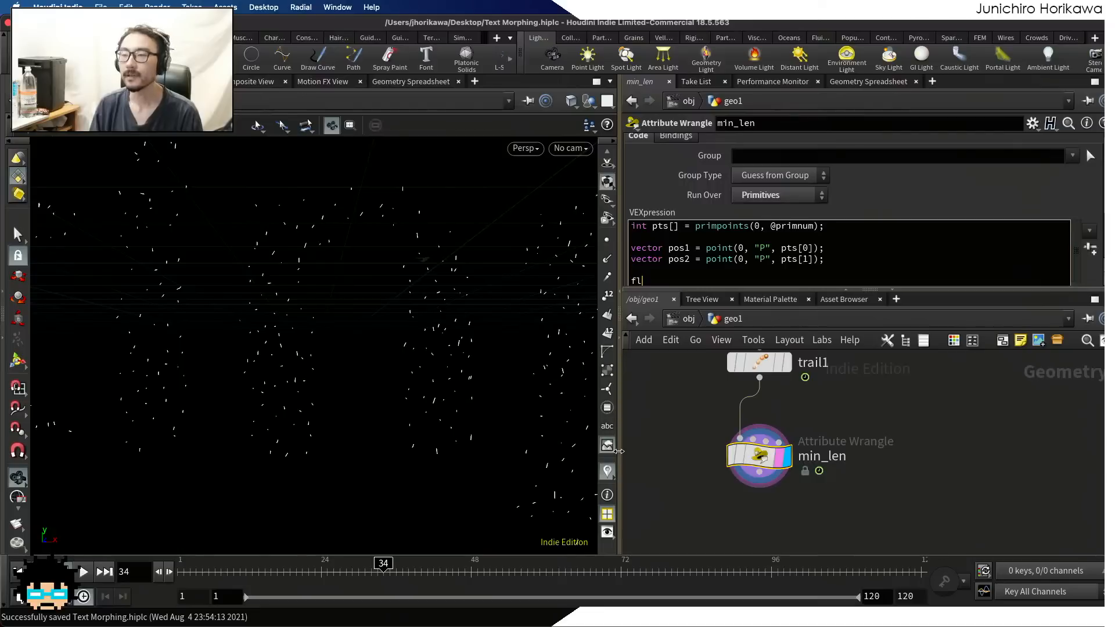
pyautogui.write('oat minlen = ')
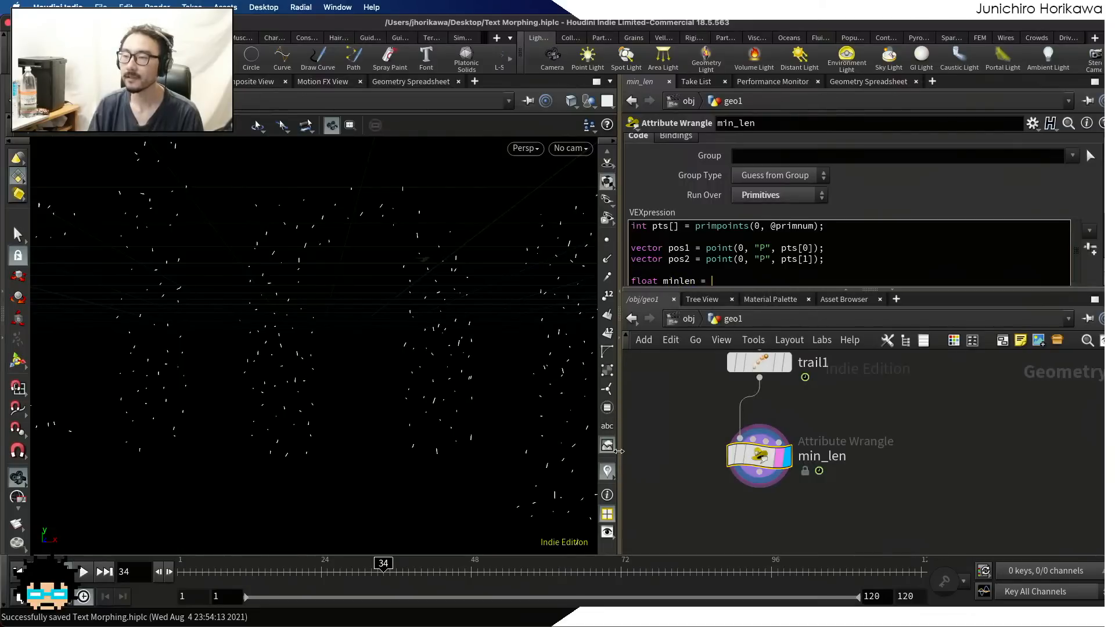
pyautogui.write('chf("')
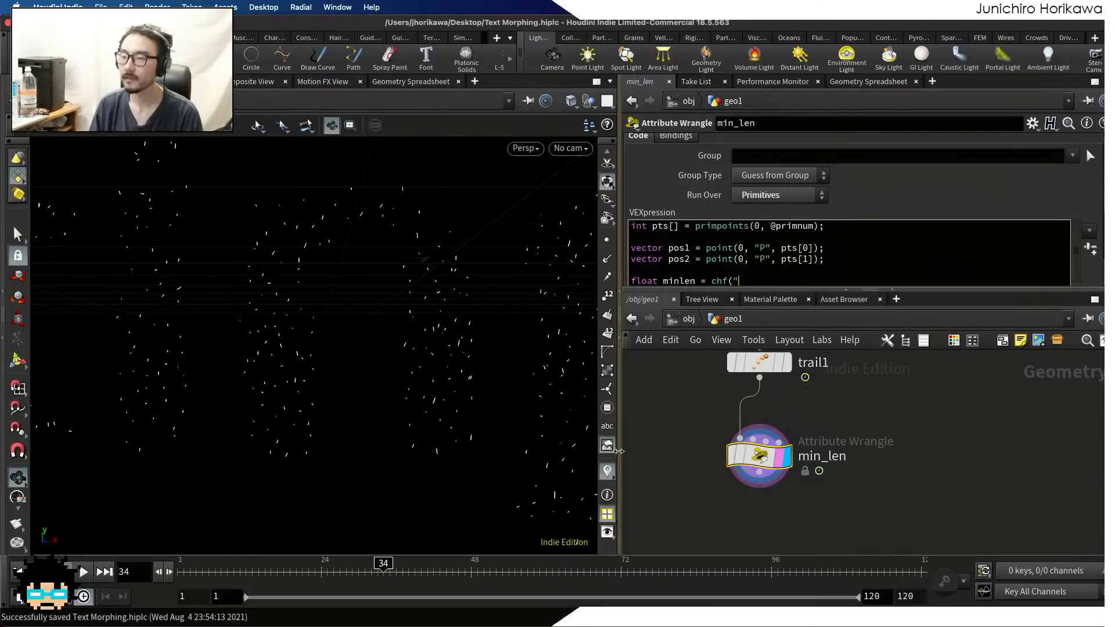
pyautogui.write('minlen"')
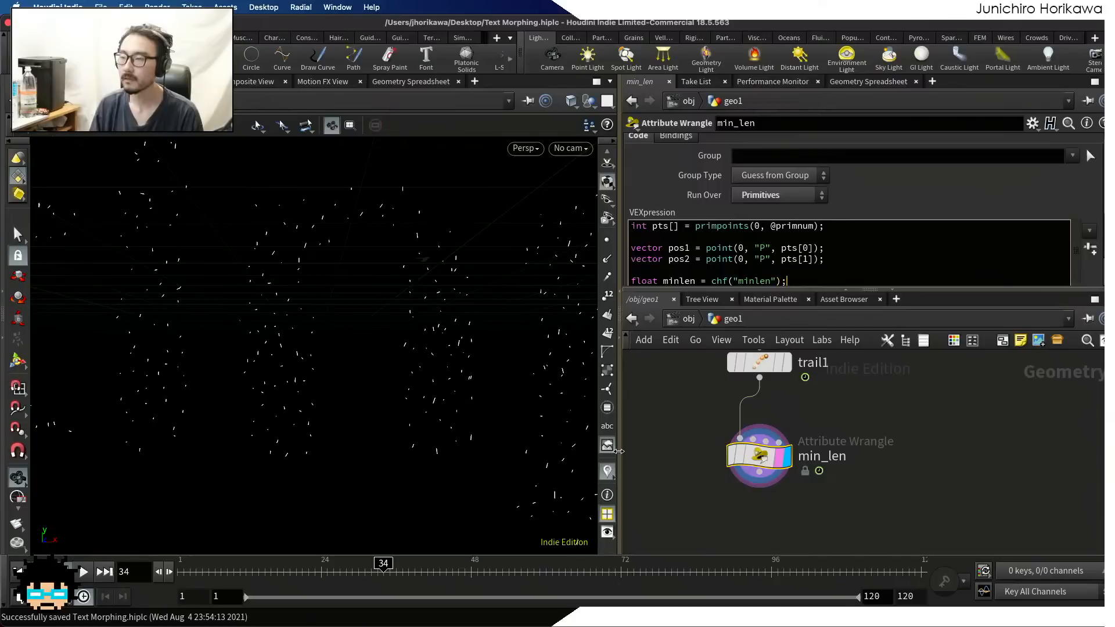
pyautogui.write(');')
# Finish the minlen declaration, generate its parameter control from the VEX code, and set Minlen to 0.1
pyautogui.click(1090, 249)
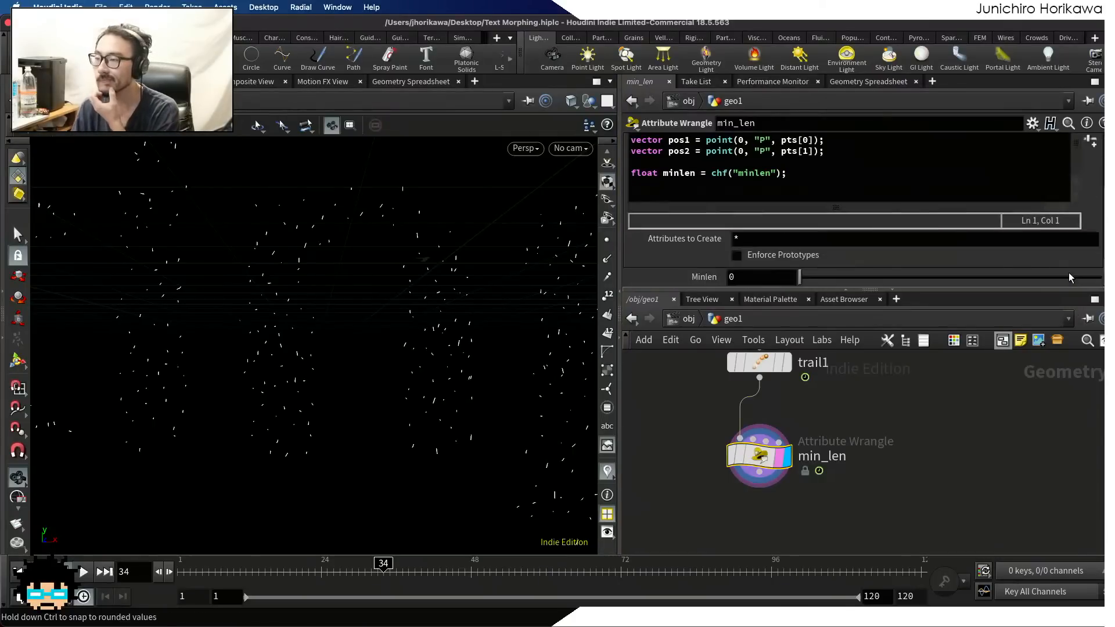
pyautogui.click(773, 279)
pyautogui.write('.1')
pyautogui.press('Return')
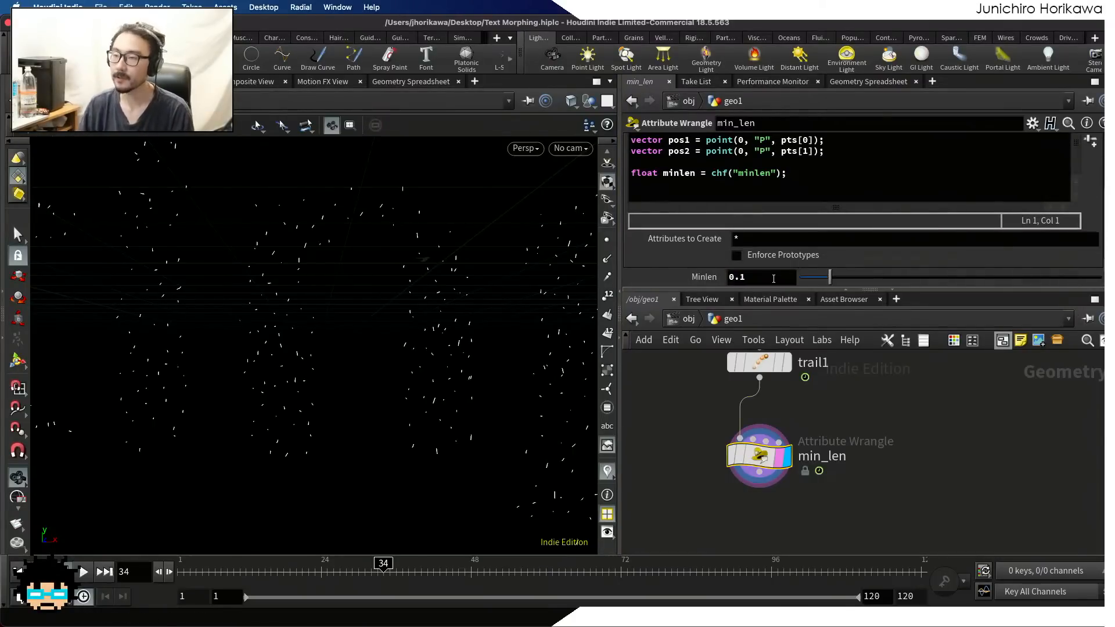
# Enlarge the parameter area to give the VEX code editor more height
pyautogui.scroll(5, 769, 254)
pyautogui.scroll(-1, 784, 276)
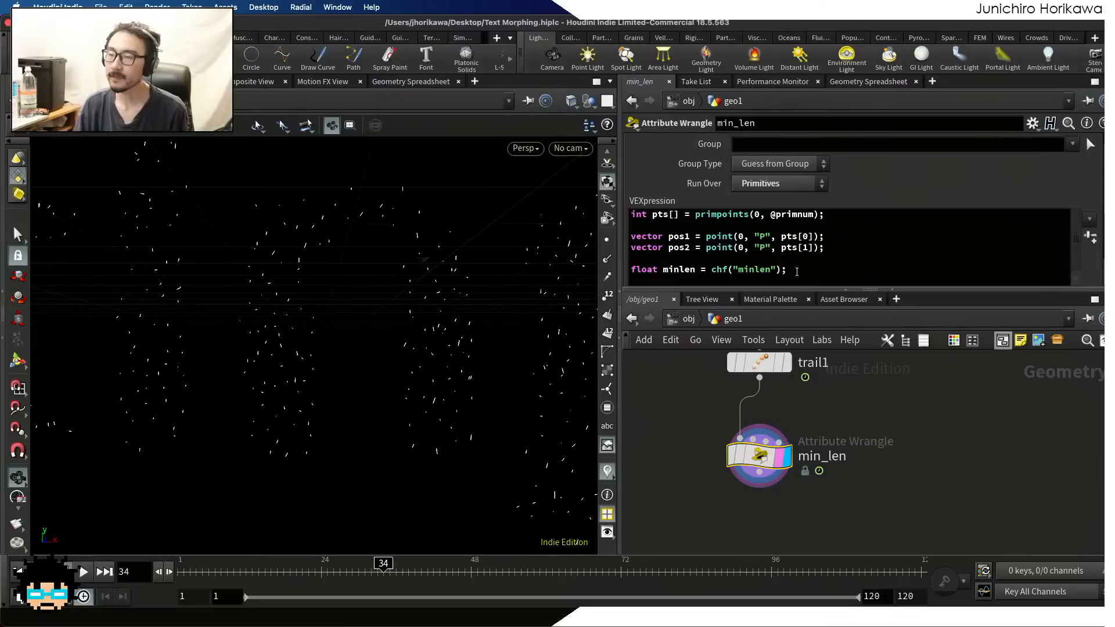
pyautogui.scroll(10, 443, 264)
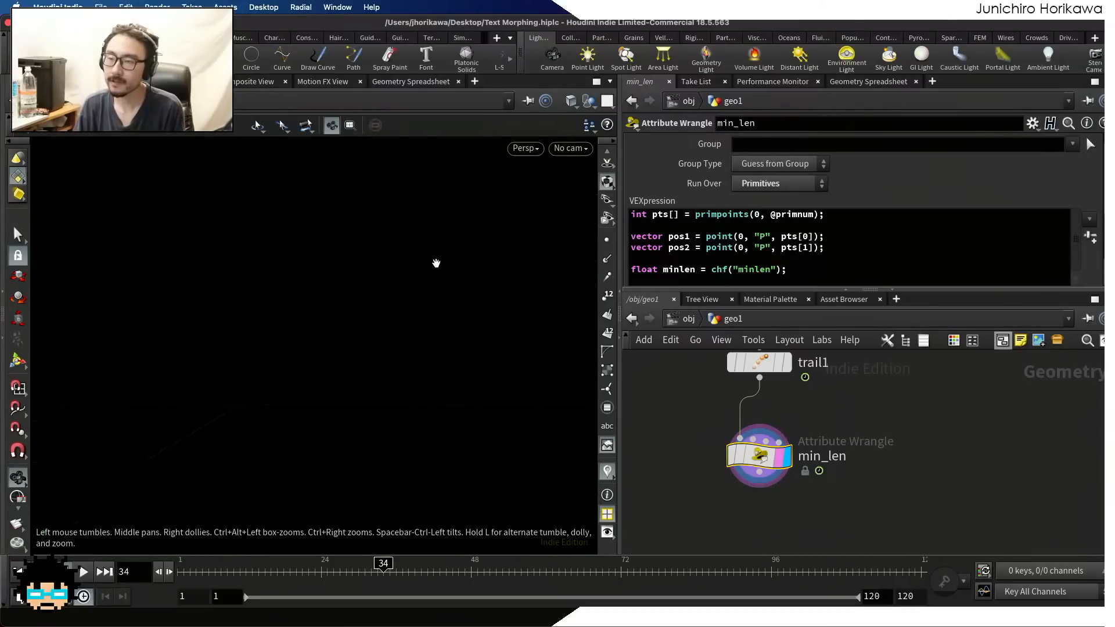
pyautogui.scroll(-8, 436, 263)
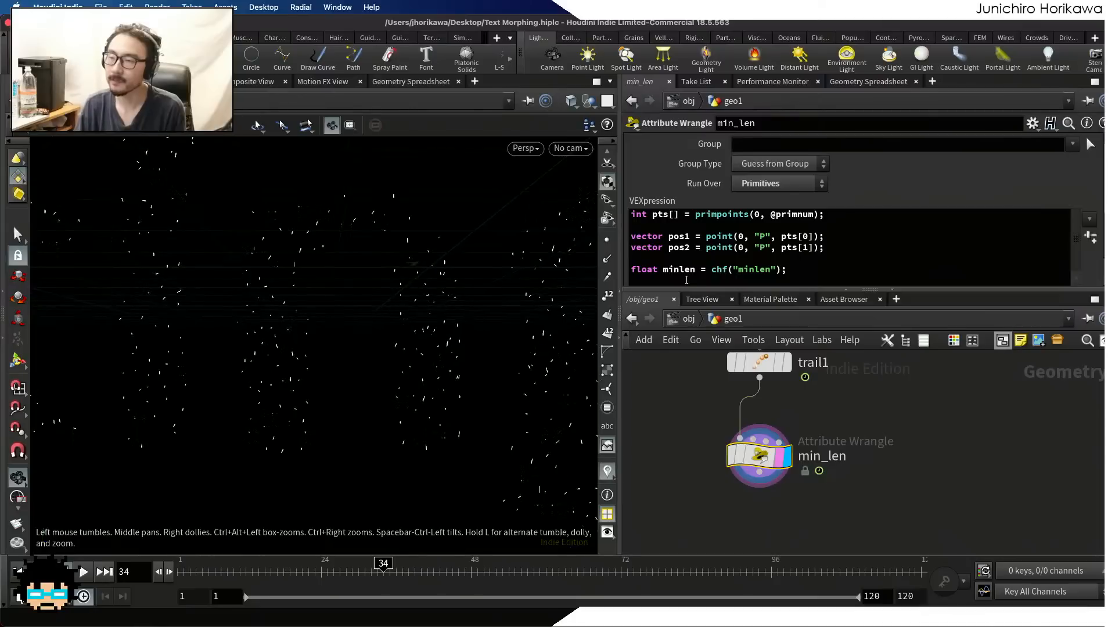
pyautogui.moveTo(686, 289); pyautogui.dragTo(683, 321)
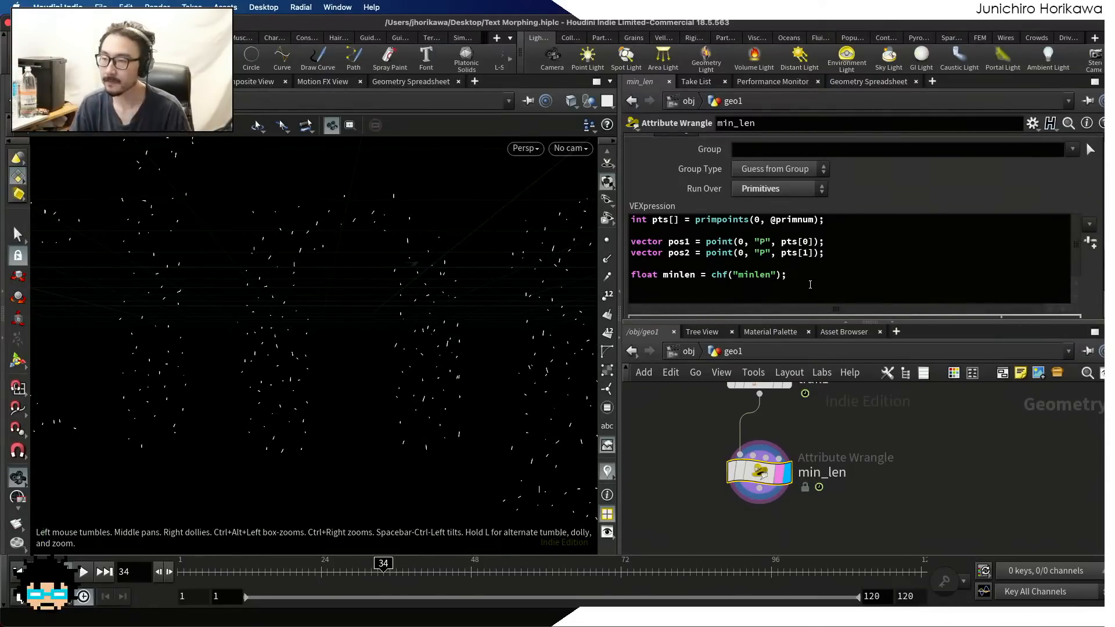
# Begin a new VEX line below the minlen declaration that declares a vector variable named npos
pyautogui.click(811, 287)
pyautogui.press('Return')
pyautogui.write('vecftor')
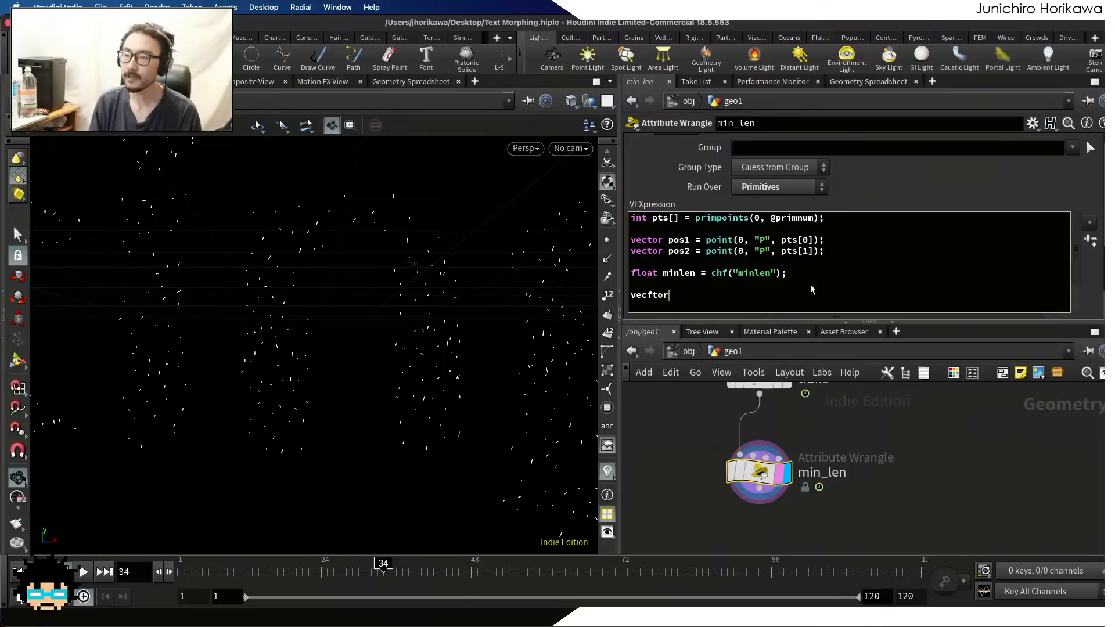
pyautogui.press('BackSpace')
pyautogui.press('BackSpace')
pyautogui.press('BackSpace')
pyautogui.write('t')
pyautogui.press('BackSpace')
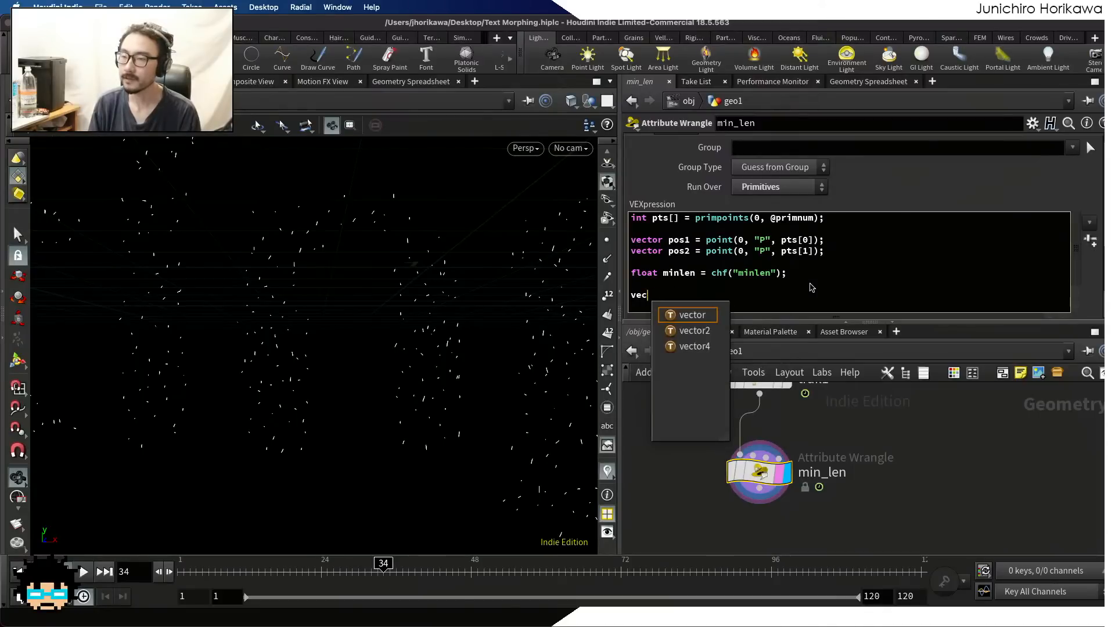
pyautogui.write('or pos')
pyautogui.press('BackSpace')
pyautogui.press('BackSpace')
pyautogui.press('BackSpace')
pyautogui.press('BackSpace')
pyautogui.press('BackSpace')
pyautogui.press('BackSpace')
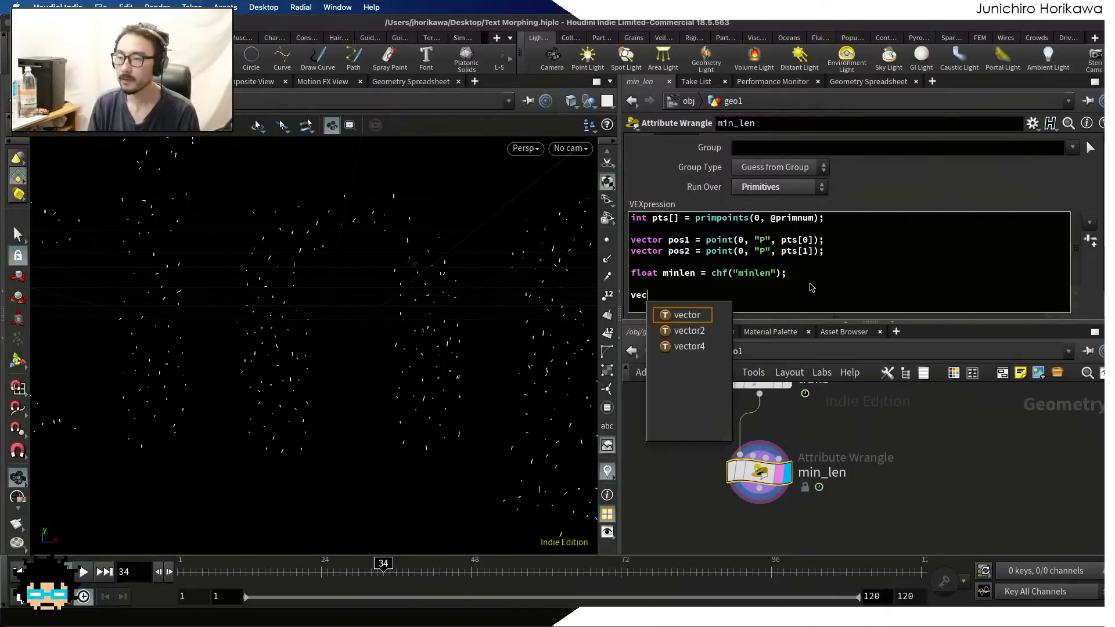
pyautogui.write('tor npos =')
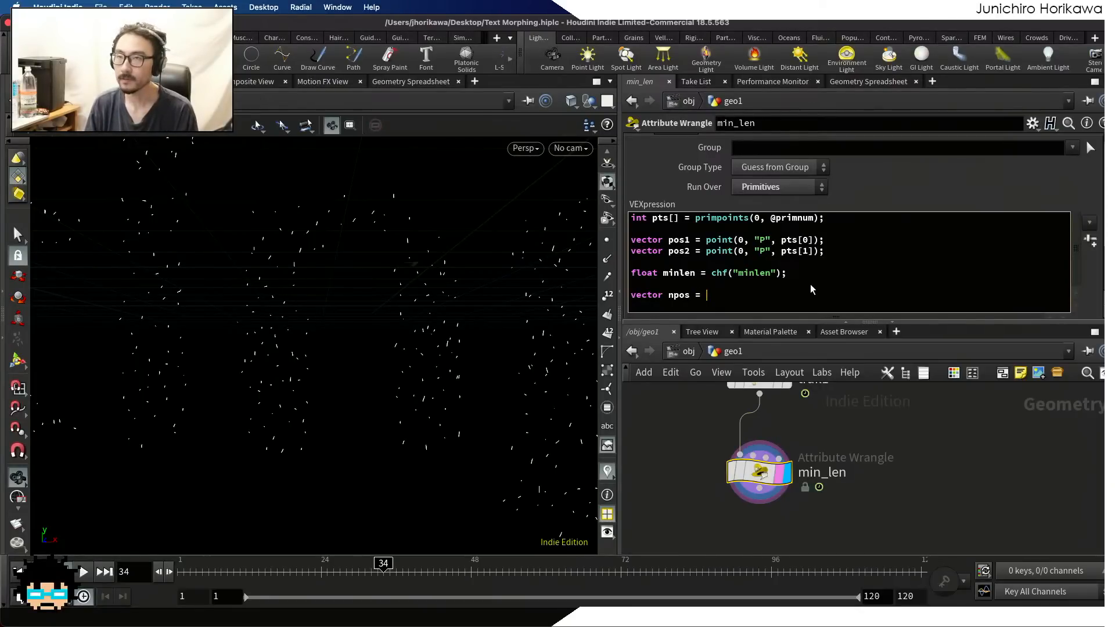
# Assign npos the minimum-length offset from the second point: pos2 + normalize(pos1 - pos2) * minlen;
pyautogui.write('pos')
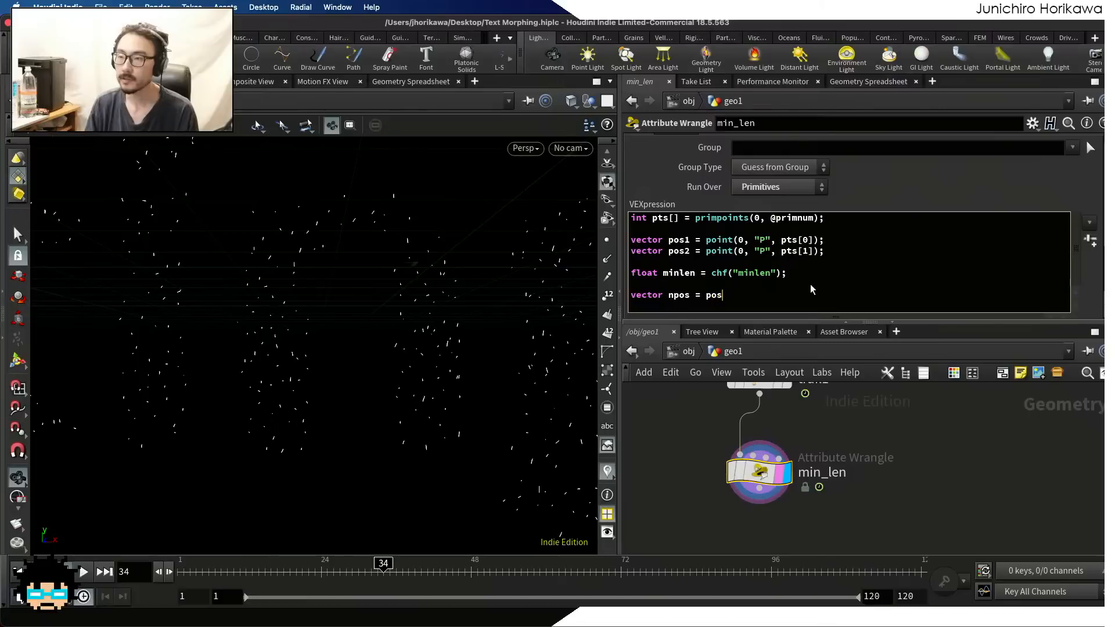
pyautogui.write('2 + ')
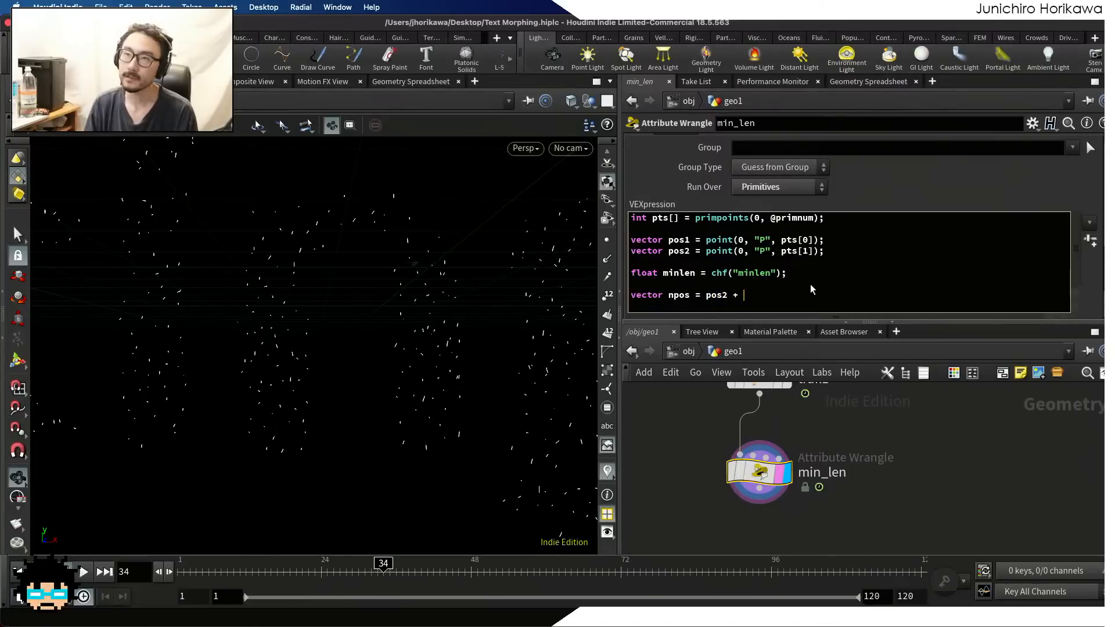
pyautogui.write('()')
pyautogui.press('BackSpace')
pyautogui.write('n')
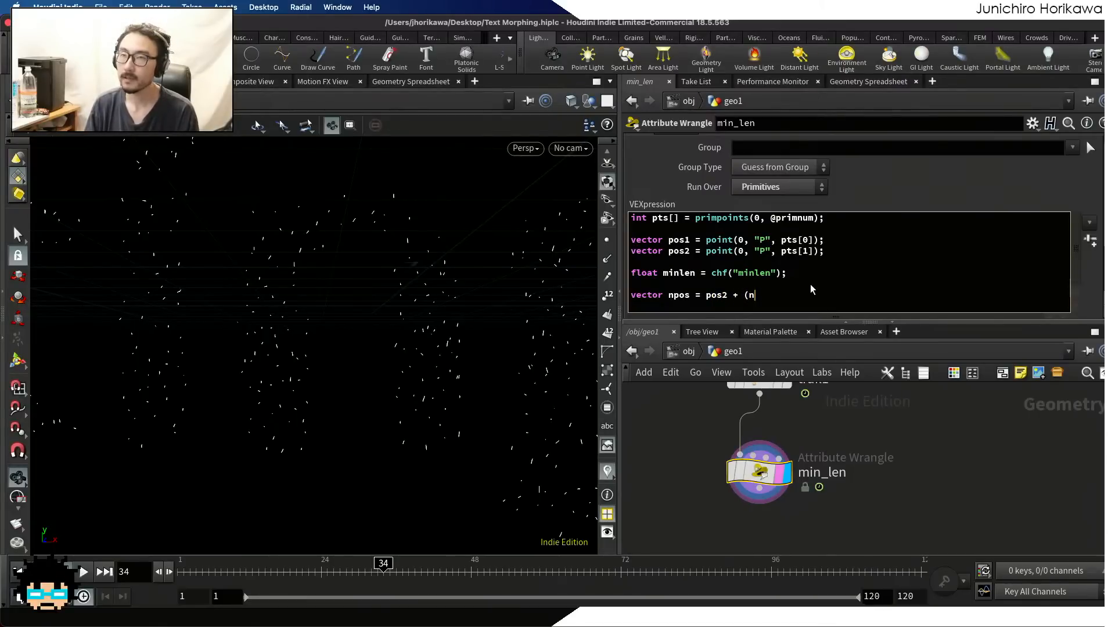
pyautogui.write('ormalize(')
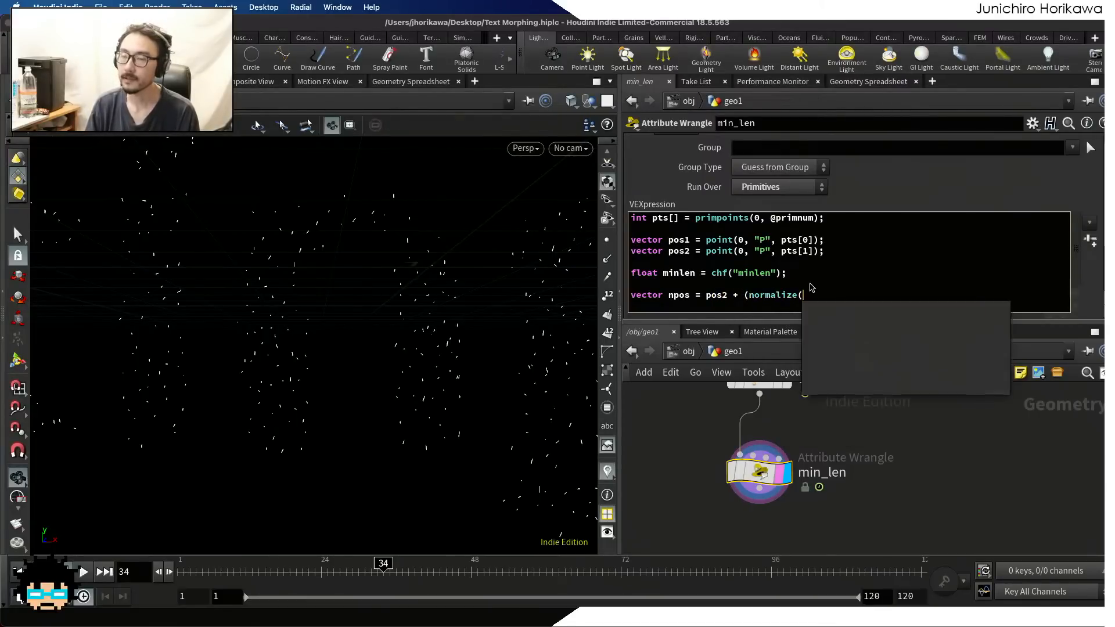
pyautogui.write('pos1 - pos')
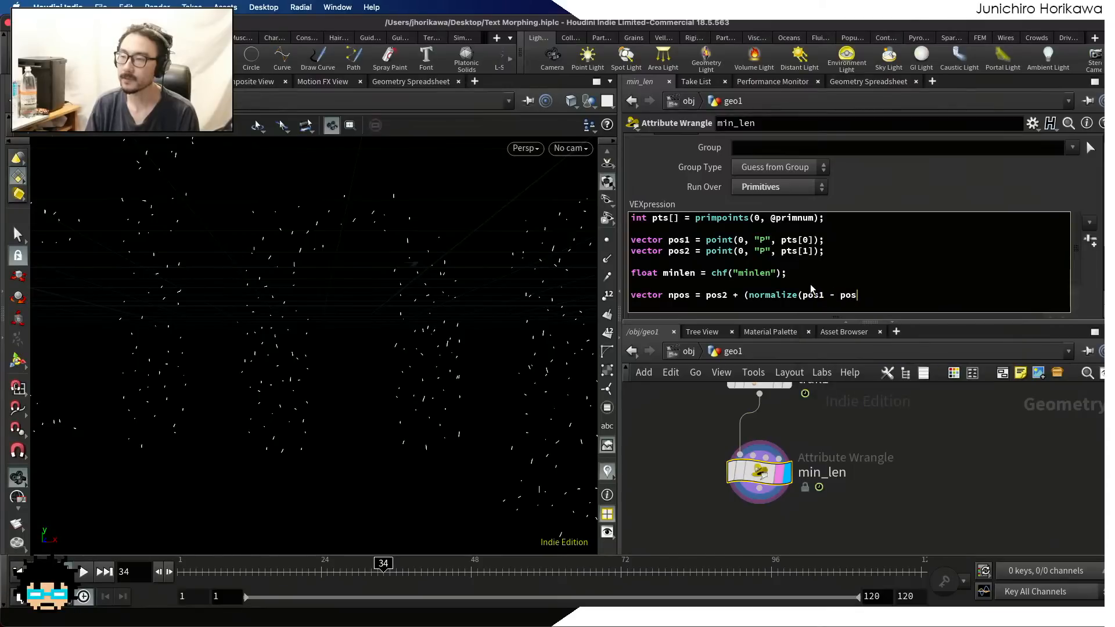
pyautogui.write('2) *')
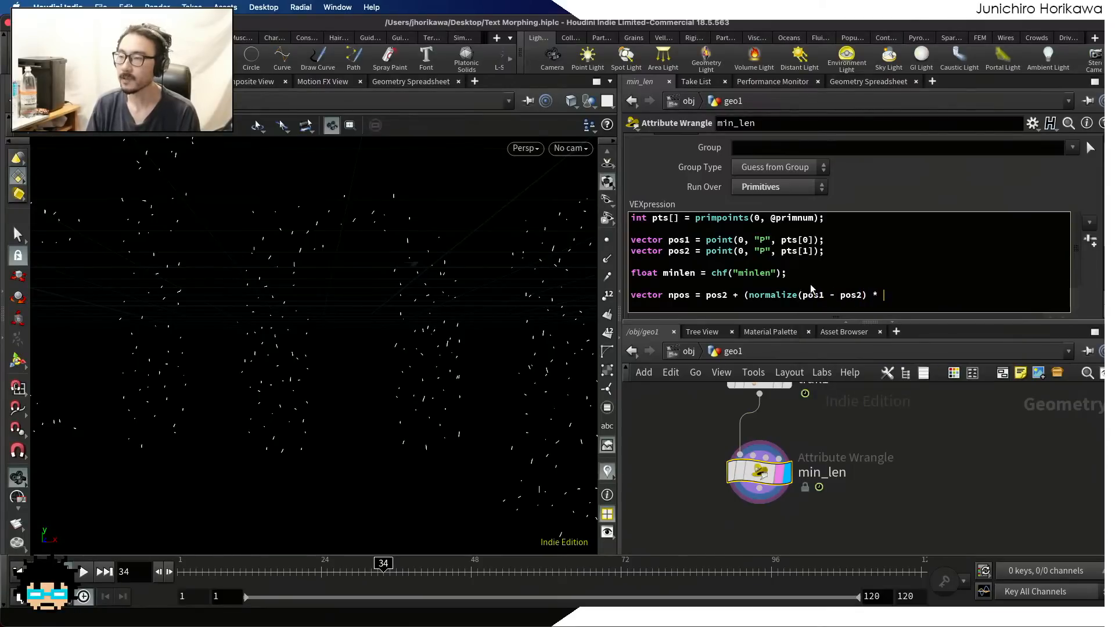
pyautogui.write(' minlen')
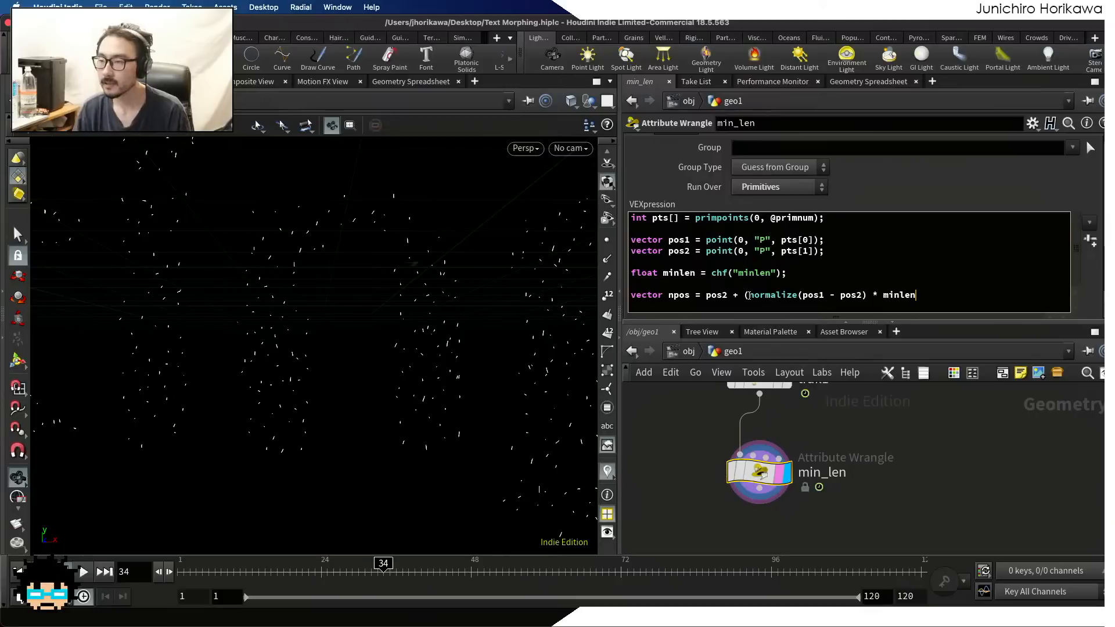
pyautogui.press('BackSpace')
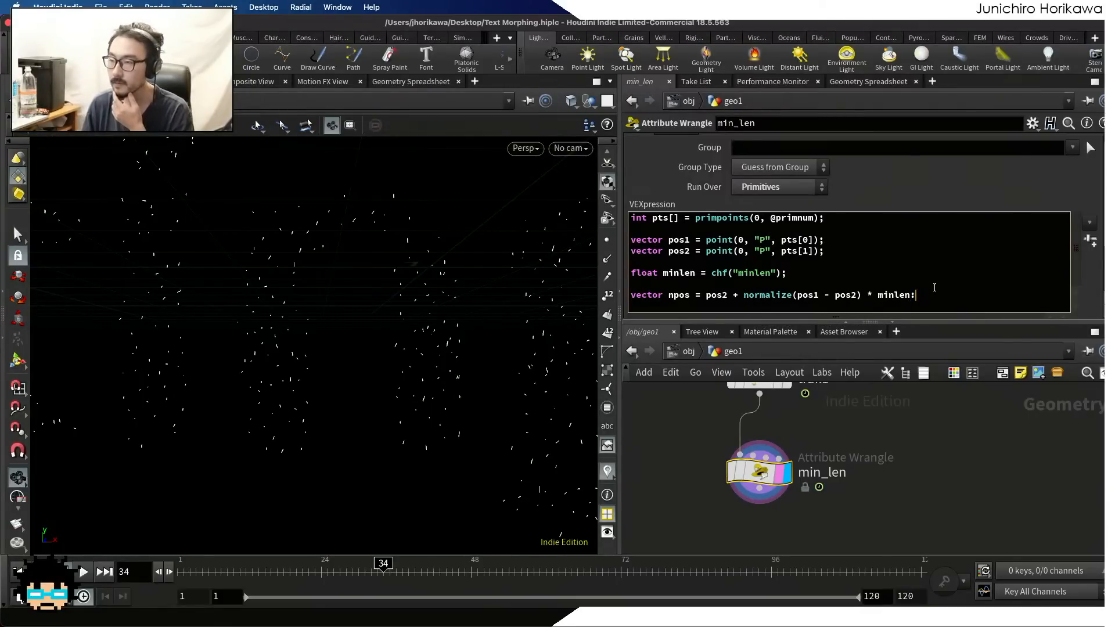
# Insert a VEX line above npos that keeps longer segments intact: minlen = max(minlen, distance(pos1, pos2));
pyautogui.press('Return')
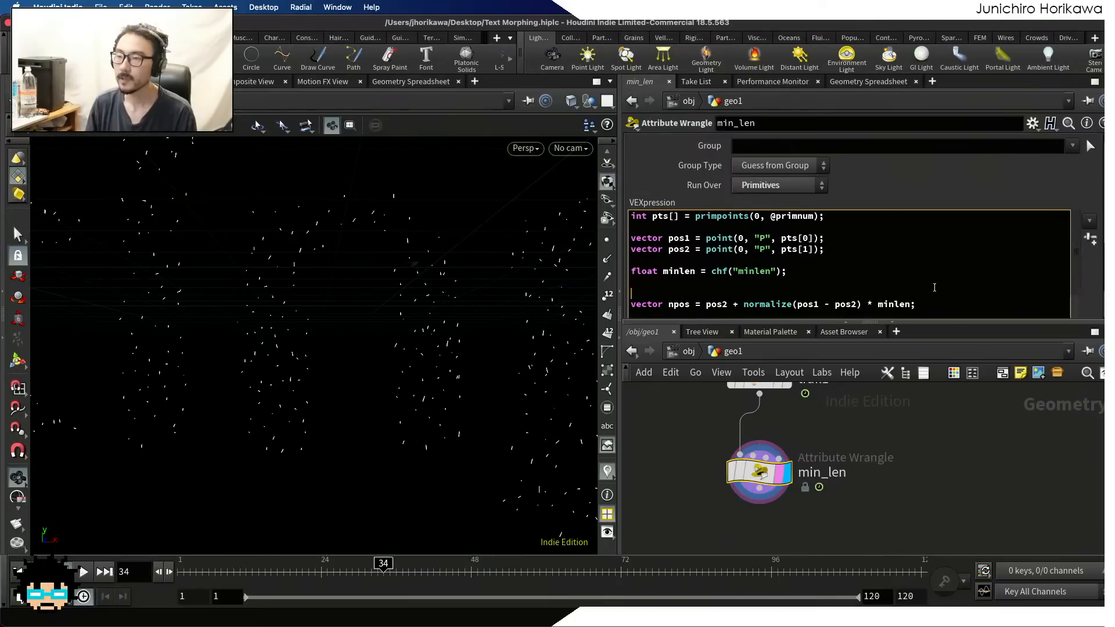
pyautogui.write('minlen =')
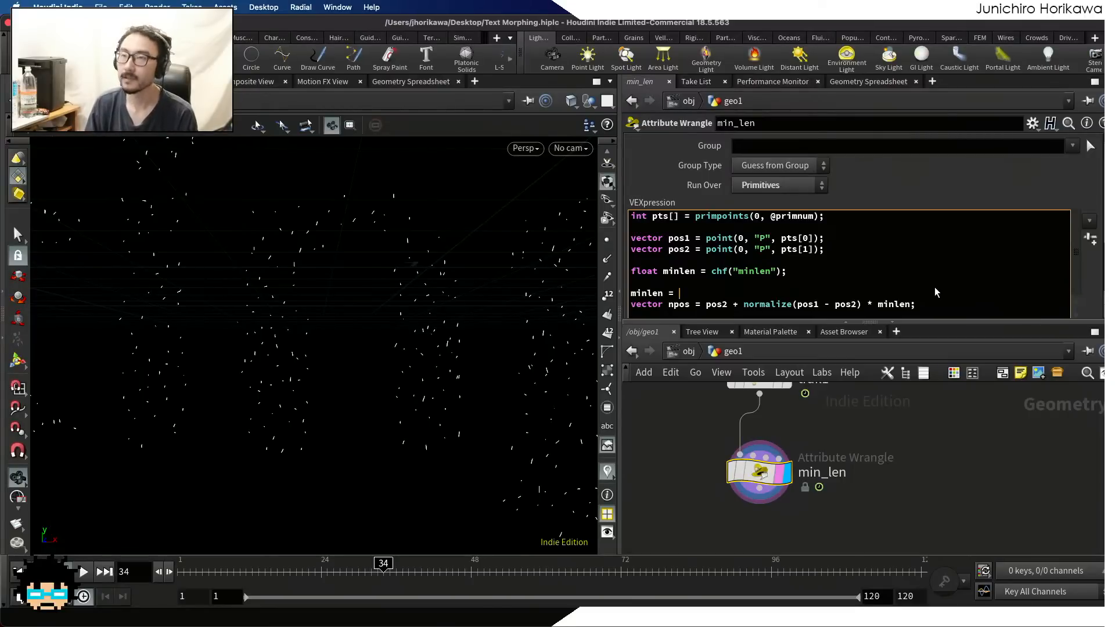
pyautogui.write(' max(mi')
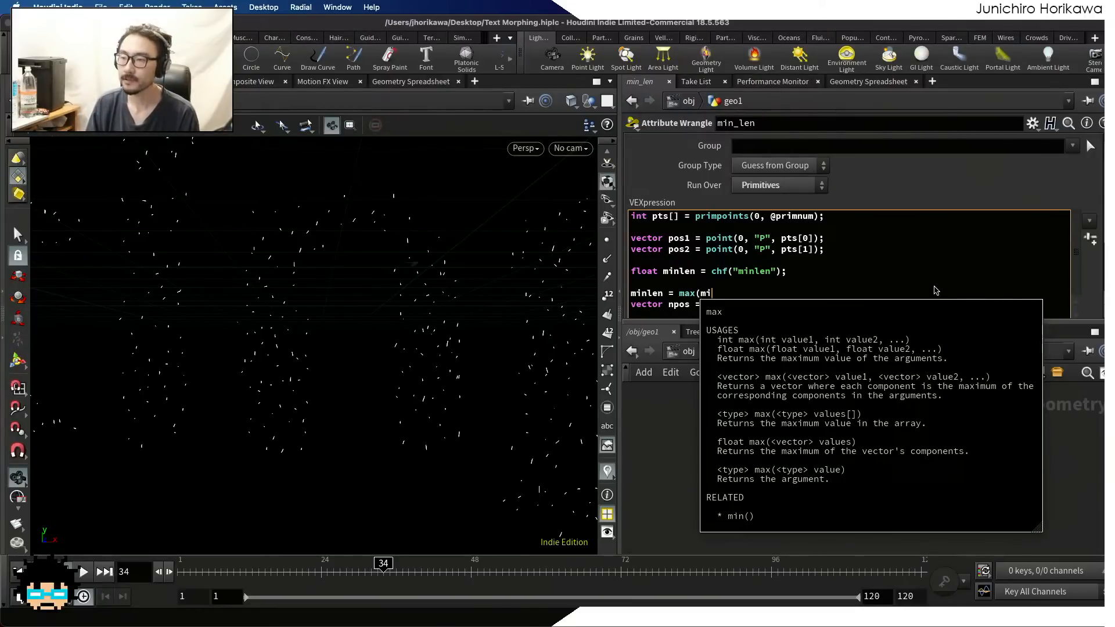
pyautogui.write('nlen, ')
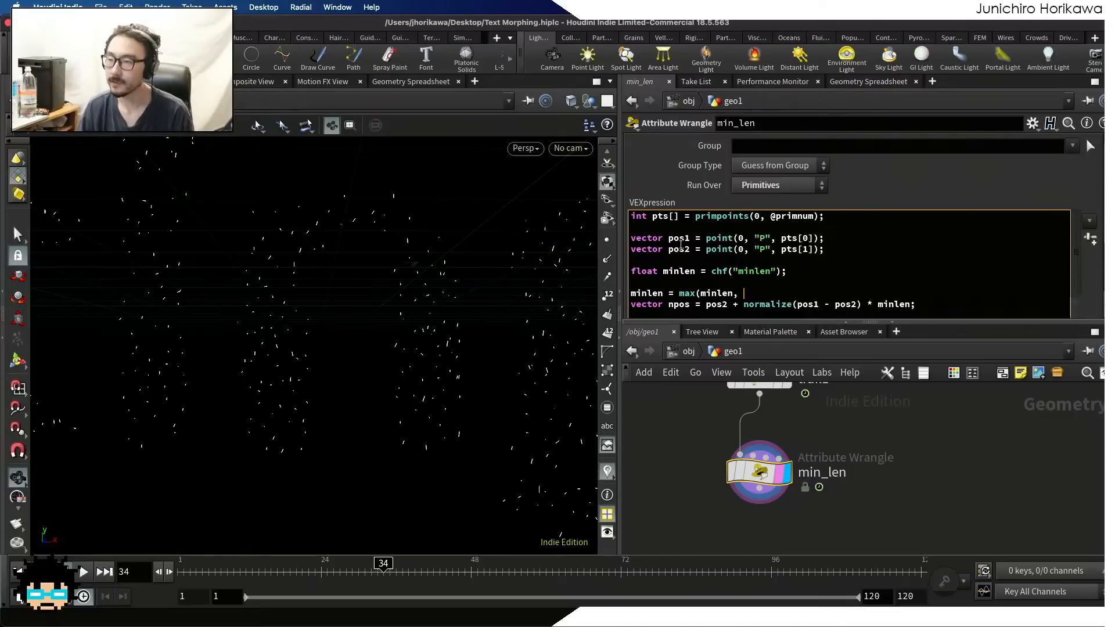
pyautogui.write('distance(')
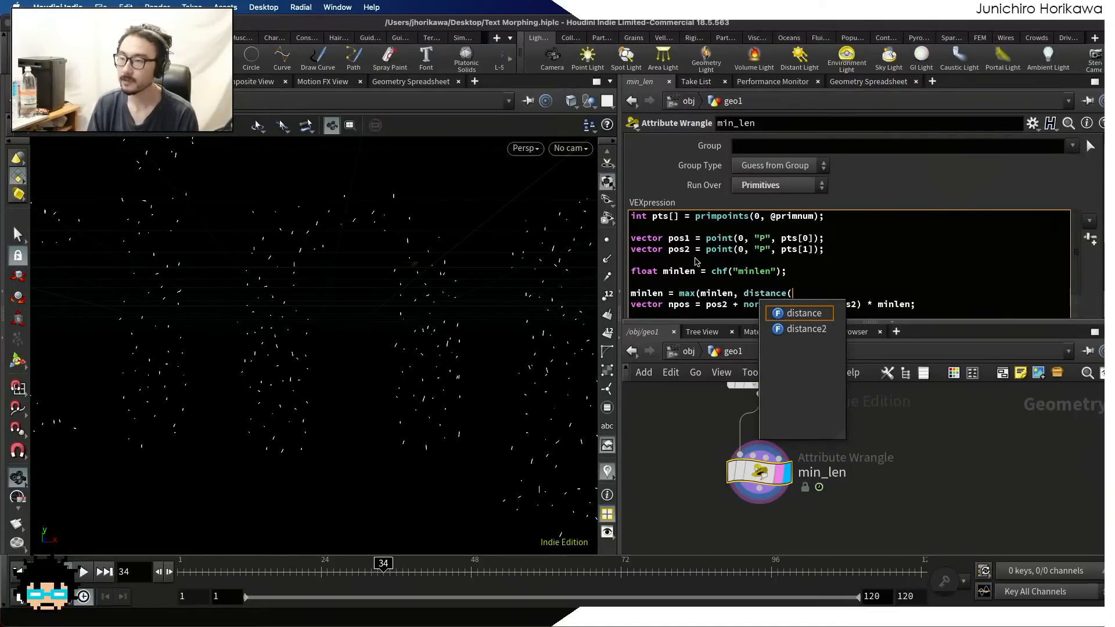
pyautogui.write('pos1, pos2);')
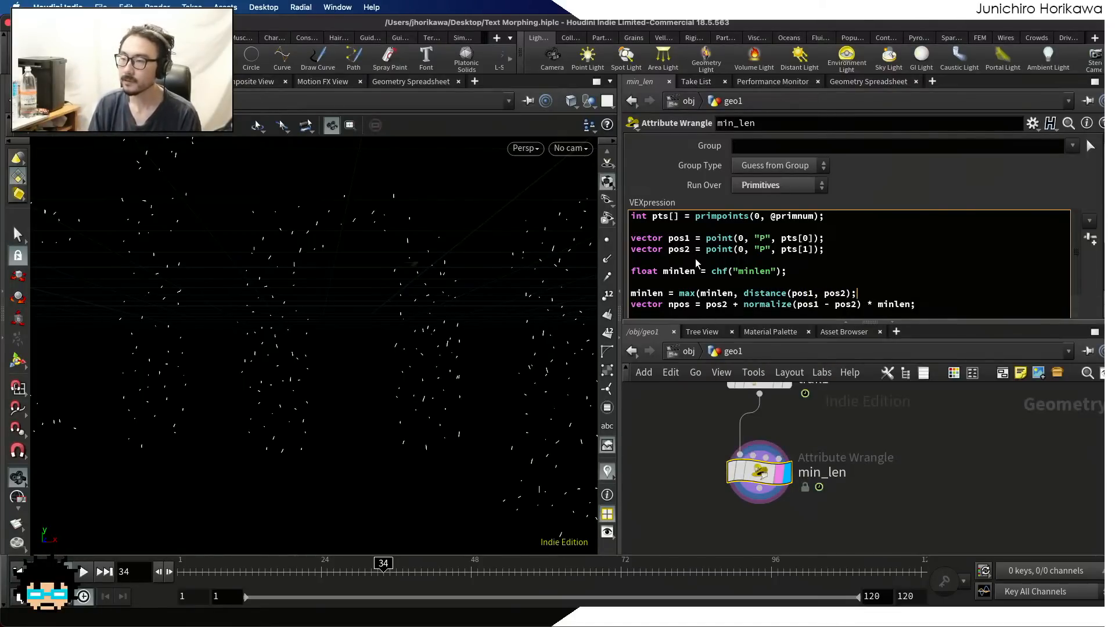
pyautogui.press('BackSpace')
pyautogui.write(');')
# Add a final VEX line moving the first point to the new position: setpointattrib(0, "P", pts[0], npos);
pyautogui.scroll(-1, 843, 270)
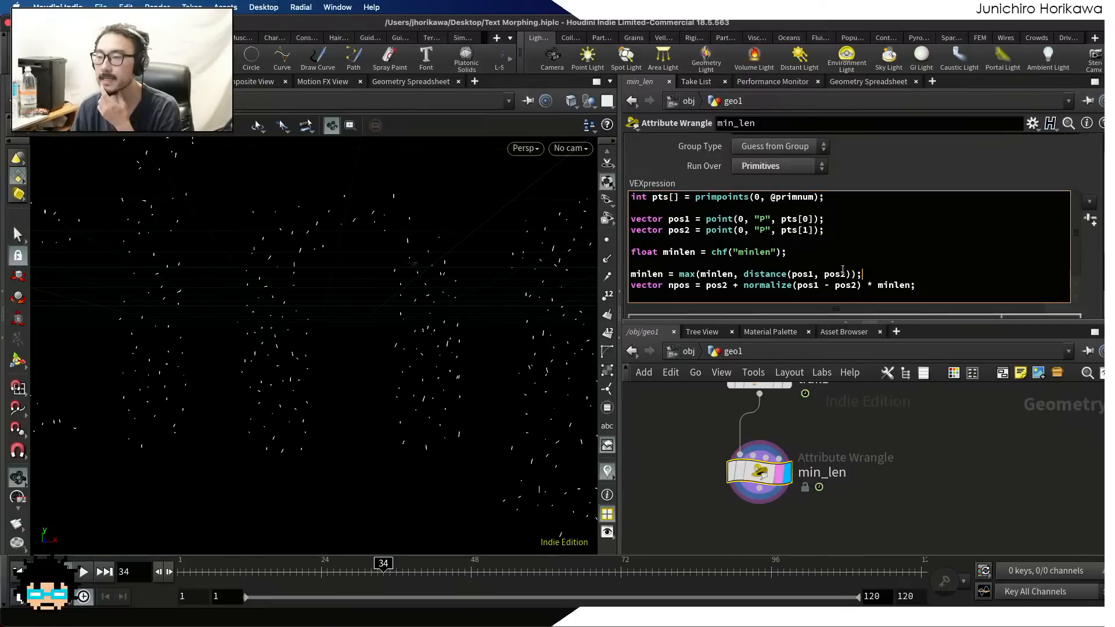
pyautogui.moveTo(918, 275); pyautogui.dragTo(919, 287)
pyautogui.click(919, 287)
pyautogui.press('Return')
pyautogui.press('Return')
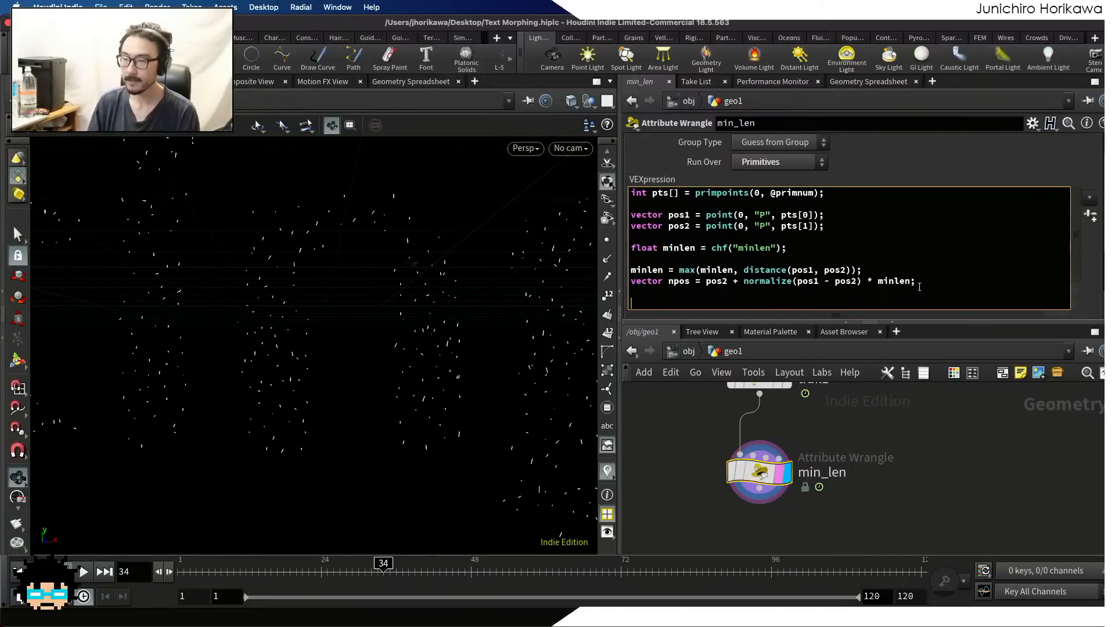
pyautogui.write('setpointatr')
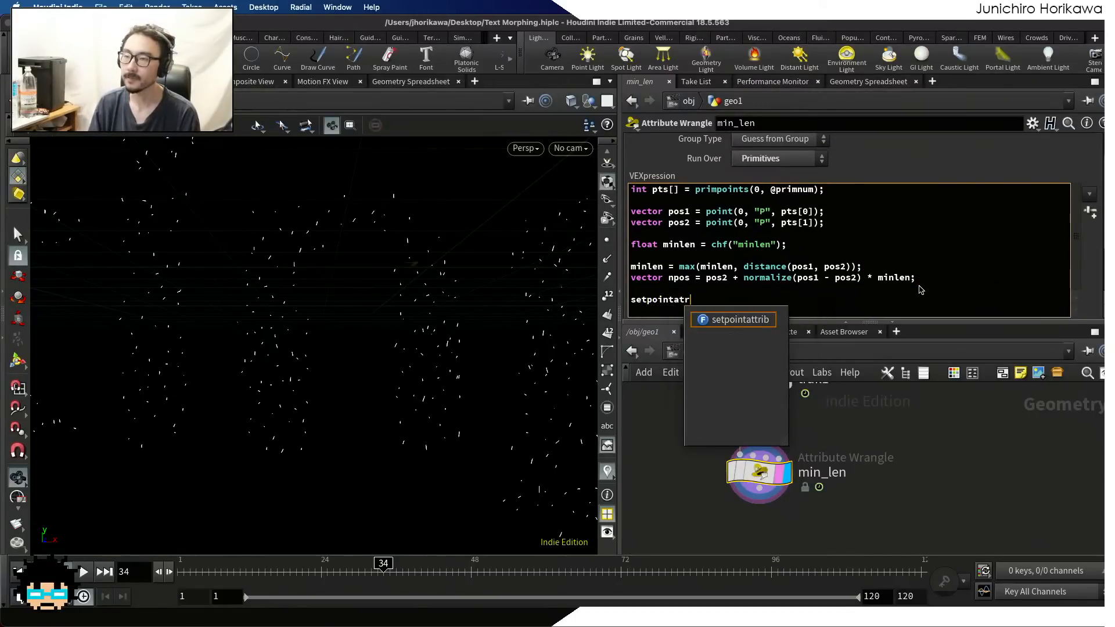
pyautogui.press('BackSpace')
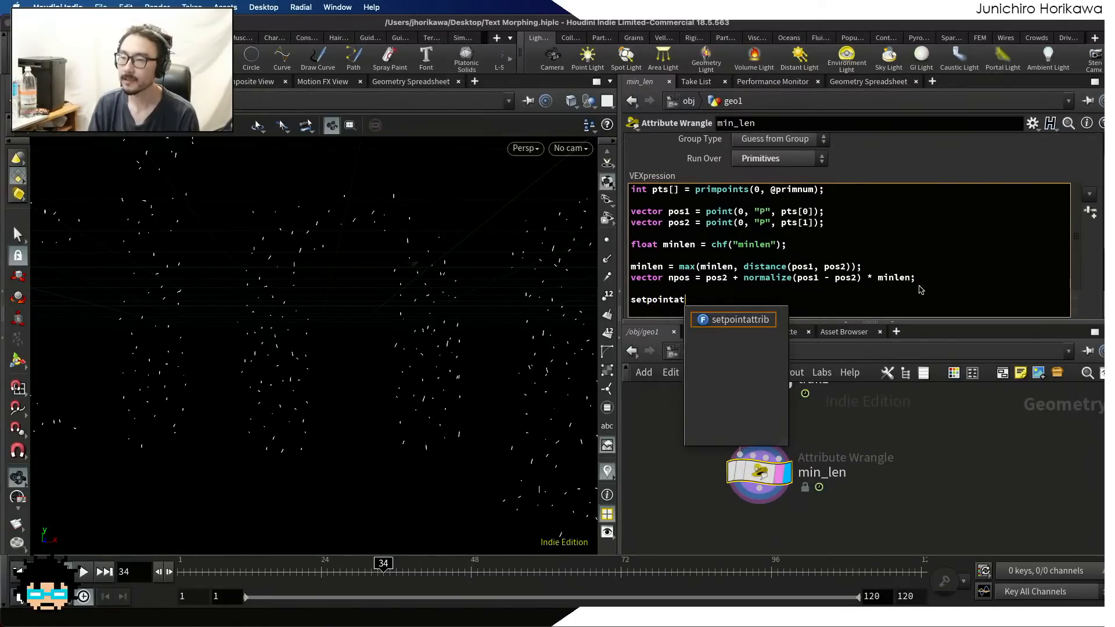
pyautogui.press('Down')
pyautogui.press('Return')
pyautogui.write(')(')
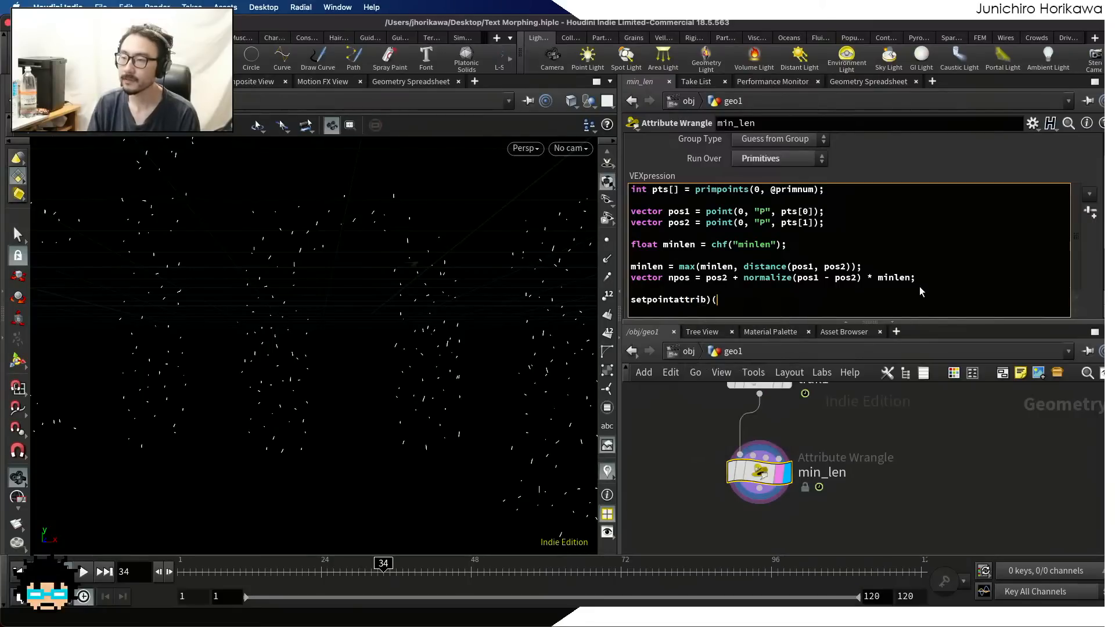
pyautogui.press('BackSpace')
pyautogui.press('BackSpace')
pyautogui.write('(0,')
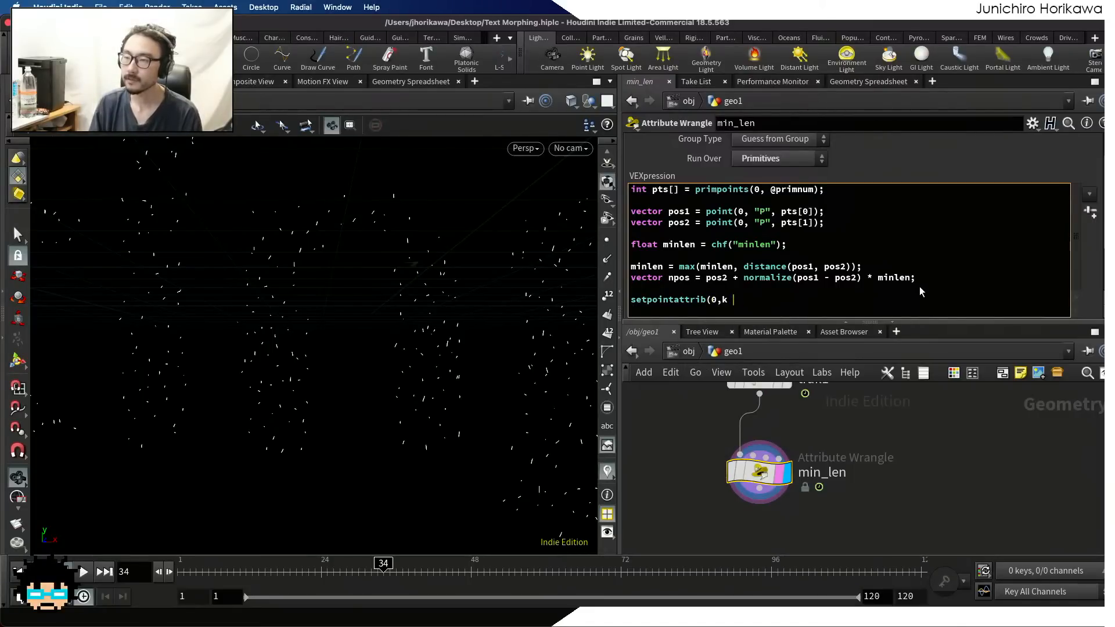
pyautogui.write(' "P')
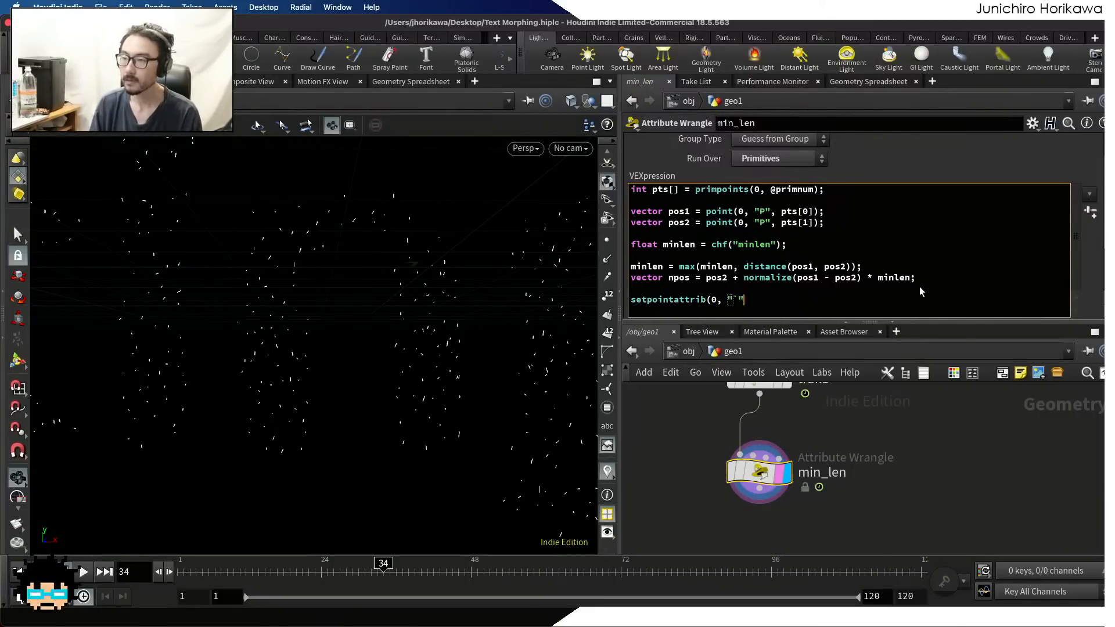
pyautogui.write('", ')
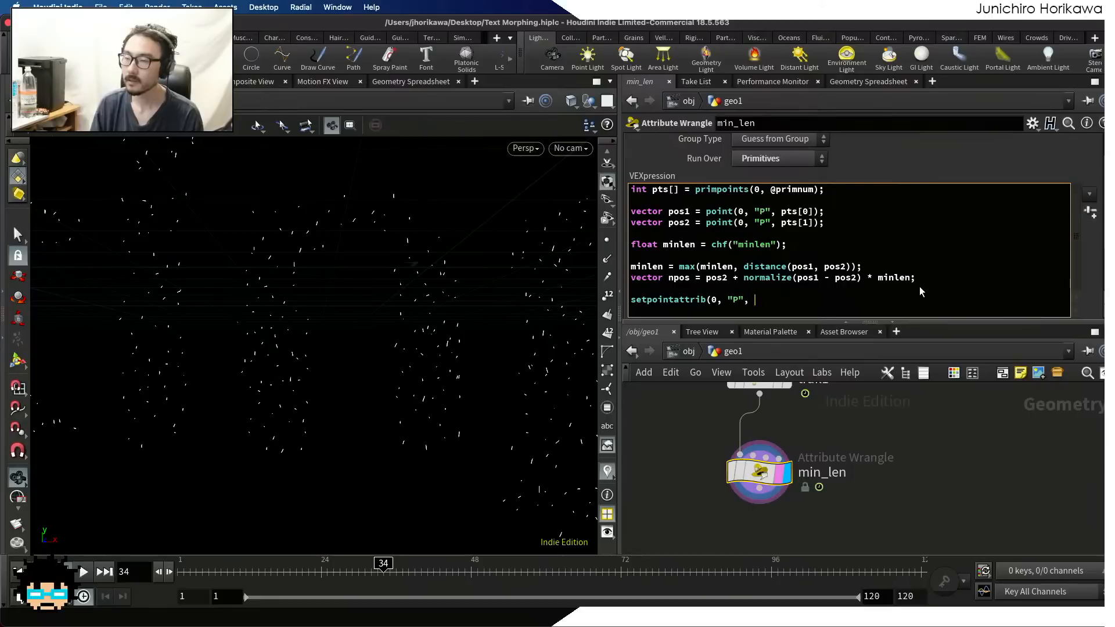
pyautogui.write('pts')
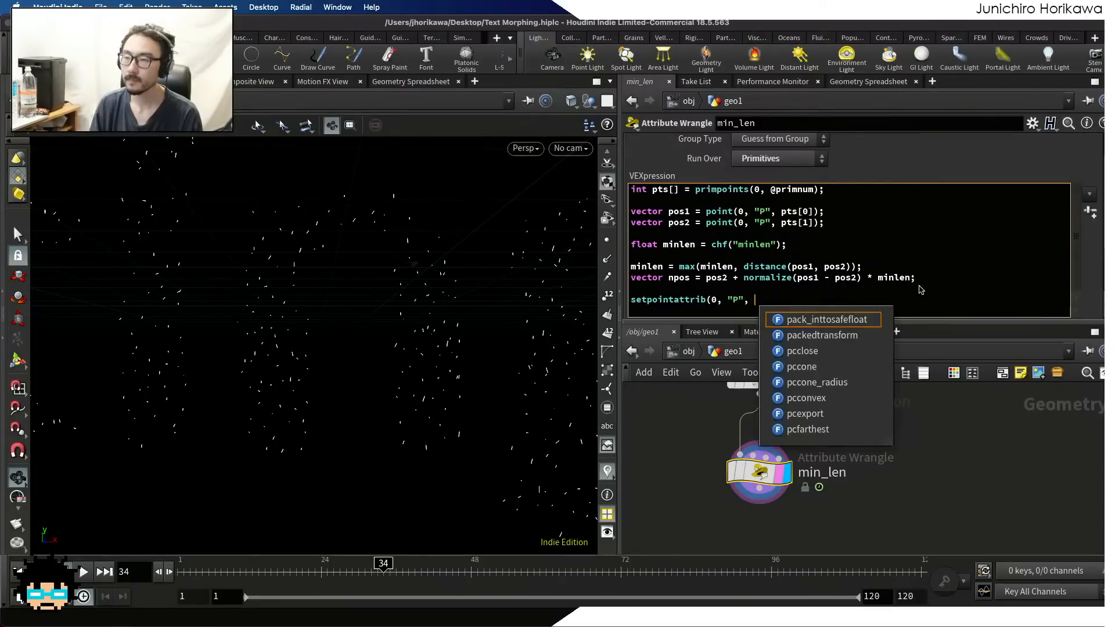
pyautogui.write('[0], ')
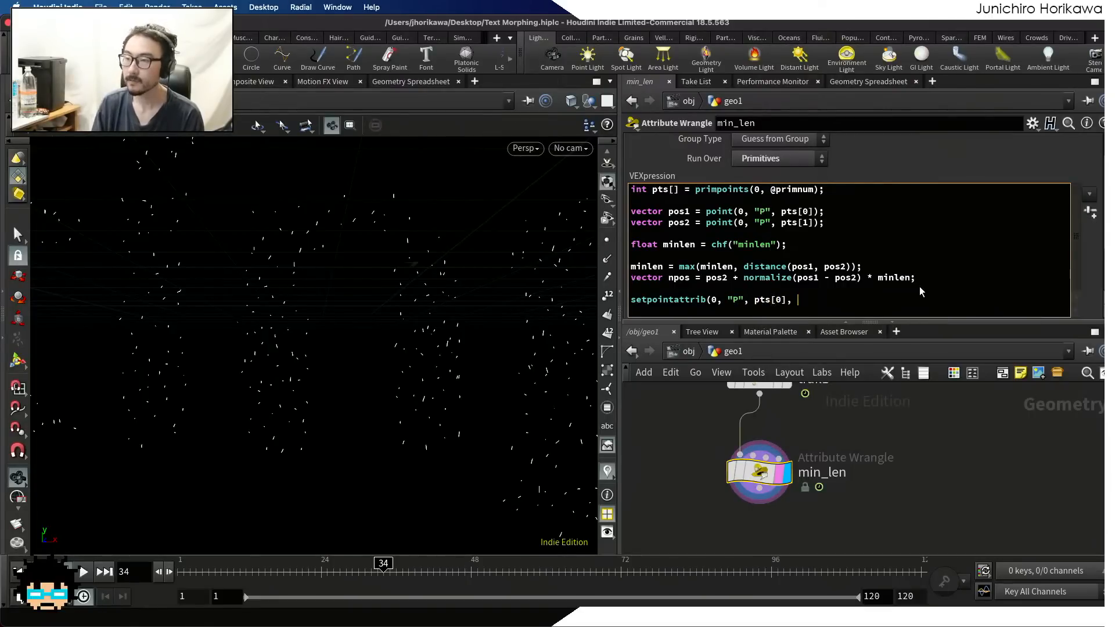
pyautogui.write('npos);')
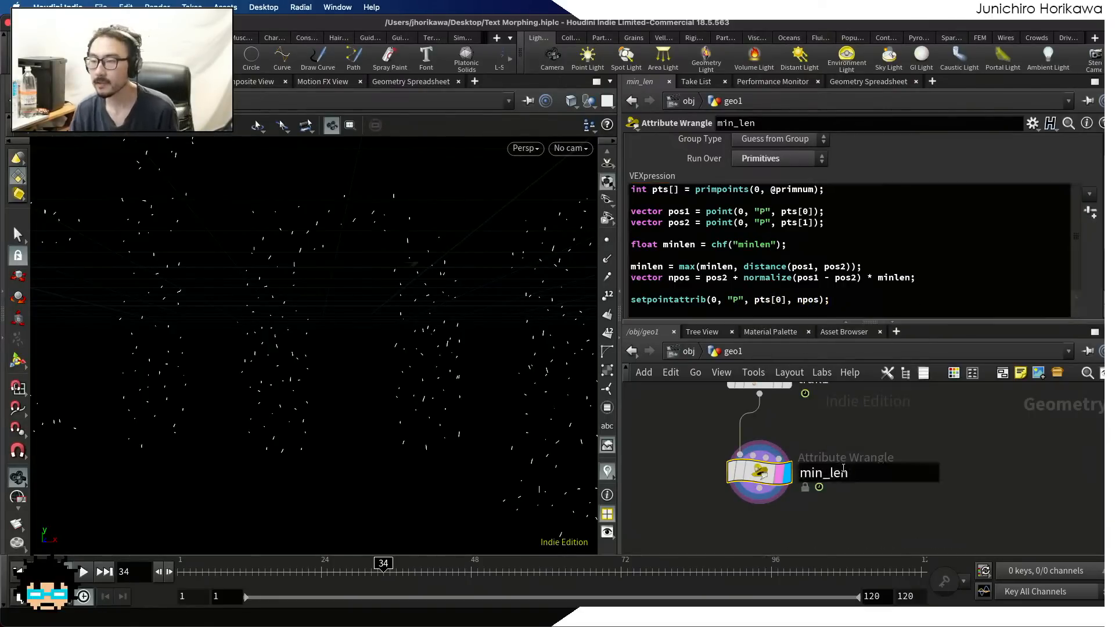
# Set the min_len wrangle's Minlen parameter to 0.02
pyautogui.scroll(-5, 486, 323)
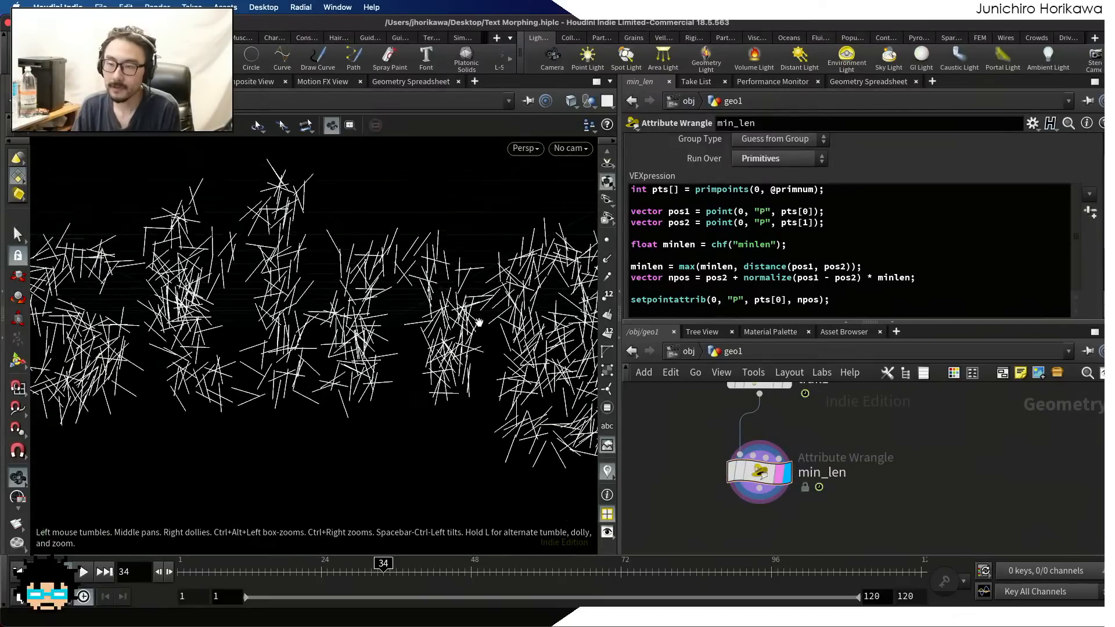
pyautogui.scroll(-3, 1010, 267)
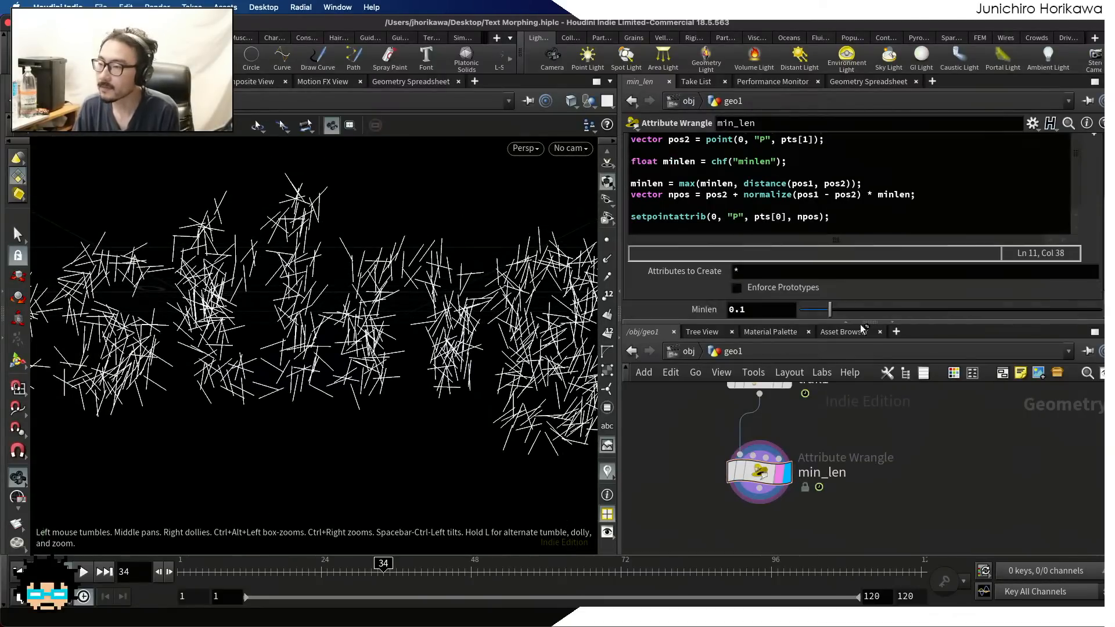
pyautogui.moveTo(830, 312); pyautogui.dragTo(770, 310)
pyautogui.write('2')
pyautogui.press('Return')
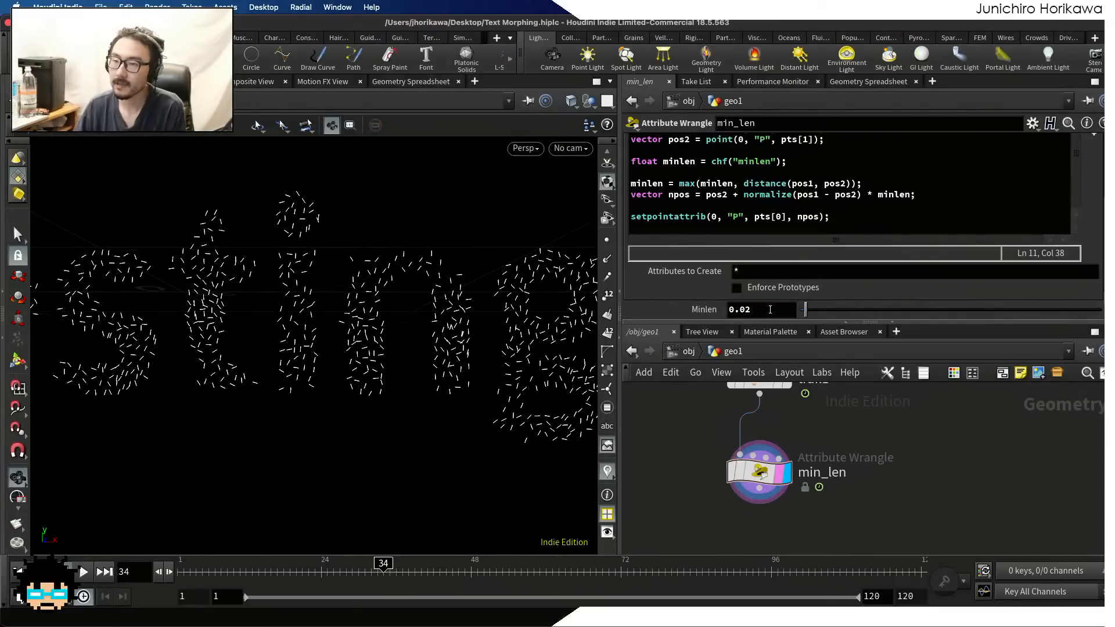
# Play the morph animation and scrub to frame 65, examining the trail segment lengths across the text from different angles
pyautogui.scroll(-3, 441, 268)
pyautogui.moveTo(441, 268); pyautogui.dragTo(424, 320, button='middle')
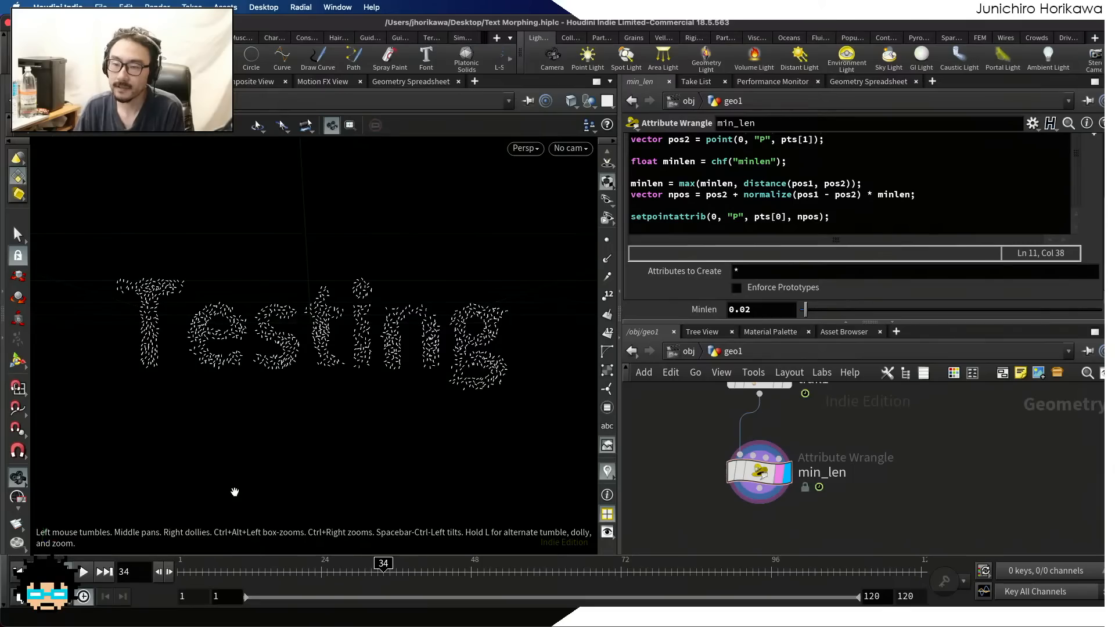
pyautogui.click(82, 572)
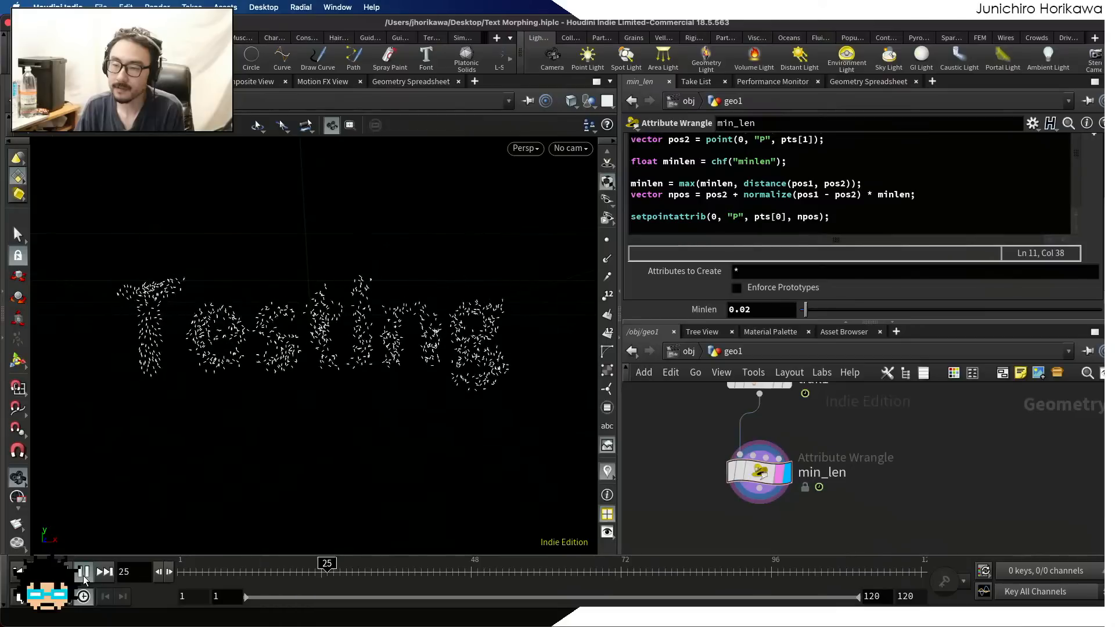
pyautogui.click(83, 572)
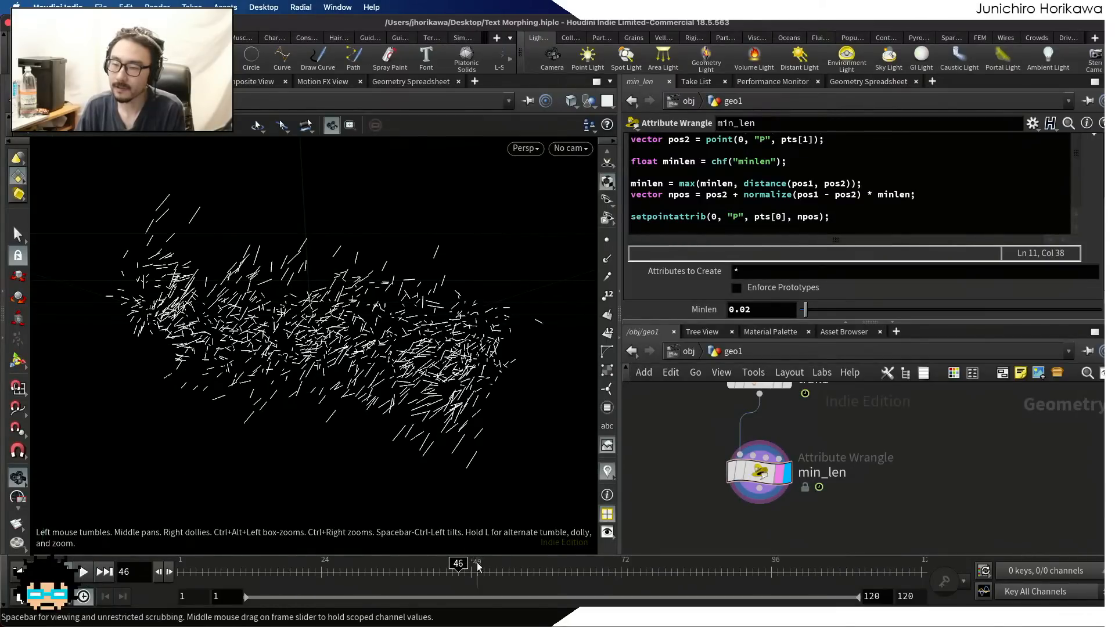
pyautogui.moveTo(494, 569); pyautogui.dragTo(576, 571)
pyautogui.moveTo(378, 372); pyautogui.dragTo(350, 356)
pyautogui.moveTo(350, 356); pyautogui.dragTo(277, 357, button='right')
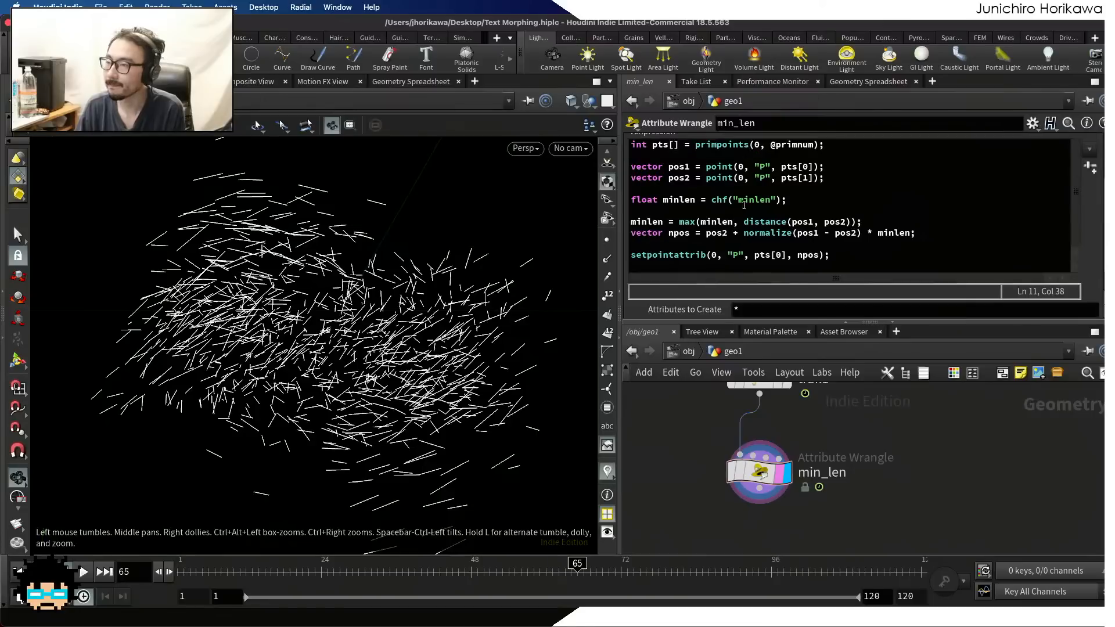
# Declare a maximum length parameter below the minlen declaration in the VEX code: float maxlen = chf("maxlen");
pyautogui.click(799, 198)
pyautogui.press('Return')
pyautogui.write('f')
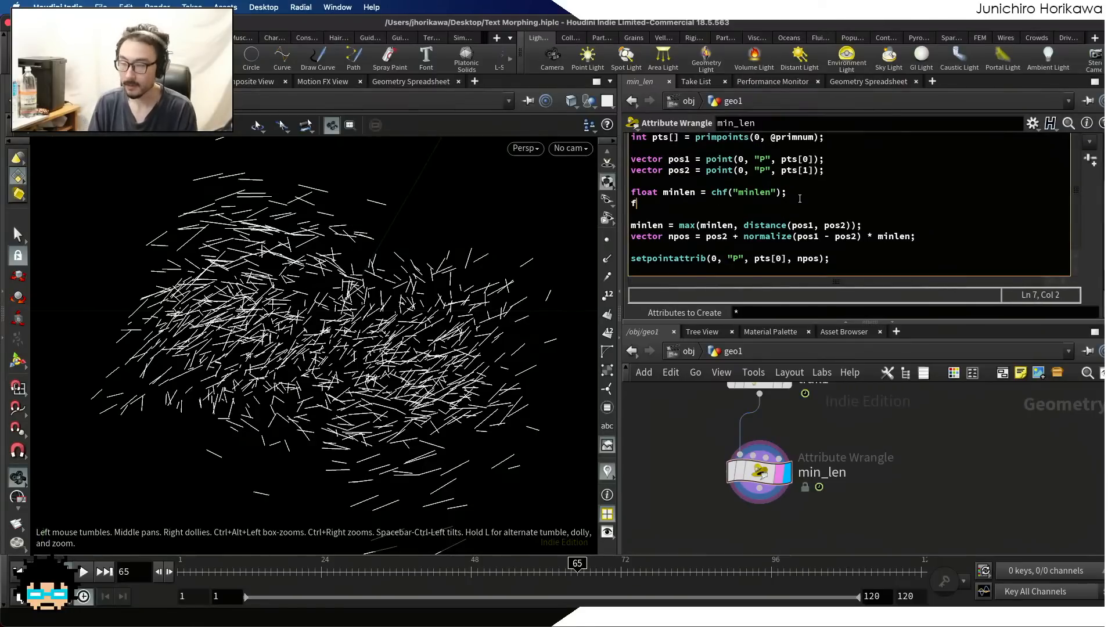
pyautogui.write('loat maxlen ')
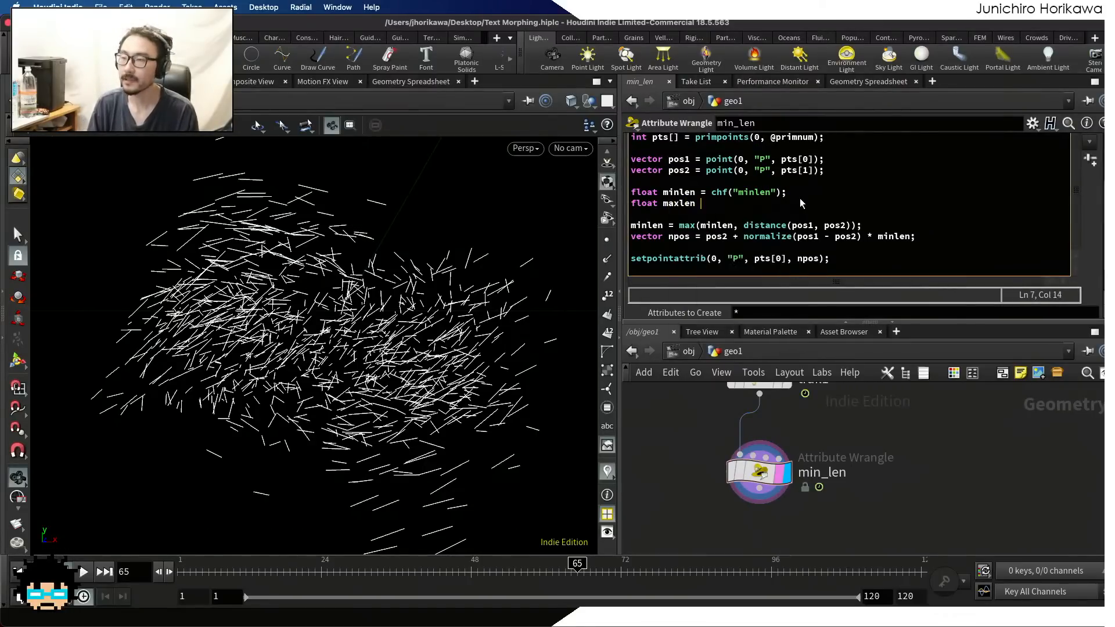
pyautogui.write('= chf("max')
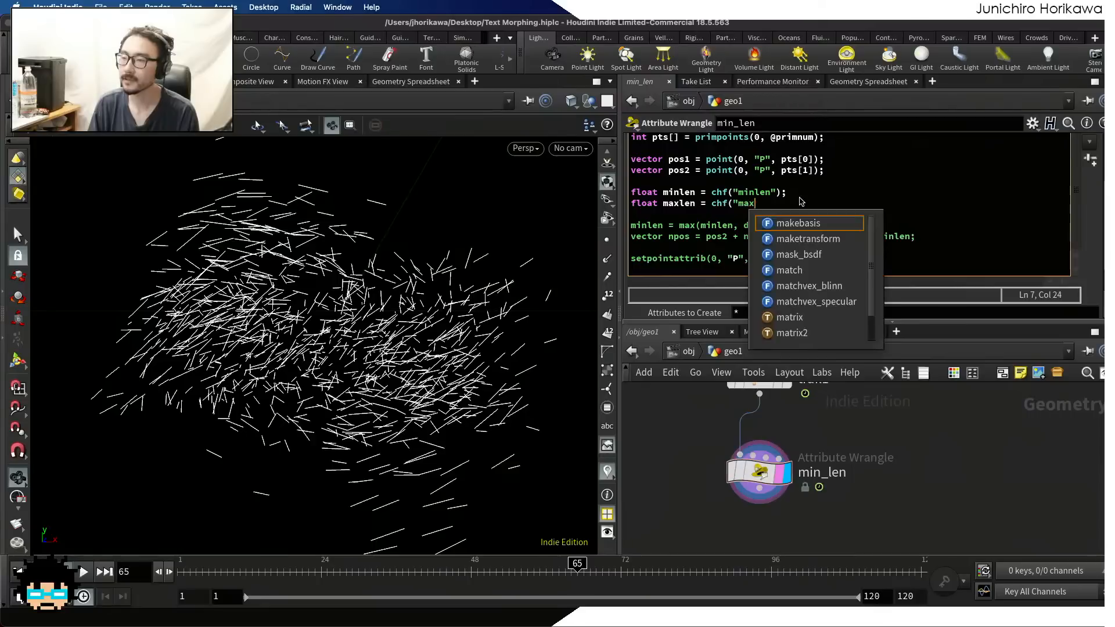
pyautogui.write('len");')
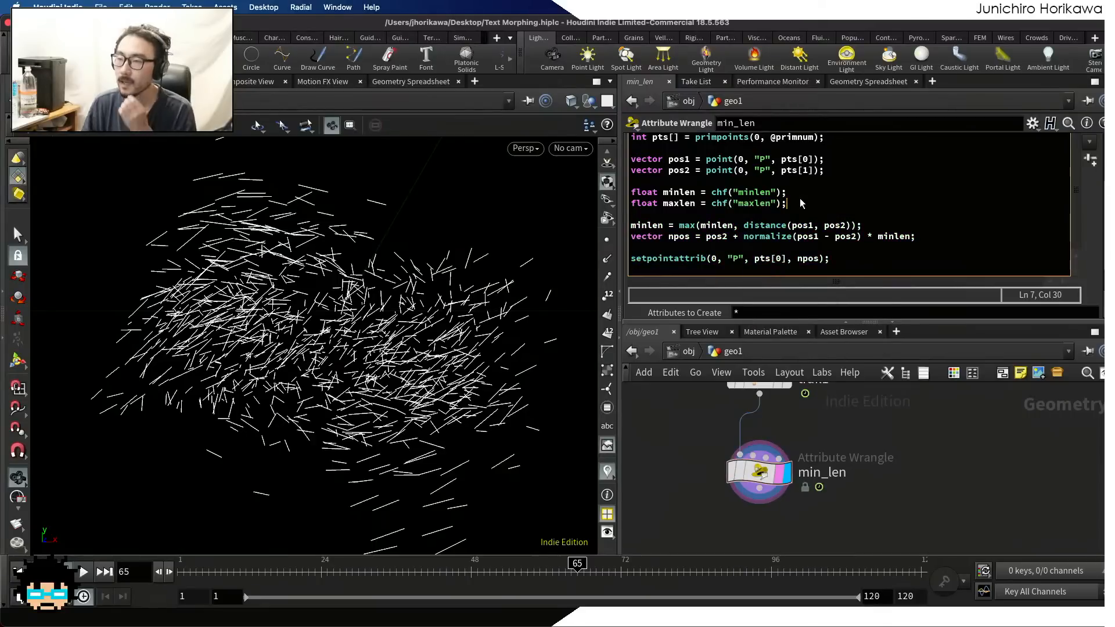
pyautogui.click(882, 224)
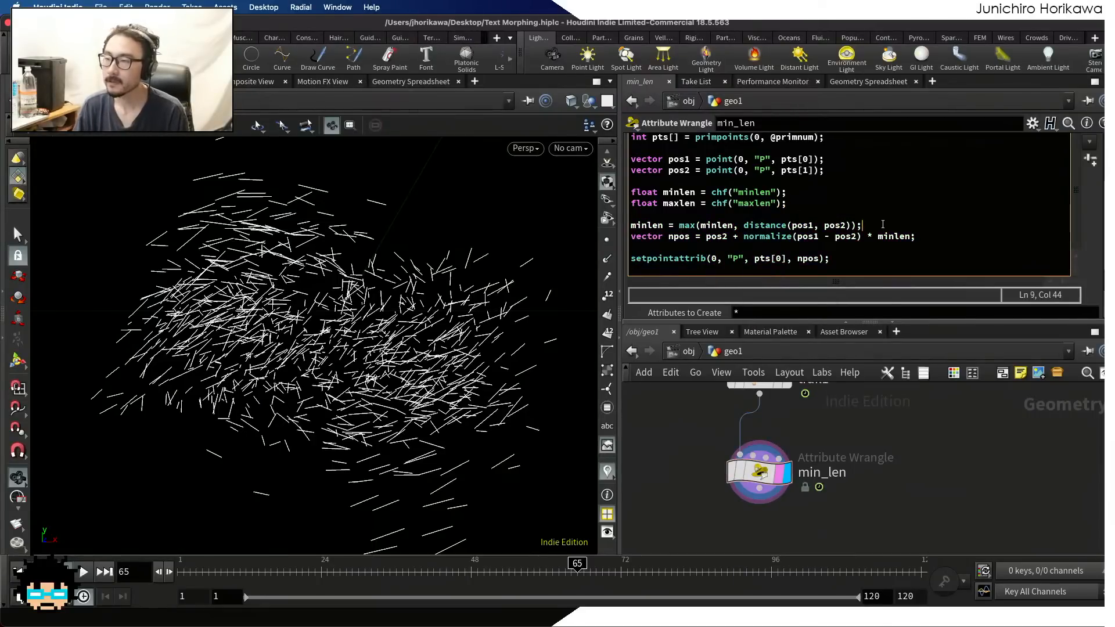
pyautogui.press('Return')
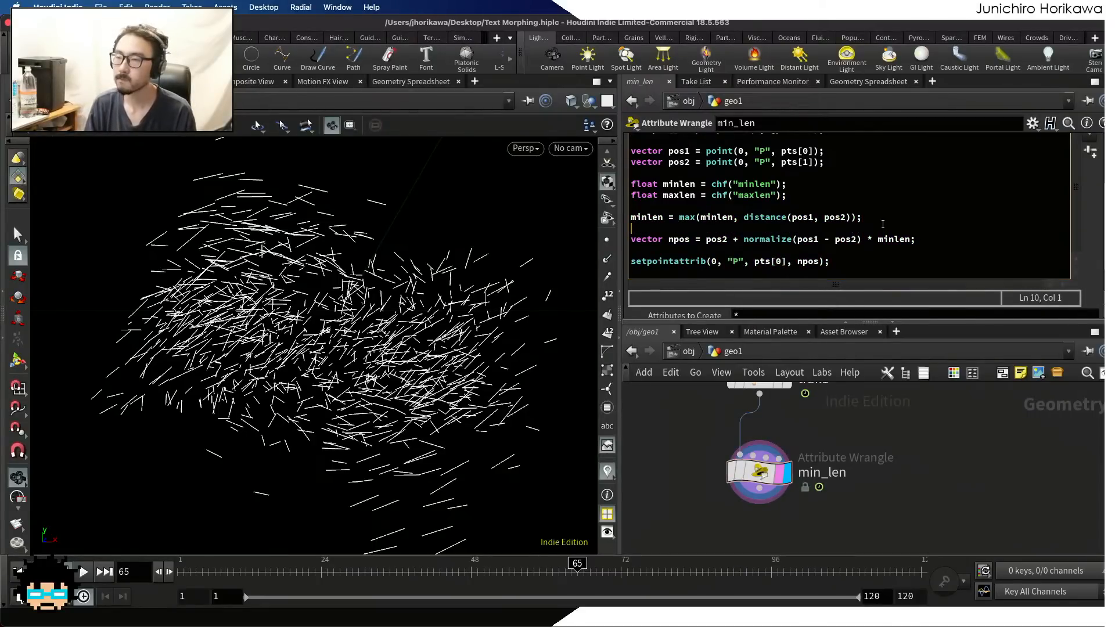
pyautogui.write('m')
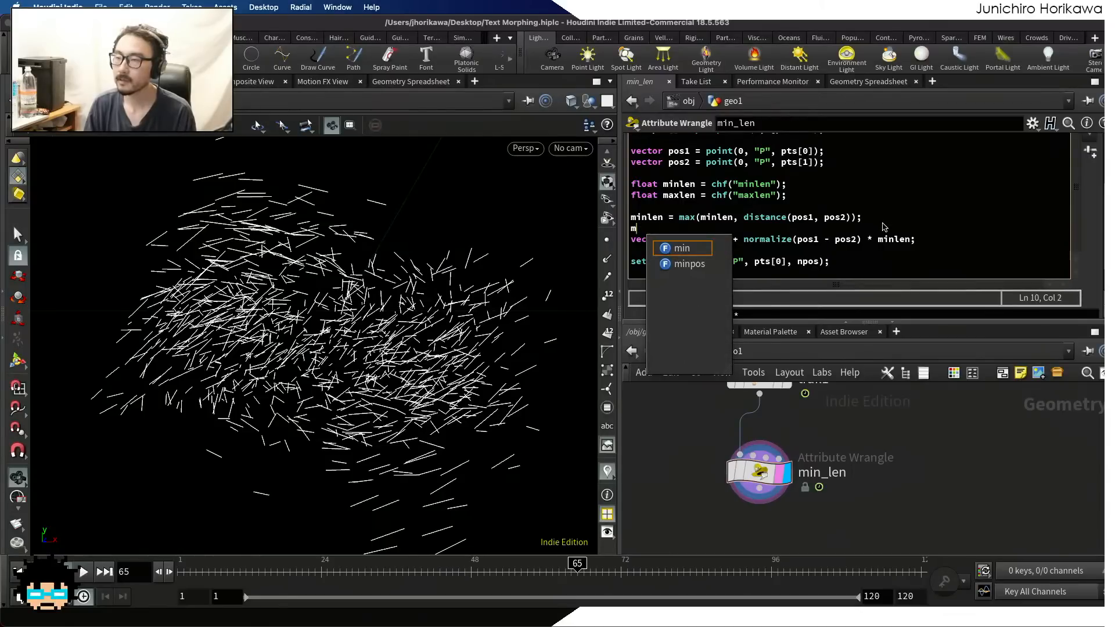
pyautogui.press('BackSpace')
pyautogui.press('BackSpace')
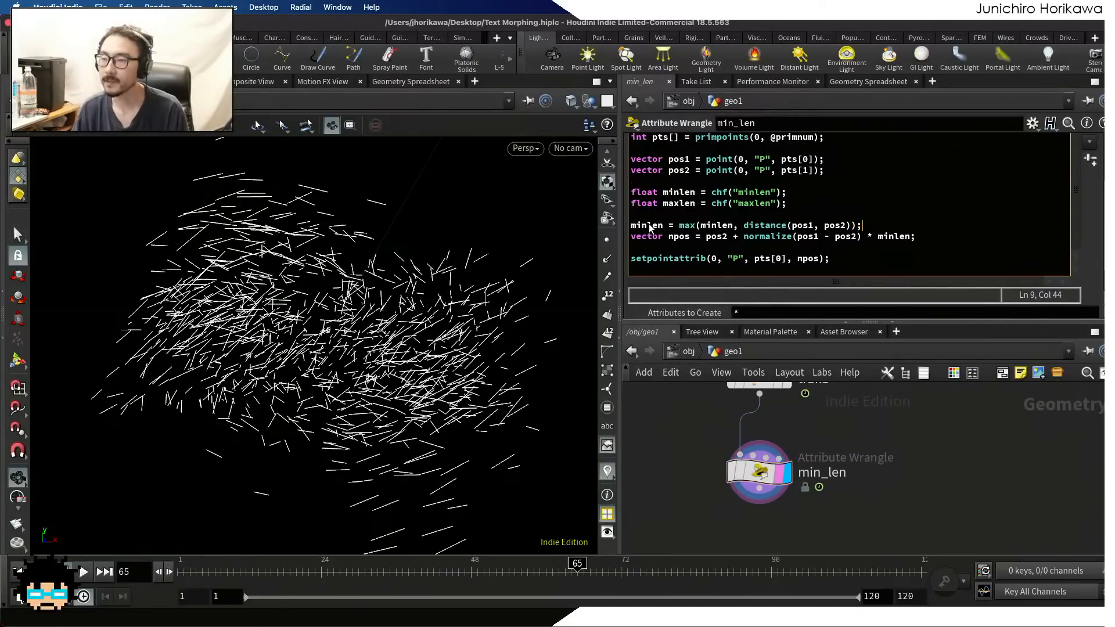
# Turn the minlen reassignment into a new variable, float len, and add the upper limit below it: len = min(len, maxlen);
pyautogui.moveTo(648, 226); pyautogui.dragTo(630, 225)
pyautogui.write('float')
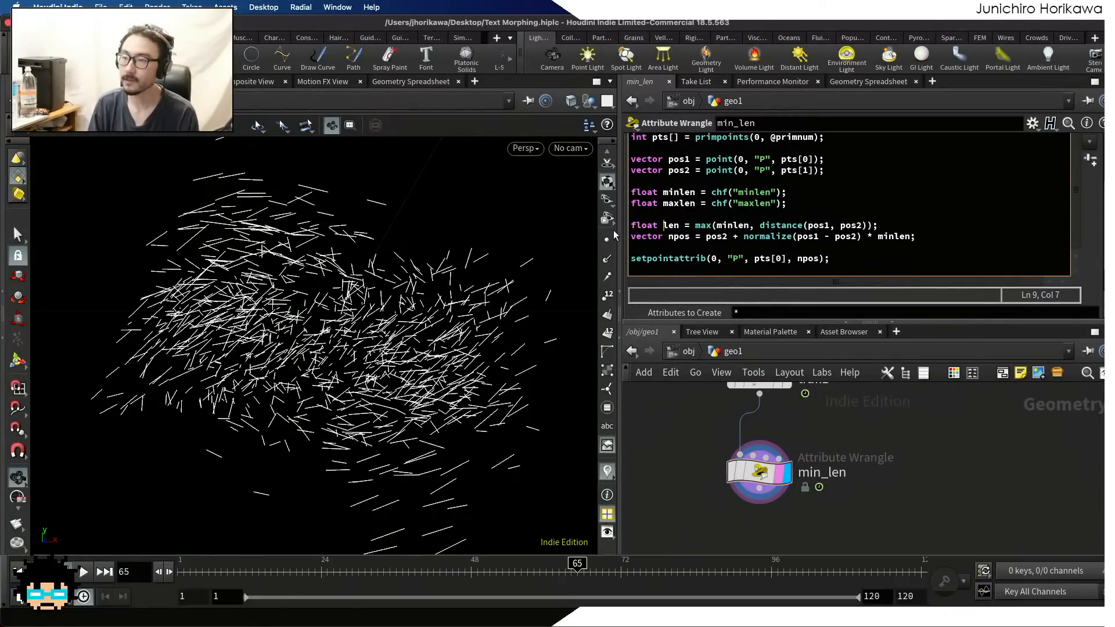
pyautogui.click(887, 225)
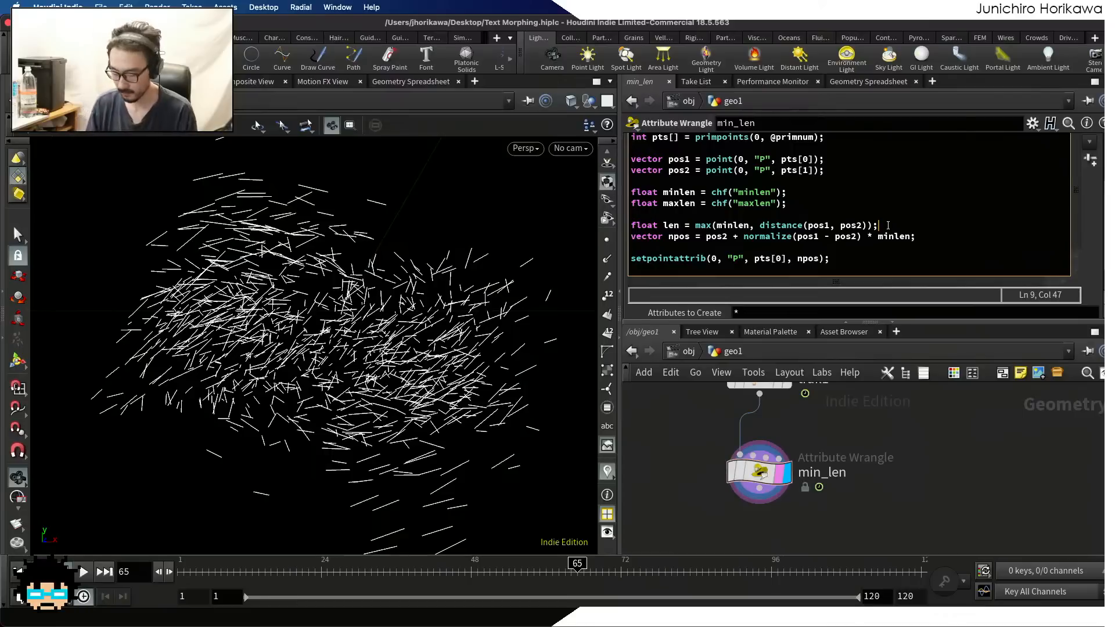
pyautogui.press('Return')
pyautogui.write('len = m')
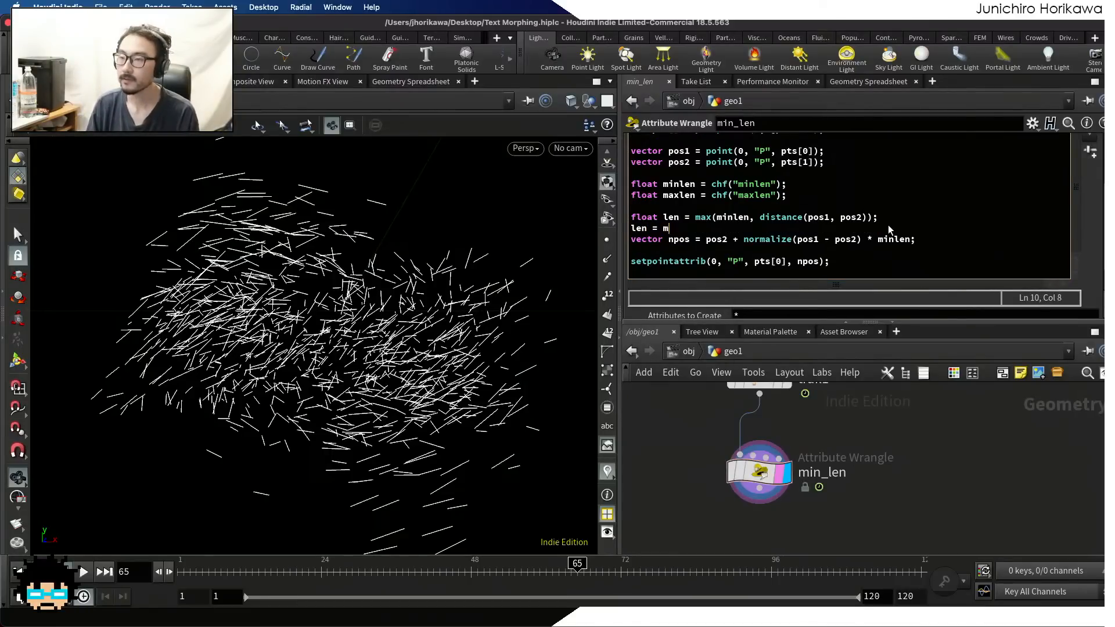
pyautogui.write('in(')
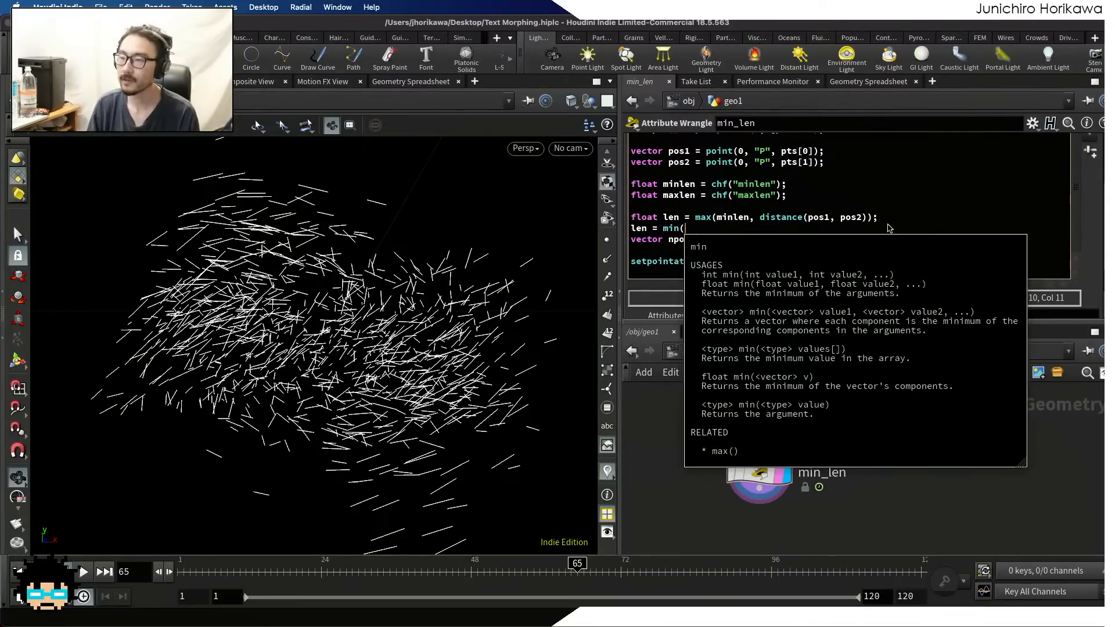
pyautogui.write('len, maxlen);')
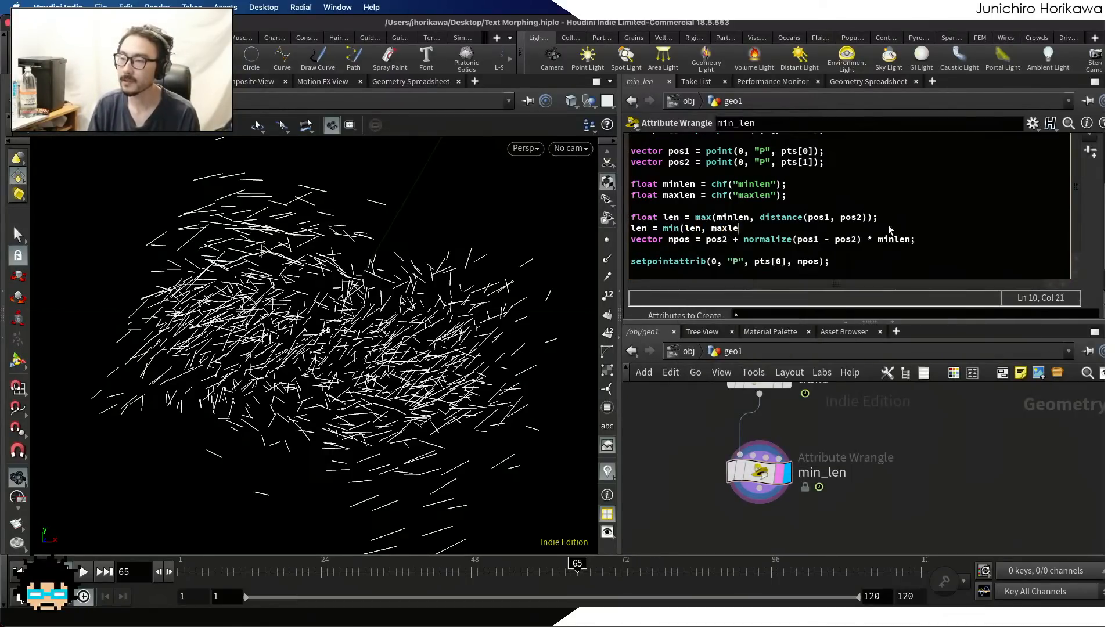
pyautogui.press('Return')
pyautogui.press('Return')
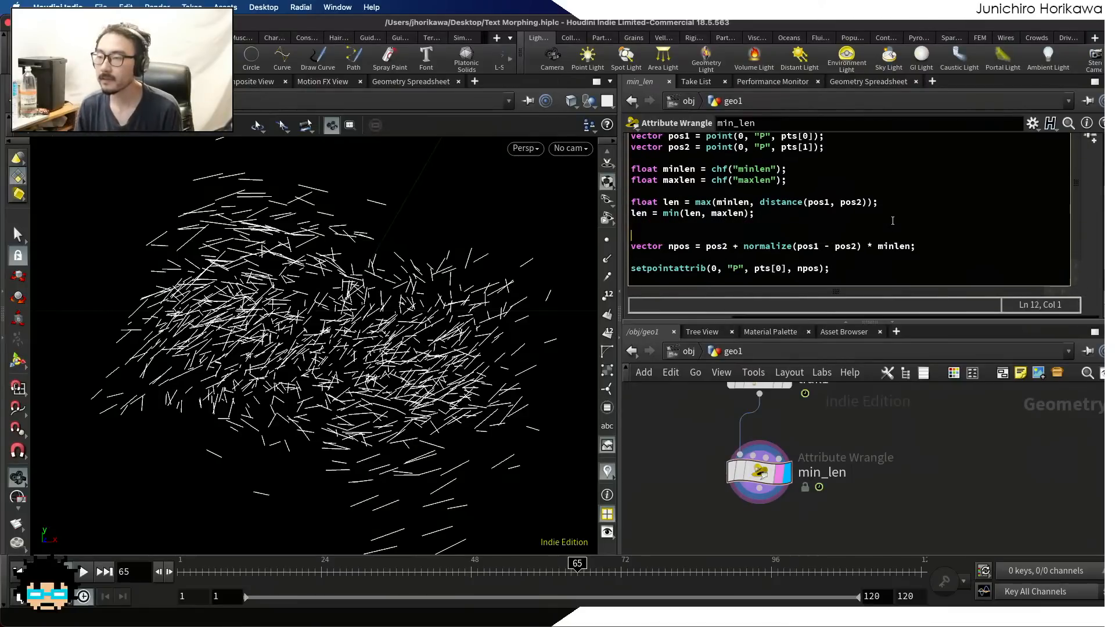
# Replace minlen with len as the multiplier in the npos line and remove the extra blank line above it
pyautogui.click(892, 247)
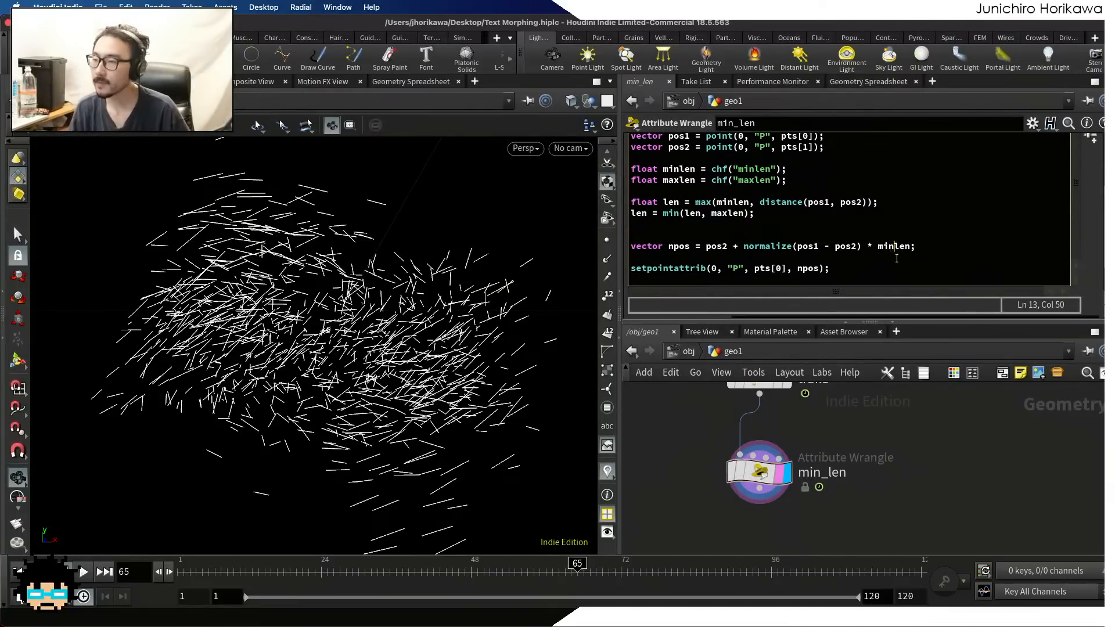
pyautogui.press('BackSpace')
pyautogui.press('BackSpace')
pyautogui.press('BackSpace')
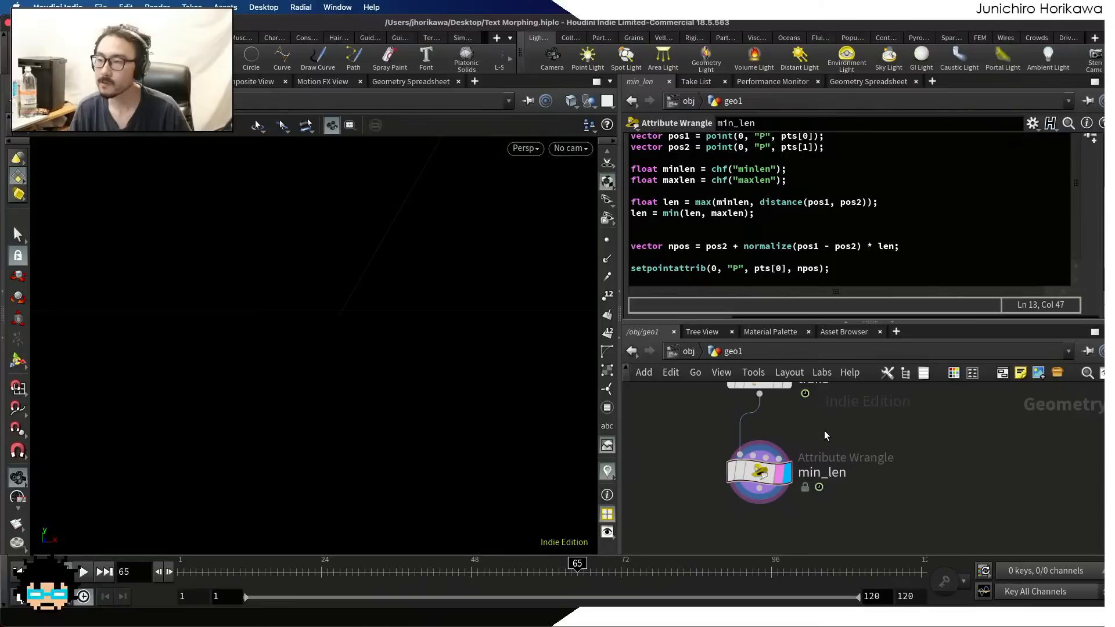
pyautogui.click(663, 232)
pyautogui.press('BackSpace')
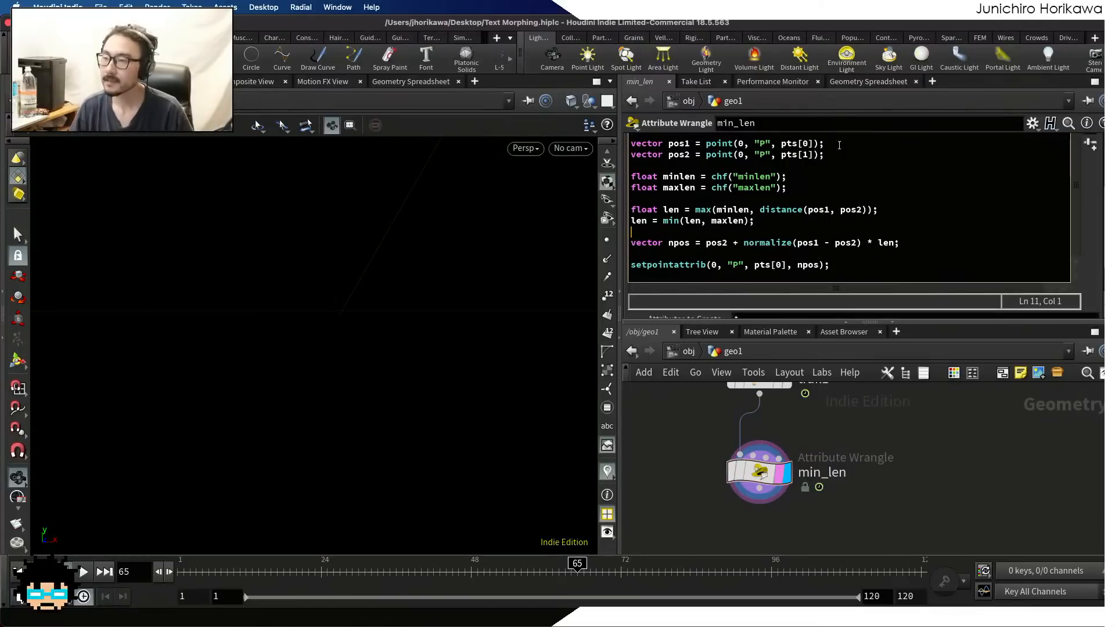
# Set the Maxlen parameter to 0.01 and scrub the timeline to check the segments, ending at frame 62
pyautogui.scroll(-2, 1096, 248)
pyautogui.scroll(-1, 1096, 247)
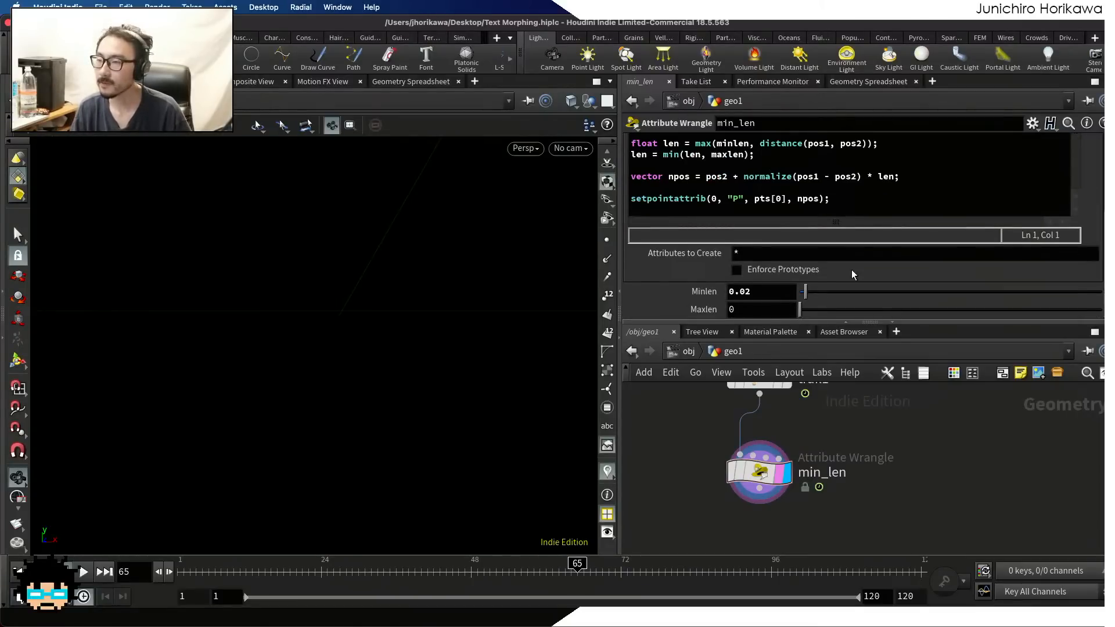
pyautogui.click(771, 308)
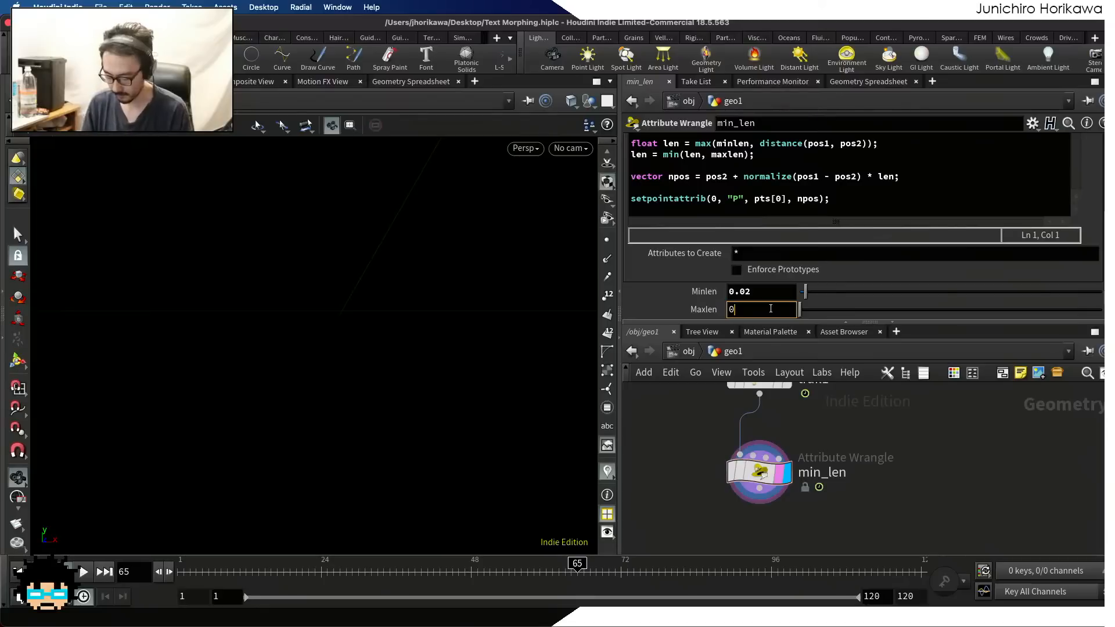
pyautogui.write('.01')
pyautogui.press('Return')
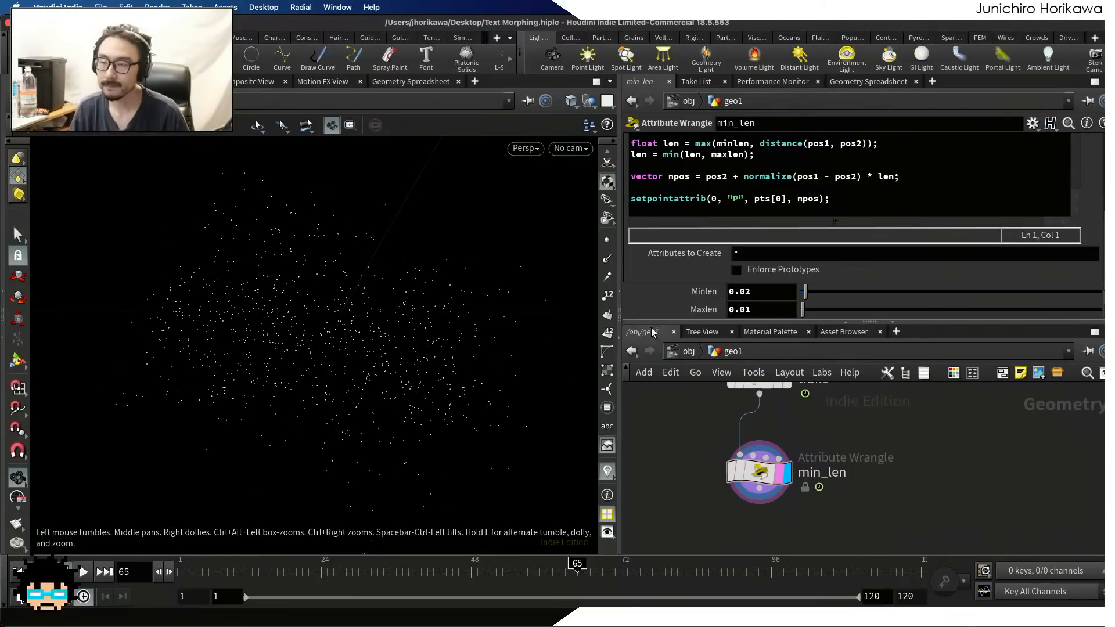
pyautogui.scroll(1, 749, 224)
pyautogui.moveTo(287, 567); pyautogui.dragTo(577, 565)
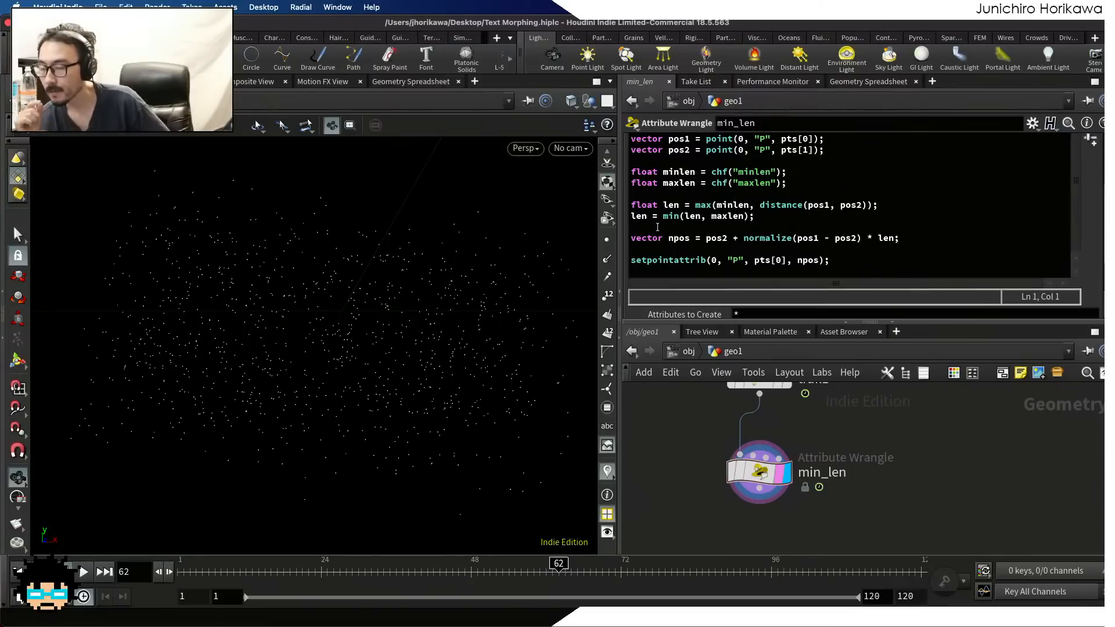
# Comment out the len = min(len, maxlen); line and scrub the timeline back to frame 38
pyautogui.click(705, 216)
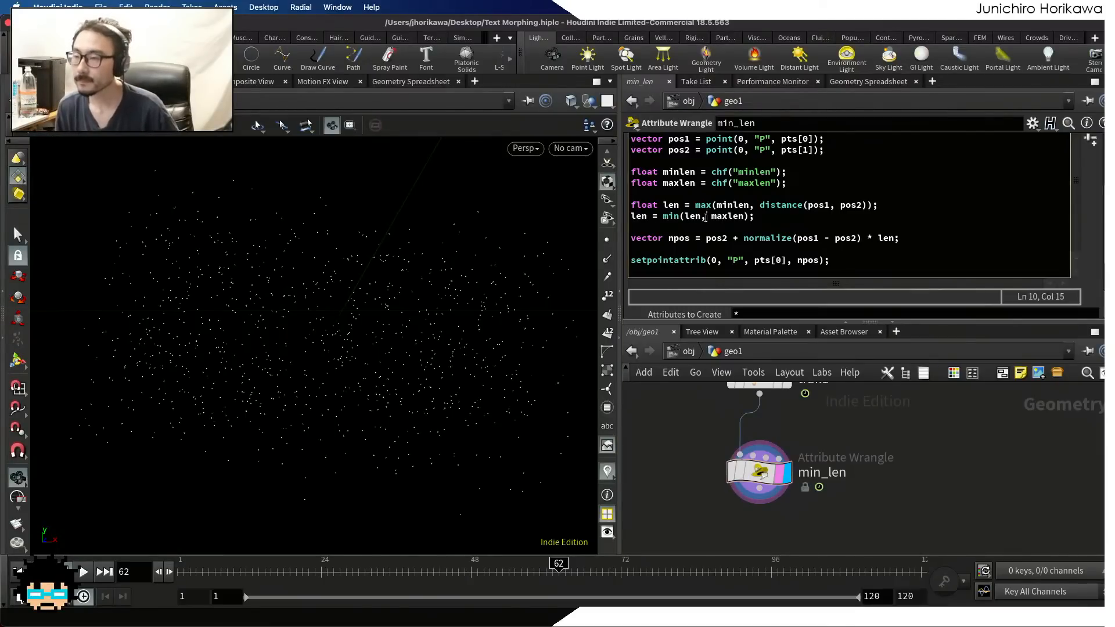
pyautogui.doubleClick(671, 219)
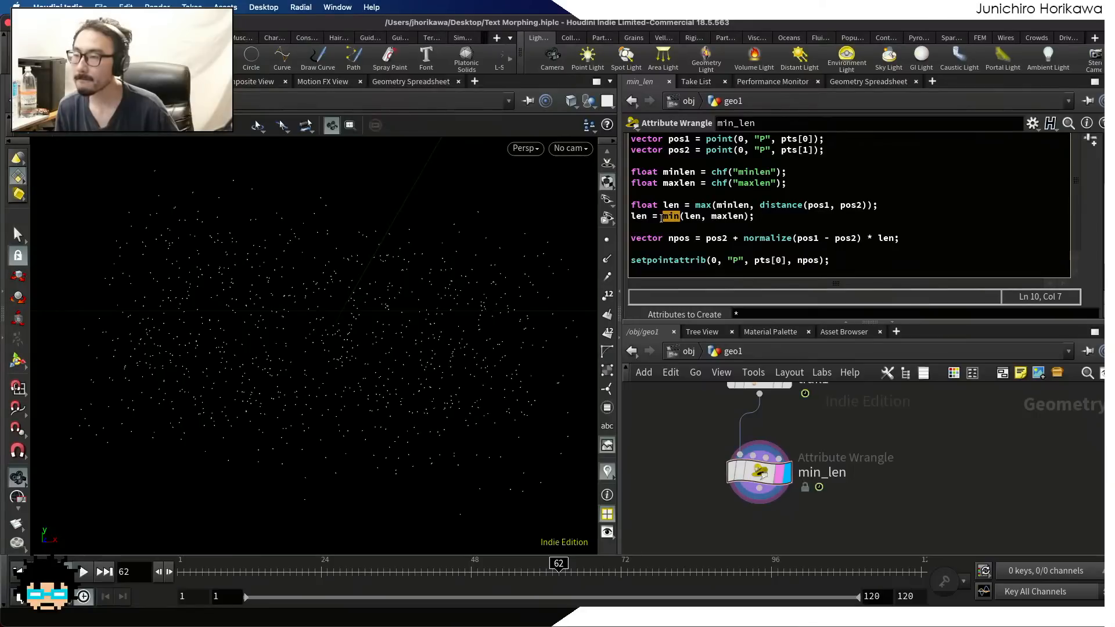
pyautogui.click(662, 219)
pyautogui.click(684, 205)
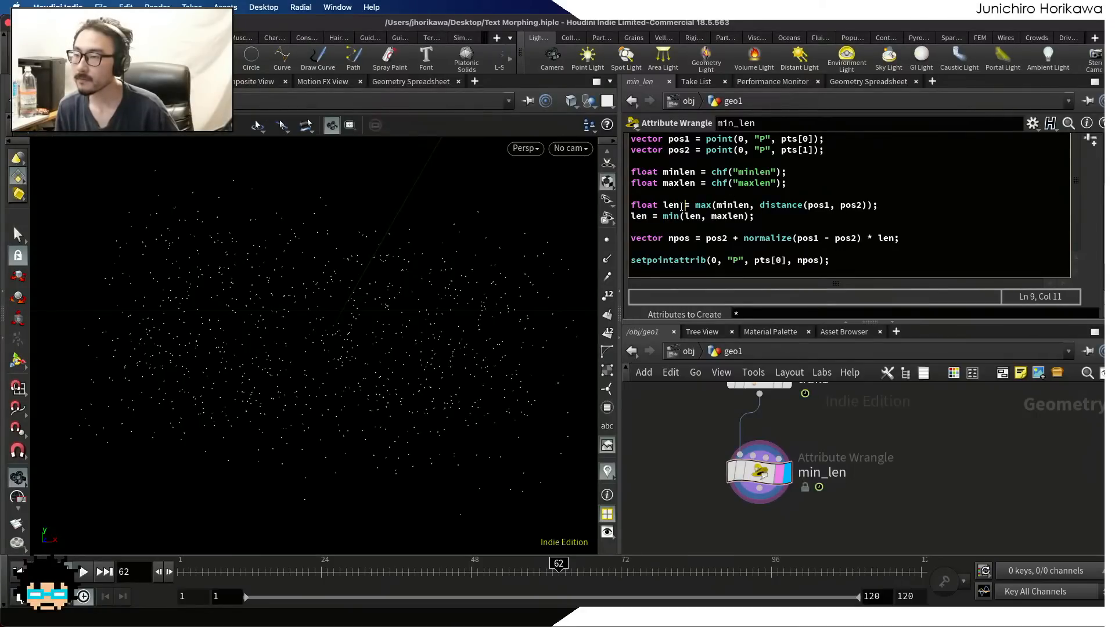
pyautogui.click(632, 216)
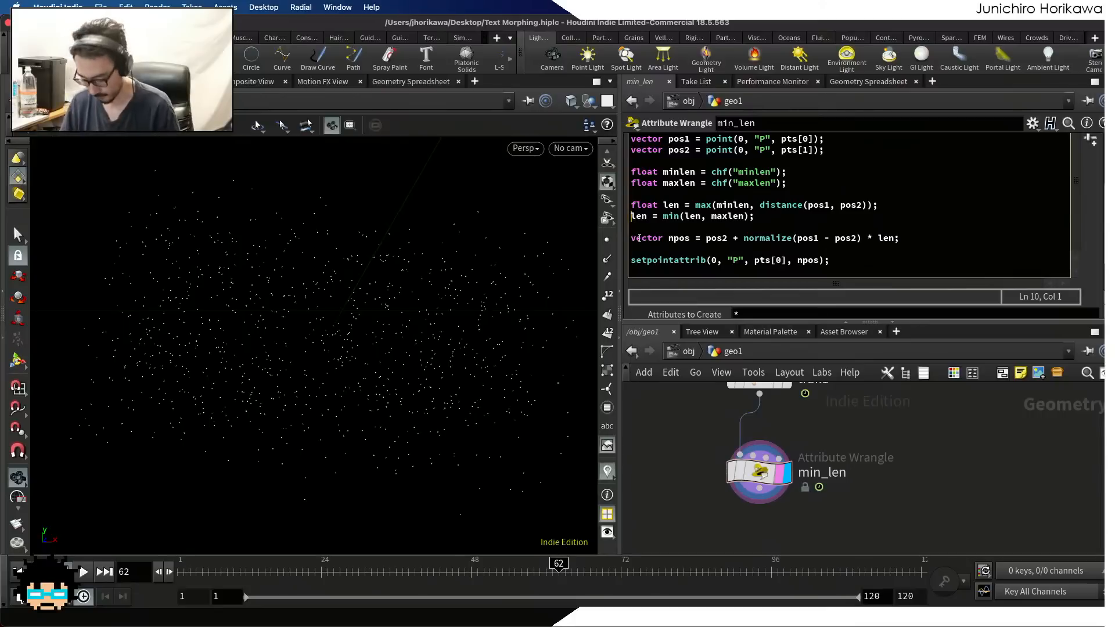
pyautogui.write('//')
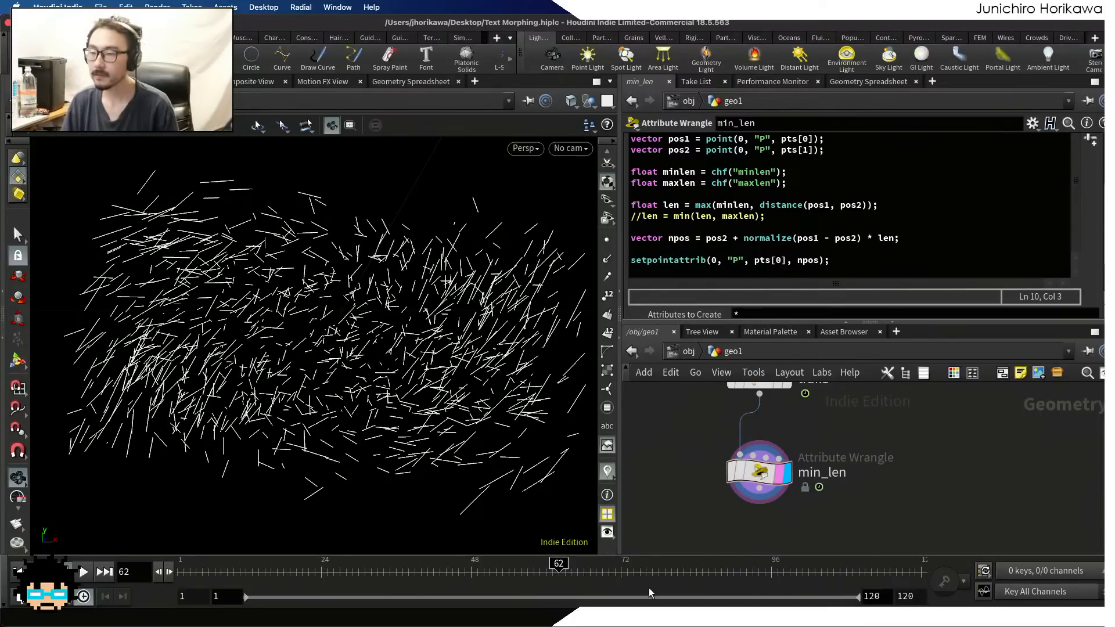
pyautogui.moveTo(535, 578); pyautogui.dragTo(408, 578)
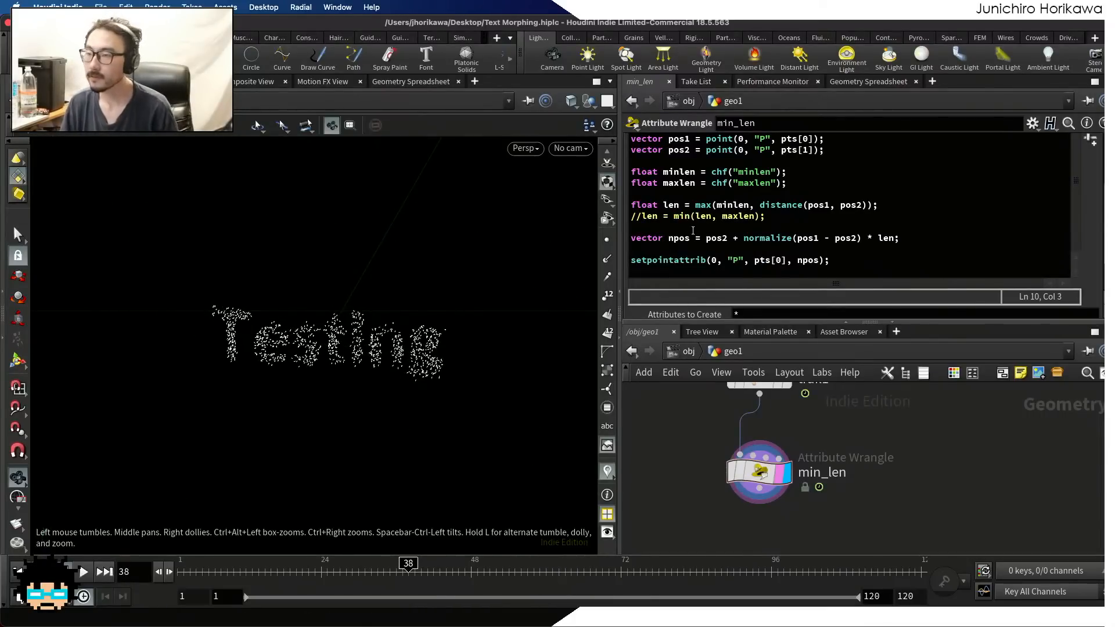
# Uncomment the len = min(len, maxlen); line in the min_len wrangle and set Maxlen to 0.1
pyautogui.click(688, 218)
pyautogui.moveTo(641, 216); pyautogui.dragTo(625, 221)
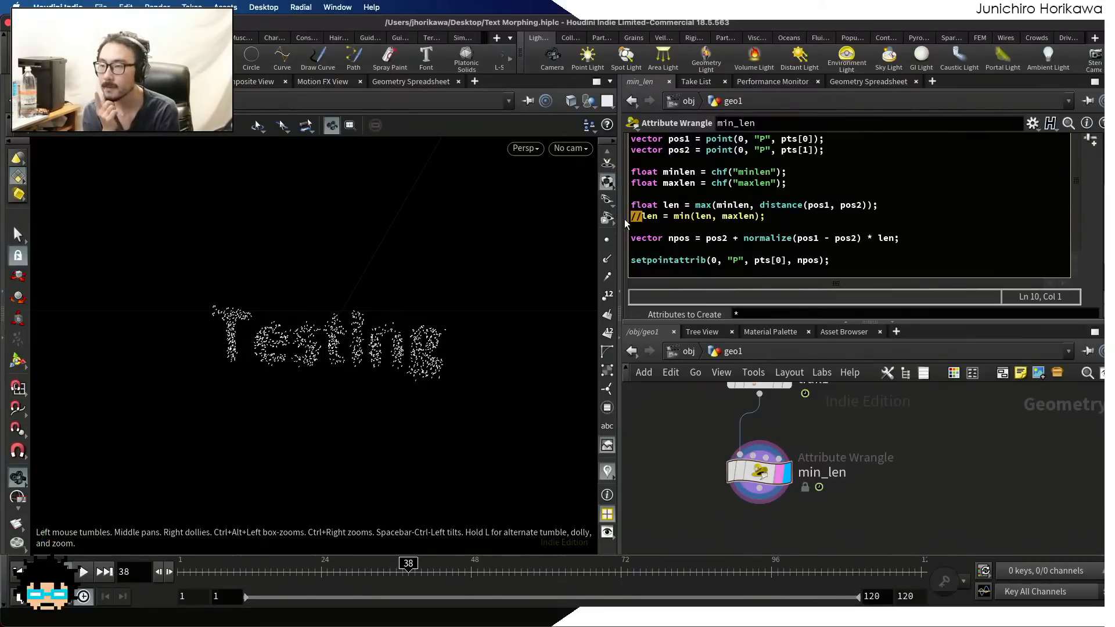
pyautogui.press('BackSpace')
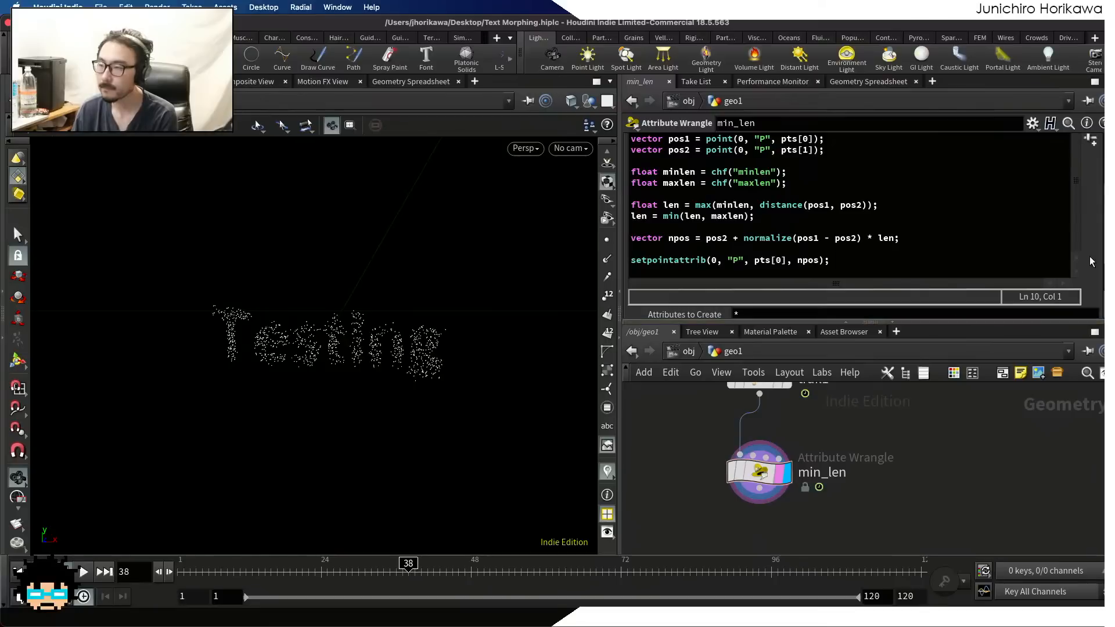
pyautogui.scroll(-3, 875, 311)
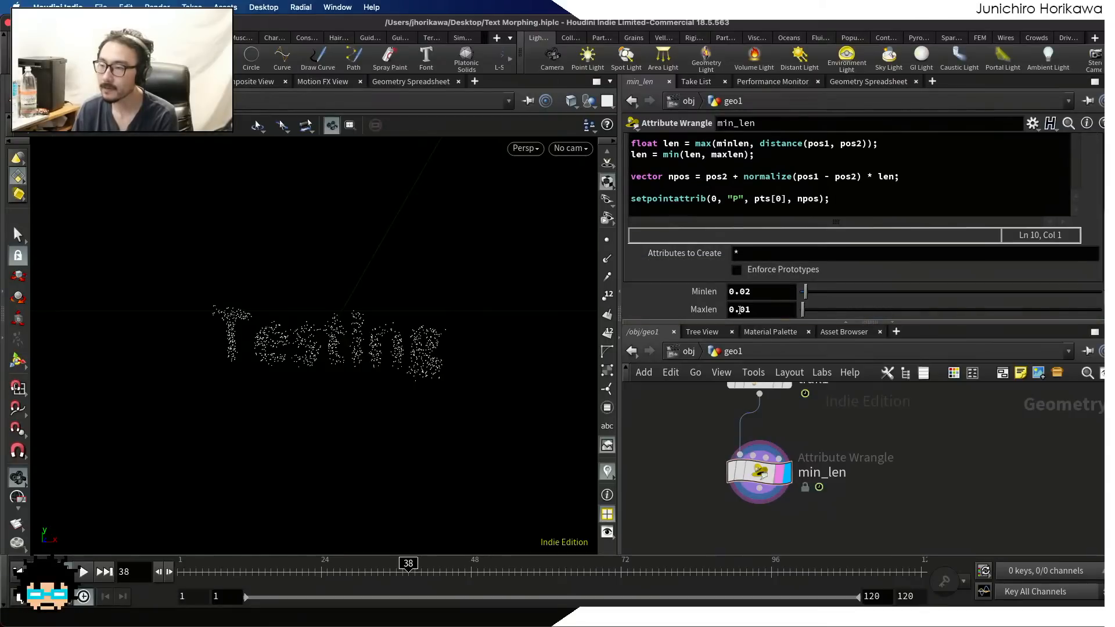
pyautogui.doubleClick(793, 307)
pyautogui.write('1')
pyautogui.press('Return')
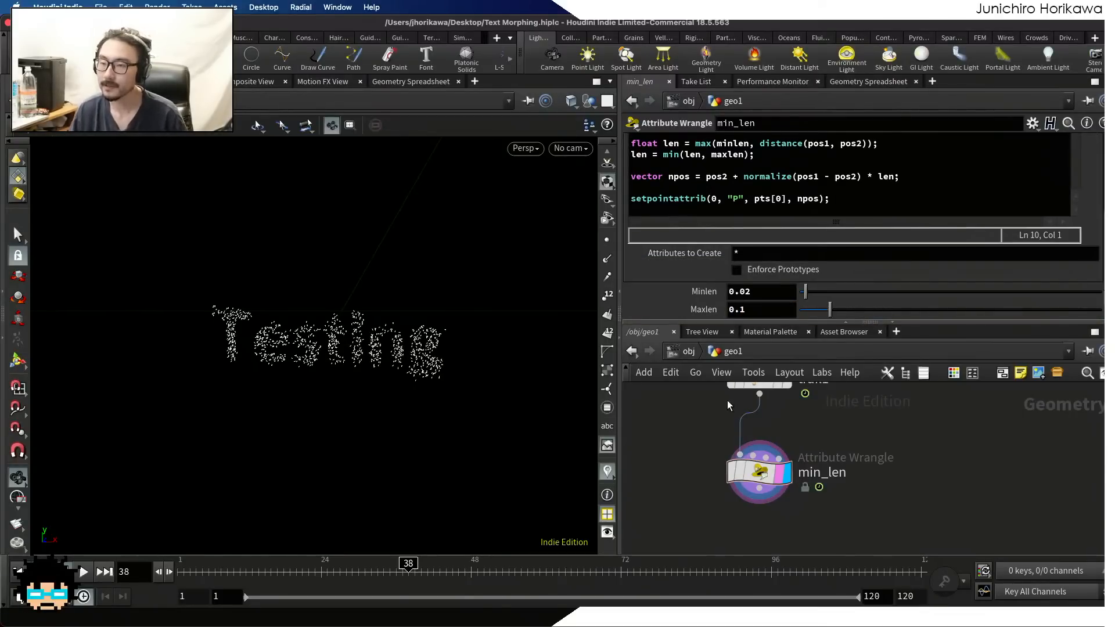
# Play the animation while adjusting Minlen to 0.023 and Maxlen to 0.158, and stop playback at frame 51
pyautogui.moveTo(450, 575)
pyautogui.mouseDown()
pyautogui.moveTo(527, 575)
pyautogui.moveTo(414, 575)
pyautogui.mouseUp()
pyautogui.click(86, 574)
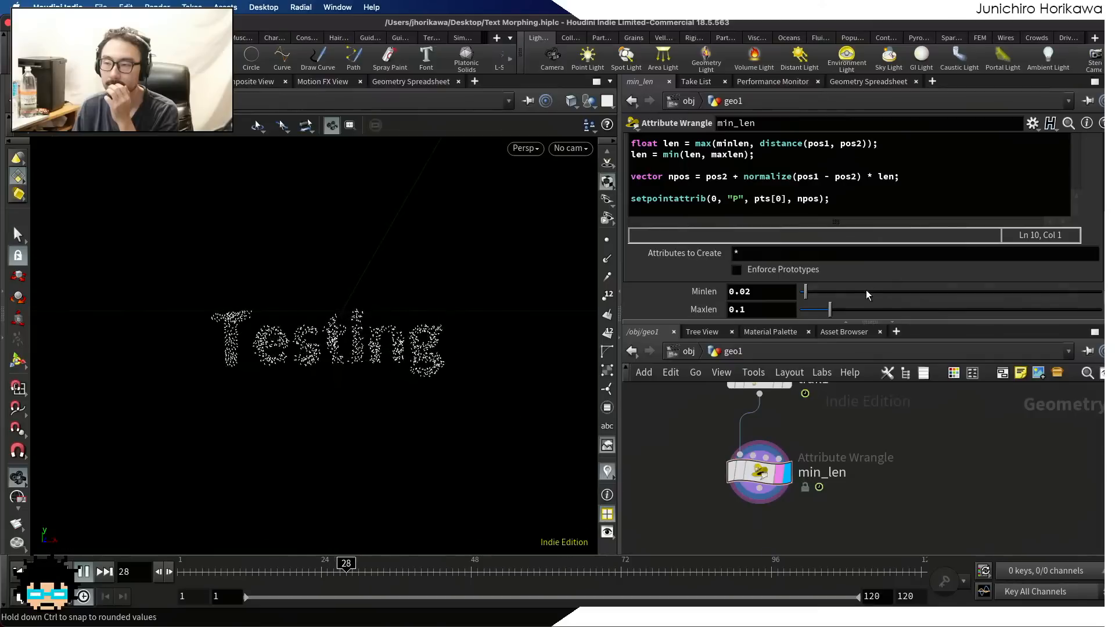
pyautogui.moveTo(830, 310)
pyautogui.mouseDown()
pyautogui.moveTo(1016, 312)
pyautogui.moveTo(849, 311)
pyautogui.moveTo(813, 292)
pyautogui.moveTo(827, 293)
pyautogui.moveTo(801, 296)
pyautogui.moveTo(864, 313)
pyautogui.moveTo(836, 315)
pyautogui.mouseUp()
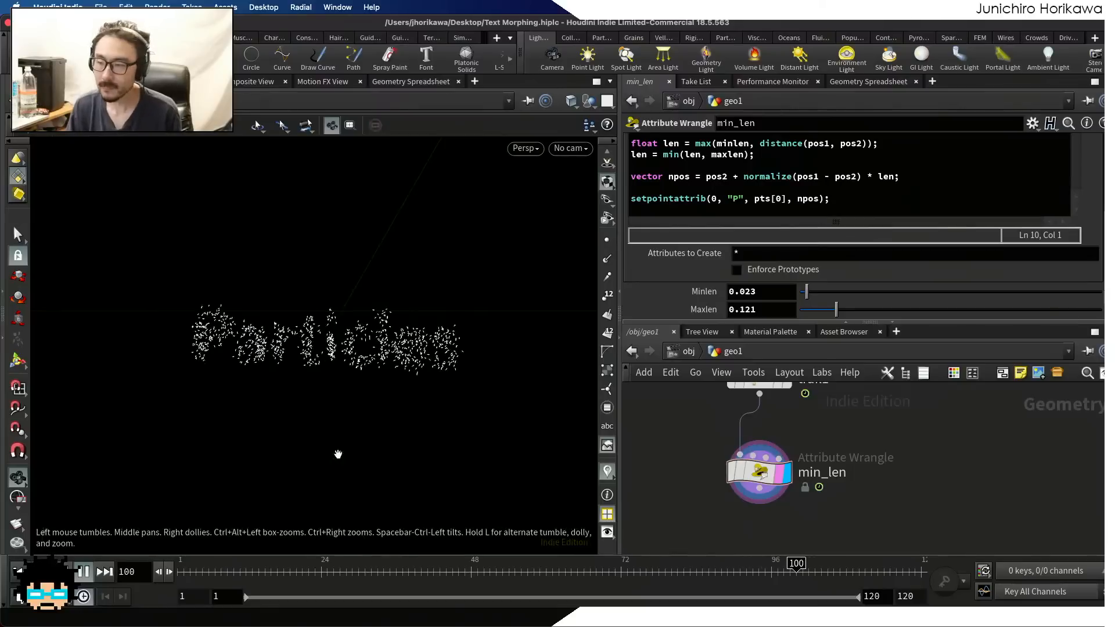
pyautogui.moveTo(841, 308); pyautogui.dragTo(852, 309)
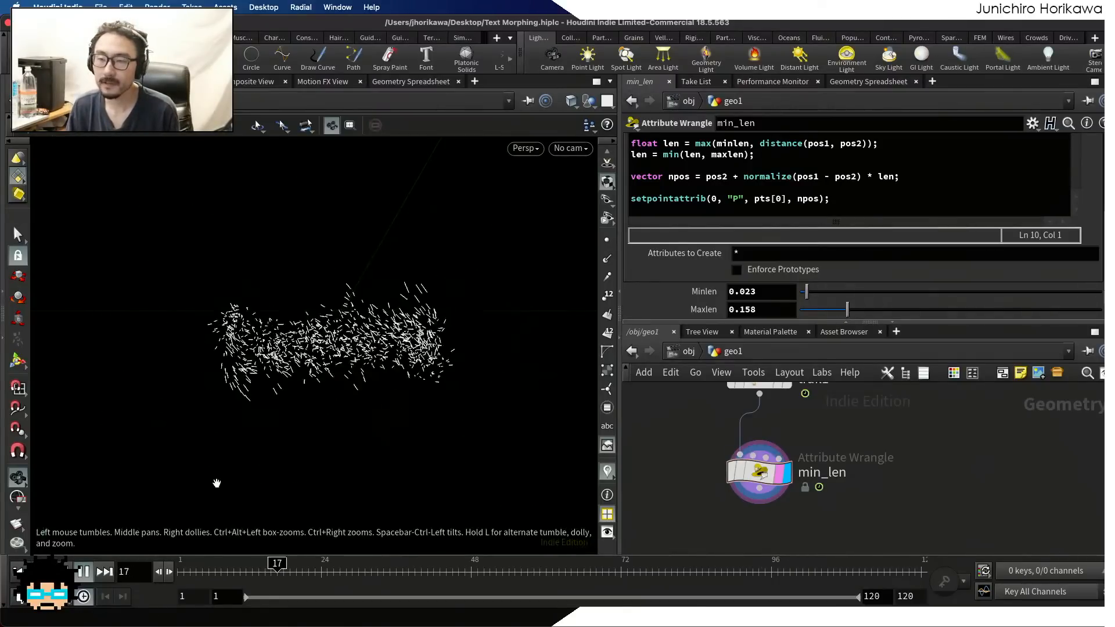
pyautogui.click(83, 573)
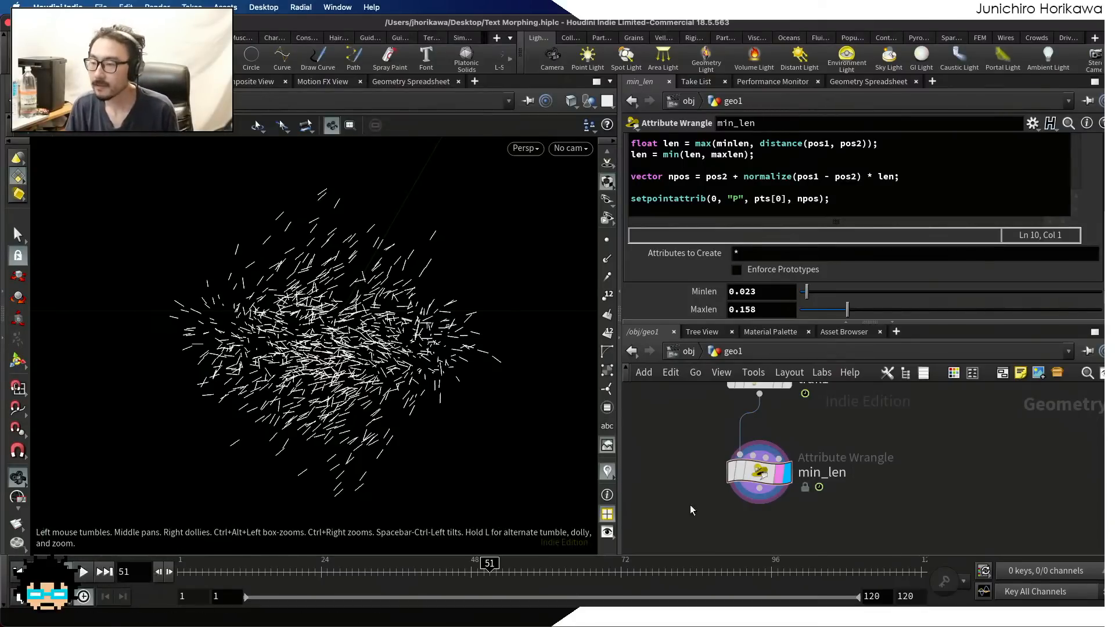
# Delete the two unused nodes beside the chain and detach the bypassed node between add1 and add_mid_point, moving it aside
pyautogui.scroll(-10, 690, 504)
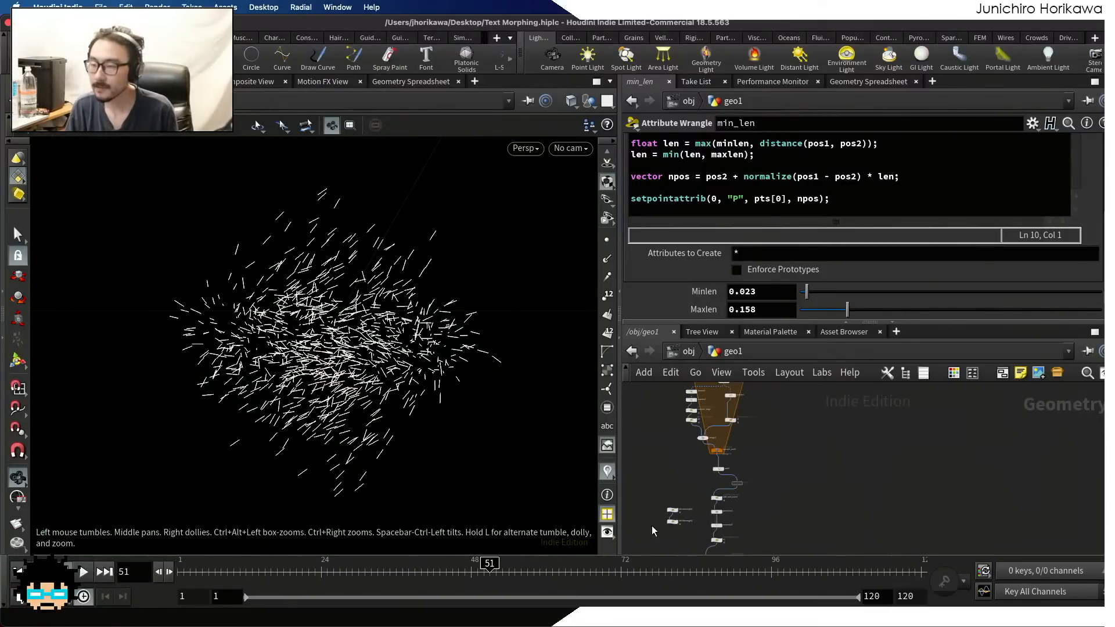
pyautogui.moveTo(698, 536); pyautogui.dragTo(634, 494)
pyautogui.press('Delete')
pyautogui.scroll(8, 725, 494)
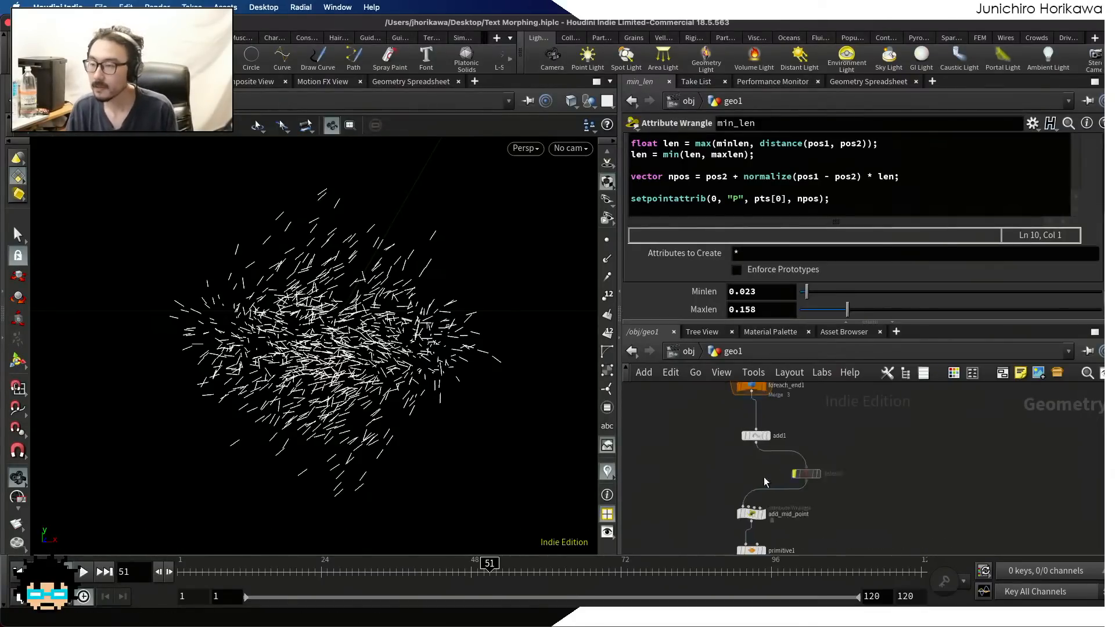
pyautogui.moveTo(803, 469); pyautogui.dragTo(904, 473)
pyautogui.scroll(-5, 851, 476)
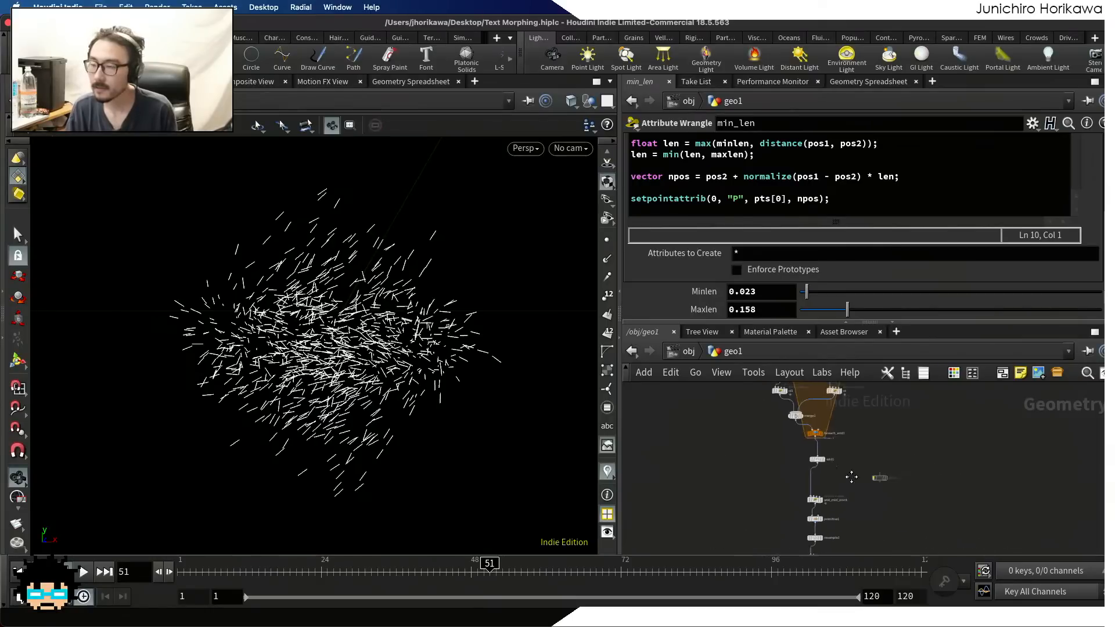
# Enlarge the network area and review the whole node chain, from the controller and foreach block down to min_len
pyautogui.moveTo(852, 476); pyautogui.dragTo(857, 550, button='middle')
pyautogui.scroll(5, 794, 484)
pyautogui.moveTo(754, 490); pyautogui.dragTo(758, 548, button='middle')
pyautogui.scroll(-1, 734, 485)
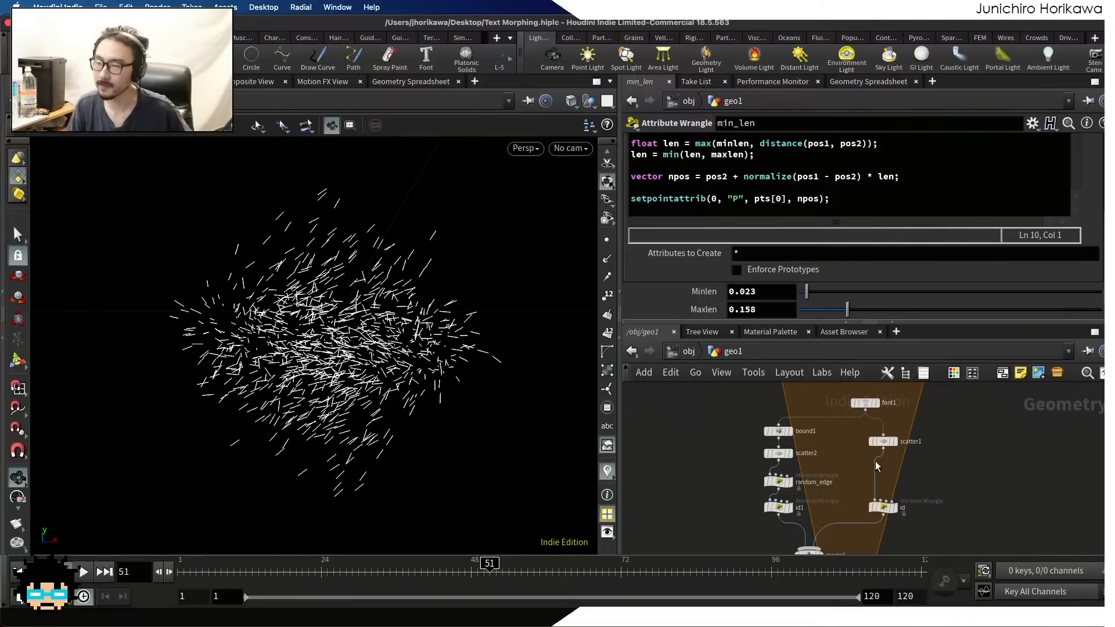
pyautogui.press('h')
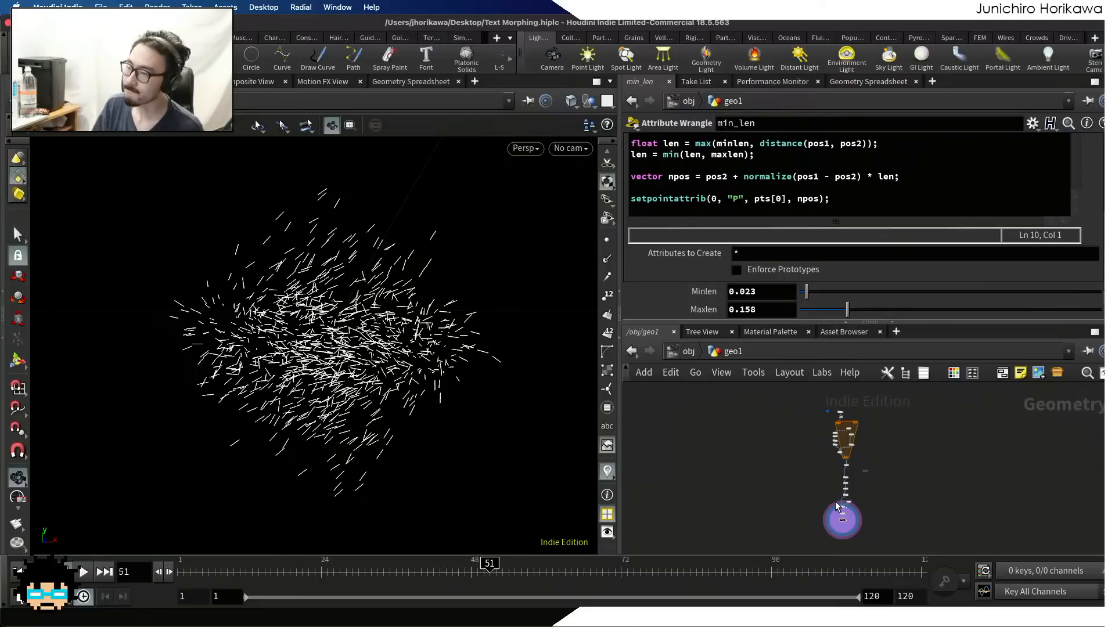
pyautogui.scroll(5, 803, 413)
pyautogui.scroll(4, 874, 444)
pyautogui.scroll(-5, 874, 444)
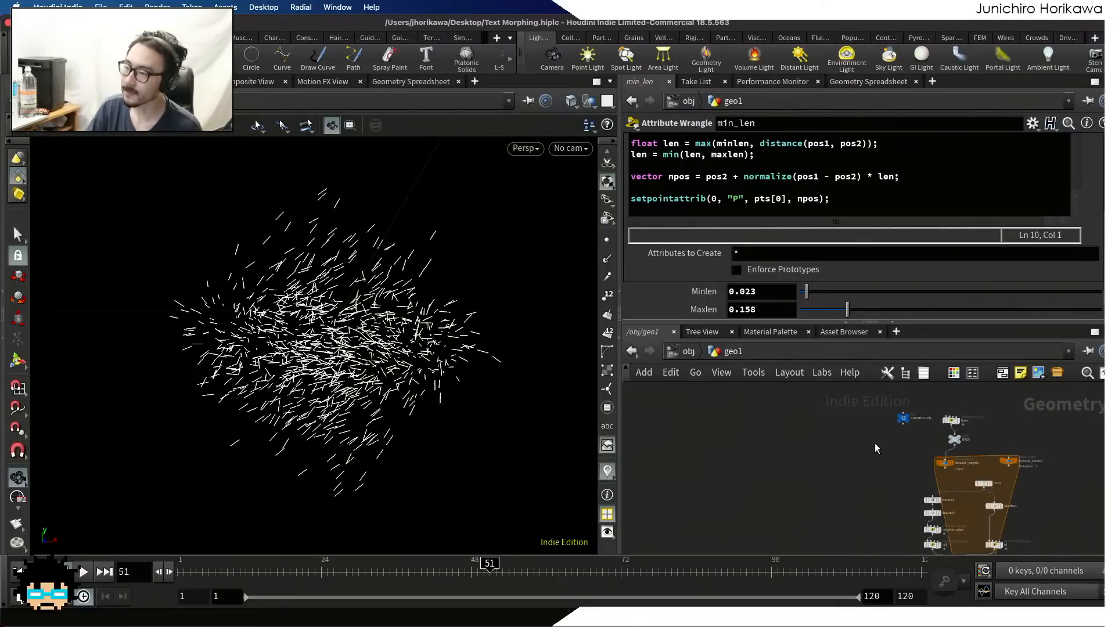
pyautogui.moveTo(875, 452); pyautogui.dragTo(797, 387, button='middle')
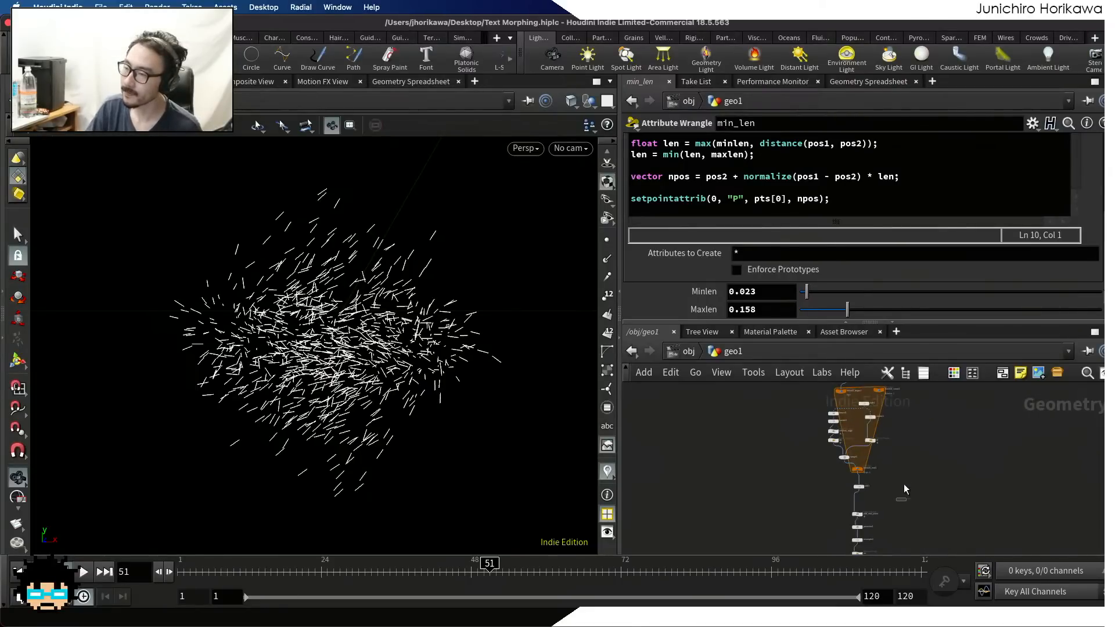
pyautogui.moveTo(895, 481); pyautogui.dragTo(798, 385)
pyautogui.scroll(-3, 798, 386)
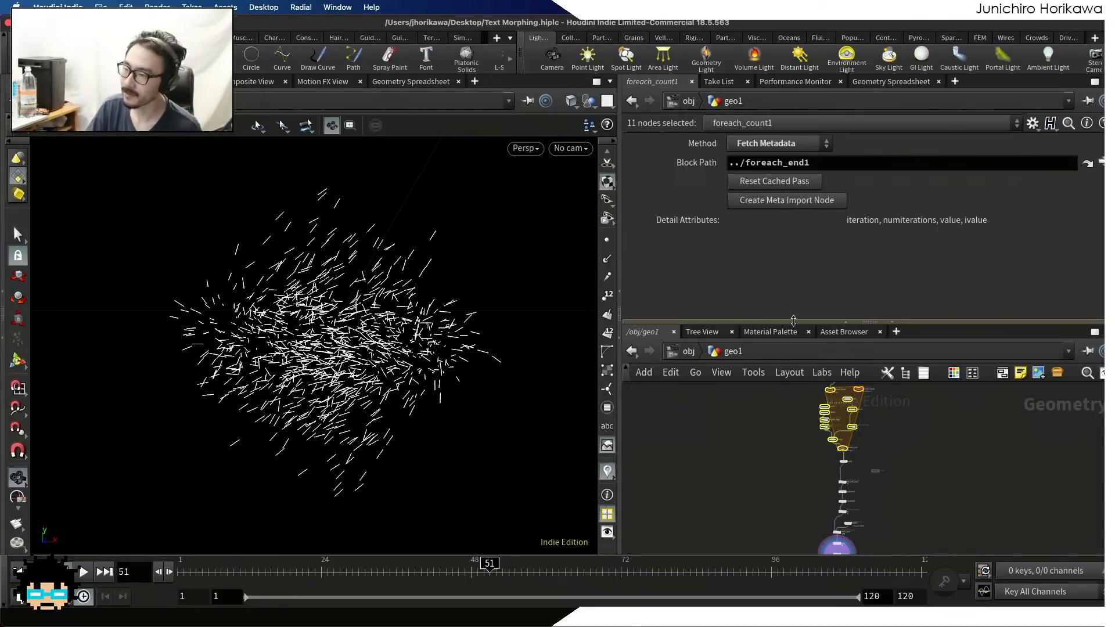
pyautogui.moveTo(794, 322); pyautogui.dragTo(784, 235)
pyautogui.scroll(2, 830, 369)
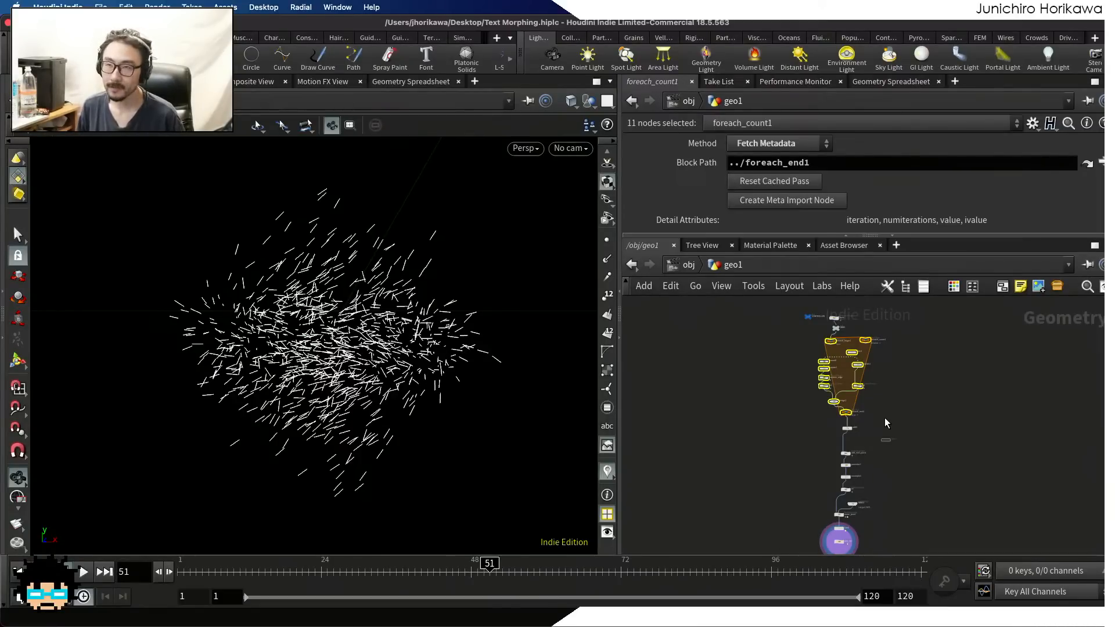
pyautogui.click(814, 437)
pyautogui.scroll(-1, 818, 407)
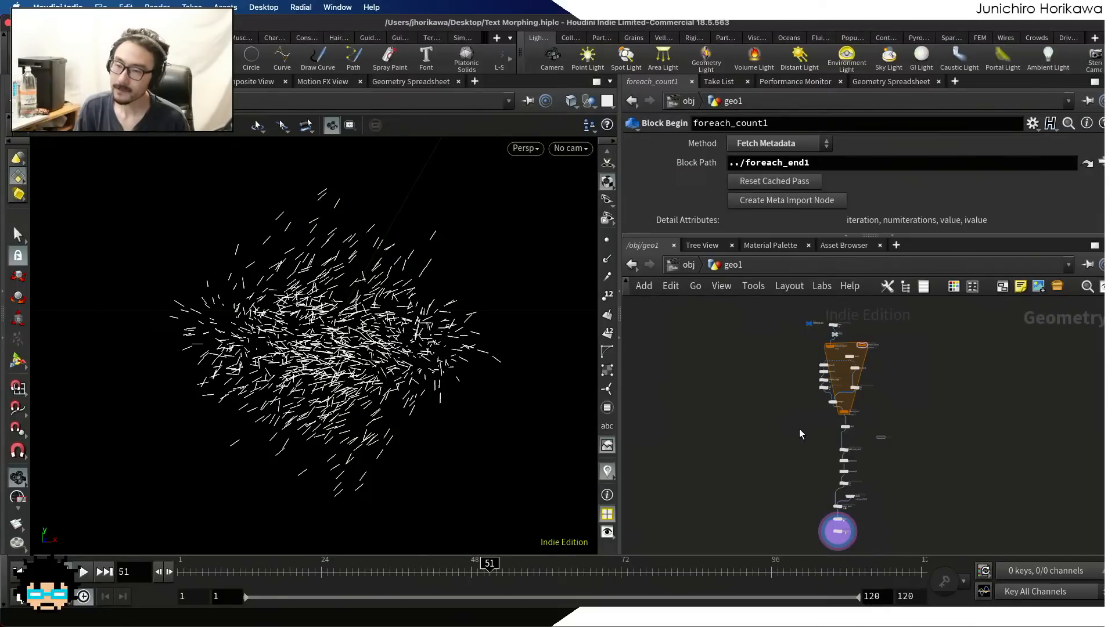
# Search the available nodes for "rop" to add an output node below min_len
pyautogui.scroll(5, 848, 524)
pyautogui.scroll(-3, 842, 517)
pyautogui.scroll(4, 841, 517)
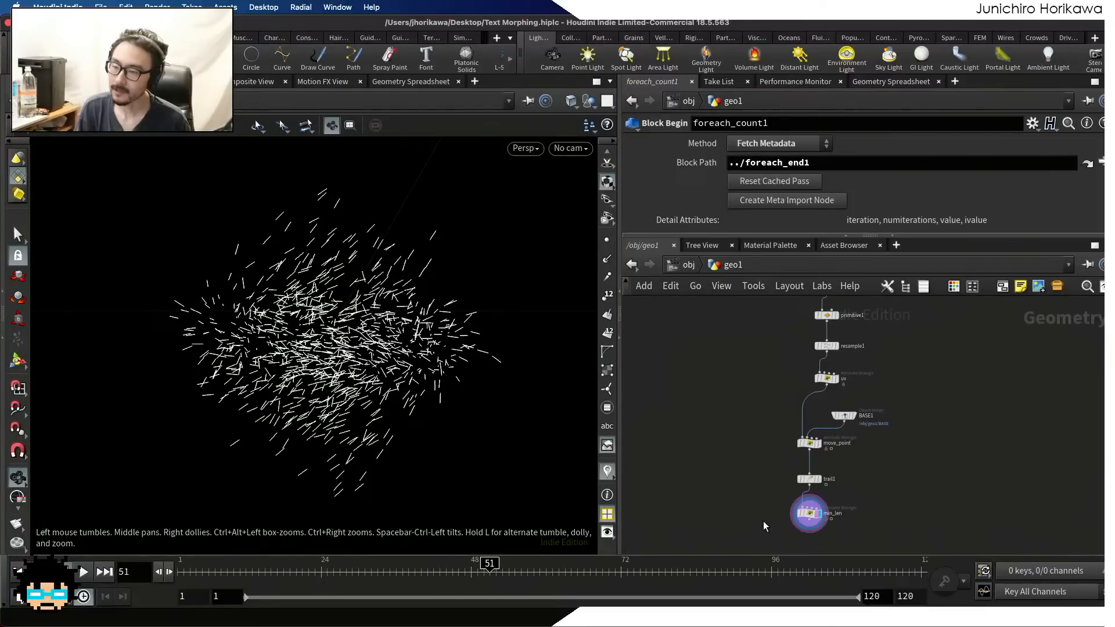
pyautogui.moveTo(763, 521); pyautogui.dragTo(749, 451, button='middle')
pyautogui.scroll(1, 800, 483)
pyautogui.press('Tab')
pyautogui.write('rop')
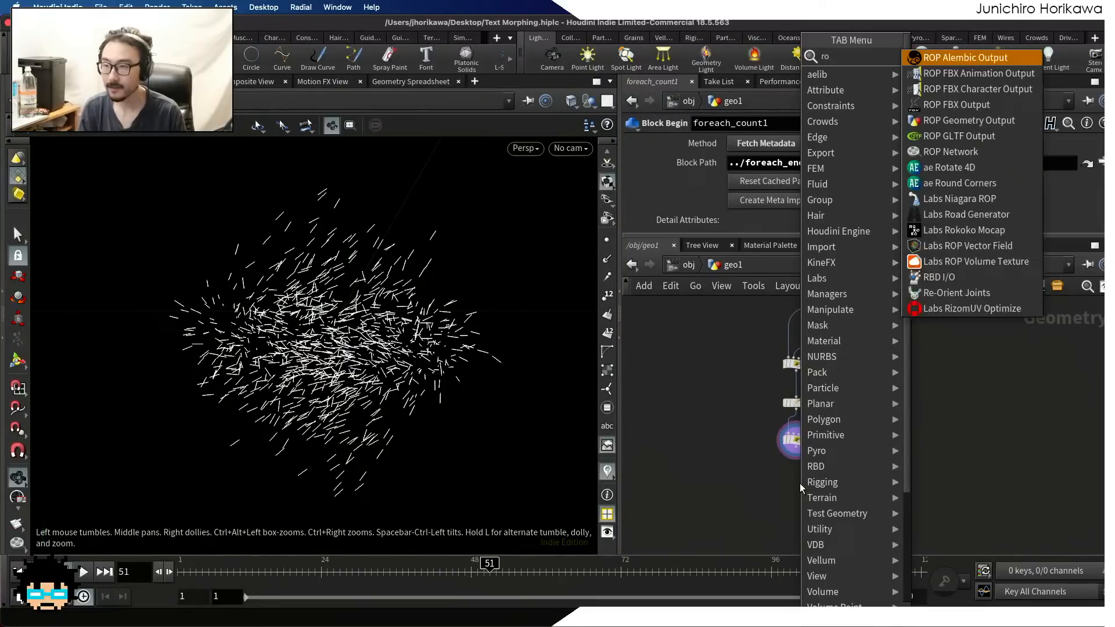
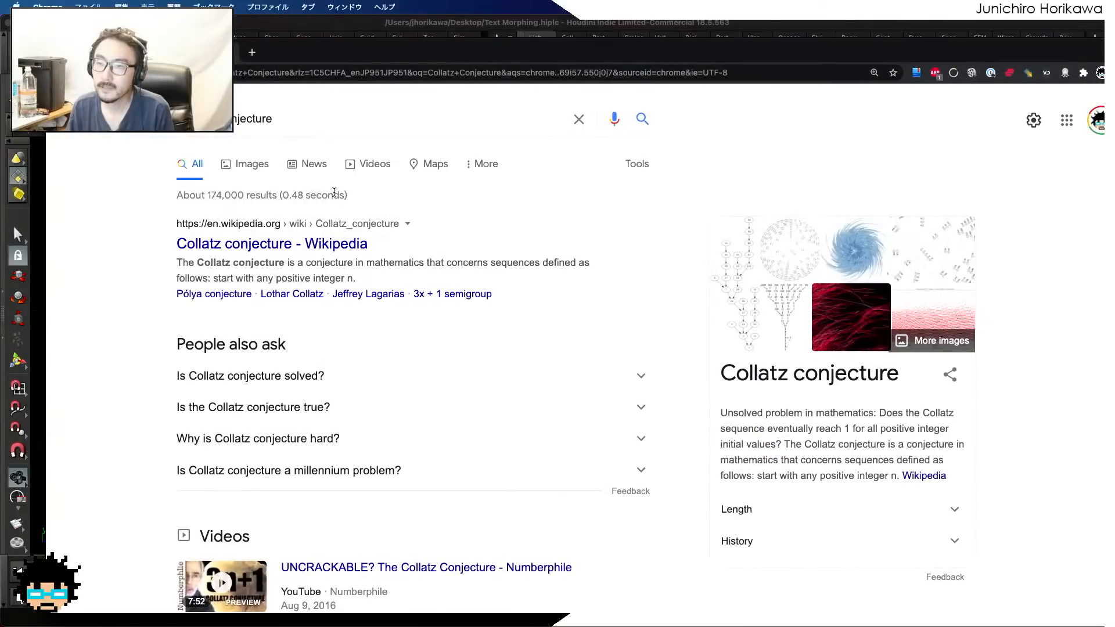
# Open the Wikipedia article on the Collatz conjecture and examine its definition, example sequences, visualizations and extensions
pyautogui.click(327, 246)
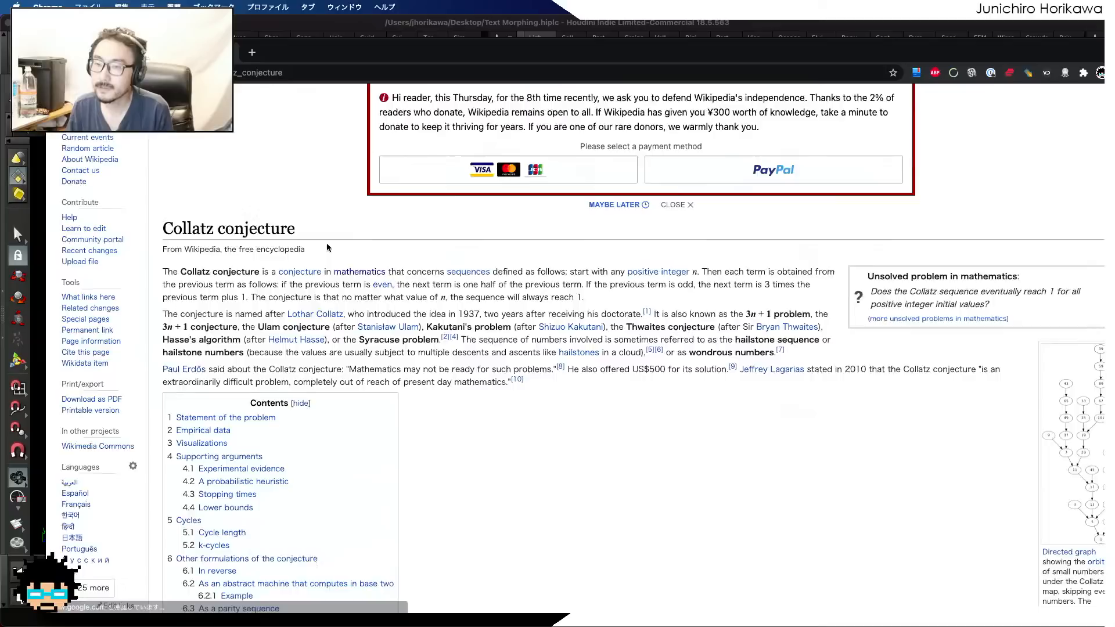
pyautogui.scroll(-5, 327, 248)
pyautogui.moveTo(663, 58); pyautogui.dragTo(623, 43)
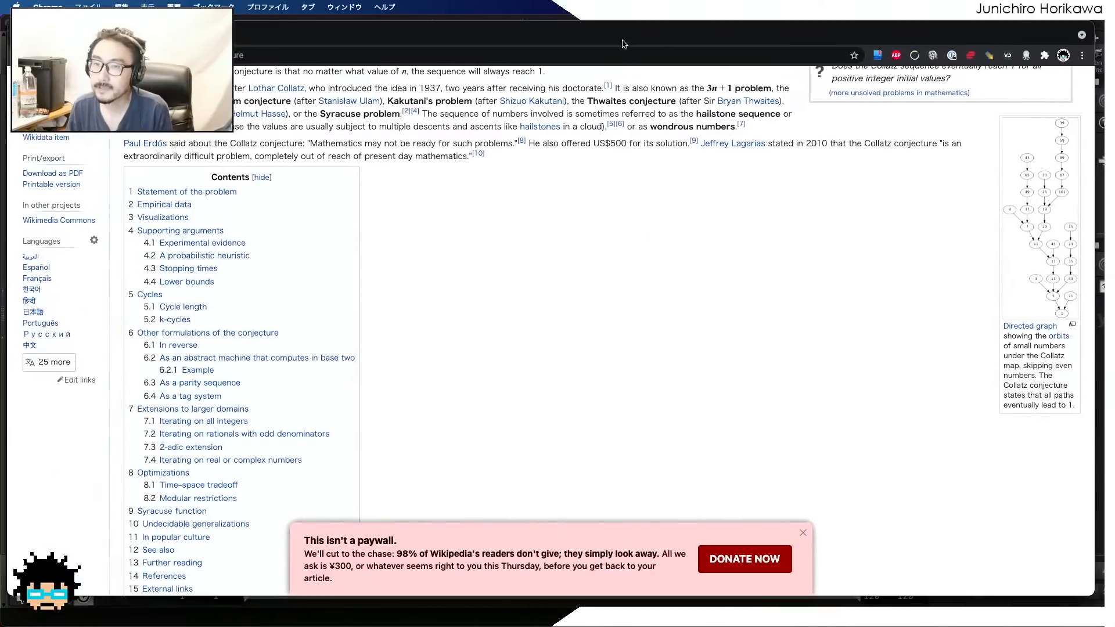
pyautogui.scroll(5, 552, 191)
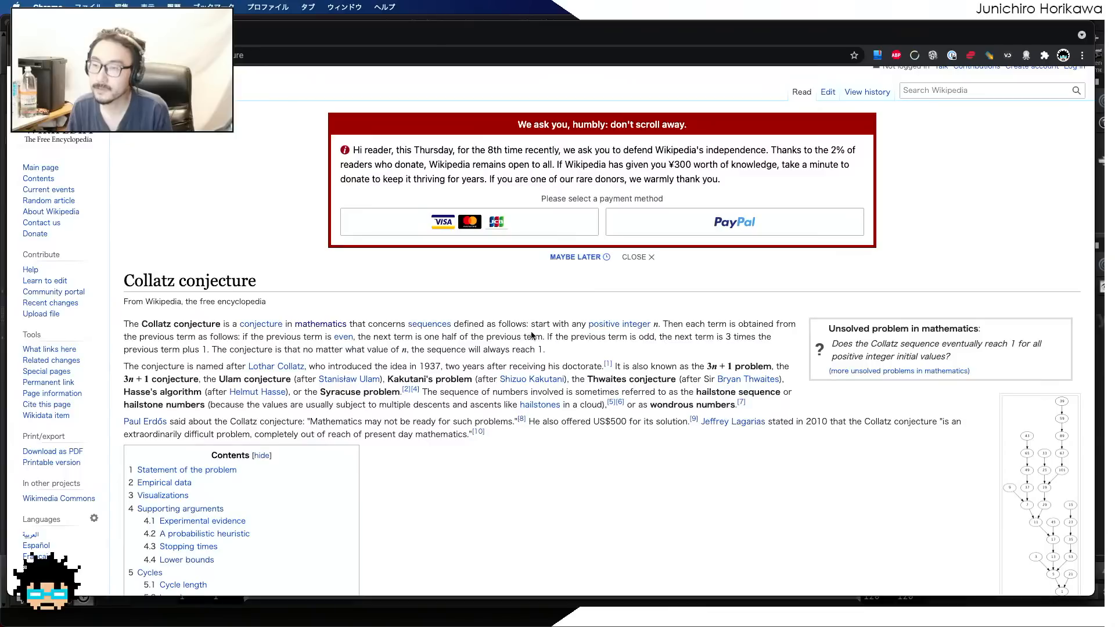
pyautogui.scroll(-1, 662, 334)
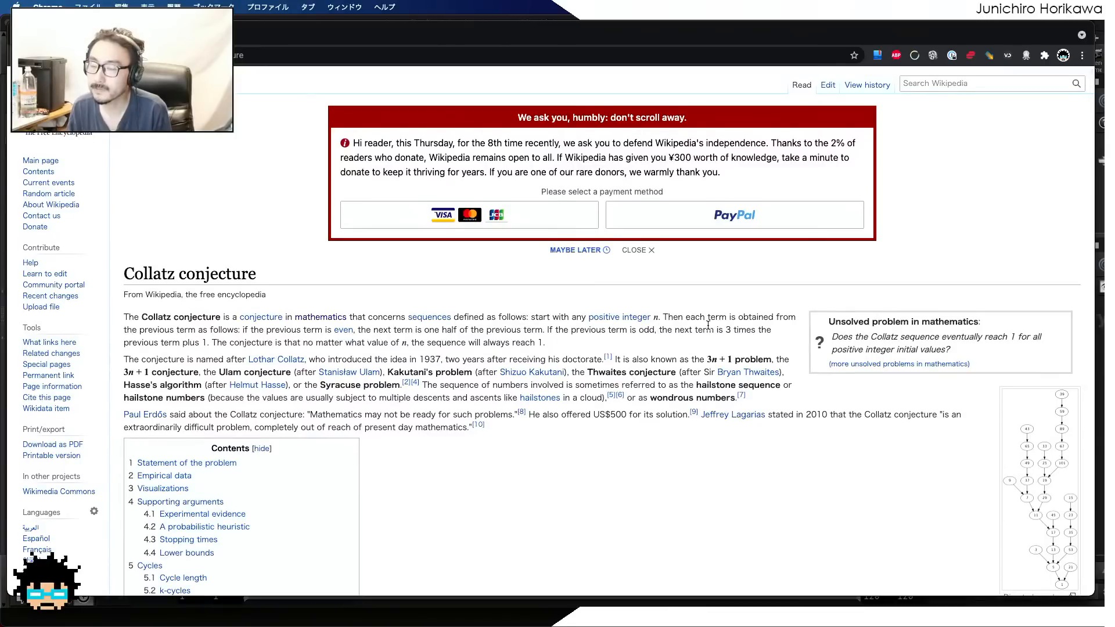
pyautogui.scroll(-10, 707, 325)
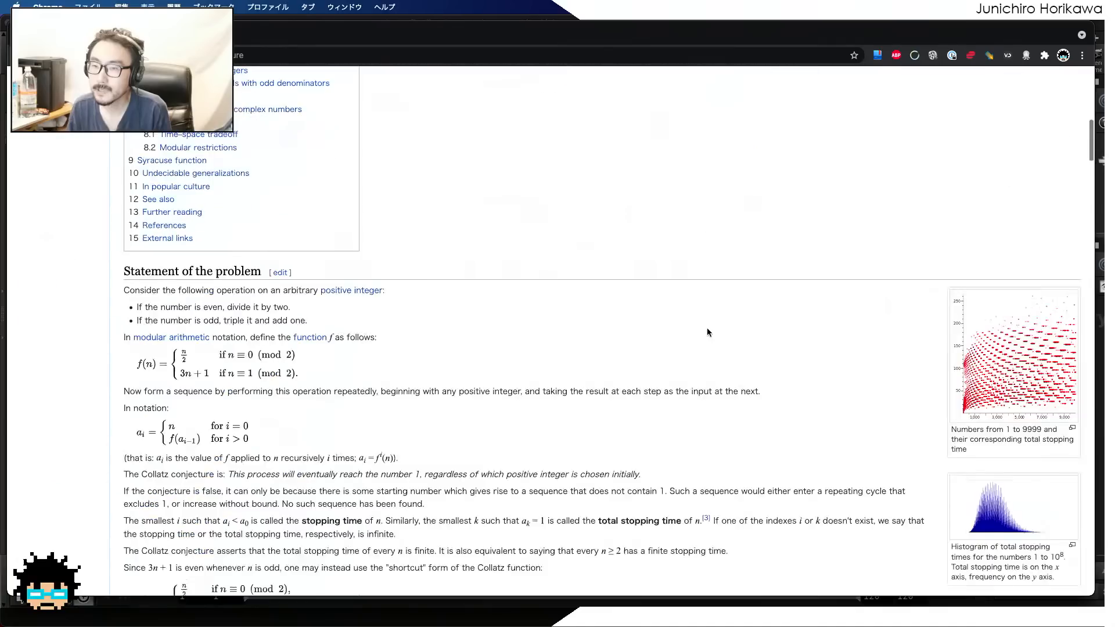
pyautogui.scroll(-3, 707, 332)
pyautogui.scroll(-6, 707, 332)
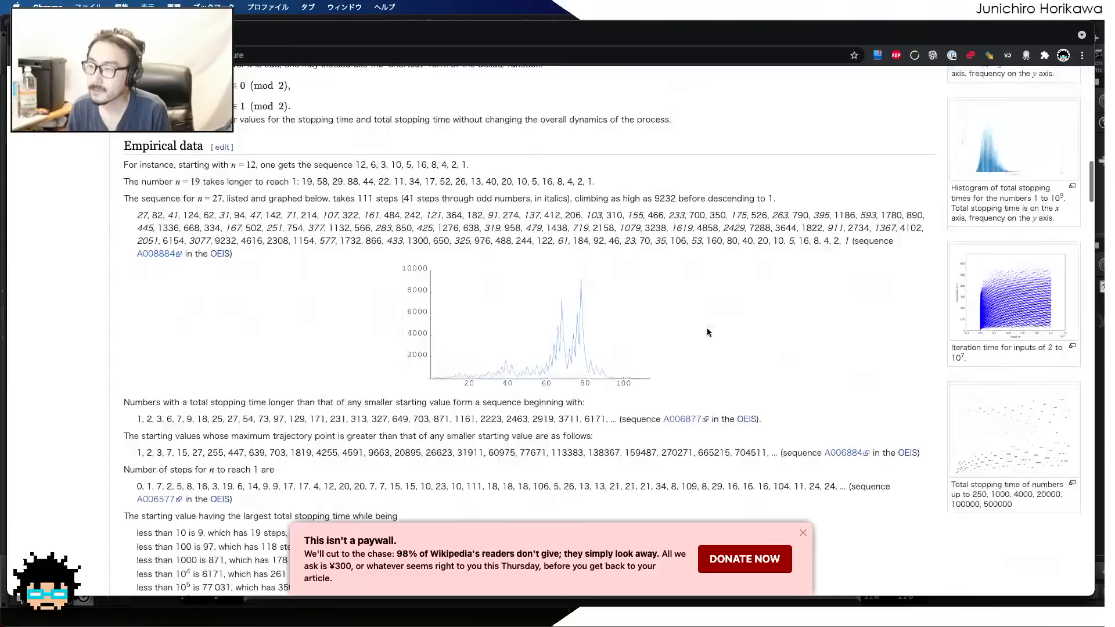
pyautogui.scroll(-5, 707, 332)
pyautogui.scroll(-2, 706, 331)
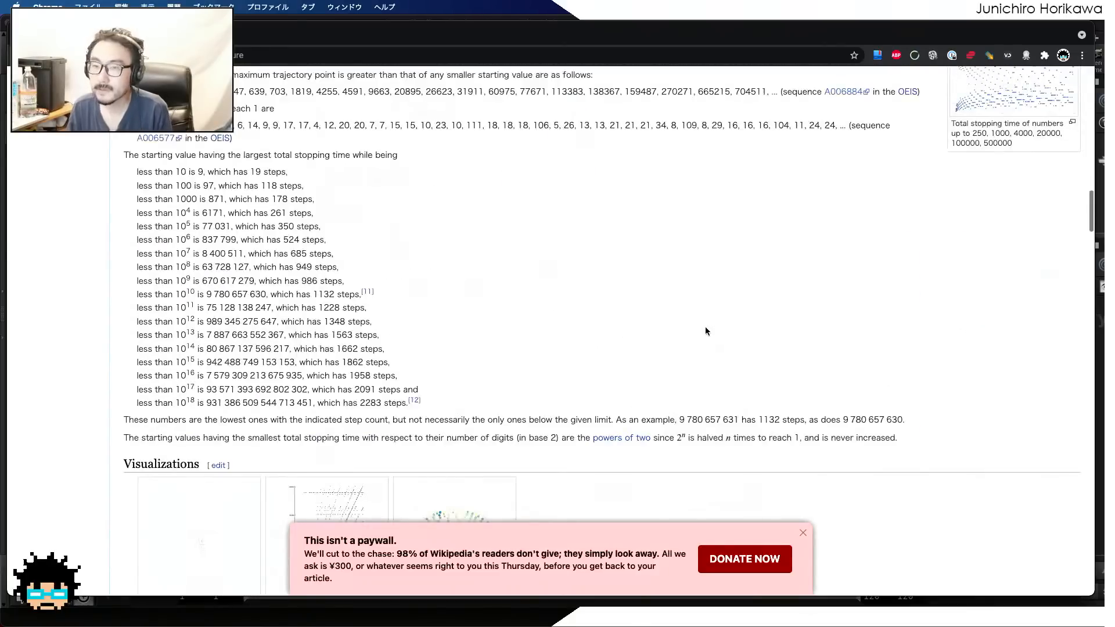
pyautogui.scroll(-4, 706, 331)
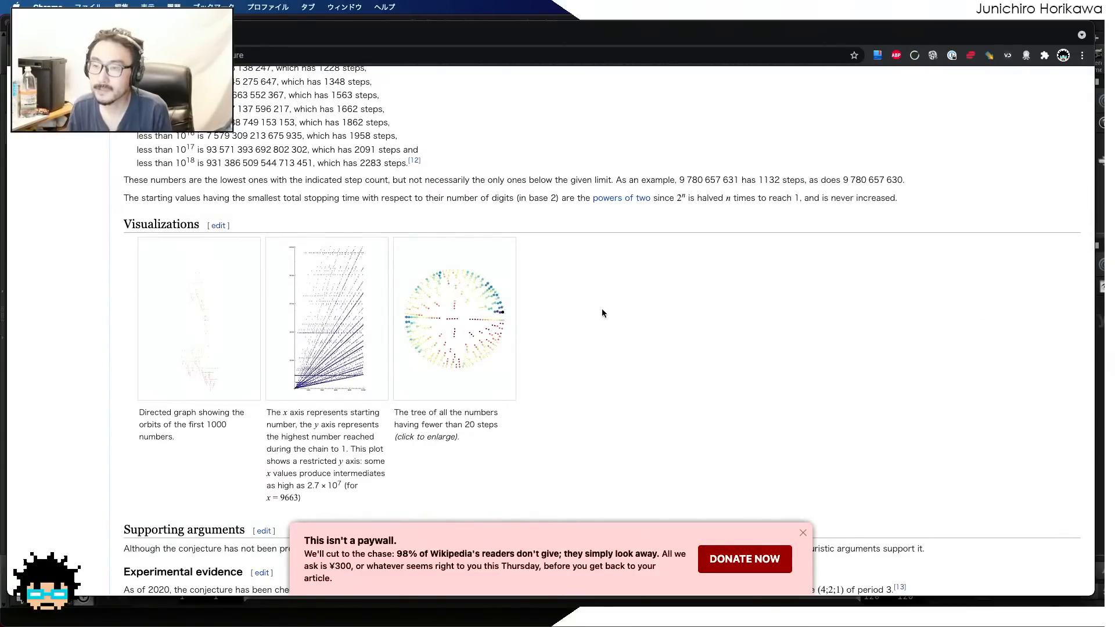
pyautogui.scroll(-20, 597, 310)
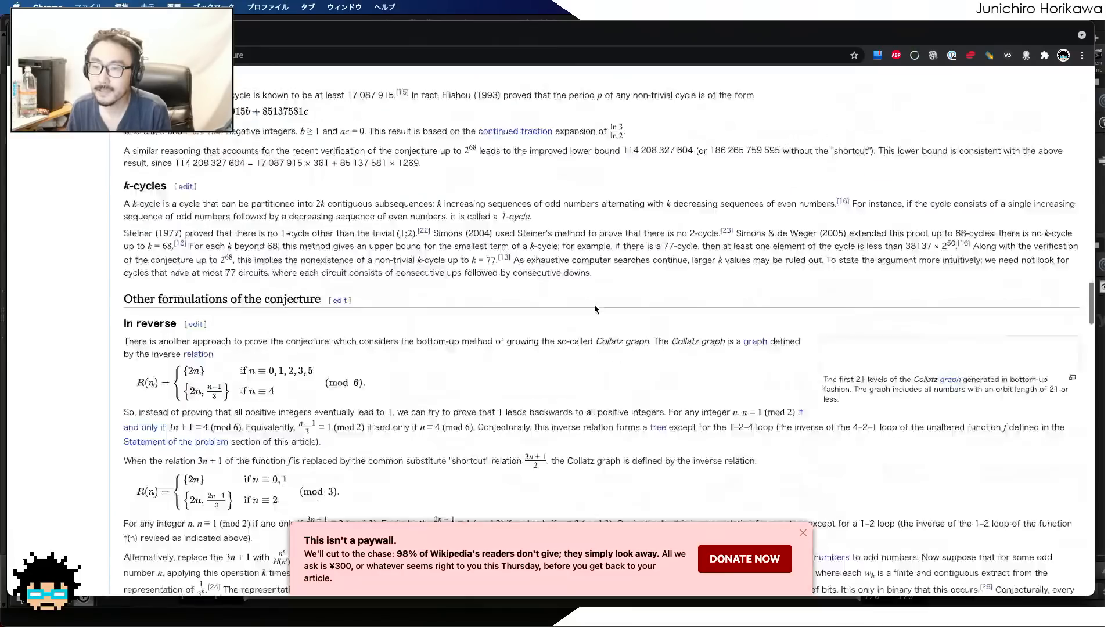
pyautogui.scroll(-20, 595, 306)
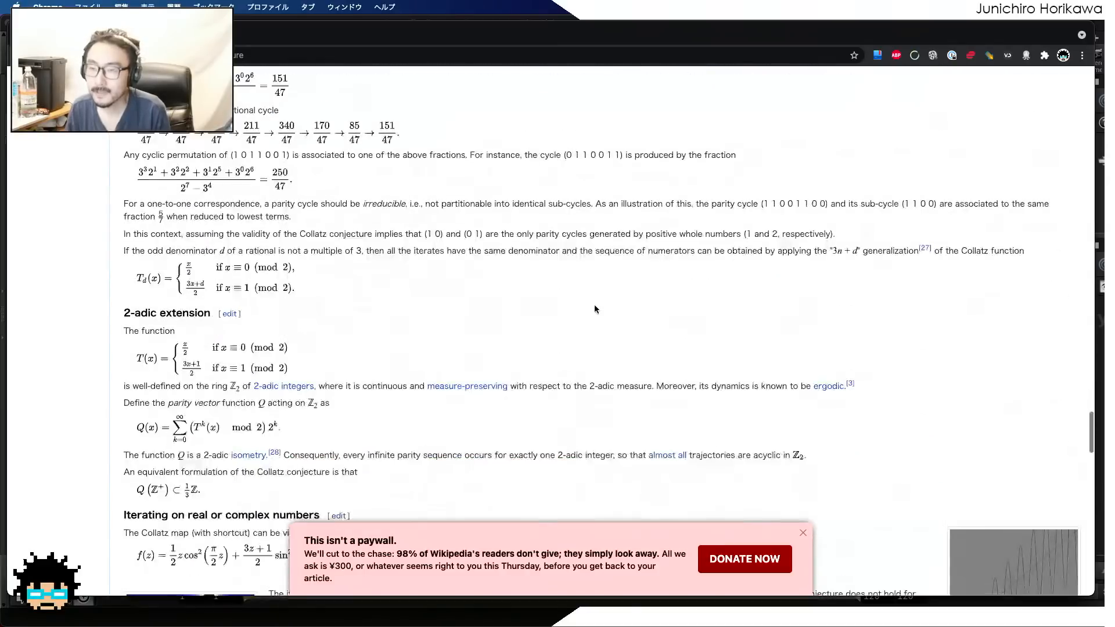
pyautogui.scroll(-7, 594, 309)
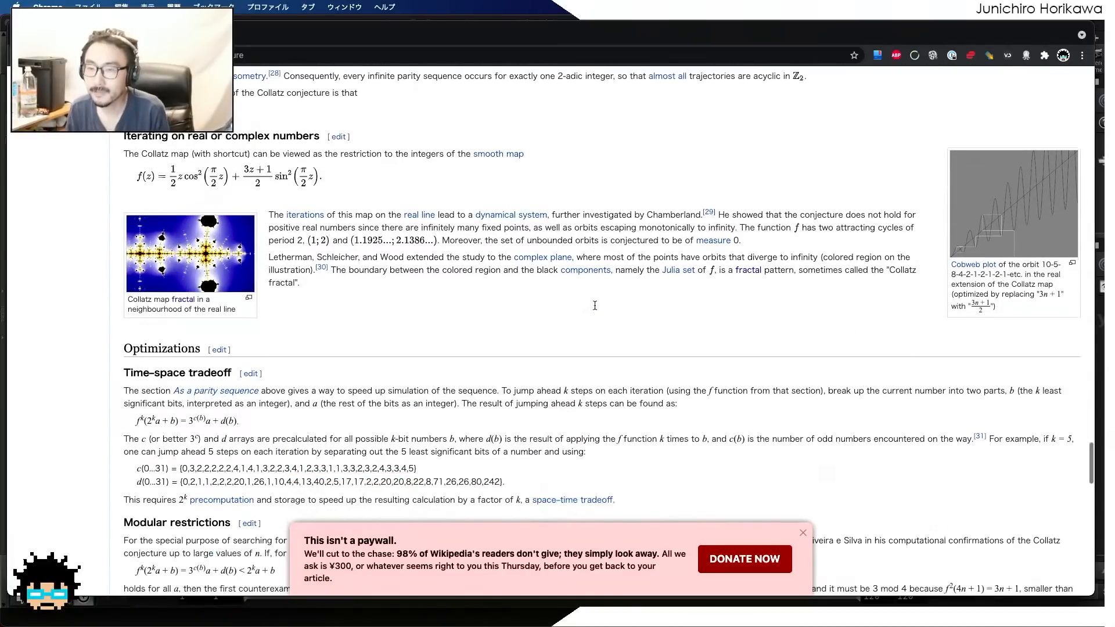
# View the enlarged Collatz map fractal image with its description, then close it and look through the rest of the article
pyautogui.click(241, 259)
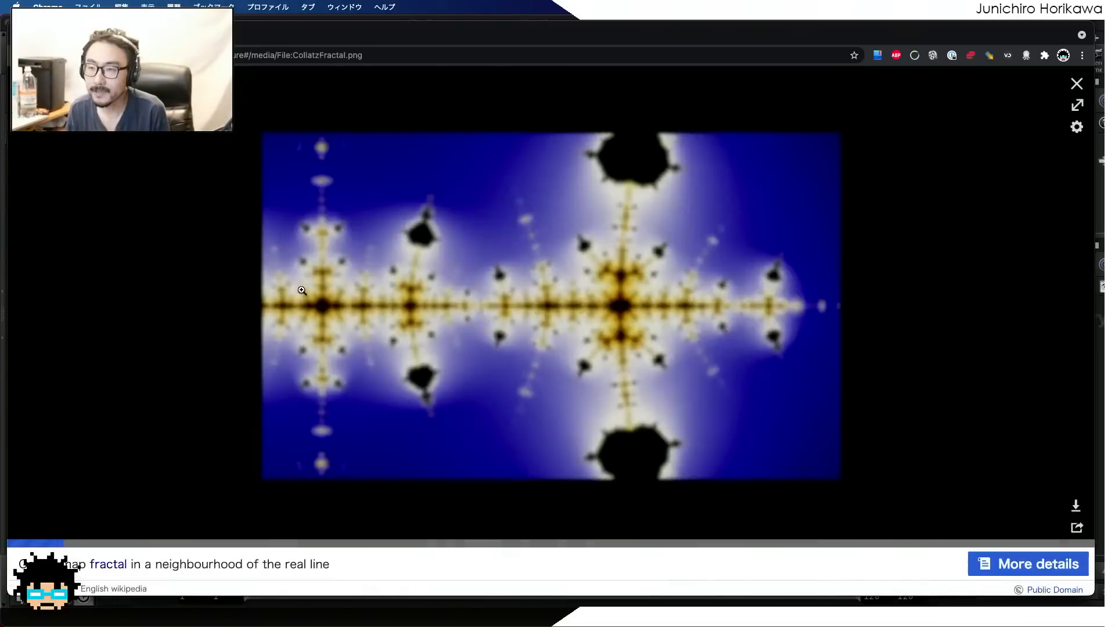
pyautogui.scroll(-2, 499, 310)
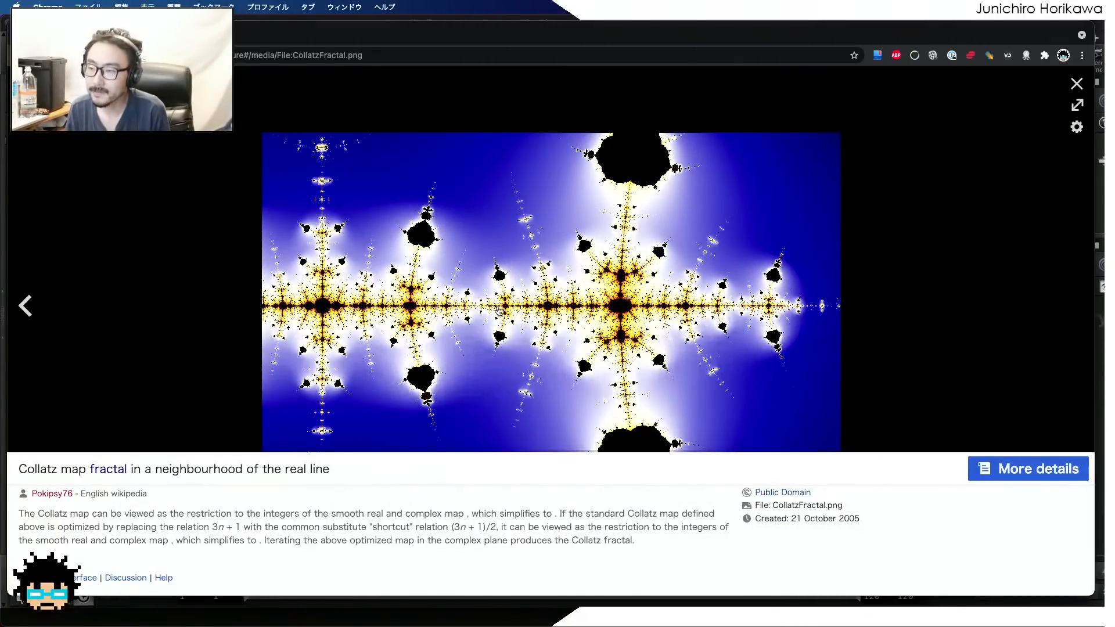
pyautogui.press('Escape')
pyautogui.scroll(-20, 236, 183)
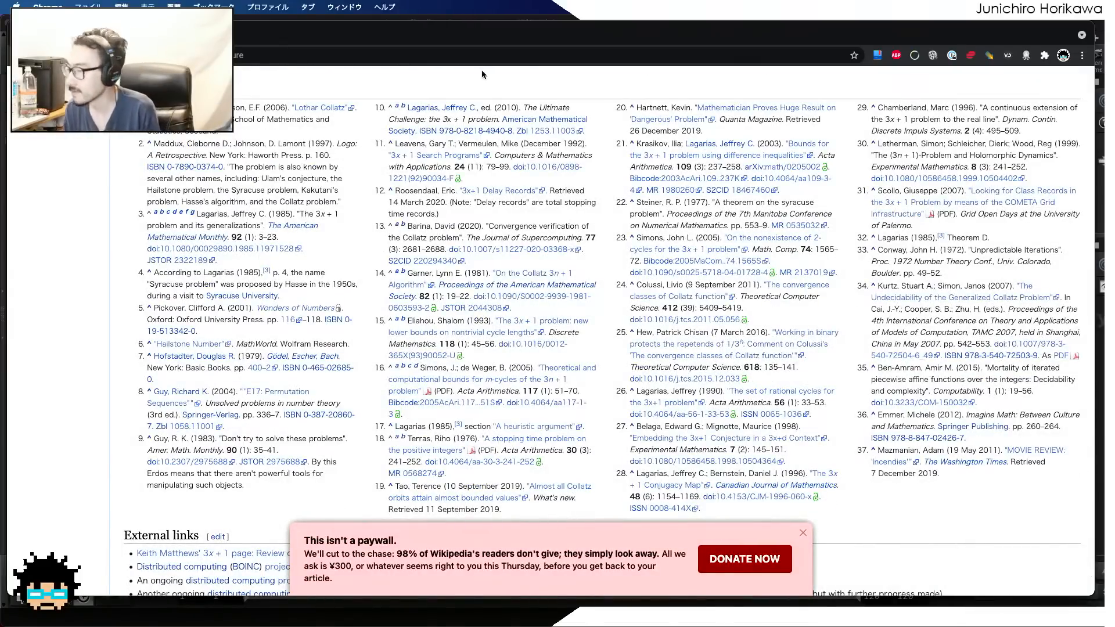
# Switch back to Houdini, play the text morphing animation and save the scene
pyautogui.moveTo(642, 31); pyautogui.dragTo(632, 0)
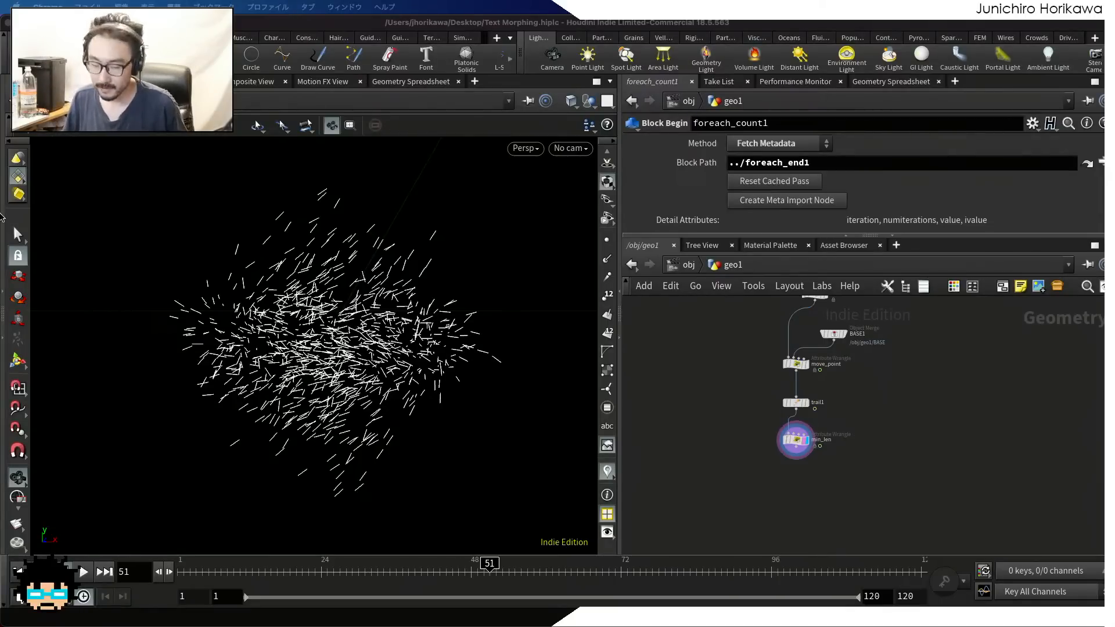
pyautogui.click(80, 571)
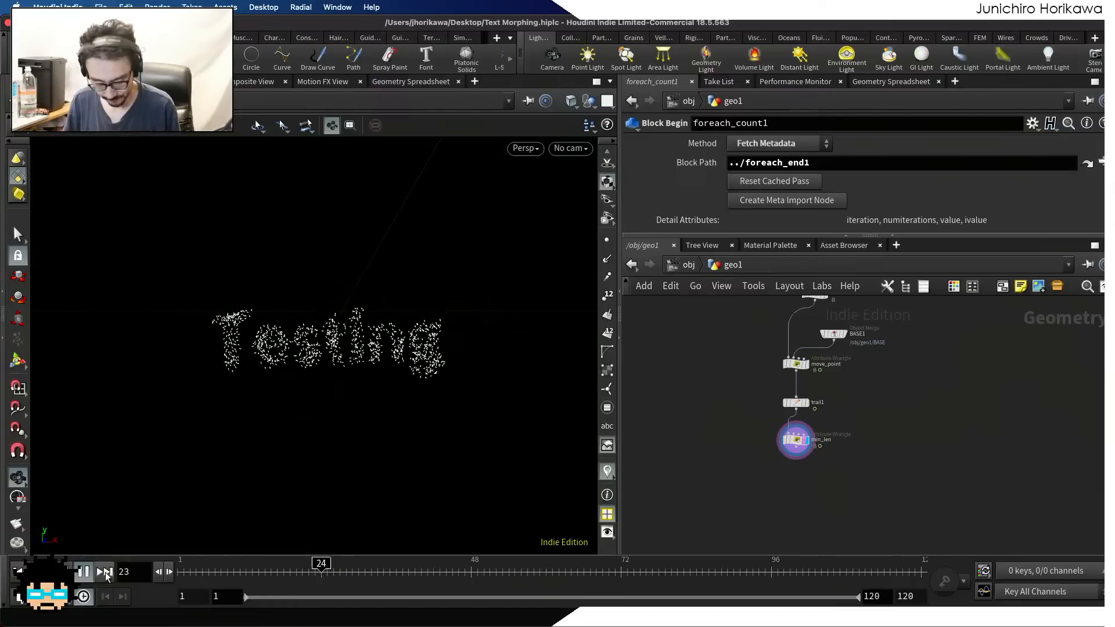
pyautogui.hotkey('ctrl', 's')
# Delete the unconnected node beside the chain below the for-each block
pyautogui.scroll(-5, 750, 393)
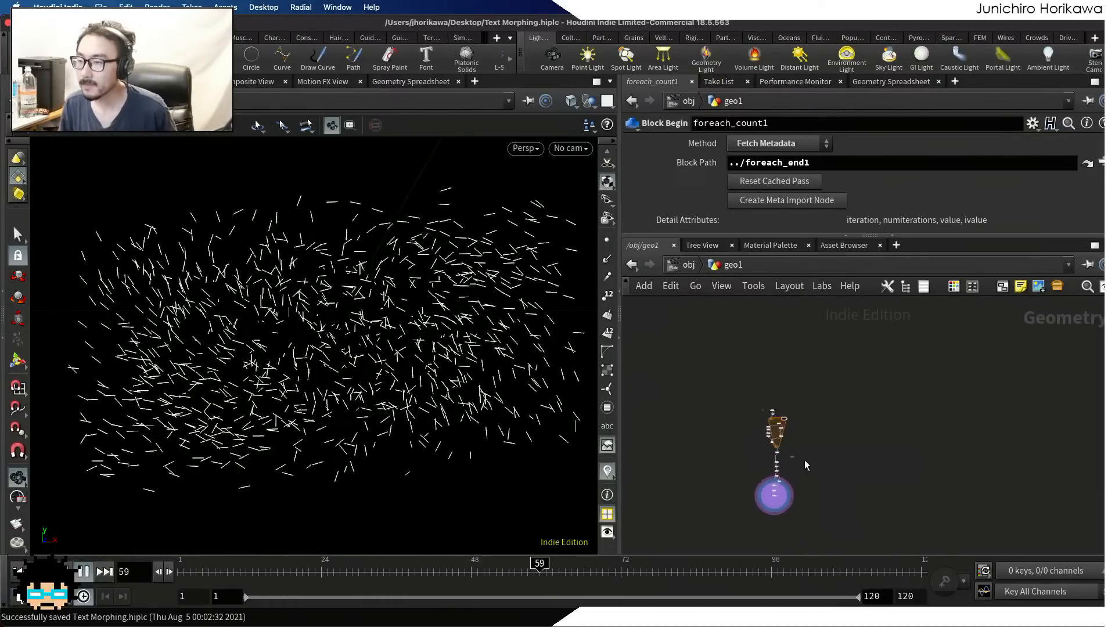
pyautogui.scroll(5, 802, 458)
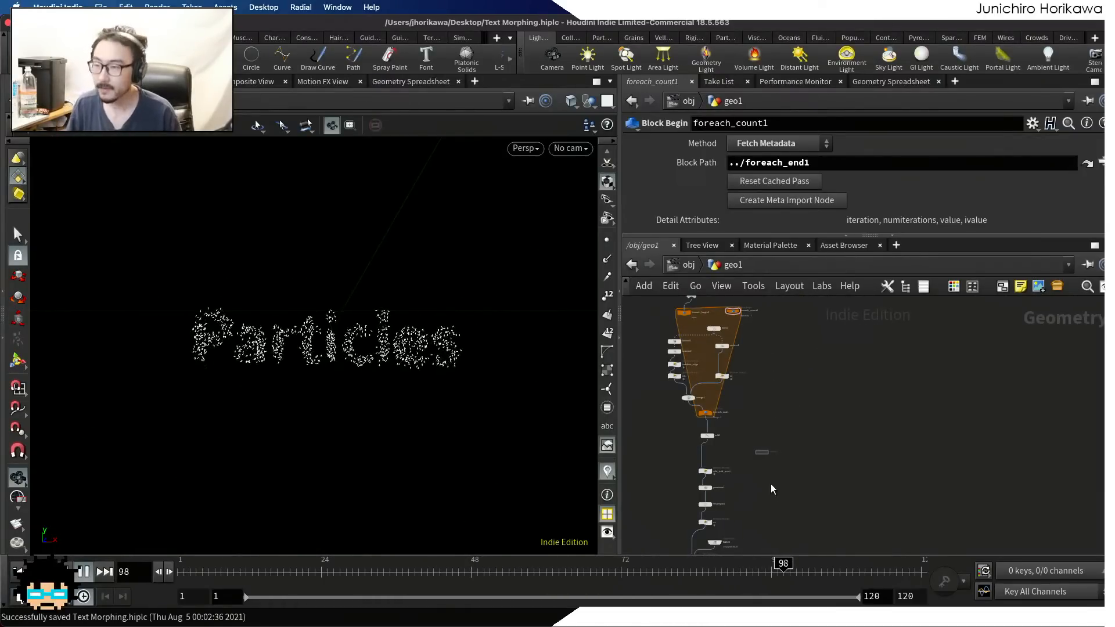
pyautogui.click(761, 452)
pyautogui.press('Delete')
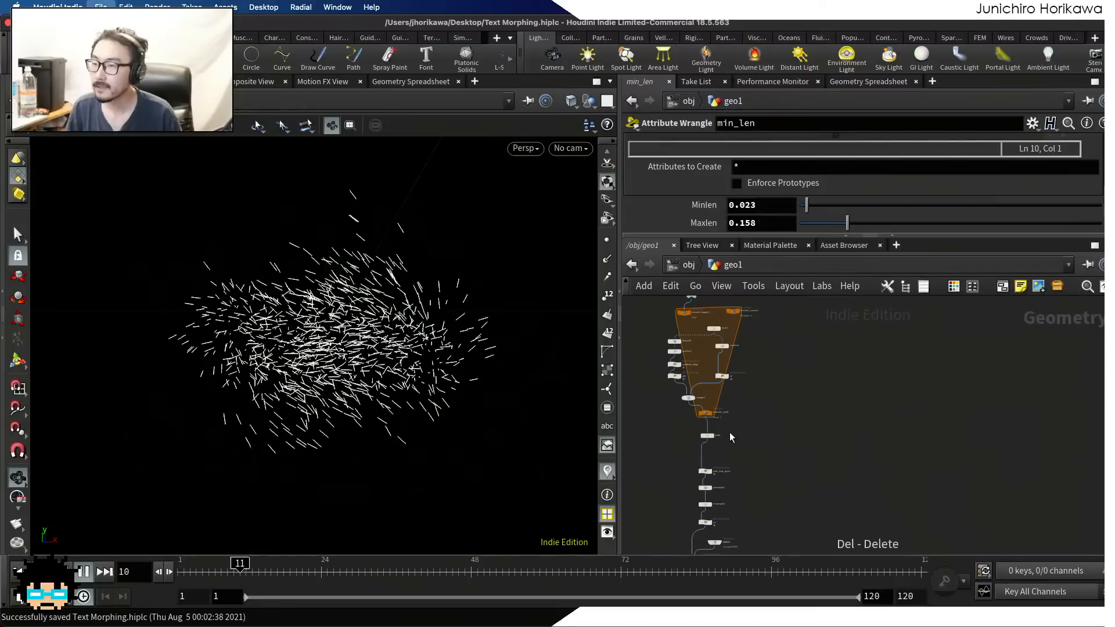
# Stop playback and scrub through frames 34, 82 and 56 to examine how the particles morph between the words
pyautogui.scroll(5, 749, 434)
pyautogui.moveTo(782, 419)
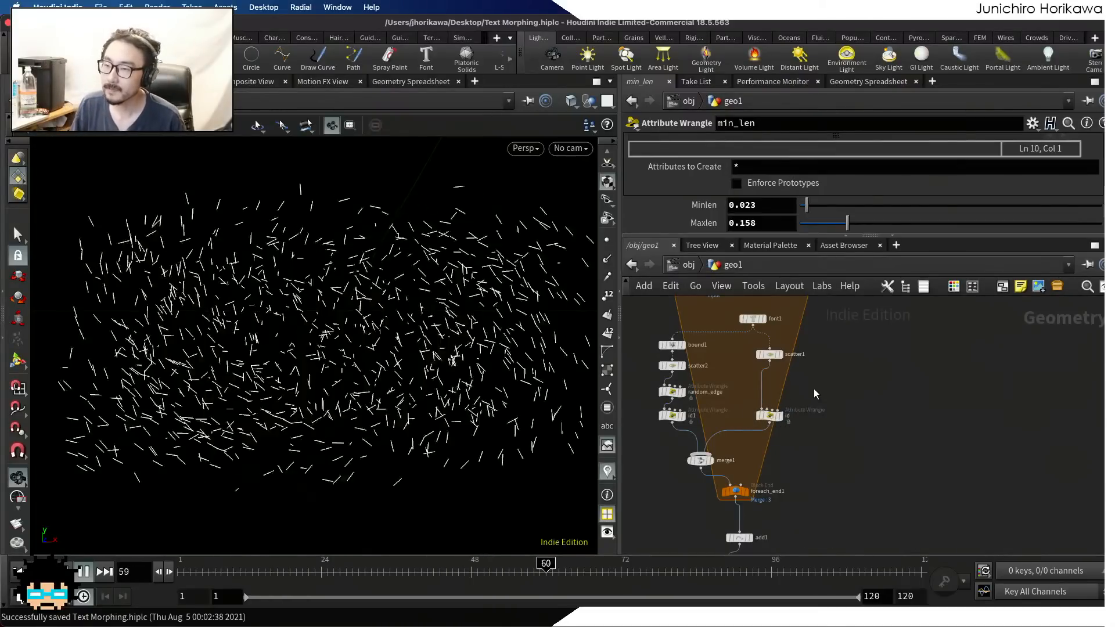
pyautogui.scroll(5, 777, 310)
pyautogui.moveTo(203, 574)
pyautogui.mouseDown()
pyautogui.moveTo(174, 569)
pyautogui.moveTo(383, 563)
pyautogui.mouseUp()
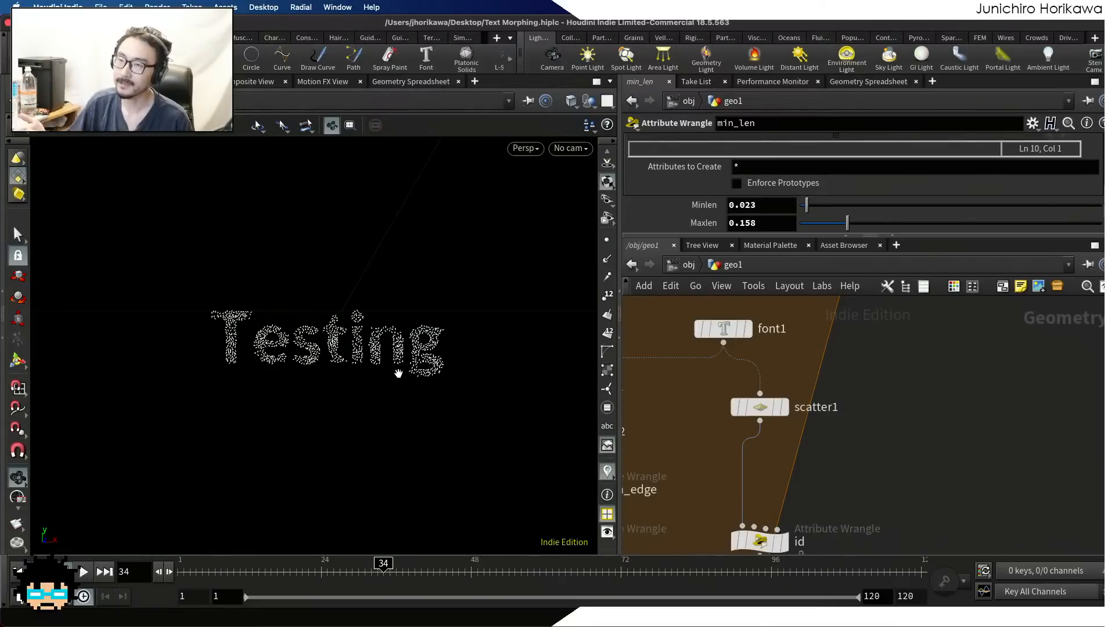
pyautogui.moveTo(383, 563); pyautogui.dragTo(682, 562)
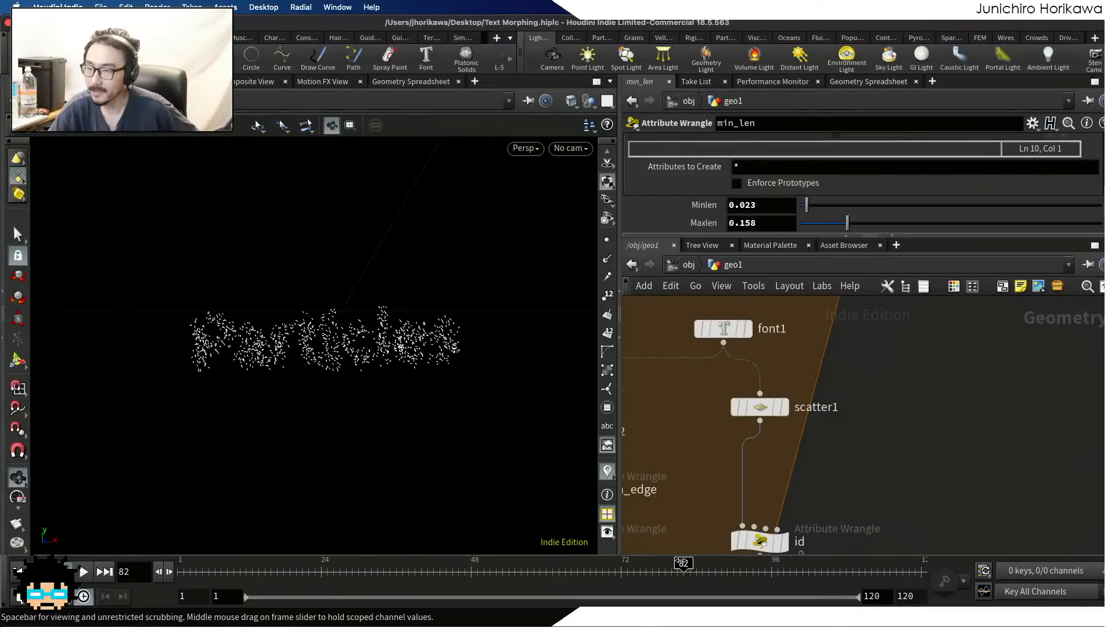
pyautogui.moveTo(682, 566)
pyautogui.mouseDown()
pyautogui.moveTo(667, 568)
pyautogui.moveTo(808, 579)
pyautogui.moveTo(203, 586)
pyautogui.moveTo(191, 598)
pyautogui.moveTo(318, 614)
pyautogui.moveTo(186, 581)
pyautogui.moveTo(816, 579)
pyautogui.moveTo(249, 579)
pyautogui.moveTo(135, 597)
pyautogui.moveTo(354, 572)
pyautogui.moveTo(773, 568)
pyautogui.moveTo(478, 570)
pyautogui.moveTo(520, 570)
pyautogui.mouseUp()
# Replace the texts on the CONTROLLER node with the single word "Houdini" and save the scene
pyautogui.scroll(-10, 994, 421)
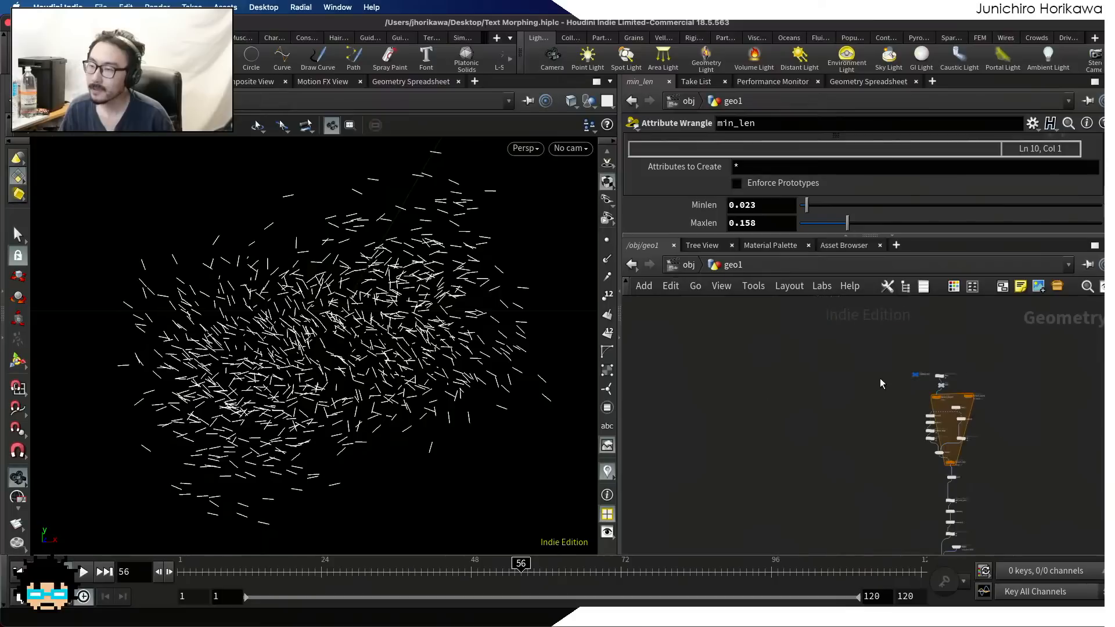
pyautogui.scroll(8, 901, 381)
pyautogui.moveTo(909, 428); pyautogui.dragTo(840, 355)
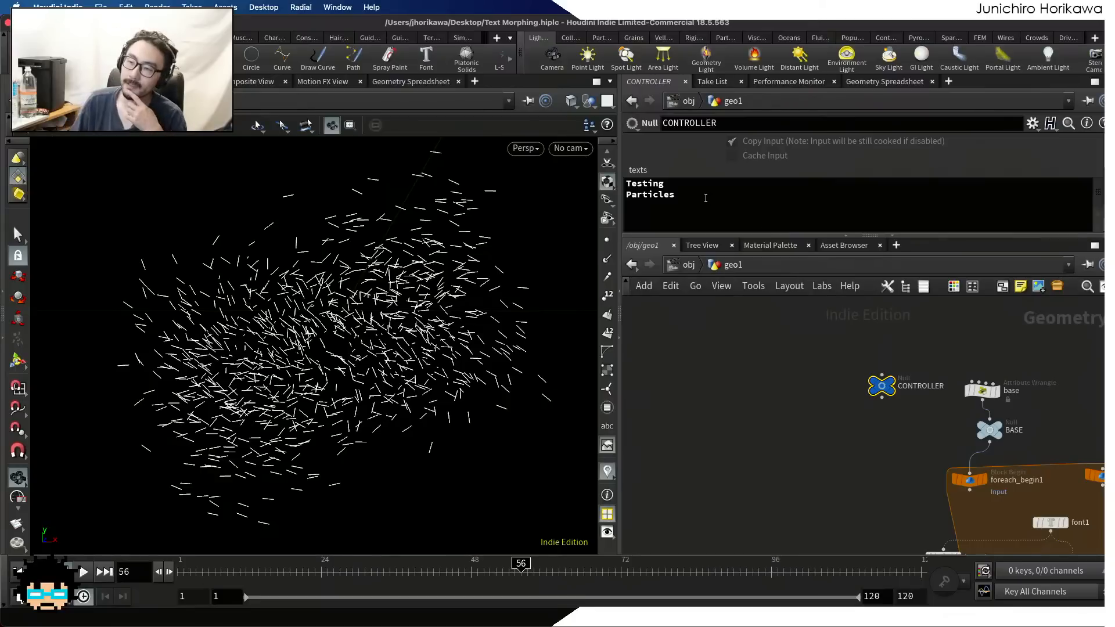
pyautogui.moveTo(705, 198); pyautogui.dragTo(544, 169)
pyautogui.write('Houdini')
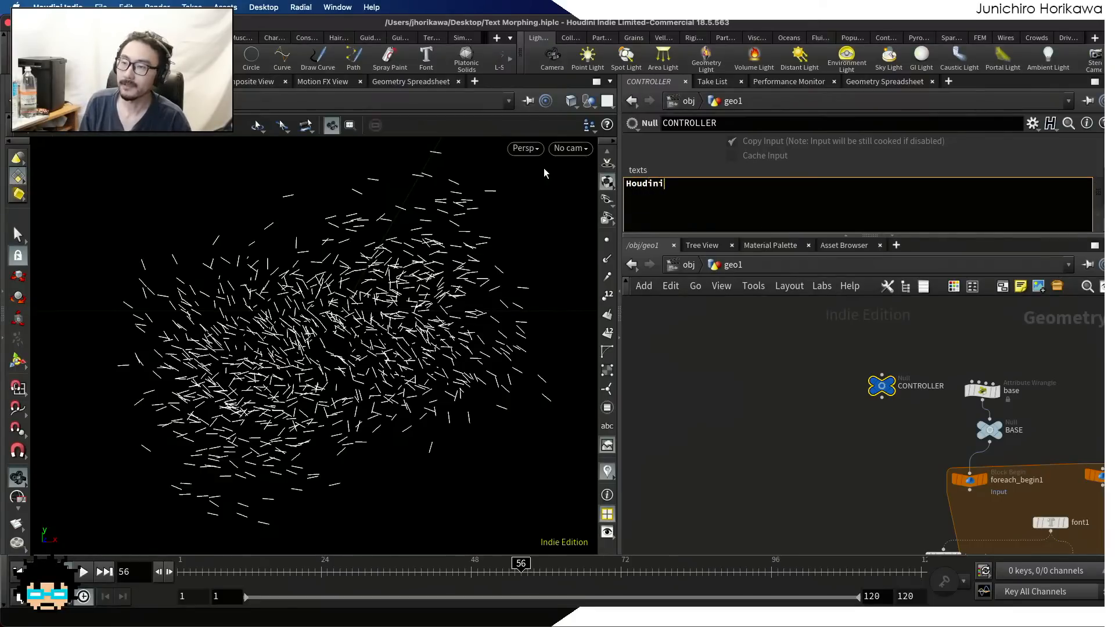
pyautogui.press('Return')
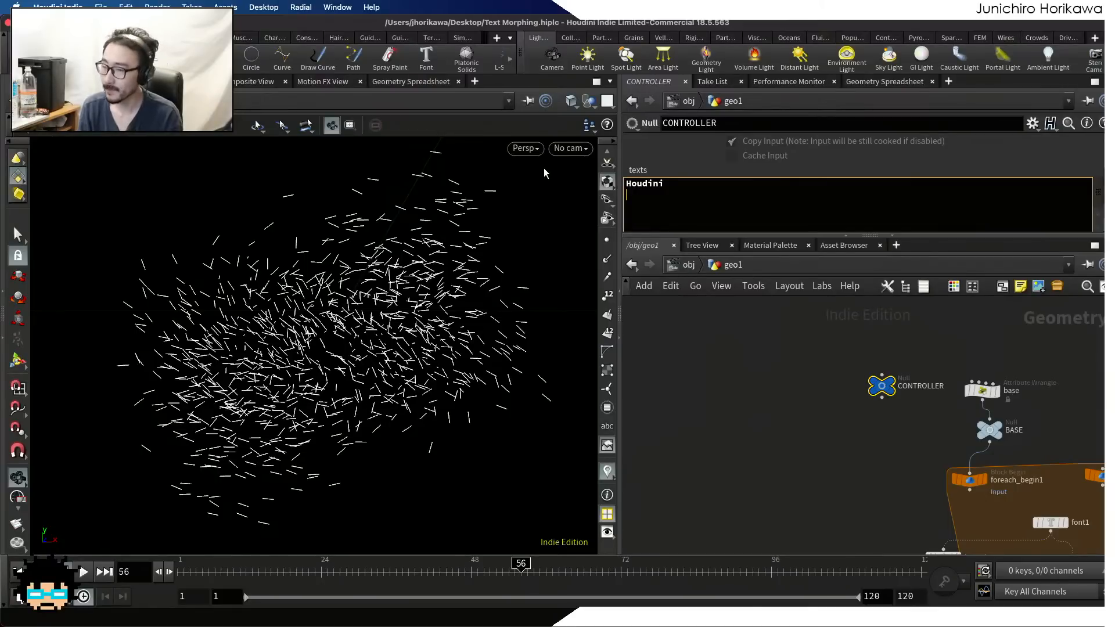
pyautogui.click(716, 400)
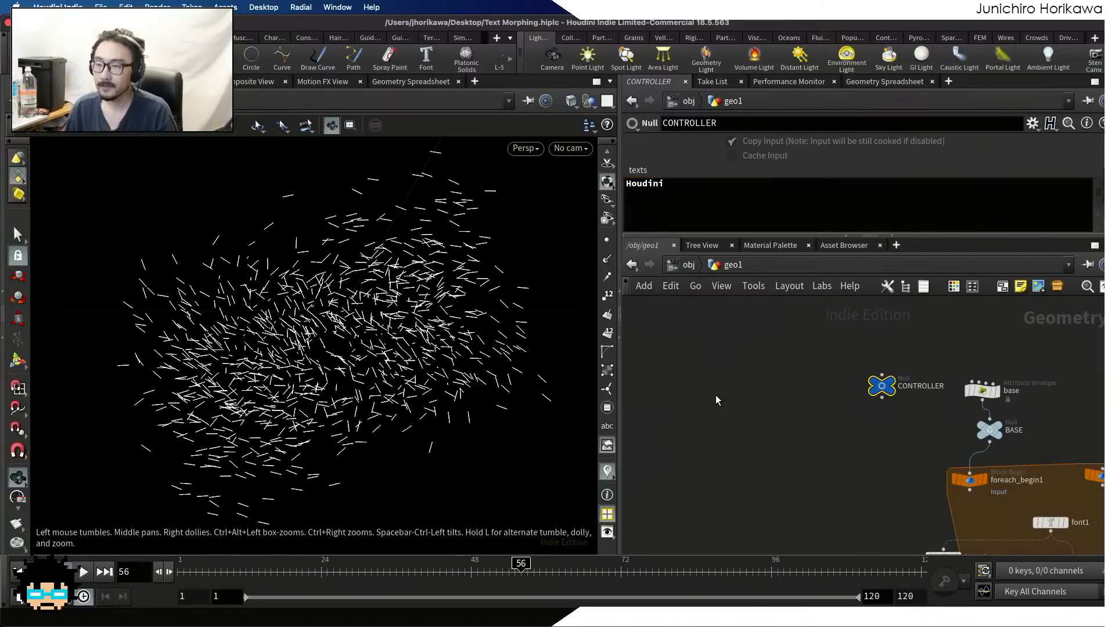
pyautogui.scroll(-2, 715, 395)
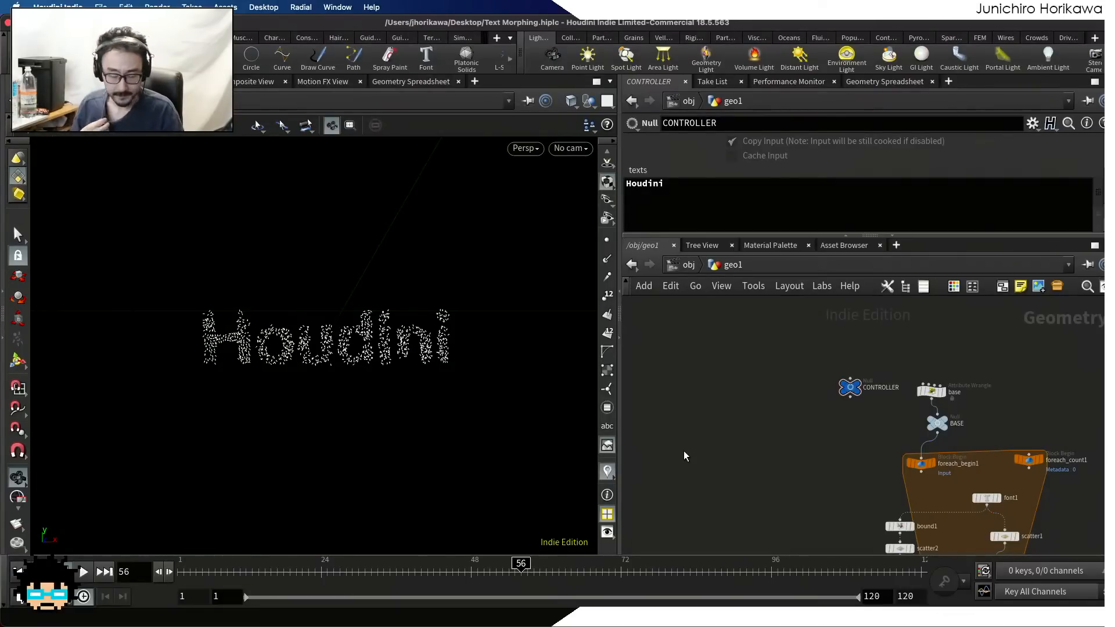
pyautogui.press('super+s')
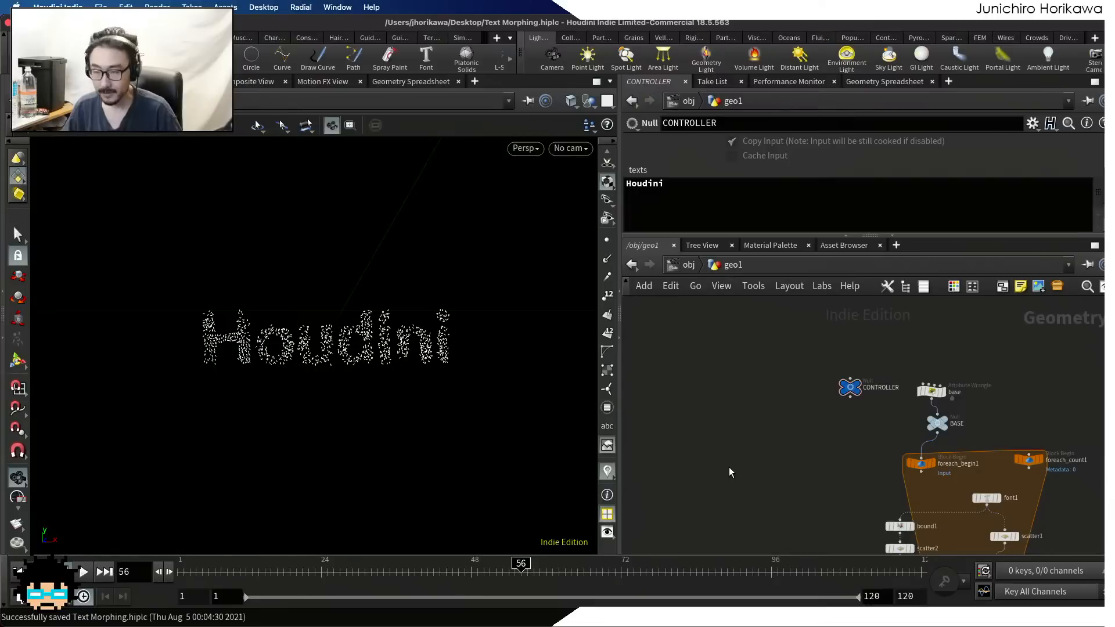
# Tidy the network by lining up the BASE null and the foreach_begin1 node beneath the base wrangle
pyautogui.scroll(-7, 740, 447)
pyautogui.moveTo(750, 489); pyautogui.dragTo(747, 434, button='middle')
pyautogui.scroll(4, 747, 434)
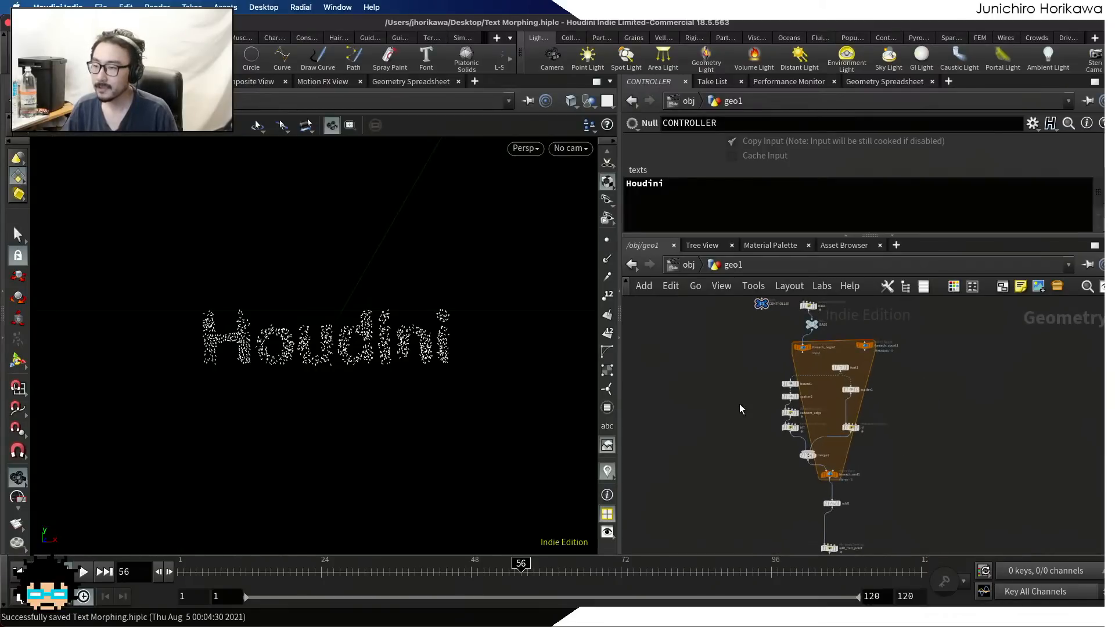
pyautogui.scroll(4, 769, 402)
pyautogui.scroll(3, 790, 394)
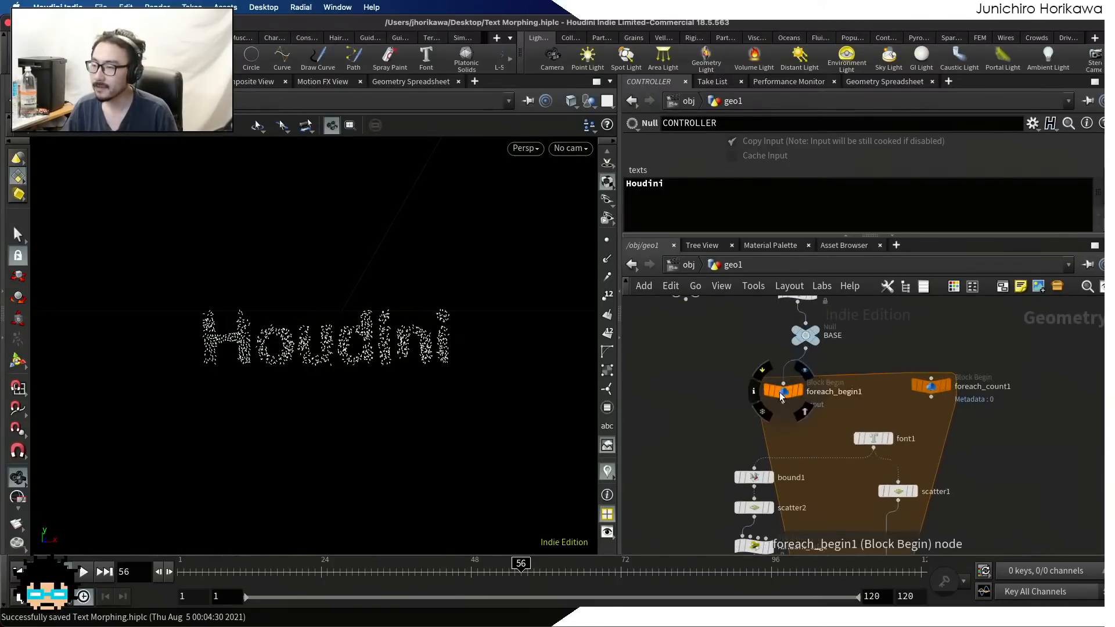
pyautogui.moveTo(780, 391); pyautogui.dragTo(802, 387)
pyautogui.scroll(1, 805, 342)
pyautogui.moveTo(806, 340); pyautogui.dragTo(797, 339)
pyautogui.scroll(1, 813, 339)
pyautogui.moveTo(813, 339); pyautogui.dragTo(811, 371, button='middle')
pyautogui.moveTo(798, 366); pyautogui.dragTo(799, 363)
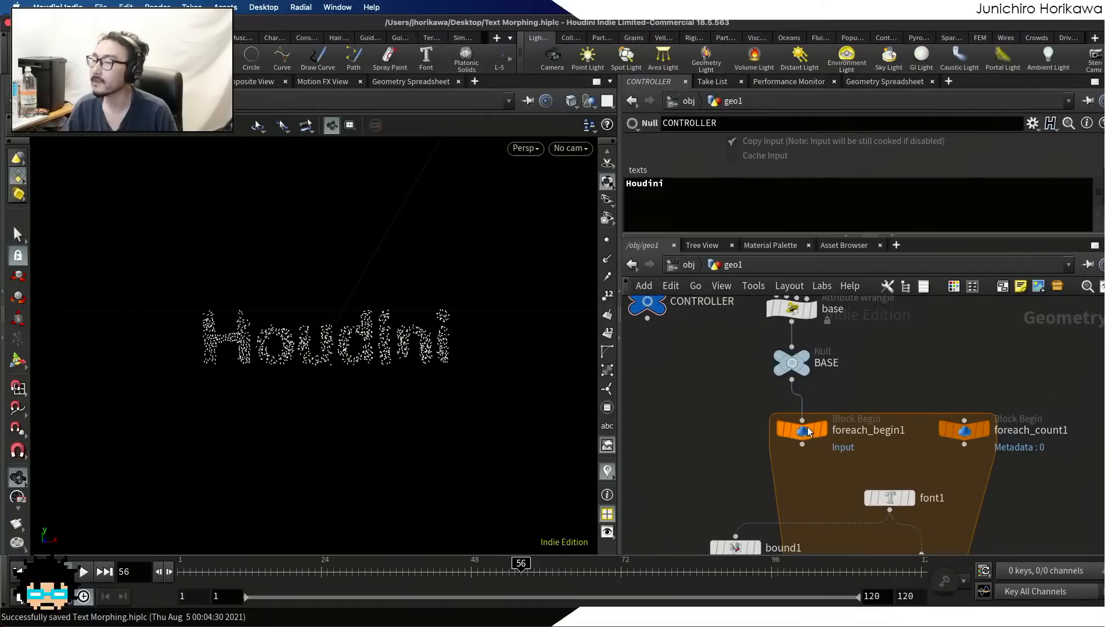
pyautogui.moveTo(805, 430); pyautogui.dragTo(802, 420)
pyautogui.scroll(-5, 842, 378)
pyautogui.scroll(1, 834, 386)
# Select the foreach_begin1 node and examine the for-each block and the node chain below it
pyautogui.click(836, 391)
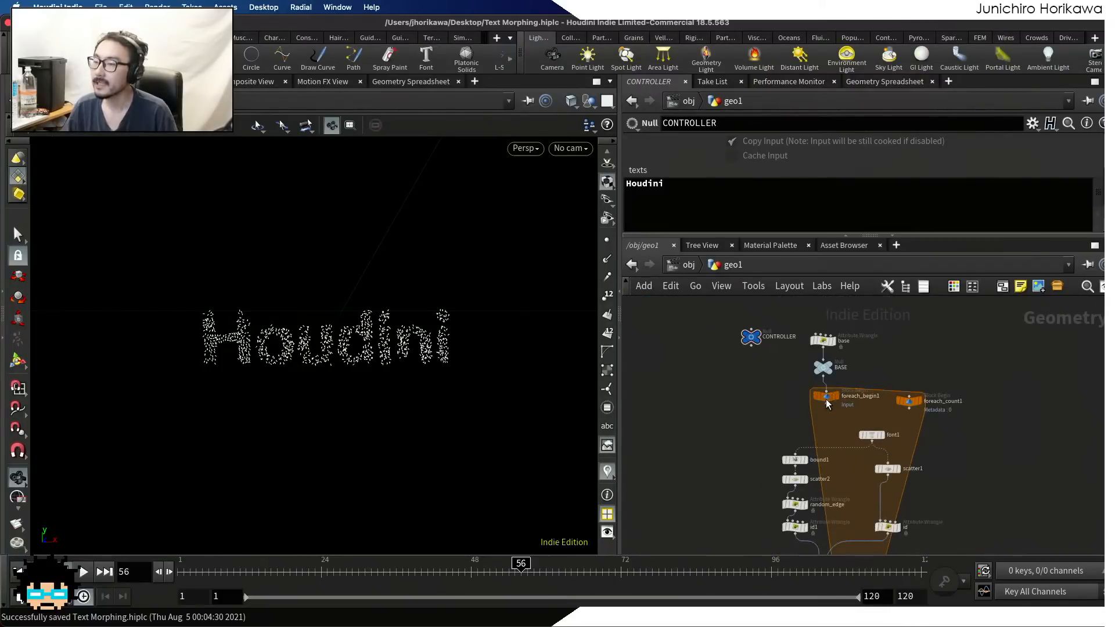
pyautogui.scroll(1, 829, 421)
pyautogui.moveTo(840, 464); pyautogui.dragTo(831, 382, button='middle')
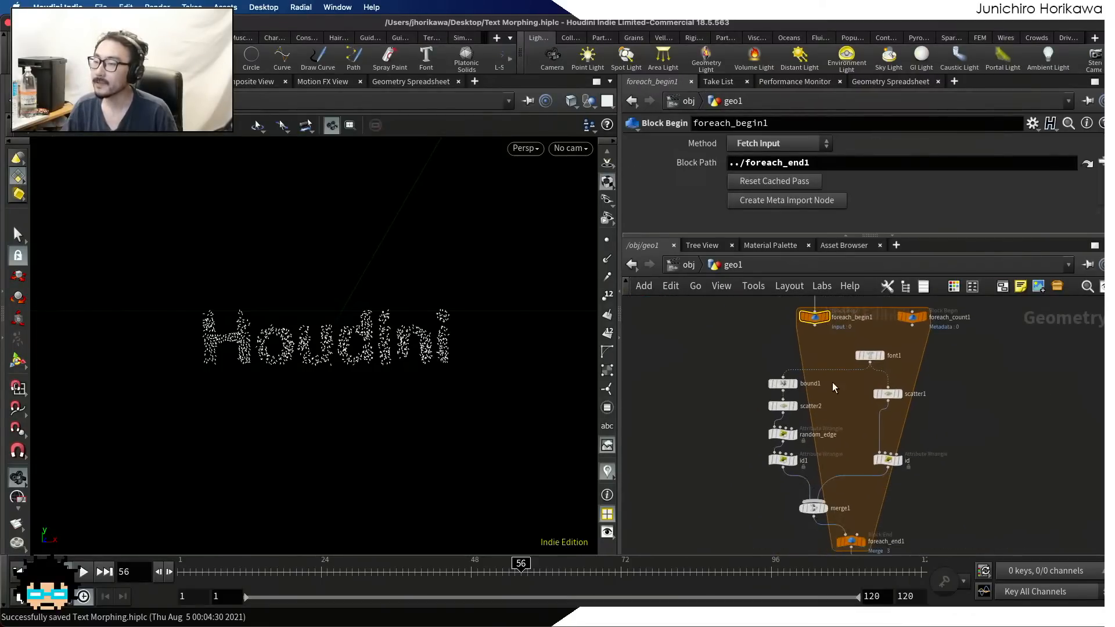
pyautogui.scroll(-5, 831, 382)
pyautogui.scroll(3, 846, 439)
pyautogui.moveTo(879, 443); pyautogui.dragTo(840, 376, button='middle')
pyautogui.scroll(-5, 841, 424)
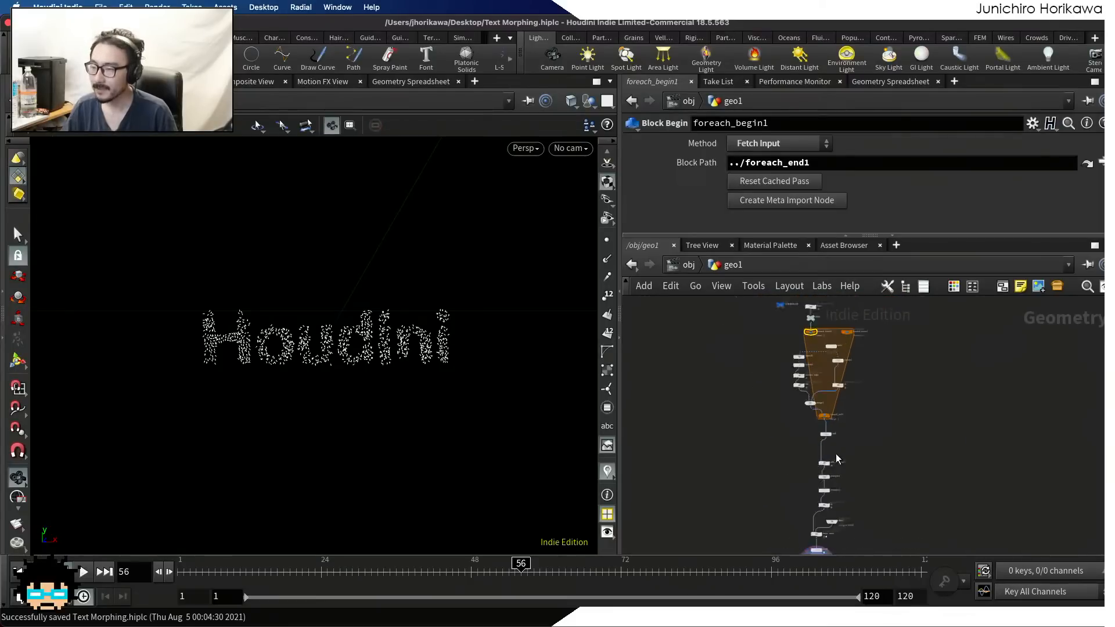
# Examine the node chain from the for-each block down to the trail and min_len nodes at its end
pyautogui.scroll(1, 836, 456)
pyautogui.moveTo(835, 455); pyautogui.dragTo(843, 298, button='middle')
pyautogui.scroll(5, 835, 442)
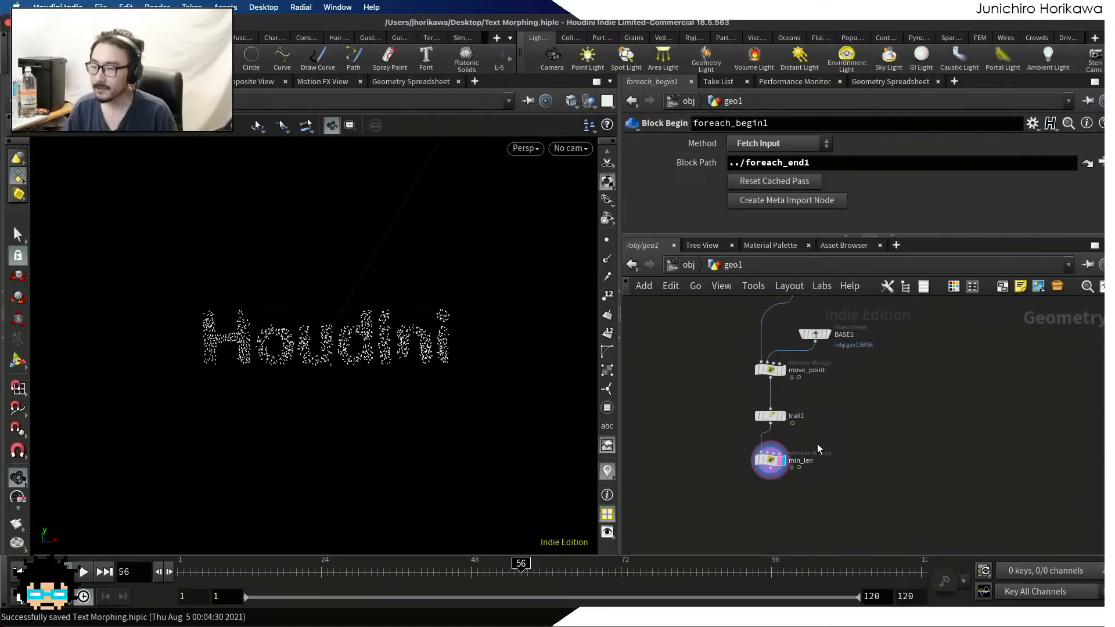
pyautogui.scroll(2, 813, 447)
pyautogui.scroll(3, 768, 491)
pyautogui.moveTo(767, 496); pyautogui.dragTo(772, 460)
pyautogui.scroll(-8, 813, 457)
pyautogui.moveTo(825, 336); pyautogui.dragTo(819, 427, button='middle')
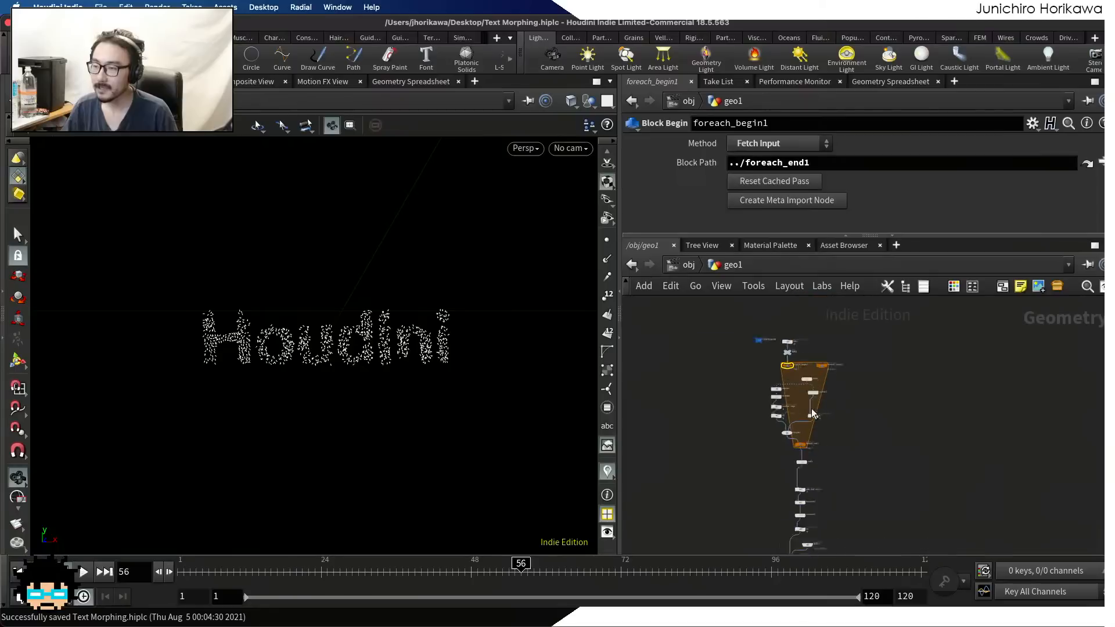
pyautogui.scroll(8, 831, 408)
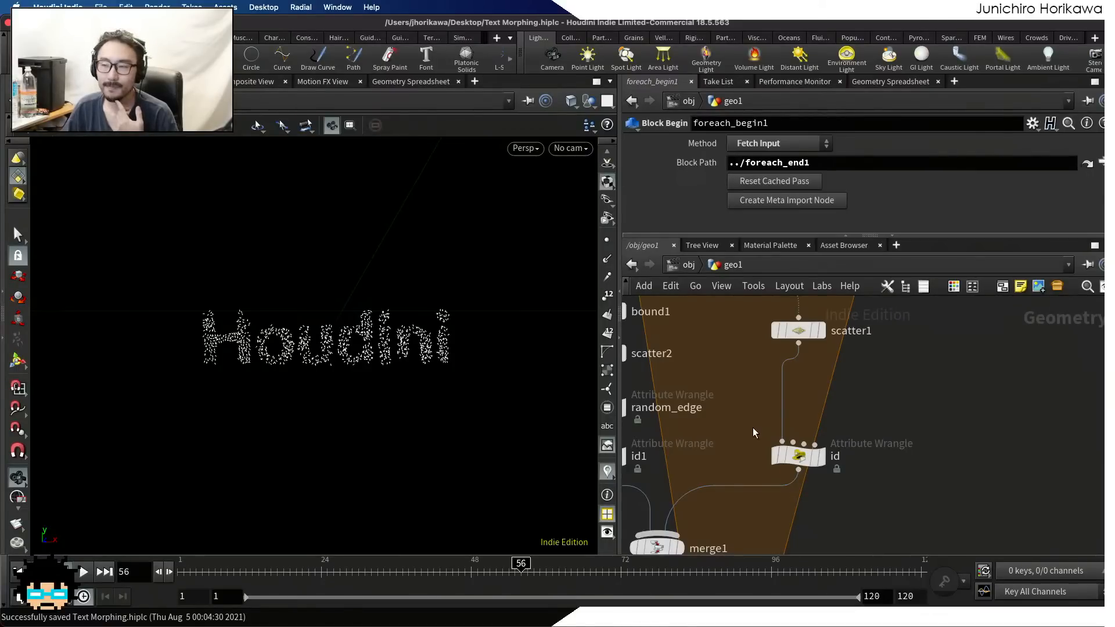
# Display the solid text of the font1 node in the viewport instead of the final particle result
pyautogui.scroll(-2, 913, 417)
pyautogui.moveTo(896, 403); pyautogui.dragTo(885, 435, button='middle')
pyautogui.scroll(5, 825, 343)
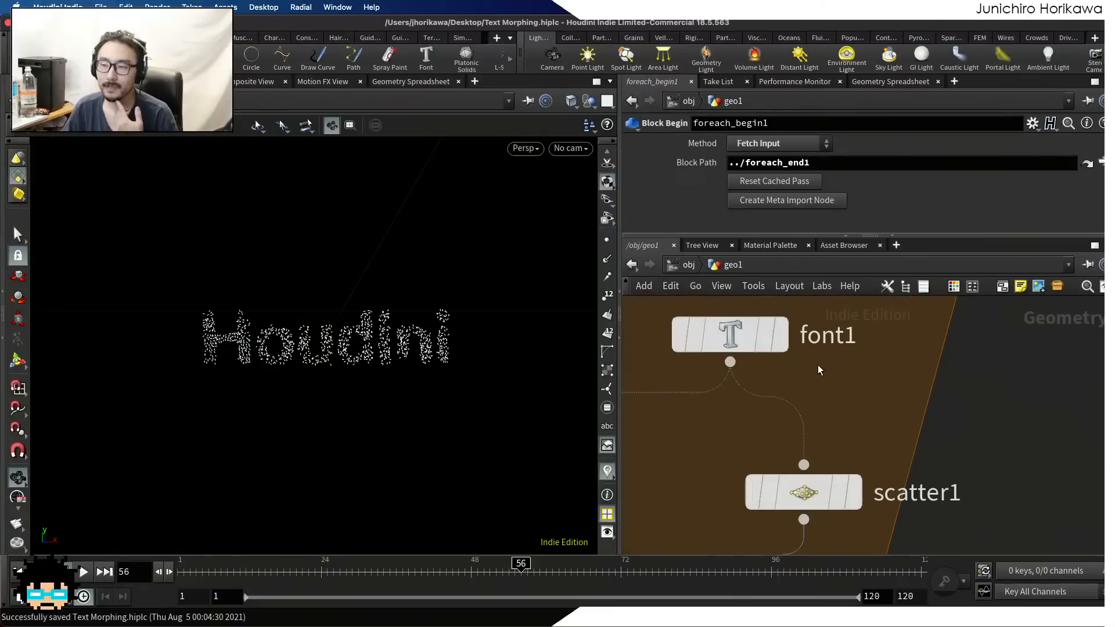
pyautogui.click(781, 336)
pyautogui.scroll(-5, 850, 368)
# Go up to the object level, reposition geo1 and place a duplicate of it beside the original
pyautogui.press('u')
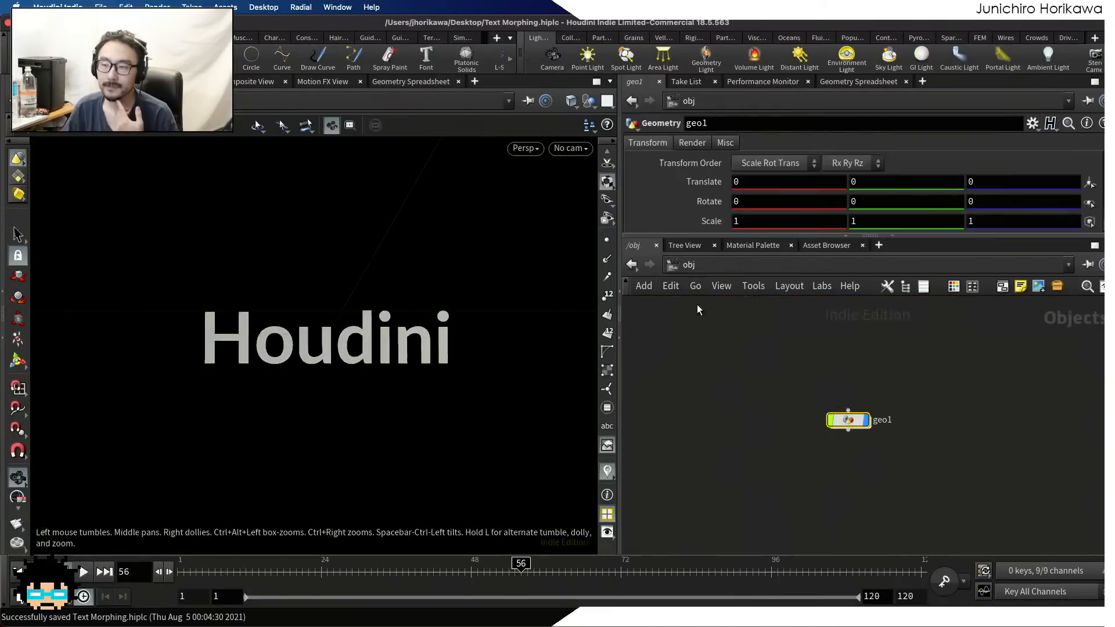
pyautogui.moveTo(848, 422); pyautogui.dragTo(766, 436, button='middle')
pyautogui.scroll(1, 766, 435)
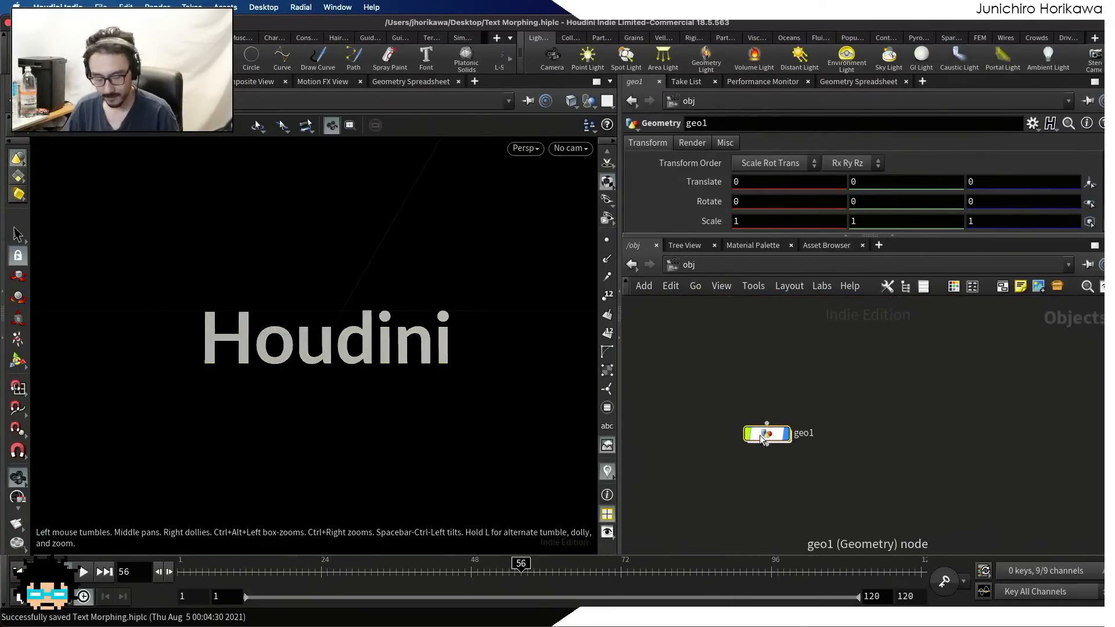
pyautogui.keyDown('alt'); pyautogui.moveTo(766, 435); pyautogui.dragTo(861, 445); pyautogui.keyUp('alt')
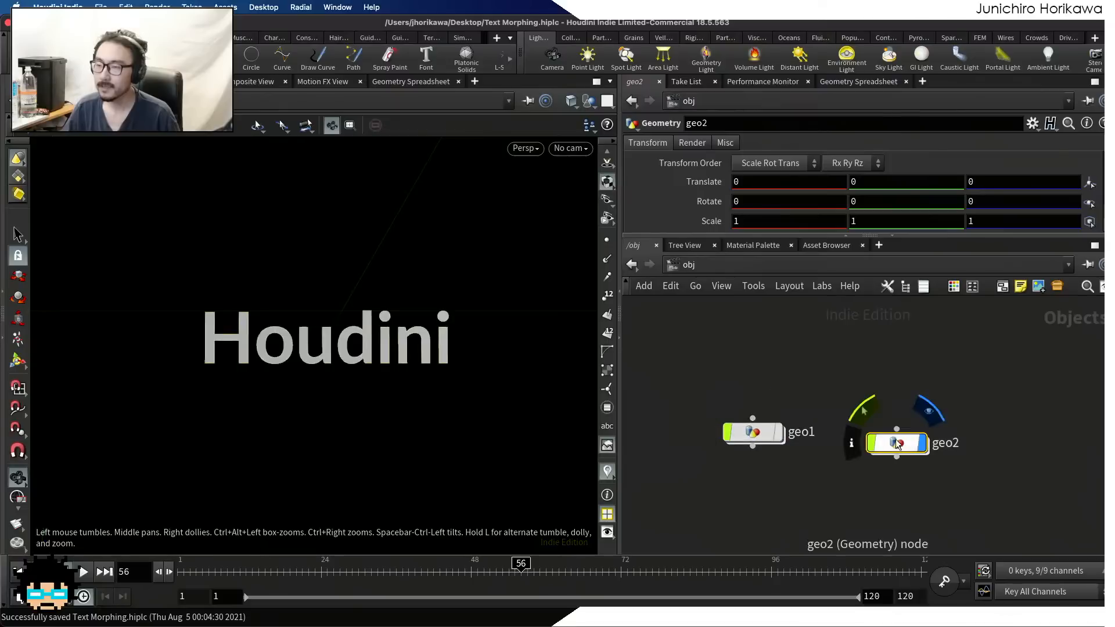
# Enter the duplicated geo2 object's network and select the font1 node inside the for-each block
pyautogui.doubleClick(869, 447)
pyautogui.scroll(-4, 869, 450)
pyautogui.moveTo(894, 443); pyautogui.dragTo(855, 513, button='middle')
pyautogui.scroll(10, 830, 456)
pyautogui.moveTo(962, 542); pyautogui.dragTo(853, 450, button='middle')
pyautogui.scroll(4, 854, 450)
pyautogui.scroll(-5, 862, 424)
pyautogui.scroll(5, 856, 430)
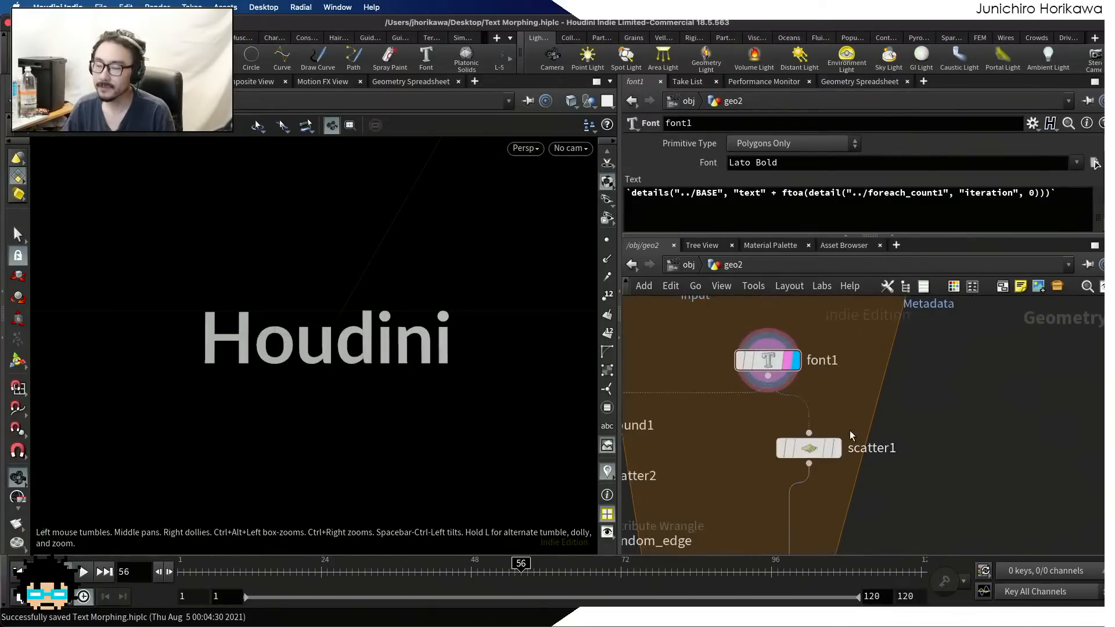
pyautogui.click(767, 364)
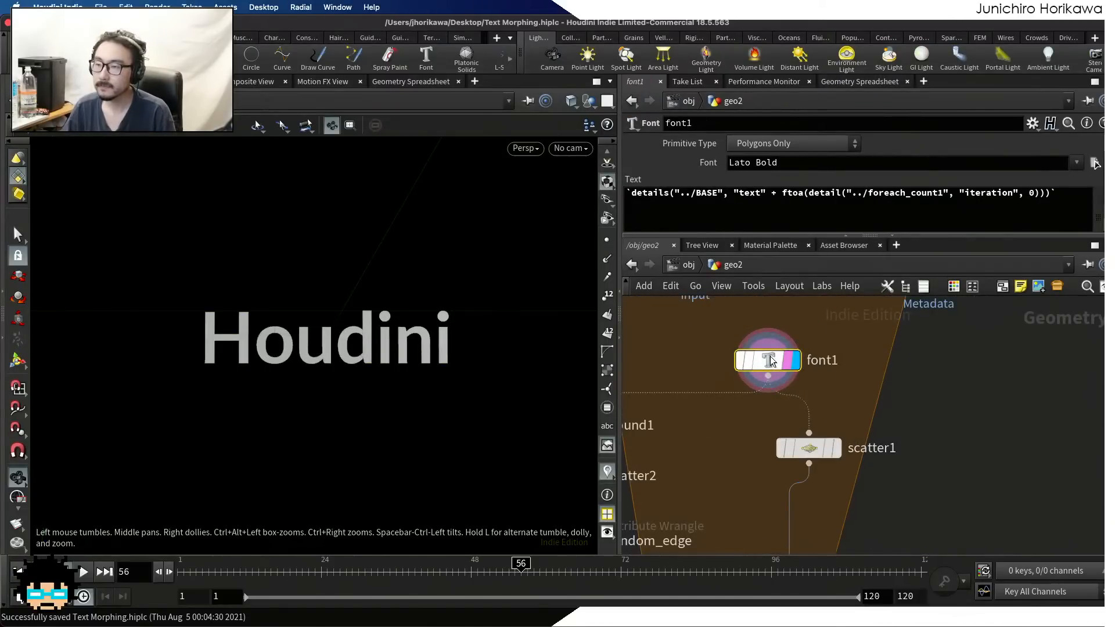
# Examine the solid "Houdini" text up close and the nodes surrounding font1 in the for-each block
pyautogui.moveTo(765, 363); pyautogui.dragTo(766, 428, button='middle')
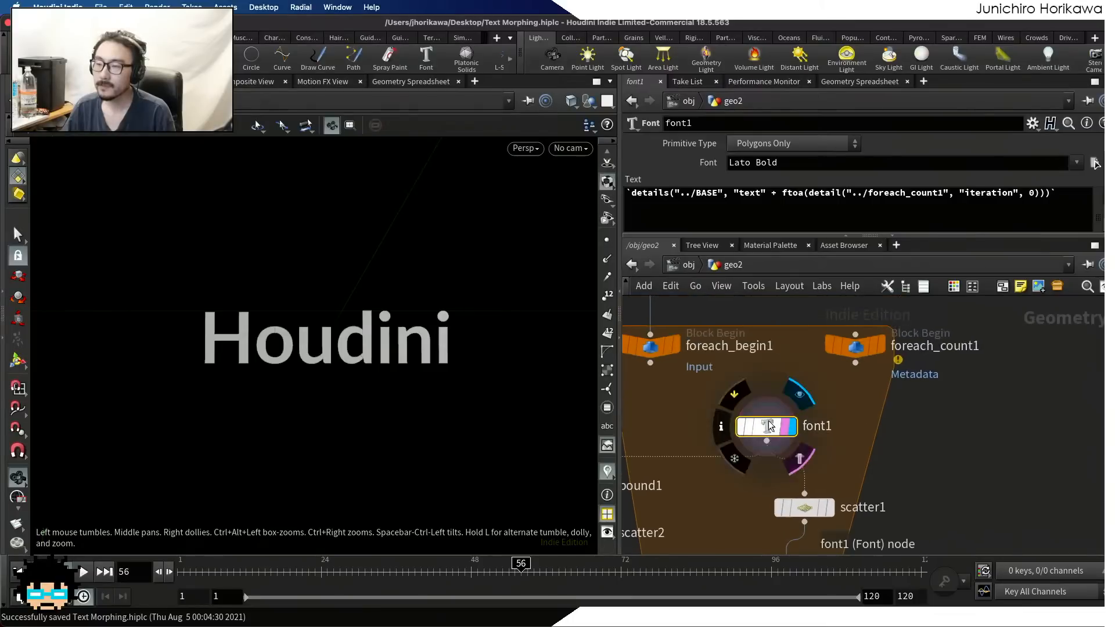
pyautogui.scroll(5, 388, 318)
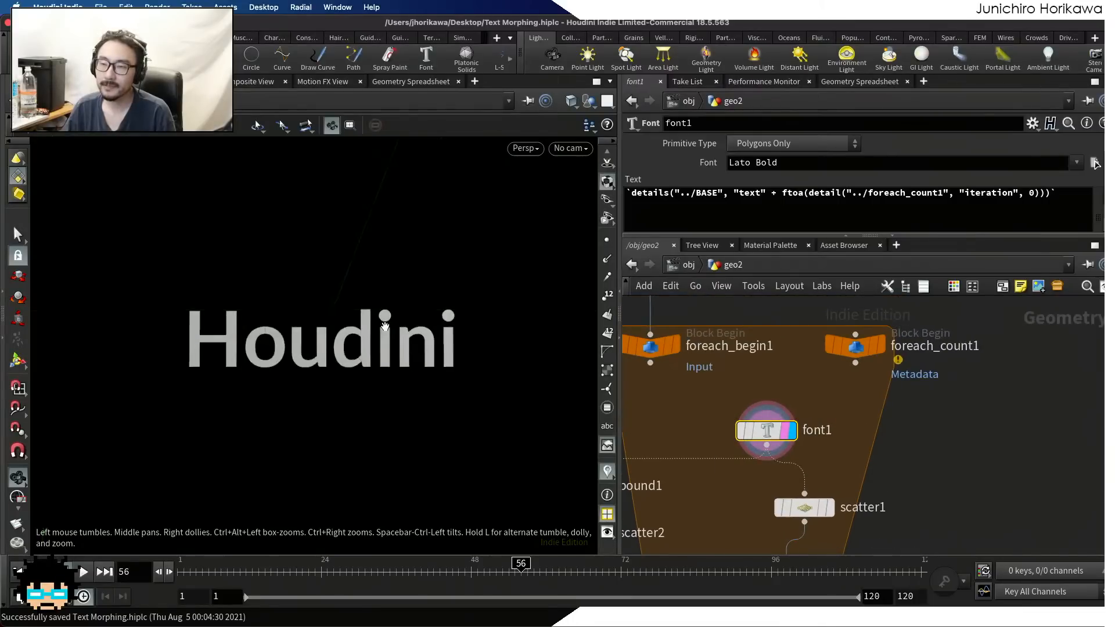
pyautogui.scroll(-1, 387, 311)
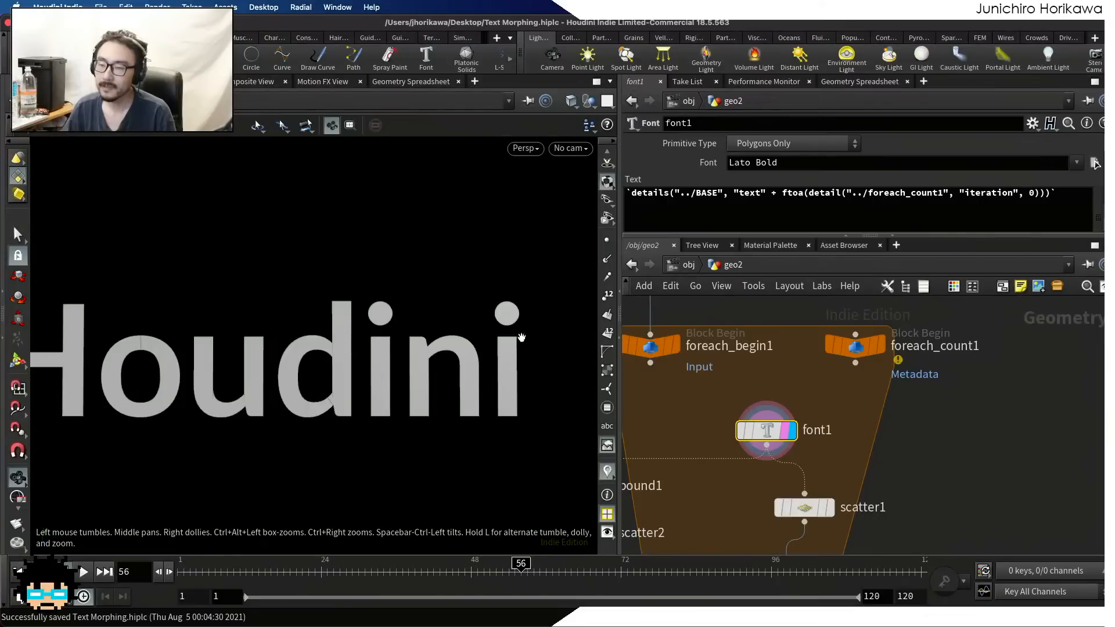
pyautogui.scroll(-3, 755, 438)
pyautogui.scroll(-4, 779, 438)
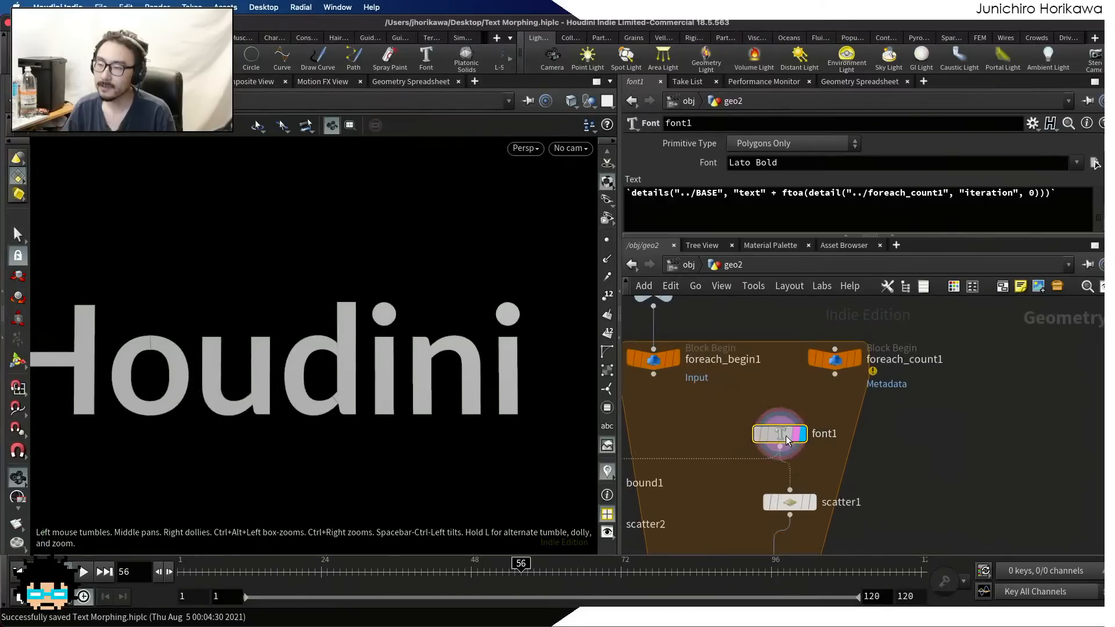
pyautogui.moveTo(868, 432); pyautogui.dragTo(715, 355)
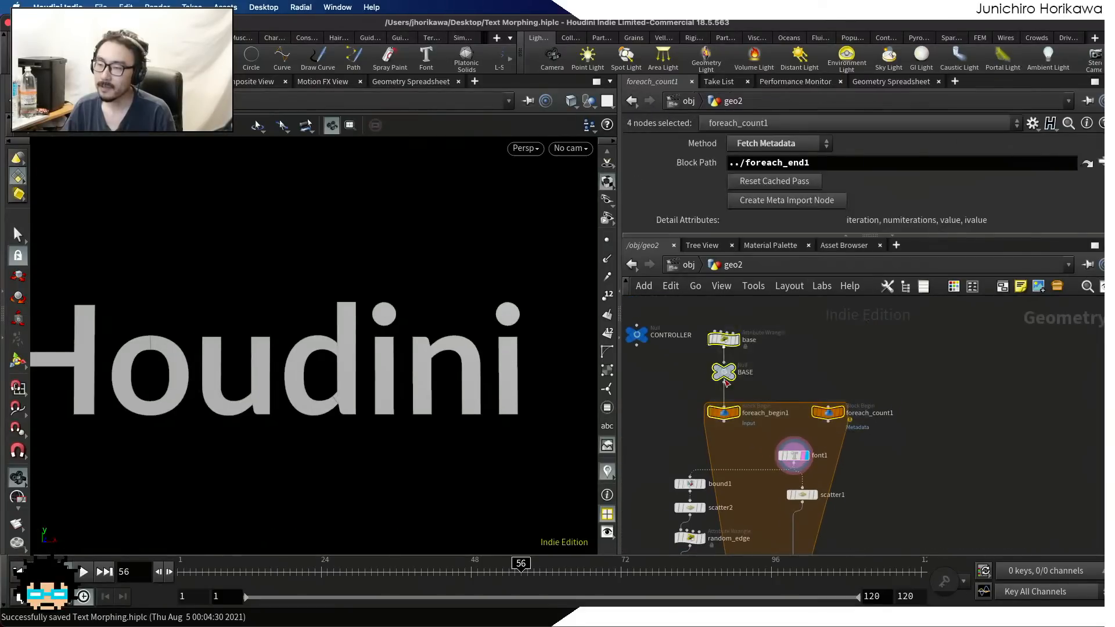
pyautogui.scroll(4, 812, 464)
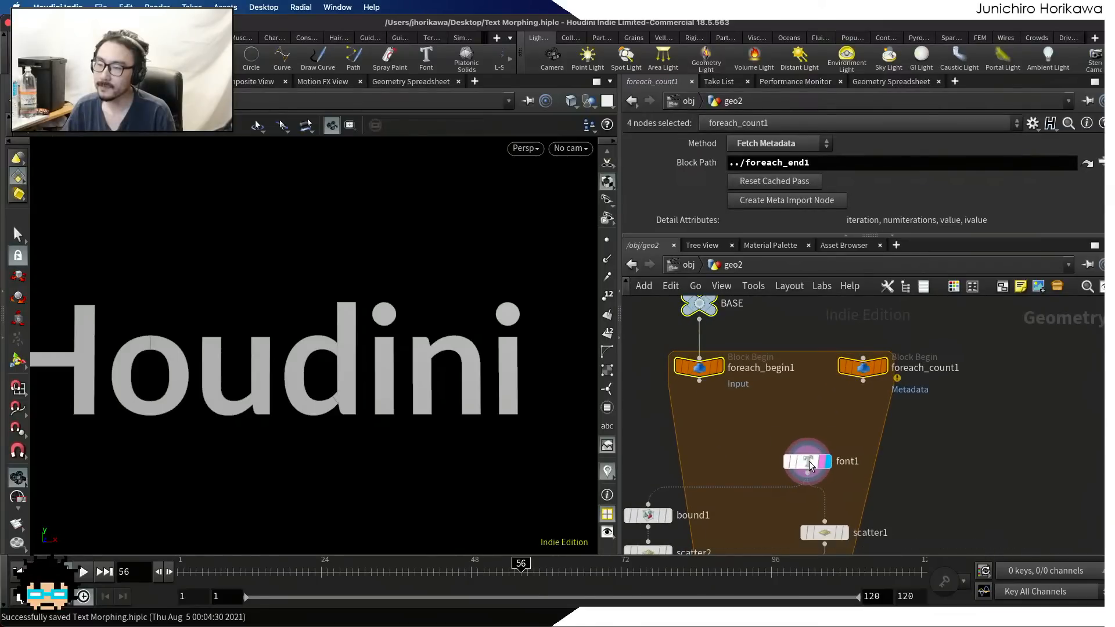
# Enlarge the parameter area for font1 and enable its Add Text Attributes option
pyautogui.click(811, 463)
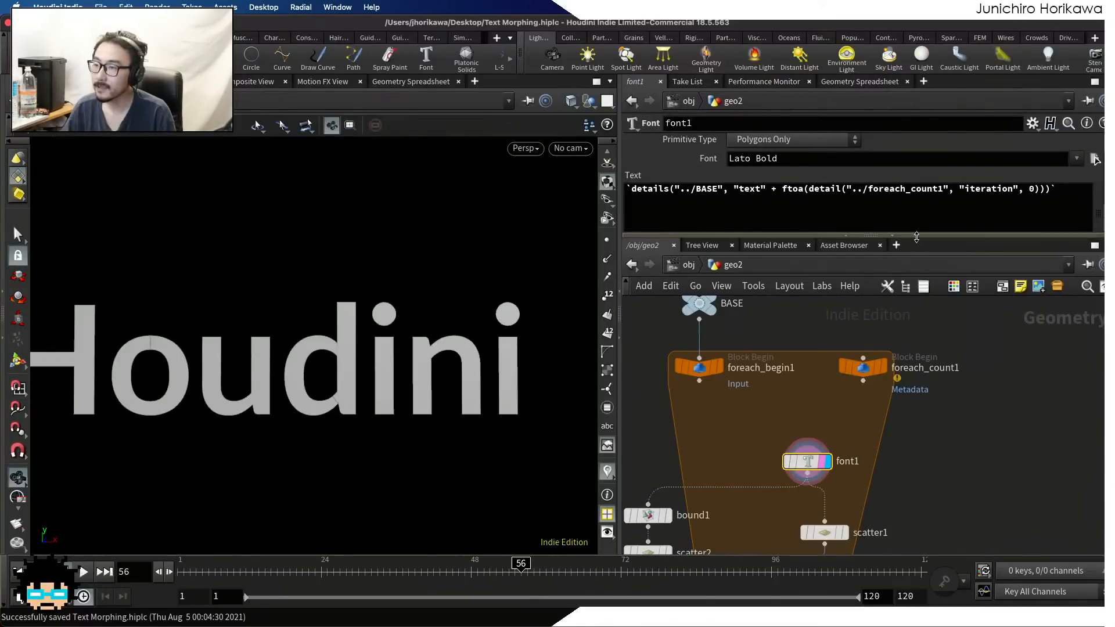
pyautogui.moveTo(921, 236); pyautogui.dragTo(922, 374)
pyautogui.scroll(-3, 903, 338)
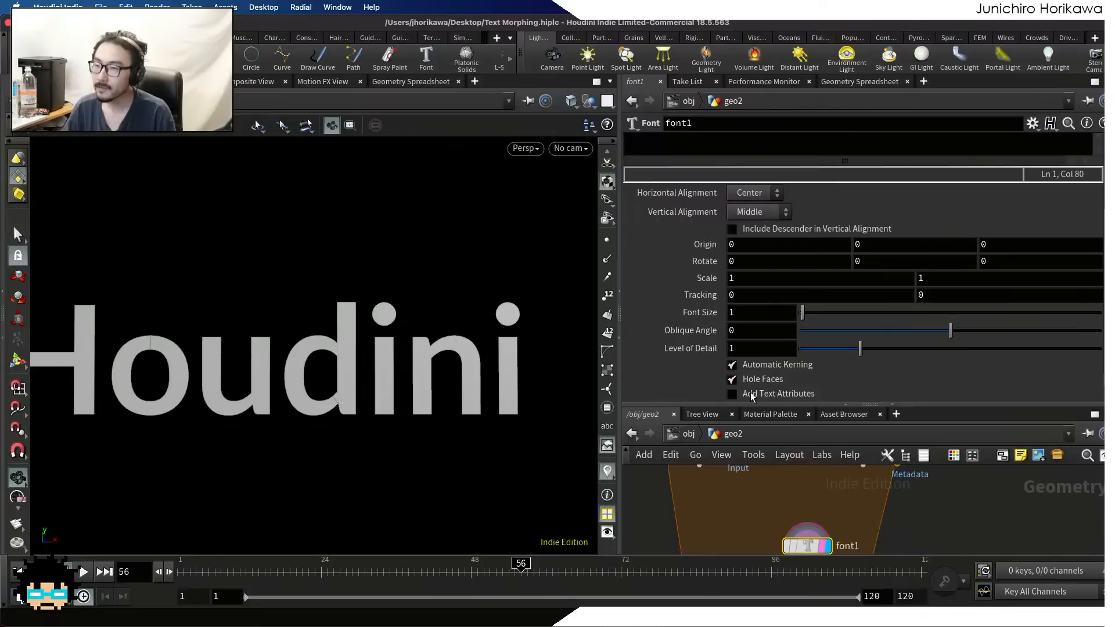
pyautogui.click(733, 395)
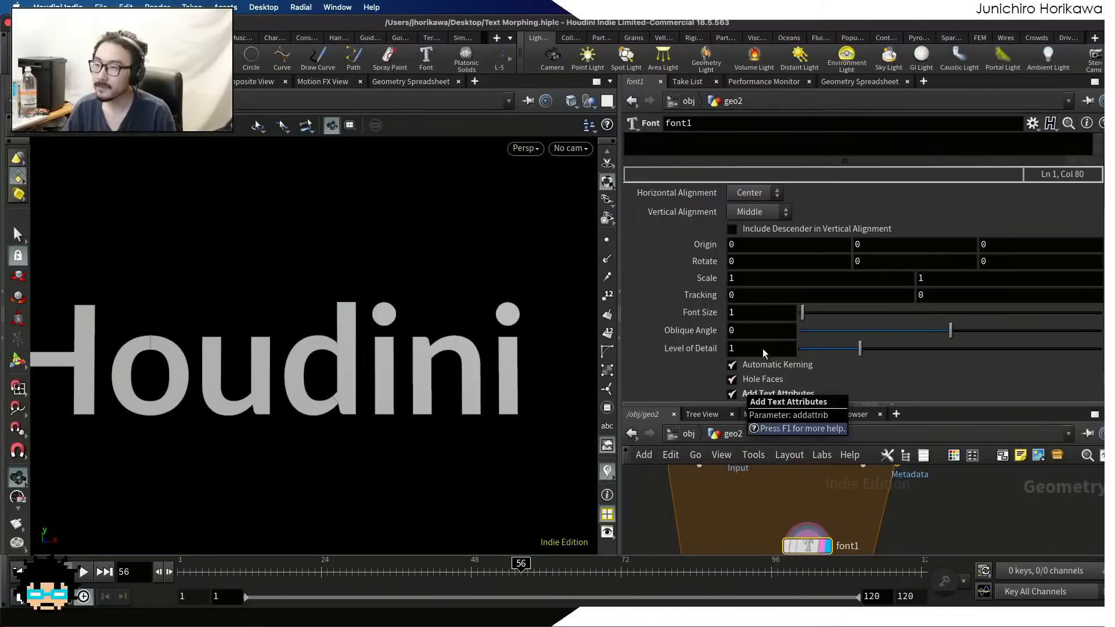
# Inspect the primitive attributes of font1 in the Geometry Spreadsheet and compare them with the displayed word
pyautogui.click(861, 81)
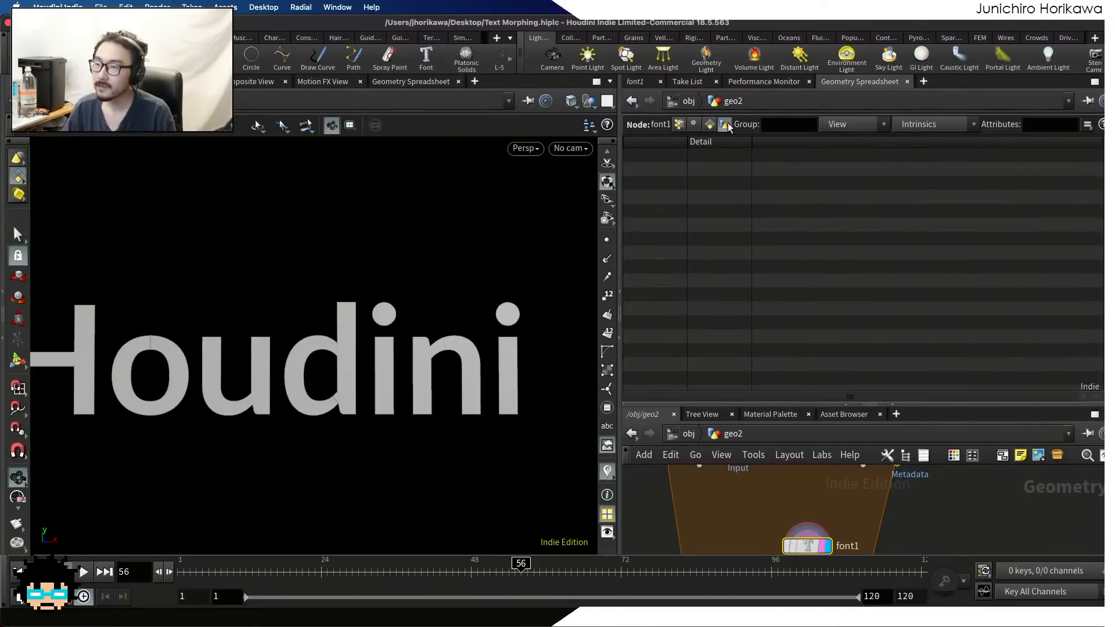
pyautogui.click(708, 125)
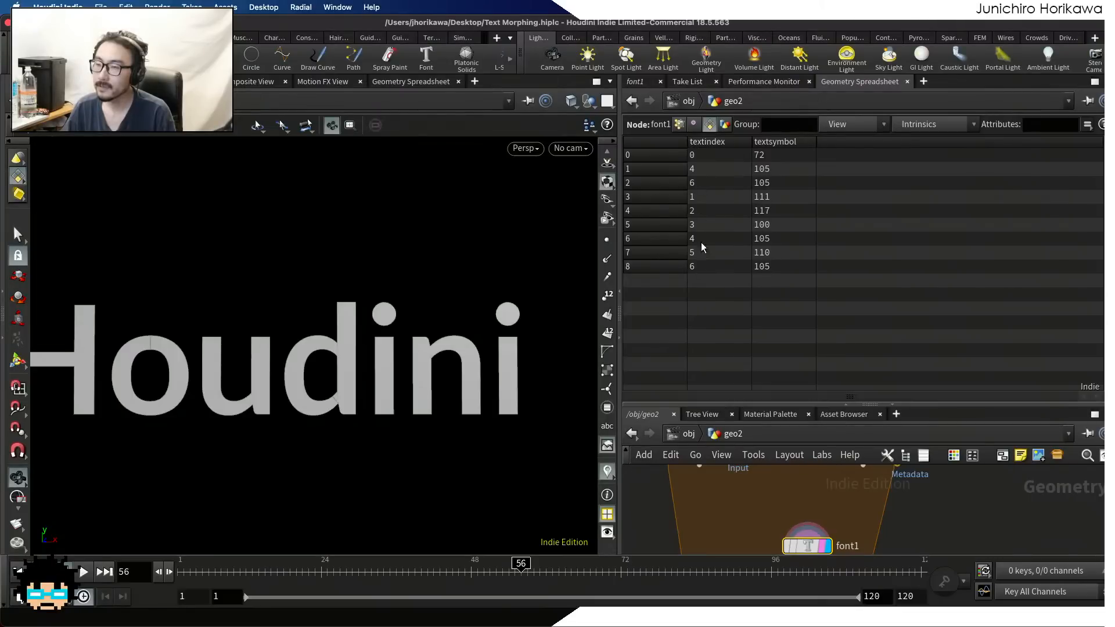
pyautogui.scroll(-3, 477, 279)
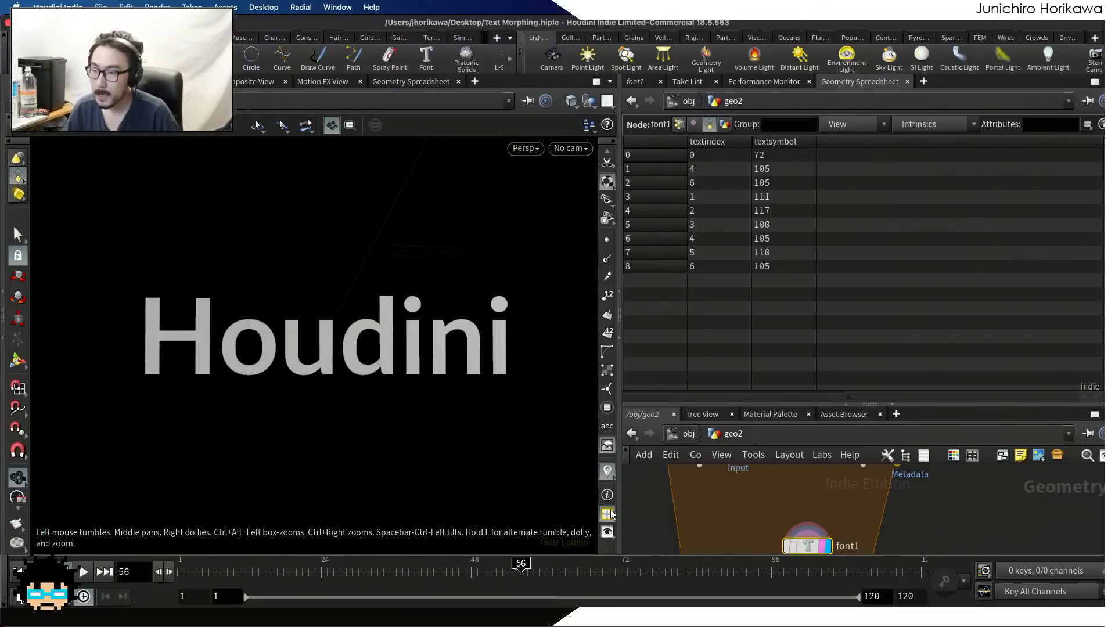
# Add a scene-level Marker visualizer with "textindex" as both its name and label
pyautogui.click(606, 472)
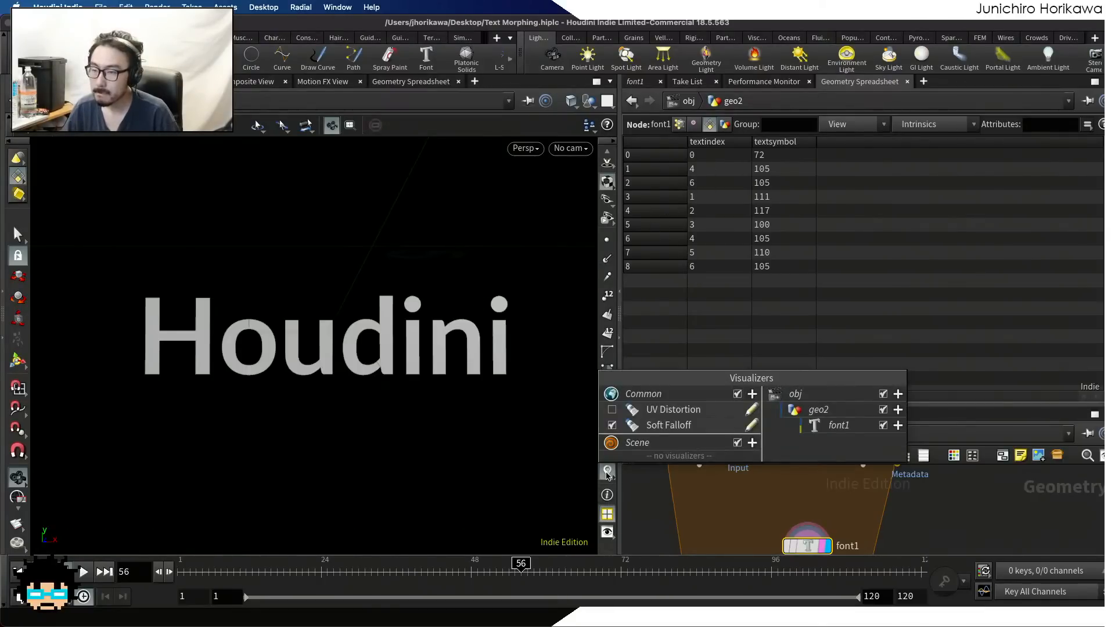
pyautogui.click(752, 443)
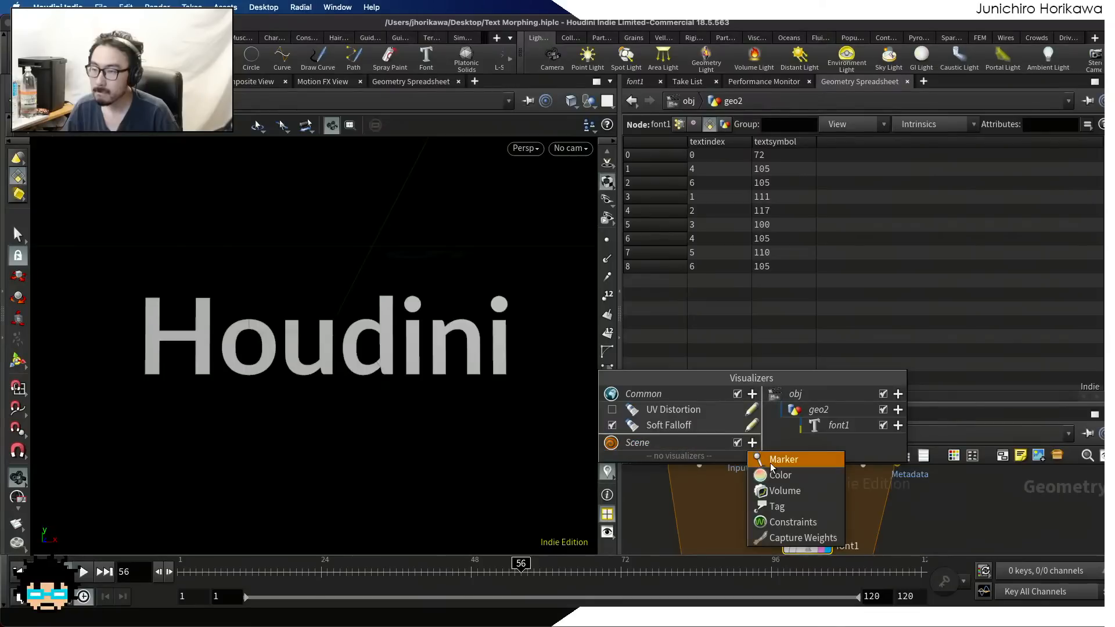
pyautogui.click(772, 459)
pyautogui.doubleClick(785, 254)
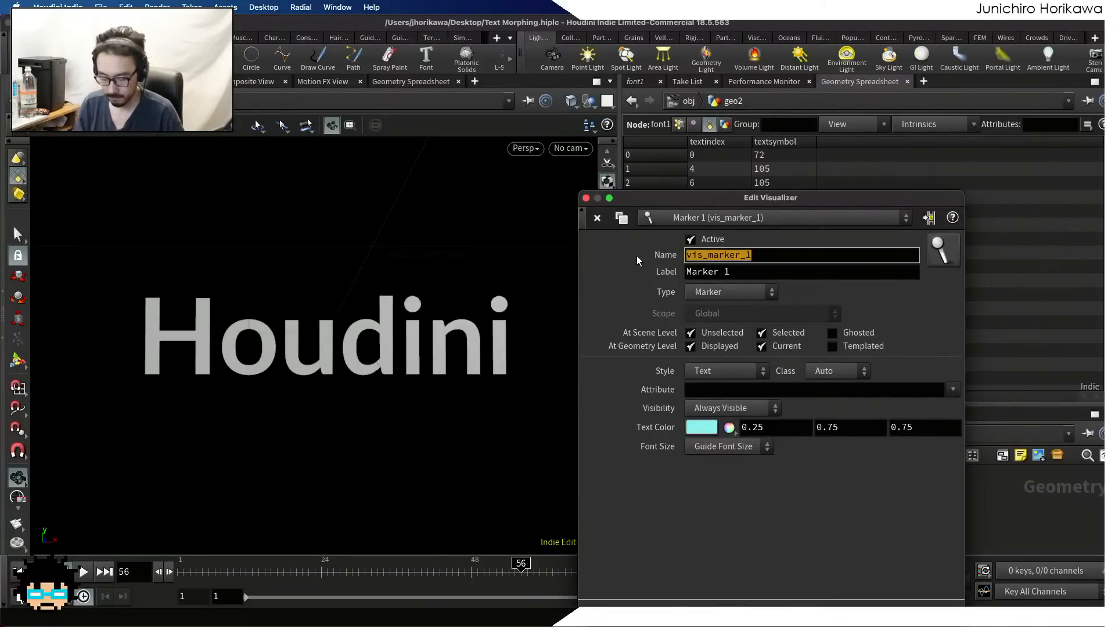
pyautogui.write('textindex')
pyautogui.press('Tab')
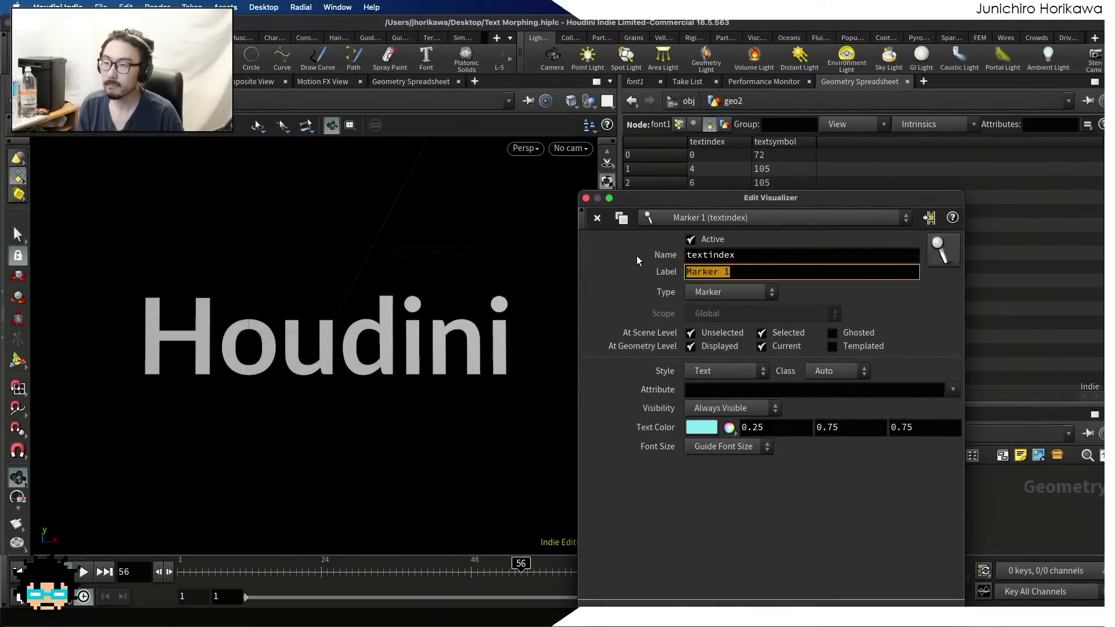
pyautogui.write('textindex')
pyautogui.press('Return')
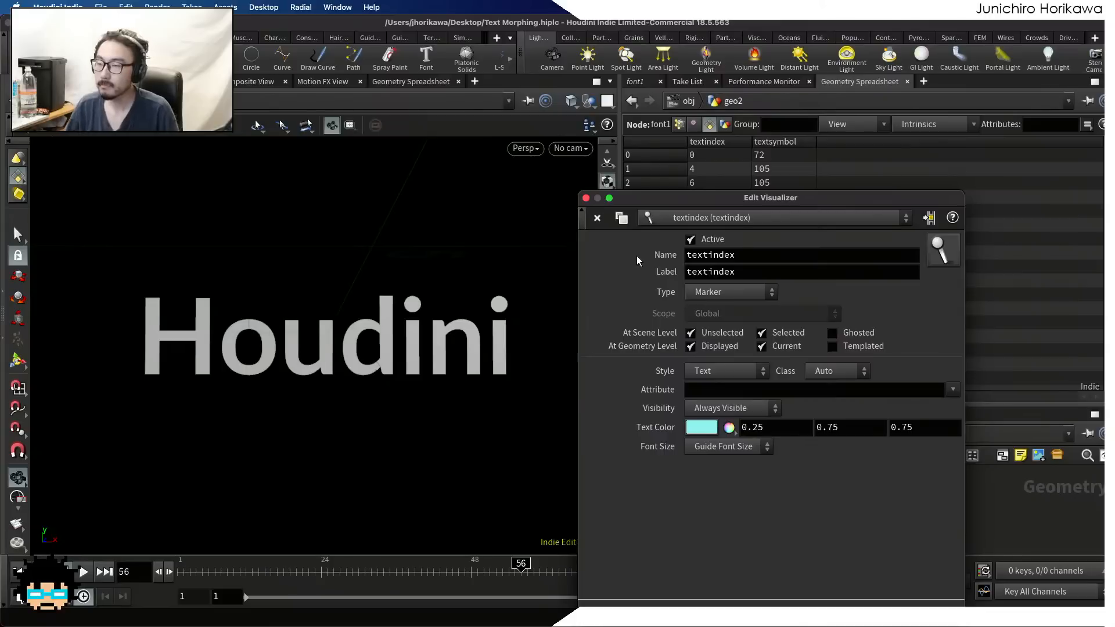
# Set the marker visualizer's attribute to textindex and close its editor
pyautogui.click(726, 392)
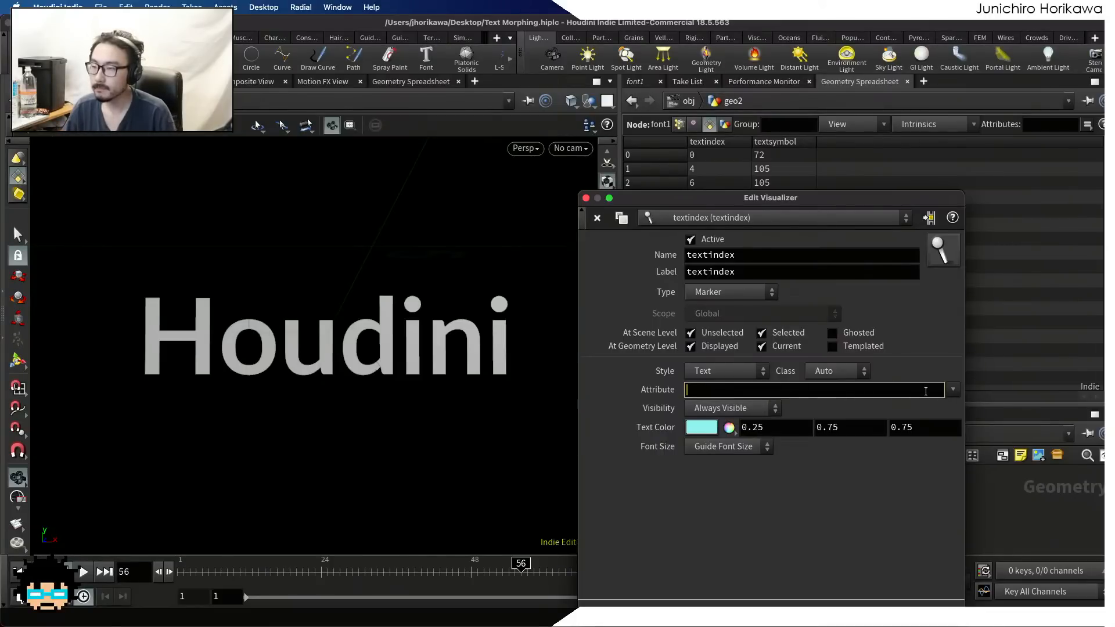
pyautogui.write('text')
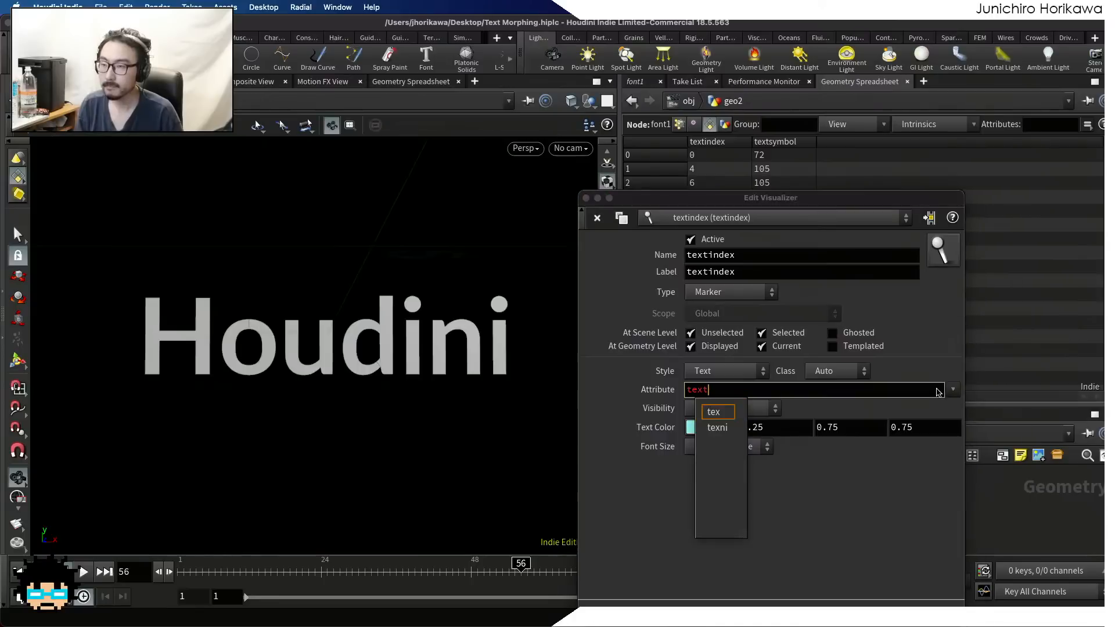
pyautogui.write('index')
pyautogui.press('Return')
pyautogui.click(585, 198)
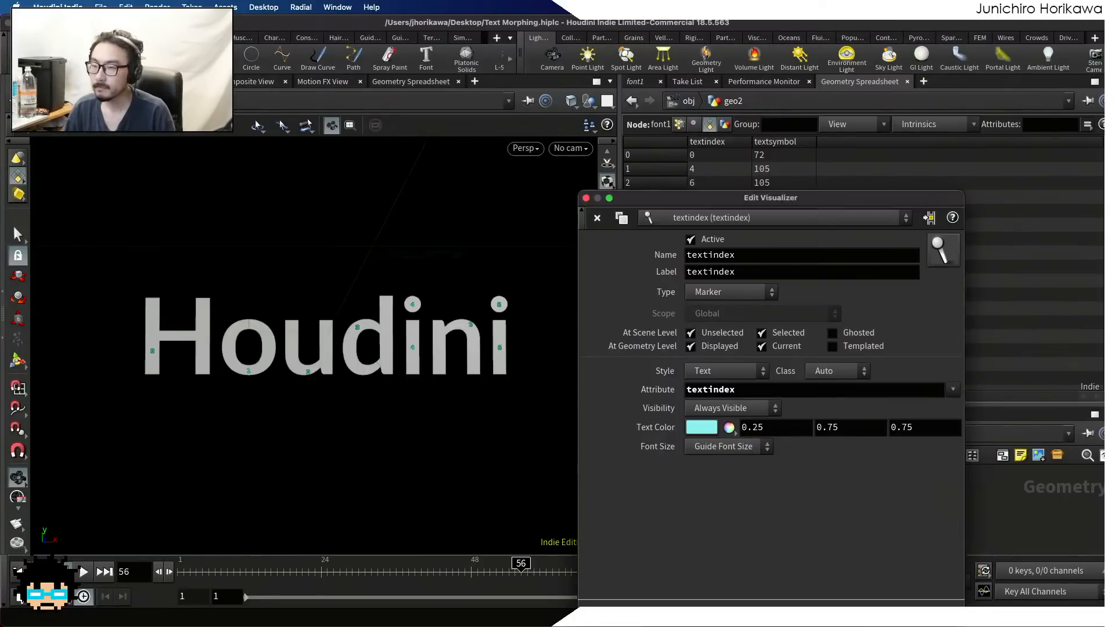
# Set the viewport's guide font size to Large in the display options to enlarge the marker numbers
pyautogui.scroll(8, 499, 325)
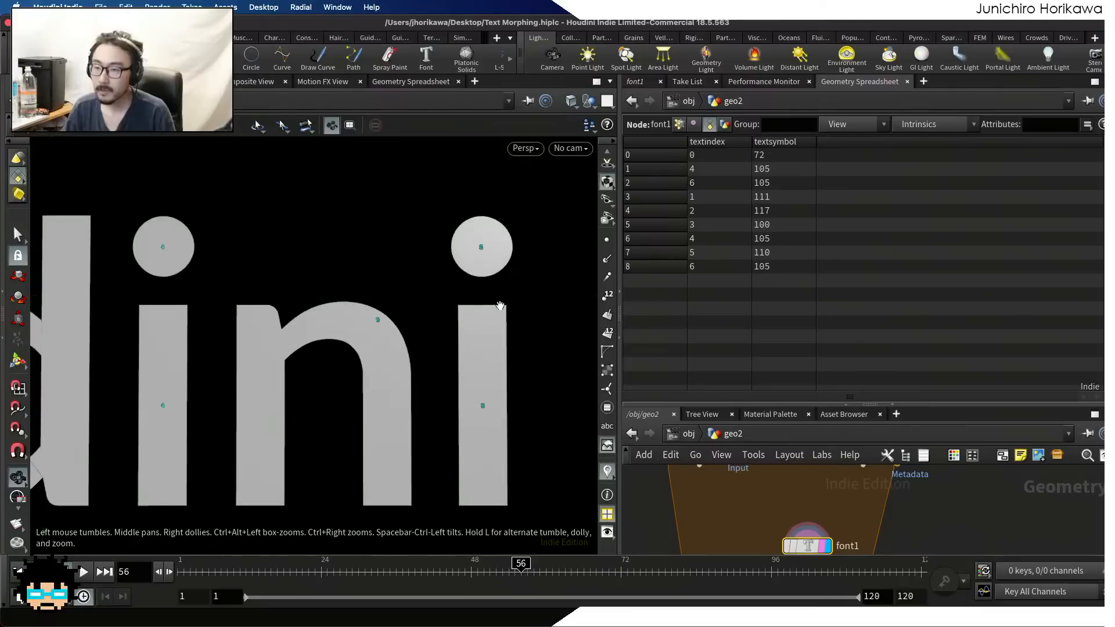
pyautogui.press('d')
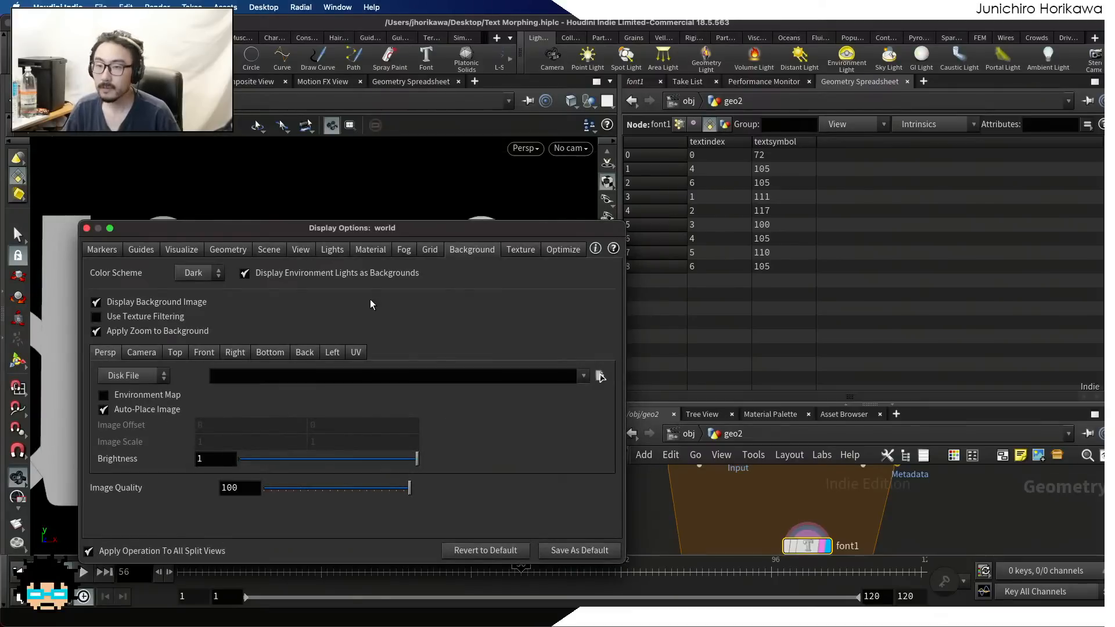
pyautogui.click(228, 250)
pyautogui.click(182, 250)
pyautogui.click(221, 254)
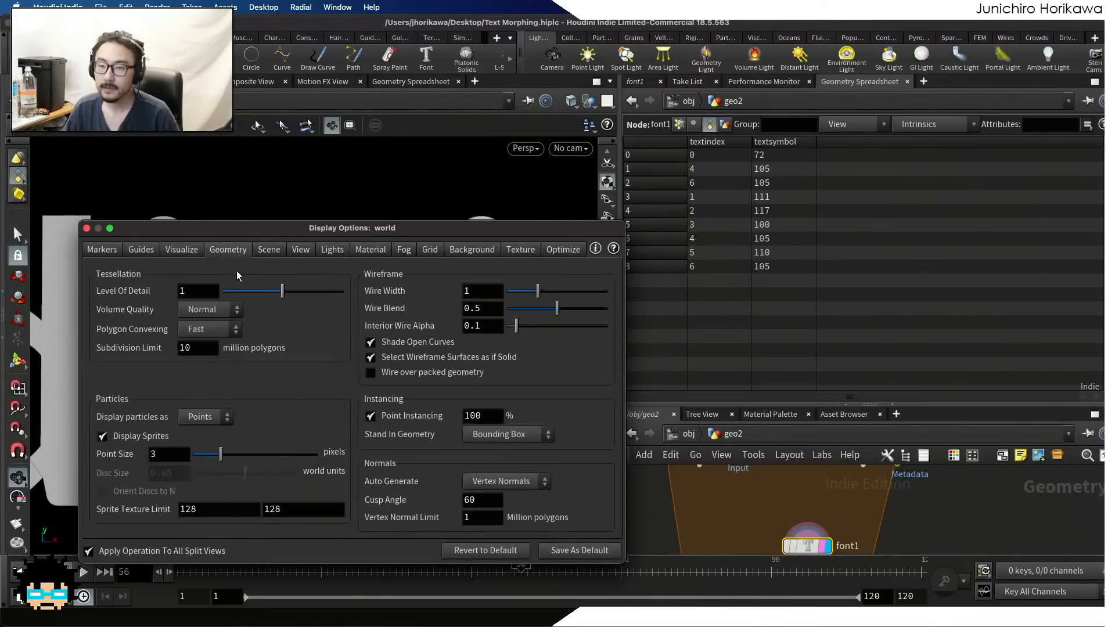
pyautogui.click(494, 482)
pyautogui.click(495, 483)
pyautogui.click(300, 249)
pyautogui.click(300, 250)
pyautogui.click(269, 249)
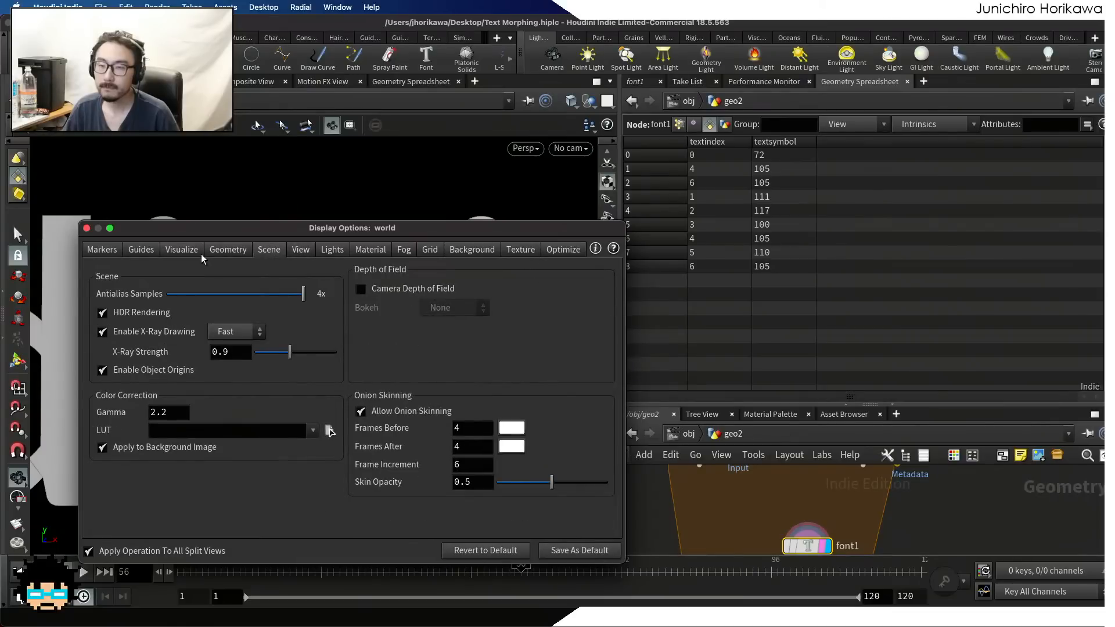
pyautogui.click(153, 251)
pyautogui.click(416, 469)
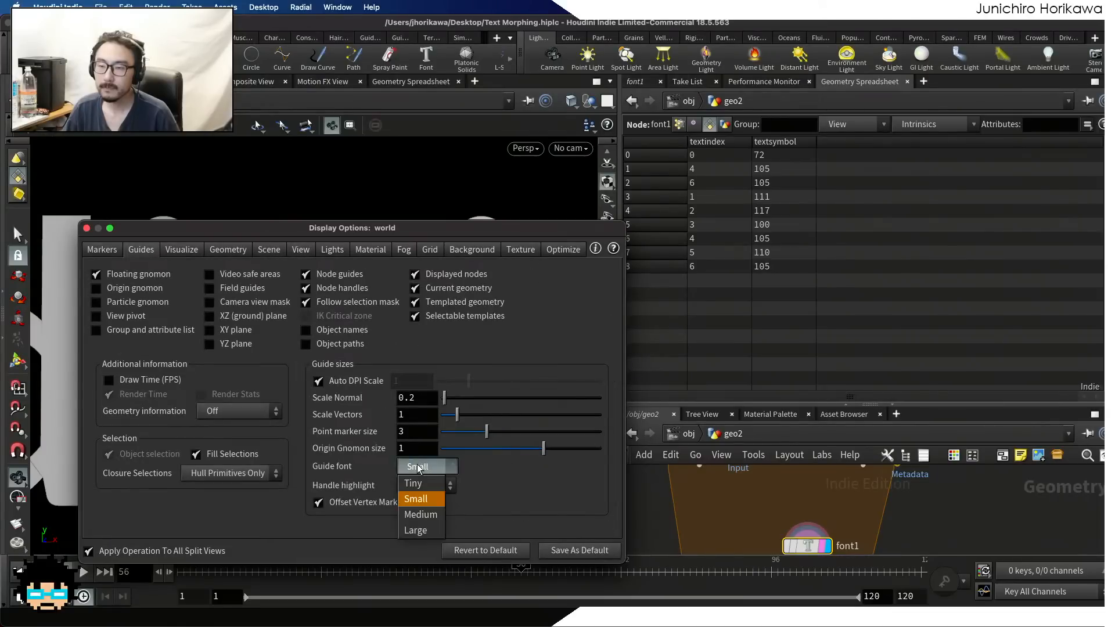
pyautogui.click(417, 530)
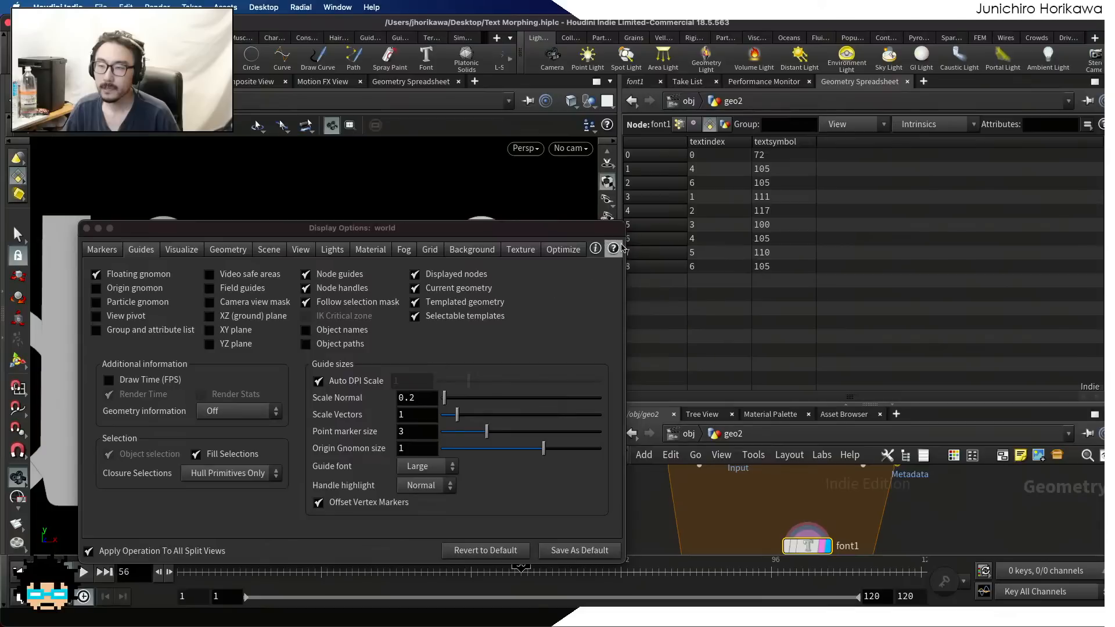
# Close the display options and examine the textindex markers on every letter of the word Houdini
pyautogui.click(86, 229)
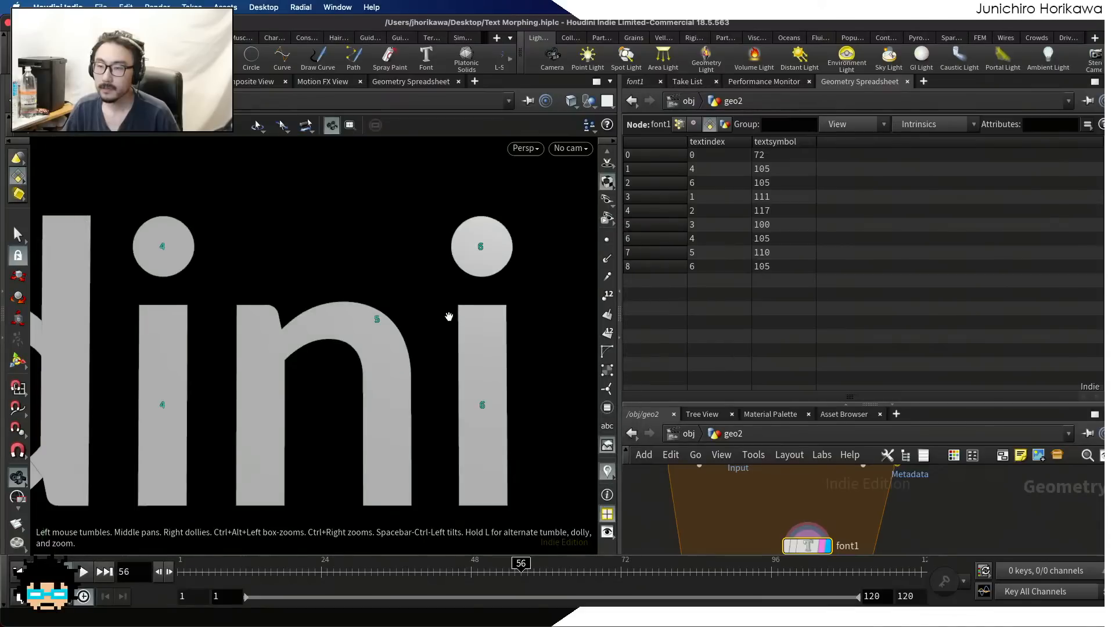
pyautogui.scroll(-10, 449, 316)
pyautogui.moveTo(178, 354); pyautogui.dragTo(440, 342, button='middle')
pyautogui.scroll(4, 331, 328)
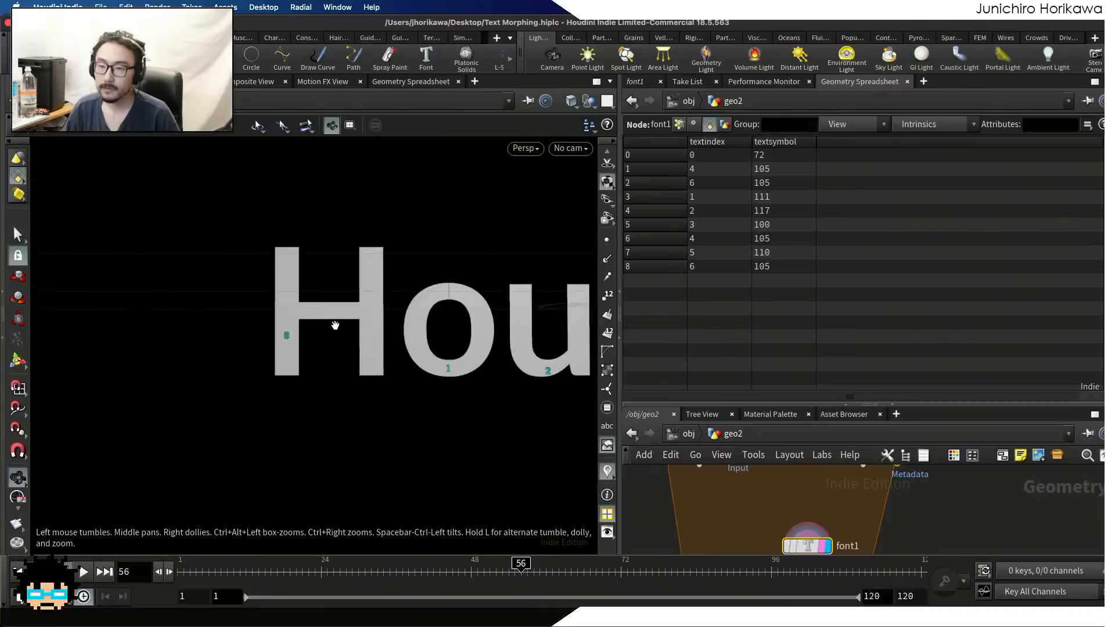
pyautogui.moveTo(345, 341); pyautogui.dragTo(217, 345, button='middle')
pyautogui.moveTo(438, 355); pyautogui.dragTo(188, 356, button='middle')
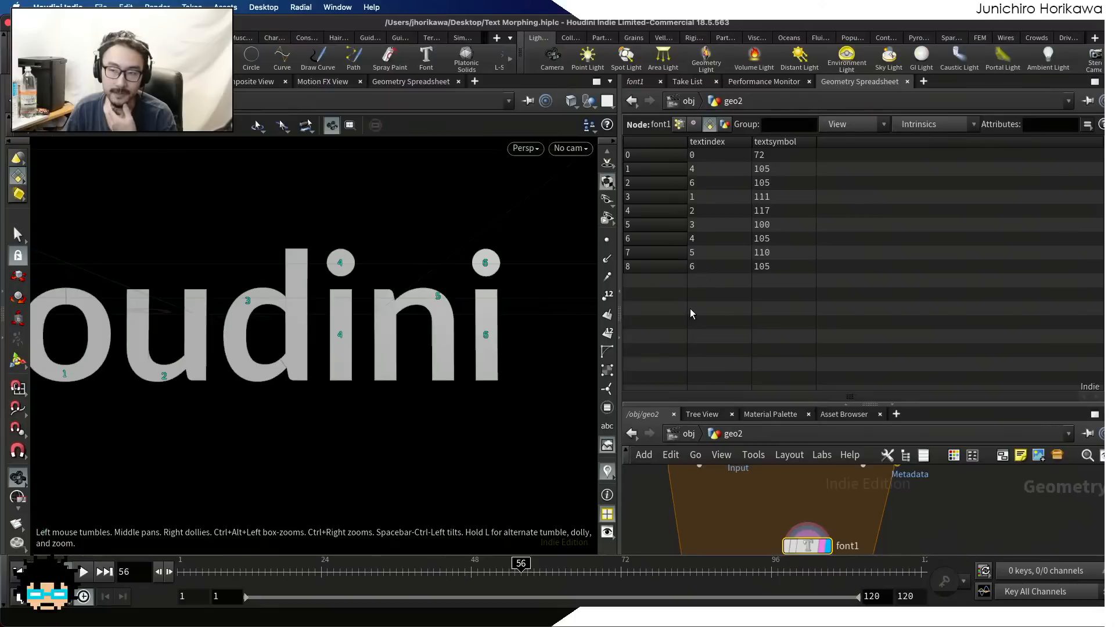
# Display the scatter1 node and inspect its point attributes in the Geometry Spreadsheet
pyautogui.moveTo(707, 399); pyautogui.dragTo(707, 290)
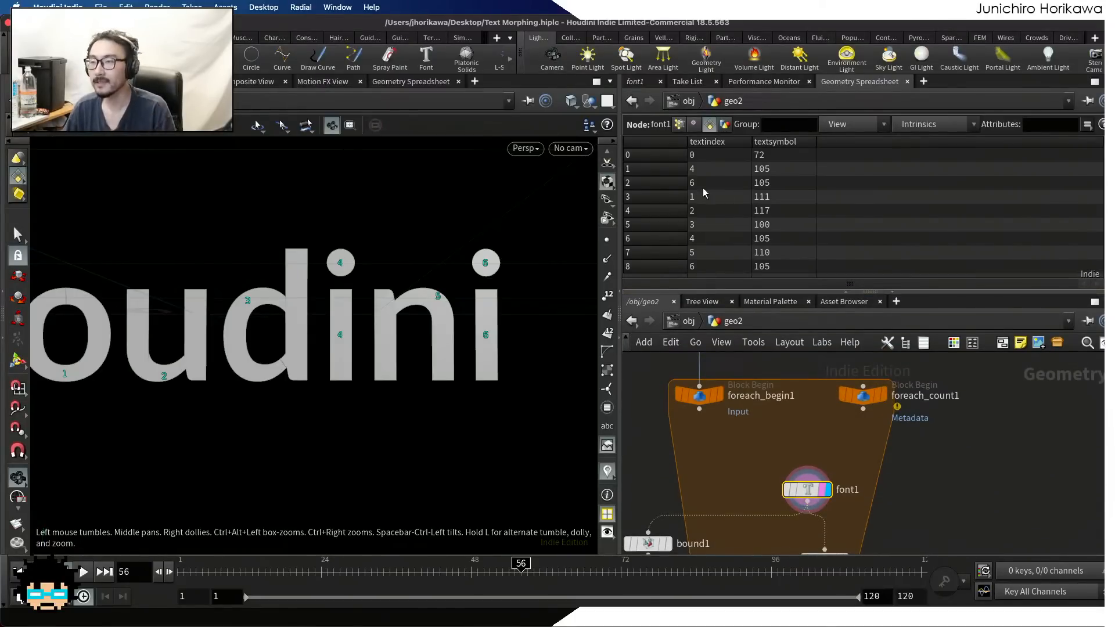
pyautogui.moveTo(805, 291); pyautogui.dragTo(814, 239)
pyautogui.scroll(-4, 834, 390)
pyautogui.scroll(8, 839, 479)
pyautogui.click(819, 457)
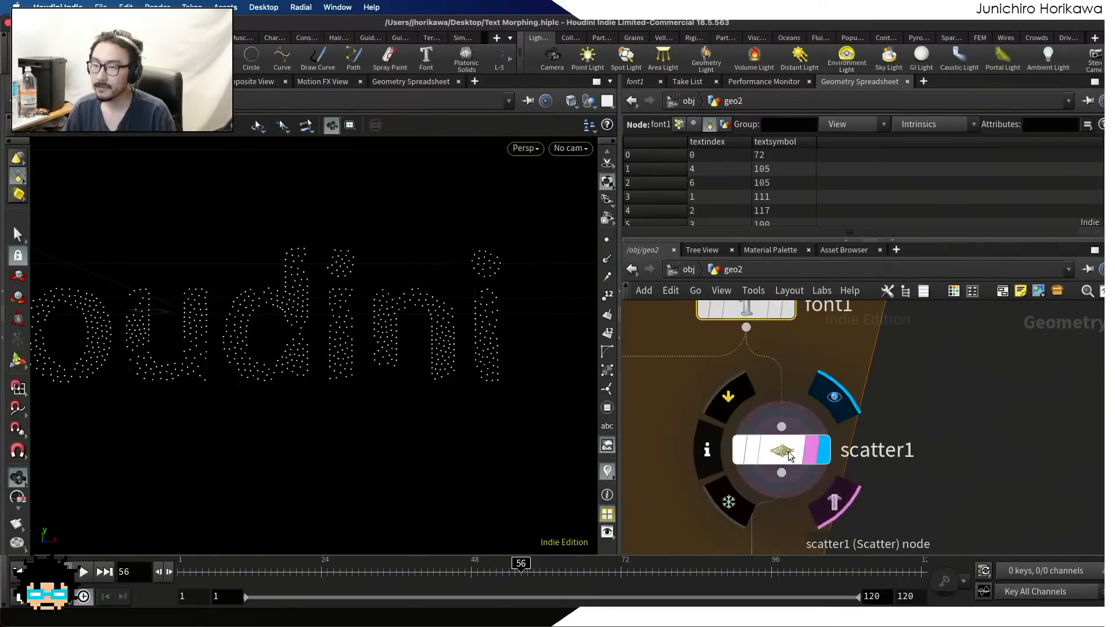
pyautogui.click(783, 451)
pyautogui.click(689, 123)
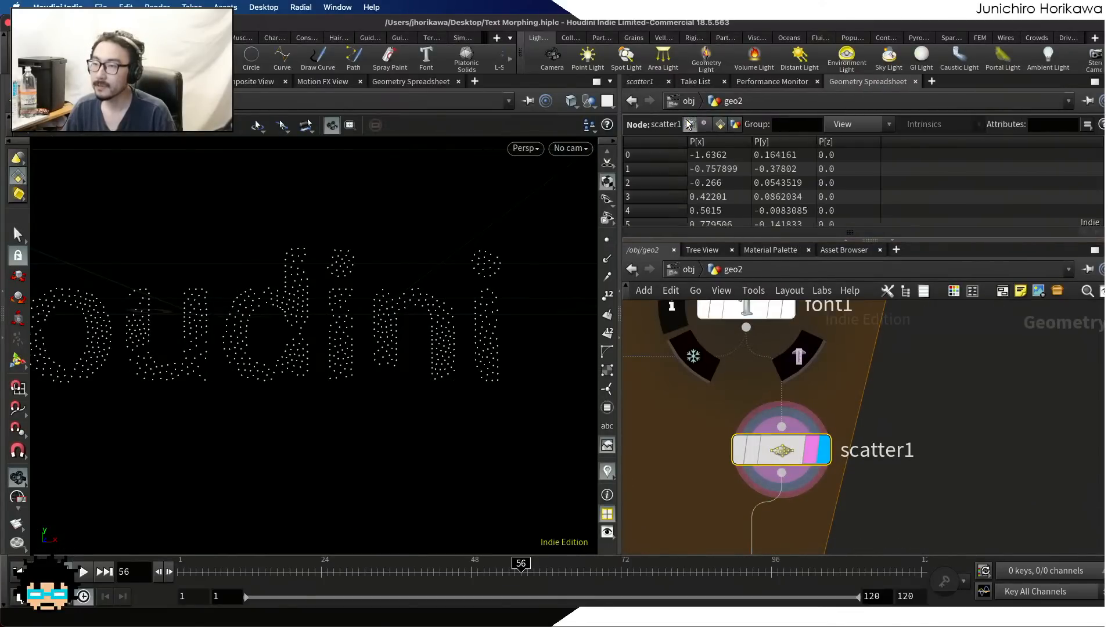
# Compare the primitive attributes of font1 with those of scatter1 in the Geometry Spreadsheet
pyautogui.moveTo(765, 239); pyautogui.dragTo(766, 303)
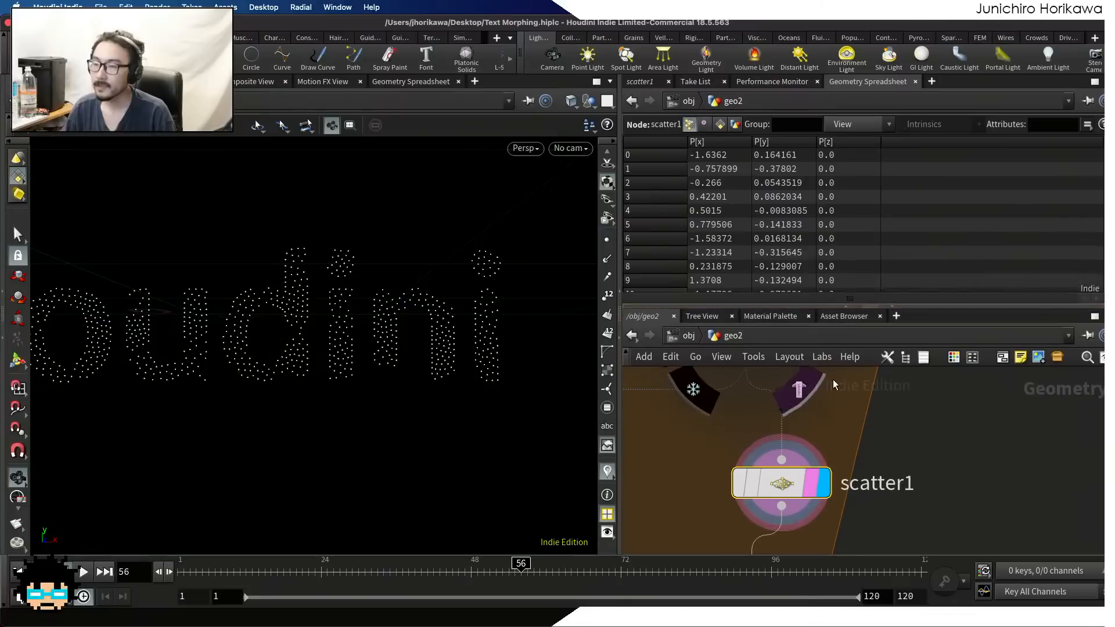
pyautogui.scroll(-4, 835, 430)
pyautogui.scroll(5, 813, 459)
pyautogui.moveTo(794, 436); pyautogui.dragTo(794, 418)
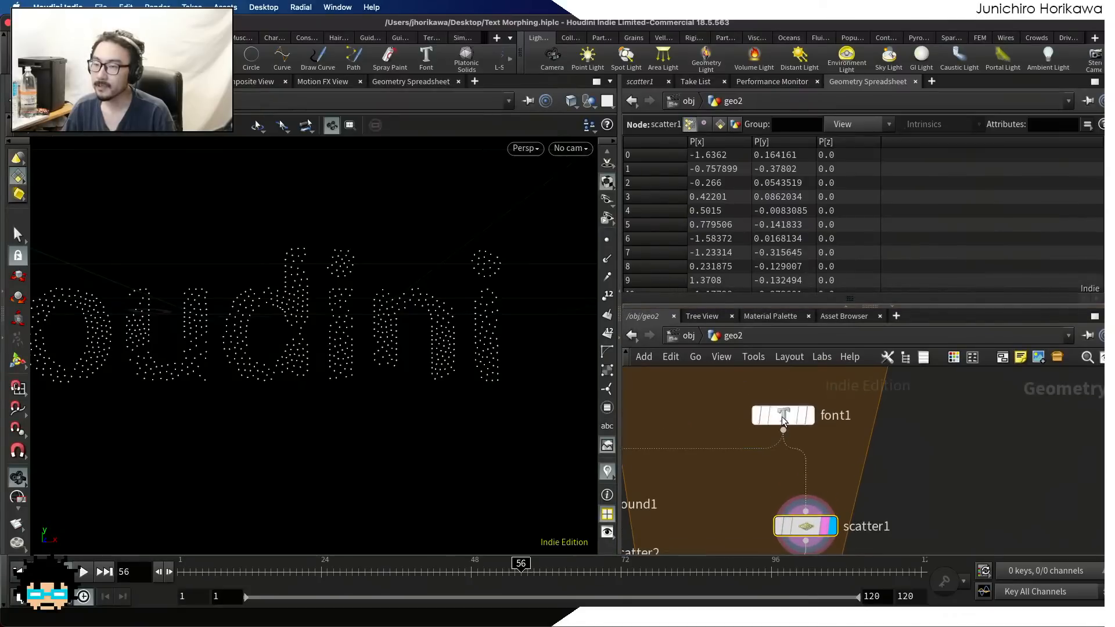
pyautogui.click(708, 124)
pyautogui.click(824, 519)
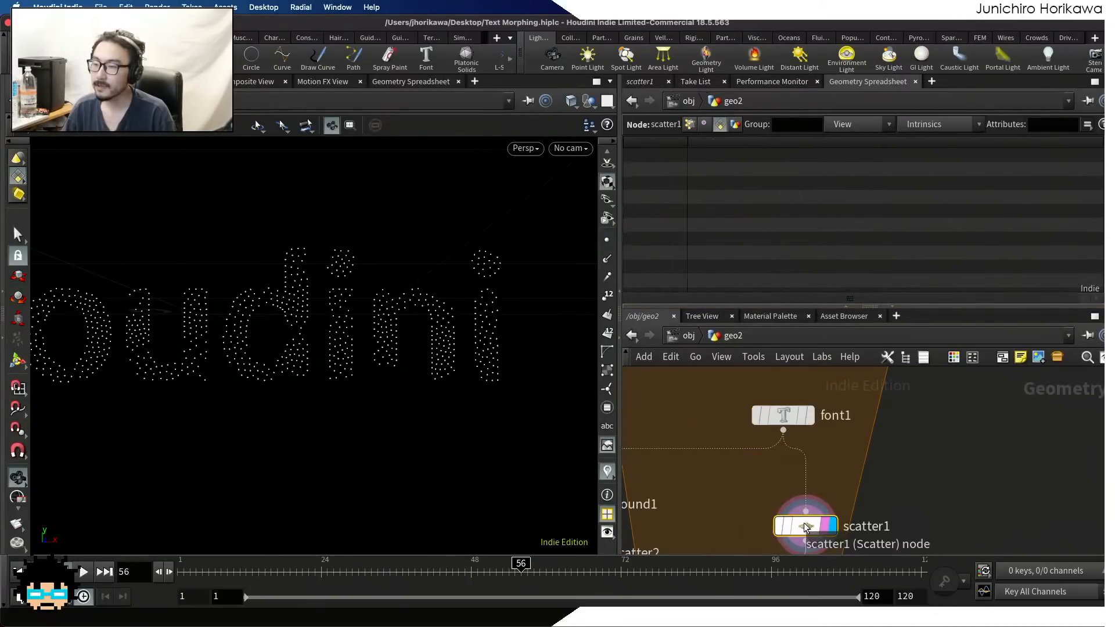
# Set scatter1's Primitive Attributes output to textindex so the scattered points inherit each letter's index
pyautogui.click(639, 82)
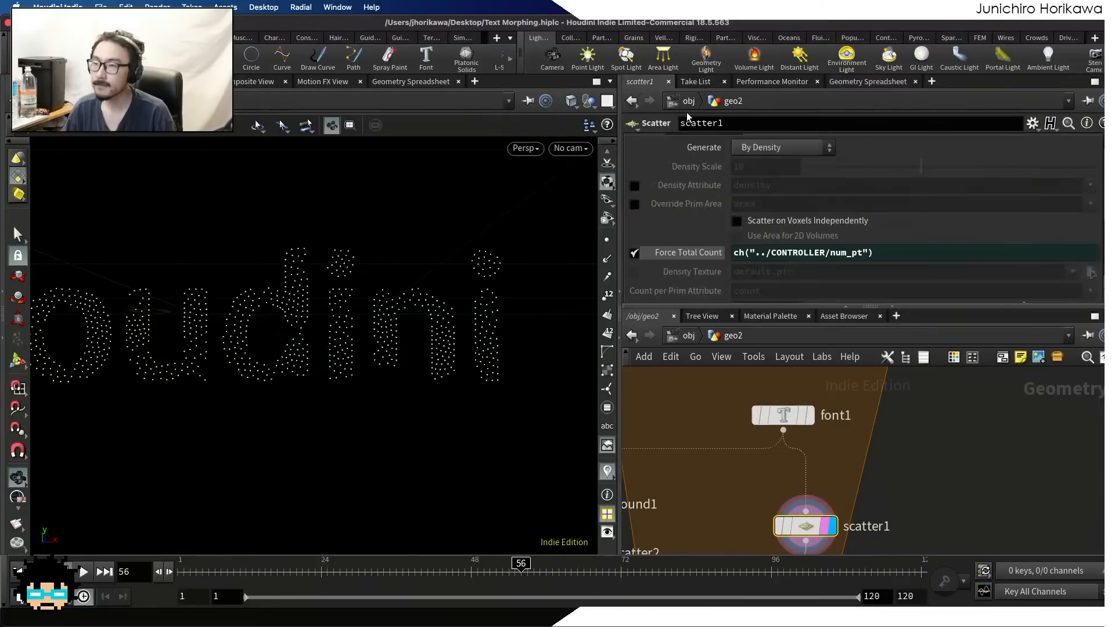
pyautogui.scroll(-4, 801, 233)
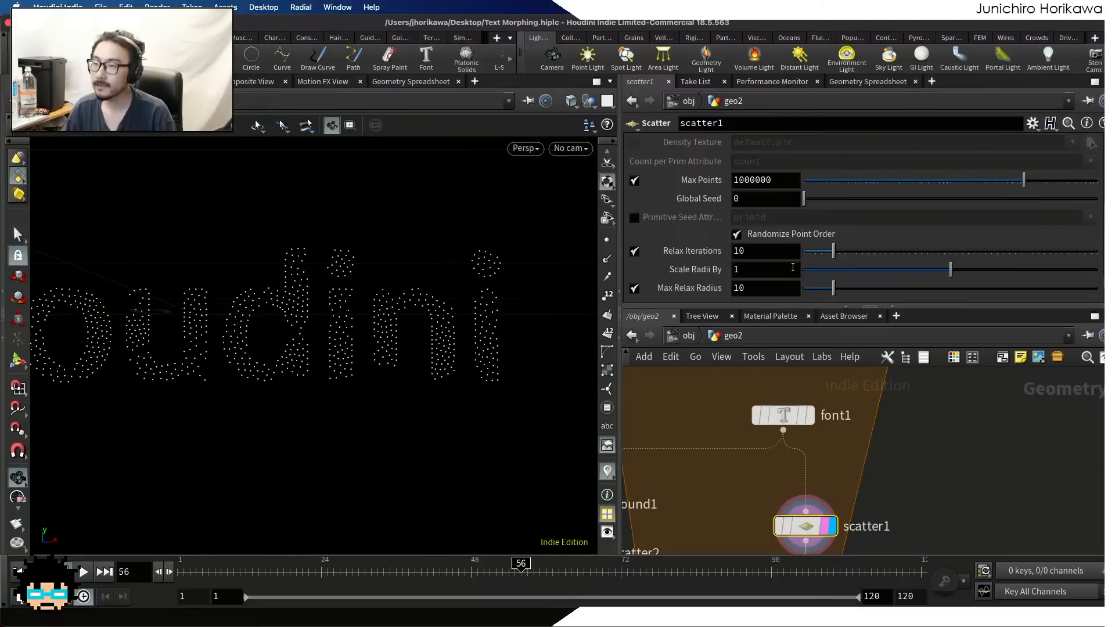
pyautogui.scroll(3, 676, 225)
pyautogui.scroll(-3, 727, 203)
pyautogui.scroll(3, 749, 232)
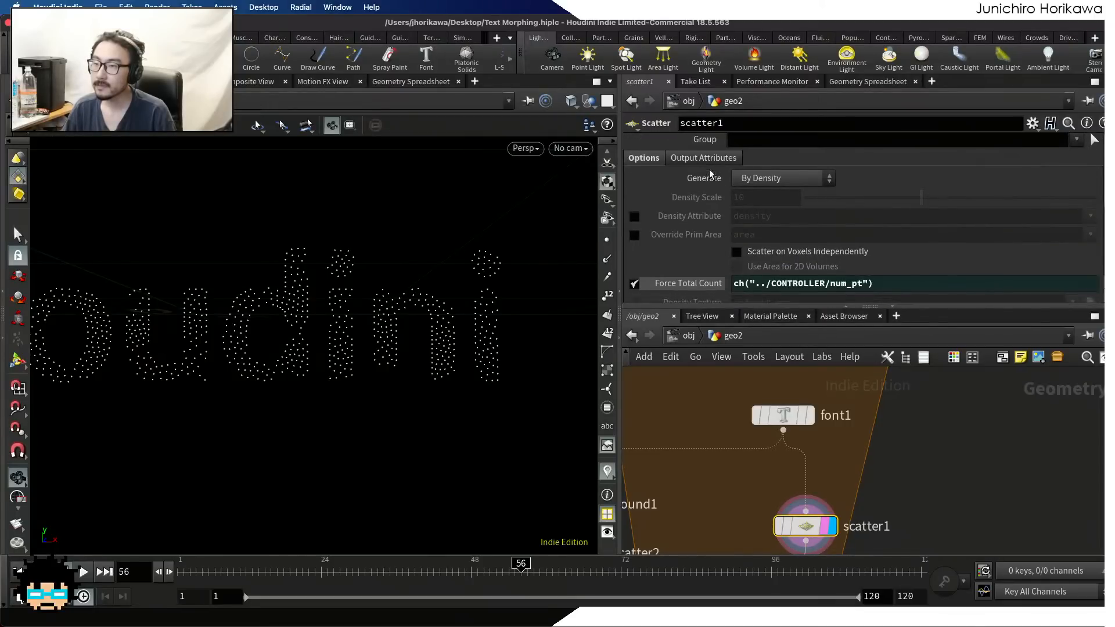
pyautogui.scroll(-4, 708, 162)
pyautogui.scroll(-1, 698, 173)
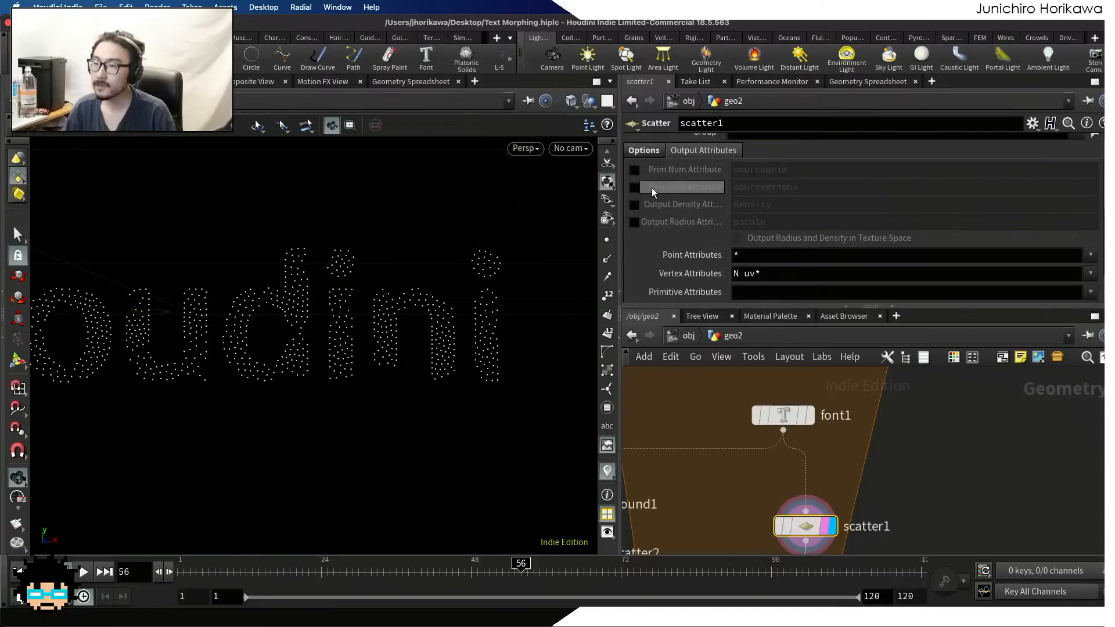
pyautogui.scroll(-2, 728, 179)
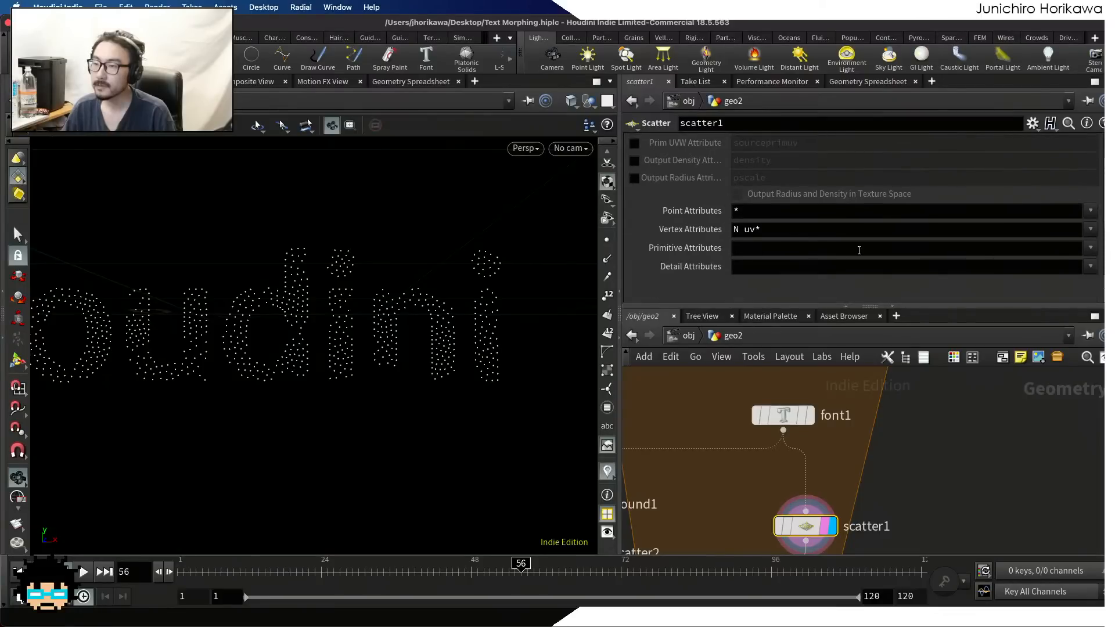
pyautogui.click(1090, 248)
pyautogui.click(1083, 268)
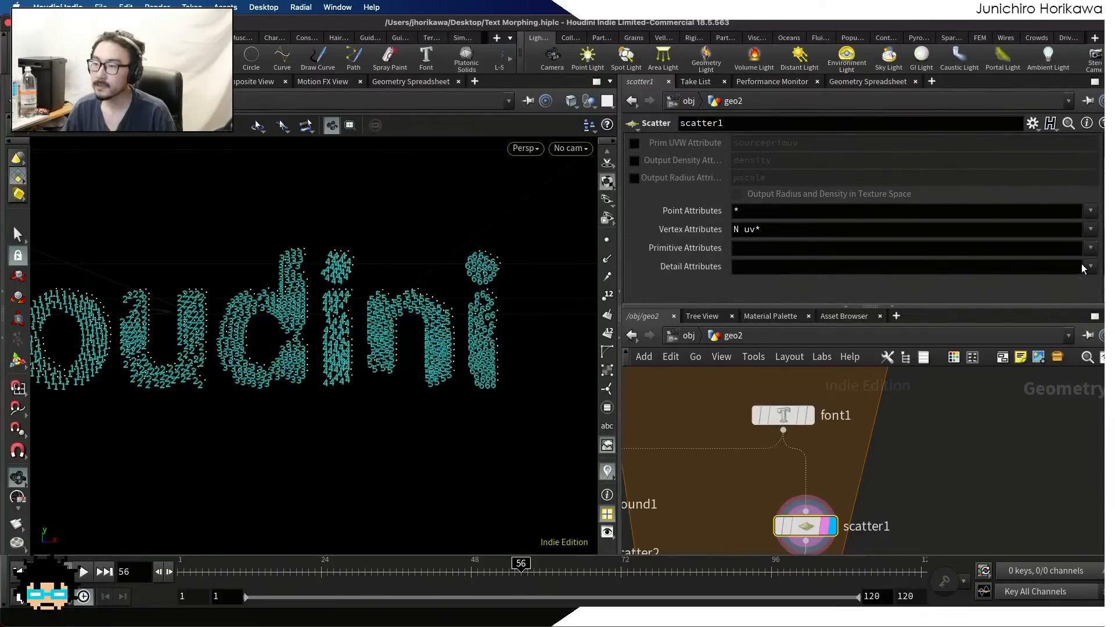
# Check the textindex markers on the scattered points and display the id Attribute Wrangle below scatter1
pyautogui.moveTo(796, 435); pyautogui.dragTo(813, 398, button='middle')
pyautogui.scroll(-2, 450, 277)
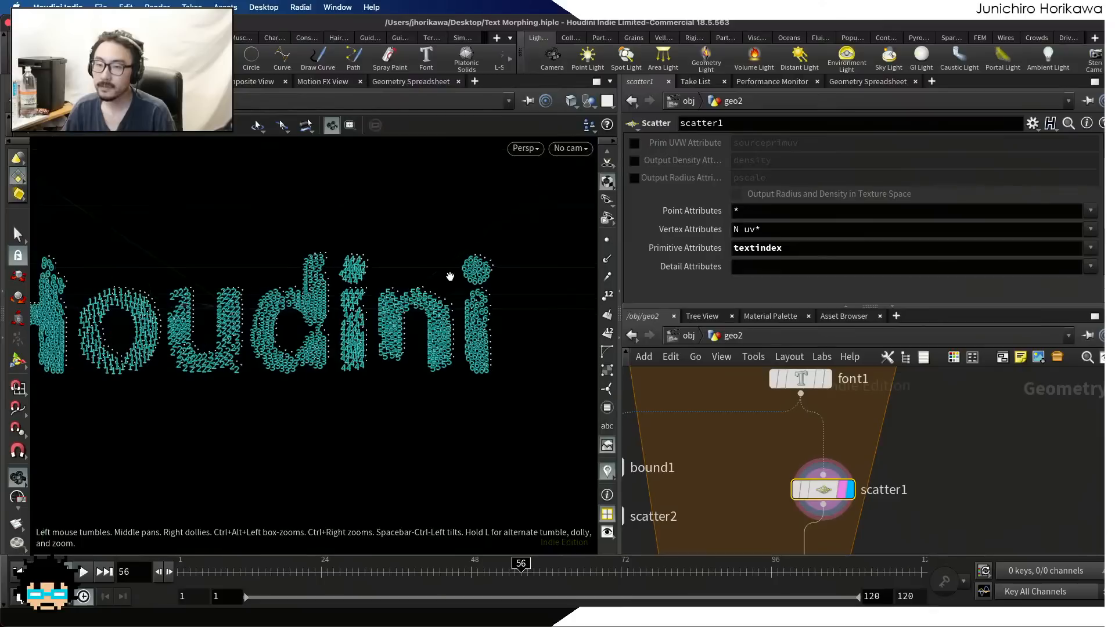
pyautogui.scroll(-2, 450, 276)
pyautogui.scroll(-2, 262, 343)
pyautogui.moveTo(745, 489); pyautogui.dragTo(739, 398, button='middle')
pyautogui.moveTo(799, 544); pyautogui.dragTo(798, 451, button='middle')
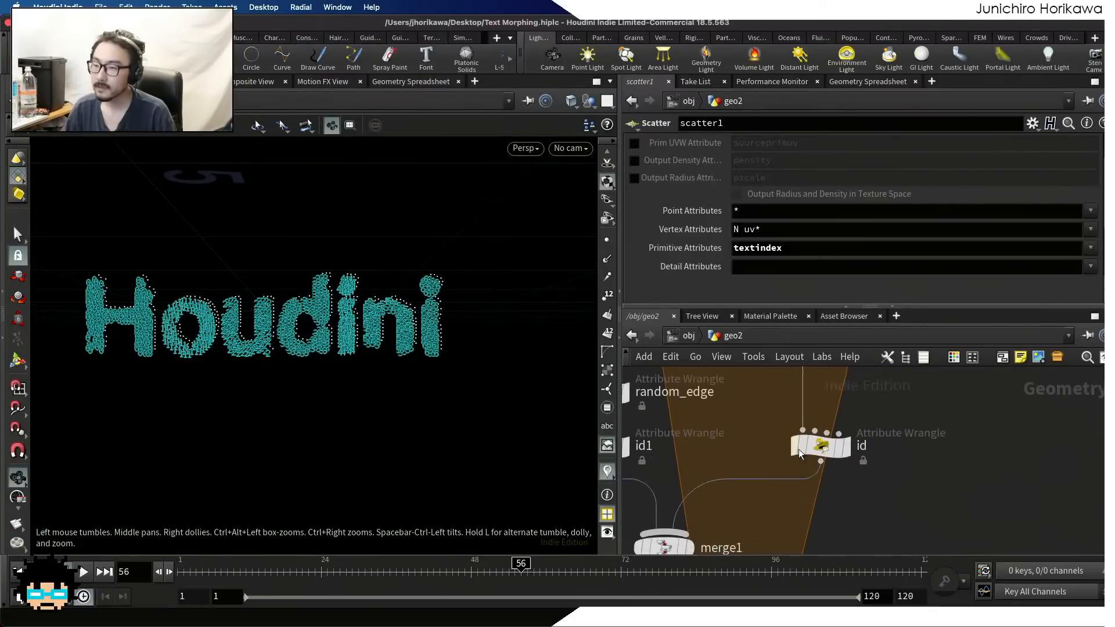
pyautogui.scroll(2, 799, 453)
pyautogui.click(827, 447)
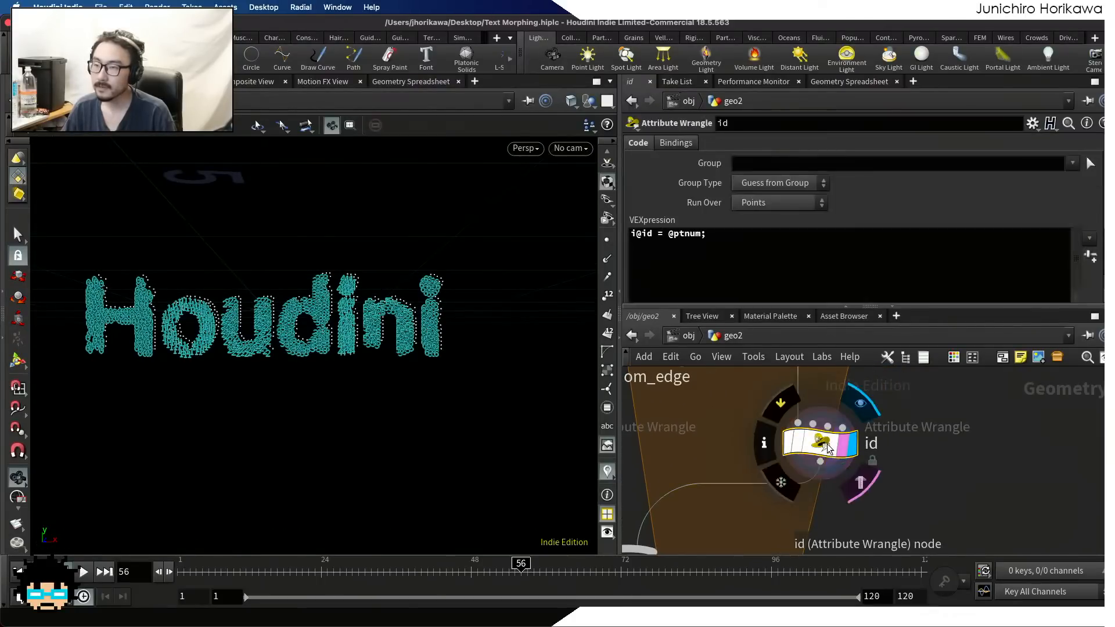
# Review the scatter2 parameters and the two scatter branches inside the for-each loop
pyautogui.scroll(-3, 827, 447)
pyautogui.scroll(3, 766, 508)
pyautogui.scroll(-3, 793, 470)
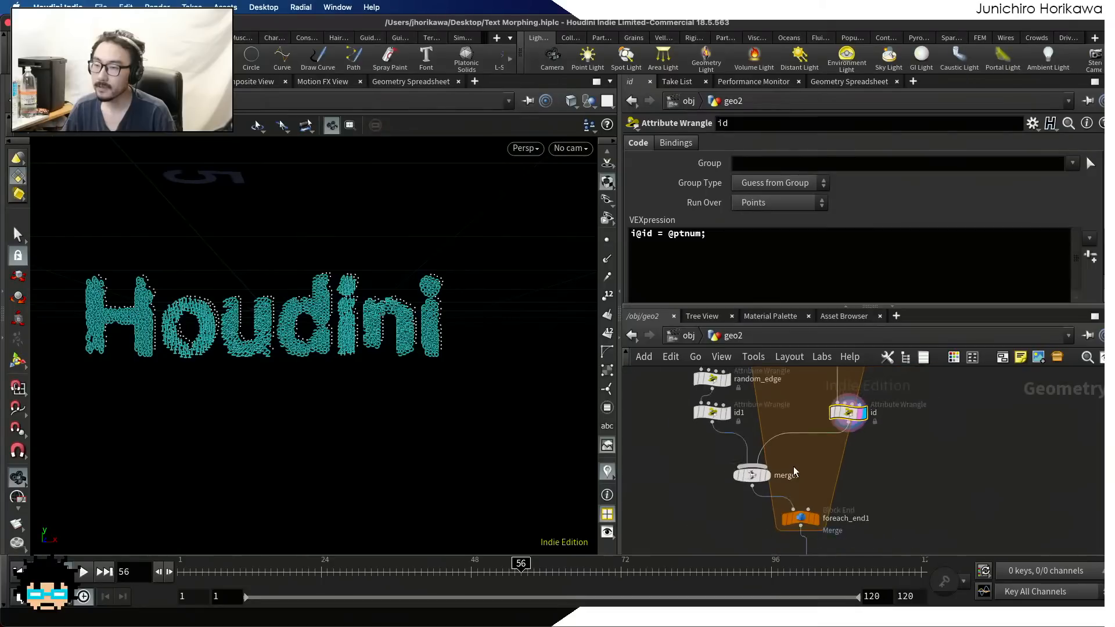
pyautogui.moveTo(788, 400); pyautogui.dragTo(834, 476, button='middle')
pyautogui.scroll(3, 811, 478)
pyautogui.scroll(1, 849, 466)
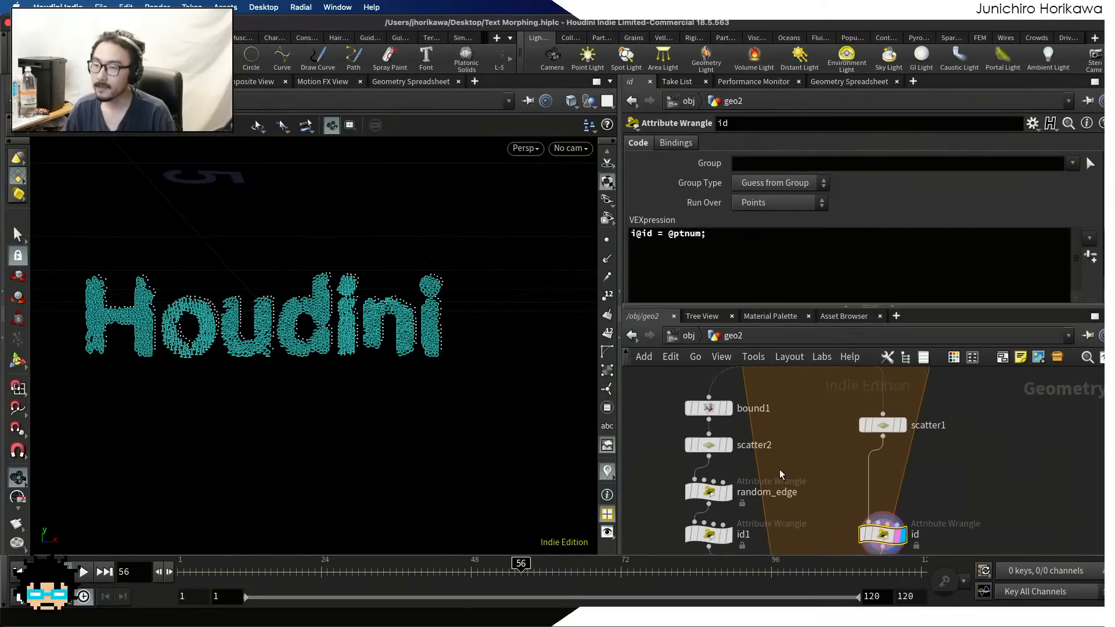
pyautogui.click(707, 445)
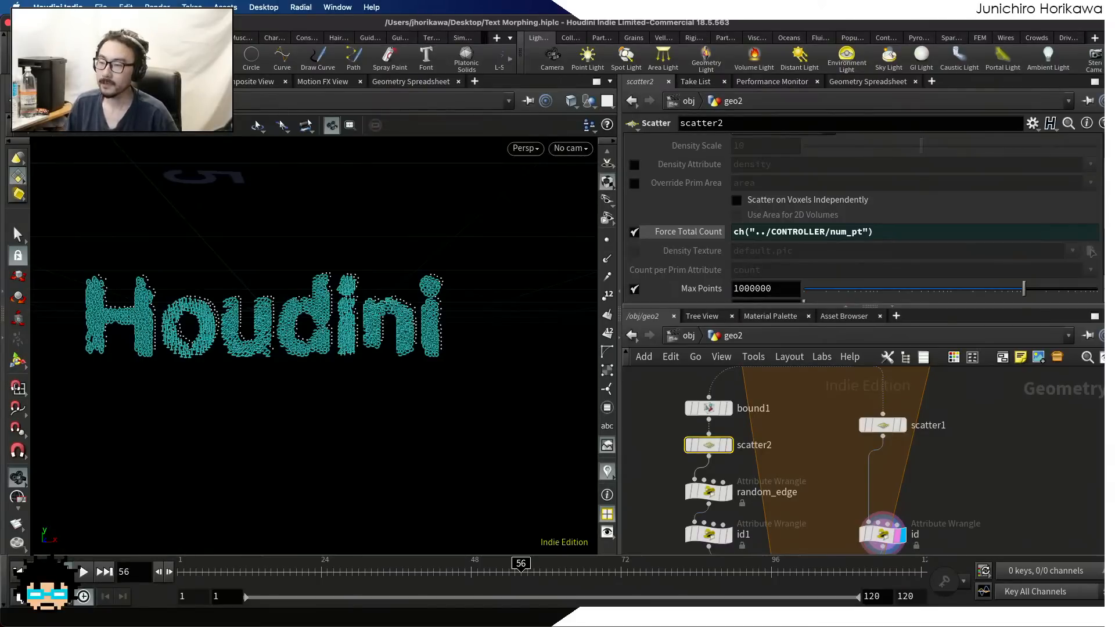
pyautogui.scroll(-10, 954, 429)
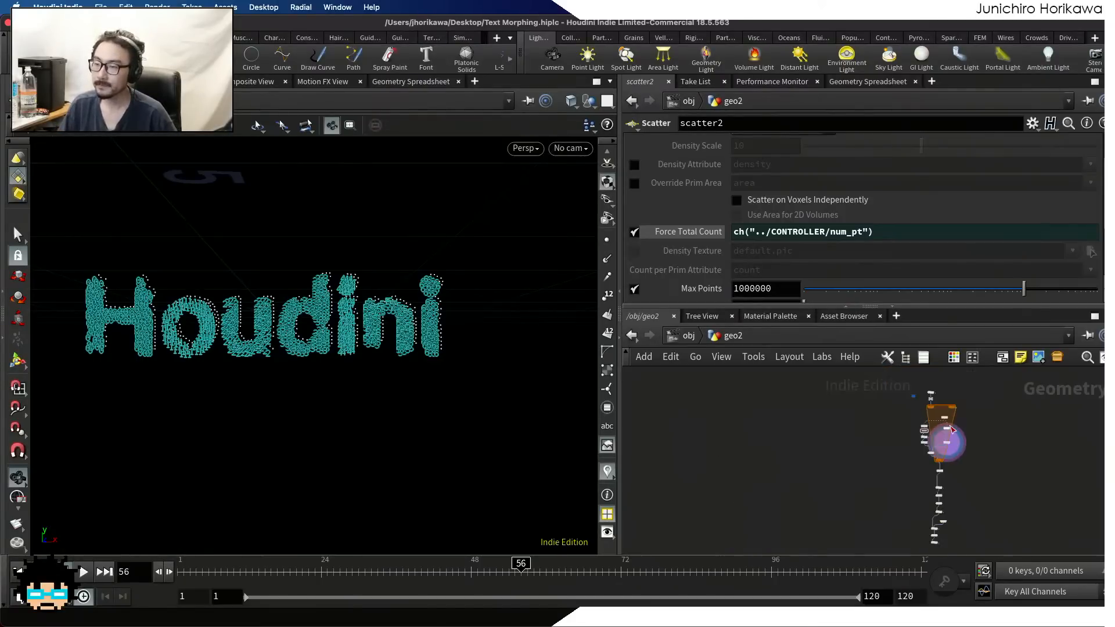
pyautogui.scroll(4, 952, 475)
pyautogui.moveTo(953, 476); pyautogui.dragTo(931, 388, button='middle')
pyautogui.moveTo(930, 444); pyautogui.dragTo(936, 528, button='middle')
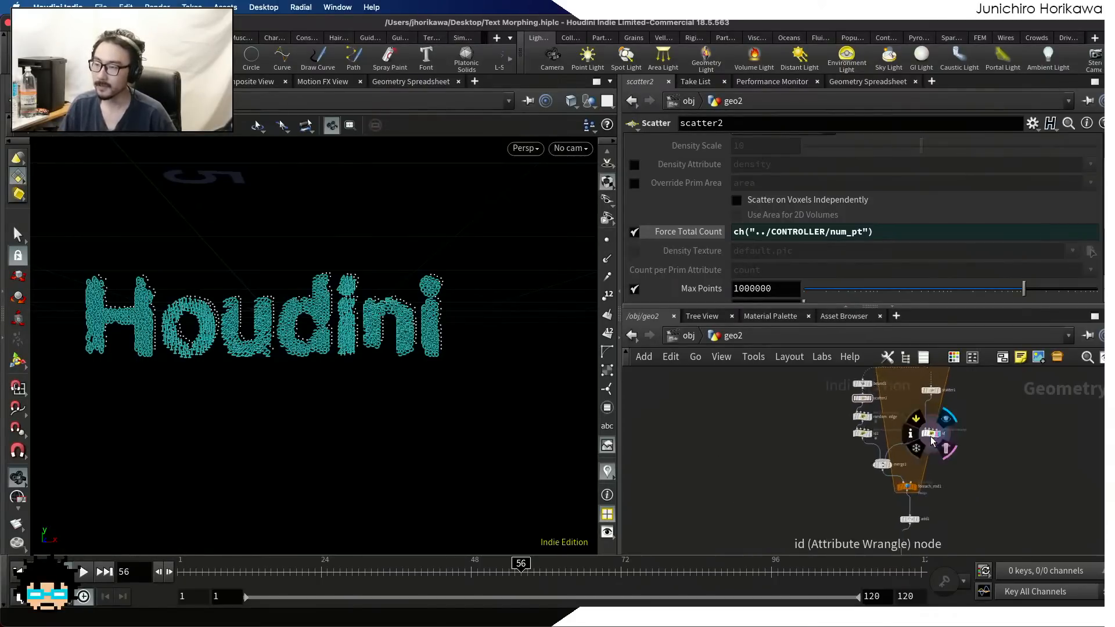
pyautogui.scroll(5, 912, 419)
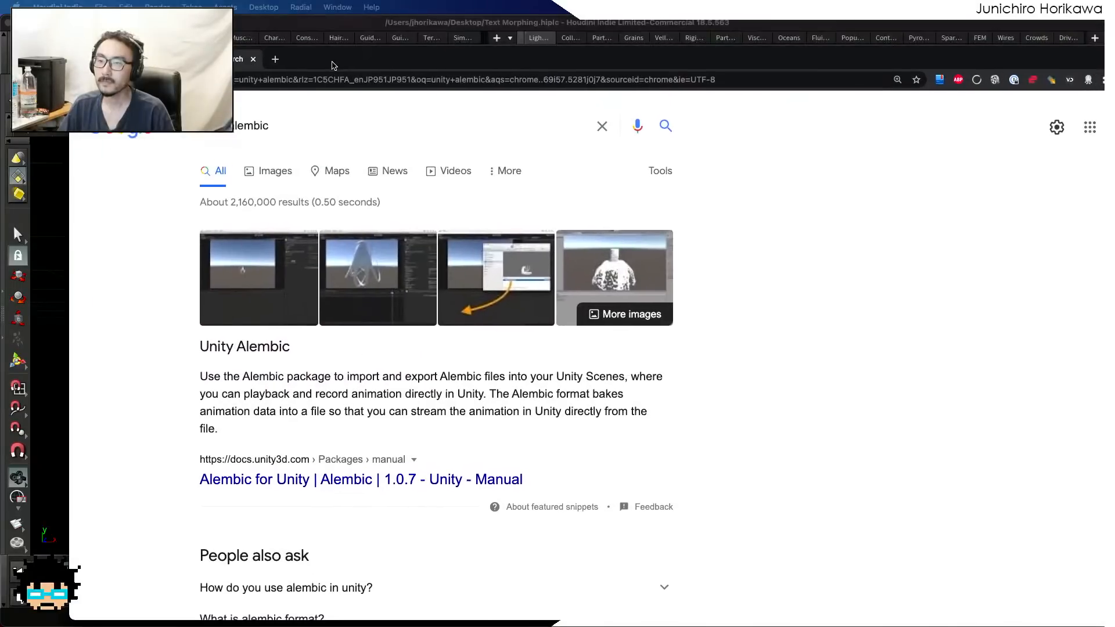
# Browse the Unity Alembic search results in the browser and open the Alembic for Unity 2.2.0 manual
pyautogui.scroll(-5, 401, 177)
pyautogui.scroll(6, 401, 177)
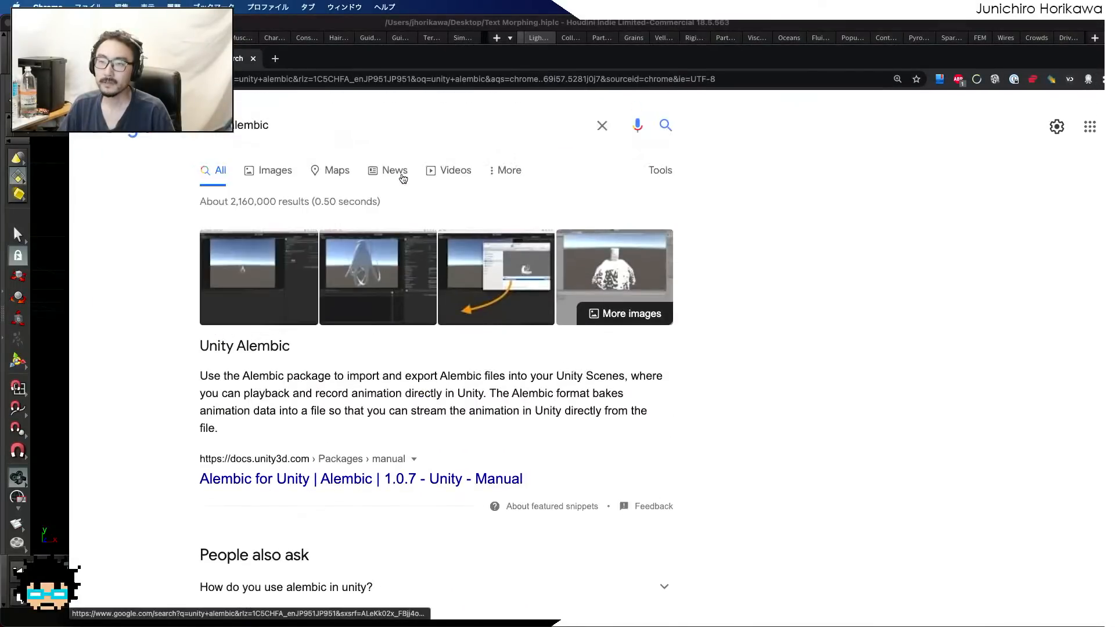
pyautogui.scroll(-3, 402, 178)
pyautogui.scroll(-6, 403, 178)
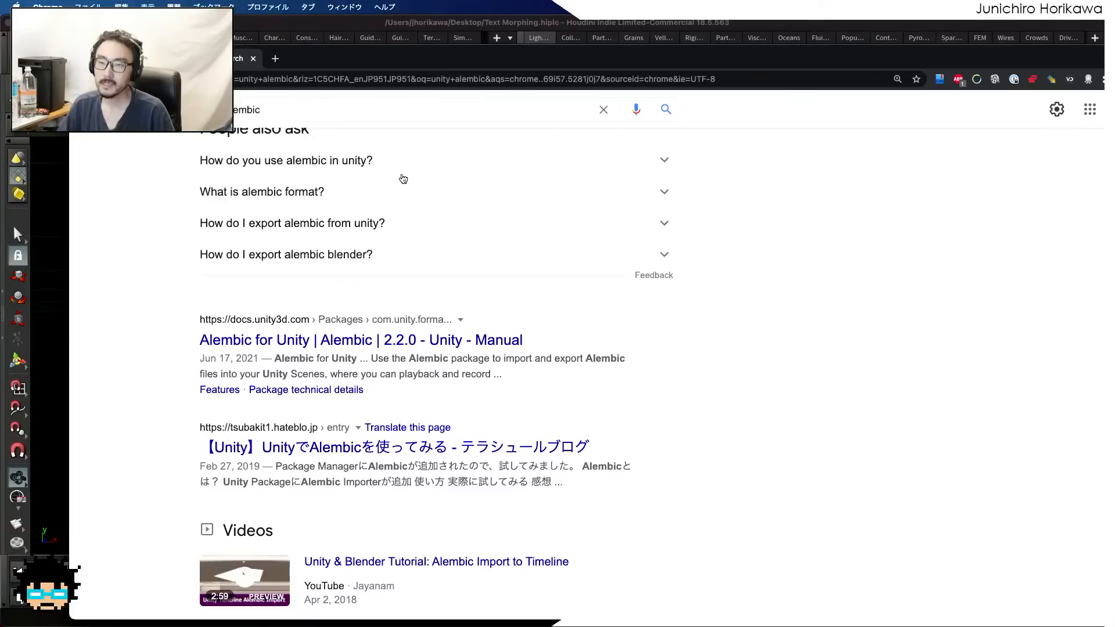
pyautogui.click(358, 341)
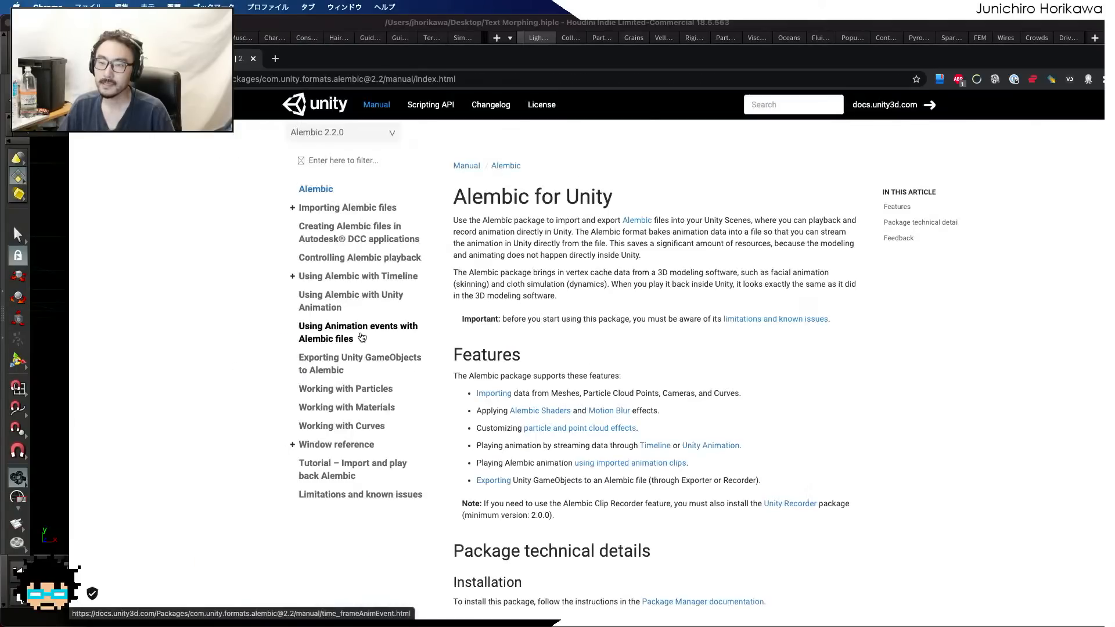
# Read the Alembic package's features and technical details, and open the Working with Particles page
pyautogui.scroll(-5, 499, 303)
pyautogui.scroll(1, 498, 303)
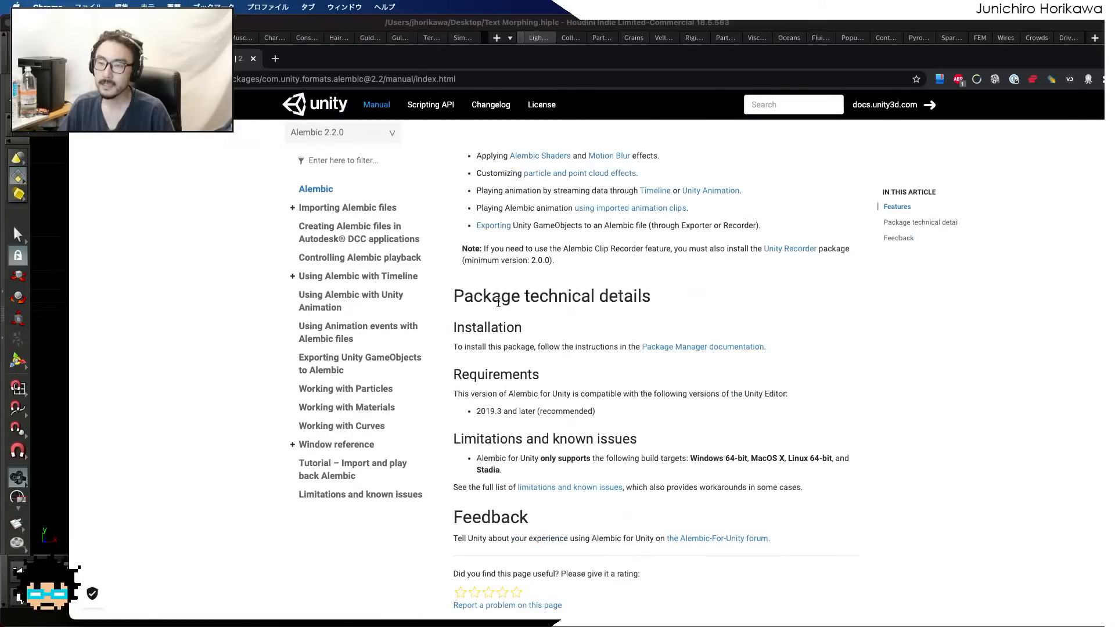
pyautogui.scroll(-1, 498, 302)
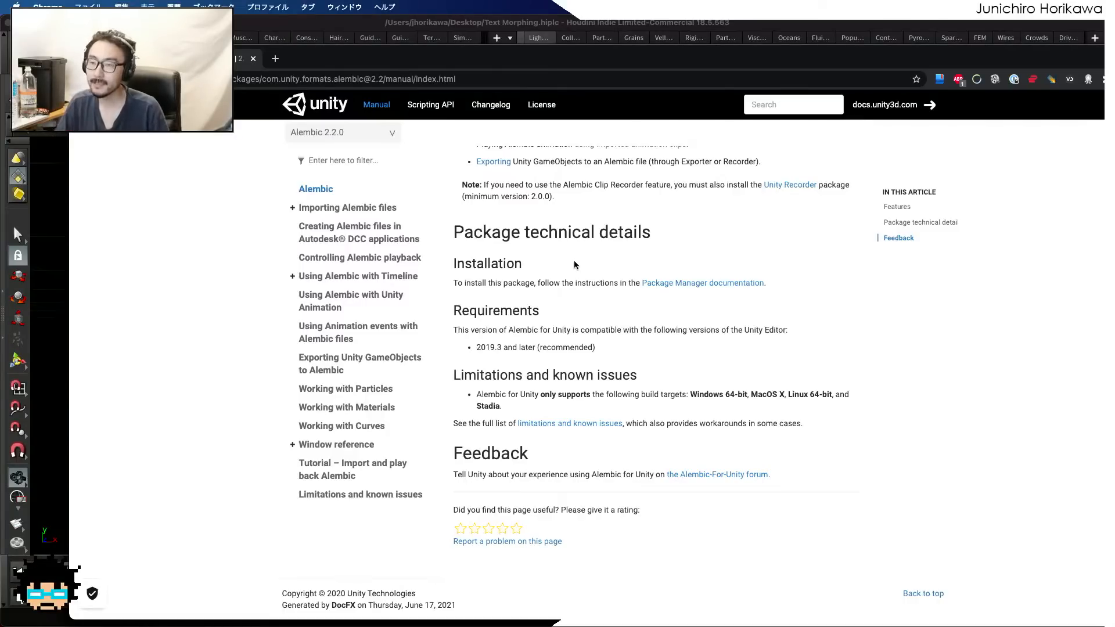
pyautogui.scroll(2, 629, 298)
pyautogui.scroll(4, 636, 301)
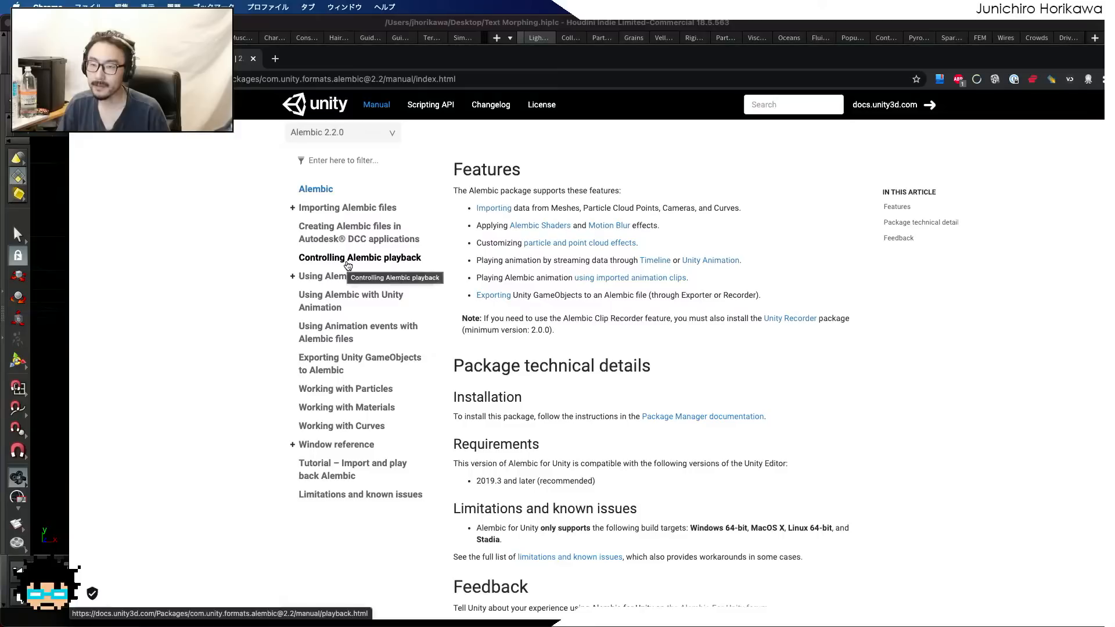
pyautogui.click(328, 390)
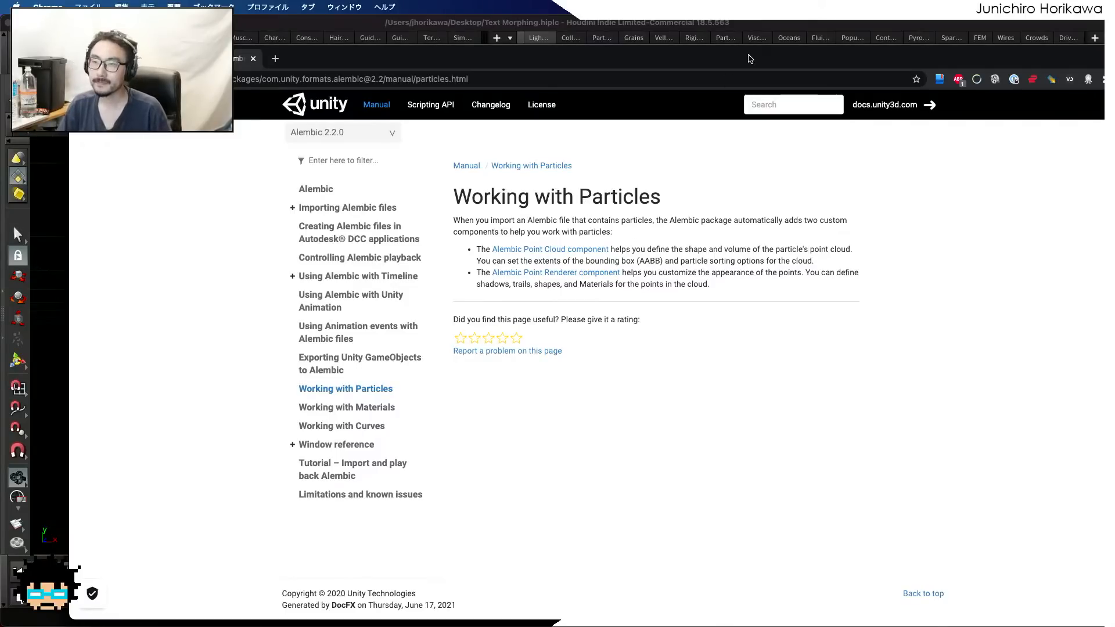
# Switch back to Houdini, hide the textindex markers in the viewport and select the id Attribute Wrangle
pyautogui.click(742, 25)
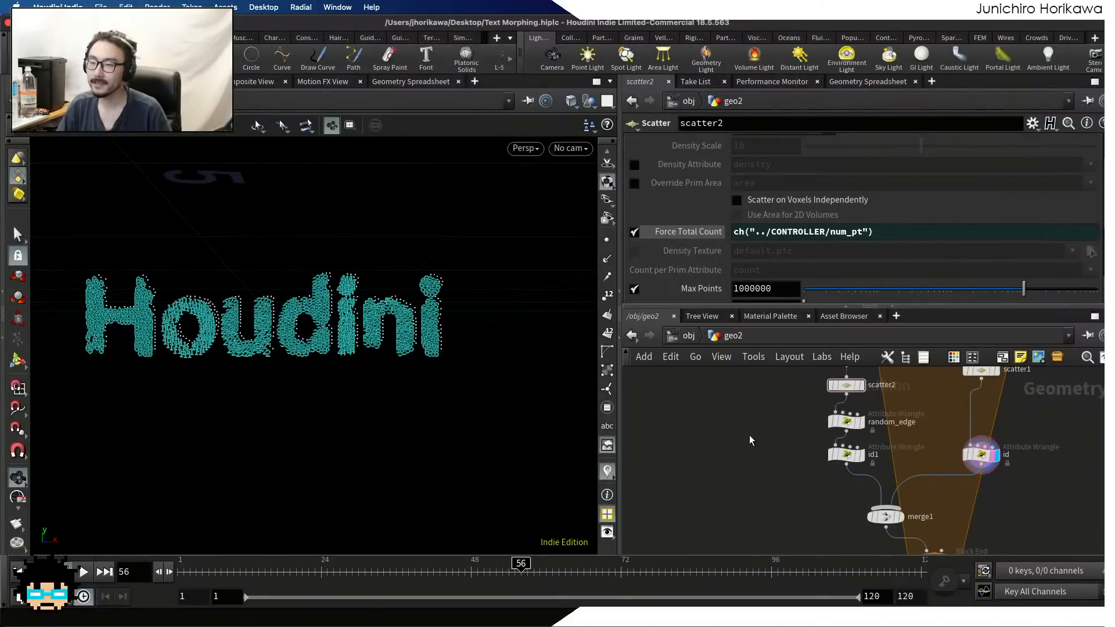
pyautogui.click(607, 472)
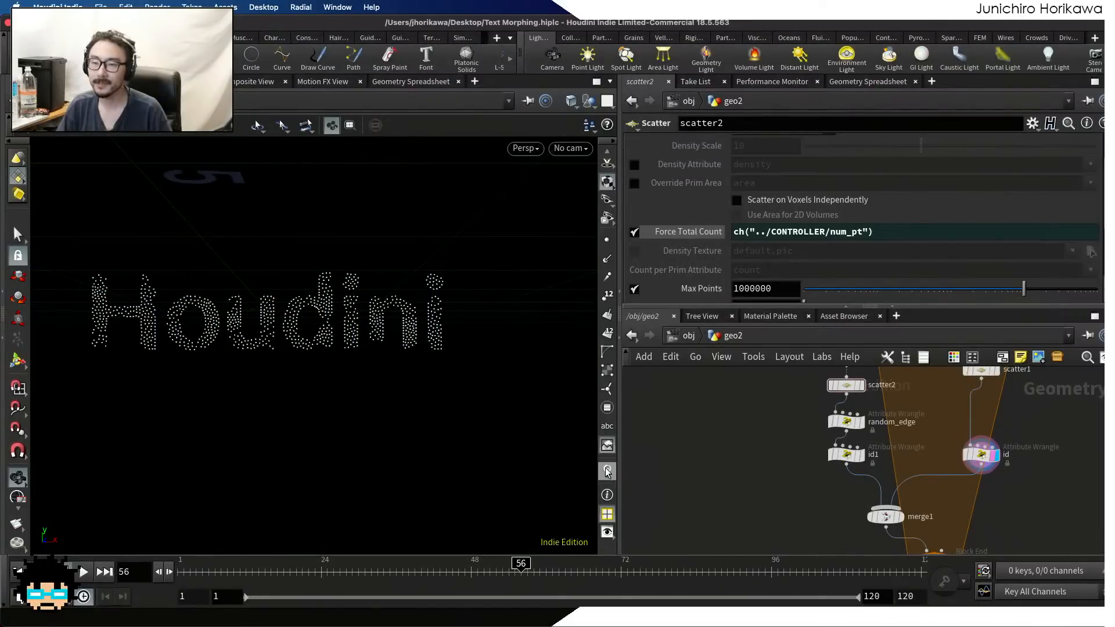
pyautogui.scroll(-5, 785, 411)
pyautogui.scroll(5, 785, 411)
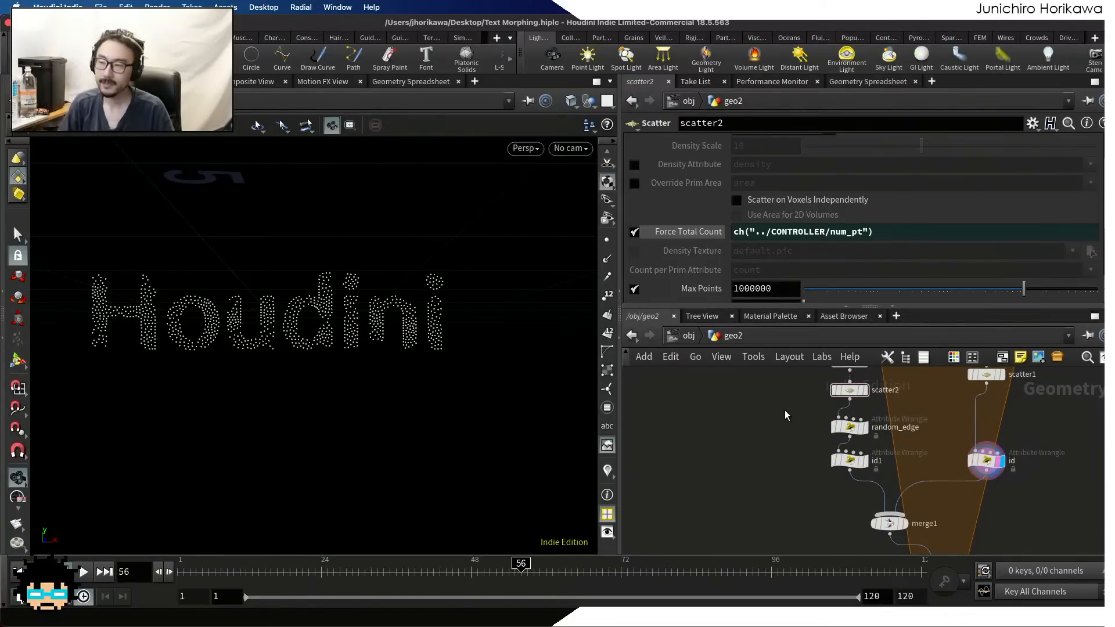
pyautogui.click(986, 460)
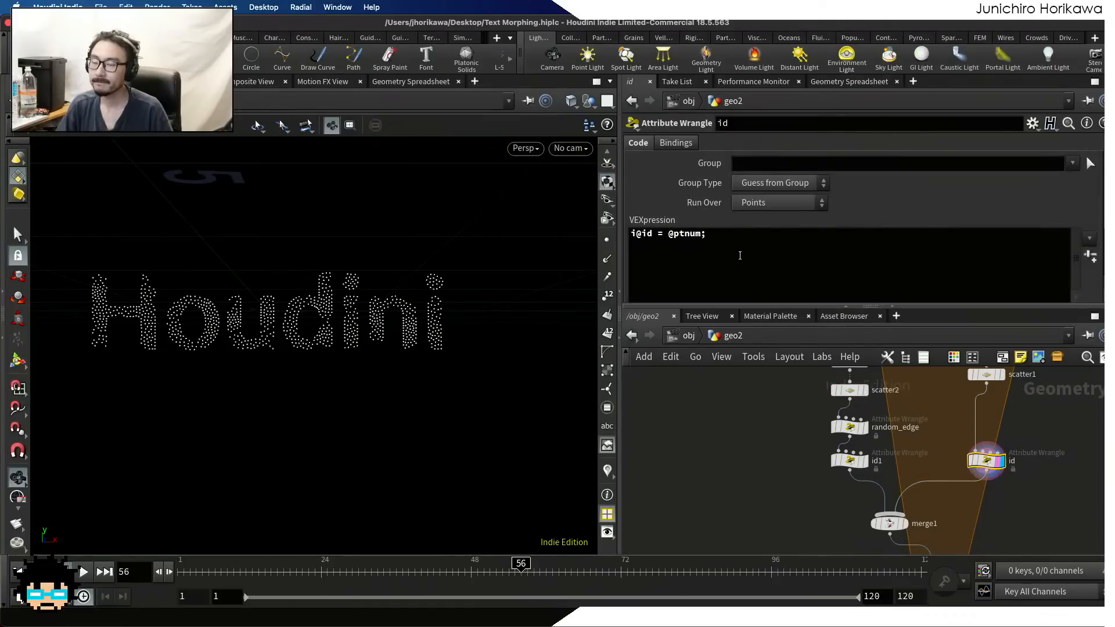
# Display the merge1 node and examine its point attributes in the Geometry Spreadsheet, including the textindex values
pyautogui.moveTo(739, 255); pyautogui.dragTo(621, 221)
pyautogui.click(737, 464)
pyautogui.moveTo(889, 529); pyautogui.dragTo(871, 504, button='middle')
pyautogui.scroll(3, 871, 504)
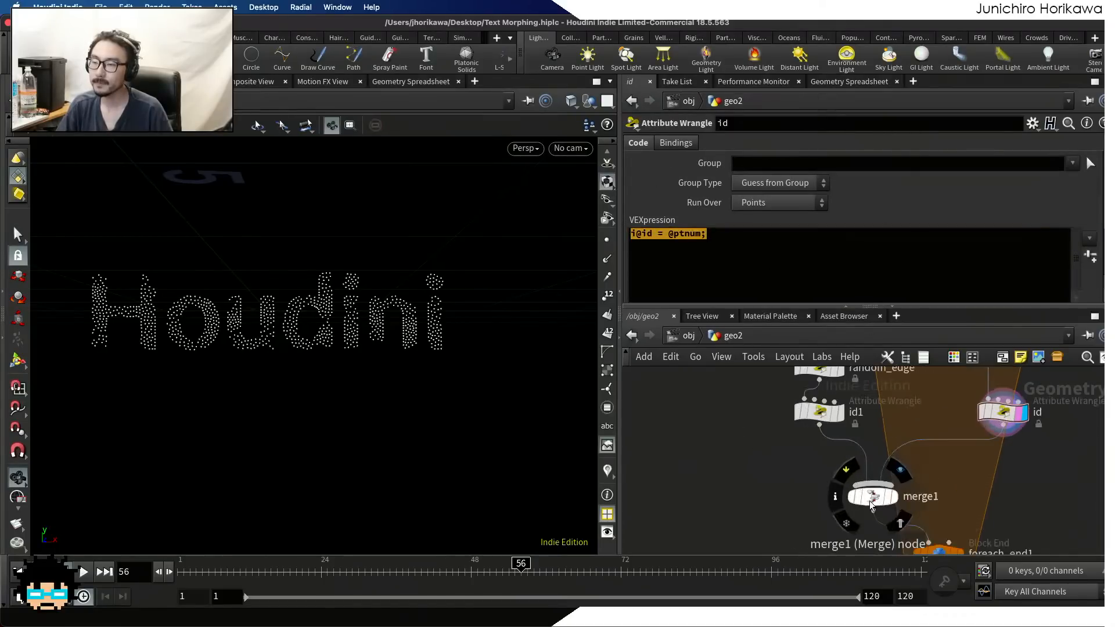
pyautogui.scroll(1, 872, 505)
pyautogui.click(900, 469)
pyautogui.click(900, 525)
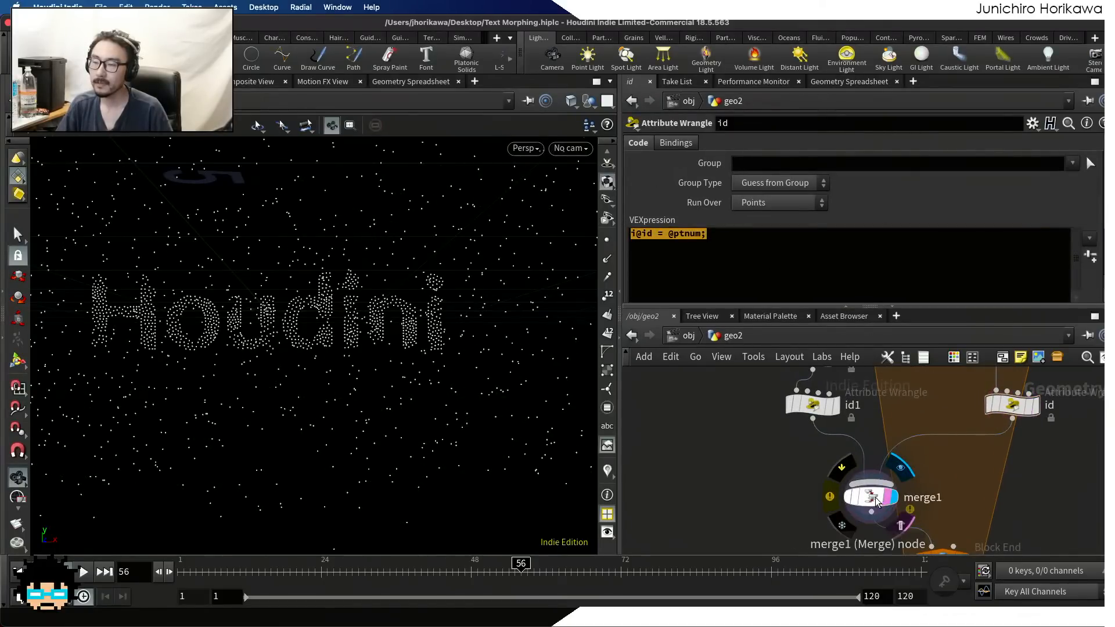
pyautogui.click(874, 498)
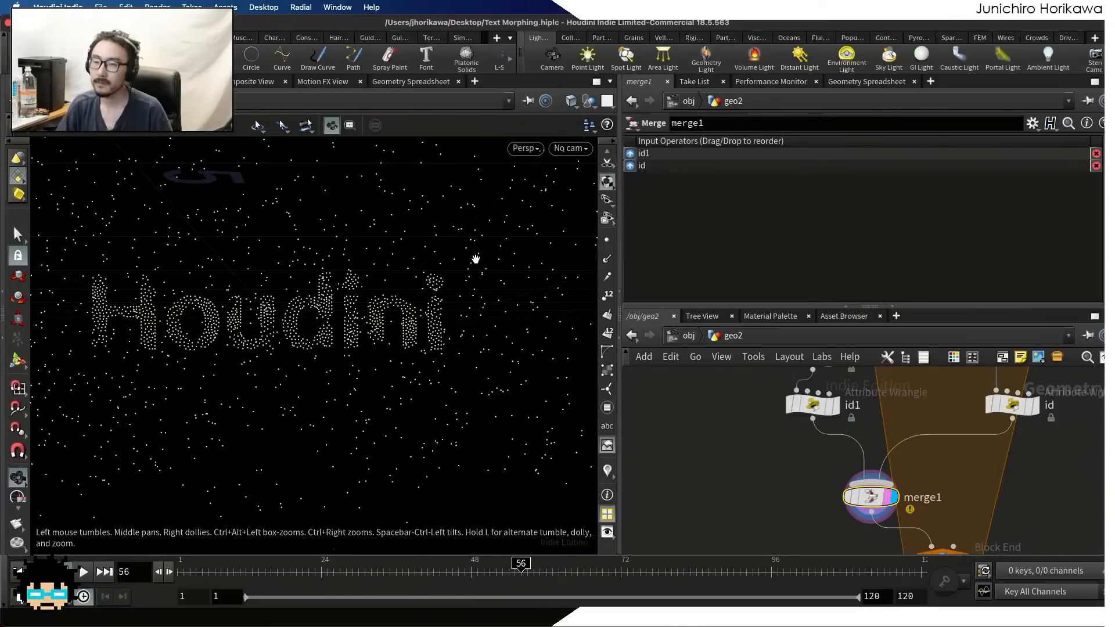
pyautogui.click(853, 82)
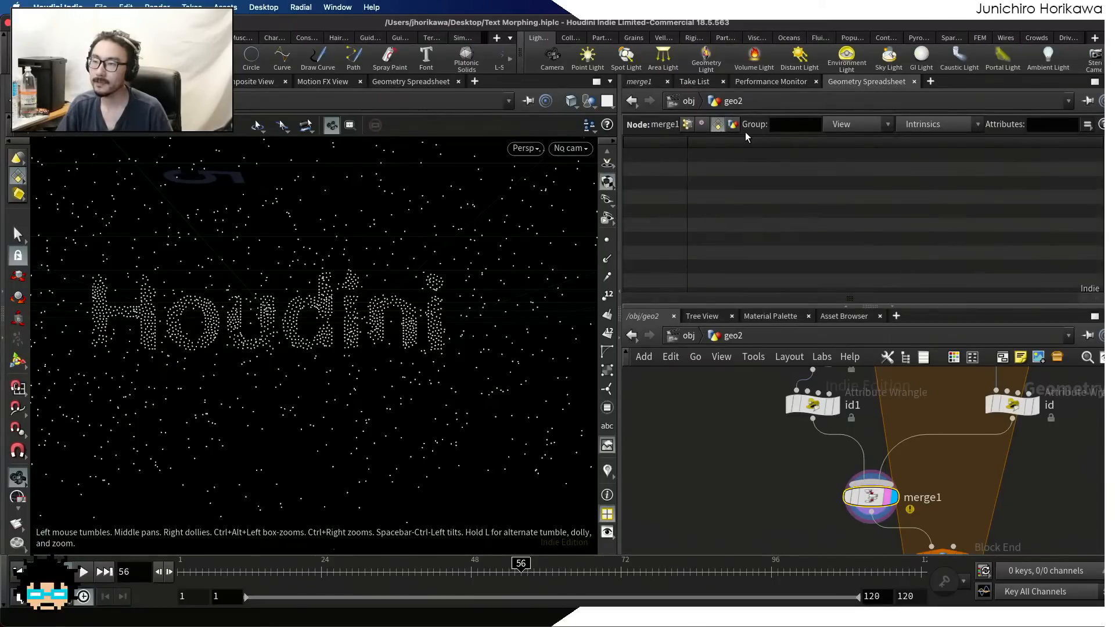
pyautogui.click(687, 124)
pyautogui.scroll(-4, 979, 162)
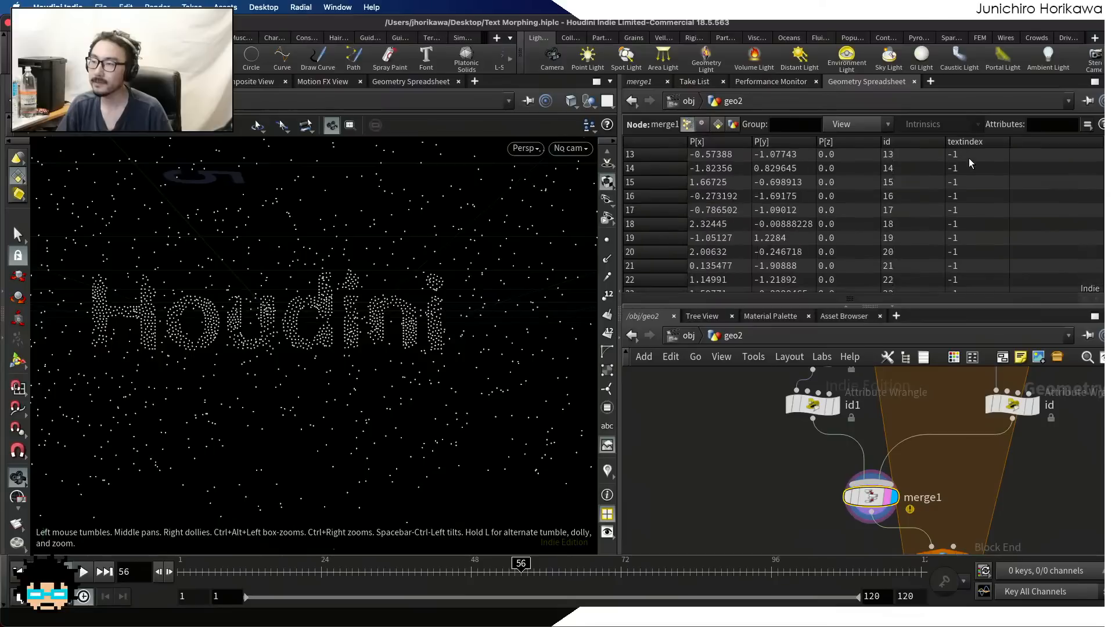
# Compare the point attributes of the id and id1 wrangles, checking which of them carries textindex
pyautogui.click(1012, 404)
pyautogui.scroll(1, 1035, 416)
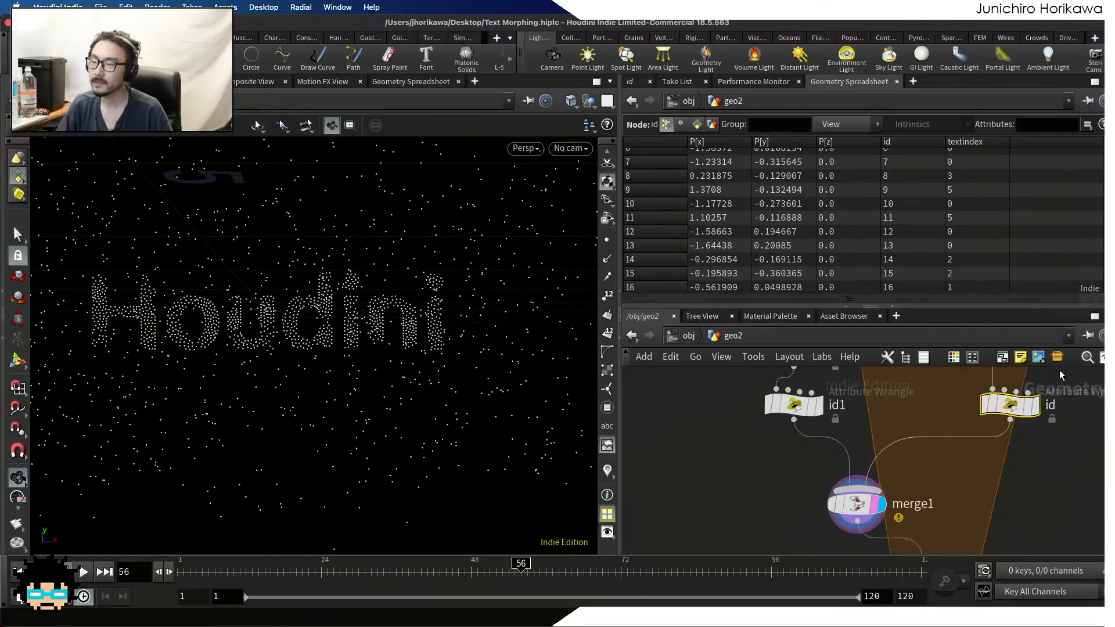
pyautogui.scroll(-1, 1064, 221)
pyautogui.scroll(-6, 1065, 220)
pyautogui.scroll(-20, 1064, 220)
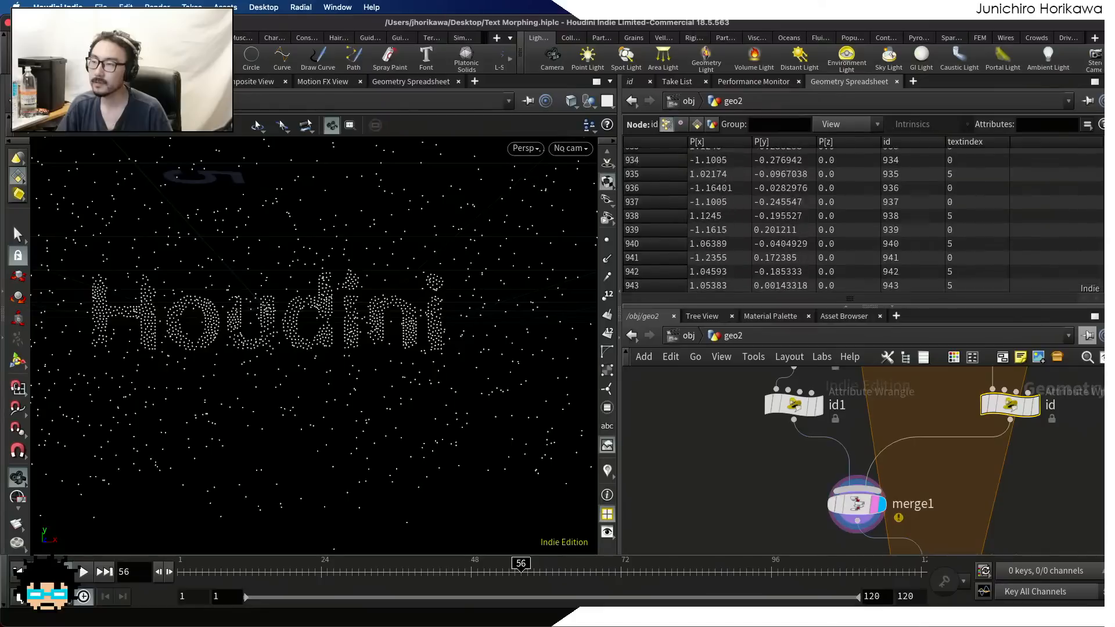
pyautogui.click(800, 410)
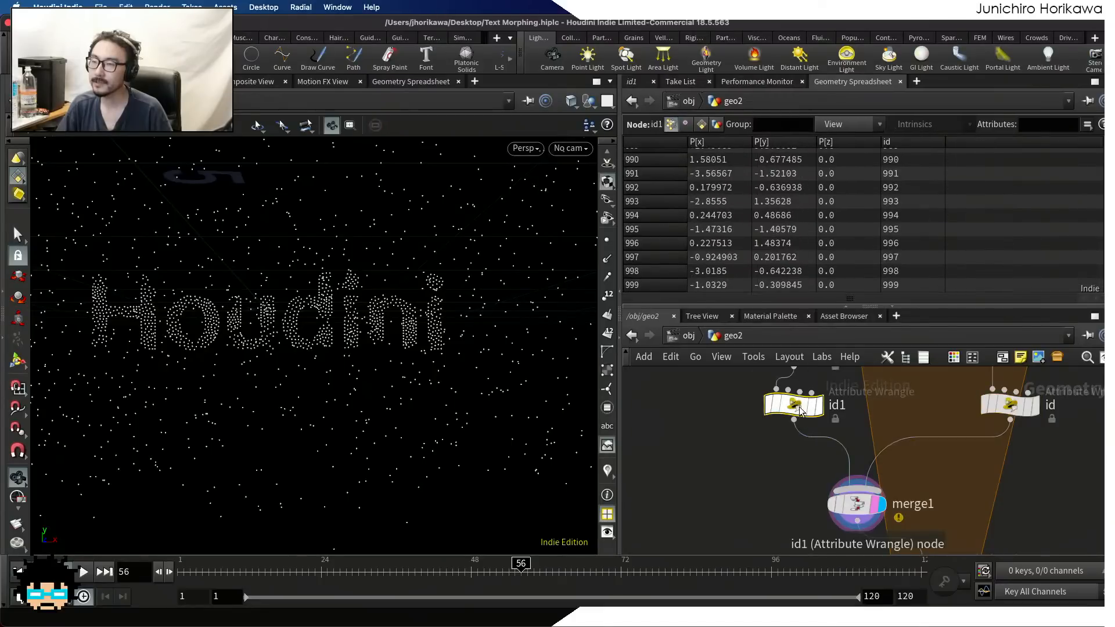
pyautogui.scroll(12, 934, 276)
pyautogui.scroll(12, 936, 274)
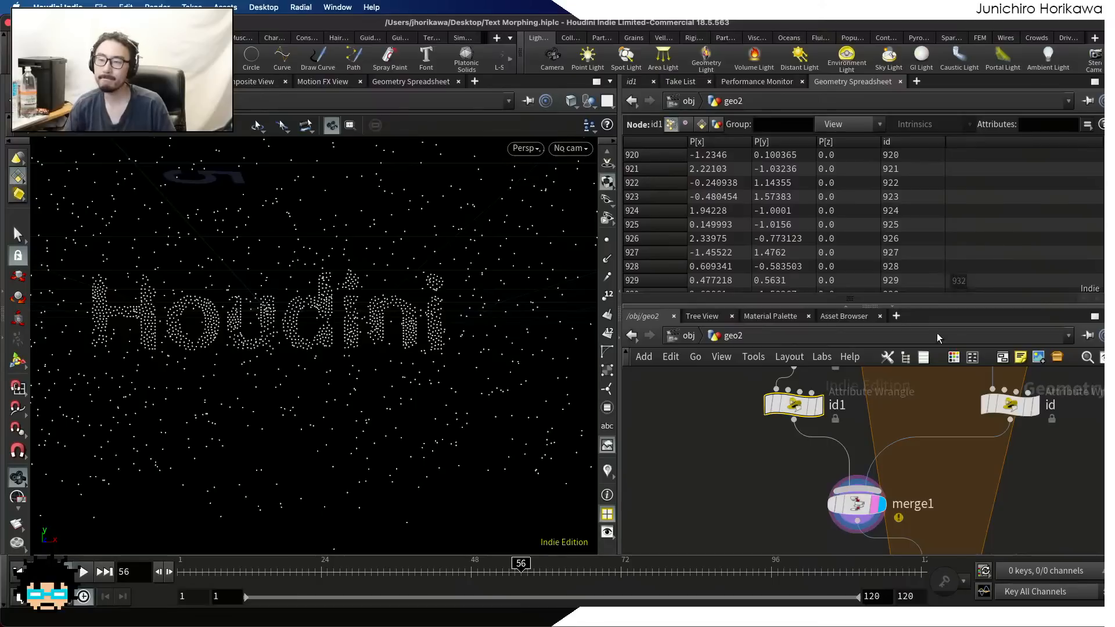
# Display the font1 node inside the for-each loop and review its Font parameters
pyautogui.scroll(-4, 731, 473)
pyautogui.moveTo(730, 463); pyautogui.dragTo(742, 547, button='middle')
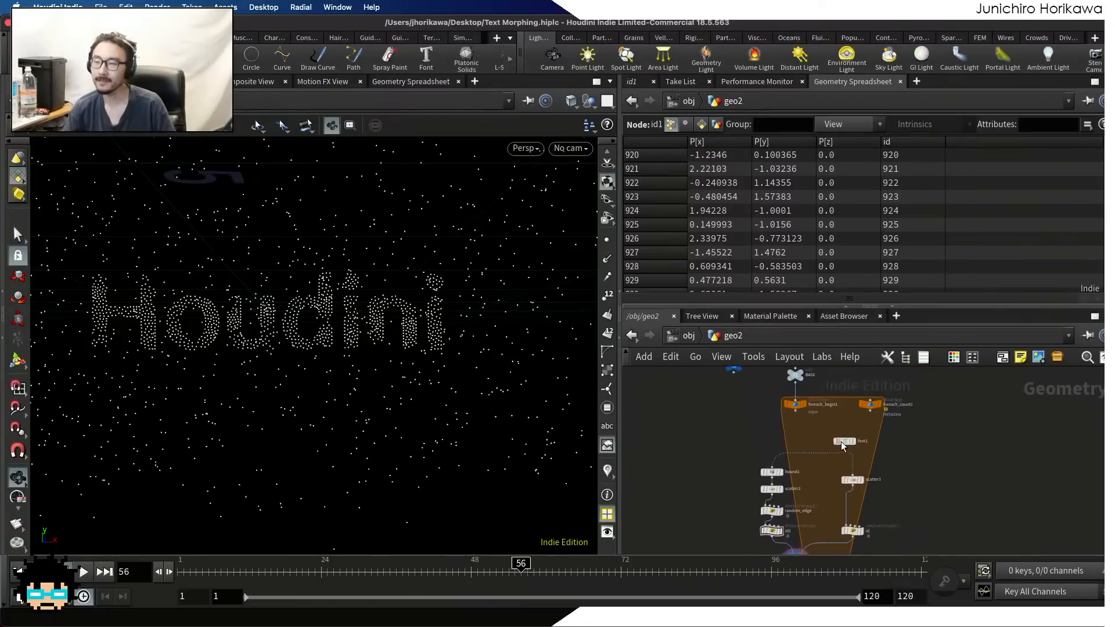
pyautogui.scroll(5, 864, 440)
pyautogui.click(820, 436)
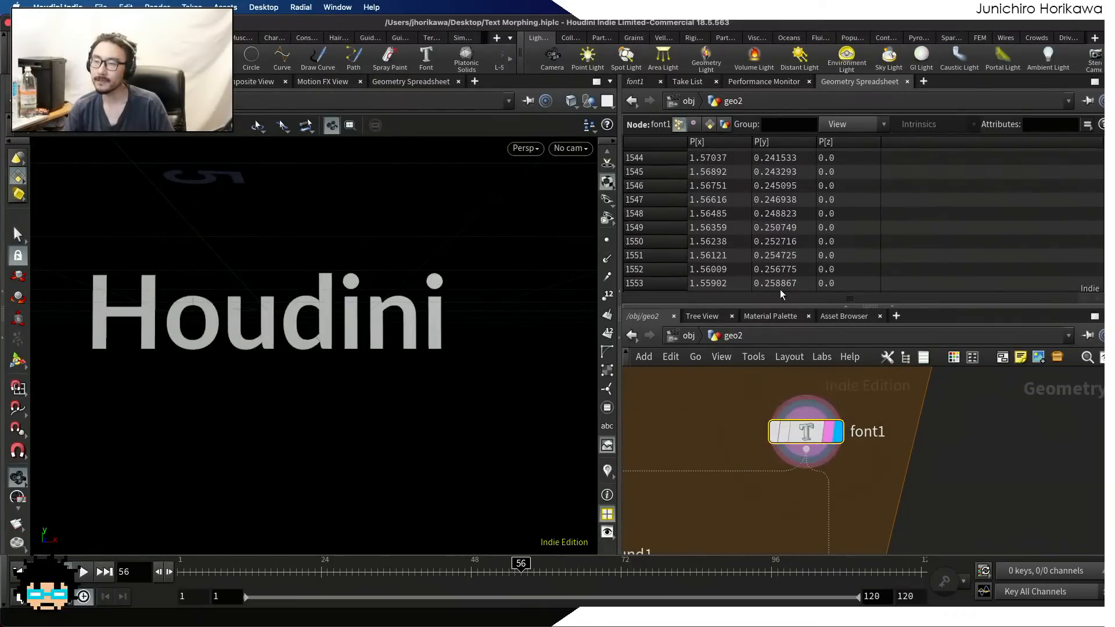
pyautogui.click(641, 86)
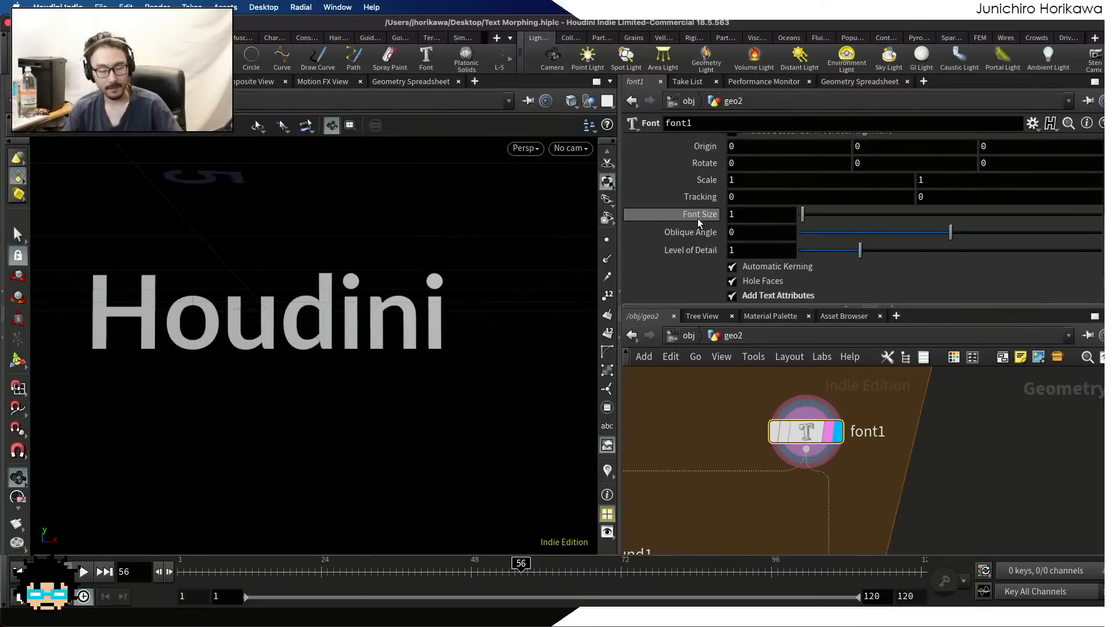
pyautogui.scroll(-3, 813, 430)
# Duplicate the font1 node inside the for-each loop and bring up the copy's text expression
pyautogui.moveTo(863, 438); pyautogui.dragTo(905, 448, button='middle')
pyautogui.scroll(3, 896, 450)
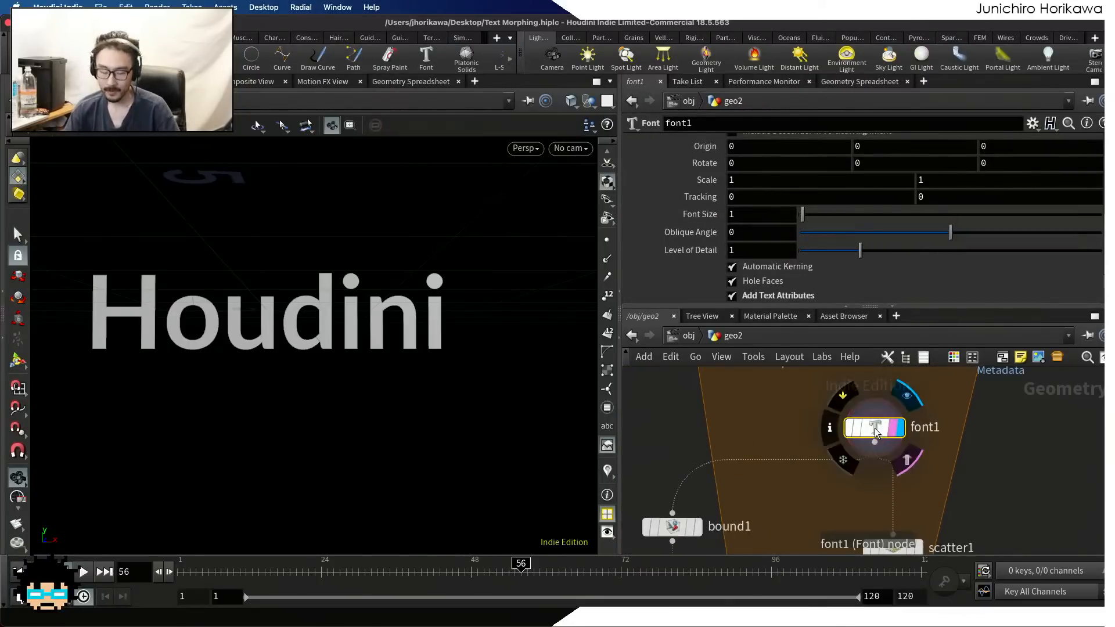
pyautogui.keyDown('alt'); pyautogui.moveTo(874, 427); pyautogui.dragTo(746, 421); pyautogui.keyUp('alt')
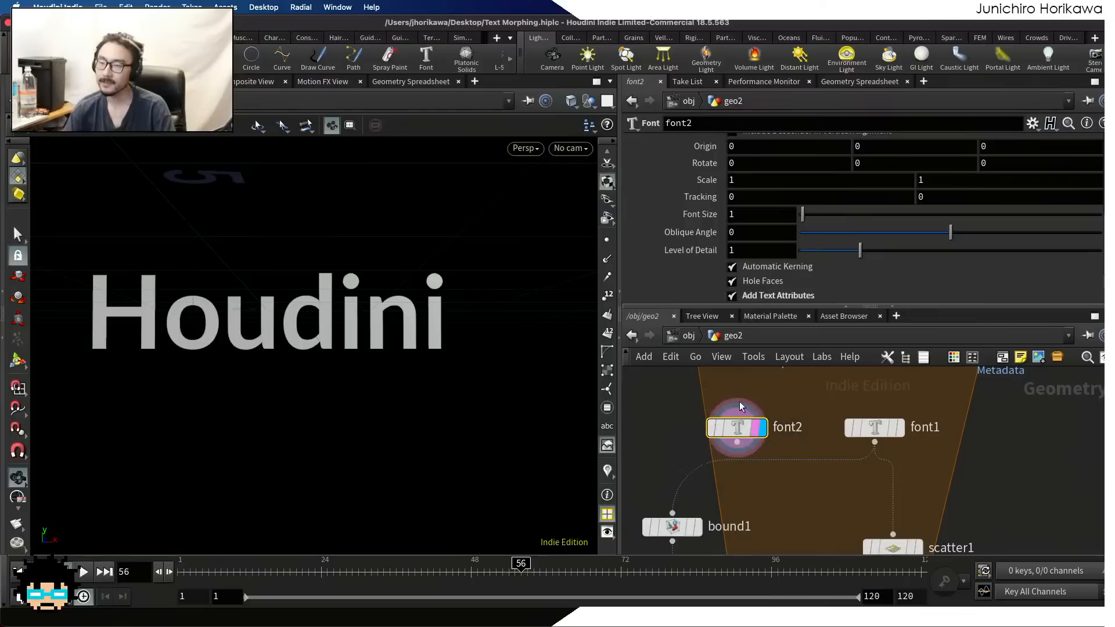
pyautogui.scroll(6, 713, 210)
pyautogui.scroll(1, 714, 215)
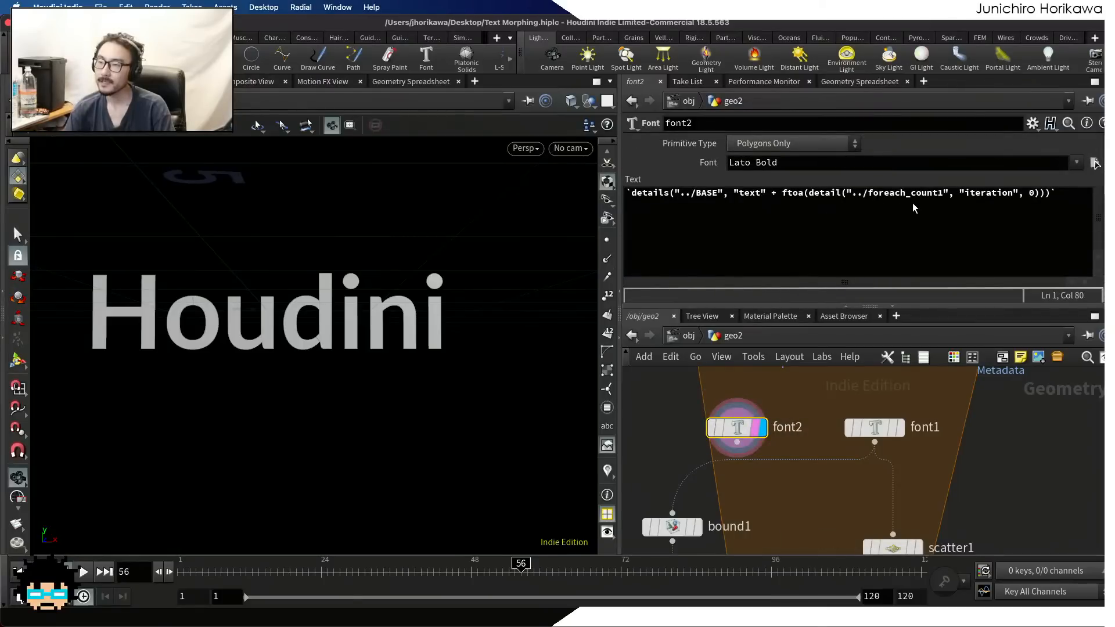
# Widen the parameter area and subtract 1 from the foreach_count1 iteration value in font2's text expression
pyautogui.click(807, 193)
pyautogui.moveTo(807, 191); pyautogui.dragTo(1002, 193)
pyautogui.moveTo(617, 220); pyautogui.dragTo(376, 215)
pyautogui.click(763, 211)
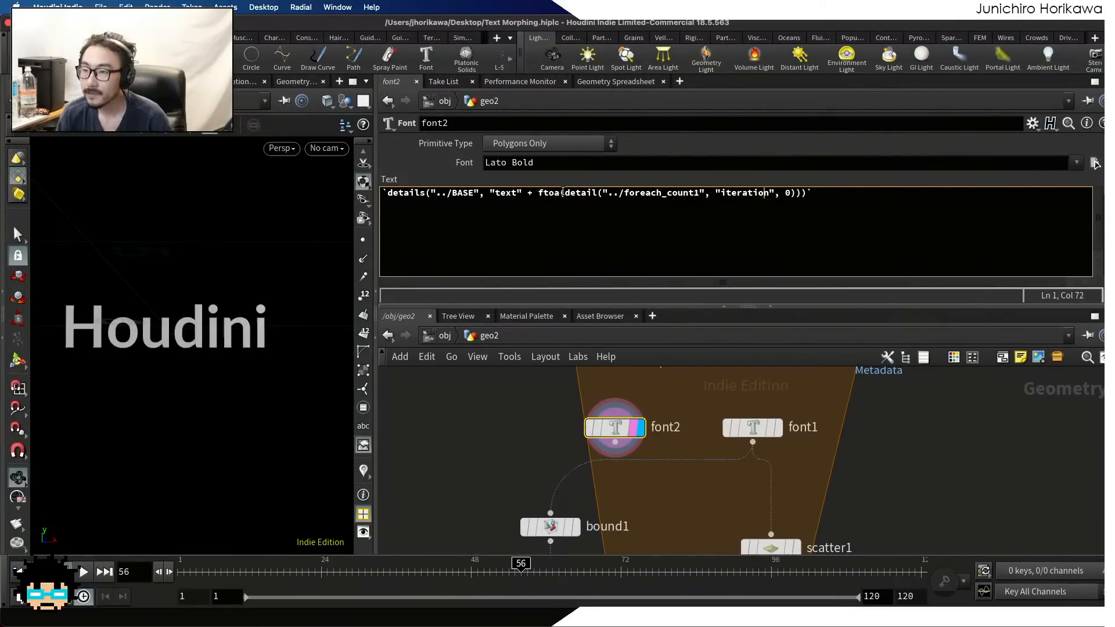
pyautogui.click(796, 192)
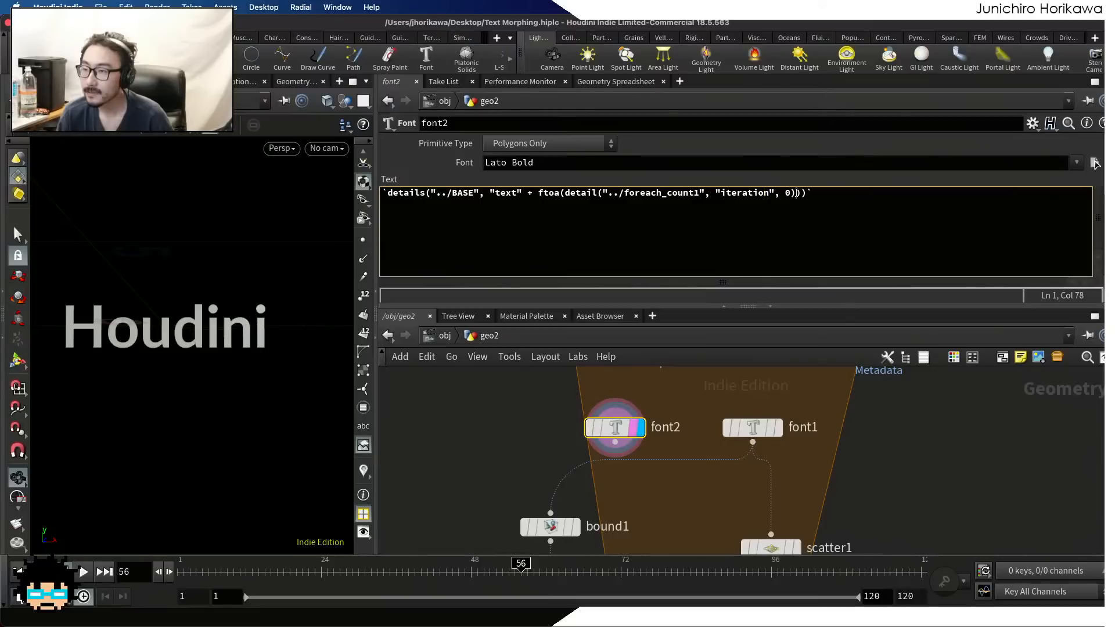
pyautogui.moveTo(796, 193); pyautogui.dragTo(566, 192)
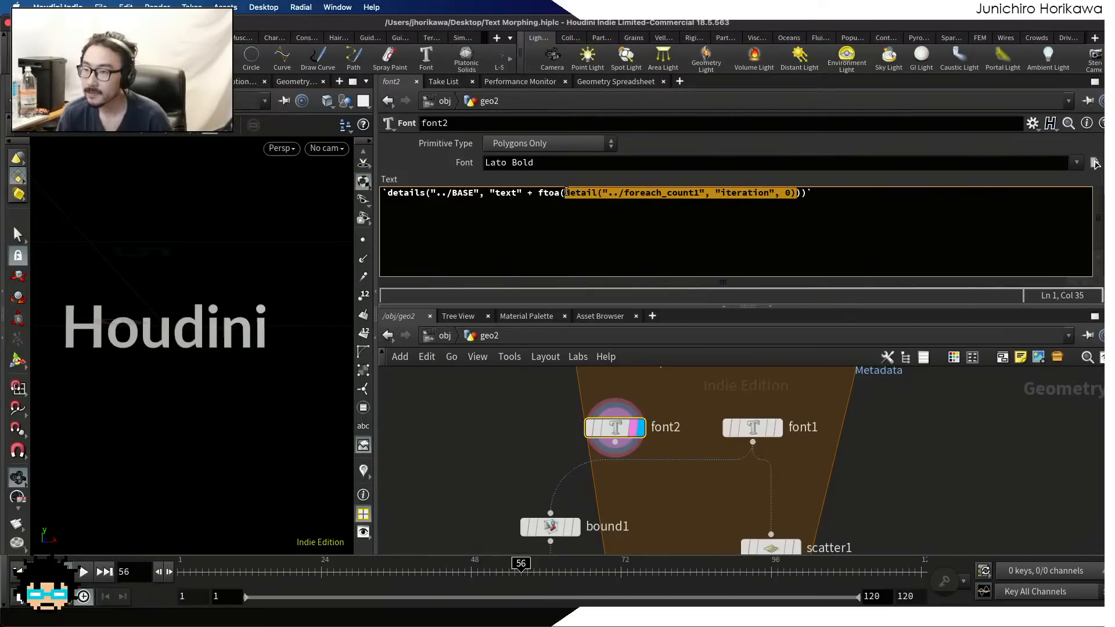
pyautogui.click(794, 194)
pyautogui.write(') - ')
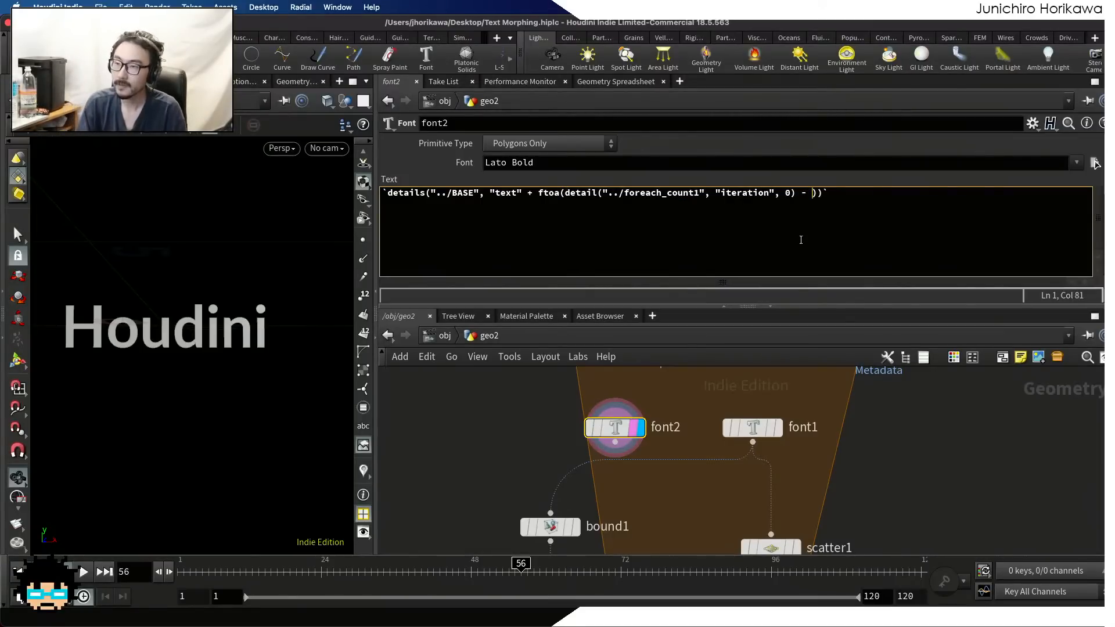
pyautogui.write('1')
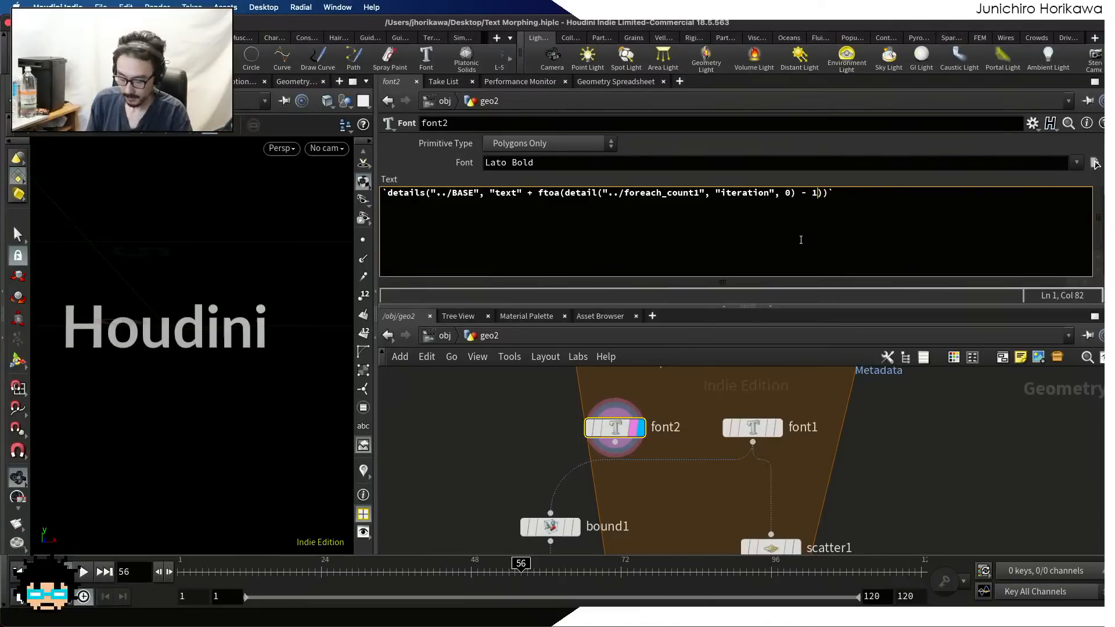
pyautogui.write(' + ')
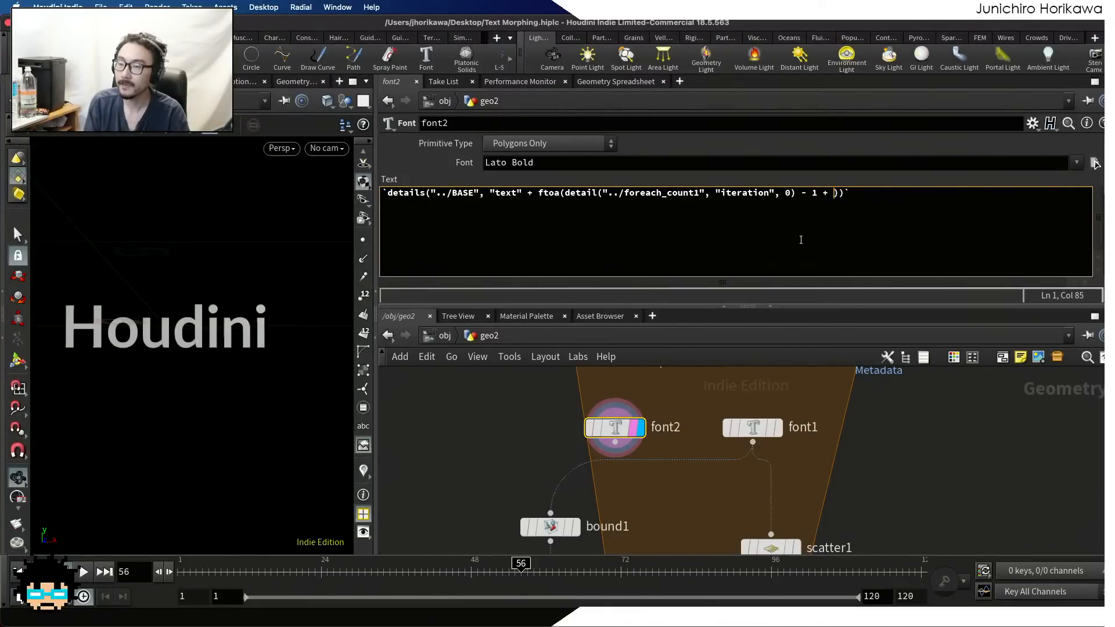
pyautogui.write('detail()0)')
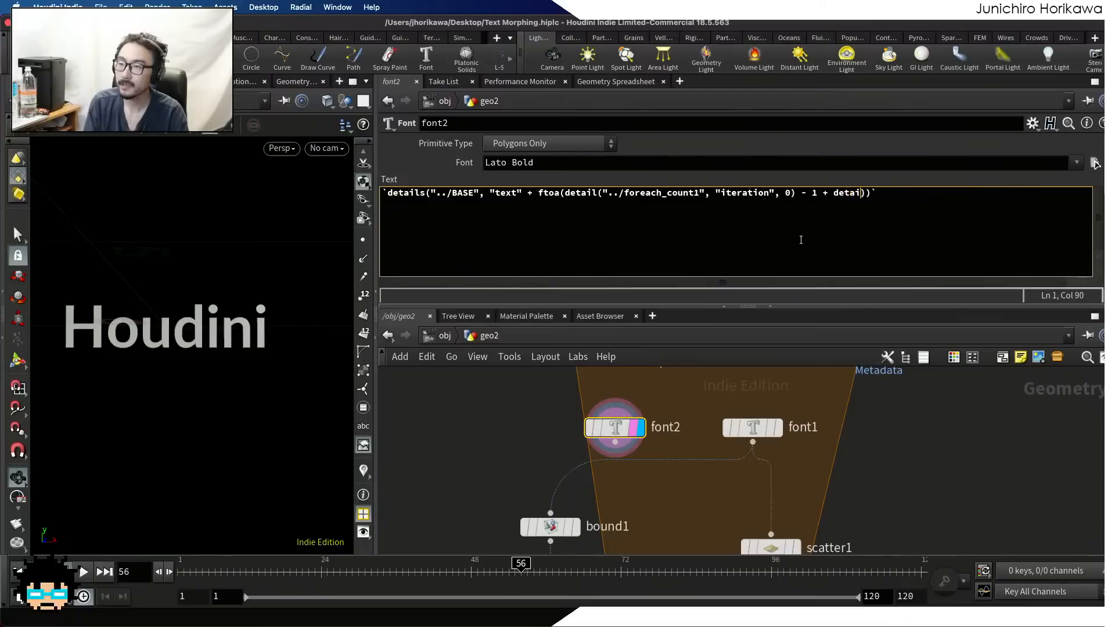
# Add + detail("../foreach_count1", "iteration", 0) after the - 1 in font2's text expression
pyautogui.press('BackSpace')
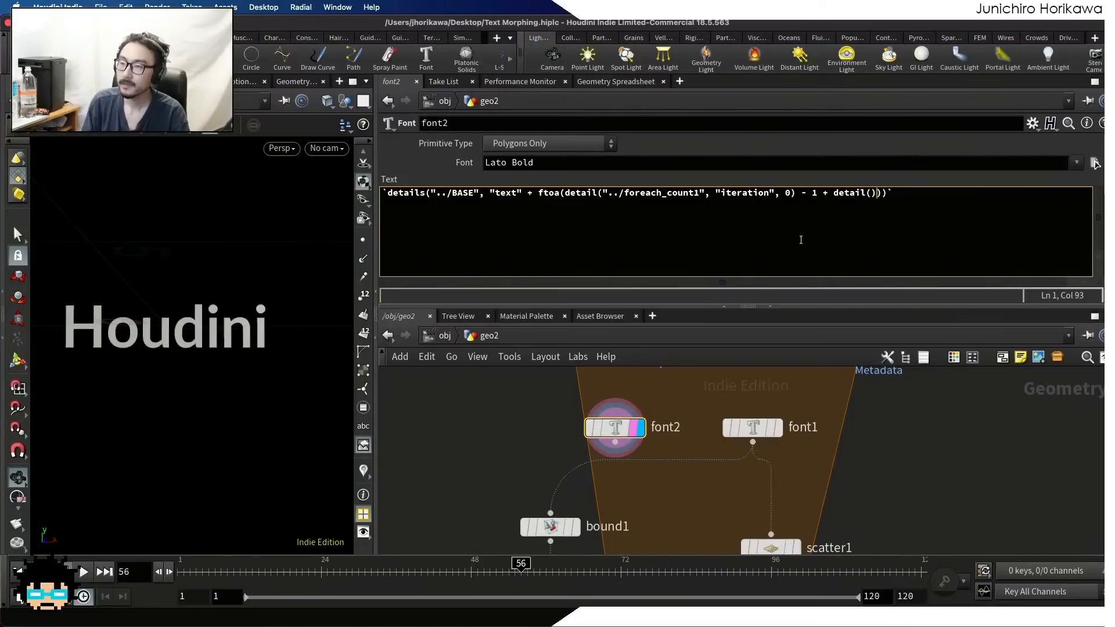
pyautogui.write('"')
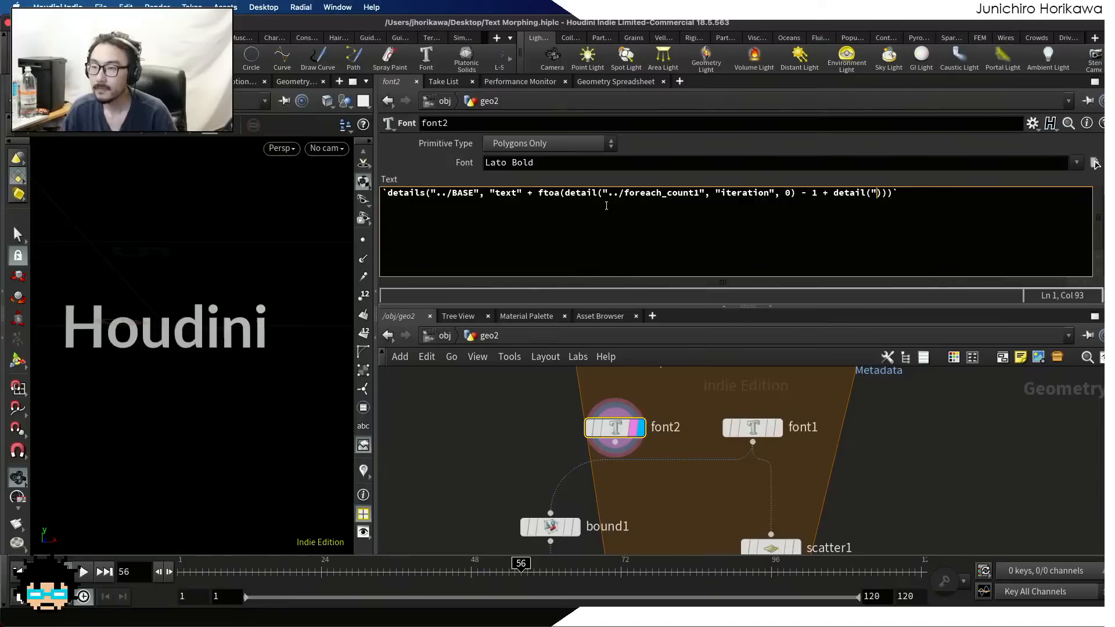
pyautogui.moveTo(603, 193); pyautogui.dragTo(799, 196)
pyautogui.press('super+c')
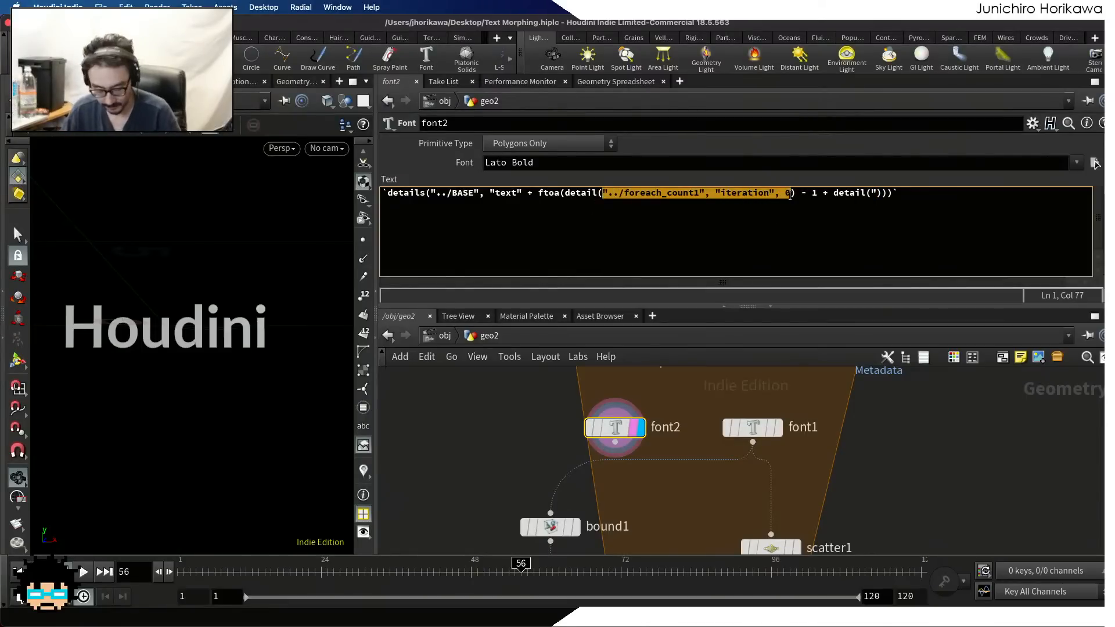
pyautogui.click(874, 193)
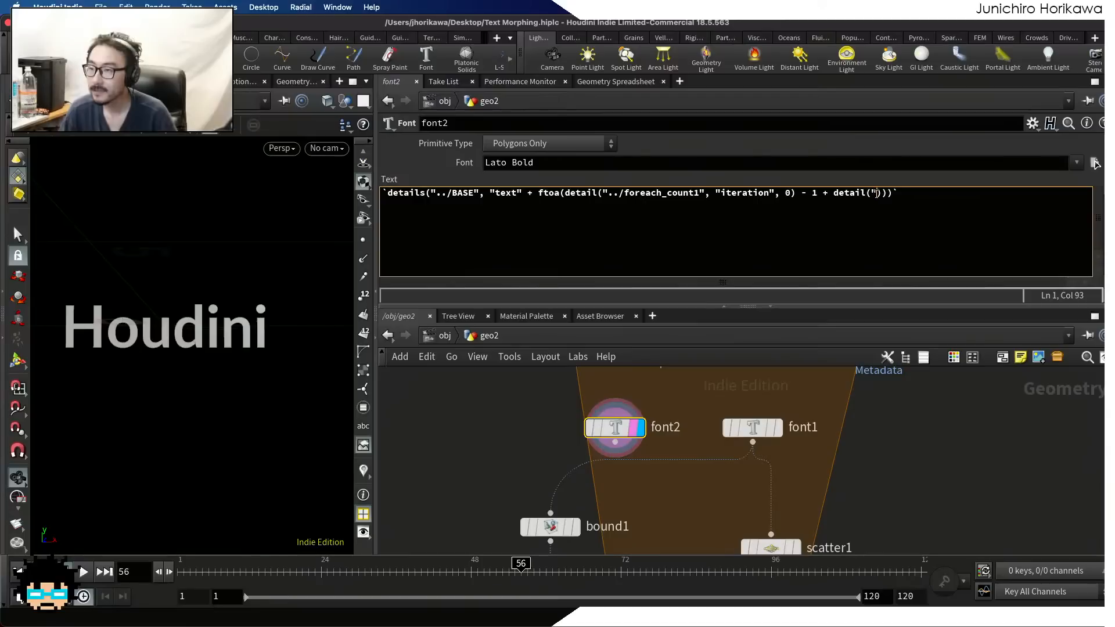
pyautogui.press('super+v')
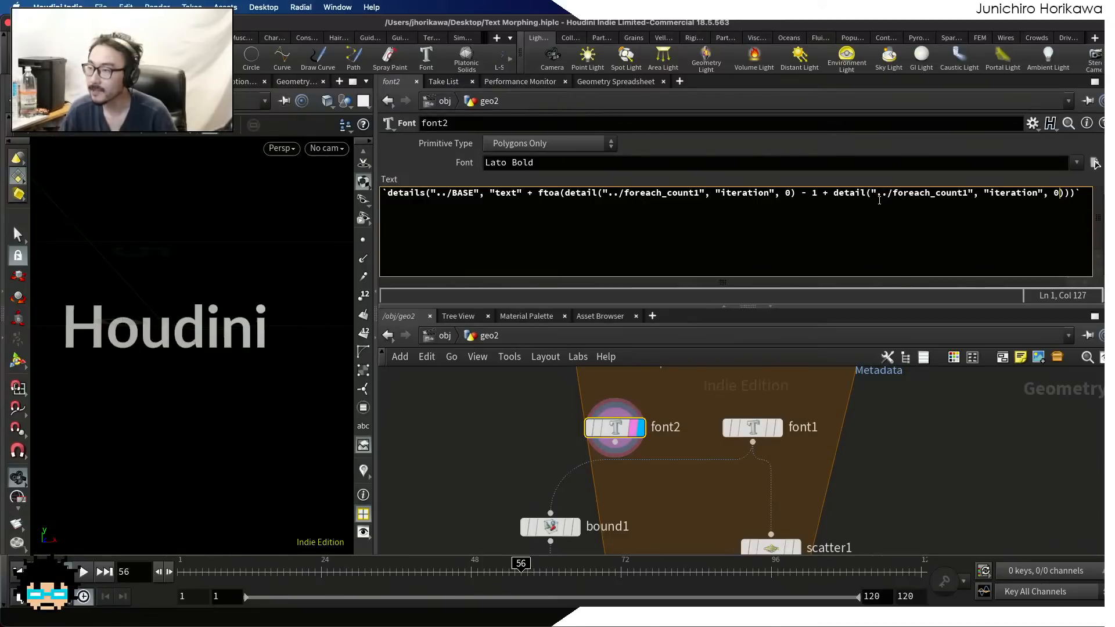
# Change the attribute name in the second detail() call of font2's text expression to "numiterations"
pyautogui.click(989, 194)
pyautogui.write('num')
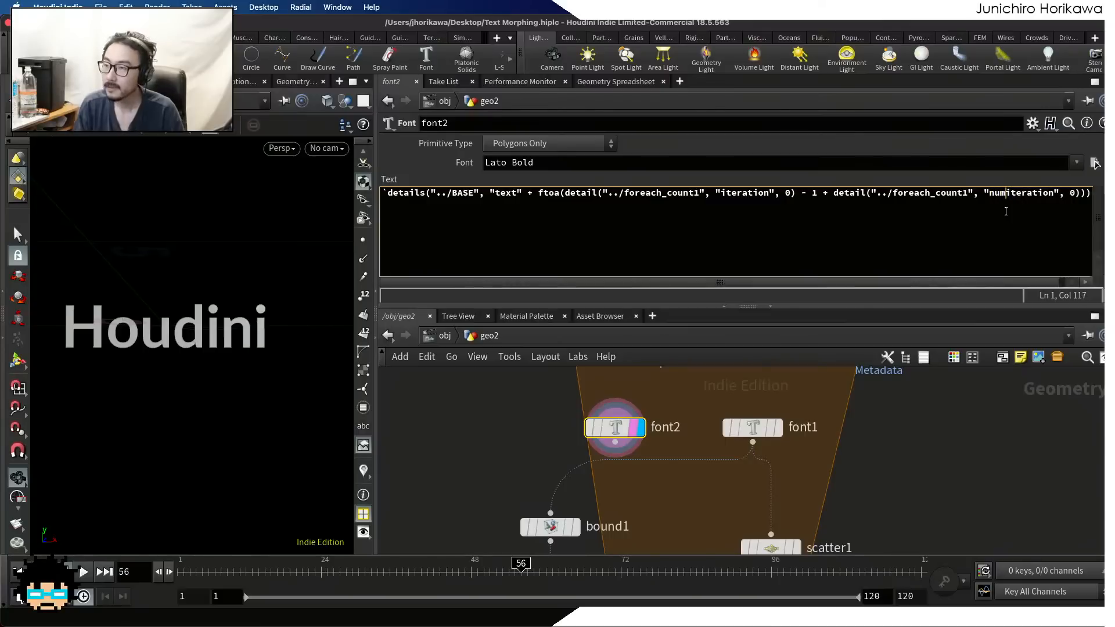
pyautogui.press('Right')
pyautogui.press('Right')
pyautogui.press('Right')
pyautogui.press('Right')
pyautogui.press('Right')
pyautogui.press('Right')
pyautogui.press('Right')
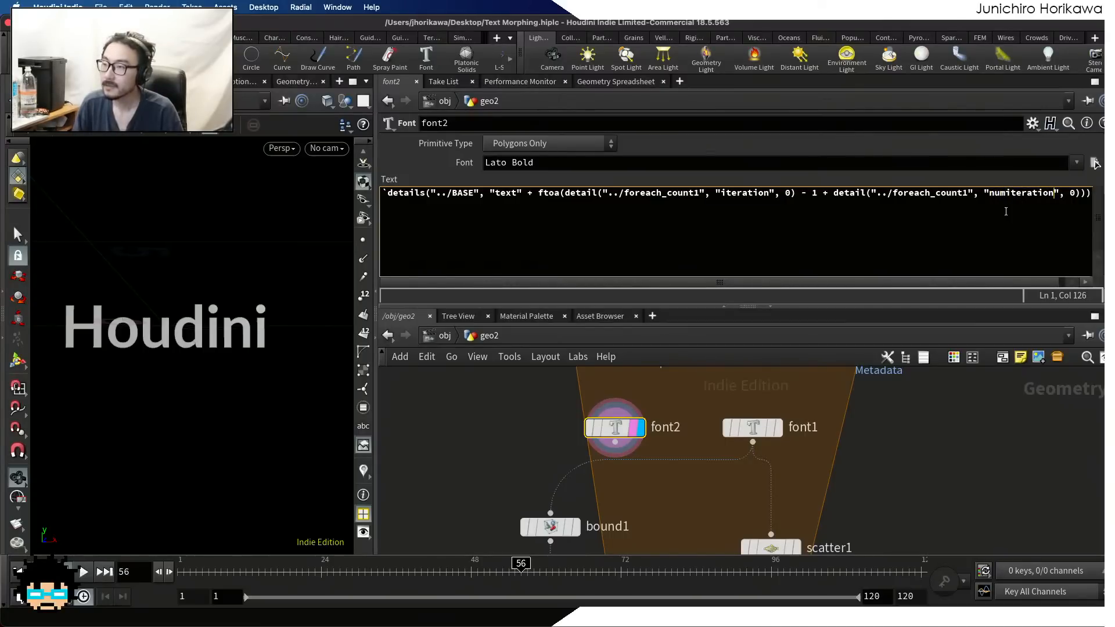
pyautogui.write('s')
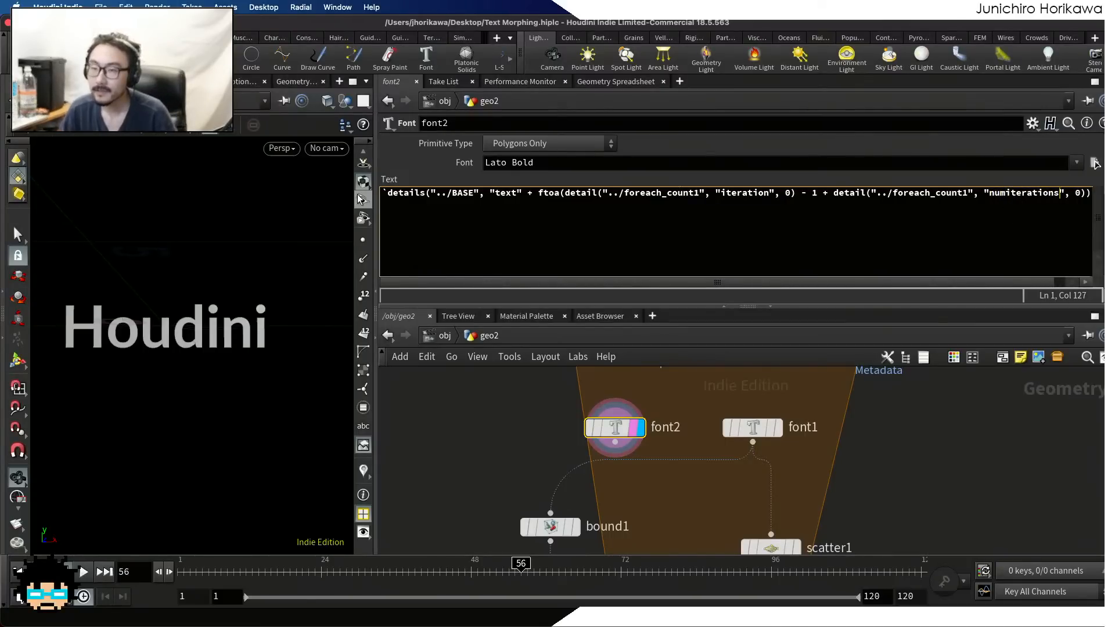
# Widen the parameter area, enclose the iteration - 1 + numiterations sum in font2's text expression in parentheses, and append a % operator
pyautogui.moveTo(374, 191); pyautogui.dragTo(350, 195)
pyautogui.moveTo(241, 201); pyautogui.dragTo(279, 194)
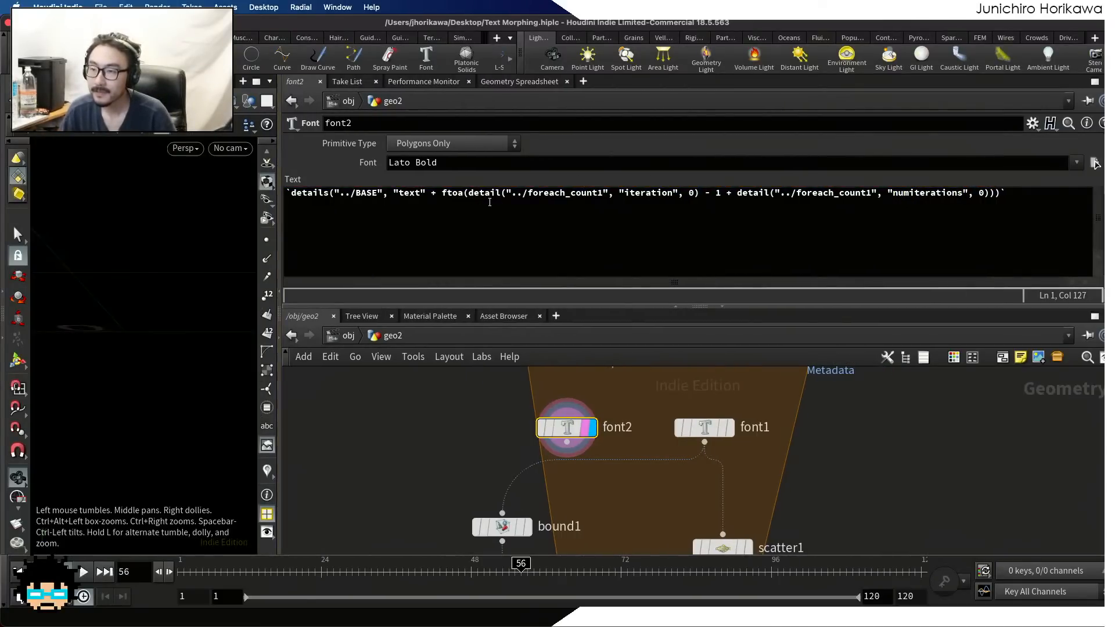
pyautogui.click(469, 193)
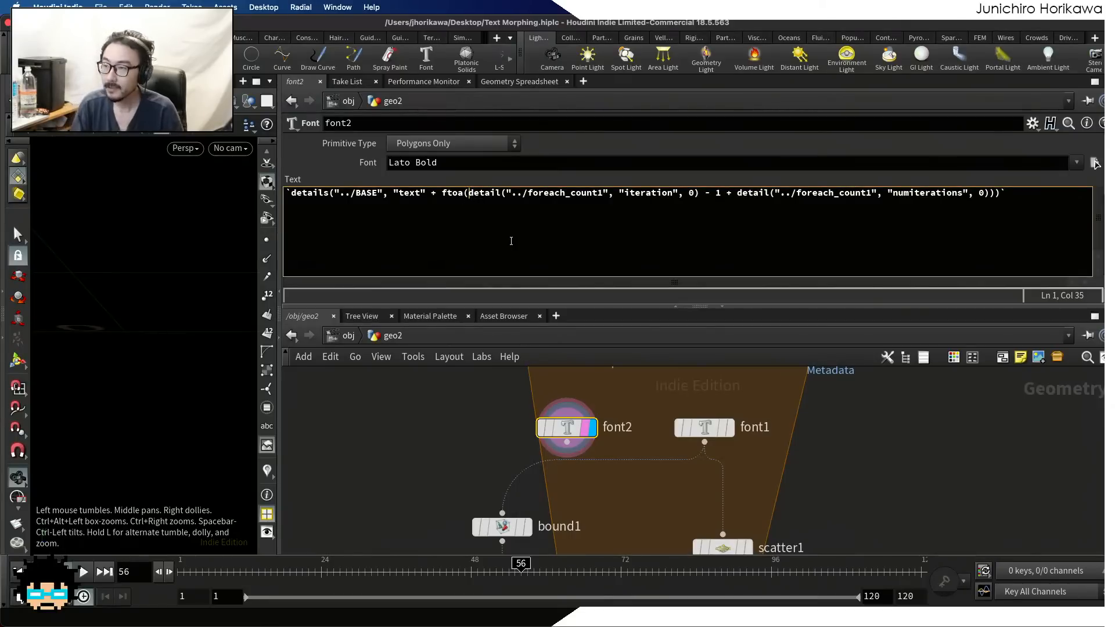
pyautogui.write('(')
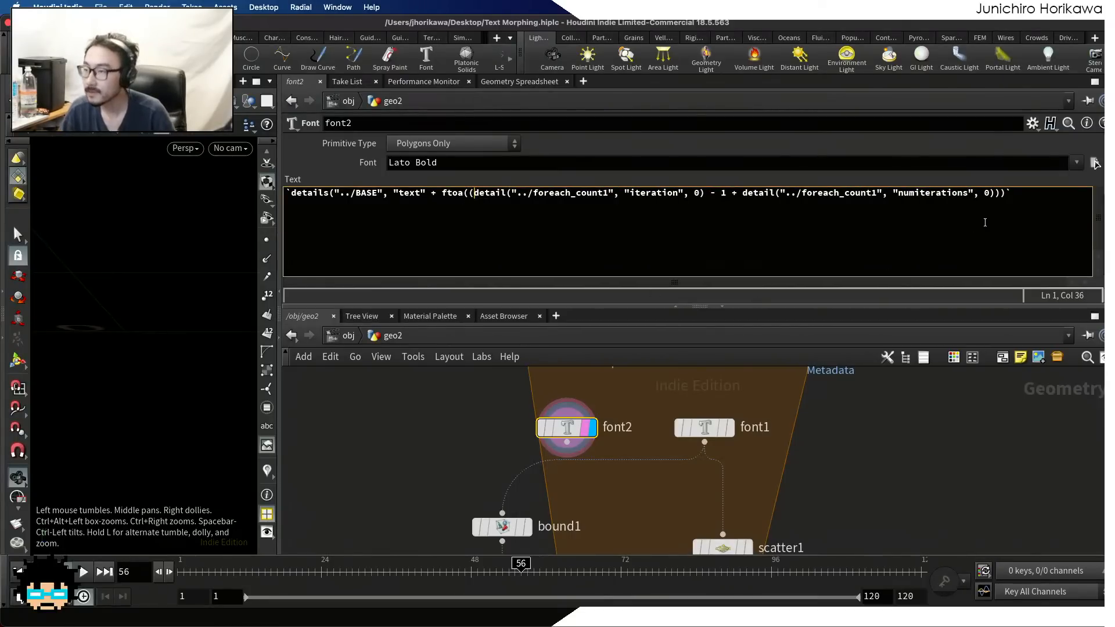
pyautogui.click(993, 193)
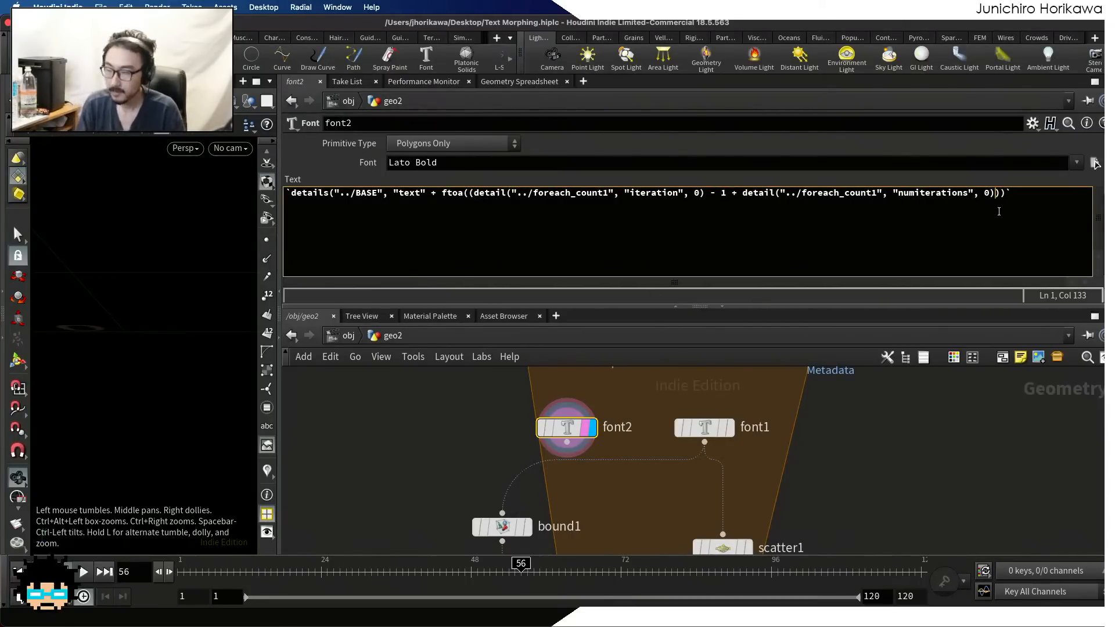
pyautogui.write(') %')
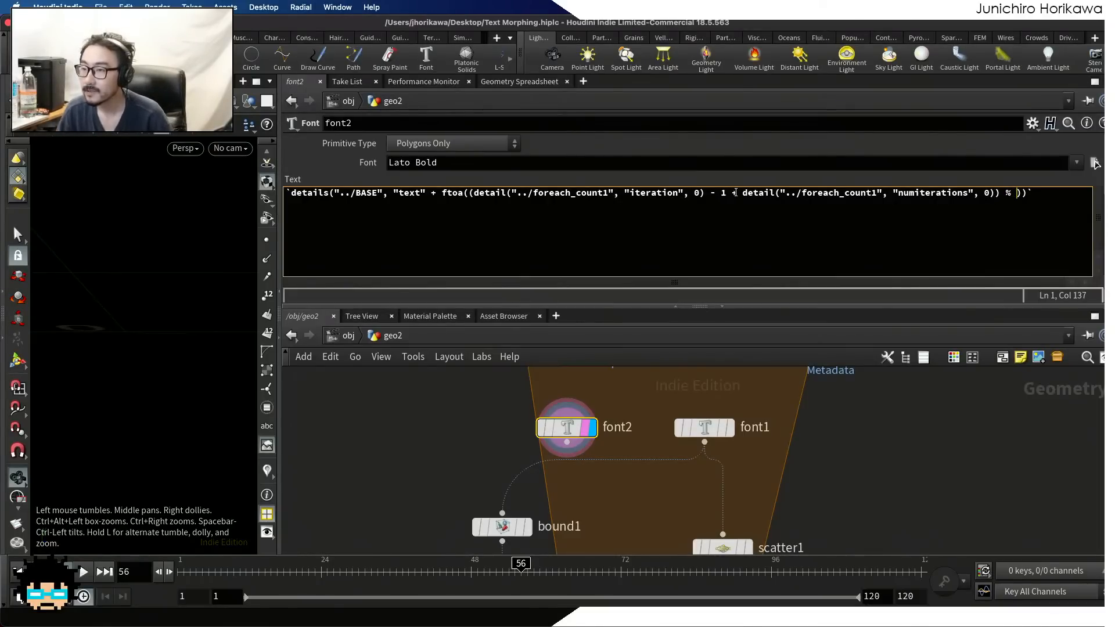
# Copy detail("../foreach_count1", "numiterations", 0) and insert it after the % operator in font2's text expression
pyautogui.moveTo(741, 192); pyautogui.dragTo(995, 193)
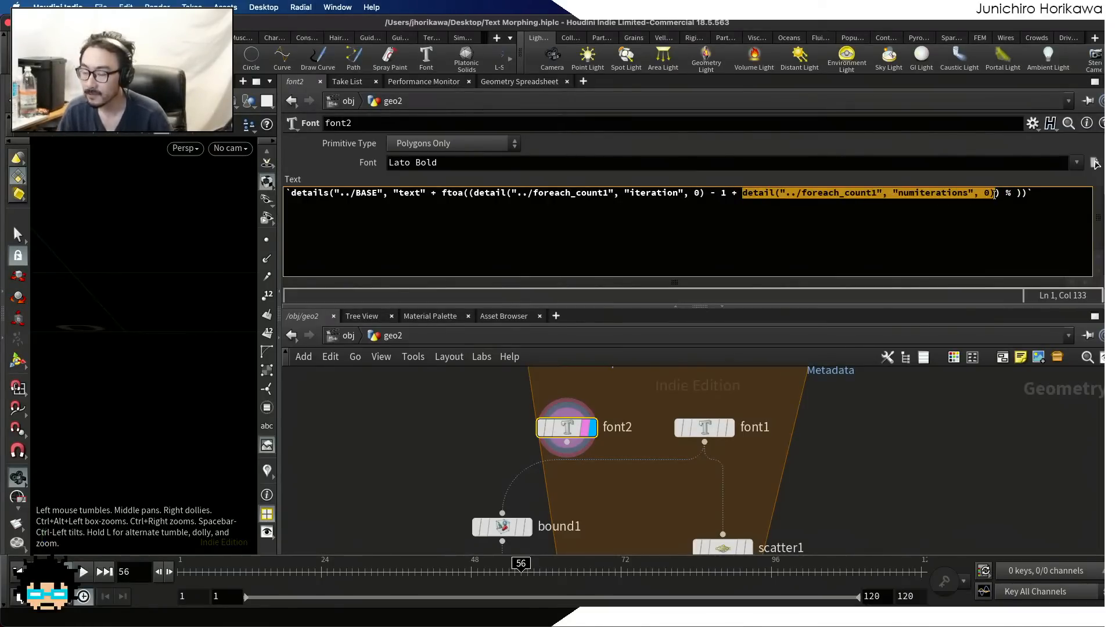
pyautogui.press('super+c')
pyautogui.click(1013, 192)
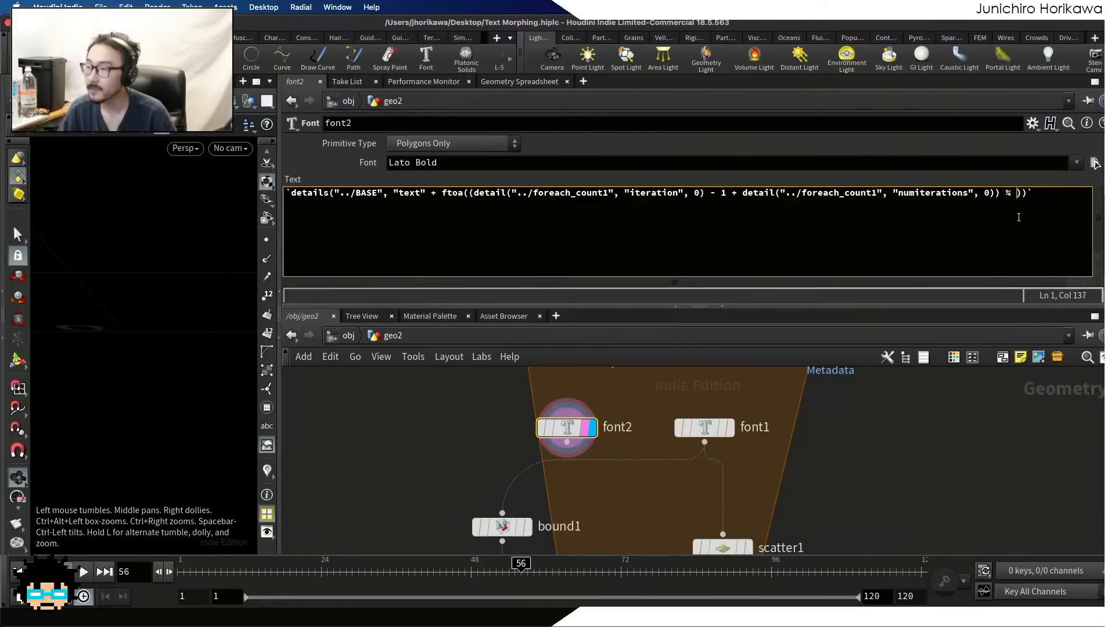
pyautogui.press('super+v')
pyautogui.moveTo(973, 284); pyautogui.dragTo(1021, 284)
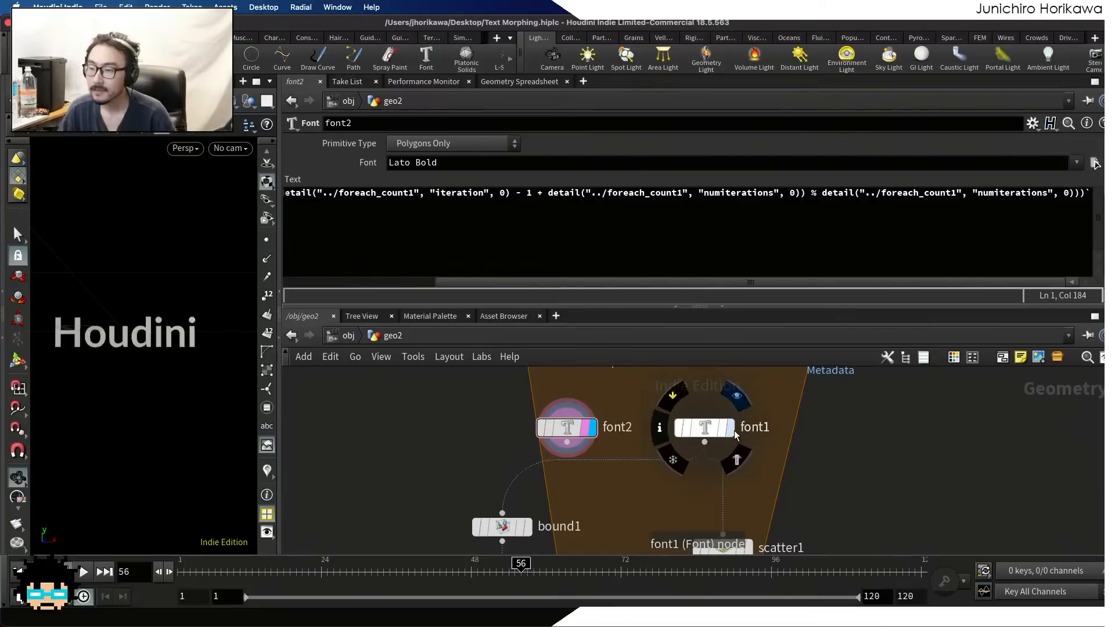
# Compare the text output of font1 and font2 in the viewport, leave font2 displayed, and save the scene
pyautogui.click(736, 395)
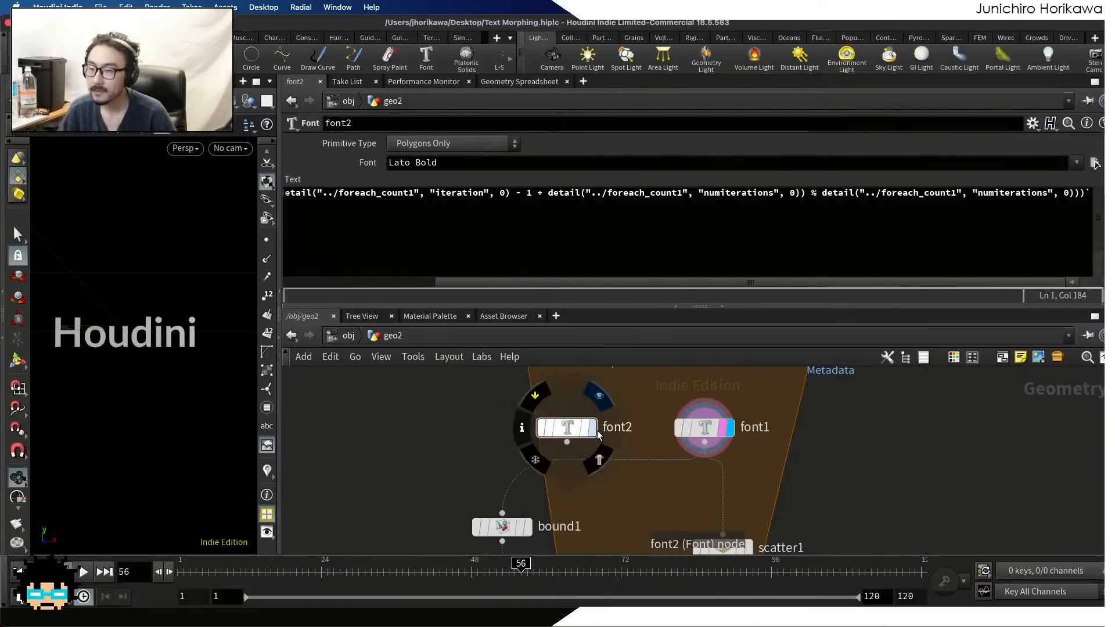
pyautogui.click(598, 396)
pyautogui.moveTo(566, 431); pyautogui.dragTo(585, 432)
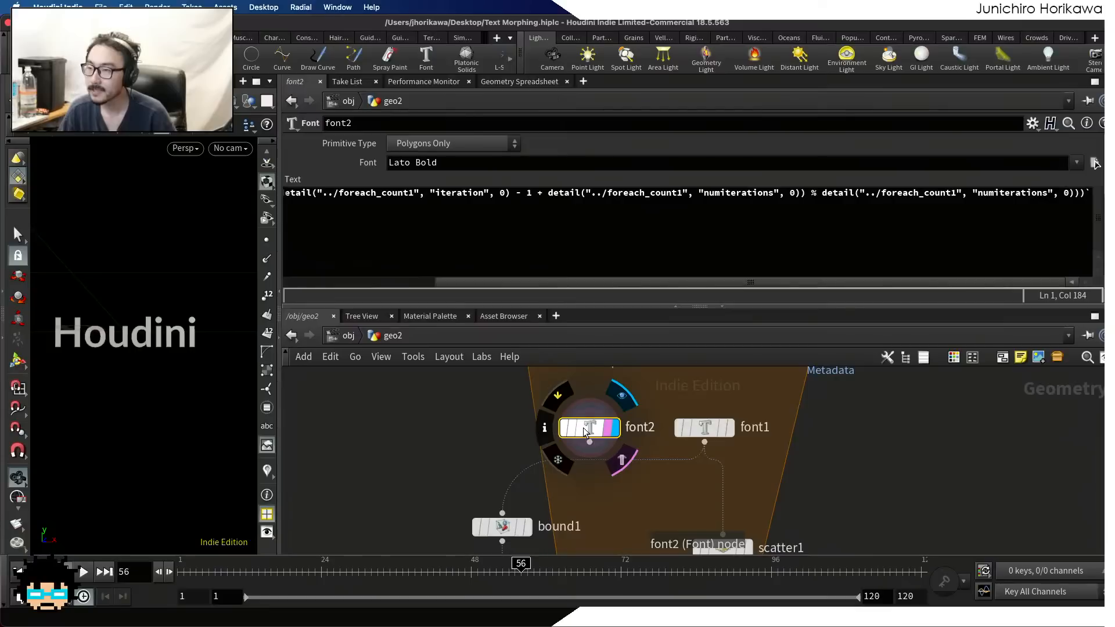
pyautogui.press('super+s')
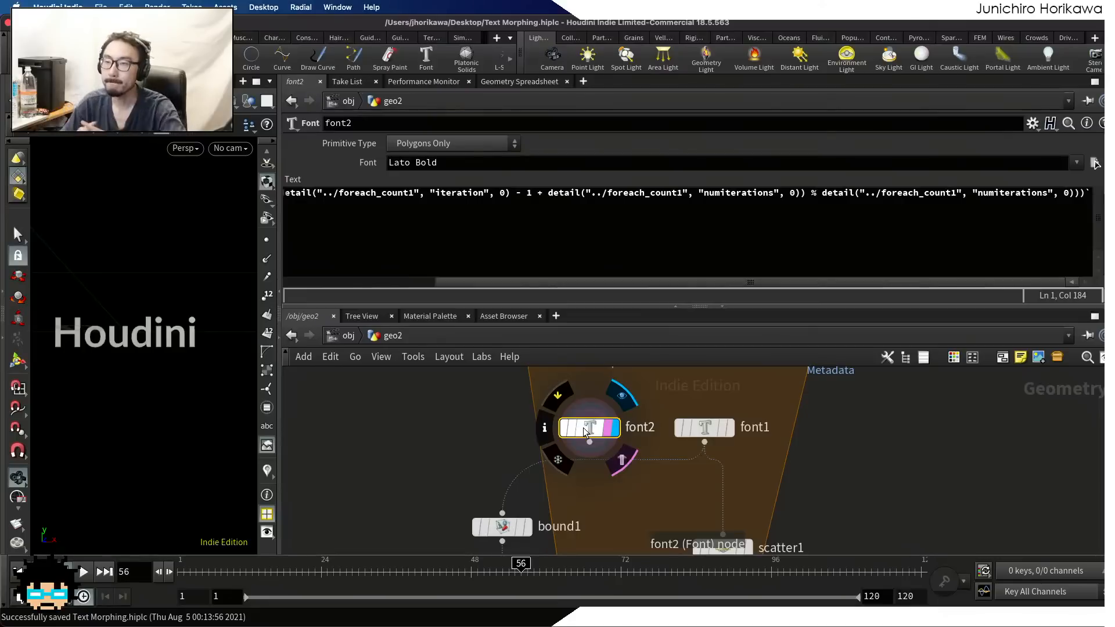
# Try +1 as the iteration offset in font2's text expression and restore the - 1
pyautogui.moveTo(534, 283); pyautogui.dragTo(335, 283)
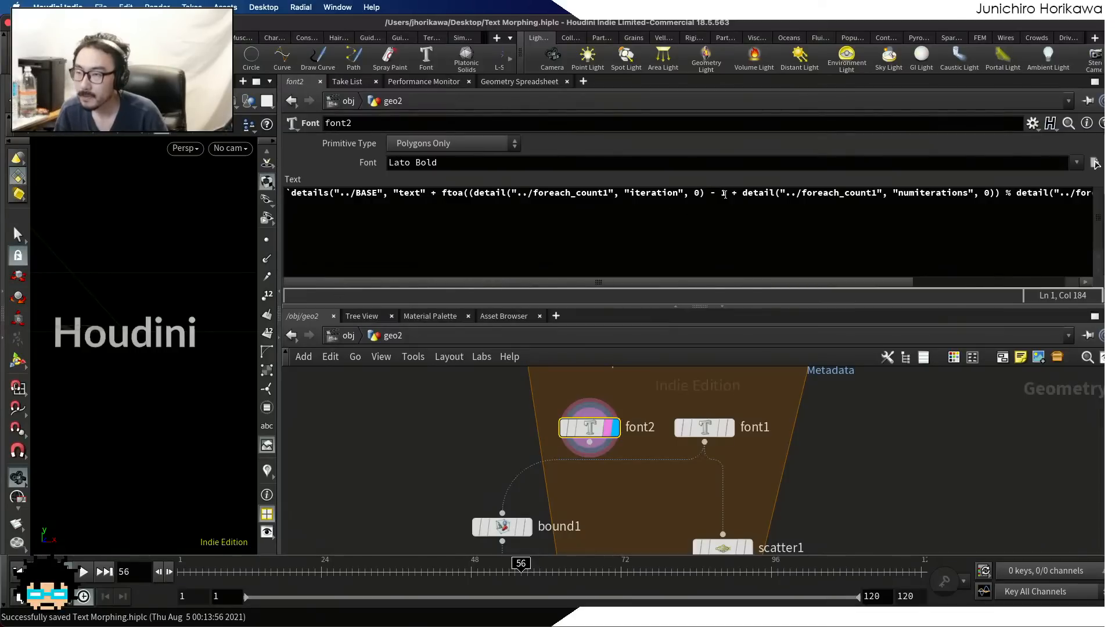
pyautogui.click(725, 194)
pyautogui.press('BackSpace')
pyautogui.press('BackSpace')
pyautogui.press('BackSpace')
pyautogui.press('BackSpace')
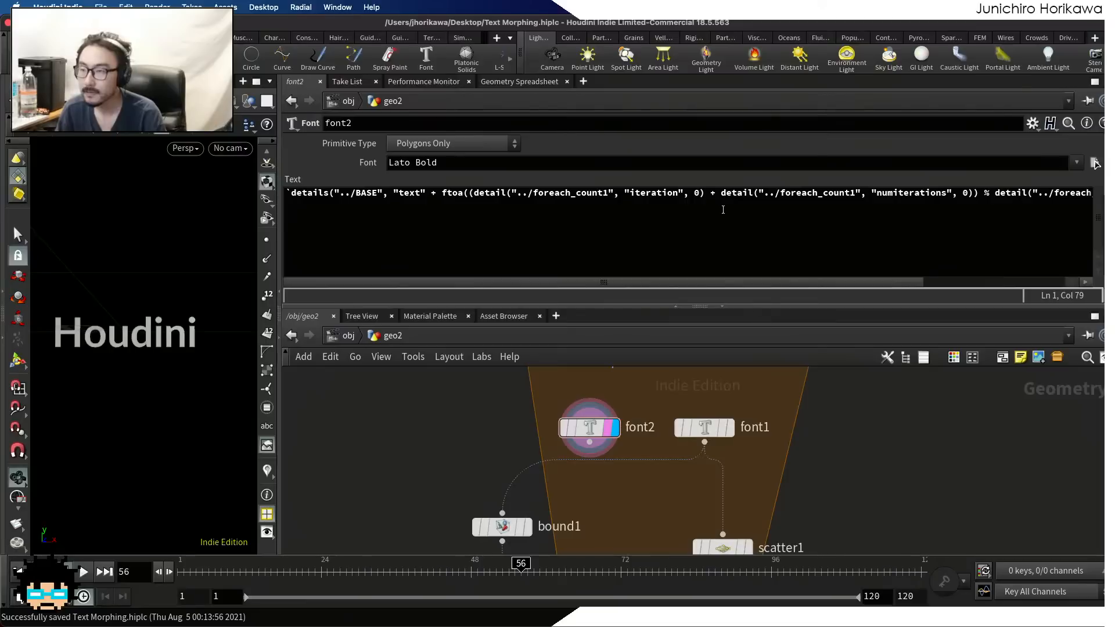
pyautogui.click(709, 194)
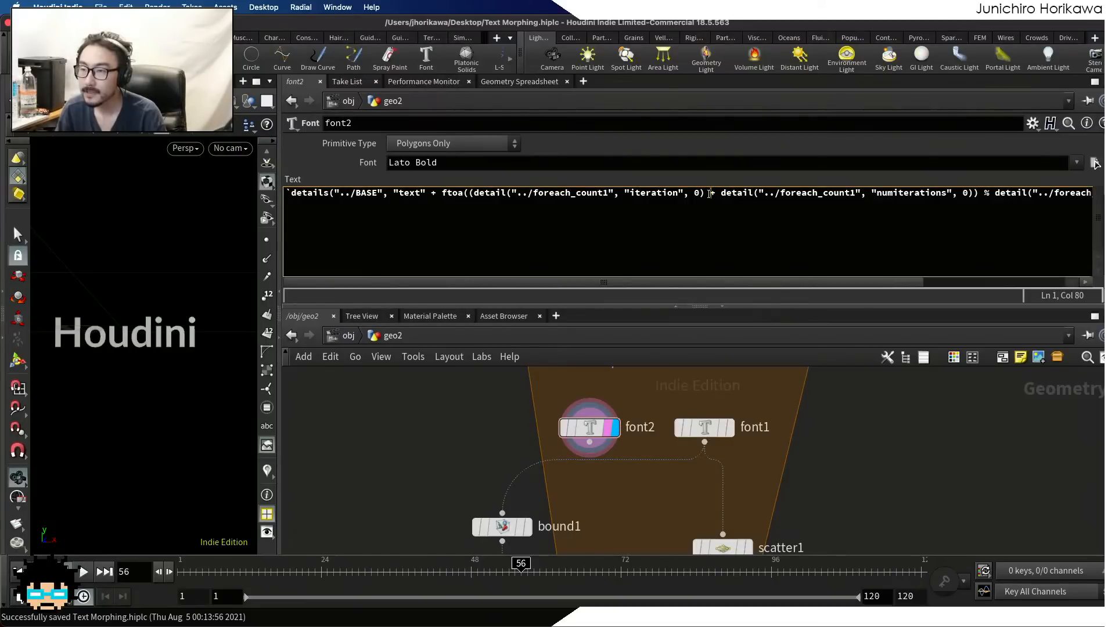
pyautogui.write('+1 +')
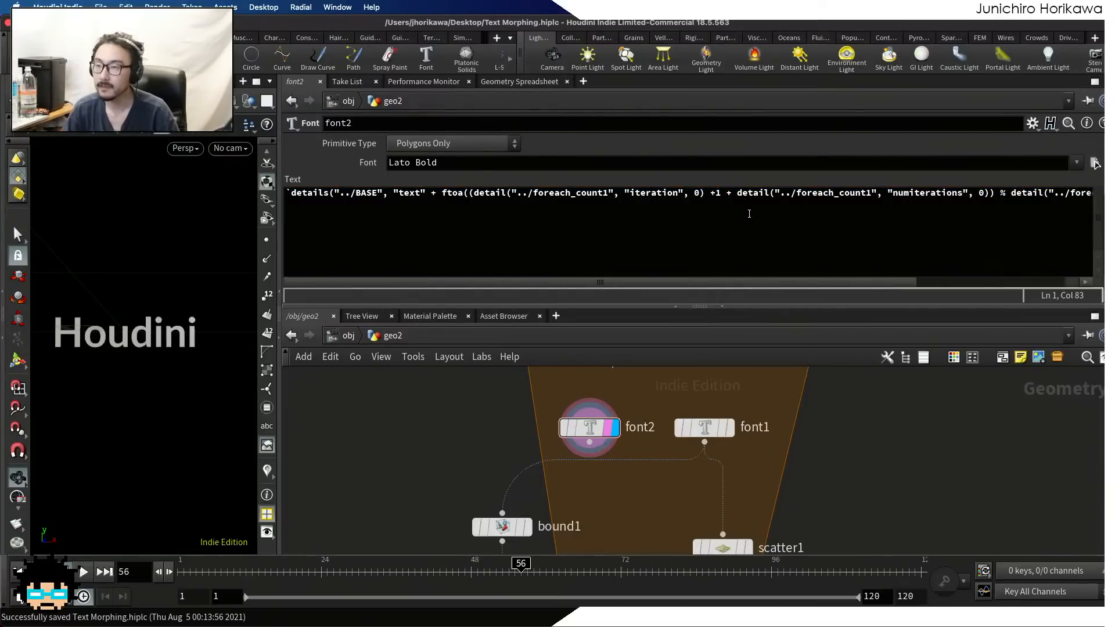
pyautogui.moveTo(722, 193); pyautogui.dragTo(709, 194)
pyautogui.write('-1')
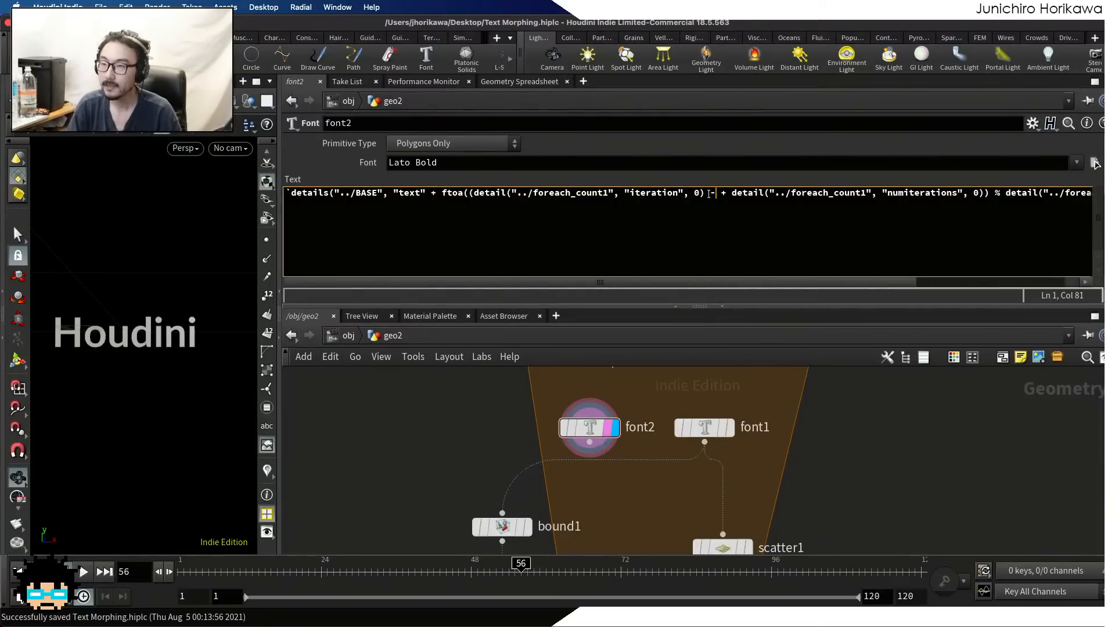
pyautogui.click(715, 193)
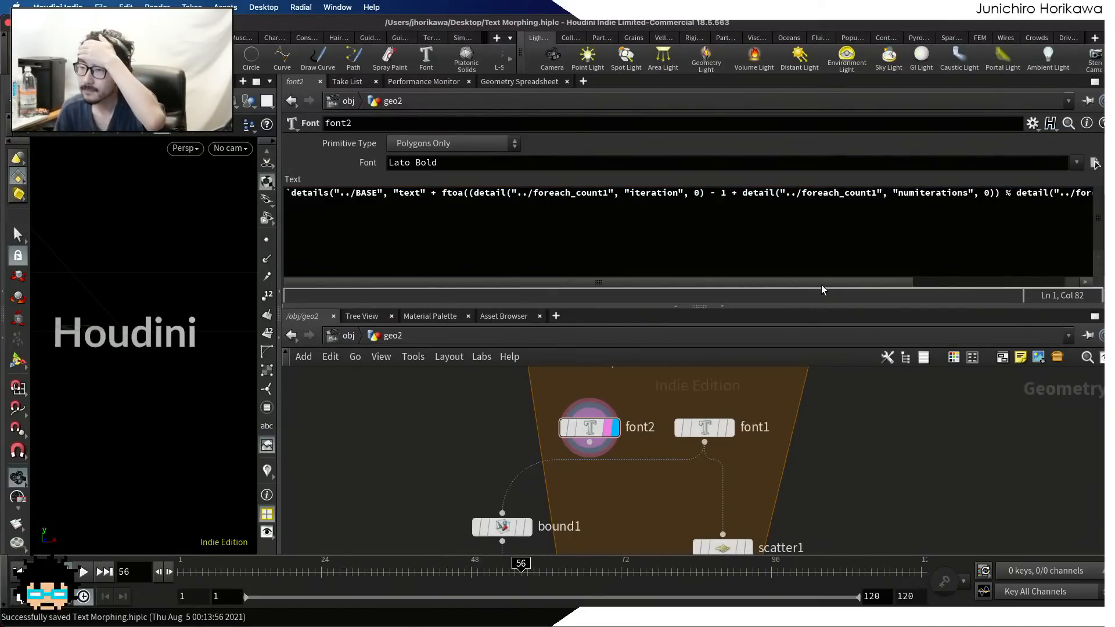
# Break font2's text expression after ftoa(, placing the inner opening parenthesis on its own line and the detail() sum indented below it
pyautogui.moveTo(820, 284); pyautogui.dragTo(1025, 281)
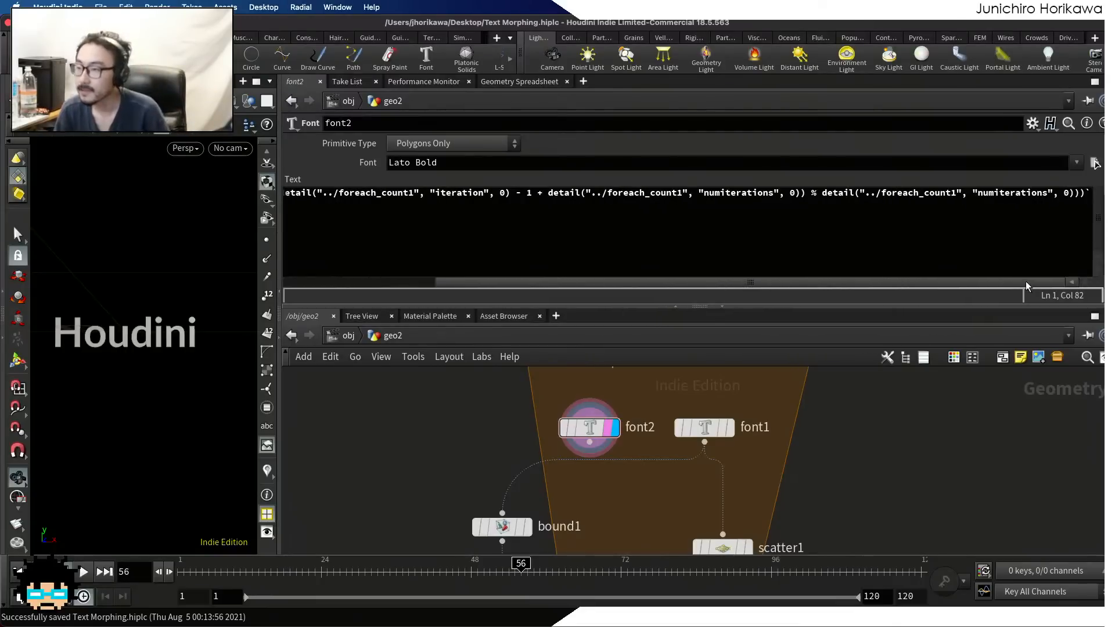
pyautogui.moveTo(574, 292); pyautogui.dragTo(400, 287)
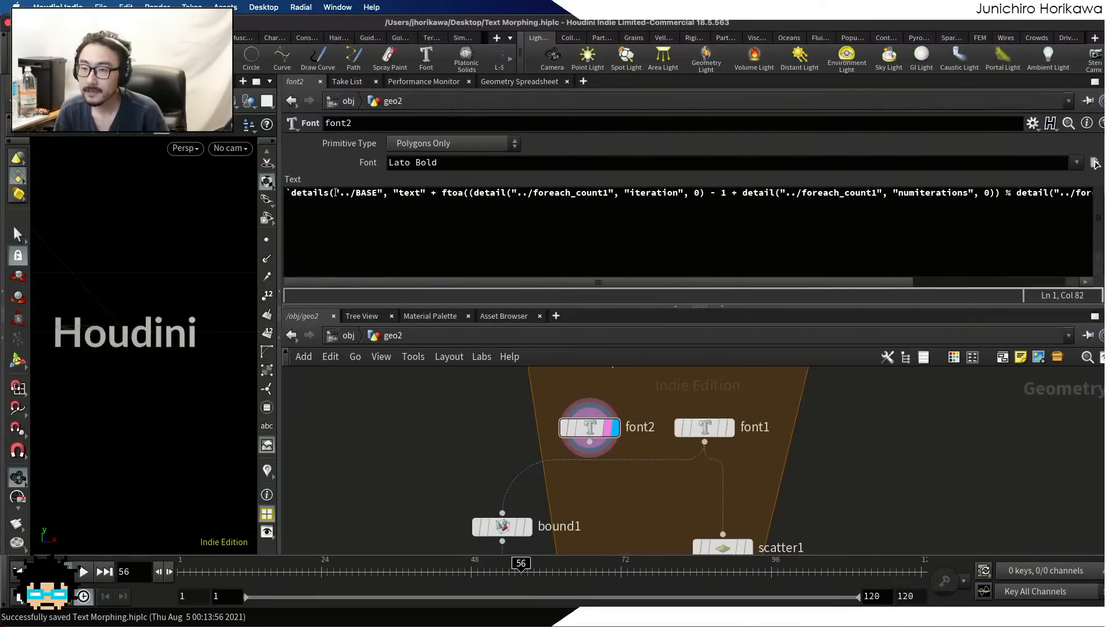
pyautogui.click(333, 193)
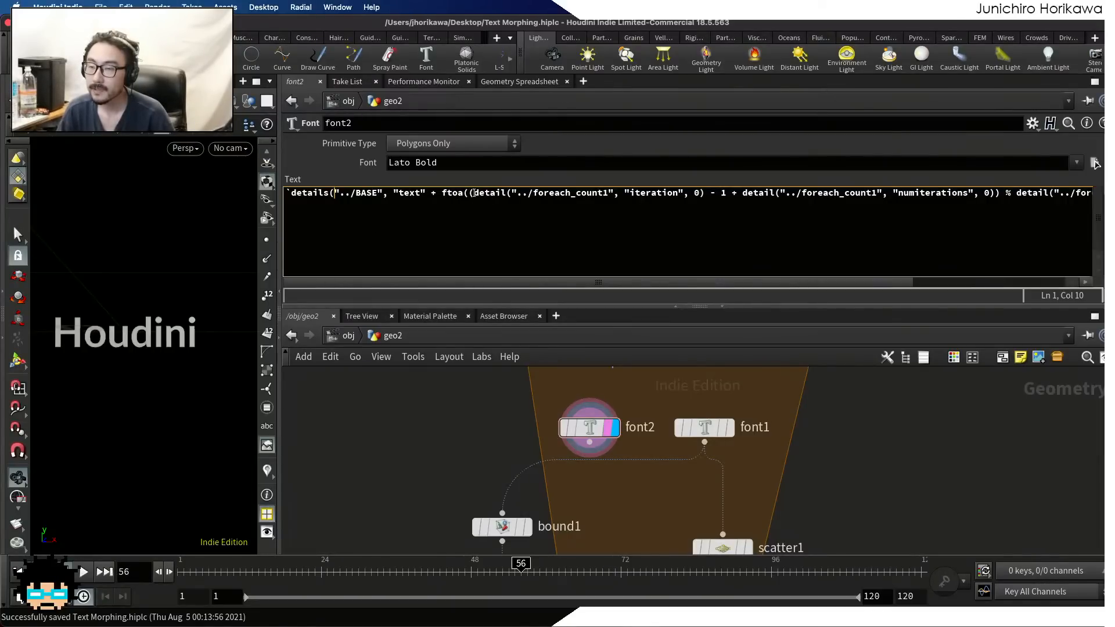
pyautogui.click(470, 192)
pyautogui.write('(')
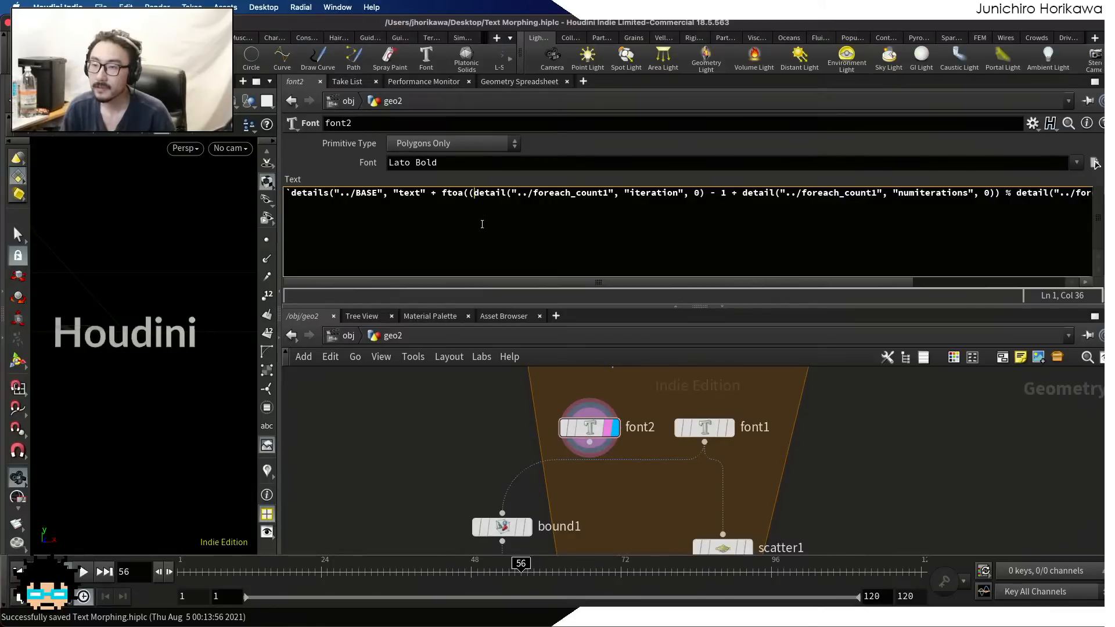
pyautogui.press('Return')
pyautogui.press('Tab')
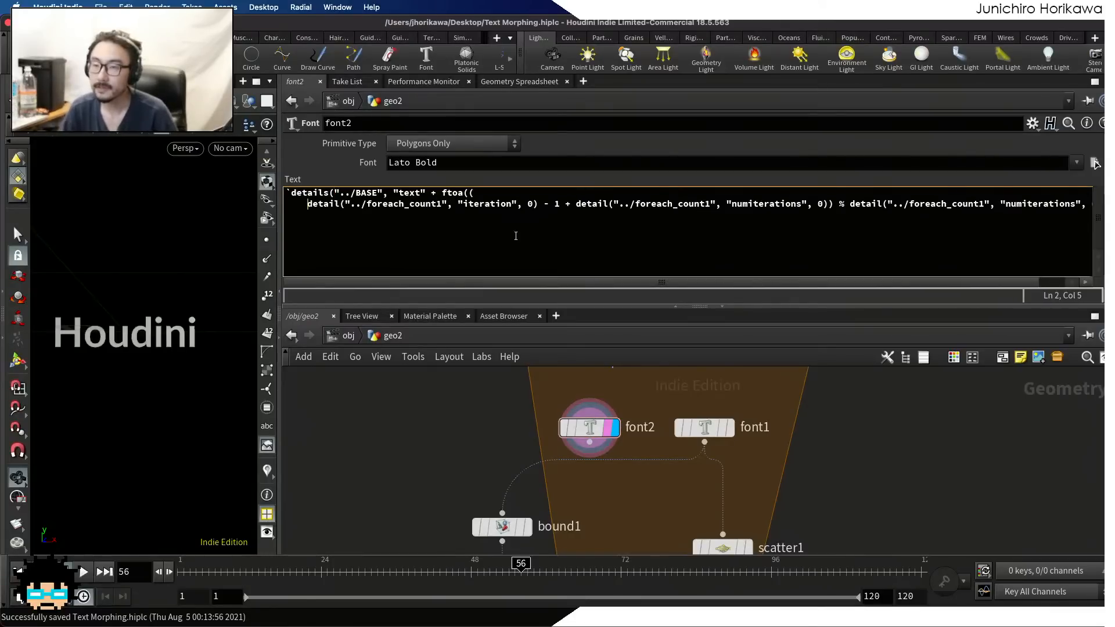
pyautogui.click(470, 194)
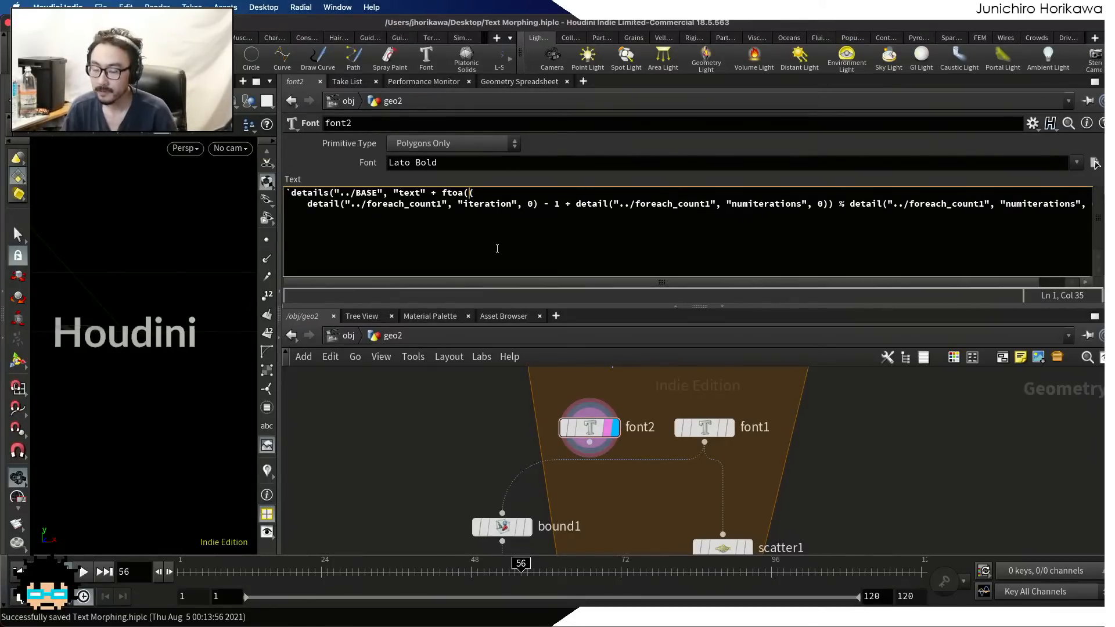
pyautogui.press('Return')
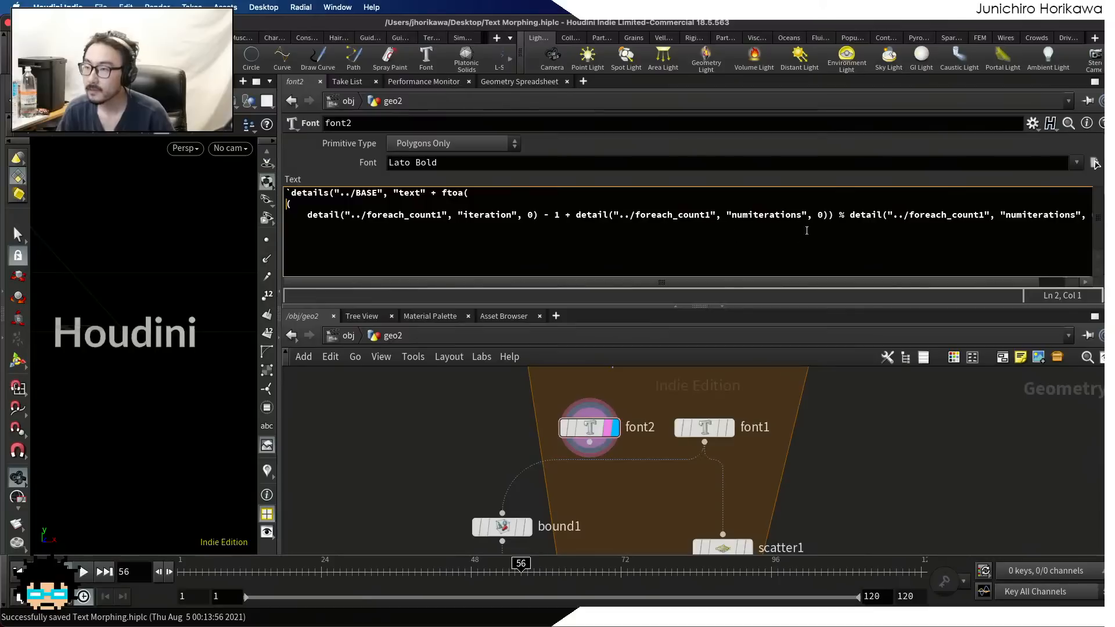
# Place the sum's closing parenthesis and the % detail() part on separate unindented lines in font2's text expression
pyautogui.click(837, 216)
pyautogui.press('Return')
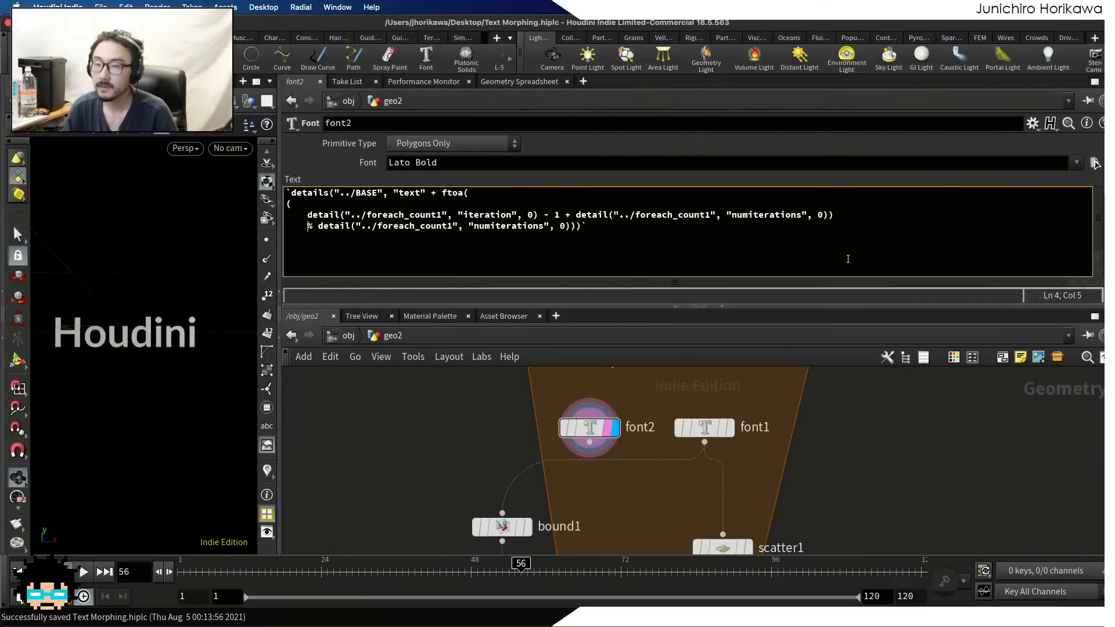
pyautogui.click(832, 216)
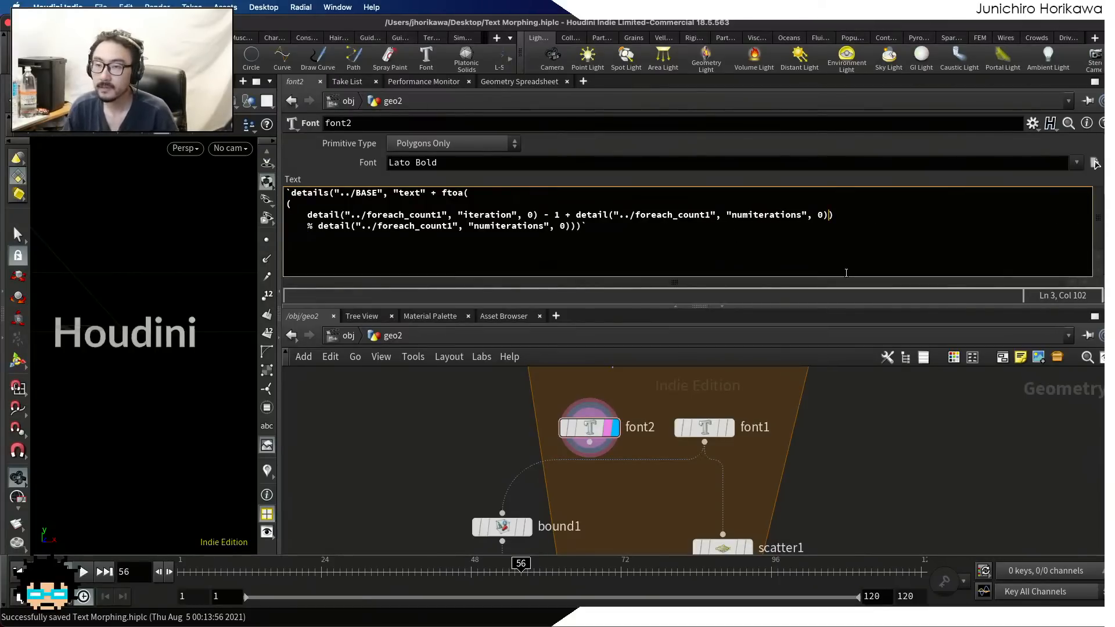
pyautogui.press('Return')
pyautogui.press('BackSpace')
pyautogui.press('BackSpace')
pyautogui.press('BackSpace')
pyautogui.press('BackSpace')
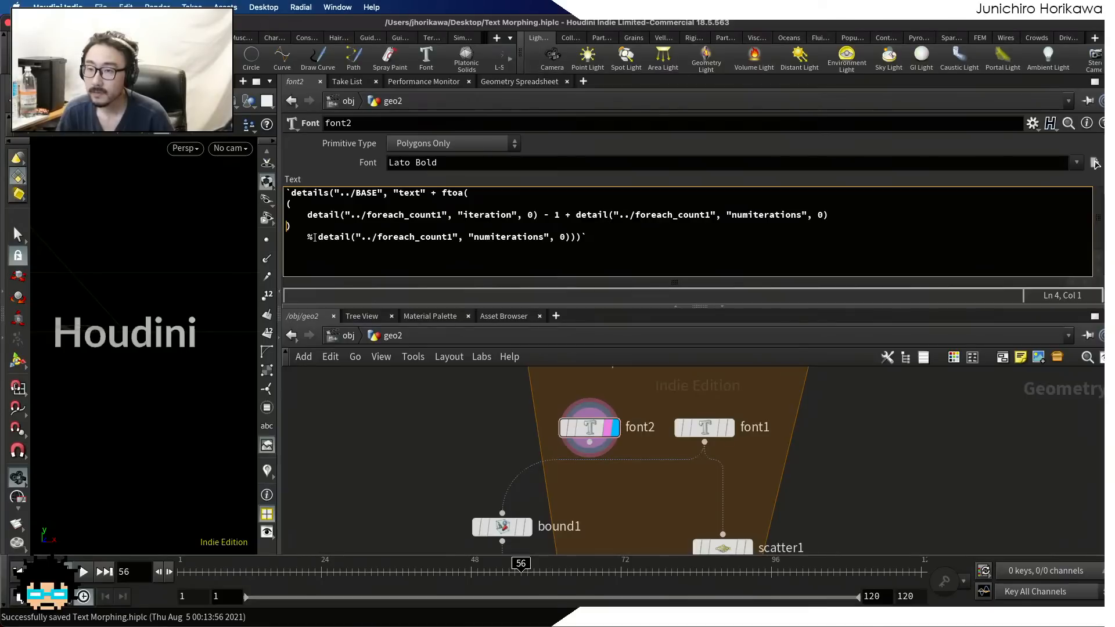
pyautogui.moveTo(307, 237); pyautogui.dragTo(271, 237)
pyautogui.press('BackSpace')
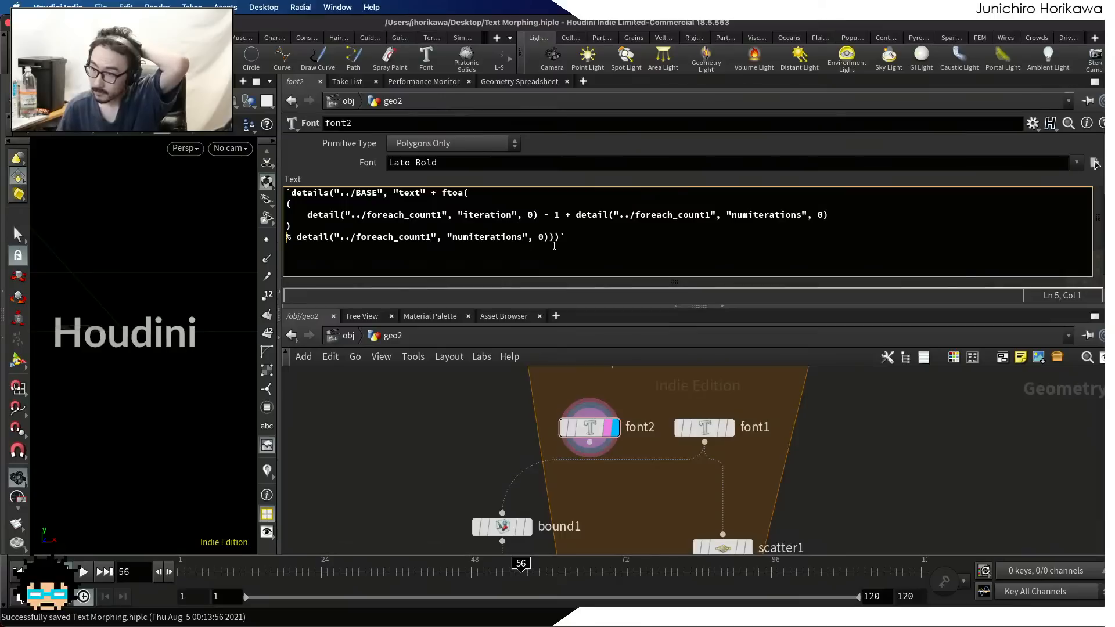
# Move ftoa( onto its own line in font2's text expression and indent all the lines below it one level
pyautogui.click(549, 238)
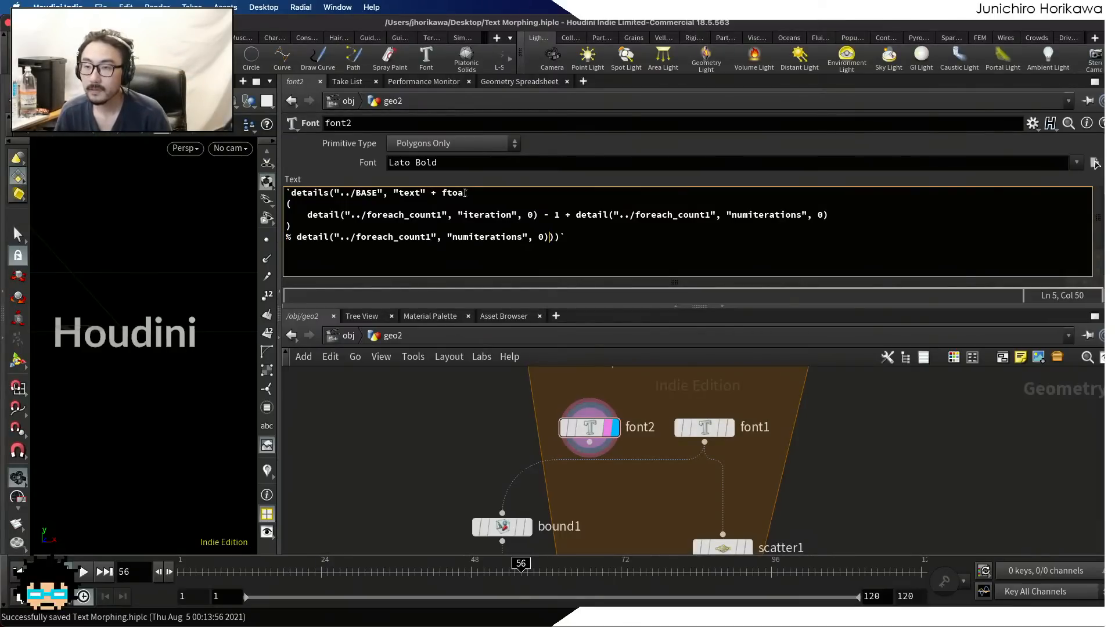
pyautogui.click(442, 193)
pyautogui.press('Return')
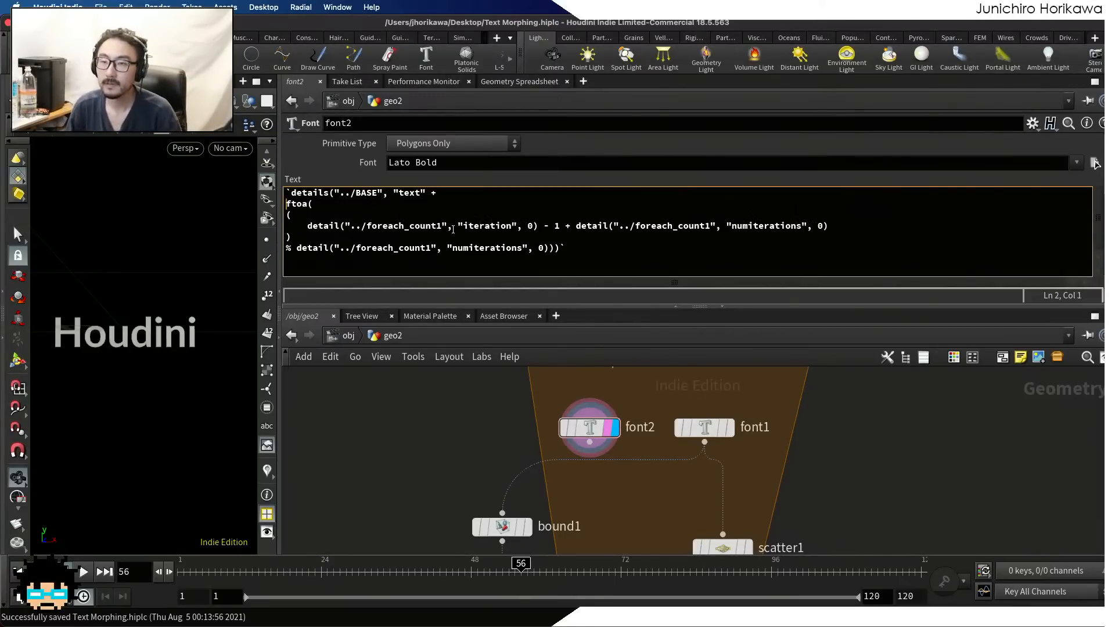
pyautogui.moveTo(569, 248); pyautogui.dragTo(251, 215)
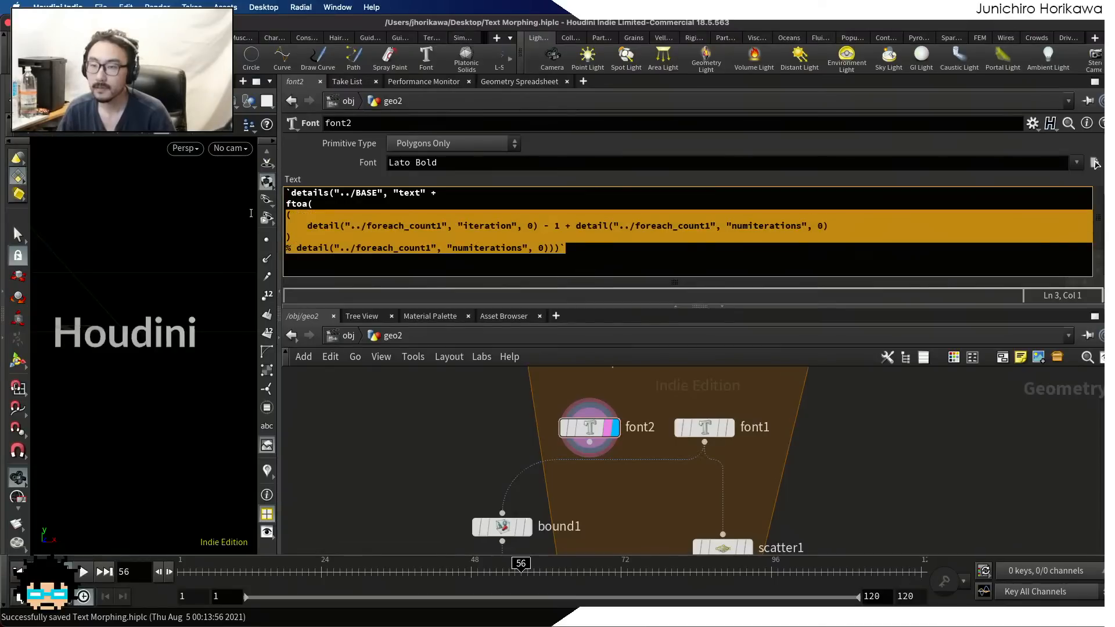
pyautogui.press('Tab')
pyautogui.click(384, 227)
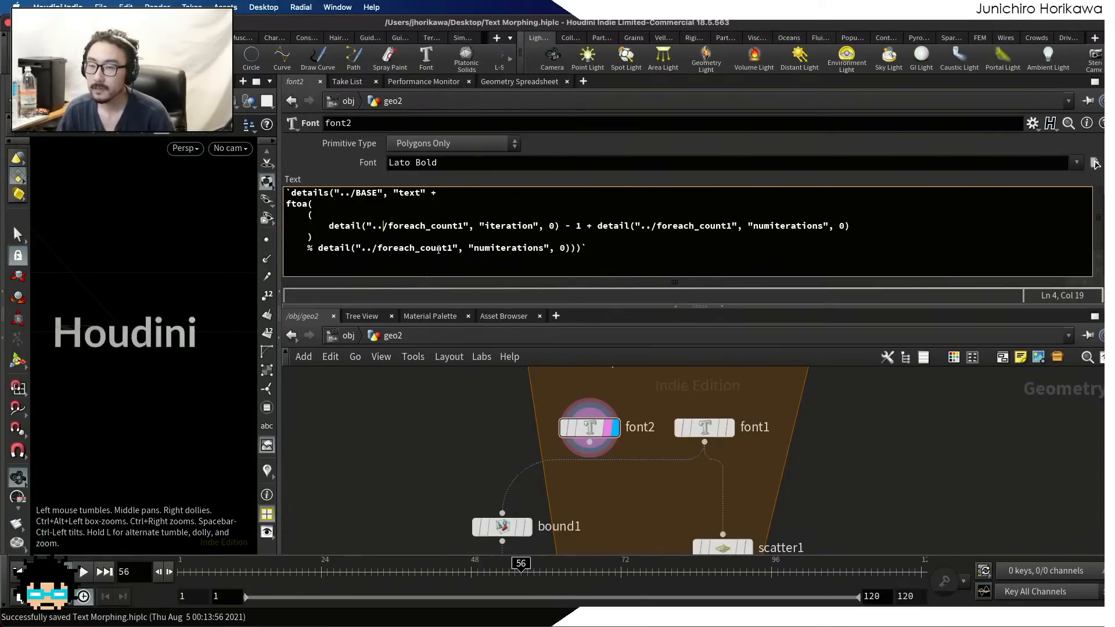
# Split the trailing closing parentheses of font2's text expression onto two new lines, with the last pair unindented
pyautogui.click(568, 248)
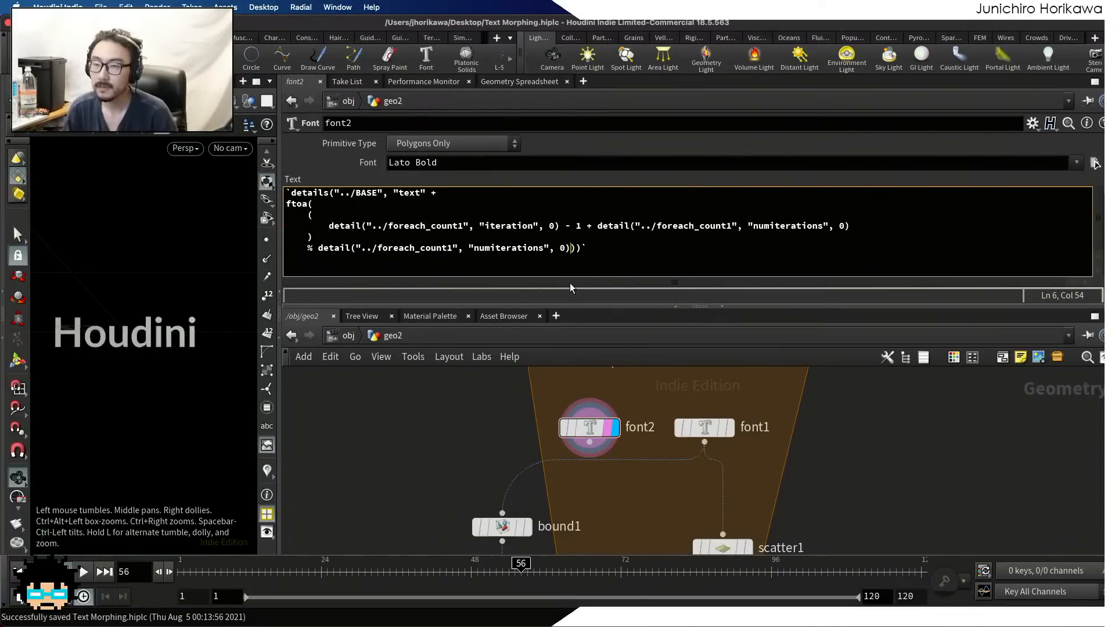
pyautogui.press('Return')
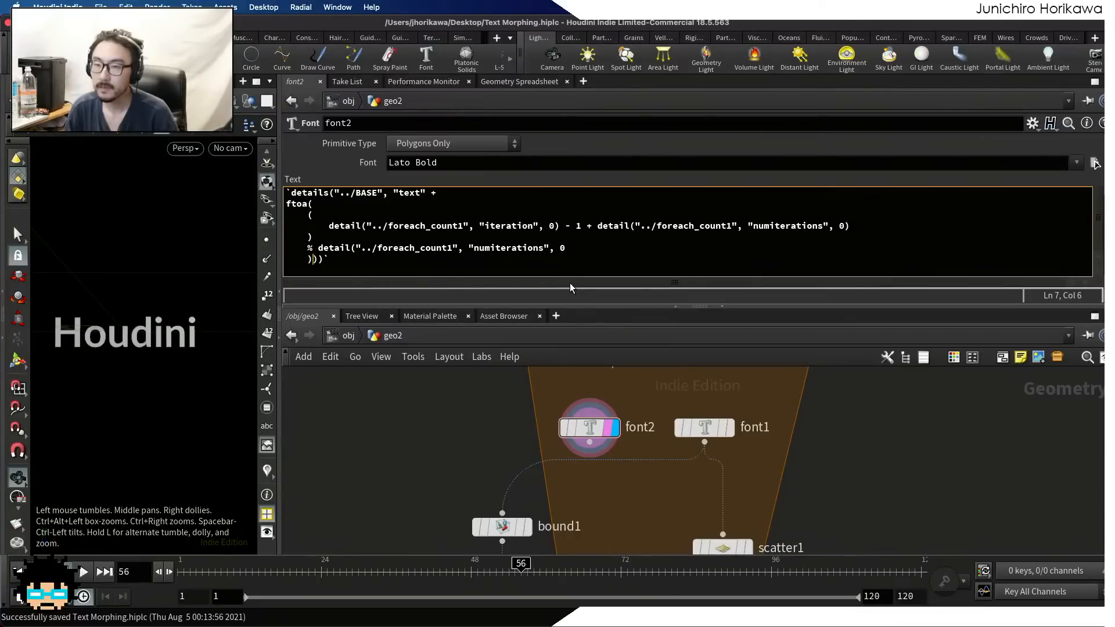
pyautogui.press('Return')
pyautogui.hotkey('shift', 'Tab')
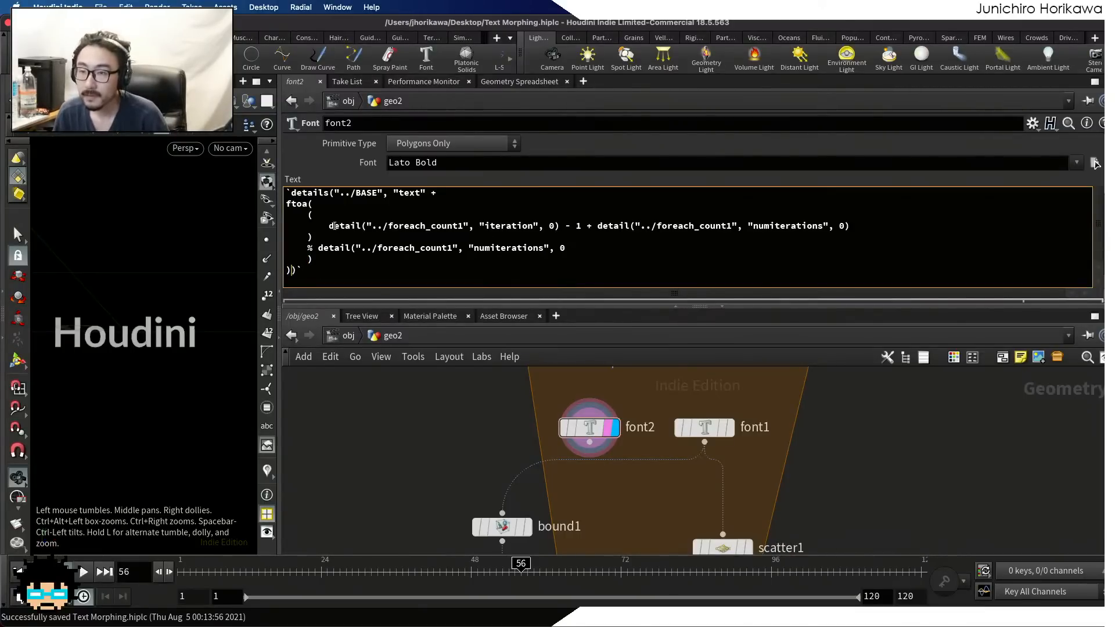
# Indent the parenthesized detail() sum and the % detail() line one more level inside ftoa( in font2's text expression
pyautogui.moveTo(560, 226); pyautogui.dragTo(327, 222)
pyautogui.click(598, 226)
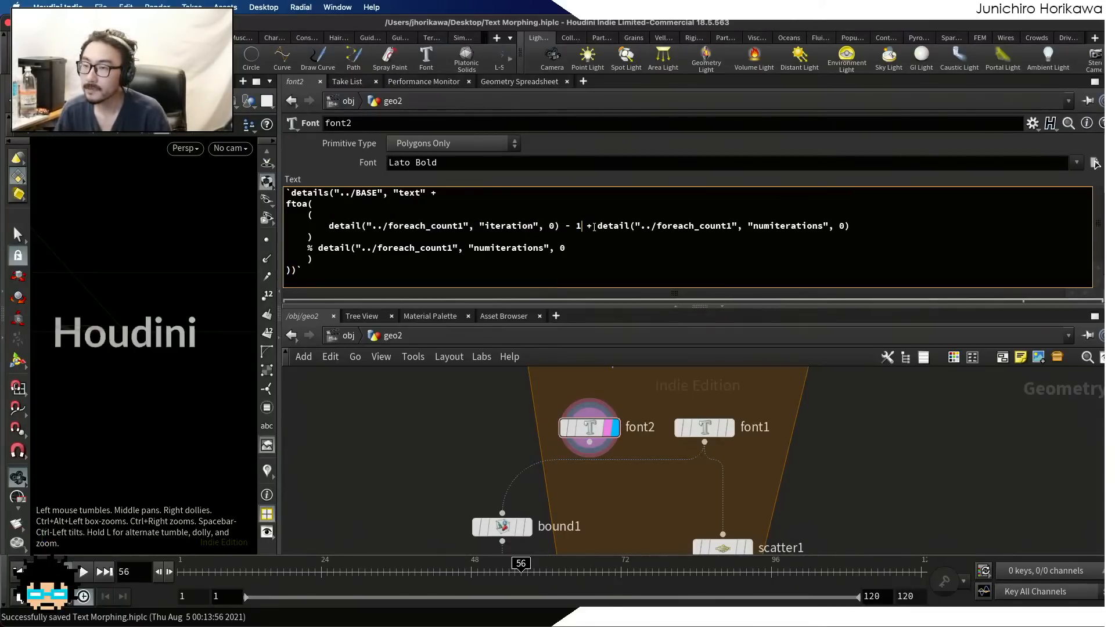
pyautogui.moveTo(597, 226); pyautogui.dragTo(848, 226)
pyautogui.click(843, 227)
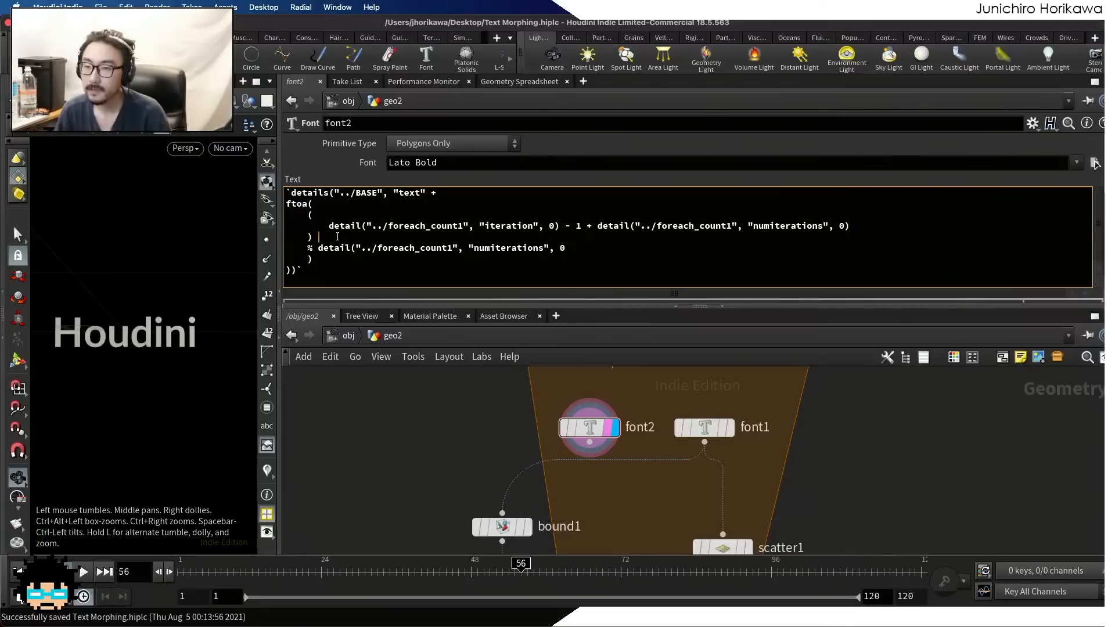
pyautogui.moveTo(320, 237); pyautogui.dragTo(312, 215)
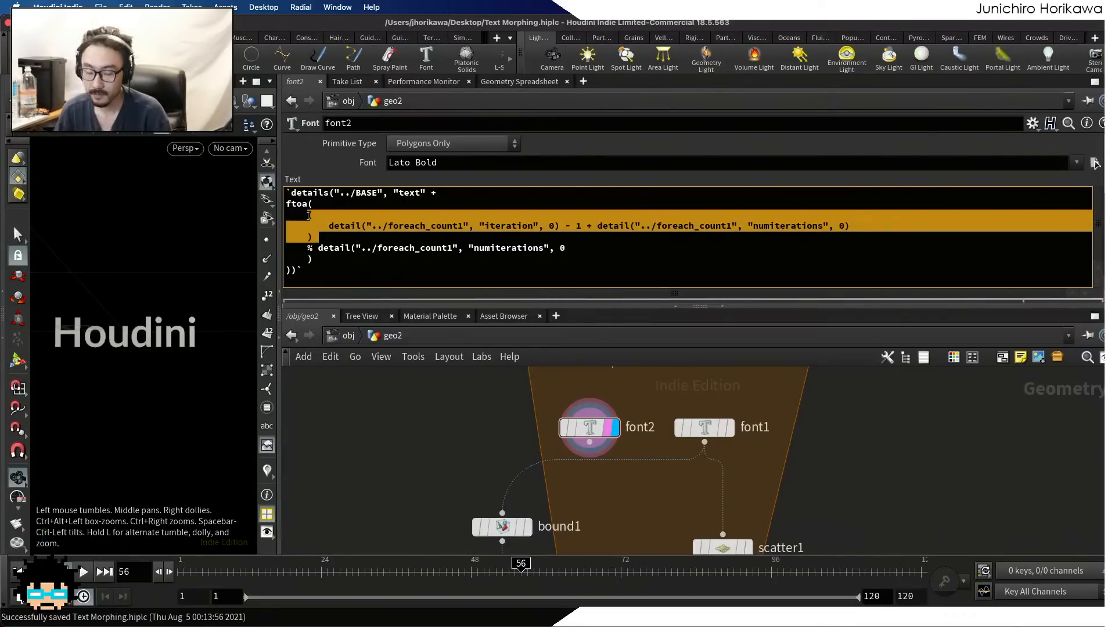
pyautogui.press('Tab')
pyautogui.click(339, 236)
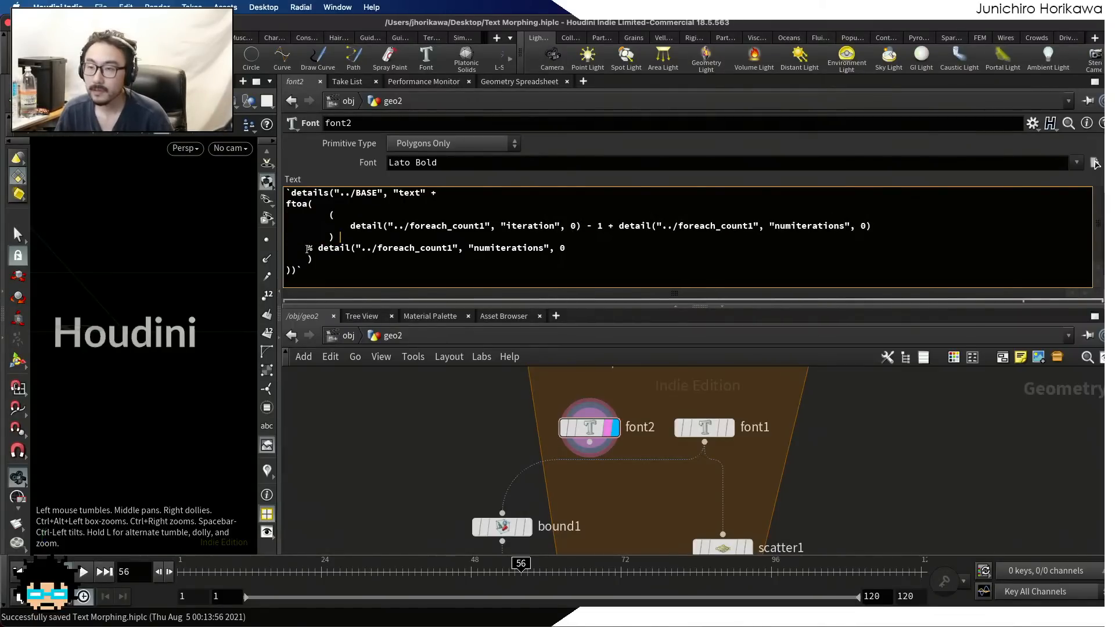
pyautogui.click(308, 248)
pyautogui.press('Tab')
# Bring the numiterations detail() call's closing parenthesis up directly behind its 0 argument on the % line
pyautogui.click(598, 248)
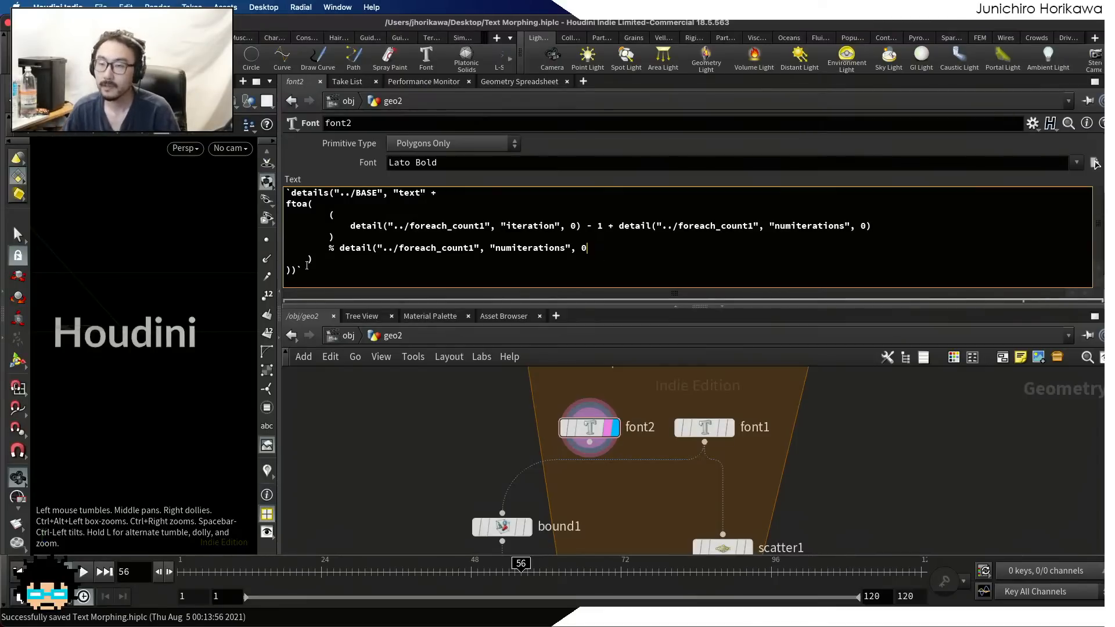
pyautogui.write(')')
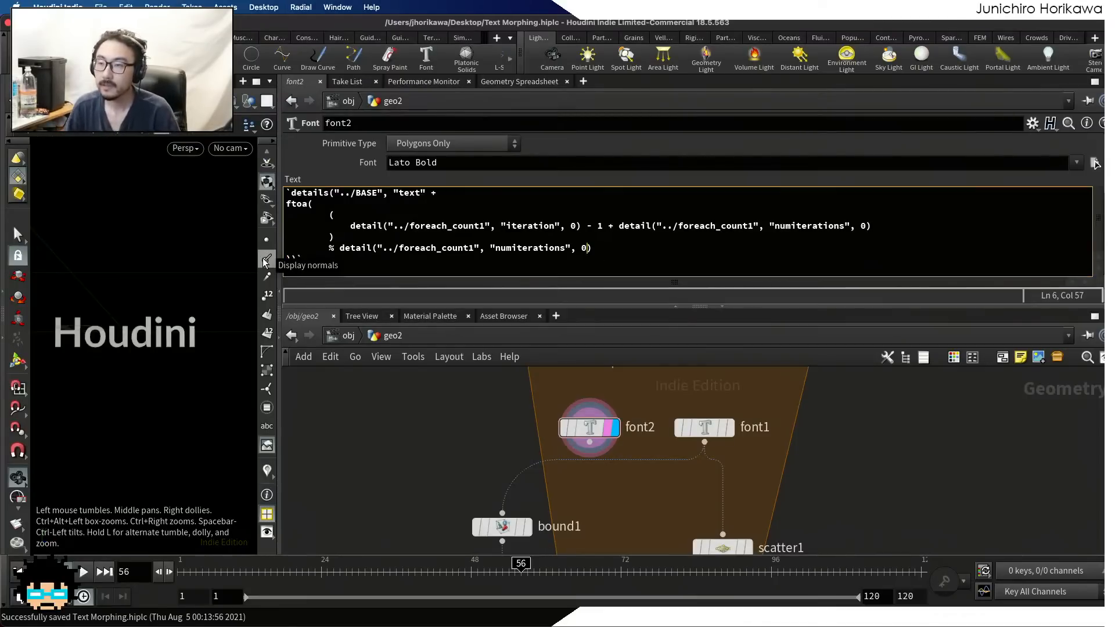
pyautogui.click(593, 249)
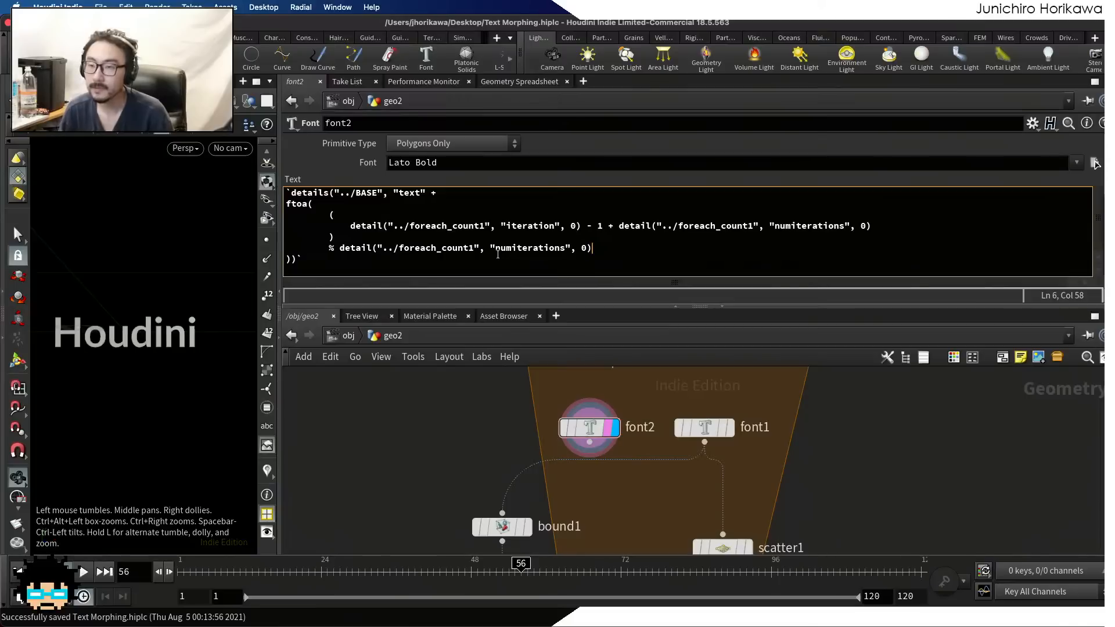
# Put the two remaining closing parentheses of font2's expression on separate lines, the ftoa one indented one level and the last one unindented
pyautogui.press('Return')
pyautogui.press('Down')
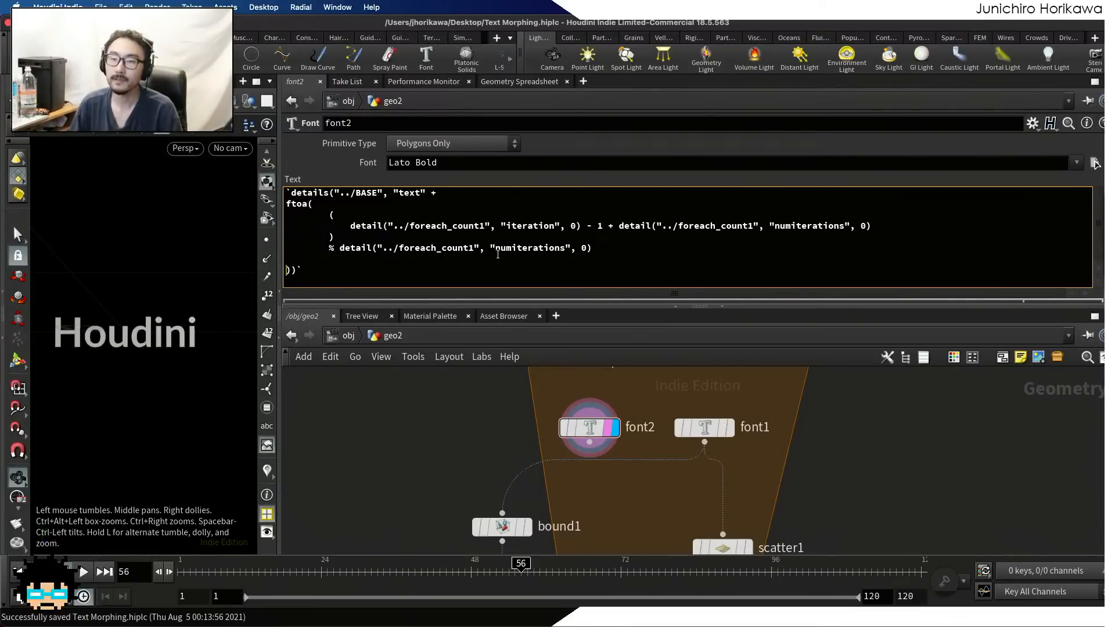
pyautogui.press('BackSpace')
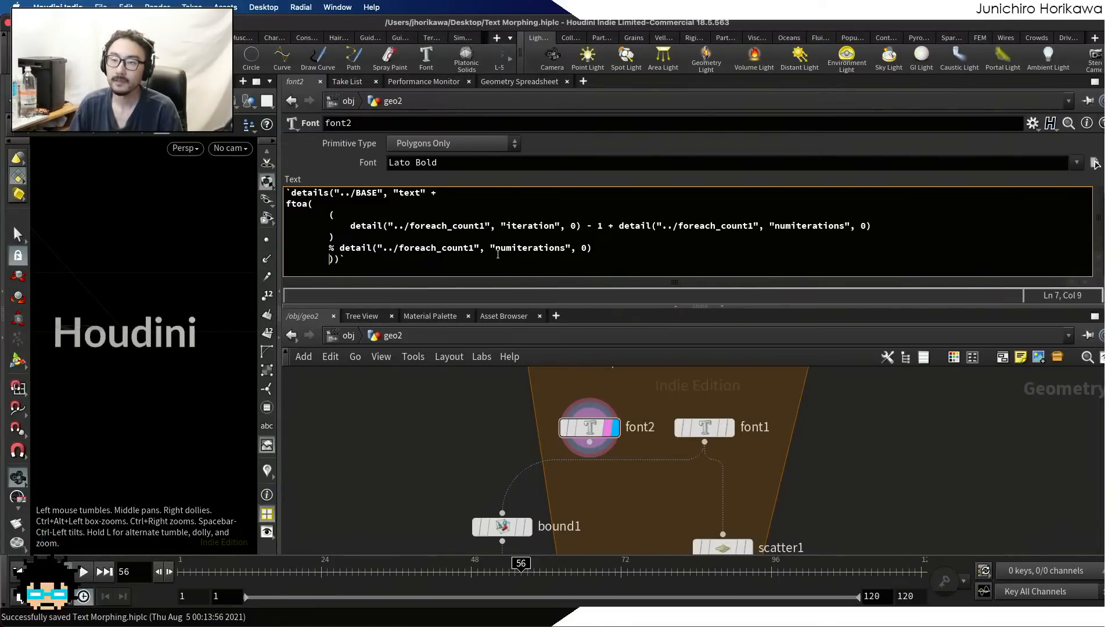
pyautogui.press('BackSpace')
pyautogui.press('BackSpace')
pyautogui.press('BackSpace')
pyautogui.press('BackSpace')
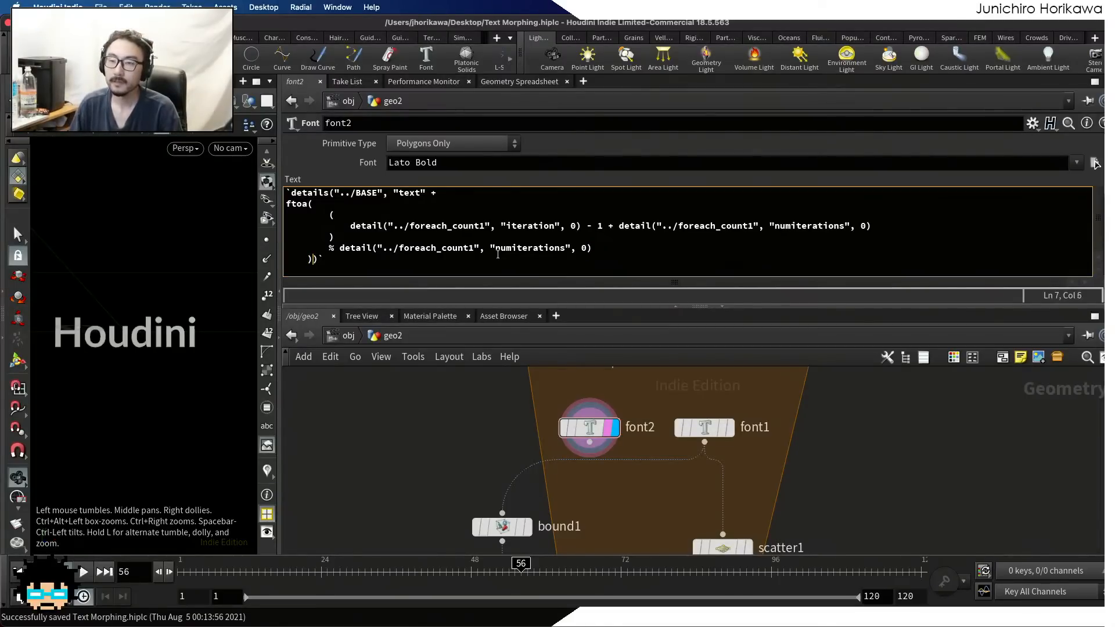
pyautogui.press('Return')
pyautogui.press('BackSpace')
pyautogui.press('BackSpace')
pyautogui.press('BackSpace')
pyautogui.press('BackSpace')
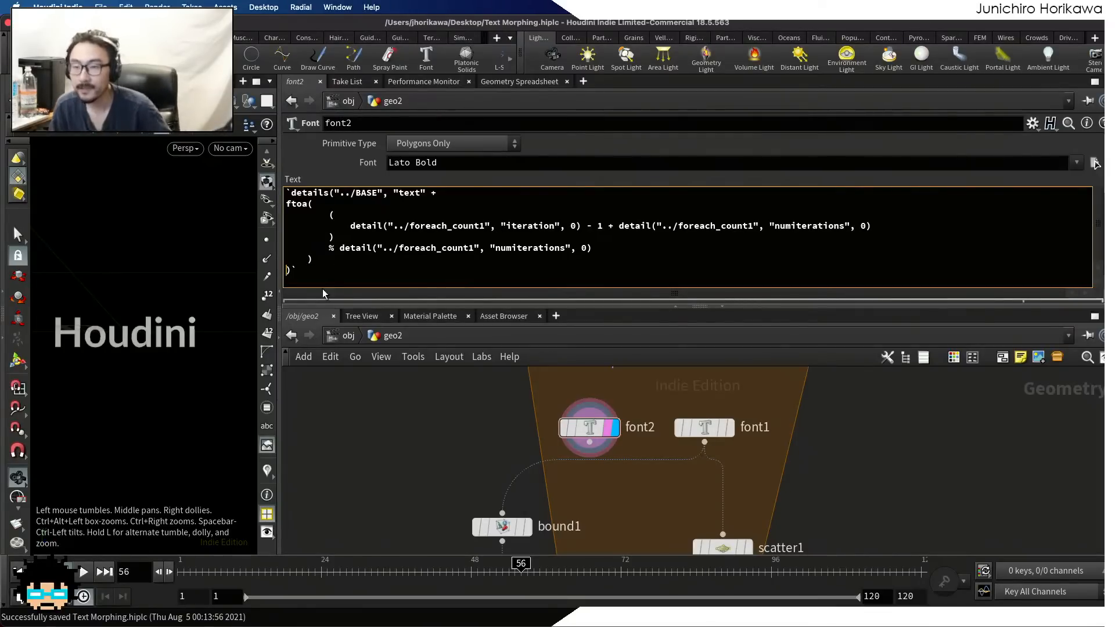
# Display the for-each loop's result and examine foreach_count1's detail attributes in the Geometry Spreadsheet
pyautogui.scroll(-5, 773, 465)
pyautogui.moveTo(792, 447); pyautogui.dragTo(755, 508, button='middle')
pyautogui.scroll(2, 756, 508)
pyautogui.click(730, 447)
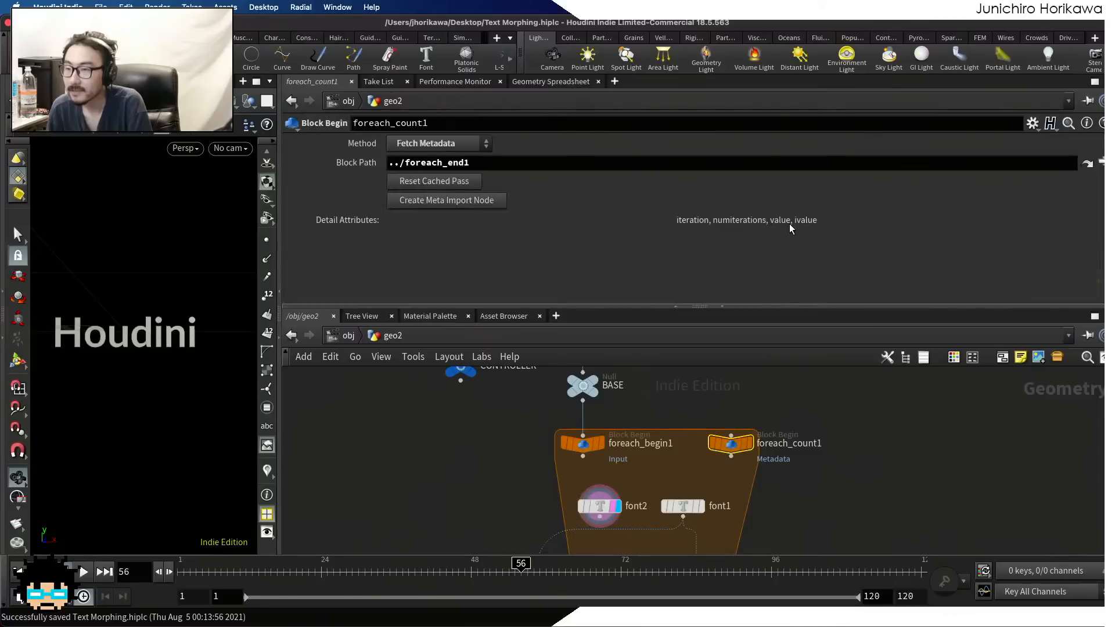
pyautogui.click(589, 83)
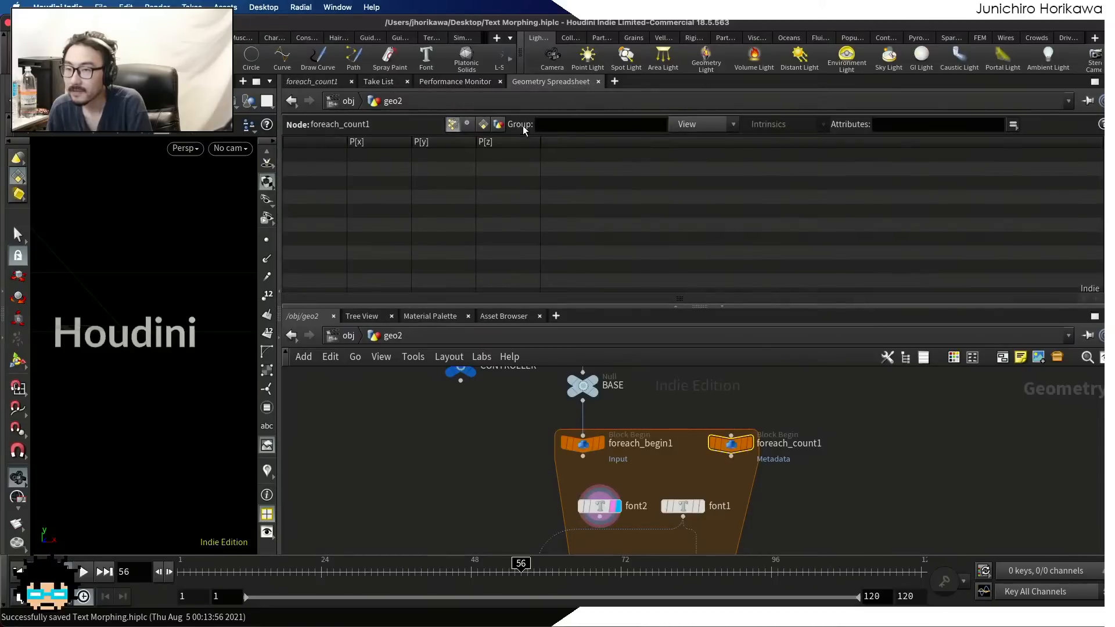
pyautogui.click(498, 124)
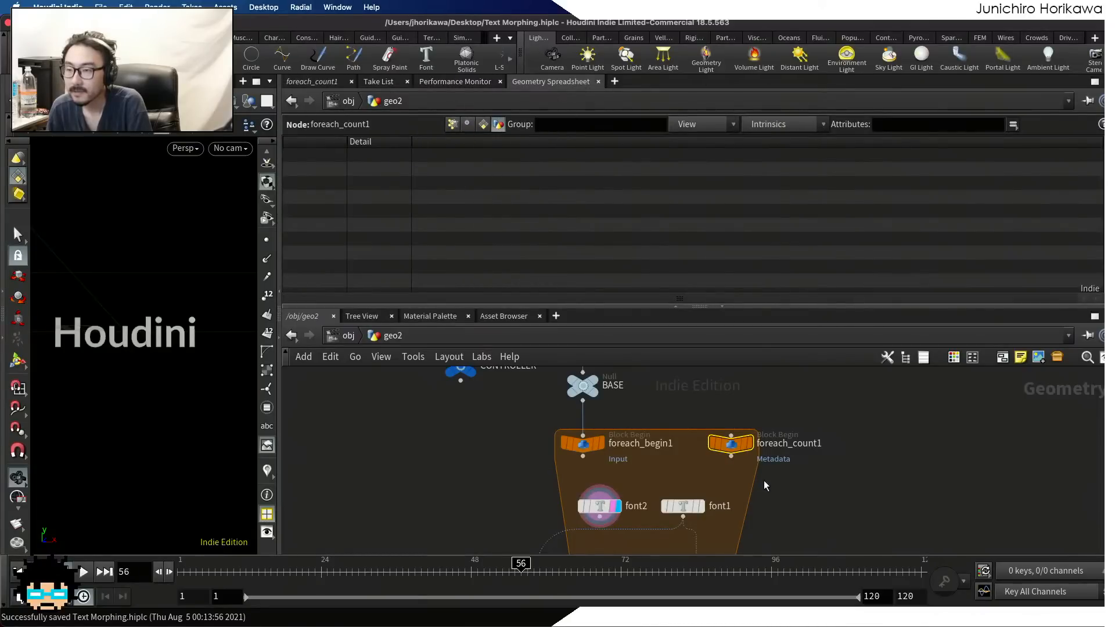
pyautogui.click(750, 444)
pyautogui.scroll(-5, 772, 426)
pyautogui.scroll(4, 720, 502)
pyautogui.moveTo(715, 519); pyautogui.dragTo(708, 382, button='middle')
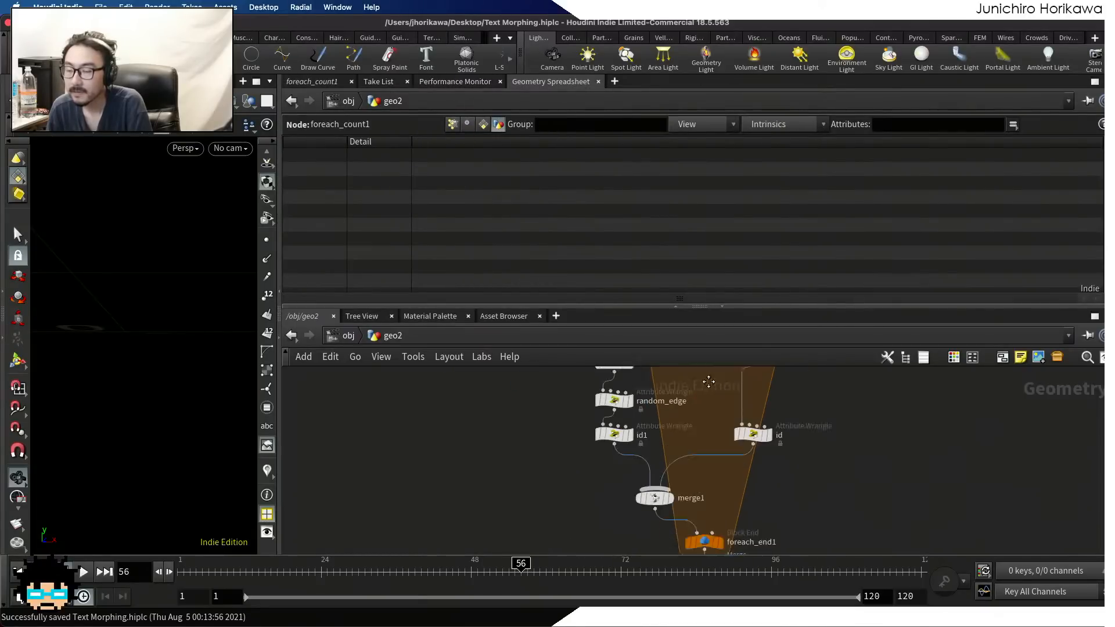
pyautogui.click(716, 518)
pyautogui.scroll(-4, 719, 508)
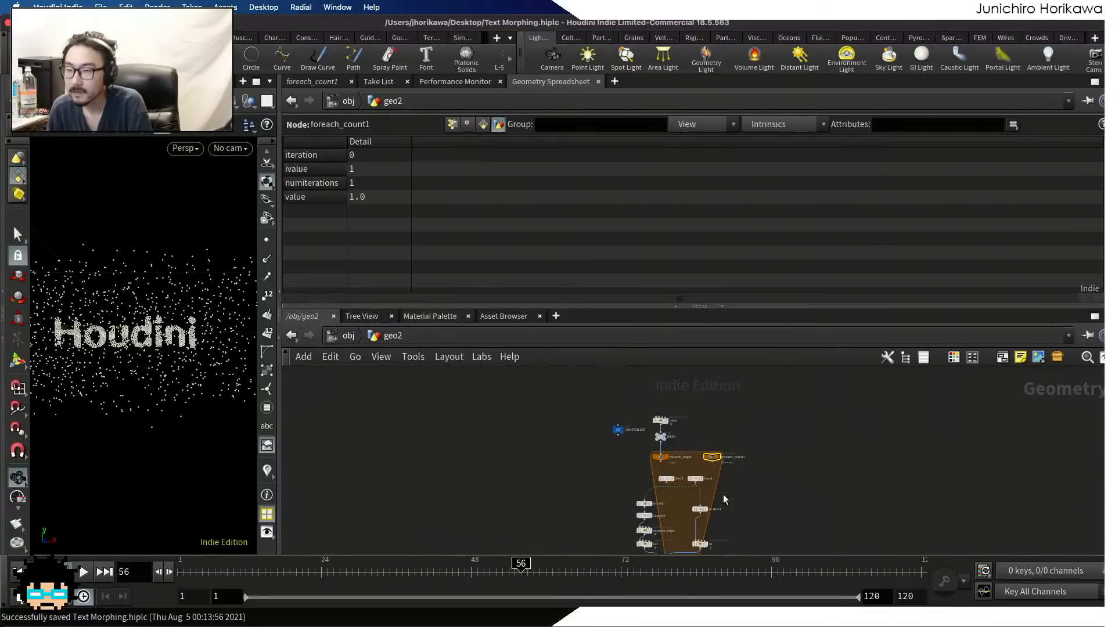
pyautogui.scroll(4, 722, 487)
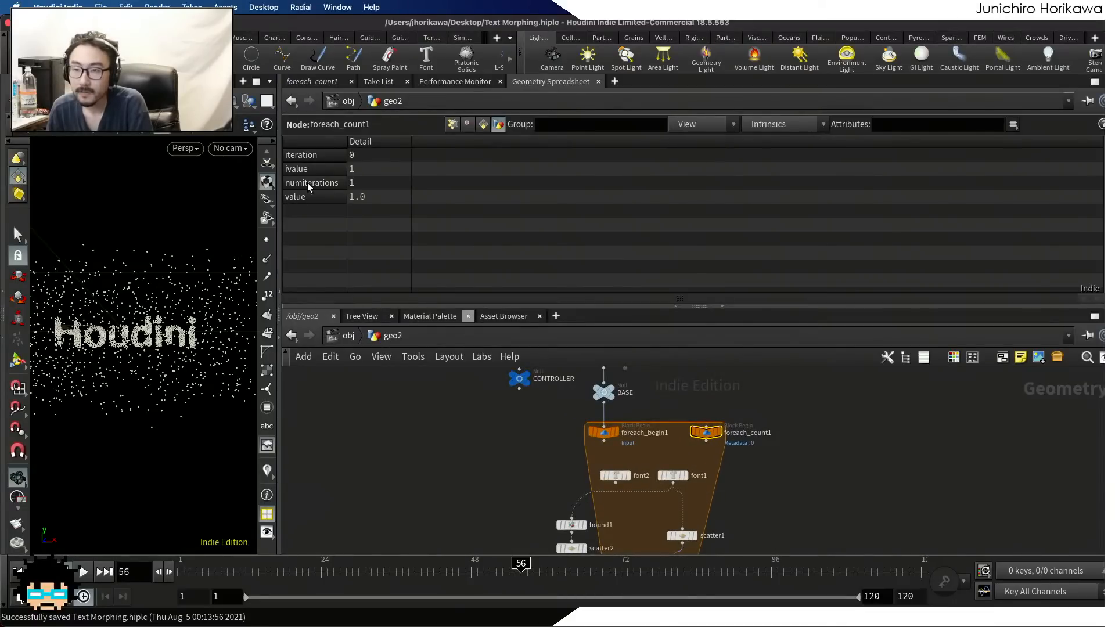
pyautogui.scroll(3, 613, 464)
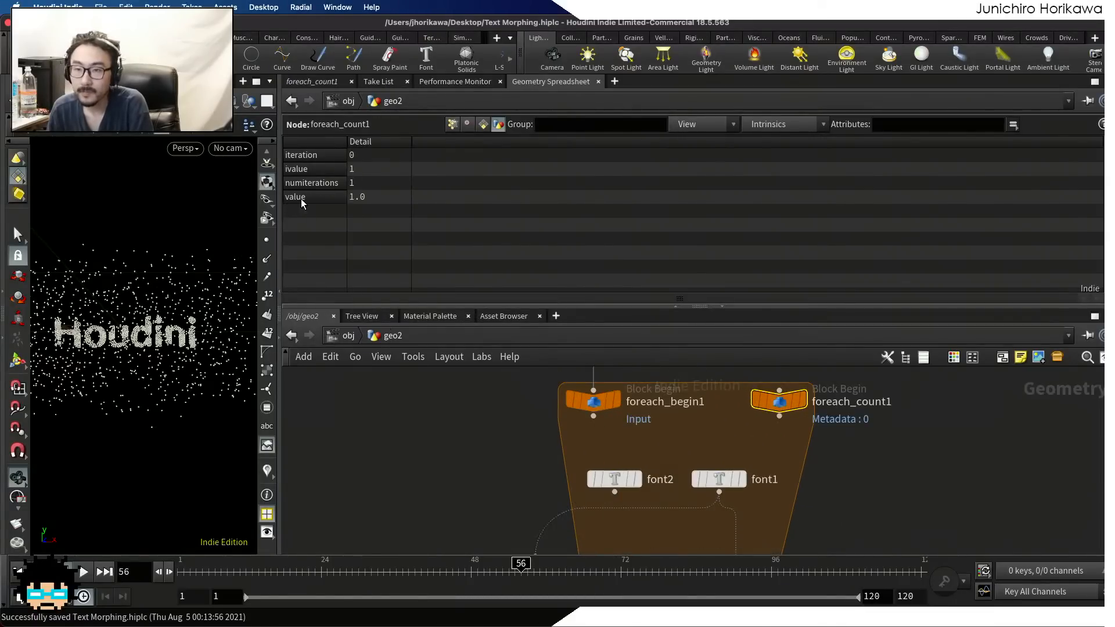
pyautogui.scroll(1, 626, 499)
# Display font2 again with its parameters and move its node slightly up, above the level of font1
pyautogui.click(639, 478)
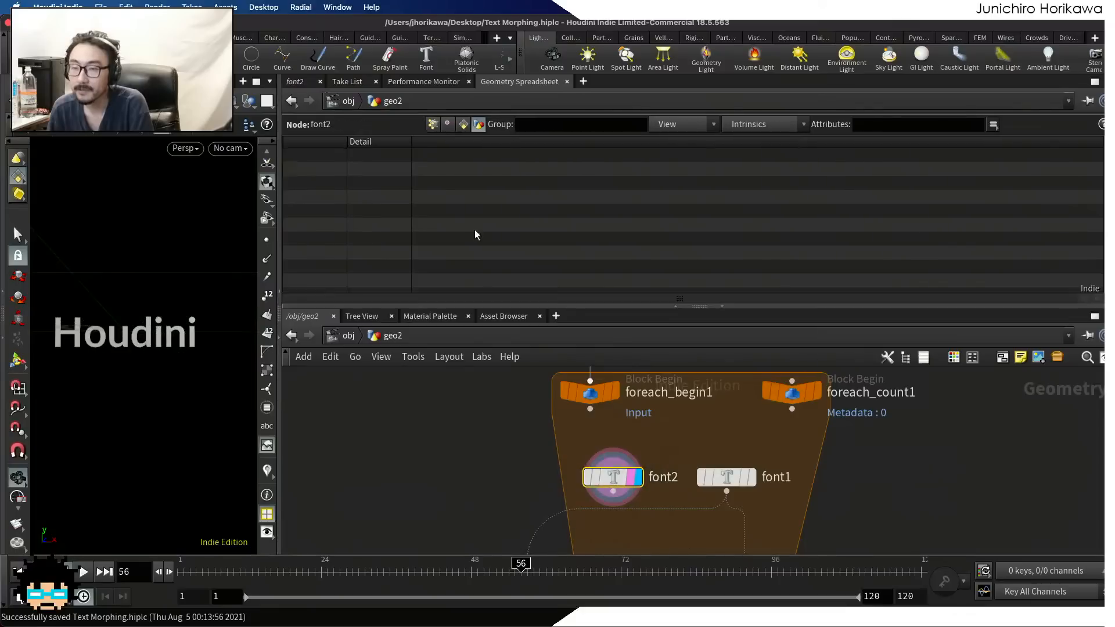
pyautogui.click(307, 85)
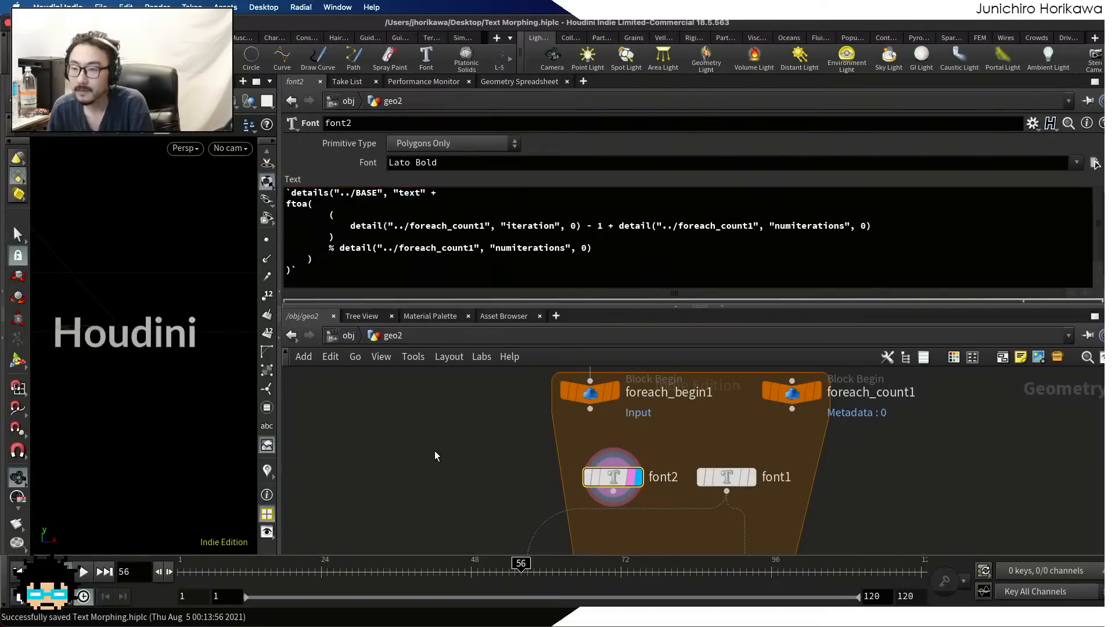
pyautogui.scroll(2, 594, 475)
pyautogui.moveTo(617, 481); pyautogui.dragTo(601, 453)
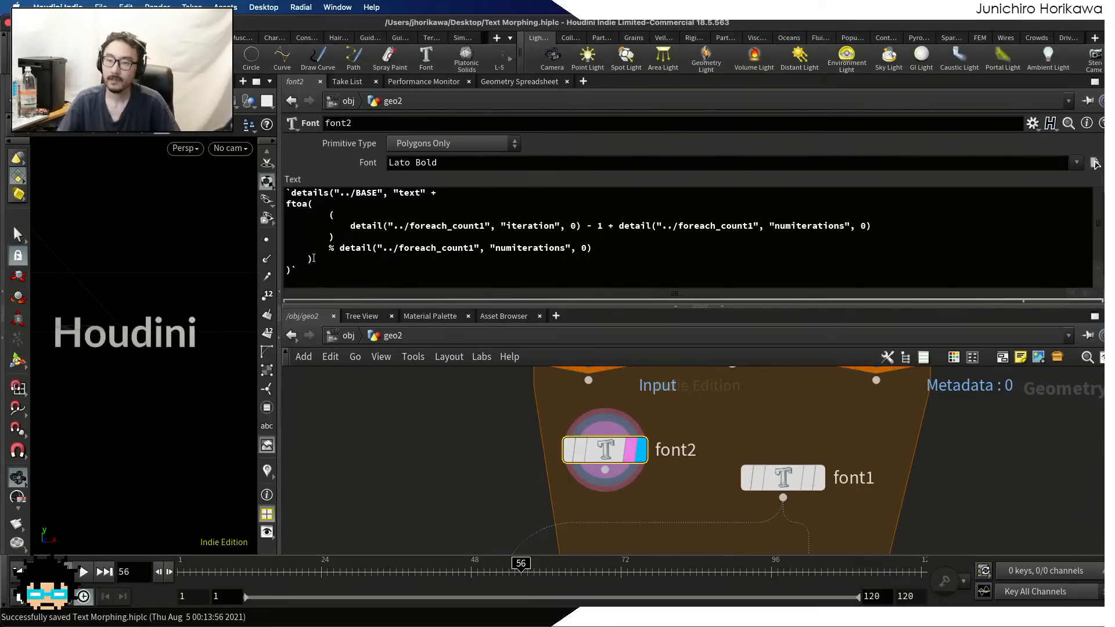
# Replace the whole iteration calculation inside ftoa() in font2's text expression with 1
pyautogui.moveTo(313, 259); pyautogui.dragTo(317, 214)
pyautogui.click(317, 214)
pyautogui.moveTo(592, 247); pyautogui.dragTo(362, 212)
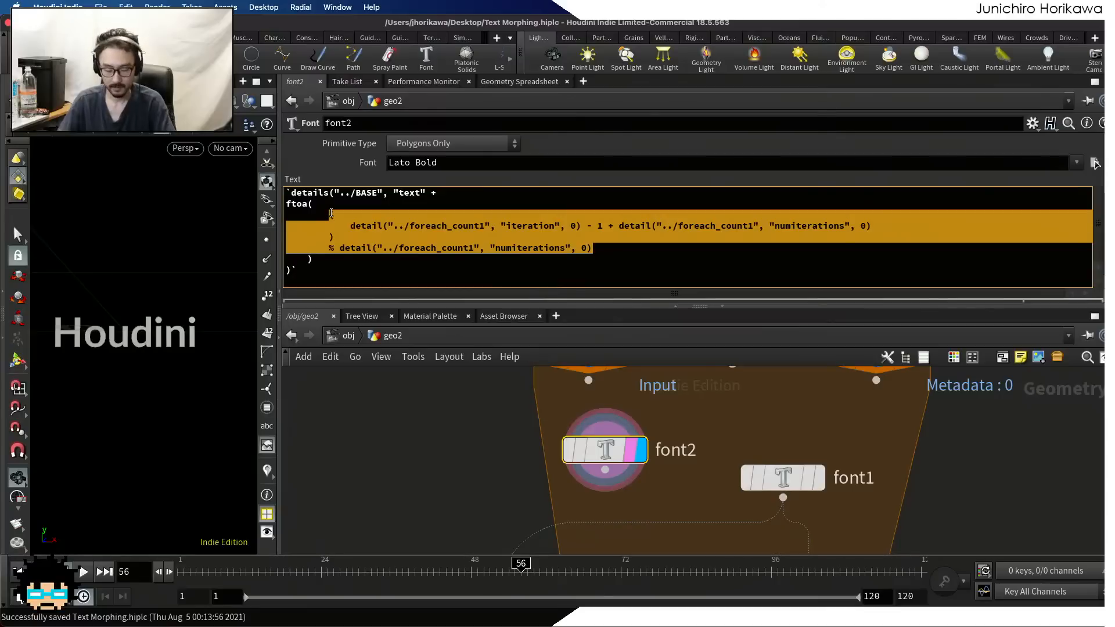
pyautogui.press('BackSpace')
pyautogui.write('q')
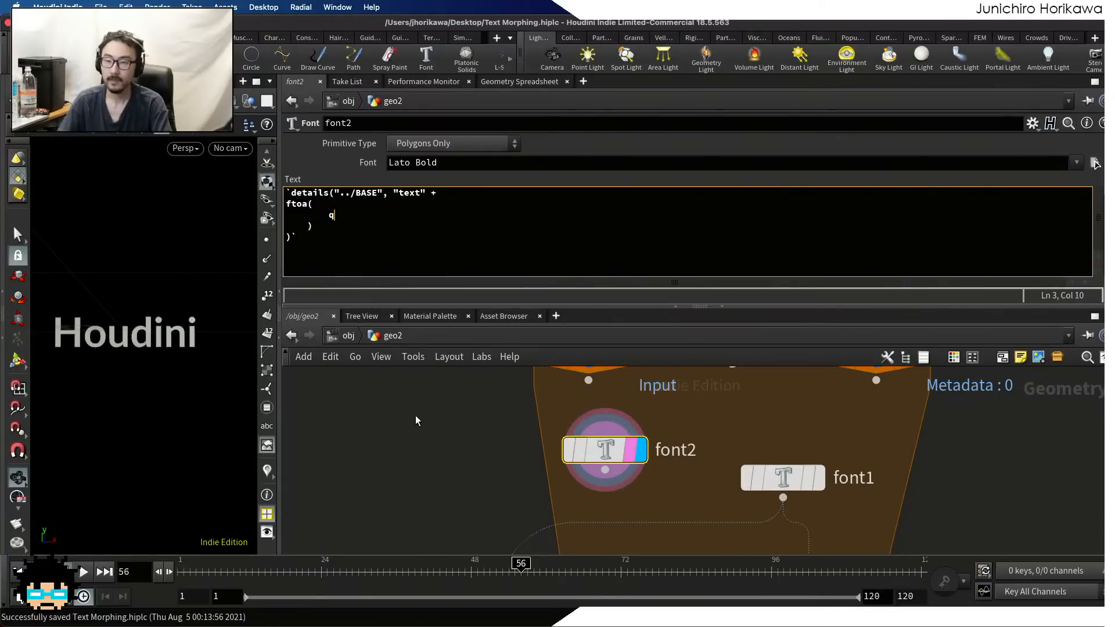
pyautogui.press('BackSpace')
pyautogui.write('1')
pyautogui.scroll(1, 416, 419)
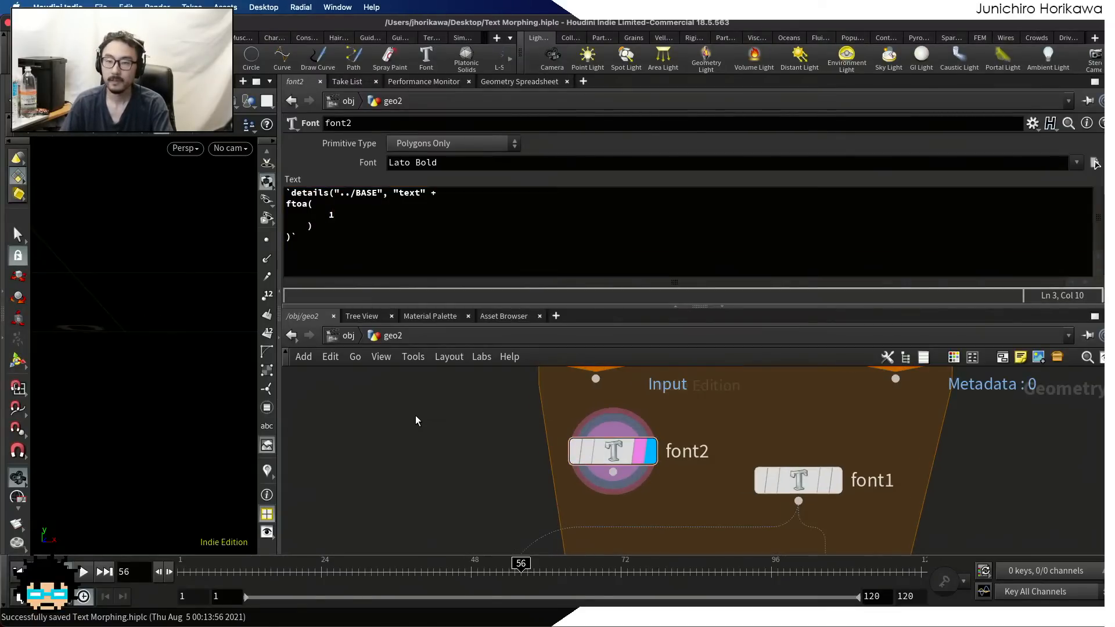
# Join font2's text expression into the single line `details("../BASE", "text" + ftoa(1))`
pyautogui.click(286, 203)
pyautogui.press('BackSpace')
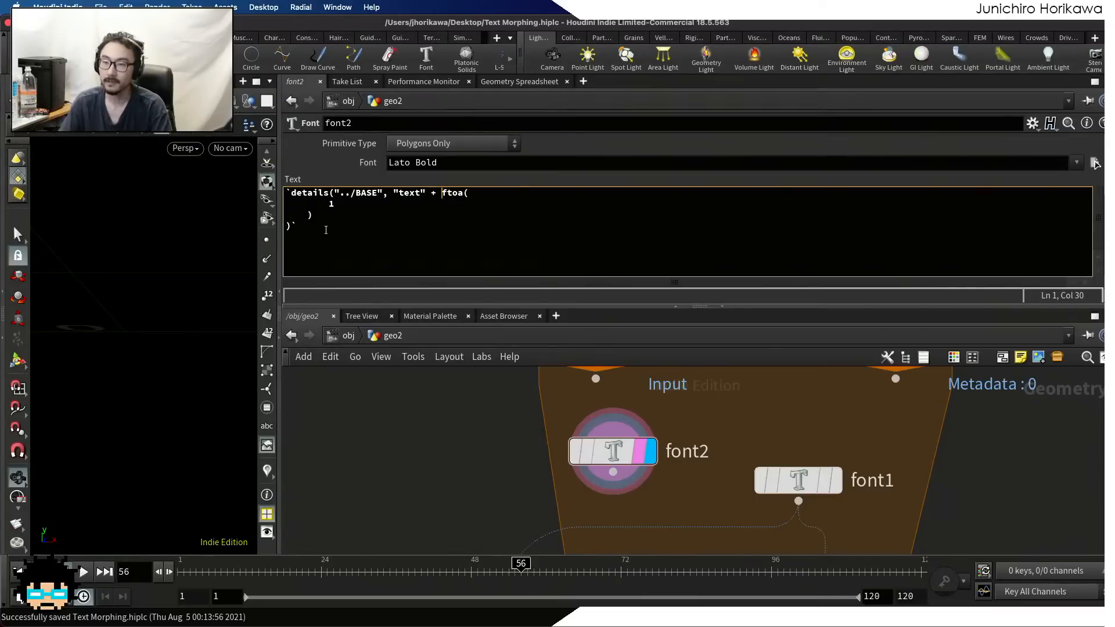
pyautogui.moveTo(330, 204); pyautogui.dragTo(291, 204)
pyautogui.press('BackSpace')
pyautogui.press('BackSpace')
pyautogui.press('BackSpace')
pyautogui.press('BackSpace')
pyautogui.press('BackSpace')
pyautogui.press('BackSpace')
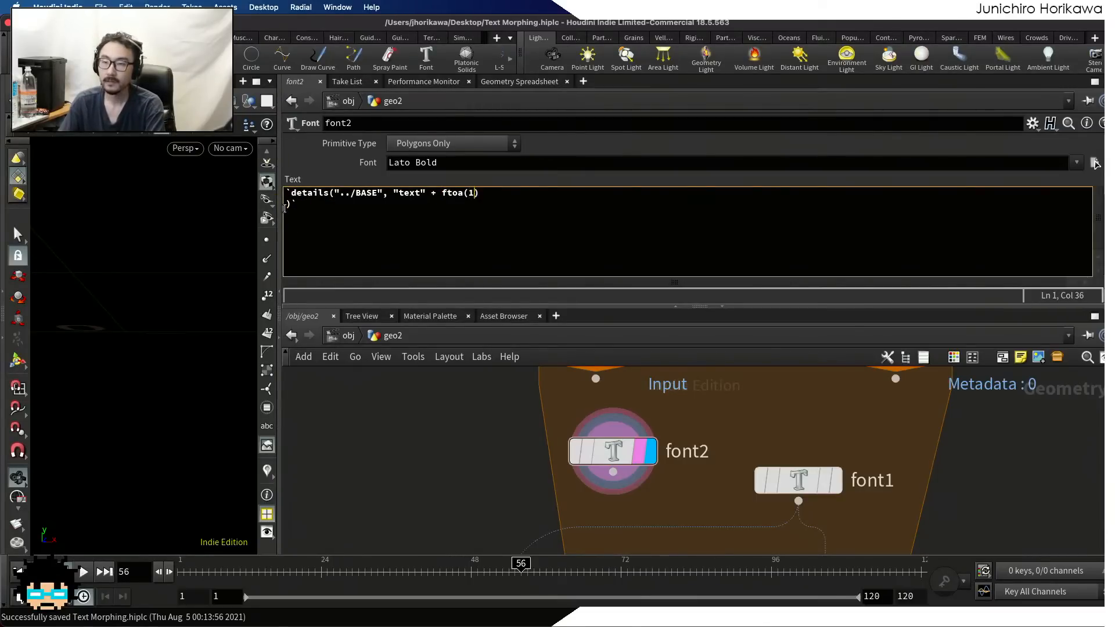
pyautogui.press('End')
pyautogui.press('Delete')
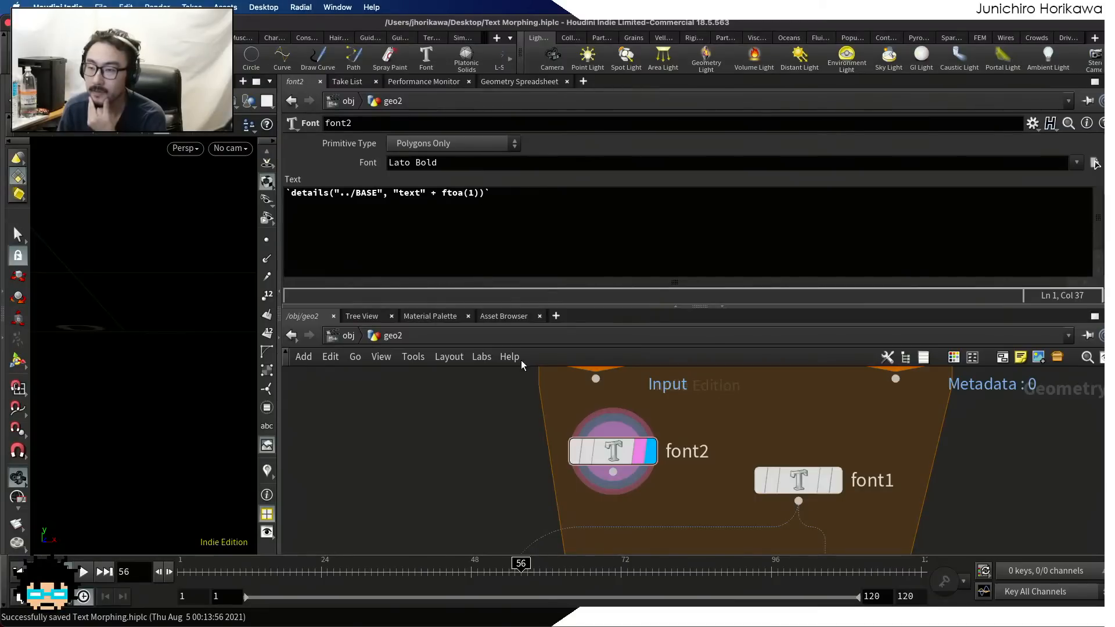
# Check the for-each loop's result in the viewport and switch the display back to font2
pyautogui.scroll(-5, 609, 450)
pyautogui.moveTo(631, 526); pyautogui.dragTo(624, 424, button='middle')
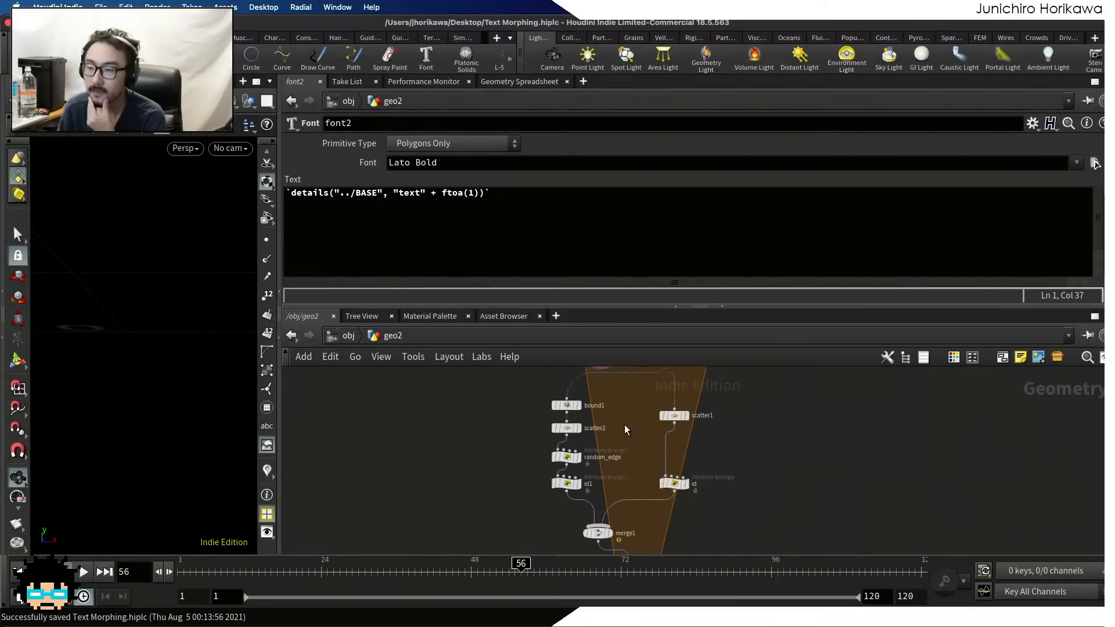
pyautogui.scroll(-1, 630, 469)
pyautogui.scroll(5, 647, 512)
pyautogui.moveTo(633, 471); pyautogui.dragTo(644, 512, button='middle')
pyautogui.scroll(-5, 666, 467)
pyautogui.moveTo(629, 419); pyautogui.dragTo(642, 525, button='middle')
pyautogui.scroll(1, 615, 465)
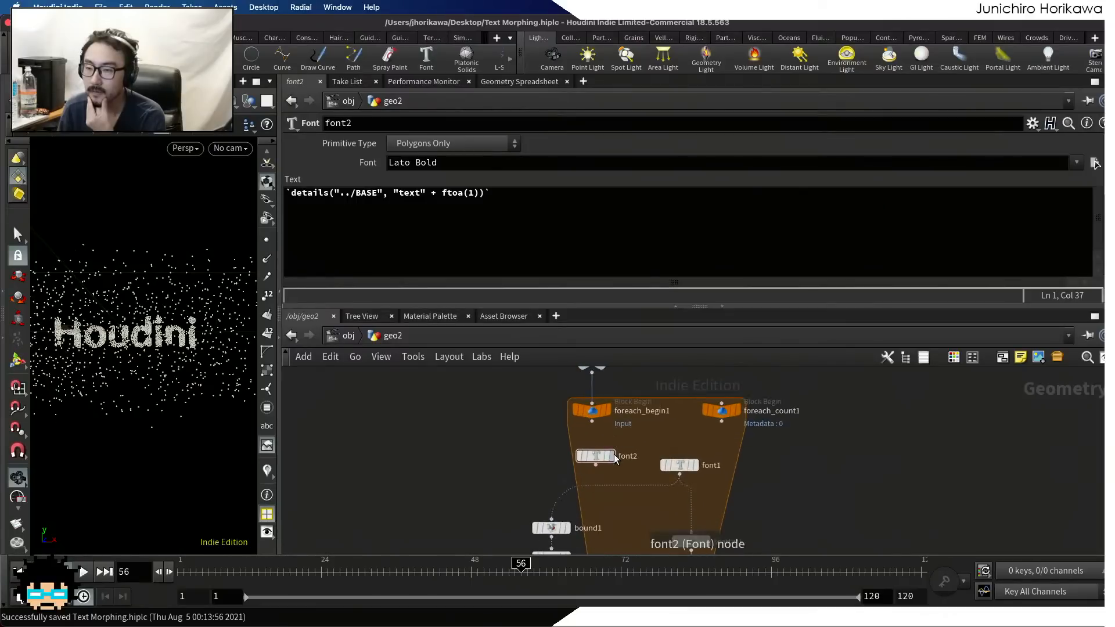
pyautogui.click(610, 456)
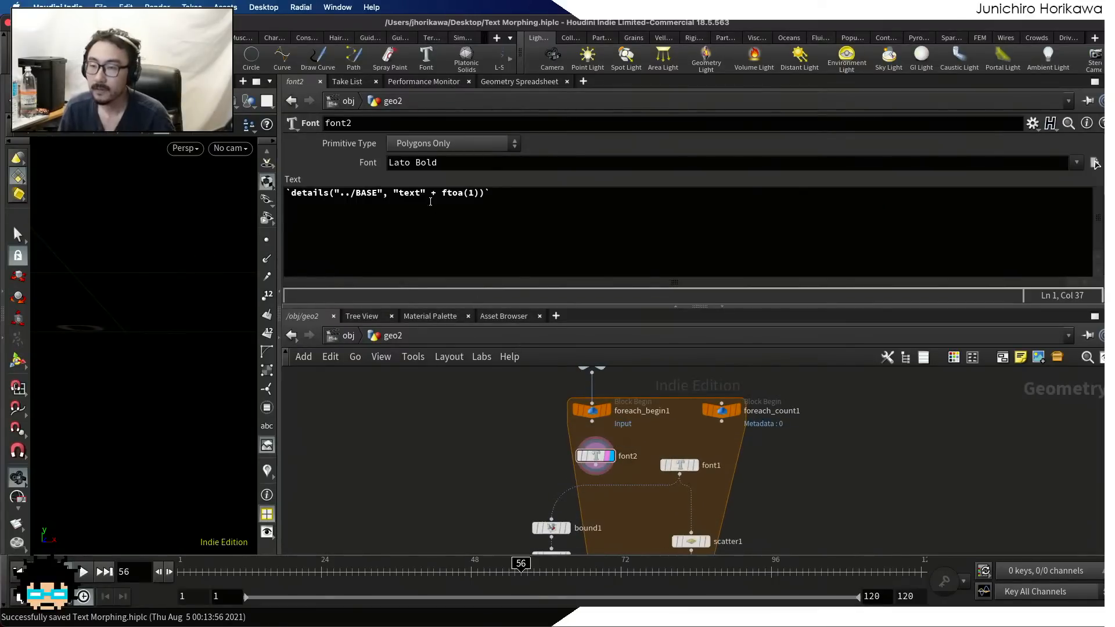
# Replace the "text" + ftoa(1) argument in font2's text expression with "text0", giving `details("../BASE", "text0")`
pyautogui.click(473, 200)
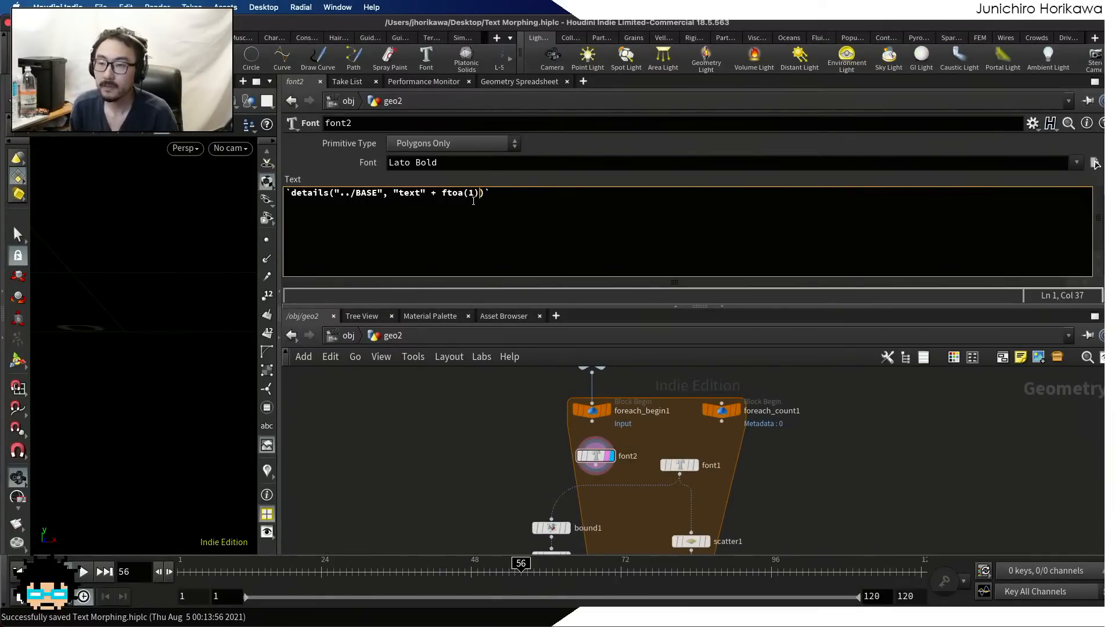
pyautogui.press('Right')
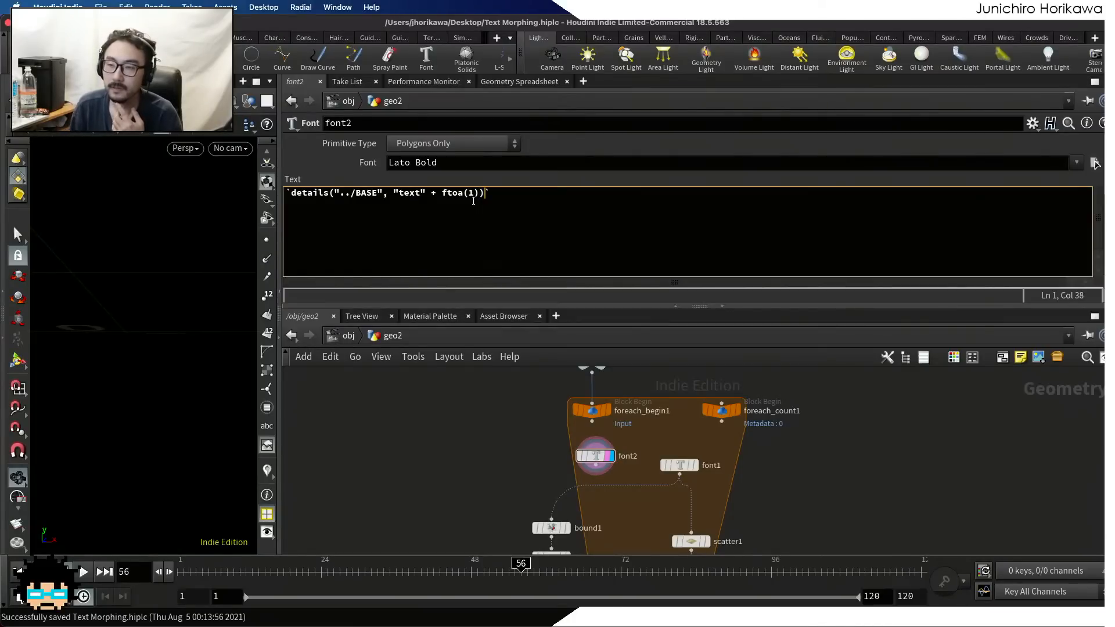
pyautogui.moveTo(426, 193); pyautogui.dragTo(484, 193)
pyautogui.press('BackSpace')
pyautogui.press('Left')
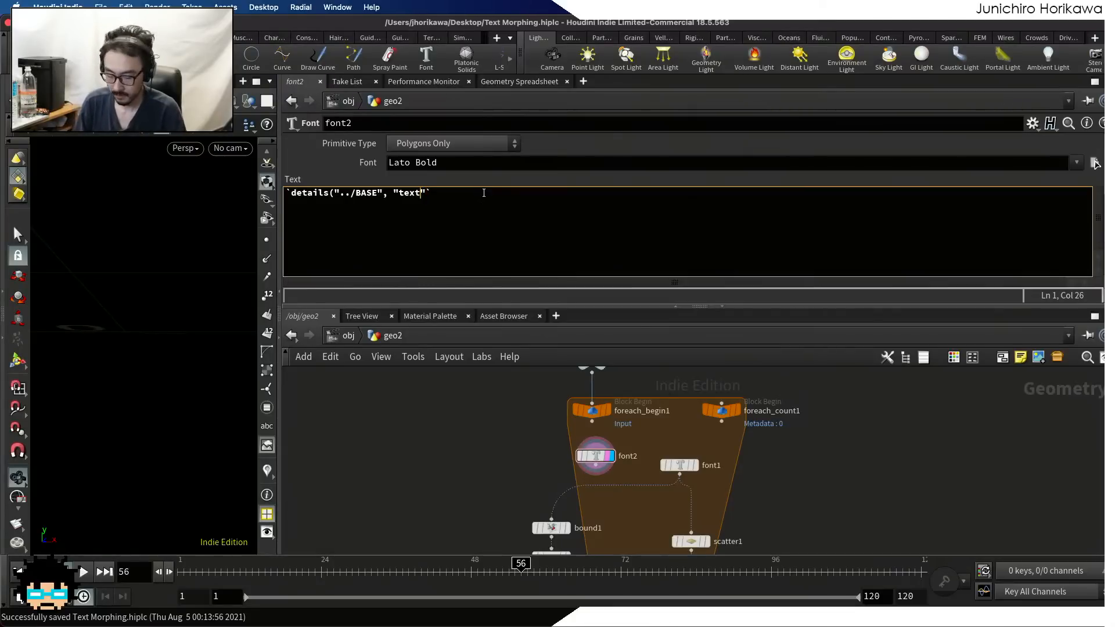
pyautogui.write('0')
pyautogui.click(425, 448)
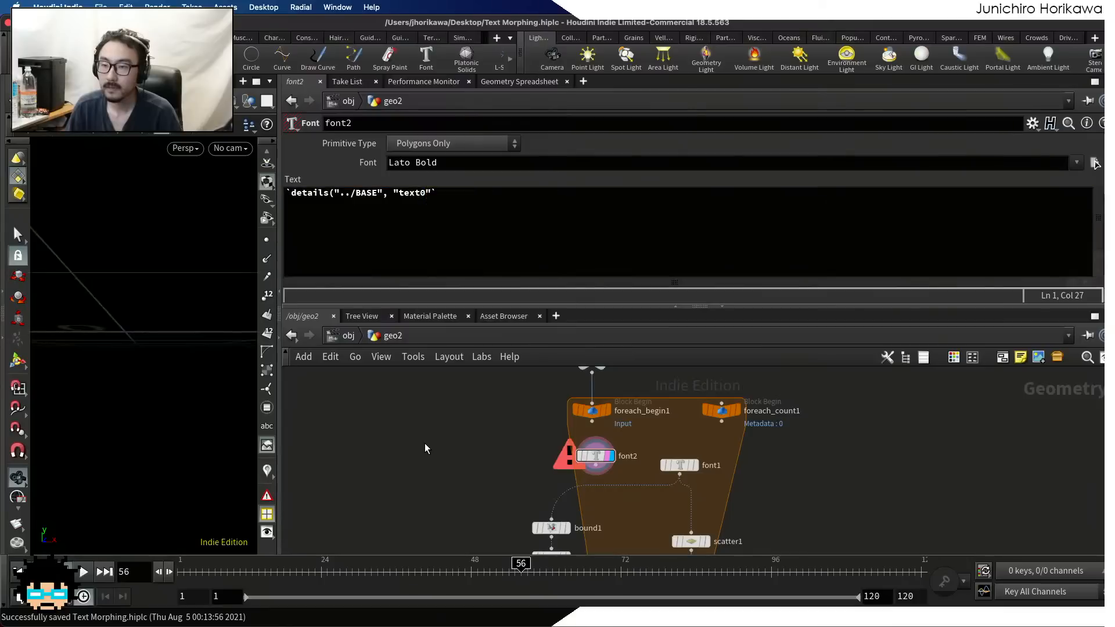
pyautogui.click(429, 196)
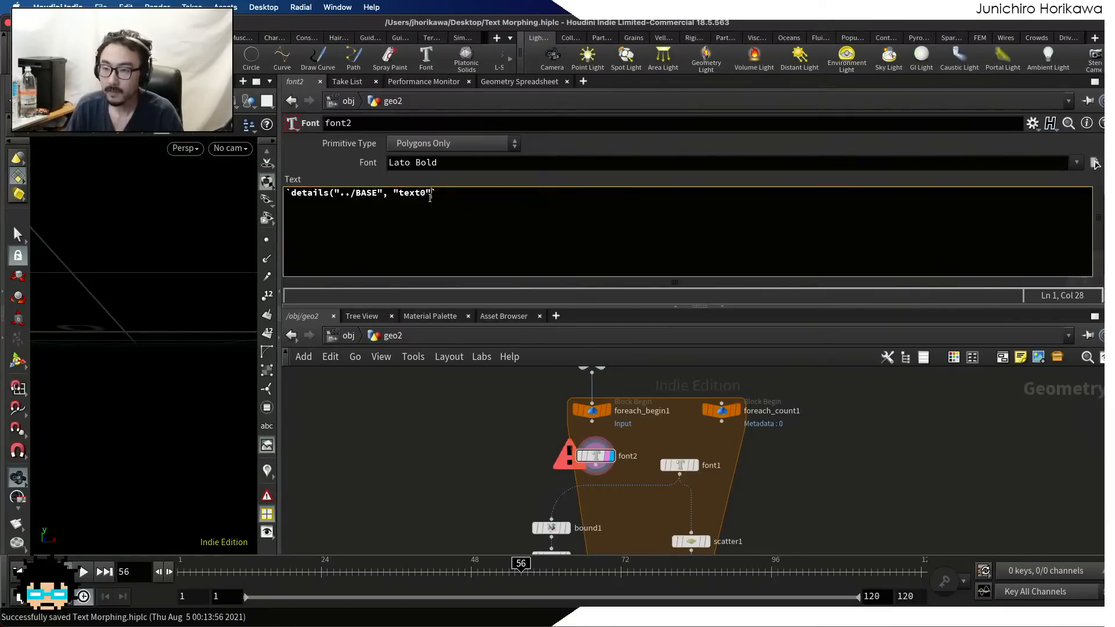
pyautogui.write(')')
pyautogui.hotkey('ctrl', 'Return')
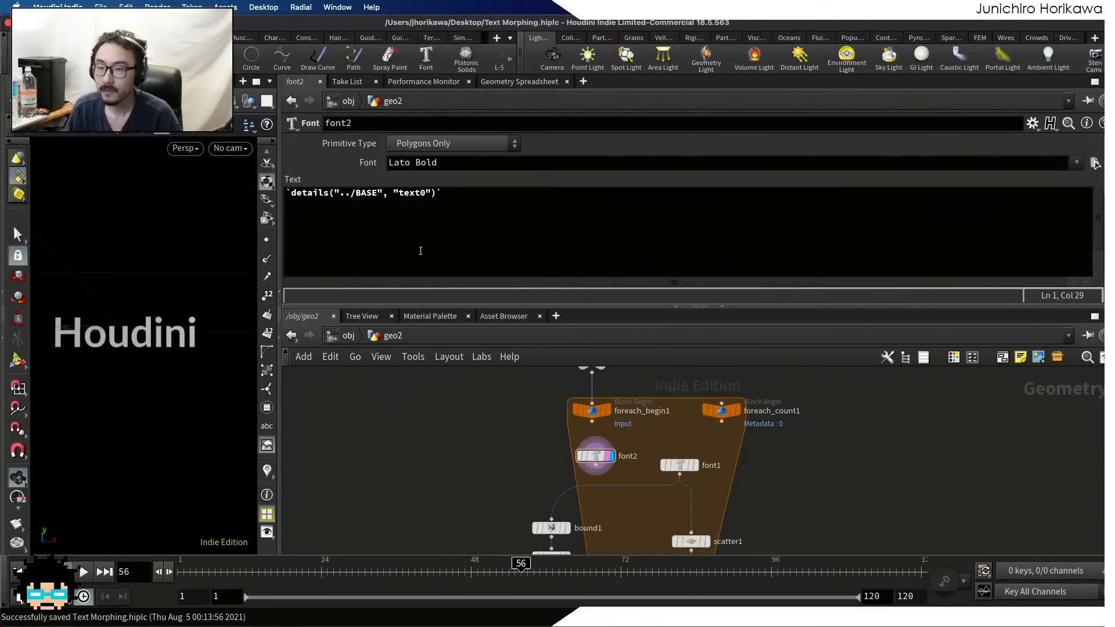
# Change the attribute name in font2's text expression to "text1"
pyautogui.moveTo(426, 195); pyautogui.dragTo(420, 195)
pyautogui.write('1')
pyautogui.click(437, 469)
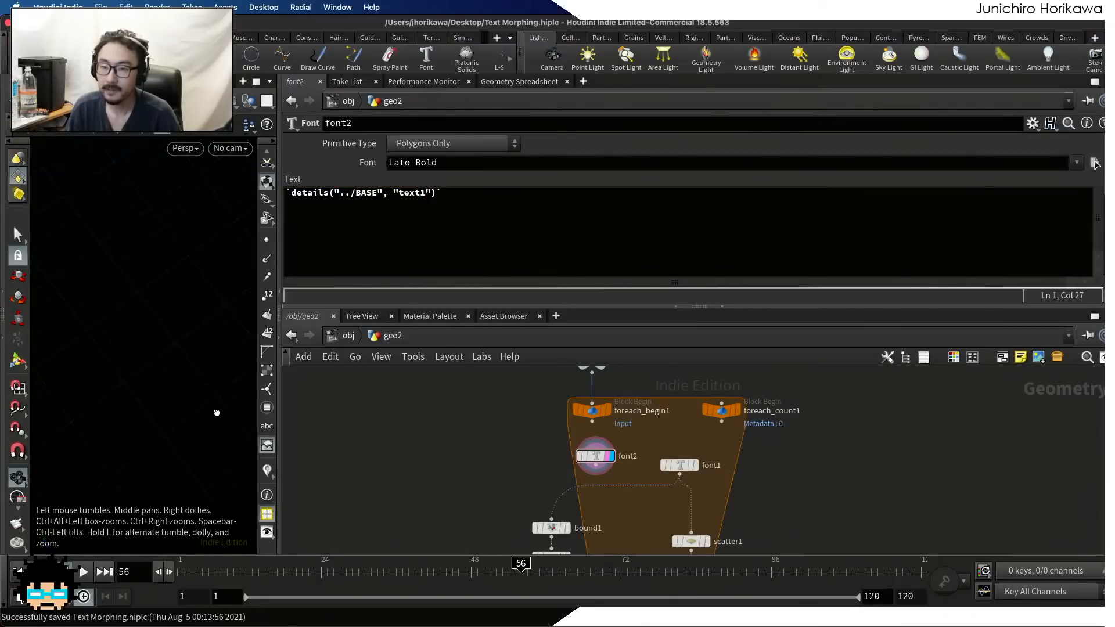
# Inspect the detail attributes of the BASE null in the geometry spreadsheet
pyautogui.moveTo(580, 380); pyautogui.dragTo(549, 440, button='middle')
pyautogui.scroll(2, 559, 416)
pyautogui.moveTo(607, 445); pyautogui.dragTo(541, 400)
pyautogui.click(546, 82)
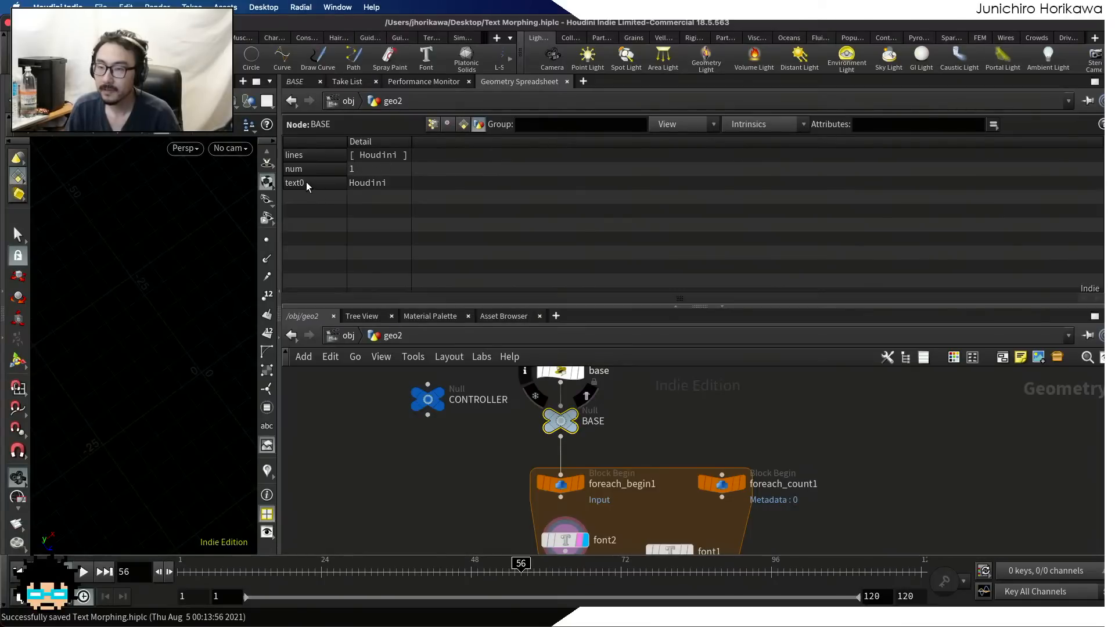
pyautogui.click(307, 182)
# Add the lines User and Text below Houdini in the CONTROLLER null's texts parameter
pyautogui.click(428, 400)
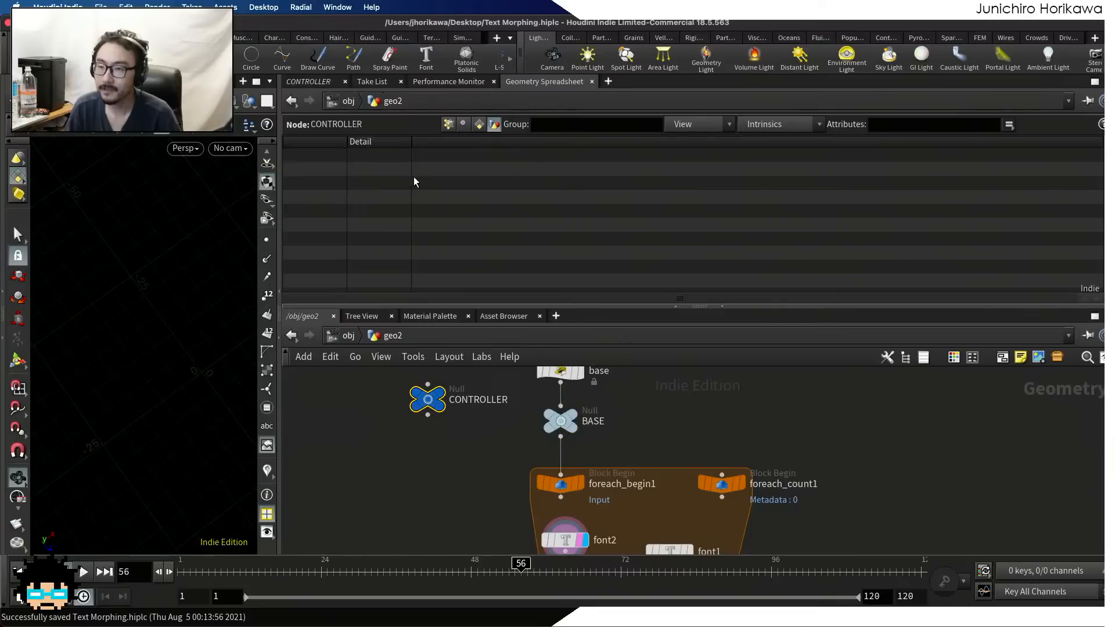
pyautogui.click(328, 83)
pyautogui.click(358, 209)
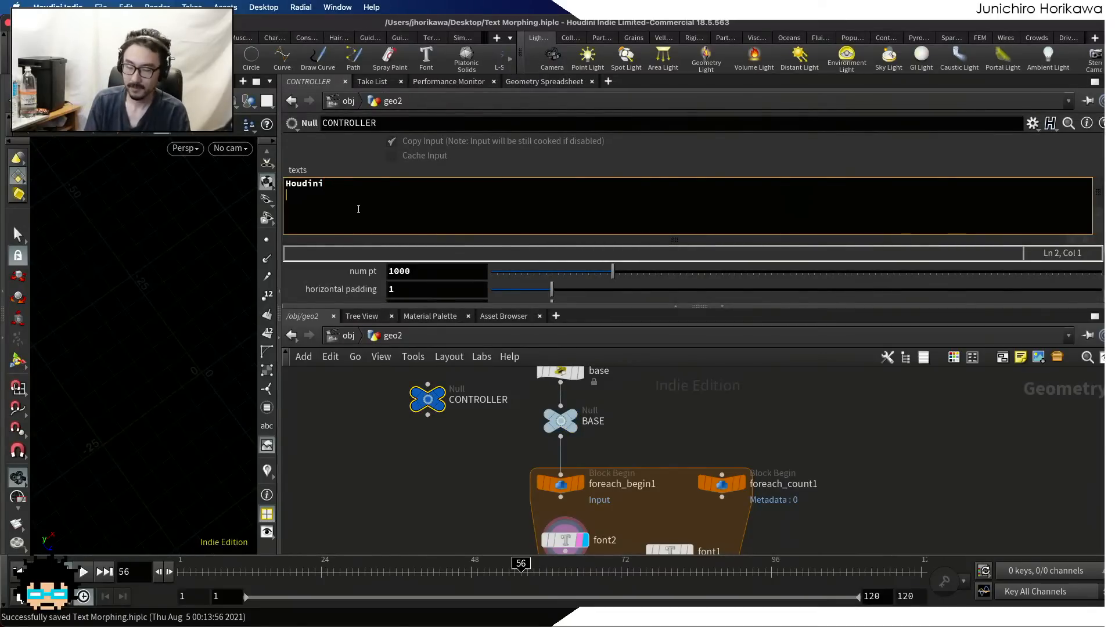
pyautogui.press('Return')
pyautogui.write('User')
pyautogui.press('BackSpace')
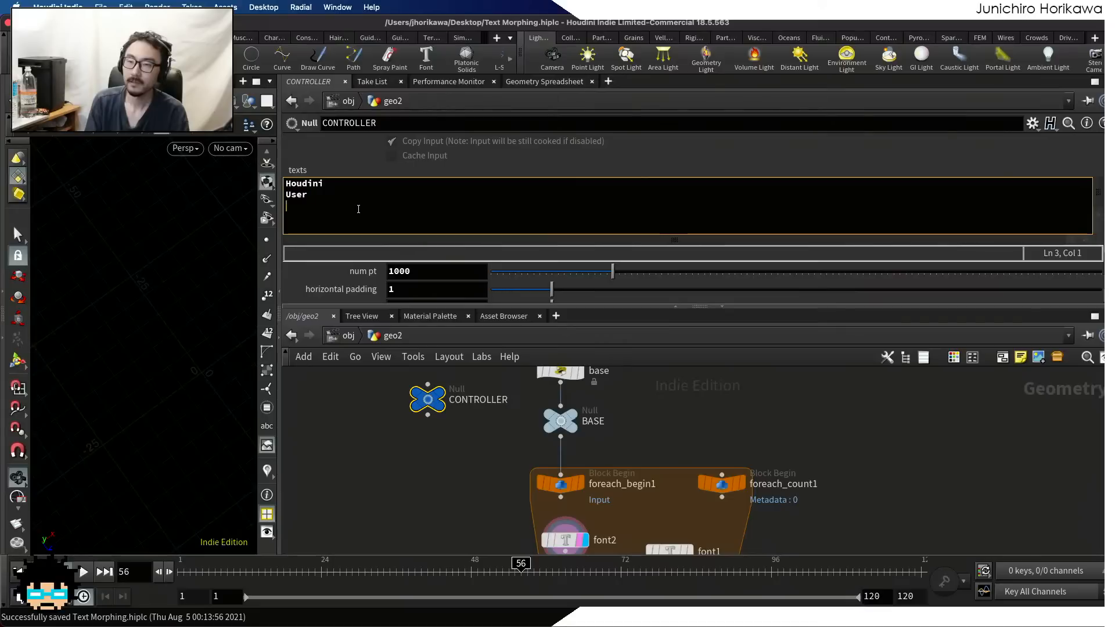
pyautogui.write('Text')
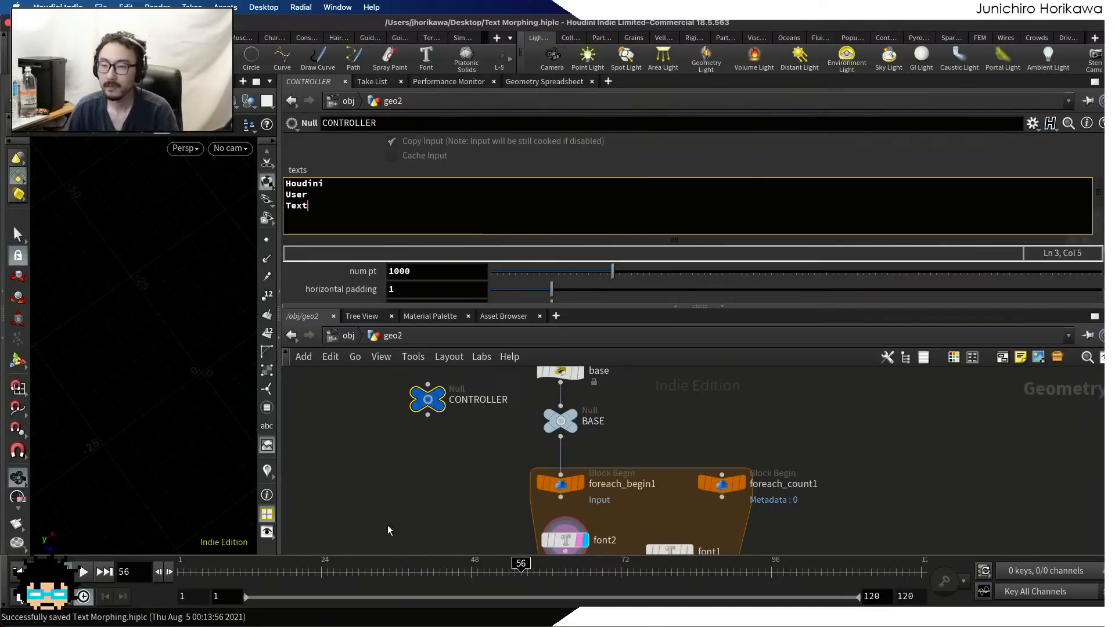
# Select font2 and frame its text in the viewport
pyautogui.scroll(4, 557, 511)
pyautogui.moveTo(561, 514); pyautogui.dragTo(573, 412, button='middle')
pyautogui.click(559, 453)
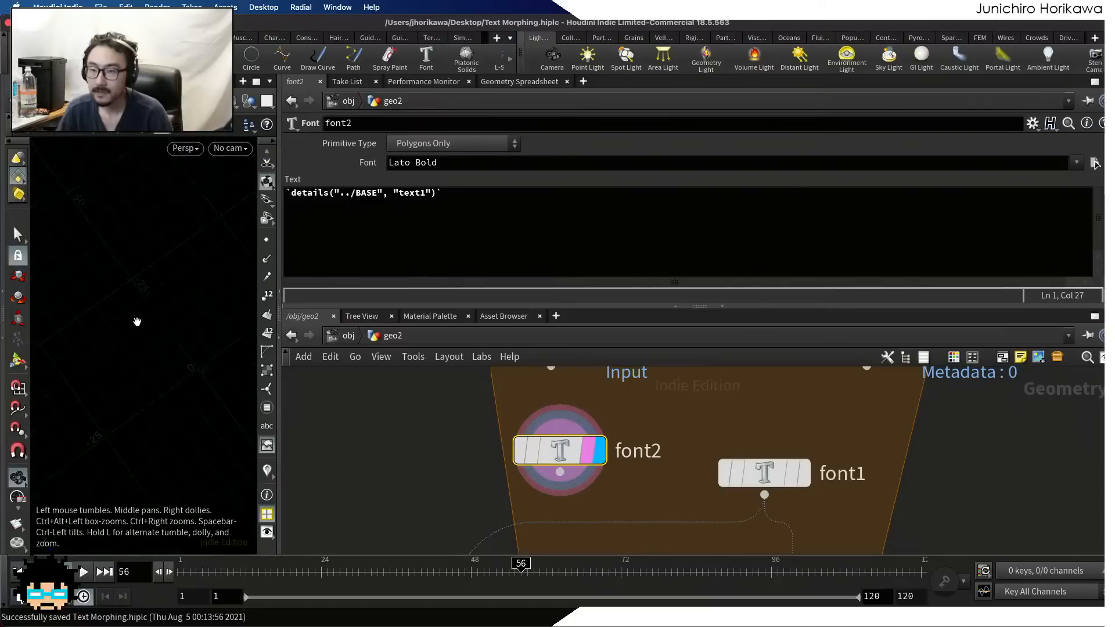
pyautogui.hotkey('space', 'g')
# Display the foreach_end1 result and examine its points from the front
pyautogui.scroll(-10, 560, 428)
pyautogui.moveTo(600, 514); pyautogui.dragTo(605, 436, button='middle')
pyautogui.moveTo(607, 375); pyautogui.dragTo(615, 506, button='middle')
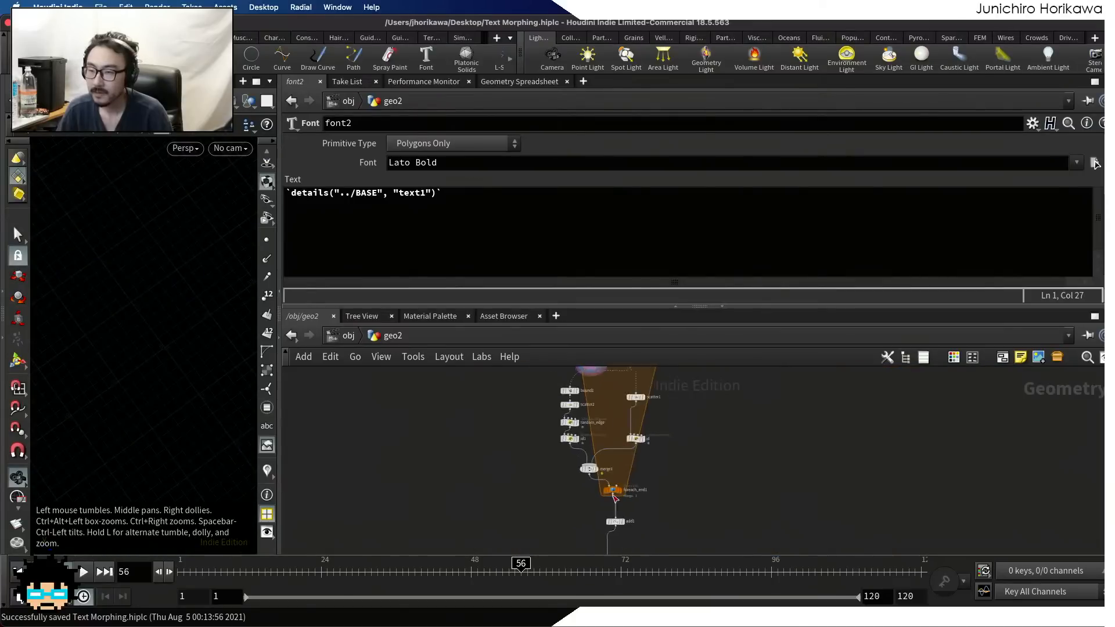
pyautogui.scroll(5, 619, 494)
pyautogui.click(619, 490)
pyautogui.scroll(-5, 619, 491)
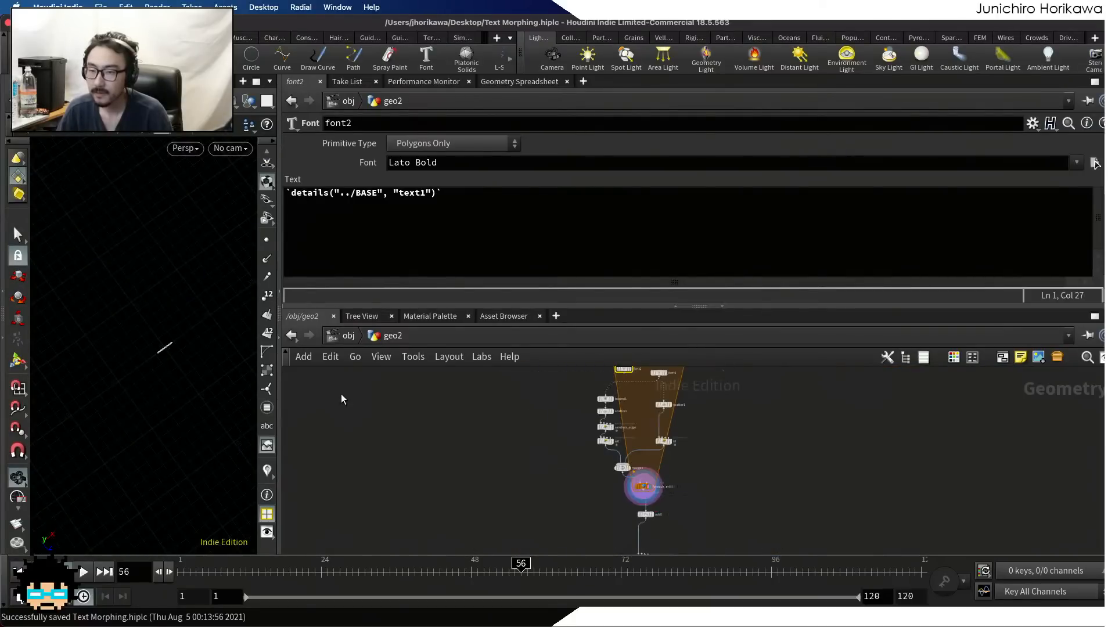
pyautogui.scroll(5, 164, 389)
pyautogui.moveTo(165, 389); pyautogui.dragTo(170, 385)
pyautogui.scroll(-5, 454, 478)
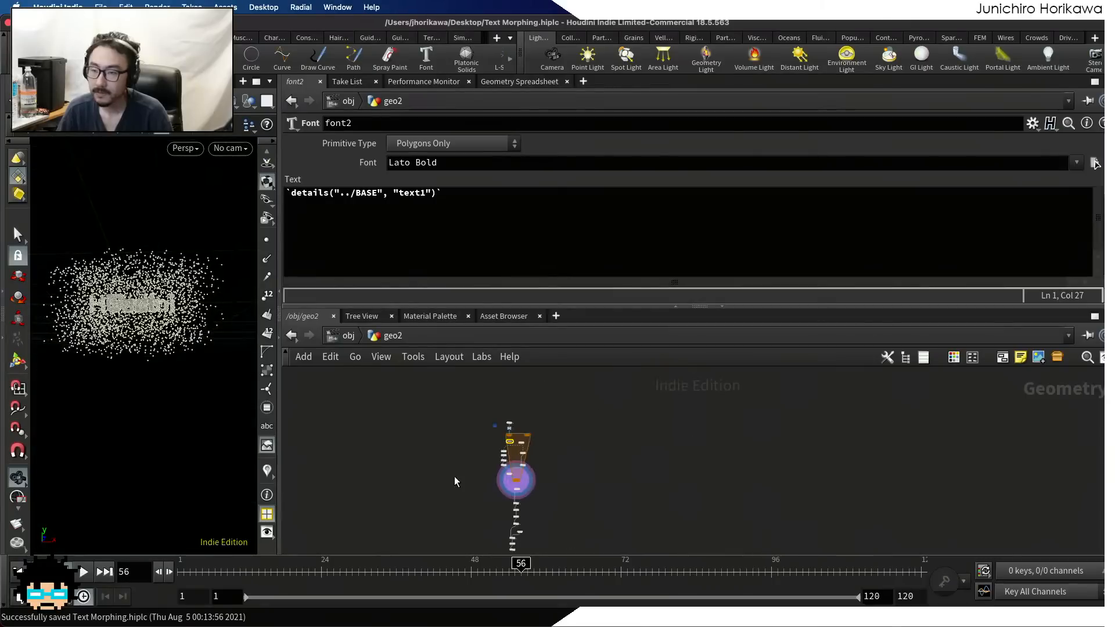
# Switch the viewport display back to font2
pyautogui.moveTo(487, 450); pyautogui.dragTo(516, 541, button='middle')
pyautogui.scroll(5, 516, 541)
pyautogui.scroll(8, 564, 529)
pyautogui.click(565, 529)
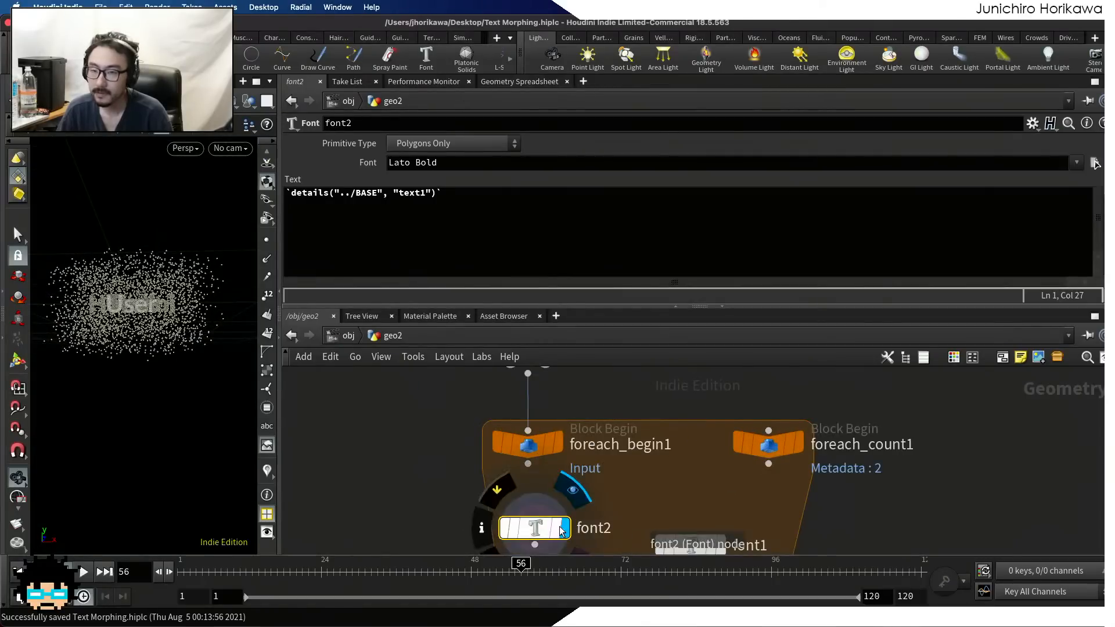
# Replace "text1" in font2's expression with "text" + ftoa() around the copied (iteration - 1 + numiterations) % numiterations calculation using foreach_count1's details
pyautogui.click(428, 193)
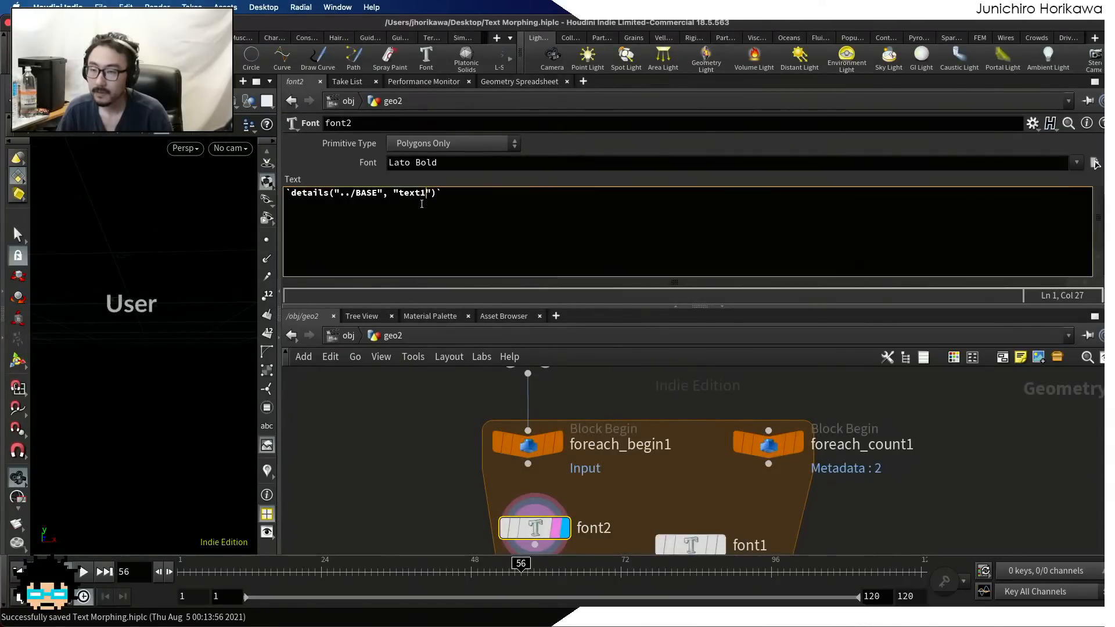
pyautogui.press('BackSpace')
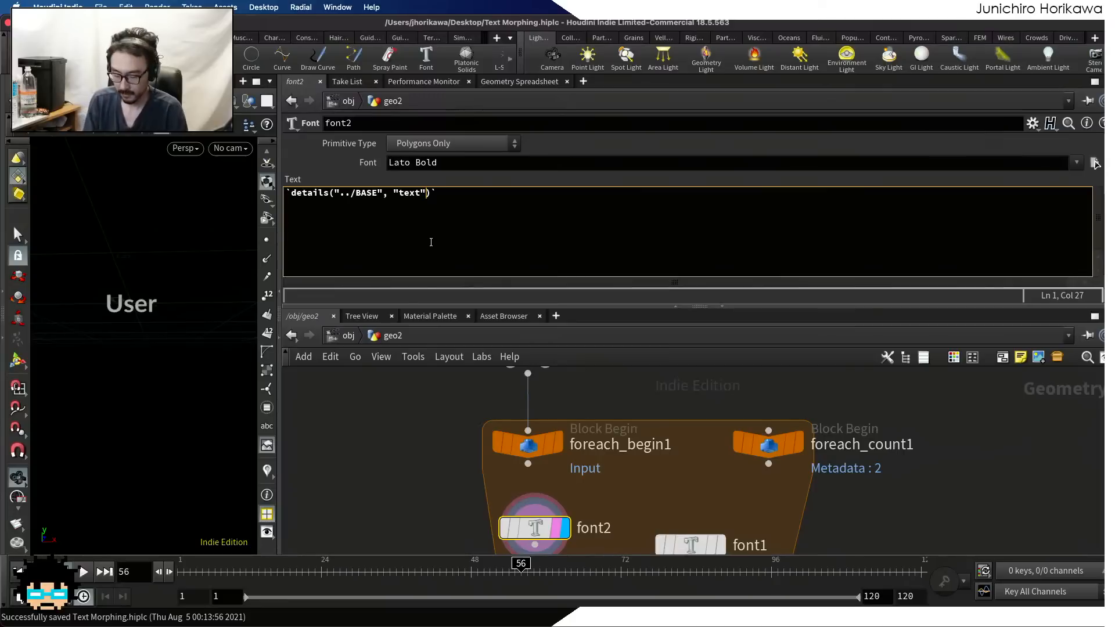
pyautogui.write('+ ftoa')
pyautogui.write('((')
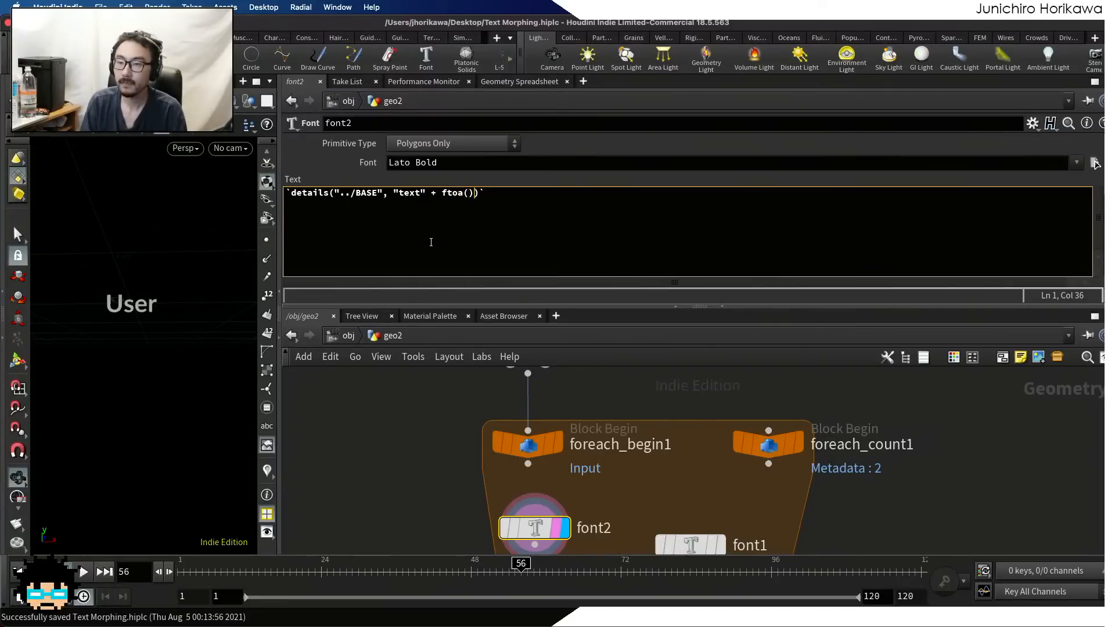
pyautogui.write('detail("../foreach_count1", "iteration", 0) - 1 + detail("../foreach_count1", "numiterations", 0)         )         % detail("../foreach_count1", "numiterations", 0)')
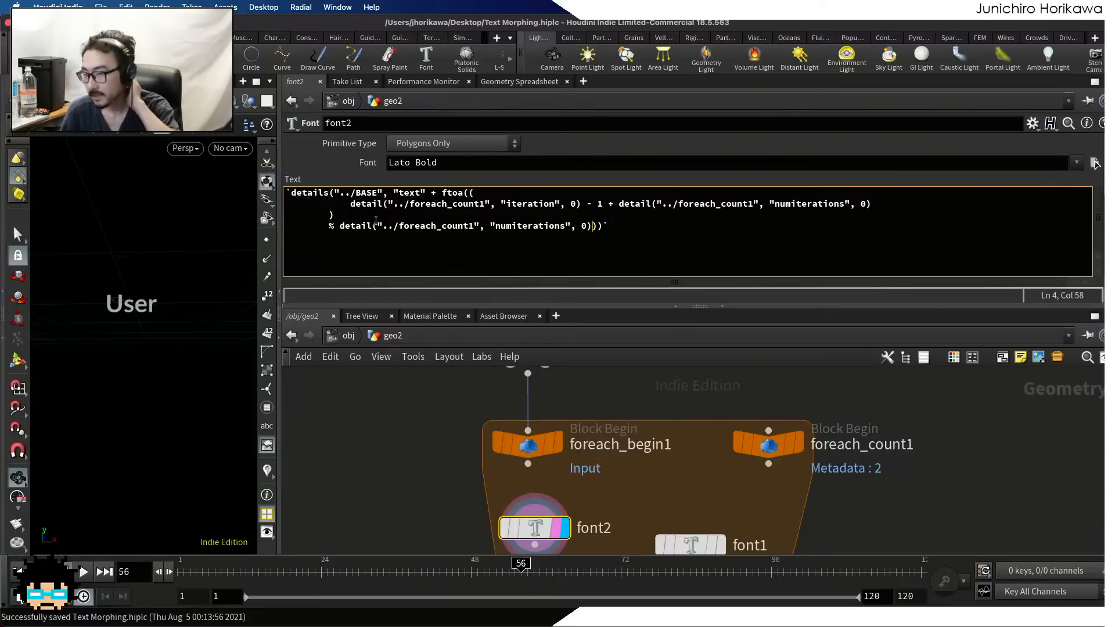
# Remove the line breaks and indentation from font2's text expression so it sits on a single line
pyautogui.moveTo(350, 204); pyautogui.dragTo(248, 204)
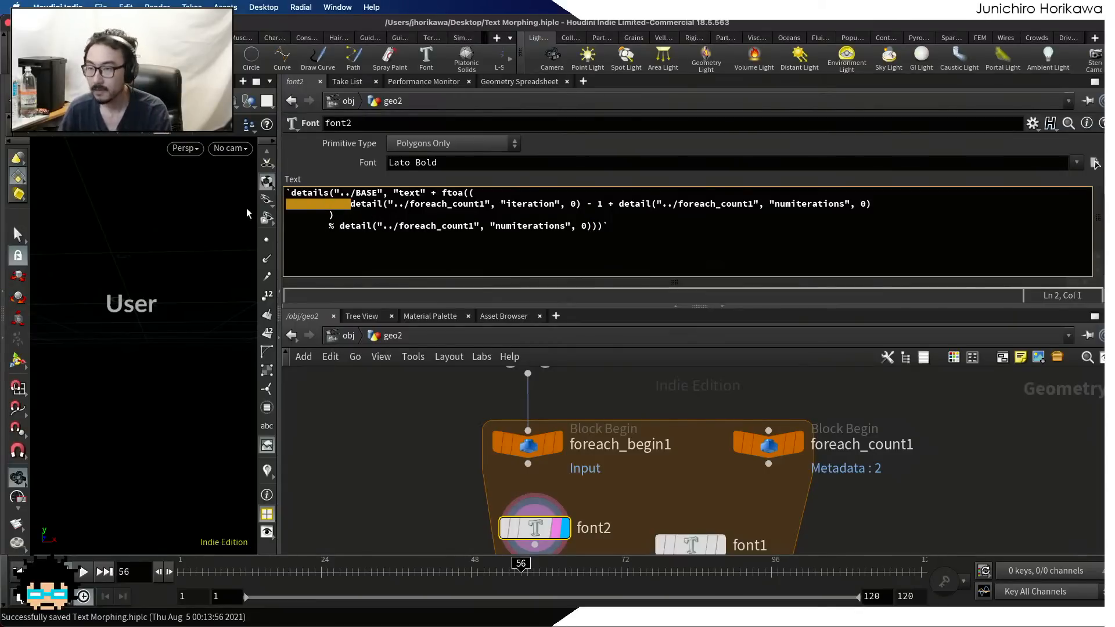
pyautogui.press('BackSpace')
pyautogui.press('BackSpace')
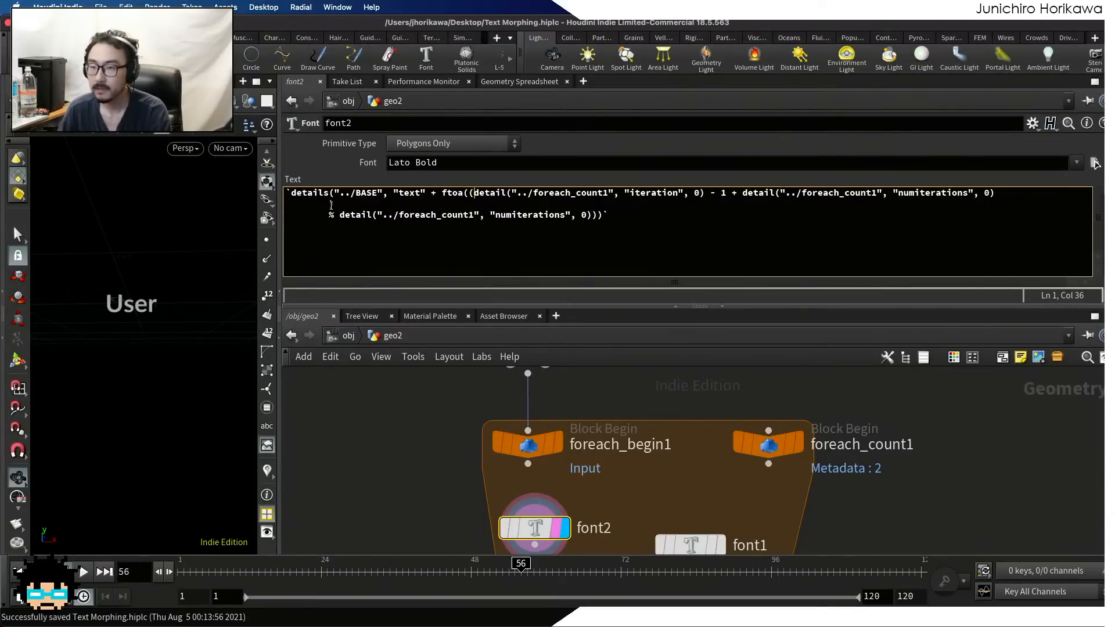
pyautogui.moveTo(330, 204); pyautogui.dragTo(259, 206)
pyautogui.press('BackSpace')
pyautogui.press('BackSpace')
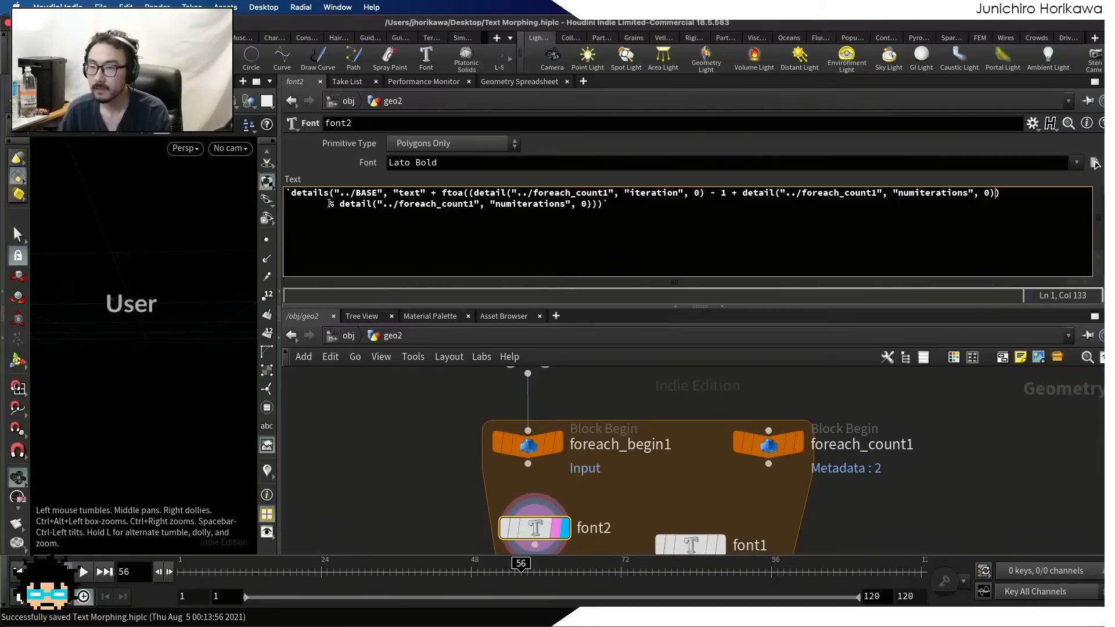
pyautogui.moveTo(330, 203); pyautogui.dragTo(285, 205)
pyautogui.press('BackSpace')
pyautogui.press('BackSpace')
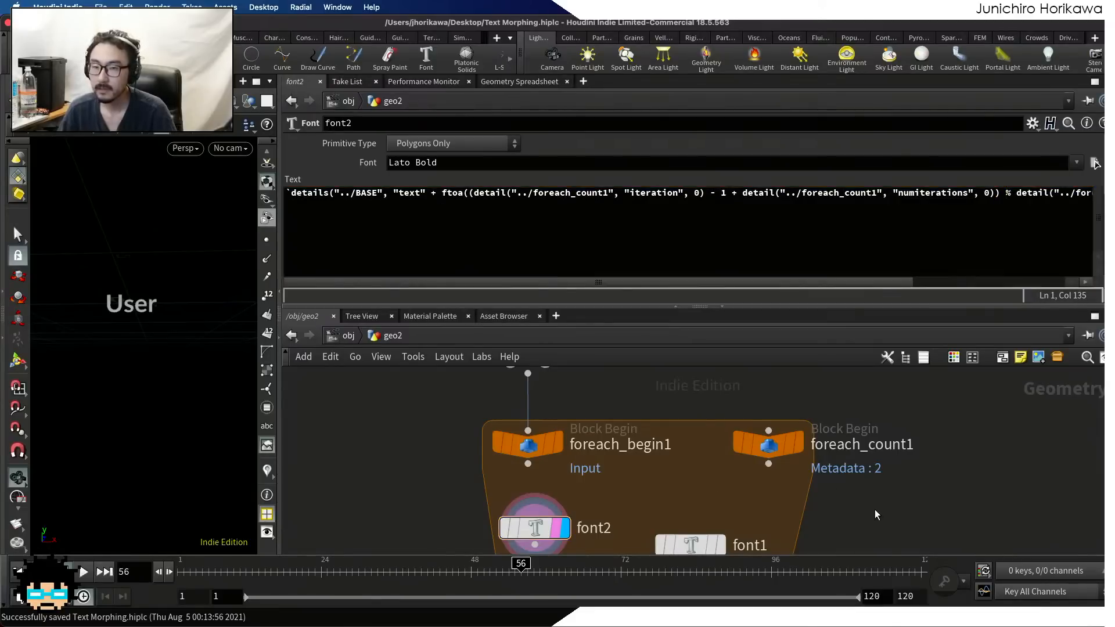
# Display font1 with its parameters and return the timeline to frame 1
pyautogui.scroll(-3, 685, 511)
pyautogui.click(686, 476)
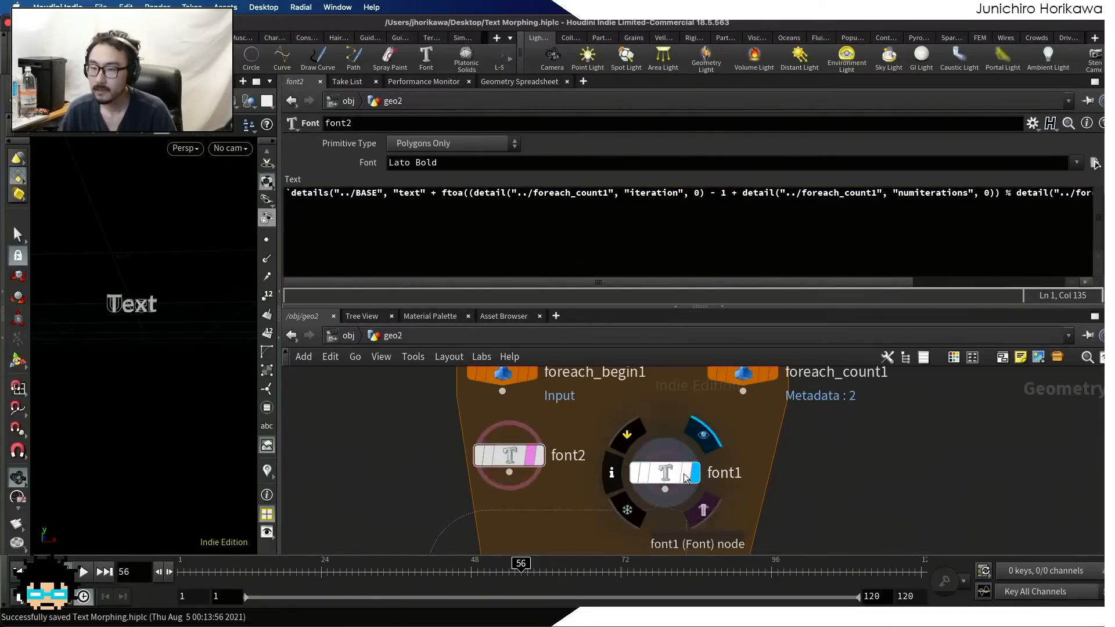
pyautogui.click(676, 473)
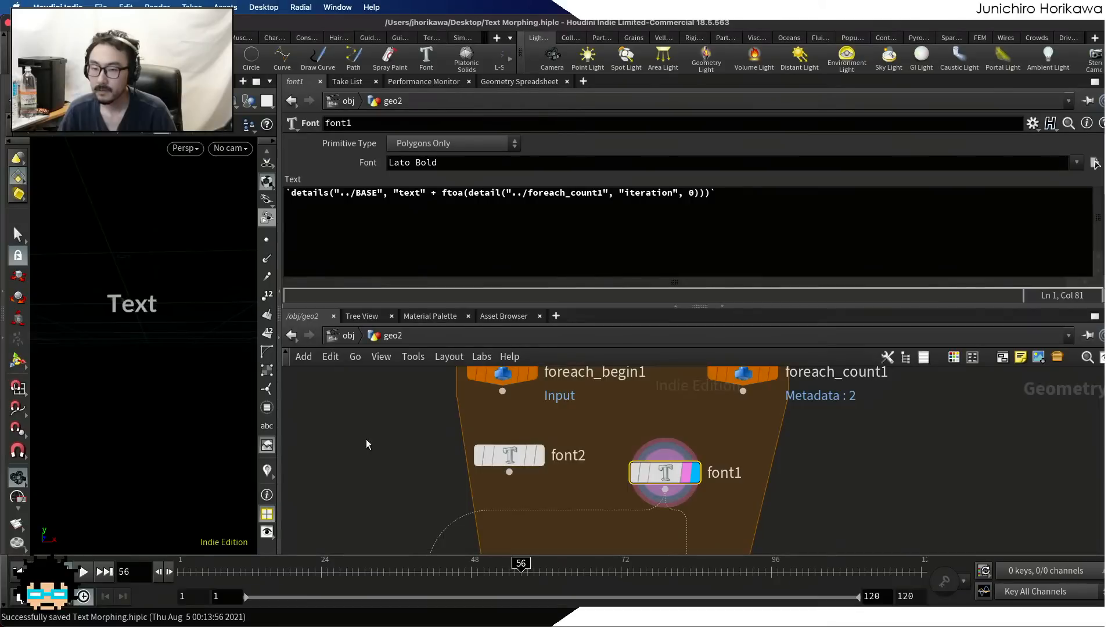
pyautogui.moveTo(209, 572); pyautogui.dragTo(184, 572)
# Display the foreach_end1 node and open its parameters
pyautogui.scroll(-5, 542, 418)
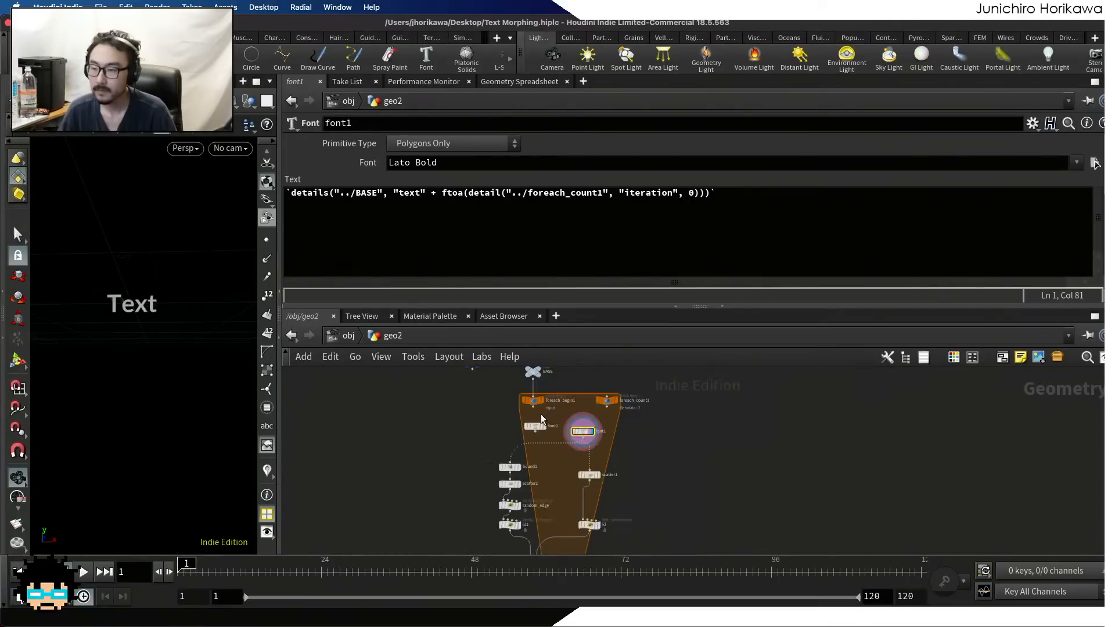
pyautogui.scroll(-3, 541, 419)
pyautogui.moveTo(566, 549); pyautogui.dragTo(556, 495, button='middle')
pyautogui.scroll(8, 547, 483)
pyautogui.click(553, 457)
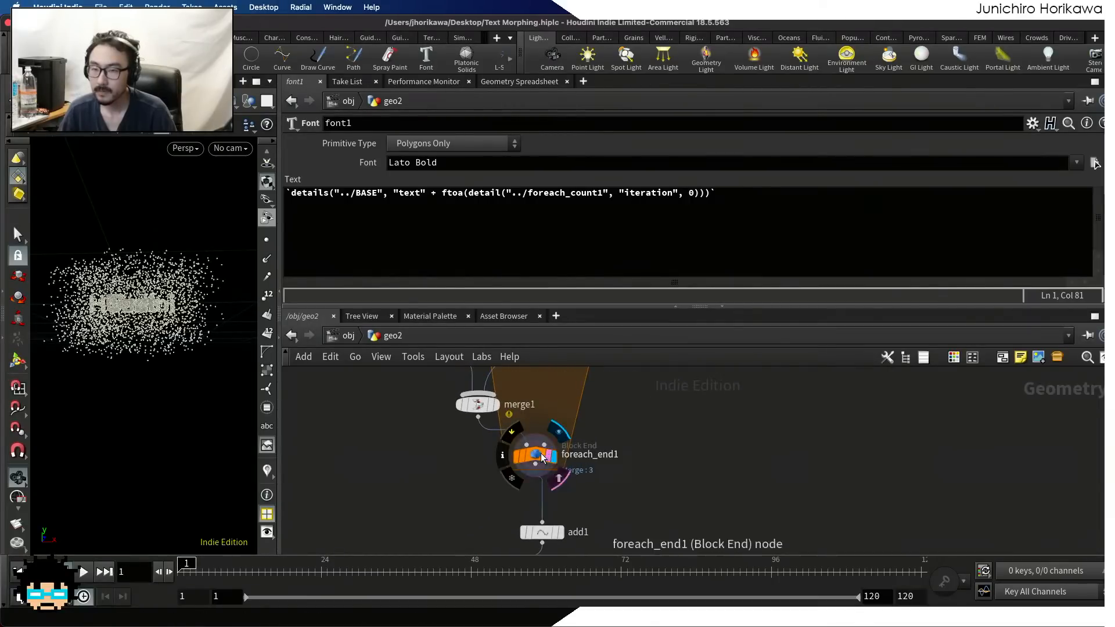
pyautogui.click(541, 457)
# Display the CONTROLLER null and review its texts parameter
pyautogui.scroll(-5, 634, 429)
pyautogui.moveTo(601, 413); pyautogui.dragTo(582, 504, button='middle')
pyautogui.scroll(2, 504, 419)
pyautogui.moveTo(497, 411); pyautogui.dragTo(499, 503, button='middle')
pyautogui.scroll(2, 500, 425)
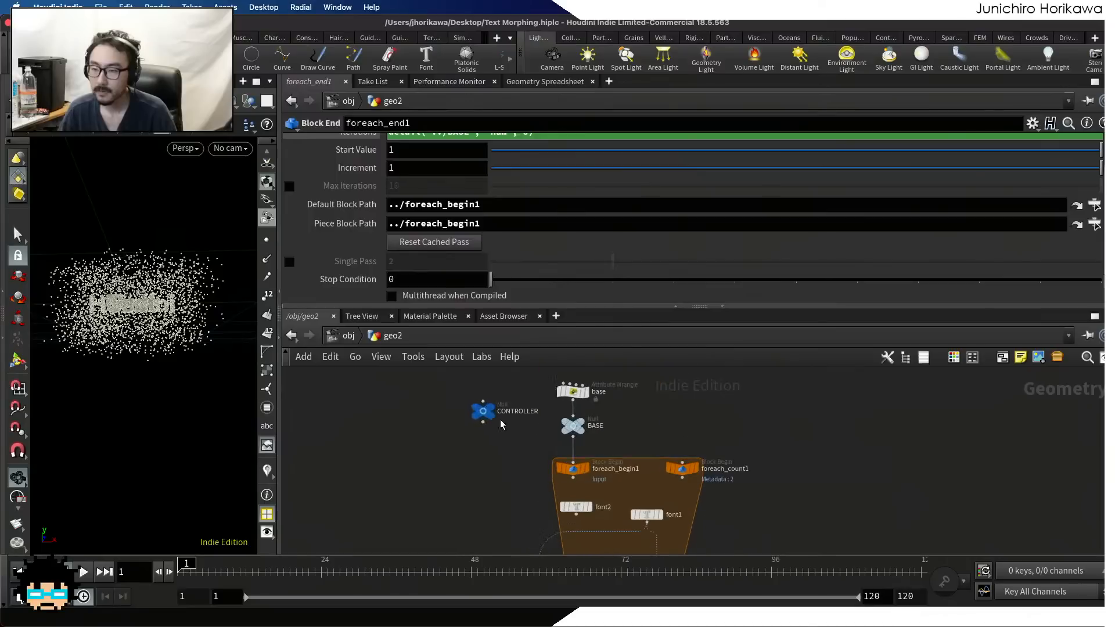
pyautogui.click(484, 414)
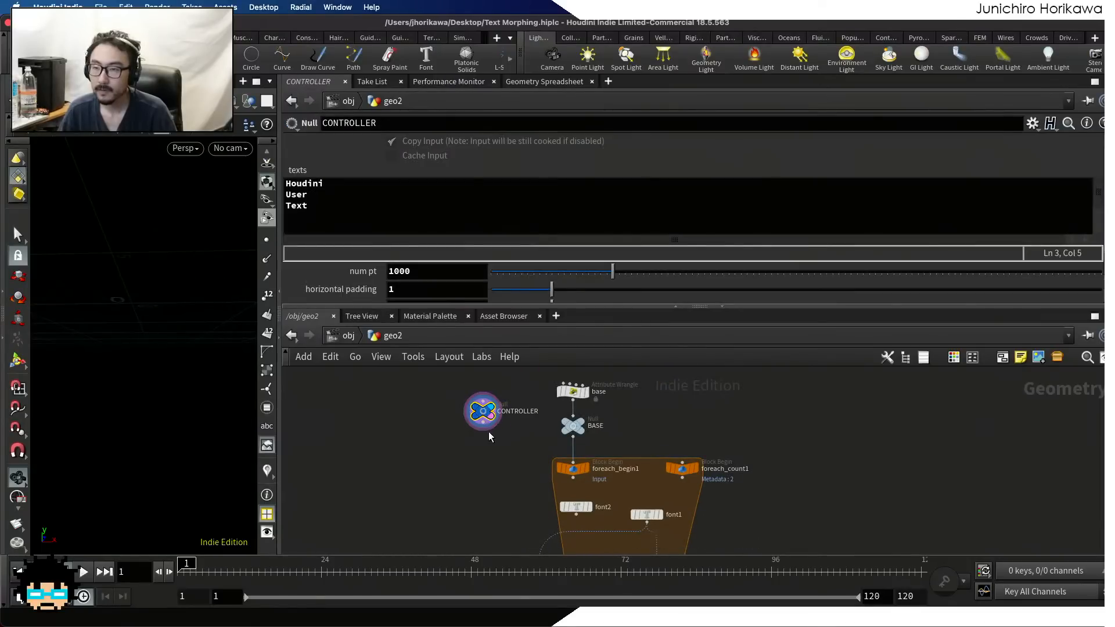
# Switch the display back to foreach_end1 and show its parameters
pyautogui.scroll(-6, 451, 436)
pyautogui.moveTo(451, 436); pyautogui.dragTo(456, 402, button='middle')
pyautogui.scroll(6, 519, 464)
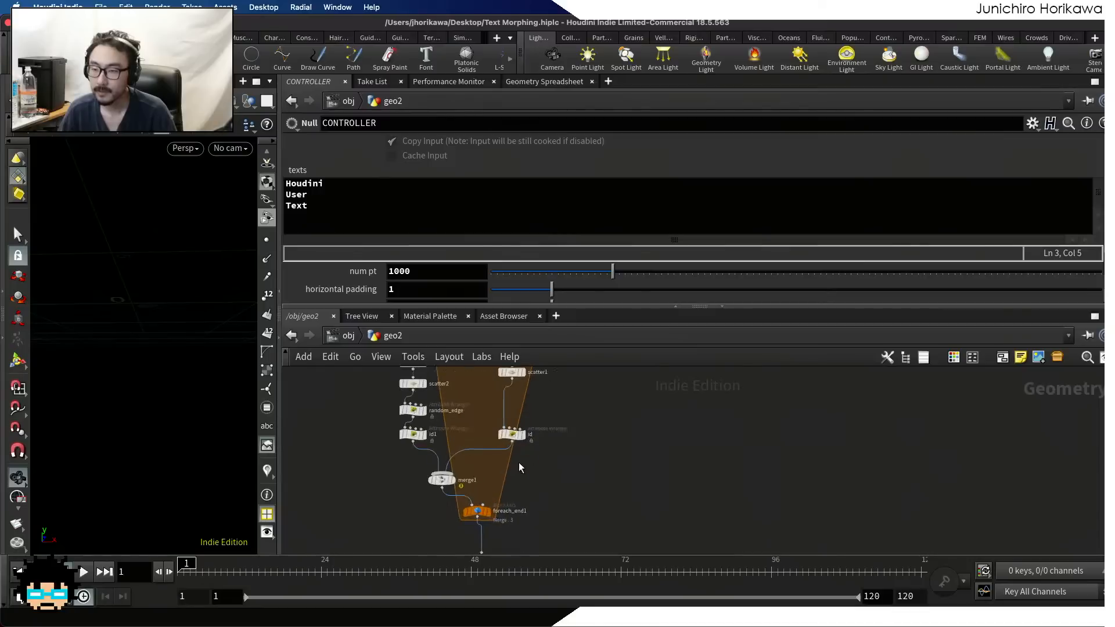
pyautogui.scroll(2, 518, 463)
pyautogui.click(480, 521)
pyautogui.click(464, 523)
# Display font1 again and review its text expression
pyautogui.scroll(-1, 572, 420)
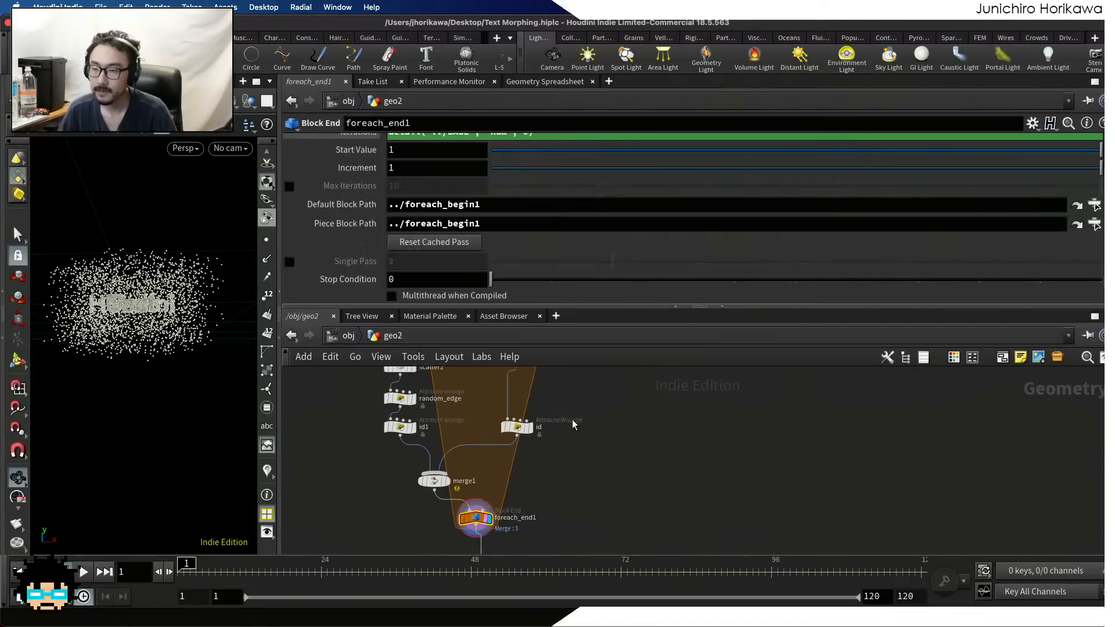
pyautogui.moveTo(550, 373); pyautogui.dragTo(534, 490, button='middle')
pyautogui.scroll(5, 534, 490)
pyautogui.moveTo(507, 409); pyautogui.dragTo(540, 508, button='middle')
pyautogui.scroll(1, 540, 507)
pyautogui.click(522, 455)
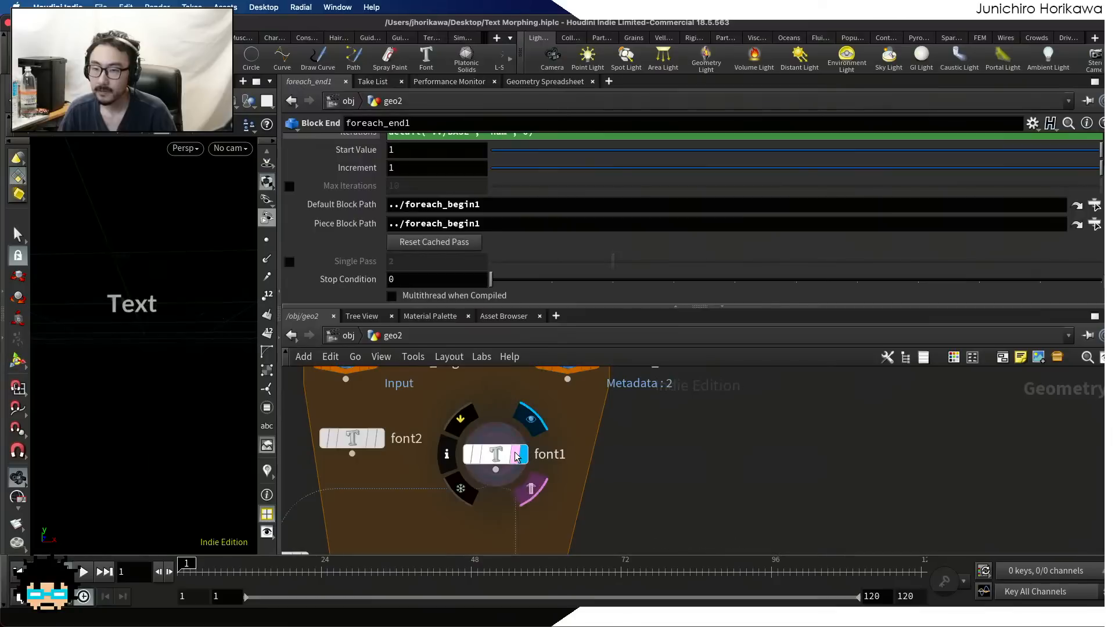
pyautogui.click(502, 456)
pyautogui.scroll(-3, 502, 456)
pyautogui.scroll(1, 427, 447)
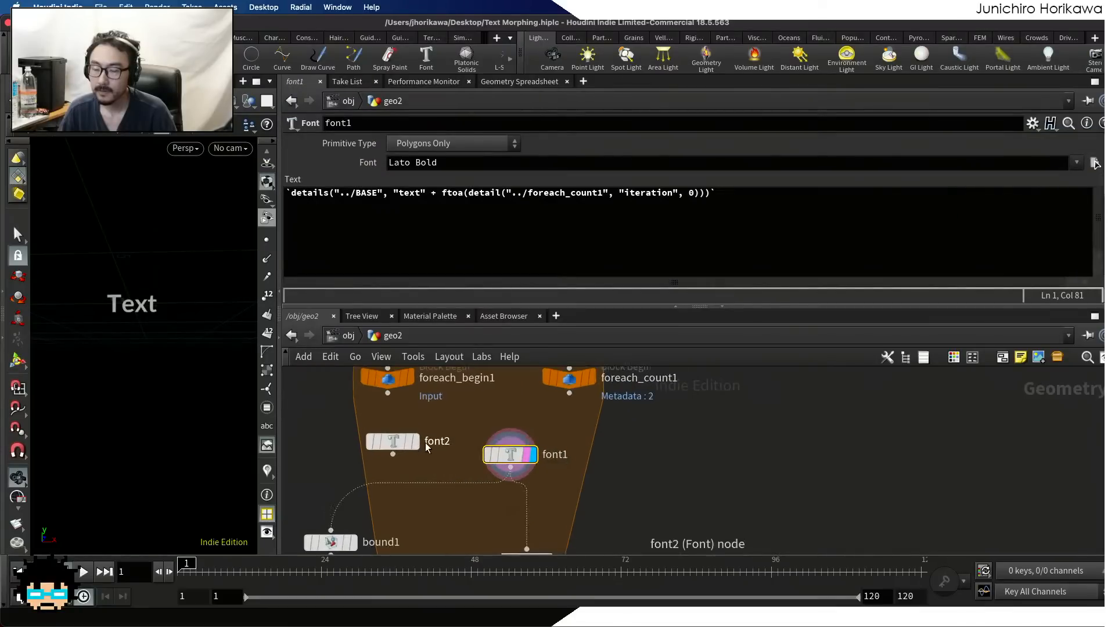
# Display the font2 node and open its text expression in the parameters
pyautogui.scroll(-3, 426, 447)
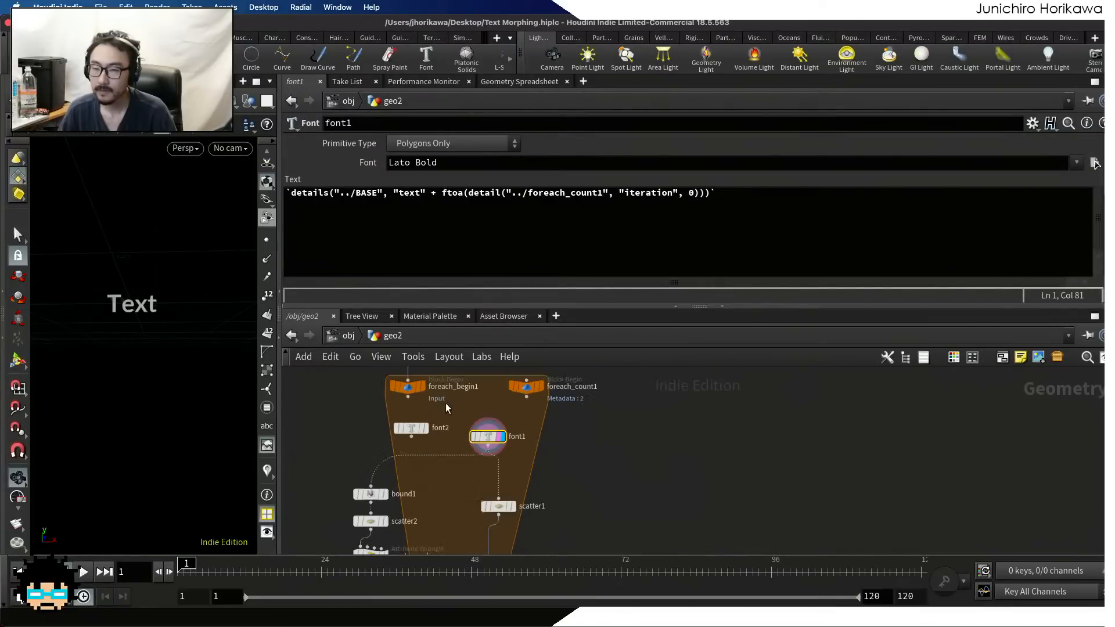
pyautogui.scroll(6, 425, 445)
pyautogui.click(422, 444)
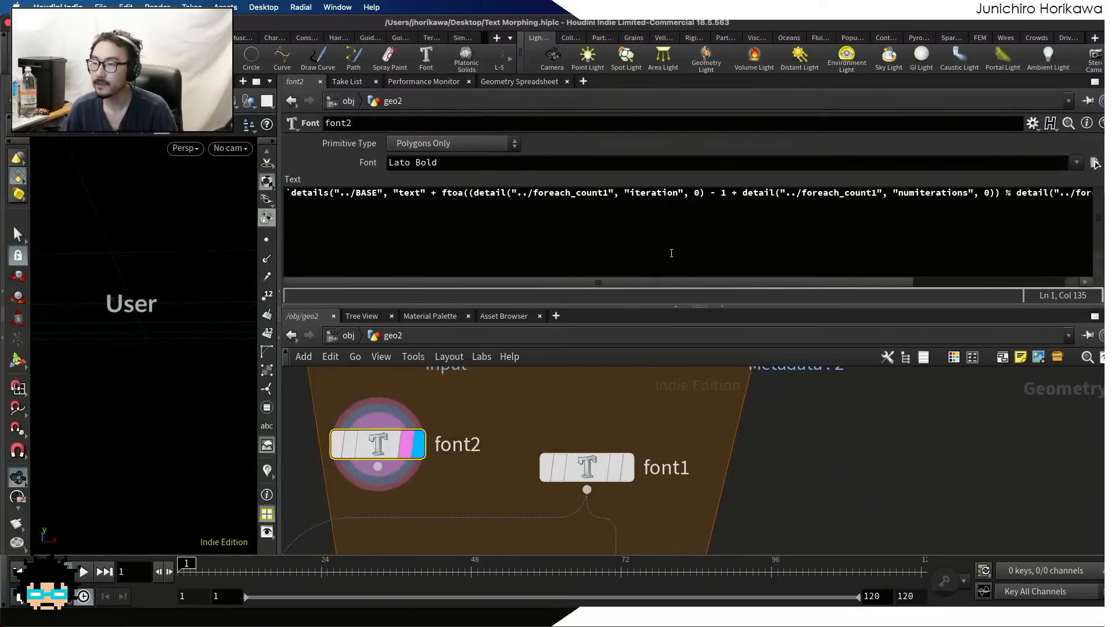
# Try the next iteration's text in font2 by changing the minus before 1 in its expression to a plus
pyautogui.click(708, 194)
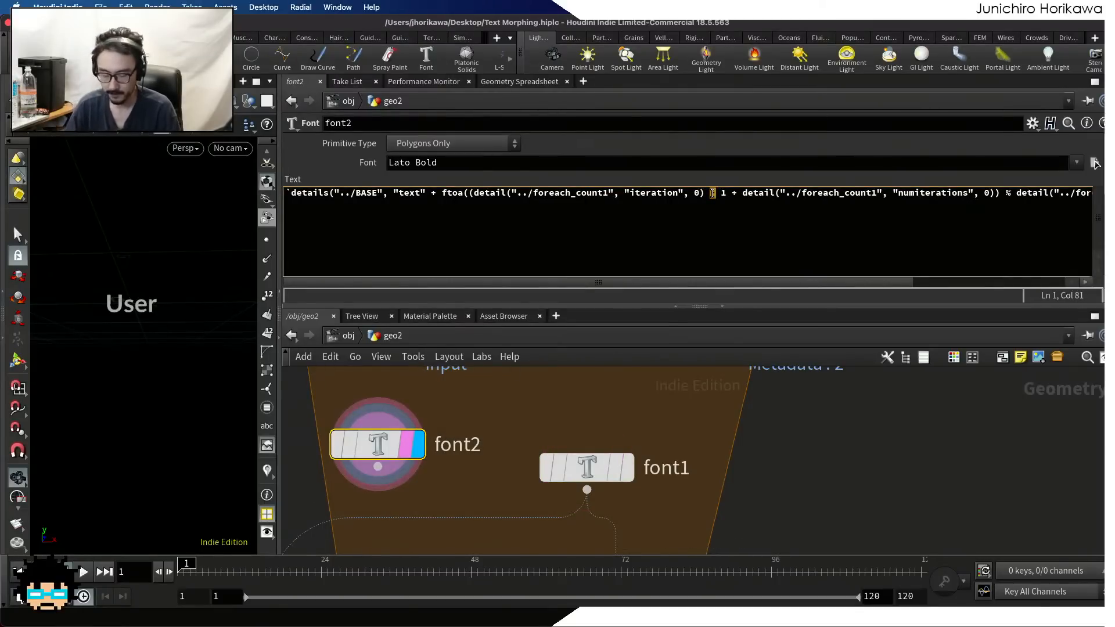
pyautogui.write('+')
pyautogui.click(789, 482)
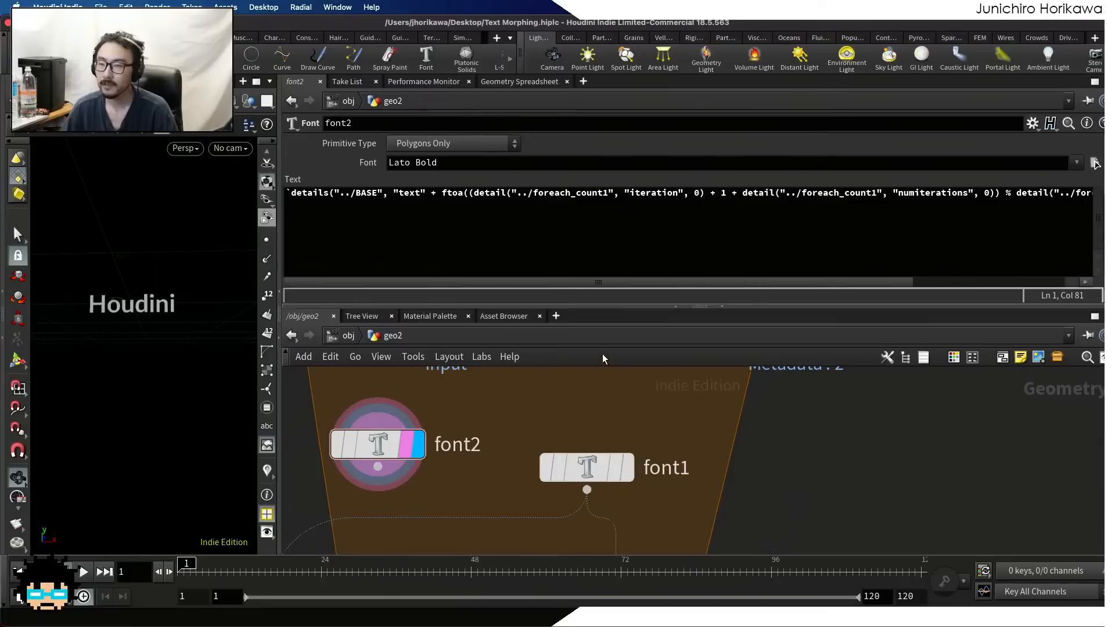
# Restore the minus before 1 in font2's text expression so it refers to the previous iteration
pyautogui.moveTo(717, 193); pyautogui.dragTo(711, 193)
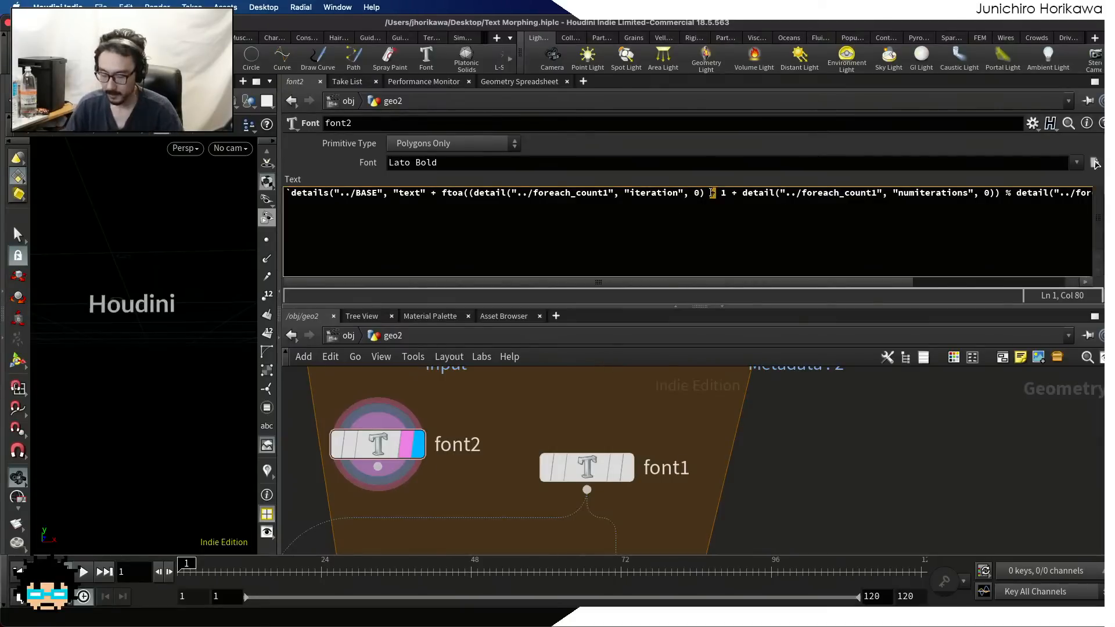
pyautogui.write('-')
pyautogui.click(785, 436)
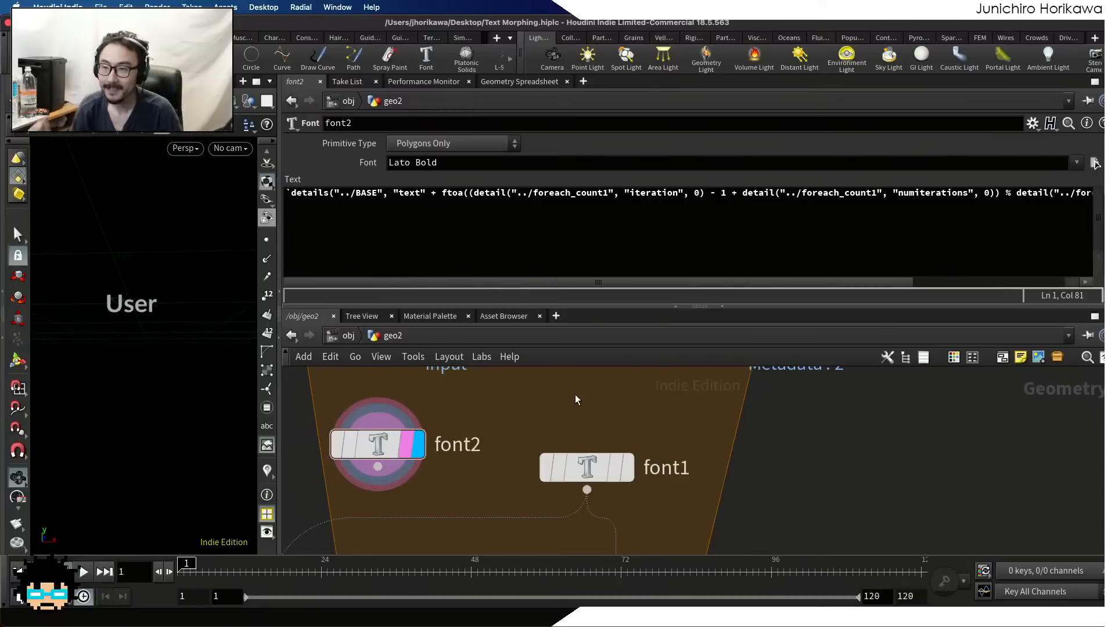
# Enlarge the network view and align the font2 node directly beneath foreach_begin1
pyautogui.scroll(-5, 501, 399)
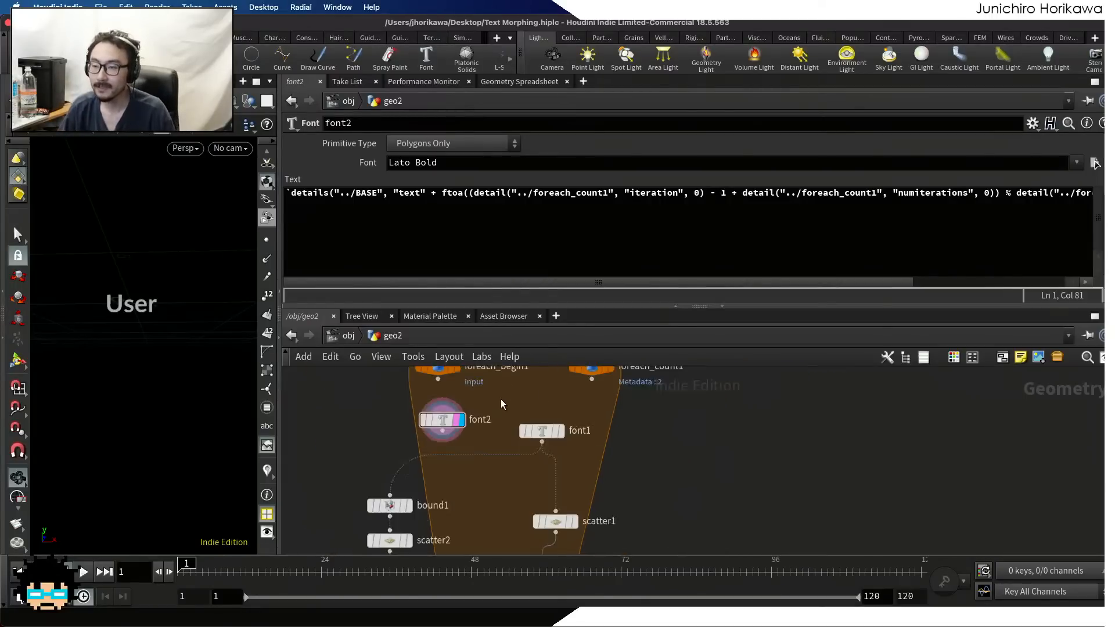
pyautogui.moveTo(501, 398); pyautogui.dragTo(580, 464, button='middle')
pyautogui.scroll(1, 580, 464)
pyautogui.moveTo(585, 306); pyautogui.dragTo(587, 232)
pyautogui.scroll(-4, 582, 341)
pyautogui.moveTo(583, 342); pyautogui.dragTo(588, 397, button='middle')
pyautogui.scroll(3, 588, 397)
pyautogui.moveTo(529, 425); pyautogui.dragTo(529, 410)
pyautogui.scroll(1, 535, 465)
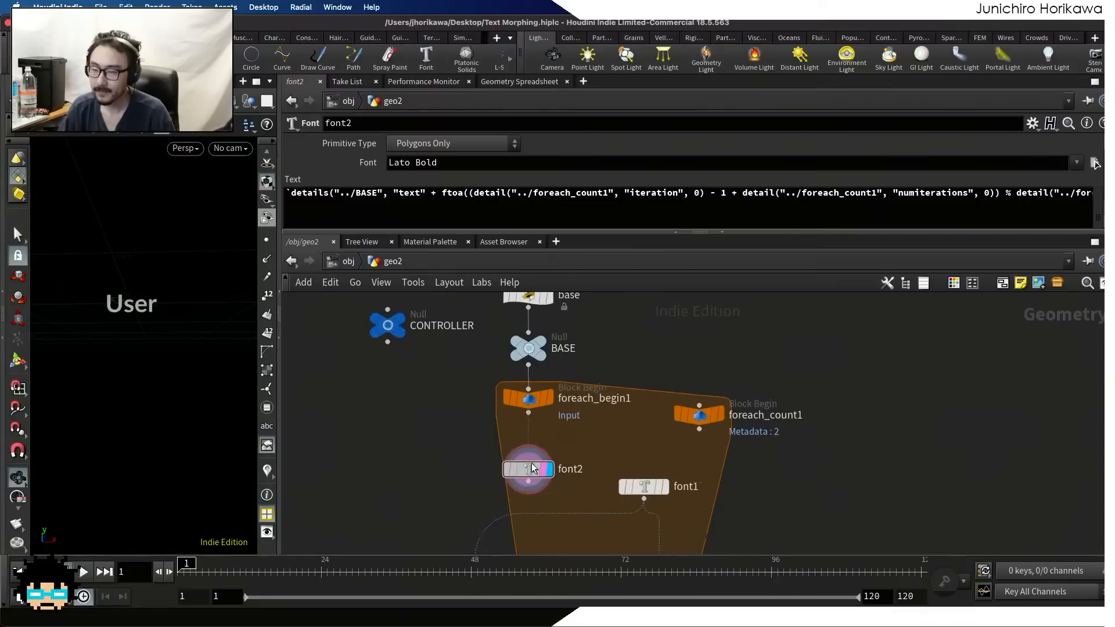
pyautogui.moveTo(534, 469); pyautogui.dragTo(532, 458)
# Move the four-node branch starting at bound1 slightly lower and align font1 directly above scatter1
pyautogui.scroll(-2, 608, 449)
pyautogui.moveTo(579, 498); pyautogui.dragTo(564, 357, button='middle')
pyautogui.scroll(3, 580, 431)
pyautogui.scroll(-3, 568, 441)
pyautogui.scroll(-2, 567, 443)
pyautogui.moveTo(472, 360); pyautogui.dragTo(519, 471)
pyautogui.scroll(2, 533, 466)
pyautogui.moveTo(590, 353); pyautogui.dragTo(576, 454, button='middle')
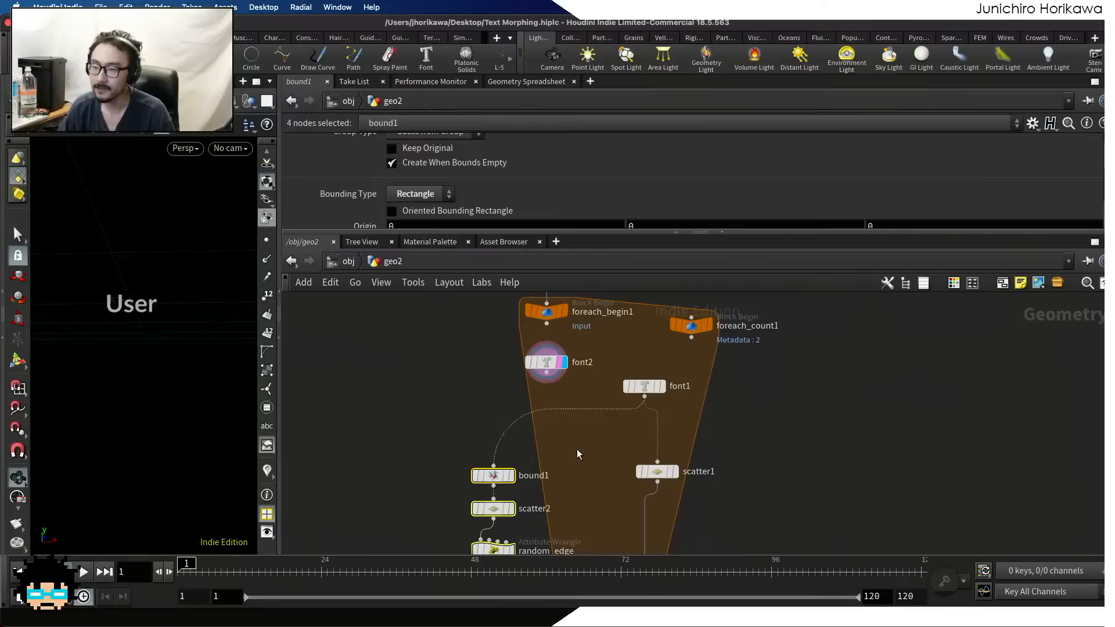
pyautogui.click(576, 447)
pyautogui.scroll(2, 592, 421)
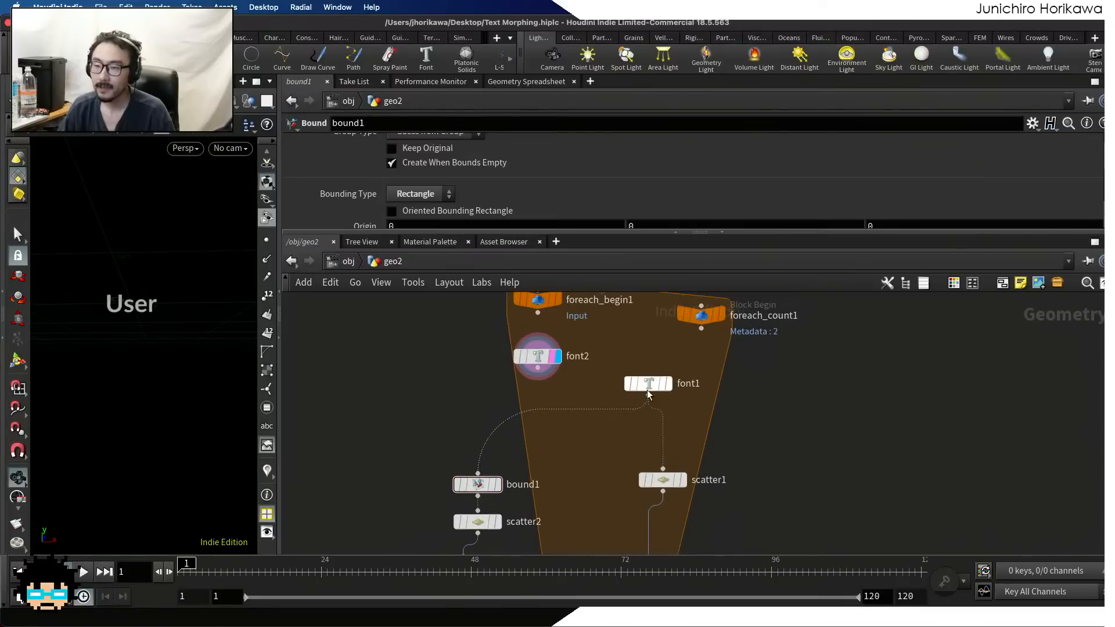
pyautogui.moveTo(652, 391); pyautogui.dragTo(666, 394)
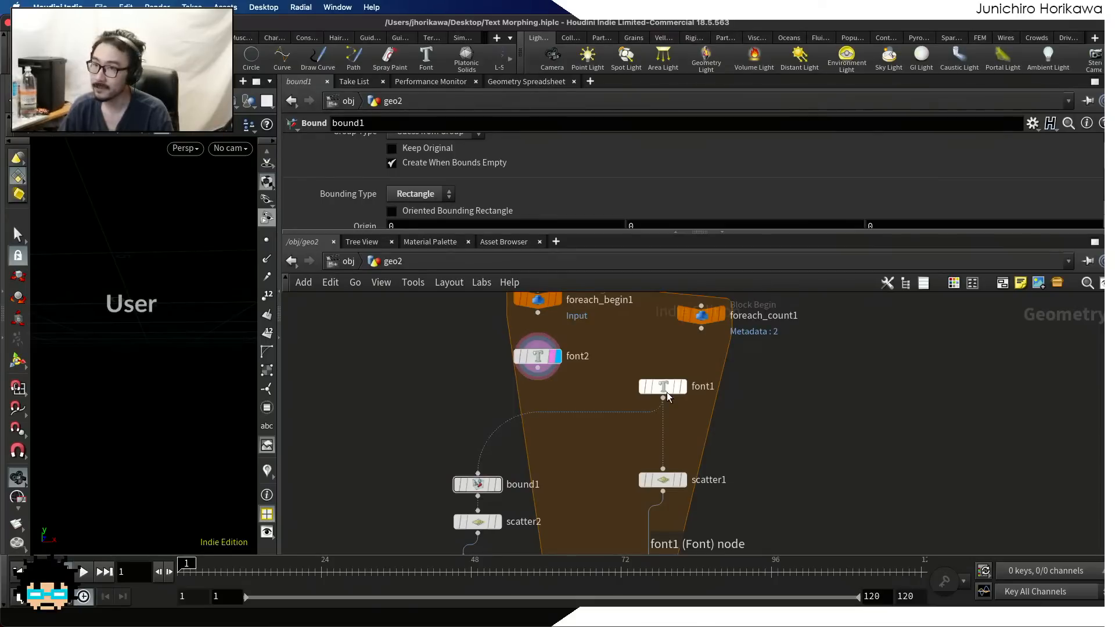
pyautogui.scroll(2, 566, 381)
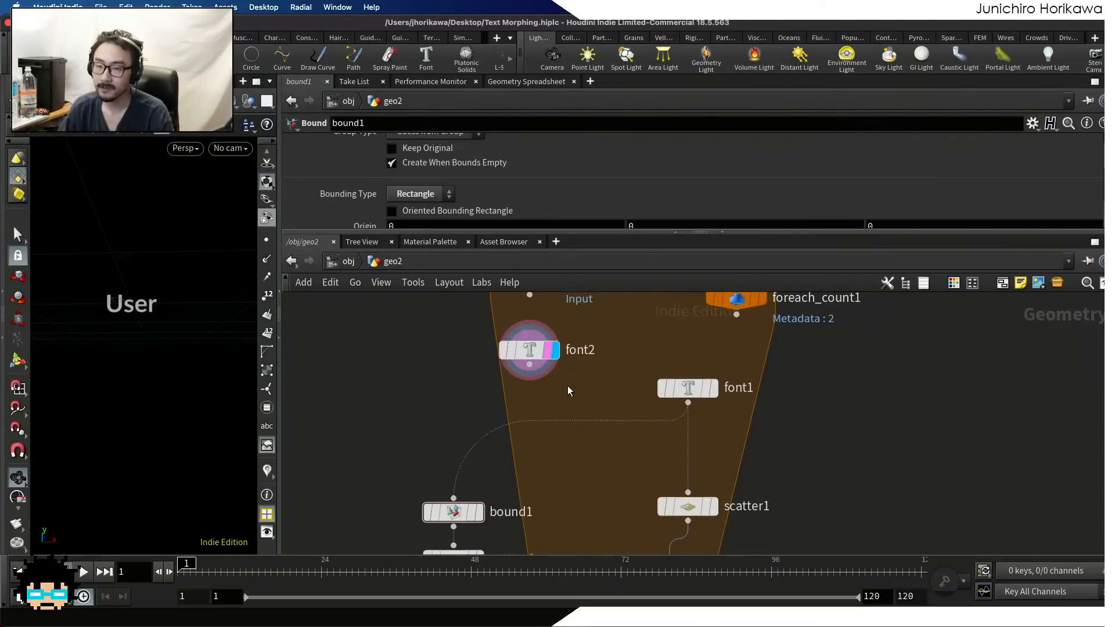
pyautogui.scroll(2, 567, 389)
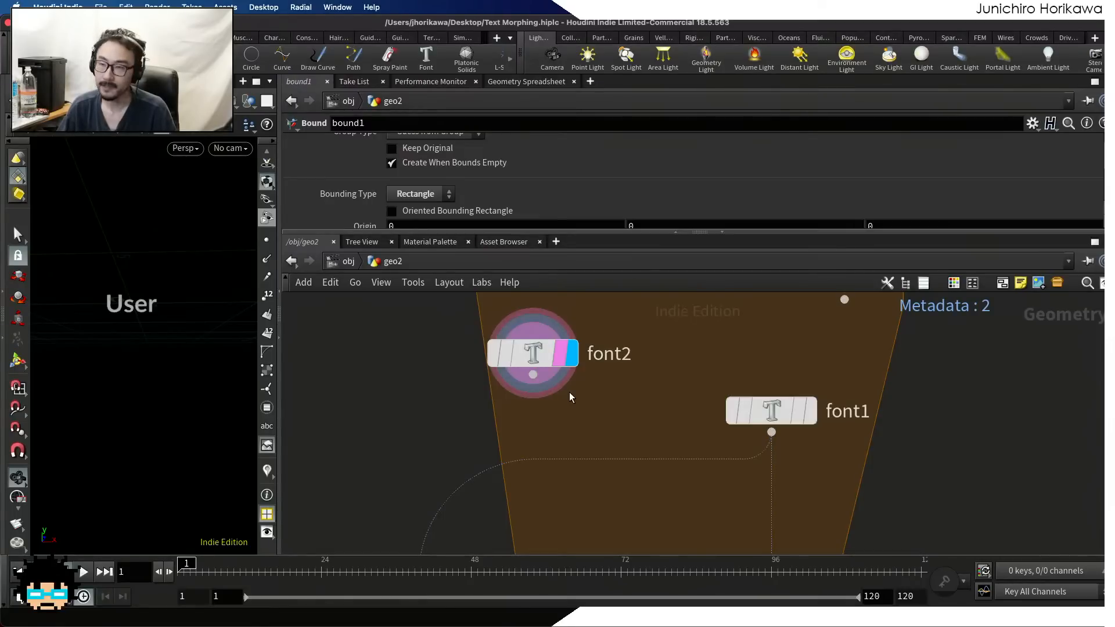
pyautogui.scroll(-5, 553, 405)
pyautogui.scroll(4, 552, 405)
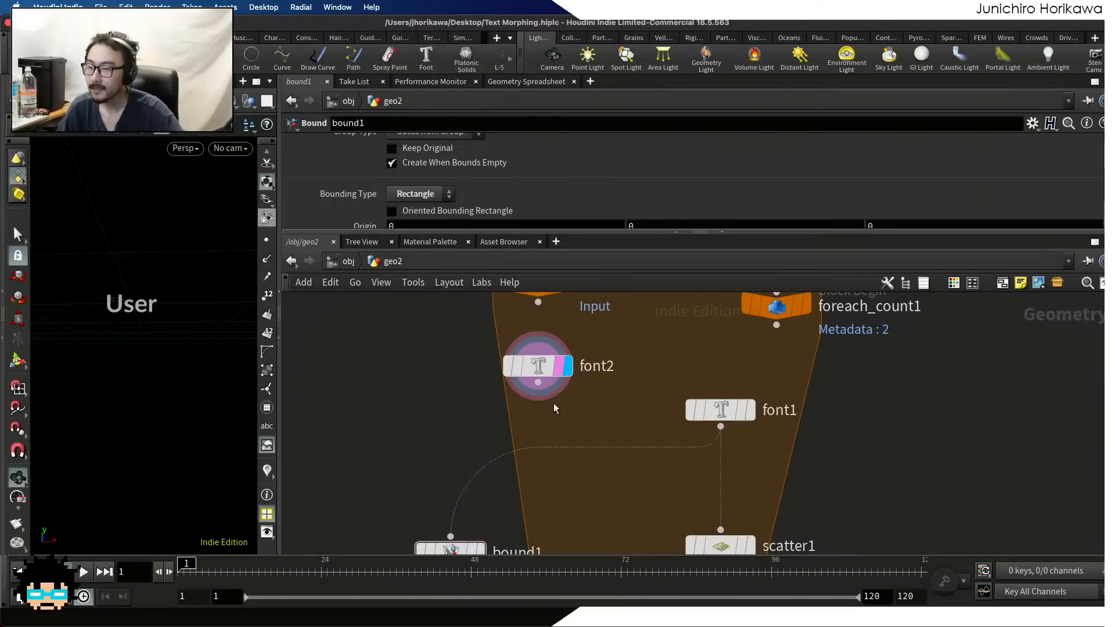
pyautogui.scroll(-1, 553, 403)
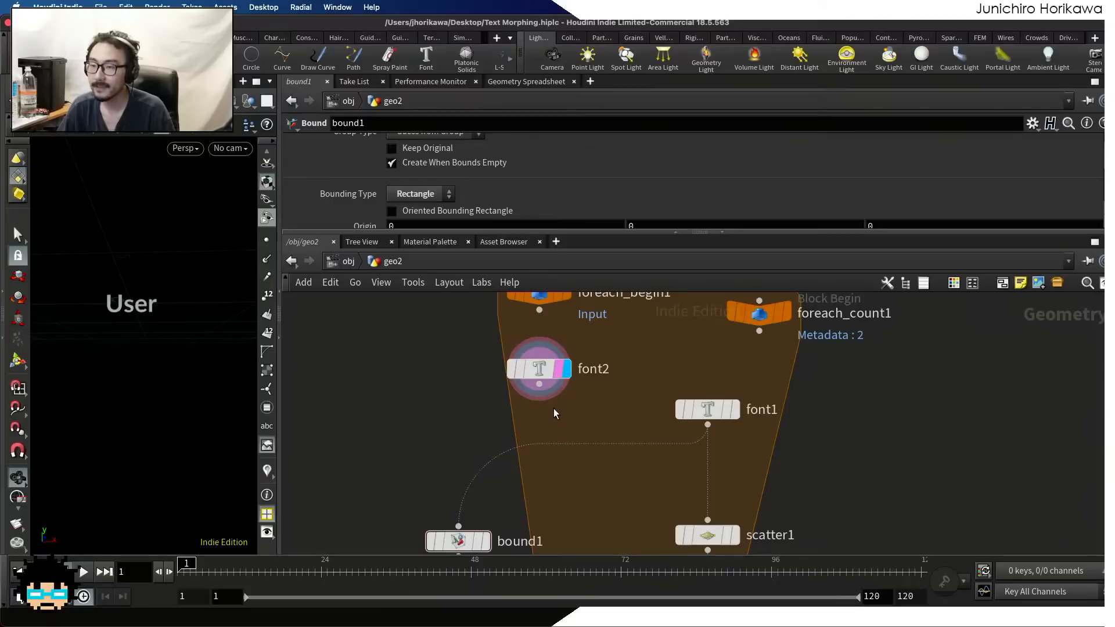
pyautogui.scroll(-1, 554, 413)
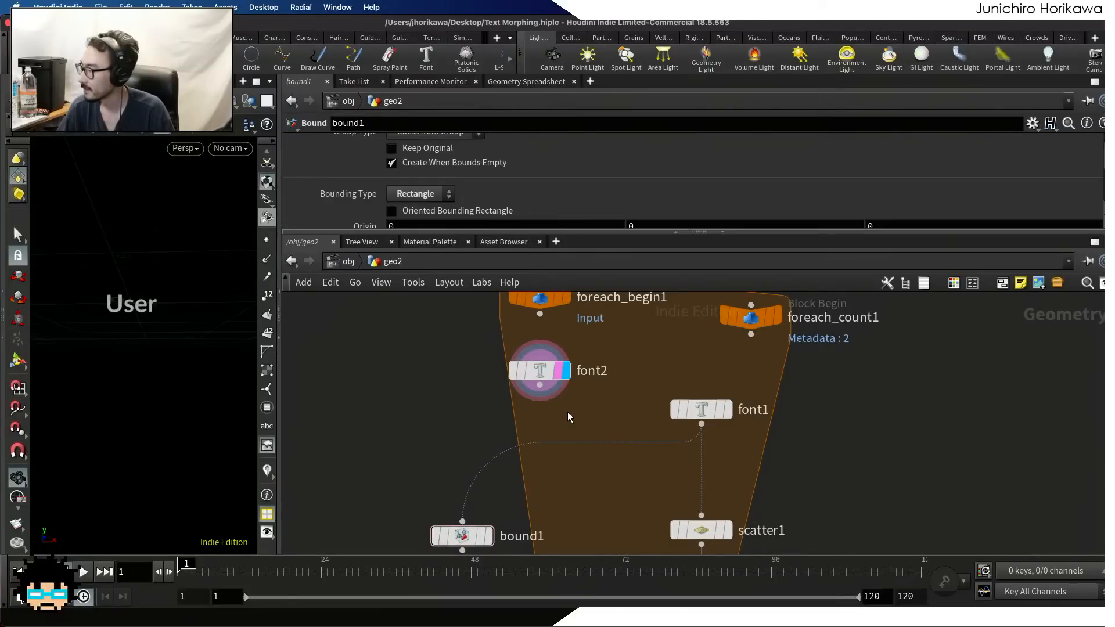
pyautogui.moveTo(568, 413); pyautogui.dragTo(601, 409, button='middle')
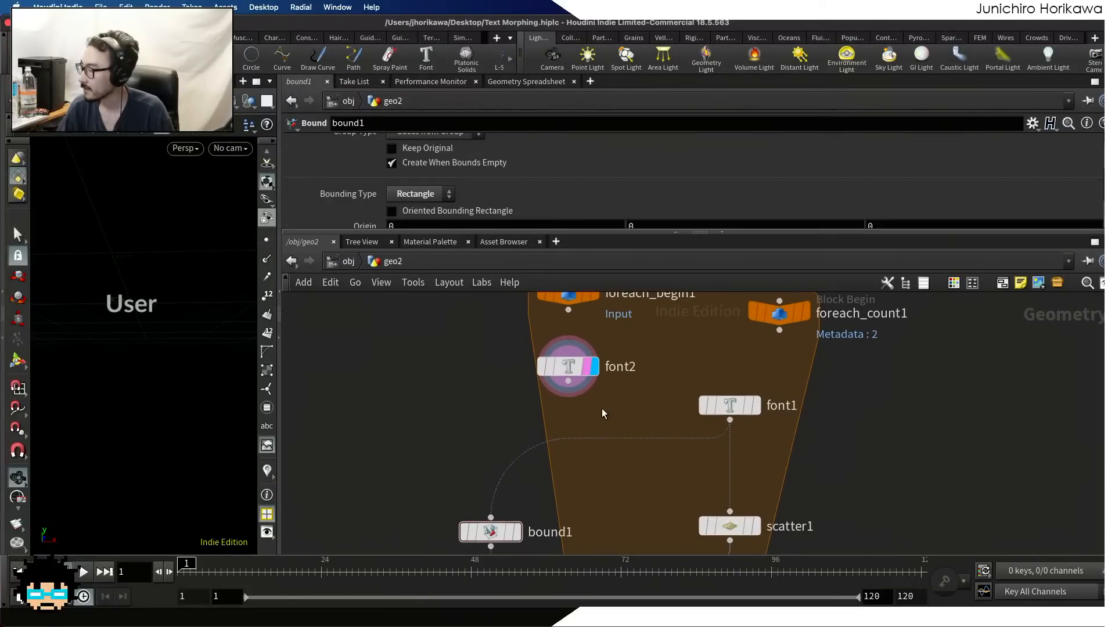
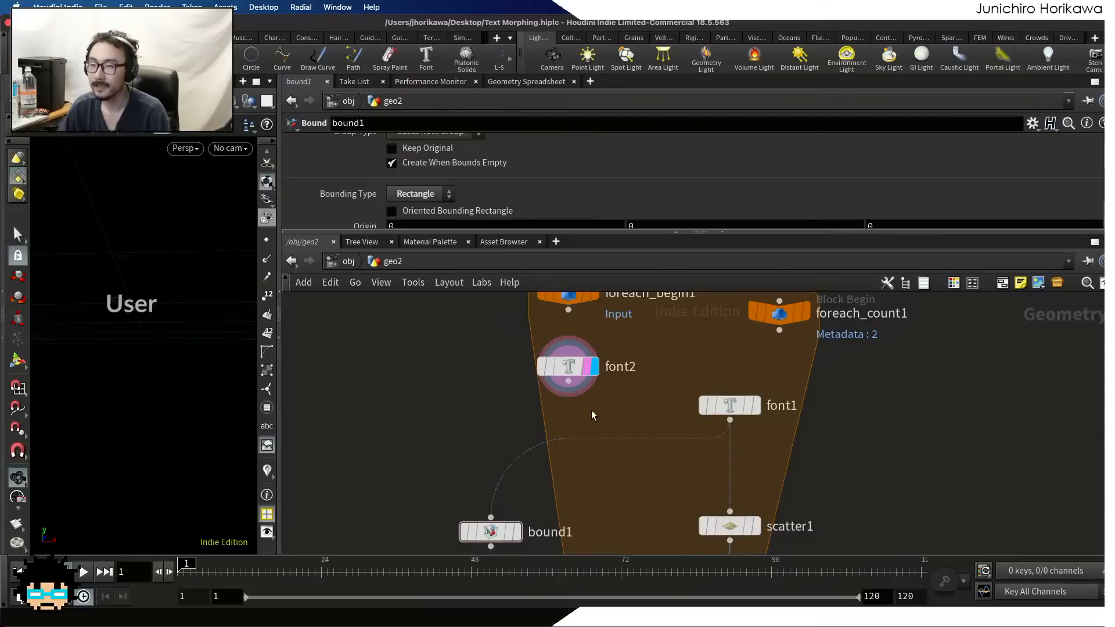
pyautogui.scroll(3, 591, 410)
pyautogui.scroll(-2, 591, 410)
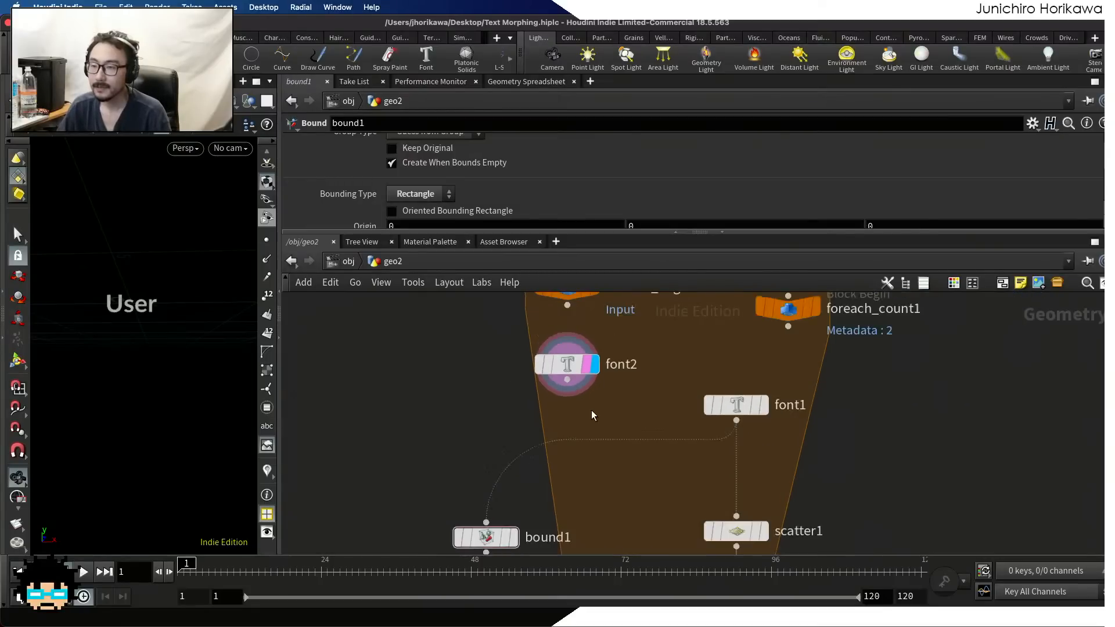
pyautogui.moveTo(604, 410); pyautogui.dragTo(668, 402, button='middle')
pyautogui.scroll(4, 628, 395)
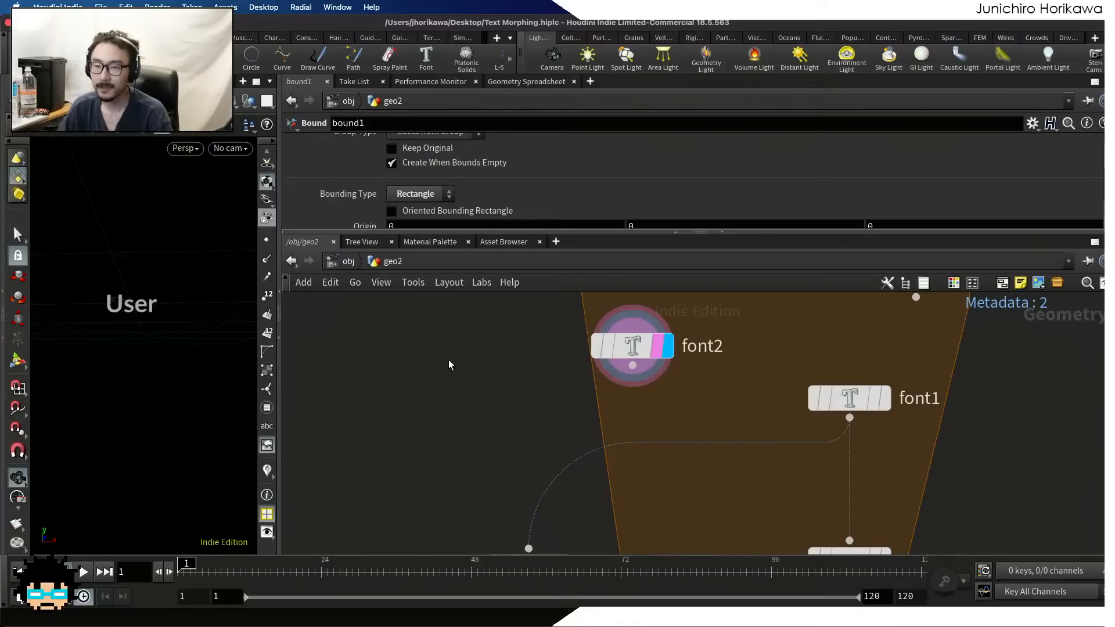
pyautogui.scroll(-5, 532, 388)
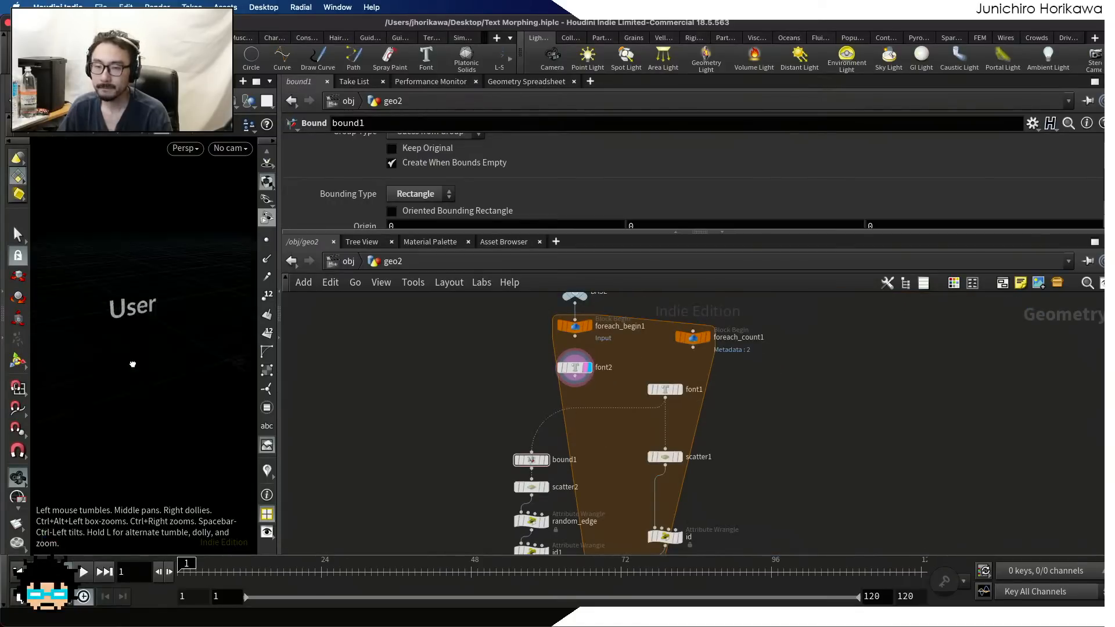
# Reset the 3D view and frame the font2 text so that it fills the viewport
pyautogui.moveTo(132, 363); pyautogui.dragTo(147, 332)
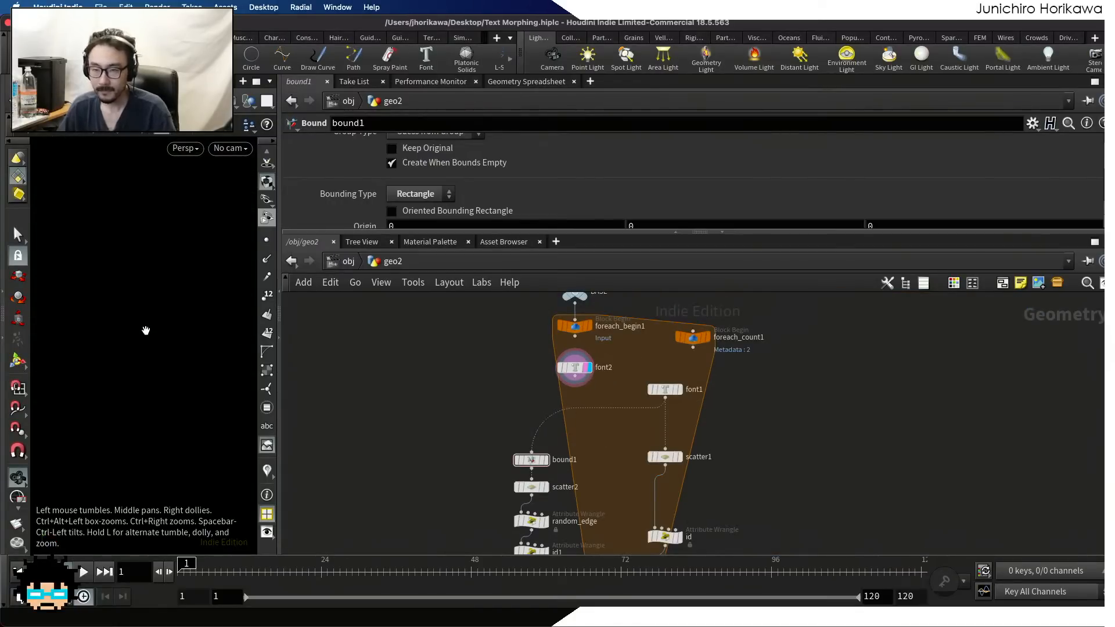
pyautogui.hotkey('space', 'h')
pyautogui.press('f')
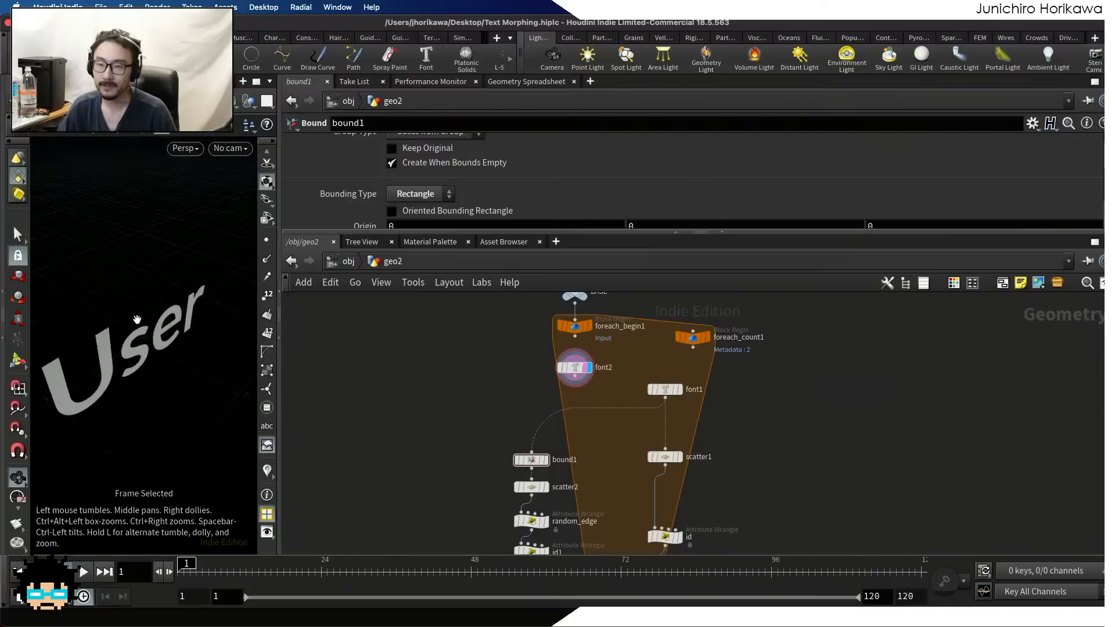
pyautogui.scroll(5, 499, 374)
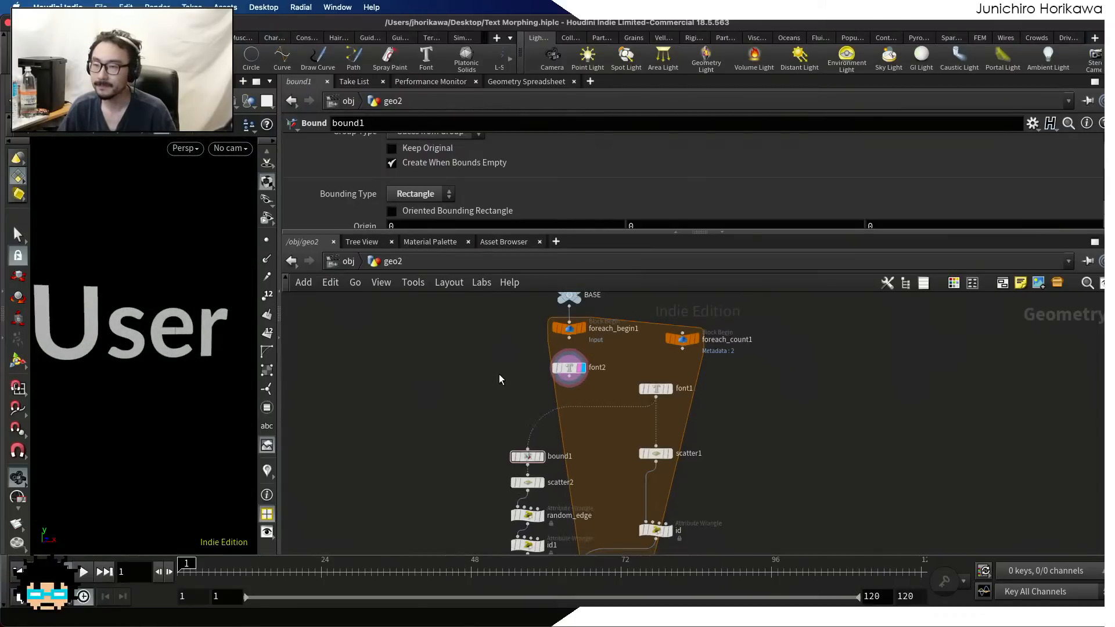
# Try placing the font2 node outside the for-each block, beside foreach_begin1
pyautogui.scroll(1, 607, 390)
pyautogui.moveTo(610, 390); pyautogui.dragTo(488, 377)
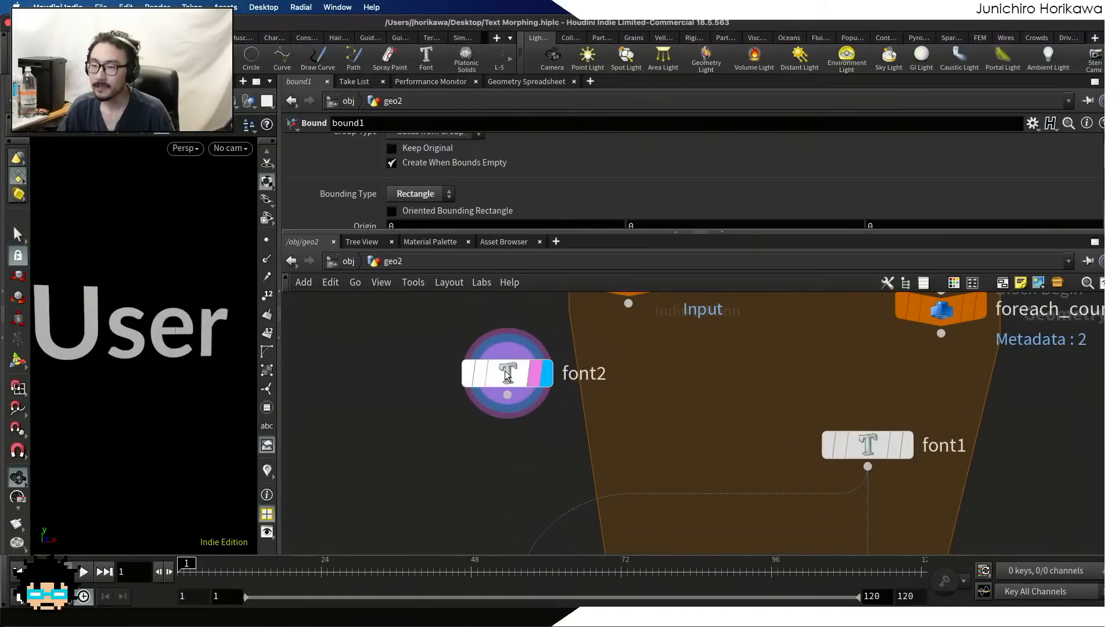
pyautogui.moveTo(582, 426); pyautogui.dragTo(684, 428, button='middle')
pyautogui.scroll(2, 629, 419)
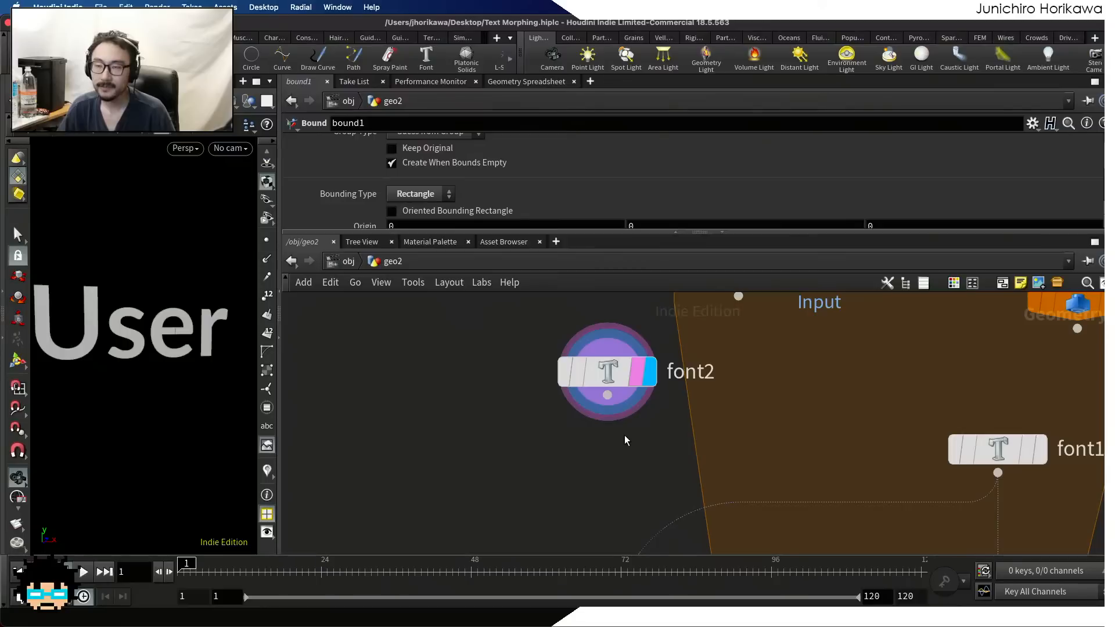
pyautogui.scroll(-3, 524, 403)
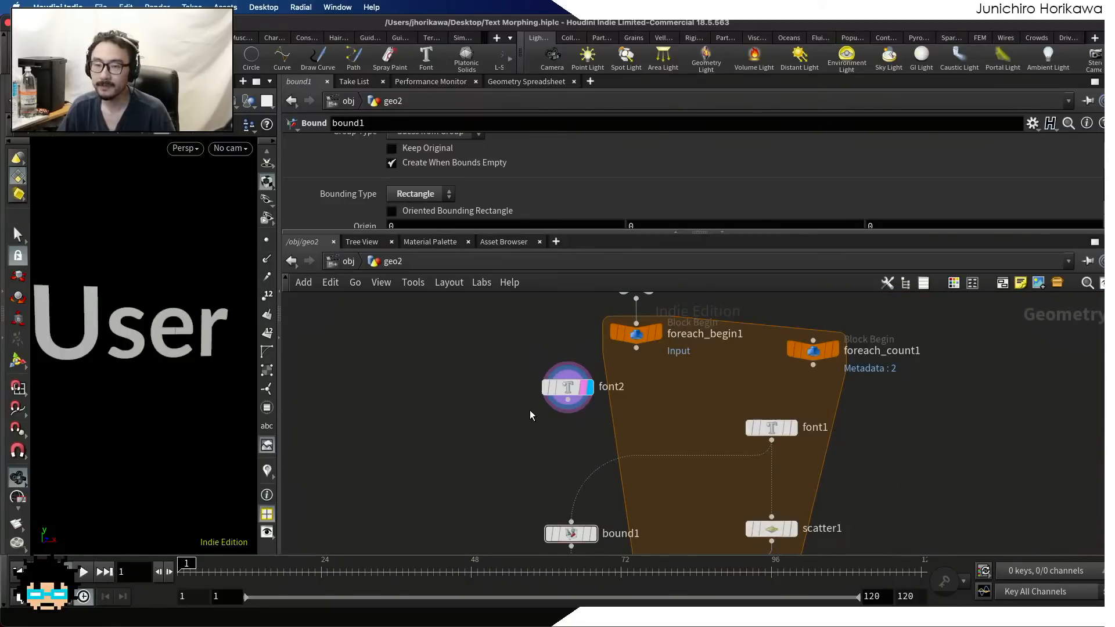
# Widen the 3D viewport pane and turn the view slightly around the text
pyautogui.moveTo(280, 378); pyautogui.dragTo(414, 378)
pyautogui.moveTo(210, 354); pyautogui.dragTo(229, 369)
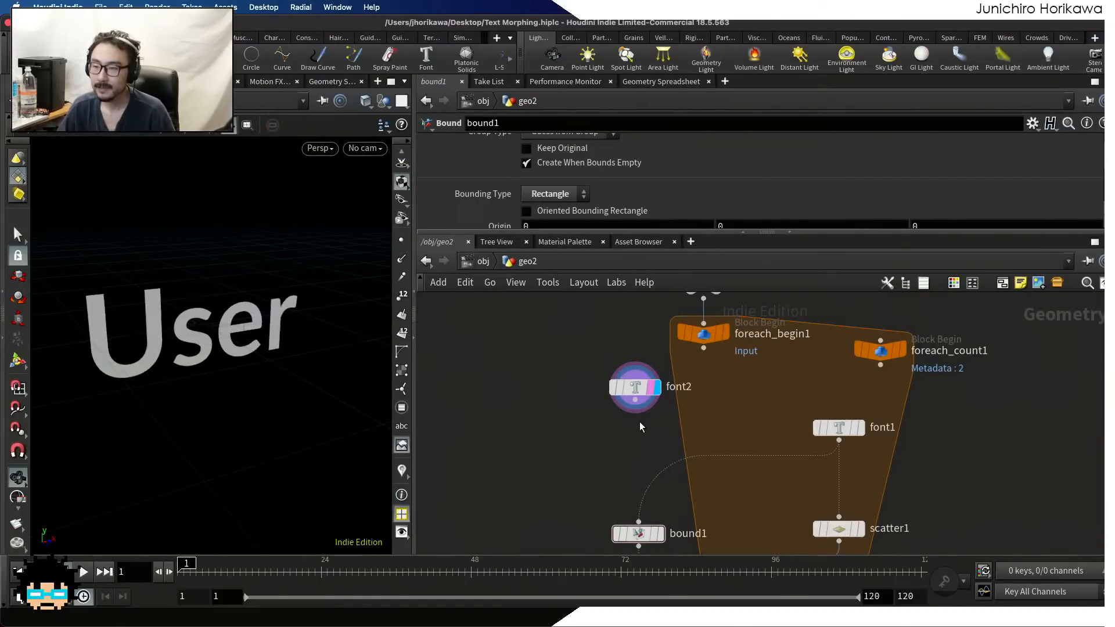
# Move the font2 node back inside the for-each block, beneath foreach_begin1
pyautogui.scroll(3, 641, 420)
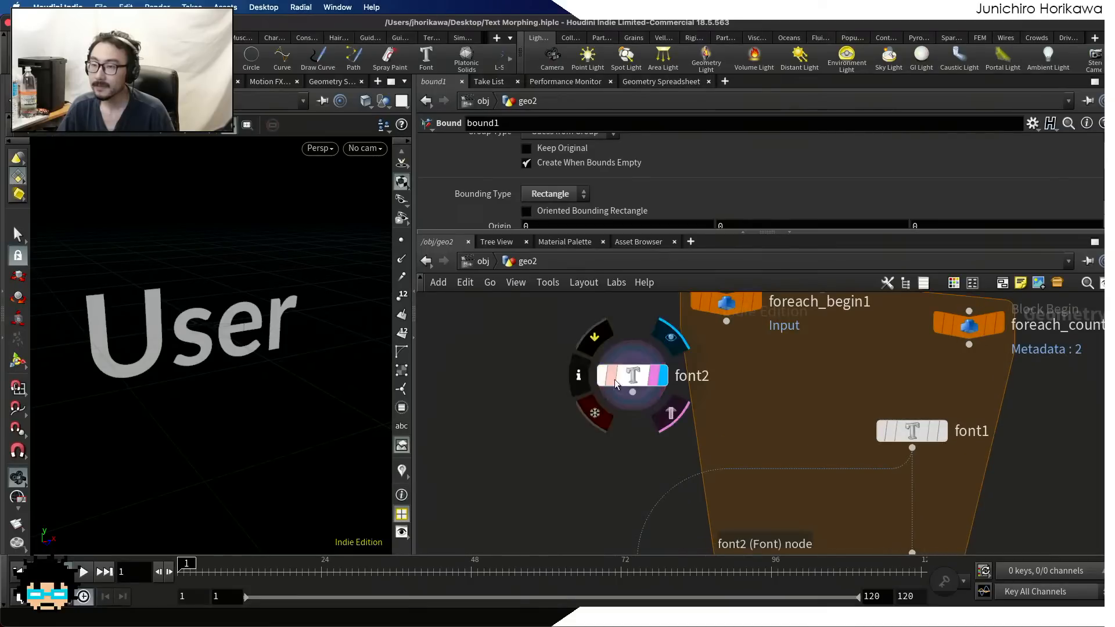
pyautogui.moveTo(625, 374); pyautogui.dragTo(717, 408)
# Shift the font1 node slightly up and to the right so that it sits level with font2
pyautogui.scroll(-5, 754, 412)
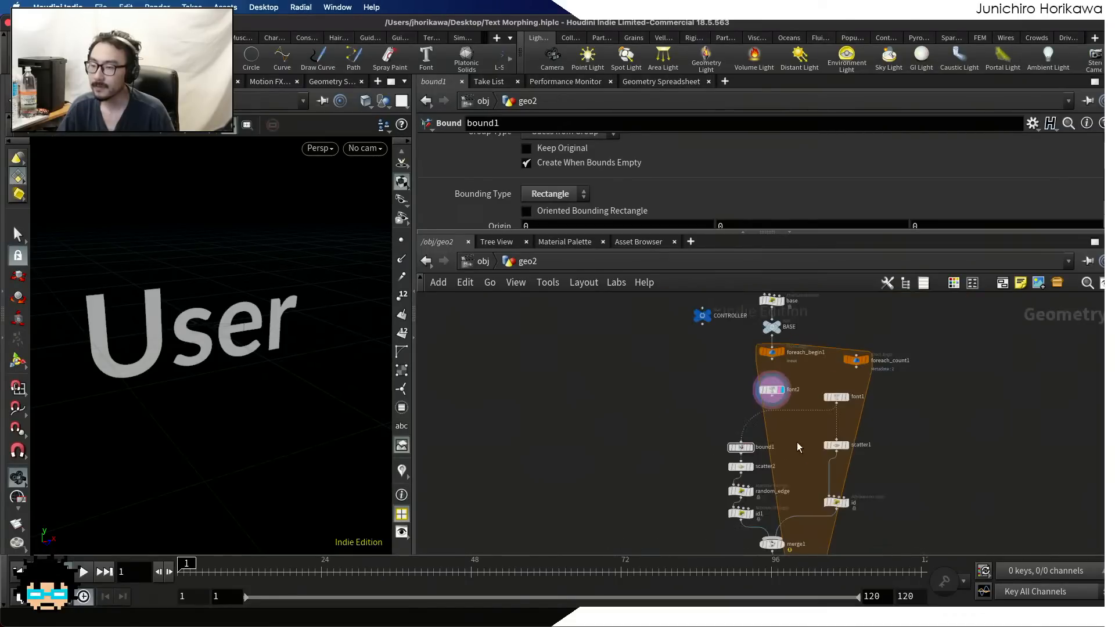
pyautogui.scroll(4, 769, 396)
pyautogui.scroll(1, 772, 397)
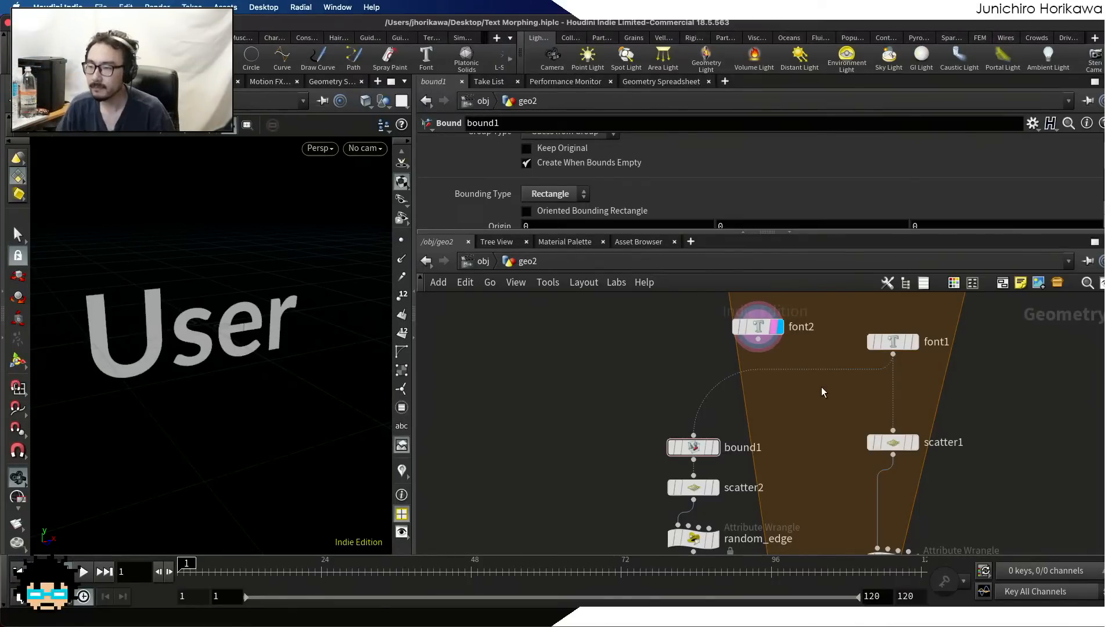
pyautogui.scroll(-1, 820, 387)
pyautogui.moveTo(819, 391); pyautogui.dragTo(804, 430, button='middle')
pyautogui.scroll(3, 876, 388)
pyautogui.moveTo(877, 389); pyautogui.dragTo(905, 370)
pyautogui.scroll(-2, 840, 384)
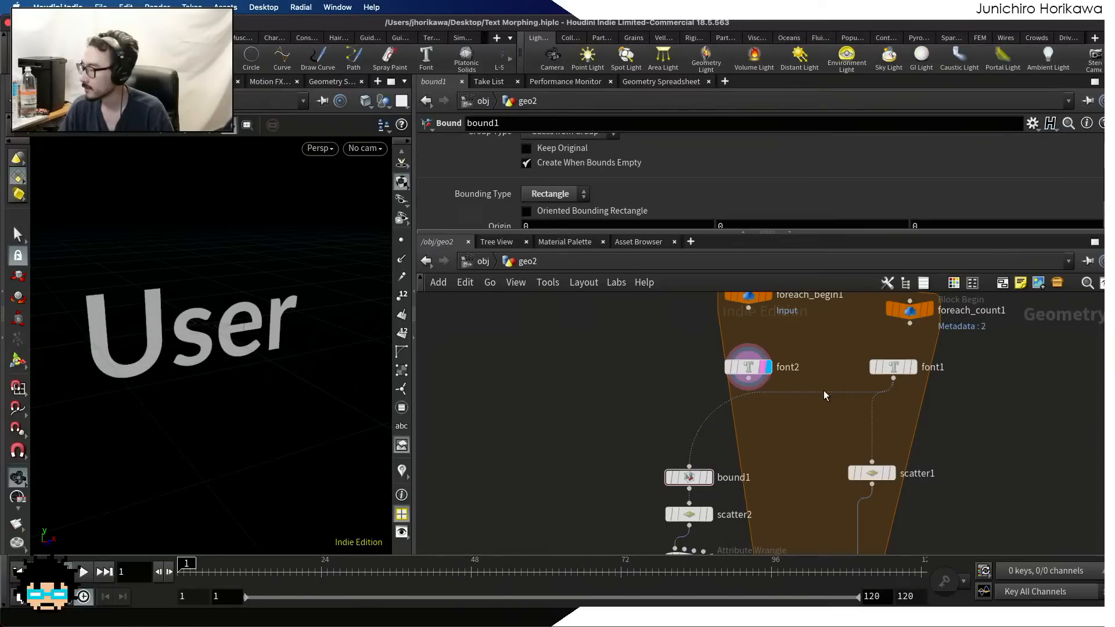
# Display the scatter1 output to view the points scattered on font1's text
pyautogui.scroll(-1, 813, 428)
pyautogui.scroll(4, 813, 412)
pyautogui.click(868, 432)
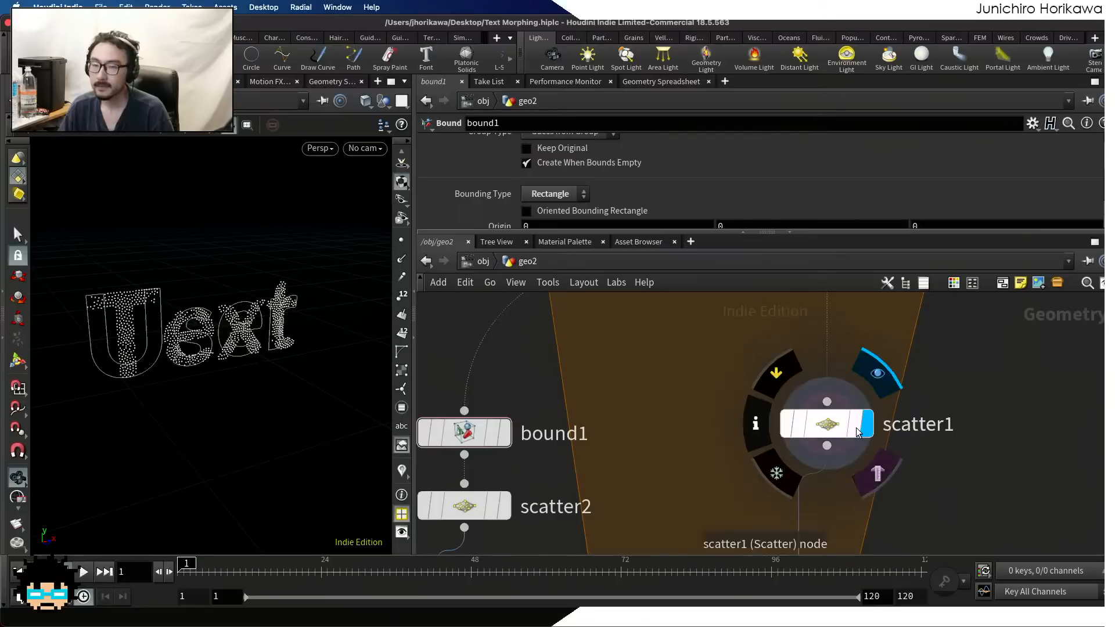
pyautogui.scroll(-5, 755, 402)
pyautogui.scroll(3, 782, 400)
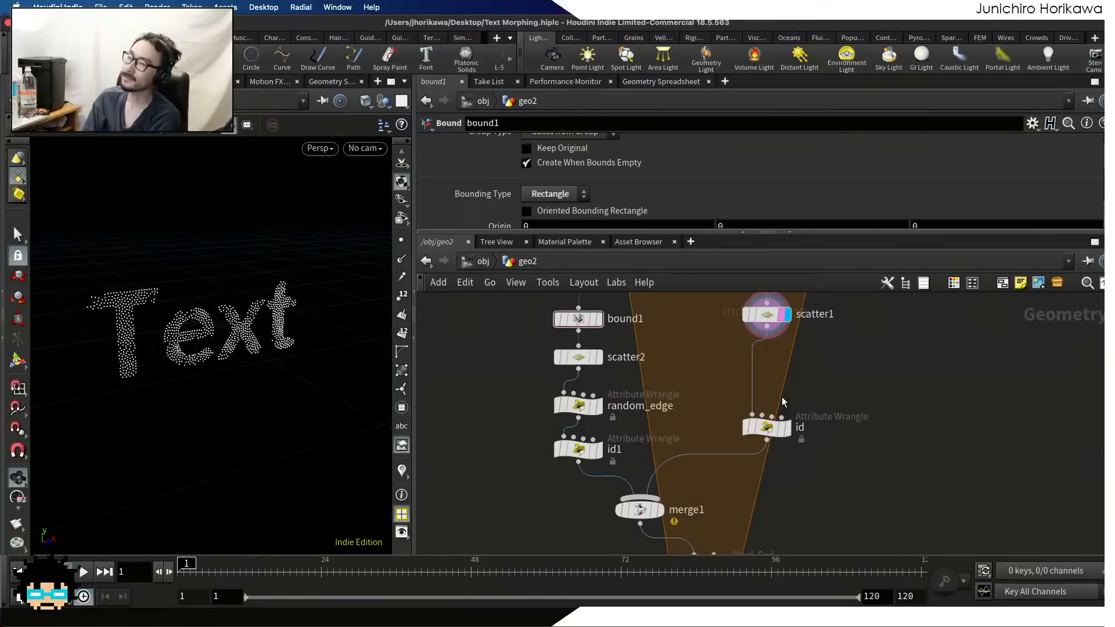
pyautogui.scroll(-2, 710, 312)
pyautogui.scroll(3, 733, 435)
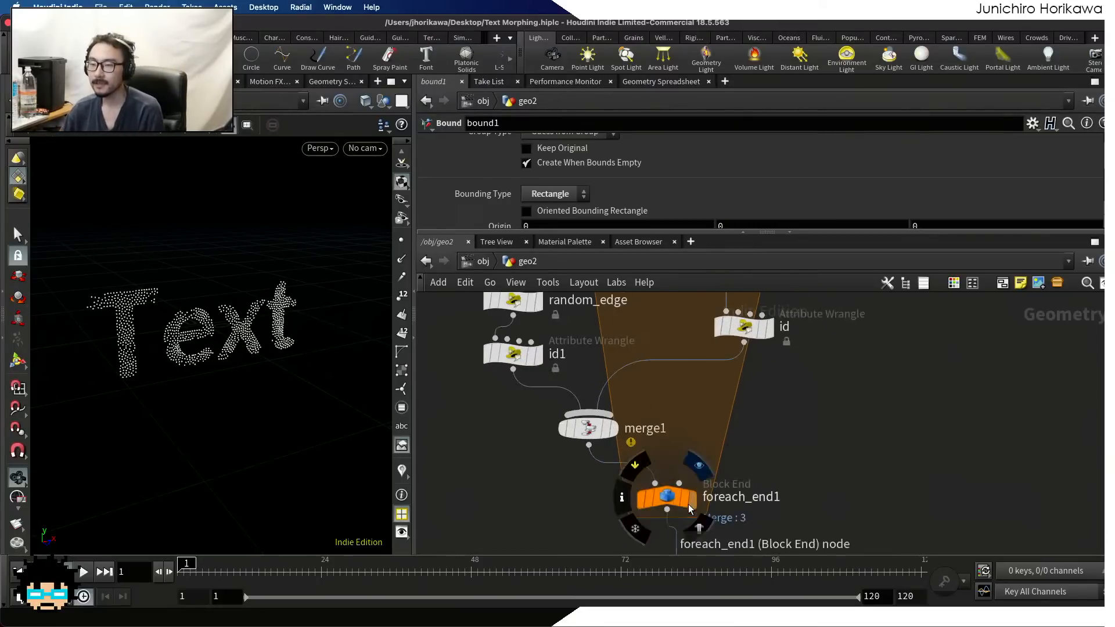
# Select foreach_end1 and display the merged output of the loop
pyautogui.click(690, 502)
pyautogui.click(672, 500)
pyautogui.moveTo(709, 525); pyautogui.dragTo(718, 436, button='middle')
pyautogui.scroll(1, 718, 482)
# Display add1 and examine its id and textindex point attributes in an enlarged attribute table
pyautogui.click(709, 507)
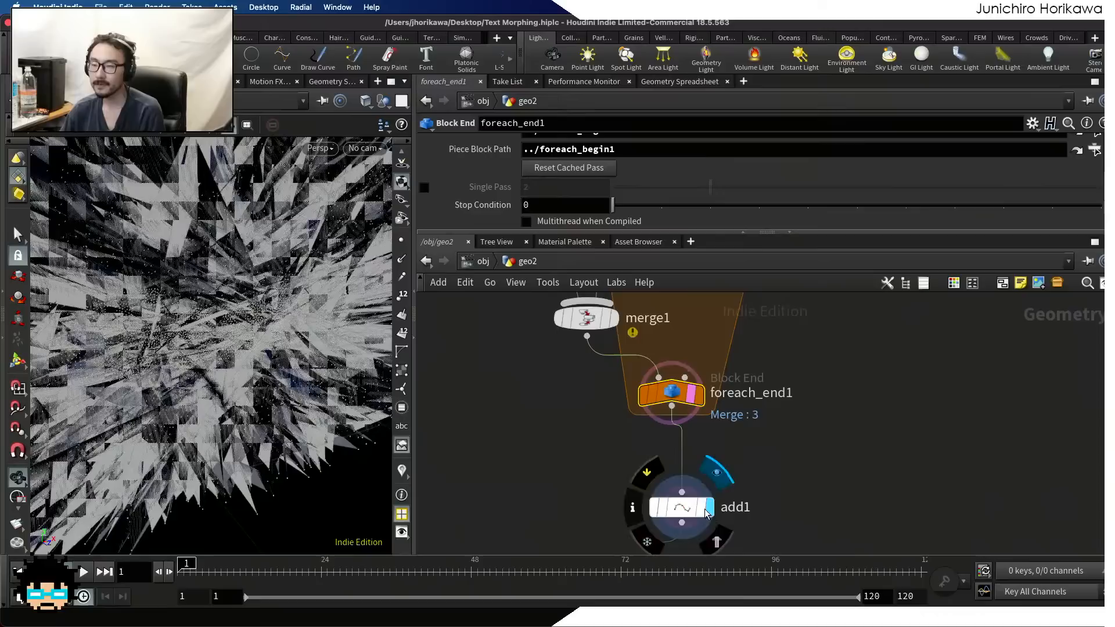
pyautogui.click(678, 515)
pyautogui.scroll(-2, 749, 300)
pyautogui.click(663, 81)
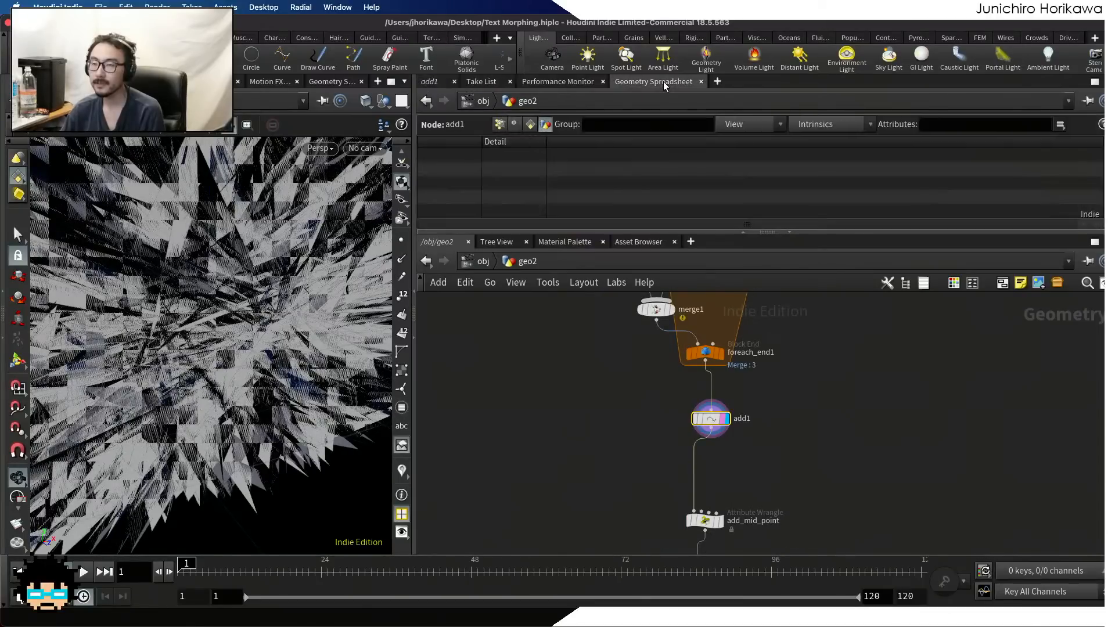
pyautogui.click(499, 125)
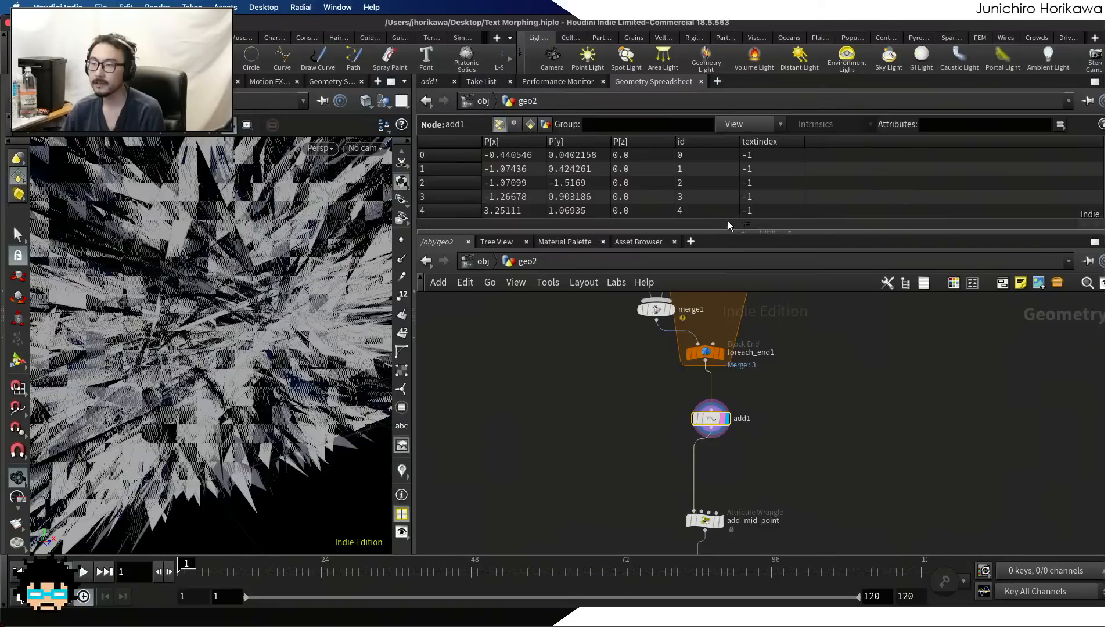
pyautogui.moveTo(728, 231); pyautogui.dragTo(731, 411)
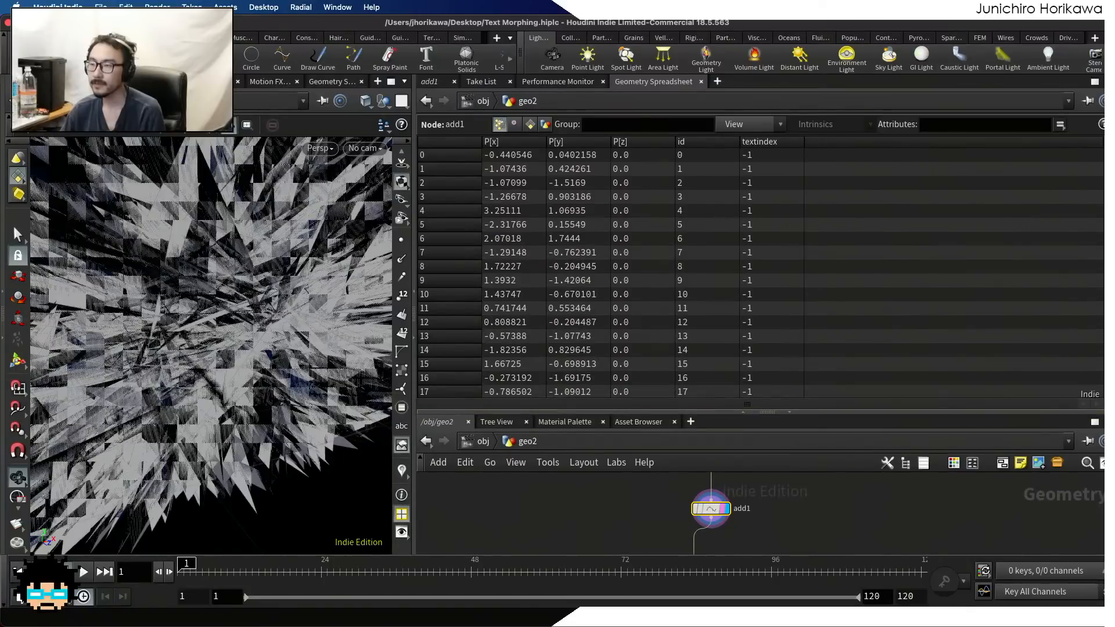
pyautogui.moveTo(1103, 152)
pyautogui.mouseDown()
pyautogui.moveTo(1101, 390)
pyautogui.moveTo(1101, 138)
pyautogui.mouseUp()
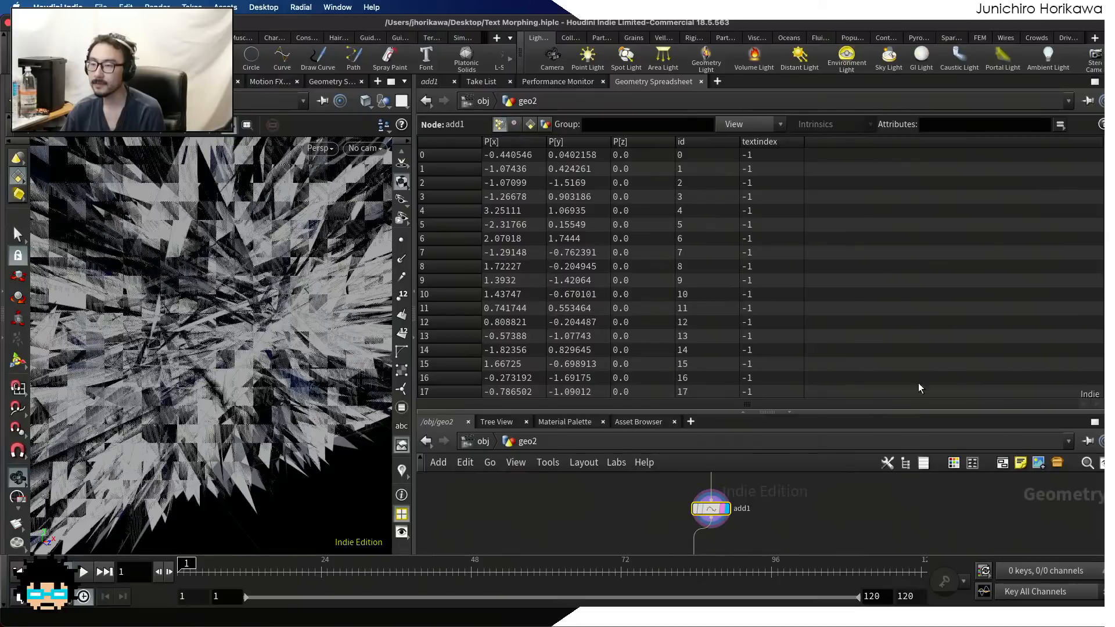
# Shrink the attribute table, then display add_mid_point and examine its point attributes
pyautogui.moveTo(866, 413); pyautogui.dragTo(864, 253)
pyautogui.scroll(-5, 823, 380)
pyautogui.scroll(5, 784, 436)
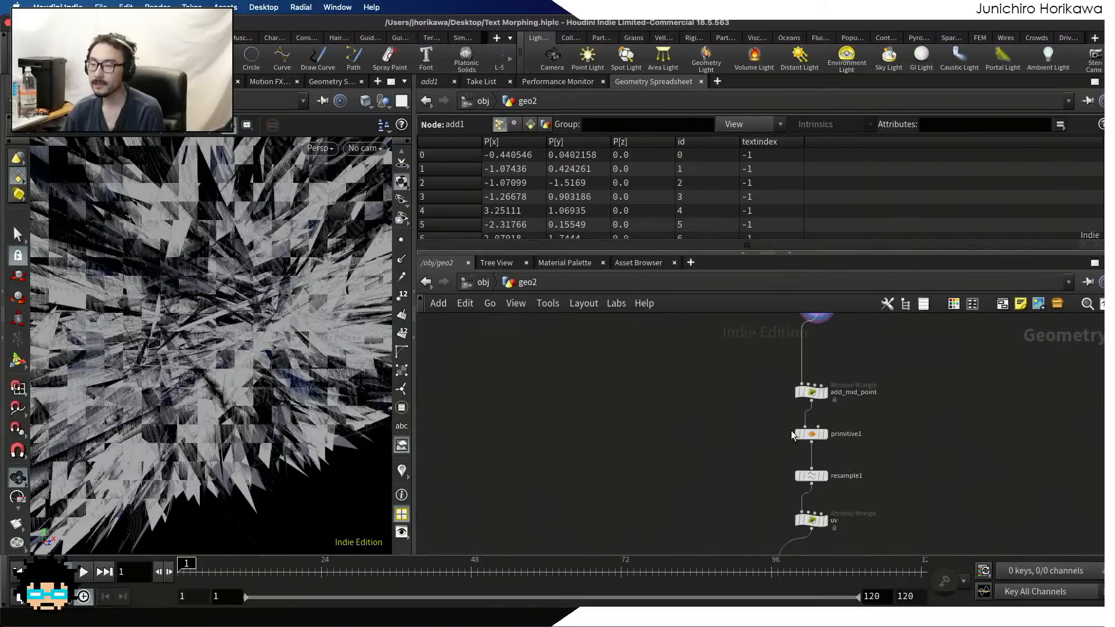
pyautogui.scroll(6, 792, 434)
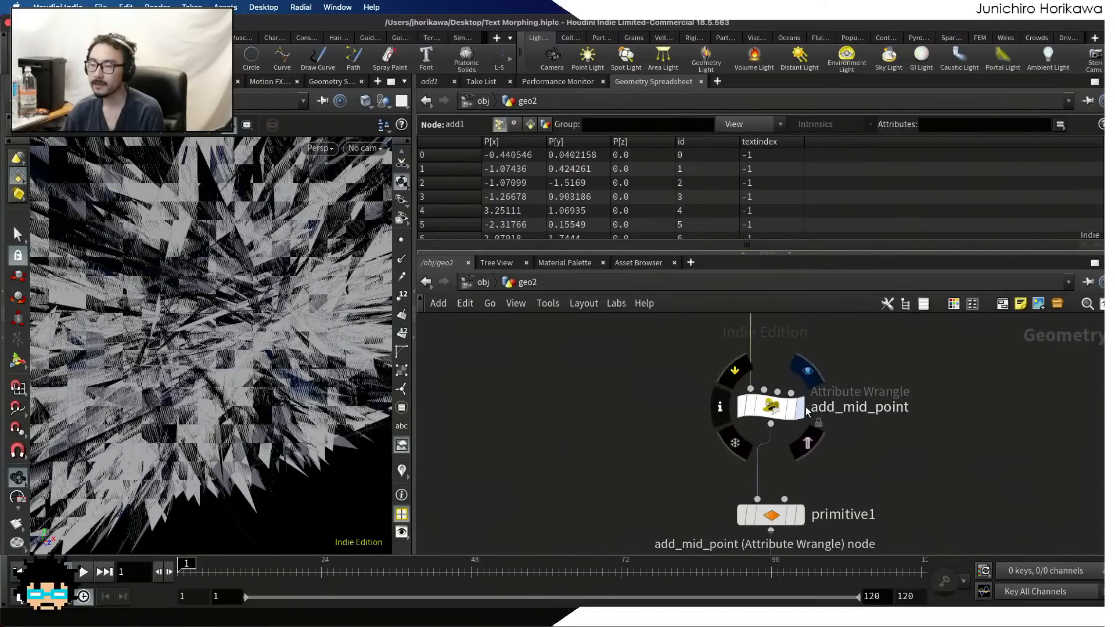
pyautogui.click(804, 408)
pyautogui.click(794, 411)
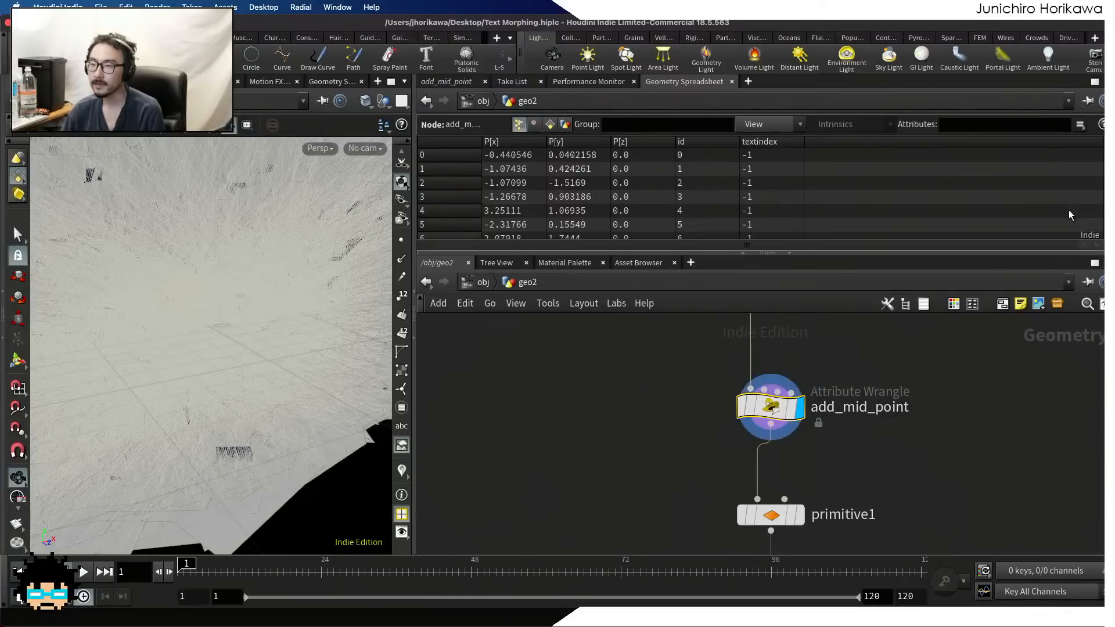
pyautogui.moveTo(1107, 152)
pyautogui.mouseDown()
pyautogui.moveTo(1106, 234)
pyautogui.moveTo(1106, 150)
pyautogui.mouseUp()
# Select primitive1 and display its curves and point attributes
pyautogui.scroll(-5, 906, 329)
pyautogui.moveTo(877, 377); pyautogui.dragTo(881, 336, button='middle')
pyautogui.scroll(2, 843, 402)
pyautogui.click(846, 400)
pyautogui.click(837, 400)
# Display resample1 and the uv wrangle in turn to inspect the resampled curves
pyautogui.moveTo(857, 452); pyautogui.dragTo(849, 393, button='middle')
pyautogui.scroll(1, 848, 395)
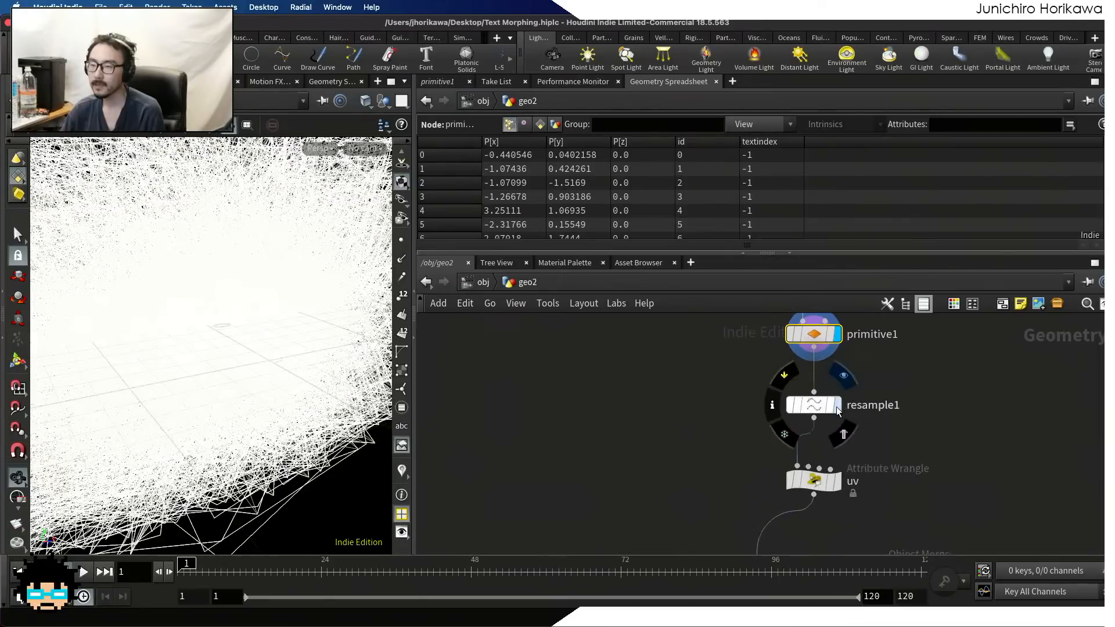
pyautogui.click(837, 405)
pyautogui.moveTo(853, 466); pyautogui.dragTo(842, 426, button='middle')
pyautogui.click(837, 423)
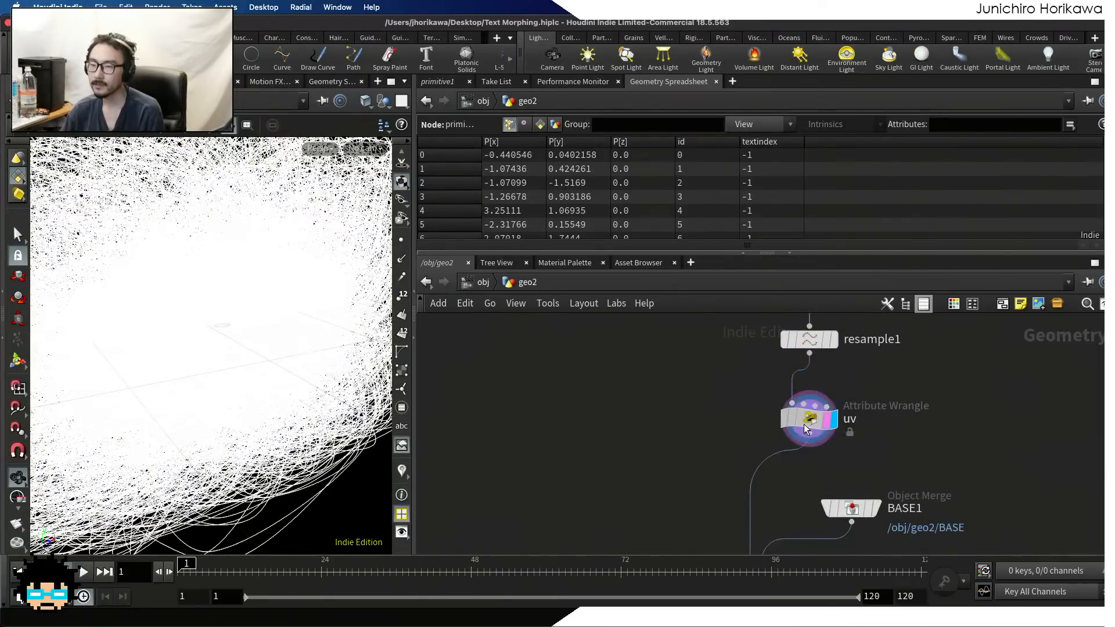
pyautogui.click(804, 423)
# Display move_point and examine the id, textindex and uv values of its points in an enlarged attribute table
pyautogui.scroll(-3, 865, 397)
pyautogui.scroll(5, 841, 463)
pyautogui.click(823, 449)
pyautogui.click(794, 449)
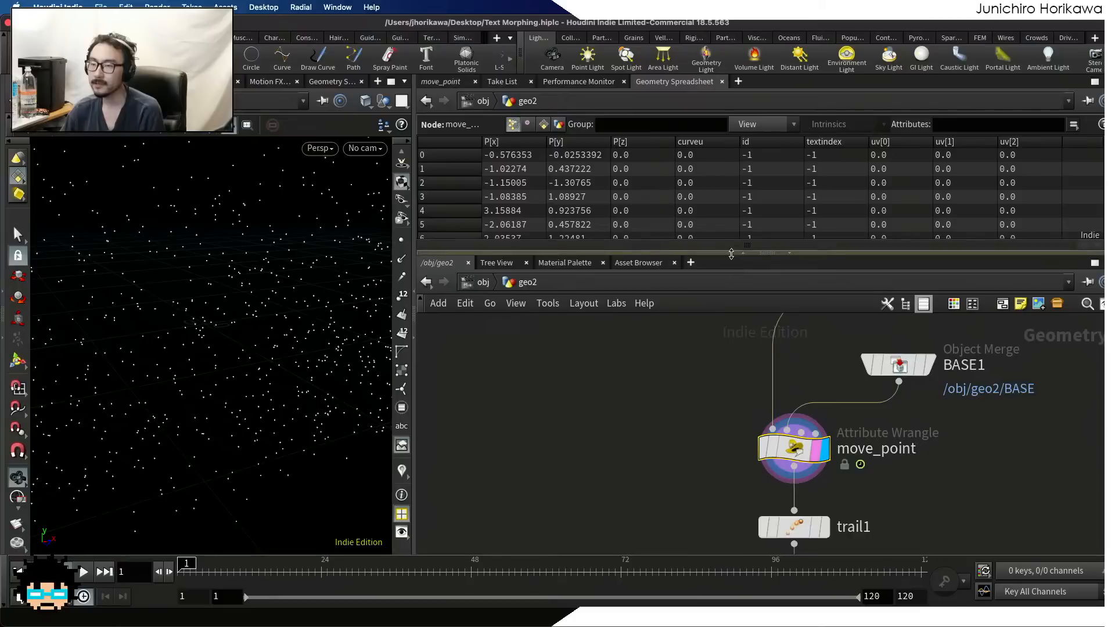
pyautogui.moveTo(734, 254); pyautogui.dragTo(734, 360)
pyautogui.scroll(-5, 812, 201)
pyautogui.scroll(-10, 811, 200)
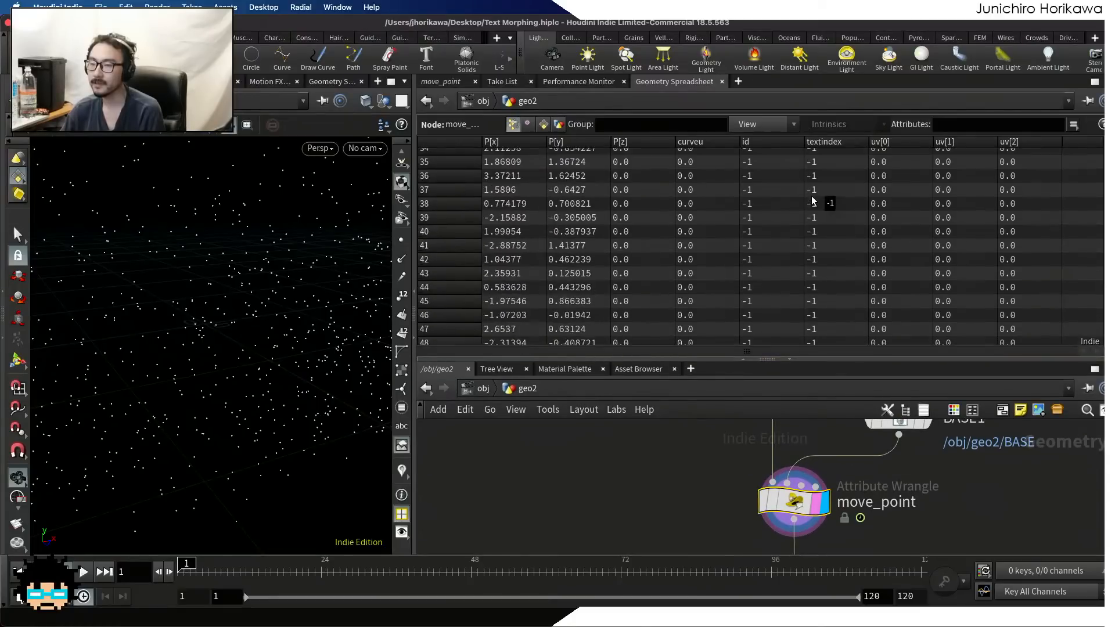
pyautogui.moveTo(1108, 162)
pyautogui.mouseDown()
pyautogui.moveTo(1108, 313)
pyautogui.moveTo(1108, 152)
pyautogui.mouseUp()
pyautogui.scroll(-1, 860, 507)
pyautogui.scroll(-3, 861, 507)
# Display the uv wrangle and examine how textindex changes with uv along its resampled curve points
pyautogui.moveTo(882, 475); pyautogui.dragTo(875, 510, button='middle')
pyautogui.scroll(5, 869, 443)
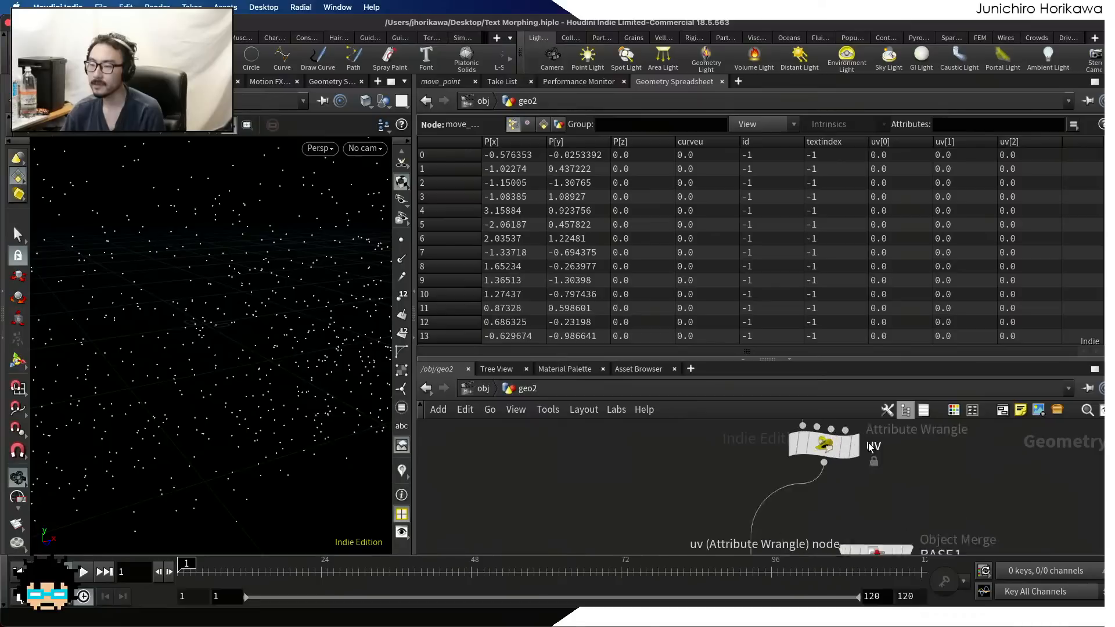
pyautogui.click(848, 450)
pyautogui.click(828, 447)
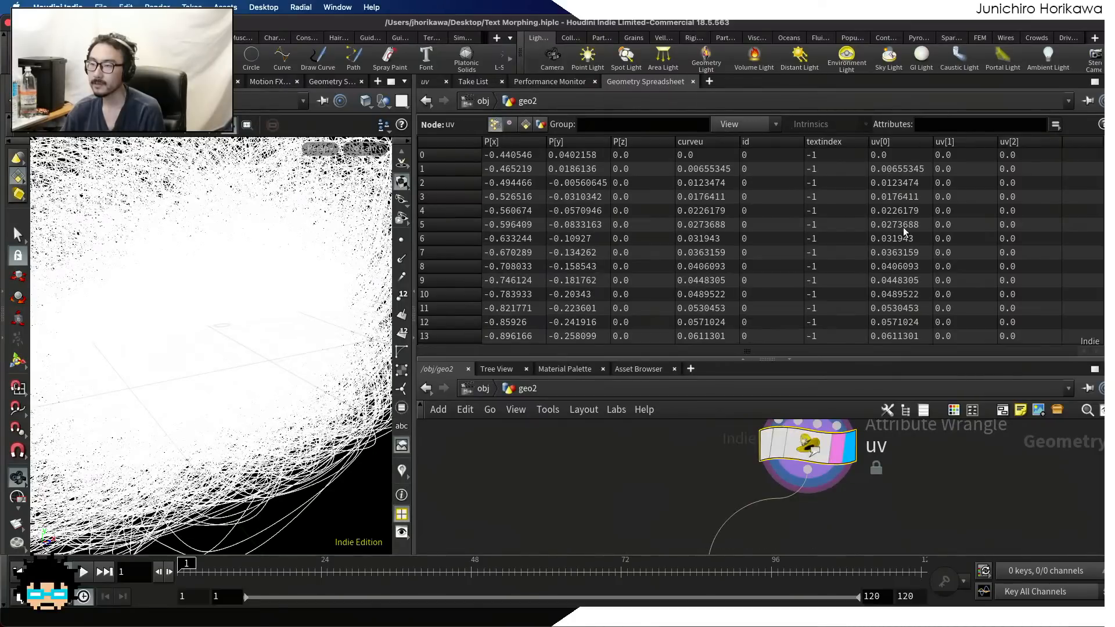
pyautogui.scroll(-9, 824, 181)
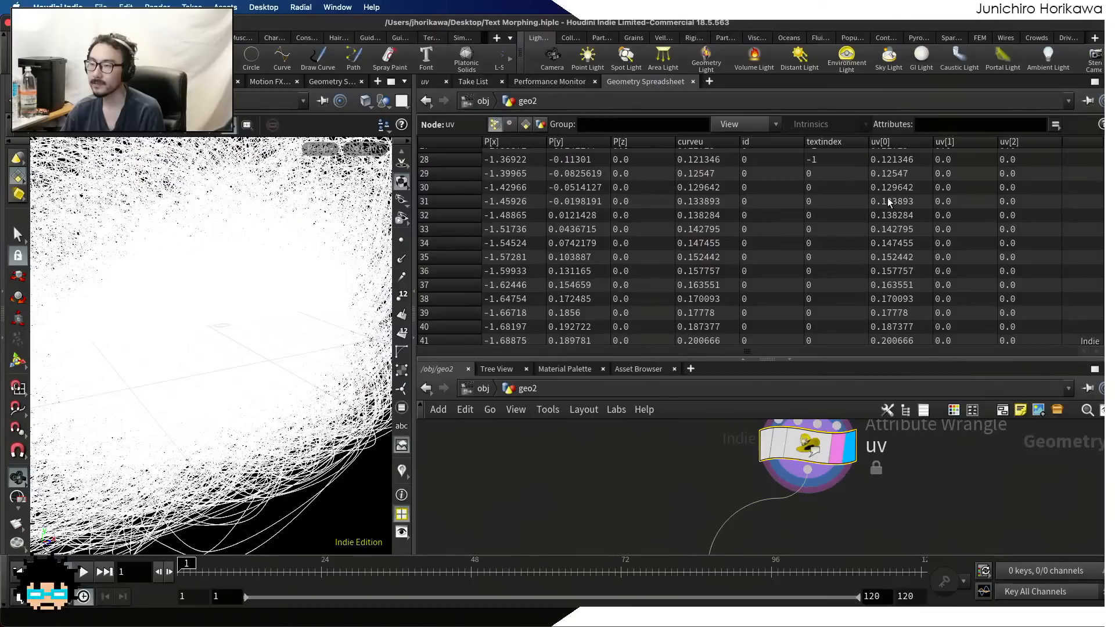
pyautogui.scroll(5, 874, 202)
pyautogui.scroll(-4, 856, 205)
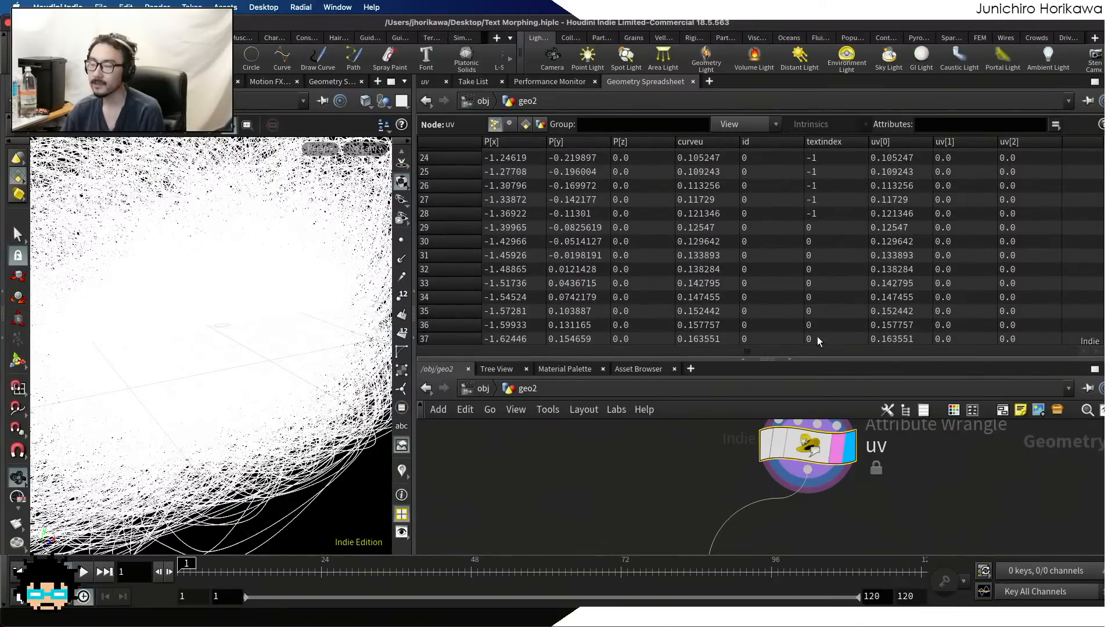
pyautogui.scroll(-13, 830, 211)
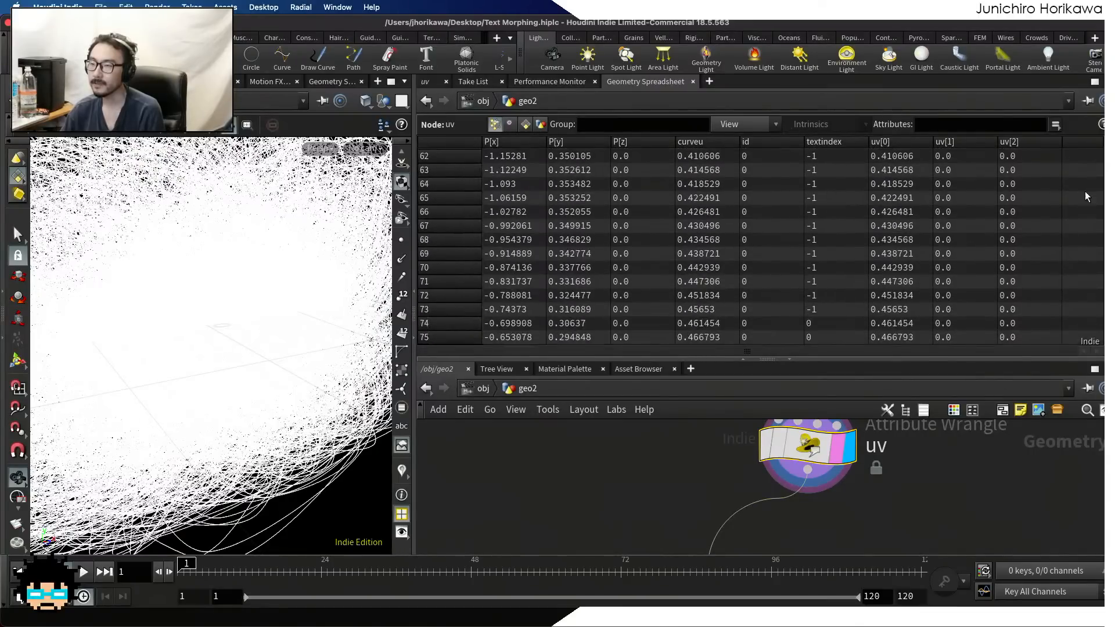
pyautogui.scroll(-8, 859, 223)
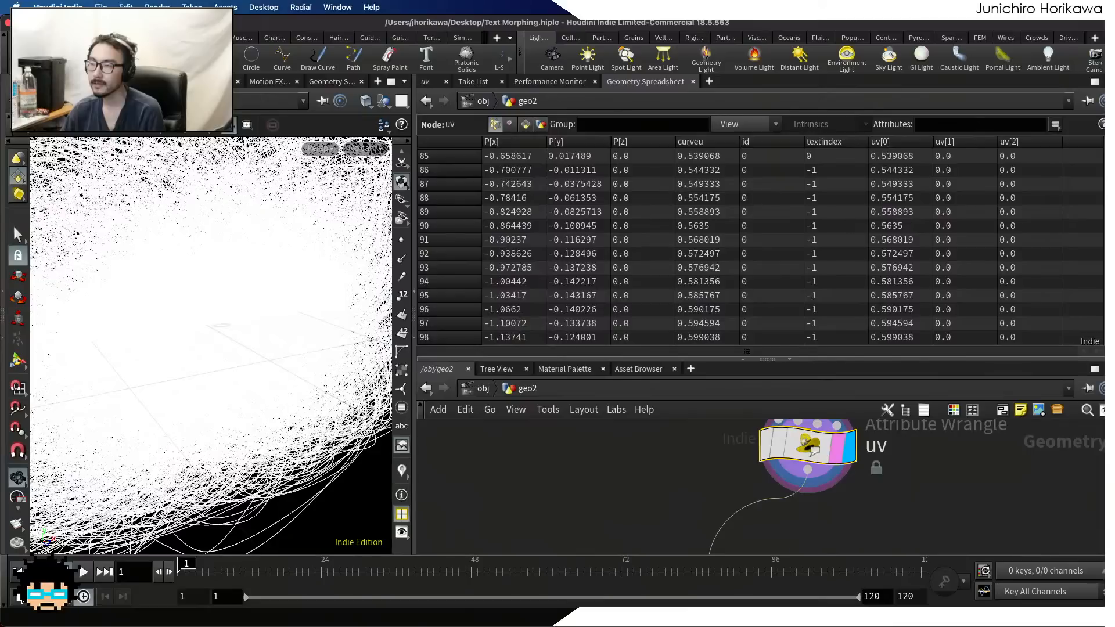
# Display the move_point wrangle and read through its VEX code, including the index, ramp and uvsample lines
pyautogui.moveTo(810, 358); pyautogui.dragTo(813, 231)
pyautogui.scroll(-6, 789, 352)
pyautogui.scroll(5, 786, 453)
pyautogui.click(791, 423)
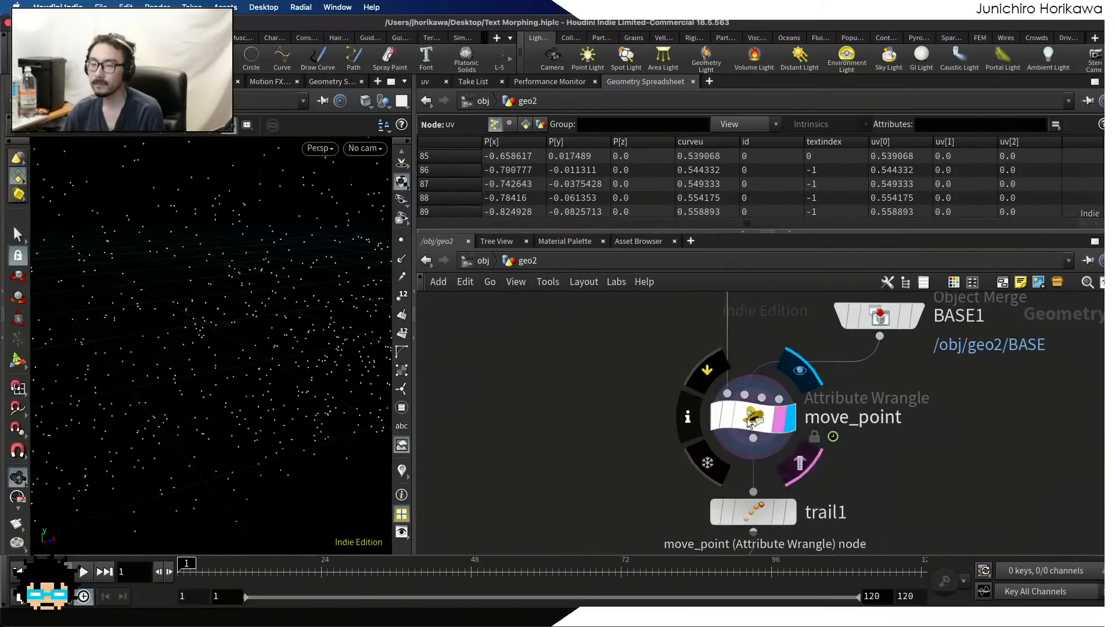
pyautogui.click(441, 84)
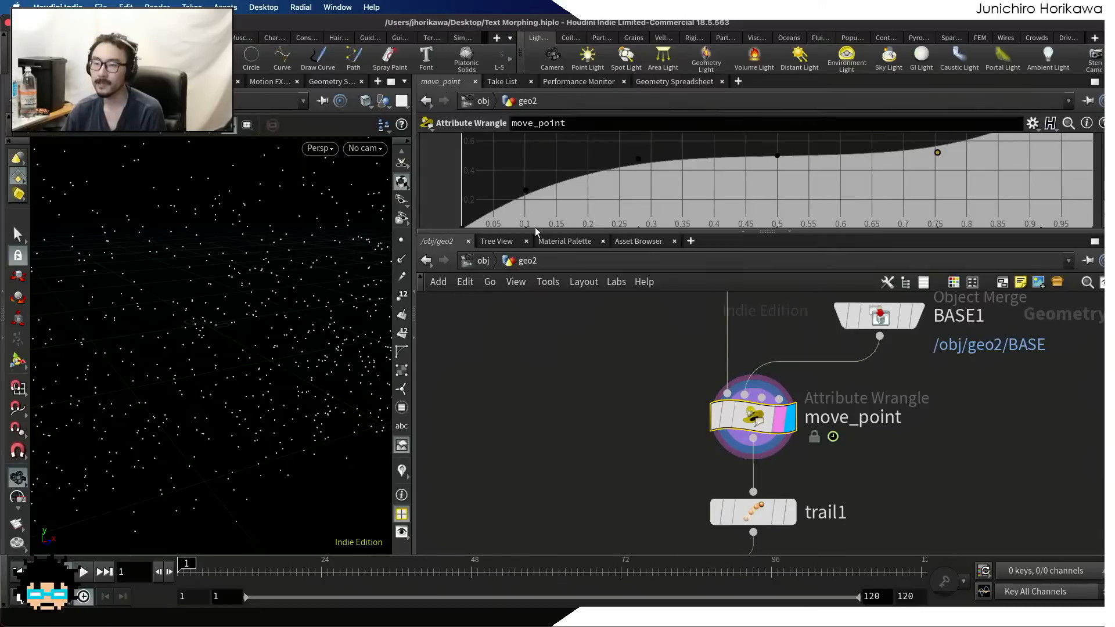
pyautogui.moveTo(535, 231); pyautogui.dragTo(532, 431)
pyautogui.scroll(5, 513, 300)
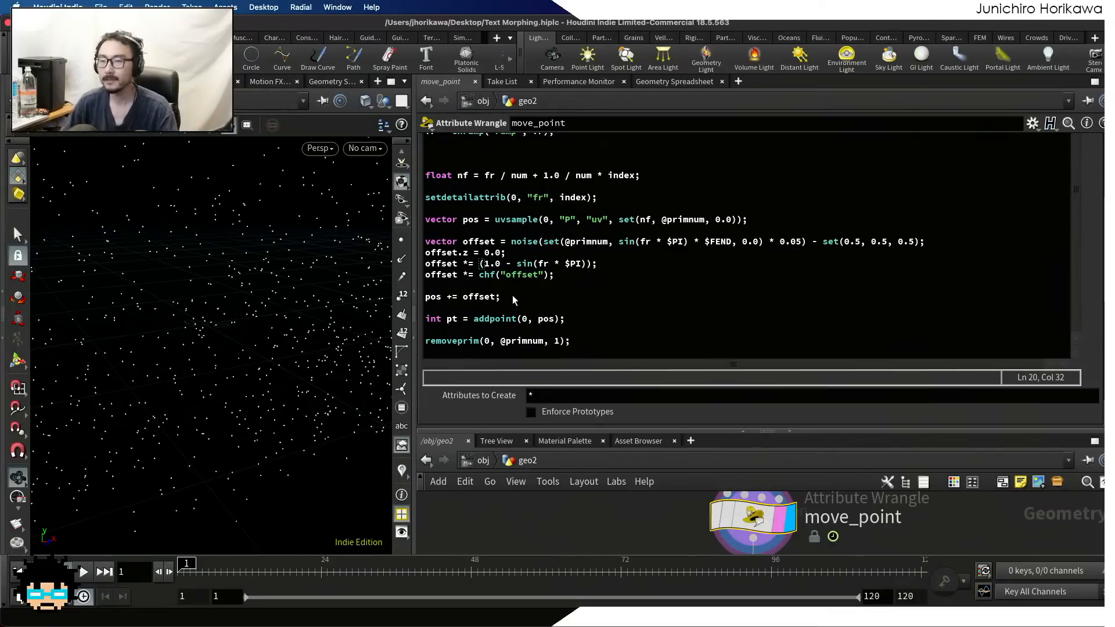
pyautogui.scroll(5, 708, 263)
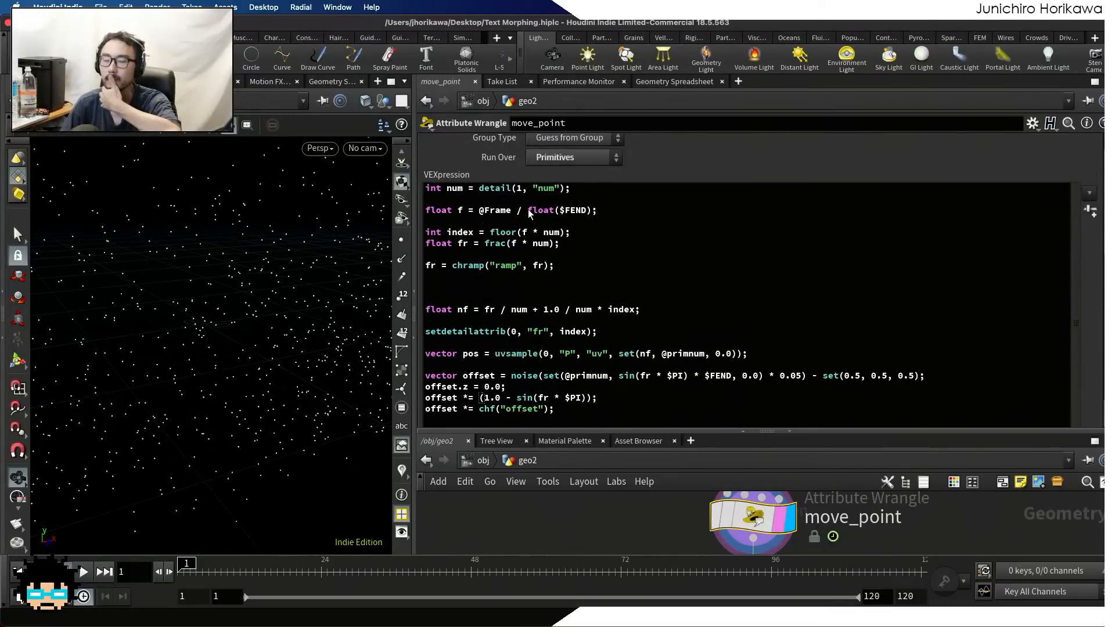
pyautogui.click(563, 266)
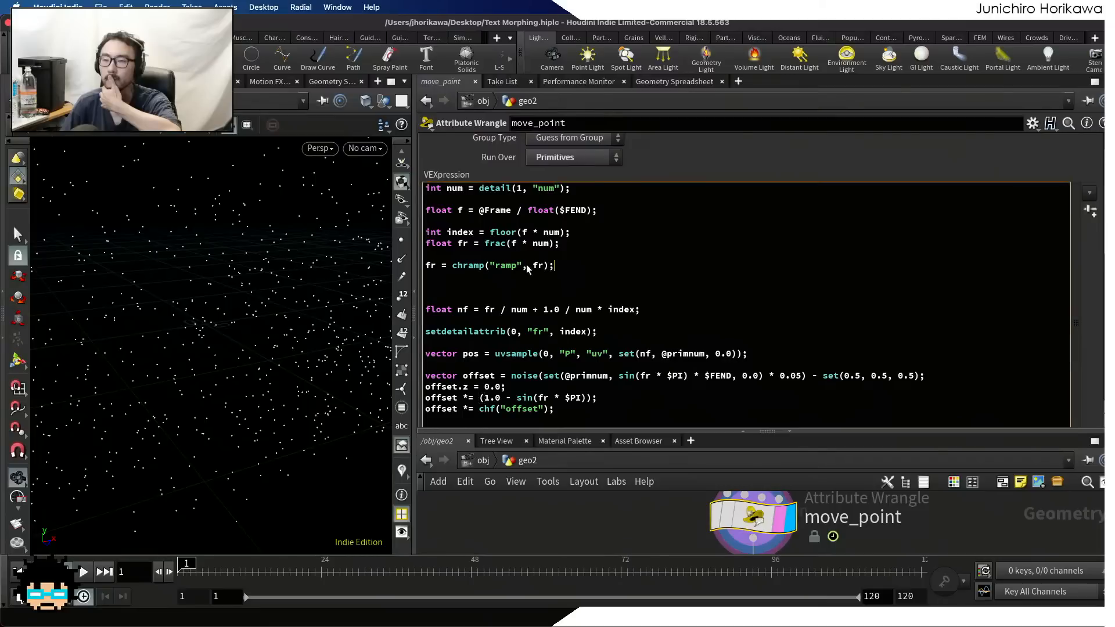
pyautogui.scroll(-1, 505, 262)
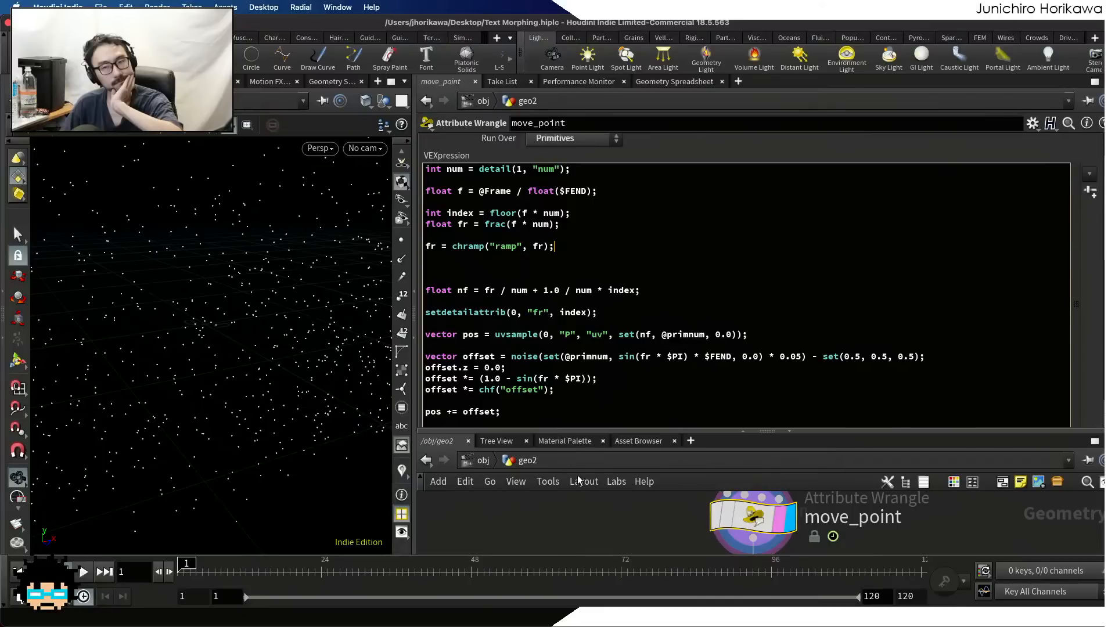
# Display the font1 node inside the for-each loop and inspect its text expression
pyautogui.moveTo(585, 432); pyautogui.dragTo(600, 342)
pyautogui.scroll(-10, 599, 416)
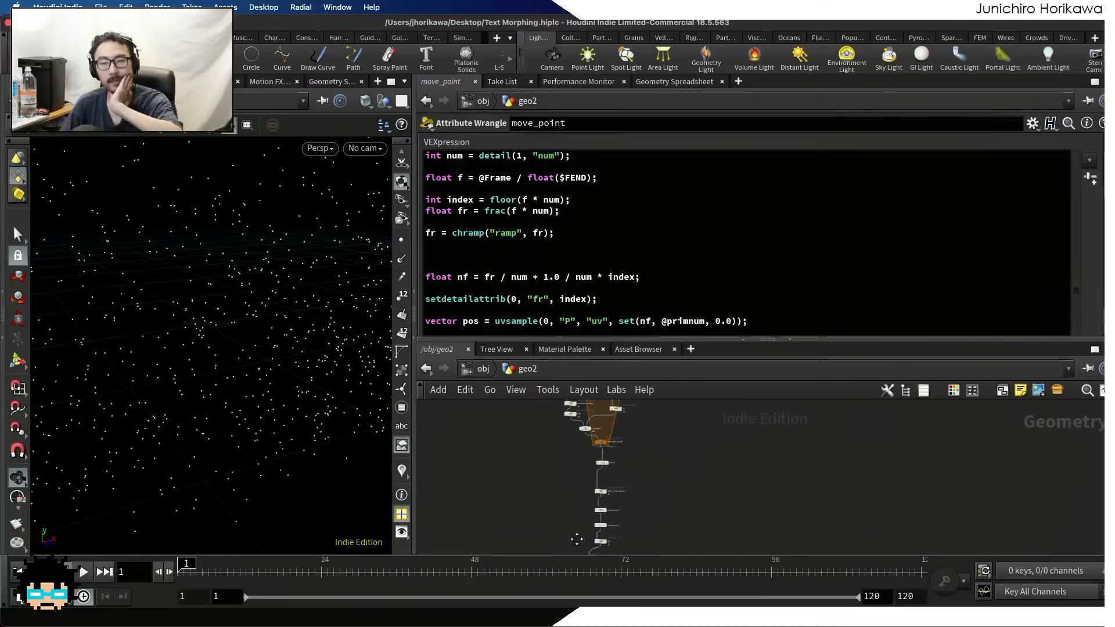
pyautogui.scroll(10, 598, 490)
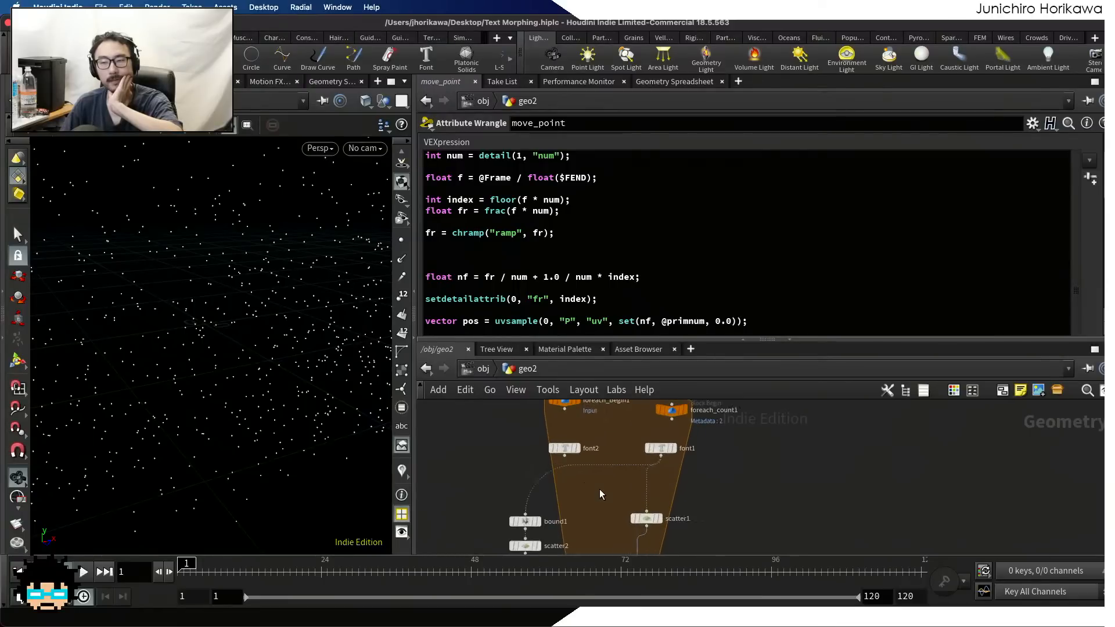
pyautogui.scroll(2, 627, 487)
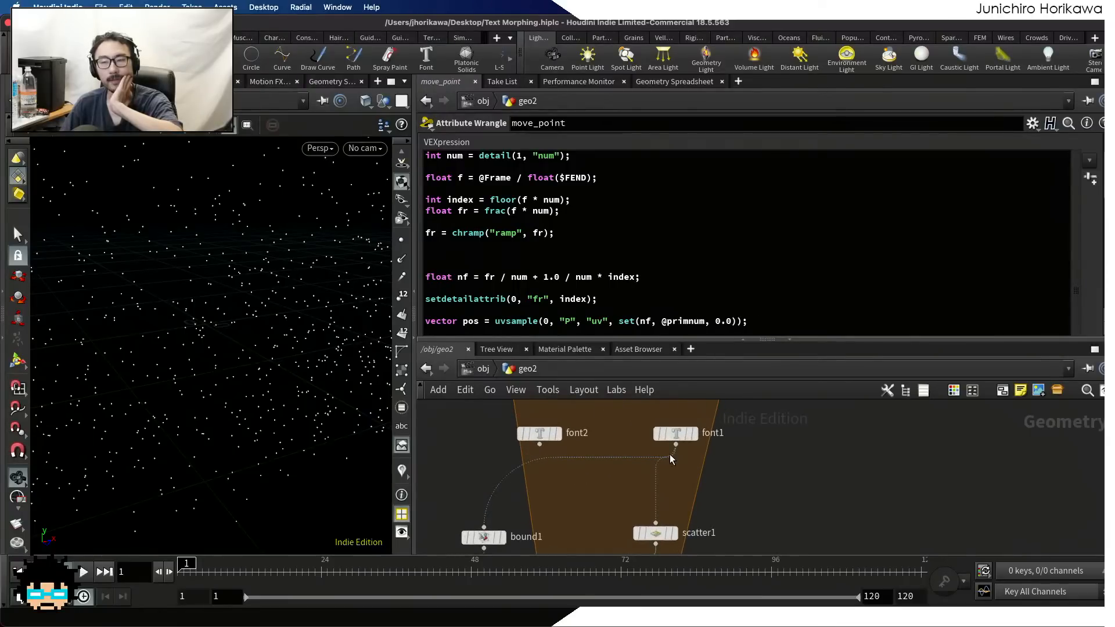
pyautogui.click(695, 434)
pyautogui.click(678, 437)
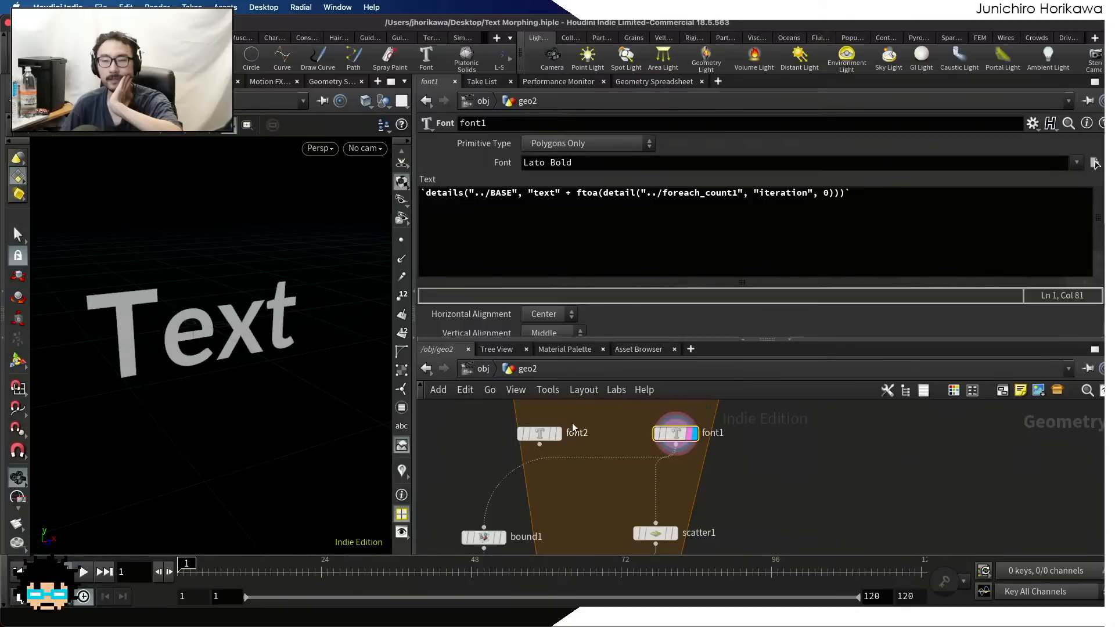
pyautogui.scroll(1, 674, 434)
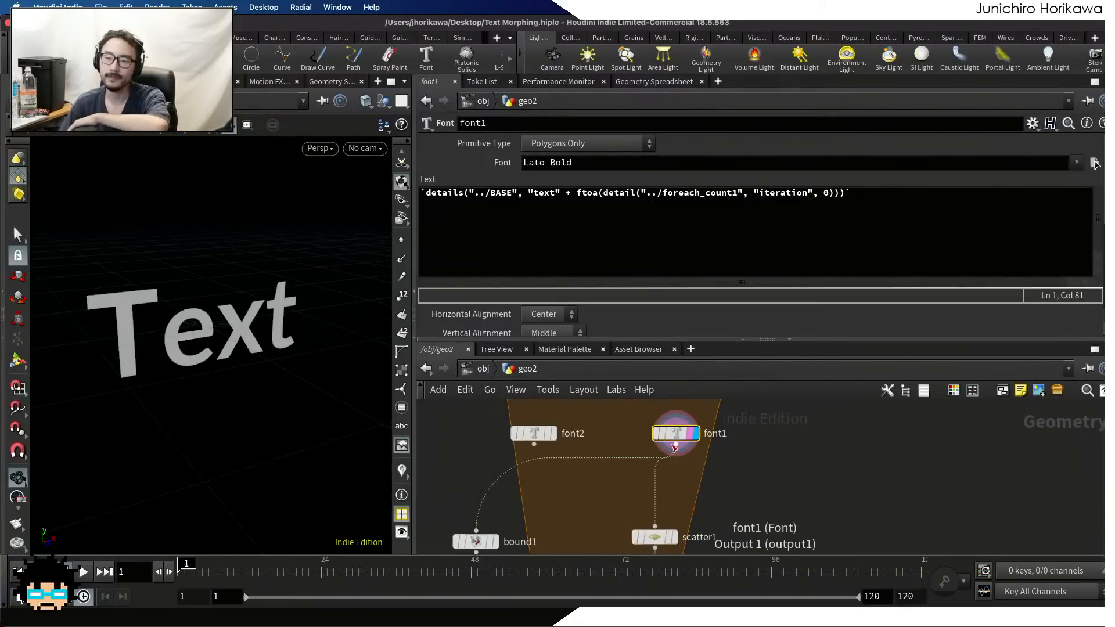
# Select the CONTROLLER null above the loop and review its texts parameter, starting with the Houdini line
pyautogui.scroll(-3, 778, 498)
pyautogui.moveTo(581, 407); pyautogui.dragTo(631, 497, button='middle')
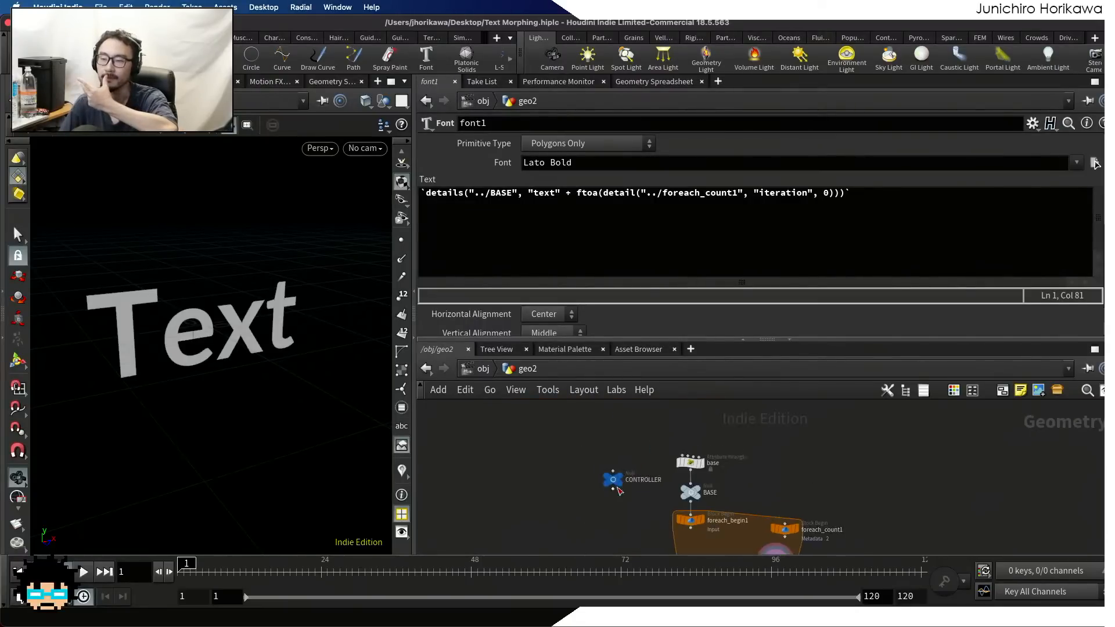
pyautogui.scroll(1, 632, 497)
pyautogui.click(609, 476)
pyautogui.moveTo(463, 184); pyautogui.dragTo(401, 182)
pyautogui.click(455, 203)
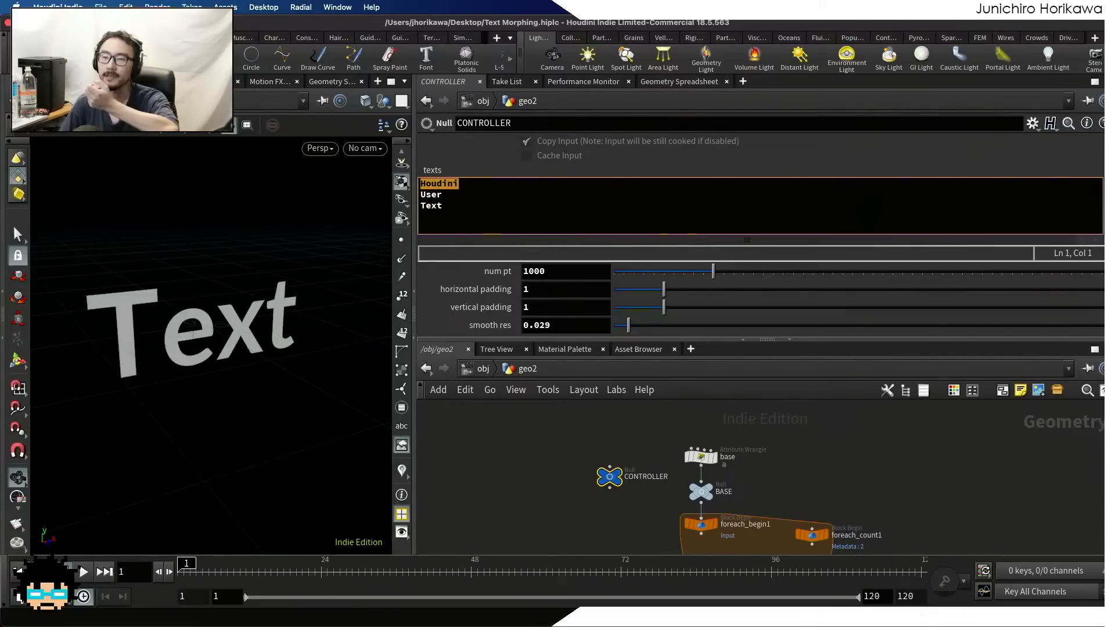
# Go through the Houdini, User and Text lines of CONTROLLER's texts parameter one after another
pyautogui.moveTo(459, 184); pyautogui.dragTo(405, 182)
pyautogui.click(459, 184)
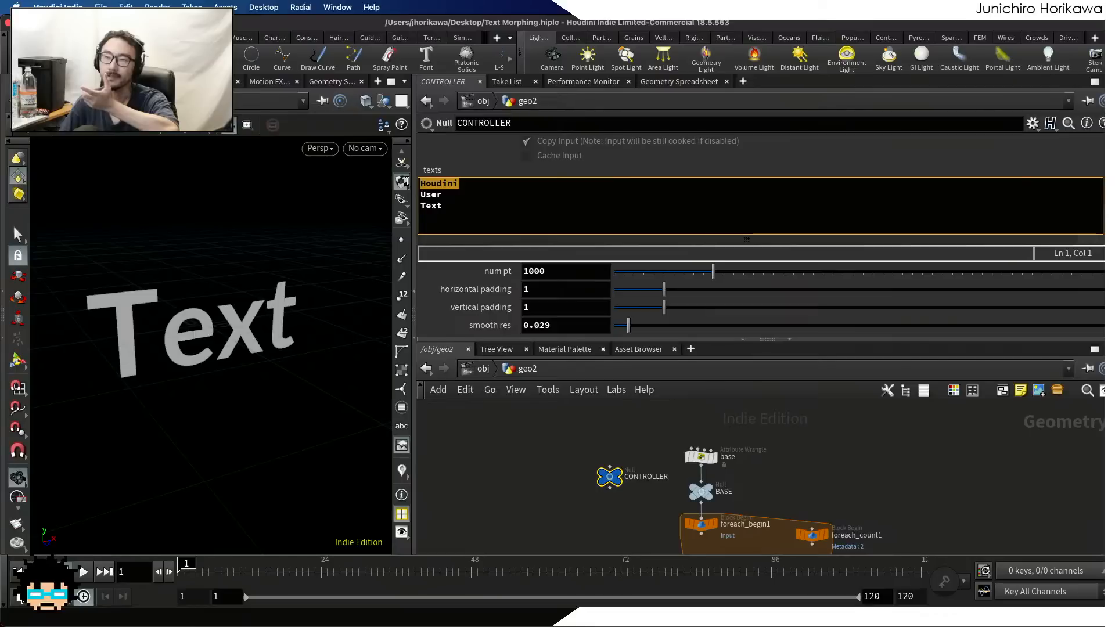
pyautogui.click(437, 184)
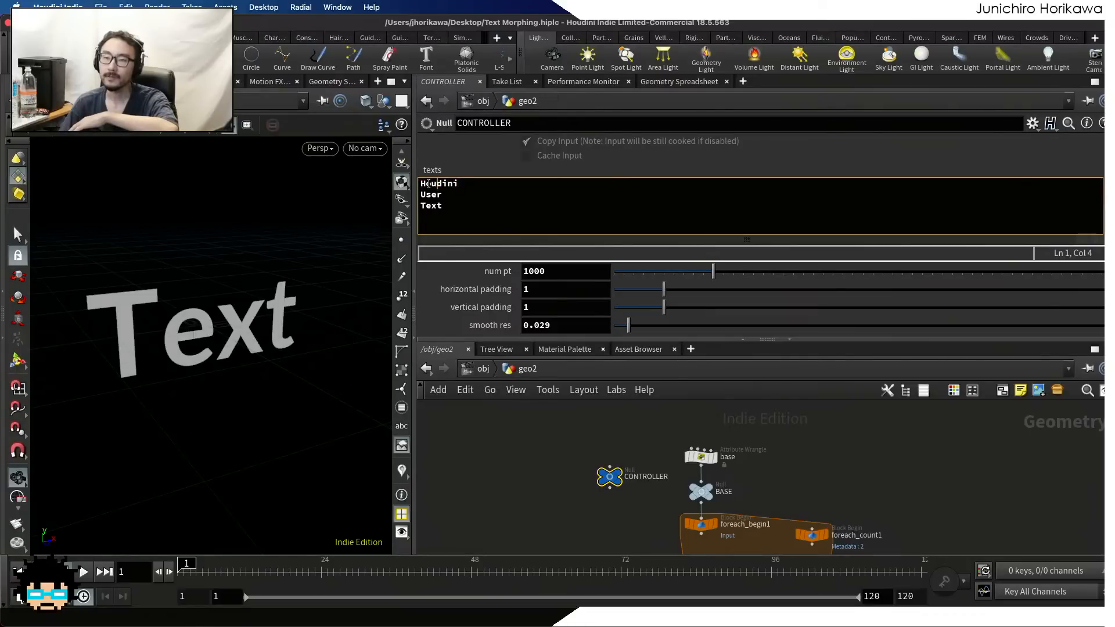
pyautogui.doubleClick(458, 183)
pyautogui.click(450, 190)
pyautogui.doubleClick(444, 195)
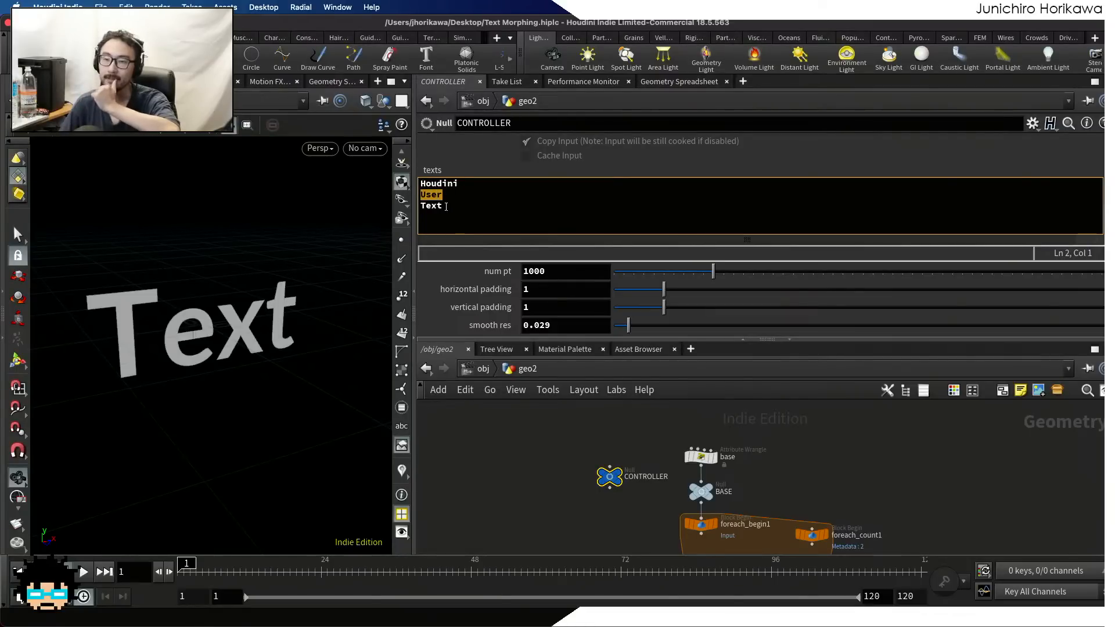
pyautogui.click(444, 197)
pyautogui.doubleClick(447, 204)
pyautogui.click(450, 203)
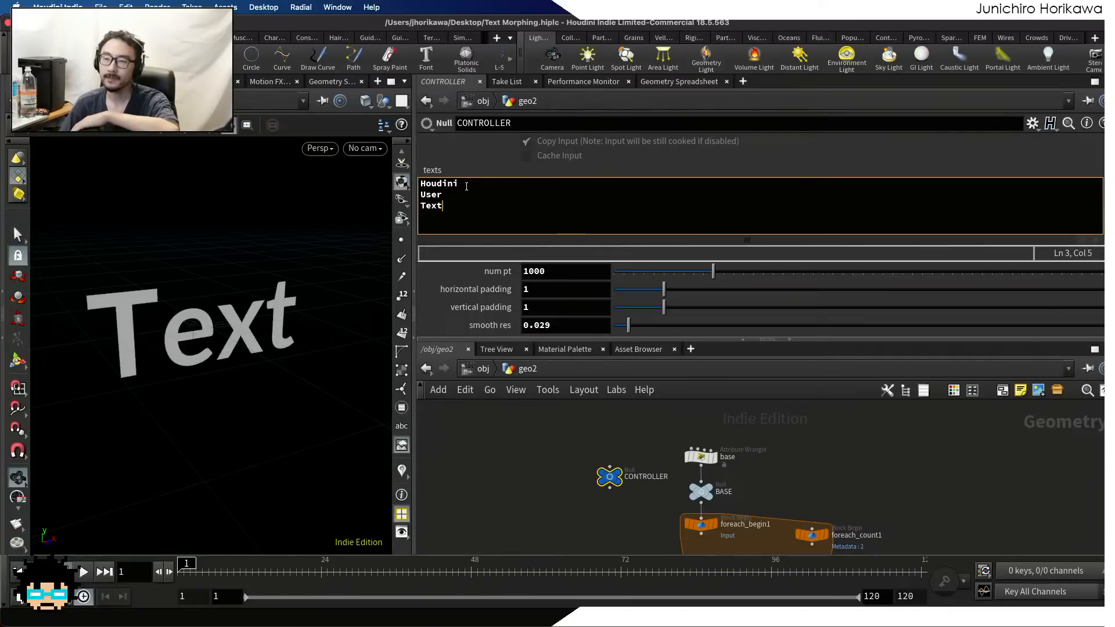
# Compare the Houdini line with the User and Text lines to trace the morphing order between consecutive texts
pyautogui.moveTo(466, 185); pyautogui.dragTo(421, 184)
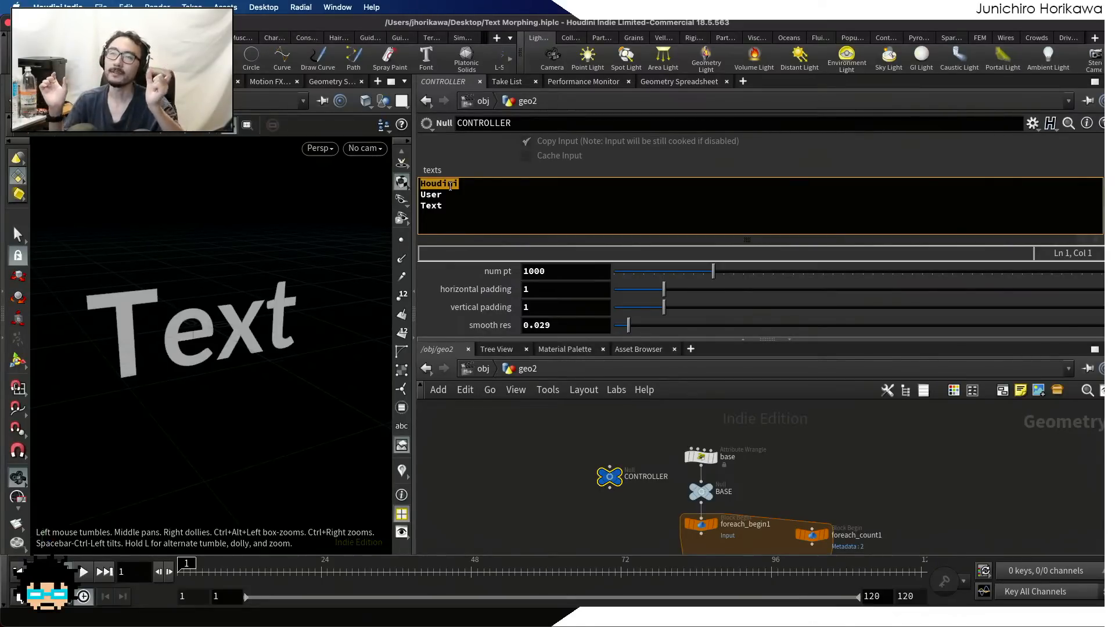
pyautogui.moveTo(444, 197); pyautogui.dragTo(401, 215)
pyautogui.click(447, 208)
pyautogui.moveTo(456, 185); pyautogui.dragTo(402, 198)
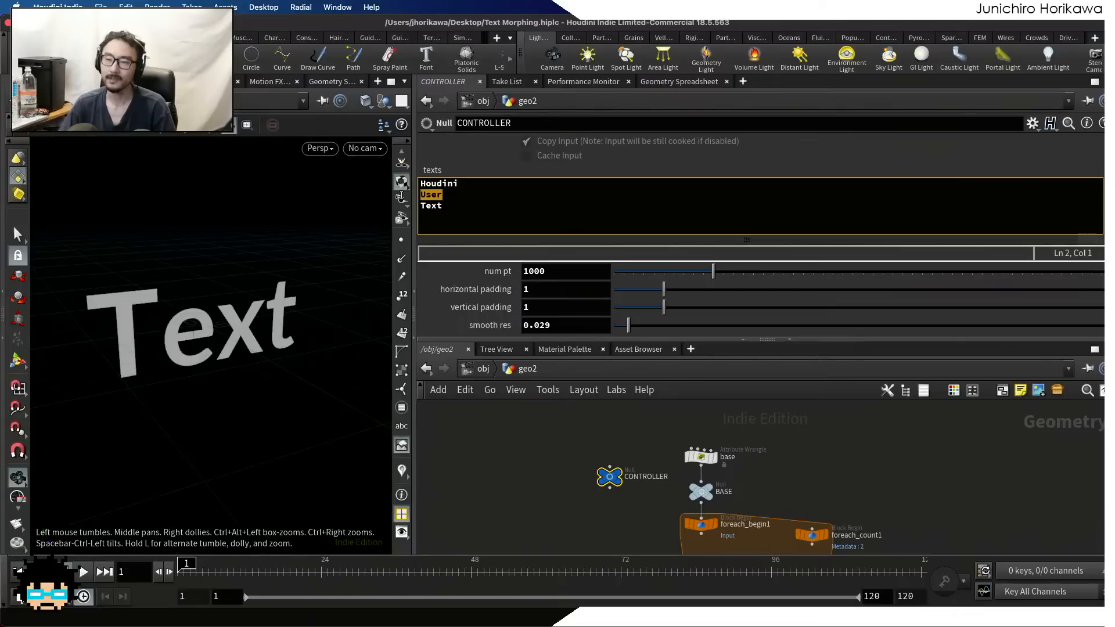
pyautogui.click(447, 207)
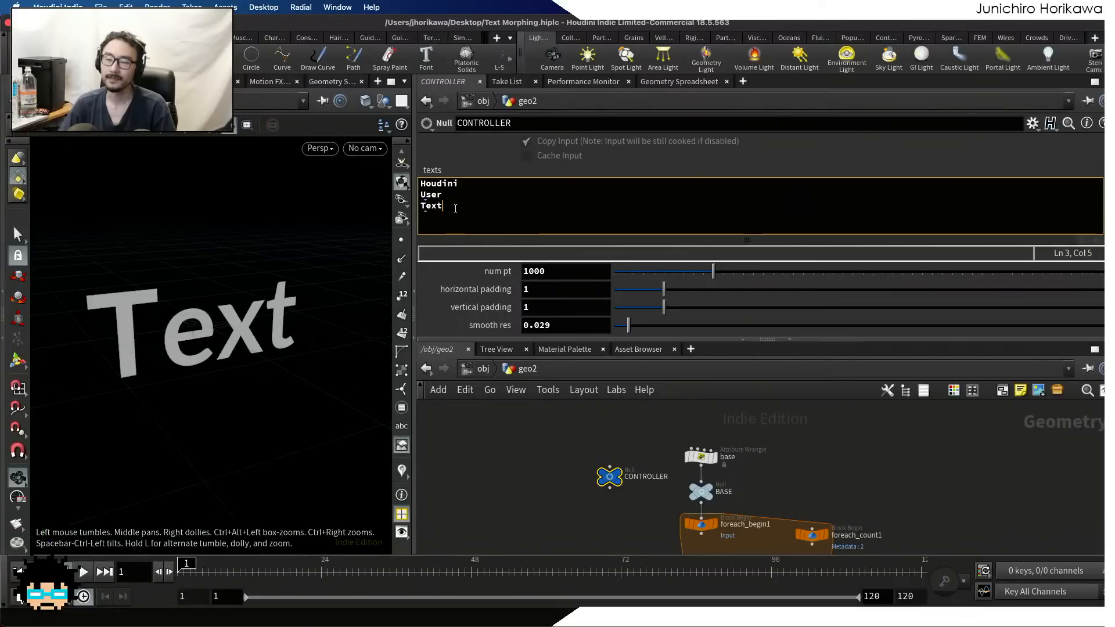
pyautogui.click(456, 183)
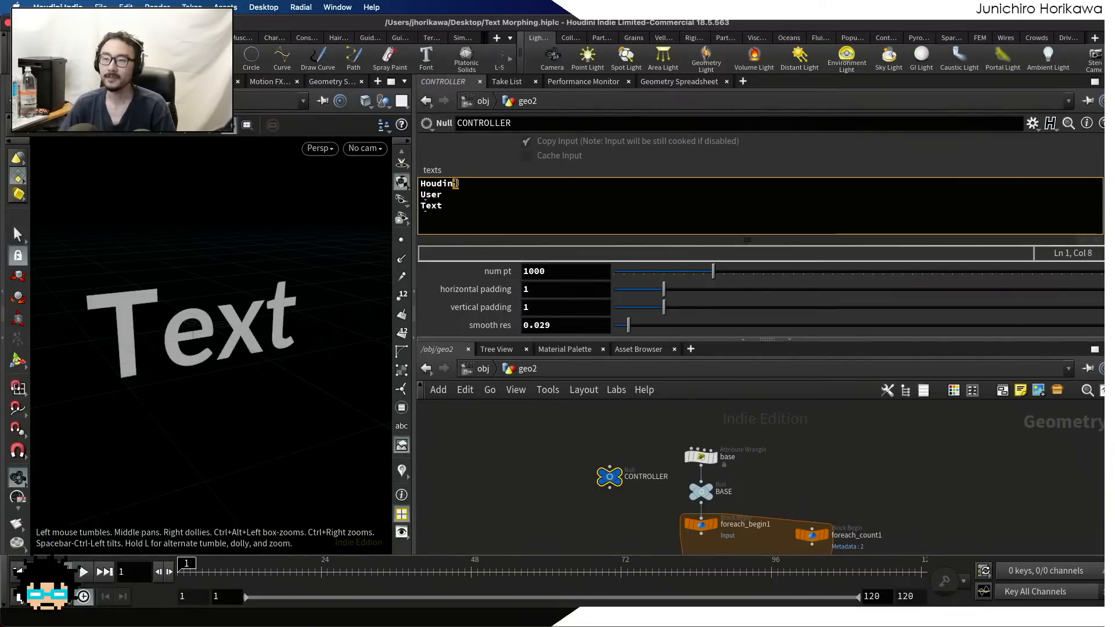
pyautogui.click(446, 184)
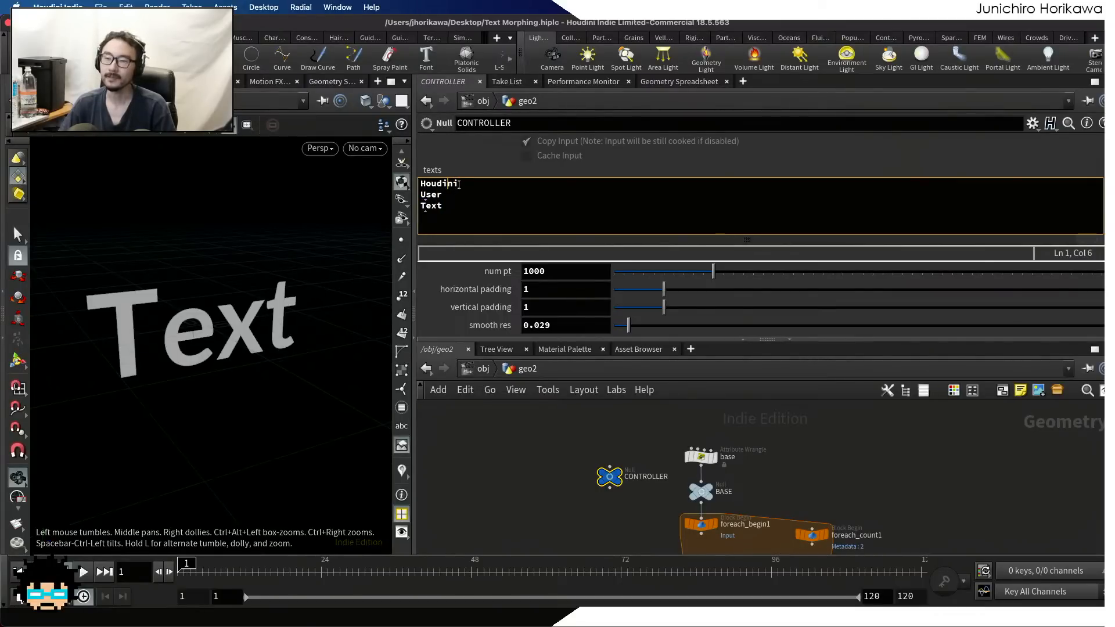
pyautogui.moveTo(458, 184)
pyautogui.mouseDown()
pyautogui.moveTo(439, 196)
pyautogui.moveTo(436, 187)
pyautogui.mouseUp()
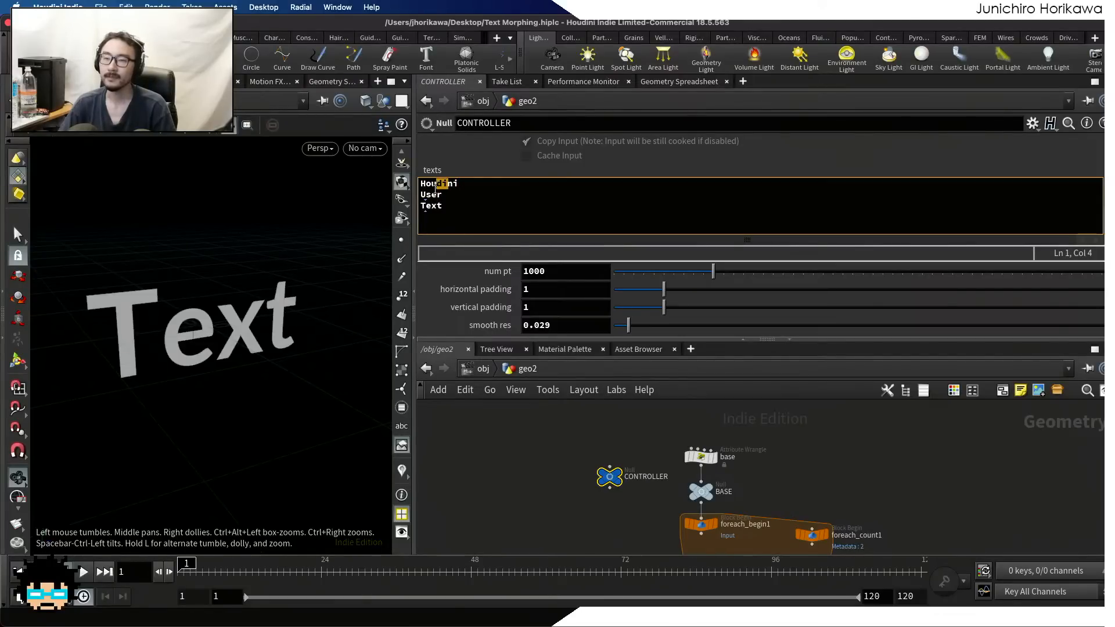
pyautogui.click(436, 196)
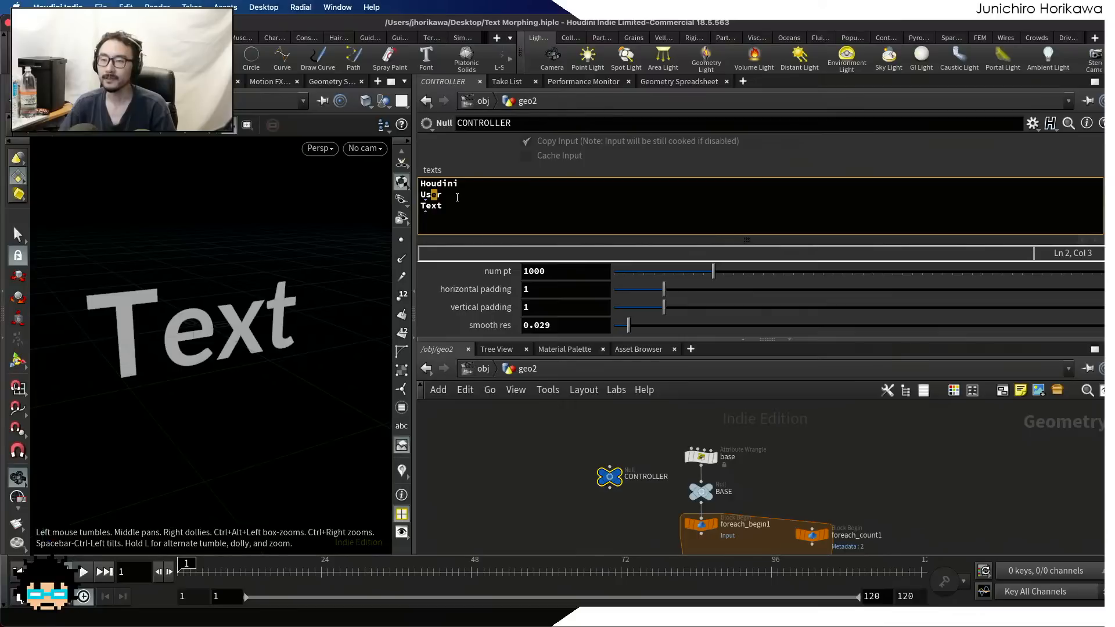
pyautogui.click(458, 199)
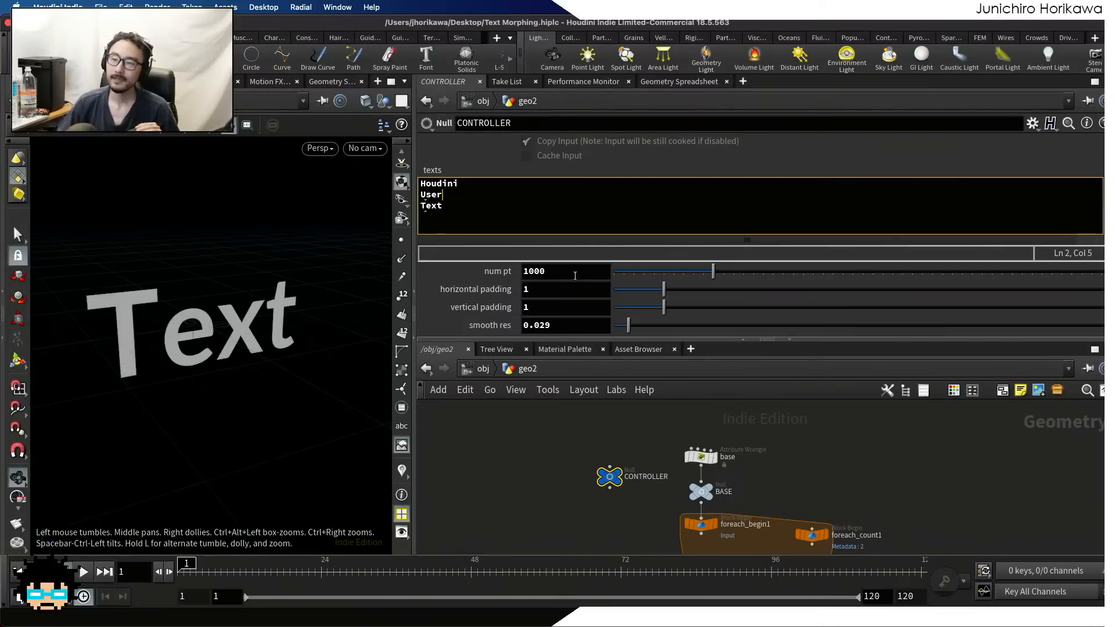
# Select font1 and display font2 to compare their text expressions for the current and previous text
pyautogui.moveTo(663, 335); pyautogui.dragTo(664, 219)
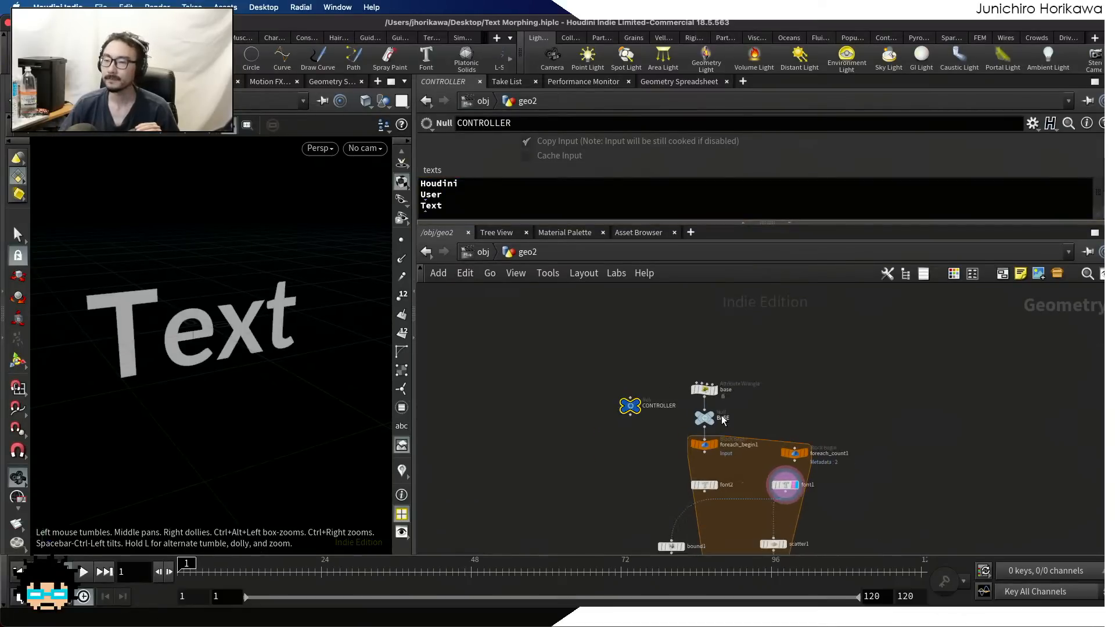
pyautogui.scroll(3, 724, 418)
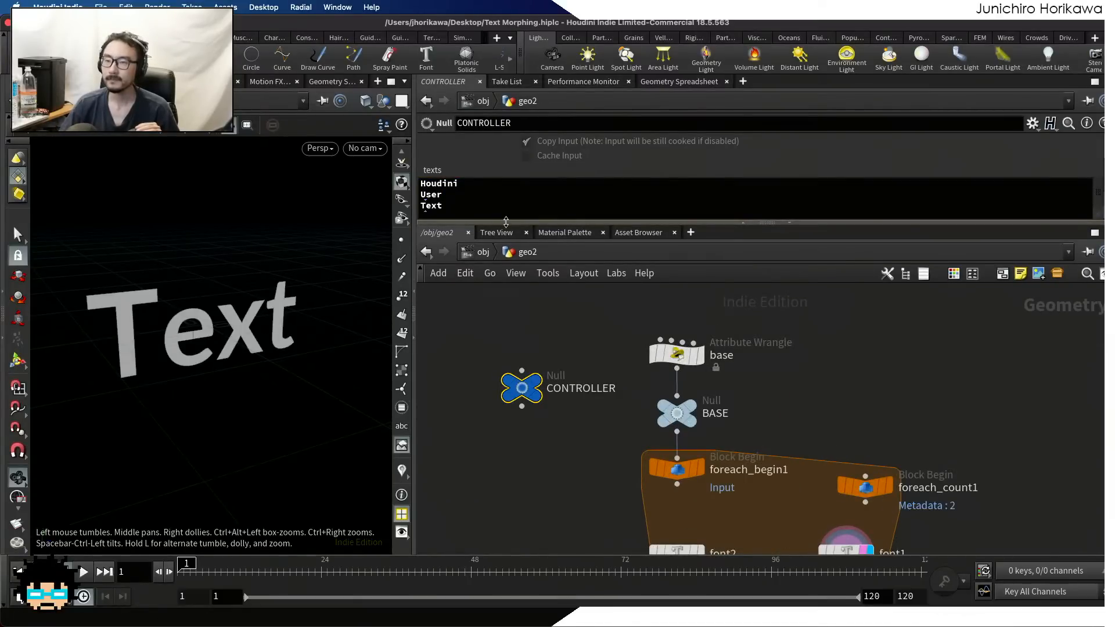
pyautogui.moveTo(767, 222); pyautogui.dragTo(767, 255)
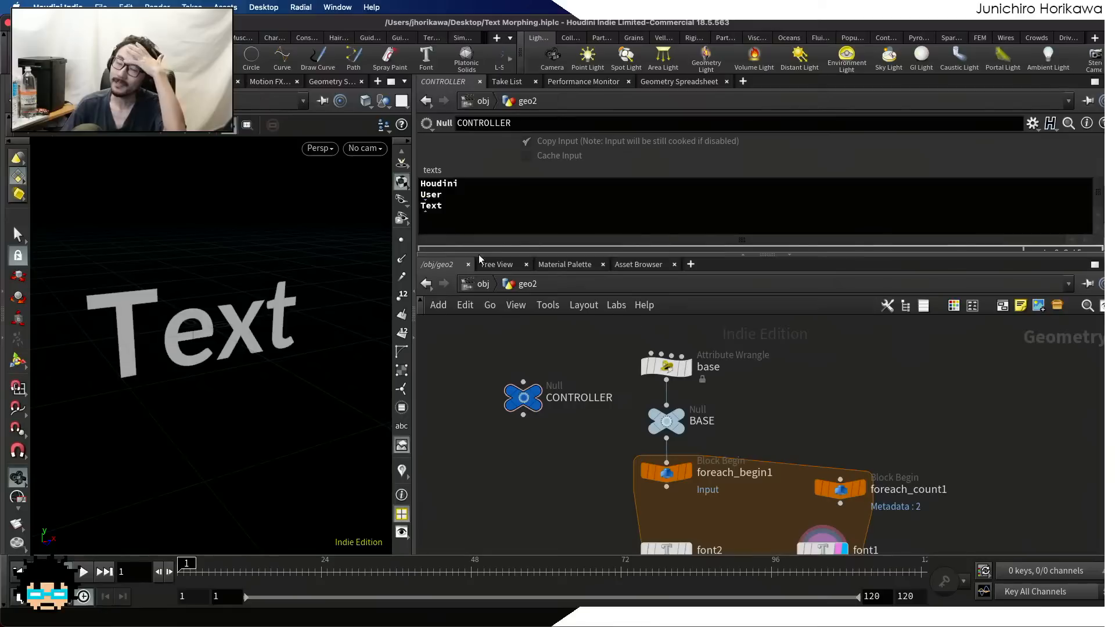
pyautogui.click(454, 213)
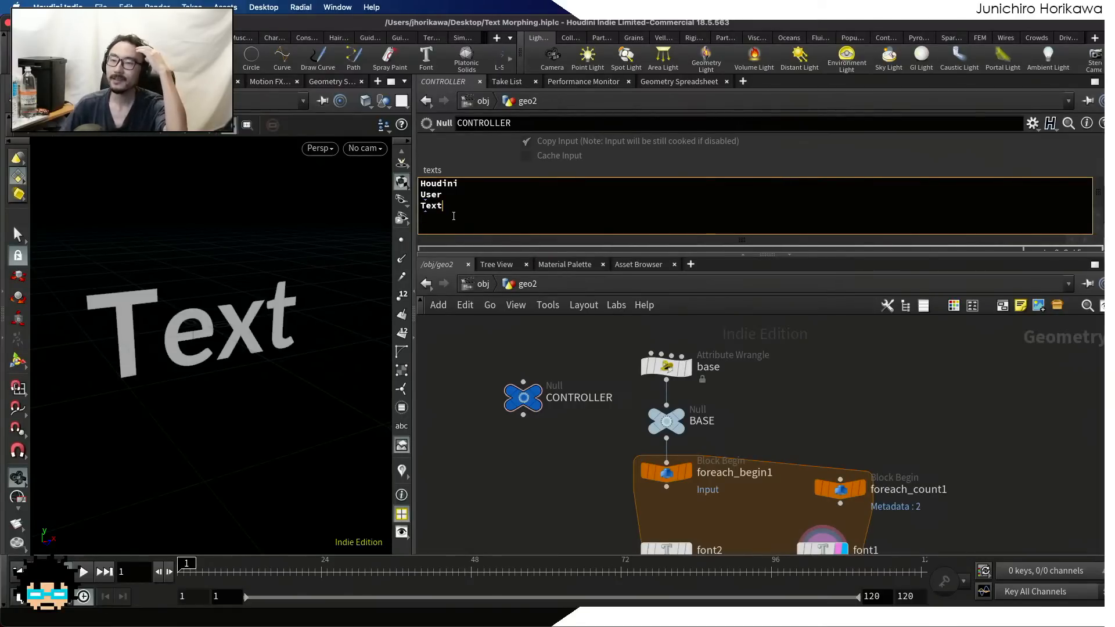
pyautogui.moveTo(286, 293); pyautogui.dragTo(289, 292)
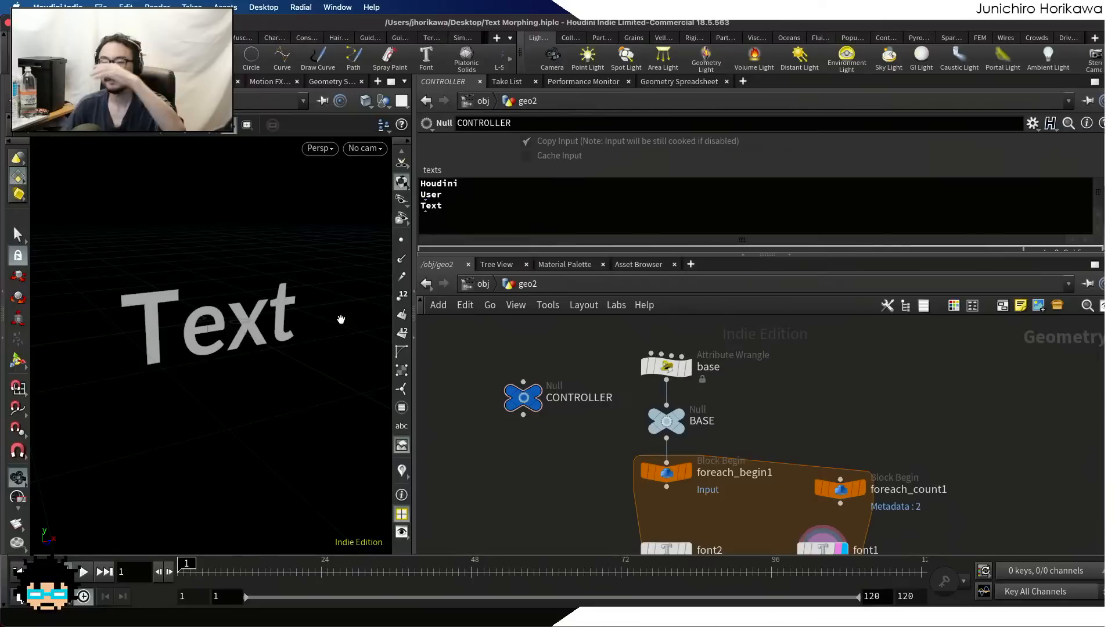
pyautogui.scroll(-4, 573, 331)
pyautogui.scroll(2, 628, 417)
pyautogui.scroll(5, 664, 463)
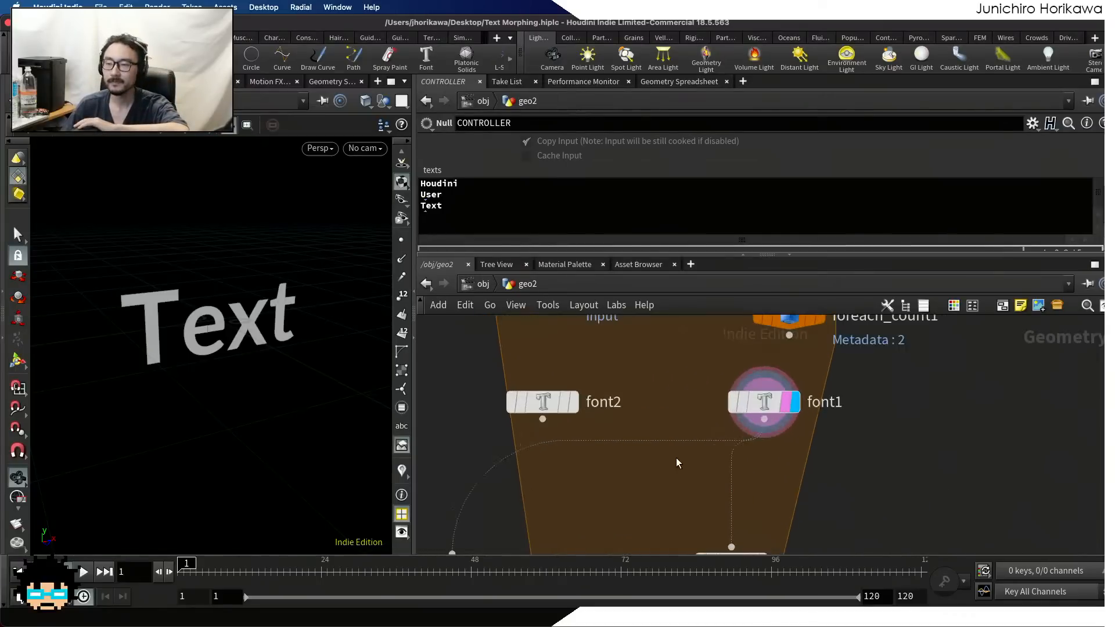
pyautogui.click(771, 403)
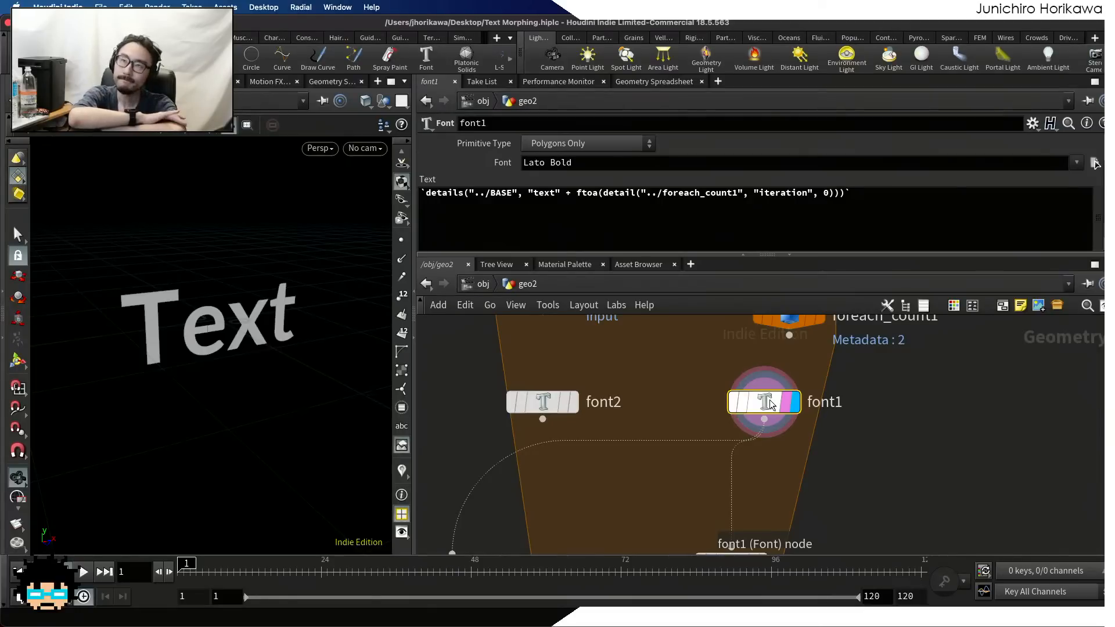
pyautogui.moveTo(542, 402)
pyautogui.mouseDown()
pyautogui.moveTo(557, 389)
pyautogui.moveTo(556, 402)
pyautogui.mouseUp()
pyautogui.click(586, 402)
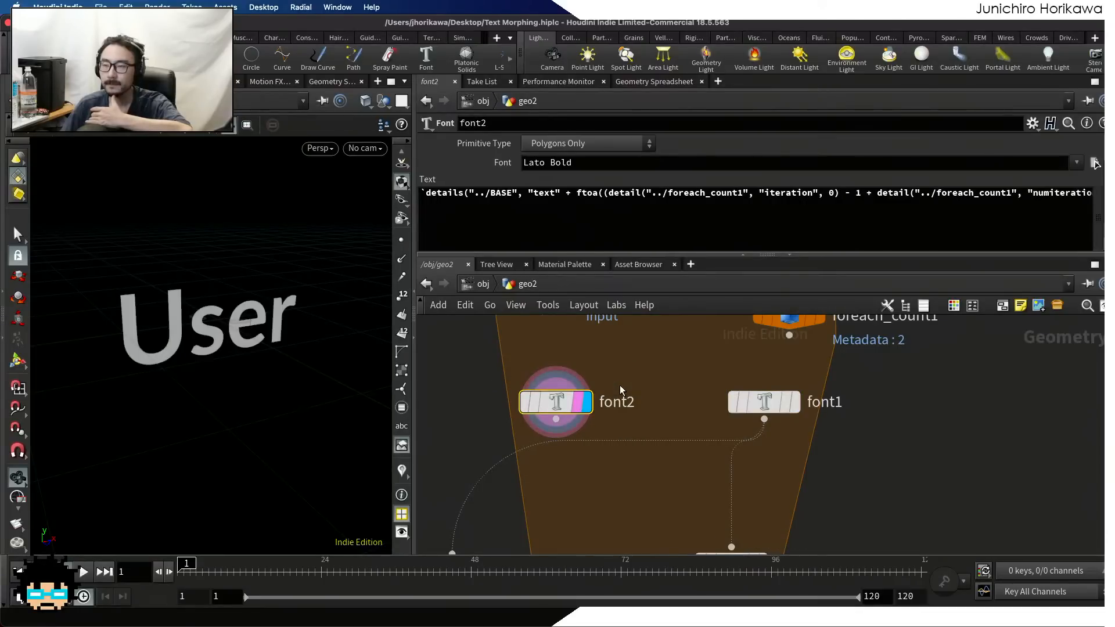
# Align the scatter1 node directly below font1 and show its attribute settings
pyautogui.scroll(-2, 619, 385)
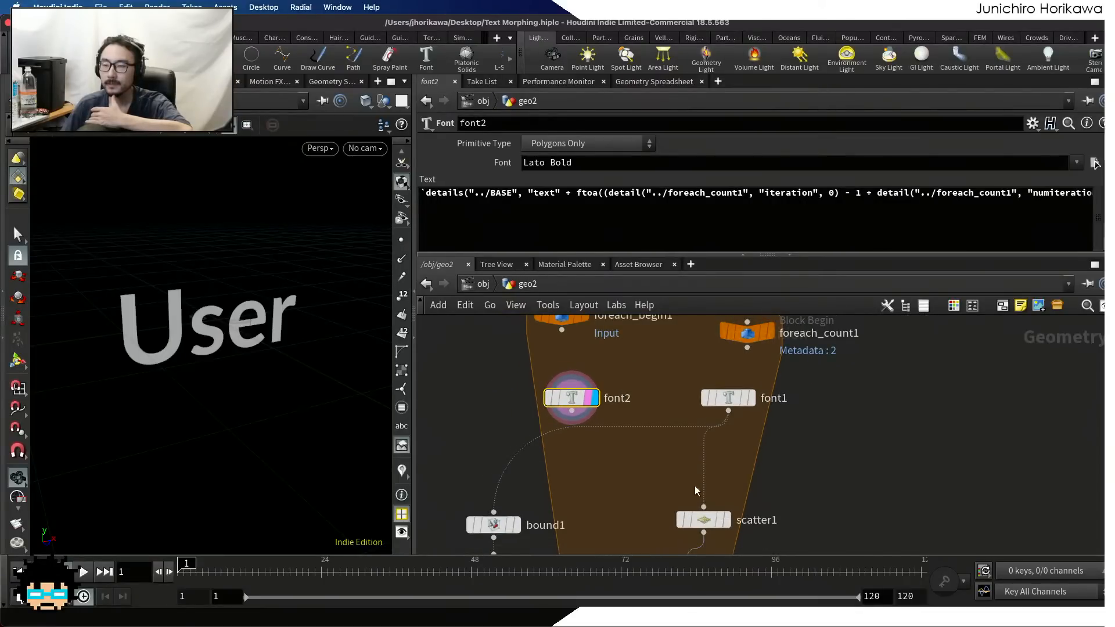
pyautogui.scroll(1, 695, 491)
pyautogui.moveTo(703, 524); pyautogui.dragTo(730, 527)
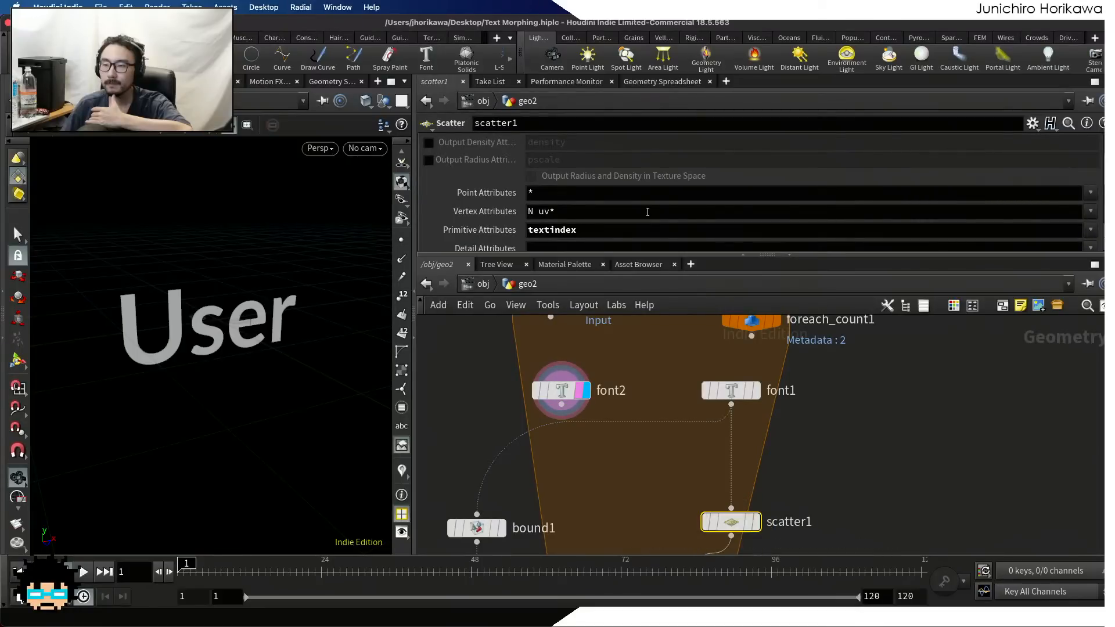
# Duplicate scatter1, connect the copy to the output of font2, and display its result
pyautogui.scroll(2, 646, 207)
pyautogui.scroll(-5, 645, 204)
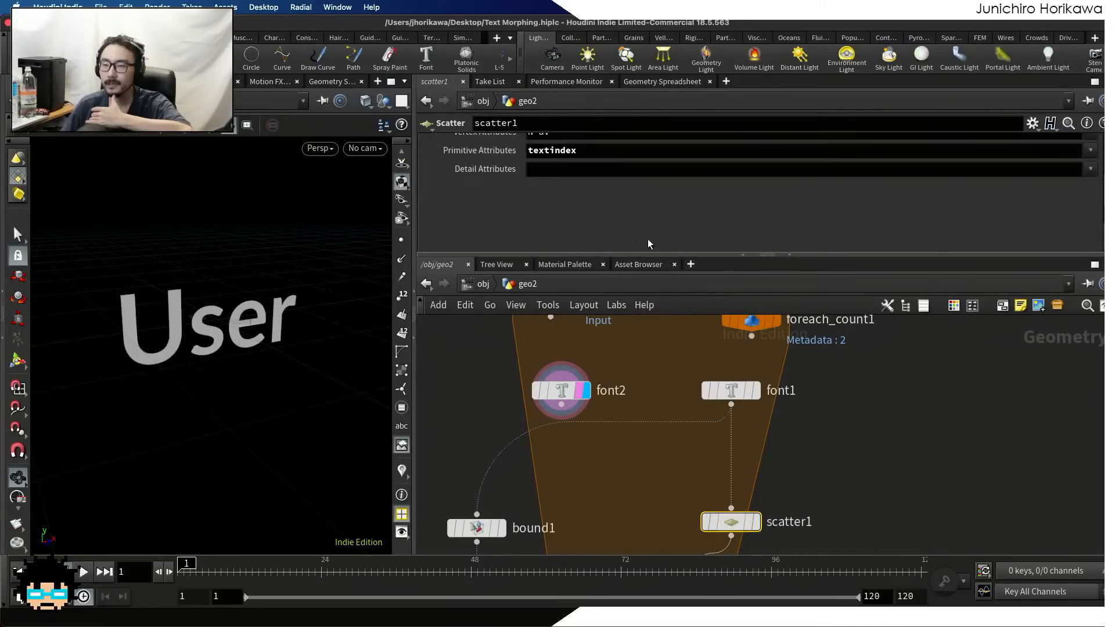
pyautogui.moveTo(733, 522)
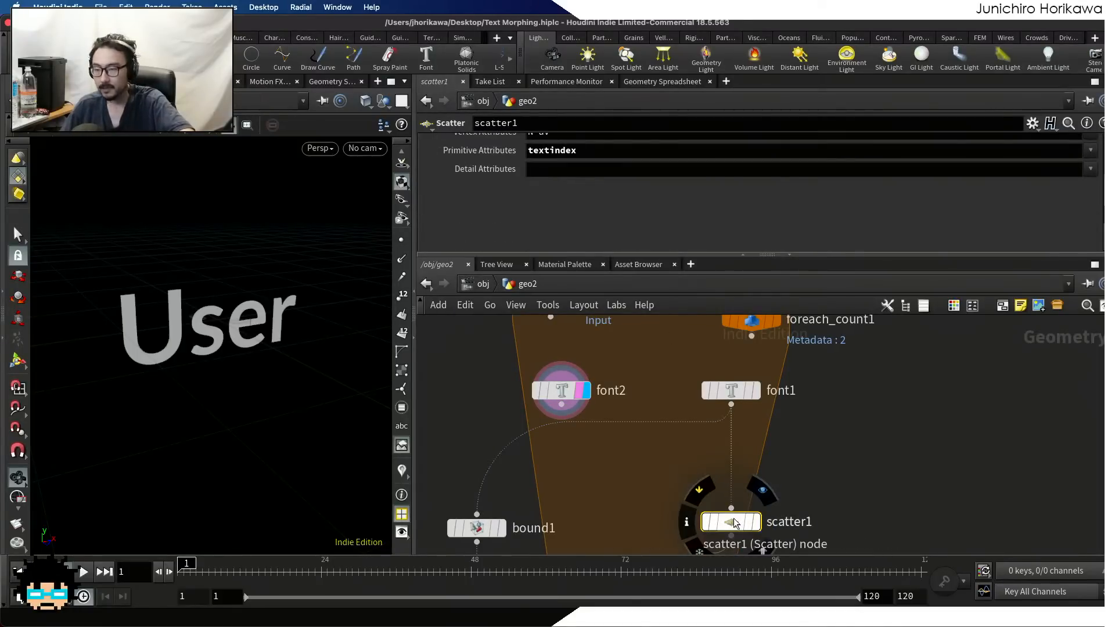
pyautogui.keyDown('alt'); pyautogui.moveTo(733, 522); pyautogui.dragTo(851, 512); pyautogui.keyUp('alt')
pyautogui.moveTo(562, 406); pyautogui.dragTo(604, 522)
pyautogui.click(854, 515)
pyautogui.click(854, 516)
pyautogui.scroll(-3, 692, 451)
pyautogui.moveTo(692, 451); pyautogui.dragTo(722, 390, button='middle')
pyautogui.scroll(1, 722, 389)
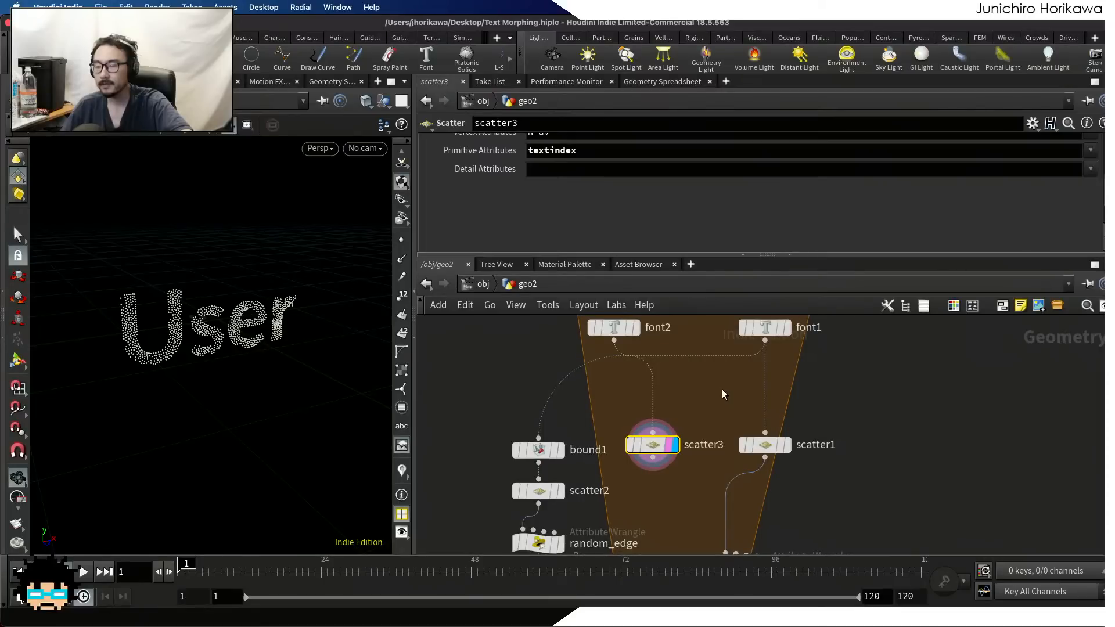
pyautogui.scroll(-5, 722, 389)
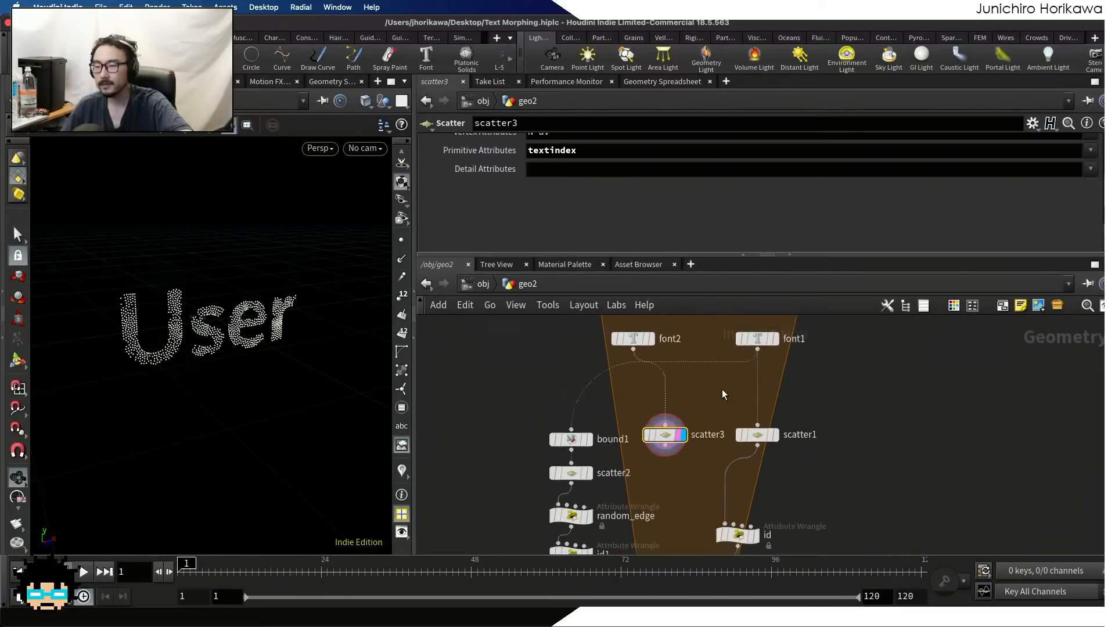
# Shift the chain of bound1, scatter2, random_edge and id1 further away from the scatter3 node
pyautogui.scroll(3, 712, 430)
pyautogui.moveTo(736, 470)
pyautogui.mouseDown()
pyautogui.moveTo(783, 471)
pyautogui.moveTo(752, 471)
pyautogui.mouseUp()
pyautogui.scroll(1, 637, 405)
pyautogui.moveTo(575, 321); pyautogui.dragTo(639, 464)
pyautogui.moveTo(631, 455); pyautogui.dragTo(606, 451)
pyautogui.scroll(1, 606, 450)
pyautogui.scroll(-5, 600, 449)
pyautogui.scroll(3, 627, 475)
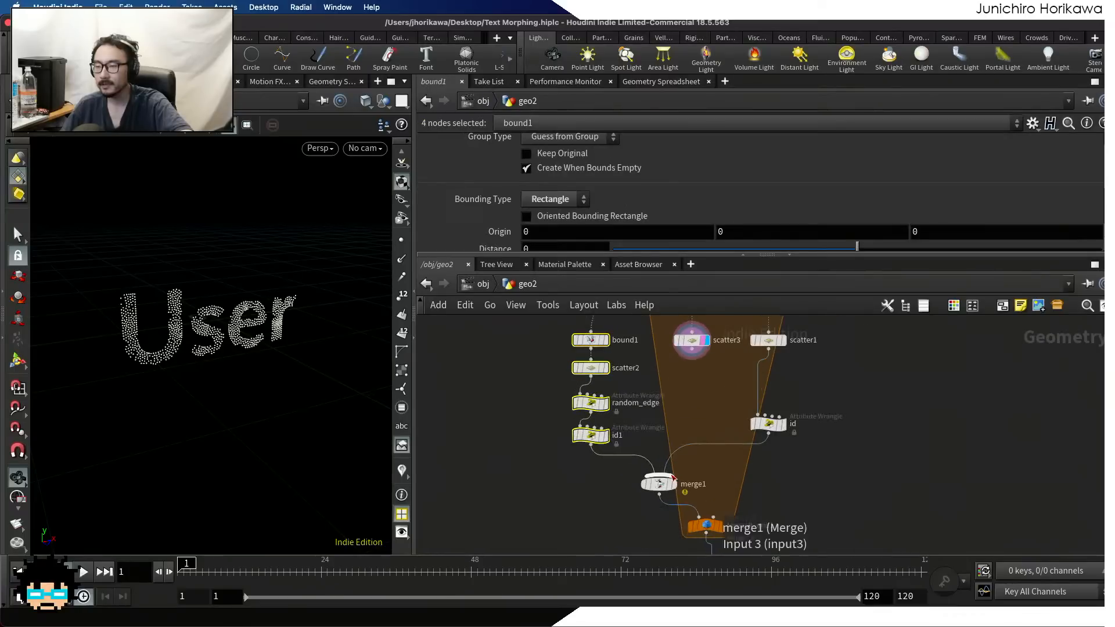
# Move merge1, foreach_end1 and add1 down together to free space below id1 and id
pyautogui.moveTo(728, 513); pyautogui.dragTo(691, 392, button='middle')
pyautogui.scroll(-3, 691, 392)
pyautogui.moveTo(617, 365); pyautogui.dragTo(715, 451)
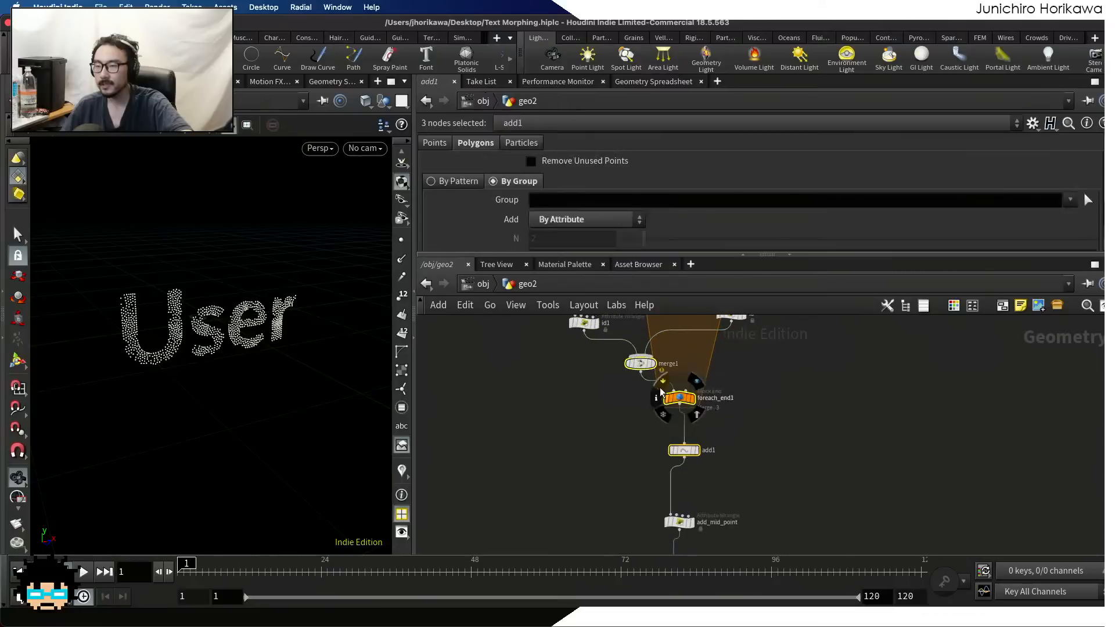
pyautogui.scroll(3, 598, 418)
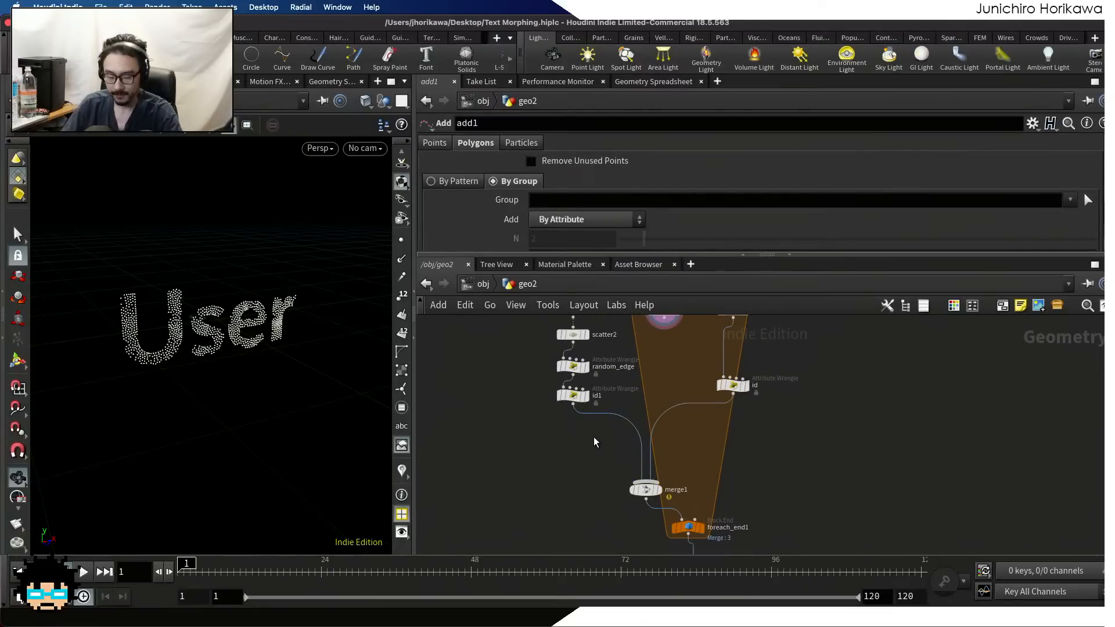
# Add a Point Wrangle node between id1 and merge1
pyautogui.press('p')
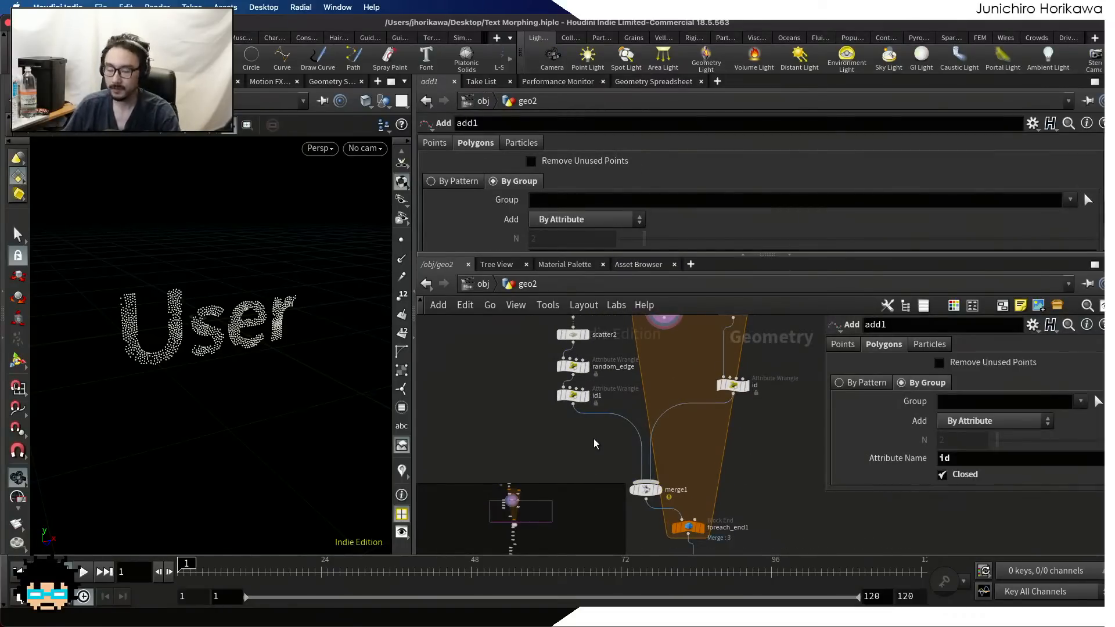
pyautogui.press('p')
pyautogui.press('o')
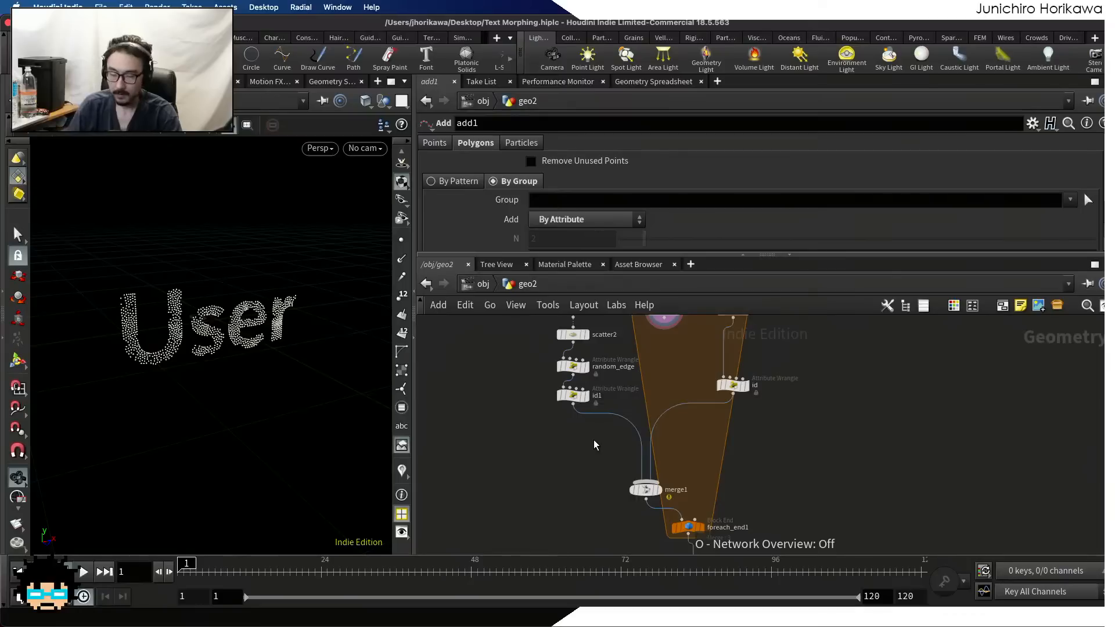
pyautogui.press('Tab')
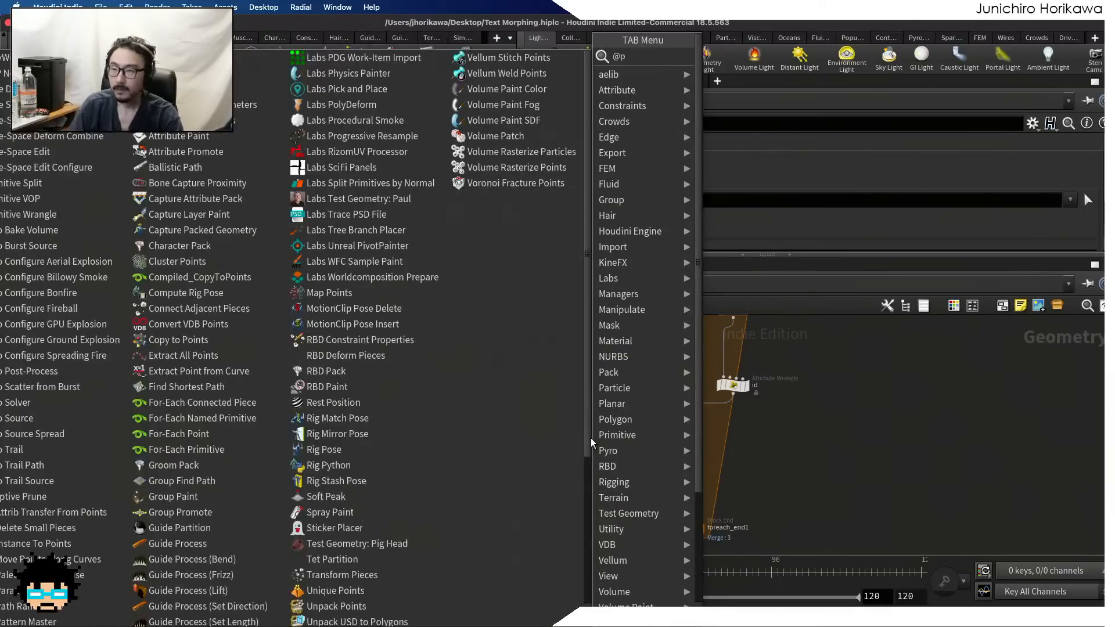
pyautogui.write('point wra')
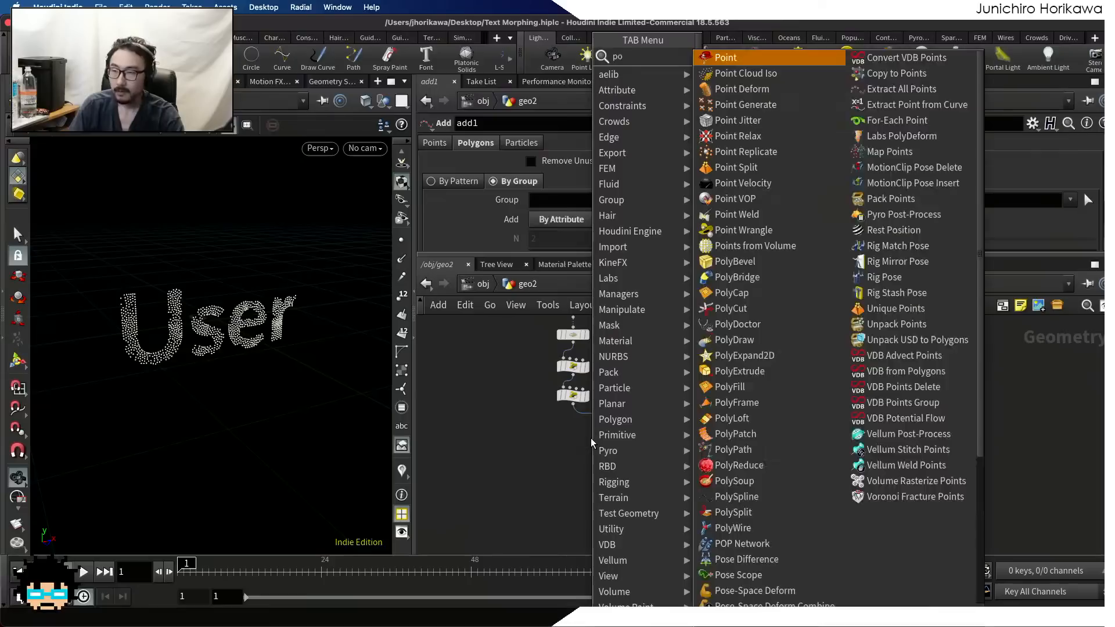
pyautogui.press('Return')
pyautogui.click(590, 443)
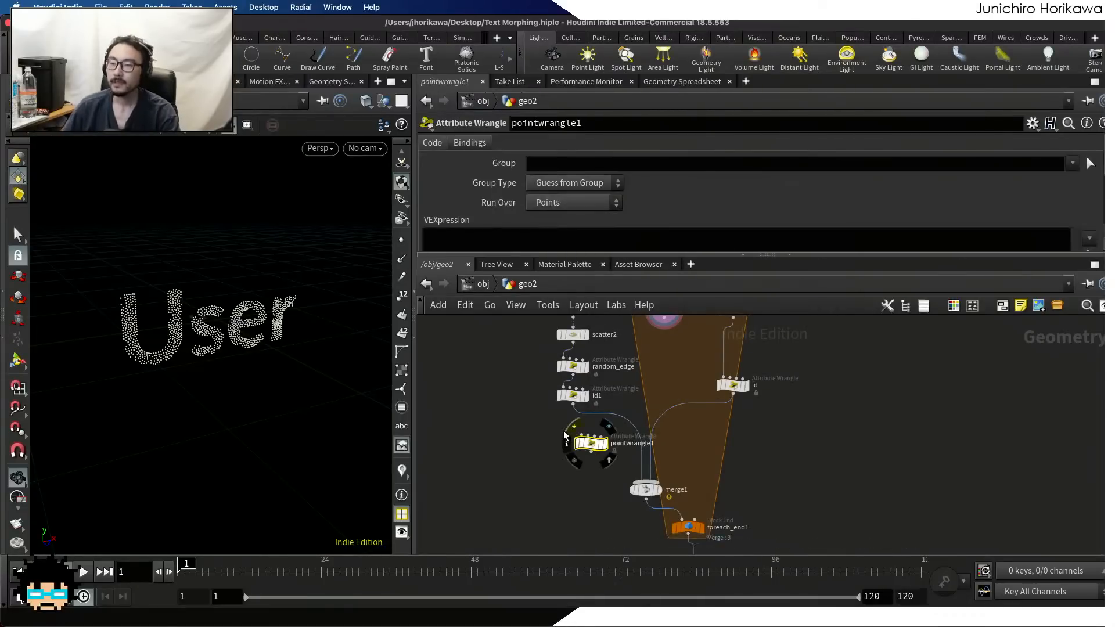
# Connect the output of id1 to the first input of pointwrangle1
pyautogui.scroll(4, 580, 418)
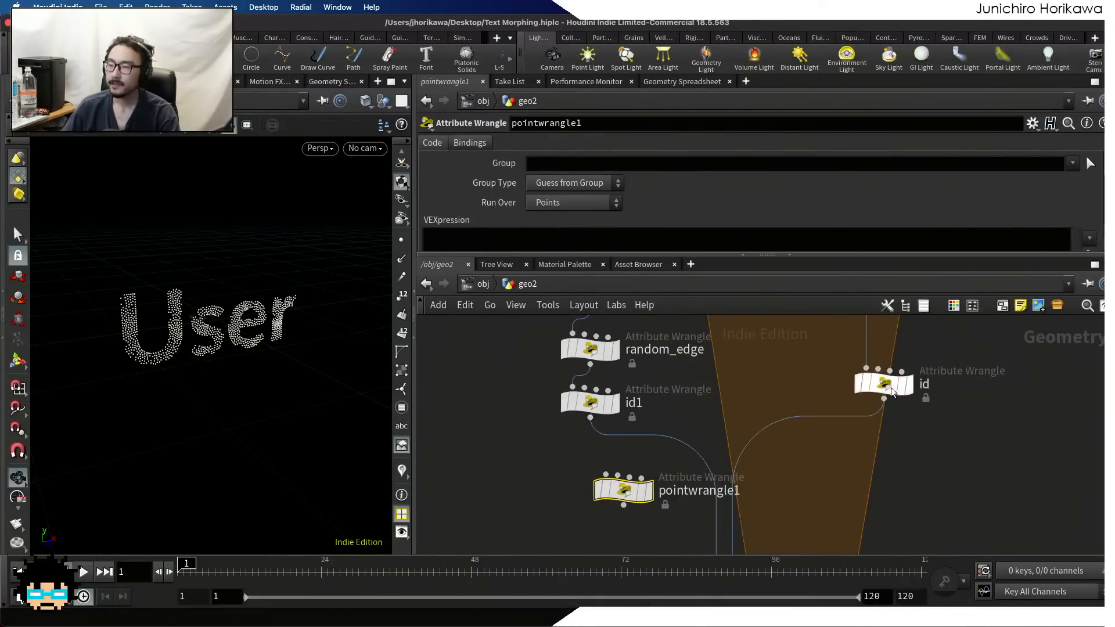
pyautogui.moveTo(589, 417); pyautogui.dragTo(621, 497)
pyautogui.scroll(-3, 703, 475)
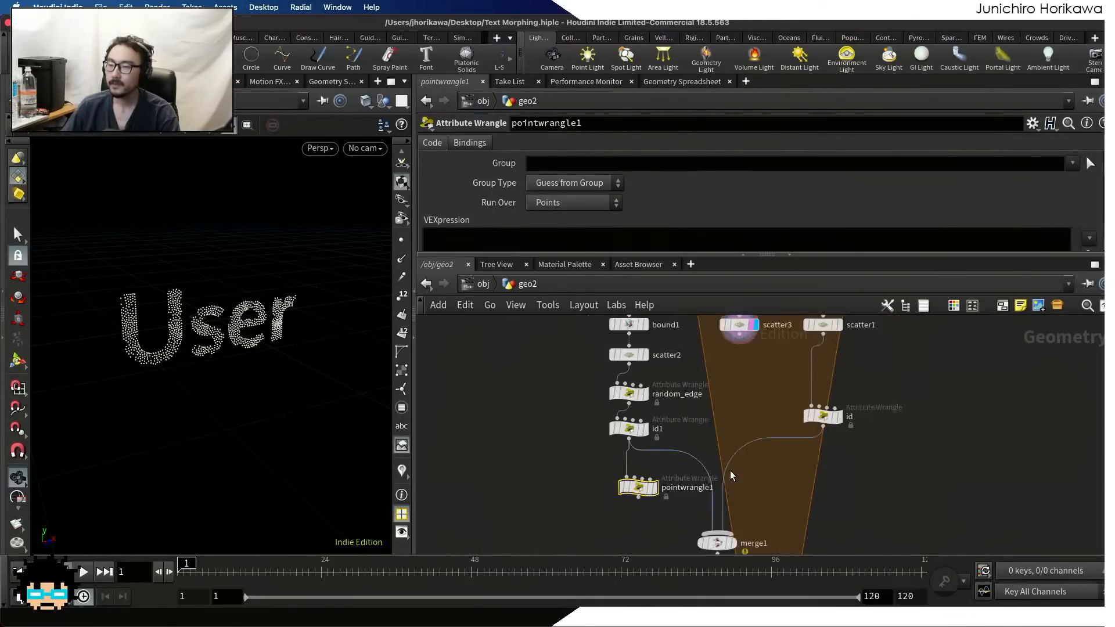
pyautogui.scroll(3, 800, 434)
pyautogui.moveTo(828, 416); pyautogui.dragTo(821, 415)
pyautogui.scroll(-4, 821, 416)
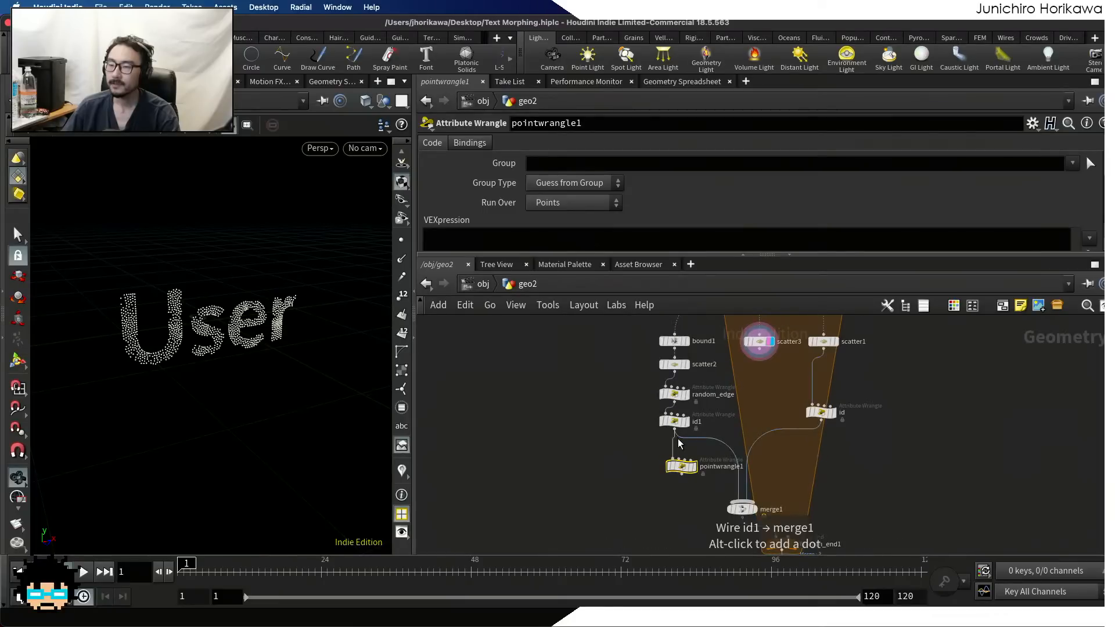
# Display pointwrangle1 and connect the output of id to its second input
pyautogui.moveTo(688, 445); pyautogui.dragTo(646, 354)
pyautogui.scroll(2, 689, 465)
pyautogui.click(697, 468)
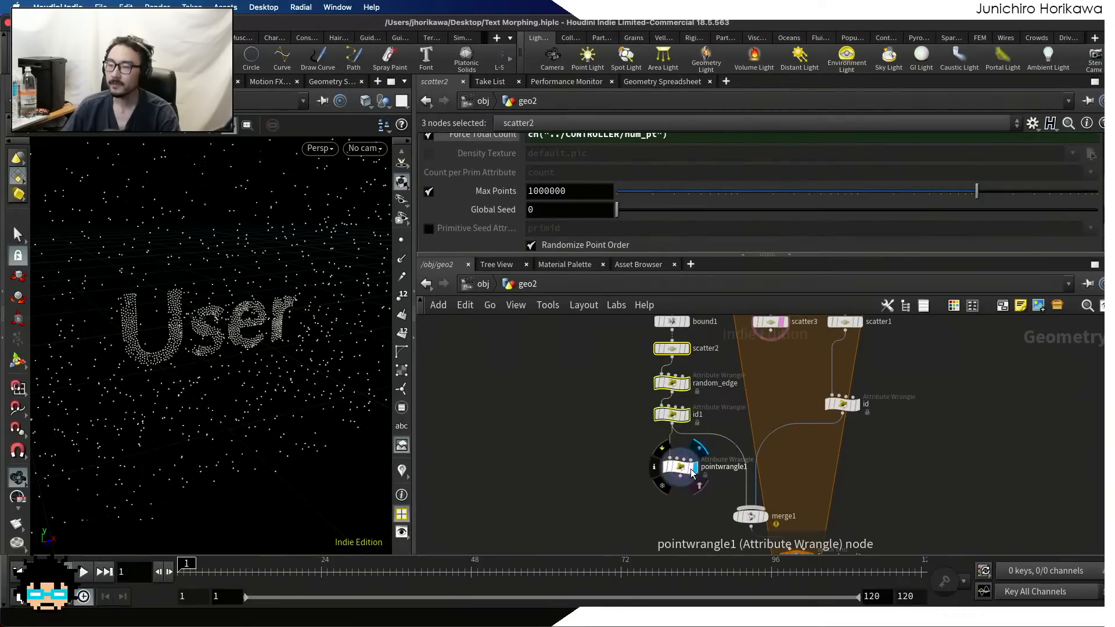
pyautogui.scroll(-1, 720, 463)
pyautogui.scroll(1, 719, 462)
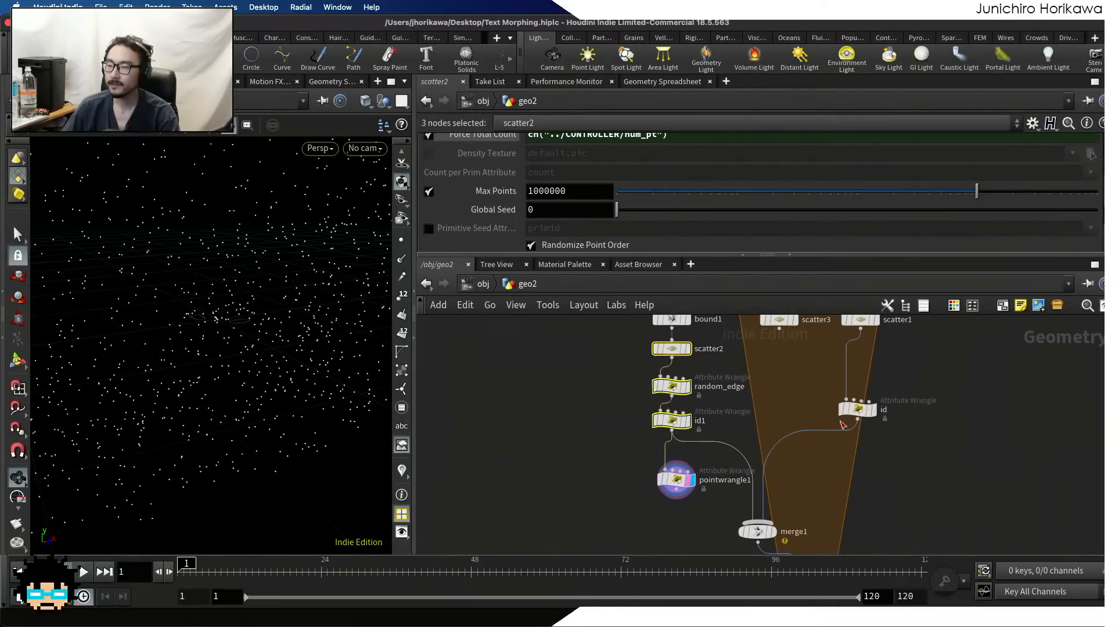
pyautogui.moveTo(856, 420); pyautogui.dragTo(671, 462)
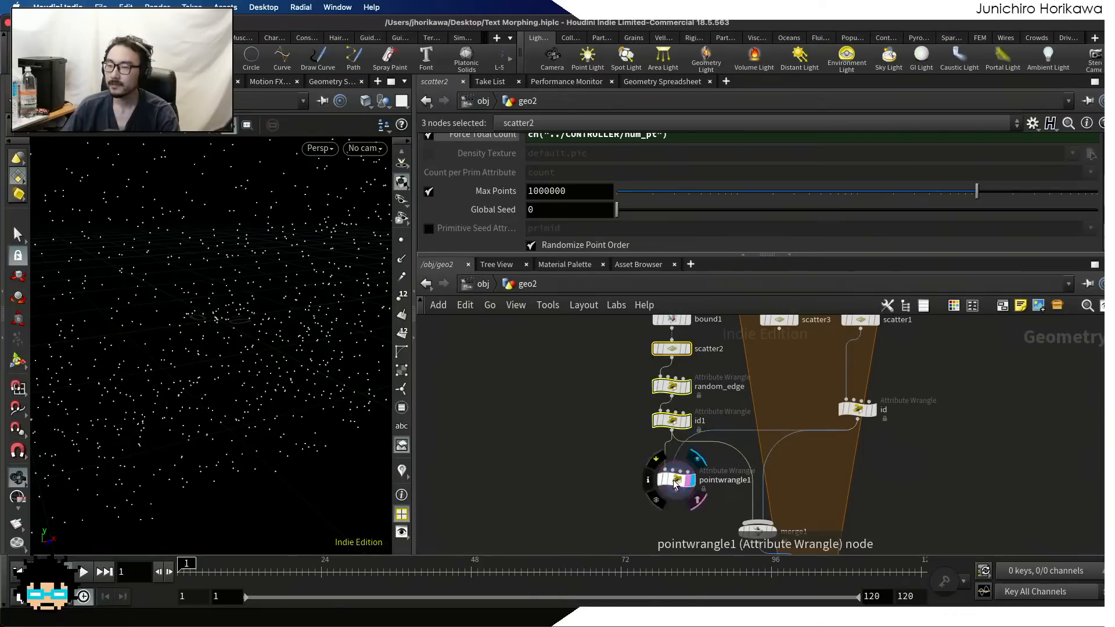
# Start the VEXpression of pointwrangle1 with an integer attribute named nextcid, written as i@nextcid
pyautogui.click(677, 476)
pyautogui.click(605, 241)
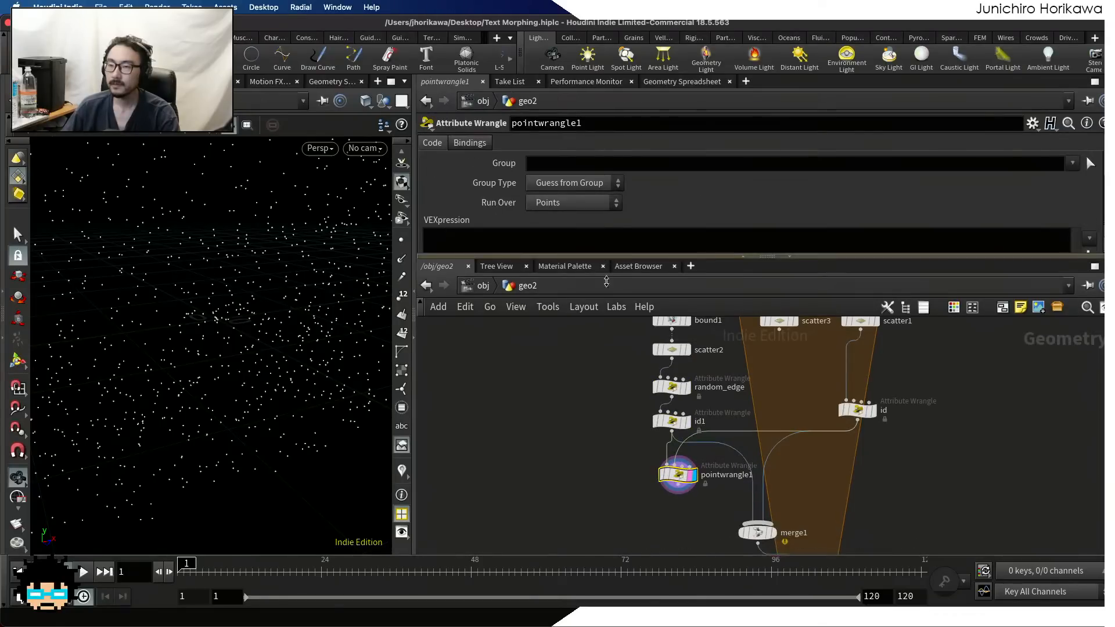
pyautogui.write('i@')
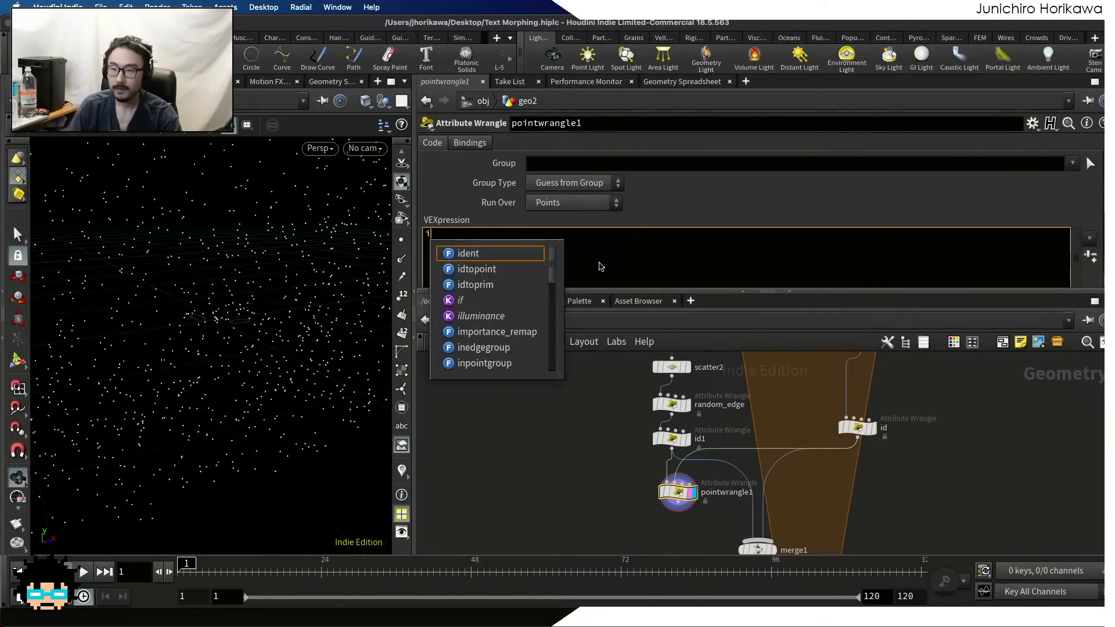
pyautogui.press('Escape')
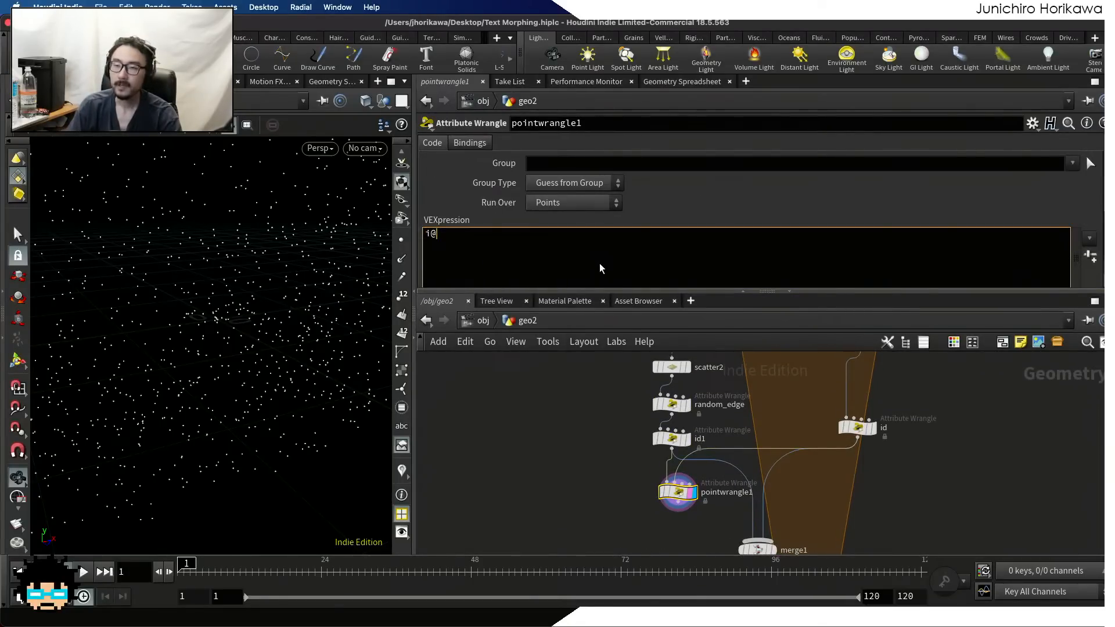
pyautogui.write('next')
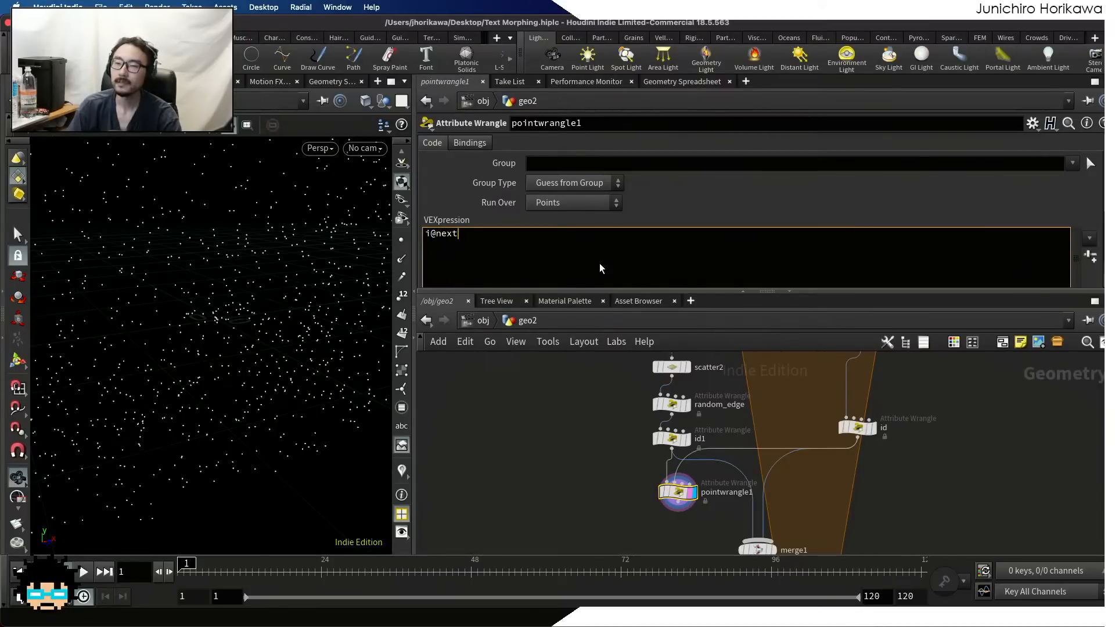
pyautogui.write('textindex')
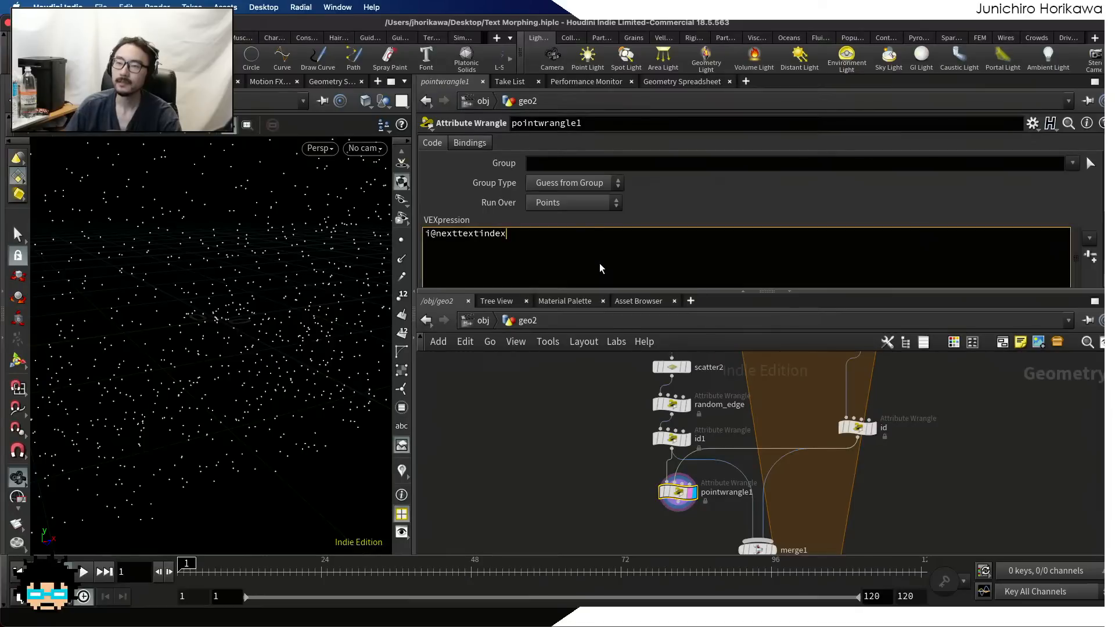
pyautogui.press('BackSpace')
pyautogui.press('BackSpace')
pyautogui.press('BackSpace')
pyautogui.press('BackSpace')
pyautogui.press('BackSpace')
pyautogui.press('BackSpace')
pyautogui.press('BackSpace')
pyautogui.press('BackSpace')
pyautogui.press('BackSpace')
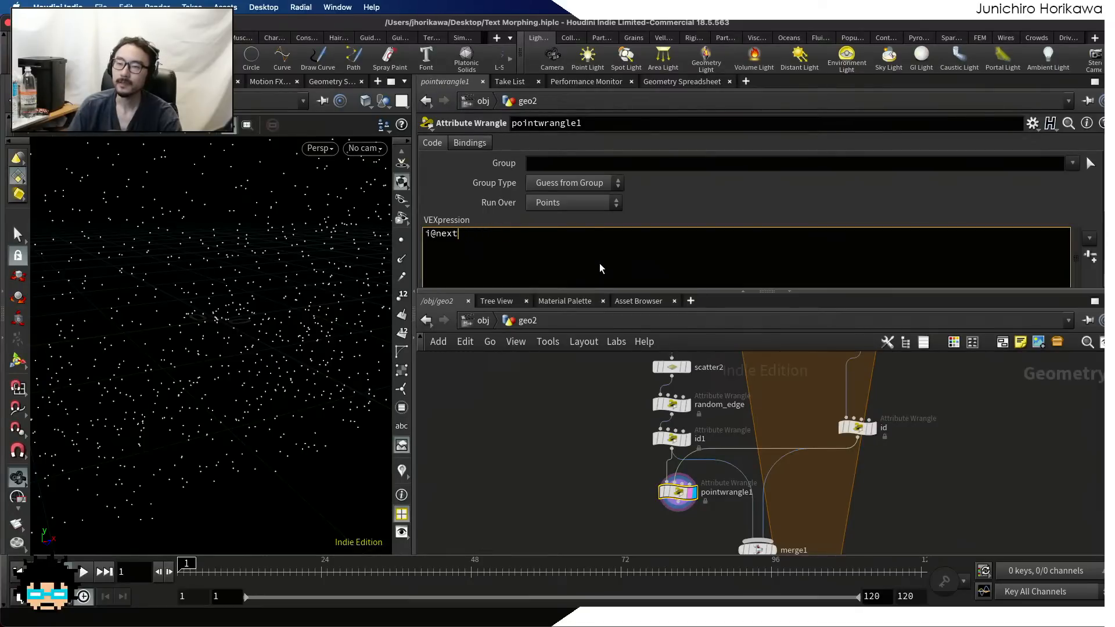
pyautogui.write('in')
pyautogui.press('BackSpace')
pyautogui.press('BackSpace')
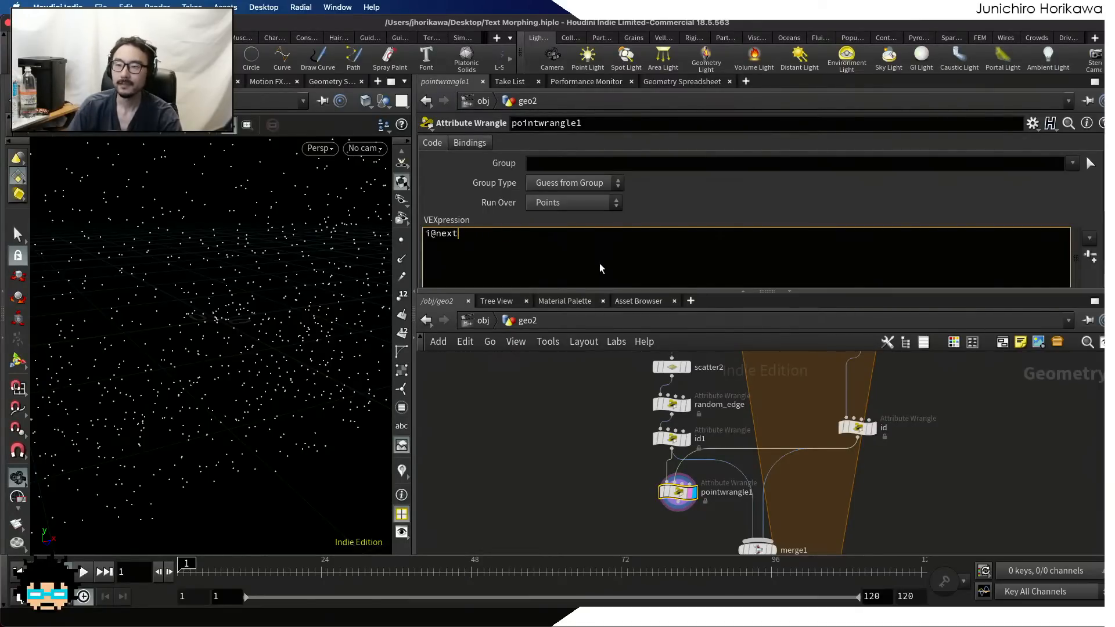
pyautogui.write('c')
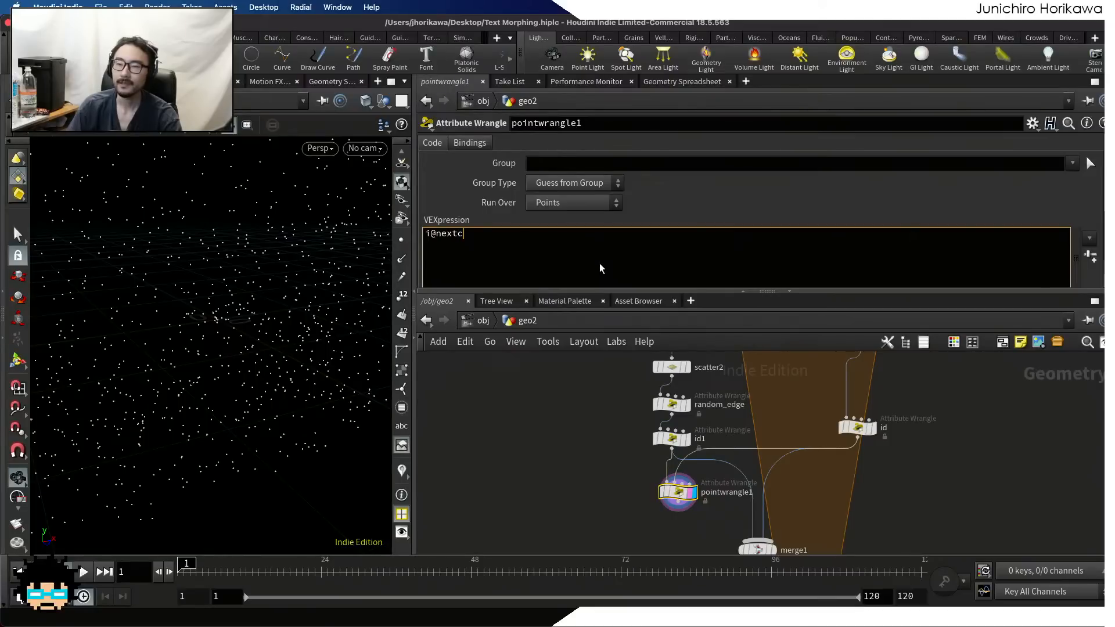
pyautogui.write('id')
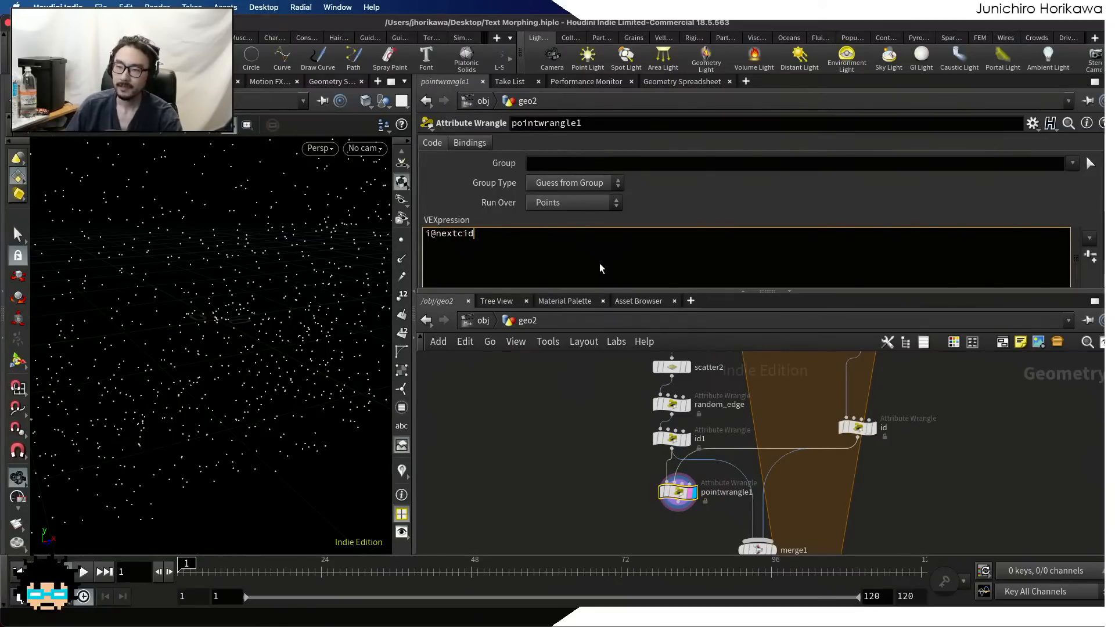
pyautogui.press('Return')
pyautogui.press('BackSpace')
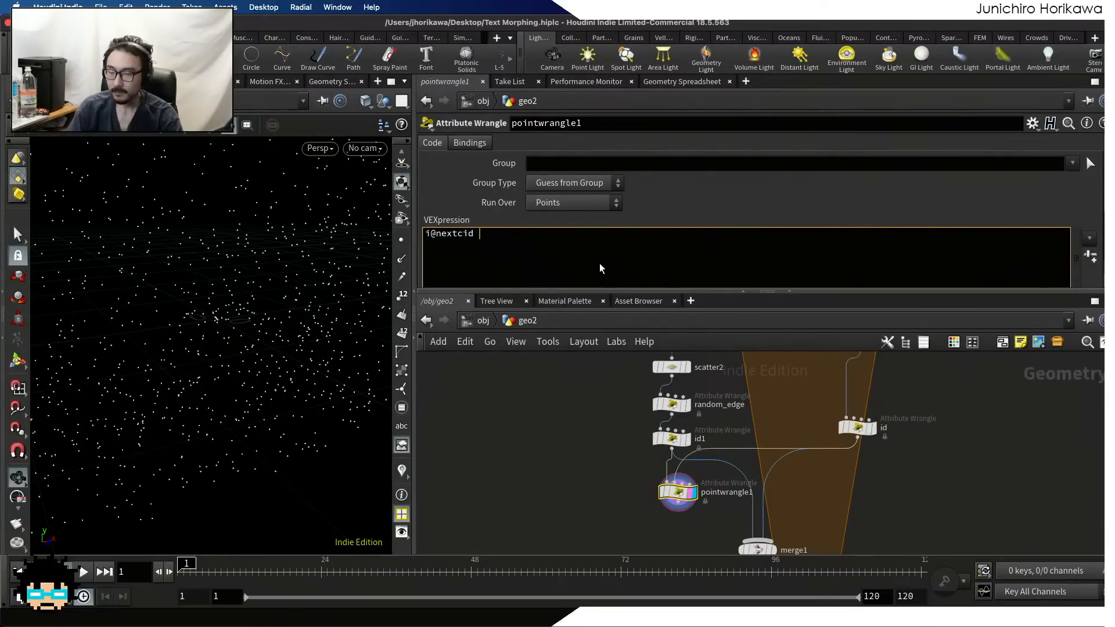
pyautogui.write('= pio')
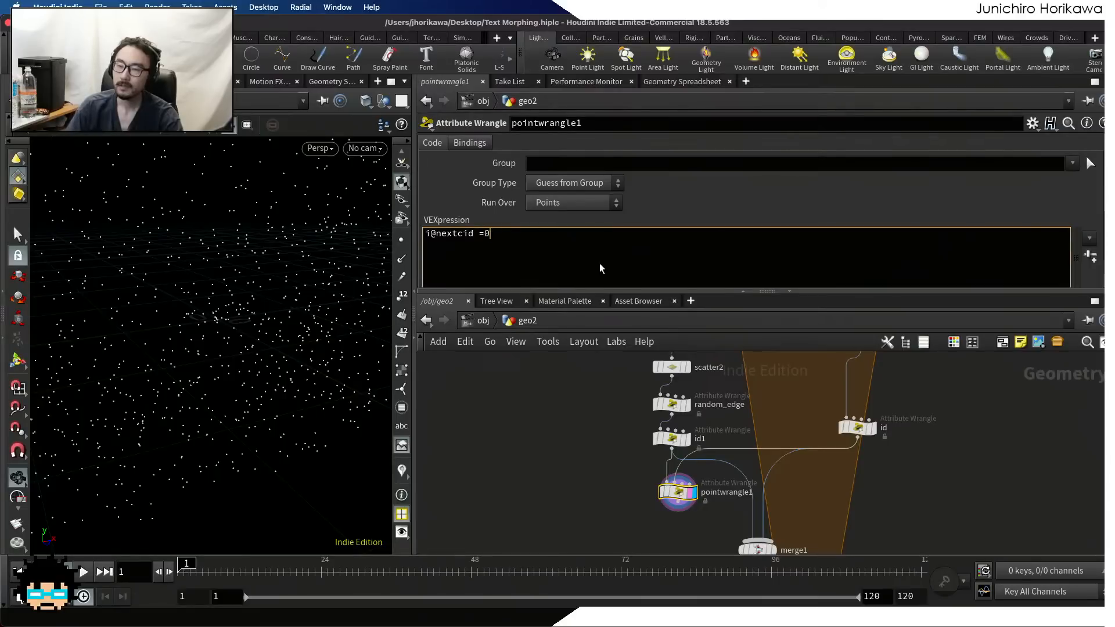
pyautogui.press('BackSpace')
pyautogui.press('BackSpace')
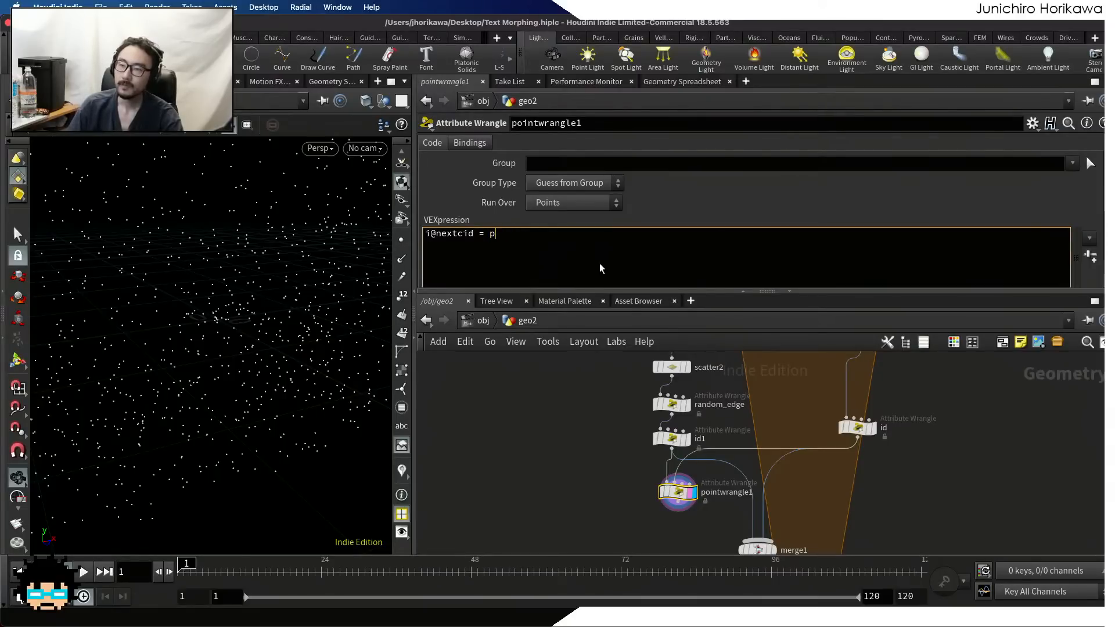
pyautogui.write('oint(1,')
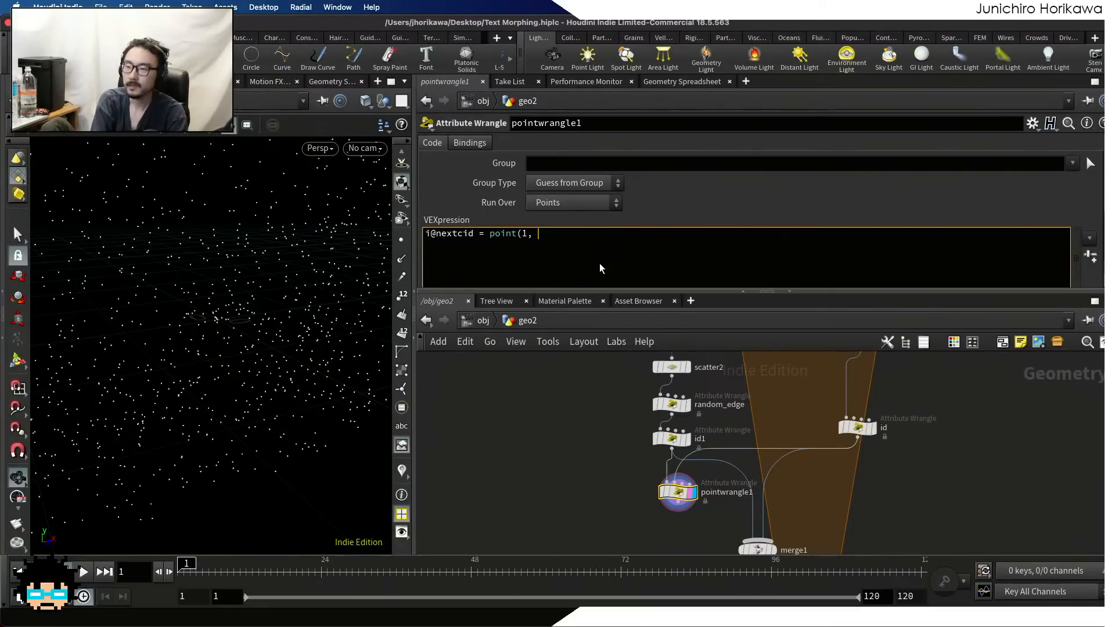
pyautogui.write('"')
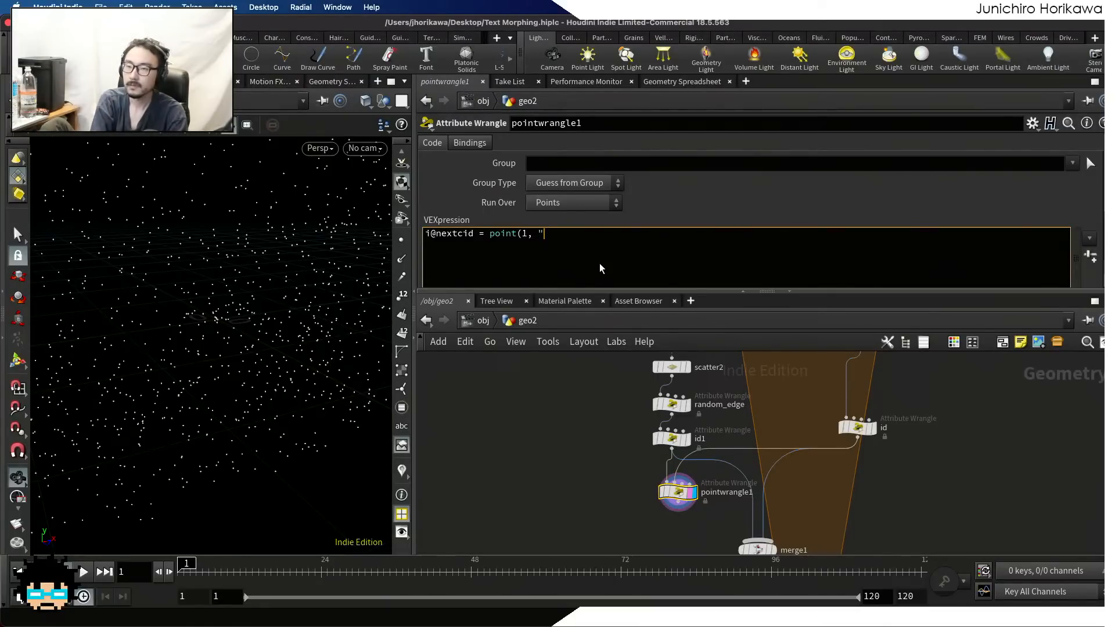
pyautogui.write('textindex", @ptnum);')
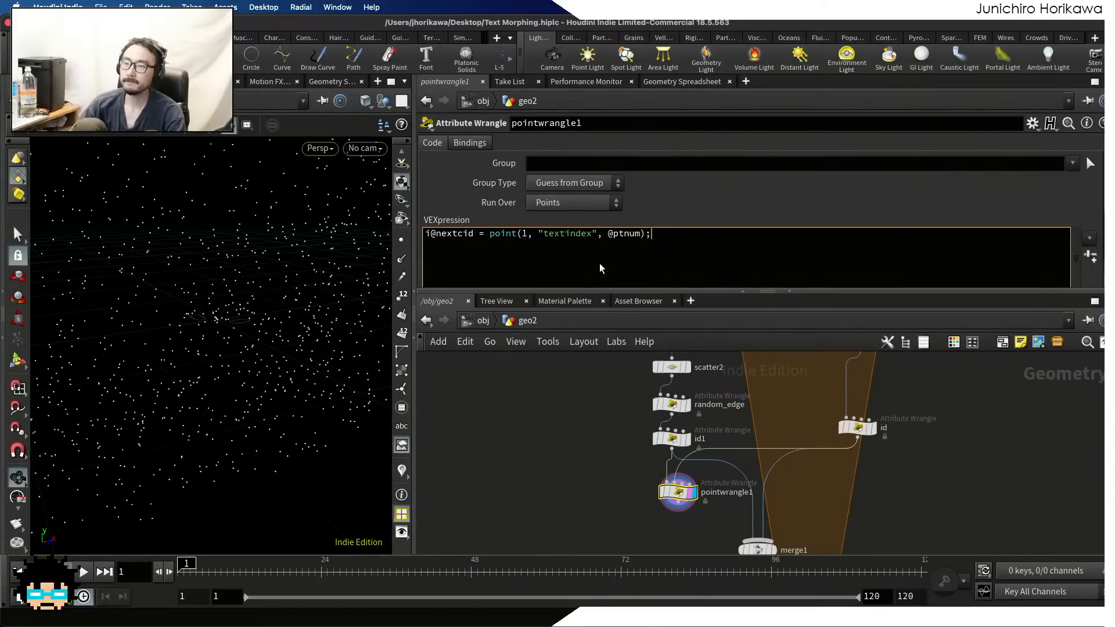
pyautogui.click(684, 253)
# Connect scatter3 to the second input of pointwrangle1 in place of id, and show the attribute settings of scatter3
pyautogui.scroll(-3, 584, 449)
pyautogui.moveTo(584, 449); pyautogui.dragTo(581, 476, button='middle')
pyautogui.scroll(2, 714, 421)
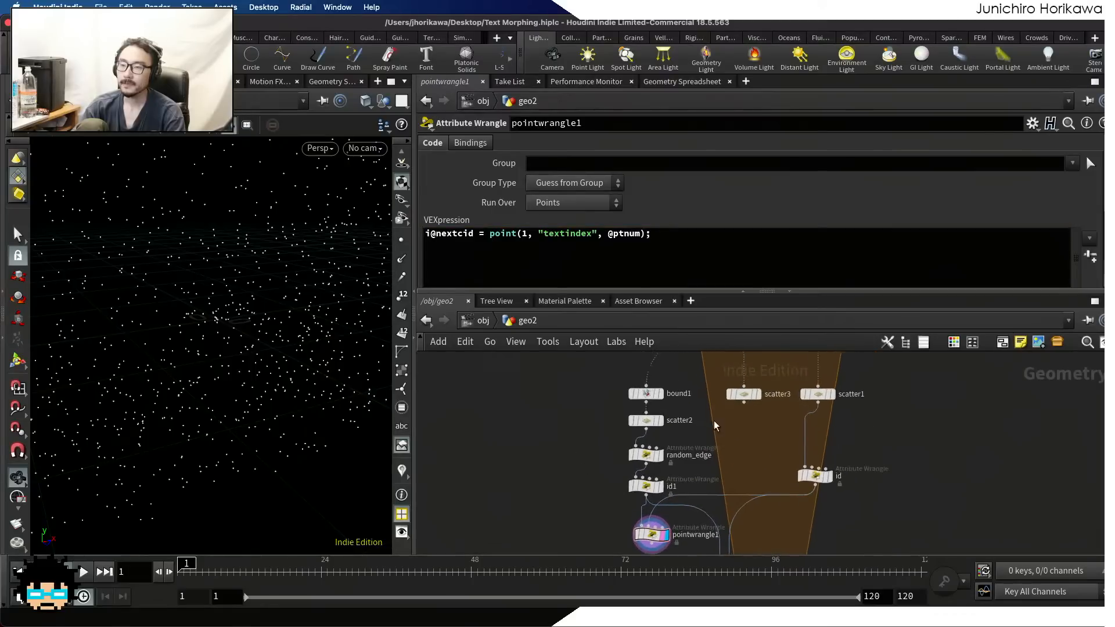
pyautogui.scroll(-1, 709, 438)
pyautogui.moveTo(743, 403); pyautogui.dragTo(659, 513)
pyautogui.scroll(4, 668, 520)
pyautogui.moveTo(797, 382); pyautogui.dragTo(733, 538, button='middle')
pyautogui.click(743, 422)
pyautogui.scroll(1, 760, 453)
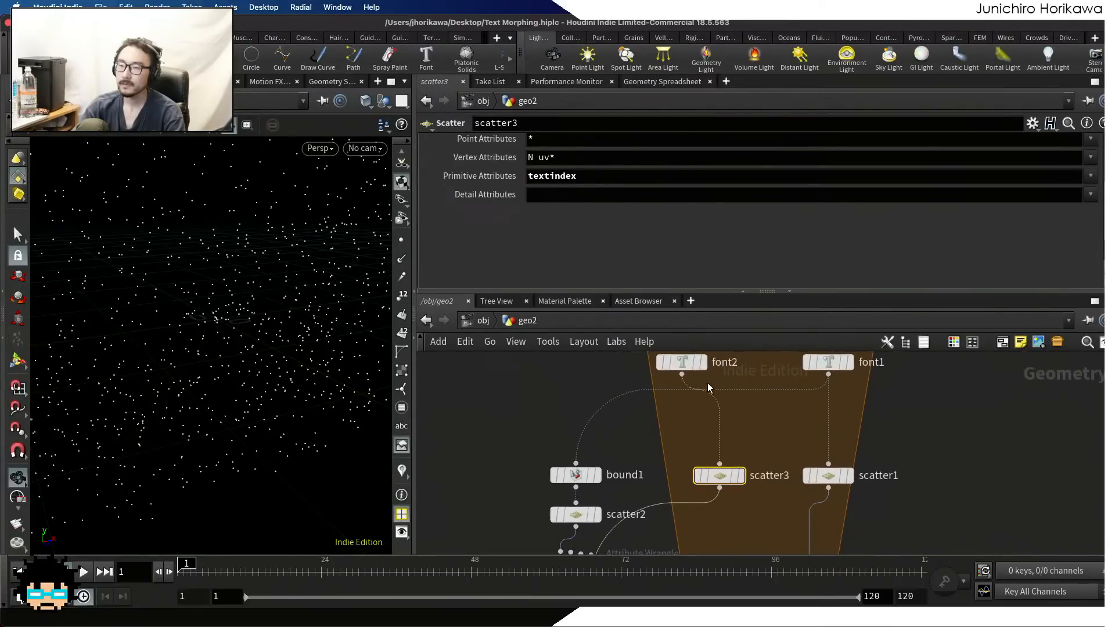
# Examine the settings of font2 and its primitive attributes in the geometry spreadsheet
pyautogui.click(682, 362)
pyautogui.scroll(-5, 775, 239)
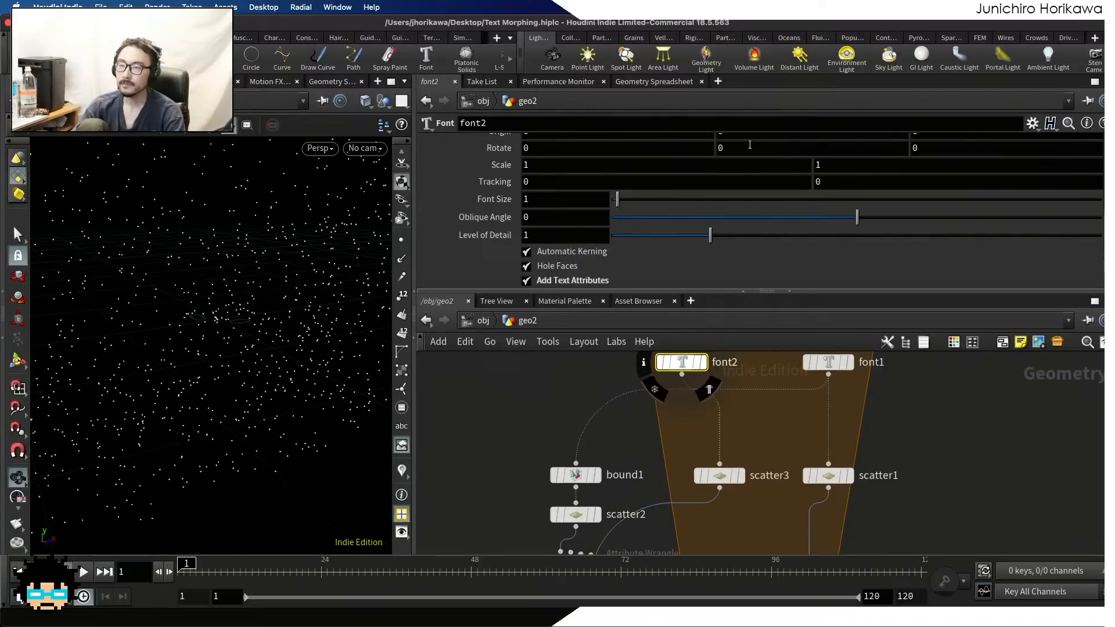
pyautogui.click(674, 82)
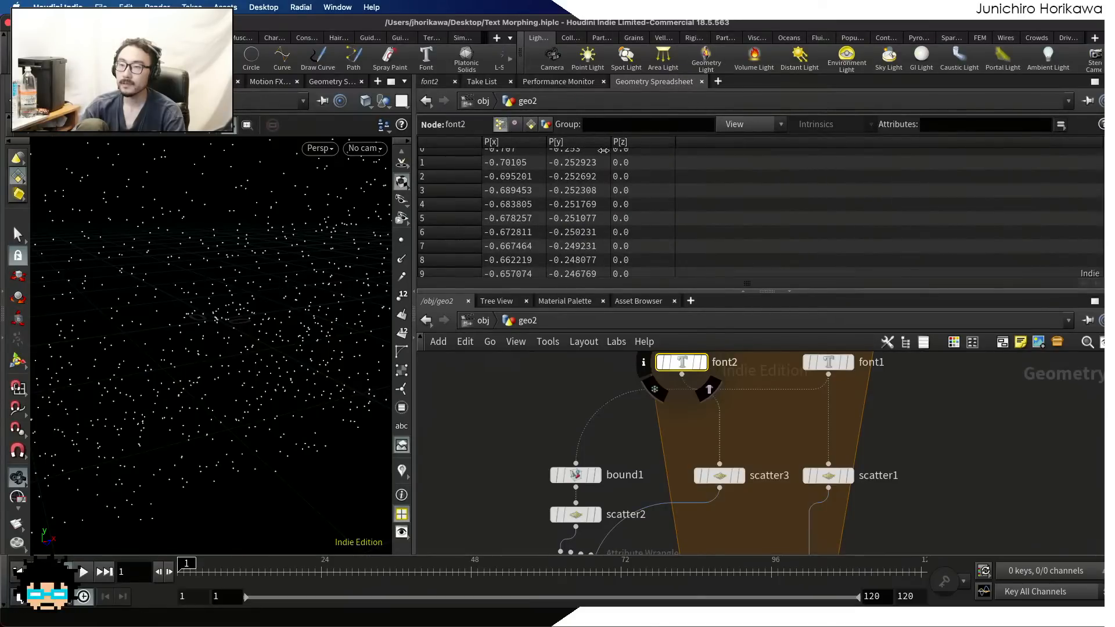
pyautogui.click(530, 125)
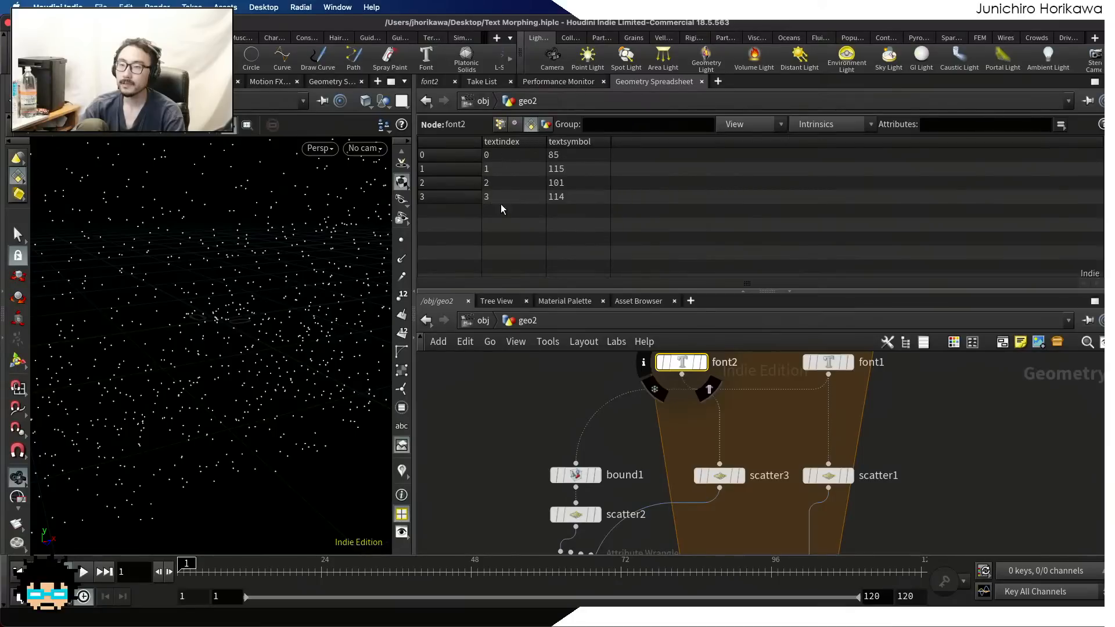
pyautogui.scroll(-6, 513, 360)
pyautogui.scroll(3, 521, 447)
pyautogui.scroll(3, 522, 447)
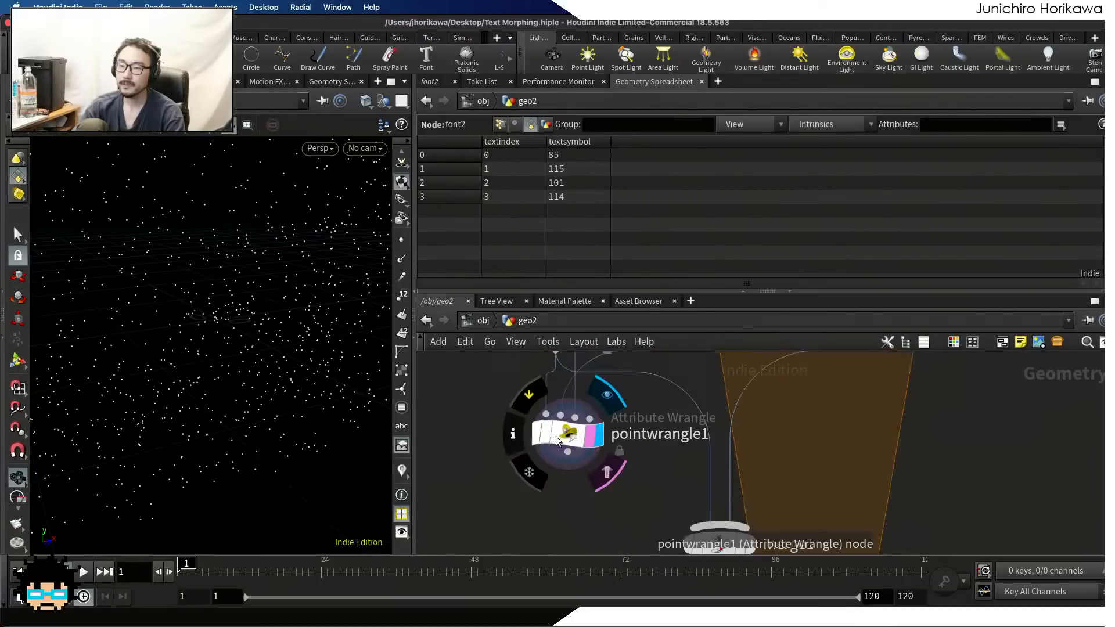
# Review the VEXpression of pointwrangle1, highlighting its point function
pyautogui.click(563, 435)
pyautogui.click(439, 82)
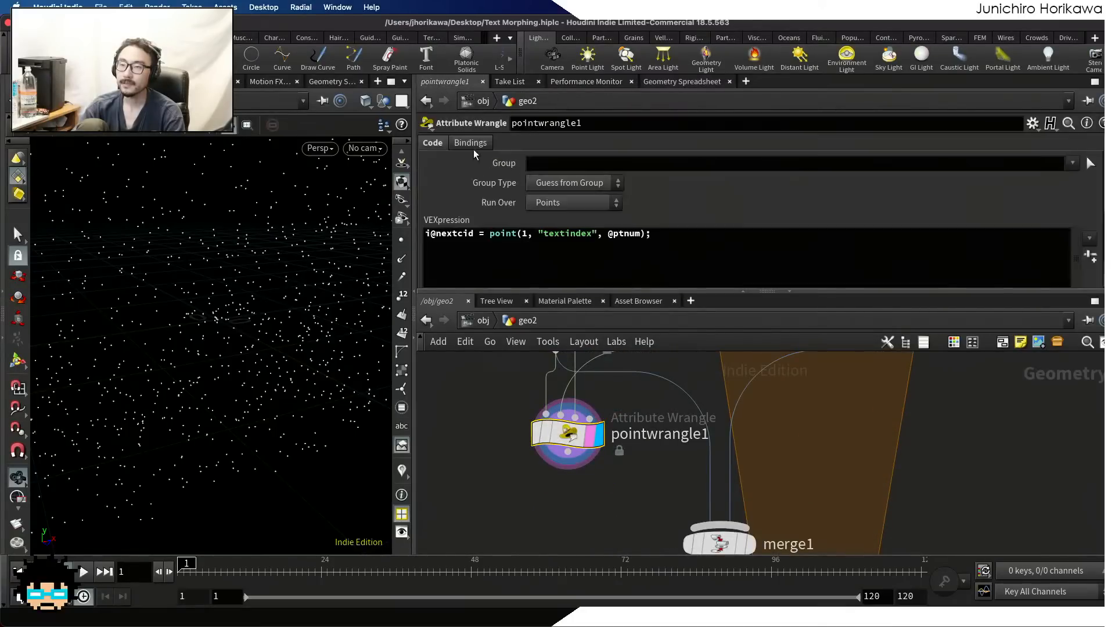
pyautogui.moveTo(517, 234); pyautogui.dragTo(490, 234)
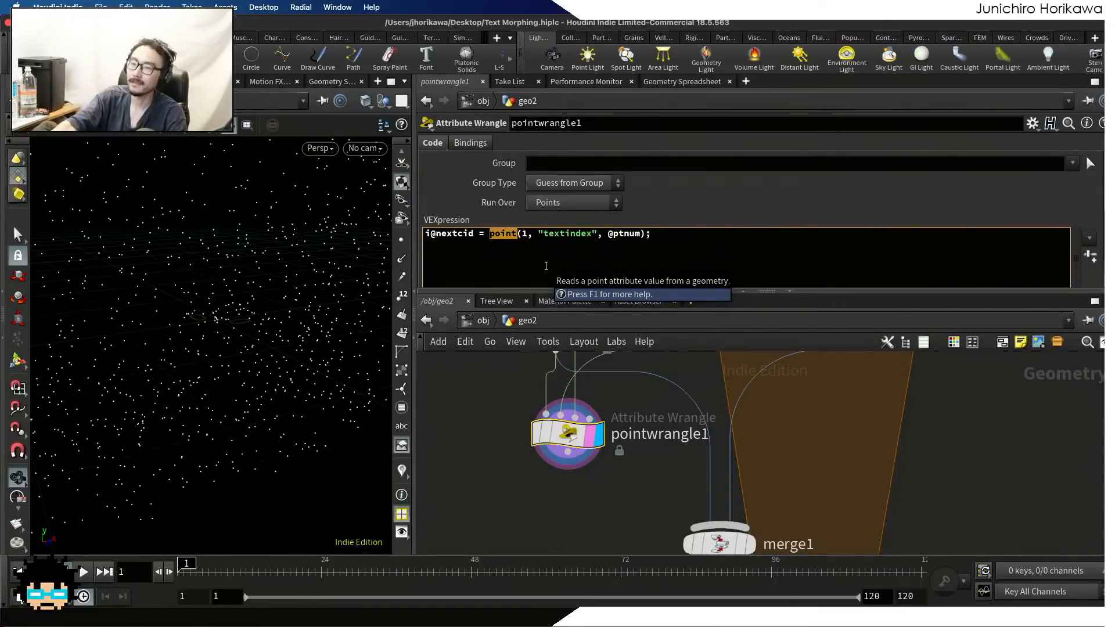
pyautogui.scroll(-5, 634, 516)
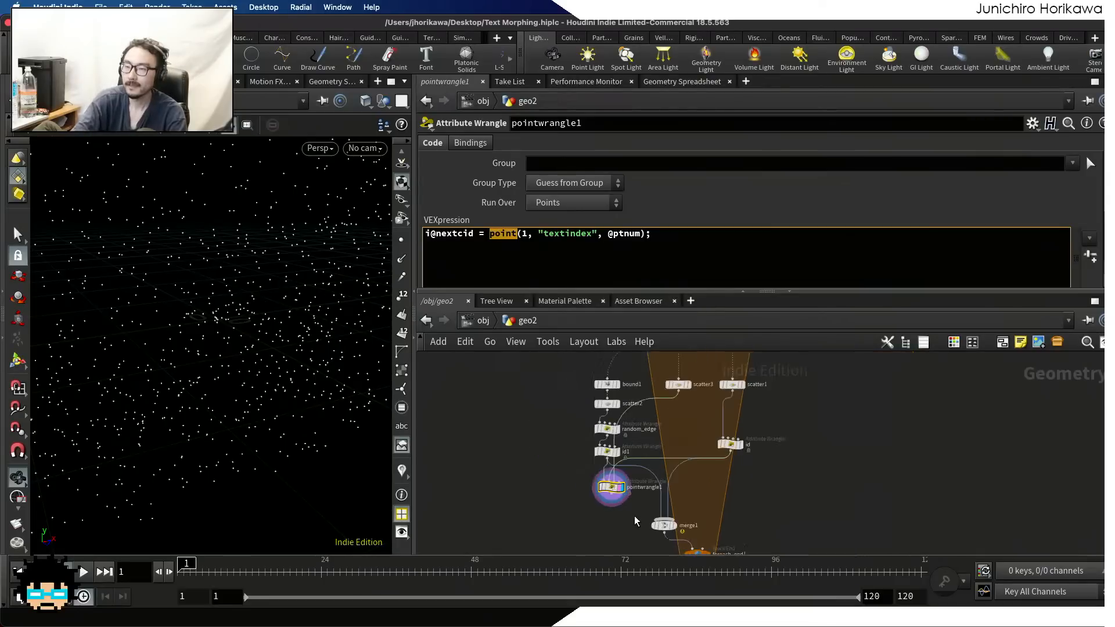
pyautogui.scroll(5, 695, 424)
# Inspect the point attributes of scatter3 in the geometry spreadsheet, including textindex
pyautogui.click(655, 364)
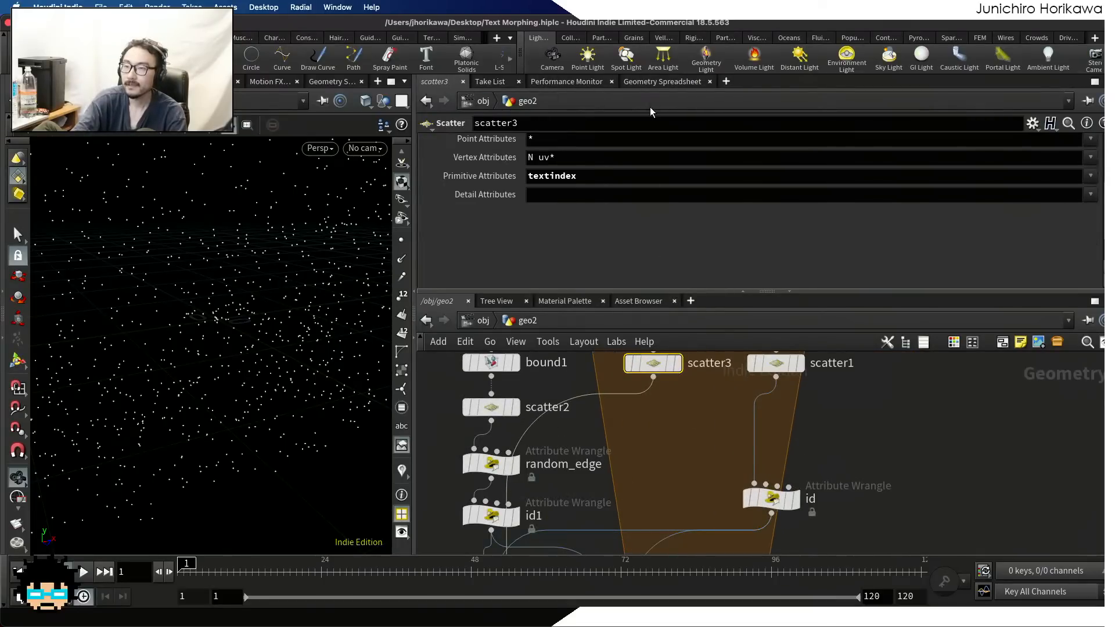
pyautogui.click(653, 82)
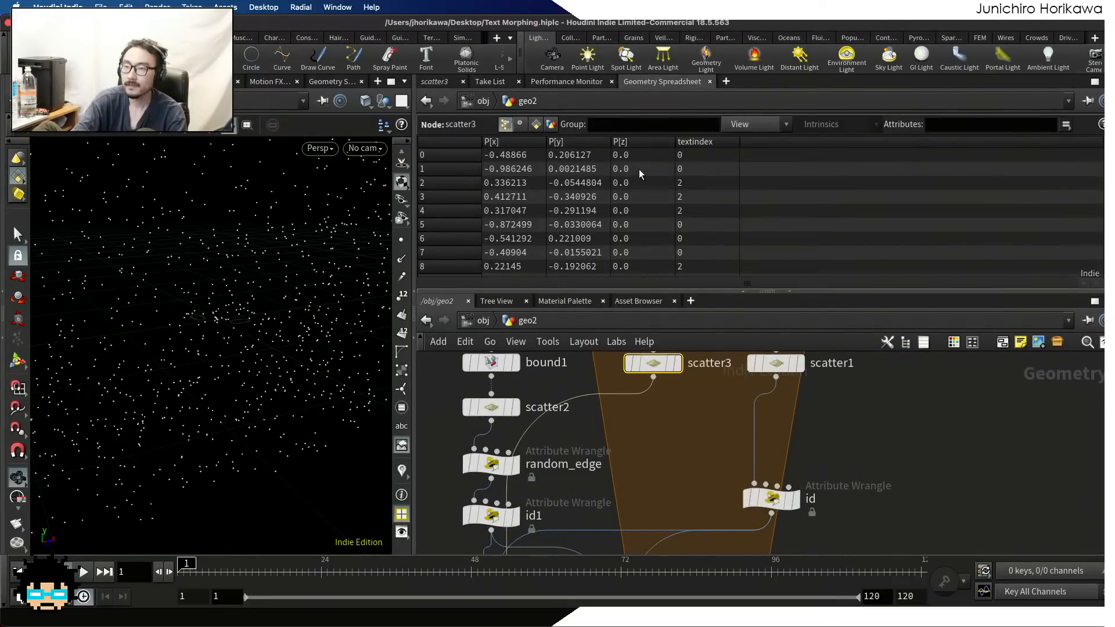
pyautogui.scroll(-4, 639, 452)
pyautogui.scroll(4, 581, 470)
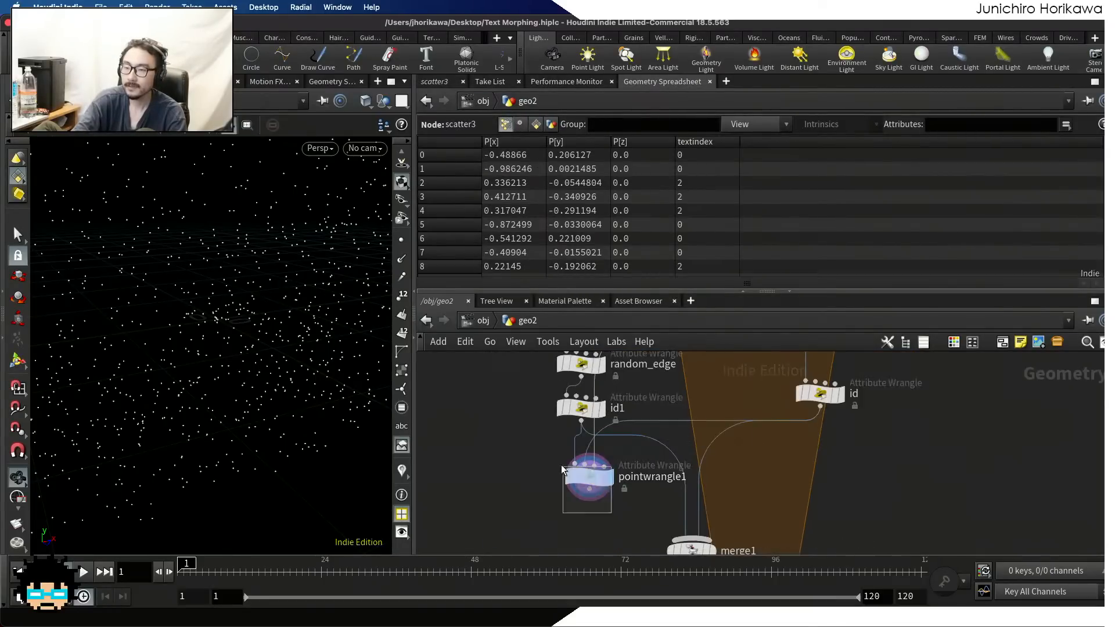
pyautogui.click(588, 476)
pyautogui.click(437, 82)
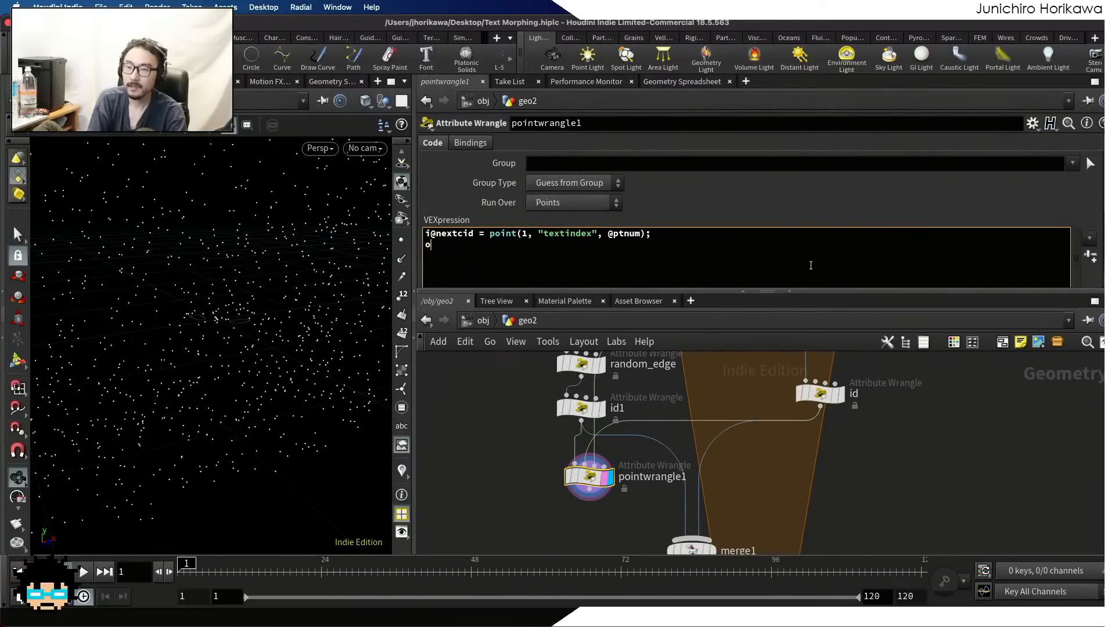
pyautogui.press('BackSpace')
pyautogui.write('i@pre')
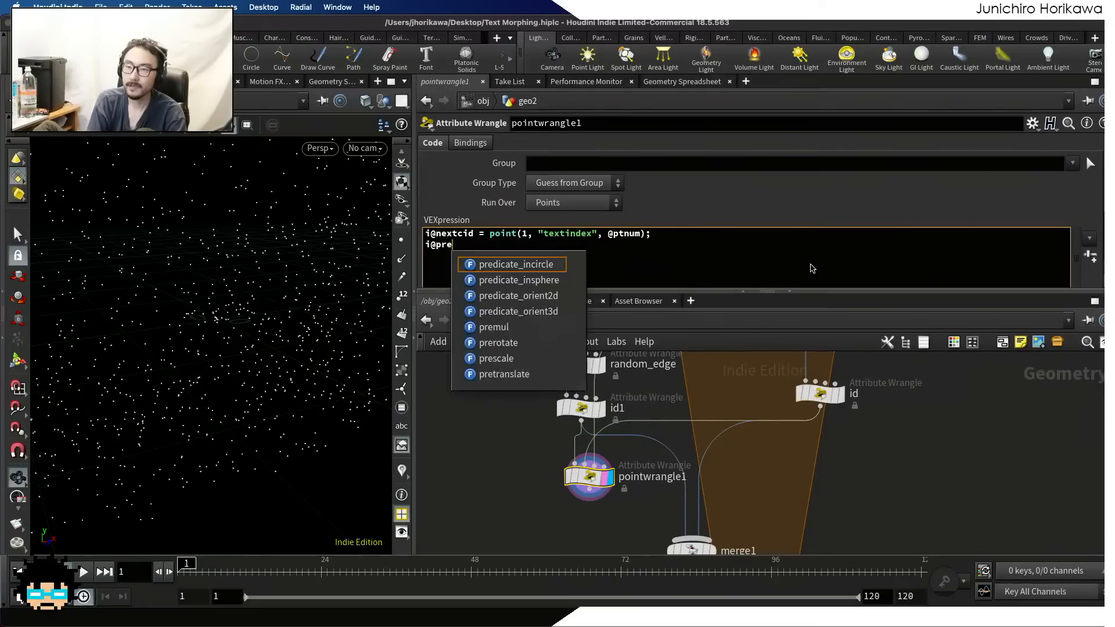
pyautogui.write('vcid = ')
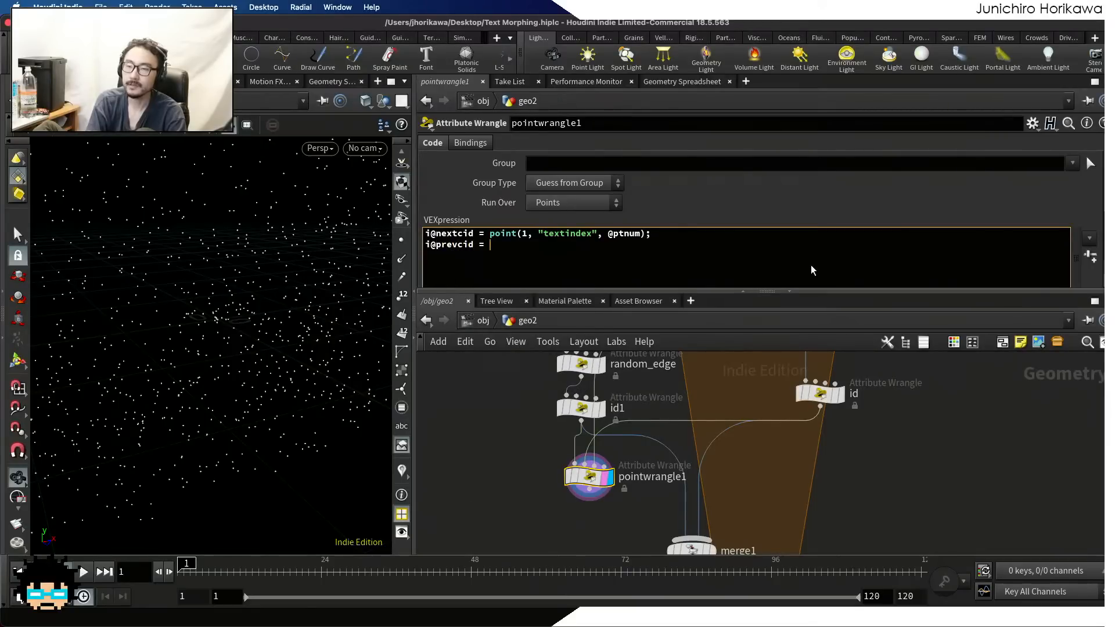
pyautogui.write('point(2, ')
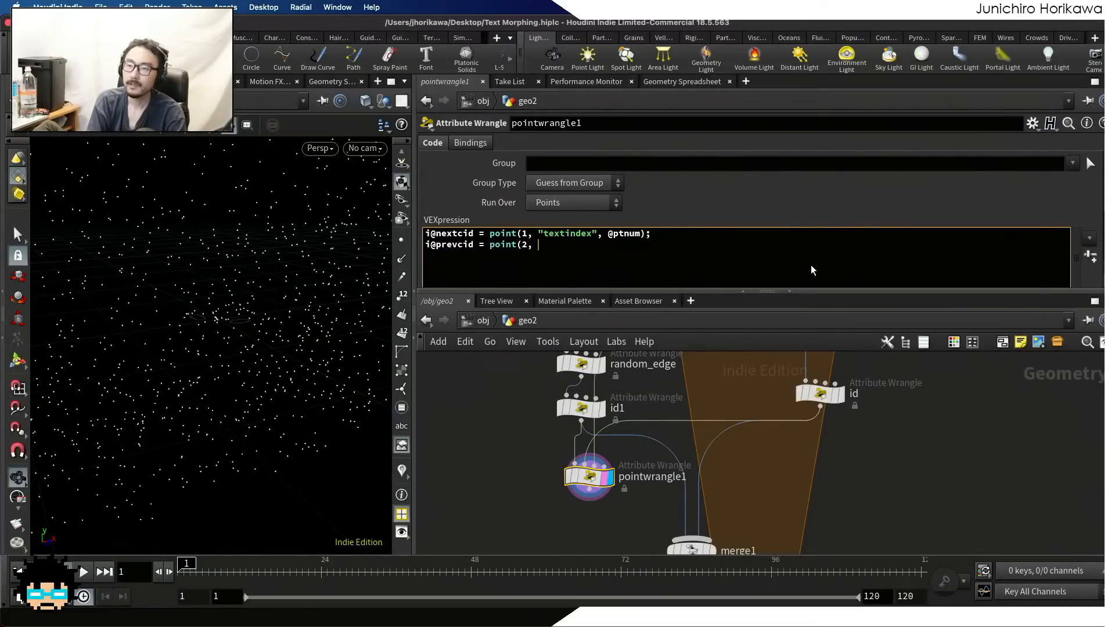
pyautogui.write('"textindex", @ptnum);')
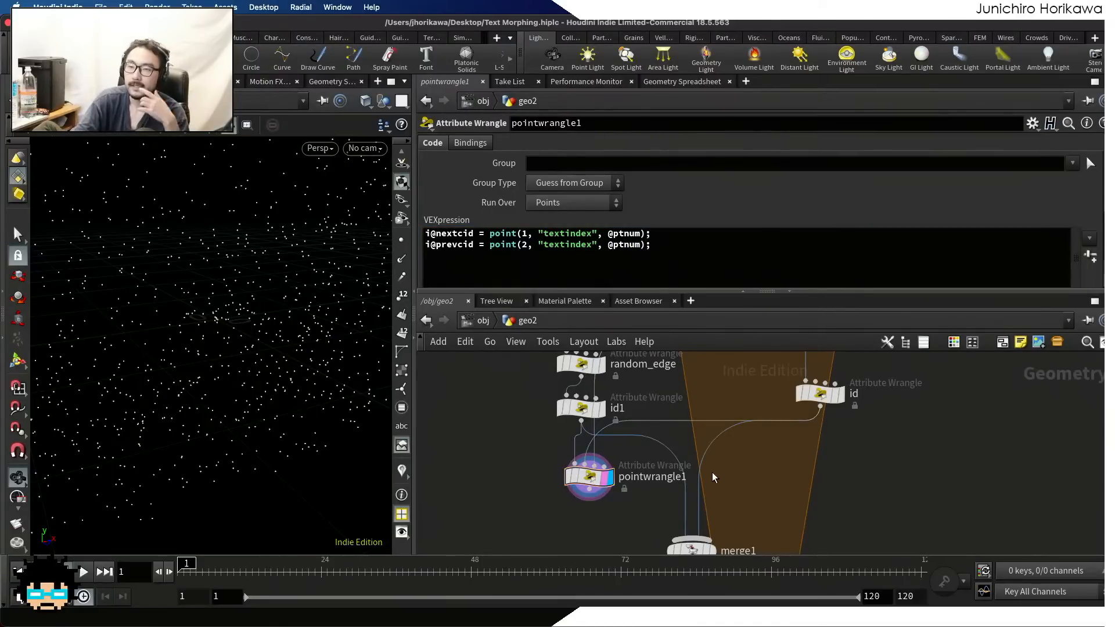
# Connect pointwrangle1 to merge1 in place of id1, shift the wrangle slightly aside and save the scene file
pyautogui.click(598, 488)
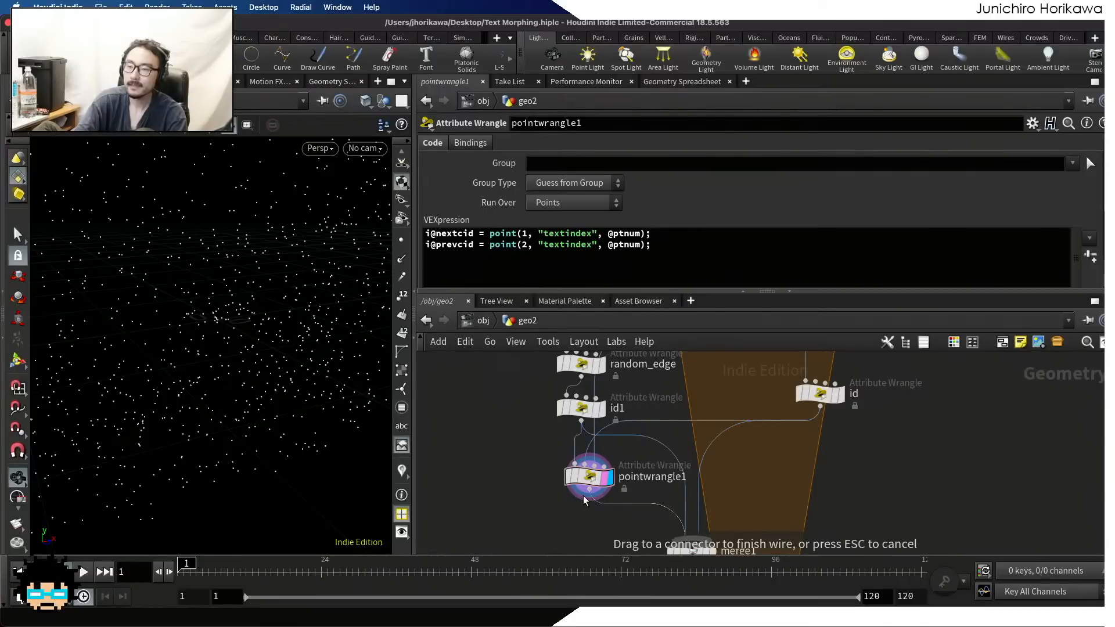
pyautogui.click(691, 537)
pyautogui.moveTo(593, 478); pyautogui.dragTo(604, 479)
pyautogui.hotkey('ctrl', 's')
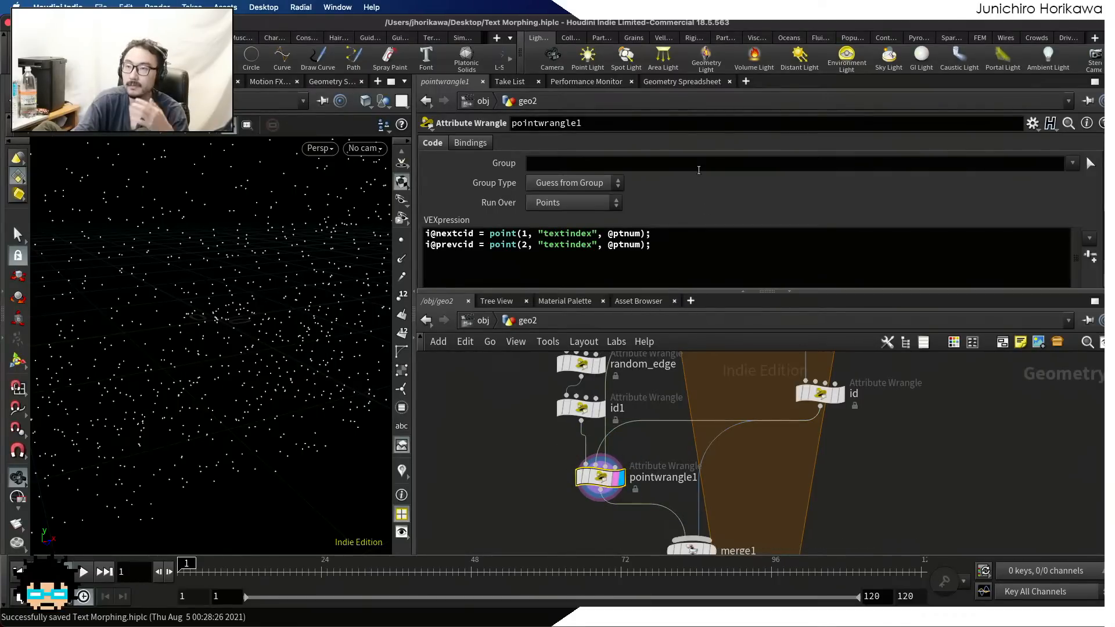
# Compare nextcid and prevcid on the points of pointwrangle1 with textindex on the points of id
pyautogui.click(681, 83)
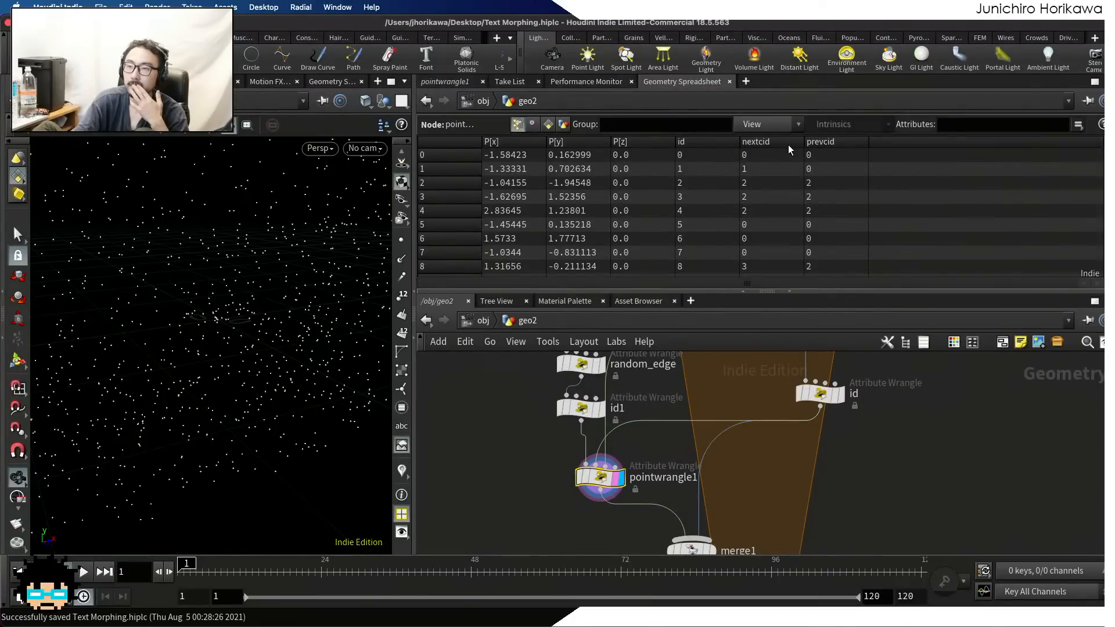
pyautogui.scroll(-4, 796, 200)
pyautogui.scroll(4, 796, 201)
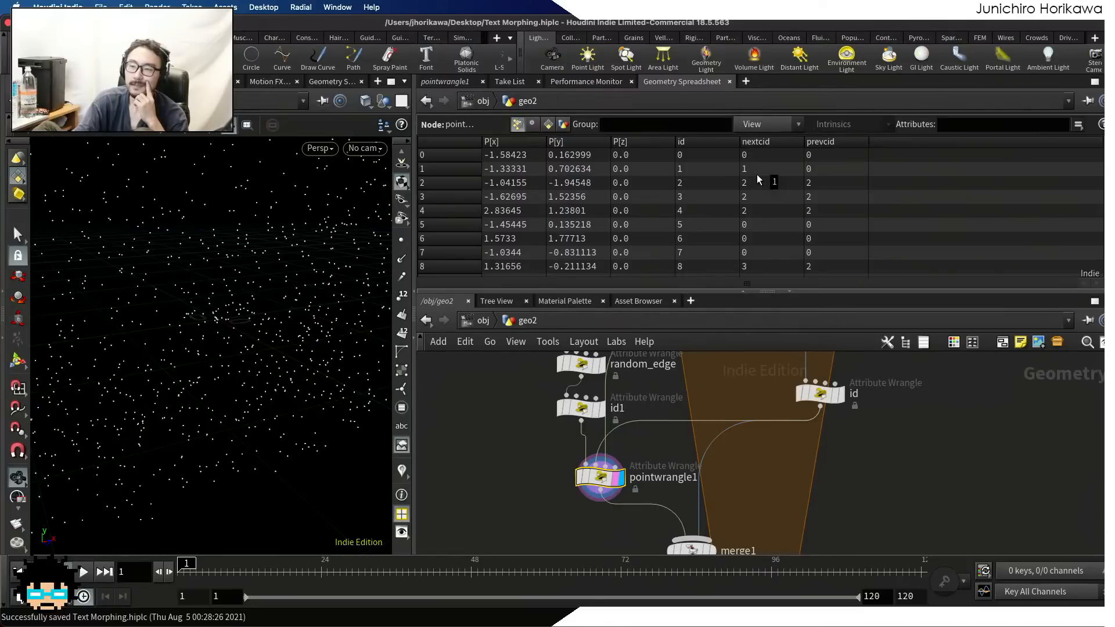
pyautogui.scroll(1, 815, 391)
pyautogui.moveTo(816, 391); pyautogui.dragTo(812, 418)
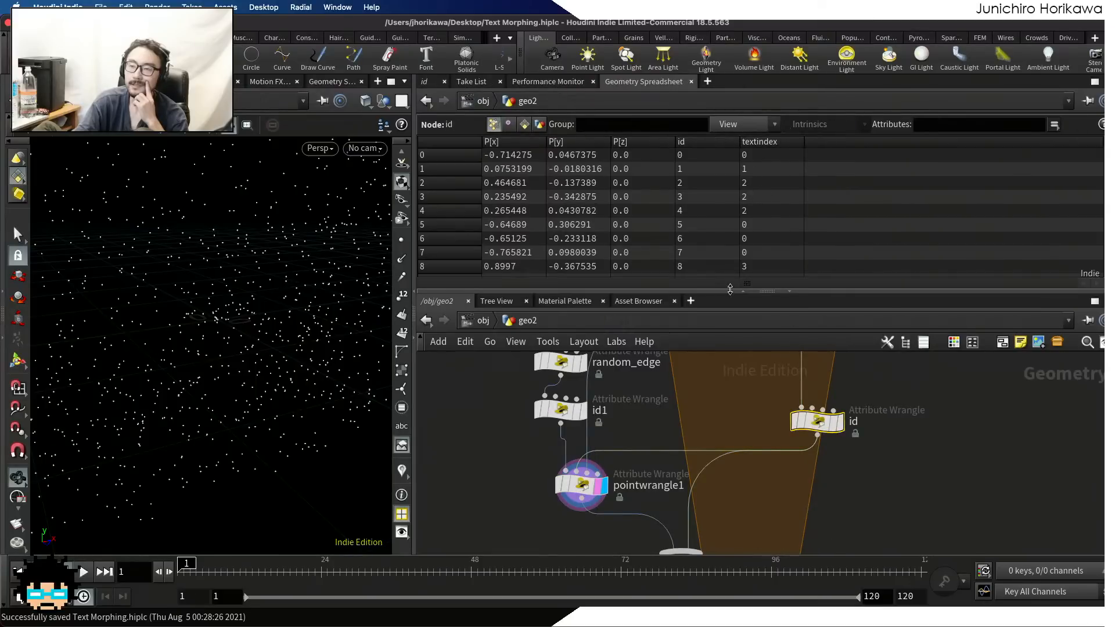
pyautogui.scroll(-5, 727, 386)
pyautogui.scroll(4, 722, 448)
pyautogui.moveTo(707, 454); pyautogui.dragTo(741, 449)
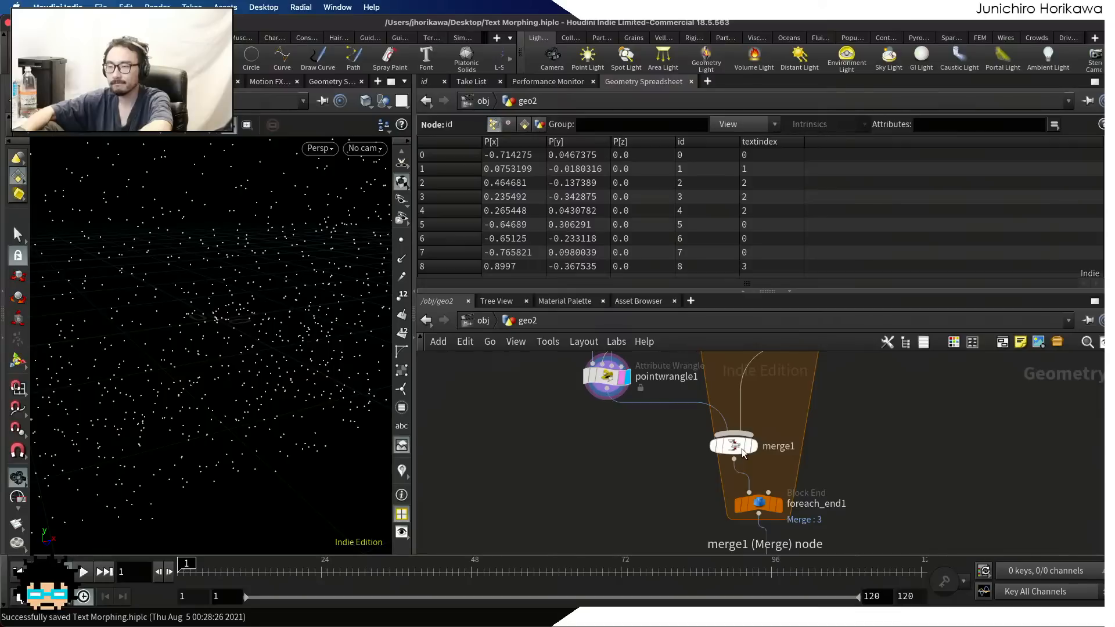
# Display the uv wrangle below the loop and examine whether its points carry nextcid, prevcid and textindex
pyautogui.scroll(-4, 741, 449)
pyautogui.scroll(3, 786, 531)
pyautogui.moveTo(786, 531); pyautogui.dragTo(783, 443, button='middle')
pyautogui.scroll(2, 778, 444)
pyautogui.moveTo(722, 421); pyautogui.dragTo(722, 407)
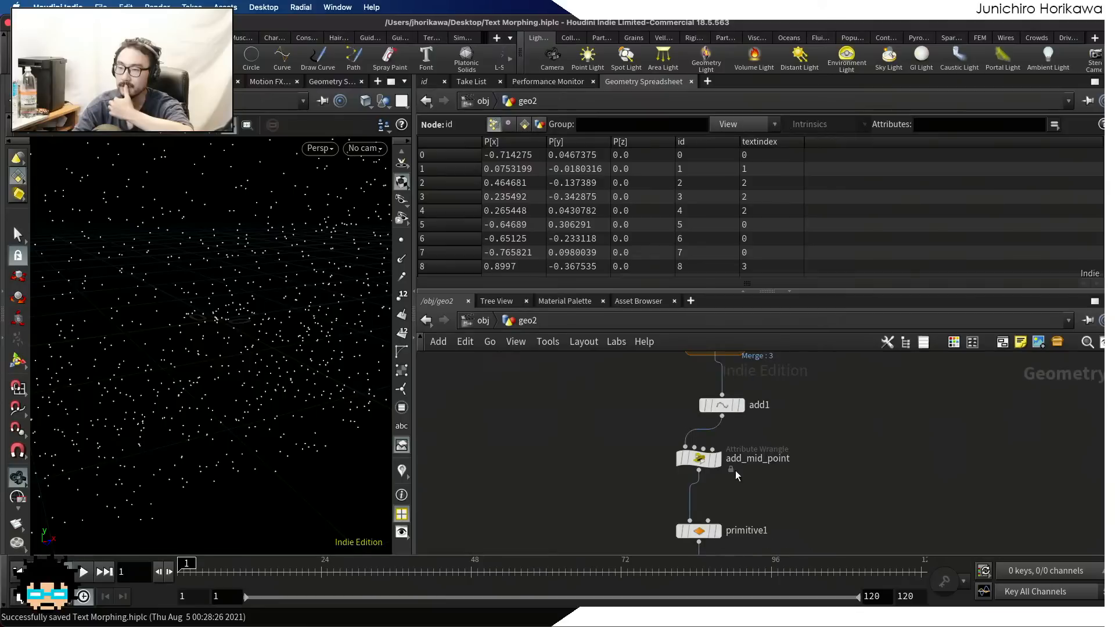
pyautogui.moveTo(736, 471)
pyautogui.mouseDown(button='middle')
pyautogui.moveTo(761, 365)
pyautogui.moveTo(753, 405)
pyautogui.moveTo(770, 397)
pyautogui.moveTo(763, 339)
pyautogui.mouseUp(button='middle')
pyautogui.scroll(1, 747, 431)
pyautogui.scroll(2, 739, 395)
pyautogui.click(742, 385)
pyautogui.click(722, 389)
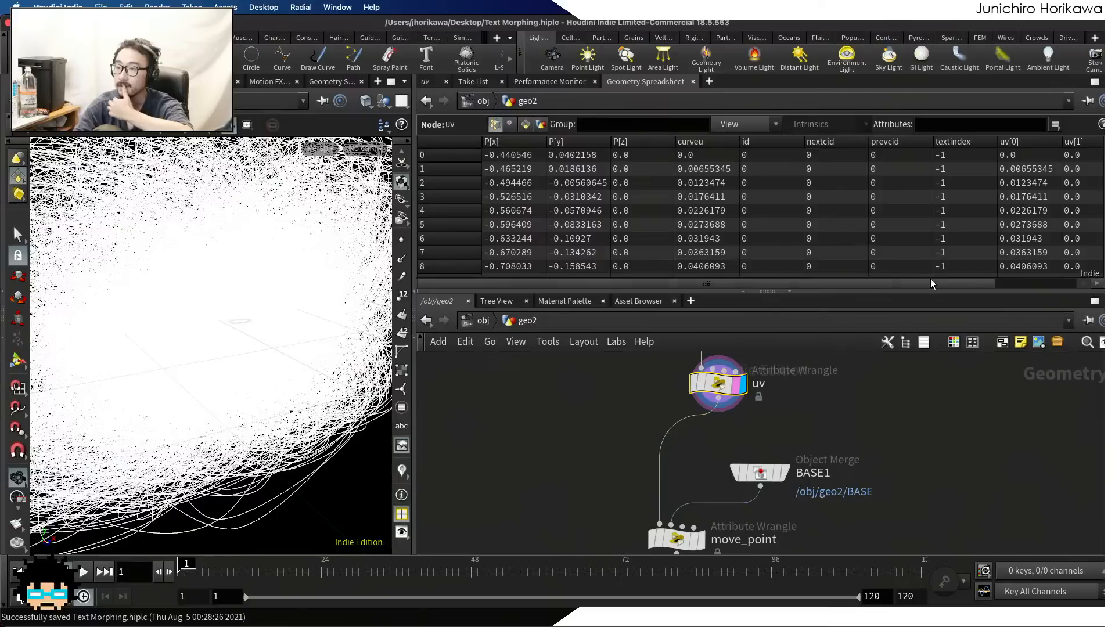
pyautogui.moveTo(1107, 155)
pyautogui.mouseDown()
pyautogui.moveTo(1108, 250)
pyautogui.moveTo(1107, 152)
pyautogui.mouseUp()
# Display resample1, primitive1 and add_mid_point in turn, and inspect the point attributes of add_mid_point
pyautogui.moveTo(794, 356); pyautogui.dragTo(782, 489, button='middle')
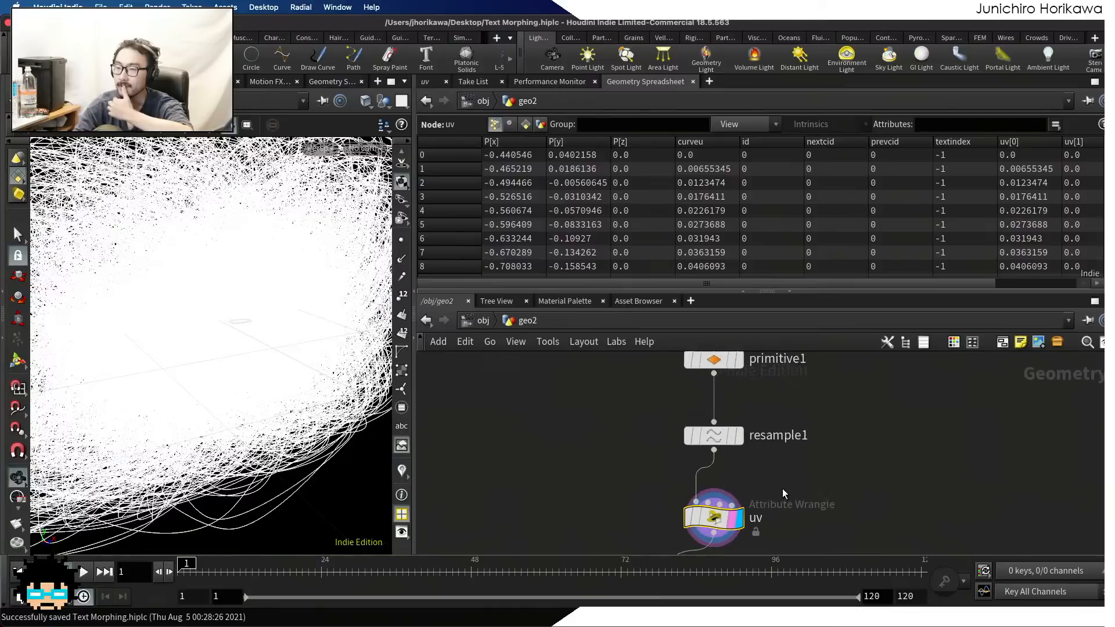
pyautogui.scroll(2, 782, 487)
pyautogui.click(733, 428)
pyautogui.moveTo(791, 410); pyautogui.dragTo(815, 536, button='middle')
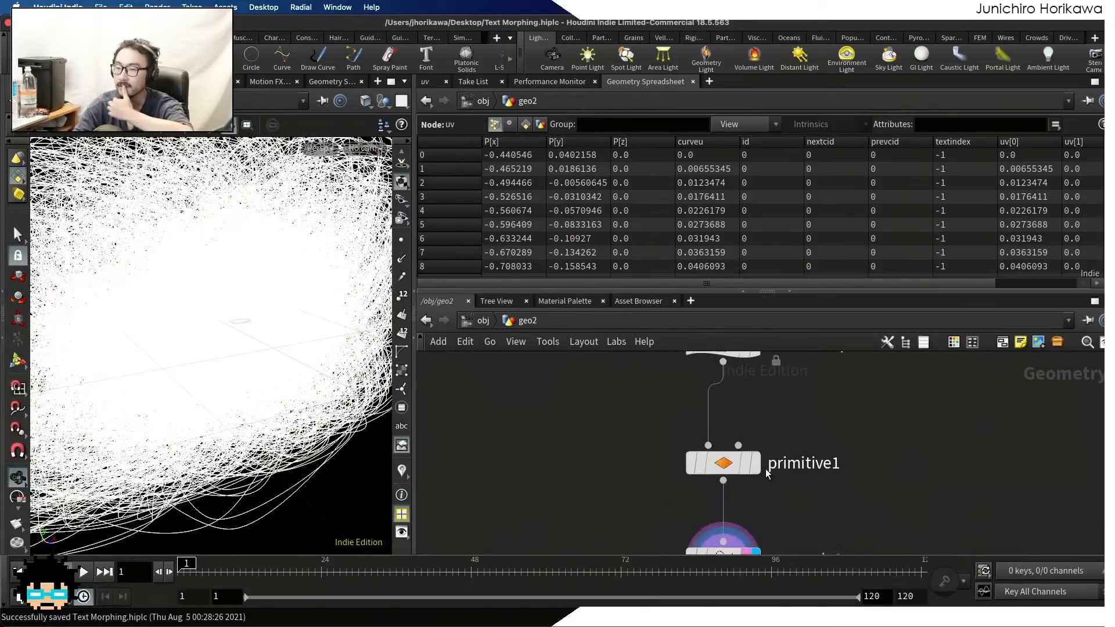
pyautogui.click(765, 426)
pyautogui.moveTo(807, 428); pyautogui.dragTo(826, 519, button='middle')
pyautogui.moveTo(760, 446)
pyautogui.click(780, 410)
pyautogui.click(749, 456)
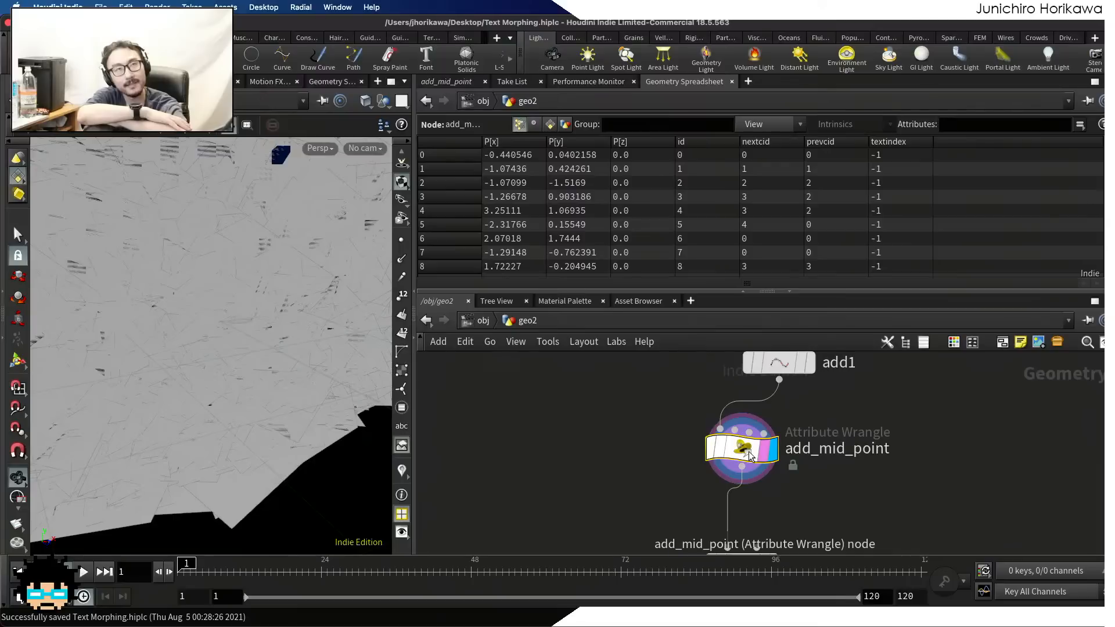
# Review the font and scatter branches inside the loop down to pointwrangle1
pyautogui.scroll(-5, 804, 456)
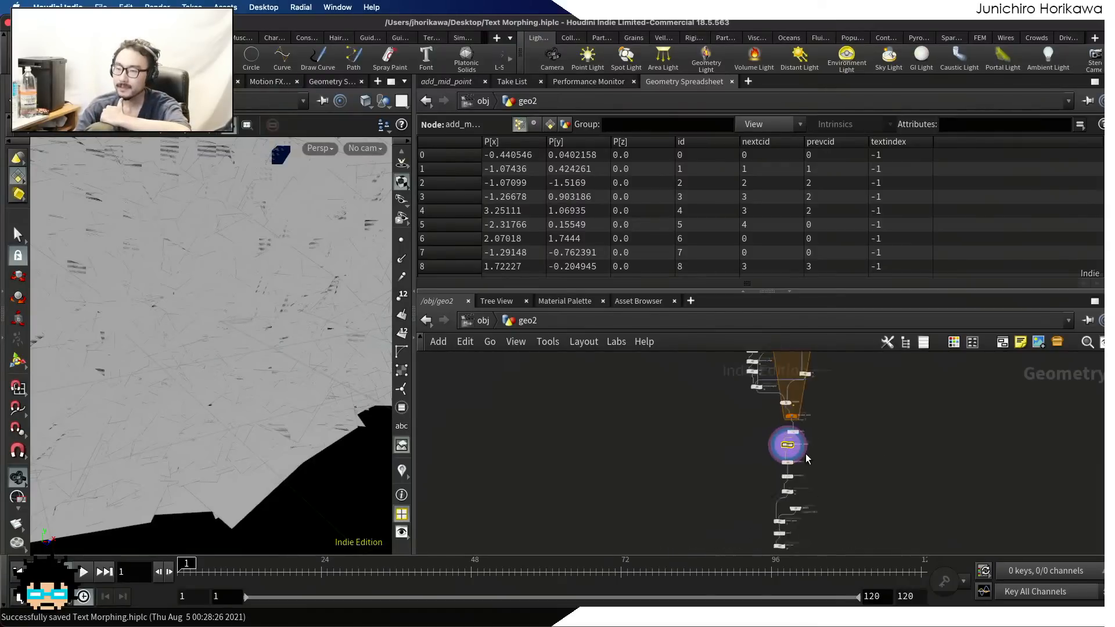
pyautogui.scroll(-2, 805, 456)
pyautogui.moveTo(805, 456); pyautogui.dragTo(809, 498, button='middle')
pyautogui.scroll(10, 774, 472)
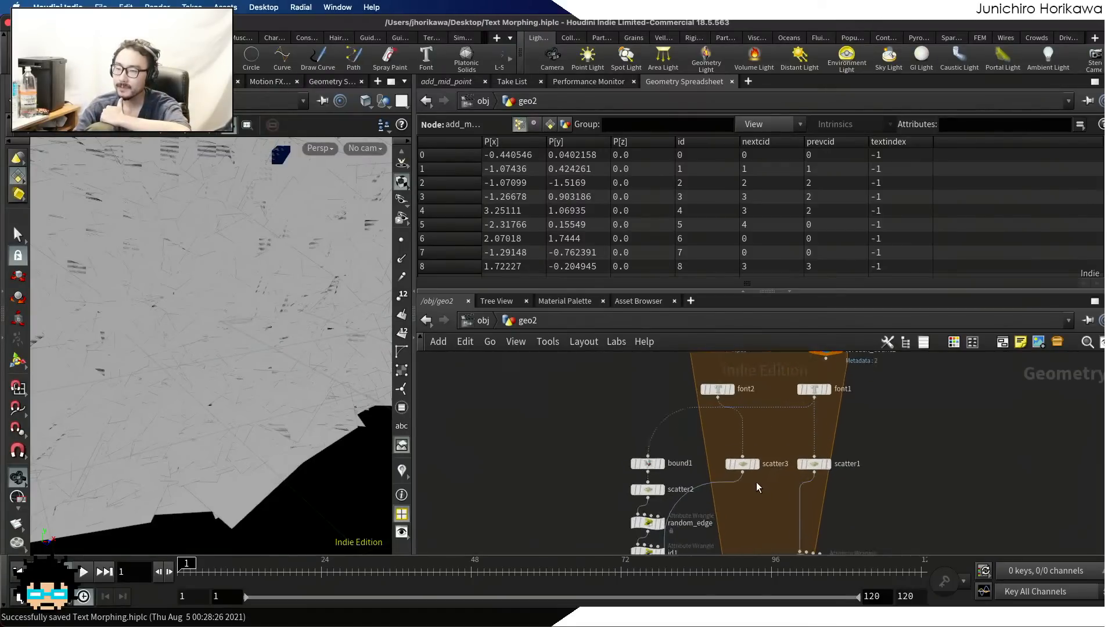
pyautogui.moveTo(751, 512); pyautogui.dragTo(754, 432, button='middle')
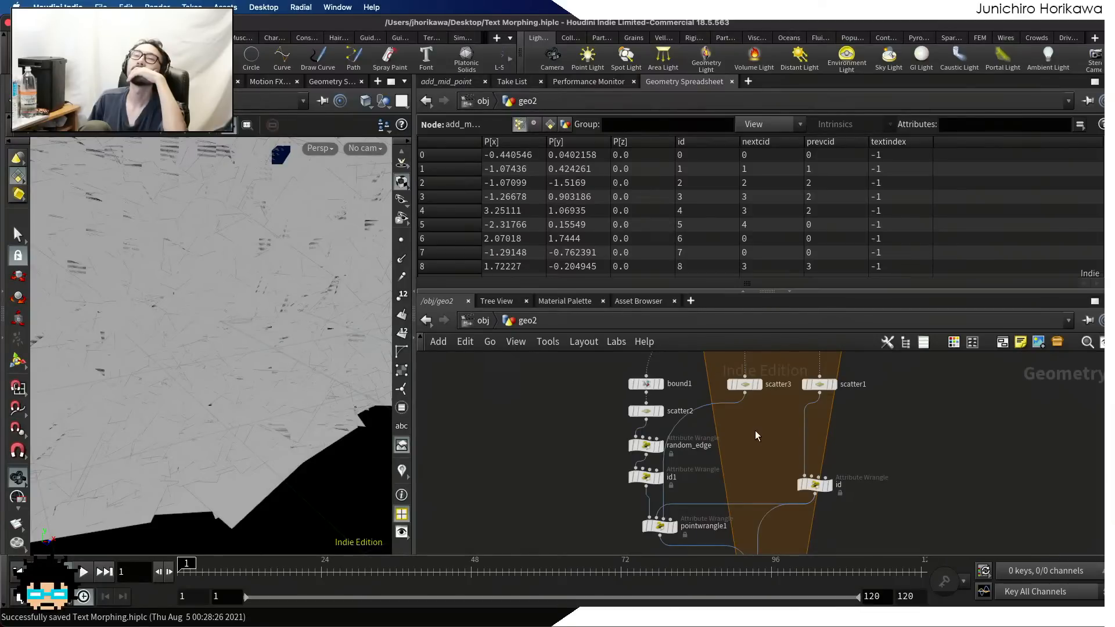
# Display the move_point wrangle and show its VEX code in an enlarged parameter area
pyautogui.scroll(-8, 755, 430)
pyautogui.scroll(6, 775, 476)
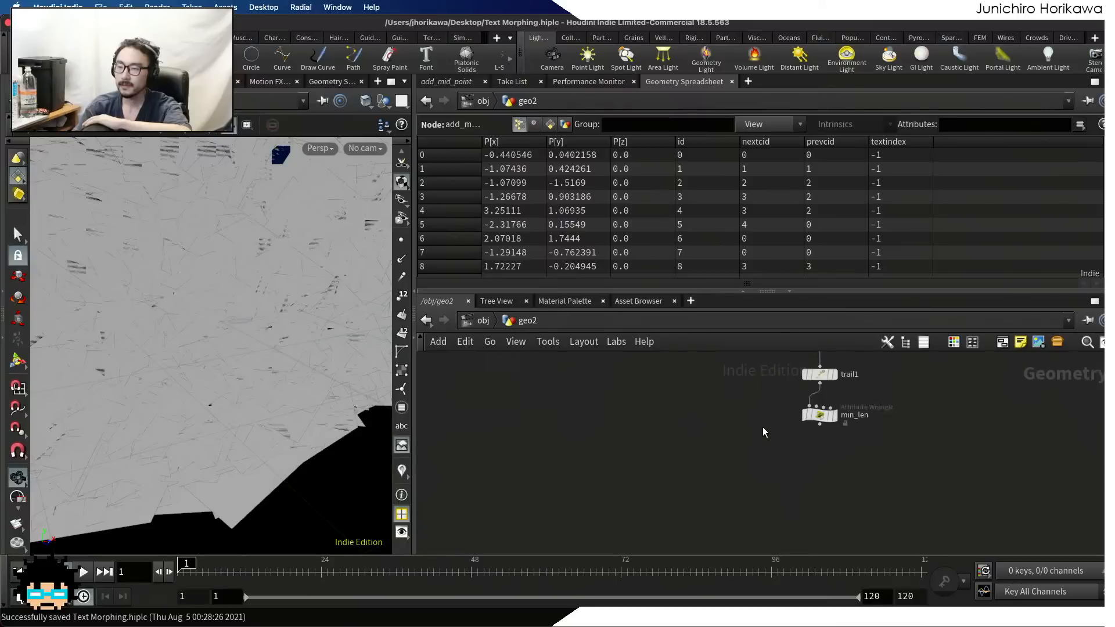
pyautogui.scroll(-5, 763, 432)
pyautogui.scroll(7, 790, 450)
pyautogui.scroll(-6, 784, 483)
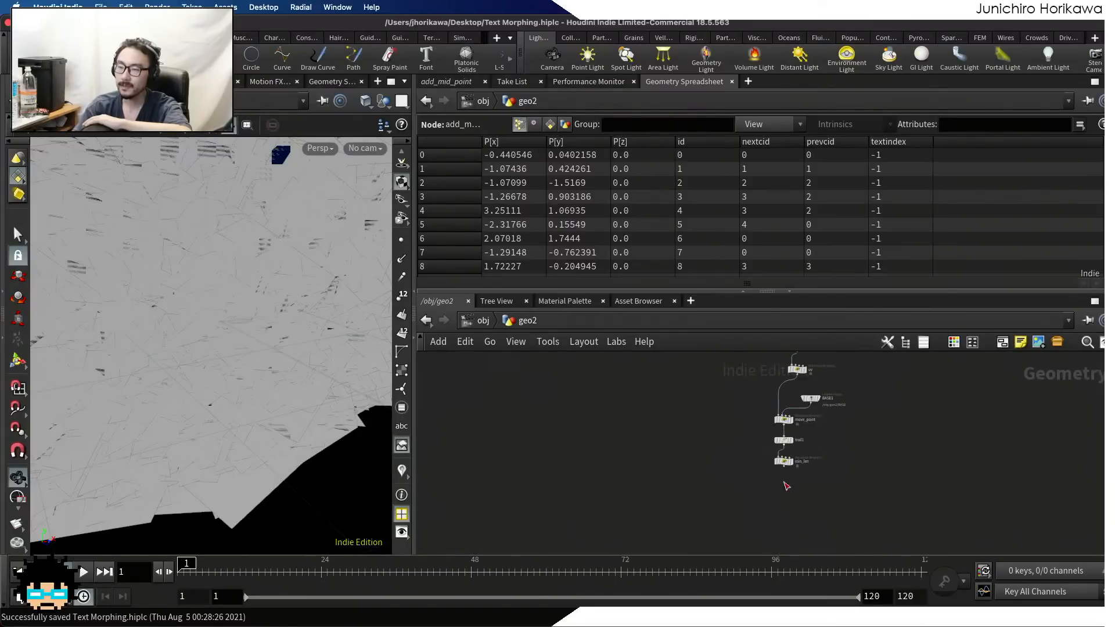
pyautogui.scroll(8, 801, 470)
pyautogui.click(778, 430)
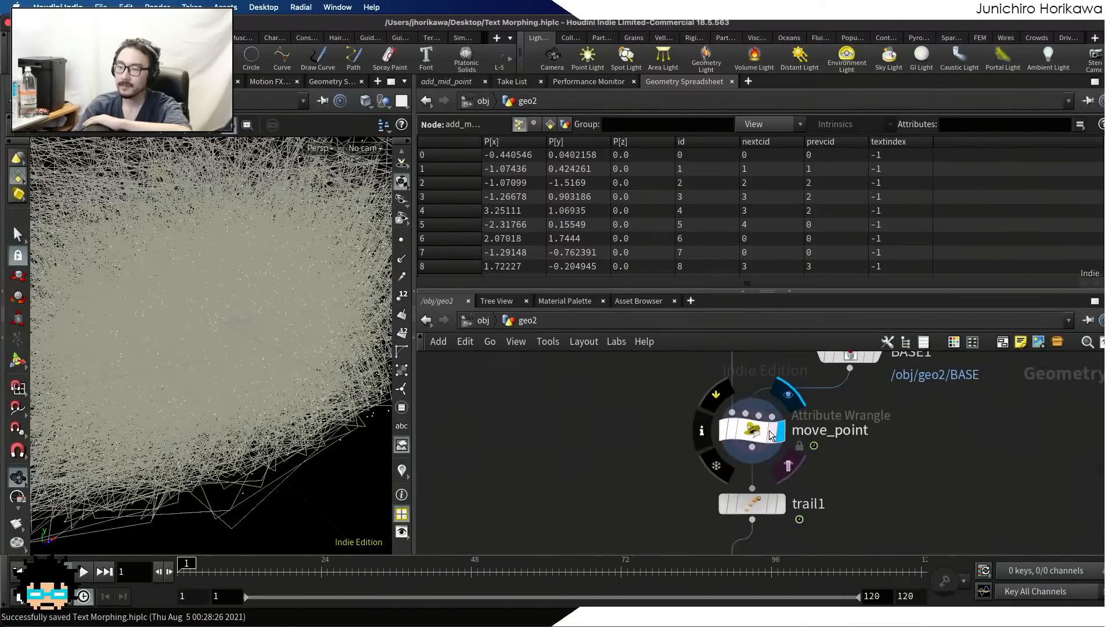
pyautogui.click(771, 434)
pyautogui.click(441, 81)
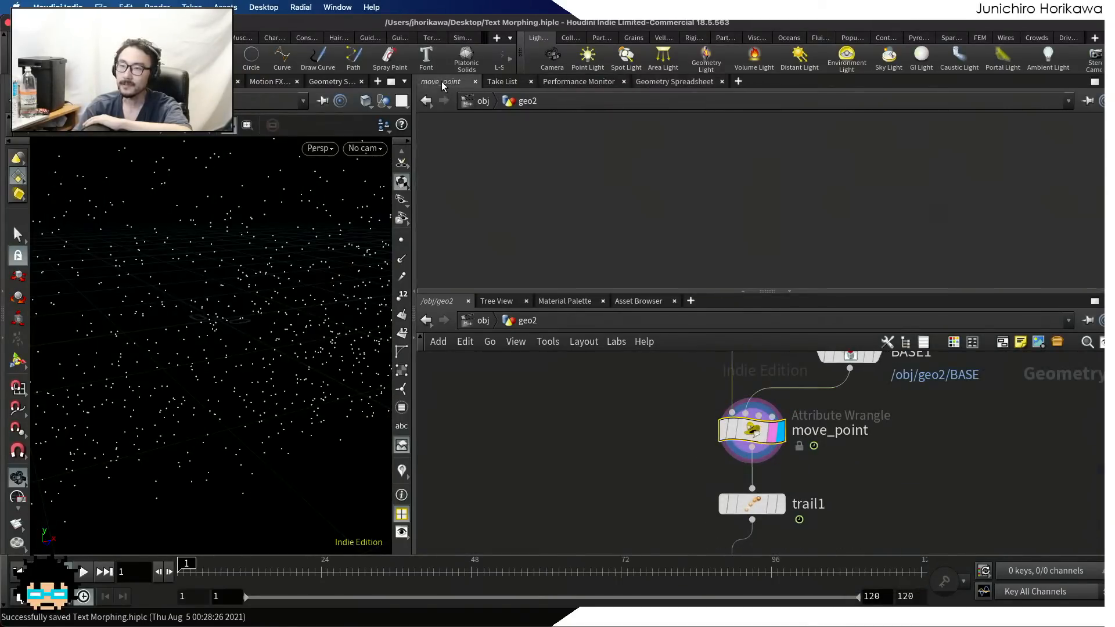
pyautogui.moveTo(587, 290); pyautogui.dragTo(587, 420)
pyautogui.scroll(-3, 651, 274)
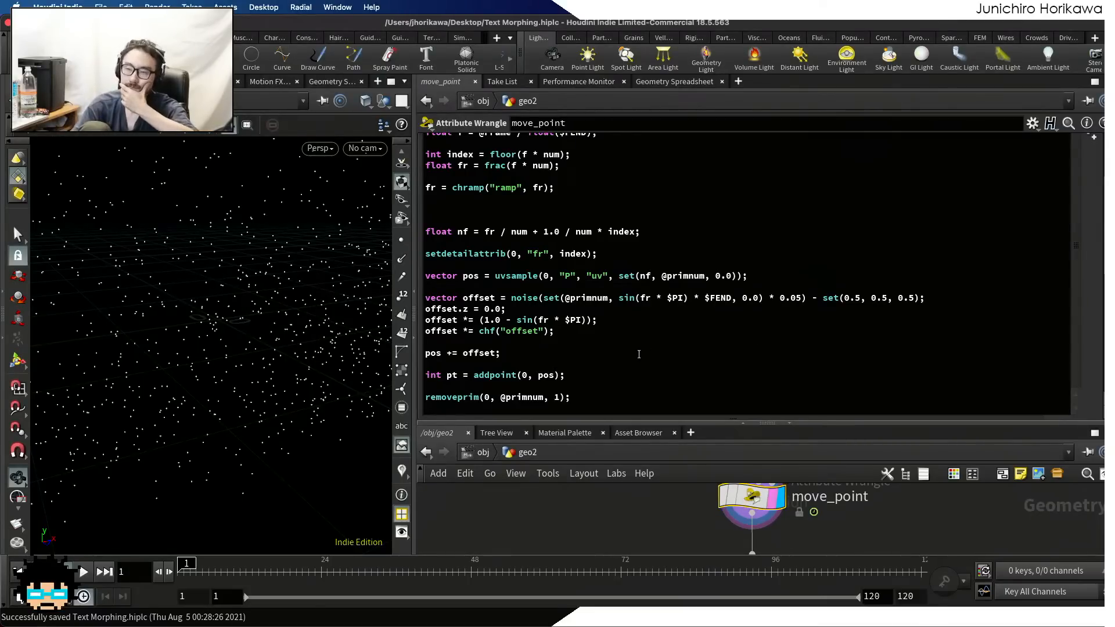
pyautogui.scroll(1, 638, 355)
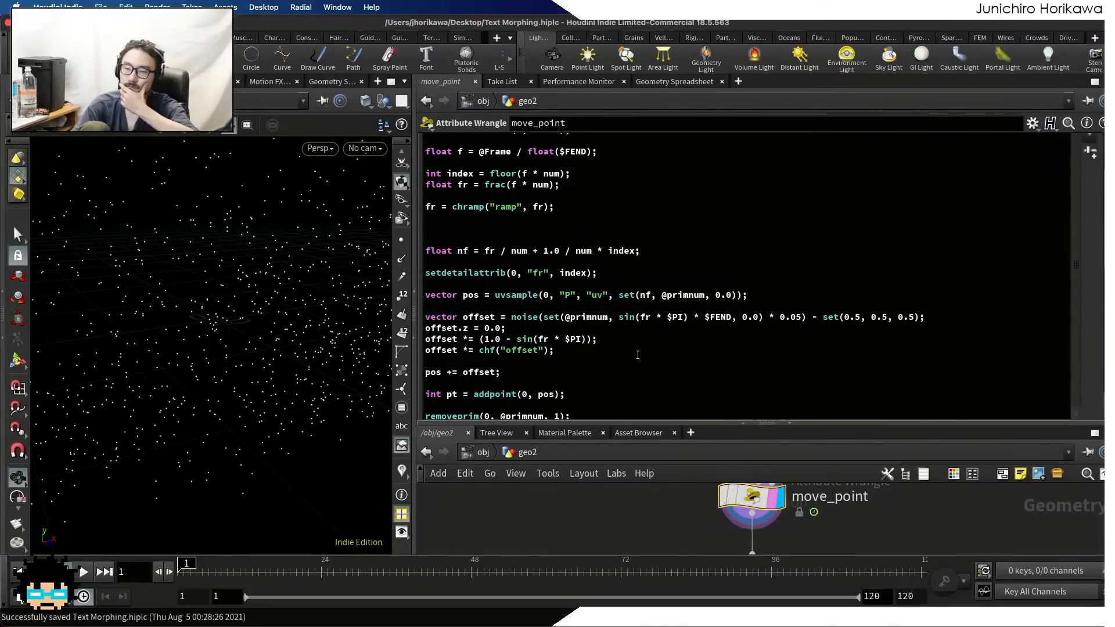
# Examine the VEX code of the move_point wrangle, from the index, frac and ramp lines to the noise offset and point creation
pyautogui.scroll(2, 1088, 316)
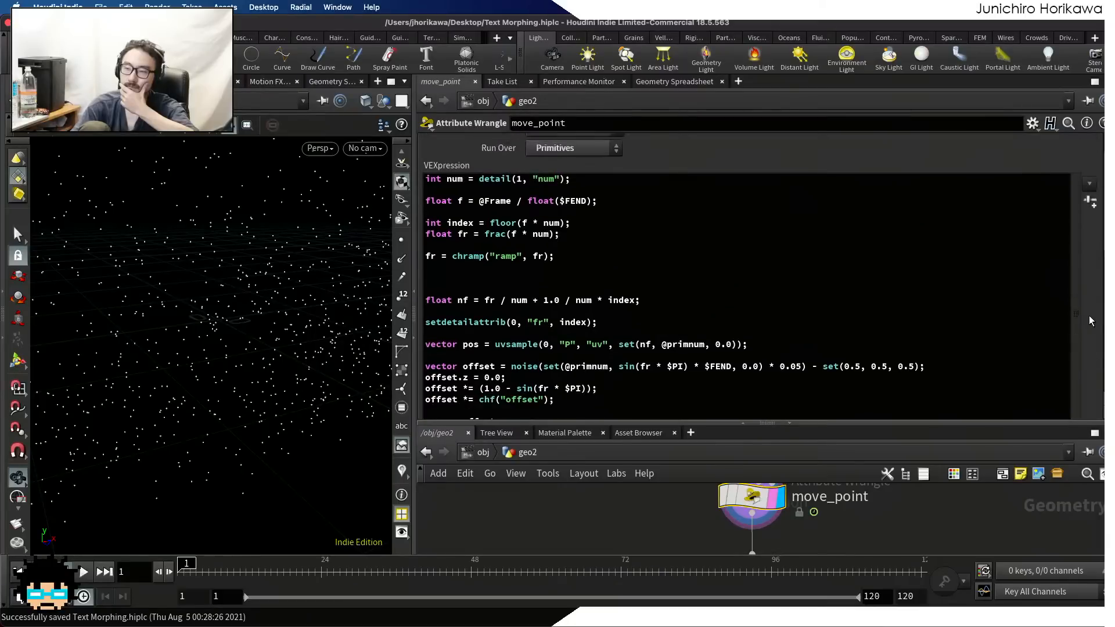
pyautogui.scroll(-4, 1088, 315)
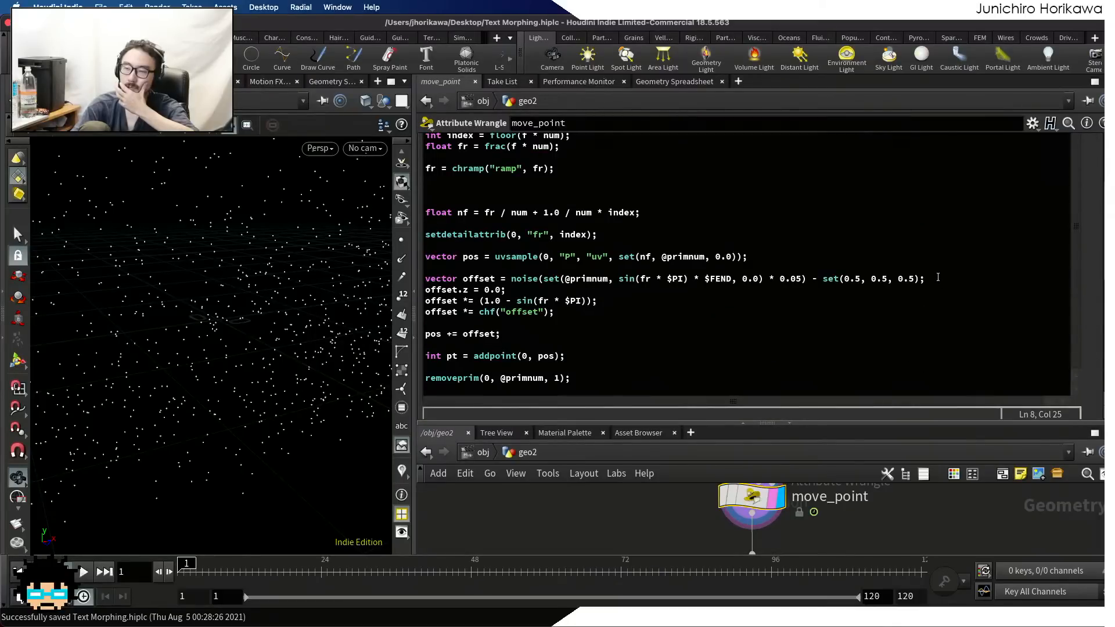
pyautogui.moveTo(938, 277); pyautogui.dragTo(398, 280)
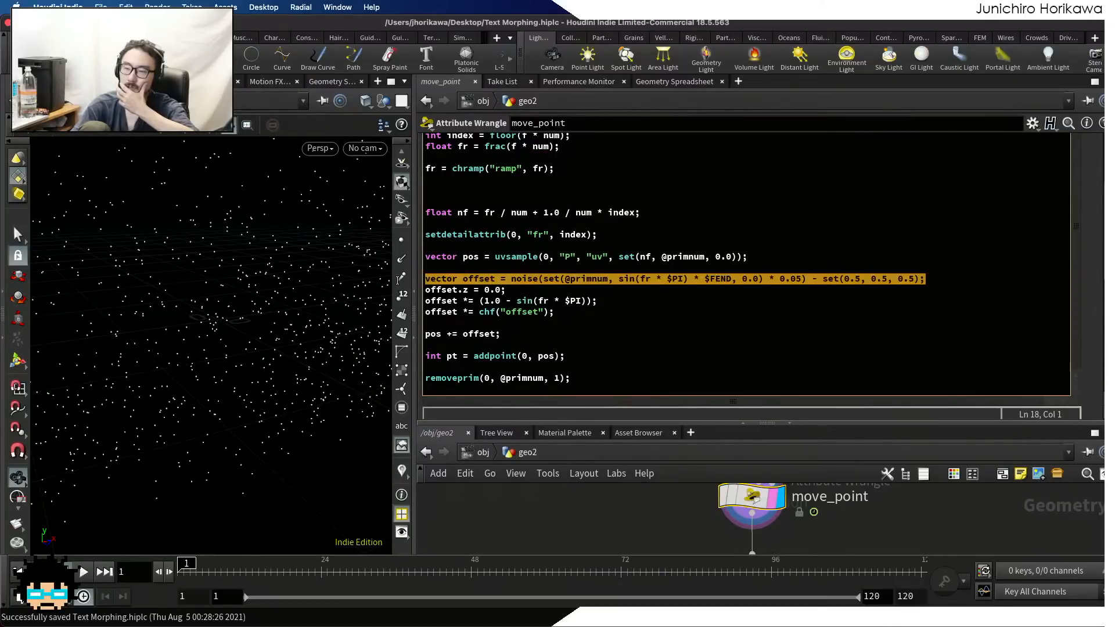
pyautogui.click(543, 271)
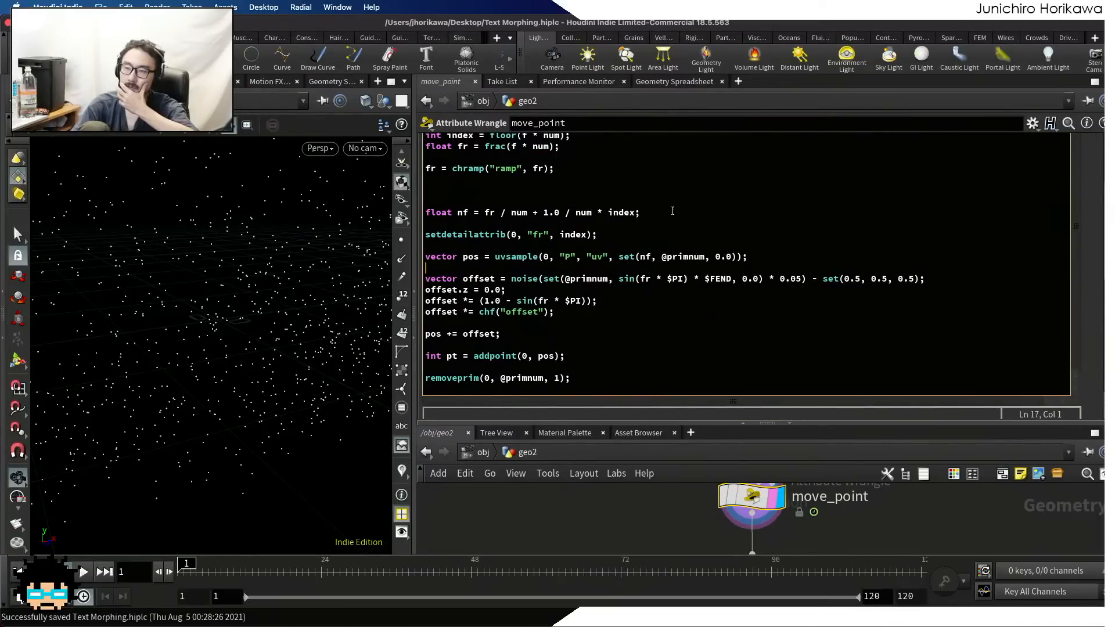
pyautogui.moveTo(672, 211); pyautogui.dragTo(397, 167)
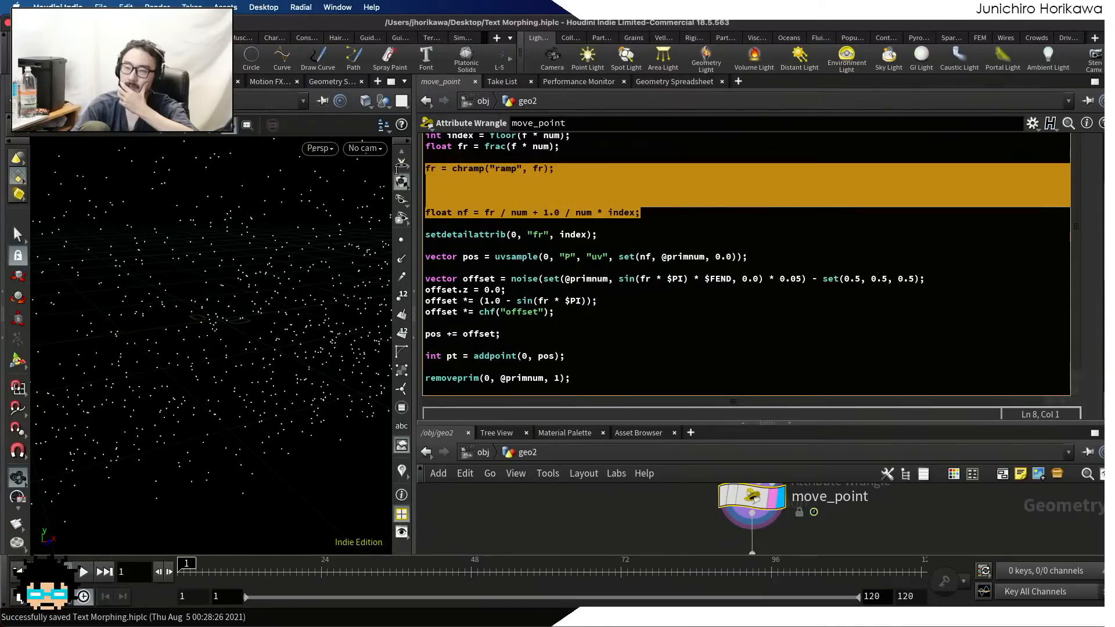
pyautogui.click(471, 186)
pyautogui.scroll(2, 529, 147)
pyautogui.moveTo(570, 192); pyautogui.dragTo(416, 192)
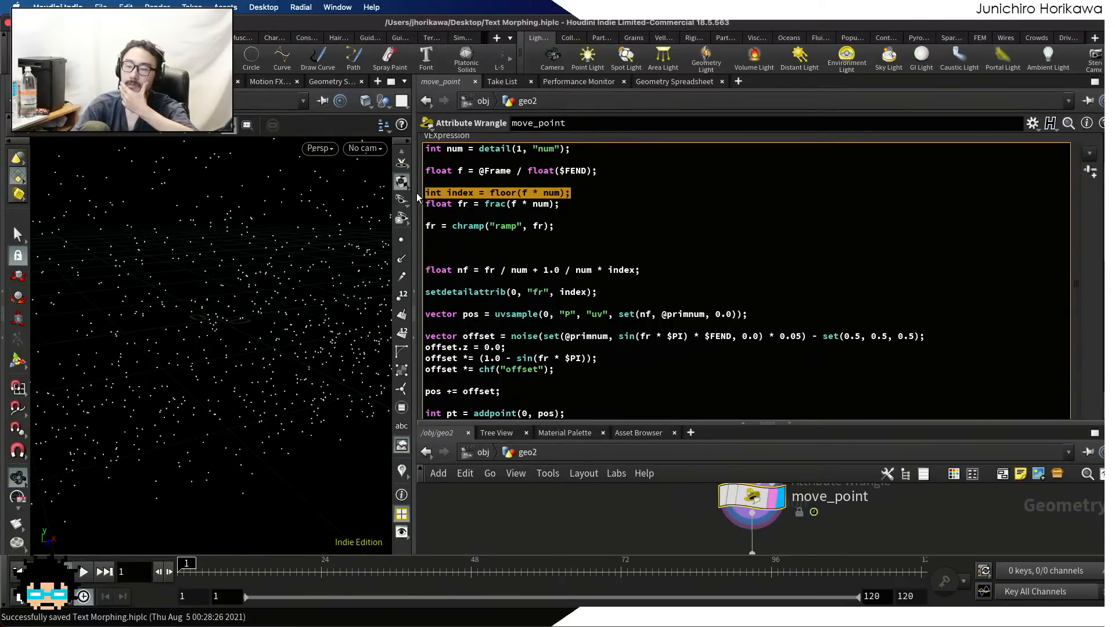
pyautogui.click(450, 246)
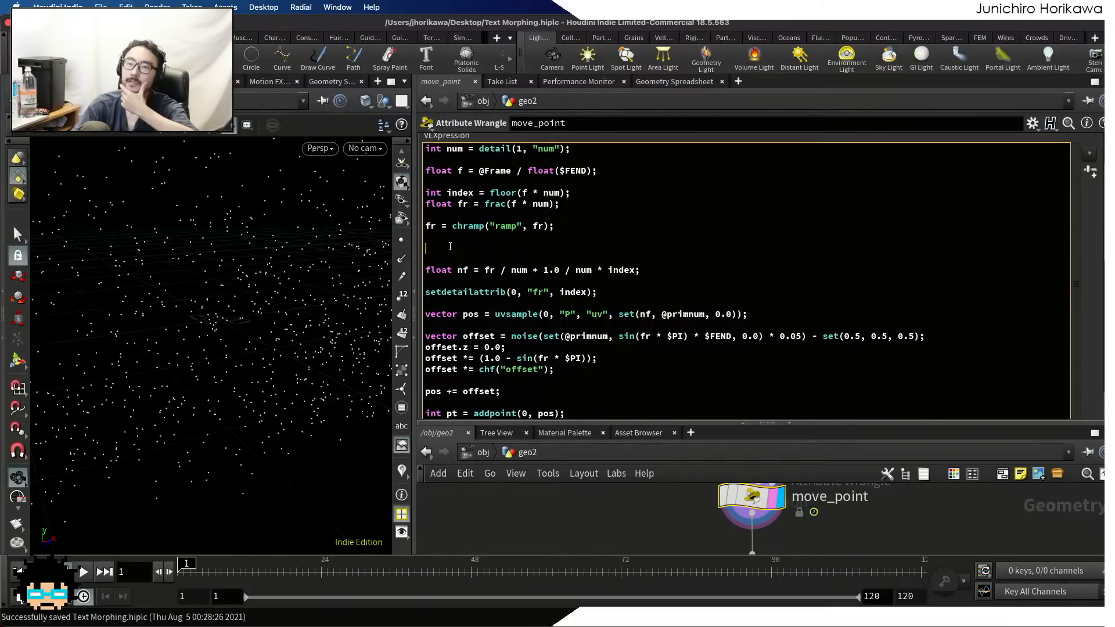
pyautogui.scroll(-2, 563, 245)
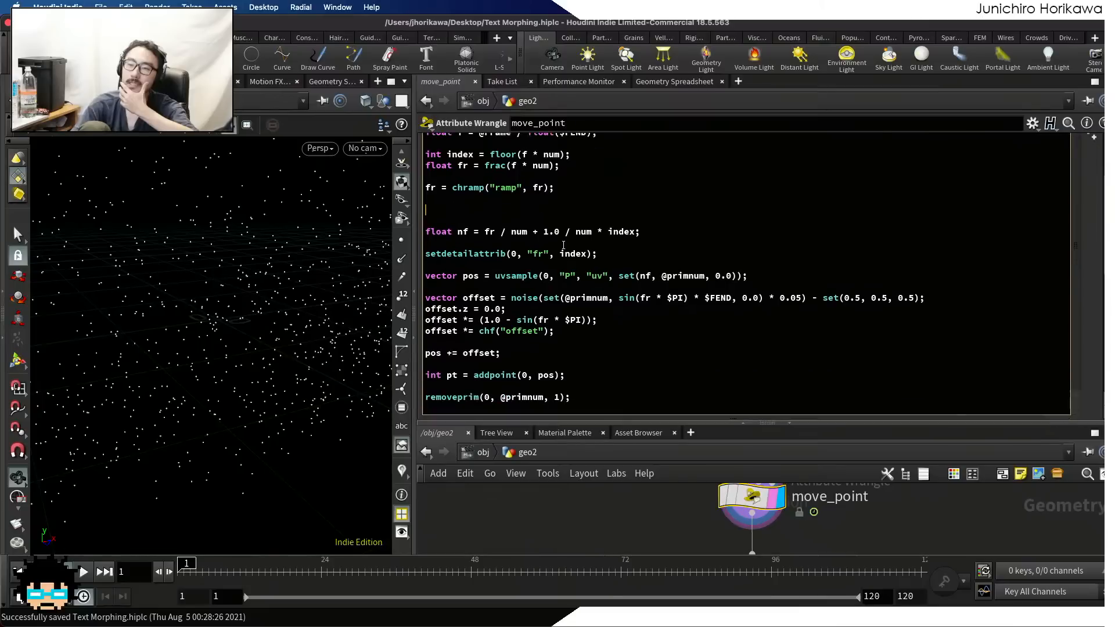
pyautogui.scroll(1, 564, 245)
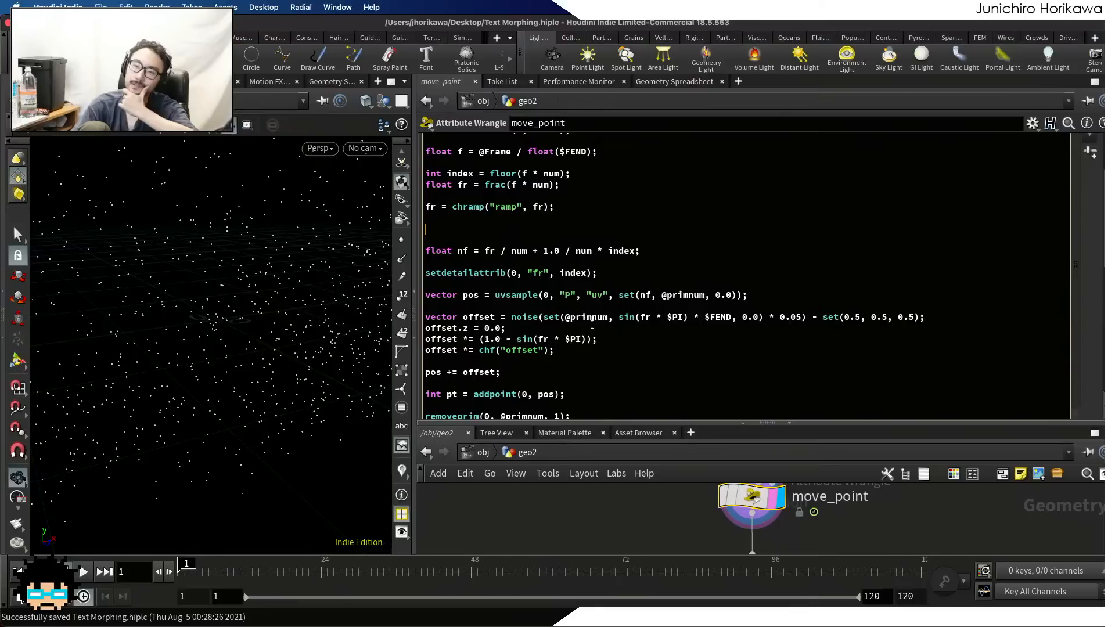
# Enlarge the network view and review the font, scatter and id branches inside the loop down to pointwrangle1 and merge1
pyautogui.moveTo(618, 423); pyautogui.dragTo(617, 385)
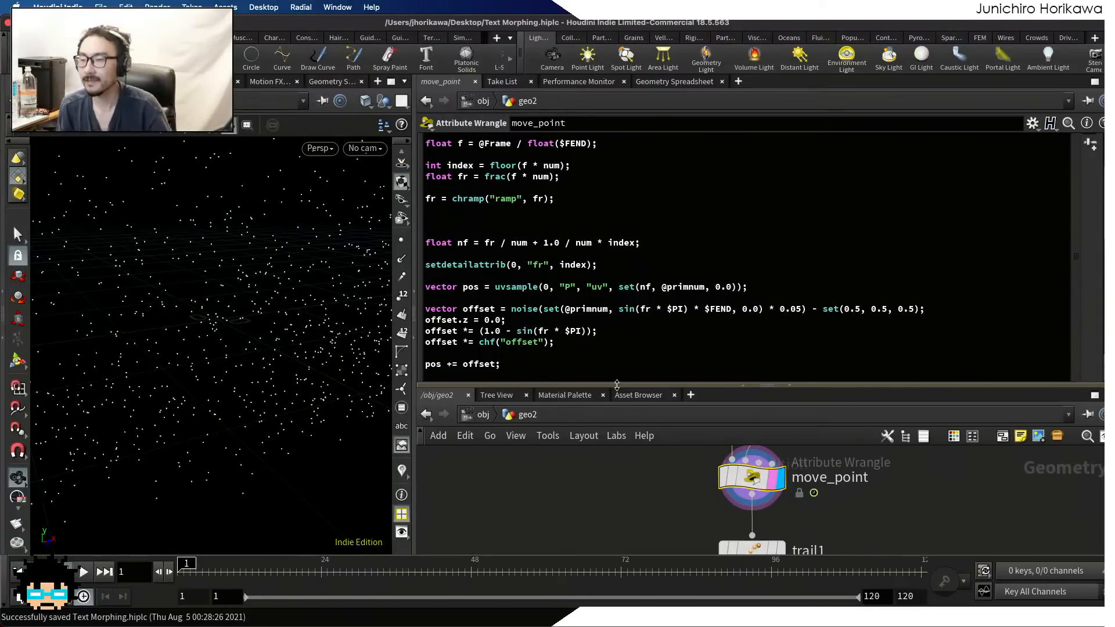
pyautogui.moveTo(616, 385); pyautogui.dragTo(646, 269)
pyautogui.scroll(-8, 646, 437)
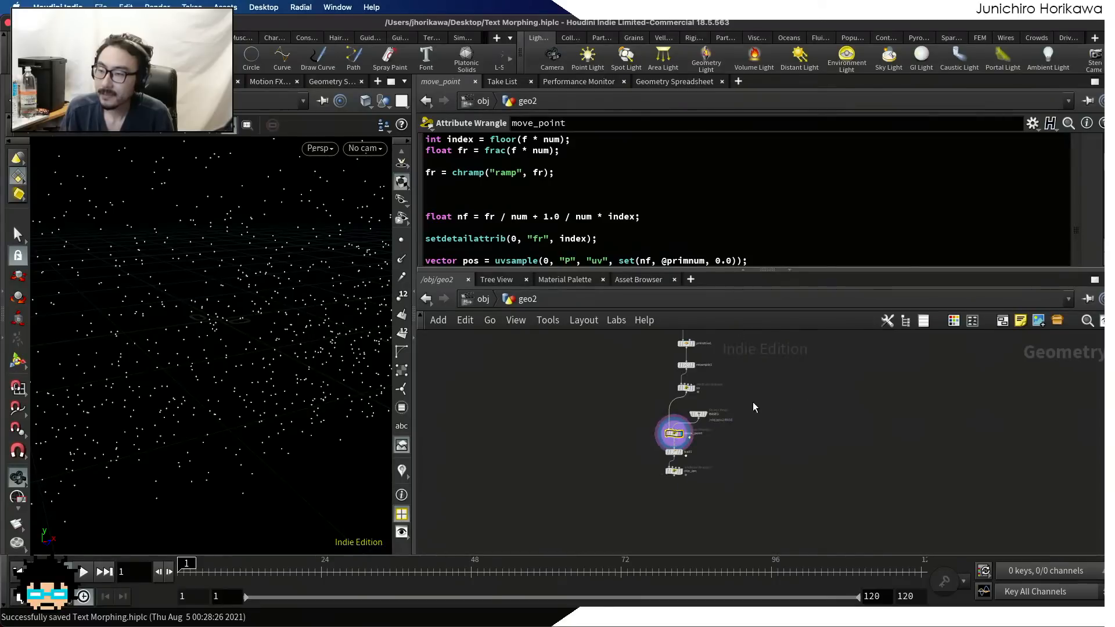
pyautogui.scroll(3, 689, 442)
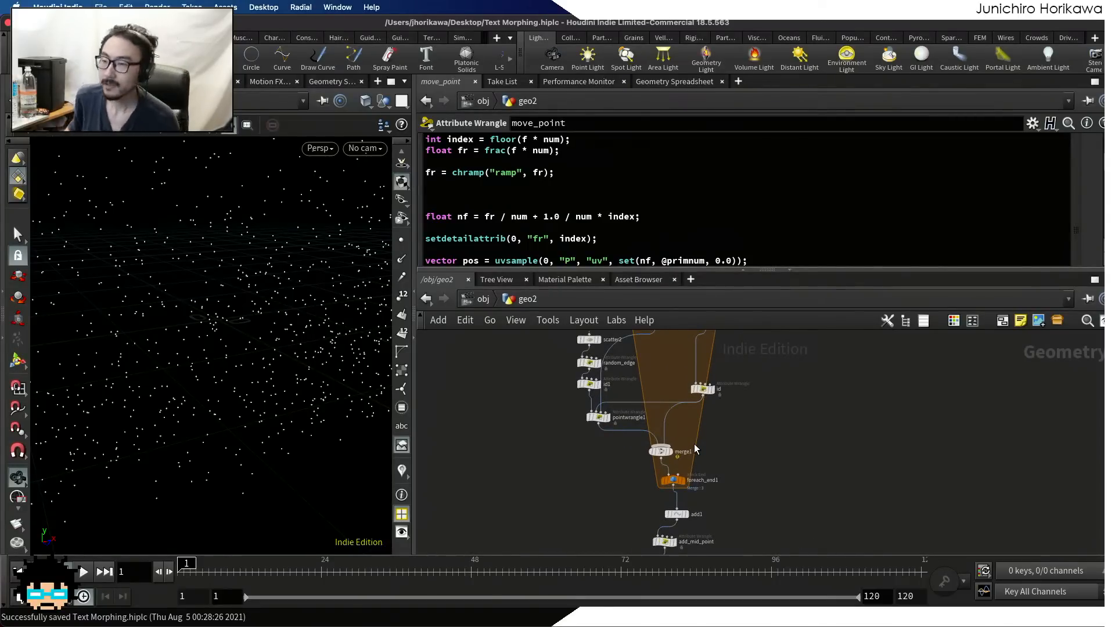
pyautogui.moveTo(708, 396); pyautogui.dragTo(712, 475, button='middle')
pyautogui.scroll(5, 711, 476)
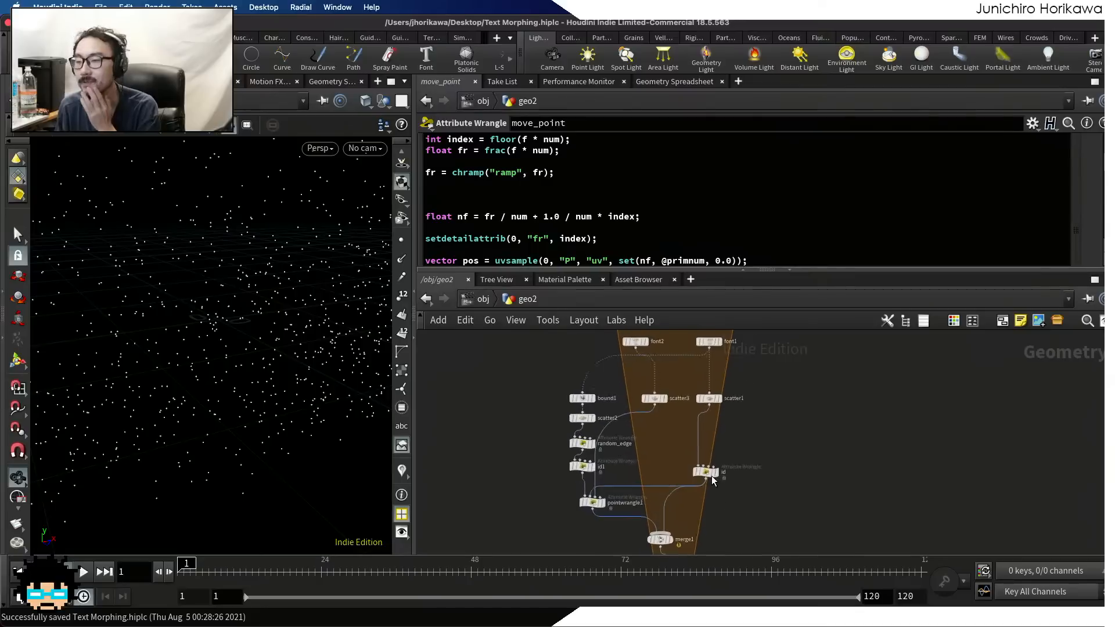
pyautogui.scroll(-1, 629, 441)
pyautogui.scroll(-4, 627, 441)
pyautogui.moveTo(603, 419); pyautogui.dragTo(657, 411, button='middle')
pyautogui.scroll(3, 619, 458)
pyautogui.scroll(4, 649, 480)
pyautogui.scroll(-1, 646, 399)
pyautogui.scroll(-3, 645, 398)
pyautogui.moveTo(648, 460); pyautogui.dragTo(650, 379, button='middle')
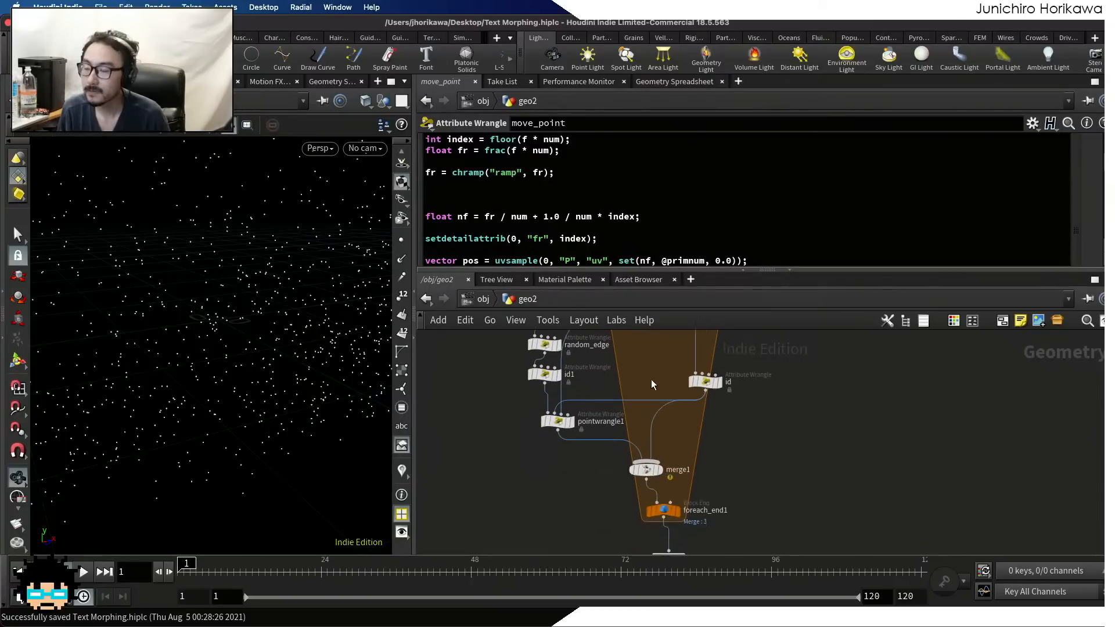
# Display the add_mid_point wrangle below the loop and inspect its point attributes in an enlarged Geometry Spreadsheet
pyautogui.moveTo(690, 492); pyautogui.dragTo(680, 416, button='middle')
pyautogui.scroll(3, 678, 418)
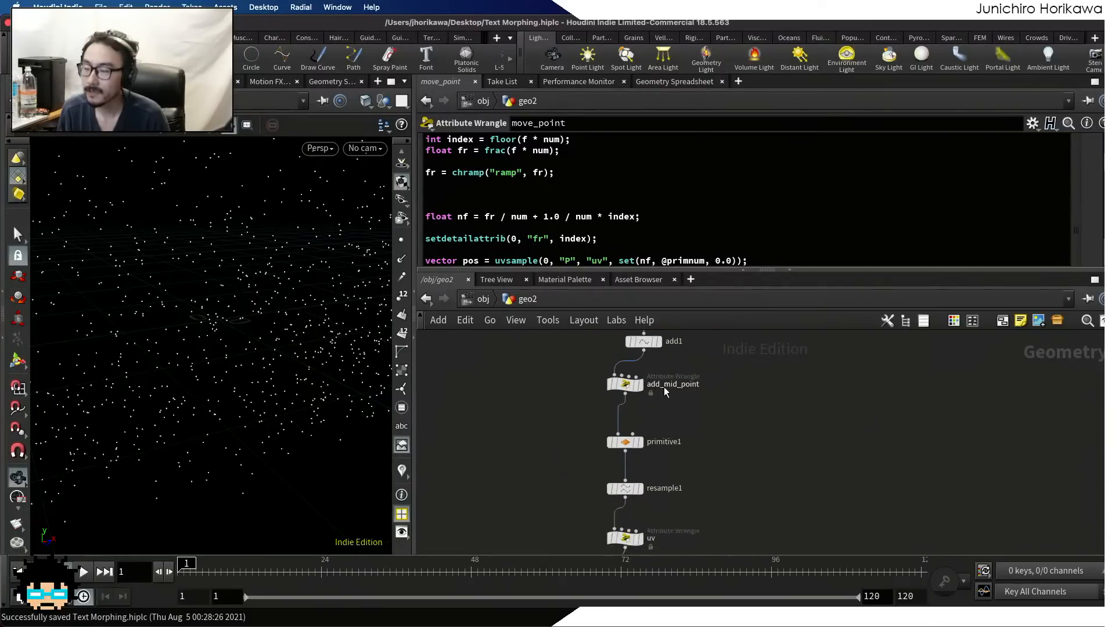
pyautogui.scroll(3, 645, 399)
pyautogui.moveTo(644, 504)
pyautogui.mouseDown(button='middle')
pyautogui.moveTo(646, 376)
pyautogui.moveTo(667, 463)
pyautogui.mouseUp(button='middle')
pyautogui.moveTo(664, 388); pyautogui.dragTo(663, 465, button='middle')
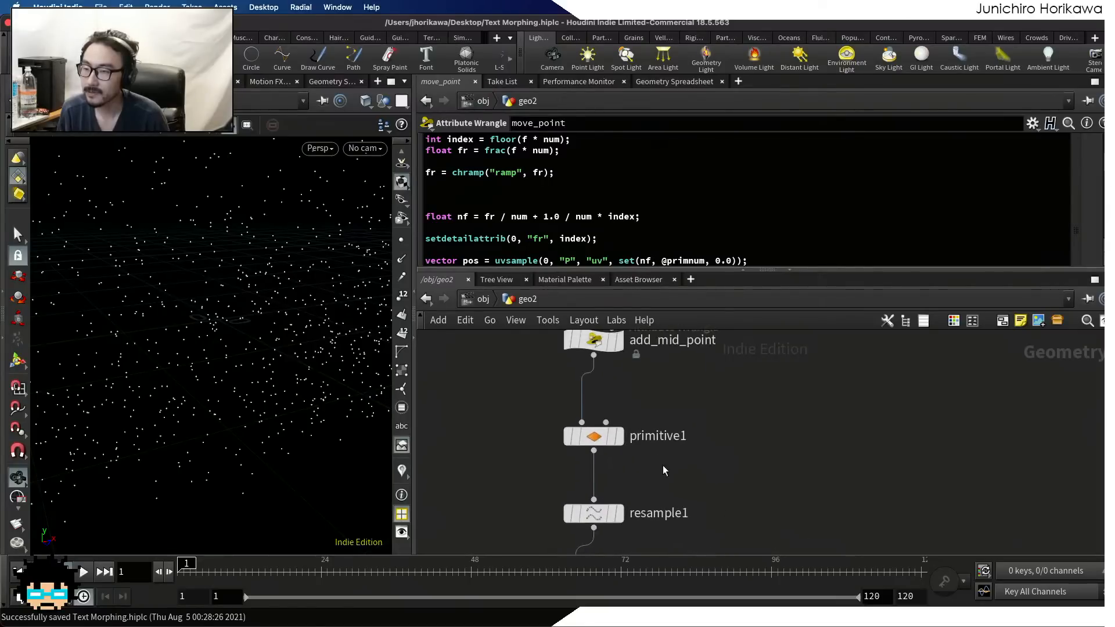
pyautogui.moveTo(642, 355); pyautogui.dragTo(642, 405, button='middle')
pyautogui.click(617, 390)
pyautogui.click(599, 396)
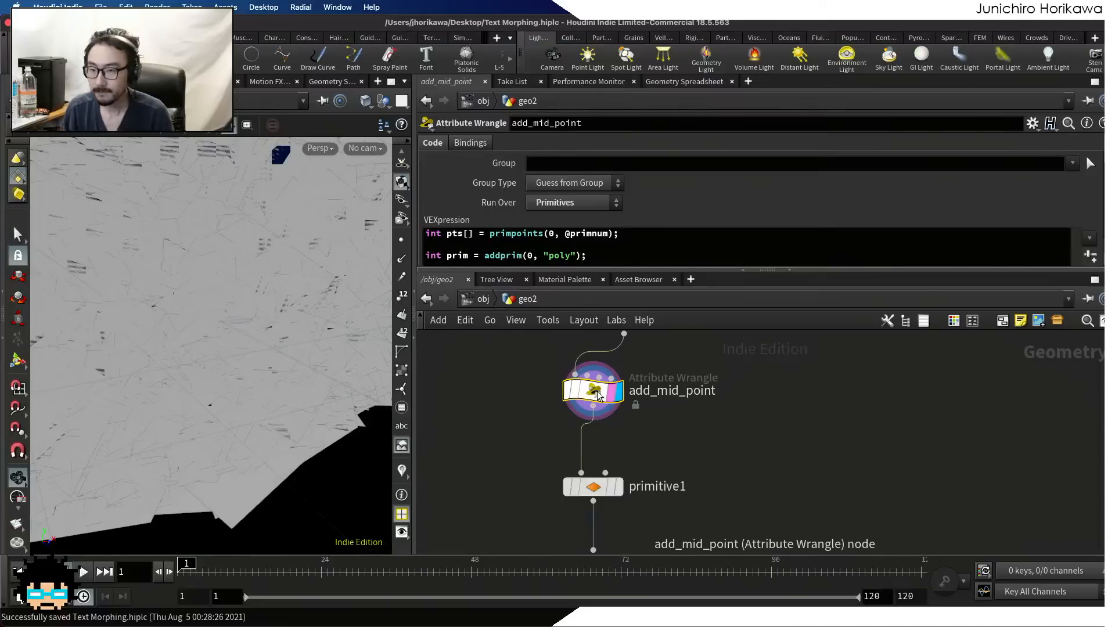
pyautogui.click(666, 83)
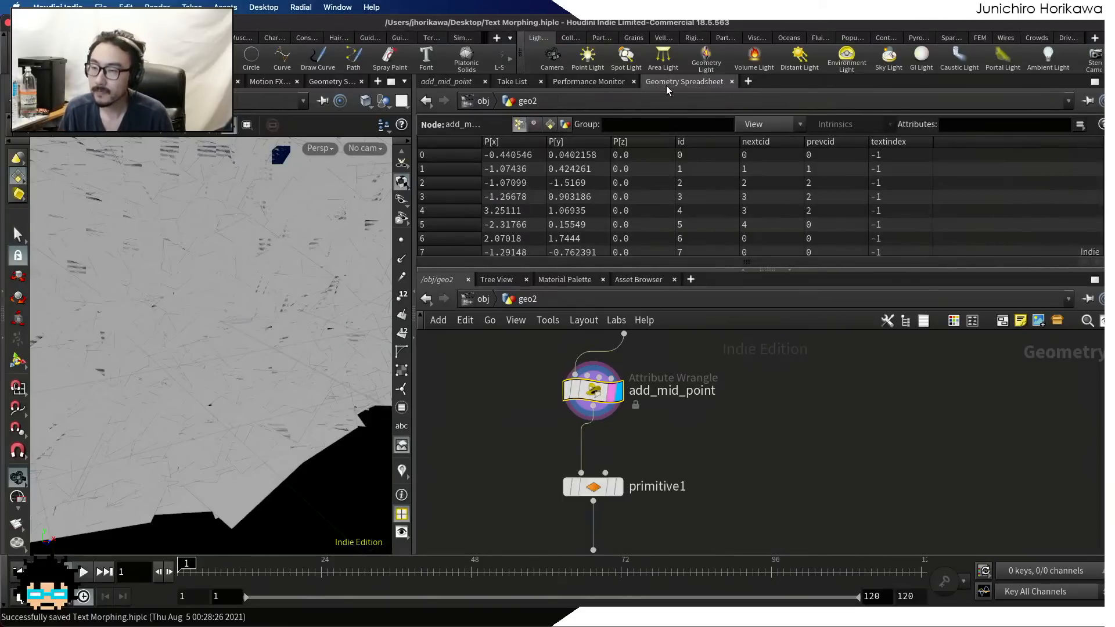
pyautogui.moveTo(696, 267); pyautogui.dragTo(701, 312)
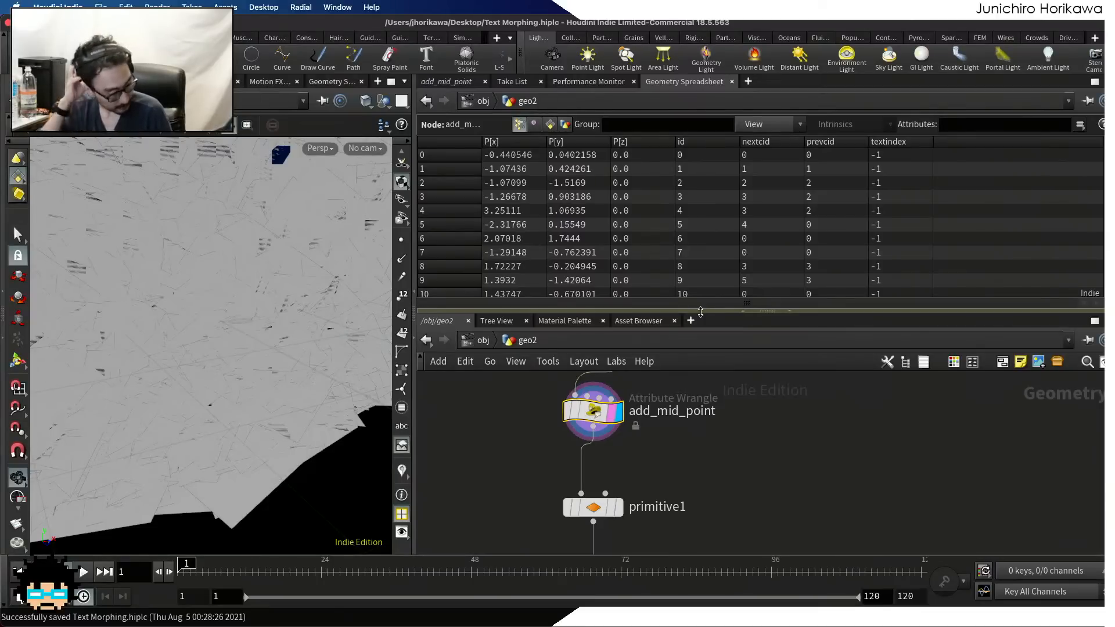
# Detach pointwrangle1 from the loop's wiring so that id1 feeds directly into merge1
pyautogui.scroll(-4, 711, 454)
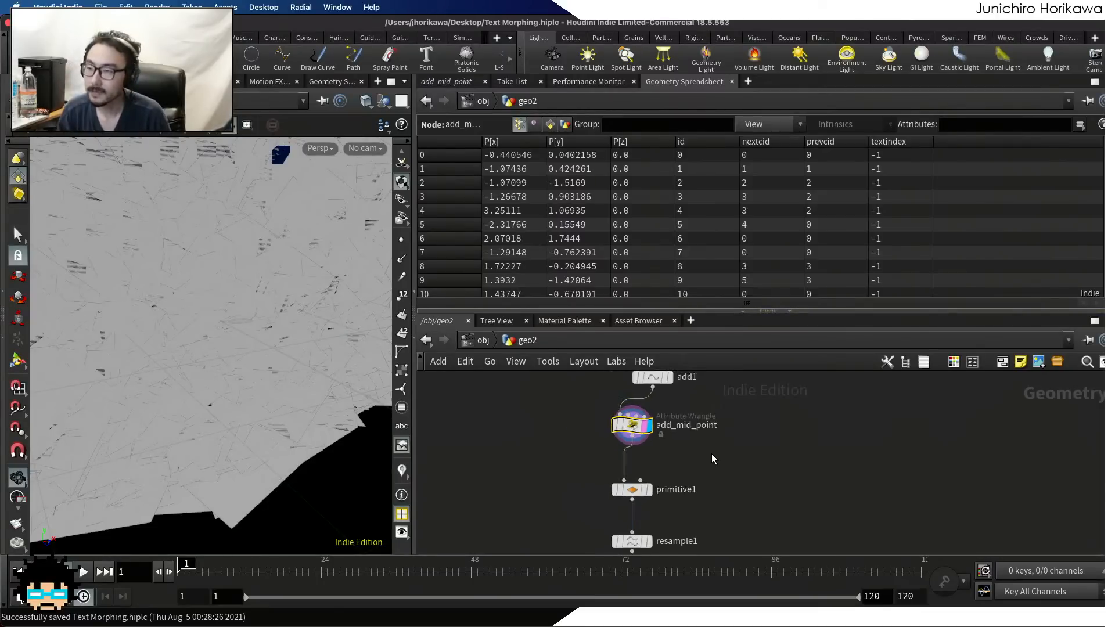
pyautogui.moveTo(738, 425); pyautogui.dragTo(741, 535, button='middle')
pyautogui.moveTo(720, 467); pyautogui.dragTo(730, 536, button='middle')
pyautogui.moveTo(634, 400); pyautogui.dragTo(627, 552, button='middle')
pyautogui.scroll(1, 642, 487)
pyautogui.scroll(4, 656, 453)
pyautogui.moveTo(667, 451); pyautogui.dragTo(629, 445, button='middle')
pyautogui.scroll(-5, 637, 496)
pyautogui.scroll(5, 607, 468)
pyautogui.moveTo(502, 504)
pyautogui.mouseDown()
pyautogui.moveTo(522, 491)
pyautogui.moveTo(557, 493)
pyautogui.moveTo(526, 495)
pyautogui.moveTo(511, 518)
pyautogui.mouseUp()
# Bypass the scatter3 and font2 nodes inside the loop
pyautogui.scroll(-5, 516, 511)
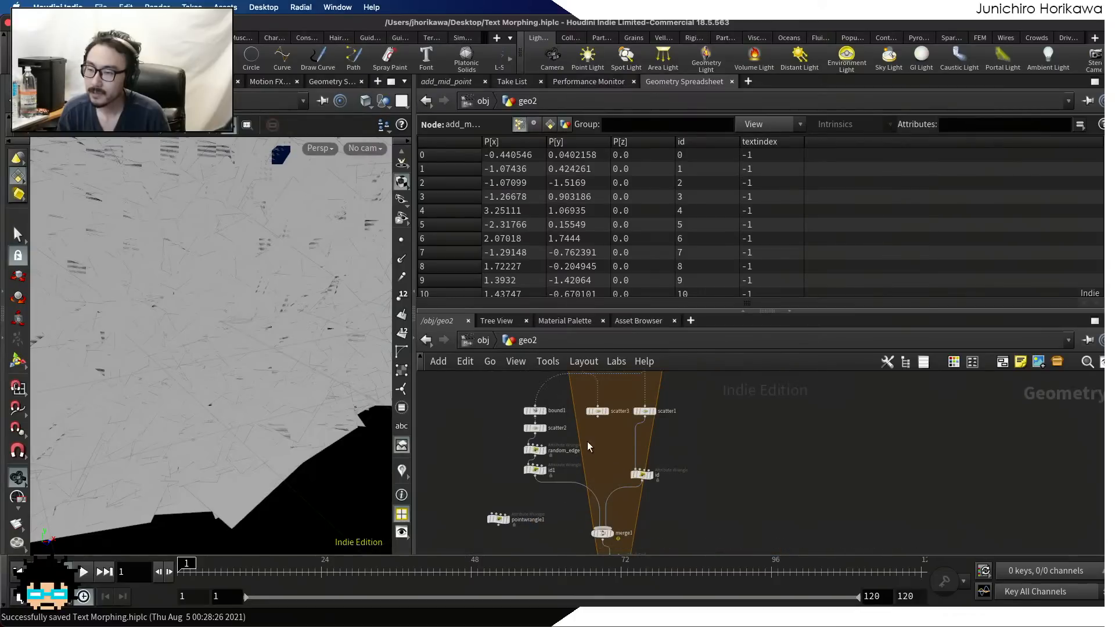
pyautogui.scroll(3, 587, 441)
pyautogui.scroll(-4, 623, 475)
pyautogui.scroll(5, 587, 448)
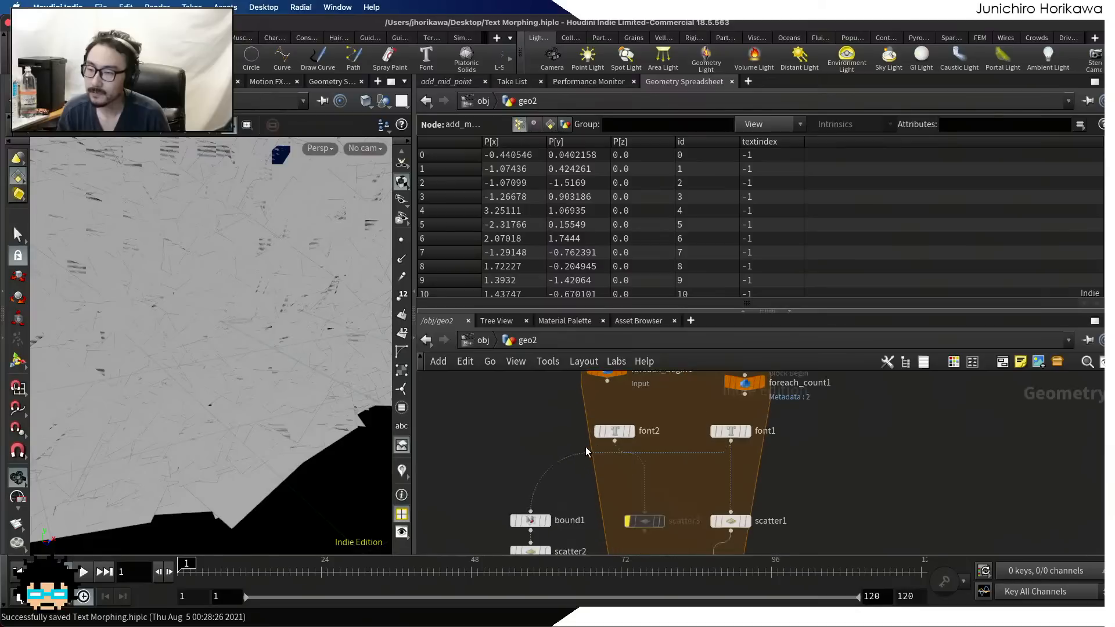
pyautogui.scroll(-5, 671, 396)
pyautogui.scroll(4, 686, 463)
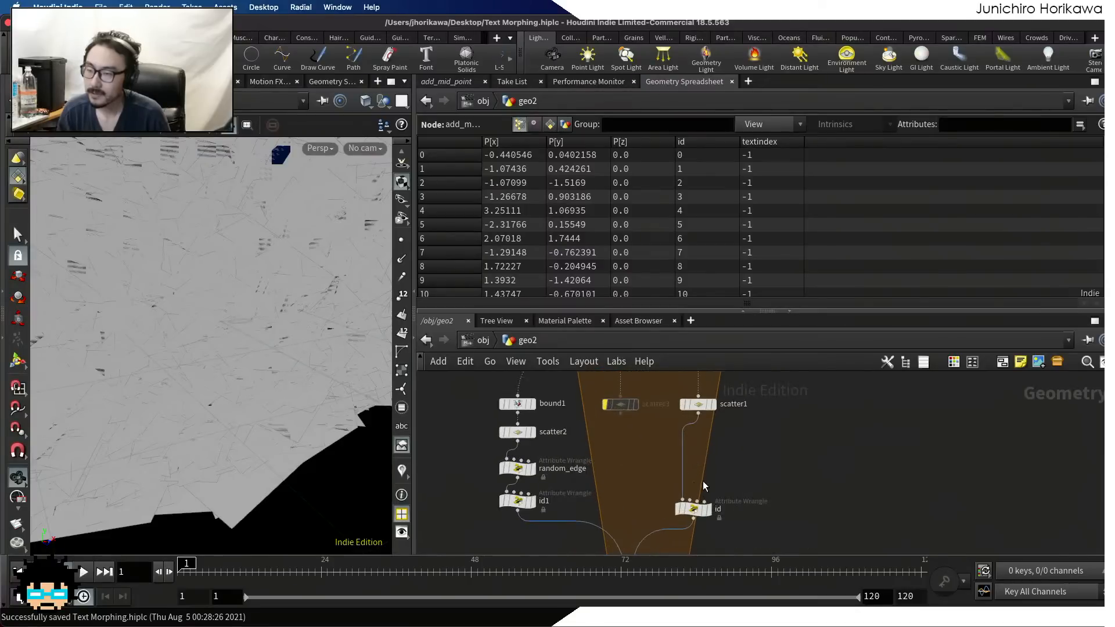
# Select the id wrangle inside the loop and examine the textindex values across its whole point list
pyautogui.scroll(4, 693, 492)
pyautogui.click(698, 483)
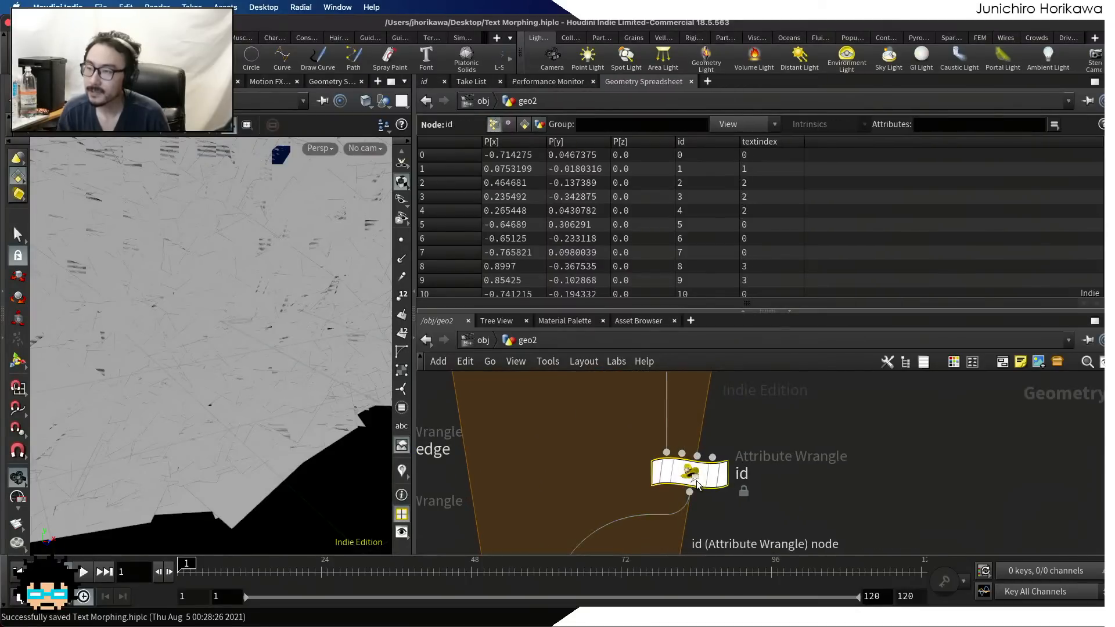
pyautogui.scroll(-15, 824, 196)
pyautogui.scroll(-20, 824, 199)
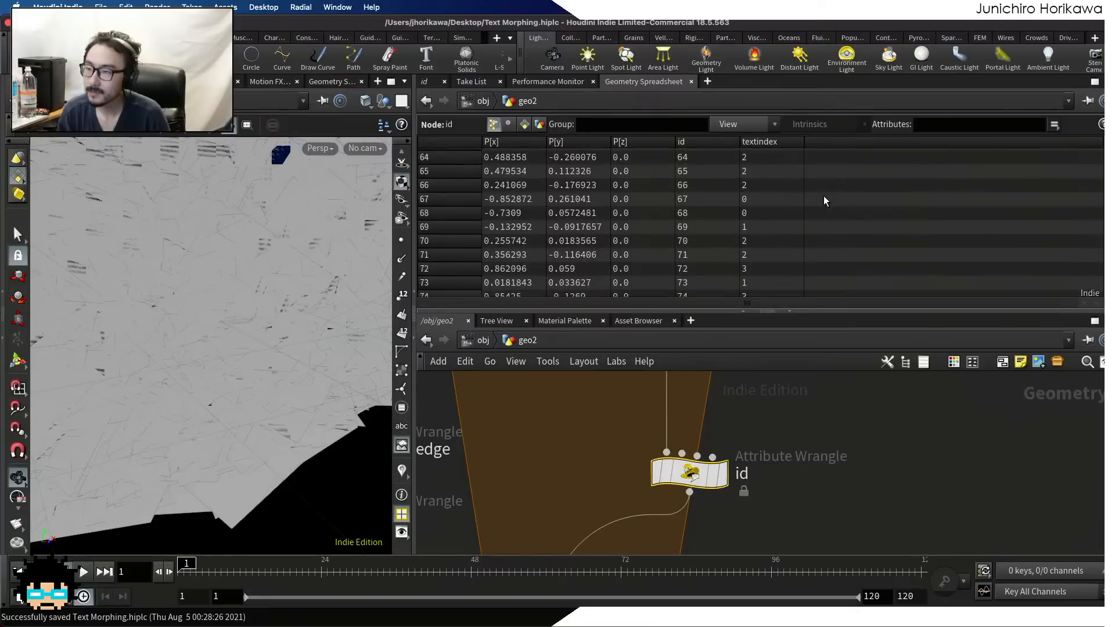
pyautogui.scroll(-5, 823, 196)
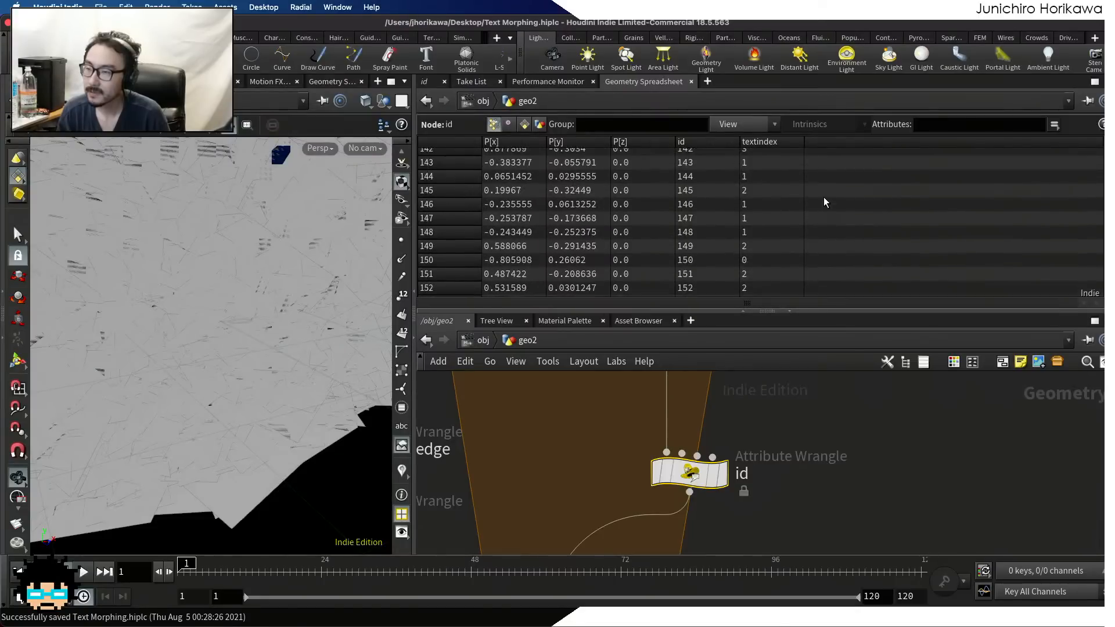
pyautogui.scroll(-17, 823, 196)
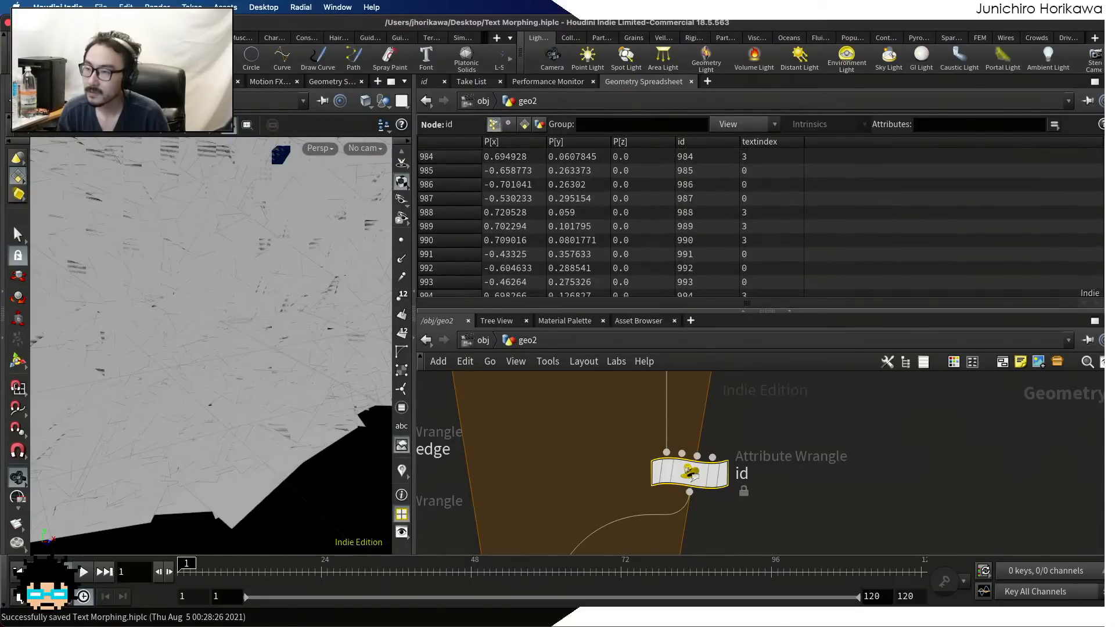
pyautogui.scroll(-20, 823, 197)
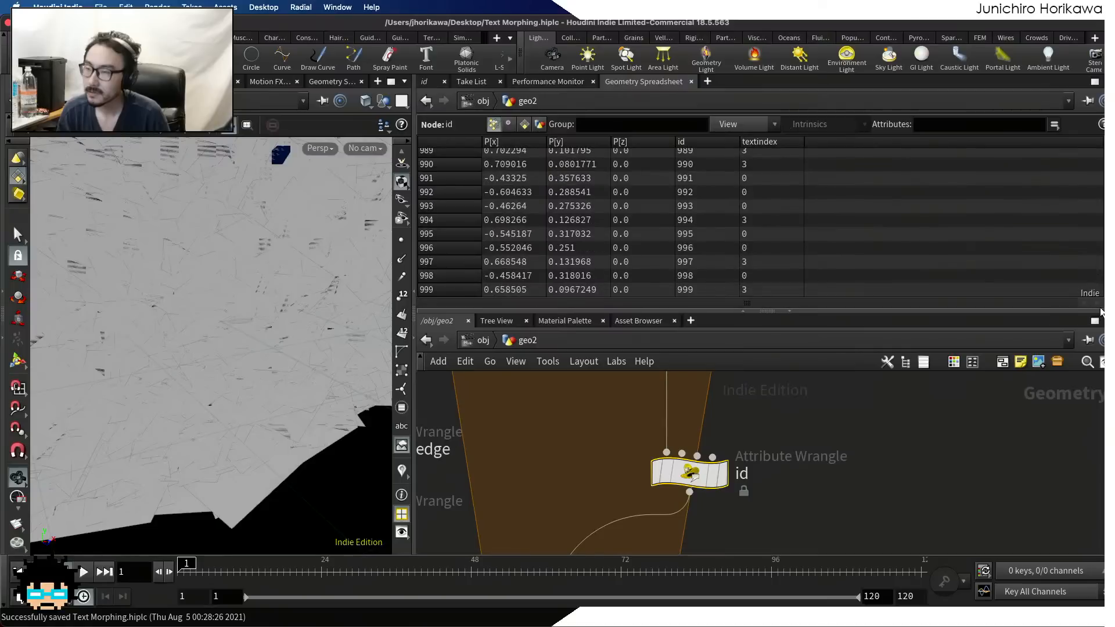
pyautogui.scroll(-20, 823, 196)
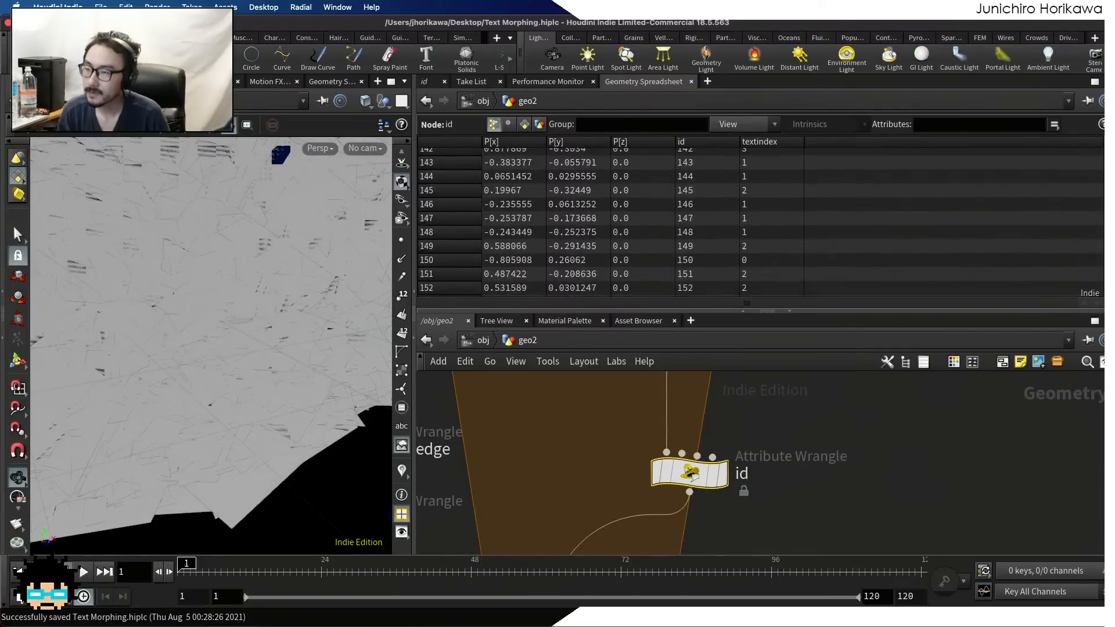
pyautogui.scroll(20, 760, 223)
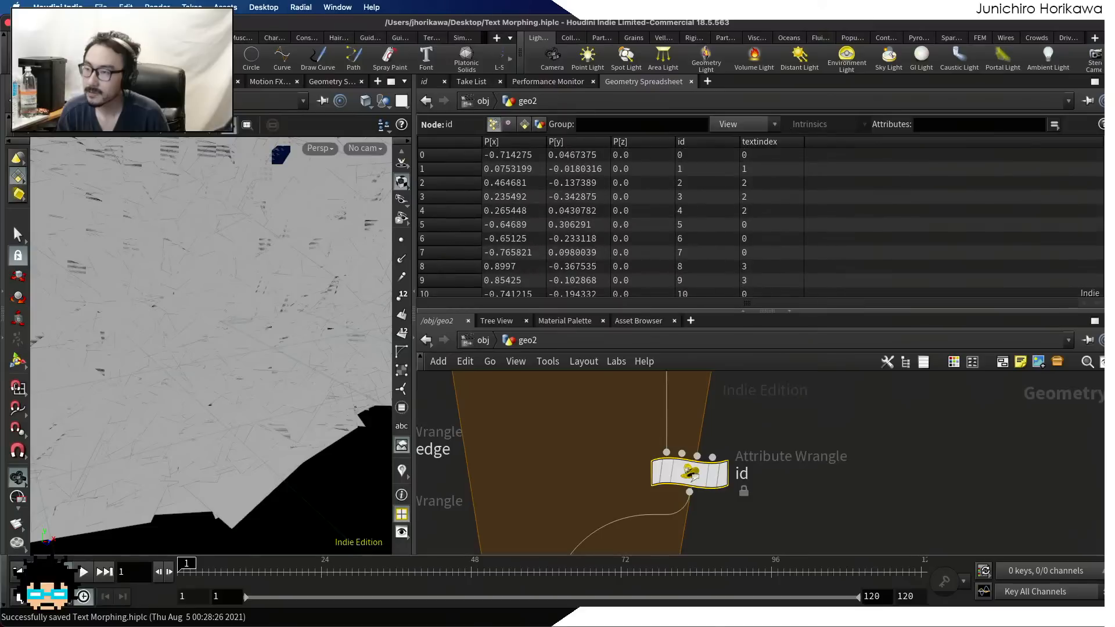
pyautogui.scroll(-20, 760, 222)
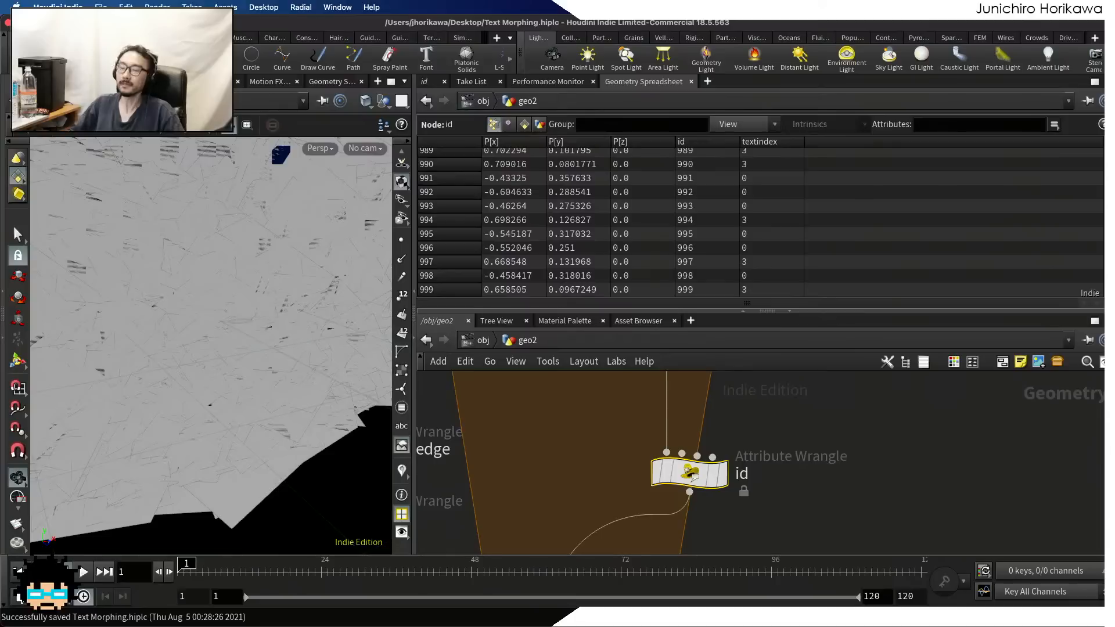
# Check the textindex values of add_mid_point's points, then display add1 and compare its point attributes
pyautogui.scroll(-1, 978, 406)
pyautogui.scroll(-5, 747, 451)
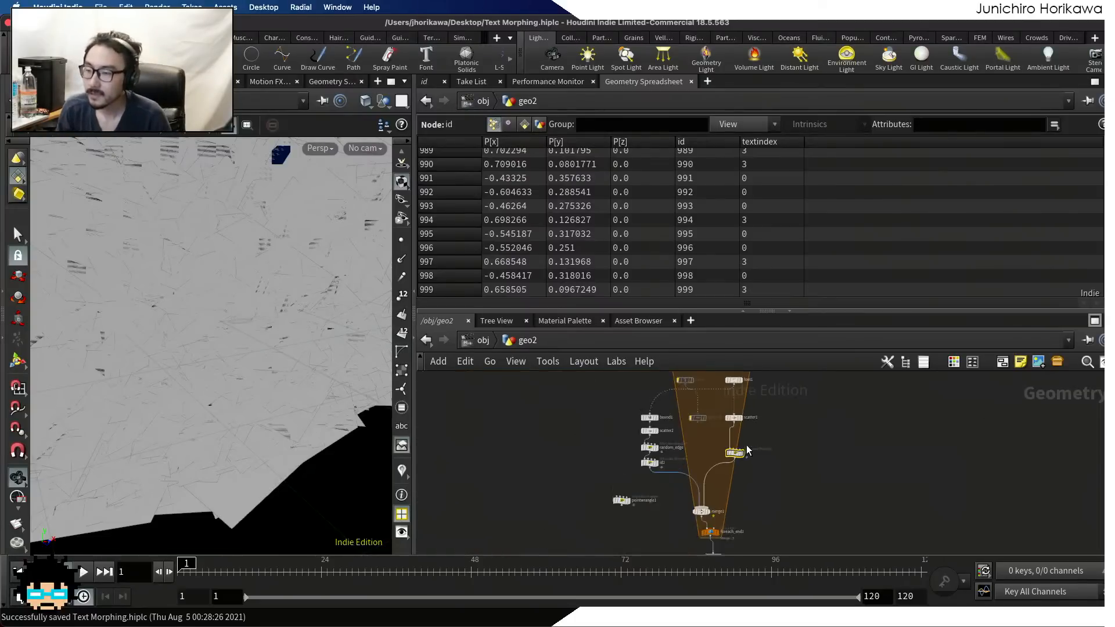
pyautogui.moveTo(711, 541); pyautogui.dragTo(733, 466, button='middle')
pyautogui.scroll(5, 731, 466)
pyautogui.moveTo(765, 506); pyautogui.dragTo(762, 406, button='middle')
pyautogui.scroll(2, 767, 451)
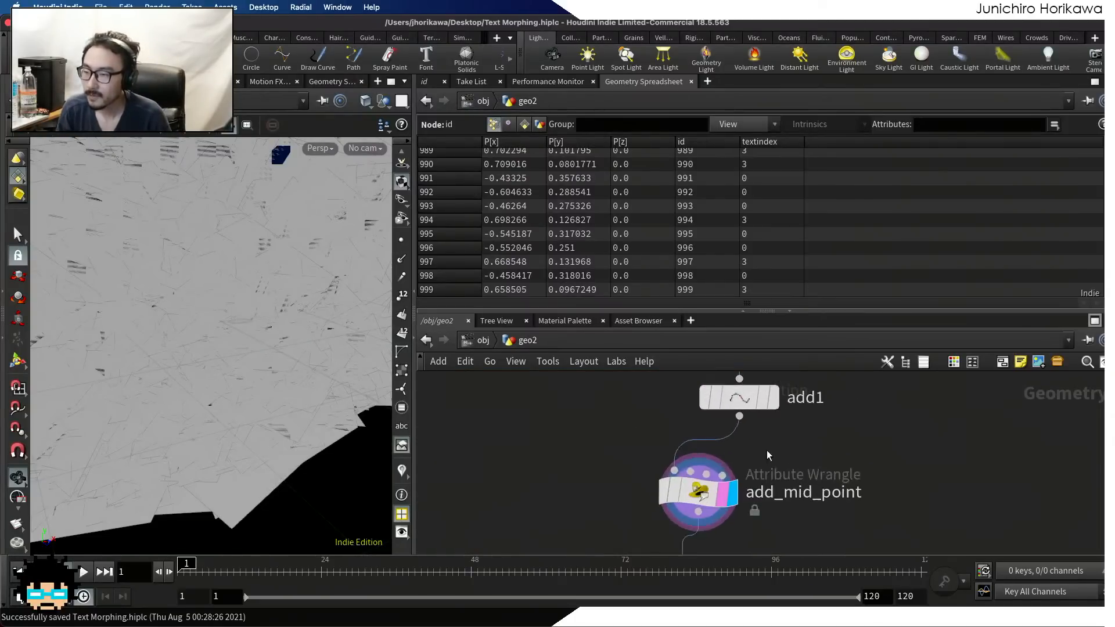
pyautogui.click(705, 499)
pyautogui.scroll(5, 766, 206)
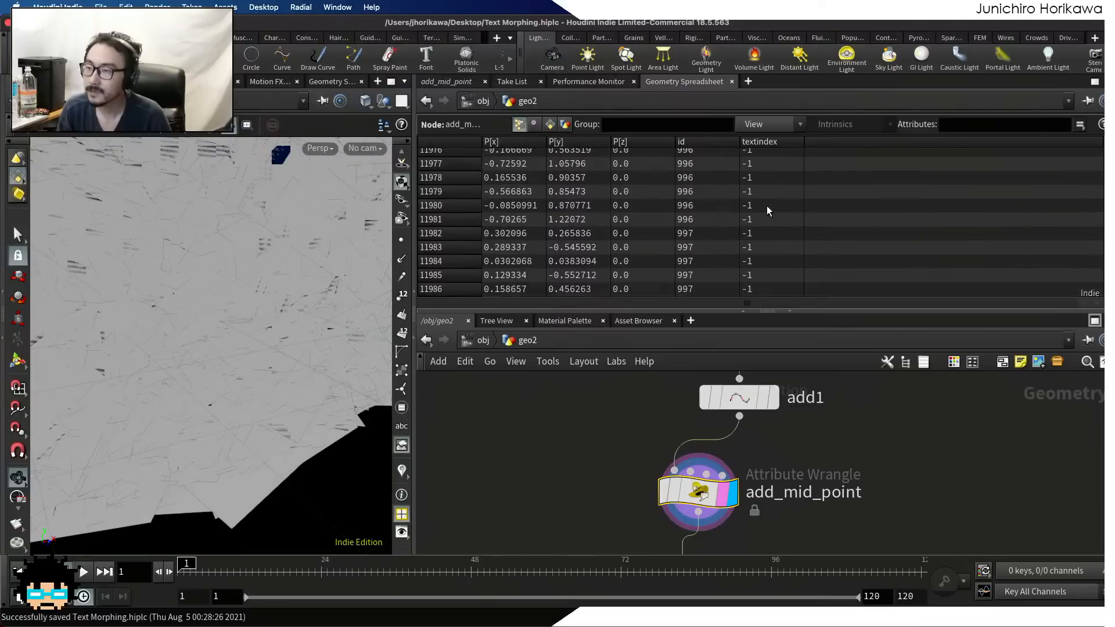
pyautogui.press('r')
pyautogui.click(748, 404)
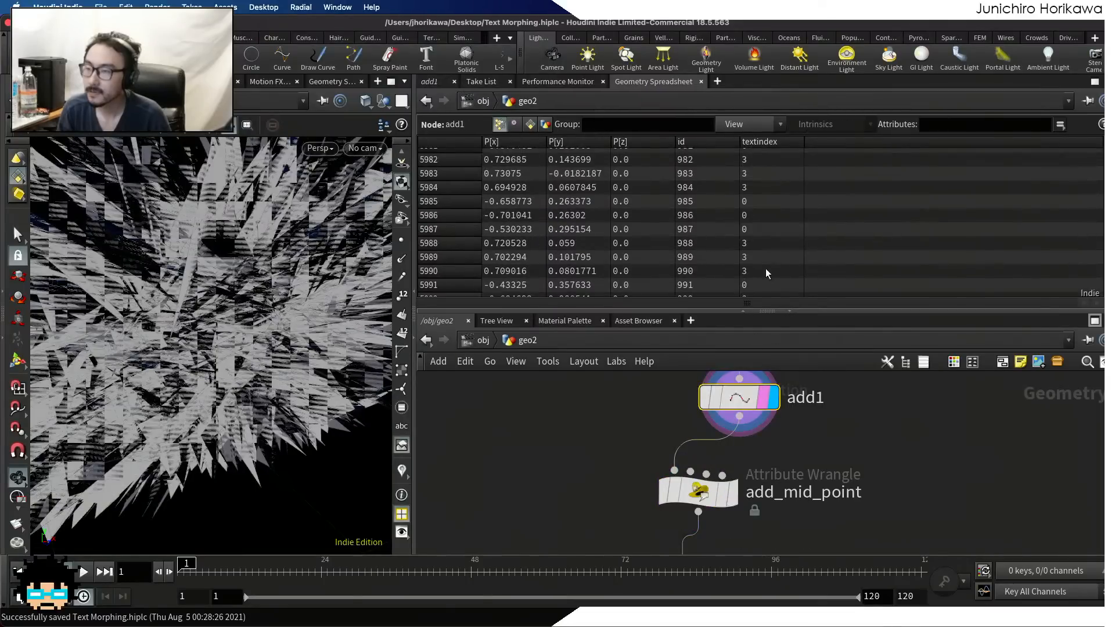
# Examine add1's textindex values back to the first point, then display add_mid_point and check its point attributes
pyautogui.scroll(5, 765, 268)
pyautogui.scroll(20, 1096, 273)
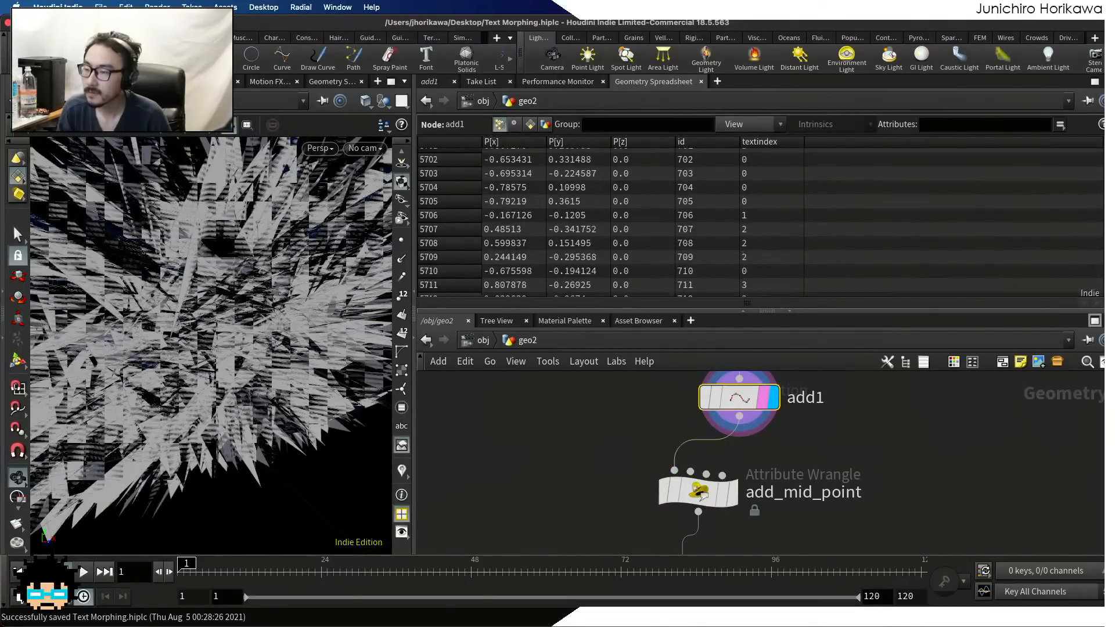
pyautogui.scroll(20, 1096, 273)
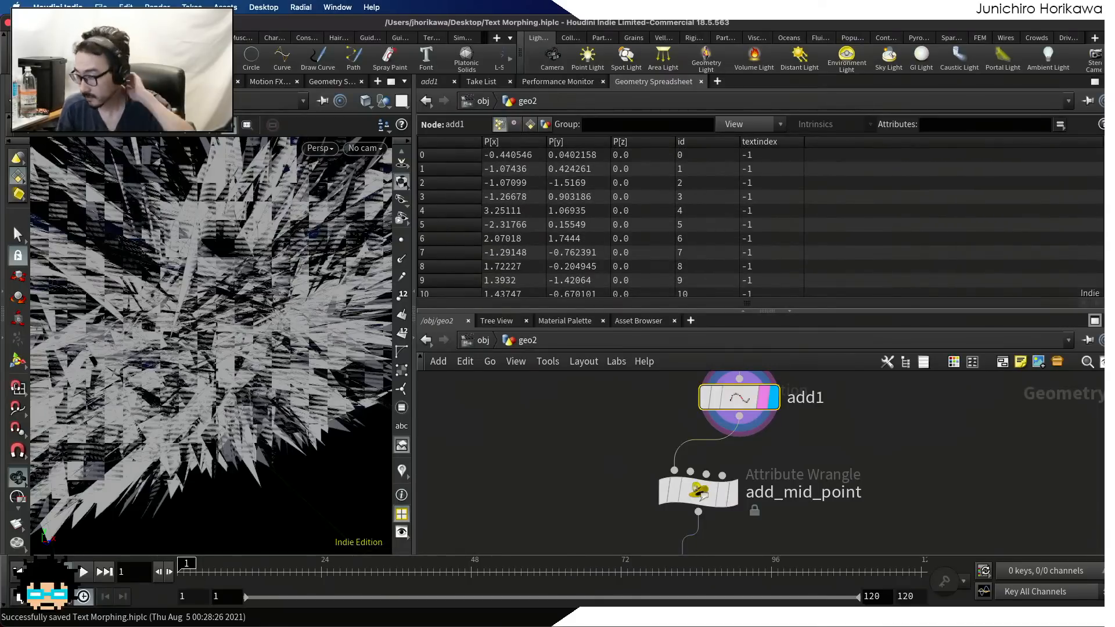
pyautogui.scroll(-20, 1092, 279)
pyautogui.moveTo(1086, 320); pyautogui.dragTo(1101, 138)
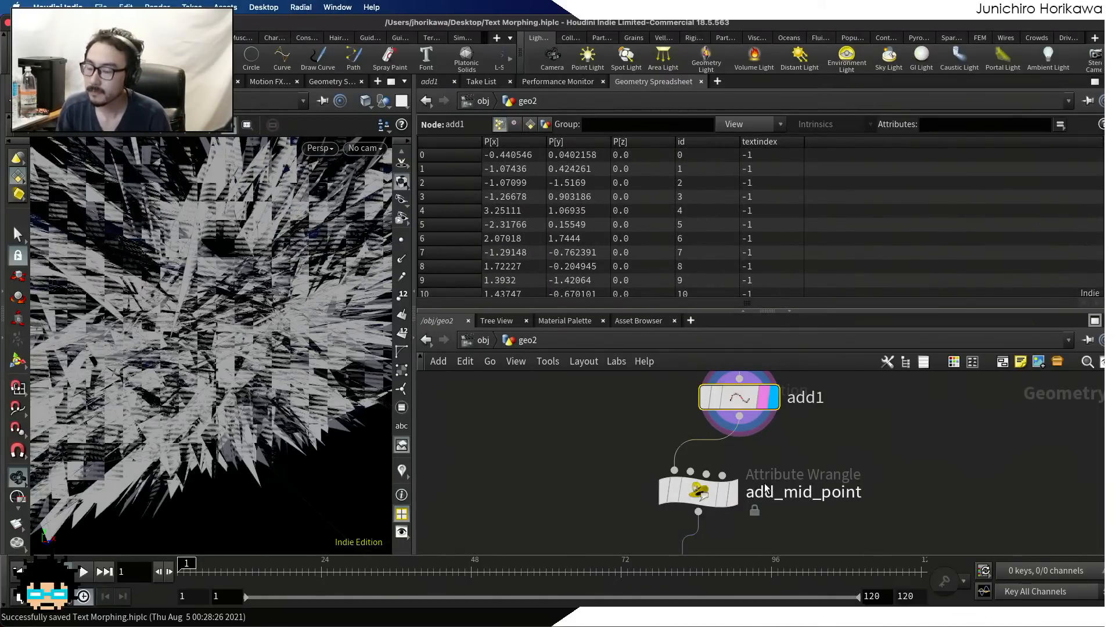
pyautogui.click(725, 494)
pyautogui.click(706, 493)
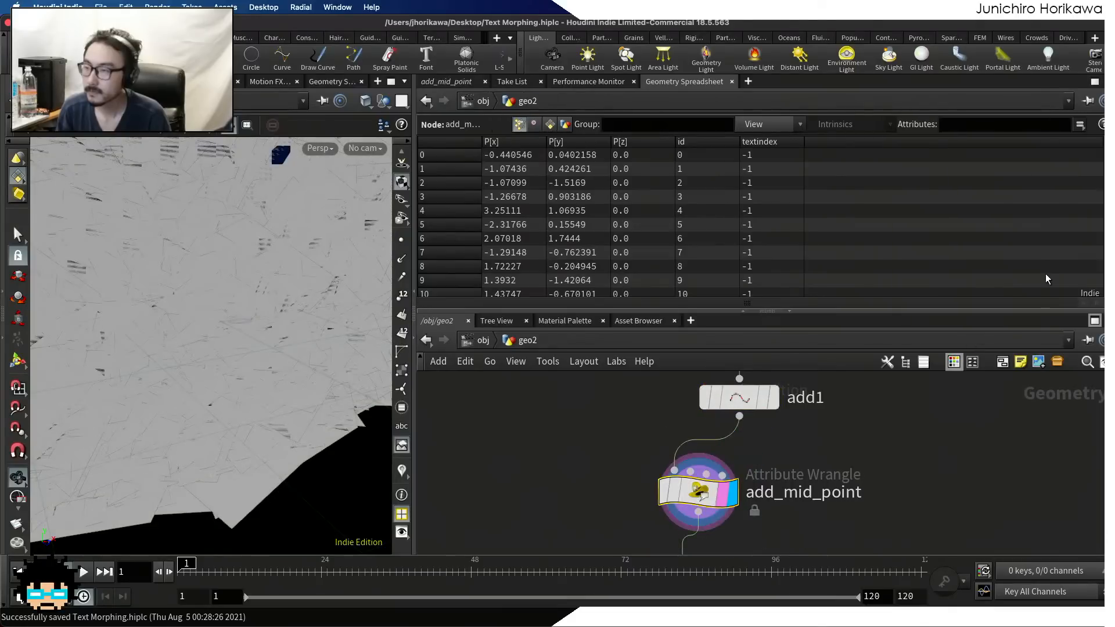
pyautogui.moveTo(1101, 186); pyautogui.dragTo(1101, 148)
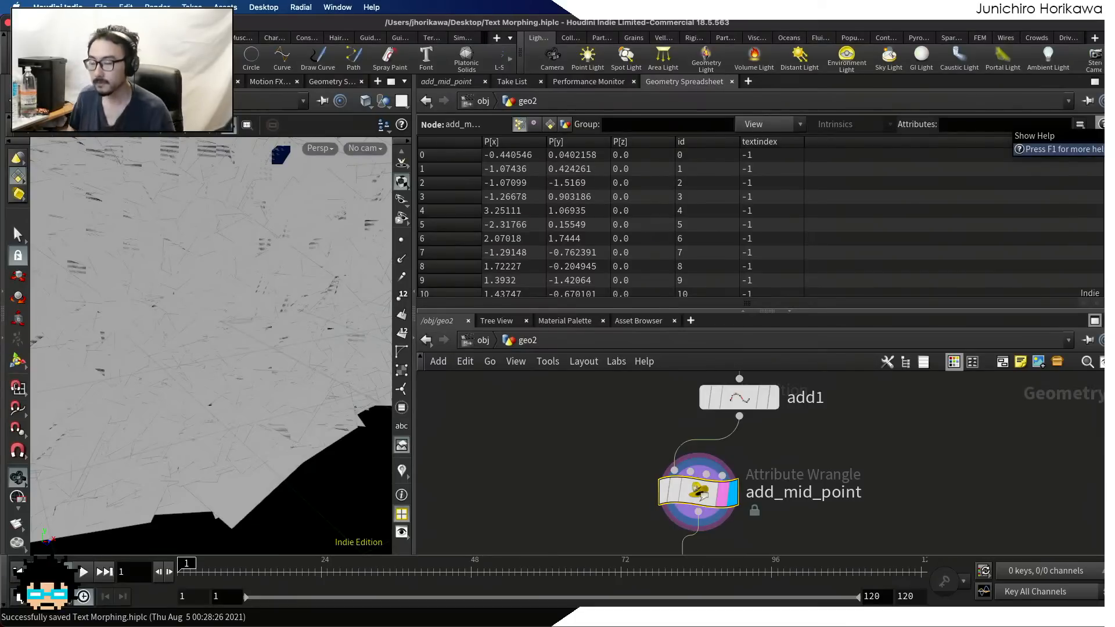
# Select add1 below the loop and recheck the textindex values in its point list
pyautogui.scroll(-5, 877, 495)
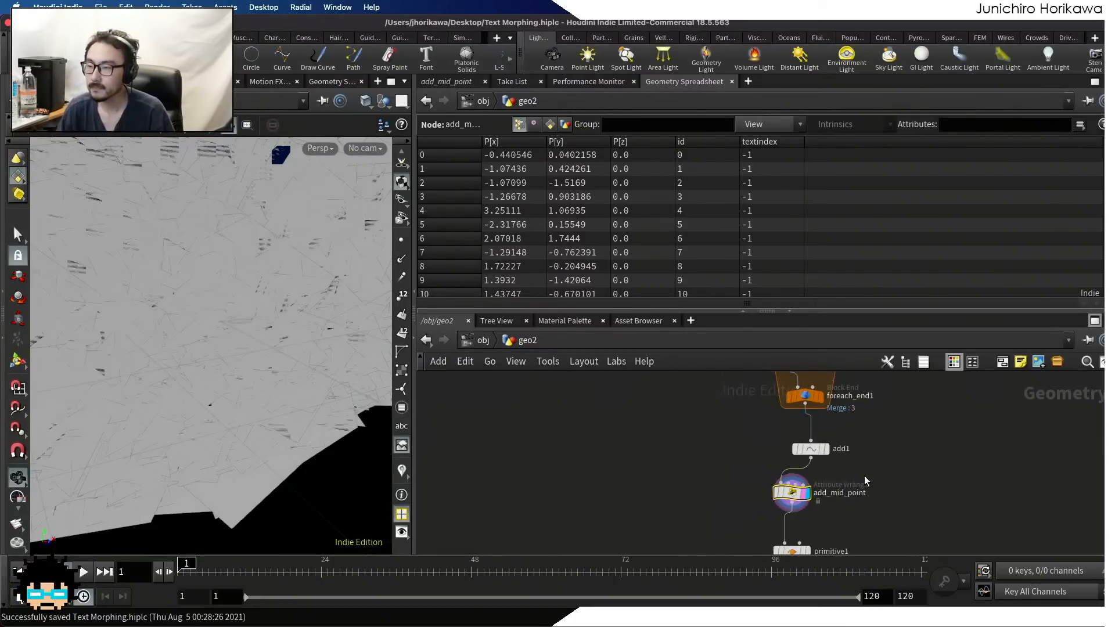
pyautogui.moveTo(827, 462); pyautogui.dragTo(814, 509, button='middle')
pyautogui.scroll(3, 811, 501)
pyautogui.moveTo(797, 500); pyautogui.dragTo(794, 485)
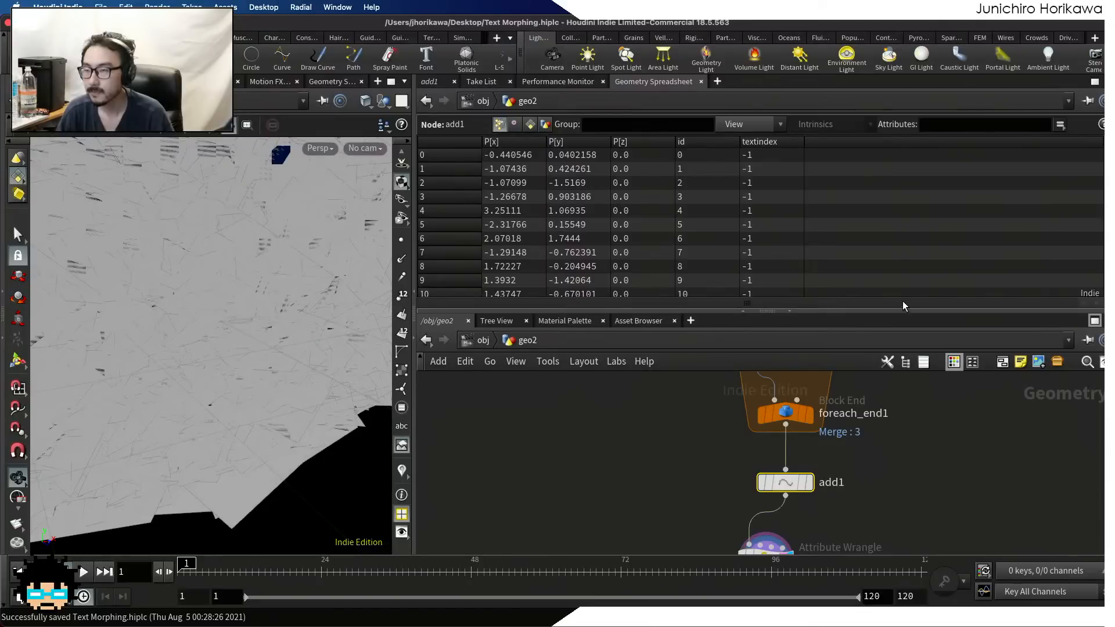
pyautogui.moveTo(1107, 152)
pyautogui.mouseDown()
pyautogui.moveTo(1108, 188)
pyautogui.moveTo(1107, 160)
pyautogui.mouseUp()
# Insert a Group Create node between the id wrangle and merge1 inside the loop
pyautogui.scroll(-5, 896, 415)
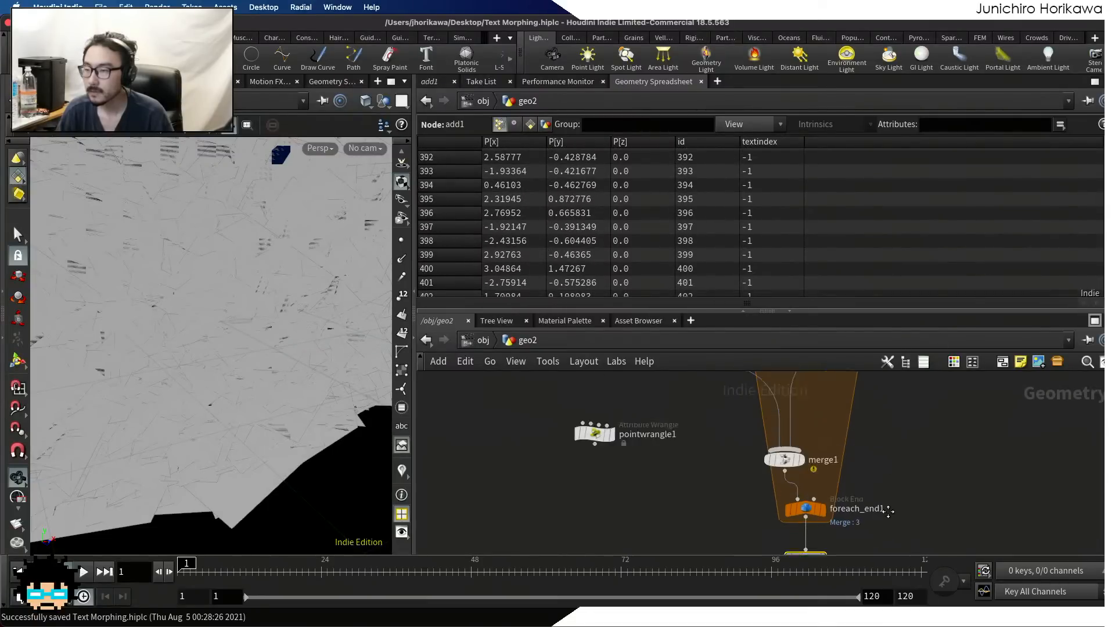
pyautogui.scroll(-2, 870, 484)
pyautogui.scroll(5, 868, 464)
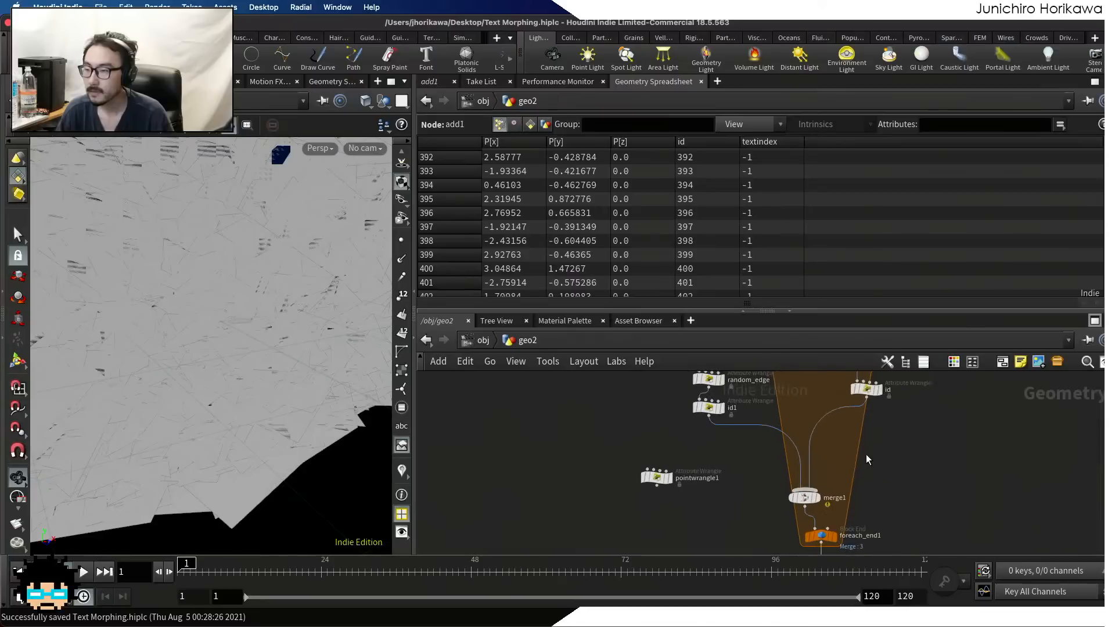
pyautogui.press('Tab')
pyautogui.write('grou')
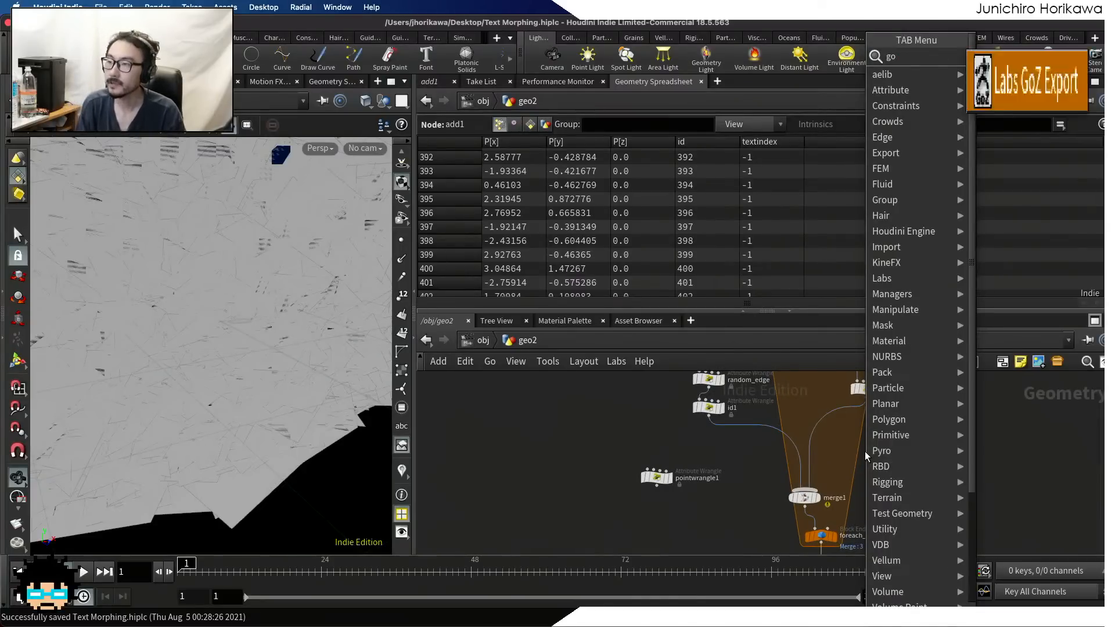
pyautogui.press('Return')
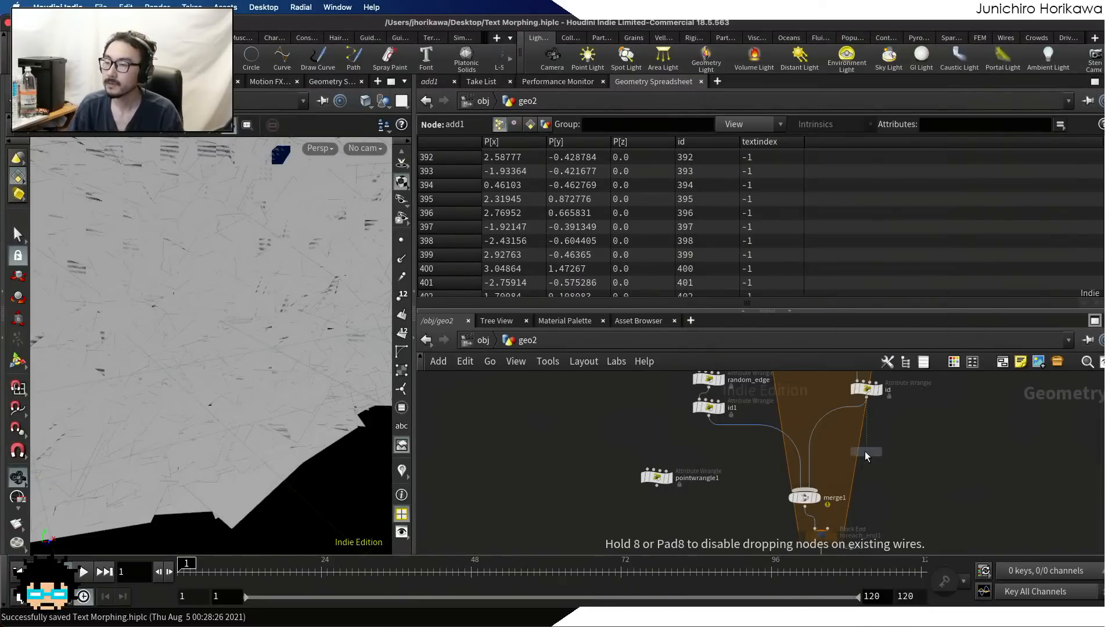
pyautogui.click(865, 452)
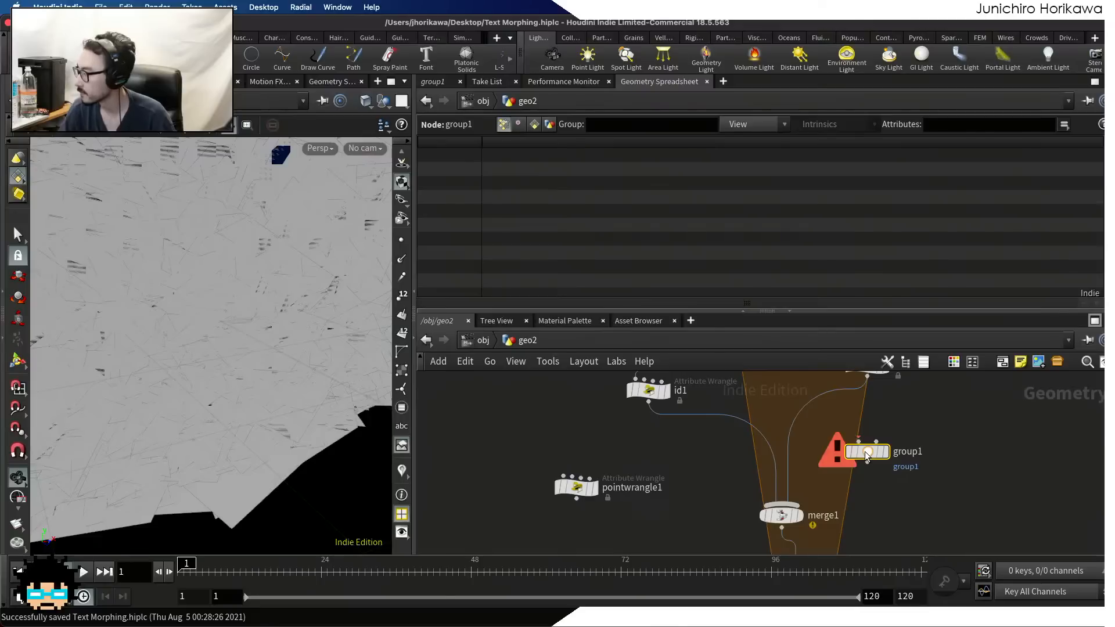
pyautogui.moveTo(866, 454)
pyautogui.mouseDown()
pyautogui.moveTo(807, 418)
pyautogui.moveTo(869, 448)
pyautogui.mouseUp()
pyautogui.scroll(1, 877, 449)
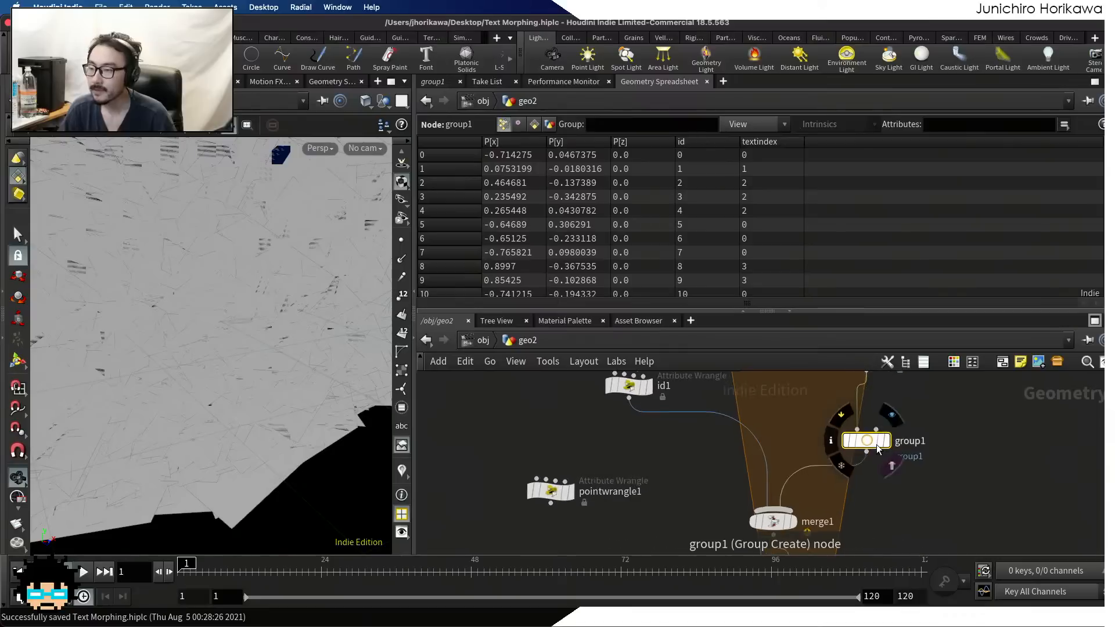
# Set the new group node's type to Points and its group name to text
pyautogui.click(433, 81)
pyautogui.click(567, 163)
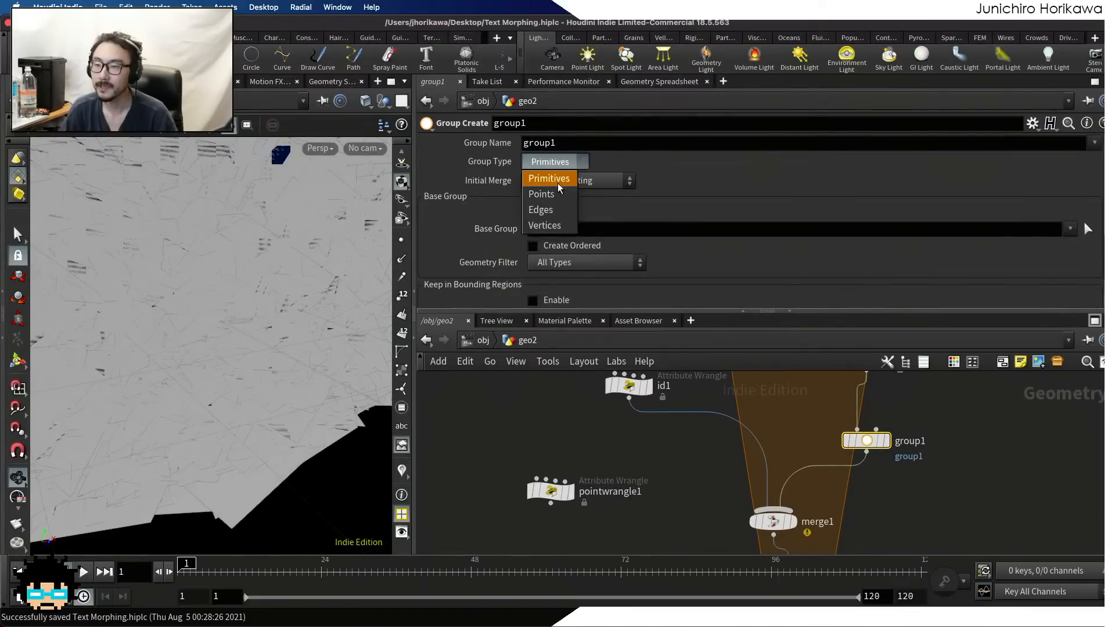
pyautogui.click(558, 183)
pyautogui.click(485, 144)
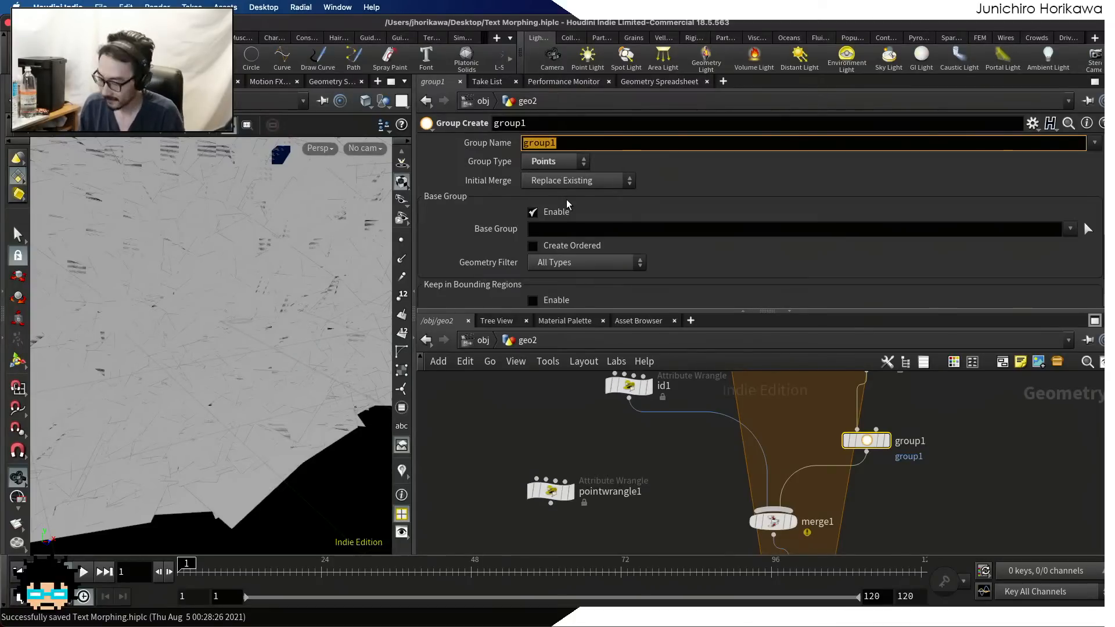
pyautogui.write('g')
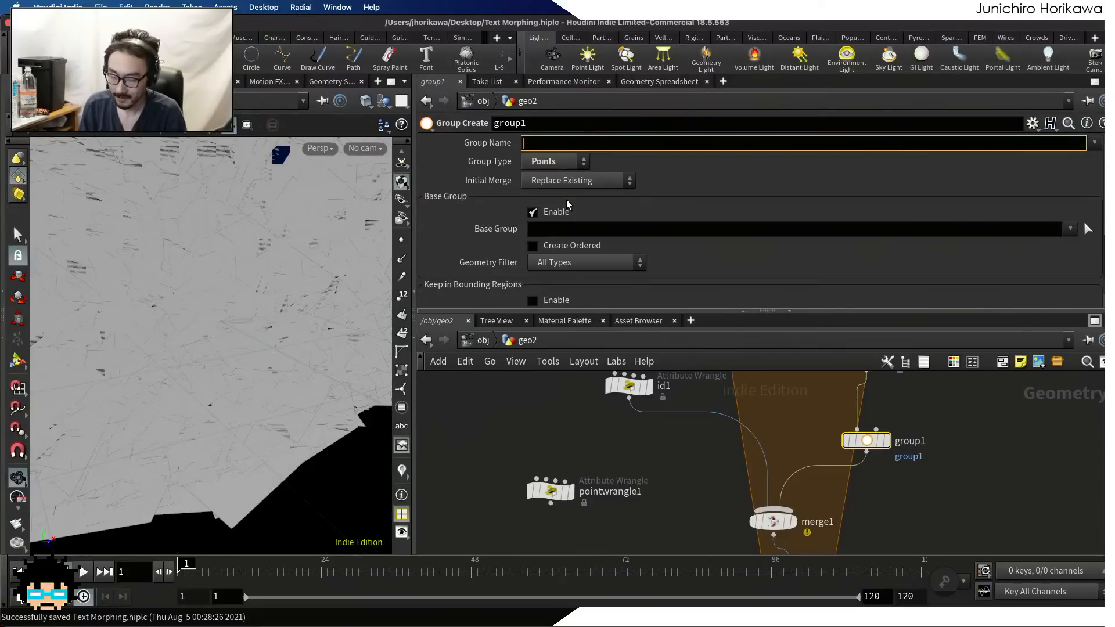
pyautogui.write('text')
pyautogui.press('Return')
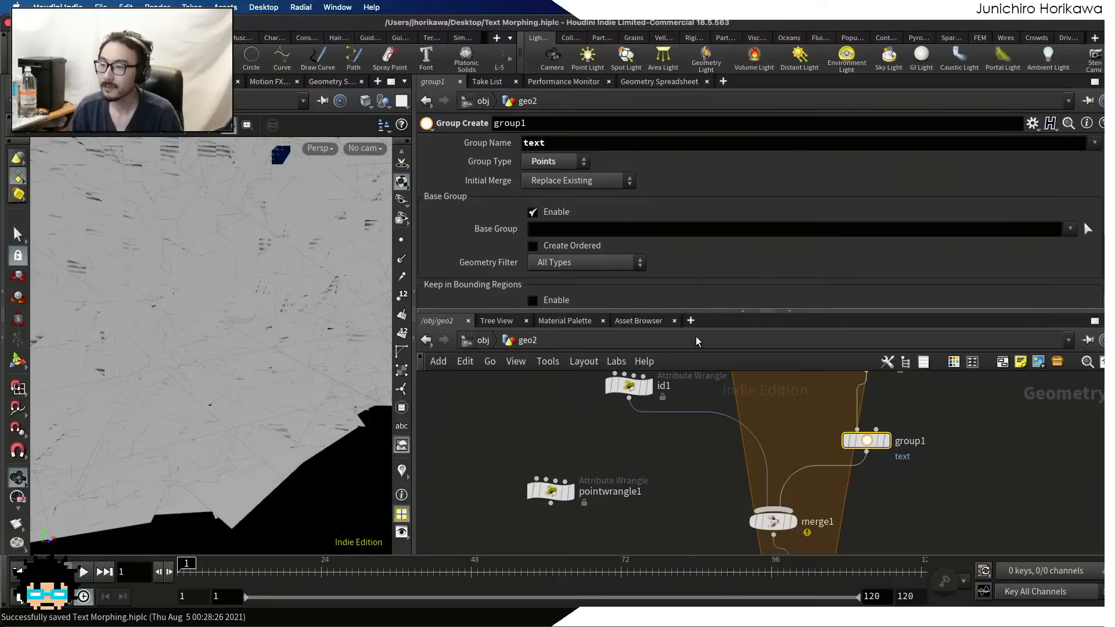
# Duplicate the text group node and place the copy between id1 and merge1, below id1
pyautogui.keyDown('alt'); pyautogui.moveTo(851, 445); pyautogui.dragTo(710, 435); pyautogui.keyUp('alt')
pyautogui.moveTo(722, 439)
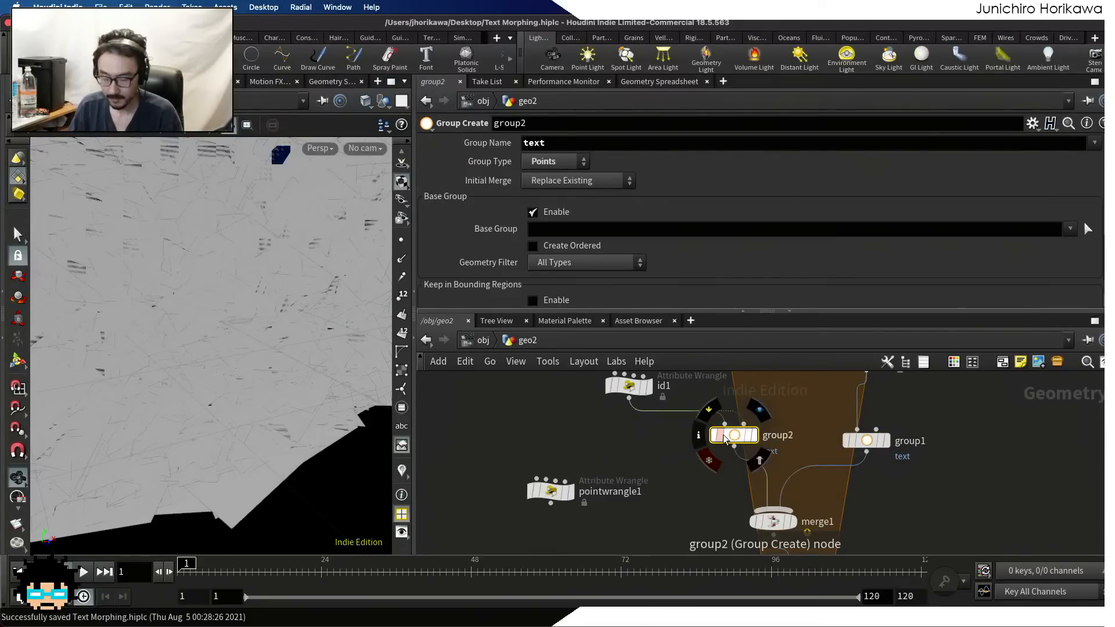
pyautogui.hotkey('ctrl', 'z')
pyautogui.hotkey('ctrl', 'z')
pyautogui.moveTo(782, 430); pyautogui.dragTo(618, 434)
# Name the duplicated node's group middle and save the scene
pyautogui.click(549, 145)
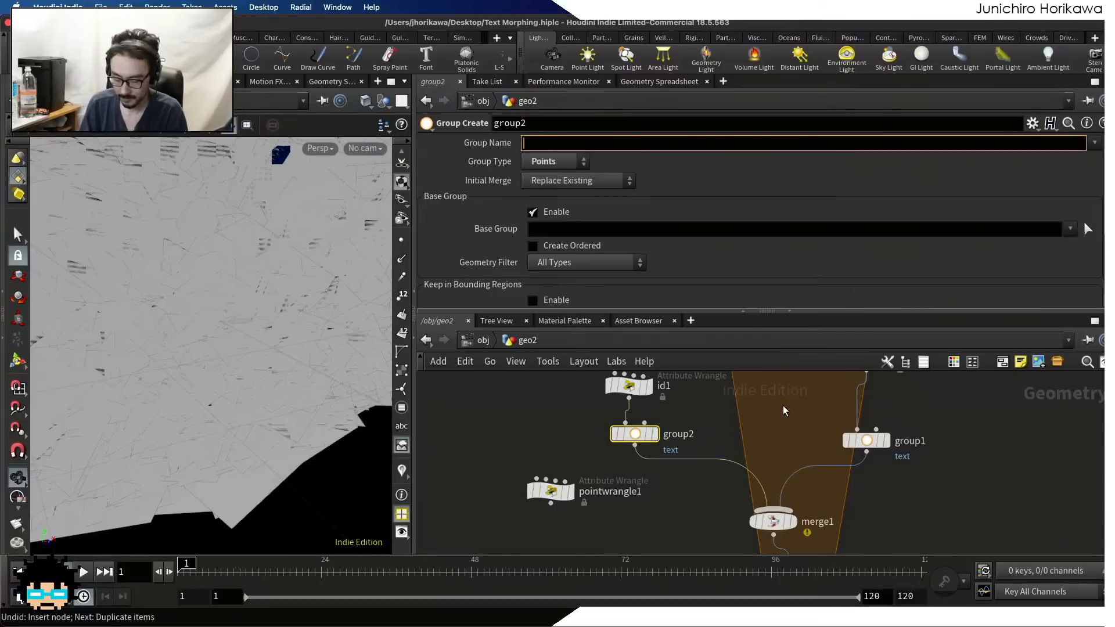
pyautogui.write('middle')
pyautogui.press('Return')
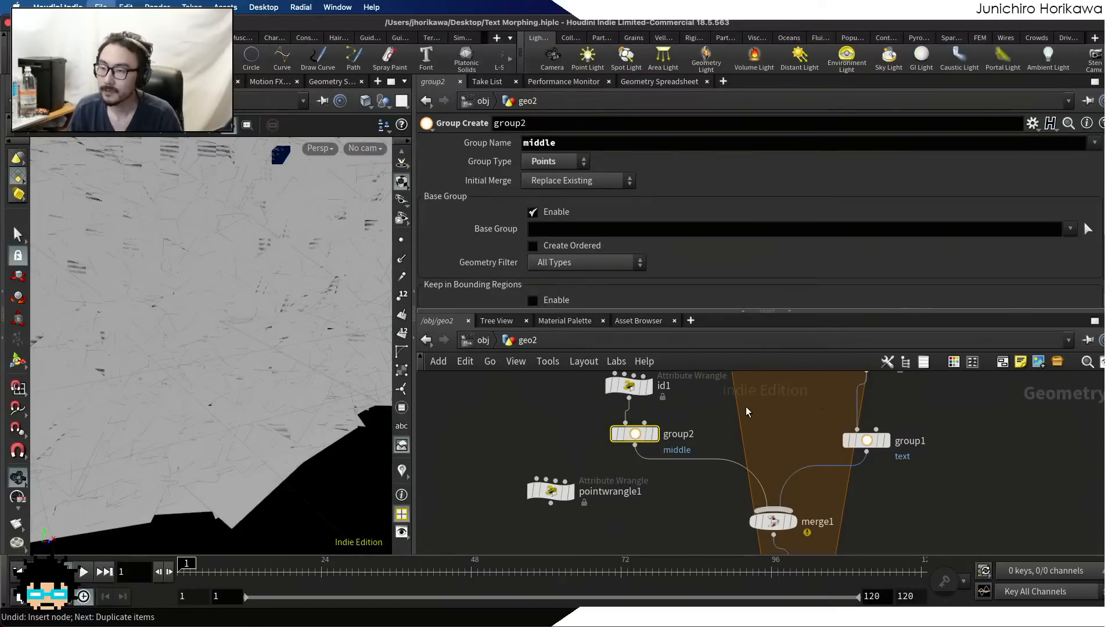
pyautogui.hotkey('ctrl', 's')
# Display the output of foreach_end1 at the bottom of the loop
pyautogui.scroll(-1, 749, 409)
pyautogui.scroll(-3, 619, 179)
pyautogui.moveTo(840, 498); pyautogui.dragTo(802, 415, button='middle')
pyautogui.scroll(2, 799, 463)
pyautogui.scroll(2, 772, 459)
pyautogui.click(760, 412)
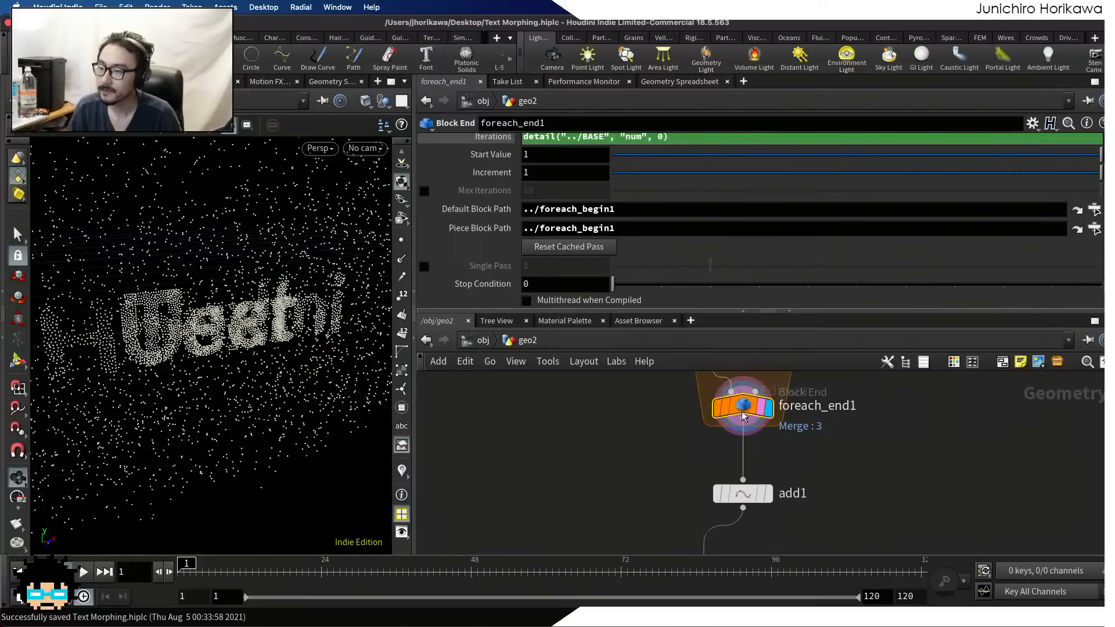
# Move add1 aside, add a Delete node fed by foreach_end1 next to it, and display the new node
pyautogui.moveTo(742, 493); pyautogui.dragTo(691, 508)
pyautogui.press('Tab')
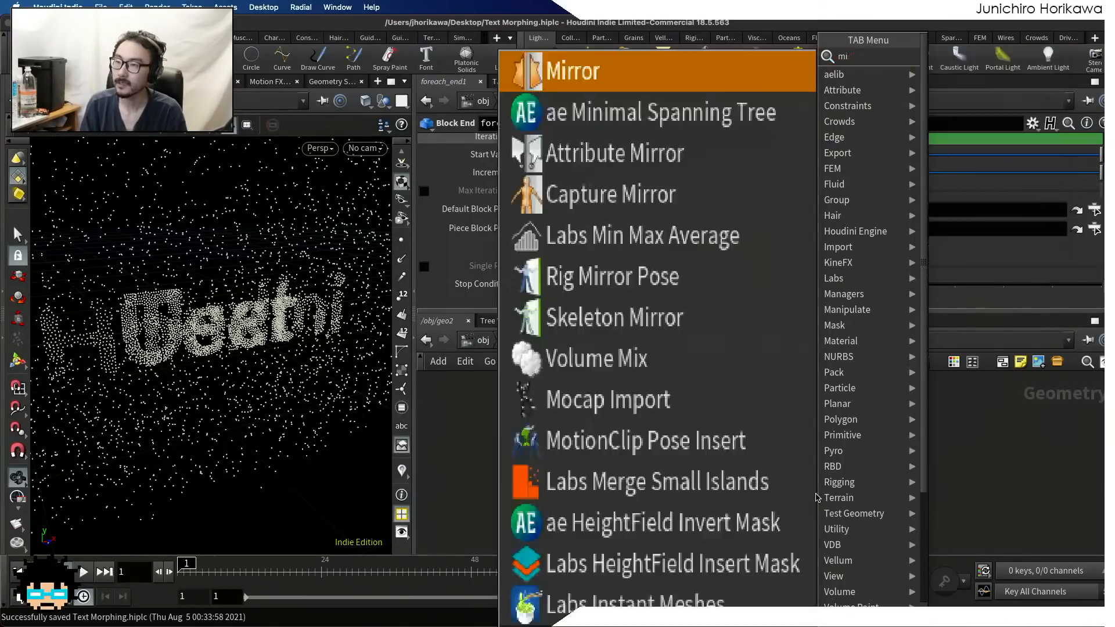
pyautogui.write('del')
pyautogui.press('Return')
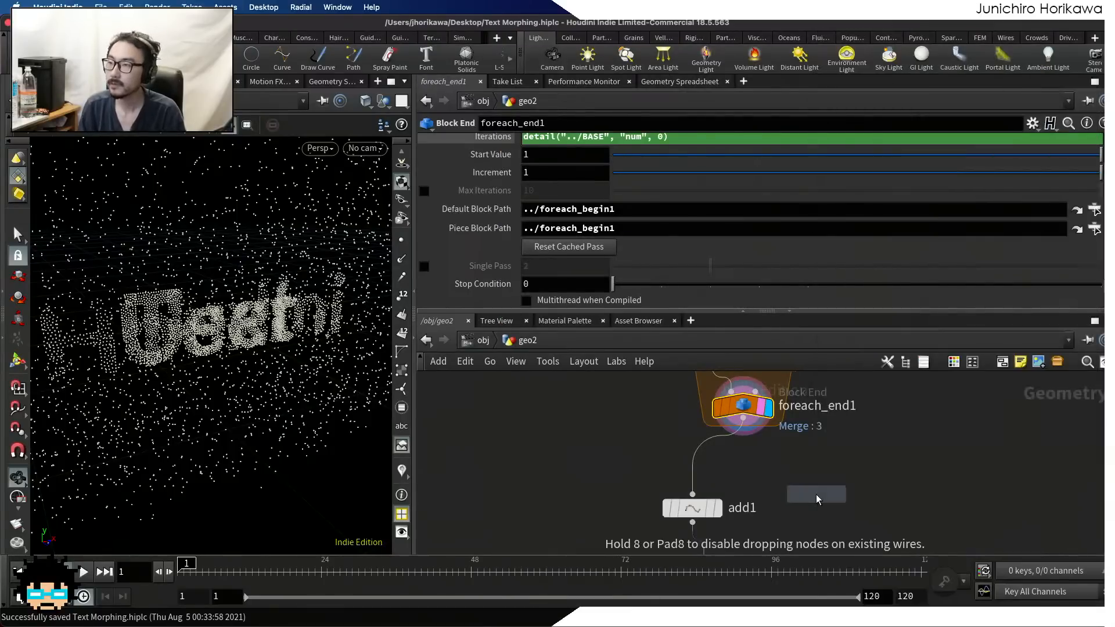
pyautogui.click(832, 508)
pyautogui.moveTo(736, 436); pyautogui.dragTo(832, 493)
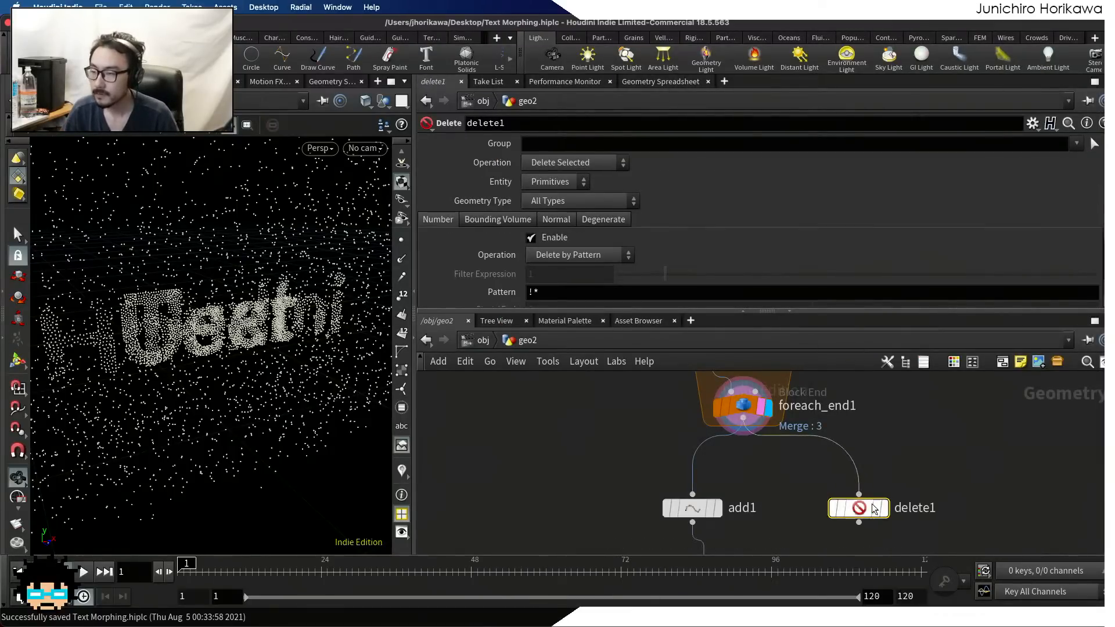
pyautogui.click(882, 510)
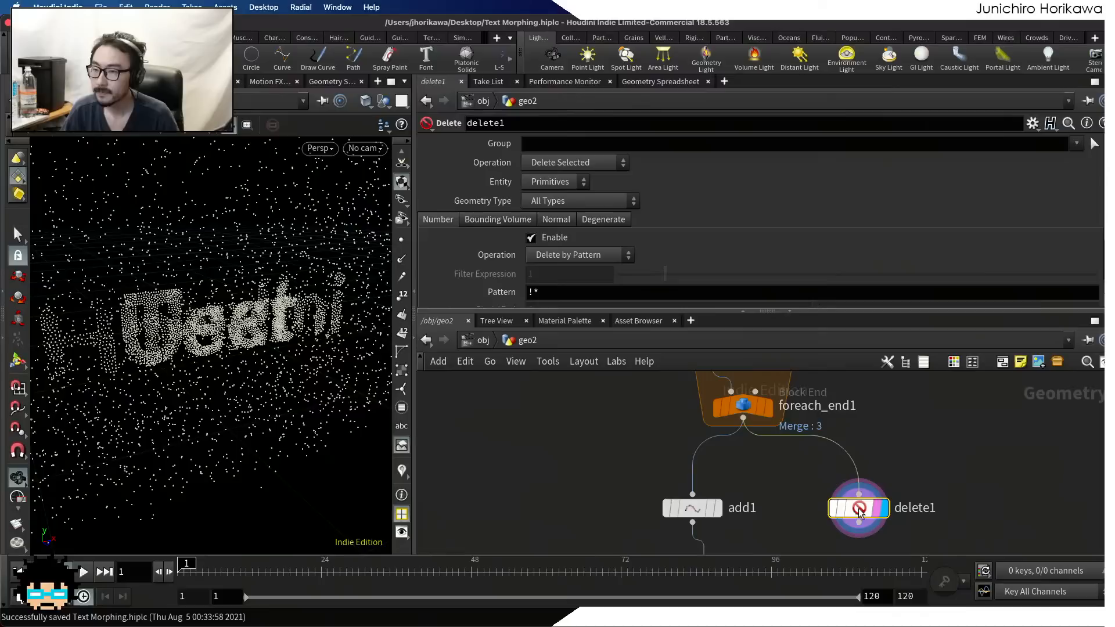
# Configure delete1 with entity Points, operation Delete Non-Selected and group text, and save the scene
pyautogui.click(575, 181)
pyautogui.click(557, 213)
pyautogui.click(566, 166)
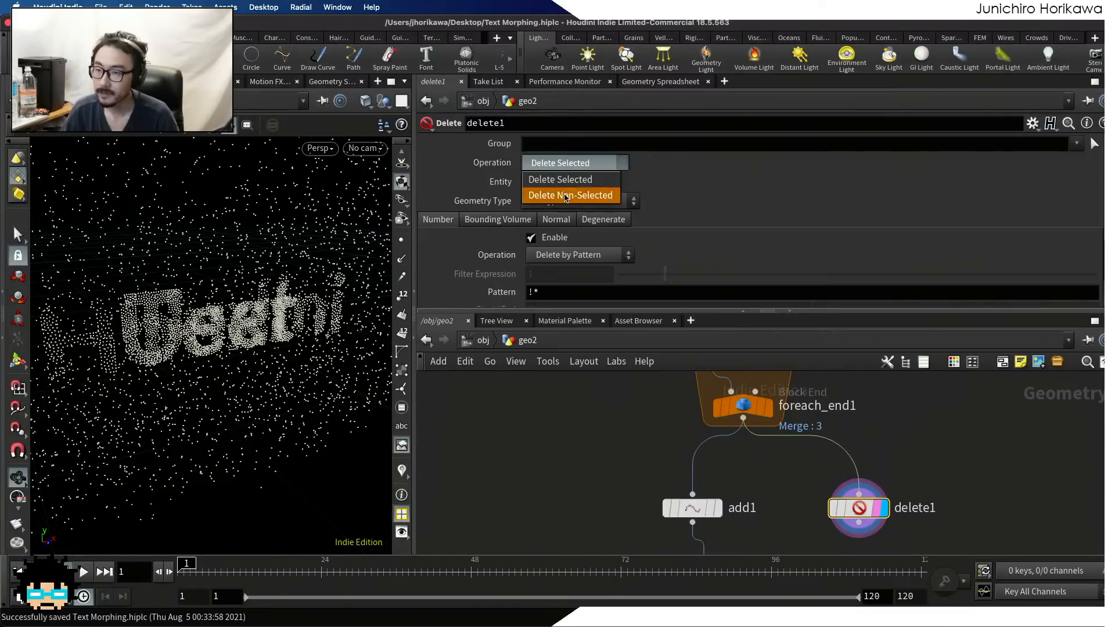
pyautogui.click(563, 197)
pyautogui.write('text')
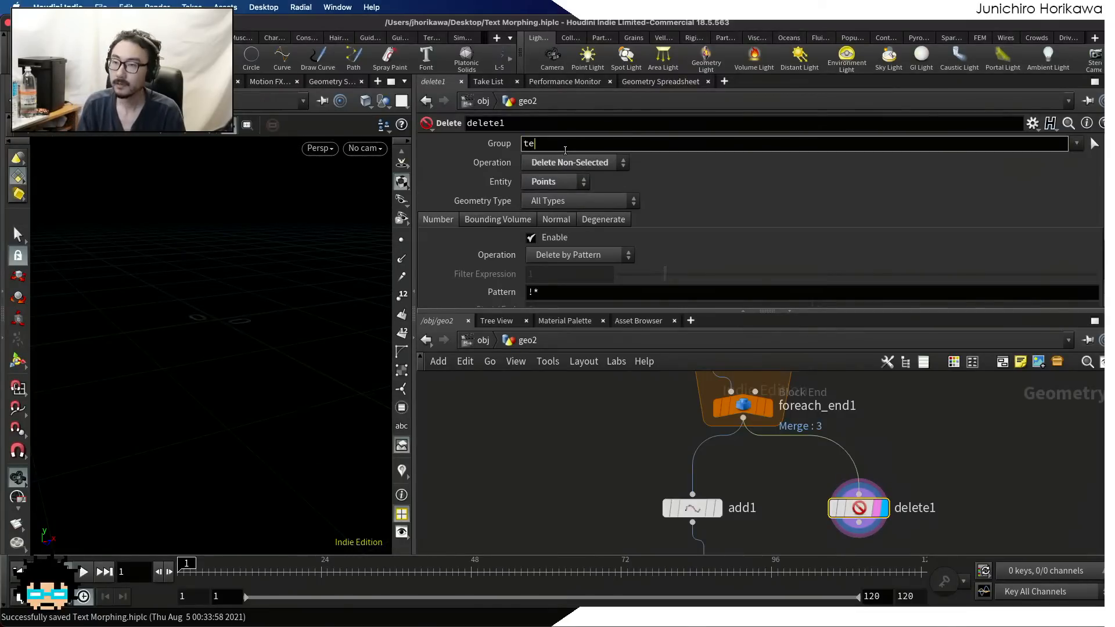
pyautogui.press('Return')
pyautogui.scroll(-5, 883, 440)
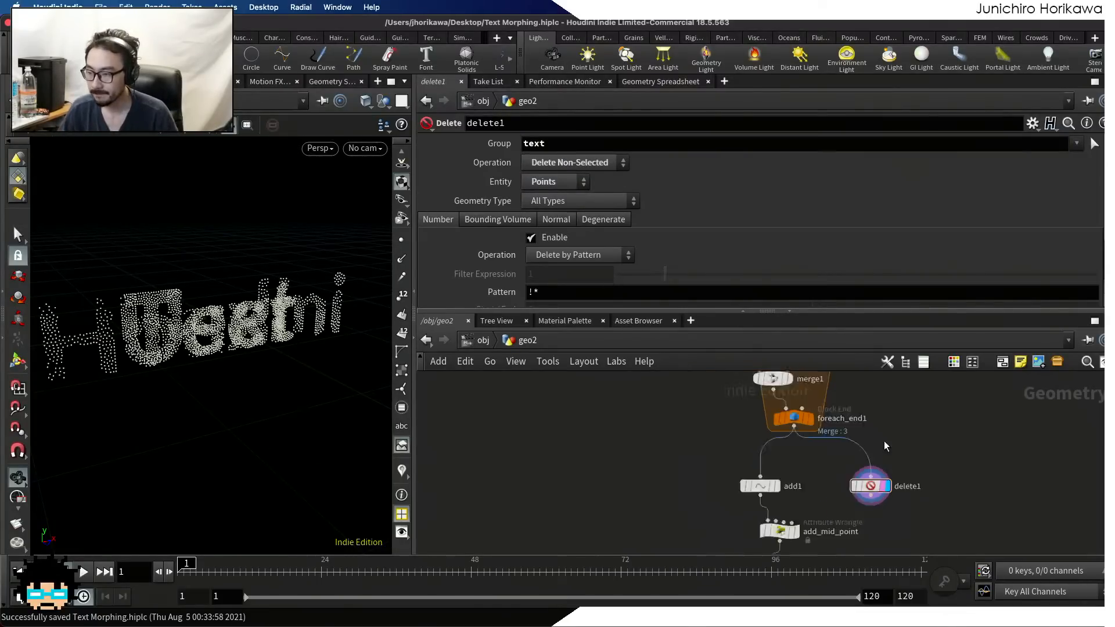
pyautogui.moveTo(913, 517); pyautogui.dragTo(910, 455, button='middle')
pyautogui.press('super+s')
# Compare the node information of delete1 and add_mid_point for their points, attributes and groups
pyautogui.scroll(2, 852, 463)
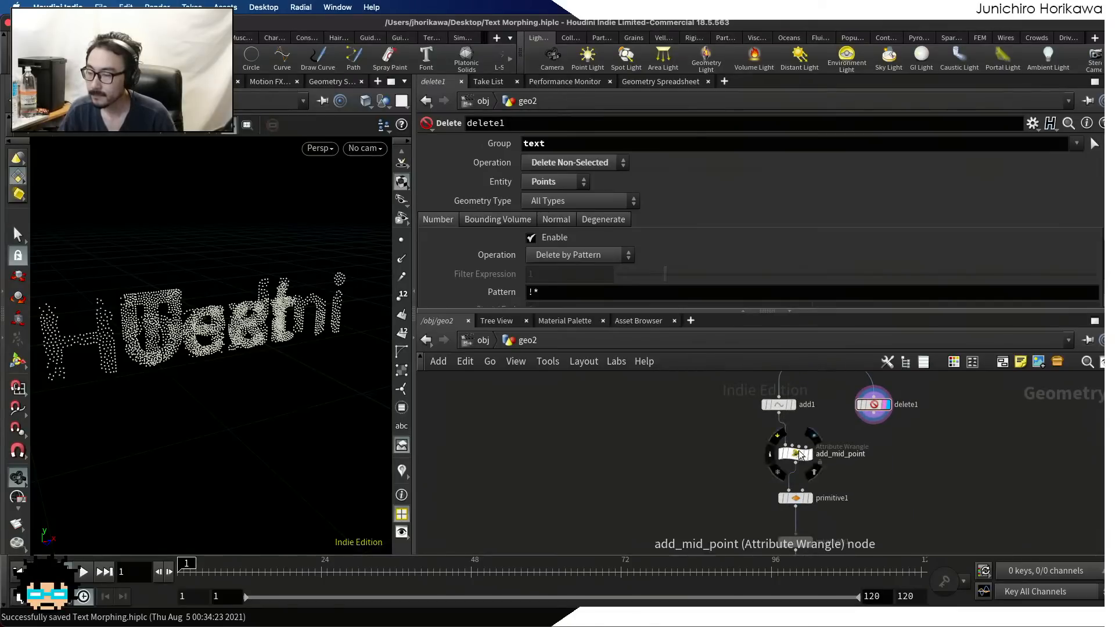
pyautogui.middleClick(874, 408)
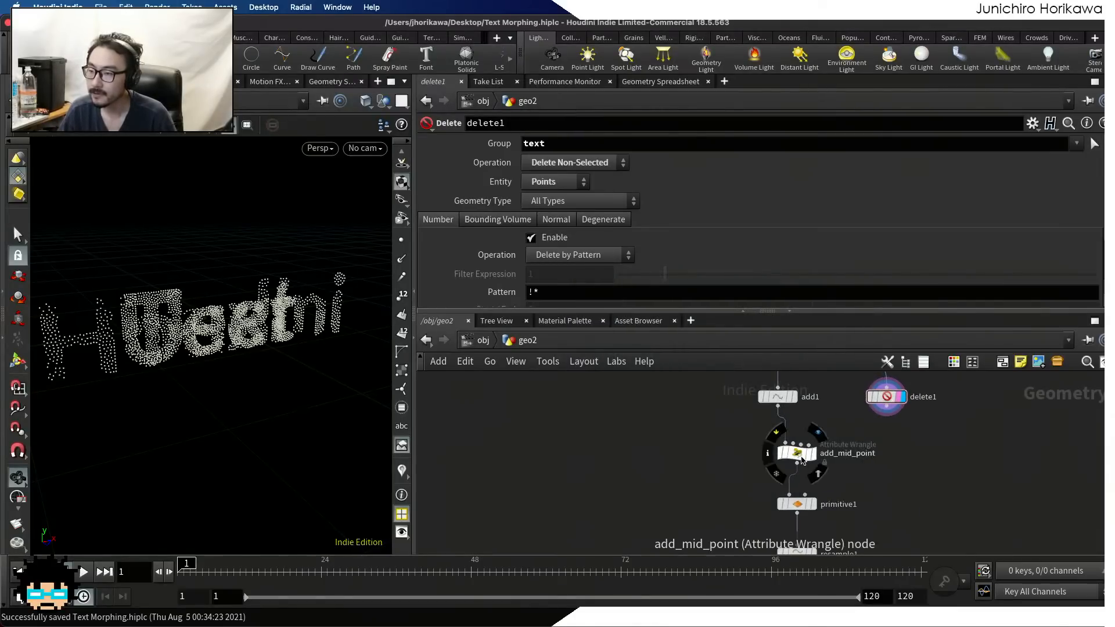
pyautogui.middleClick(800, 459)
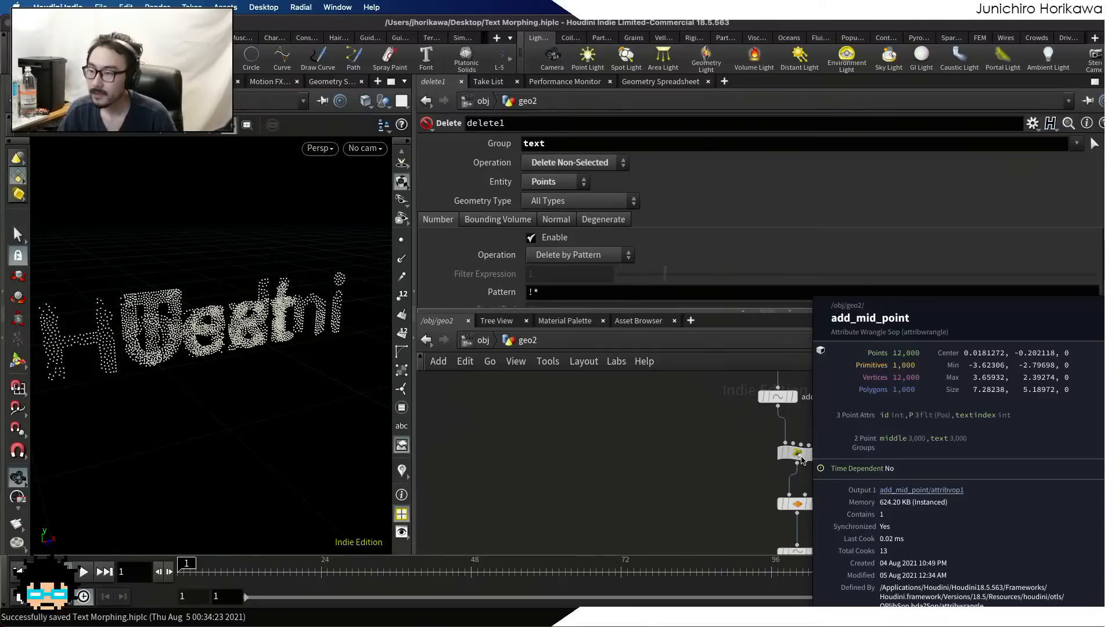
pyautogui.middleClick(883, 401)
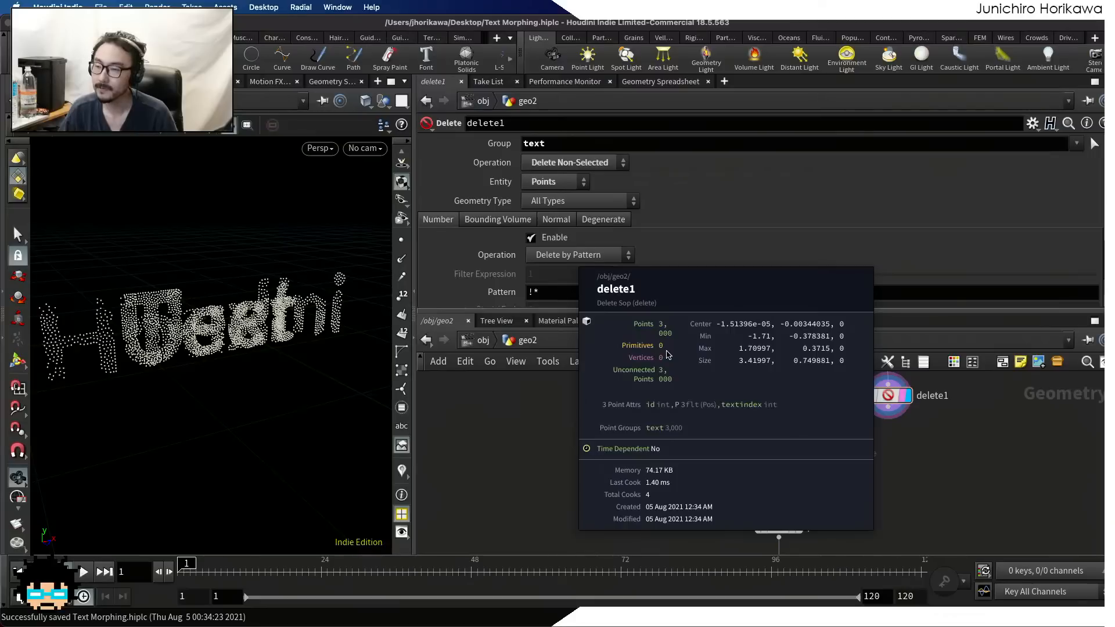
# Display add_mid_point and wire delete1's output into its second input
pyautogui.scroll(2, 836, 429)
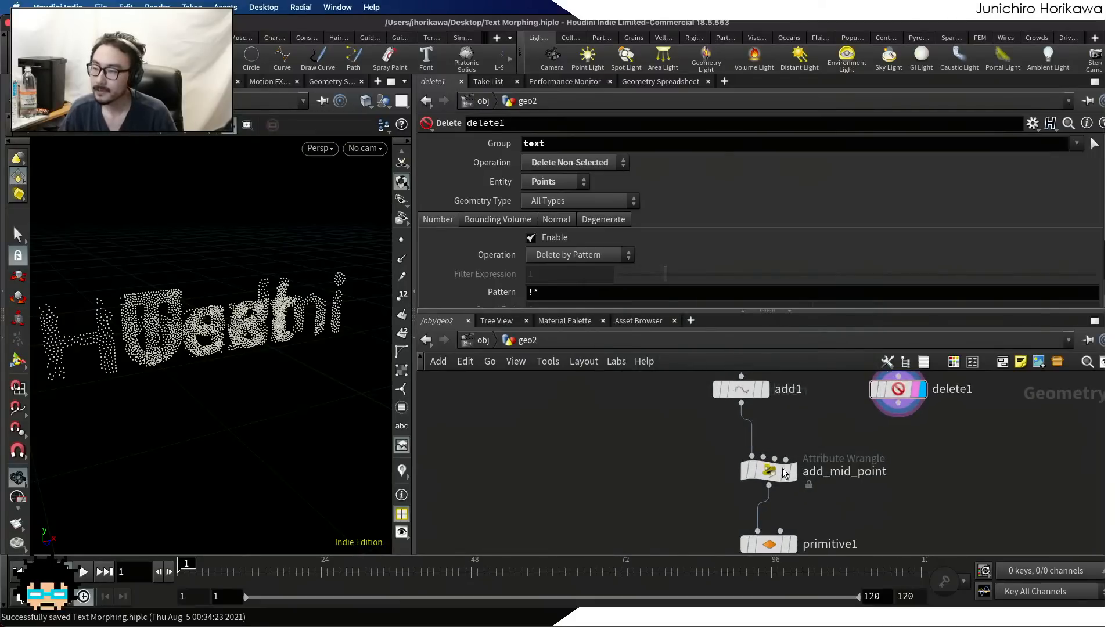
pyautogui.click(795, 477)
pyautogui.click(770, 471)
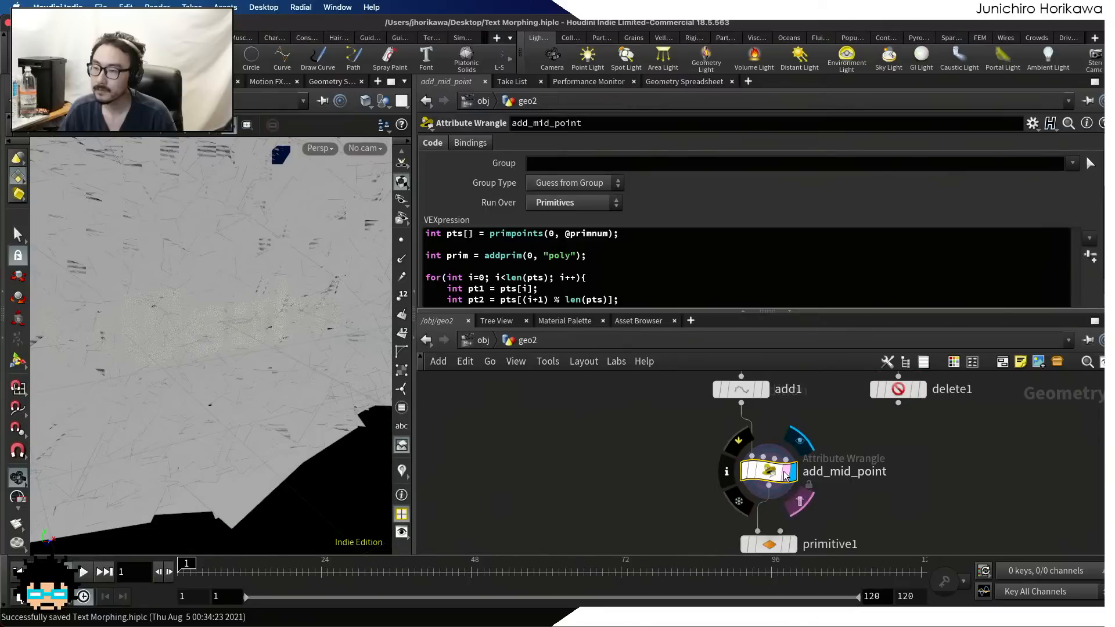
pyautogui.moveTo(898, 403); pyautogui.dragTo(762, 463)
pyautogui.scroll(2, 814, 441)
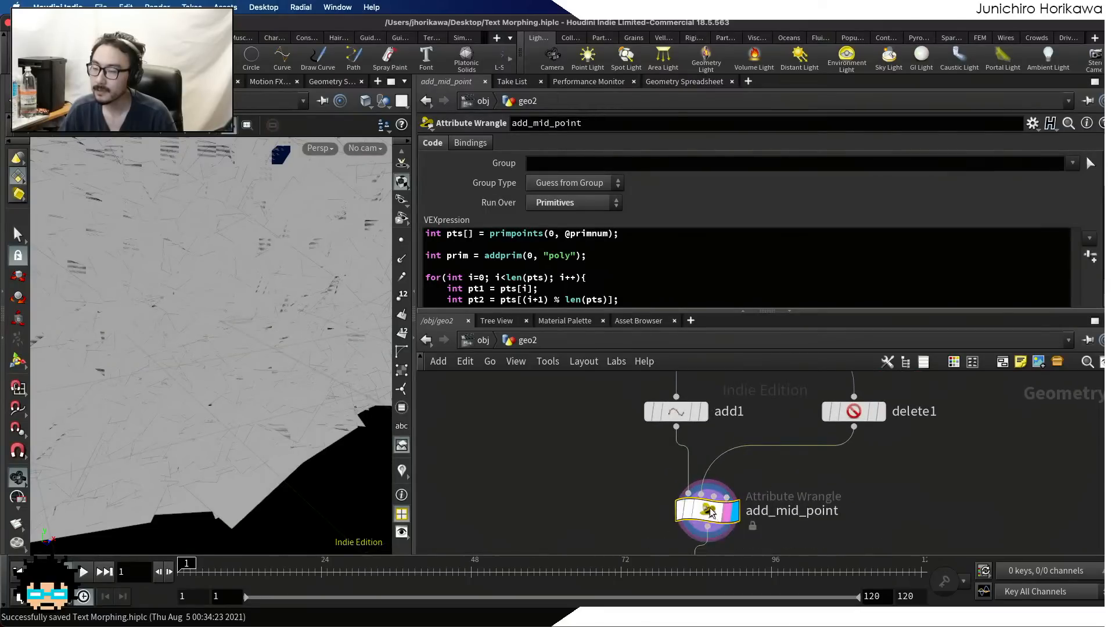
# Compare the point attributes of delete1 and add_mid_point in the geometry spreadsheet, looking at id, textindex and the groups
pyautogui.click(858, 410)
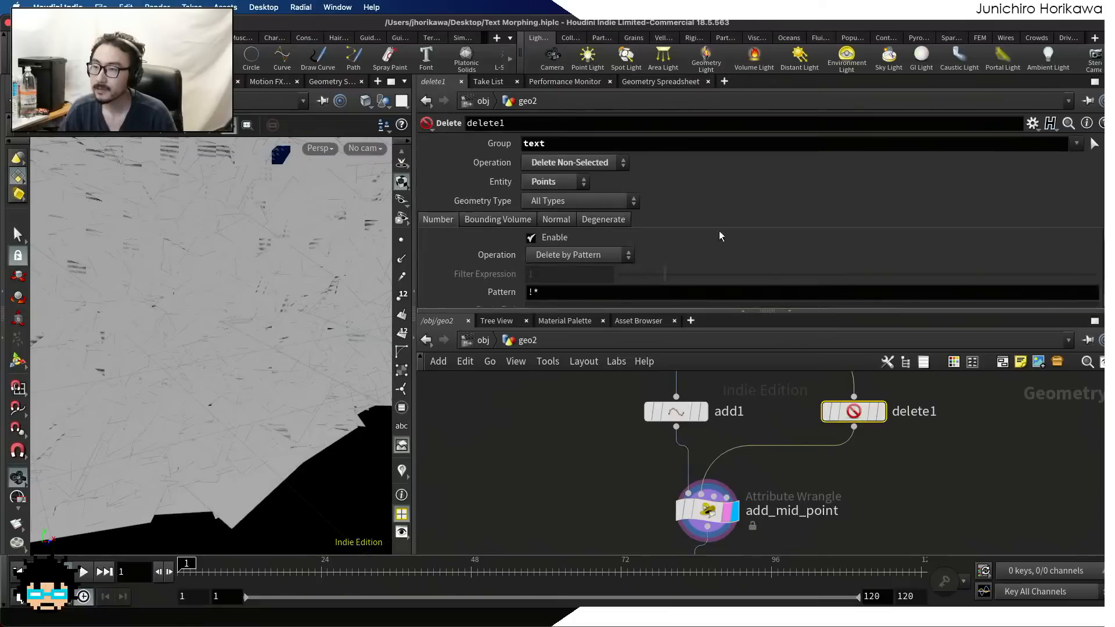
pyautogui.scroll(-3, 734, 221)
pyautogui.scroll(3, 730, 192)
pyautogui.click(674, 83)
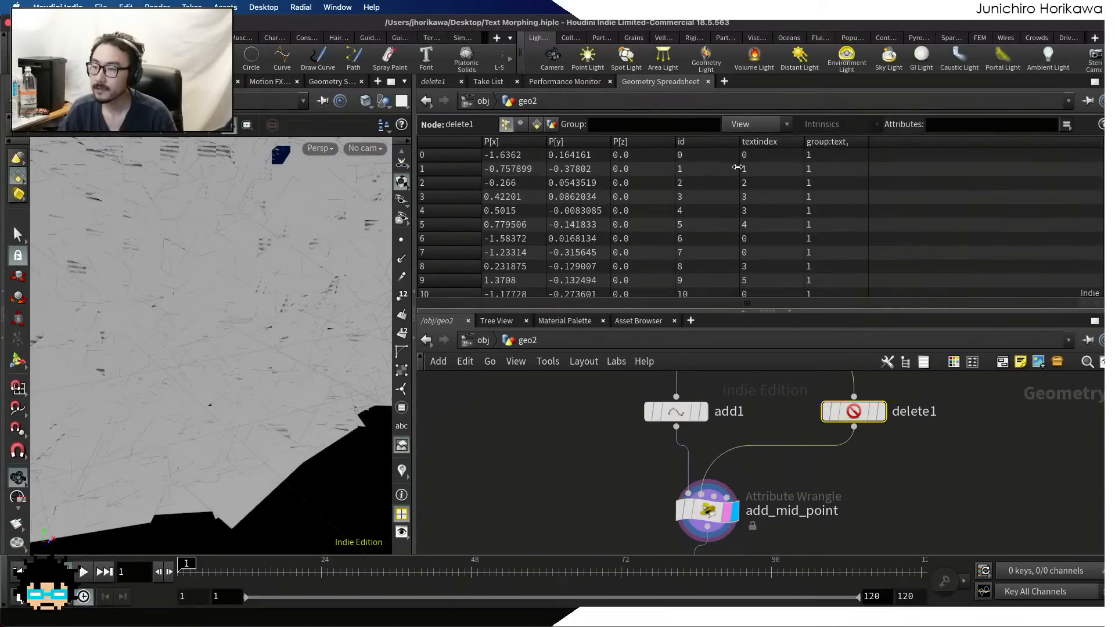
pyautogui.scroll(-15, 731, 168)
pyautogui.scroll(15, 735, 166)
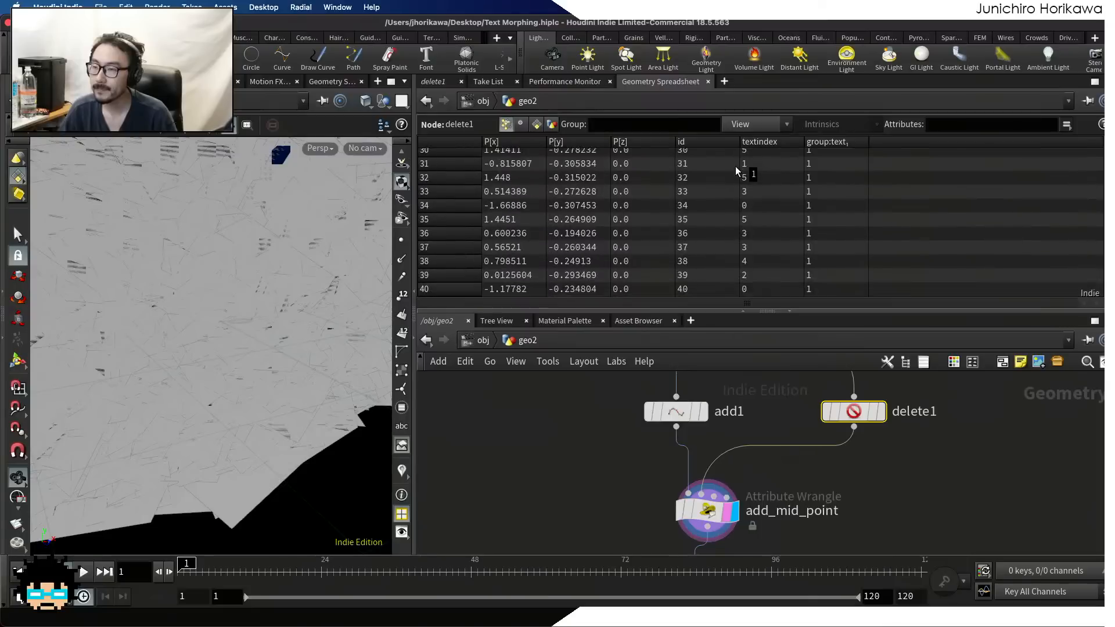
pyautogui.click(707, 509)
pyautogui.scroll(-2, 710, 180)
pyautogui.scroll(-3, 709, 182)
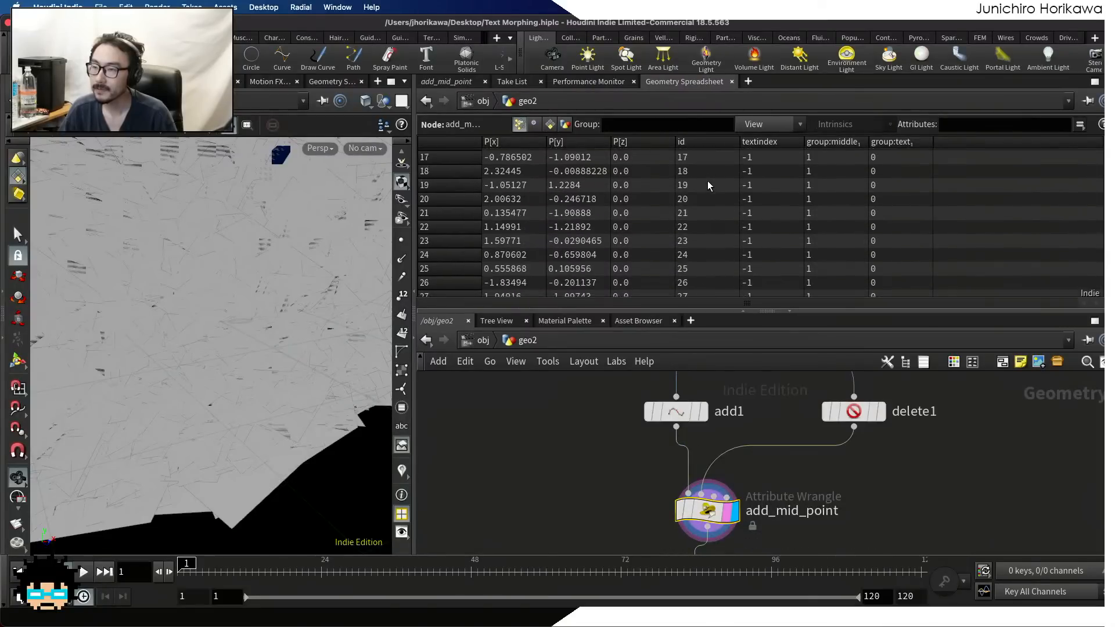
# Make room below add_mid_point by moving the downstream nodes, and insert a Primitive Wrangle between add_mid_point and primitive1
pyautogui.click(436, 82)
pyautogui.scroll(-2, 779, 419)
pyautogui.scroll(-3, 778, 419)
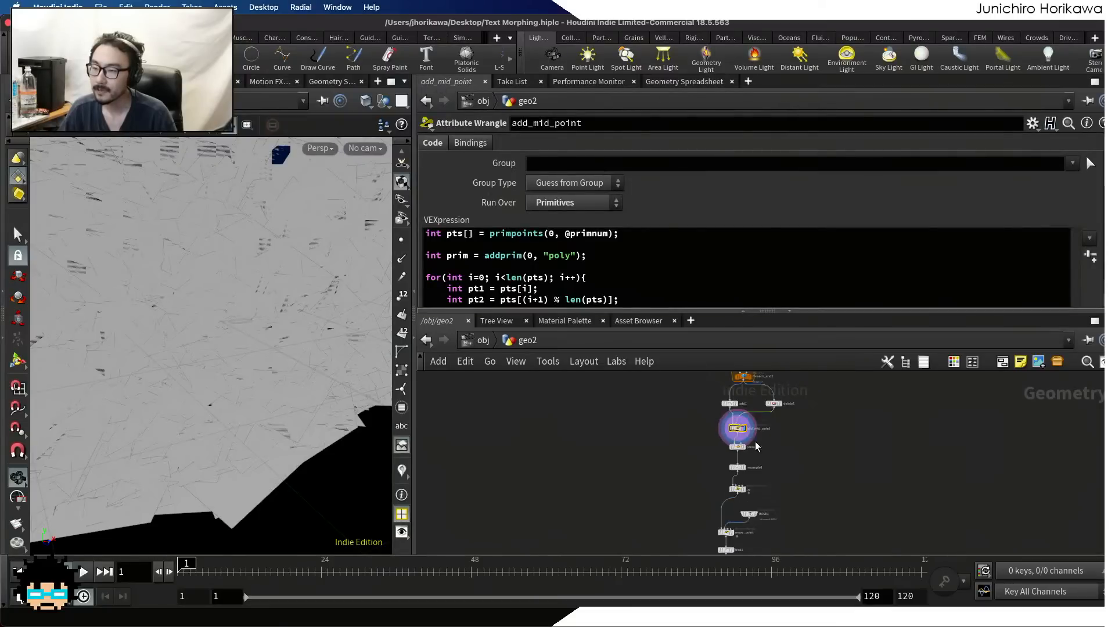
pyautogui.moveTo(761, 496); pyautogui.dragTo(711, 443)
pyautogui.scroll(3, 743, 464)
pyautogui.press('Tab')
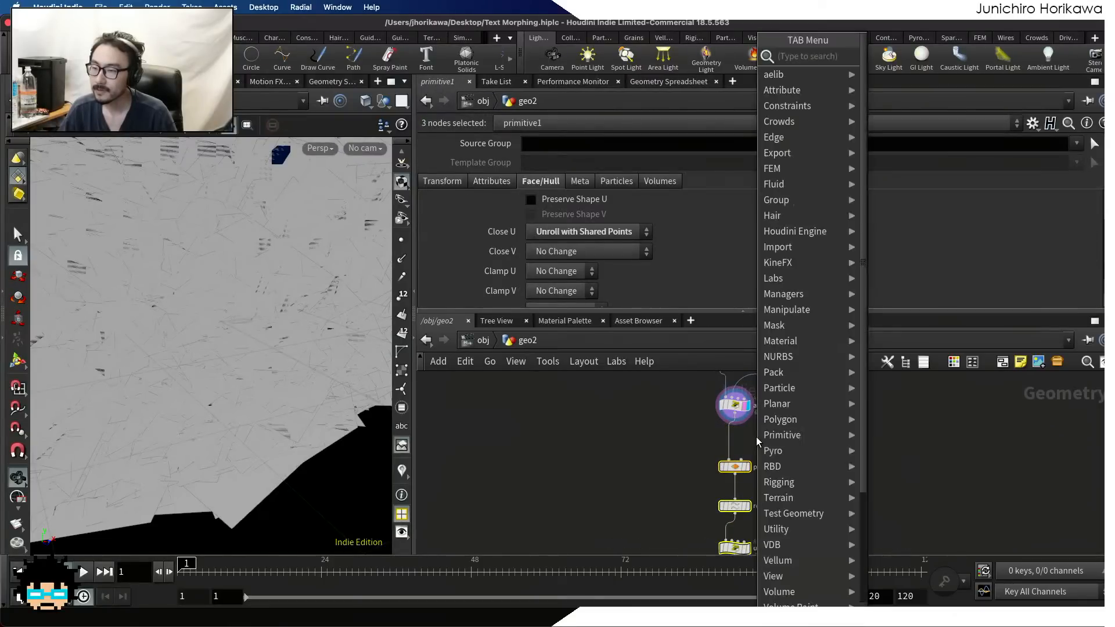
pyautogui.write('pri')
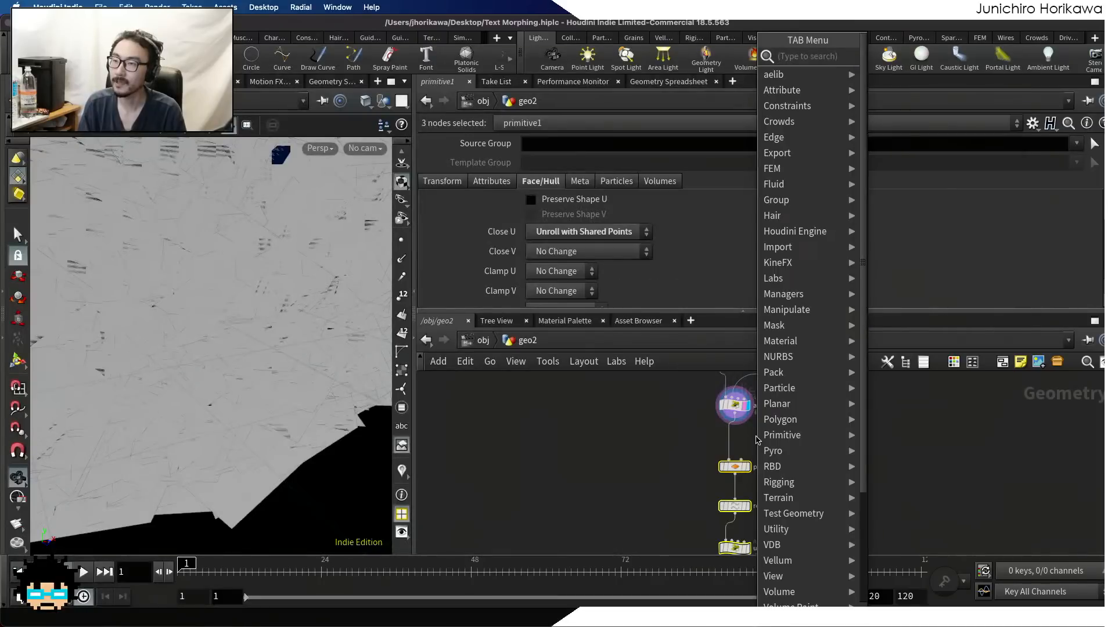
pyautogui.write('mitivew')
pyautogui.press('Return')
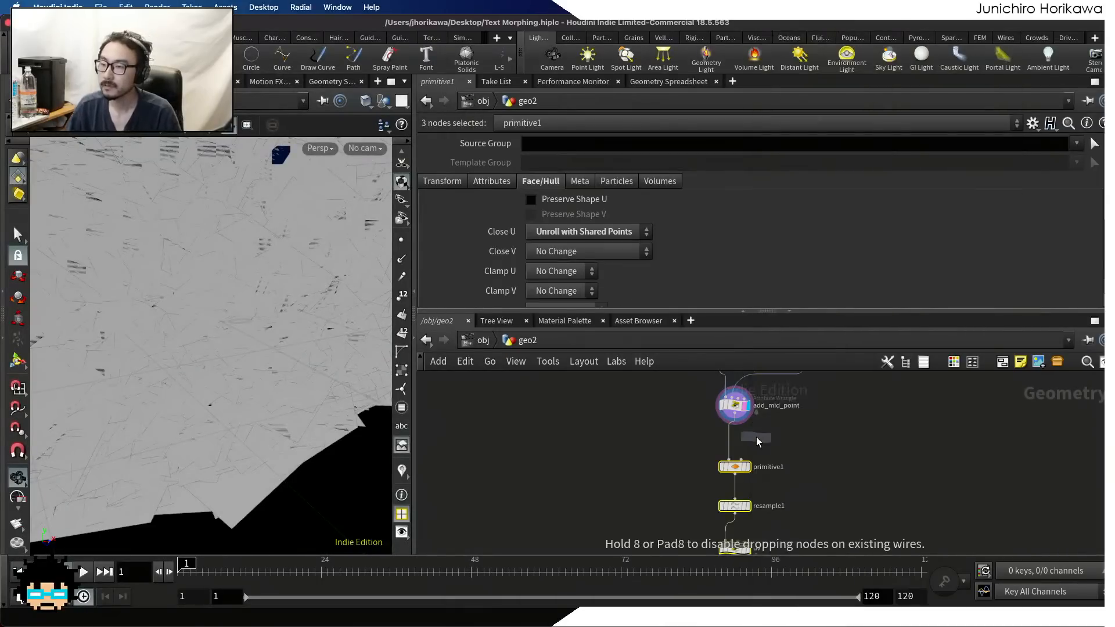
pyautogui.click(756, 441)
pyautogui.scroll(5, 756, 441)
pyautogui.scroll(-5, 800, 460)
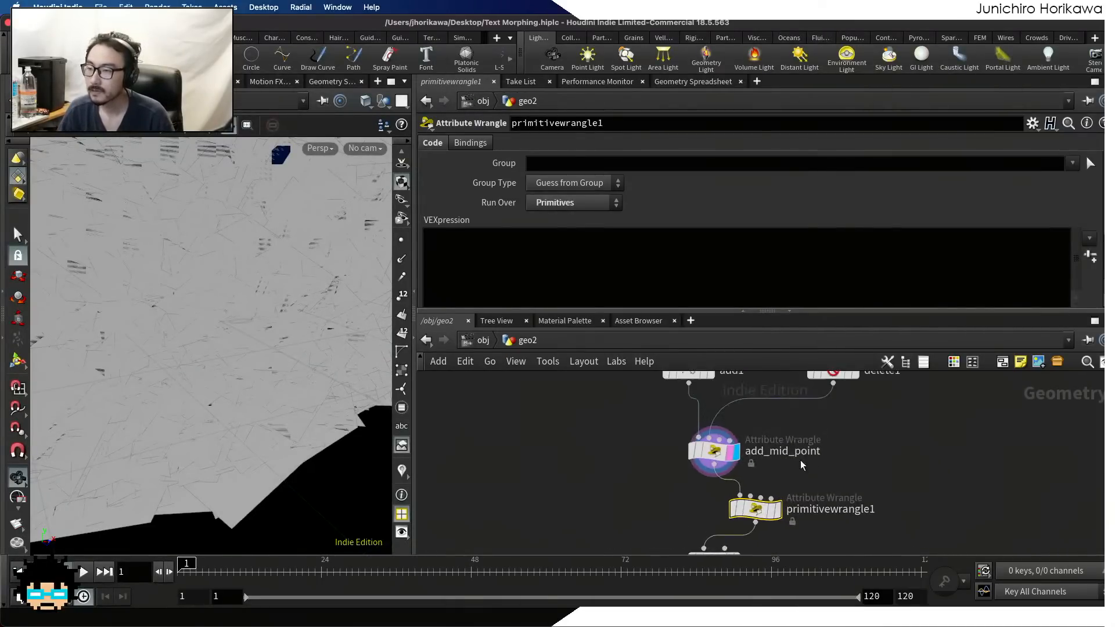
# Rewire delete1's output from add_mid_point to the new primitive wrangle's second input, shift the wrangle aside and display it
pyautogui.moveTo(832, 388); pyautogui.dragTo(749, 486)
pyautogui.click(736, 404)
pyautogui.press('Delete')
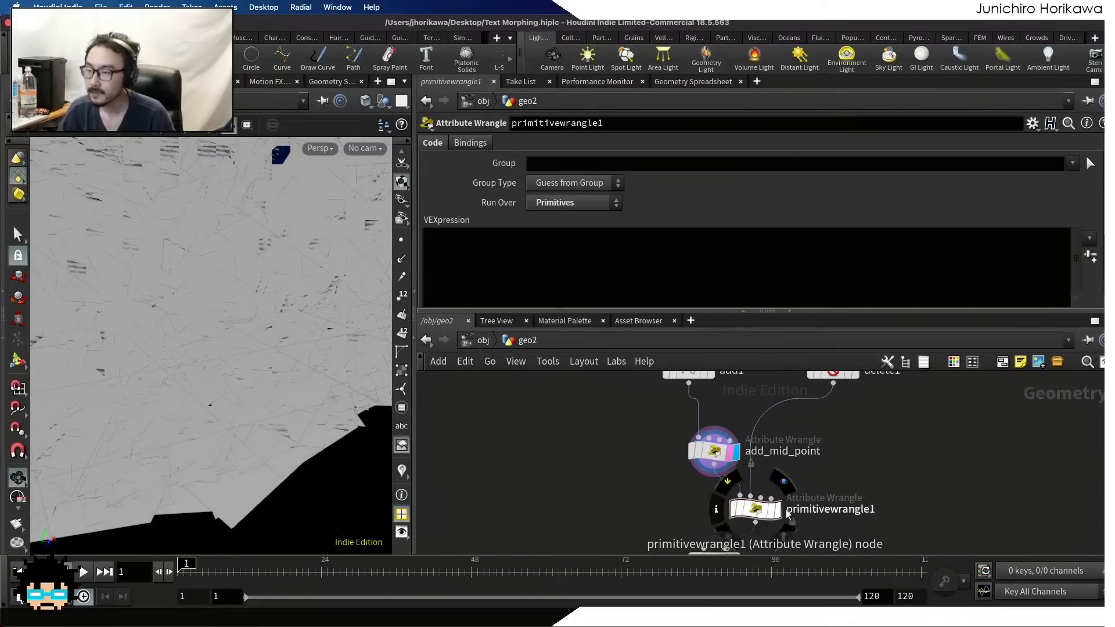
pyautogui.click(775, 511)
pyautogui.moveTo(775, 511); pyautogui.dragTo(797, 505)
# Rename the new primitive wrangle to transfer_char_id and save the scene
pyautogui.doubleClick(822, 506)
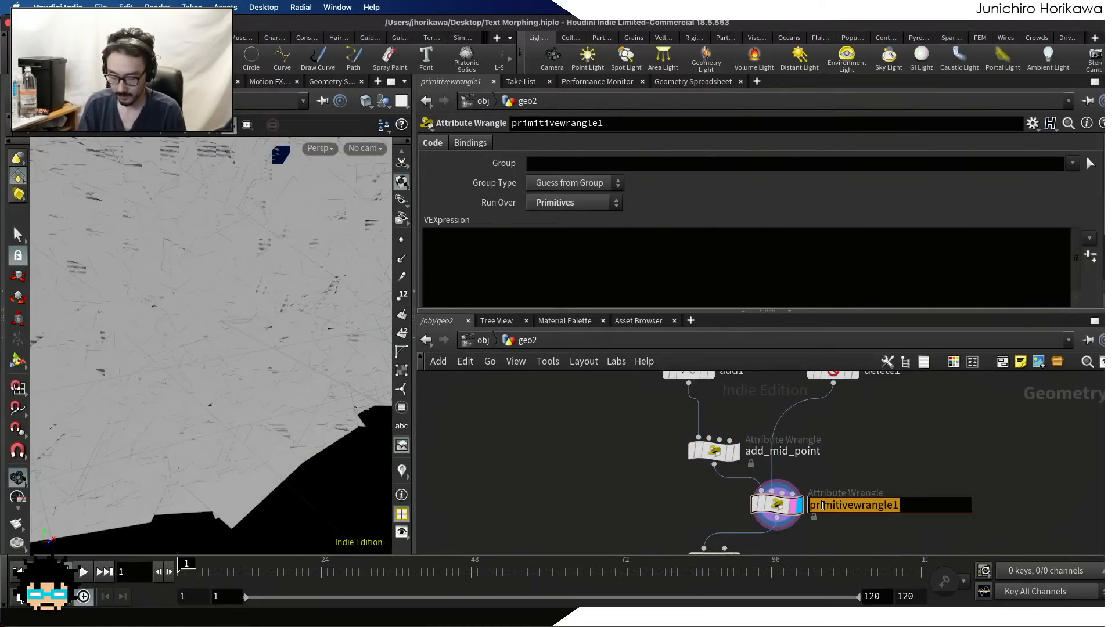
pyautogui.write('transfer_')
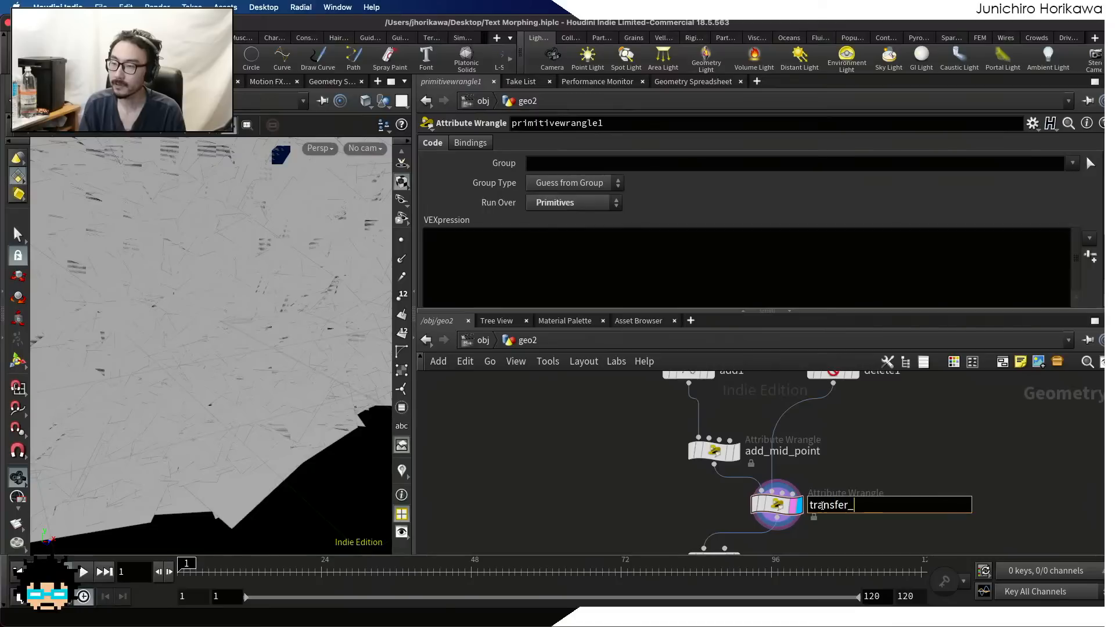
pyautogui.write('c_id')
pyautogui.press('Return')
pyautogui.doubleClick(825, 505)
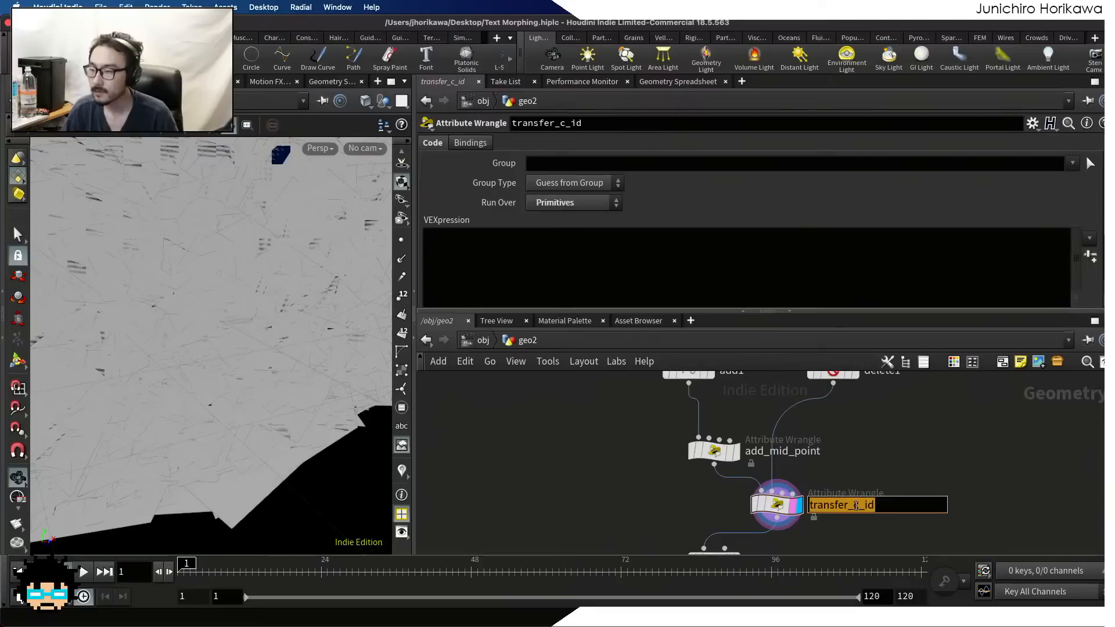
pyautogui.click(858, 512)
pyautogui.write('har')
pyautogui.press('Return')
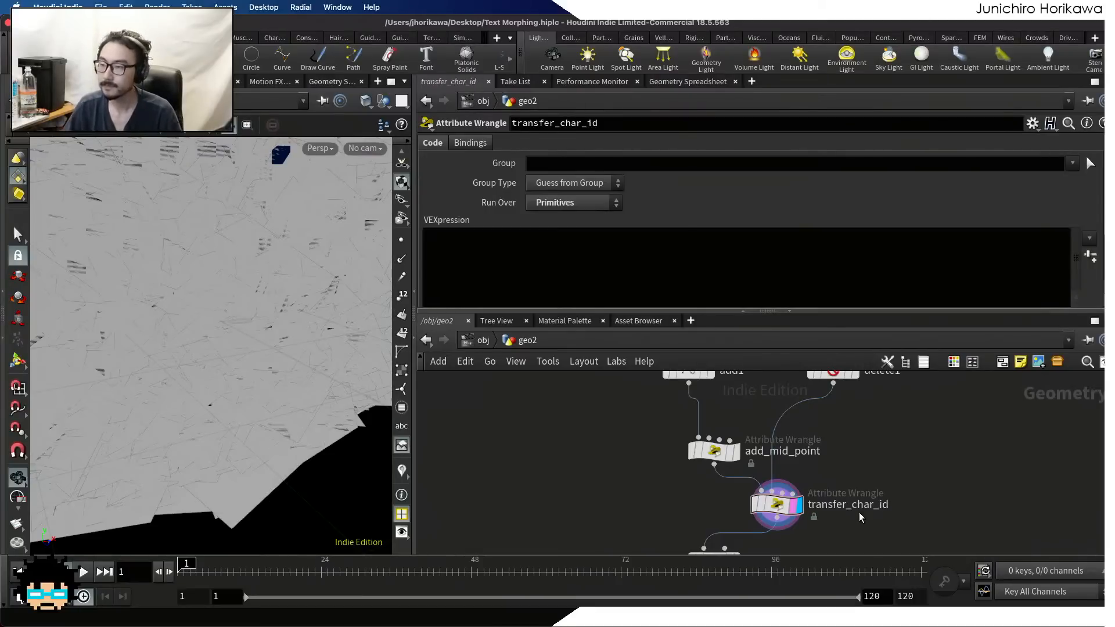
pyautogui.hotkey('ctrl', 's')
# Inspect delete1's point attributes, and check the point and primitive attributes of transfer_char_id in the geometry spreadsheet
pyautogui.scroll(-4, 888, 465)
pyautogui.scroll(5, 849, 460)
pyautogui.moveTo(810, 525); pyautogui.dragTo(830, 520)
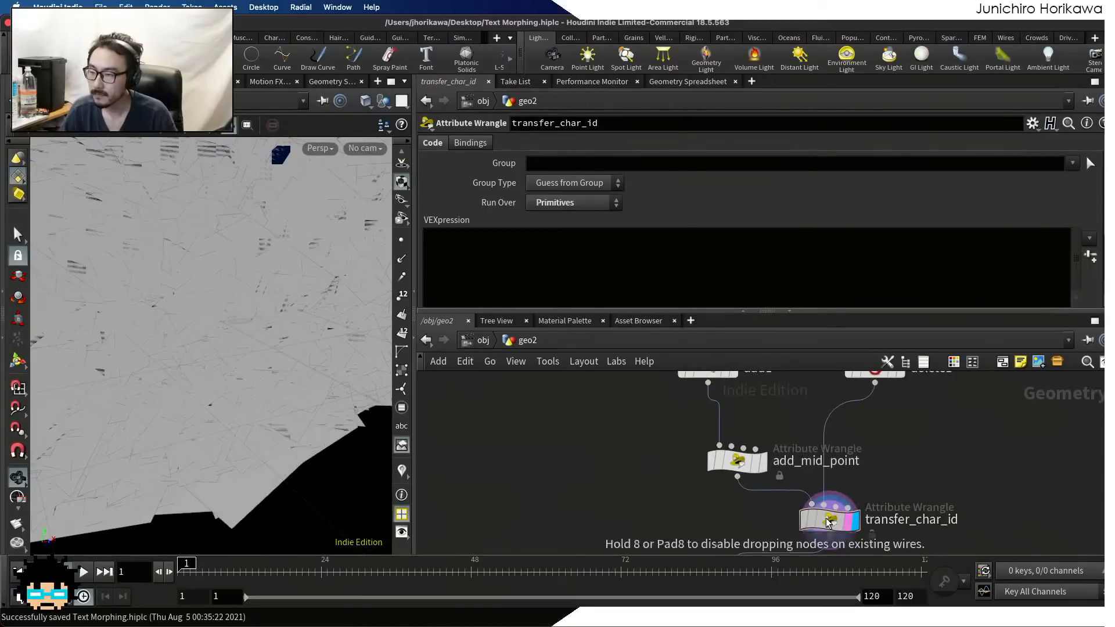
pyautogui.moveTo(901, 415); pyautogui.dragTo(877, 474, button='middle')
pyautogui.click(850, 427)
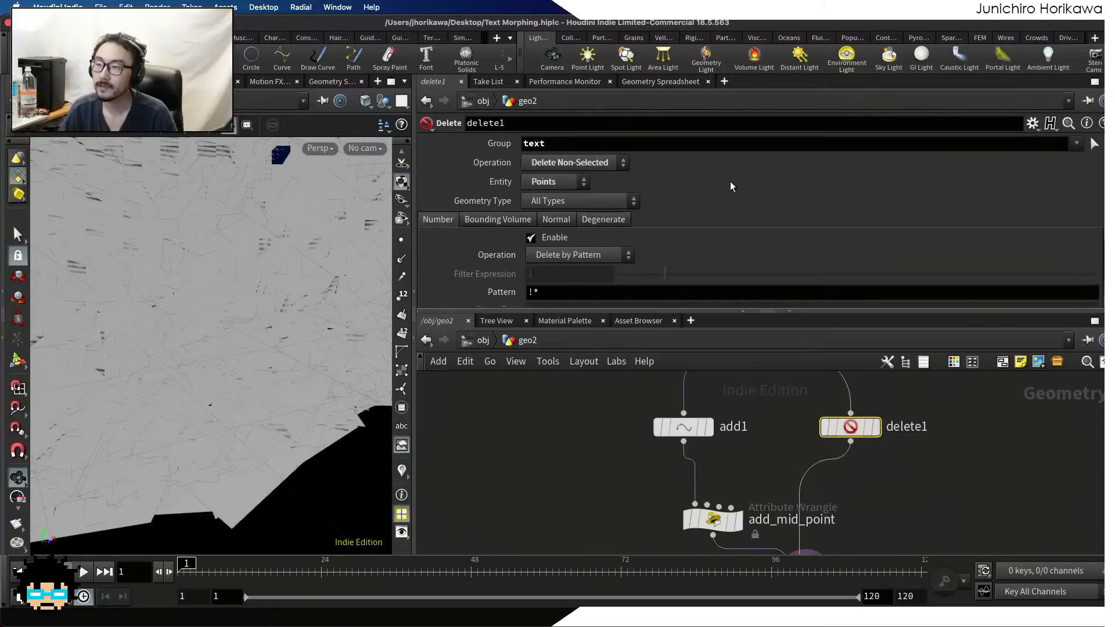
pyautogui.click(683, 81)
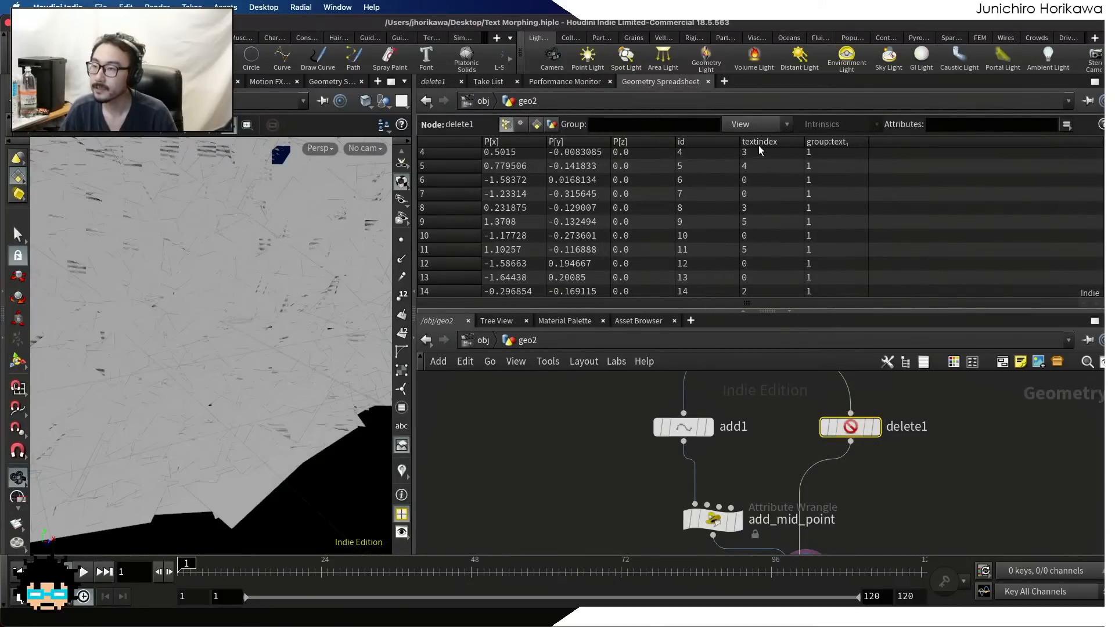
pyautogui.moveTo(888, 453); pyautogui.dragTo(905, 340, button='middle')
pyautogui.click(818, 464)
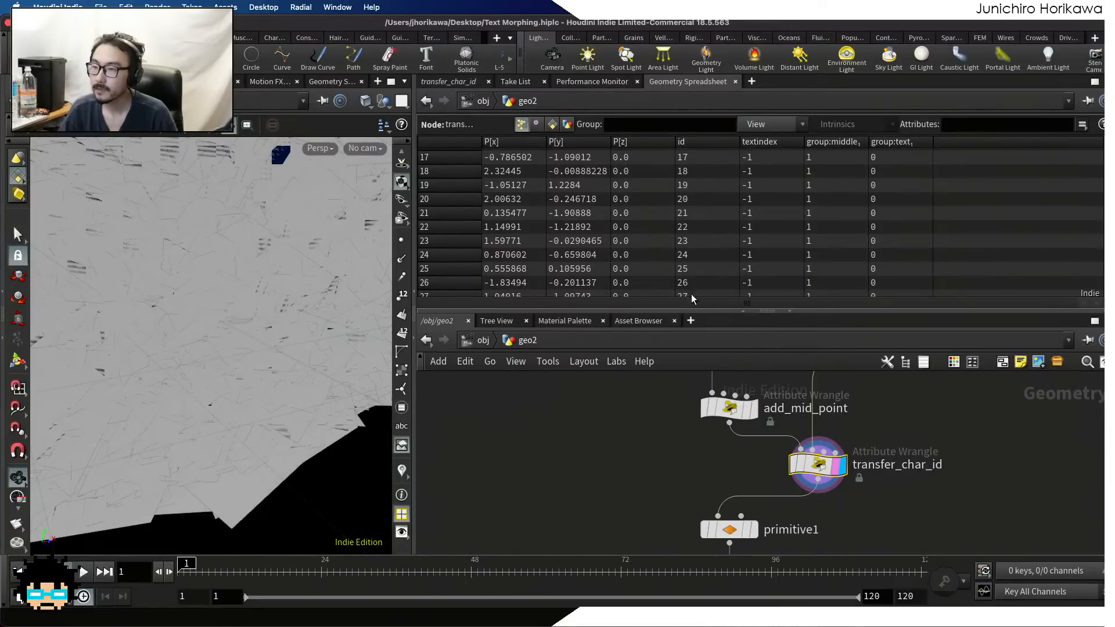
pyautogui.click(552, 125)
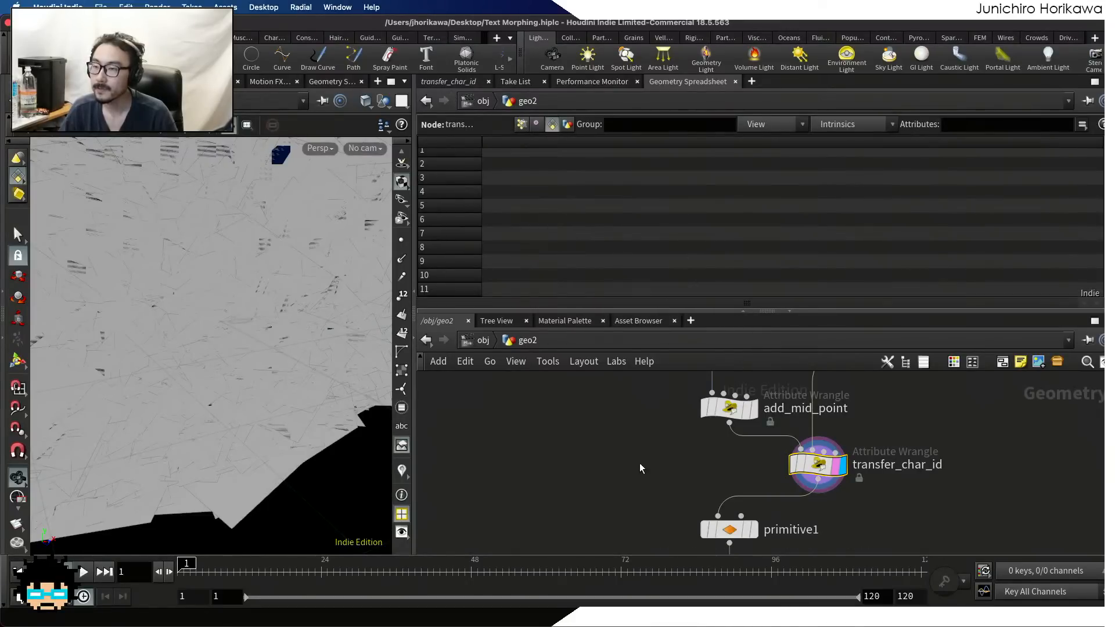
# Open add_mid_point's parameters, enlarge the parameter pane and review the whole VEXpression
pyautogui.click(714, 406)
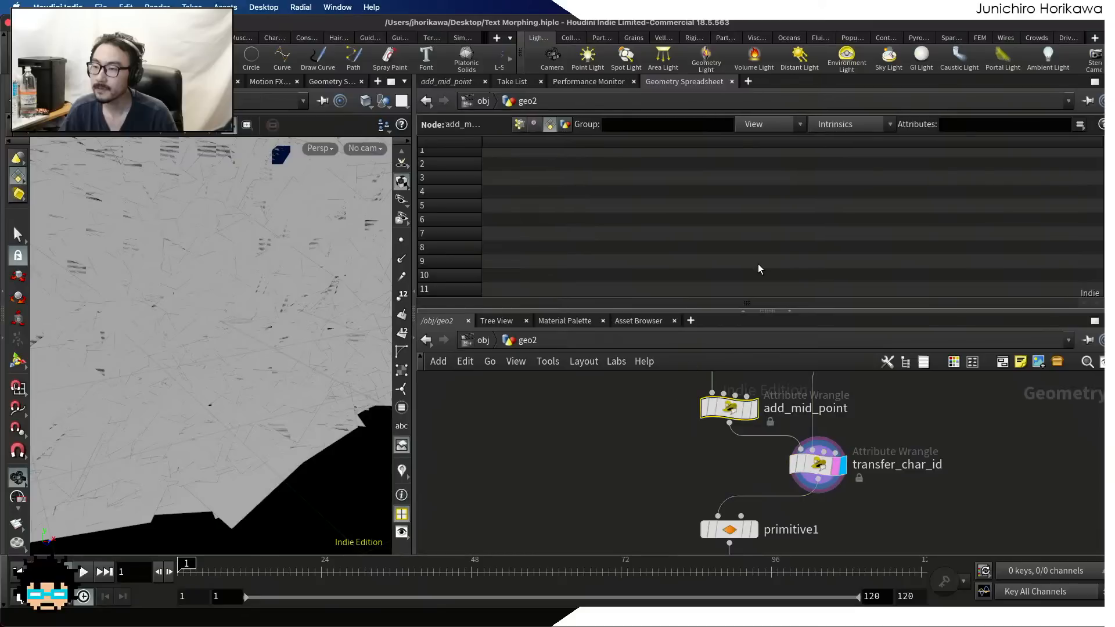
pyautogui.click(446, 81)
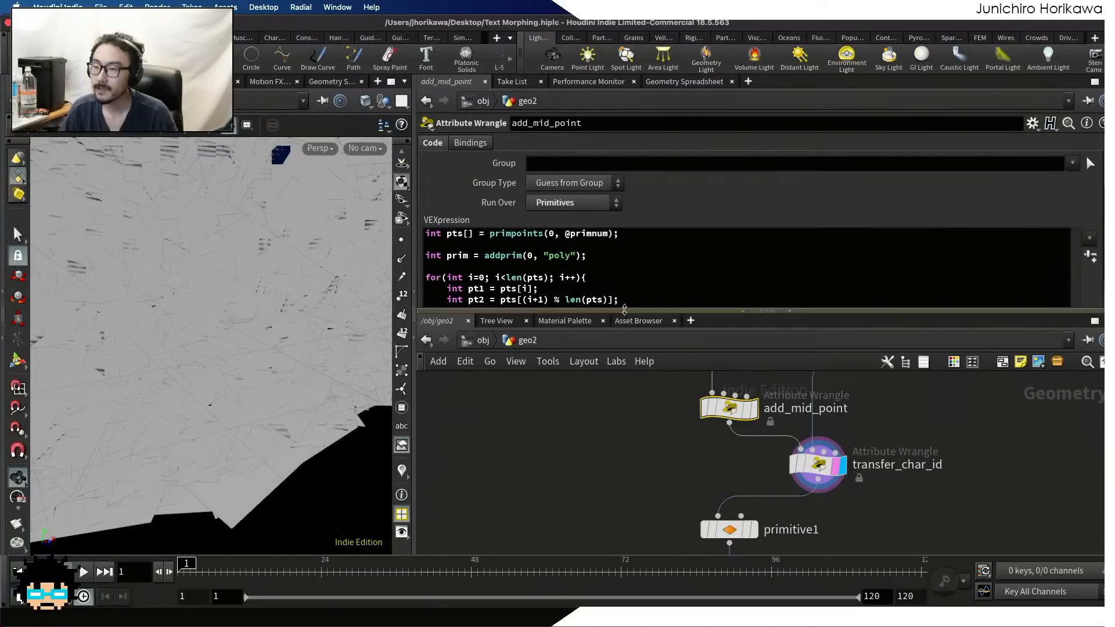
pyautogui.moveTo(624, 311); pyautogui.dragTo(625, 400)
pyautogui.scroll(-5, 661, 275)
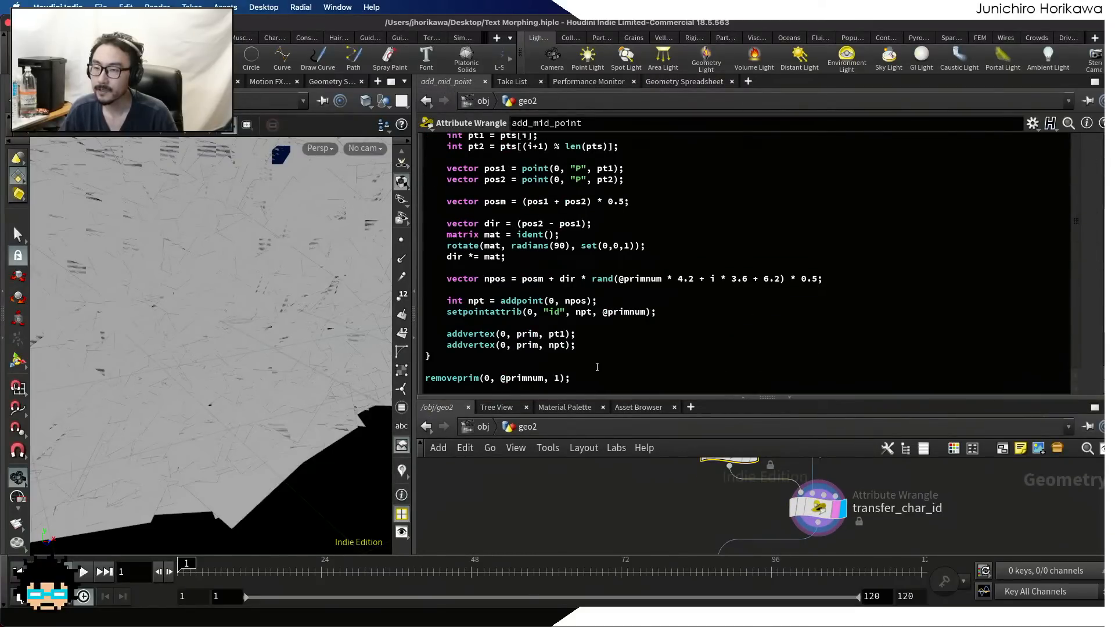
pyautogui.scroll(5, 537, 344)
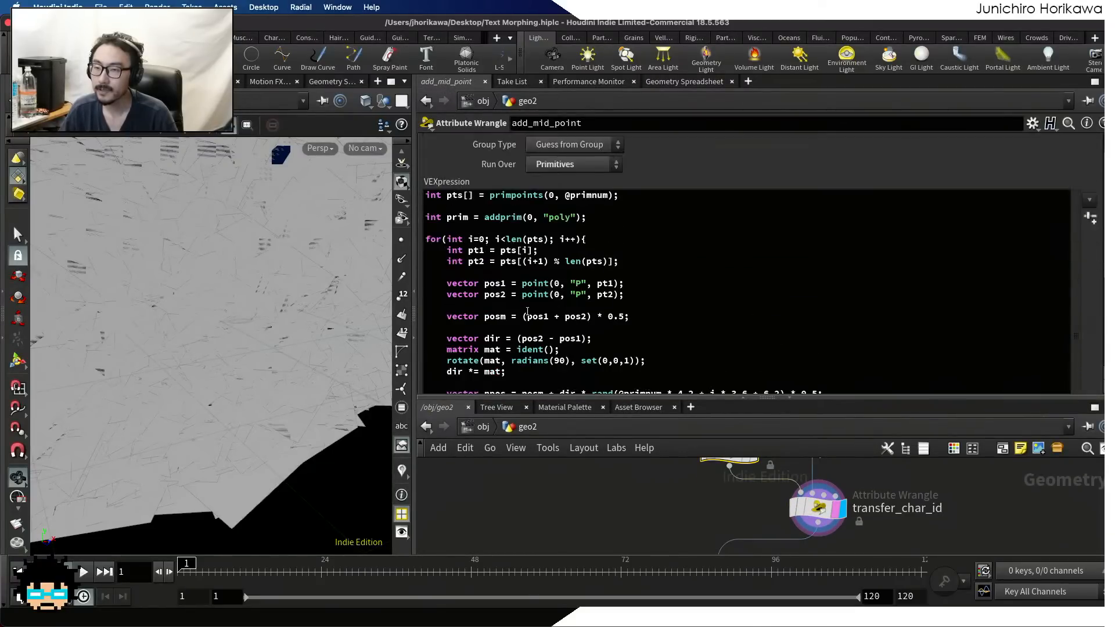
pyautogui.click(552, 228)
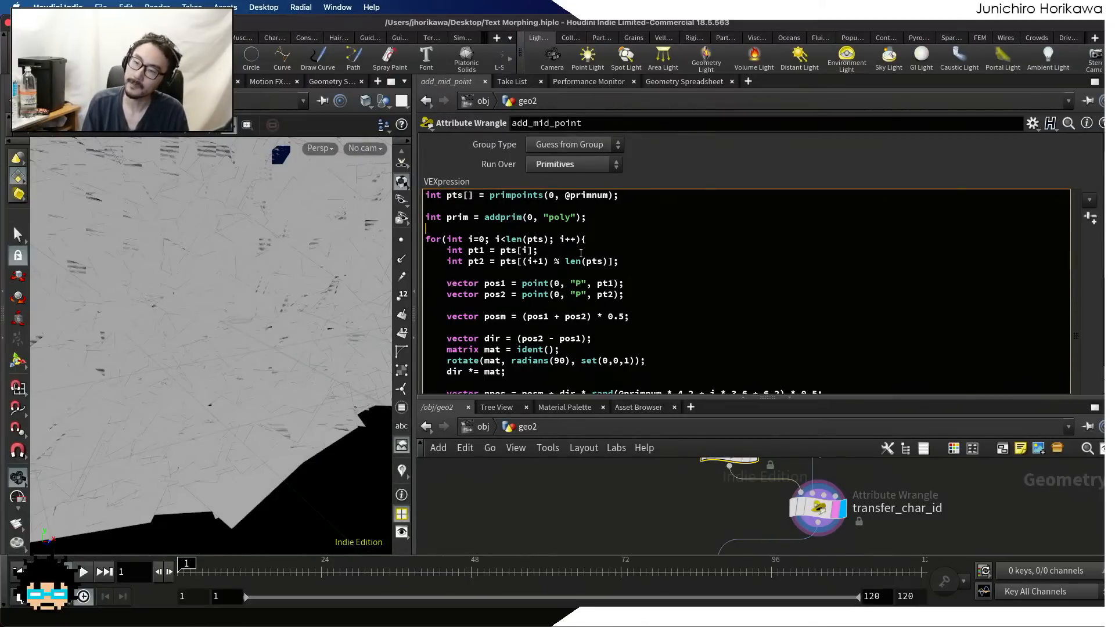
pyautogui.write('setpoint')
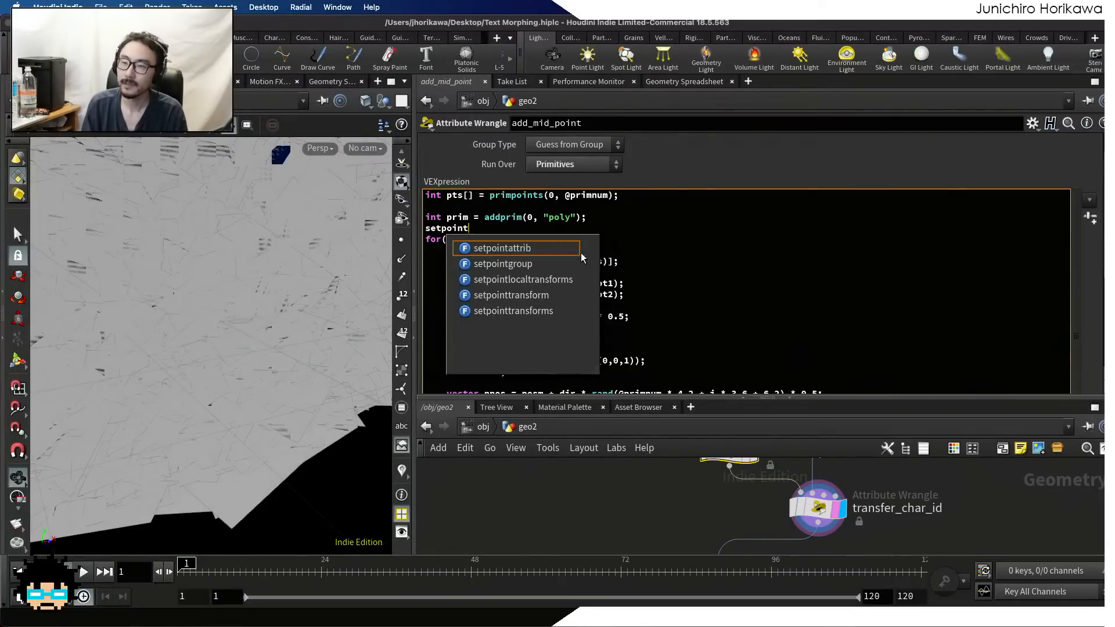
pyautogui.press('BackSpace')
pyautogui.press('BackSpace')
pyautogui.press('BackSpace')
pyautogui.press('BackSpace')
pyautogui.write('rim')
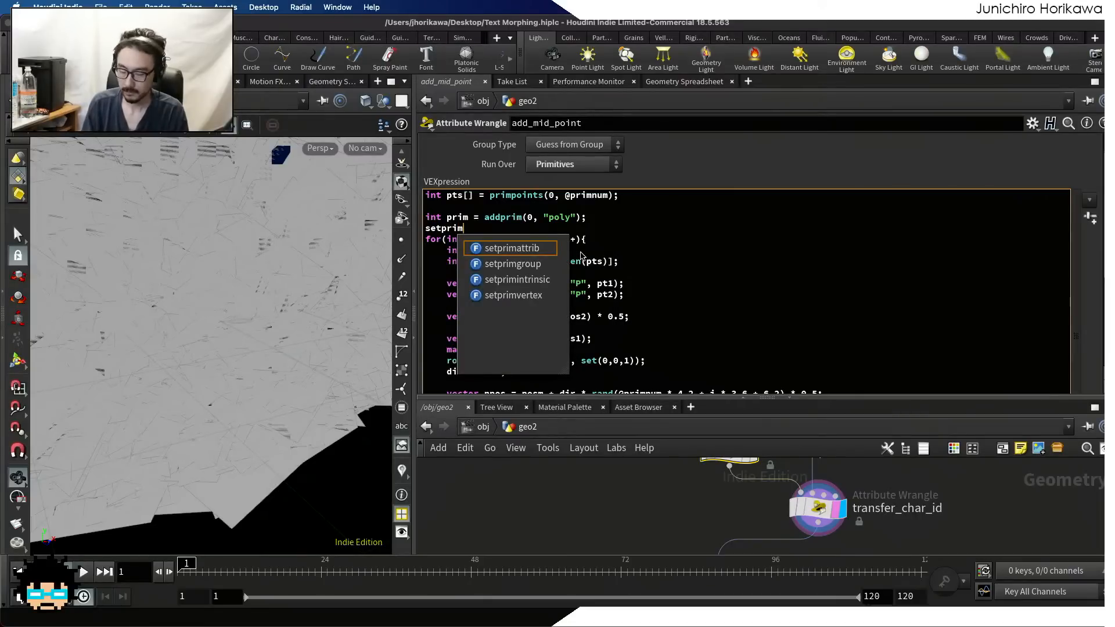
pyautogui.write('attrib(')
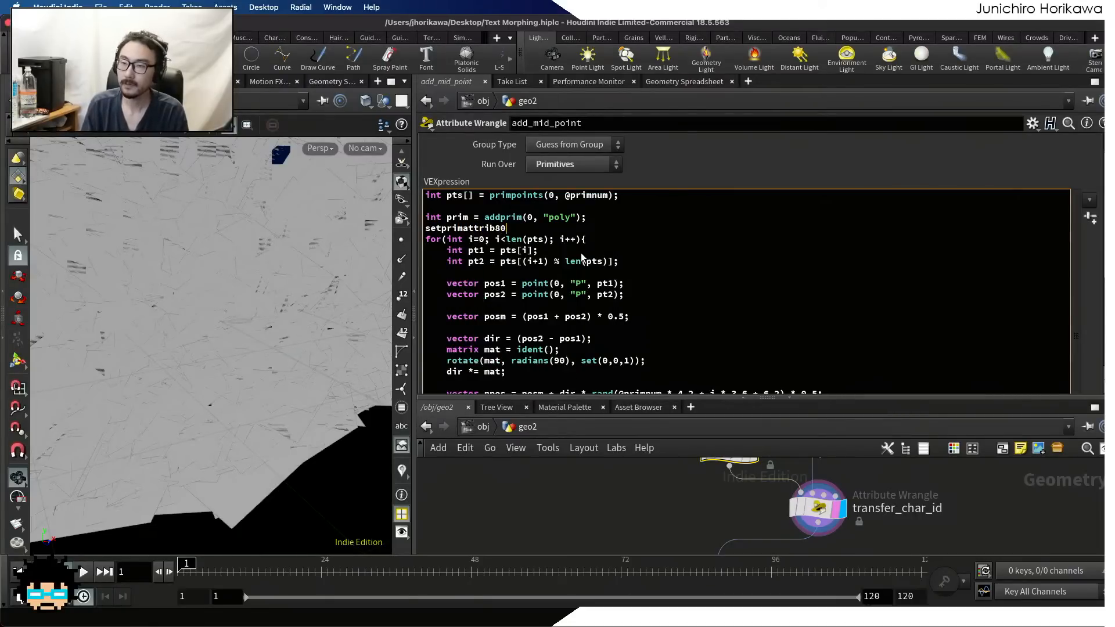
pyautogui.write('0, "id"')
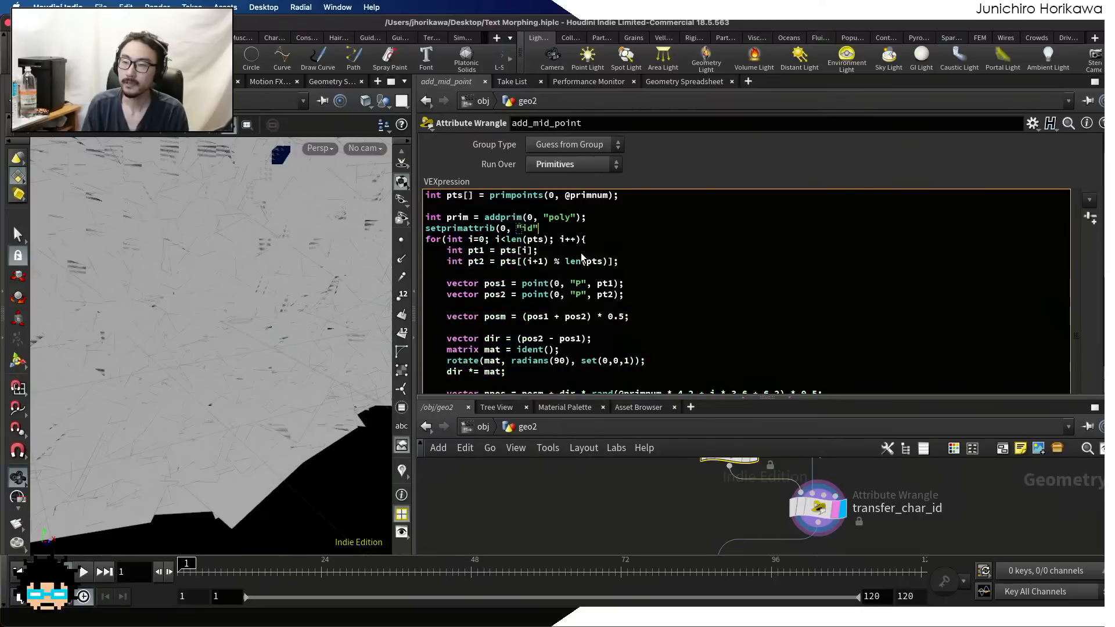
pyautogui.write(', prim,')
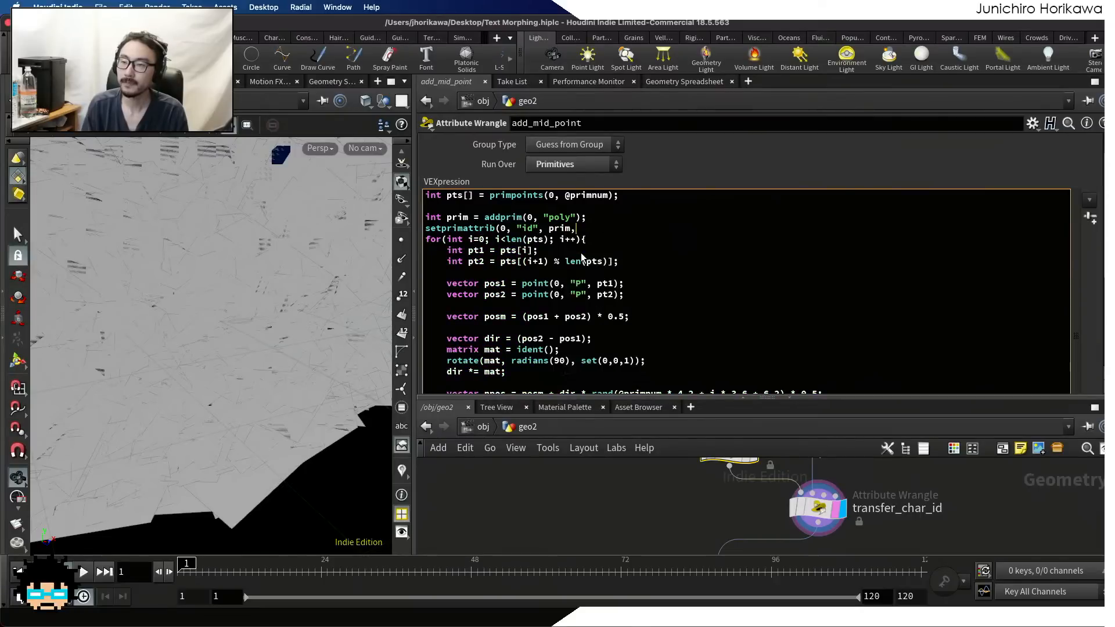
pyautogui.write('@primnum);')
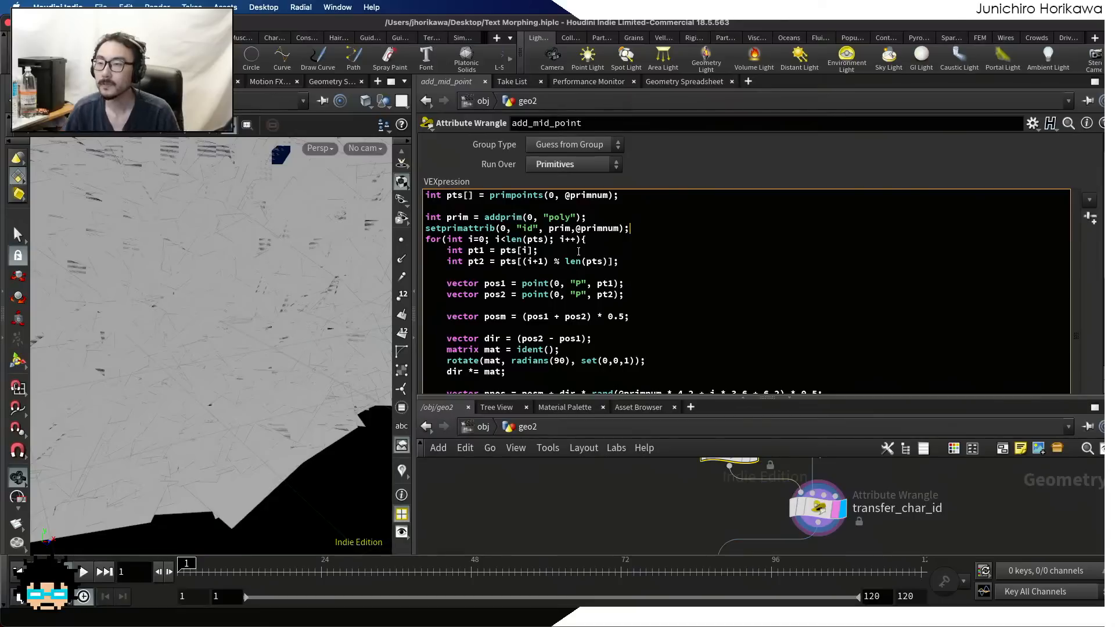
pyautogui.press('Right')
pyautogui.click(622, 495)
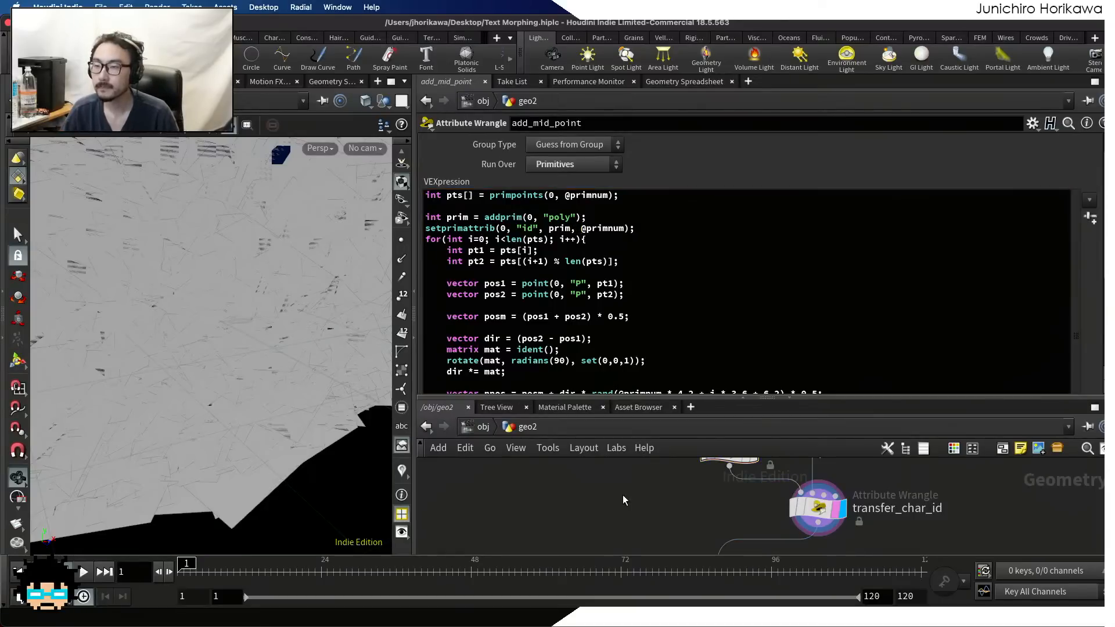
pyautogui.press('super+s')
# Select the transfer_char_id wrangle and begin its VEXpression by declaring the integer array int pts[] =
pyautogui.moveTo(665, 494); pyautogui.dragTo(629, 445, button='middle')
pyautogui.scroll(-1, 783, 505)
pyautogui.moveTo(783, 507); pyautogui.dragTo(782, 544, button='middle')
pyautogui.click(776, 513)
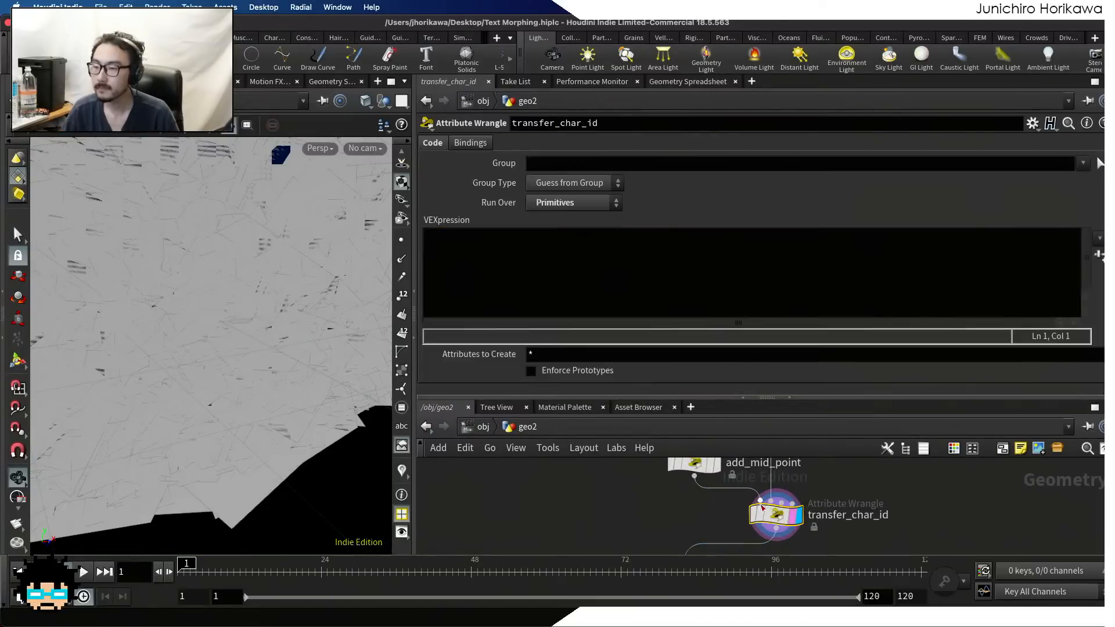
pyautogui.click(665, 253)
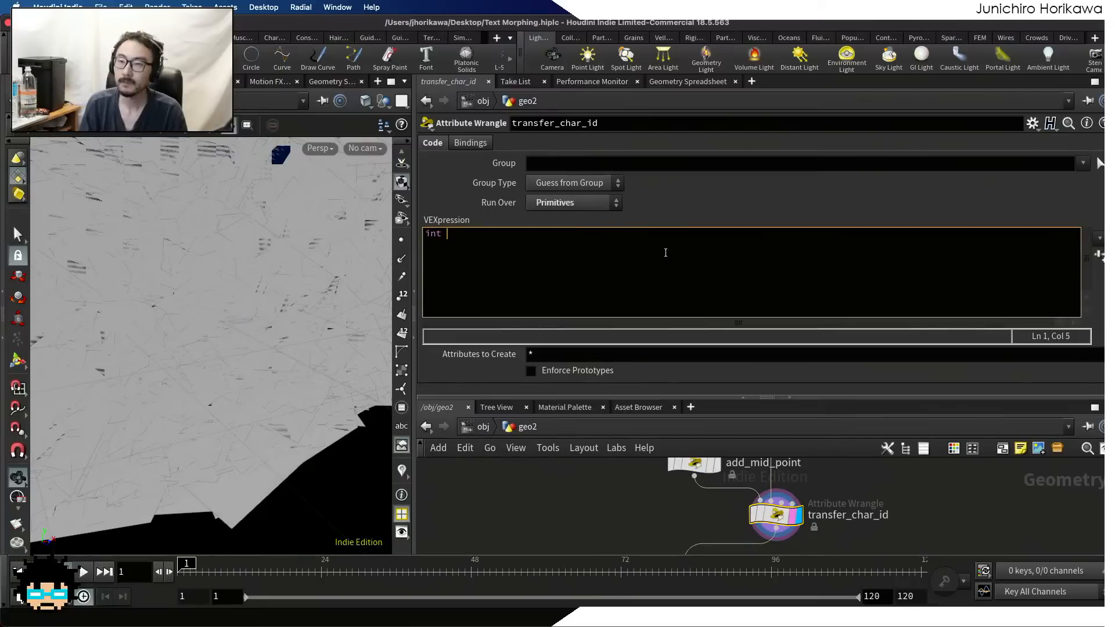
pyautogui.write('int find')
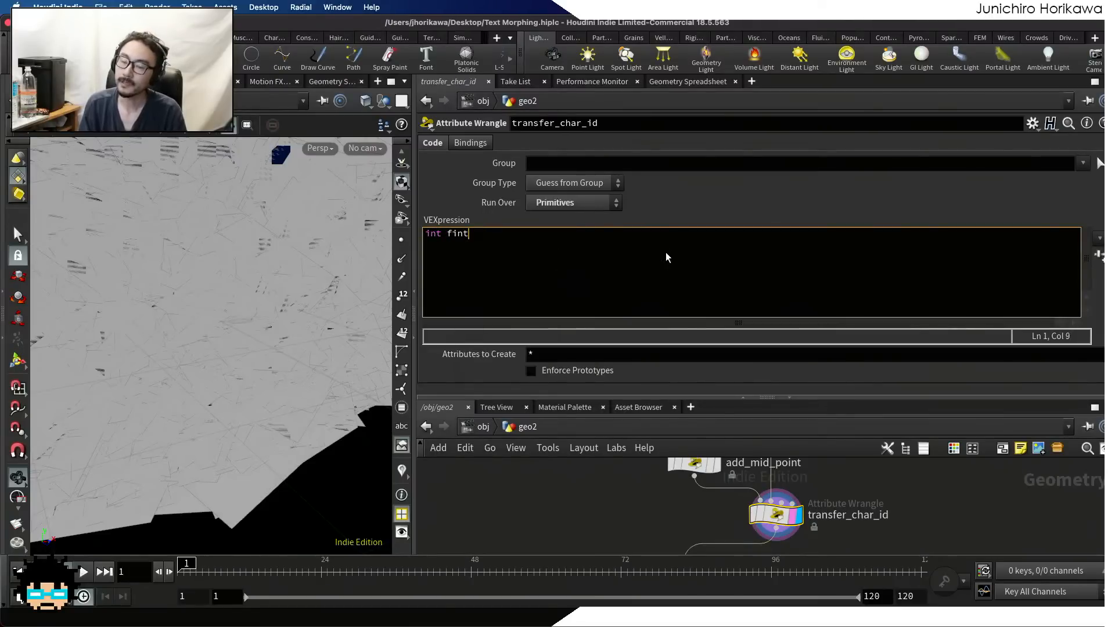
pyautogui.press('BackSpace')
pyautogui.press('BackSpace')
pyautogui.press('BackSpace')
pyautogui.press('BackSpace')
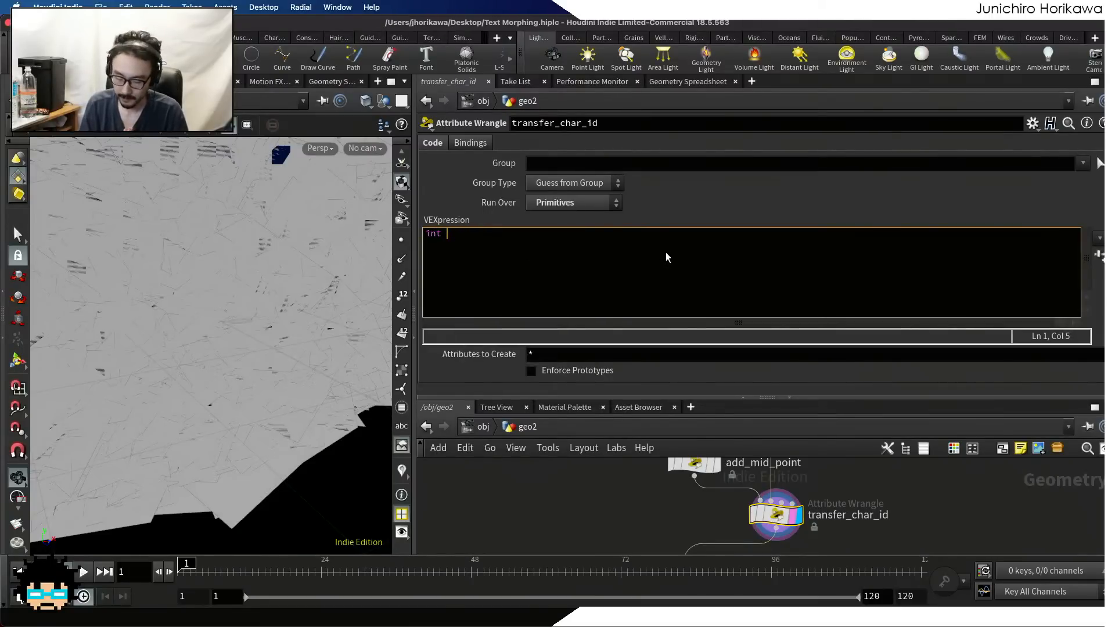
pyautogui.write('pts[]')
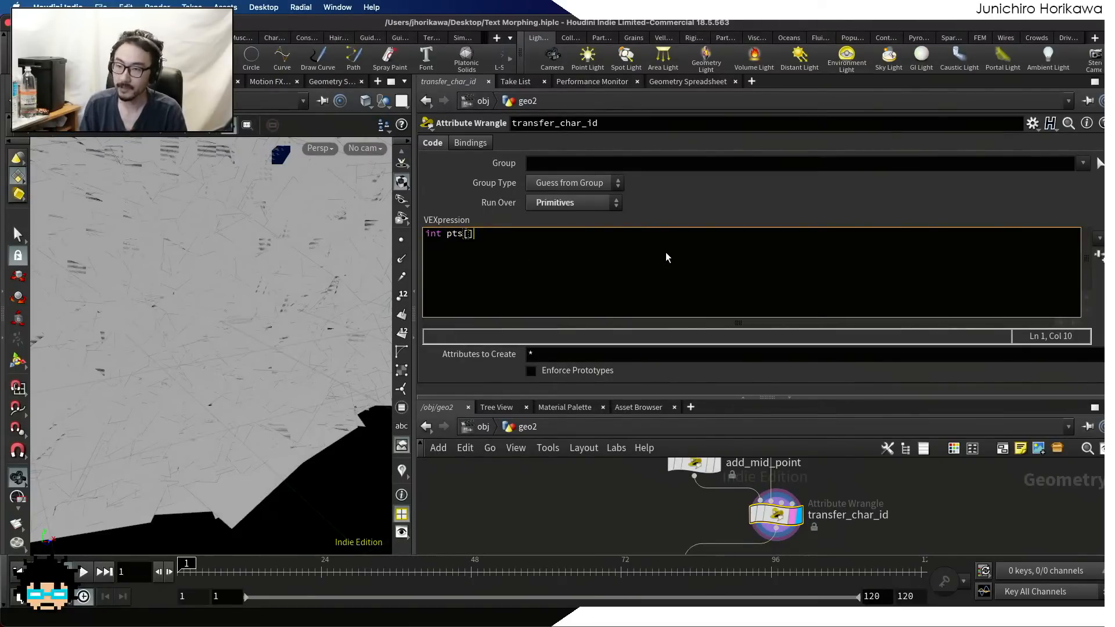
pyautogui.write(' = ')
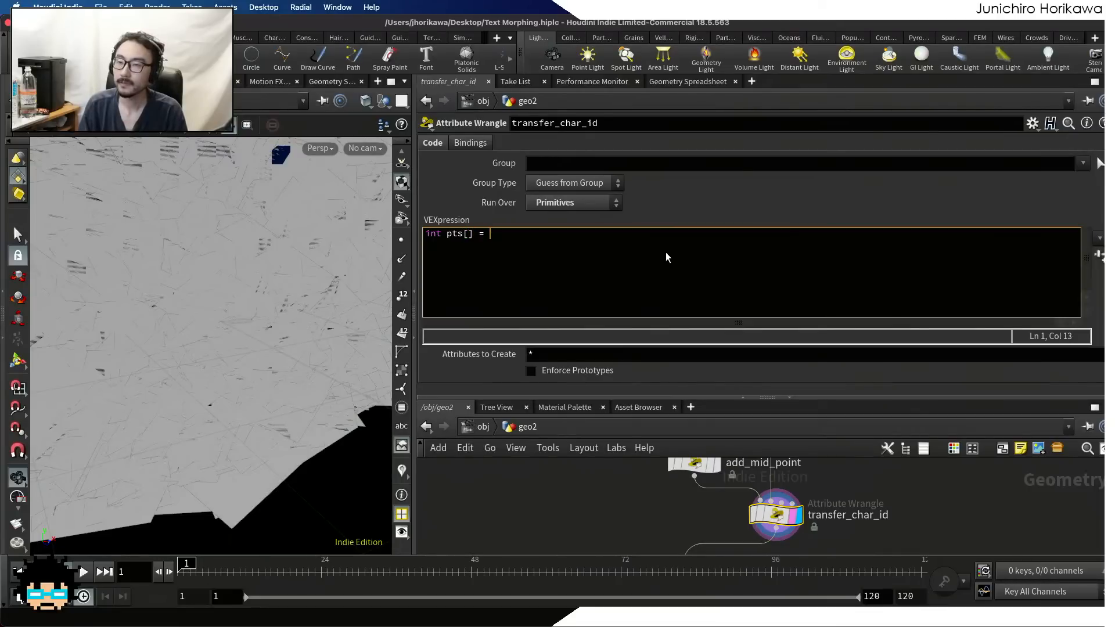
pyautogui.write('fin')
# Assign pts[] a findattribval call in transfer_char_id's VEXpression, with 1 and "point" as its first two arguments
pyautogui.press('Down')
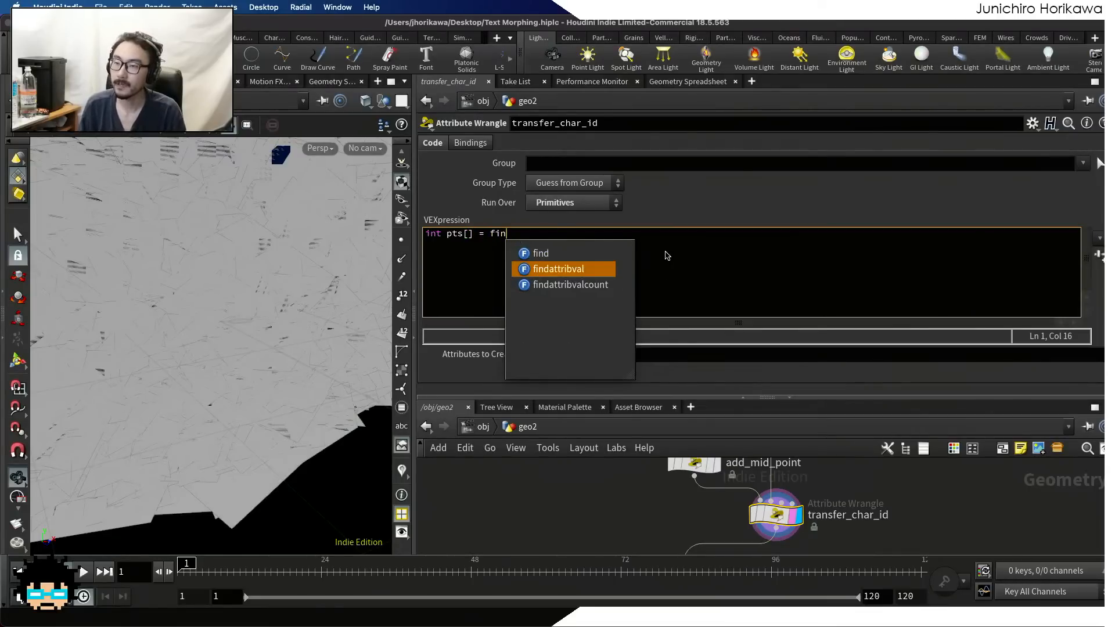
pyautogui.press('Return')
pyautogui.write('(')
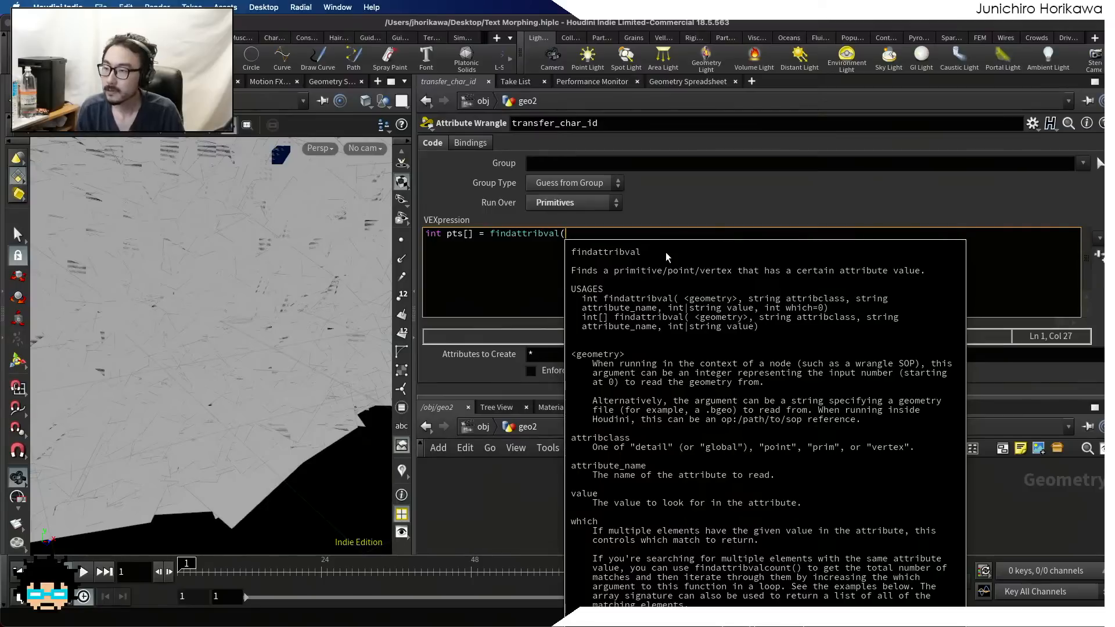
pyautogui.write('1, ')
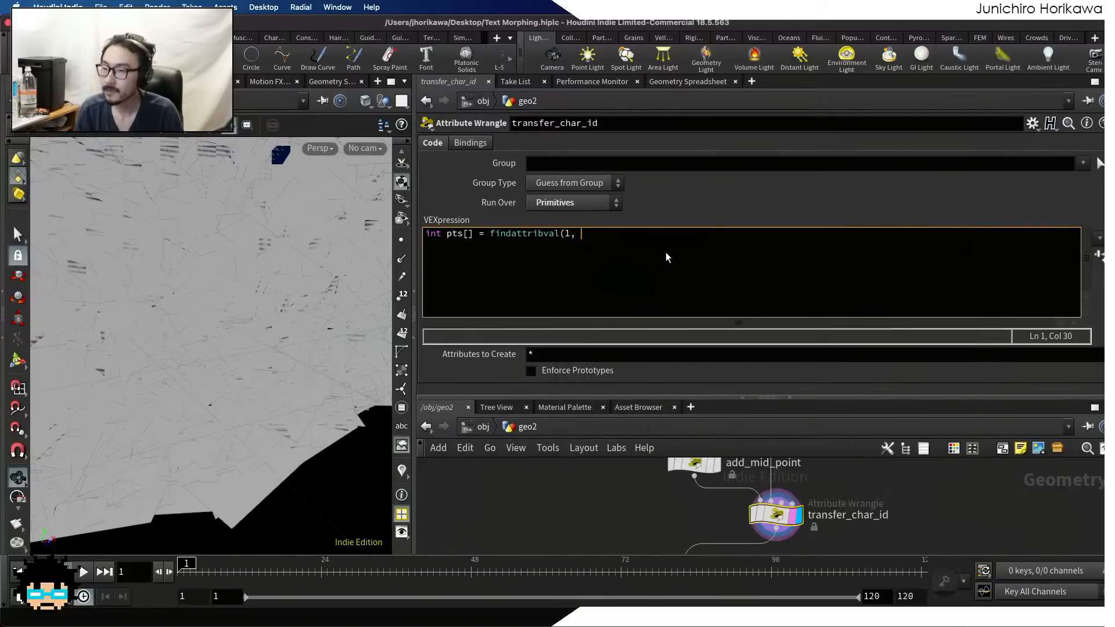
pyautogui.write('"point",')
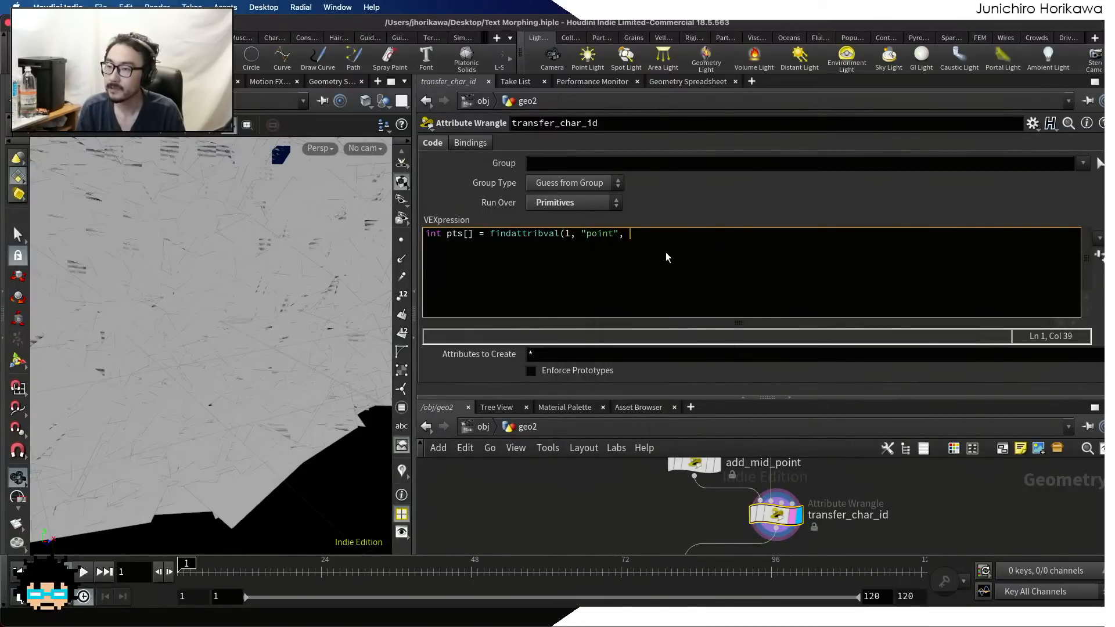
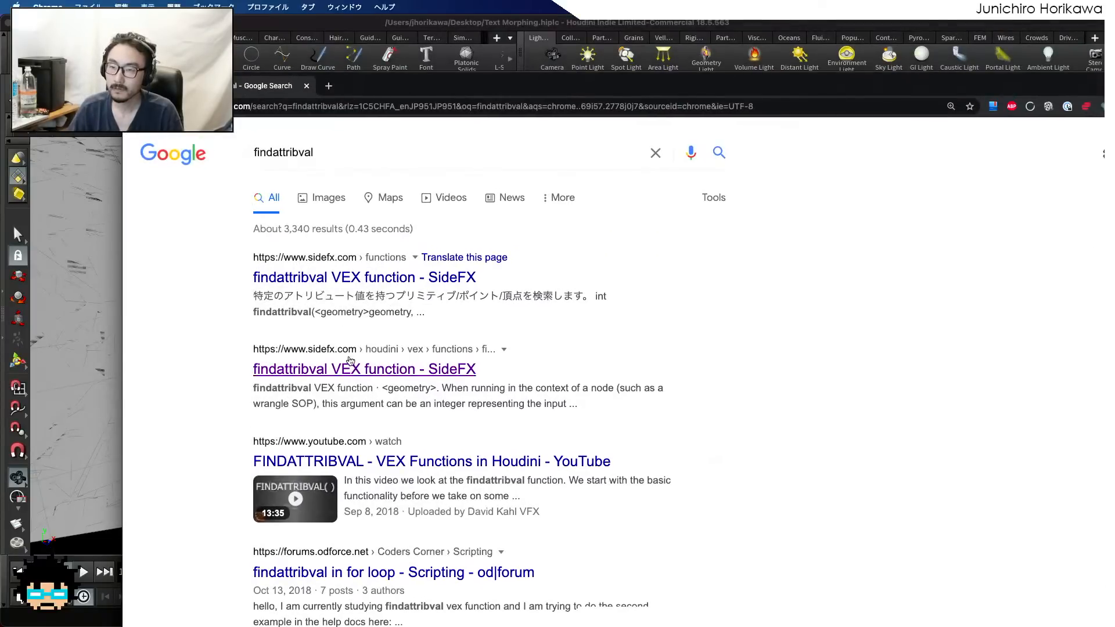
# Open the SideFX documentation page for the findattribval VEX function and check its attribute_name and value arguments
pyautogui.click(351, 369)
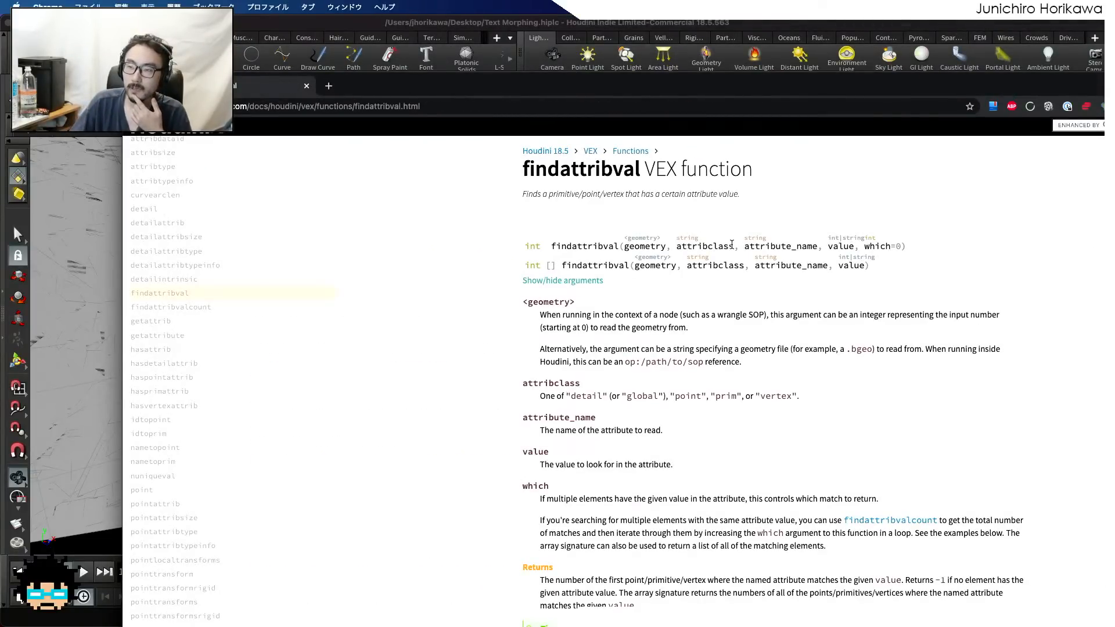
pyautogui.moveTo(731, 243)
pyautogui.mouseDown()
pyautogui.moveTo(678, 245)
pyautogui.moveTo(816, 246)
pyautogui.mouseUp()
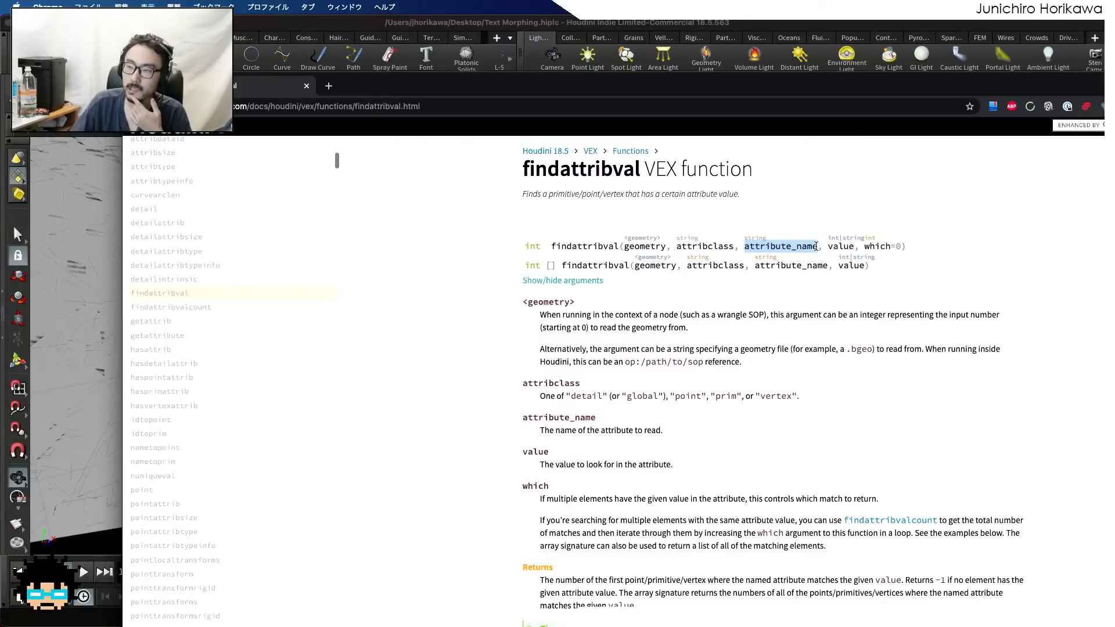
pyautogui.doubleClick(818, 88)
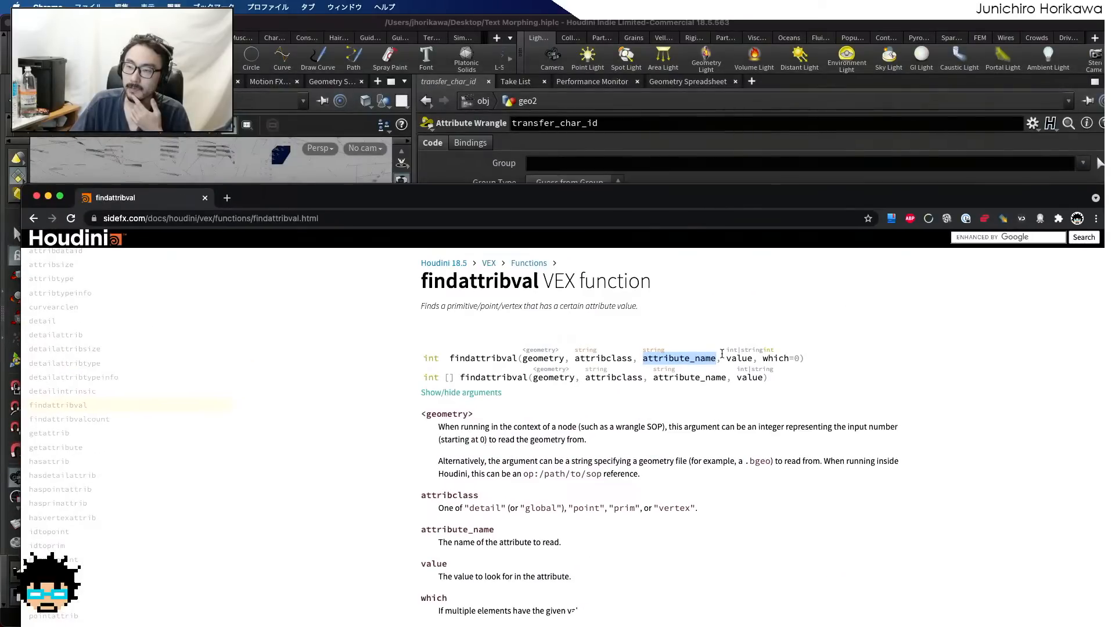
pyautogui.doubleClick(738, 358)
# Switch back to Houdini and complete transfer_char_id's findattribval call with "id" and i@id as its last two arguments
pyautogui.click(664, 165)
pyautogui.click(660, 244)
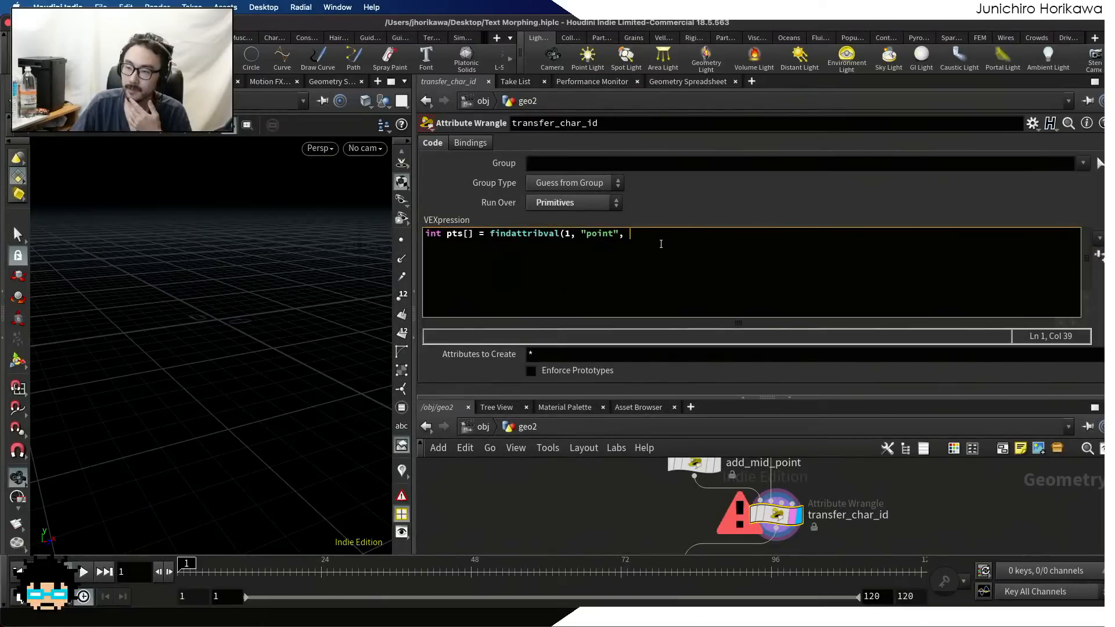
pyautogui.write('id')
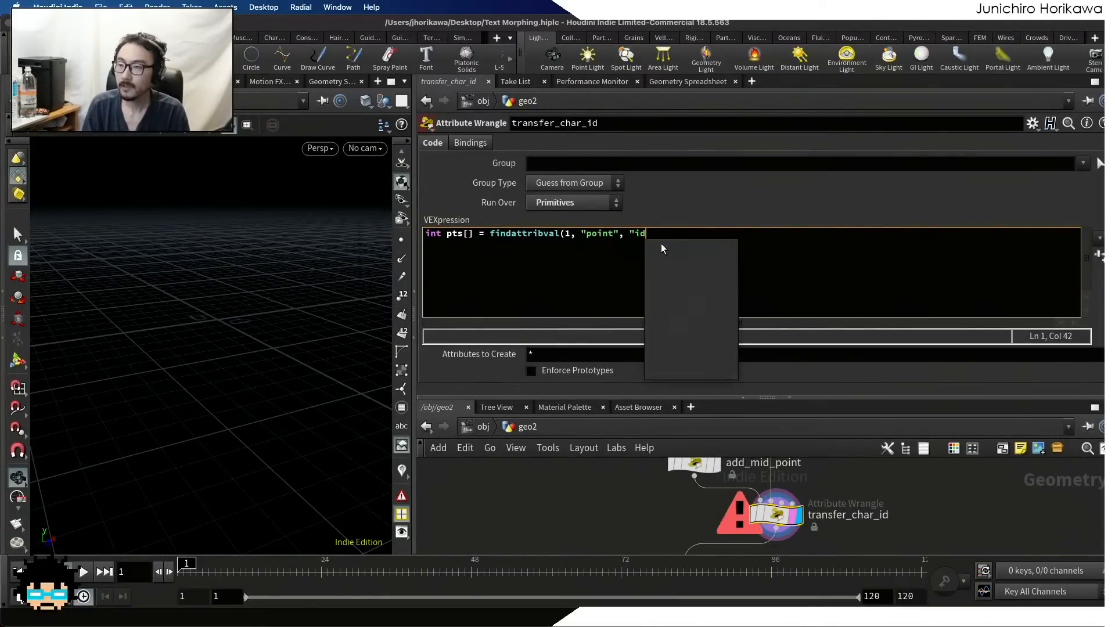
pyautogui.write('", i@id')
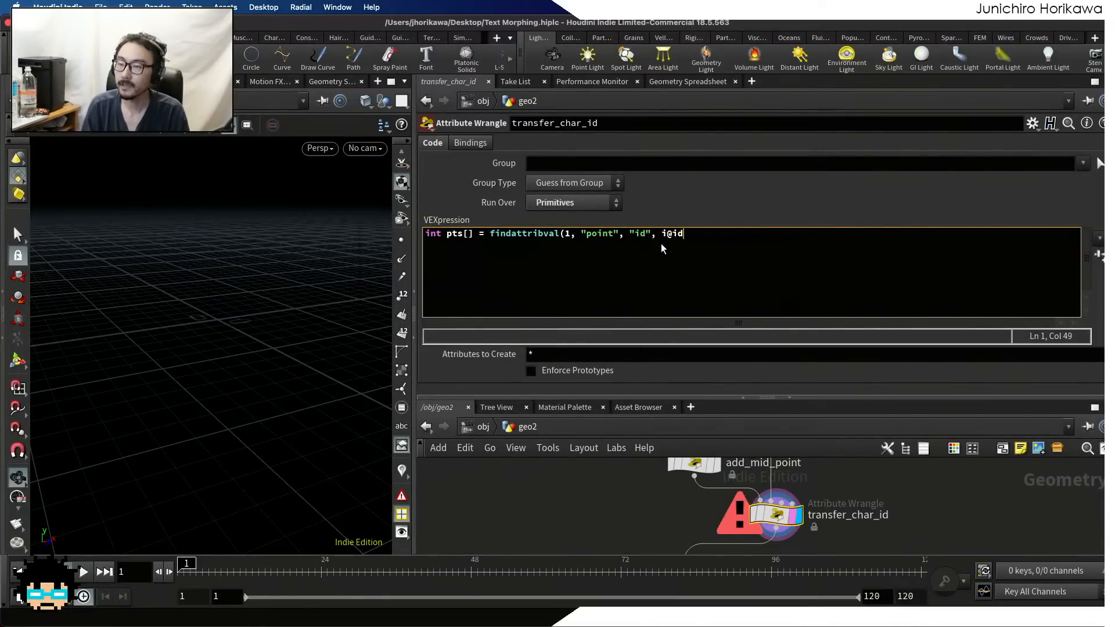
pyautogui.write(');')
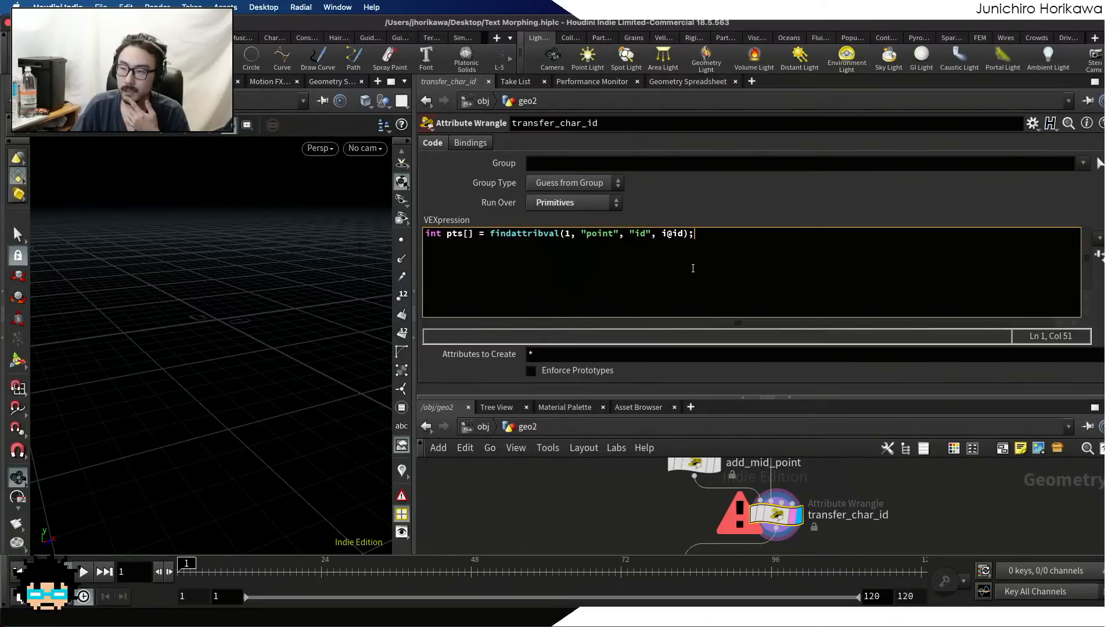
# Add a test line i@len = len(pts); below the findattribval line, save the scene and inspect len in the Geometry Spreadsheet
pyautogui.press('Return')
pyautogui.press('Return')
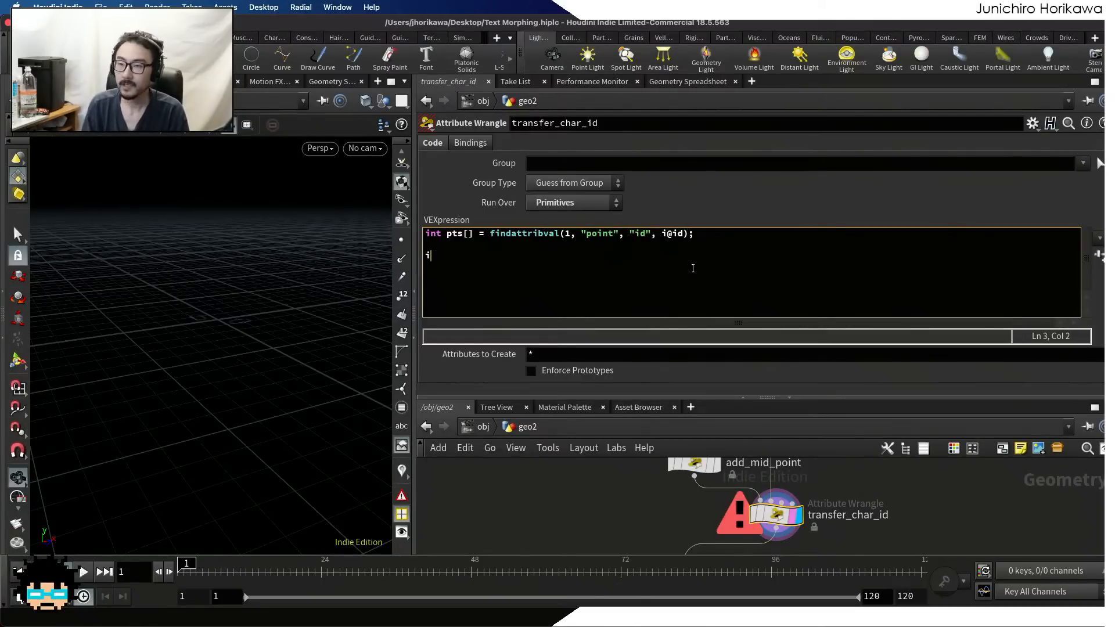
pyautogui.write('i`')
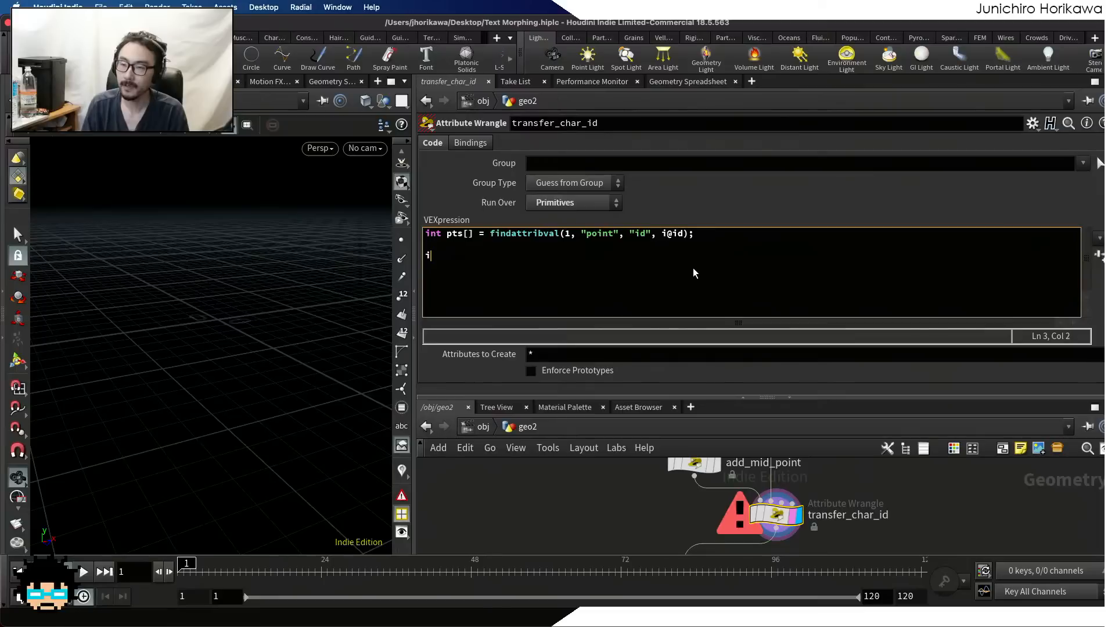
pyautogui.write('p')
pyautogui.press('BackSpace')
pyautogui.write('"')
pyautogui.press('BackSpace')
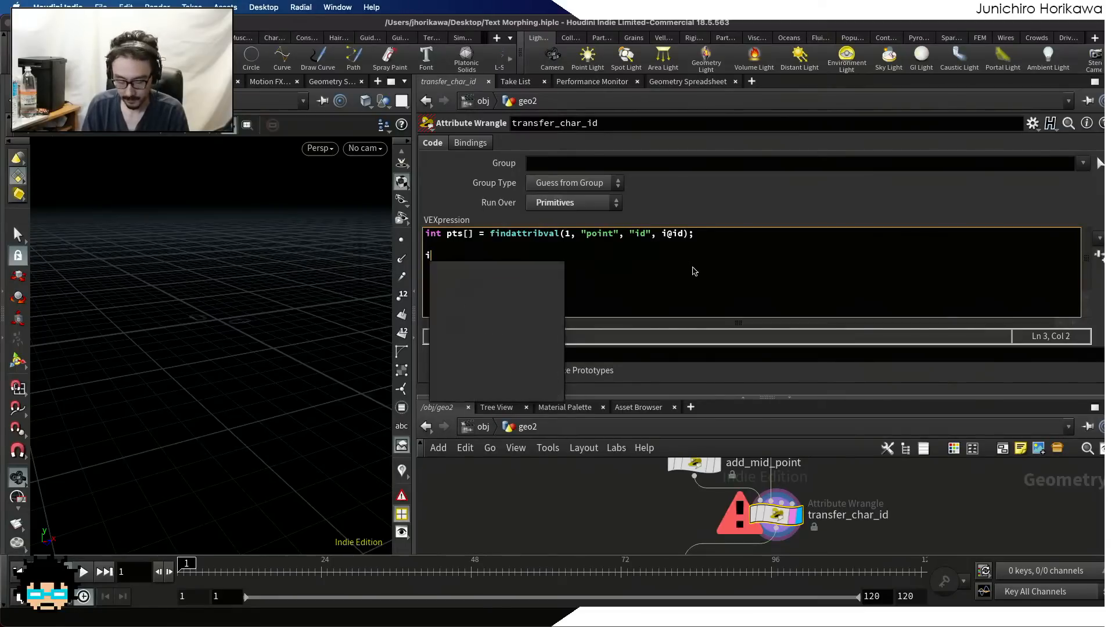
pyautogui.write('@len(')
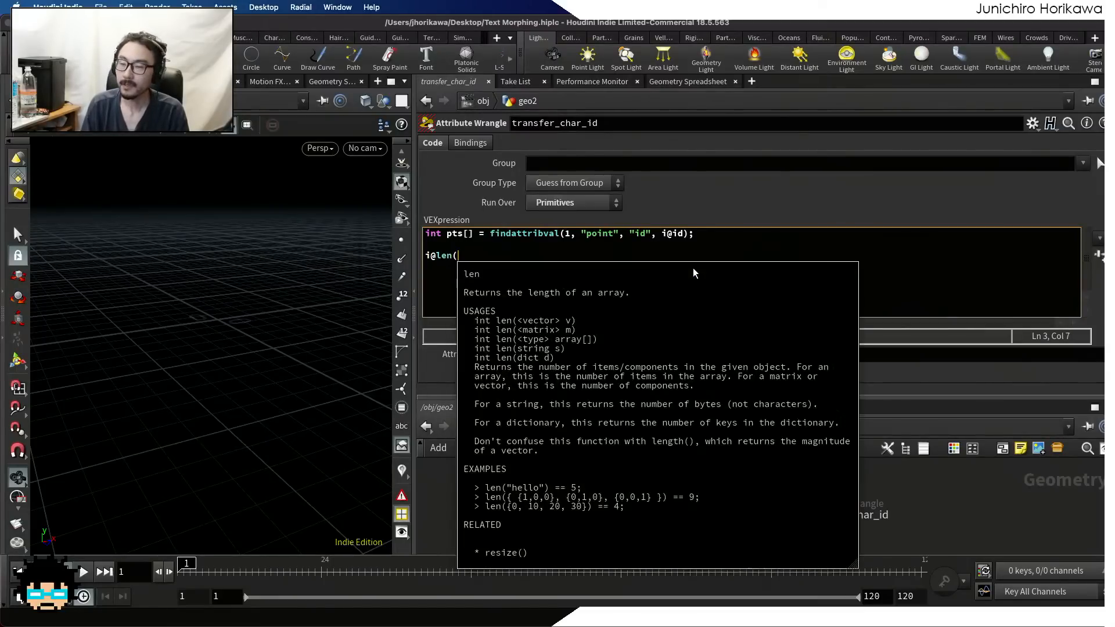
pyautogui.write('pts);')
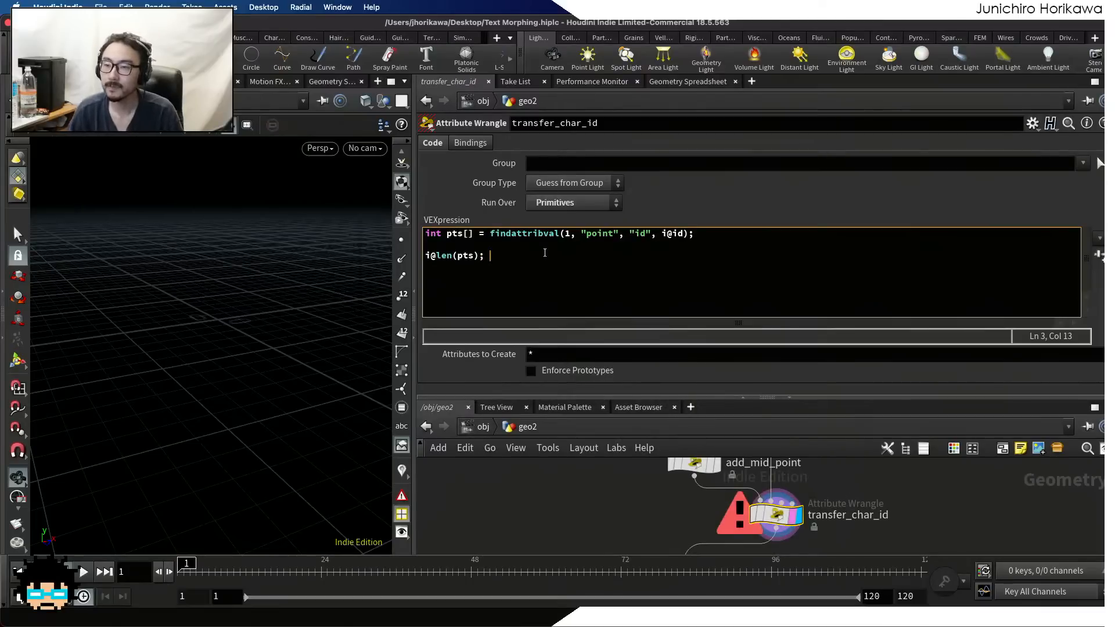
pyautogui.click(456, 256)
pyautogui.write('= len')
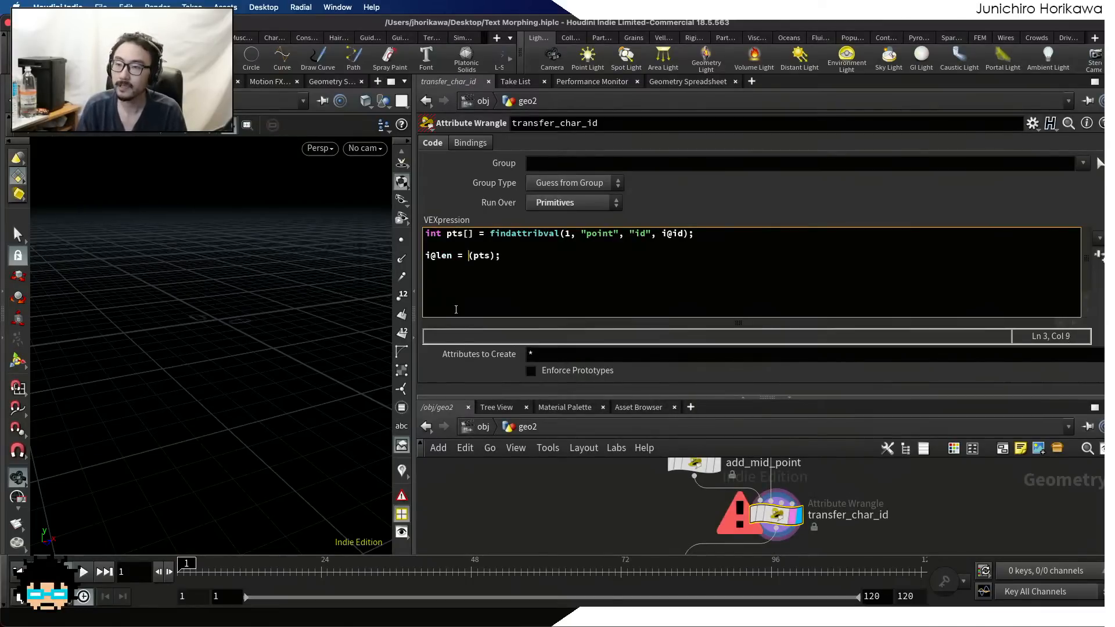
pyautogui.hotkey('ctrl', 's')
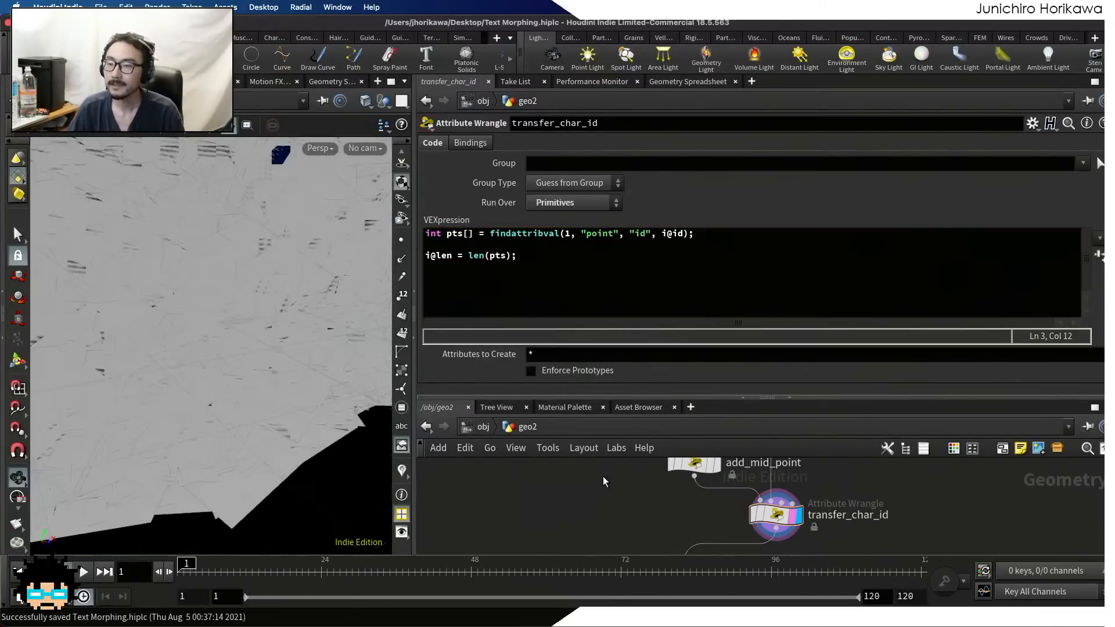
pyautogui.click(708, 81)
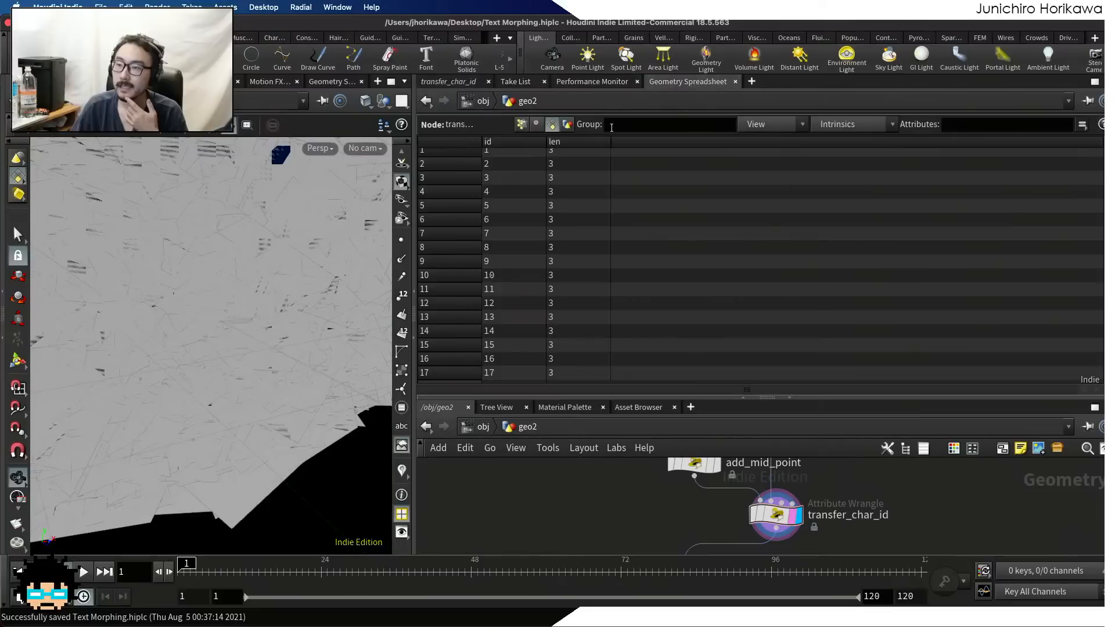
# Replace the i@len line in transfer_char_id's VEXpression with the loop for(int i=0; i<len(pts); i++){ }
pyautogui.click(439, 80)
pyautogui.moveTo(523, 256); pyautogui.dragTo(387, 268)
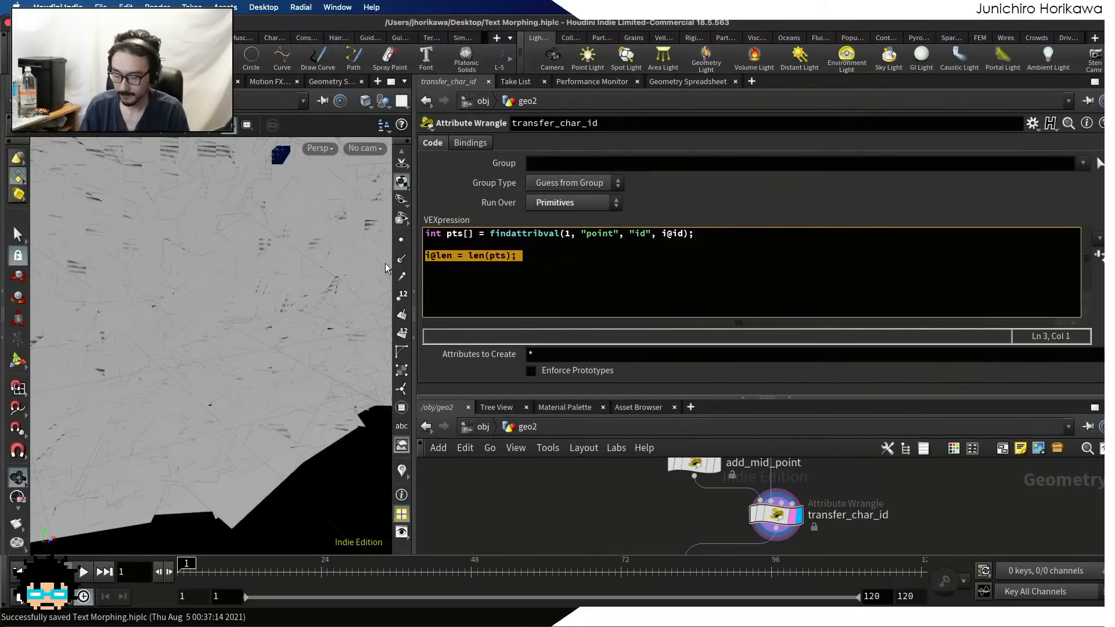
pyautogui.press('BackSpace')
pyautogui.write('for(int ')
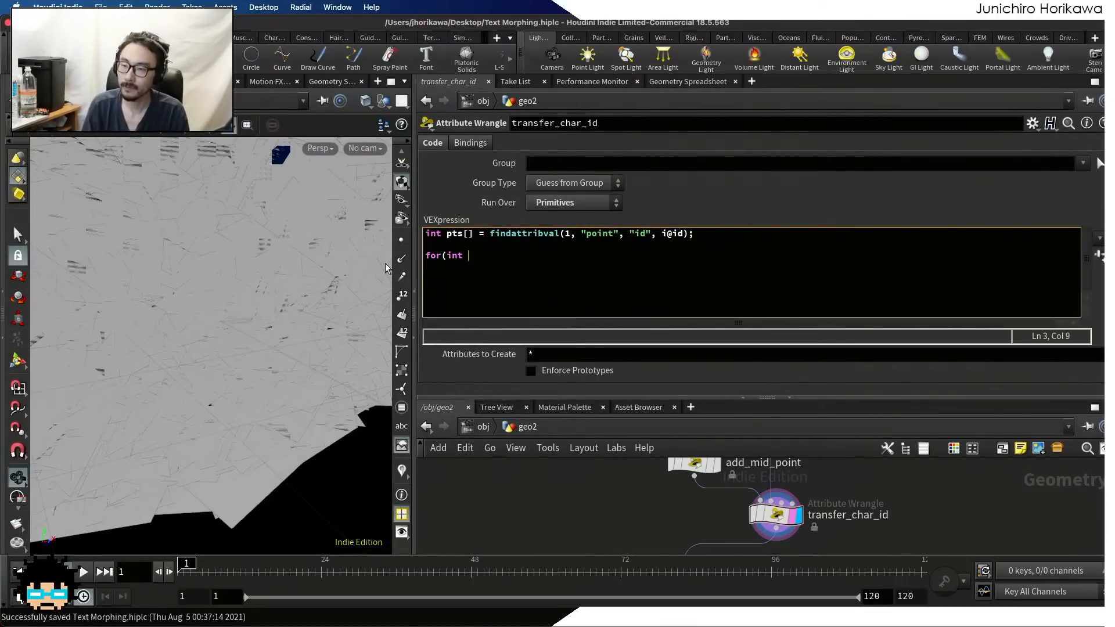
pyautogui.write('i=0; i<')
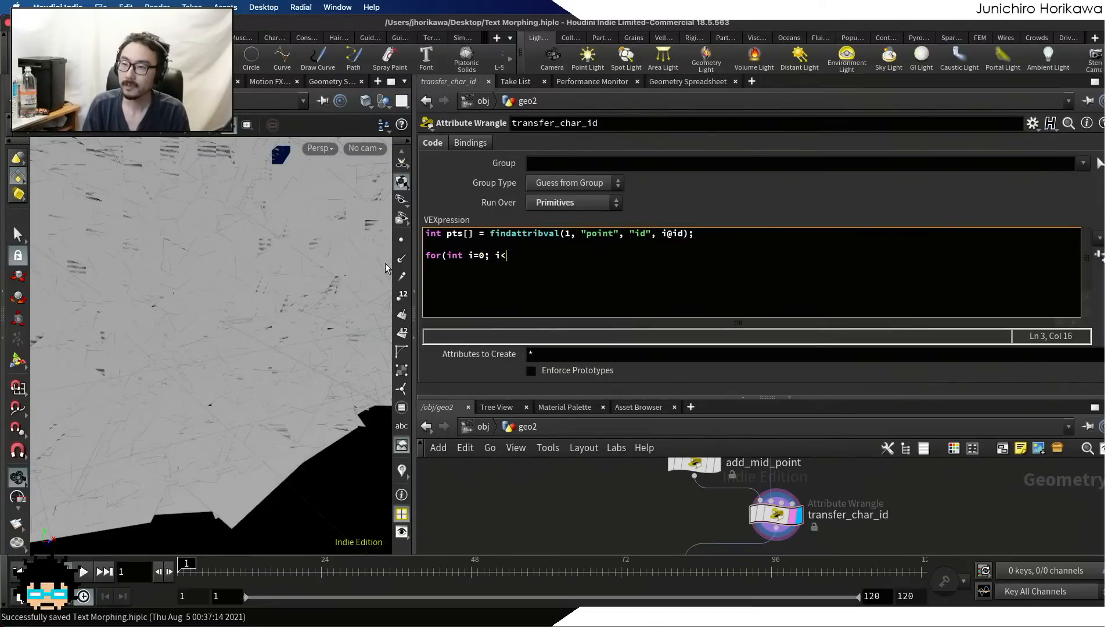
pyautogui.write('len(p')
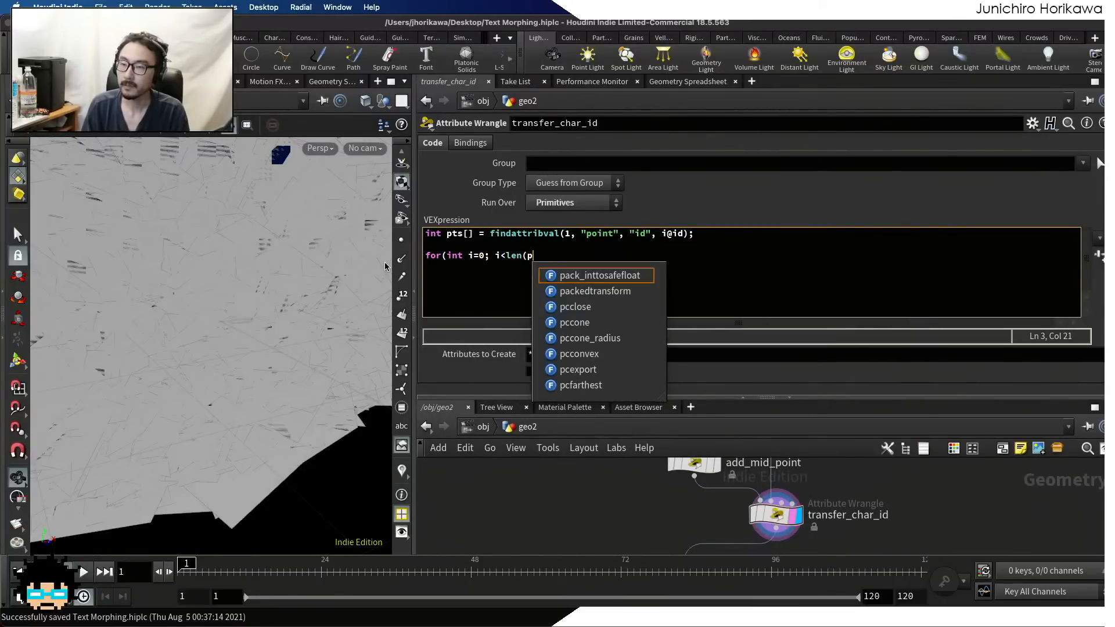
pyautogui.write('ts); i')
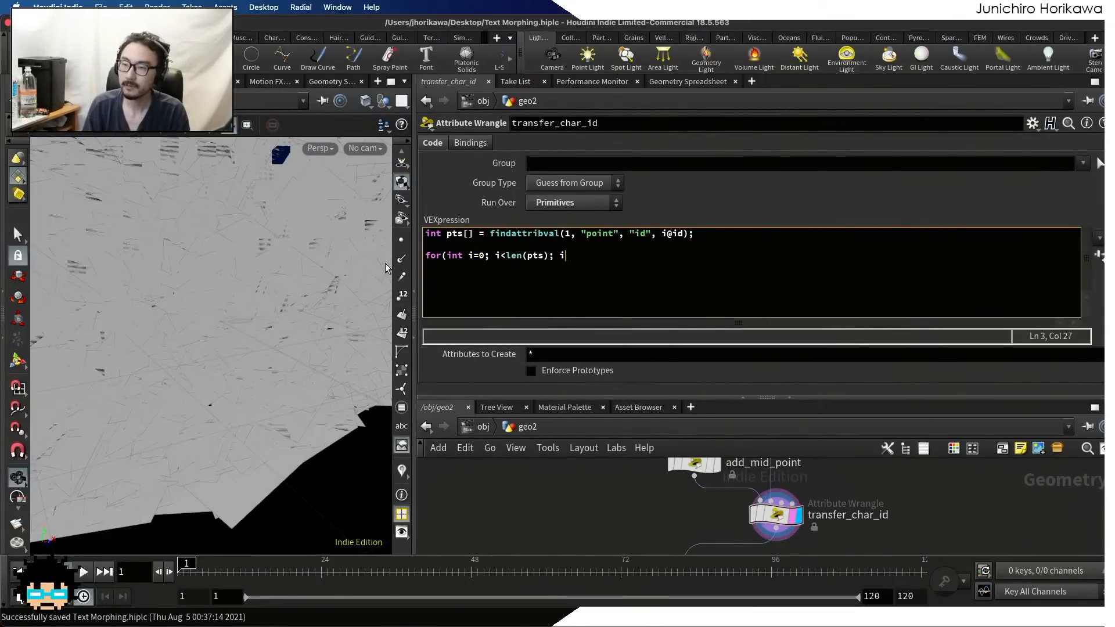
pyautogui.write('++){')
pyautogui.press('Return')
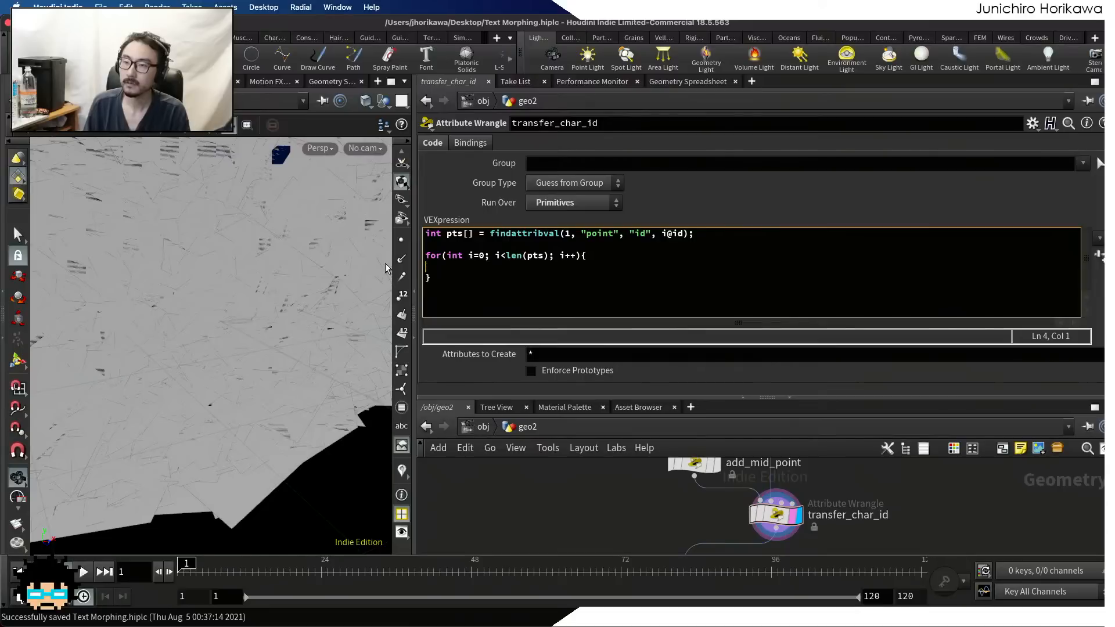
# Declare int pt = pts[i]; as the first line inside the for loop
pyautogui.press('Tab')
pyautogui.write('int pt = pt')
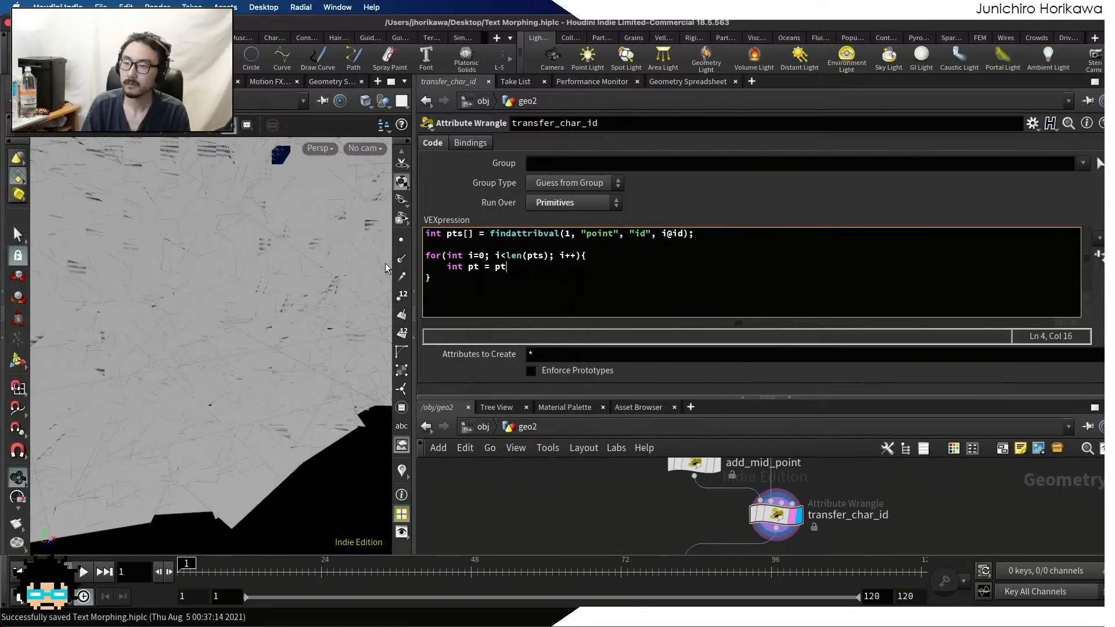
pyautogui.write('s[i];')
pyautogui.press('Return')
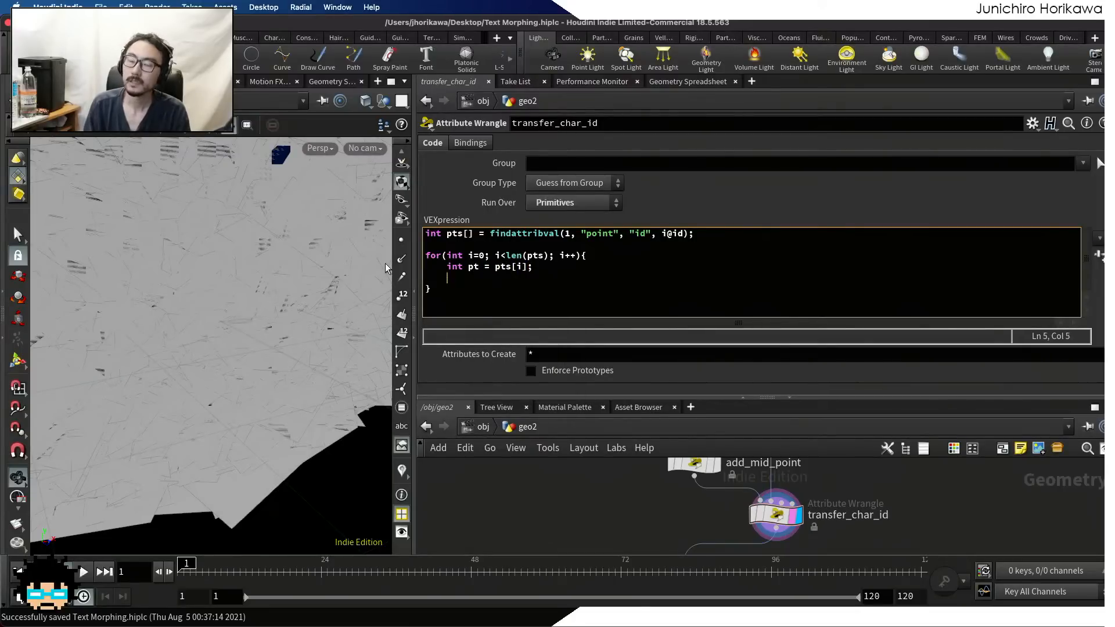
# Add int charindex = point(1, "textindex", pt); below the pt declaration in the loop and save the scene
pyautogui.write('float')
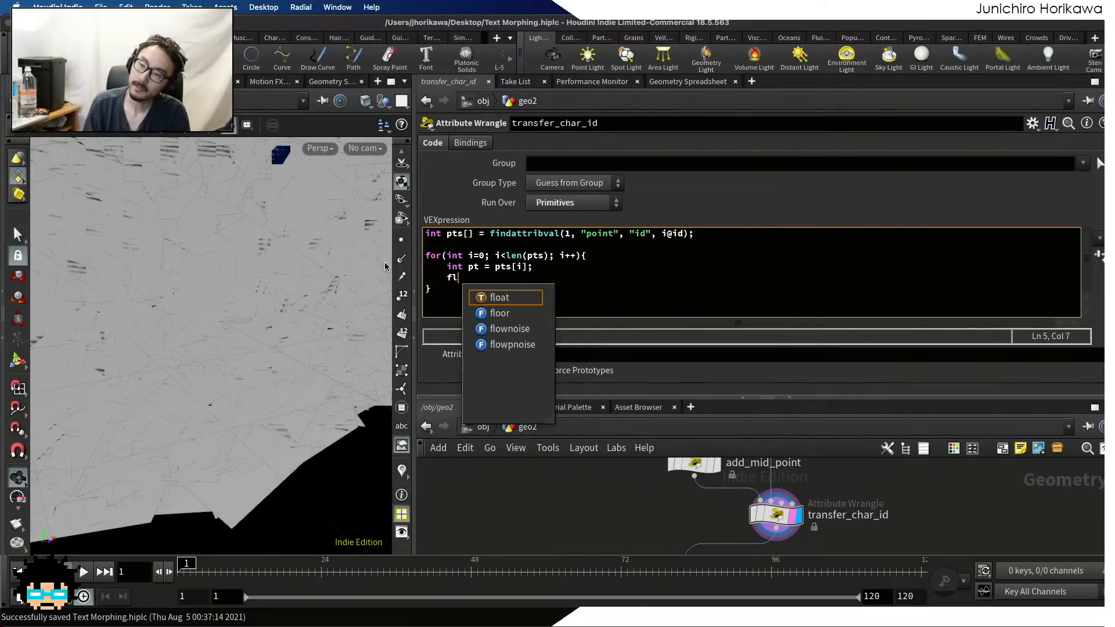
pyautogui.press('BackSpace')
pyautogui.press('BackSpace')
pyautogui.press('BackSpace')
pyautogui.press('BackSpace')
pyautogui.press('BackSpace')
pyautogui.write('int ')
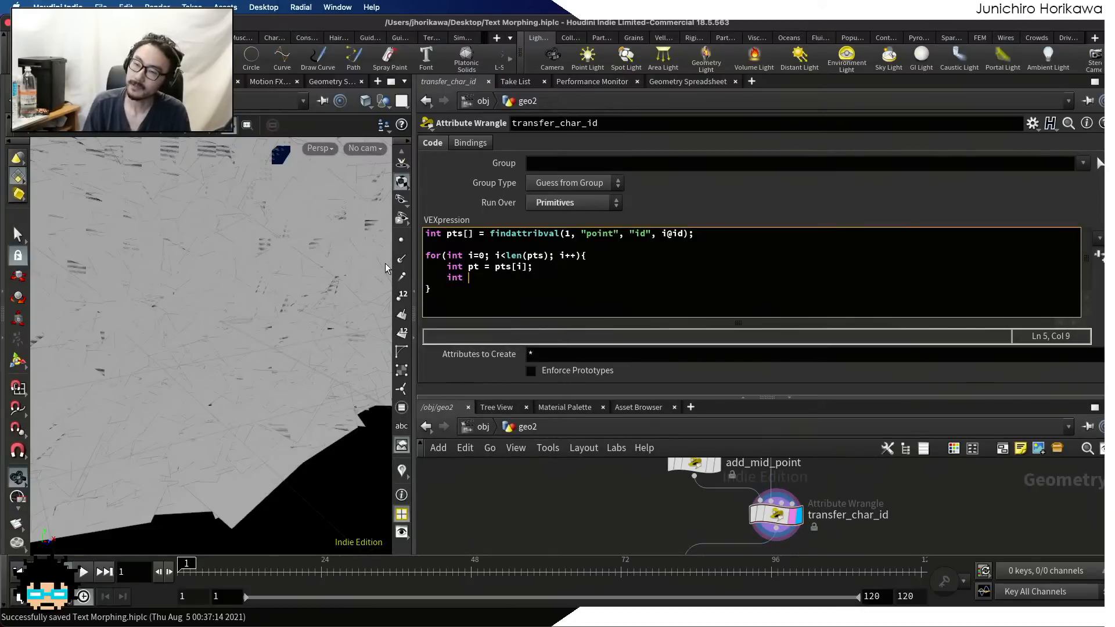
pyautogui.write('chr')
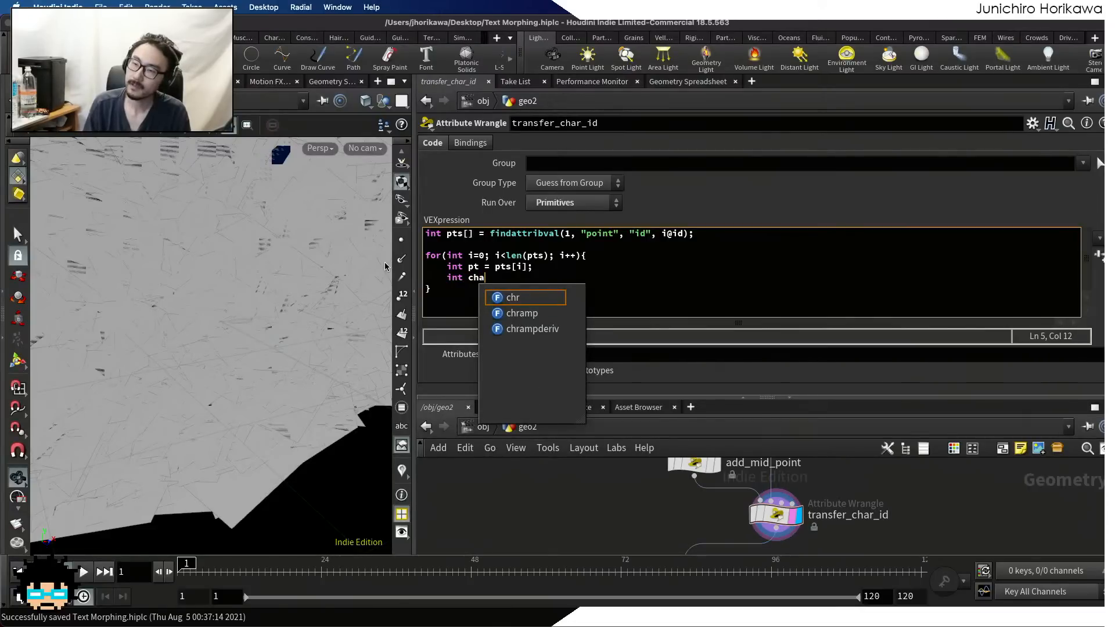
pyautogui.write('rindex = ')
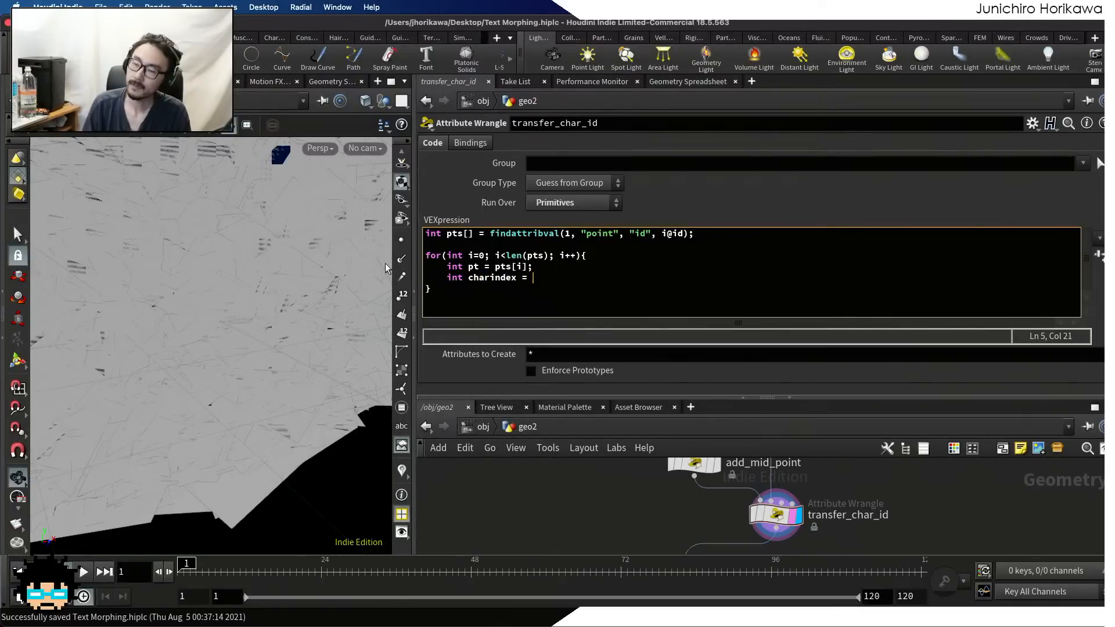
pyautogui.write('point(0,')
pyautogui.press('BackSpace')
pyautogui.press('BackSpace')
pyautogui.press('BackSpace')
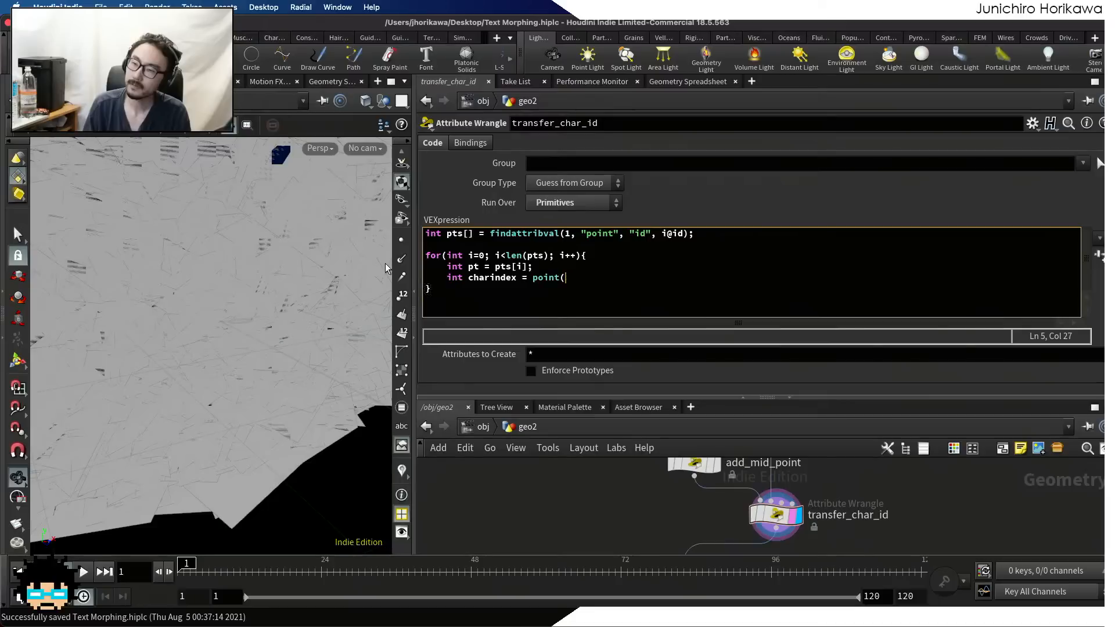
pyautogui.write('1, "textinde3x')
pyautogui.press('BackSpace')
pyautogui.press('BackSpace')
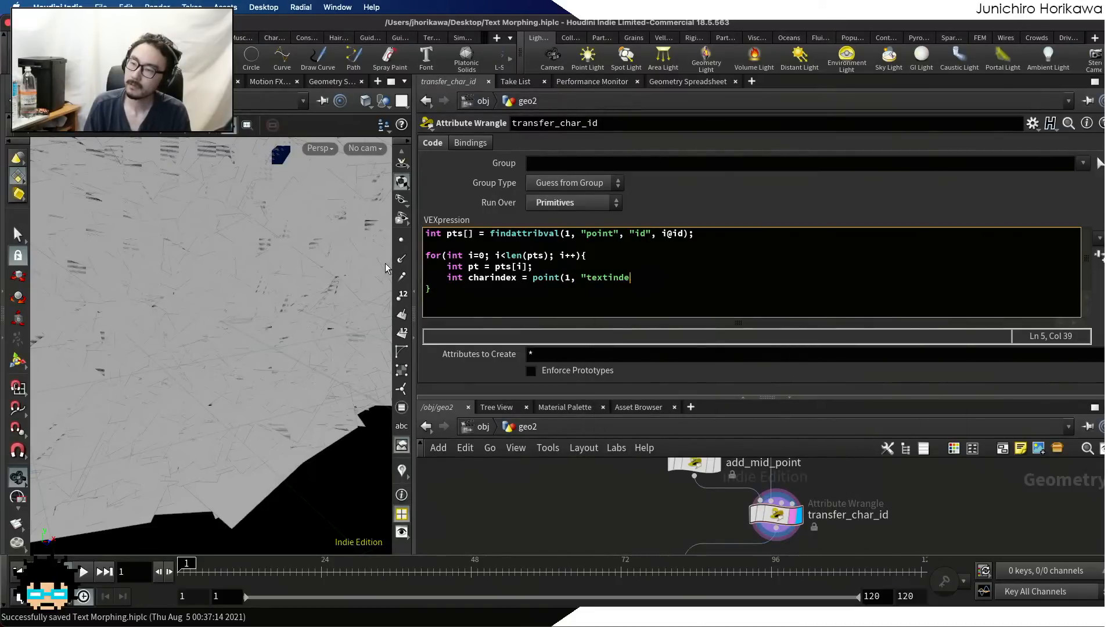
pyautogui.write('x", ')
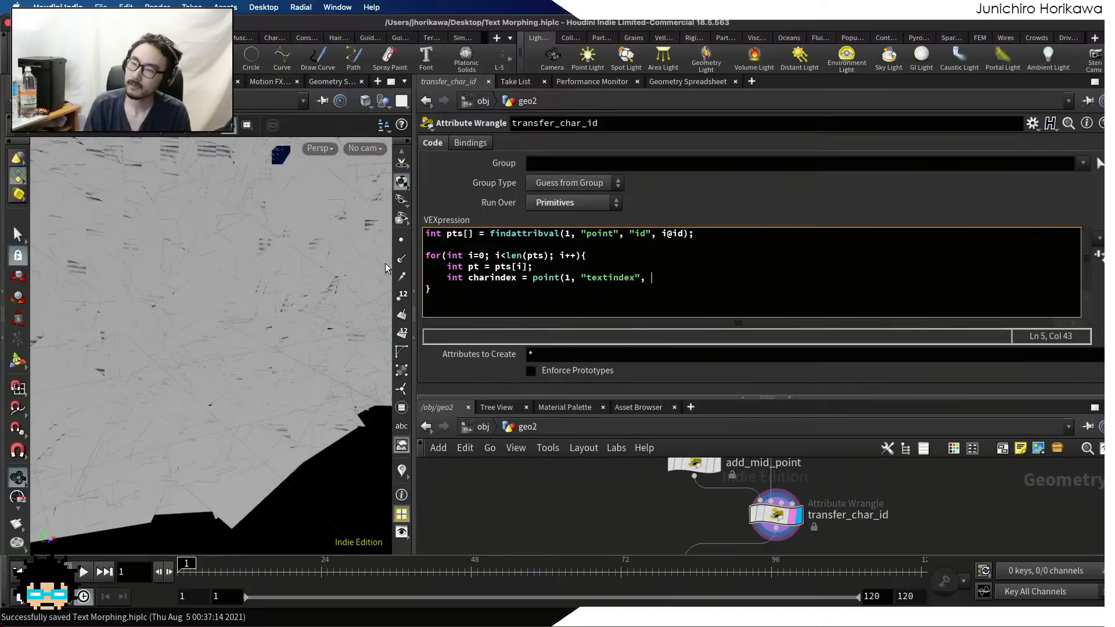
pyautogui.write('pt);')
pyautogui.click(544, 531)
pyautogui.press('super+s')
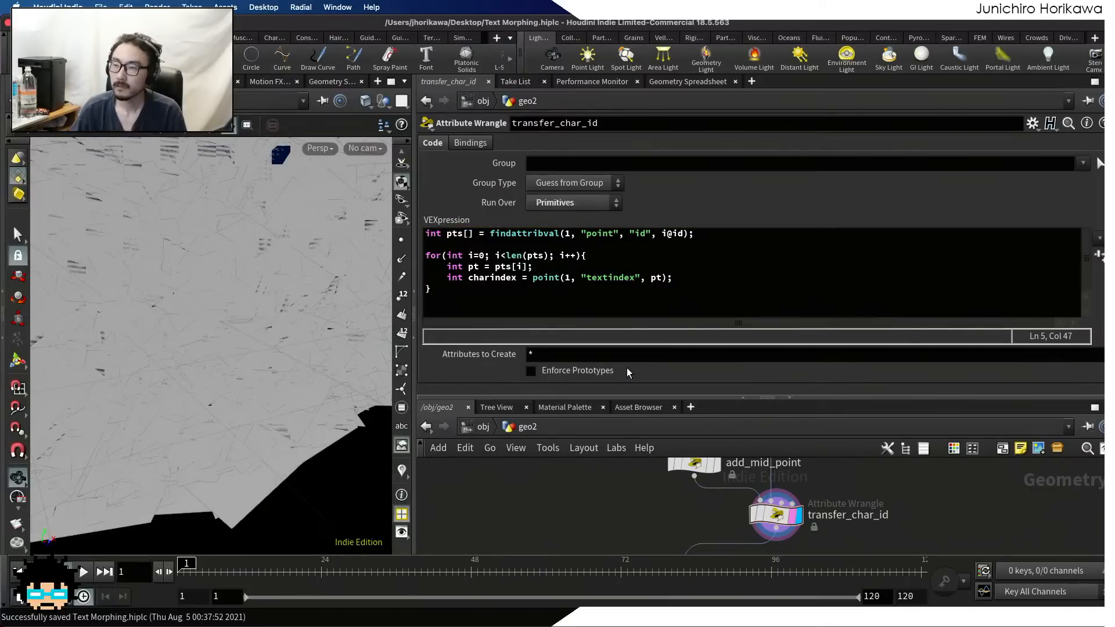
# Declare int charindexes[] = array(); directly above the for loop and leave an empty line below the charindex declaration inside it
pyautogui.click(685, 283)
pyautogui.click(682, 278)
pyautogui.press('Return')
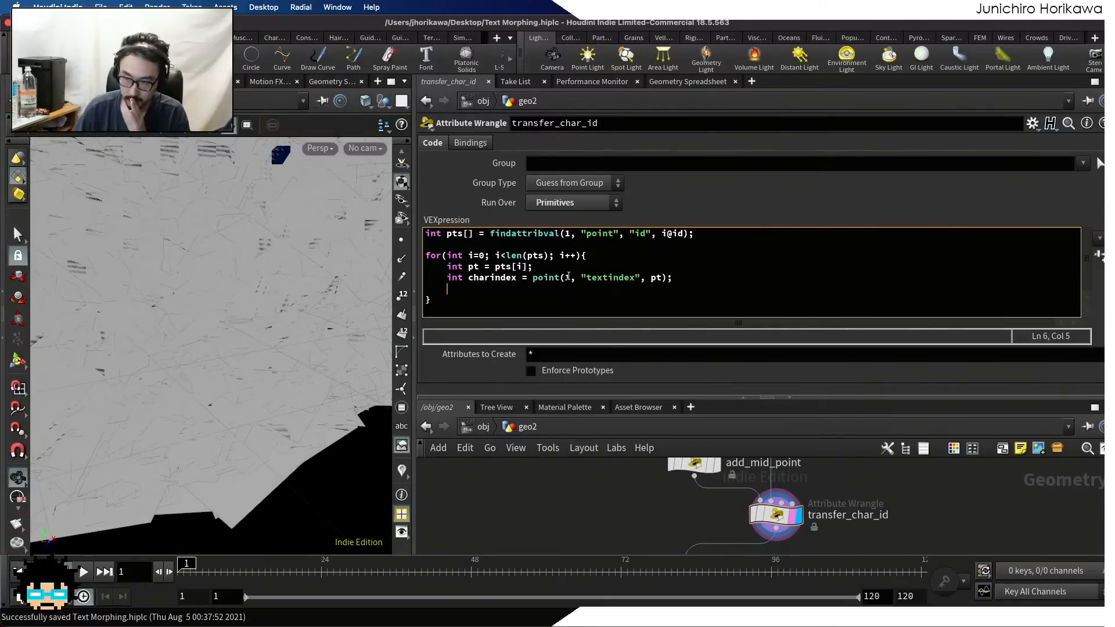
pyautogui.press('Return')
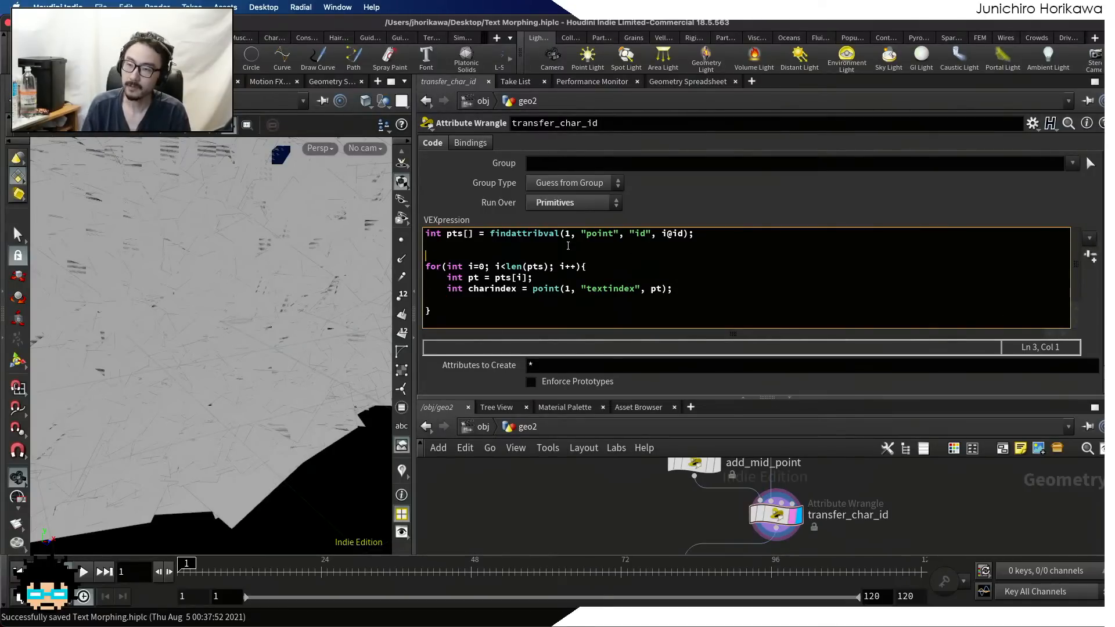
pyautogui.write('int cha')
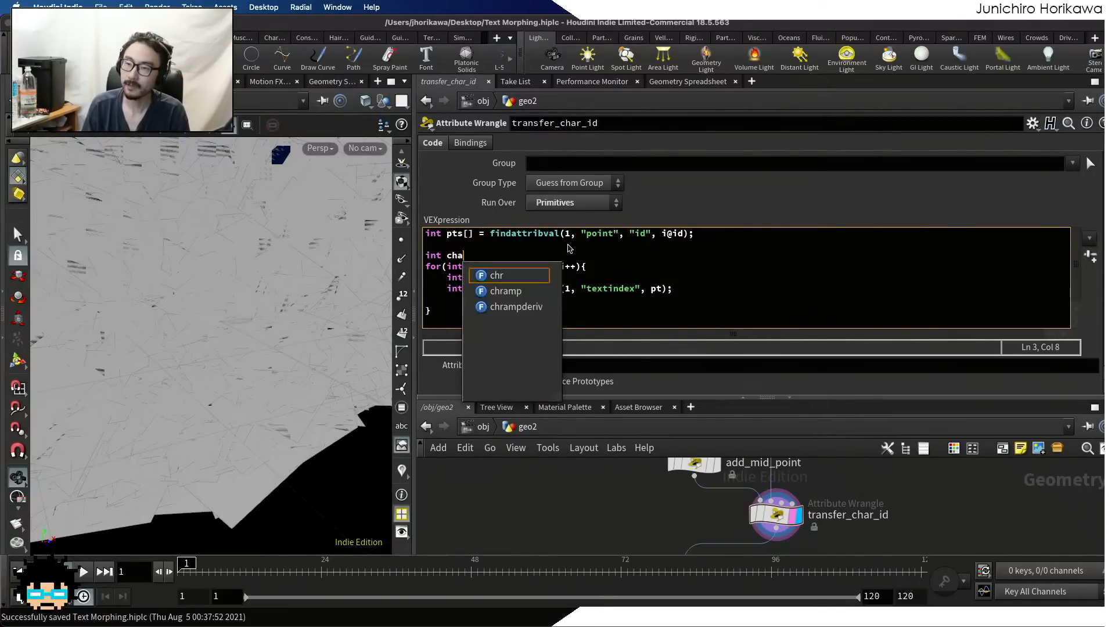
pyautogui.write('rindexes[')
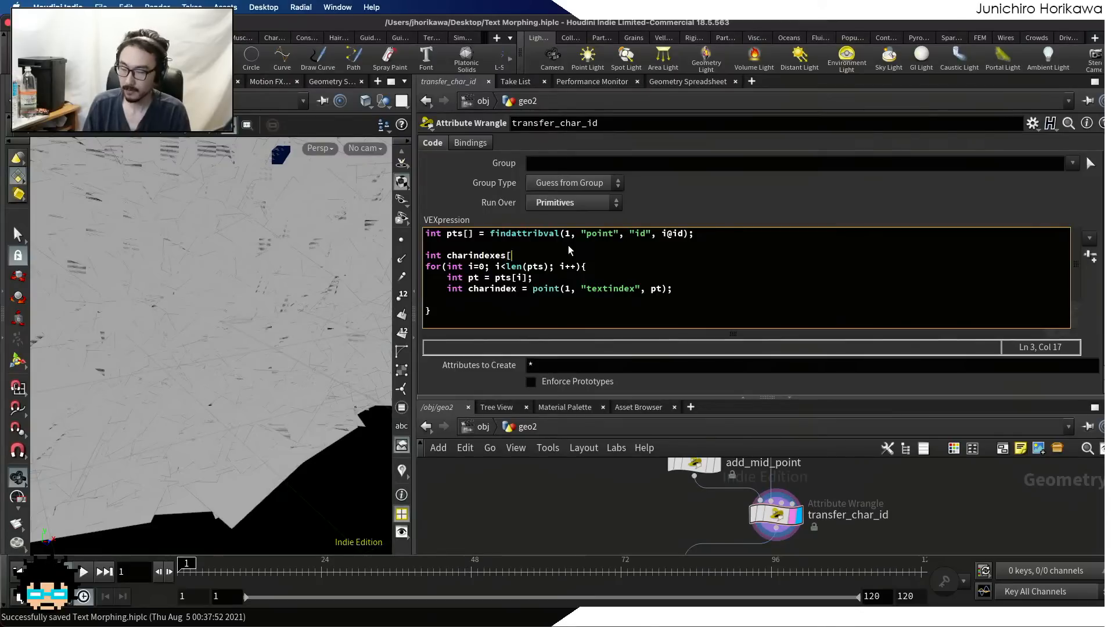
pyautogui.write('] = array(')
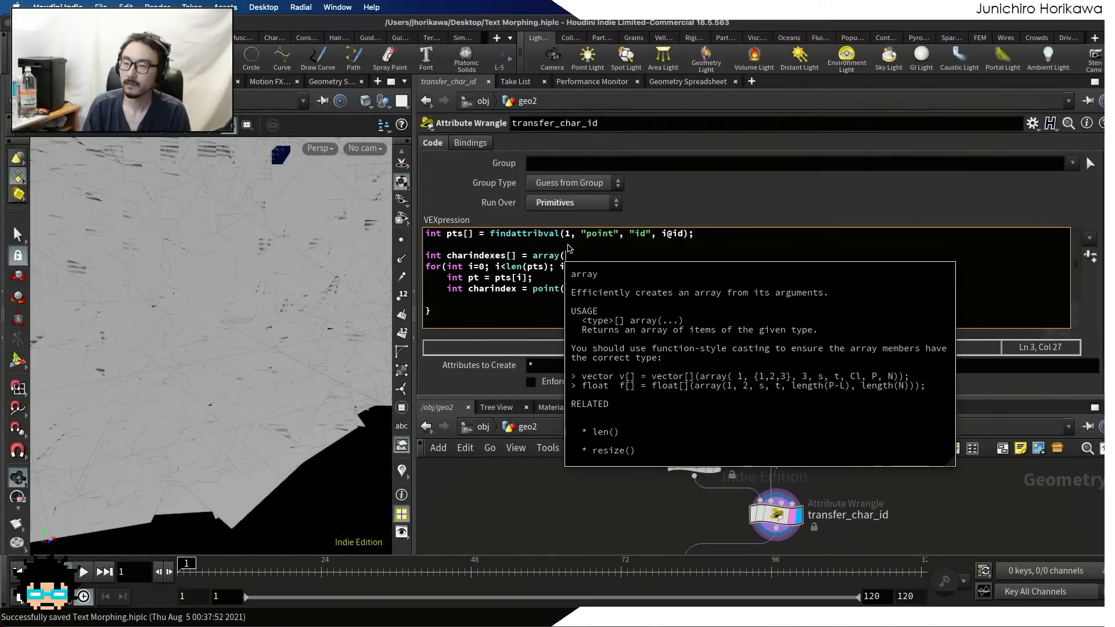
pyautogui.write(');')
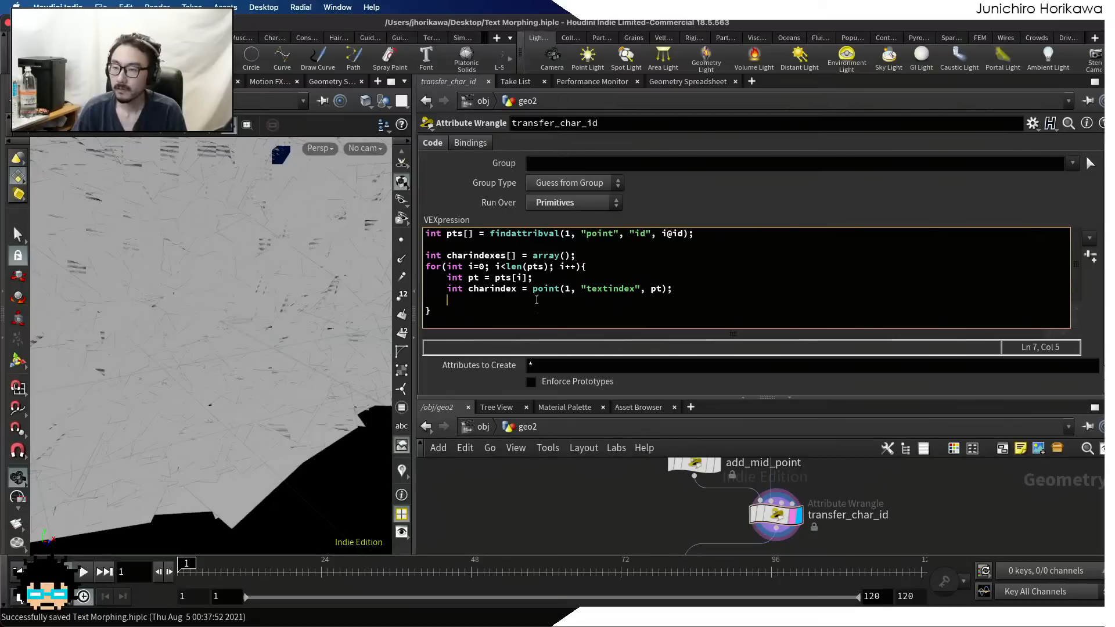
# Add push(charindexes, charindex); below the charindex declaration inside the for loop
pyautogui.click(536, 299)
pyautogui.write('push(')
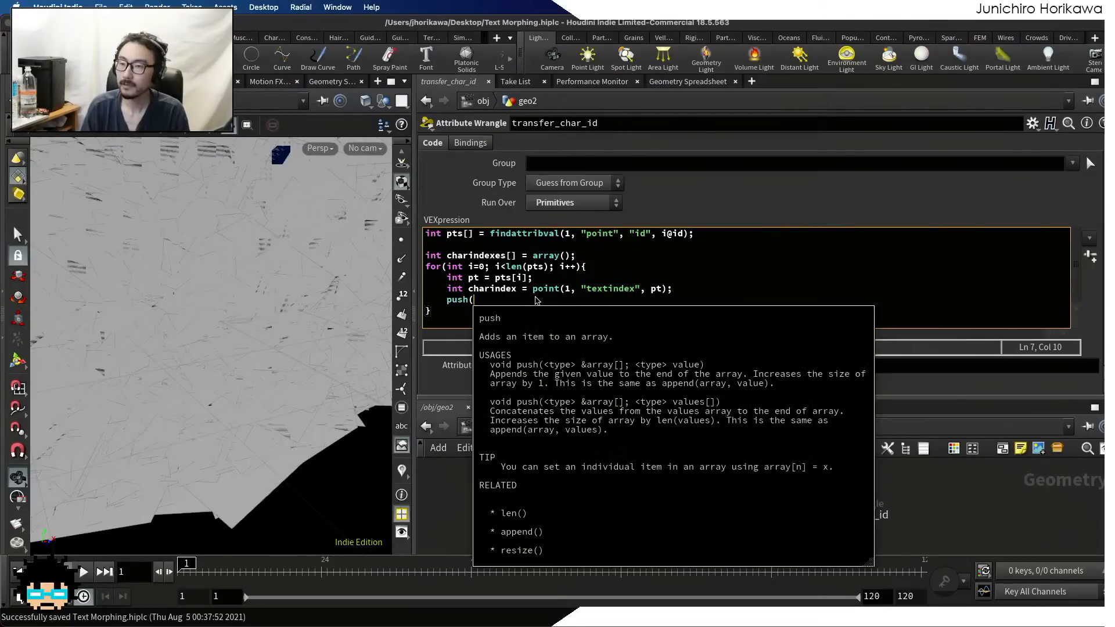
pyautogui.write('charindexes, charinc')
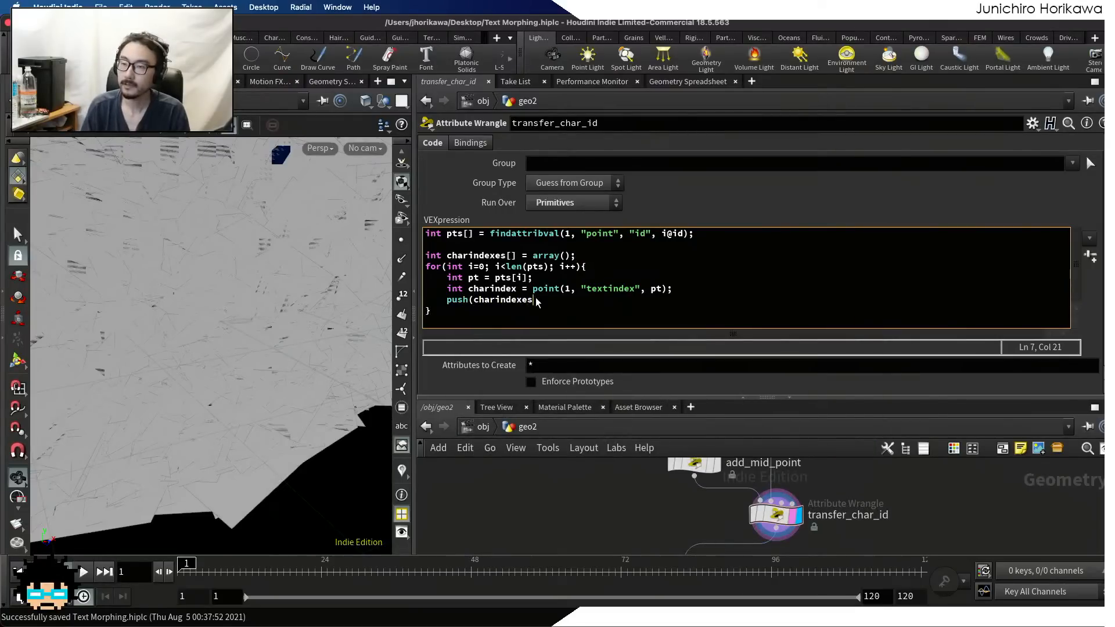
pyautogui.press('BackSpace')
pyautogui.write('dex);')
pyautogui.press('Return')
pyautogui.press('Return')
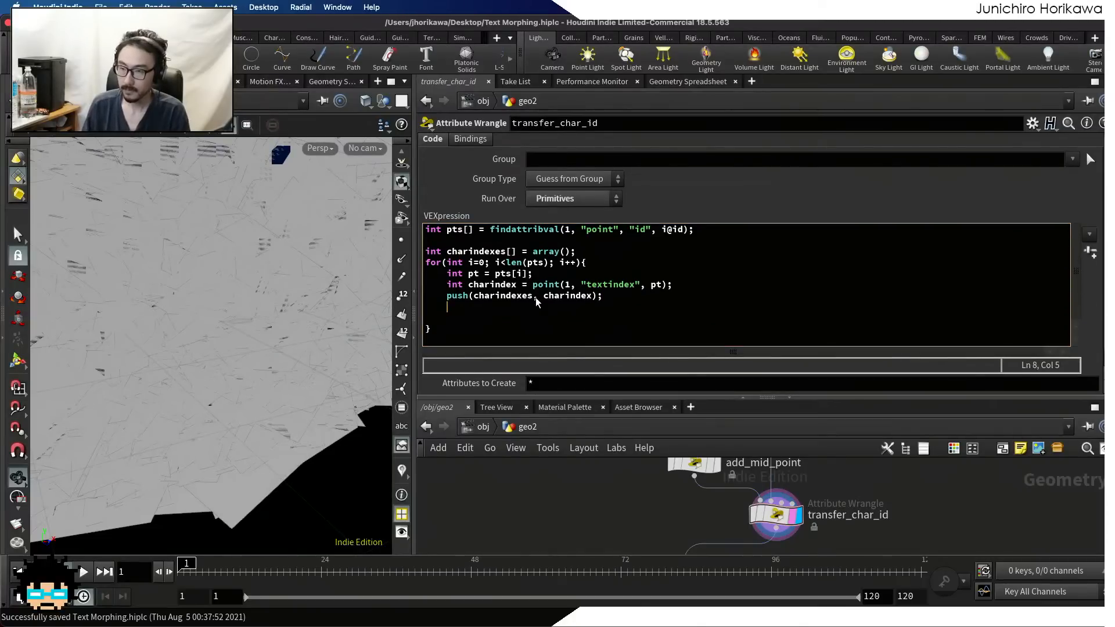
pyautogui.press('Down')
pyautogui.press('Return')
pyautogui.press('Return')
pyautogui.write('i')
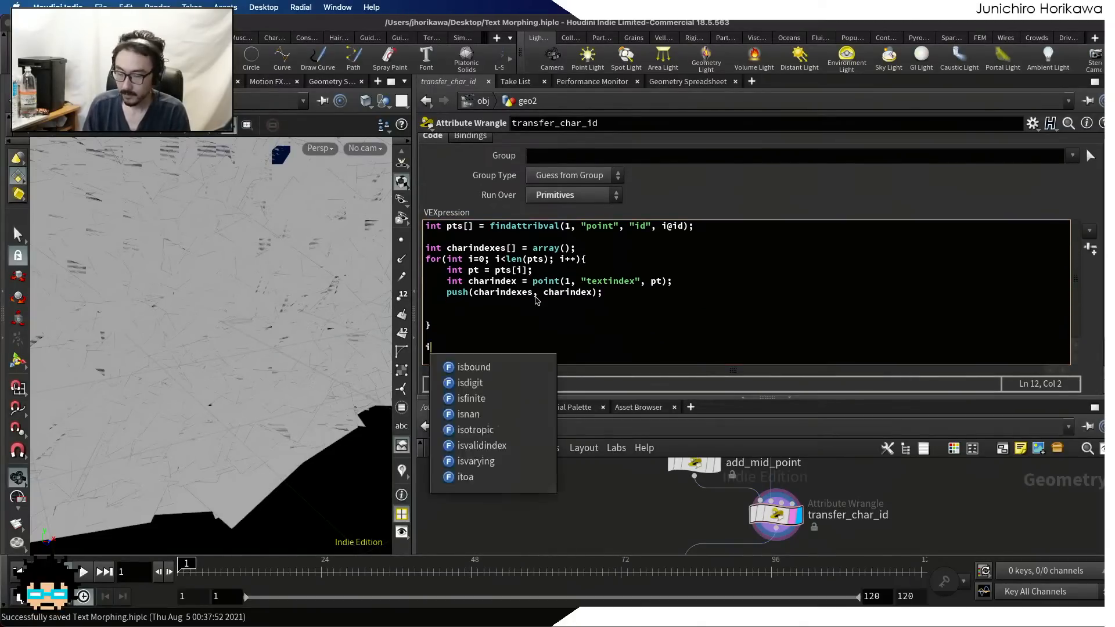
pyautogui.write('[]@char')
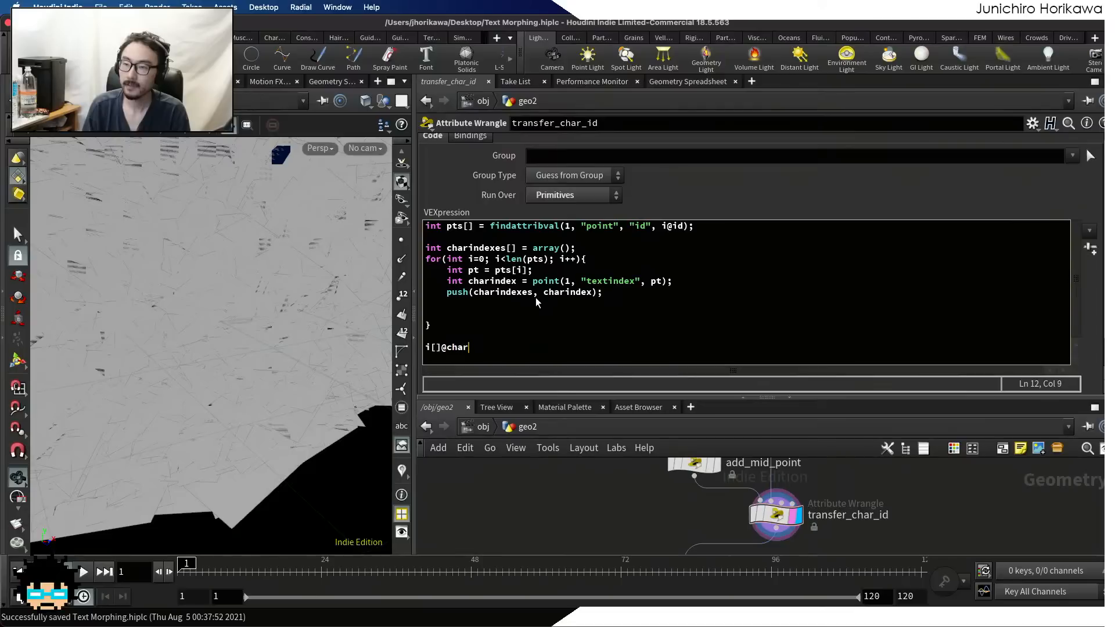
pyautogui.write('indexes = ')
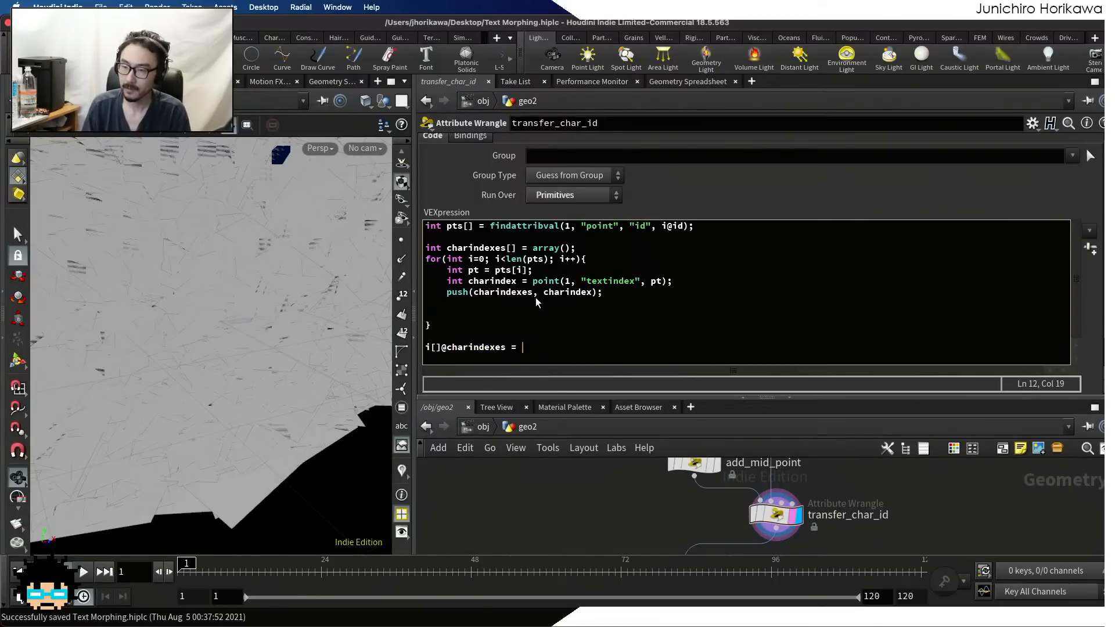
pyautogui.write('charindexe')
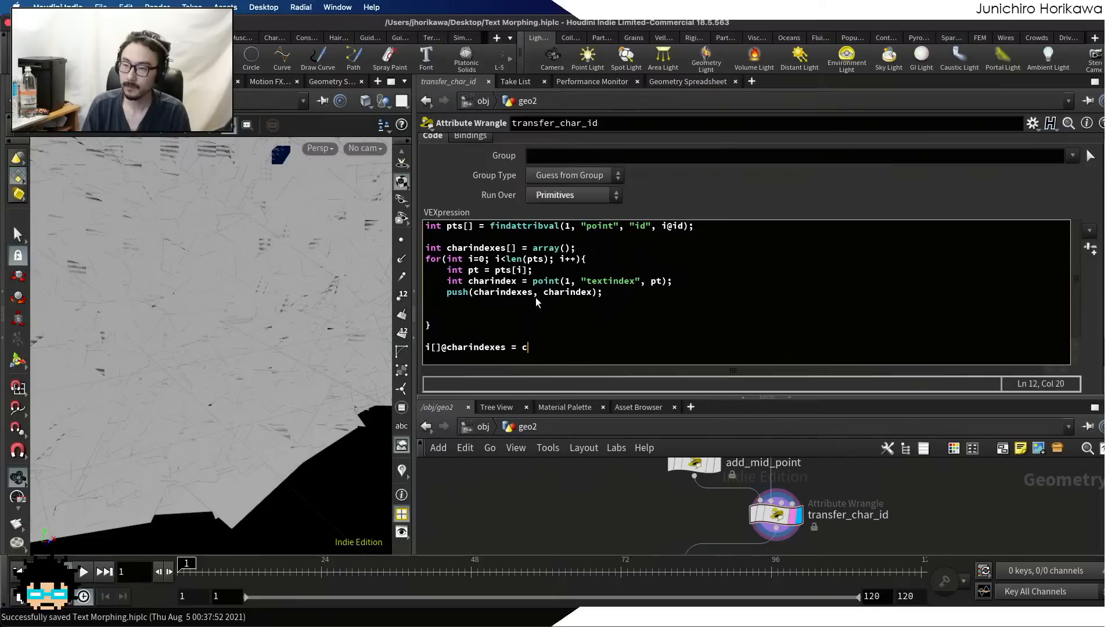
pyautogui.write('s;')
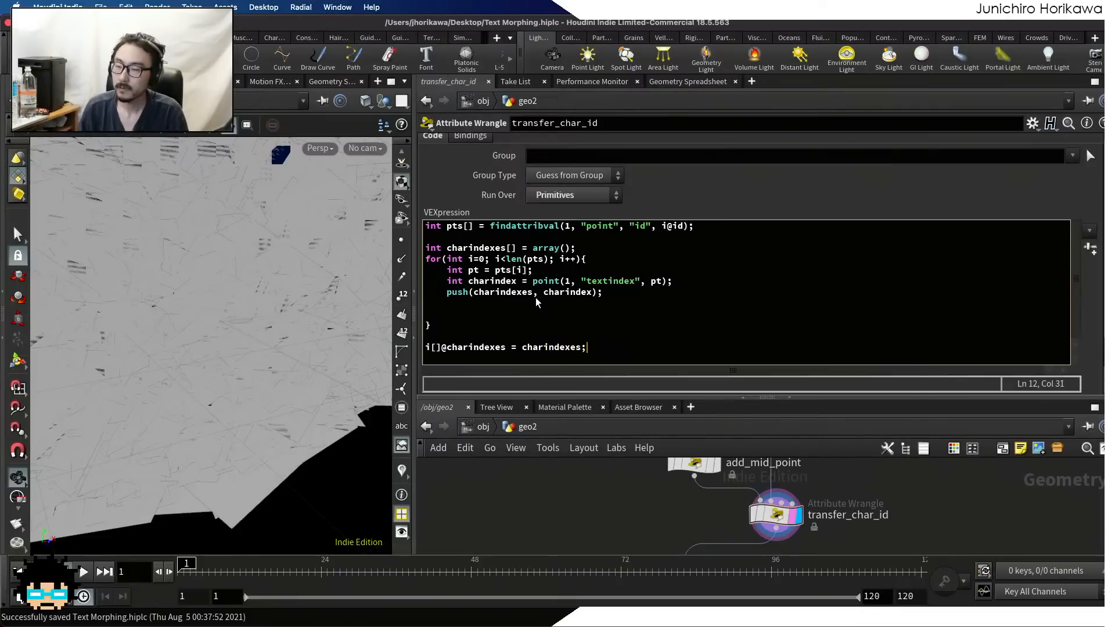
pyautogui.hotkey('ctrl', 's')
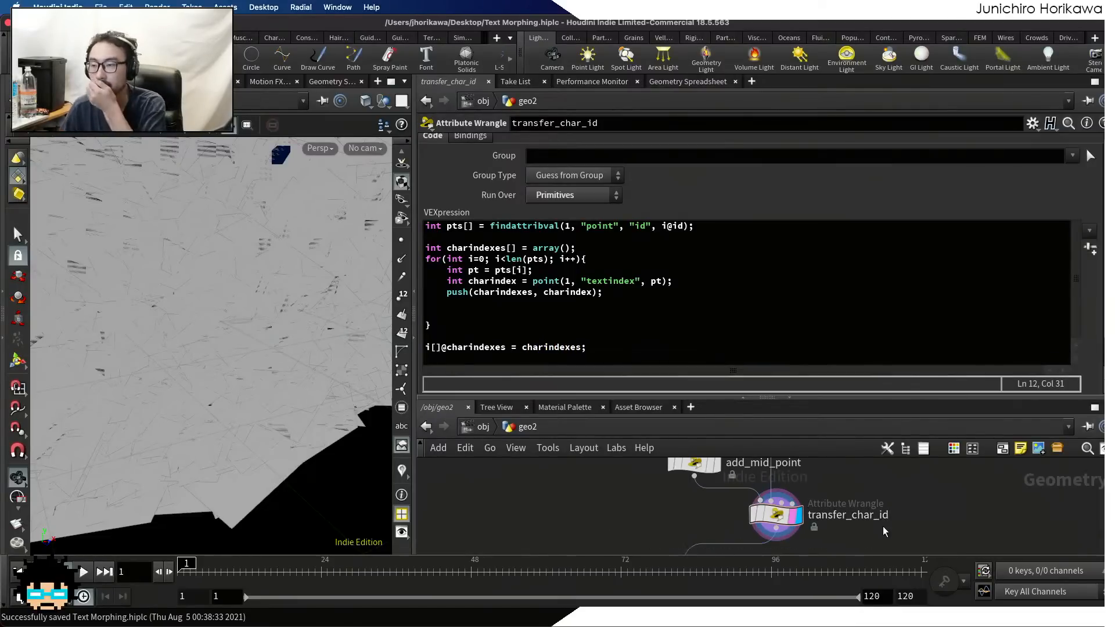
# Examine the charindexes arrays and ids of transfer_char_id's primitives in the Geometry Spreadsheet, widening the charindexes column
pyautogui.click(691, 82)
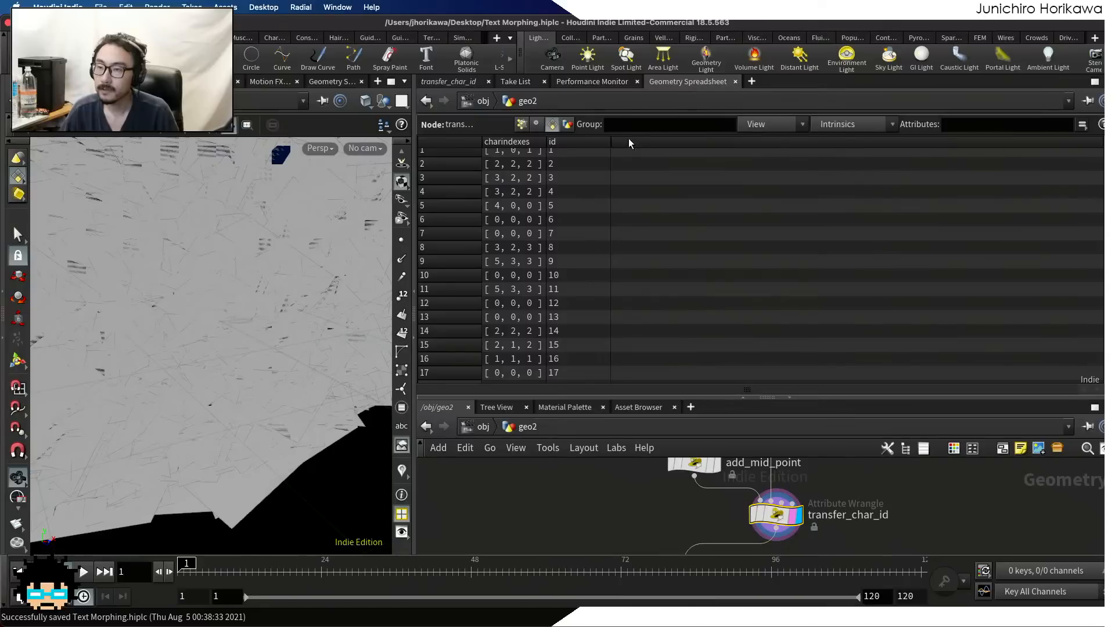
pyautogui.moveTo(546, 142); pyautogui.dragTo(598, 142)
pyautogui.scroll(2, 548, 209)
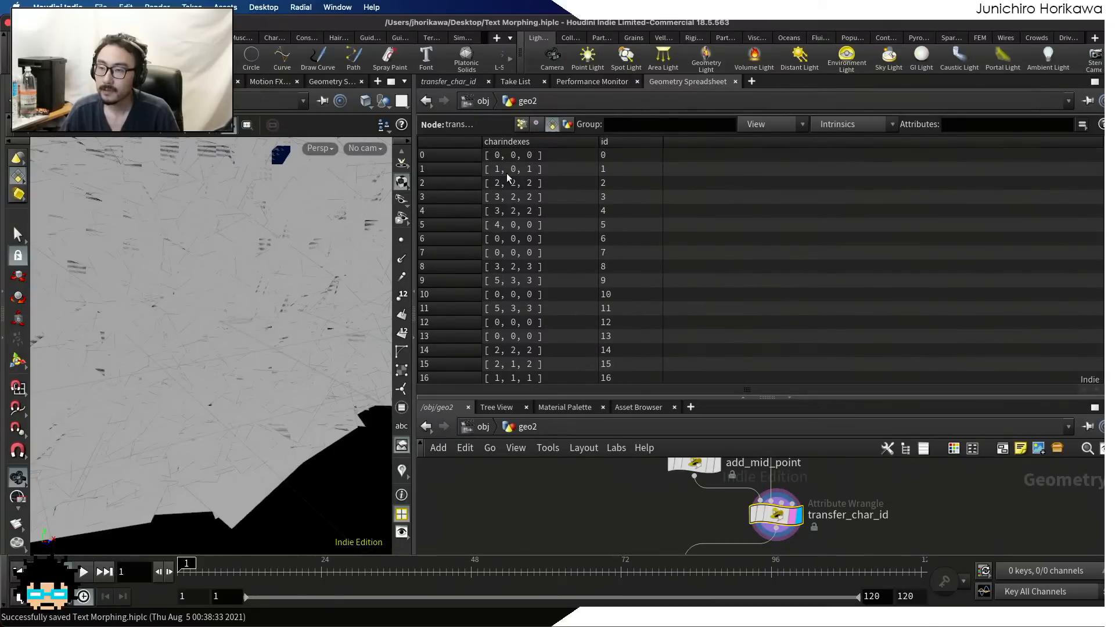
pyautogui.scroll(-15, 525, 206)
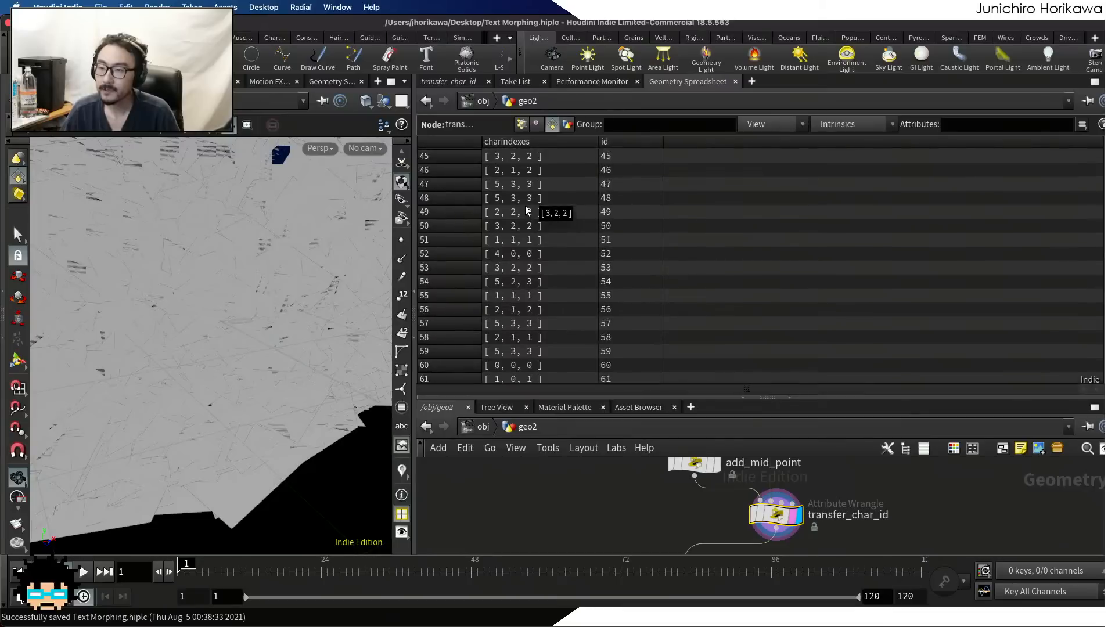
pyautogui.scroll(15, 525, 206)
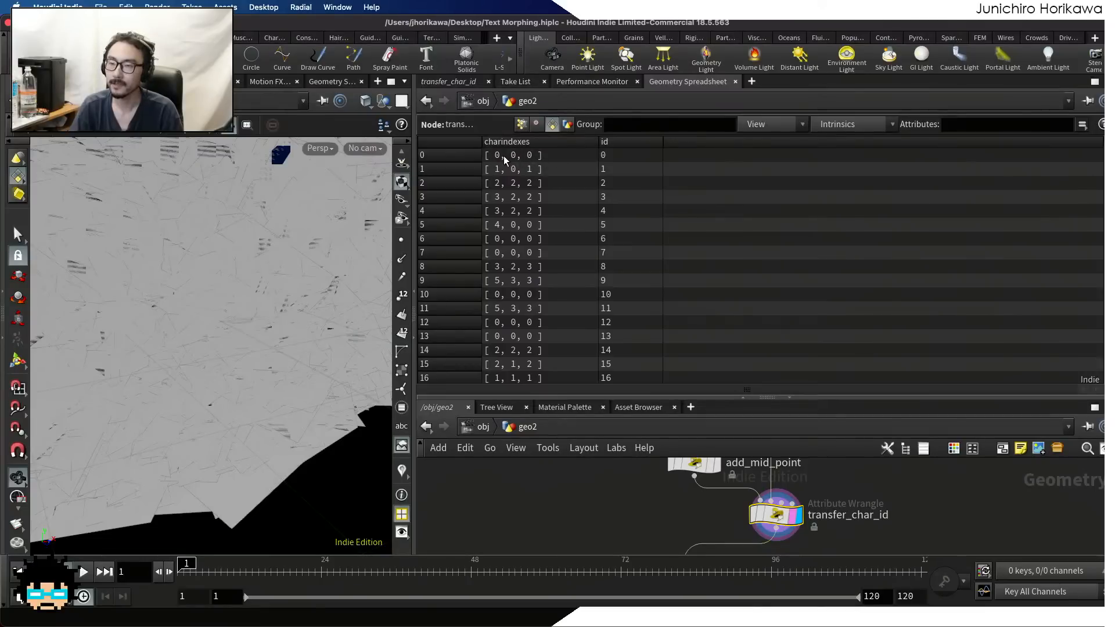
pyautogui.scroll(-9, 522, 221)
pyautogui.scroll(-7, 522, 220)
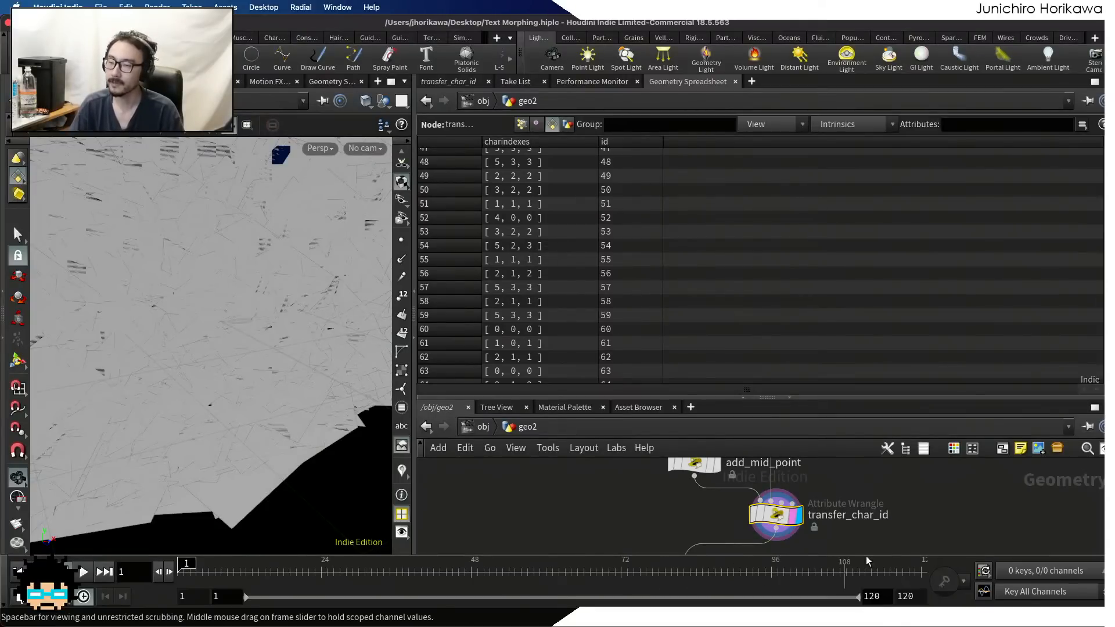
pyautogui.scroll(-20, 640, 323)
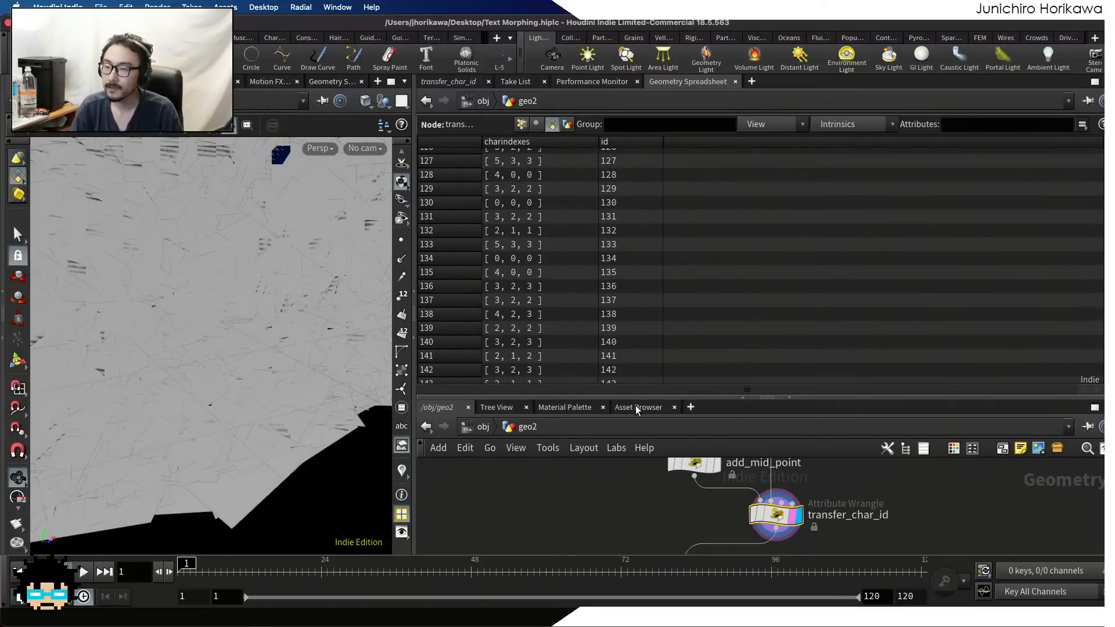
# Enlarge the network view and display the output of primitive1 and resample1 downstream of transfer_char_id
pyautogui.moveTo(636, 397); pyautogui.dragTo(636, 222)
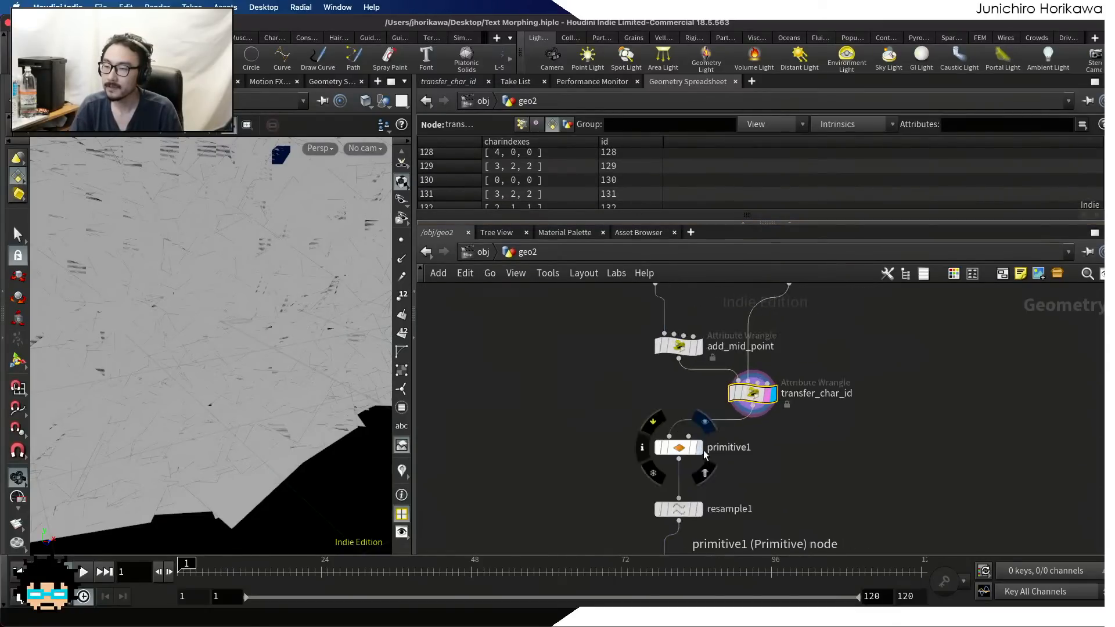
pyautogui.scroll(3, 704, 453)
pyautogui.click(699, 448)
pyautogui.moveTo(699, 528); pyautogui.dragTo(695, 434, button='middle')
pyautogui.scroll(1, 695, 434)
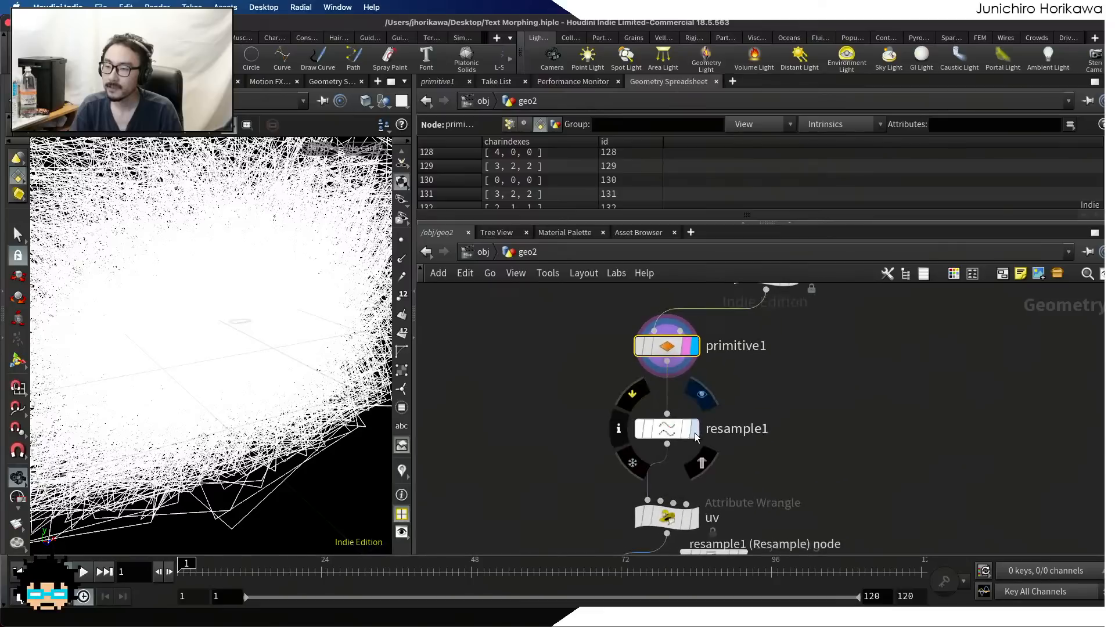
pyautogui.click(696, 434)
pyautogui.moveTo(699, 536); pyautogui.dragTo(700, 434, button='middle')
pyautogui.scroll(1, 701, 435)
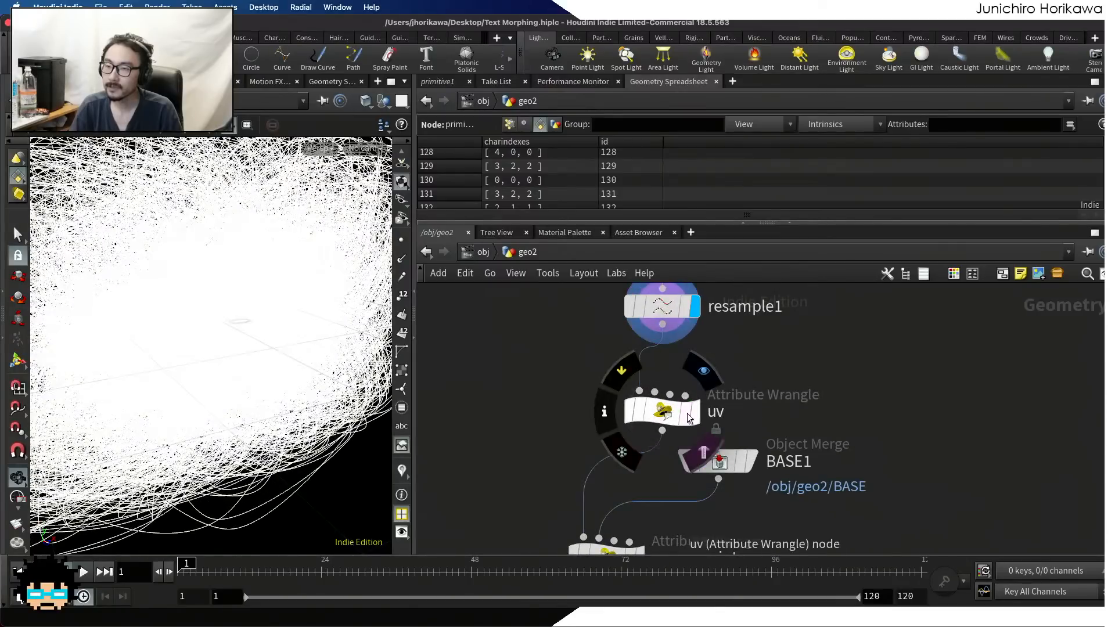
# Display the uv wrangle's output, continue down to the move_point wrangle, and make it the selected and displayed node
pyautogui.click(688, 415)
pyautogui.moveTo(626, 549); pyautogui.dragTo(645, 386, button='middle')
pyautogui.scroll(1, 645, 392)
pyautogui.click(645, 392)
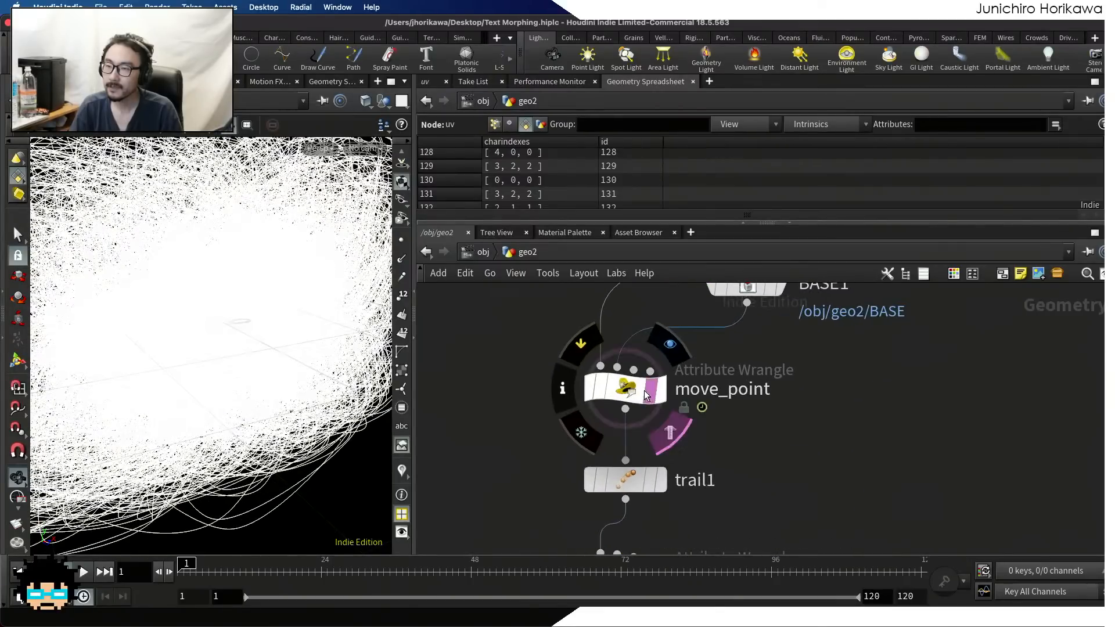
pyautogui.click(660, 393)
pyautogui.click(630, 393)
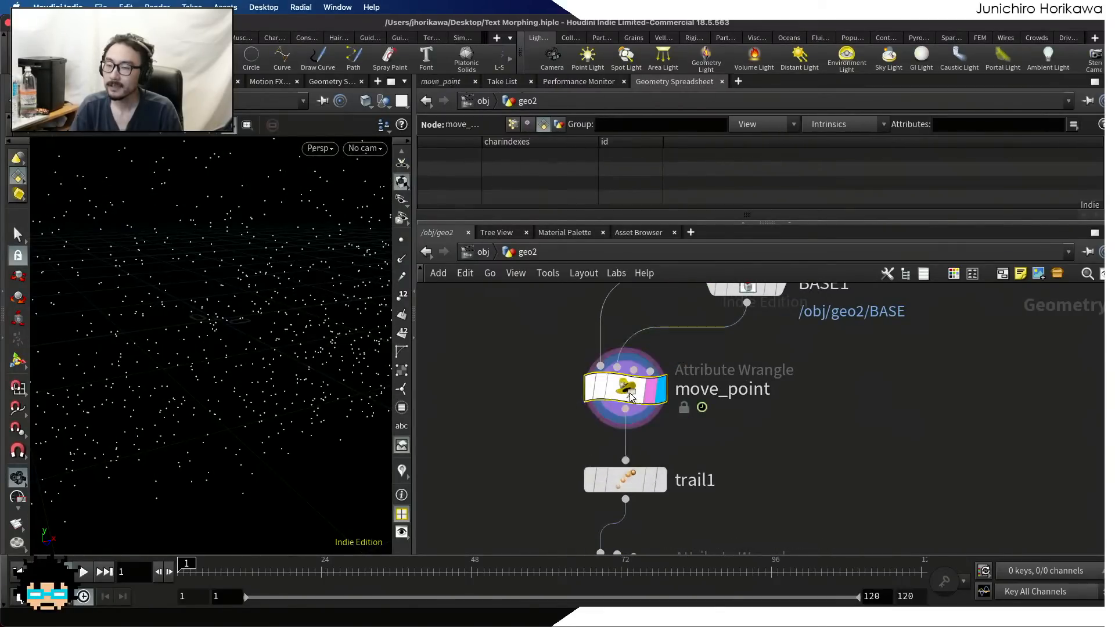
pyautogui.scroll(-2, 630, 396)
pyautogui.moveTo(613, 334); pyautogui.dragTo(608, 423, button='middle')
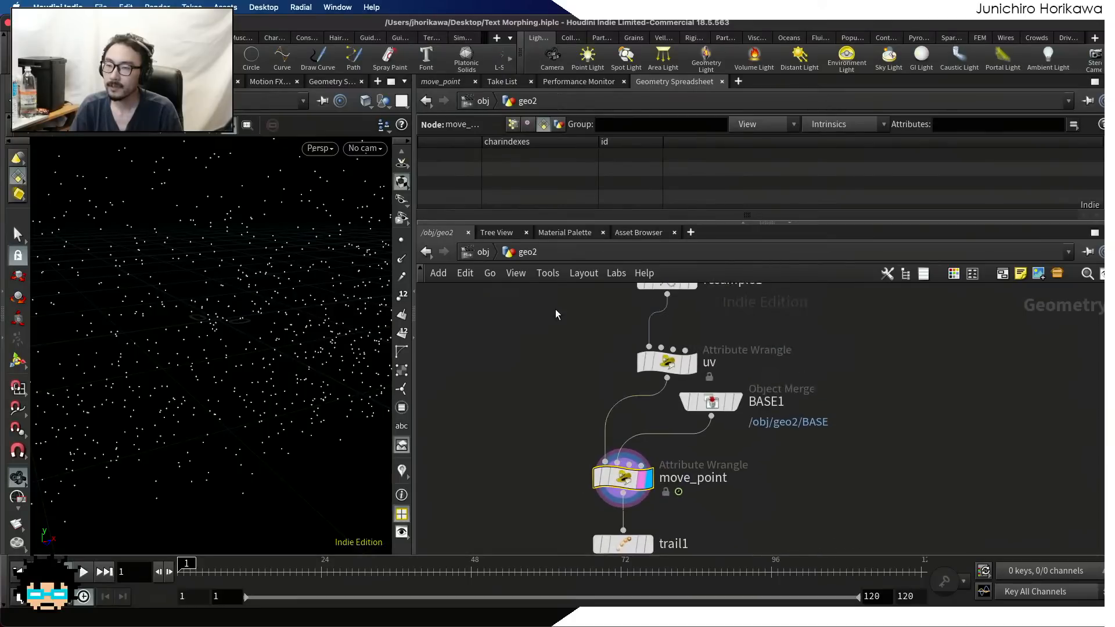
# Open move_point's parameters, enlarge the area showing its VEXpression code, and save the scene
pyautogui.click(433, 83)
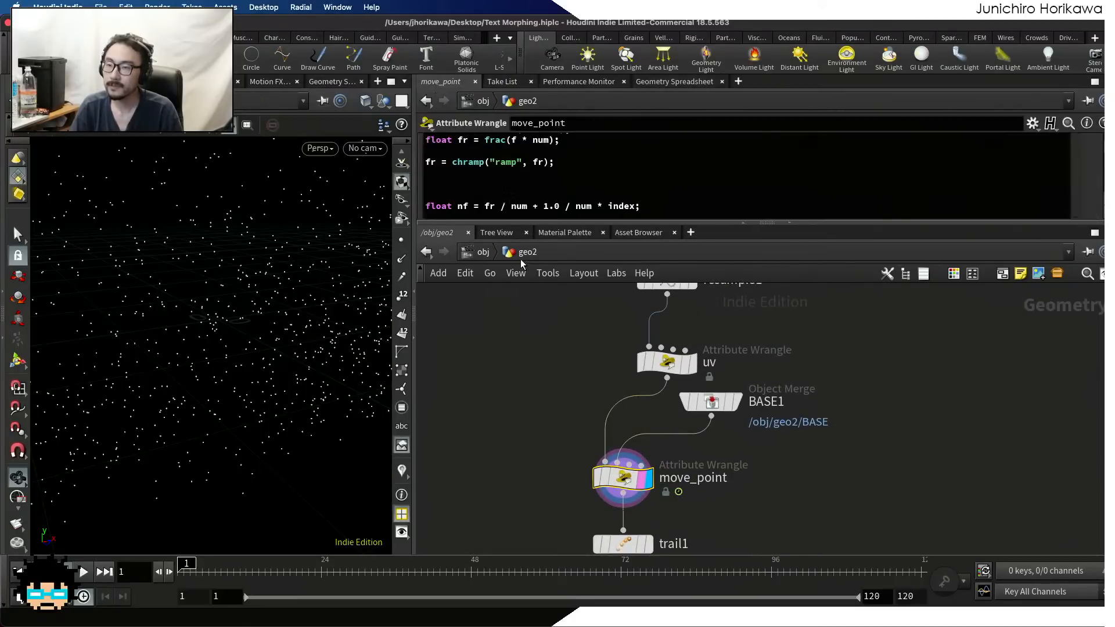
pyautogui.moveTo(527, 222); pyautogui.dragTo(529, 431)
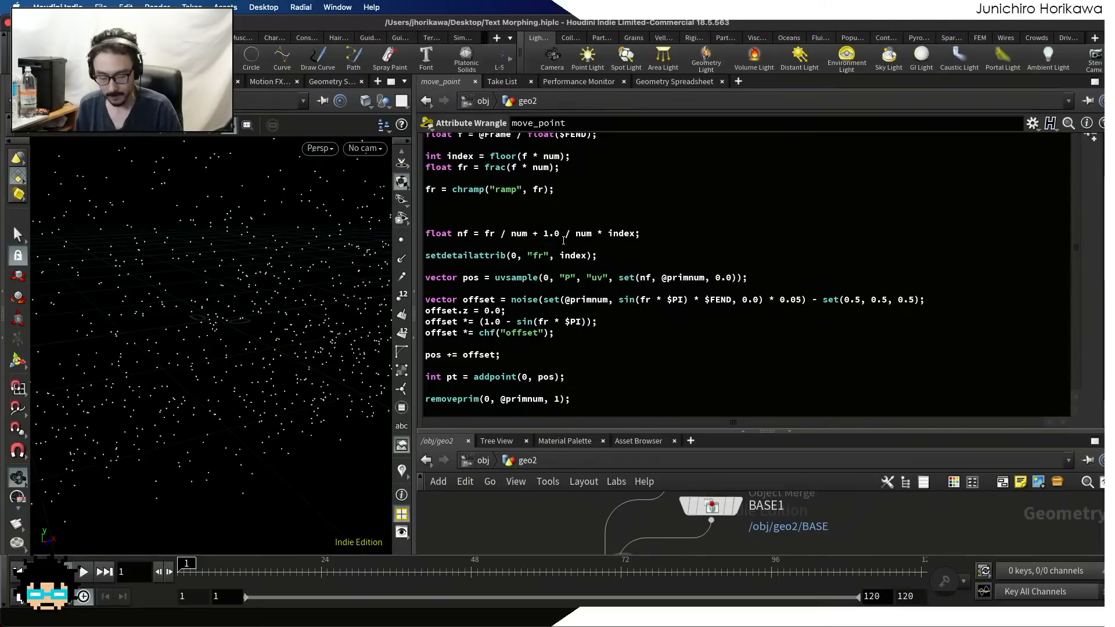
pyautogui.press('super+s')
# Declare an integer array charindexes[] below the num line in move_point's VEXpression, leaving blank lines before the float f line
pyautogui.click(534, 207)
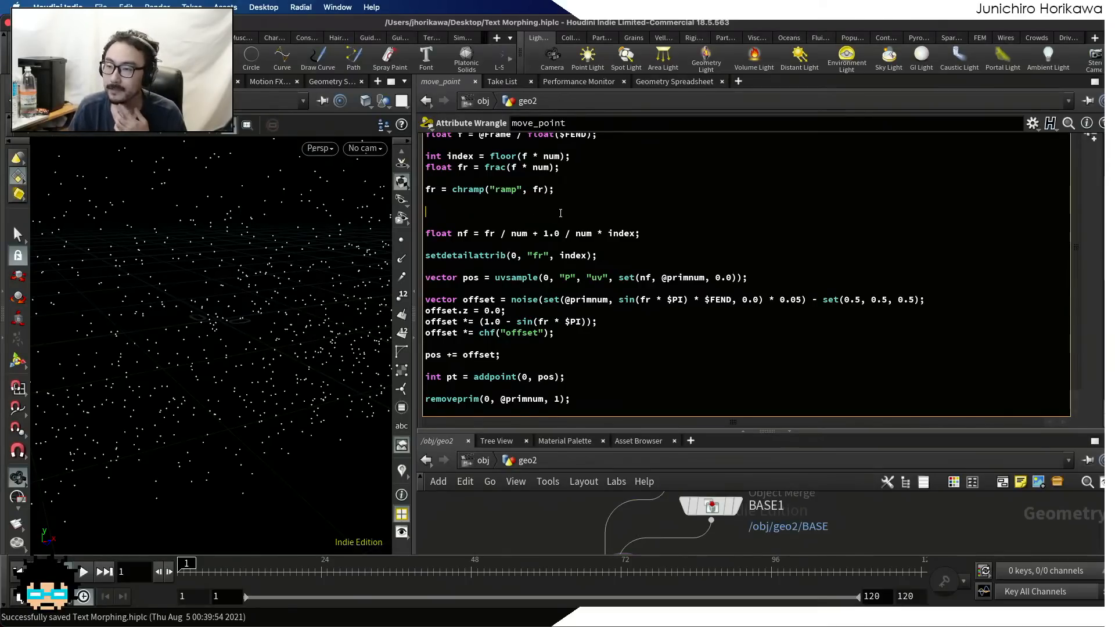
pyautogui.scroll(3, 560, 212)
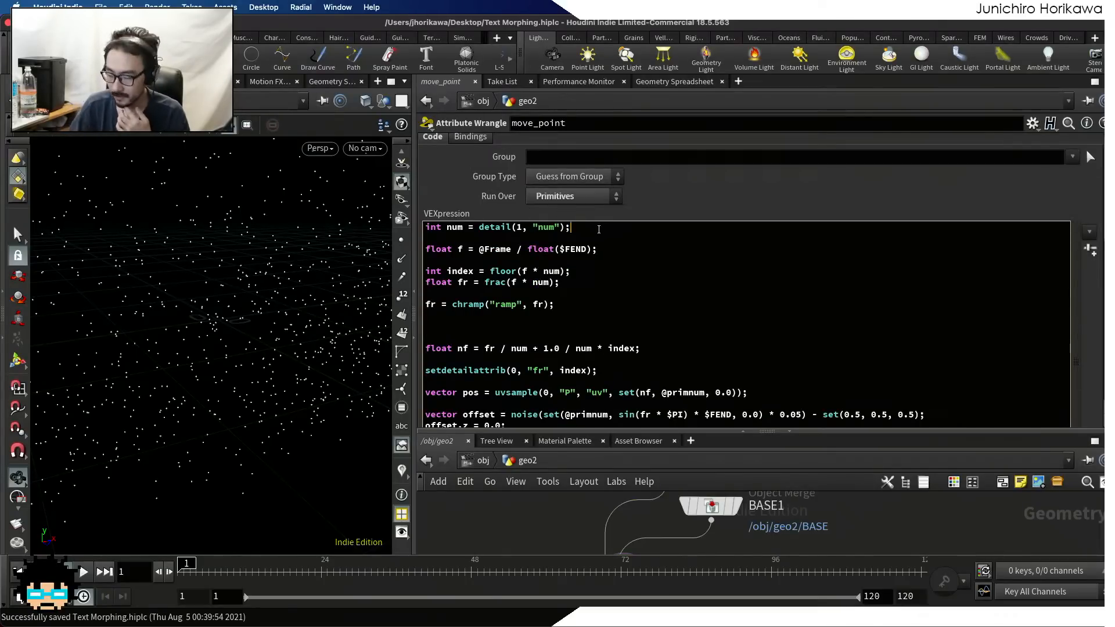
pyautogui.press('Return')
pyautogui.press('Return')
pyautogui.press('Return')
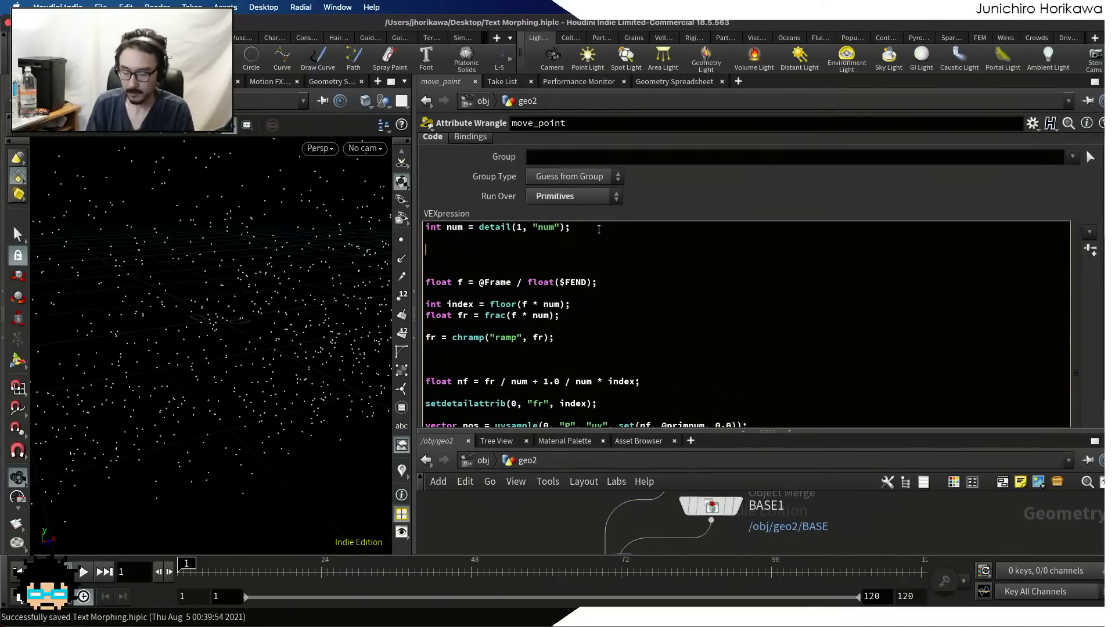
pyautogui.write('int cah')
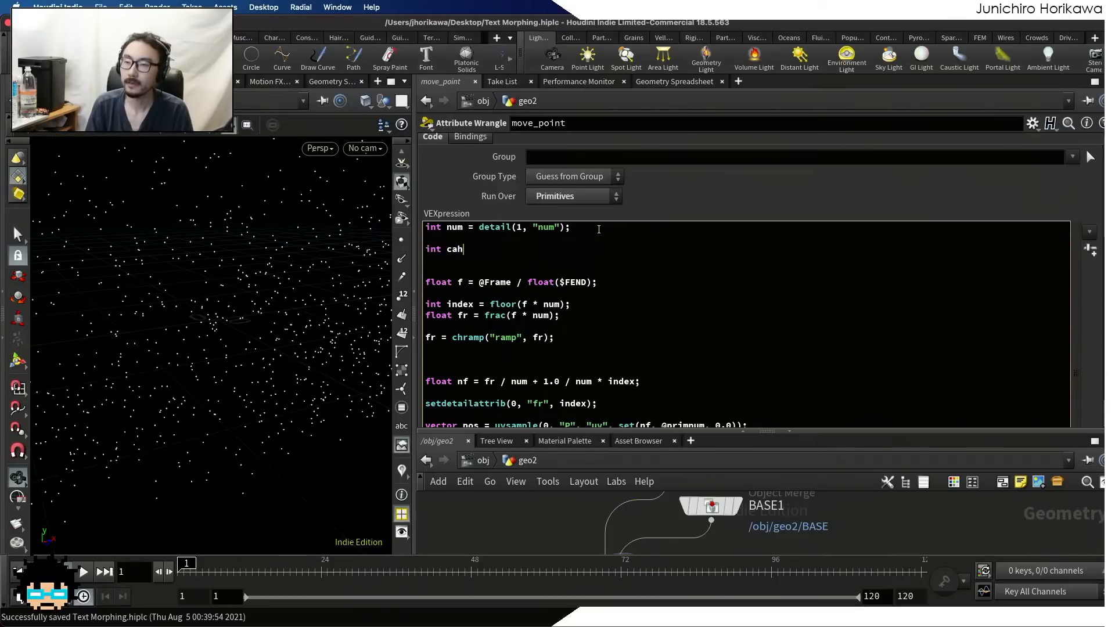
pyautogui.press('BackSpace')
pyautogui.press('BackSpace')
pyautogui.write('harindexe')
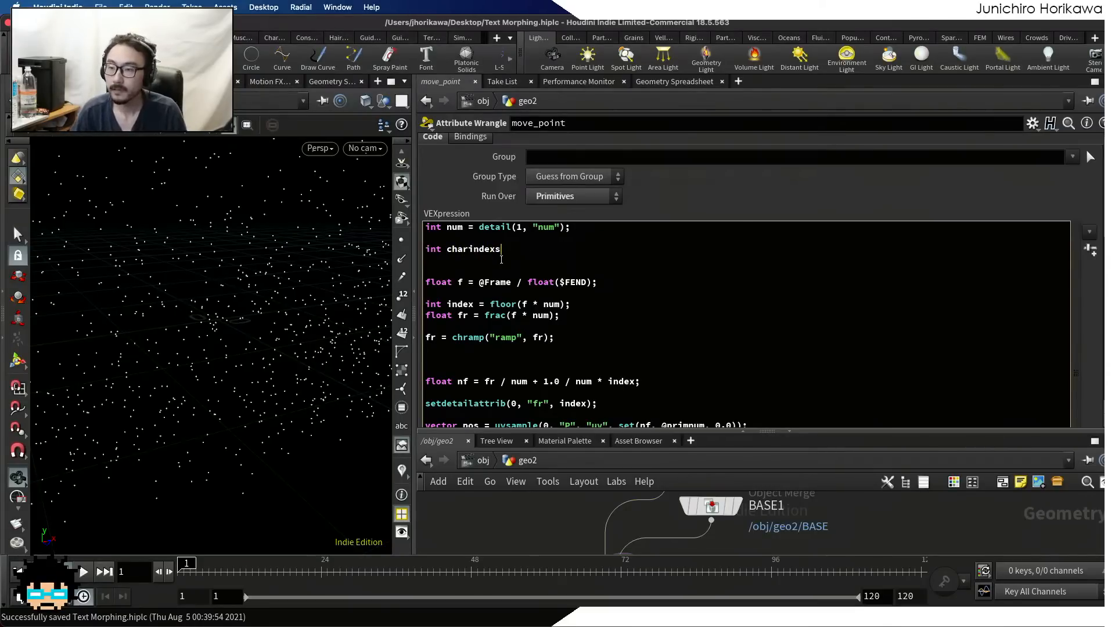
pyautogui.write('s[] = ')
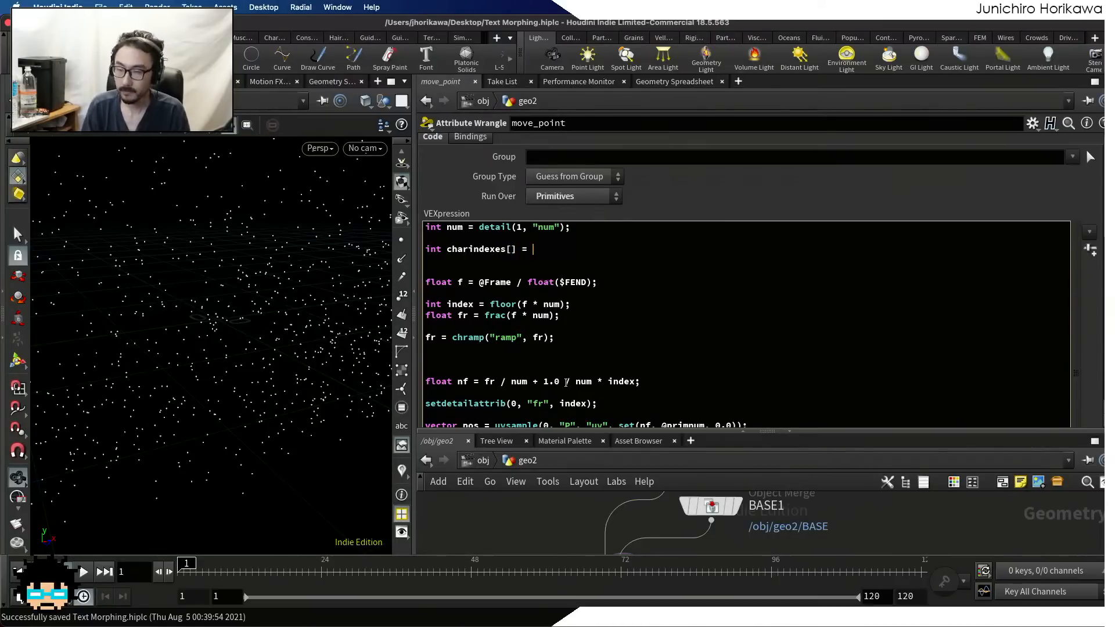
pyautogui.write('i')
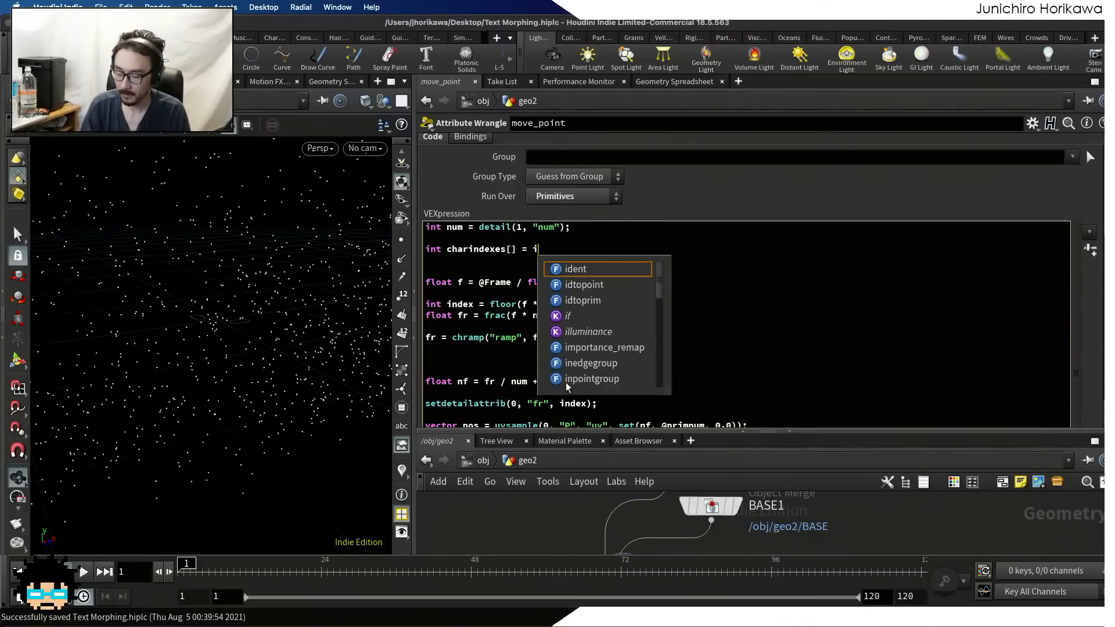
pyautogui.write('[]@char')
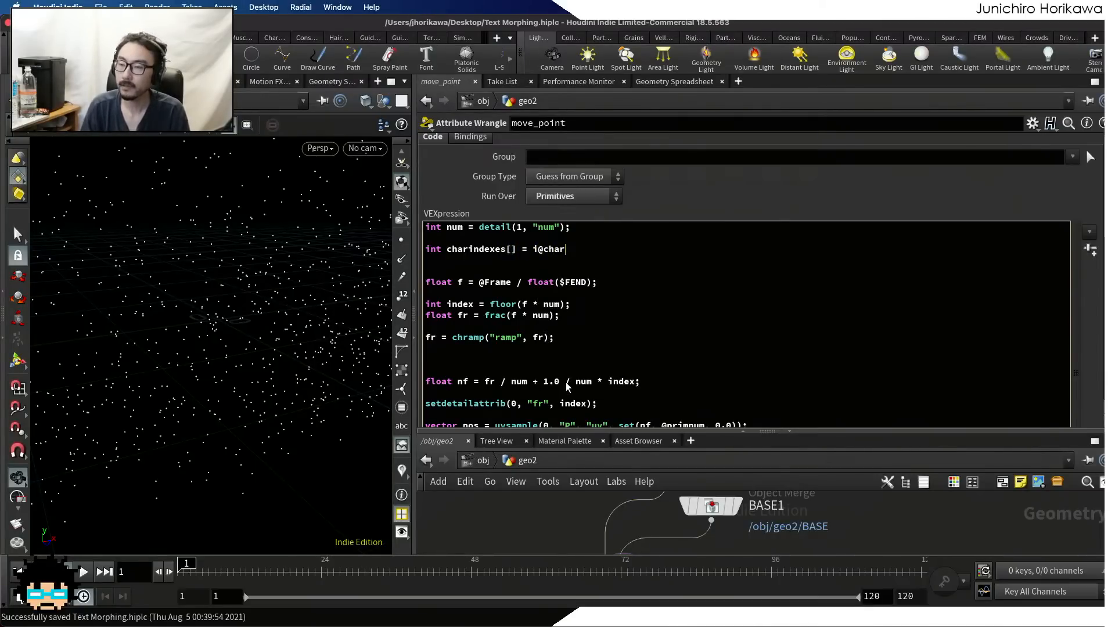
pyautogui.write('indexes')
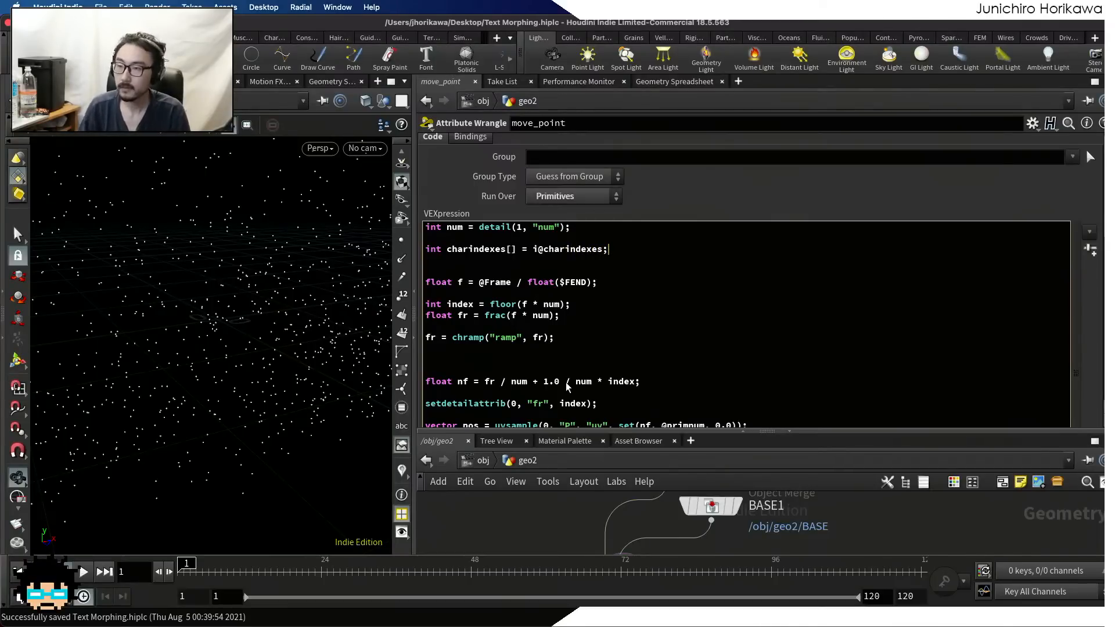
pyautogui.write(';')
pyautogui.click(537, 250)
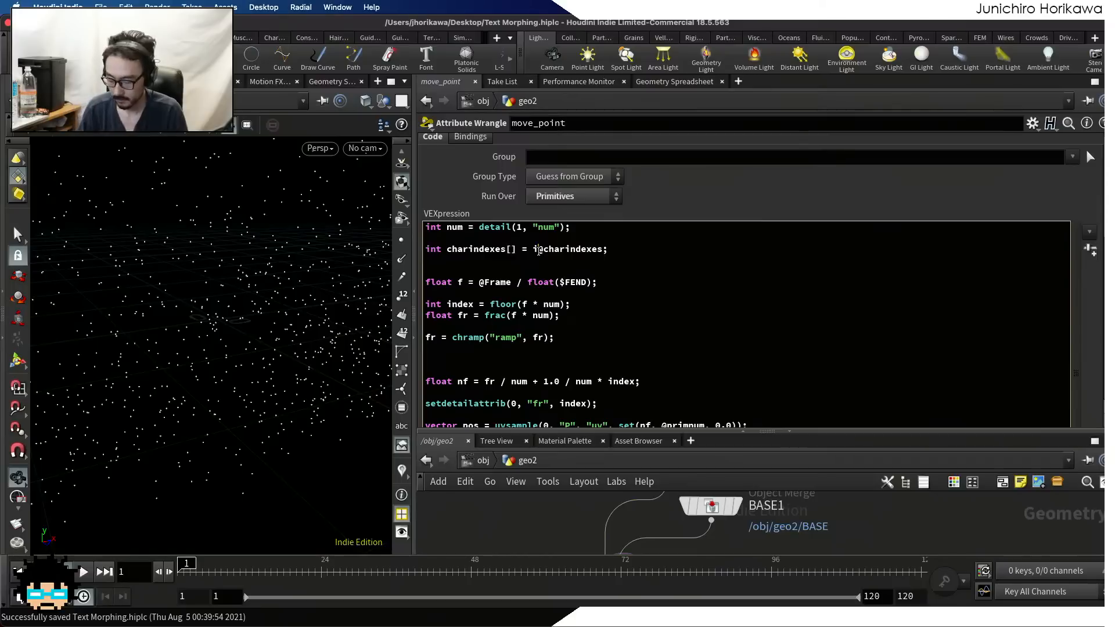
pyautogui.write('[]')
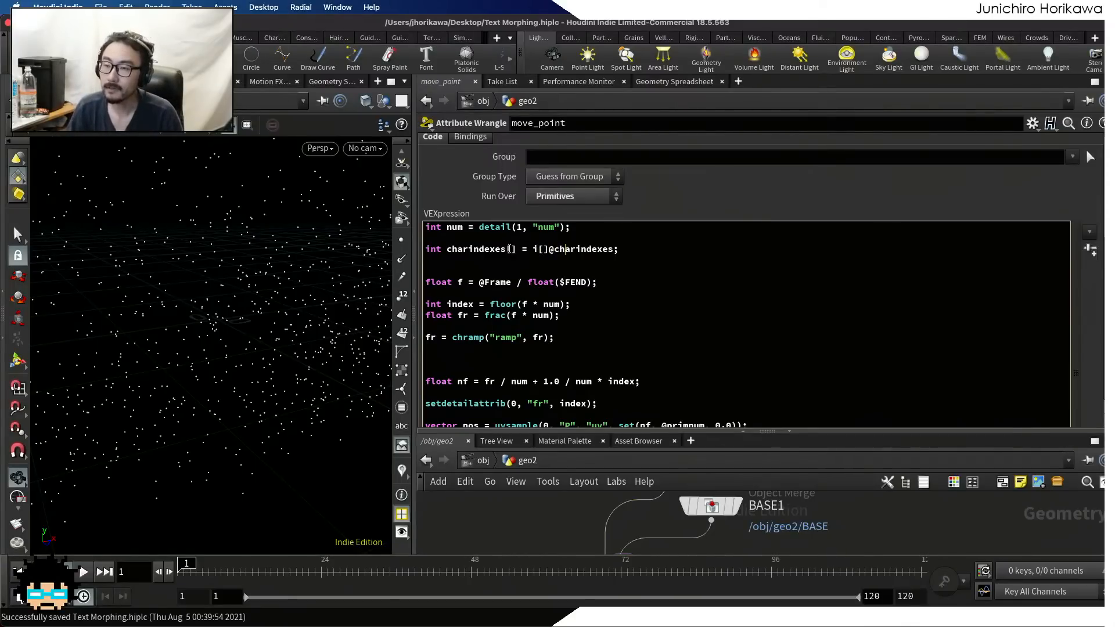
pyautogui.moveTo(520, 249); pyautogui.dragTo(442, 249)
pyautogui.moveTo(442, 249); pyautogui.dragTo(446, 249)
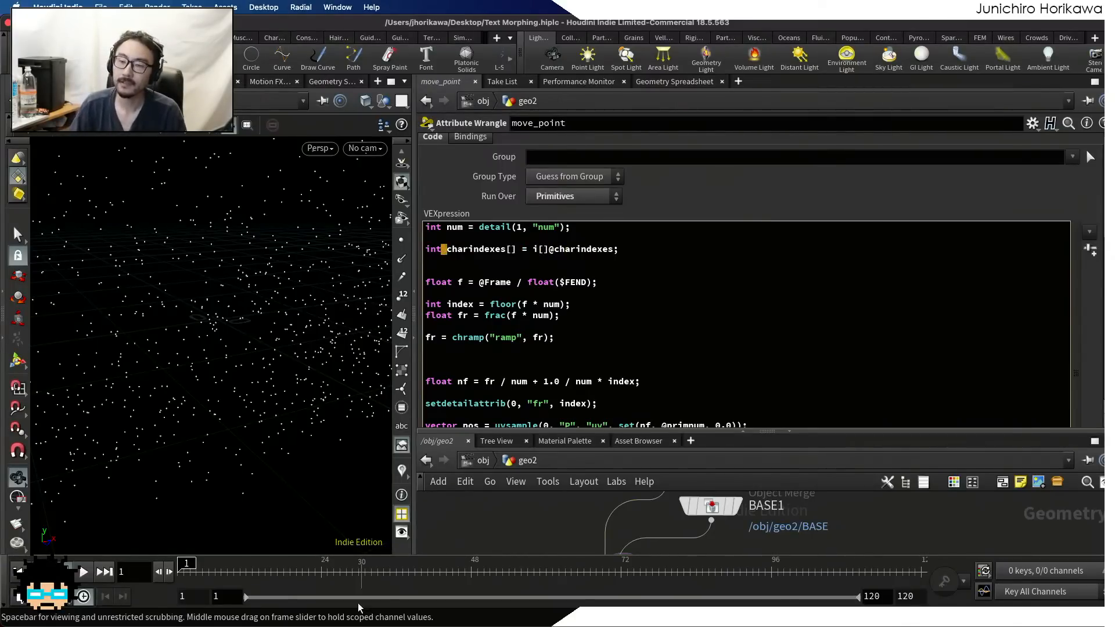
# Add the line int charindex = charindexes[index]; directly below the index line in move_point's code, and save the scene
pyautogui.click(506, 304)
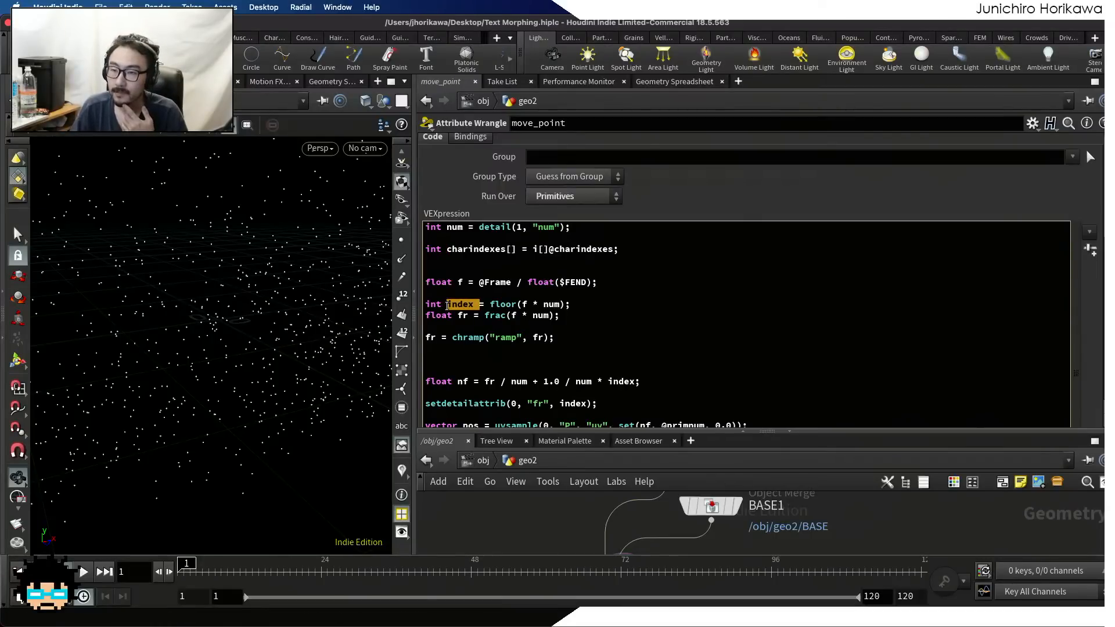
pyautogui.click(447, 305)
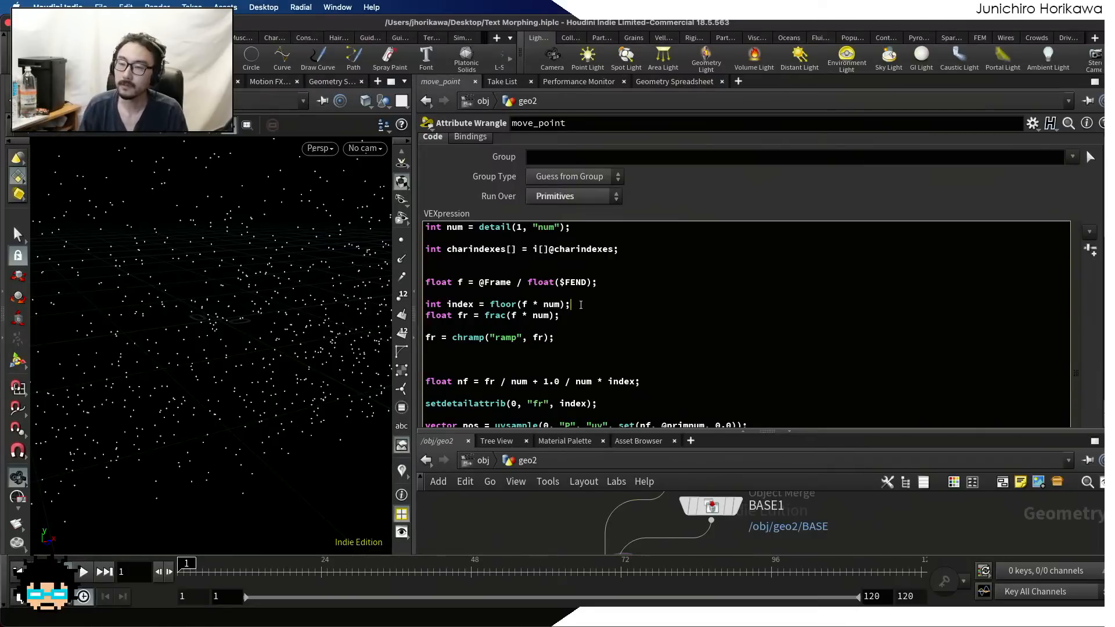
pyautogui.press('Return')
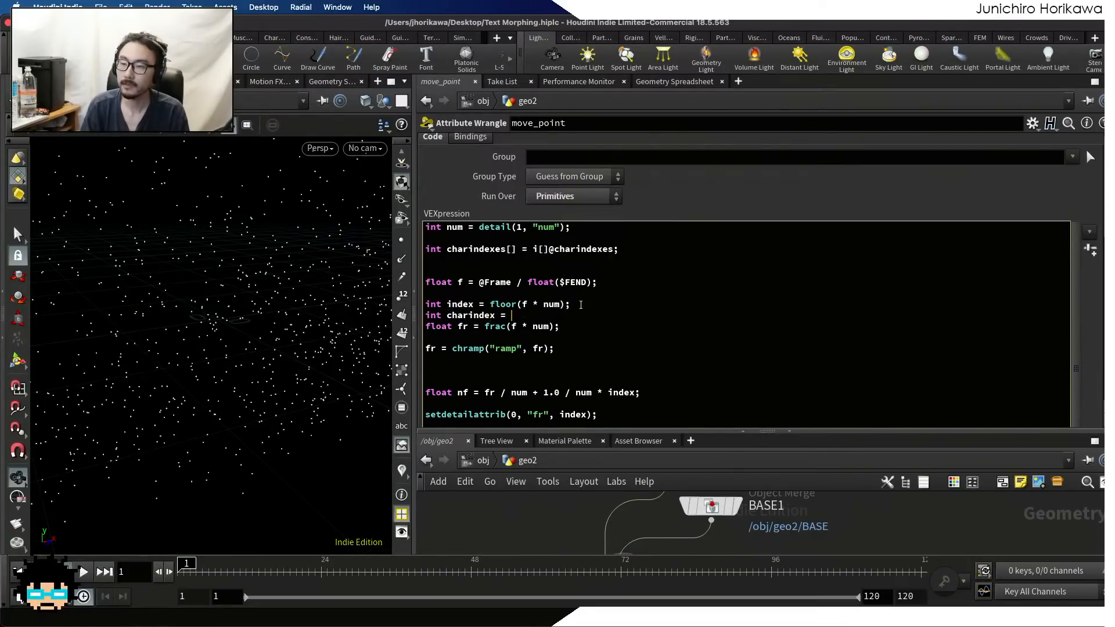
pyautogui.write('int charindex = charindexes[')
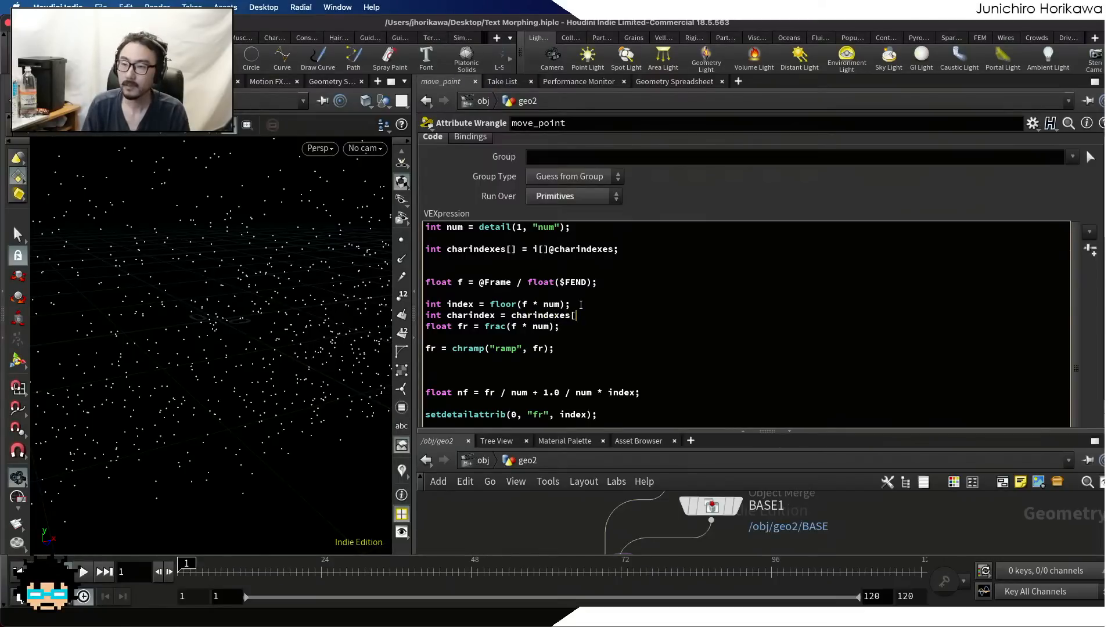
pyautogui.write('index];')
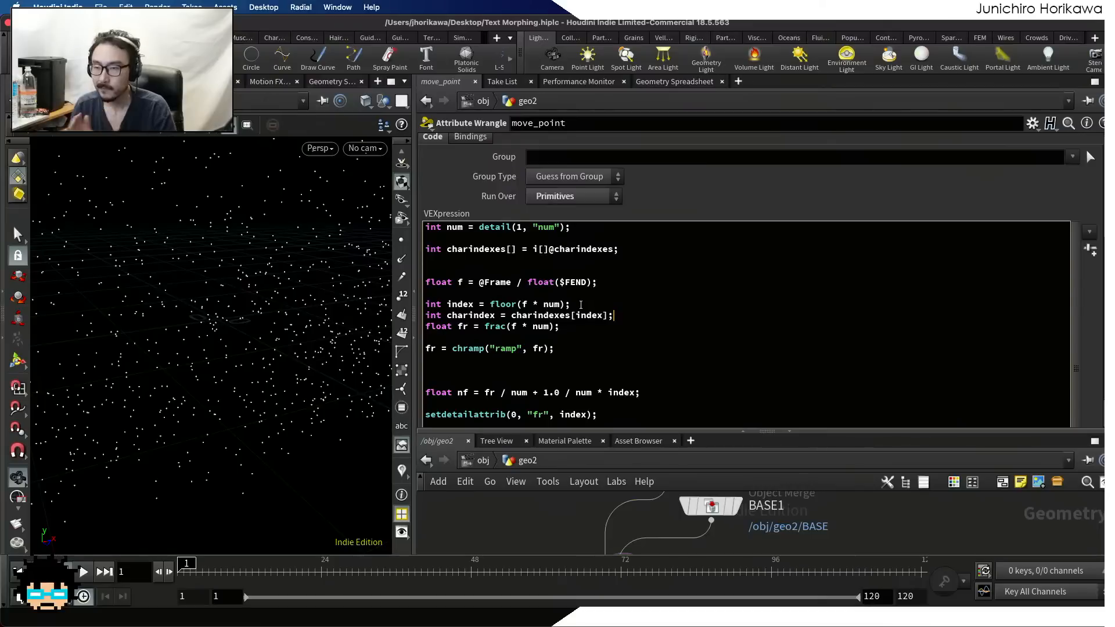
pyautogui.scroll(-3, 558, 275)
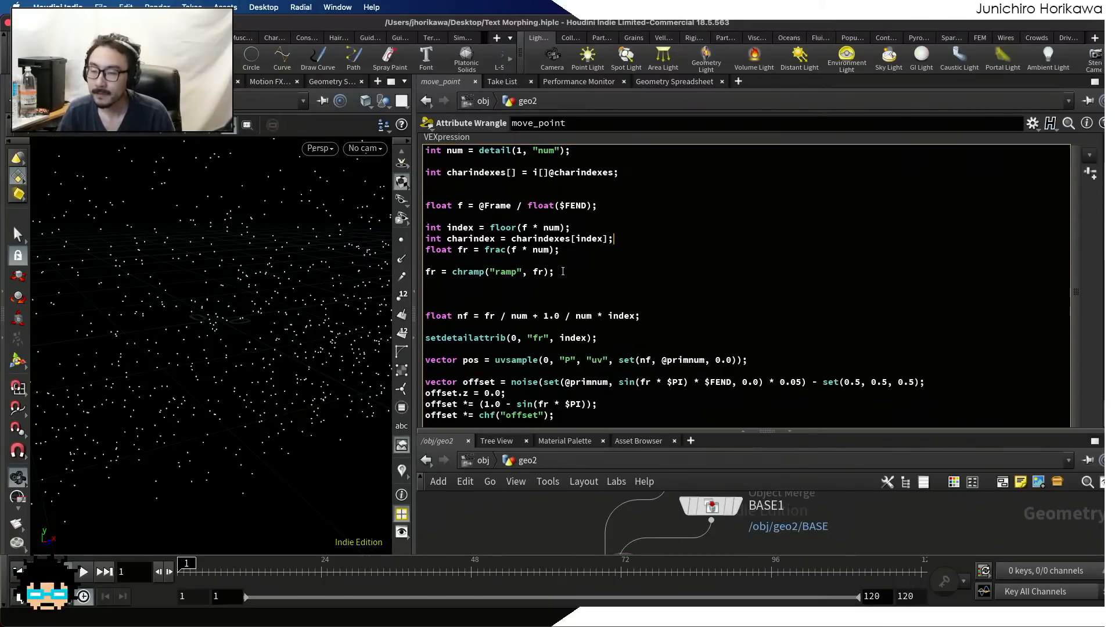
pyautogui.doubleClick(484, 238)
pyautogui.click(445, 239)
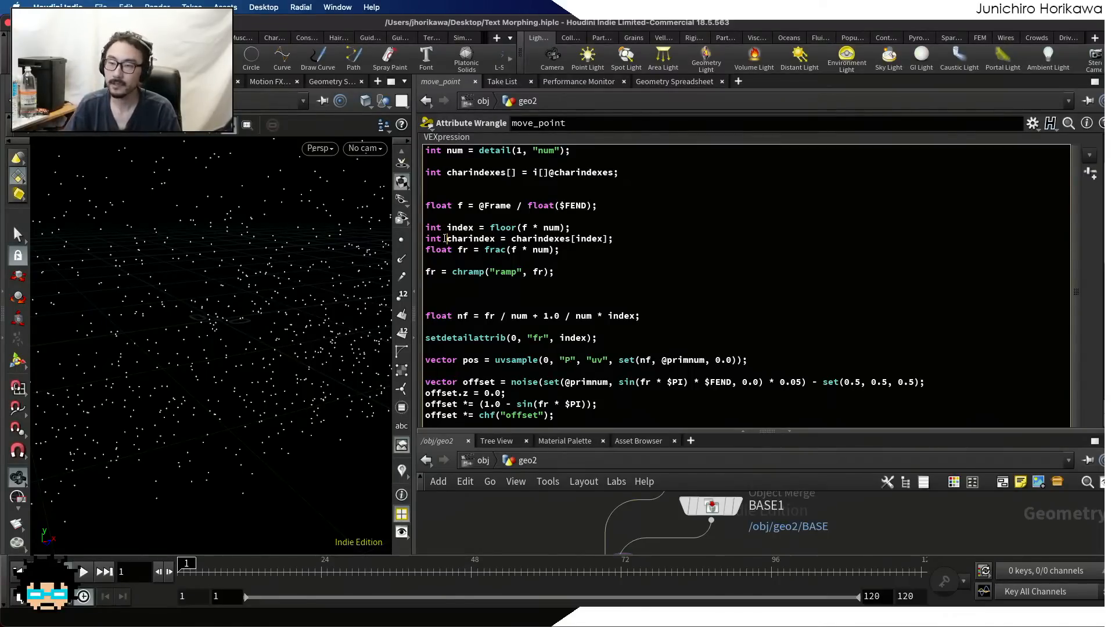
pyautogui.press('super+s')
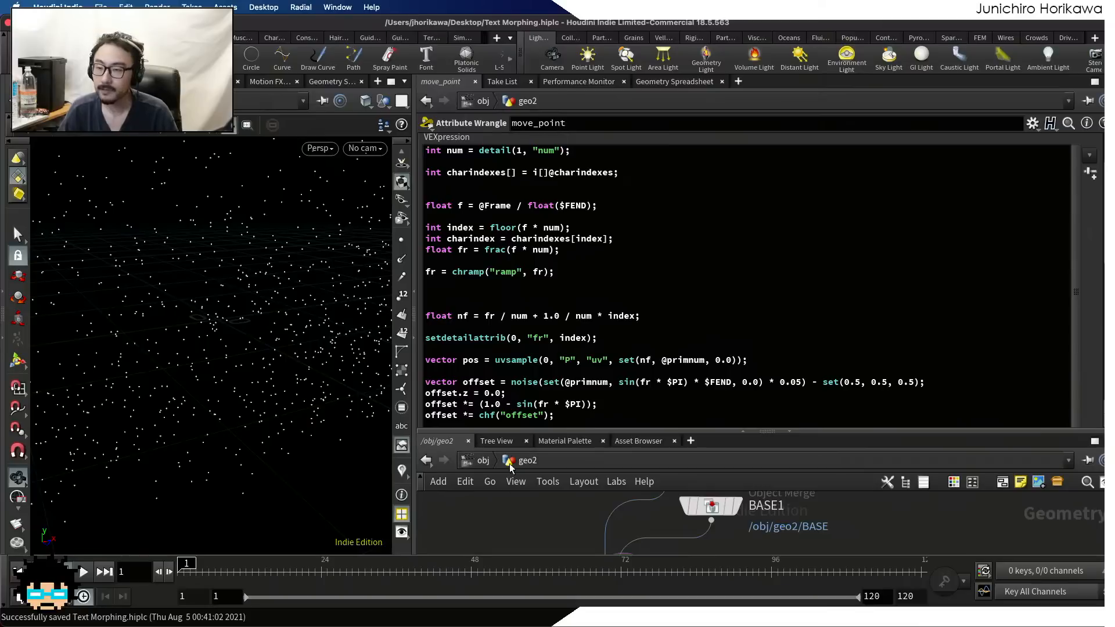
# Enlarge the network view, select the font1 node upstream, and examine its primitives' textindex and textsymbol values in the Geometry Spreadsheet
pyautogui.moveTo(507, 433); pyautogui.dragTo(504, 372)
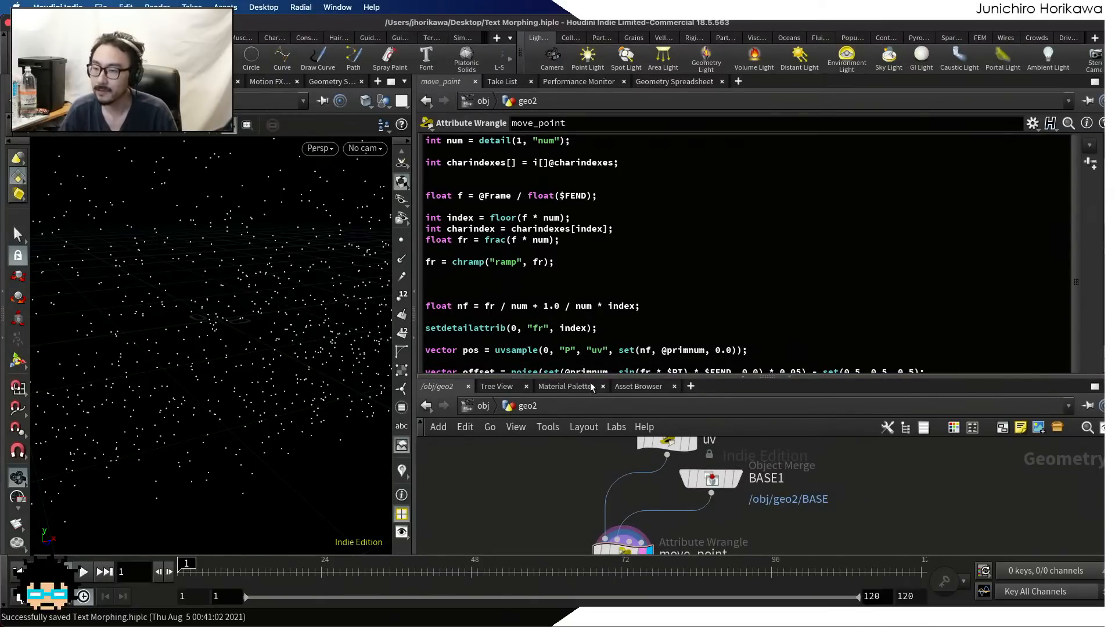
pyautogui.moveTo(591, 378); pyautogui.dragTo(591, 305)
pyautogui.scroll(-5, 594, 447)
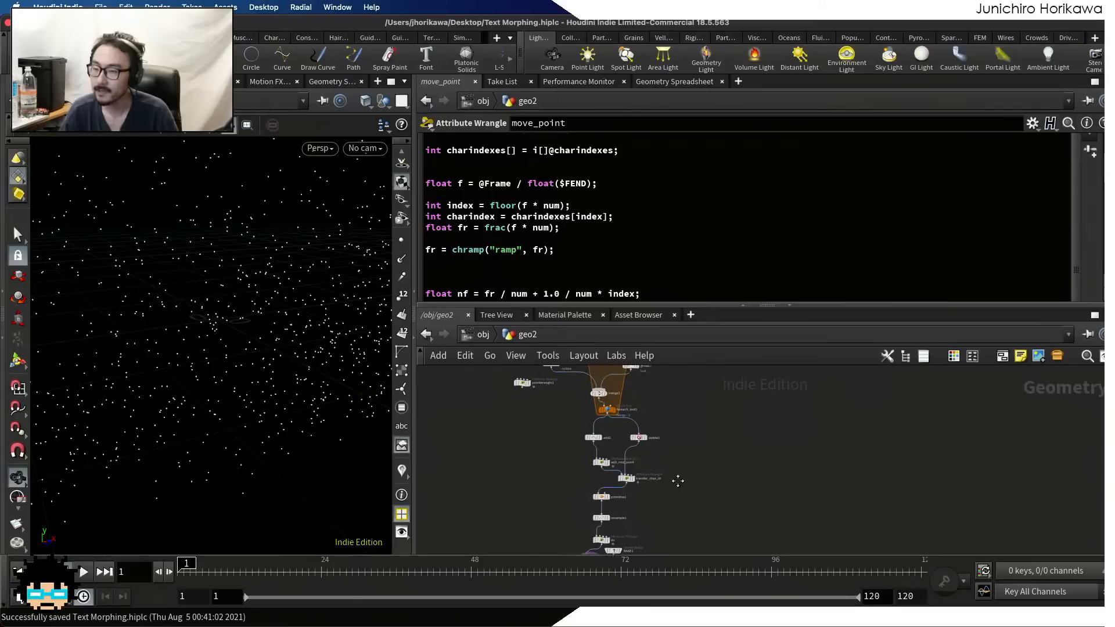
pyautogui.scroll(8, 677, 481)
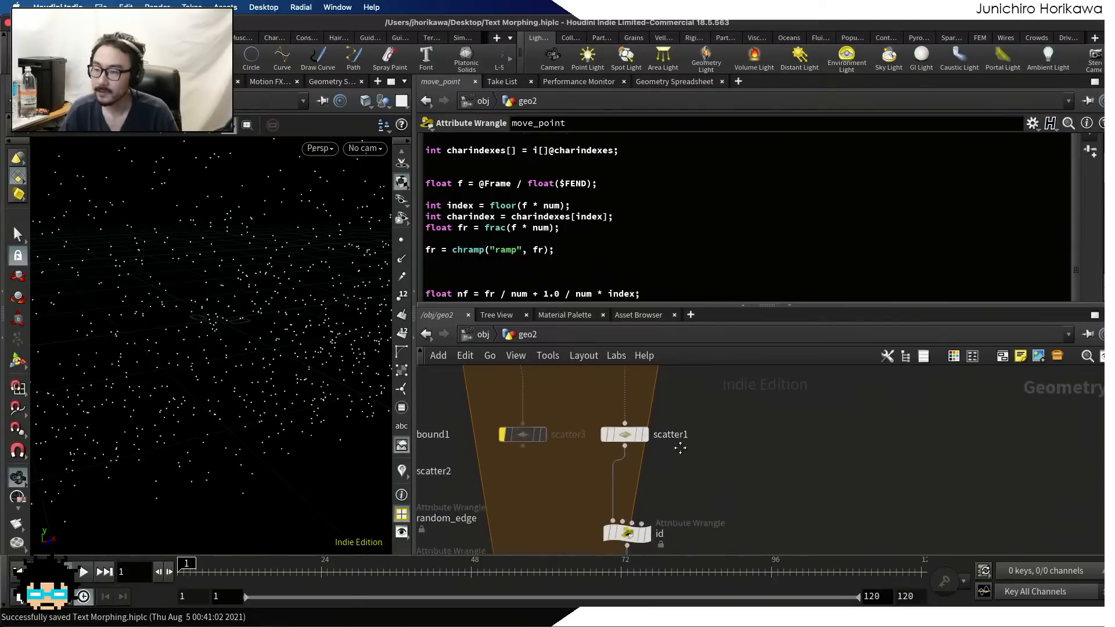
pyautogui.moveTo(680, 448); pyautogui.dragTo(673, 540, button='middle')
pyautogui.scroll(3, 649, 482)
pyautogui.click(609, 411)
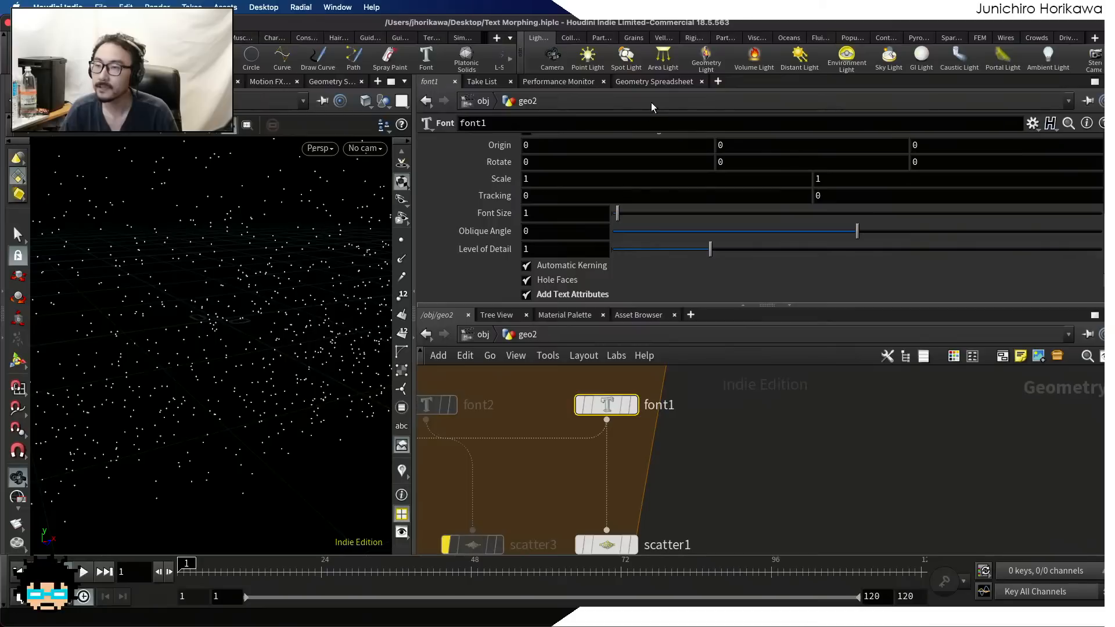
pyautogui.click(655, 83)
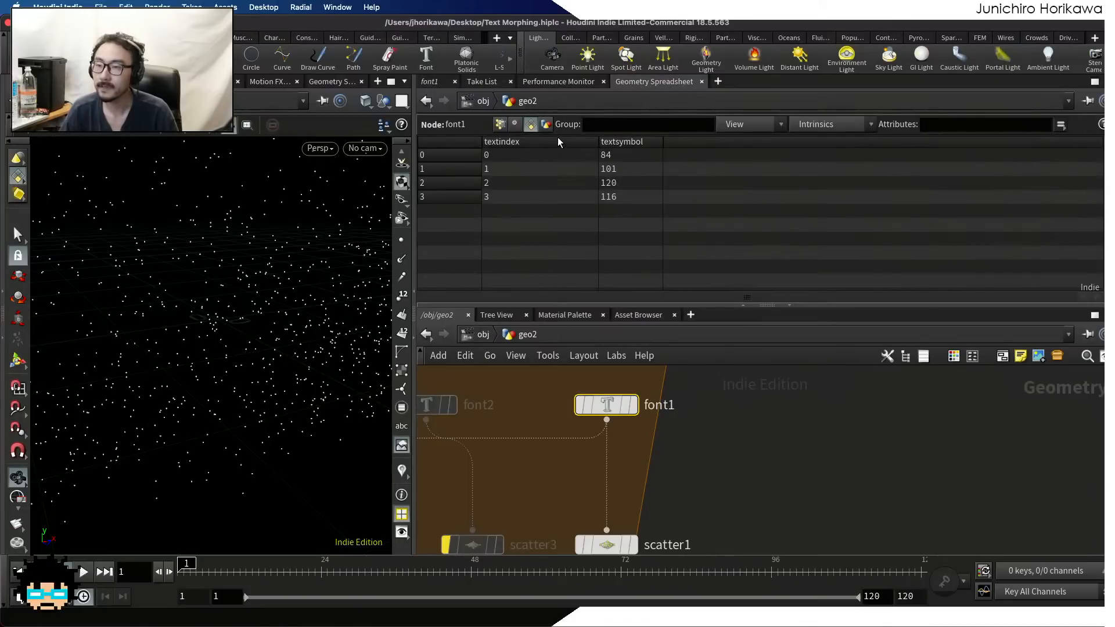
pyautogui.scroll(-5, 684, 385)
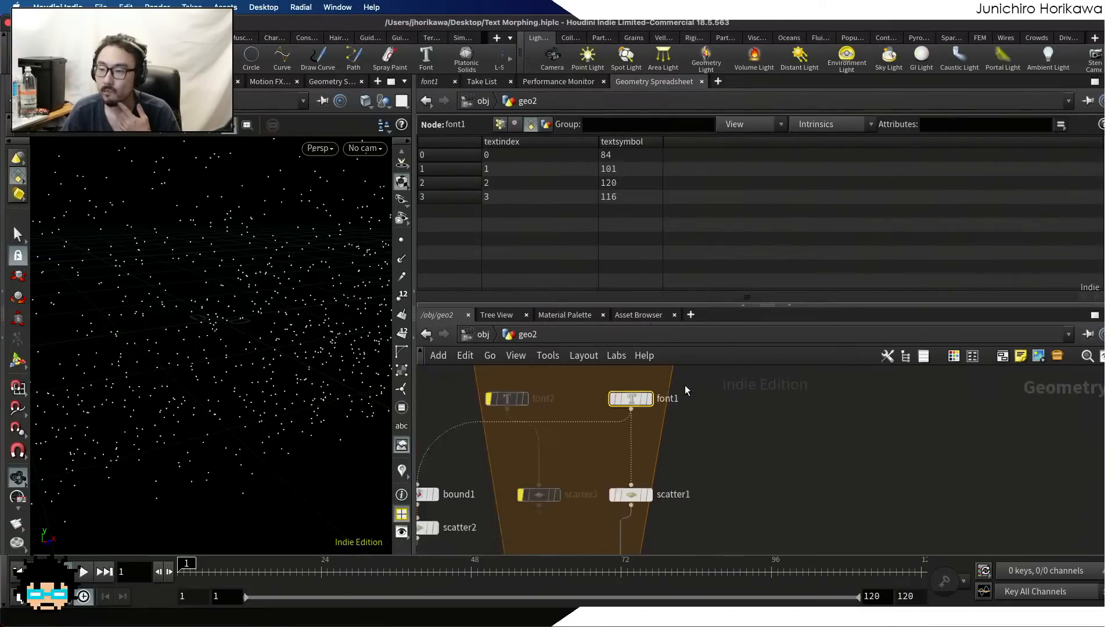
# Add an Attribute Promote node to the network beside the connection between font1 and scatter1
pyautogui.moveTo(675, 455); pyautogui.dragTo(642, 456, button='middle')
pyautogui.scroll(3, 637, 440)
pyautogui.scroll(1, 650, 446)
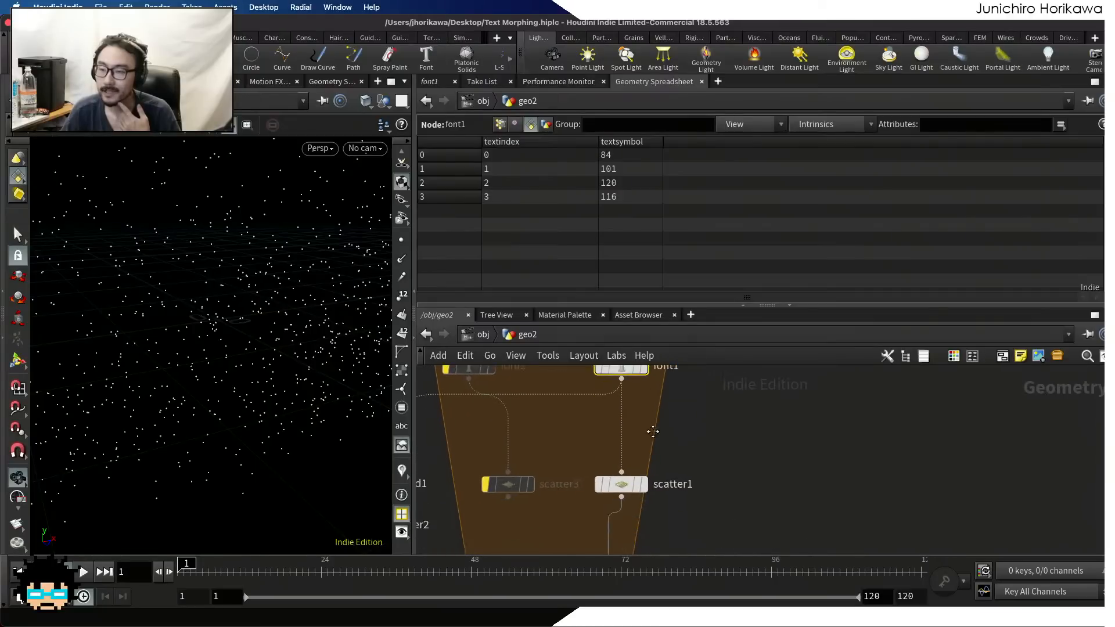
pyautogui.press('Tab')
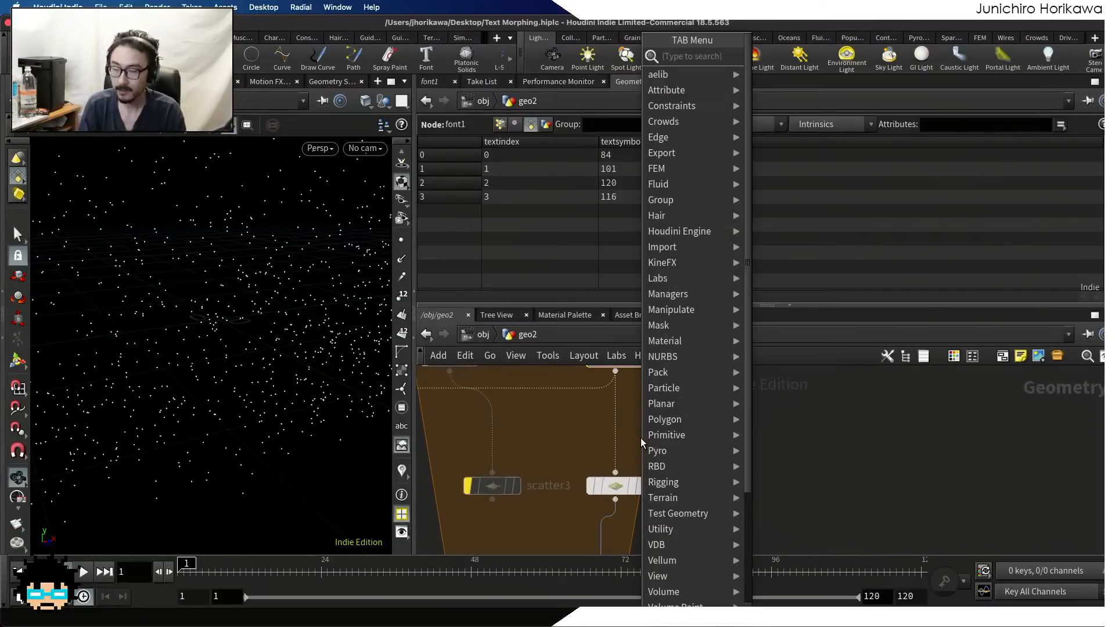
pyautogui.write('attribute wra')
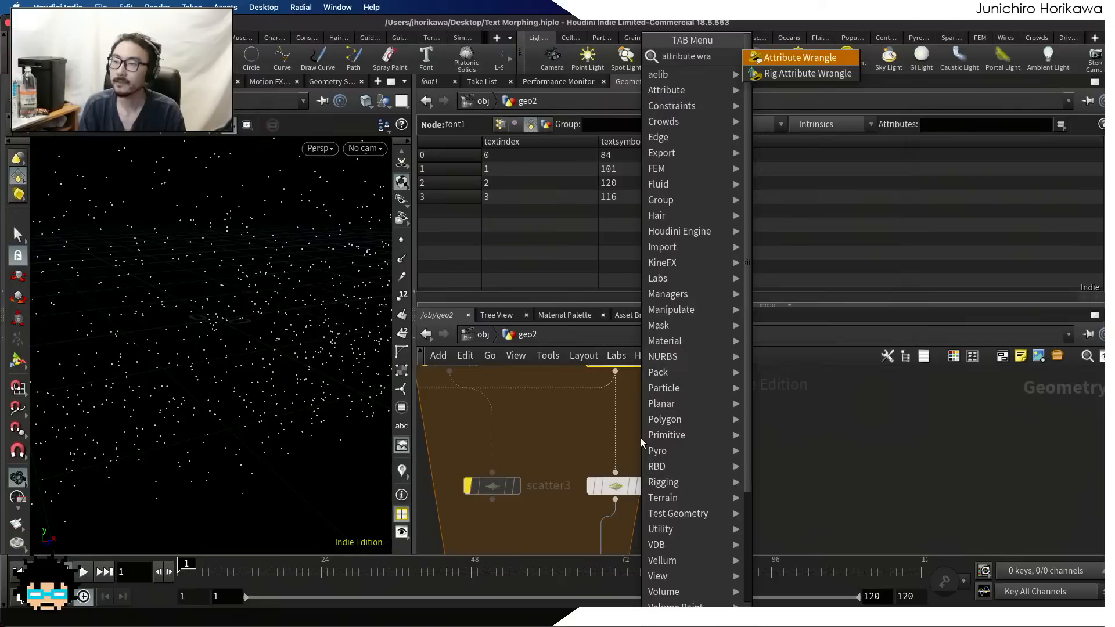
pyautogui.press('BackSpace')
pyautogui.press('BackSpace')
pyautogui.press('BackSpace')
pyautogui.write('promo')
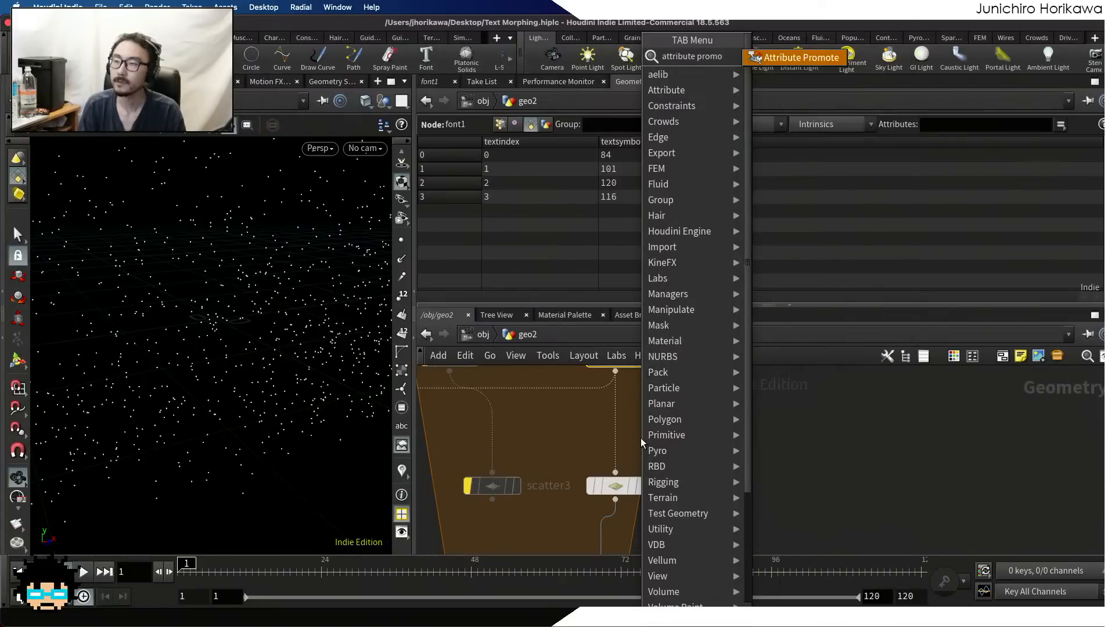
pyautogui.press('Return')
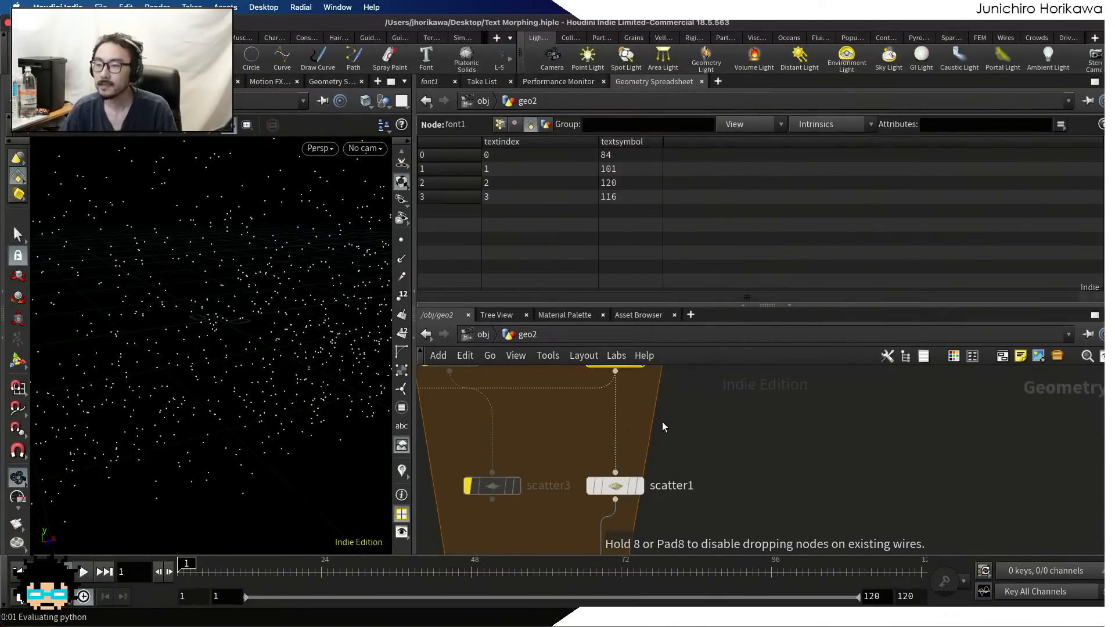
pyautogui.click(644, 436)
# Connect font1's output to the attribpromote1 node on a separate branch and display its output
pyautogui.moveTo(693, 397); pyautogui.dragTo(698, 450, button='middle')
pyautogui.scroll(-1, 652, 458)
pyautogui.scroll(2, 656, 457)
pyautogui.moveTo(649, 493); pyautogui.dragTo(667, 475)
pyautogui.scroll(1, 623, 432)
pyautogui.moveTo(618, 422); pyautogui.dragTo(700, 474)
pyautogui.scroll(1, 701, 474)
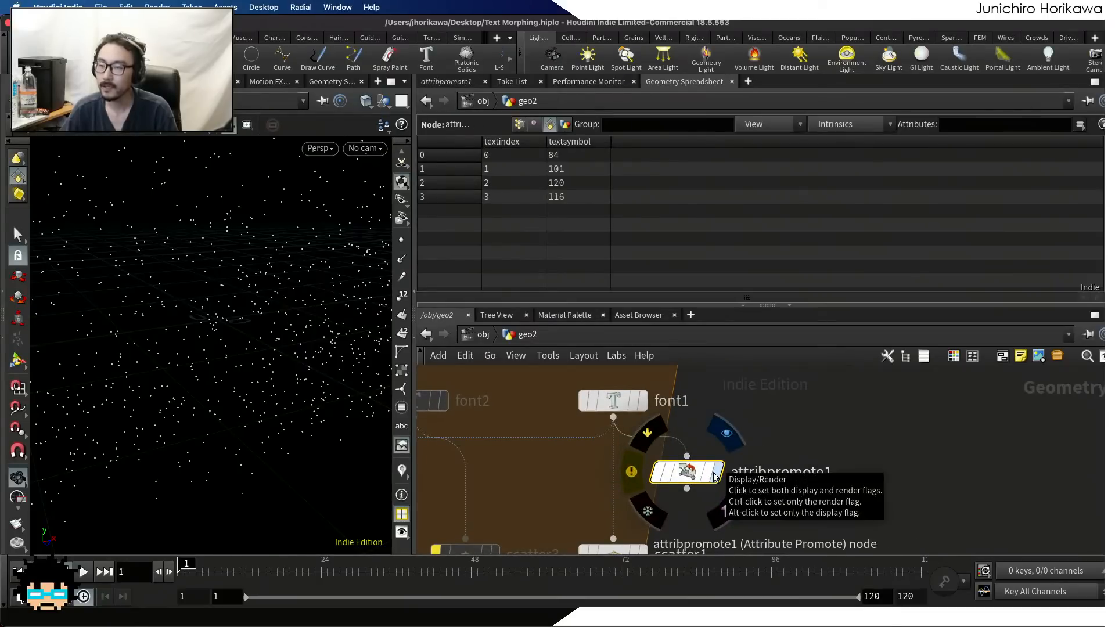
pyautogui.click(715, 478)
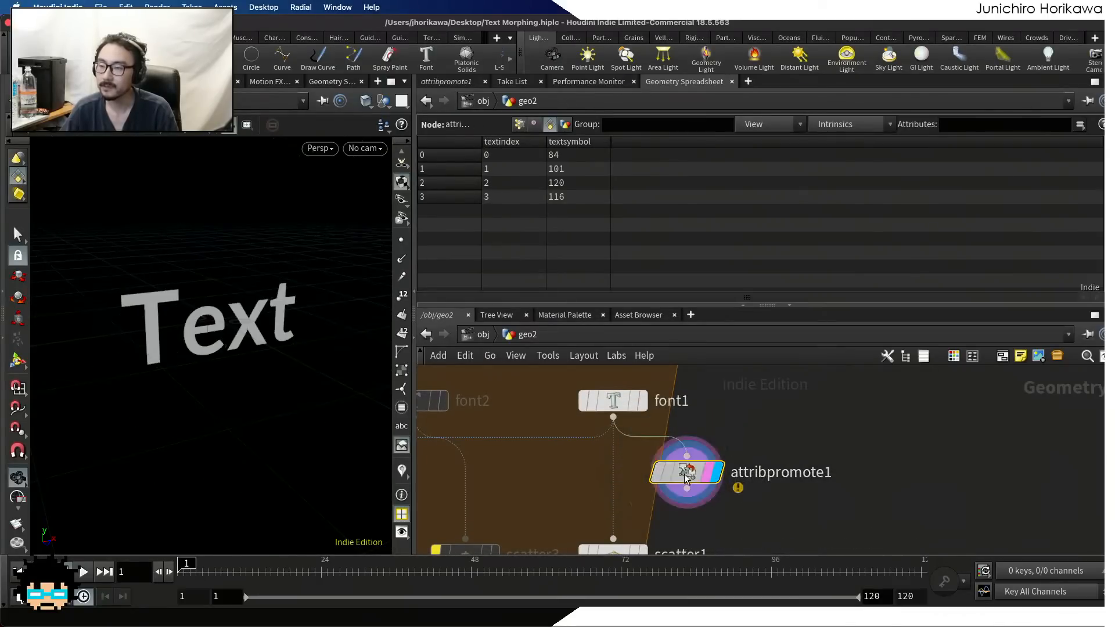
# Set attribpromote1's original attribute name to textindex
pyautogui.click(435, 82)
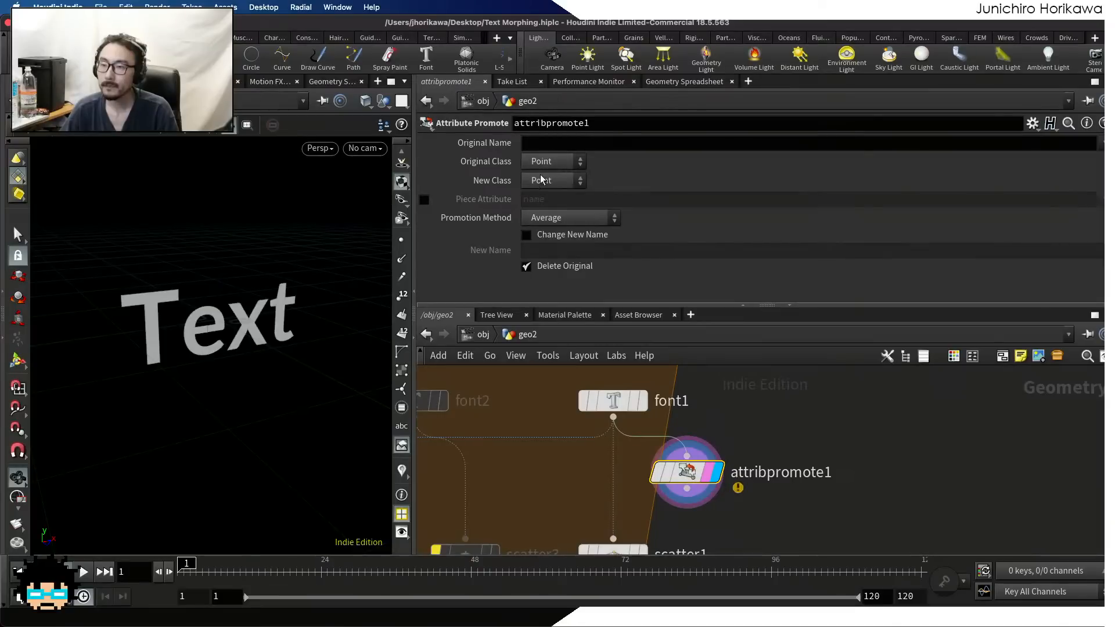
pyautogui.click(527, 143)
pyautogui.write('te')
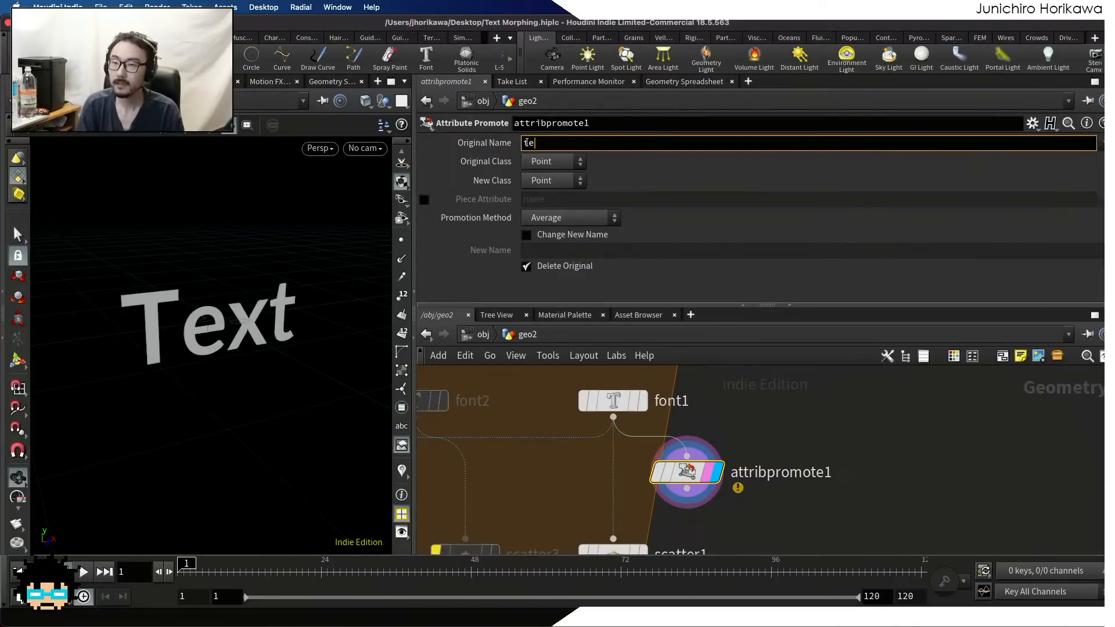
pyautogui.write('xtindex')
pyautogui.press('Return')
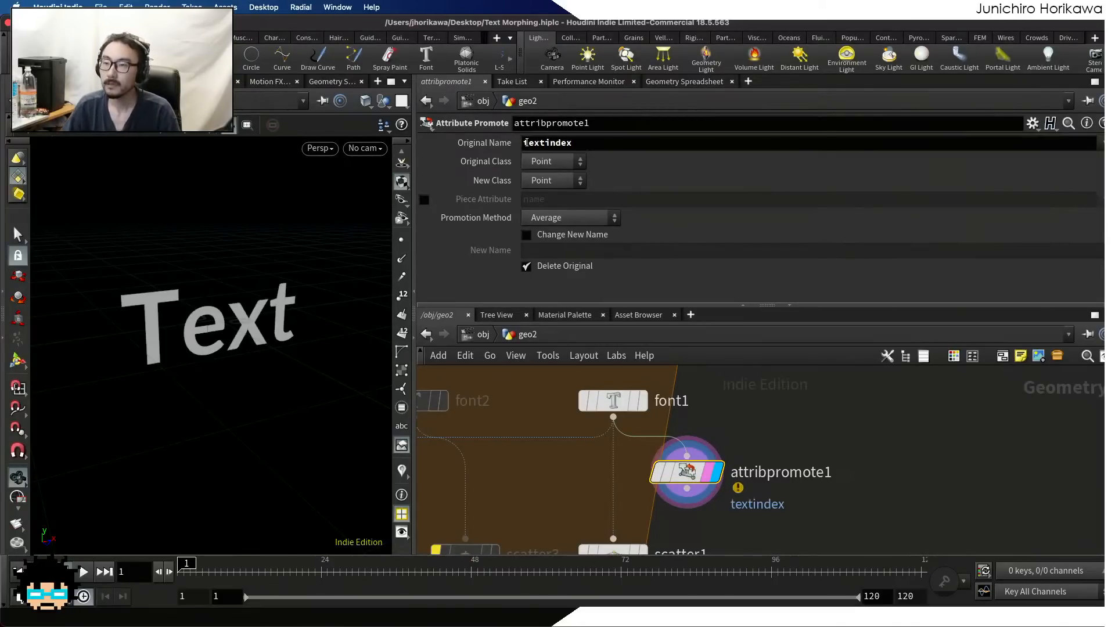
# Give the promoted attribute the new name maxtextindex, keep the original attribute, and set the promotion method to Maximum
pyautogui.click(526, 234)
pyautogui.click(526, 266)
pyautogui.click(547, 251)
pyautogui.write('max')
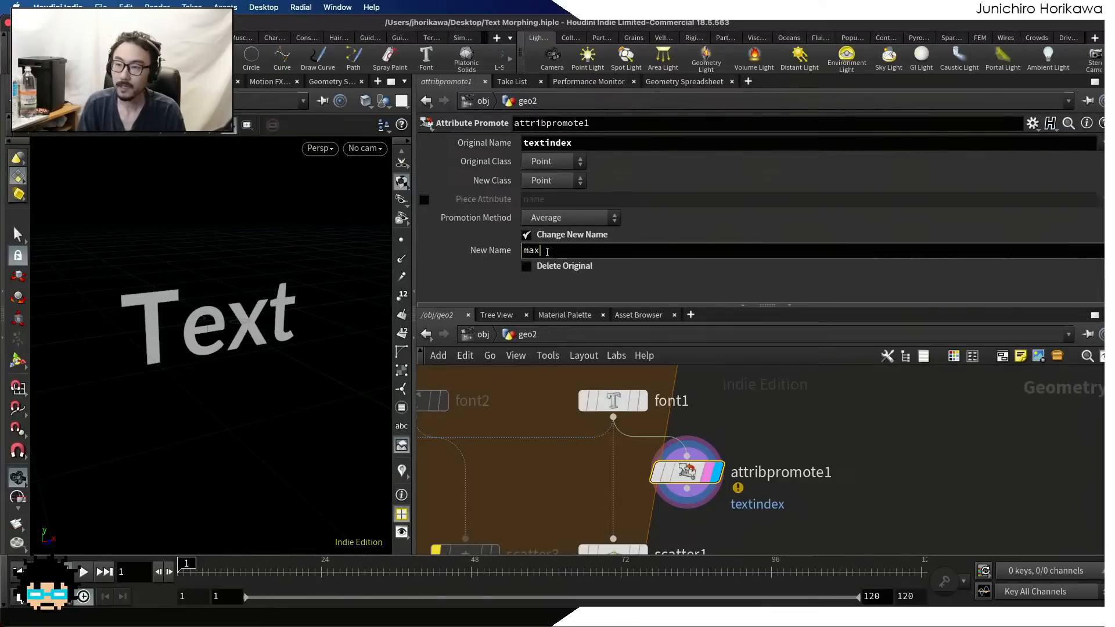
pyautogui.write('textindex')
pyautogui.press('Return')
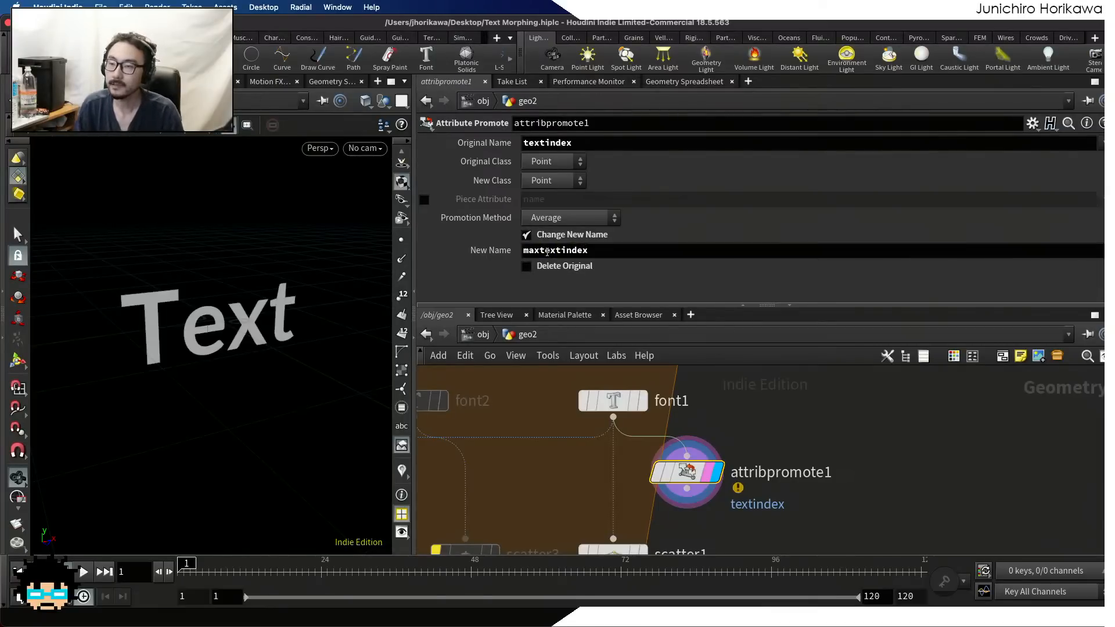
pyautogui.click(566, 219)
pyautogui.click(570, 235)
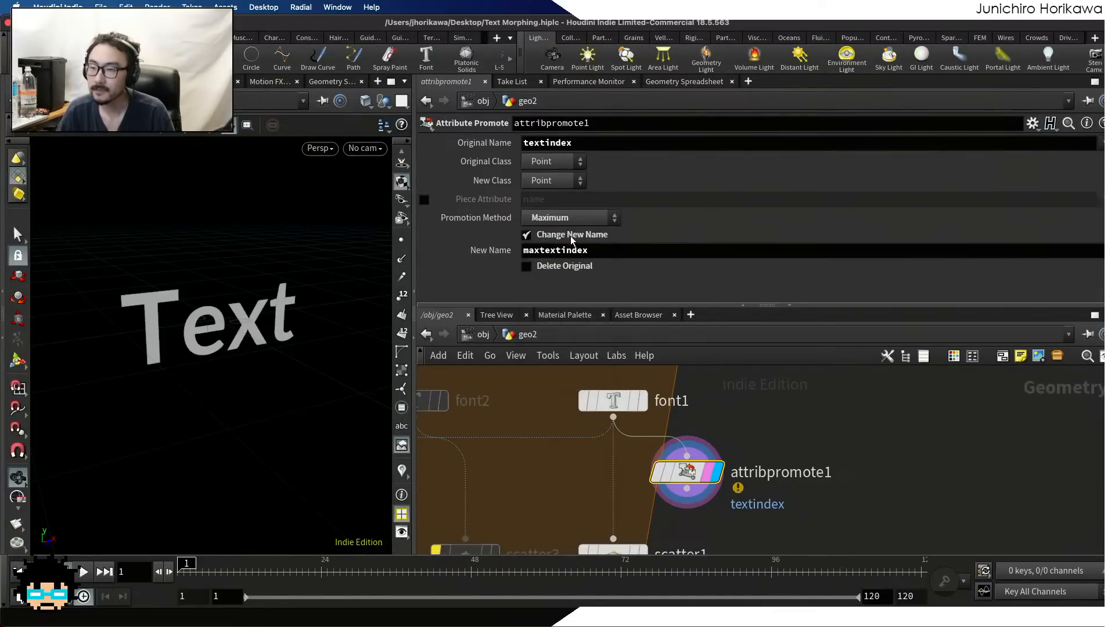
# Set both the original class and the new class of attribpromote1 to Primitive
pyautogui.click(698, 85)
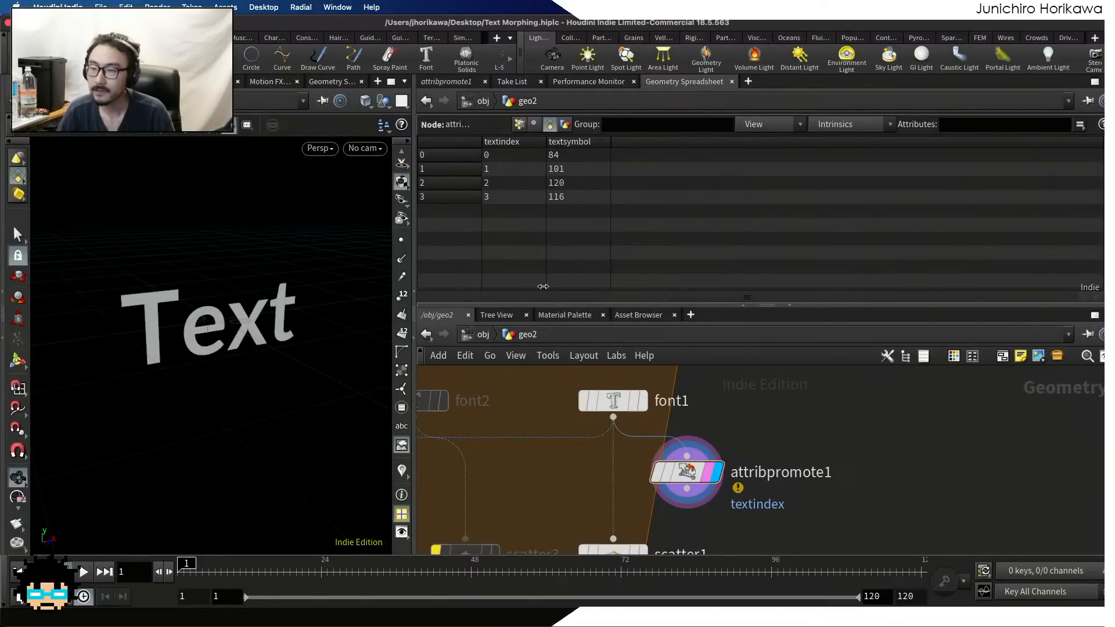
pyautogui.click(454, 84)
pyautogui.click(549, 161)
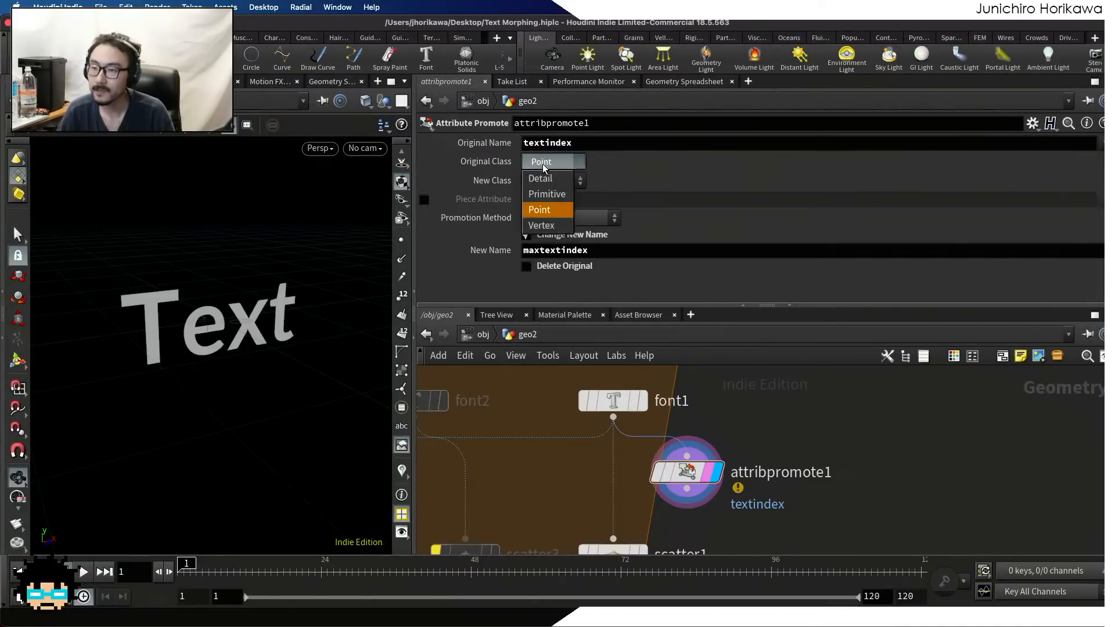
pyautogui.click(546, 192)
pyautogui.click(552, 181)
pyautogui.click(549, 213)
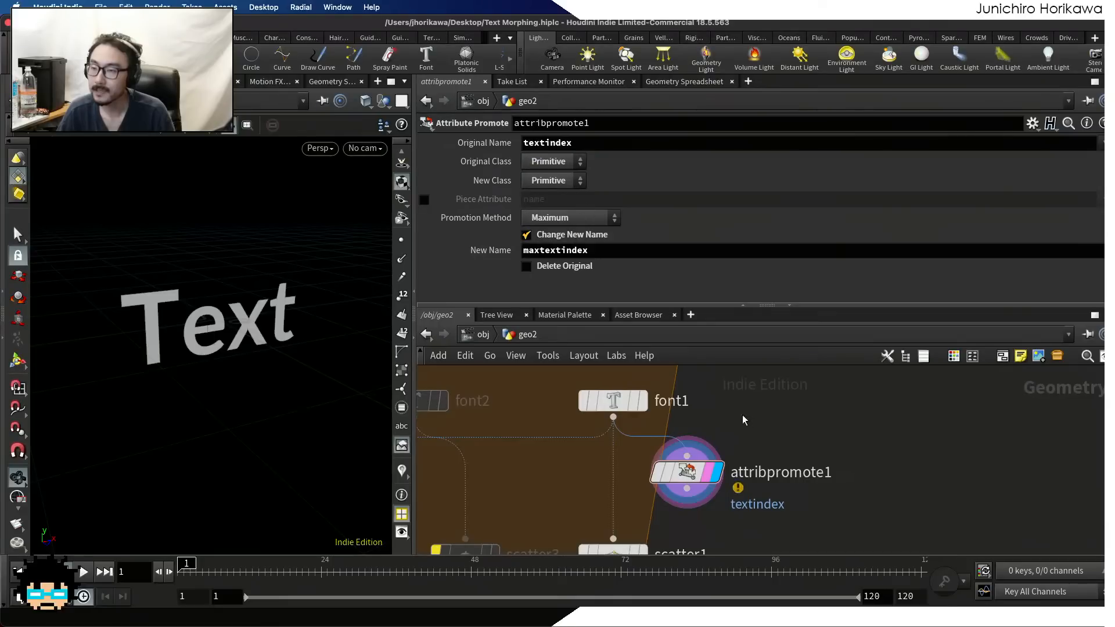
# Set attribpromote1's new class to Detail and check its detail attributes in the Geometry Spreadsheet
pyautogui.click(671, 84)
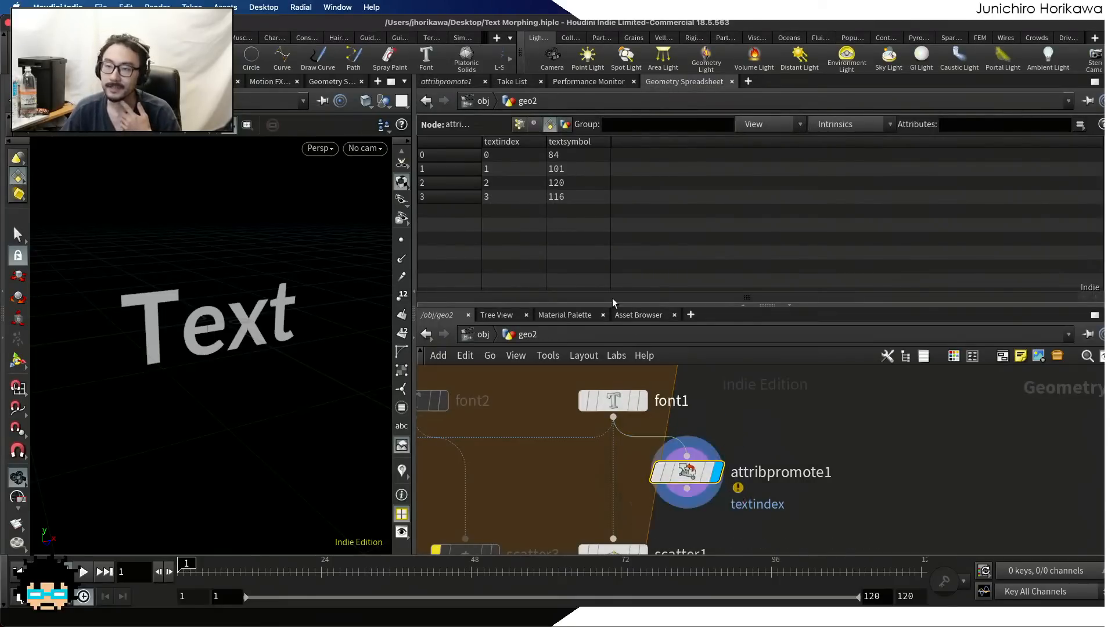
pyautogui.click(519, 124)
pyautogui.click(533, 124)
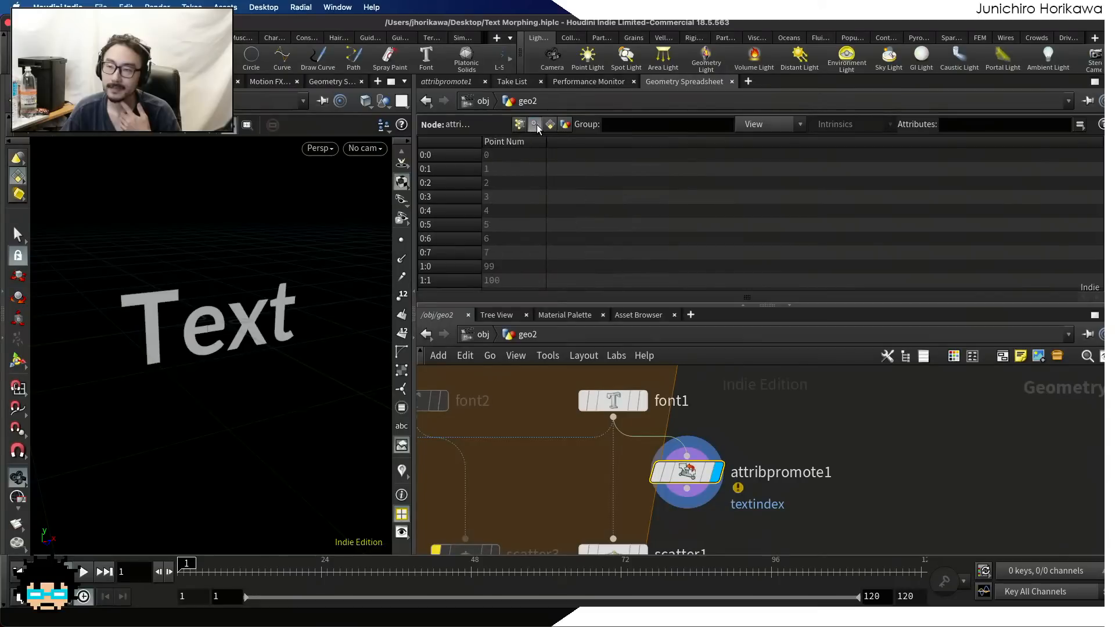
pyautogui.click(549, 124)
pyautogui.click(454, 82)
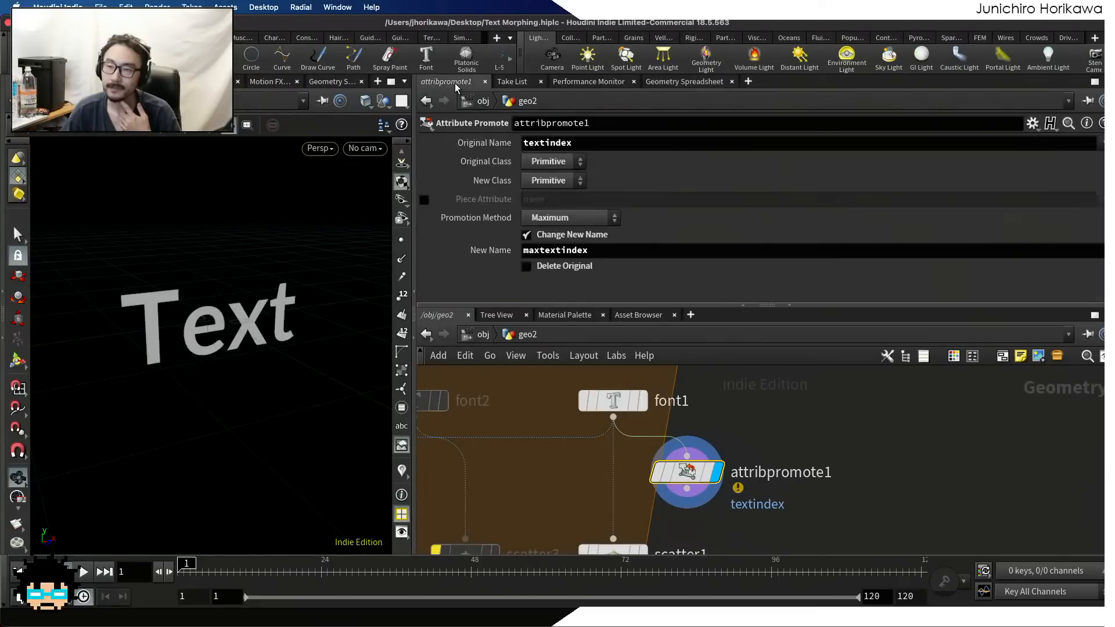
pyautogui.click(546, 181)
pyautogui.click(545, 199)
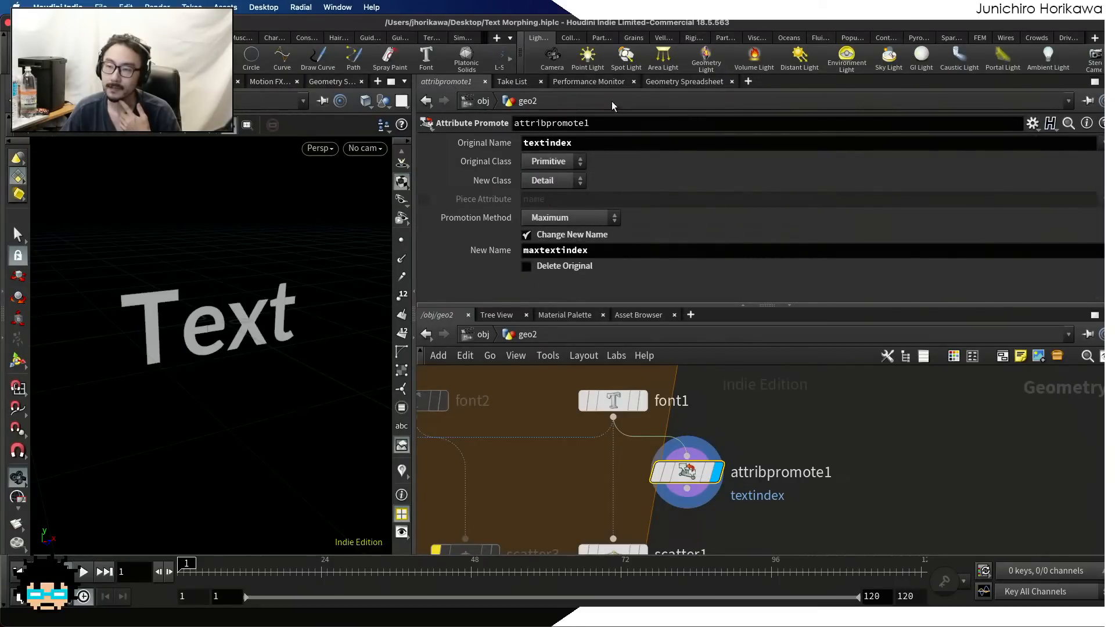
pyautogui.click(684, 81)
pyautogui.click(566, 125)
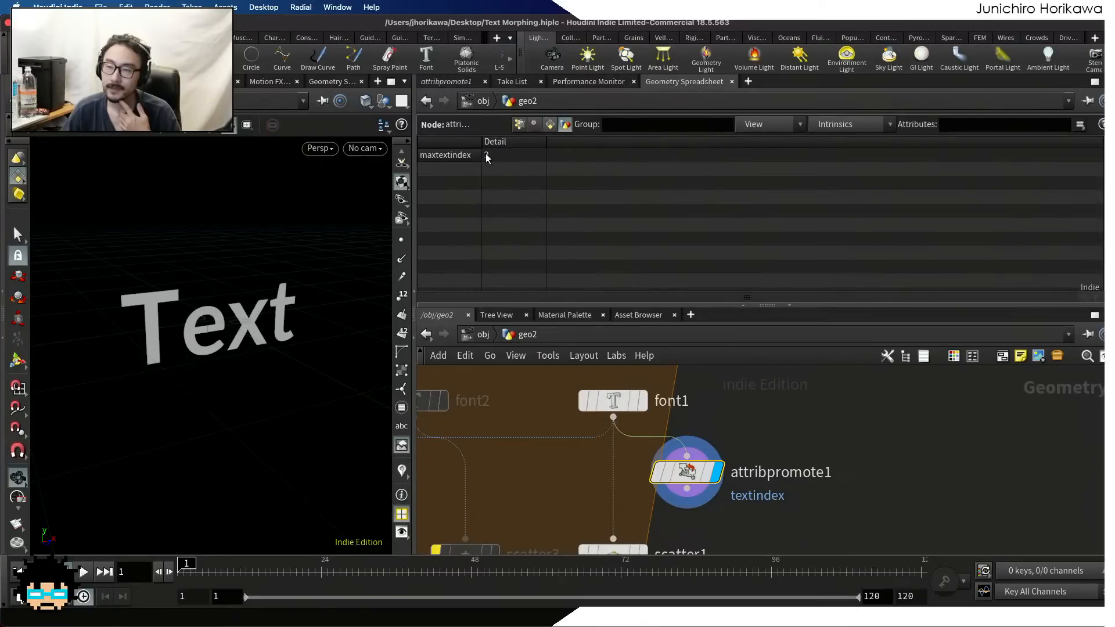
# Feed attribpromote1's output into scatter1 in place of font1, and select and display scatter1
pyautogui.scroll(-5, 779, 453)
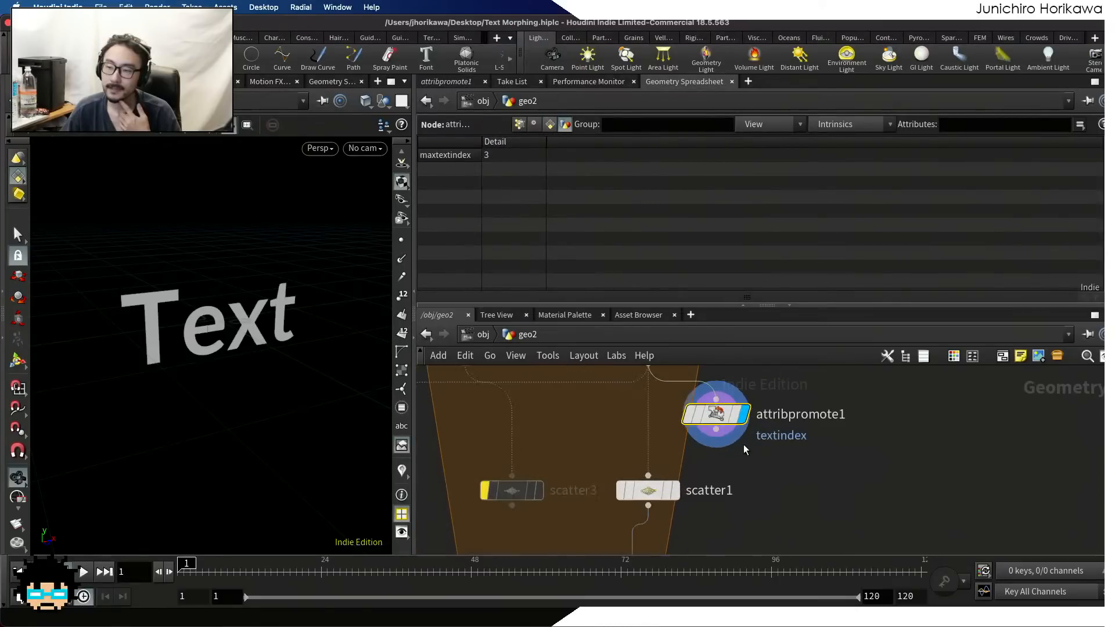
pyautogui.moveTo(695, 514); pyautogui.dragTo(712, 440, button='middle')
pyautogui.scroll(1, 712, 440)
pyautogui.click(683, 415)
pyautogui.click(690, 415)
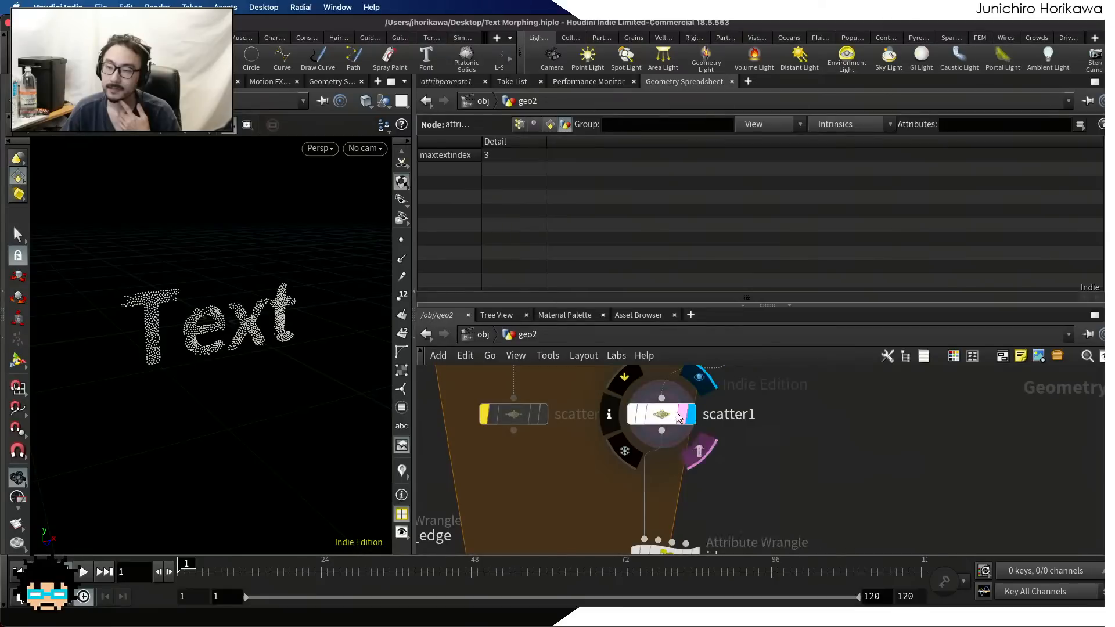
# Set scatter1's Detail Attributes to maxtextindex
pyautogui.click(444, 82)
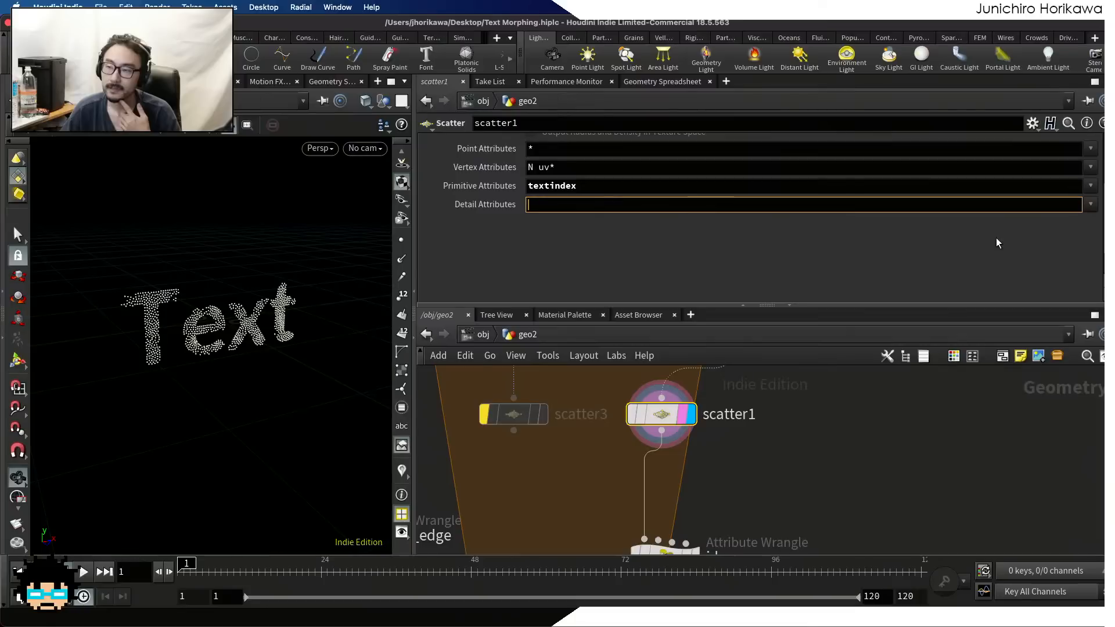
pyautogui.click(1090, 204)
pyautogui.click(1085, 224)
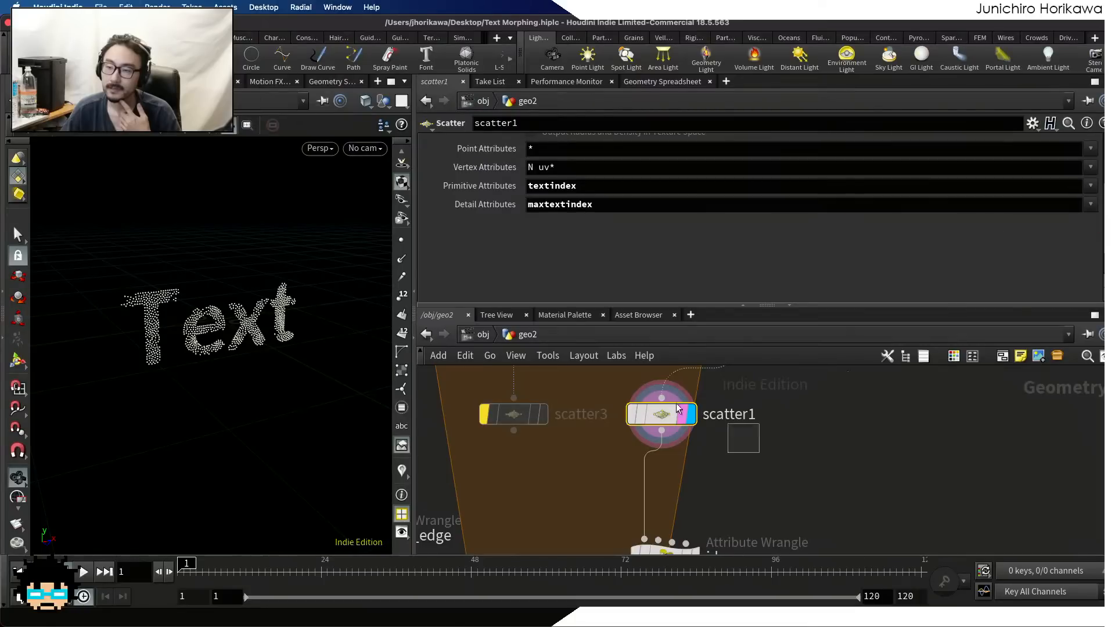
# Check scatter1's detail attributes in the Geometry Spreadsheet and view the outputs of attribpromote1 and foreach_end1
pyautogui.click(673, 81)
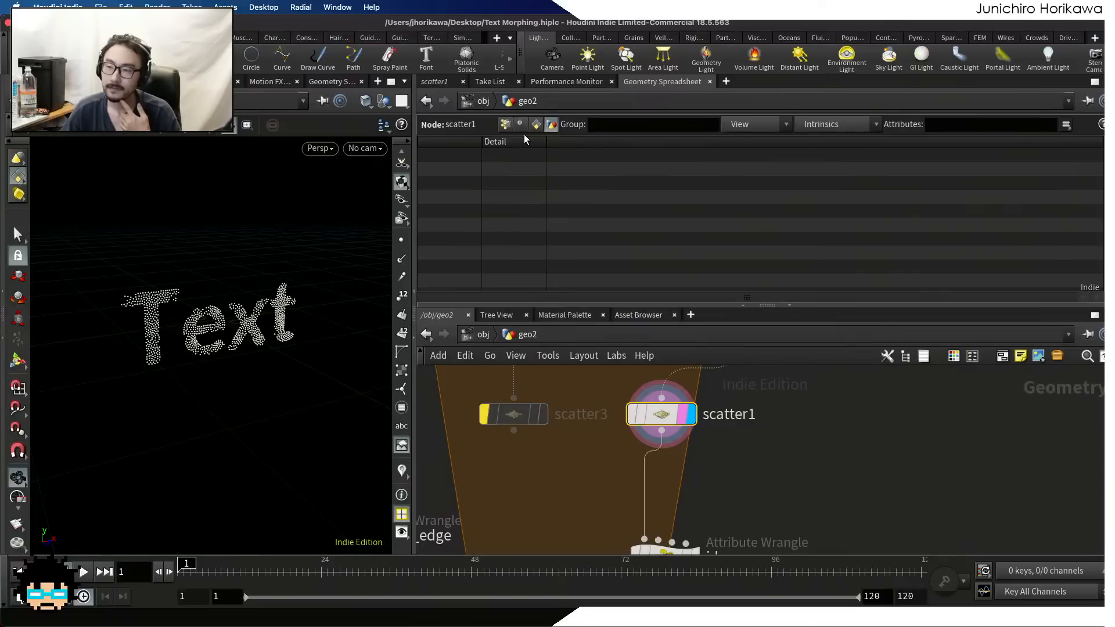
pyautogui.moveTo(713, 375); pyautogui.dragTo(699, 451, button='middle')
pyautogui.scroll(2, 705, 430)
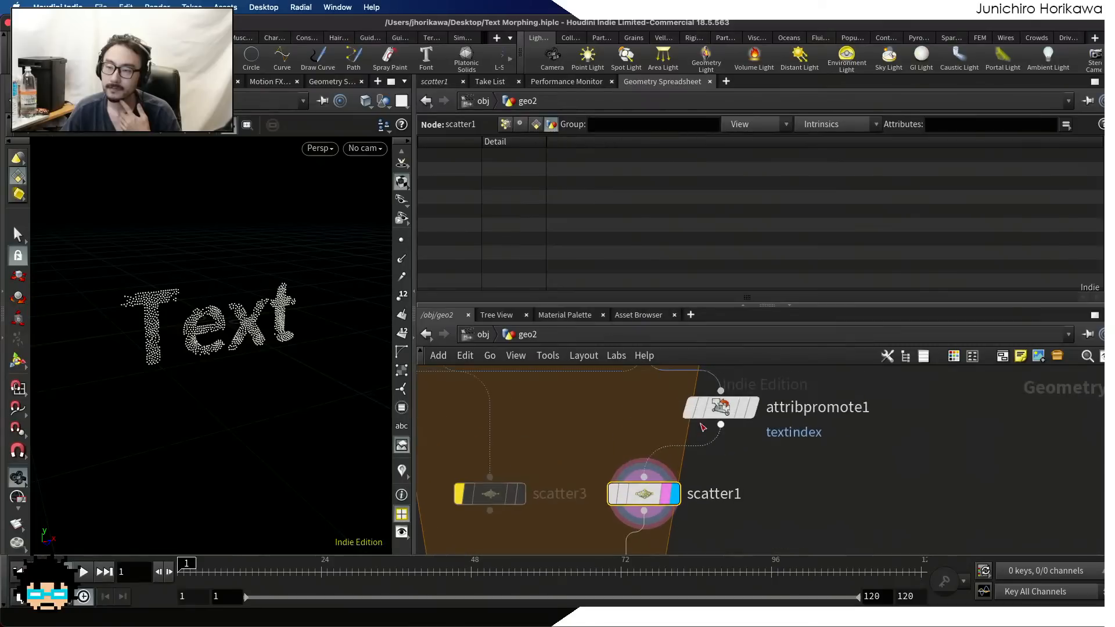
pyautogui.click(754, 407)
pyautogui.click(673, 497)
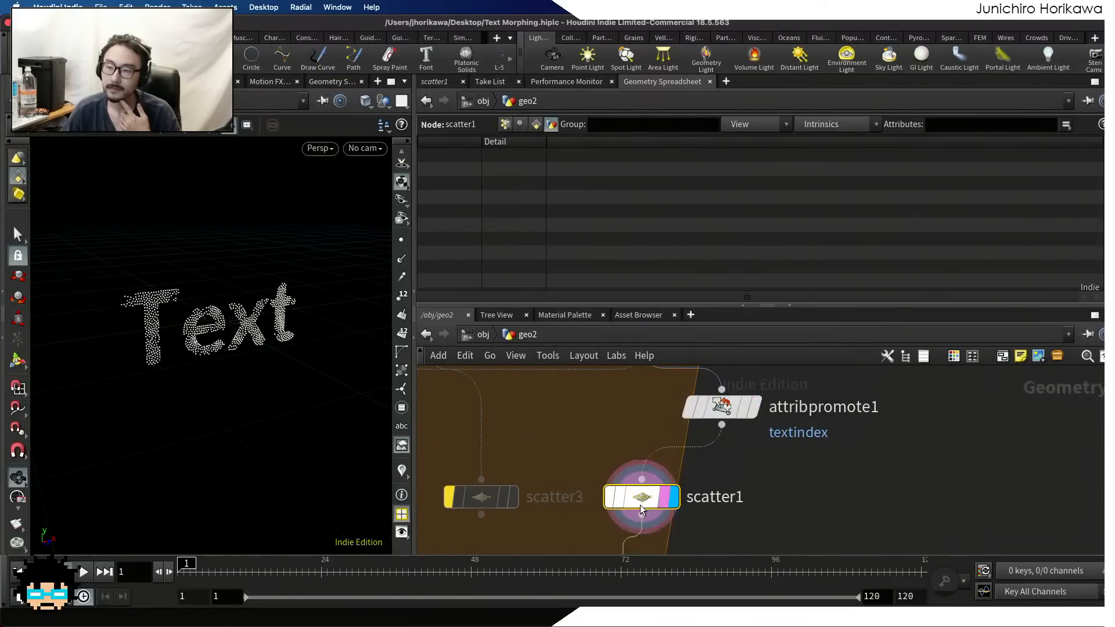
pyautogui.click(754, 408)
pyautogui.scroll(-5, 745, 412)
pyautogui.moveTo(750, 510); pyautogui.dragTo(730, 406, button='middle')
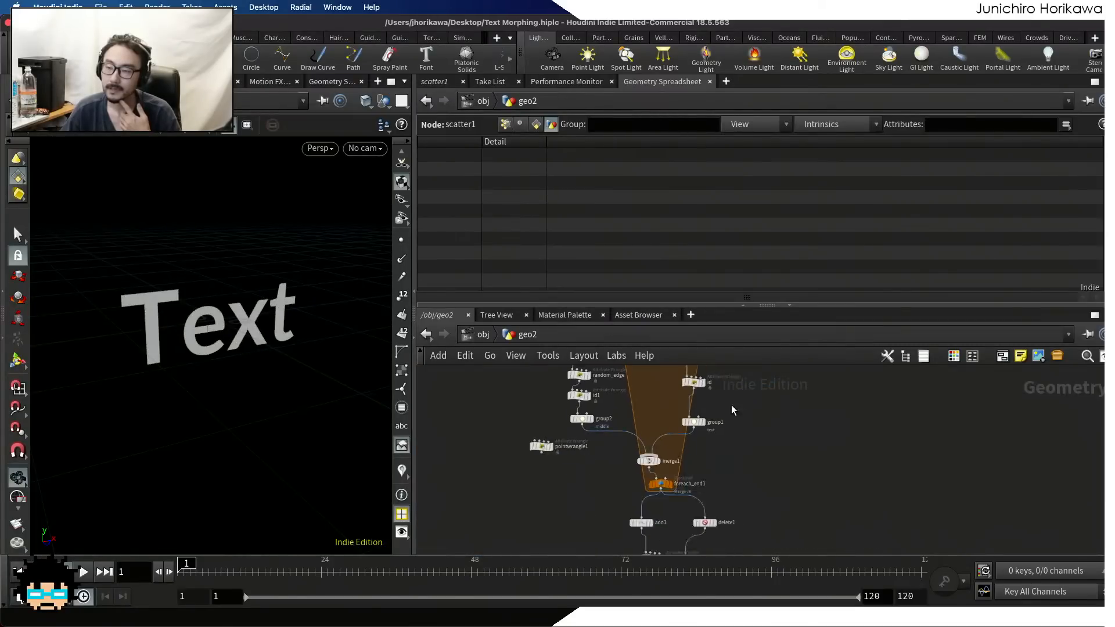
pyautogui.scroll(3, 674, 464)
pyautogui.click(658, 500)
pyautogui.scroll(-5, 704, 495)
pyautogui.moveTo(705, 495); pyautogui.dragTo(676, 550, button='middle')
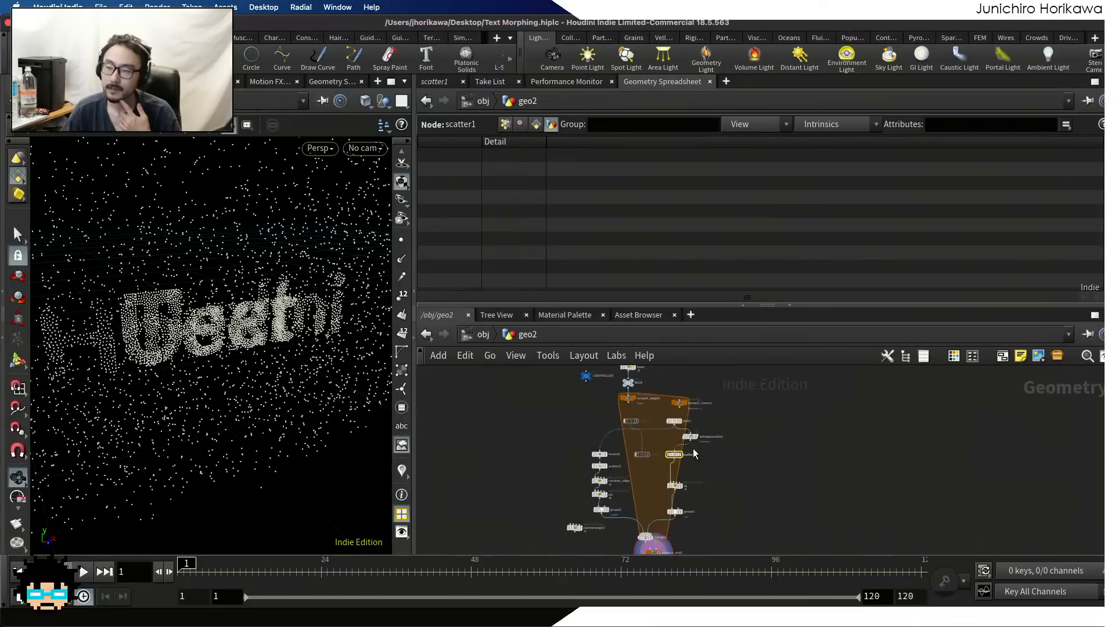
# Compare the detail attributes of attribpromote1 and scatter1 in the Geometry Spreadsheet, displaying each node in turn
pyautogui.scroll(6, 685, 453)
pyautogui.scroll(1, 656, 468)
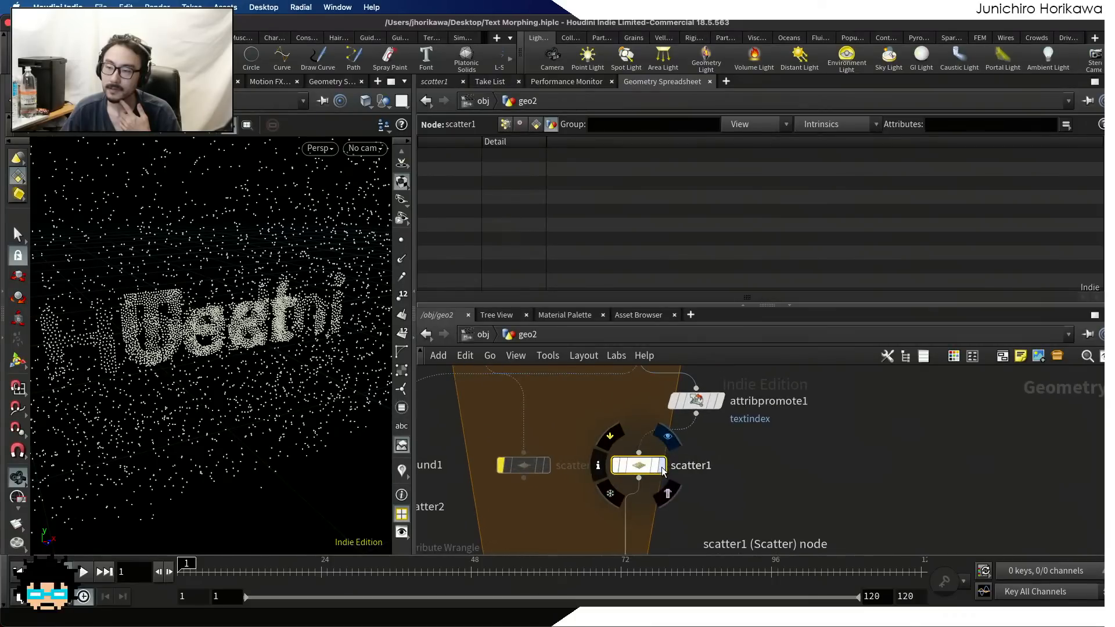
pyautogui.click(652, 470)
pyautogui.moveTo(734, 458); pyautogui.dragTo(724, 502, button='middle')
pyautogui.scroll(1, 720, 498)
pyautogui.click(711, 441)
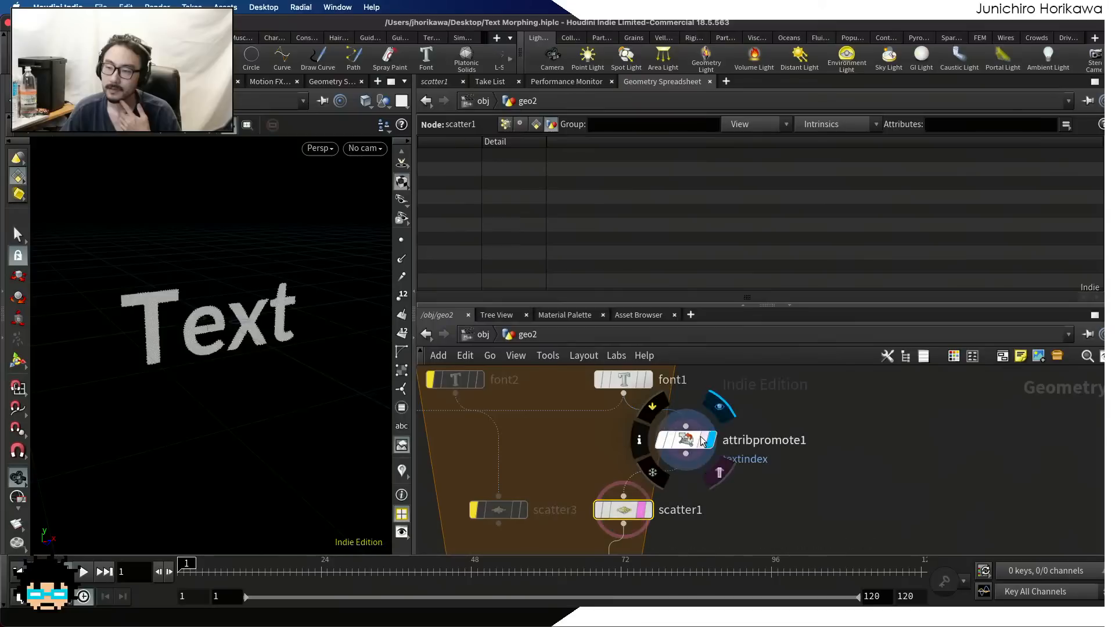
pyautogui.moveTo(689, 441); pyautogui.dragTo(672, 441)
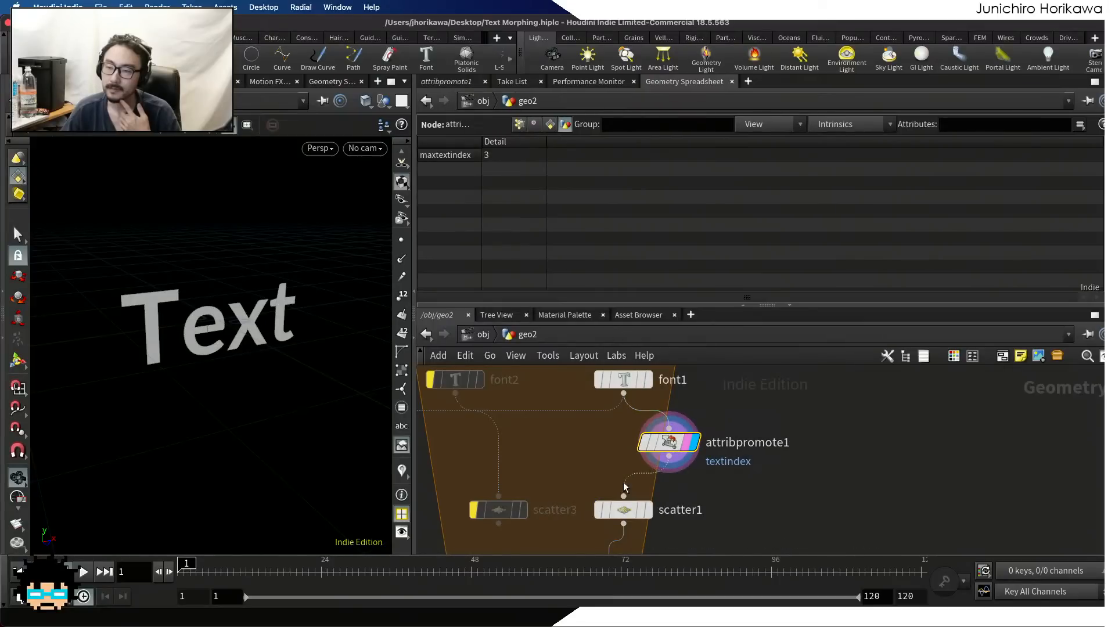
pyautogui.click(649, 514)
pyautogui.click(627, 511)
pyautogui.moveTo(684, 524); pyautogui.dragTo(660, 504, button='middle')
pyautogui.scroll(2, 660, 504)
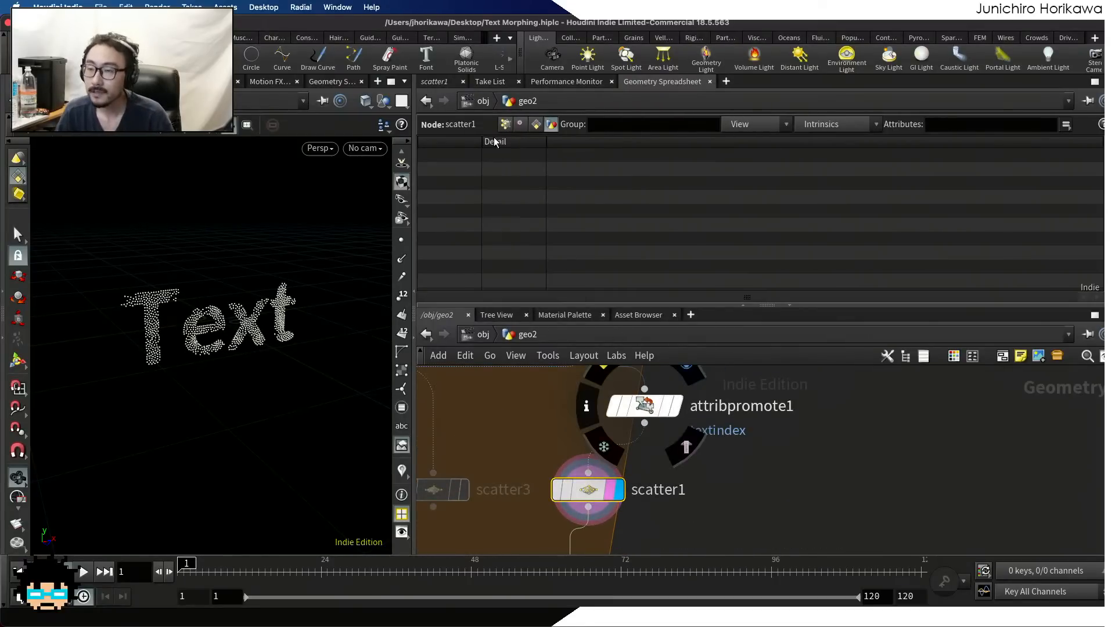
# Replace scatter1's Detail Attributes entry with the wildcard *
pyautogui.click(437, 84)
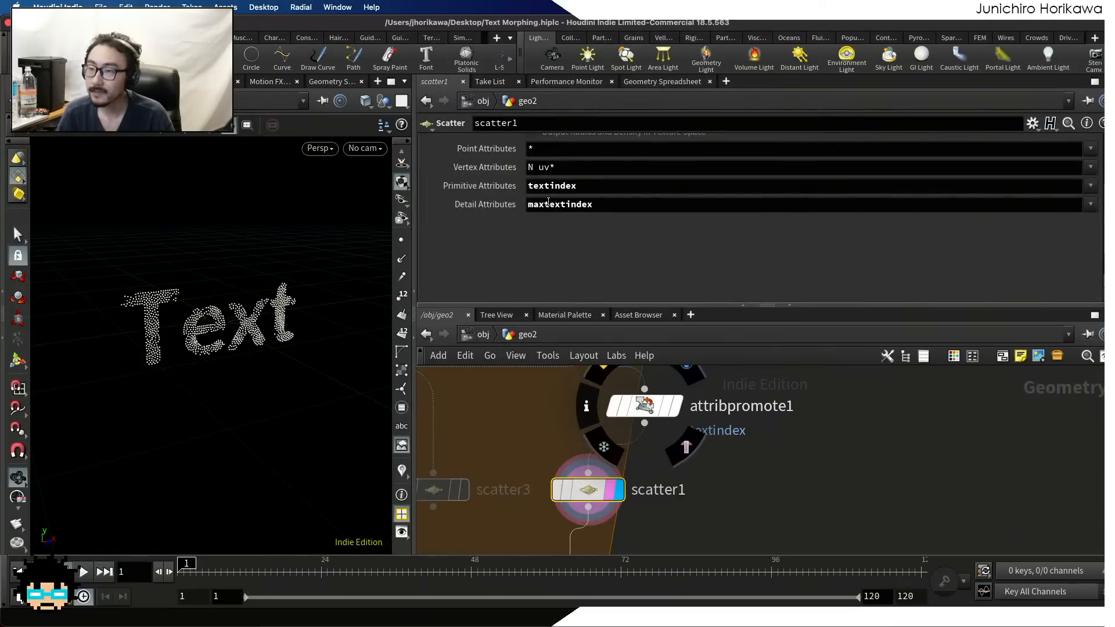
pyautogui.moveTo(601, 204); pyautogui.dragTo(513, 203)
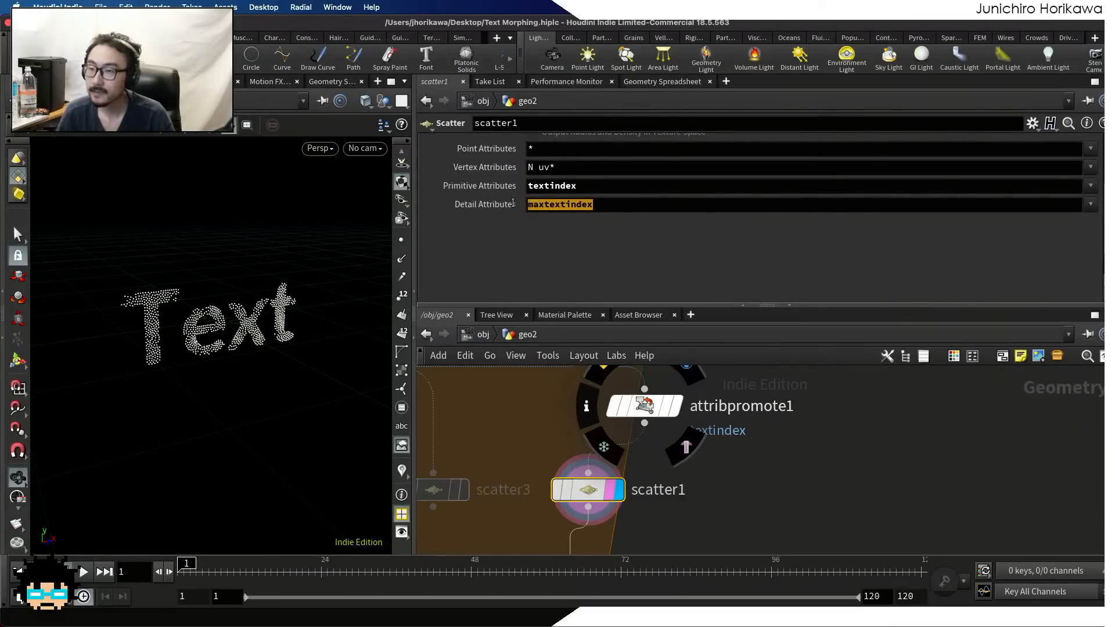
pyautogui.click(697, 207)
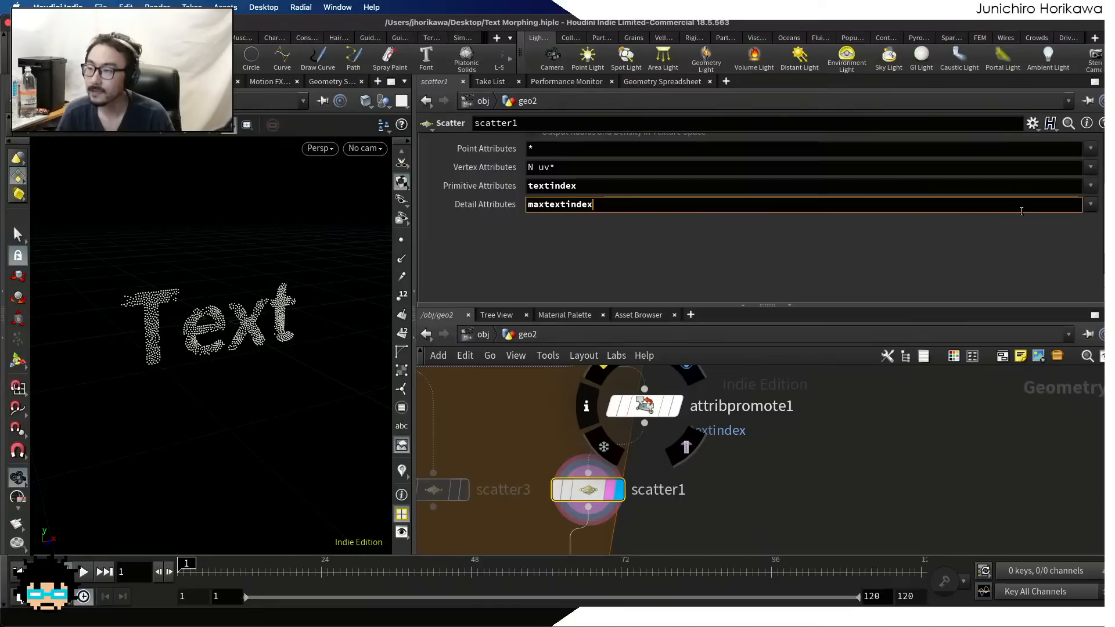
pyautogui.scroll(4, 906, 221)
pyautogui.moveTo(601, 216); pyautogui.dragTo(511, 216)
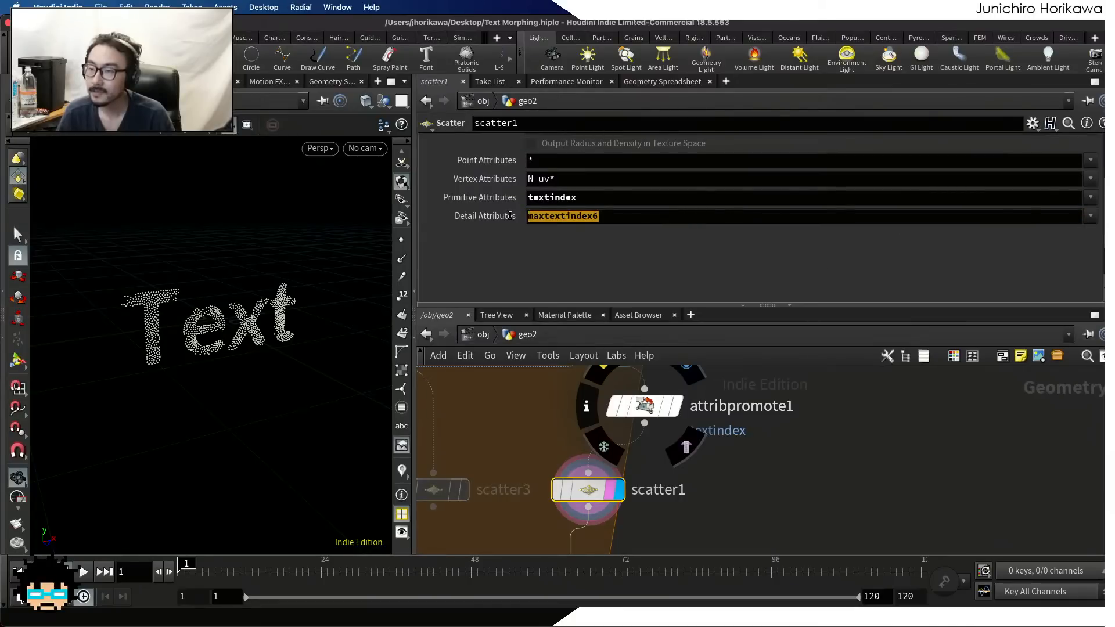
pyautogui.write('*')
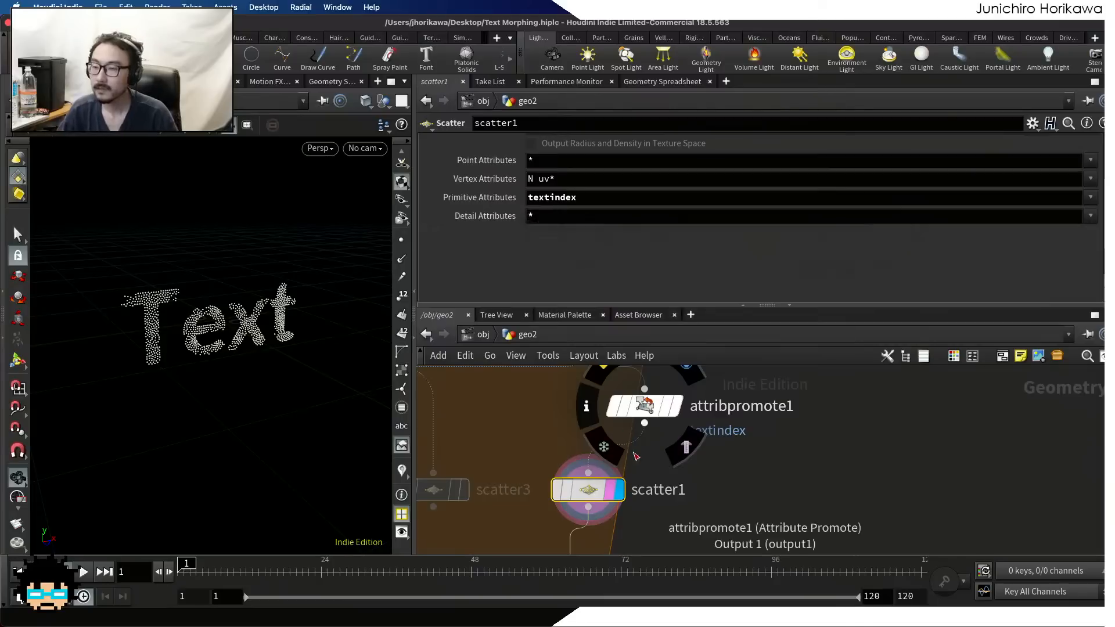
# Select and display foreach_end1 and examine its detail attributes in the Geometry Spreadsheet
pyautogui.click(681, 82)
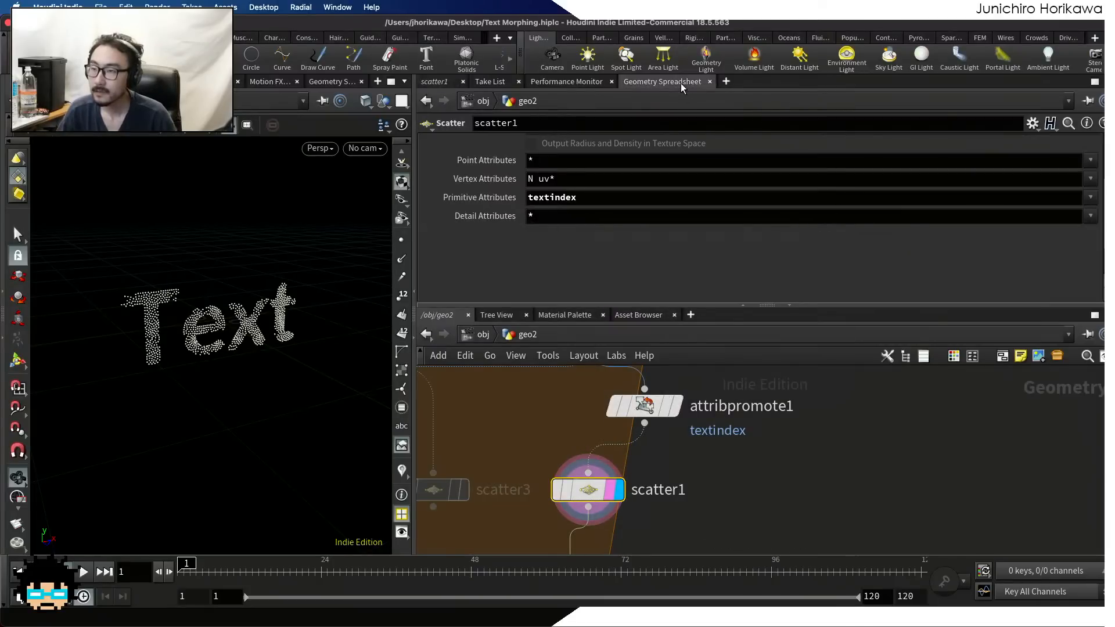
pyautogui.scroll(-5, 720, 445)
pyautogui.moveTo(707, 481); pyautogui.dragTo(686, 371, button='middle')
pyautogui.scroll(5, 640, 485)
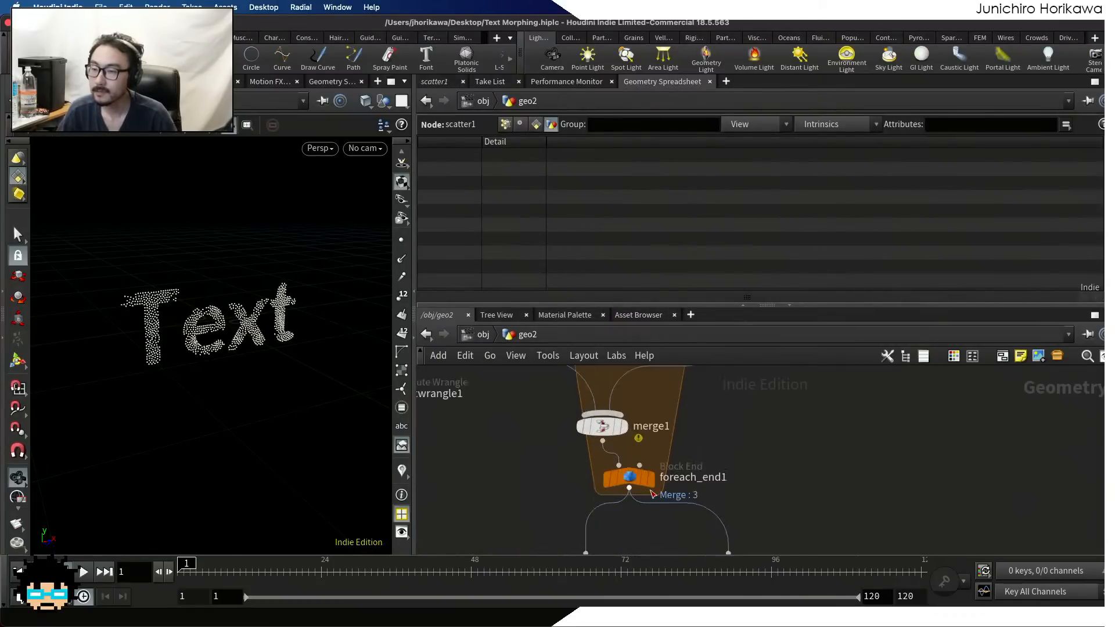
pyautogui.click(651, 475)
pyautogui.click(624, 474)
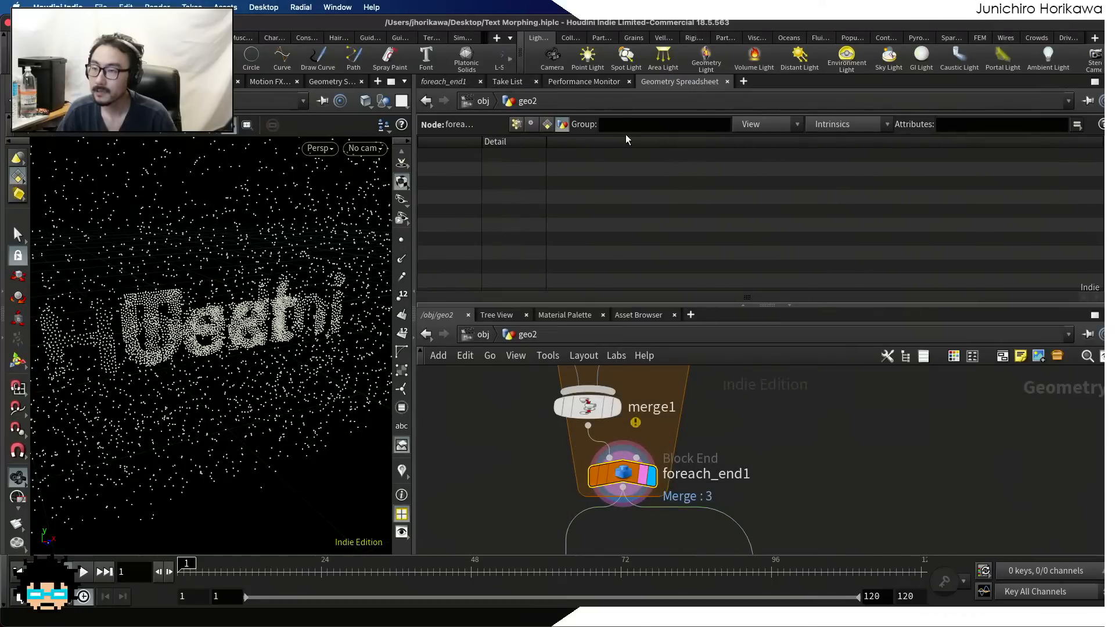
# Wire font1 directly into scatter1 so it bypasses attribpromote1, and move attribpromote1 aside from the chain
pyautogui.scroll(-5, 771, 501)
pyautogui.moveTo(763, 382); pyautogui.dragTo(745, 469, button='middle')
pyautogui.scroll(2, 747, 469)
pyautogui.moveTo(762, 398); pyautogui.dragTo(743, 483, button='middle')
pyautogui.scroll(4, 743, 483)
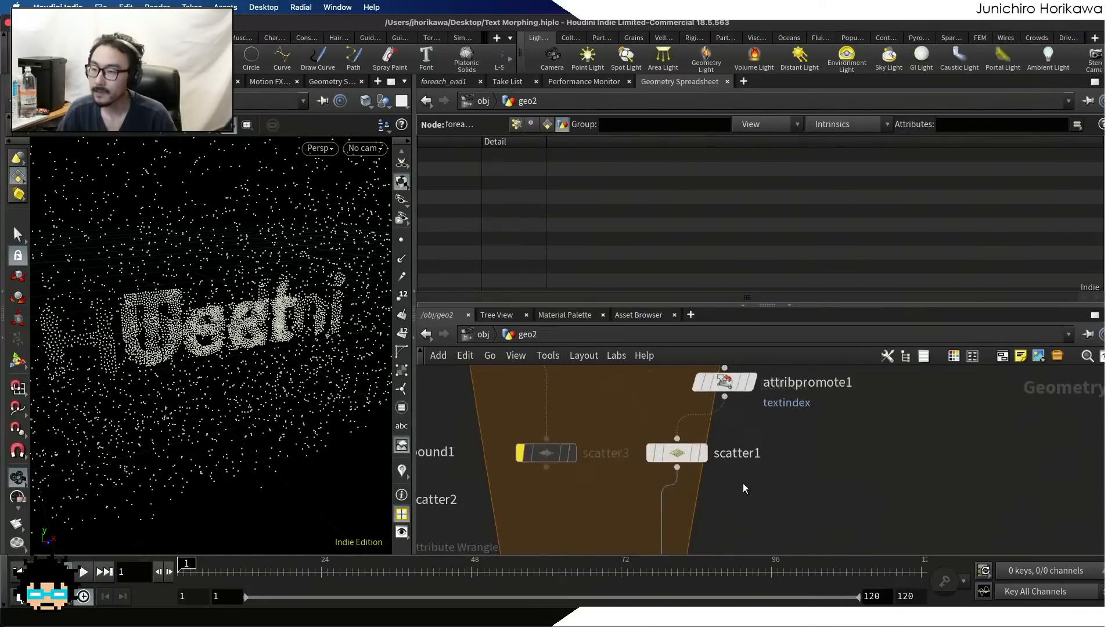
pyautogui.scroll(3, 744, 483)
pyautogui.moveTo(667, 444); pyautogui.dragTo(662, 468)
pyautogui.scroll(-5, 662, 468)
pyautogui.moveTo(679, 376); pyautogui.dragTo(673, 426, button='middle')
pyautogui.scroll(1, 672, 426)
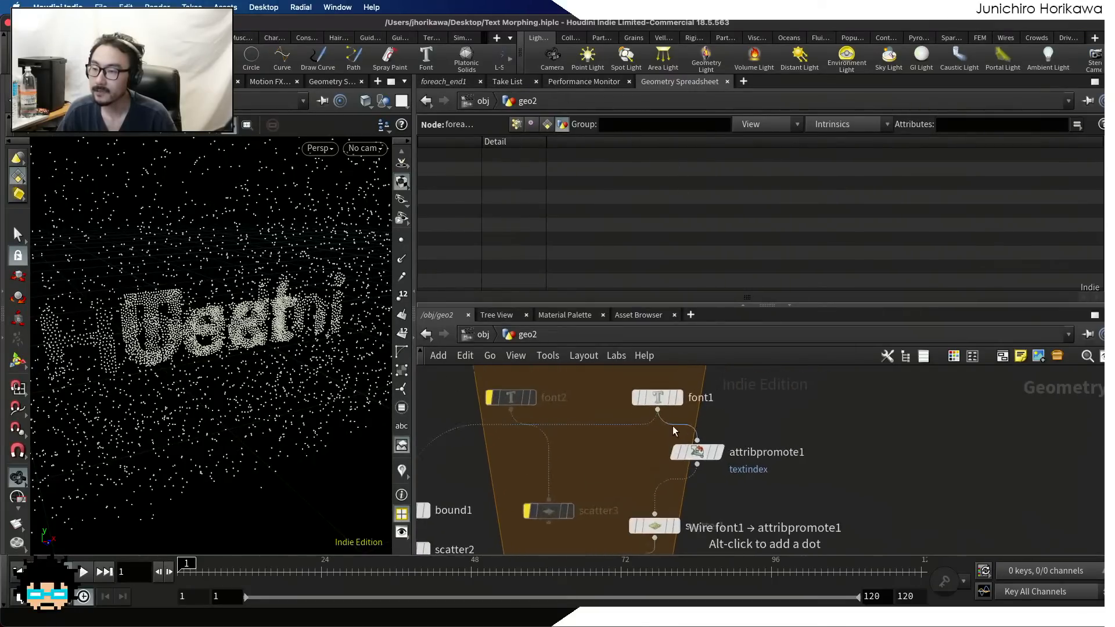
pyautogui.moveTo(657, 409); pyautogui.dragTo(650, 500)
pyautogui.scroll(1, 689, 454)
pyautogui.moveTo(701, 449); pyautogui.dragTo(747, 480)
pyautogui.moveTo(700, 521); pyautogui.dragTo(695, 407, button='middle')
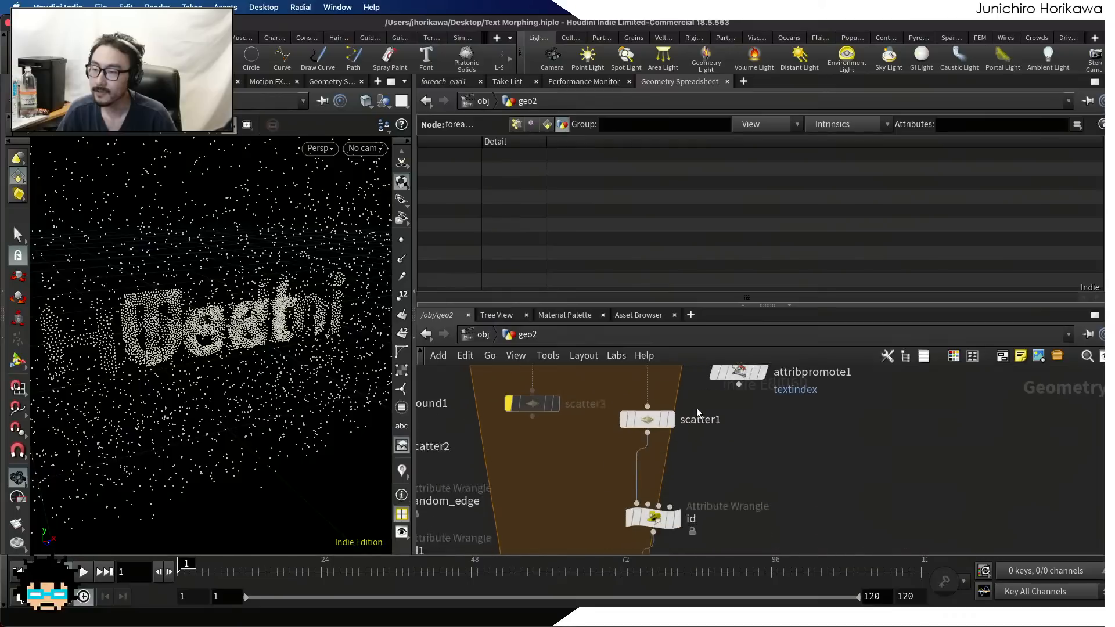
# Review the id wrangle's VEXpression and the nodes between it and merge1
pyautogui.scroll(2, 695, 408)
pyautogui.moveTo(650, 416); pyautogui.dragTo(644, 401)
pyautogui.scroll(-3, 647, 404)
pyautogui.scroll(2, 659, 478)
pyautogui.moveTo(649, 494); pyautogui.dragTo(637, 465)
pyautogui.click(423, 81)
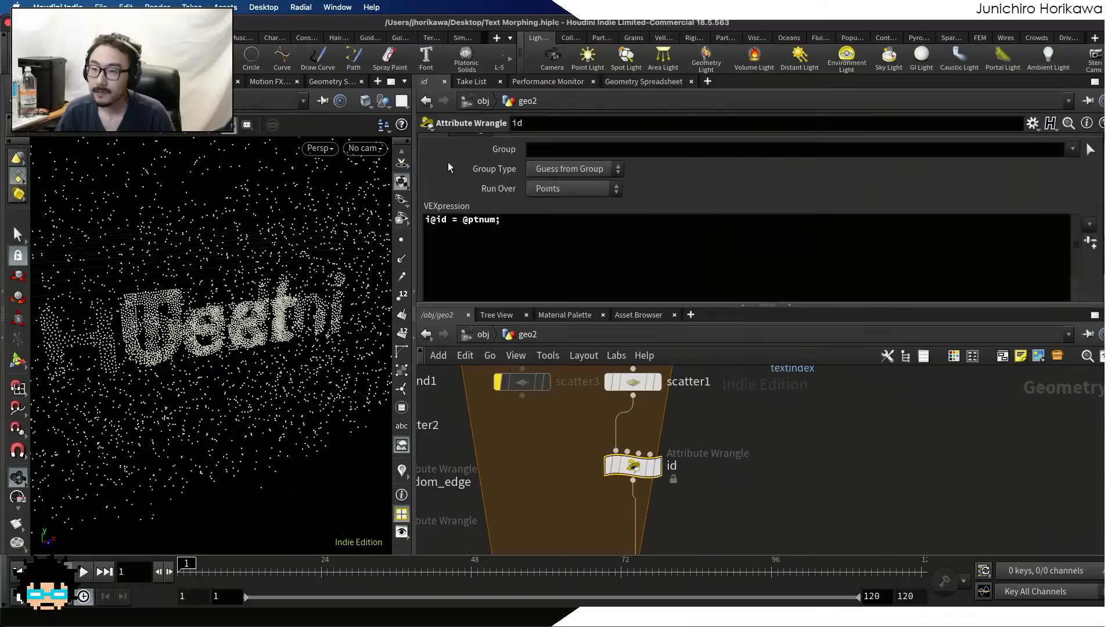
pyautogui.scroll(-5, 720, 433)
pyautogui.moveTo(720, 434); pyautogui.dragTo(715, 388, button='middle')
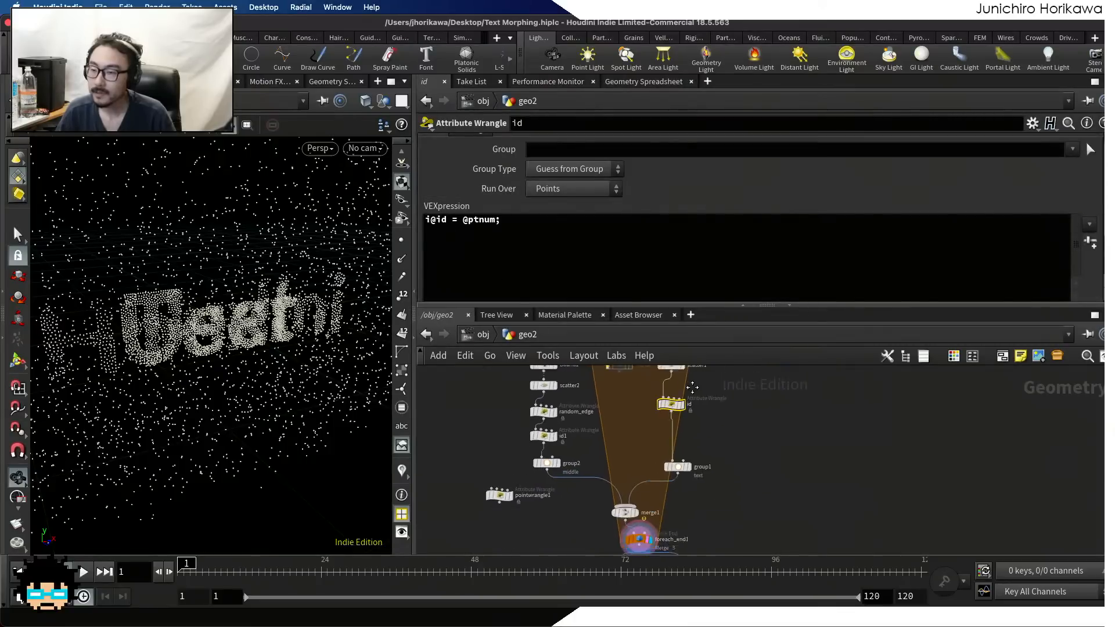
pyautogui.scroll(2, 706, 447)
pyautogui.moveTo(668, 461); pyautogui.dragTo(671, 456)
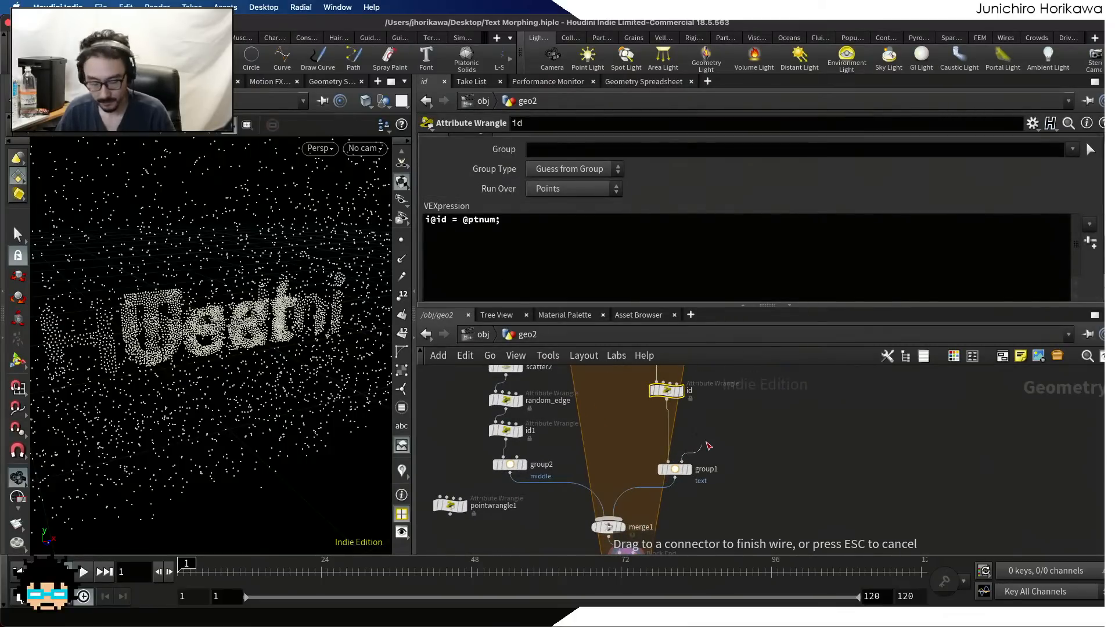
pyautogui.press('Escape')
pyautogui.moveTo(716, 437); pyautogui.dragTo(667, 490, button='middle')
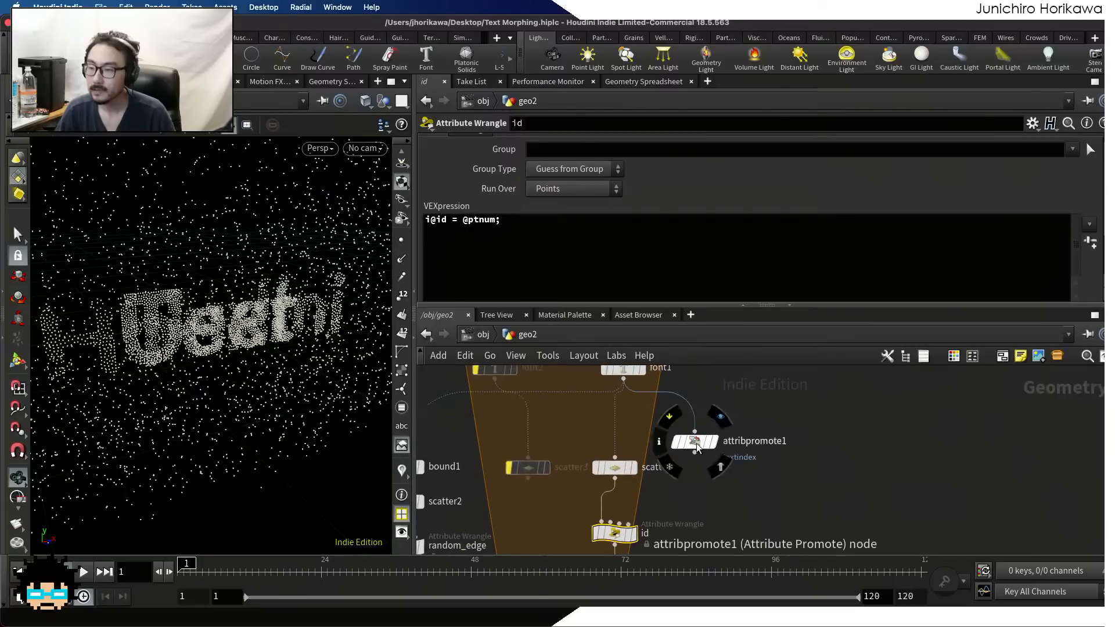
# Move attribpromote1 further from scatter1 and shift the id wrangle lower to make room in the network
pyautogui.click(695, 444)
pyautogui.scroll(2, 632, 477)
pyautogui.moveTo(626, 471); pyautogui.dragTo(625, 465)
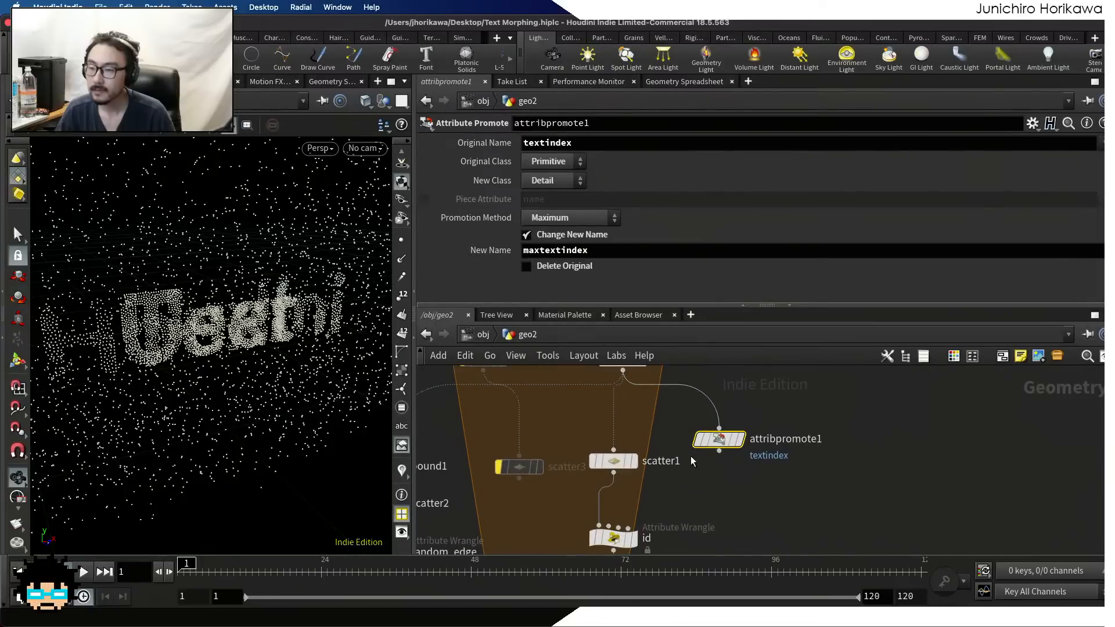
pyautogui.moveTo(727, 445); pyautogui.dragTo(748, 458)
pyautogui.scroll(1, 661, 519)
pyautogui.moveTo(661, 517); pyautogui.dragTo(660, 432, button='middle')
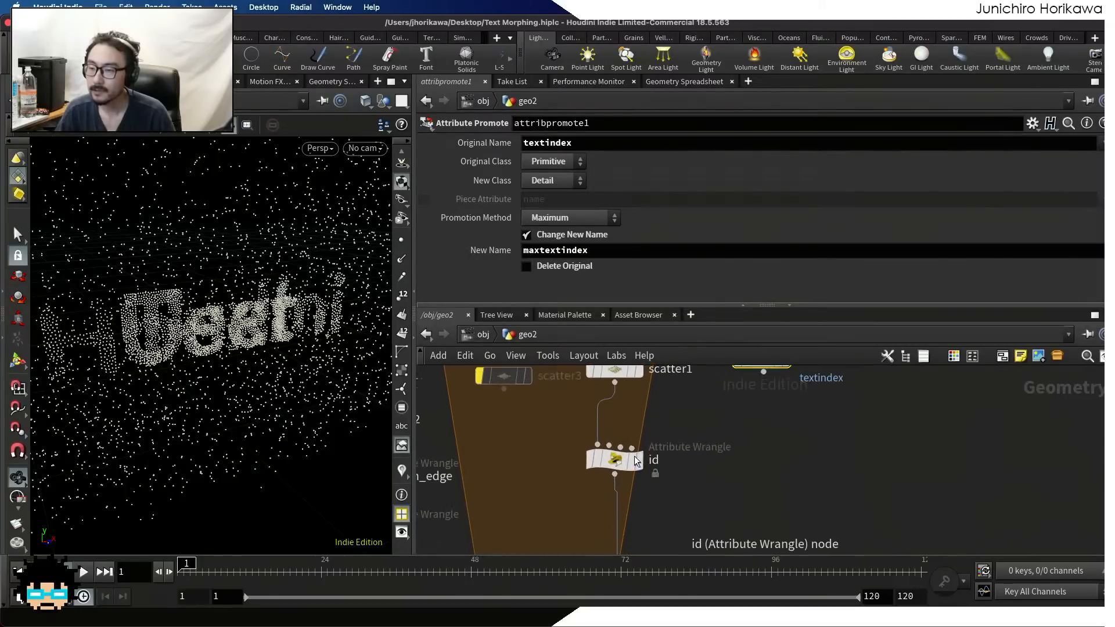
pyautogui.moveTo(618, 464); pyautogui.dragTo(618, 500)
pyautogui.press('Tab')
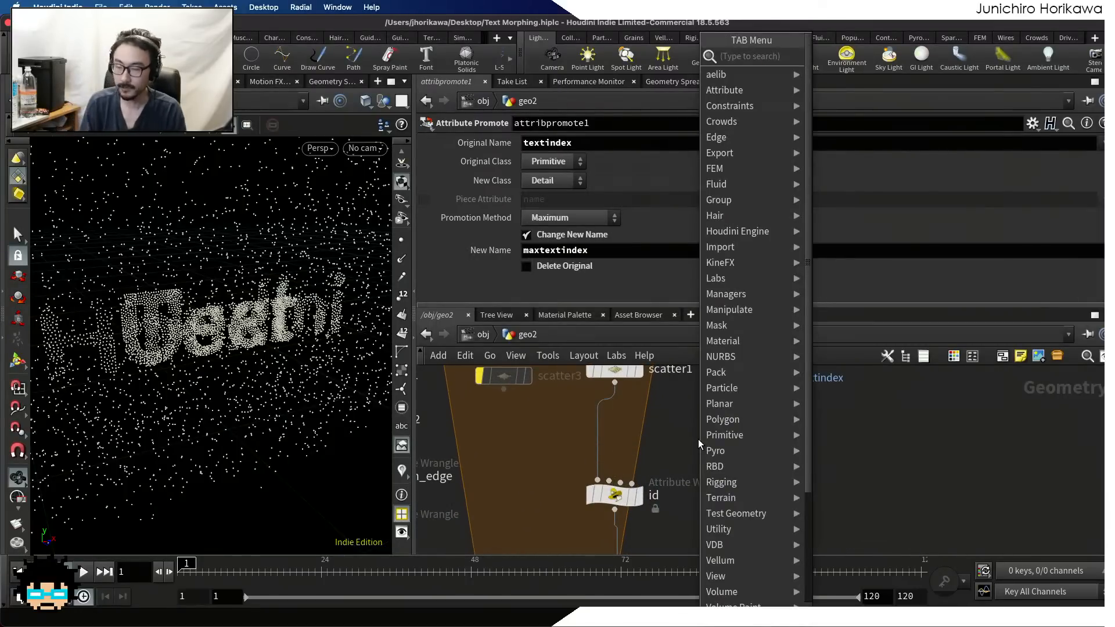
pyautogui.write('pointwr')
pyautogui.press('Return')
pyautogui.click(698, 439)
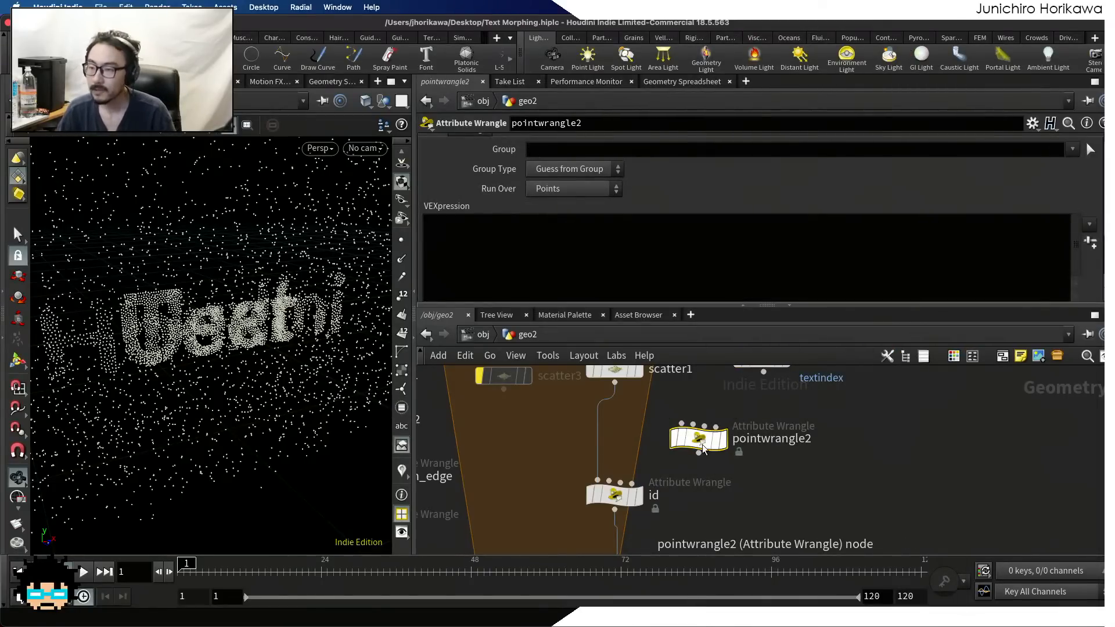
pyautogui.press('super+z')
pyautogui.press('Tab')
pyautogui.click(673, 434)
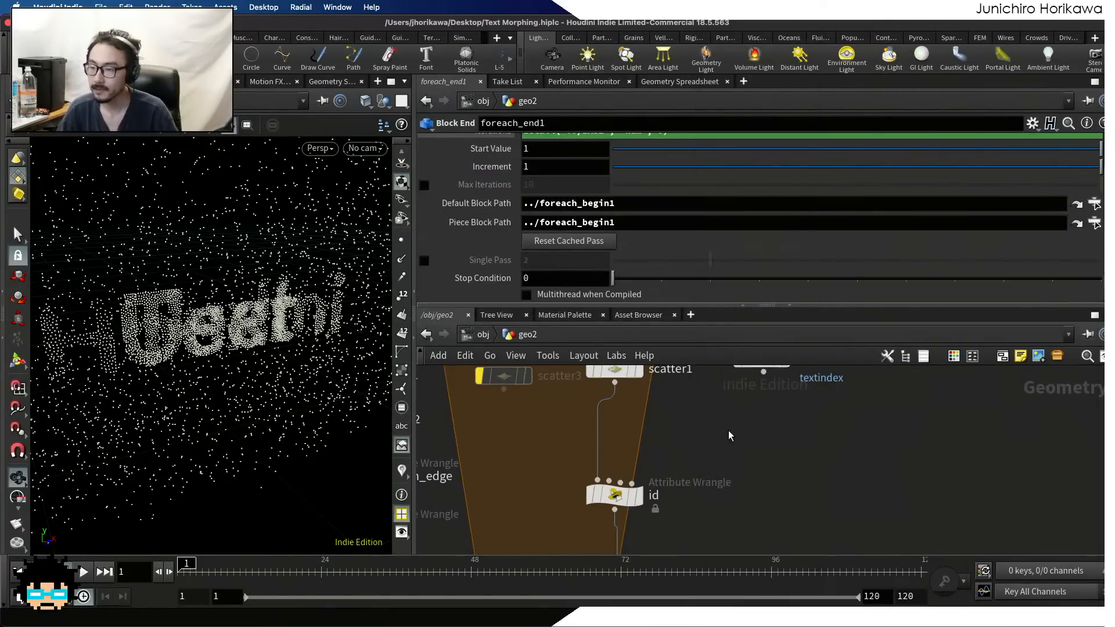
# Wire attribpromote1's output into the second input of the id wrangle
pyautogui.moveTo(719, 412); pyautogui.dragTo(733, 468, button='middle')
pyautogui.moveTo(777, 430); pyautogui.dragTo(623, 531)
pyautogui.moveTo(684, 521); pyautogui.dragTo(717, 454, button='middle')
pyautogui.scroll(1, 697, 482)
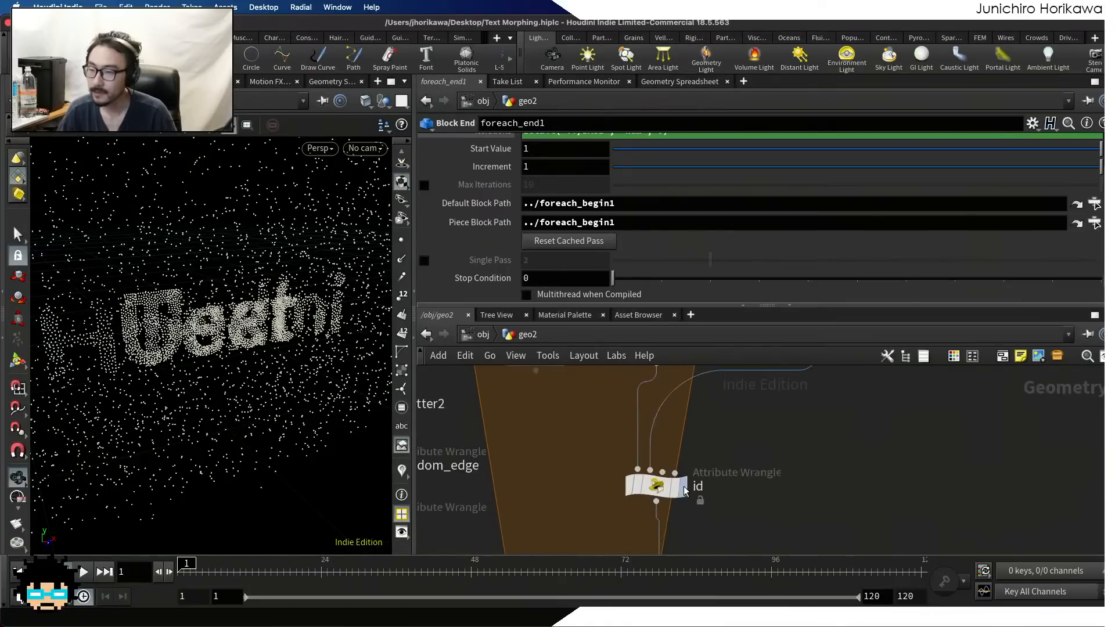
# Add the line i@maxtextindex = detail(1, "maxtextindex"); to the id wrangle's VEXpression
pyautogui.moveTo(657, 488); pyautogui.dragTo(668, 487)
pyautogui.click(590, 258)
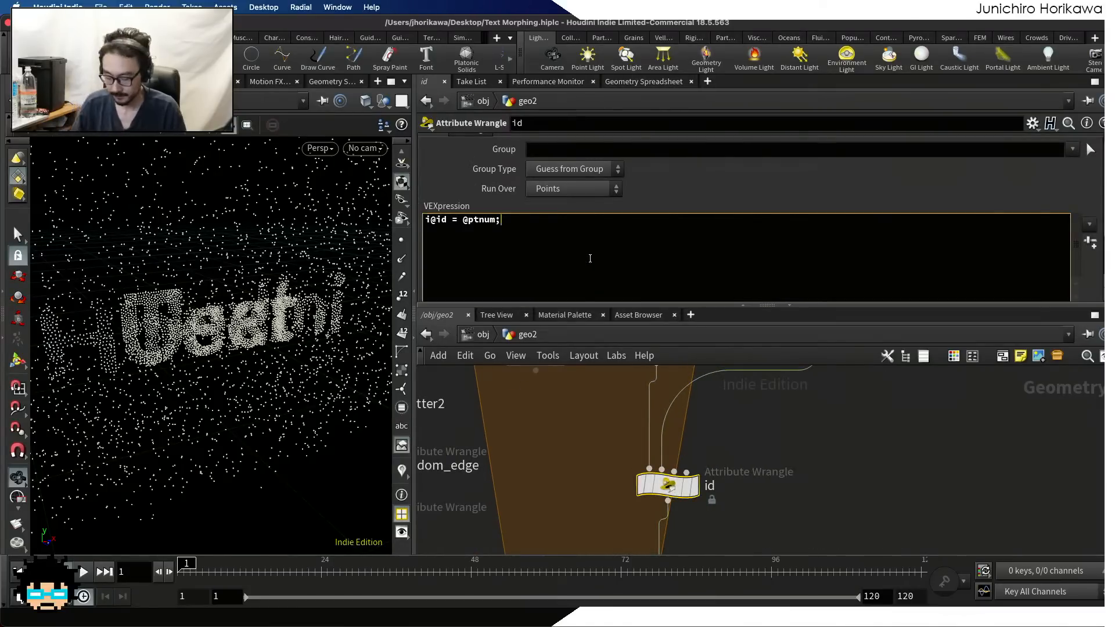
pyautogui.write('i@')
pyautogui.press('Escape')
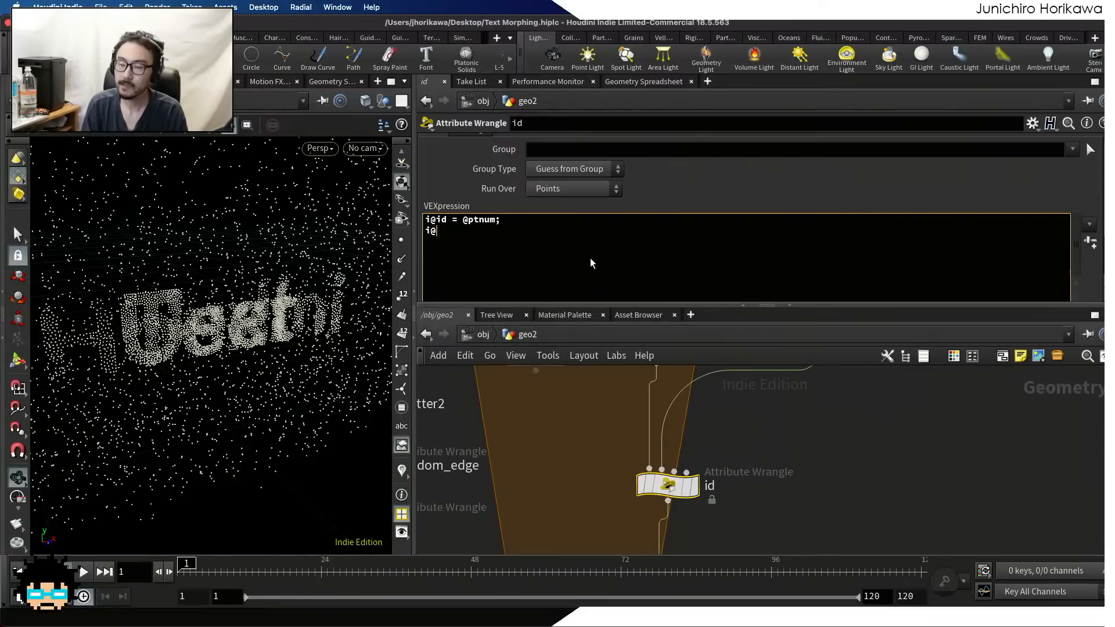
pyautogui.write('maxtextind')
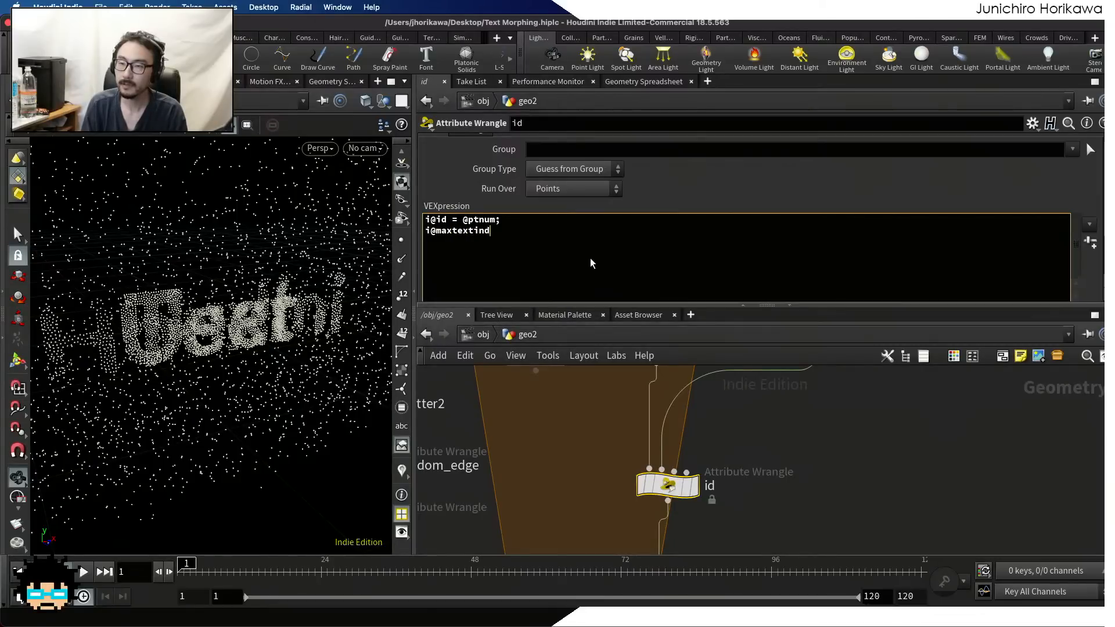
pyautogui.write('ex = detail(')
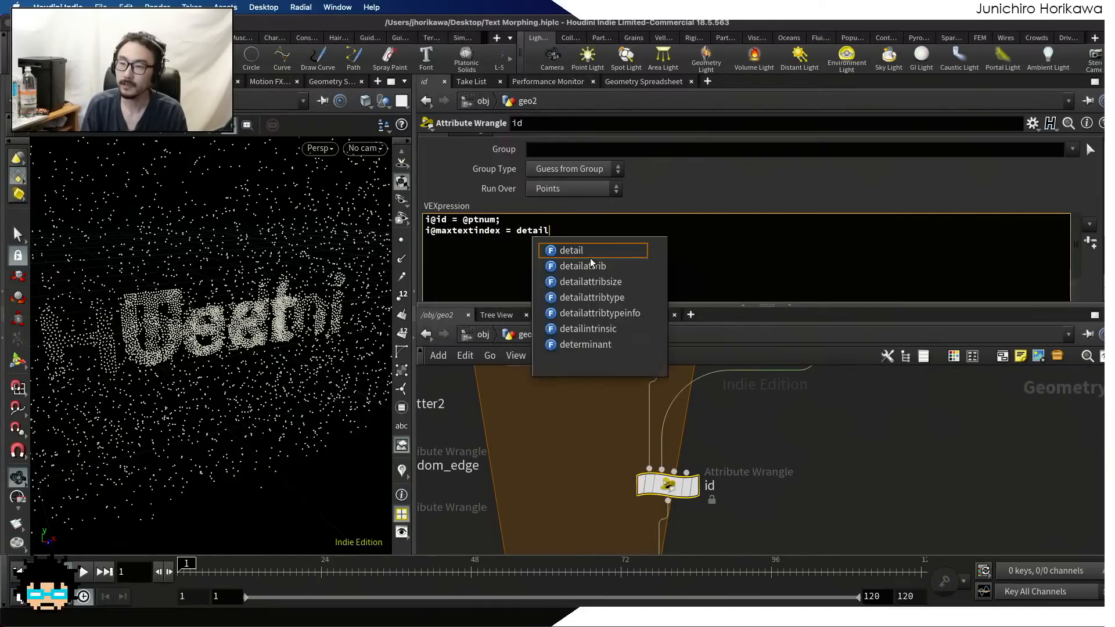
pyautogui.press('BackSpace')
pyautogui.write('(12, ')
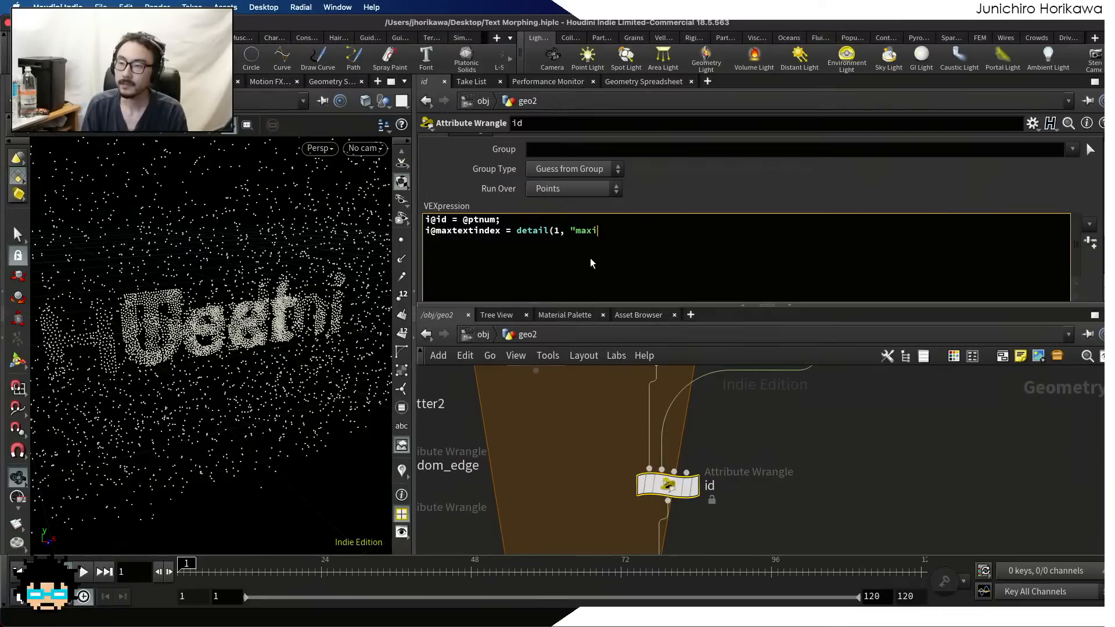
pyautogui.write('"maxtextindex");')
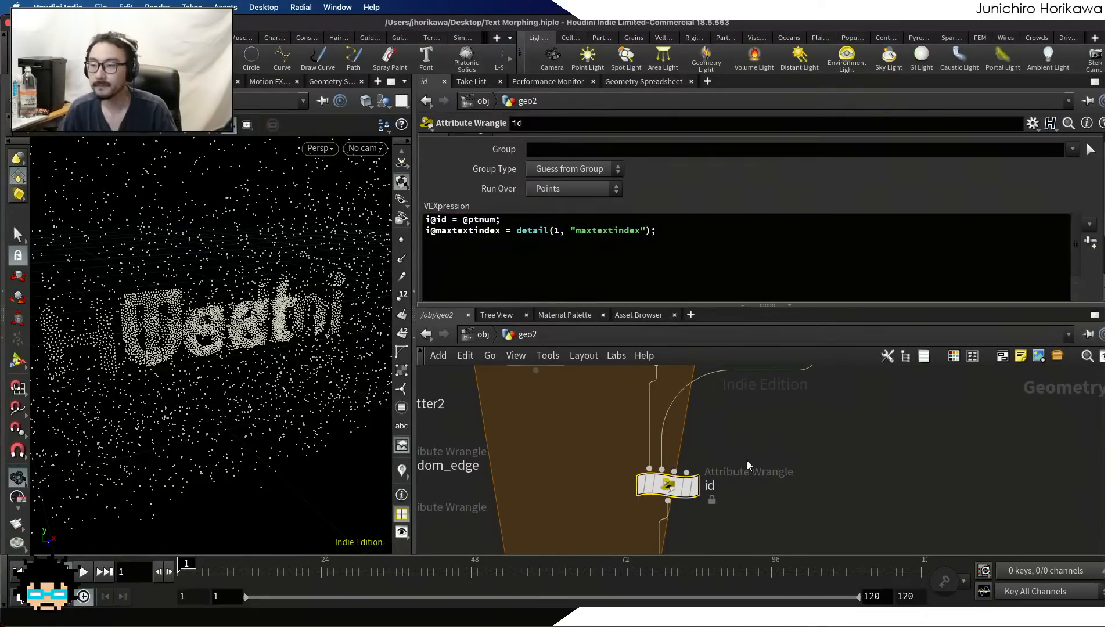
# Display the id wrangle and examine its maxtextindex and textindex point attributes in the Geometry Spreadsheet
pyautogui.click(687, 490)
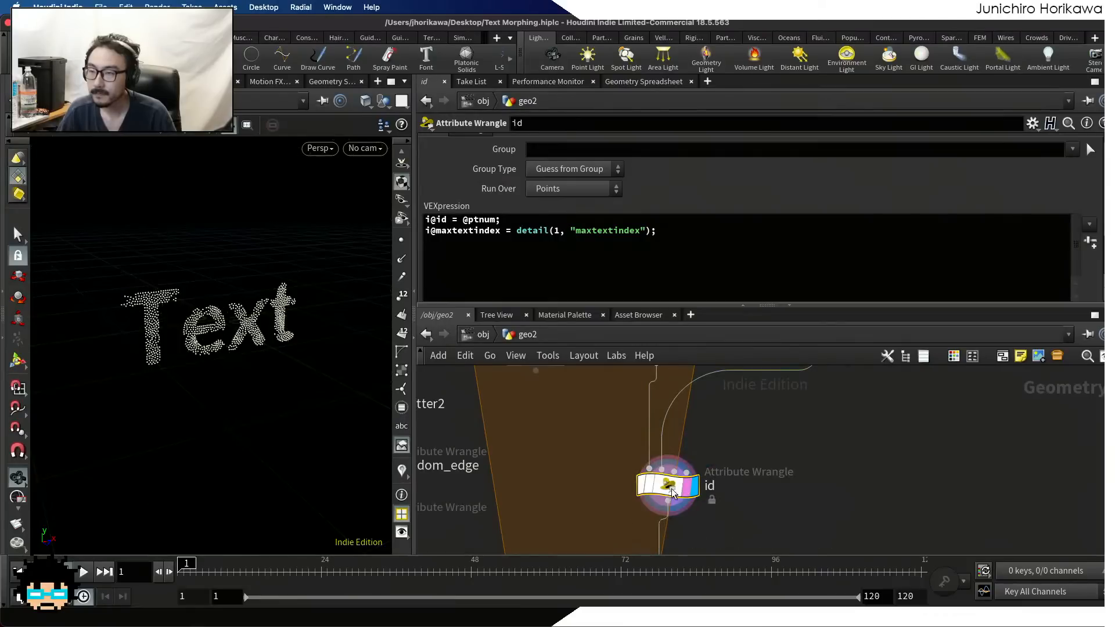
pyautogui.click(655, 81)
pyautogui.click(493, 124)
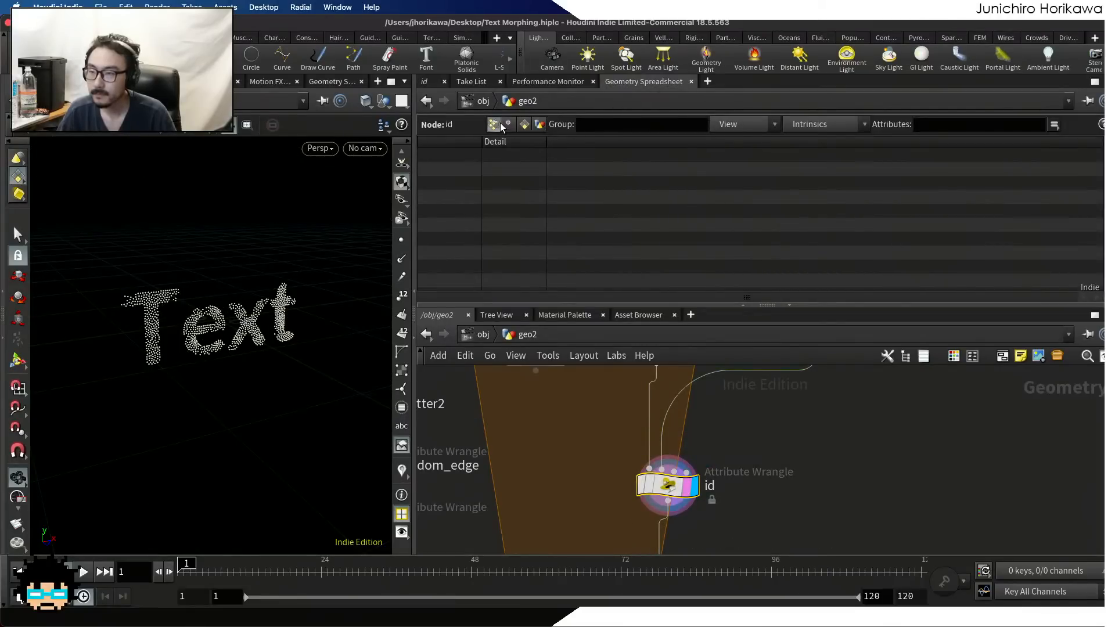
pyautogui.click(524, 124)
pyautogui.click(493, 124)
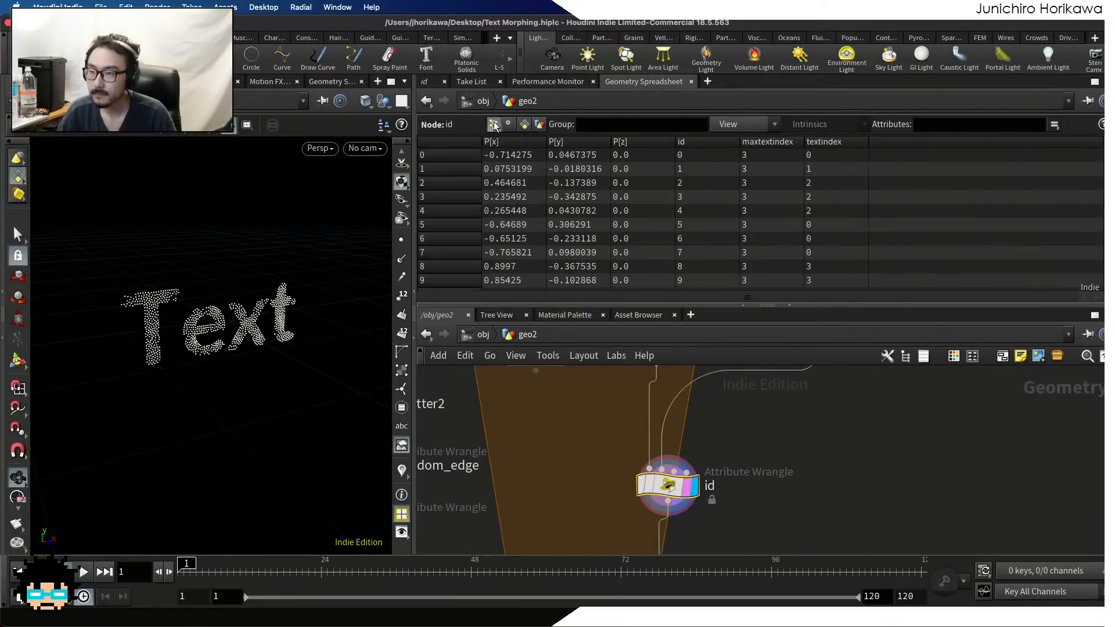
pyautogui.scroll(-3, 768, 166)
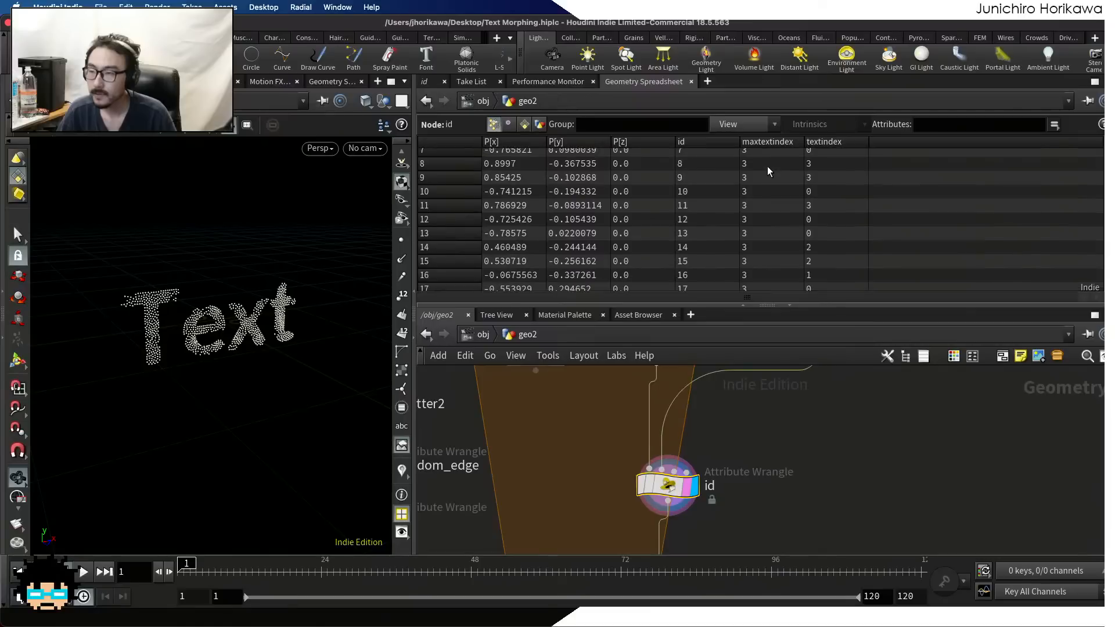
pyautogui.scroll(3, 767, 166)
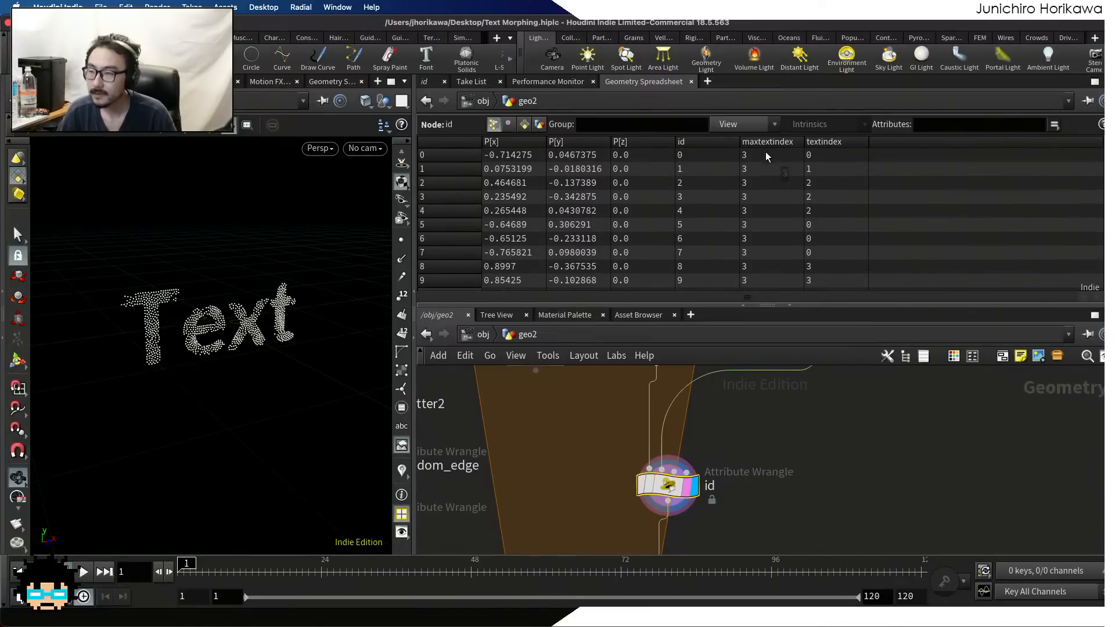
pyautogui.scroll(-16, 765, 195)
pyautogui.scroll(-5, 738, 410)
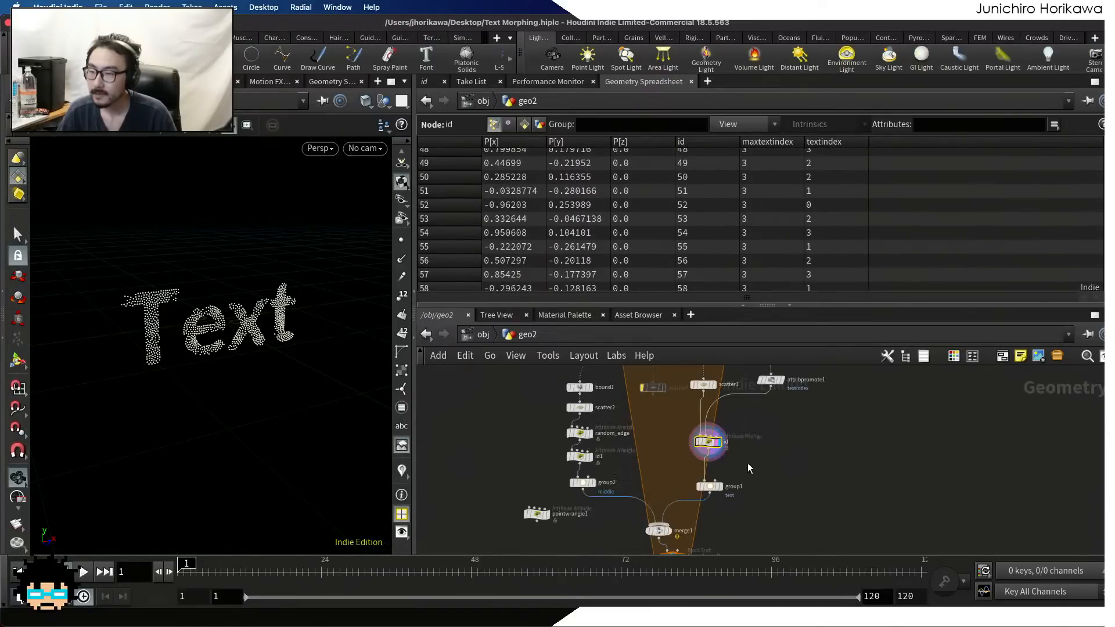
# Display the outputs of group1 and foreach_end1 in turn
pyautogui.moveTo(722, 488); pyautogui.dragTo(719, 428, button='middle')
pyautogui.scroll(4, 720, 428)
pyautogui.click(719, 403)
pyautogui.moveTo(721, 485); pyautogui.dragTo(720, 392, button='middle')
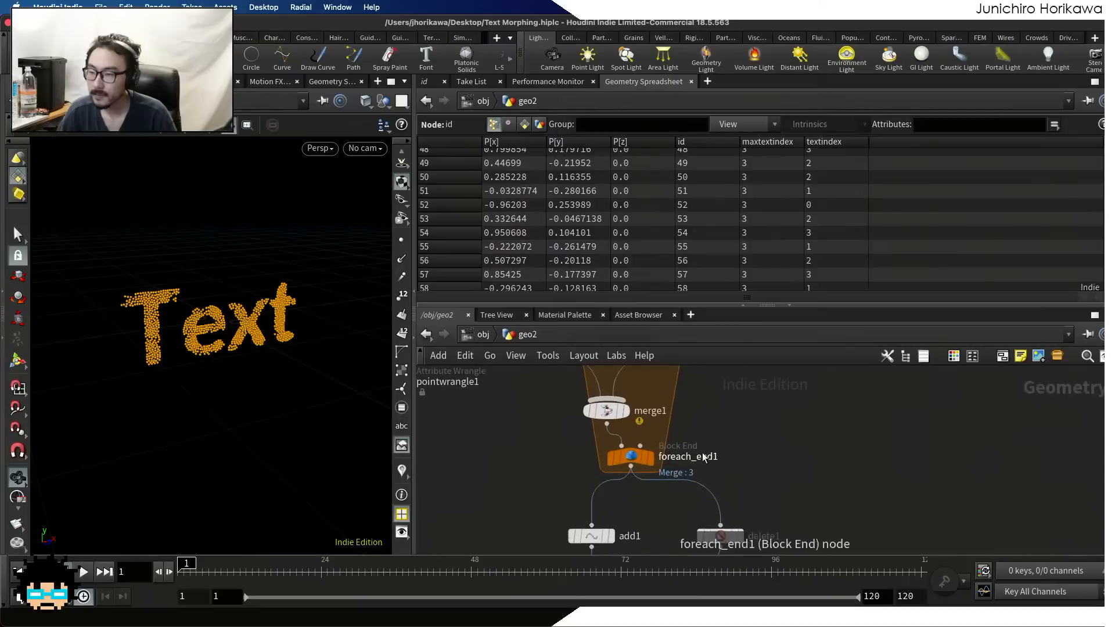
pyautogui.moveTo(690, 459); pyautogui.dragTo(688, 395, button='middle')
pyautogui.scroll(3, 682, 406)
pyautogui.click(641, 386)
pyautogui.moveTo(634, 475); pyautogui.dragTo(671, 426, button='middle')
pyautogui.scroll(-5, 649, 396)
pyautogui.scroll(2, 646, 396)
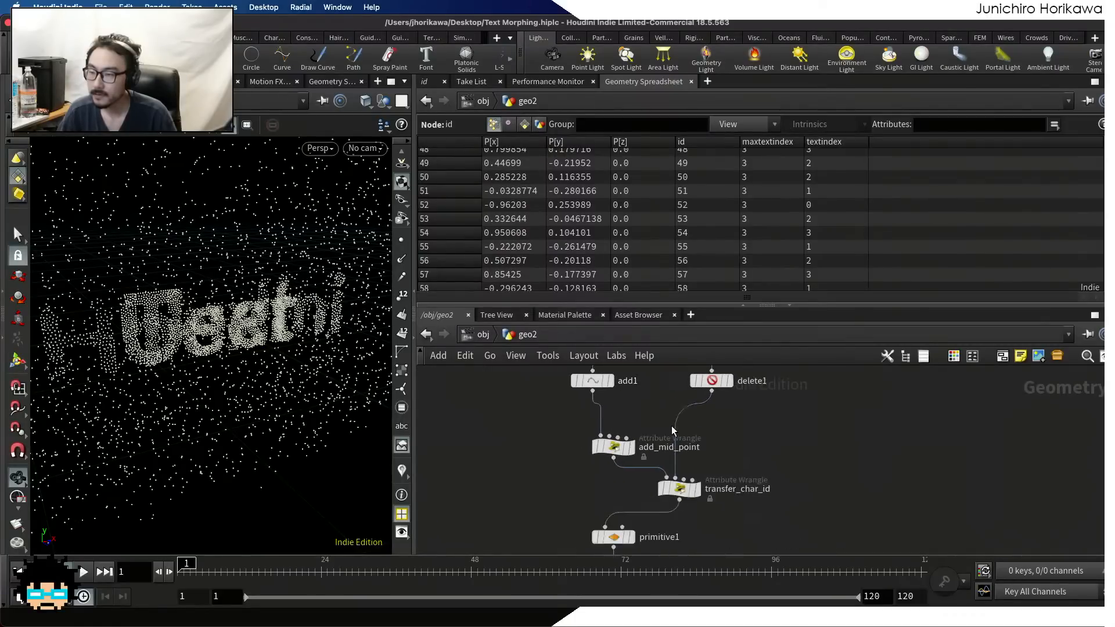
# Select and display transfer_char_id and open its VEXpression
pyautogui.scroll(2, 691, 493)
pyautogui.click(701, 497)
pyautogui.click(698, 497)
pyautogui.click(685, 494)
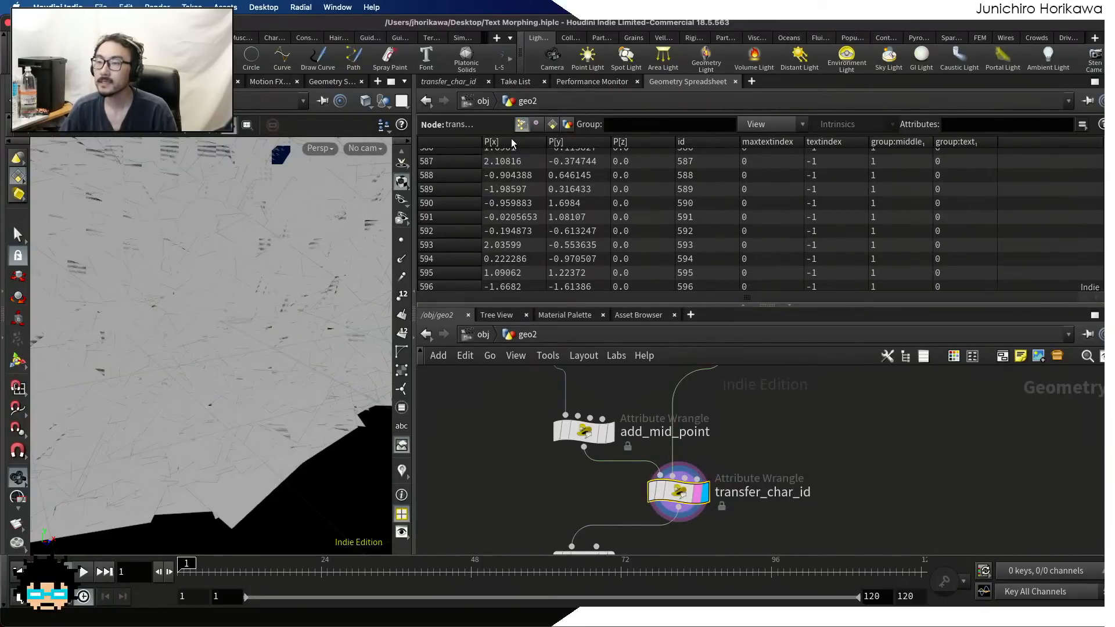
pyautogui.click(451, 82)
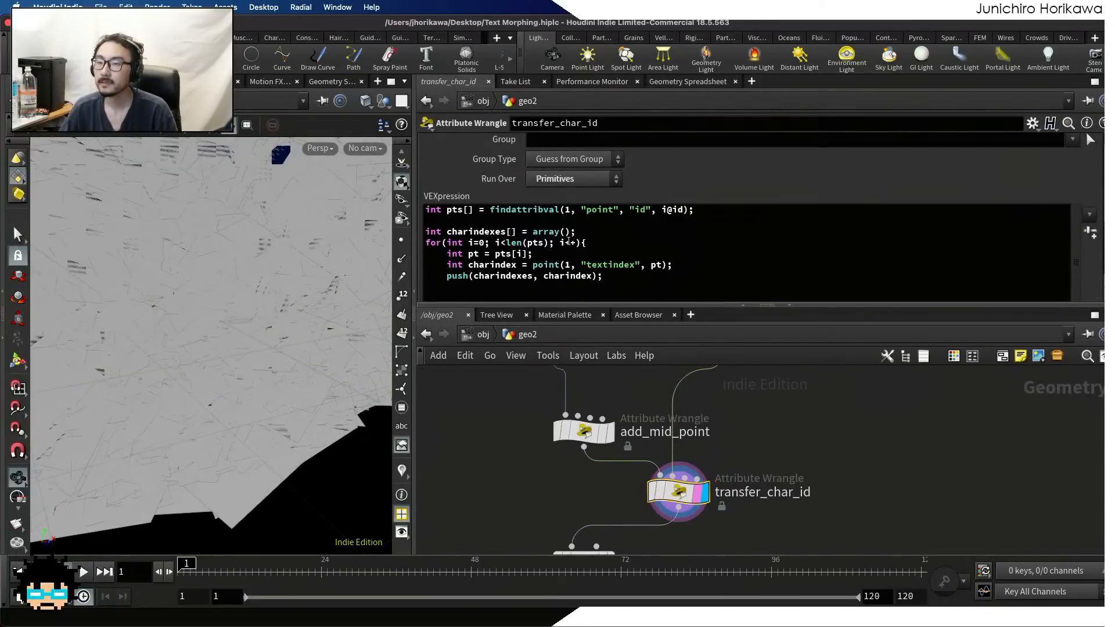
pyautogui.scroll(-2, 582, 252)
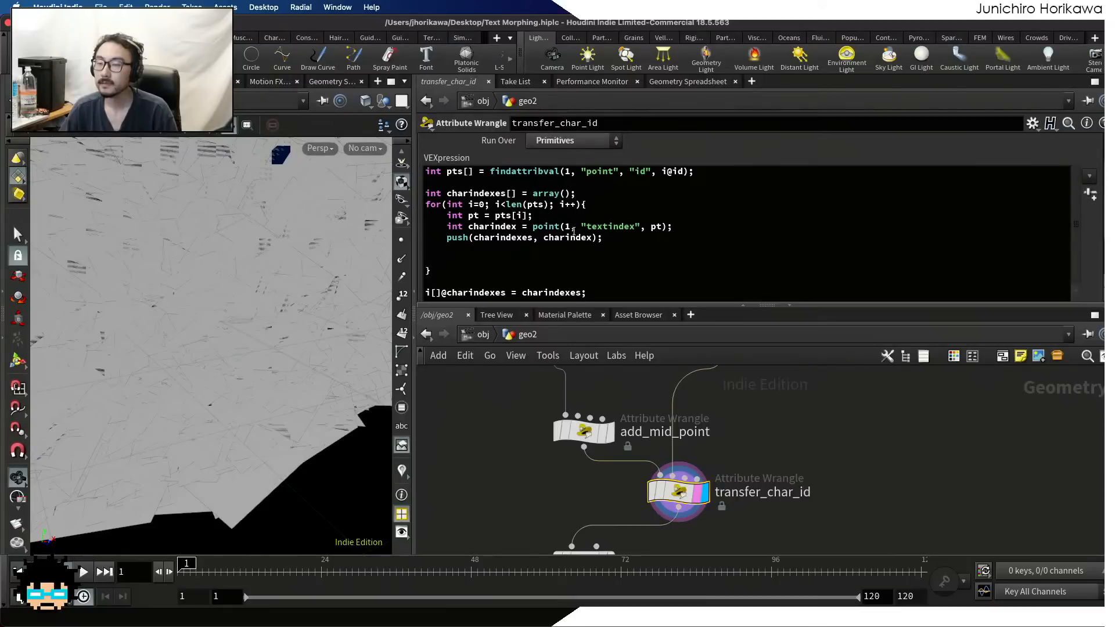
# Declare an empty array with int maxcharindexes[] = array(); directly below the charindexes declaration in the transfer_char_id VEXpression
pyautogui.click(589, 192)
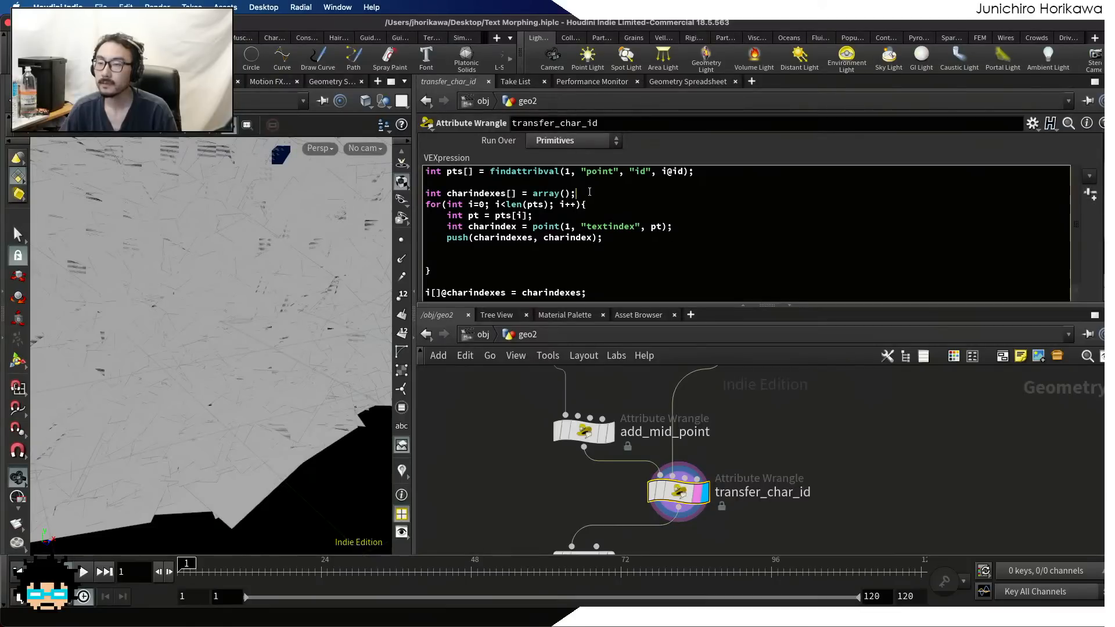
pyautogui.press('BackSpace')
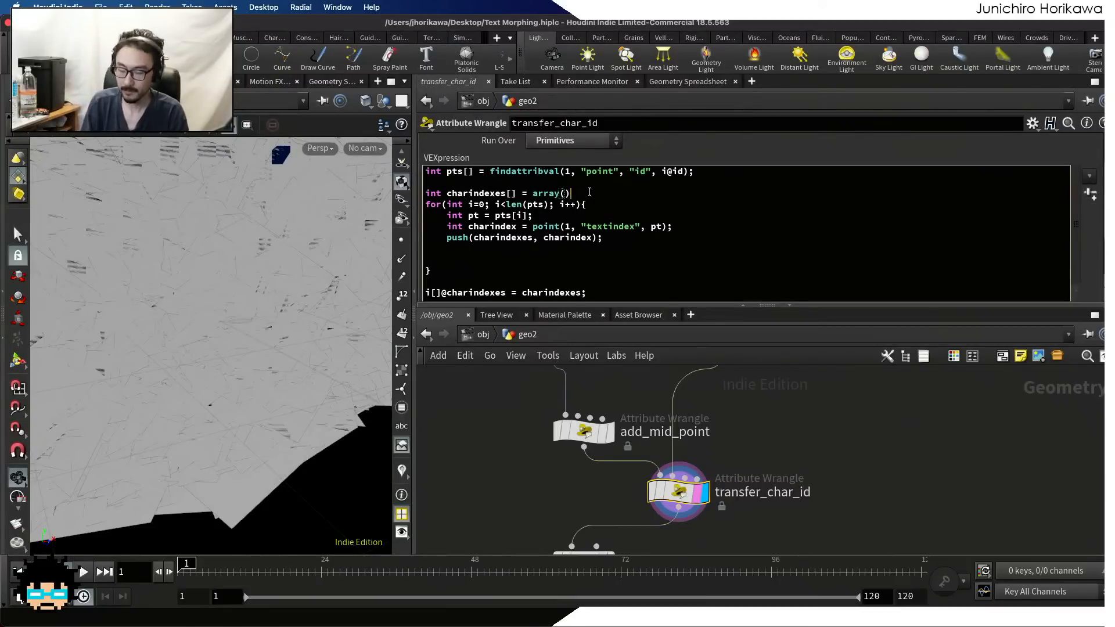
pyautogui.write(';')
pyautogui.press('Return')
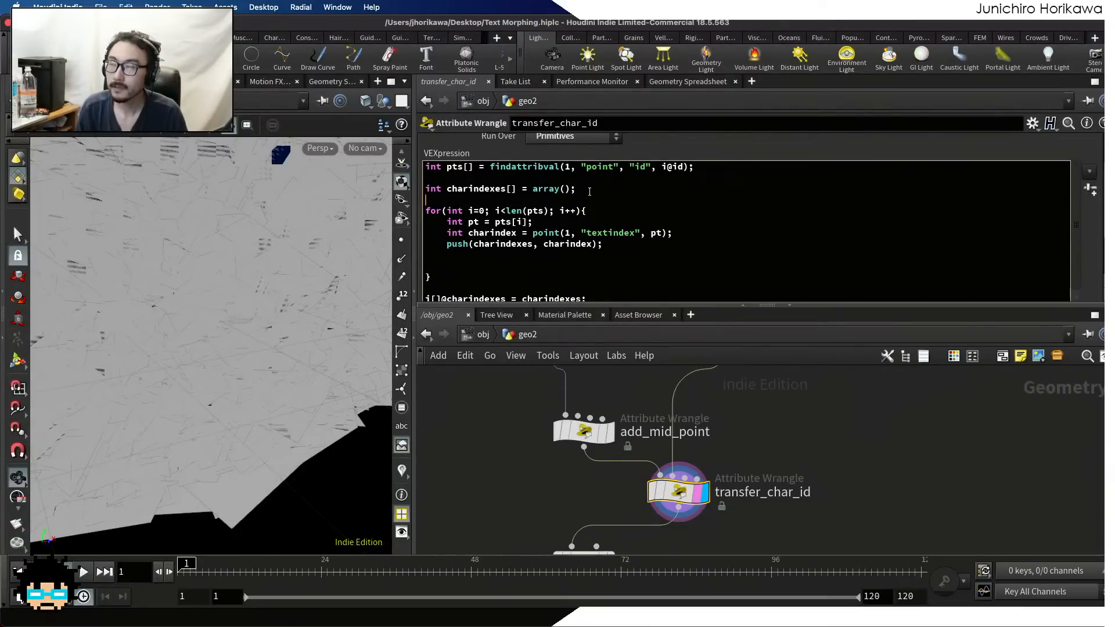
pyautogui.write('int ')
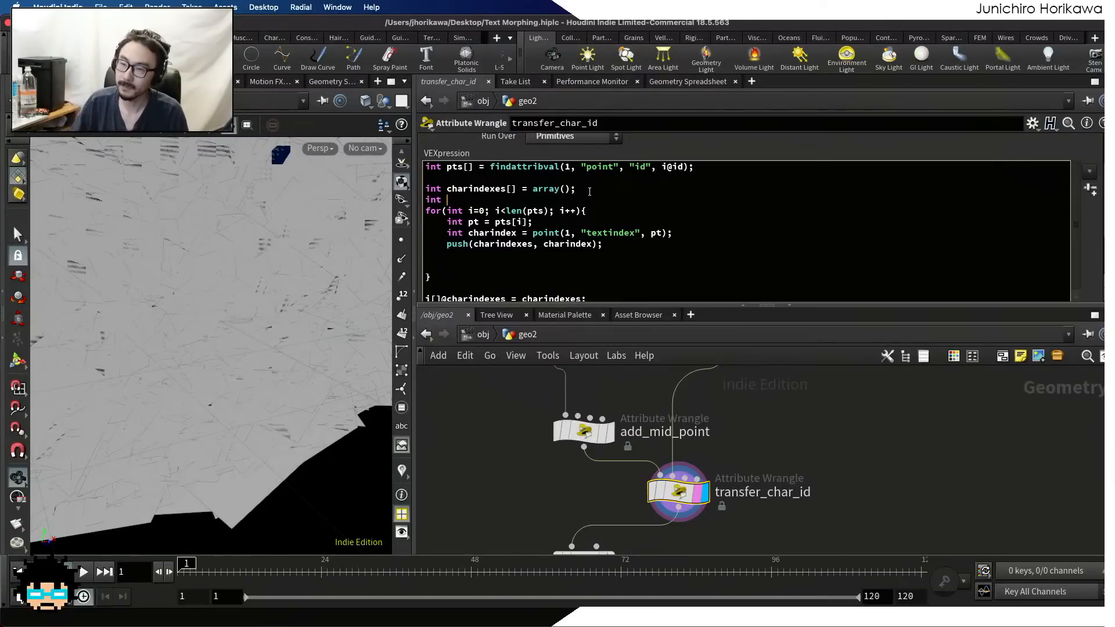
pyautogui.write('cha')
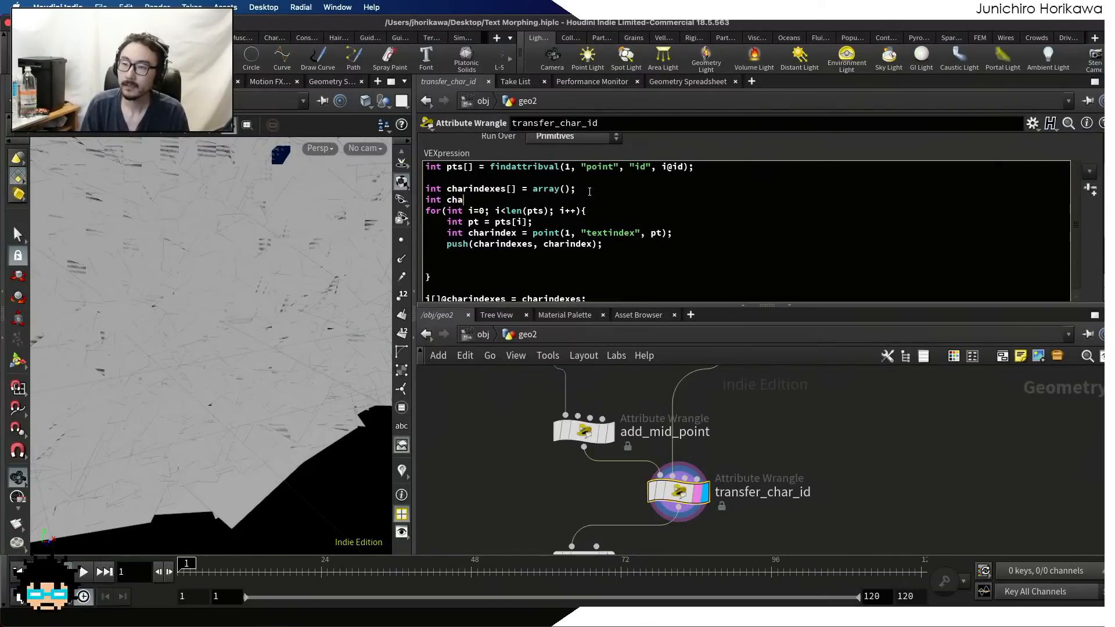
pyautogui.press('BackSpace')
pyautogui.press('BackSpace')
pyautogui.press('BackSpace')
pyautogui.press('BackSpace')
pyautogui.write('max')
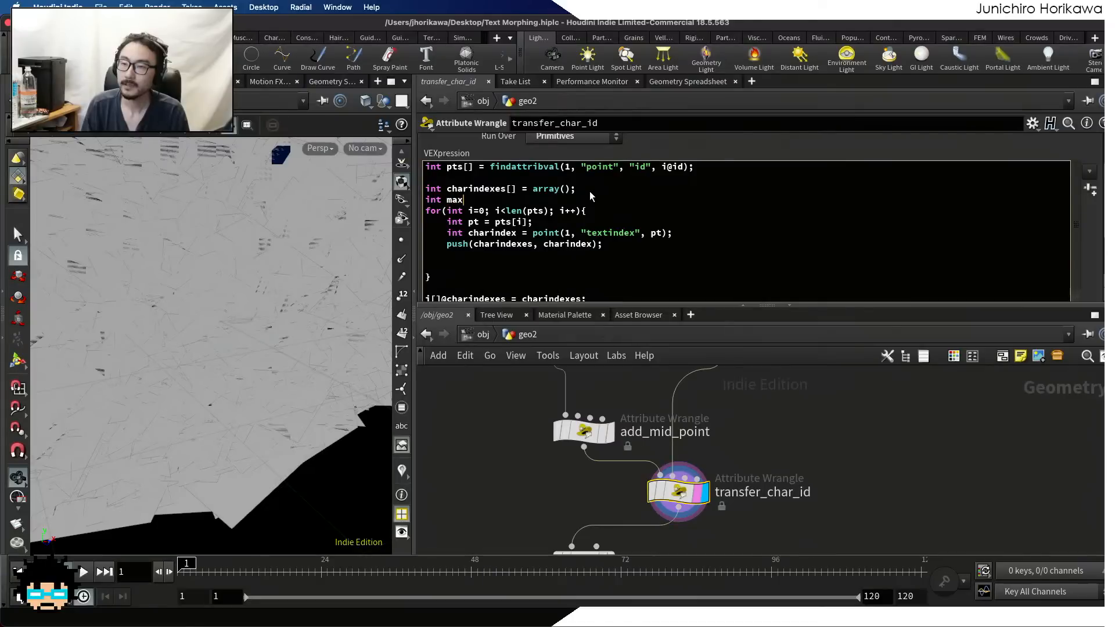
pyautogui.write('char')
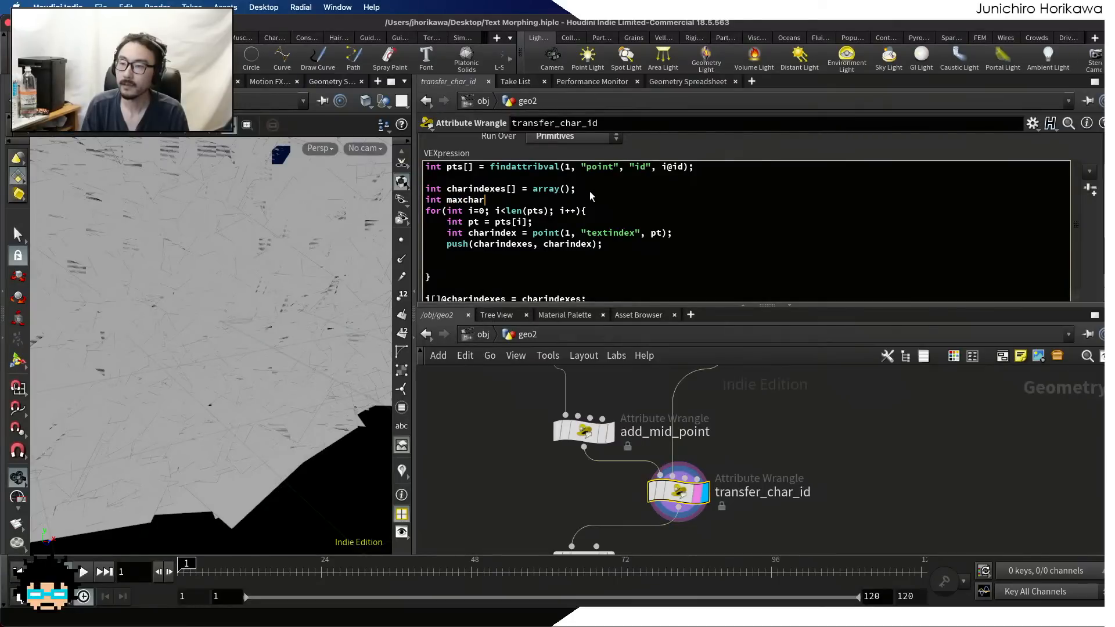
pyautogui.write('indexes')
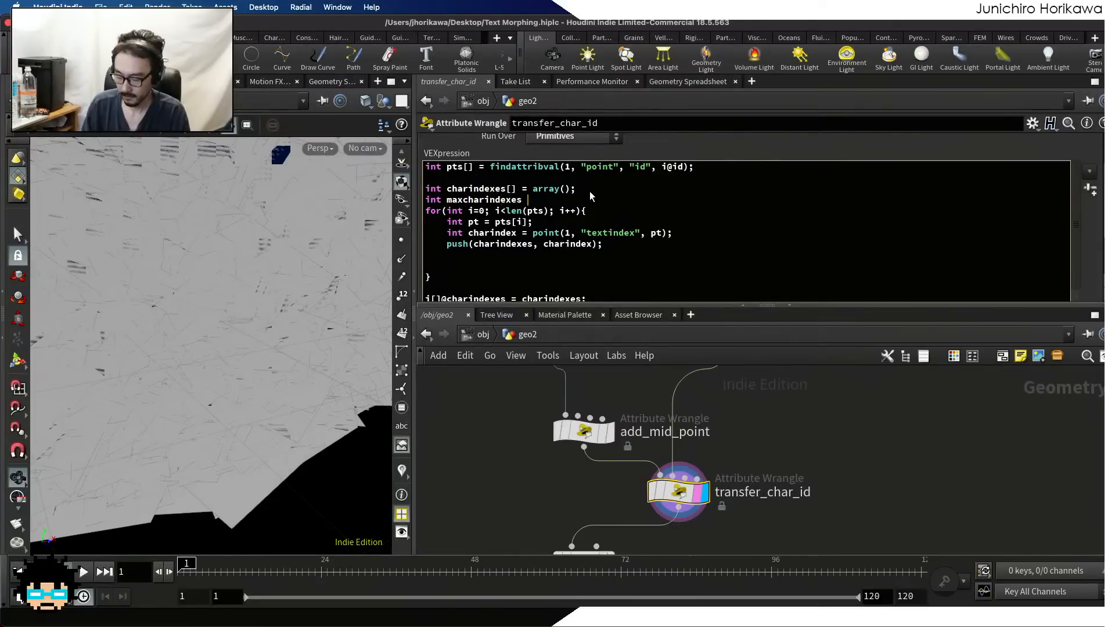
pyautogui.press('BackSpace')
pyautogui.write('[] = ')
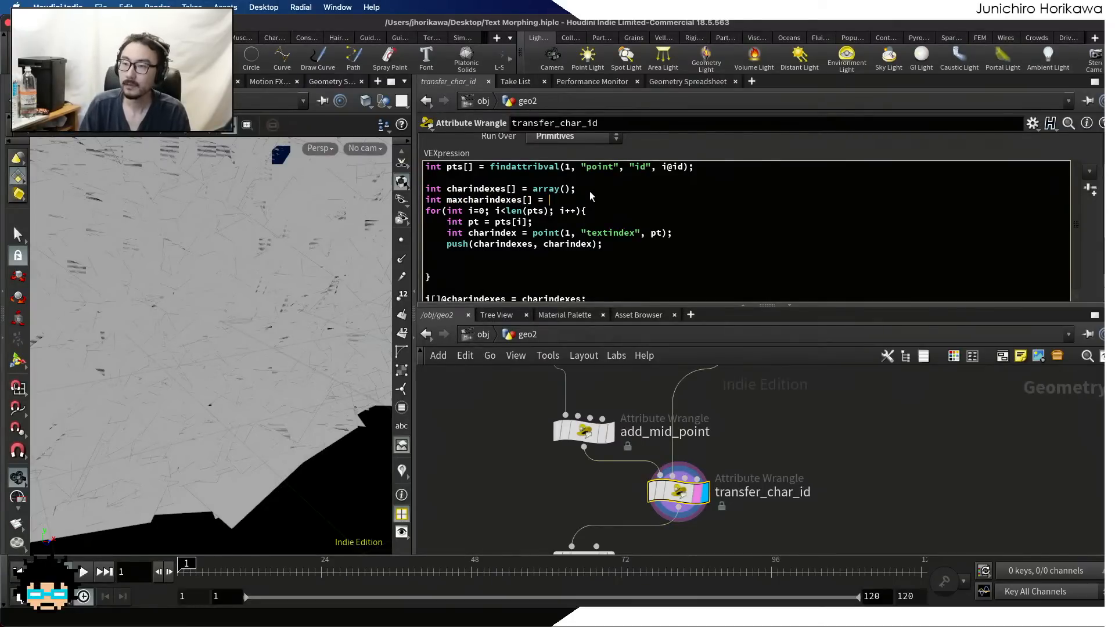
pyautogui.write('array();')
pyautogui.press('Return')
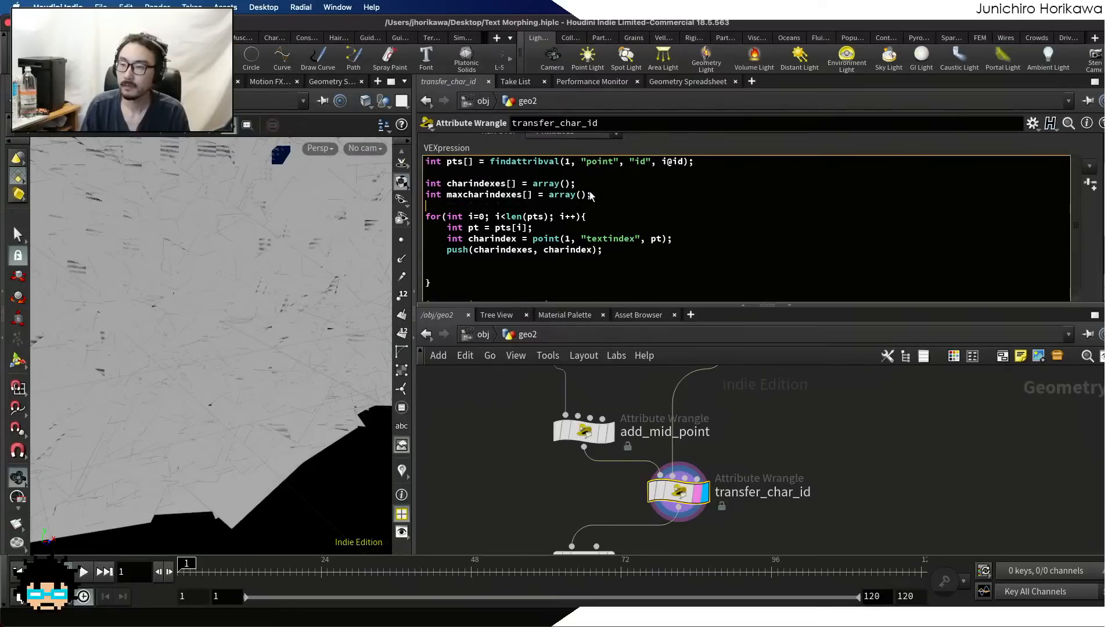
pyautogui.press('BackSpace')
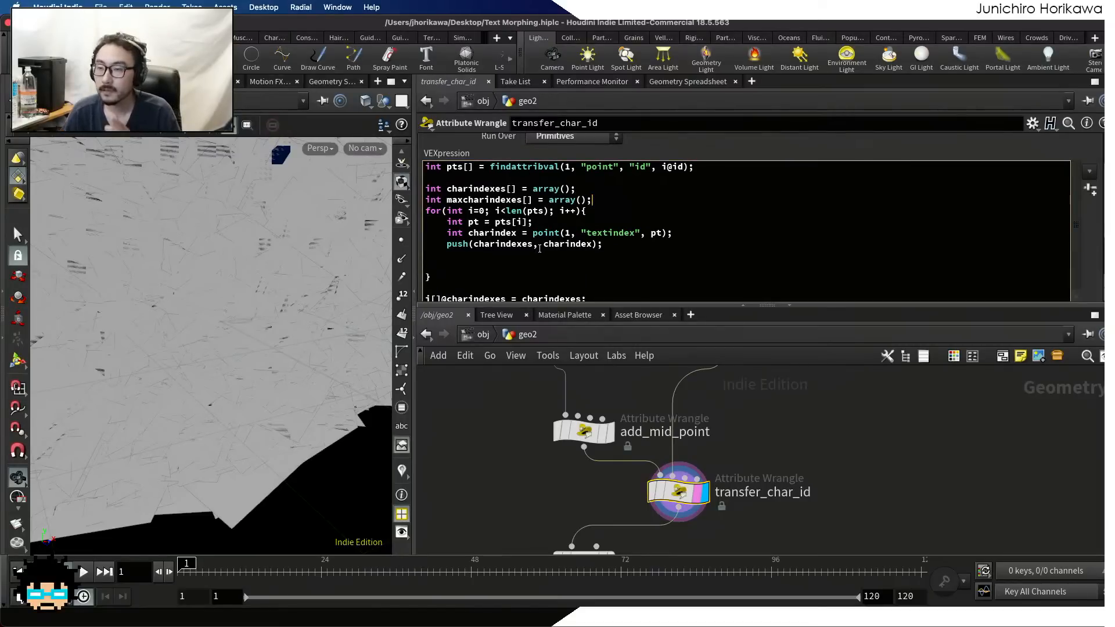
# Inside the for loop, after the charindex line, add int maxcharindex = point(1, "maxtextindex", pt);
pyautogui.click(699, 233)
pyautogui.press('Return')
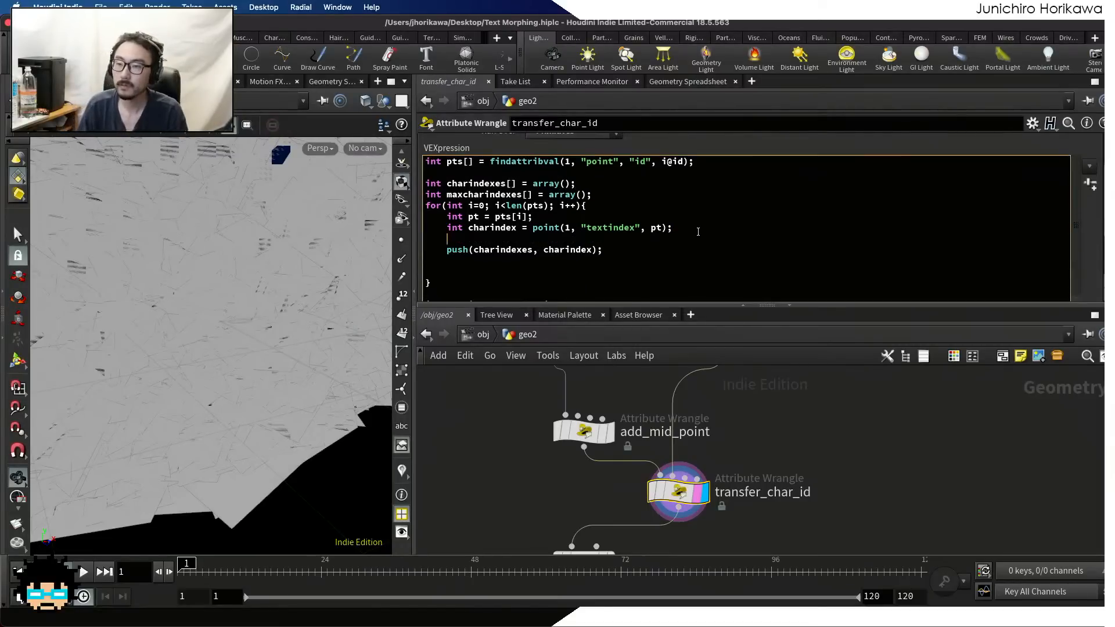
pyautogui.write('int max')
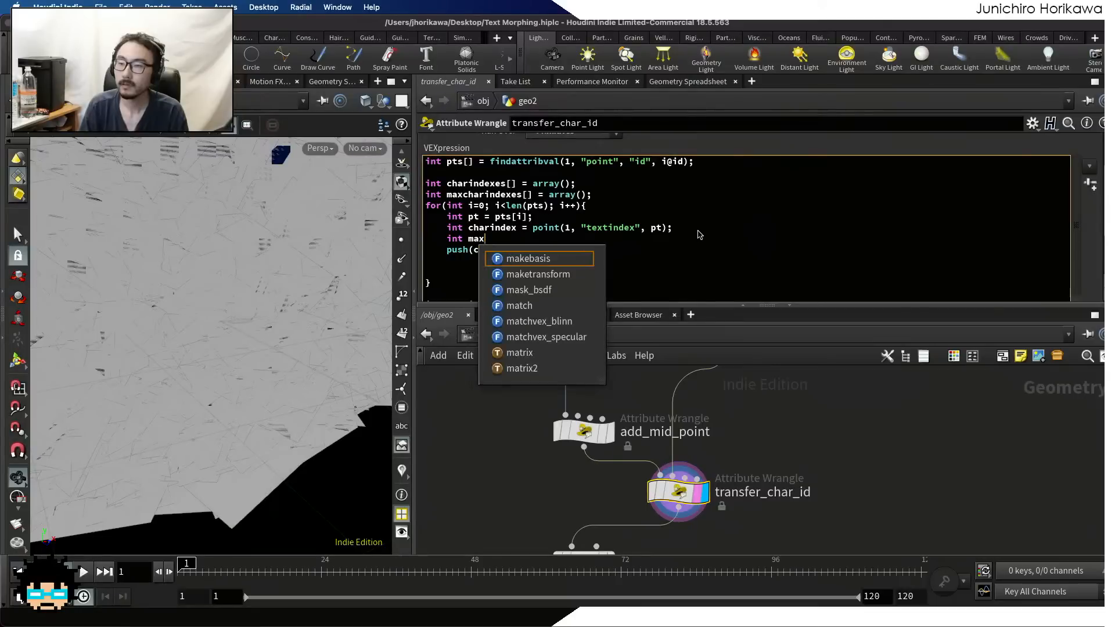
pyautogui.write('charindex = poin')
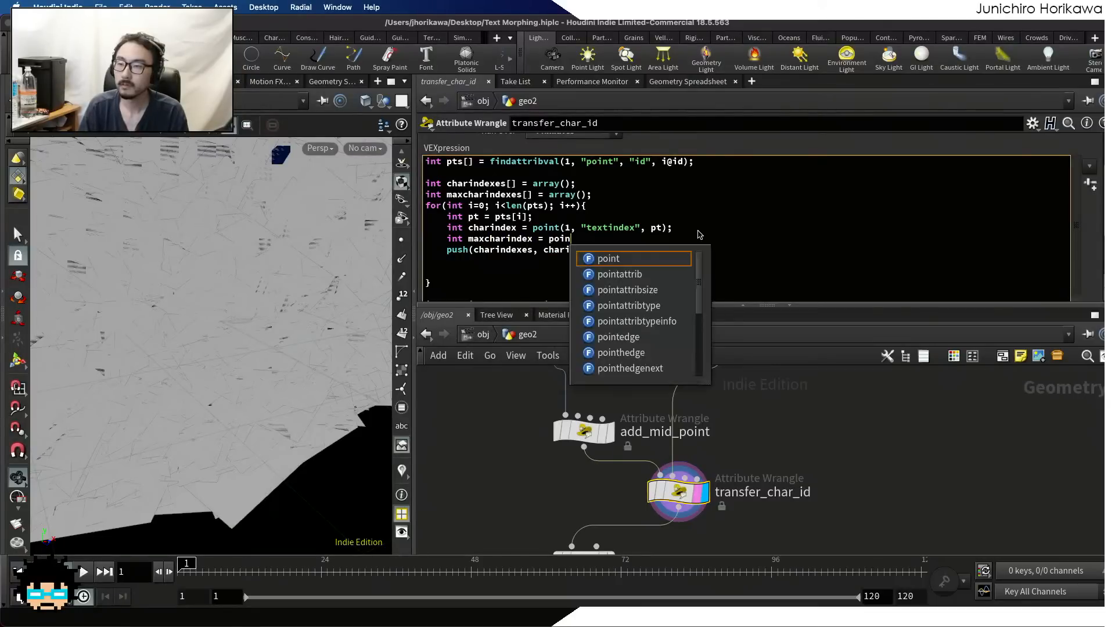
pyautogui.write('t(1, "maxchar')
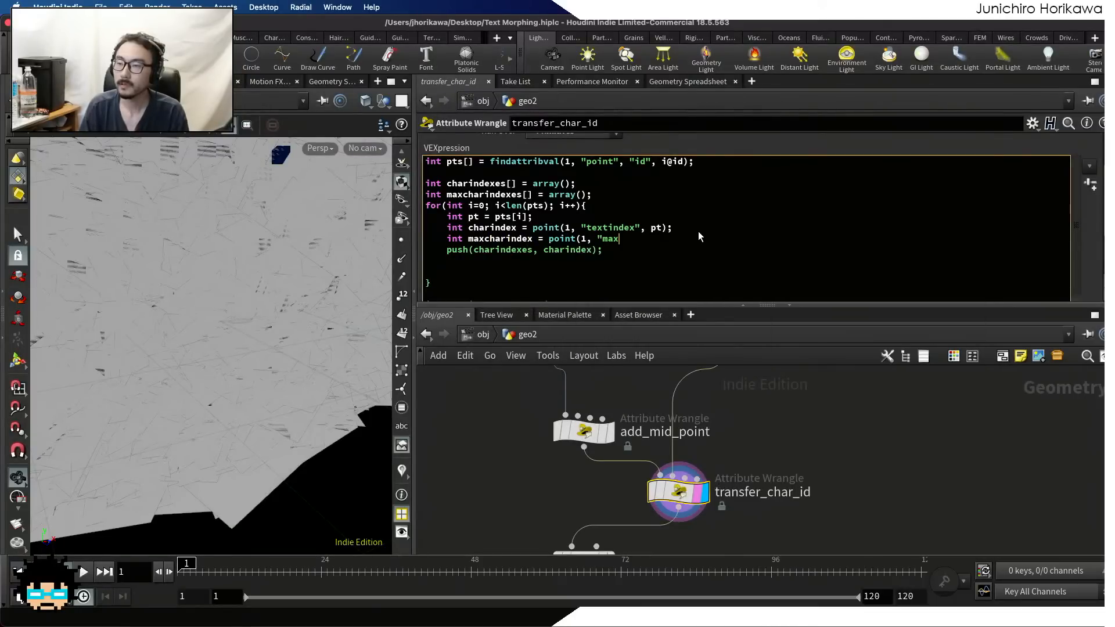
pyautogui.press('BackSpace')
pyautogui.press('BackSpace')
pyautogui.press('BackSpace')
pyautogui.press('BackSpace')
pyautogui.write('tex')
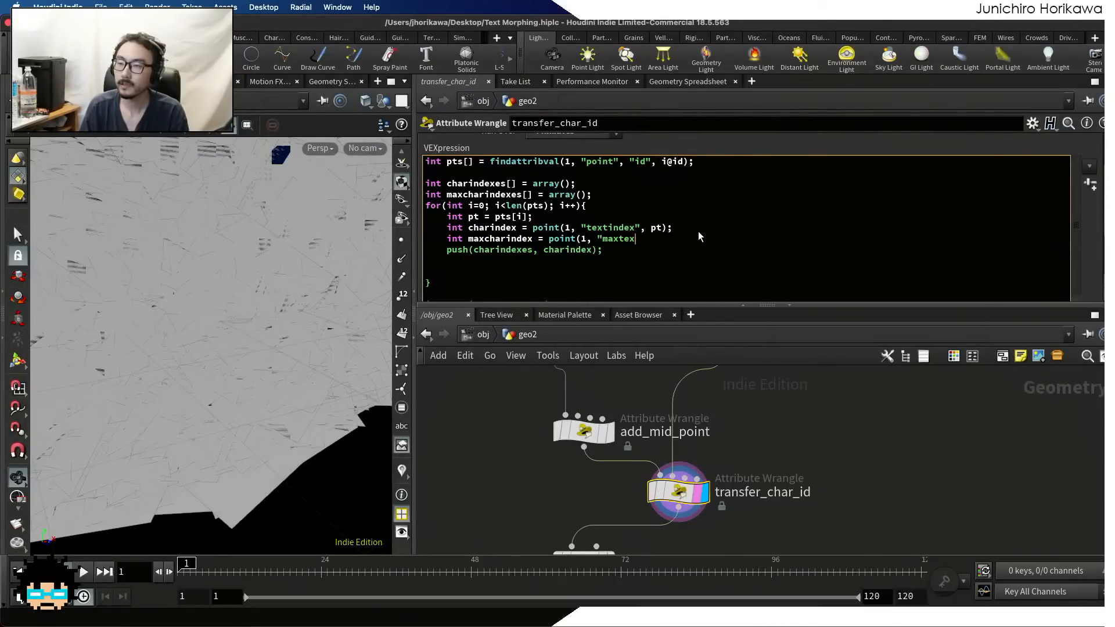
pyautogui.write('tindex", pt);     ')
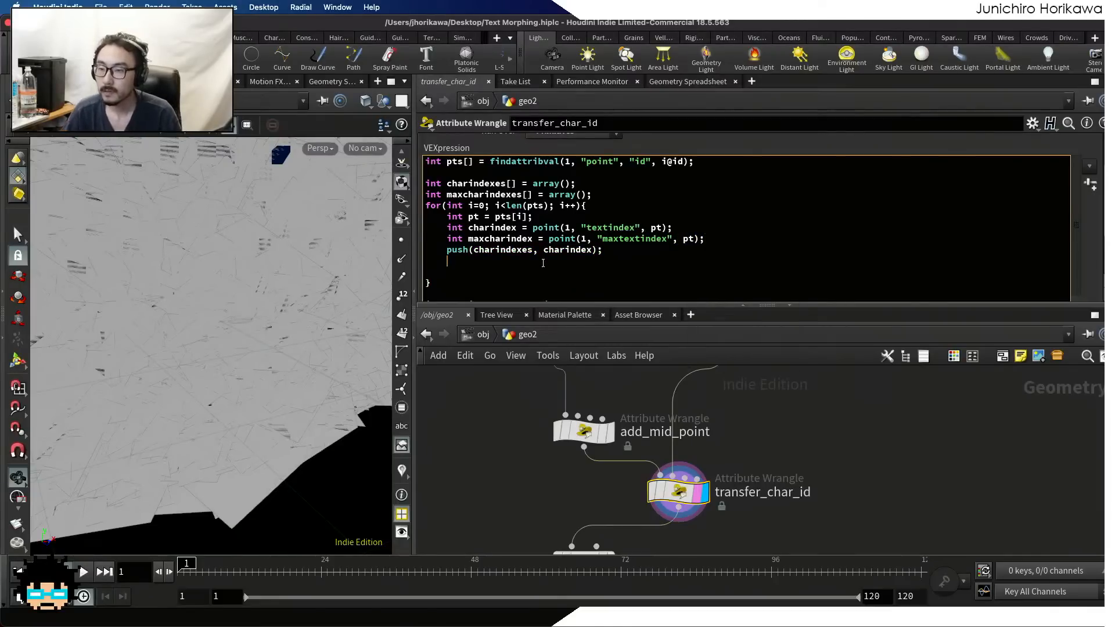
pyautogui.write('push(charindexes, charindex);     push(maxch')
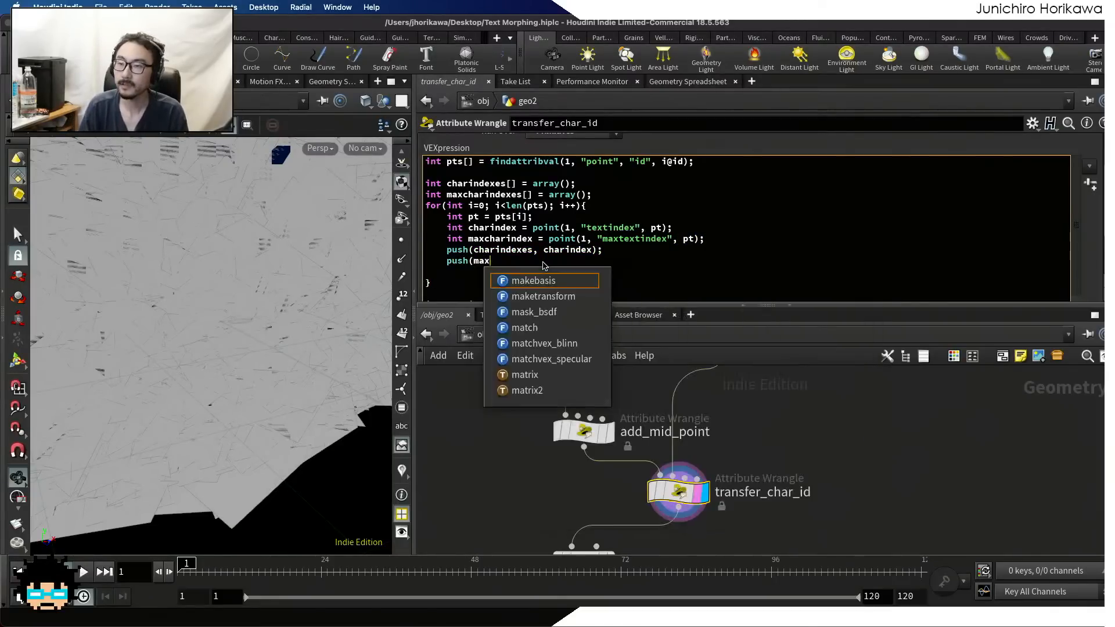
pyautogui.write('arindexes')
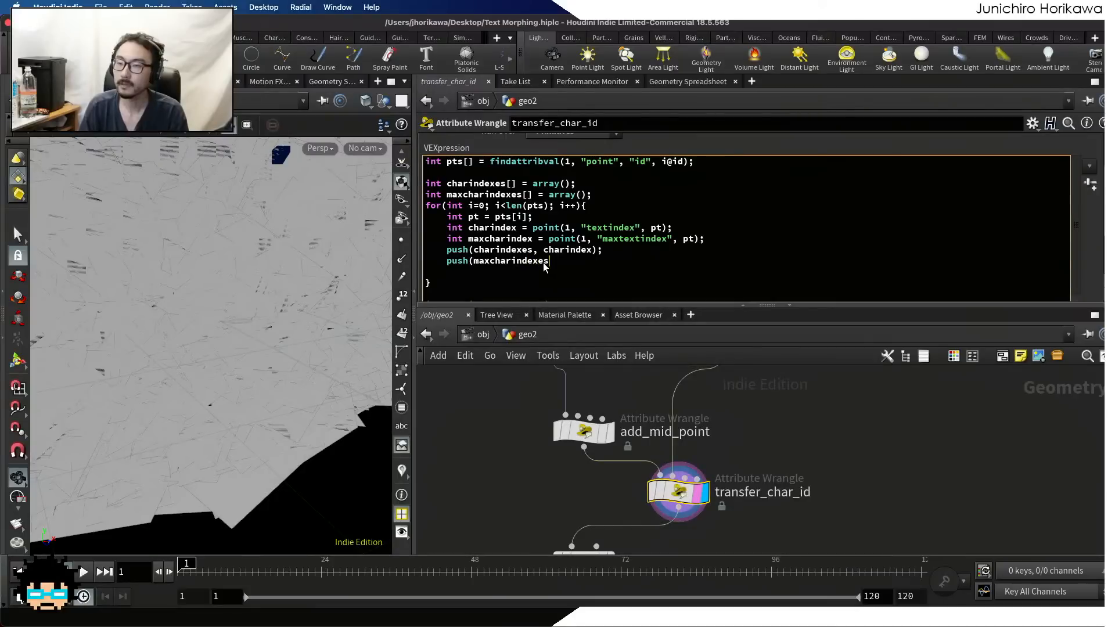
pyautogui.write(', maxcharindex);')
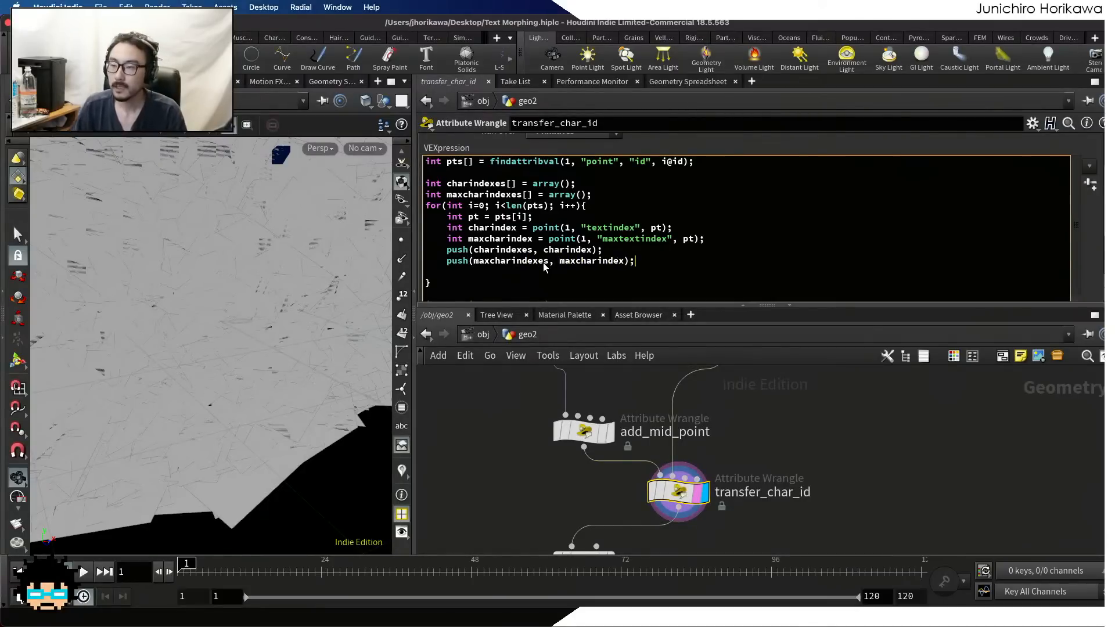
pyautogui.scroll(-1, 605, 247)
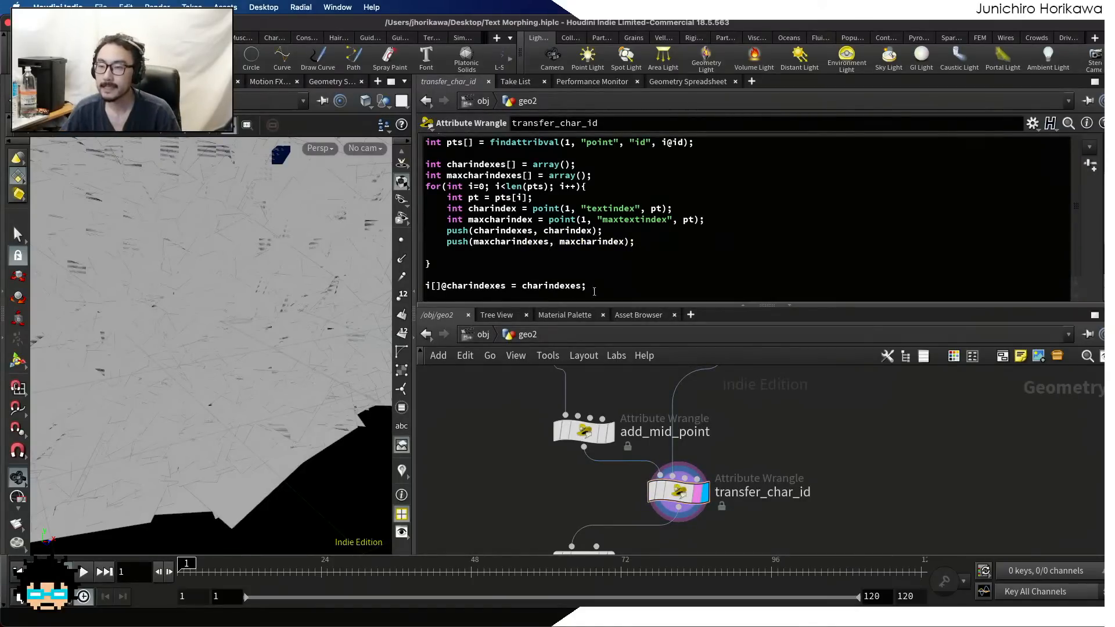
pyautogui.moveTo(594, 292); pyautogui.dragTo(331, 282)
pyautogui.press('super+c')
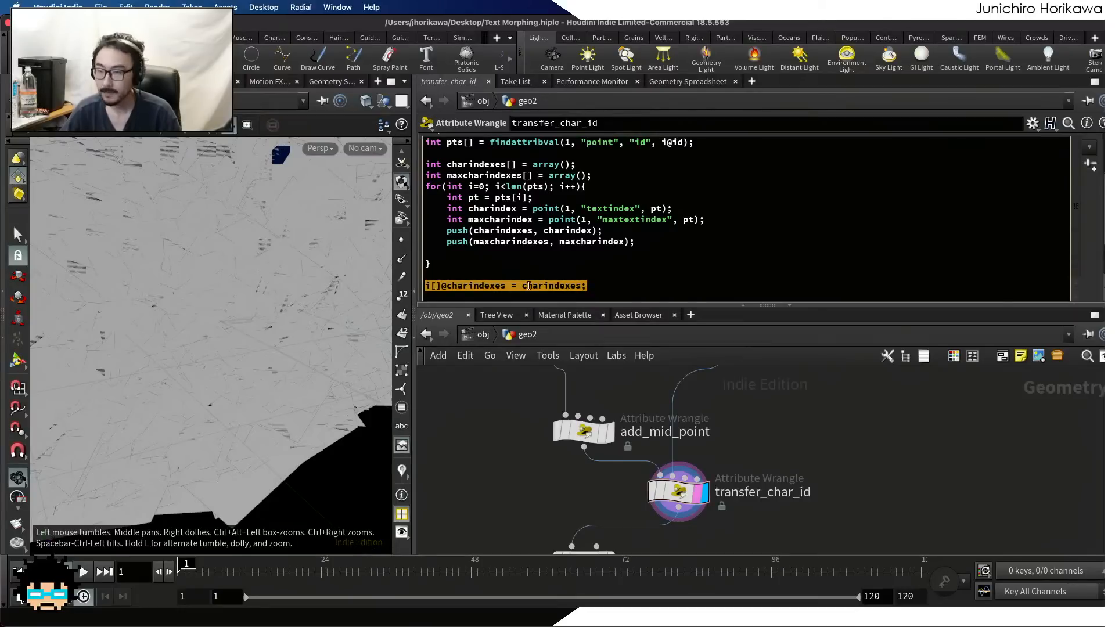
pyautogui.click(624, 289)
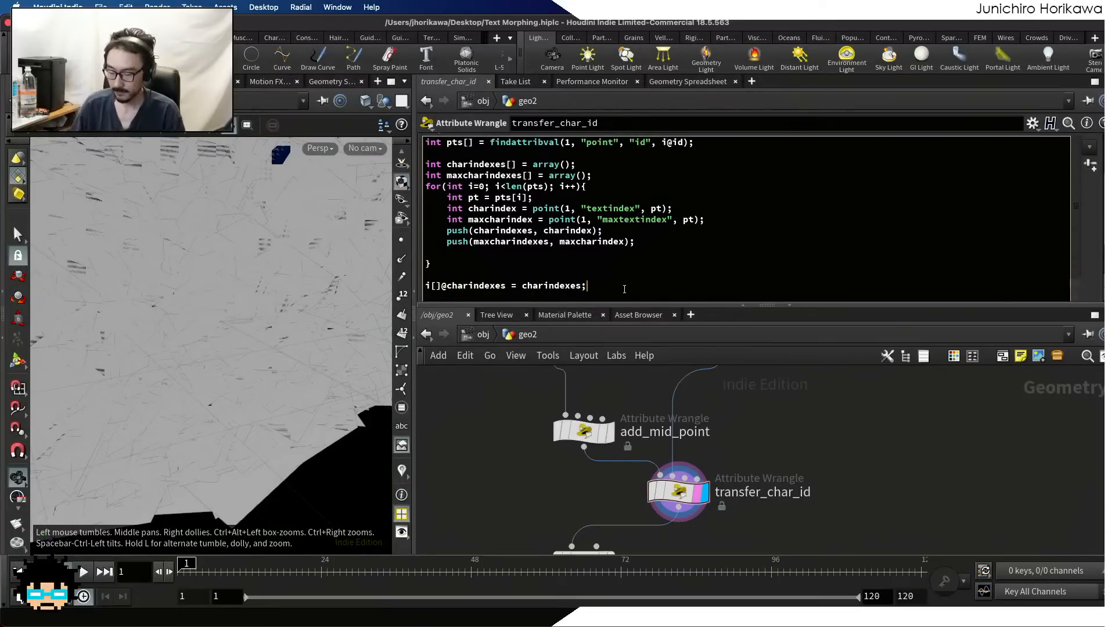
pyautogui.press('Return')
pyautogui.press('super+v')
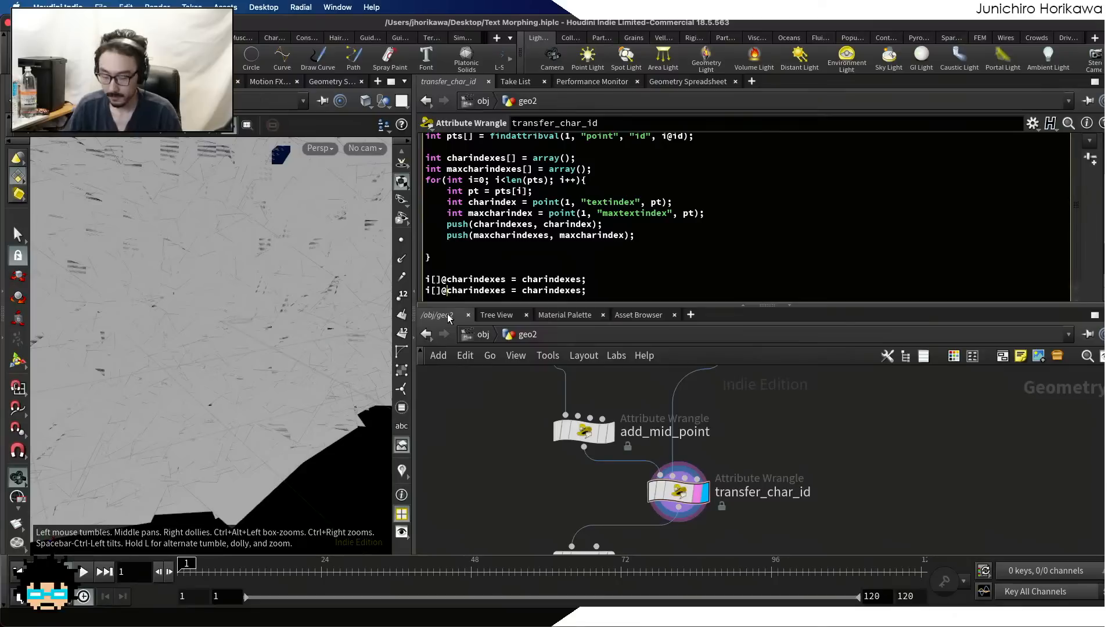
pyautogui.write('max¥')
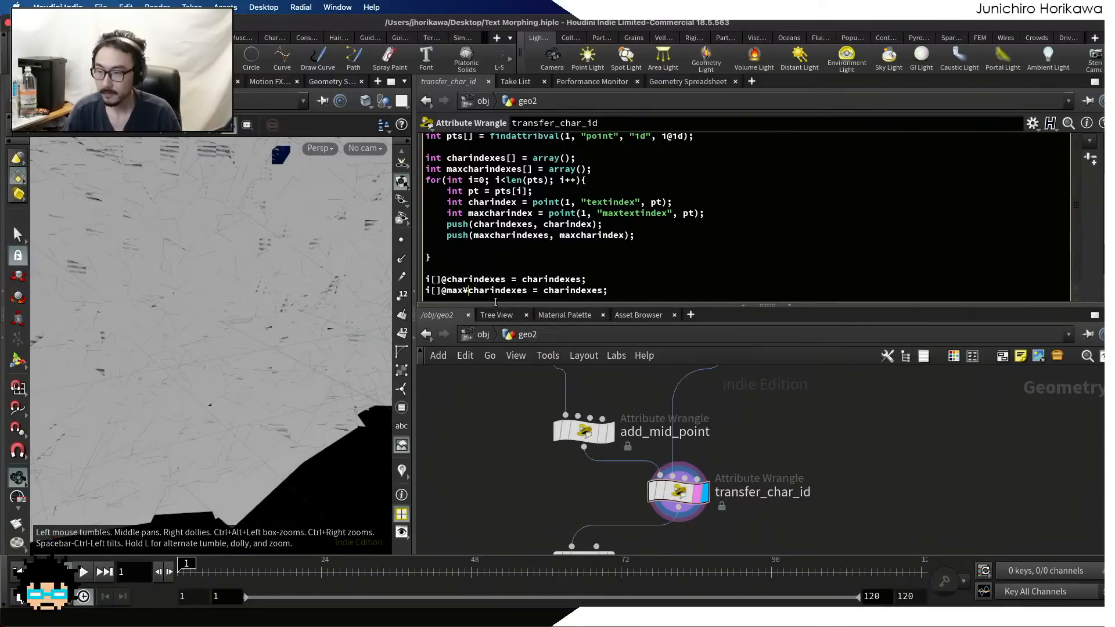
pyautogui.press('BackSpace')
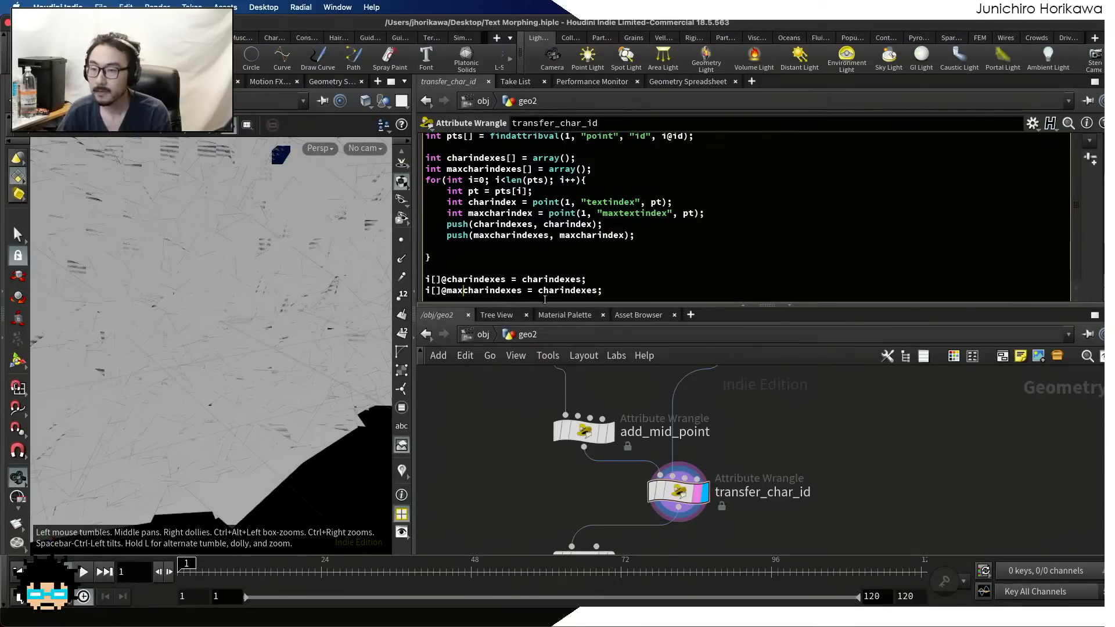
pyautogui.click(538, 291)
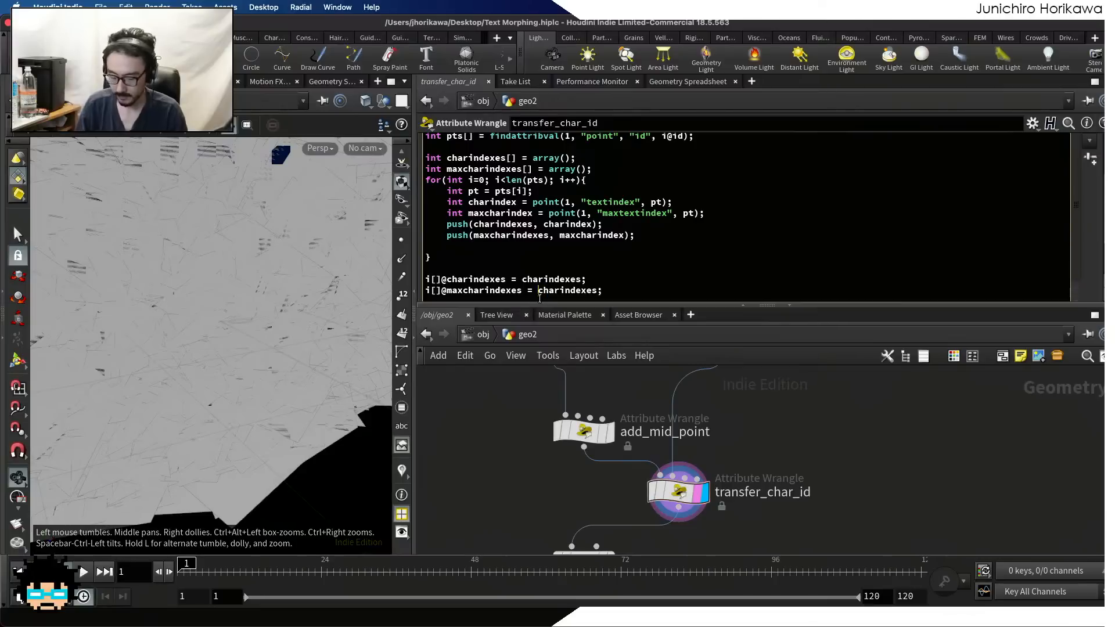
pyautogui.write('max')
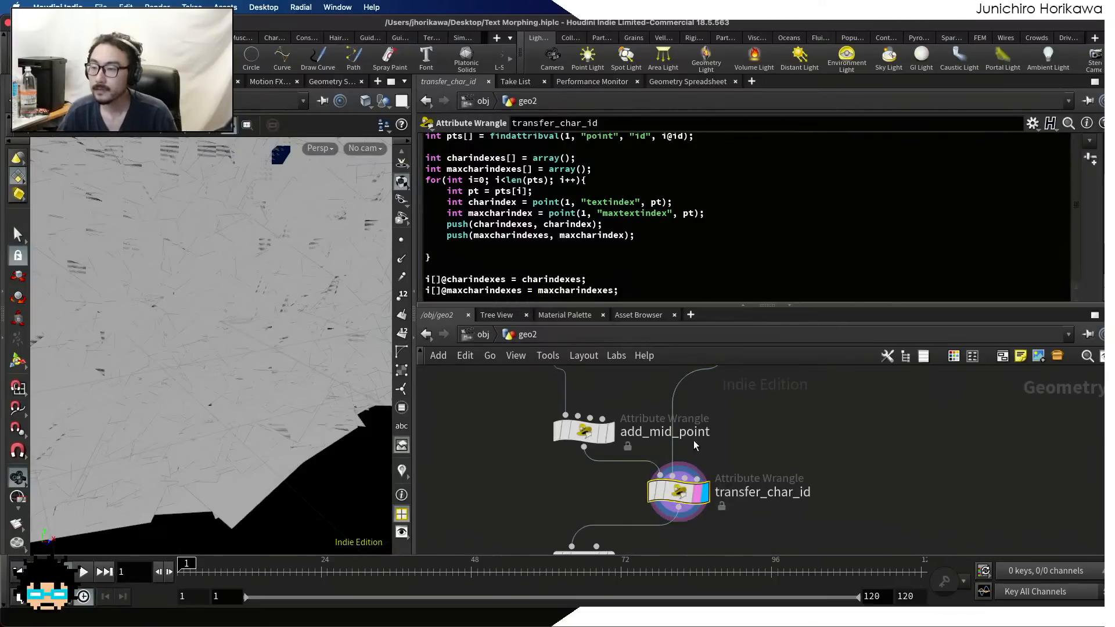
# Examine transfer_char_id's primitive attributes charindexes and maxcharindexes in the Geometry Spreadsheet
pyautogui.click(687, 81)
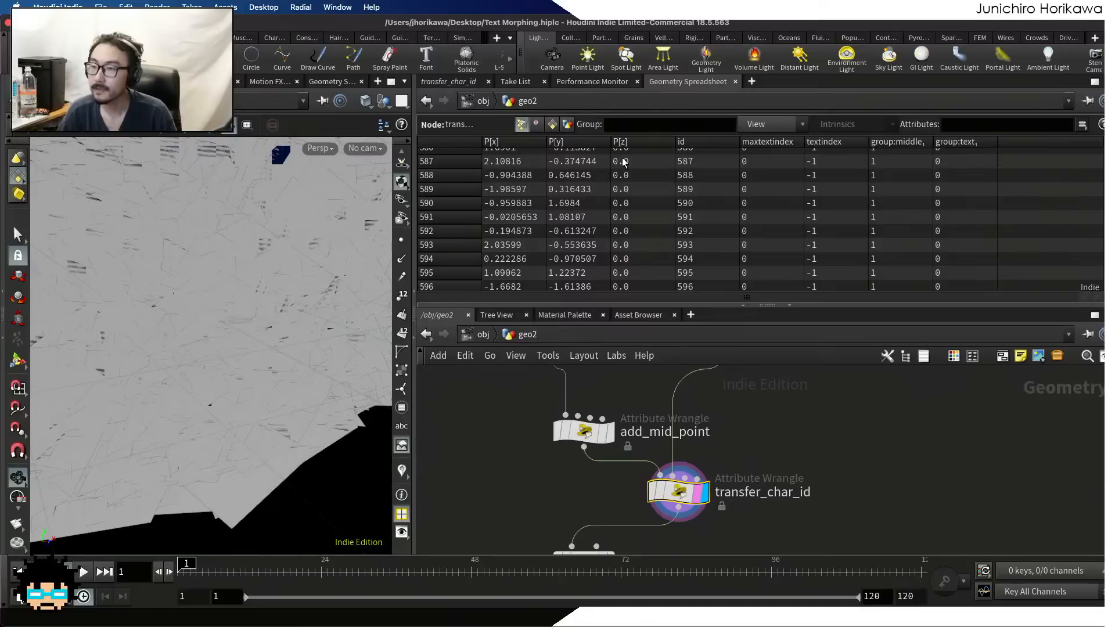
pyautogui.click(449, 82)
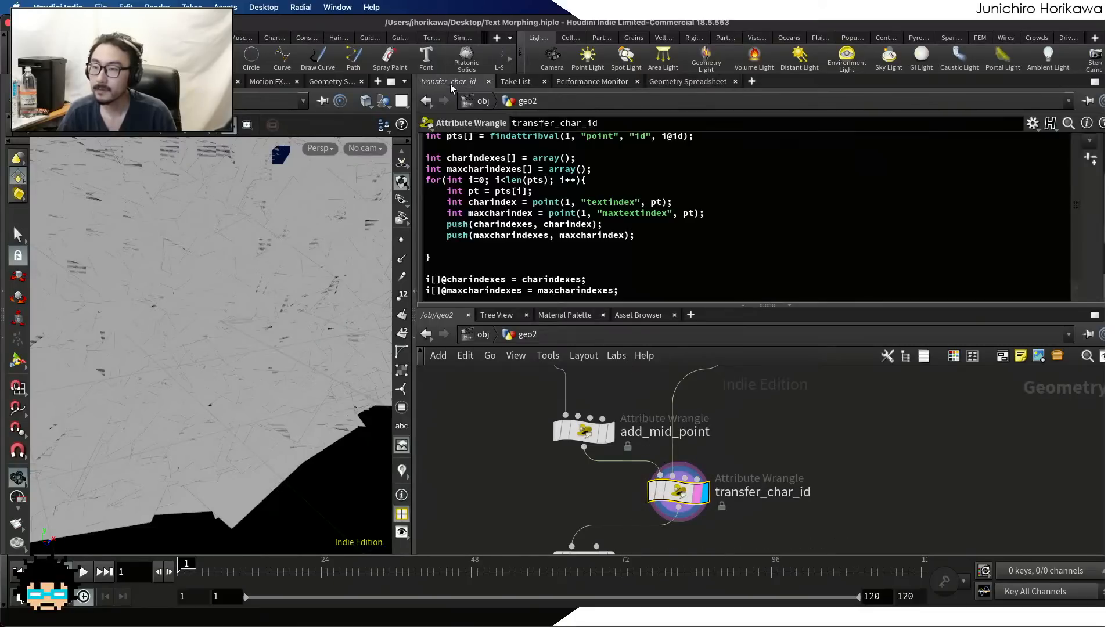
pyautogui.scroll(-2, 558, 207)
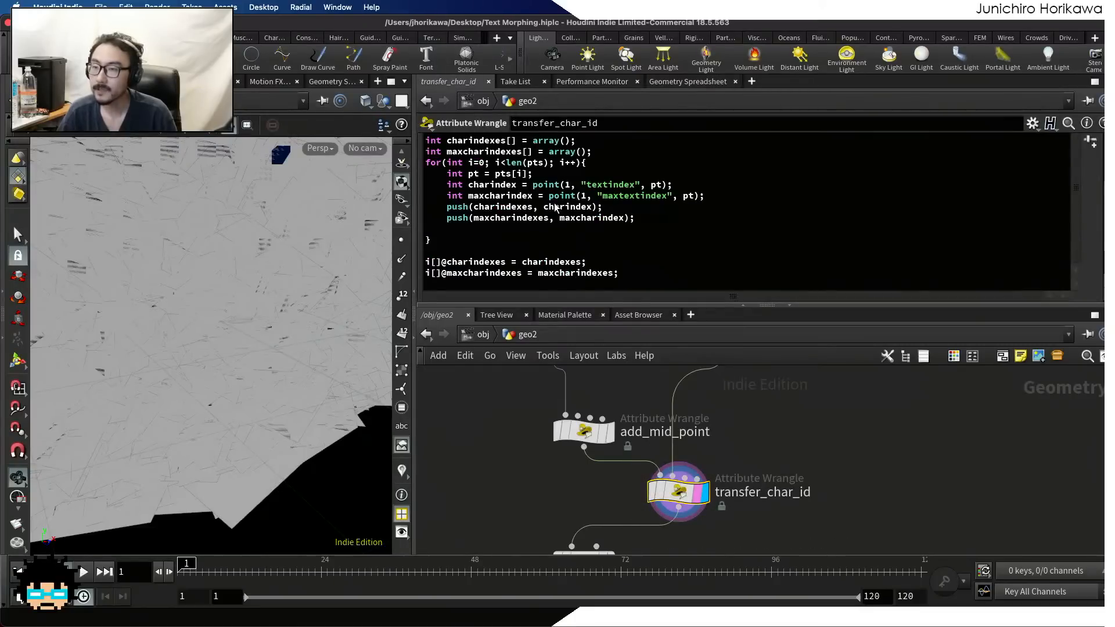
pyautogui.click(656, 86)
pyautogui.click(552, 124)
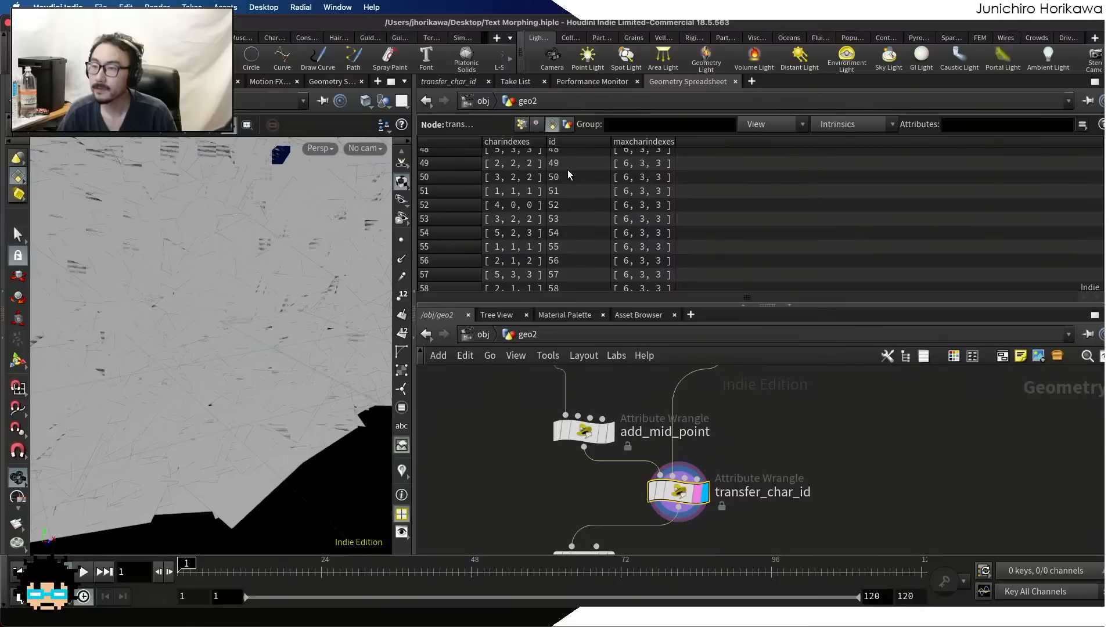
pyautogui.scroll(15, 587, 173)
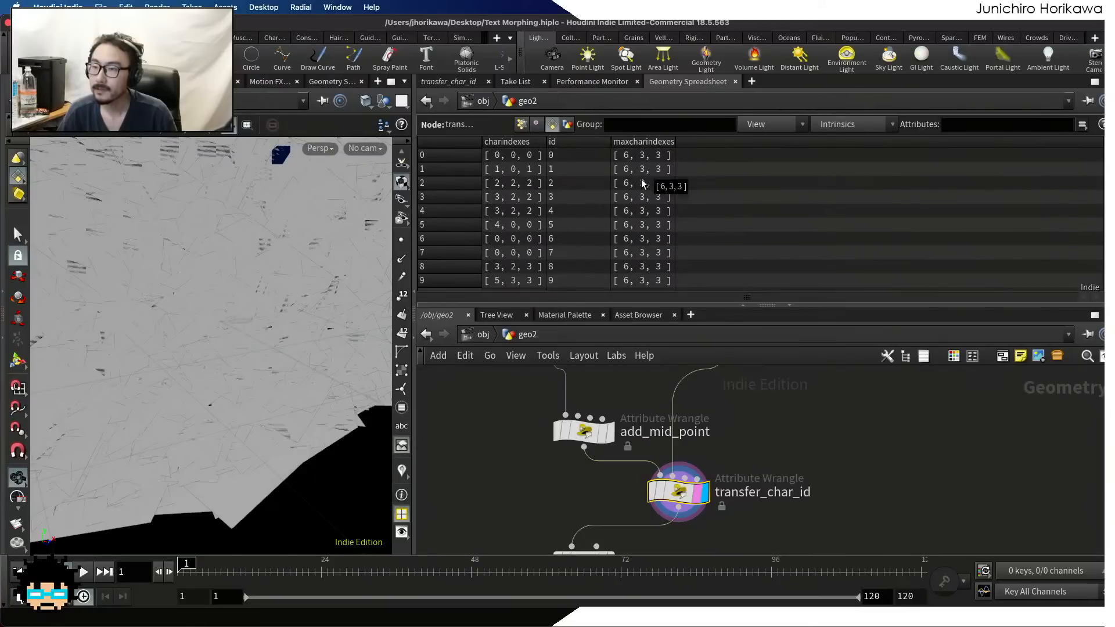
pyautogui.scroll(-19, 629, 181)
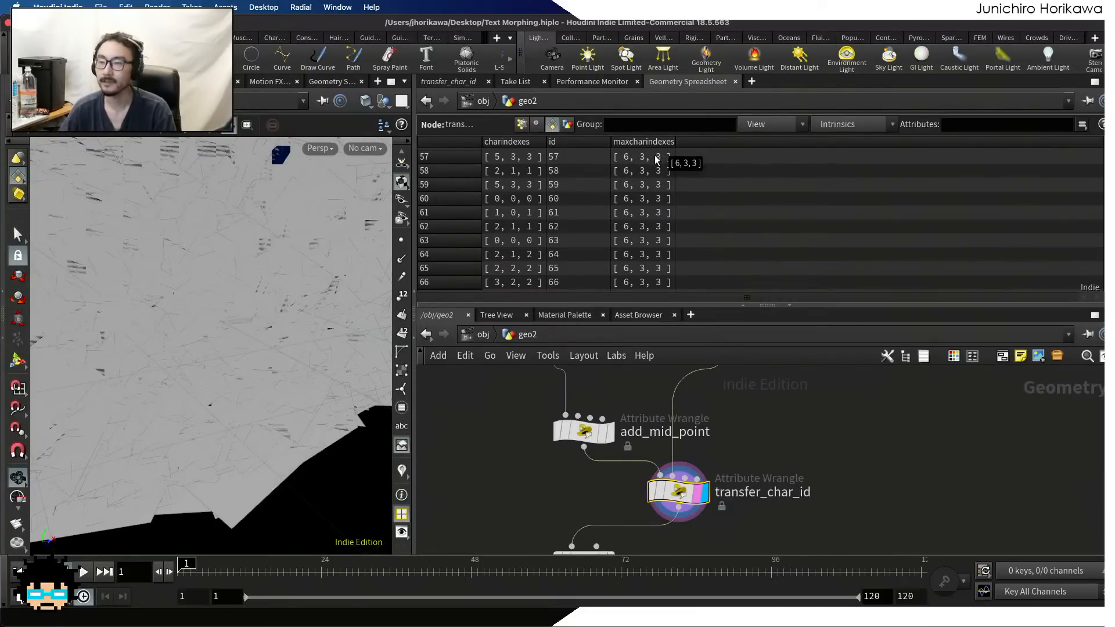
pyautogui.moveTo(1107, 152)
pyautogui.mouseDown()
pyautogui.moveTo(1107, 185)
pyautogui.moveTo(1106, 148)
pyautogui.mouseUp()
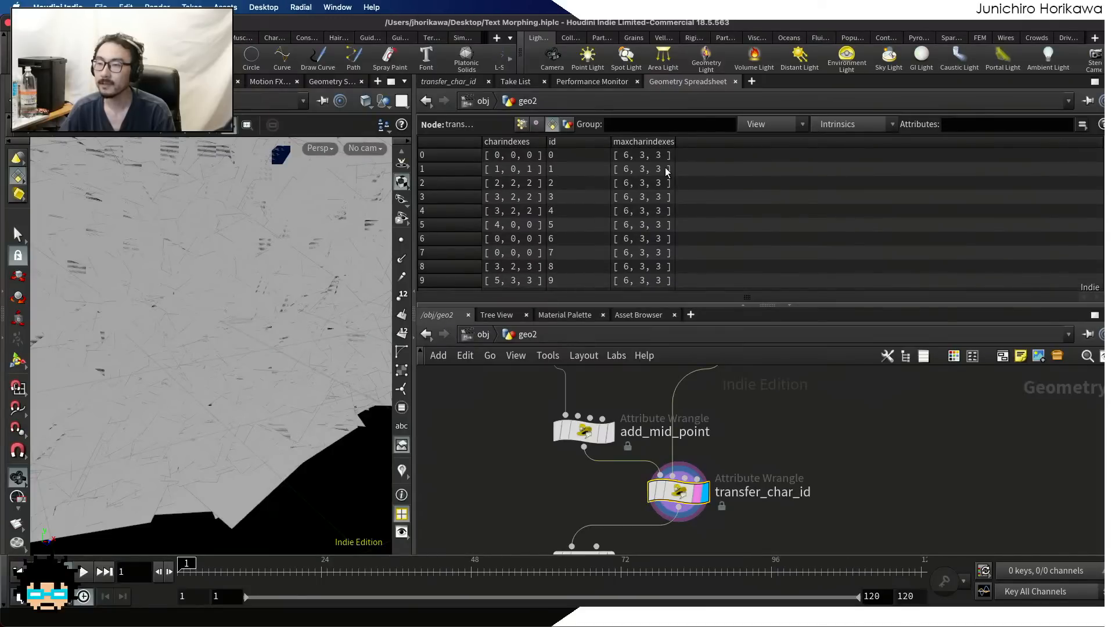
# Check the remaining charindexes and maxcharindexes rows, then display the move_point wrangle and open its parameters
pyautogui.scroll(-12, 650, 209)
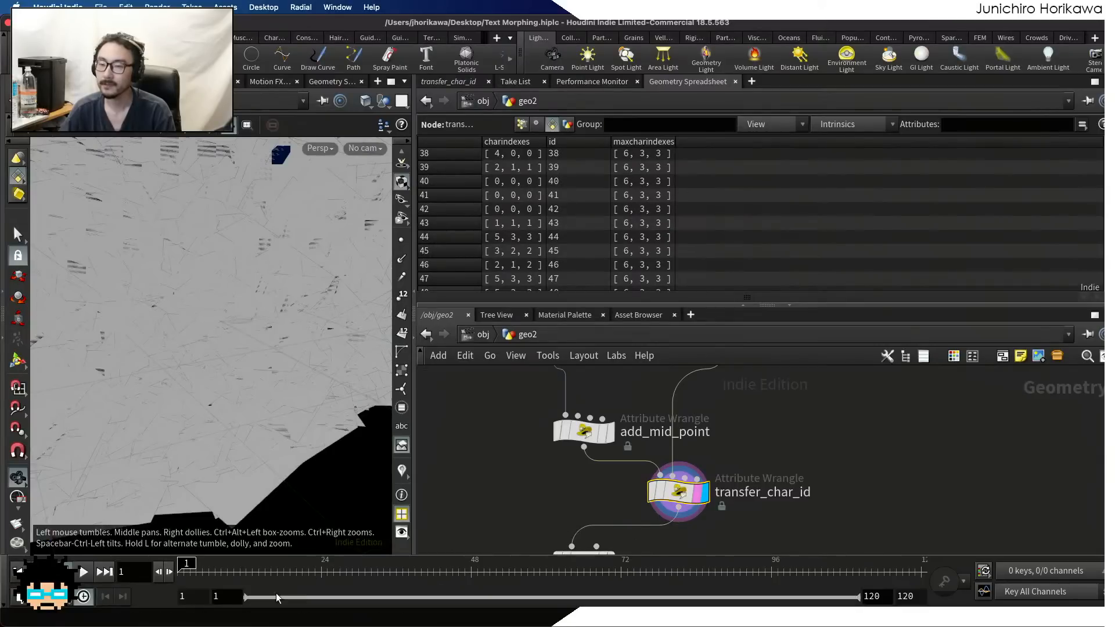
pyautogui.scroll(-19, 775, 244)
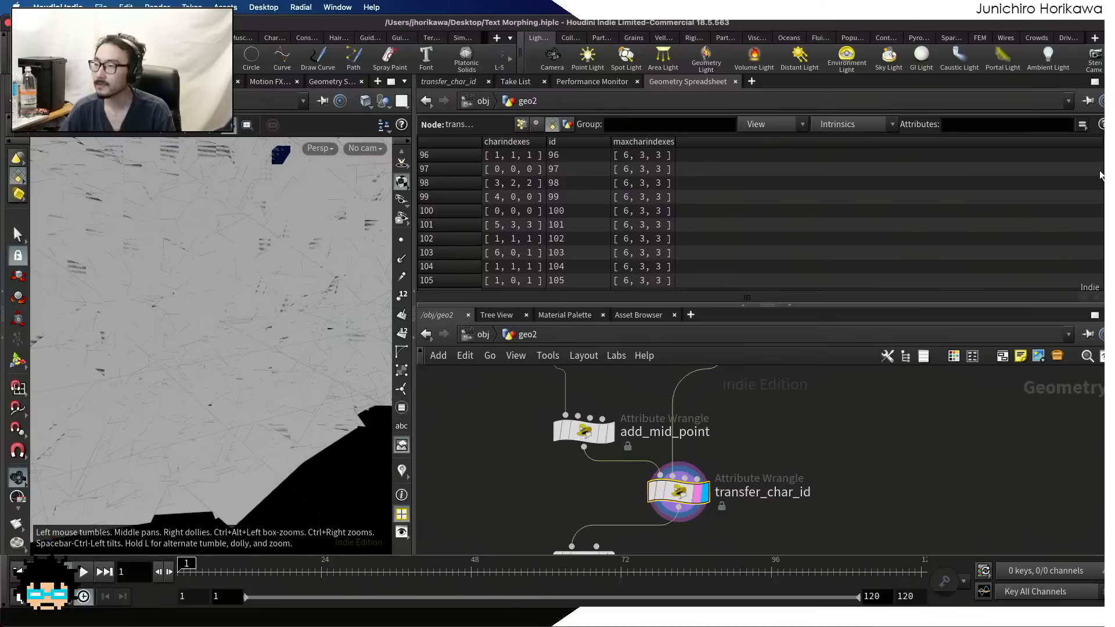
pyautogui.scroll(20, 760, 220)
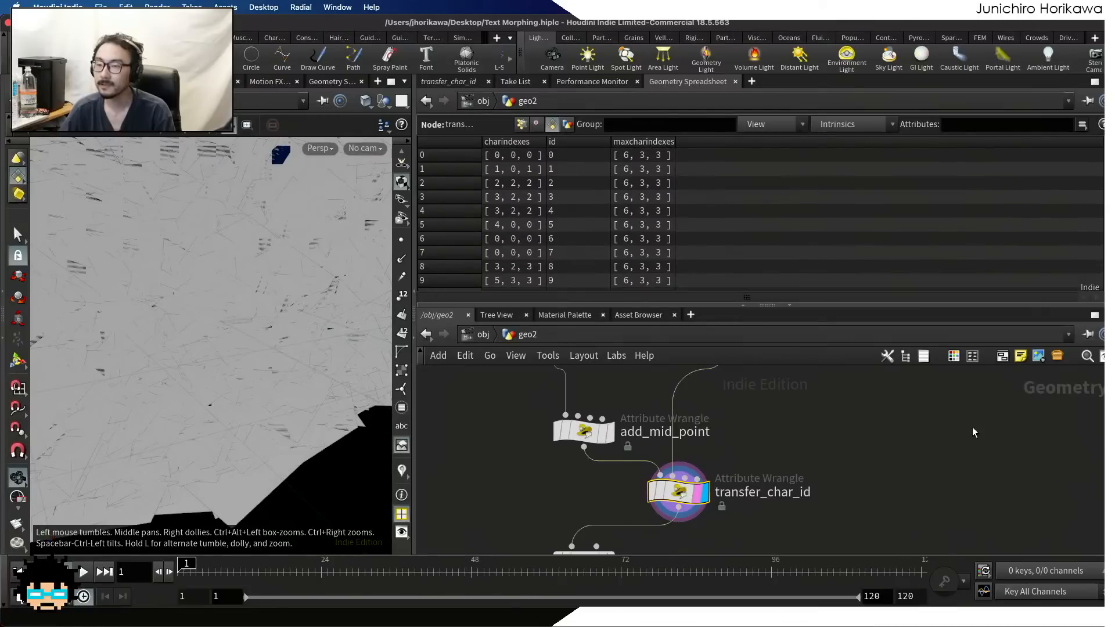
pyautogui.scroll(-10, 809, 420)
pyautogui.moveTo(808, 456); pyautogui.dragTo(804, 398, button='middle')
pyautogui.scroll(8, 806, 400)
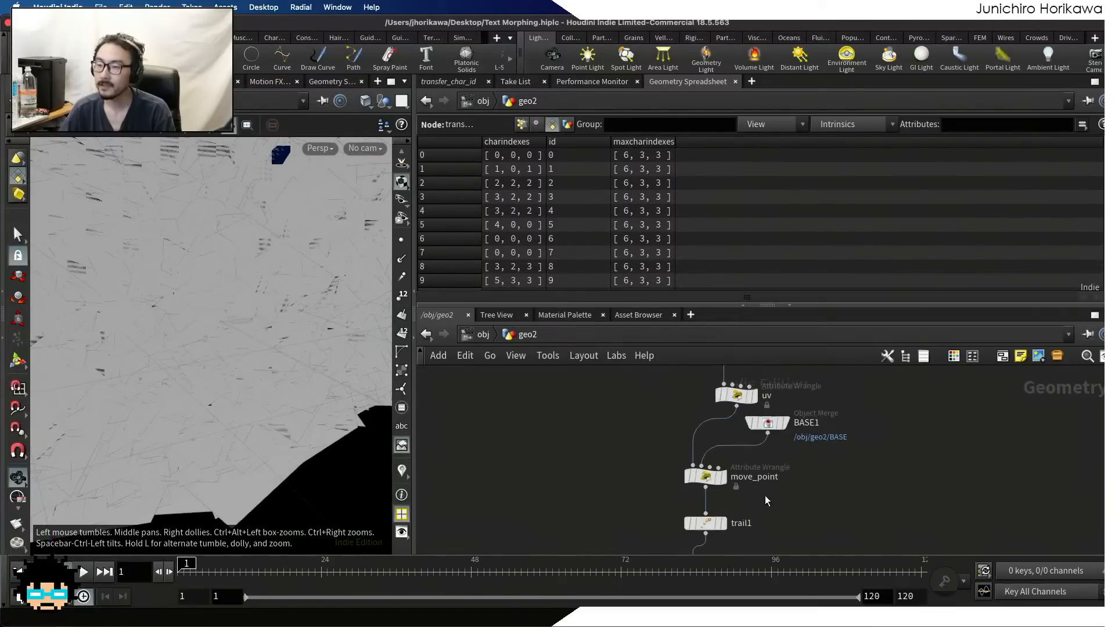
pyautogui.scroll(5, 764, 500)
pyautogui.click(662, 464)
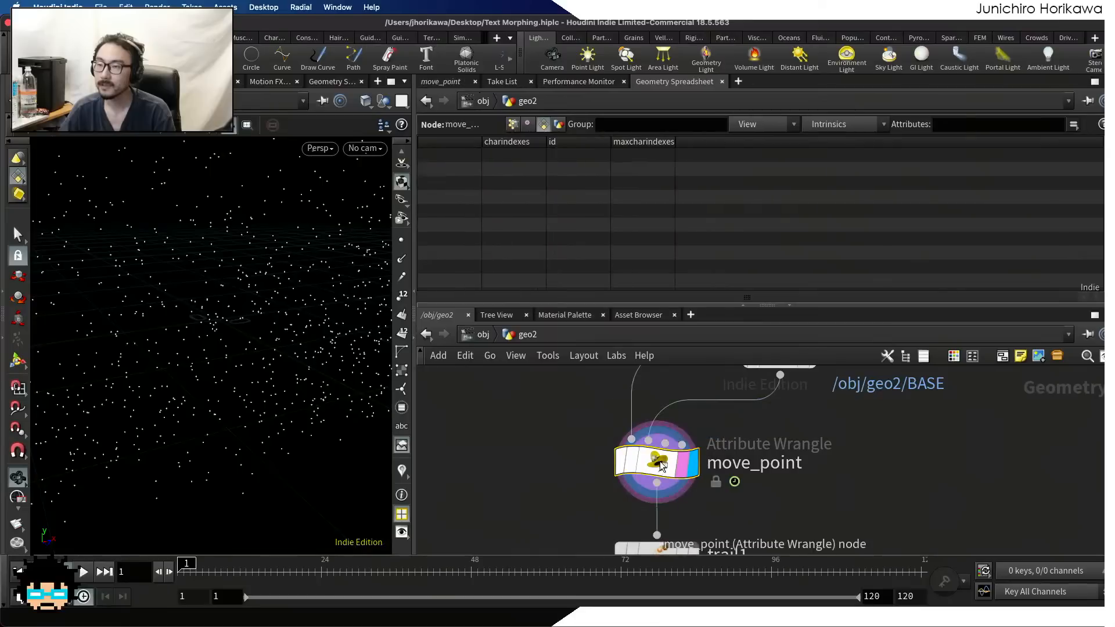
pyautogui.moveTo(660, 462); pyautogui.dragTo(663, 528, button='middle')
pyautogui.click(448, 85)
pyautogui.scroll(3, 485, 203)
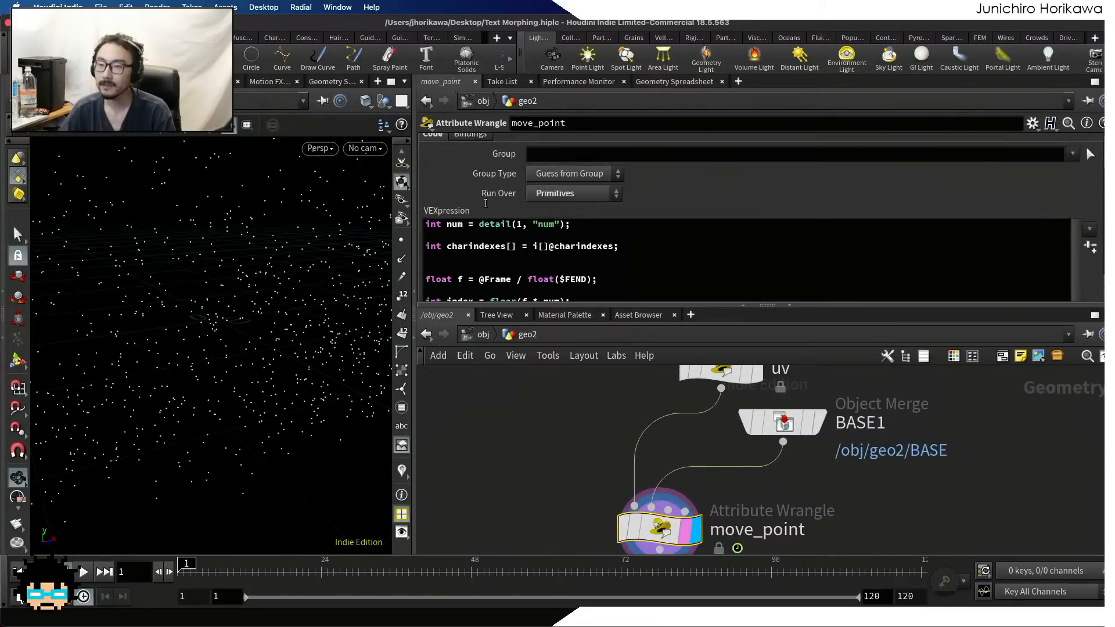
pyautogui.click(501, 255)
pyautogui.write('int ')
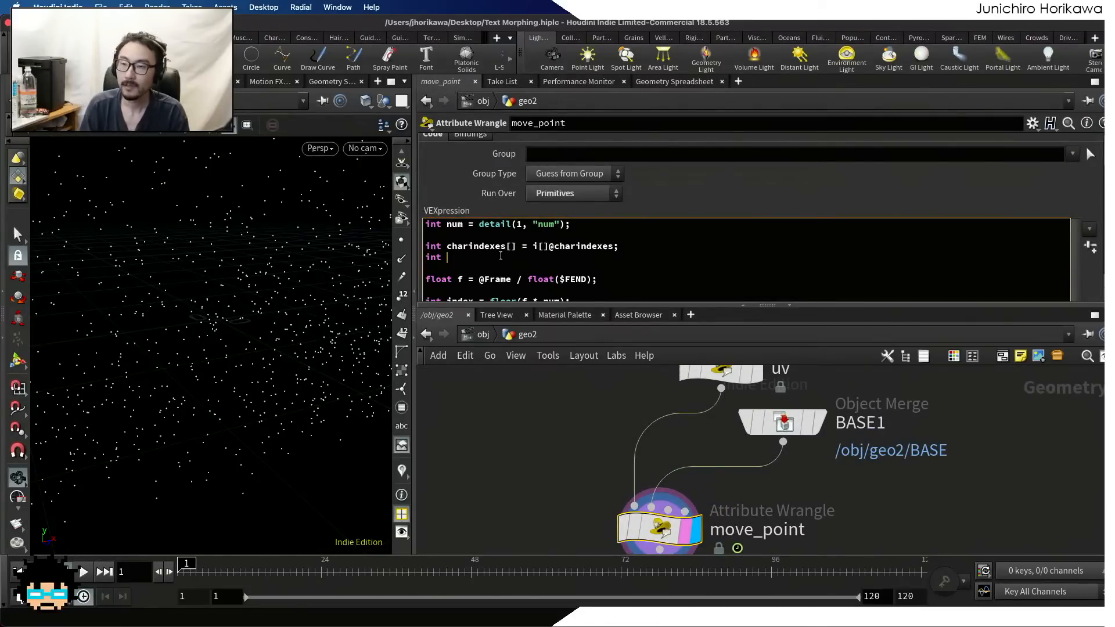
pyautogui.write('maxcharindexes[')
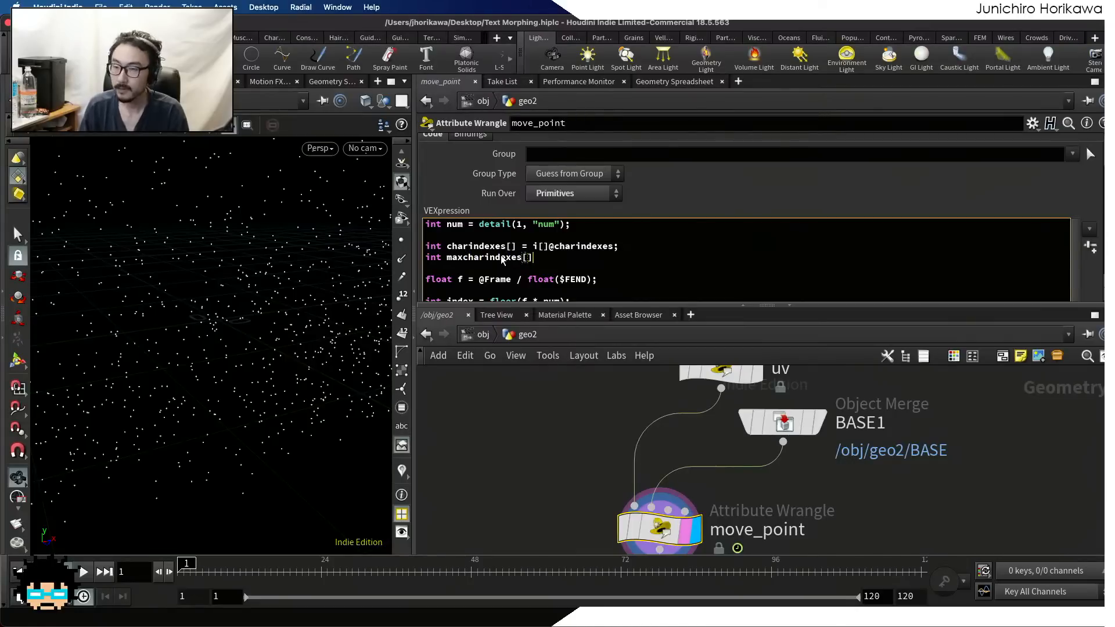
pyautogui.press('BackSpace')
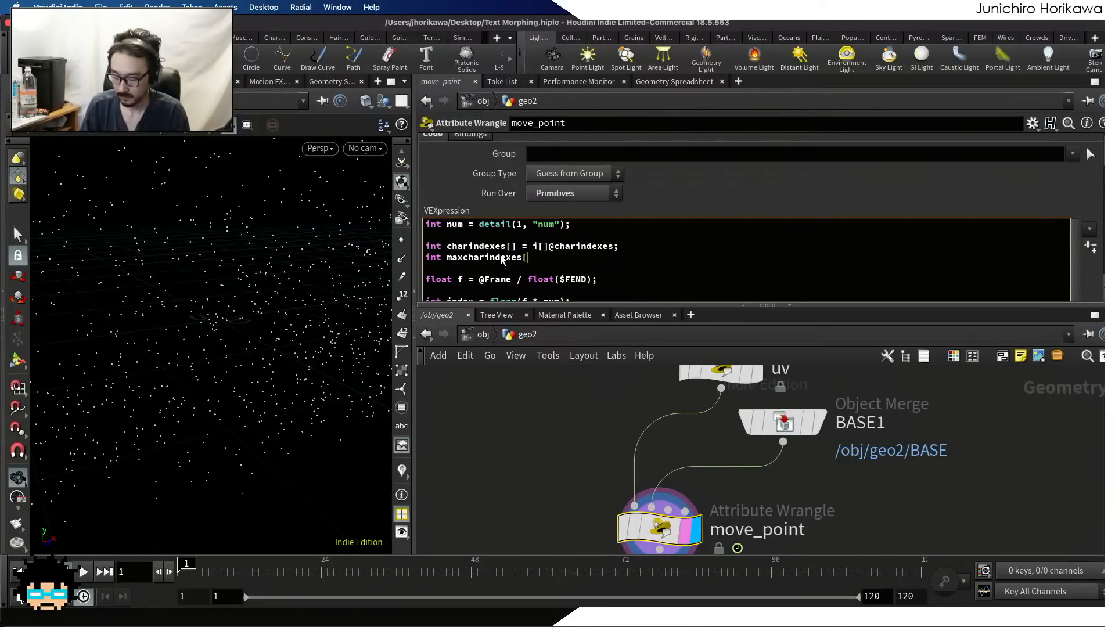
pyautogui.write('] =0')
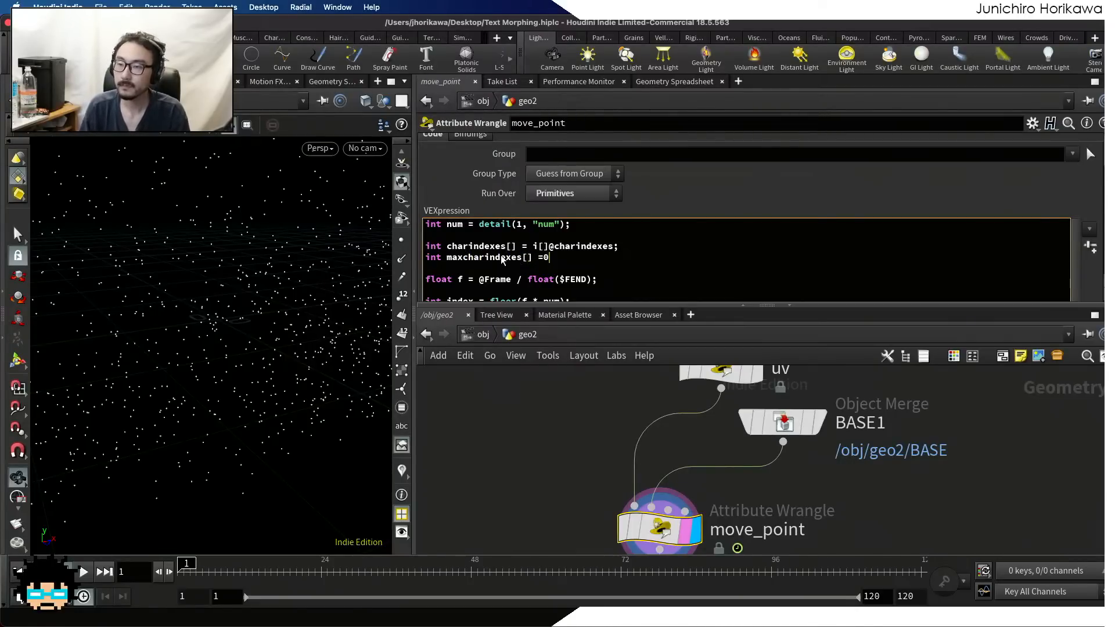
pyautogui.press('BackSpace')
pyautogui.write('i[]@')
pyautogui.write('maxcharindex')
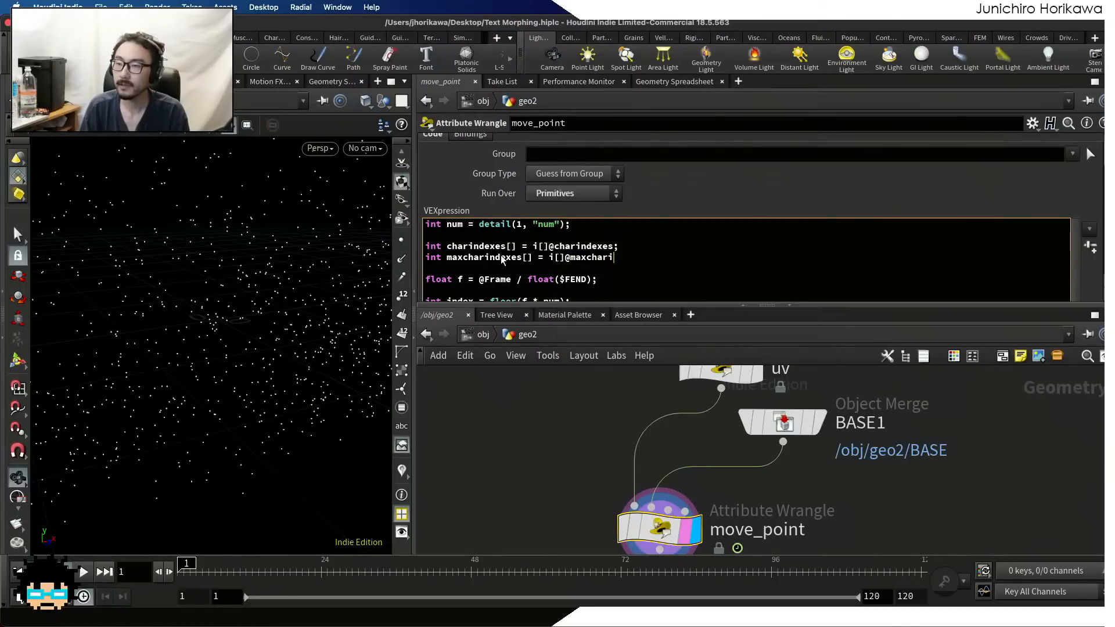
pyautogui.write('es;')
# Add int maxcharindex = maxcharindexes[index]; below the charindex line and save the scene
pyautogui.scroll(-2, 501, 255)
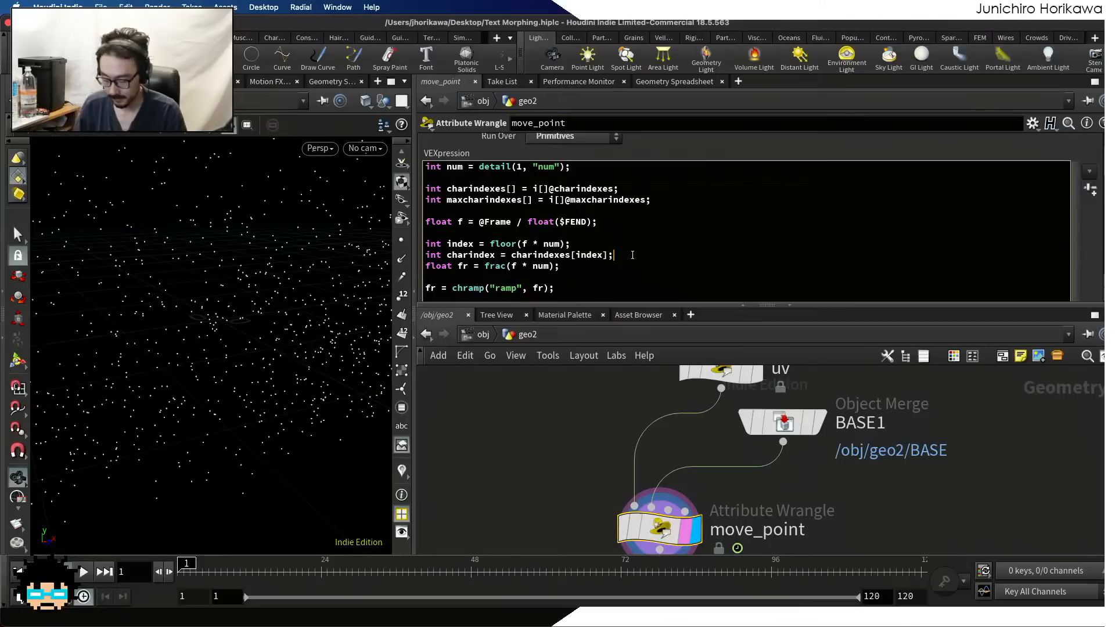
pyautogui.press('Return')
pyautogui.write('int maxchar')
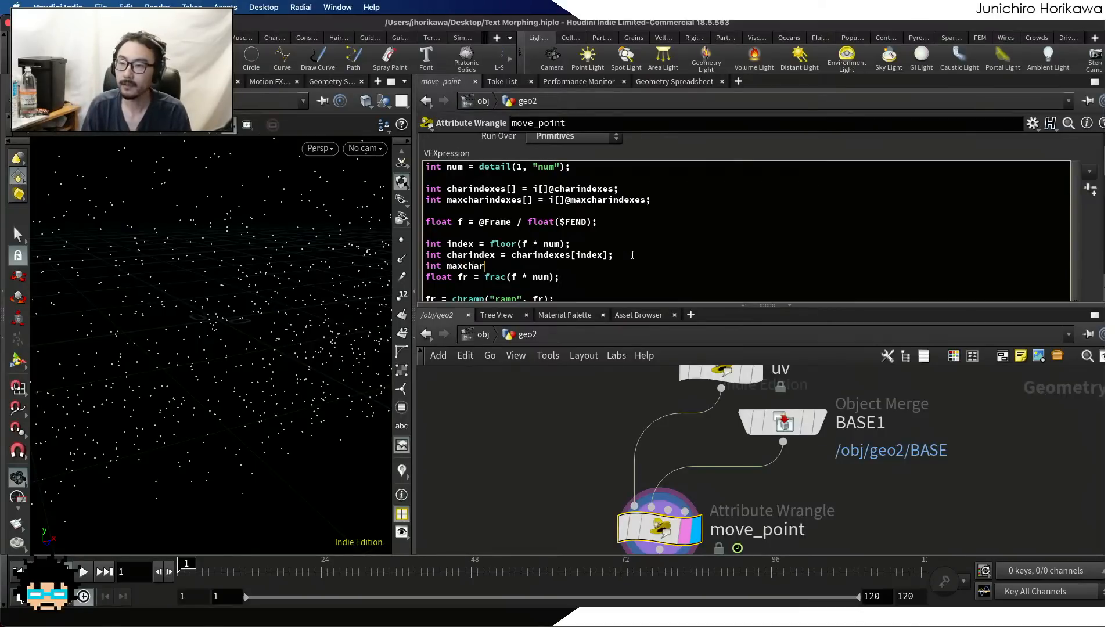
pyautogui.write('index = m')
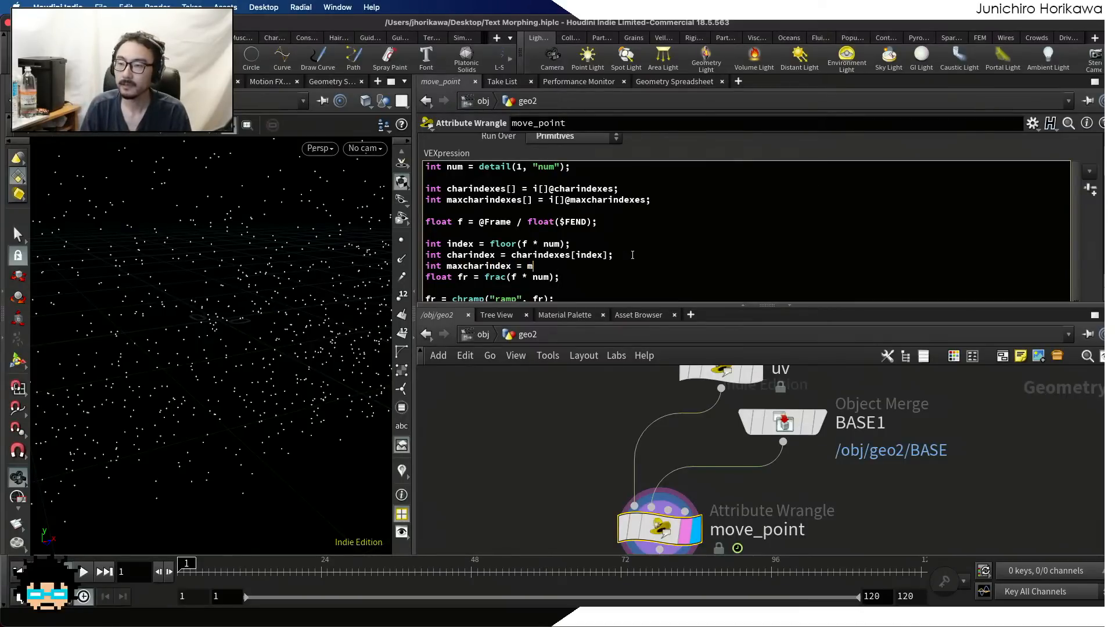
pyautogui.write('axchari')
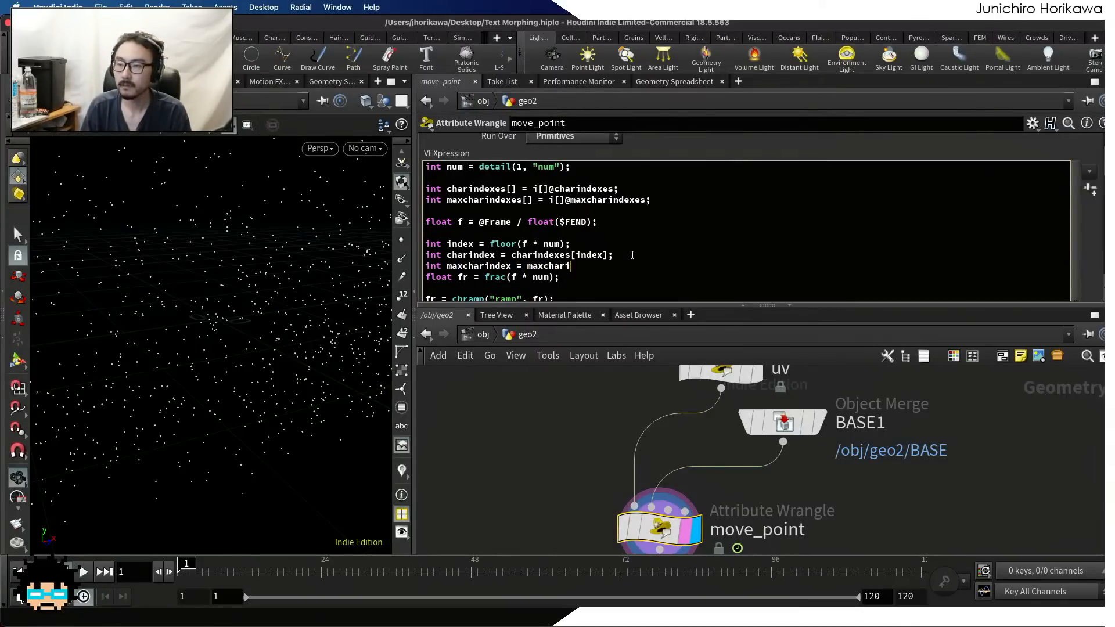
pyautogui.write('ndexes[index:')
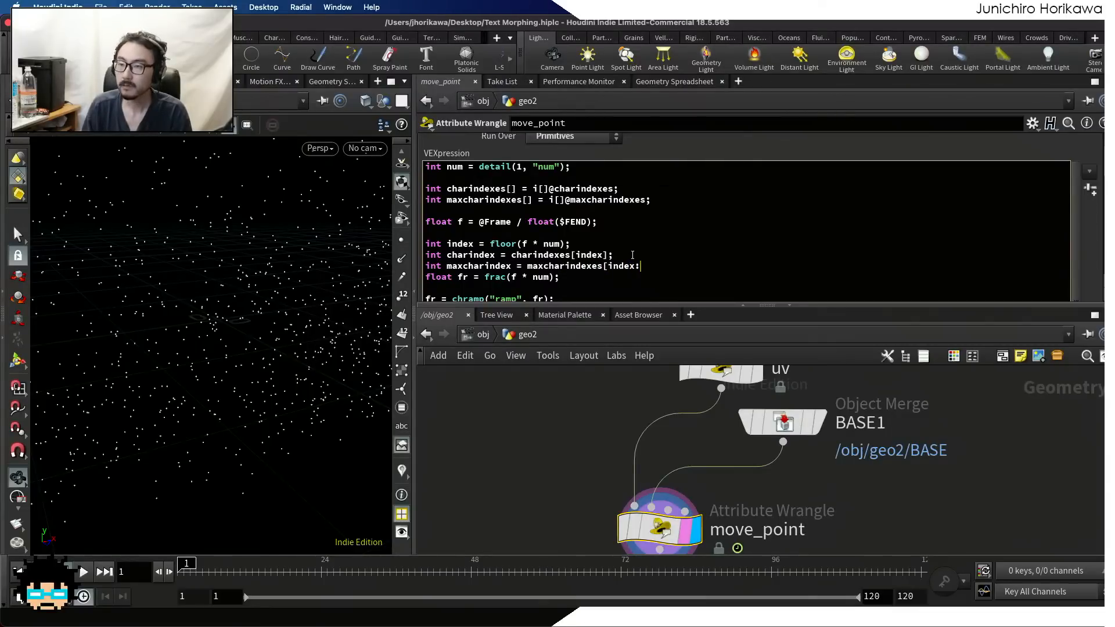
pyautogui.press('BackSpace')
pyautogui.write(']')
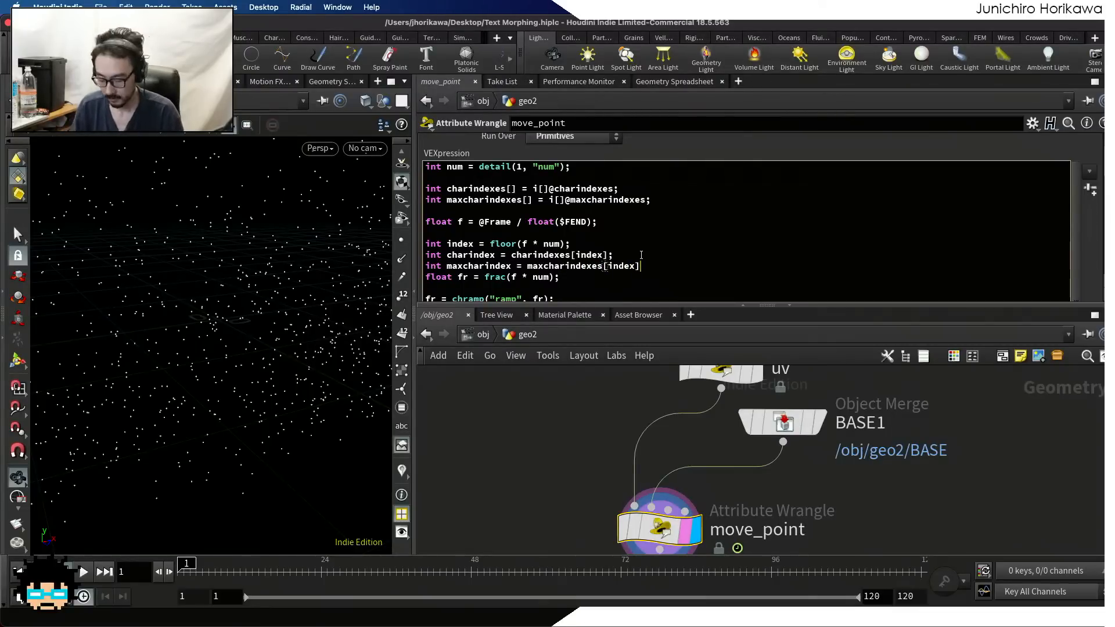
pyautogui.write(';')
pyautogui.press('super+s')
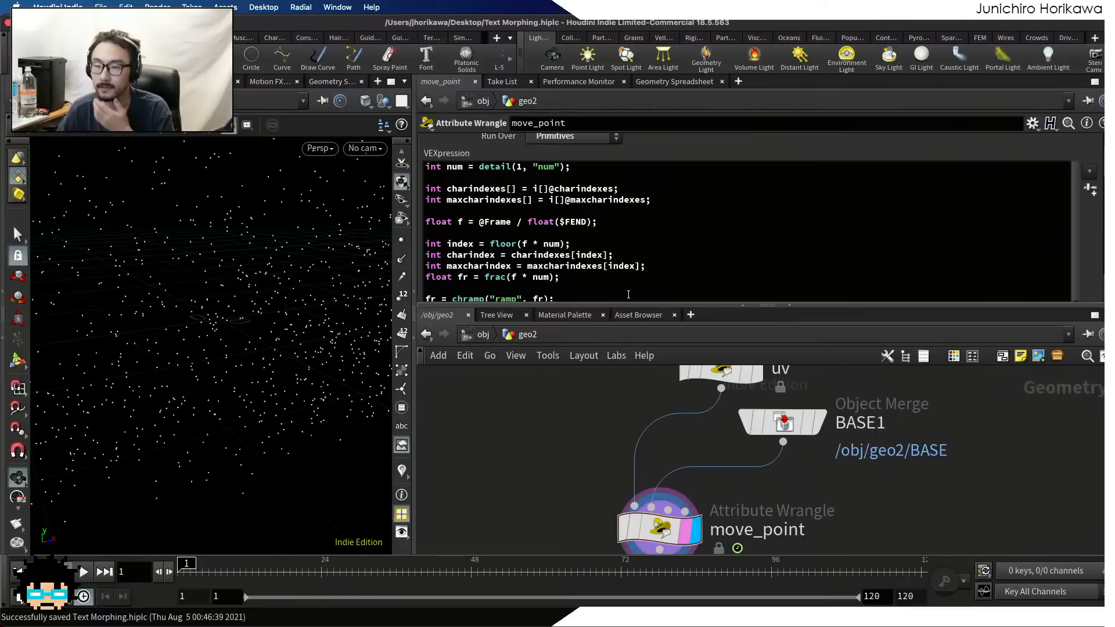
# Start the line float c = charindex / maxhcharindex below the maxcharindex line, leaving a blank line before float fr
pyautogui.click(640, 280)
pyautogui.press('Return')
pyautogui.press('Return')
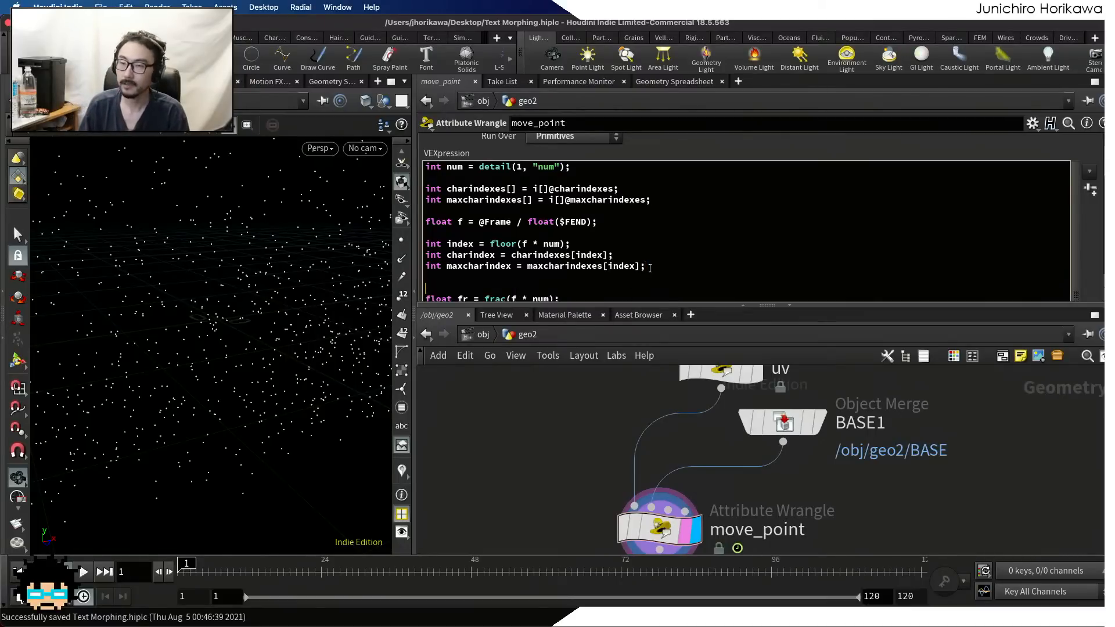
pyautogui.write('float ')
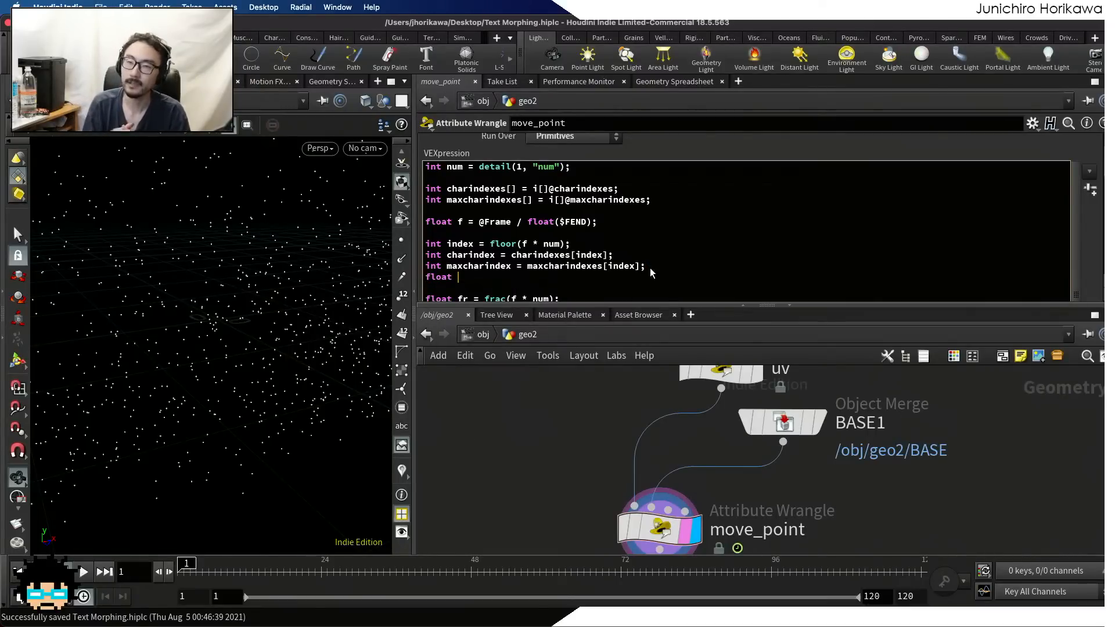
pyautogui.write('c = ')
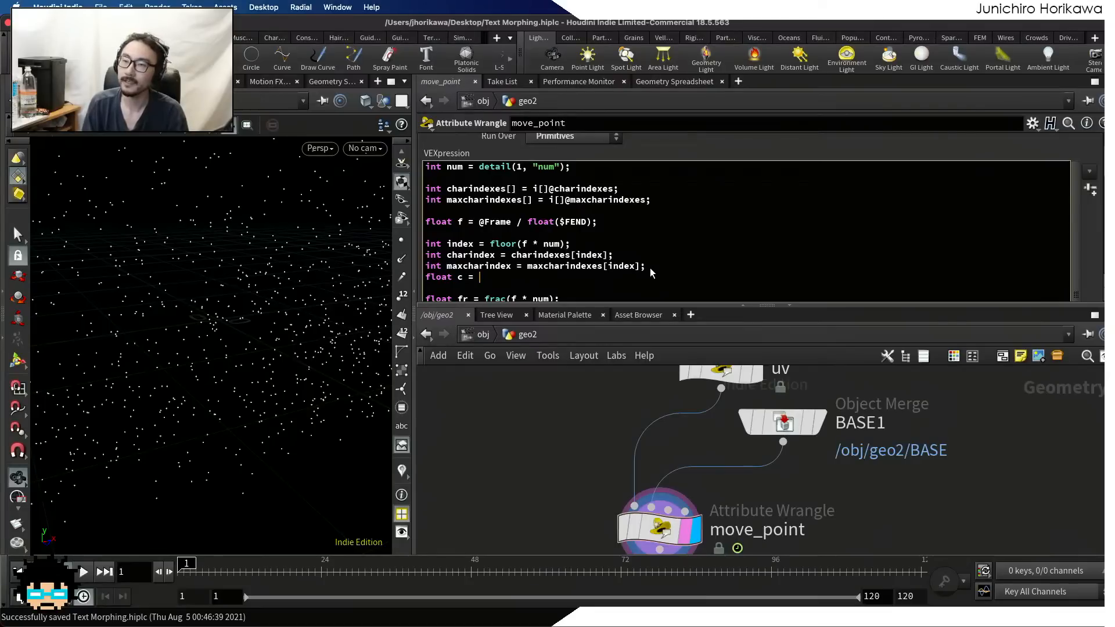
pyautogui.write('char')
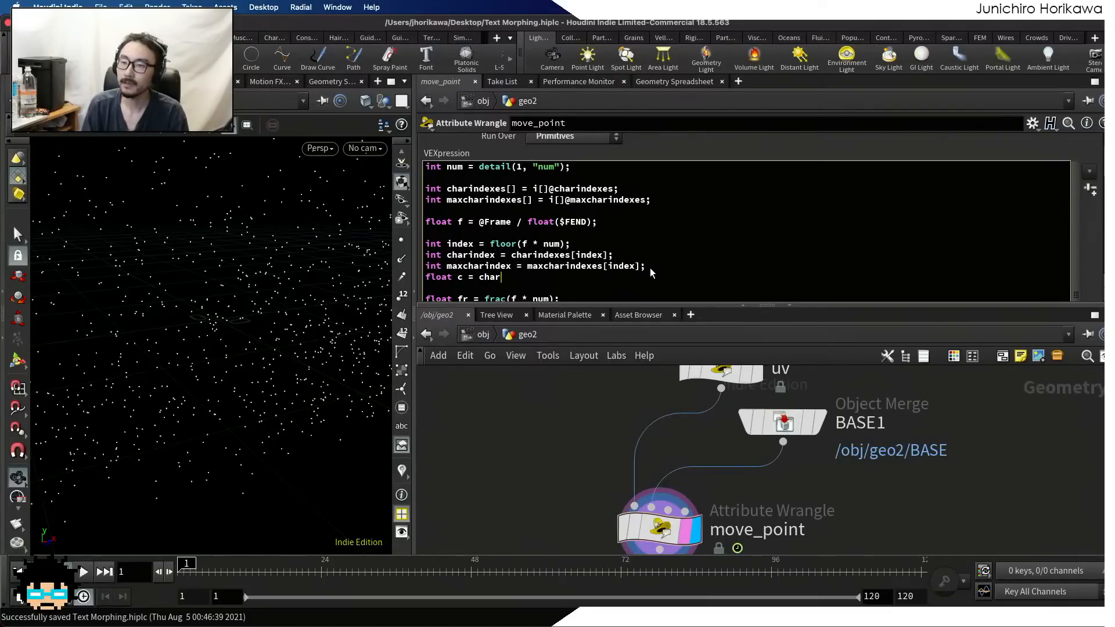
pyautogui.write('index / maxhcharindex')
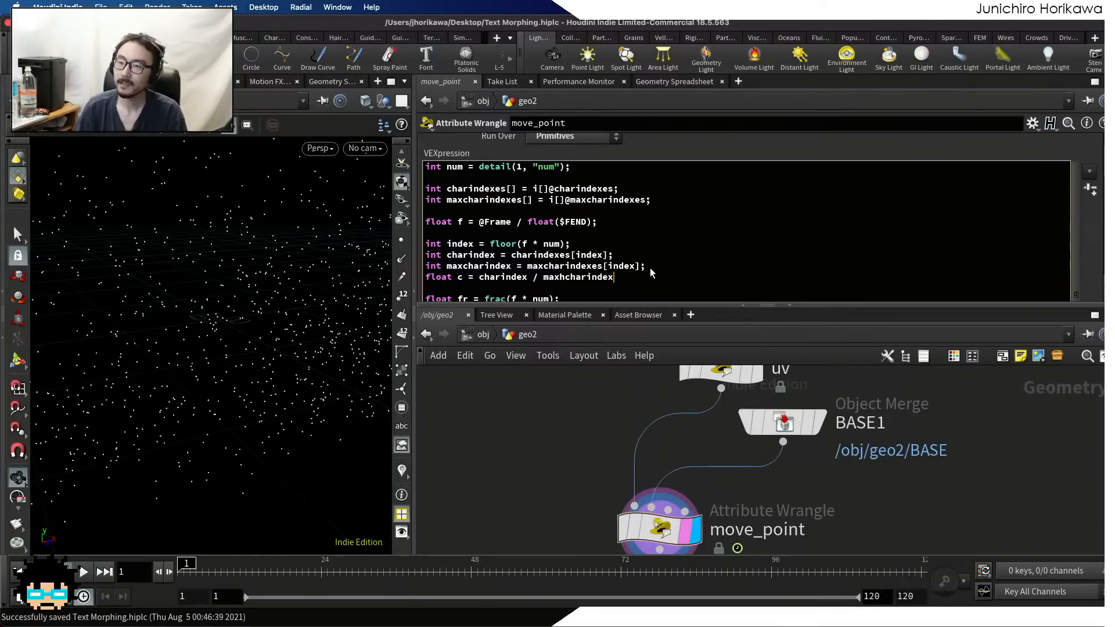
# Wrap the divisor in the float c line in a min() call with 1.0 as its second argument
pyautogui.click(543, 279)
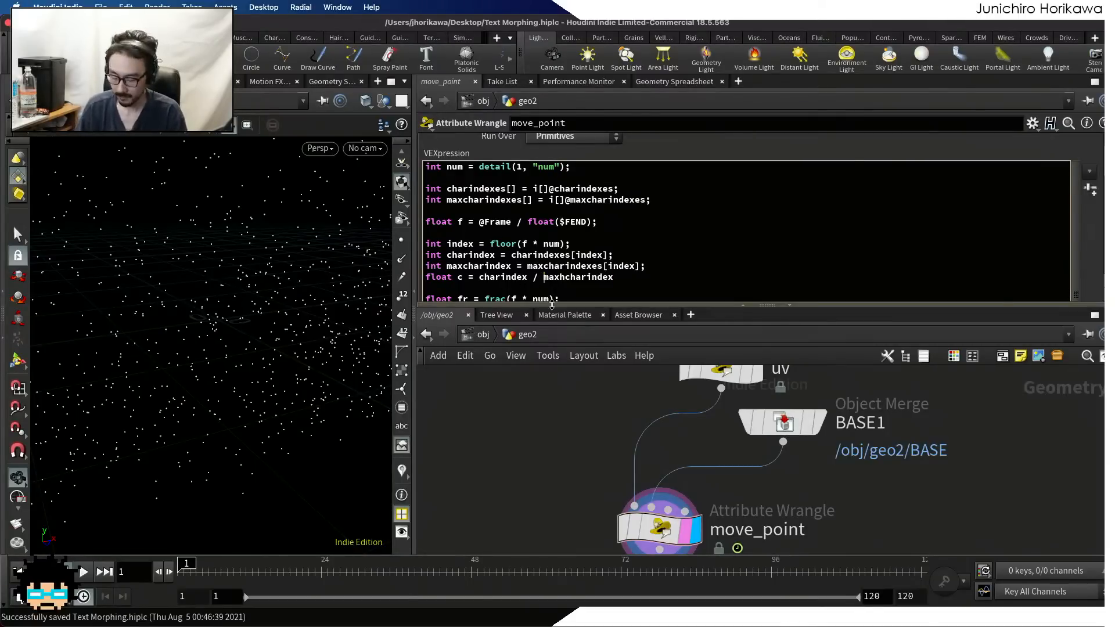
pyautogui.write('ma')
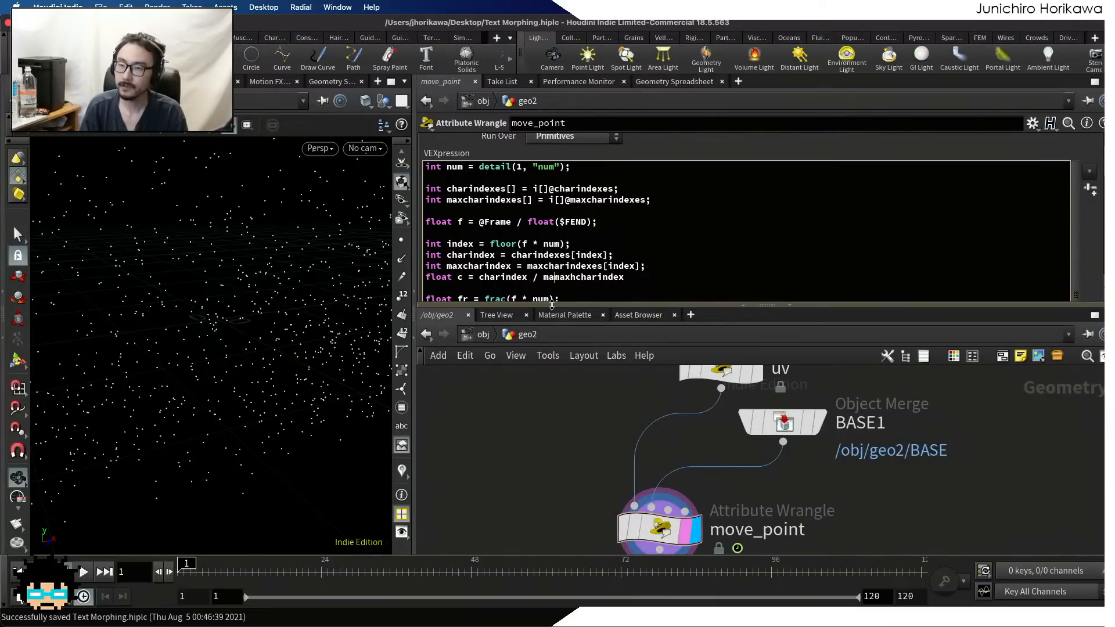
pyautogui.press('BackSpace')
pyautogui.write('in(')
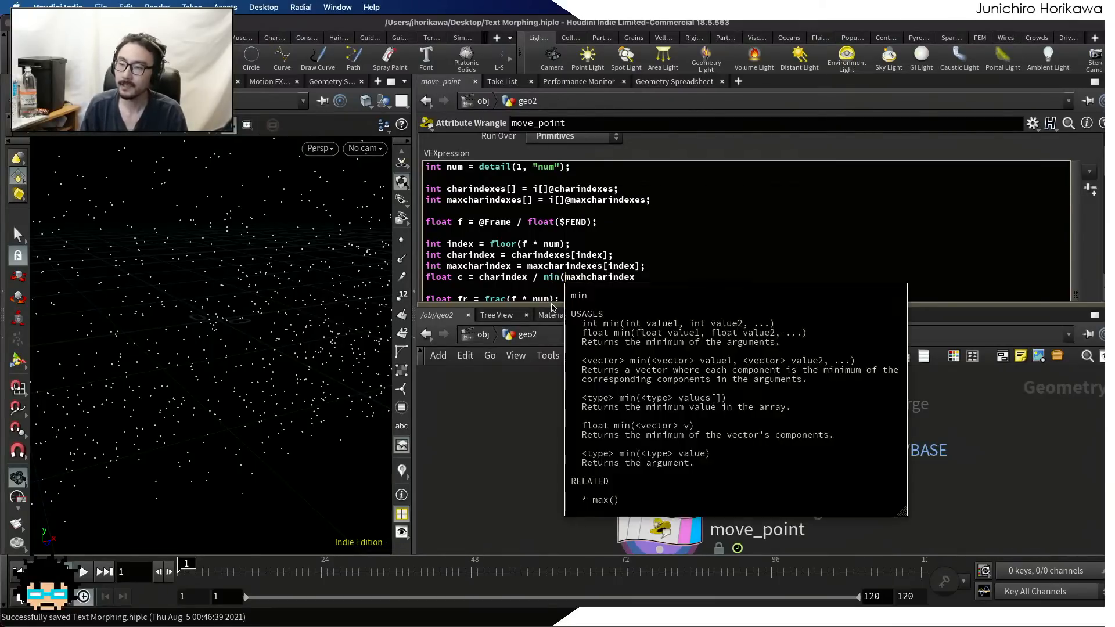
pyautogui.press('Right')
pyautogui.press('Right')
pyautogui.press('Right')
pyautogui.press('Right')
pyautogui.press('Right')
pyautogui.press('Right')
pyautogui.press('Right')
pyautogui.press('Right')
pyautogui.press('Right')
pyautogui.press('Right')
pyautogui.press('Right')
pyautogui.press('Right')
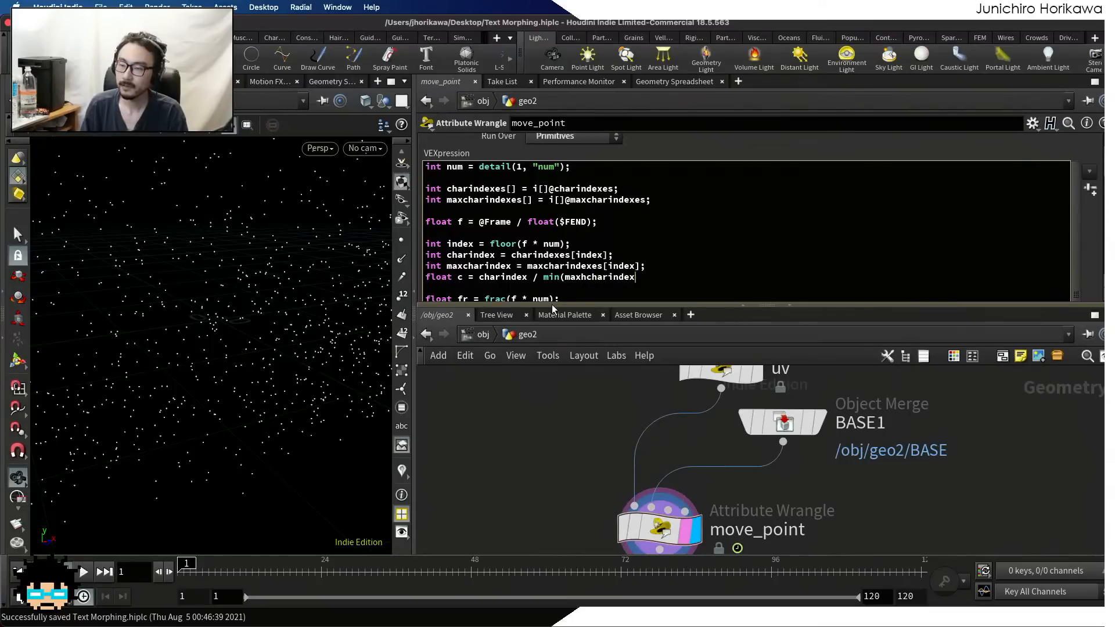
pyautogui.write(', 10)')
pyautogui.press('BackSpace')
pyautogui.press('BackSpace')
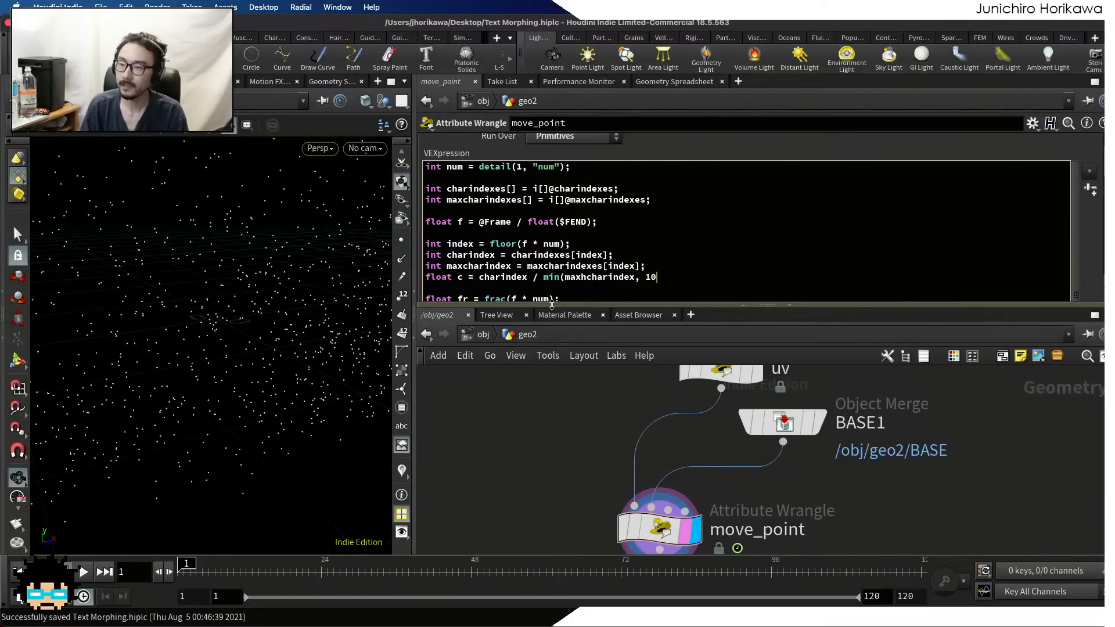
pyautogui.write('.0)')
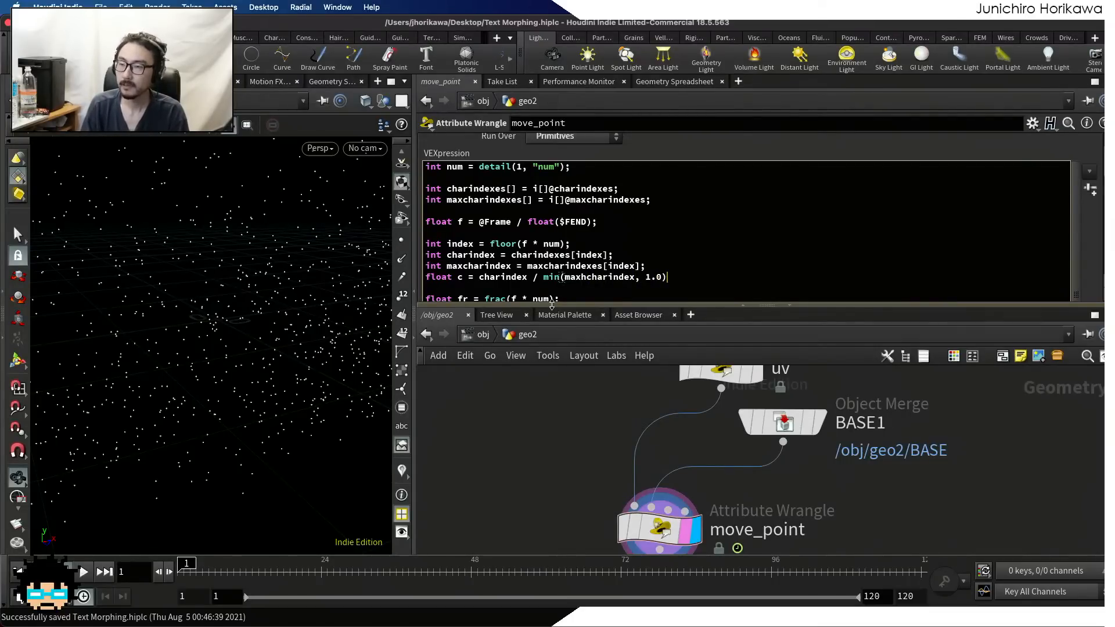
# Cast the min() divisor to float(), end the float c line with a semicolon, and save the scene
pyautogui.click(543, 278)
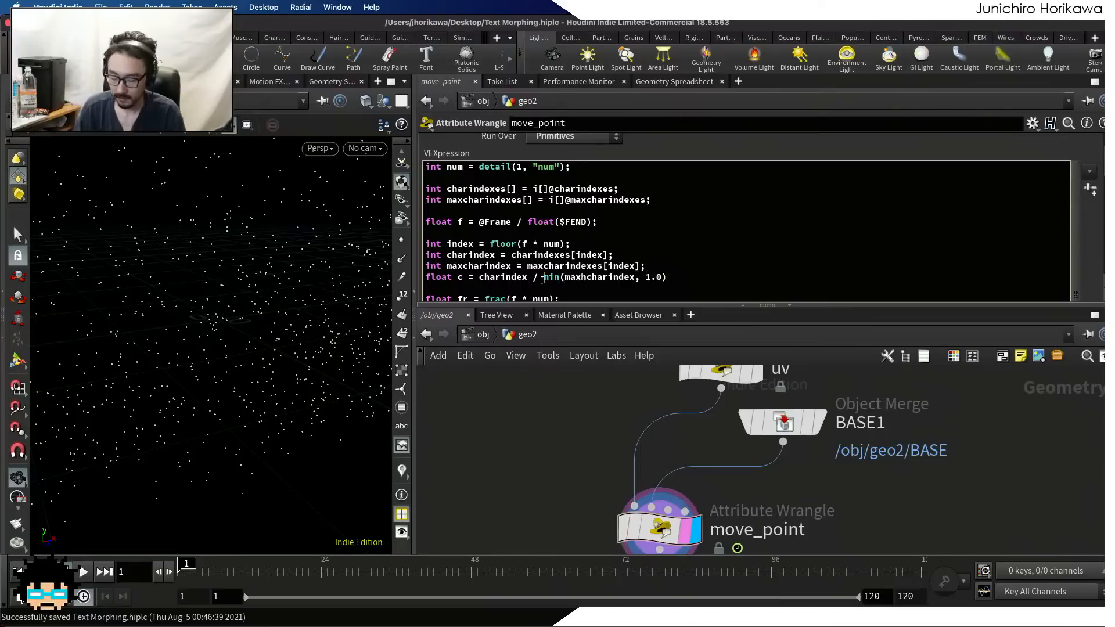
pyautogui.write('float(')
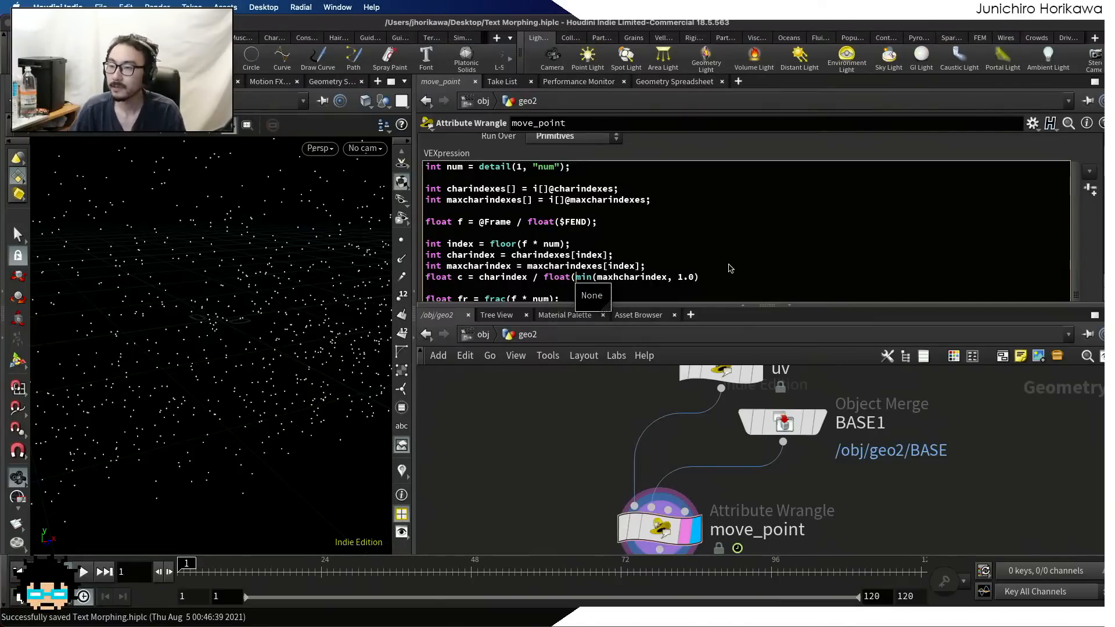
pyautogui.click(712, 278)
pyautogui.write(');')
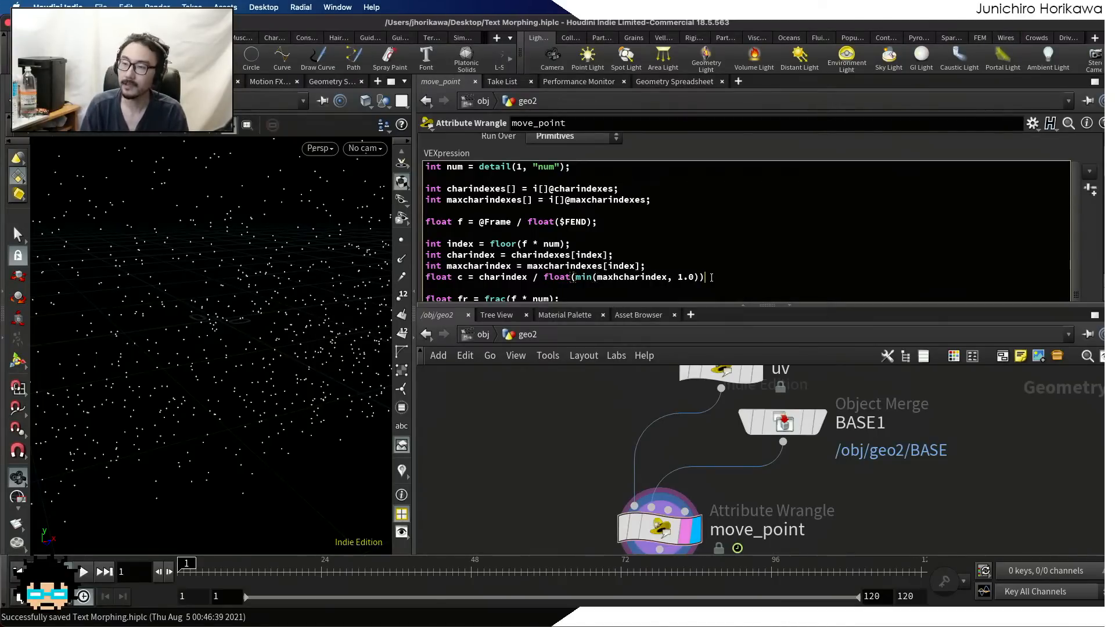
pyautogui.hotkey('ctrl', 's')
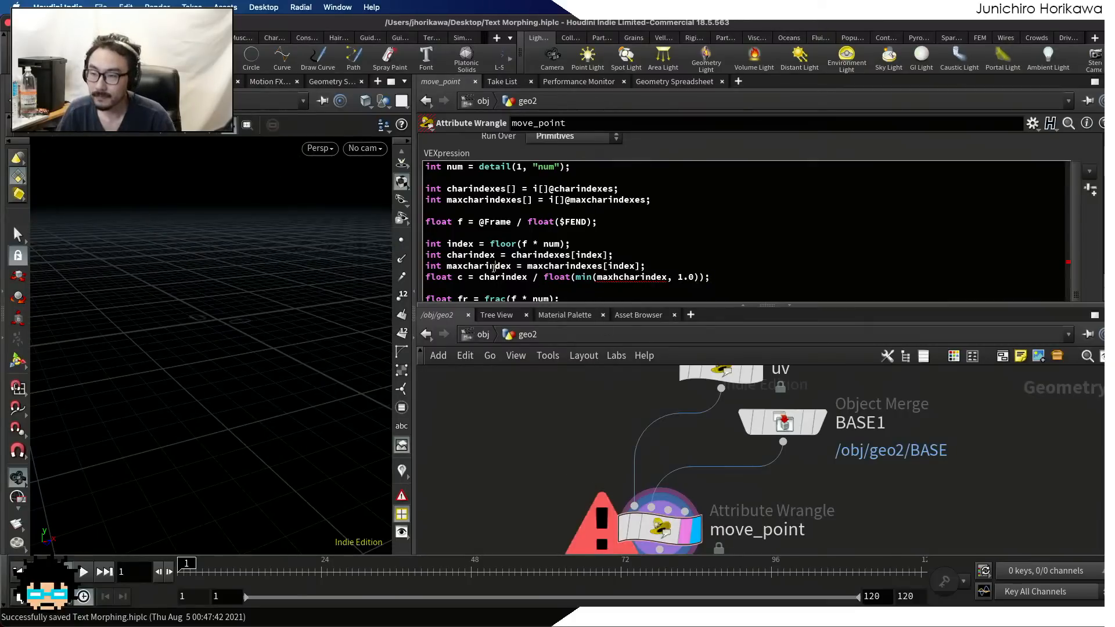
# Correct the misspelled variable inside the min() call of the float c line to maxcharindex and save the scene
pyautogui.doubleClick(479, 266)
pyautogui.press('super+c')
pyautogui.click(615, 277)
pyautogui.press('super+v')
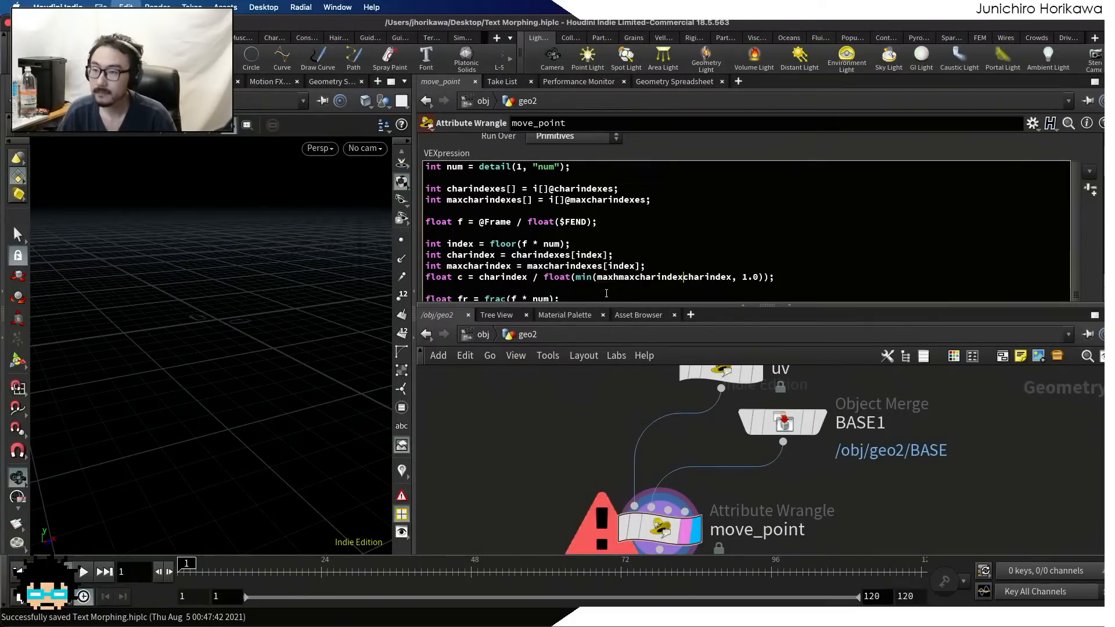
pyautogui.doubleClick(666, 279)
pyautogui.press('super+v')
pyautogui.press('super+z')
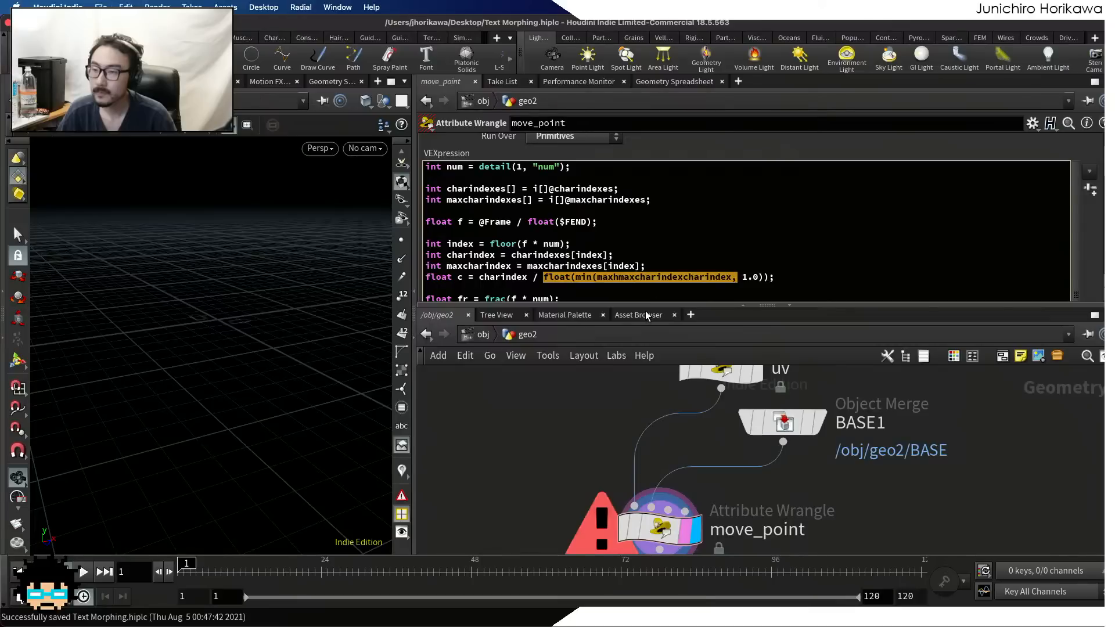
pyautogui.click(704, 276)
pyautogui.moveTo(732, 277)
pyautogui.mouseDown()
pyautogui.moveTo(596, 278)
pyautogui.moveTo(733, 280)
pyautogui.mouseUp()
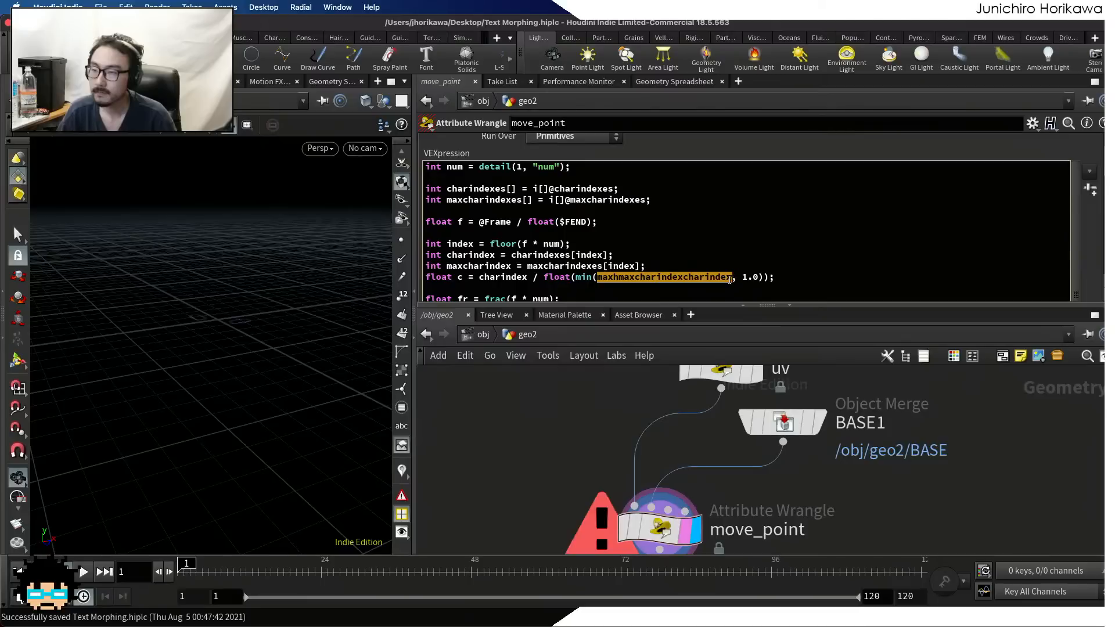
pyautogui.press('super+v')
pyautogui.press('super+s')
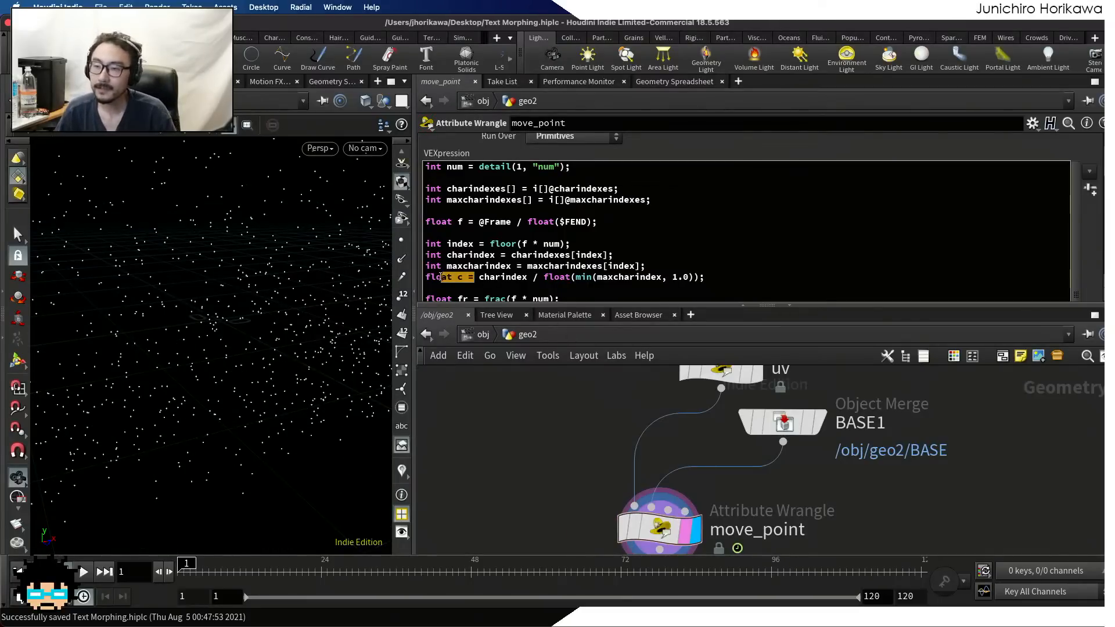
# Enlarge the parameter pane's height and remove the two surplus blank lines above the float nf line in the VEXpression
pyautogui.scroll(-5, 592, 248)
pyautogui.scroll(-2, 592, 248)
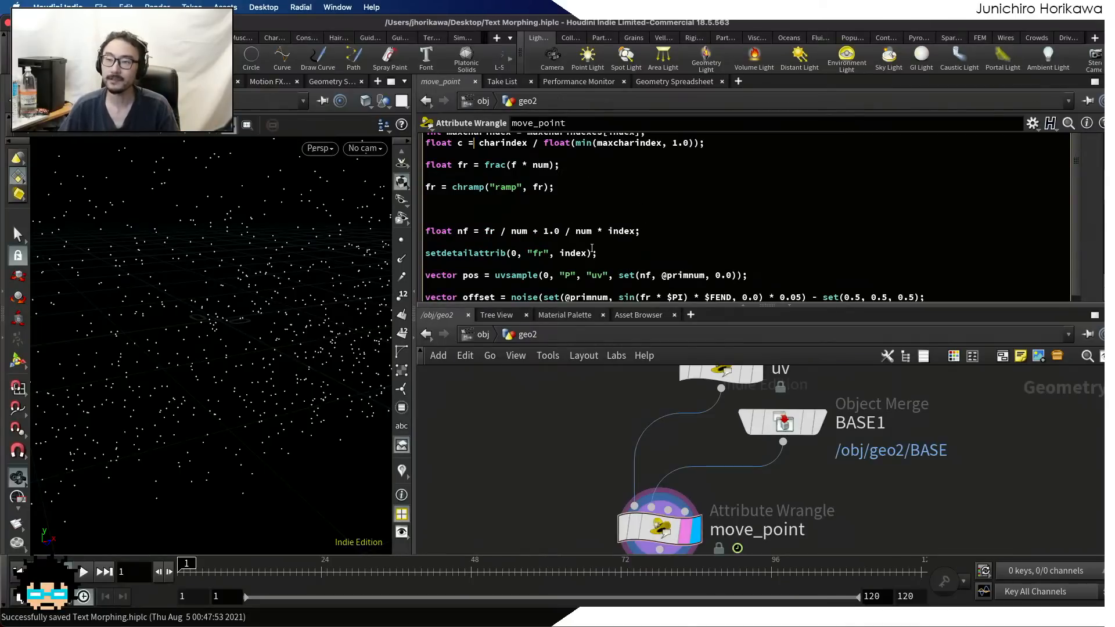
pyautogui.scroll(-2, 591, 249)
pyautogui.moveTo(575, 304); pyautogui.dragTo(575, 405)
pyautogui.scroll(-5, 235, 352)
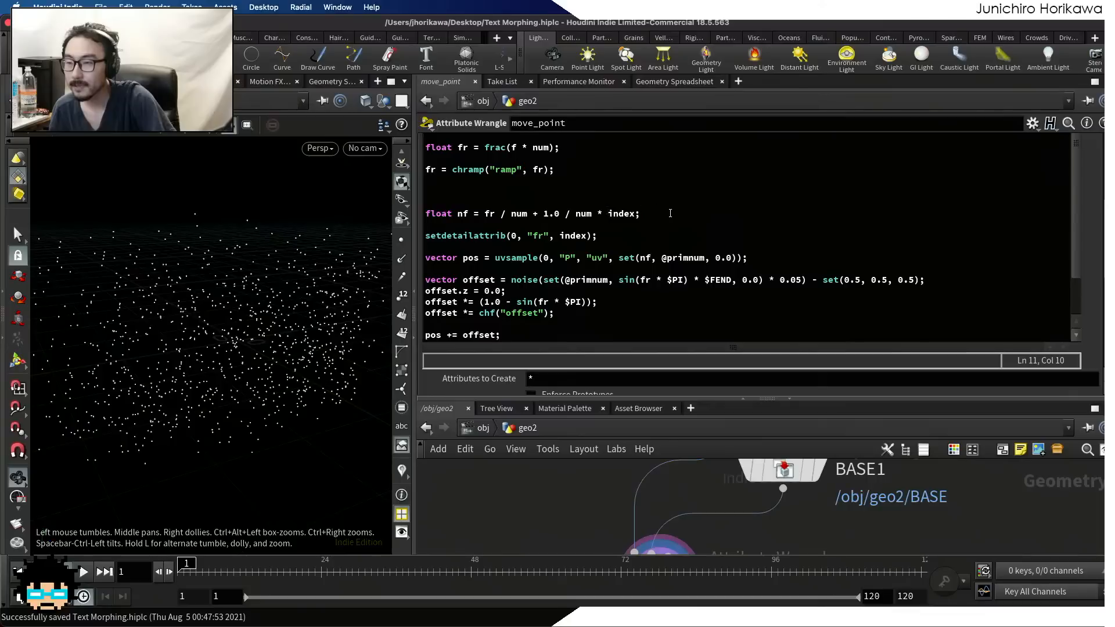
pyautogui.moveTo(669, 213); pyautogui.dragTo(425, 213)
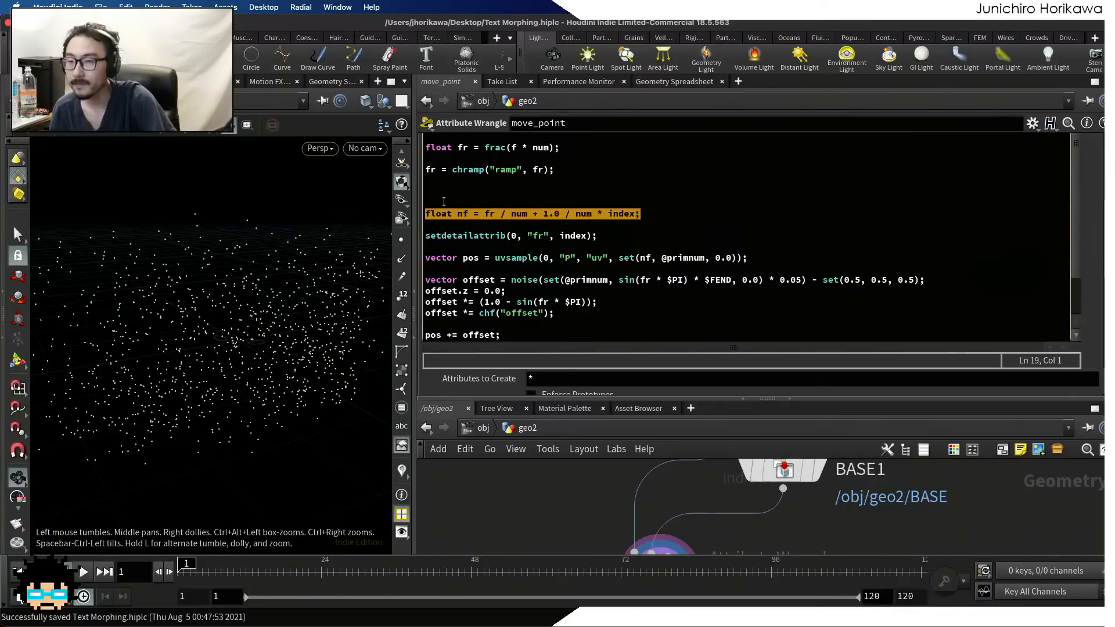
pyautogui.click(444, 201)
pyautogui.press('BackSpace')
pyautogui.press('BackSpace')
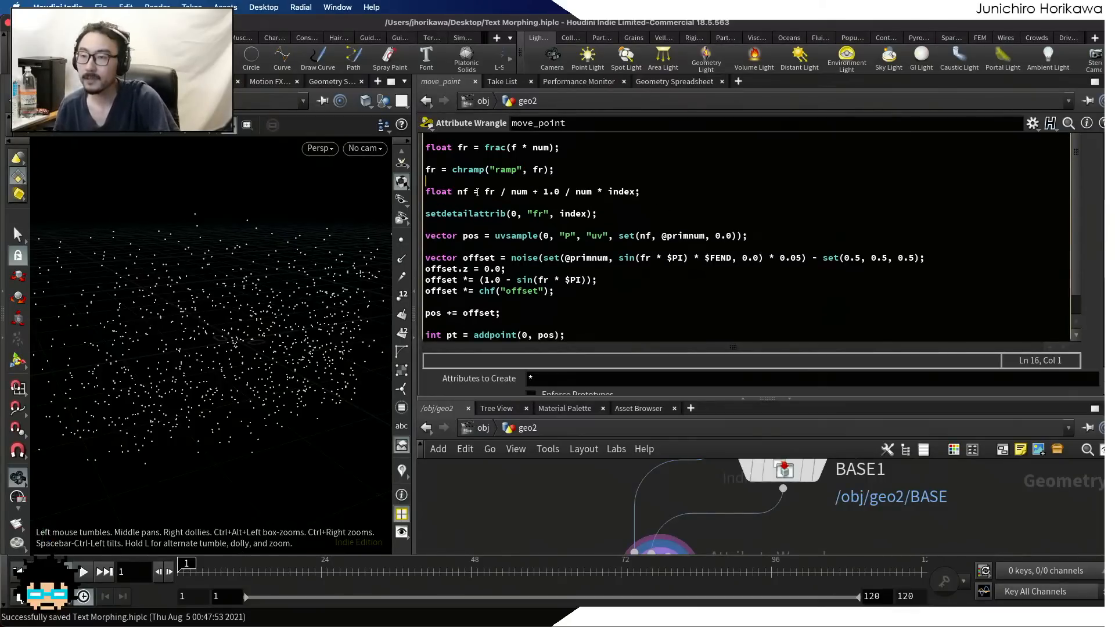
# Insert two new lines below fr = chramp("ramp", fr); to make room for code before float nf
pyautogui.moveTo(562, 171); pyautogui.dragTo(429, 171)
pyautogui.click(561, 169)
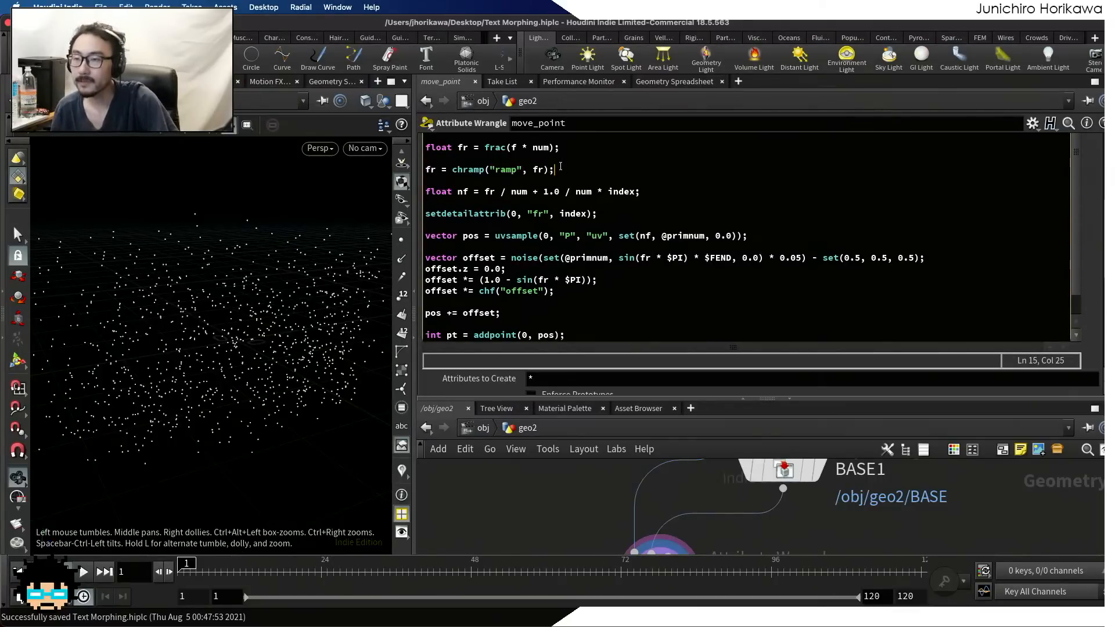
pyautogui.press('Return')
pyautogui.press('Return')
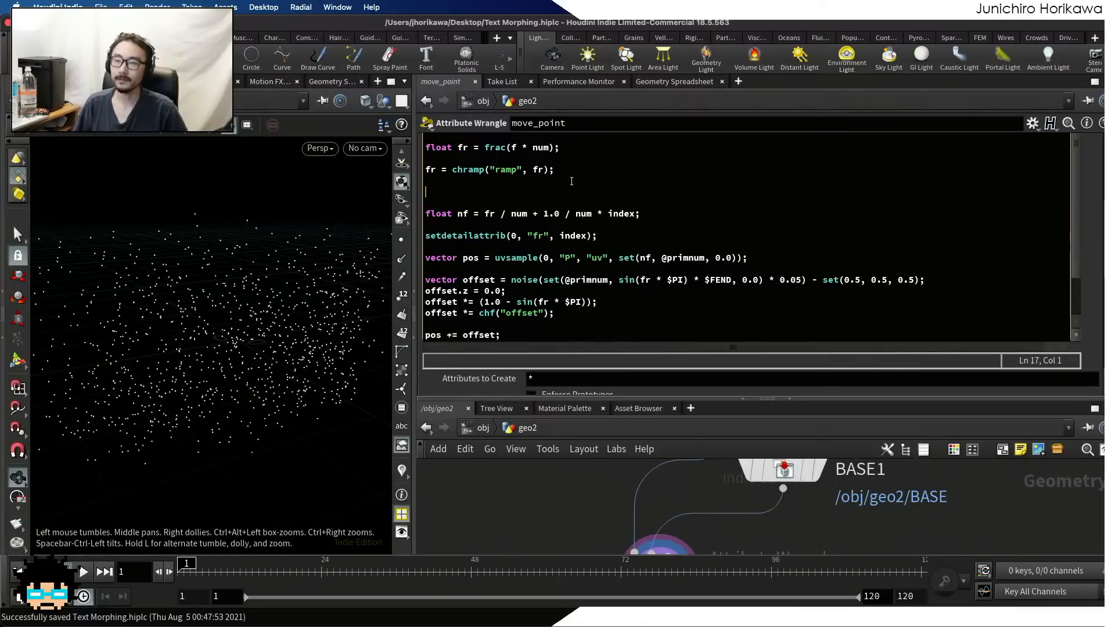
pyautogui.scroll(3, 572, 181)
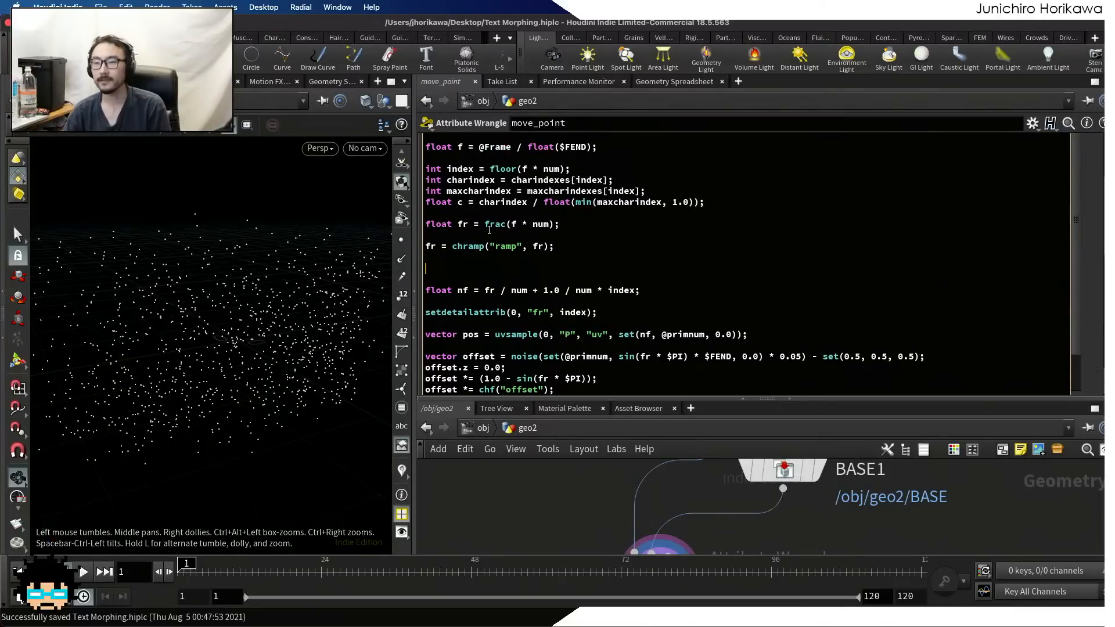
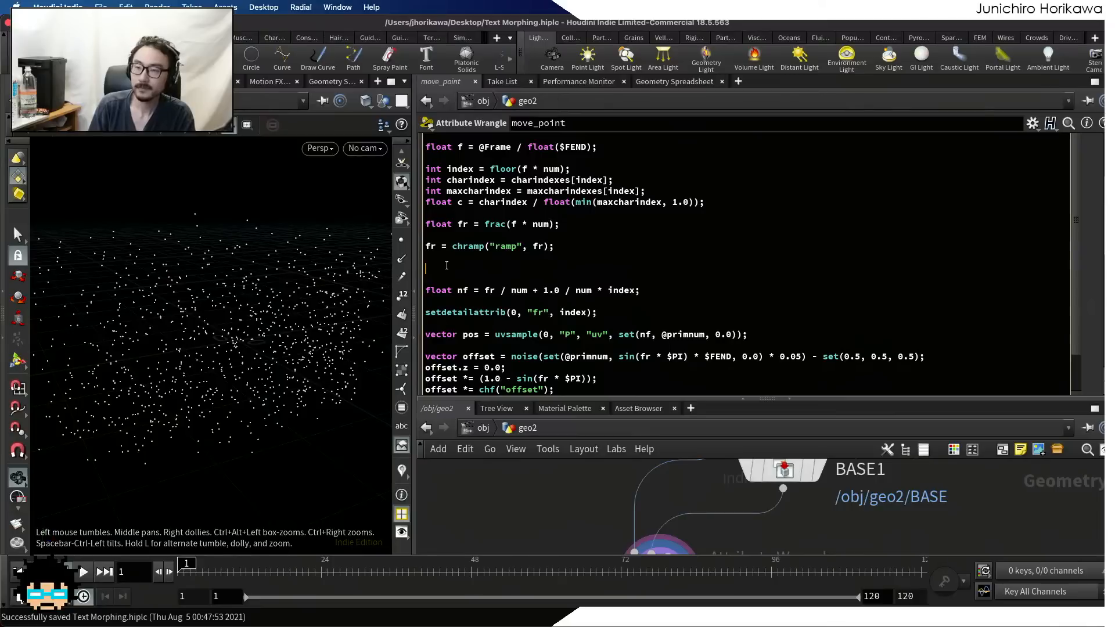
# Add the line fr += c; below the chramp line in move_point's VEXpression
pyautogui.write('fr +=')
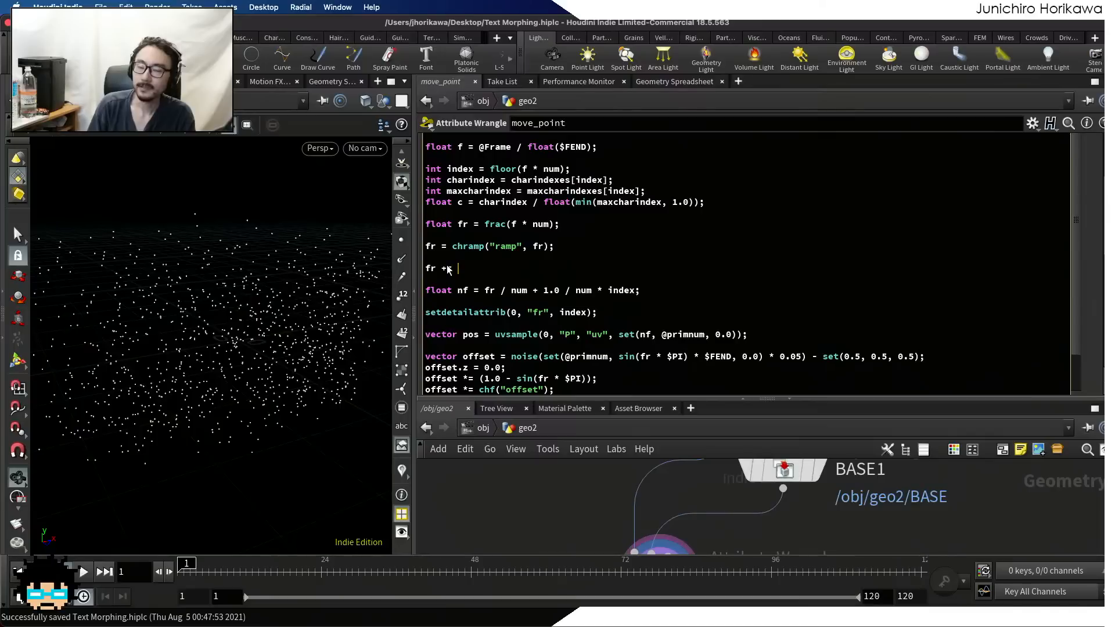
pyautogui.write(' c;')
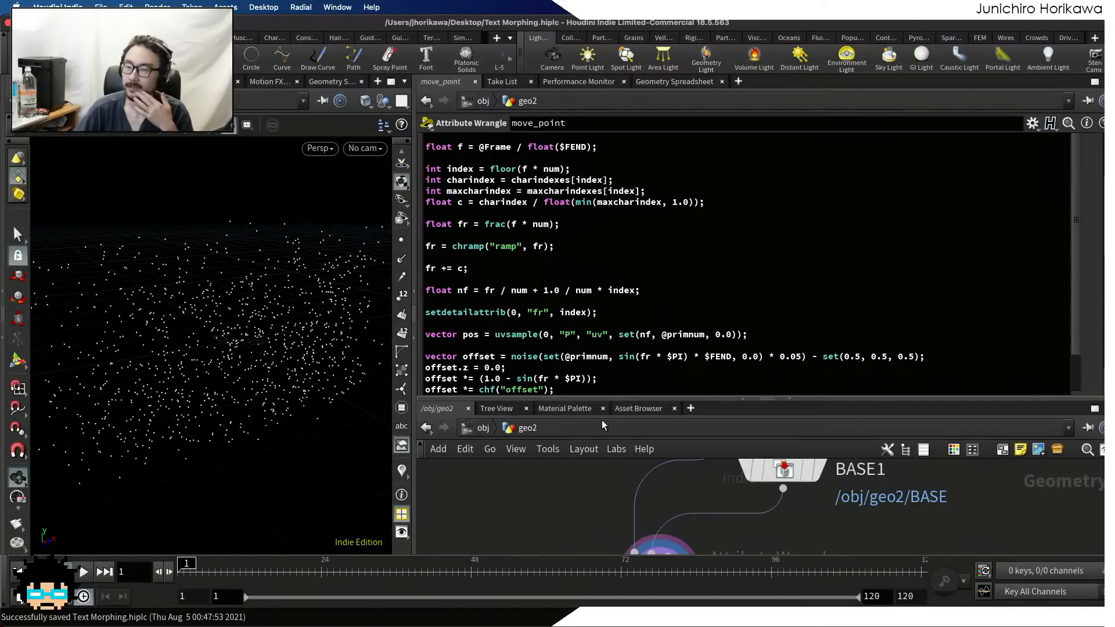
# Display the min_len node's output in the viewport and bring up its VEXpression for review
pyautogui.moveTo(605, 399); pyautogui.dragTo(626, 288)
pyautogui.scroll(-5, 607, 389)
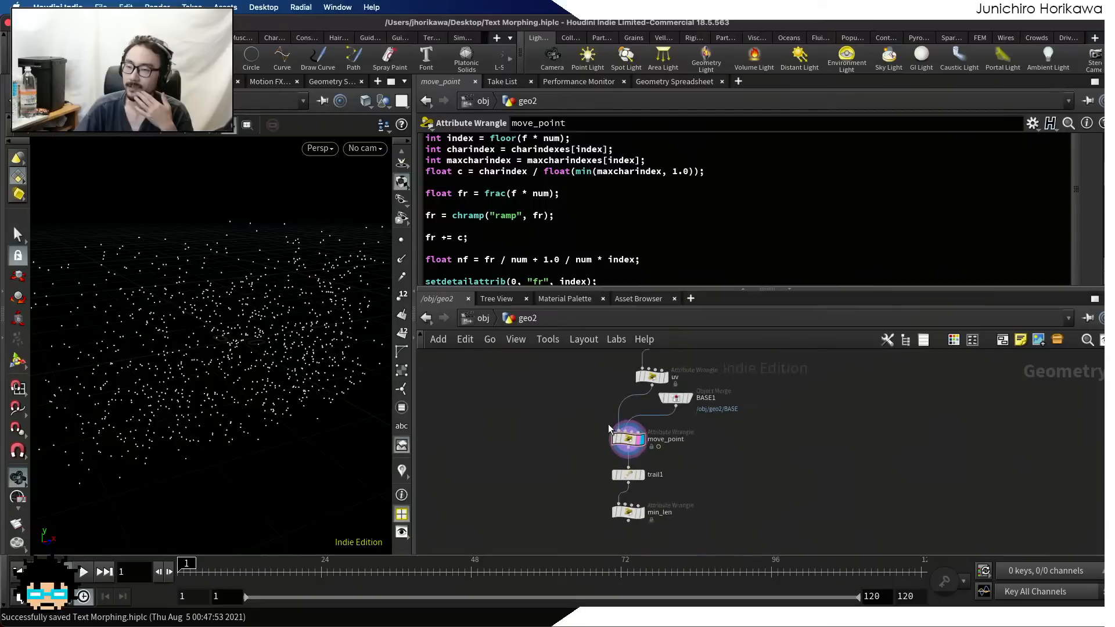
pyautogui.scroll(5, 633, 506)
pyautogui.click(644, 517)
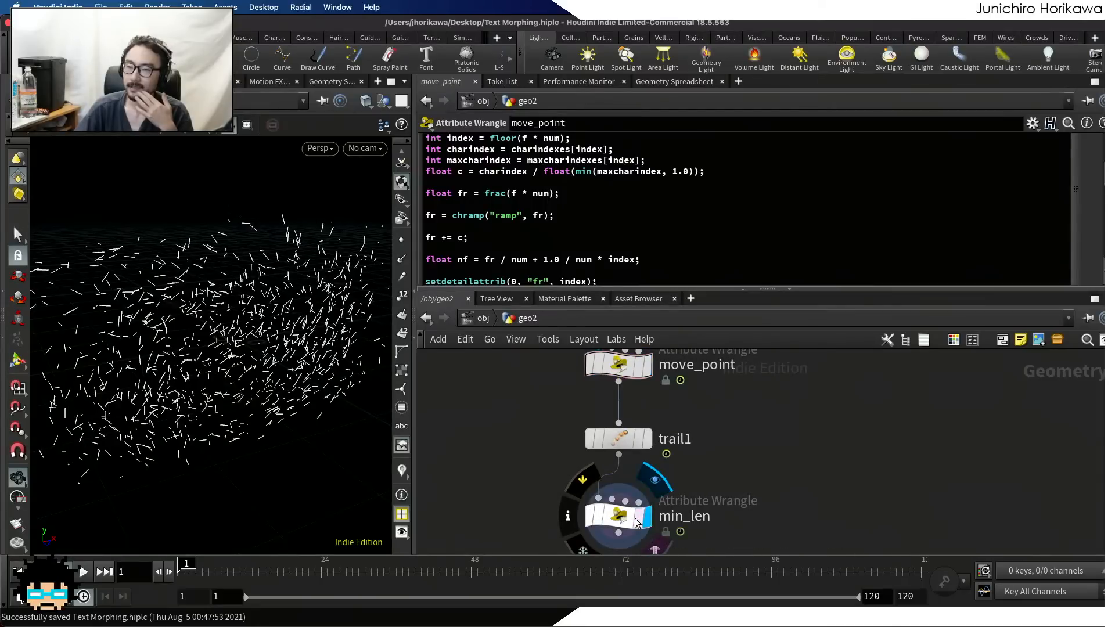
pyautogui.click(618, 516)
pyautogui.moveTo(185, 567)
pyautogui.mouseDown()
pyautogui.moveTo(598, 567)
pyautogui.moveTo(186, 567)
pyautogui.mouseUp()
pyautogui.scroll(8, 552, 241)
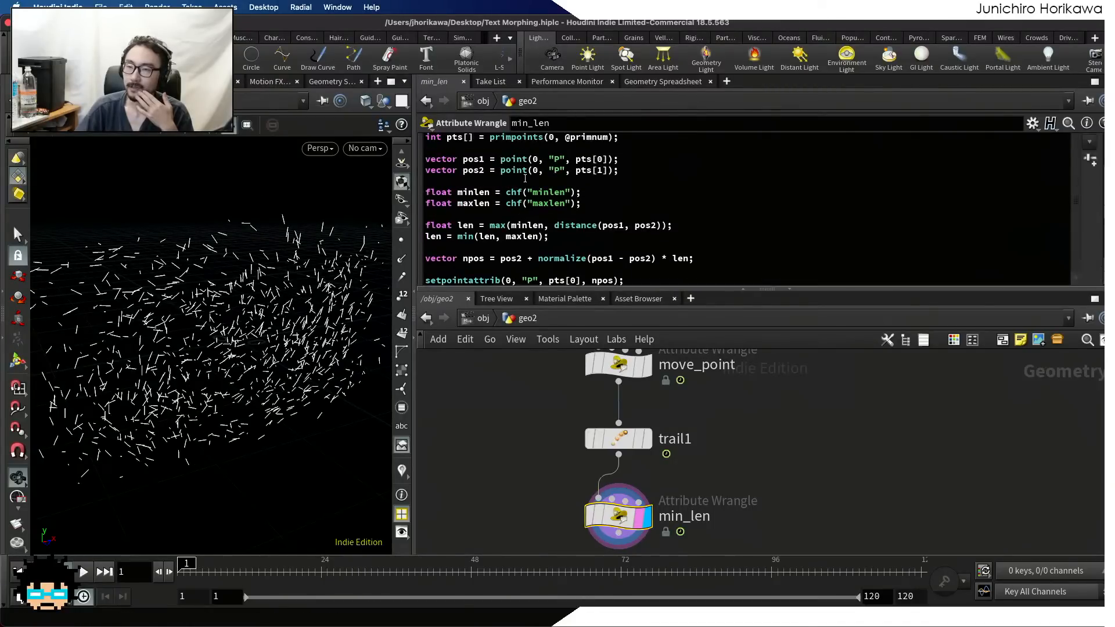
pyautogui.scroll(-2, 522, 179)
pyautogui.scroll(-1, 508, 211)
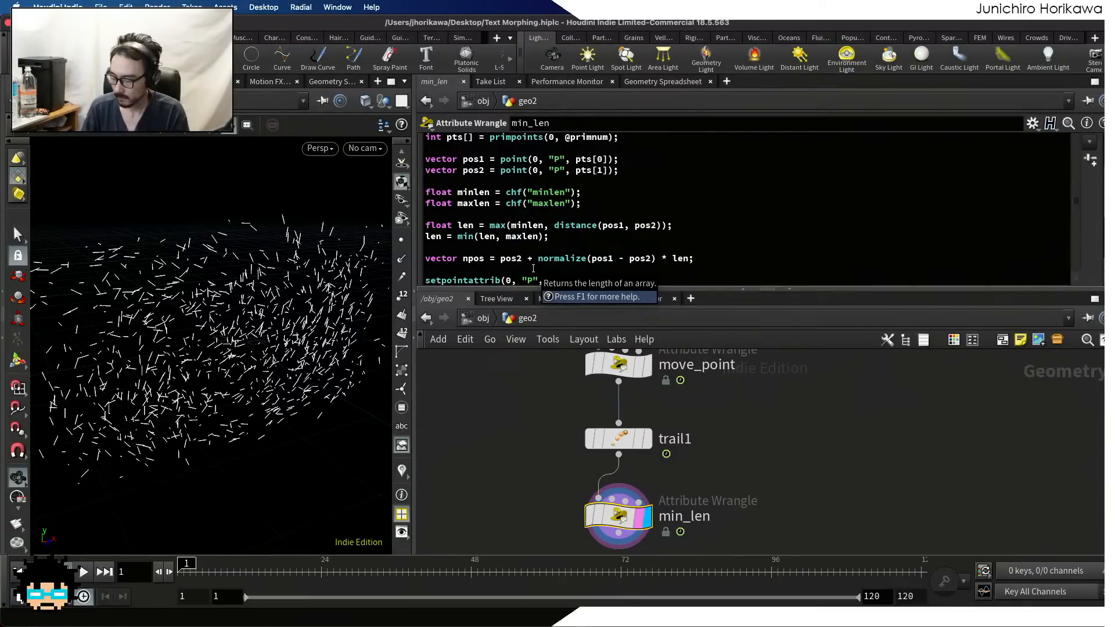
# Switch to the CLIP STUDIO PAINT sketch and find an empty canvas area below the existing diagrams at 100% zoom
pyautogui.hotkey('ctrl', 'Up')
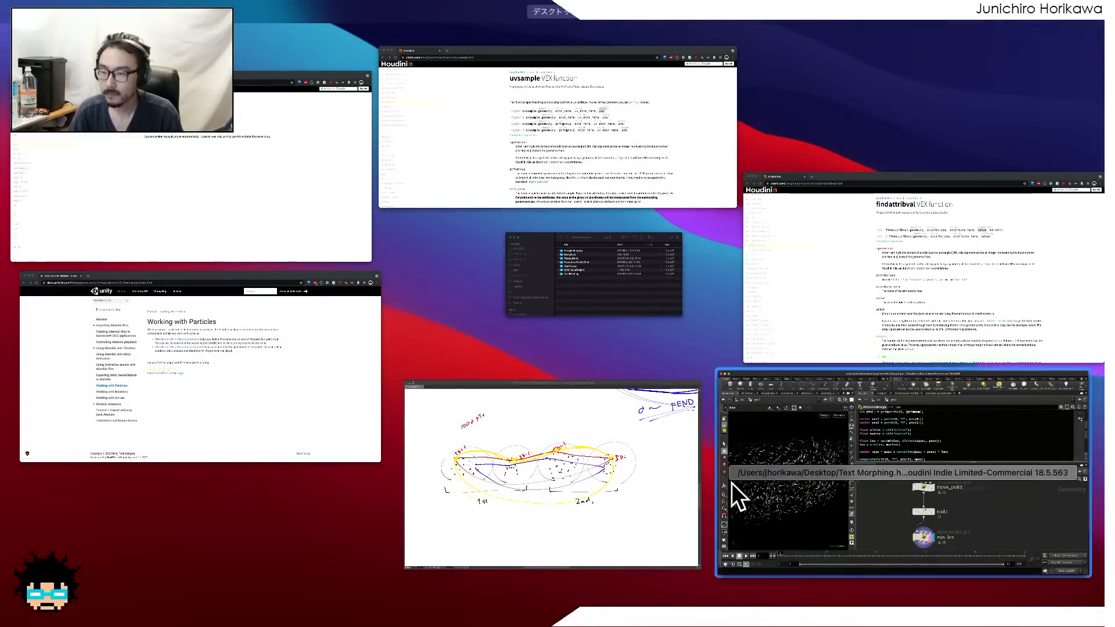
pyautogui.click(610, 495)
pyautogui.scroll(-4, 603, 496)
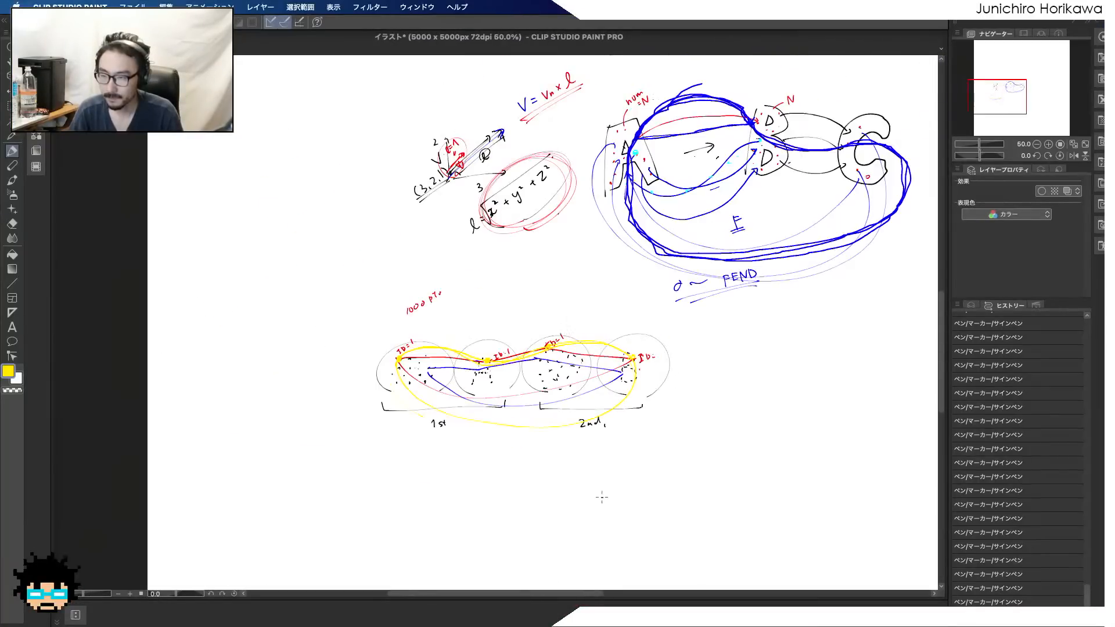
pyautogui.scroll(-3, 599, 442)
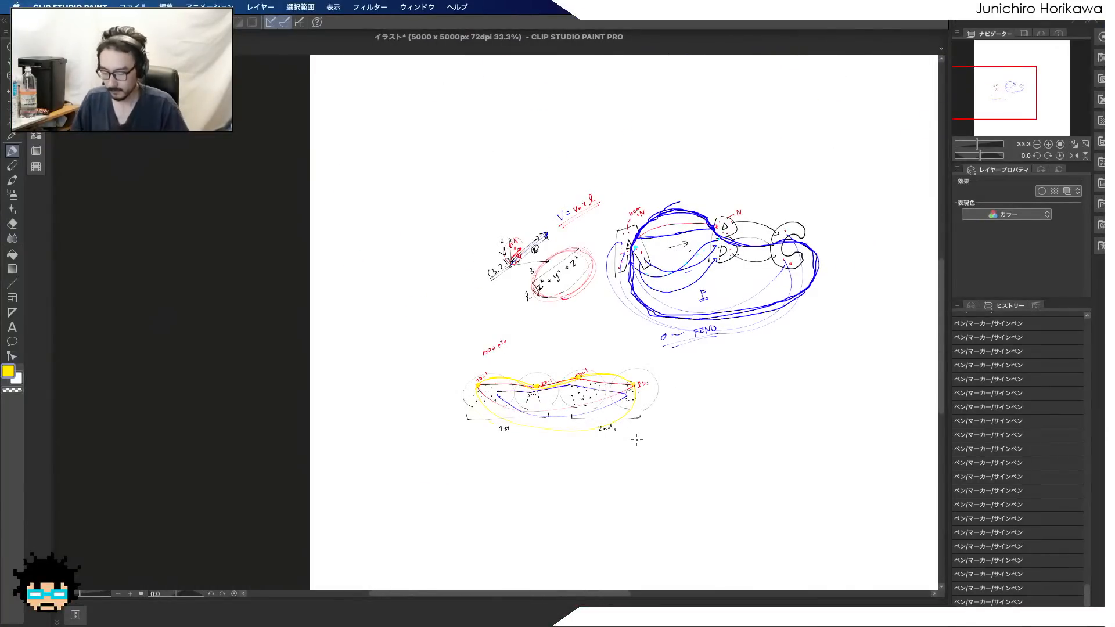
pyautogui.press('b')
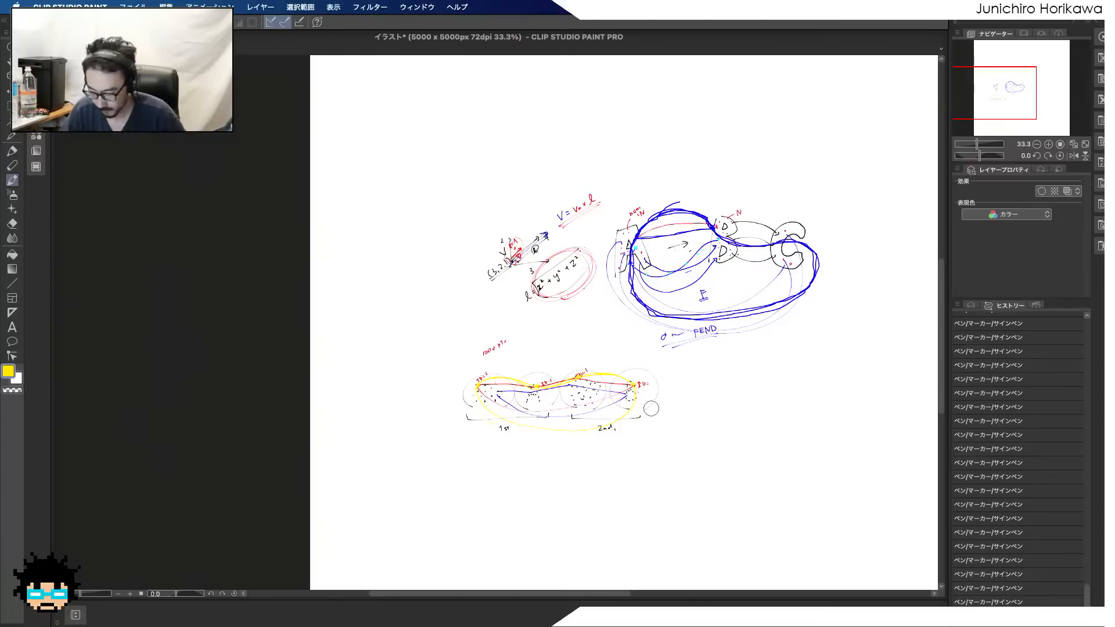
pyautogui.moveTo(706, 403); pyautogui.dragTo(532, 179)
pyautogui.scroll(4, 533, 179)
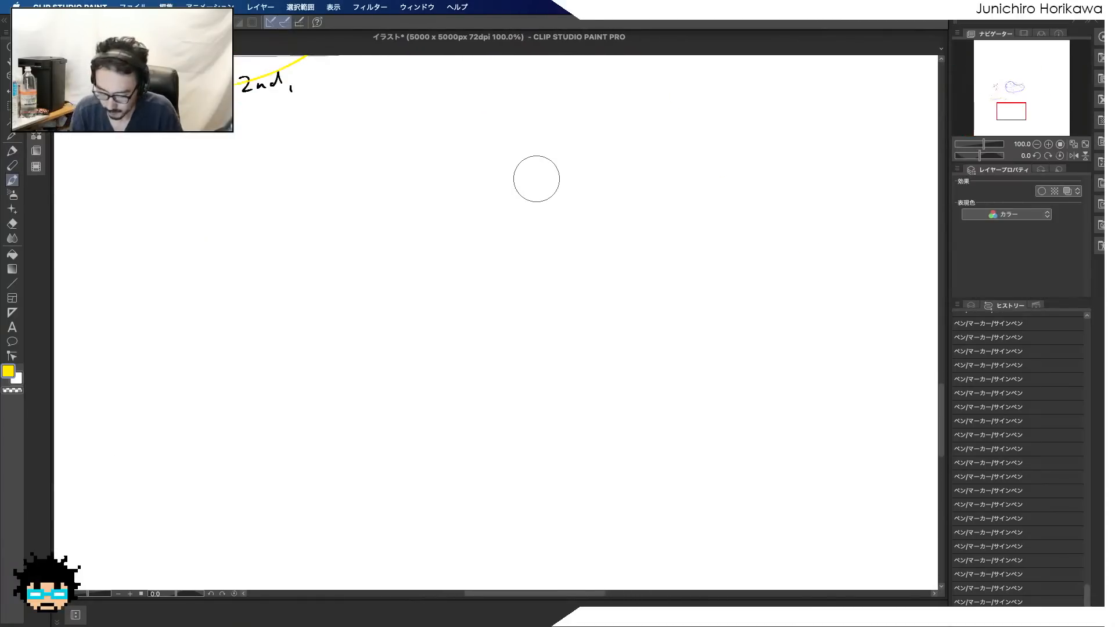
# Change the drawing colour to black, HEX 000000
pyautogui.click(8, 372)
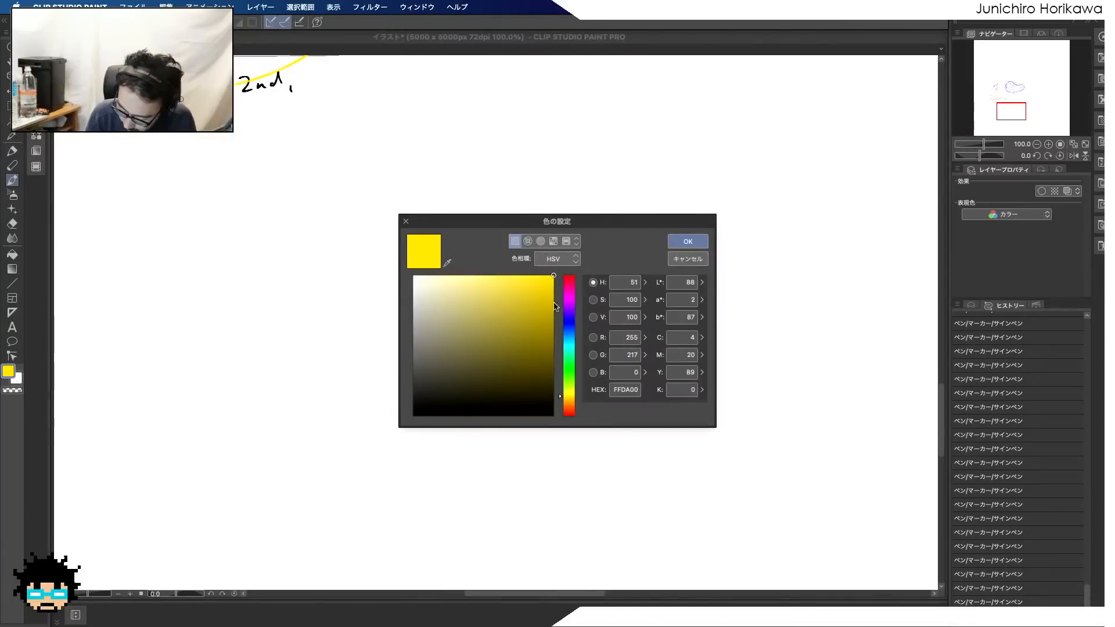
pyautogui.moveTo(557, 306); pyautogui.dragTo(558, 275)
pyautogui.moveTo(545, 363); pyautogui.dragTo(433, 453)
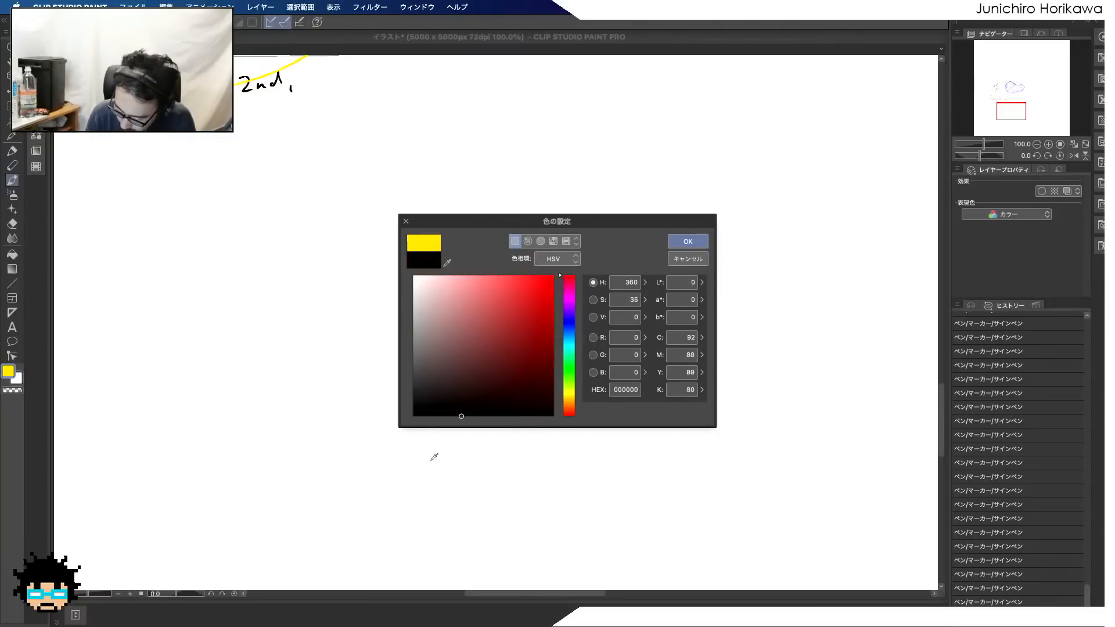
pyautogui.click(685, 242)
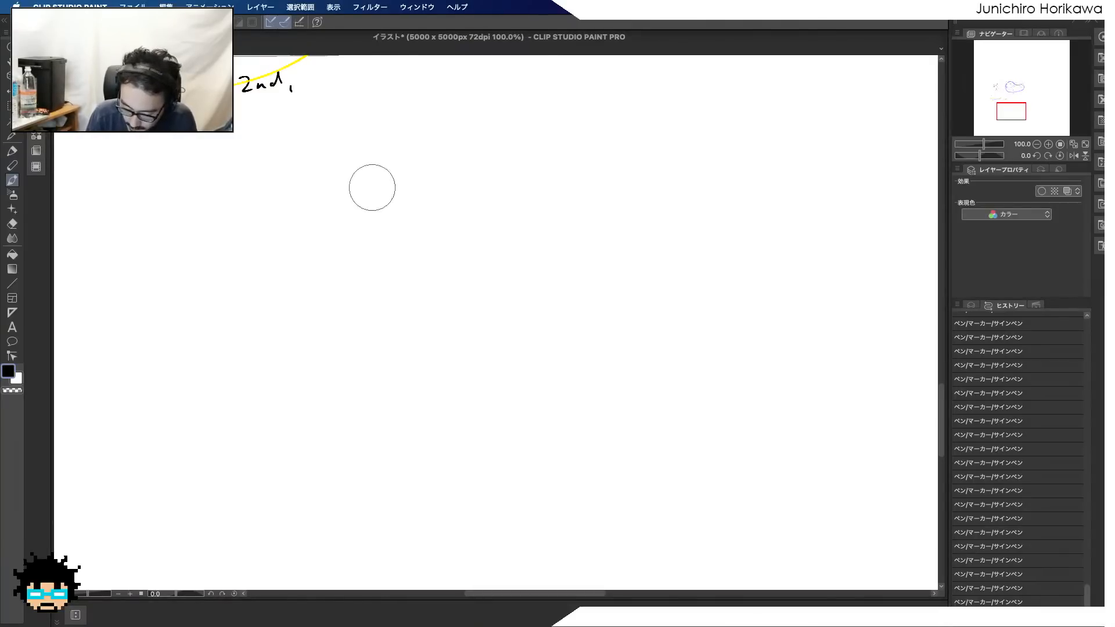
# Draw the outlined letters A, B and C side by side on the empty canvas with the black marker pen
pyautogui.click(12, 151)
pyautogui.moveTo(359, 252); pyautogui.dragTo(361, 296)
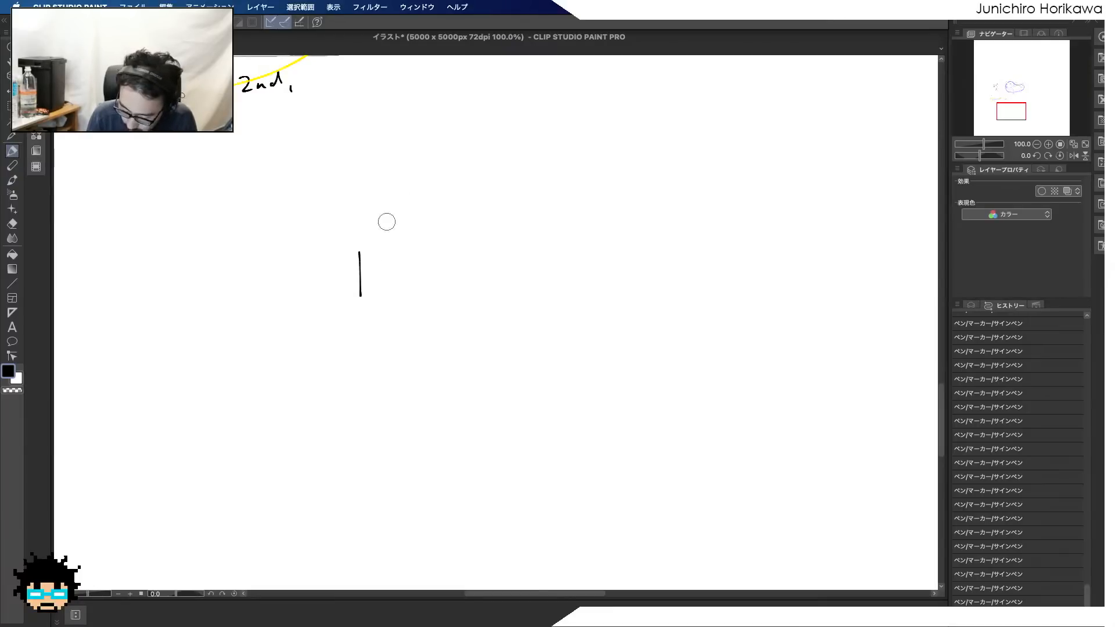
pyautogui.moveTo(388, 223)
pyautogui.mouseDown()
pyautogui.moveTo(390, 241)
pyautogui.moveTo(373, 262)
pyautogui.mouseUp()
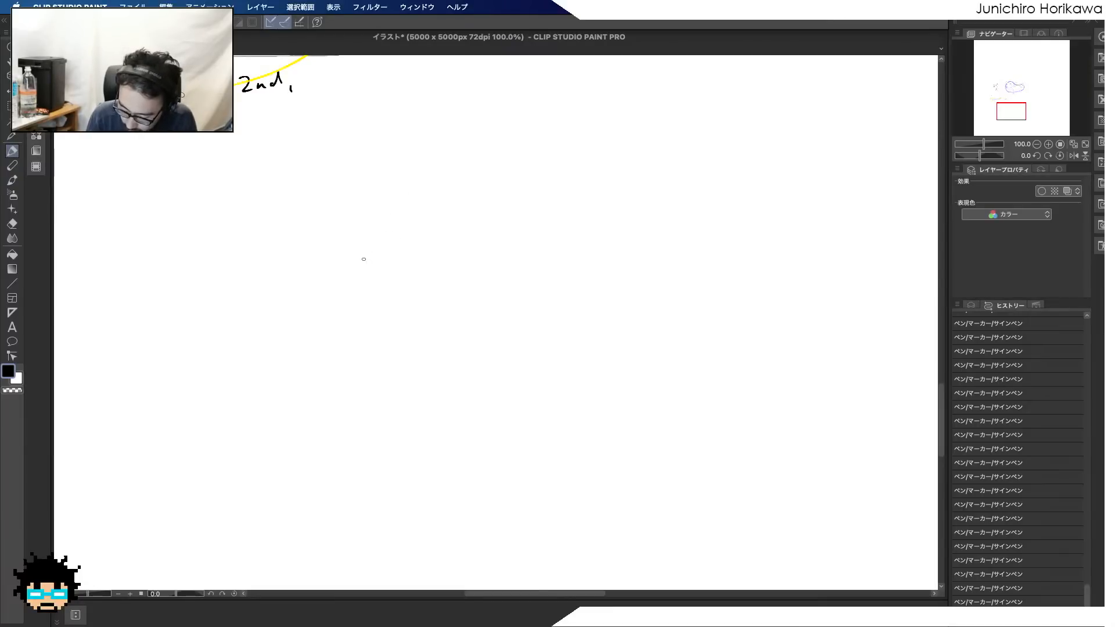
pyautogui.moveTo(346, 314)
pyautogui.mouseDown()
pyautogui.moveTo(366, 232)
pyautogui.moveTo(407, 305)
pyautogui.moveTo(373, 274)
pyautogui.moveTo(354, 309)
pyautogui.mouseUp()
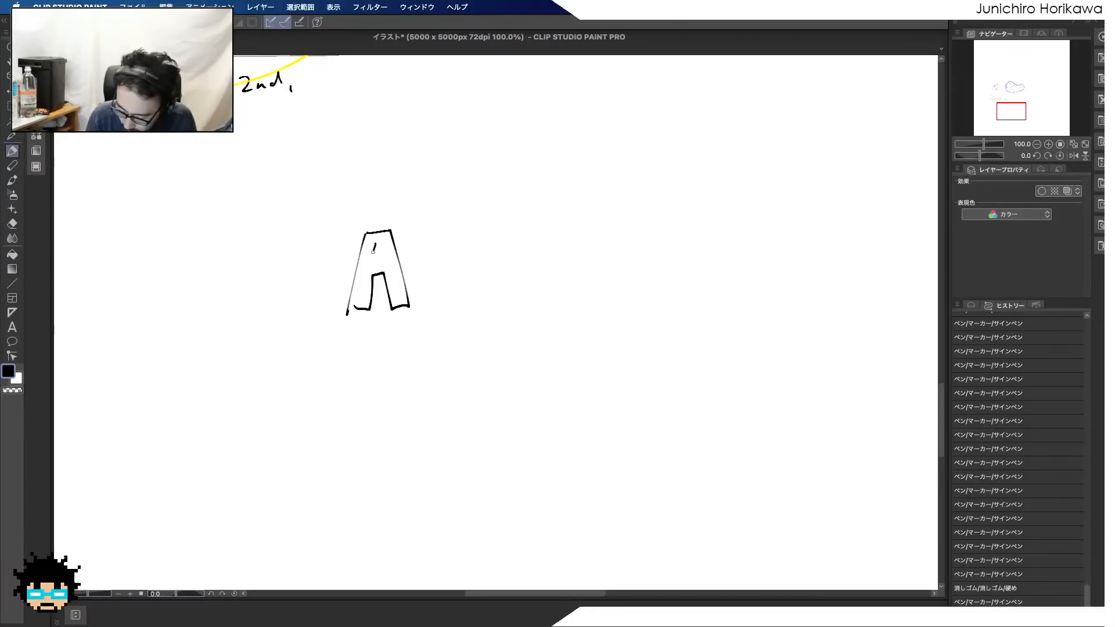
pyautogui.moveTo(375, 246); pyautogui.dragTo(433, 304)
pyautogui.moveTo(425, 224); pyautogui.dragTo(453, 304)
pyautogui.moveTo(439, 233); pyautogui.dragTo(441, 294)
pyautogui.moveTo(526, 216)
pyautogui.mouseDown()
pyautogui.moveTo(538, 271)
pyautogui.moveTo(511, 249)
pyautogui.moveTo(537, 220)
pyautogui.mouseUp()
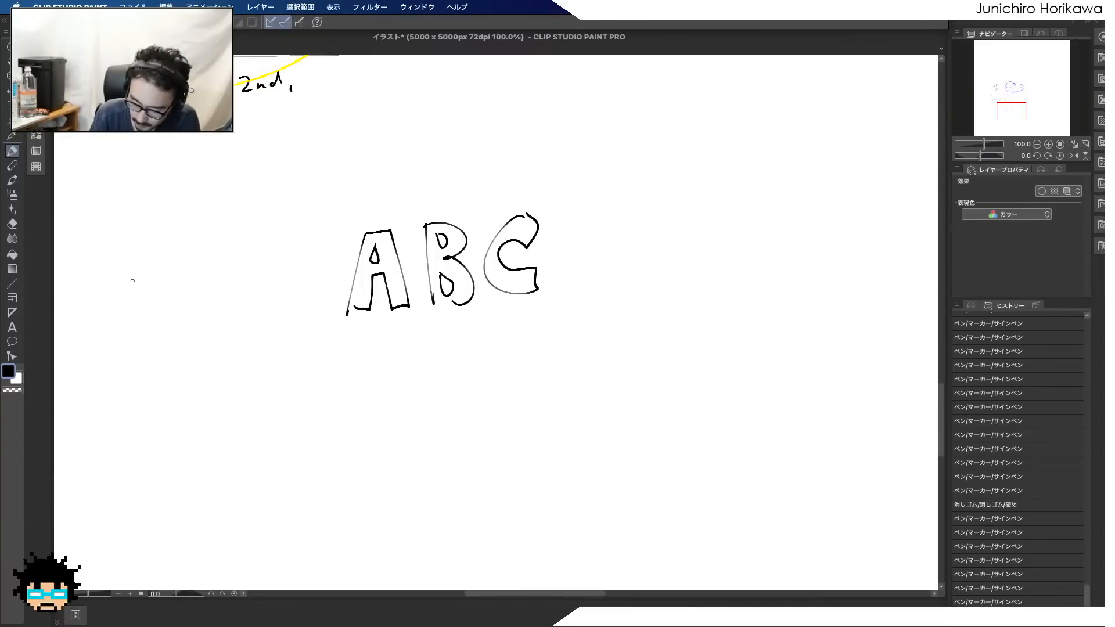
# Draw a loose cluster of short marks to the left of the letters to represent scattered points
pyautogui.click(139, 244)
pyautogui.click(115, 279)
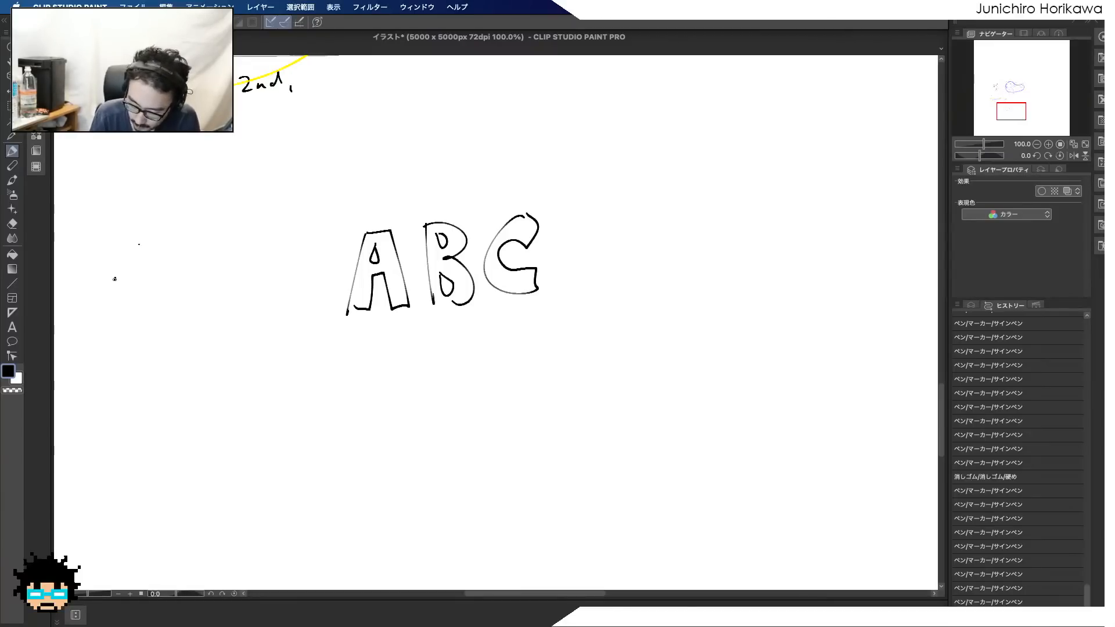
pyautogui.moveTo(103, 322); pyautogui.dragTo(105, 324)
pyautogui.moveTo(134, 357); pyautogui.dragTo(139, 361)
pyautogui.moveTo(168, 369); pyautogui.dragTo(173, 366)
pyautogui.moveTo(170, 323); pyautogui.dragTo(174, 328)
pyautogui.moveTo(144, 296); pyautogui.dragTo(144, 302)
pyautogui.moveTo(165, 280); pyautogui.dragTo(214, 323)
pyautogui.moveTo(214, 348); pyautogui.dragTo(209, 351)
pyautogui.moveTo(183, 340); pyautogui.dragTo(181, 331)
pyautogui.moveTo(170, 278); pyautogui.dragTo(170, 283)
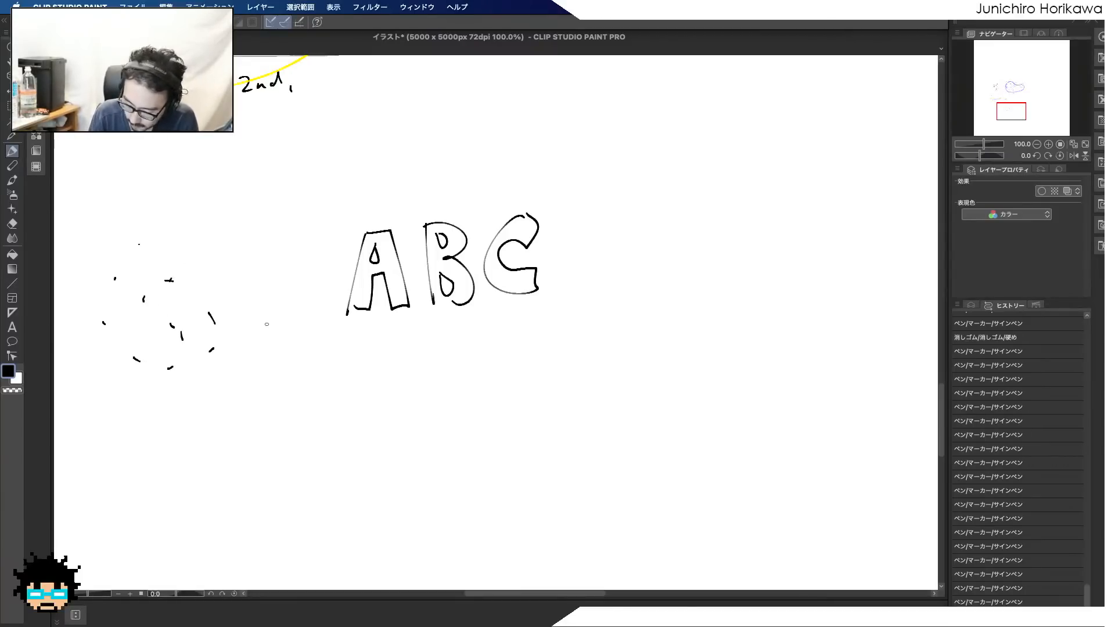
# Draw an arrow from the scattered points towards the letters and place small point marks inside A, B and C
pyautogui.moveTo(241, 296); pyautogui.dragTo(271, 290)
pyautogui.moveTo(274, 285); pyautogui.dragTo(275, 296)
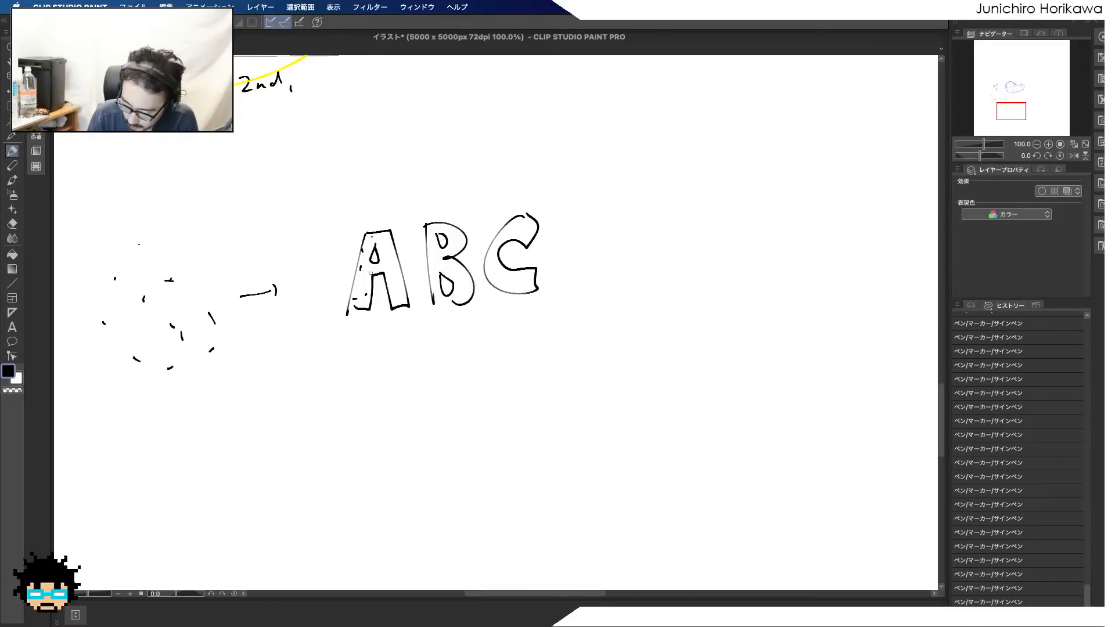
pyautogui.moveTo(392, 273); pyautogui.dragTo(399, 283)
pyautogui.moveTo(387, 269); pyautogui.dragTo(387, 262)
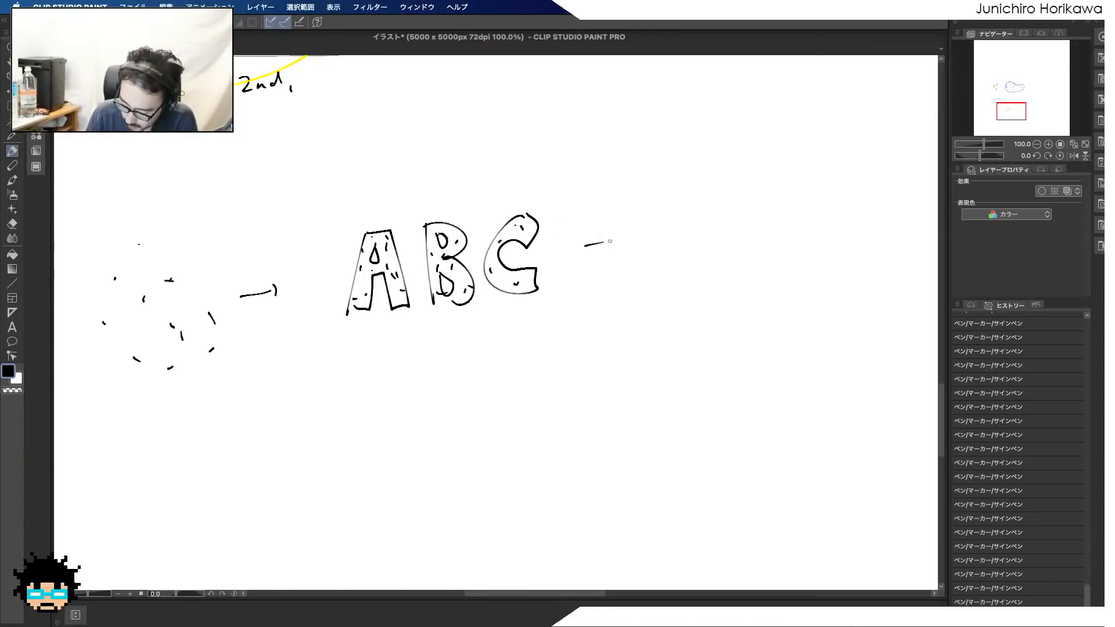
# Draw an arrow leading right from the letter C and a second cluster of scattered point marks beyond it
pyautogui.moveTo(609, 241); pyautogui.dragTo(627, 233)
pyautogui.click(714, 299)
pyautogui.moveTo(705, 264); pyautogui.dragTo(696, 258)
pyautogui.moveTo(672, 239); pyautogui.dragTo(684, 231)
pyautogui.moveTo(717, 225); pyautogui.dragTo(758, 257)
pyautogui.moveTo(733, 324); pyautogui.dragTo(707, 329)
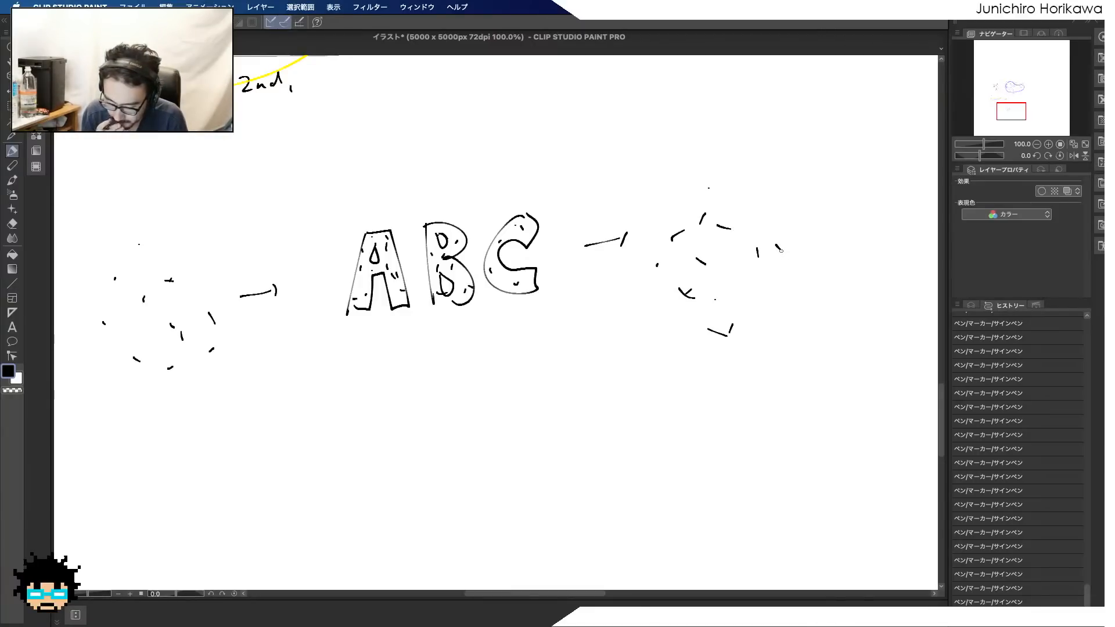
# Circle the left point cluster and draw curved arrows from it to the undersides of A, B and C
pyautogui.moveTo(105, 347); pyautogui.dragTo(101, 277)
pyautogui.moveTo(170, 400)
pyautogui.mouseDown()
pyautogui.moveTo(168, 228)
pyautogui.moveTo(250, 294)
pyautogui.mouseUp()
pyautogui.moveTo(251, 319); pyautogui.dragTo(225, 365)
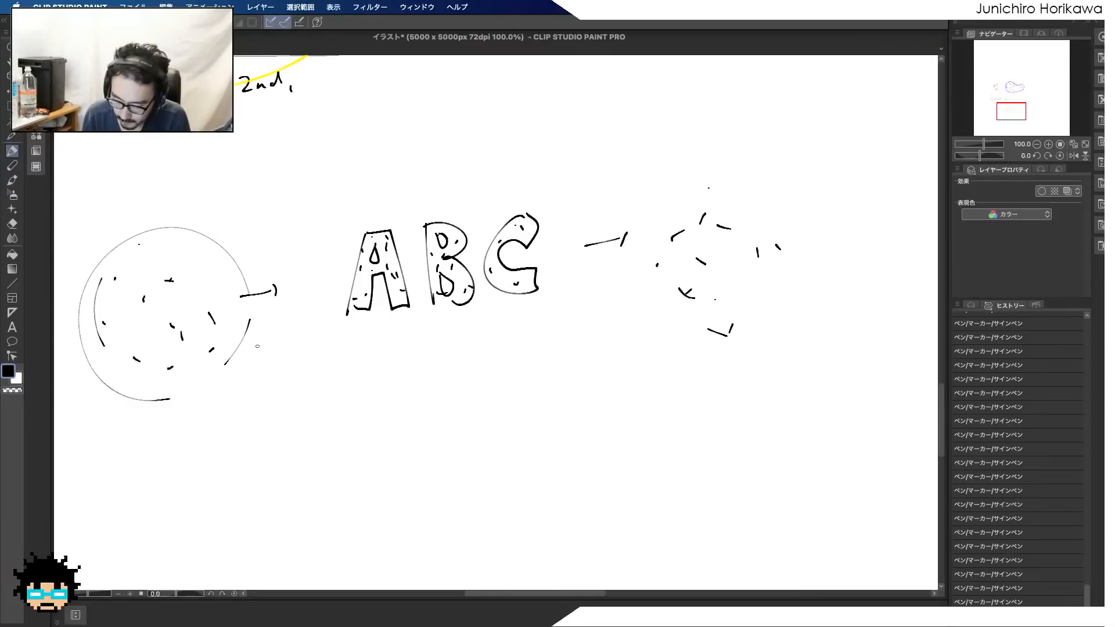
pyautogui.moveTo(225, 349)
pyautogui.mouseDown()
pyautogui.moveTo(325, 379)
pyautogui.moveTo(376, 338)
pyautogui.mouseUp()
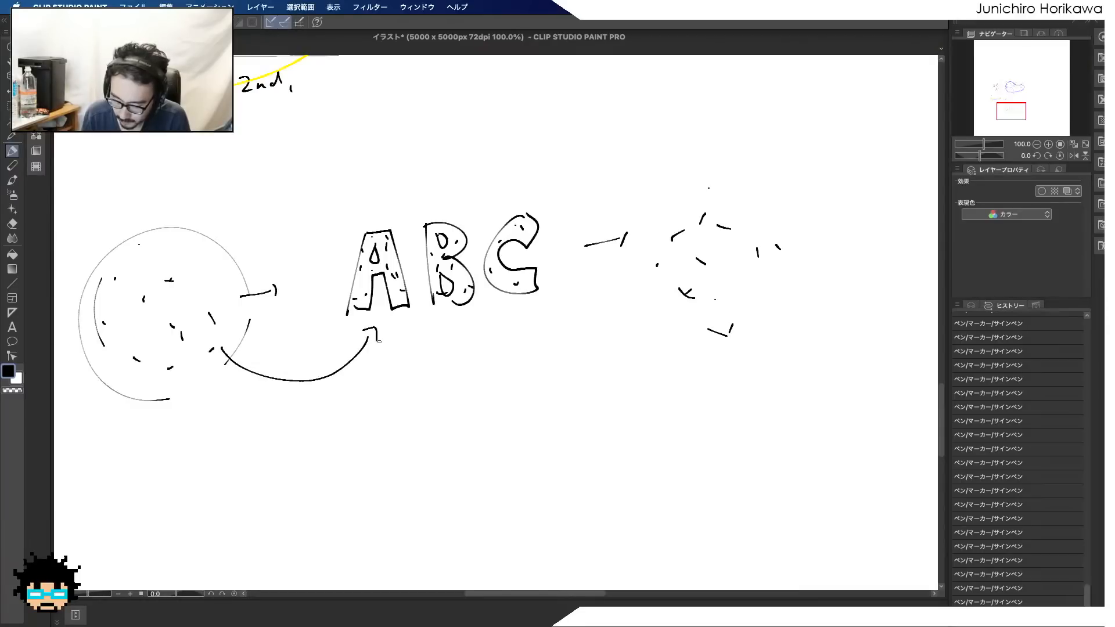
pyautogui.moveTo(195, 372)
pyautogui.mouseDown()
pyautogui.moveTo(258, 406)
pyautogui.moveTo(460, 319)
pyautogui.moveTo(467, 338)
pyautogui.moveTo(215, 399)
pyautogui.moveTo(519, 307)
pyautogui.moveTo(542, 337)
pyautogui.mouseUp()
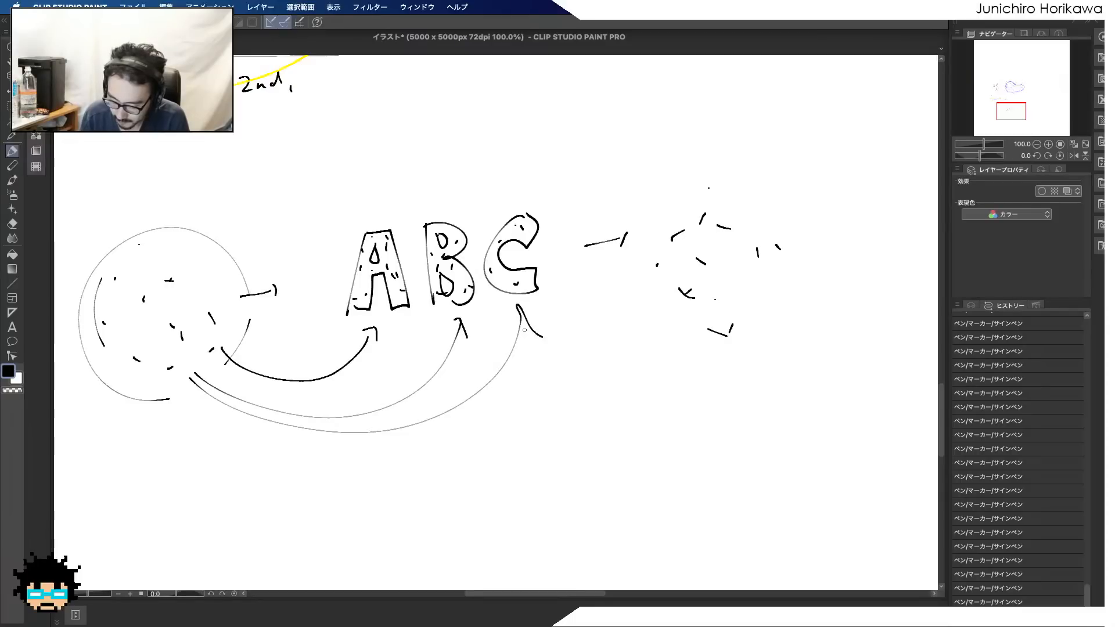
# Draw curved arrows from the tops of A, B and C to the right point cluster
pyautogui.moveTo(381, 230); pyautogui.dragTo(678, 202)
pyautogui.moveTo(458, 220)
pyautogui.mouseDown()
pyautogui.moveTo(464, 209)
pyautogui.moveTo(675, 228)
pyautogui.mouseUp()
pyautogui.moveTo(660, 229); pyautogui.dragTo(678, 220)
pyautogui.moveTo(535, 220); pyautogui.dragTo(694, 228)
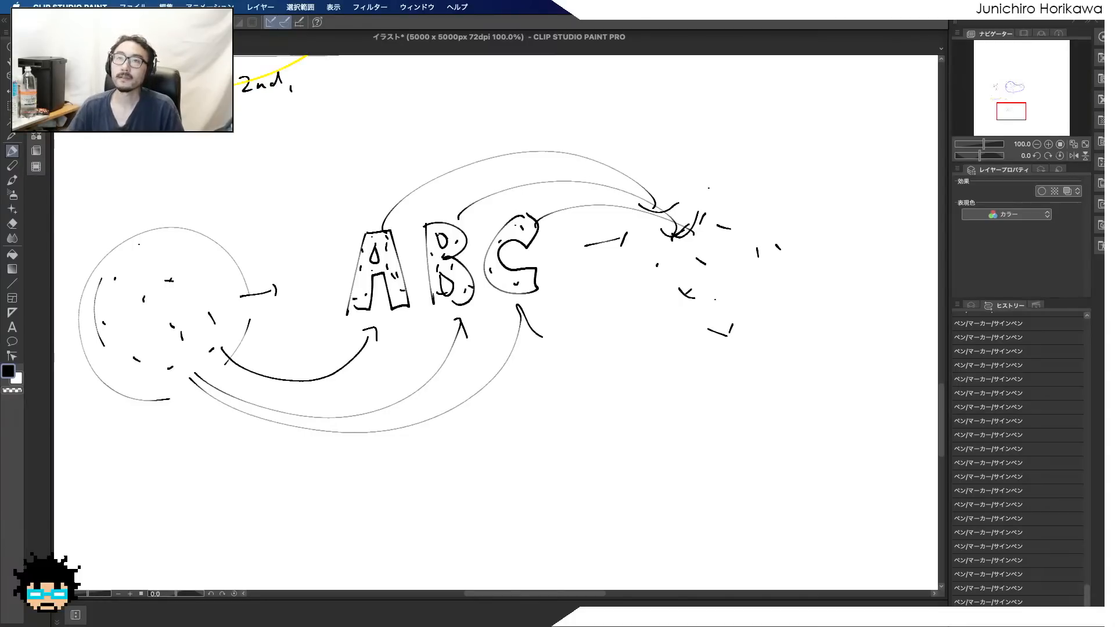
# Switch back to Houdini, enlarge the parameter pane and bring up move_point's VEXpression
pyautogui.press('Tab')
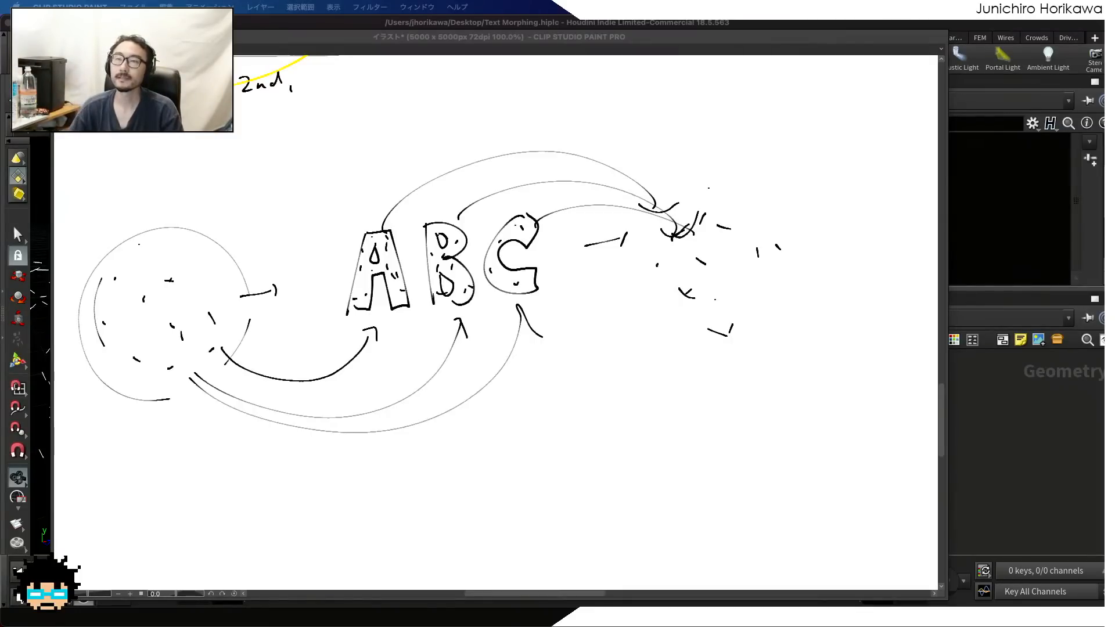
pyautogui.click(991, 460)
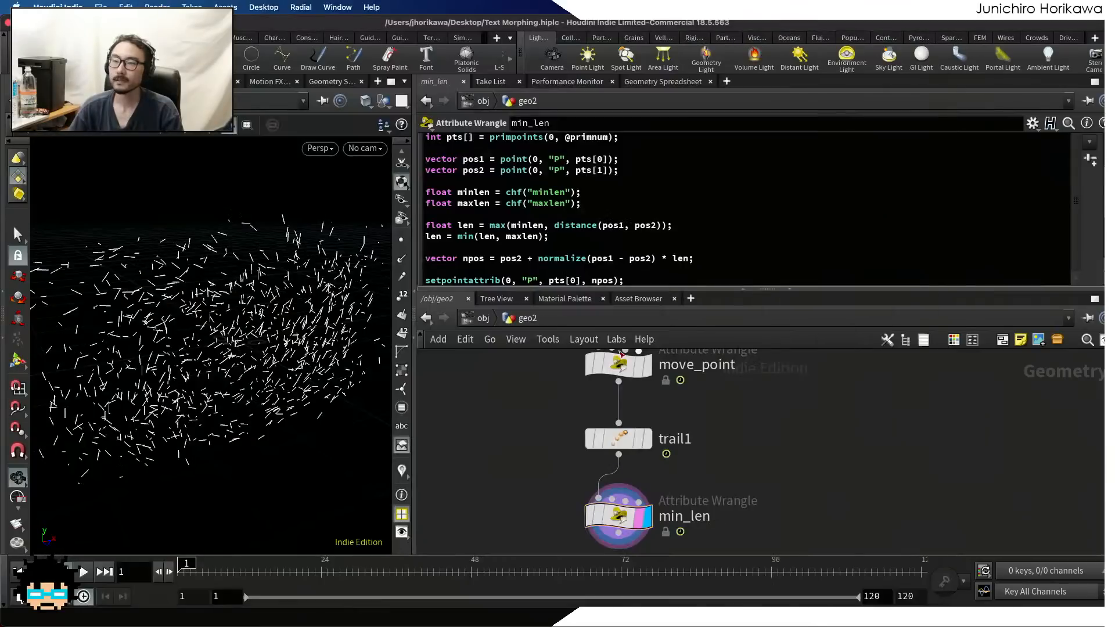
pyautogui.scroll(3, 454, 245)
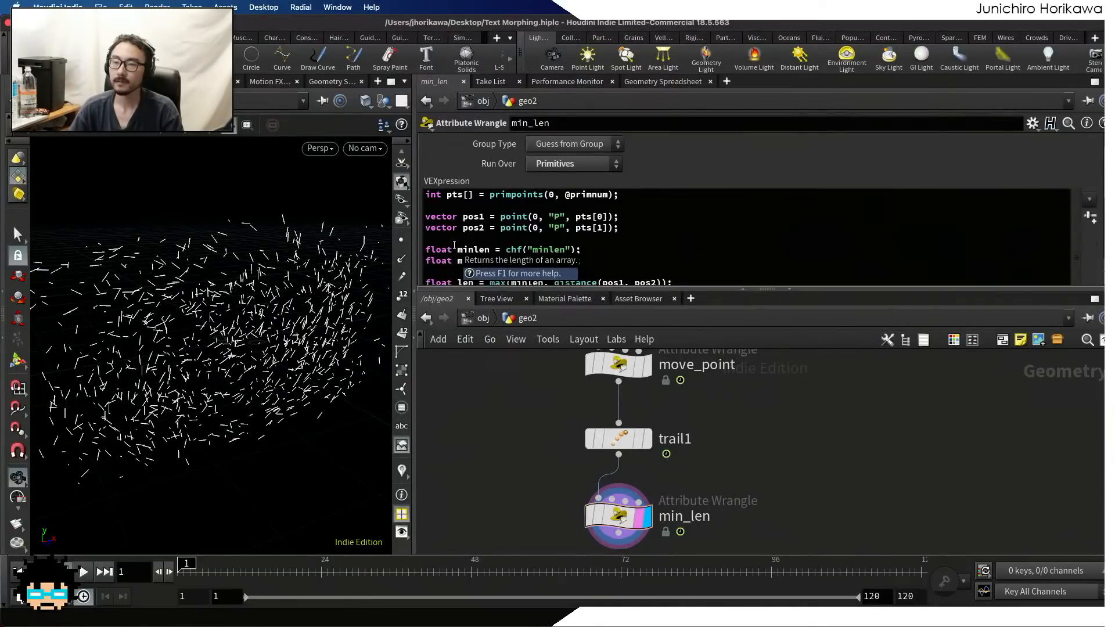
pyautogui.scroll(-5, 454, 245)
pyautogui.moveTo(457, 288); pyautogui.dragTo(457, 382)
pyautogui.scroll(-10, 535, 463)
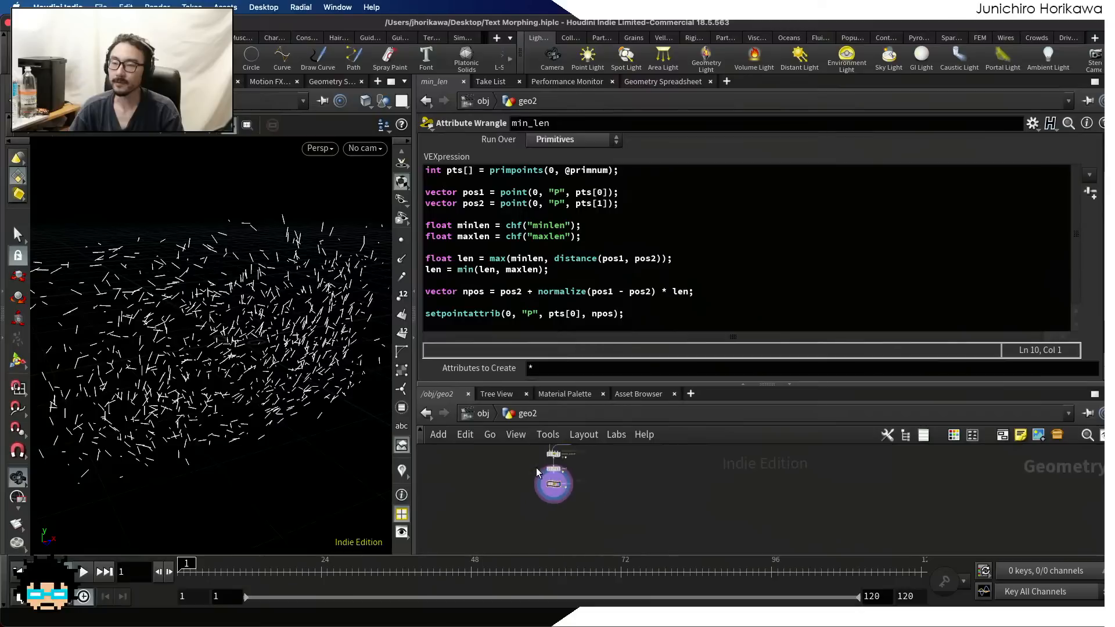
pyautogui.scroll(4, 536, 467)
pyautogui.moveTo(604, 456); pyautogui.dragTo(598, 515, button='middle')
pyautogui.scroll(4, 599, 515)
pyautogui.click(528, 510)
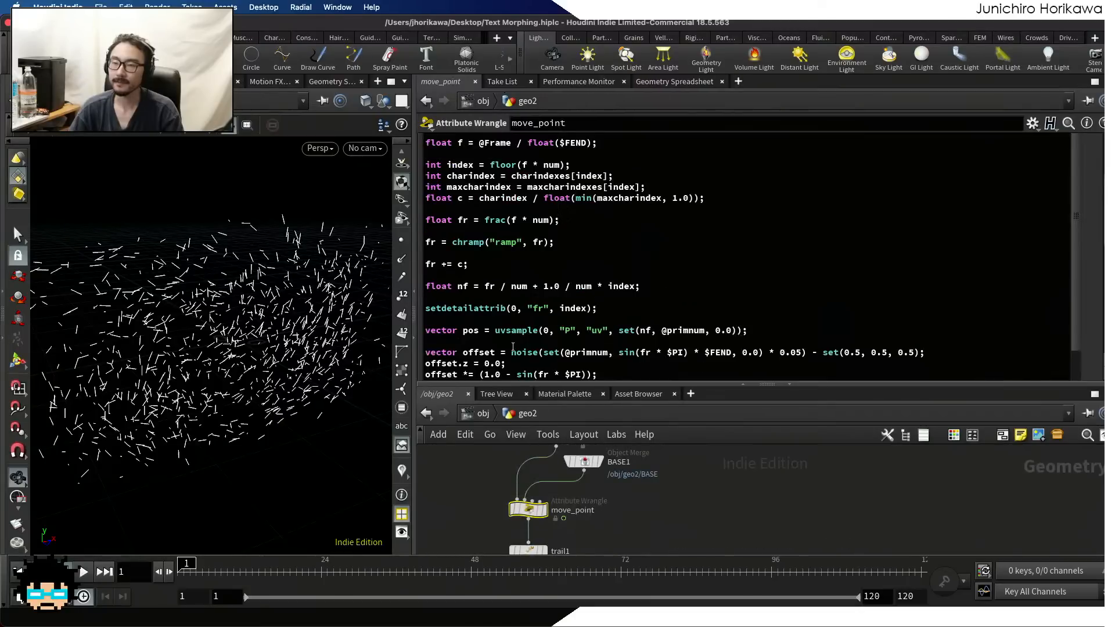
# Replace the line fr += c; in move_point's VEXpression with fr -= 0.5;
pyautogui.moveTo(479, 265); pyautogui.dragTo(425, 265)
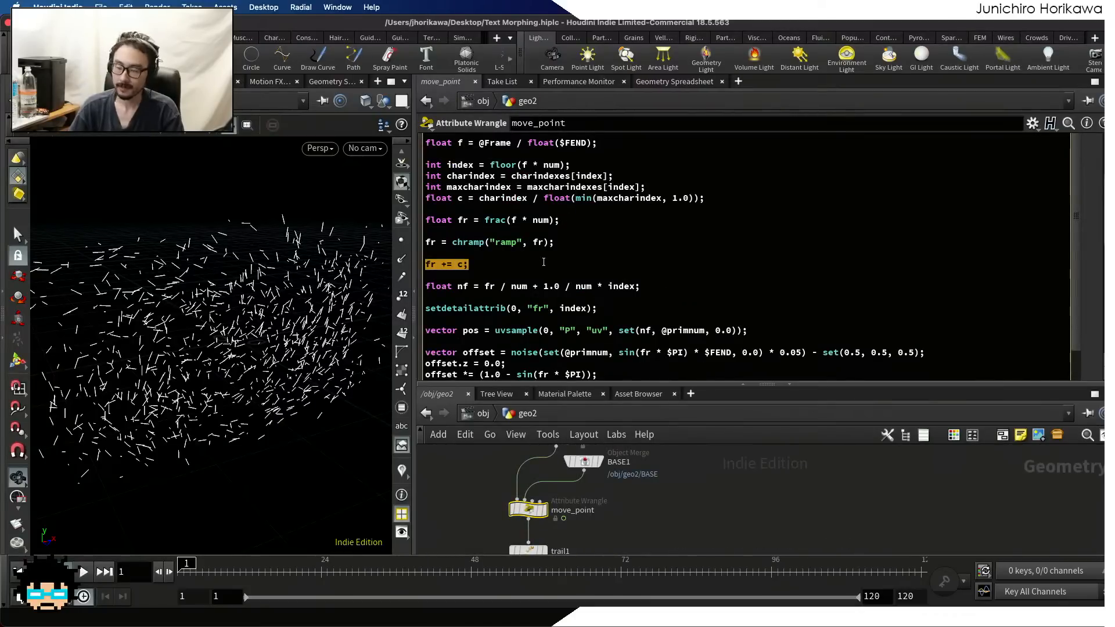
pyautogui.press('BackSpace')
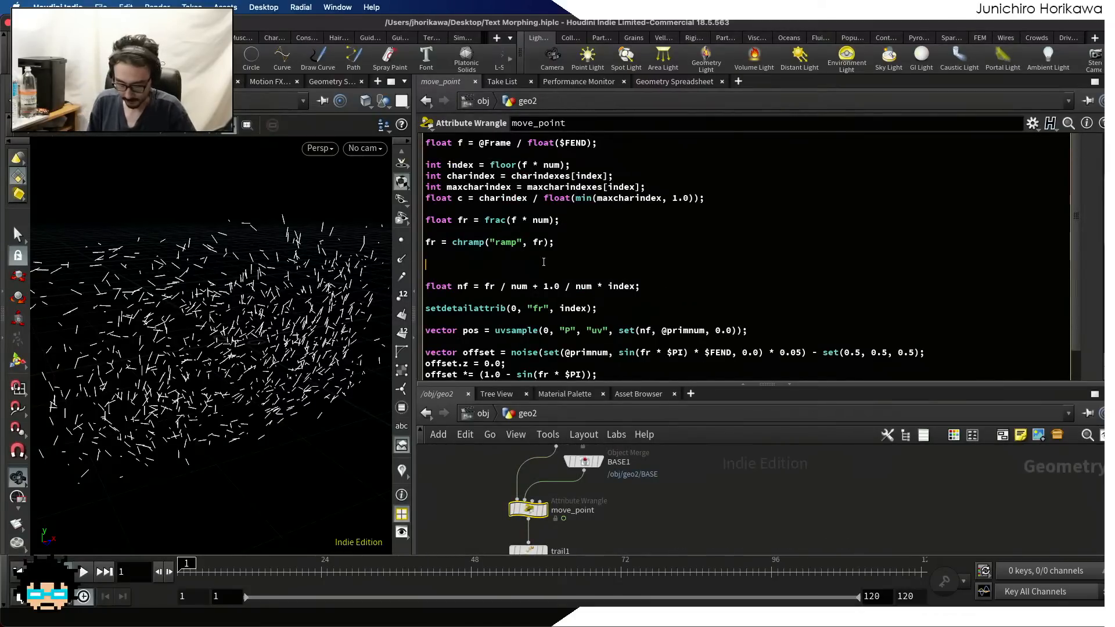
pyautogui.write('fr = ¥')
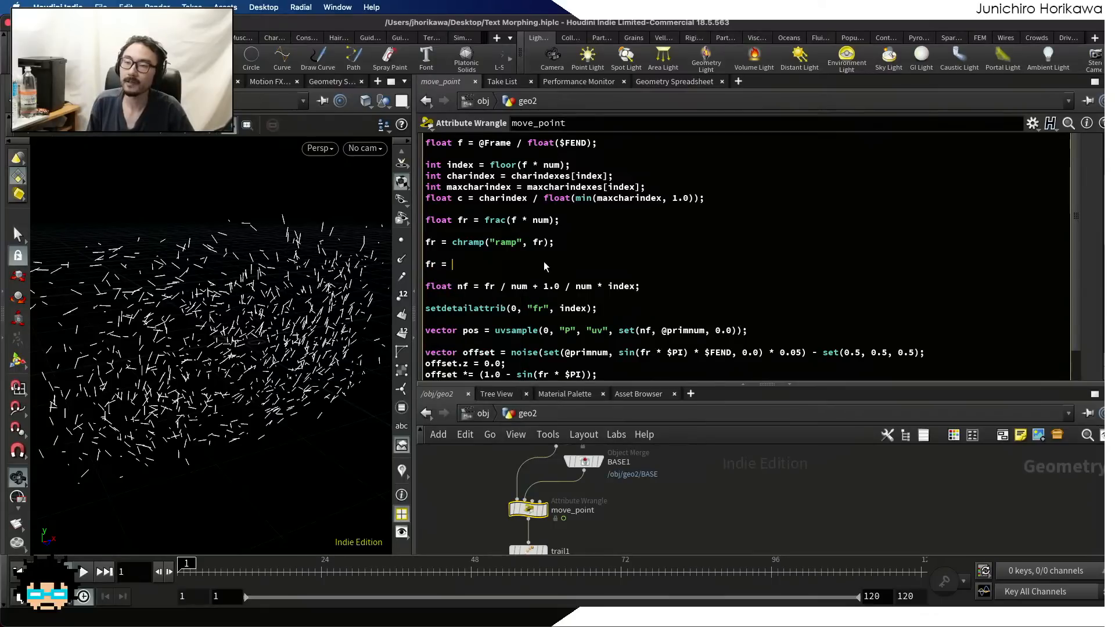
pyautogui.press('BackSpace')
pyautogui.press('BackSpace')
pyautogui.press('BackSpace')
pyautogui.write('-= ')
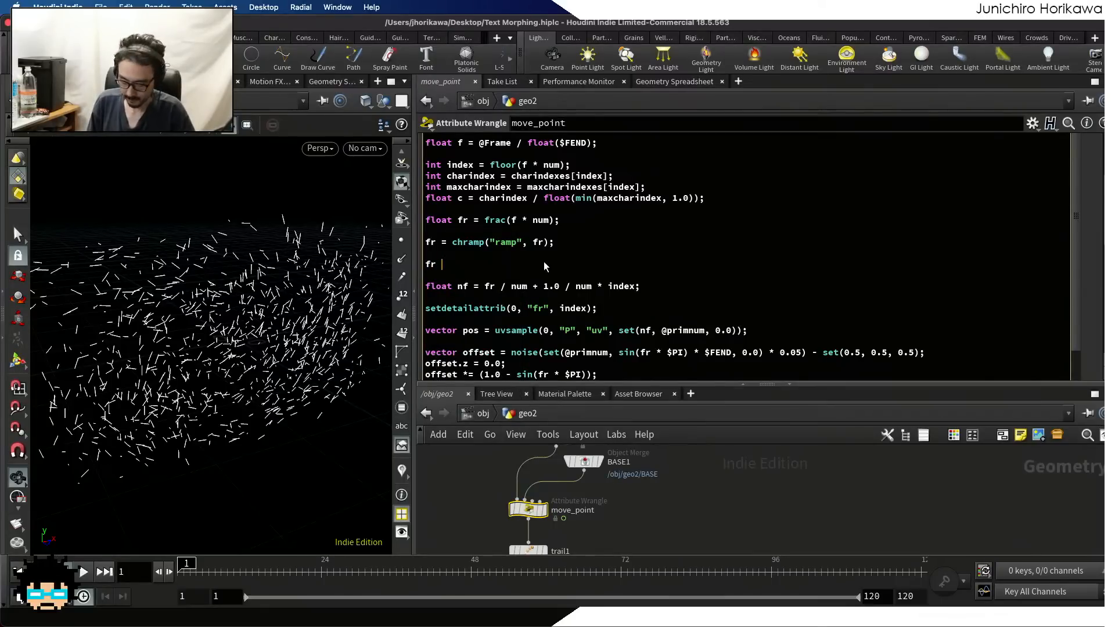
pyautogui.write('0.5')
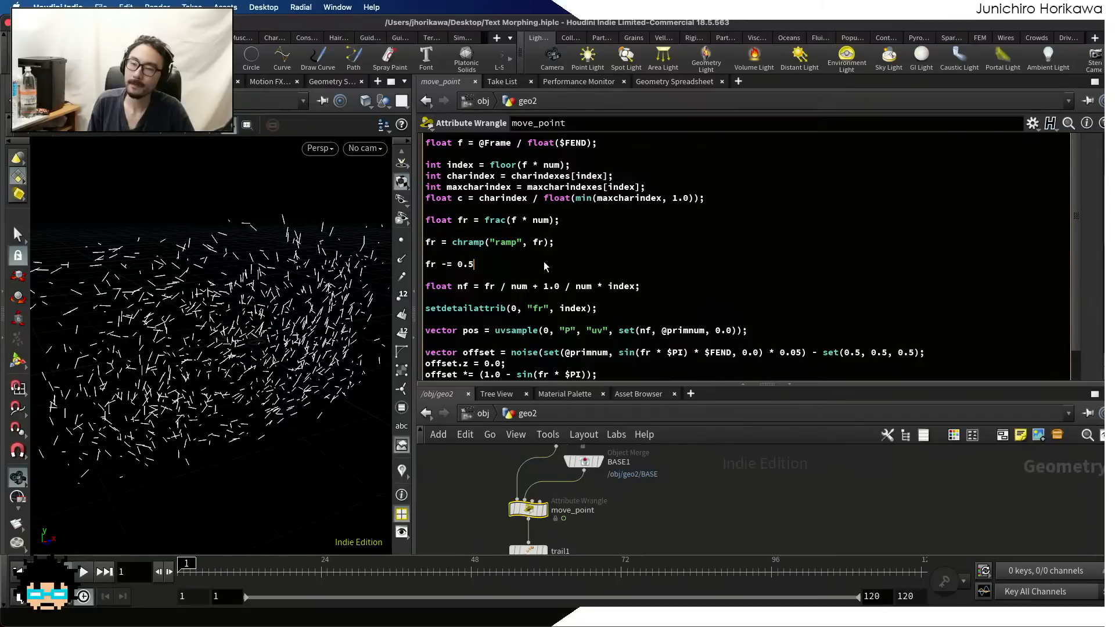
pyautogui.write(';')
pyautogui.press('Return')
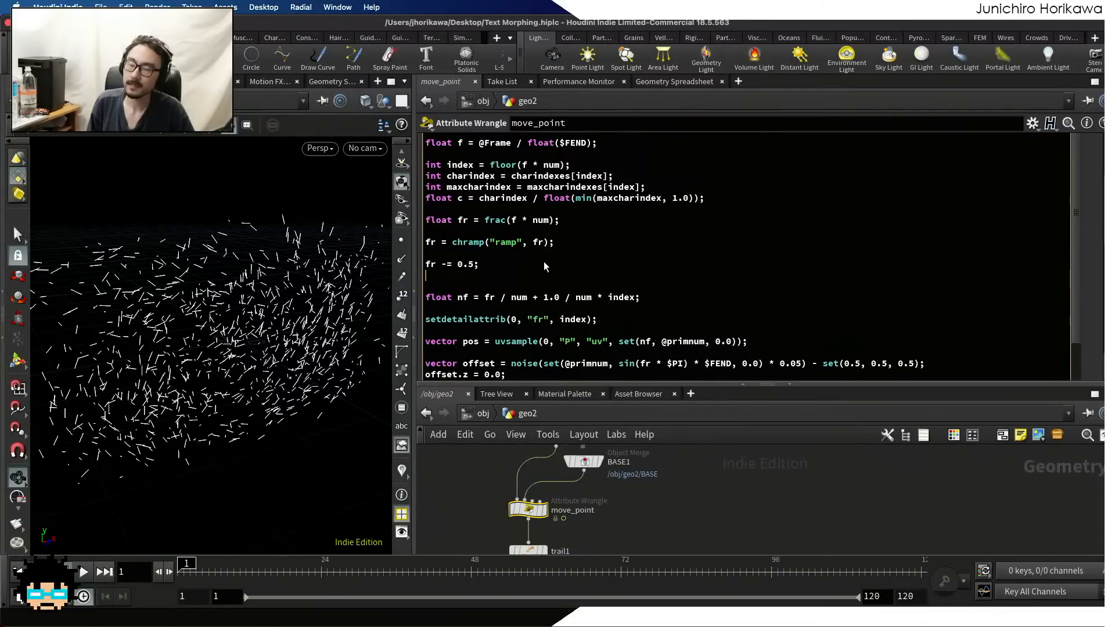
# Add the line fr += 0.5 / maxcharindex * c; below fr -= 0.5;, then save the scene and play the animation
pyautogui.write('0.5¥')
pyautogui.press('BackSpace')
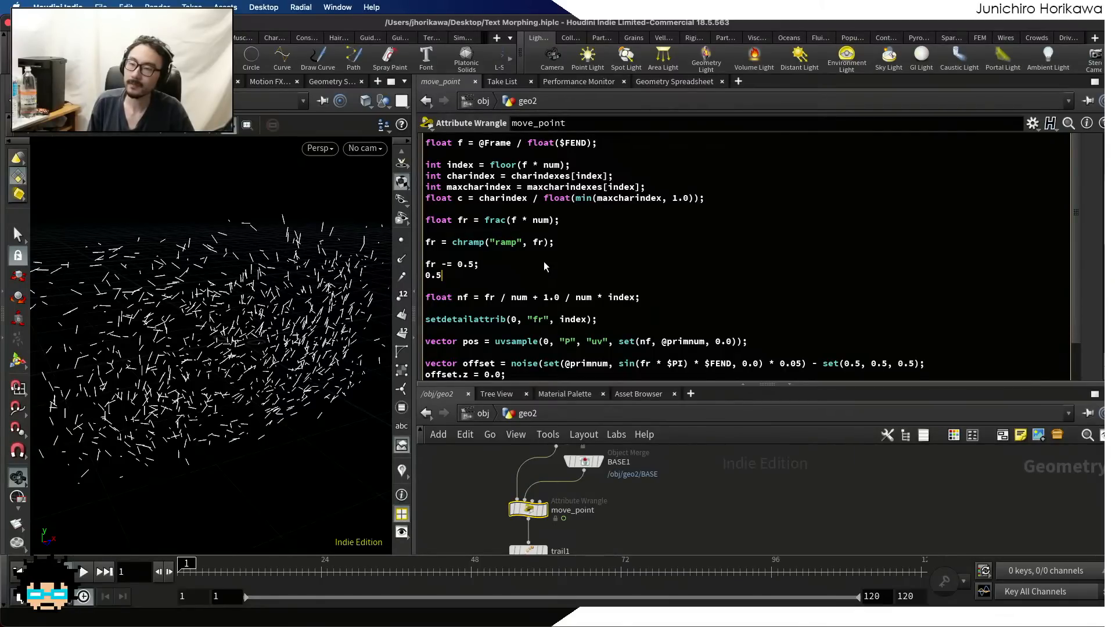
pyautogui.write('/ m')
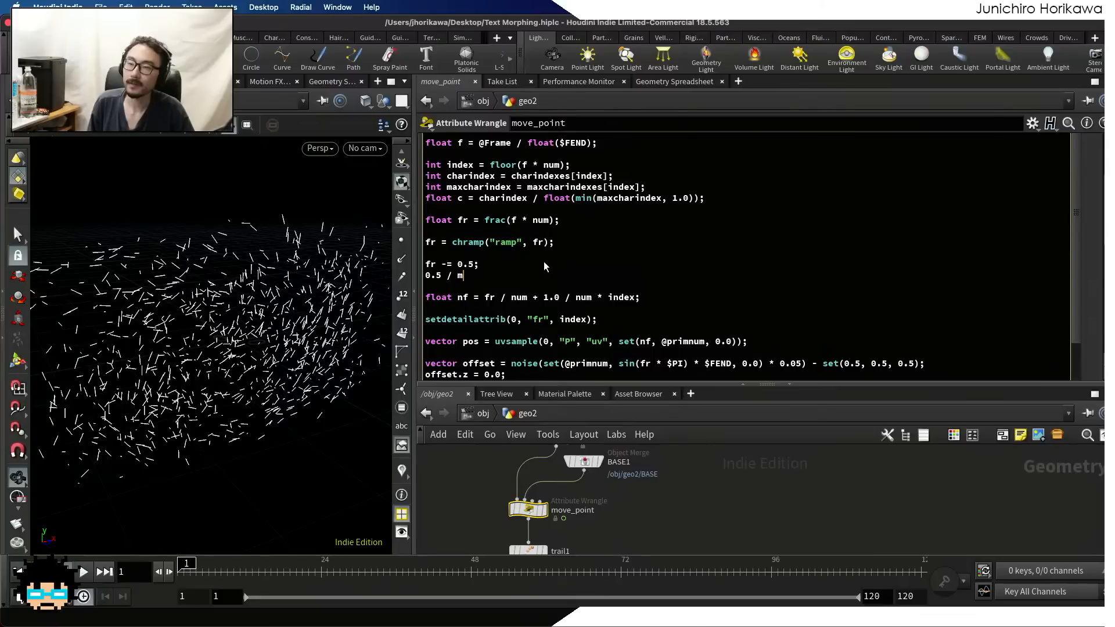
pyautogui.doubleClick(492, 186)
pyautogui.press('super+c')
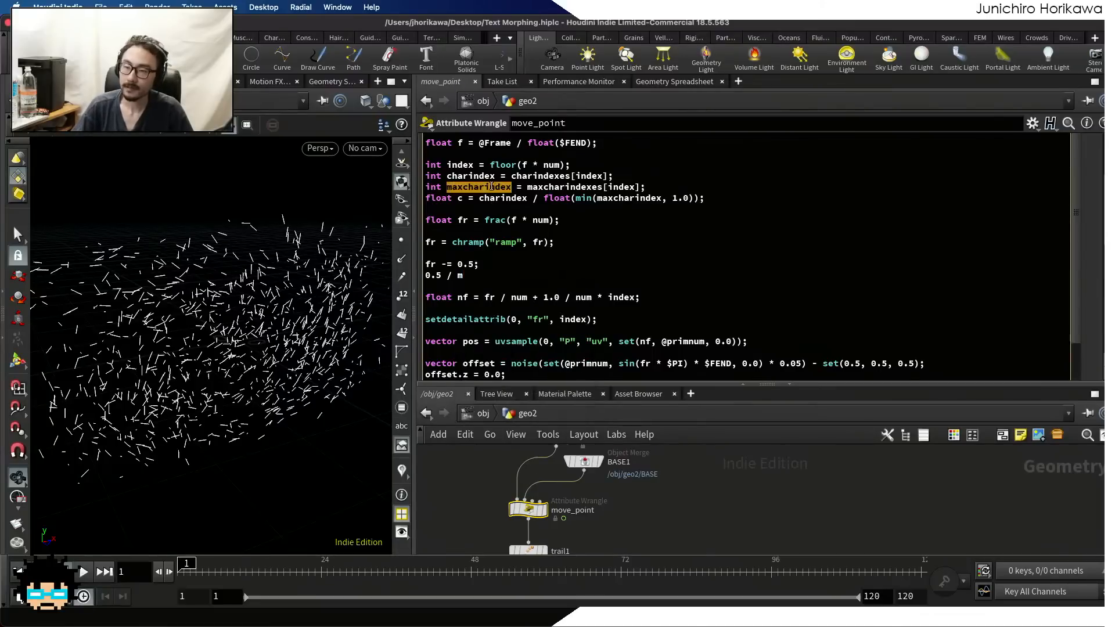
pyautogui.click(461, 275)
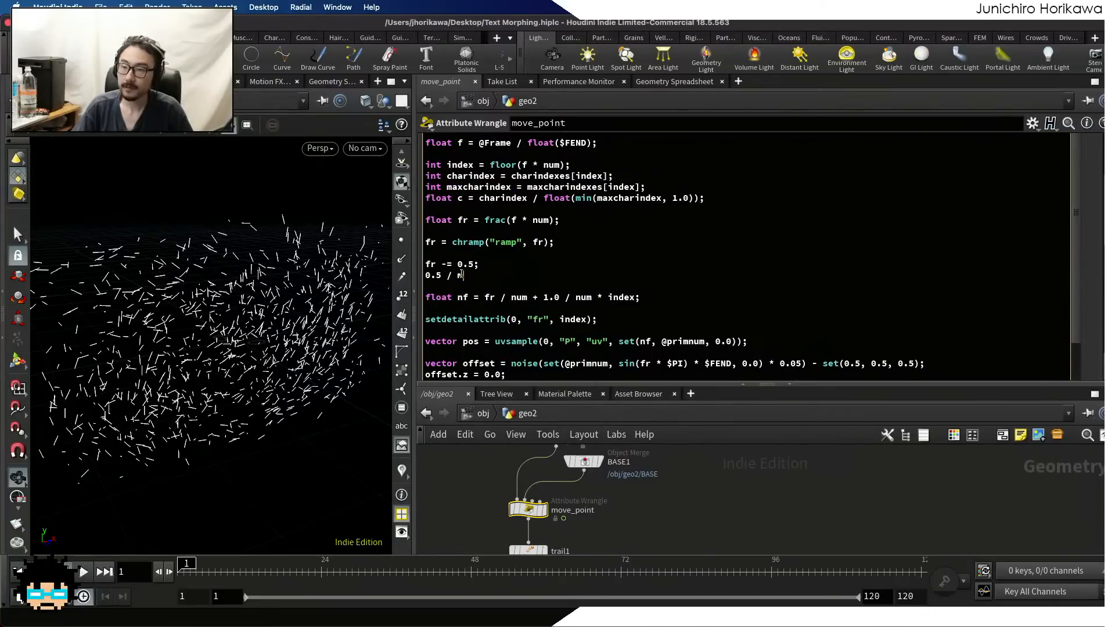
pyautogui.press('super+v')
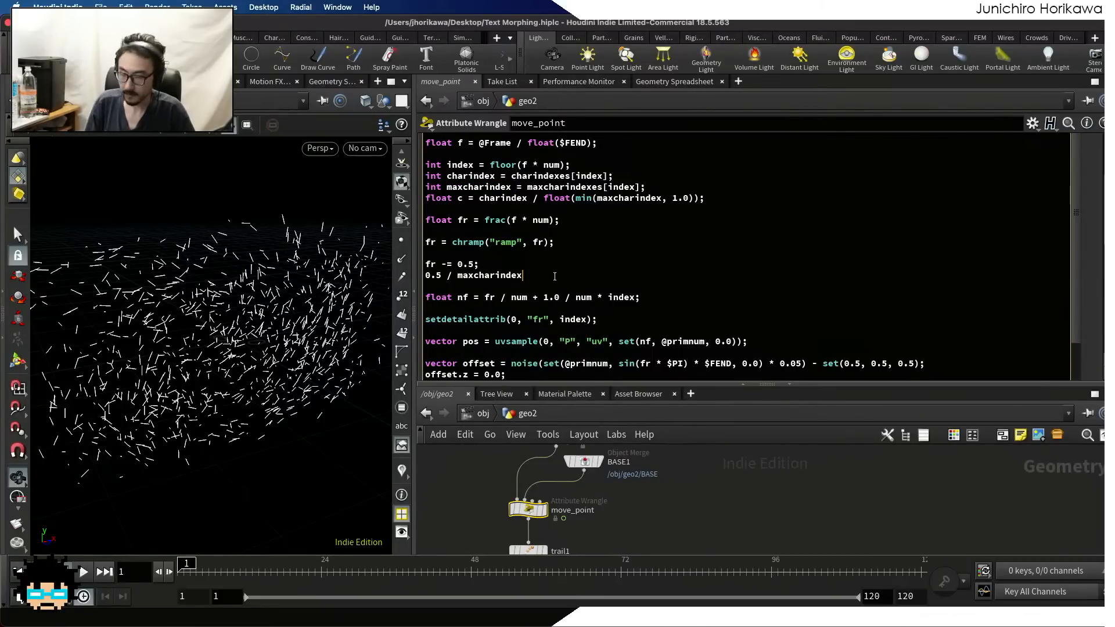
pyautogui.write('*')
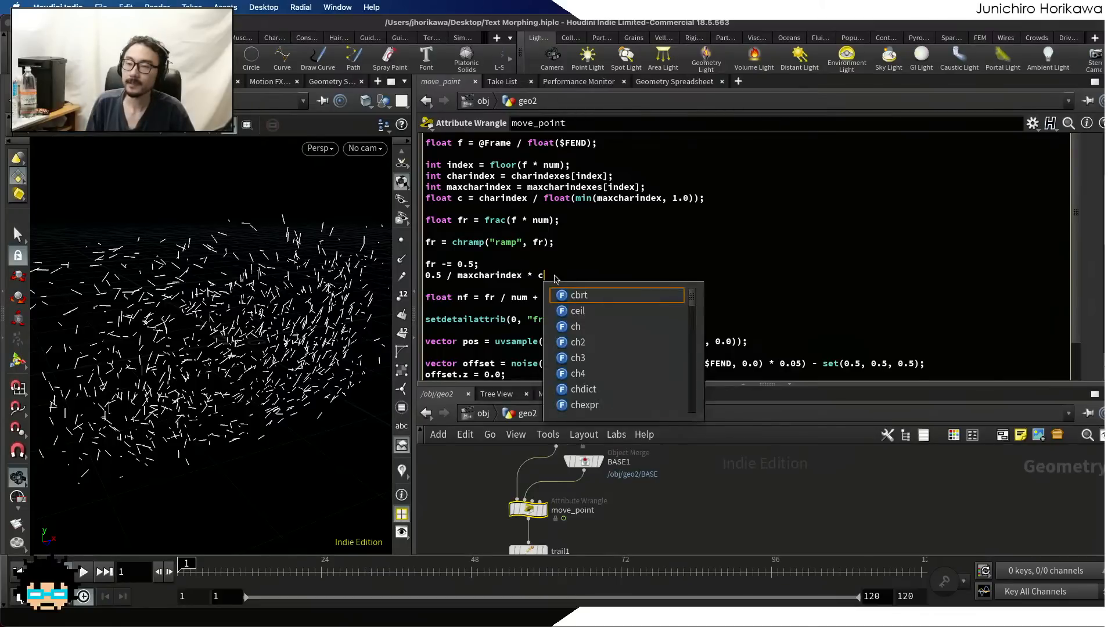
pyautogui.press('Down')
pyautogui.press('Right')
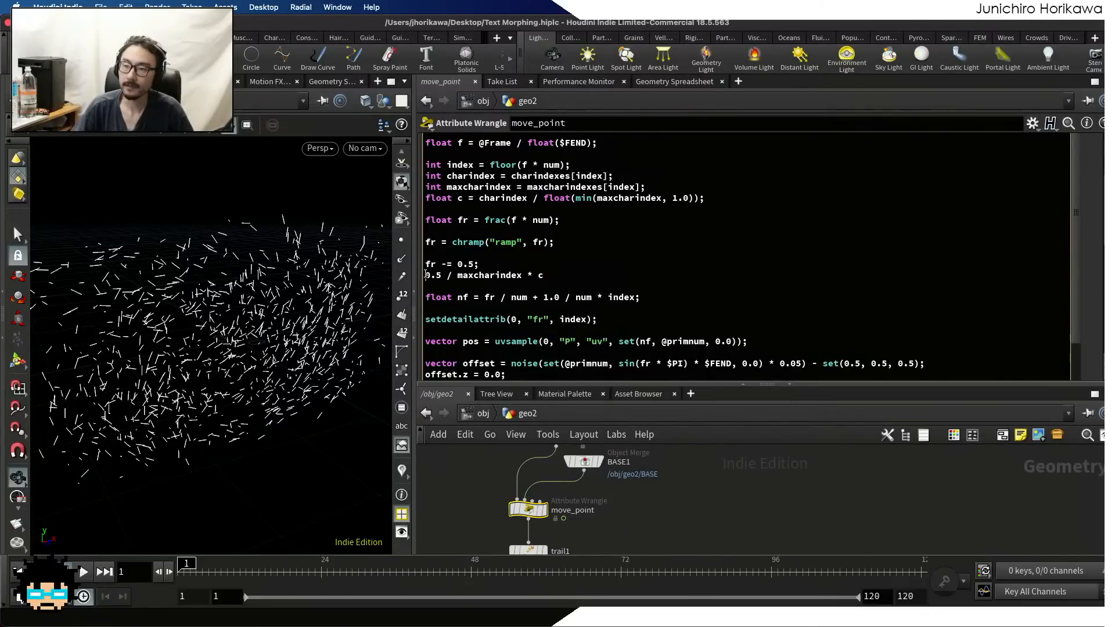
pyautogui.write('fr +=')
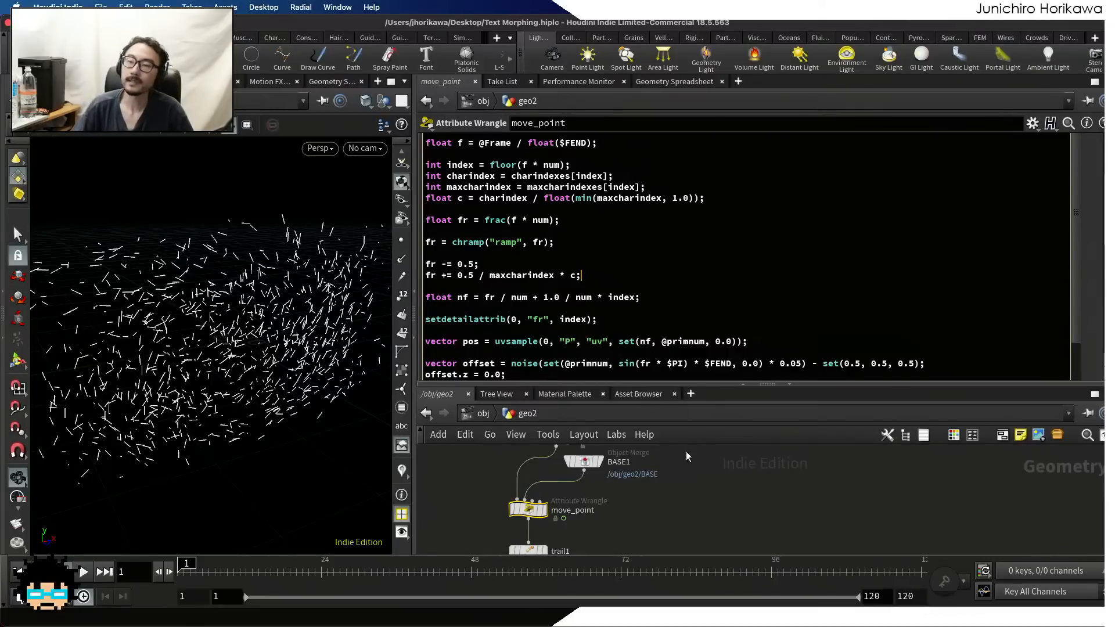
pyautogui.hotkey('ctrl', 's')
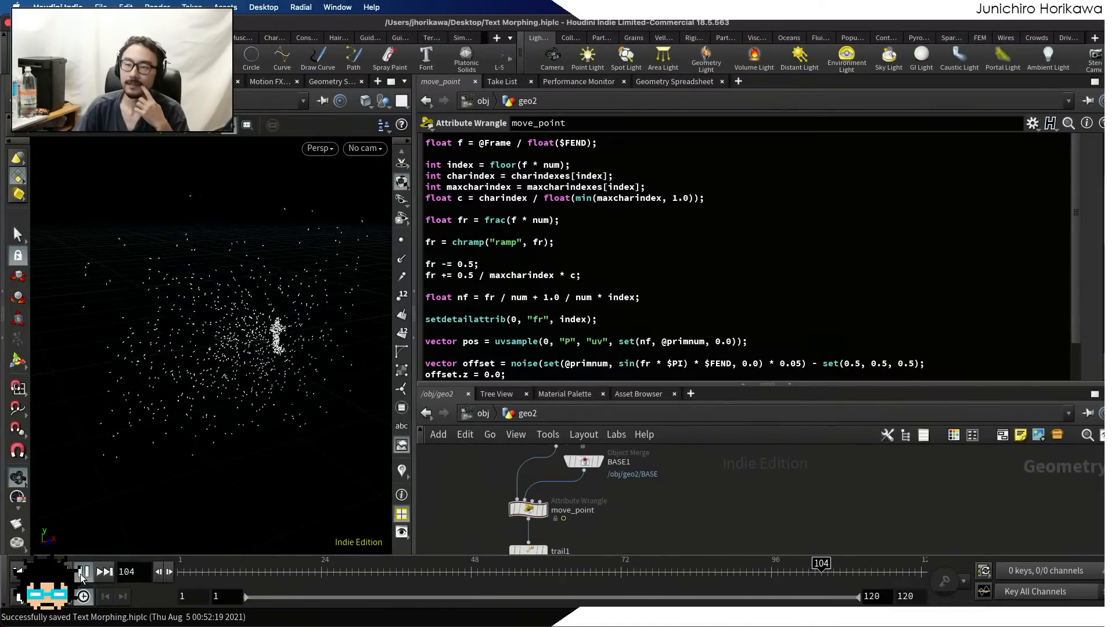
pyautogui.click(82, 572)
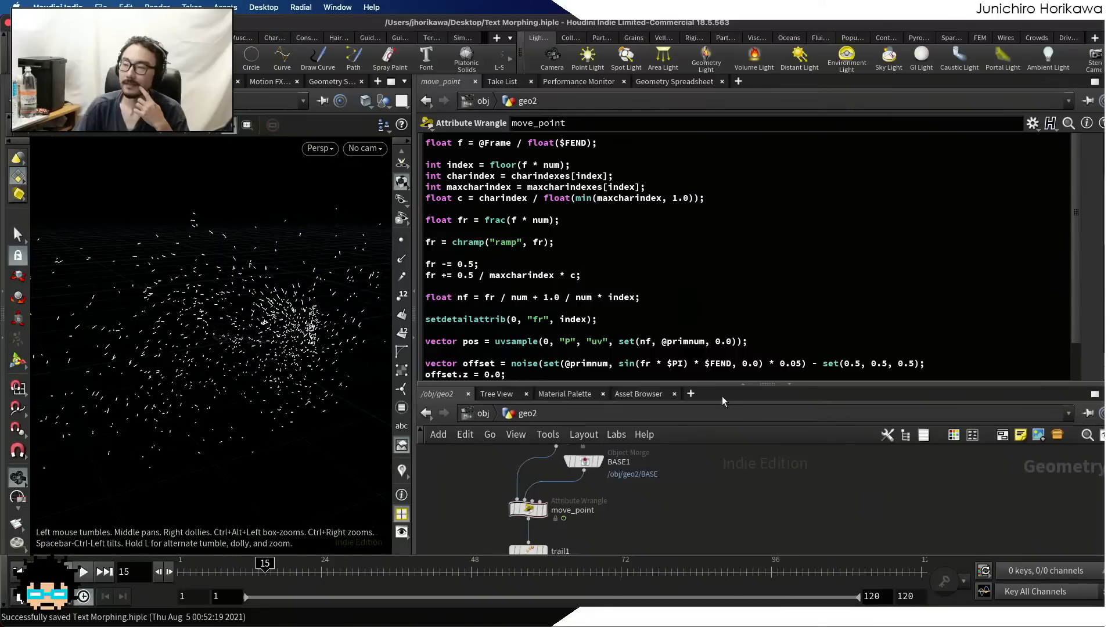
# Delete all intermediate points of move_point's ramp so only the start and end points are left
pyautogui.scroll(-10, 1088, 284)
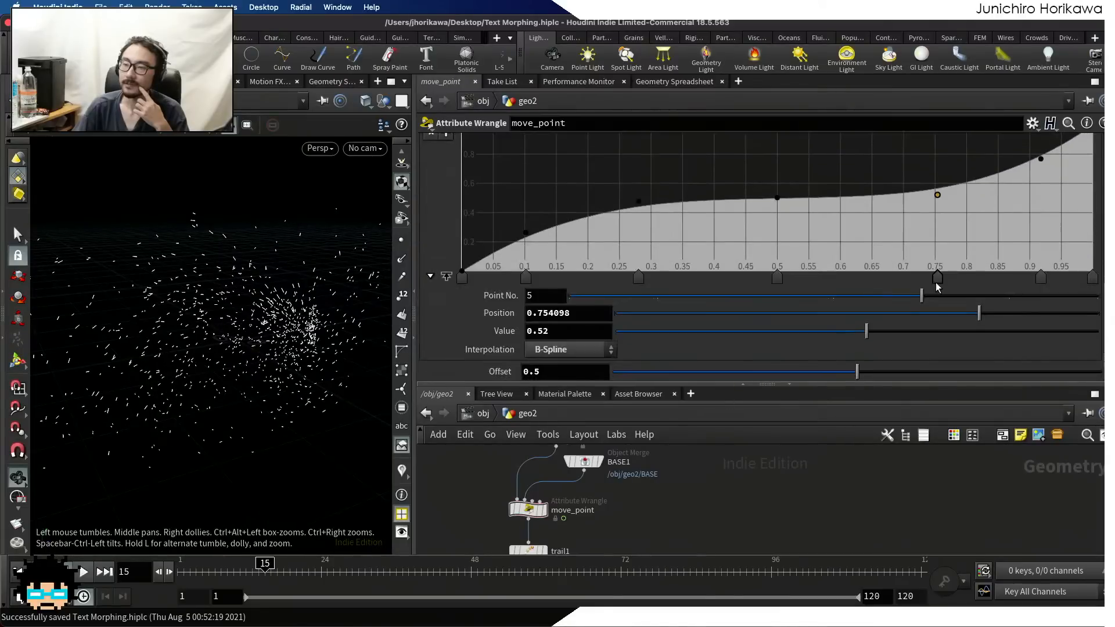
pyautogui.keyDown('ctrl'); pyautogui.click(524, 277); pyautogui.keyUp('ctrl')
pyautogui.keyDown('ctrl'); pyautogui.click(638, 277); pyautogui.keyUp('ctrl')
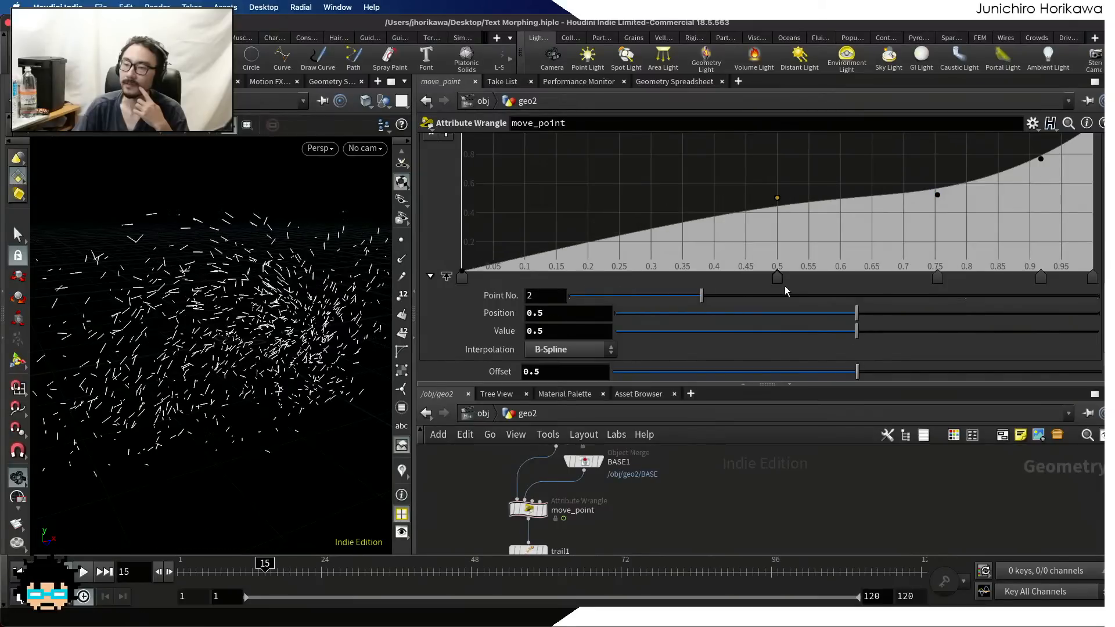
pyautogui.keyDown('ctrl'); pyautogui.click(776, 277); pyautogui.keyUp('ctrl')
pyautogui.keyDown('ctrl'); pyautogui.click(937, 278); pyautogui.keyUp('ctrl')
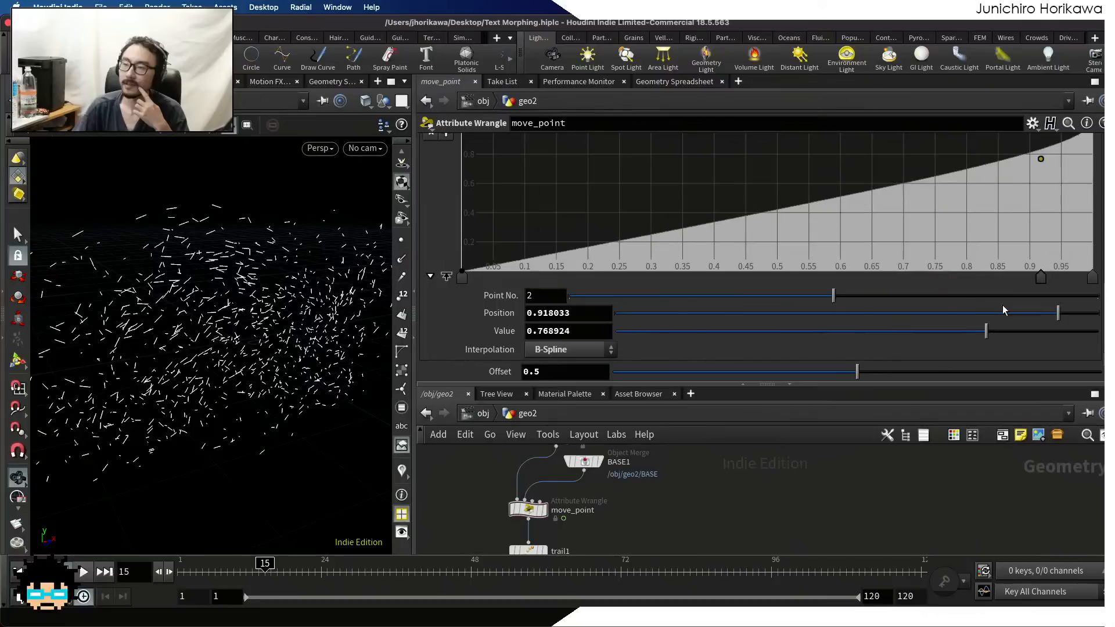
pyautogui.keyDown('ctrl'); pyautogui.click(1040, 277); pyautogui.keyUp('ctrl')
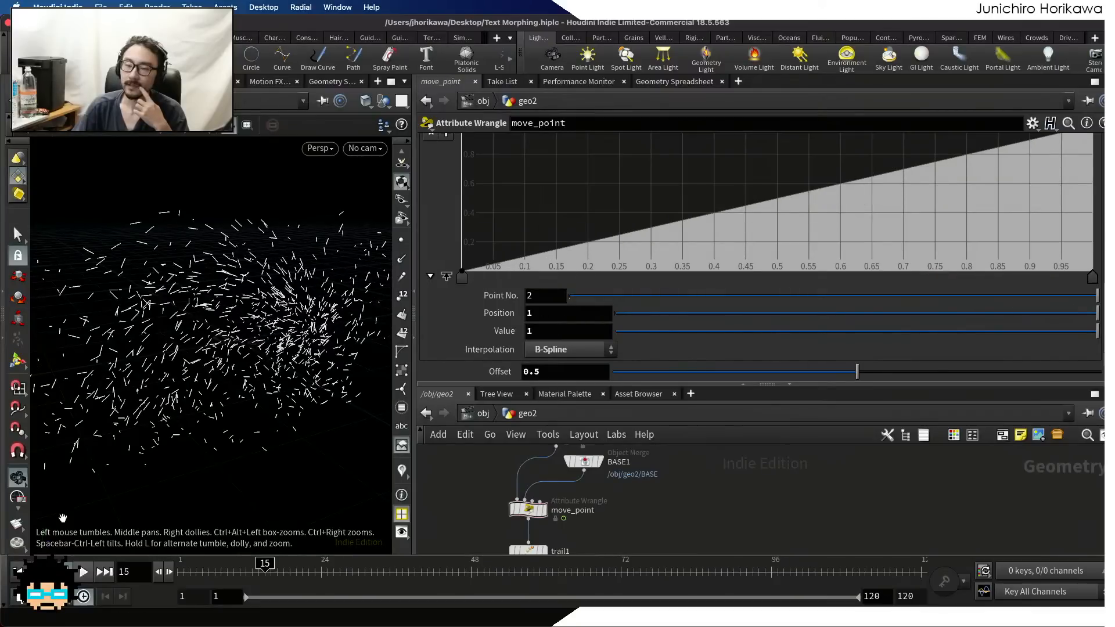
# Play the animation with the linear ramp and scrub back to frame 6 to examine the trails' motion
pyautogui.click(83, 571)
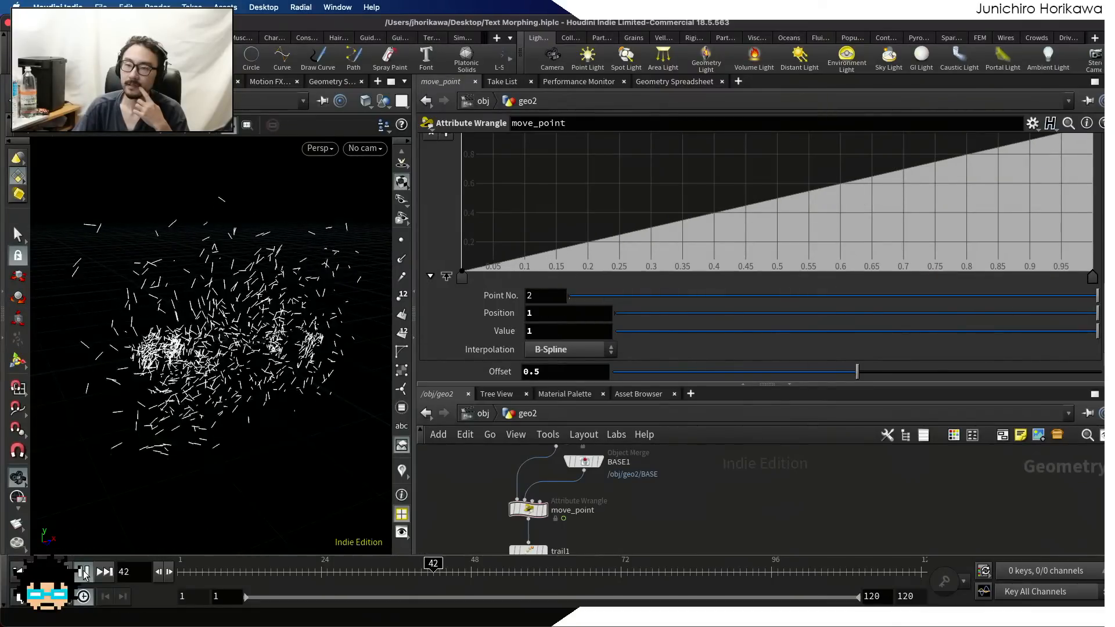
pyautogui.click(83, 574)
pyautogui.moveTo(250, 441)
pyautogui.mouseDown()
pyautogui.moveTo(342, 444)
pyautogui.moveTo(242, 450)
pyautogui.moveTo(255, 447)
pyautogui.mouseUp()
pyautogui.moveTo(317, 573); pyautogui.dragTo(207, 573)
# Display the output of move_point instead of the trails and play the animation from frame 1
pyautogui.scroll(-3, 655, 499)
pyautogui.moveTo(619, 517); pyautogui.dragTo(605, 539, button='middle')
pyautogui.scroll(5, 605, 487)
pyautogui.click(595, 486)
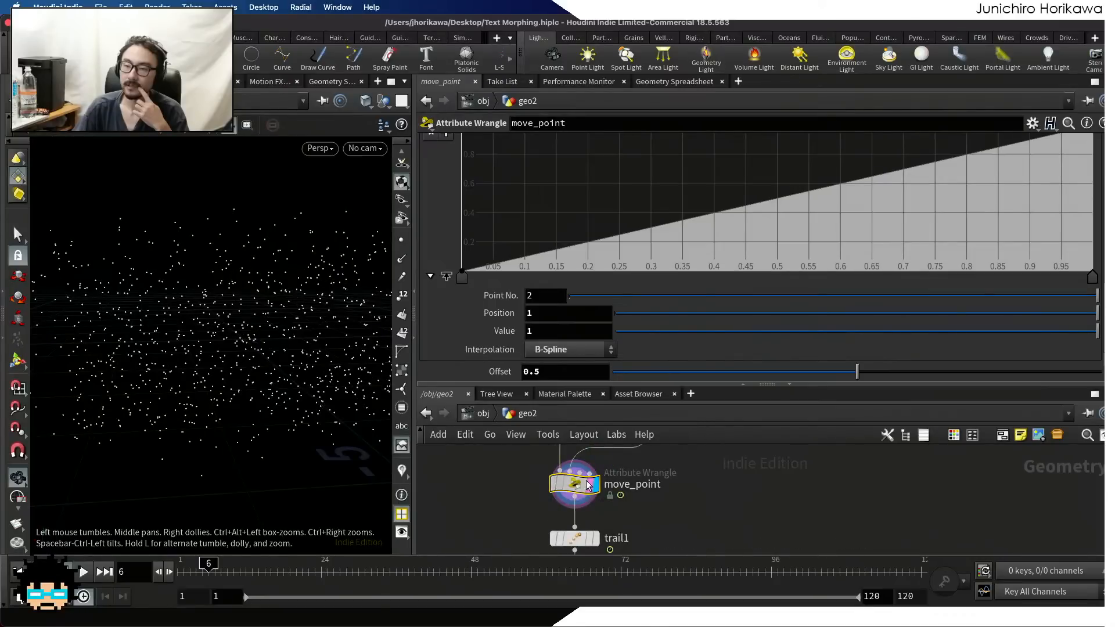
pyautogui.moveTo(210, 571); pyautogui.dragTo(127, 573)
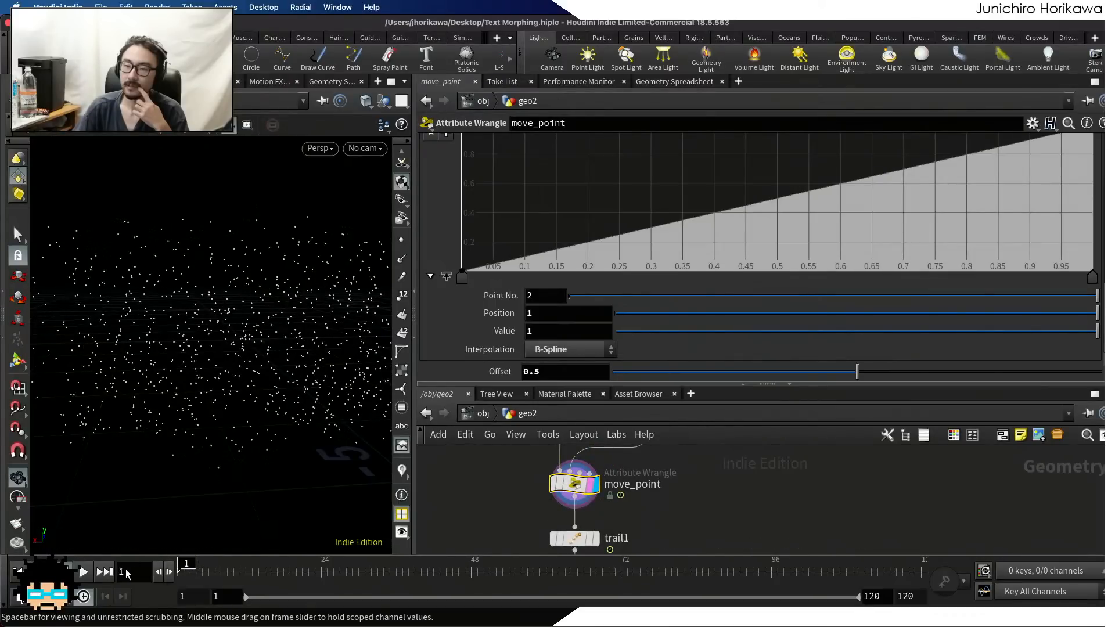
pyautogui.click(84, 572)
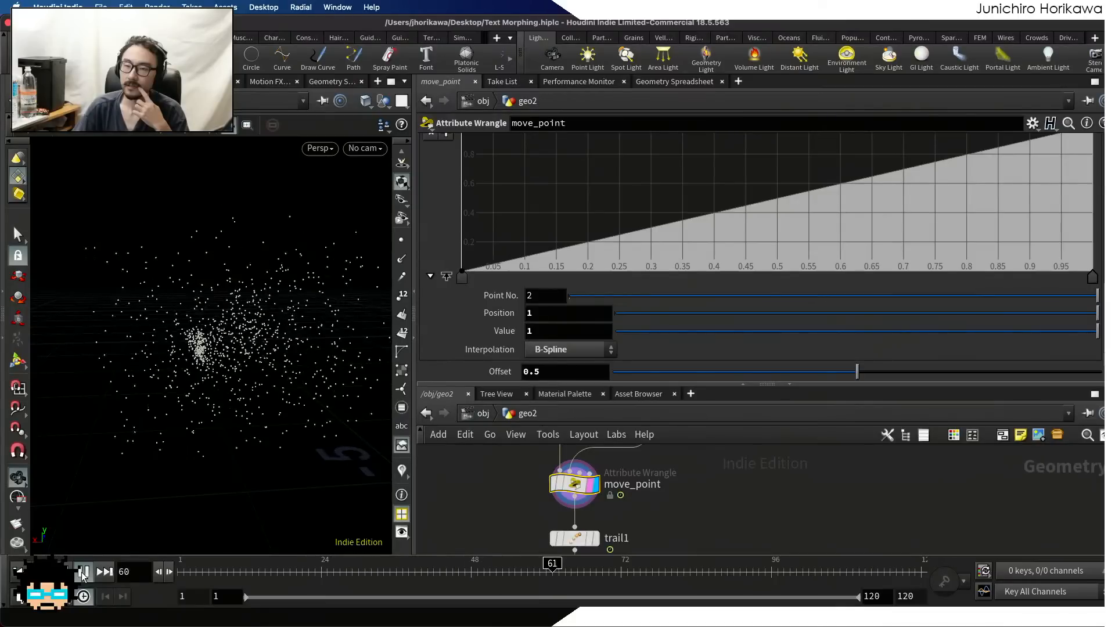
pyautogui.click(83, 572)
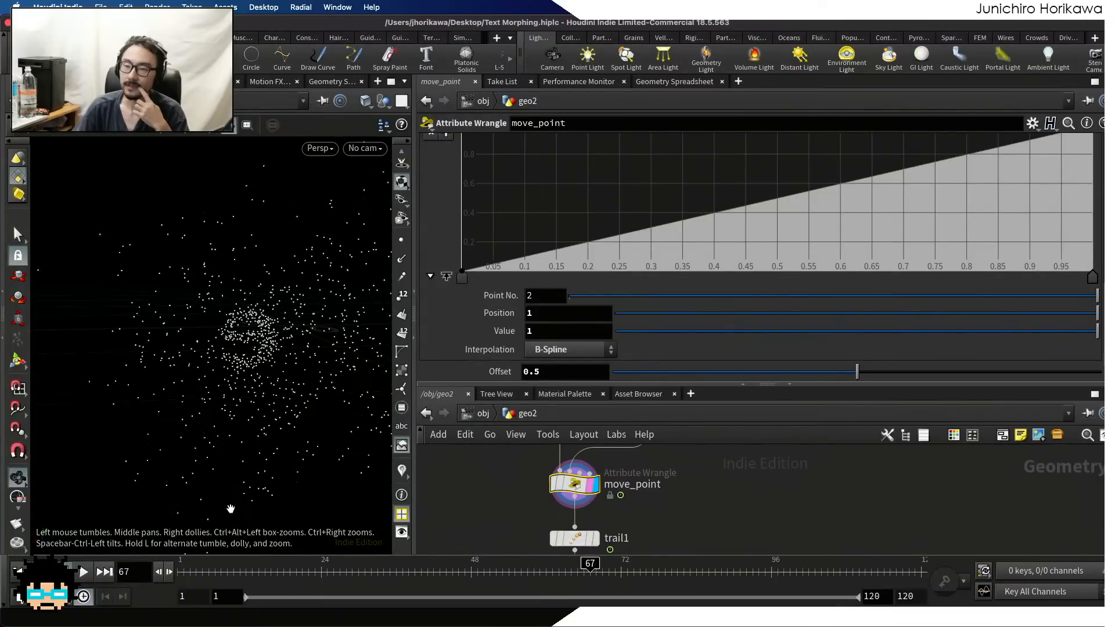
# Scrub to frame 22 and examine the moving point cluster from another angle
pyautogui.moveTo(184, 572); pyautogui.dragTo(314, 575)
pyautogui.moveTo(330, 452); pyautogui.dragTo(286, 470)
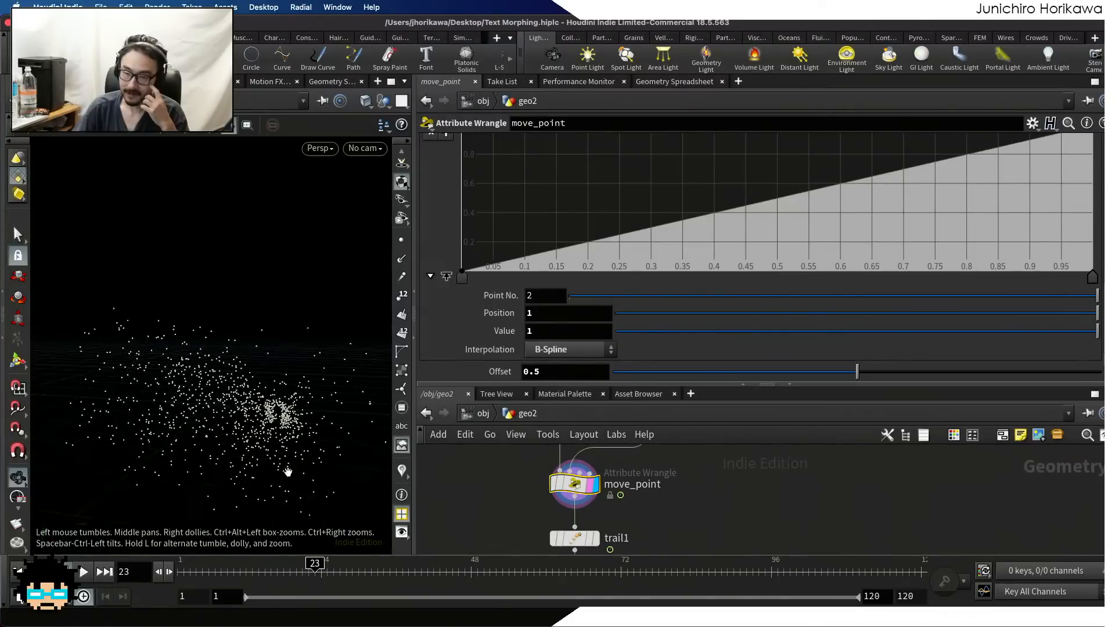
pyautogui.moveTo(316, 569)
pyautogui.mouseDown()
pyautogui.moveTo(442, 568)
pyautogui.moveTo(171, 567)
pyautogui.moveTo(308, 568)
pyautogui.mouseUp()
# Replace the factor c in the fr += line of move_point's VEXpression with (1.0-c)
pyautogui.scroll(10, 616, 175)
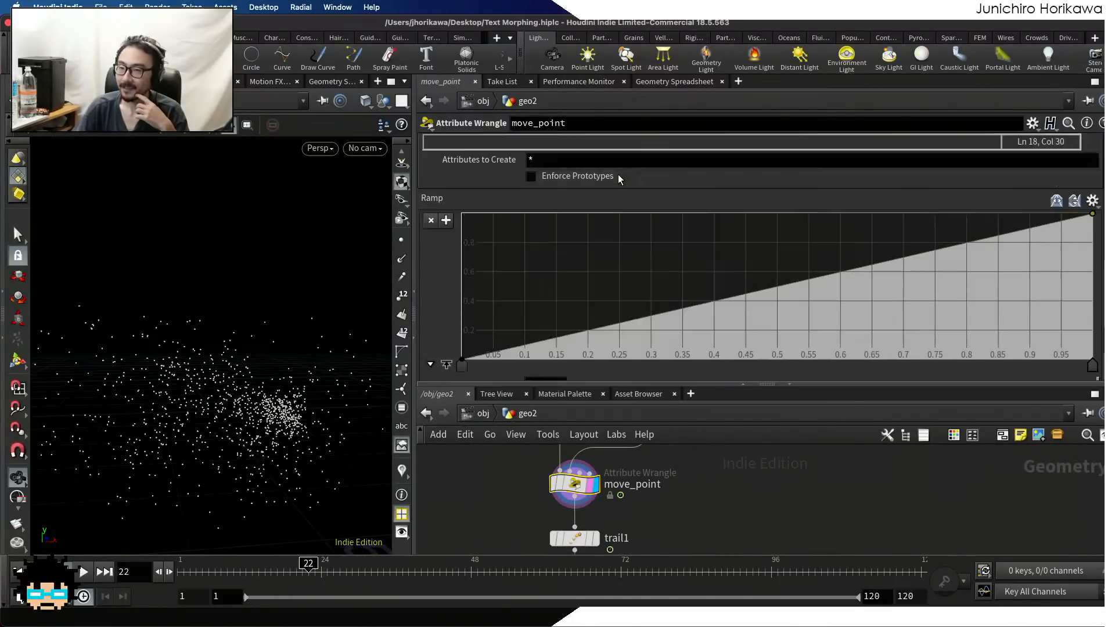
pyautogui.scroll(3, 613, 177)
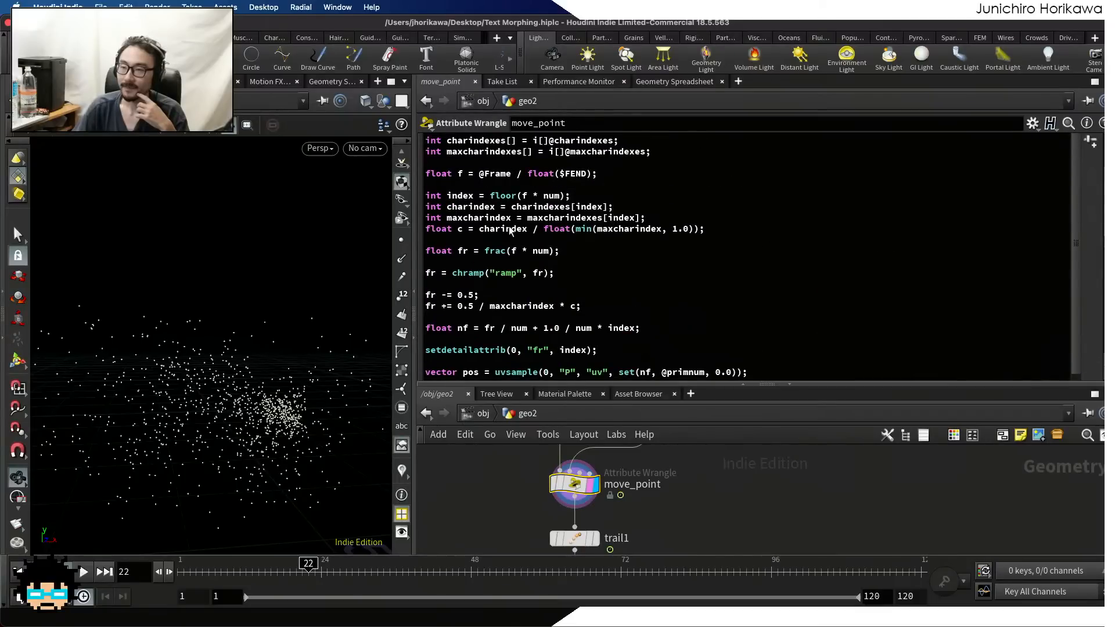
pyautogui.click(573, 309)
pyautogui.write('x * (')
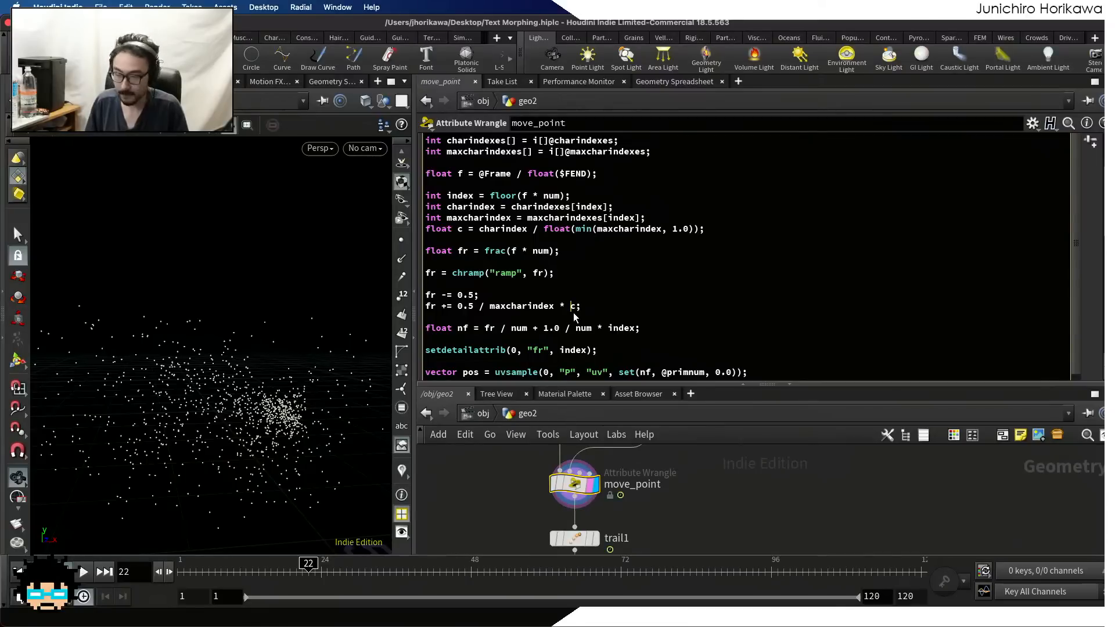
pyautogui.write('1.0-')
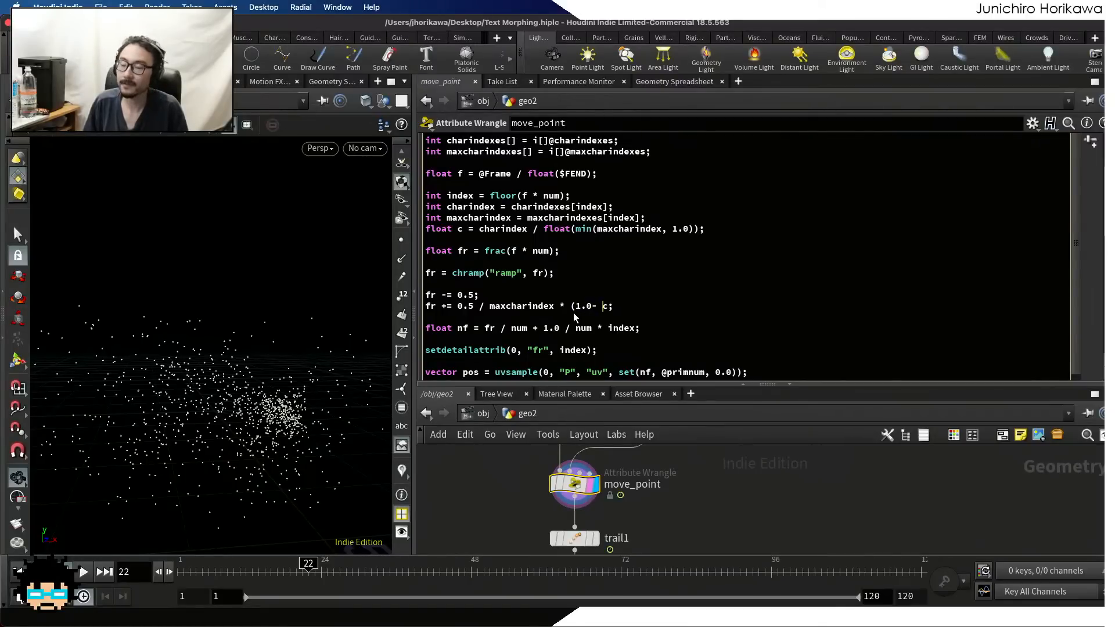
pyautogui.press('BackSpace')
pyautogui.write('-c')
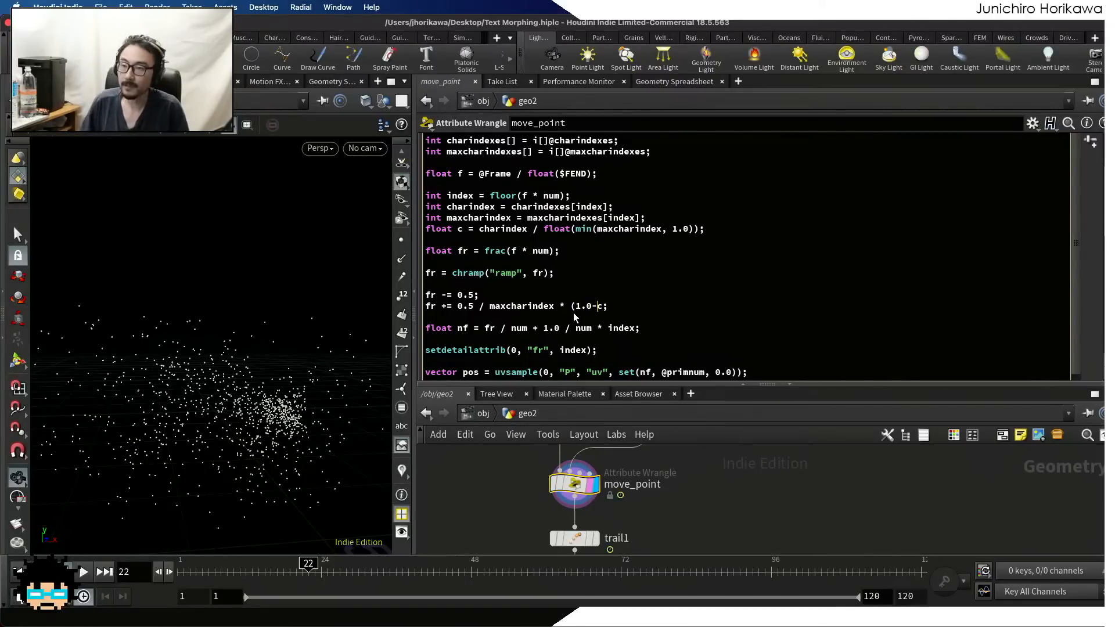
pyautogui.write(')')
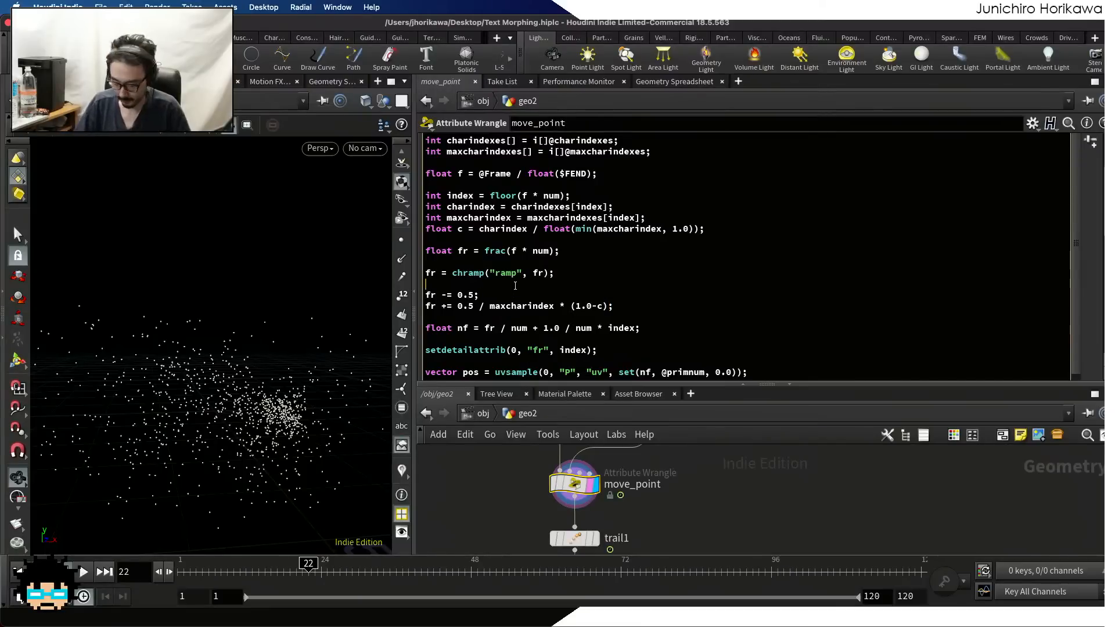
# Declare float cval = 0.5; on a new line above the fr -= line in move_point's VEXpression
pyautogui.press('Return')
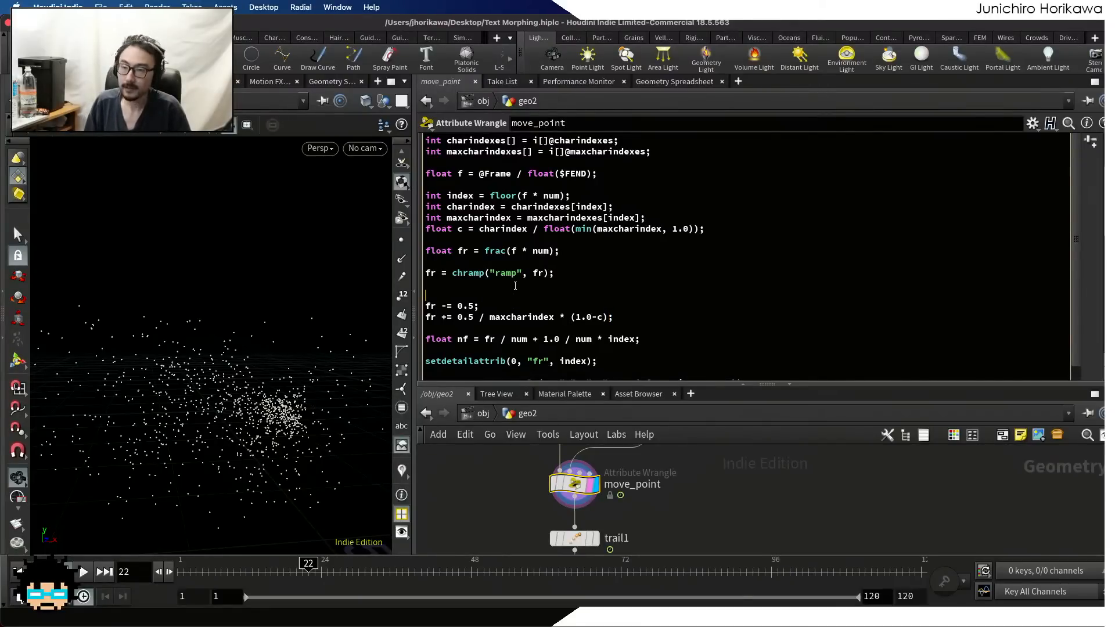
pyautogui.write('float ')
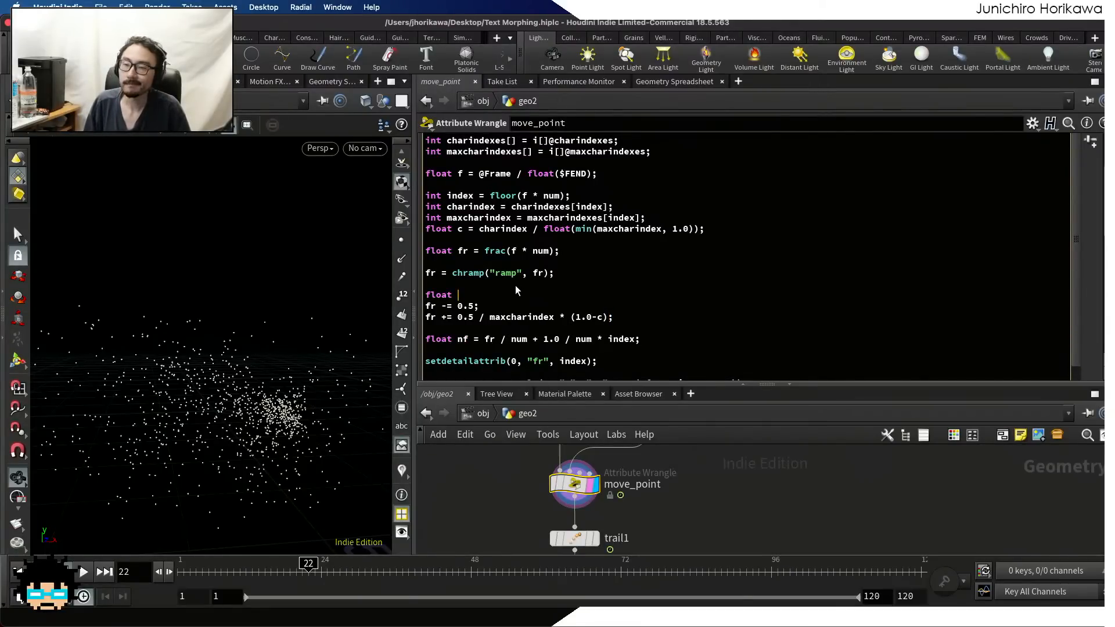
pyautogui.write('val')
pyautogui.press('BackSpace')
pyautogui.press('BackSpace')
pyautogui.press('BackSpace')
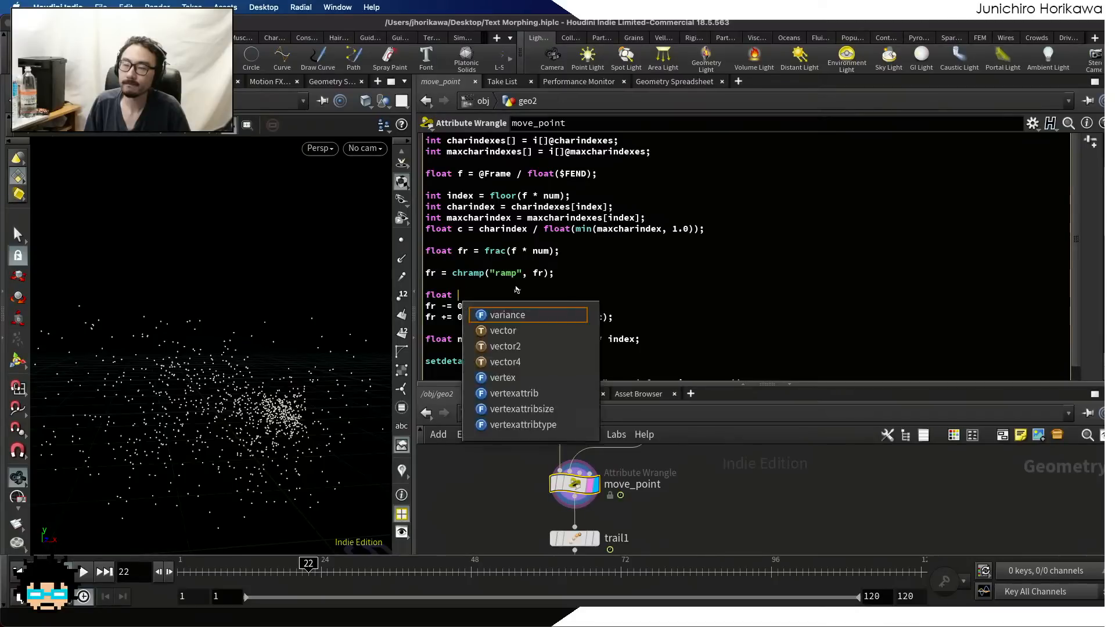
pyautogui.write('val = 0.5;')
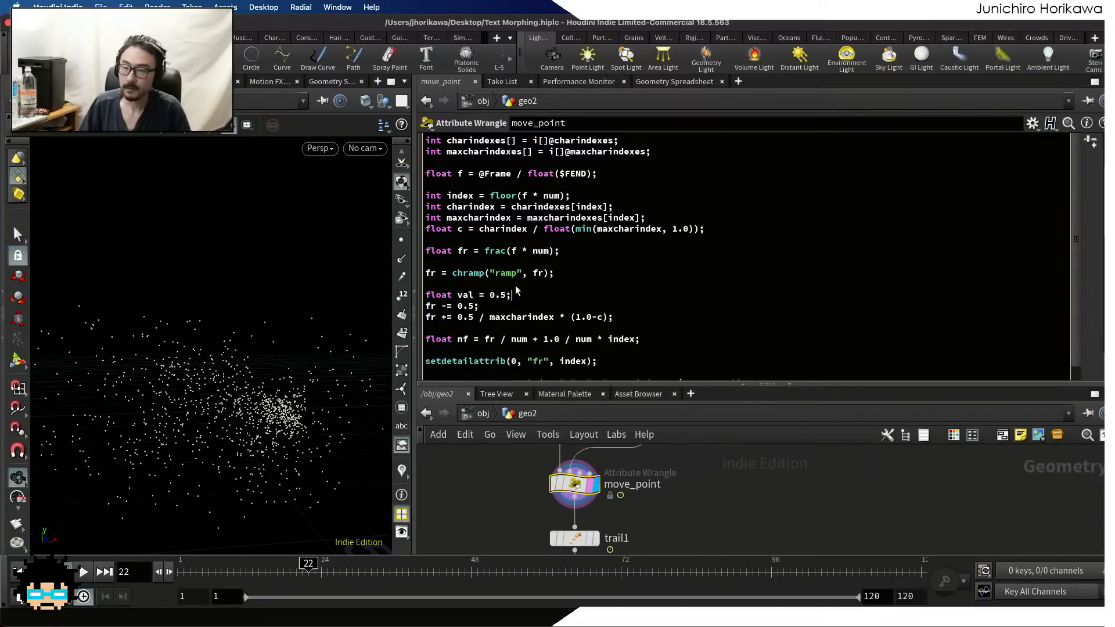
pyautogui.click(458, 295)
pyautogui.write('c')
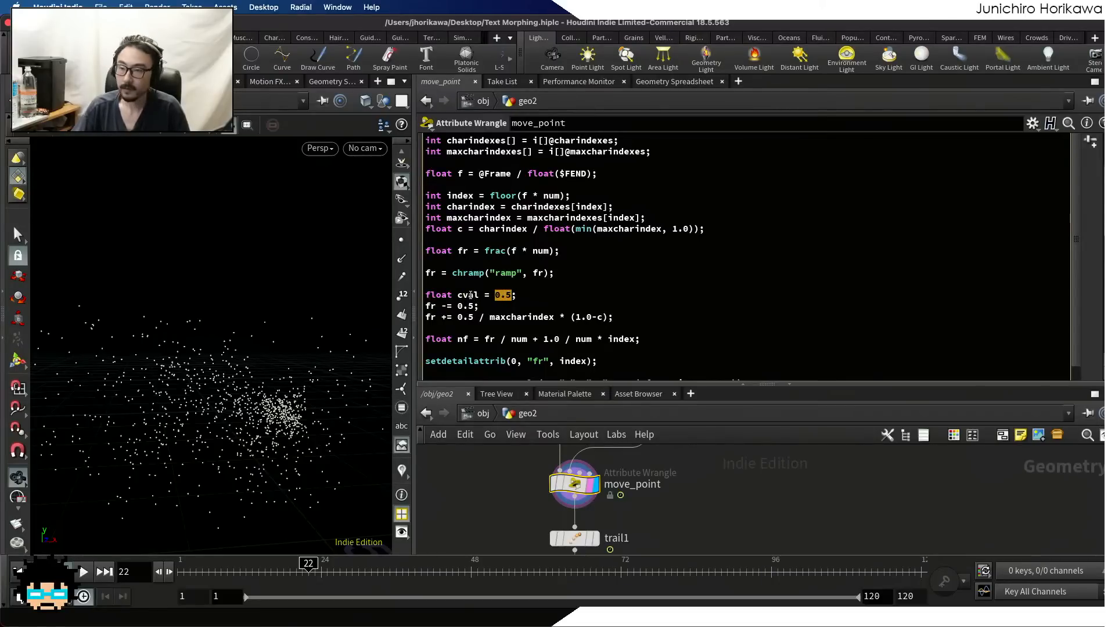
# Replace the 0.5 constants in the fr -= and fr += lines with cval and save the scene
pyautogui.doubleClick(469, 295)
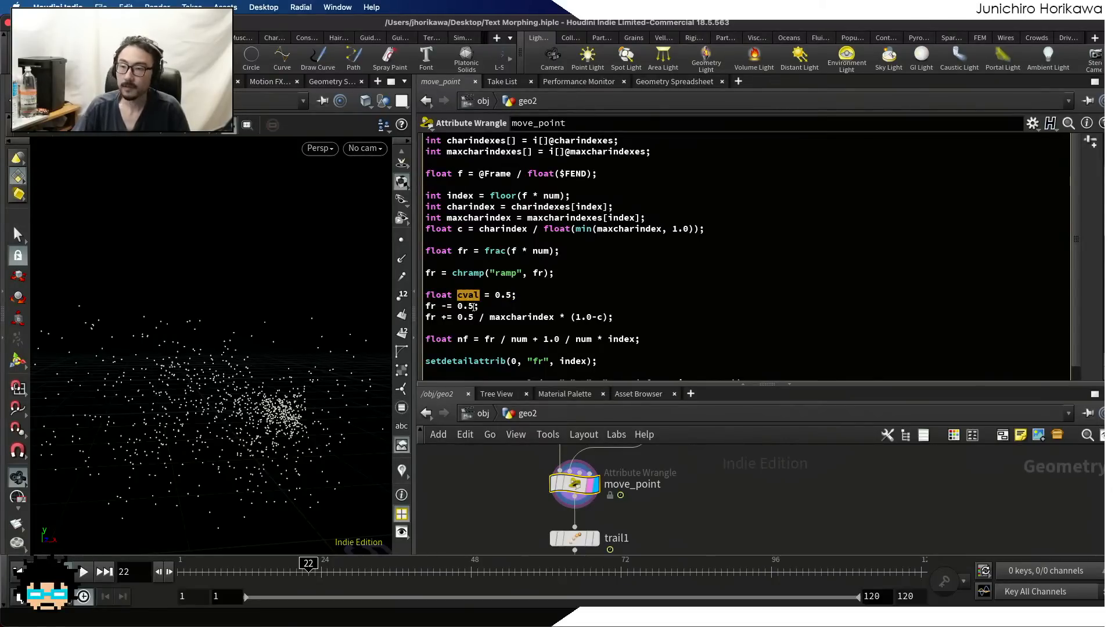
pyautogui.write('cval')
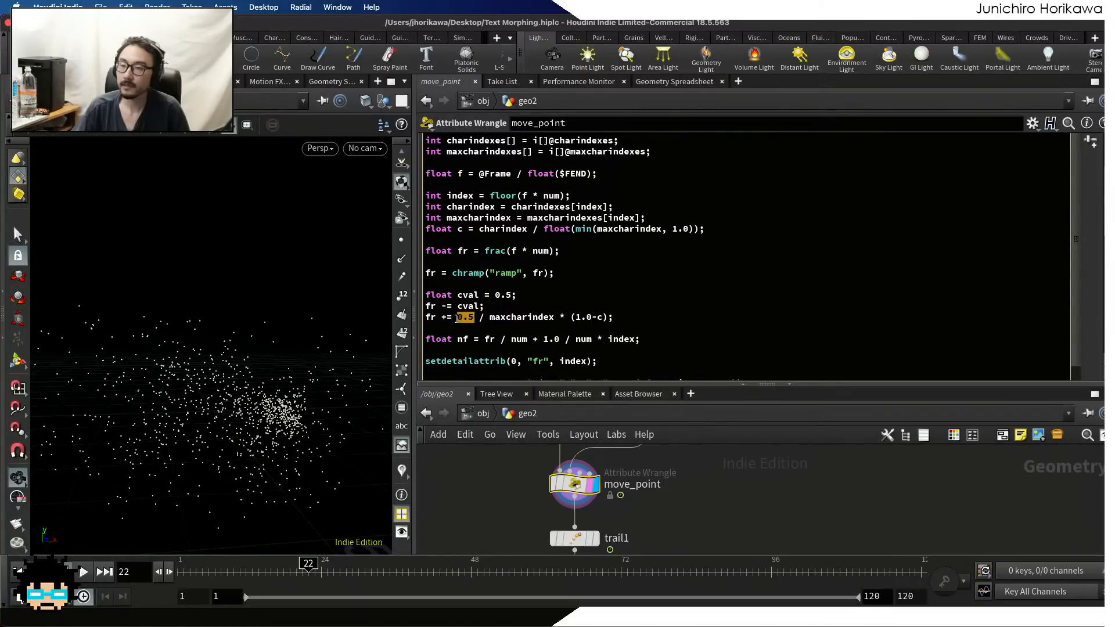
pyautogui.write('cval')
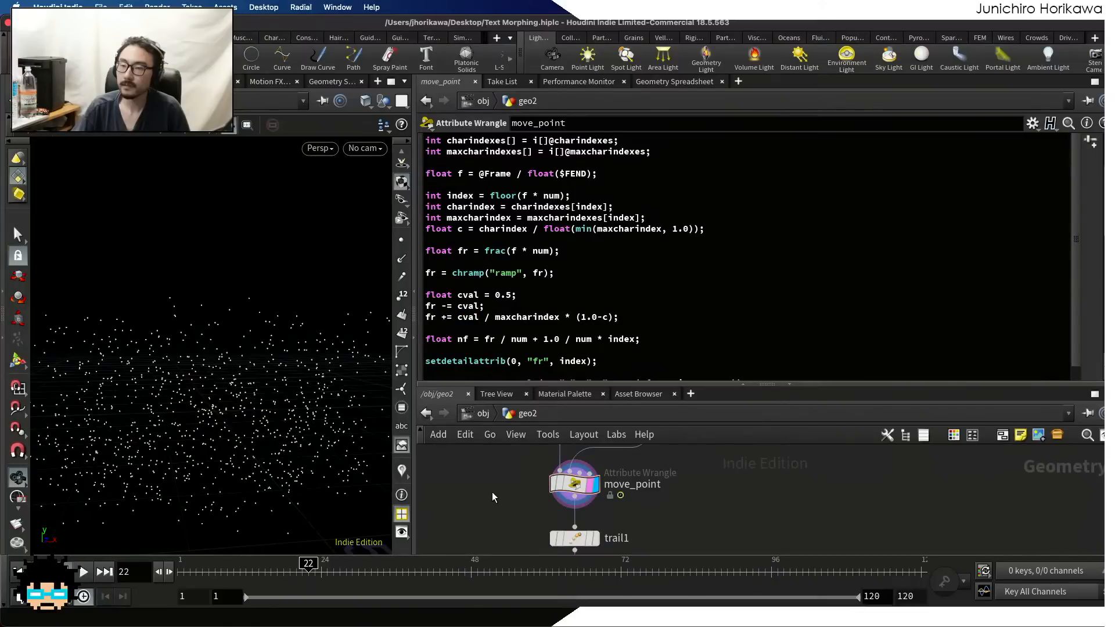
pyautogui.press('super+s')
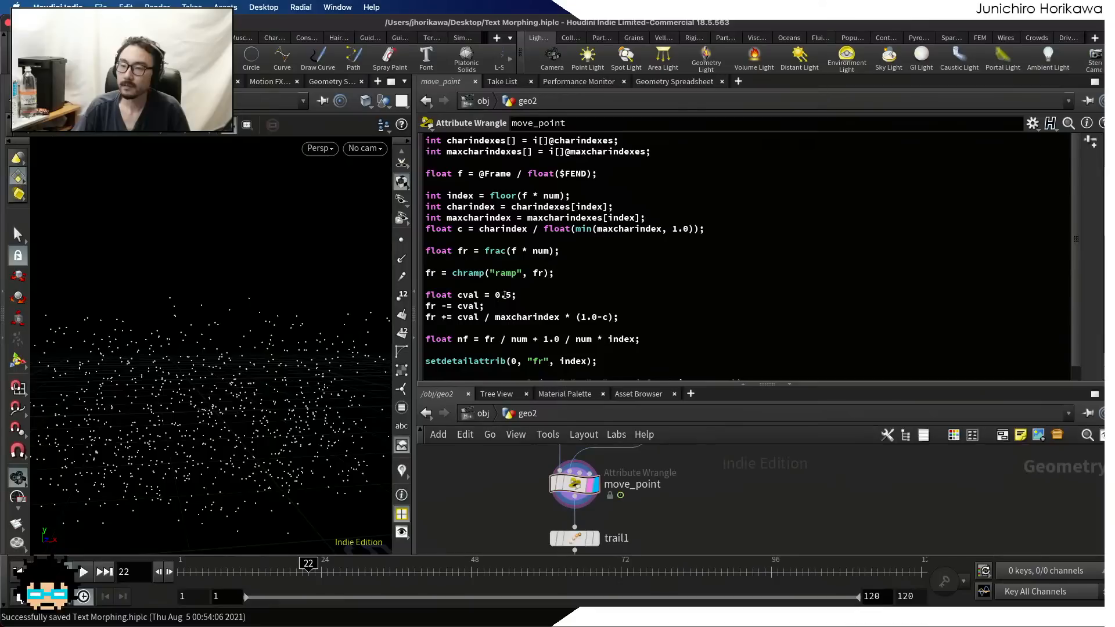
# Assign cval from chf("cval") instead of the constant and generate its spare parameter on move_point
pyautogui.moveTo(505, 294); pyautogui.dragTo(511, 295)
pyautogui.write('chf(')
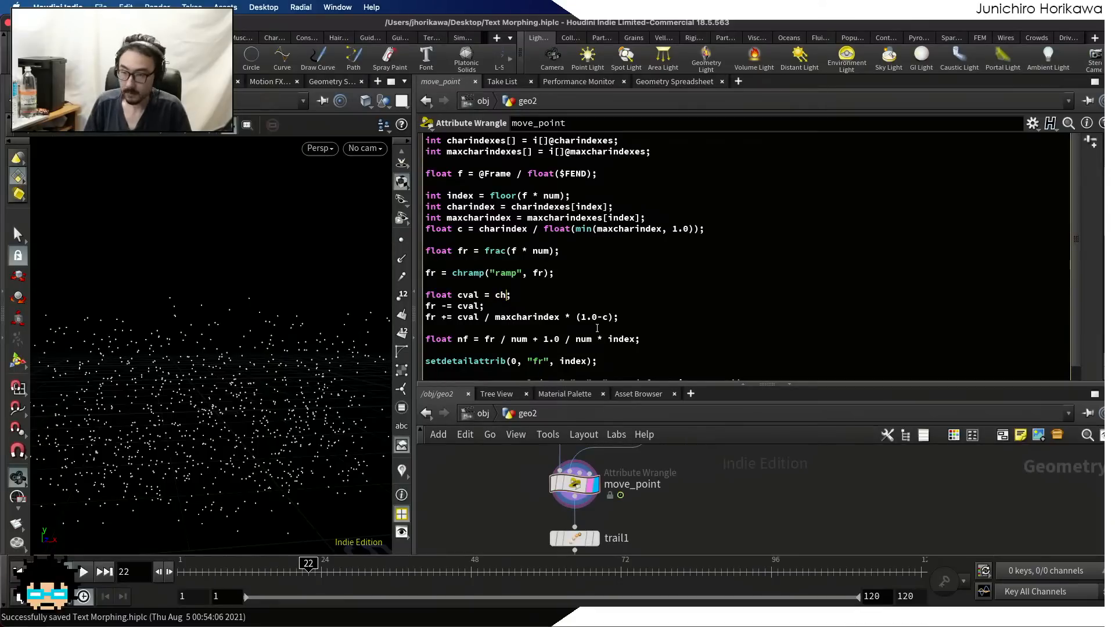
pyautogui.write('"cv')
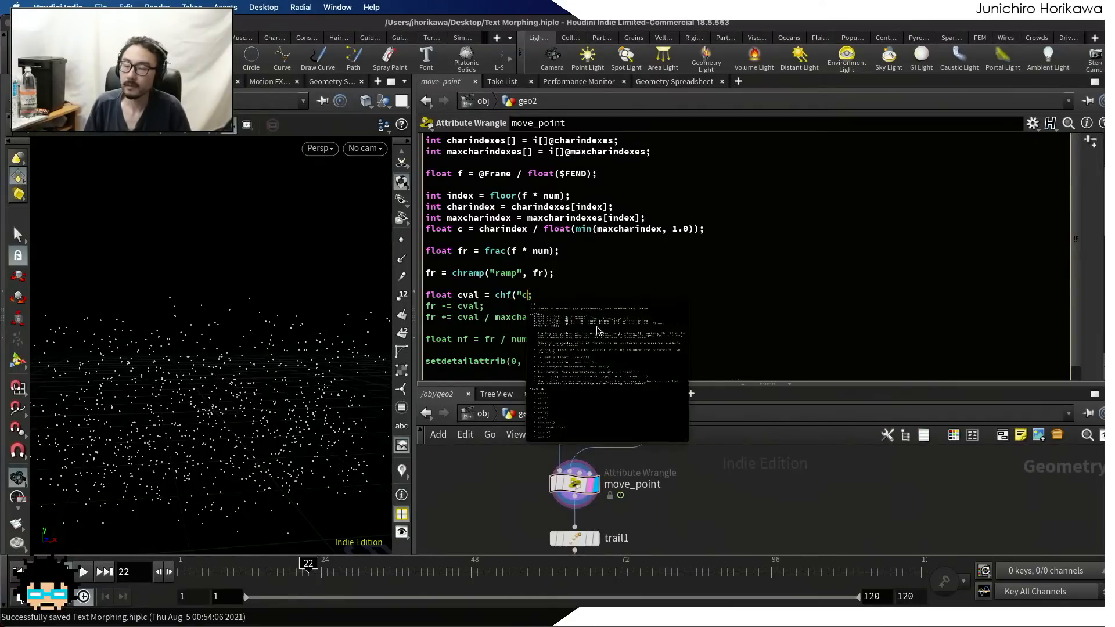
pyautogui.write('al");')
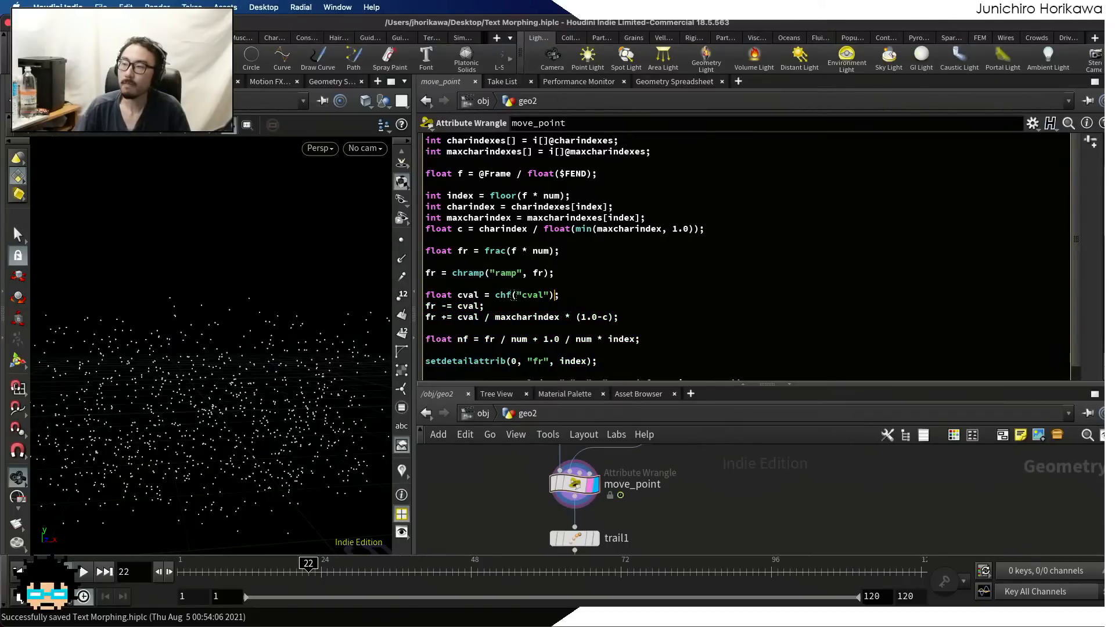
pyautogui.scroll(1, 1081, 154)
pyautogui.click(1090, 159)
# Play the animation with Cval at 0 and stop at frame 100 to examine the morph
pyautogui.scroll(-10, 1083, 256)
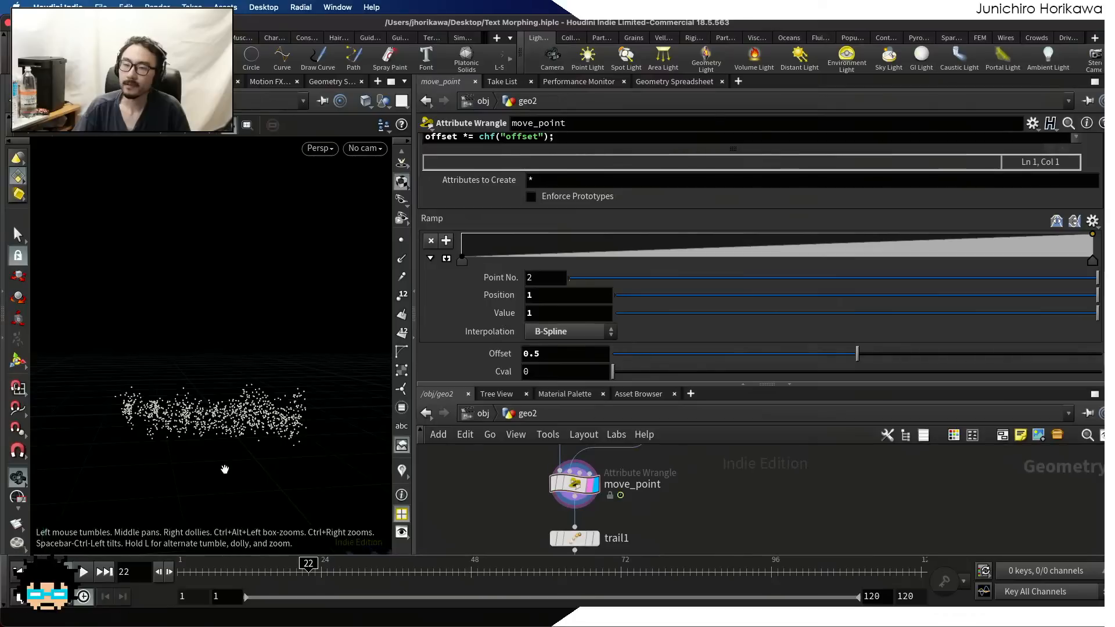
pyautogui.click(82, 572)
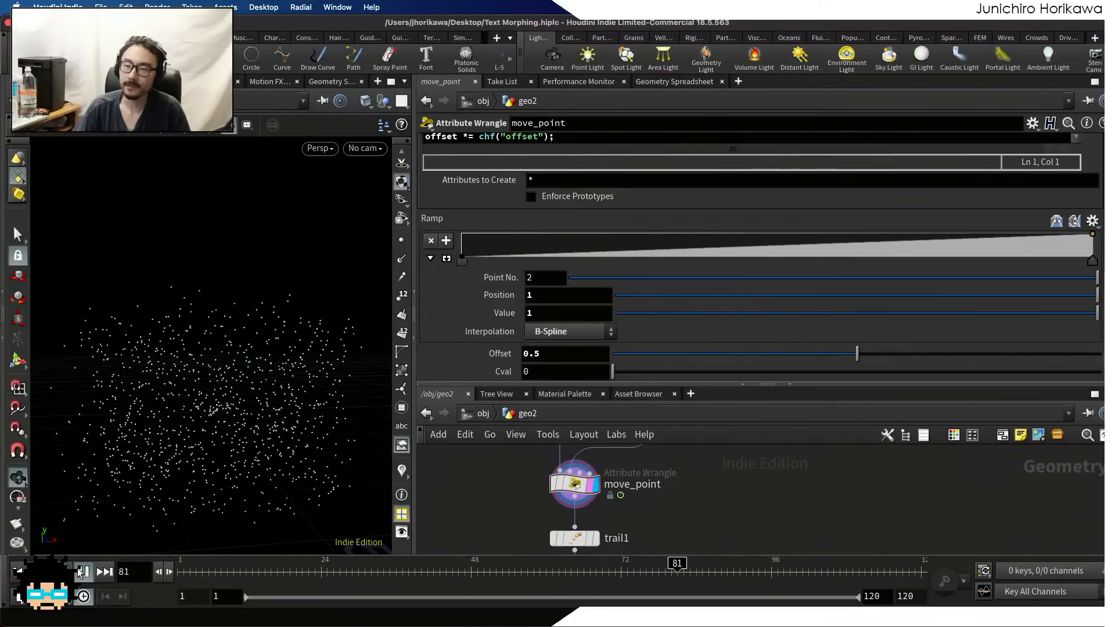
pyautogui.click(82, 572)
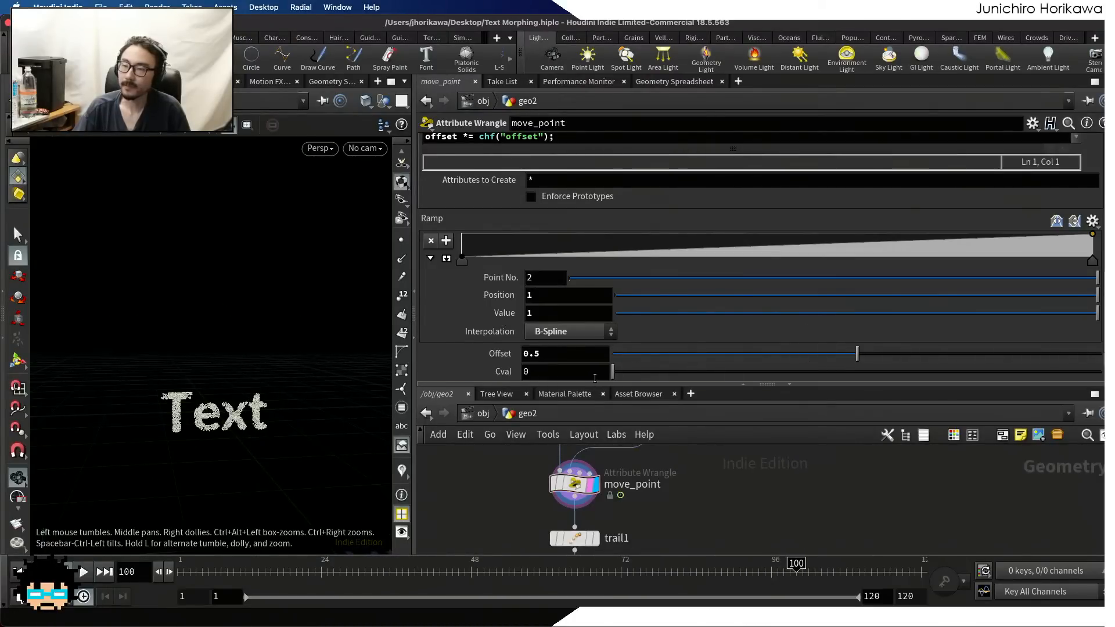
# Raise Cval to 0.85 and play the animation, stopping at frame 83
pyautogui.moveTo(649, 376); pyautogui.dragTo(854, 377)
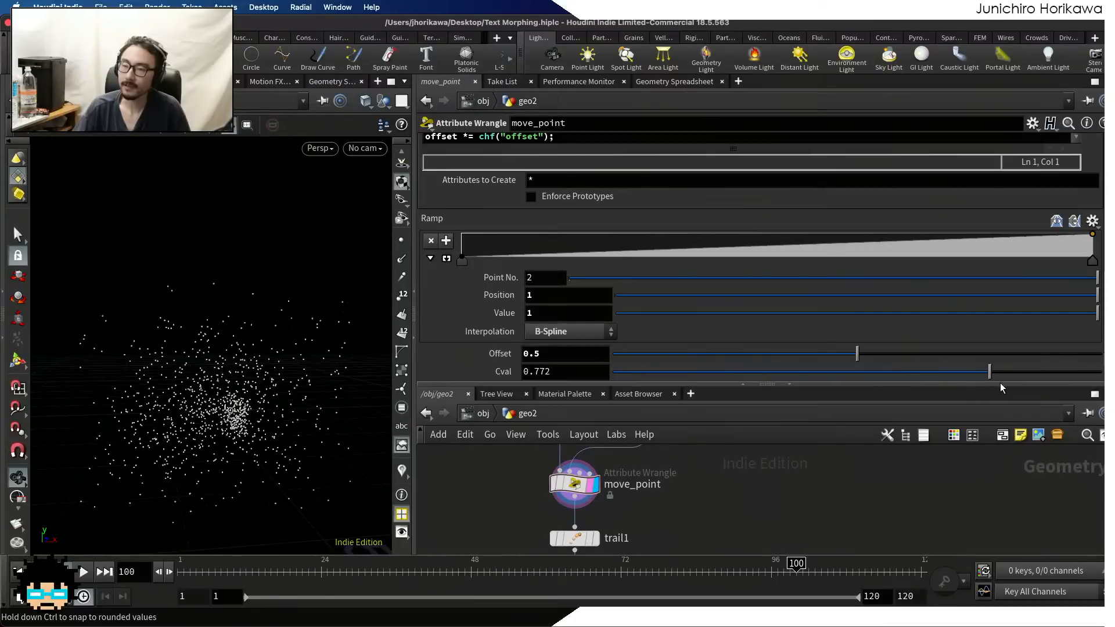
pyautogui.moveTo(1020, 383); pyautogui.dragTo(1028, 386)
pyautogui.click(81, 572)
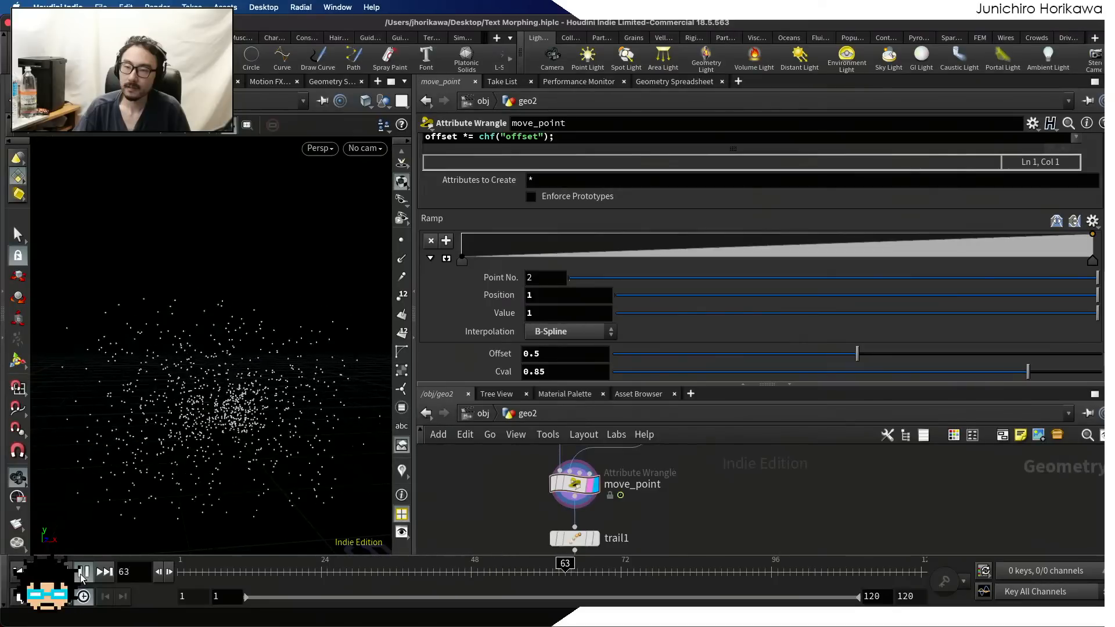
pyautogui.click(82, 572)
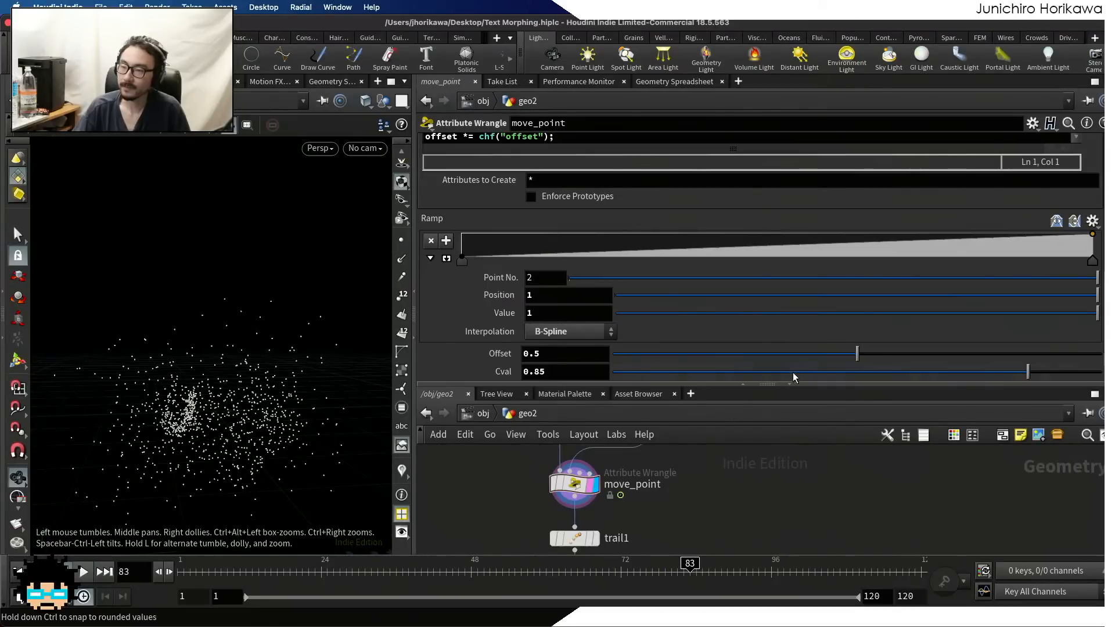
# Lower Cval to about 0.617 and scrub the timeline to frame 21 to check the points' motion
pyautogui.moveTo(778, 372); pyautogui.dragTo(939, 379)
pyautogui.scroll(8, 656, 149)
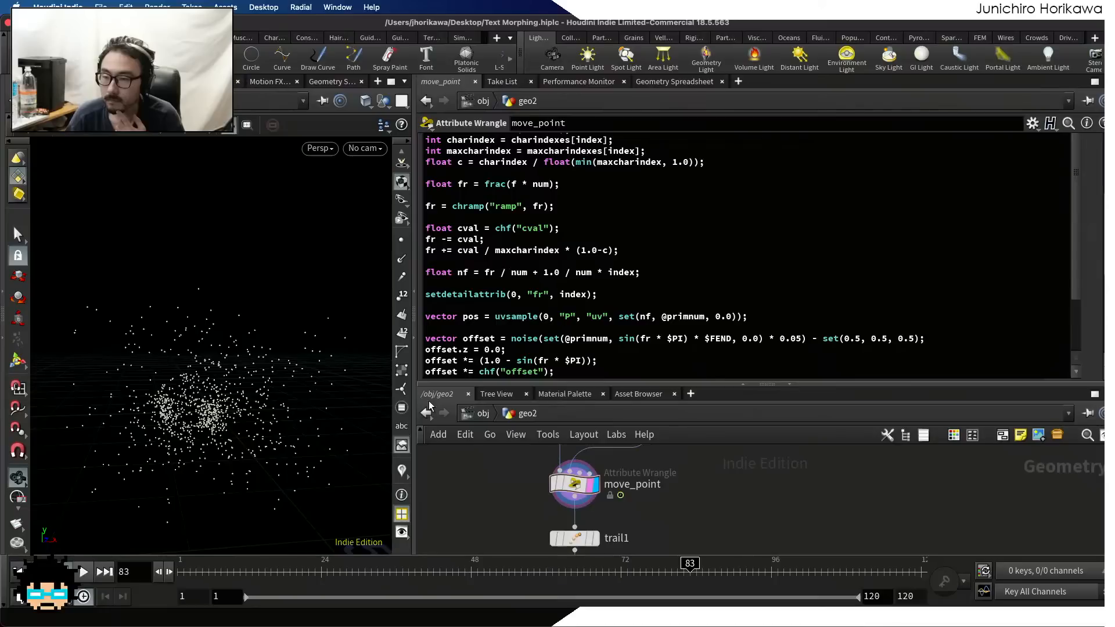
pyautogui.moveTo(236, 572); pyautogui.dragTo(302, 574)
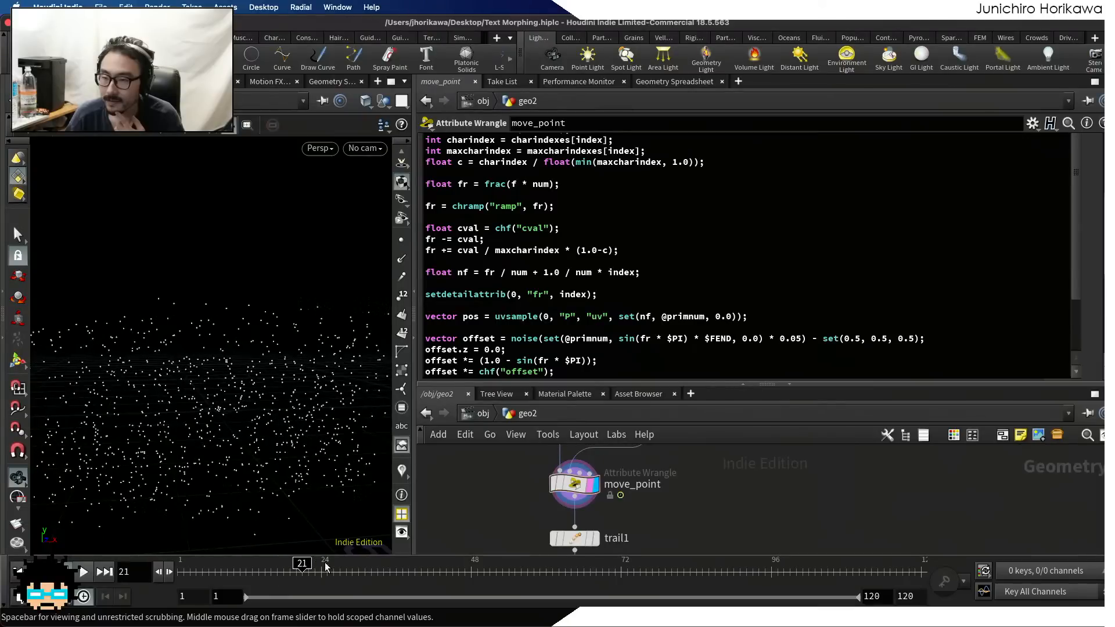
# Set Cval to 0.5 and scrub the timeline to frame 59 to check the timing
pyautogui.scroll(-5, 1097, 290)
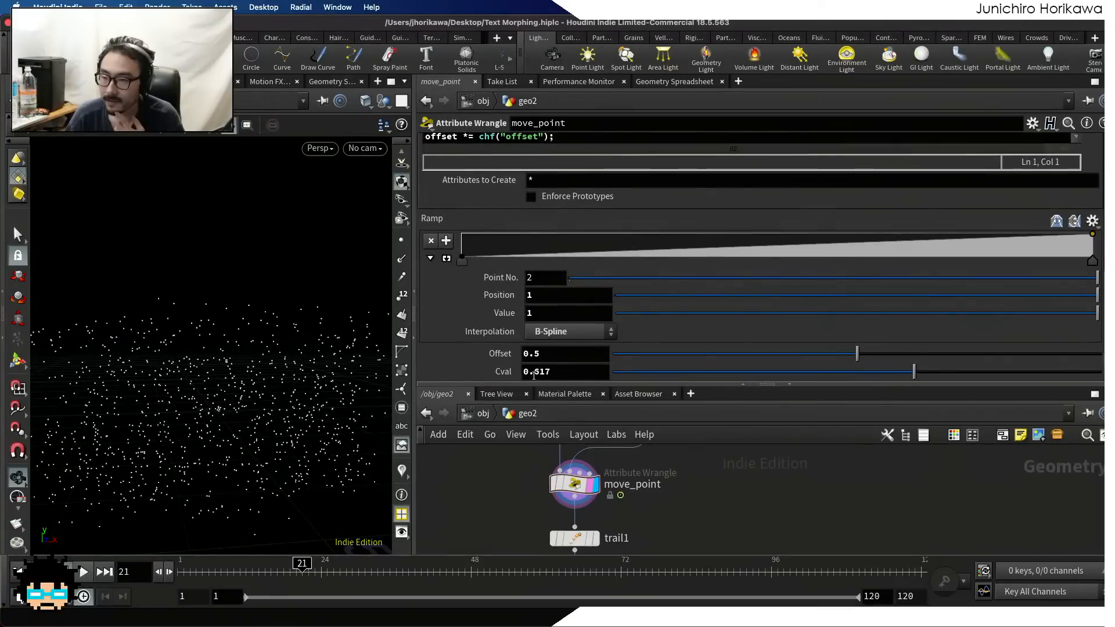
pyautogui.doubleClick(610, 368)
pyautogui.write('5')
pyautogui.press('Return')
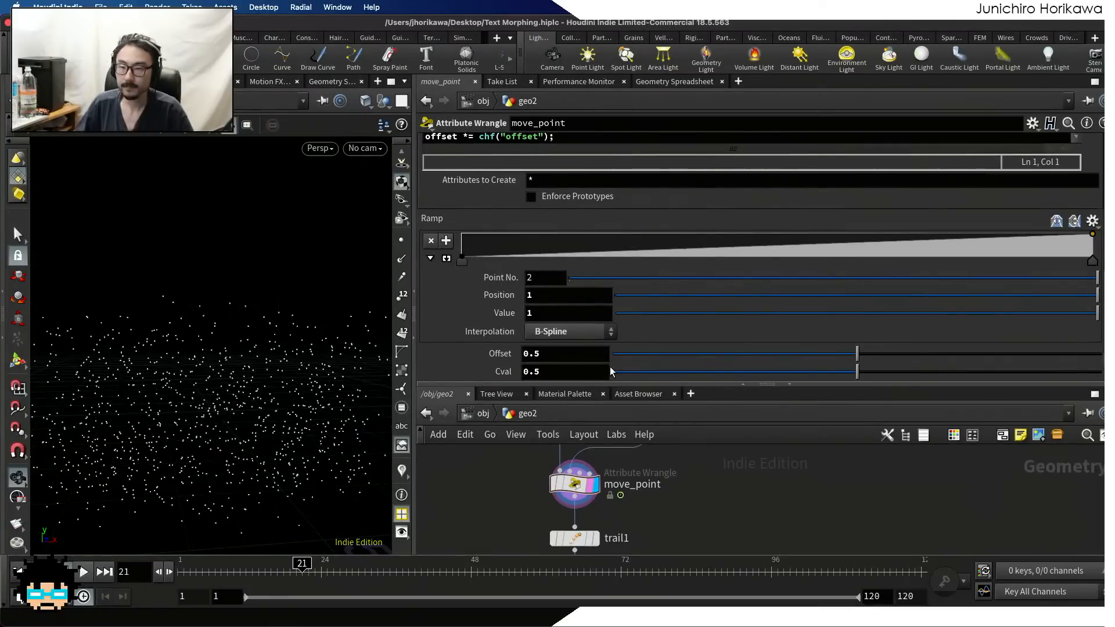
pyautogui.moveTo(299, 572)
pyautogui.mouseDown()
pyautogui.moveTo(183, 572)
pyautogui.moveTo(501, 572)
pyautogui.moveTo(214, 574)
pyautogui.moveTo(287, 581)
pyautogui.moveTo(540, 571)
pyautogui.mouseUp()
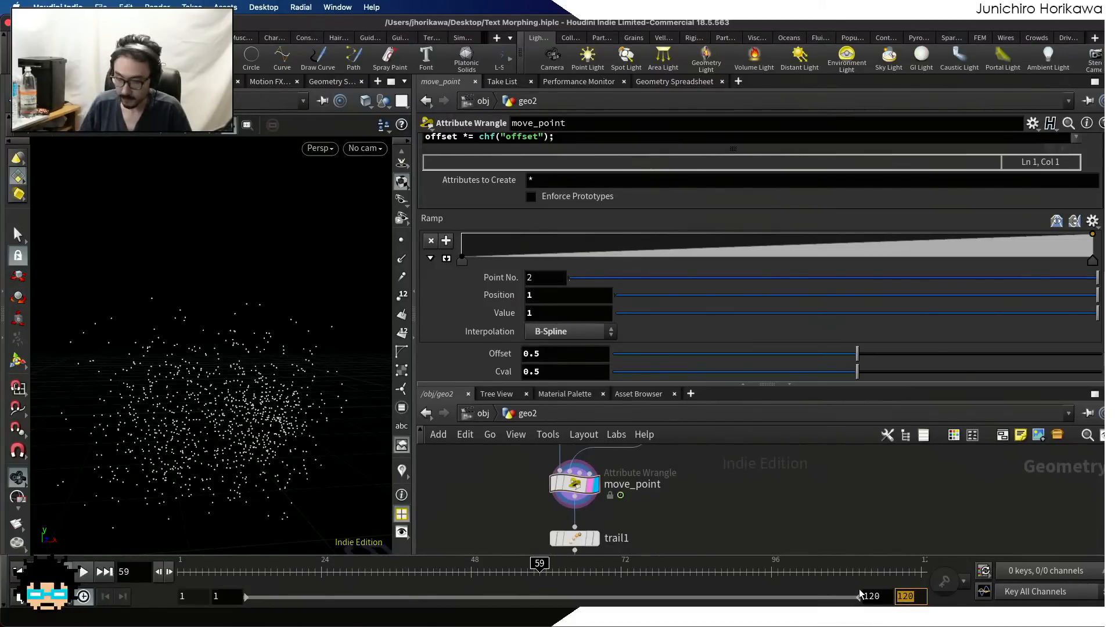
# Extend the animation's end frame to 300 and play it from frame 1, stopping at frame 134
pyautogui.write('300')
pyautogui.press('Return')
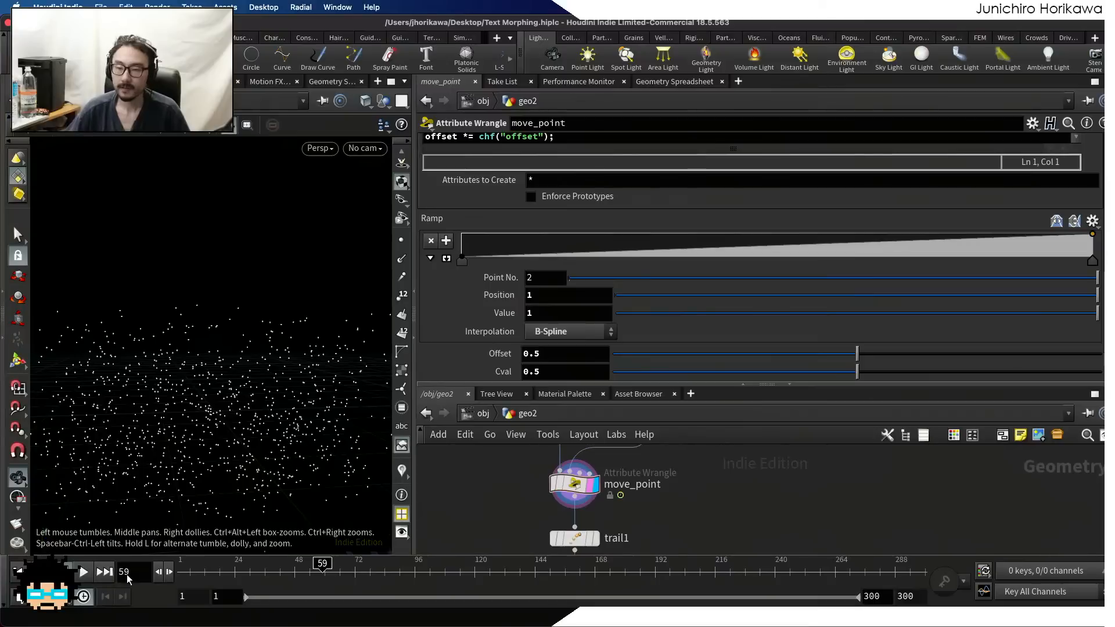
pyautogui.click(181, 571)
pyautogui.moveTo(180, 571)
pyautogui.mouseDown()
pyautogui.moveTo(587, 556)
pyautogui.moveTo(173, 572)
pyautogui.mouseUp()
pyautogui.click(83, 572)
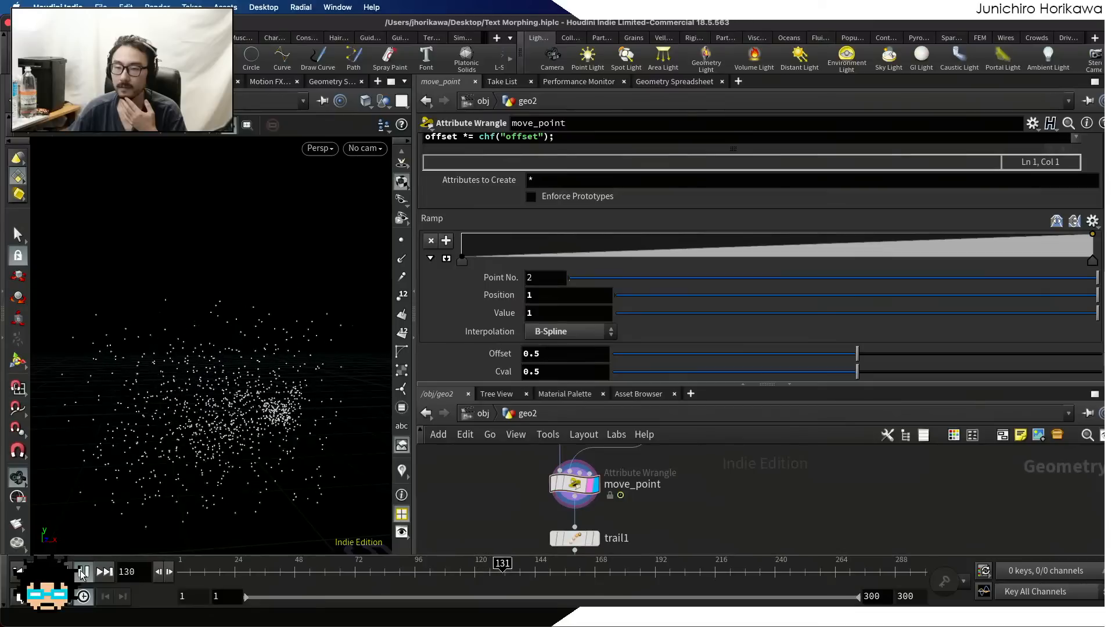
pyautogui.click(83, 572)
# Reduce Cval to 0 and scrub the timeline to frame 149 to compare the morph
pyautogui.scroll(5, 620, 254)
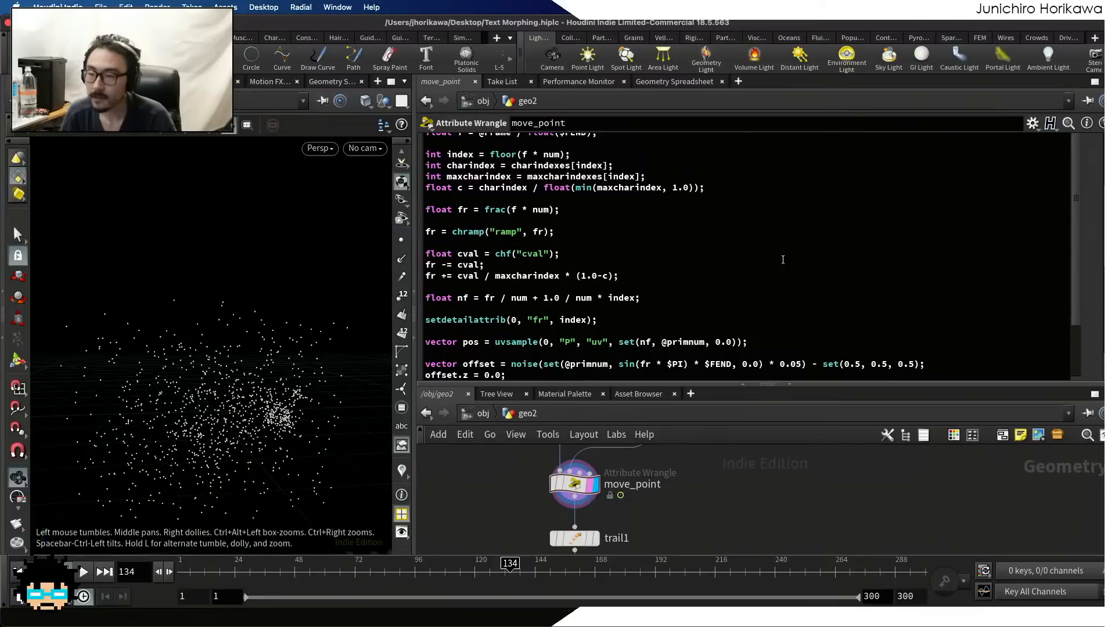
pyautogui.scroll(-10, 841, 261)
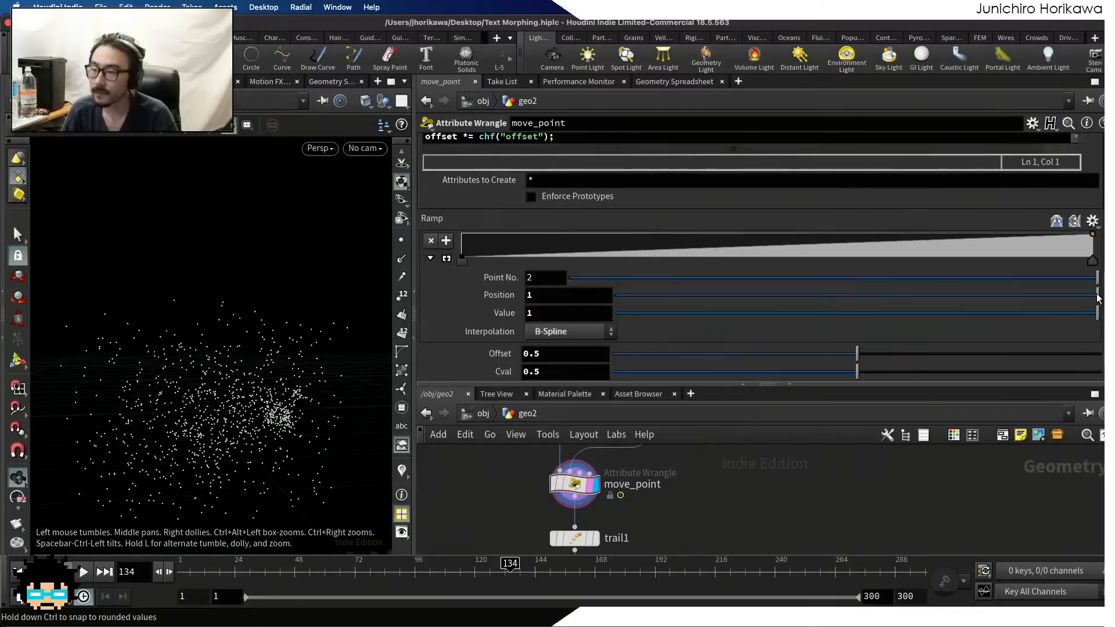
pyautogui.moveTo(857, 372); pyautogui.dragTo(518, 390)
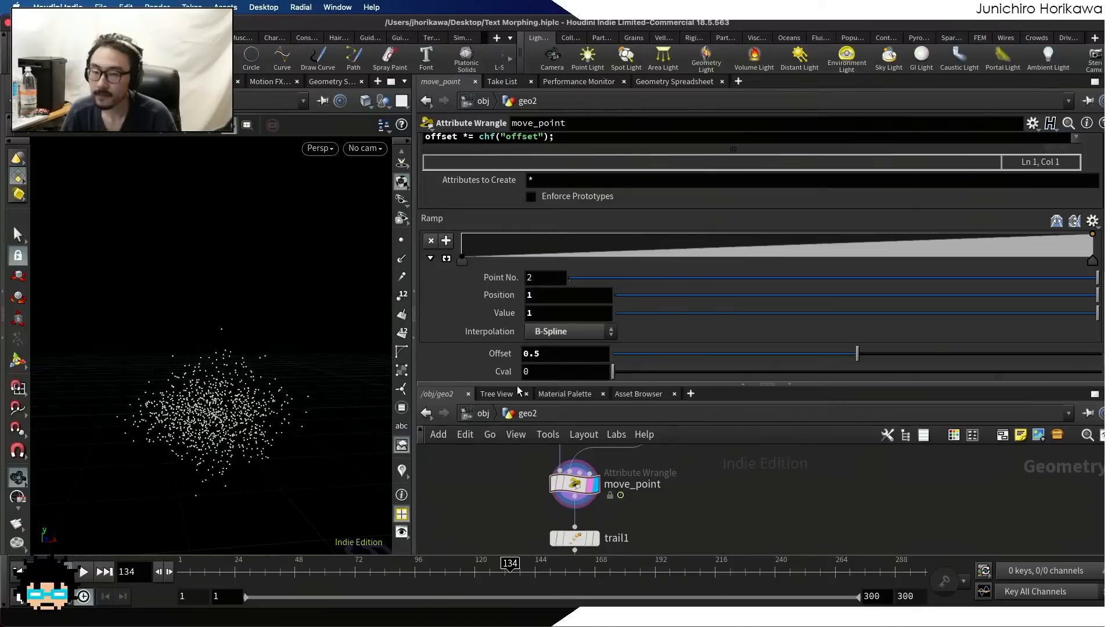
pyautogui.moveTo(372, 571); pyautogui.dragTo(546, 568)
# Raise Cval to 1 and scrub the timeline from the start to frame 97
pyautogui.scroll(8, 589, 260)
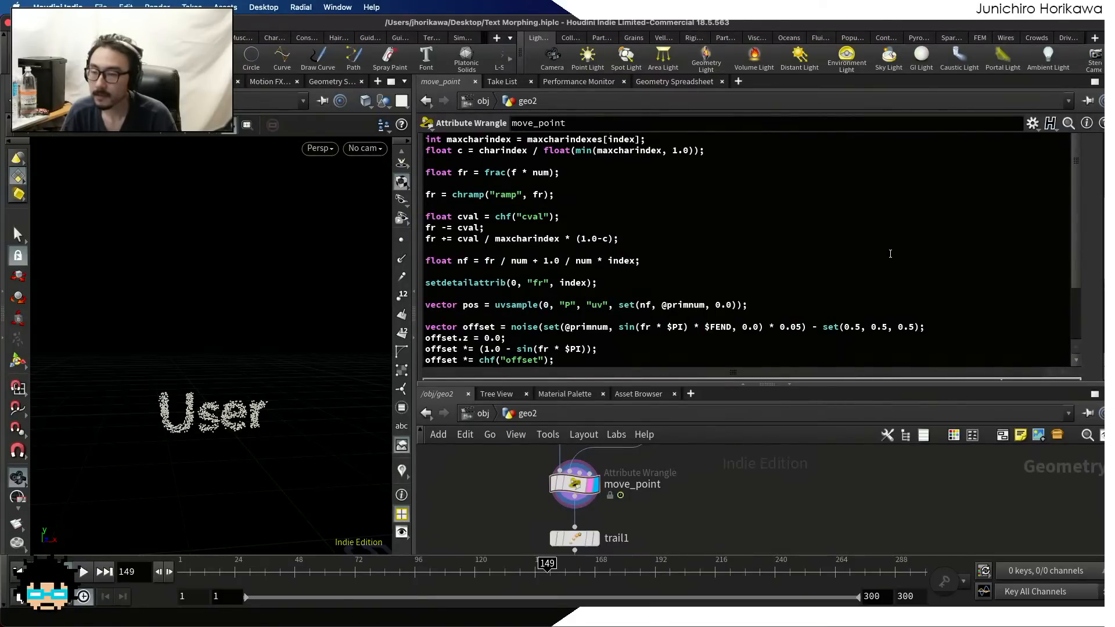
pyautogui.scroll(-10, 1080, 325)
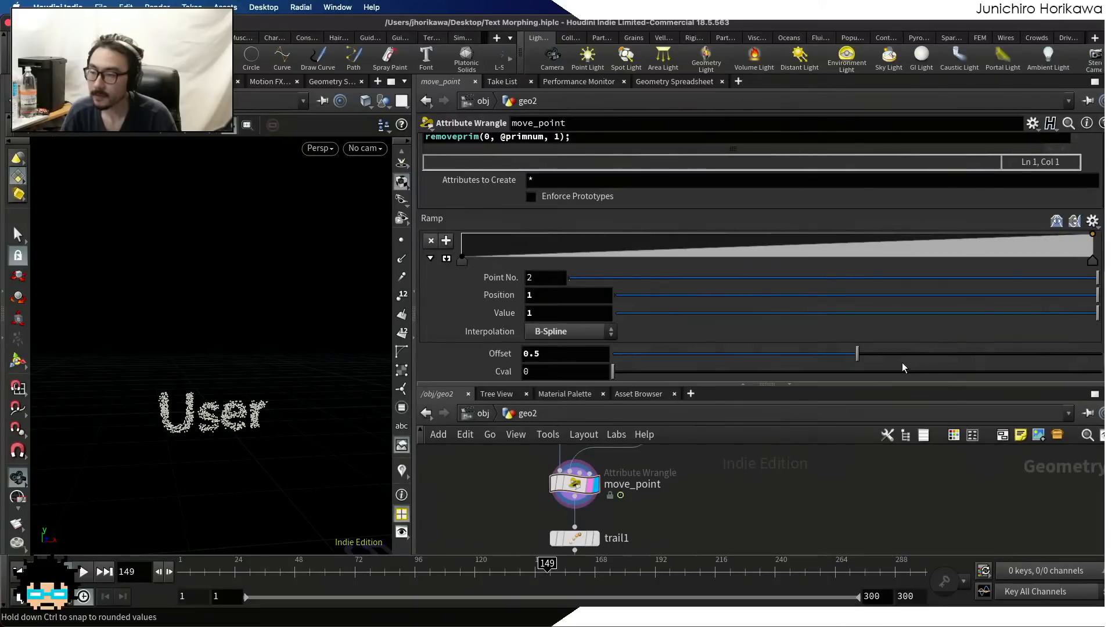
pyautogui.moveTo(1069, 373); pyautogui.dragTo(1100, 371)
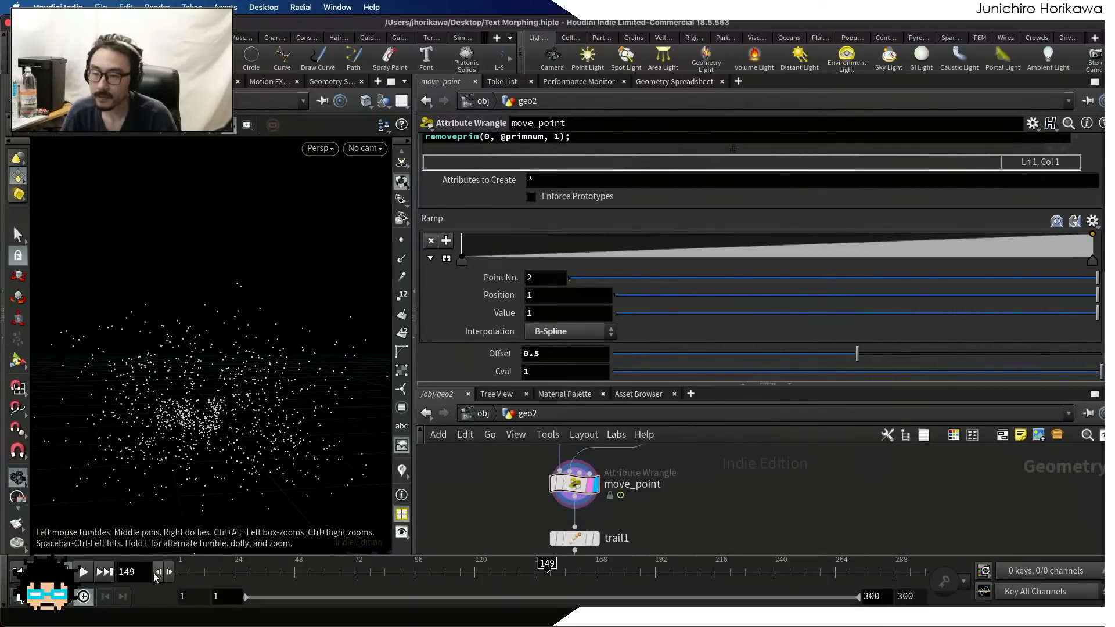
pyautogui.click(191, 571)
pyautogui.moveTo(192, 571); pyautogui.dragTo(417, 580)
# Change the setdetailattrib line in the move_point code so the "fr" detail attribute stores fr instead of index
pyautogui.scroll(10, 496, 292)
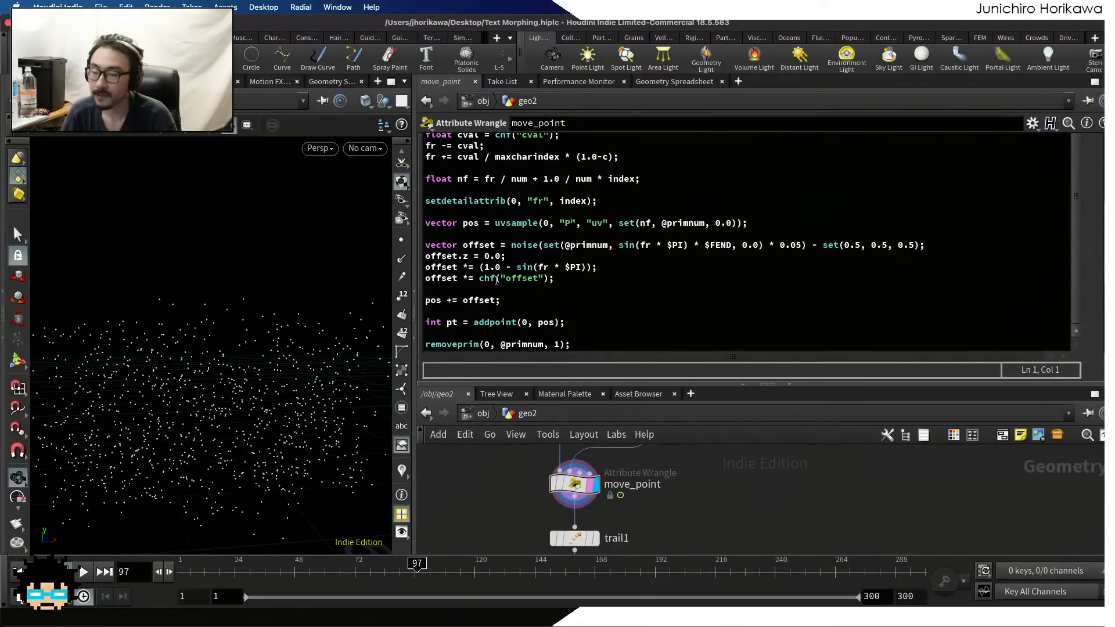
pyautogui.scroll(2, 471, 284)
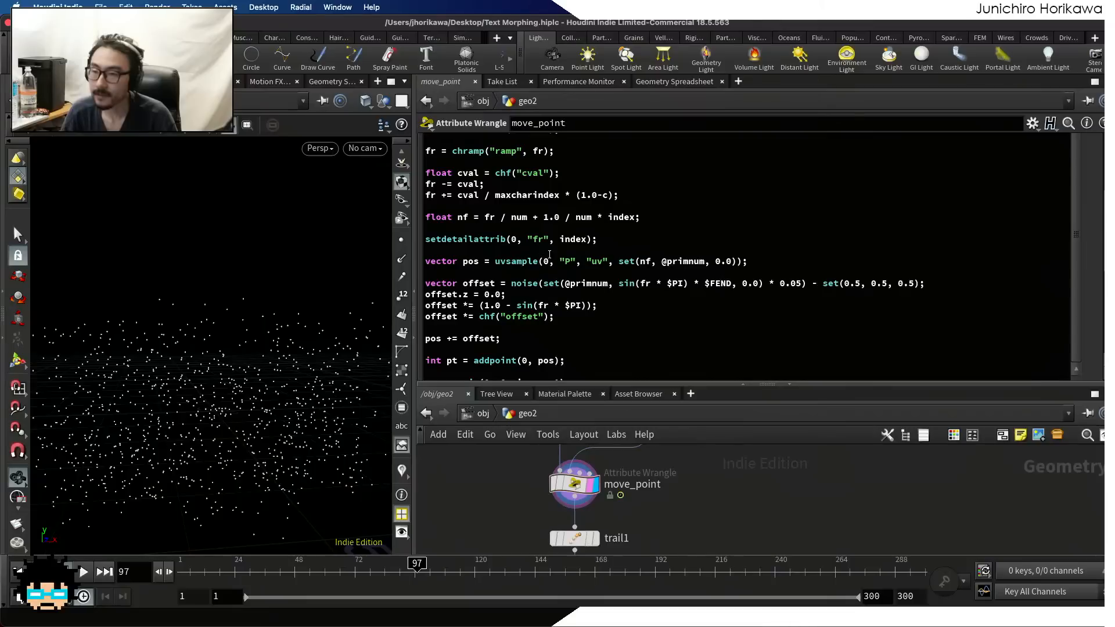
pyautogui.scroll(-2, 549, 254)
pyautogui.scroll(3, 526, 235)
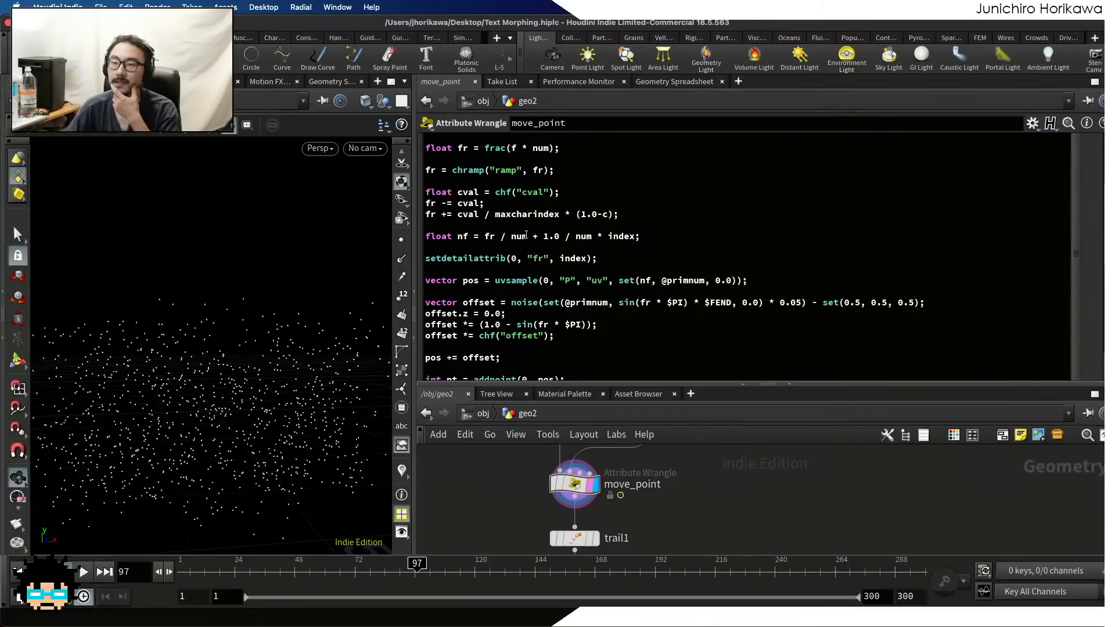
pyautogui.click(643, 214)
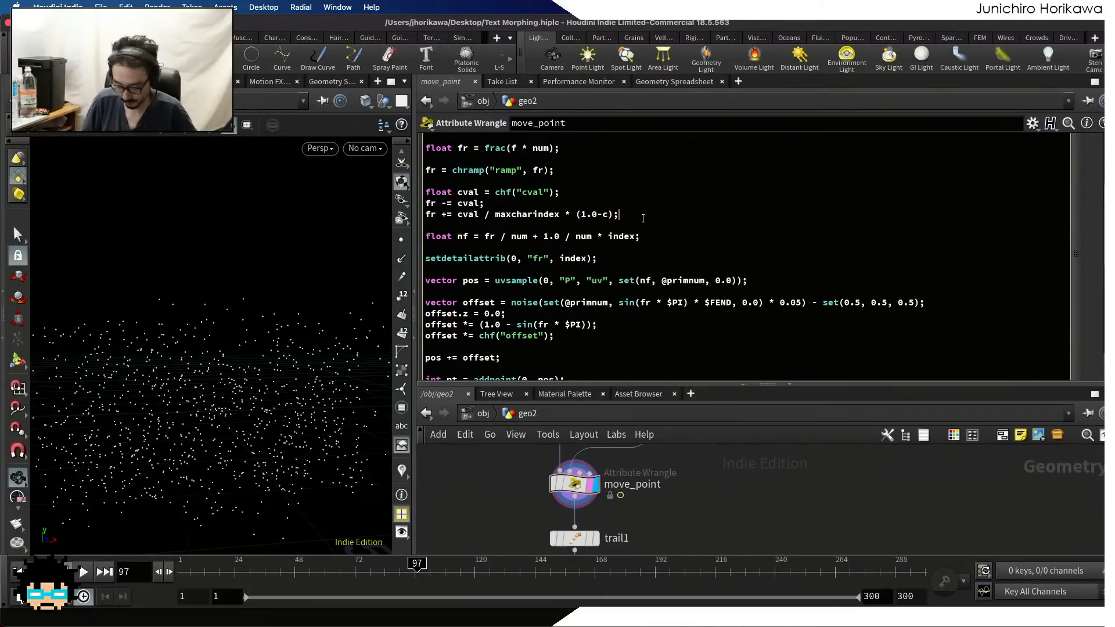
pyautogui.press('Return')
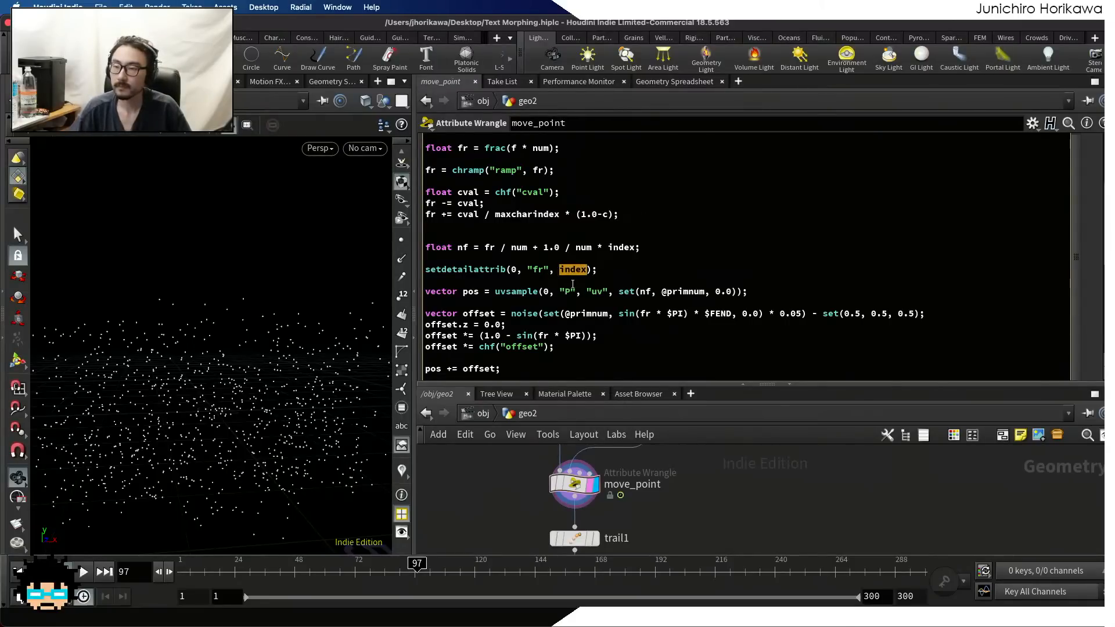
pyautogui.write('fr')
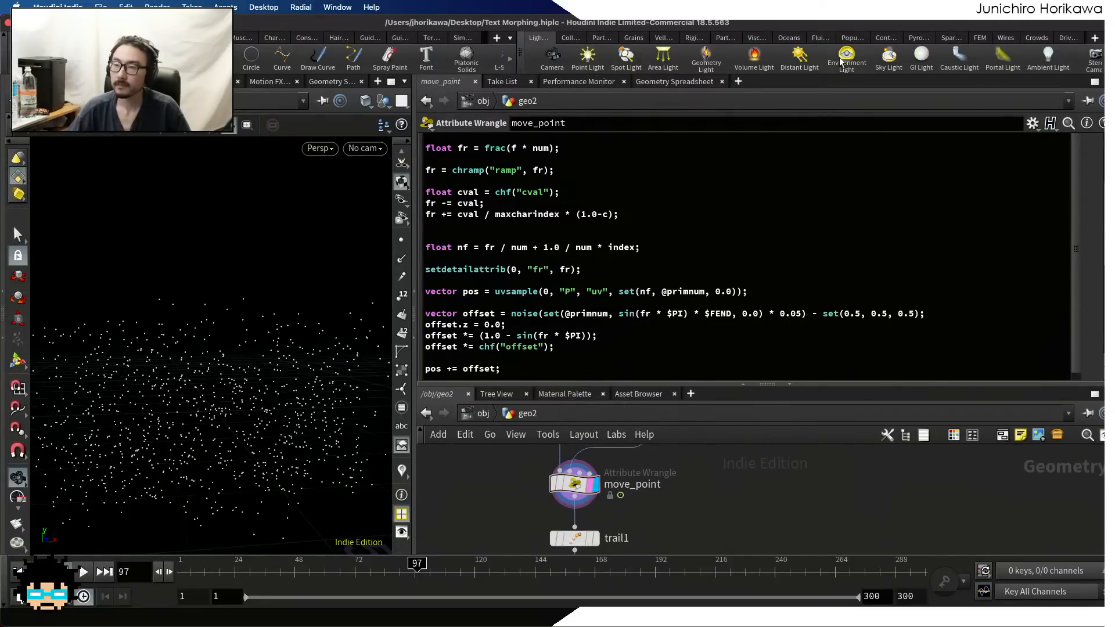
# Inspect move_point's fr detail attribute in the Geometry Spreadsheet while scrubbing the timeline to frame 56
pyautogui.click(695, 84)
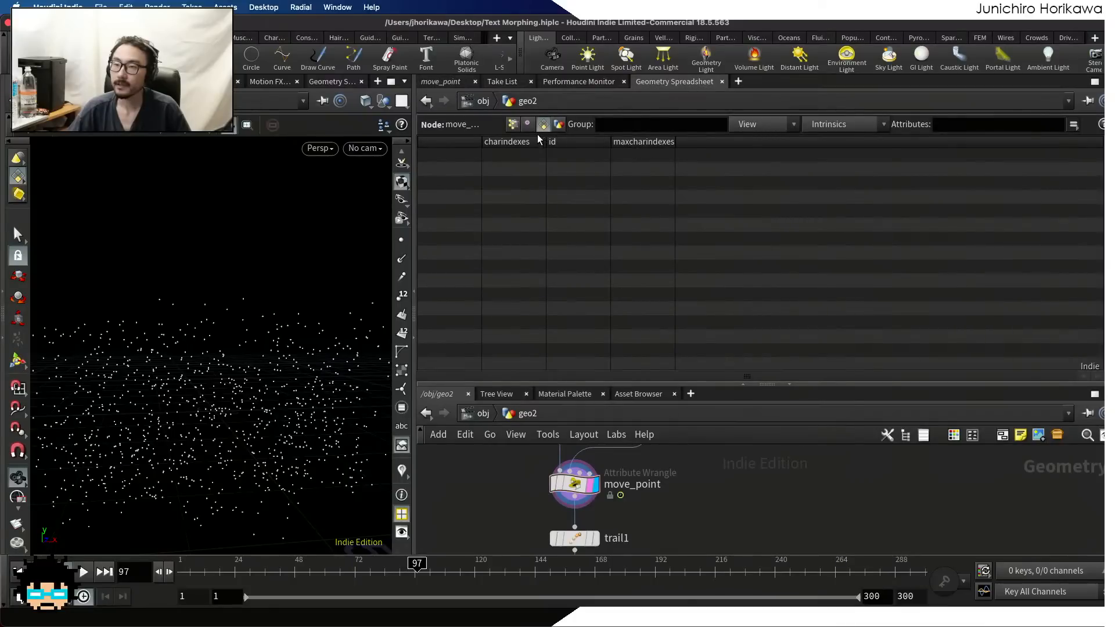
pyautogui.click(562, 125)
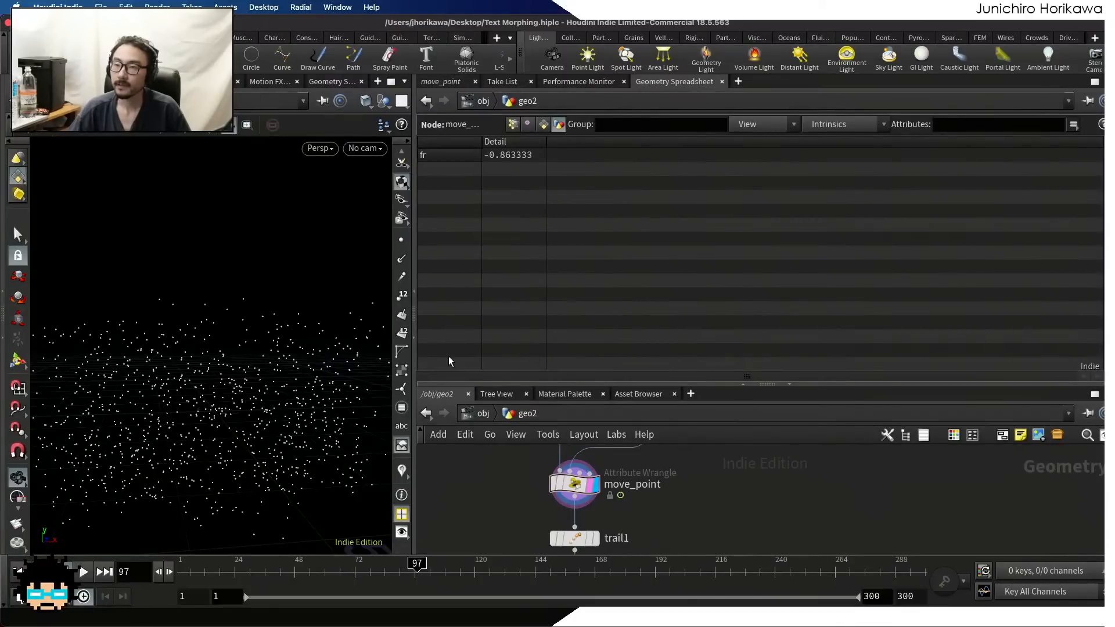
pyautogui.moveTo(240, 572); pyautogui.dragTo(315, 574)
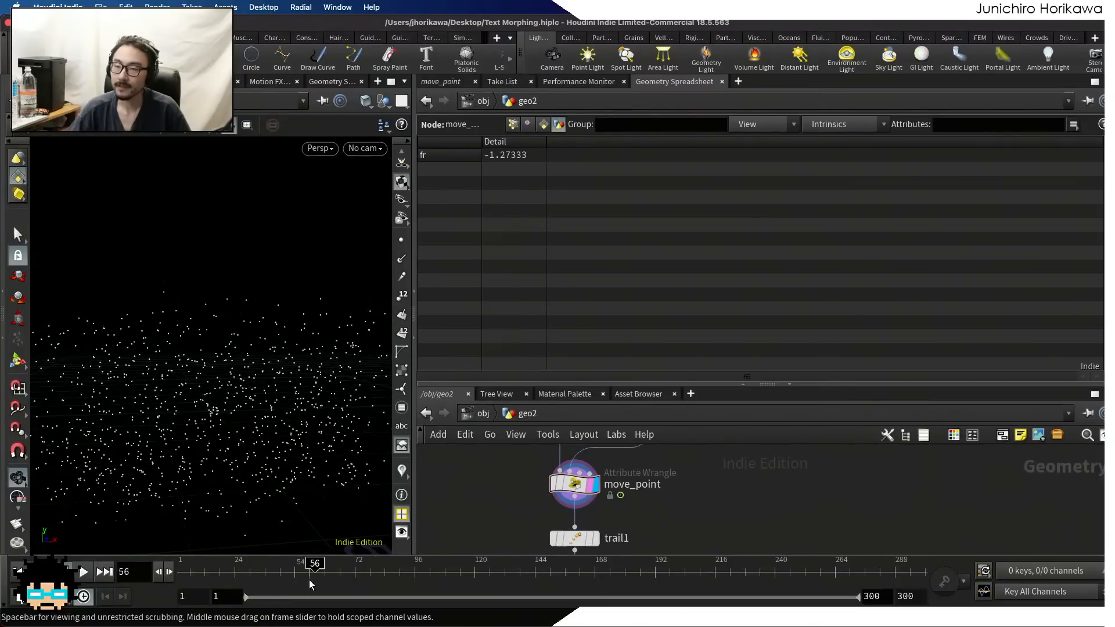
# Comment out the line fr += cval / maxcharindex * (1.0-c) and check the fr detail attribute while scrubbing to frame 53
pyautogui.click(429, 84)
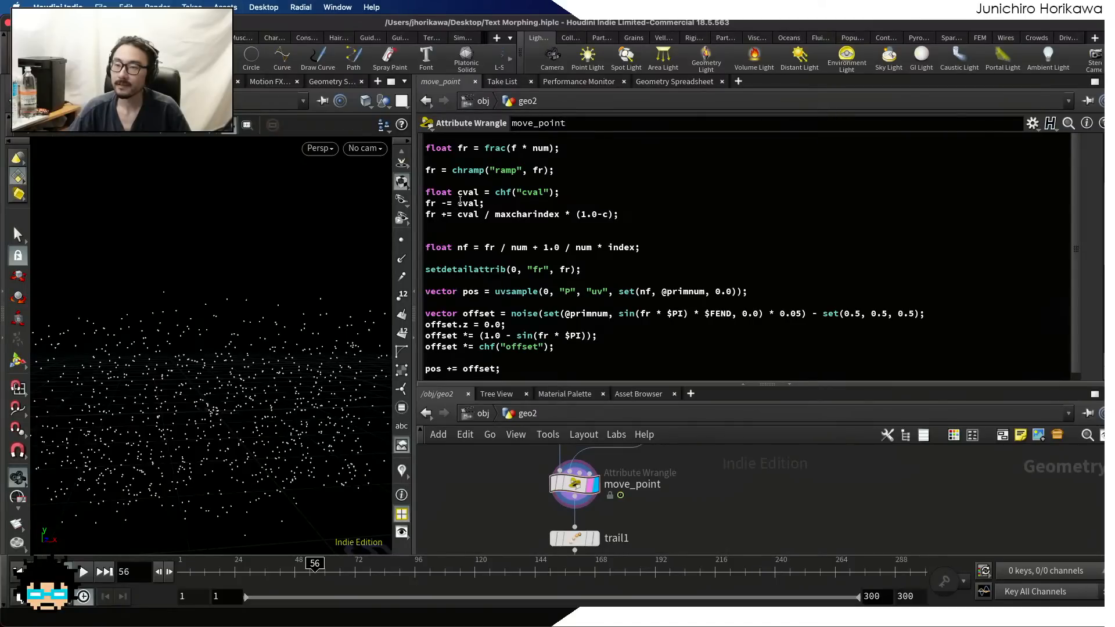
pyautogui.click(427, 215)
pyautogui.write('//')
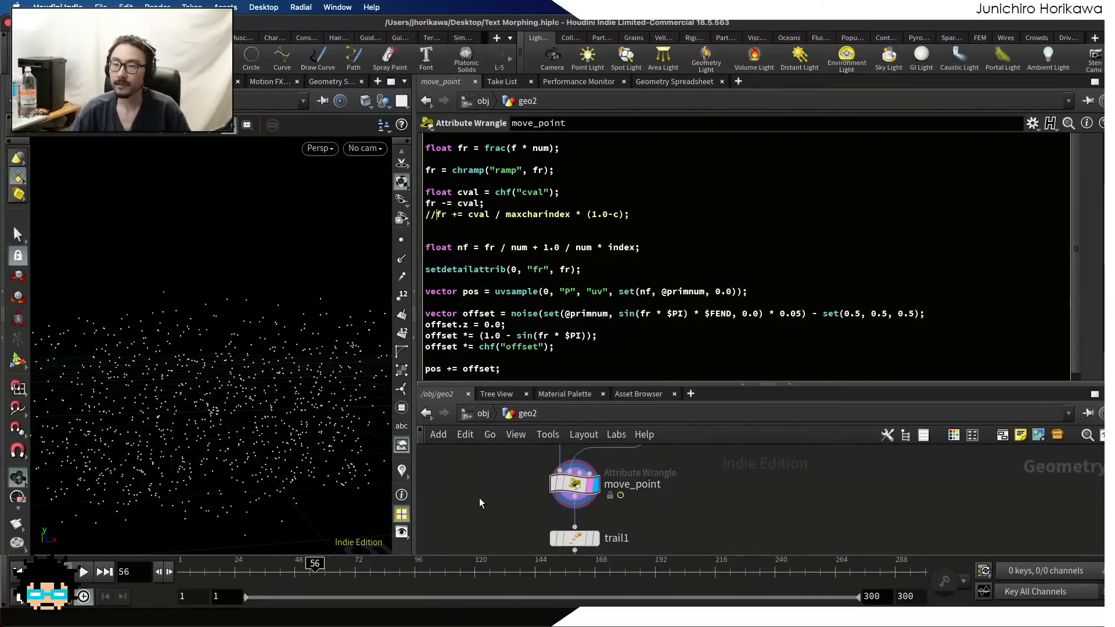
pyautogui.click(679, 81)
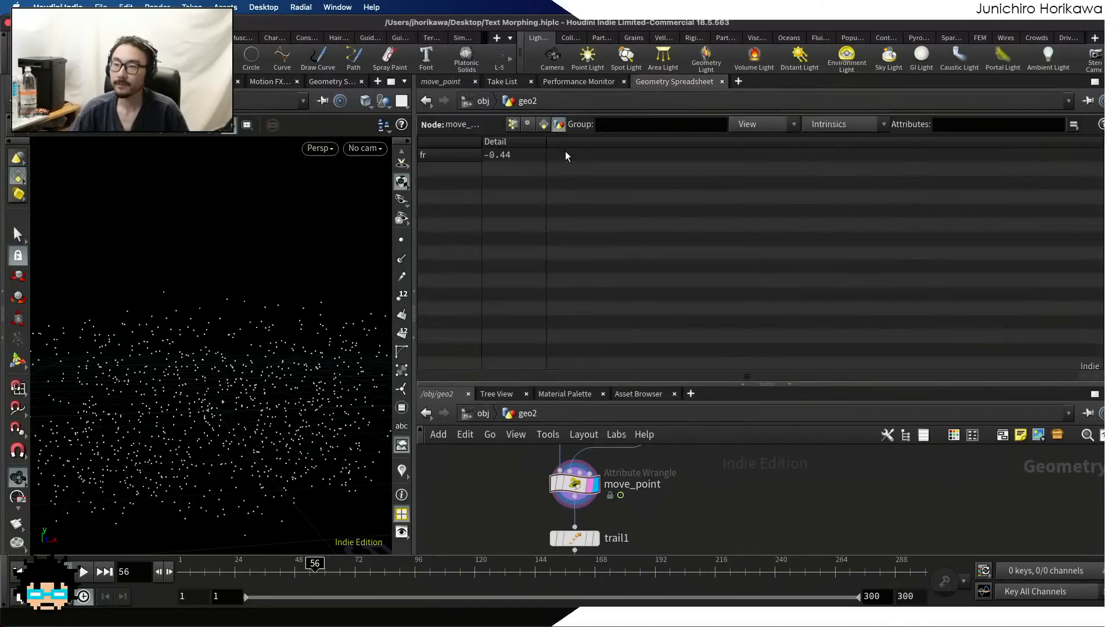
pyautogui.moveTo(413, 572); pyautogui.dragTo(307, 575)
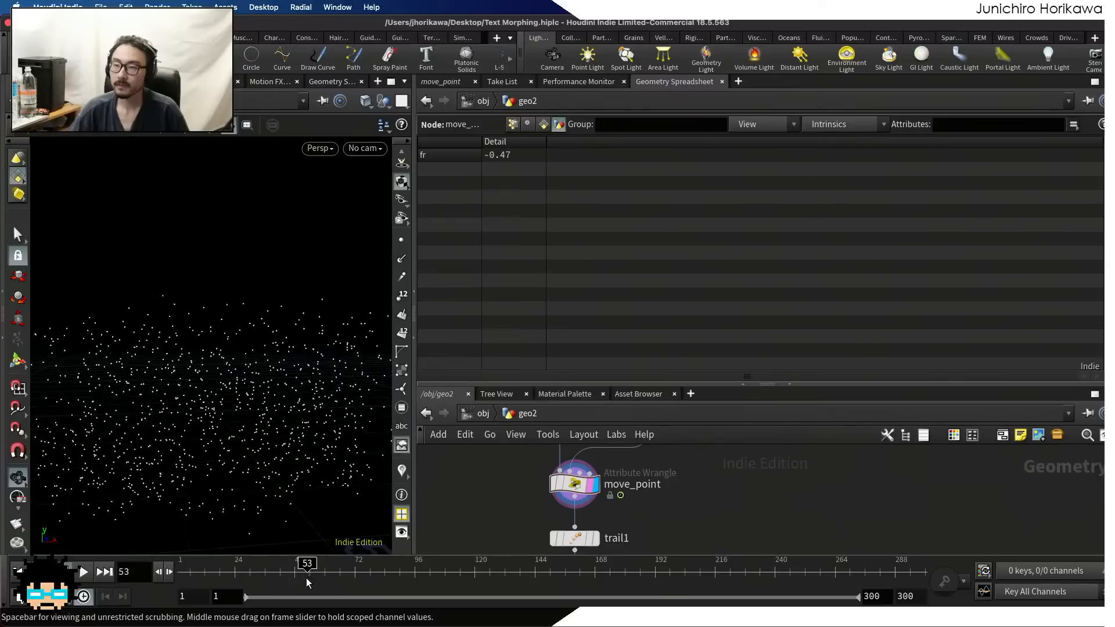
# Comment out the fr -= cval line in the move_point code
pyautogui.click(446, 81)
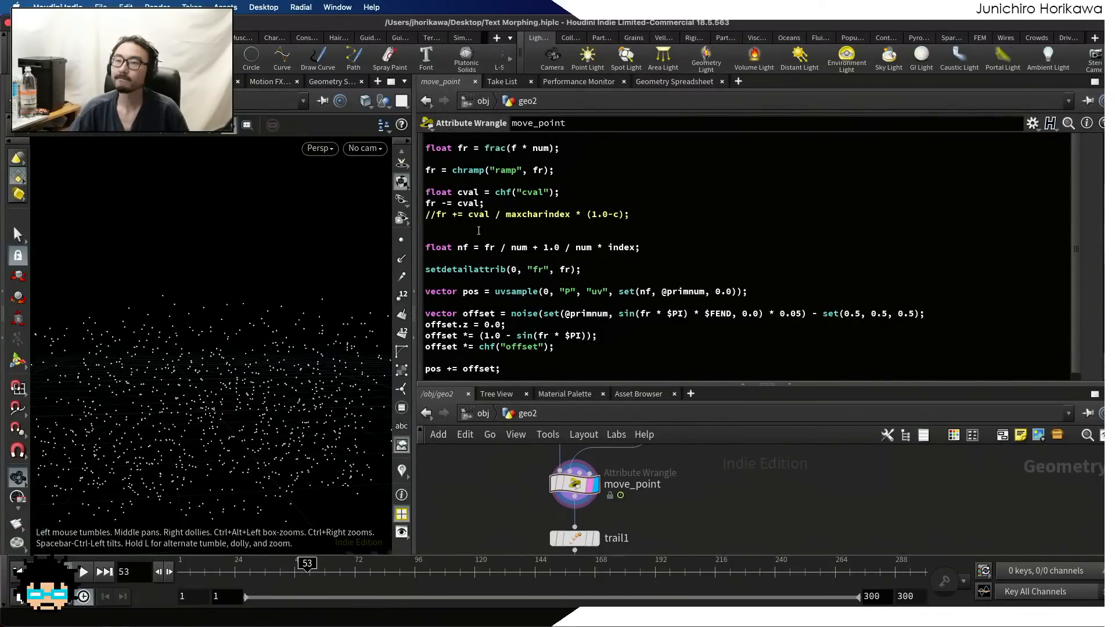
pyautogui.scroll(4, 477, 229)
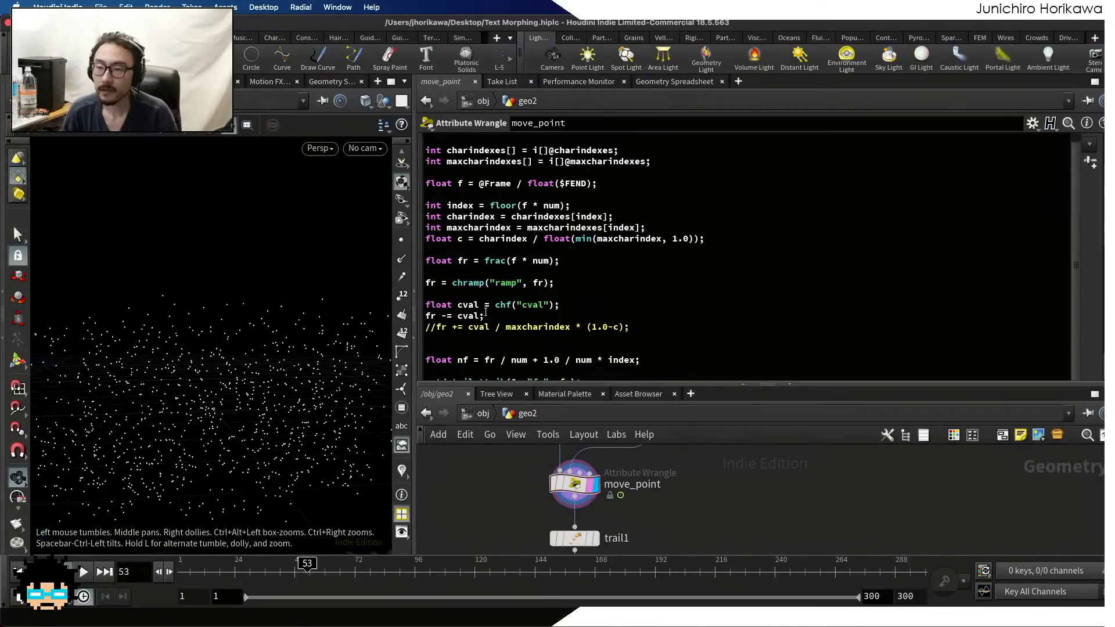
pyautogui.moveTo(485, 316); pyautogui.dragTo(408, 318)
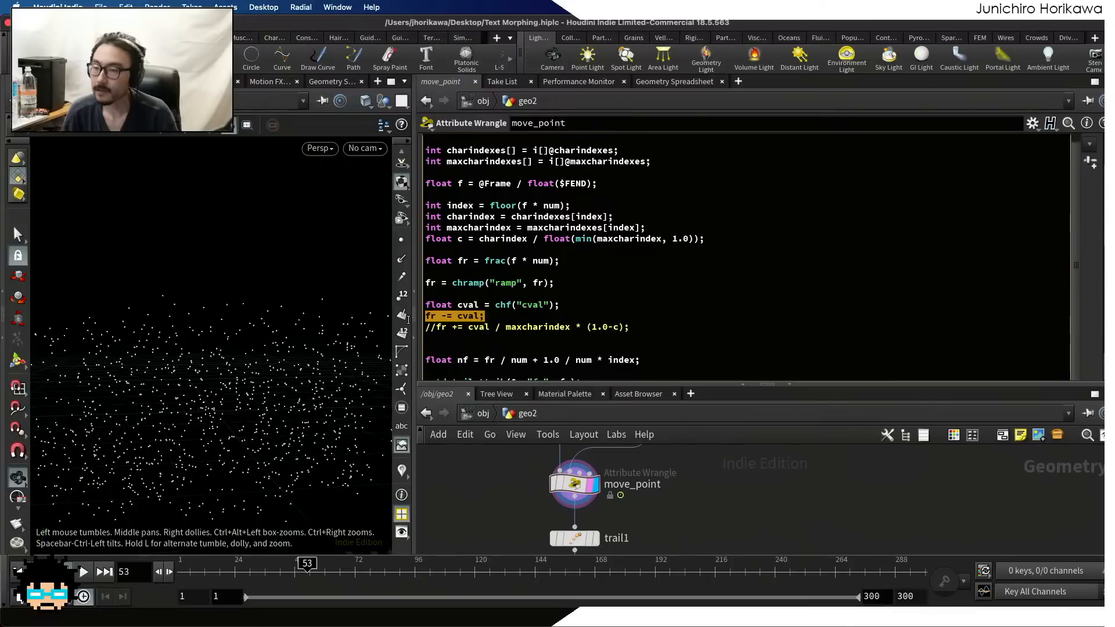
pyautogui.click(428, 316)
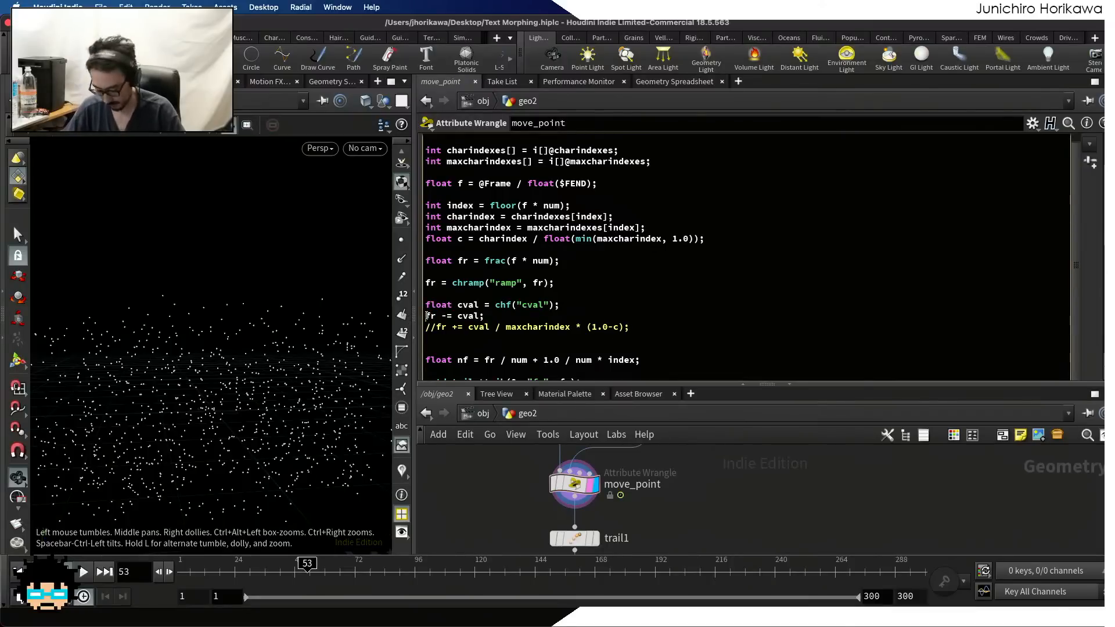
pyautogui.write('//')
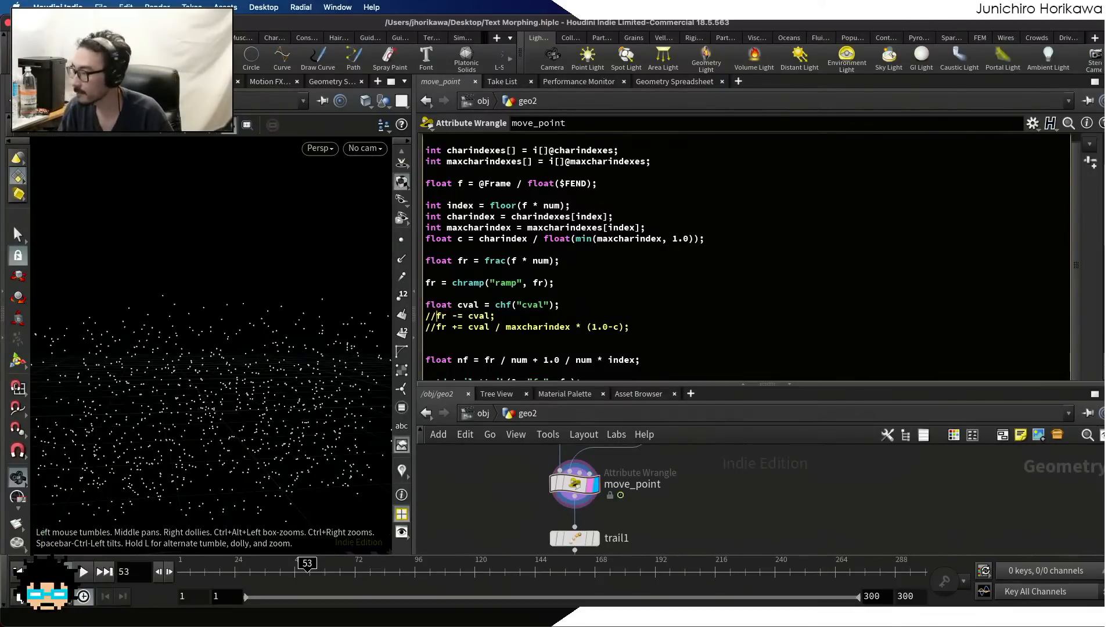
# Switch to Clip Studio Paint and draw an arrow labelled fr, running from 0 to 1, below the ABC sketch
pyautogui.hotkey('ctrl', 'Up')
pyautogui.click(579, 439)
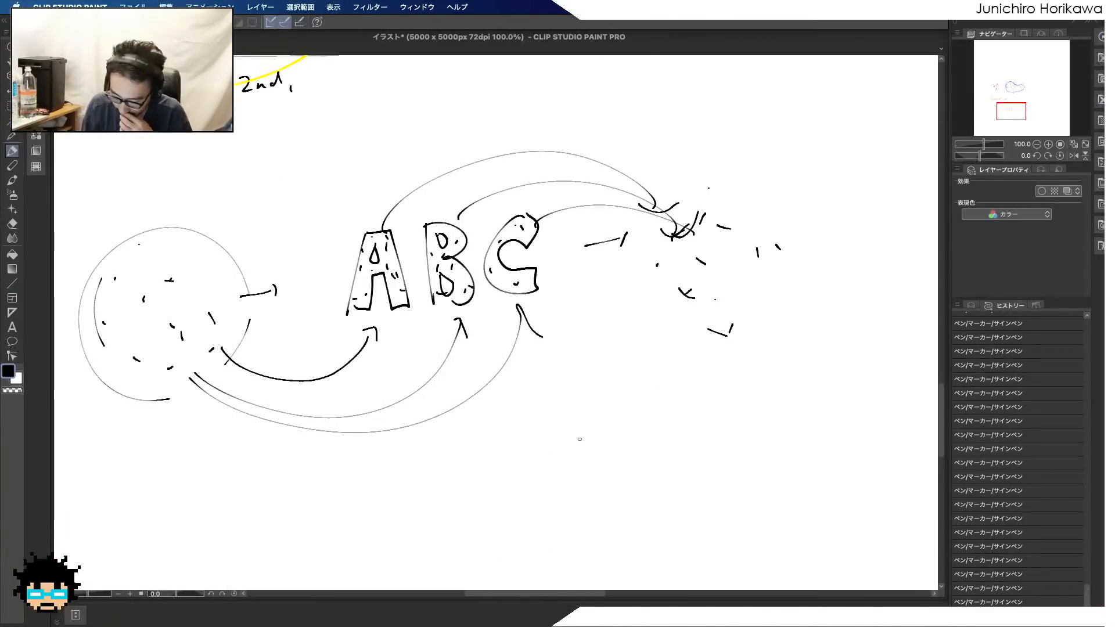
pyautogui.moveTo(535, 458)
pyautogui.mouseDown()
pyautogui.moveTo(747, 441)
pyautogui.moveTo(736, 447)
pyautogui.mouseUp()
pyautogui.moveTo(569, 485)
pyautogui.mouseDown()
pyautogui.moveTo(574, 497)
pyautogui.moveTo(598, 480)
pyautogui.mouseUp()
pyautogui.moveTo(531, 471)
pyautogui.mouseDown()
pyautogui.moveTo(529, 481)
pyautogui.moveTo(533, 471)
pyautogui.mouseUp()
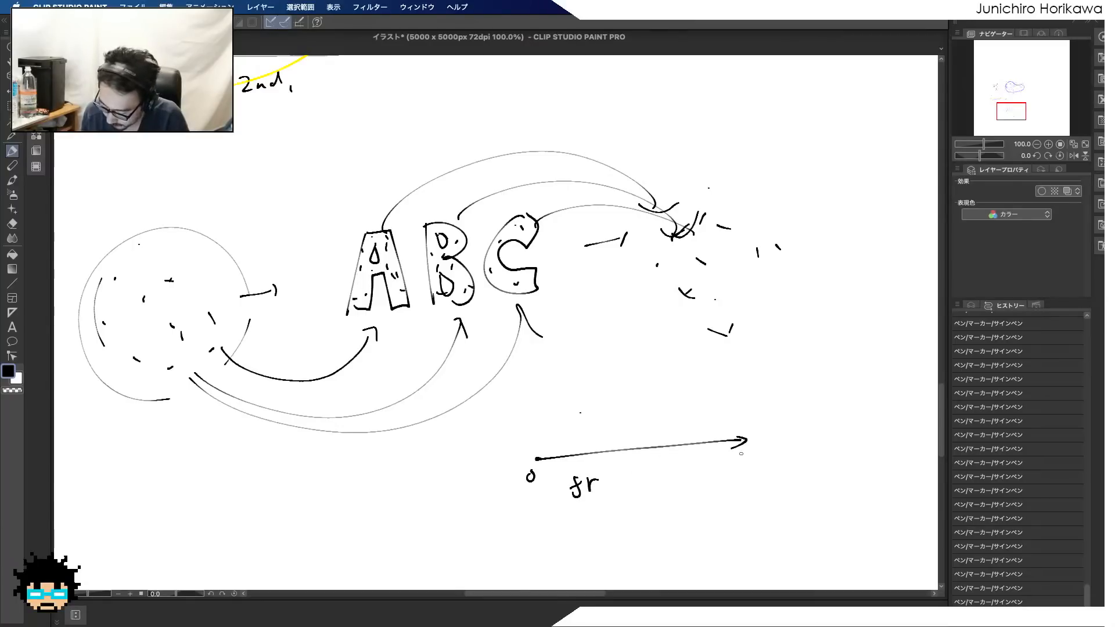
pyautogui.moveTo(746, 449); pyautogui.dragTo(752, 465)
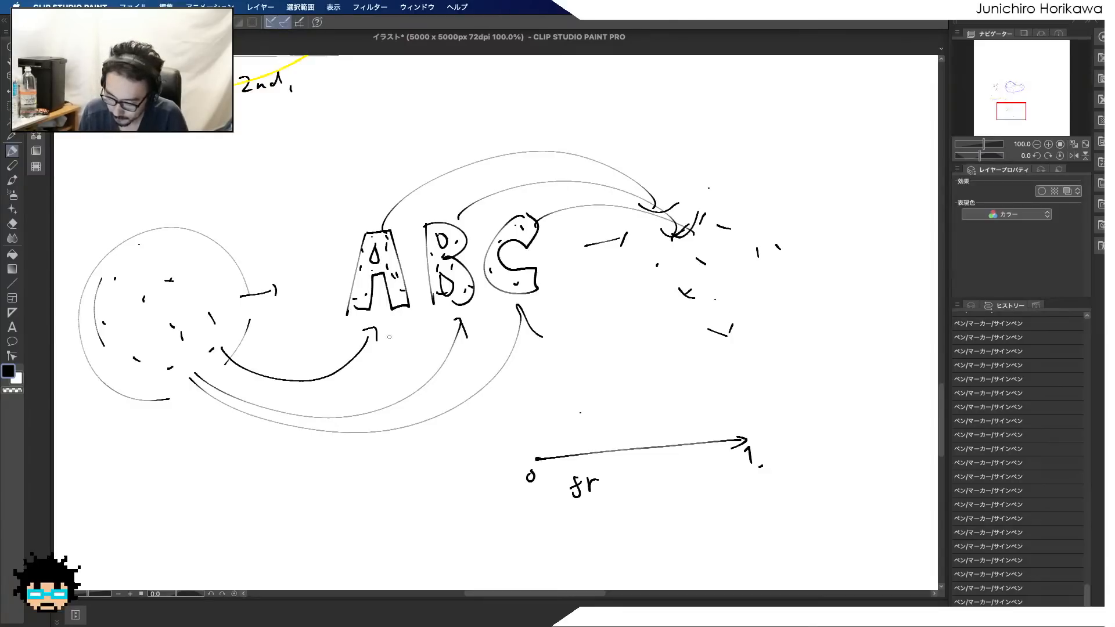
# Circle the letters A, B and C individually and add tick marks dividing the fr arrow into three segments
pyautogui.moveTo(348, 316)
pyautogui.mouseDown()
pyautogui.moveTo(415, 290)
pyautogui.moveTo(450, 317)
pyautogui.moveTo(548, 289)
pyautogui.mouseUp()
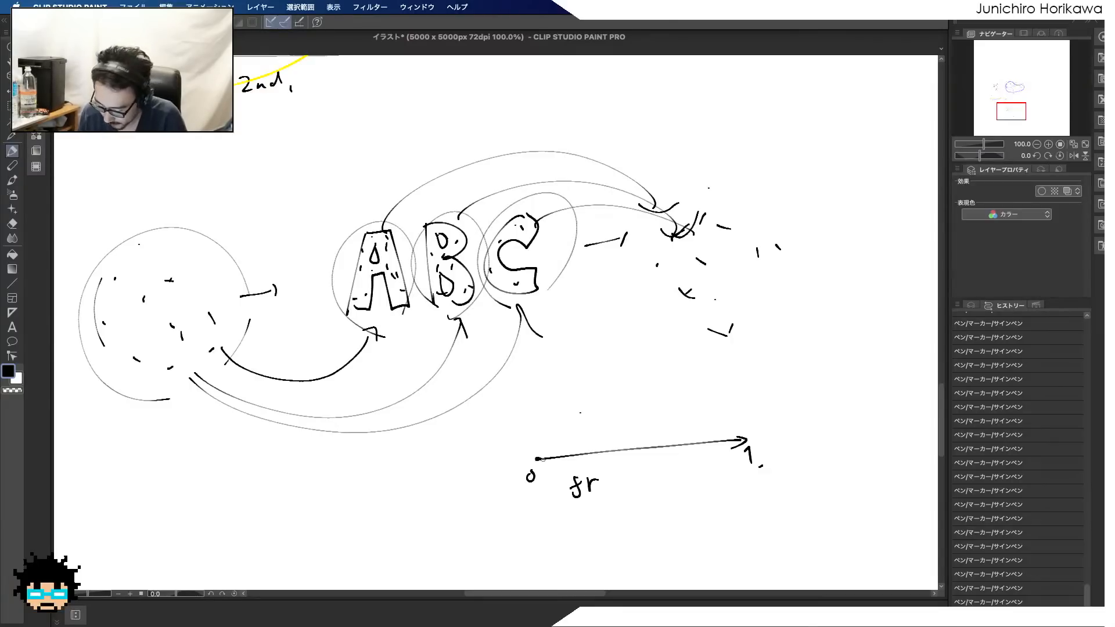
pyautogui.moveTo(533, 447); pyautogui.dragTo(537, 467)
pyautogui.moveTo(616, 445)
pyautogui.mouseDown()
pyautogui.moveTo(616, 457)
pyautogui.moveTo(674, 461)
pyautogui.mouseUp()
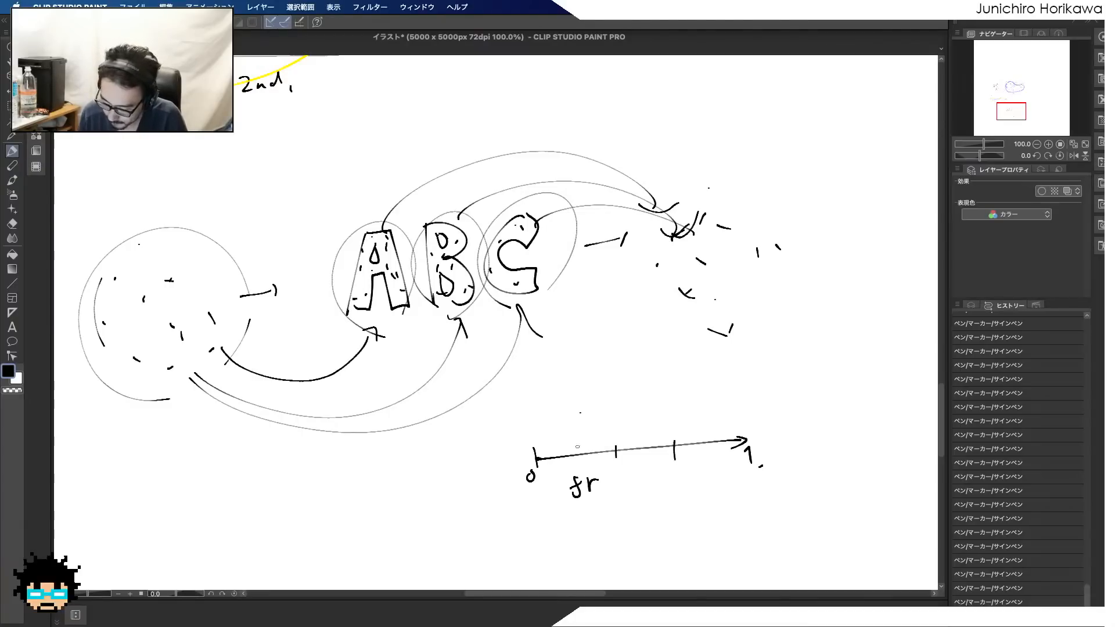
pyautogui.moveTo(614, 446); pyautogui.dragTo(614, 459)
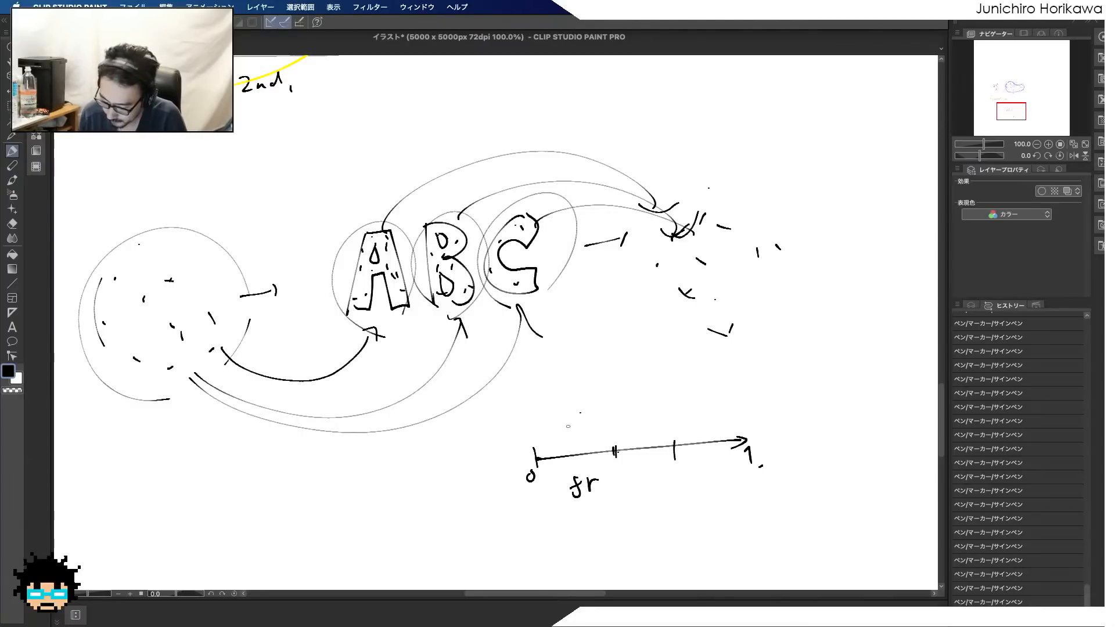
# Draw short arrows labelled A, B and C above the three fr segments, and write a small c below the axis
pyautogui.moveTo(534, 427); pyautogui.dragTo(604, 411)
pyautogui.moveTo(593, 409); pyautogui.dragTo(599, 418)
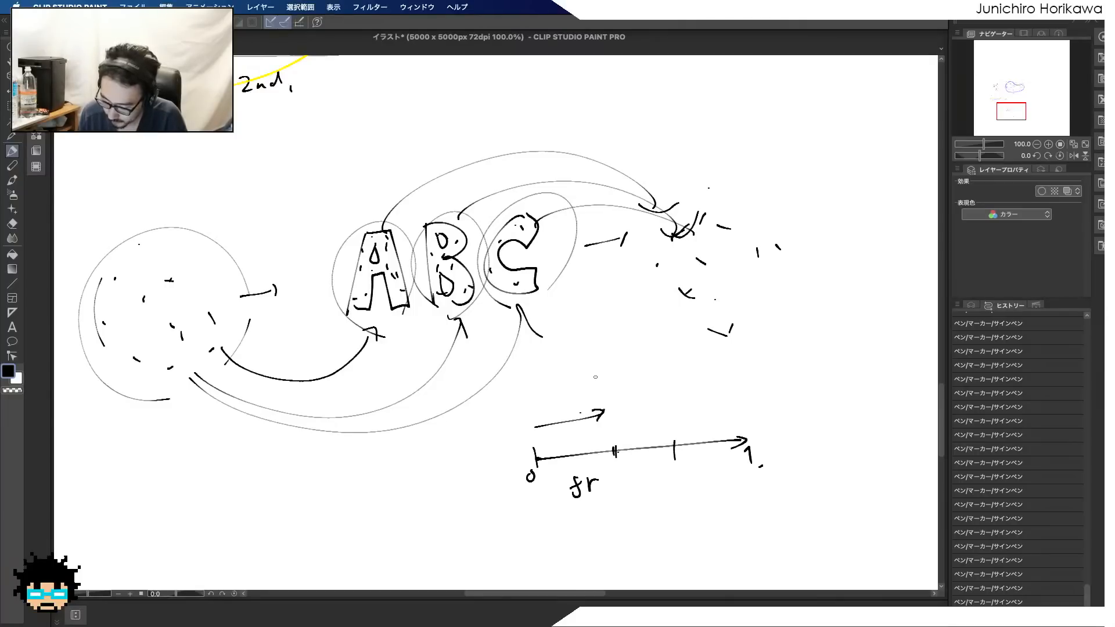
pyautogui.moveTo(388, 333)
pyautogui.mouseDown()
pyautogui.moveTo(348, 304)
pyautogui.moveTo(409, 302)
pyautogui.mouseUp()
pyautogui.moveTo(564, 404)
pyautogui.mouseDown()
pyautogui.moveTo(582, 394)
pyautogui.moveTo(652, 410)
pyautogui.mouseUp()
pyautogui.moveTo(664, 406); pyautogui.dragTo(666, 415)
pyautogui.moveTo(642, 375); pyautogui.dragTo(644, 394)
pyautogui.moveTo(643, 375)
pyautogui.mouseDown()
pyautogui.moveTo(644, 395)
pyautogui.moveTo(735, 408)
pyautogui.mouseUp()
pyautogui.moveTo(715, 368)
pyautogui.mouseDown()
pyautogui.moveTo(730, 385)
pyautogui.moveTo(718, 364)
pyautogui.mouseUp()
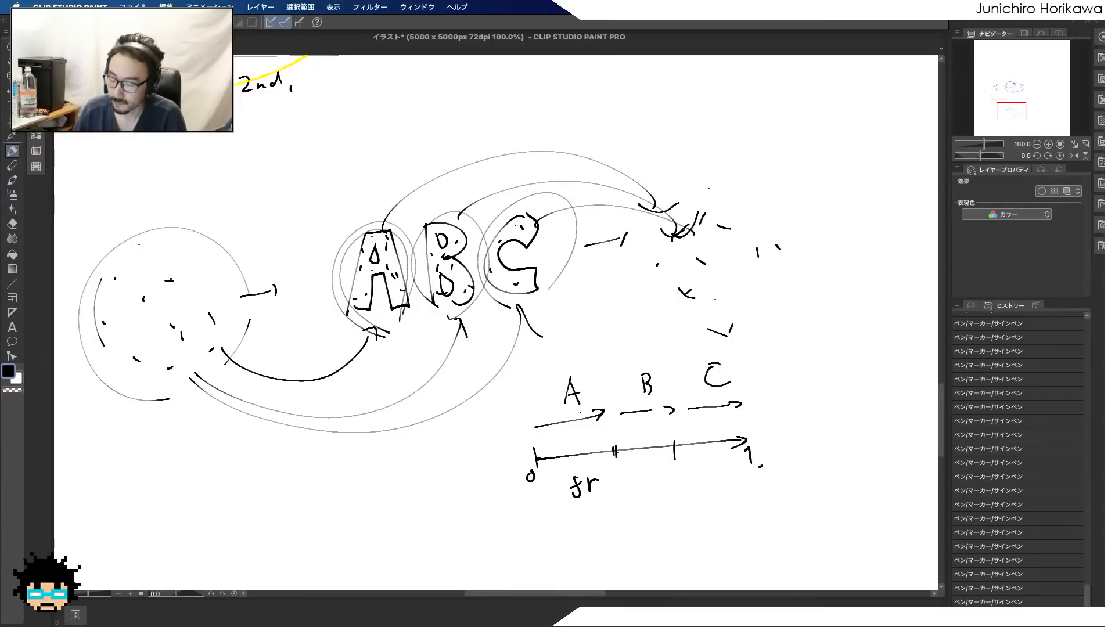
pyautogui.moveTo(655, 521); pyautogui.dragTo(655, 532)
pyautogui.click(664, 527)
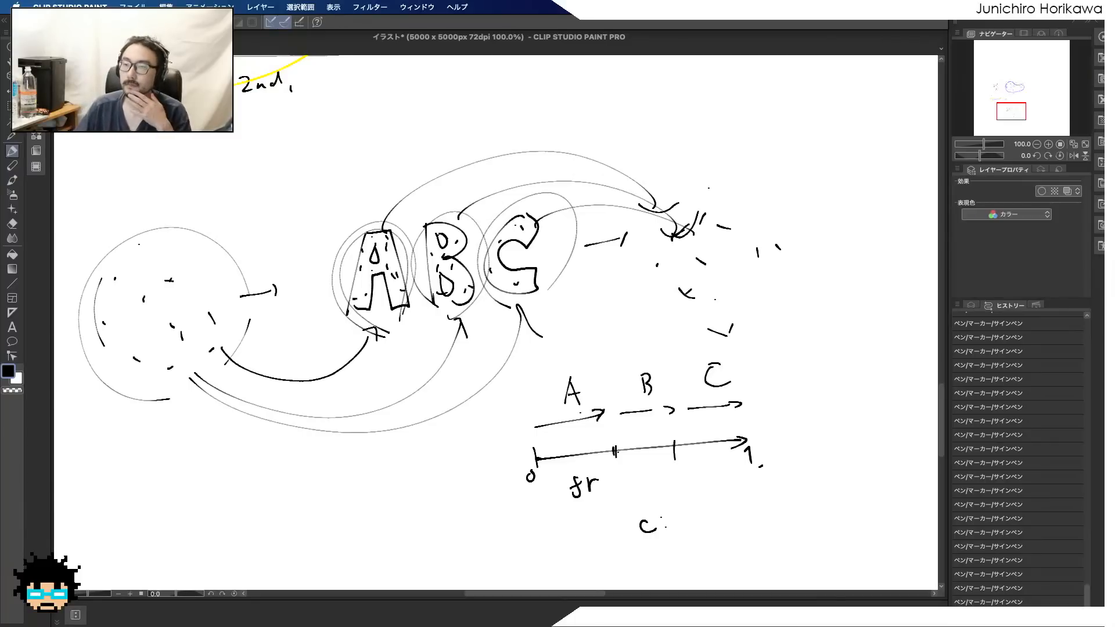
# Switch back to Houdini and review the line defining float c in the move_point code
pyautogui.hotkey('ctrl', 'Up')
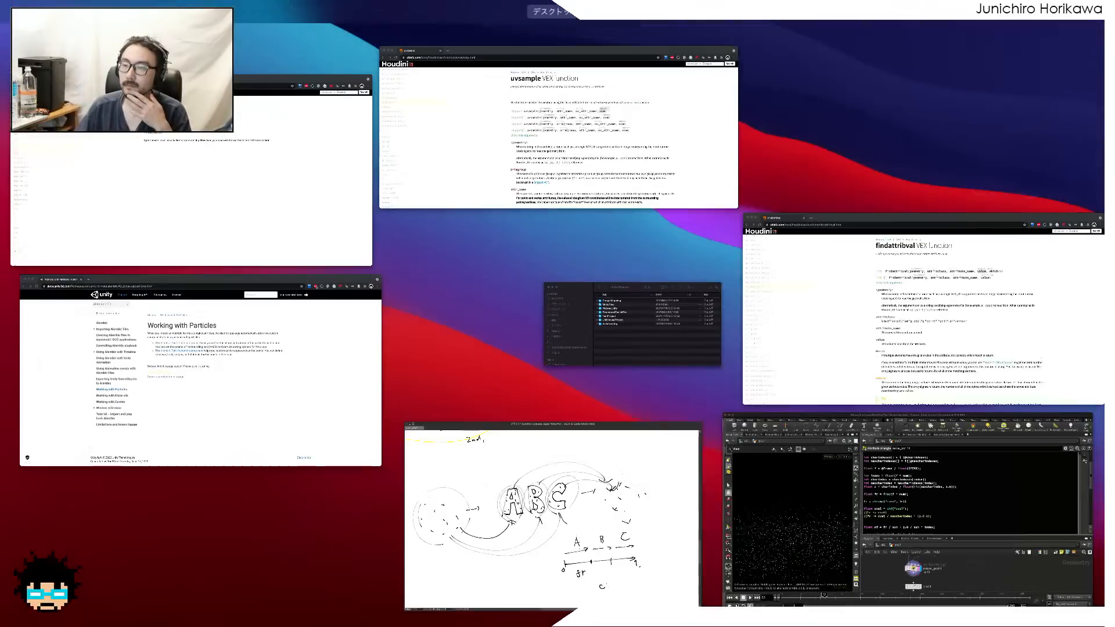
pyautogui.click(787, 445)
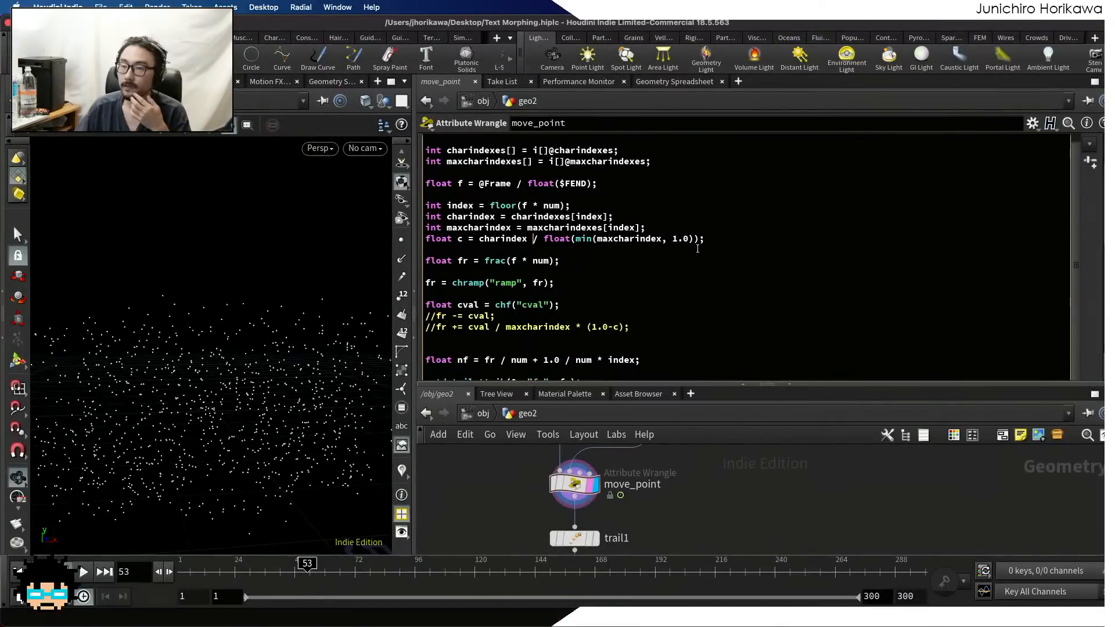
pyautogui.moveTo(705, 238); pyautogui.dragTo(423, 240)
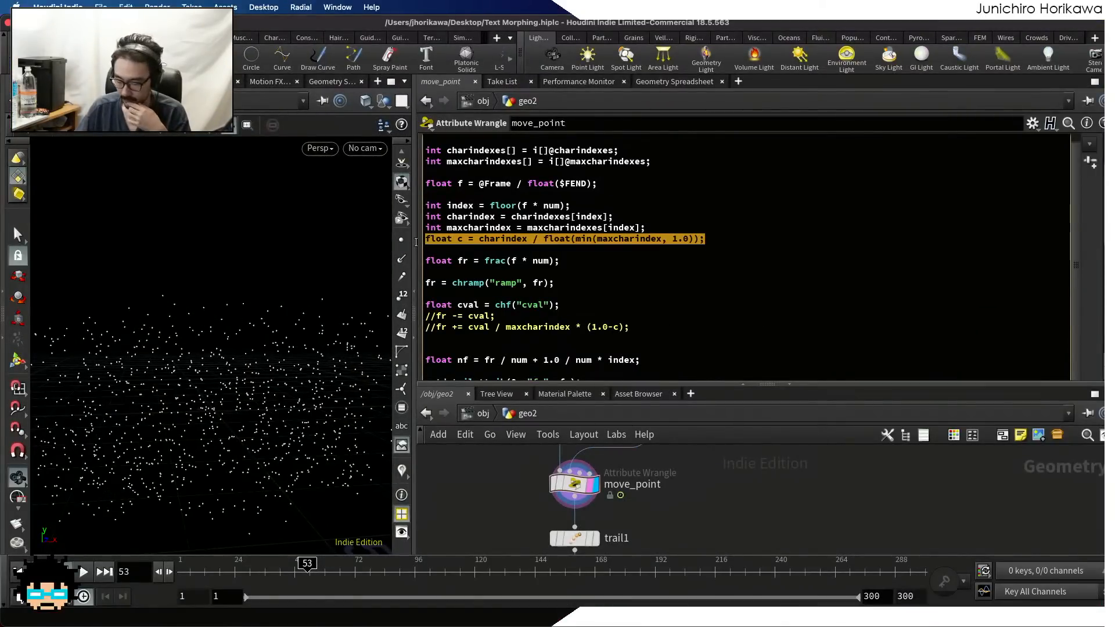
pyautogui.click(559, 239)
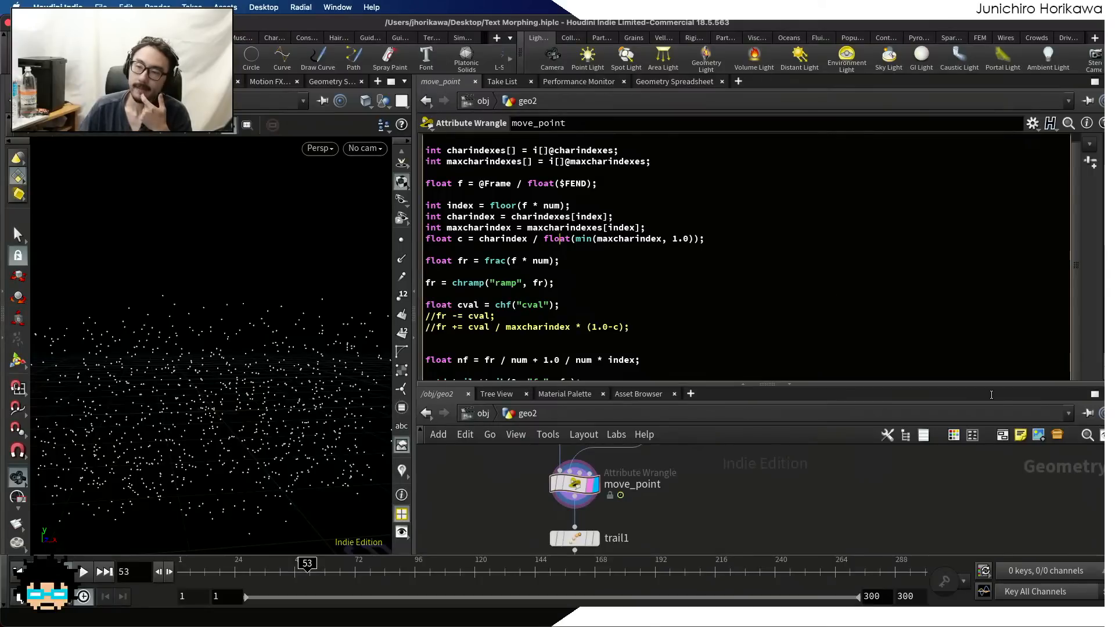
# Return to Clip Studio Paint, circle the small c, and draw an arrow beneath the letters from A to C
pyautogui.hotkey('ctrl', 'Up')
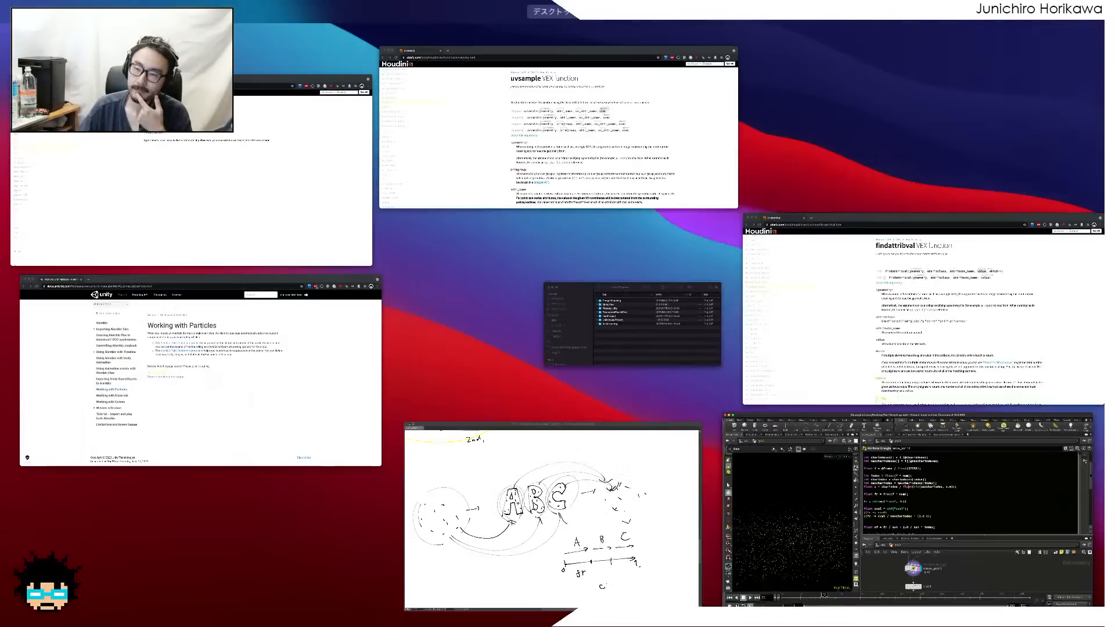
pyautogui.click(631, 493)
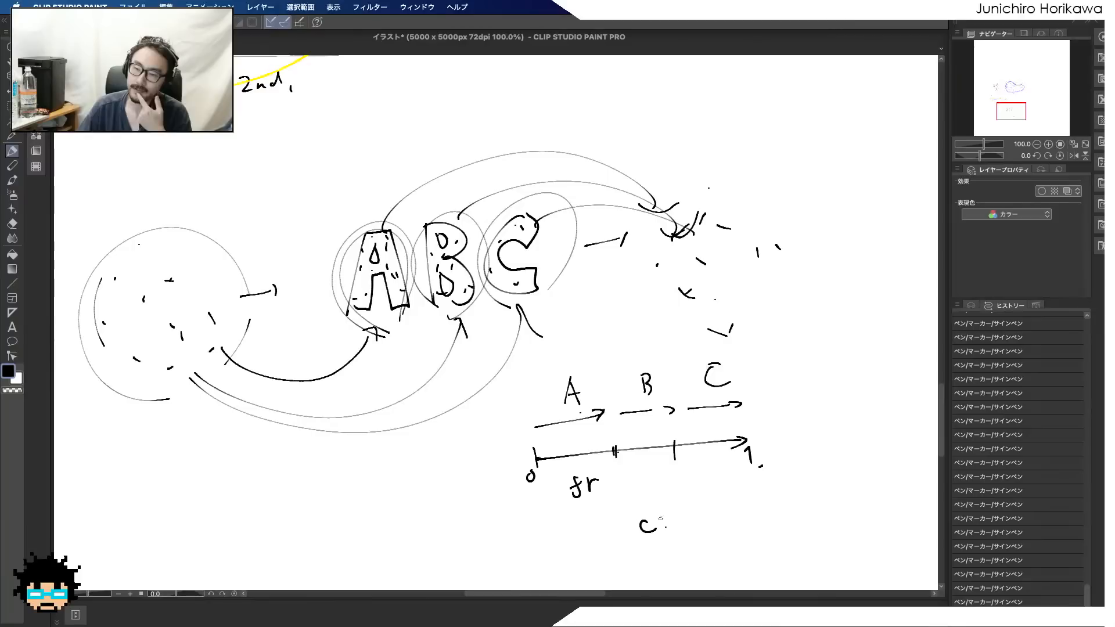
pyautogui.moveTo(662, 516)
pyautogui.mouseDown()
pyautogui.moveTo(665, 539)
pyautogui.moveTo(667, 514)
pyautogui.mouseUp()
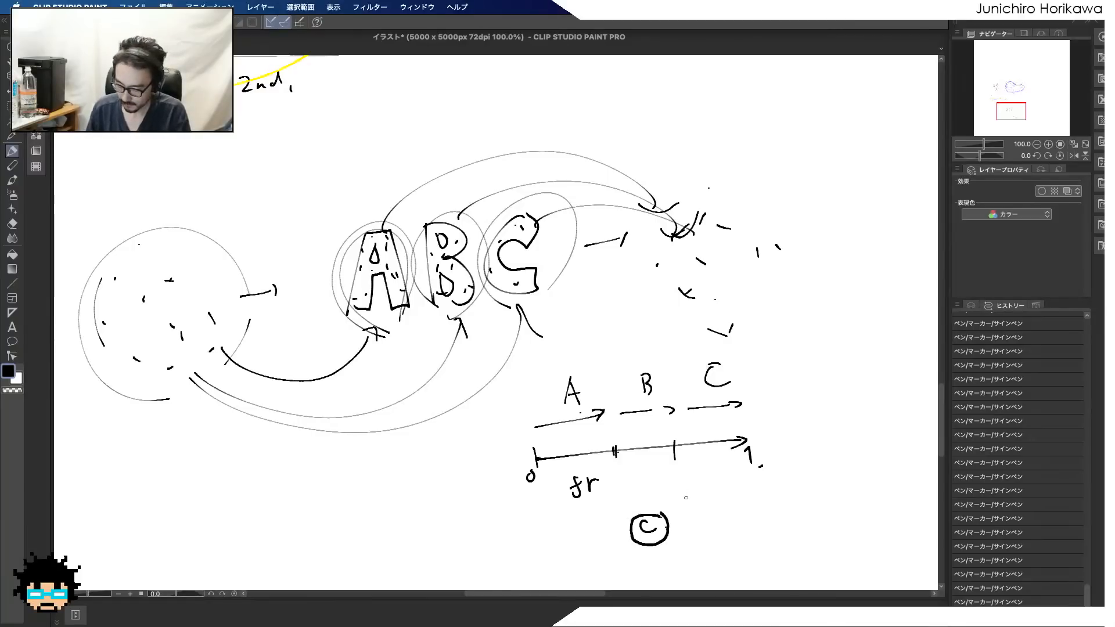
pyautogui.moveTo(367, 342); pyautogui.dragTo(532, 319)
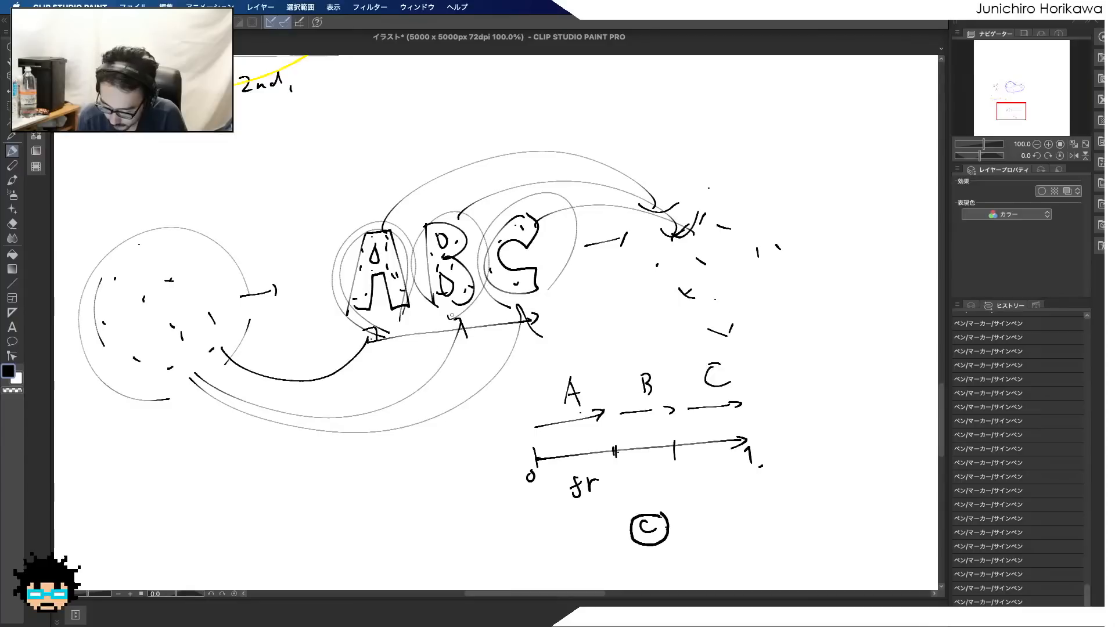
# Write cindex beneath the letter B and circle the A, B and C segments above the fr axis
pyautogui.click(455, 356)
pyautogui.moveTo(440, 352)
pyautogui.mouseDown()
pyautogui.moveTo(439, 364)
pyautogui.moveTo(495, 344)
pyautogui.mouseUp()
pyautogui.moveTo(498, 333)
pyautogui.mouseDown()
pyautogui.moveTo(507, 344)
pyautogui.moveTo(498, 345)
pyautogui.mouseUp()
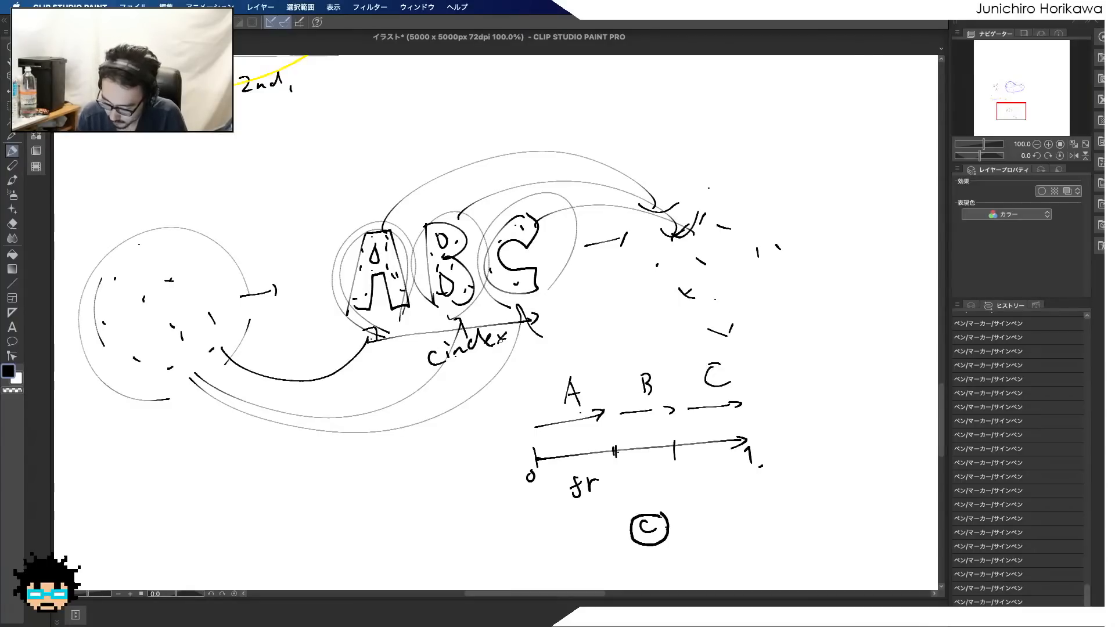
pyautogui.moveTo(540, 447)
pyautogui.mouseDown()
pyautogui.moveTo(589, 463)
pyautogui.moveTo(578, 468)
pyautogui.moveTo(685, 406)
pyautogui.moveTo(691, 436)
pyautogui.mouseUp()
pyautogui.moveTo(677, 430)
pyautogui.mouseDown()
pyautogui.moveTo(725, 352)
pyautogui.moveTo(725, 463)
pyautogui.mouseUp()
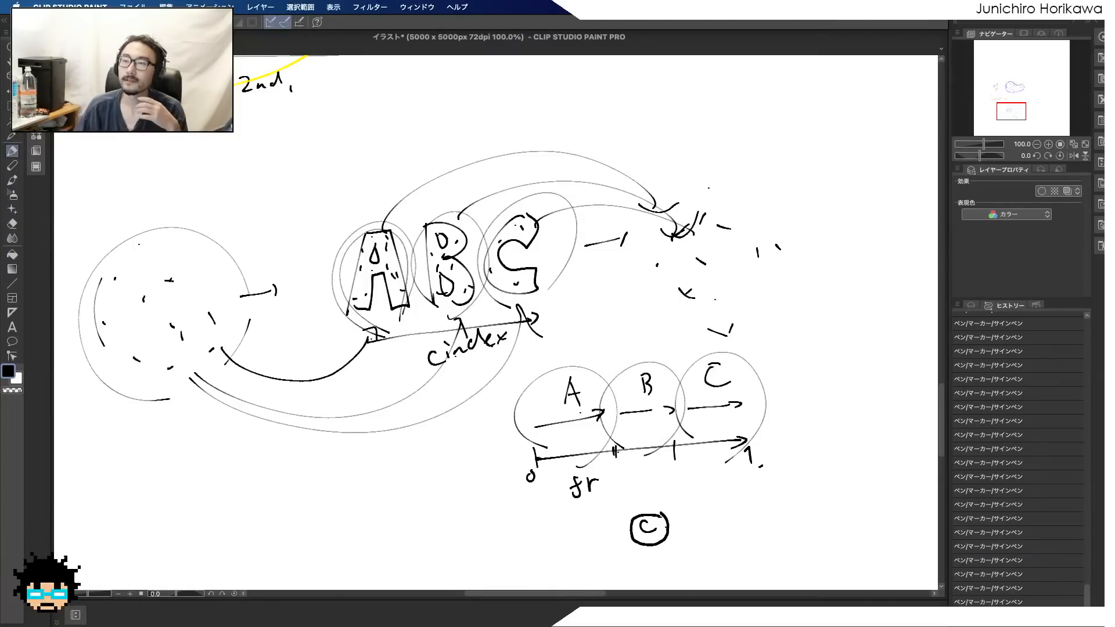
# Switch to Houdini and add the expression fr / maxcharindex on a new line beneath the chramp line in move_point
pyautogui.hotkey('ctrl', 'Up')
pyautogui.click(948, 479)
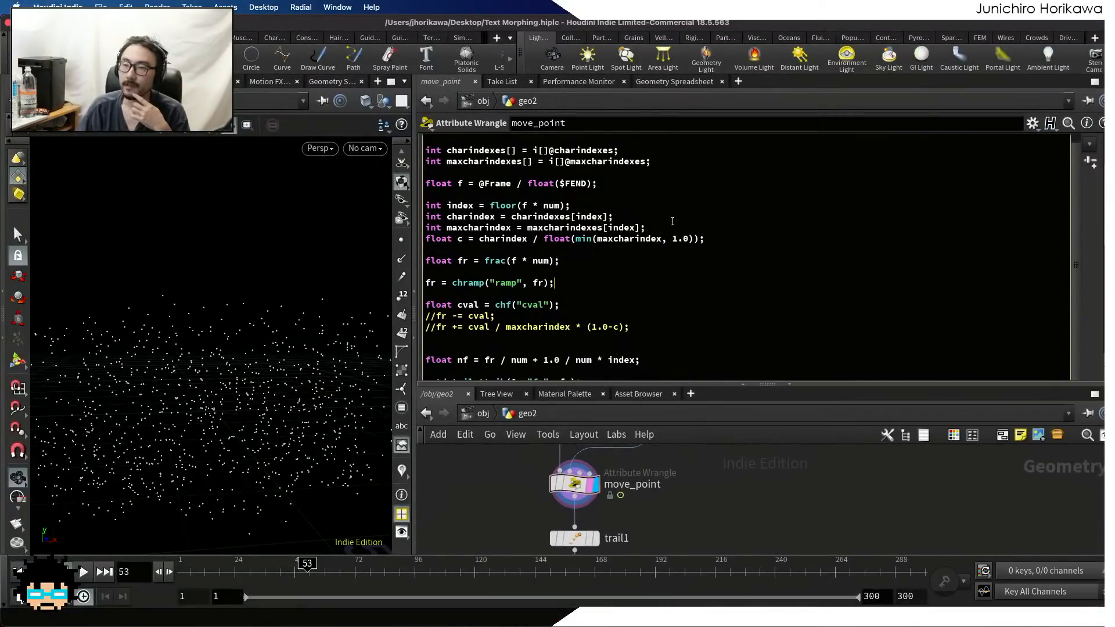
pyautogui.scroll(2, 611, 225)
pyautogui.scroll(-5, 612, 225)
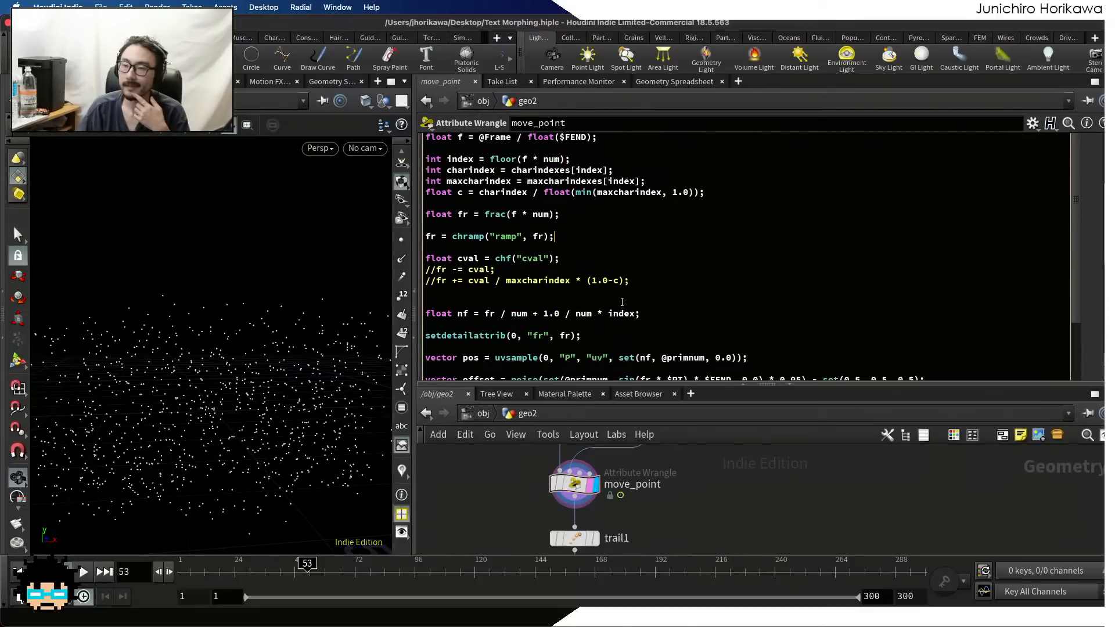
pyautogui.click(622, 302)
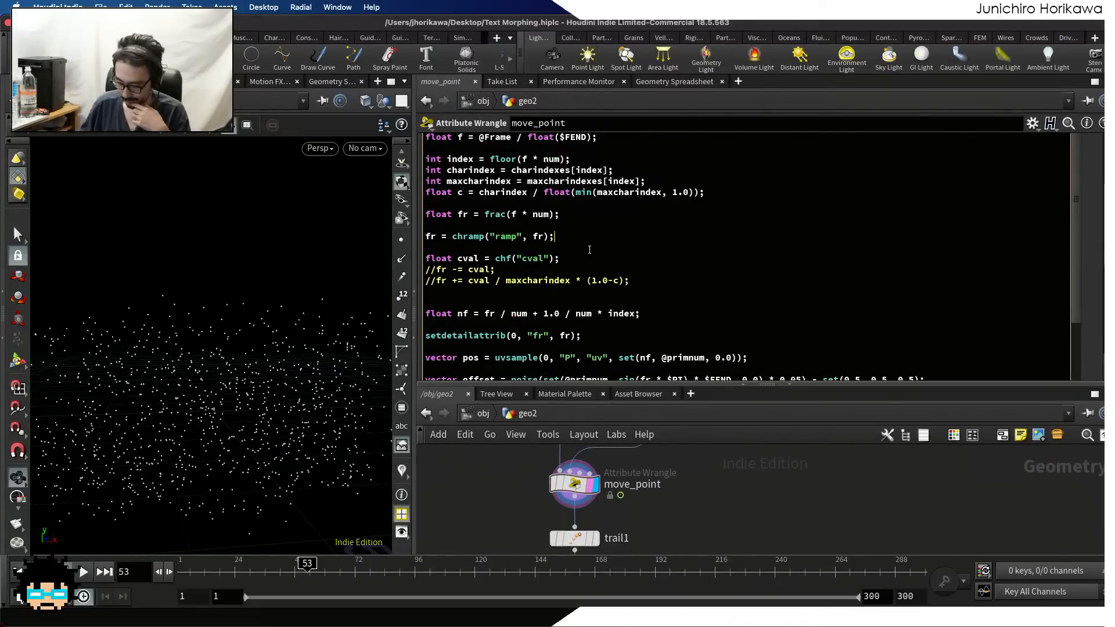
pyautogui.press('Return')
pyautogui.press('Return')
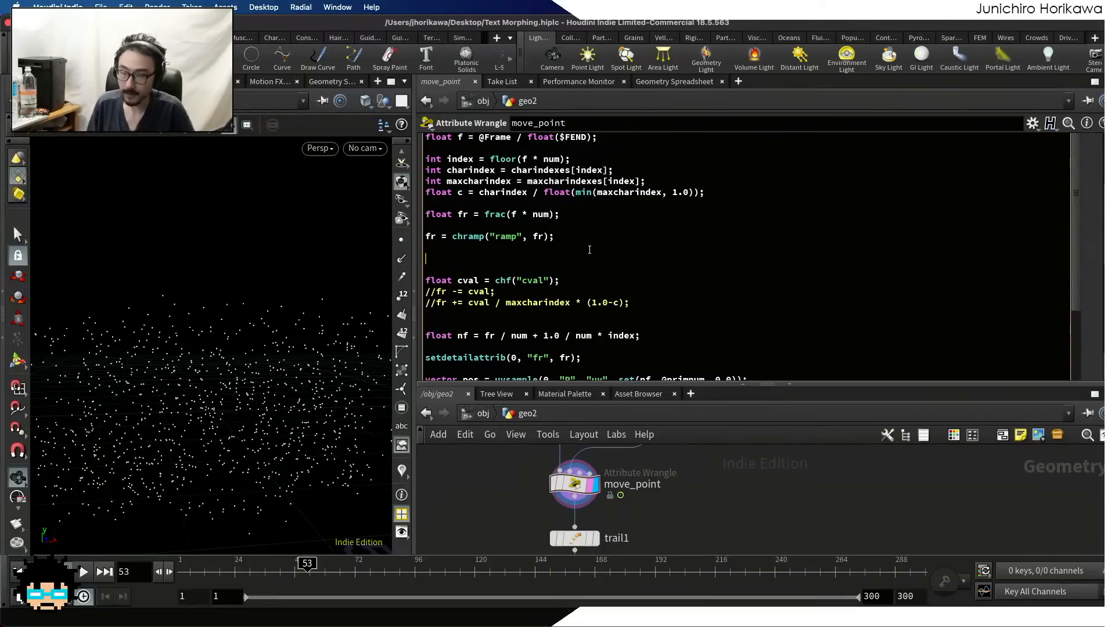
pyautogui.write('fr /')
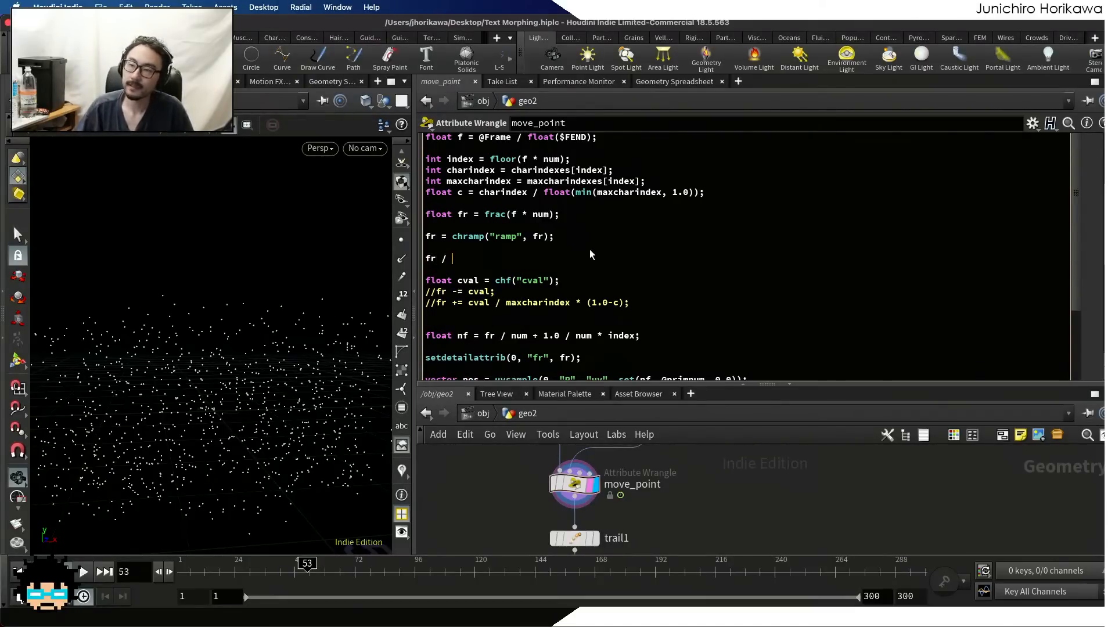
pyautogui.doubleClick(477, 180)
pyautogui.press('super+c')
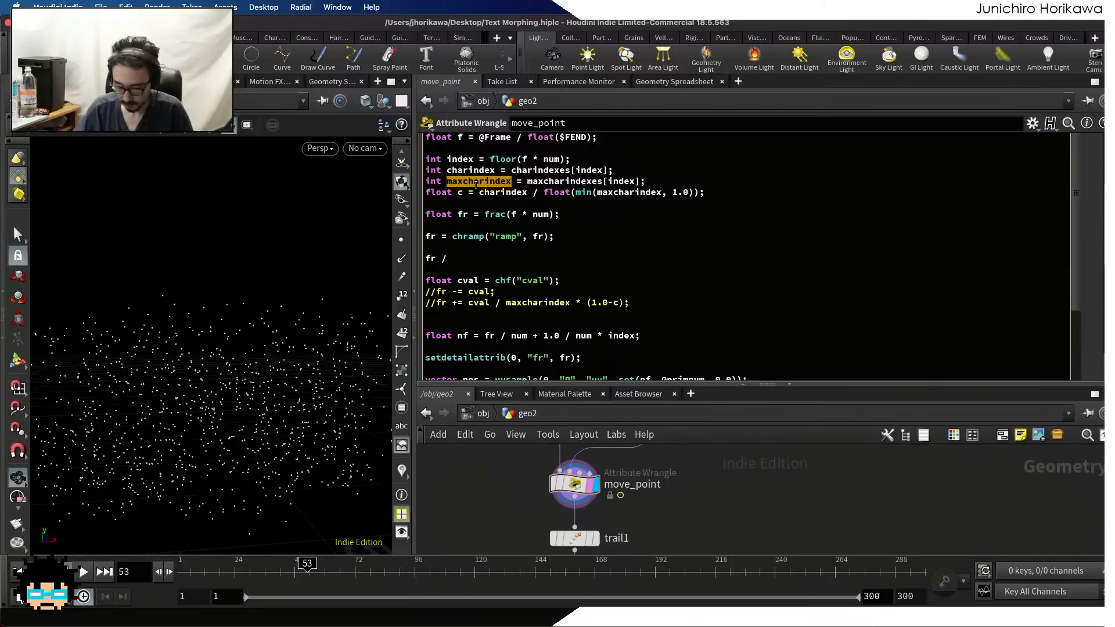
pyautogui.click(474, 255)
pyautogui.press('super+v')
# Turn the new expression into the declaration float frsection = fr / maxcharindex;
pyautogui.press('super+Left')
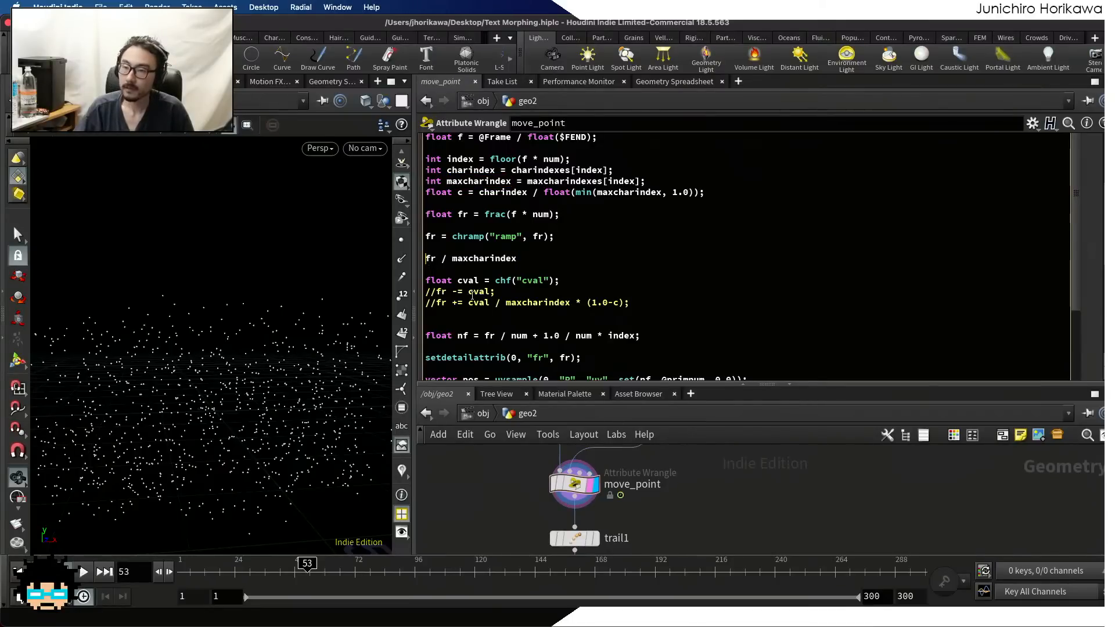
pyautogui.write('f')
pyautogui.write('loat ')
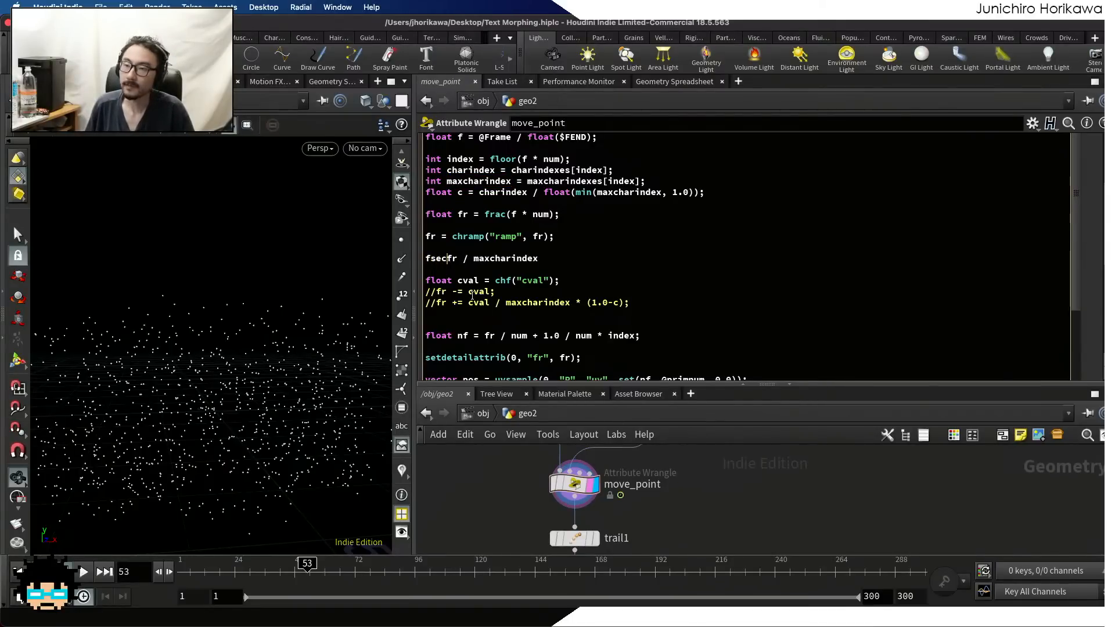
pyautogui.write('frsection -')
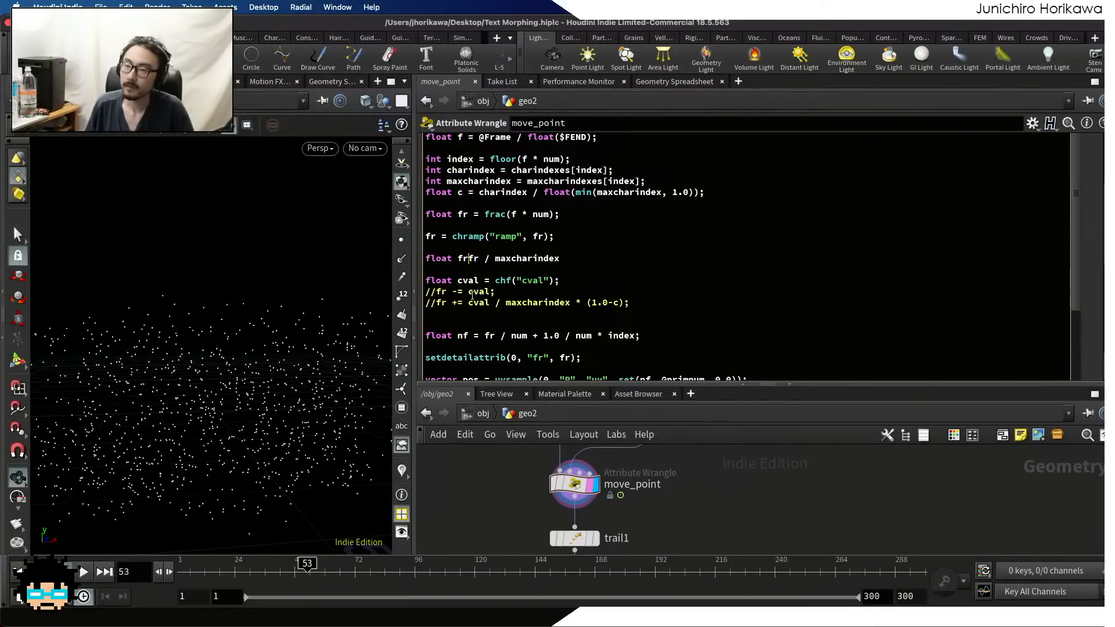
pyautogui.press('BackSpace')
pyautogui.write('=')
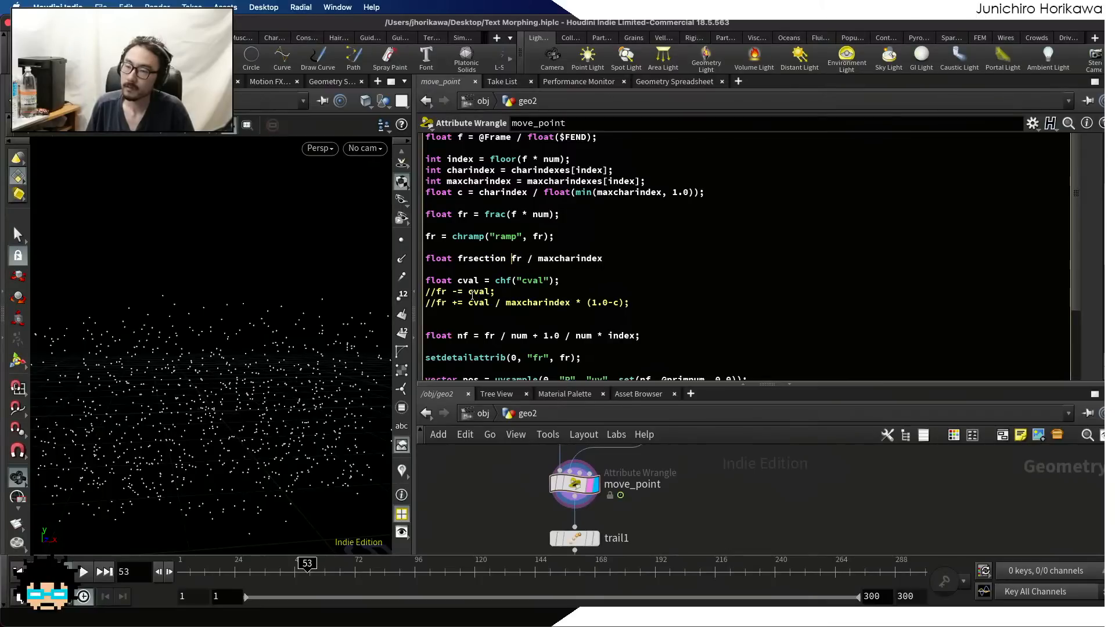
pyautogui.click(637, 258)
pyautogui.write(';')
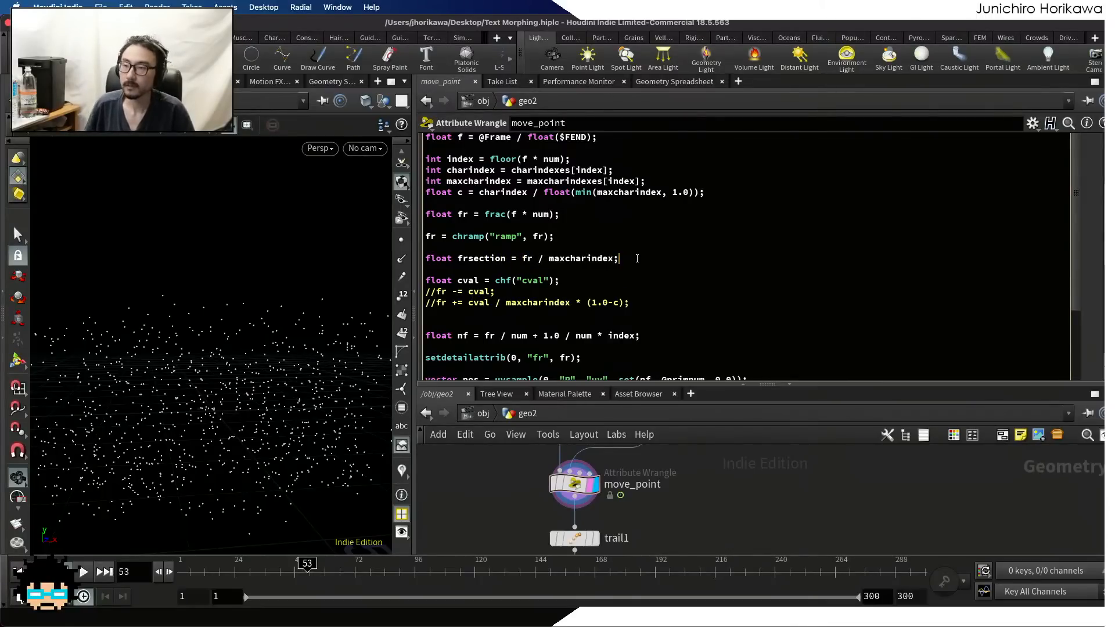
# Start a line below frsection reading float nfr = frsection * charindex +
pyautogui.press('Return')
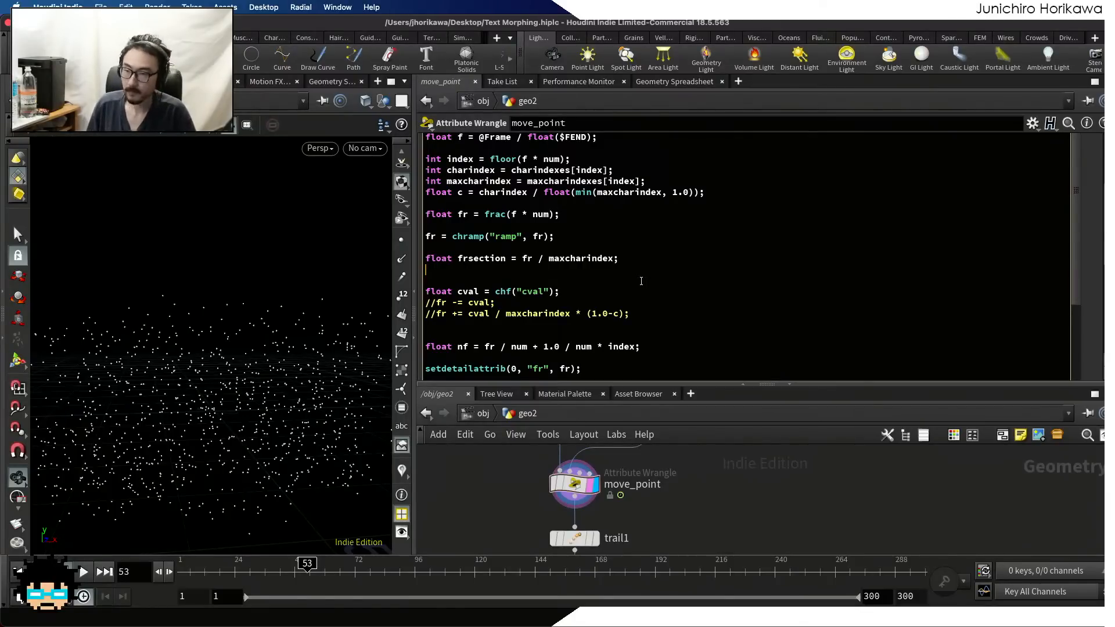
pyautogui.write('flo')
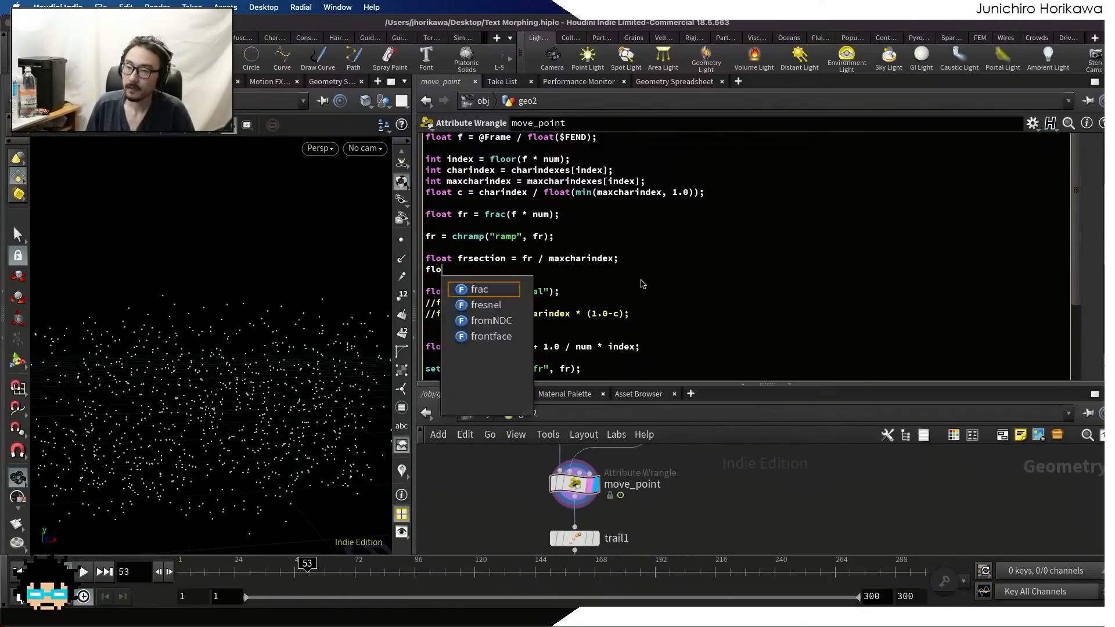
pyautogui.write('at nfr')
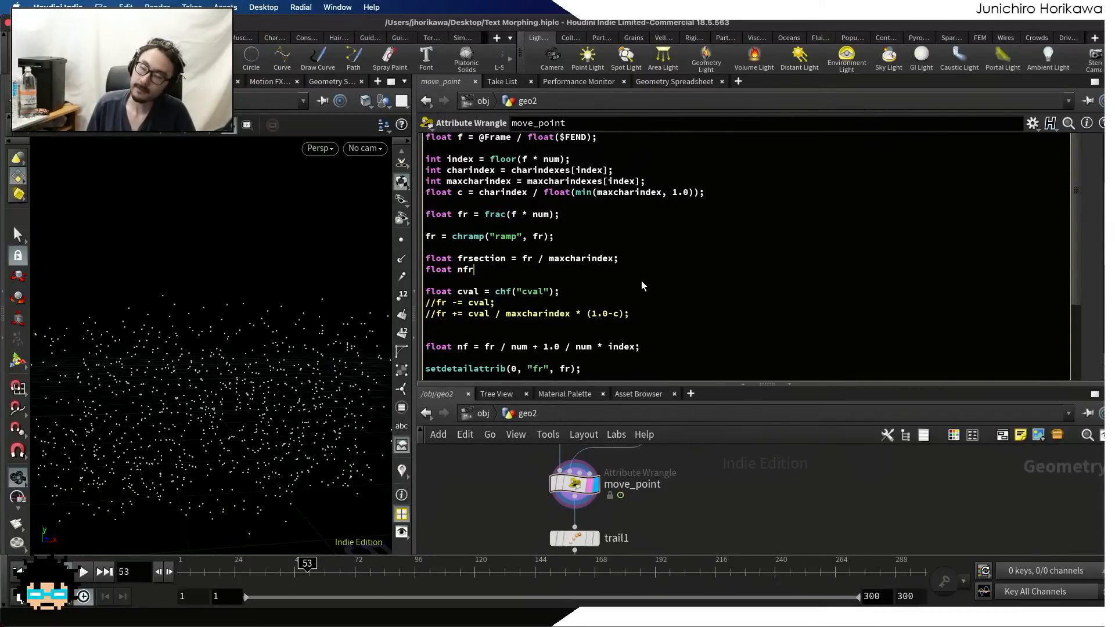
pyautogui.write(' = ')
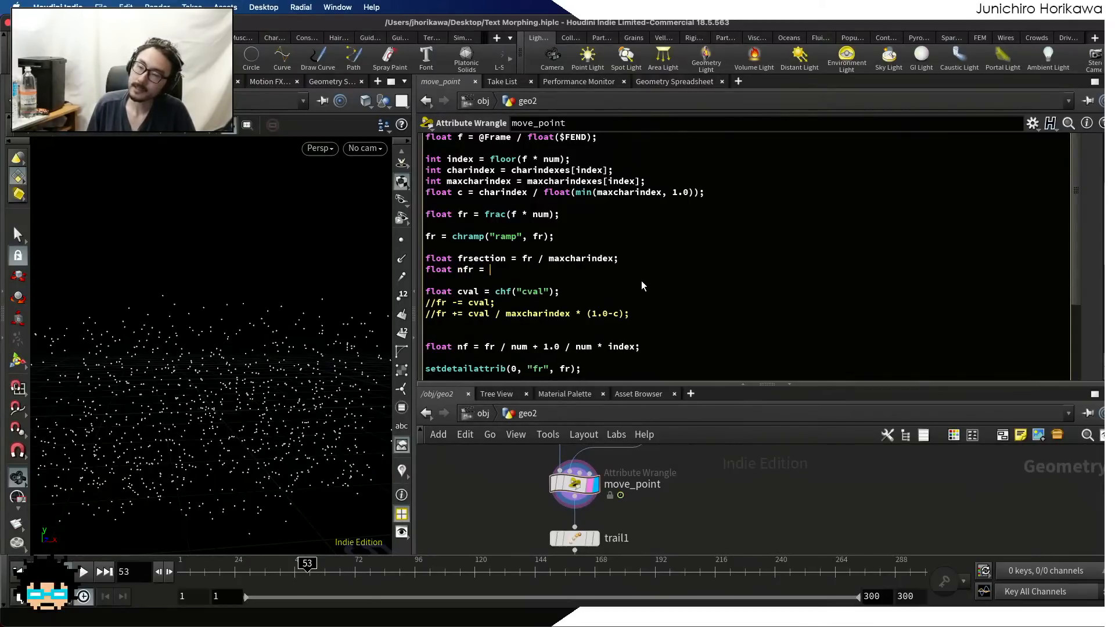
pyautogui.write('f')
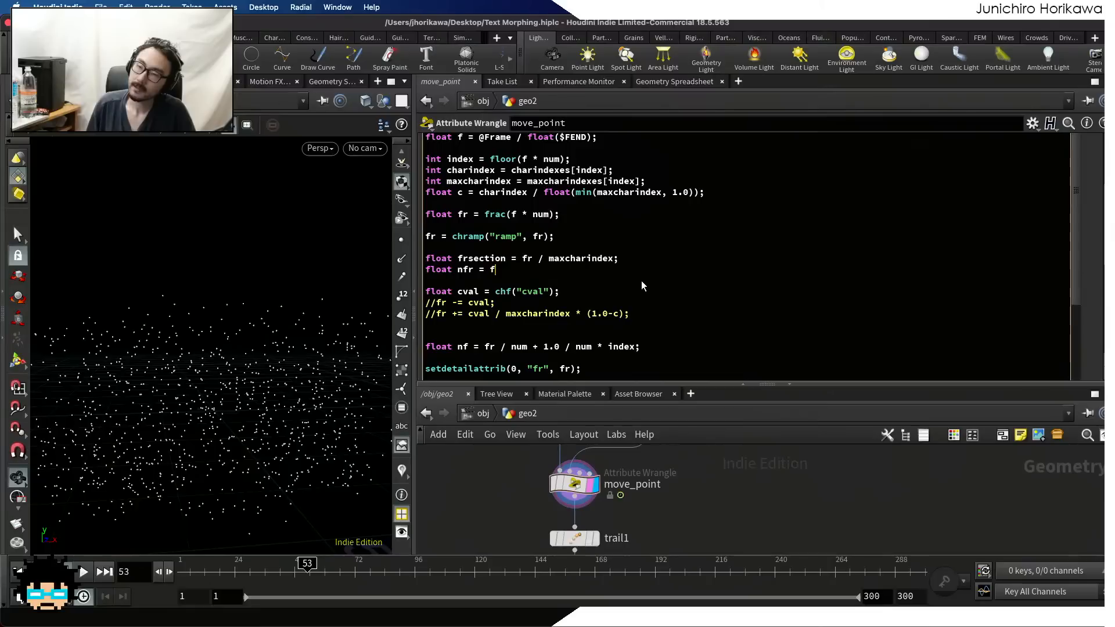
pyautogui.write('rsection * char')
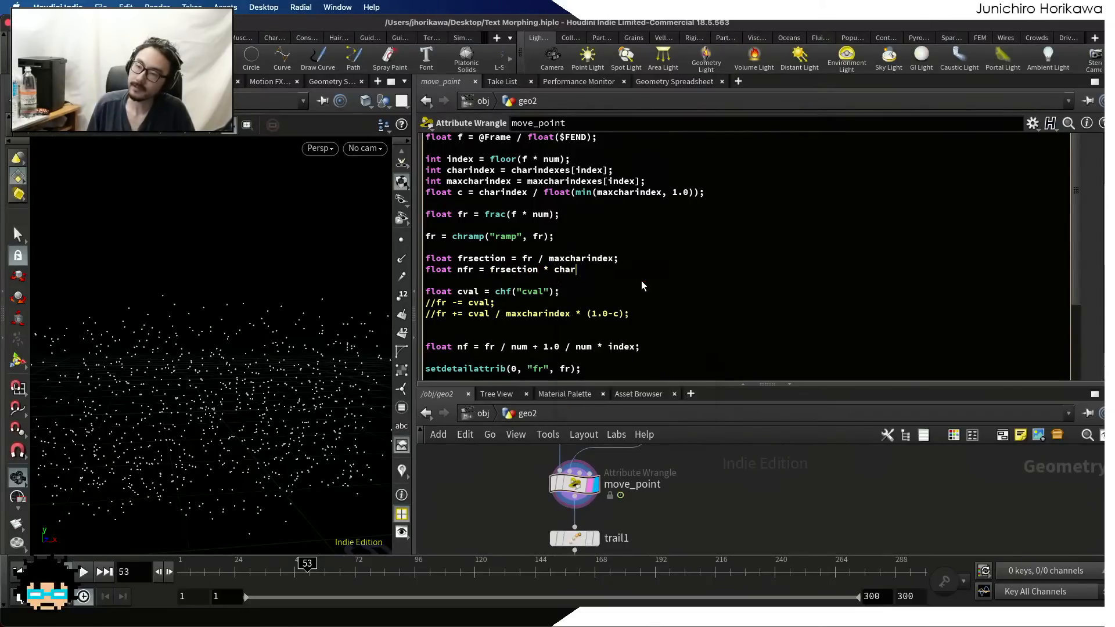
pyautogui.write('index')
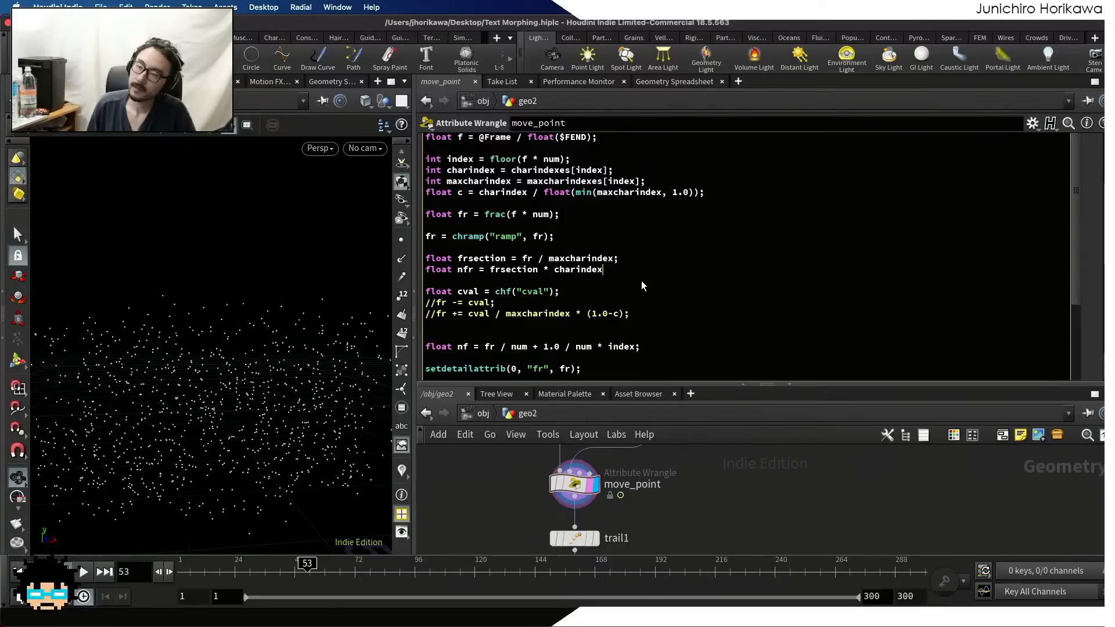
pyautogui.write(' +')
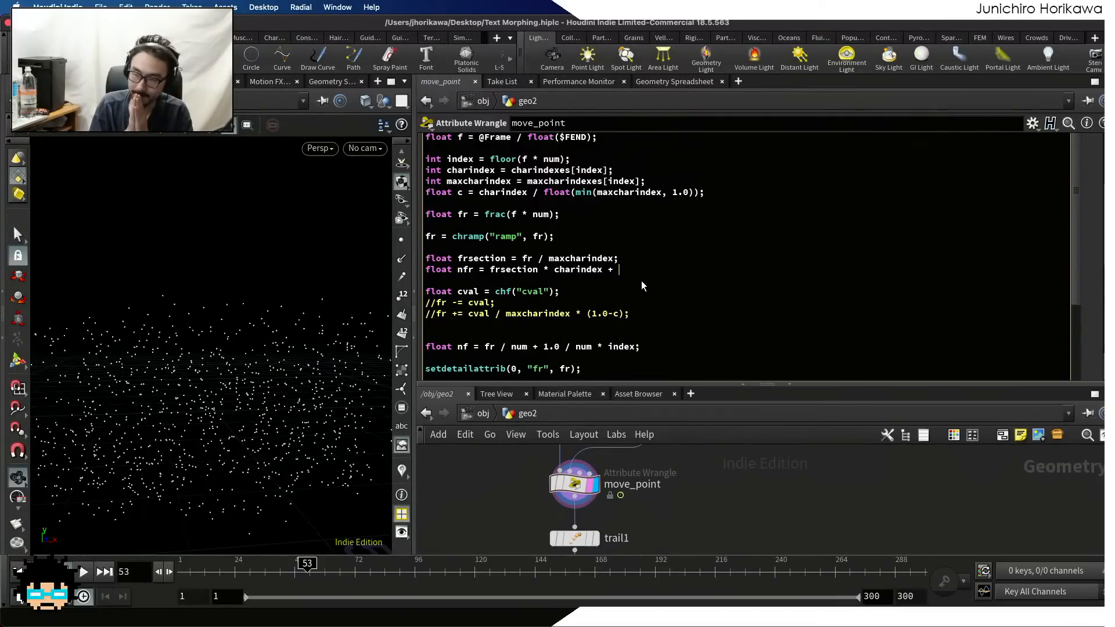
# Replace fr with 1.0 in the frsection declaration so it divides 1.0 by maxcharindex
pyautogui.doubleClick(525, 259)
pyautogui.click(525, 258)
pyautogui.doubleClick(525, 259)
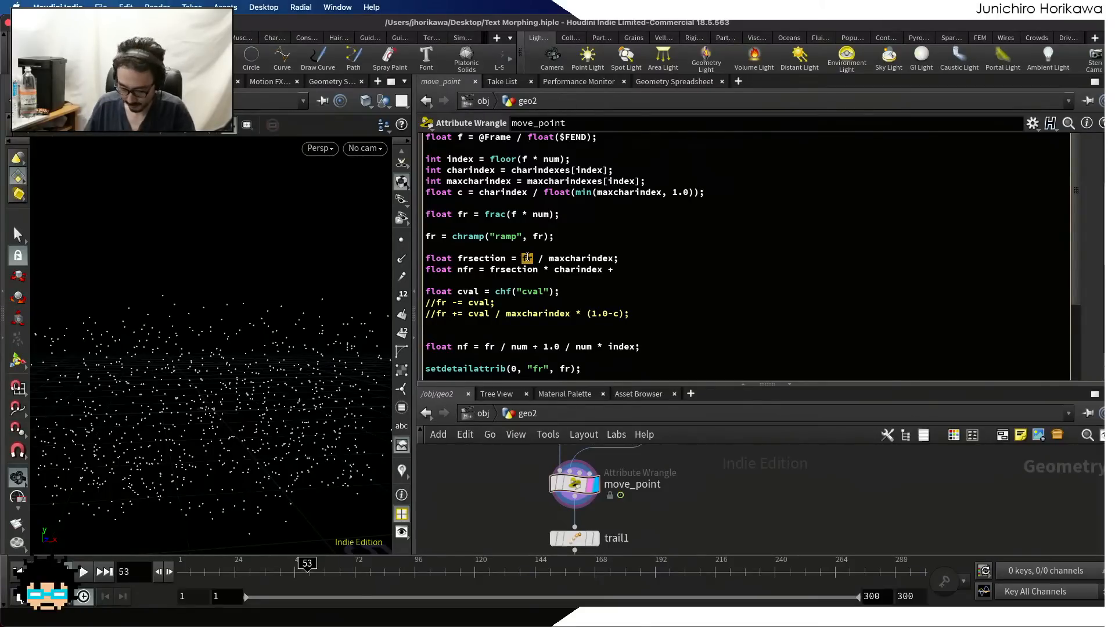
pyautogui.write('1.')
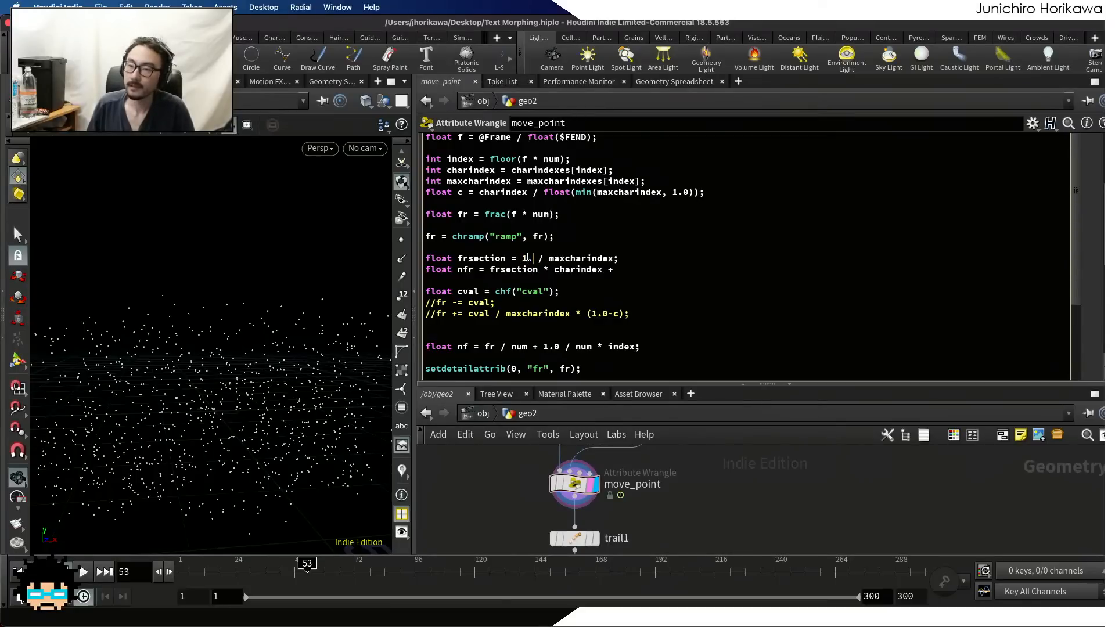
pyautogui.write('0')
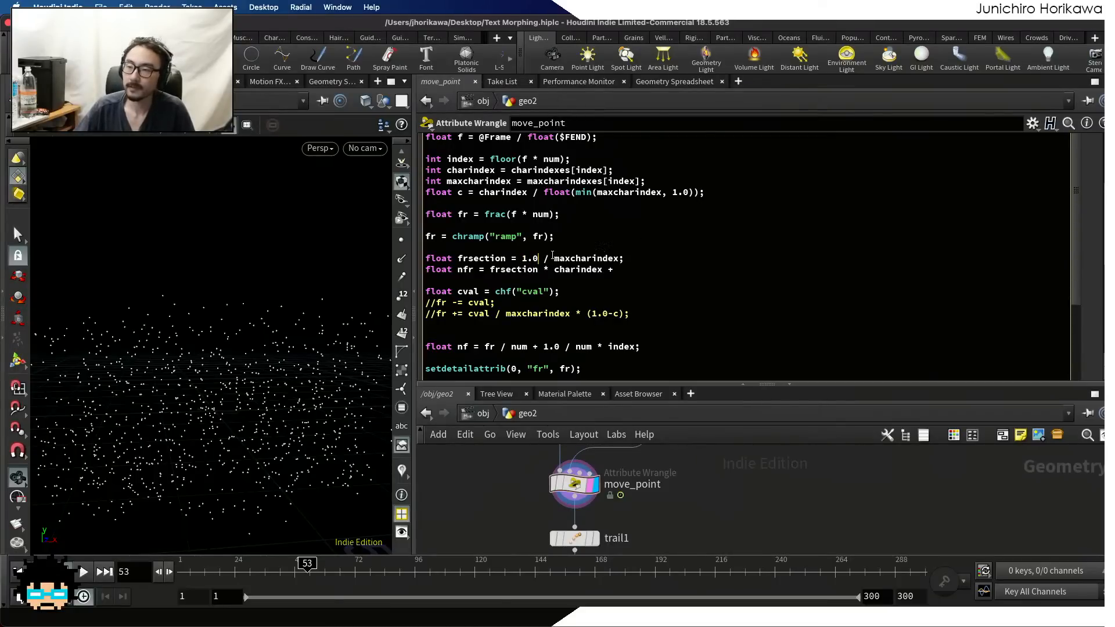
pyautogui.click(553, 258)
# Complete the nfr line by adding fr / maxcharindex; after the plus sign
pyautogui.click(628, 268)
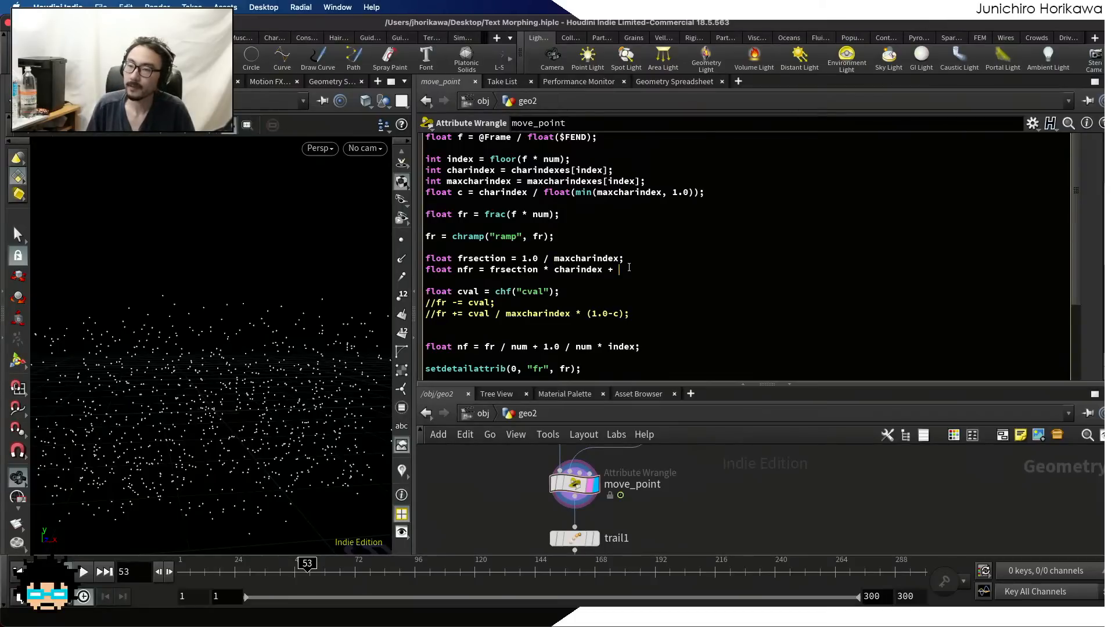
pyautogui.write('fr')
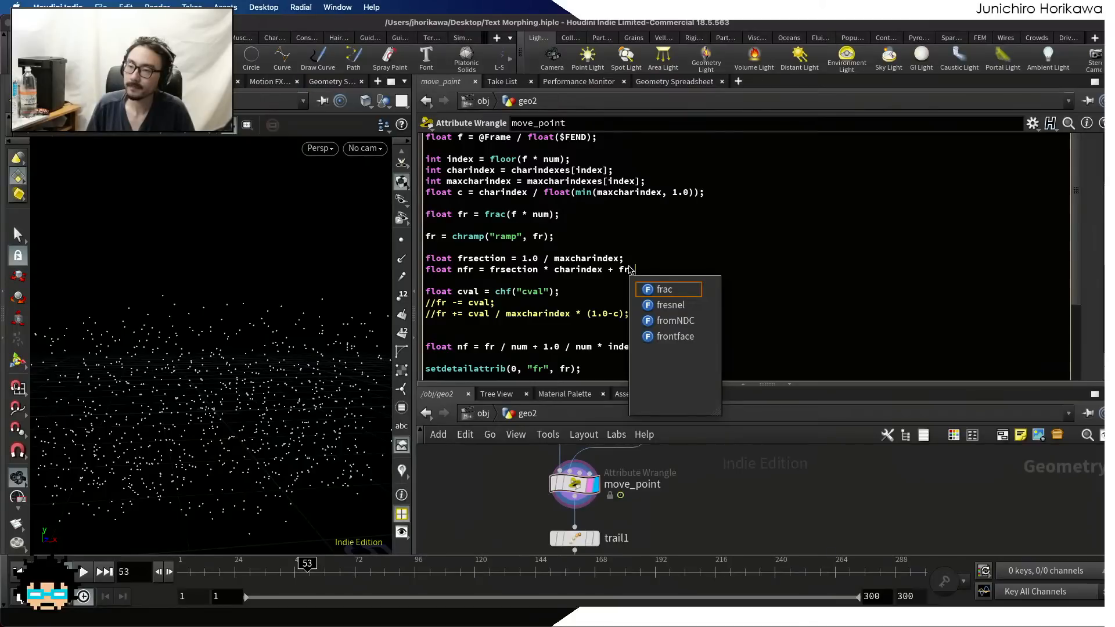
pyautogui.press('Escape')
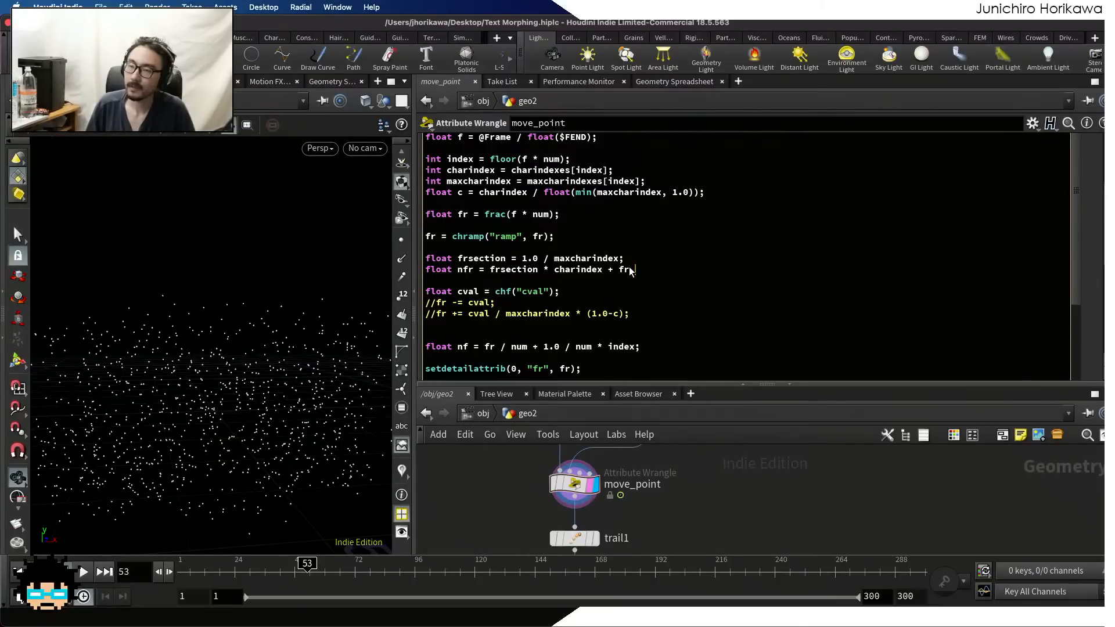
pyautogui.write('/')
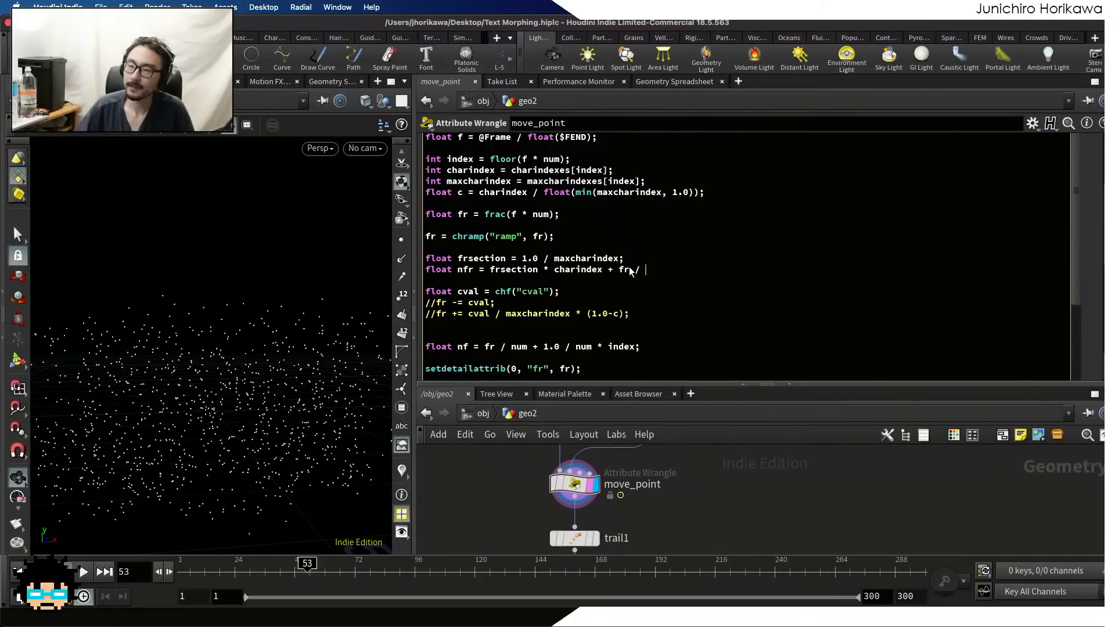
pyautogui.doubleClick(583, 258)
pyautogui.press('super+c')
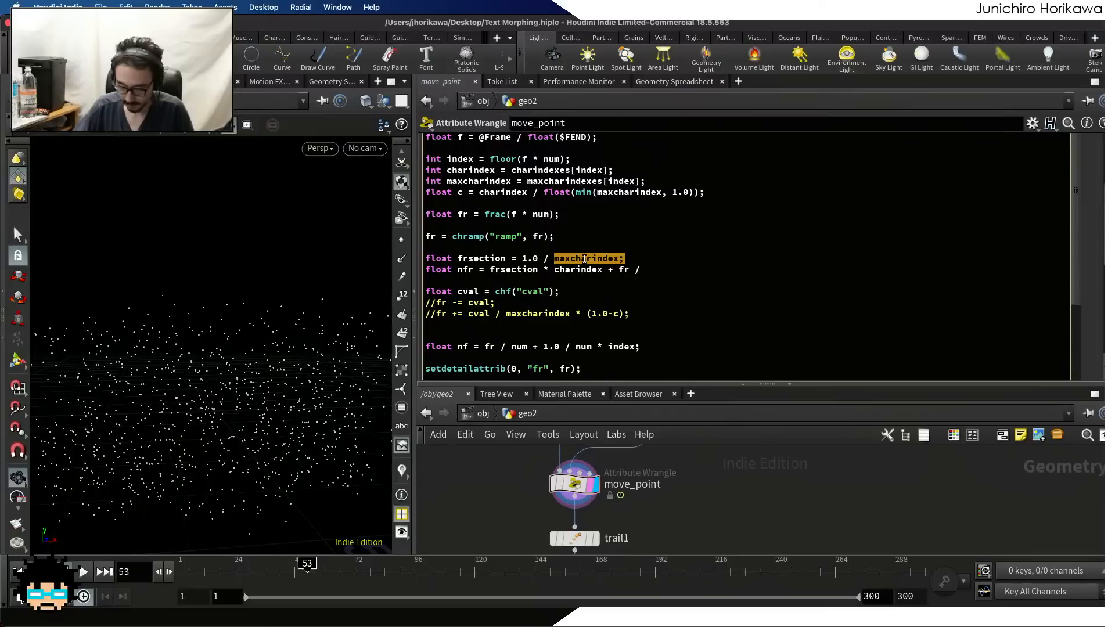
pyautogui.click(671, 269)
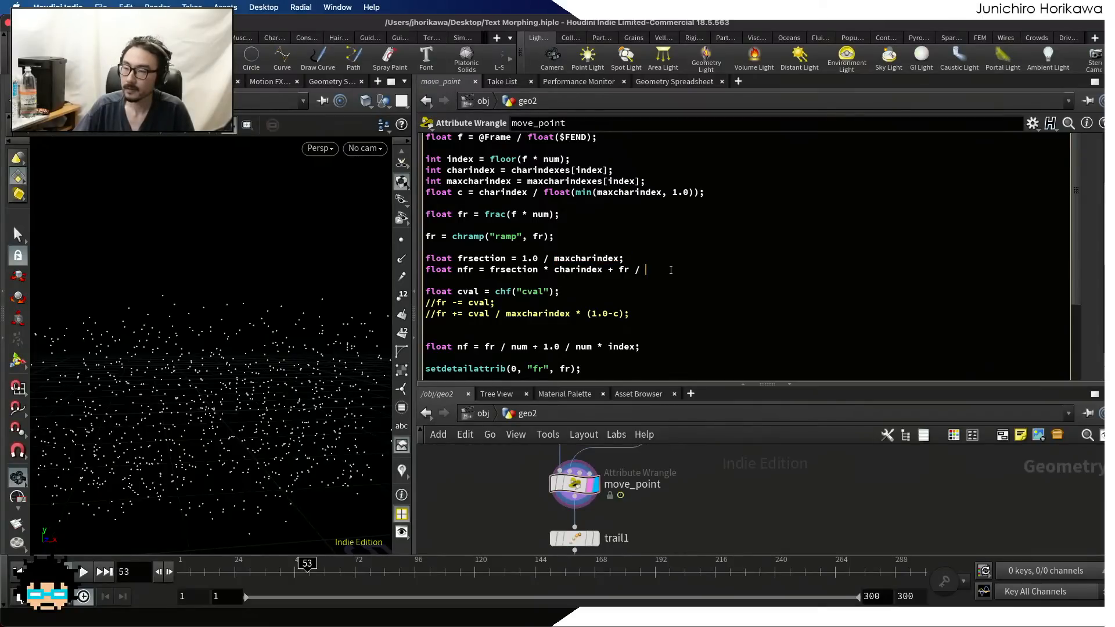
pyautogui.press('super+v')
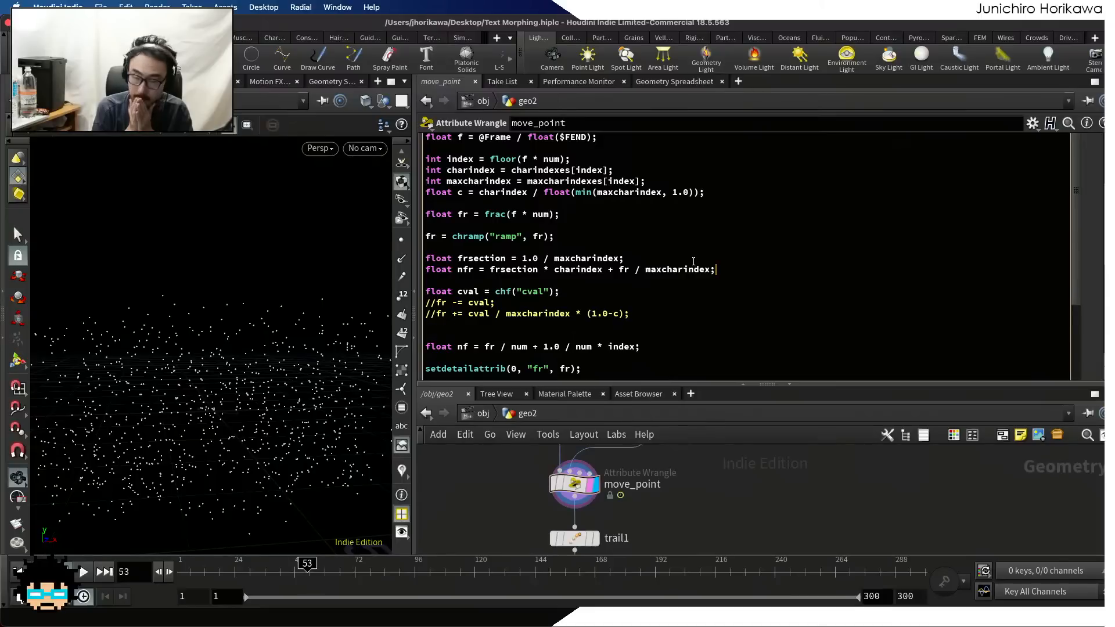
# Change the last term of the nfr line to frac(fr * maxcharindex)
pyautogui.click(637, 269)
pyautogui.write('*')
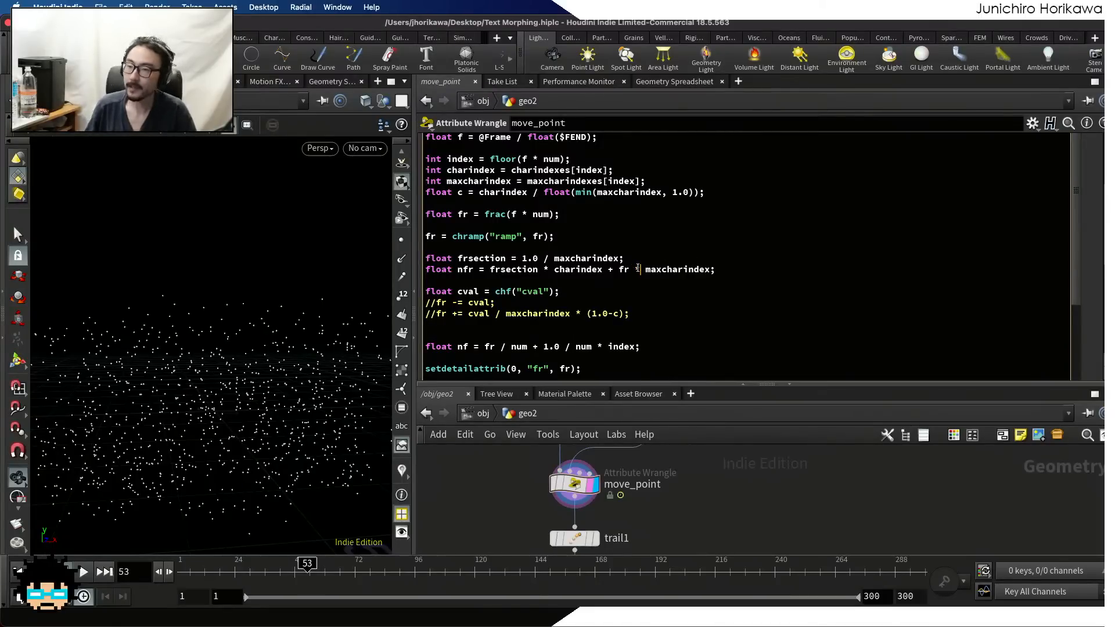
pyautogui.click(620, 269)
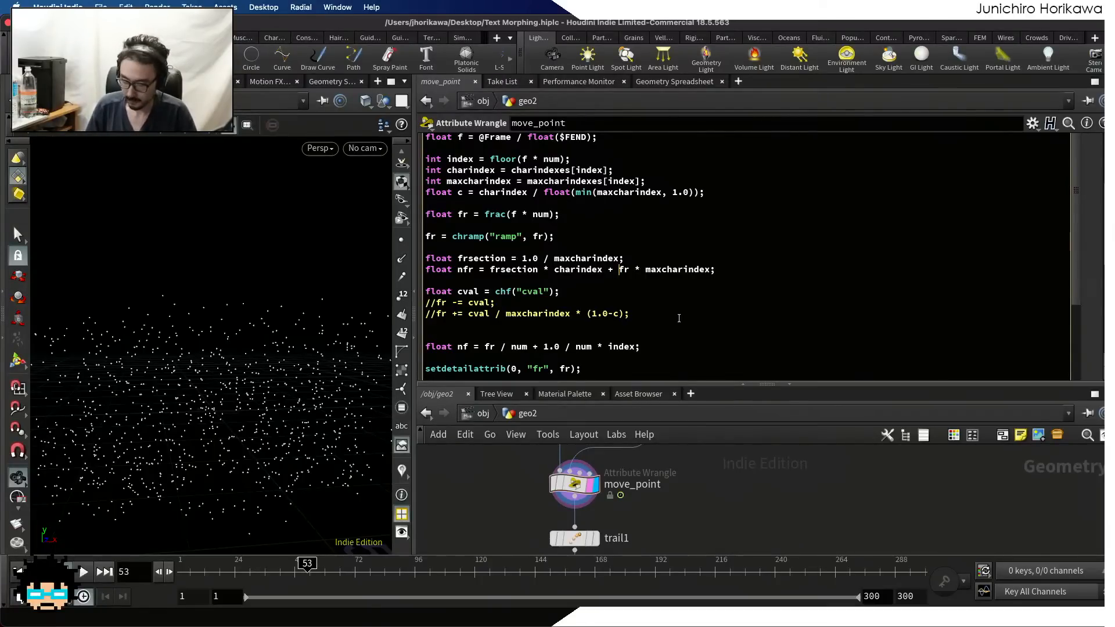
pyautogui.write('frac(')
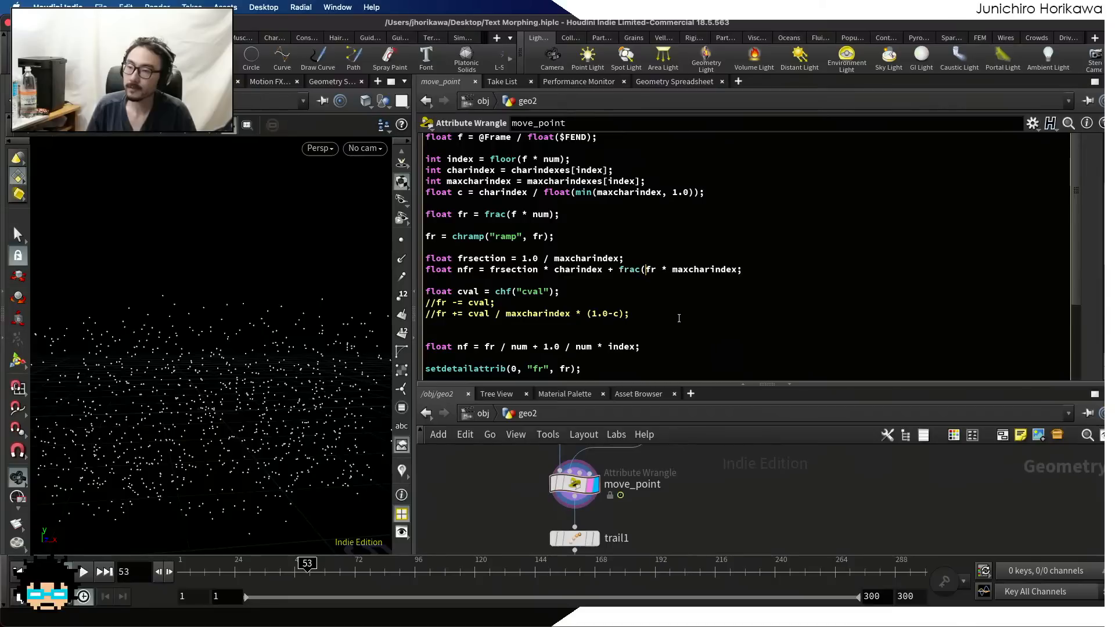
pyautogui.press('Right')
pyautogui.press('Right')
pyautogui.press('Right')
pyautogui.press('Right')
pyautogui.press('Right')
pyautogui.press('Right')
pyautogui.press('Right')
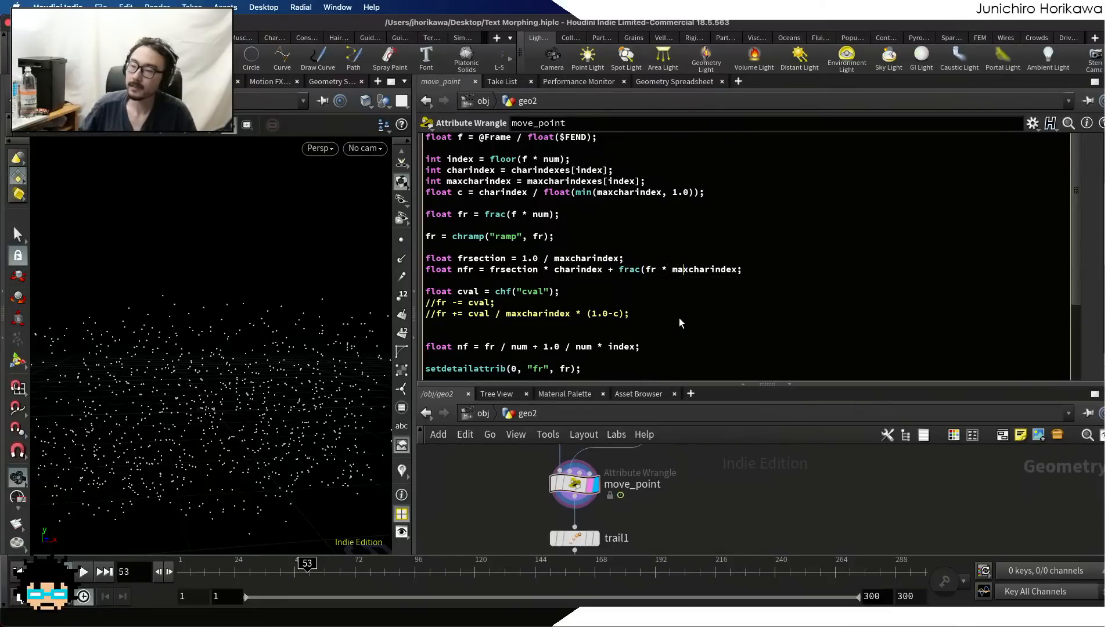
pyautogui.press('Right')
pyautogui.press('Right')
pyautogui.press('Right')
pyautogui.press('Right')
pyautogui.press('Right')
pyautogui.press('Right')
pyautogui.write(')')
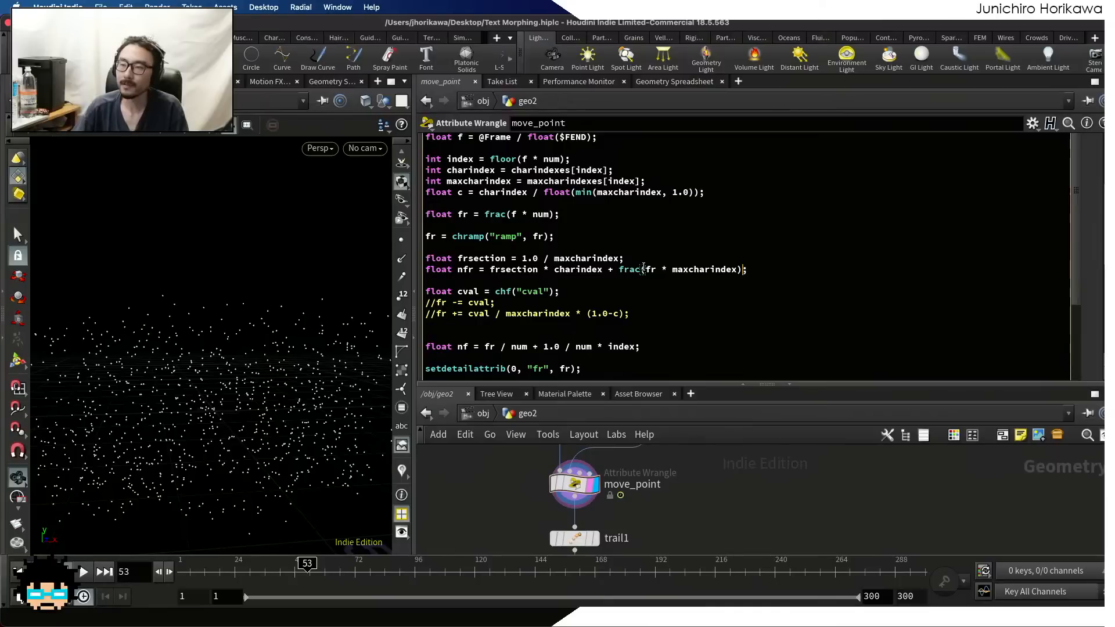
# Review the frac() term in the nfr line against the index, charindex and fr declarations above it
pyautogui.moveTo(645, 268); pyautogui.dragTo(620, 268)
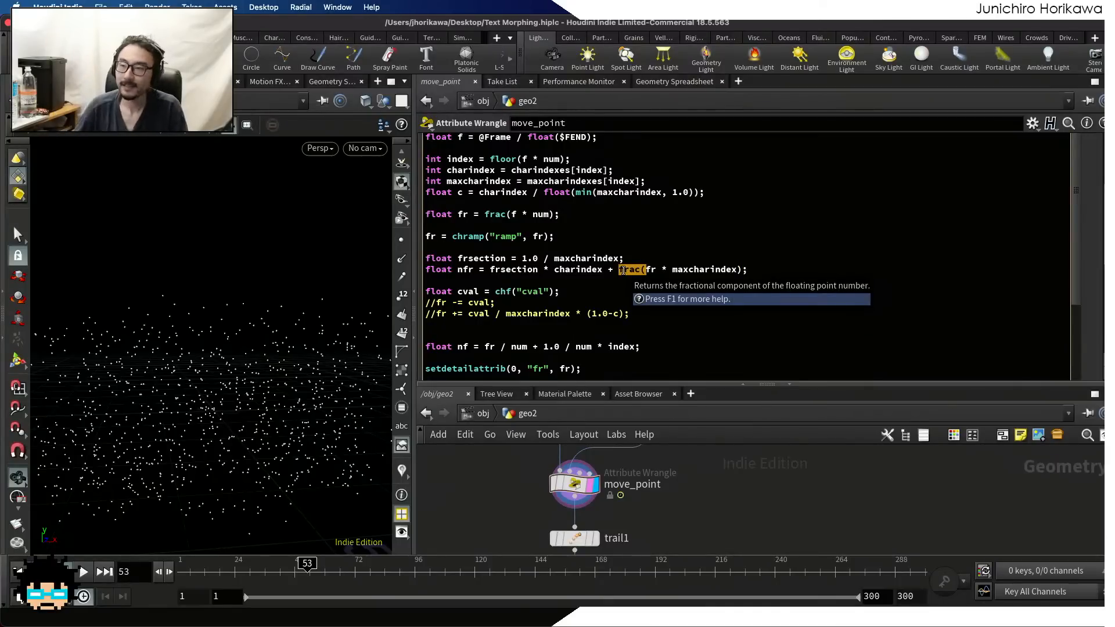
pyautogui.scroll(5, 603, 238)
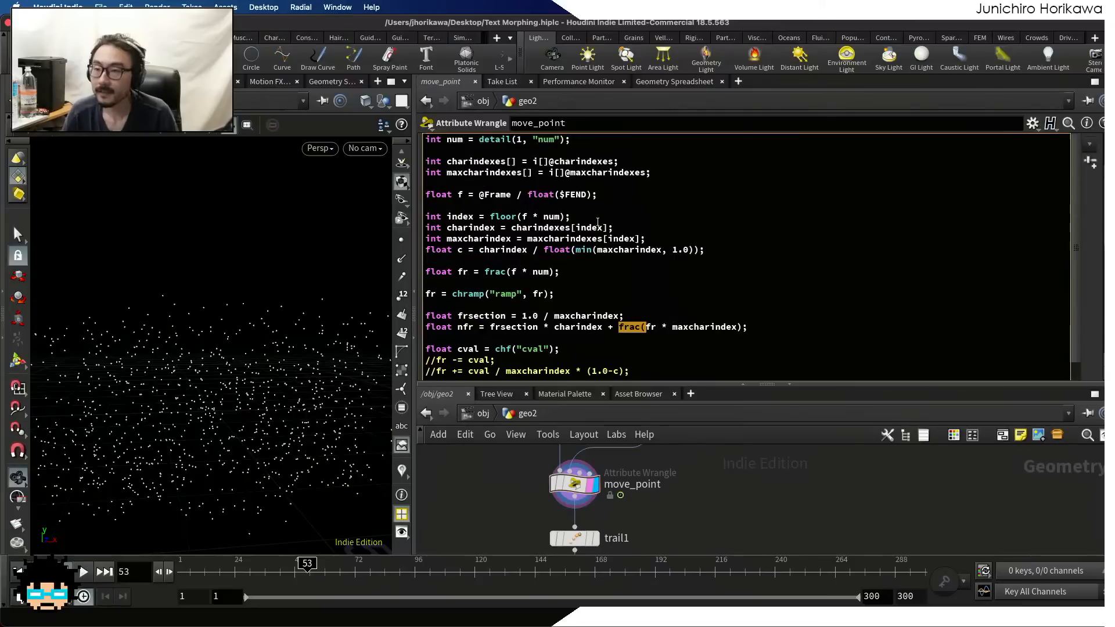
pyautogui.scroll(-7, 596, 256)
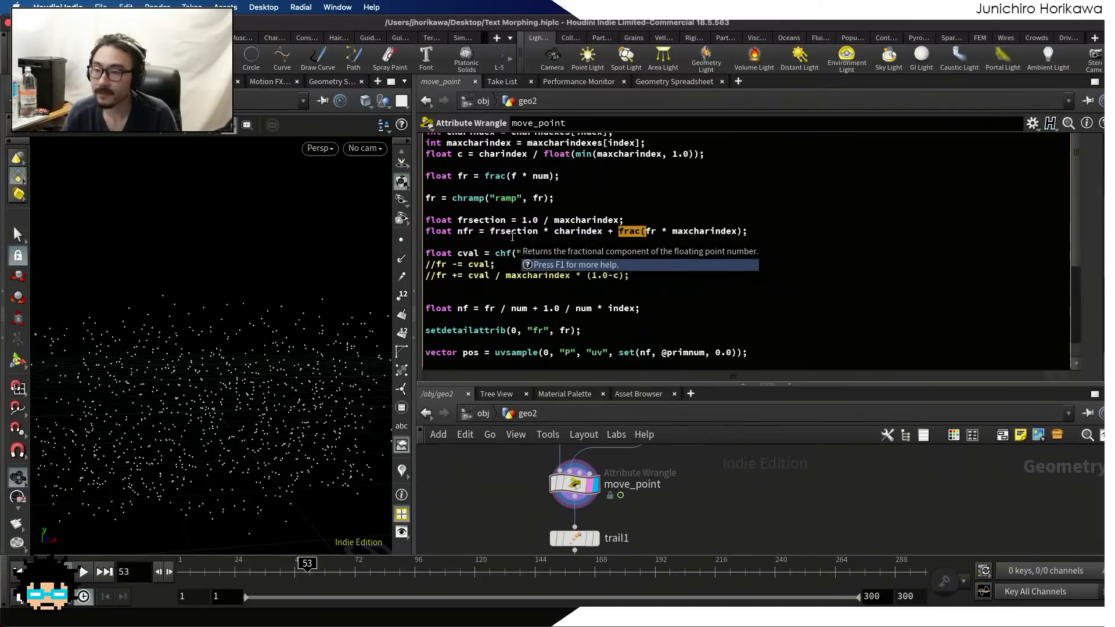
pyautogui.scroll(5, 596, 287)
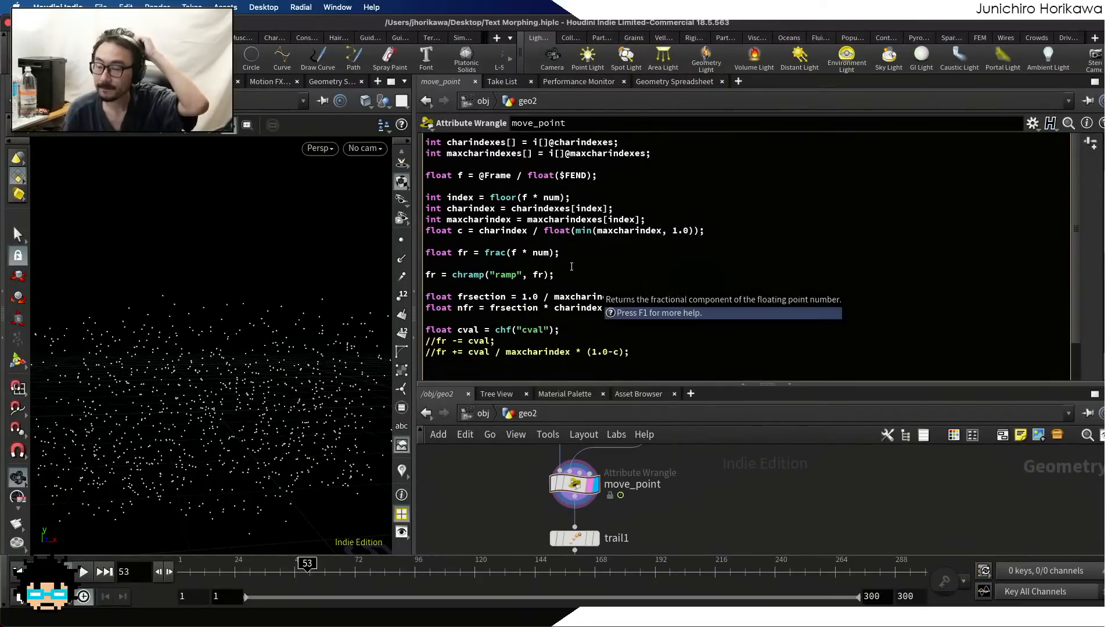
pyautogui.scroll(5, 543, 238)
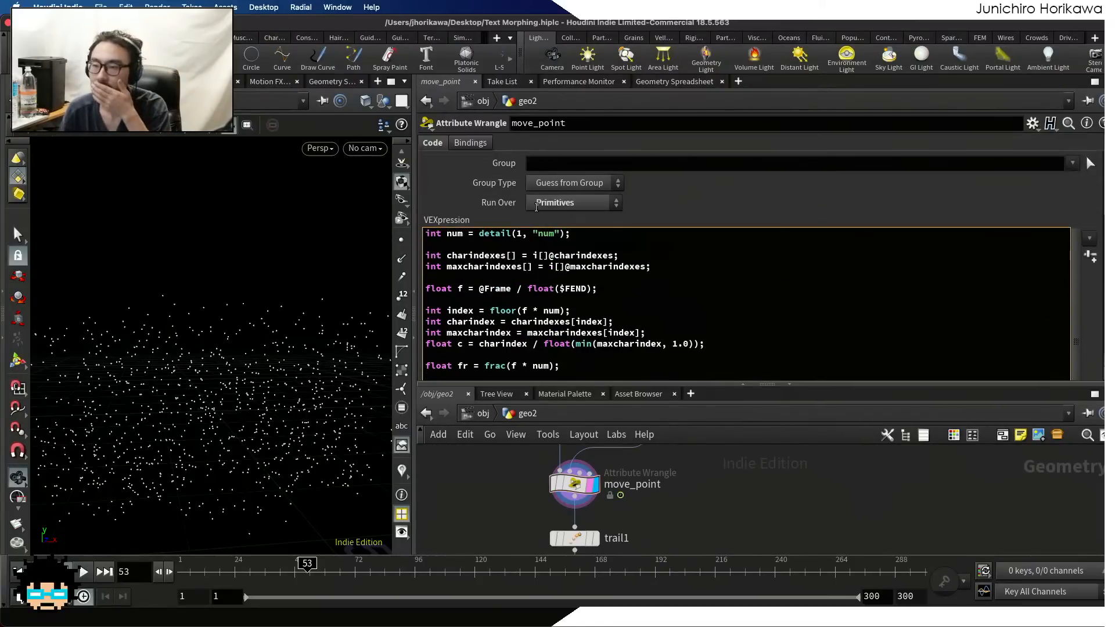
pyautogui.scroll(-4, 537, 208)
pyautogui.scroll(-6, 537, 209)
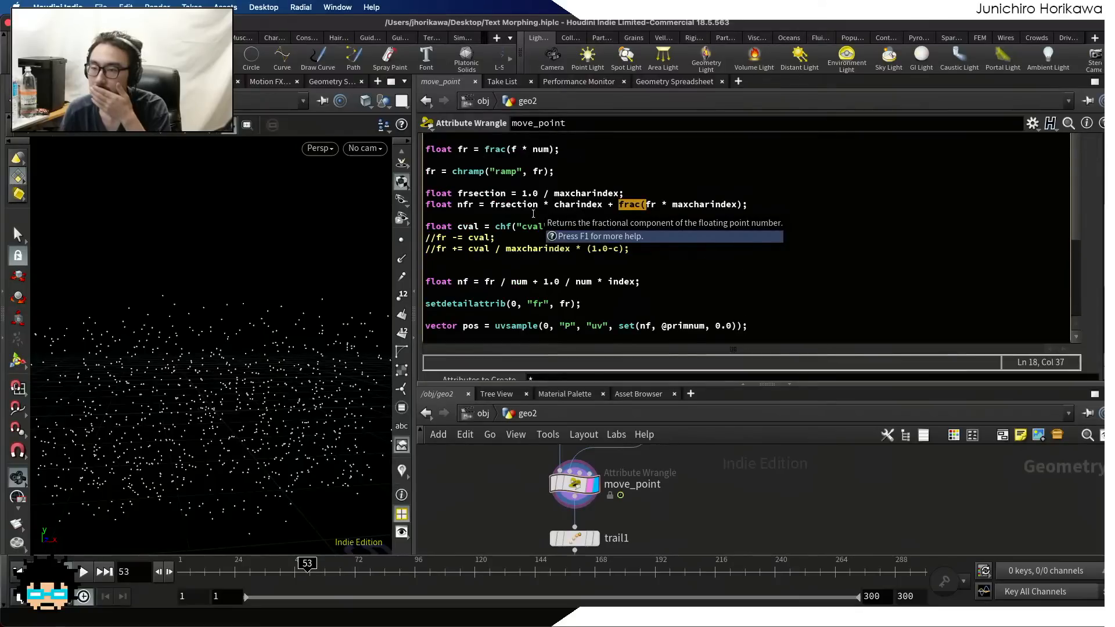
pyautogui.scroll(3, 520, 223)
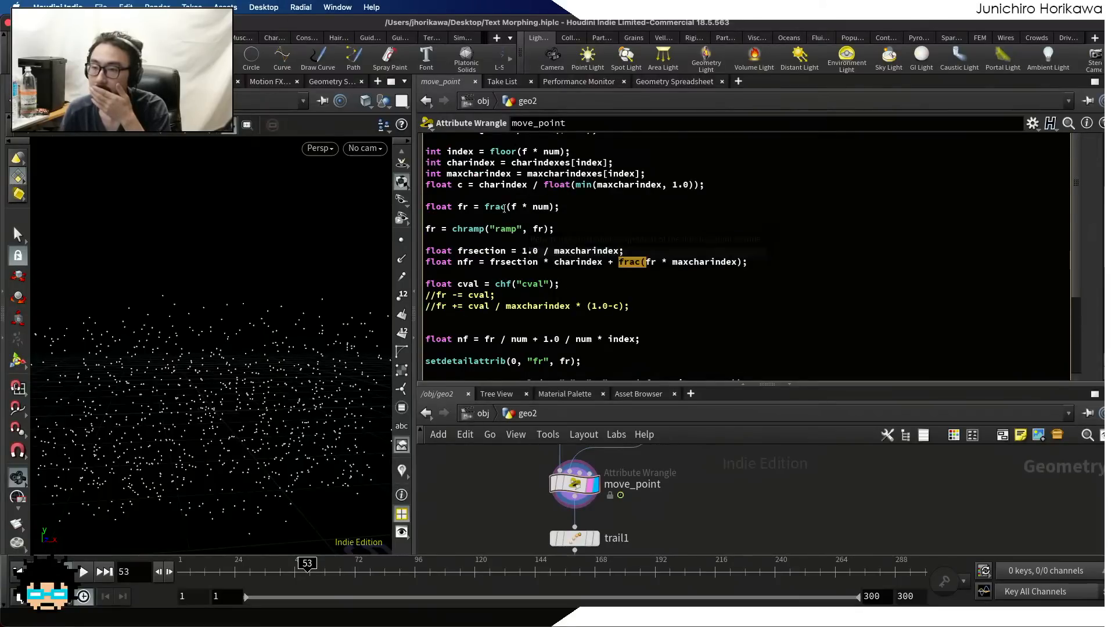
pyautogui.moveTo(559, 207); pyautogui.dragTo(504, 207)
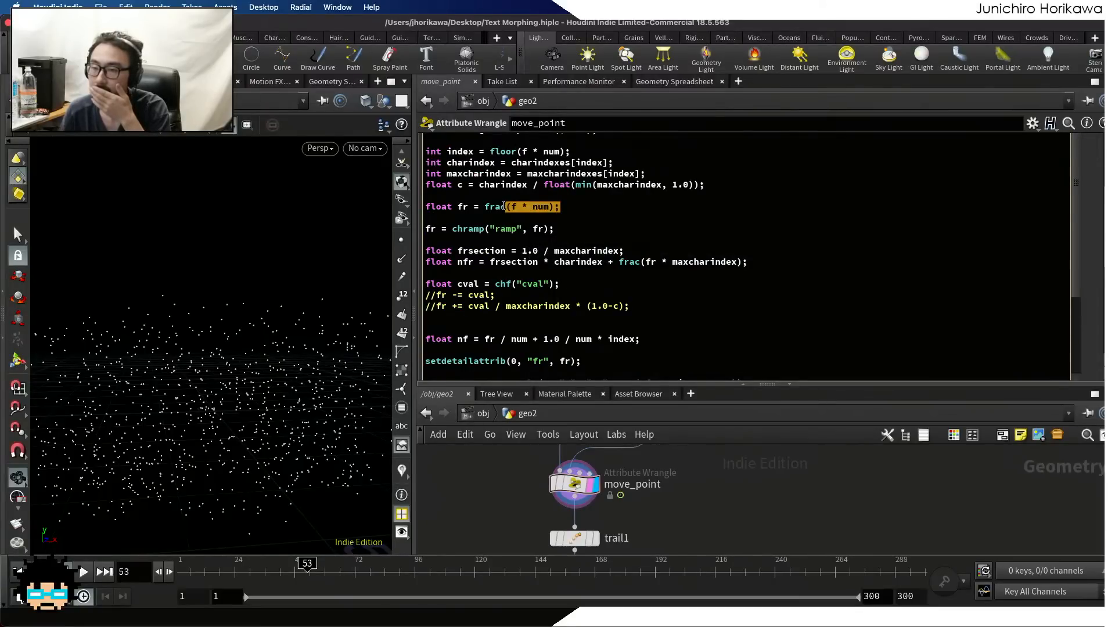
pyautogui.click(504, 207)
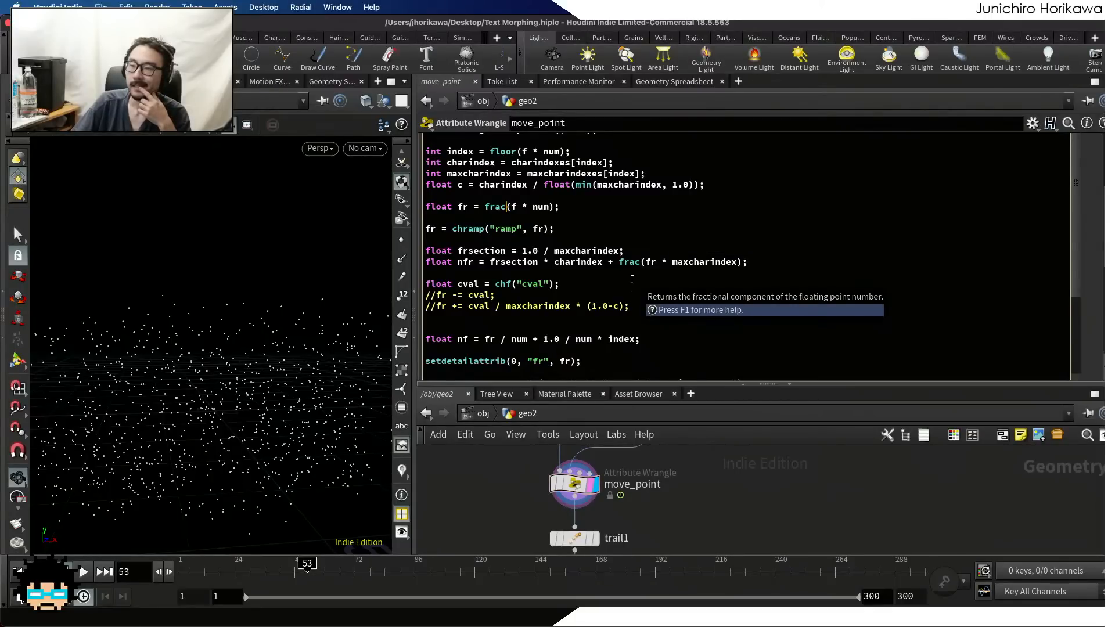
# Divide the frac(fr * maxcharindex) term in the nfr line by maxcharindex
pyautogui.moveTo(619, 262); pyautogui.dragTo(737, 263)
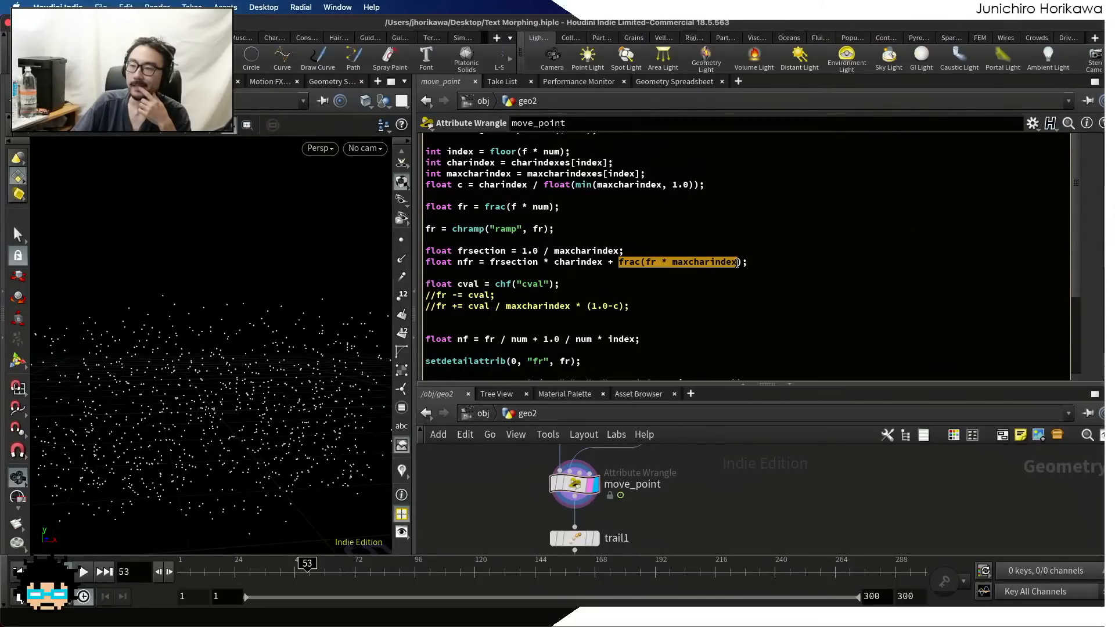
pyautogui.click(741, 262)
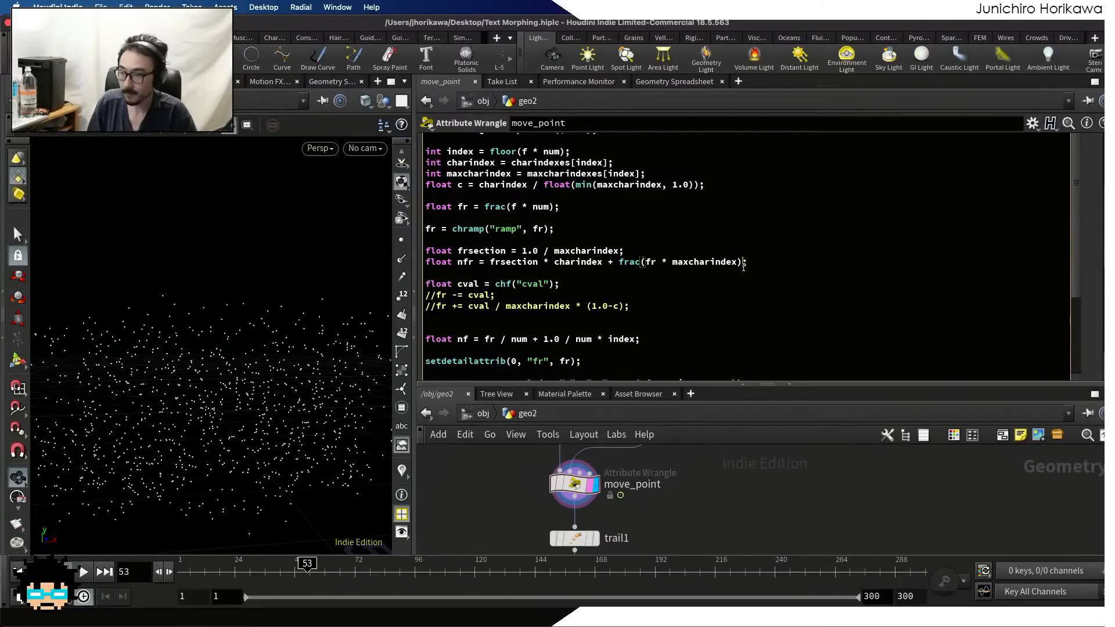
pyautogui.write('/')
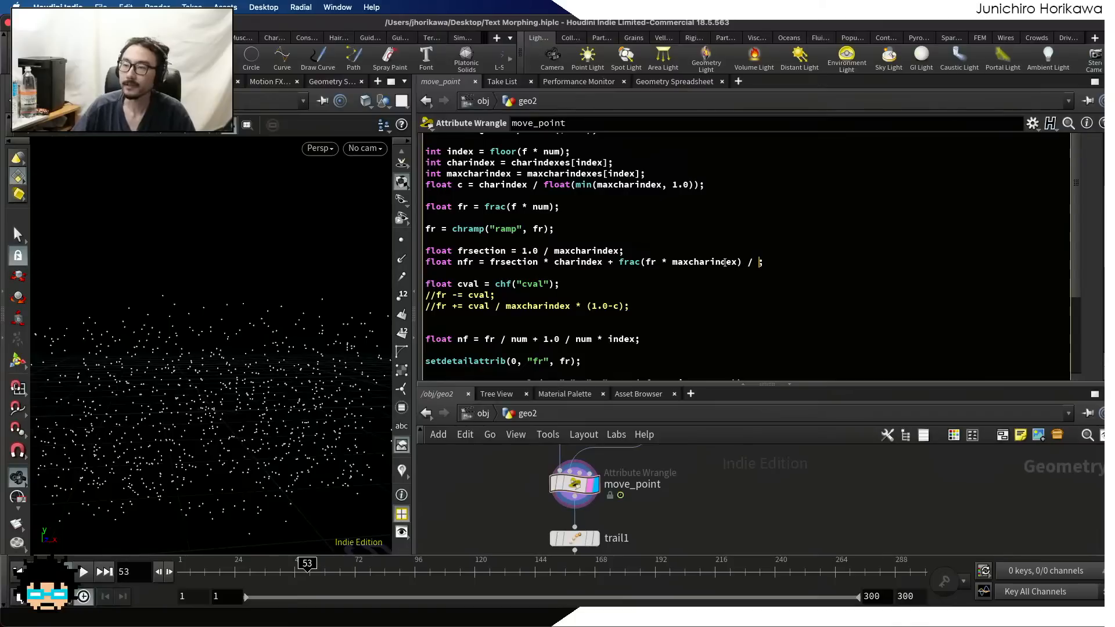
pyautogui.doubleClick(722, 262)
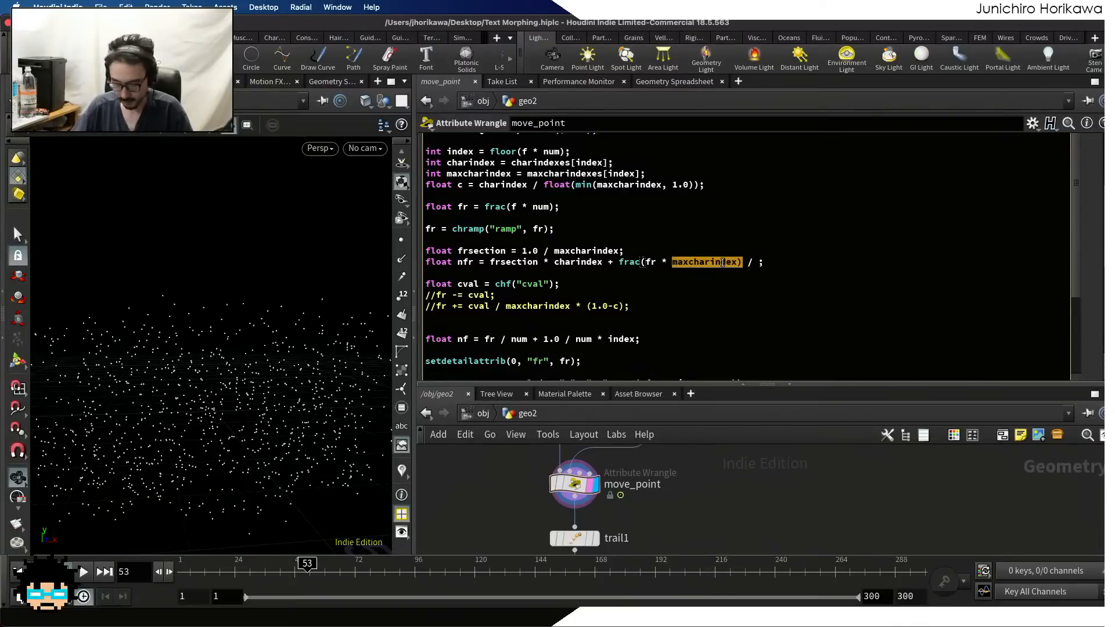
pyautogui.press('super+c')
pyautogui.click(756, 262)
pyautogui.press('super+v')
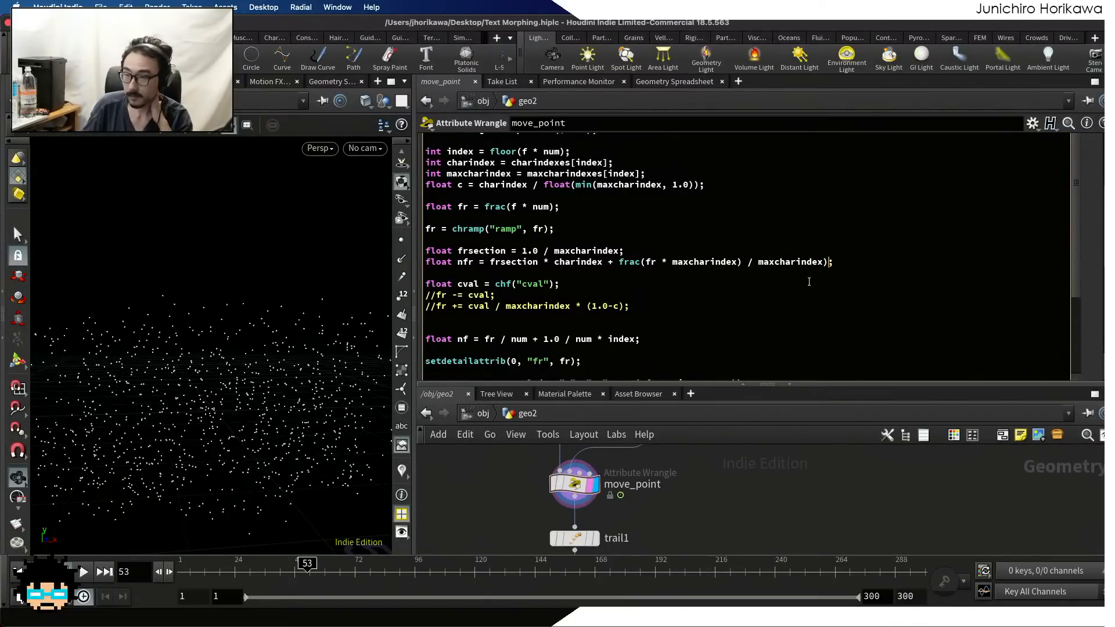
pyautogui.press('BackSpace')
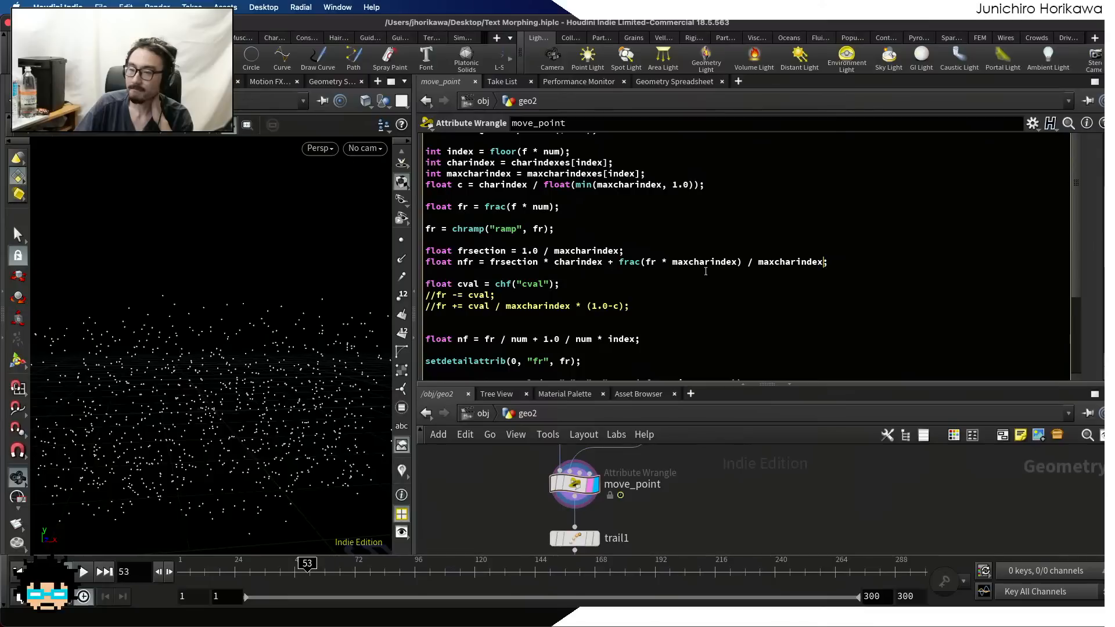
# Rename the attribute written by setdetailattrib to "nfr" and save the scene file
pyautogui.click(703, 271)
pyautogui.moveTo(603, 261); pyautogui.dragTo(488, 262)
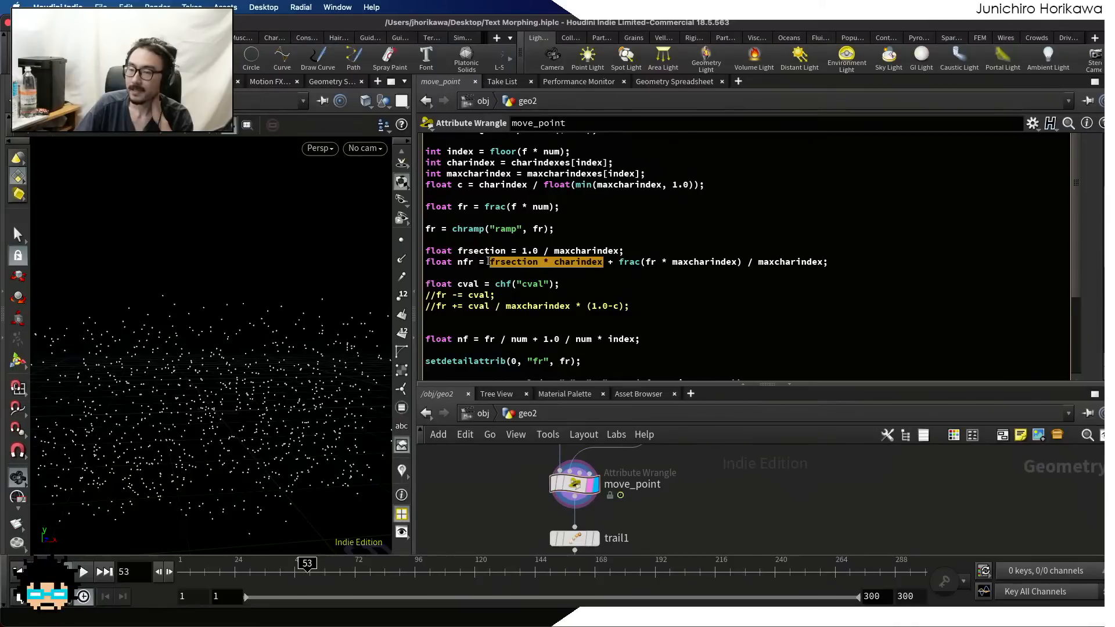
pyautogui.moveTo(487, 261); pyautogui.dragTo(603, 262)
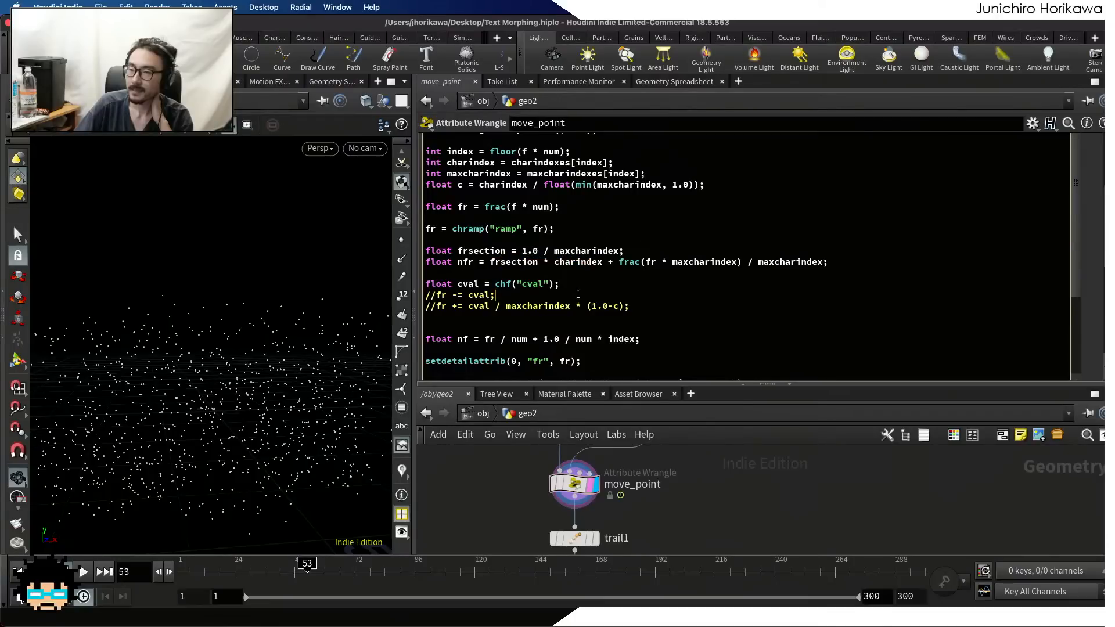
pyautogui.click(535, 361)
pyautogui.write('n')
pyautogui.press('super+s')
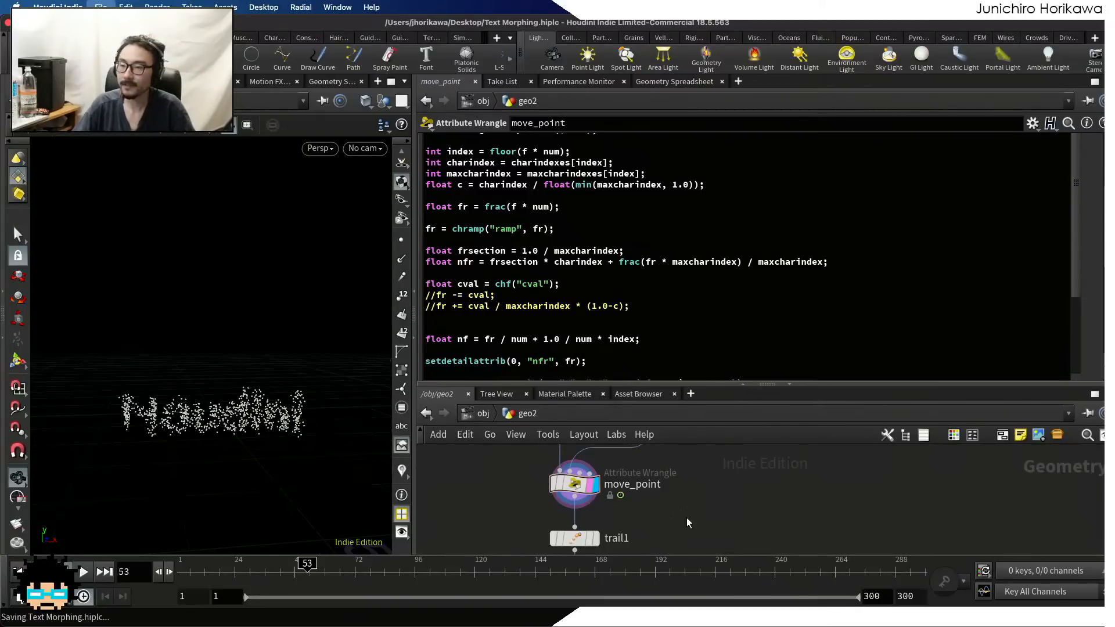
# Check the nfr detail attribute in the Geometry Spreadsheet while scrubbing the timeline back to frame 1
pyautogui.click(699, 85)
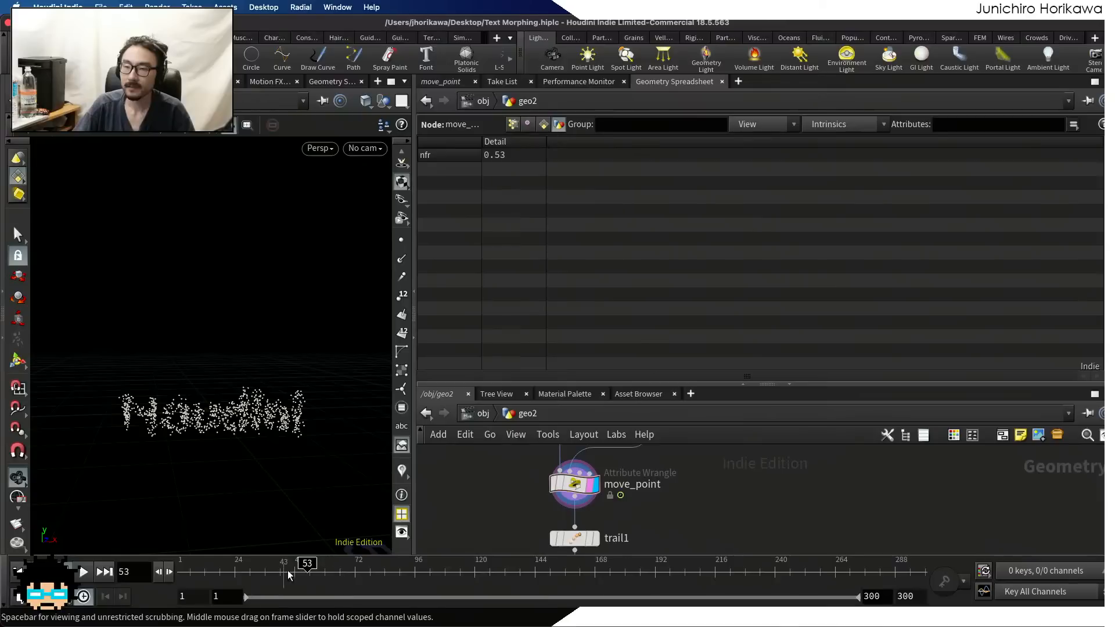
pyautogui.moveTo(288, 574); pyautogui.dragTo(185, 566)
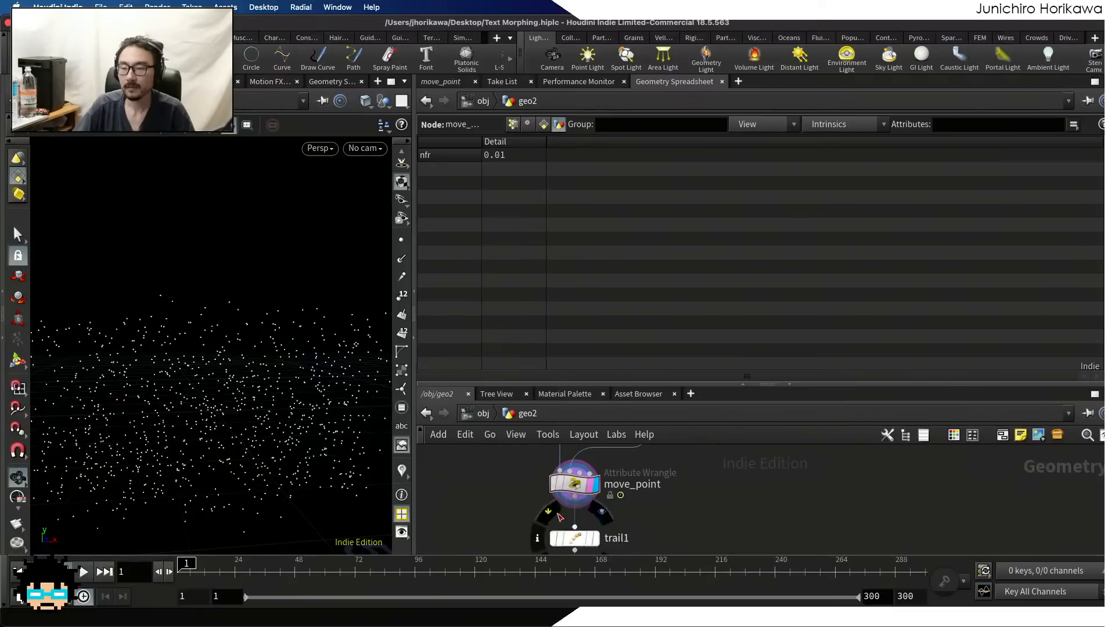
# Replace fr with nfr in the nf declaration of move_point, and play the animation before returning to frame 1
pyautogui.click(441, 81)
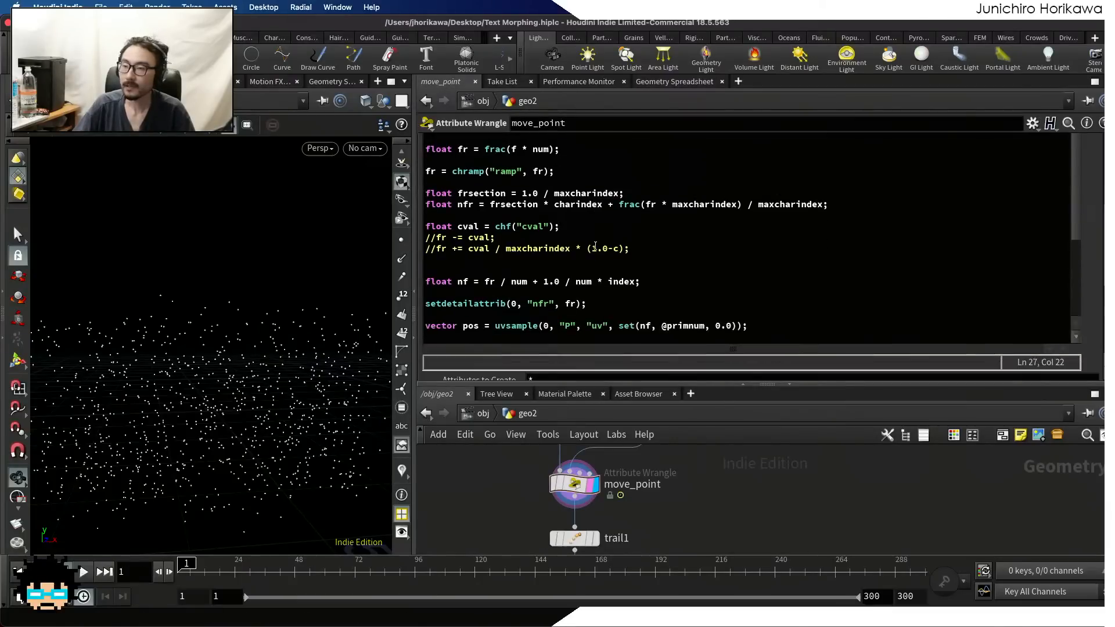
pyautogui.click(484, 281)
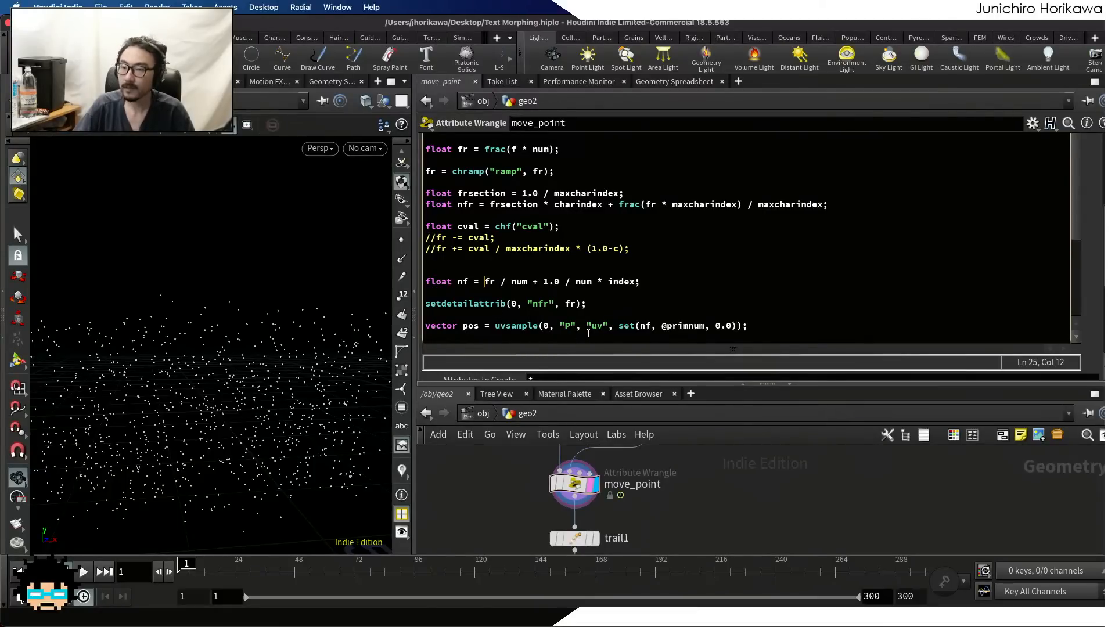
pyautogui.write('n')
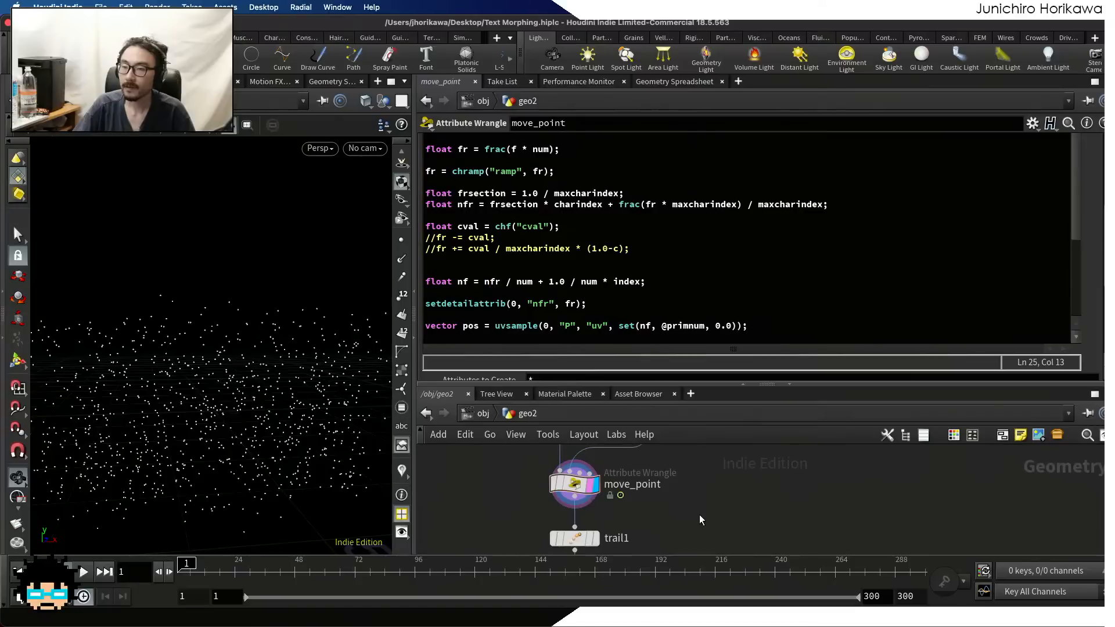
pyautogui.click(83, 573)
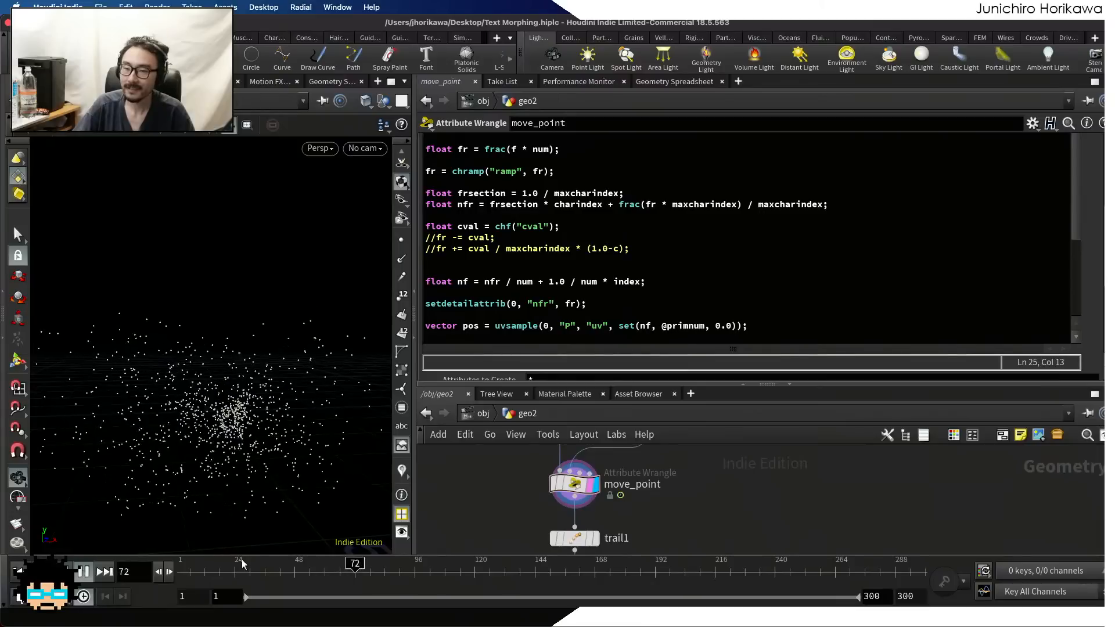
pyautogui.moveTo(243, 572)
pyautogui.mouseDown()
pyautogui.moveTo(205, 571)
pyautogui.moveTo(310, 566)
pyautogui.moveTo(174, 571)
pyautogui.mouseUp()
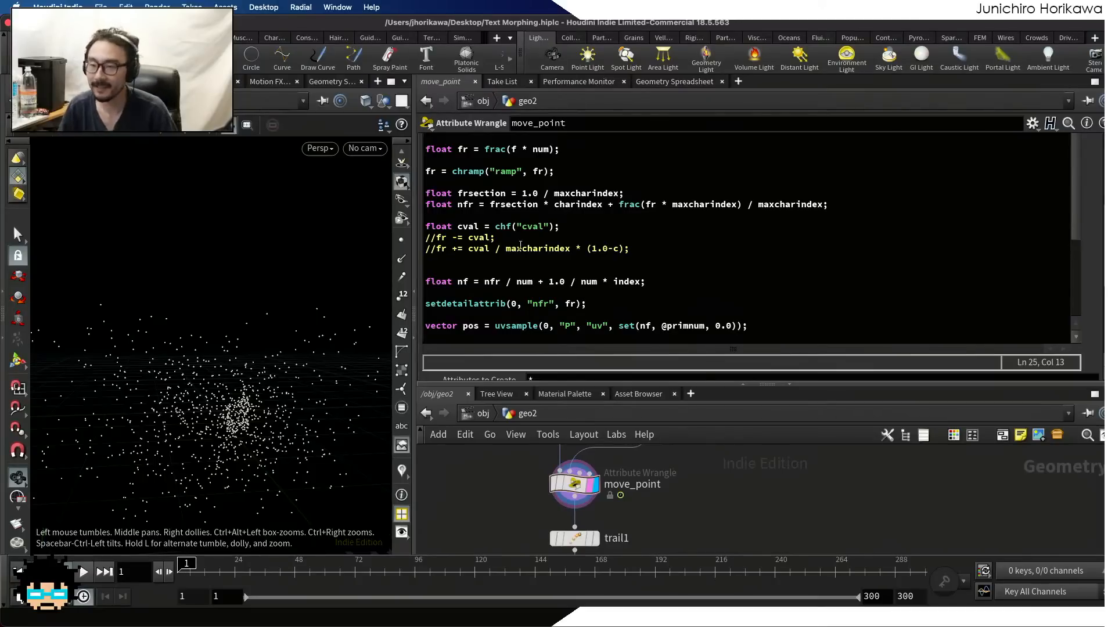
# Recheck the frsection and nfr lines and examine the uv node's primitive charindexes and maxcharindexes in the Geometry Spreadsheet
pyautogui.moveTo(580, 206); pyautogui.dragTo(425, 196)
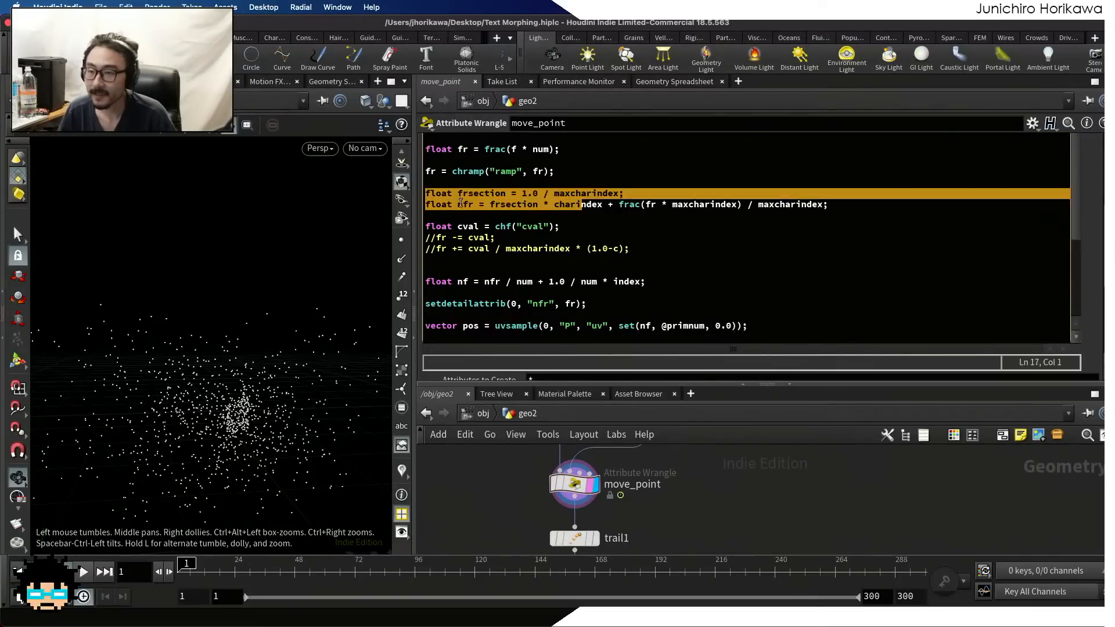
pyautogui.click(458, 204)
pyautogui.moveTo(846, 211); pyautogui.dragTo(354, 197)
pyautogui.click(568, 223)
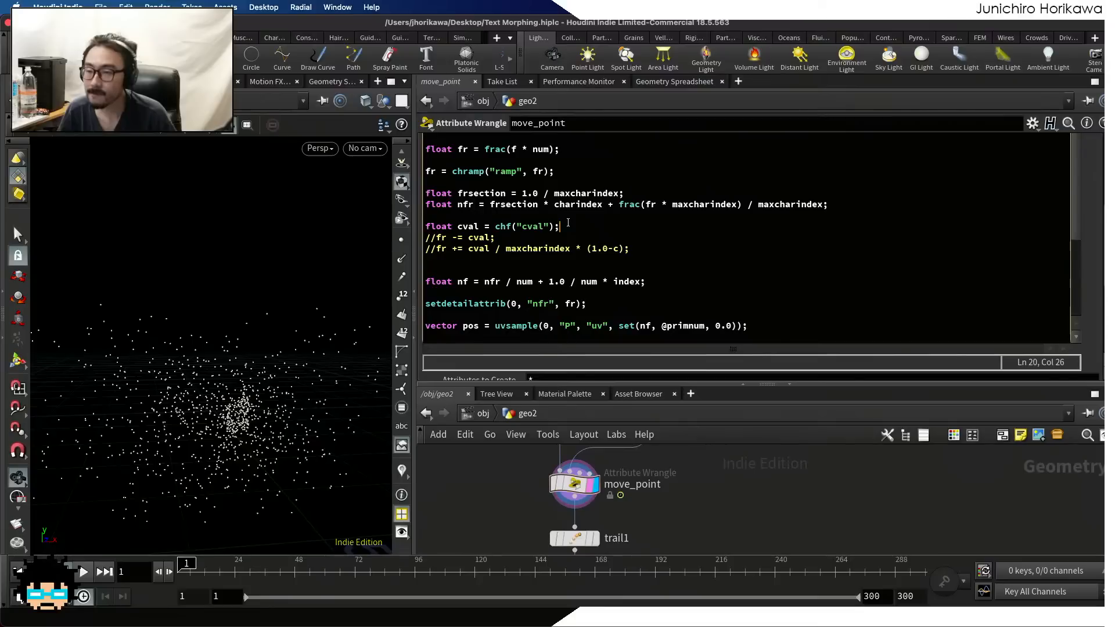
pyautogui.scroll(2, 557, 227)
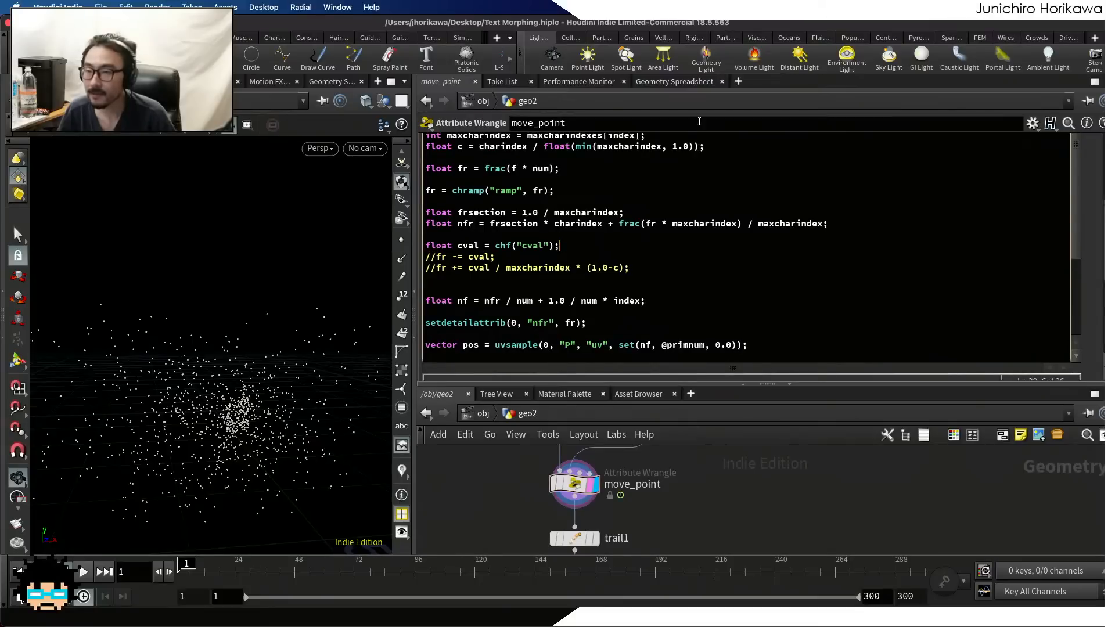
pyautogui.click(688, 82)
pyautogui.click(543, 124)
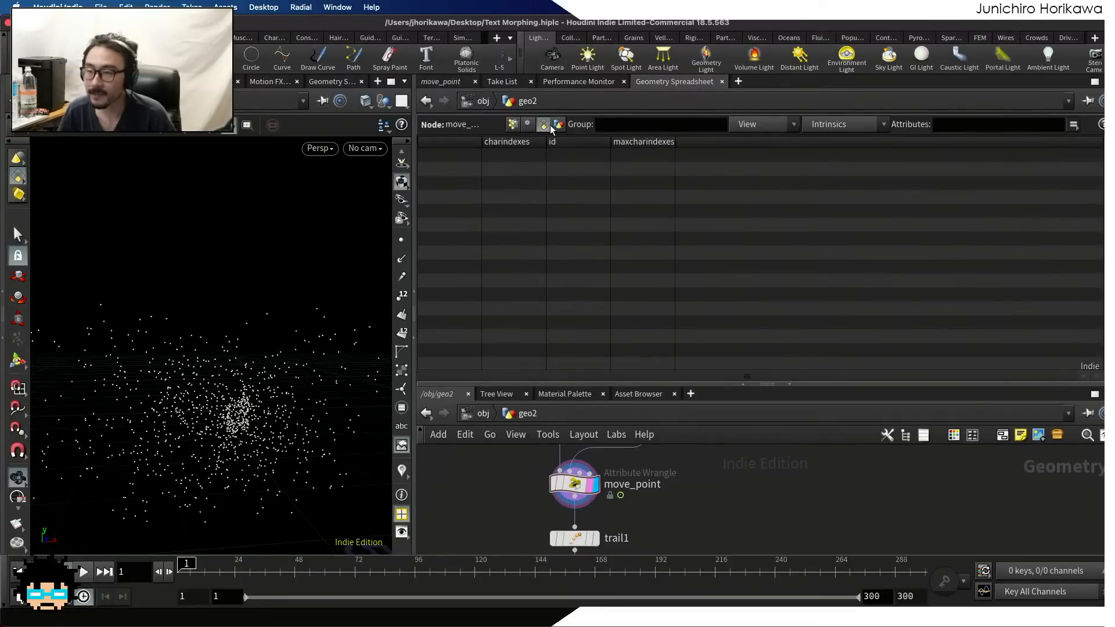
pyautogui.scroll(5, 640, 535)
pyautogui.click(603, 452)
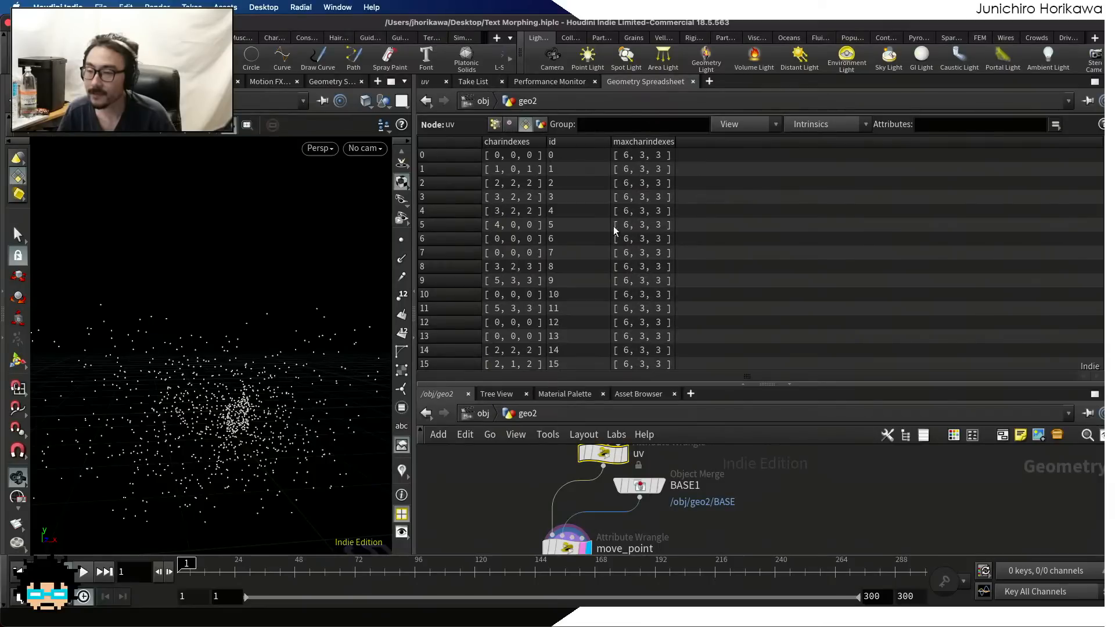
# Open move_point's parameters and review its num, charindexes, f and index declarations in the VEXpression
pyautogui.click(426, 82)
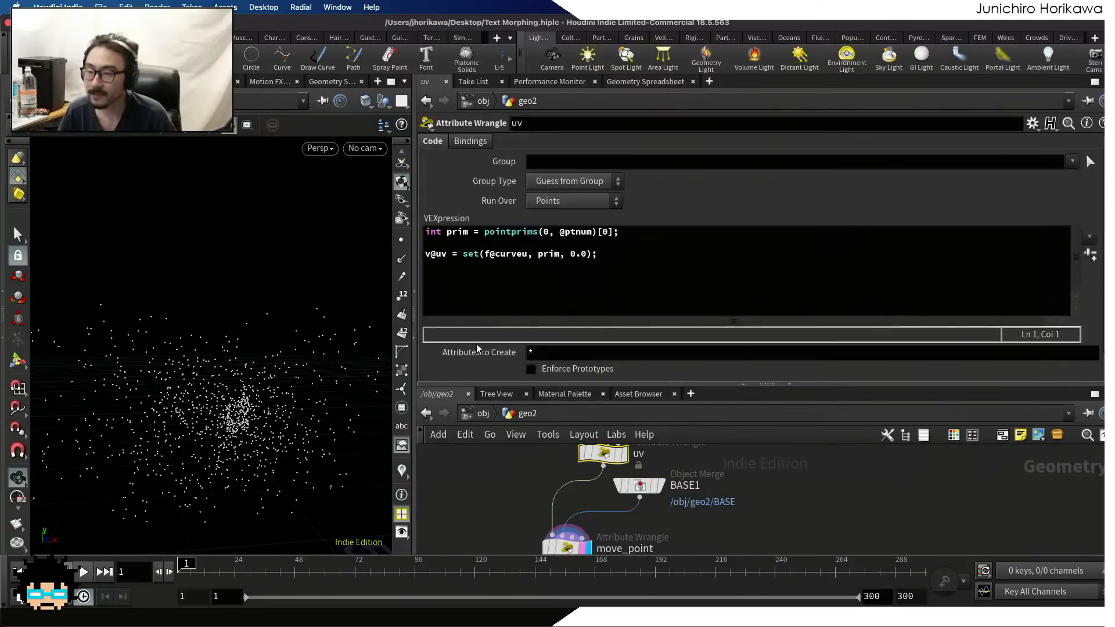
pyautogui.scroll(-1, 514, 461)
pyautogui.moveTo(532, 532); pyautogui.dragTo(524, 480, button='middle')
pyautogui.scroll(5, 544, 491)
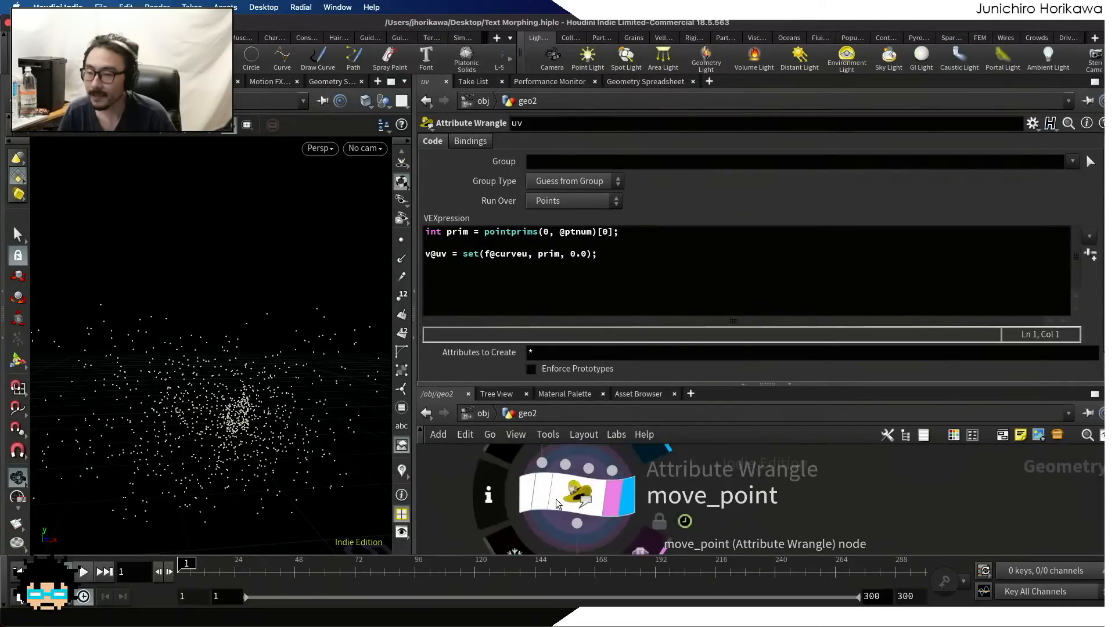
pyautogui.click(546, 490)
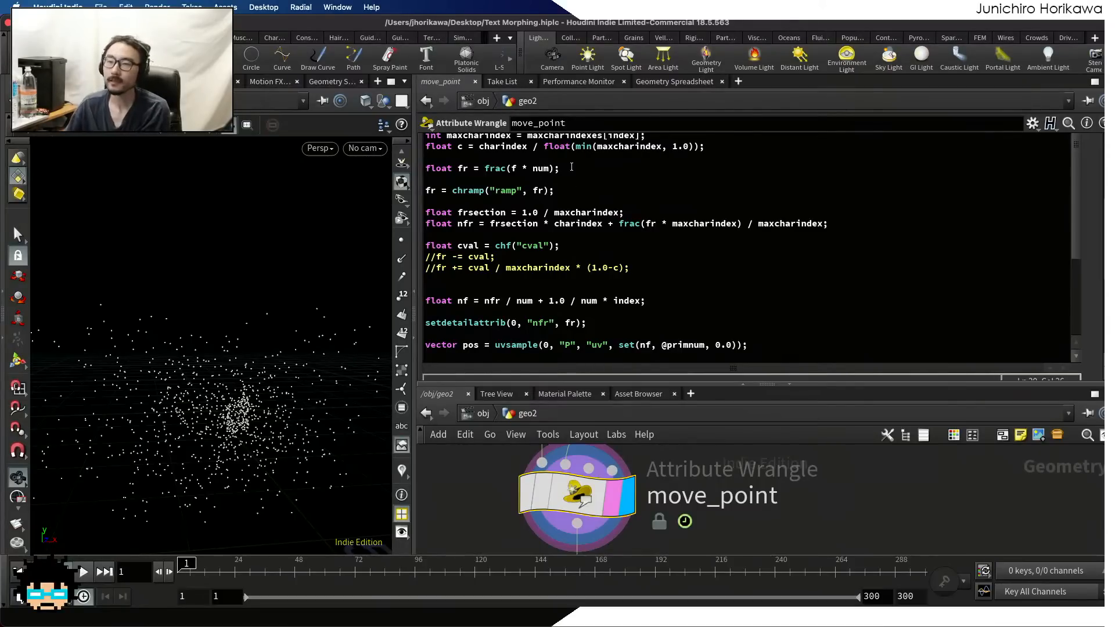
pyautogui.scroll(2, 562, 211)
pyautogui.scroll(1, 577, 169)
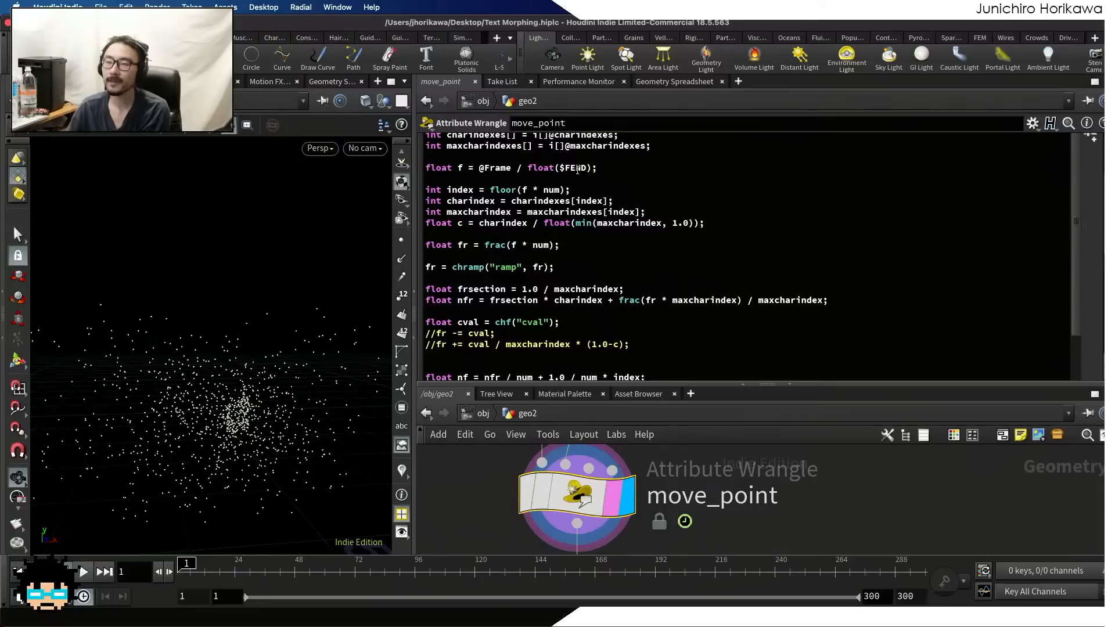
pyautogui.scroll(2, 577, 170)
pyautogui.scroll(-2, 546, 207)
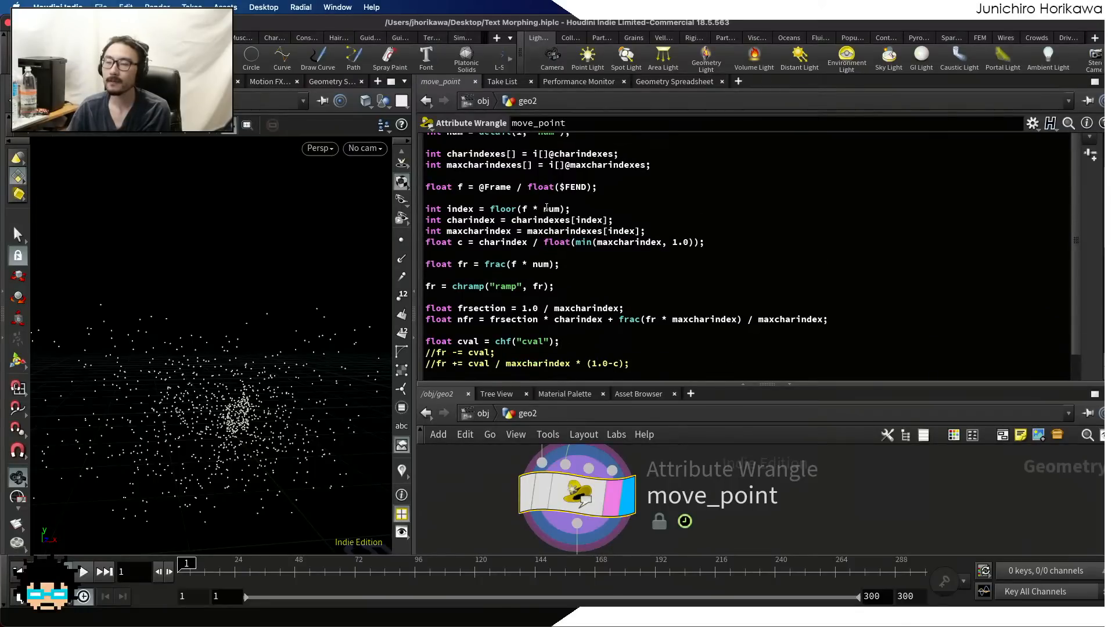
pyautogui.moveTo(604, 188); pyautogui.dragTo(414, 188)
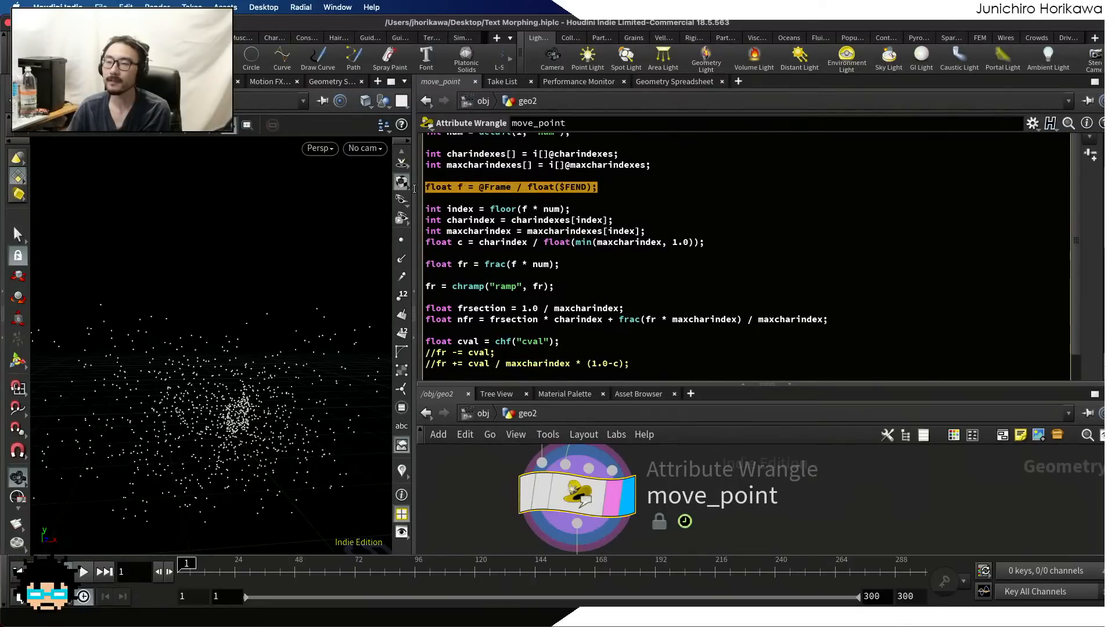
pyautogui.scroll(2, 516, 188)
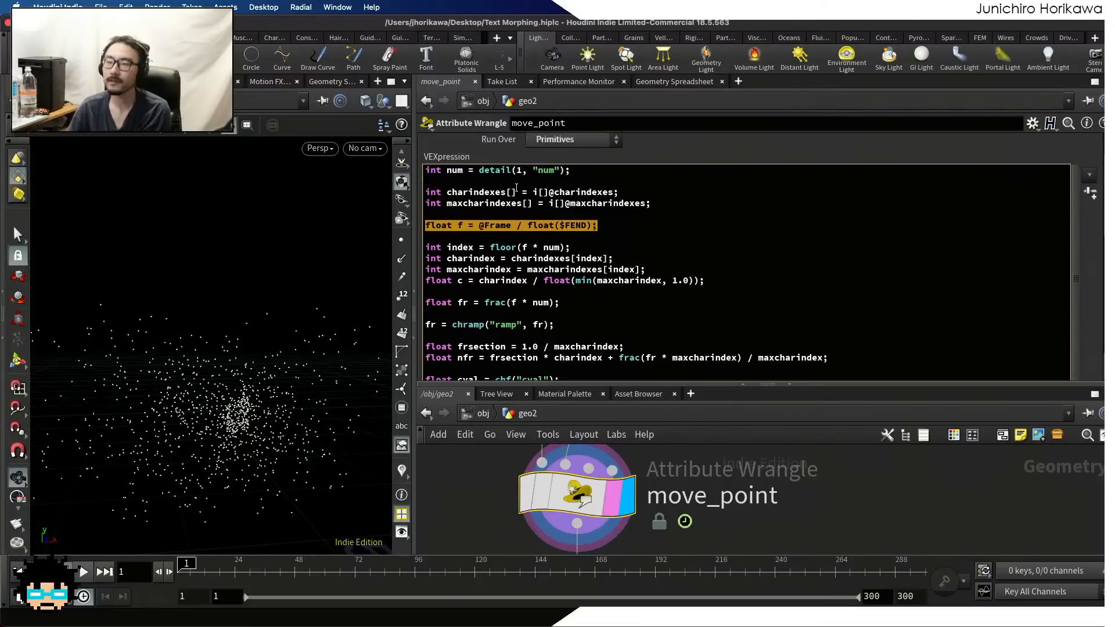
pyautogui.scroll(-5, 518, 227)
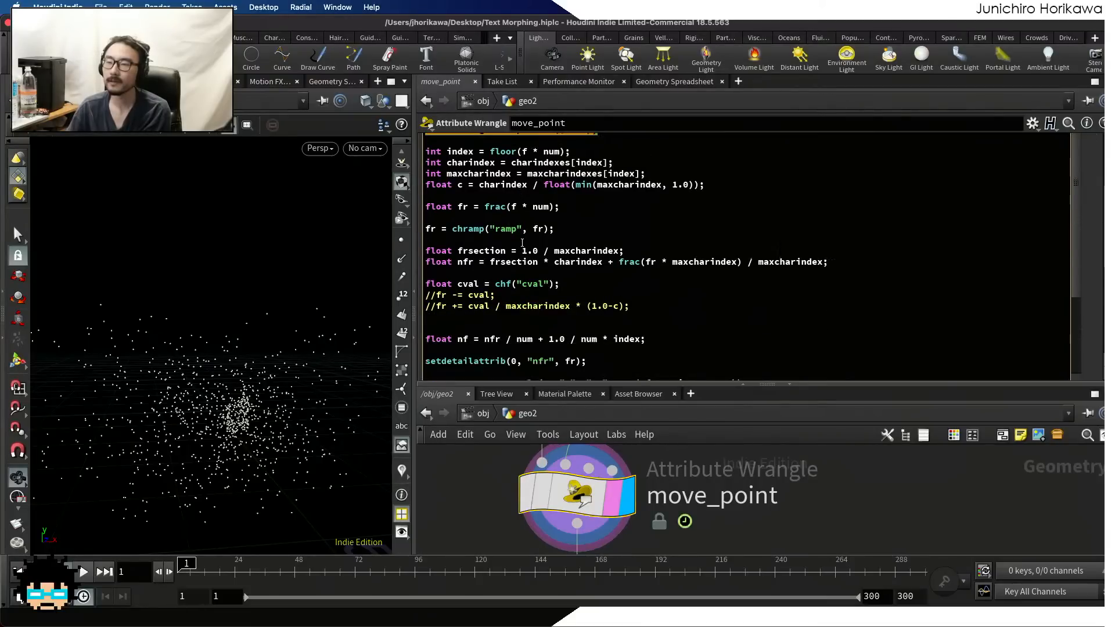
# Examine move_point's chramp, nf and frsection lines and the frsection * charindex term of nfr
pyautogui.moveTo(585, 228); pyautogui.dragTo(410, 227)
pyautogui.moveTo(646, 339); pyautogui.dragTo(403, 342)
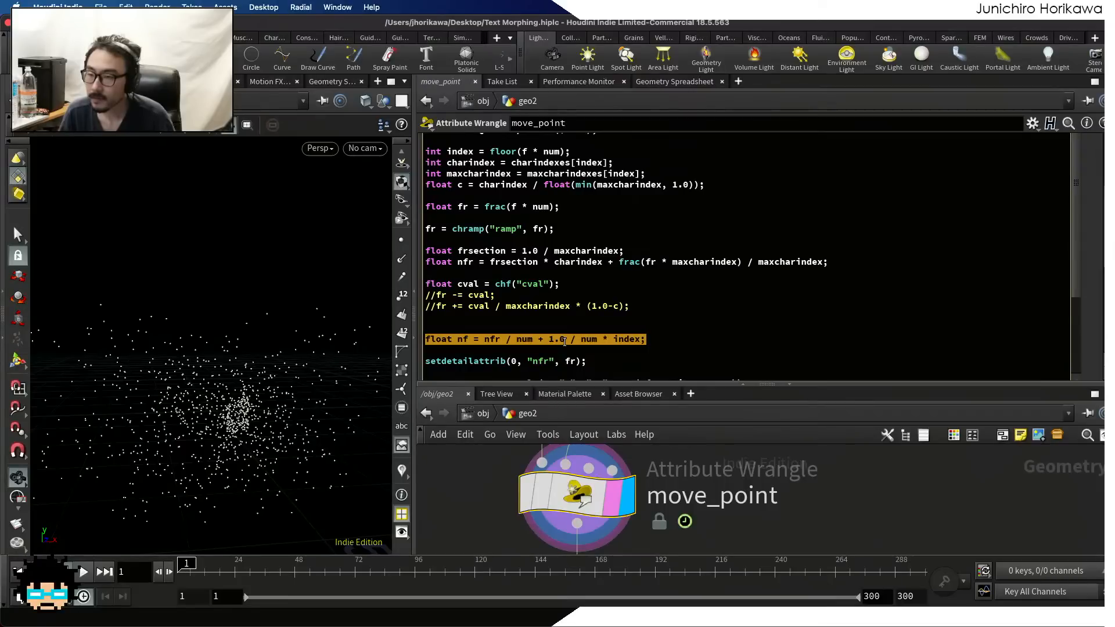
pyautogui.click(520, 251)
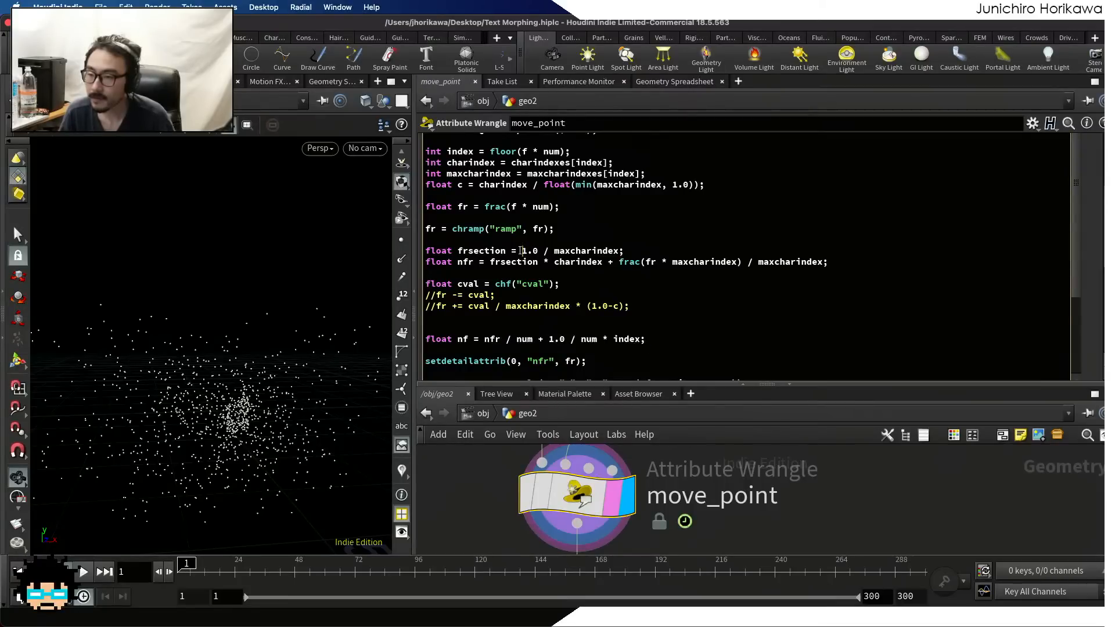
pyautogui.moveTo(521, 250); pyautogui.dragTo(619, 251)
pyautogui.doubleClick(529, 262)
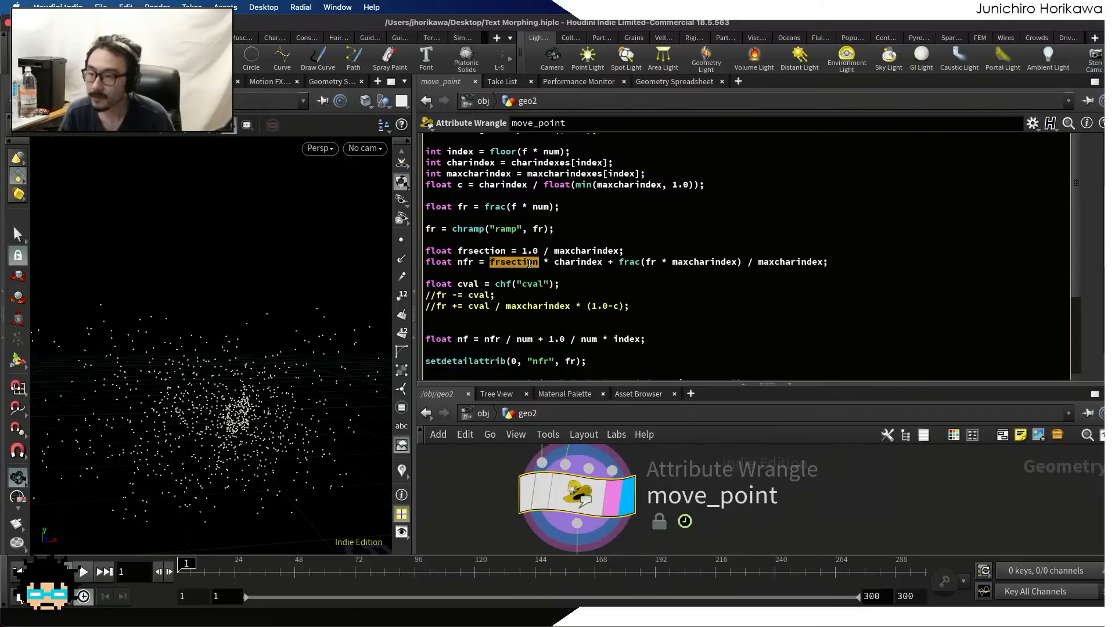
pyautogui.moveTo(600, 264); pyautogui.dragTo(490, 265)
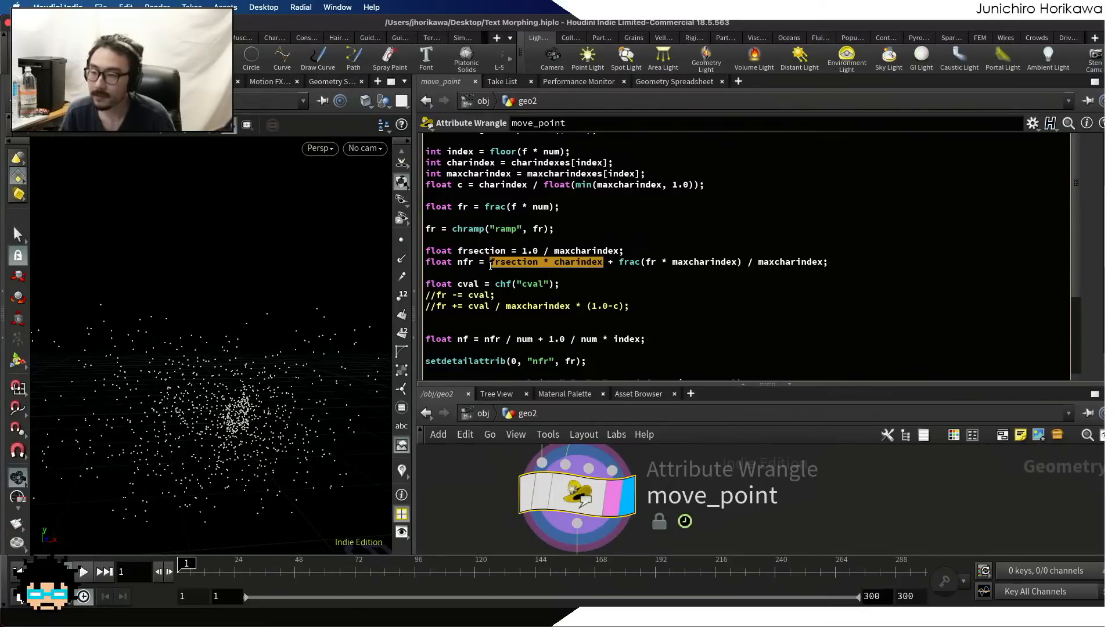
# Change nfr back to fr in the nf declaration and scrub the timeline to frame 50 to check the animation
pyautogui.moveTo(485, 339); pyautogui.dragTo(531, 339)
pyautogui.click(490, 342)
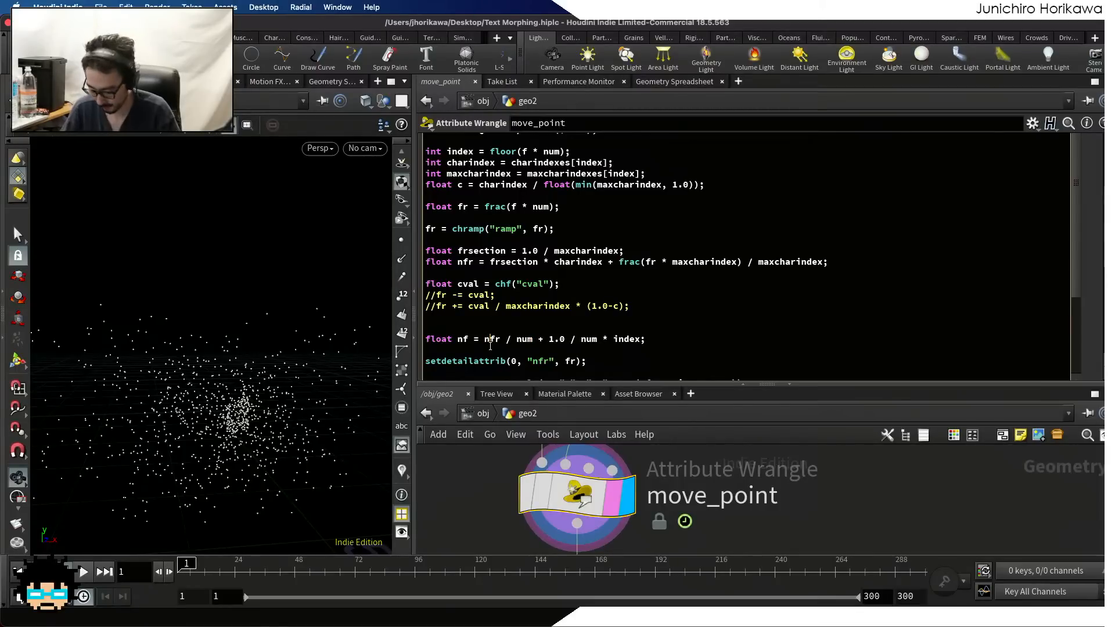
pyautogui.press('BackSpace')
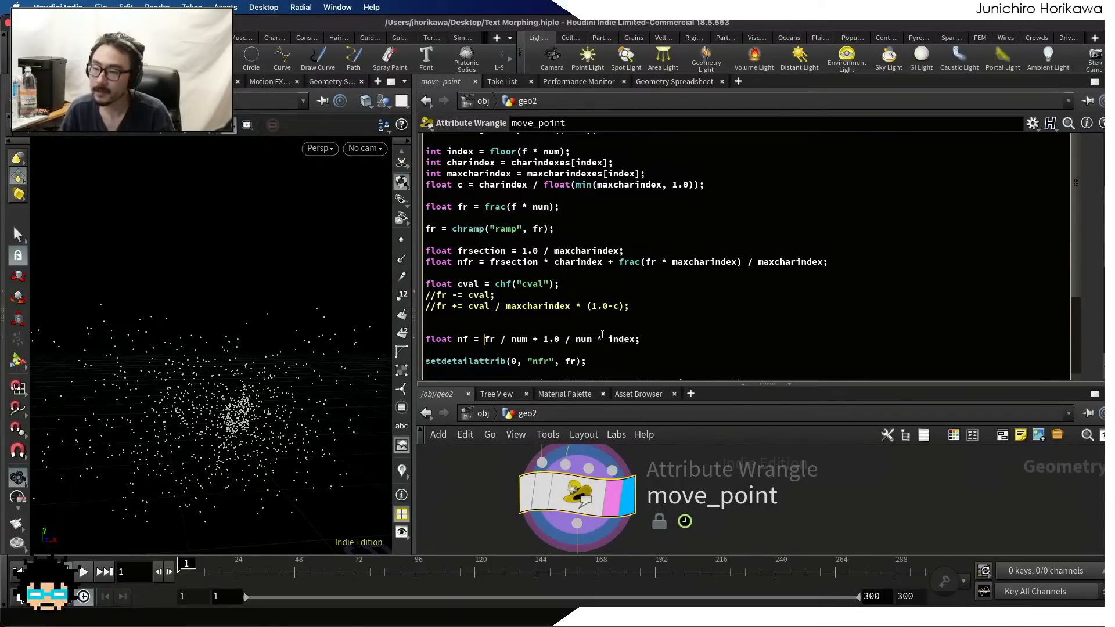
pyautogui.moveTo(839, 264); pyautogui.dragTo(739, 266)
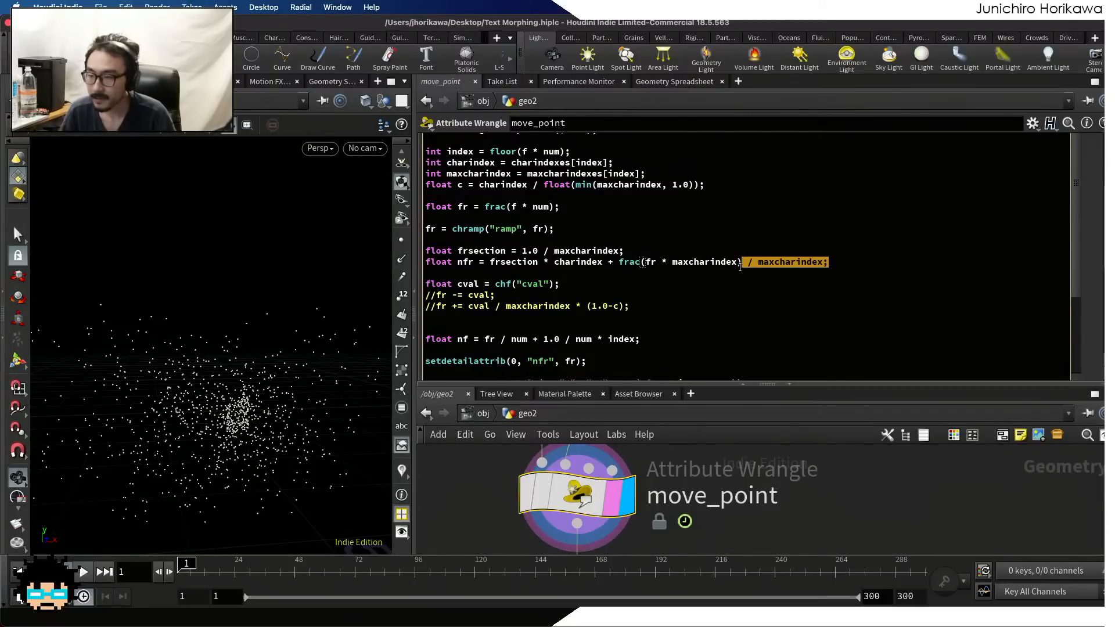
pyautogui.click(734, 264)
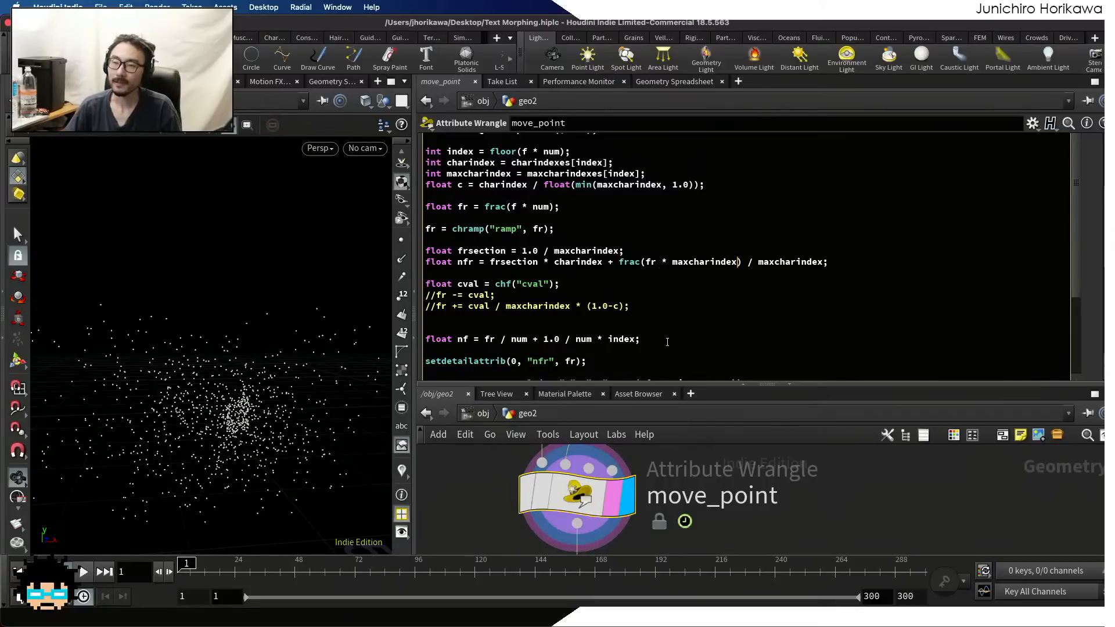
pyautogui.click(450, 526)
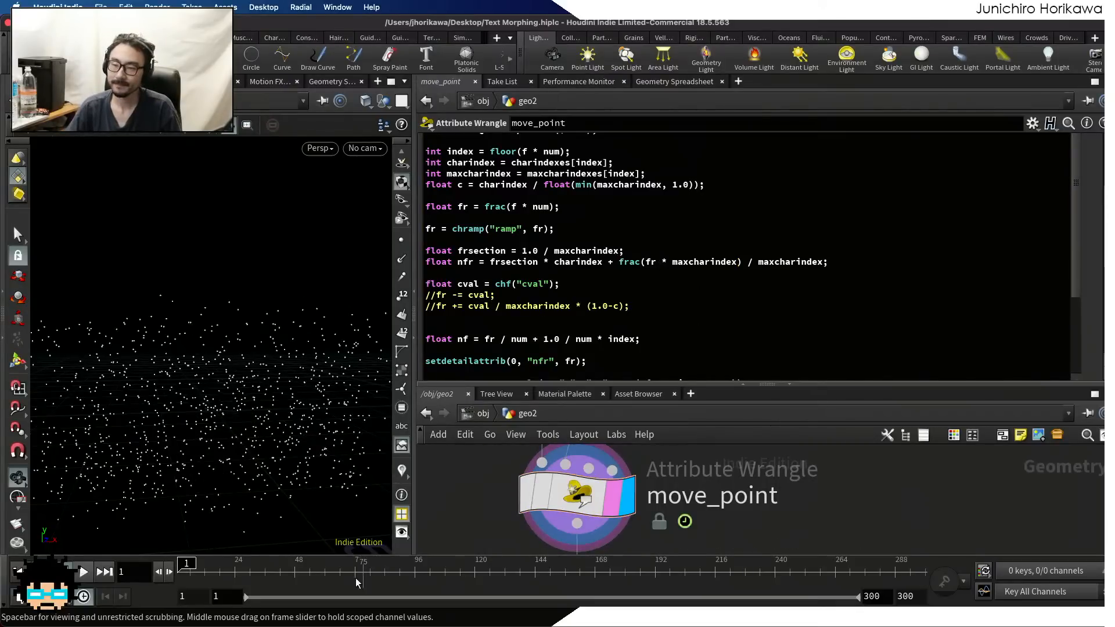
pyautogui.moveTo(190, 572); pyautogui.dragTo(299, 571)
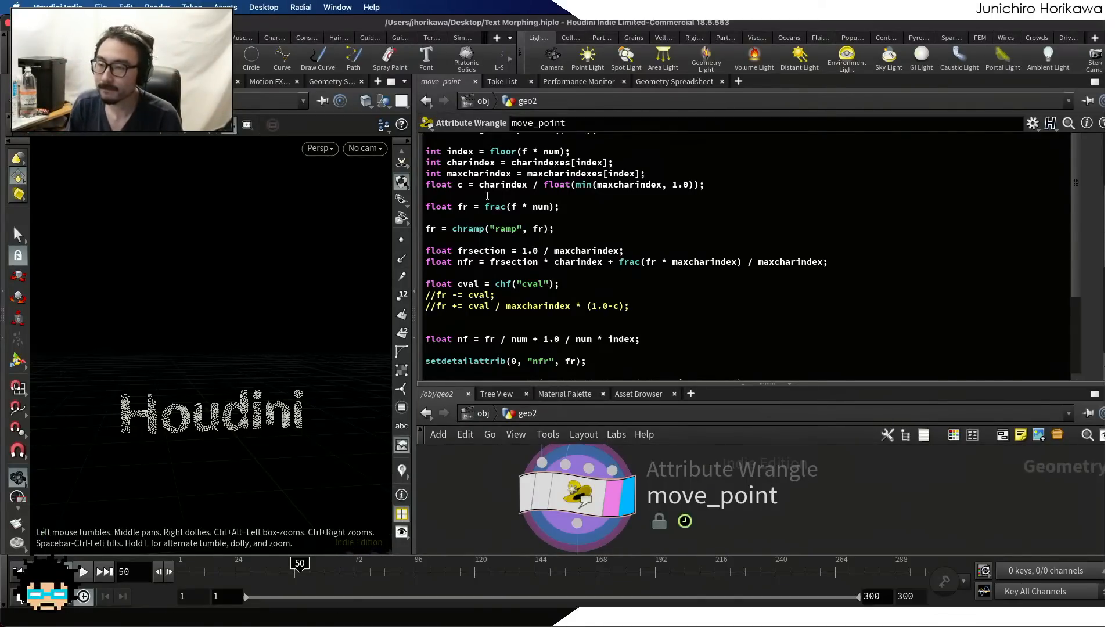
# Edit setdetailattrib so that the detail attribute is named "fr" and receives the value of nfr
pyautogui.scroll(2, 553, 198)
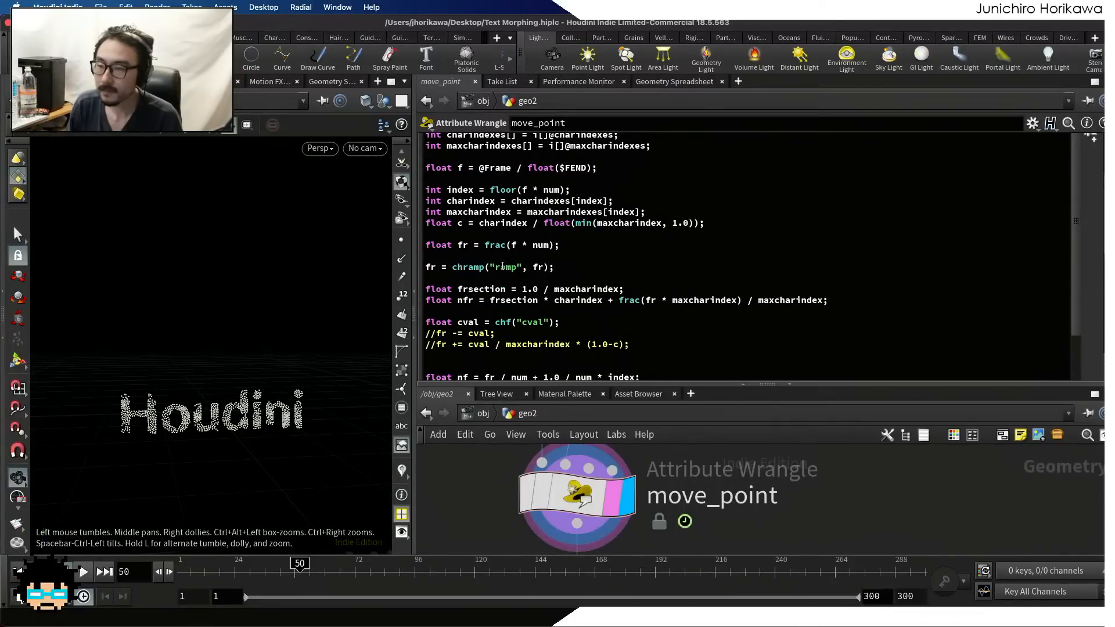
pyautogui.click(544, 322)
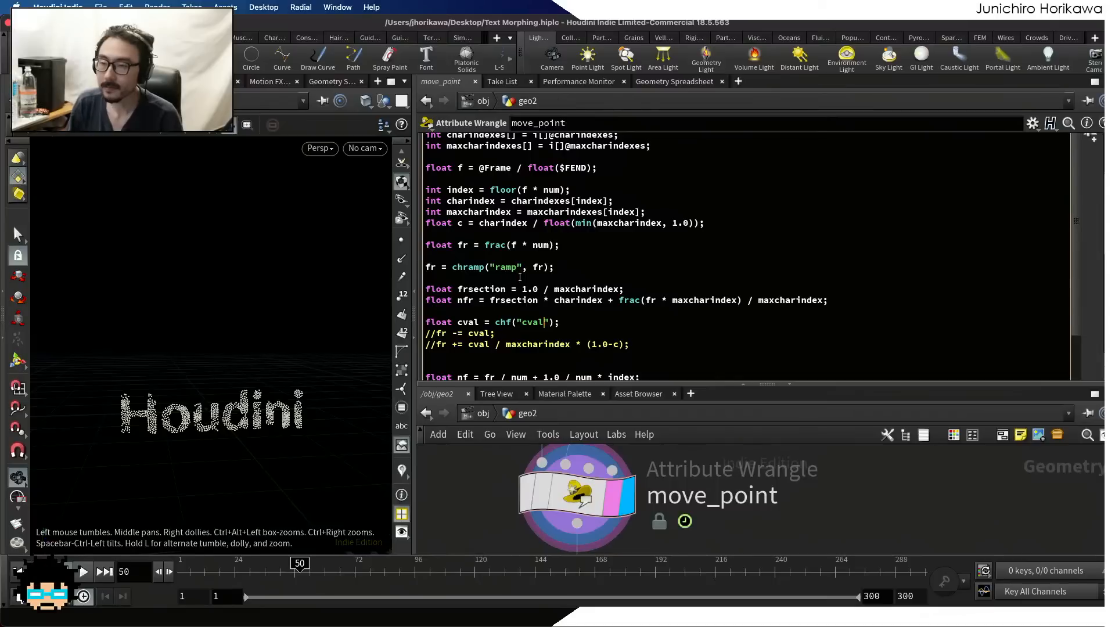
pyautogui.scroll(-3, 520, 277)
pyautogui.moveTo(549, 342); pyautogui.dragTo(531, 341)
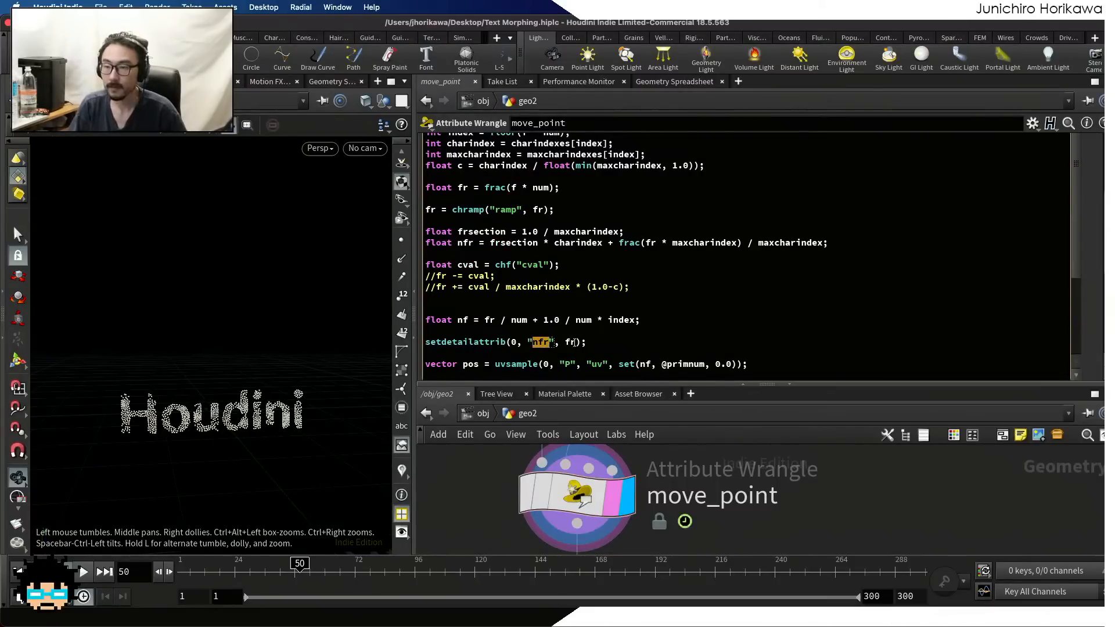
pyautogui.click(535, 342)
pyautogui.press('Delete')
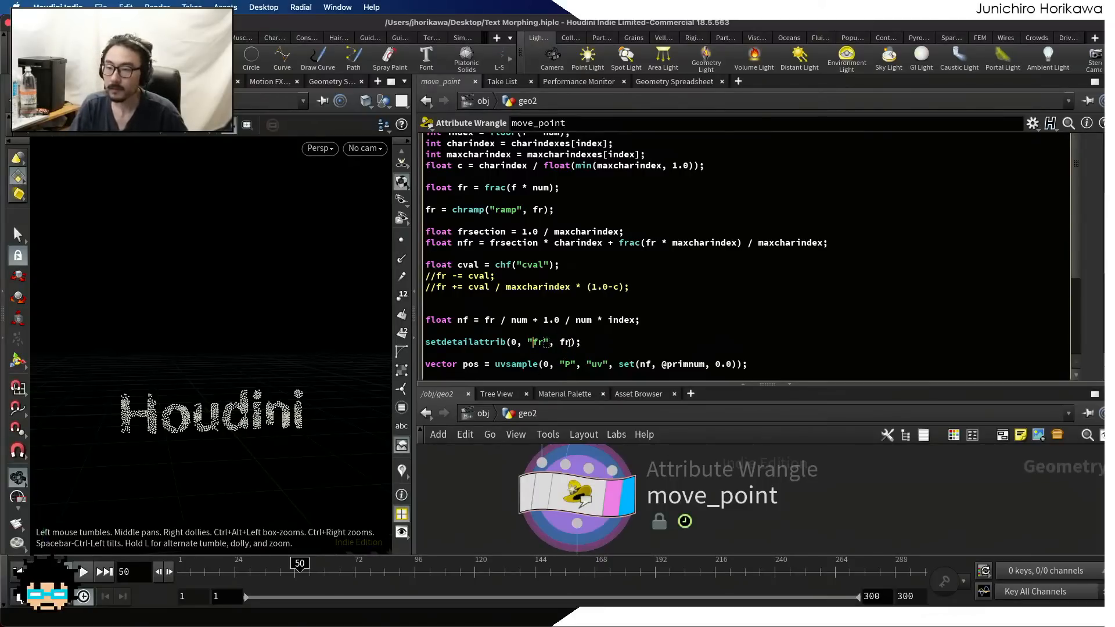
pyautogui.click(562, 342)
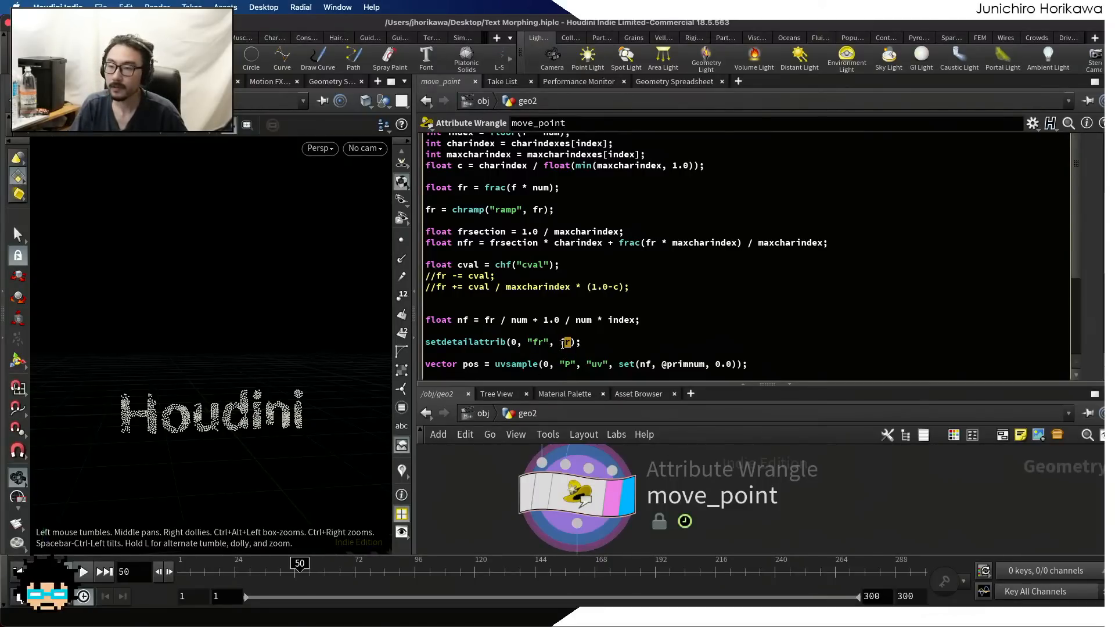
pyautogui.doubleClick(562, 343)
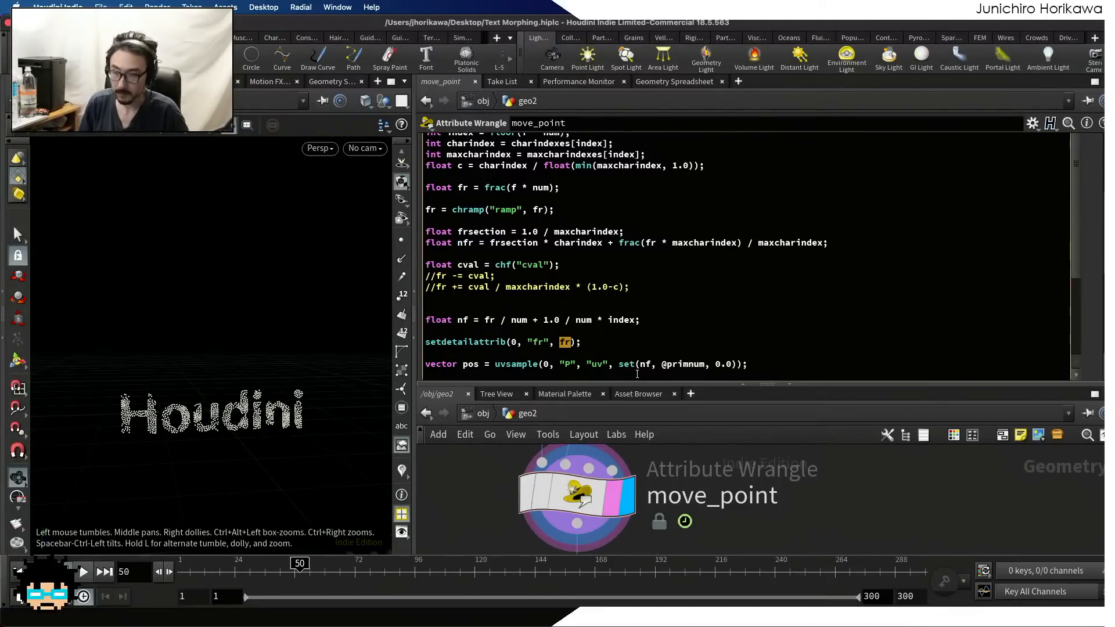
pyautogui.write('nf')
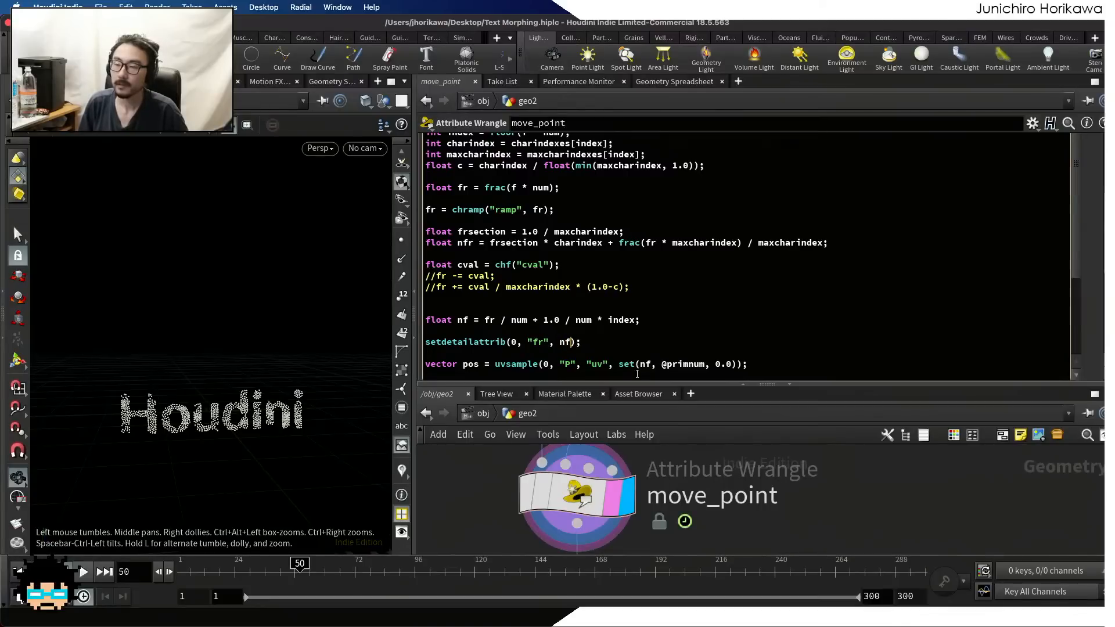
pyautogui.write('x')
pyautogui.press('BackSpace')
pyautogui.write('r')
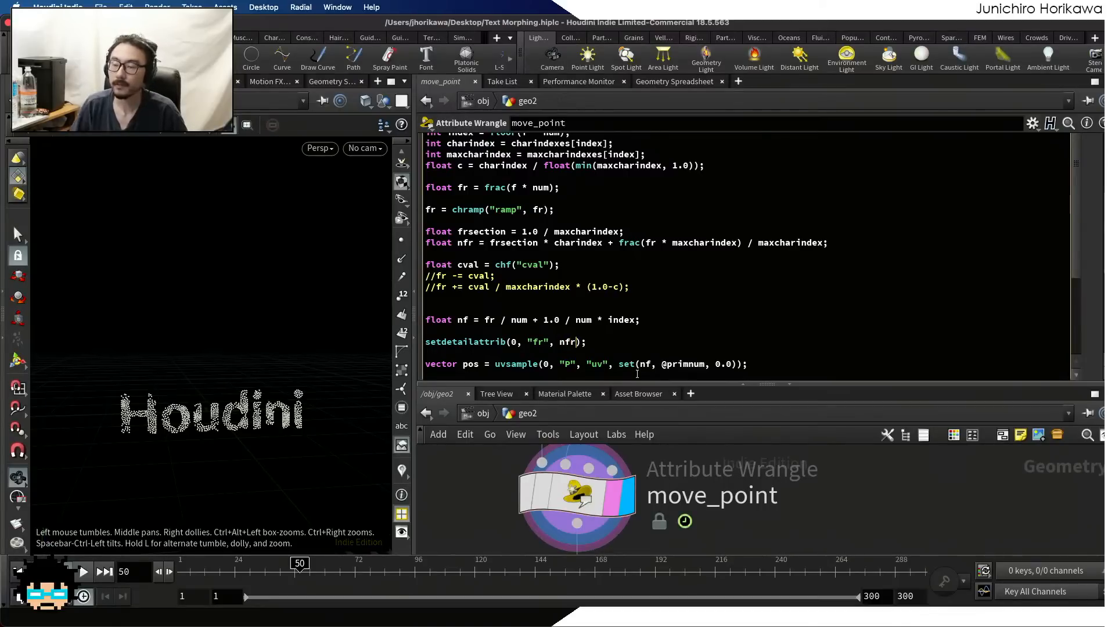
# Check the fr detail attribute in the Geometry Spreadsheet while scrubbing the timeline back to frame 1
pyautogui.click(671, 81)
pyautogui.click(559, 125)
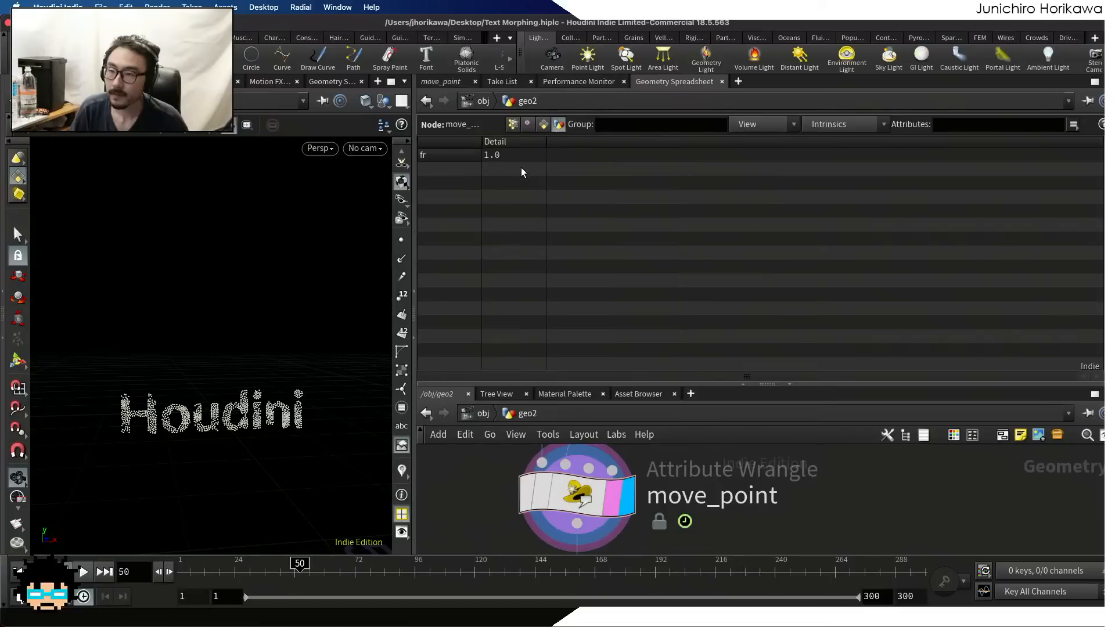
pyautogui.moveTo(300, 566); pyautogui.dragTo(174, 574)
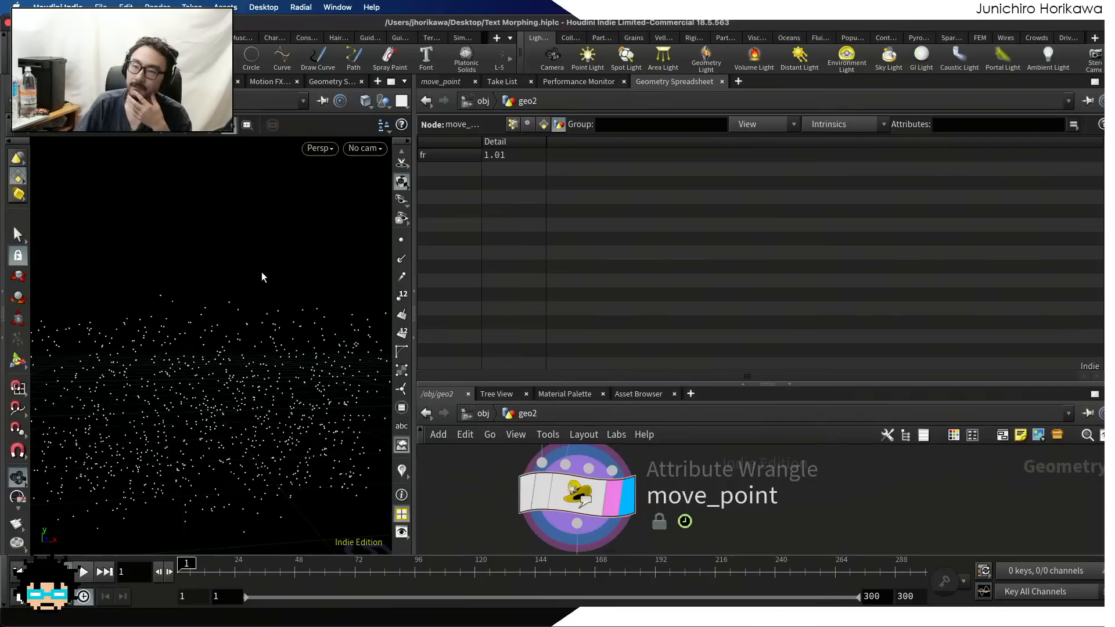
# Replace nfr with frsection in the setdetailattrib call and check the resulting detail attribute in the Geometry Spreadsheet while scrubbing the timeline
pyautogui.click(439, 82)
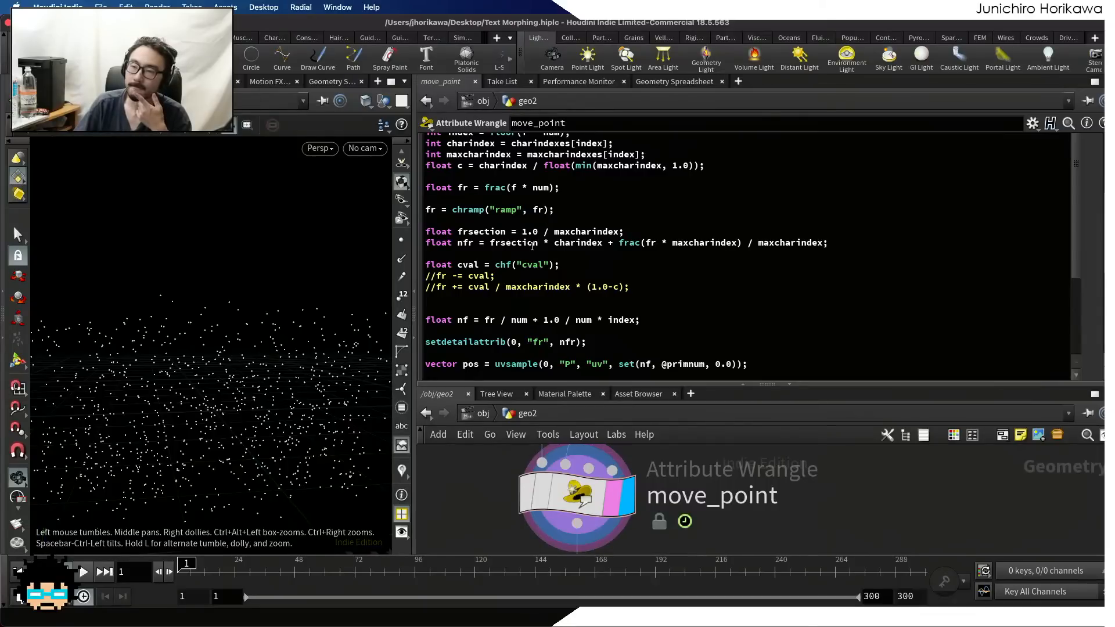
pyautogui.doubleClick(481, 231)
pyautogui.press('super+c')
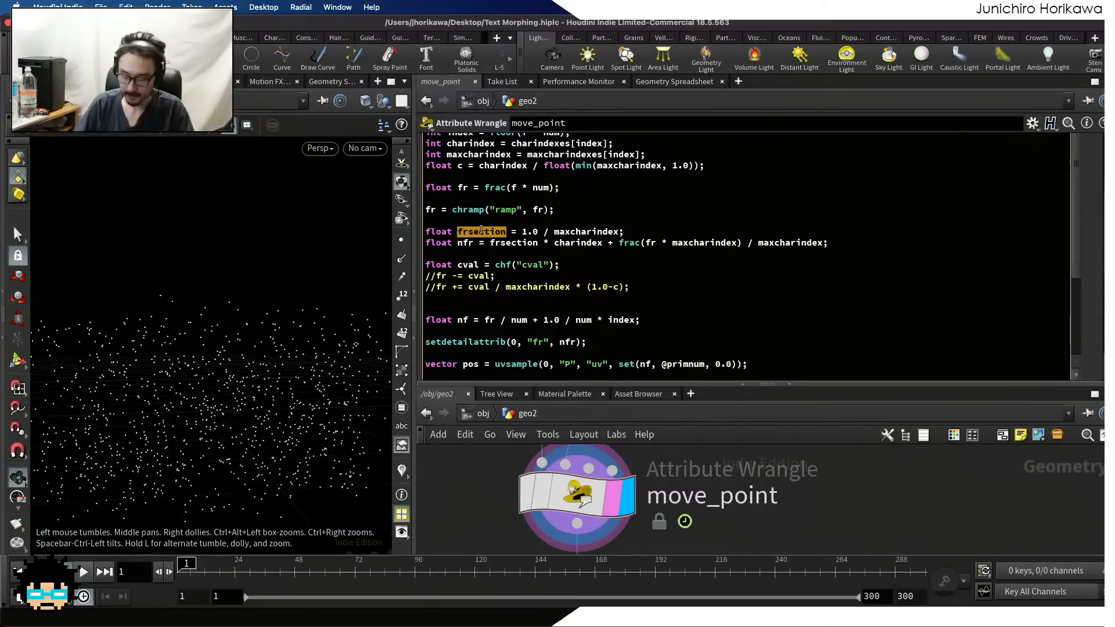
pyautogui.doubleClick(567, 342)
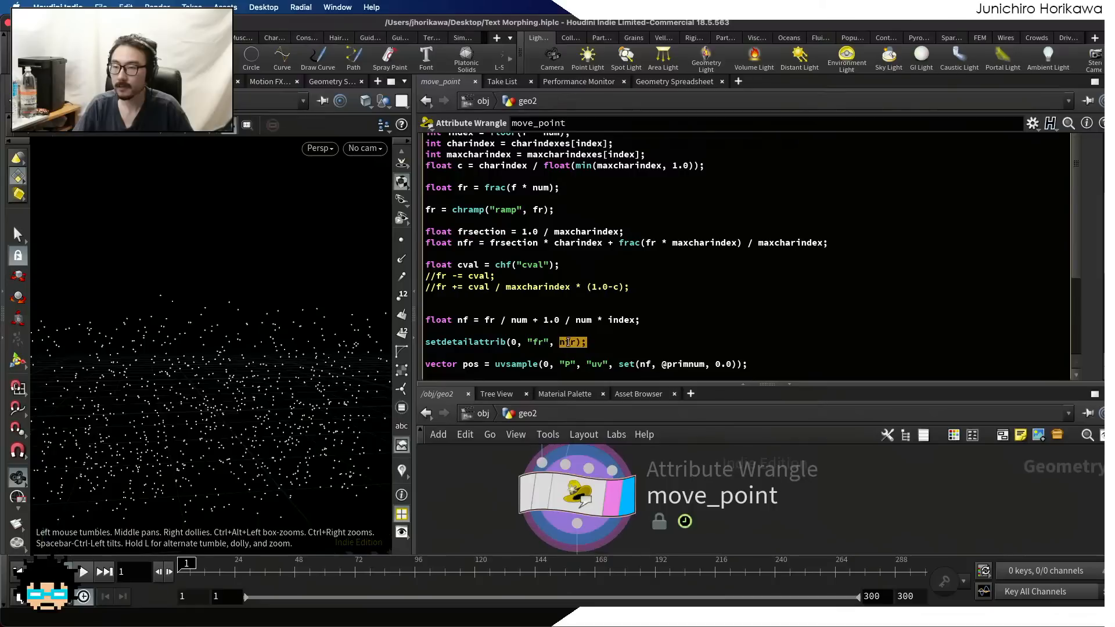
pyautogui.press('super+v')
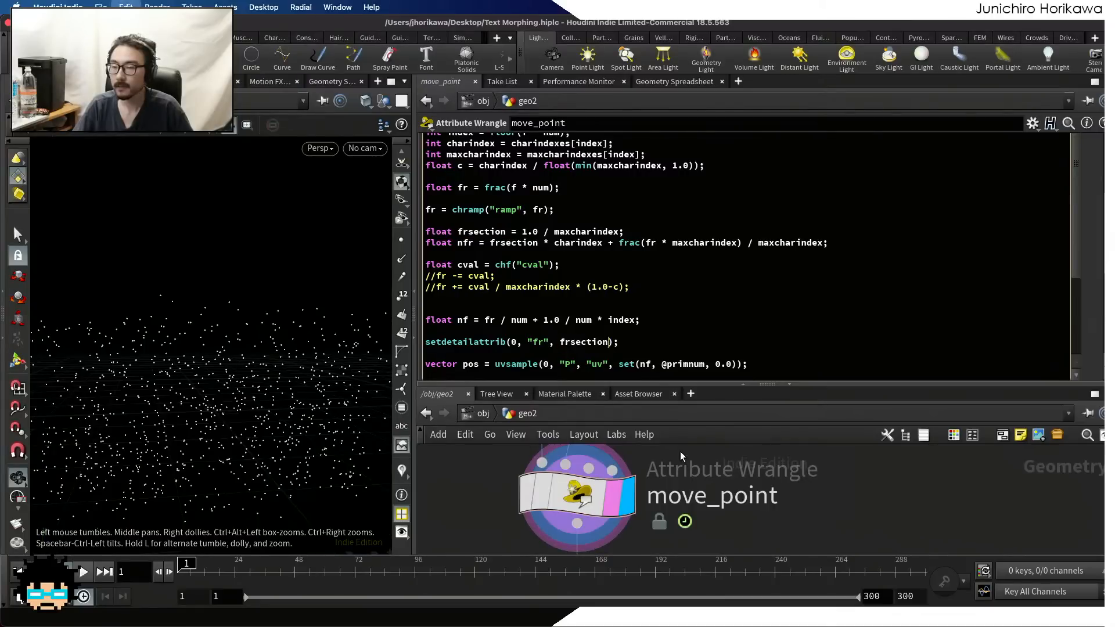
pyautogui.click(673, 82)
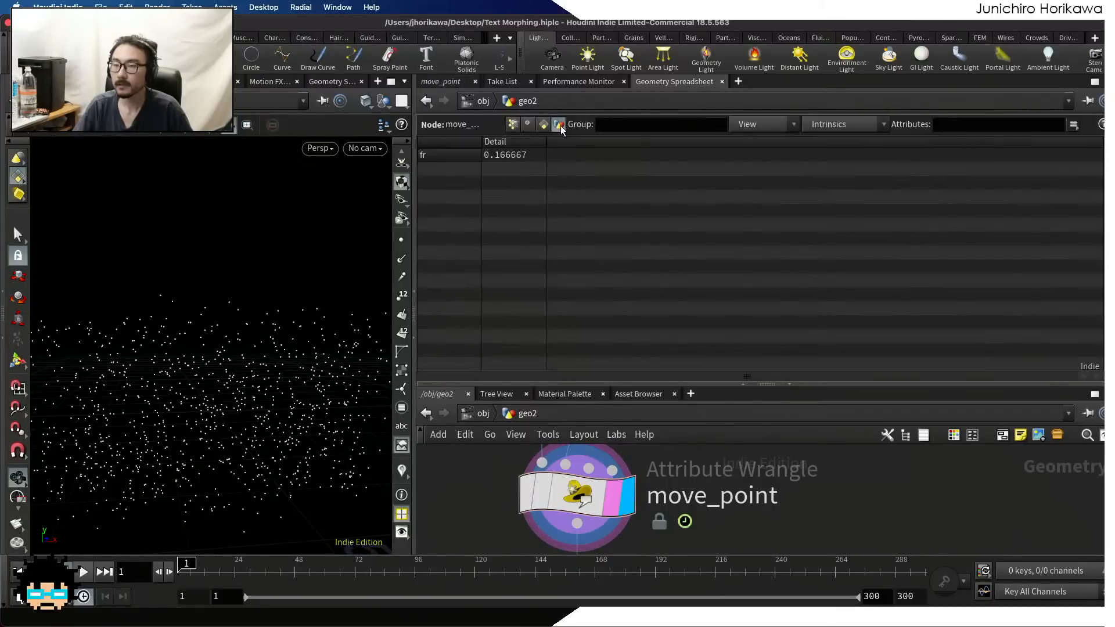
pyautogui.moveTo(218, 568)
pyautogui.mouseDown()
pyautogui.moveTo(418, 567)
pyautogui.moveTo(220, 568)
pyautogui.moveTo(267, 567)
pyautogui.moveTo(166, 599)
pyautogui.mouseUp()
# Replace the frsection value in the setdetailattrib call of move_point with frsection * charindex
pyautogui.click(440, 82)
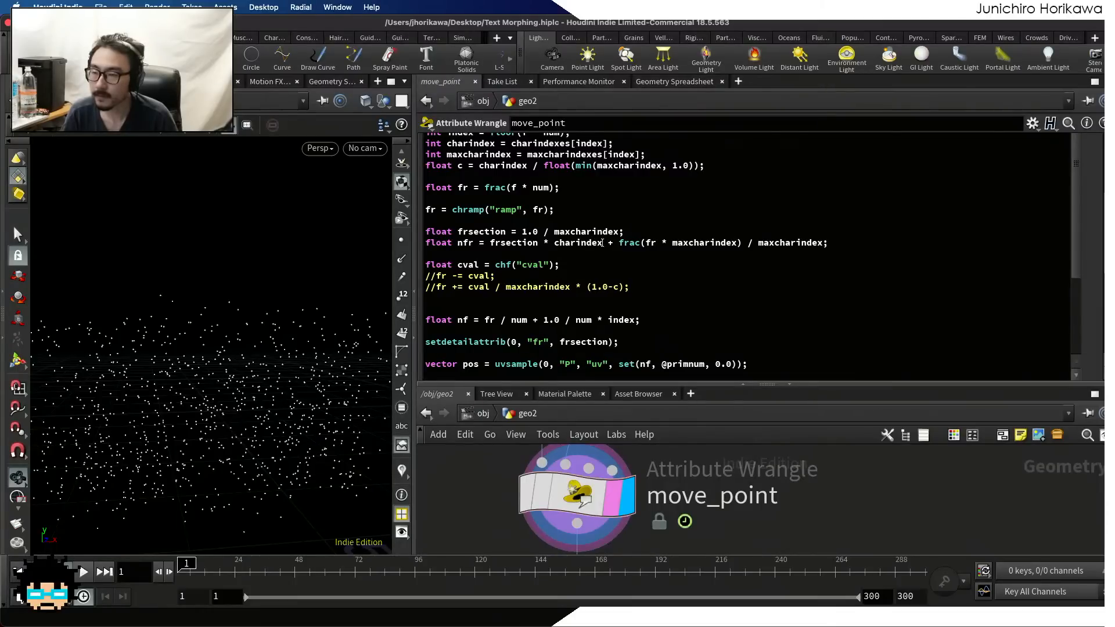
pyautogui.moveTo(602, 244); pyautogui.dragTo(551, 246)
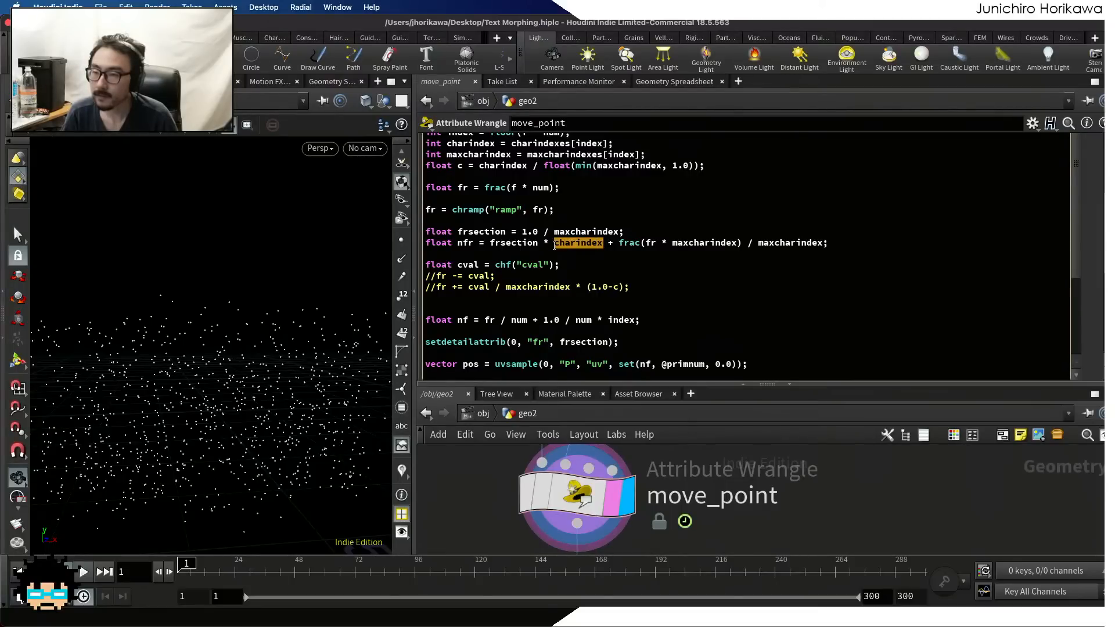
pyautogui.click(585, 245)
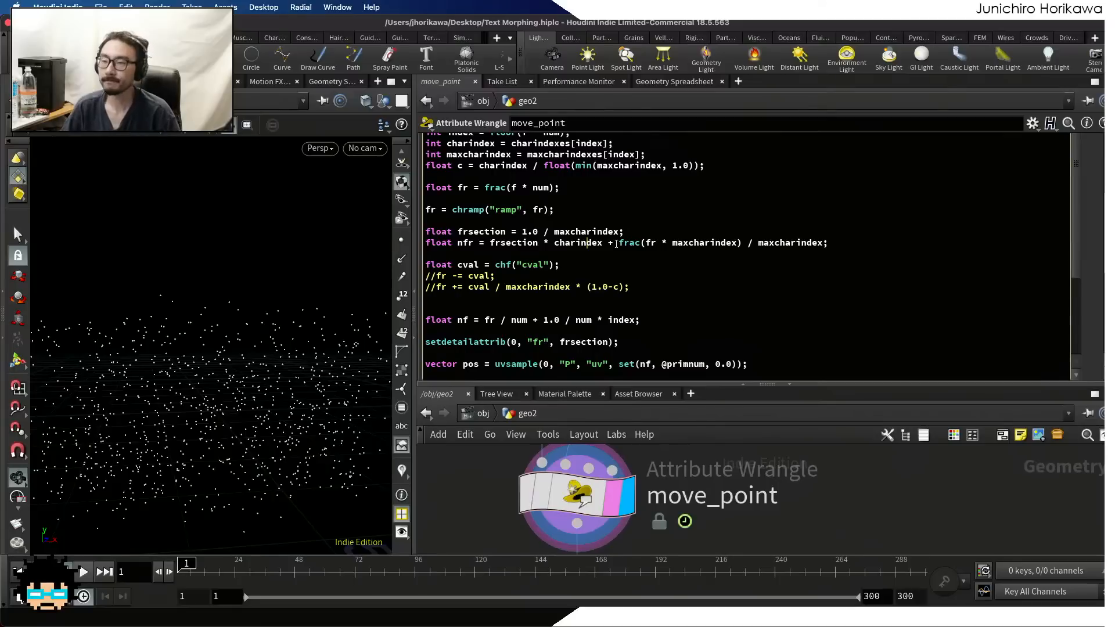
pyautogui.moveTo(602, 244); pyautogui.dragTo(491, 243)
pyautogui.hotkey('ctrl', 'c')
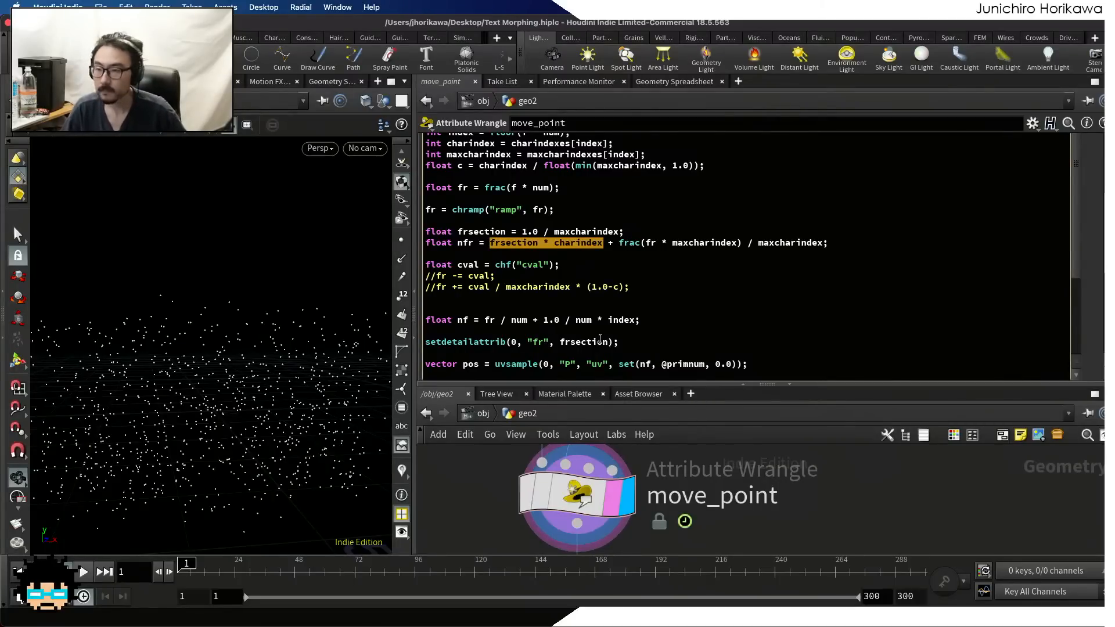
pyautogui.moveTo(604, 341); pyautogui.dragTo(560, 342)
pyautogui.hotkey('ctrl', 'v')
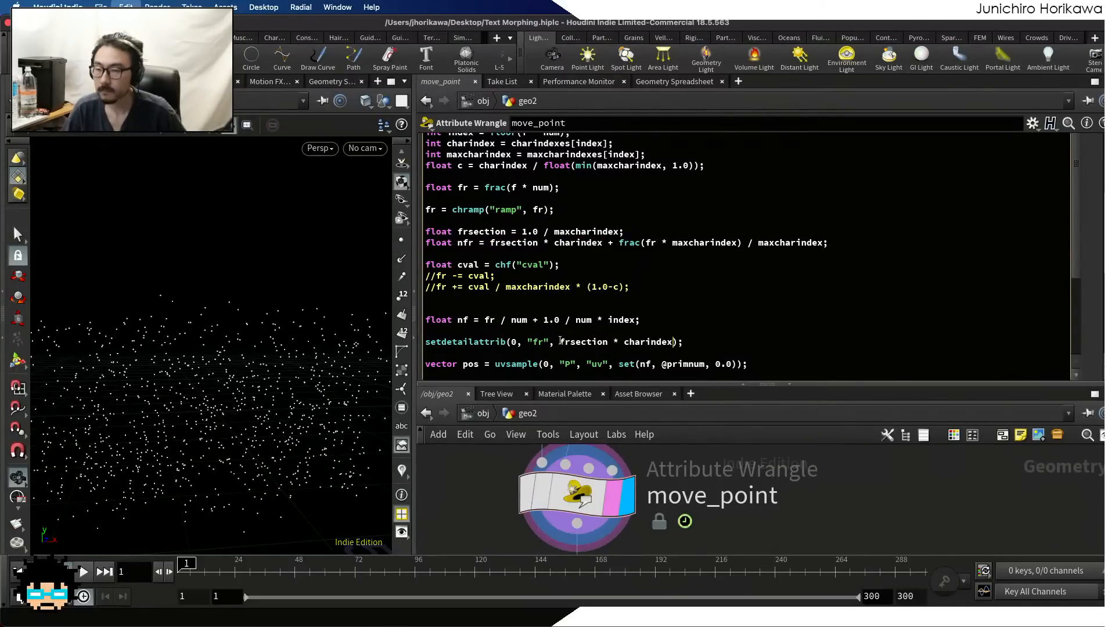
pyautogui.scroll(-10, 460, 272)
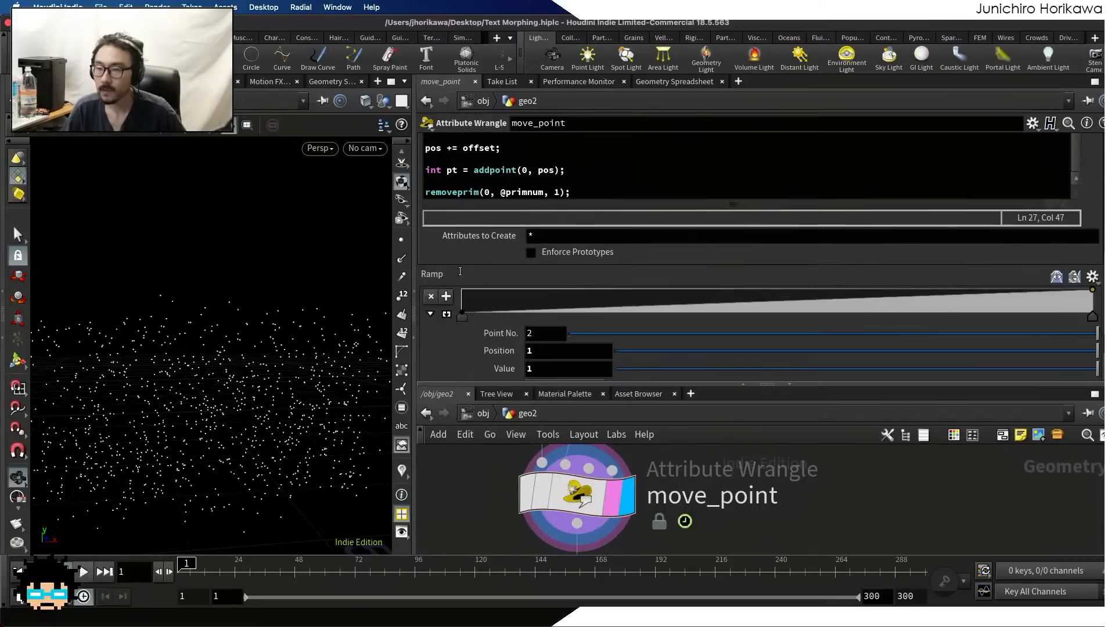
pyautogui.scroll(2, 459, 271)
pyautogui.click(427, 245)
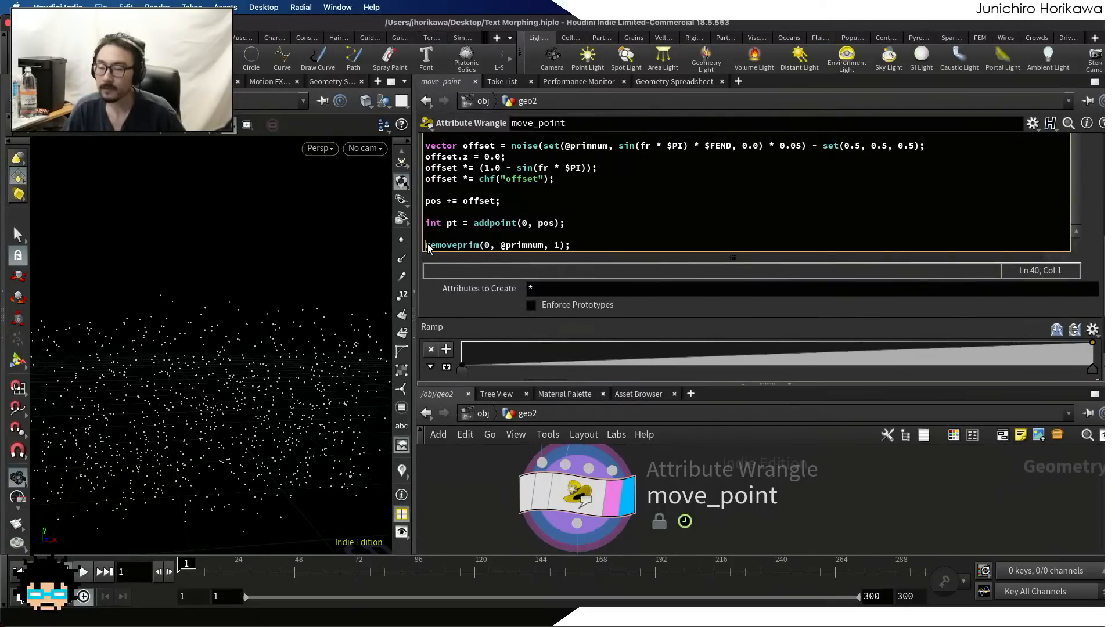
pyautogui.scroll(4, 429, 245)
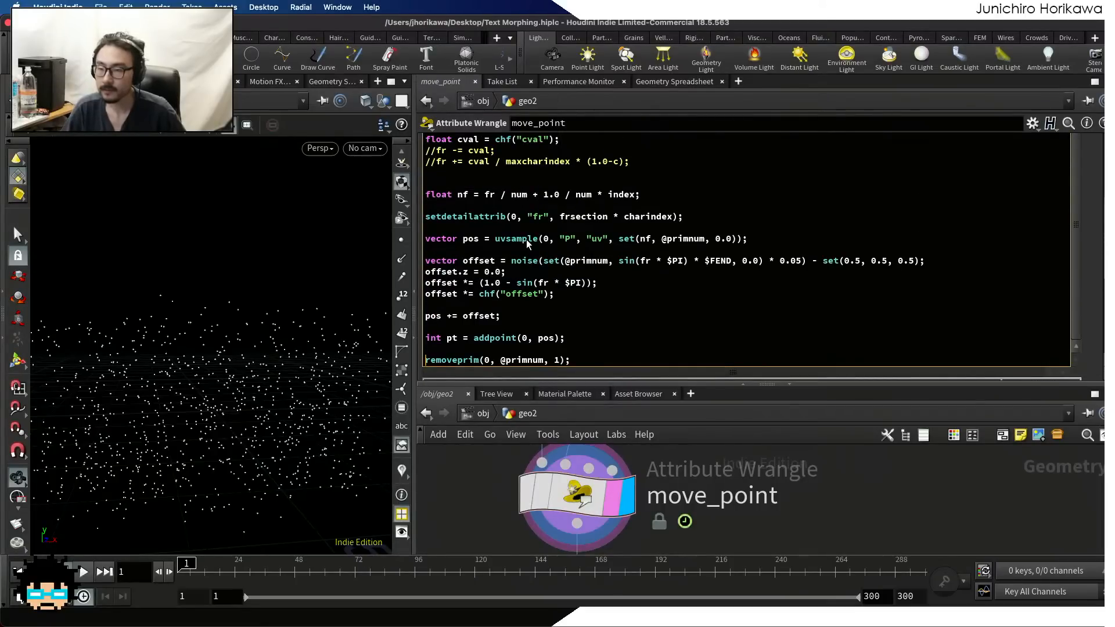
pyautogui.write('//')
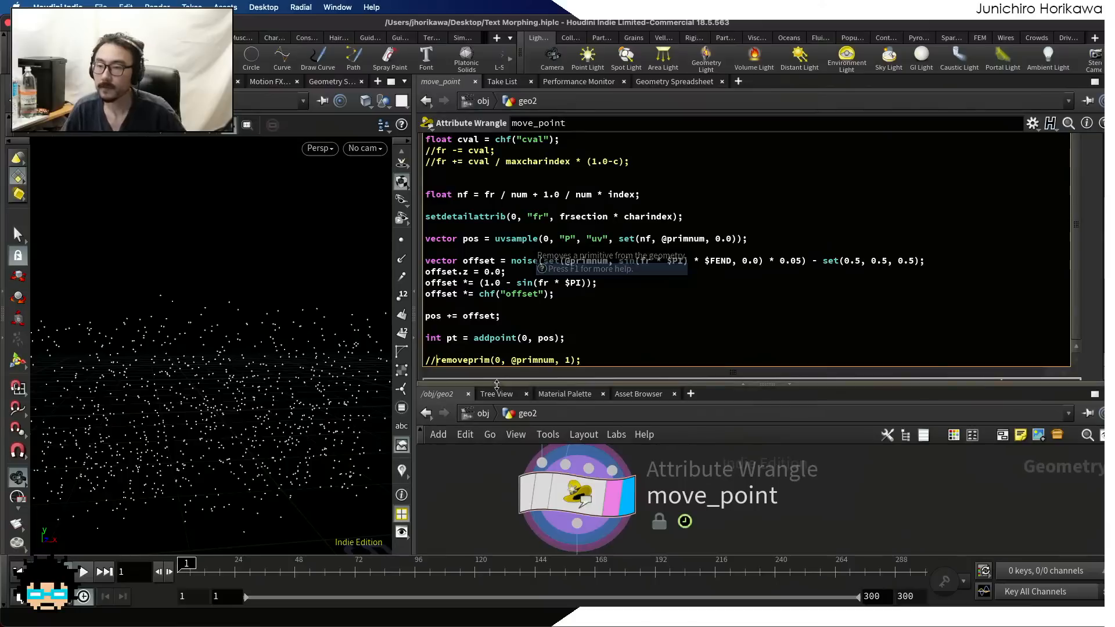
pyautogui.scroll(1, 514, 262)
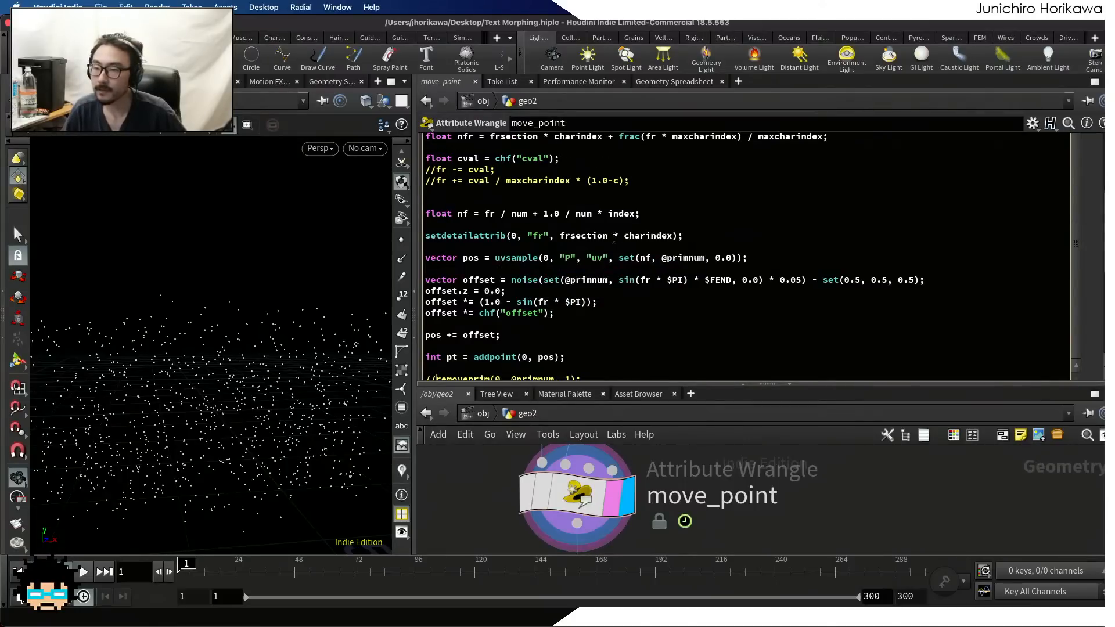
# Rewrite the setdetailattrib line as f@aaa = frsection * charindex; and save the scene
pyautogui.moveTo(562, 234); pyautogui.dragTo(424, 235)
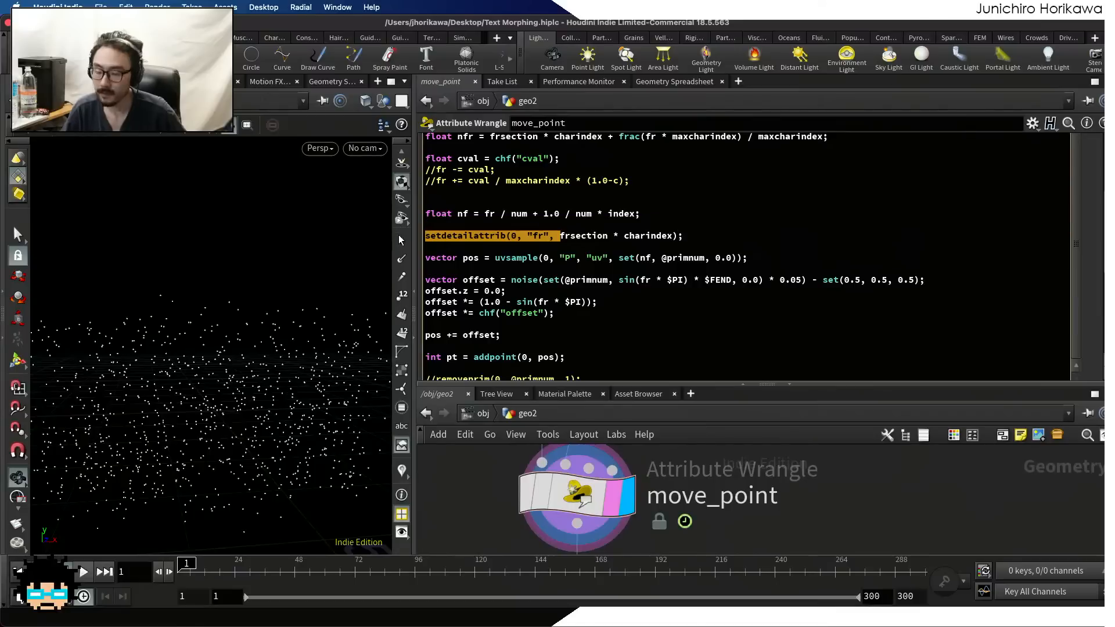
pyautogui.write('f@')
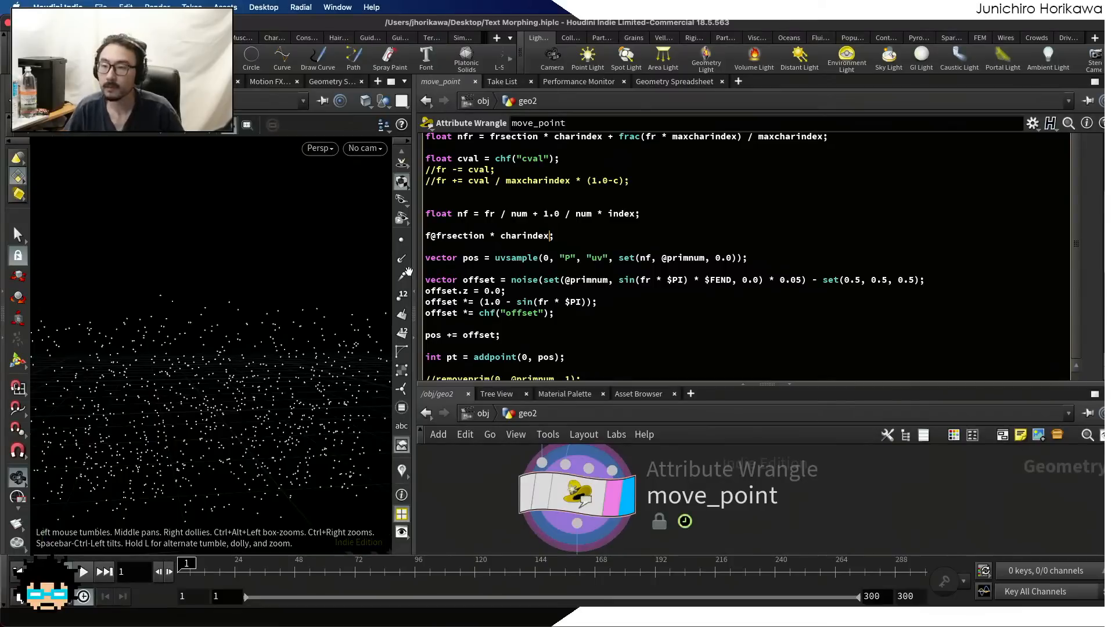
pyautogui.write('aaa =')
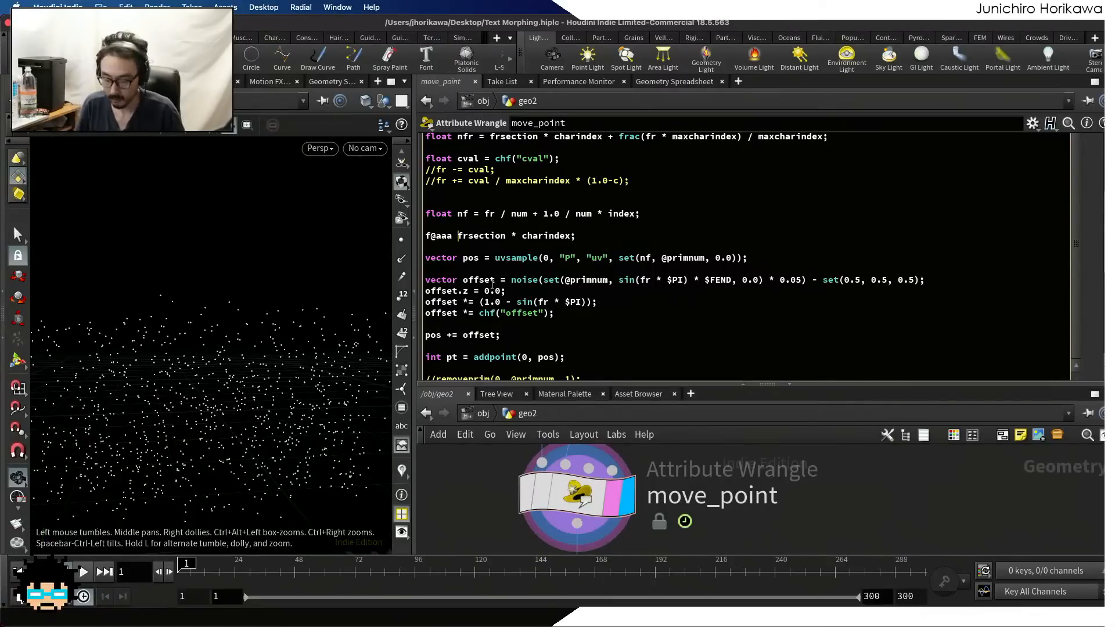
pyautogui.press('super+s')
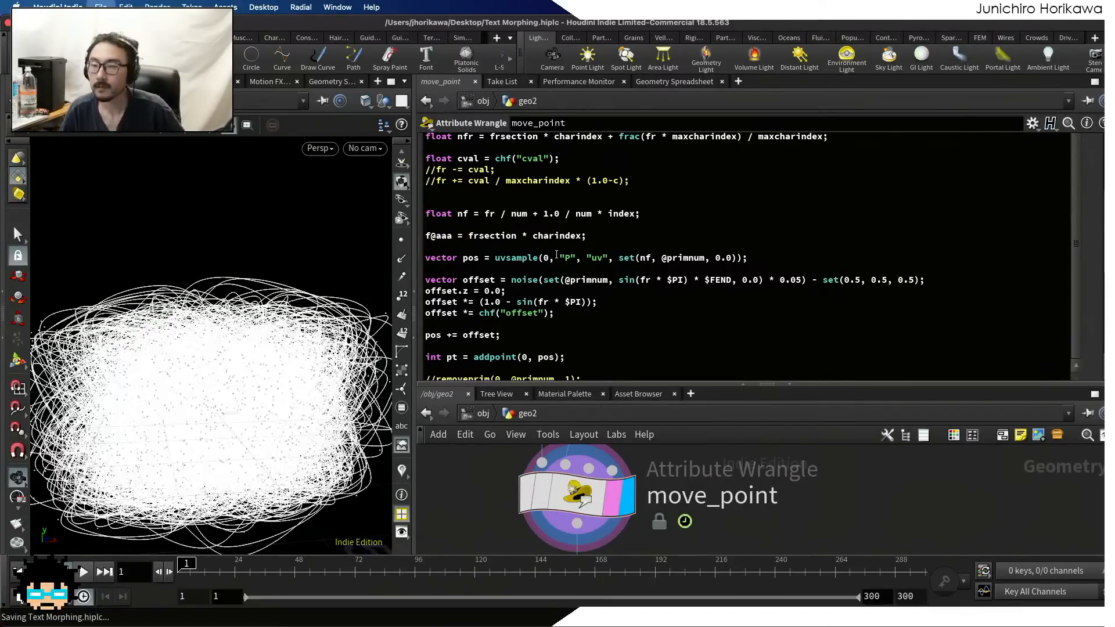
# Examine the aaa primitive attribute against charindexes and maxcharindexes in the Geometry Spreadsheet, comparing it with the move_point code
pyautogui.click(703, 84)
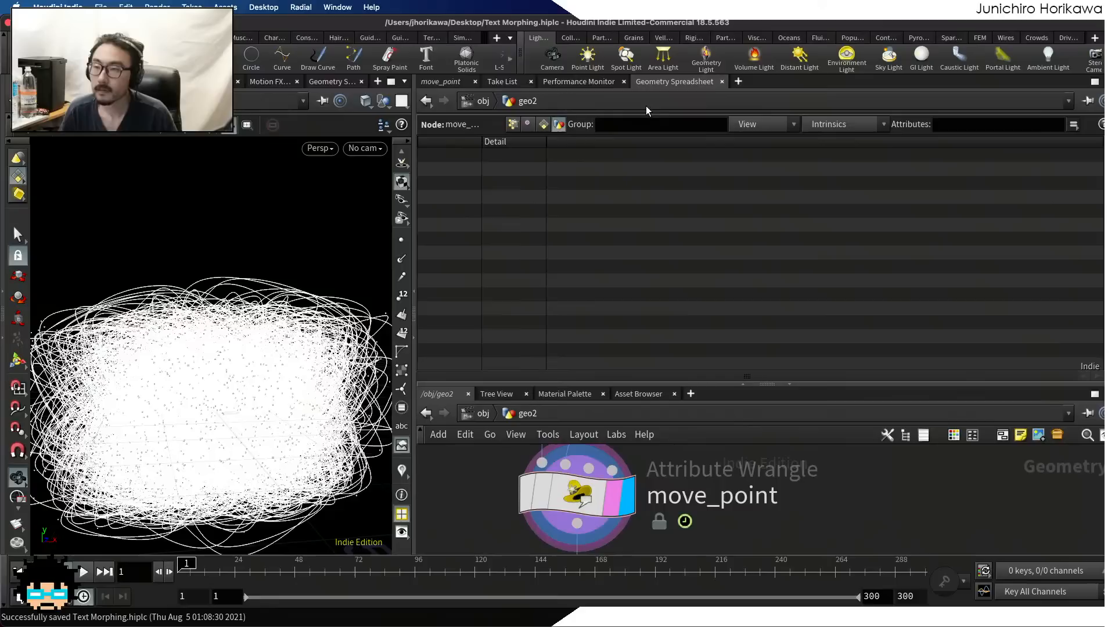
pyautogui.click(542, 125)
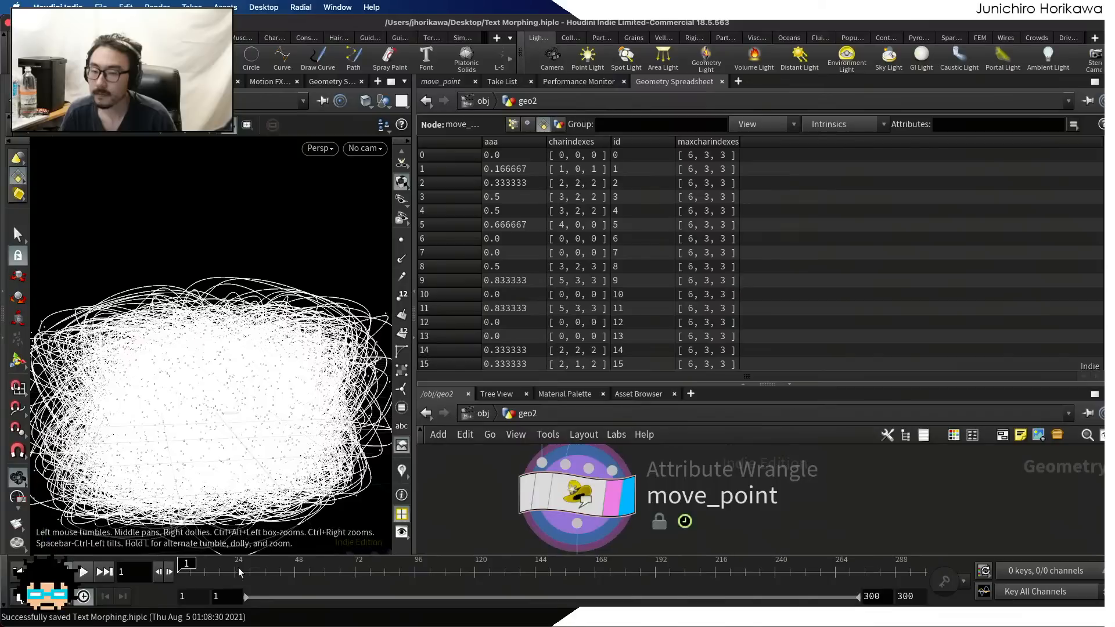
pyautogui.moveTo(195, 564)
pyautogui.mouseDown()
pyautogui.moveTo(206, 565)
pyautogui.moveTo(185, 565)
pyautogui.mouseUp()
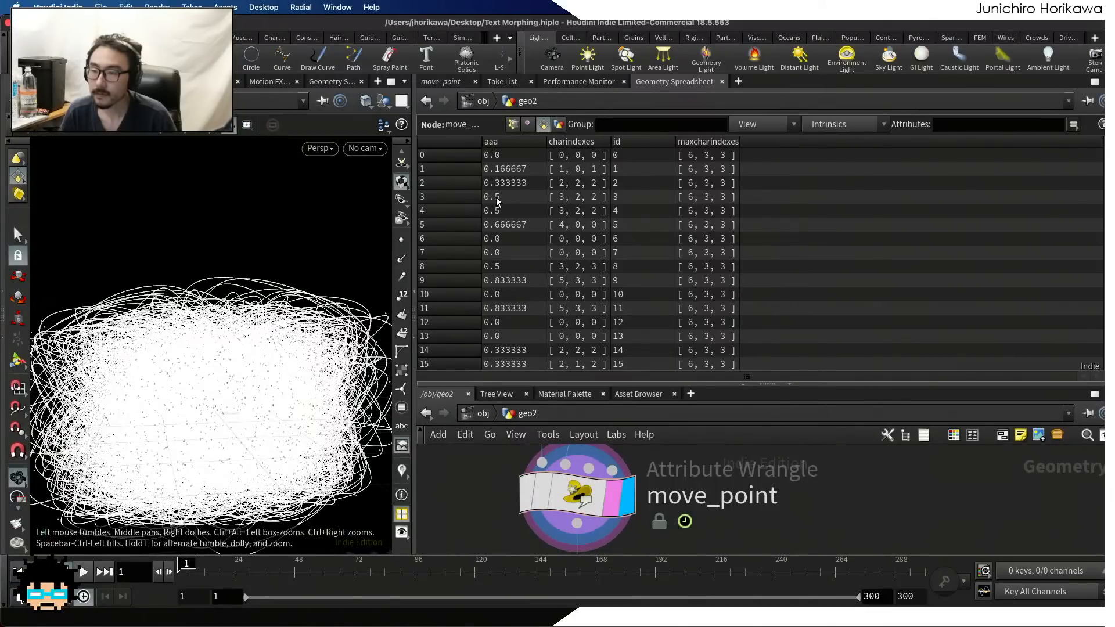
pyautogui.scroll(-1, 504, 236)
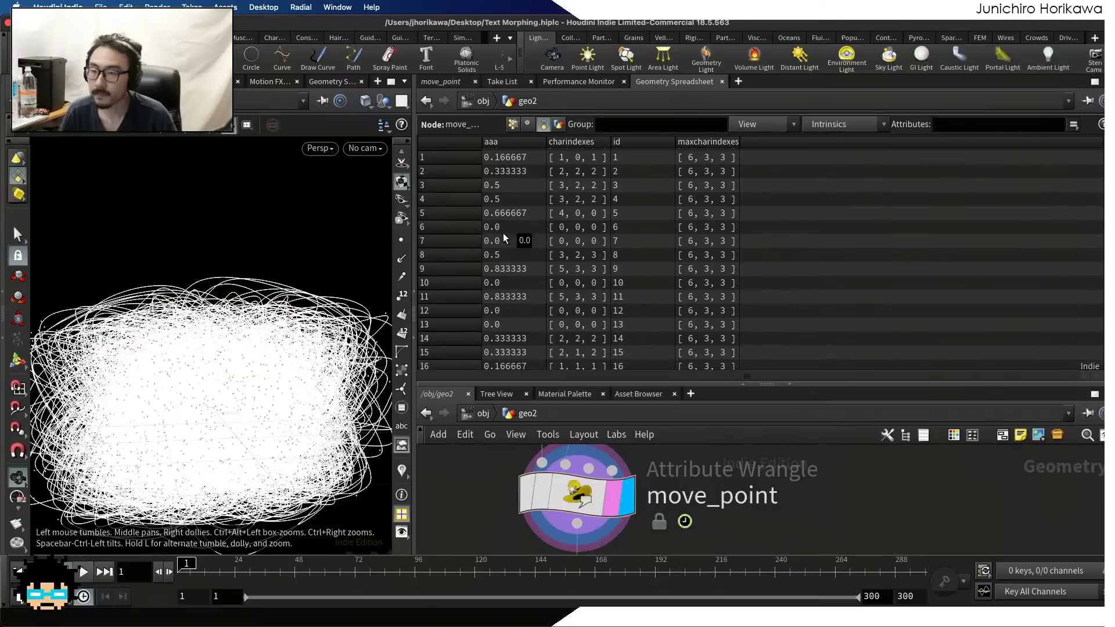
pyautogui.scroll(-1, 500, 223)
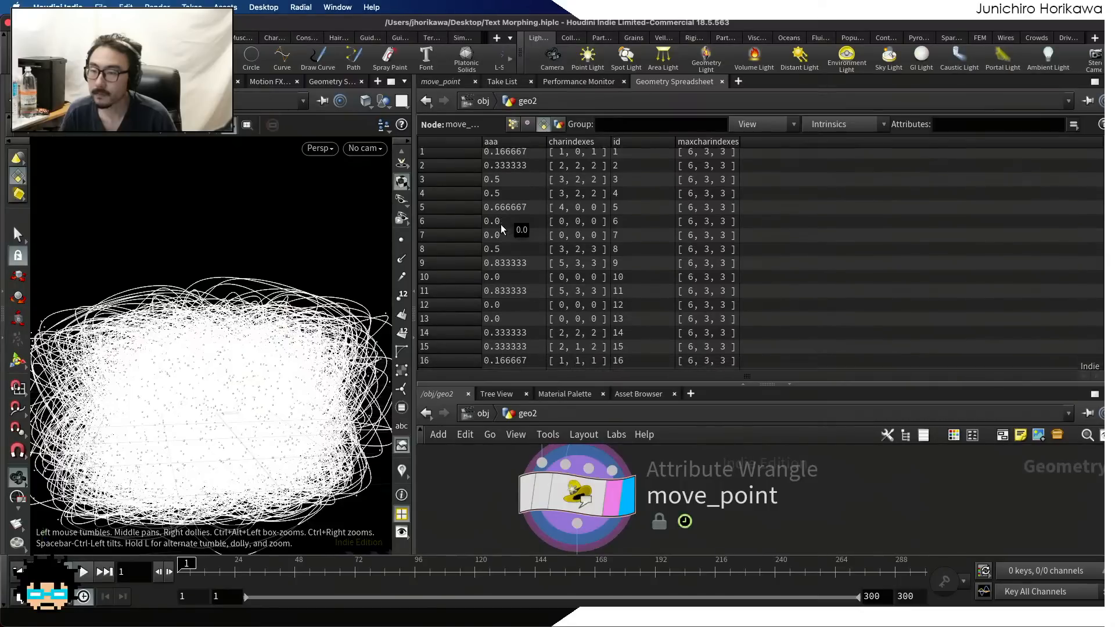
pyautogui.scroll(2, 502, 294)
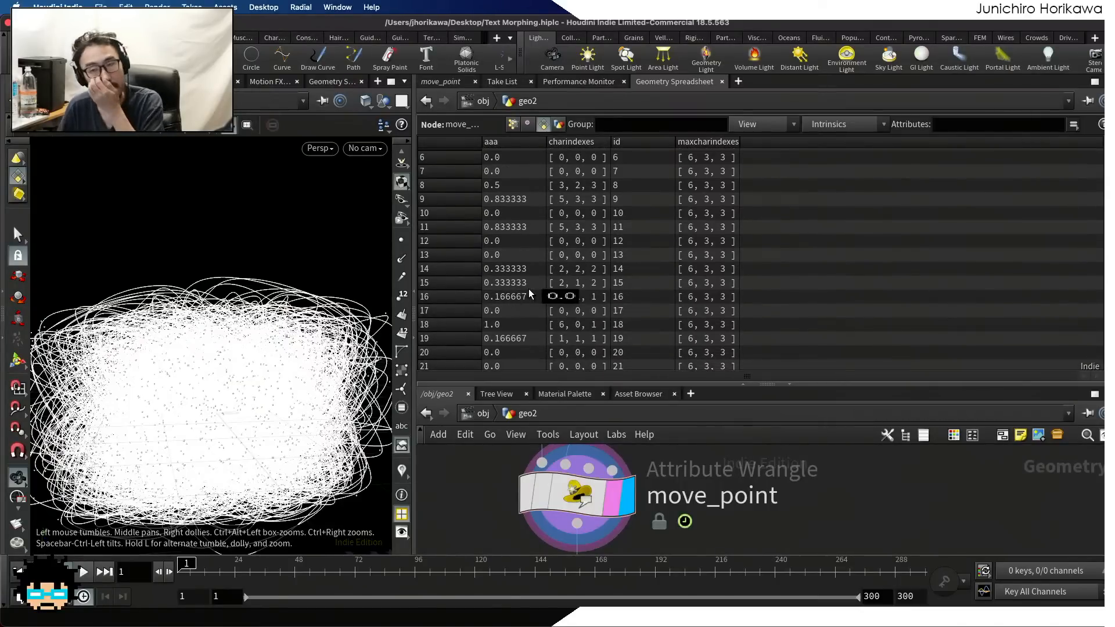
pyautogui.click(443, 80)
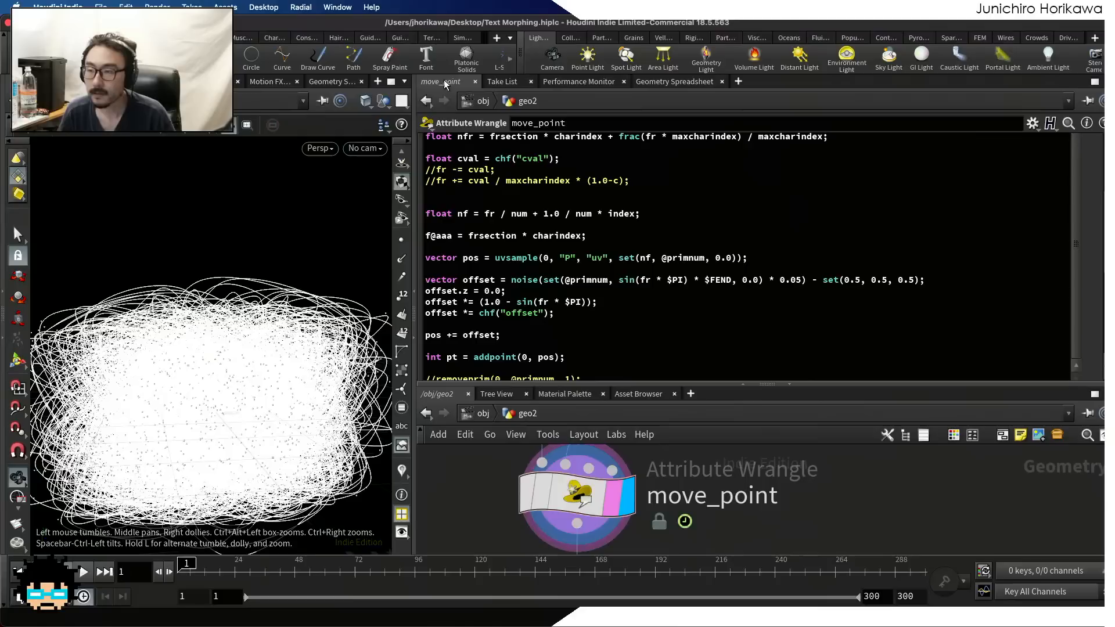
pyautogui.click(669, 82)
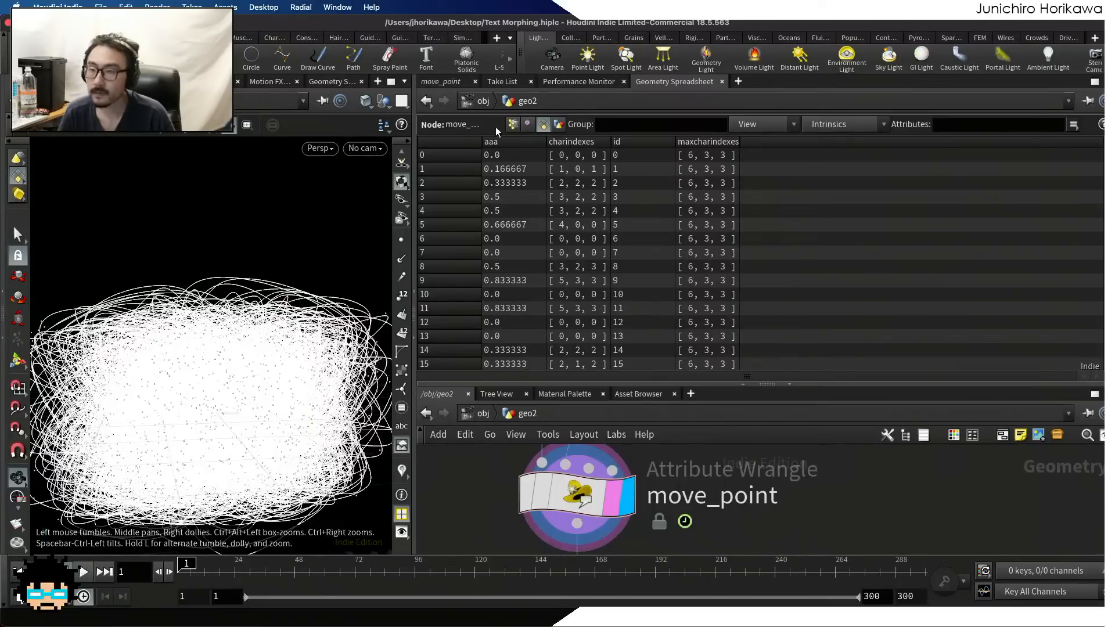
pyautogui.click(446, 82)
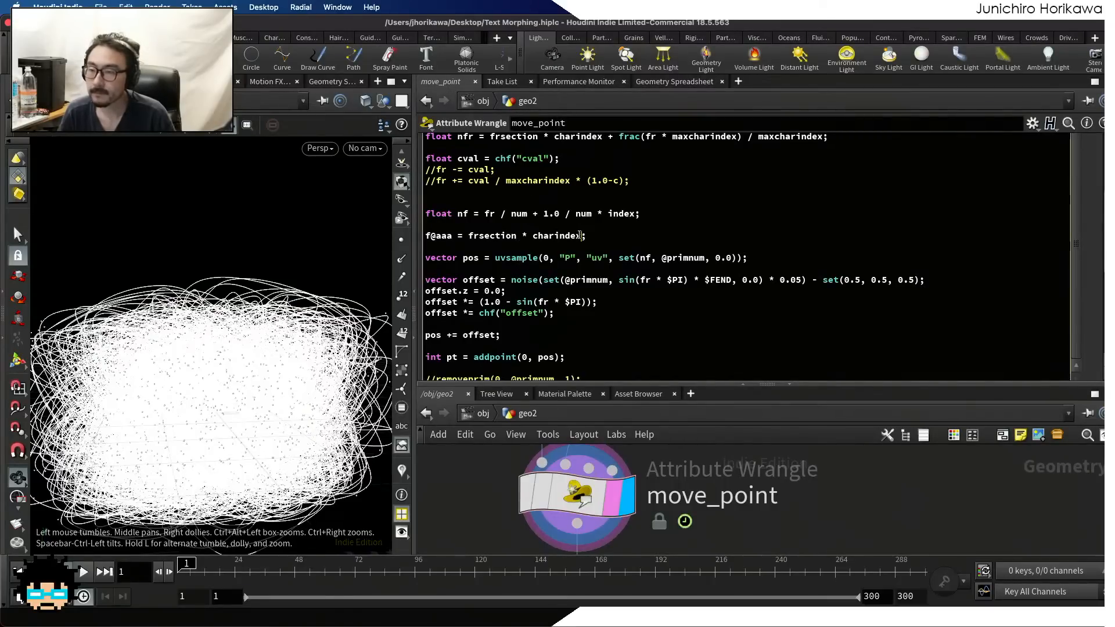
# Set f@aaa to fr * maxcharindex, reusing the expression inside frac in the nfr line
pyautogui.scroll(2, 676, 200)
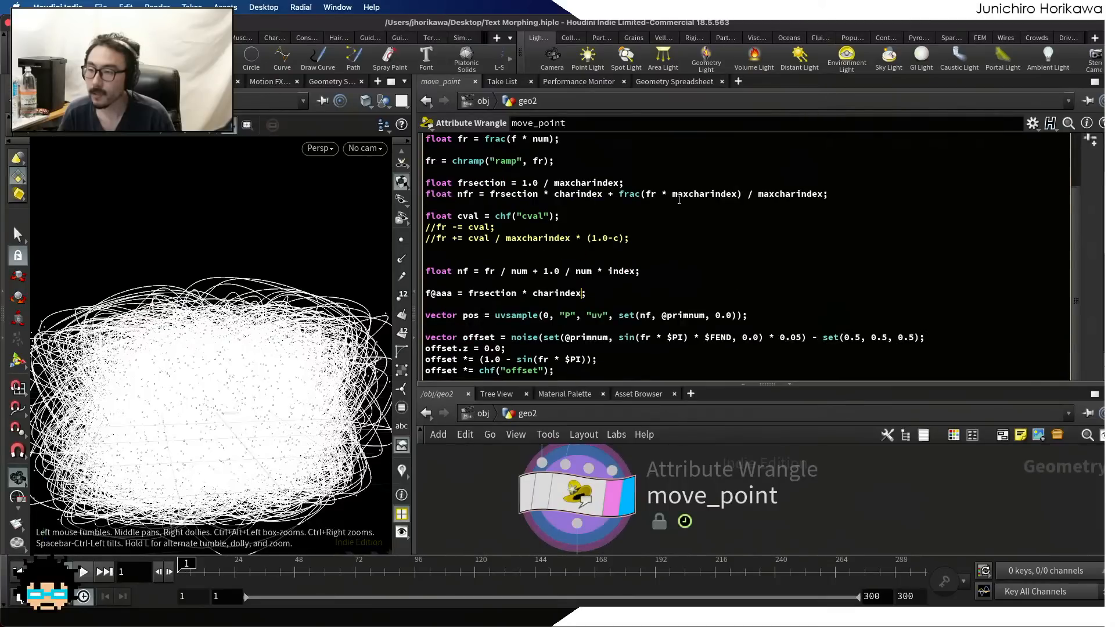
pyautogui.moveTo(621, 194); pyautogui.dragTo(714, 186)
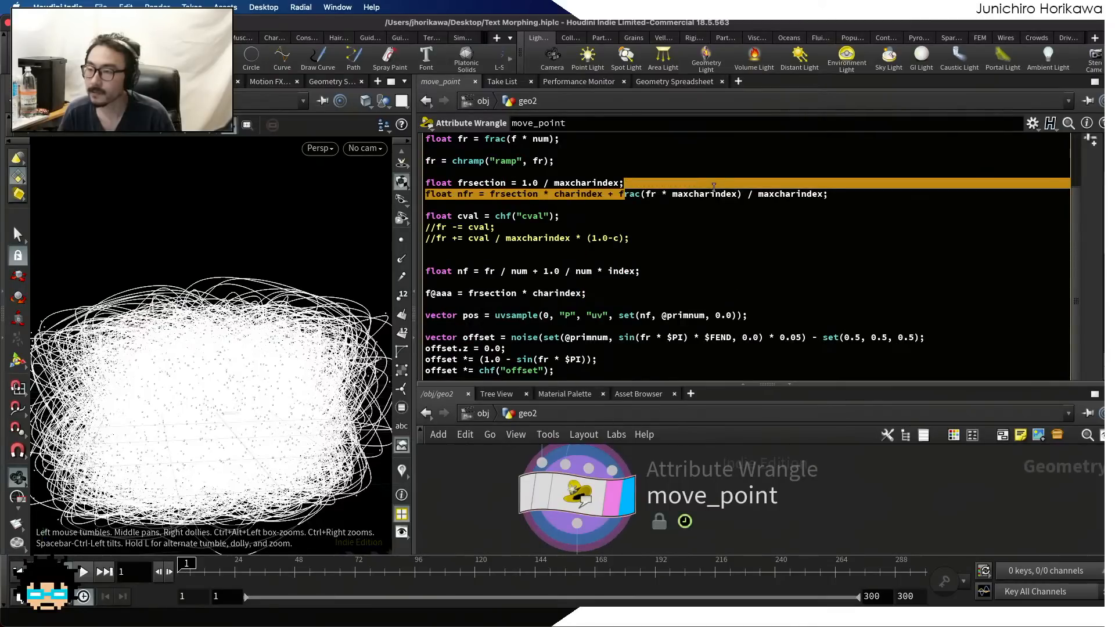
pyautogui.click(714, 186)
pyautogui.moveTo(618, 194); pyautogui.dragTo(823, 194)
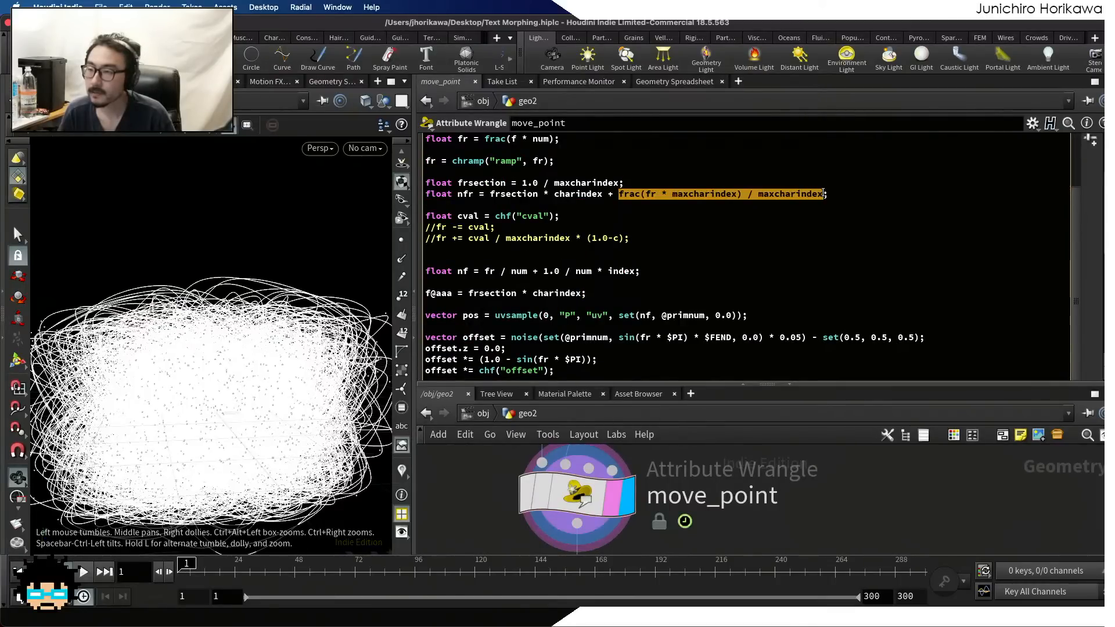
pyautogui.click(727, 215)
pyautogui.moveTo(643, 194); pyautogui.dragTo(735, 195)
pyautogui.press('super+c')
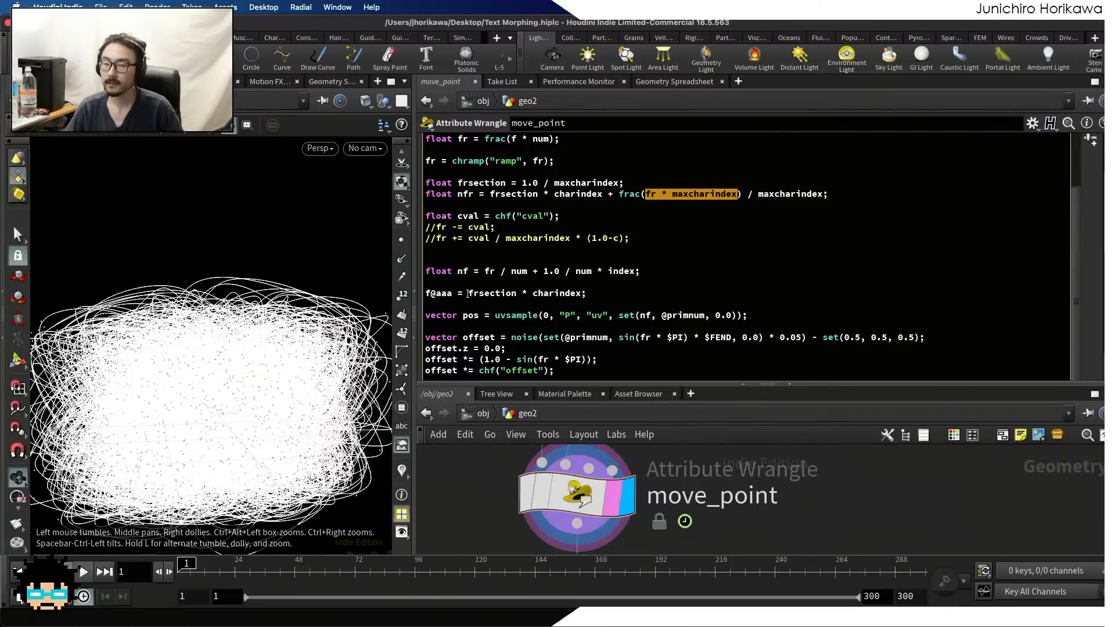
pyautogui.moveTo(467, 293); pyautogui.dragTo(583, 291)
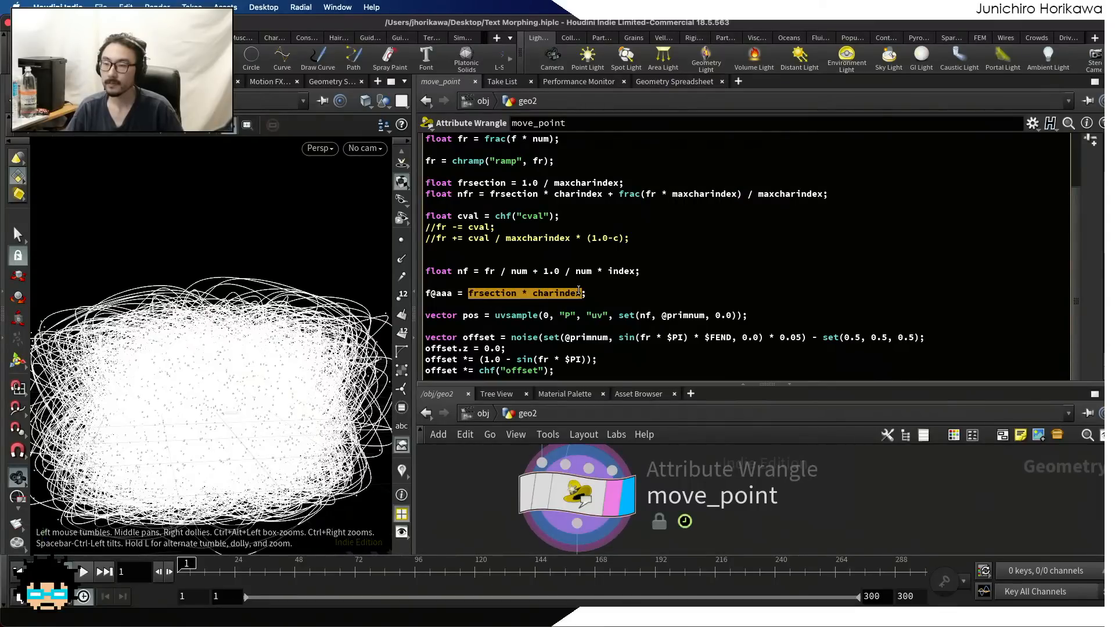
pyautogui.press('super+v')
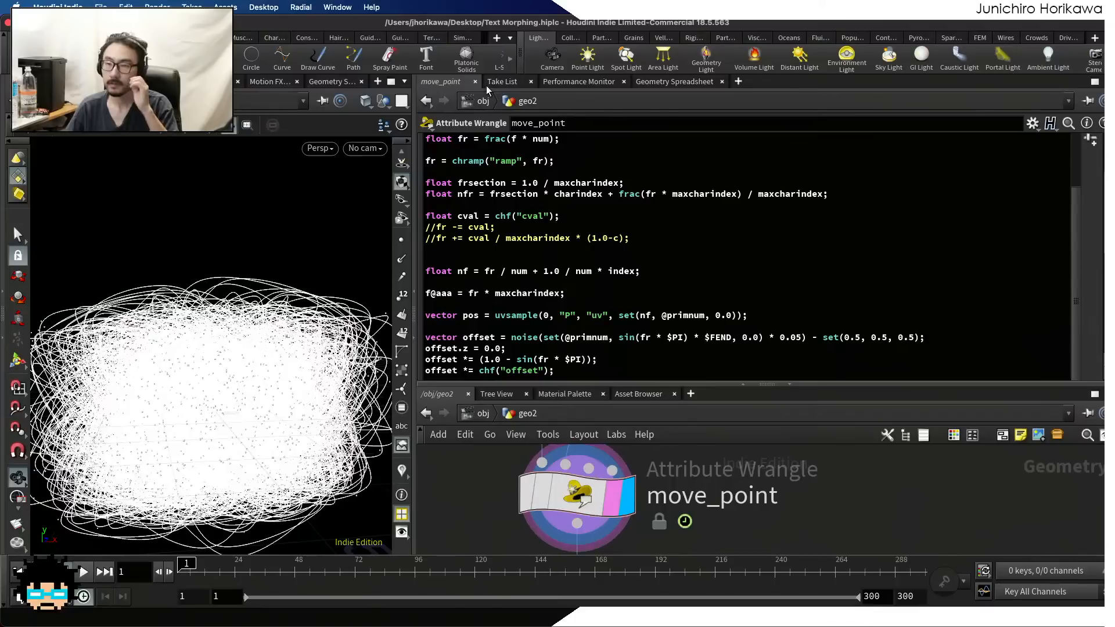
# Check the aaa primitive attribute in the Geometry Spreadsheet while scrubbing the timeline to frame 54
pyautogui.click(667, 81)
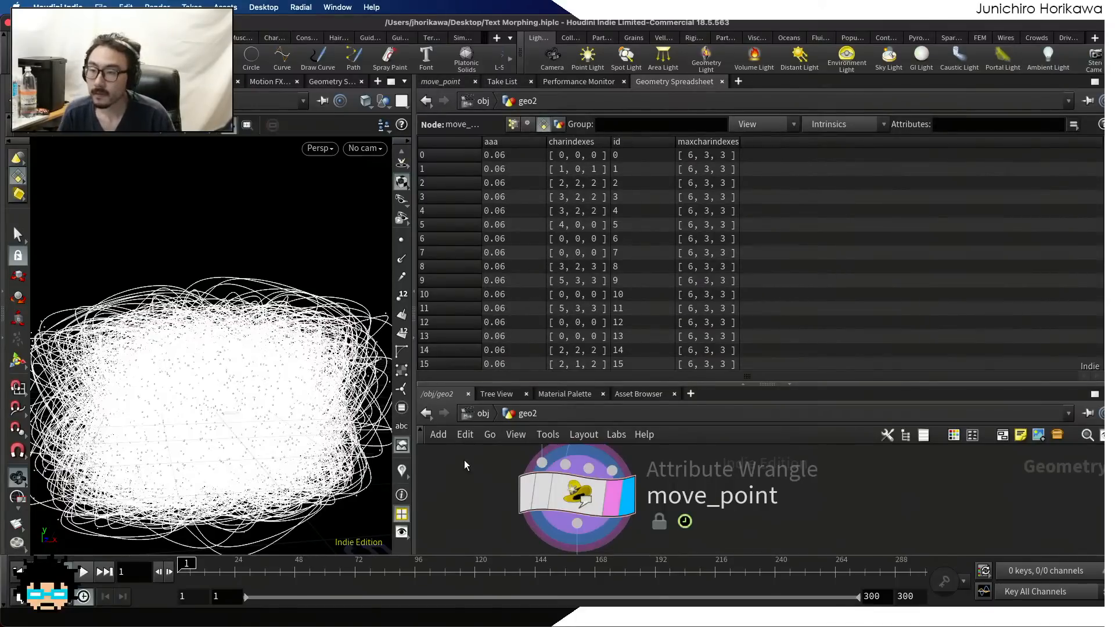
pyautogui.moveTo(181, 567); pyautogui.dragTo(317, 594)
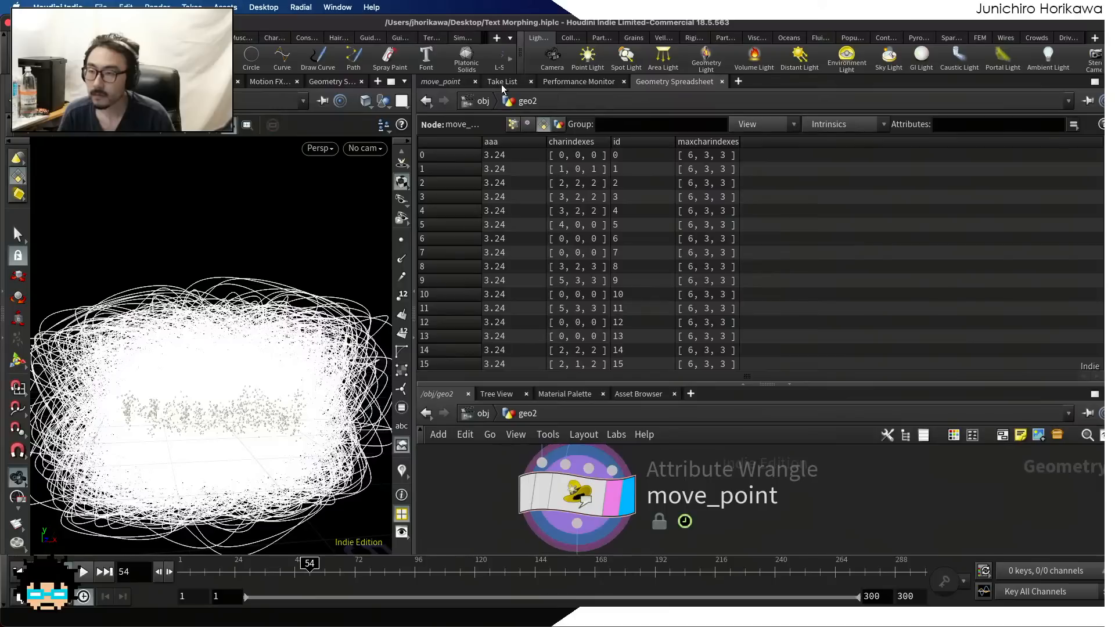
pyautogui.click(441, 83)
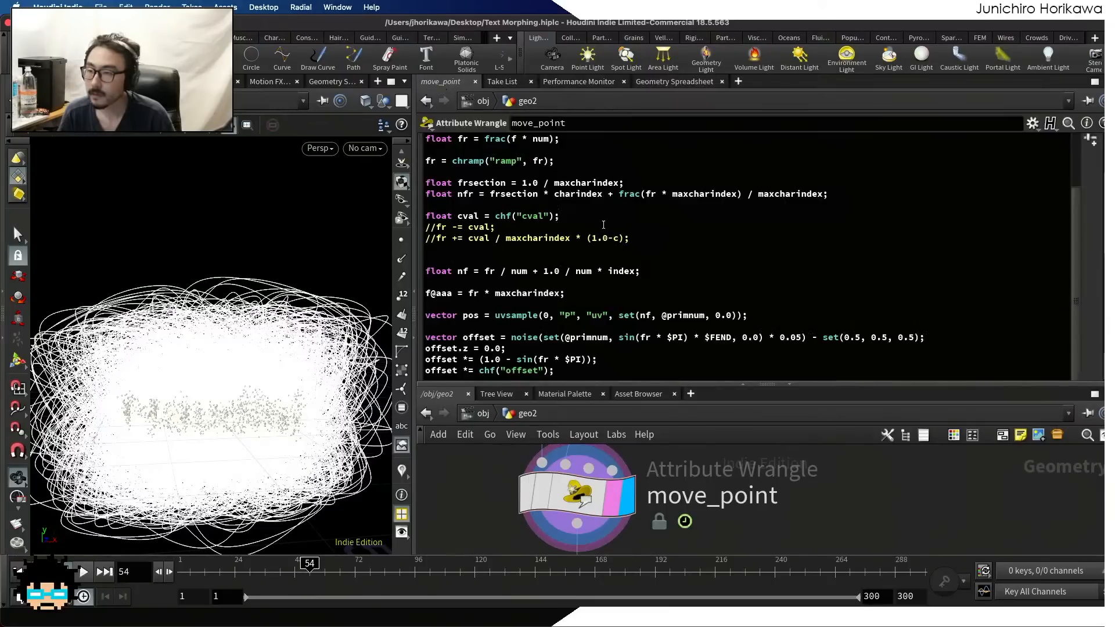
# Set f@aaa to frac(fr * maxcharindex) and check the attribute in the Geometry Spreadsheet while scrubbing the timeline back to frame 1
pyautogui.moveTo(618, 193); pyautogui.dragTo(740, 194)
pyautogui.press('super+c')
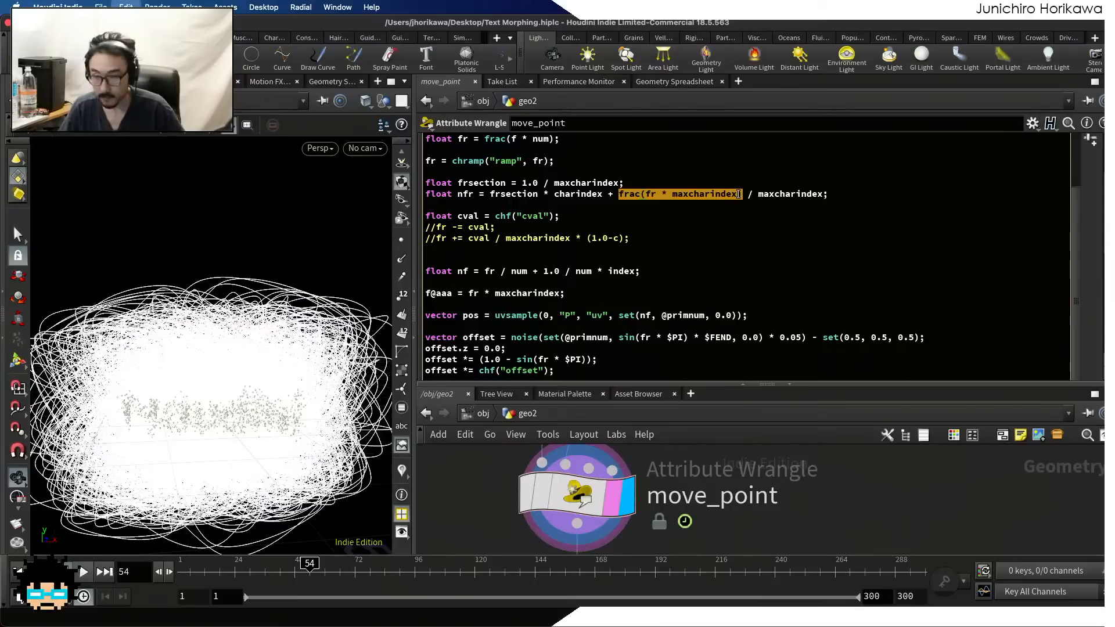
pyautogui.moveTo(562, 293); pyautogui.dragTo(460, 293)
pyautogui.press('super+v')
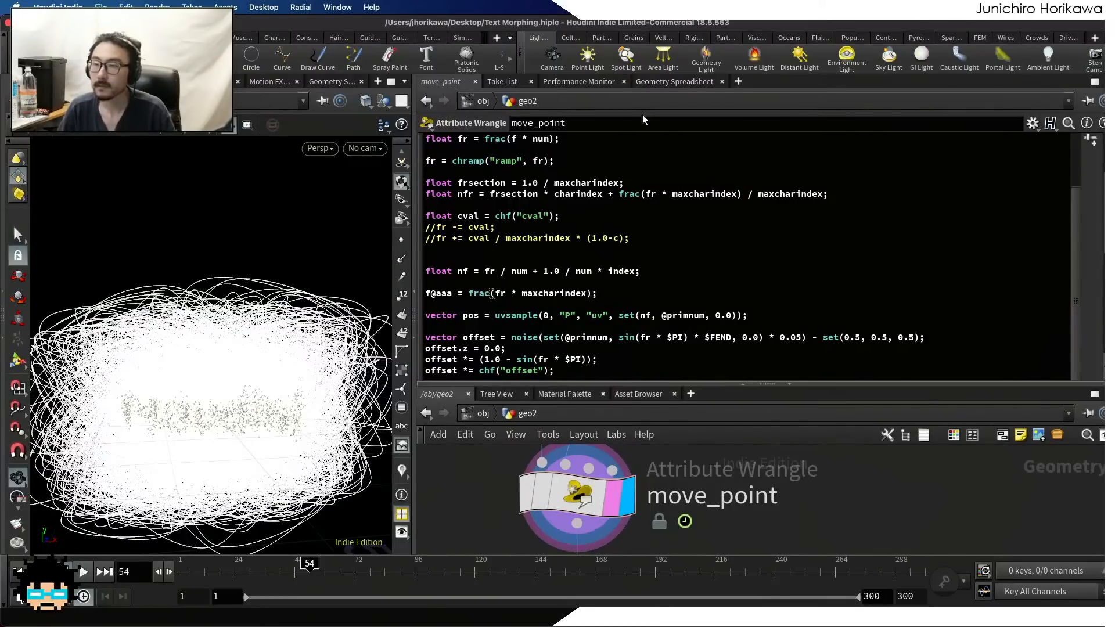
pyautogui.click(655, 82)
pyautogui.moveTo(242, 575); pyautogui.dragTo(185, 571)
pyautogui.click(444, 81)
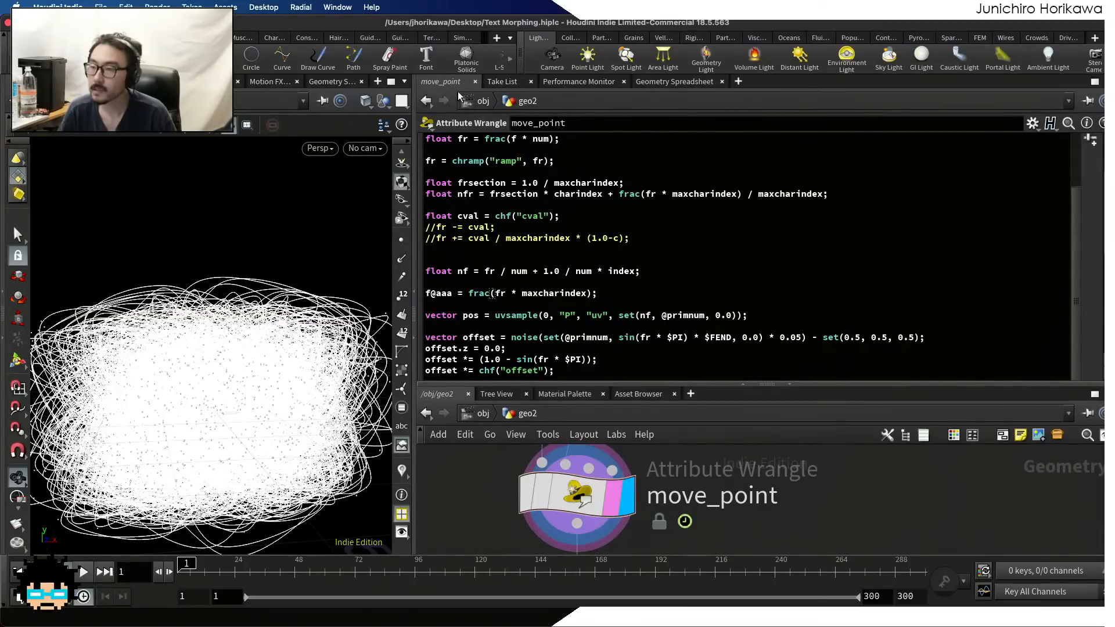
# Set f@aaa to nfr in the move_point code, replacing the frac expression
pyautogui.moveTo(822, 194); pyautogui.dragTo(496, 196)
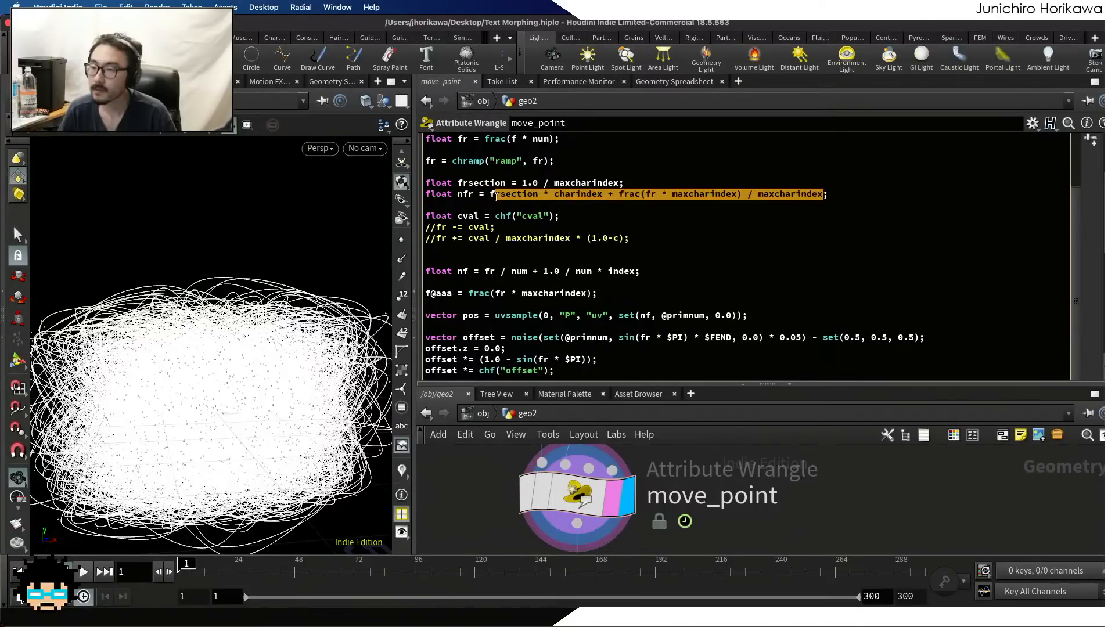
pyautogui.doubleClick(466, 194)
pyautogui.press('super+c')
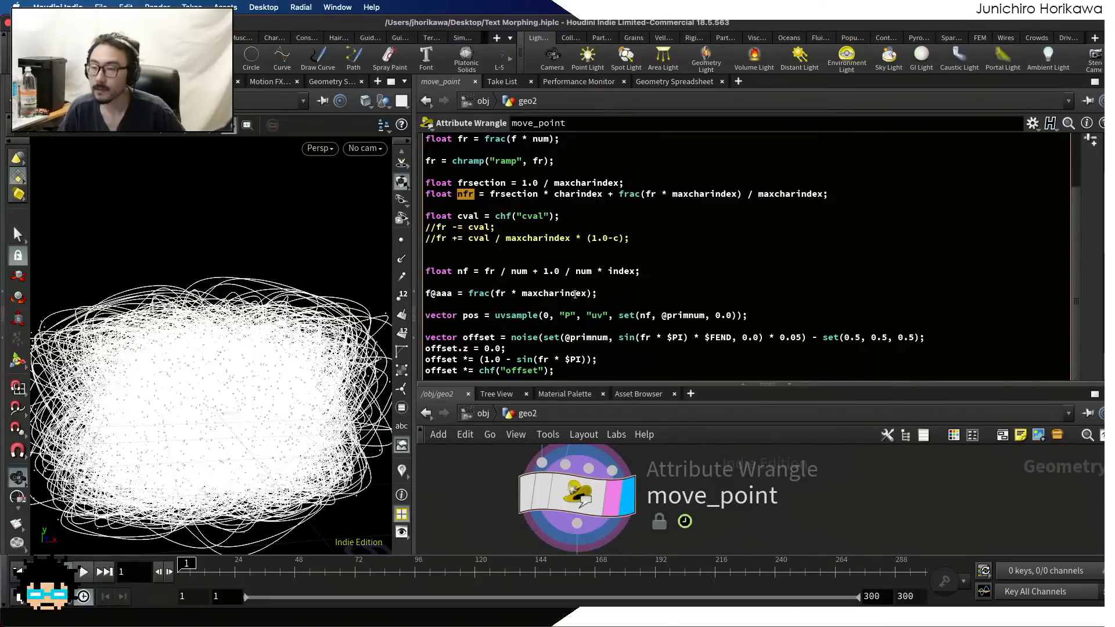
pyautogui.moveTo(590, 293); pyautogui.dragTo(468, 292)
pyautogui.press('super+v')
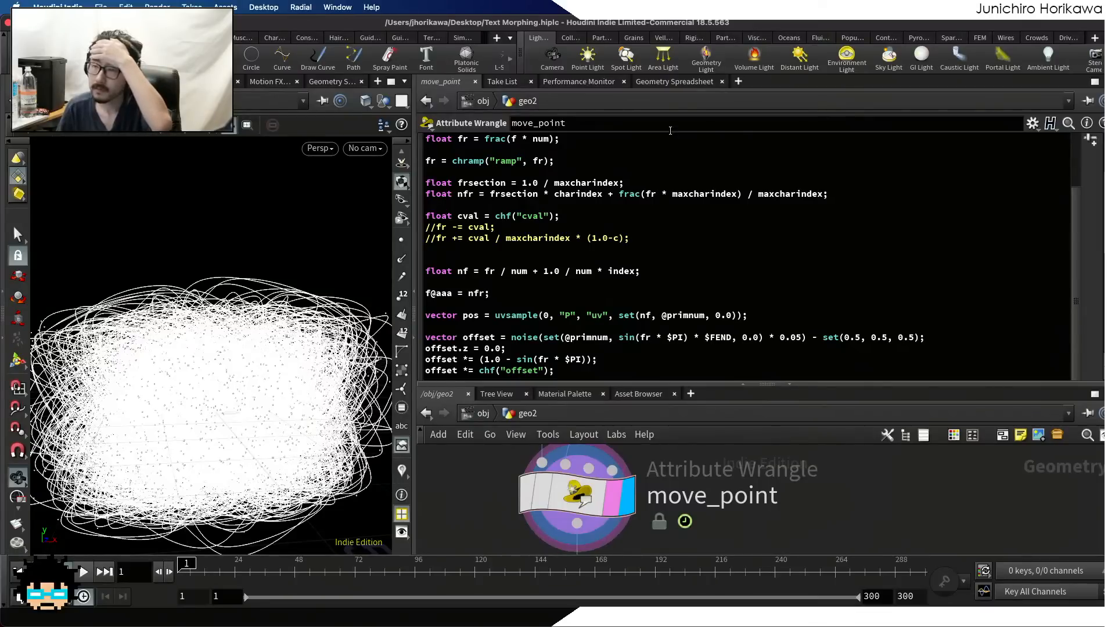
# Check the aaa primitive attribute in the Geometry Spreadsheet while scrubbing the timeline from frame 1 to frame 155
pyautogui.click(673, 81)
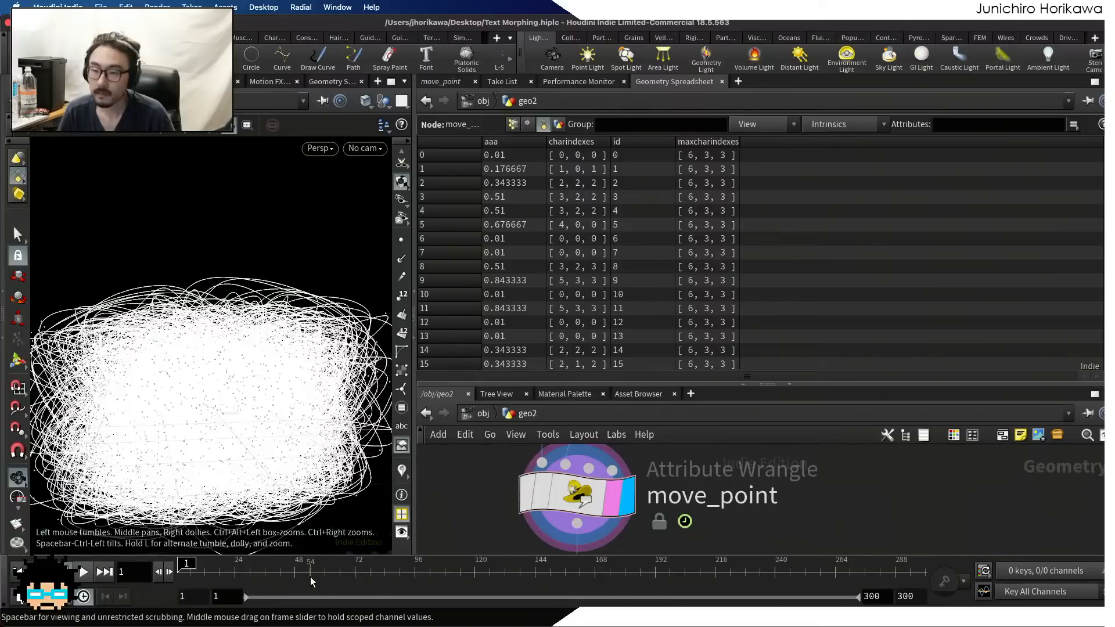
pyautogui.moveTo(202, 573); pyautogui.dragTo(612, 569)
pyautogui.click(567, 575)
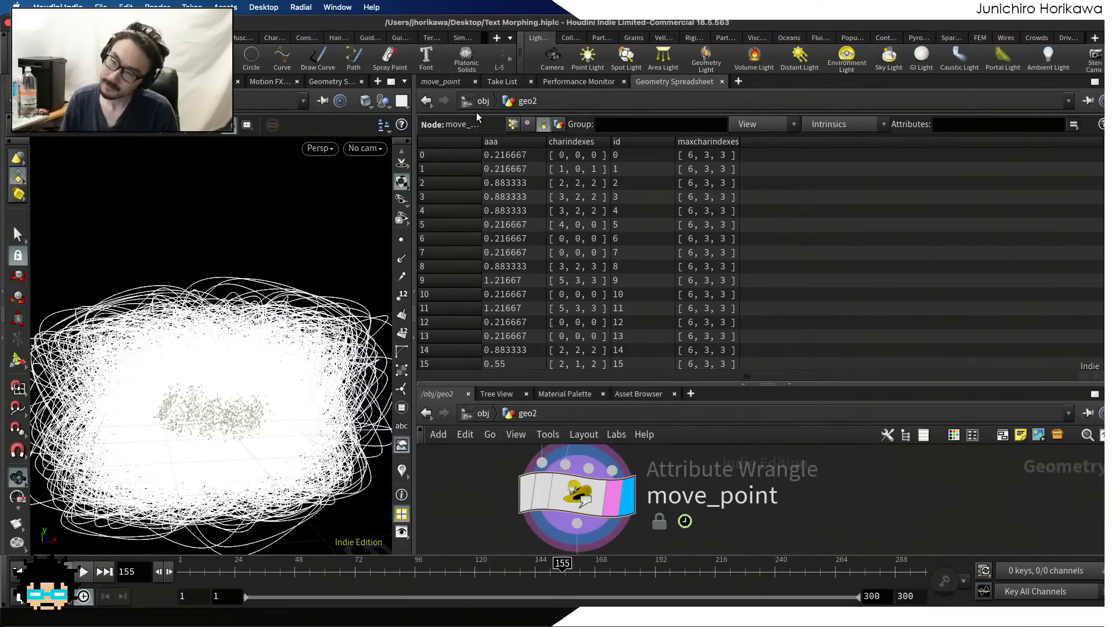
# Try dividing the frac term of the nfr line by (maxcharindex+1) in the move_point code
pyautogui.click(441, 81)
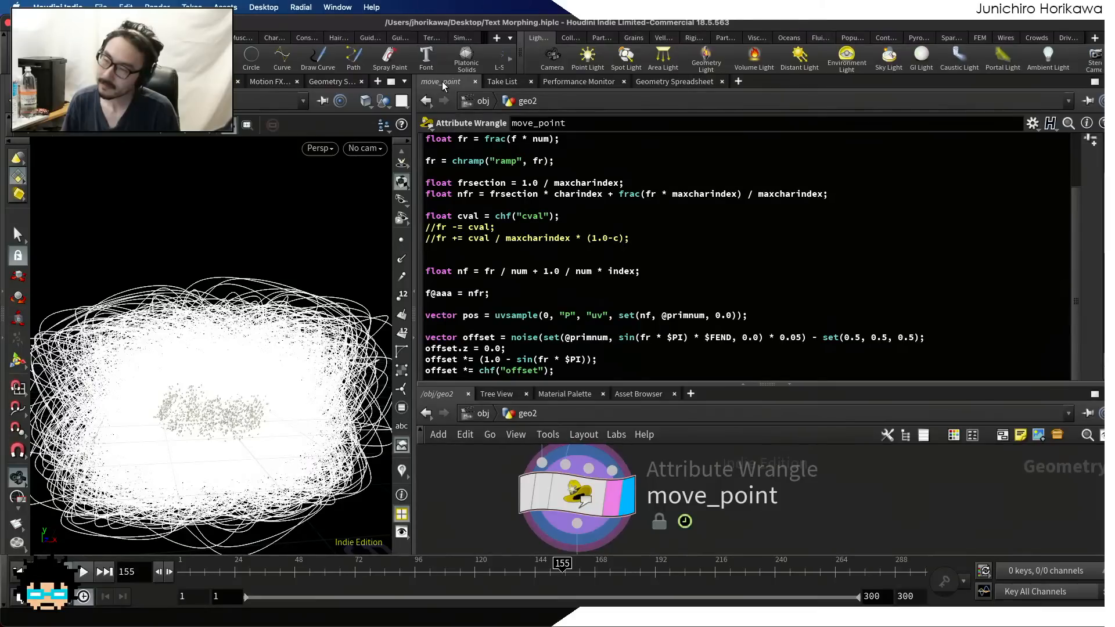
pyautogui.click(758, 194)
pyautogui.write('(')
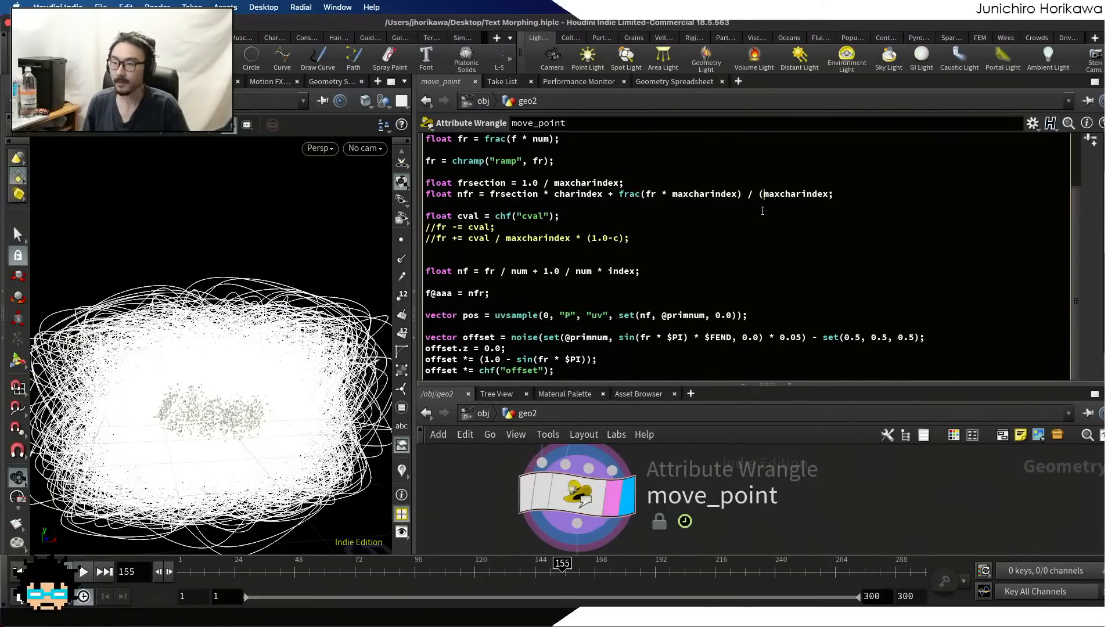
pyautogui.click(828, 196)
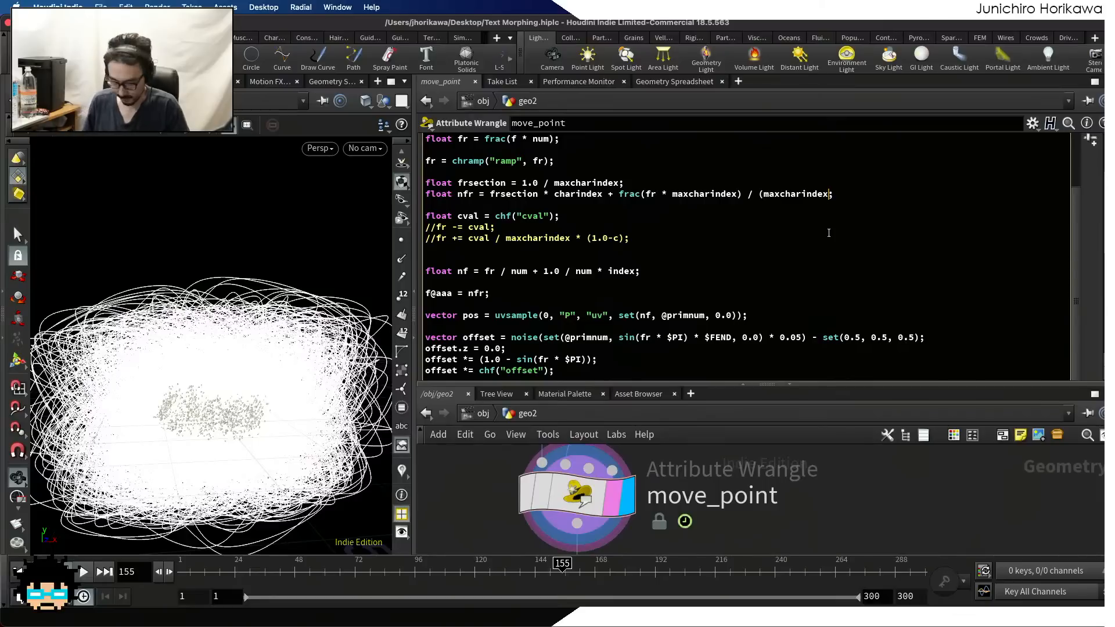
pyautogui.write('+1)')
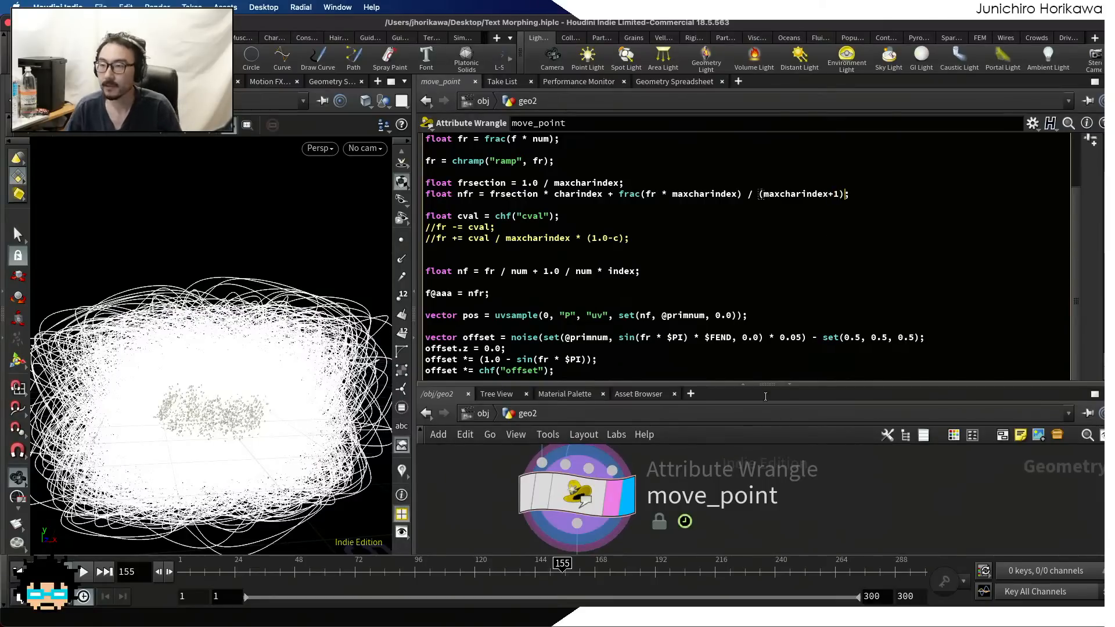
# Check the aaa primitive attribute in the Geometry Spreadsheet while scrubbing the timeline to frame 165, and return to the move_point code
pyautogui.click(673, 81)
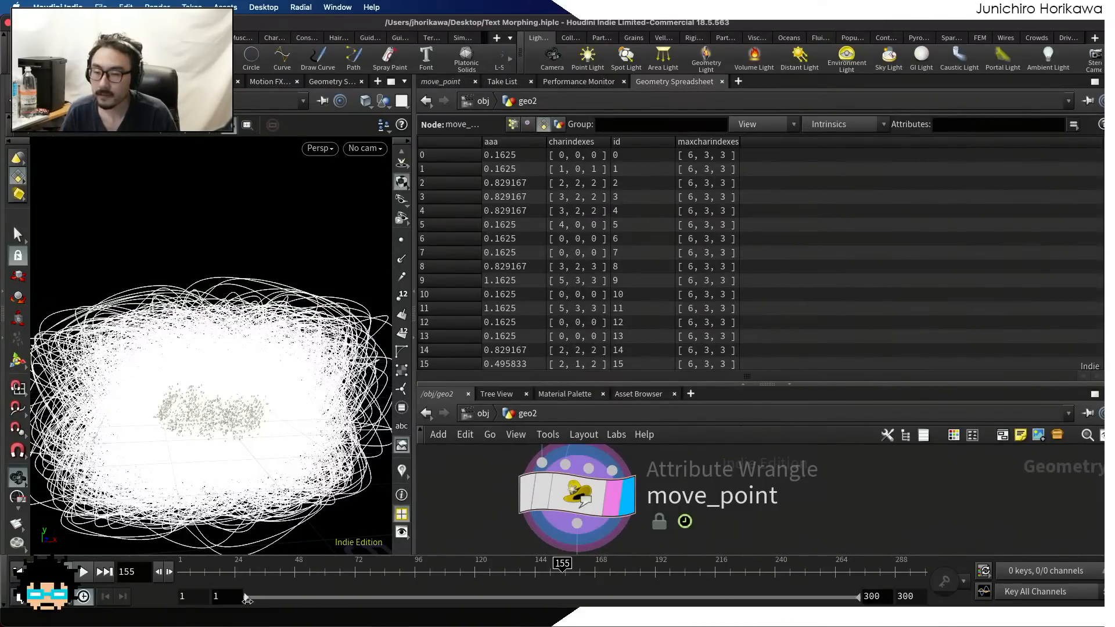
pyautogui.moveTo(543, 564); pyautogui.dragTo(587, 563)
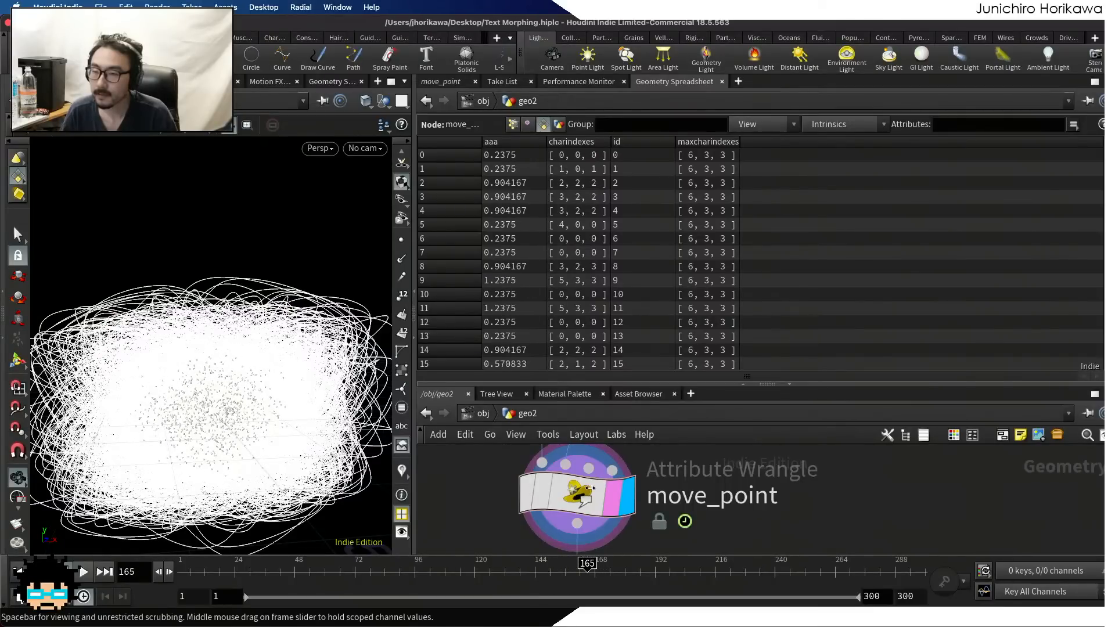
pyautogui.click(444, 81)
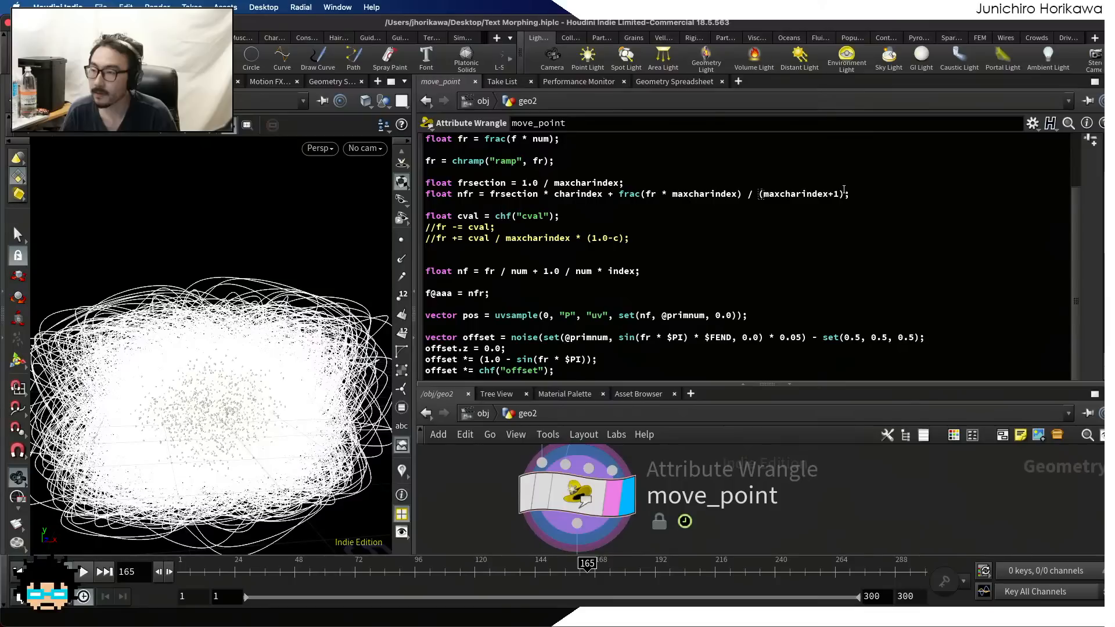
# Remove the parentheses and the +1 from the nfr line so the frac term is divided by plain maxcharindex
pyautogui.moveTo(843, 194); pyautogui.dragTo(493, 198)
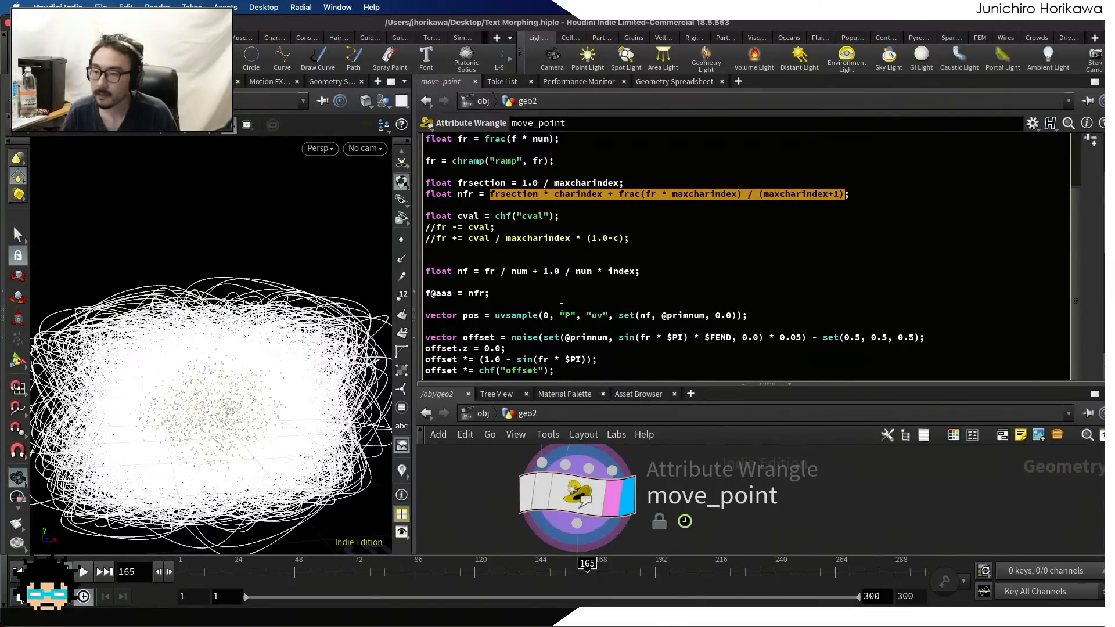
pyautogui.click(491, 250)
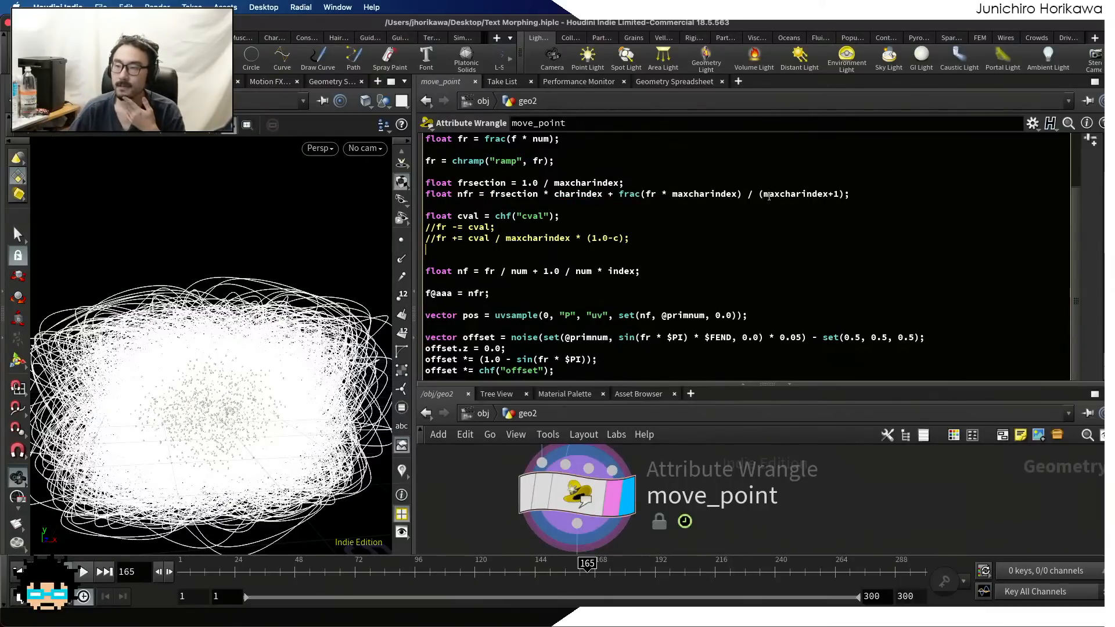
pyautogui.click(842, 196)
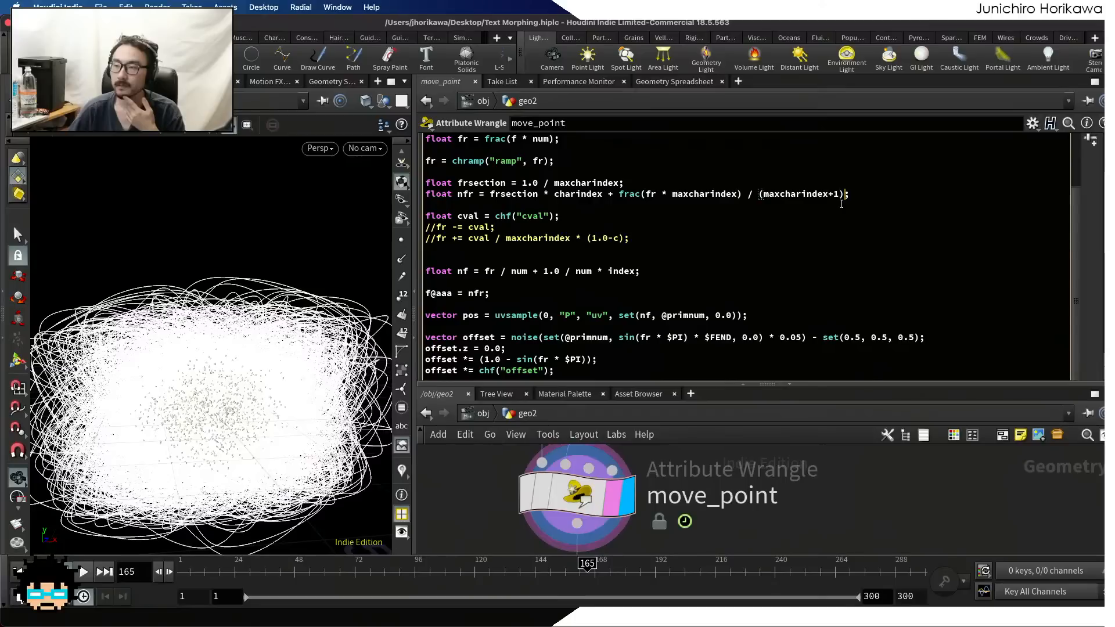
pyautogui.click(838, 194)
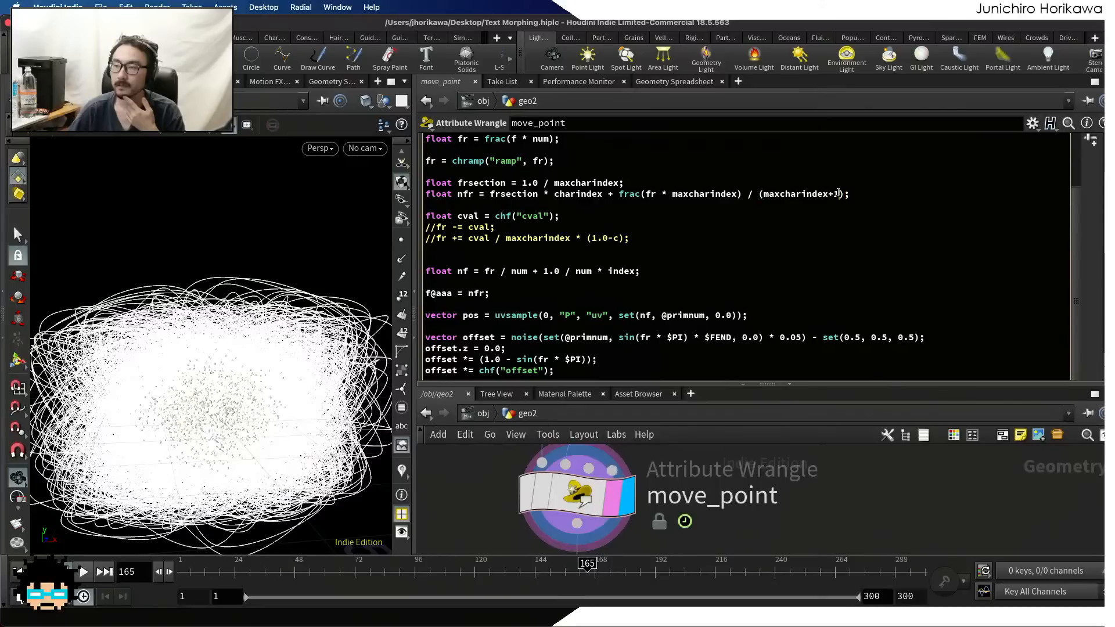
pyautogui.click(761, 195)
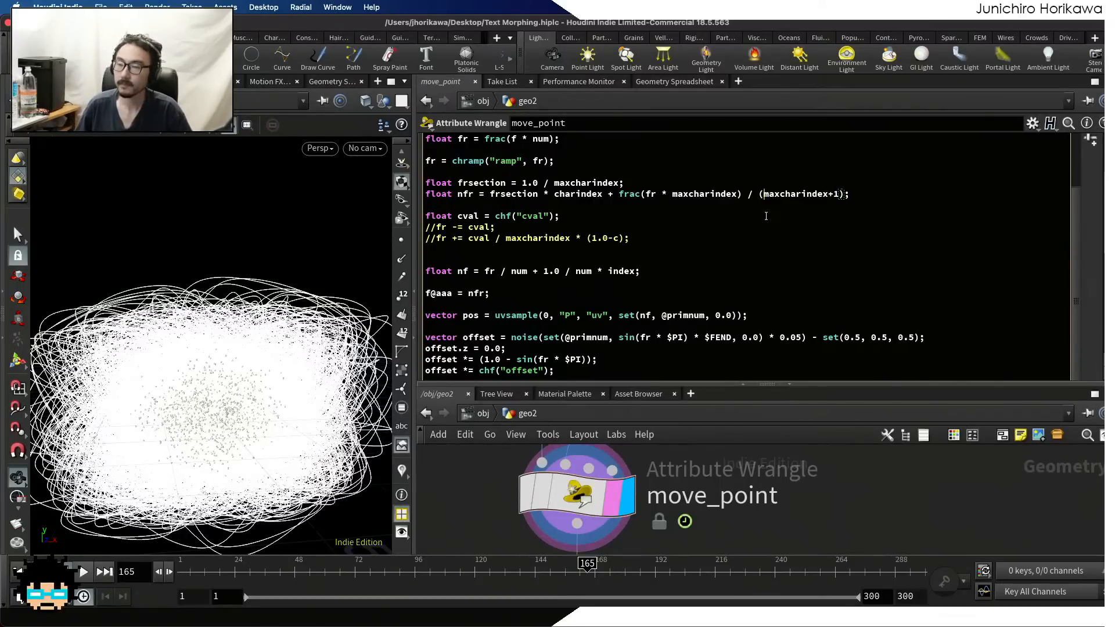
pyautogui.press('BackSpace')
pyautogui.press('Right')
pyautogui.press('Right')
pyautogui.press('Right')
pyautogui.press('Right')
pyautogui.press('Right')
pyautogui.press('Right')
pyautogui.press('Right')
pyautogui.press('Right')
pyautogui.press('Right')
pyautogui.press('Right')
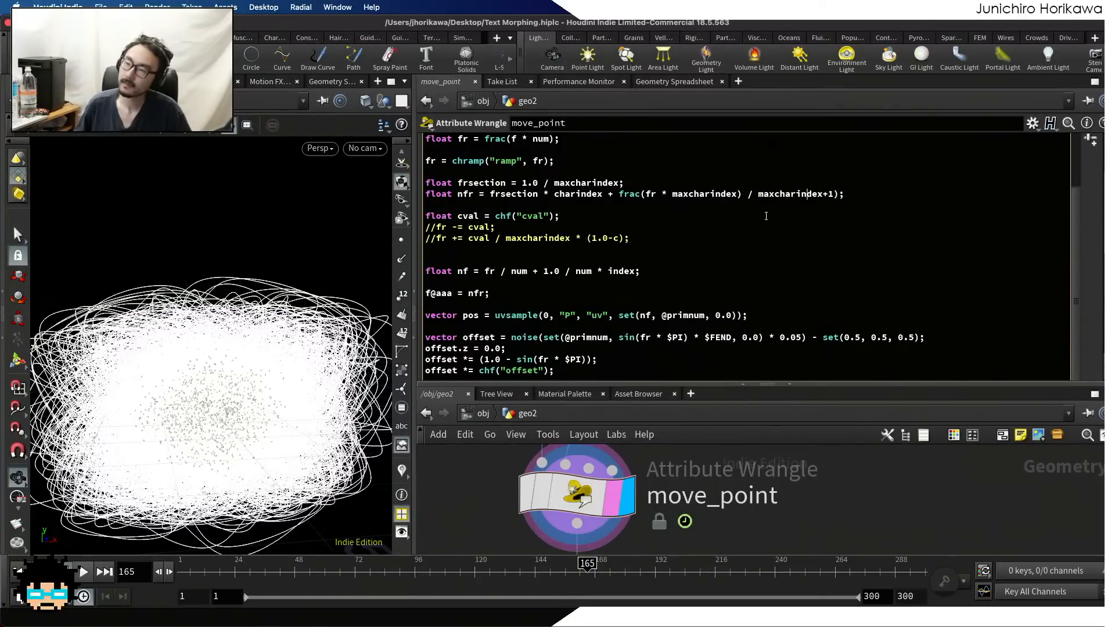
pyautogui.press('BackSpace')
pyautogui.press('BackSpace')
pyautogui.press('BackSpace')
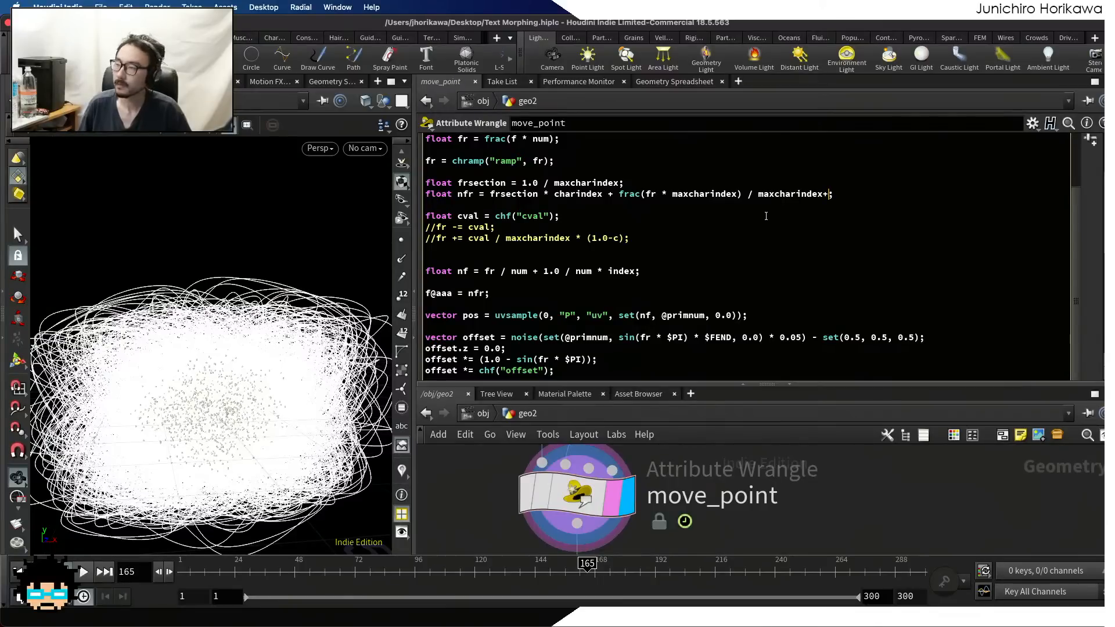
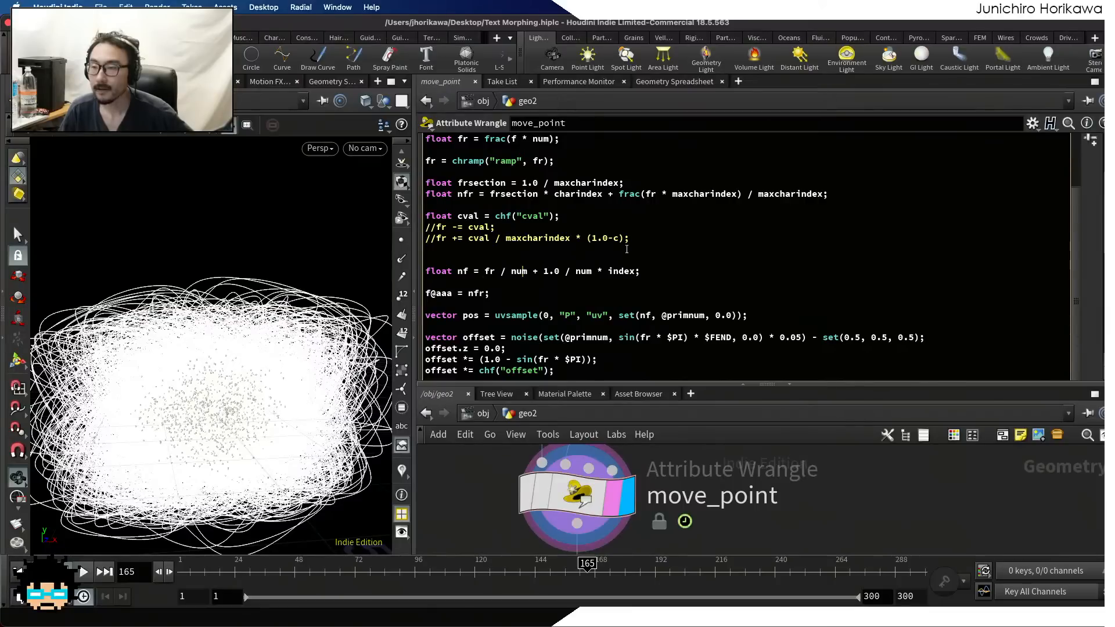
# Replace the value assigned to f@aaa in the move_point code with frsection * charindex
pyautogui.moveTo(607, 194); pyautogui.dragTo(489, 195)
pyautogui.press('super+c')
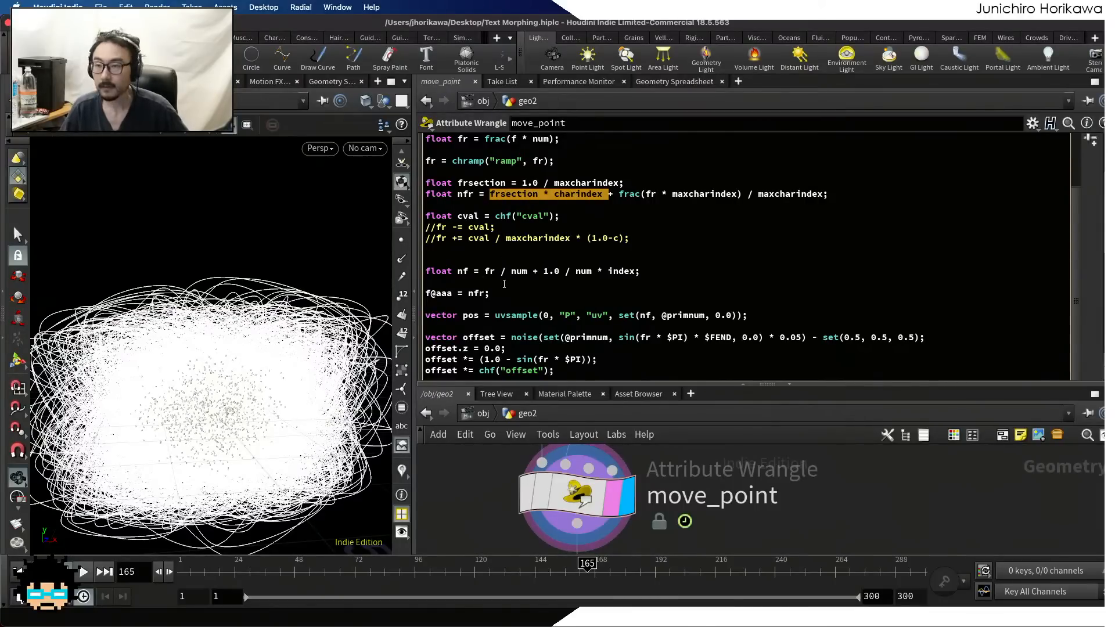
pyautogui.moveTo(485, 294); pyautogui.dragTo(472, 293)
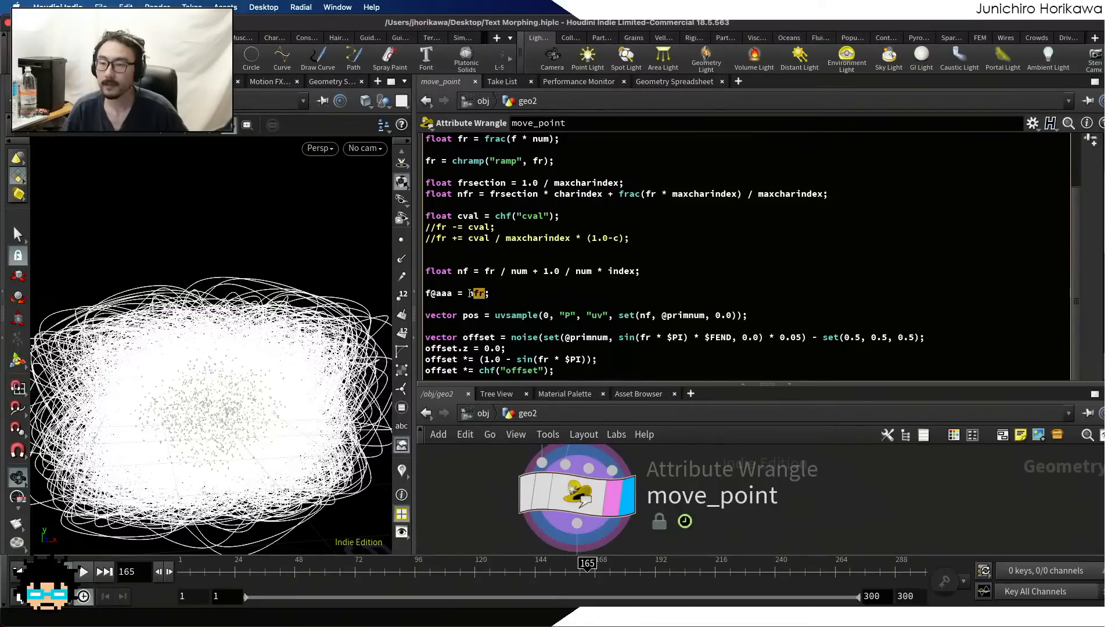
pyautogui.press('super+v')
pyautogui.click(617, 290)
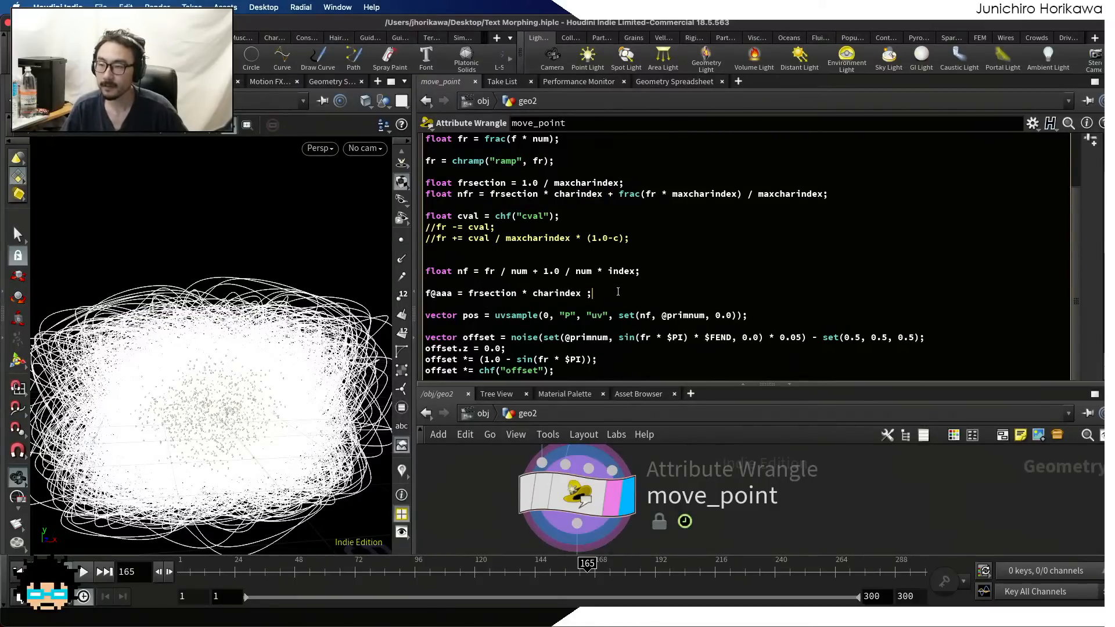
# Add the line f@bbb = frac(fr * maxcharindex) / maxcharindex; below the f@aaa assignment and save the scene
pyautogui.press('Return')
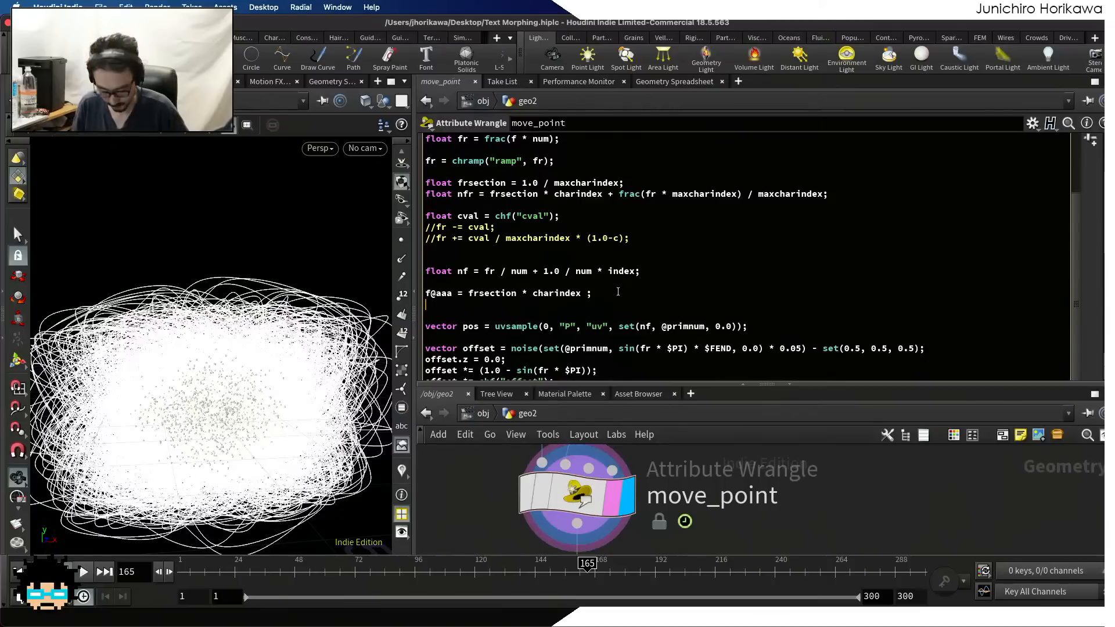
pyautogui.write('f@bbb')
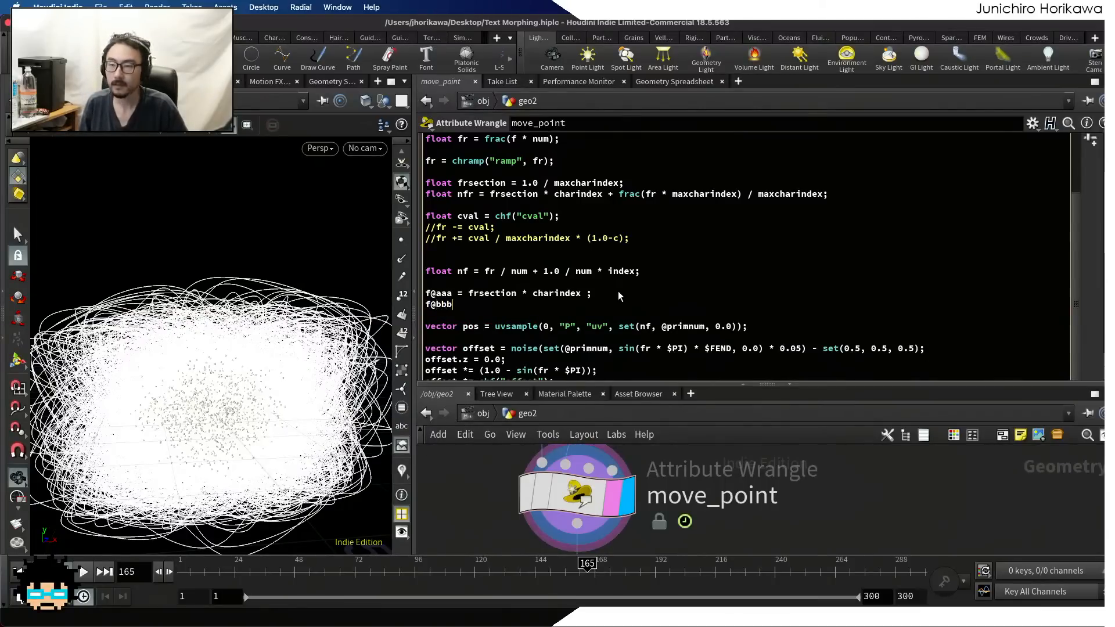
pyautogui.write(' =')
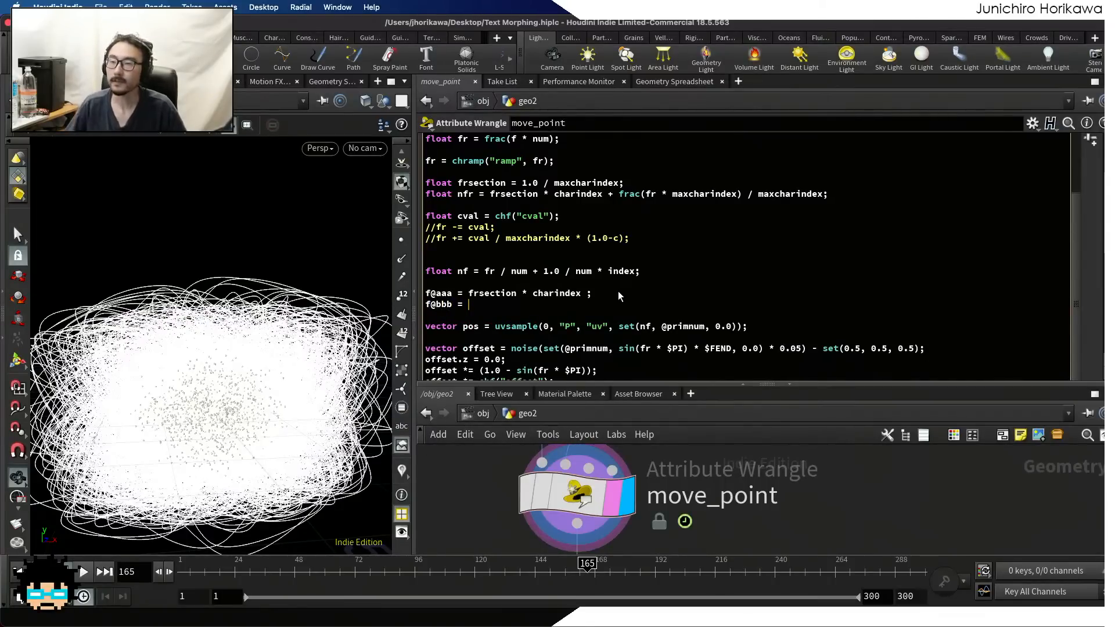
pyautogui.moveTo(618, 194); pyautogui.dragTo(823, 194)
pyautogui.press('super+c')
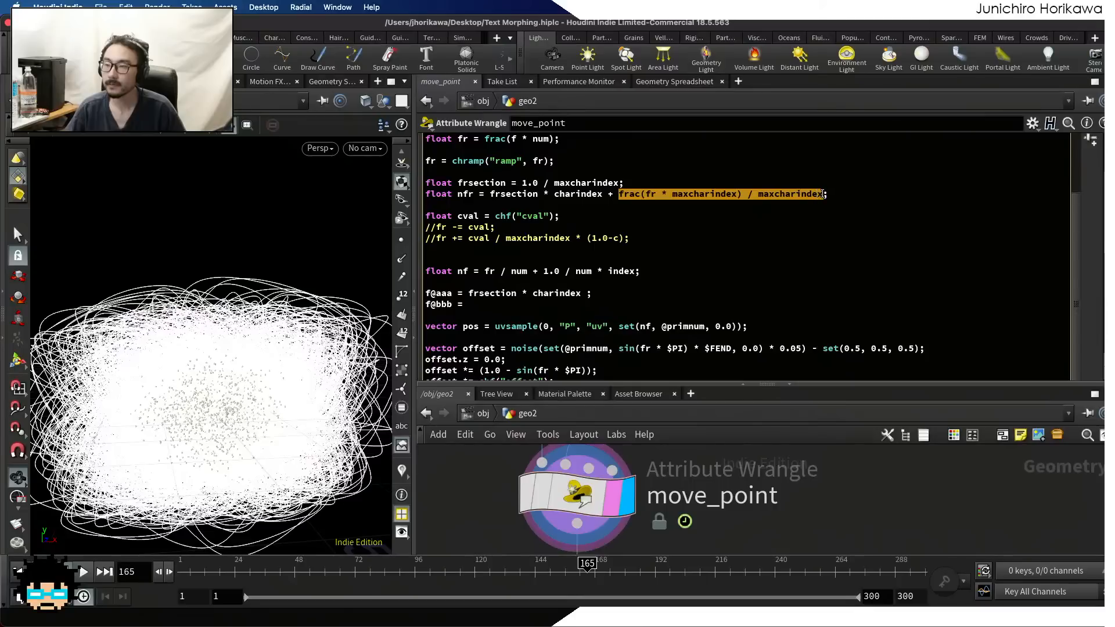
pyautogui.click(470, 304)
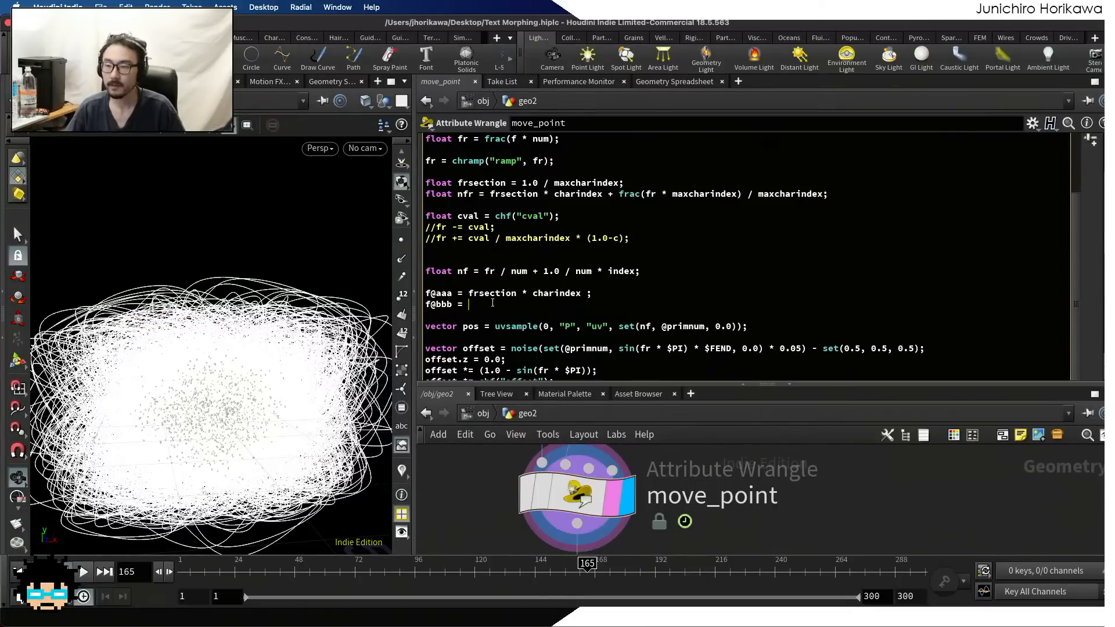
pyautogui.press('super+v')
pyautogui.write(';')
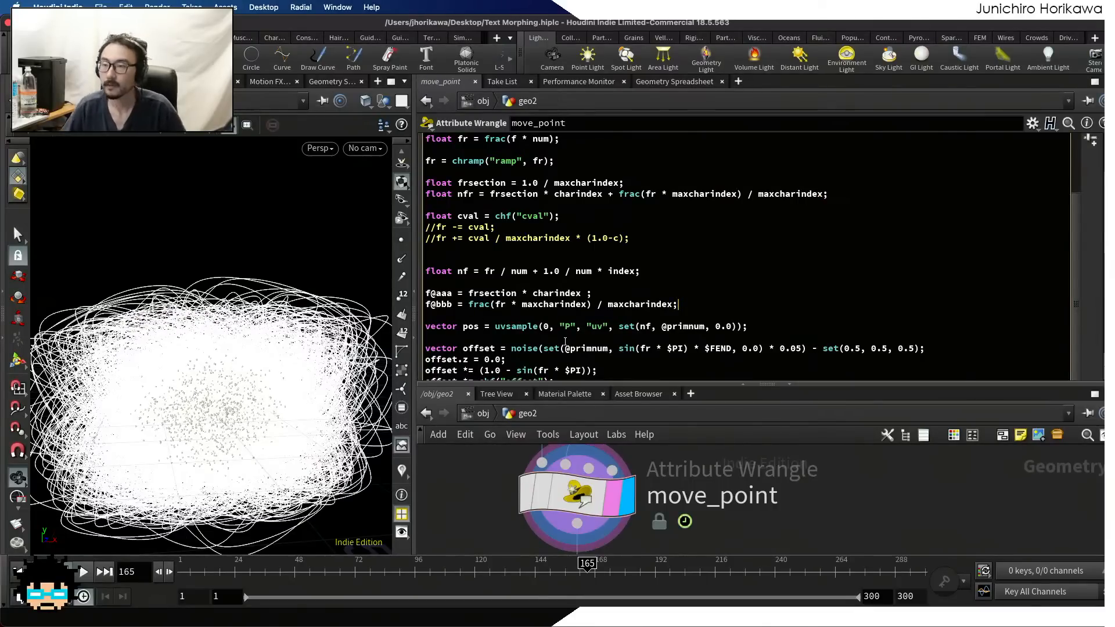
pyautogui.press('super+s')
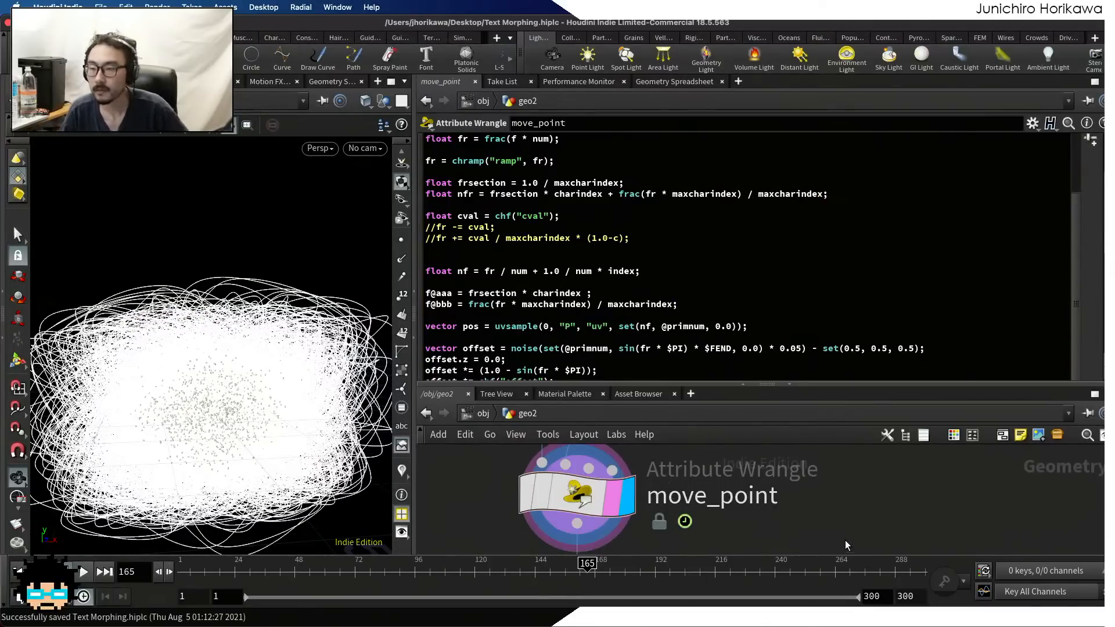
# Inspect the aaa and bbb point attributes in the geometry spreadsheet while scrubbing the timeline to frame 139
pyautogui.click(690, 83)
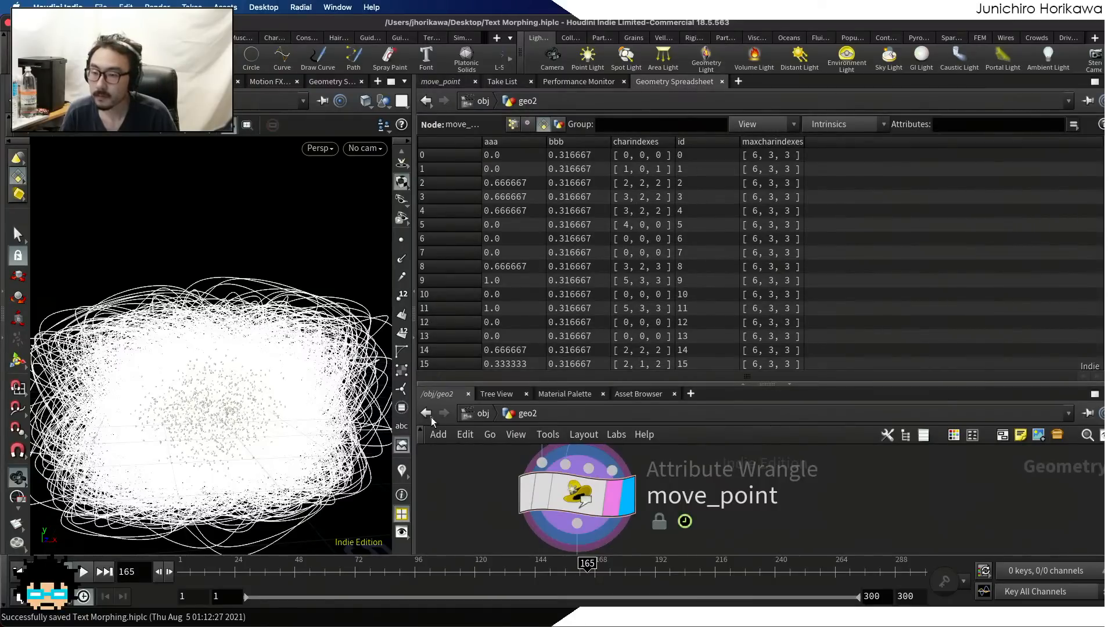
pyautogui.moveTo(301, 573); pyautogui.dragTo(522, 580)
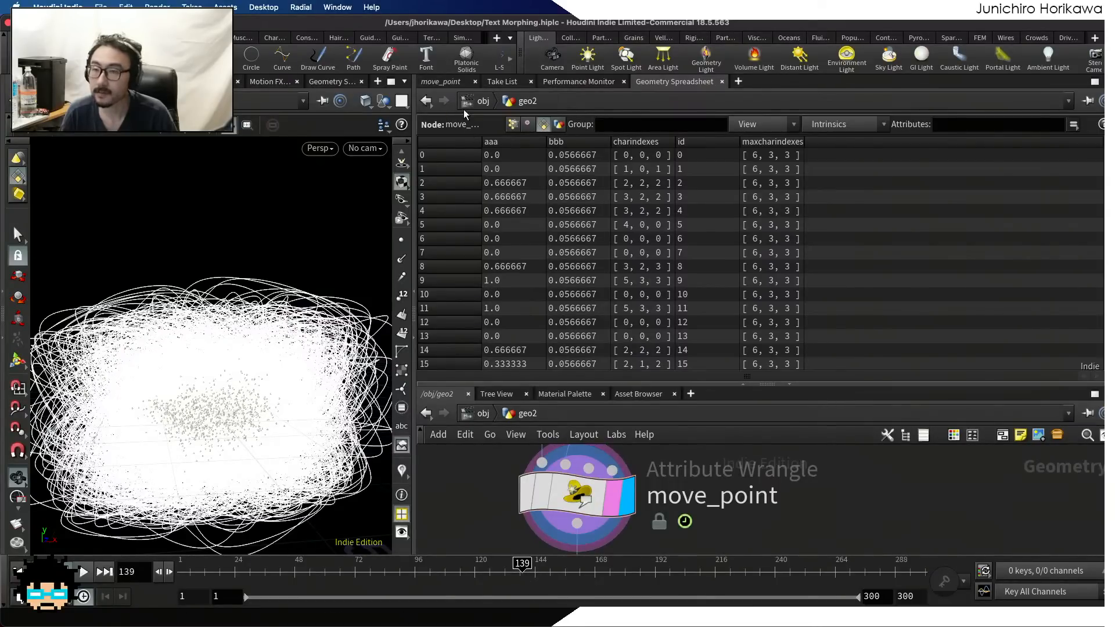
pyautogui.click(443, 82)
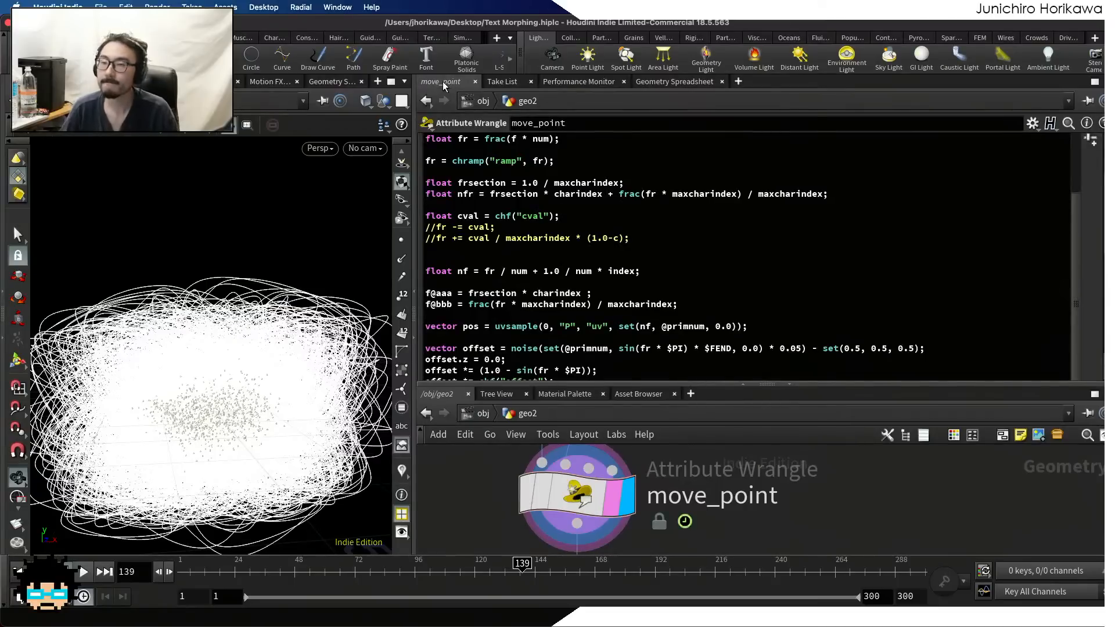
# Review how the move_point code derives frsection, nfr, aaa and bbb from charindex, maxcharindex and fr
pyautogui.scroll(1, 504, 219)
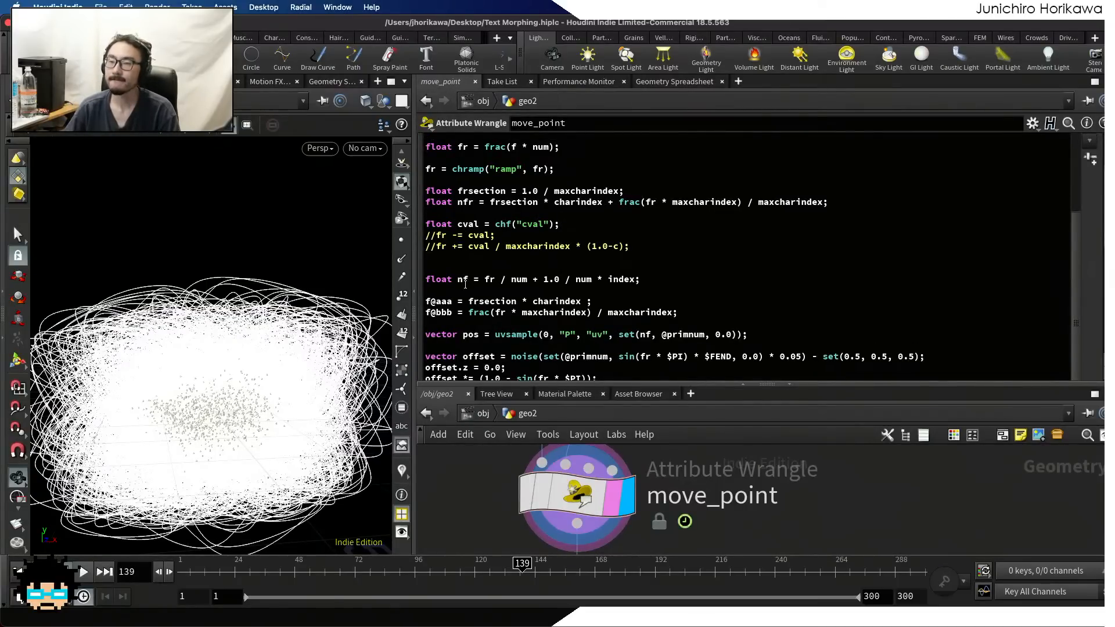
pyautogui.scroll(-2, 524, 286)
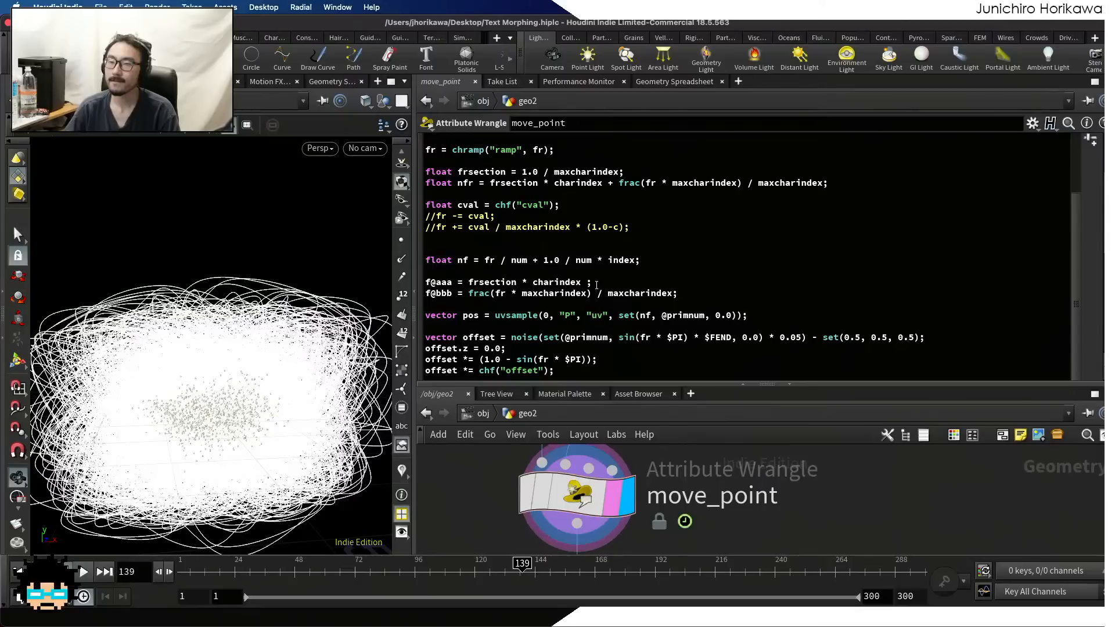
pyautogui.moveTo(593, 284); pyautogui.dragTo(517, 284)
pyautogui.click(472, 283)
pyautogui.click(561, 284)
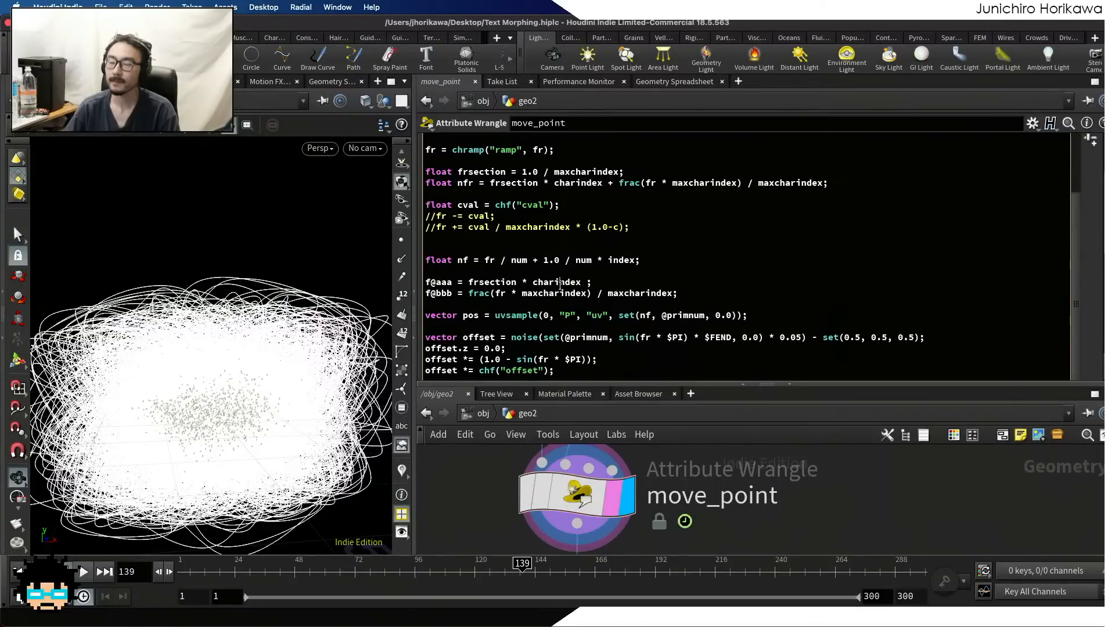
pyautogui.scroll(1, 556, 243)
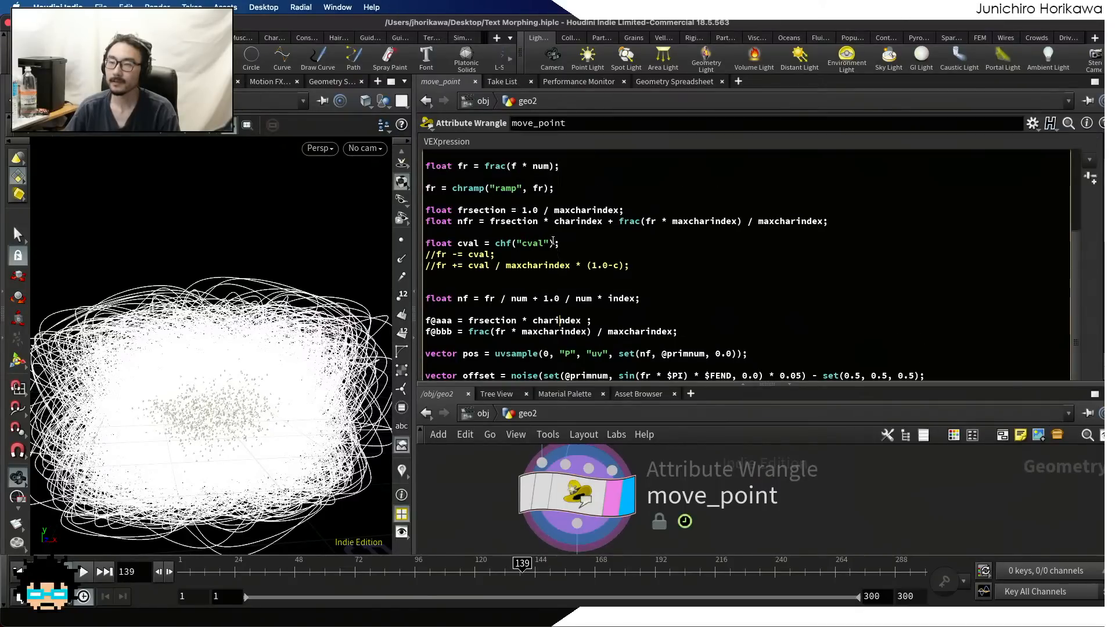
pyautogui.scroll(1, 482, 240)
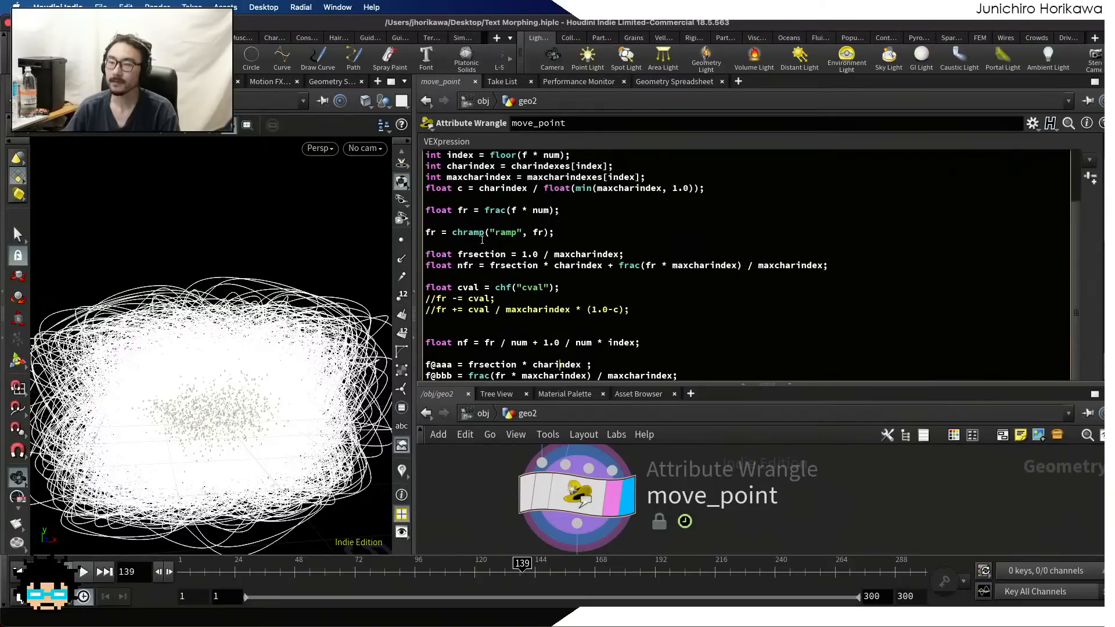
pyautogui.doubleClick(568, 266)
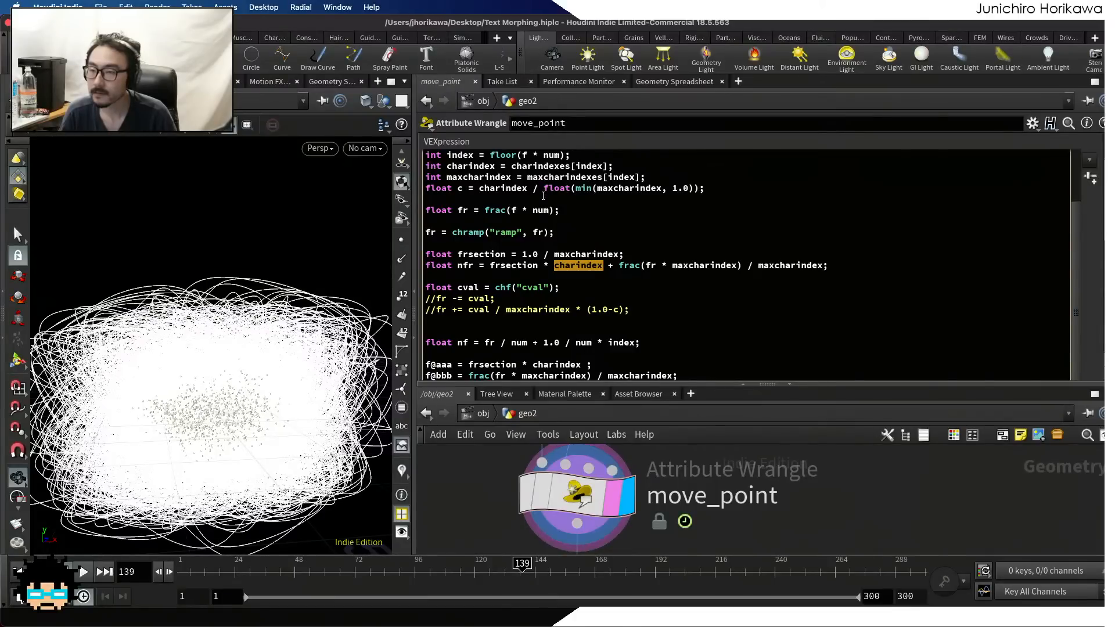
pyautogui.click(553, 254)
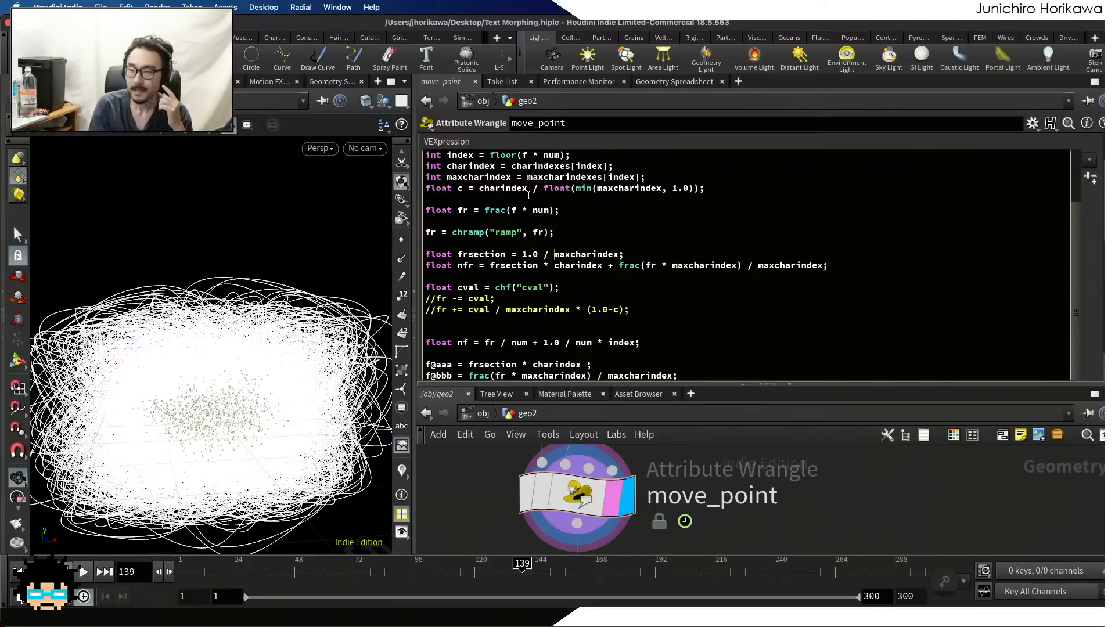
pyautogui.scroll(-1, 518, 211)
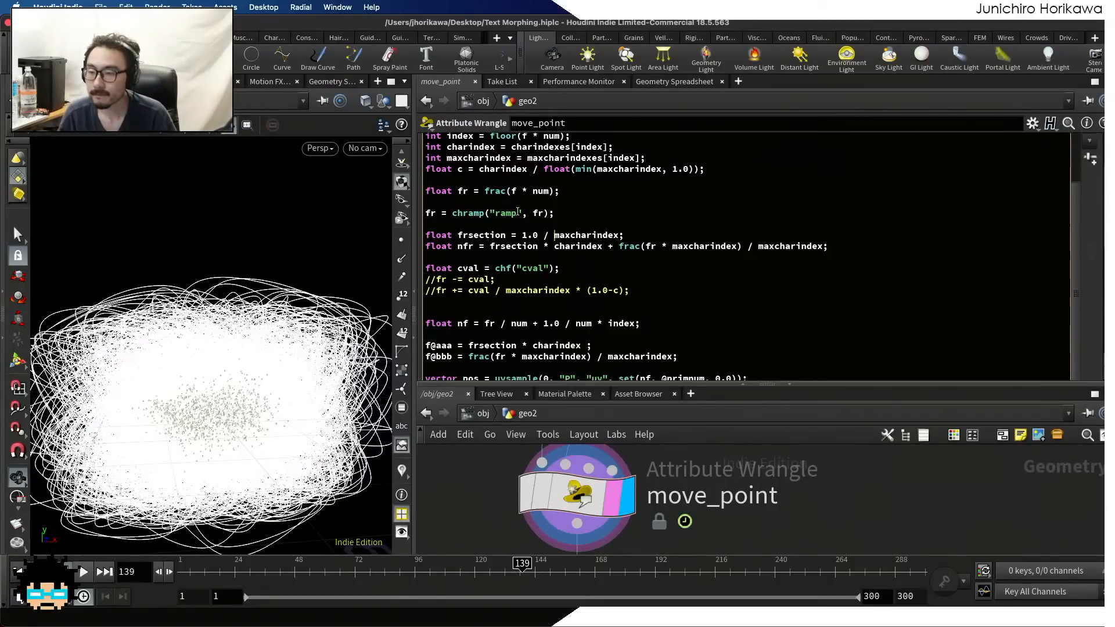
# Scrub to frame 69 and examine the aaa values against charindexes and maxcharindexes in the geometry spreadsheet
pyautogui.click(667, 84)
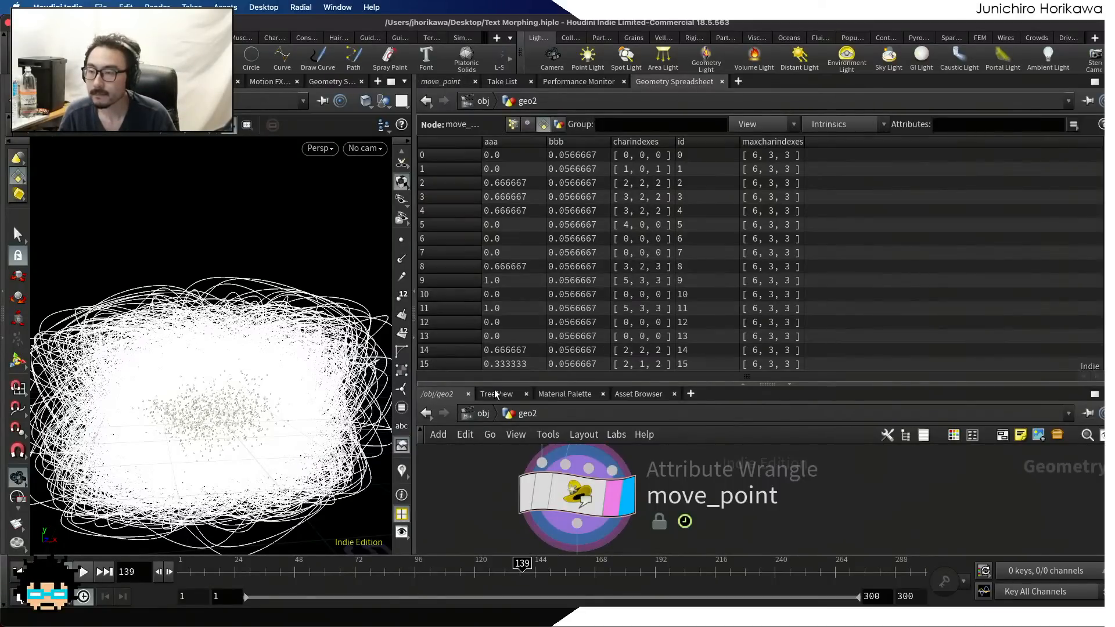
pyautogui.moveTo(383, 571); pyautogui.dragTo(347, 572)
pyautogui.scroll(-9, 532, 263)
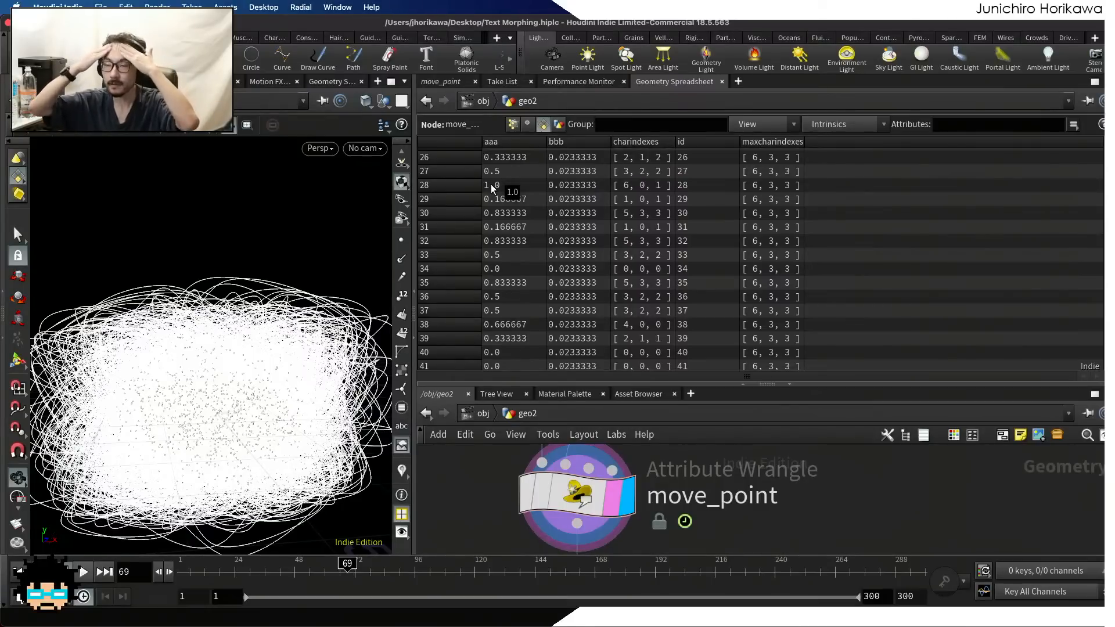
pyautogui.scroll(9, 490, 184)
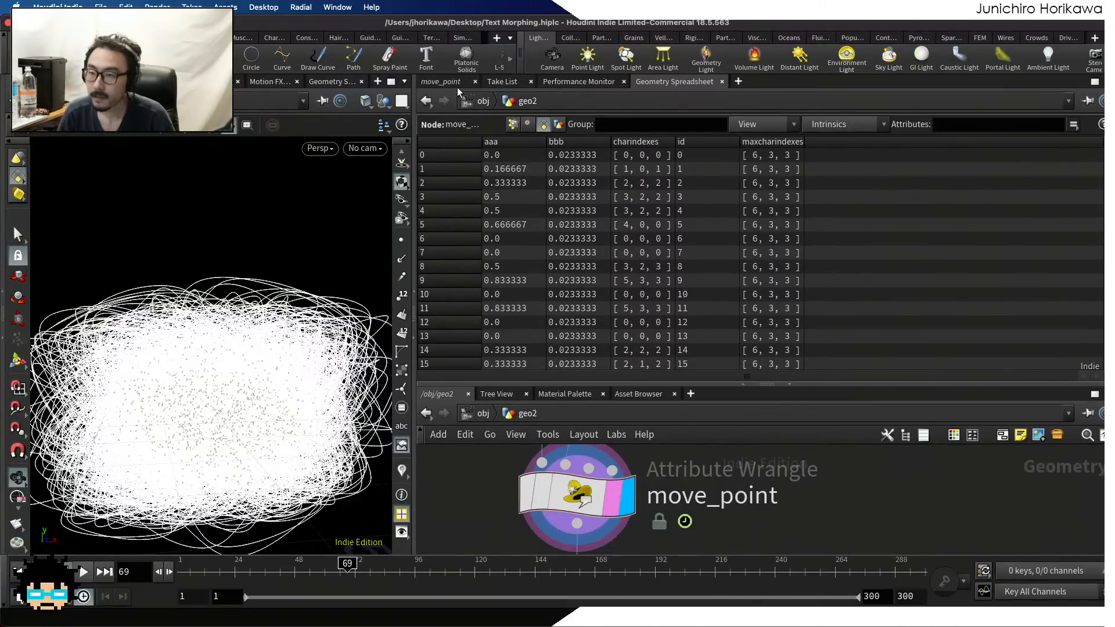
# Add 1 to the maxcharindex assignment in the move_point code so it reads maxcharindexes[index] + 1
pyautogui.click(458, 85)
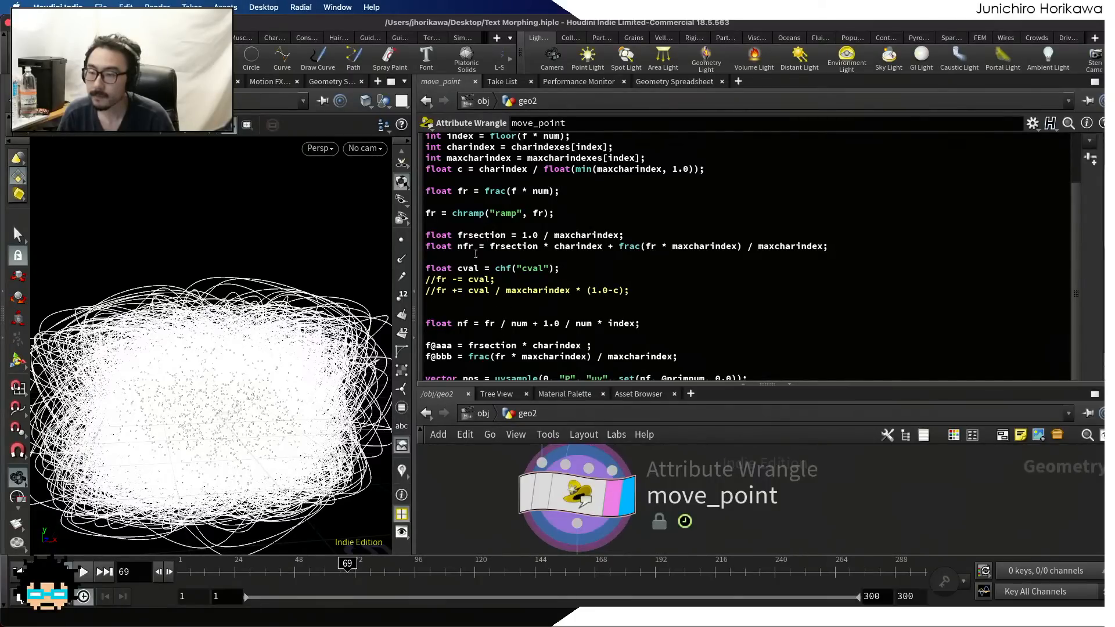
pyautogui.moveTo(591, 345); pyautogui.dragTo(457, 345)
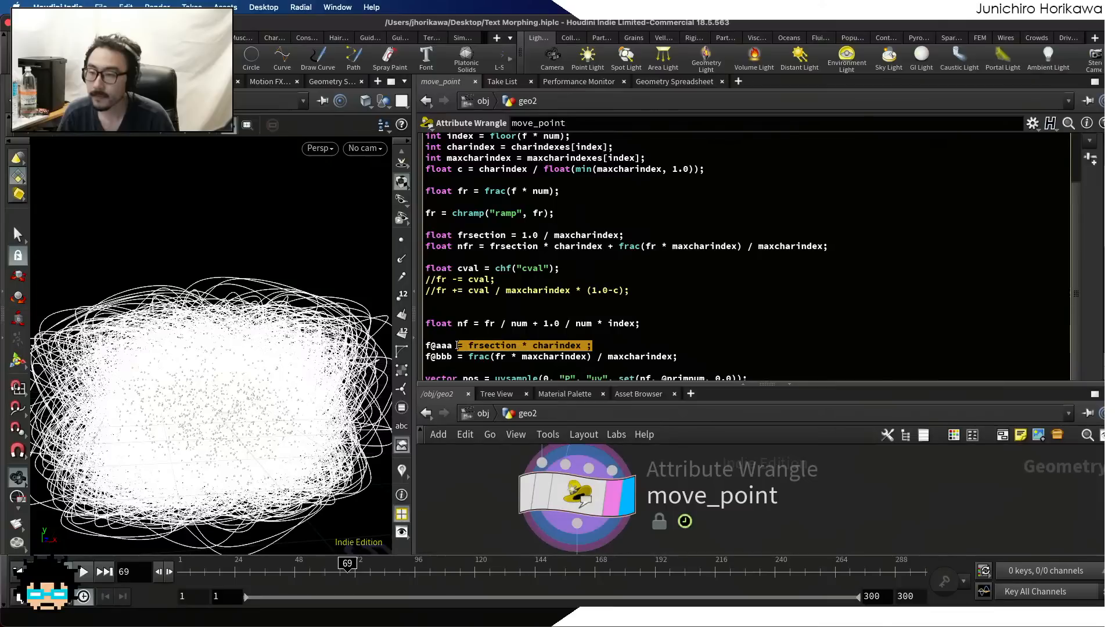
pyautogui.click(544, 235)
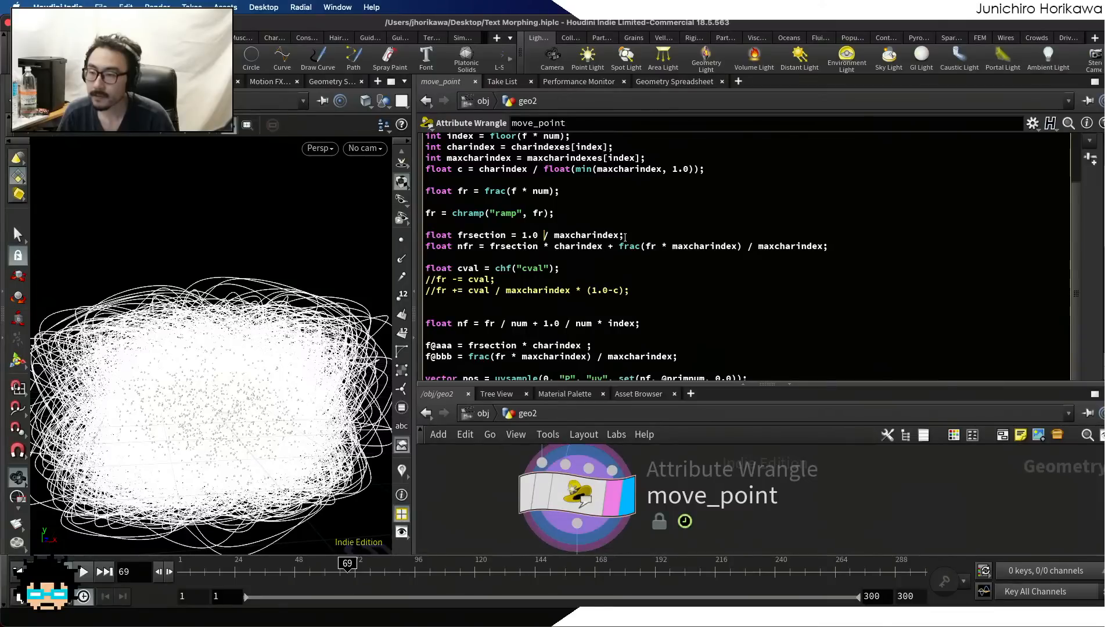
pyautogui.moveTo(620, 235); pyautogui.dragTo(523, 238)
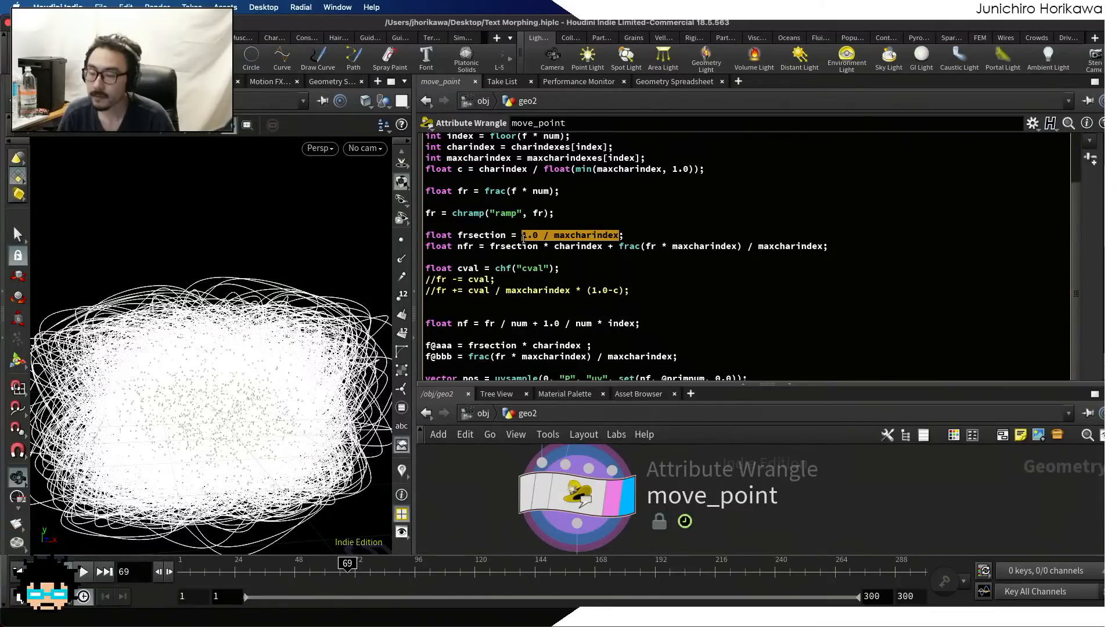
pyautogui.click(523, 238)
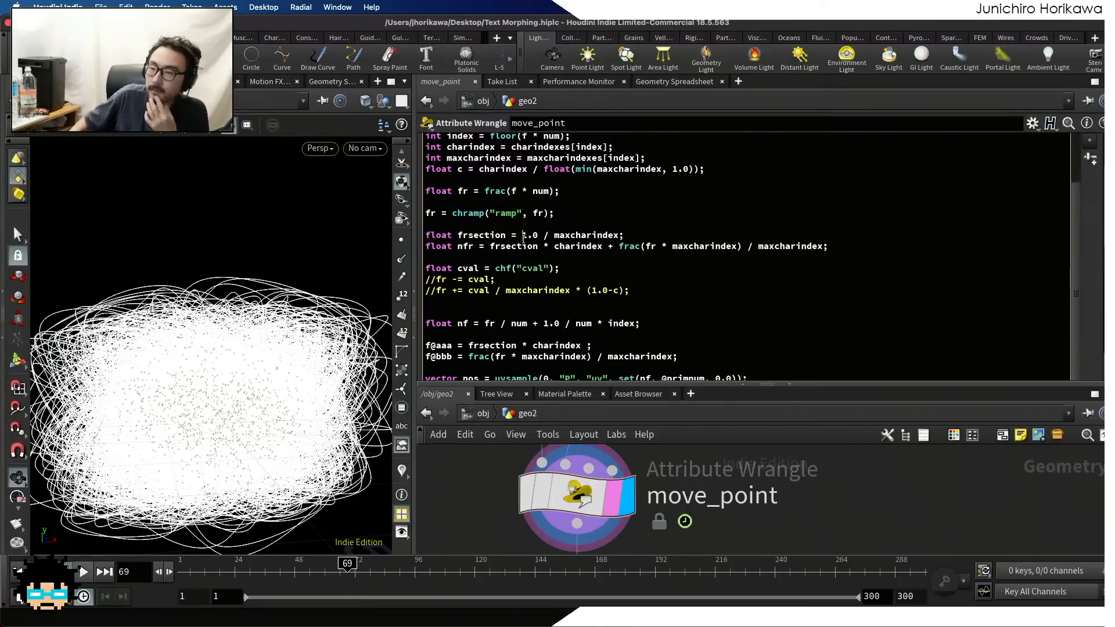
pyautogui.click(640, 157)
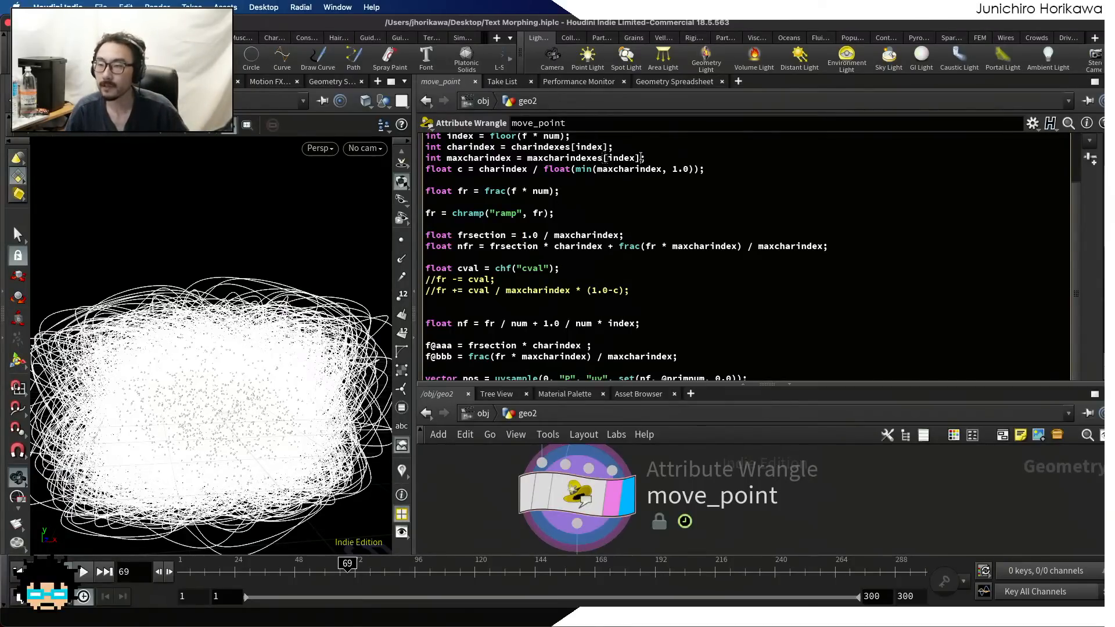
pyautogui.write('+ 1')
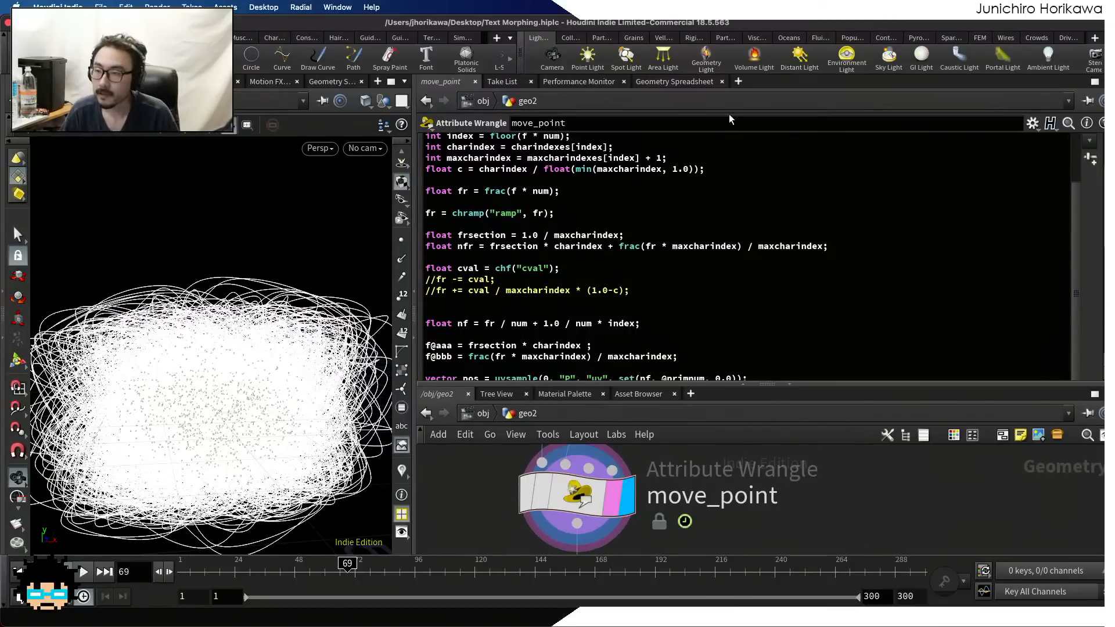
# Check the recalculated aaa and bbb point values in the geometry spreadsheet, scrubbing back to frame 1
pyautogui.click(688, 82)
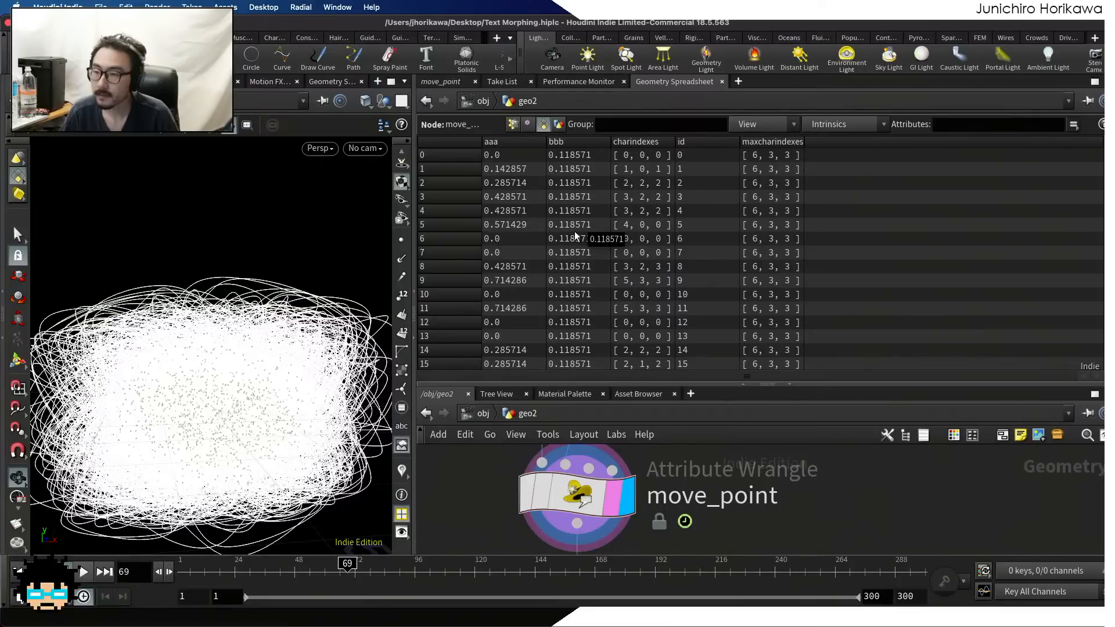
pyautogui.click(453, 82)
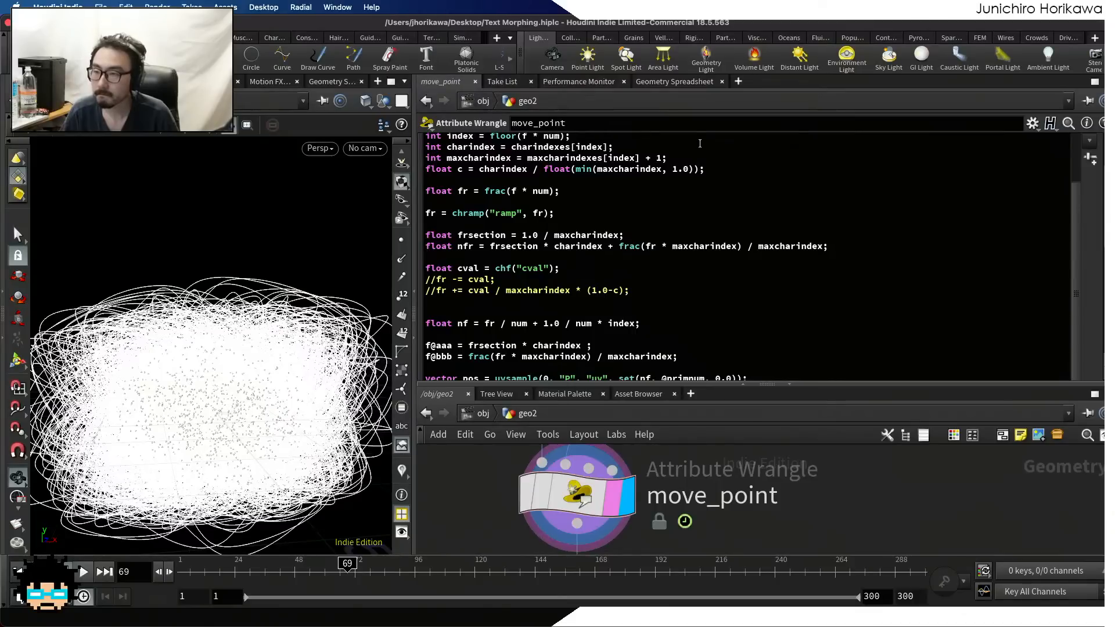
pyautogui.click(680, 82)
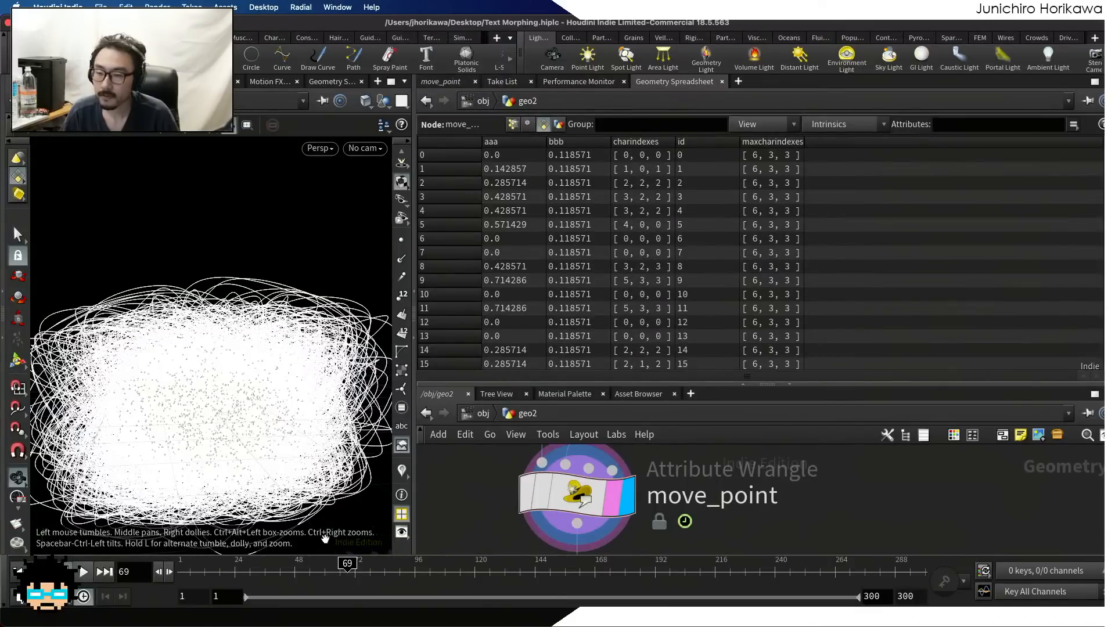
pyautogui.moveTo(271, 570); pyautogui.dragTo(178, 570)
pyautogui.click(442, 81)
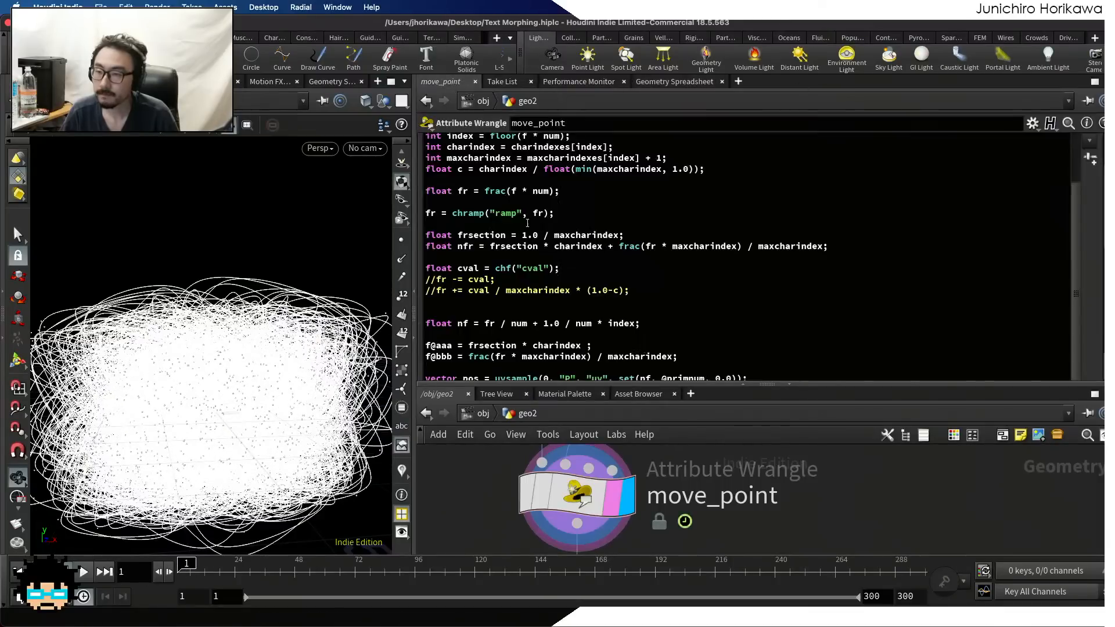
# Assign nfr to the f@bbb test attribute in the move_point code and save the scene
pyautogui.moveTo(629, 289); pyautogui.dragTo(402, 289)
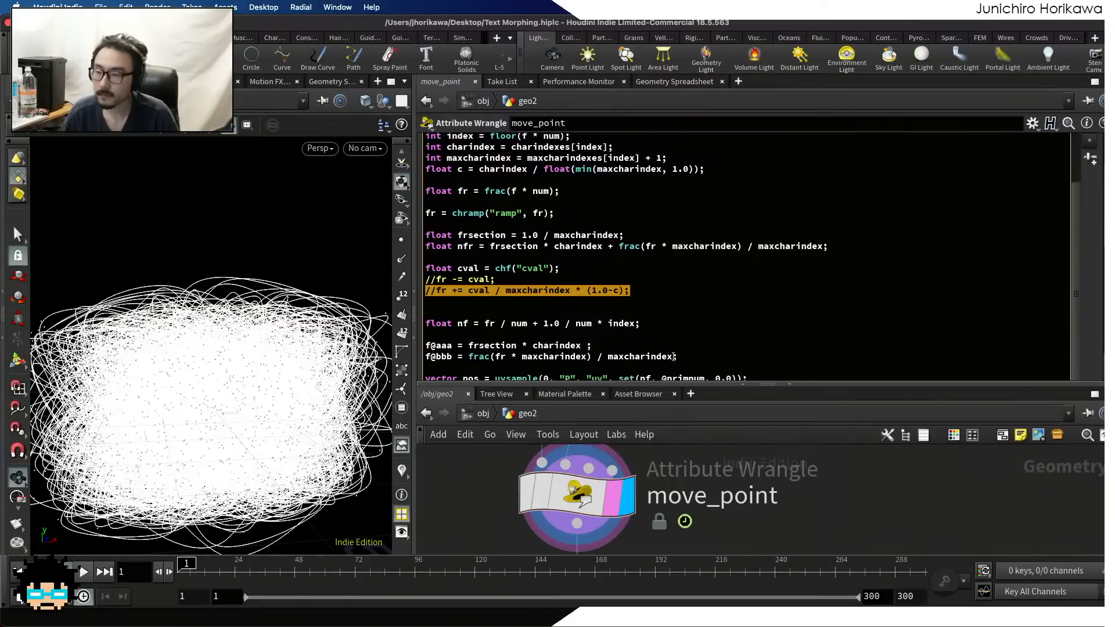
pyautogui.moveTo(675, 357); pyautogui.dragTo(468, 357)
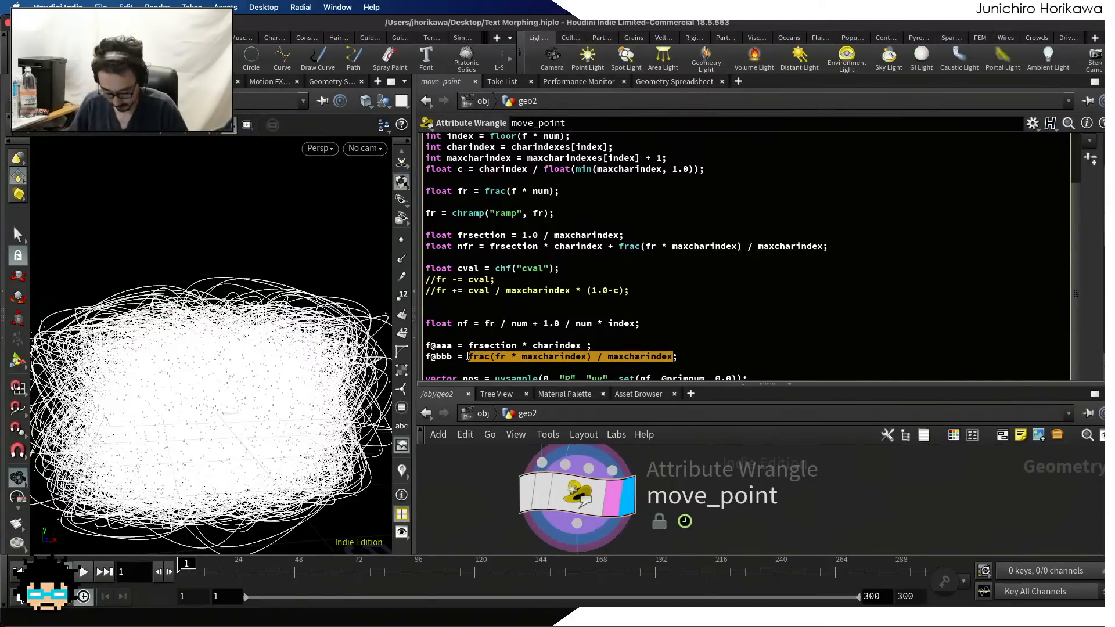
pyautogui.write('nfr;')
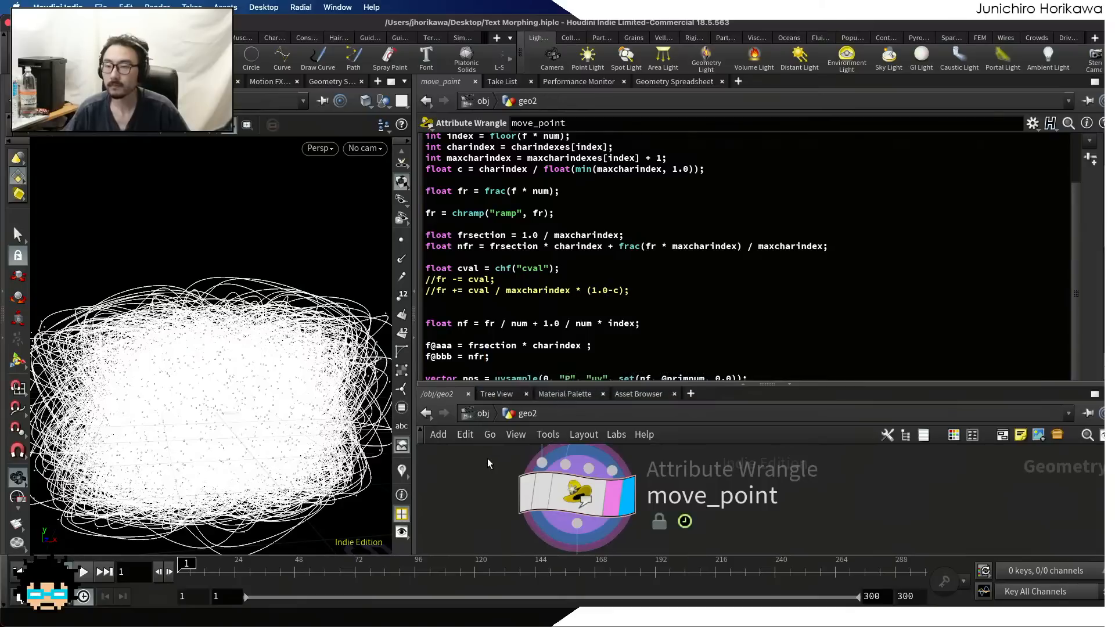
pyautogui.press('super+s')
# Scrub to frame 74 and compare the aaa and bbb point values in the geometry spreadsheet
pyautogui.click(674, 84)
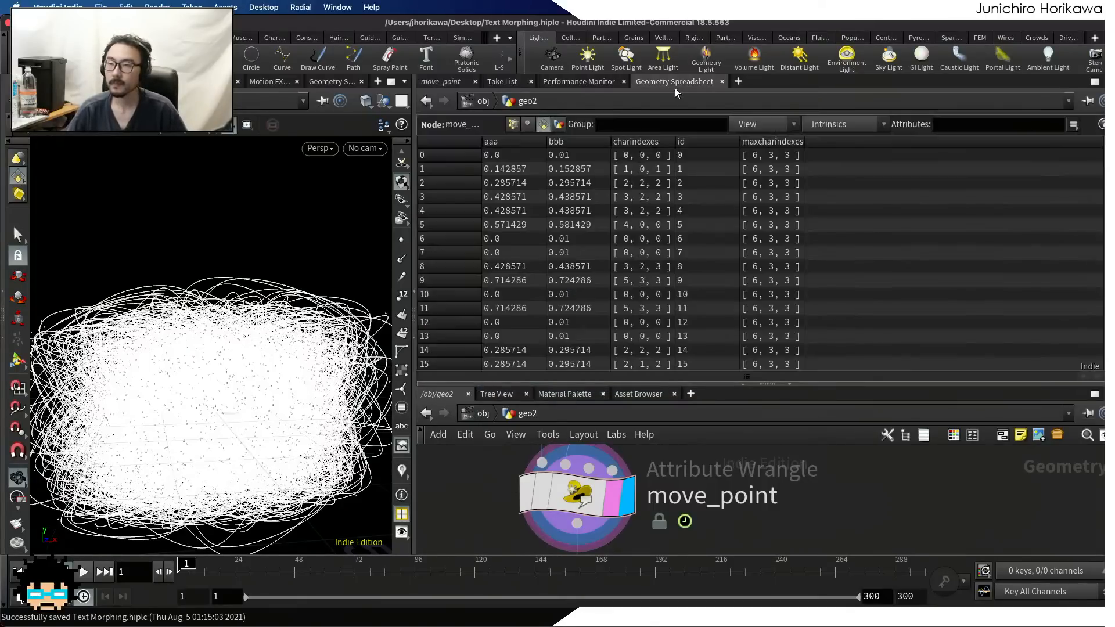
pyautogui.moveTo(188, 571); pyautogui.dragTo(359, 588)
pyautogui.click(569, 155)
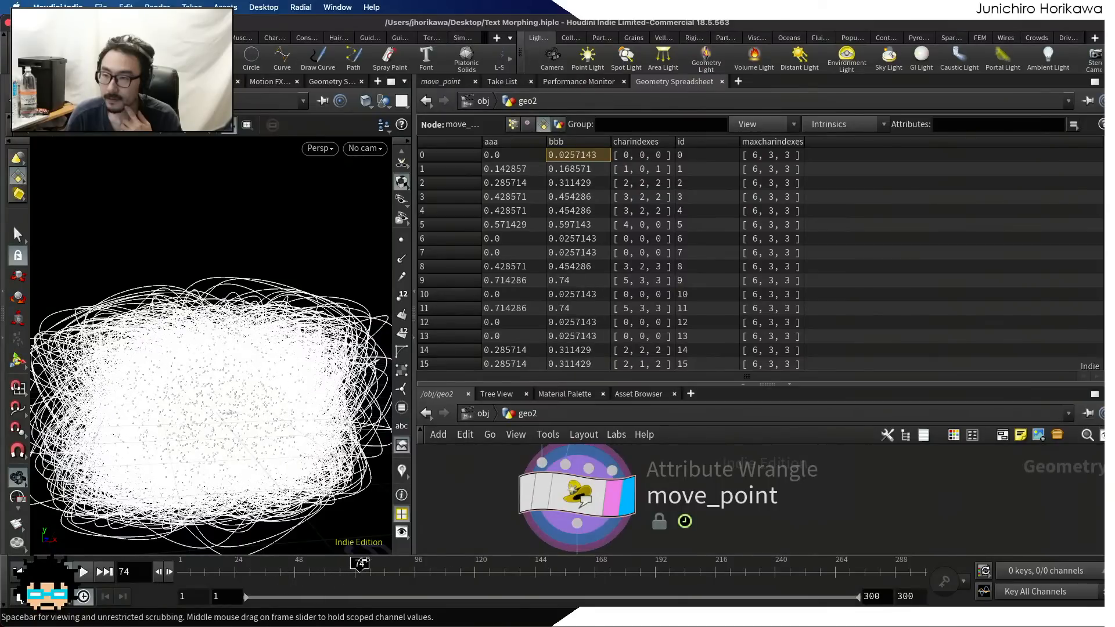
# Delete the f@aaa and f@bbb test attribute lines from the move_point code
pyautogui.click(440, 81)
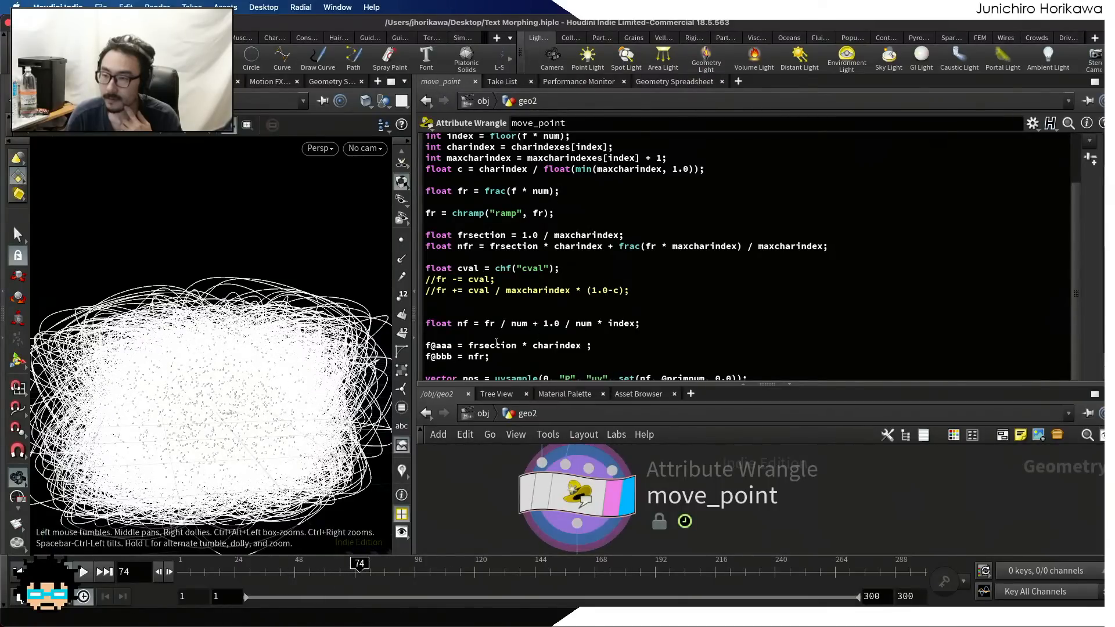
pyautogui.moveTo(503, 365); pyautogui.dragTo(400, 335)
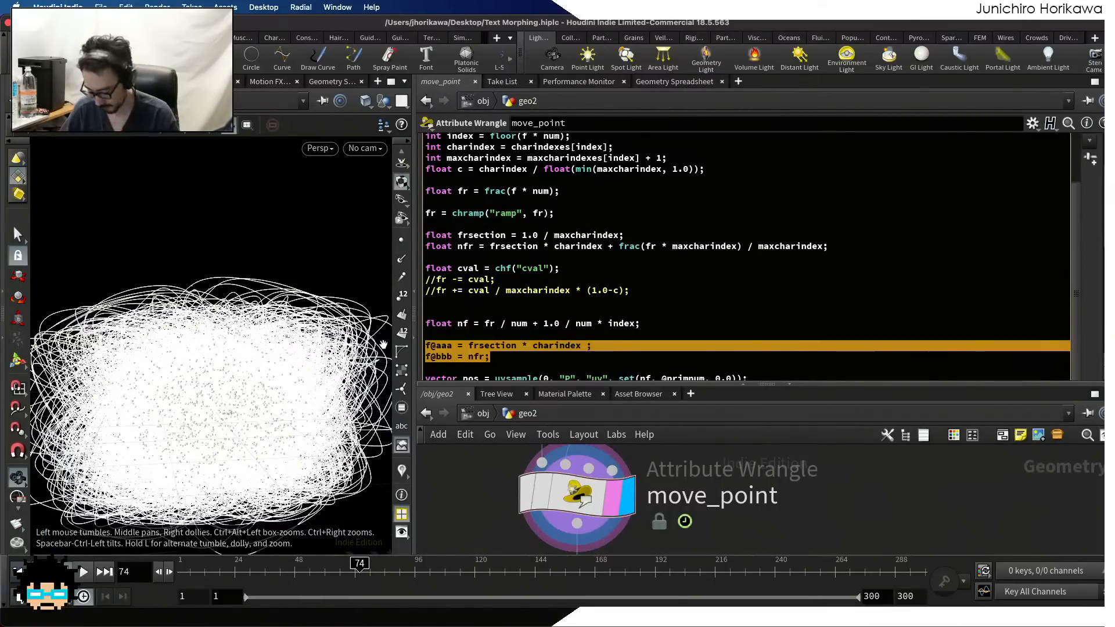
pyautogui.press('BackSpace')
# Replace fr with nfr in the nf calculation of the move_point code
pyautogui.scroll(-1, 547, 285)
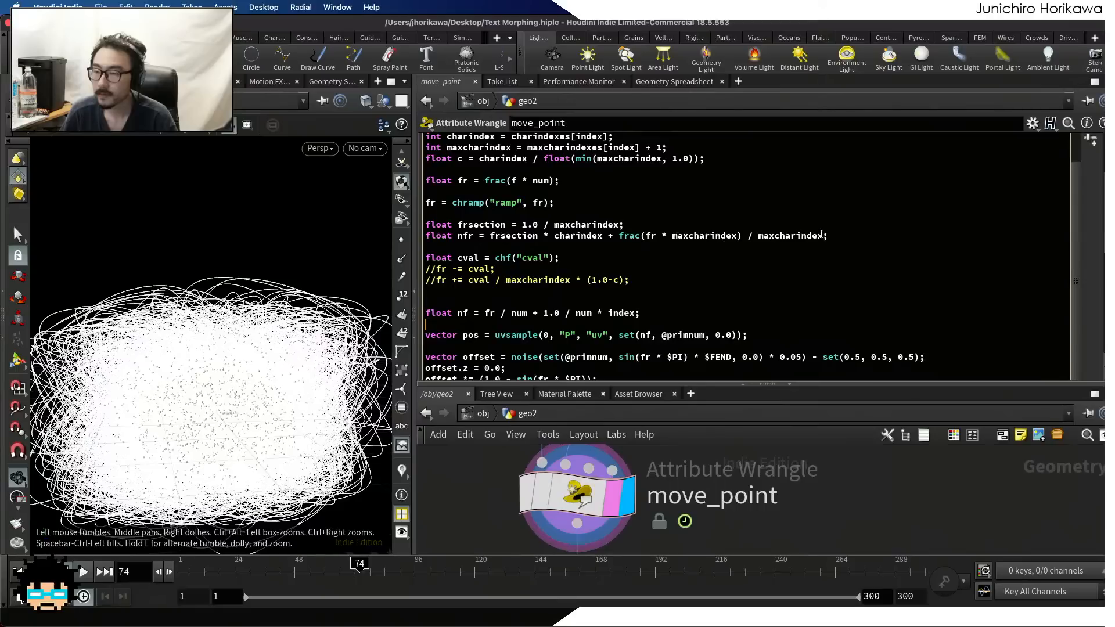
pyautogui.scroll(-3, 685, 251)
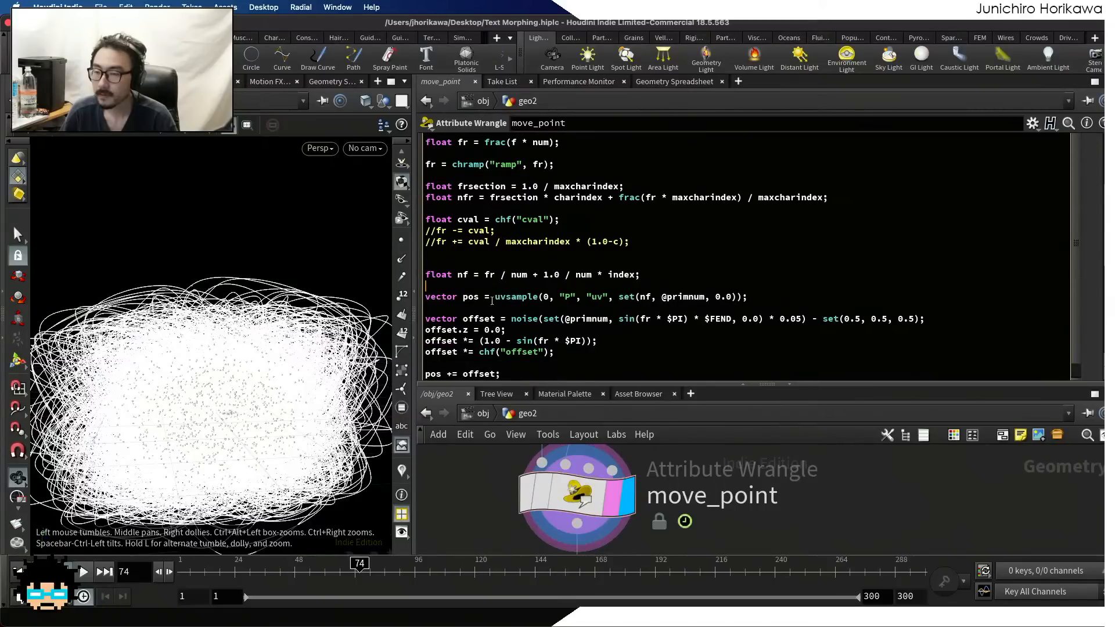
pyautogui.write('n')
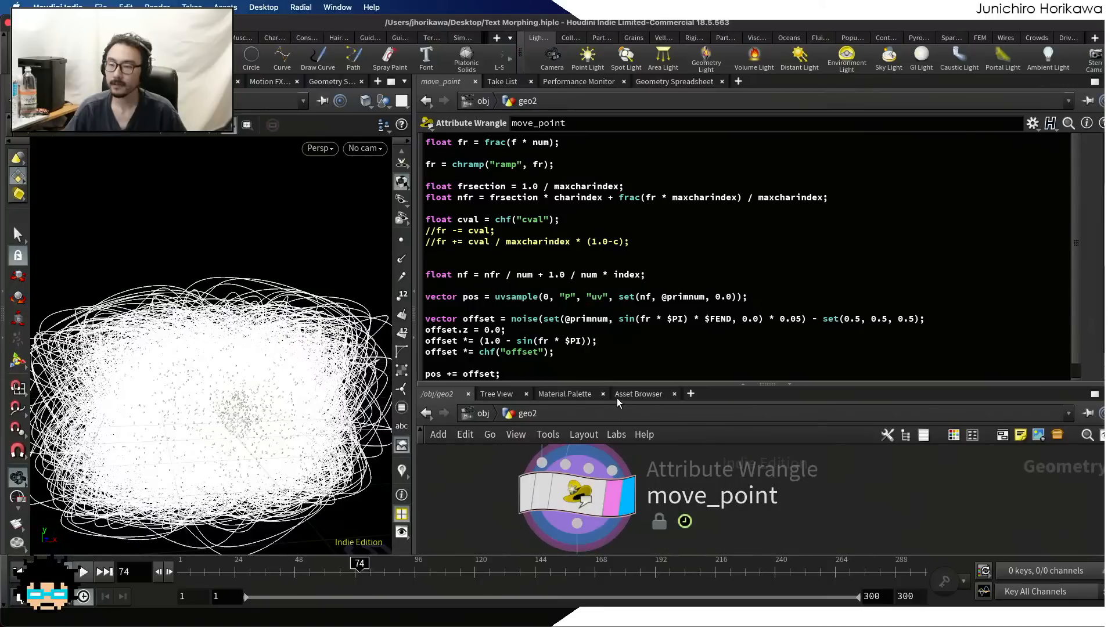
pyautogui.scroll(-4, 552, 344)
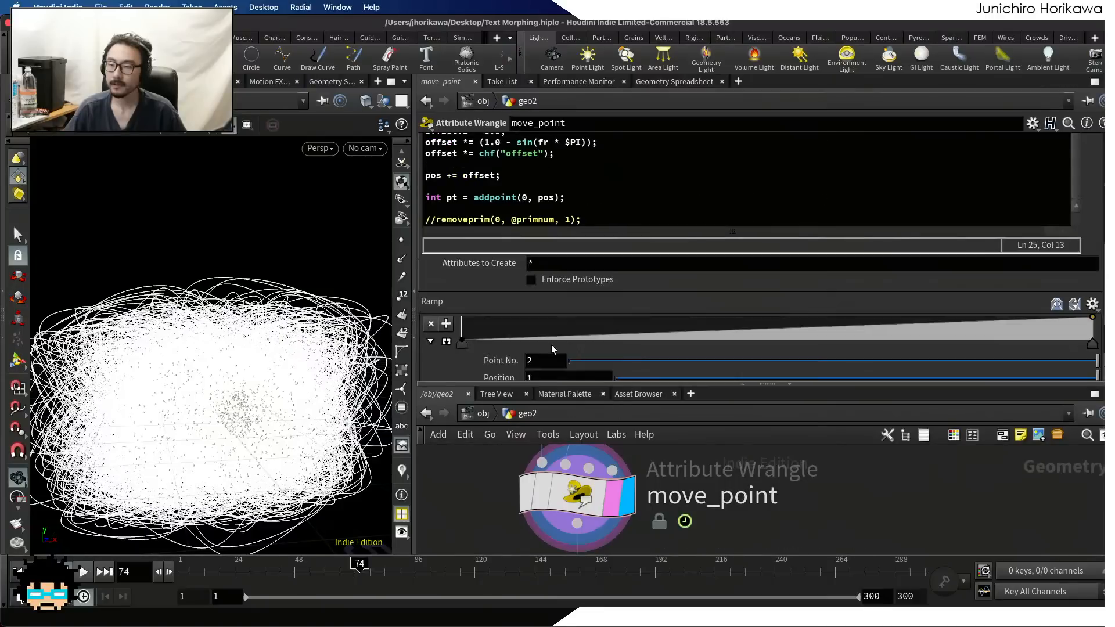
pyautogui.click(433, 221)
pyautogui.press('Delete')
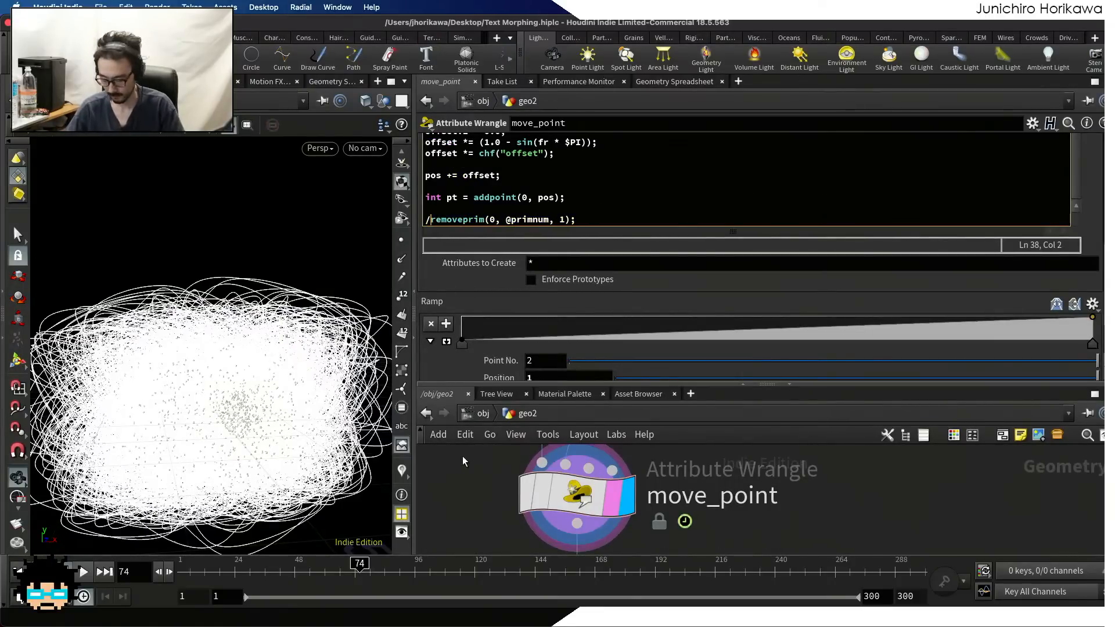
pyautogui.press('BackSpace')
# Lower the Cval parameter of move_point and scrub through to frame 300 to preview the point motion
pyautogui.moveTo(360, 566); pyautogui.dragTo(880, 573)
pyautogui.scroll(-3, 789, 278)
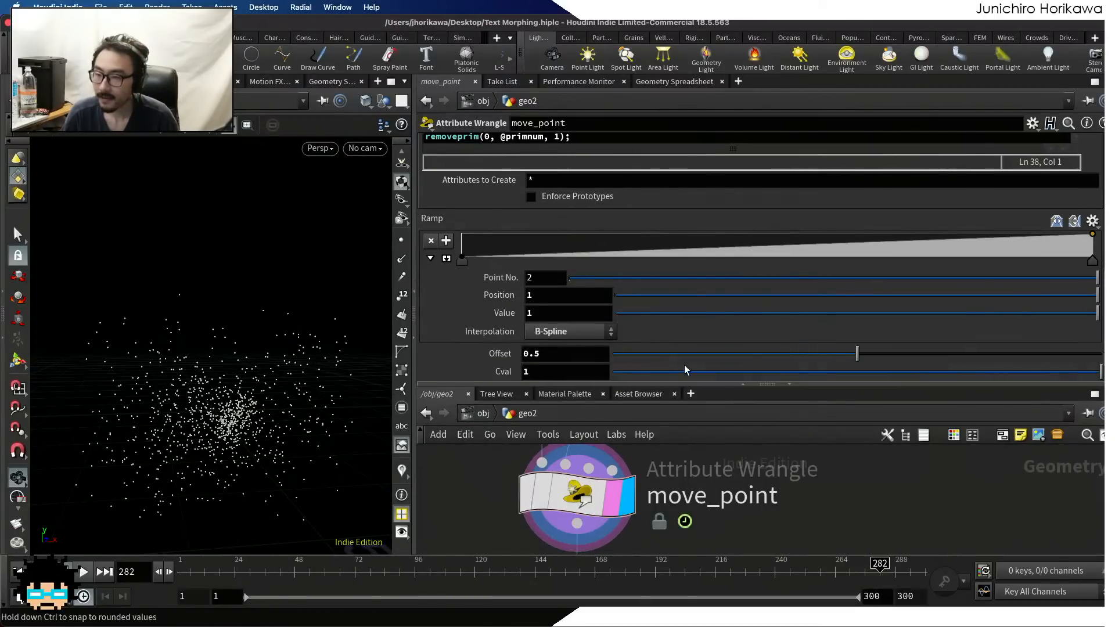
pyautogui.moveTo(684, 371); pyautogui.dragTo(600, 374)
pyautogui.moveTo(218, 572); pyautogui.dragTo(930, 572)
# Change nfr back to fr in the nf calculation and scrub to frame 149 to check the text shape
pyautogui.scroll(10, 748, 252)
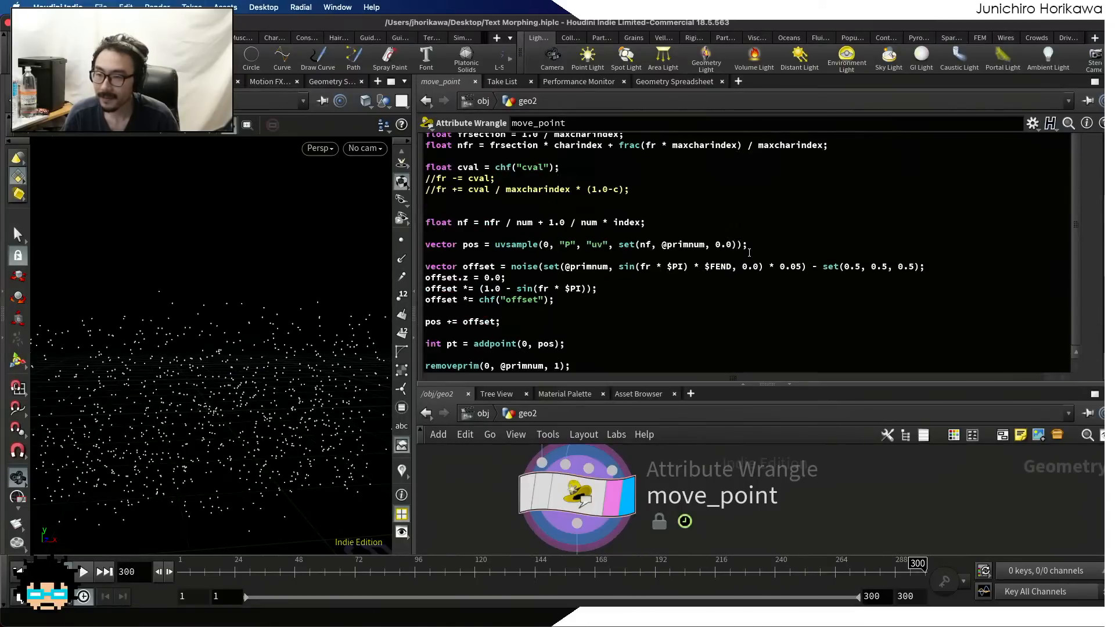
pyautogui.scroll(2, 749, 252)
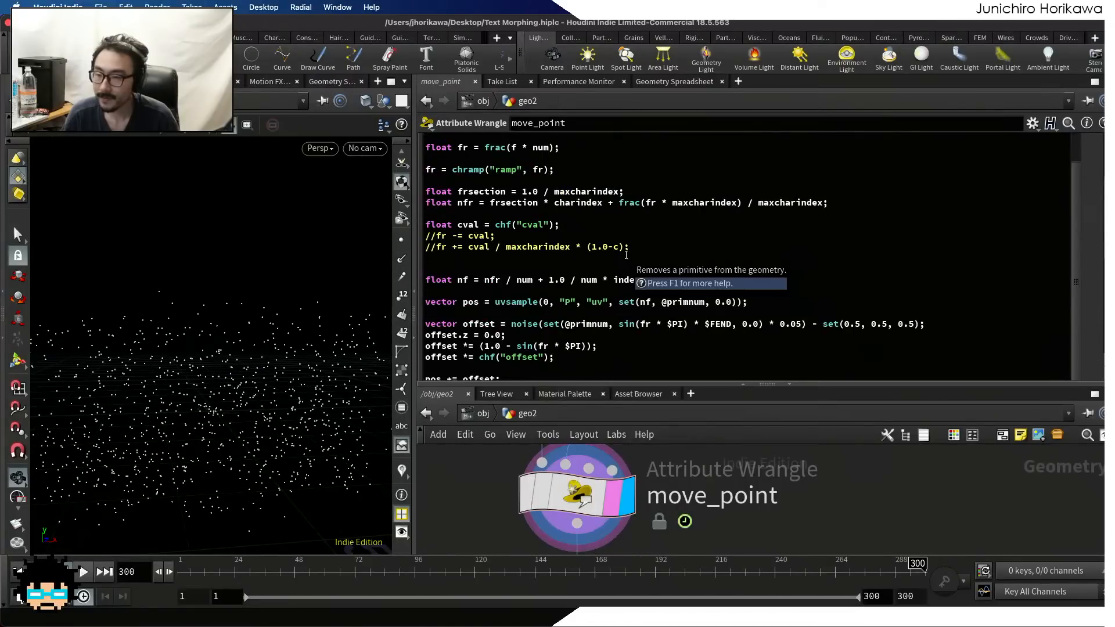
pyautogui.scroll(-8, 692, 249)
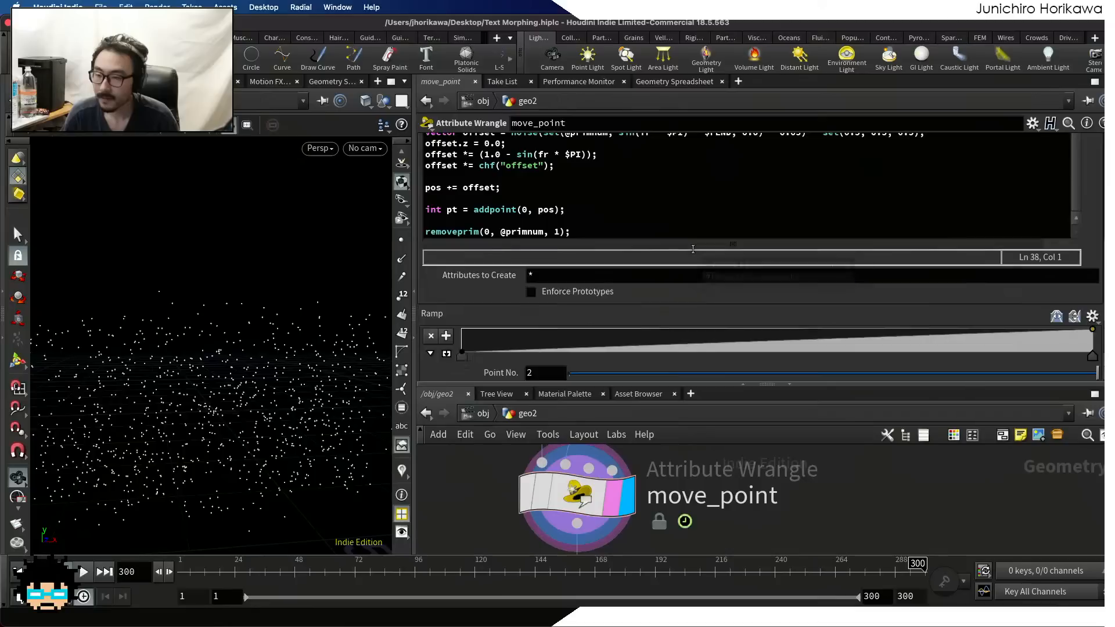
pyautogui.scroll(-3, 692, 249)
pyautogui.scroll(10, 615, 247)
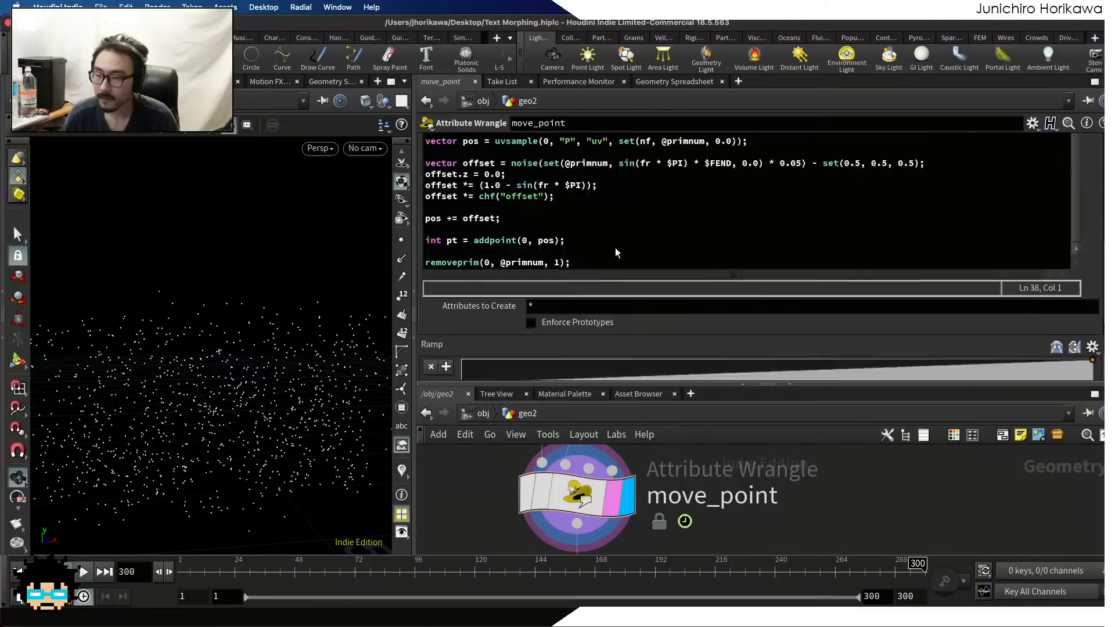
pyautogui.scroll(-3, 607, 242)
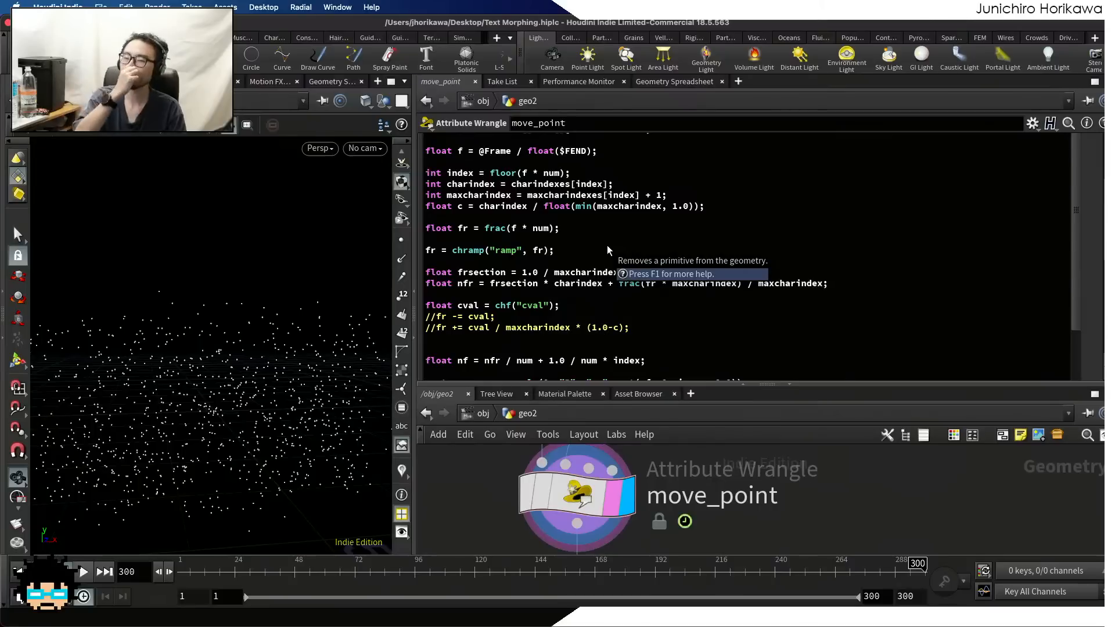
pyautogui.scroll(-1, 589, 256)
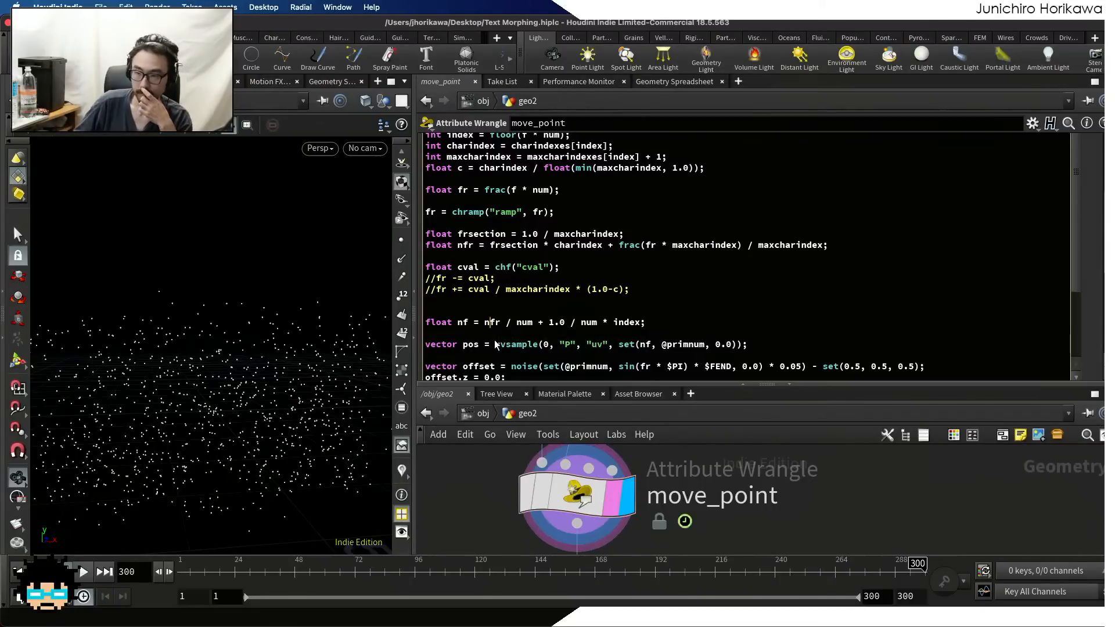
pyautogui.press('BackSpace')
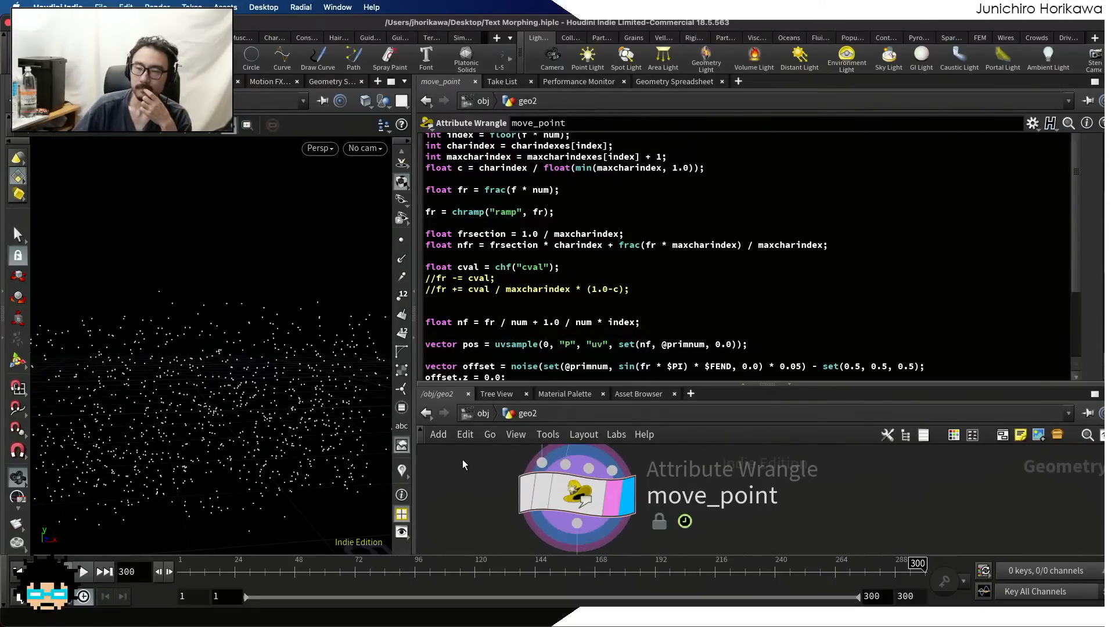
pyautogui.moveTo(371, 575)
pyautogui.mouseDown()
pyautogui.moveTo(490, 577)
pyautogui.moveTo(352, 577)
pyautogui.moveTo(546, 579)
pyautogui.mouseUp()
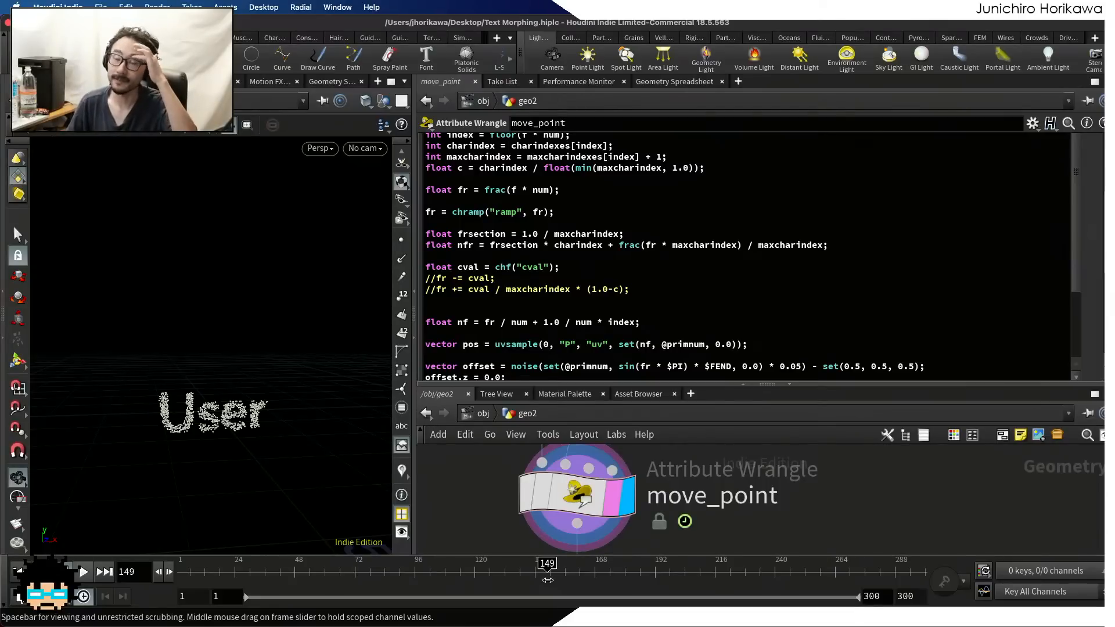
# Comment out the float cval = chf("cval") declaration in the move_point code
pyautogui.click(562, 278)
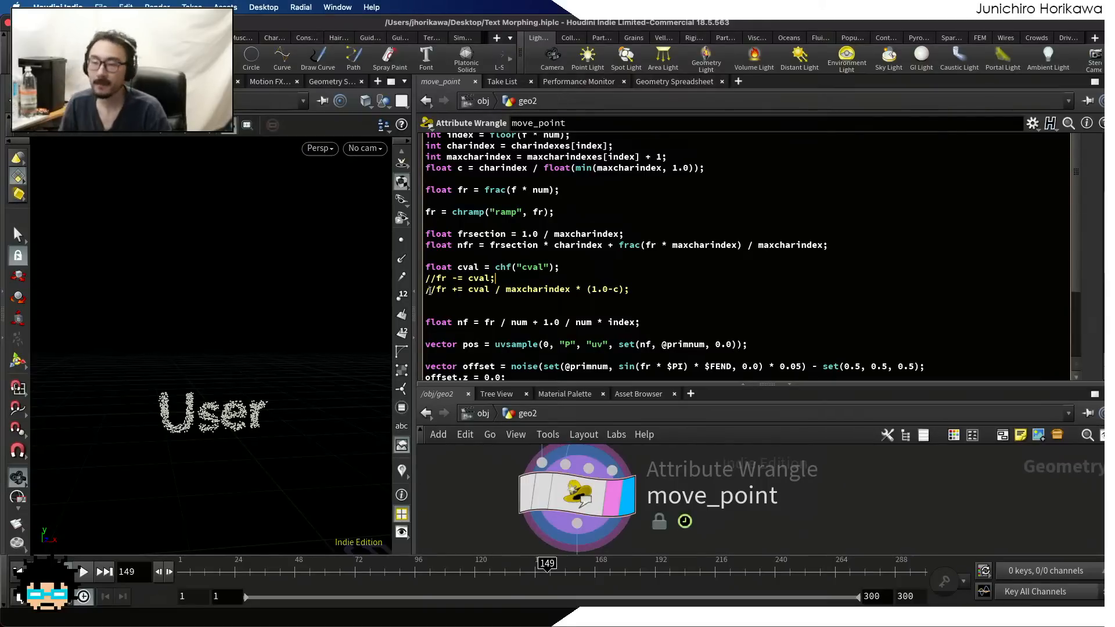
pyautogui.click(428, 266)
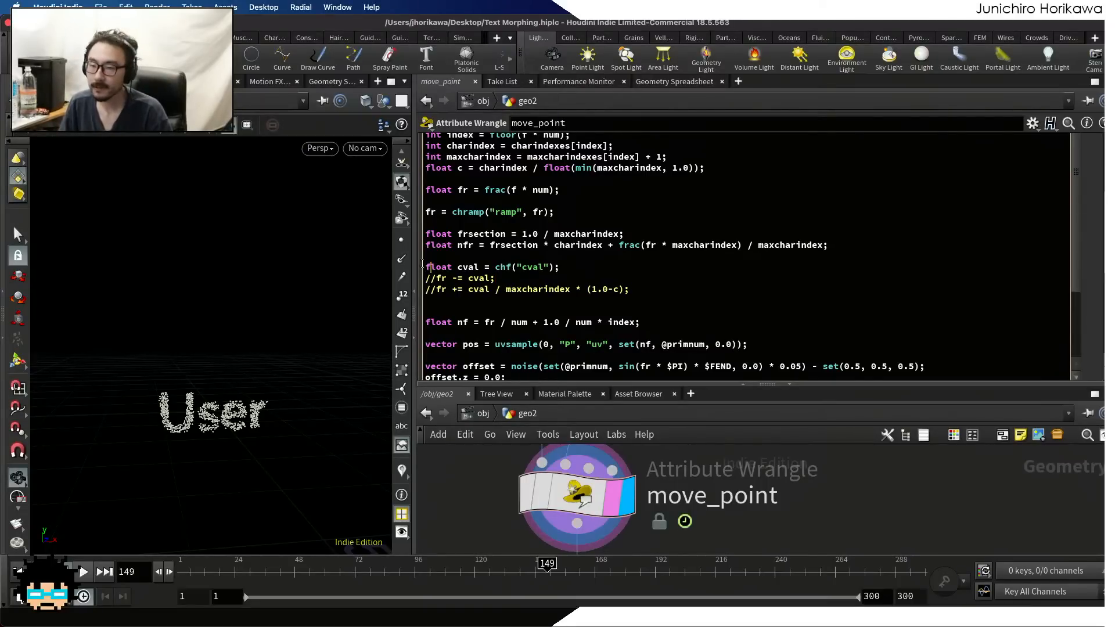
pyautogui.write('//')
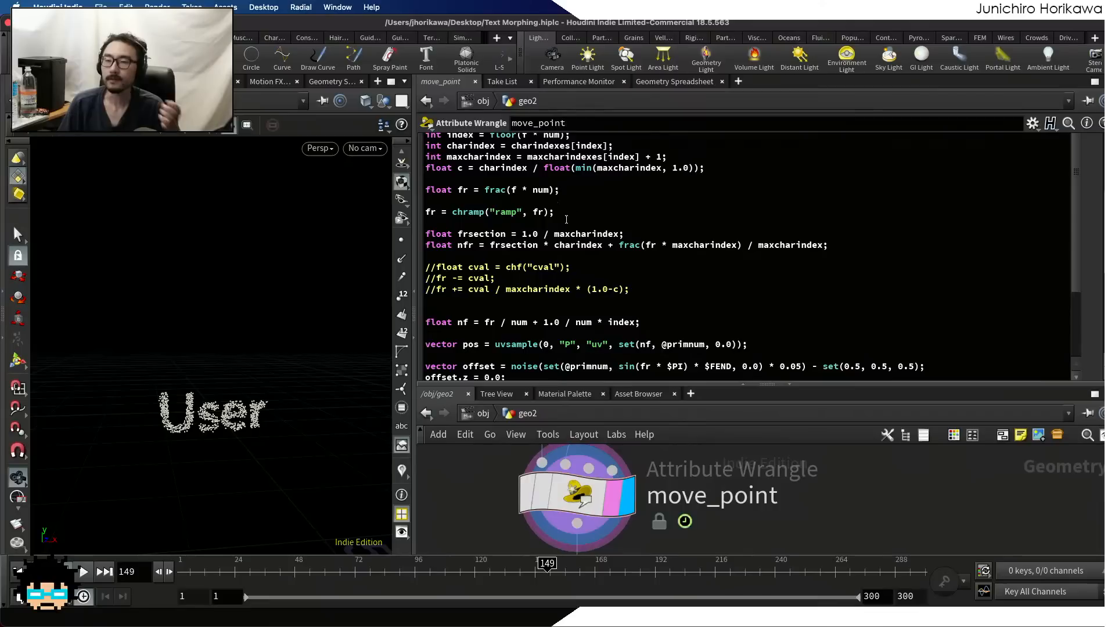
# Comment out the frsection and nfr declarations below the ramp line in the move_point code
pyautogui.click(458, 235)
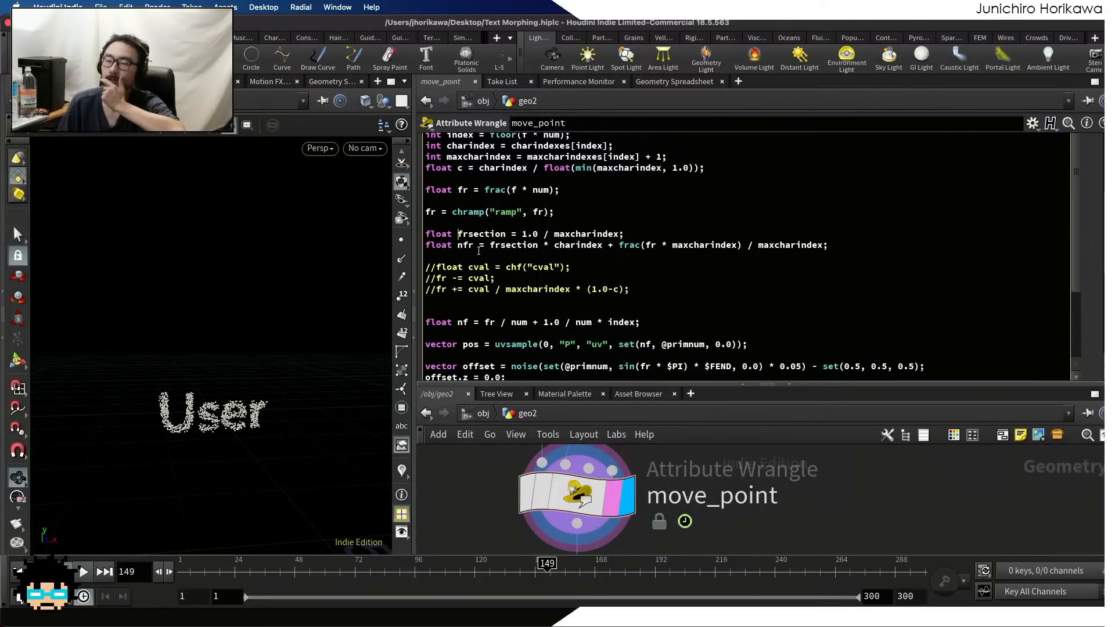
pyautogui.moveTo(568, 214); pyautogui.dragTo(415, 214)
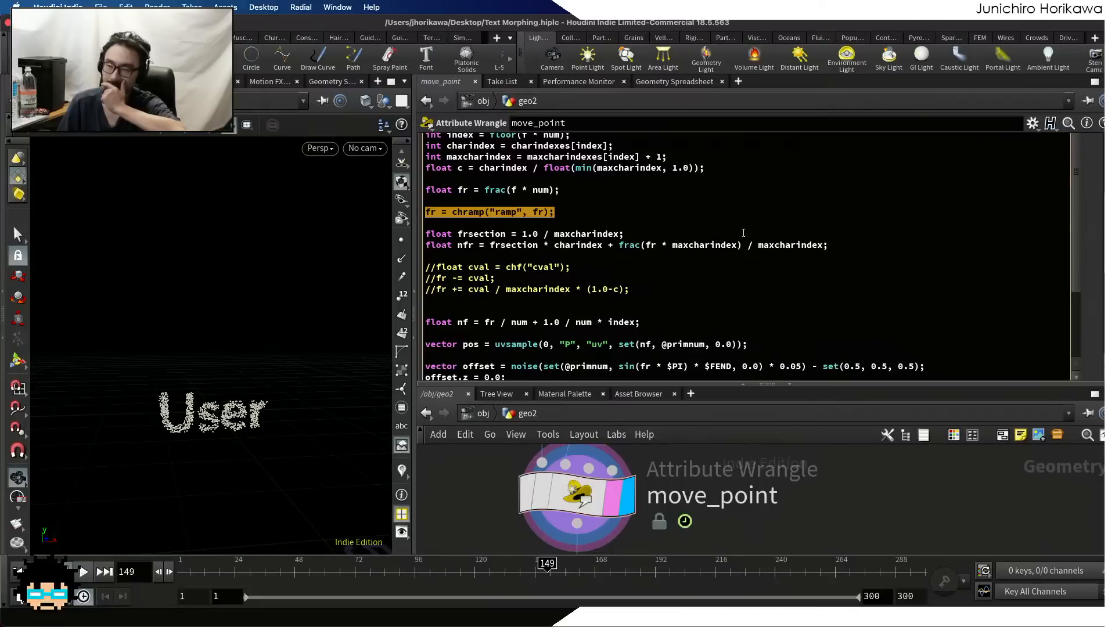
pyautogui.click(856, 247)
pyautogui.moveTo(855, 247); pyautogui.dragTo(428, 233)
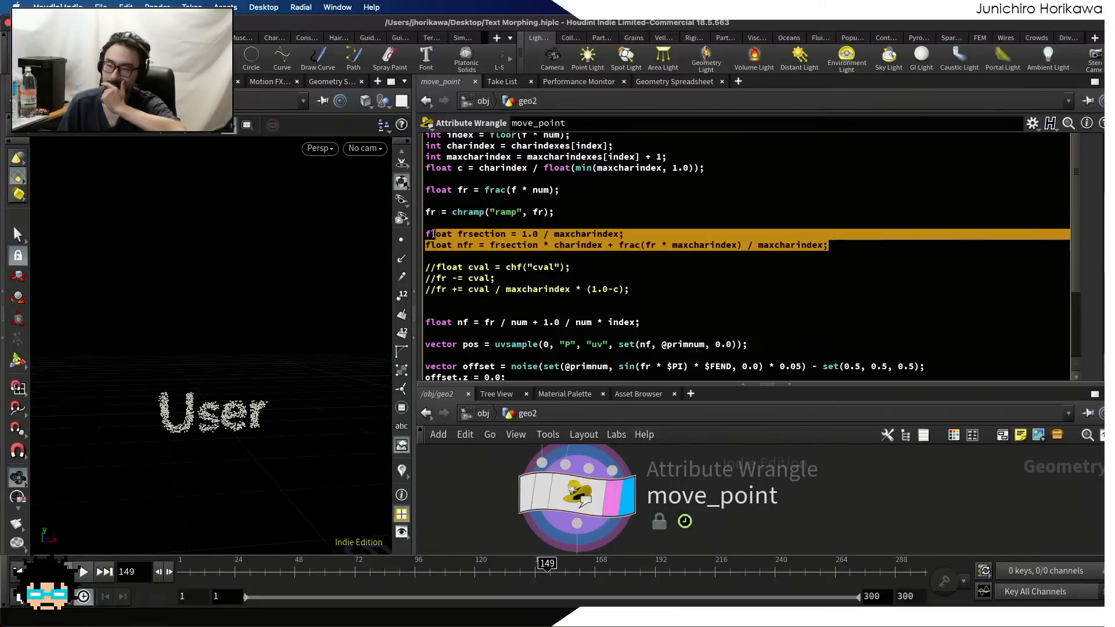
pyautogui.click(428, 234)
pyautogui.write('//')
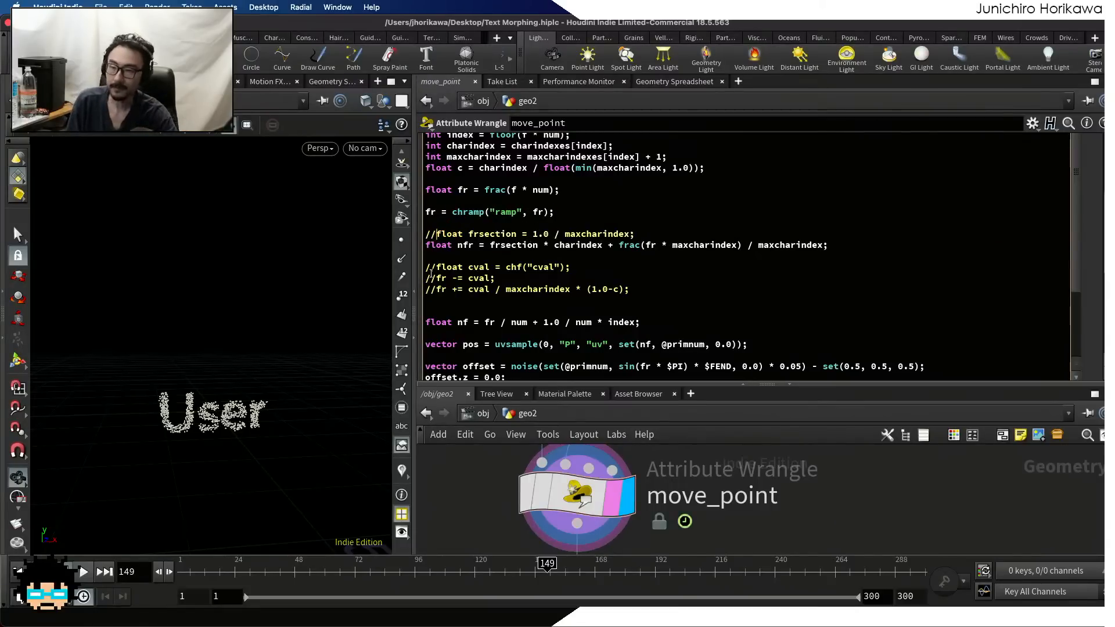
pyautogui.write('//')
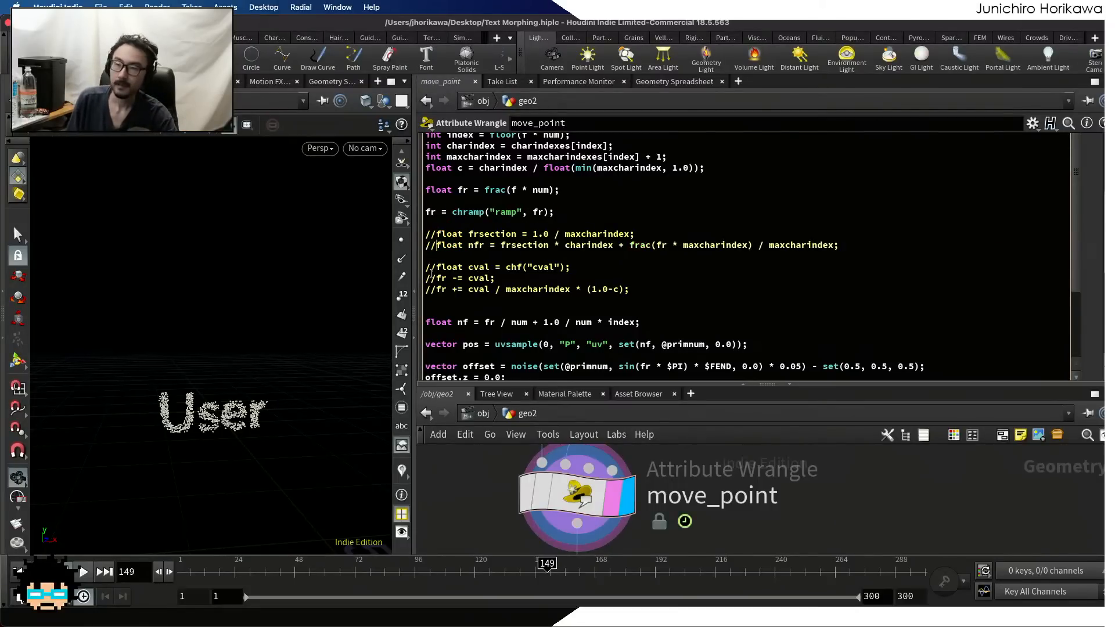
# Add the expression fr * maxcharindex on a new line below the commented-out nfr declaration in the move_point code
pyautogui.press('Down')
pyautogui.press('Return')
pyautogui.press('Return')
pyautogui.press('Up')
pyautogui.write('FR')
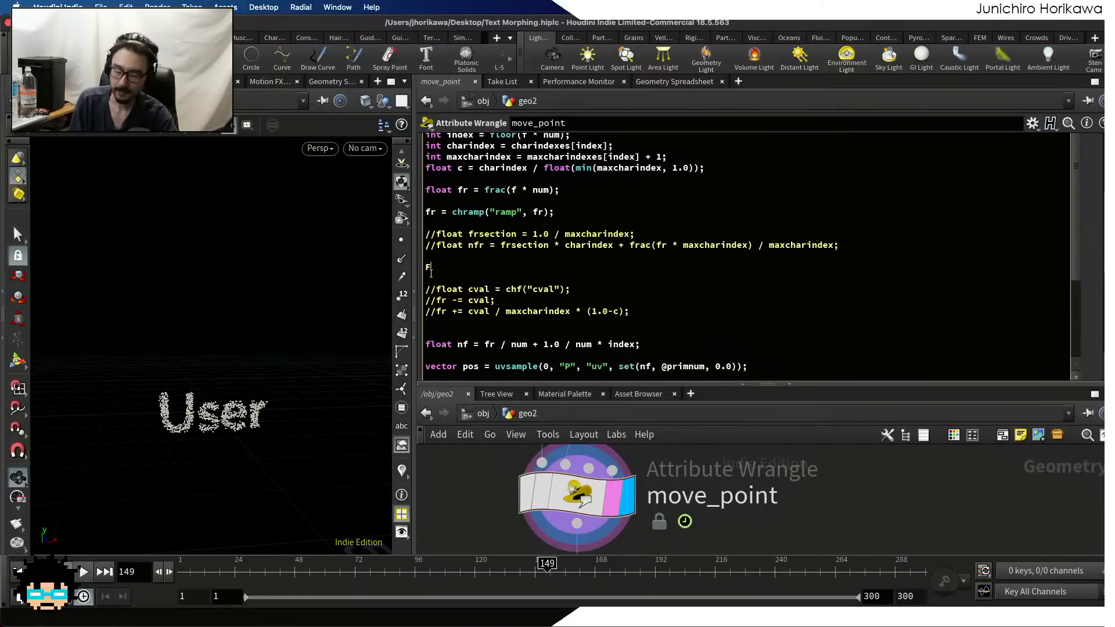
pyautogui.press('BackSpace')
pyautogui.press('BackSpace')
pyautogui.press('BackSpace')
pyautogui.press('BackSpace')
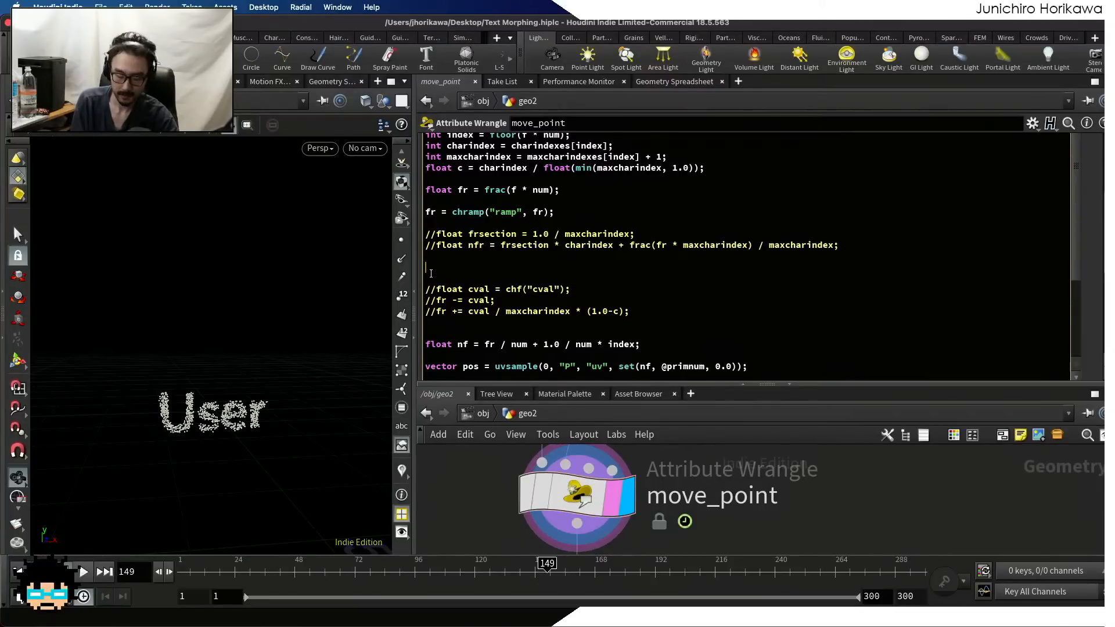
pyautogui.write('fr ')
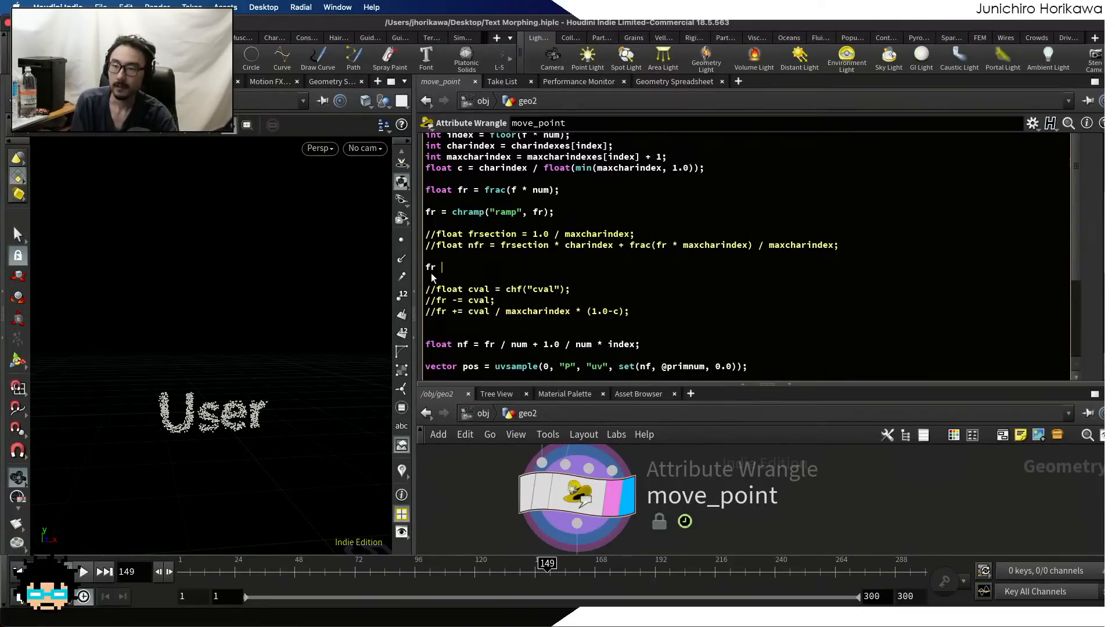
pyautogui.write('* max')
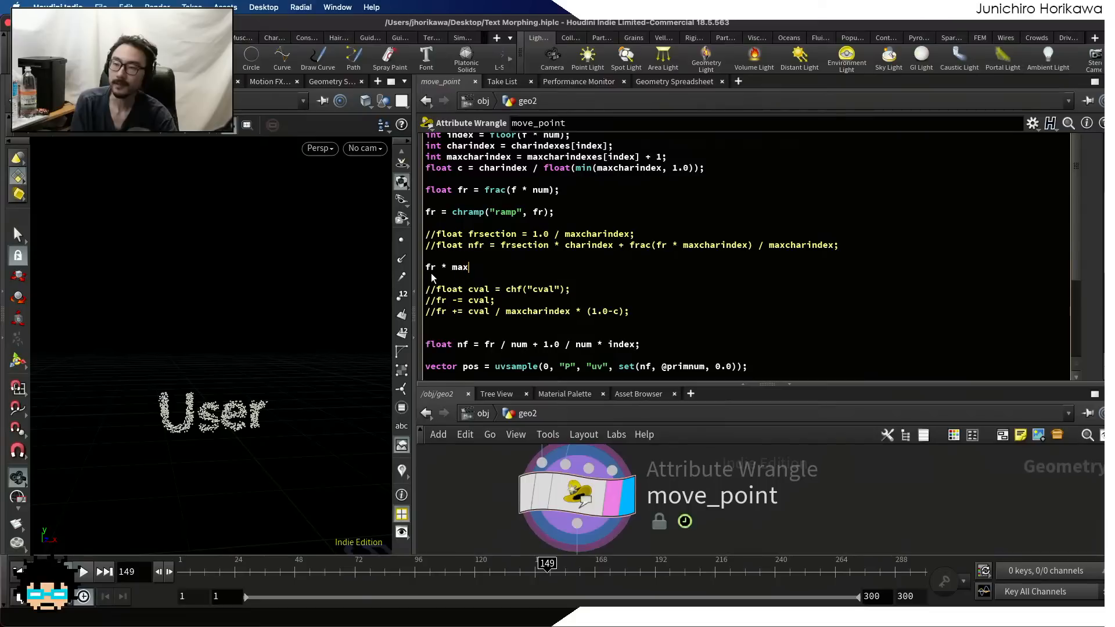
pyautogui.write('charindexx')
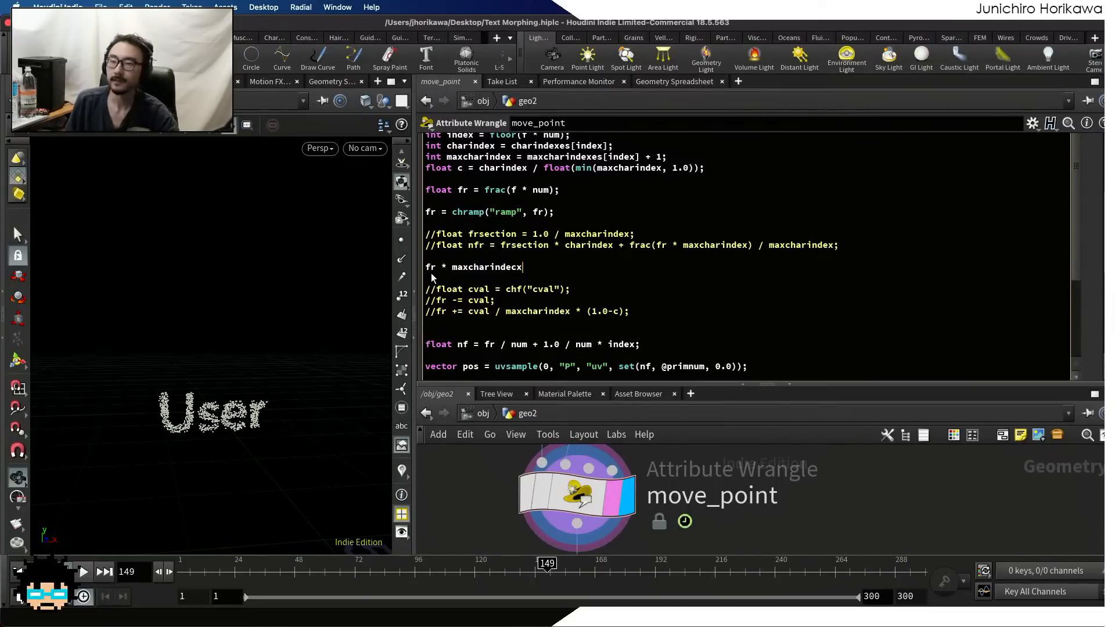
pyautogui.press('BackSpace')
pyautogui.press('BackSpace')
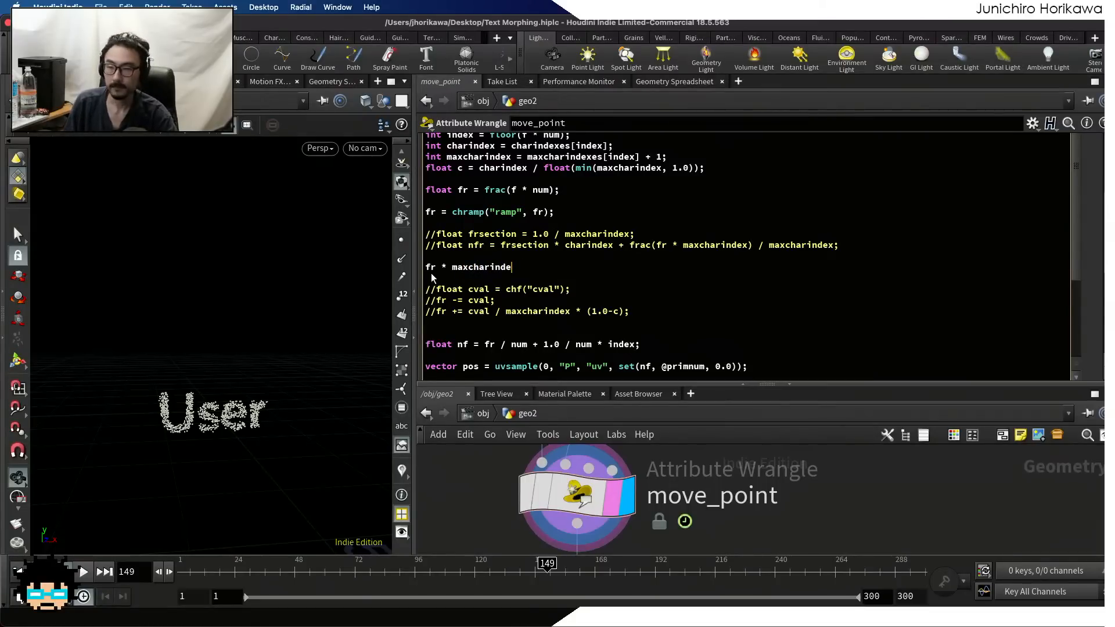
pyautogui.write('x')
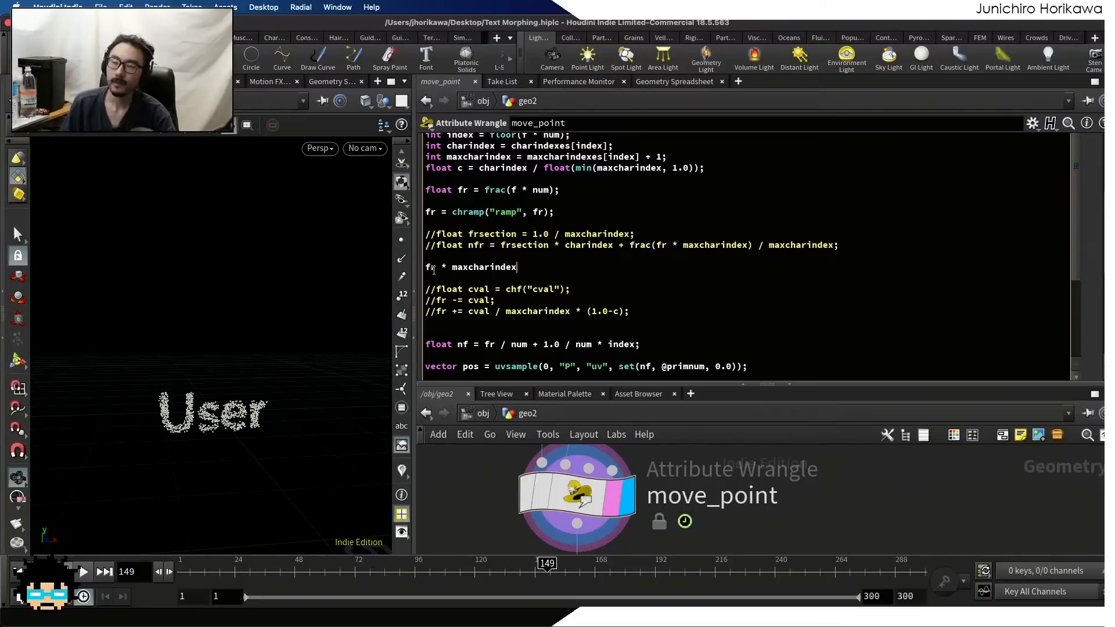
# Wrap the new fr * maxcharindex expression in the frac() function
pyautogui.click(426, 267)
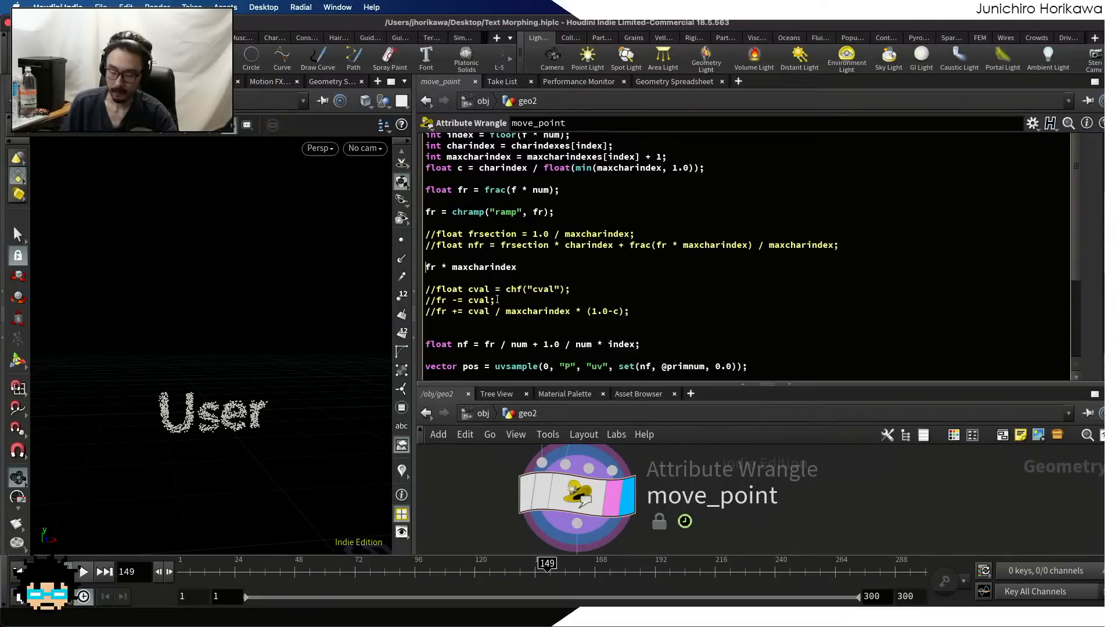
pyautogui.write('frac(')
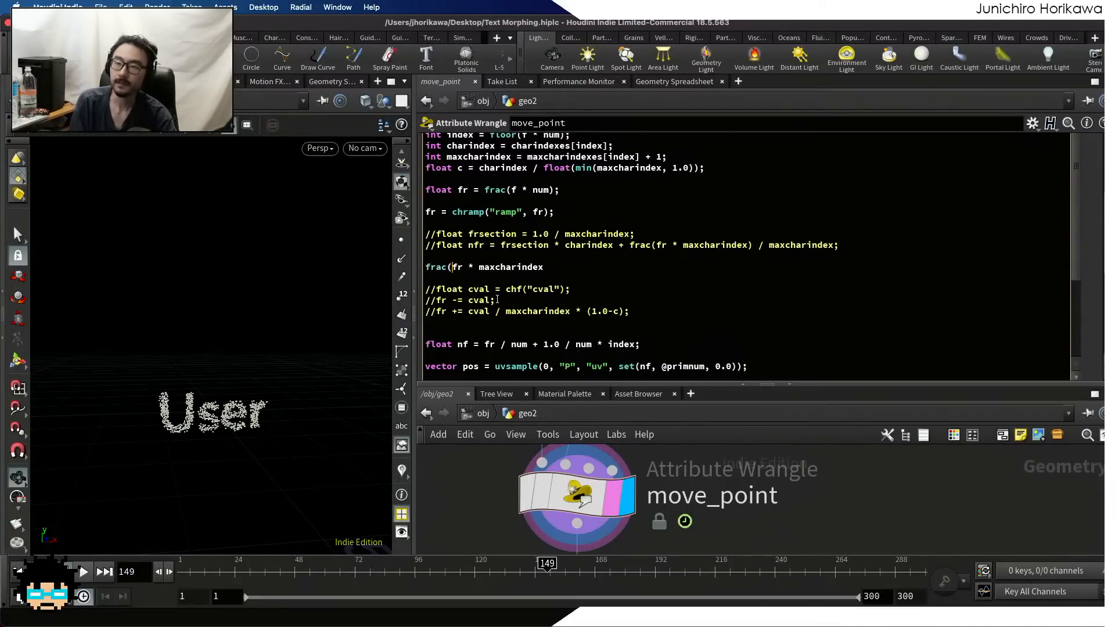
pyautogui.click(579, 267)
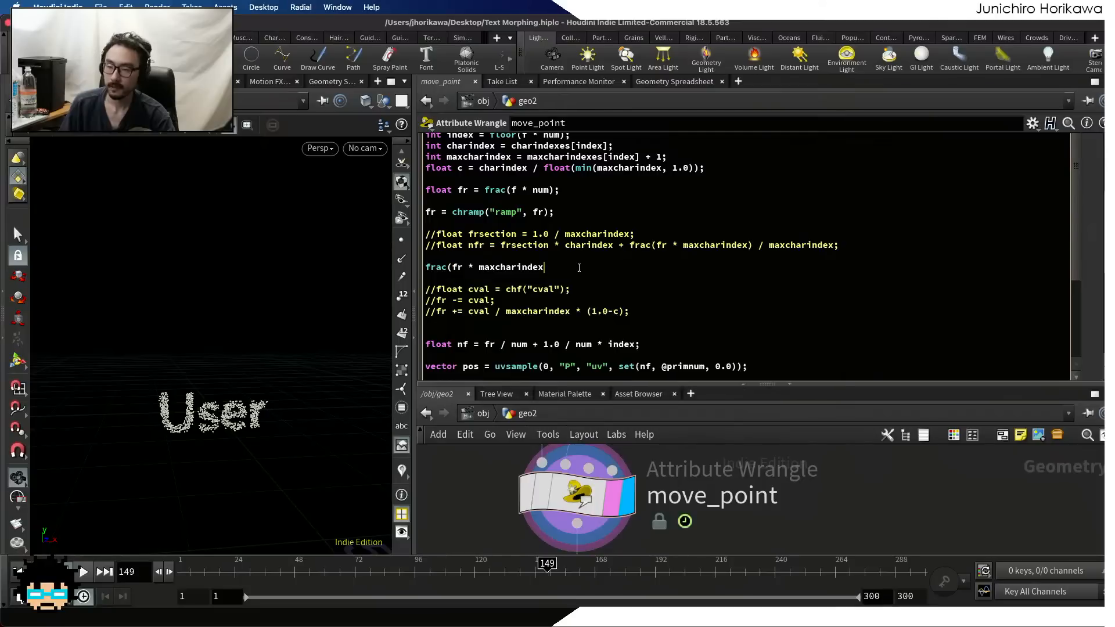
pyautogui.write(')')
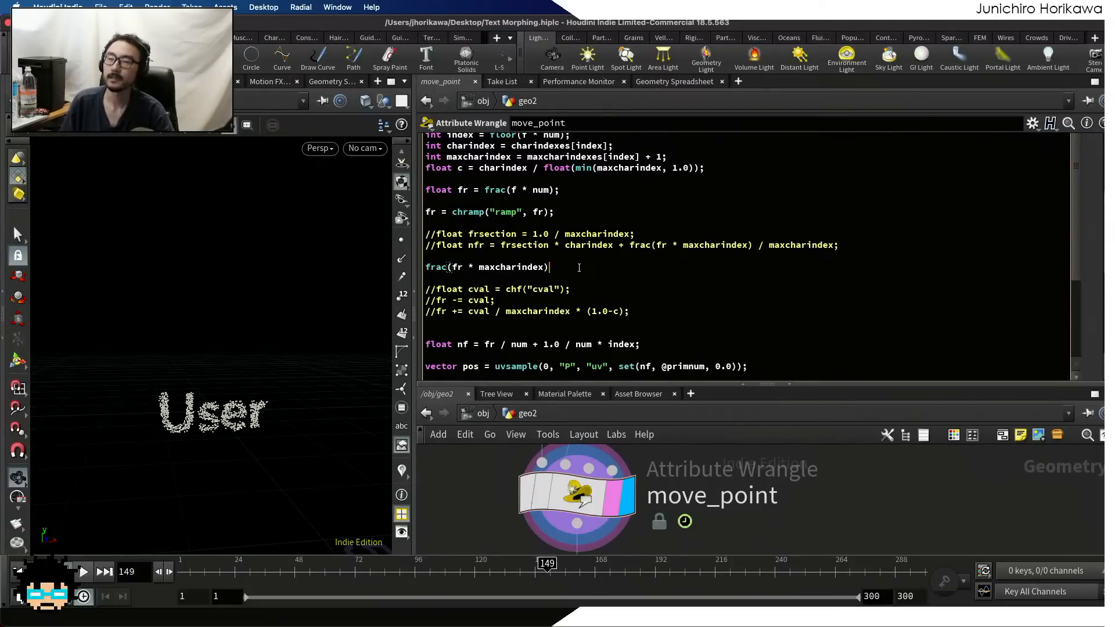
# Assign frac(fr * maxcharindex) to fr and end the statement with a semicolon
pyautogui.moveTo(423, 261); pyautogui.dragTo(426, 264)
pyautogui.click(426, 265)
pyautogui.write('fera')
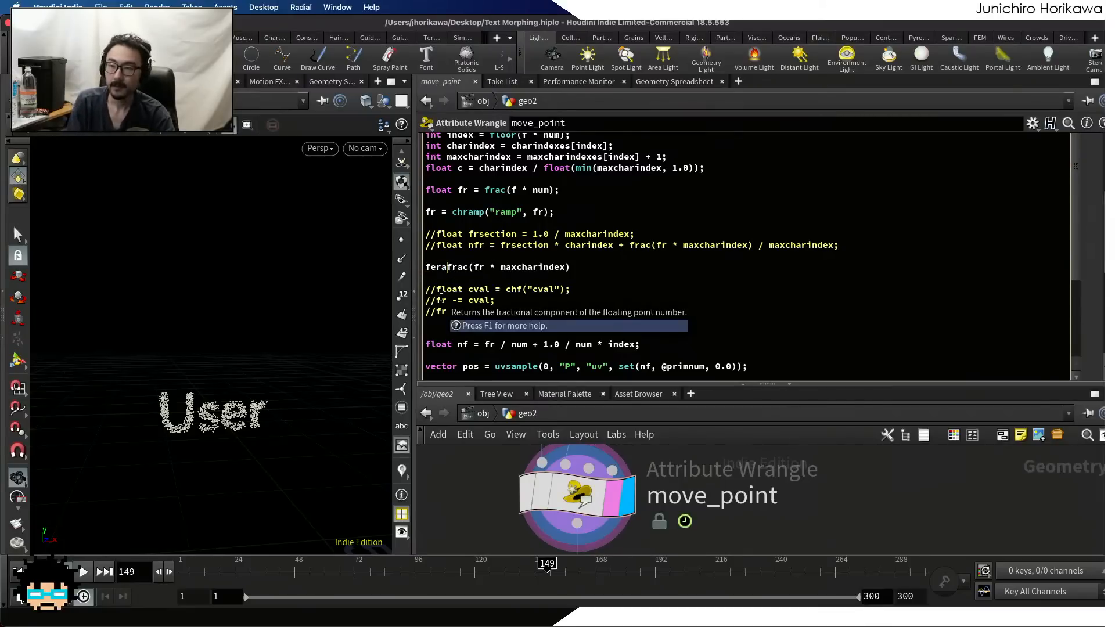
pyautogui.press('BackSpace')
pyautogui.press('BackSpace')
pyautogui.press('BackSpace')
pyautogui.write('r =')
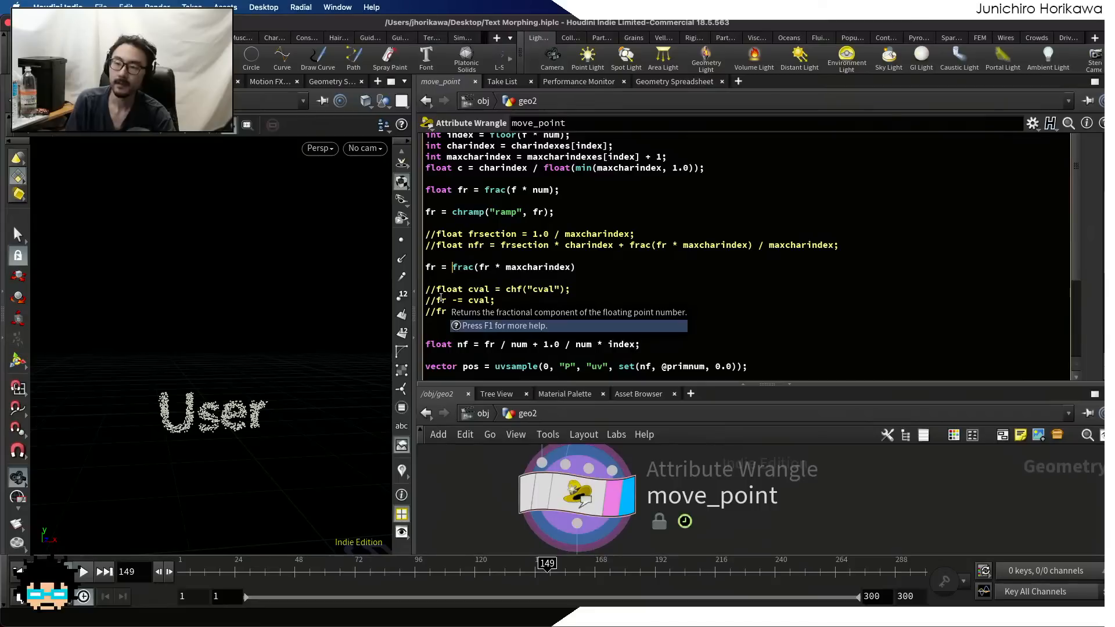
pyautogui.click(587, 265)
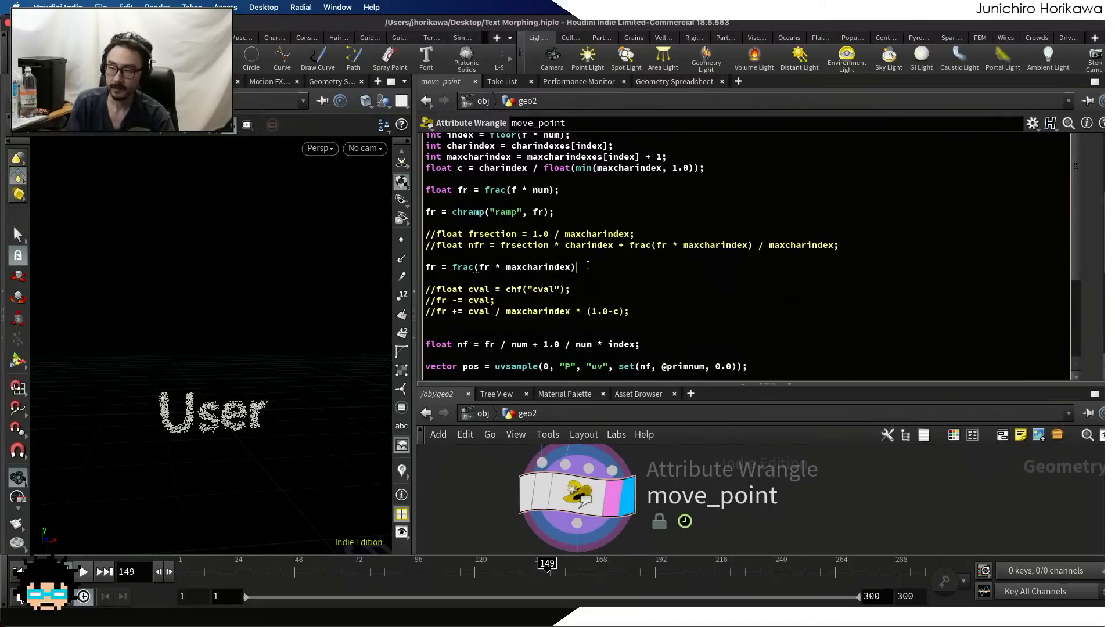
pyautogui.write(';')
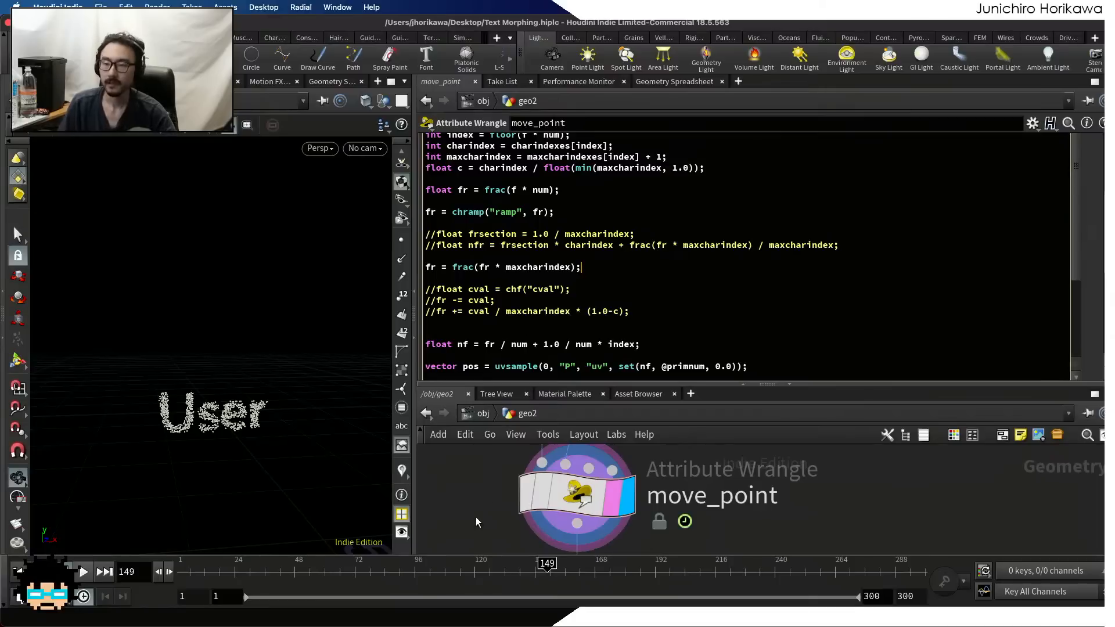
# Extend the timeline's end frame to 600 and scrub back to frame 1 to preview the point motion
pyautogui.moveTo(267, 574); pyautogui.dragTo(425, 567)
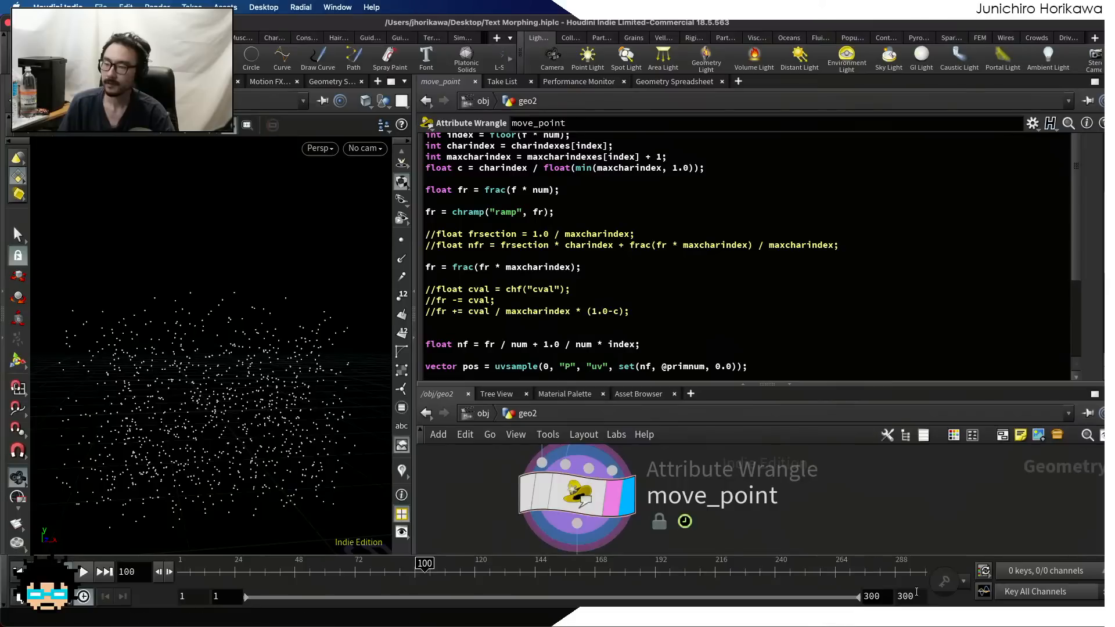
pyautogui.write('600')
pyautogui.press('Return')
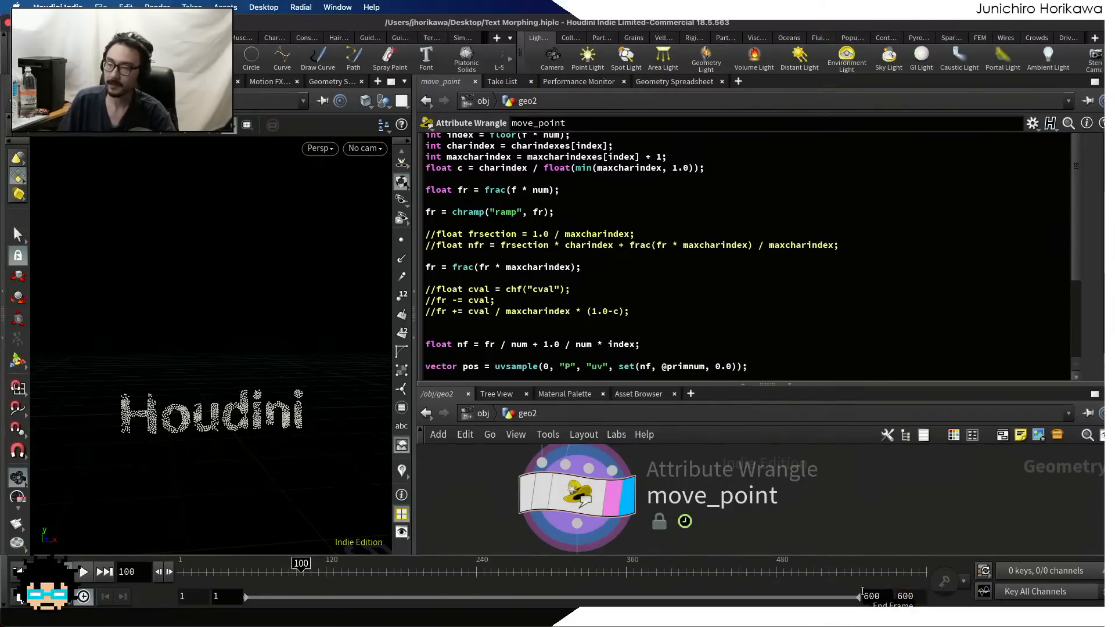
pyautogui.moveTo(182, 567)
pyautogui.mouseDown()
pyautogui.moveTo(232, 568)
pyautogui.moveTo(183, 568)
pyautogui.mouseUp()
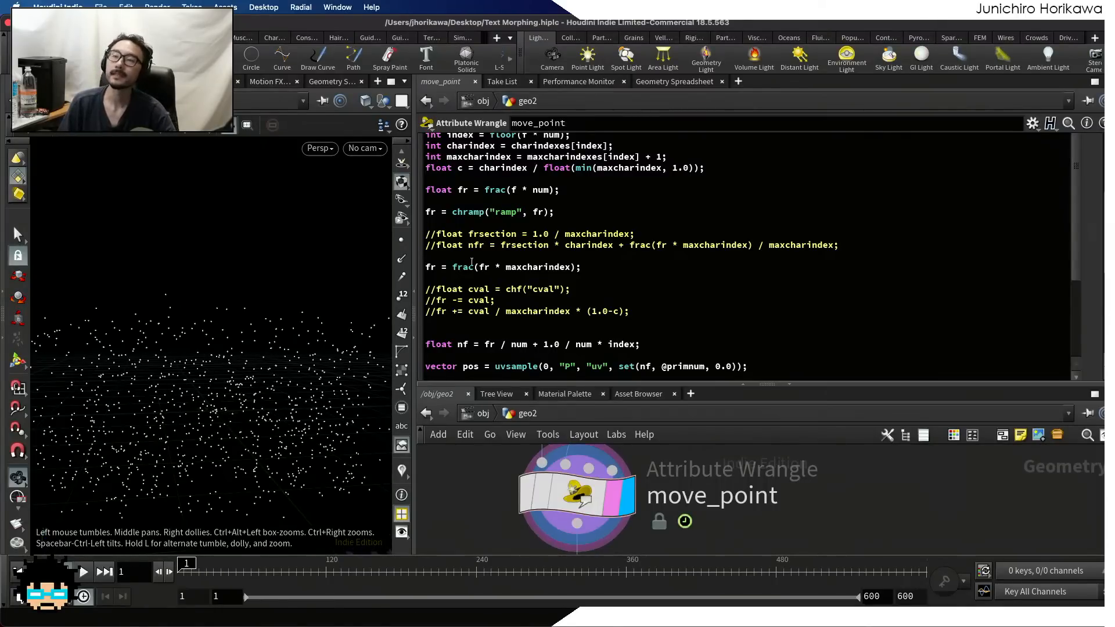
# Offset the frac(fr * maxcharindex) result by adding the character ratio c to it
pyautogui.doubleClick(461, 168)
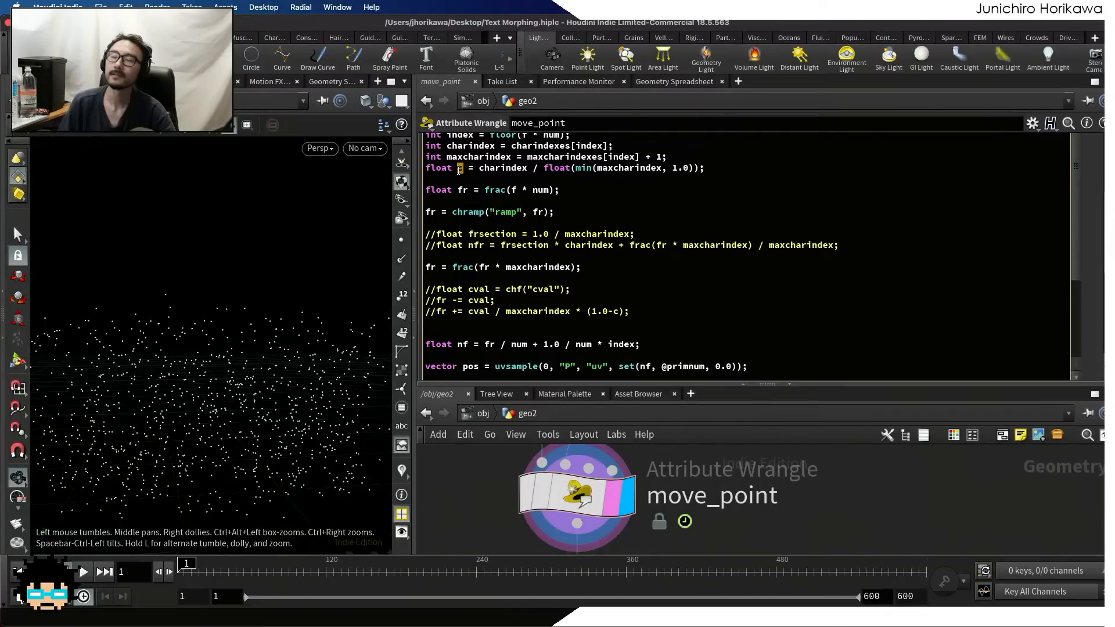
pyautogui.click(494, 289)
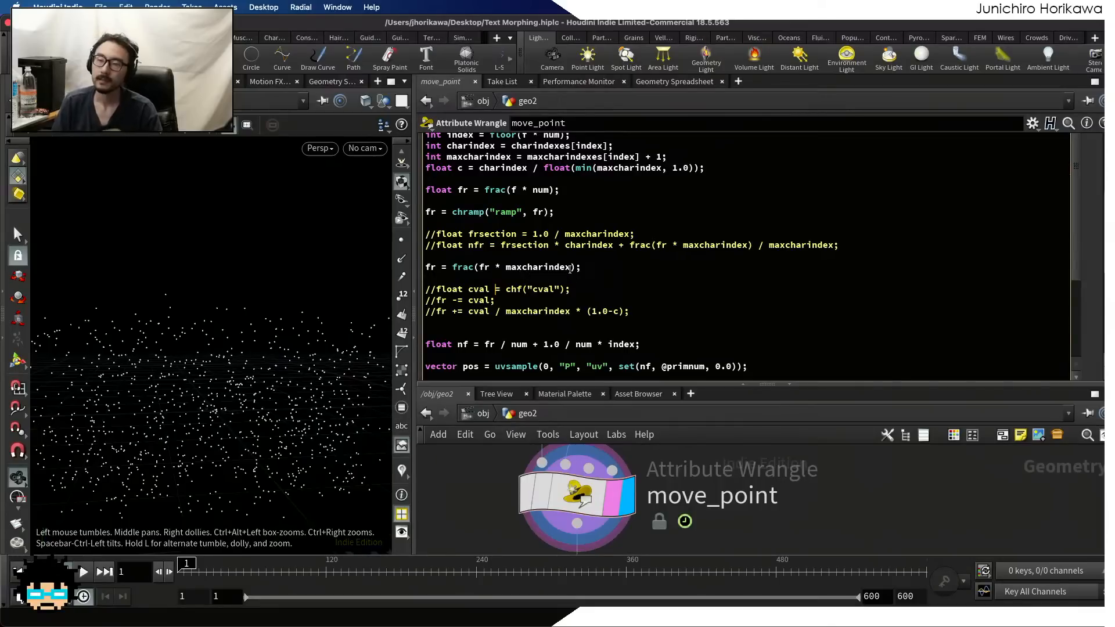
pyautogui.click(453, 267)
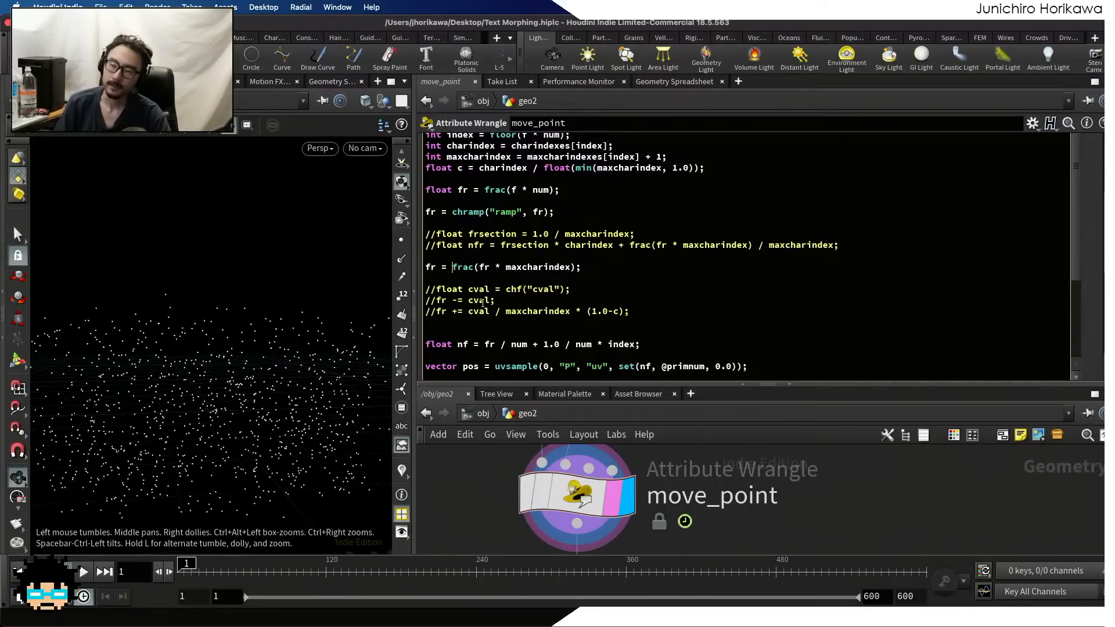
pyautogui.click(576, 268)
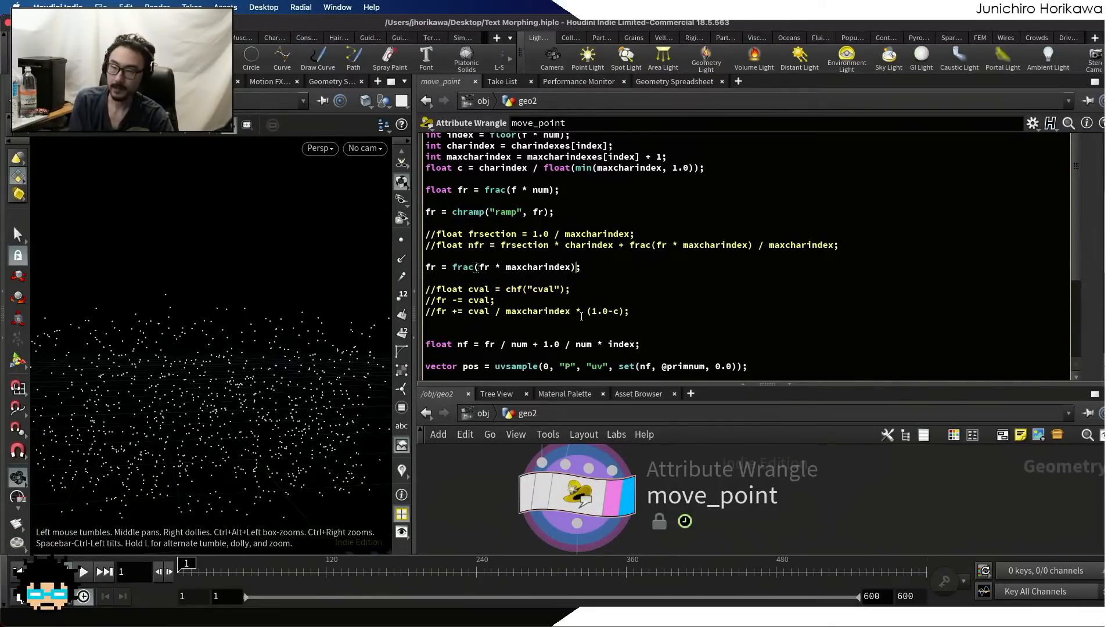
pyautogui.write('+ ')
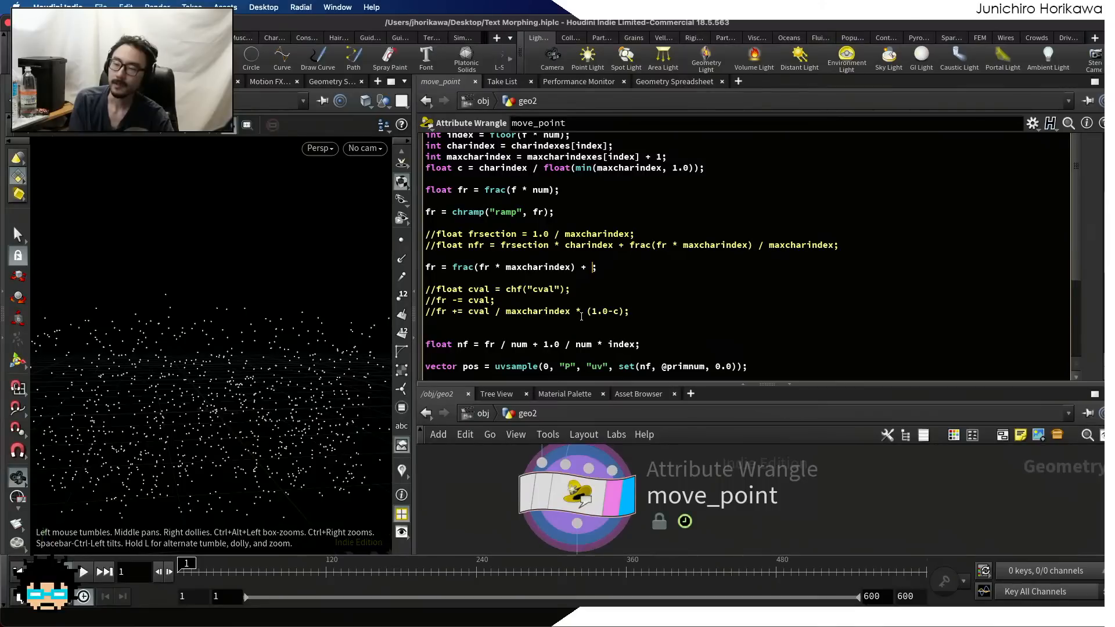
pyautogui.write('c')
# Enclose the frac(fr * maxcharindex) + c sum in parentheses and apply modulo 1.0 to it
pyautogui.click(452, 268)
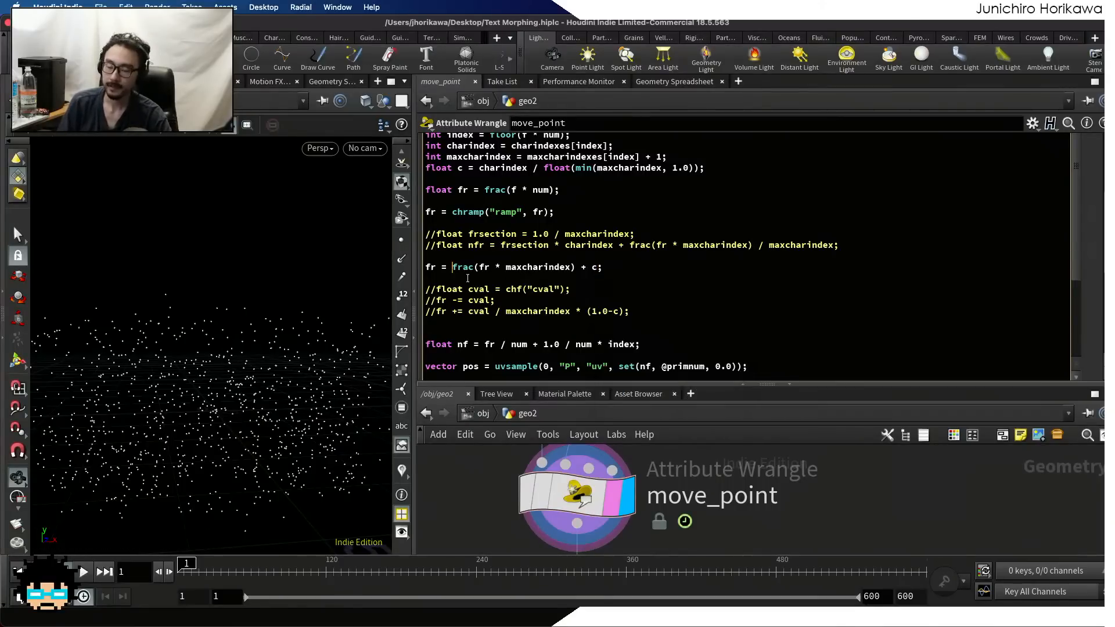
pyautogui.write('(')
pyautogui.click(604, 269)
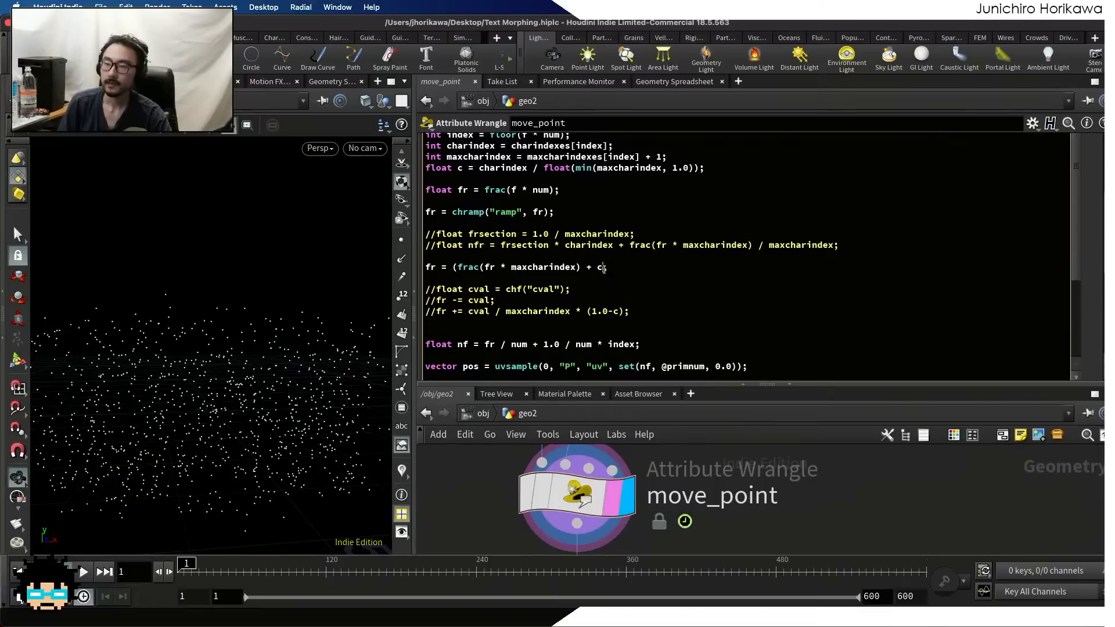
pyautogui.write(') ')
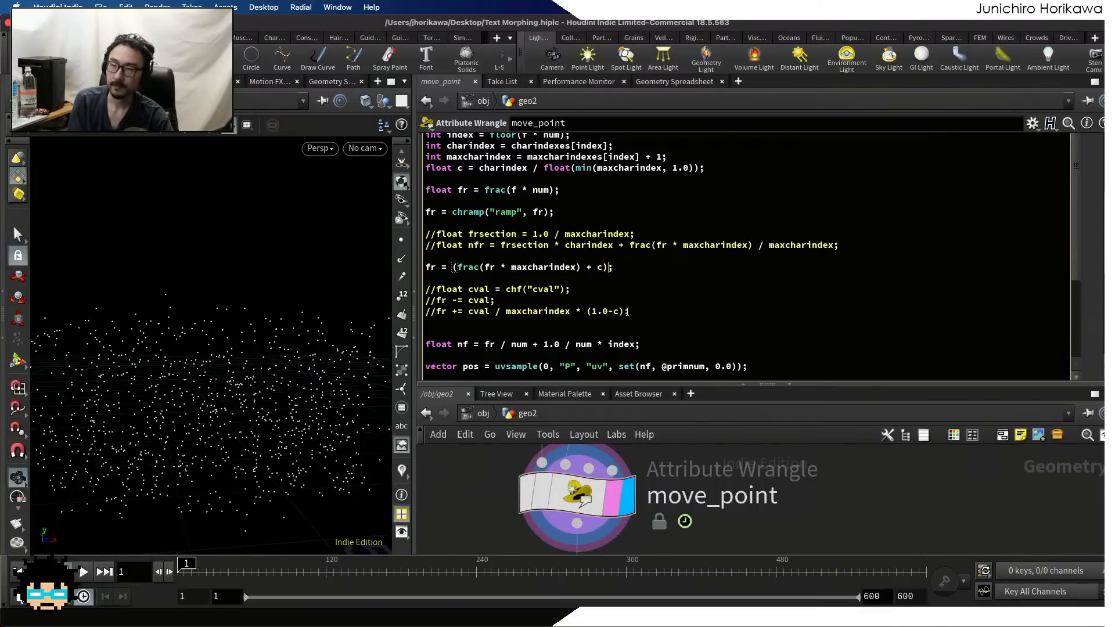
pyautogui.write('%')
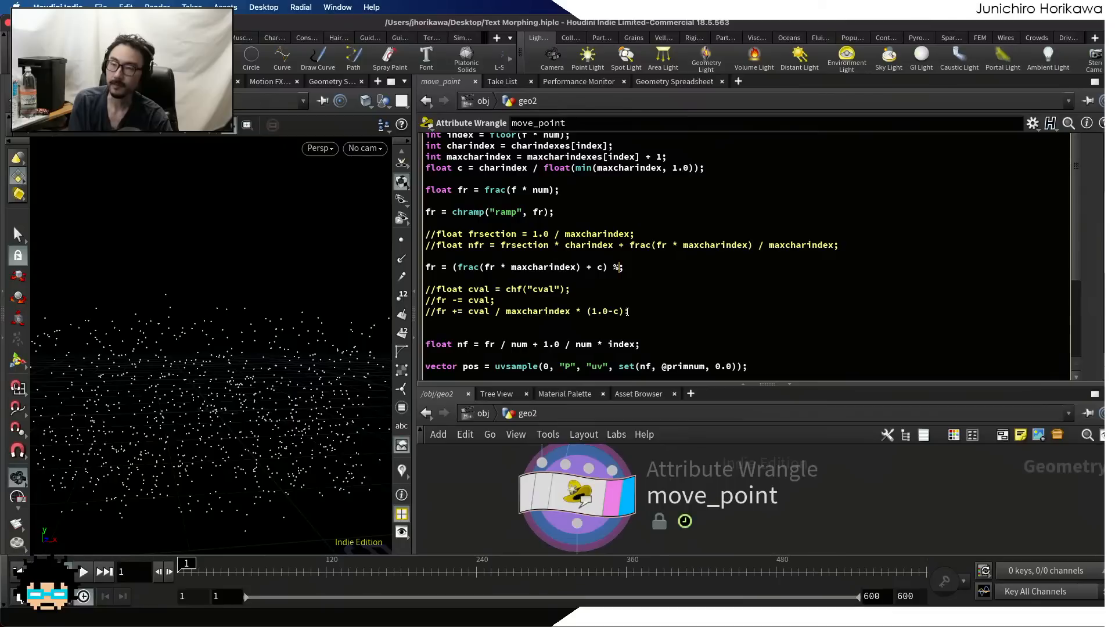
pyautogui.write(' 1.0')
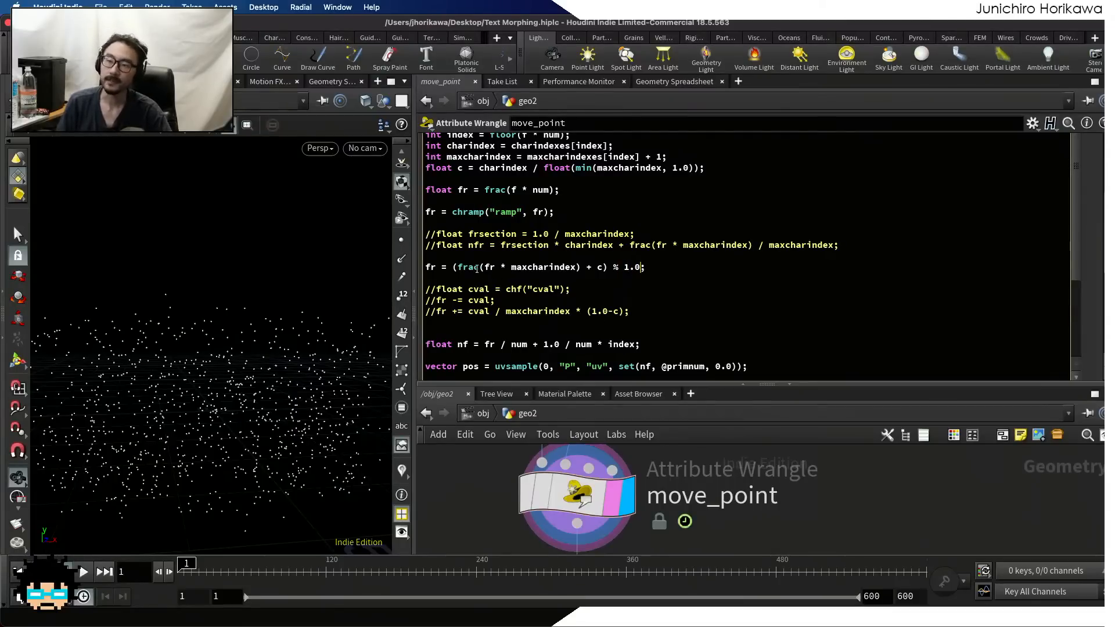
# Play the animation with the offset fr calculation past frame 100 and return to frame 1
pyautogui.moveTo(478, 268); pyautogui.dragTo(456, 267)
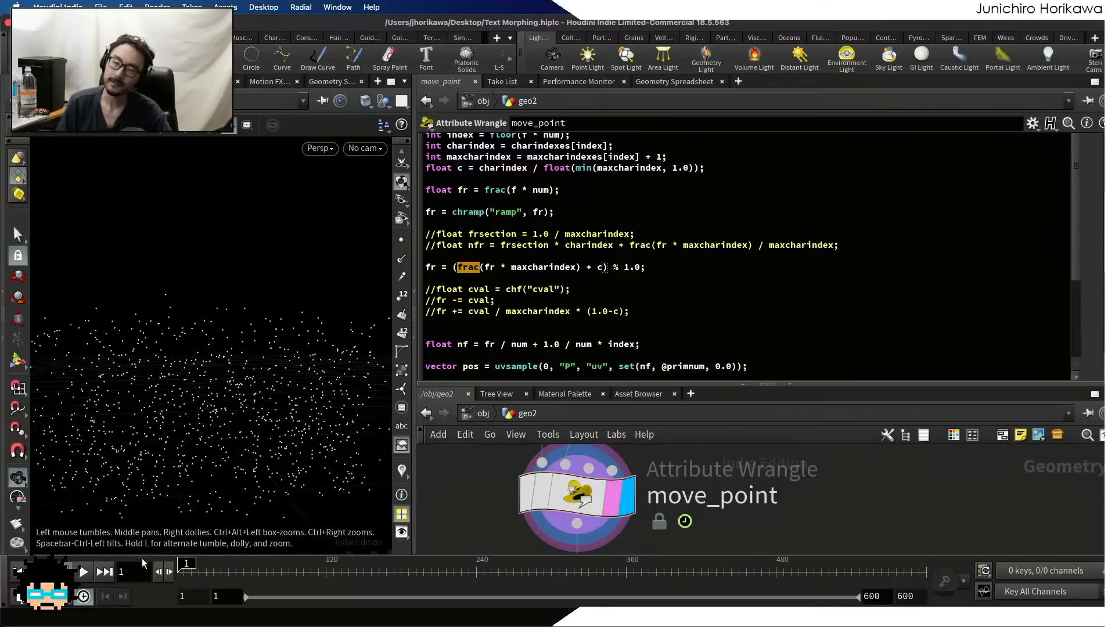
pyautogui.click(84, 572)
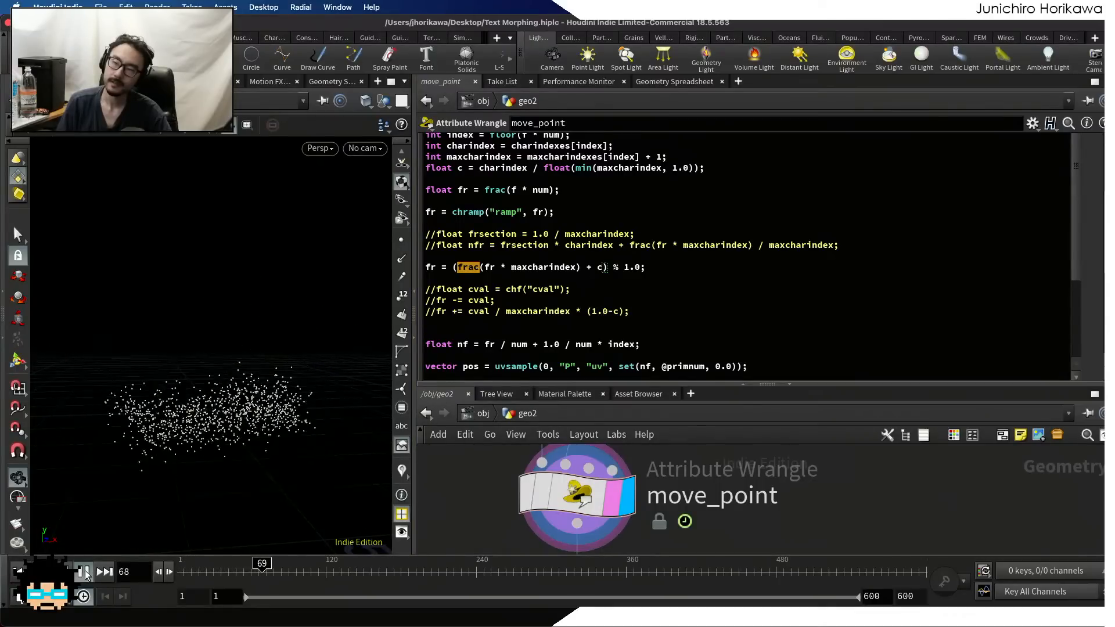
pyautogui.click(84, 572)
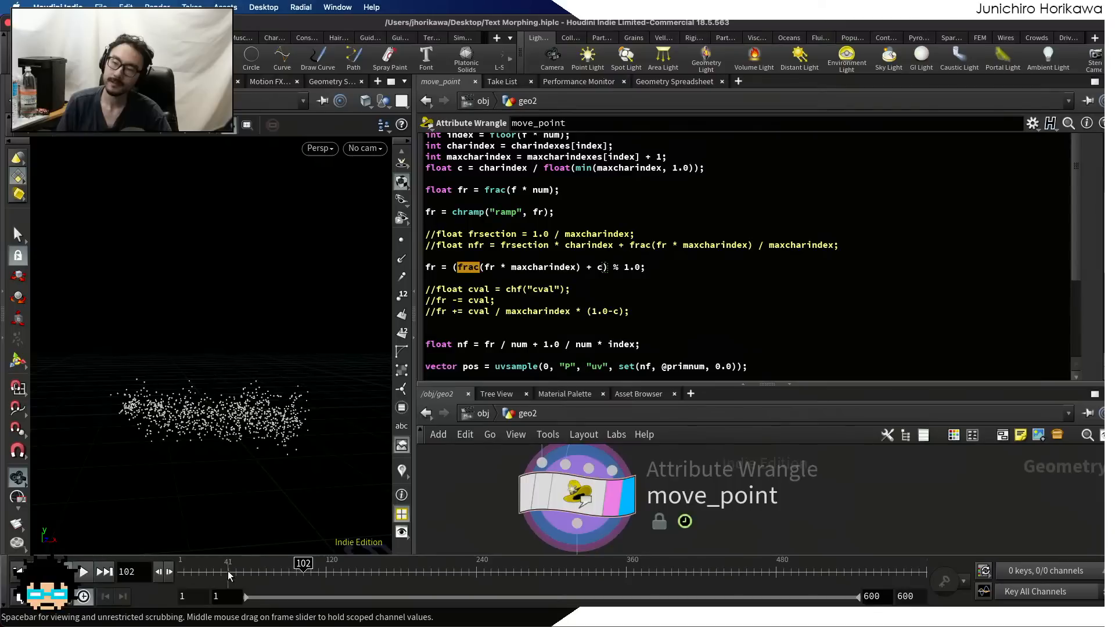
pyautogui.moveTo(191, 572)
pyautogui.mouseDown()
pyautogui.moveTo(262, 572)
pyautogui.moveTo(180, 571)
pyautogui.mouseUp()
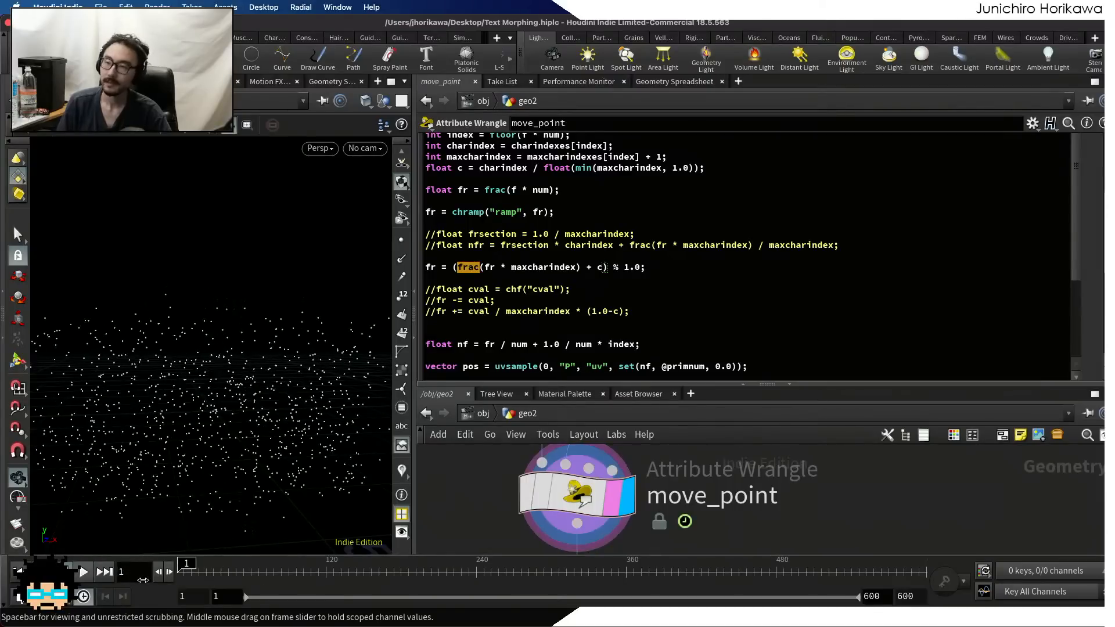
# Add the line f@c = c; below the commented cval lines to store the character ratio as an attribute, and save the scene
pyautogui.click(660, 259)
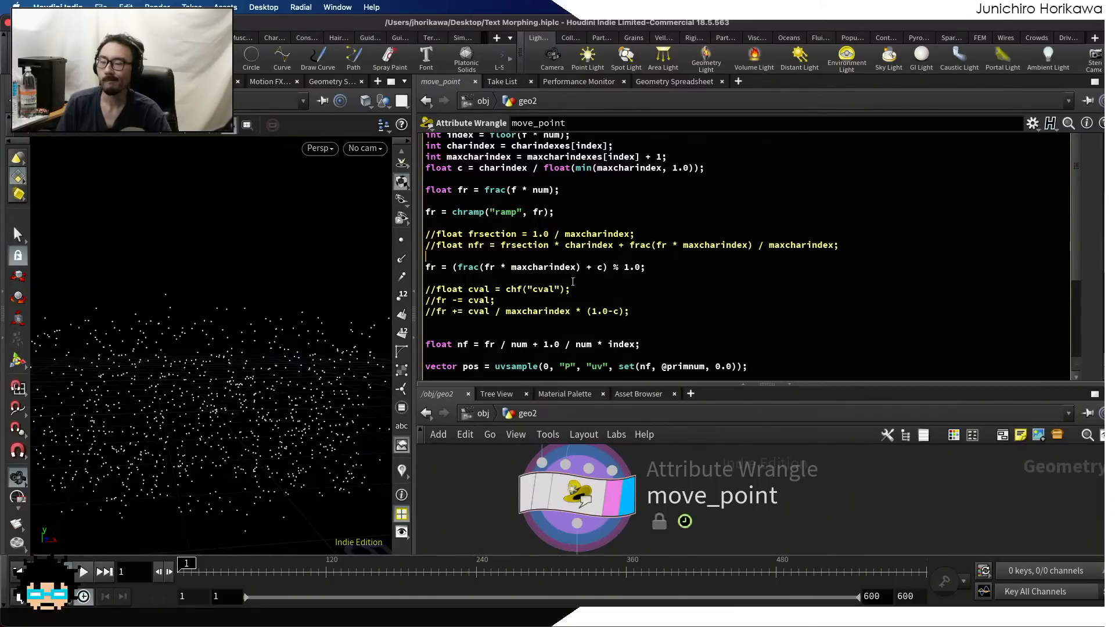
pyautogui.click(460, 324)
pyautogui.write('f@c = cr;')
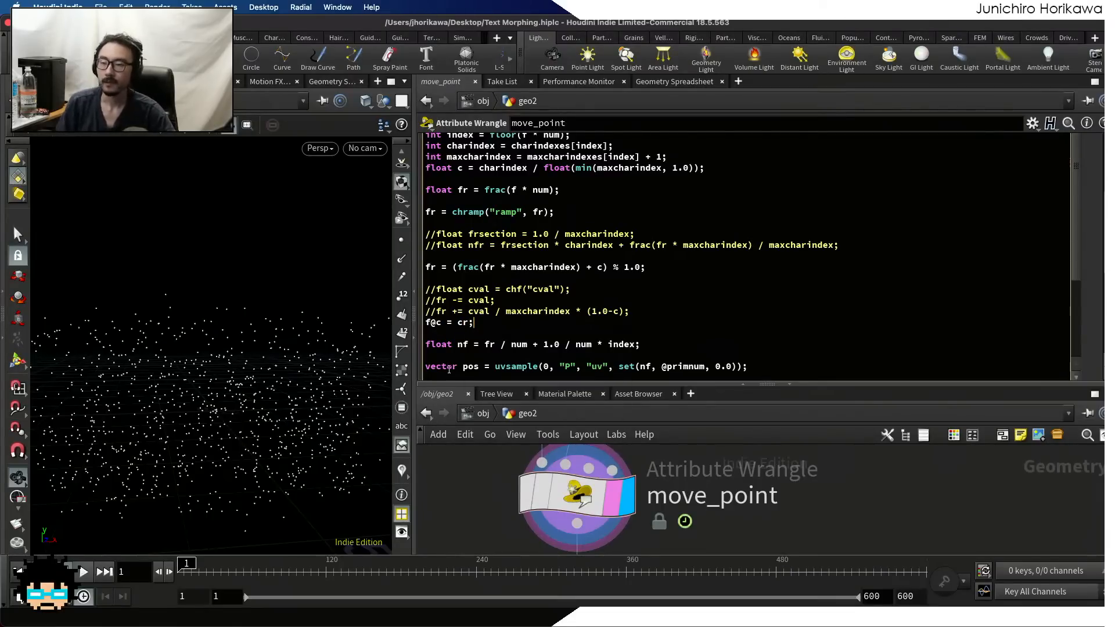
pyautogui.press('BackSpace')
pyautogui.press('BackSpace')
pyautogui.write('f')
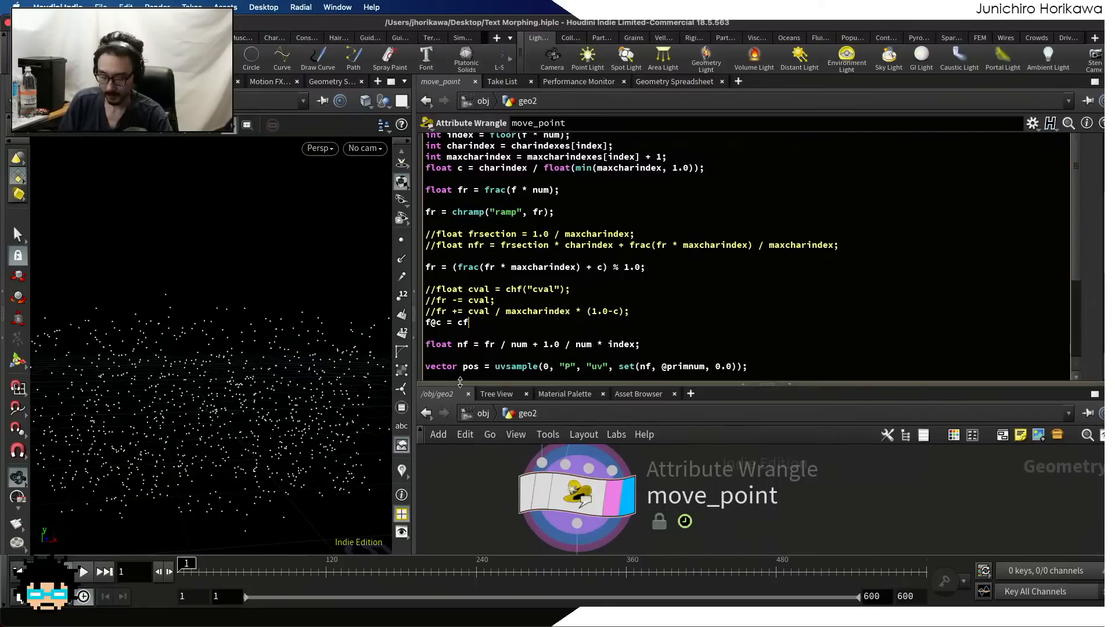
pyautogui.press('BackSpace')
pyautogui.write(';')
pyautogui.press('super+s')
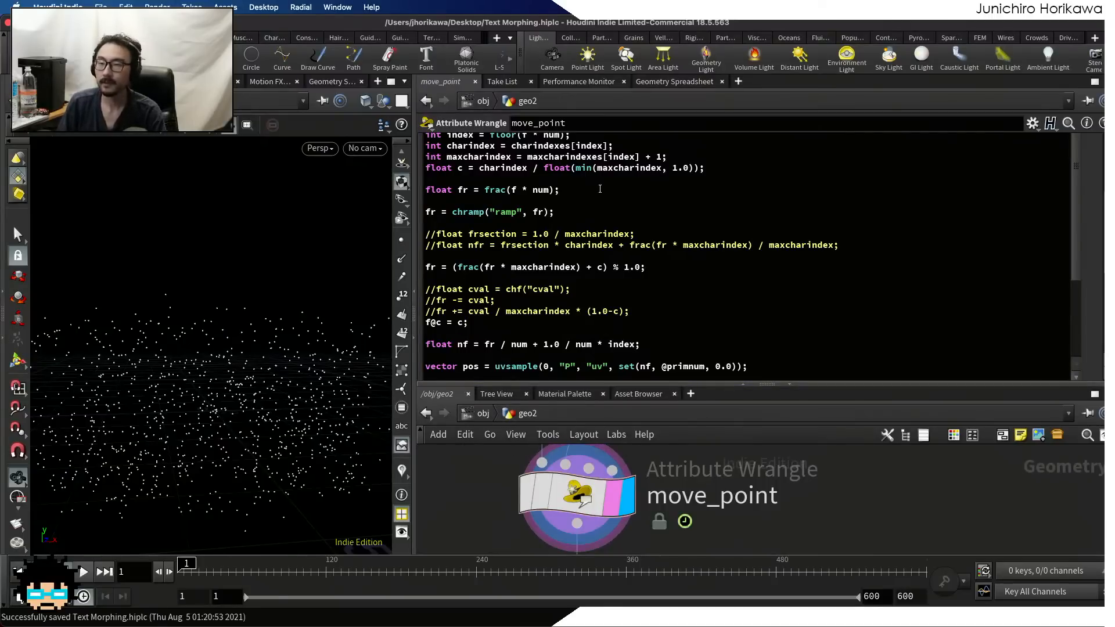
pyautogui.click(650, 84)
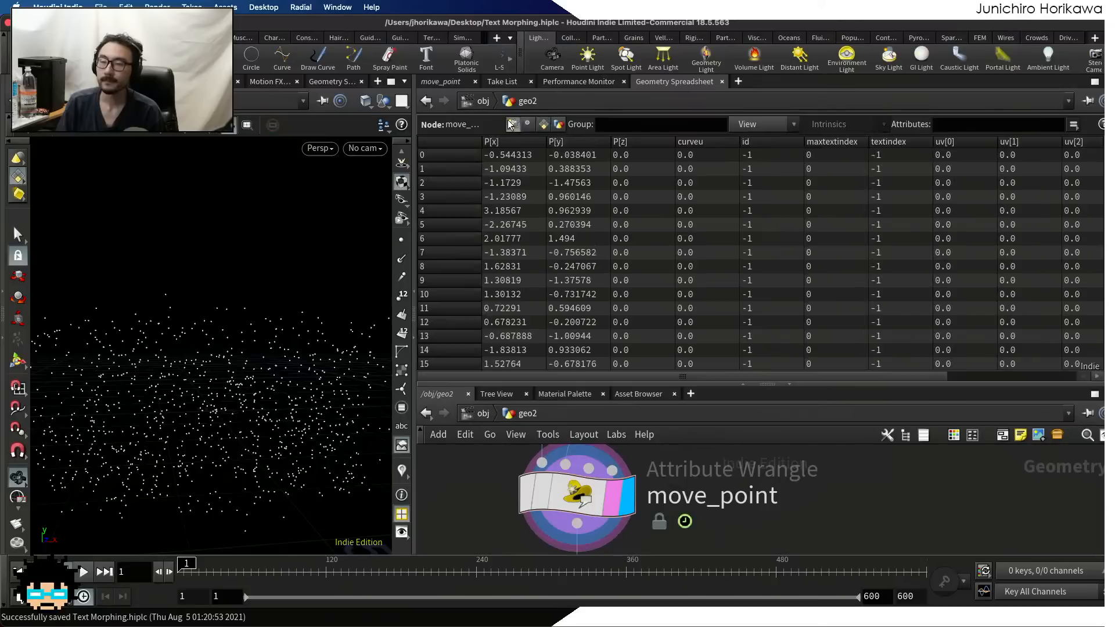
pyautogui.click(541, 125)
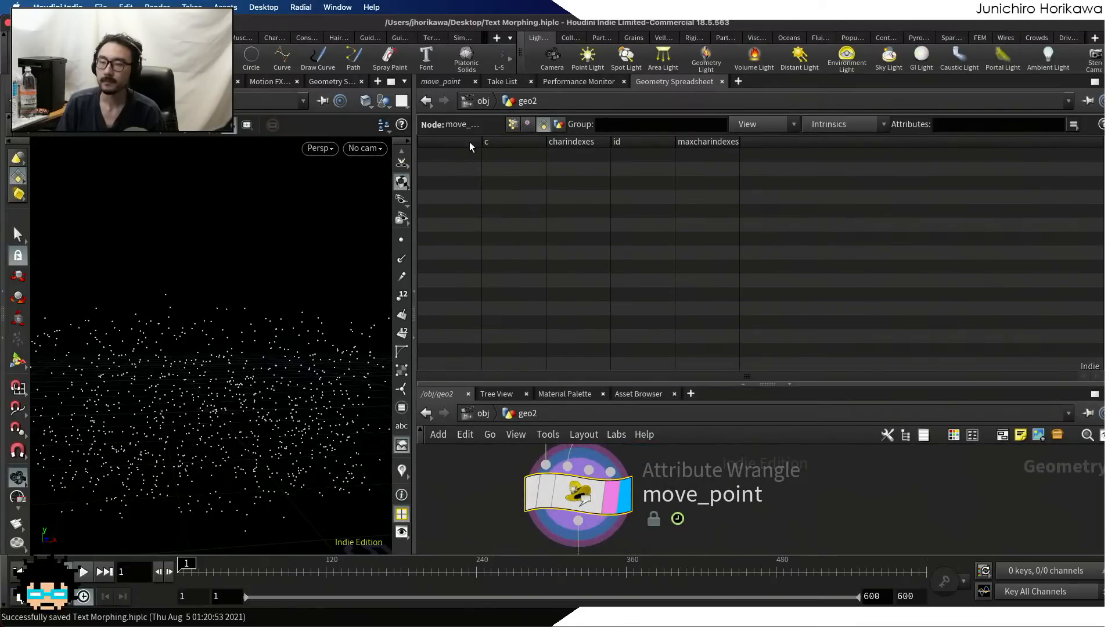
pyautogui.click(440, 82)
pyautogui.scroll(-10, 424, 361)
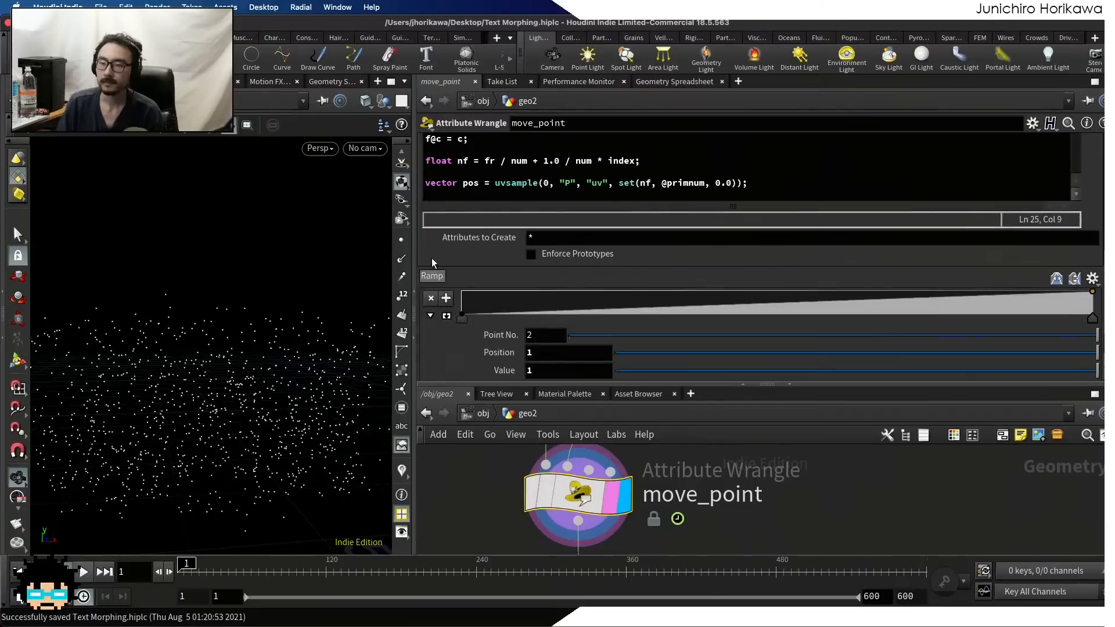
pyautogui.scroll(-5, 423, 184)
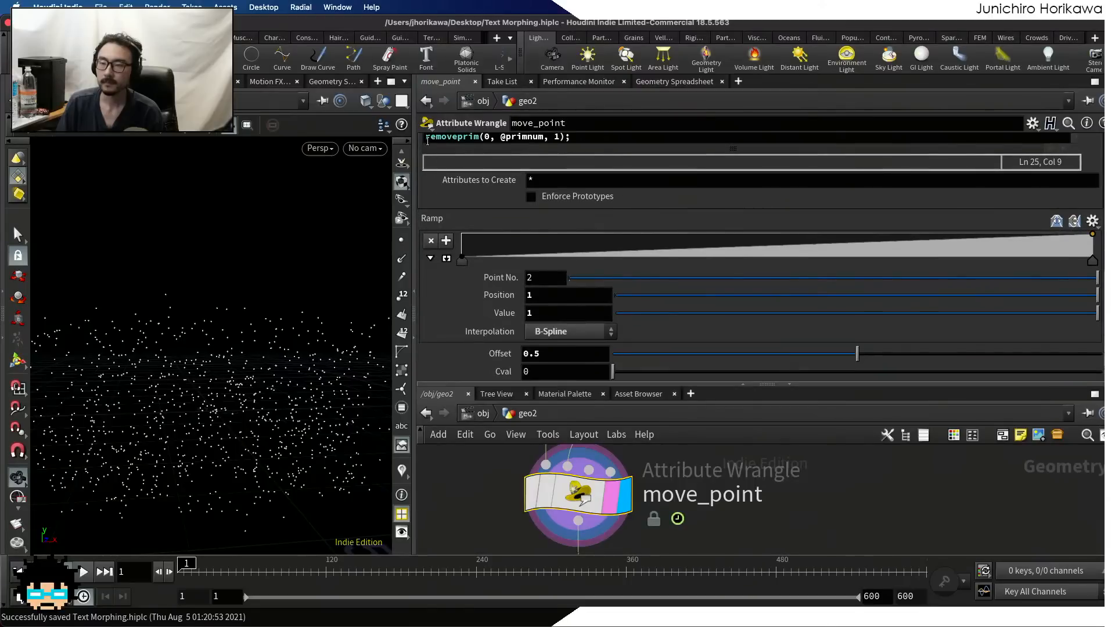
pyautogui.click(427, 140)
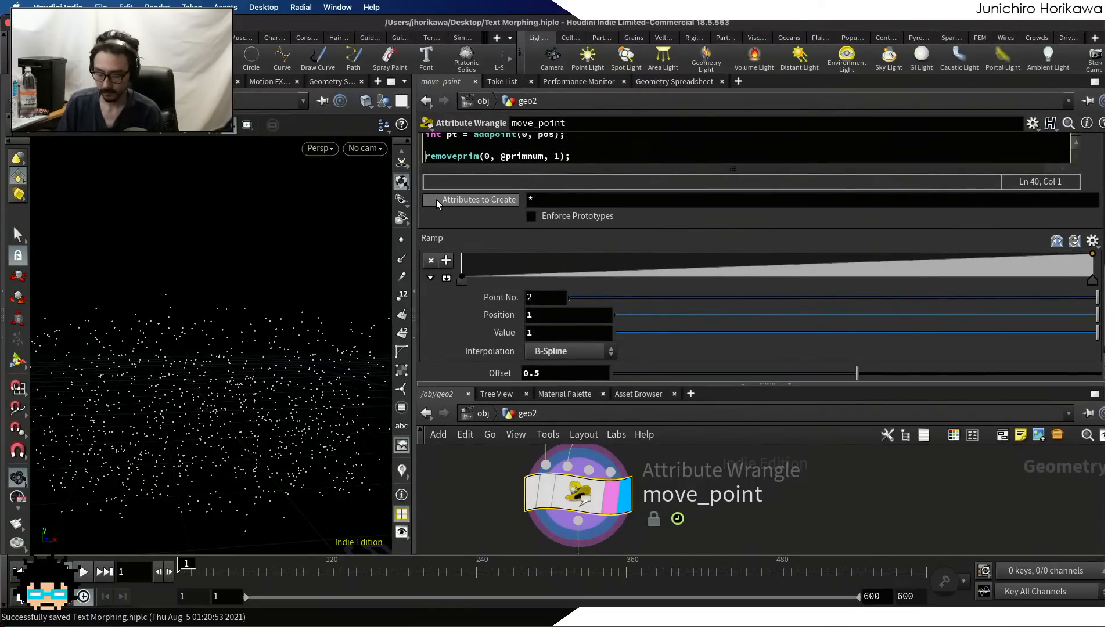
pyautogui.write('//')
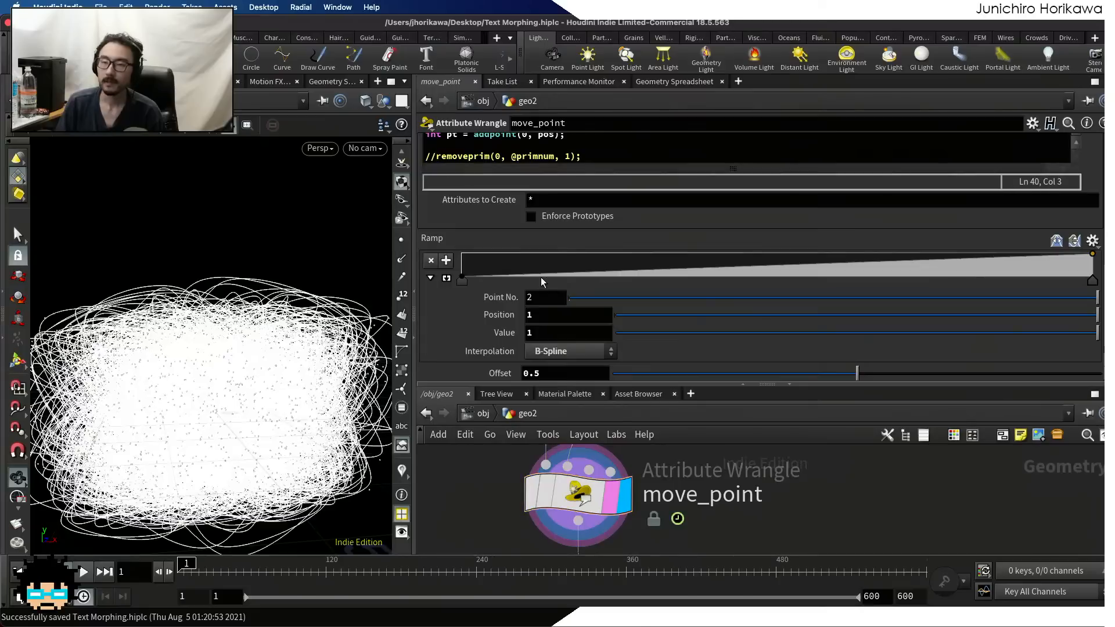
# Compare the per-primitive c values with charindexes and maxcharindexes in the Geometry Spreadsheet
pyautogui.click(649, 81)
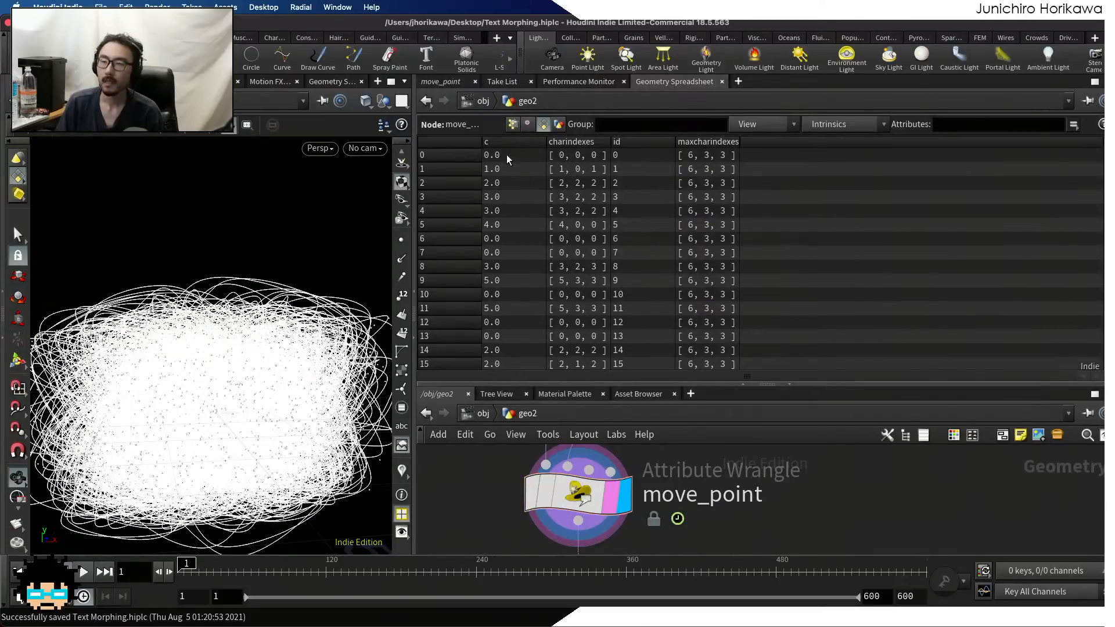
pyautogui.scroll(-2, 506, 220)
pyautogui.scroll(-2, 506, 219)
pyautogui.scroll(4, 506, 219)
pyautogui.click(441, 82)
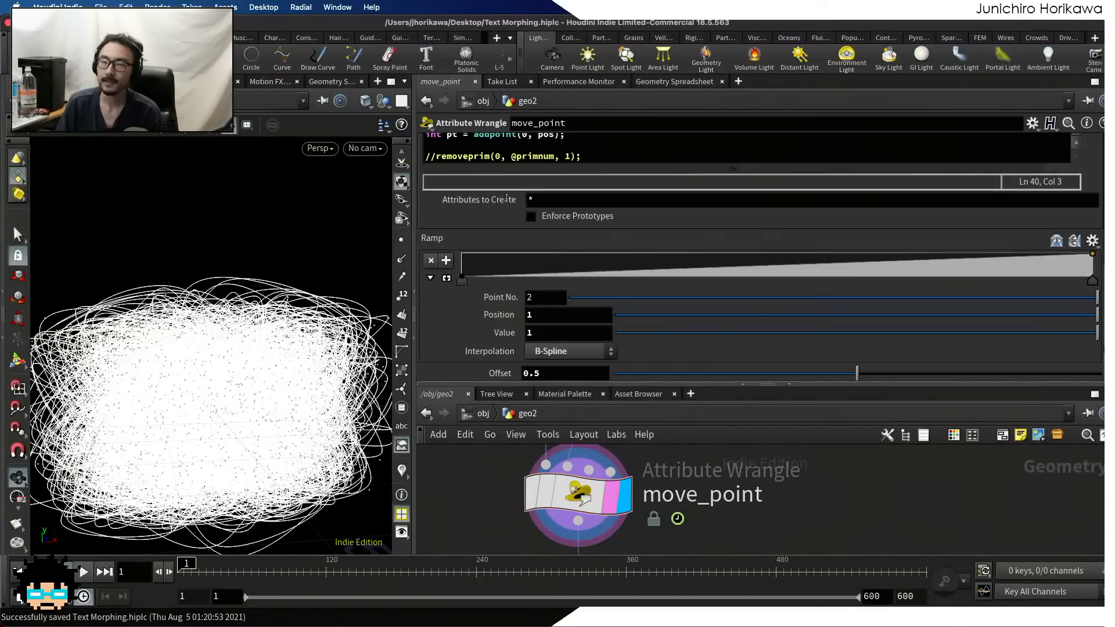
# Replace min with max in the c calculation so charindex is divided by float(max(maxcharindex, 1.0))
pyautogui.scroll(5, 527, 223)
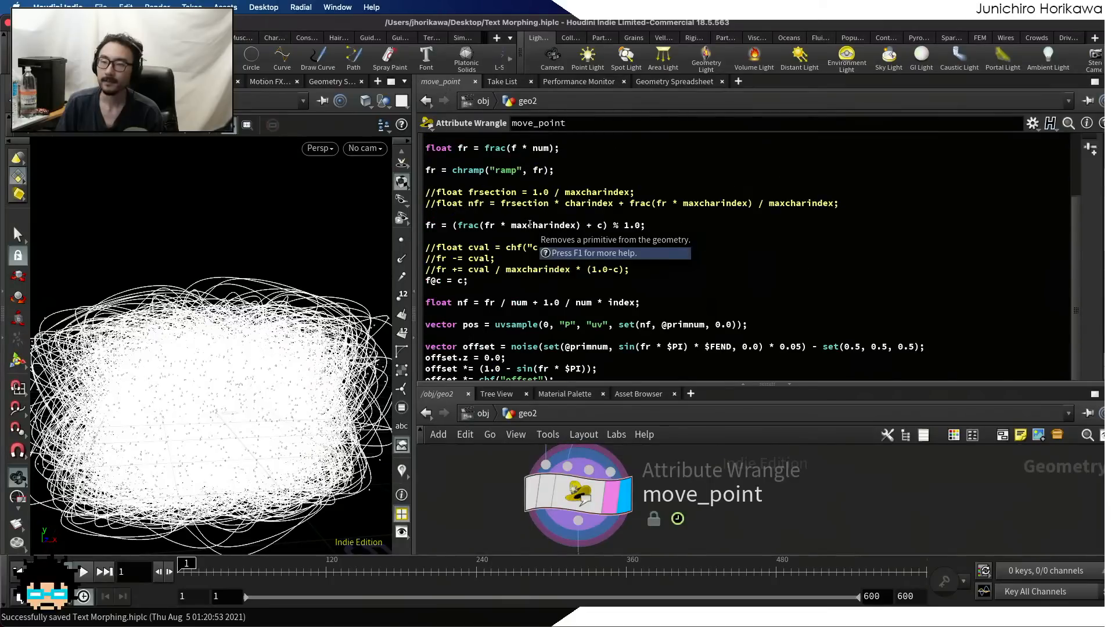
pyautogui.scroll(-3, 494, 297)
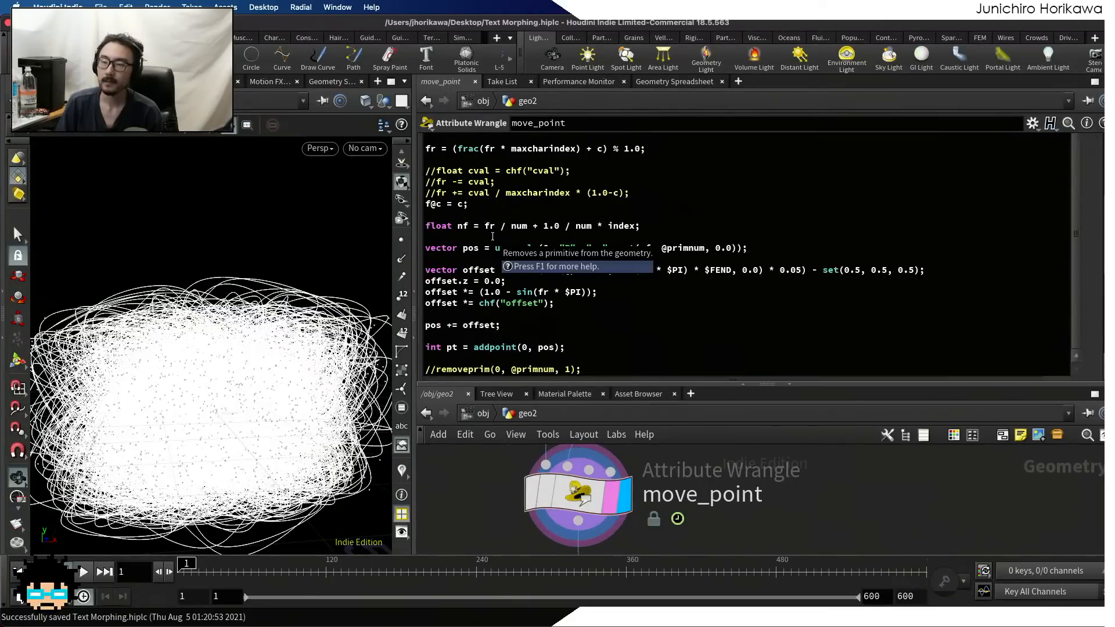
pyautogui.scroll(-6, 498, 274)
pyautogui.scroll(5, 516, 253)
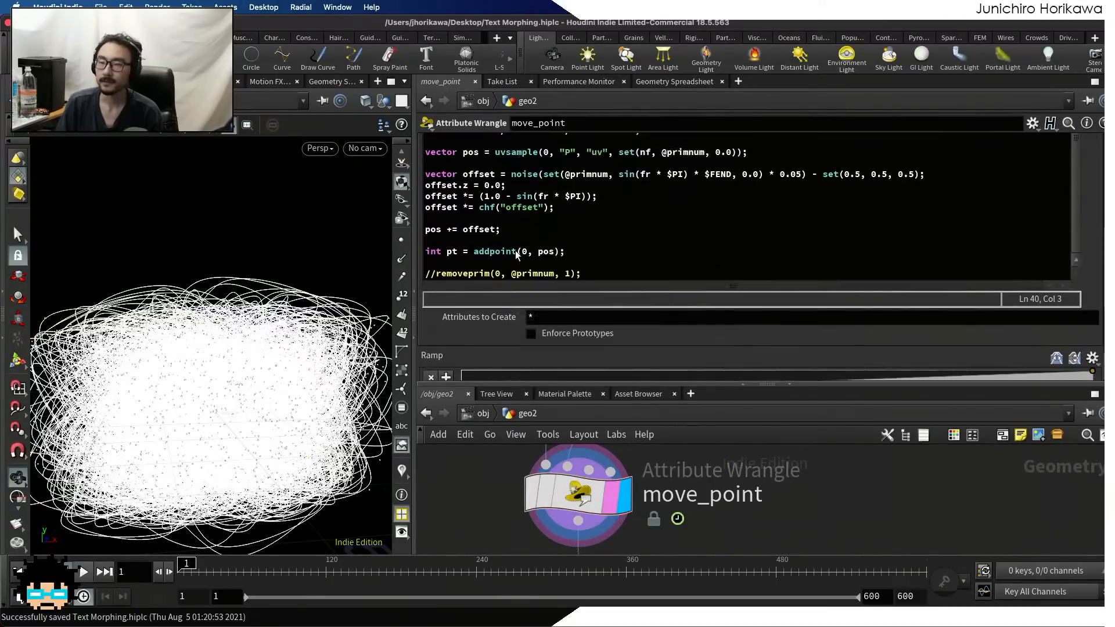
pyautogui.scroll(5, 515, 250)
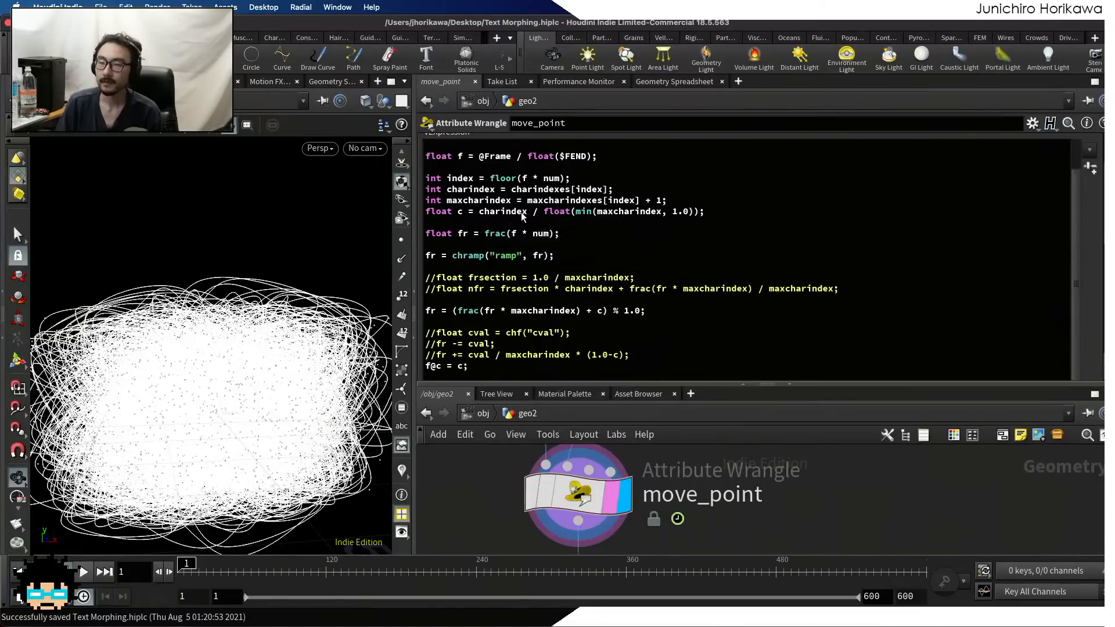
pyautogui.click(572, 214)
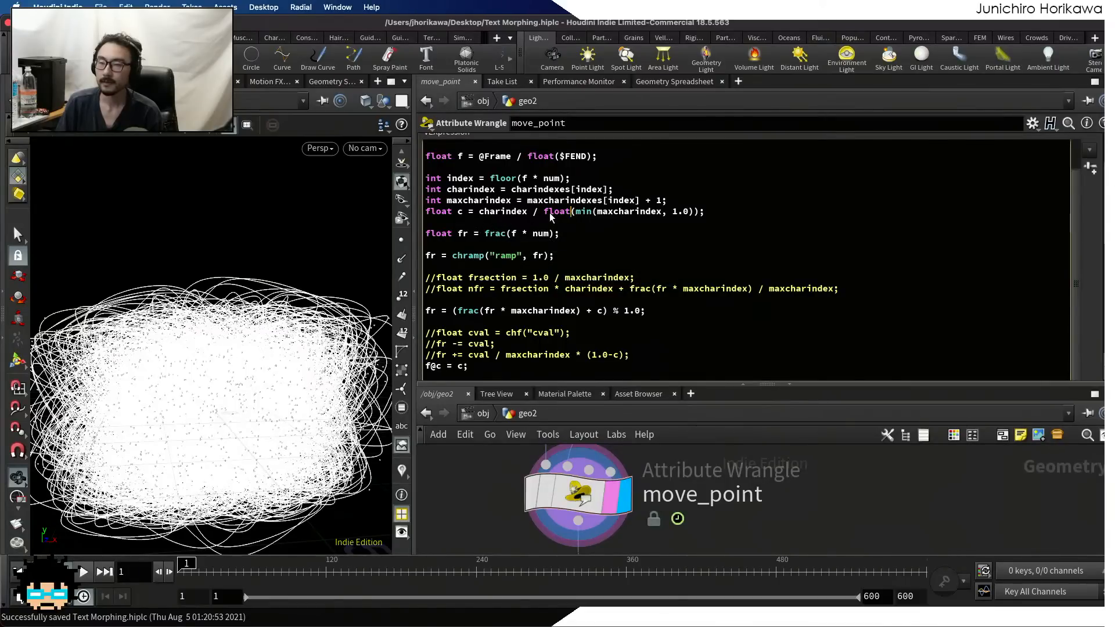
pyautogui.moveTo(480, 212); pyautogui.dragTo(538, 215)
pyautogui.click(556, 214)
pyautogui.click(581, 211)
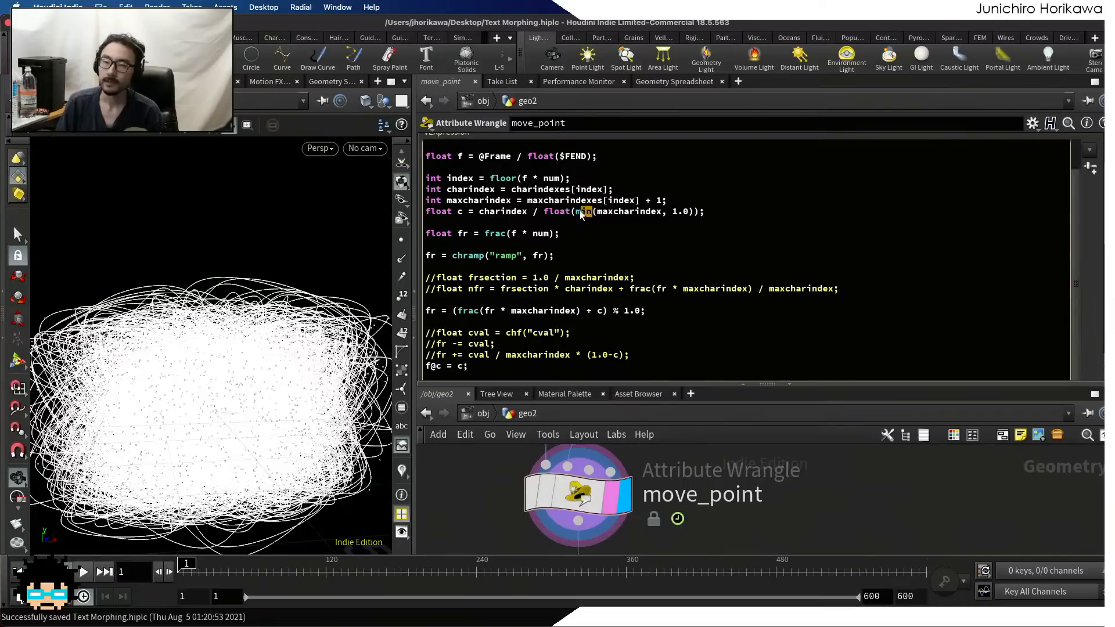
pyautogui.write('a')
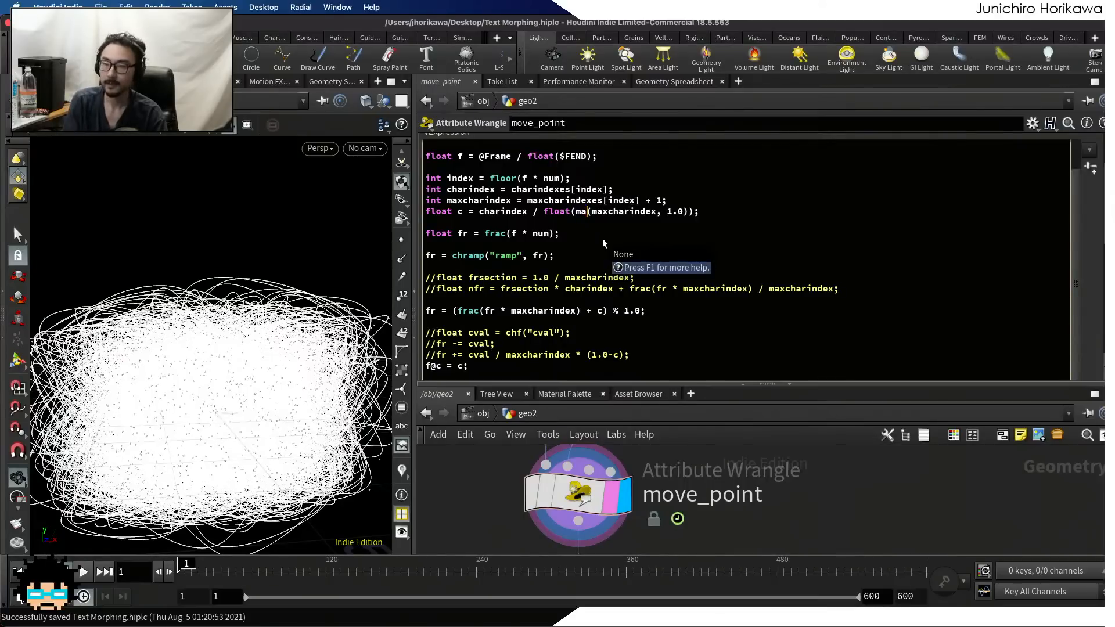
pyautogui.write('x')
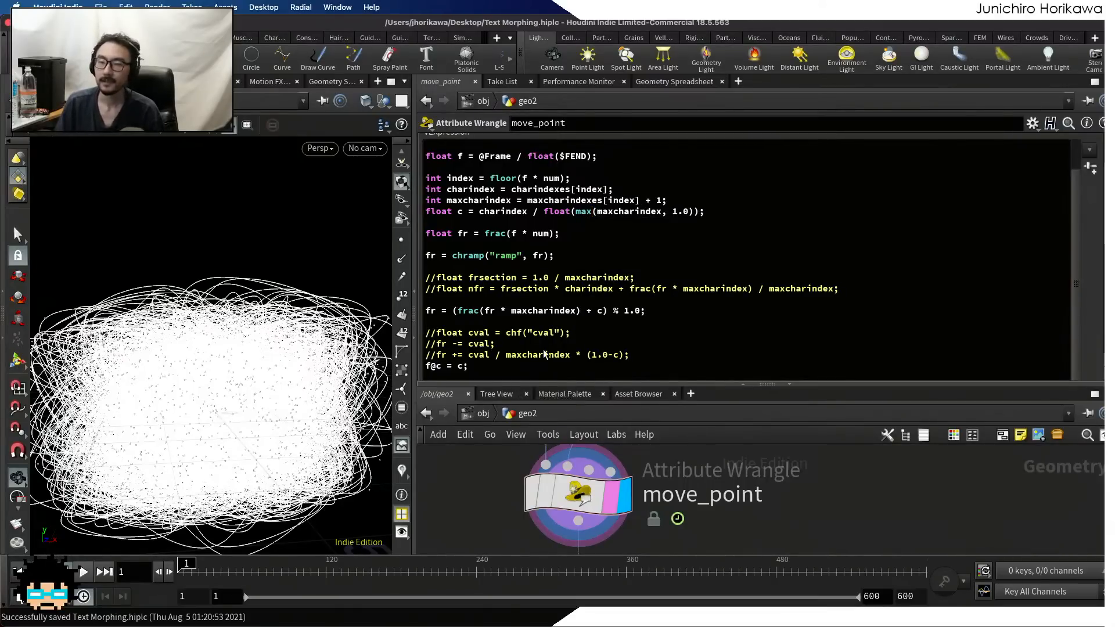
pyautogui.click(658, 82)
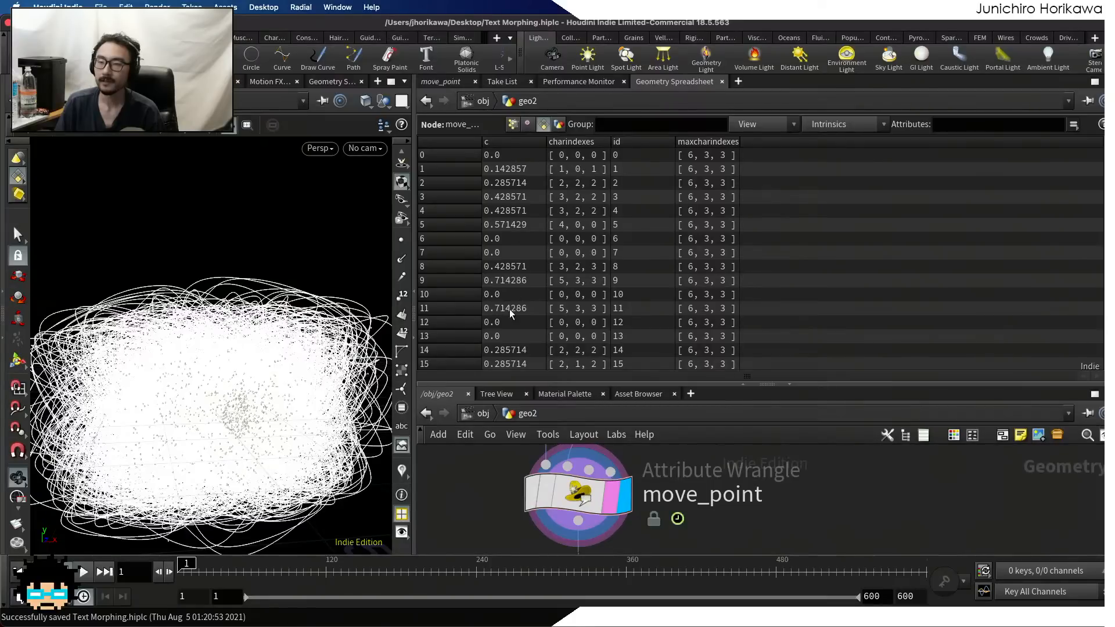
pyautogui.click(432, 82)
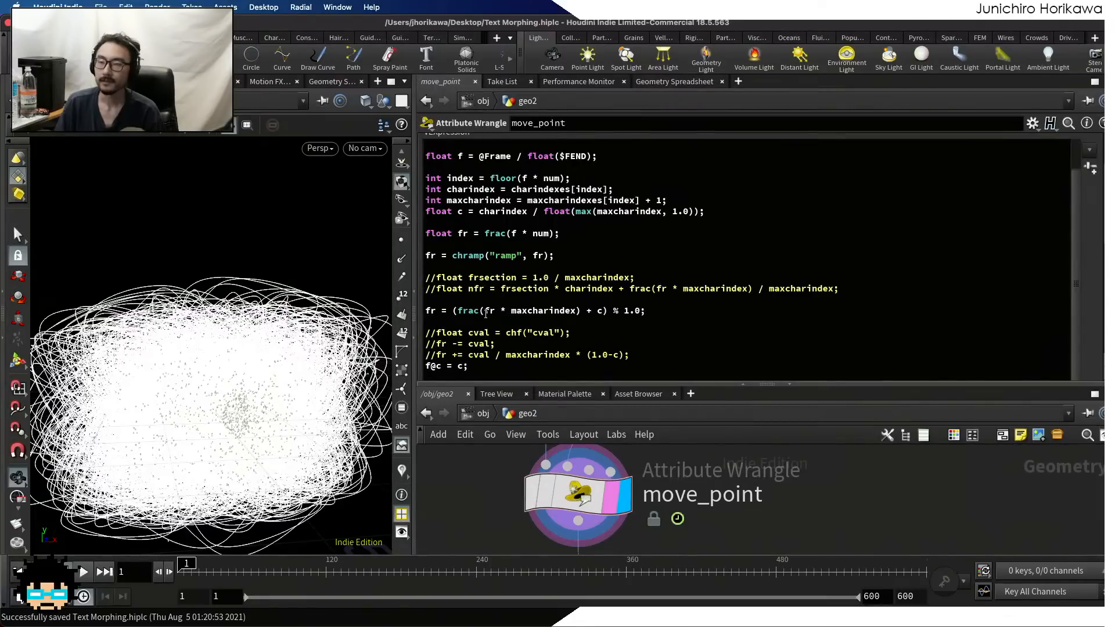
pyautogui.scroll(-2, 486, 314)
pyautogui.scroll(2, 488, 308)
pyautogui.scroll(-3, 497, 284)
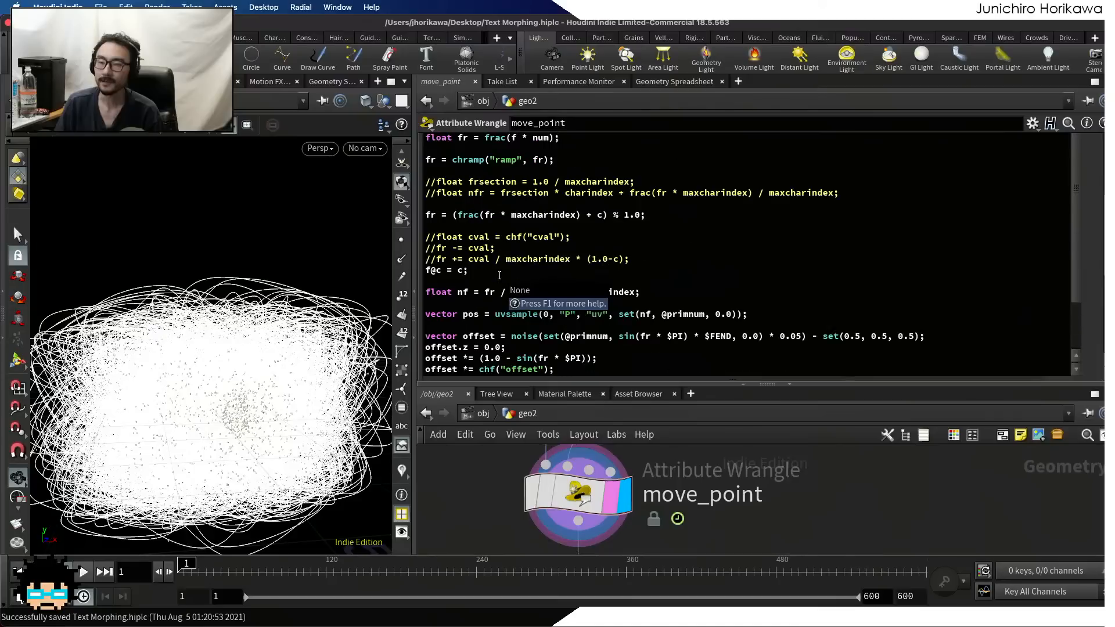
pyautogui.scroll(-5, 497, 279)
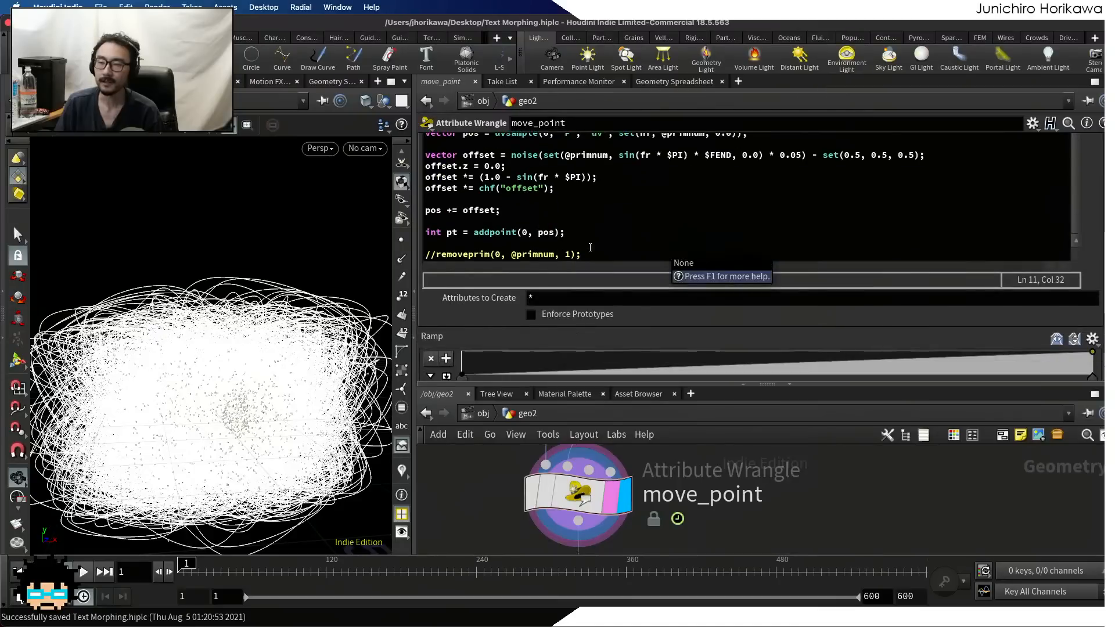
pyautogui.click(432, 254)
pyautogui.press('BackSpace')
pyautogui.press('BackSpace')
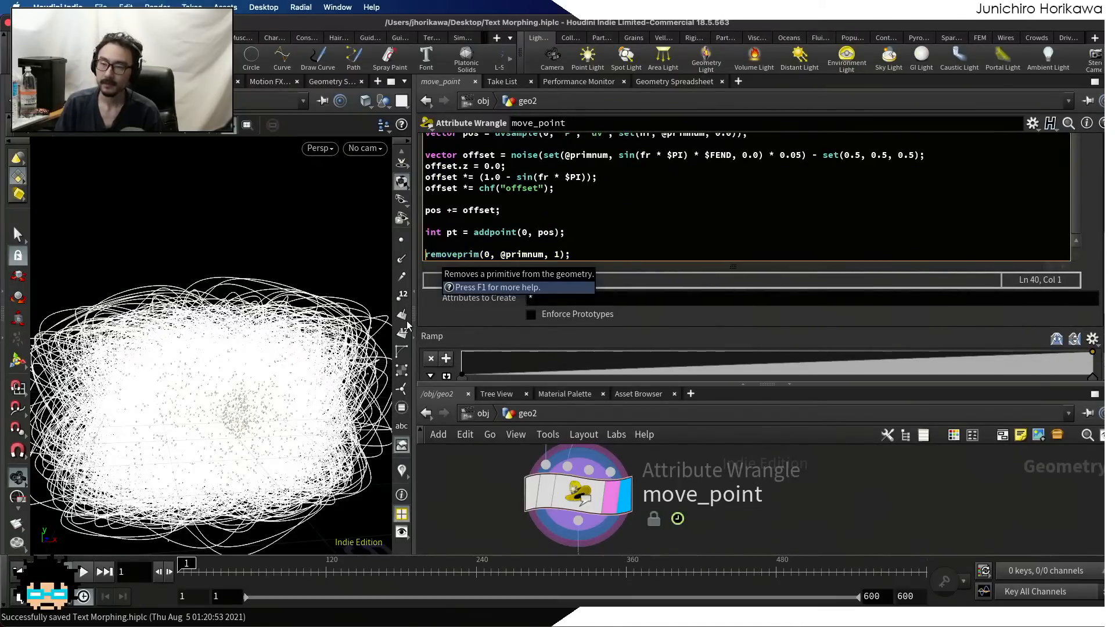
# Scrub the timeline to preview the point motion with the corrected c ratio, returning to frame 1
pyautogui.moveTo(187, 564)
pyautogui.mouseDown()
pyautogui.moveTo(347, 566)
pyautogui.moveTo(181, 572)
pyautogui.mouseUp()
pyautogui.scroll(3, 491, 237)
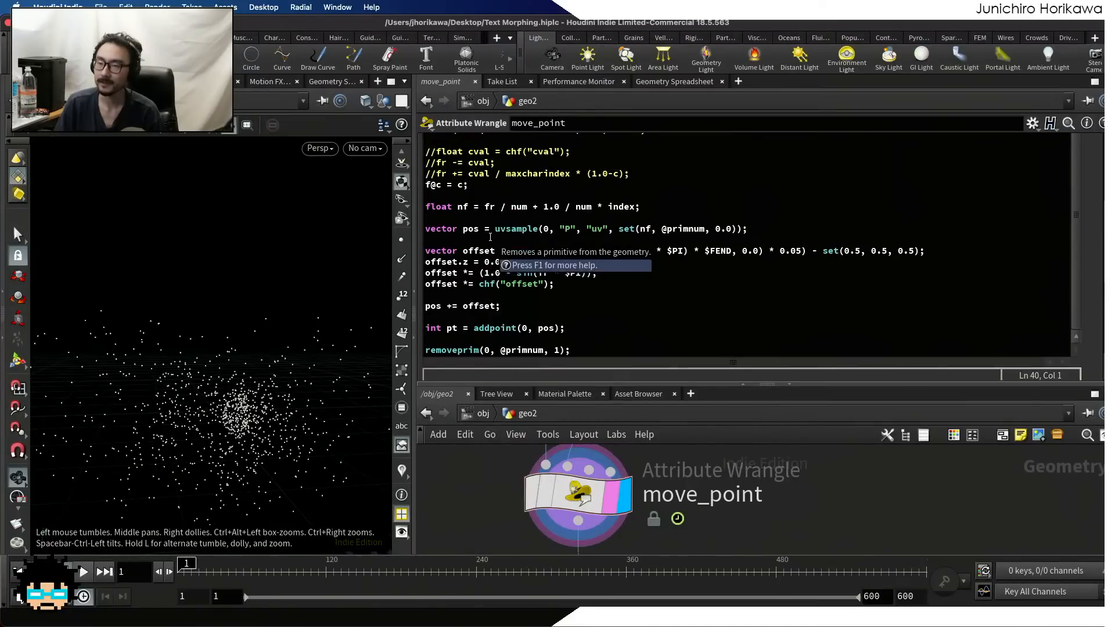
pyautogui.scroll(1, 490, 237)
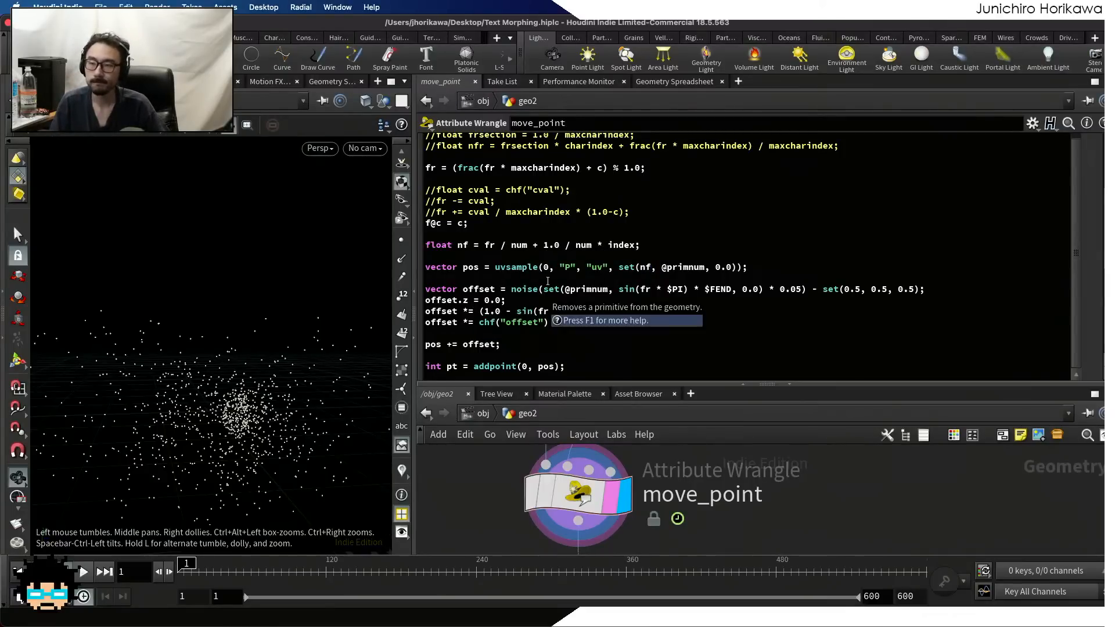
pyautogui.scroll(3, 547, 281)
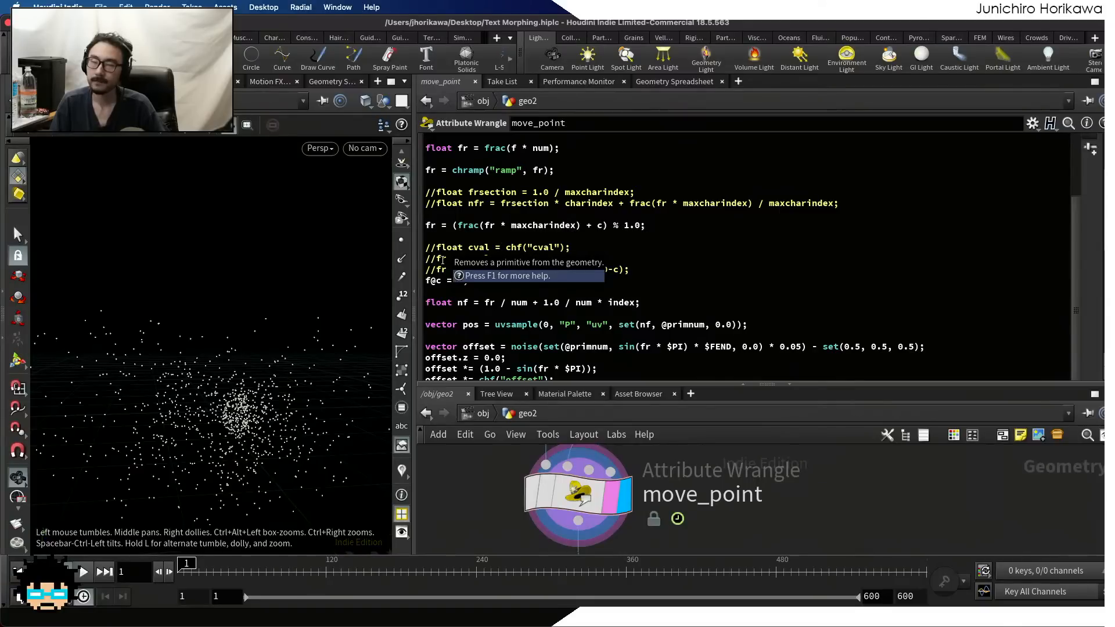
pyautogui.moveTo(192, 564); pyautogui.dragTo(159, 562)
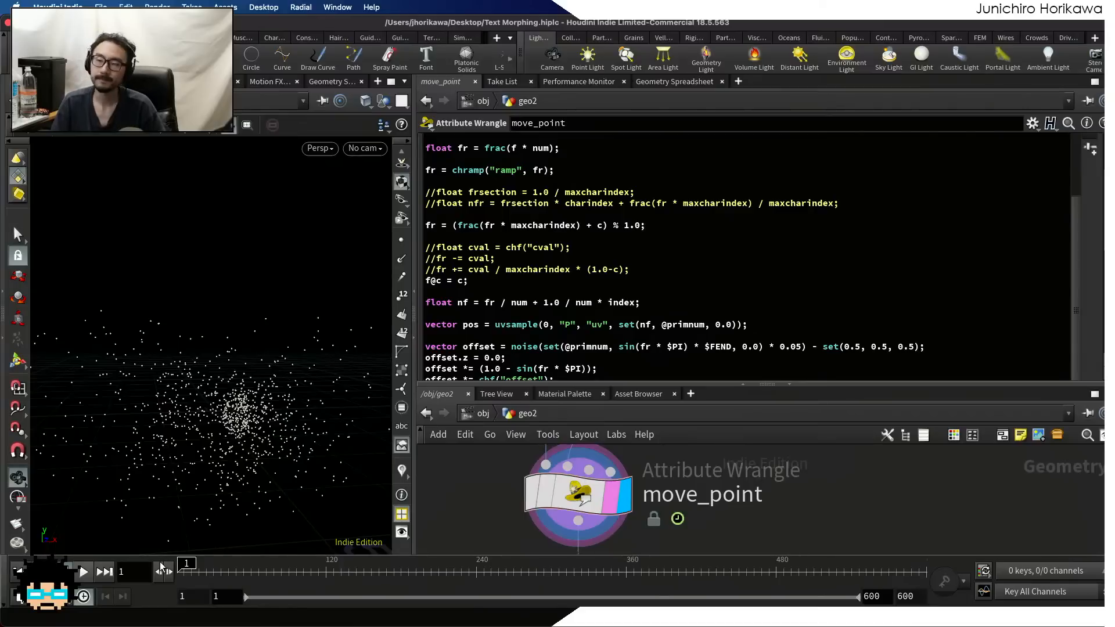
# Remove the + c offset, the enclosing parentheses and the modulo 1.0, leaving fr = frac(fr * maxcharindex);
pyautogui.click(455, 226)
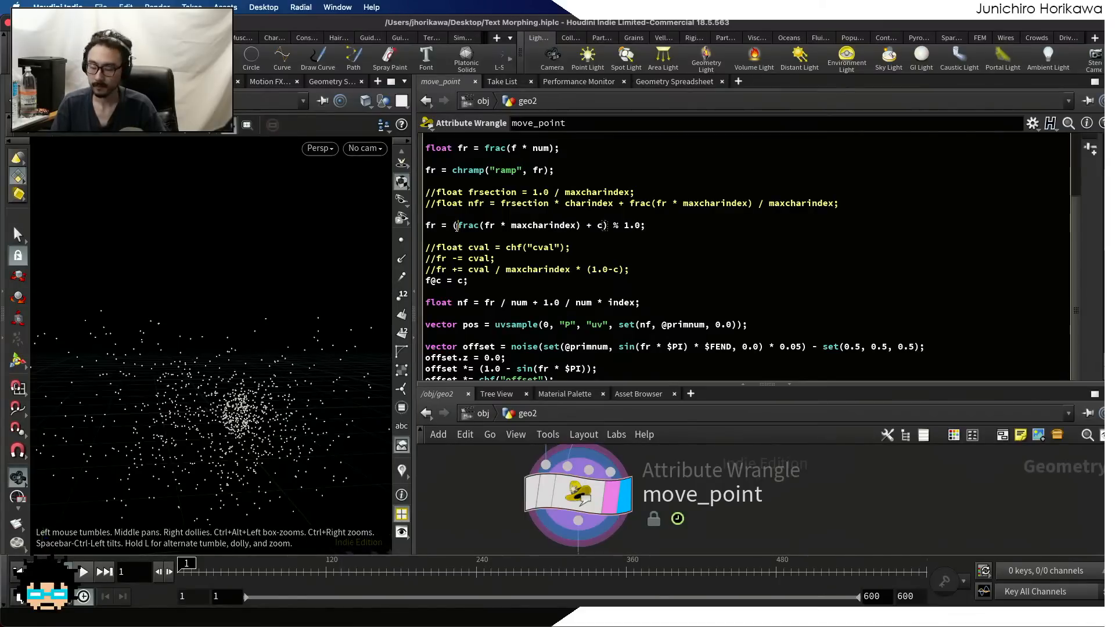
pyautogui.press('BackSpace')
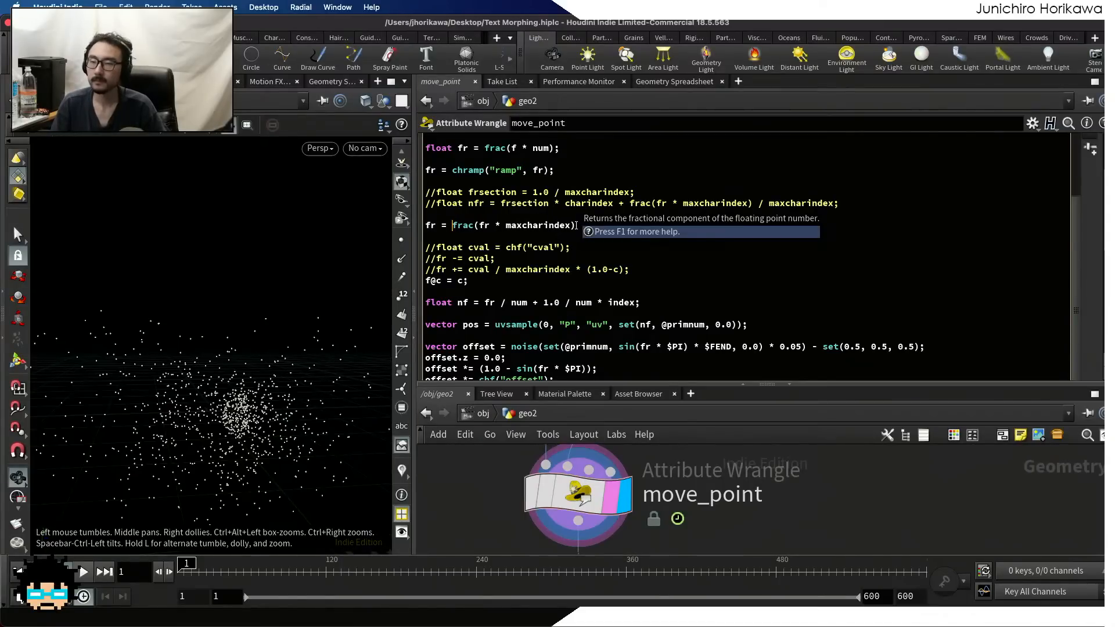
pyautogui.moveTo(577, 226); pyautogui.dragTo(632, 228)
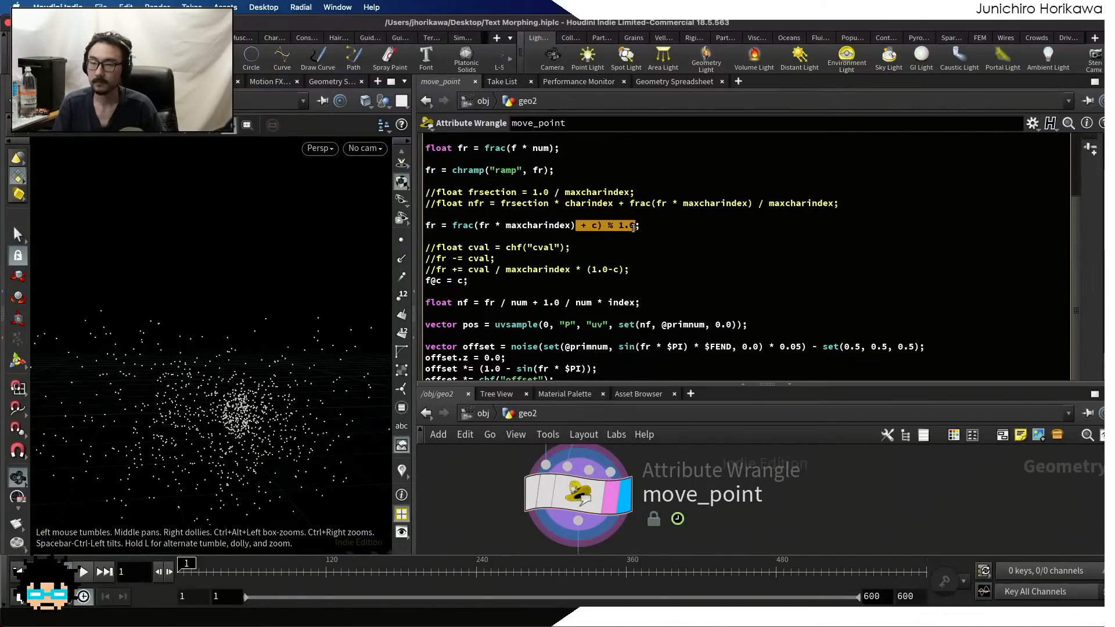
pyautogui.press('BackSpace')
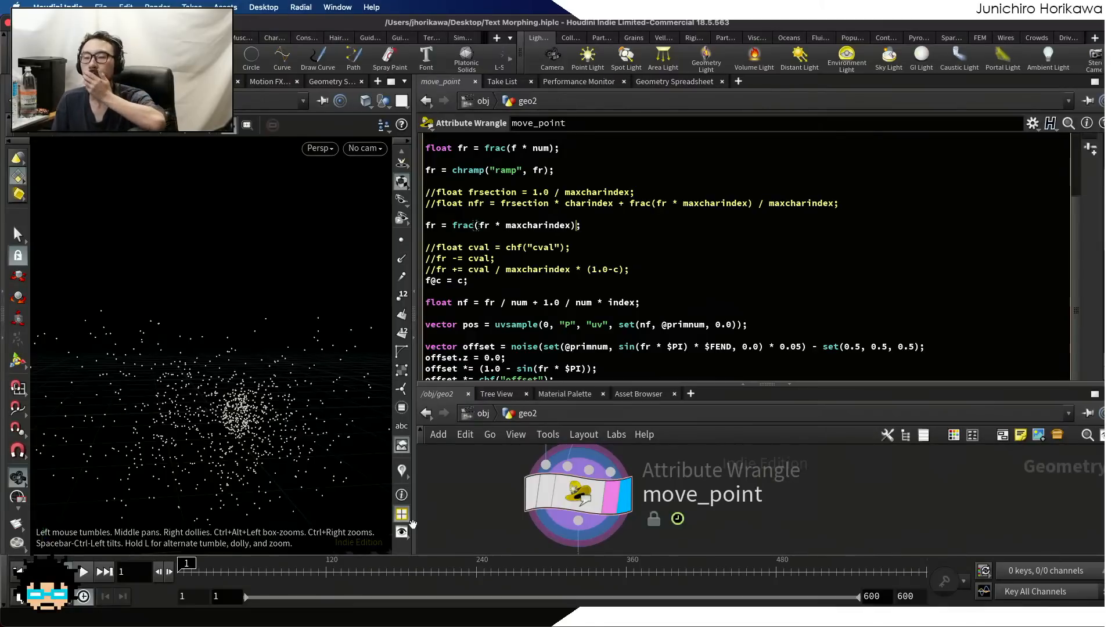
# Scrub the timeline to frame 14 to preview the point motion with the simplified fr calculation
pyautogui.click(440, 503)
pyautogui.moveTo(188, 565); pyautogui.dragTo(213, 567)
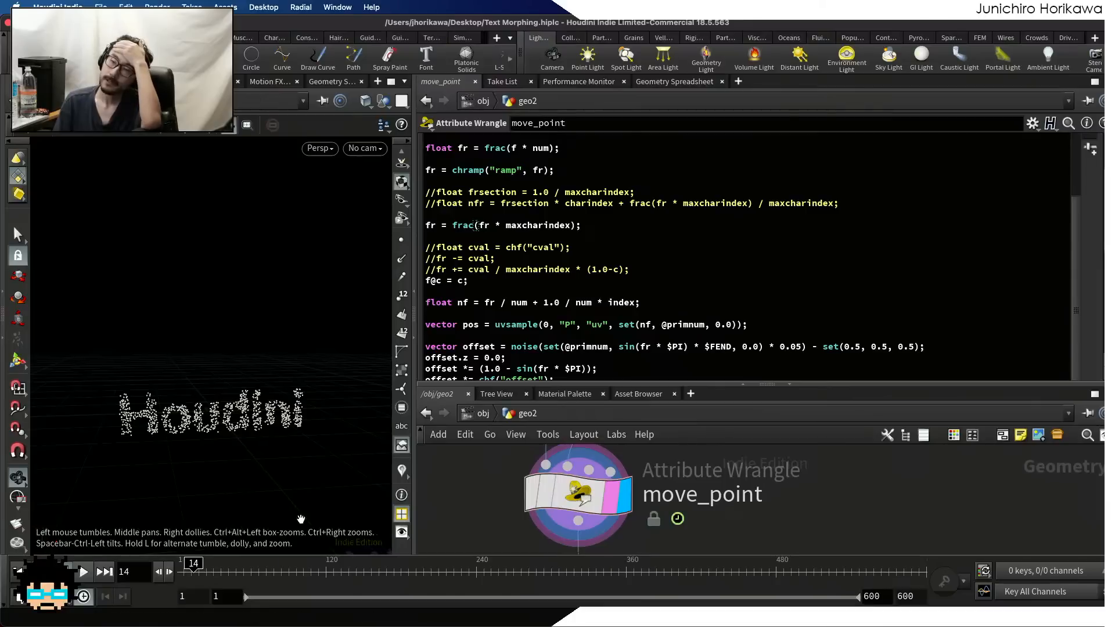
pyautogui.scroll(1, 483, 292)
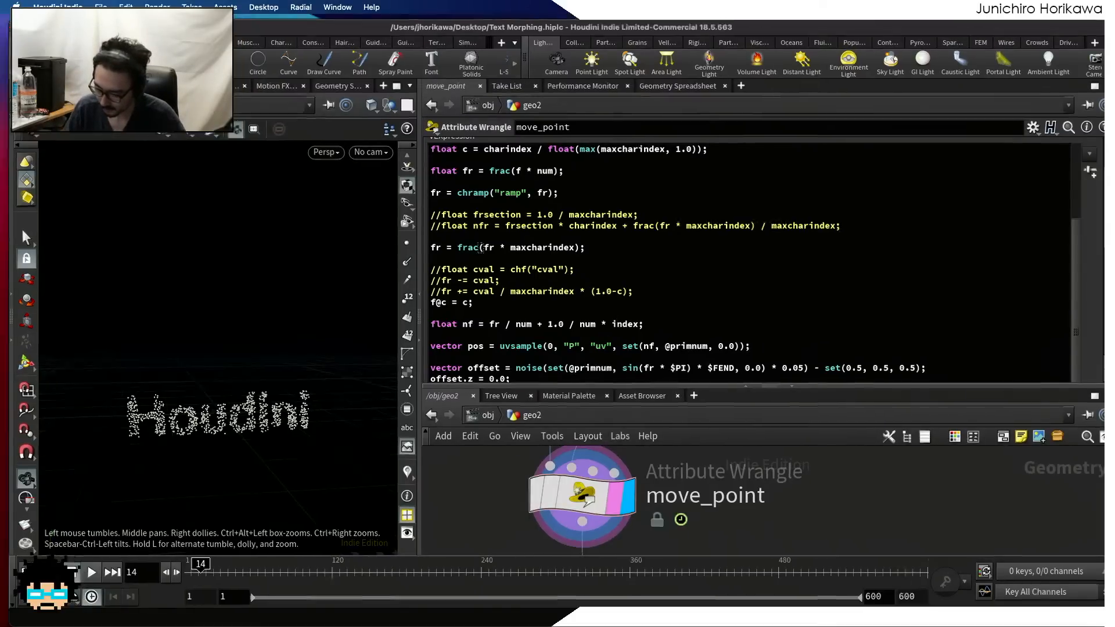
# Switch to the Clip Studio Paint sketch and draw a boxed letter c in an empty area of the canvas
pyautogui.hotkey('ctrl', 'Up')
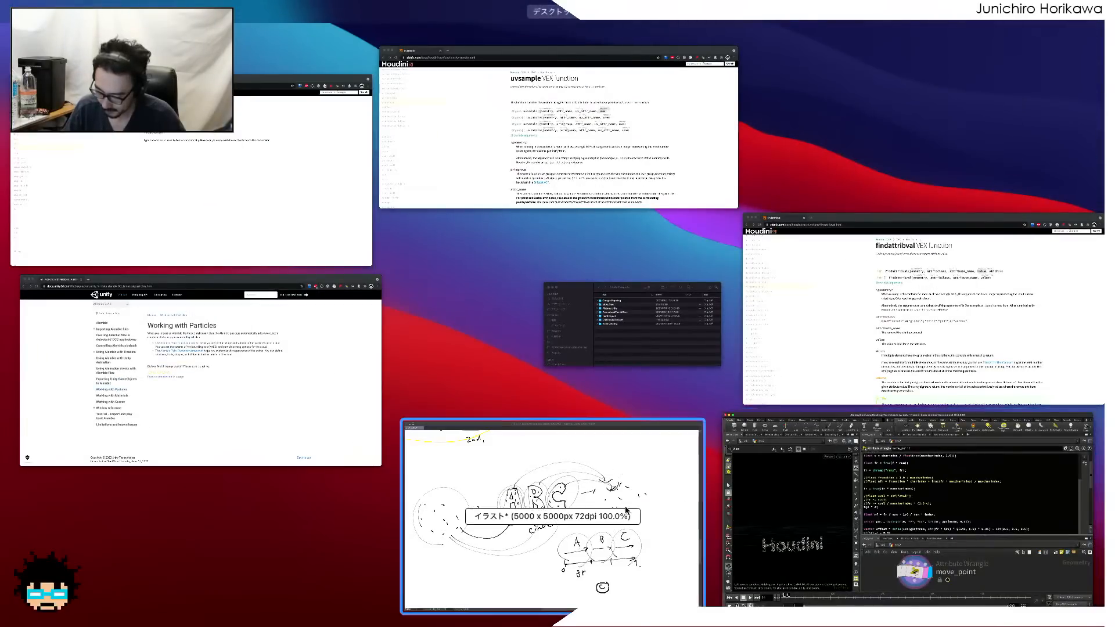
pyautogui.click(597, 422)
pyautogui.scroll(-5, 595, 413)
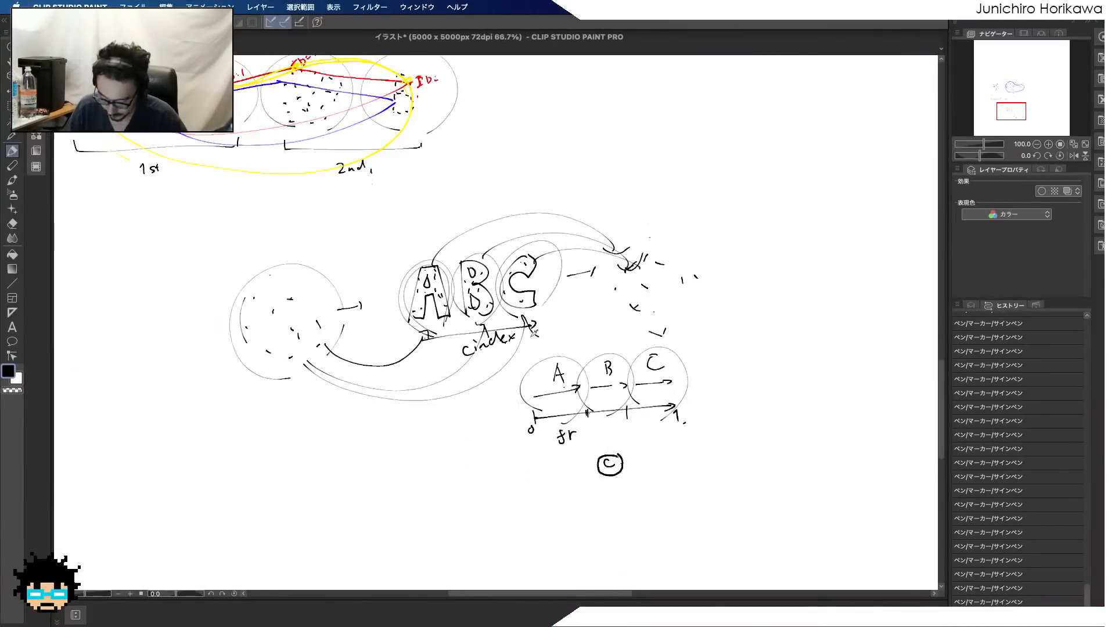
pyautogui.scroll(2, 752, 179)
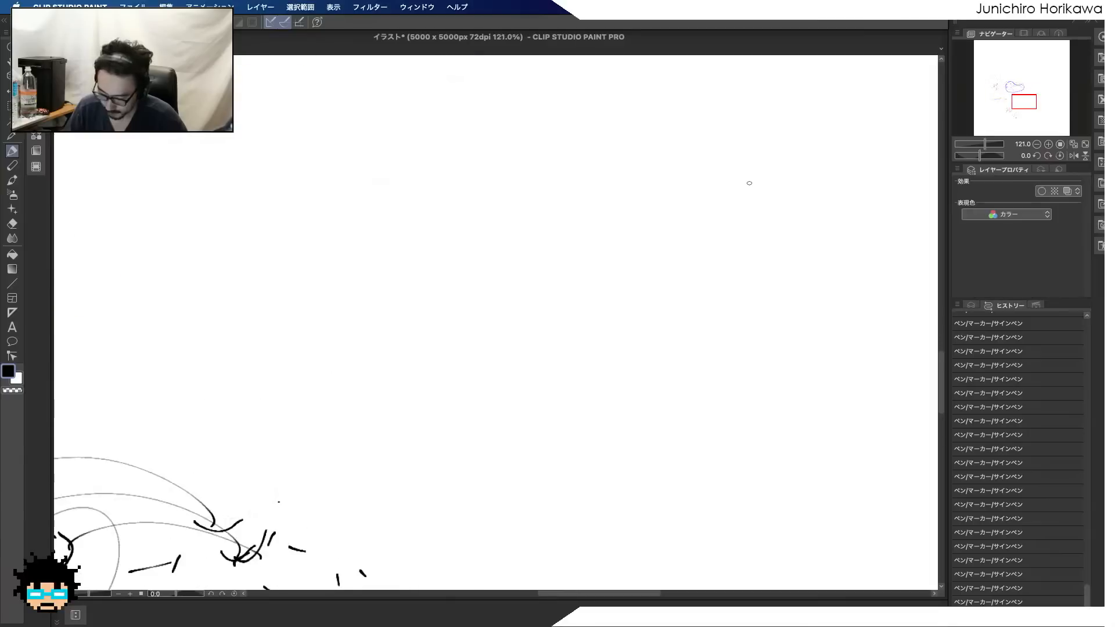
pyautogui.moveTo(399, 253)
pyautogui.mouseDown()
pyautogui.moveTo(389, 250)
pyautogui.moveTo(402, 266)
pyautogui.moveTo(364, 268)
pyautogui.moveTo(419, 271)
pyautogui.mouseUp()
pyautogui.moveTo(420, 271); pyautogui.dragTo(366, 279)
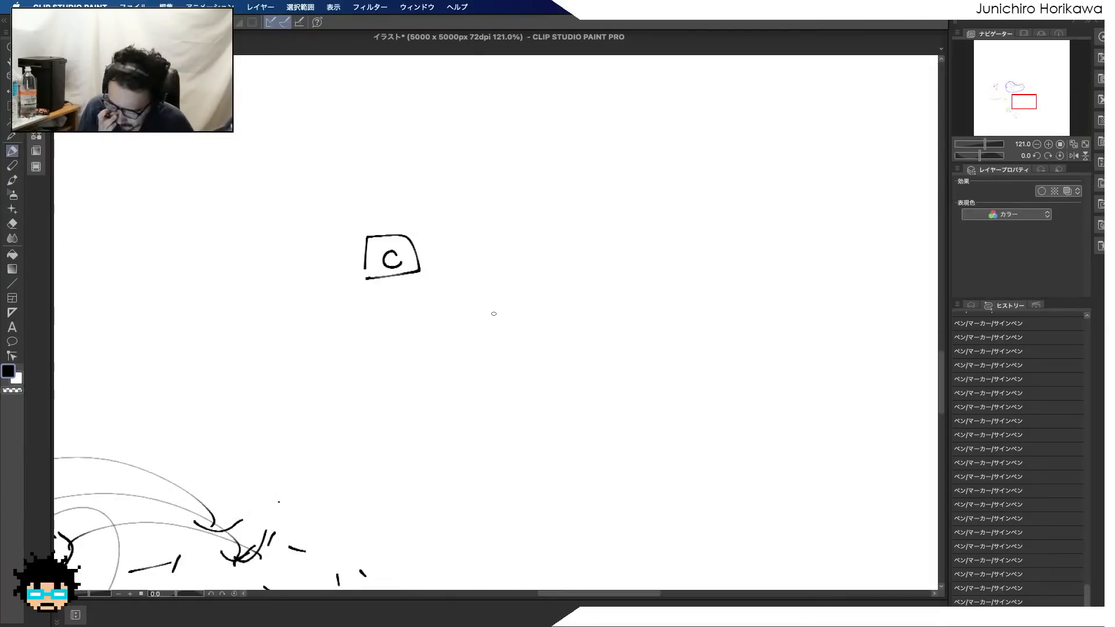
# Write the letters A, B, C and D in a row beside the boxed c, with indexes 0, 1, 2 and 3 beneath them
pyautogui.moveTo(485, 245)
pyautogui.mouseDown()
pyautogui.moveTo(461, 294)
pyautogui.moveTo(504, 293)
pyautogui.mouseUp()
pyautogui.moveTo(472, 270); pyautogui.dragTo(492, 267)
pyautogui.moveTo(481, 319)
pyautogui.mouseDown()
pyautogui.moveTo(482, 335)
pyautogui.moveTo(482, 322)
pyautogui.mouseUp()
pyautogui.moveTo(576, 231); pyautogui.dragTo(580, 271)
pyautogui.moveTo(575, 231); pyautogui.dragTo(592, 318)
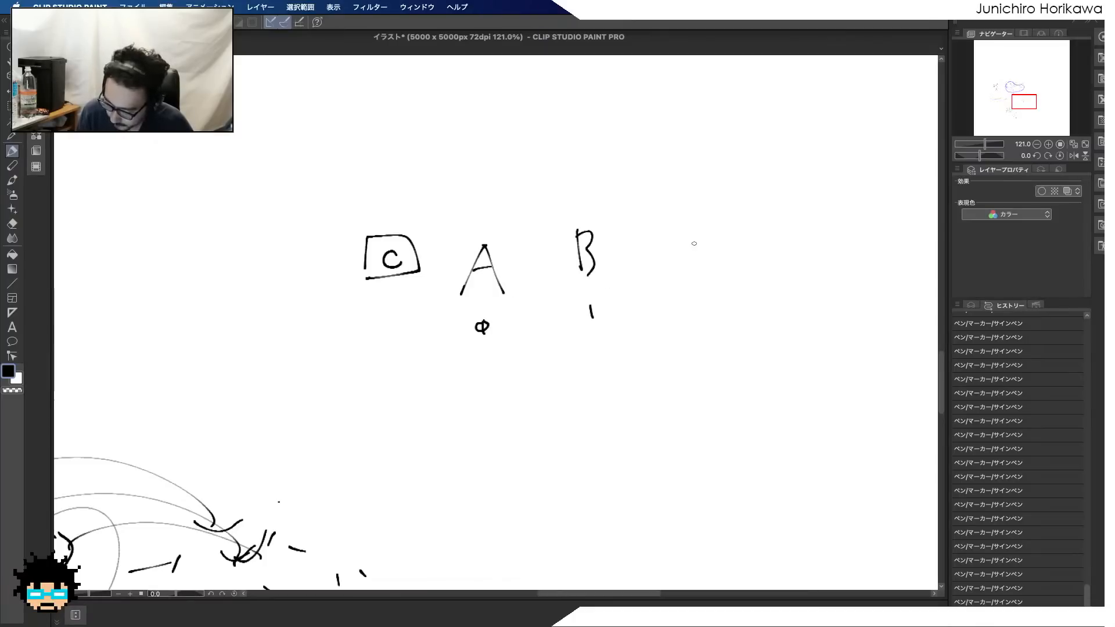
pyautogui.moveTo(718, 224); pyautogui.dragTo(722, 257)
pyautogui.moveTo(705, 301); pyautogui.dragTo(715, 309)
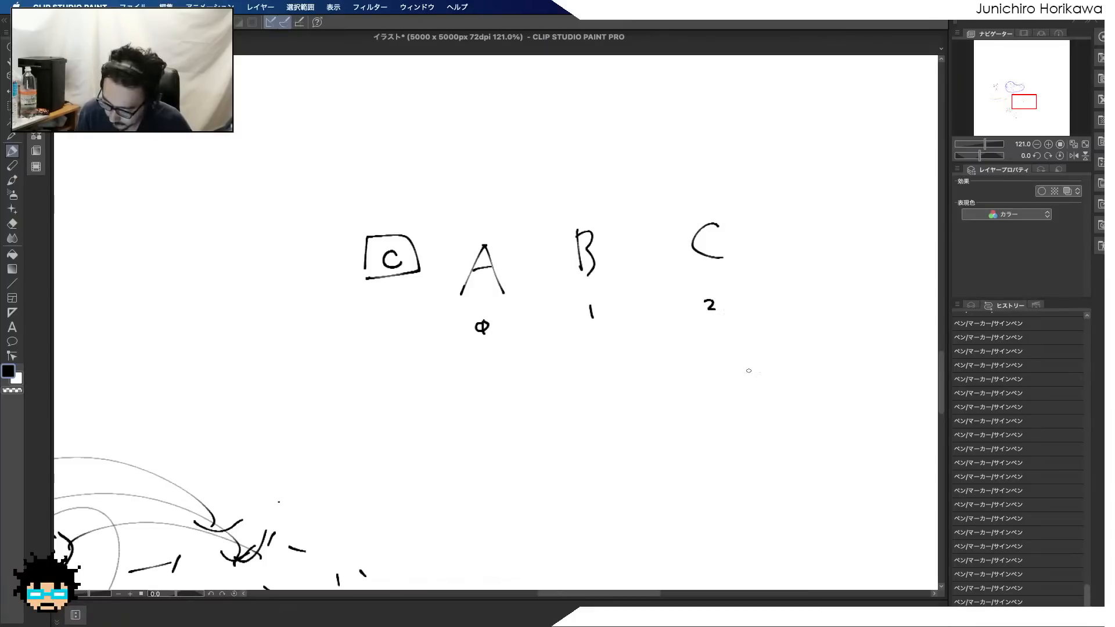
pyautogui.moveTo(801, 218); pyautogui.dragTo(805, 253)
pyautogui.moveTo(805, 276); pyautogui.dragTo(806, 293)
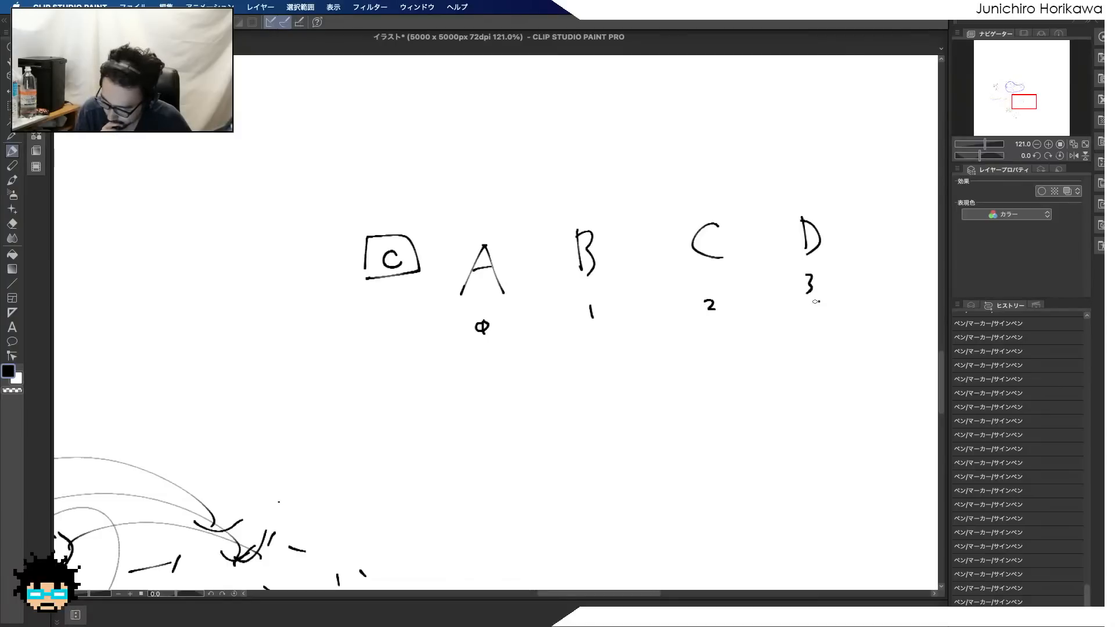
# Circle the letter A with its index 0, and draw a long horizontal arrow labelled "timeline" below the letter row
pyautogui.moveTo(462, 329); pyautogui.dragTo(484, 330)
pyautogui.moveTo(460, 260); pyautogui.dragTo(463, 329)
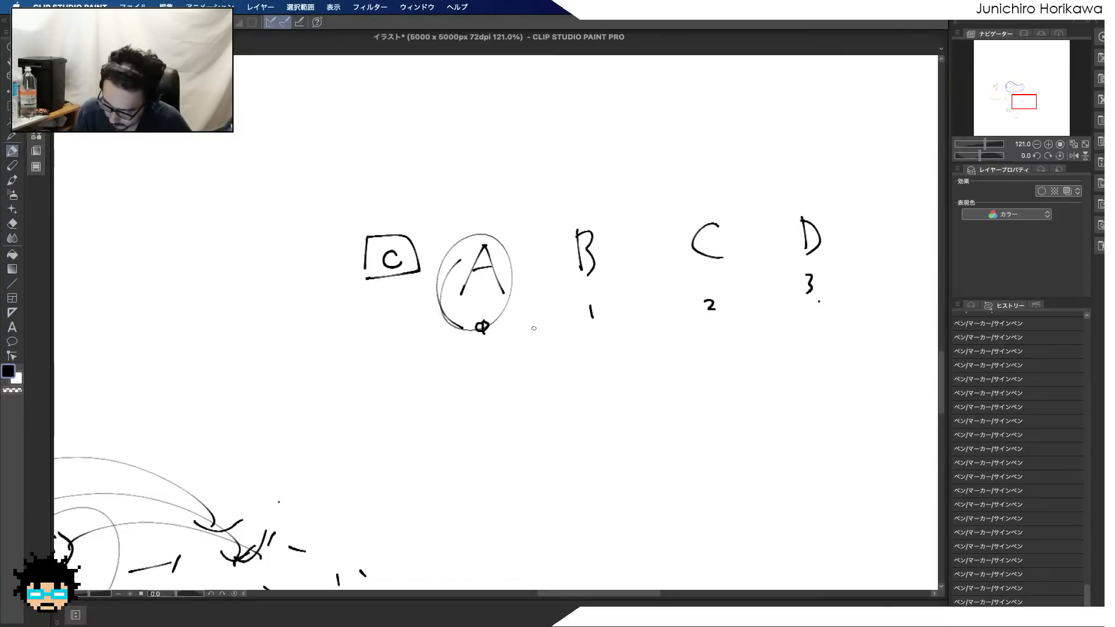
pyautogui.moveTo(446, 500); pyautogui.dragTo(795, 481)
pyautogui.moveTo(803, 474); pyautogui.dragTo(805, 491)
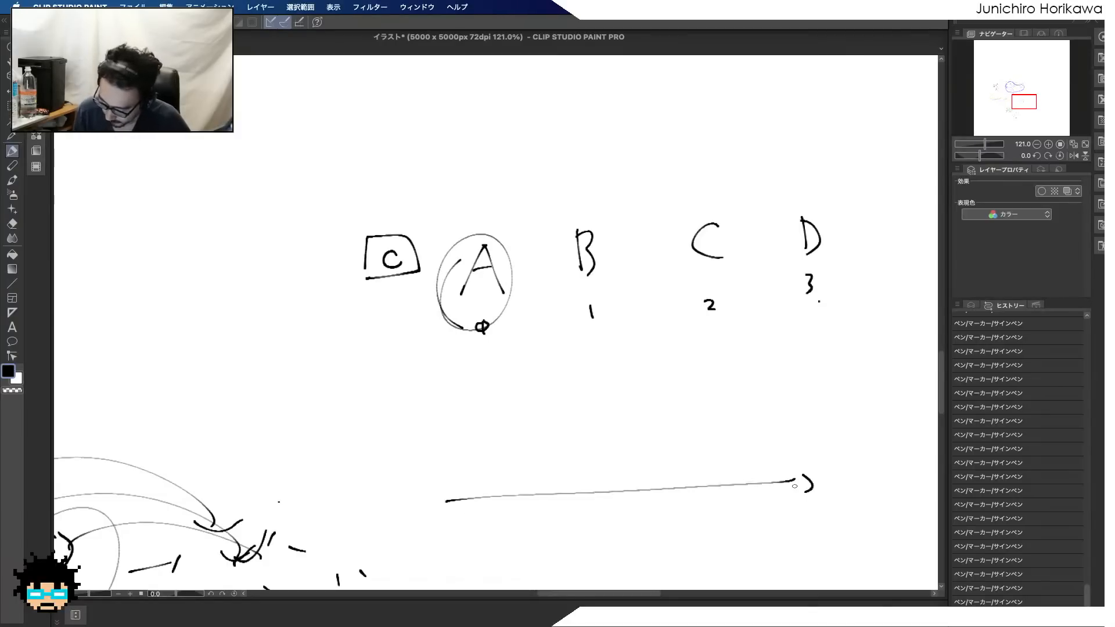
pyautogui.moveTo(666, 510); pyautogui.dragTo(682, 508)
pyautogui.moveTo(675, 502)
pyautogui.mouseDown()
pyautogui.moveTo(675, 521)
pyautogui.moveTo(758, 506)
pyautogui.mouseUp()
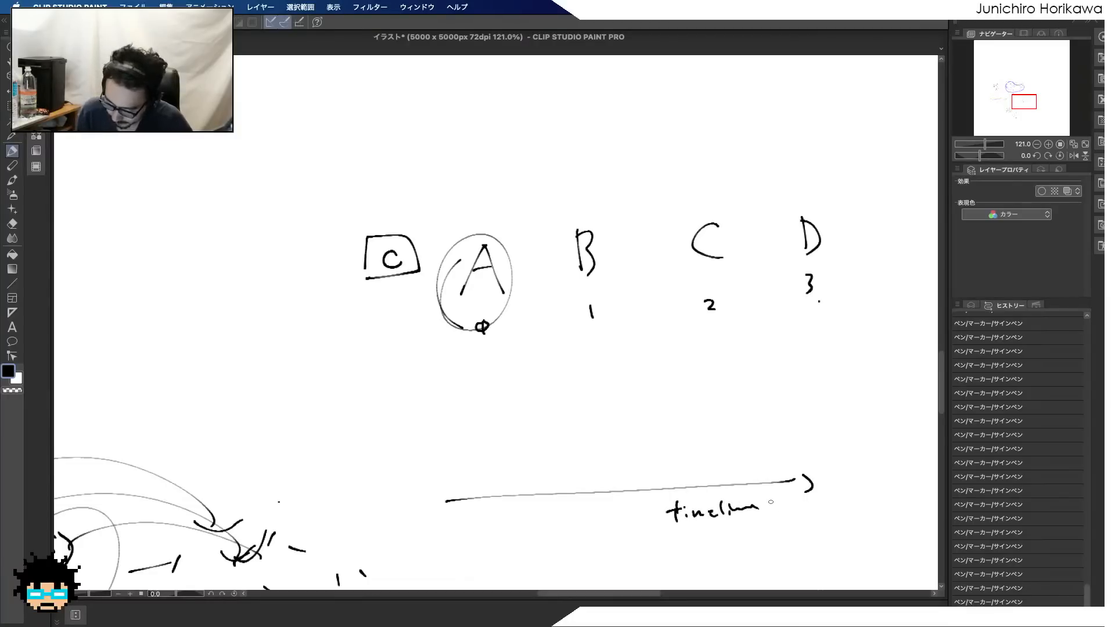
# Divide the timeline arrow into four segments with tick marks and label them A, B, C and D underneath
pyautogui.moveTo(438, 491); pyautogui.dragTo(442, 521)
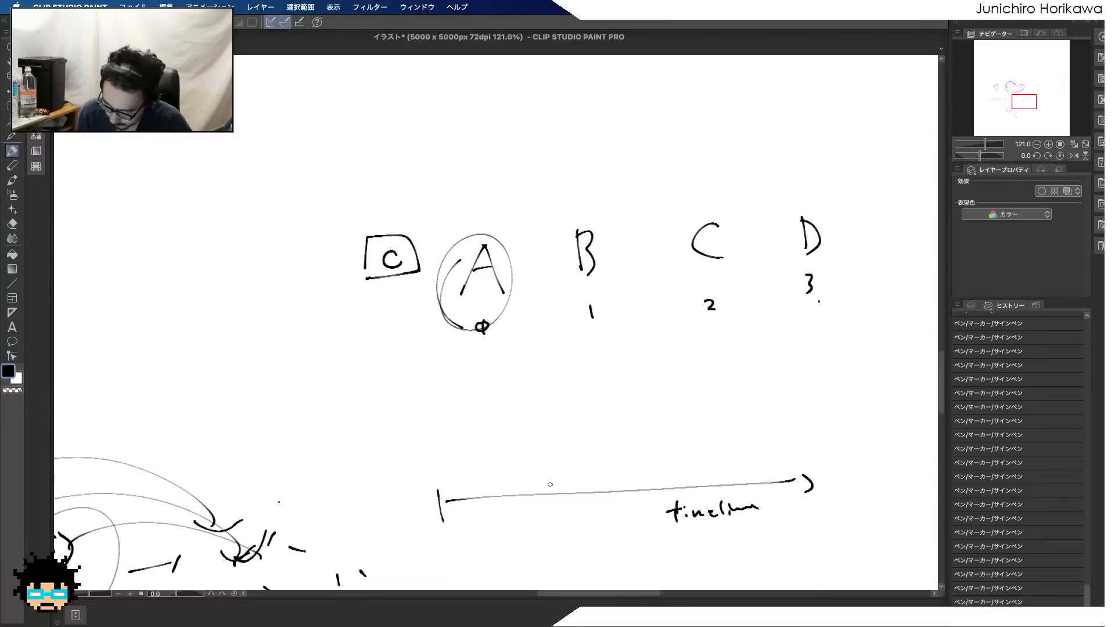
pyautogui.moveTo(538, 481); pyautogui.dragTo(539, 507)
pyautogui.moveTo(646, 480); pyautogui.dragTo(645, 511)
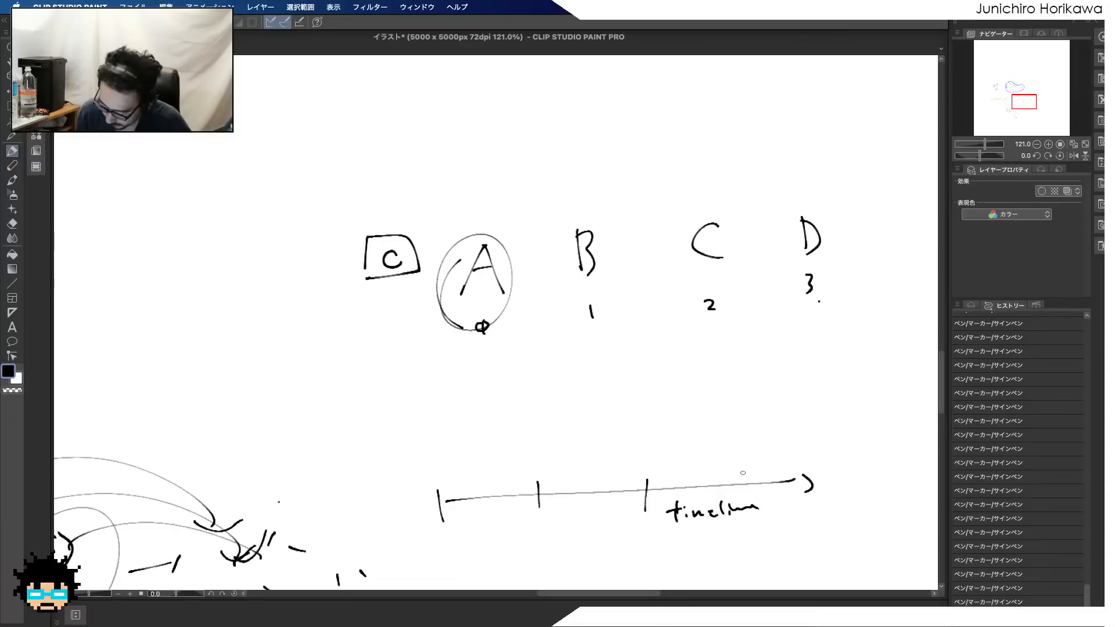
pyautogui.moveTo(740, 469); pyautogui.dragTo(738, 495)
pyautogui.moveTo(492, 556); pyautogui.dragTo(506, 548)
pyautogui.moveTo(579, 538); pyautogui.dragTo(587, 562)
pyautogui.moveTo(709, 540)
pyautogui.mouseDown()
pyautogui.moveTo(696, 549)
pyautogui.moveTo(718, 555)
pyautogui.mouseUp()
pyautogui.moveTo(785, 532)
pyautogui.mouseDown()
pyautogui.moveTo(786, 549)
pyautogui.moveTo(797, 543)
pyautogui.mouseUp()
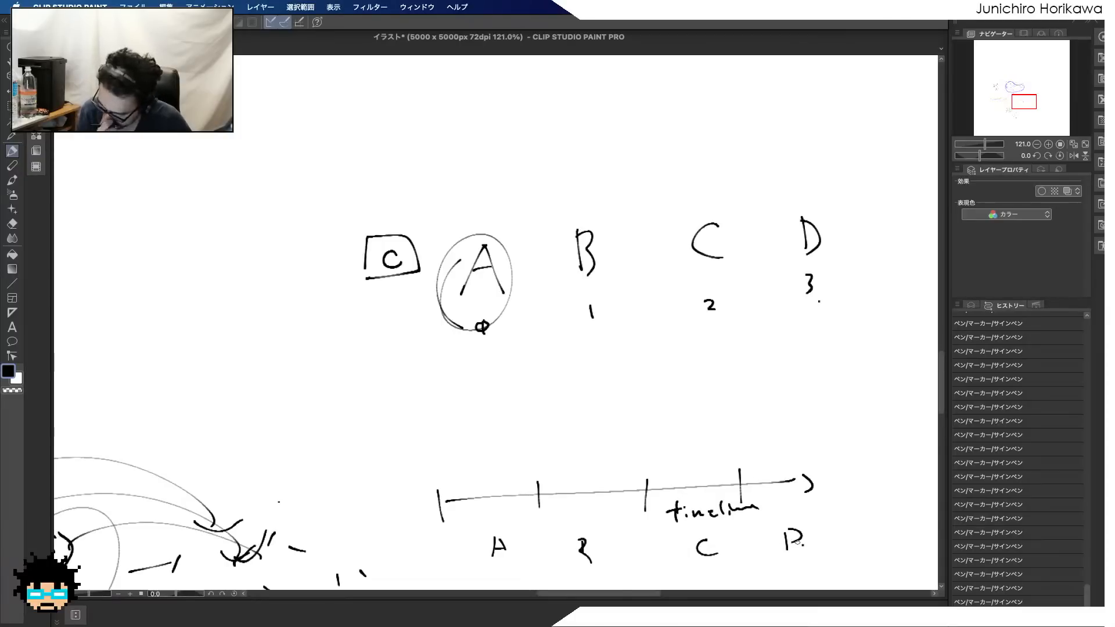
# Write a c at the start of the timeline and circle both it and the boxed c beside the letter row
pyautogui.moveTo(497, 559)
pyautogui.mouseDown()
pyautogui.moveTo(507, 534)
pyautogui.moveTo(516, 560)
pyautogui.mouseUp()
pyautogui.moveTo(406, 446); pyautogui.dragTo(406, 465)
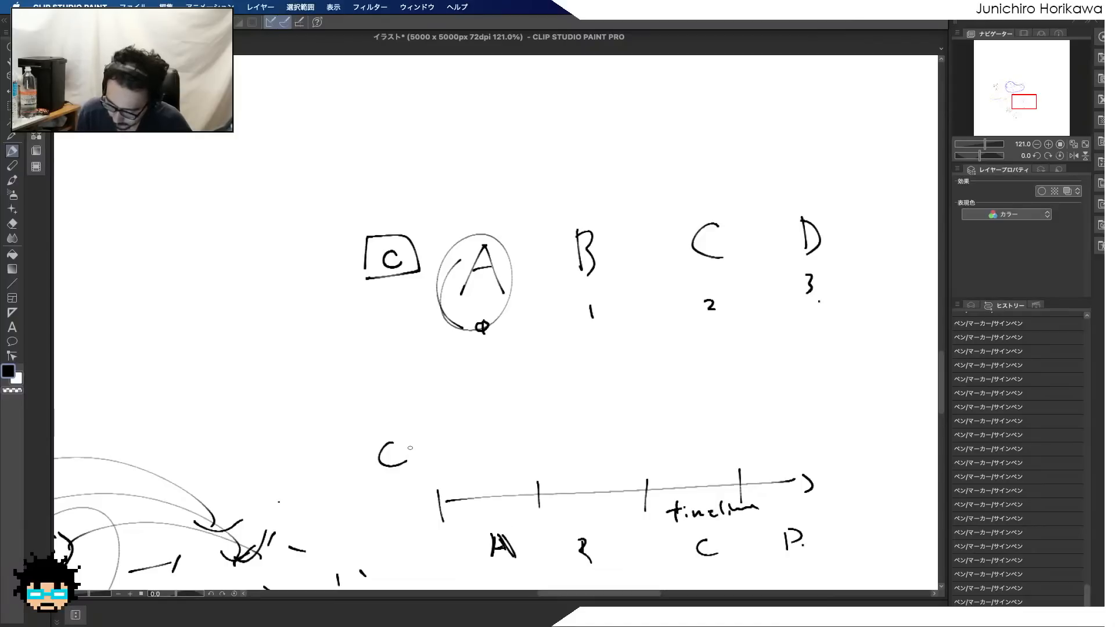
pyautogui.moveTo(407, 278)
pyautogui.mouseDown()
pyautogui.moveTo(400, 237)
pyautogui.moveTo(393, 275)
pyautogui.mouseUp()
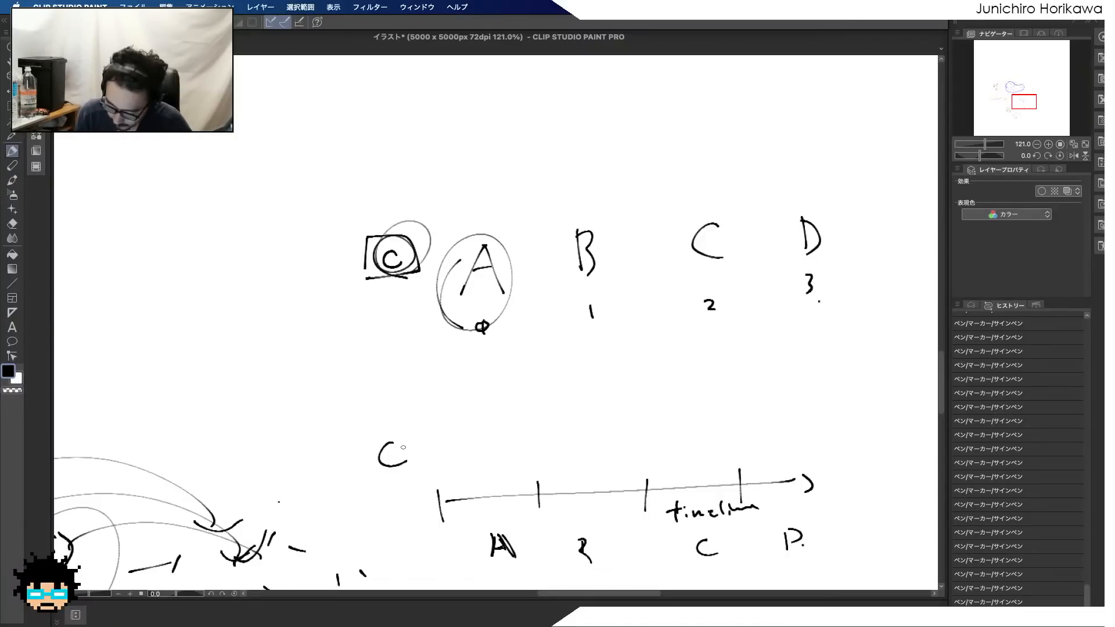
pyautogui.moveTo(397, 444); pyautogui.dragTo(388, 464)
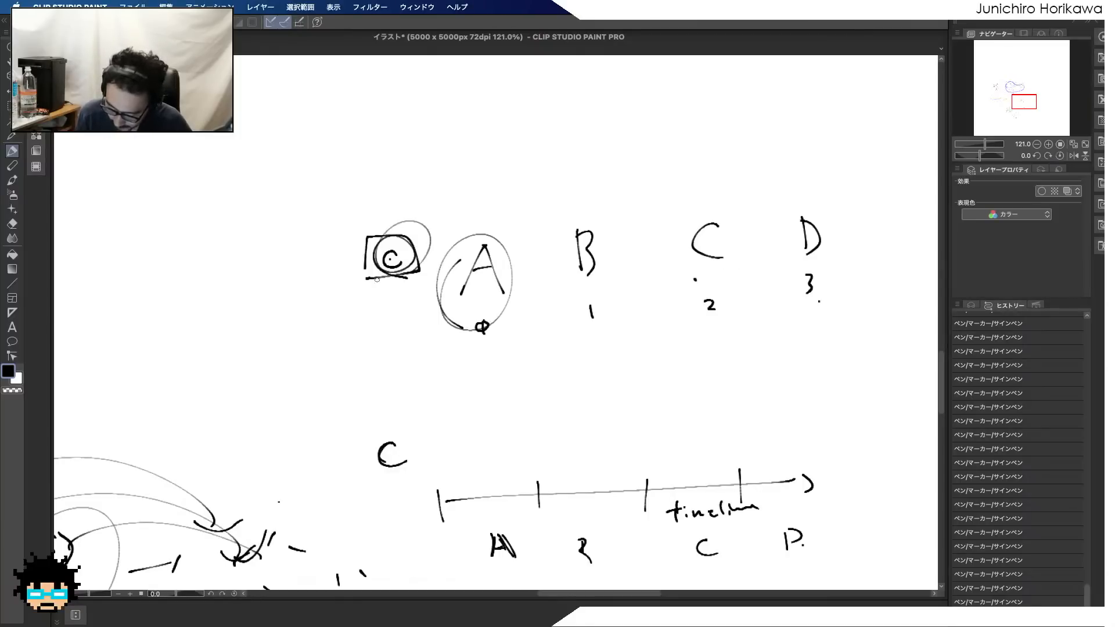
pyautogui.moveTo(389, 235)
pyautogui.mouseDown()
pyautogui.moveTo(380, 258)
pyautogui.moveTo(404, 254)
pyautogui.mouseUp()
pyautogui.moveTo(393, 421)
pyautogui.mouseDown()
pyautogui.moveTo(407, 463)
pyautogui.moveTo(411, 429)
pyautogui.mouseUp()
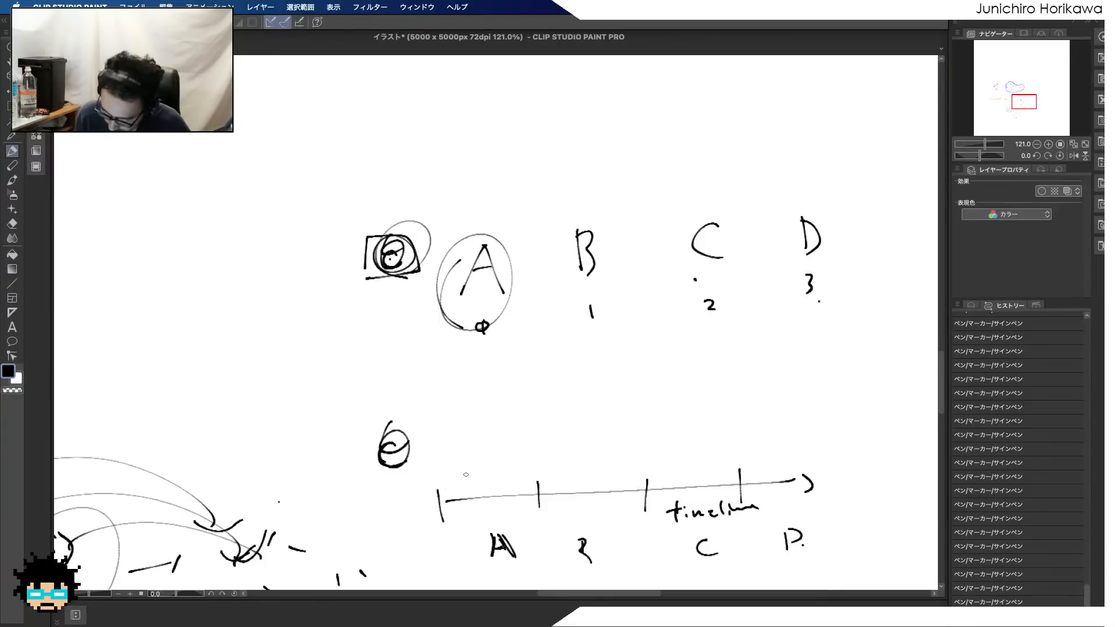
pyautogui.click(387, 436)
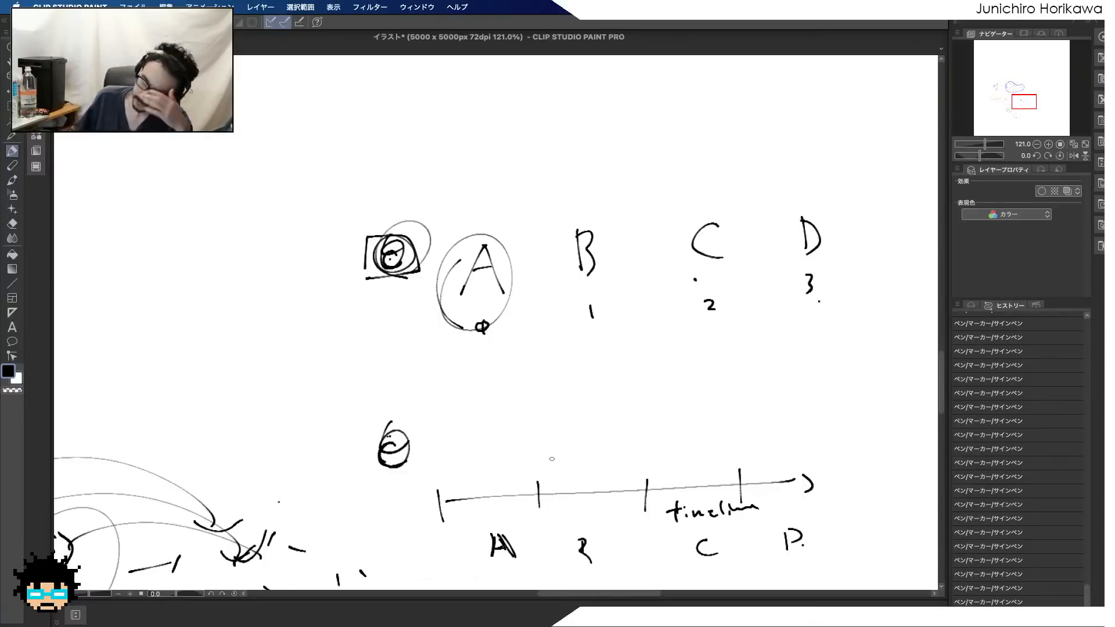
# Replace the circled c beside the timeline with f0 and retrace the A label under the first segment
pyautogui.moveTo(380, 465)
pyautogui.mouseDown()
pyautogui.moveTo(399, 458)
pyautogui.moveTo(395, 438)
pyautogui.moveTo(391, 464)
pyautogui.moveTo(406, 462)
pyautogui.mouseUp()
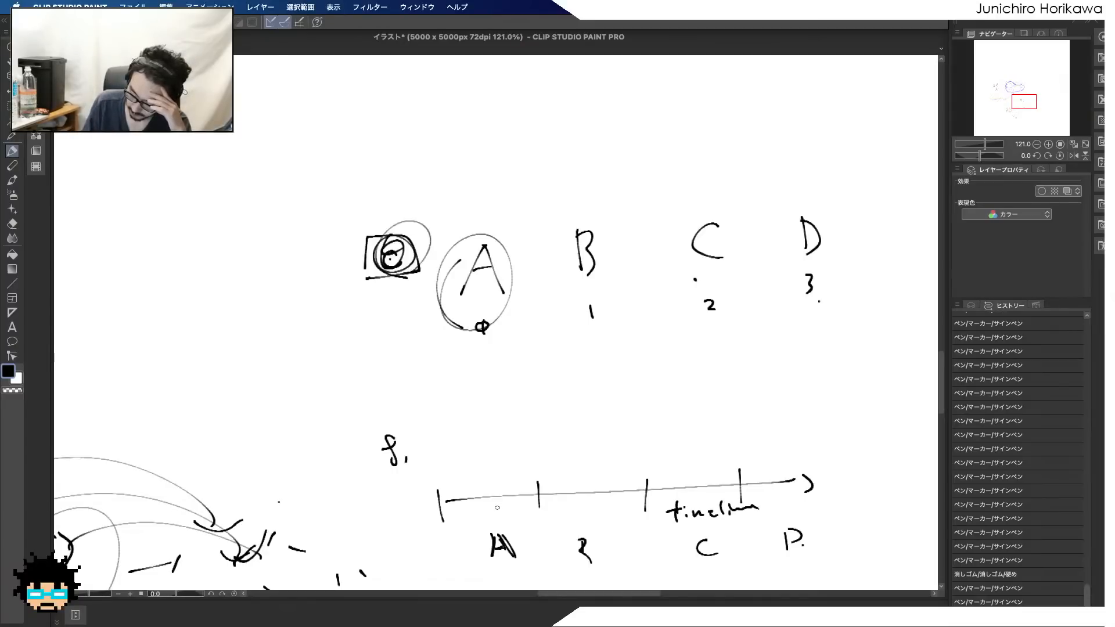
pyautogui.moveTo(496, 531)
pyautogui.mouseDown()
pyautogui.moveTo(492, 564)
pyautogui.moveTo(516, 558)
pyautogui.mouseUp()
pyautogui.moveTo(502, 532); pyautogui.dragTo(519, 556)
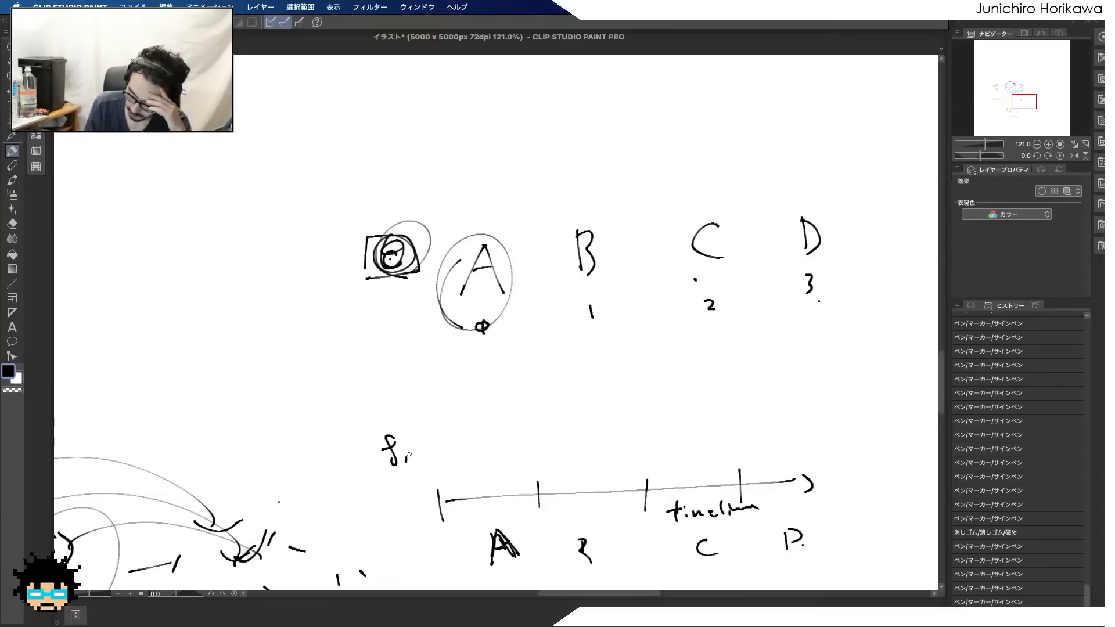
pyautogui.moveTo(408, 453)
pyautogui.mouseDown()
pyautogui.moveTo(403, 464)
pyautogui.moveTo(408, 453)
pyautogui.mouseUp()
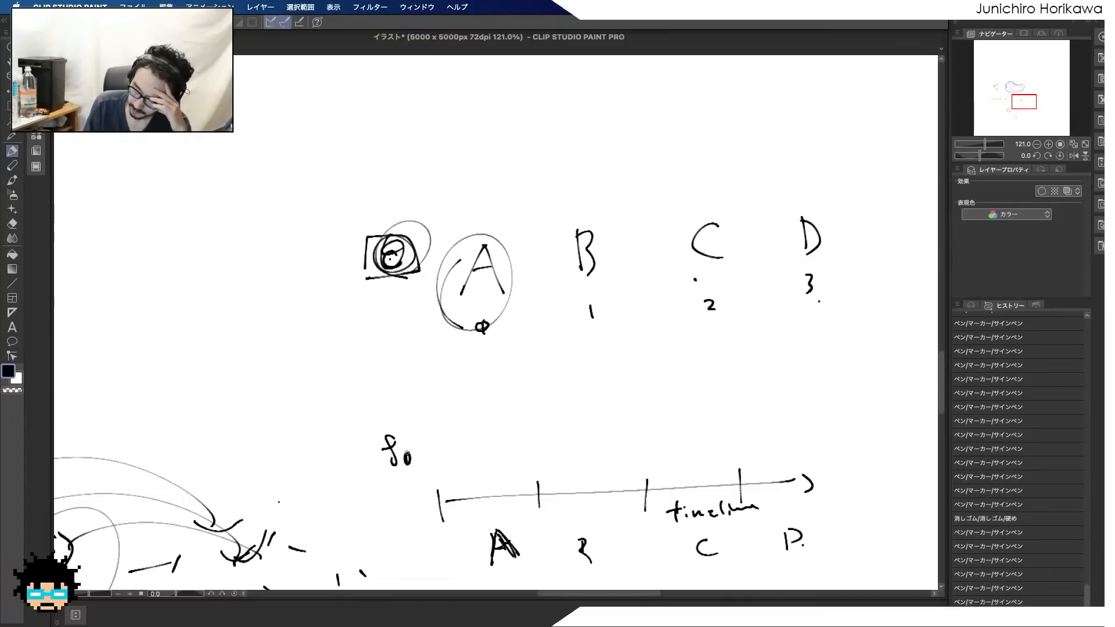
pyautogui.moveTo(510, 556); pyautogui.dragTo(518, 565)
pyautogui.click(529, 552)
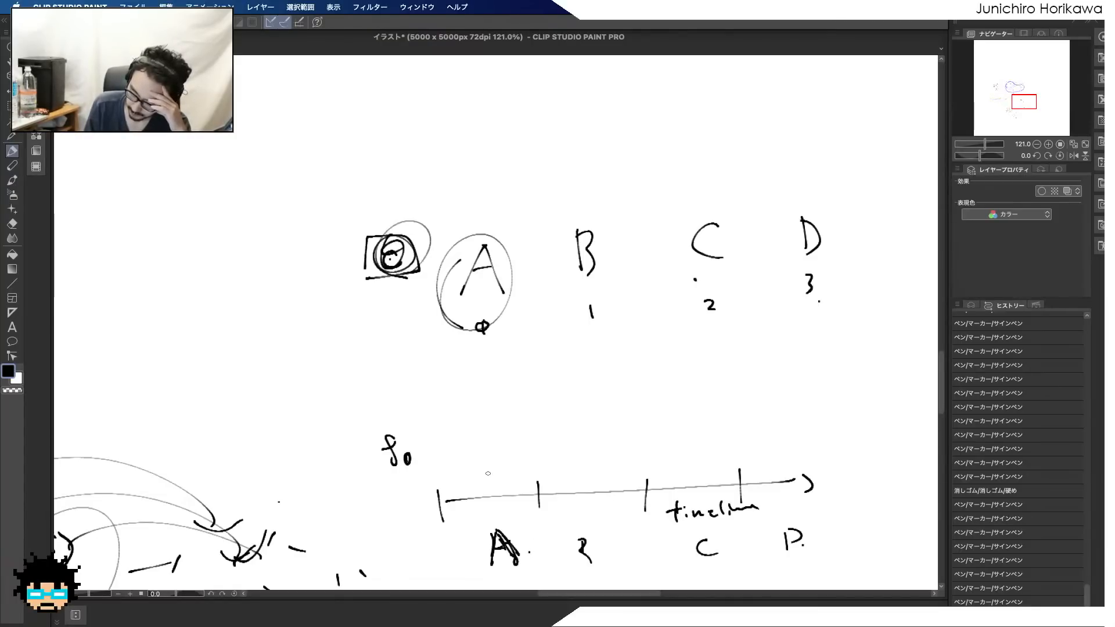
# Draw a line rising from each segment's start and levelling off above the timeline for A, B, C and D, and retrace the B label
pyautogui.moveTo(442, 498)
pyautogui.mouseDown()
pyautogui.moveTo(544, 400)
pyautogui.moveTo(797, 397)
pyautogui.mouseUp()
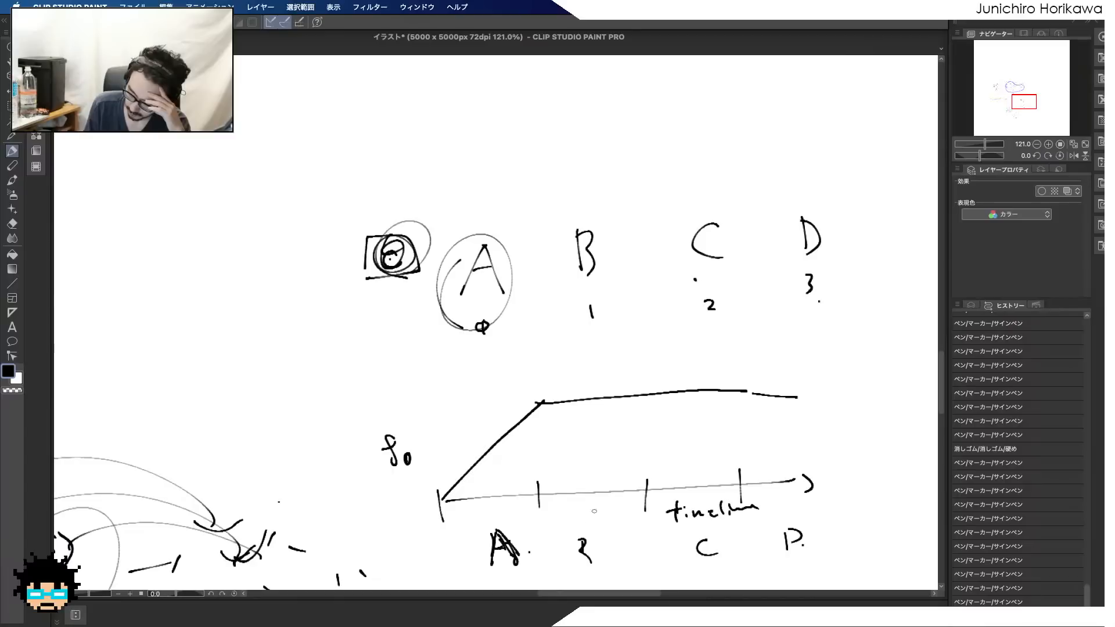
pyautogui.moveTo(579, 543); pyautogui.dragTo(579, 565)
pyautogui.moveTo(537, 494)
pyautogui.mouseDown()
pyautogui.moveTo(624, 398)
pyautogui.moveTo(794, 390)
pyautogui.mouseUp()
pyautogui.moveTo(642, 495)
pyautogui.mouseDown()
pyautogui.moveTo(728, 397)
pyautogui.moveTo(809, 388)
pyautogui.mouseUp()
pyautogui.moveTo(737, 486); pyautogui.dragTo(820, 391)
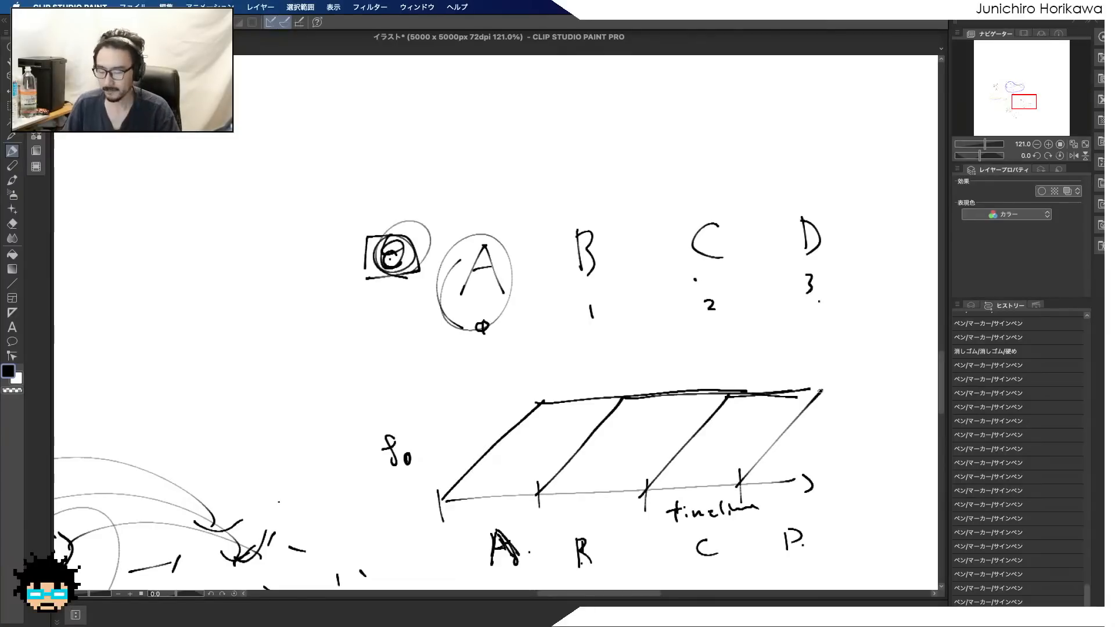
# Switch back to Houdini and review the index, c and fr calculations in the move_point wrangle code
pyautogui.hotkey('ctrl', 'Up')
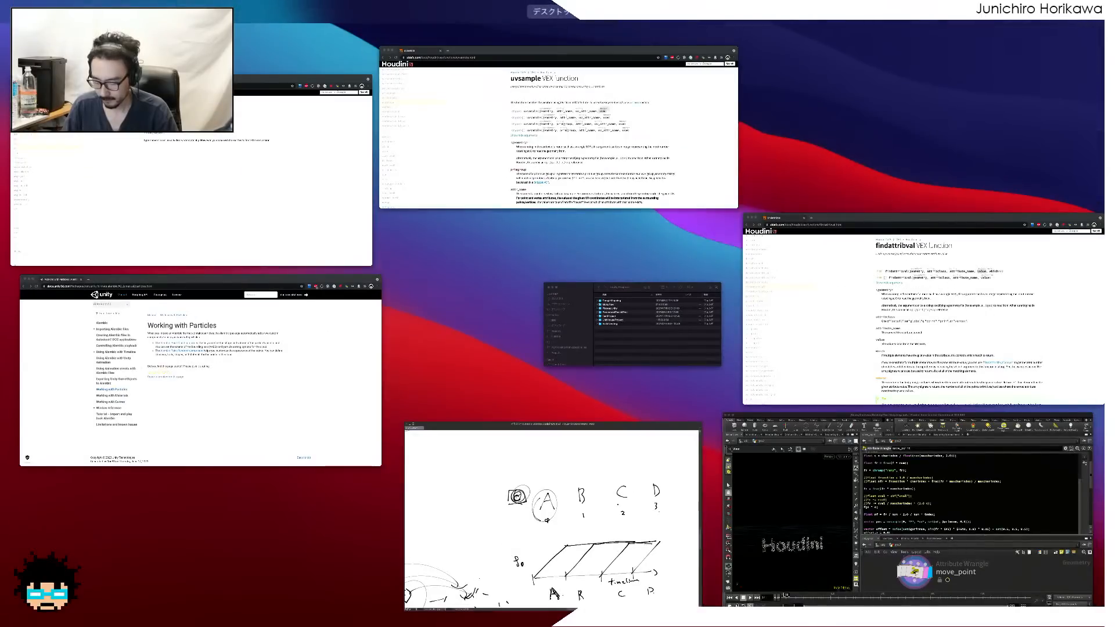
pyautogui.hotkey('ctrl', 'Up')
pyautogui.hotkey('ctrl', 'Up')
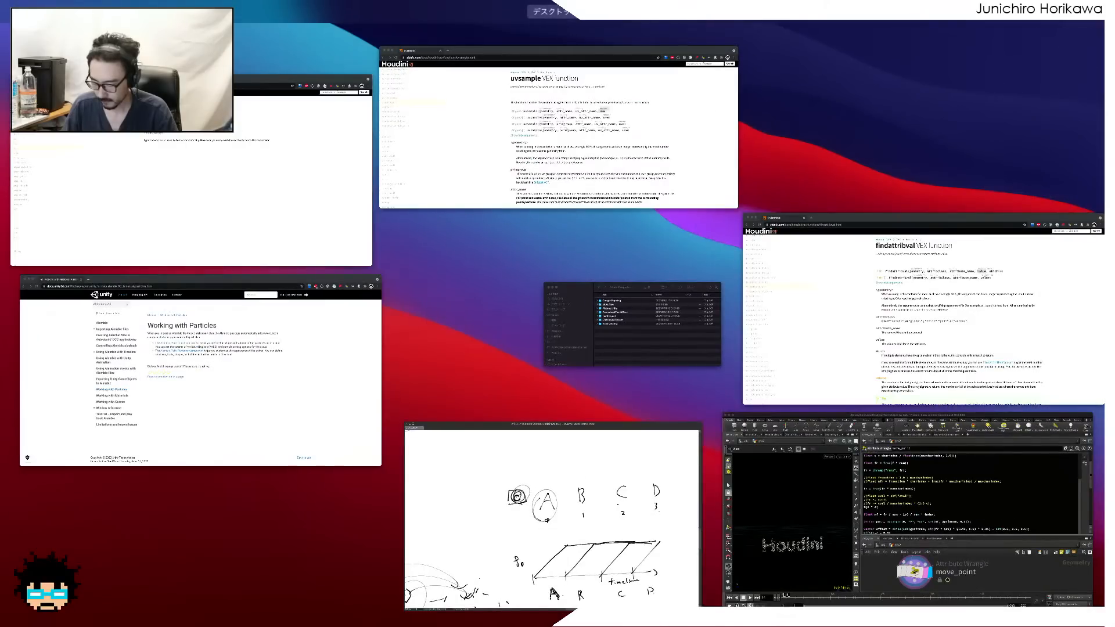
pyautogui.click(784, 510)
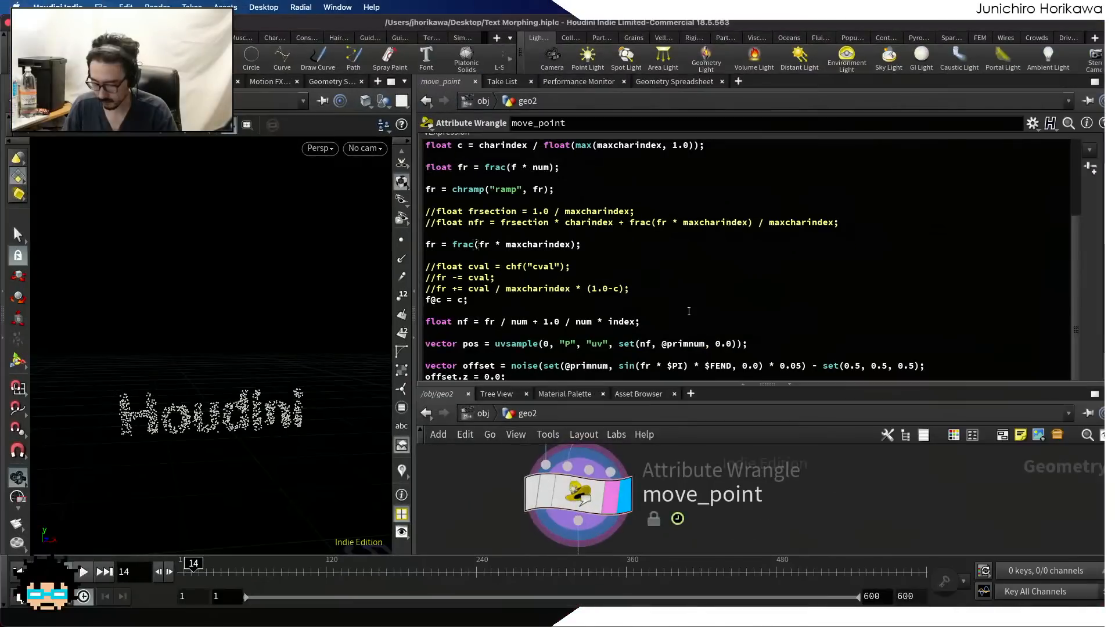
pyautogui.click(664, 290)
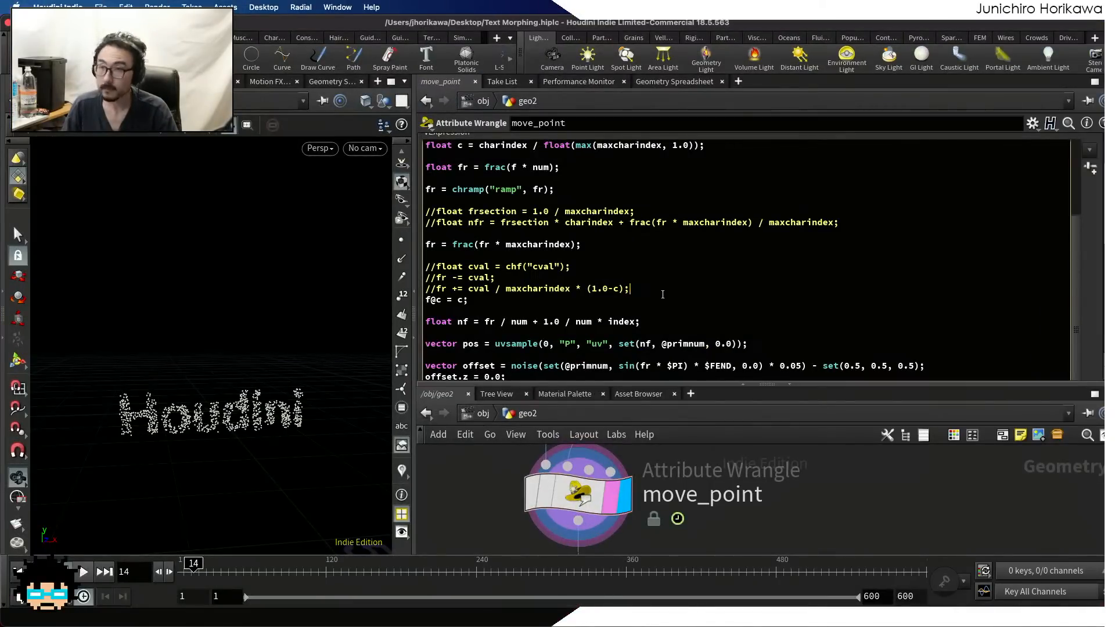
pyautogui.click(485, 300)
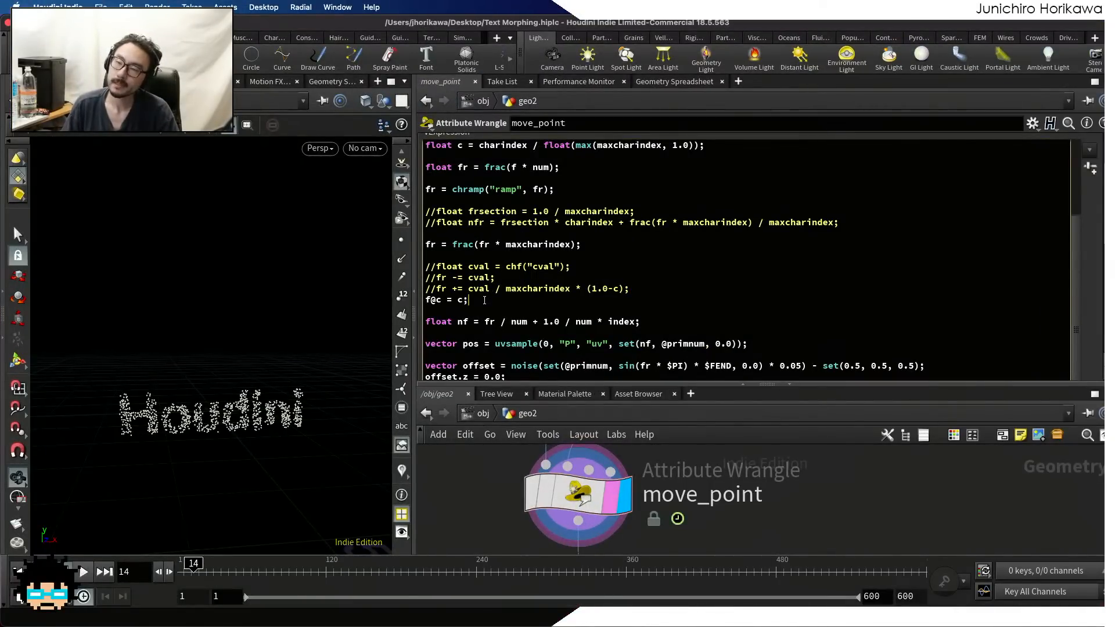
pyautogui.moveTo(463, 300); pyautogui.dragTo(455, 301)
pyautogui.write('f')
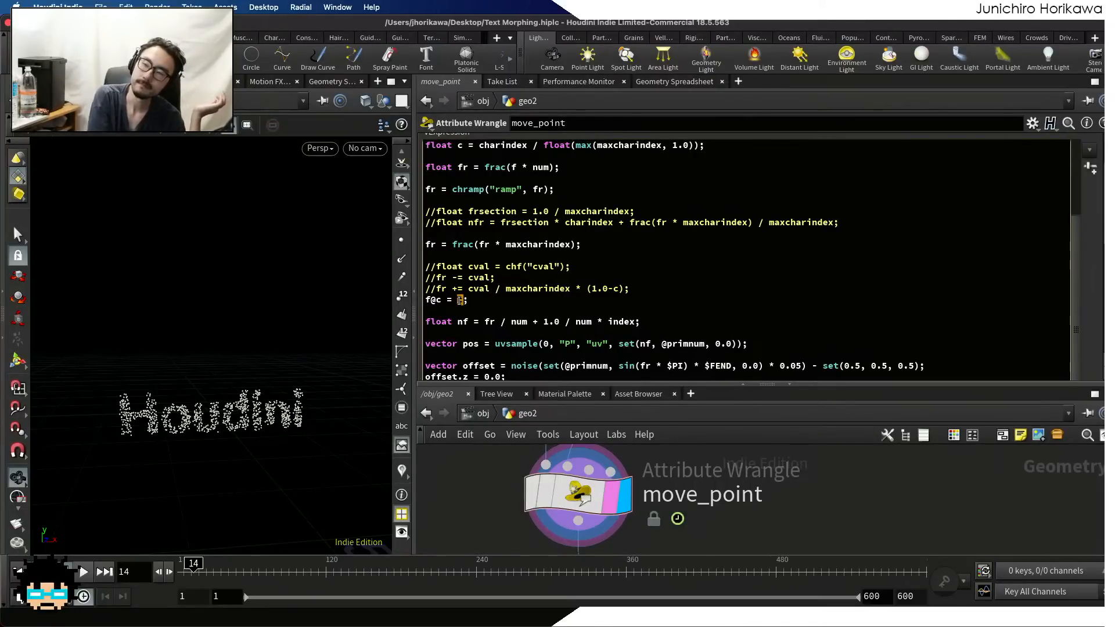
pyautogui.scroll(5, 476, 306)
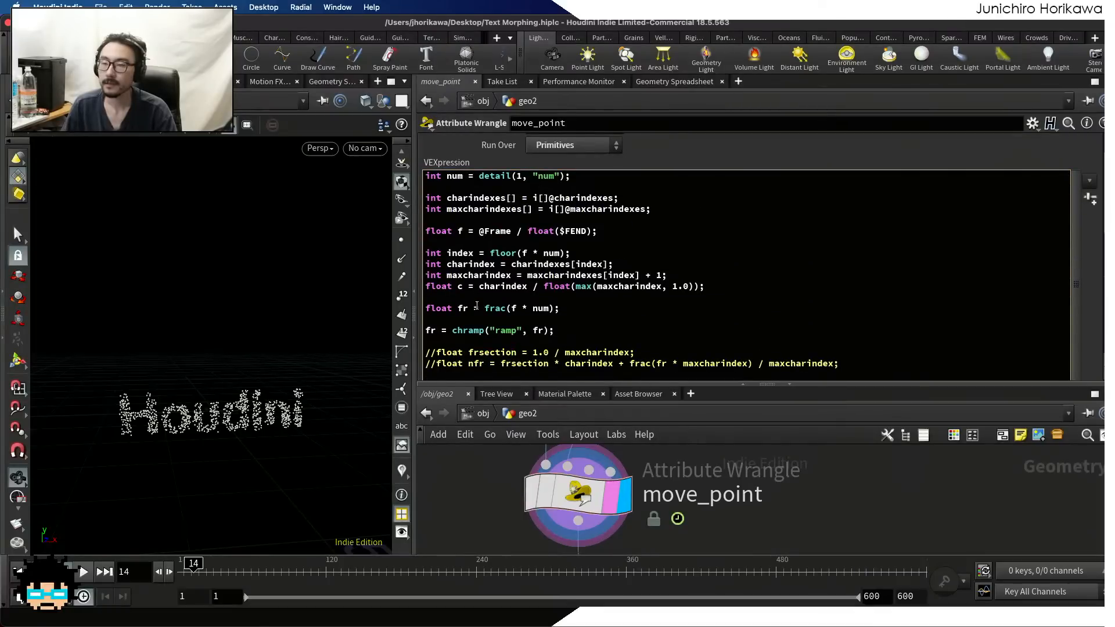
pyautogui.scroll(-3, 476, 306)
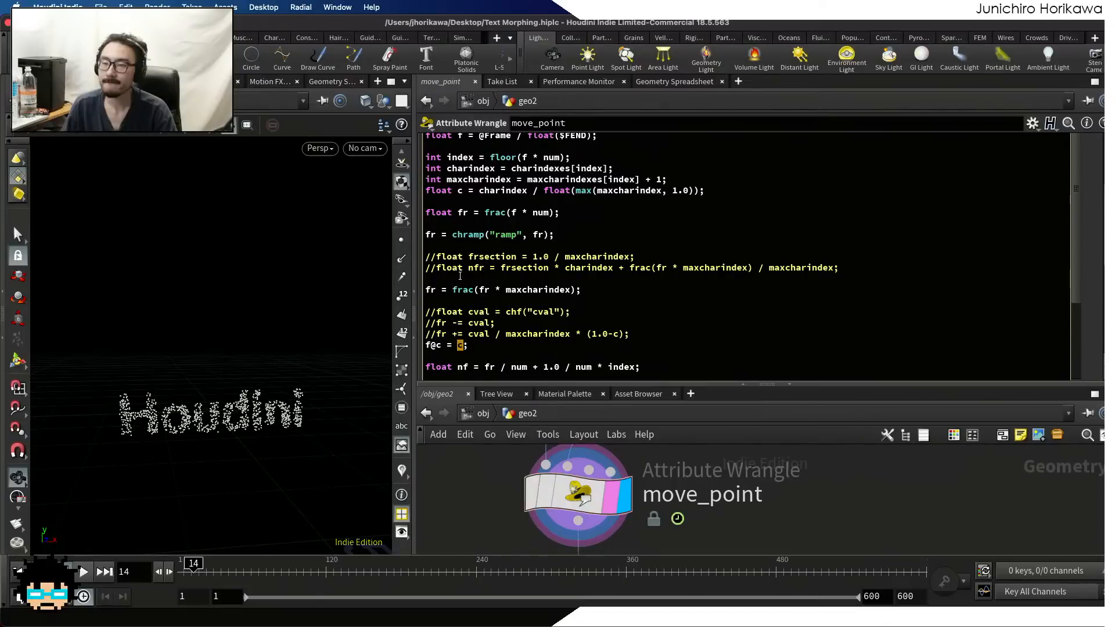
pyautogui.click(458, 283)
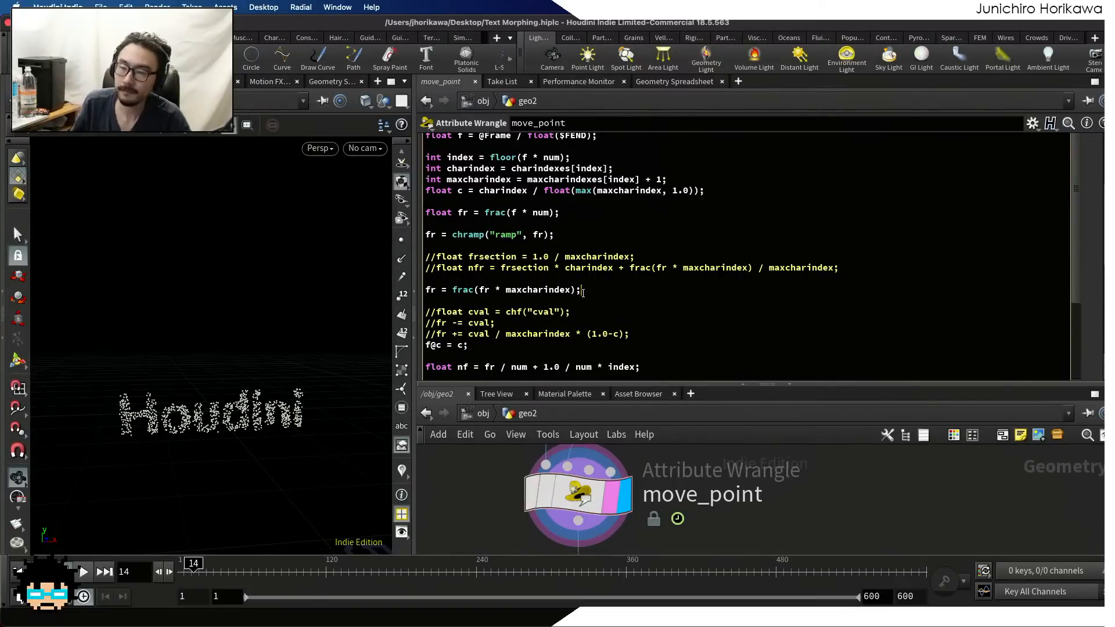
pyautogui.press('Return')
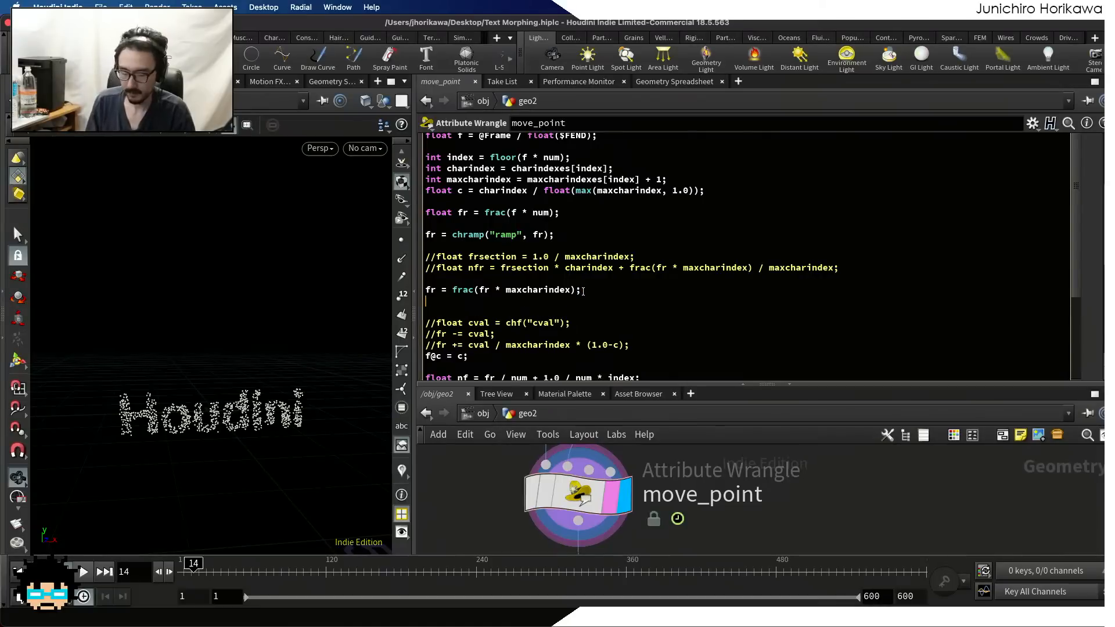
pyautogui.write('int cind')
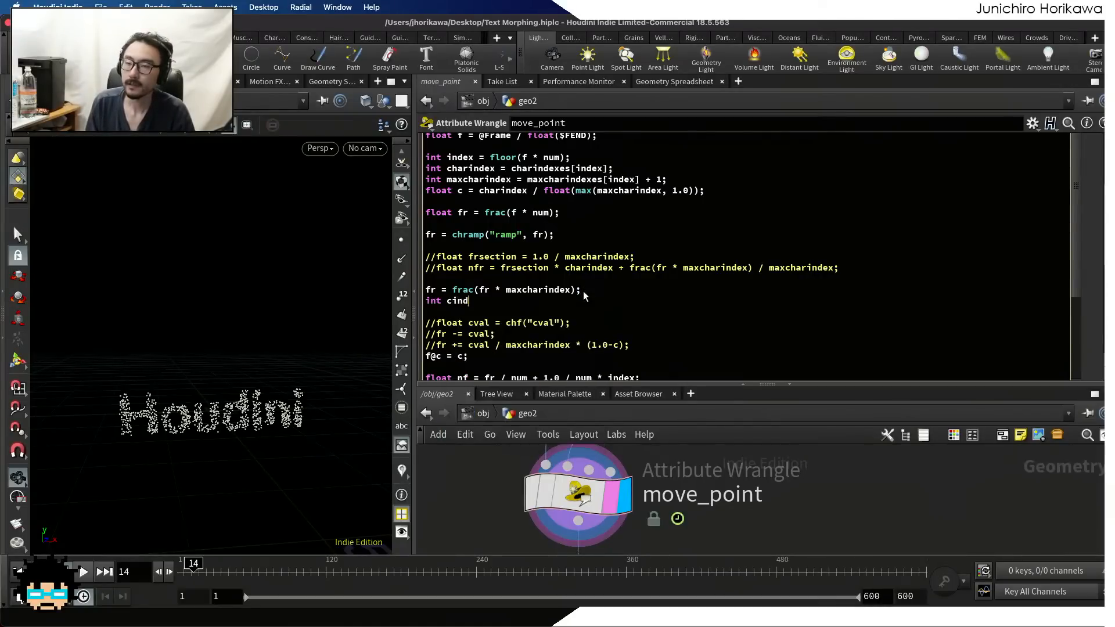
pyautogui.write(' = ')
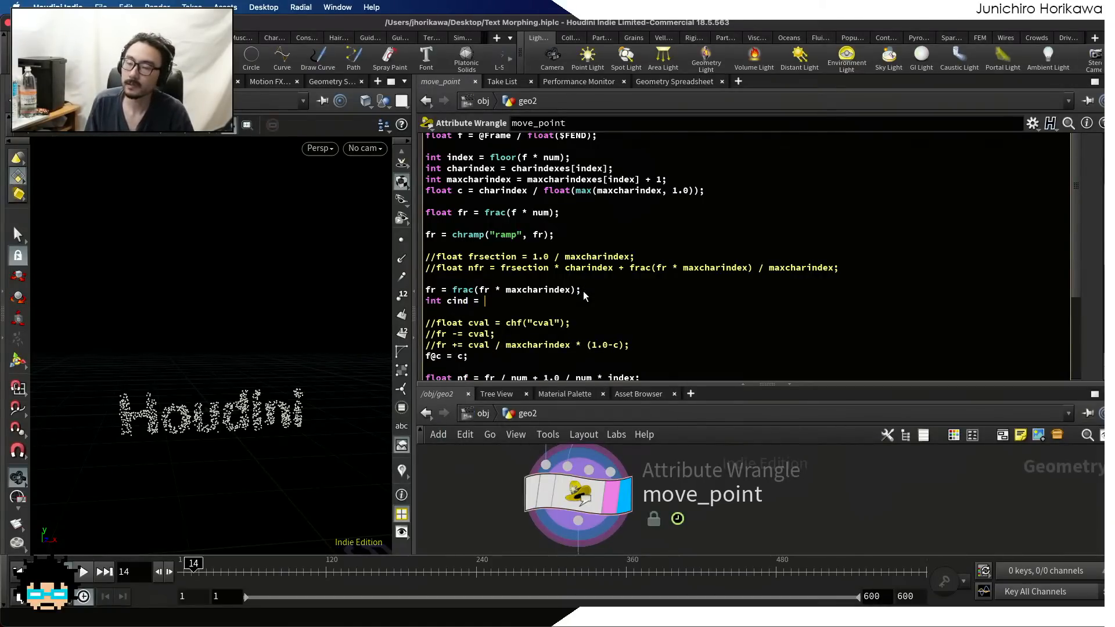
pyautogui.write('fr *')
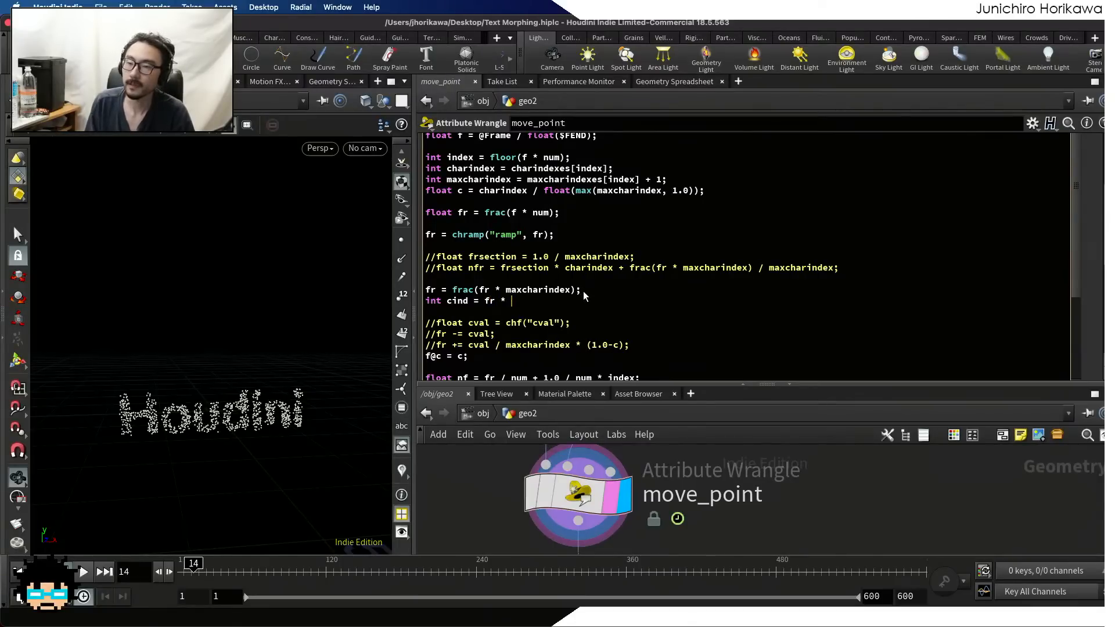
pyautogui.press('BackSpace')
pyautogui.press('BackSpace')
pyautogui.press('BackSpace')
pyautogui.press('BackSpace')
pyautogui.press('BackSpace')
pyautogui.press('BackSpace')
pyautogui.press('BackSpace')
pyautogui.press('BackSpace')
pyautogui.press('BackSpace')
pyautogui.press('BackSpace')
pyautogui.press('BackSpace')
pyautogui.press('BackSpace')
pyautogui.press('BackSpace')
pyautogui.press('BackSpace')
pyautogui.press('BackSpace')
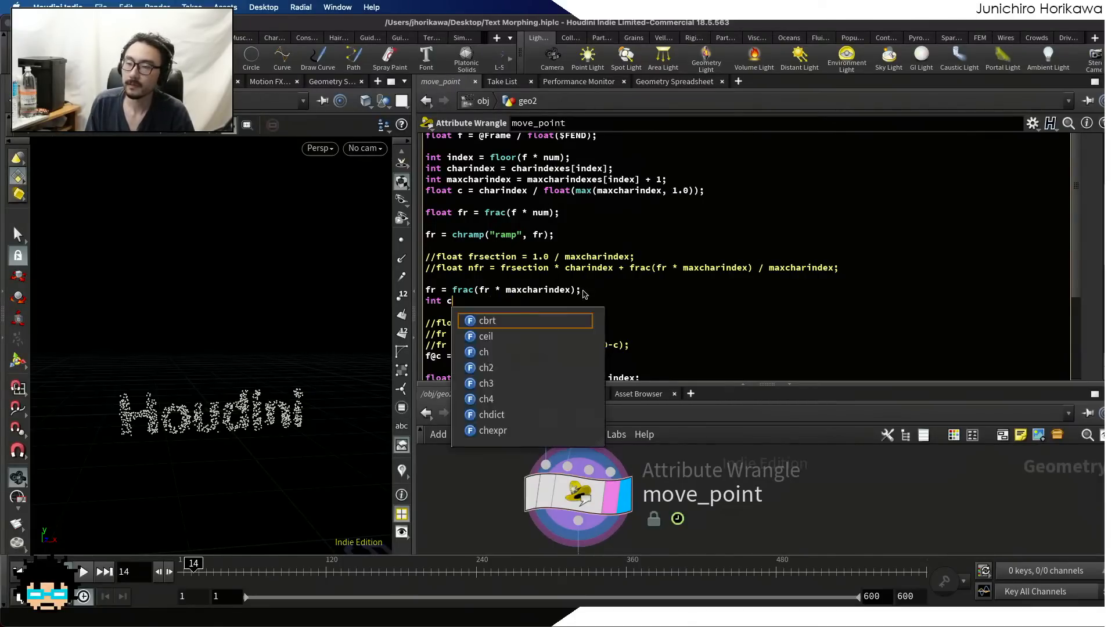
# Turn the fr = frac(fr * maxcharindex) line into a declaration of a new variable, float nfr
pyautogui.press('Up')
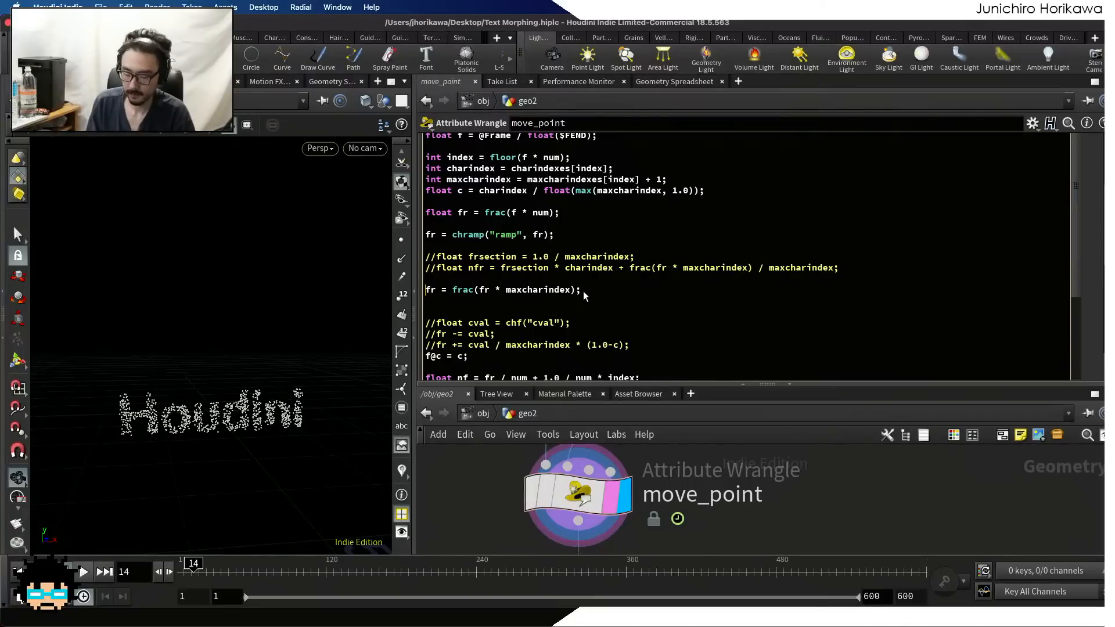
pyautogui.write('flaot n')
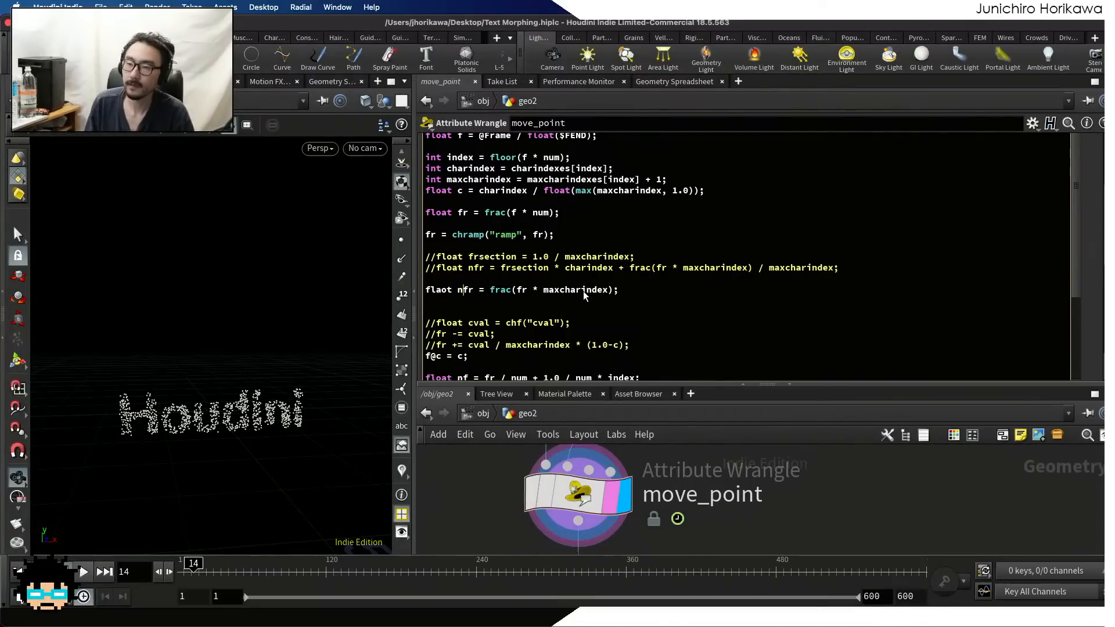
pyautogui.press('BackSpace')
pyautogui.press('BackSpace')
pyautogui.press('BackSpace')
pyautogui.press('BackSpace')
pyautogui.press('BackSpace')
pyautogui.press('BackSpace')
pyautogui.write('lot n')
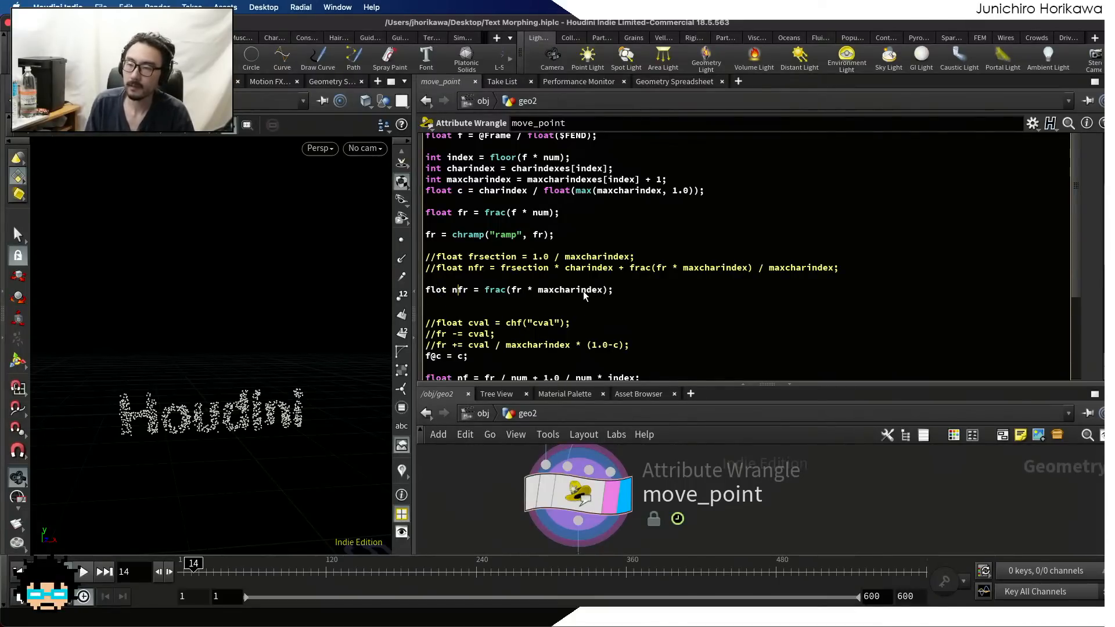
pyautogui.press('BackSpace')
pyautogui.press('BackSpace')
pyautogui.press('BackSpace')
pyautogui.write('at n')
# Add the line float nind = floor(fr * maxcharindex); directly above the nfr declaration
pyautogui.press('Up')
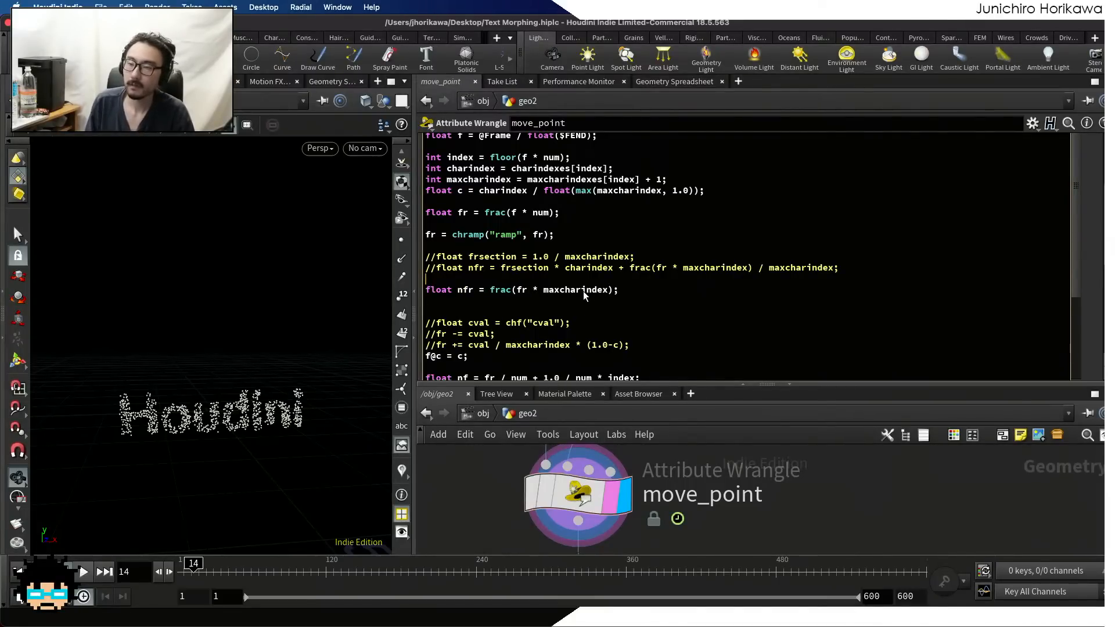
pyautogui.press('Return')
pyautogui.write('float ')
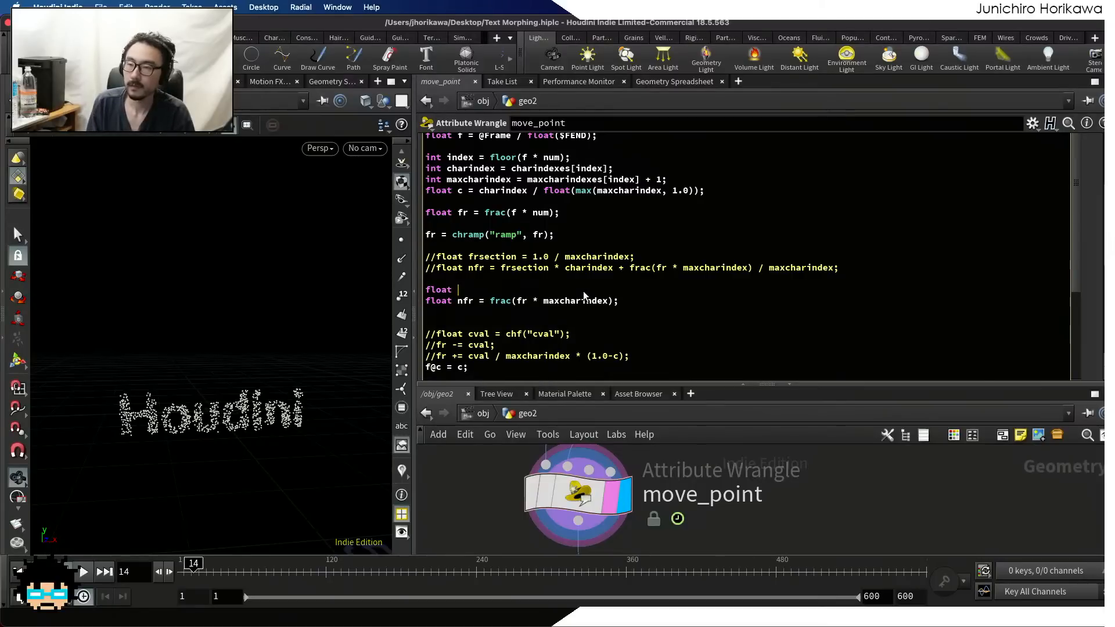
pyautogui.write('nind ')
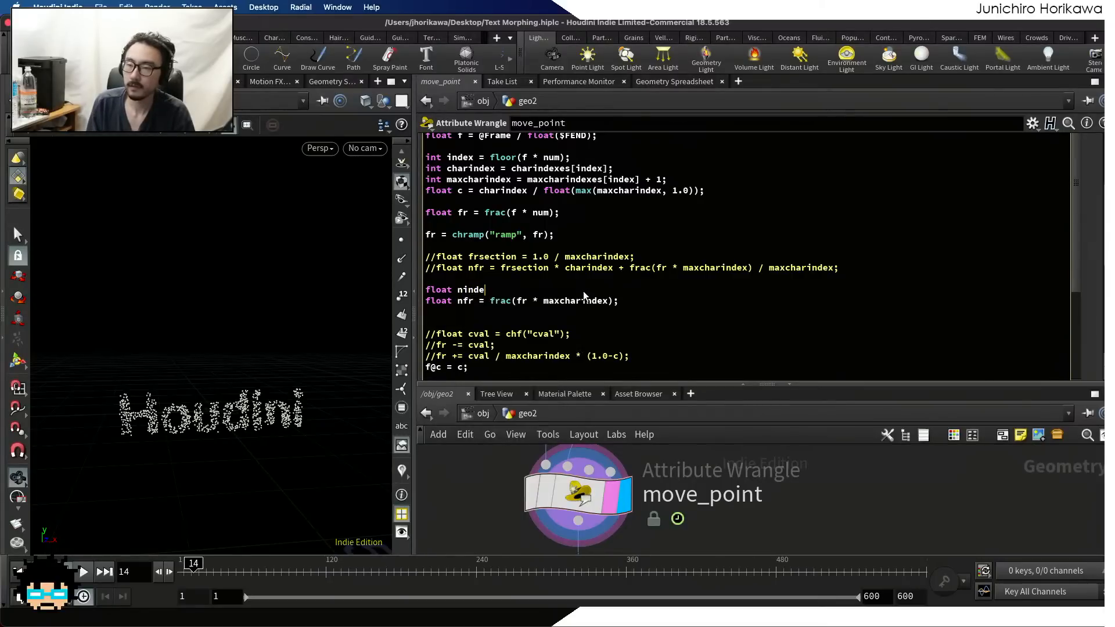
pyautogui.write('= floor')
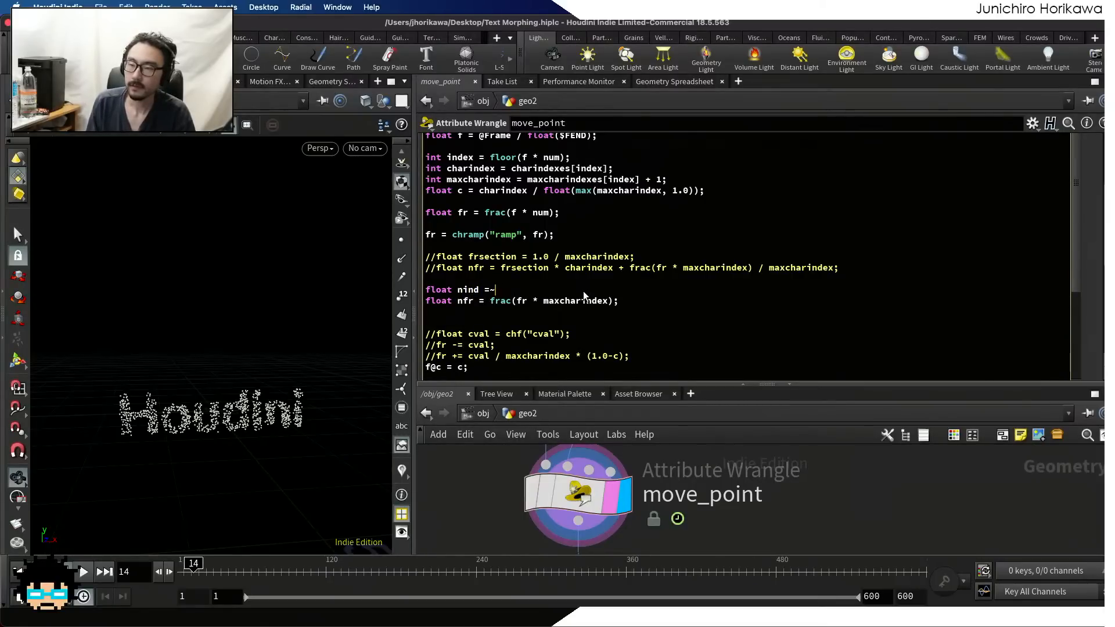
pyautogui.write('(')
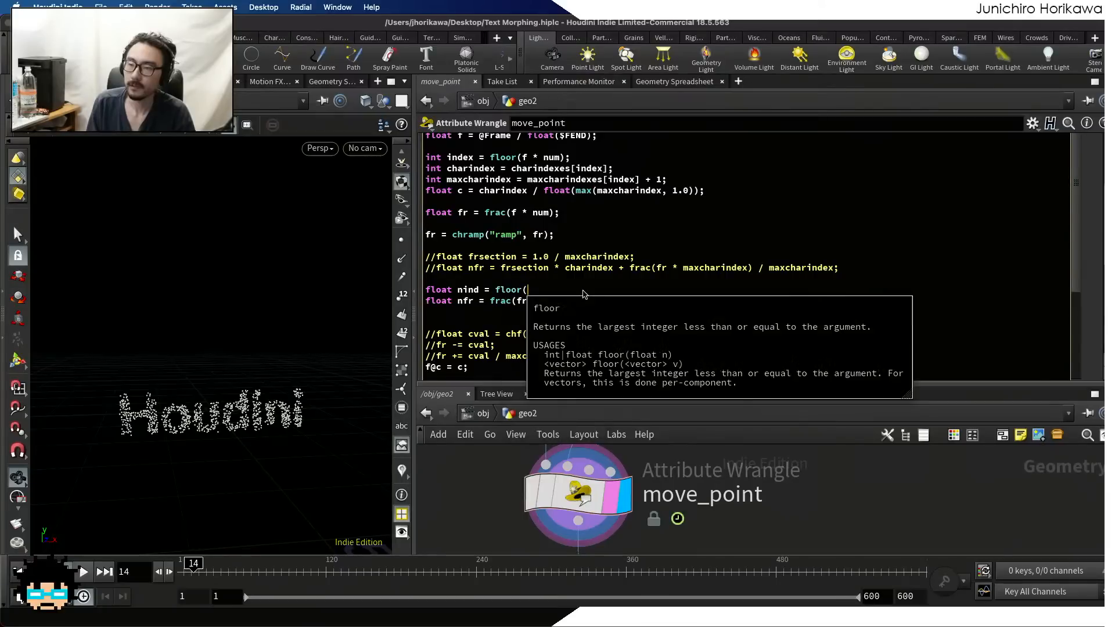
pyautogui.write('fr * ma')
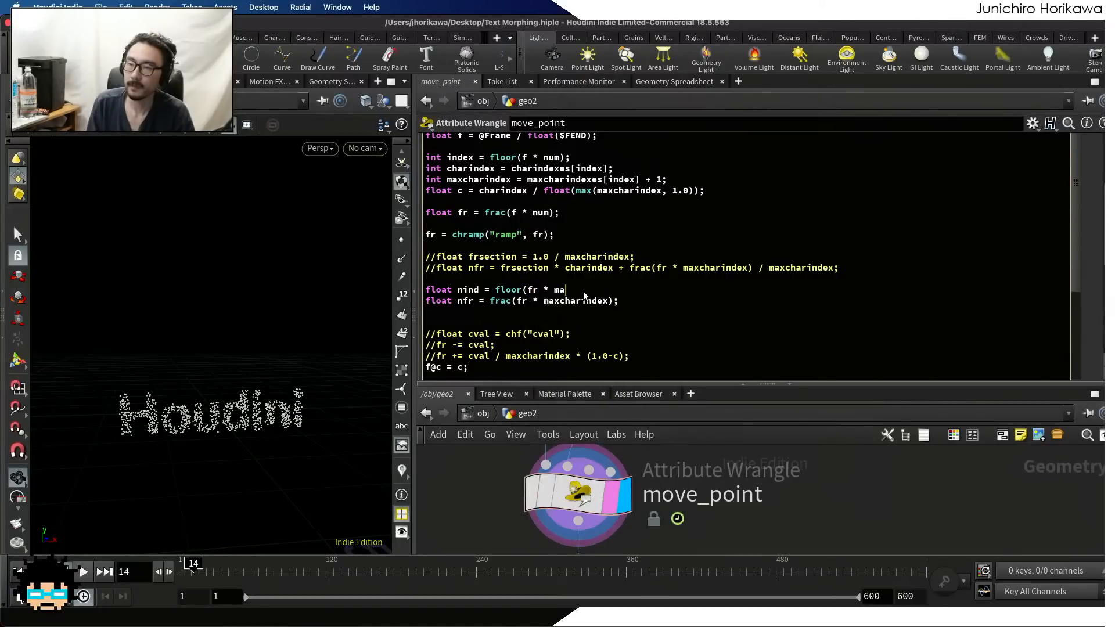
pyautogui.write('xcharindex);')
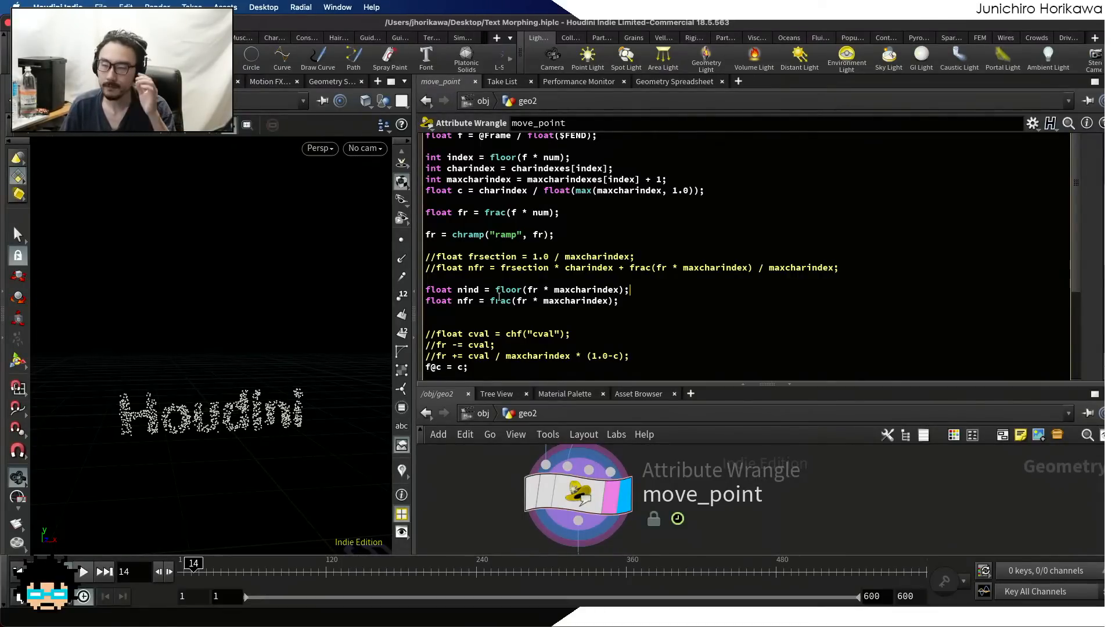
# Below the nfr declaration, write the condition if(charindex < nind), comparing the character's index with the current section index
pyautogui.doubleClick(467, 289)
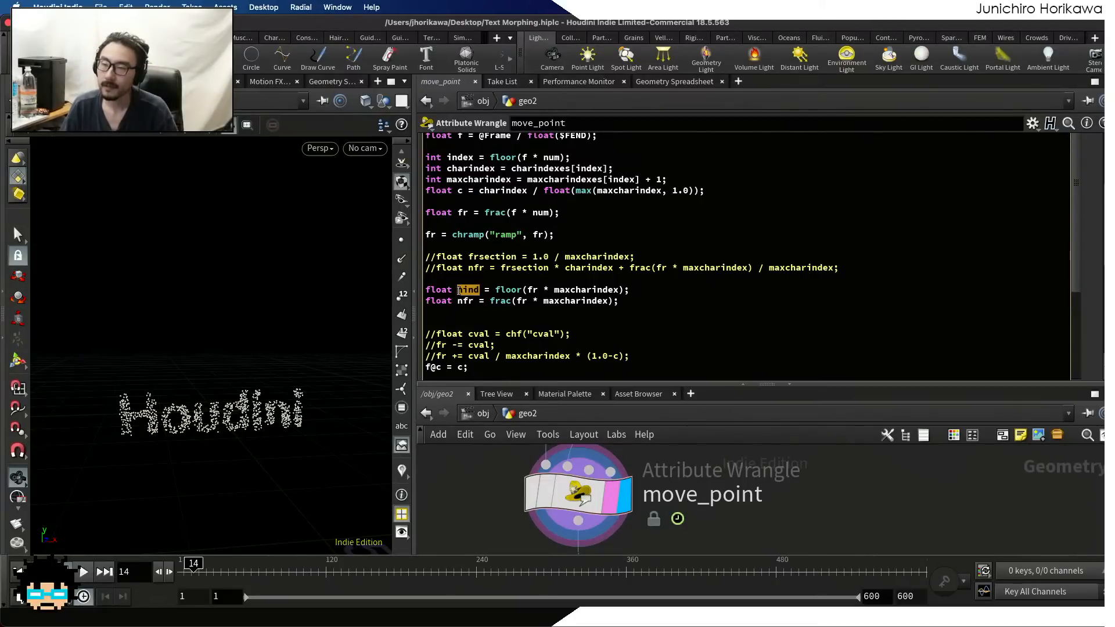
pyautogui.moveTo(526, 190); pyautogui.dragTo(483, 192)
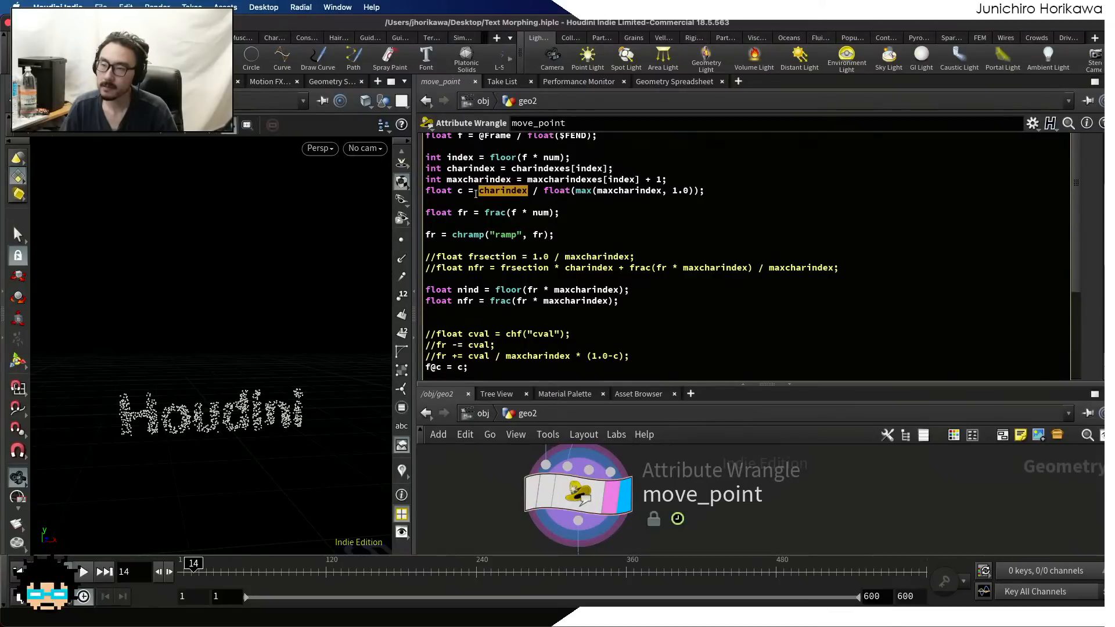
pyautogui.click(594, 312)
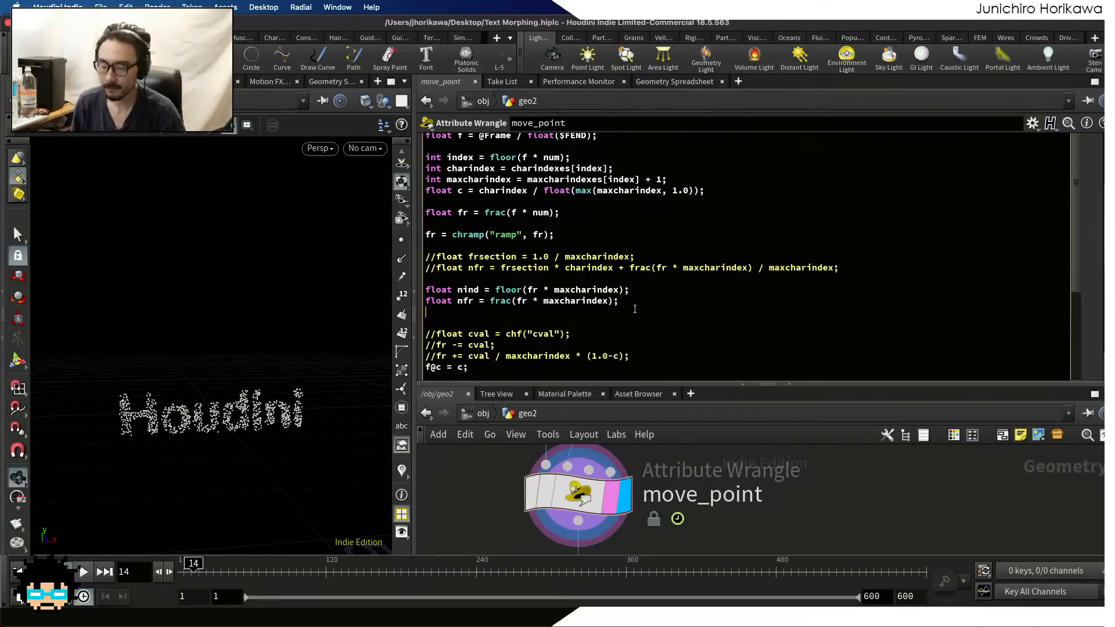
pyautogui.press('Return')
pyautogui.write('if(')
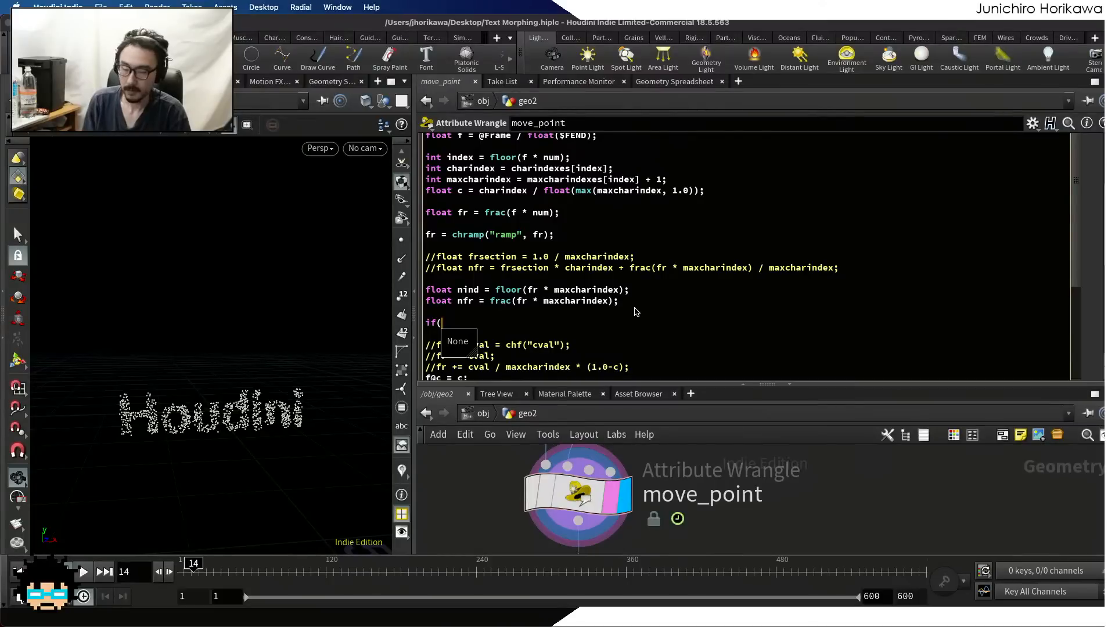
pyautogui.write('n')
pyautogui.press('BackSpace')
pyautogui.write('c')
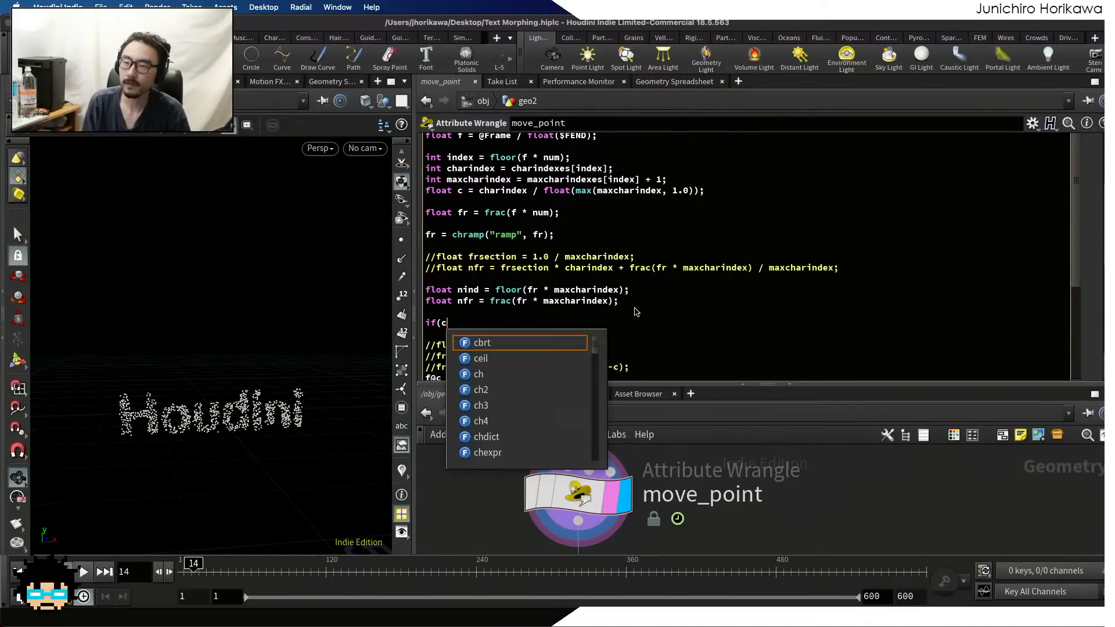
pyautogui.write('harindex')
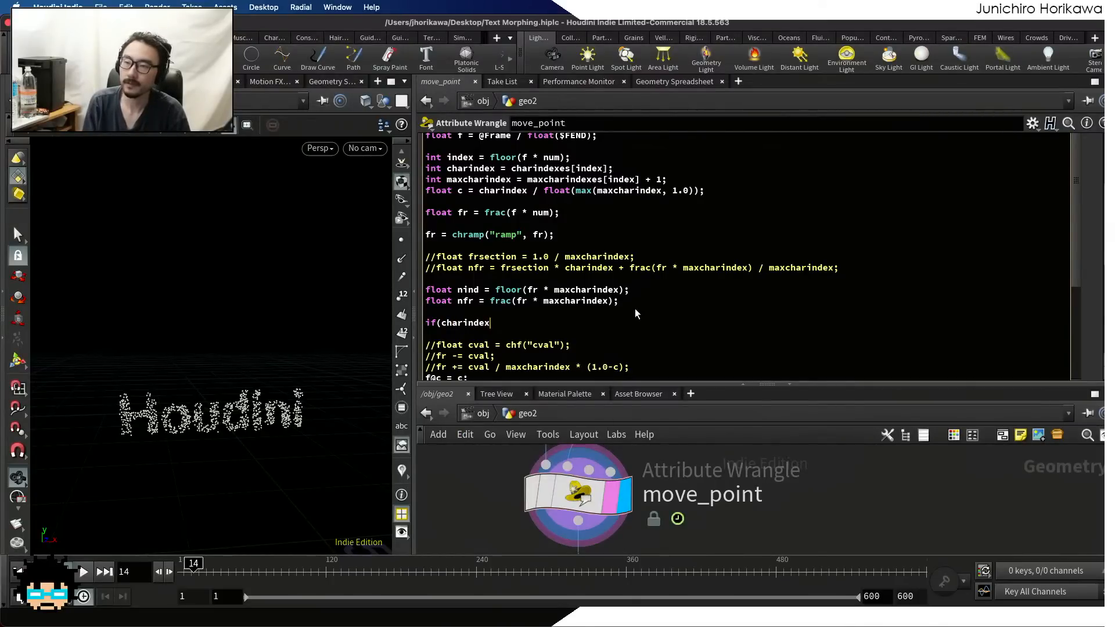
pyautogui.write(' < ')
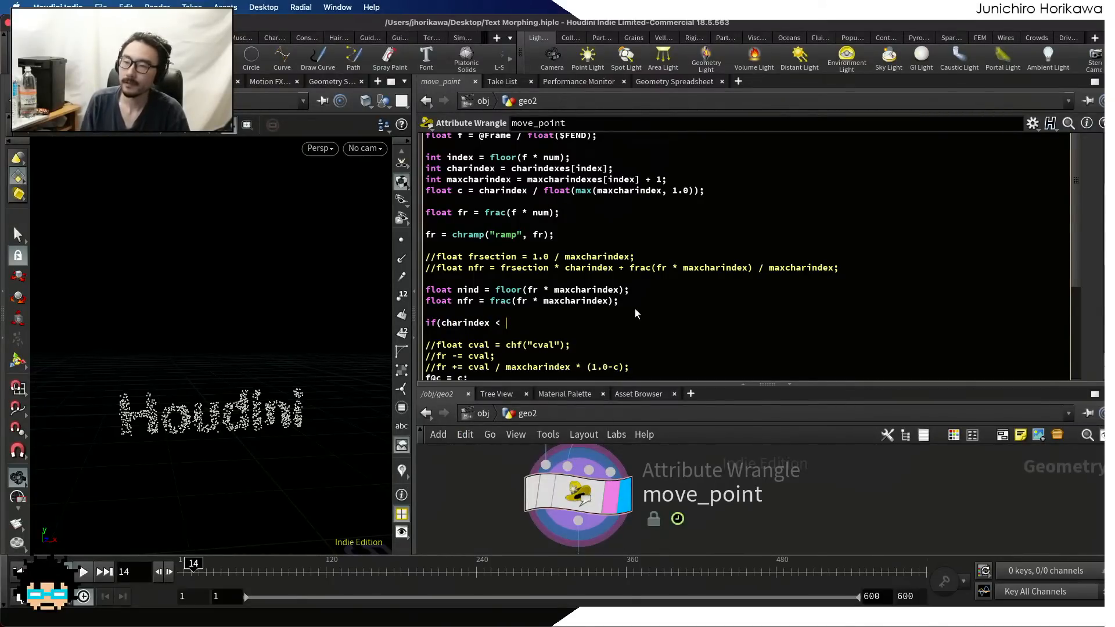
pyautogui.write('nind)')
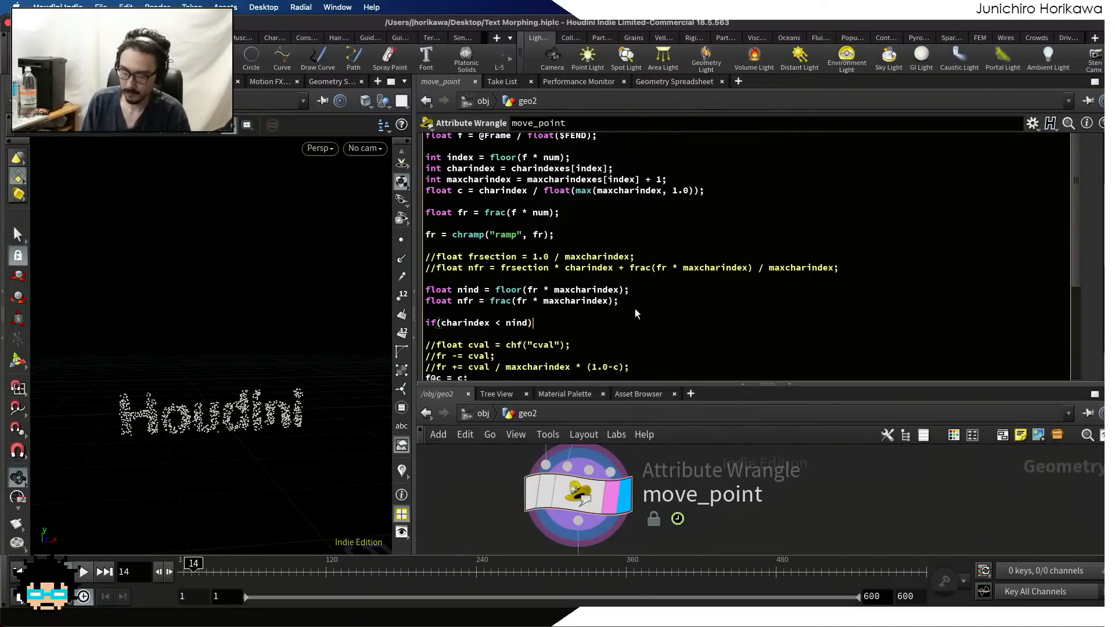
pyautogui.write('{')
# Give the charindex < nind condition a braced body that sets nfr = 0.0;
pyautogui.press('Return')
pyautogui.write('}')
pyautogui.press('Left')
pyautogui.press('Return')
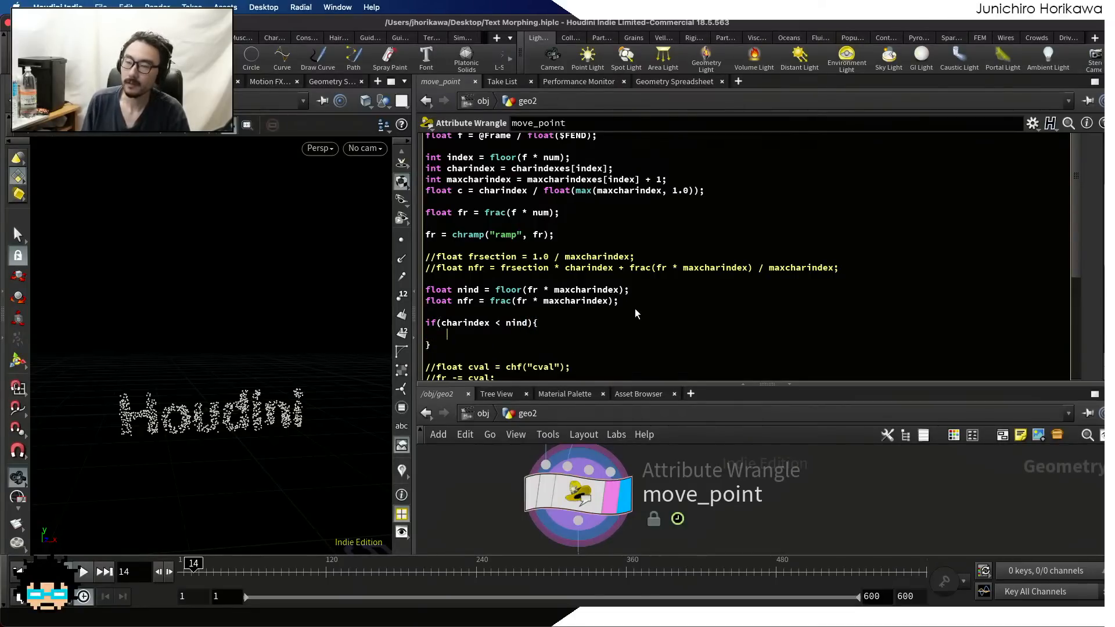
pyautogui.write('nfr = 0l0;')
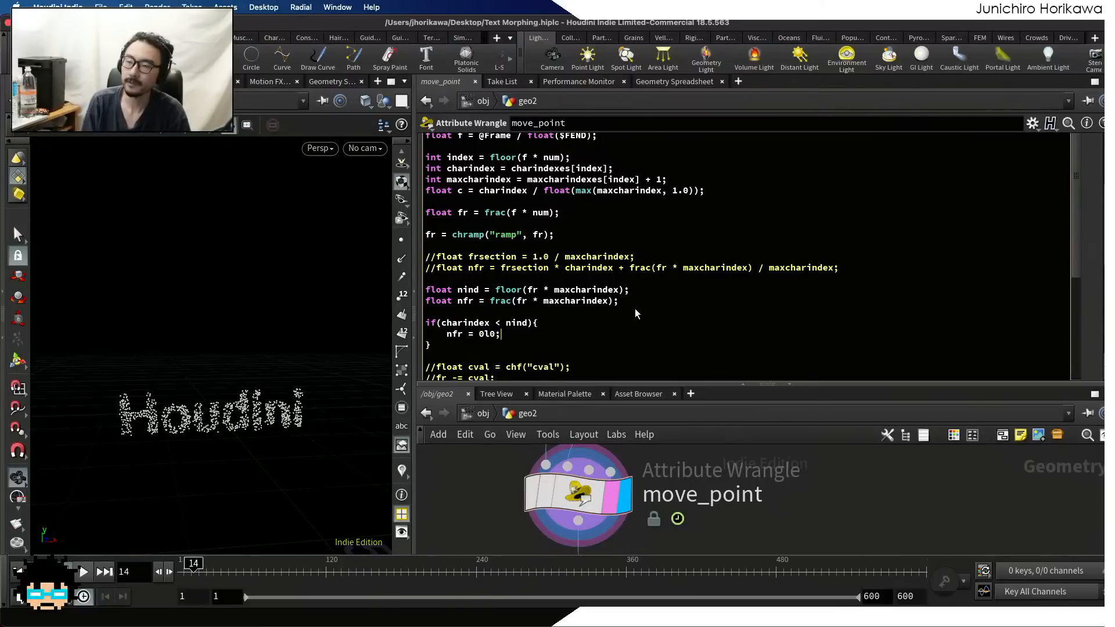
pyautogui.press('BackSpace')
pyautogui.write('.0;')
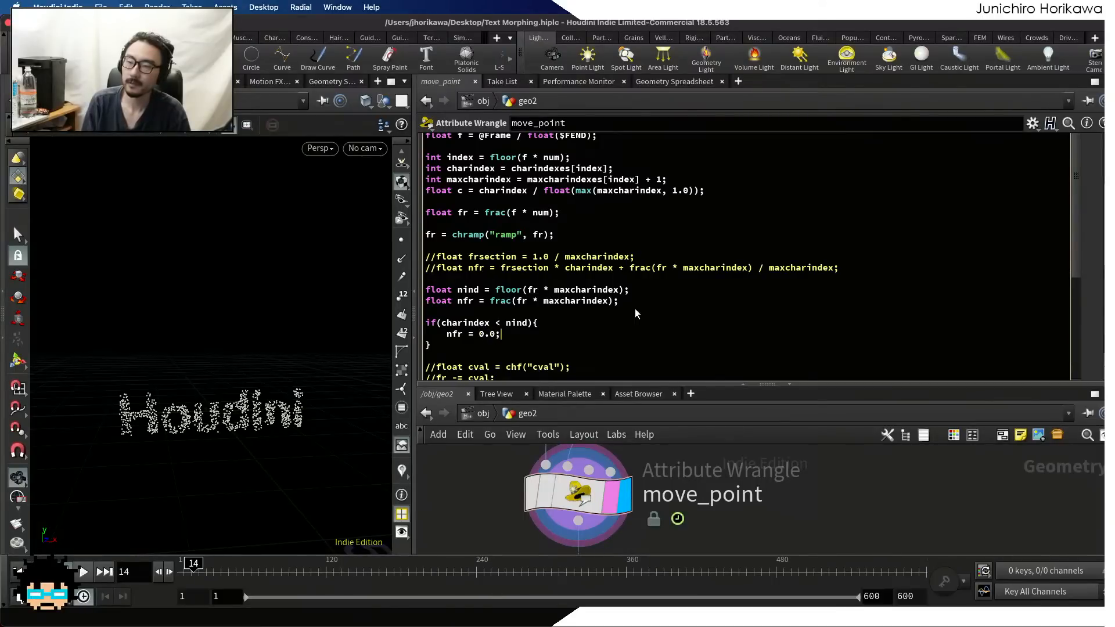
# Add a second block, if(charindex > nind), that sets nfr = 1.0;, and apply the code
pyautogui.press('Down')
pyautogui.press('Return')
pyautogui.write('if(charindex > ')
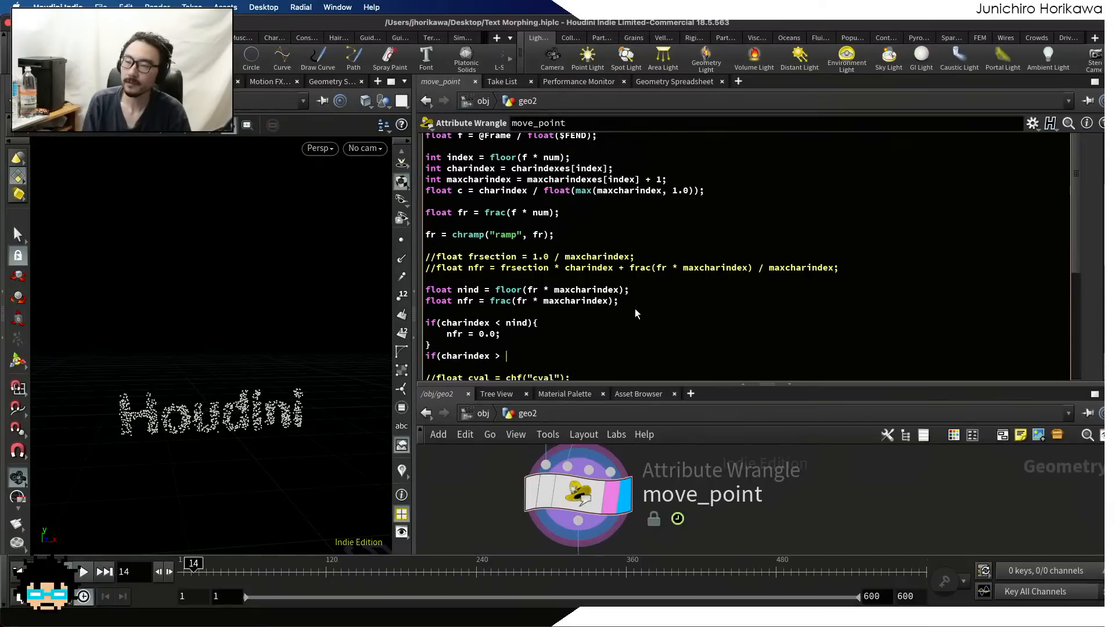
pyautogui.write('nind){')
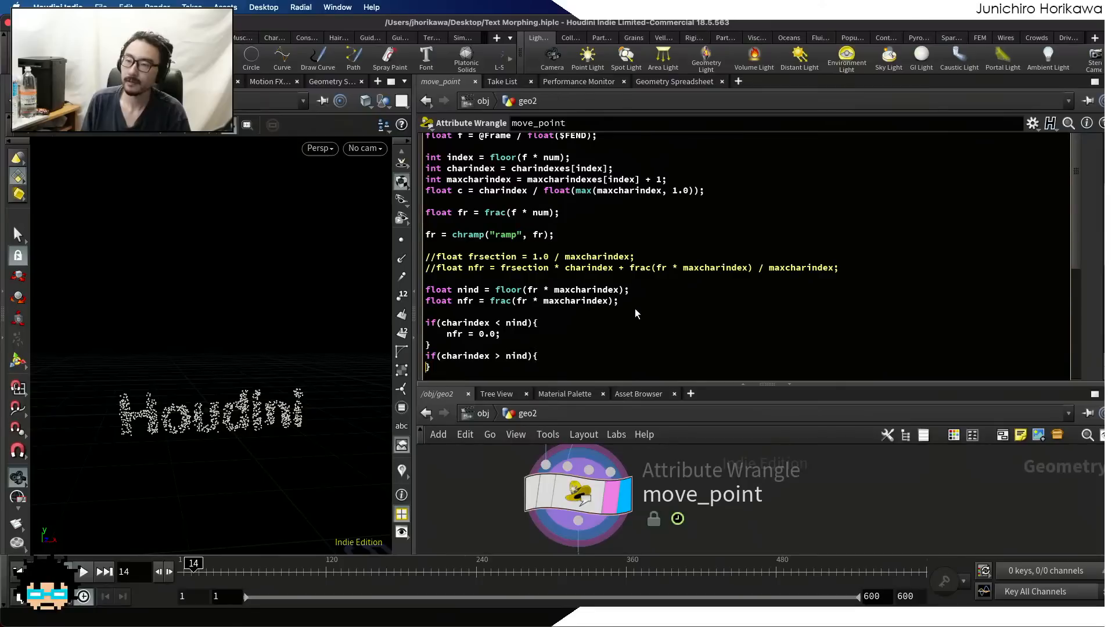
pyautogui.press('Return')
pyautogui.write('nfr = 1.0;')
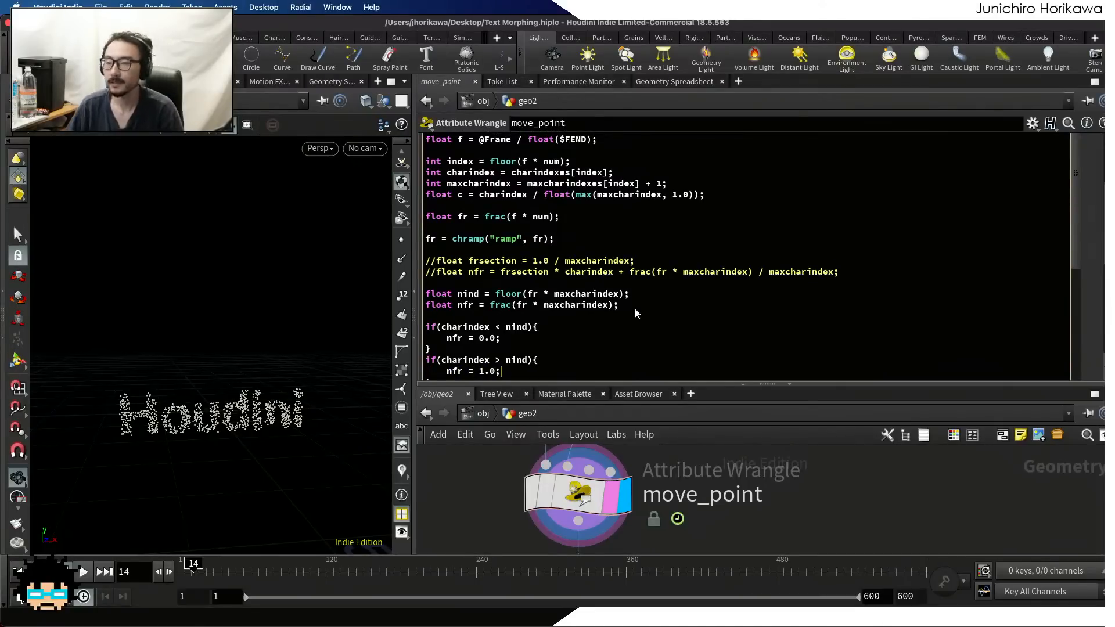
pyautogui.click(783, 503)
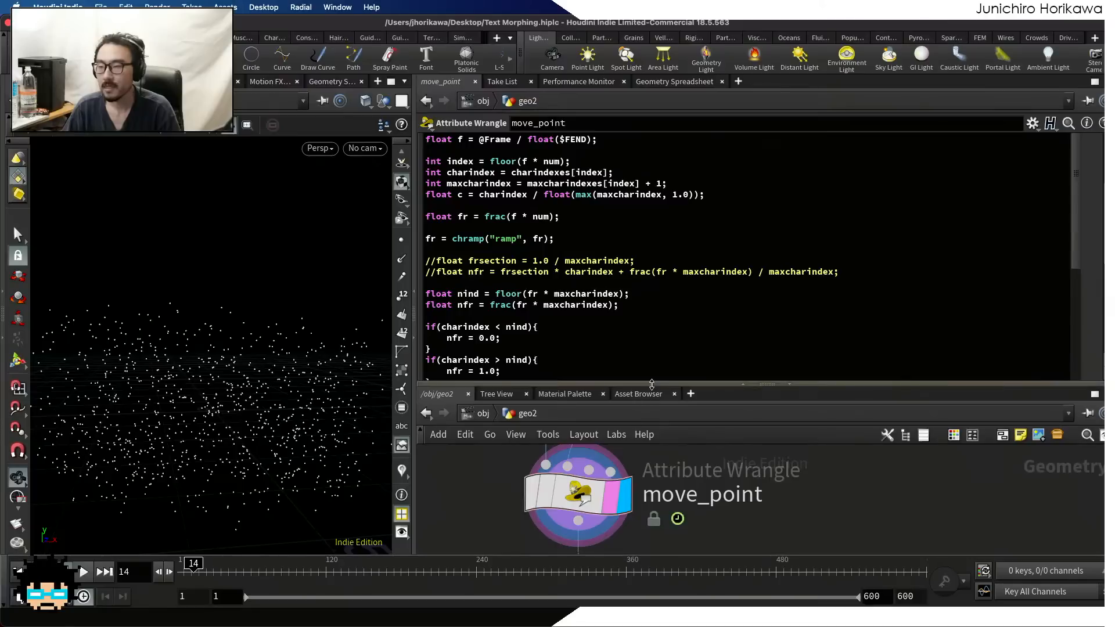
# Replace fr with nfr in the float nf calculation, apply the code and play the animation
pyautogui.moveTo(650, 384); pyautogui.dragTo(650, 431)
pyautogui.scroll(-6, 631, 312)
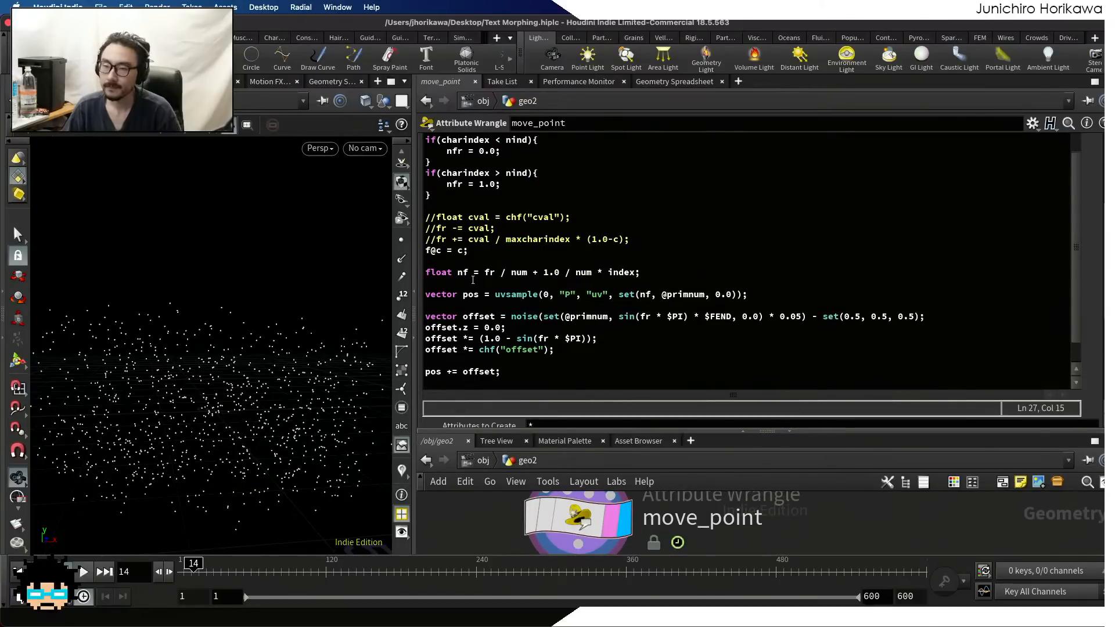
pyautogui.click(483, 272)
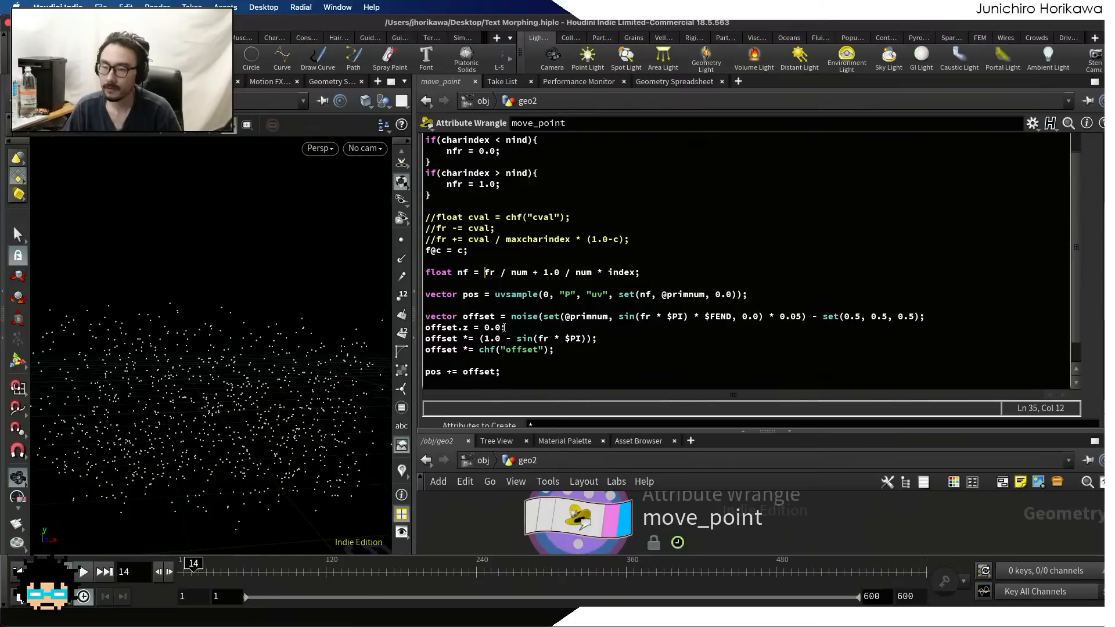
pyautogui.write('n')
pyautogui.click(455, 513)
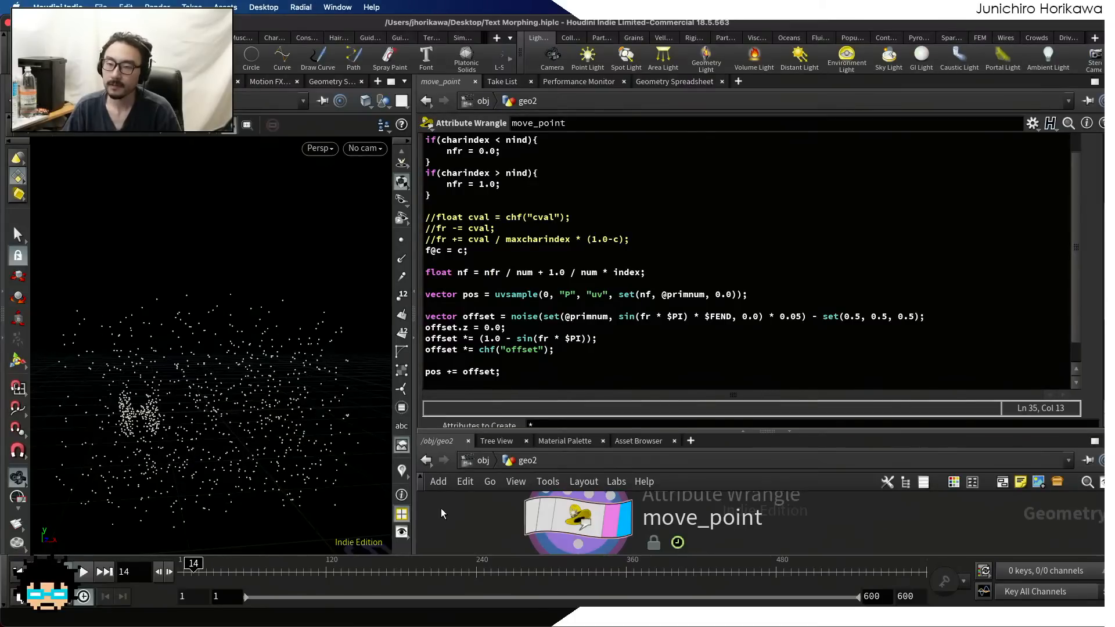
pyautogui.click(84, 572)
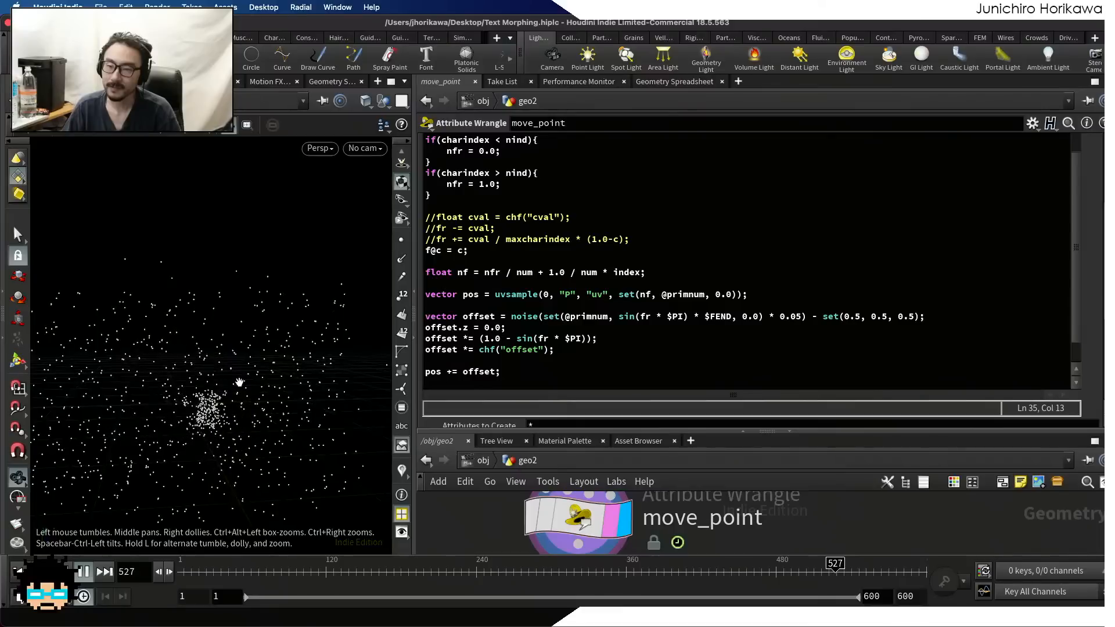
# Review the charindex conditions in the move_point code, stop the playback and return the timeline to frame 1
pyautogui.scroll(5, 453, 337)
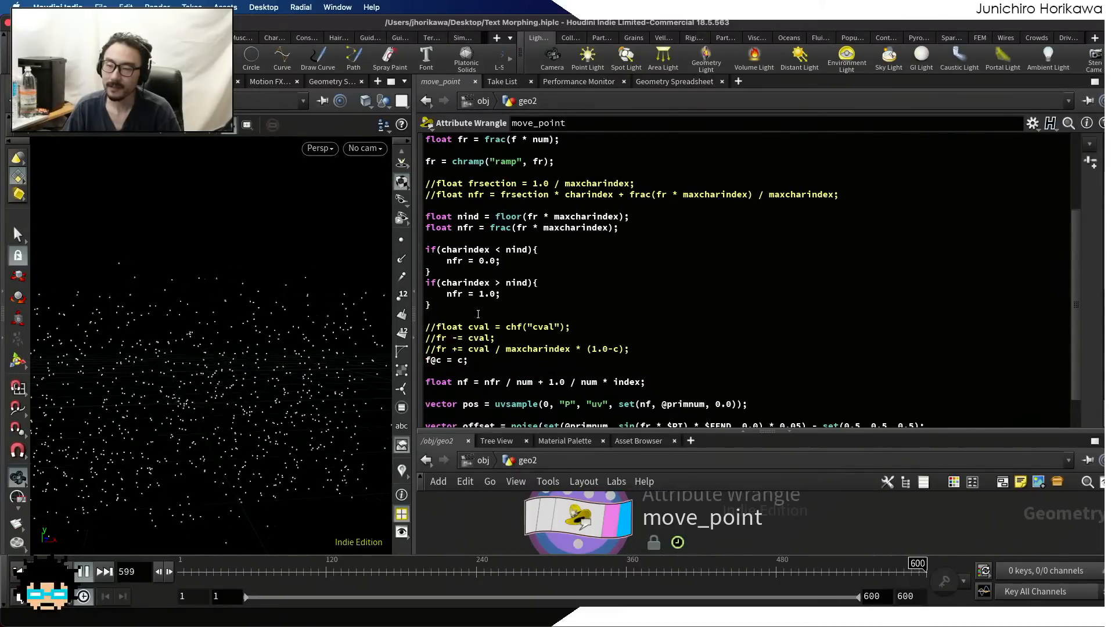
pyautogui.moveTo(426, 249); pyautogui.dragTo(430, 304)
pyautogui.click(484, 292)
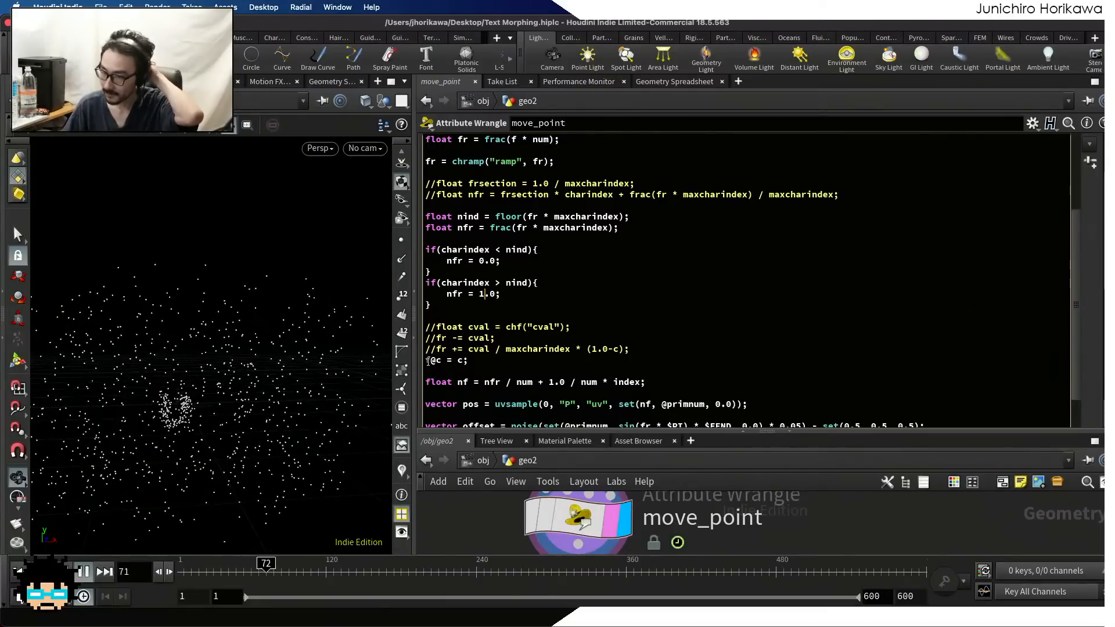
pyautogui.click(84, 571)
pyautogui.moveTo(236, 571); pyautogui.dragTo(133, 575)
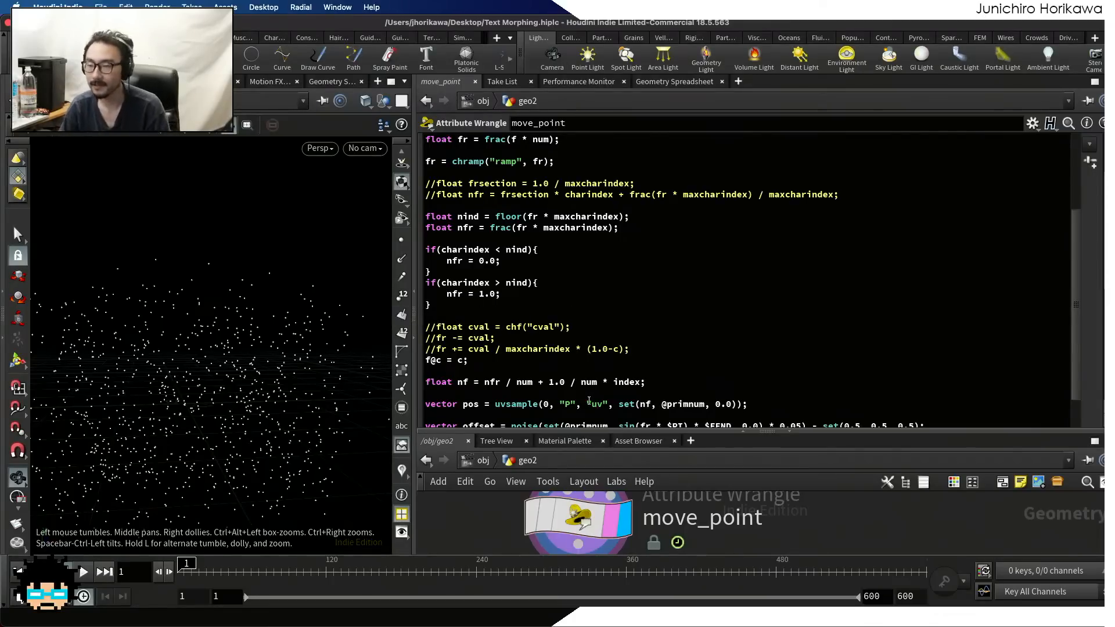
# Display geo2's min_len wrangle, scrub the timeline to frame 205 to examine the point motion, and recheck the nfr conditions in move_point
pyautogui.moveTo(588, 431); pyautogui.dragTo(591, 268)
pyautogui.scroll(-8, 689, 366)
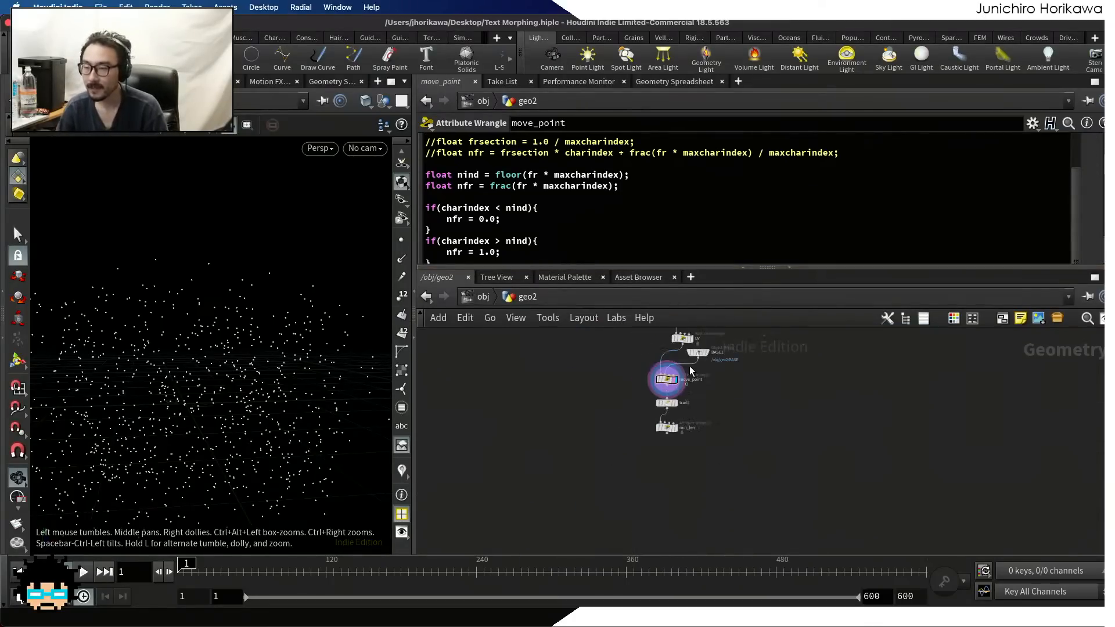
pyautogui.scroll(5, 680, 401)
pyautogui.click(667, 478)
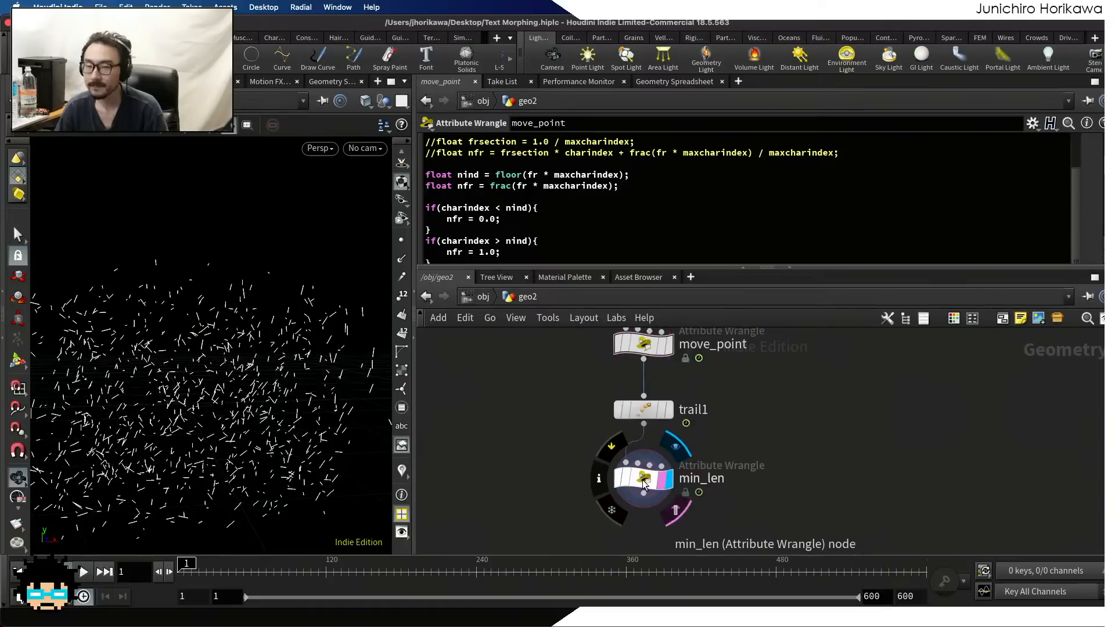
pyautogui.moveTo(205, 571); pyautogui.dragTo(324, 573)
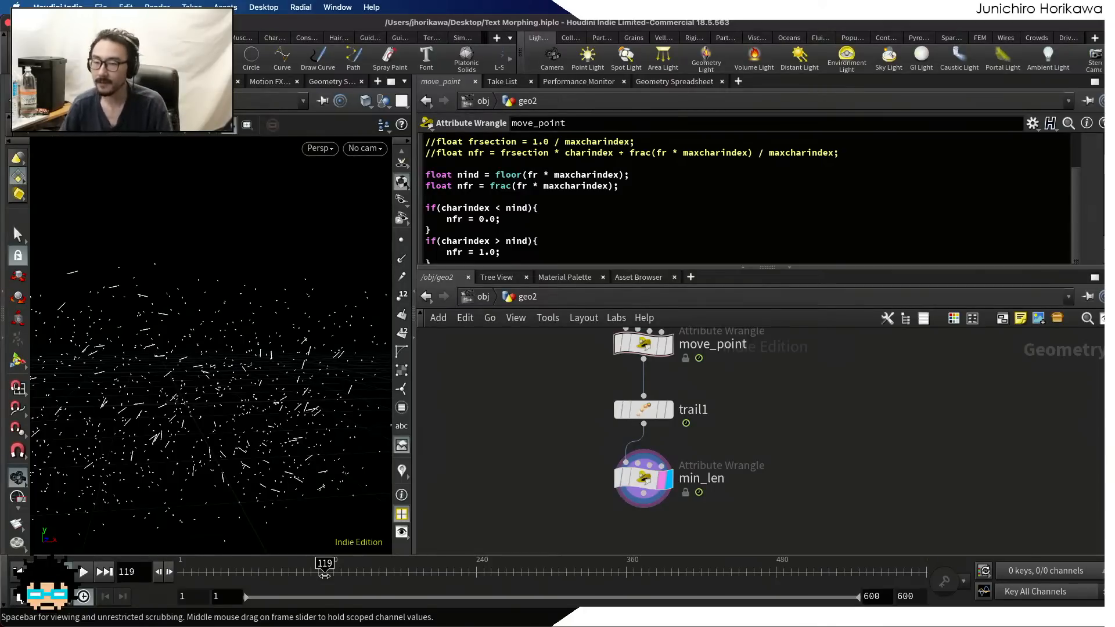
pyautogui.moveTo(324, 575); pyautogui.dragTo(432, 573)
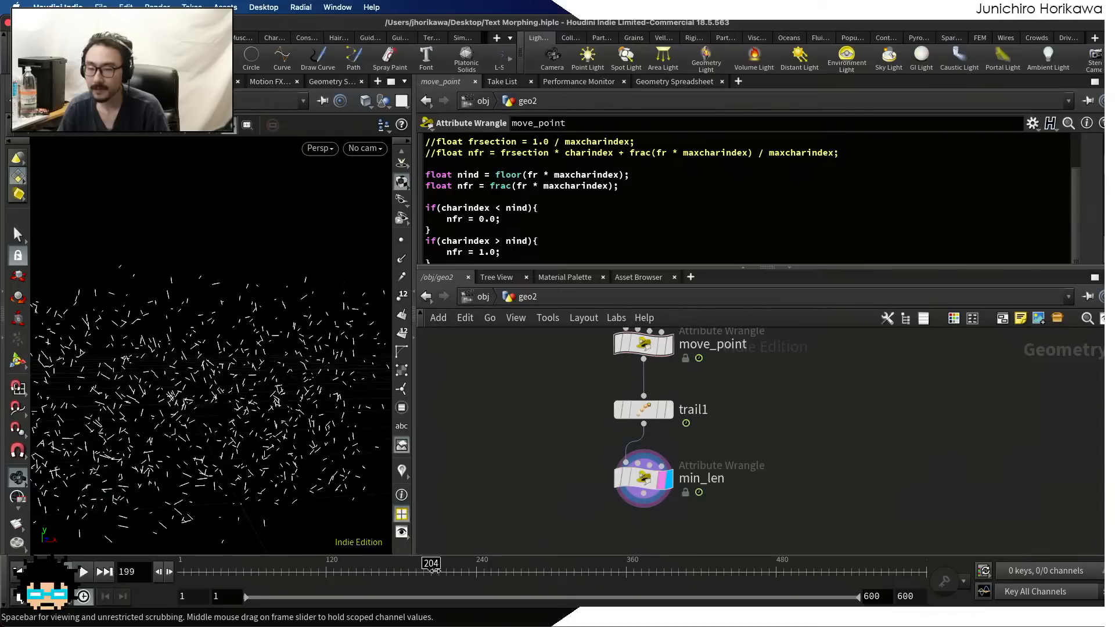
pyautogui.scroll(6, 512, 243)
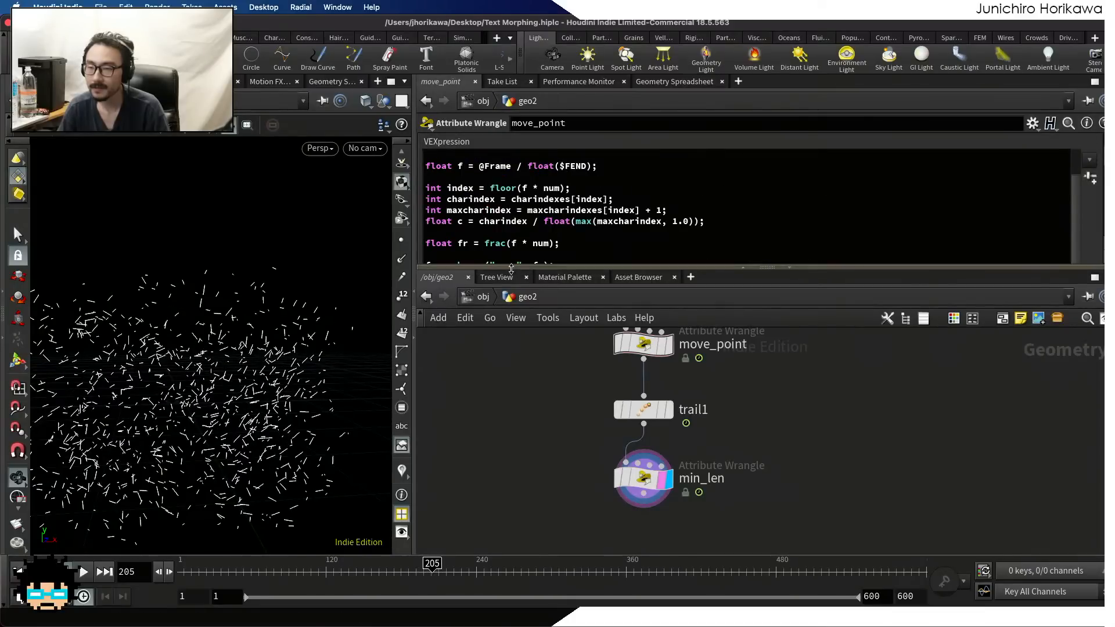
pyautogui.moveTo(509, 268); pyautogui.dragTo(508, 369)
pyautogui.scroll(-9, 521, 254)
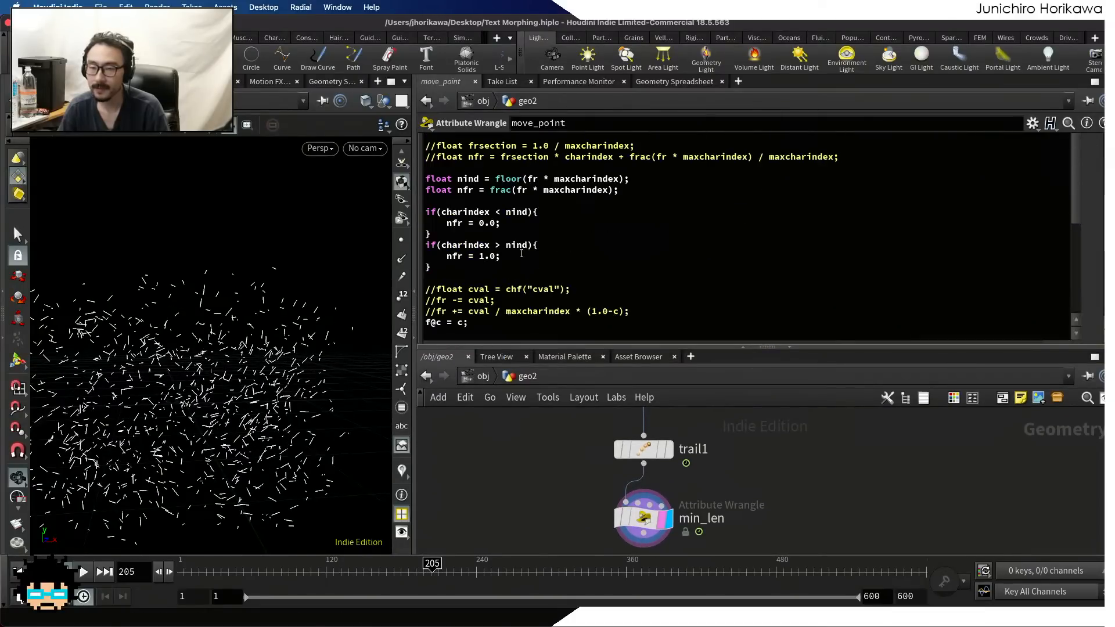
pyautogui.scroll(4, 521, 254)
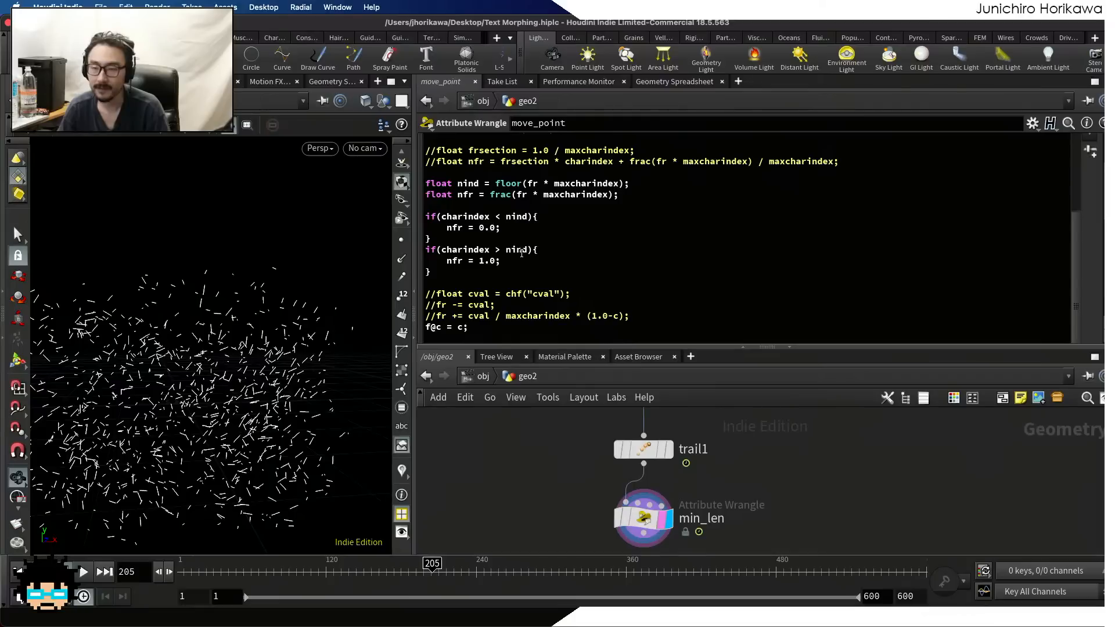
pyautogui.scroll(-2, 521, 254)
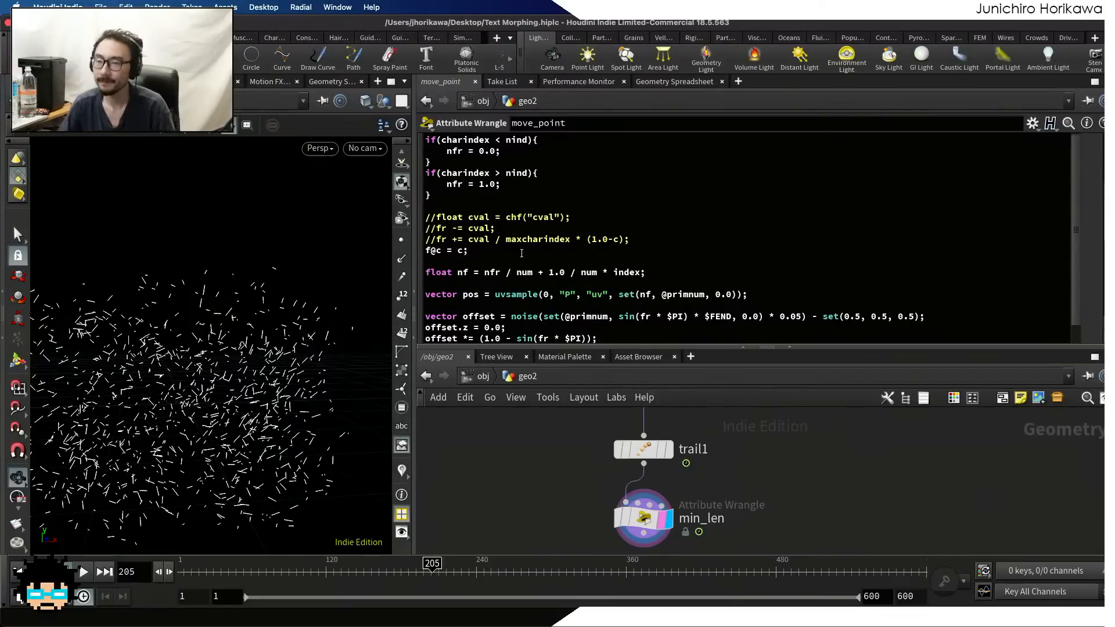
# At object level, hide geo2 and display geo1, and go inside geo1's network
pyautogui.click(483, 376)
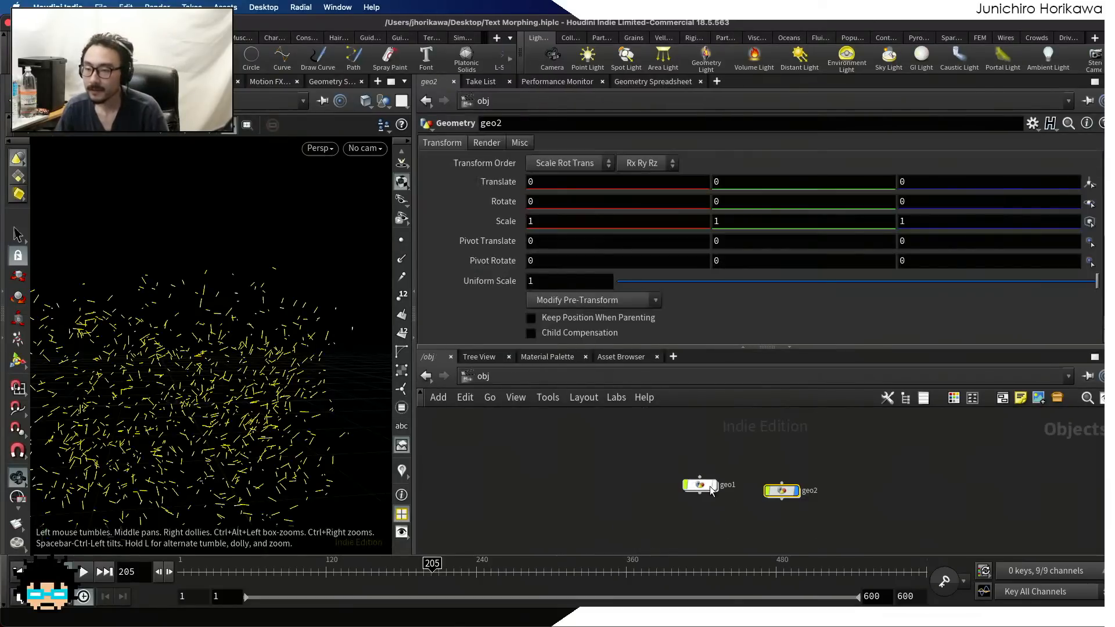
pyautogui.click(797, 493)
pyautogui.scroll(3, 730, 489)
pyautogui.click(709, 486)
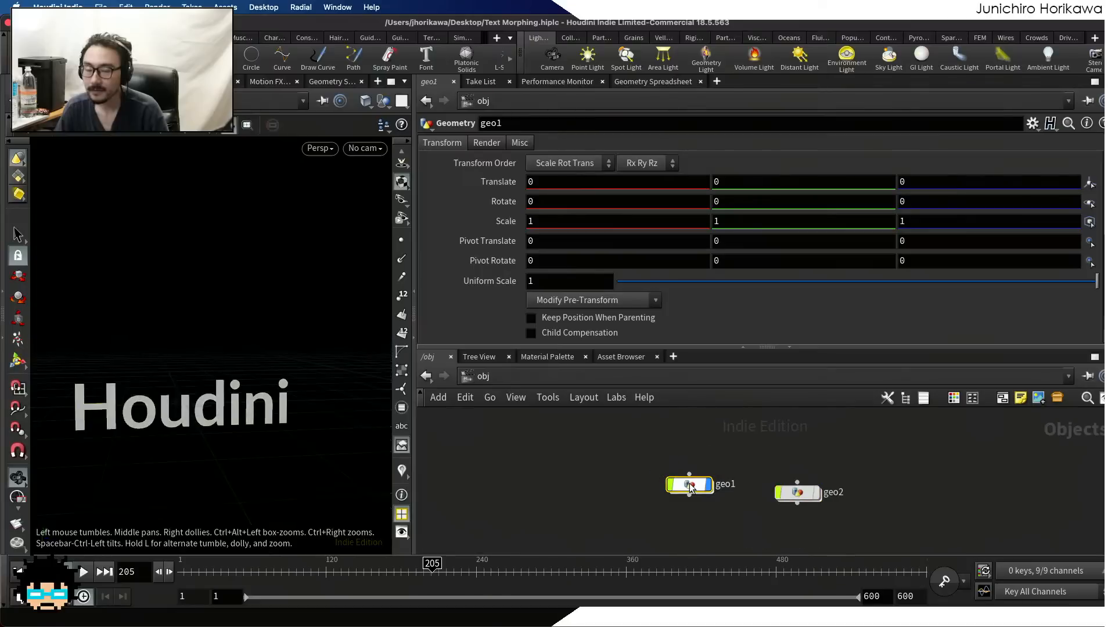
pyautogui.doubleClick(689, 484)
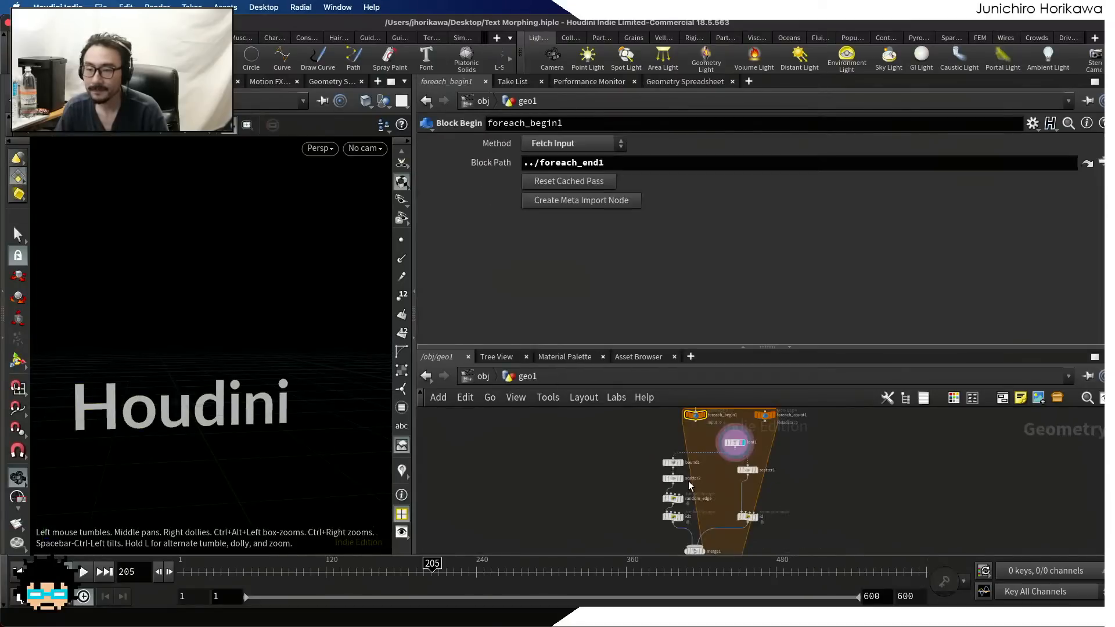
# Display the min_len wrangle at the end of geo1's network and briefly preview the animation
pyautogui.scroll(5, 692, 523)
pyautogui.click(678, 512)
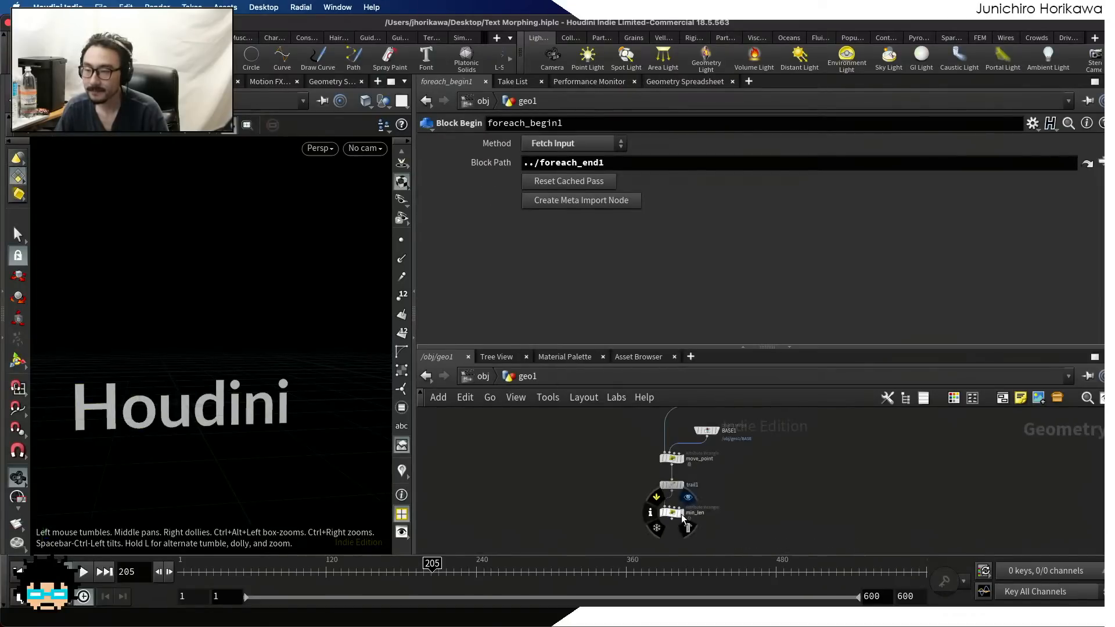
pyautogui.click(84, 572)
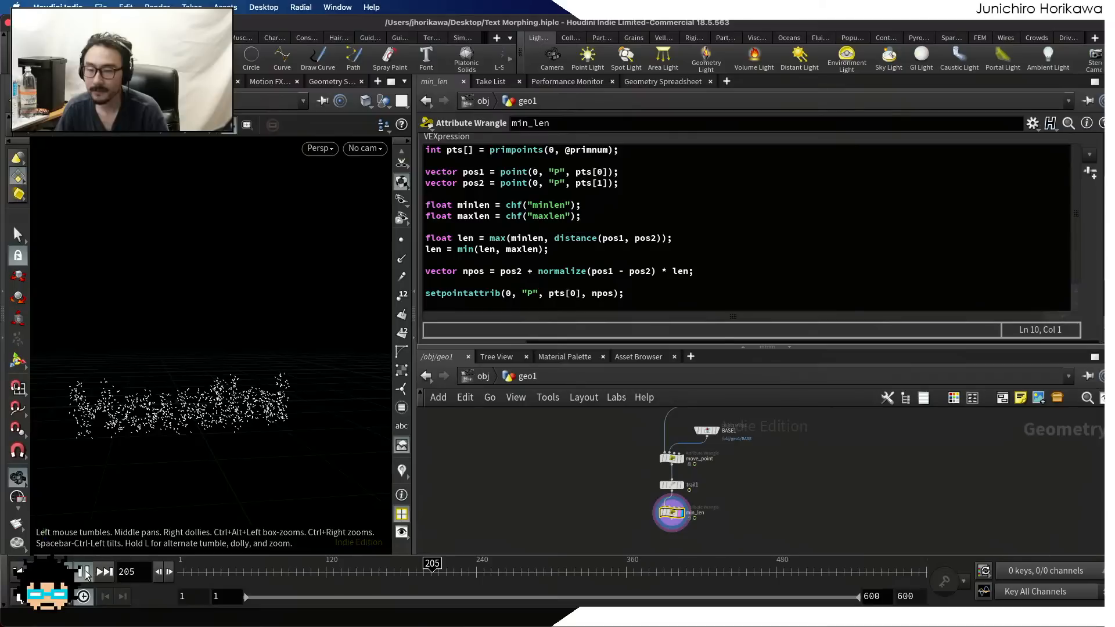
pyautogui.click(84, 572)
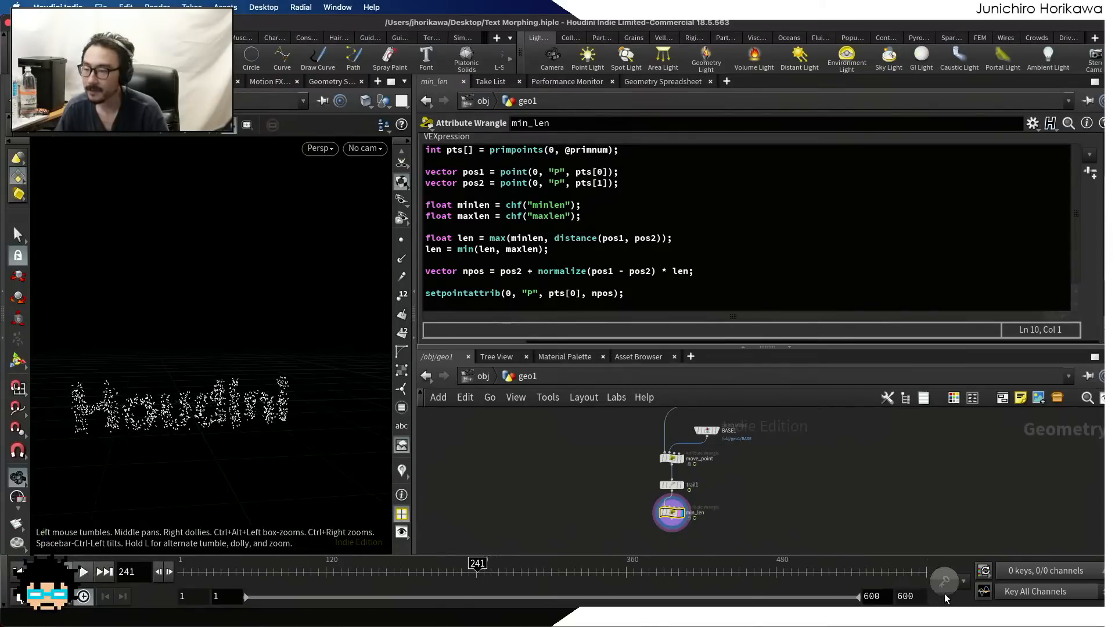
# Shorten the animation's end frame to 100 and play it
pyautogui.click(908, 596)
pyautogui.write('100')
pyautogui.press('Return')
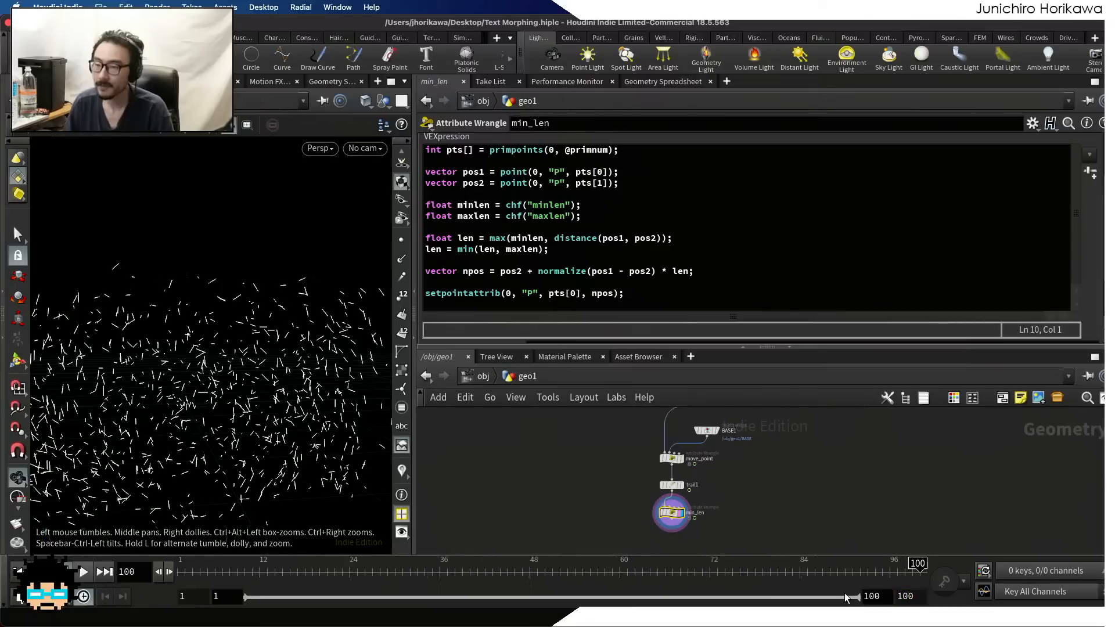
pyautogui.click(84, 572)
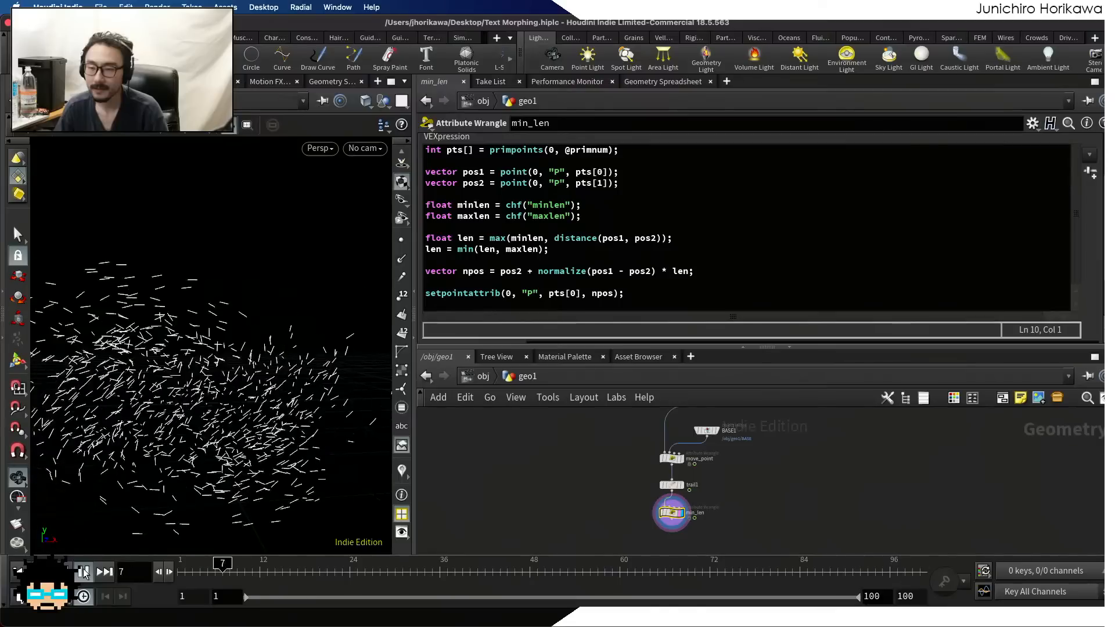
# Set the CONTROLLER null's texts in geo1 to three lines: Houdini, User and Text
pyautogui.scroll(-4, 577, 521)
pyautogui.scroll(6, 577, 520)
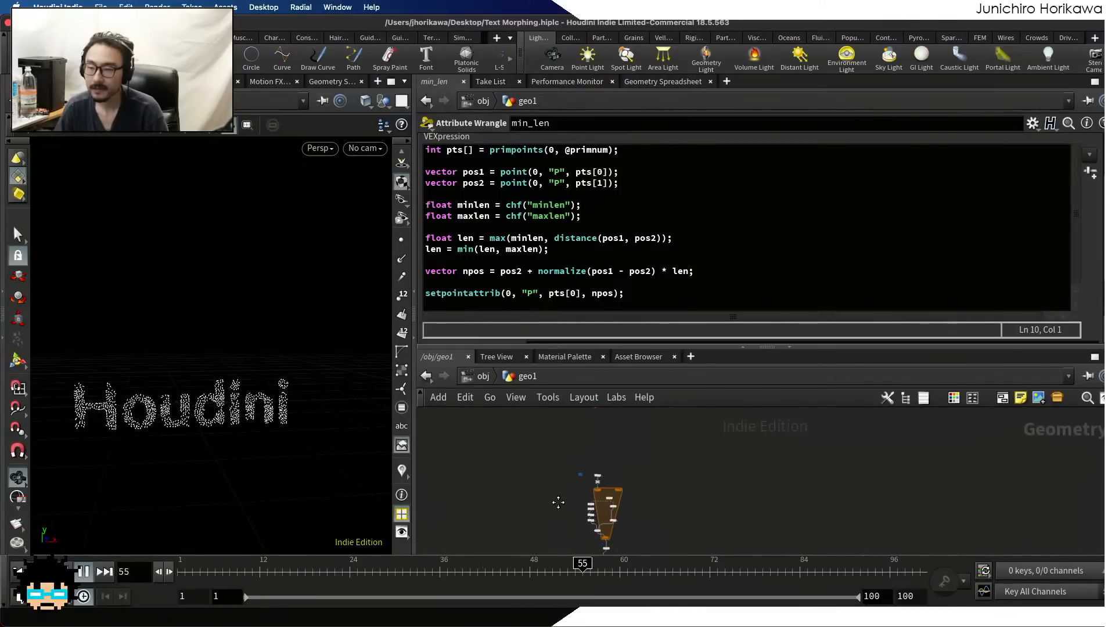
pyautogui.moveTo(636, 476); pyautogui.dragTo(566, 421)
pyautogui.click(510, 193)
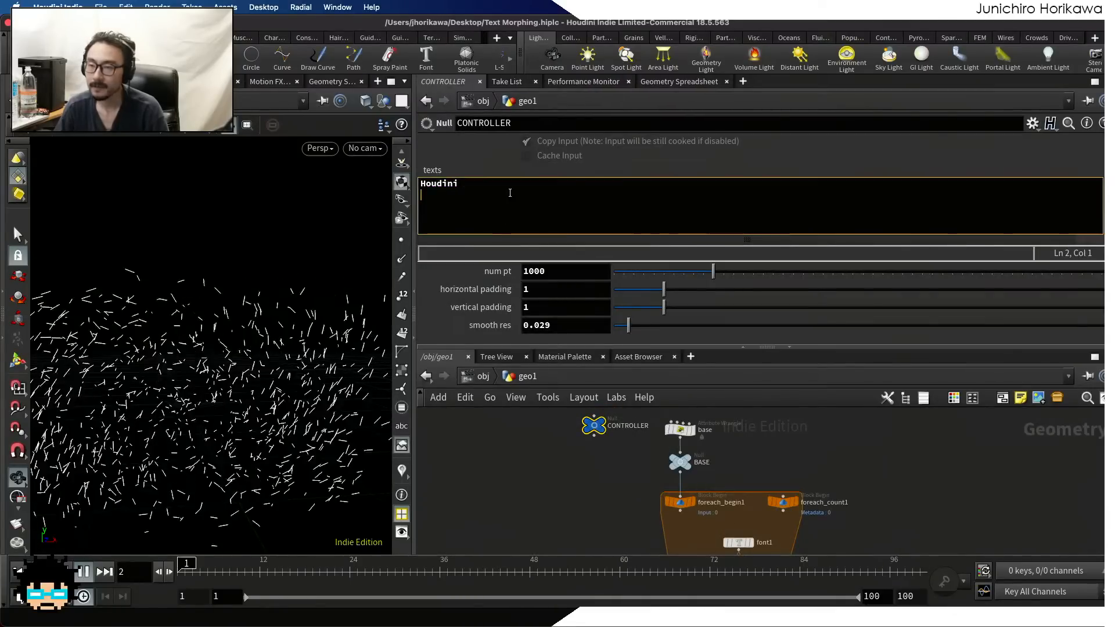
pyautogui.write('User')
pyautogui.press('Return')
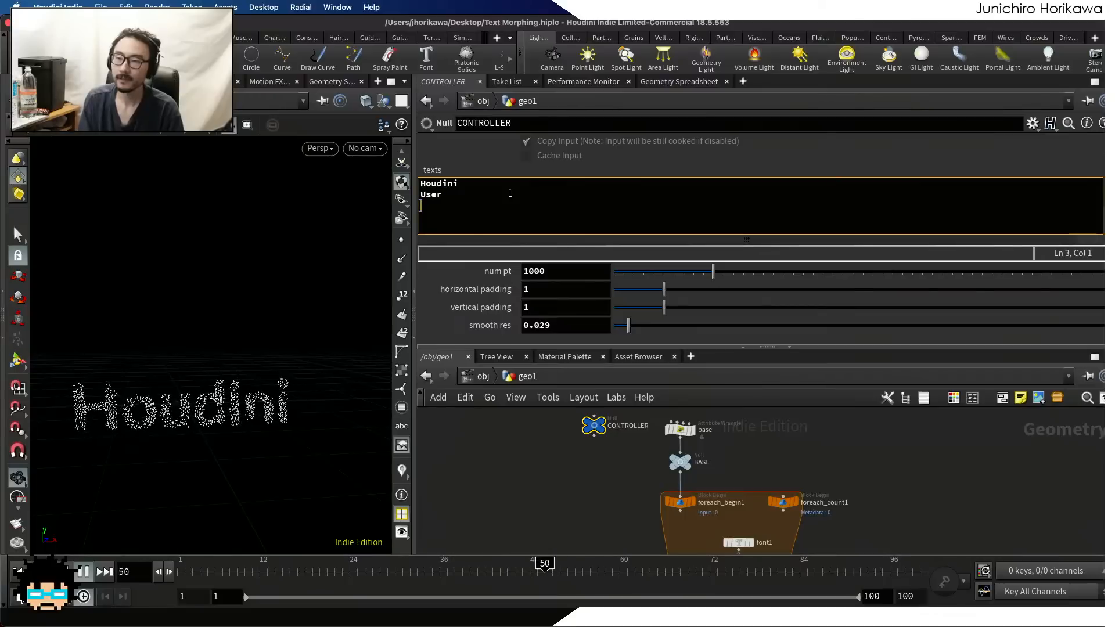
pyautogui.write('Text')
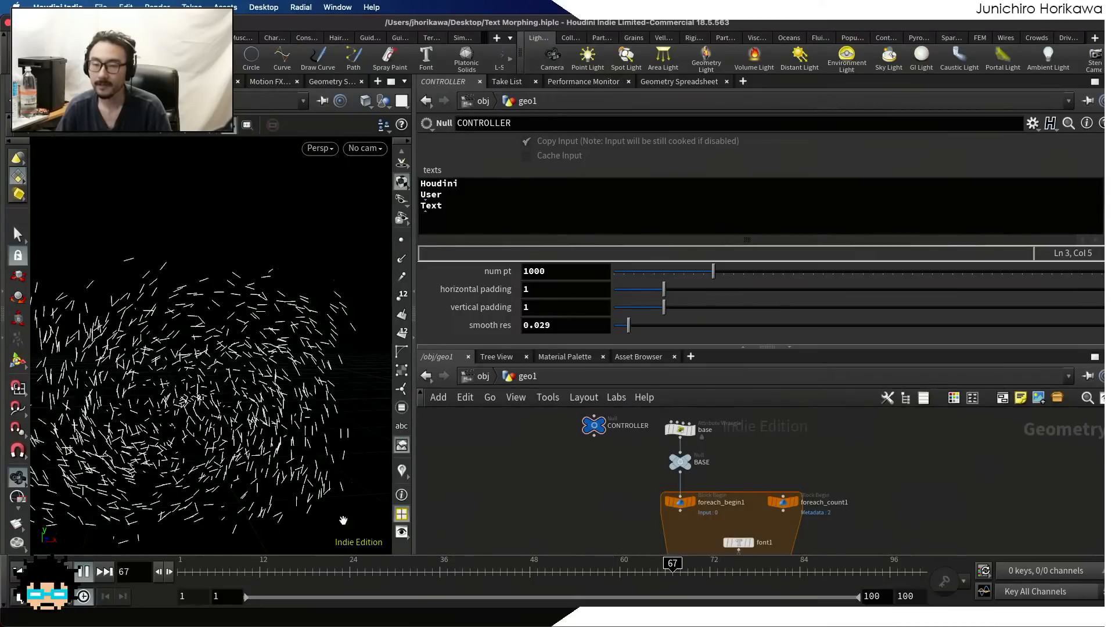
# Save the Text Morphing.hiplc scene with the text points reframed in the viewport, and preview the finished morph animation
pyautogui.click(80, 574)
pyautogui.moveTo(240, 420); pyautogui.dragTo(265, 350, button='middle')
pyautogui.press('super+s')
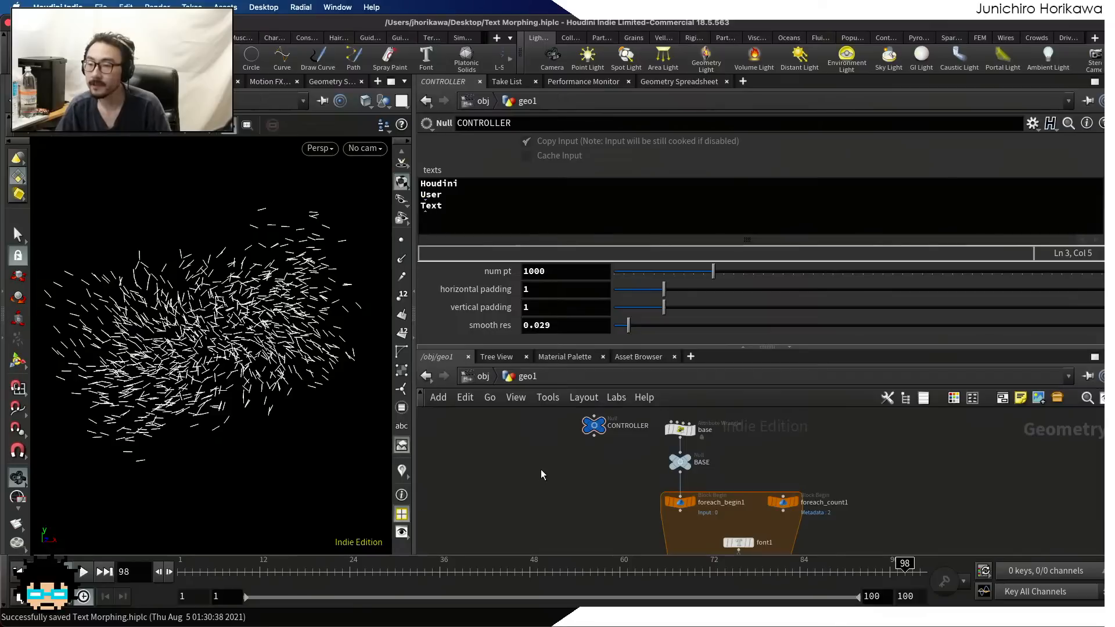
pyautogui.scroll(-3, 541, 469)
pyautogui.scroll(3, 541, 469)
pyautogui.press('super+s')
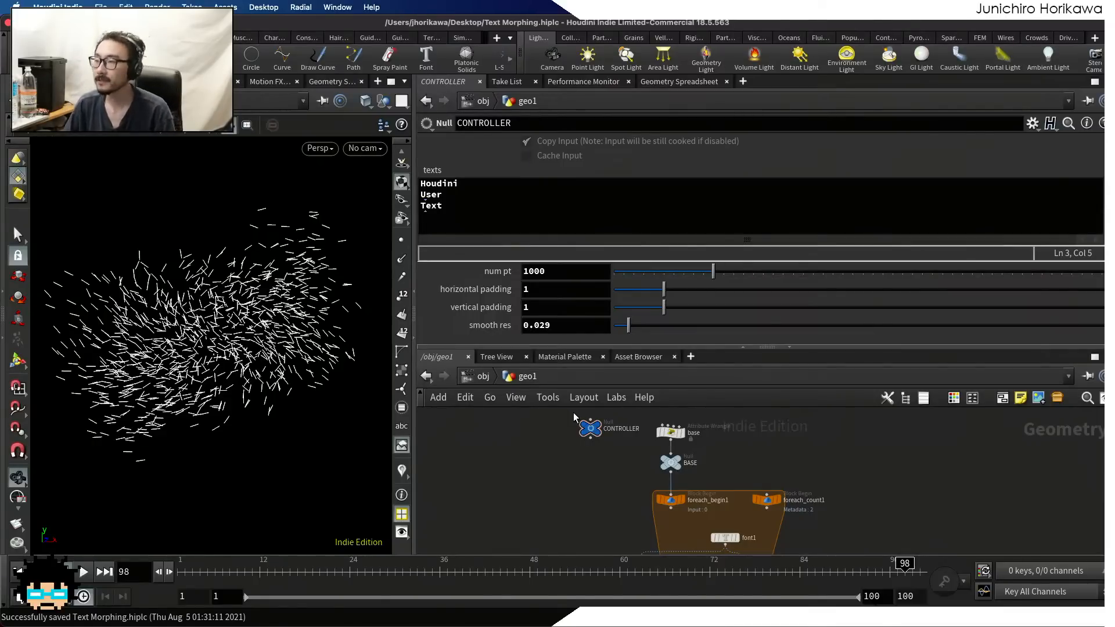
pyautogui.click(84, 572)
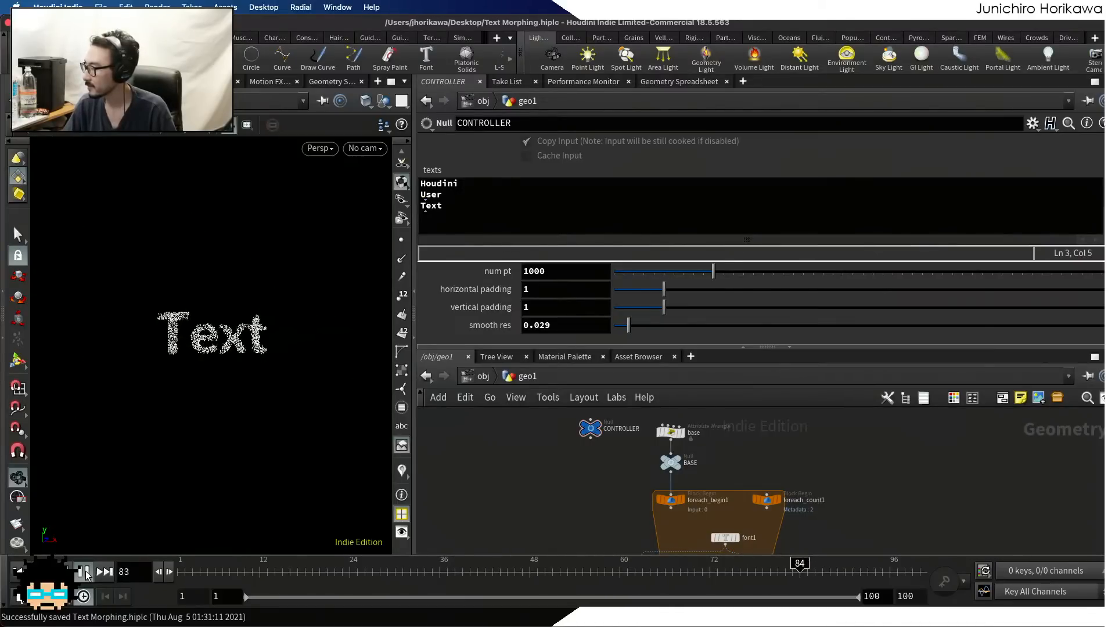
pyautogui.click(86, 572)
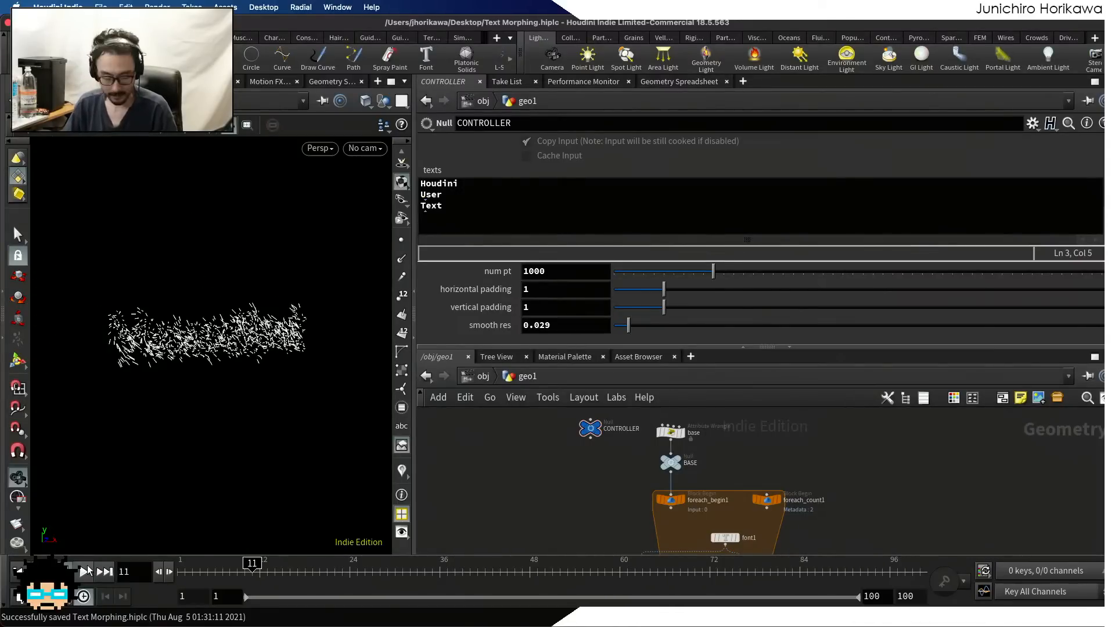